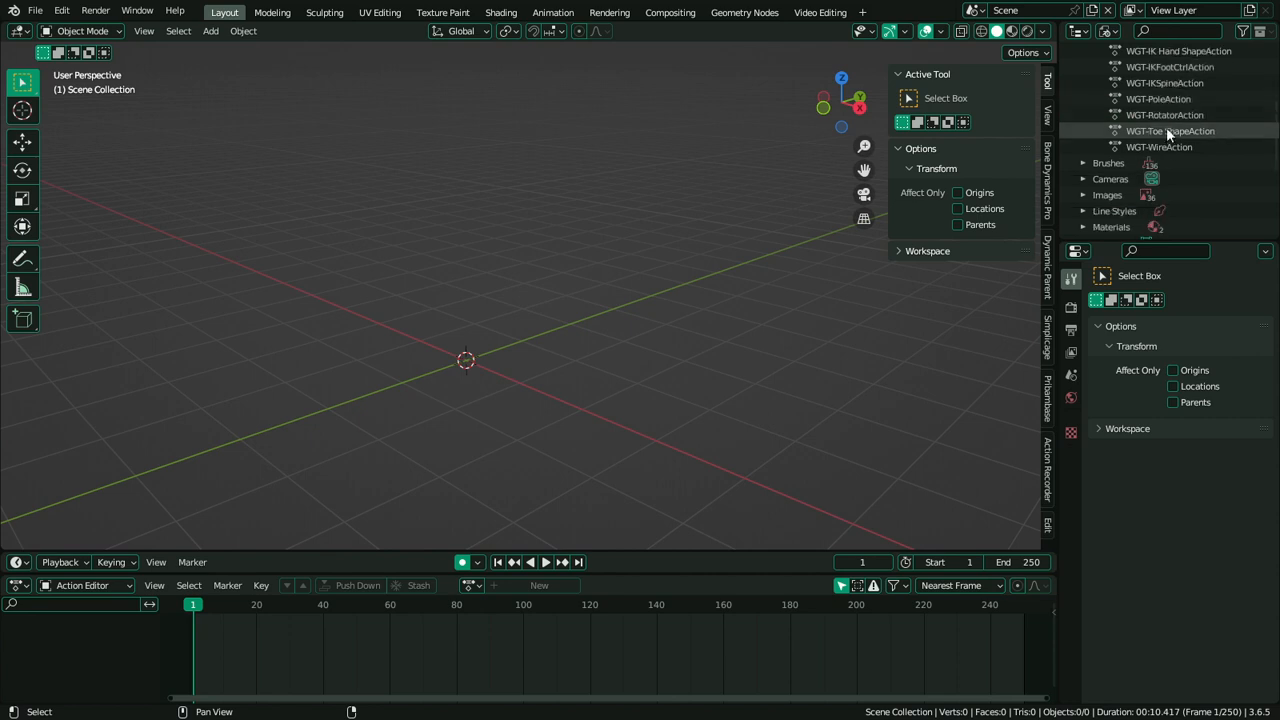
Select the full range of actions through WGT-WireAction in the file's data and delete them
shift+click(1166, 144)
scroll(1166, 144, up, 2)
right_click(1166, 144)
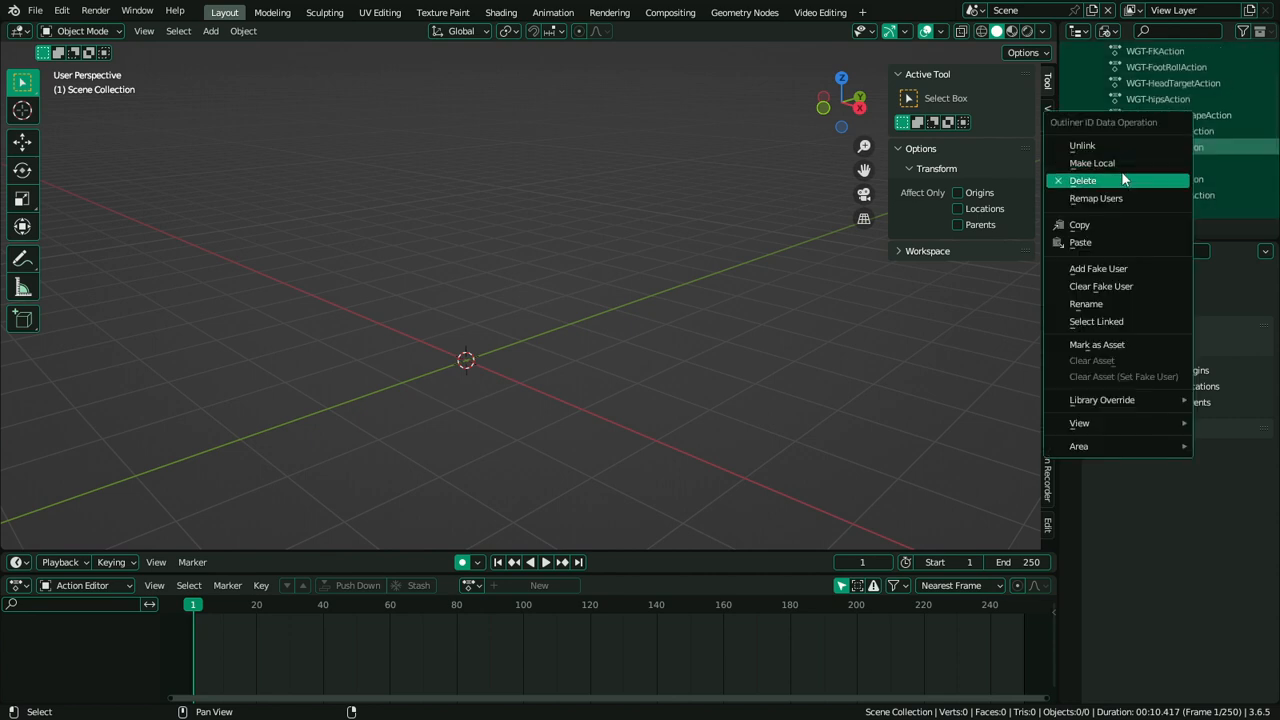
click(1090, 180)
scroll(1155, 117, up, 2)
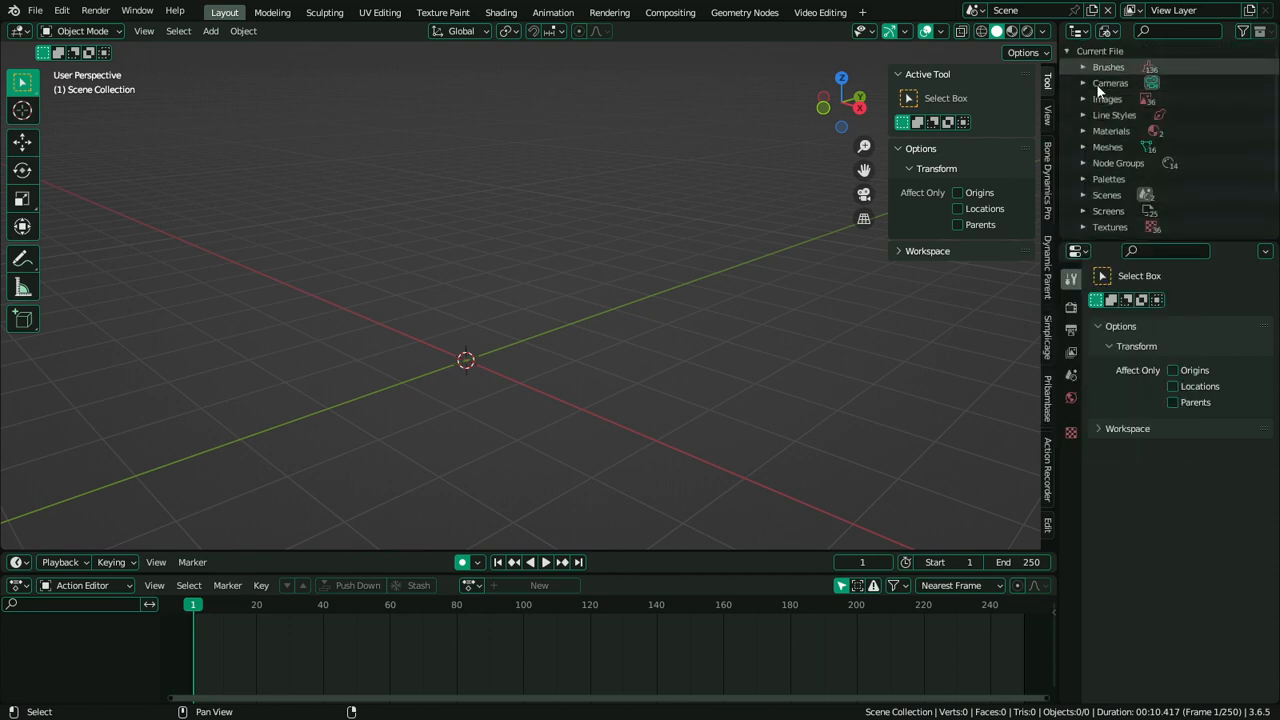
Look through the image data-blocks stored in the file and collapse their list again
click(1083, 99)
scroll(1160, 116, down, 6)
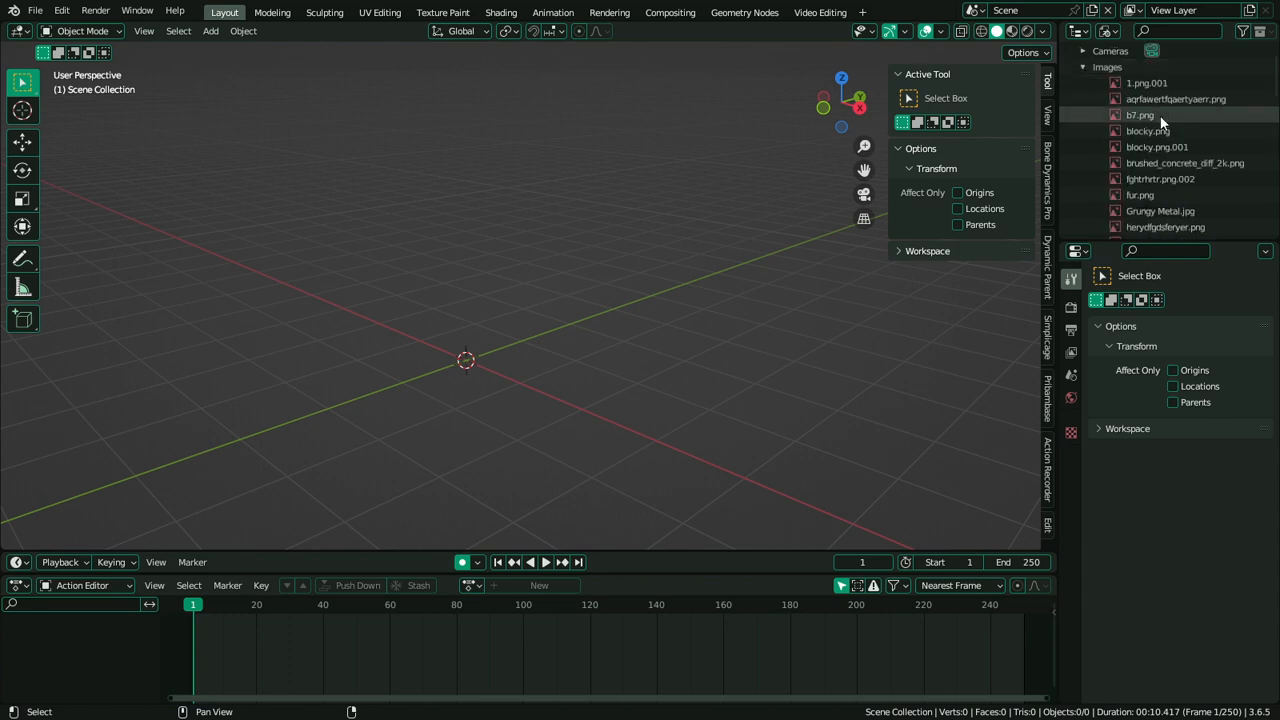
scroll(1163, 114, up, 1)
scroll(1160, 116, up, 5)
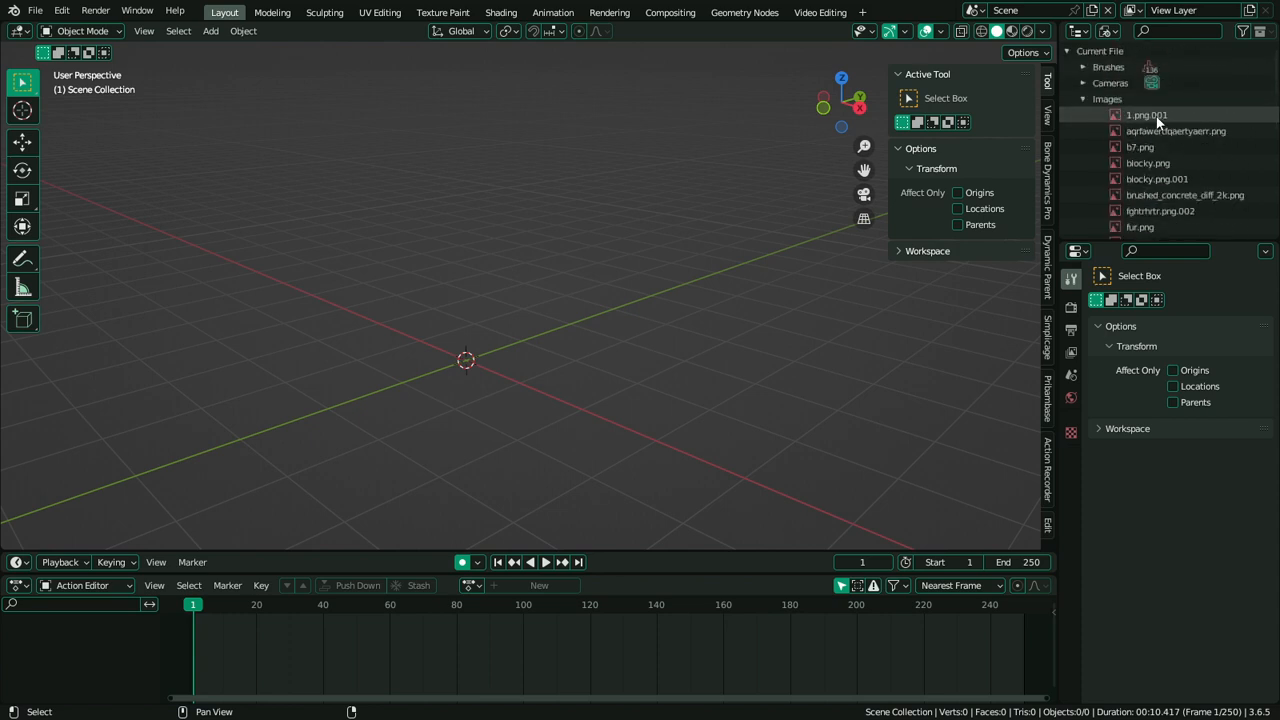
click(1083, 99)
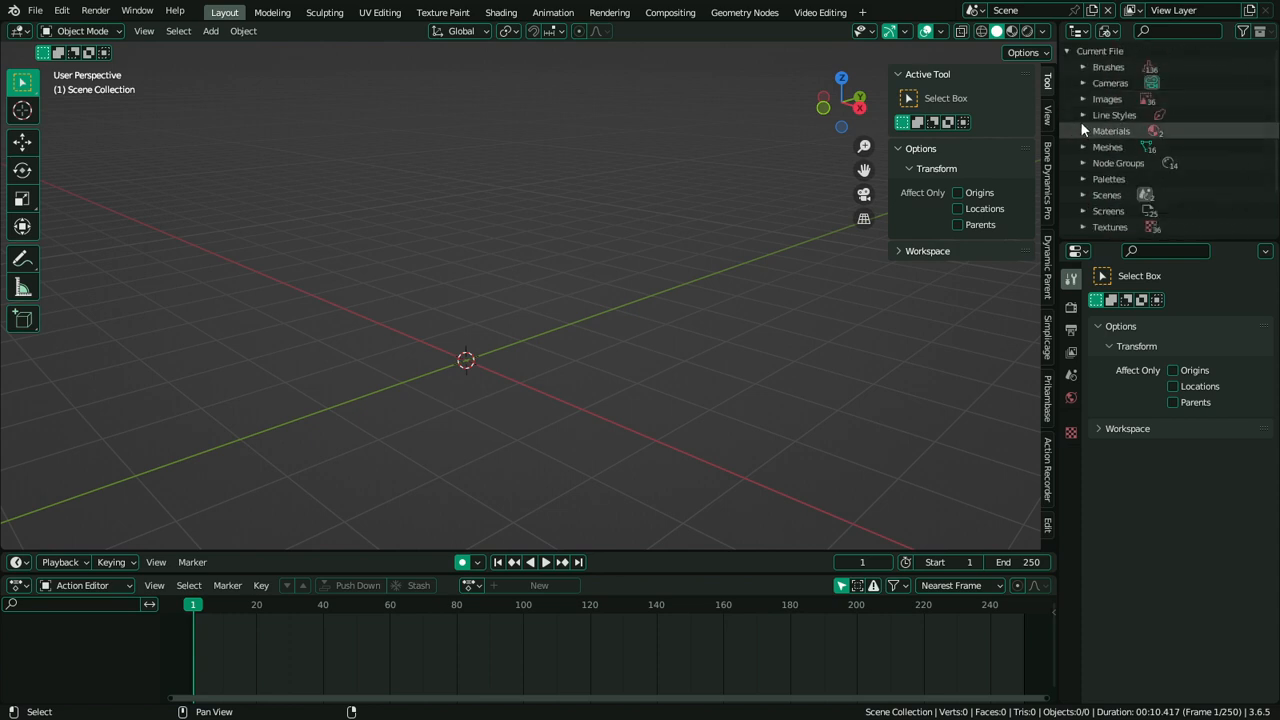
Delete Outline Material from the file's materials and collapse the materials list
click(1082, 131)
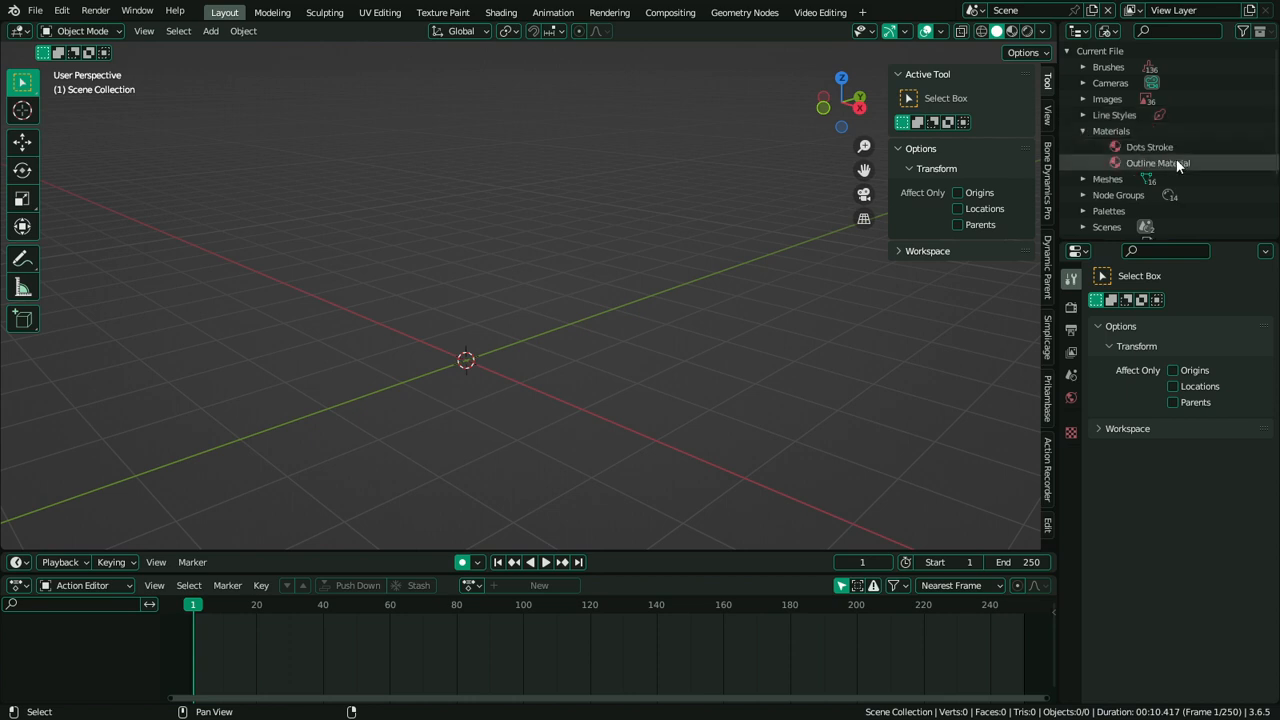
right_click(1178, 163)
click(1173, 163)
click(1083, 131)
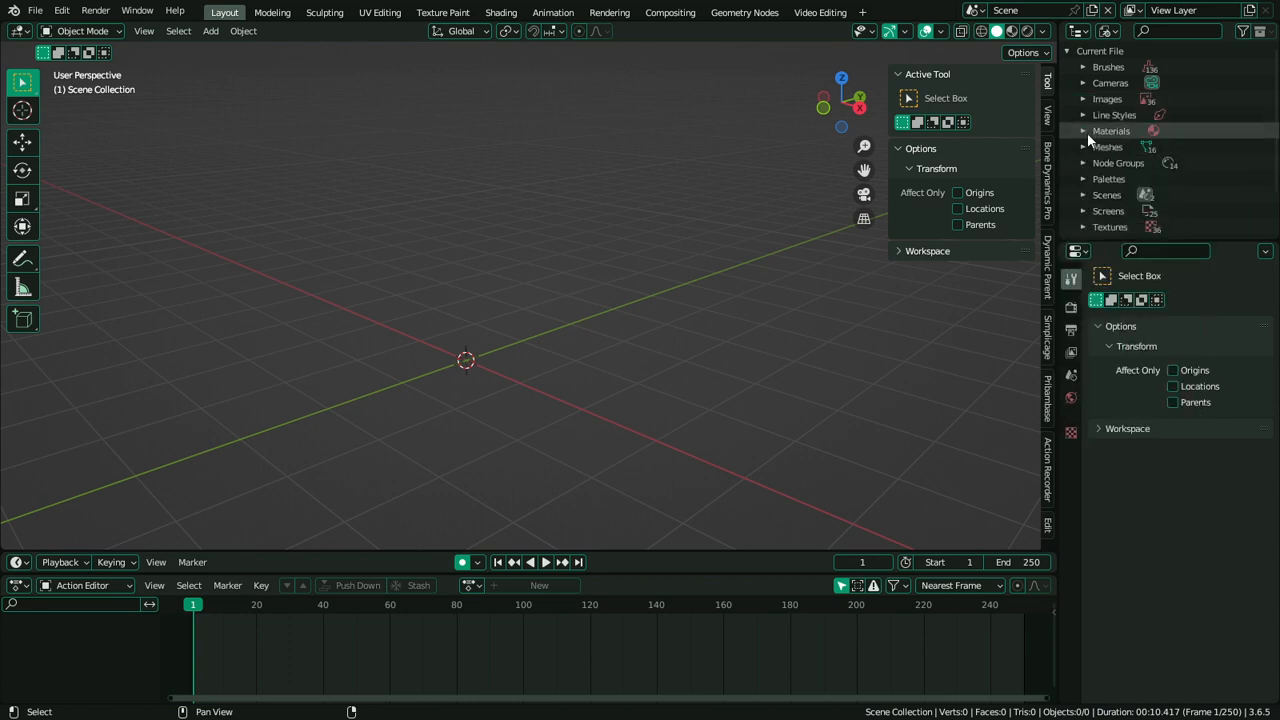
Select all mesh data-blocks in the file, from Circle through Sphere, and delete them
click(1081, 147)
scroll(1161, 153, down, 3)
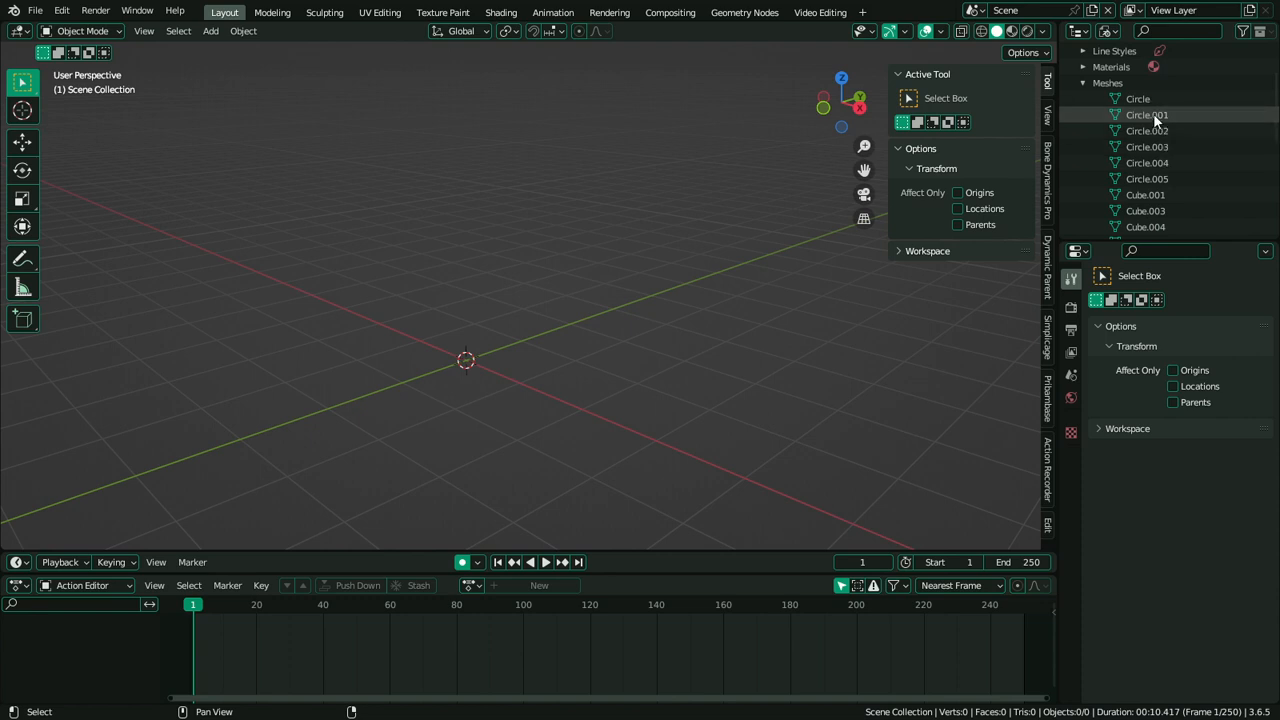
scroll(1151, 108, down, 5)
right_click(1161, 152)
click(1161, 154)
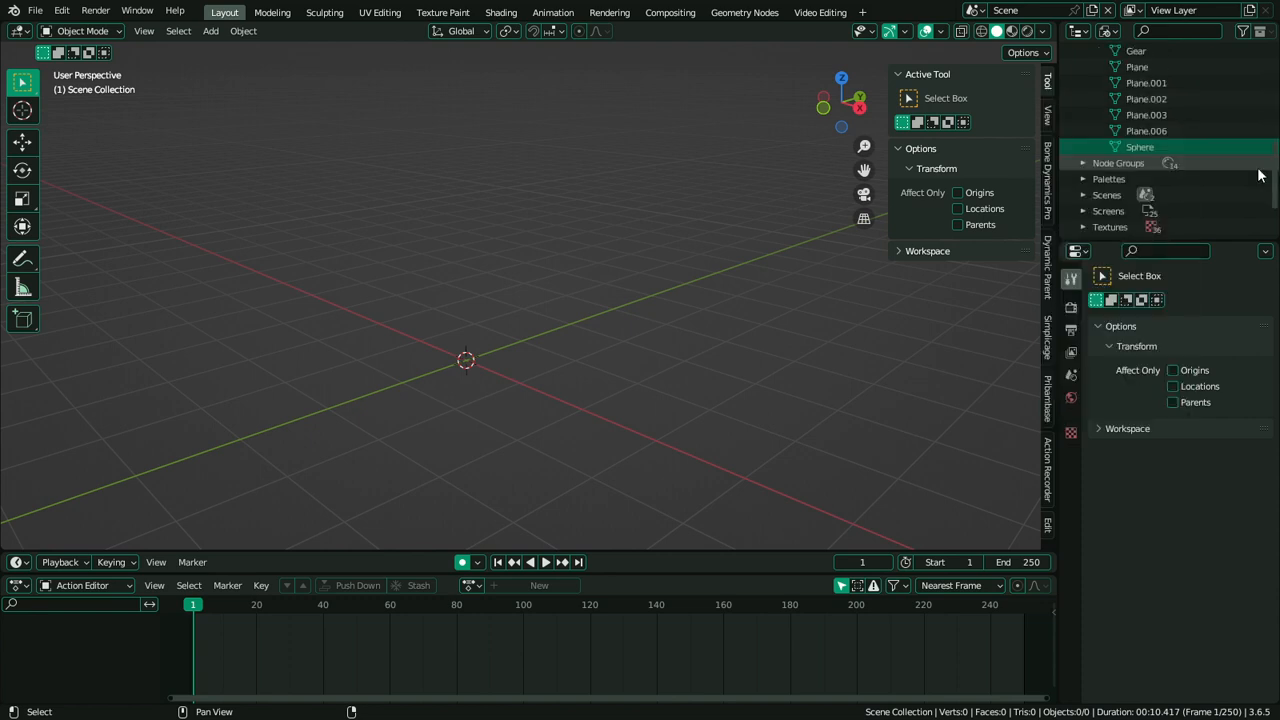
scroll(1187, 152, up, 7)
click(1159, 99)
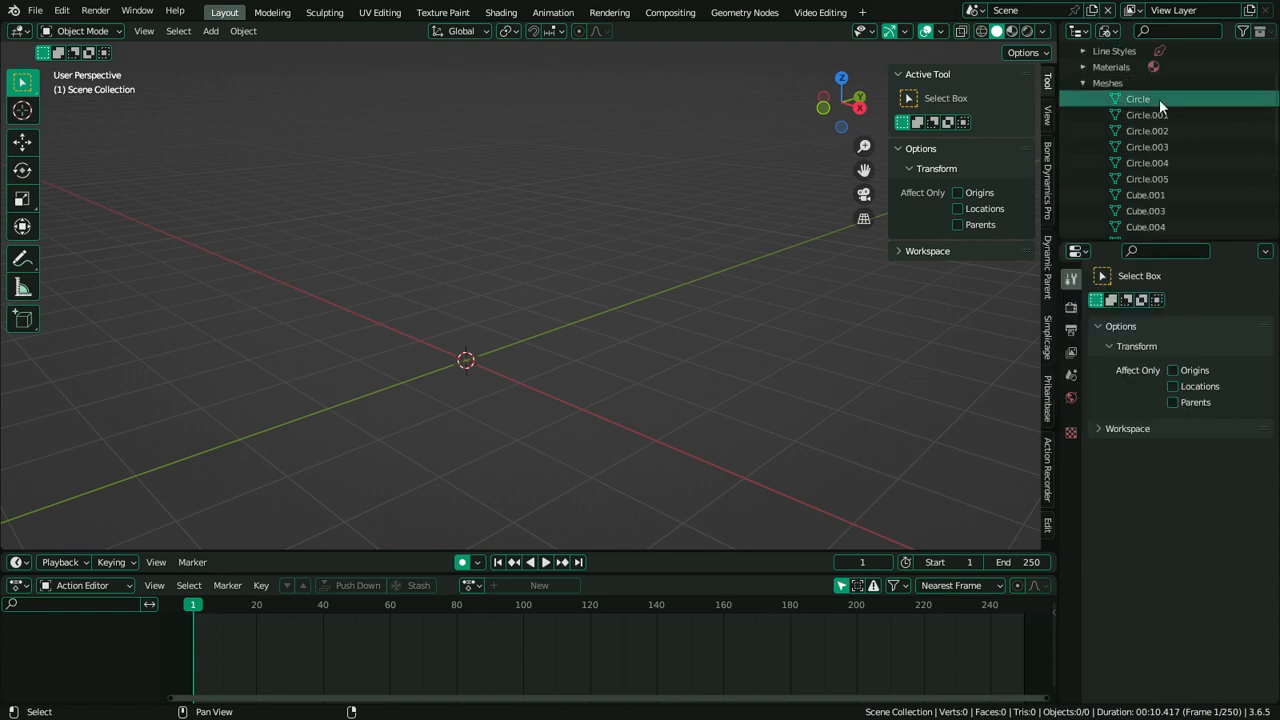
scroll(1170, 156, down, 8)
shift+click(1164, 115)
right_click(1164, 117)
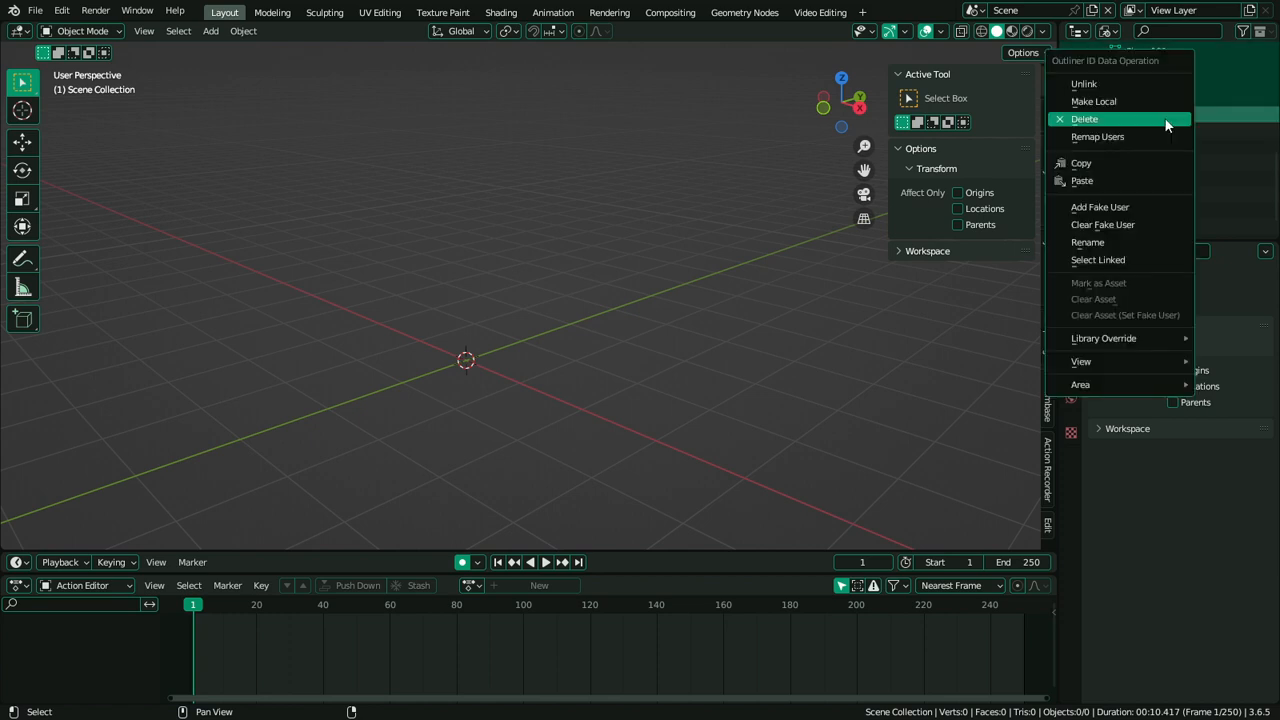
click(1164, 117)
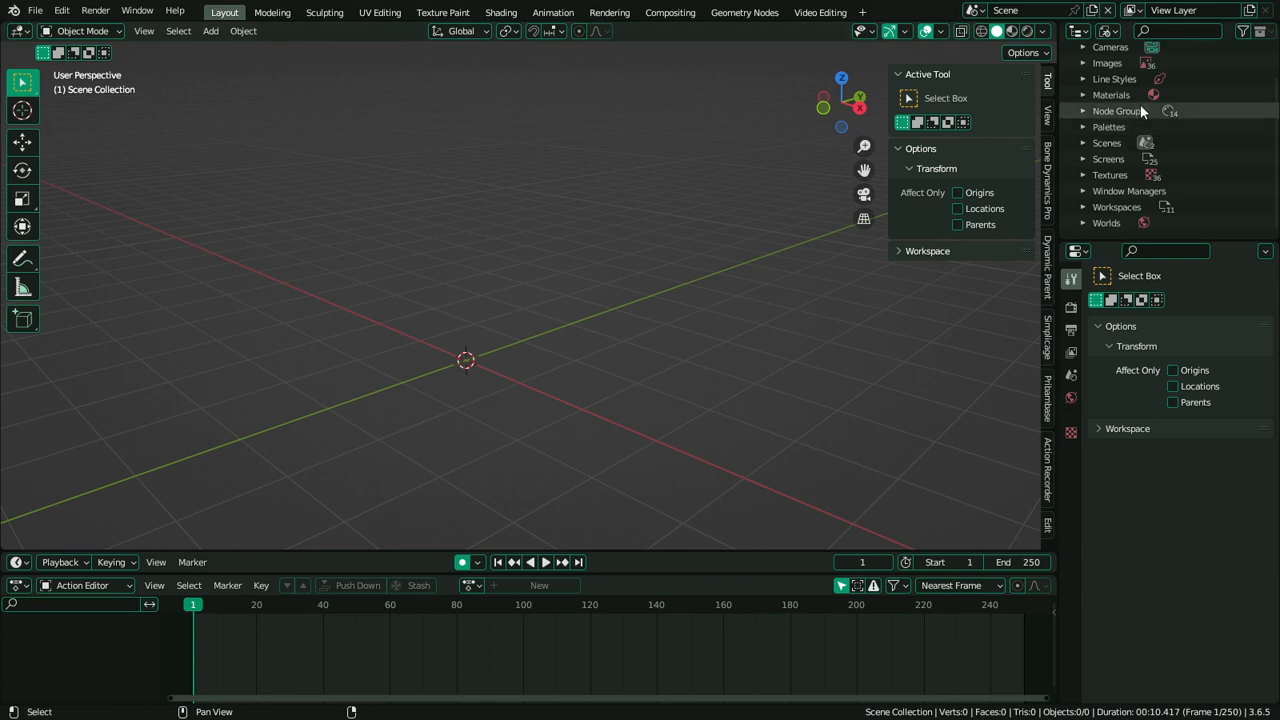
Delete the COMP_ 4, 8, 16 and 32Channel Color groups from the file's node groups
click(1084, 110)
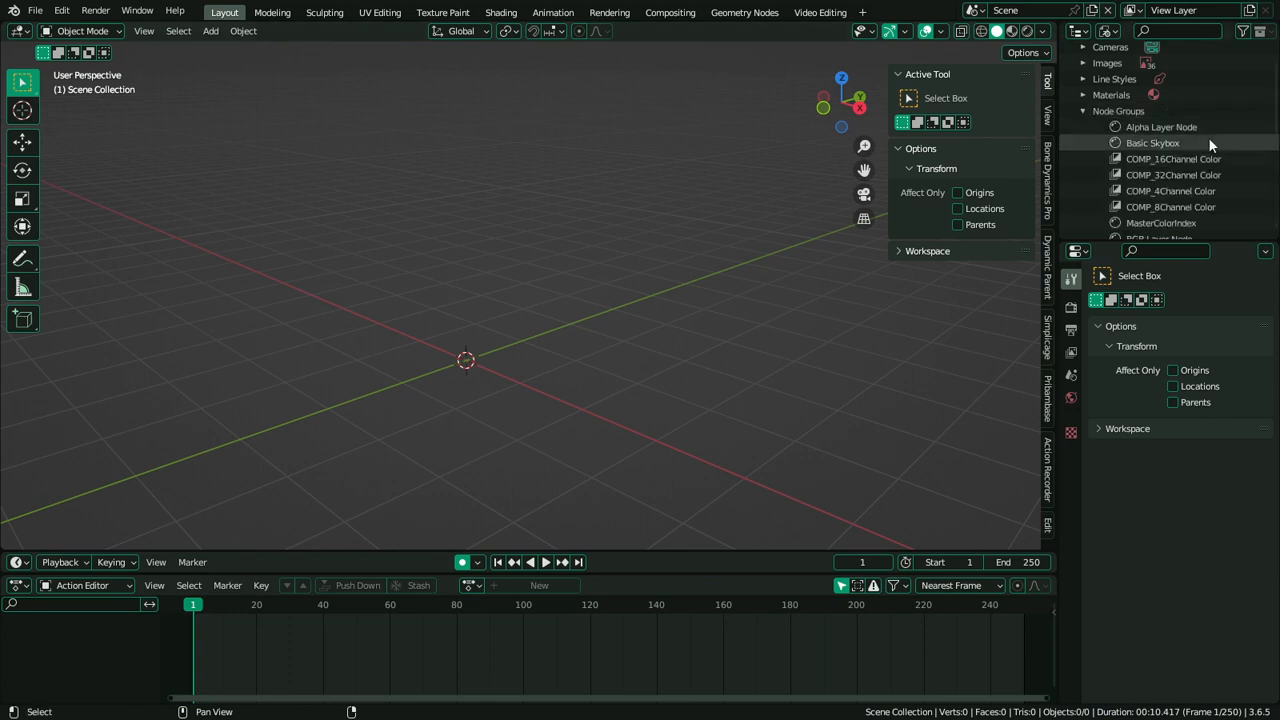
drag(1230, 150, 1197, 204)
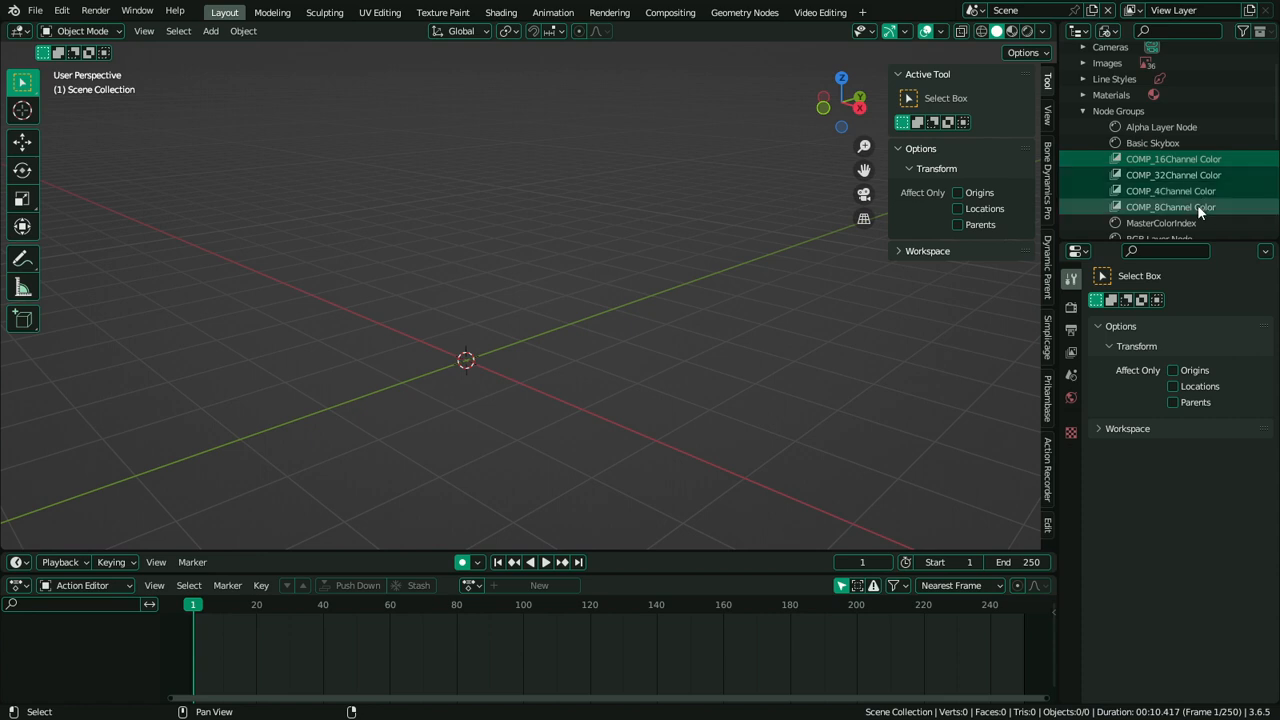
right_click(1197, 205)
click(1197, 205)
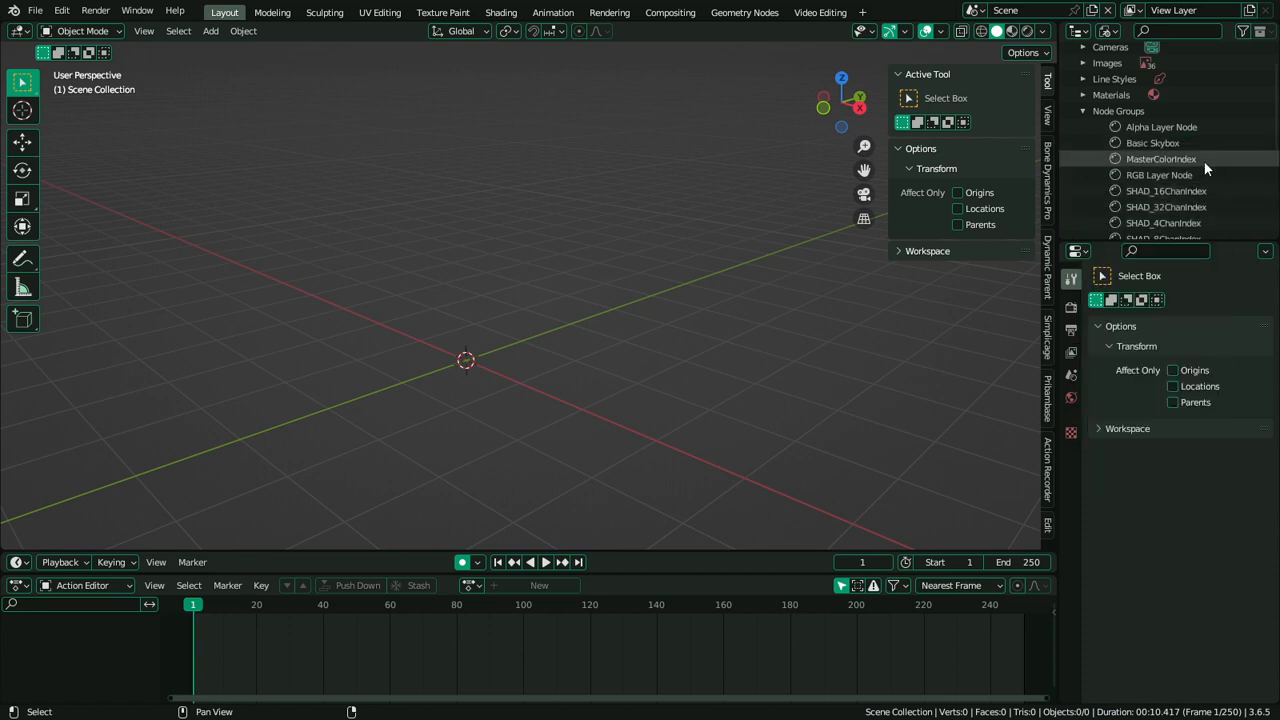
Delete the four SHAD_ channel index node groups together with Sickly Shader Splat and Sickly's Splat System
click(1193, 192)
scroll(1193, 195, down, 2)
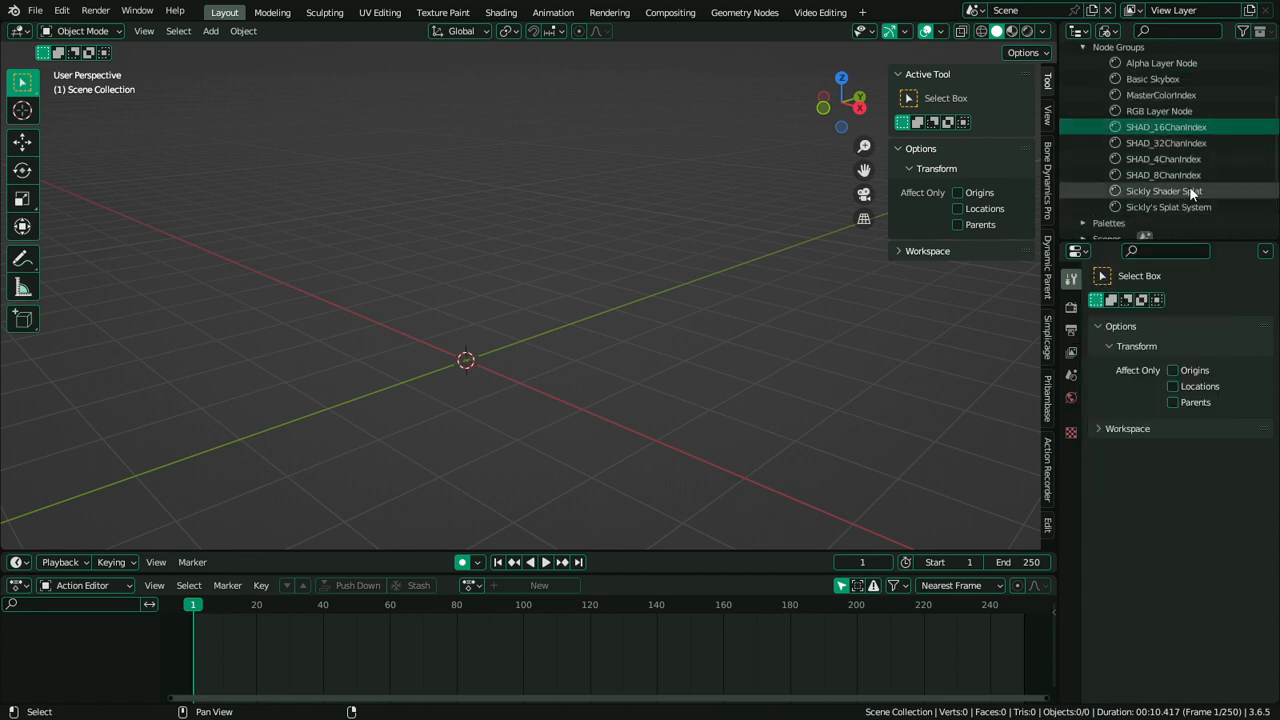
shift+click(1198, 174)
shift+click(1186, 208)
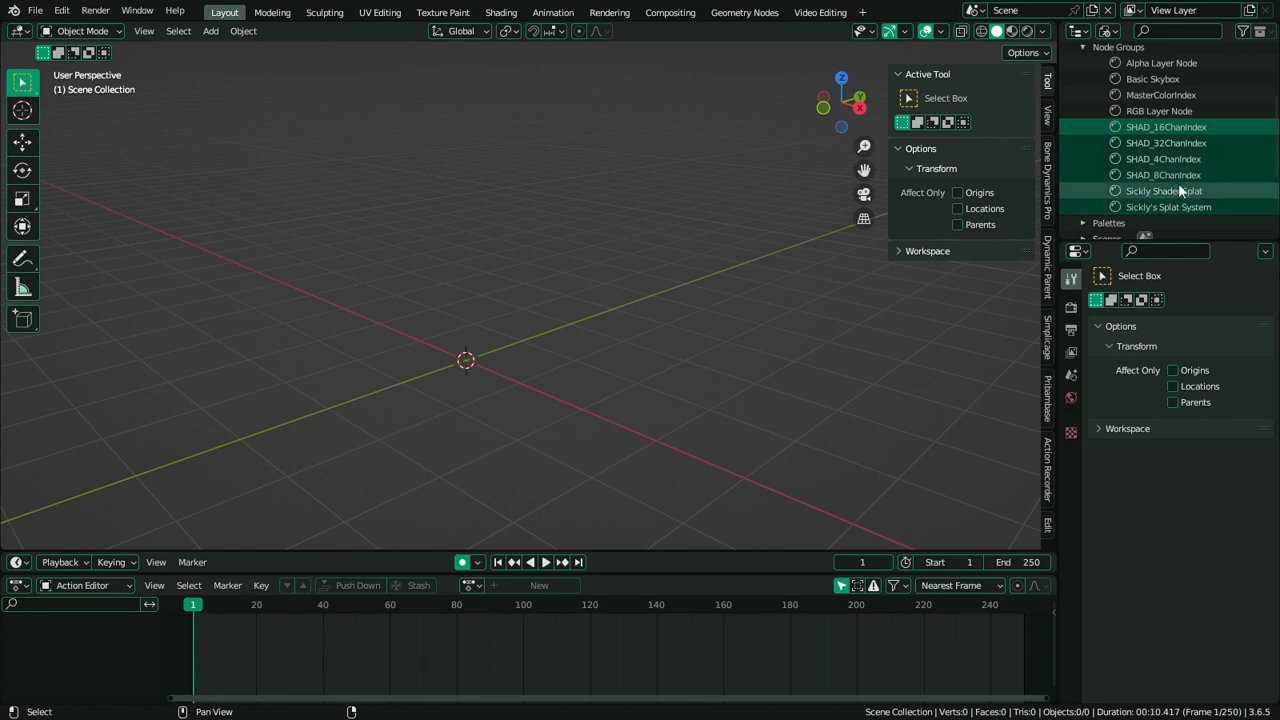
right_click(1175, 188)
click(1174, 184)
scroll(1176, 176, up, 3)
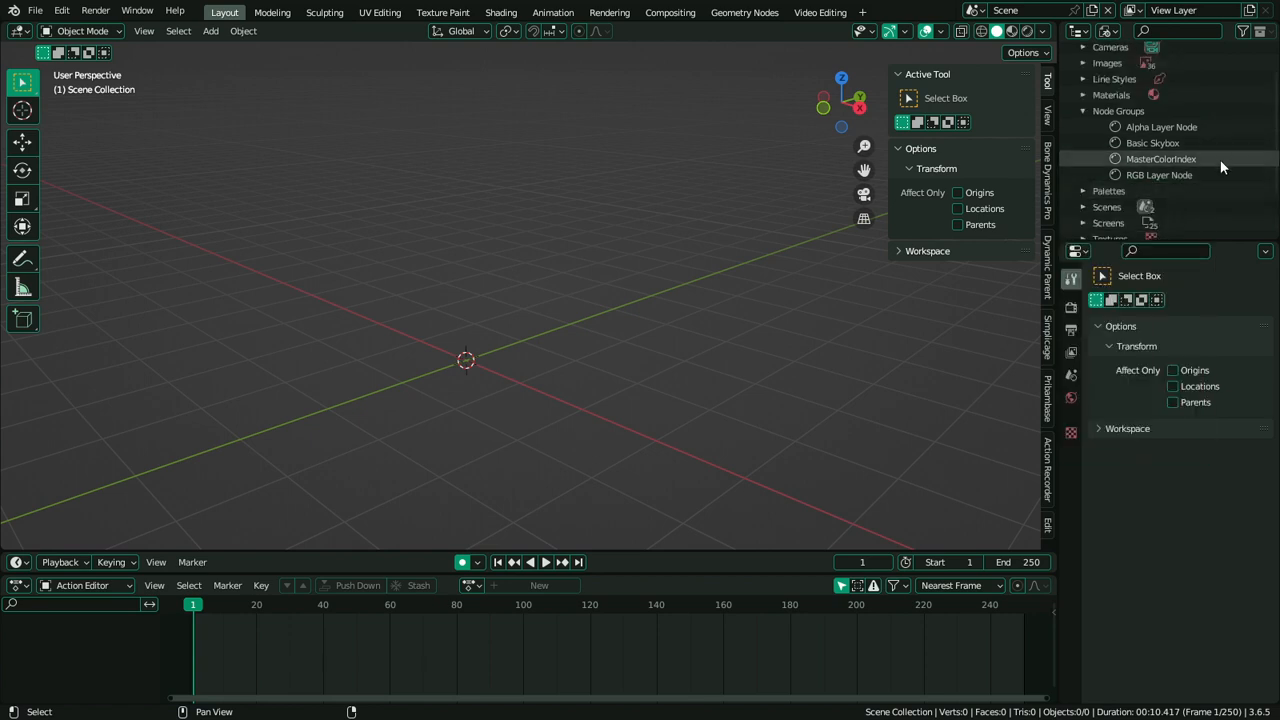
Delete the remaining node groups: Basic Skybox, Alpha Layer Node, MasterColorIndex and RGB Layer Node
click(1220, 159)
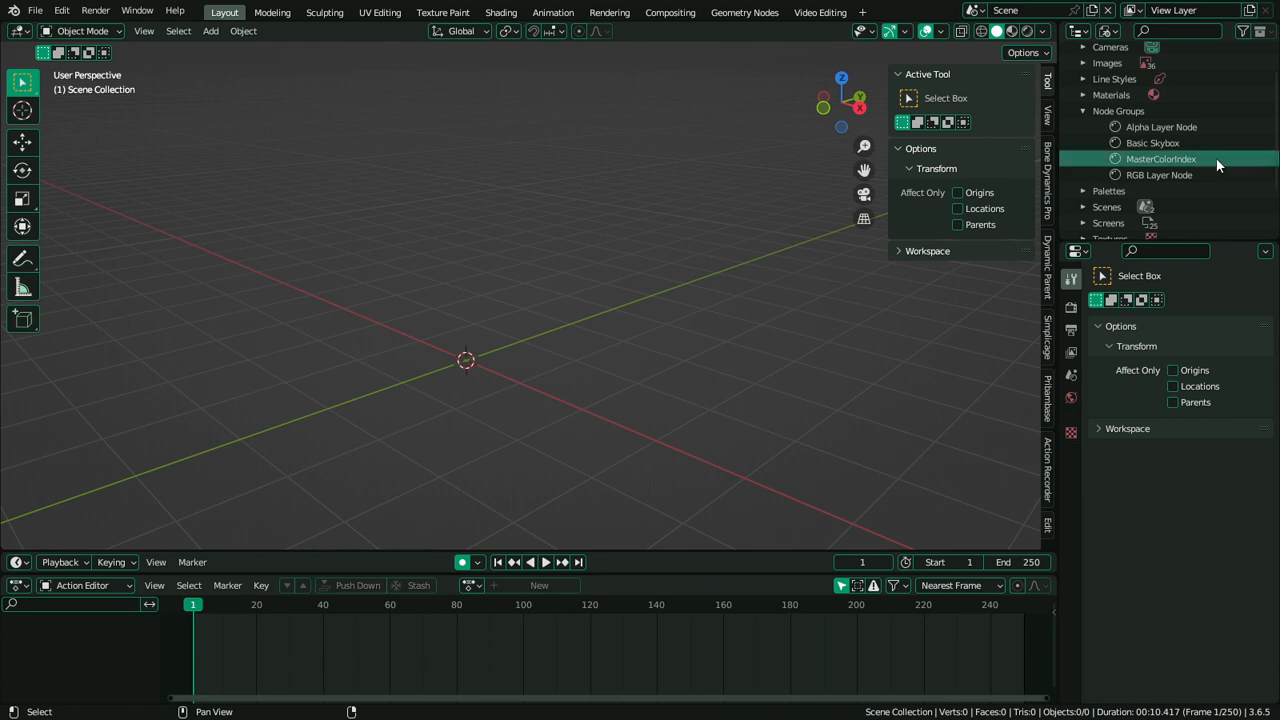
right_click(1207, 145)
click(1206, 149)
click(1213, 127)
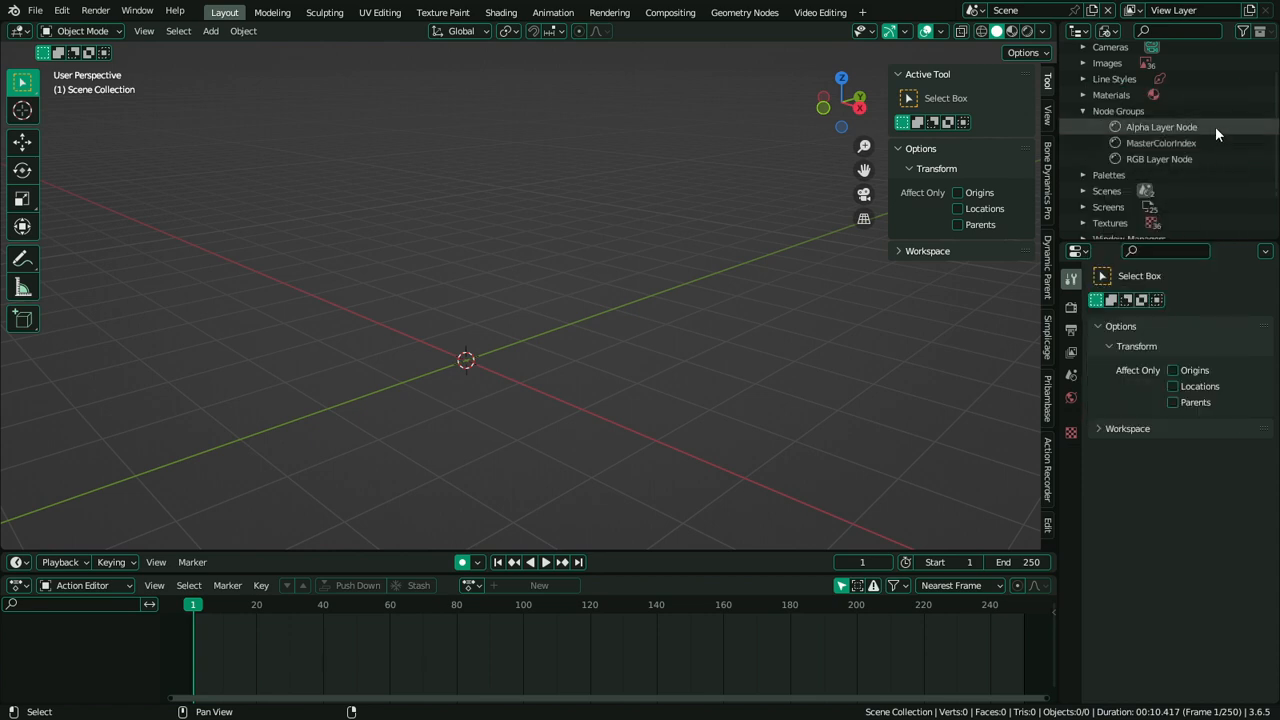
right_click(1215, 126)
click(1215, 128)
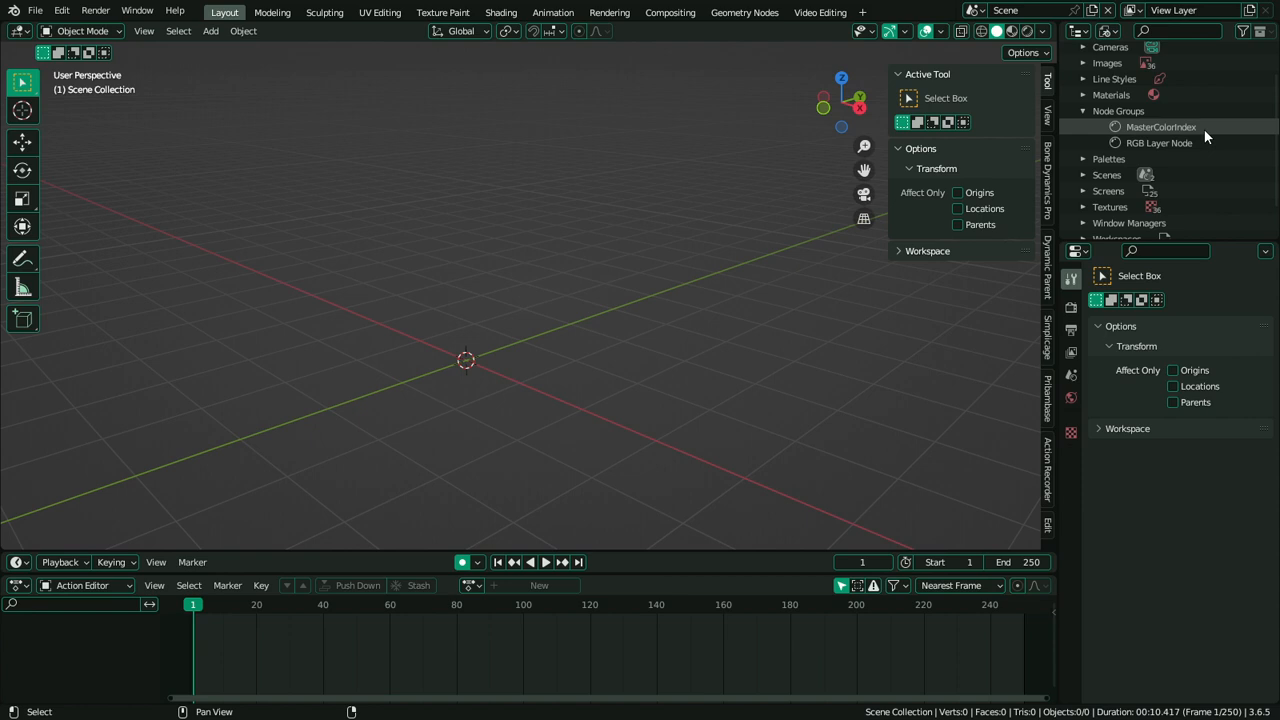
click(1204, 129)
right_click(1204, 129)
click(1204, 129)
right_click(1204, 129)
click(1204, 129)
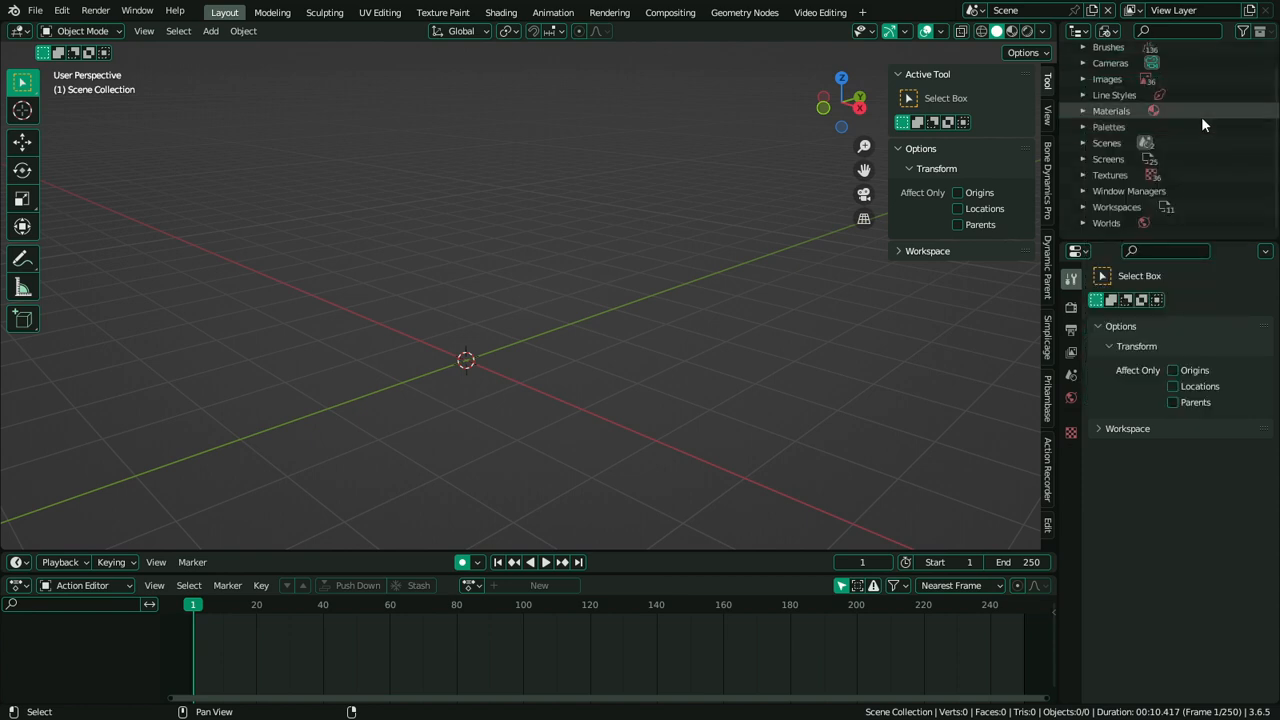
Delete the Sequencer scene from the file's scenes, keeping only the scene named Scene
click(1083, 143)
click(1128, 175)
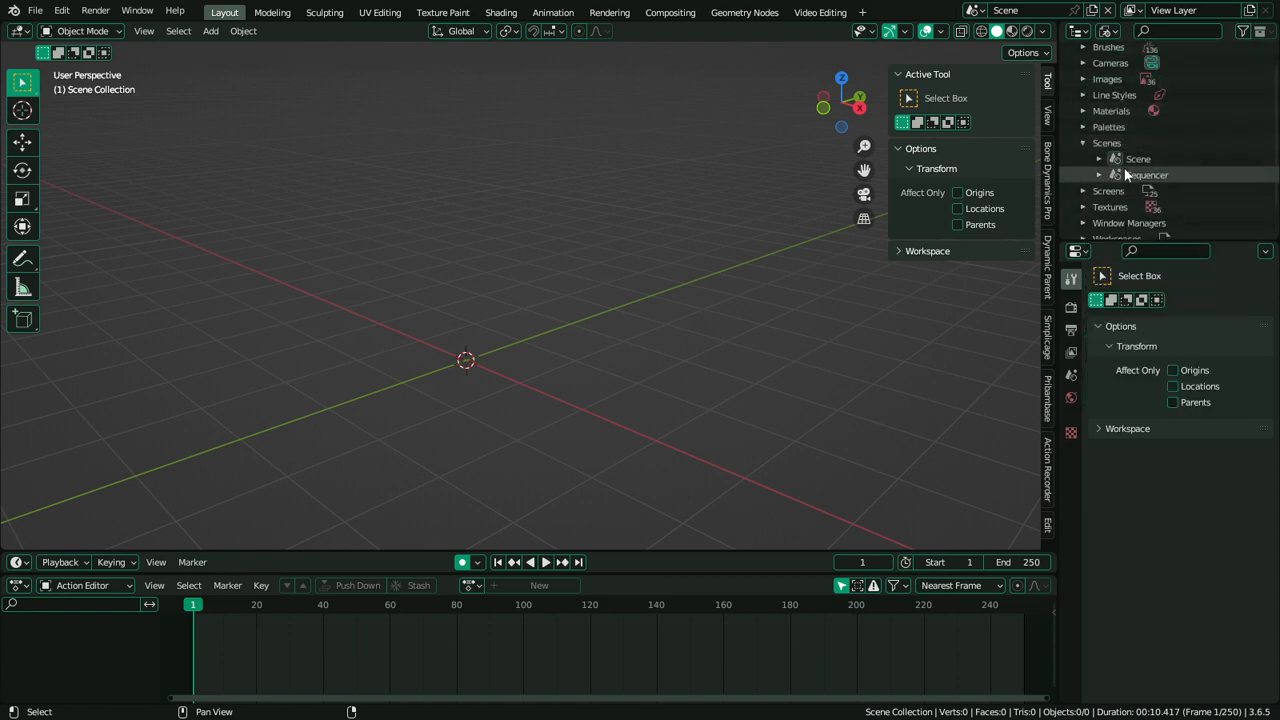
right_click(1130, 176)
click(1130, 177)
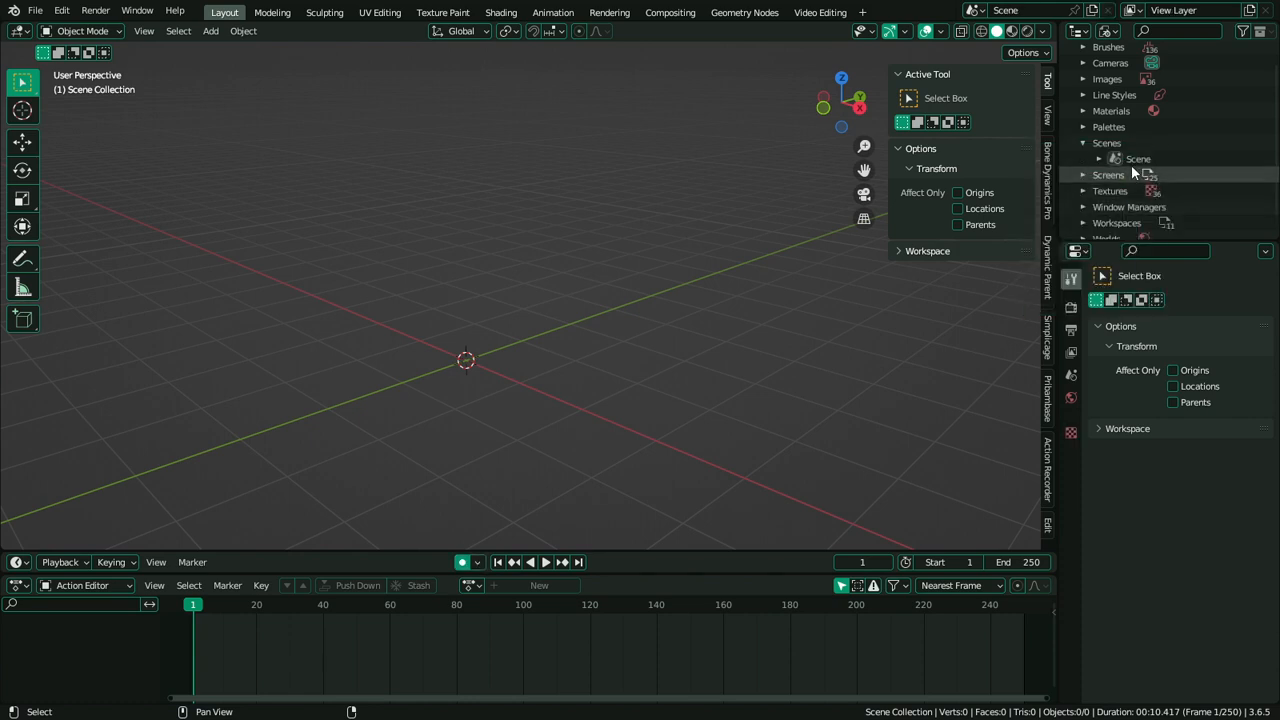
Check the worlds stored in the file and collapse the worlds and scenes lists
scroll(1082, 175, down, 1)
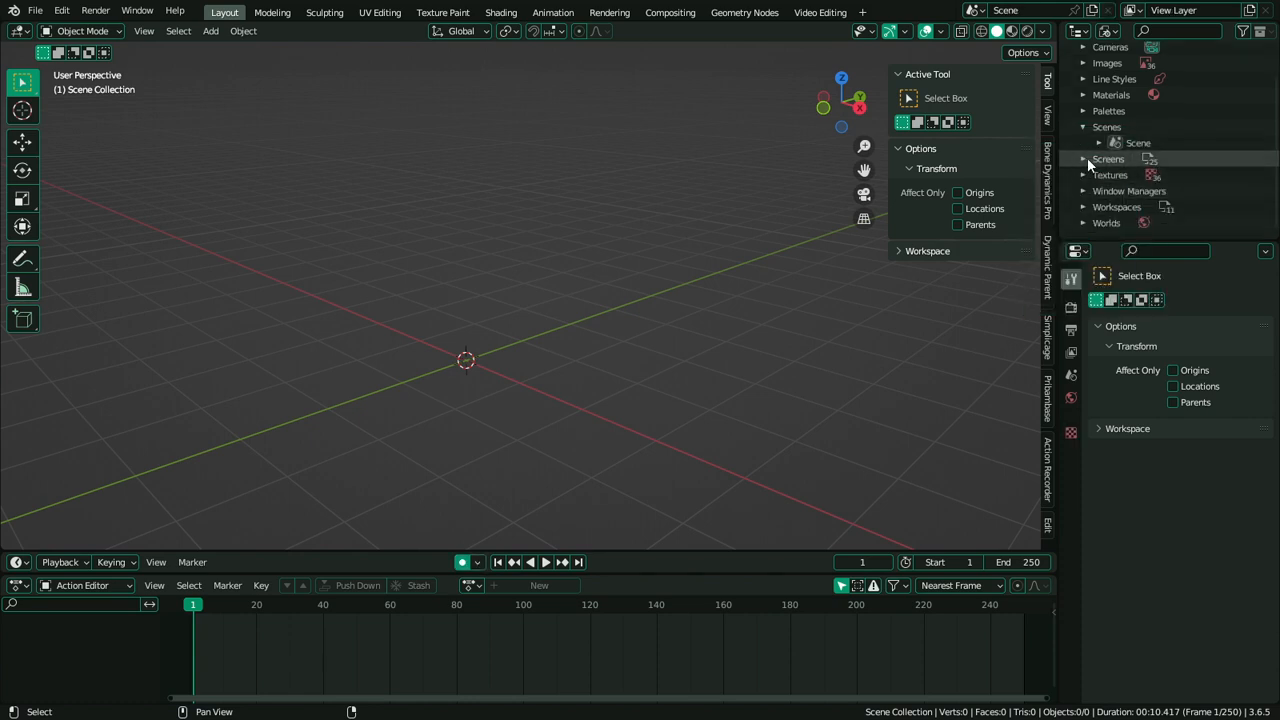
click(1073, 209)
click(1083, 219)
scroll(1083, 216, down, 1)
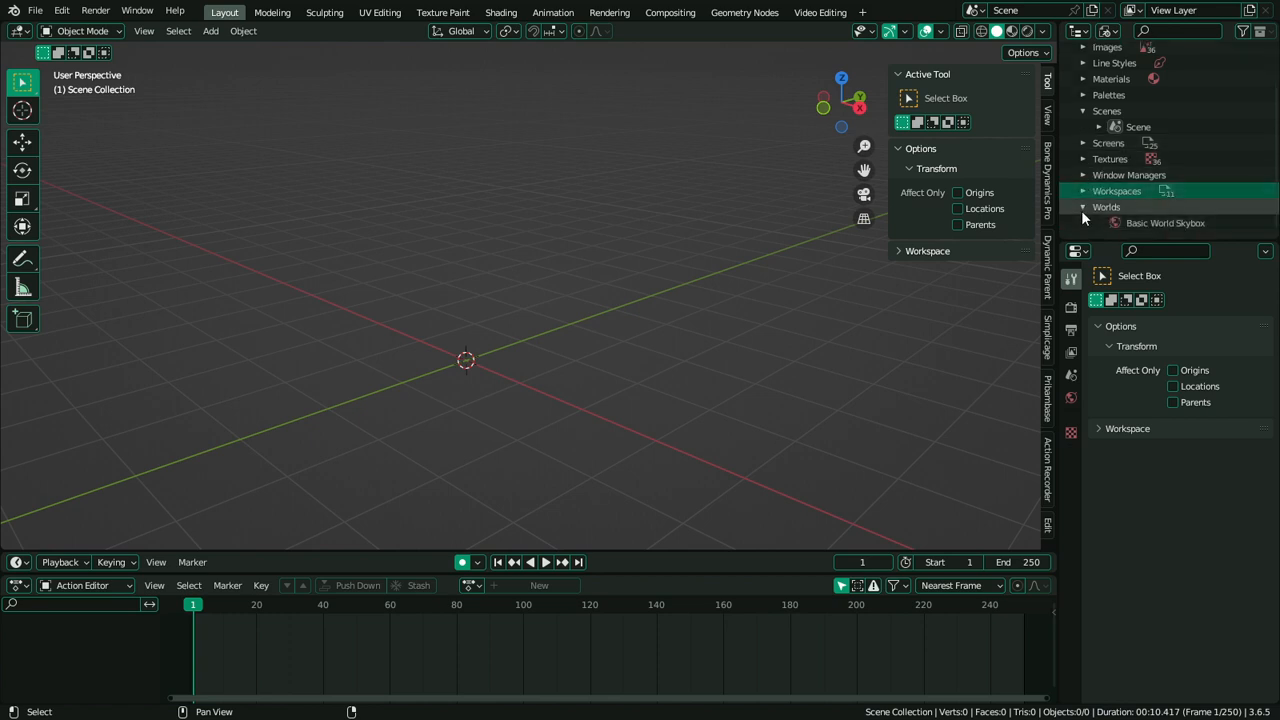
scroll(1081, 210, up, 2)
scroll(1080, 223, down, 2)
click(1084, 208)
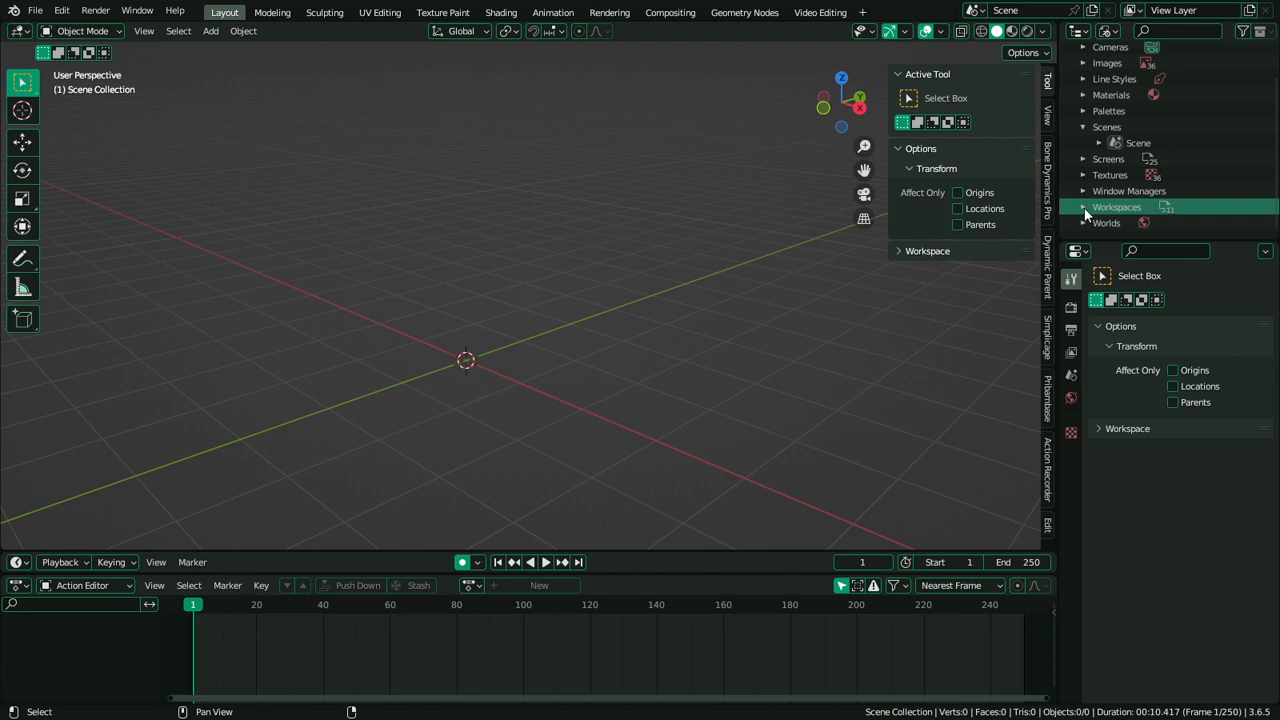
click(1083, 128)
scroll(1063, 157, up, 1)
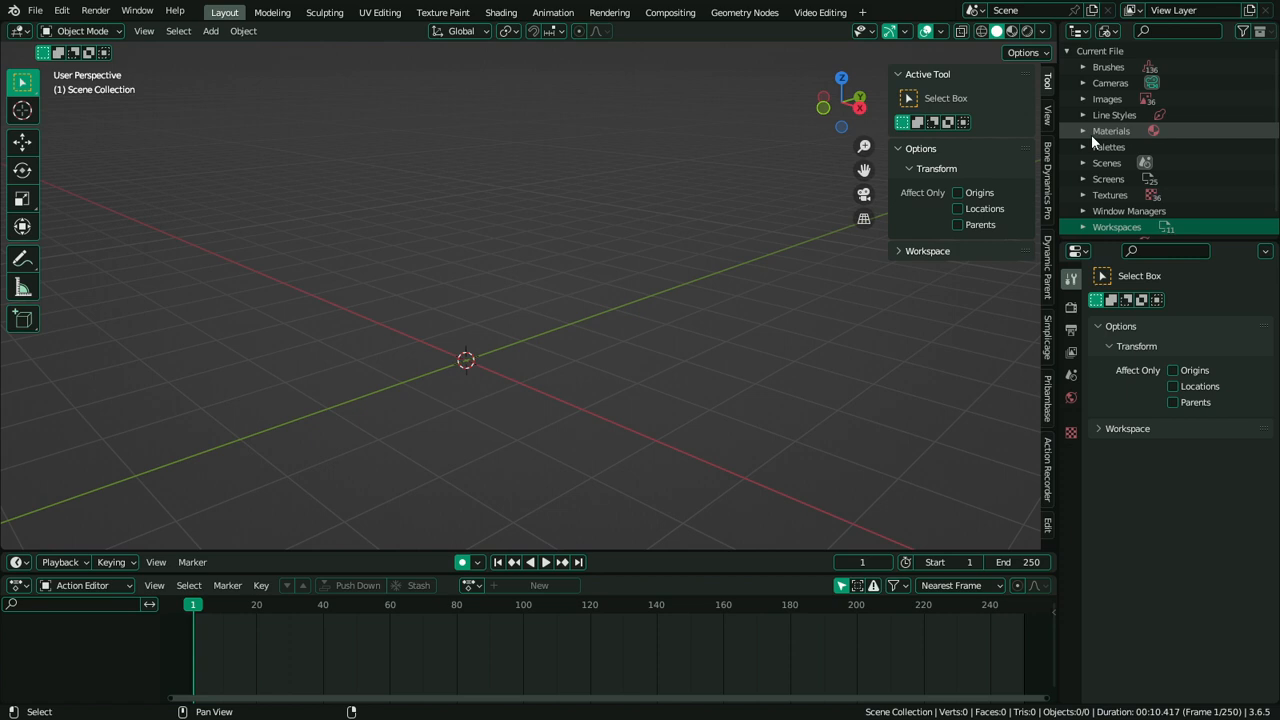
Switch to the front view and add a 2 m cube mesh at the world origin
key(KP_1)
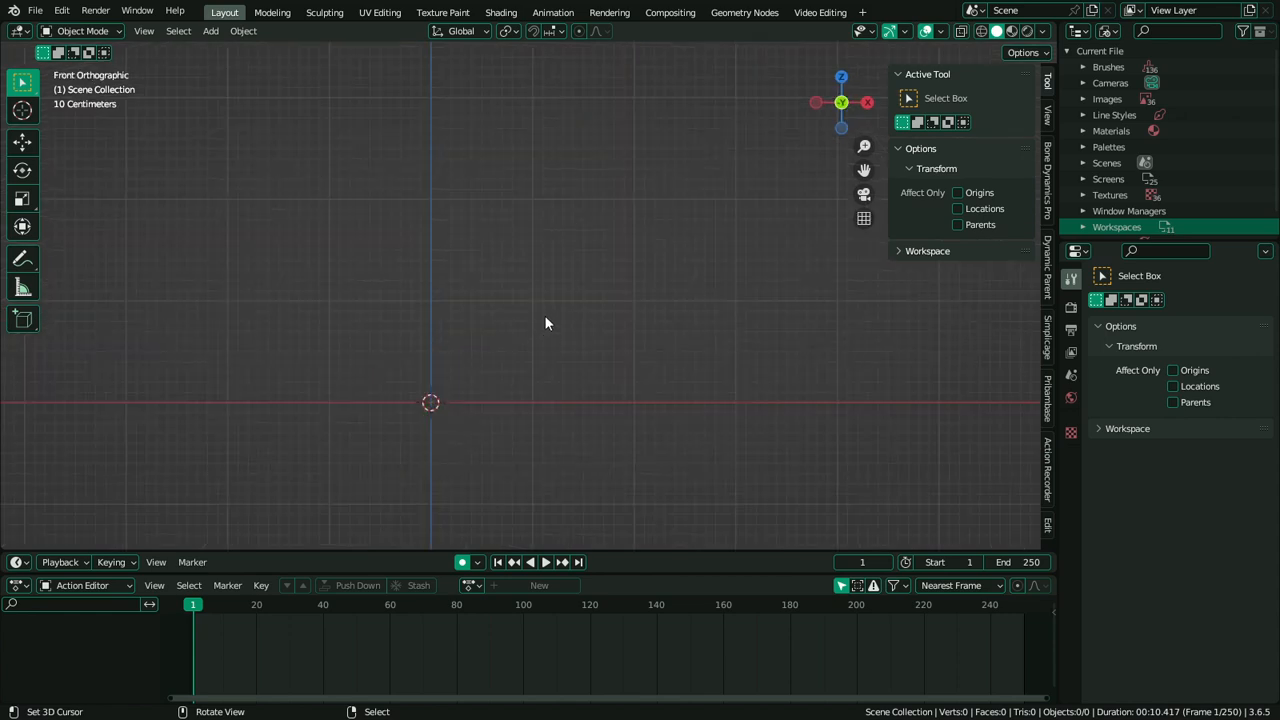
key(shift+a)
mouse_move(543, 318)
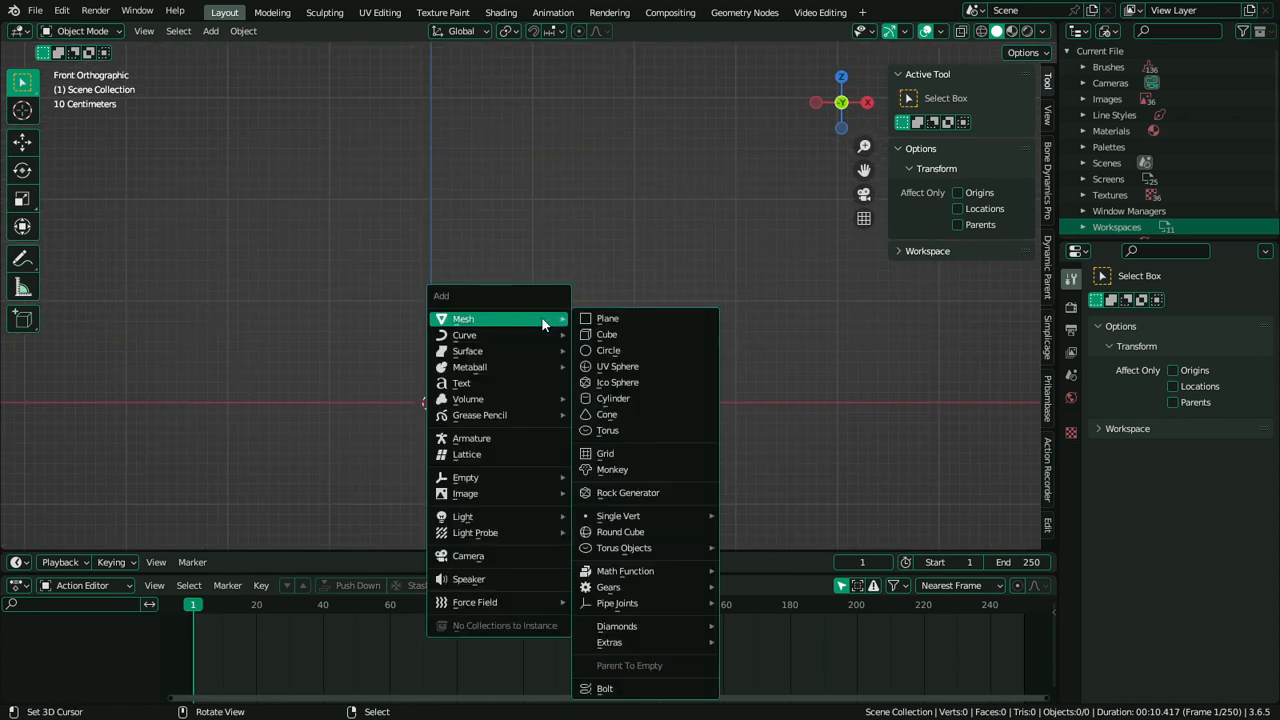
click(604, 336)
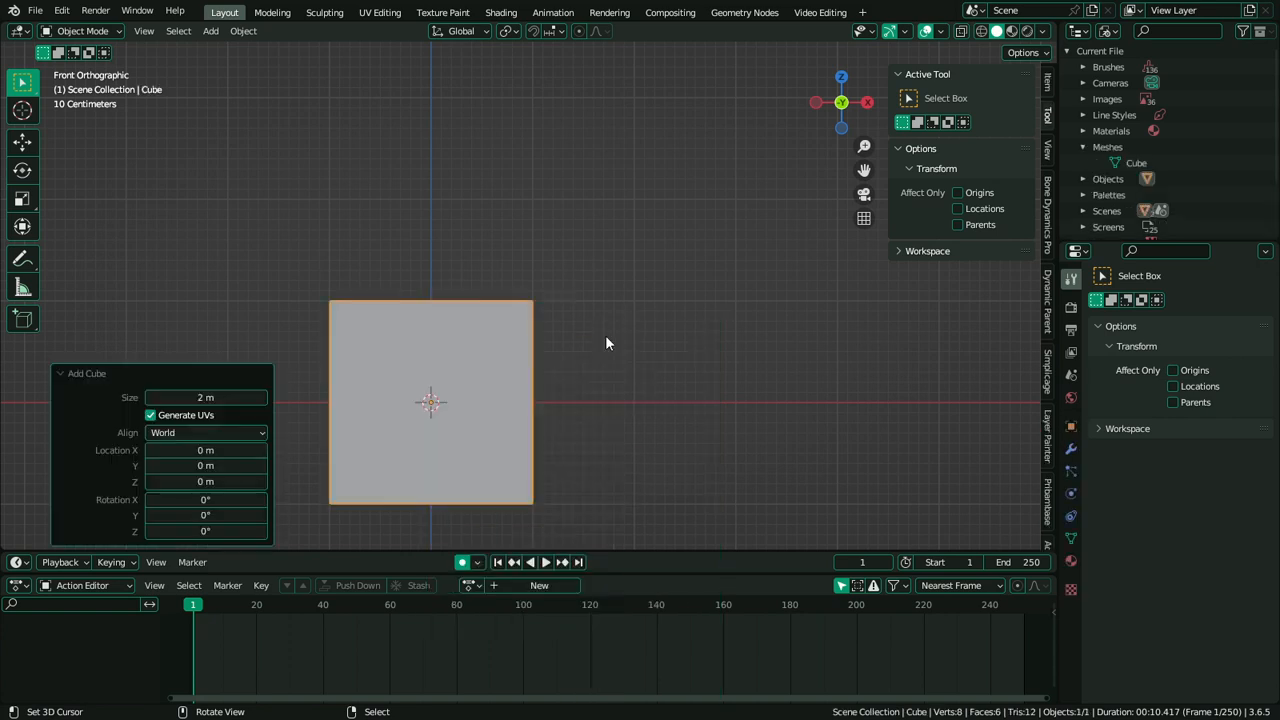
In Edit Mode, move the whole cube mesh up 1 m along Z so its base sits on the origin
key(Tab)
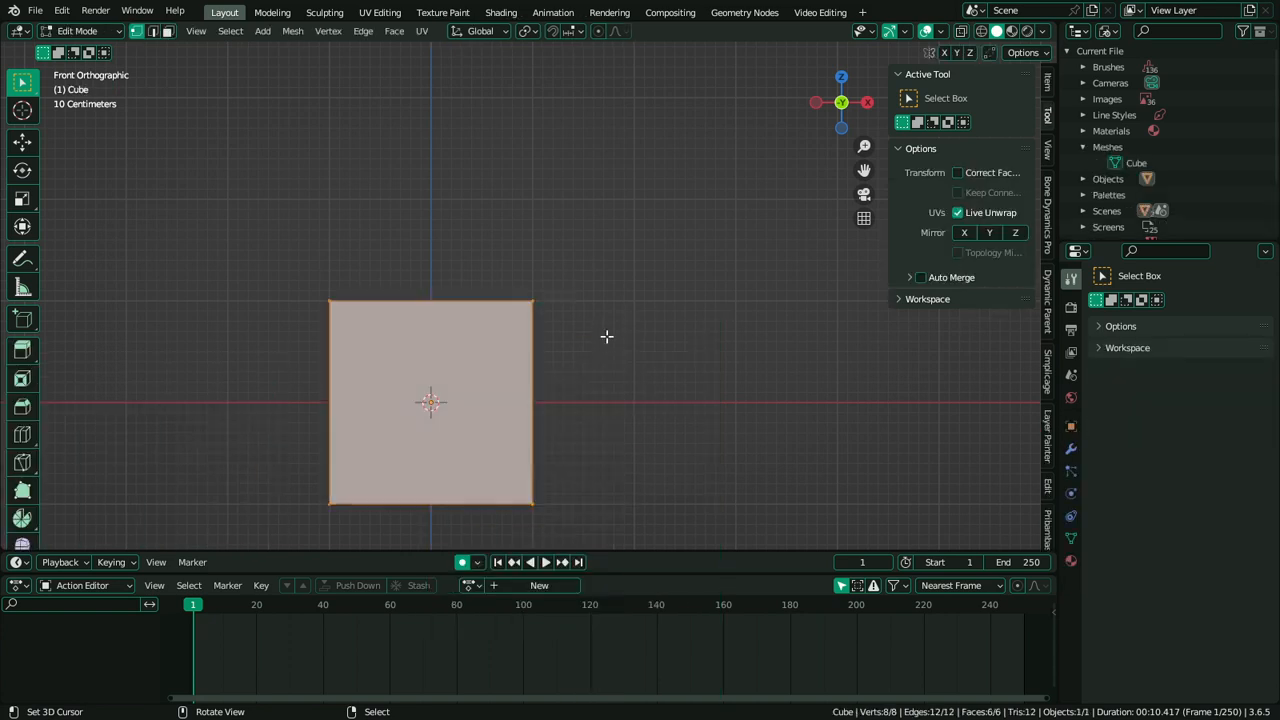
key(g)
key(z)
key(1)
key(Return)
shift+middle_drag(513, 317, 533, 377)
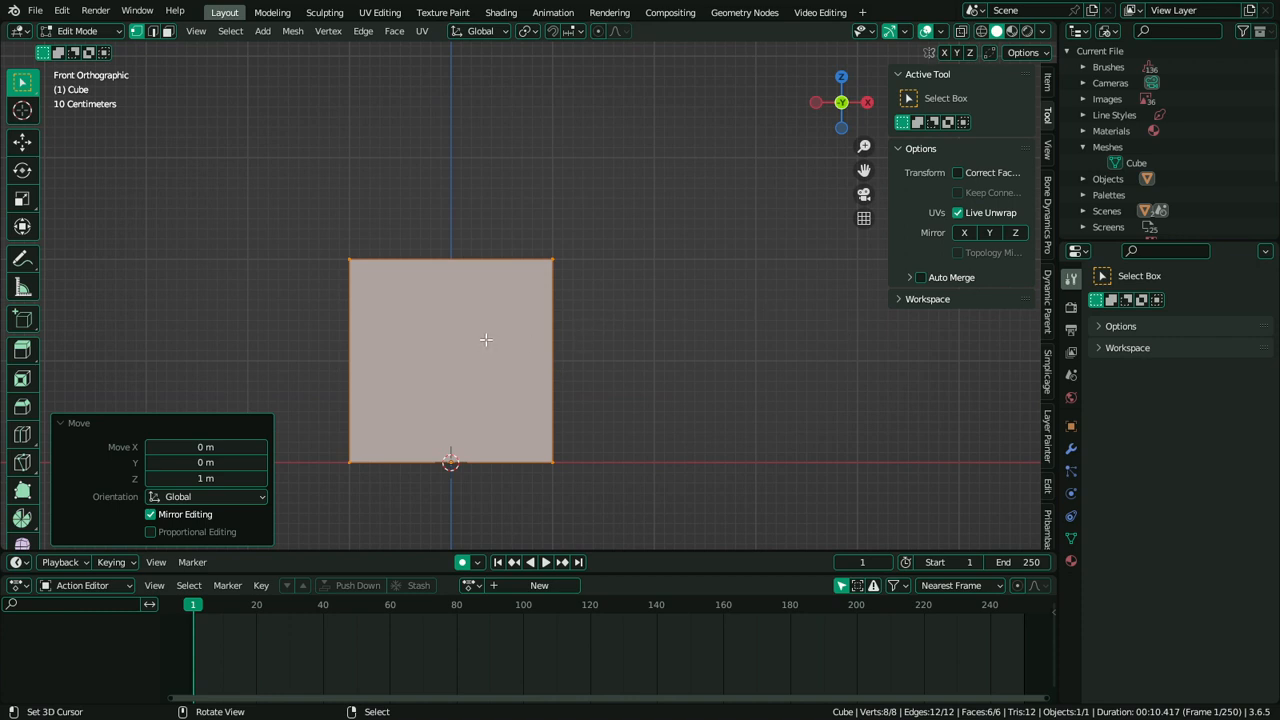
View the cube in perspective and open the scene properties
middle_drag(483, 340, 490, 344)
scroll(490, 344, up, 1)
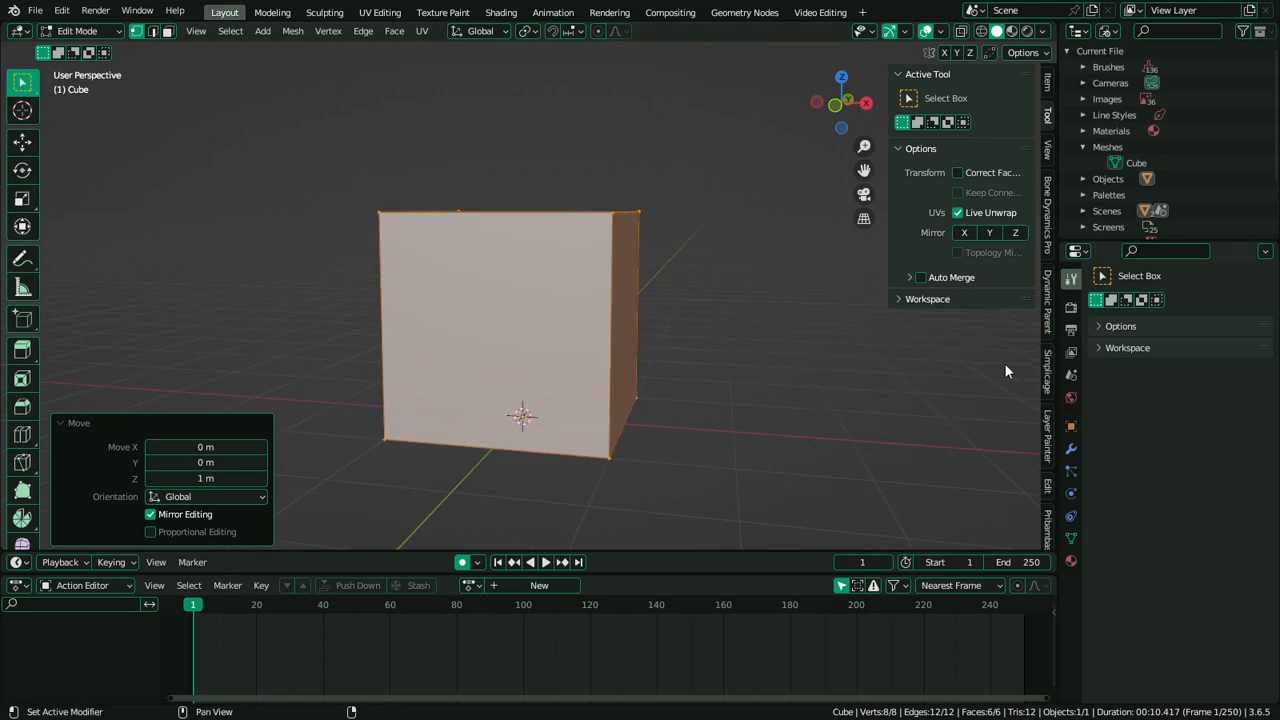
click(1072, 308)
click(1071, 374)
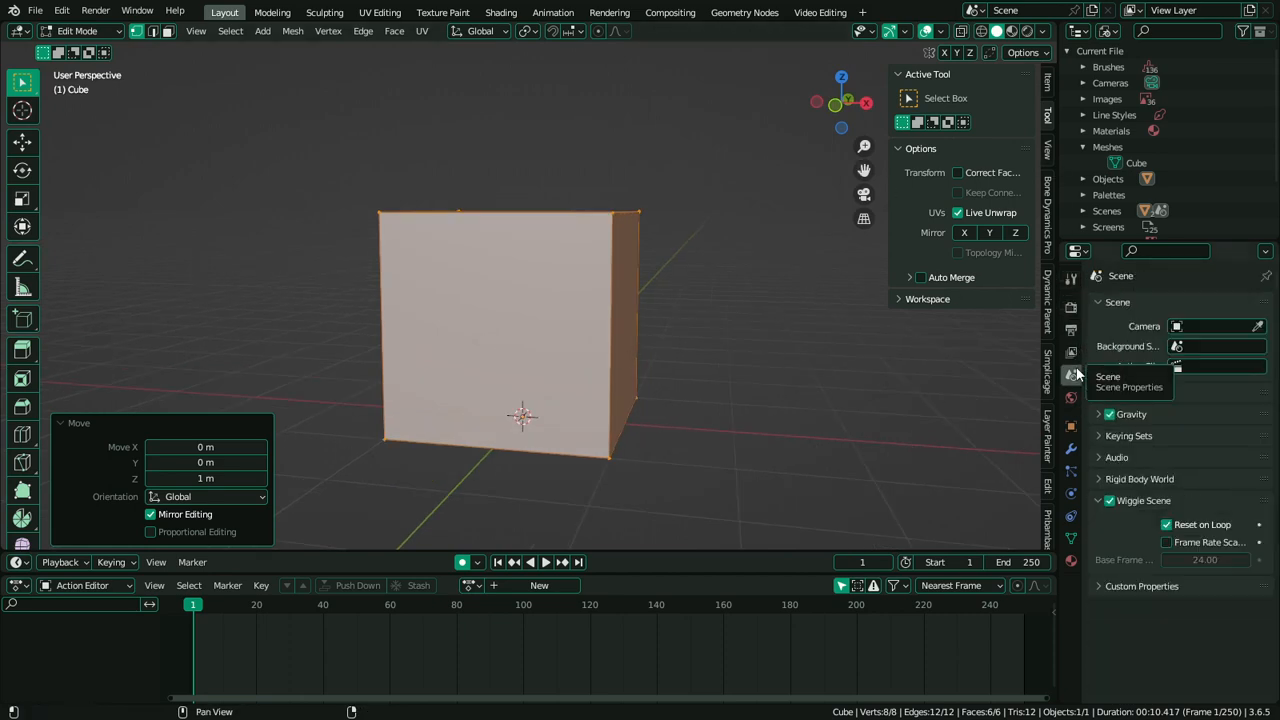
Set the scene's unit system to Imperial
click(1069, 400)
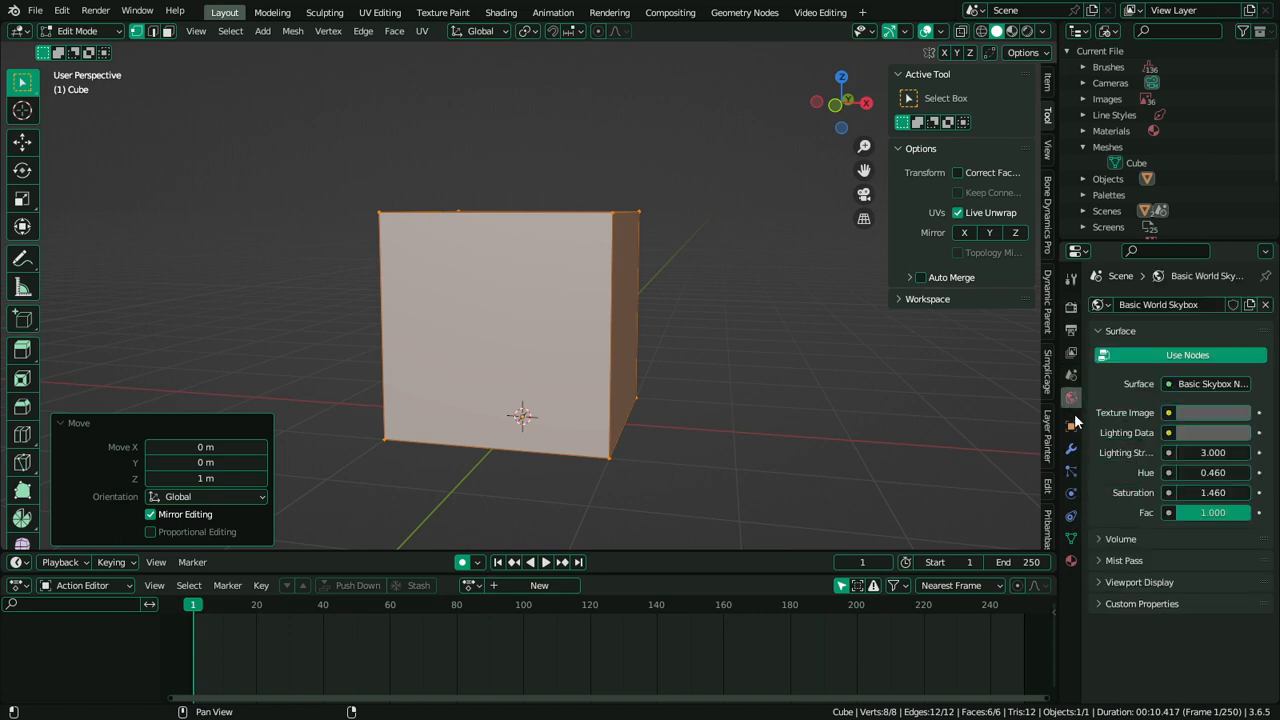
click(1071, 374)
click(1139, 392)
click(1216, 416)
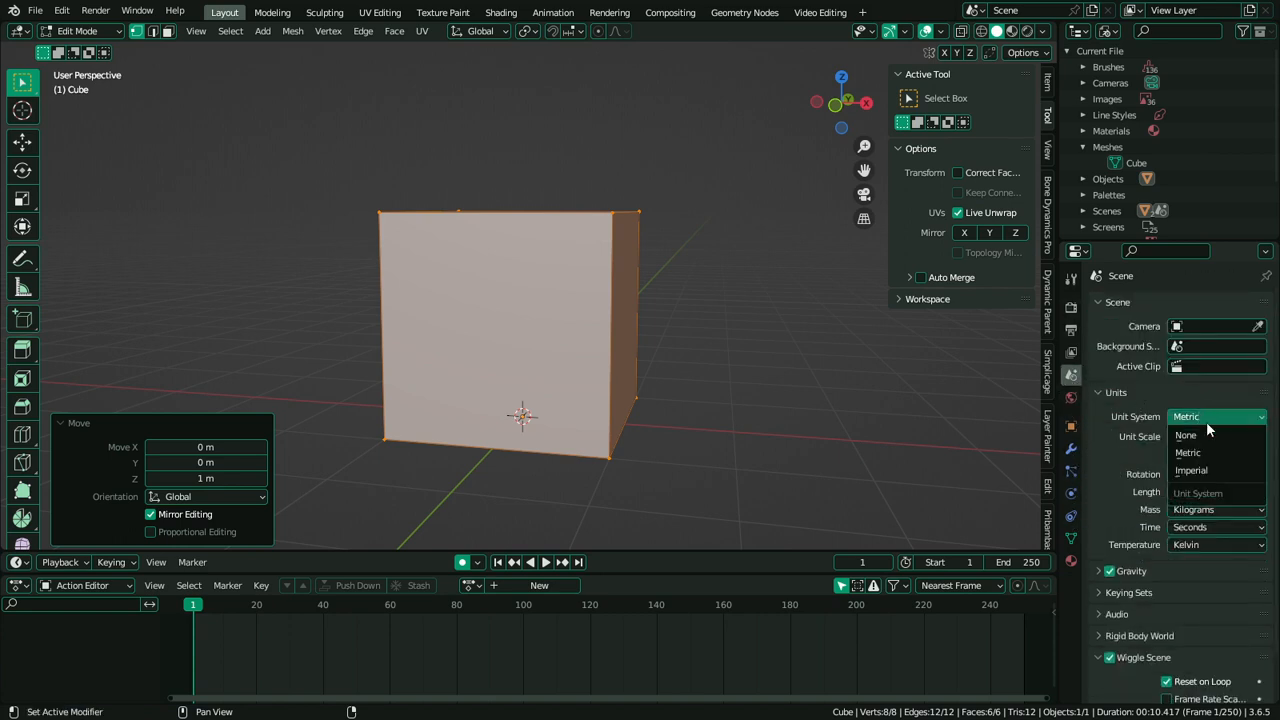
click(1140, 466)
Select the cube's top face in face select mode and set its Z position to 8 ft
scroll(695, 315, up, 2)
middle_drag(695, 315, 594, 171)
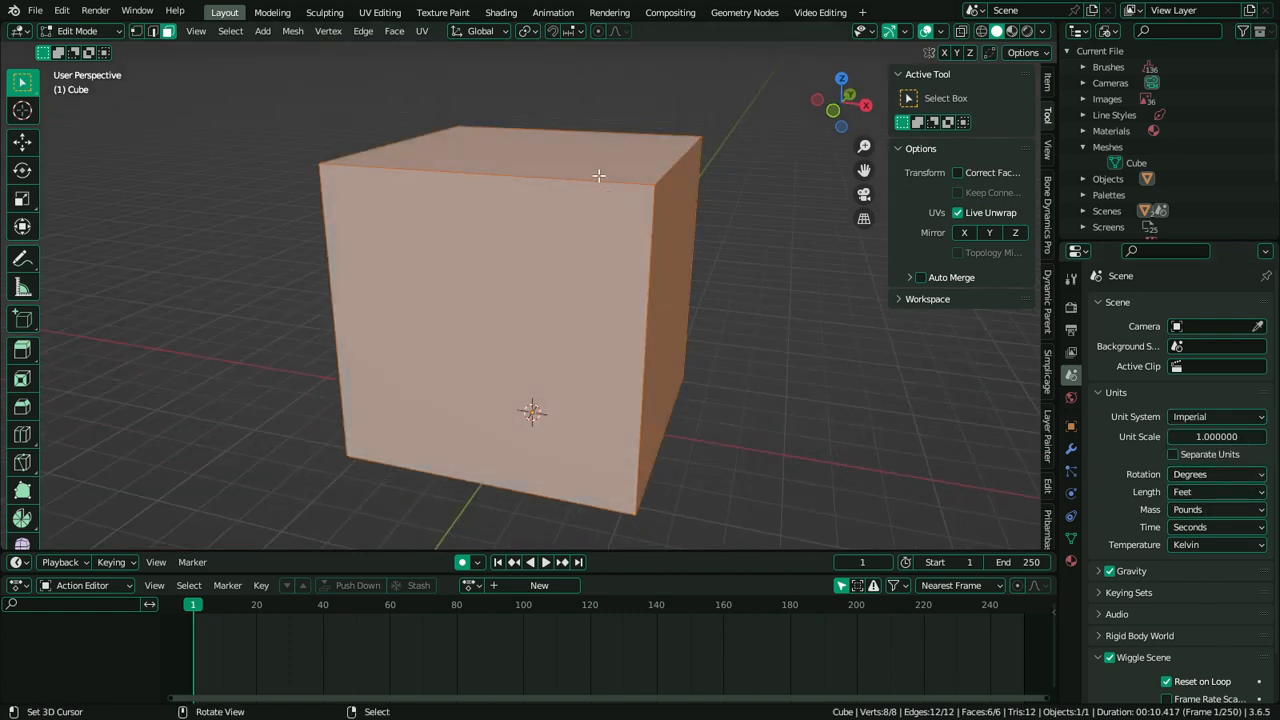
key(3)
click(594, 171)
click(1047, 82)
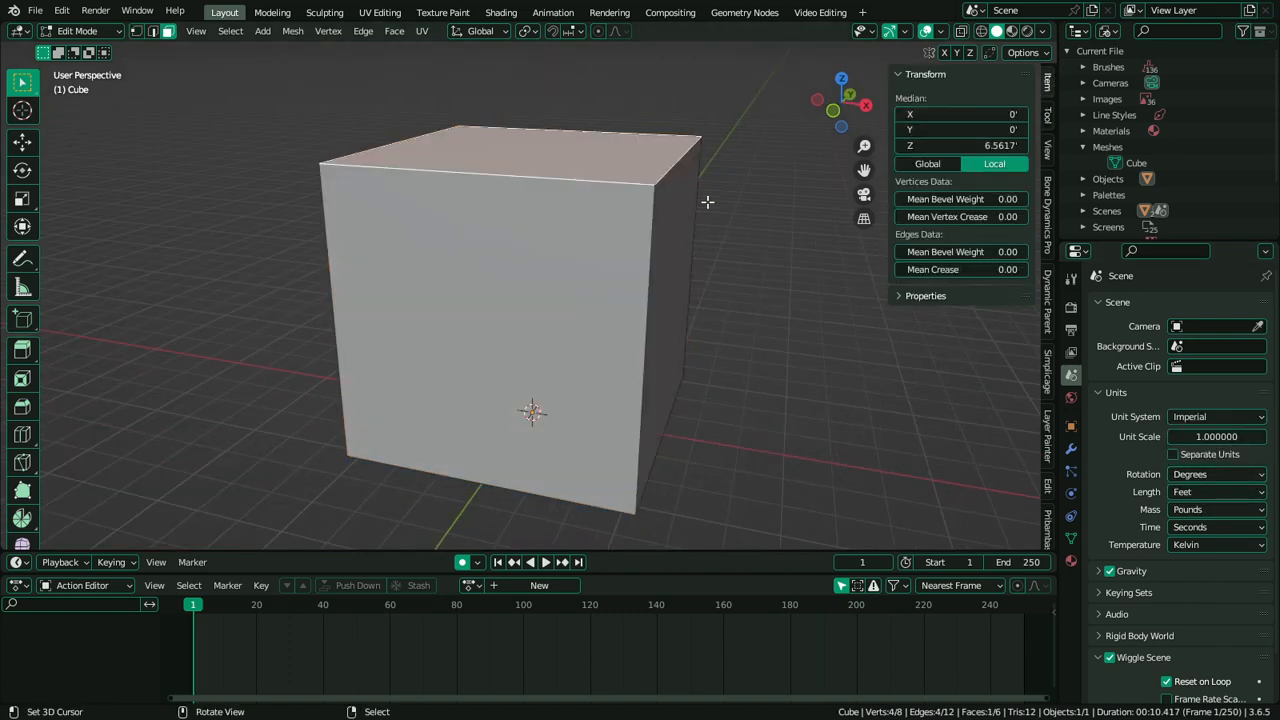
middle_drag(720, 168, 752, 188)
middle_drag(851, 266, 815, 259)
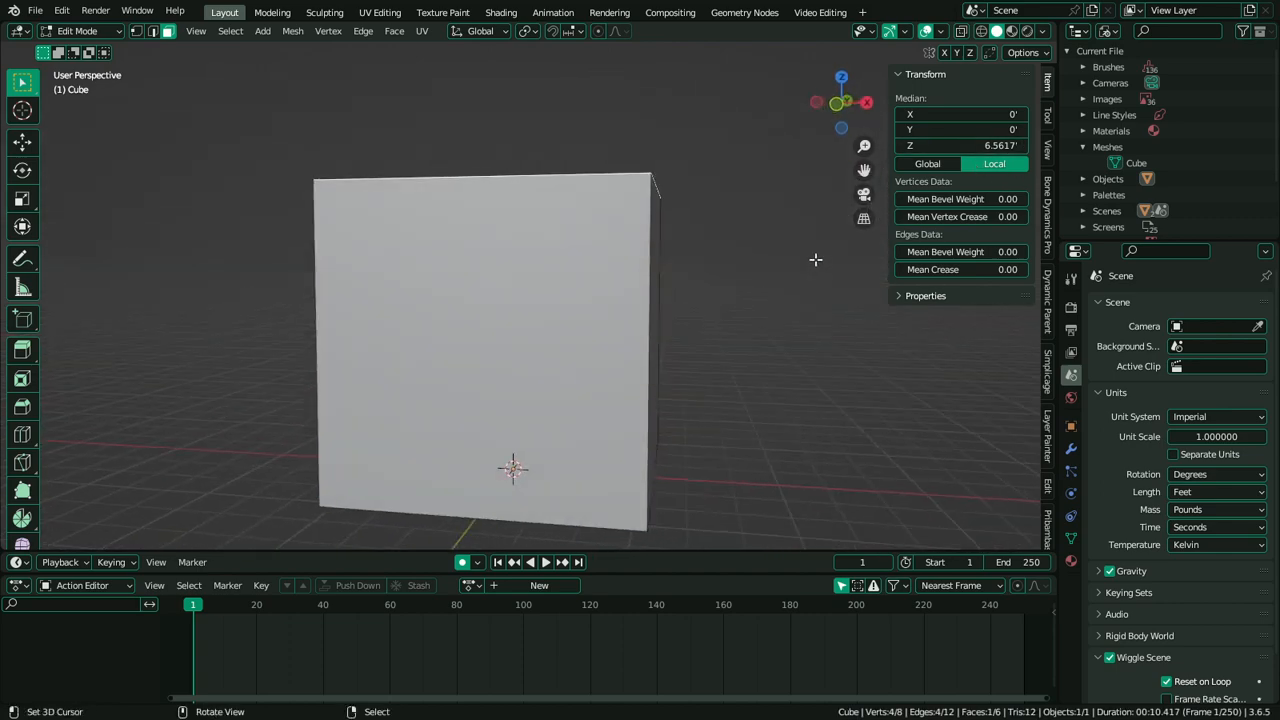
key(KP_1)
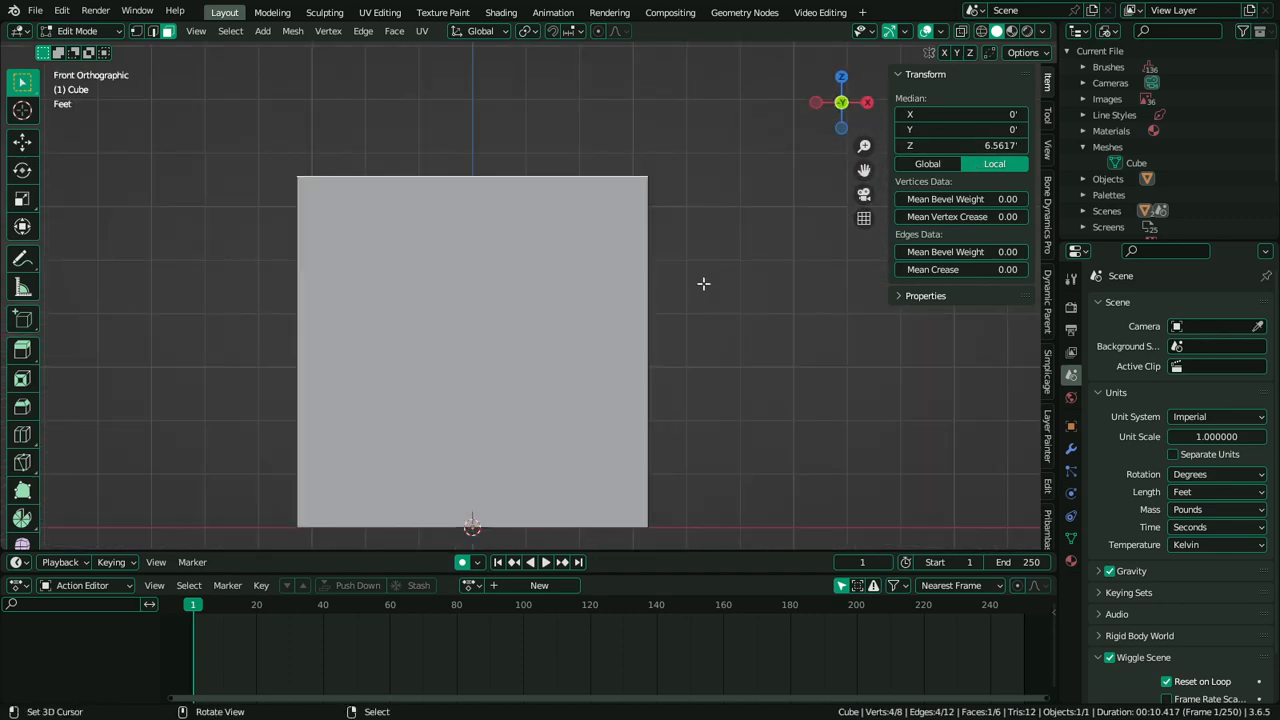
middle_drag(716, 270, 697, 249)
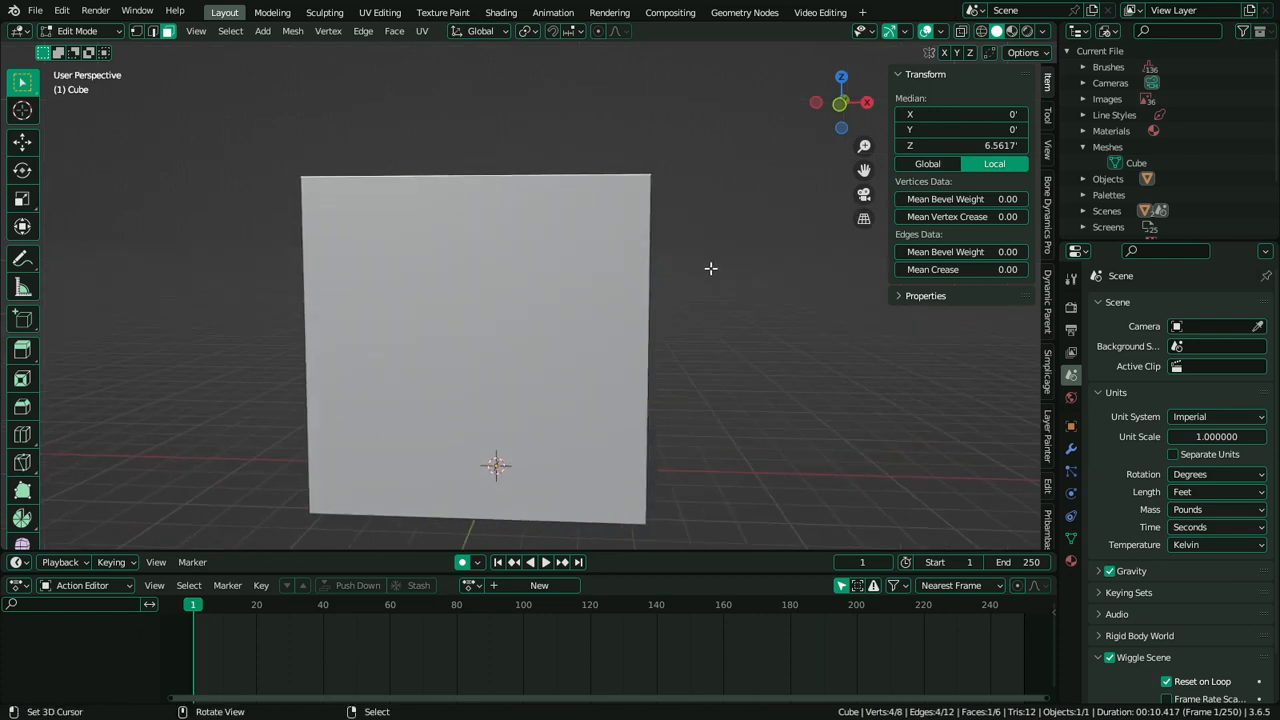
key(KP_1)
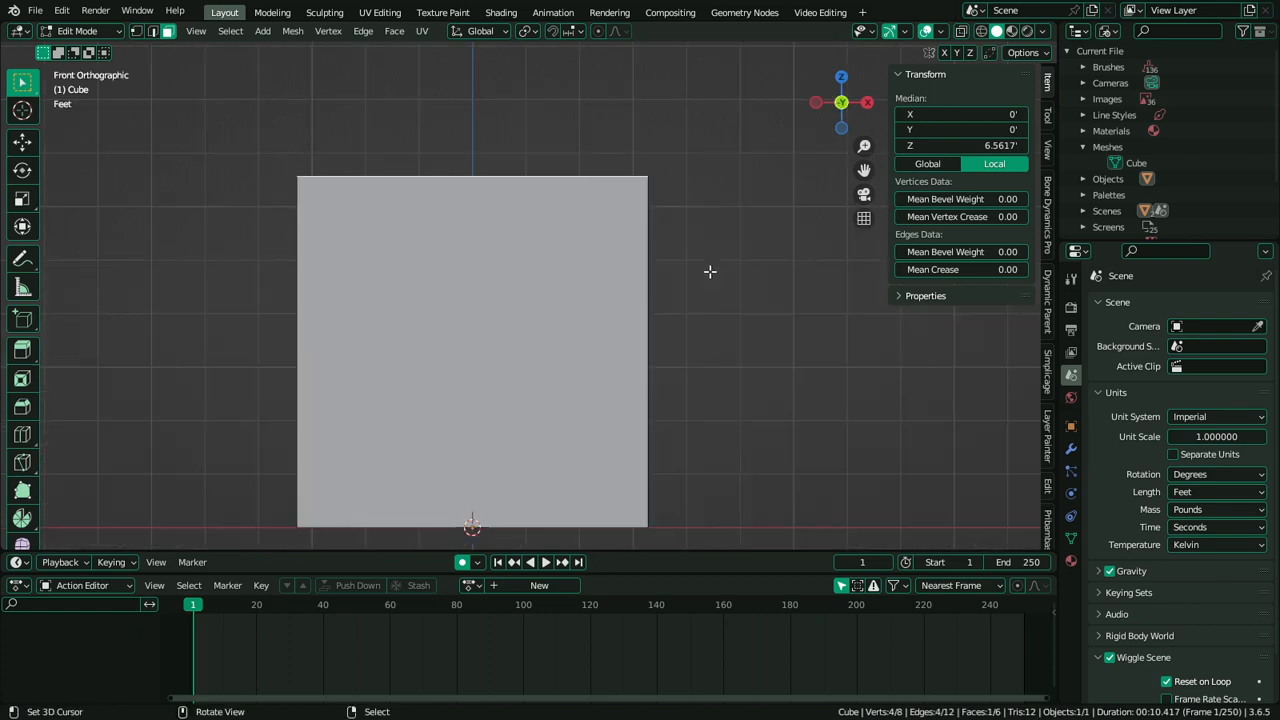
click(979, 146)
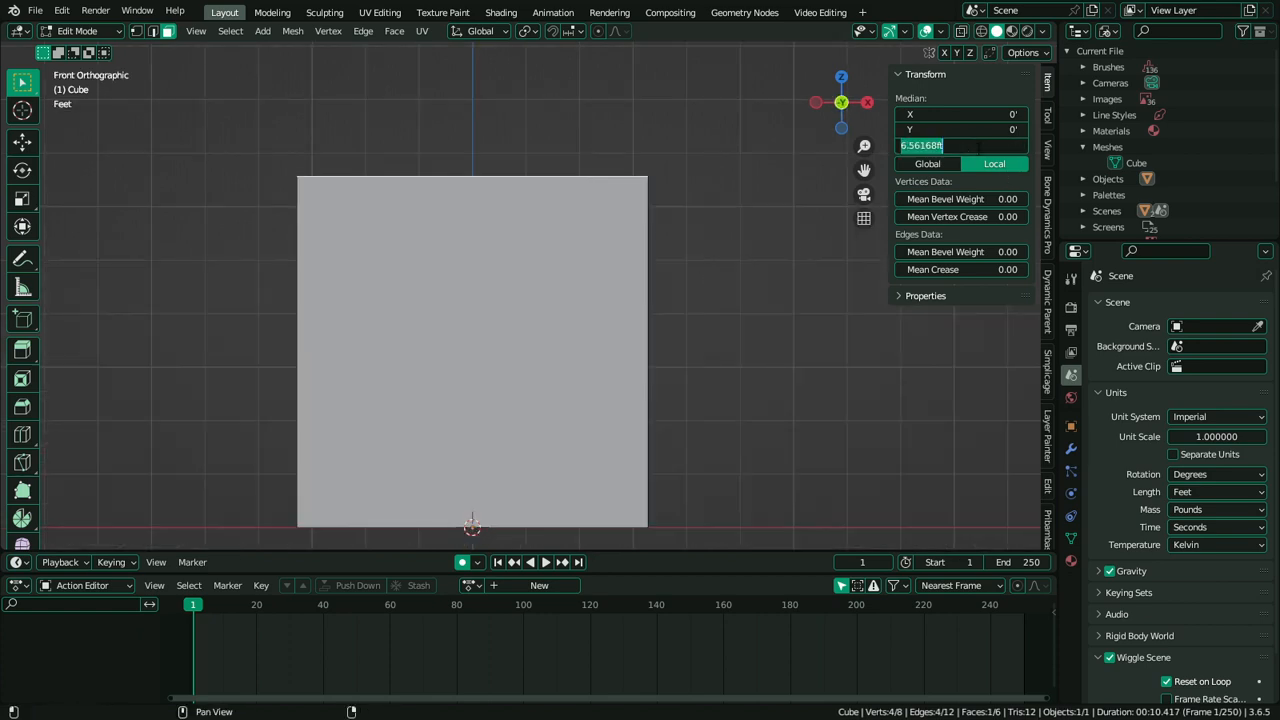
text(8)
key(Return)
Delete the vertices of the cube's back face on the positive Y side, keeping only the front face
middle_drag(651, 277, 720, 335)
click(688, 323)
key(x)
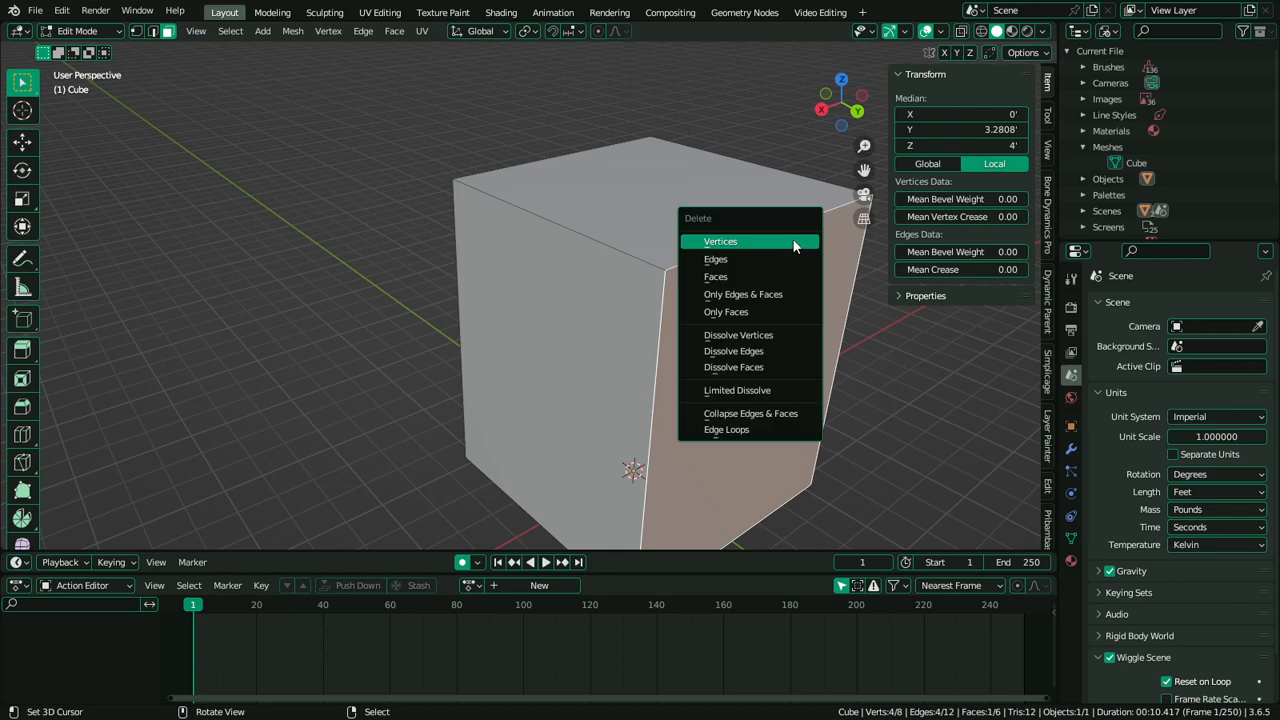
click(754, 275)
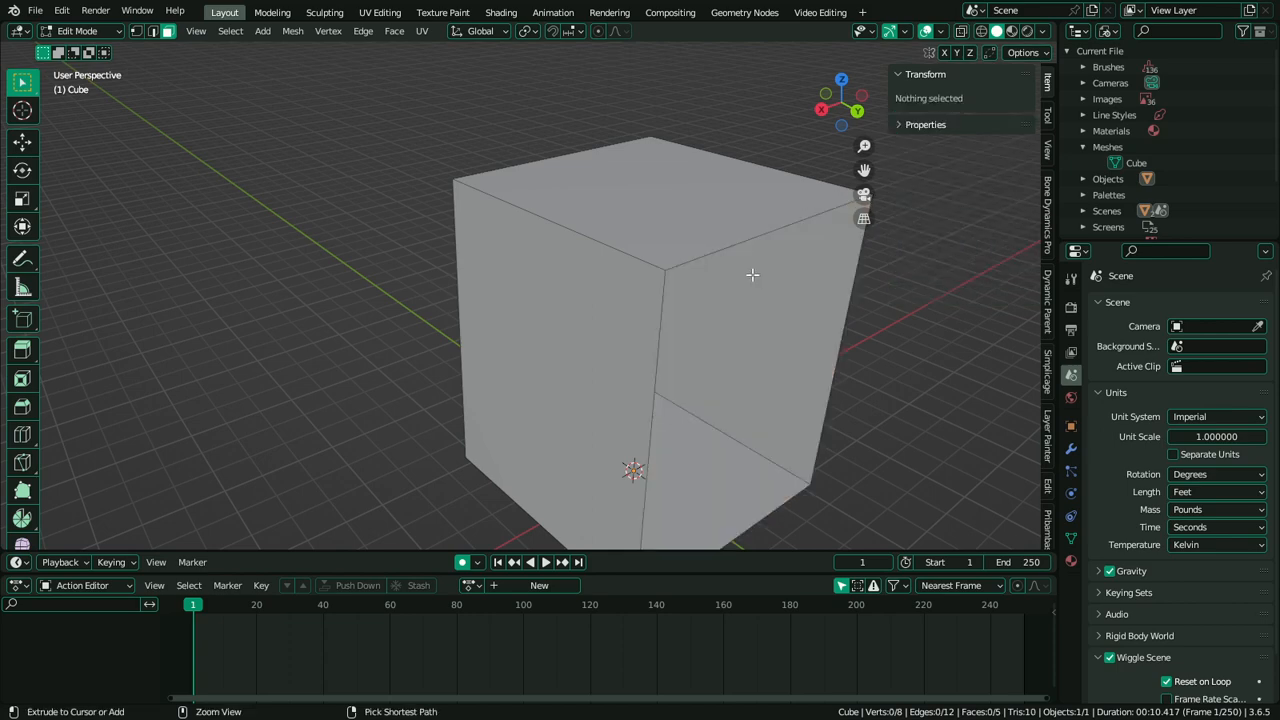
key(ctrl+z)
key(x)
click(740, 241)
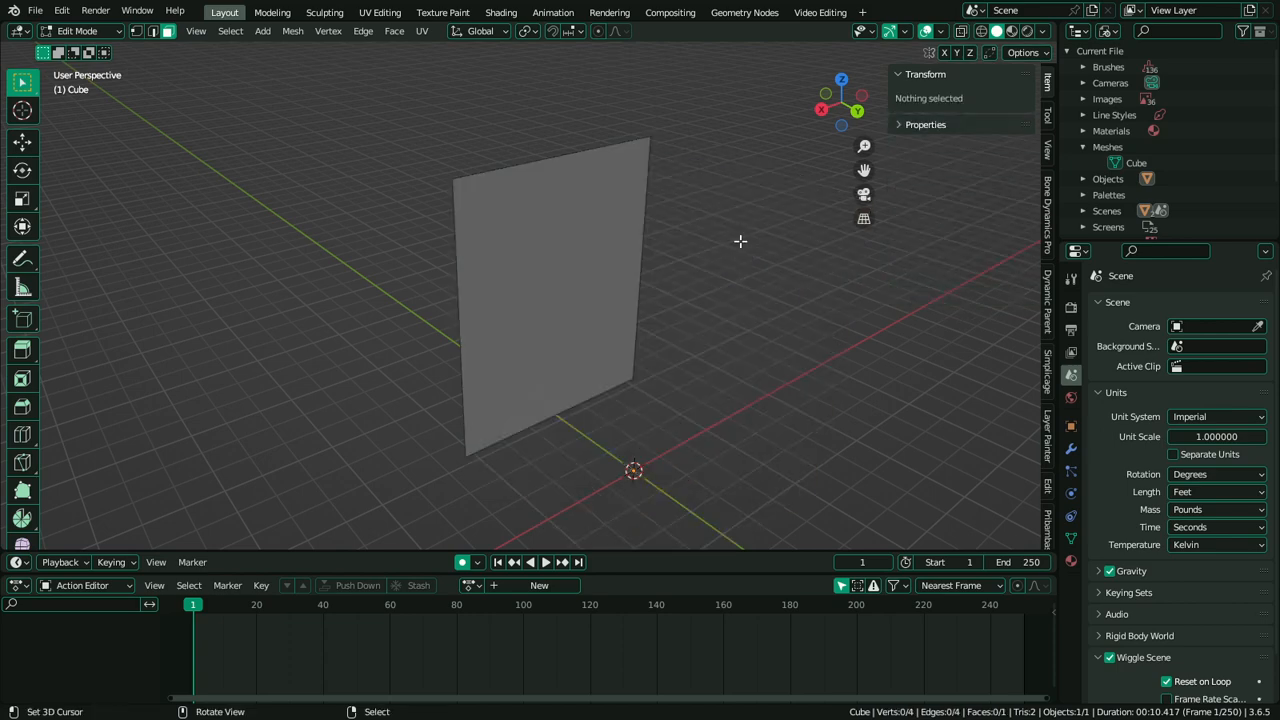
Extrude the remaining face 1.75 ft along the Y axis
right_click(546, 246)
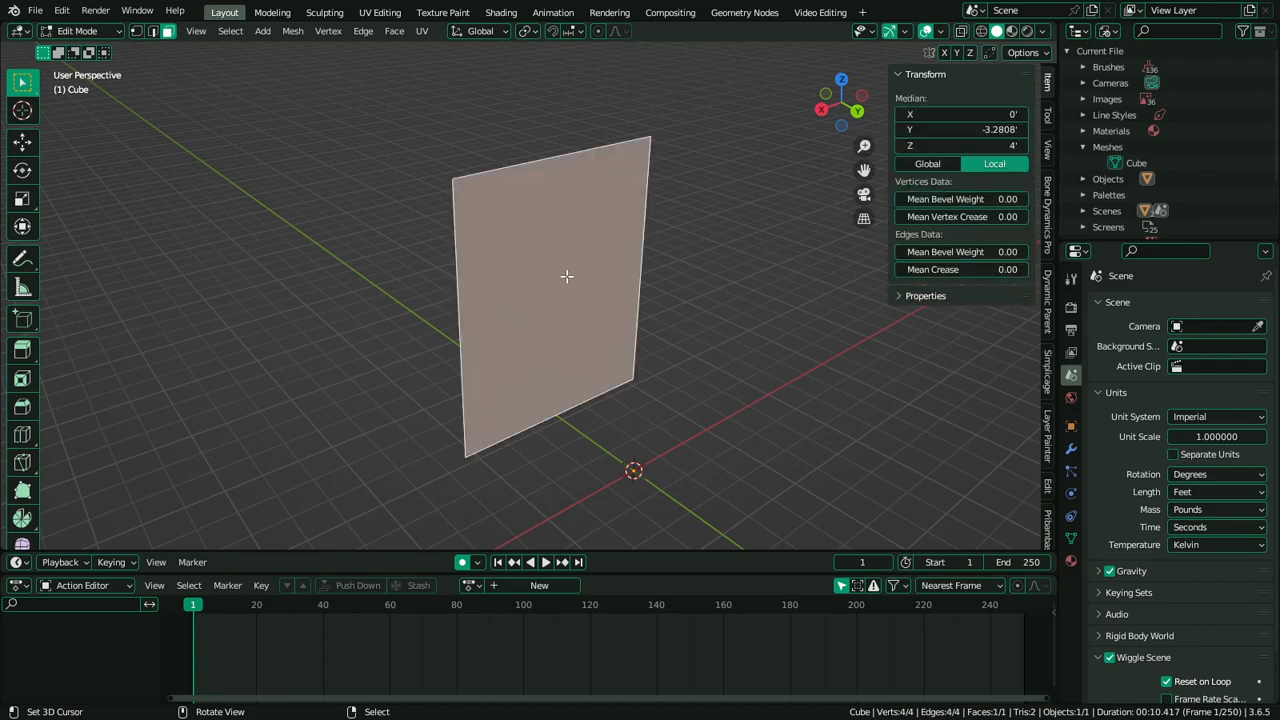
key(e)
key(y)
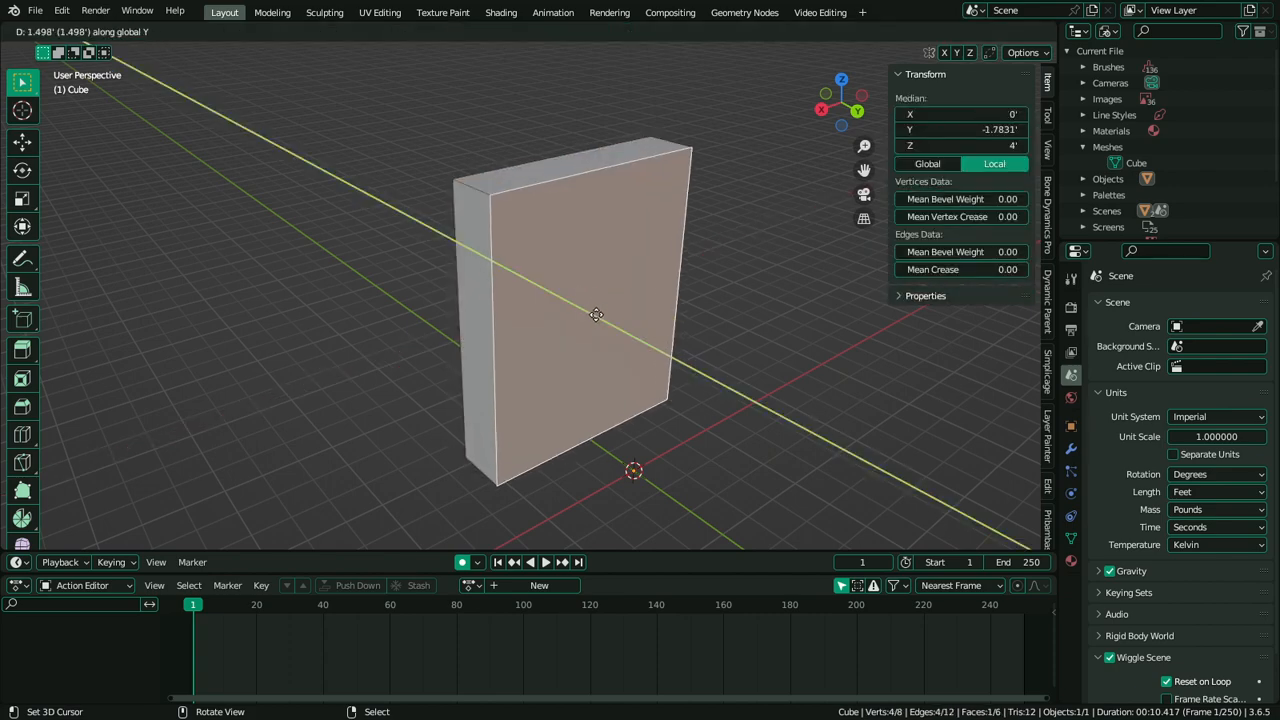
click(600, 330)
click(205, 462)
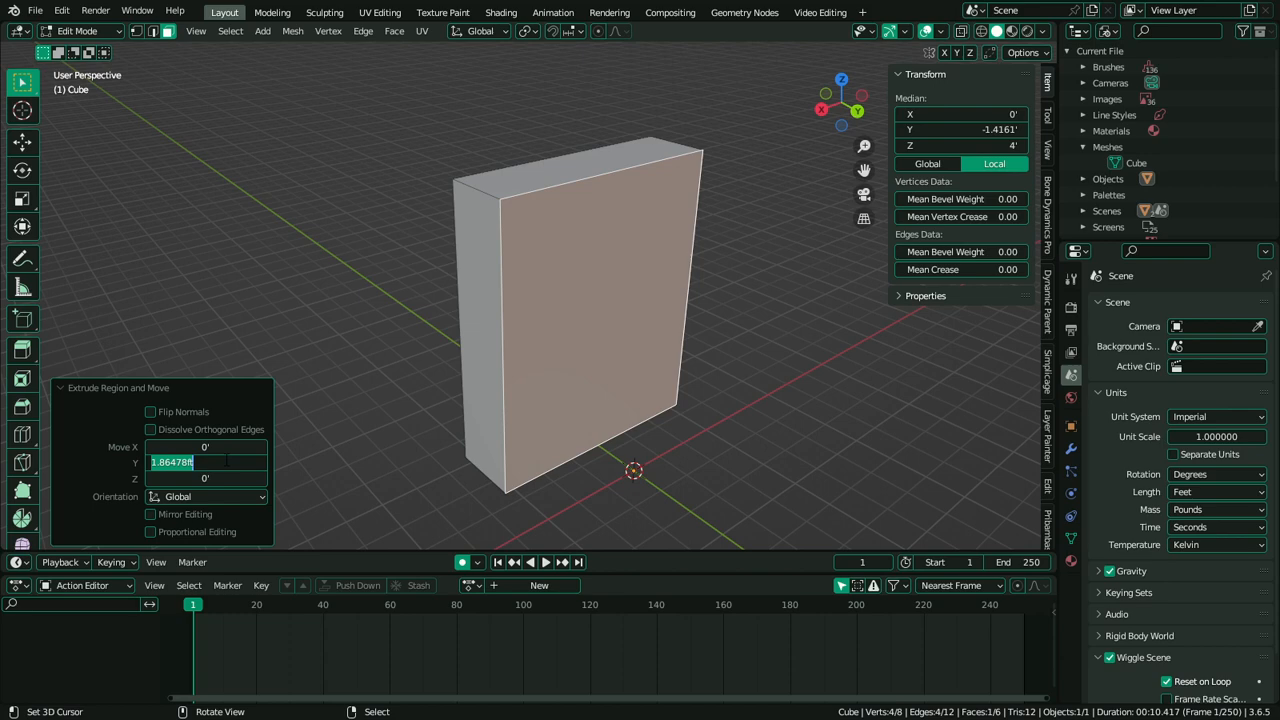
text(1.75)
key(Return)
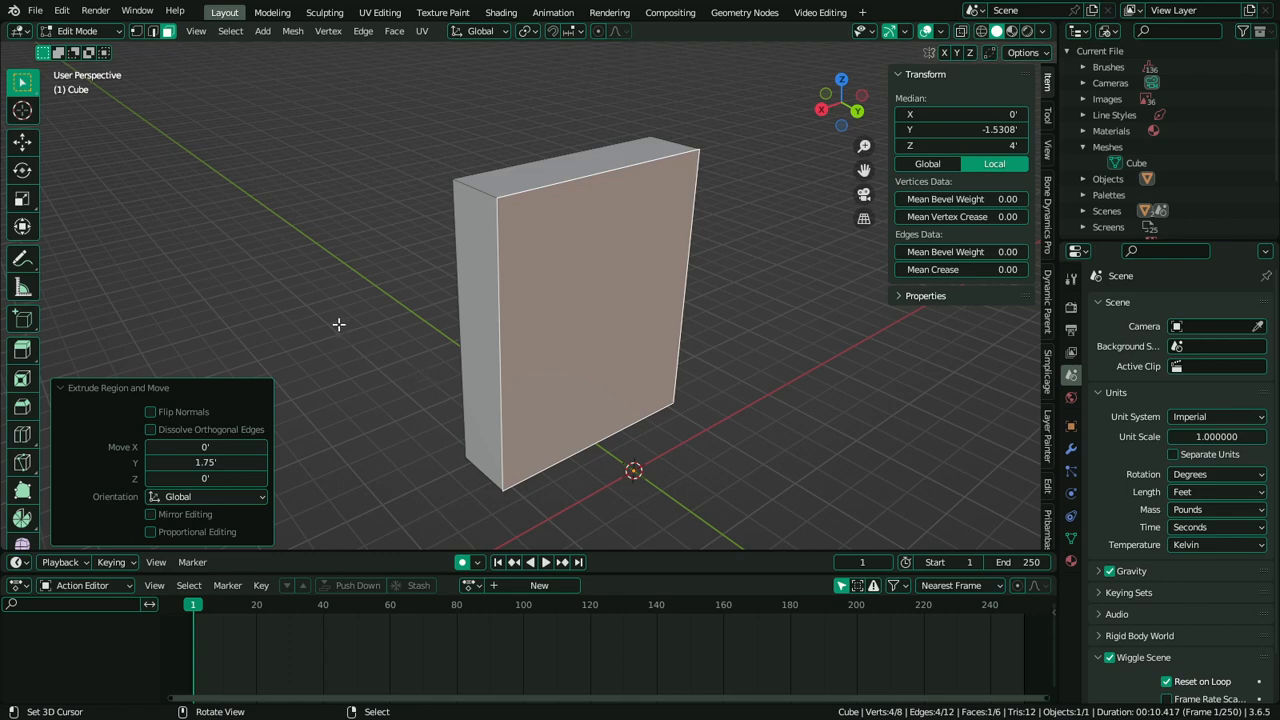
Inset the front face of the box with a thickness of 0.0625 ft
middle_drag(419, 329, 618, 313)
scroll(605, 312, up, 1)
right_drag(531, 266, 533, 262)
middle_drag(612, 280, 697, 276)
key(ctrl+z)
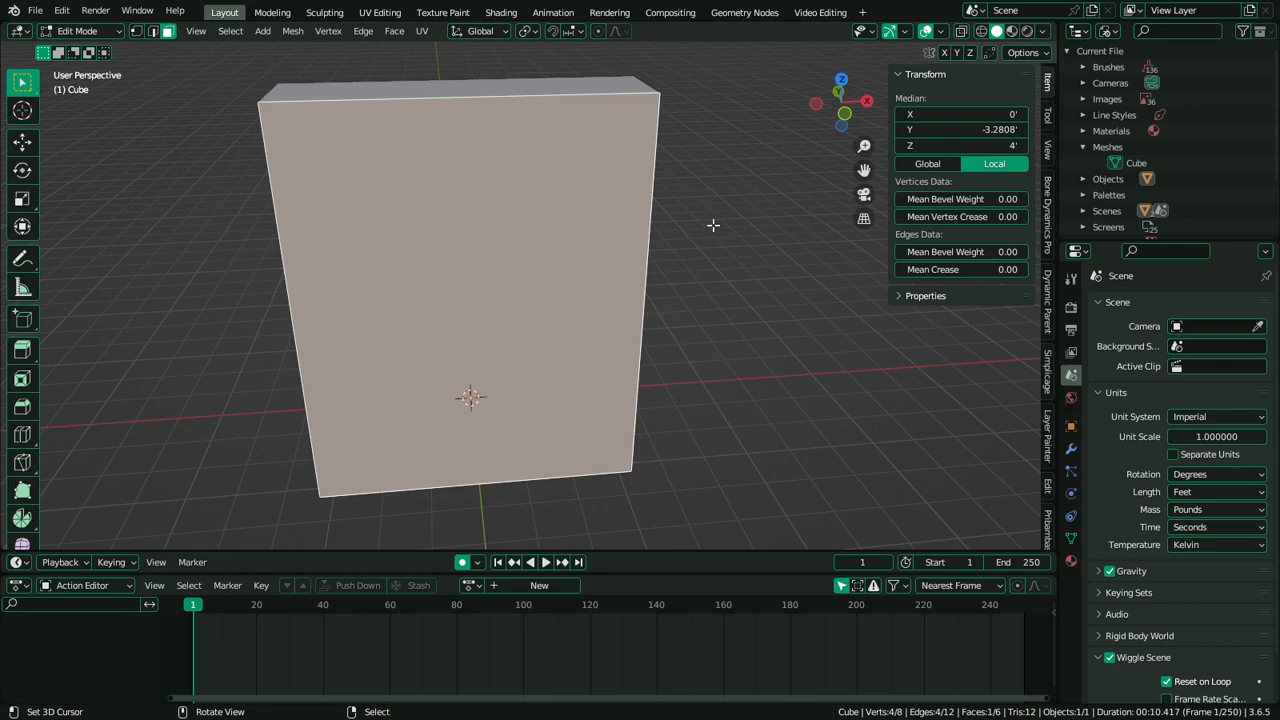
middle_drag(726, 165, 714, 131)
key(i)
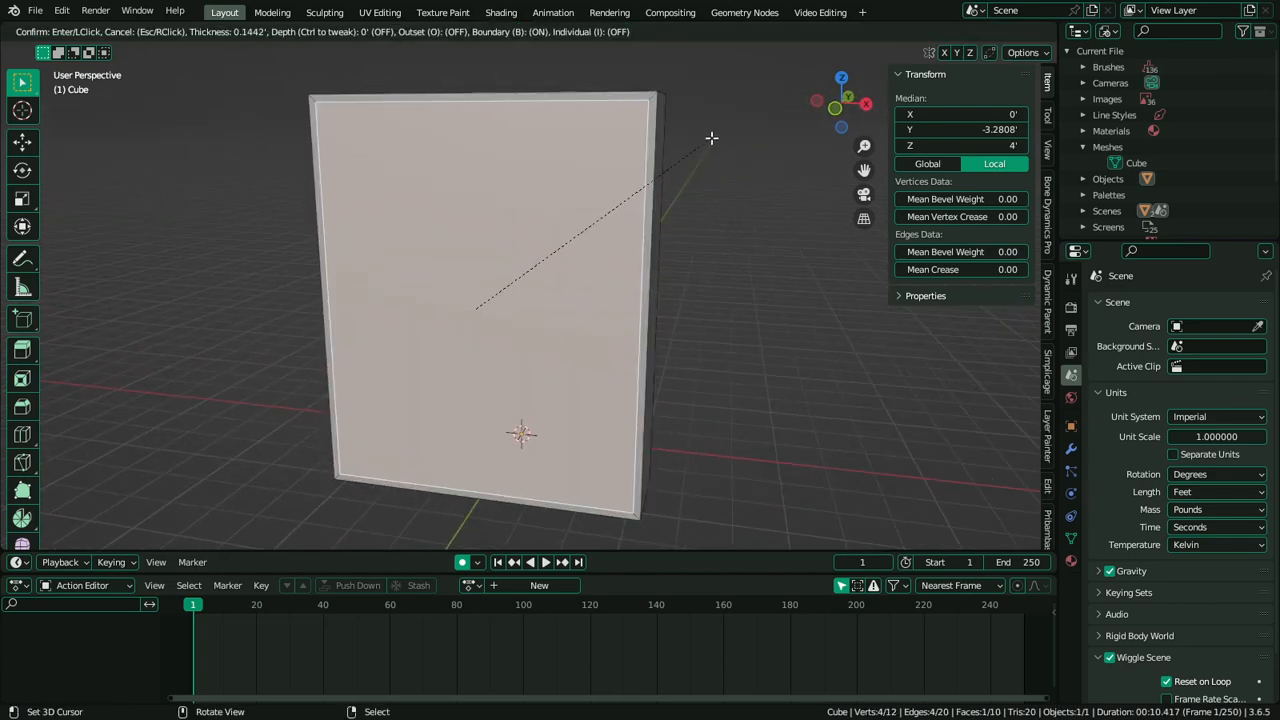
click(712, 138)
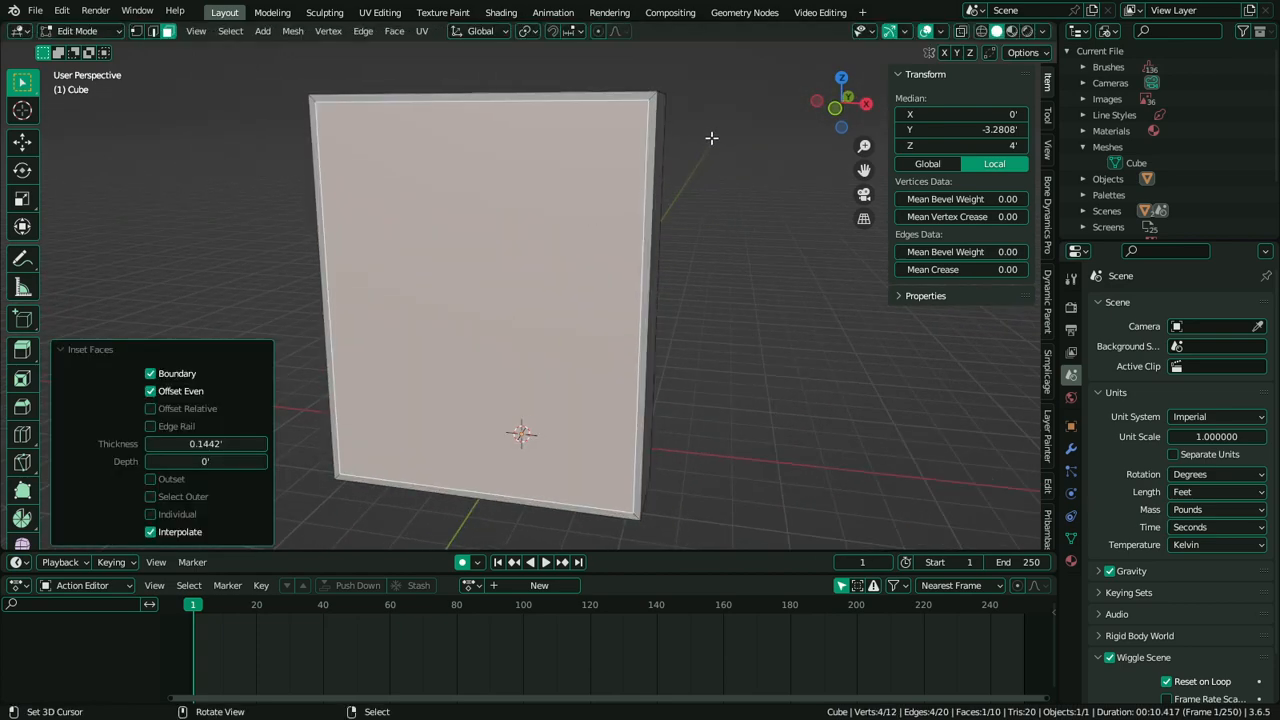
click(235, 443)
key(Return)
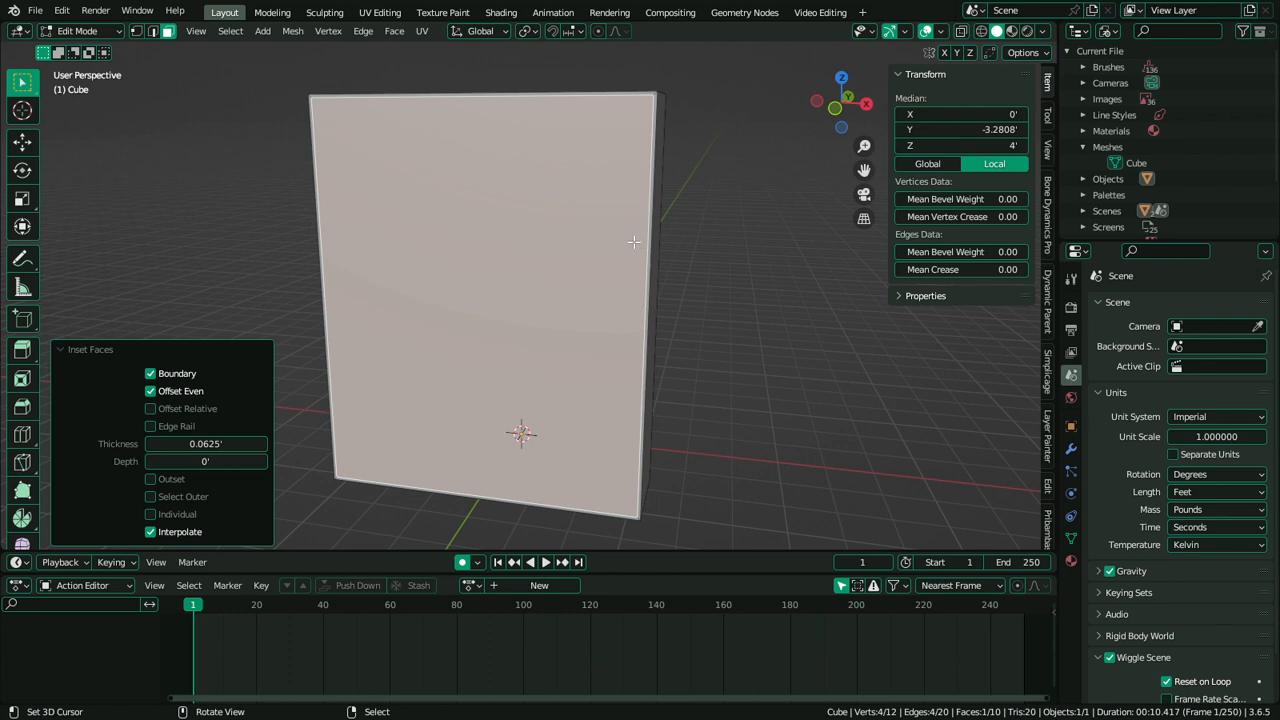
Set the front face's inset thickness to 0.125 ft
shift+middle_drag(634, 242, 609, 283)
scroll(569, 311, up, 4)
scroll(530, 300, down, 3)
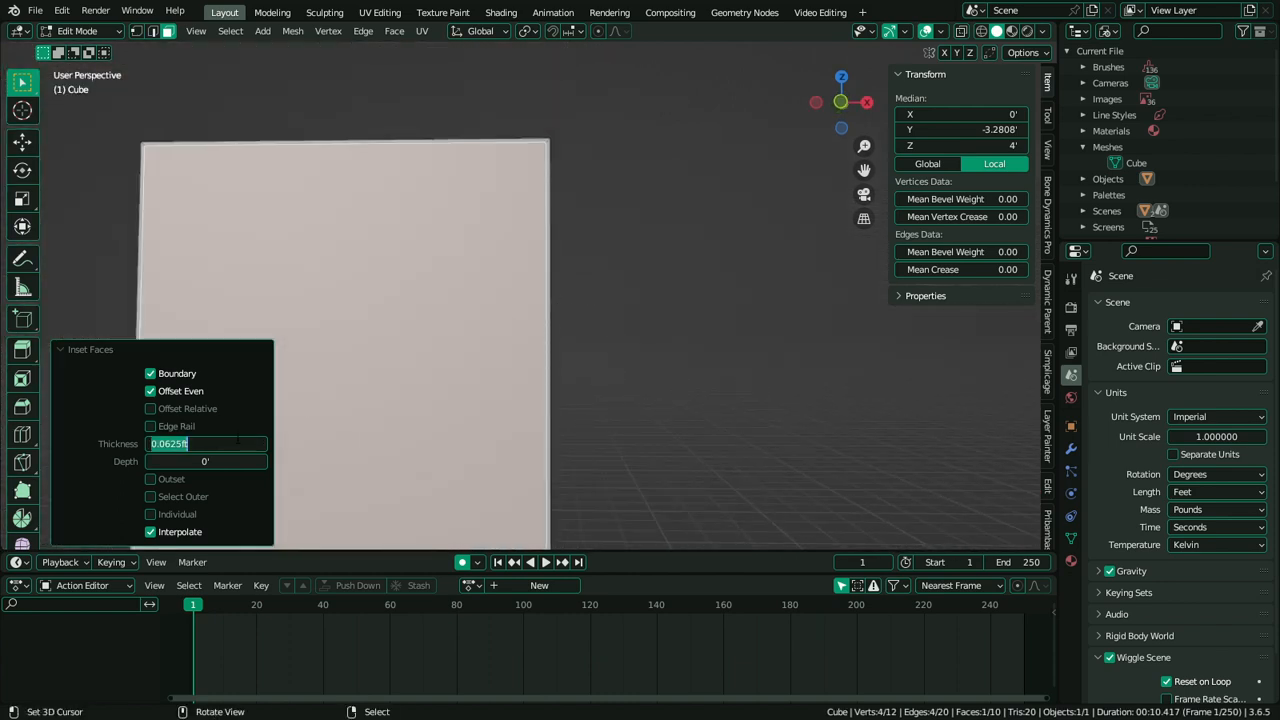
key(Return)
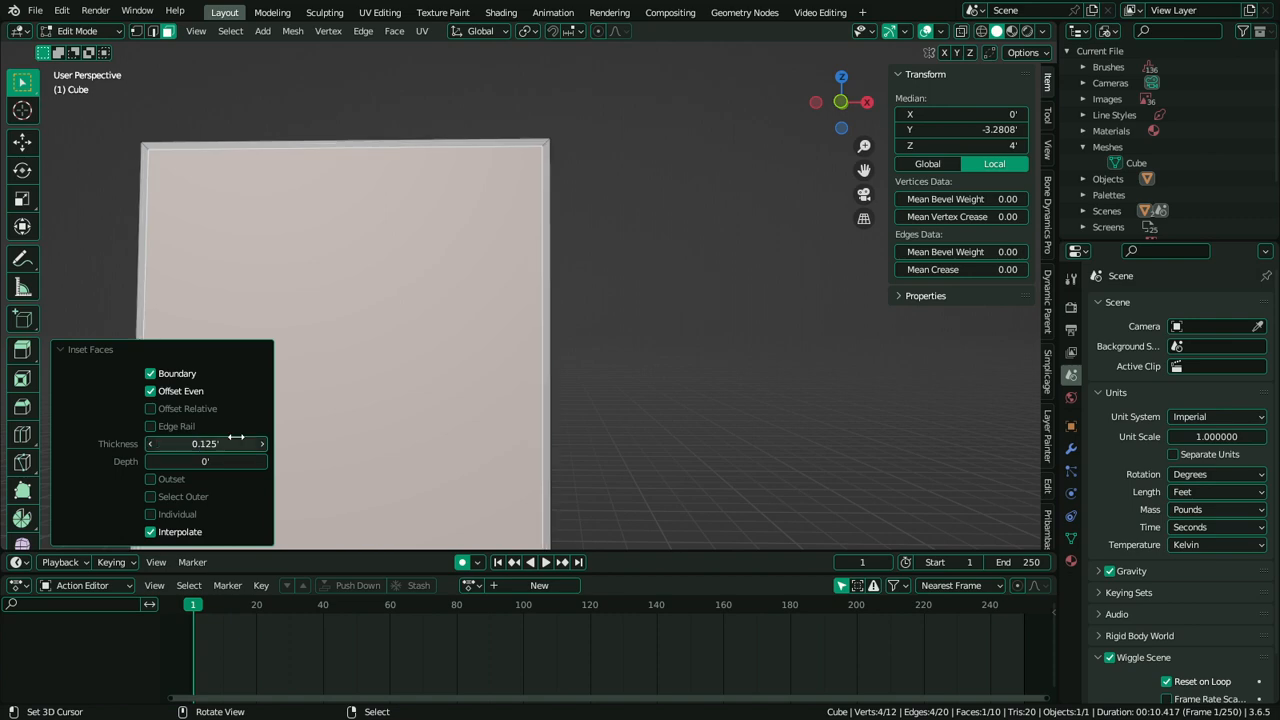
scroll(480, 320, down, 3)
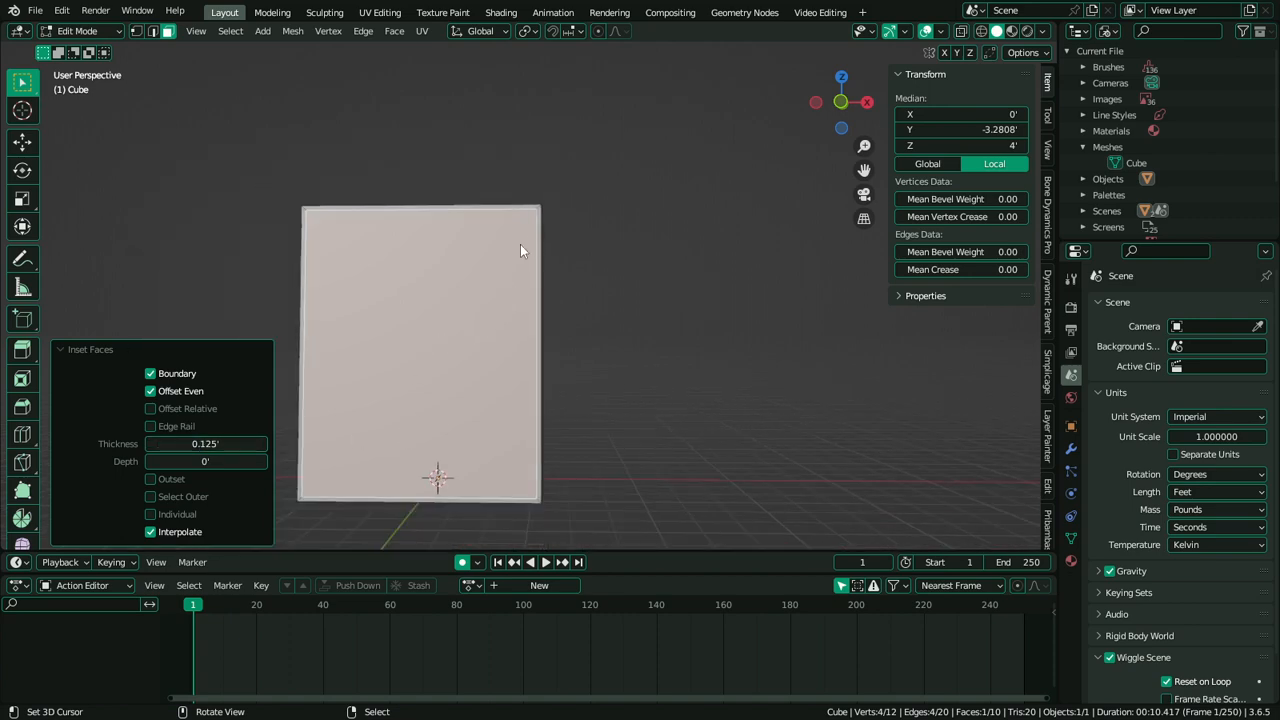
Delete the back face of the box and try to extrude the inset front face
middle_drag(523, 249, 316, 331)
middle_drag(680, 343, 743, 290)
click(682, 297)
key(x)
click(646, 332)
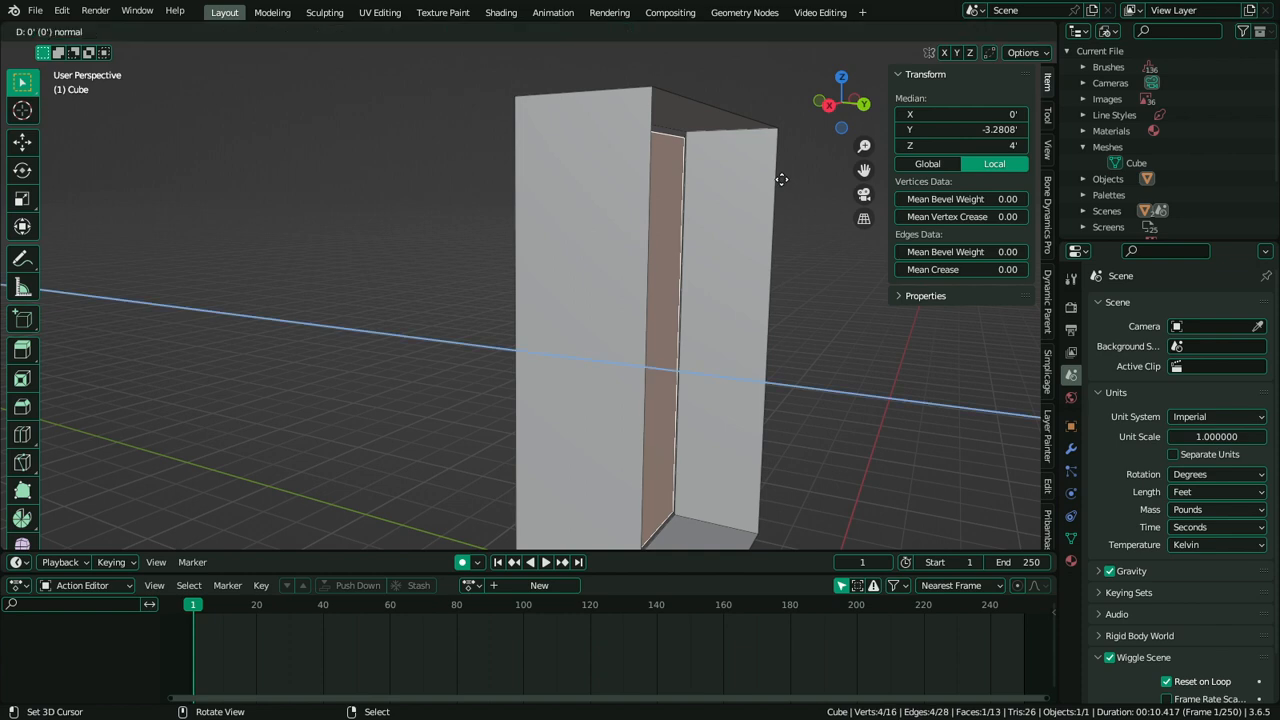
key(e)
key(Escape)
Set the transform pivot point to Bounding Box Center, and undo the extrusion and the back face deletion
click(527, 31)
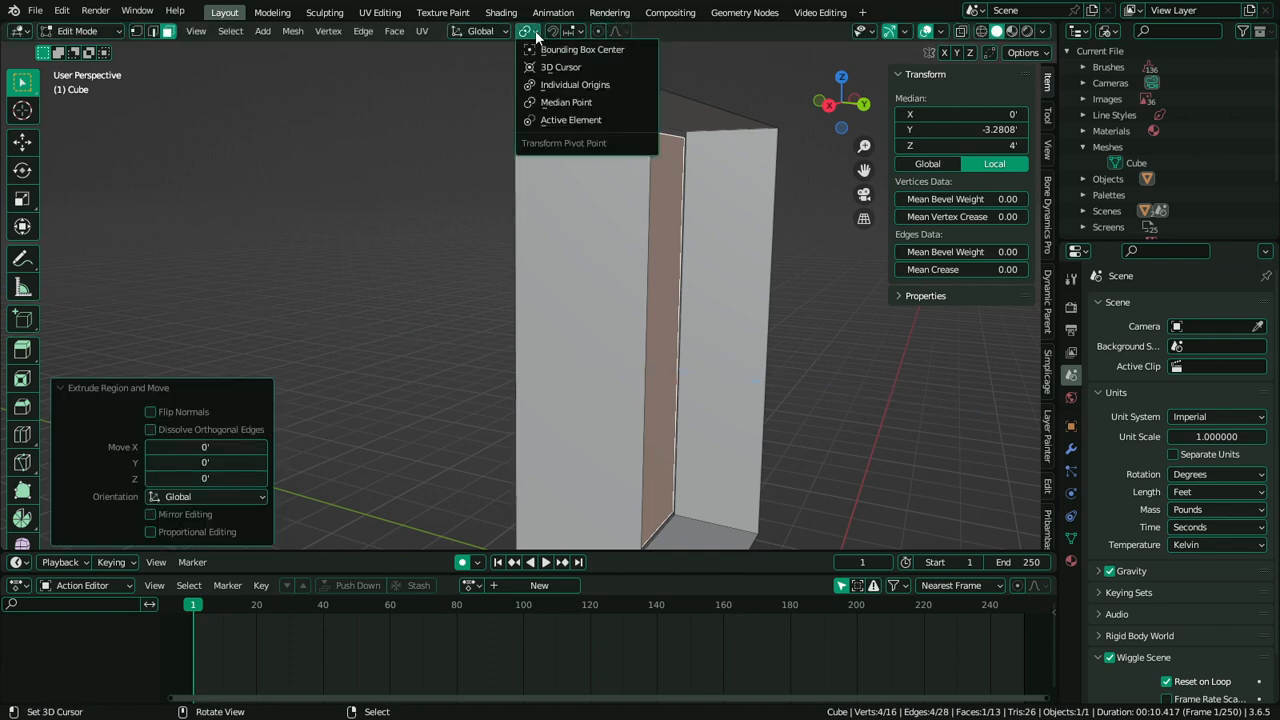
click(550, 52)
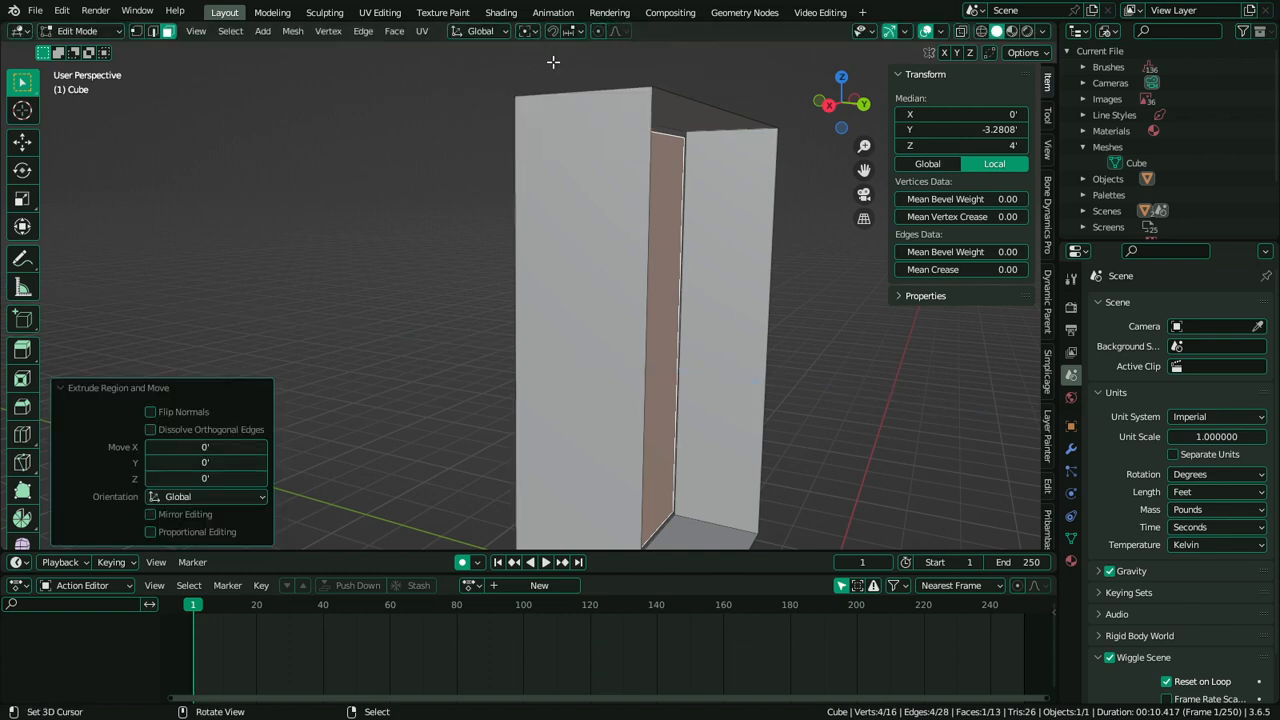
key(ctrl+z)
key(ctrl+z)
key(ctrl+z)
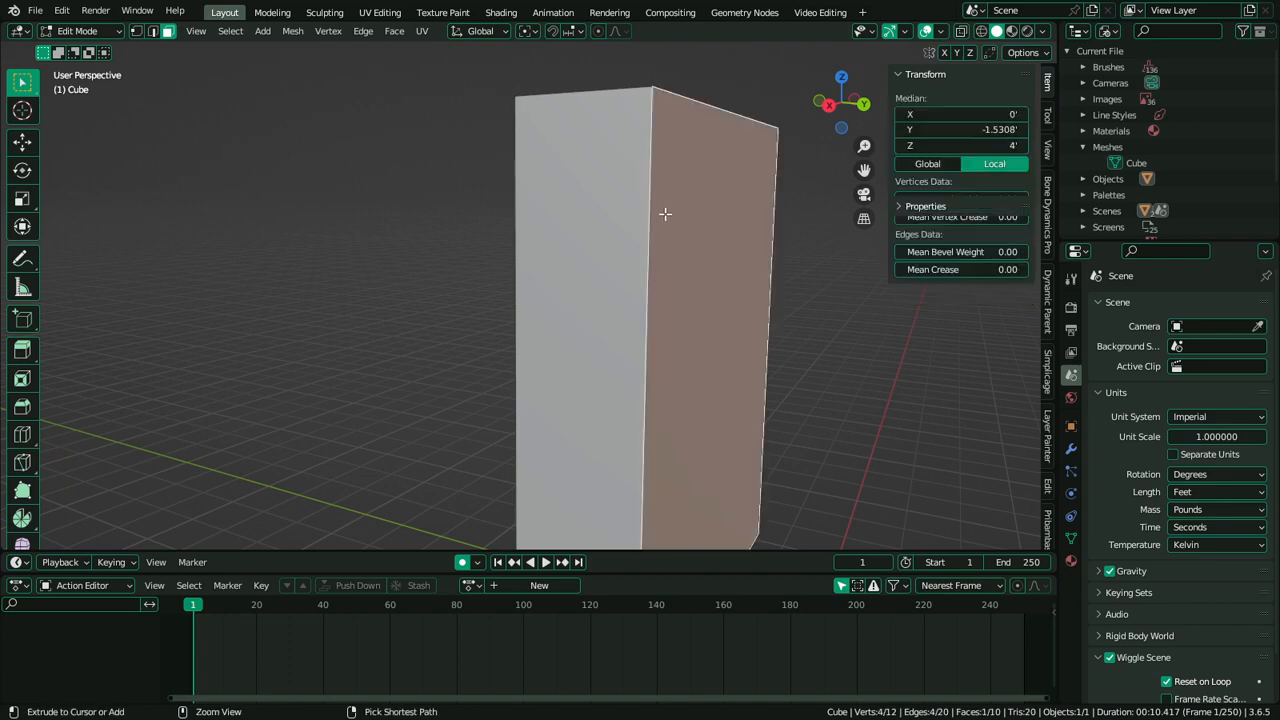
middle_drag(663, 214, 680, 241)
key(ctrl+z)
In wireframe shading, extrude the inset front face about 1.64 ft along Y toward the back of the box
mouse_move(603, 251)
middle_down()
mouse_move(471, 220)
mouse_move(541, 227)
middle_up()
click(981, 31)
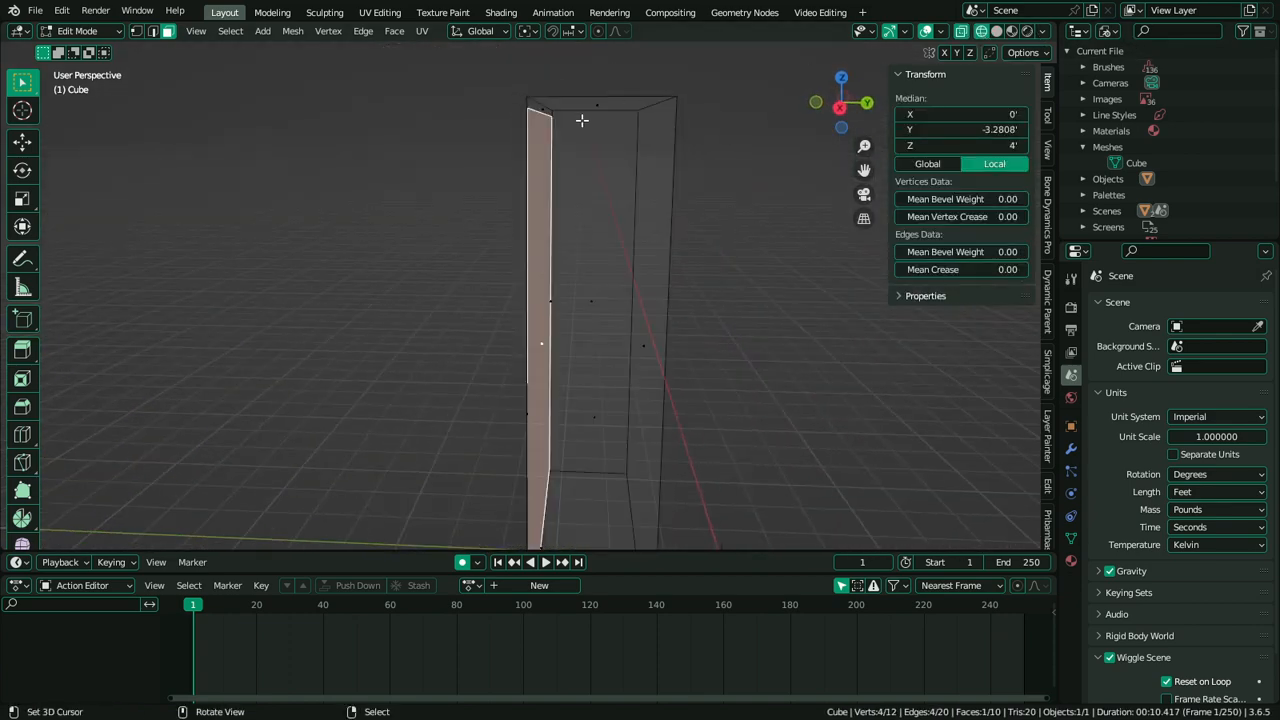
key(g)
key(y)
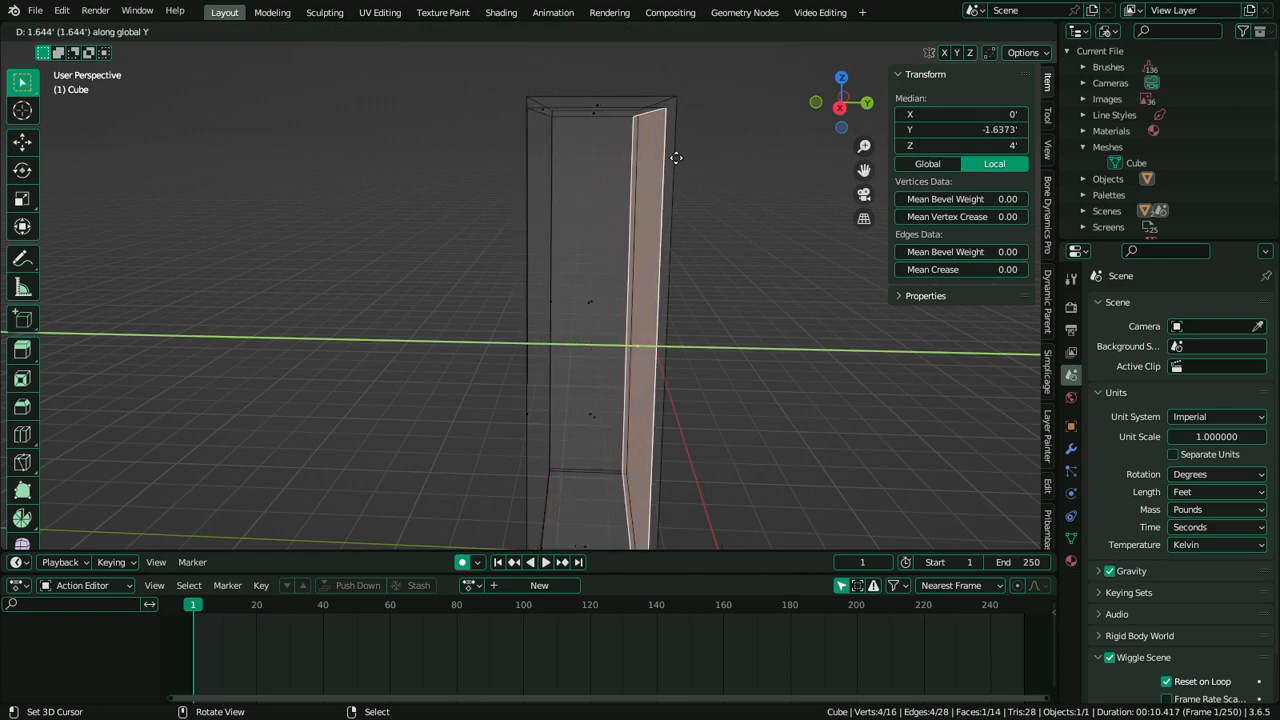
click(674, 157)
Delete only the extruded inner face in front of the back panel, and return to solid shading
middle_drag(674, 160, 581, 241)
right_click(665, 331)
right_click(648, 371)
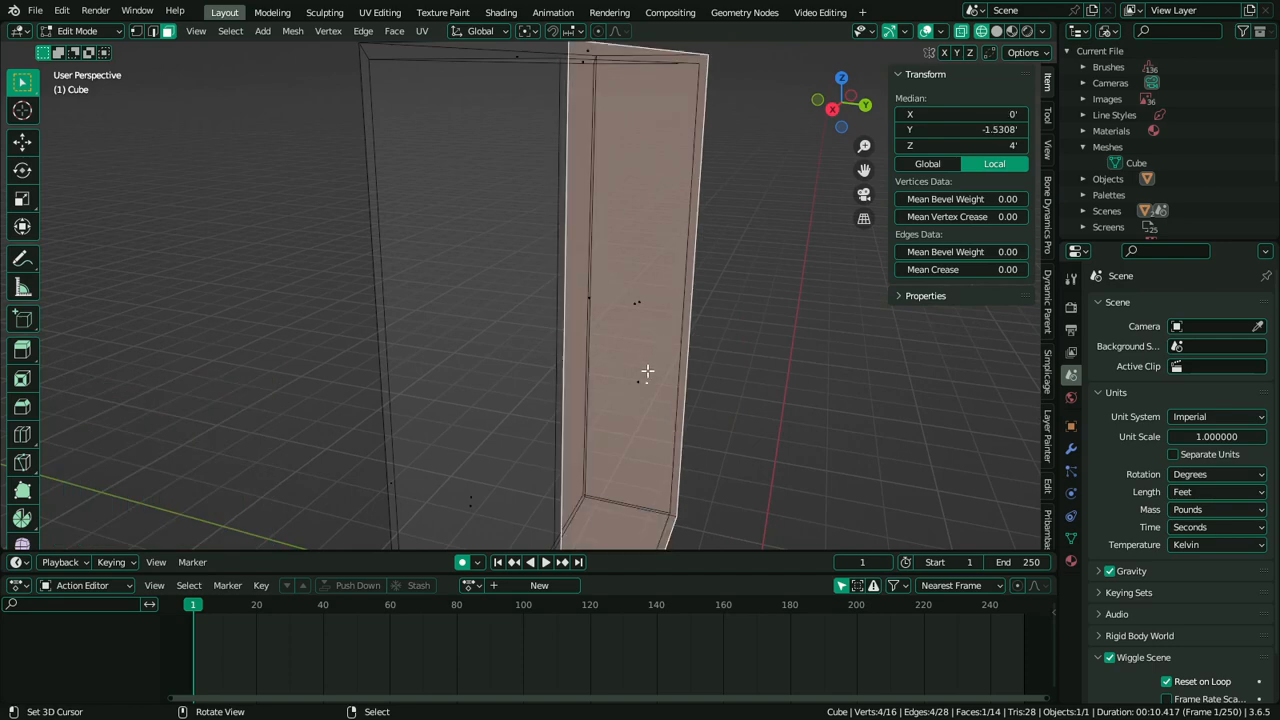
right_click(566, 349)
middle_drag(566, 349, 720, 320)
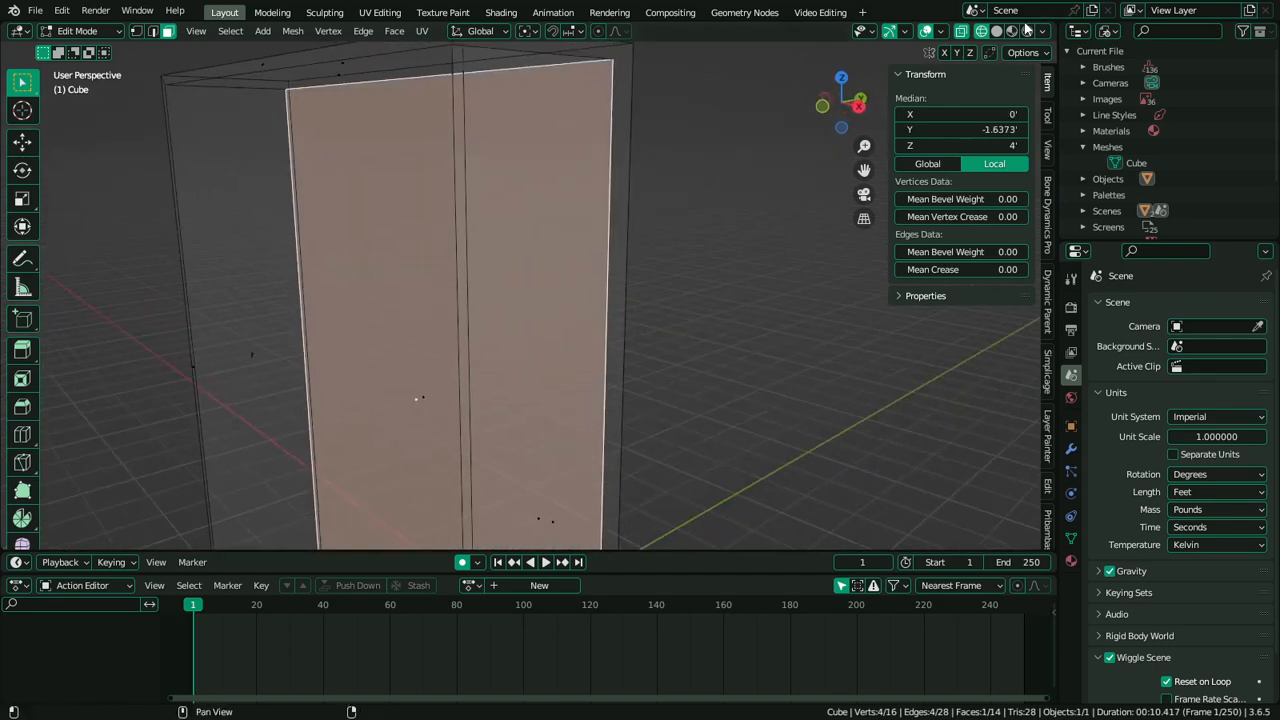
click(1001, 34)
mouse_move(566, 157)
middle_down()
mouse_move(540, 169)
mouse_move(640, 211)
mouse_move(737, 191)
mouse_move(631, 206)
mouse_move(706, 200)
middle_up()
key(x)
click(497, 209)
Select the edge loop around the inner opening in edge select mode and turn on X-ray
mouse_move(497, 209)
middle_down()
mouse_move(448, 198)
mouse_move(500, 197)
middle_up()
key(2)
alt+right_click(368, 98)
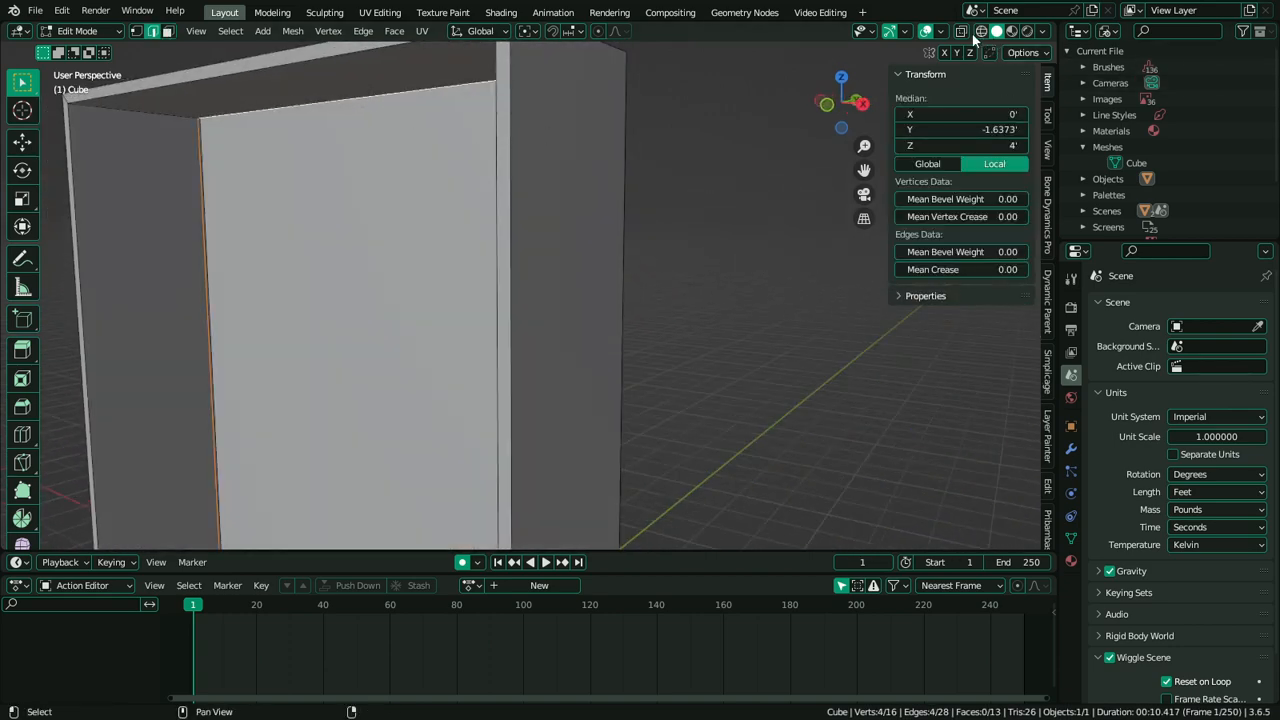
key(alt+z)
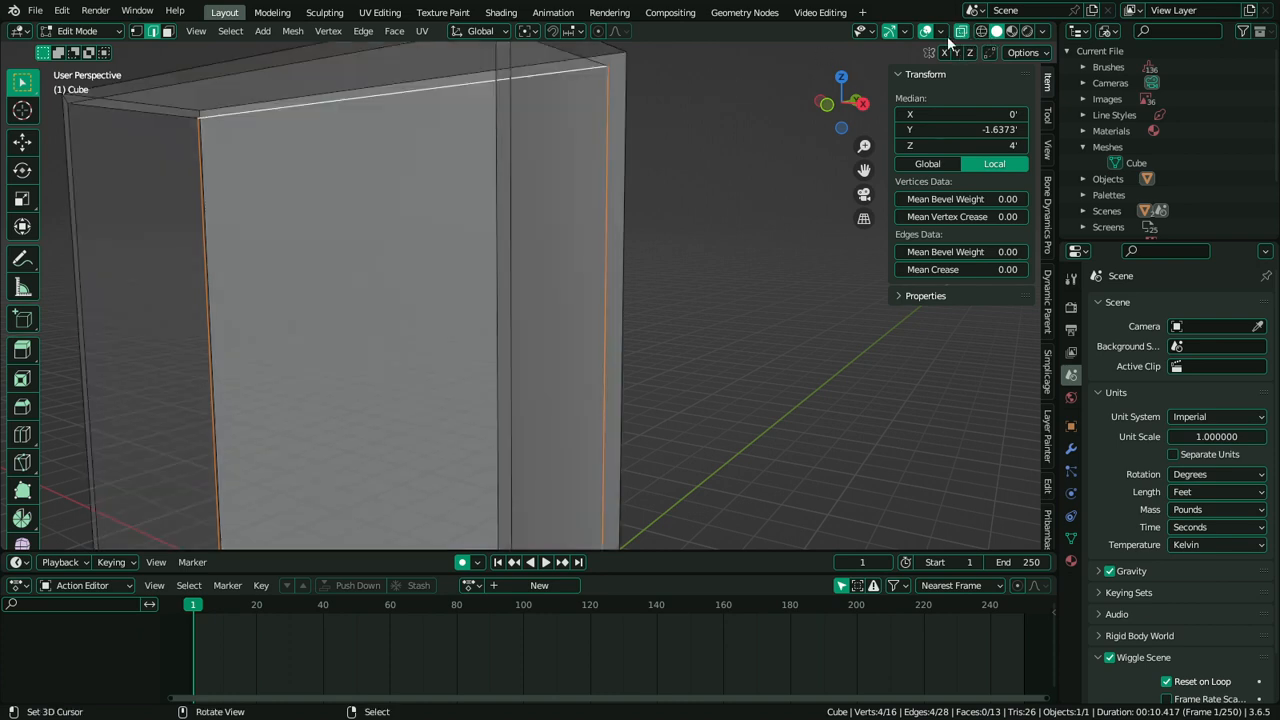
Enable snapping with Face Project as the snap target
click(572, 30)
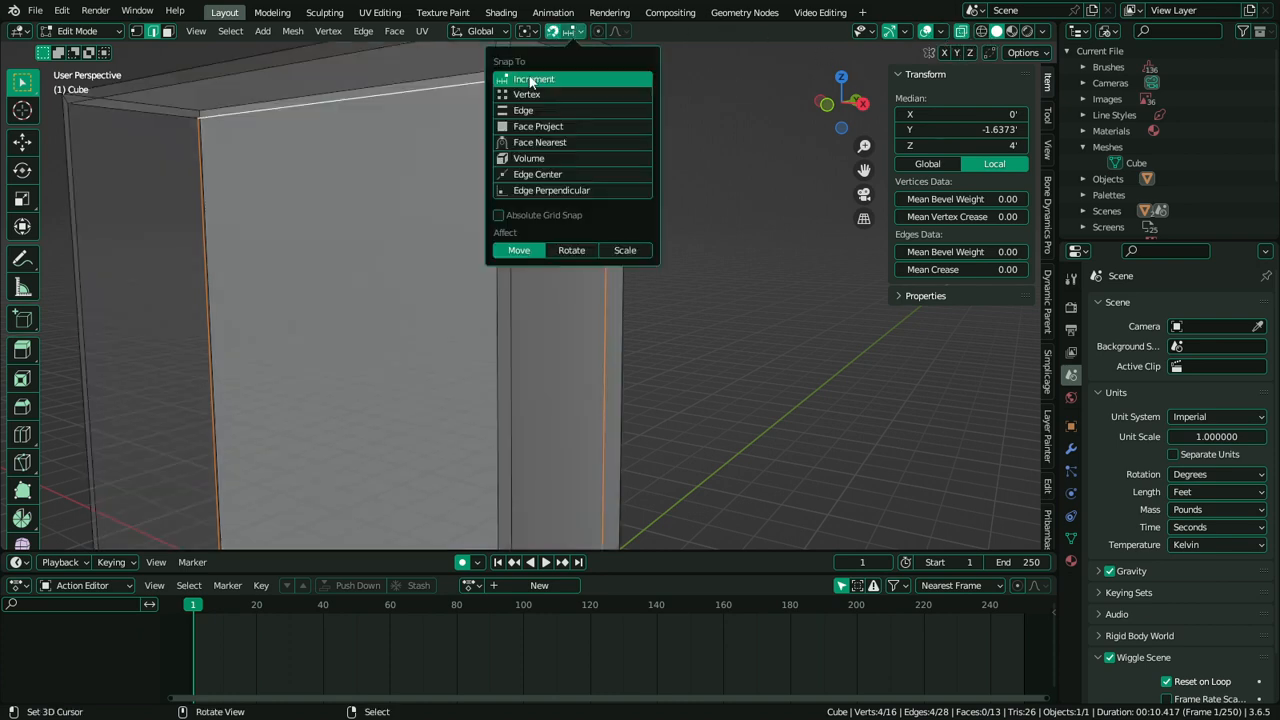
click(517, 126)
shift+middle_drag(389, 149, 459, 157)
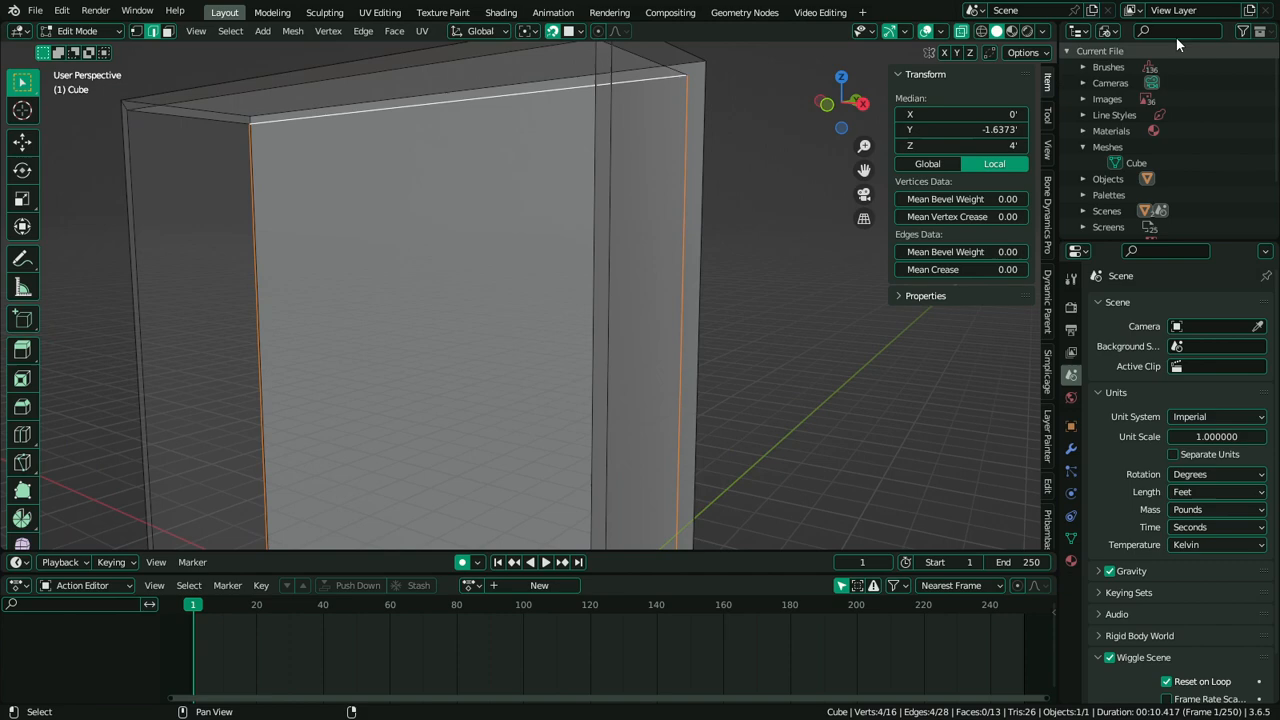
In Material Preview shading, move the selected inner edge loop about 0.106 ft along Y toward the back panel
click(1012, 31)
mouse_move(556, 250)
middle_down()
mouse_move(594, 243)
mouse_move(632, 166)
mouse_move(752, 170)
middle_up()
scroll(752, 170, down, 2)
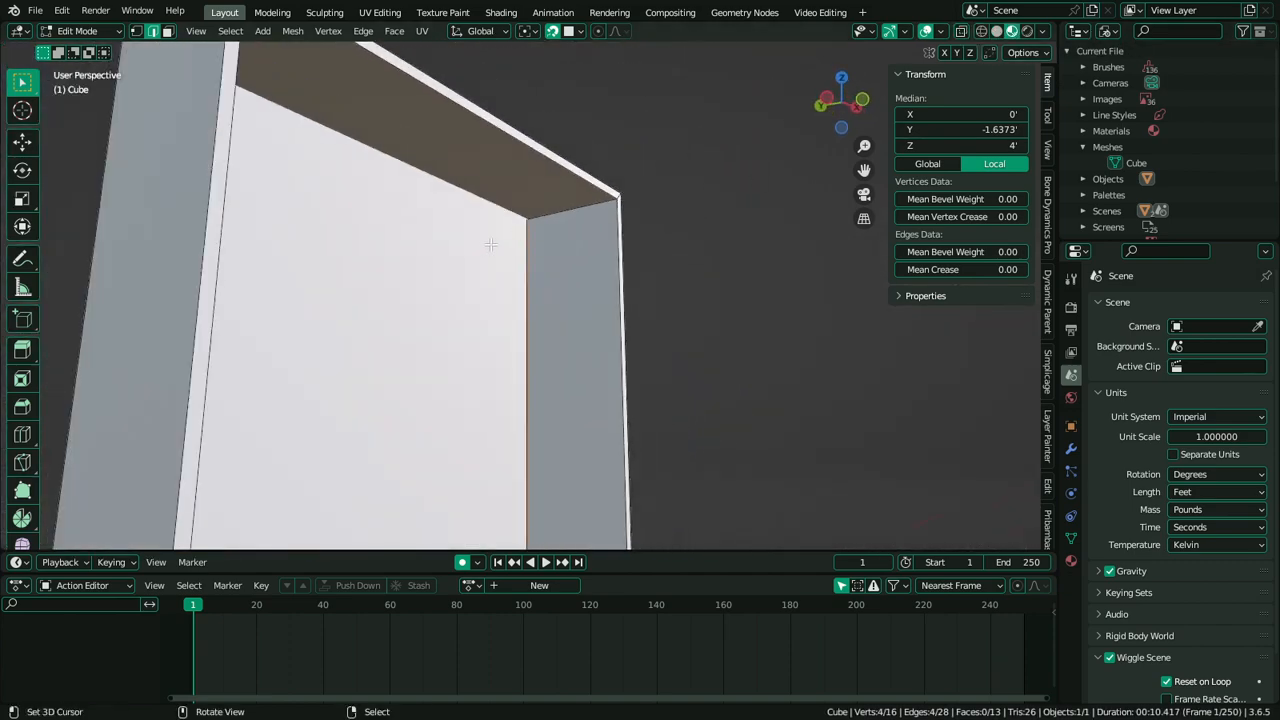
key(g)
key(y)
click(466, 240)
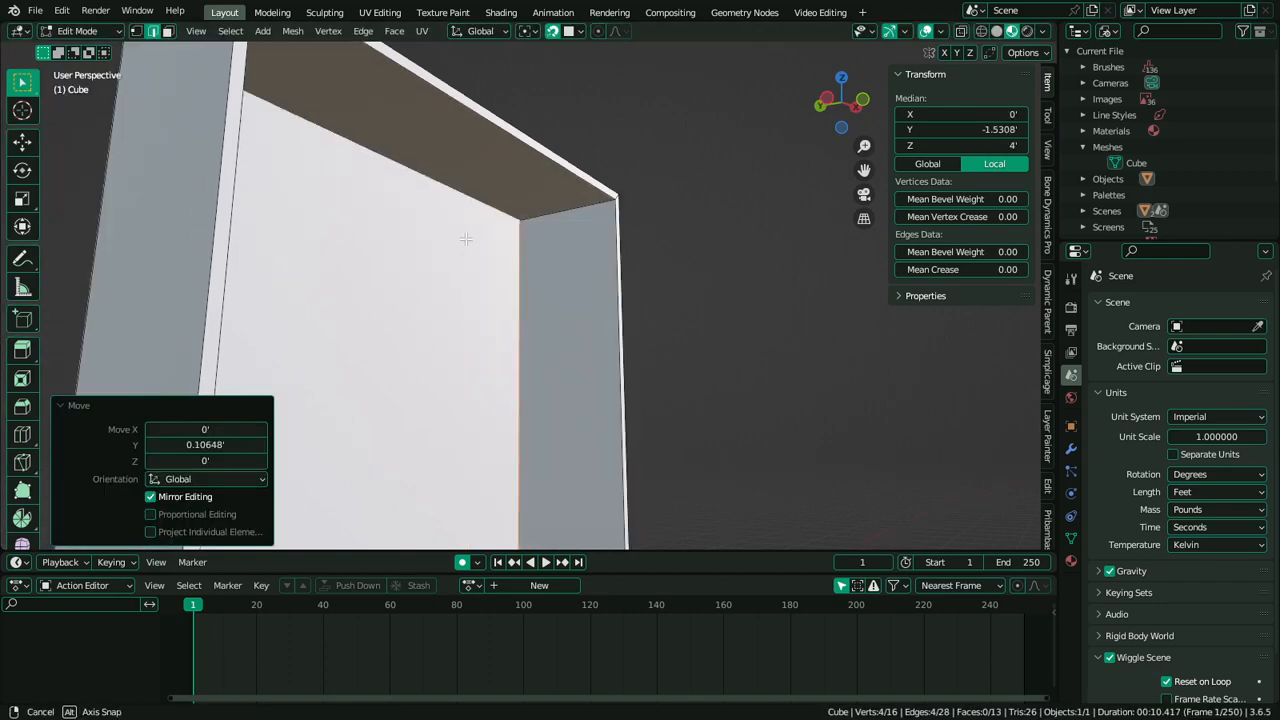
Temporarily hide the back panel face to inspect the opening behind it, and reveal it again
scroll(520, 283, down, 5)
middle_drag(520, 283, 410, 297)
click(566, 288)
key(h)
scroll(589, 254, up, 3)
middle_drag(589, 254, 627, 179)
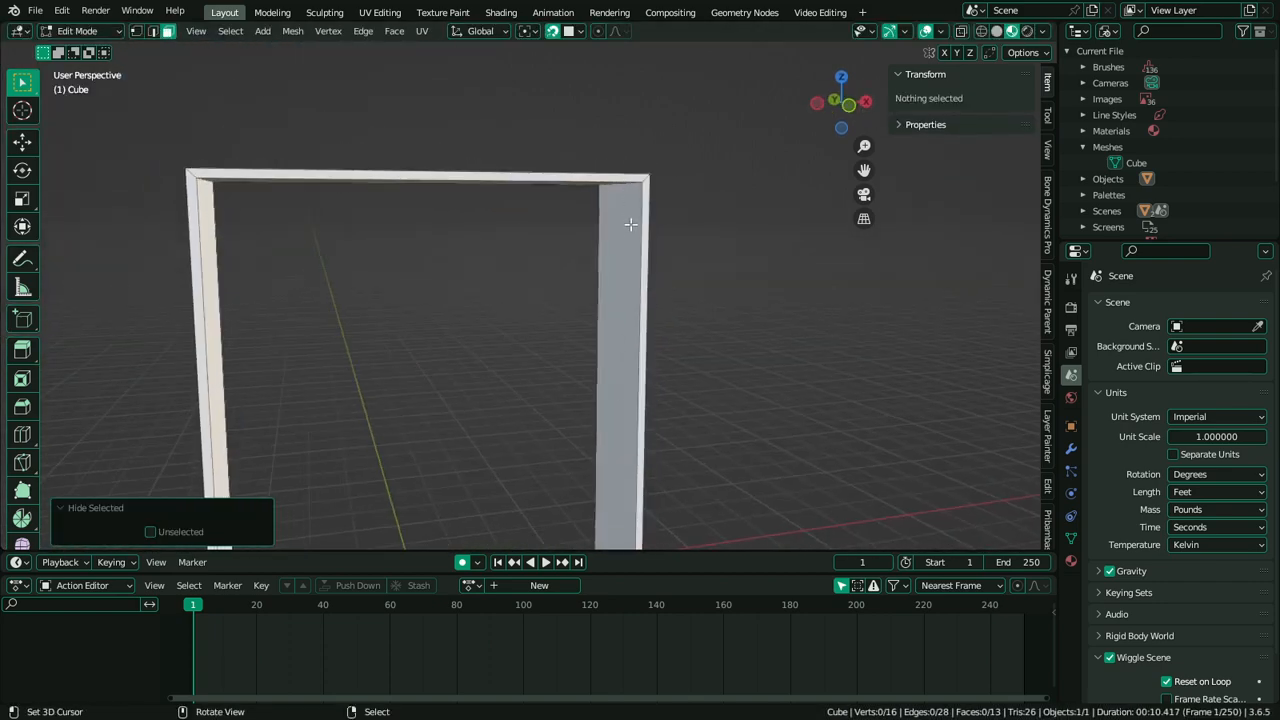
scroll(630, 224, down, 5)
middle_drag(614, 329, 570, 315)
middle_drag(573, 213, 656, 260)
key(alt+h)
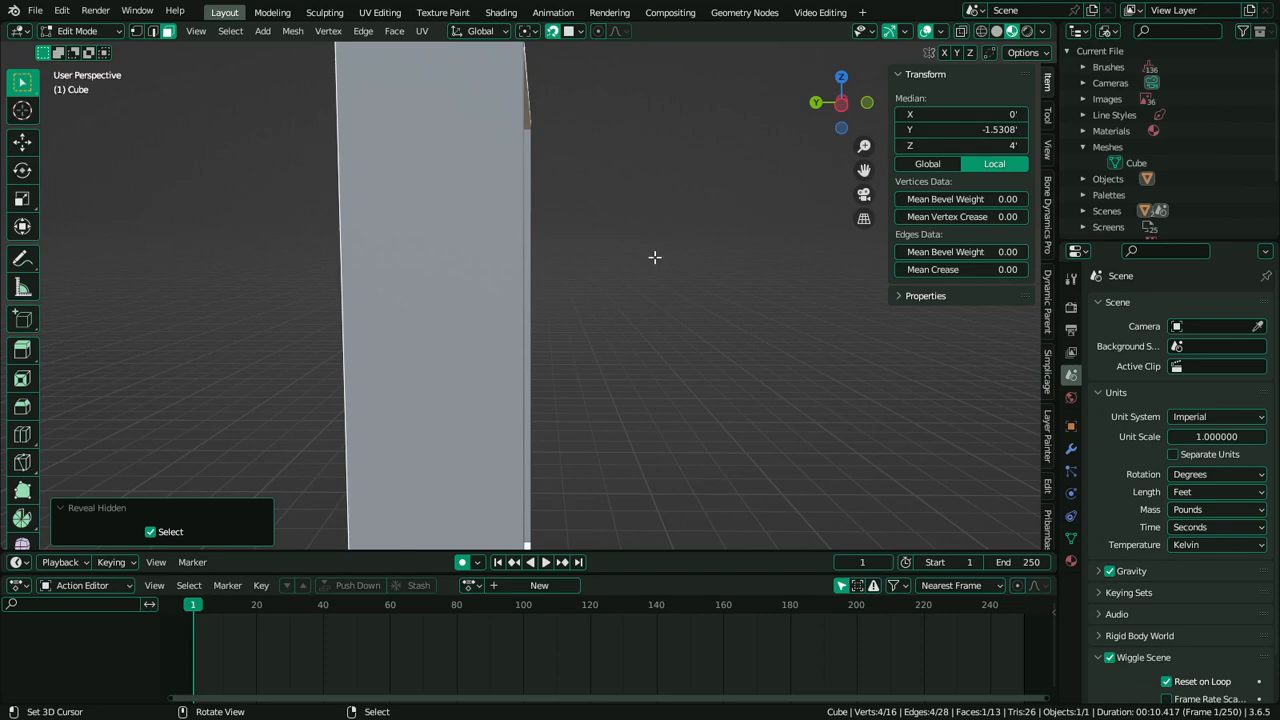
middle_drag(655, 257, 589, 264)
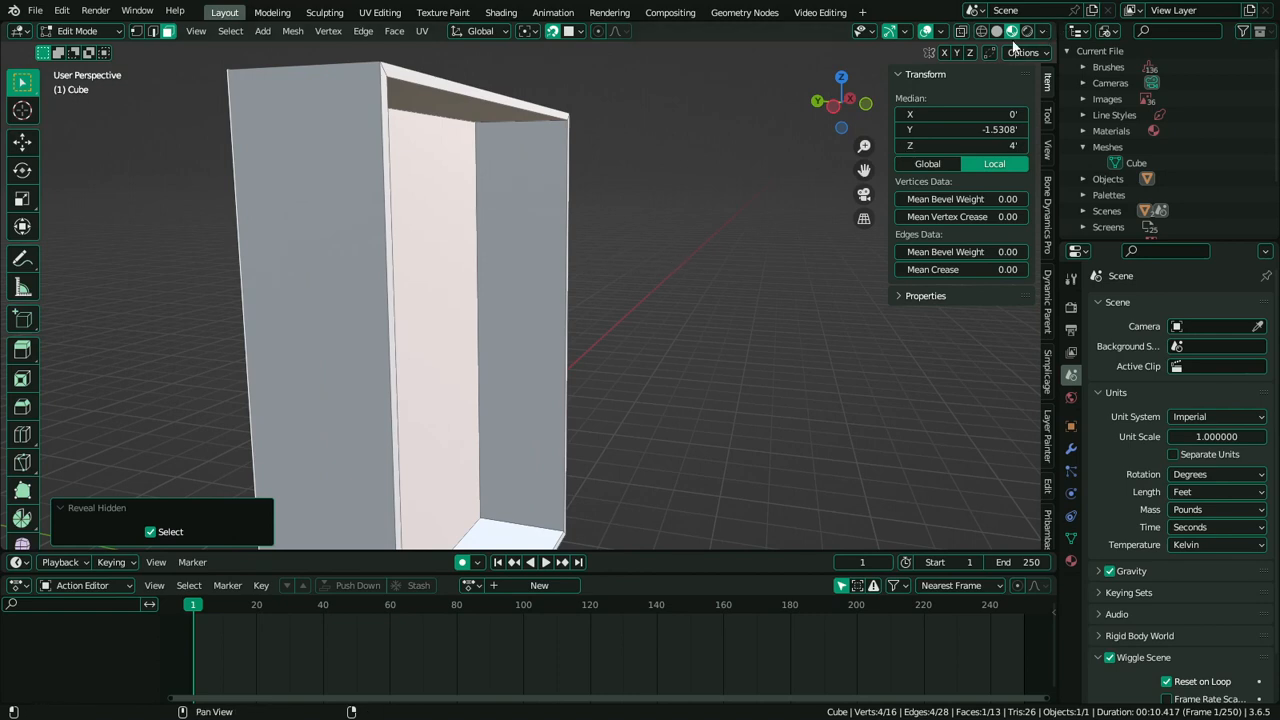
Undo the inner edge loop's move and the earlier deletion of the inner panel face
middle_drag(692, 153, 654, 136)
key(ctrl+z)
key(ctrl+z)
key(ctrl+z)
key(ctrl+z)
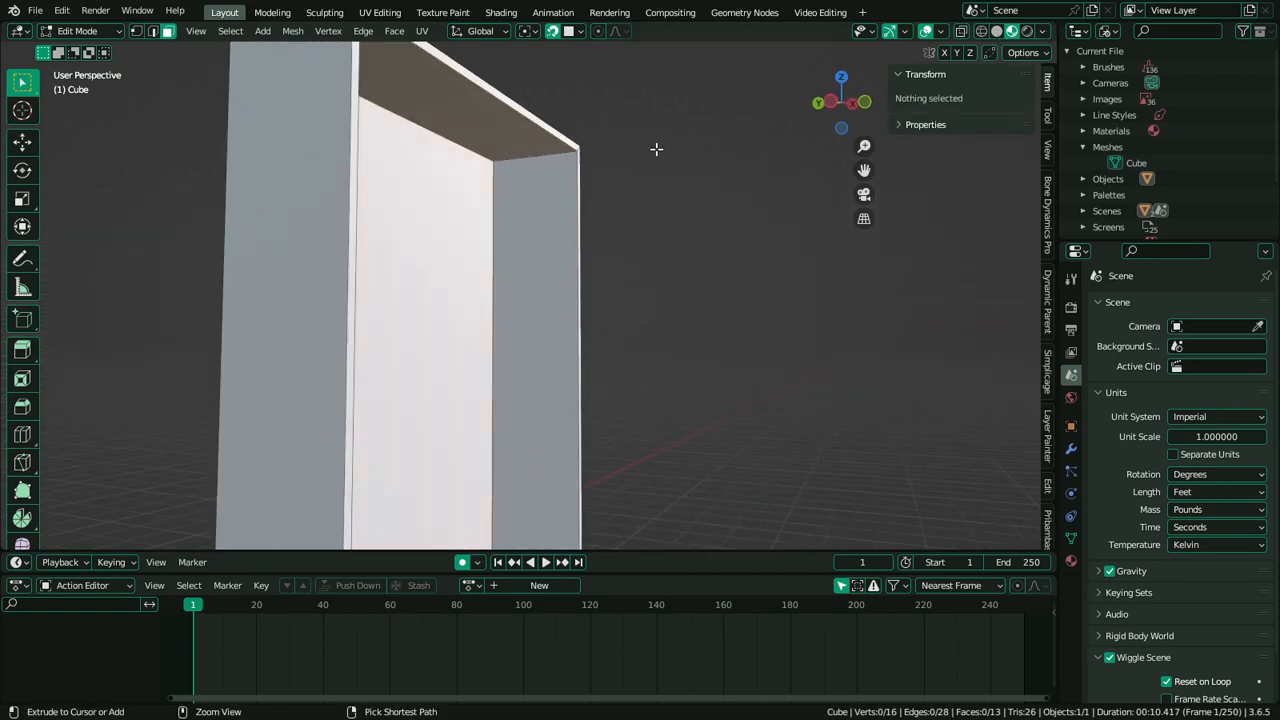
key(ctrl+z)
key(ctrl+z)
key(ctrl+z)
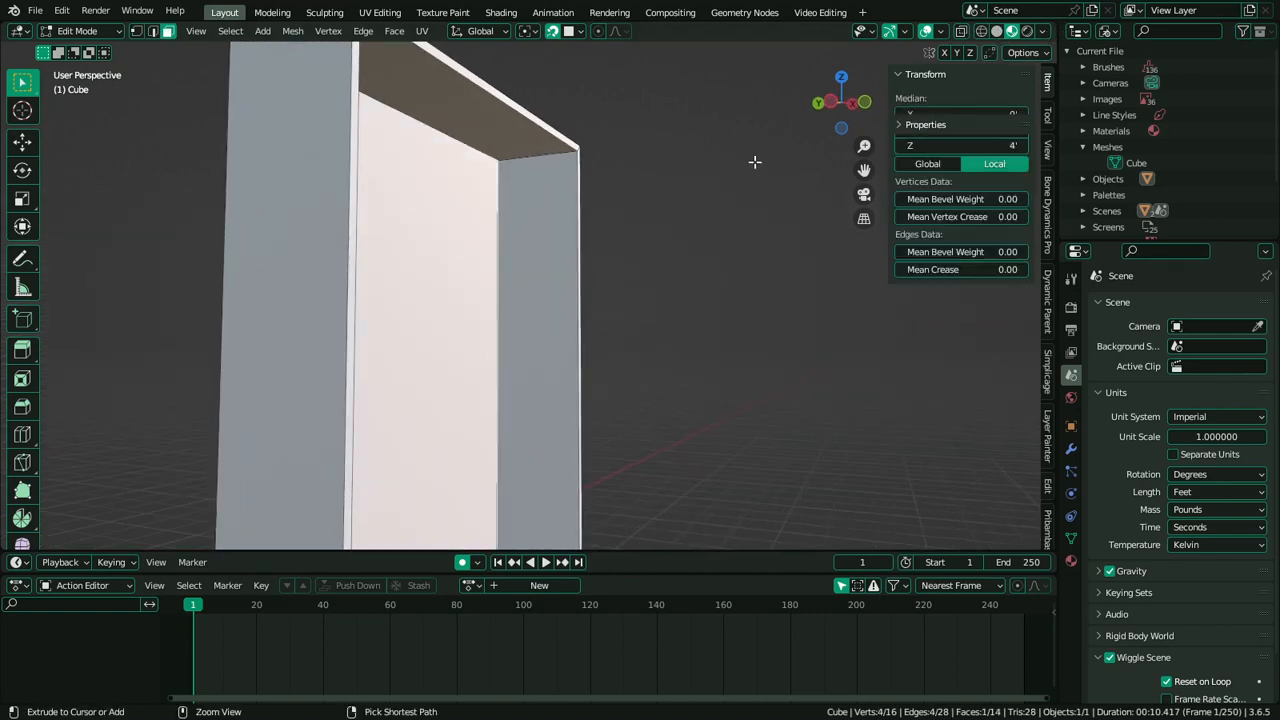
middle_drag(772, 153, 577, 206)
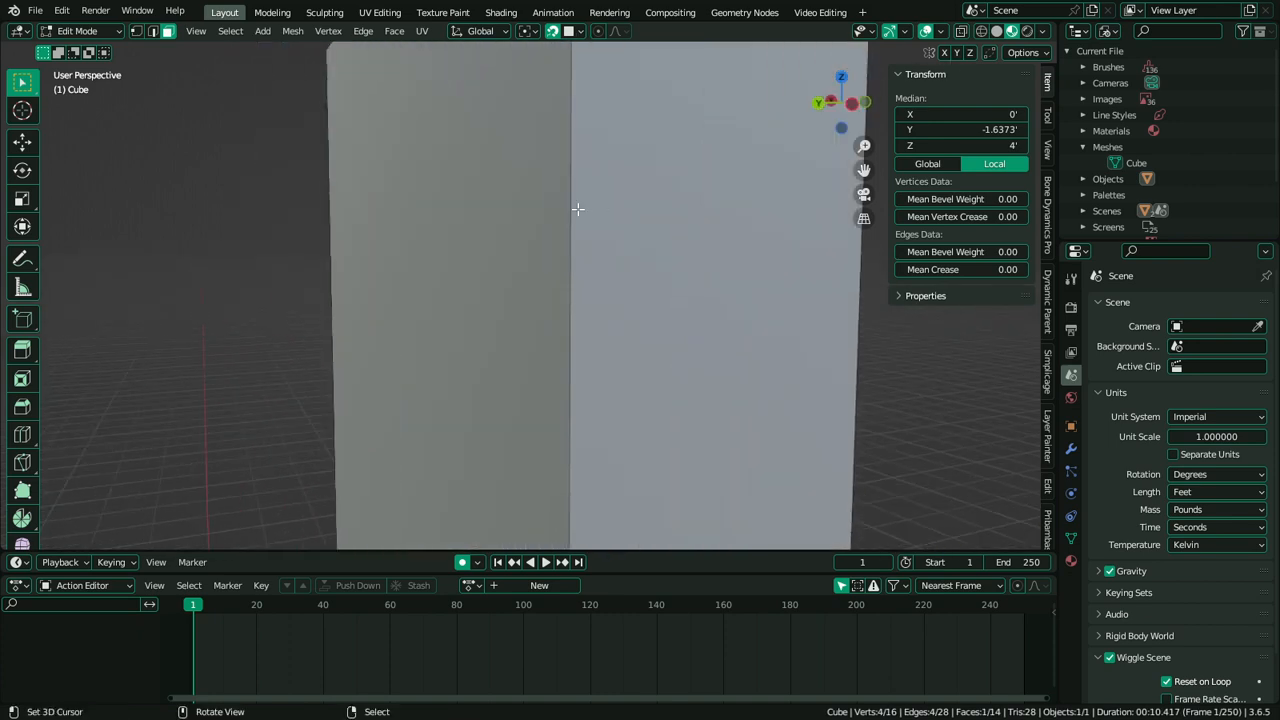
key(ctrl+z)
Isolate the inner and back panel faces to inspect them, and reveal the rest of the box again
scroll(479, 240, down, 3)
middle_drag(577, 257, 449, 263)
shift+right_click(535, 276)
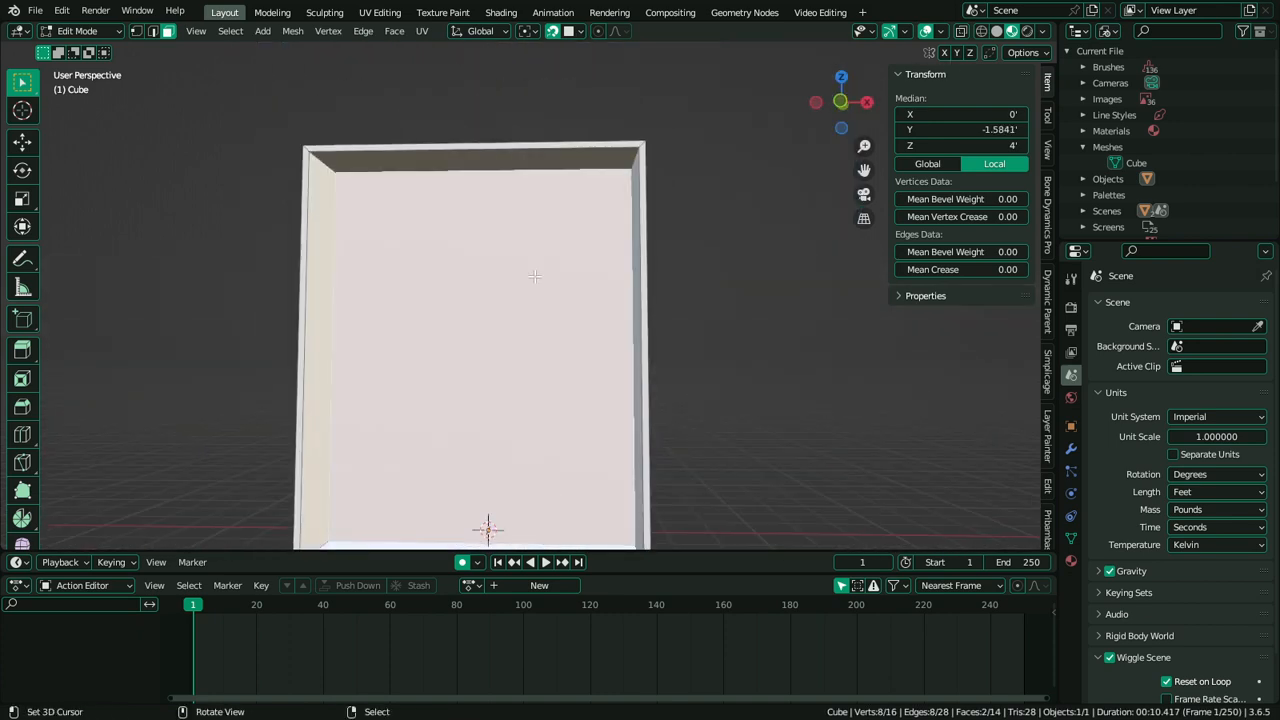
middle_drag(625, 259, 721, 297)
key(shift+h)
key(alt+h)
right_click(651, 283)
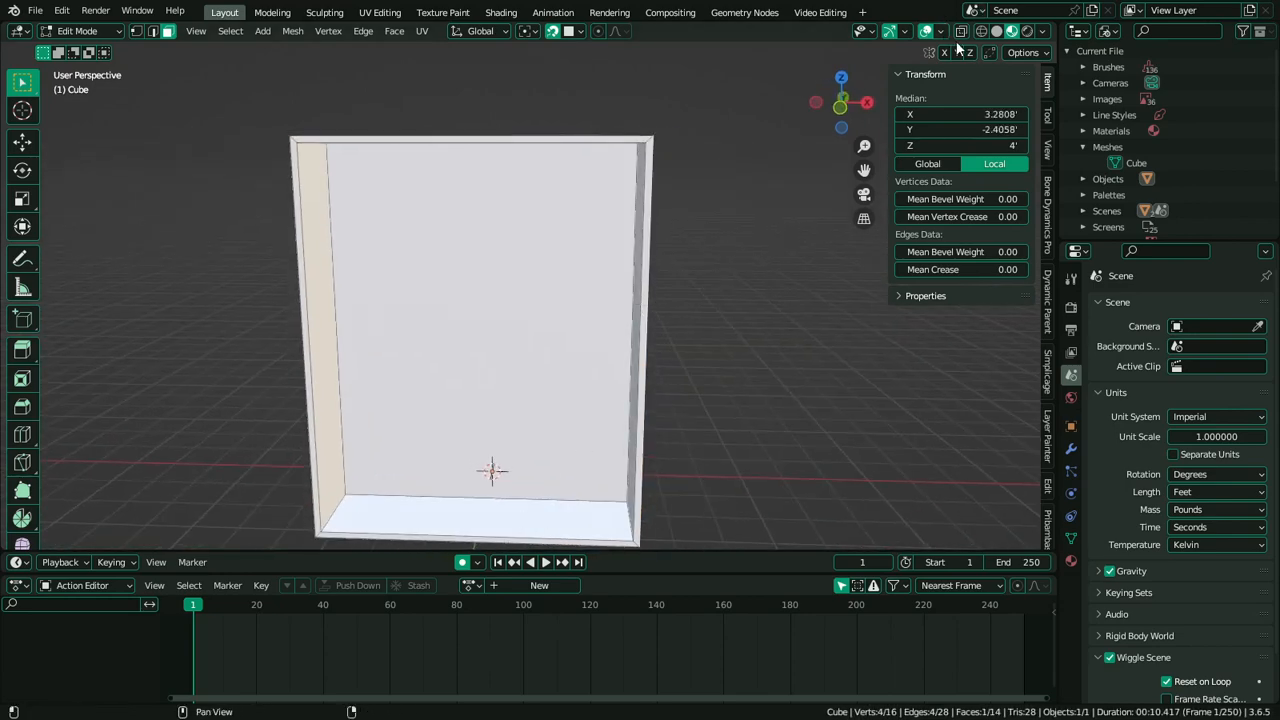
Switch to solid shading, display edge lengths in the viewport overlays, and select the bottom face of the front rim
click(904, 31)
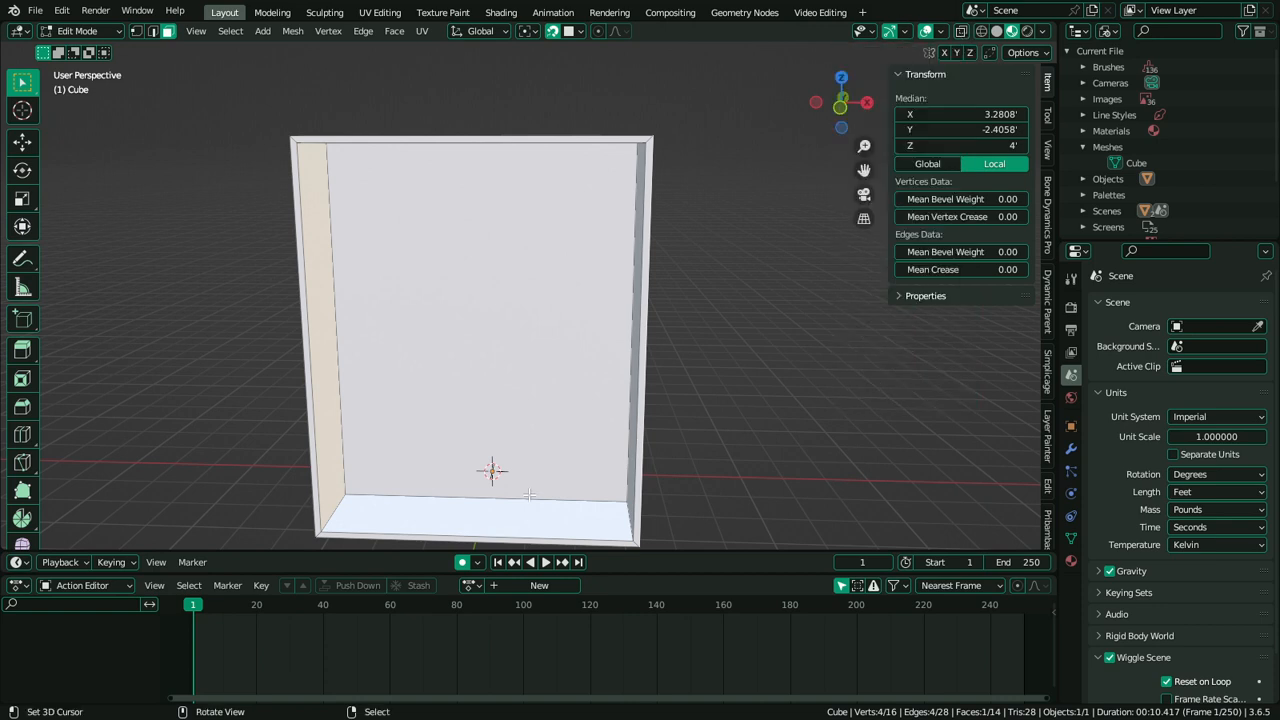
alt+click(497, 525)
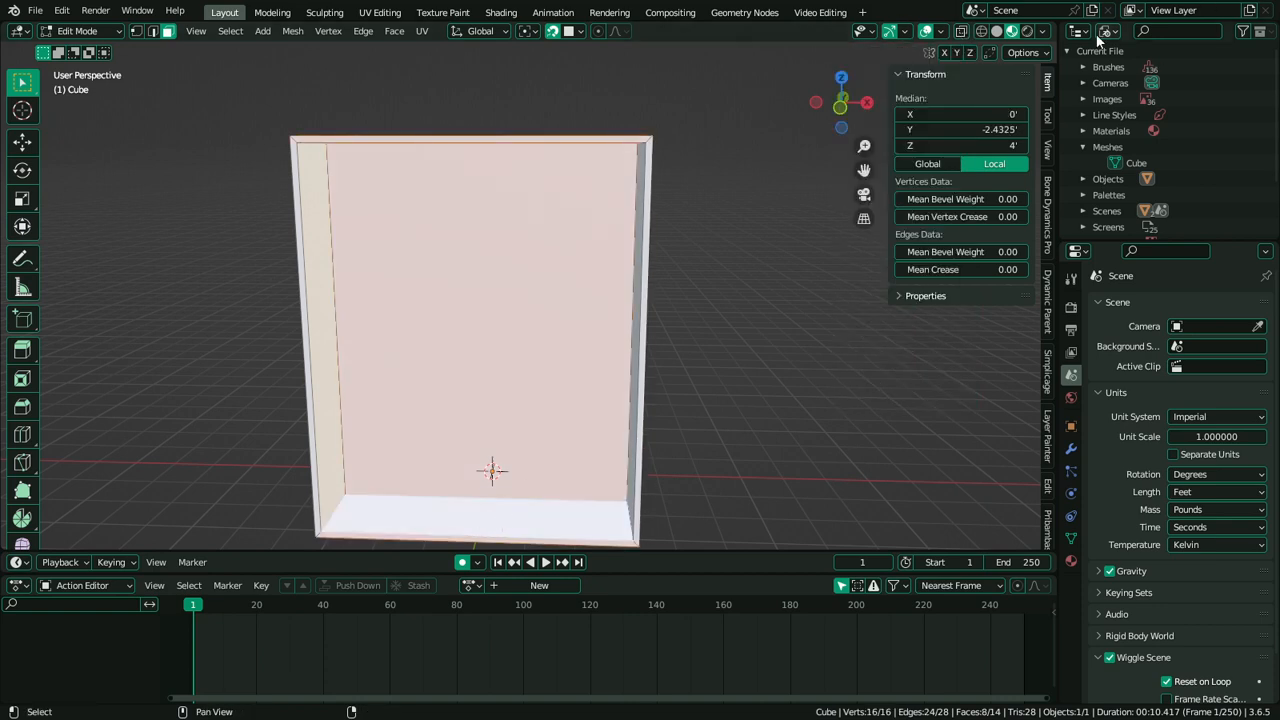
click(998, 31)
click(940, 31)
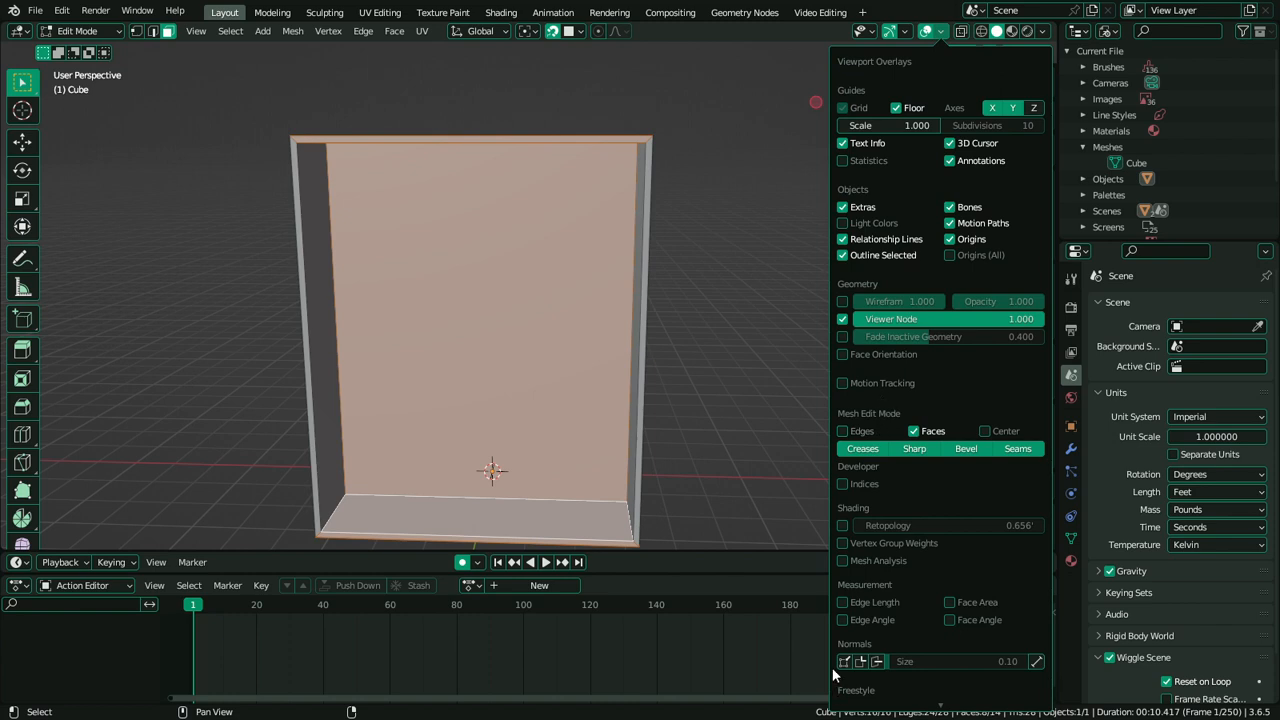
click(847, 607)
shift+middle_drag(517, 540, 526, 502)
key(alt+a)
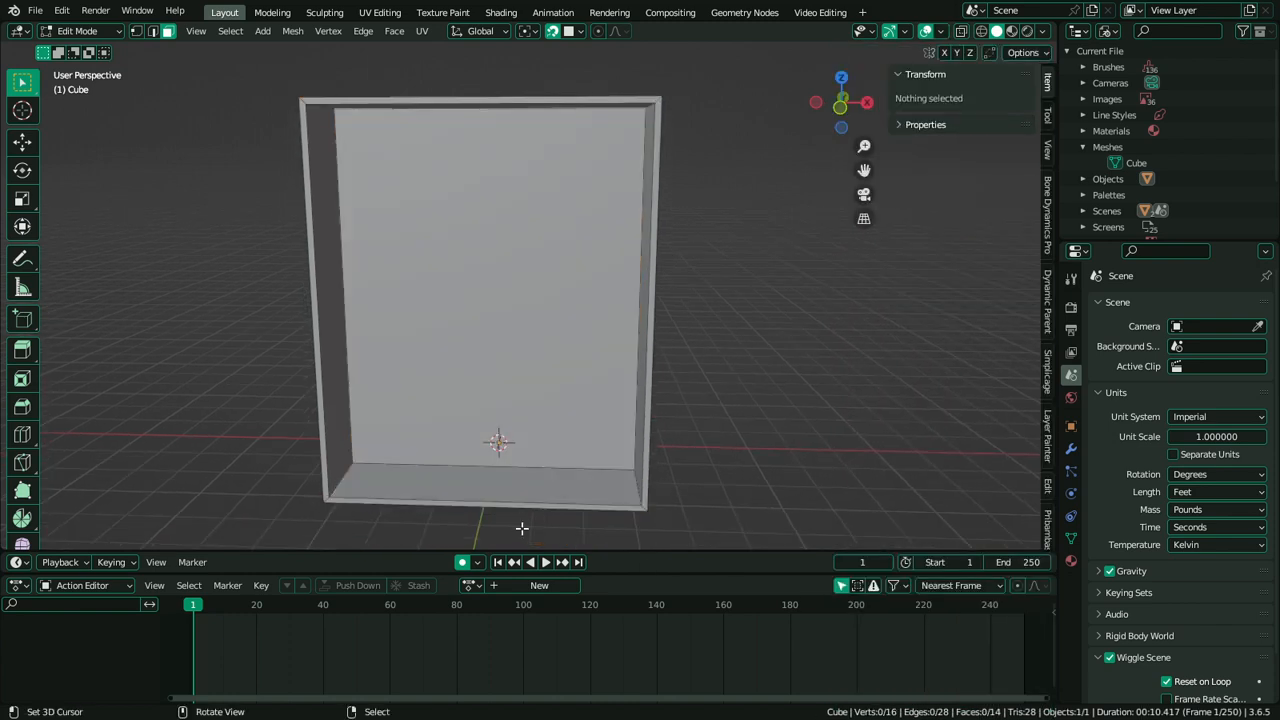
click(510, 503)
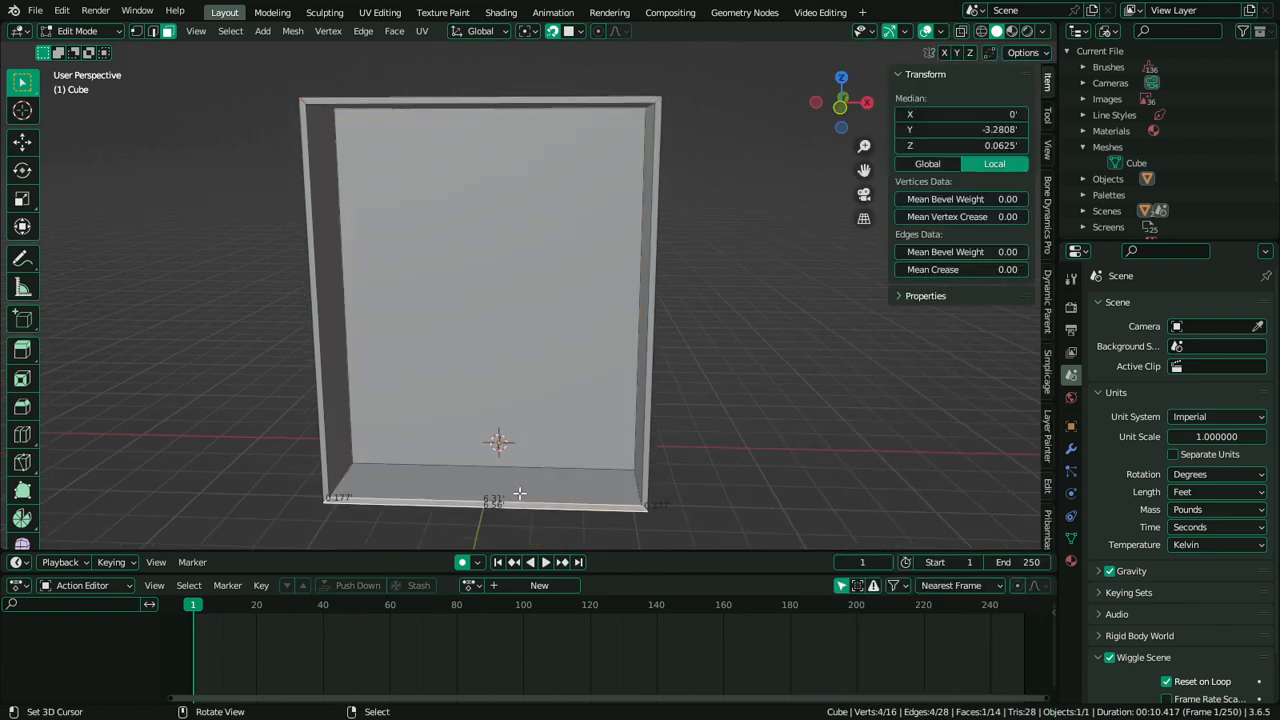
middle_drag(631, 451, 642, 407)
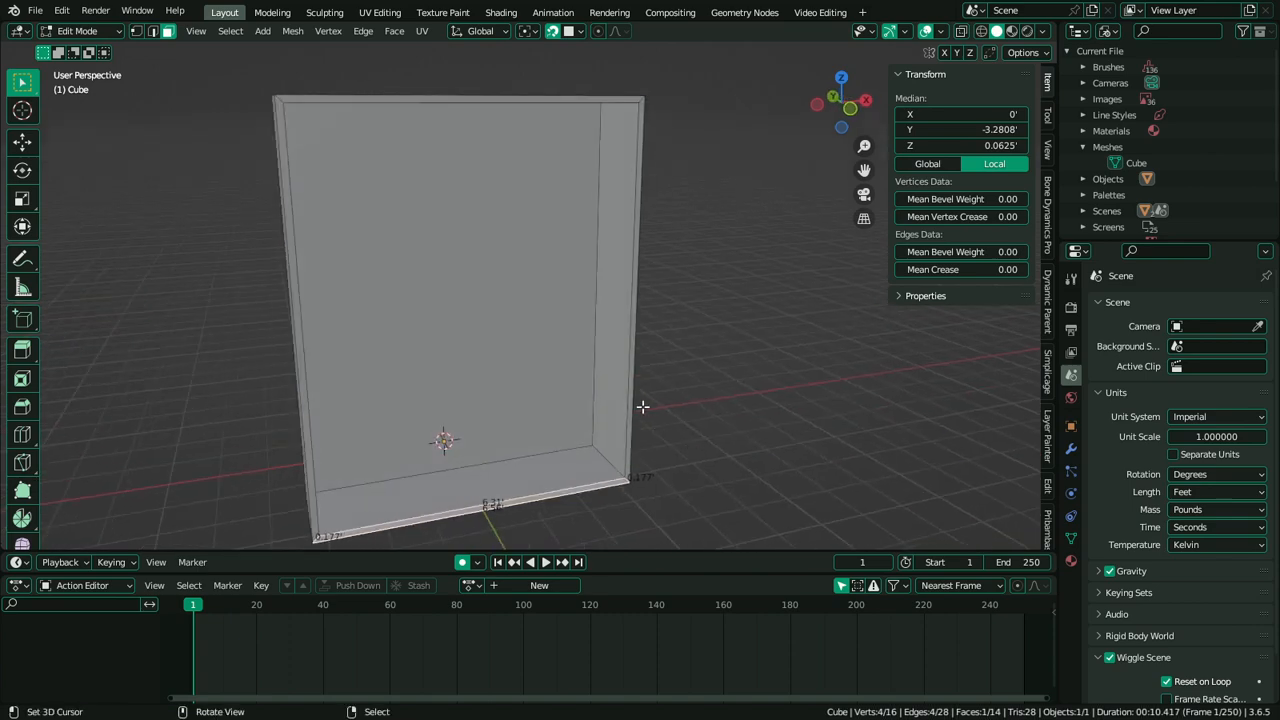
Select the inner, rim and outer faces of the +X side wall and move them inward along X until the box is 4 ft wide
middle_drag(622, 364, 586, 371)
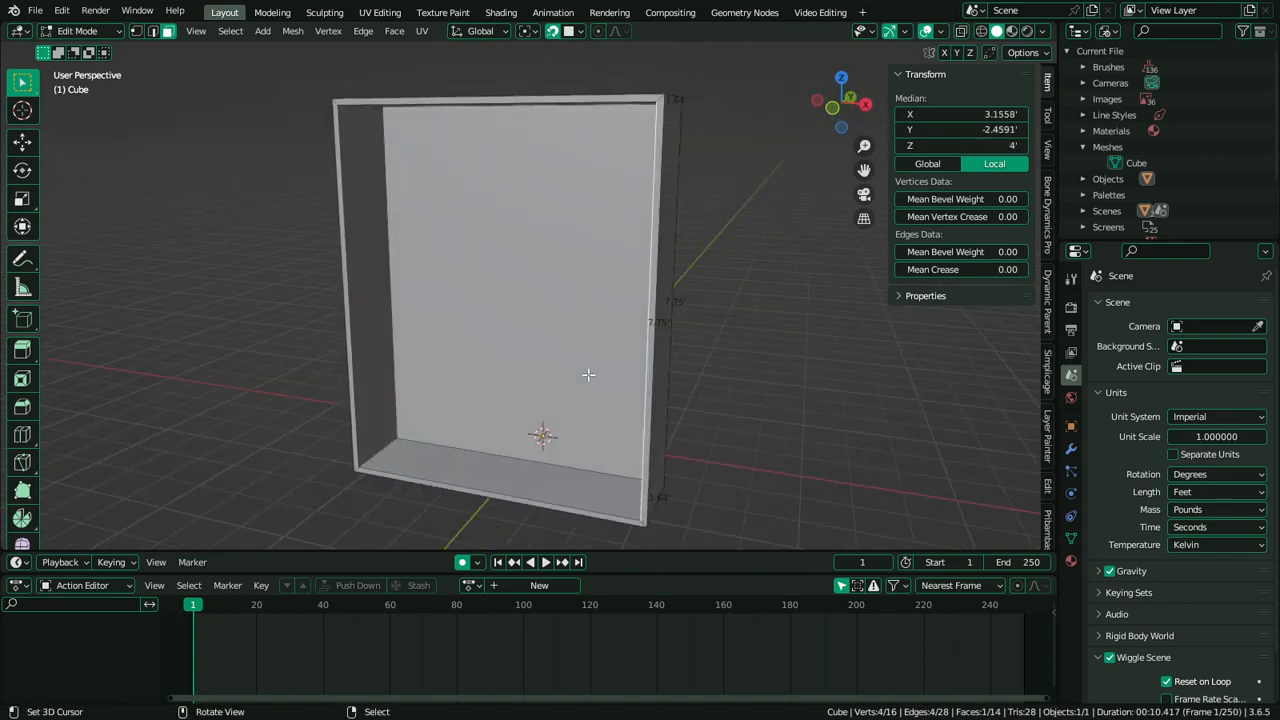
ctrl+shift+click(656, 370)
key(KP_1)
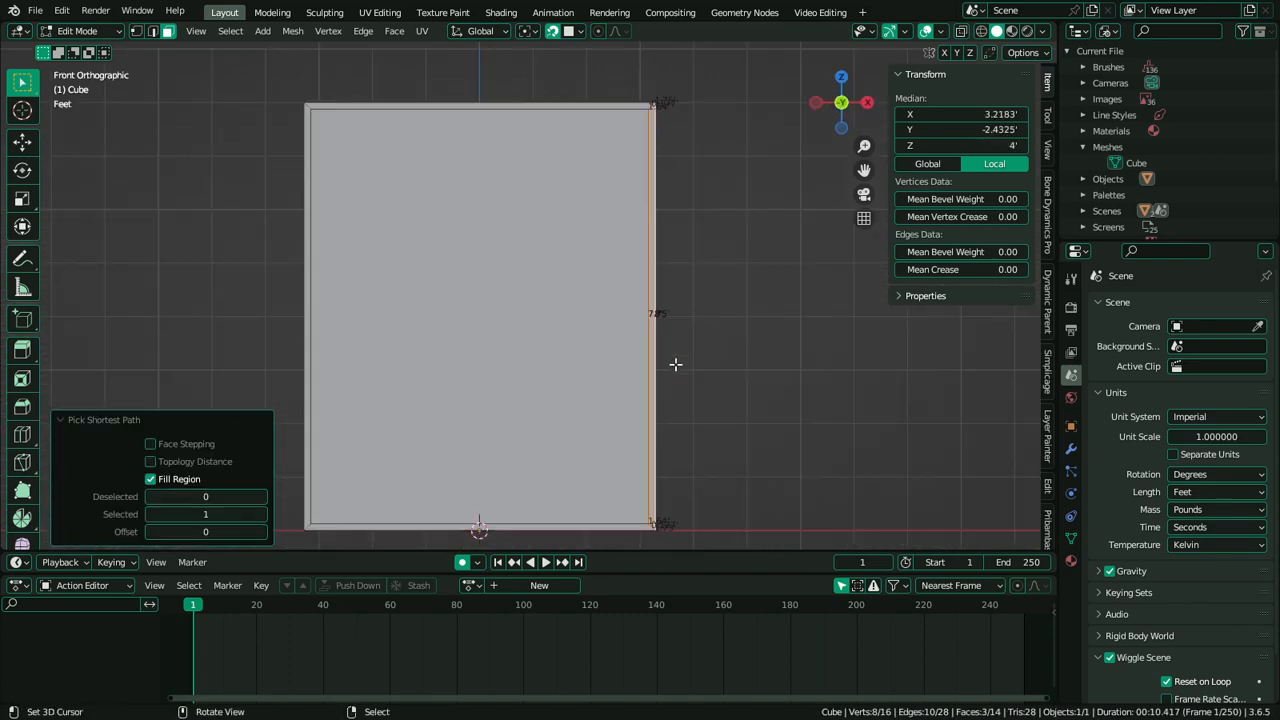
key(g)
key(x)
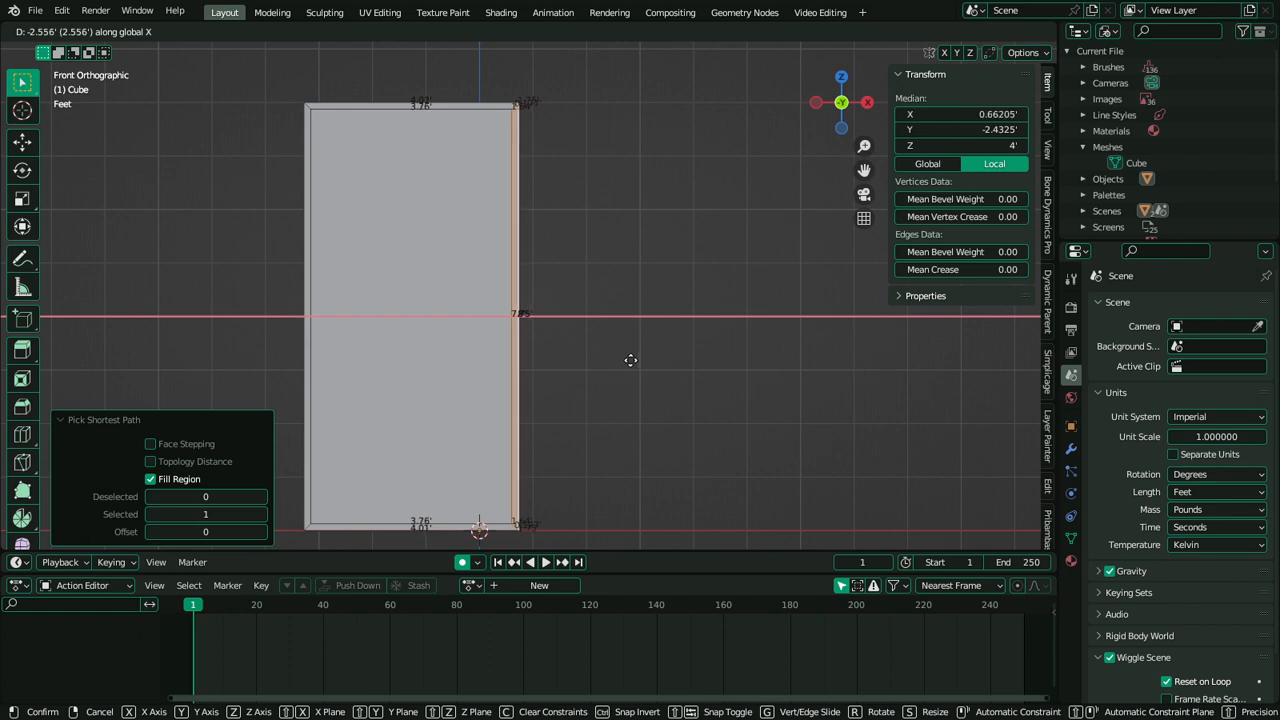
click(634, 360)
Select the entire box mesh and snap it to the 3D cursor, keeping its offset
shift+middle_drag(633, 361, 651, 330)
scroll(593, 335, down, 1)
scroll(593, 335, down, 2)
key(a)
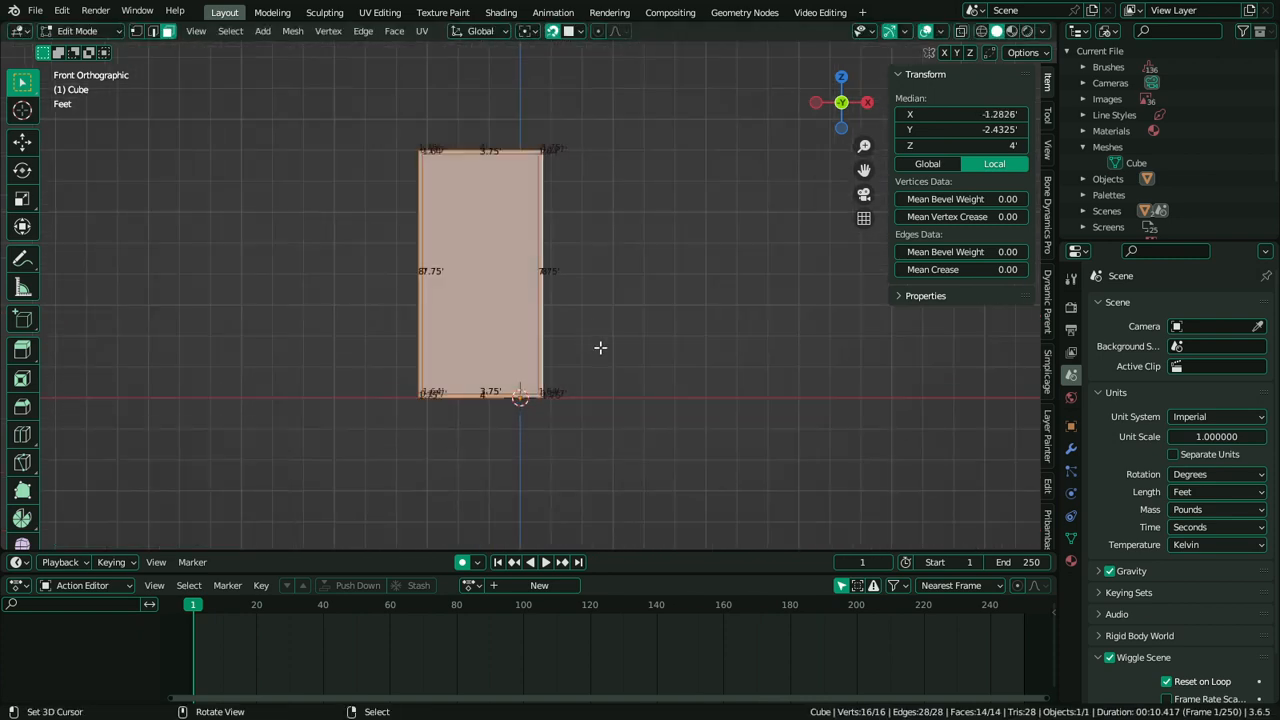
key(shift+s)
key(Escape)
scroll(540, 350, up, 2)
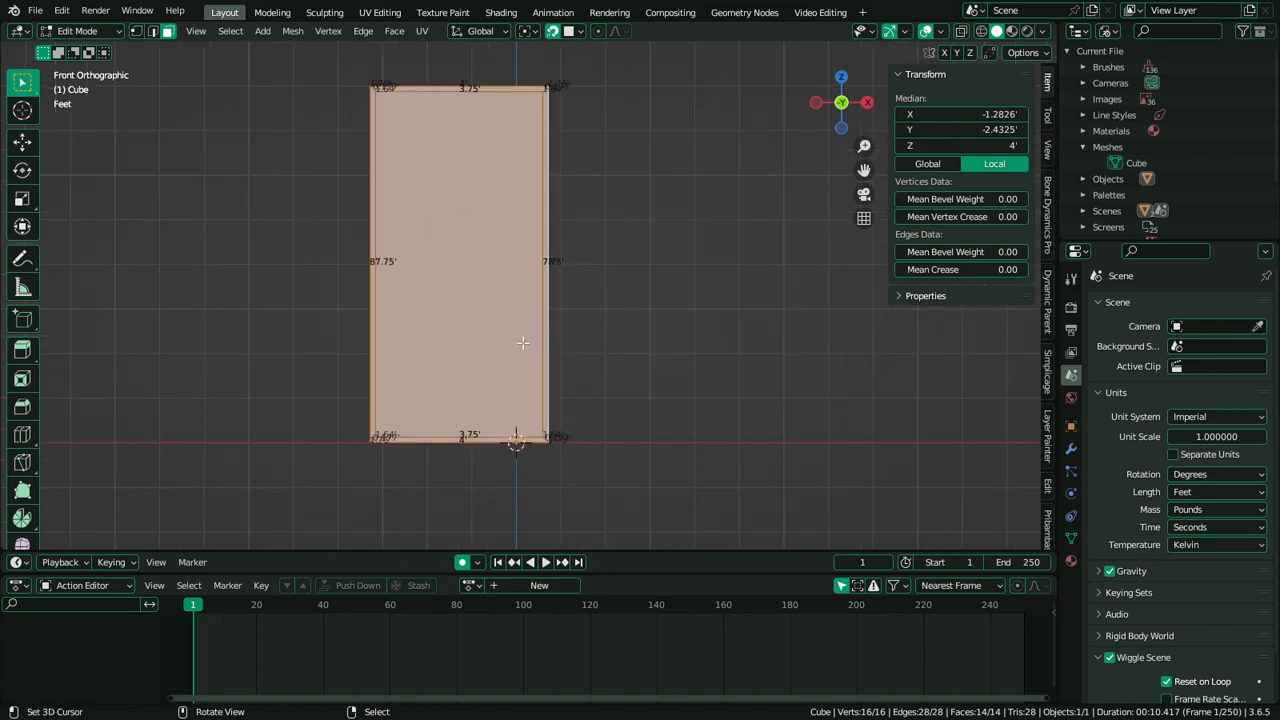
key(shift+s)
click(487, 320)
Move the whole box mesh up 4.395 ft along Z so that it clears the floor line
key(g)
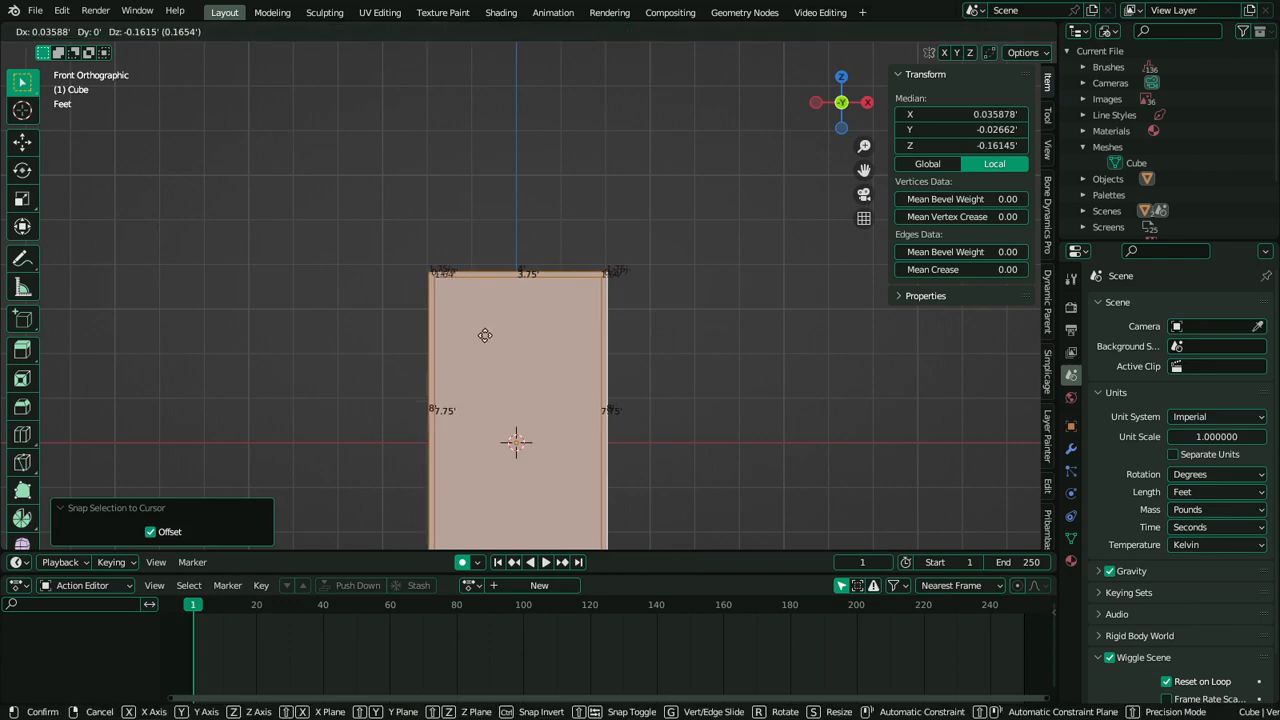
key(z)
click(508, 131)
scroll(551, 303, up, 2)
scroll(590, 340, down, 2)
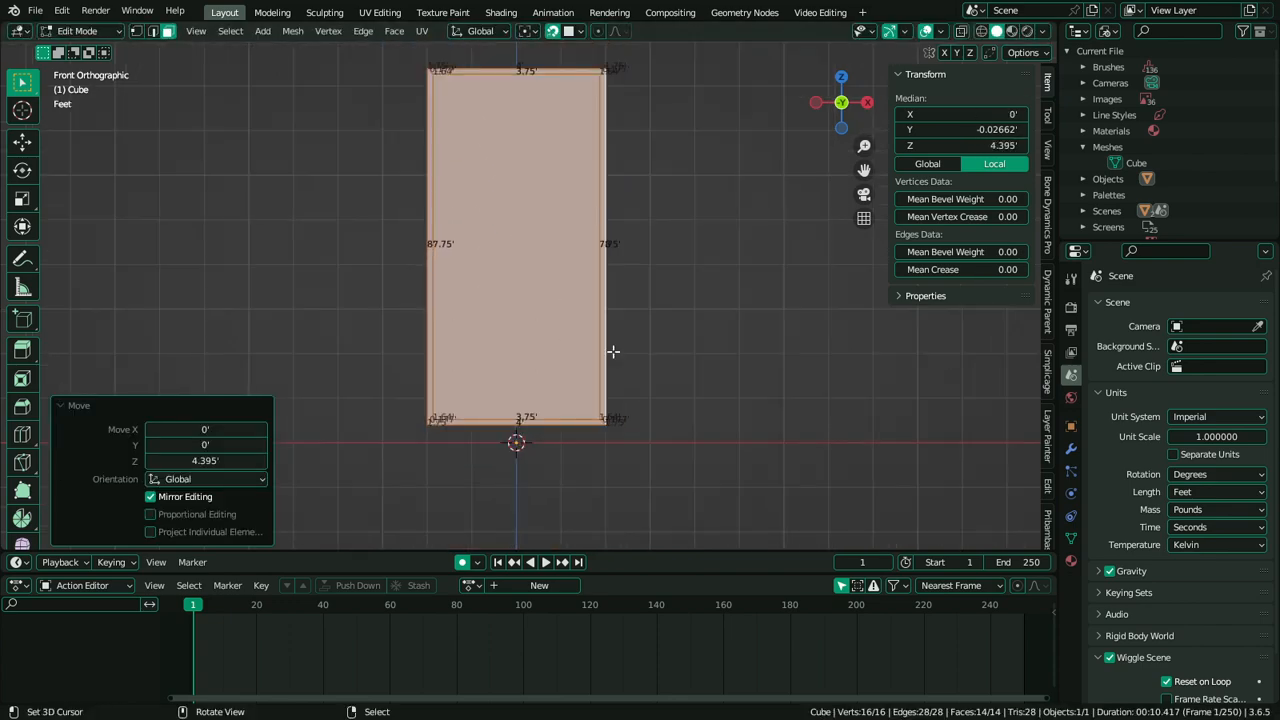
Return to object mode and add a plane mesh at the world origin
middle_drag(611, 351, 602, 382)
key(shift+a)
key(Escape)
key(Tab)
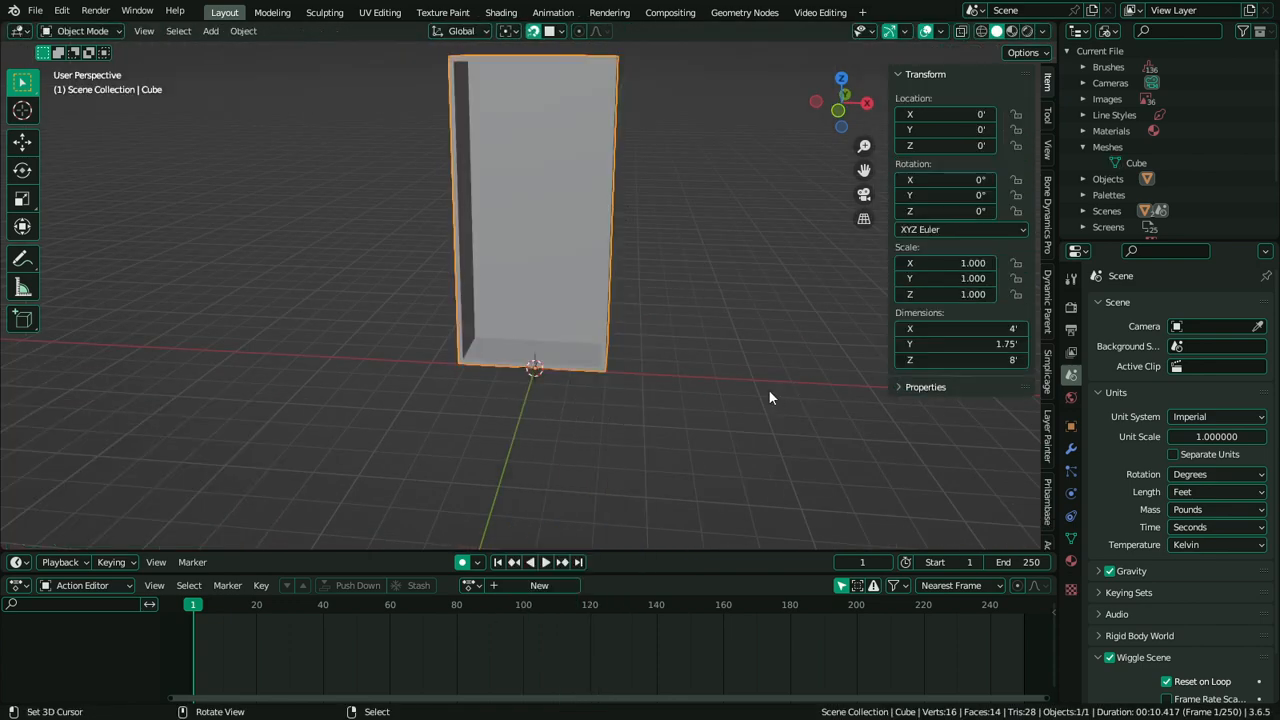
key(shift+a)
mouse_move(743, 391)
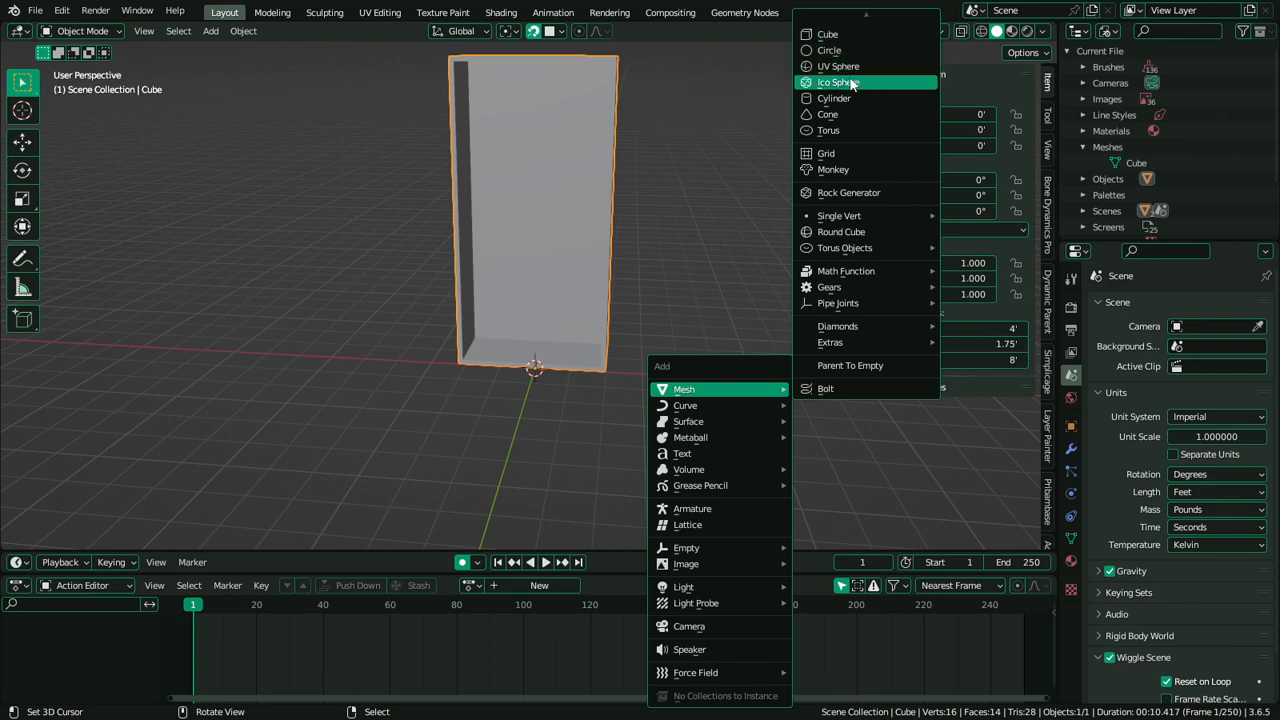
click(830, 21)
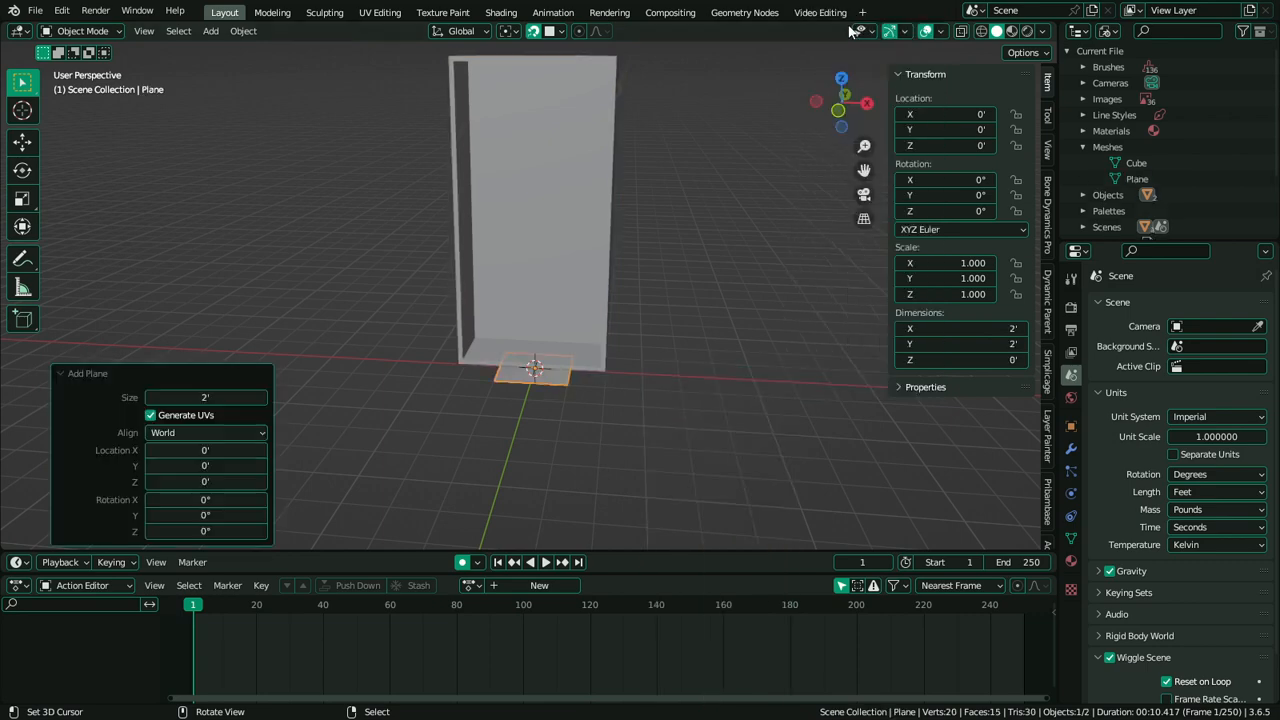
Scale the plane's mesh up to about 35.6 ft square in edit mode to act as a floor
scroll(646, 321, up, 2)
key(Tab)
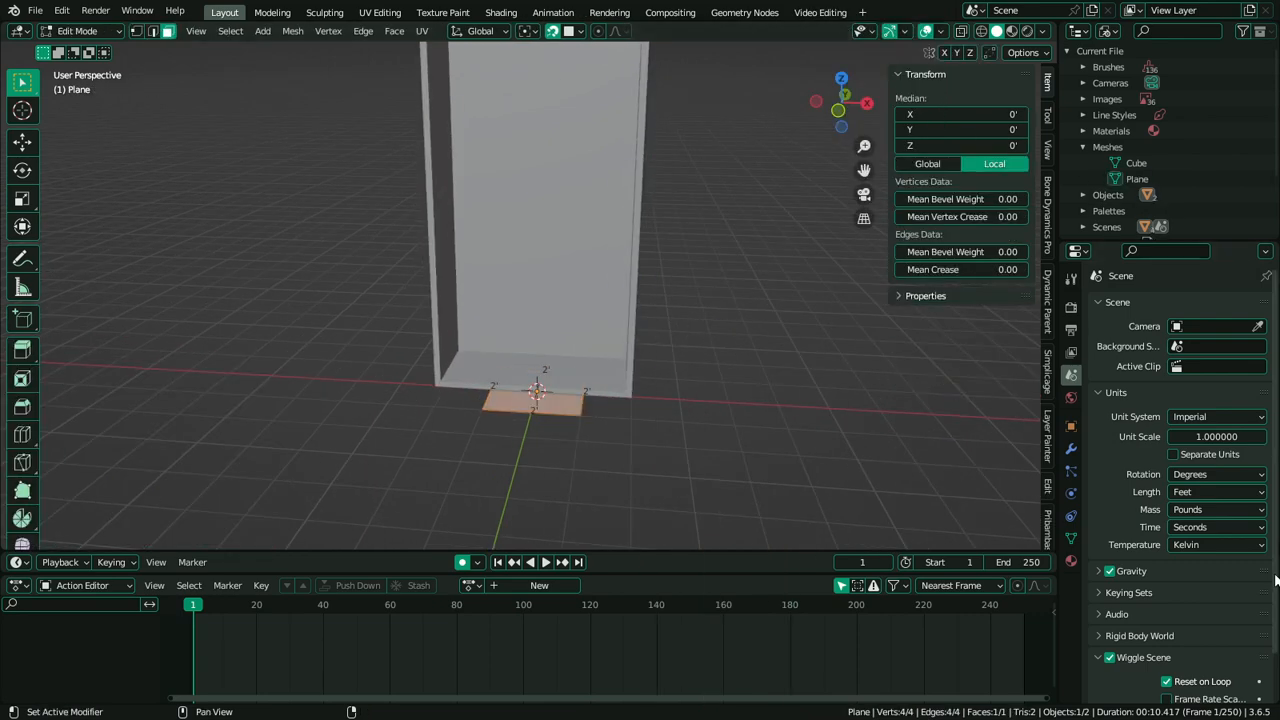
key(s)
click(334, 541)
key(Tab)
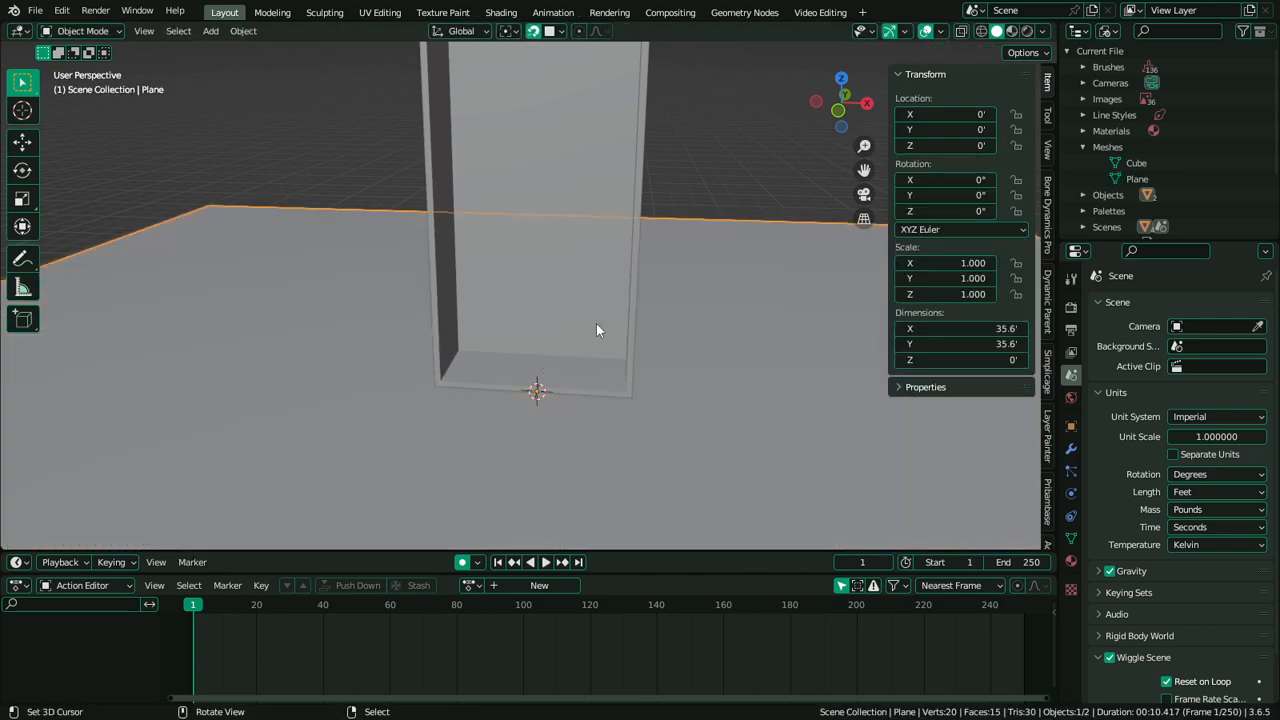
Move the whole box mesh down 0.395 ft along Z, snapping its base to the floor plane
click(596, 323)
key(Tab)
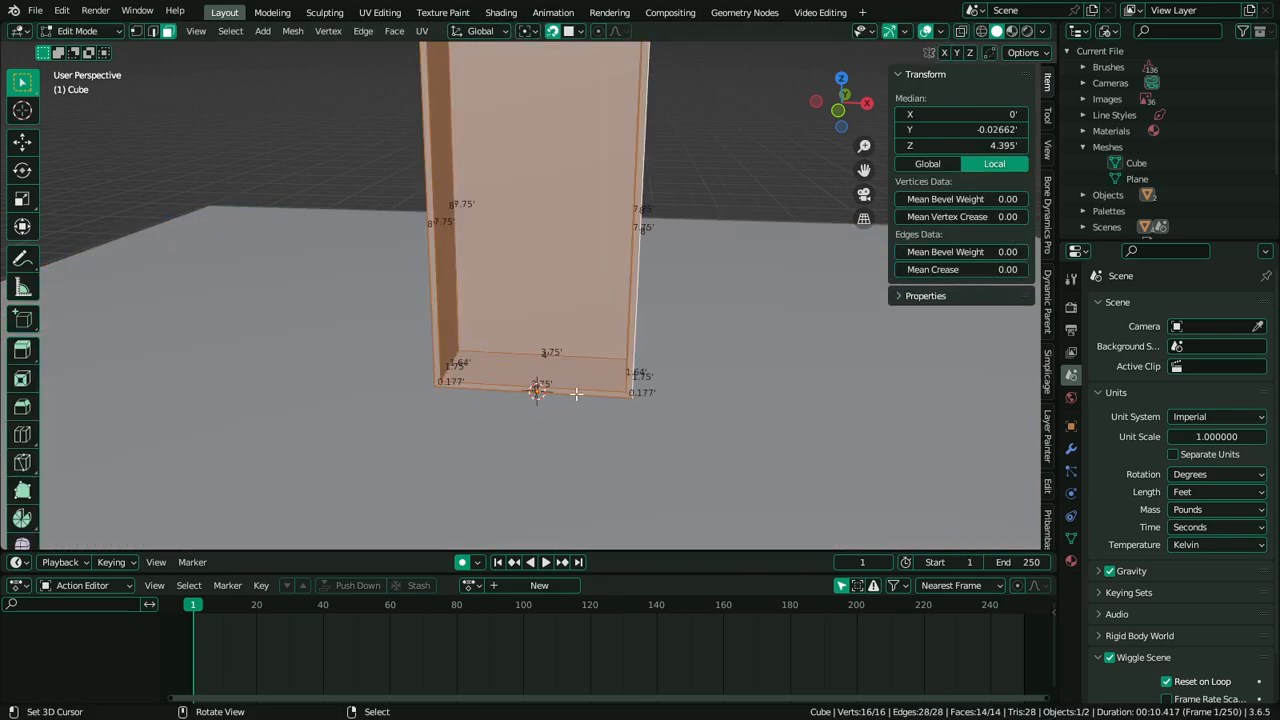
key(g)
key(z)
right_click(586, 429)
key(g)
key(z)
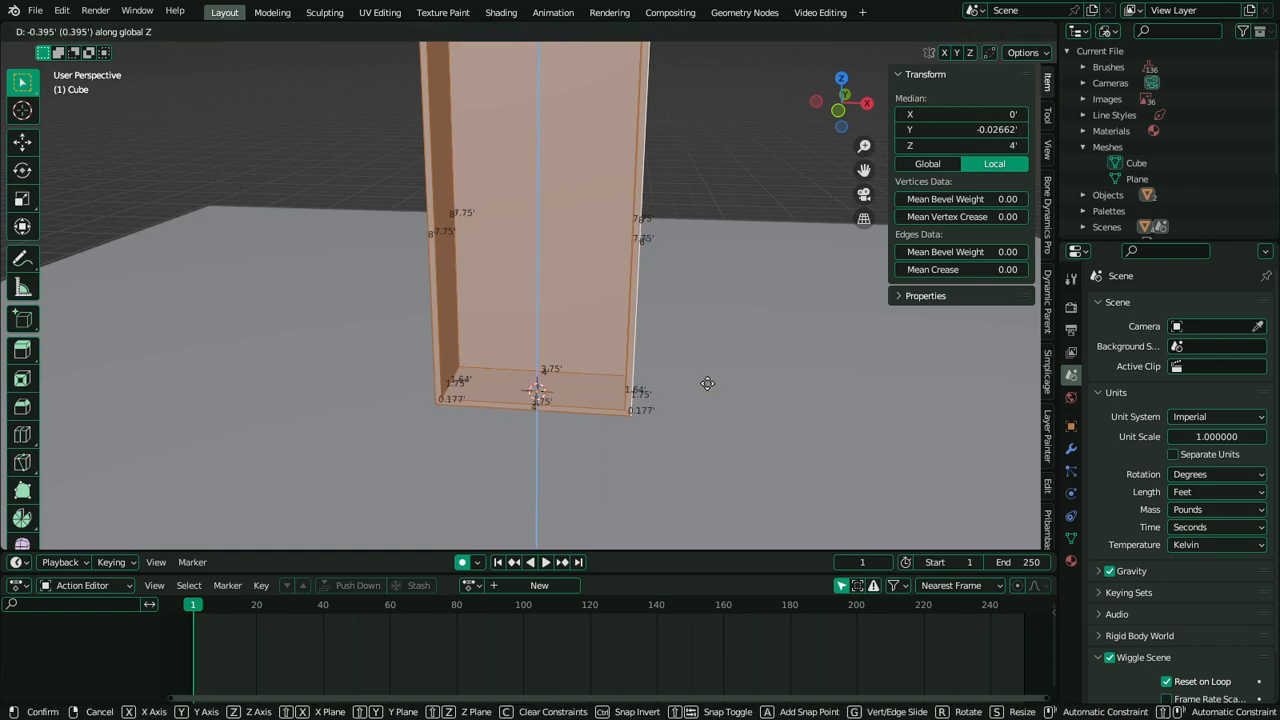
click(677, 408)
Select a bottom corner vertex of the box to check its height, and return to object mode
middle_drag(677, 408, 645, 486)
key(Tab)
key(Tab)
click(645, 487)
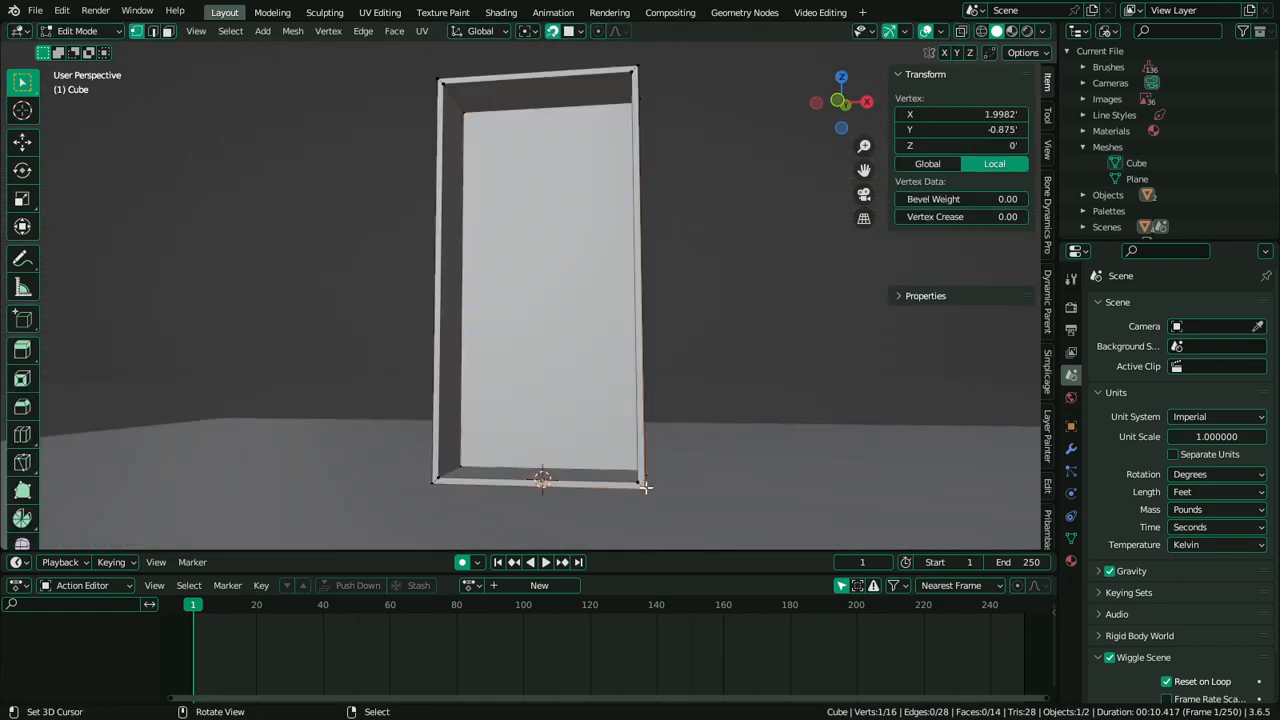
key(Tab)
scroll(740, 371, down, 3)
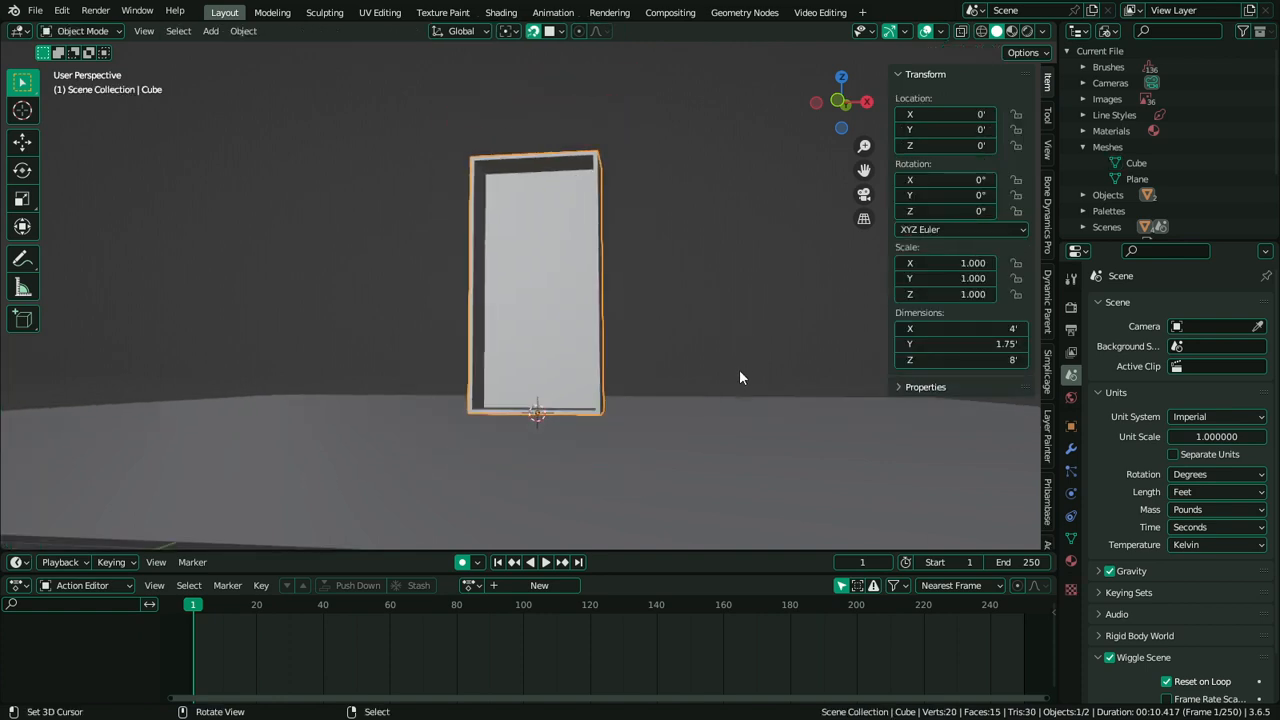
Delete the floor plane object
click(695, 436)
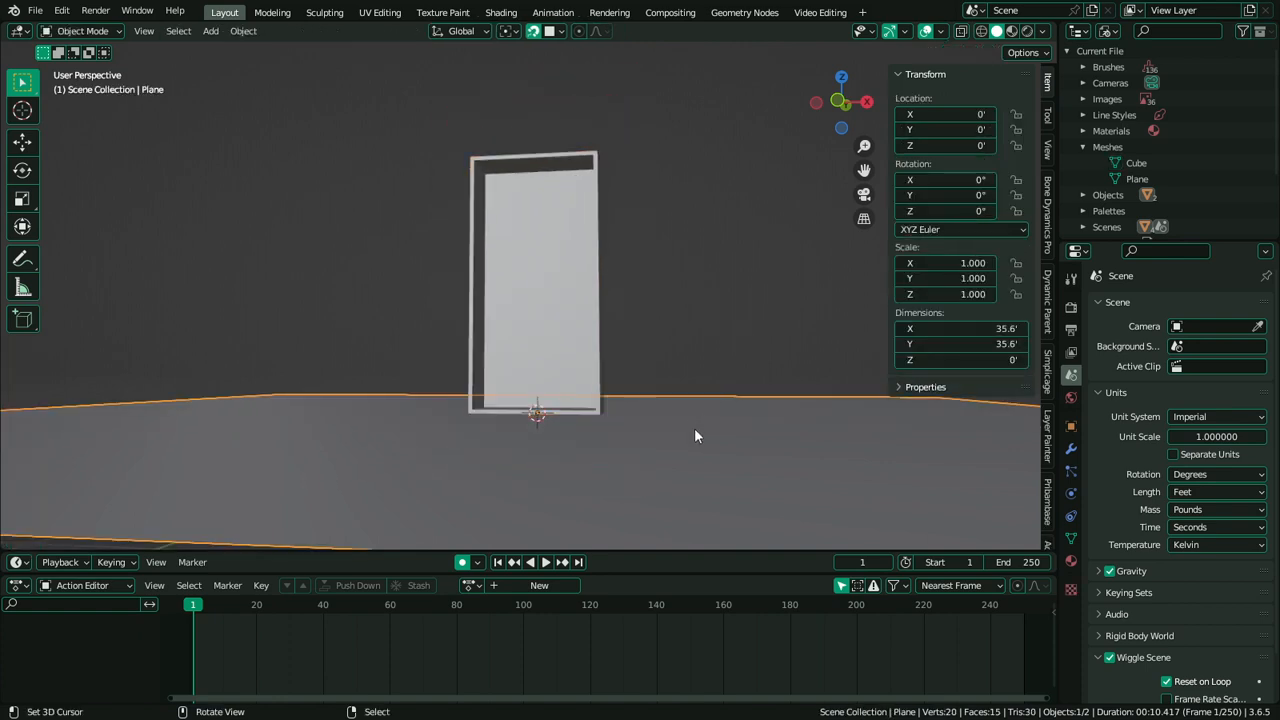
key(x)
click(675, 376)
mouse_move(559, 346)
middle_down()
mouse_move(574, 360)
mouse_move(551, 369)
middle_up()
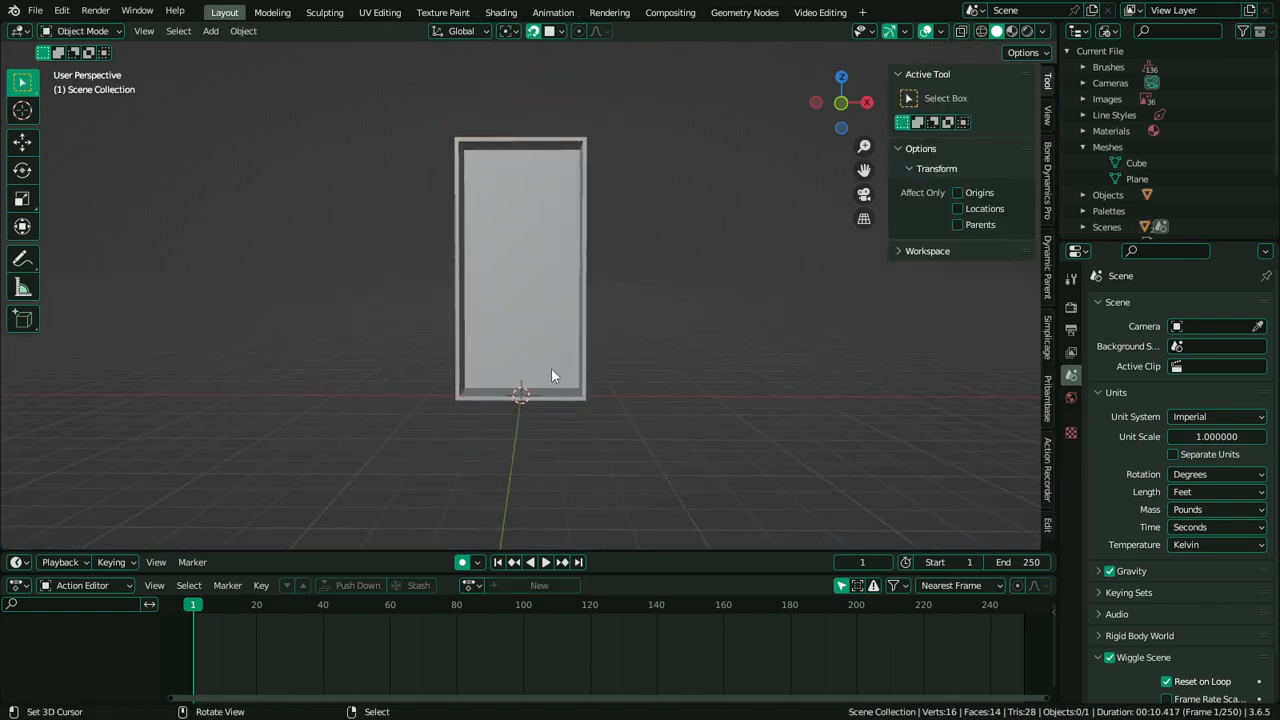
Select the box and enter edit mode with face selection
right_click(542, 386)
scroll(542, 386, up, 1)
key(Tab)
key(3)
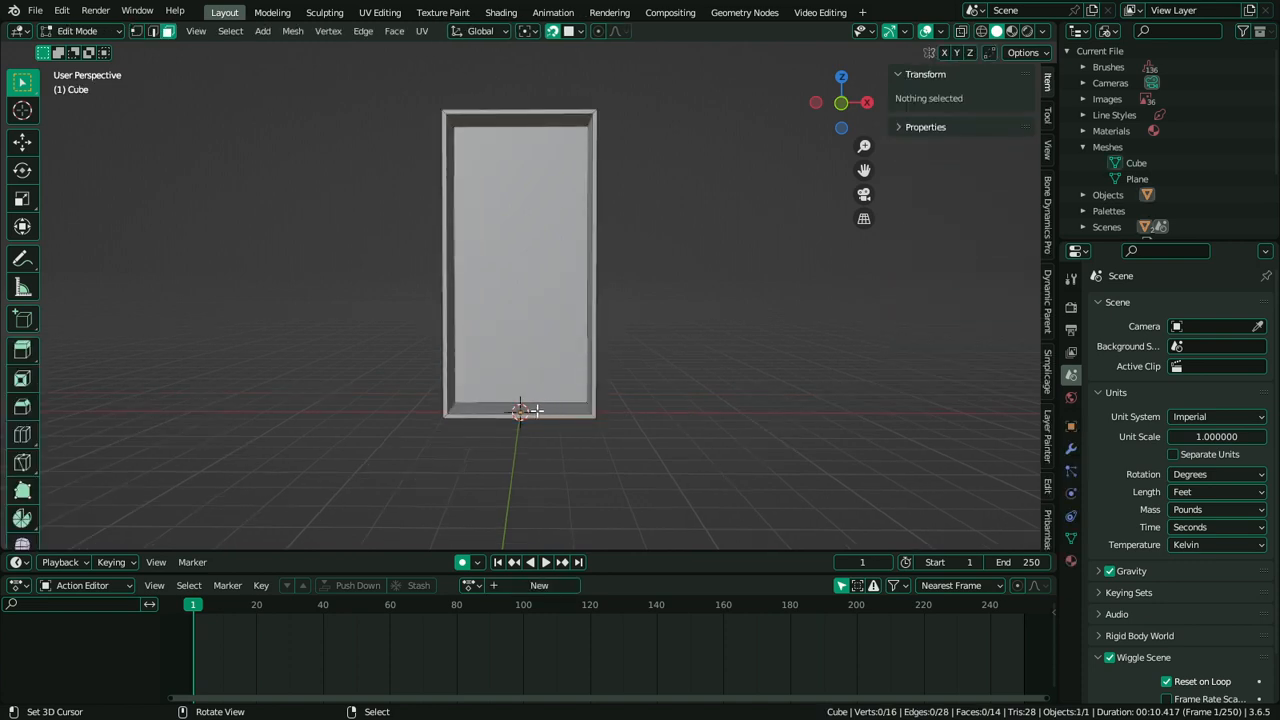
Duplicate the three faces of the box's bottom board and move the copy about 2.8 ft up along Z as a shelf
alt+right_click(538, 411)
right_click(530, 408)
middle_drag(530, 408, 519, 352)
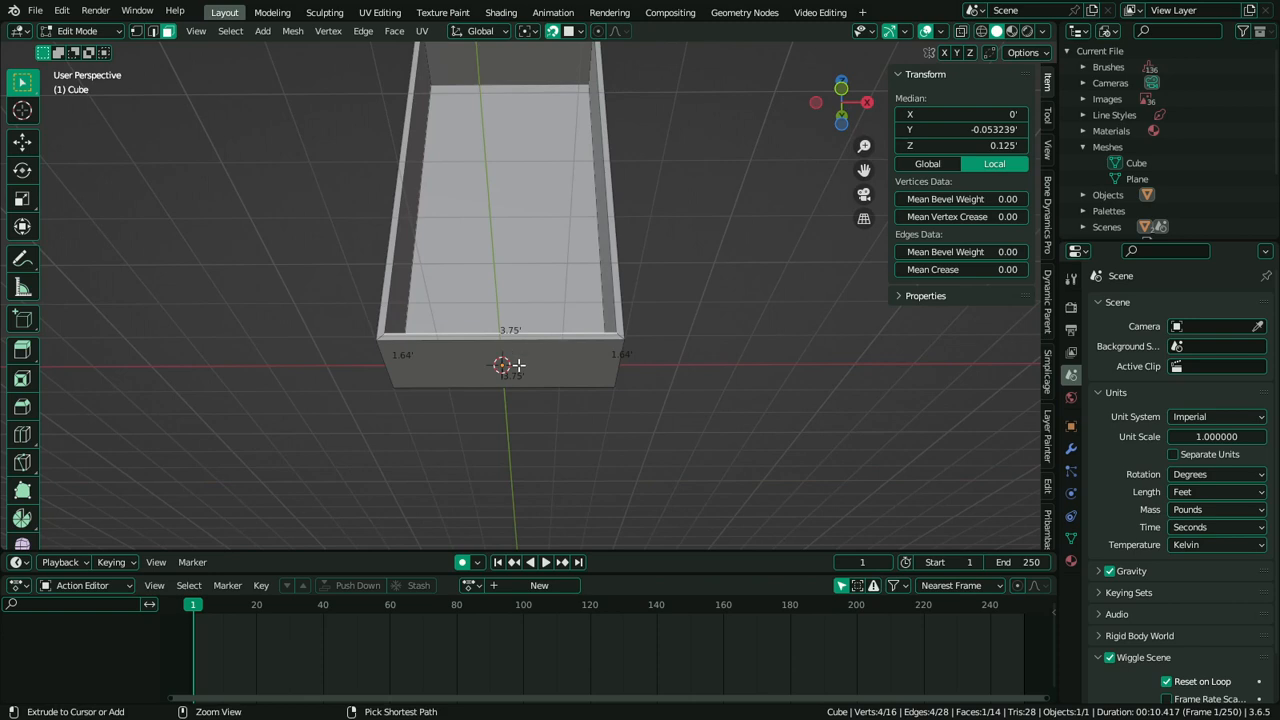
ctrl+right_click(518, 365)
middle_drag(523, 280, 523, 405)
key(shift+d)
key(z)
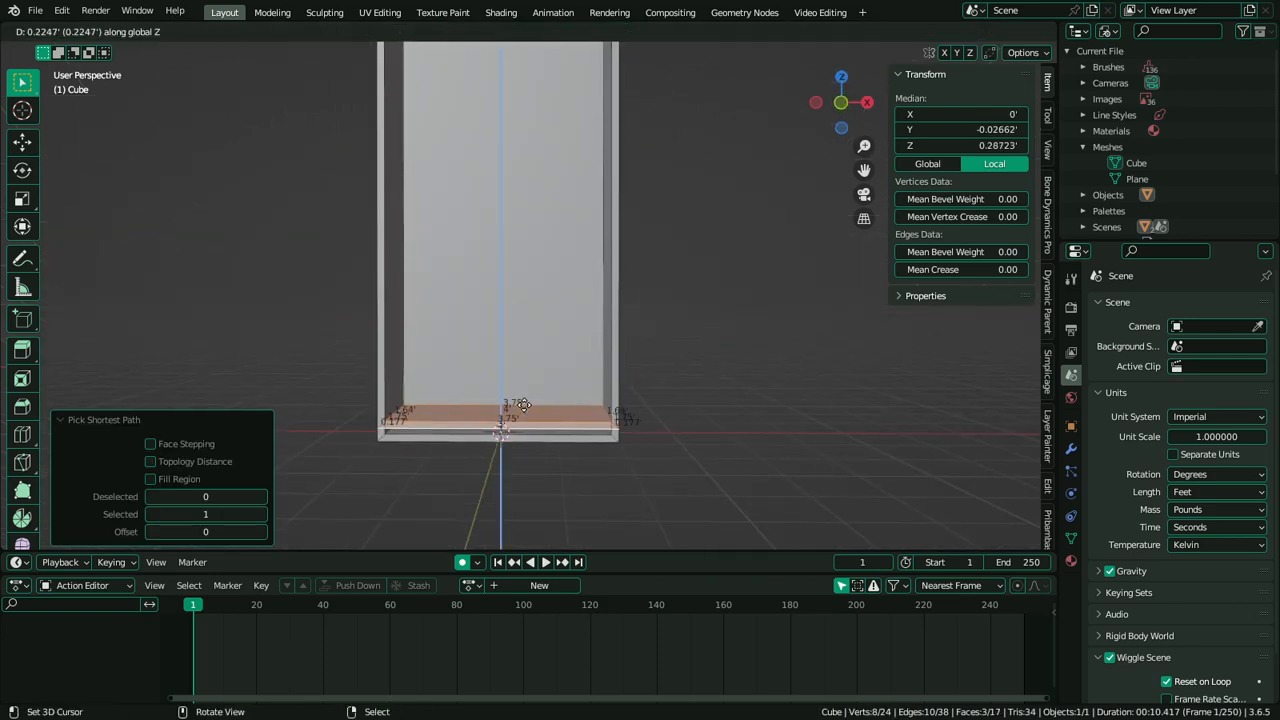
click(512, 265)
scroll(685, 354, up, 3)
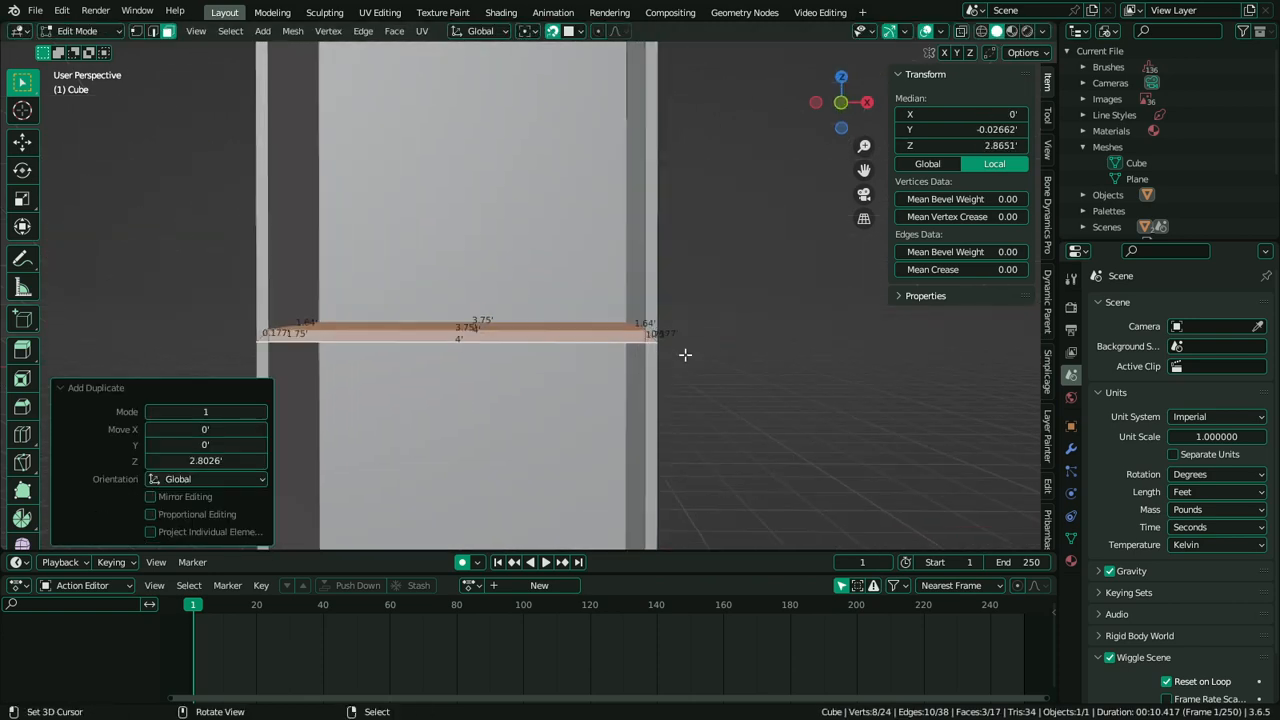
Square off both slanted shelf ends by scaling their edges to 0 along X around Individual Origins
scroll(685, 354, up, 2)
key(2)
alt+click(733, 367)
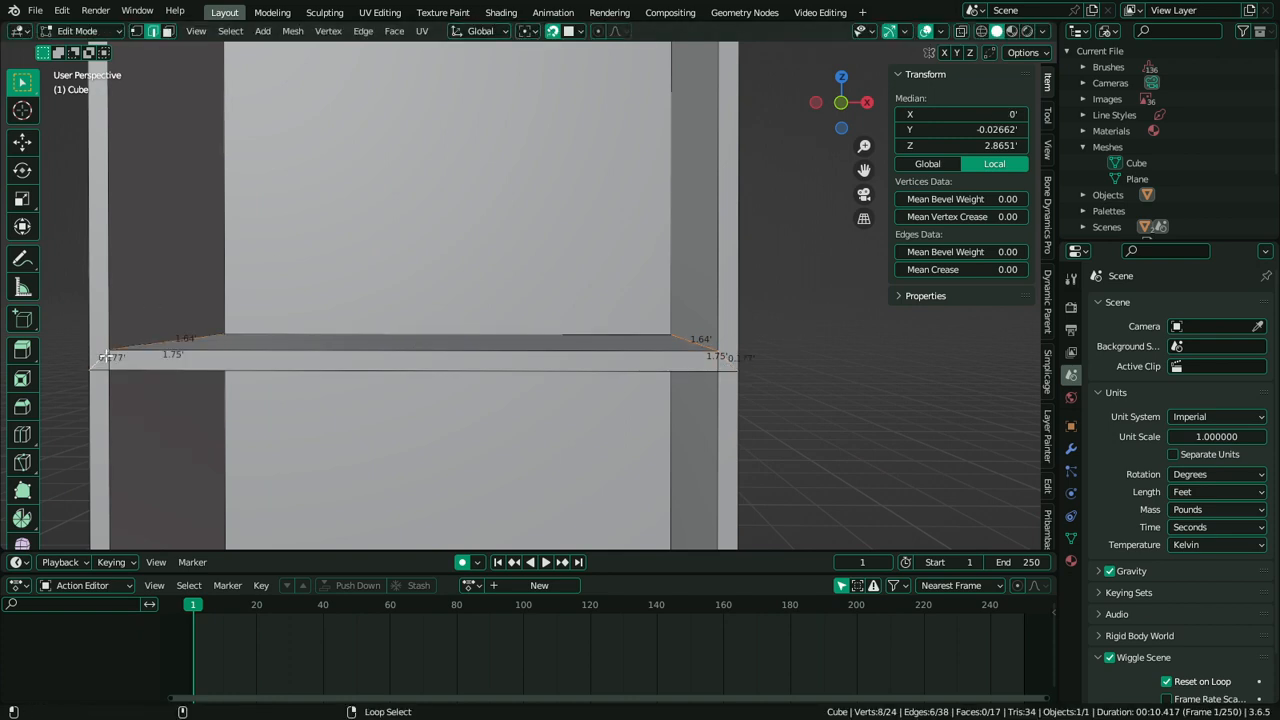
click(569, 31)
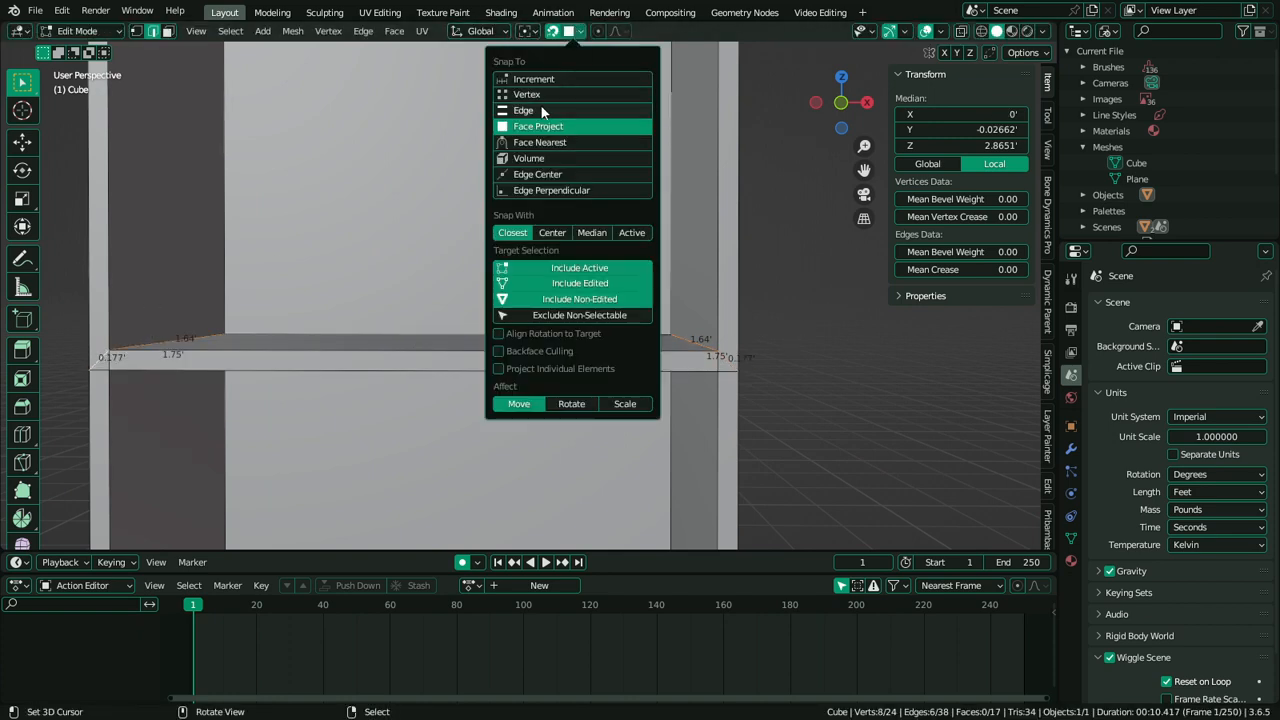
click(528, 31)
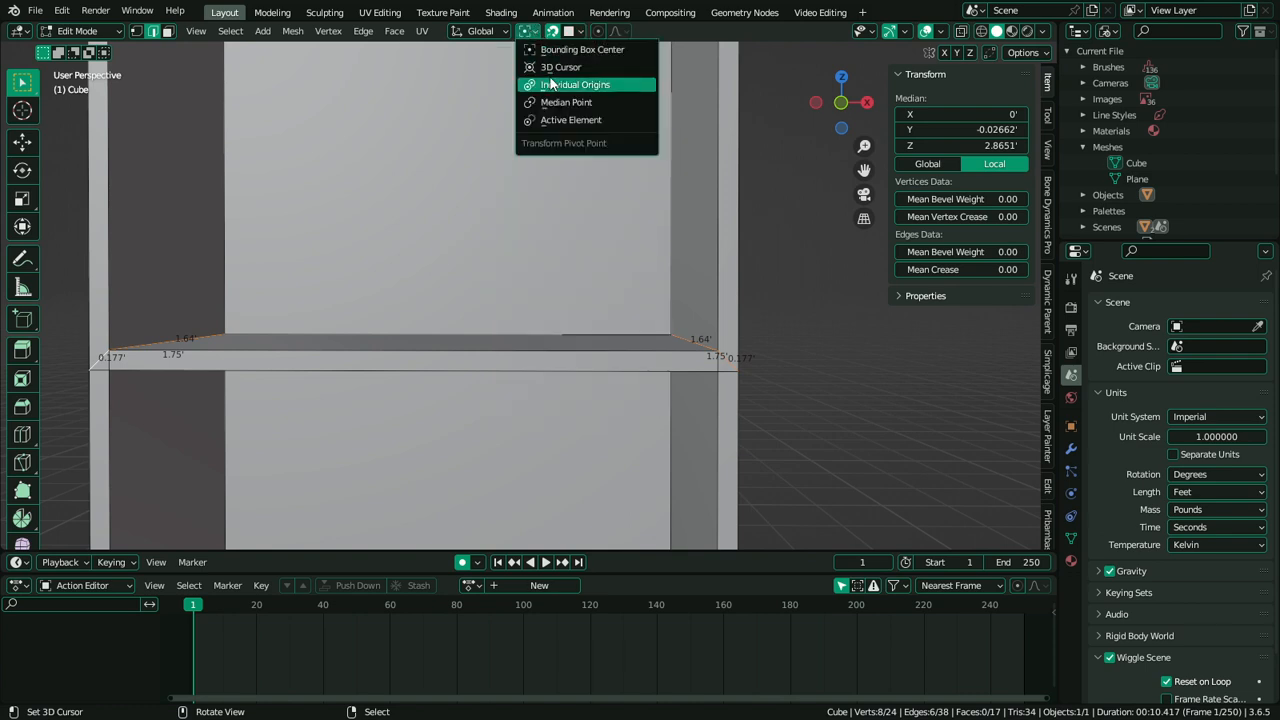
click(553, 85)
key(s)
key(x)
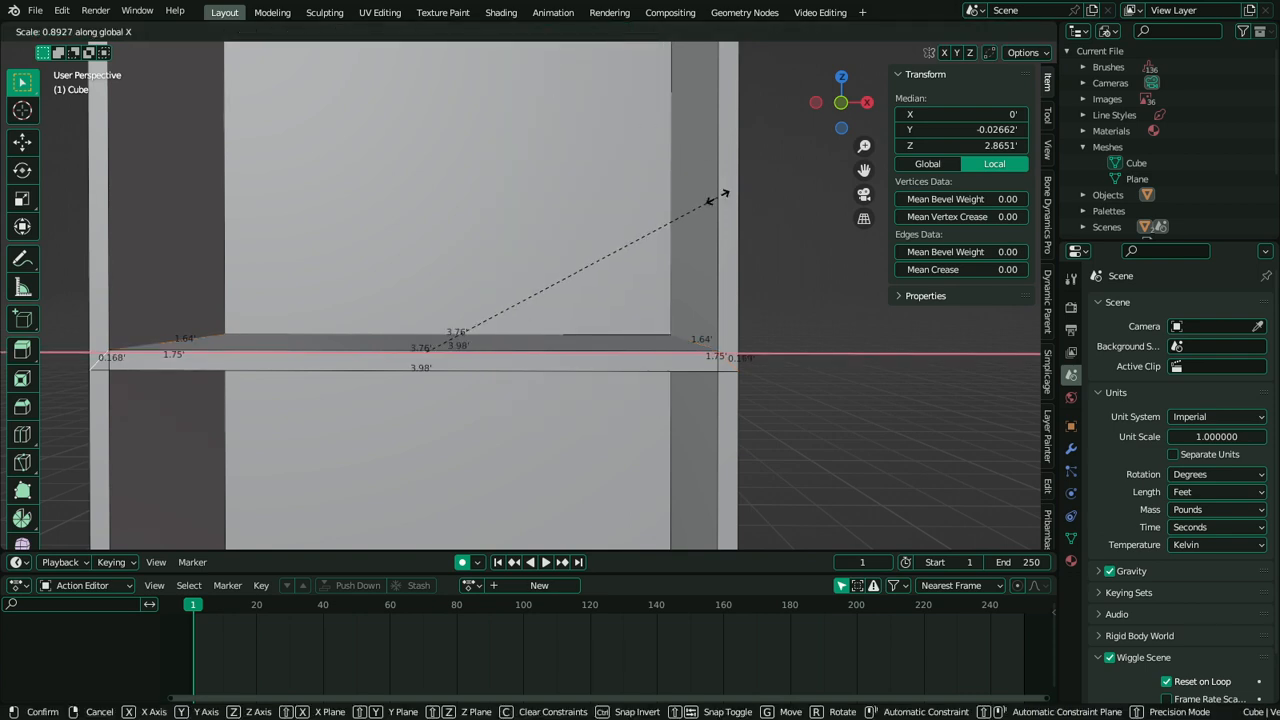
key(0)
key(Return)
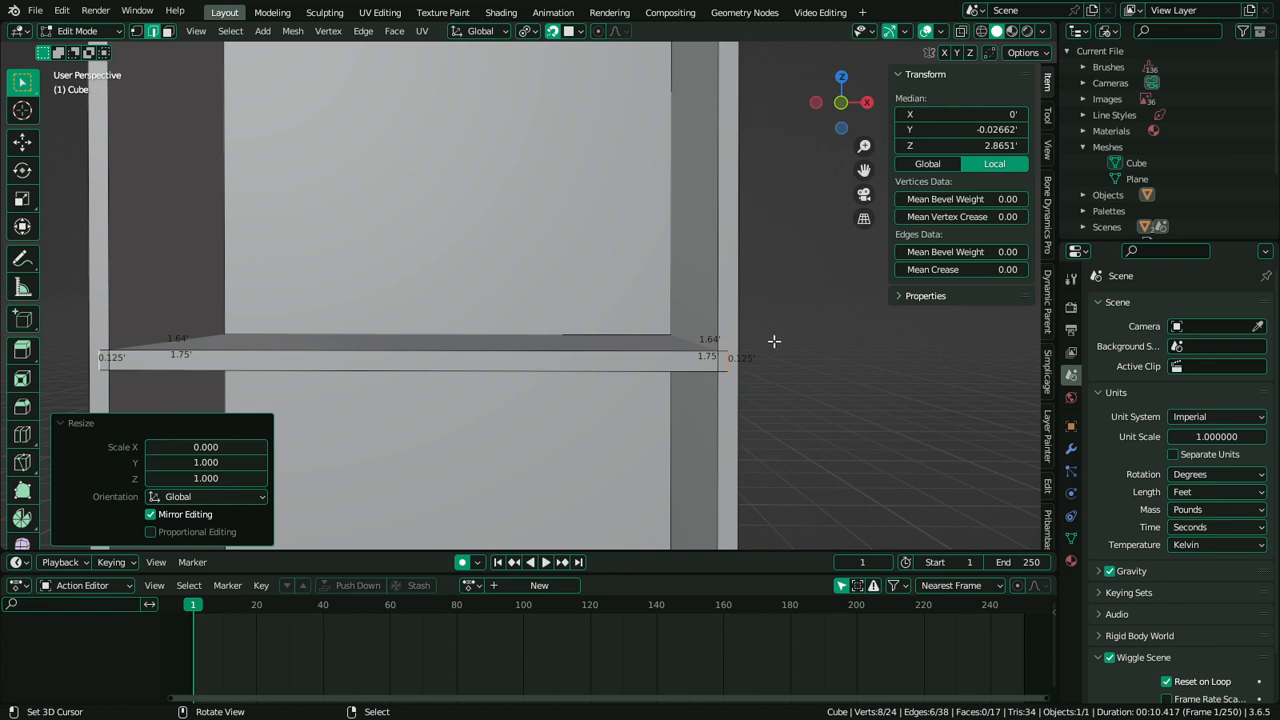
Move the shelf's right end edges along X so that they meet the inner face of the right side wall
alt+click(730, 355)
click(727, 358)
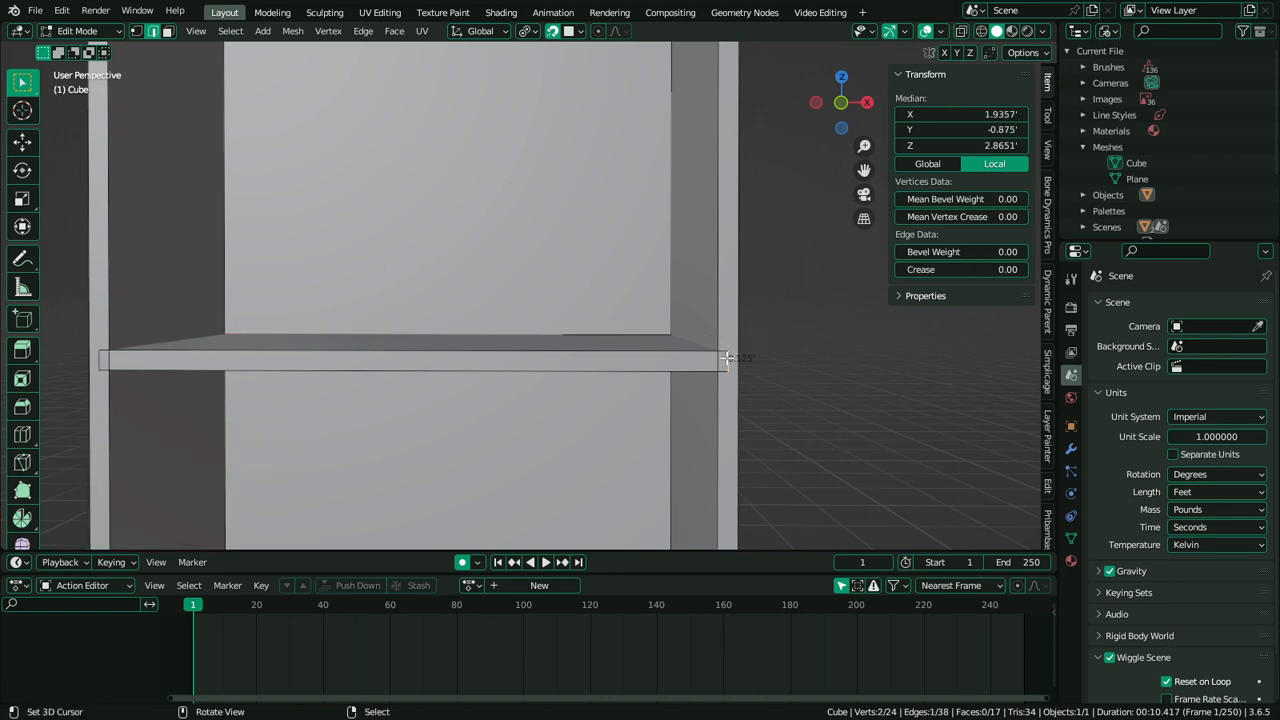
key(alt+a)
alt+click(729, 358)
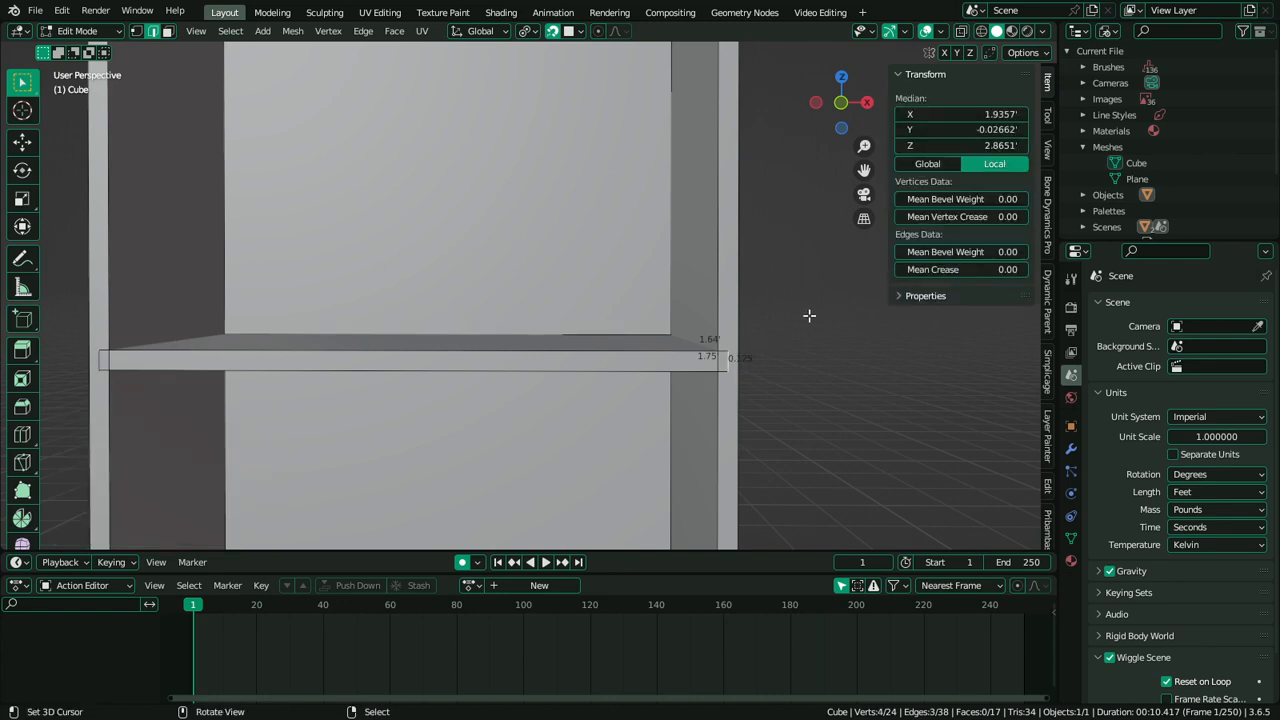
key(g)
key(x)
click(740, 335)
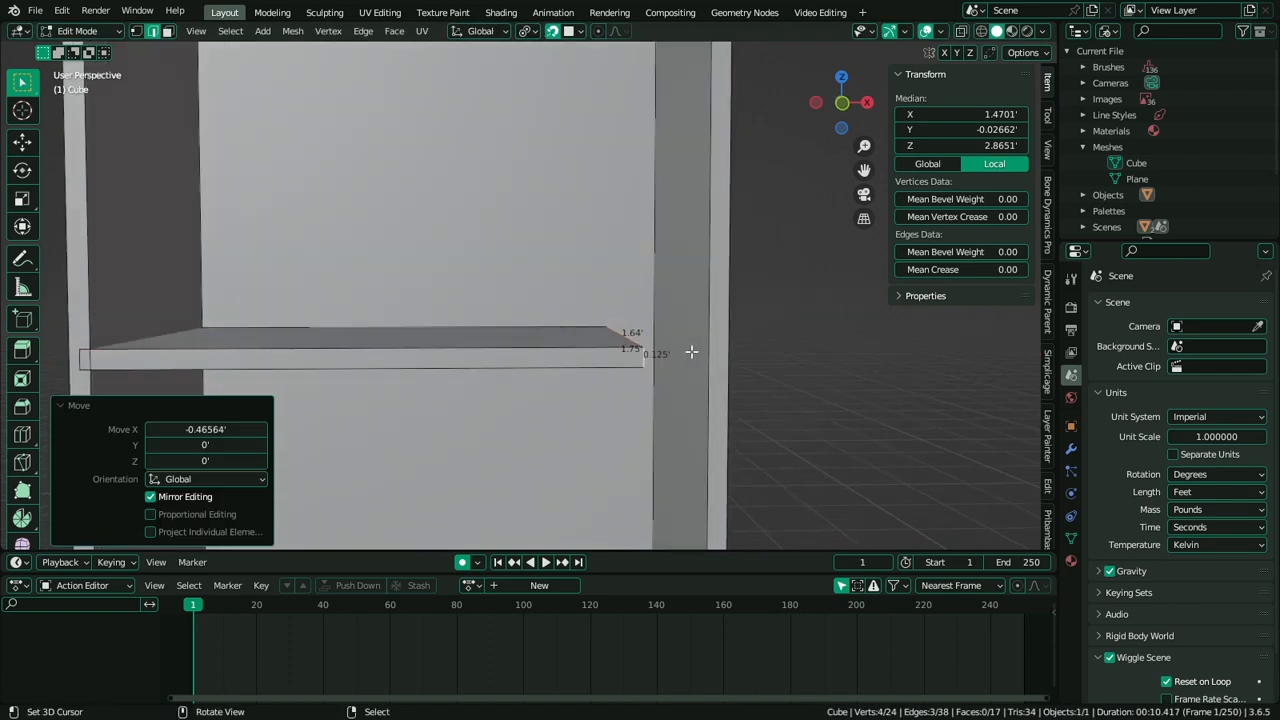
key(g)
key(x)
click(692, 345)
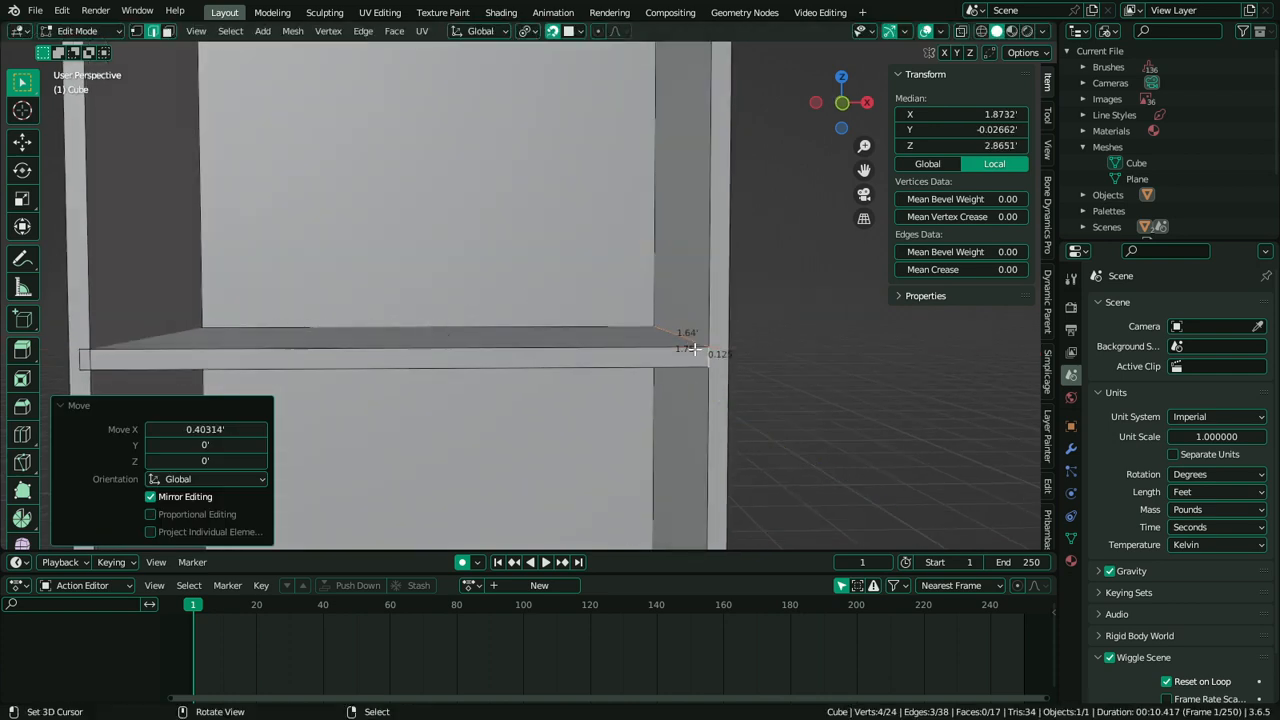
Move the shelf's left end edges along X so that they meet the inner face of the left side wall
shift+middle_drag(120, 316, 224, 304)
alt+click(195, 340)
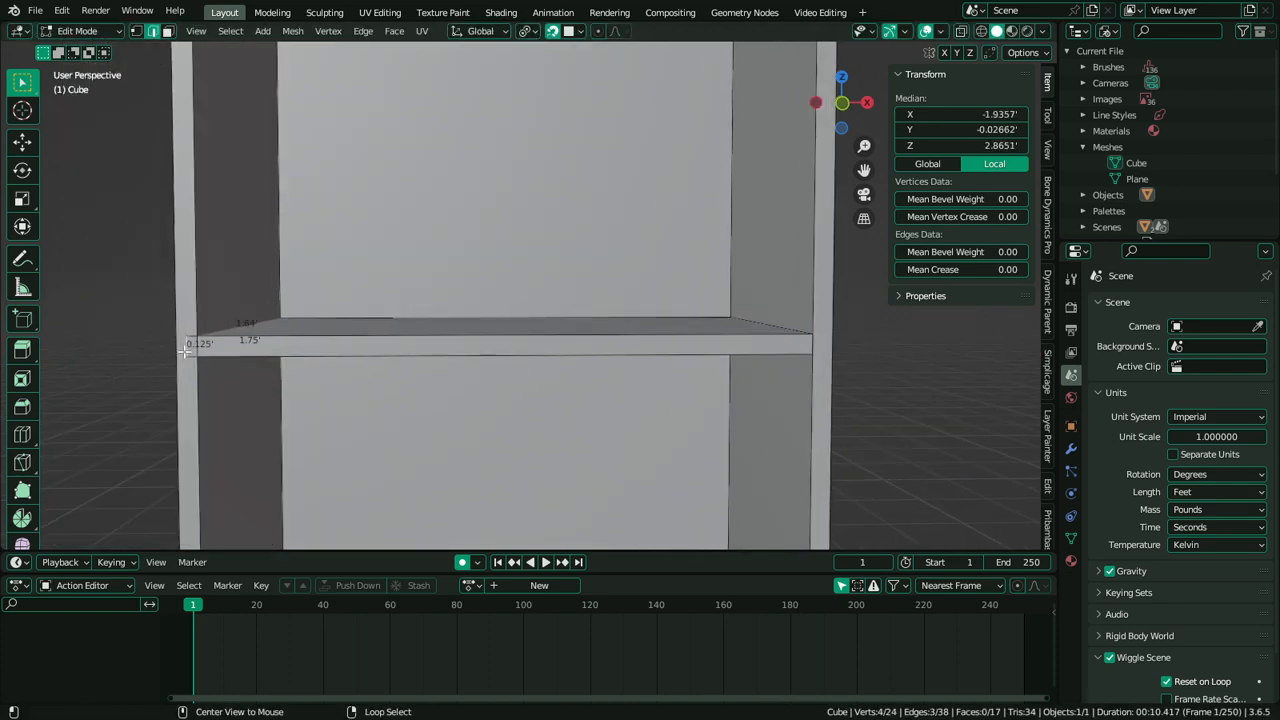
key(g)
key(x)
click(339, 372)
key(g)
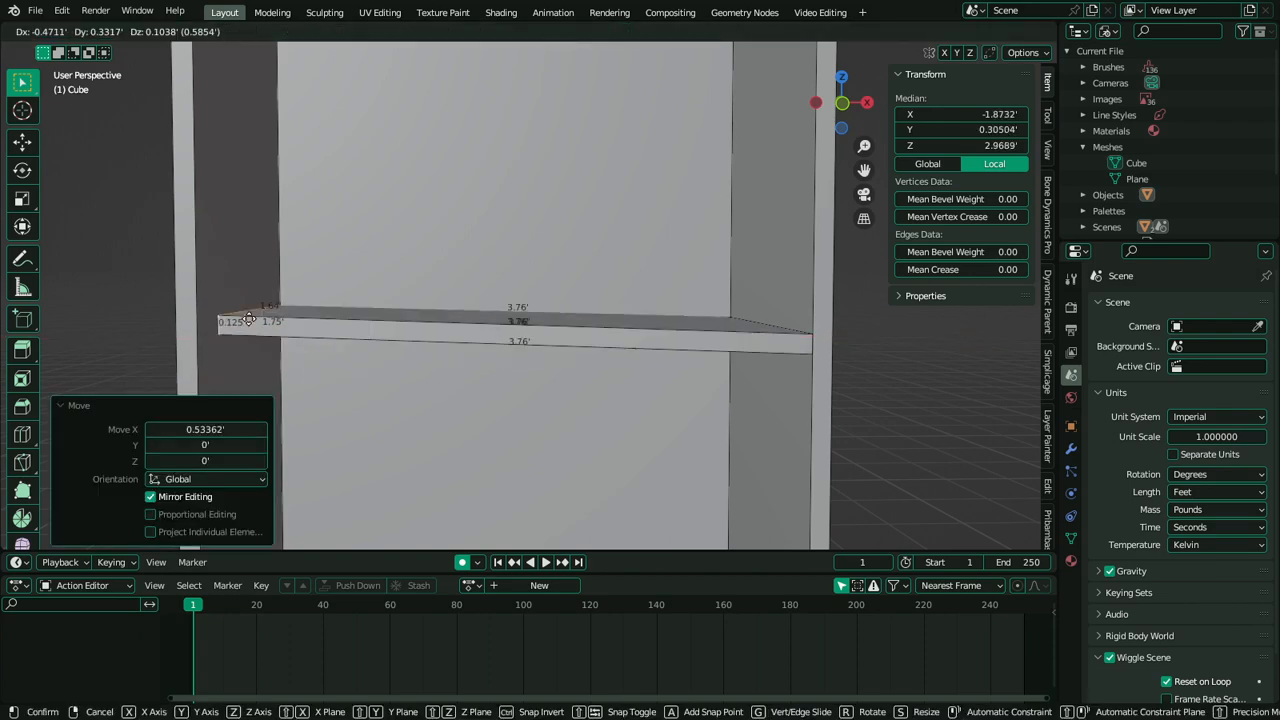
key(x)
click(246, 330)
Select the whole linked shelf in face mode and isolate it by hiding the rest of the mesh
key(Tab)
key(Tab)
key(3)
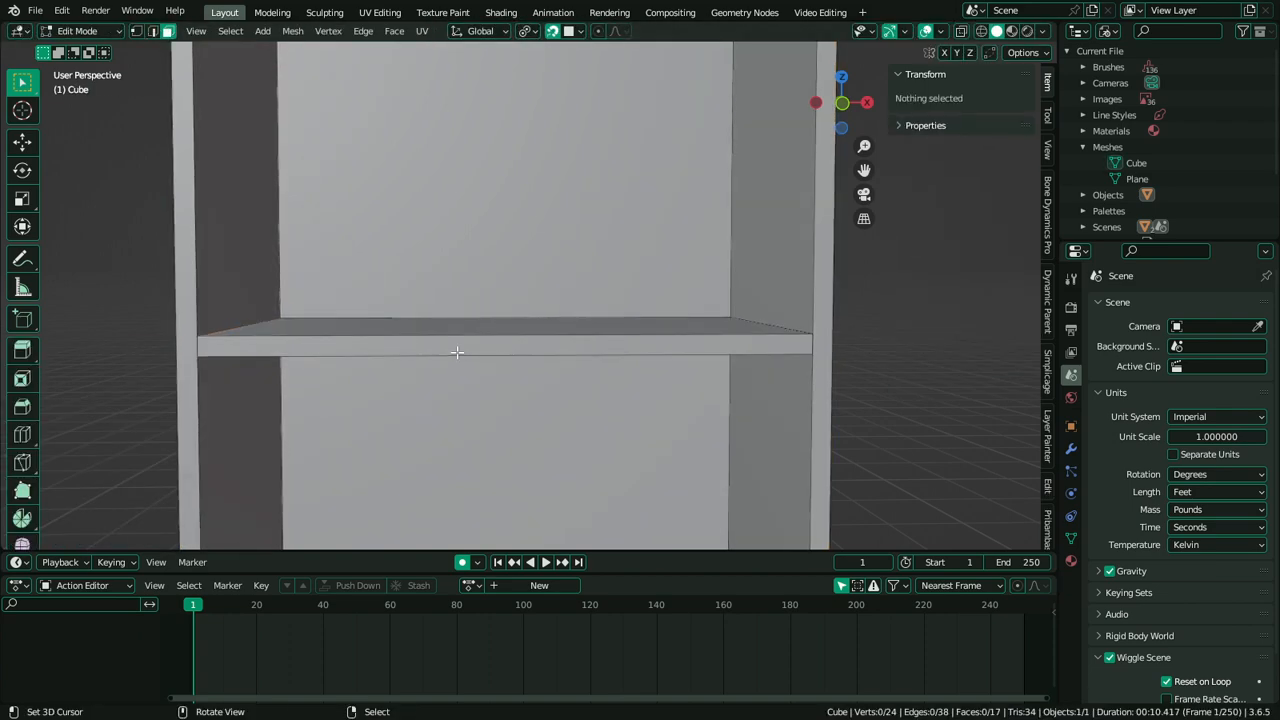
key(l)
middle_drag(490, 354, 571, 366)
key(shift+h)
middle_drag(532, 360, 491, 337)
middle_drag(371, 361, 391, 354)
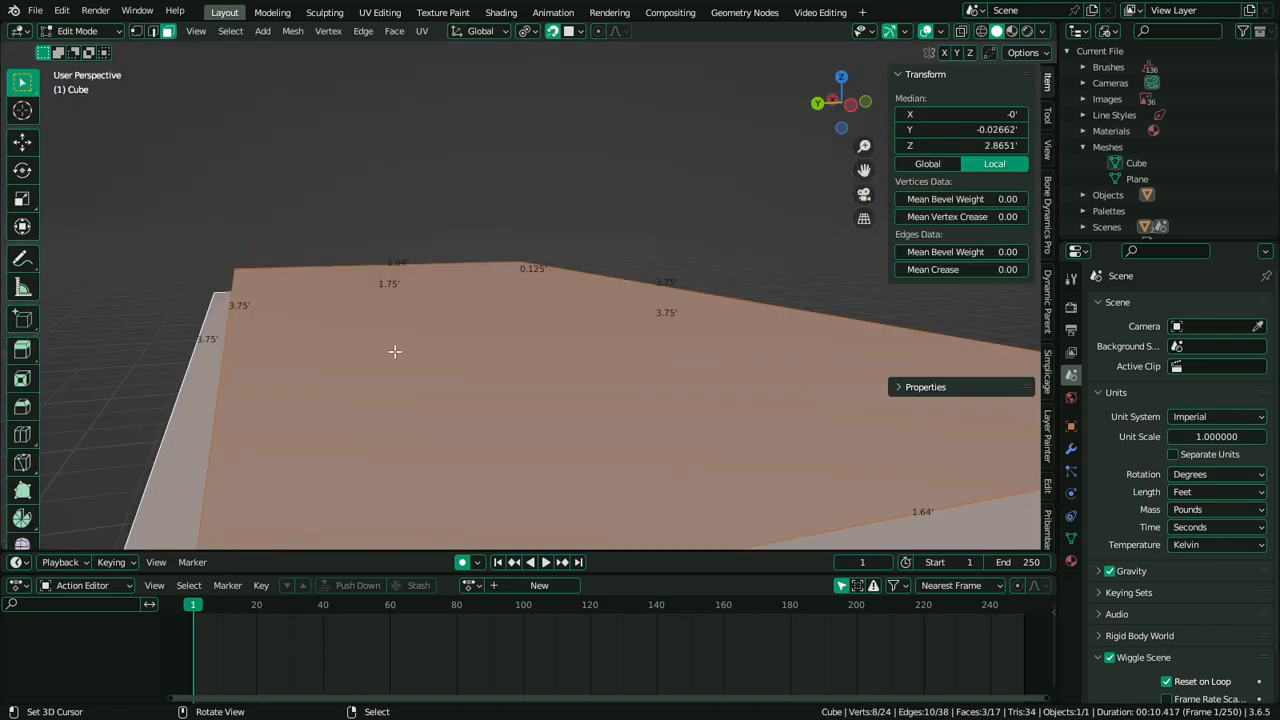
scroll(394, 354, down, 4)
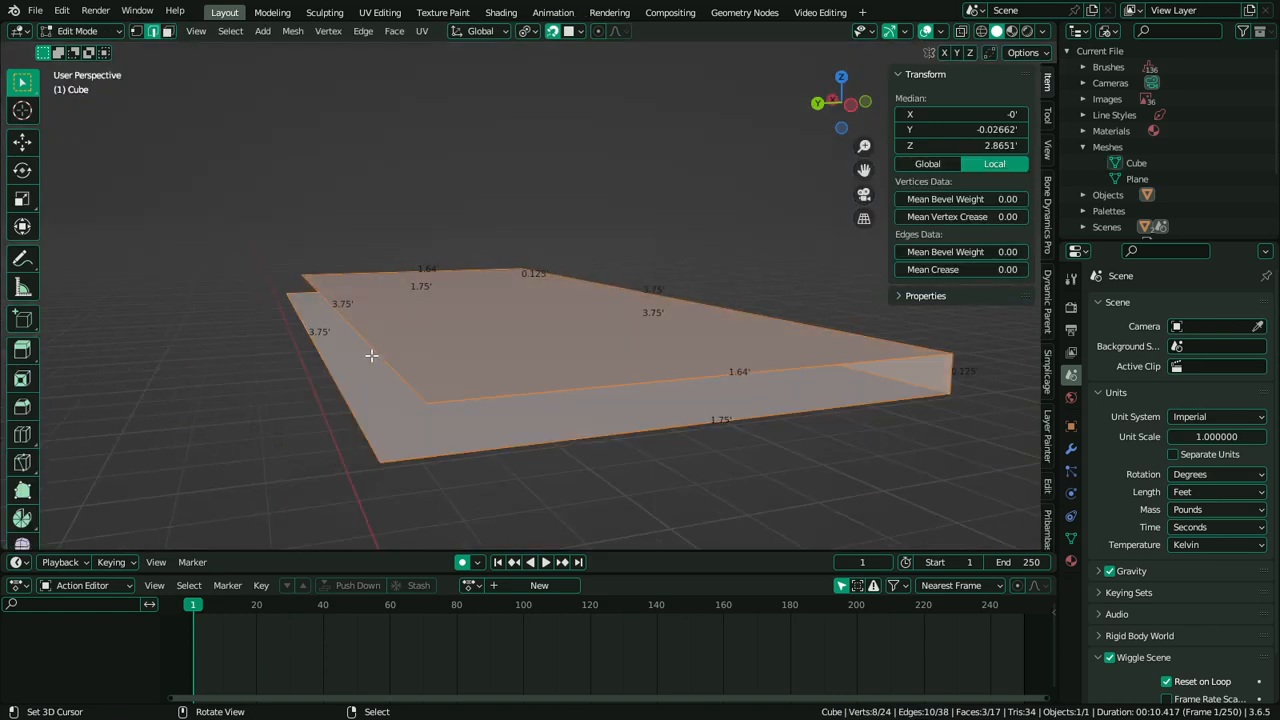
Align the shelf's two rear edges by flattening them along Y around the Bounding Box Center pivot
click(390, 350)
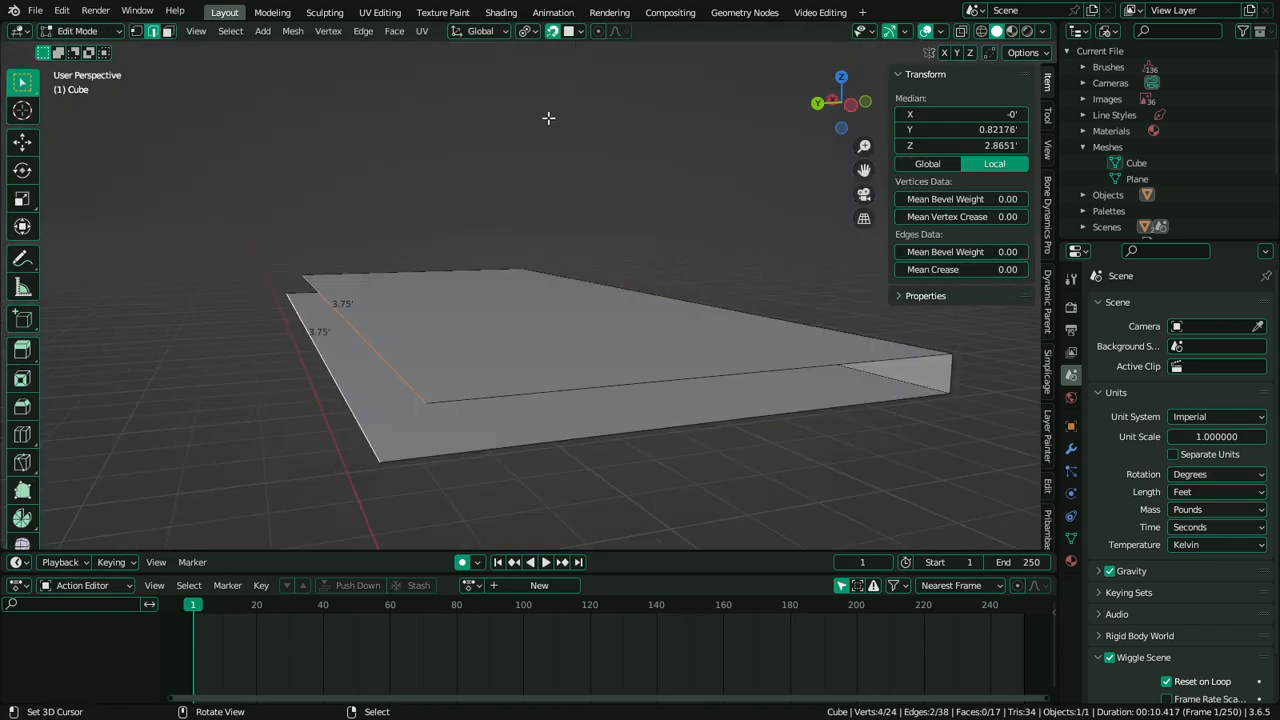
key(g)
key(y)
key(Escape)
click(527, 31)
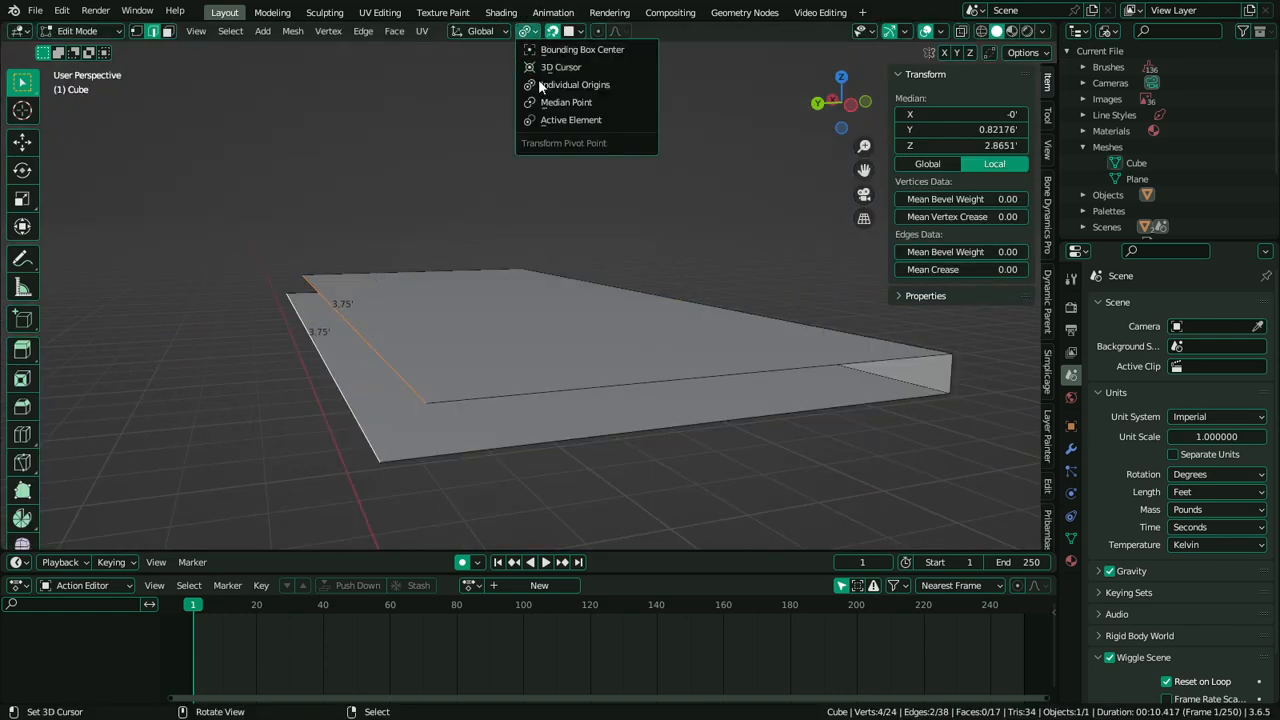
click(546, 50)
key(s)
key(y)
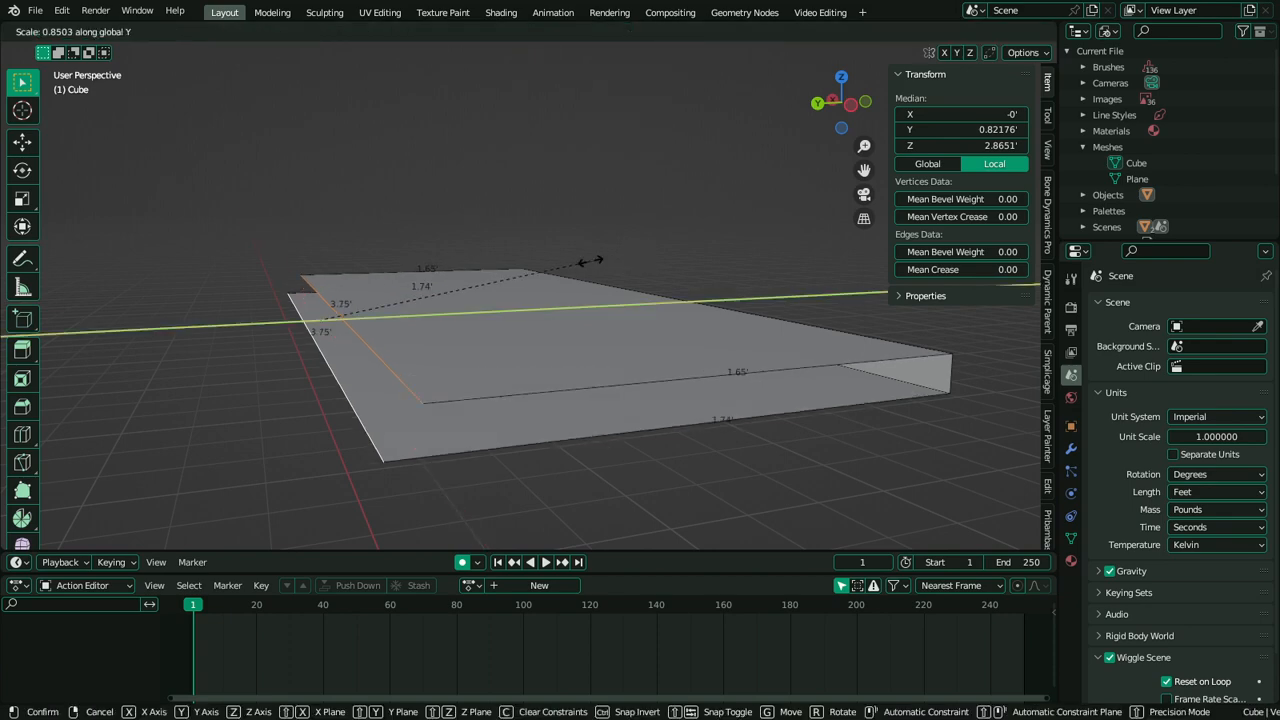
key(Return)
Reveal the hidden box mesh and turn on X-ray display
key(alt+h)
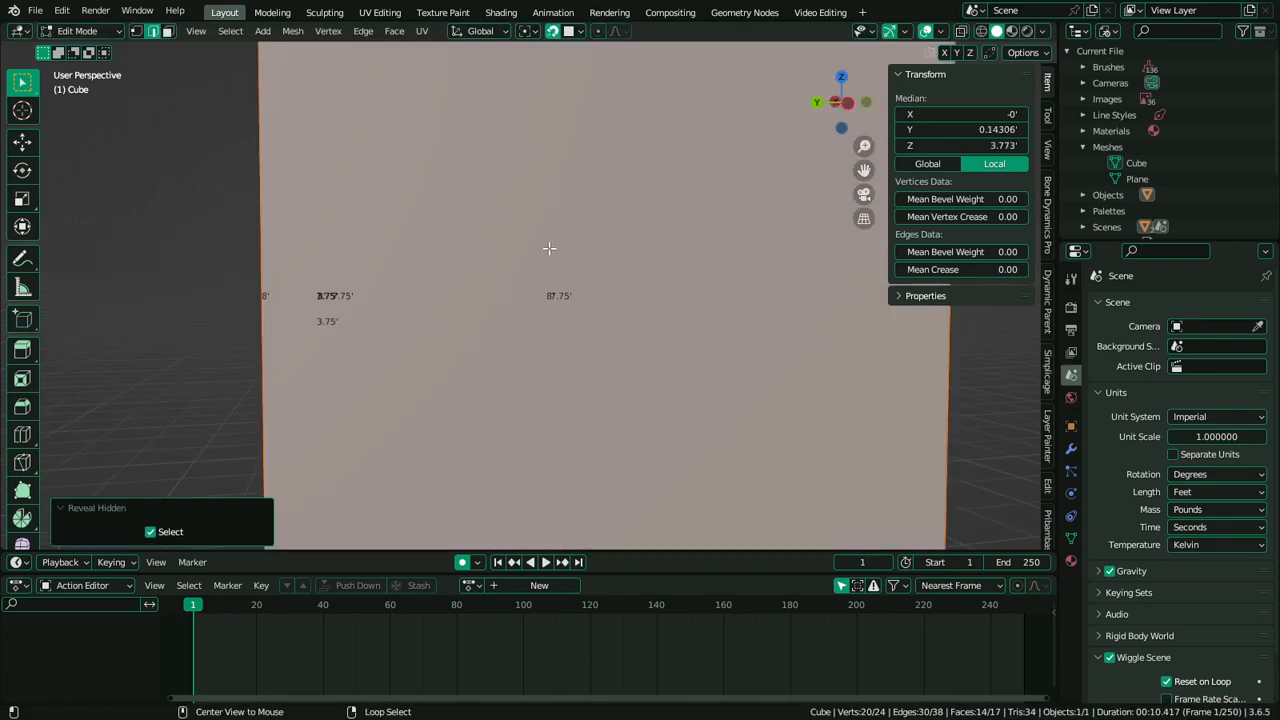
middle_drag(551, 251, 457, 257)
key(3)
scroll(457, 257, down, 3)
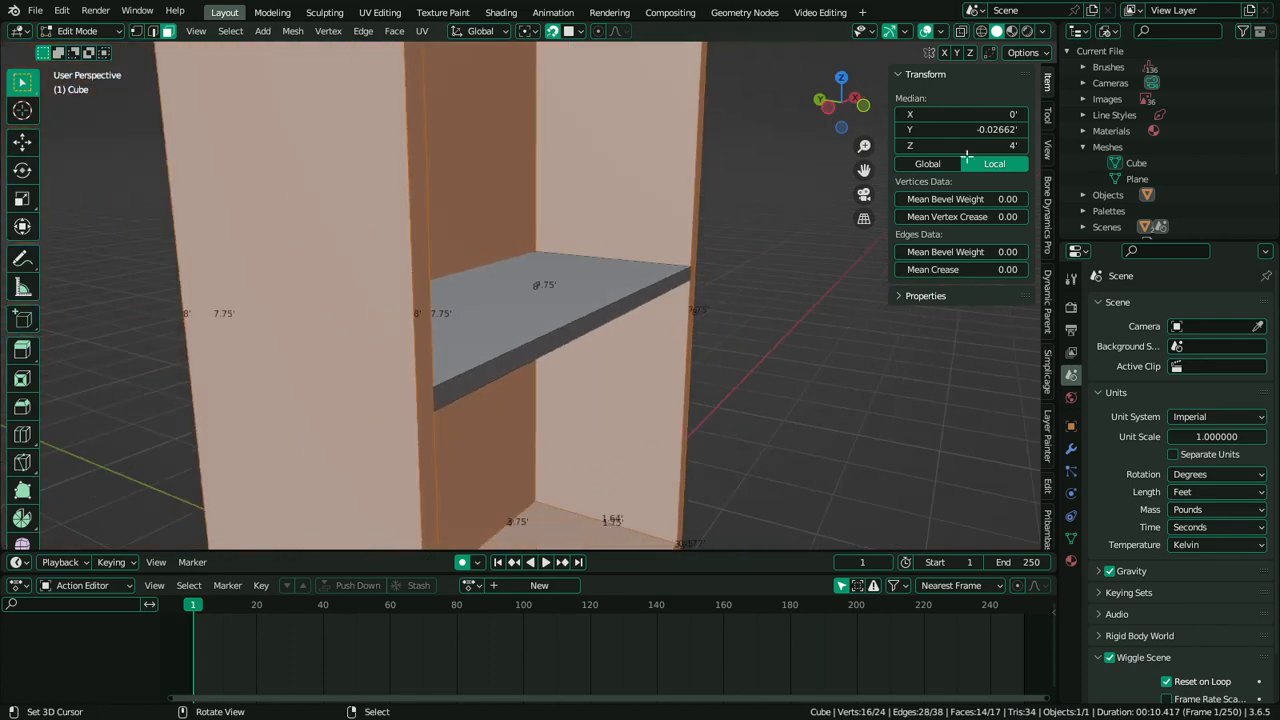
click(961, 32)
Select the shelf's two rear edges and move them along Y to meet the inner face of the back panel
key(2)
scroll(514, 212, up, 3)
right_click(495, 231)
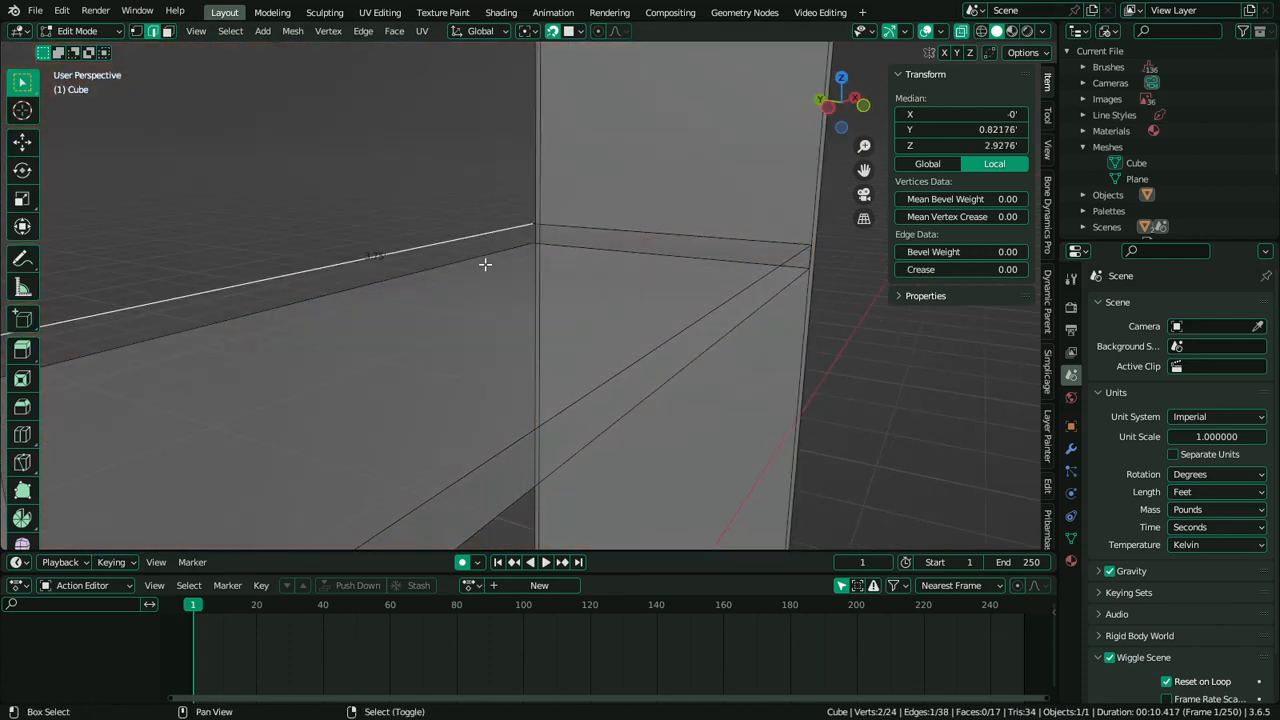
shift+right_click(486, 262)
middle_drag(486, 262, 631, 306)
key(g)
key(y)
click(751, 317)
key(g)
key(y)
click(536, 219)
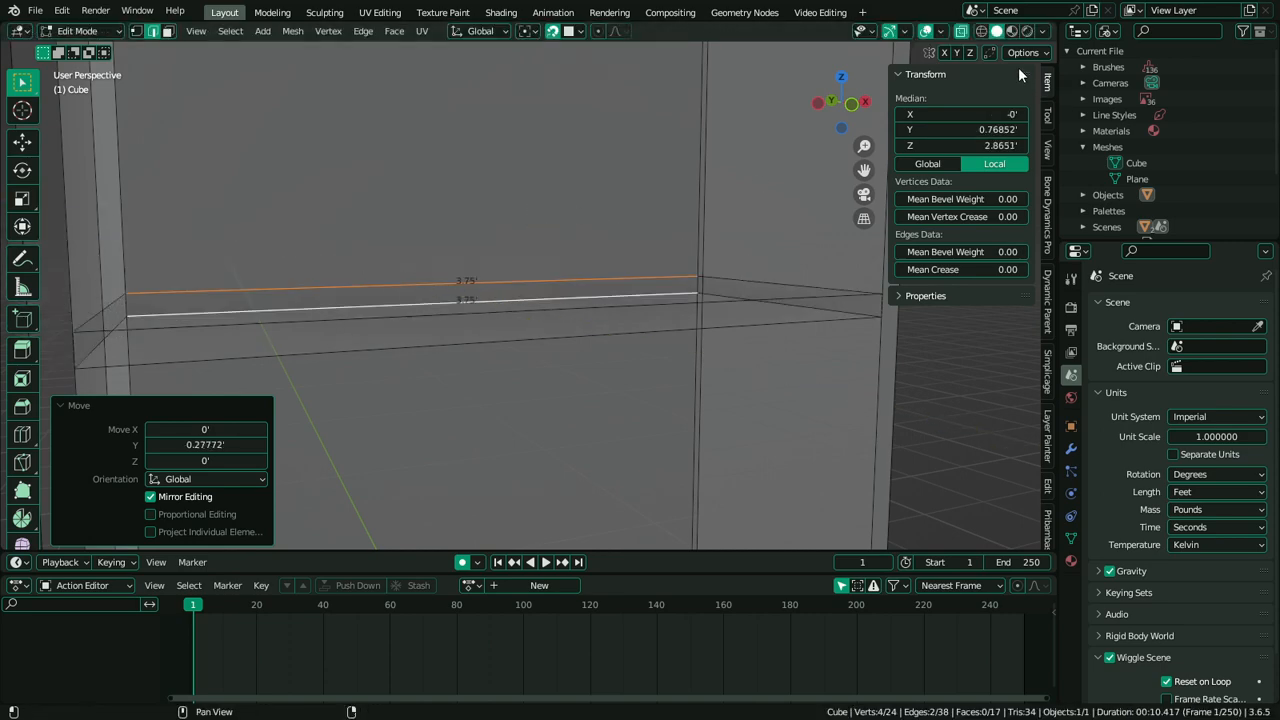
Inspect the shelf's fit in Material Preview shading and its shape in isolation, and reveal the whole mesh again
click(1012, 31)
middle_drag(880, 134, 910, 145)
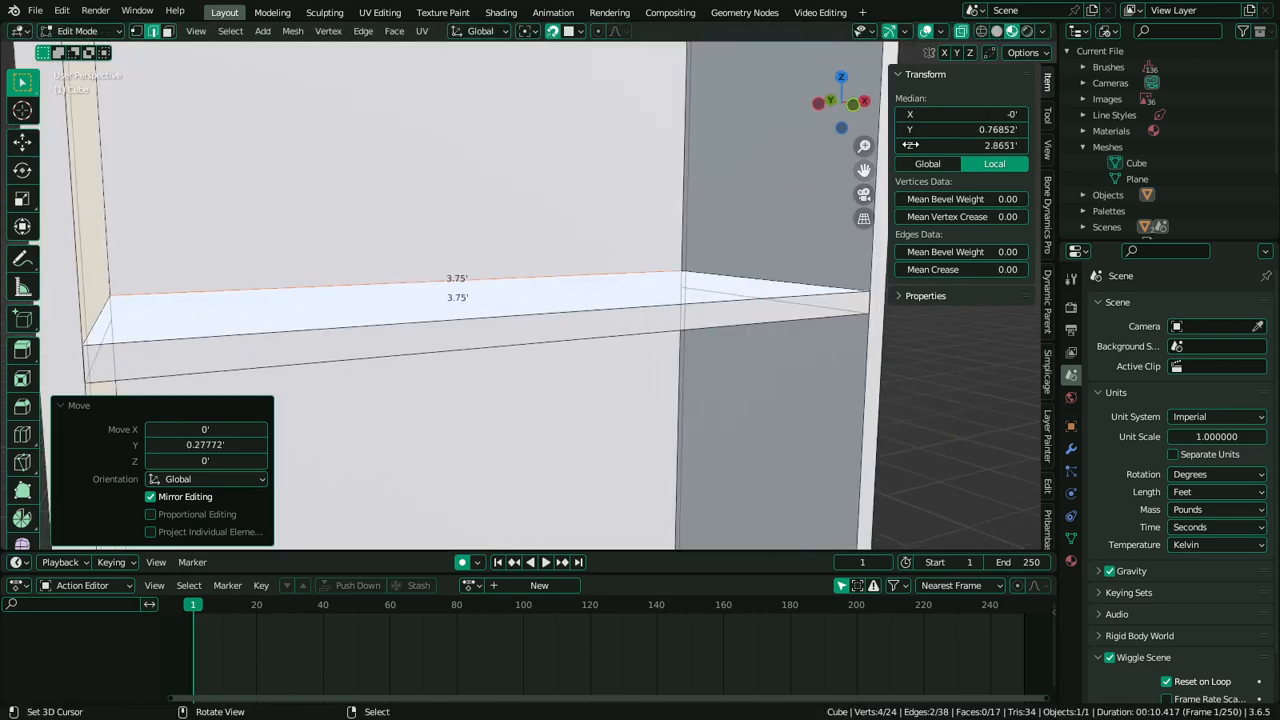
click(982, 31)
click(997, 31)
key(3)
alt+right_click(654, 305)
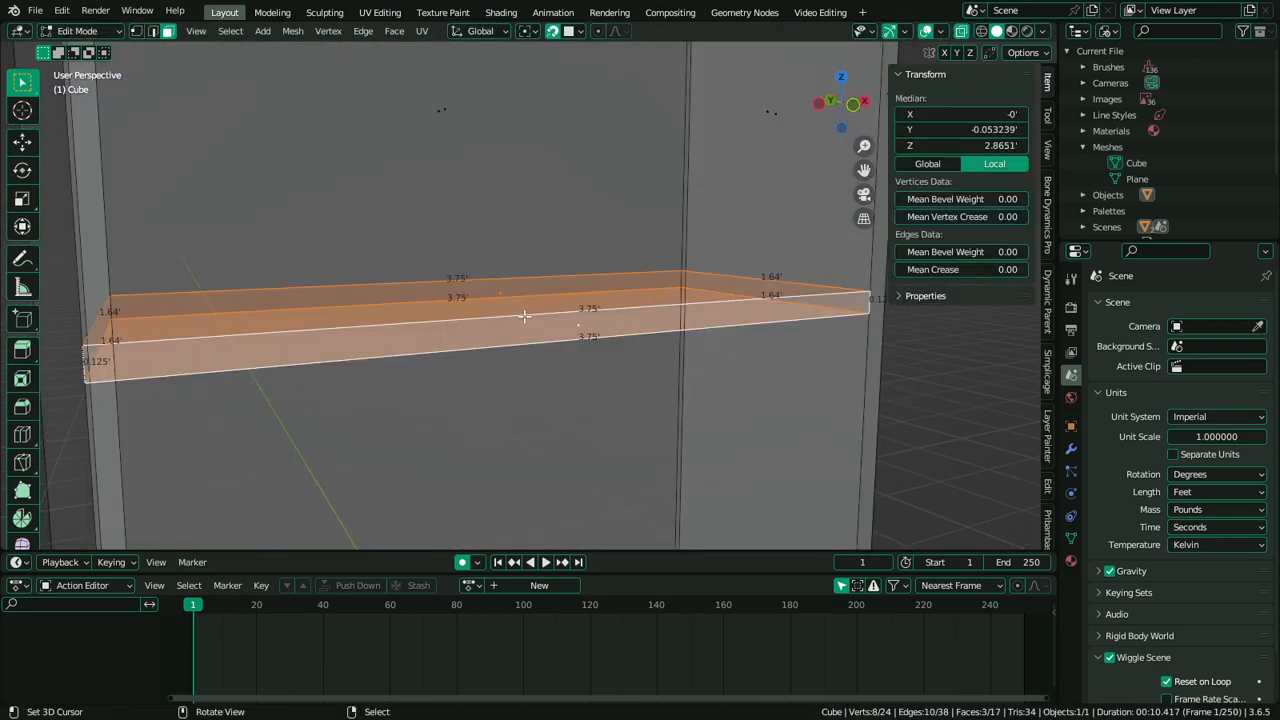
key(shift+h)
middle_drag(524, 316, 697, 316)
scroll(697, 316, down, 2)
key(alt+h)
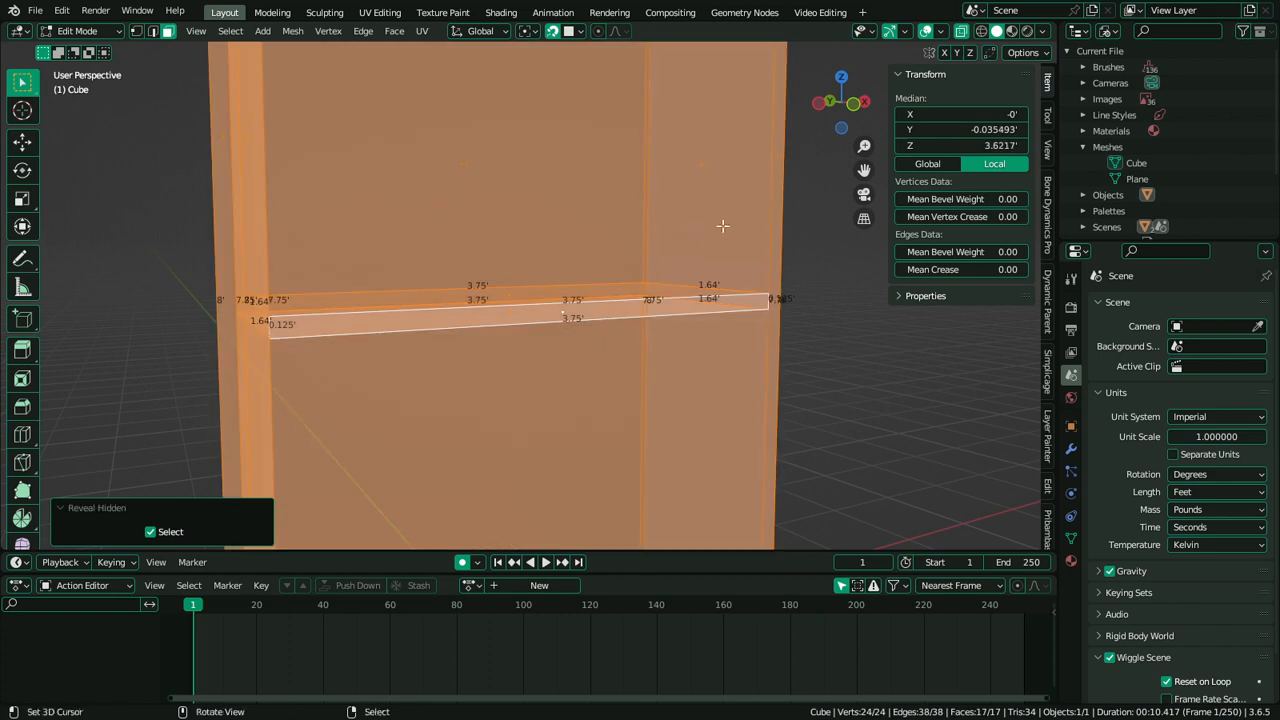
Switch the viewport to Material Preview shading and turn off X-ray display
click(1011, 31)
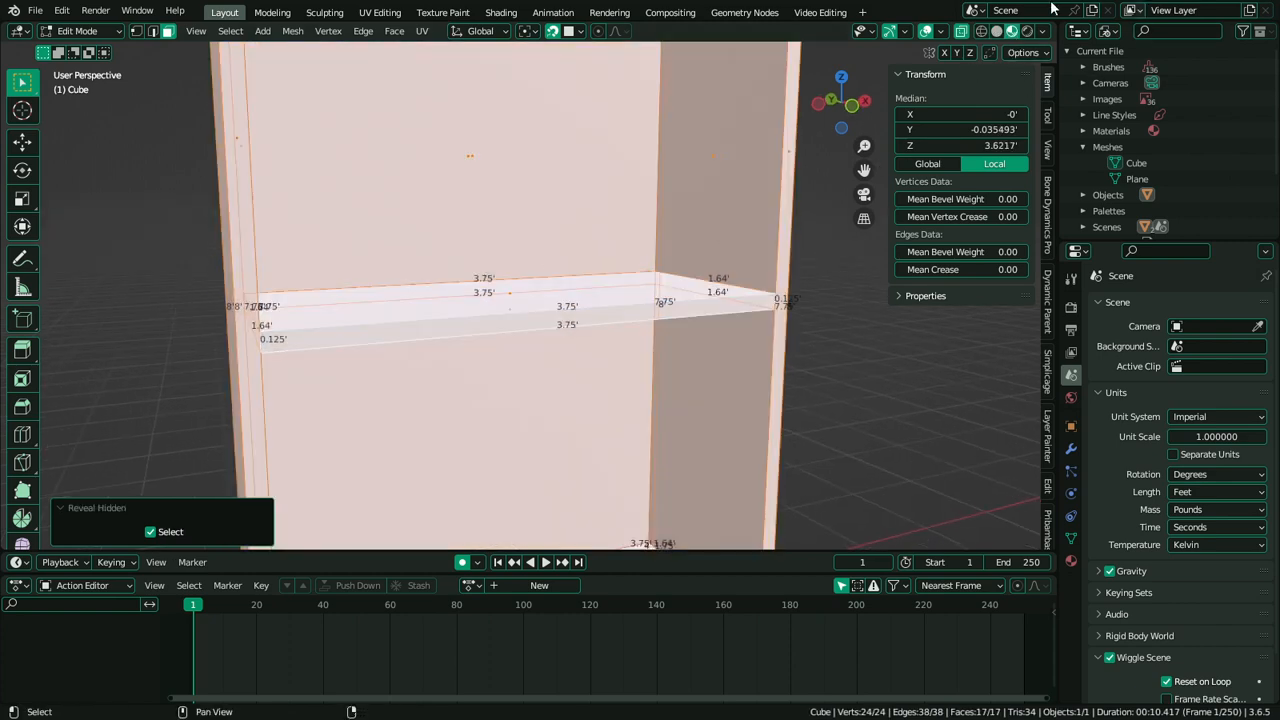
click(962, 32)
scroll(694, 242, down, 3)
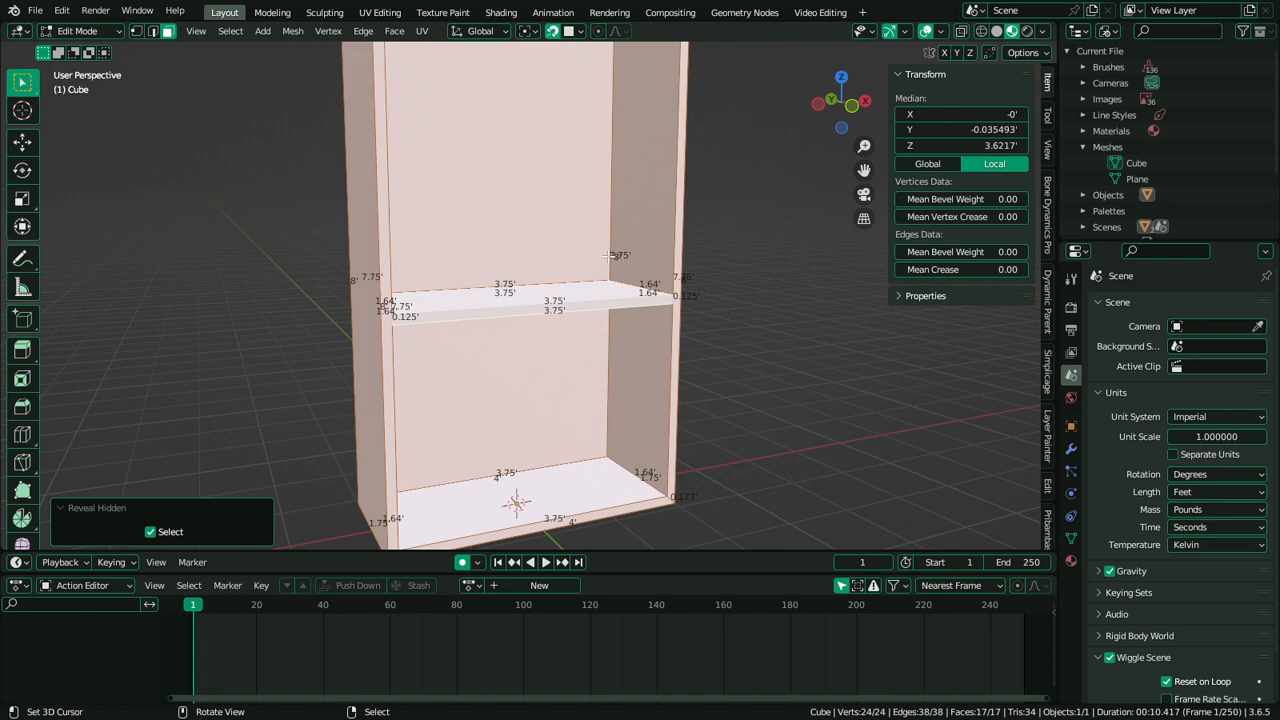
Select the shelf's faces and move them about 1.42 ft down along Z in the front view
alt+click(521, 313)
middle_drag(608, 310, 576, 300)
key(KP_1)
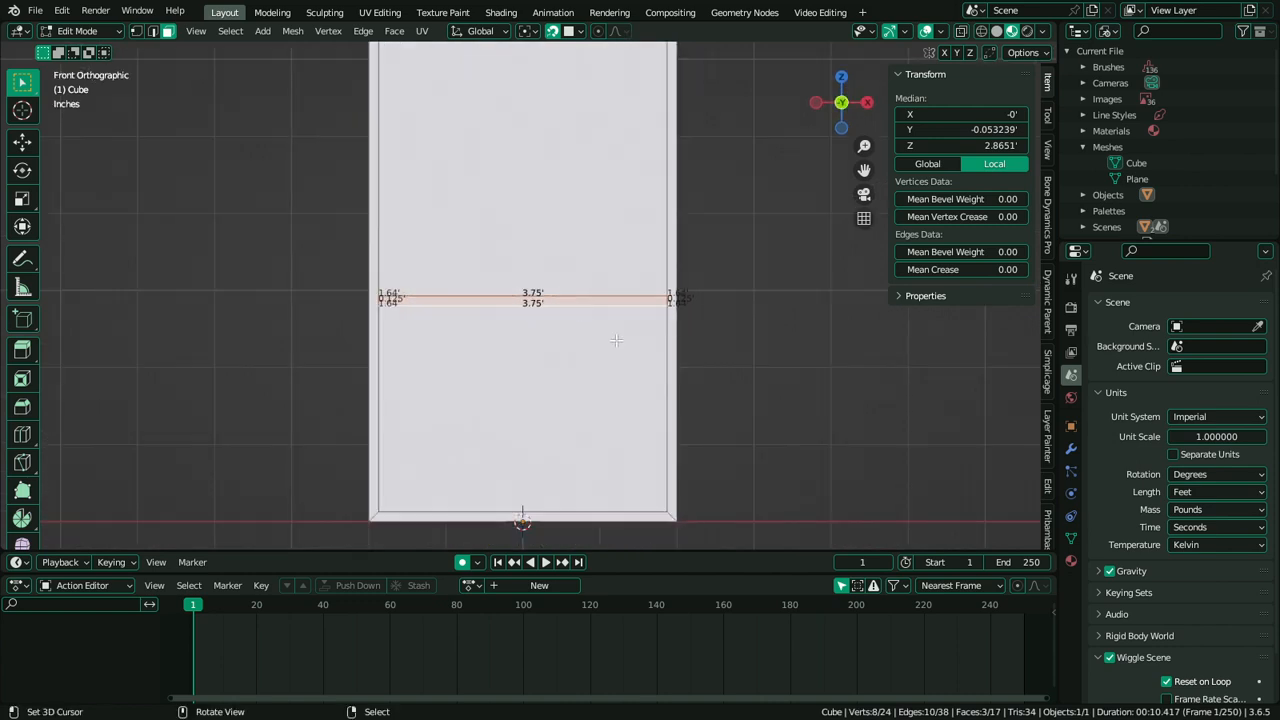
scroll(616, 341, down, 3)
scroll(729, 206, up, 2)
key(g)
key(z)
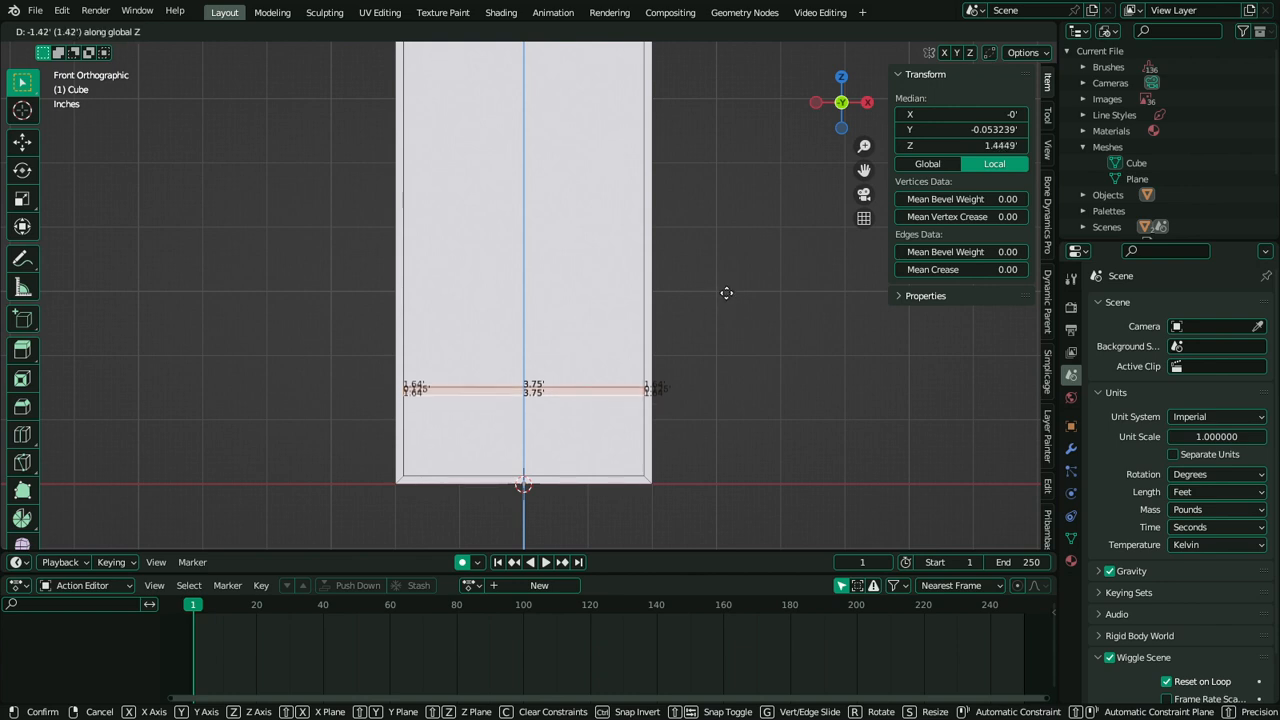
click(727, 293)
scroll(690, 343, down, 1)
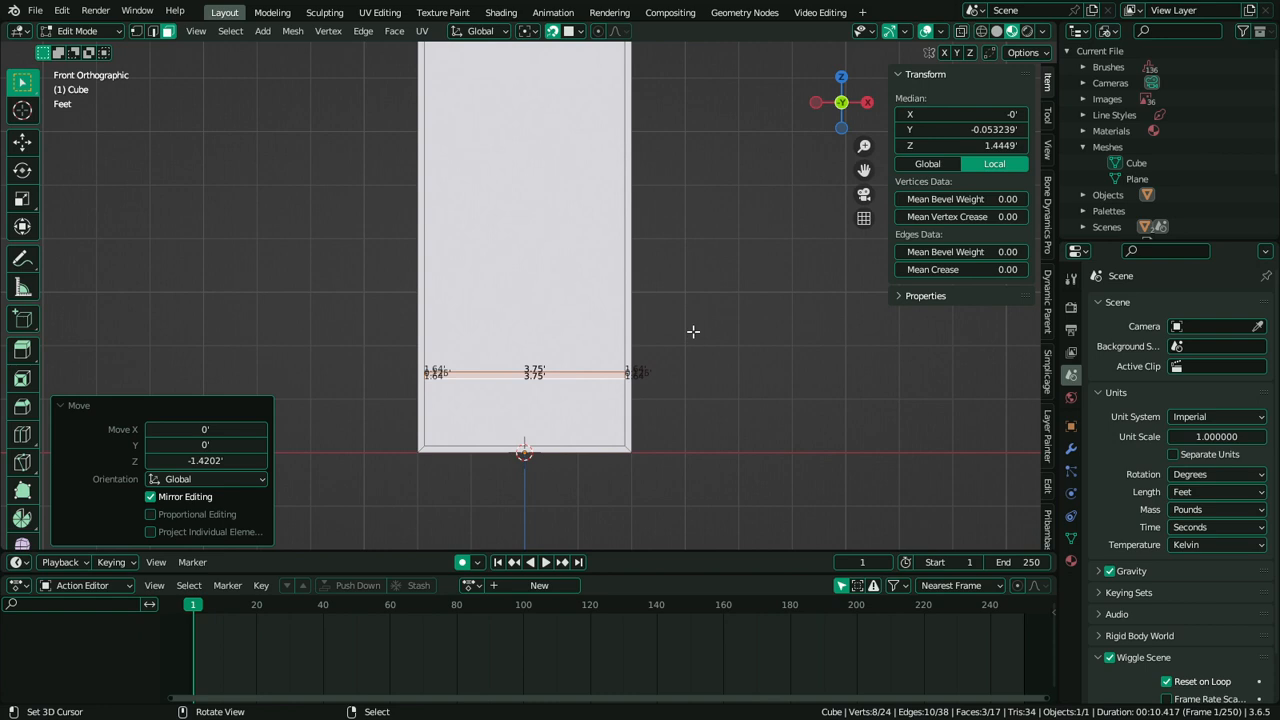
scroll(692, 330, up, 3)
middle_drag(691, 329, 542, 315)
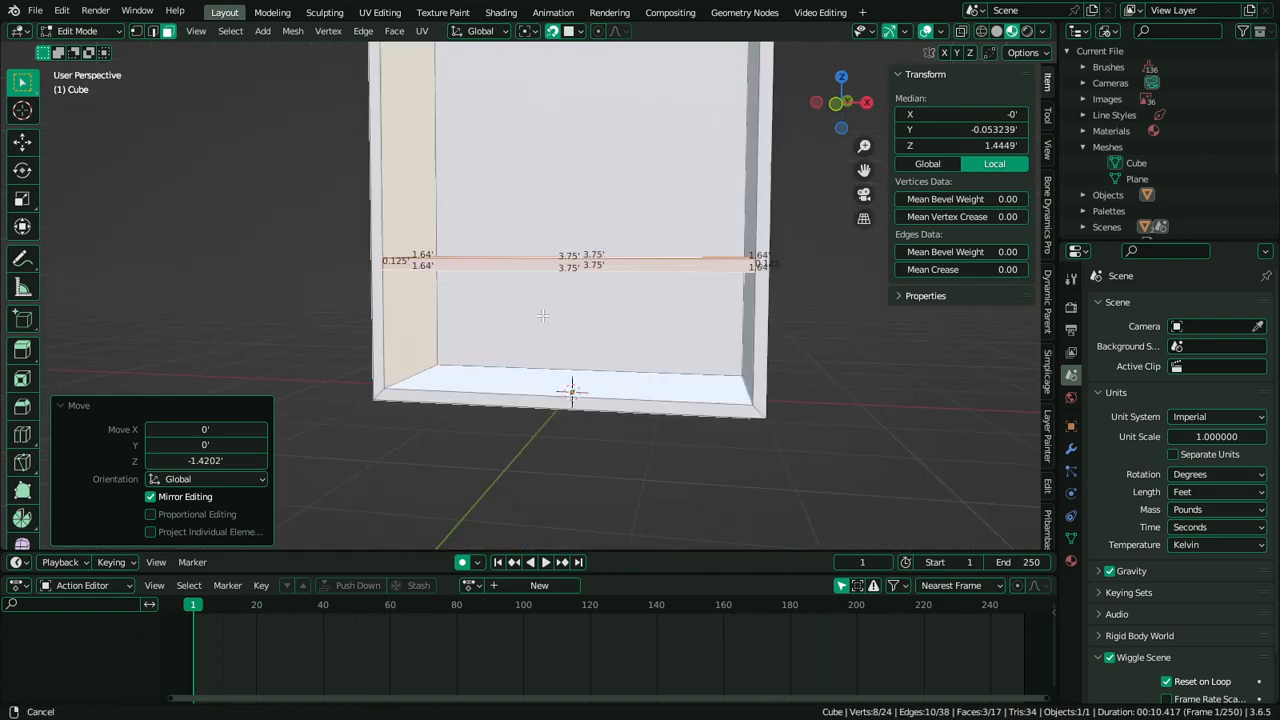
scroll(542, 315, up, 2)
Return to object mode and place the 3D cursor on the left part of the box's inner floor
key(Tab)
key(shift+a)
mouse_move(458, 391)
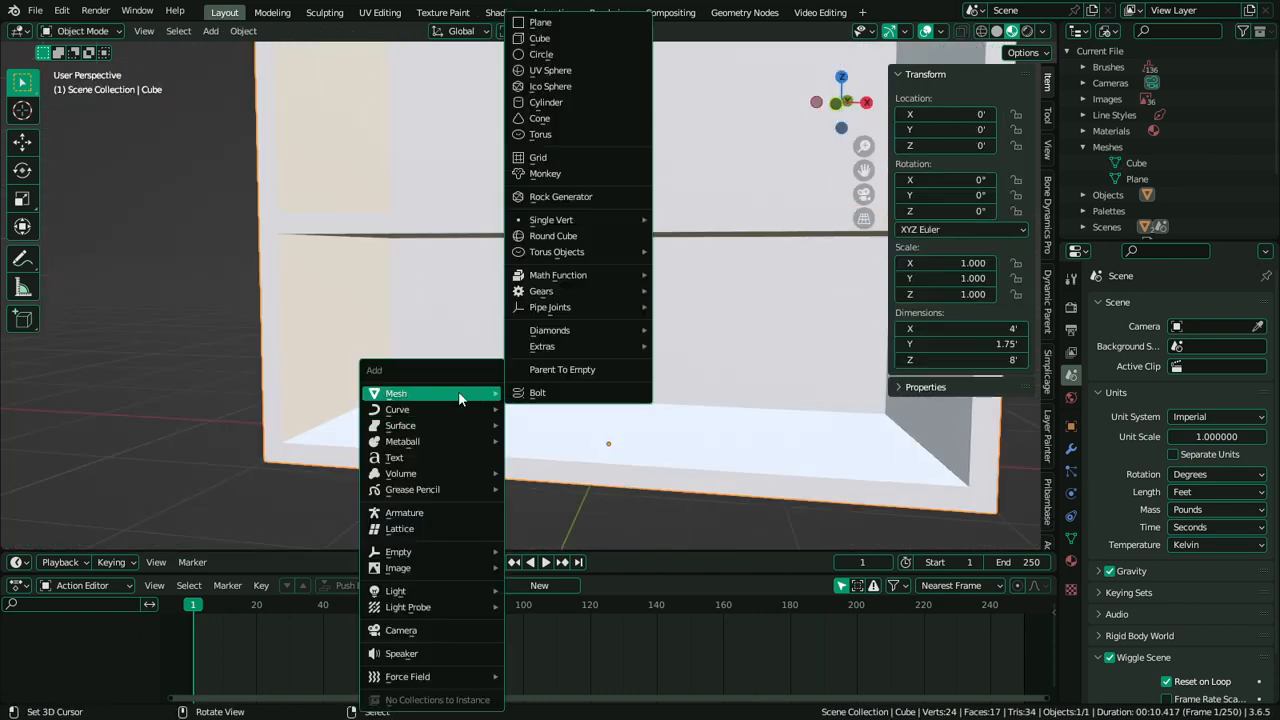
click(557, 31)
key(ctrl+z)
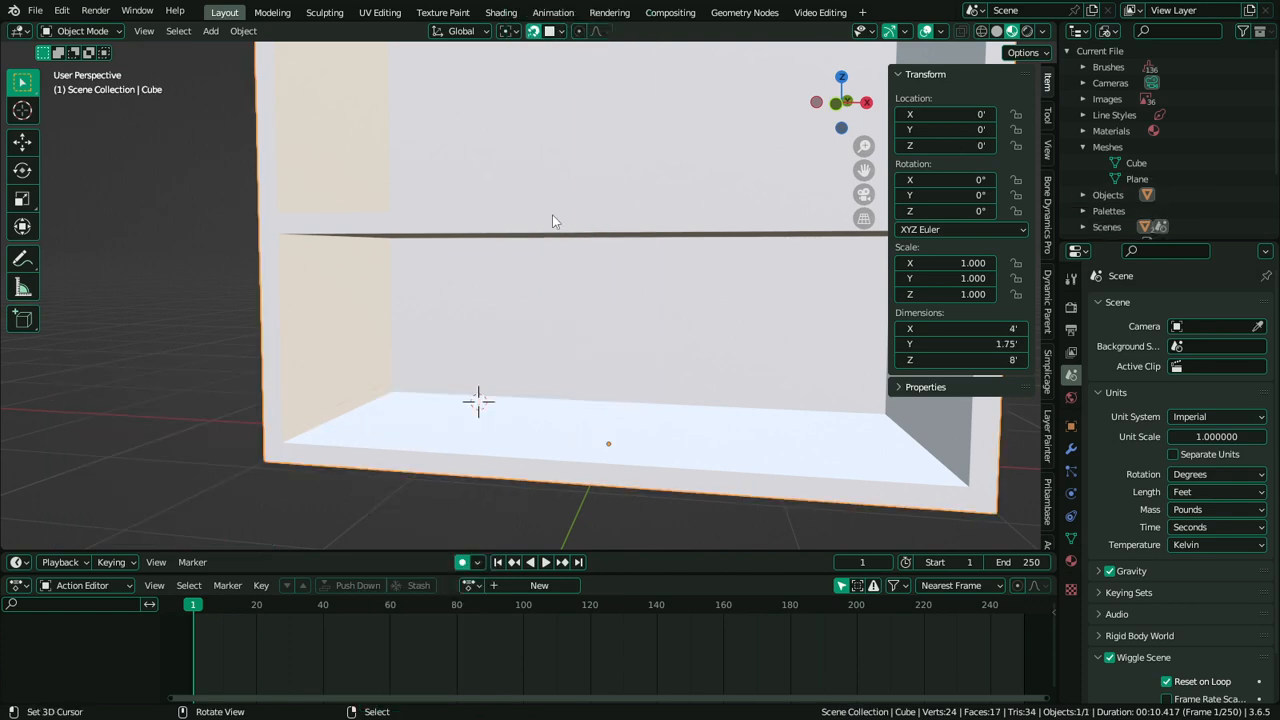
Add a cube at the 3D cursor and scale its mesh to about 0.133 along X in edit mode
key(shift+a)
mouse_move(565, 231)
mouse_move(471, 214)
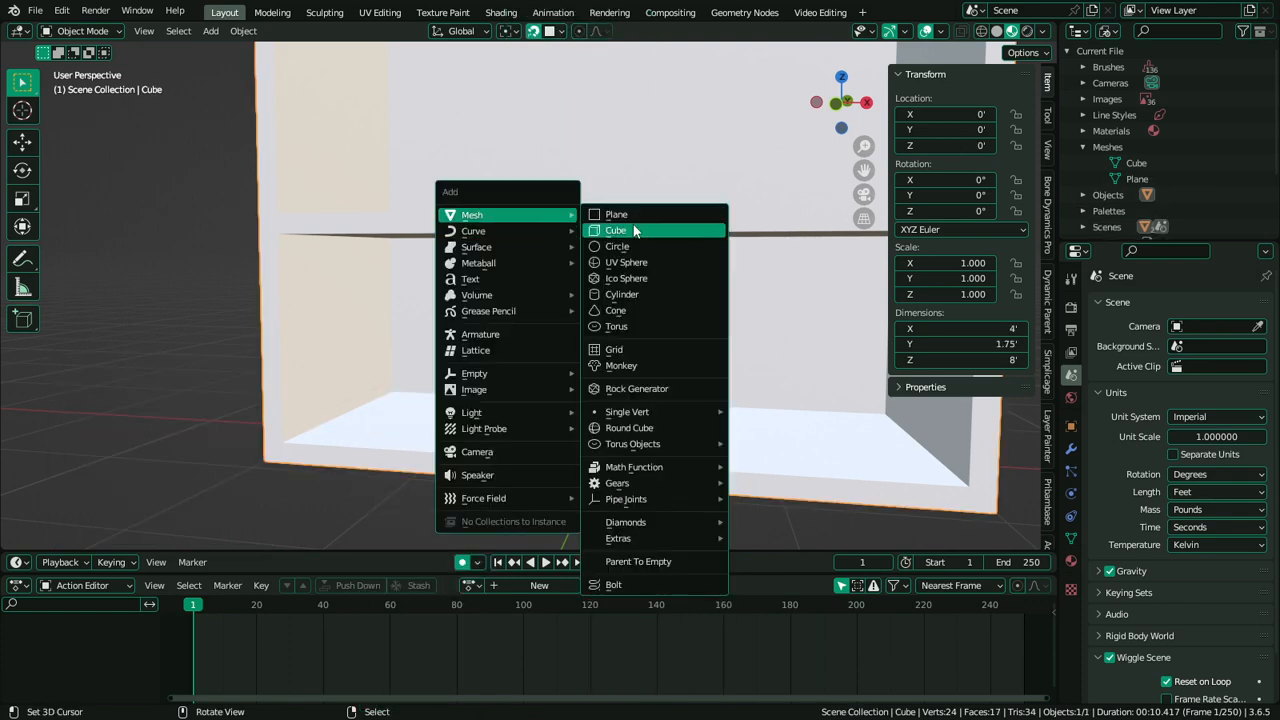
click(640, 229)
key(Tab)
key(s)
key(x)
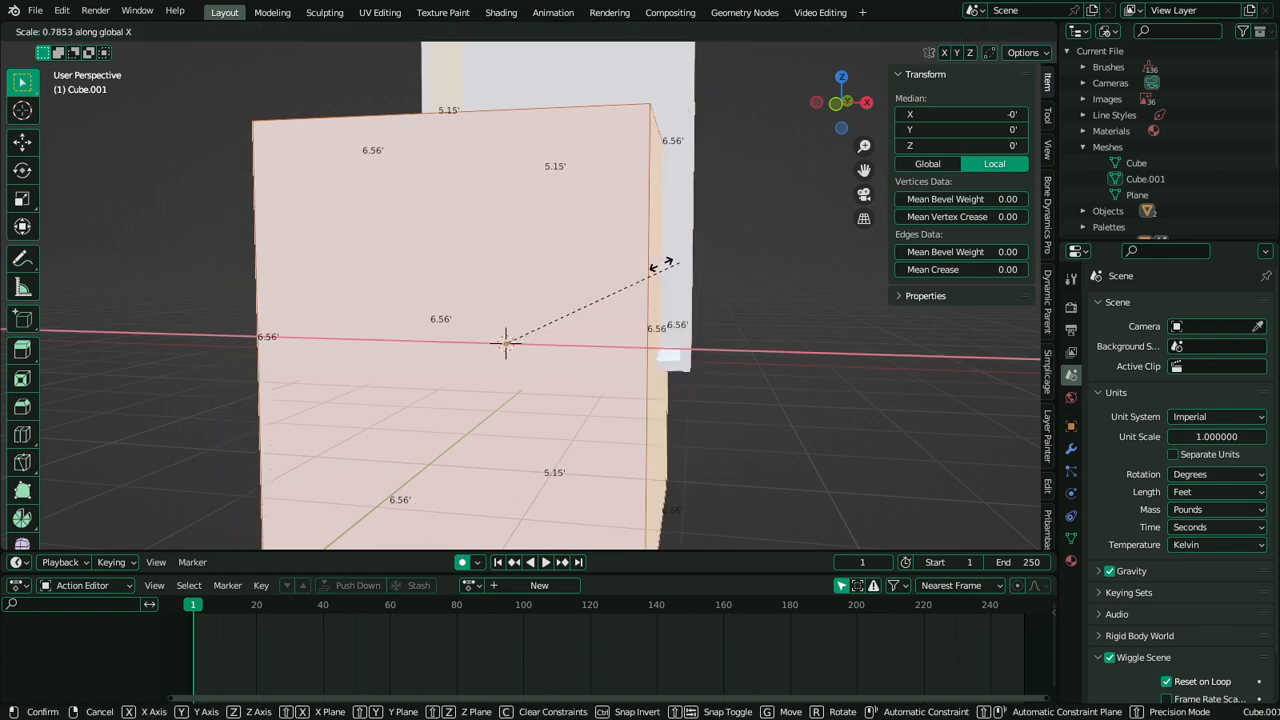
click(500, 322)
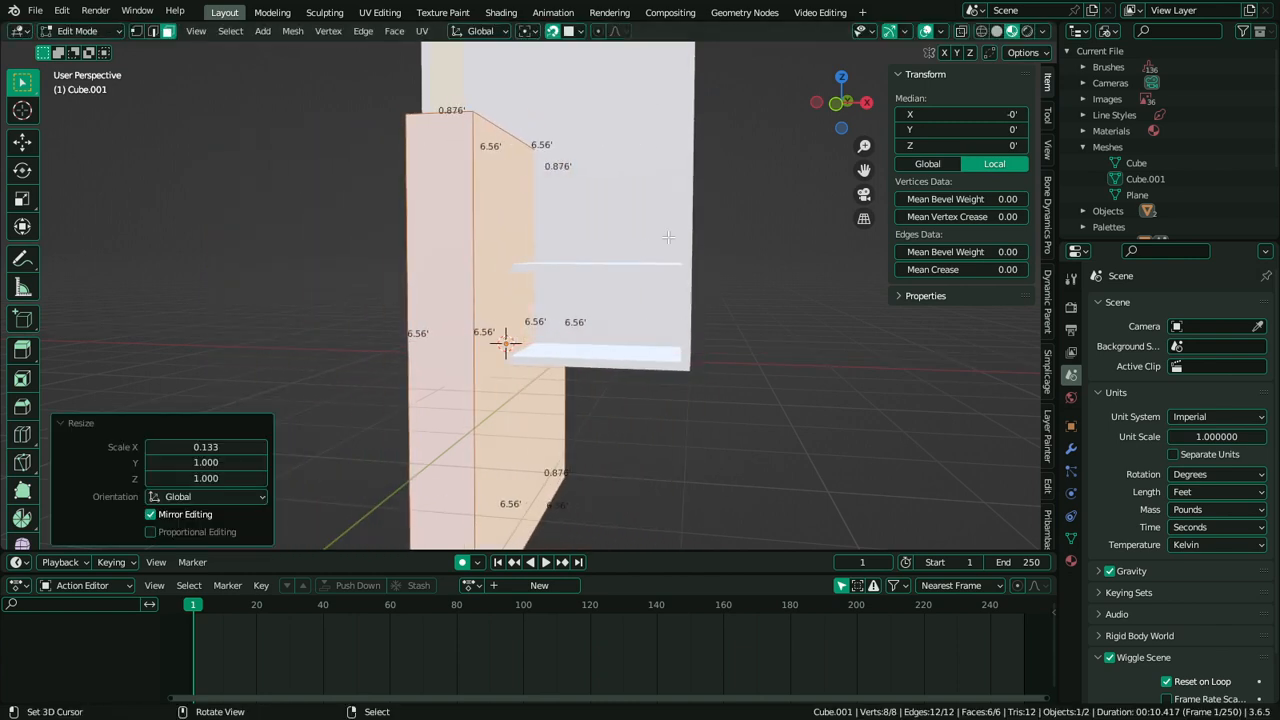
Scale the cube's mesh to about 0.561 overall, to 0.673 along Y, and by a further 0.394 overall
key(s)
click(613, 281)
key(s)
key(y)
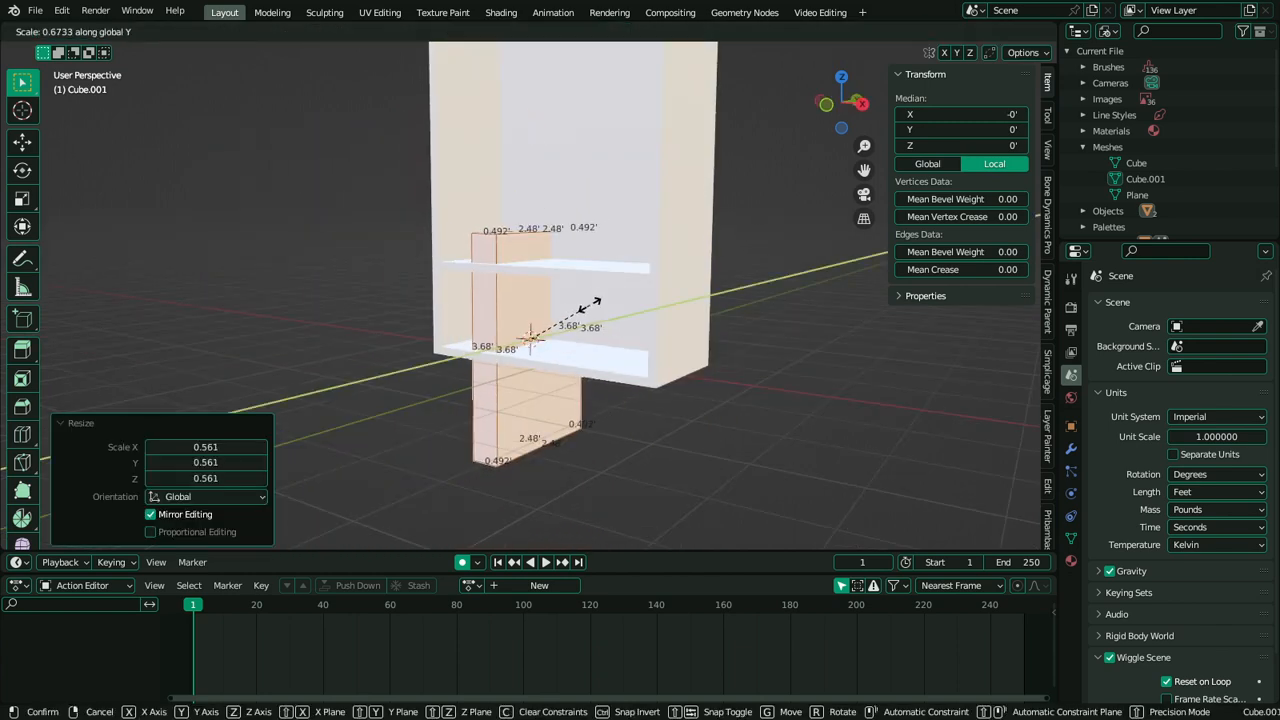
click(617, 299)
middle_drag(617, 299, 683, 268)
key(s)
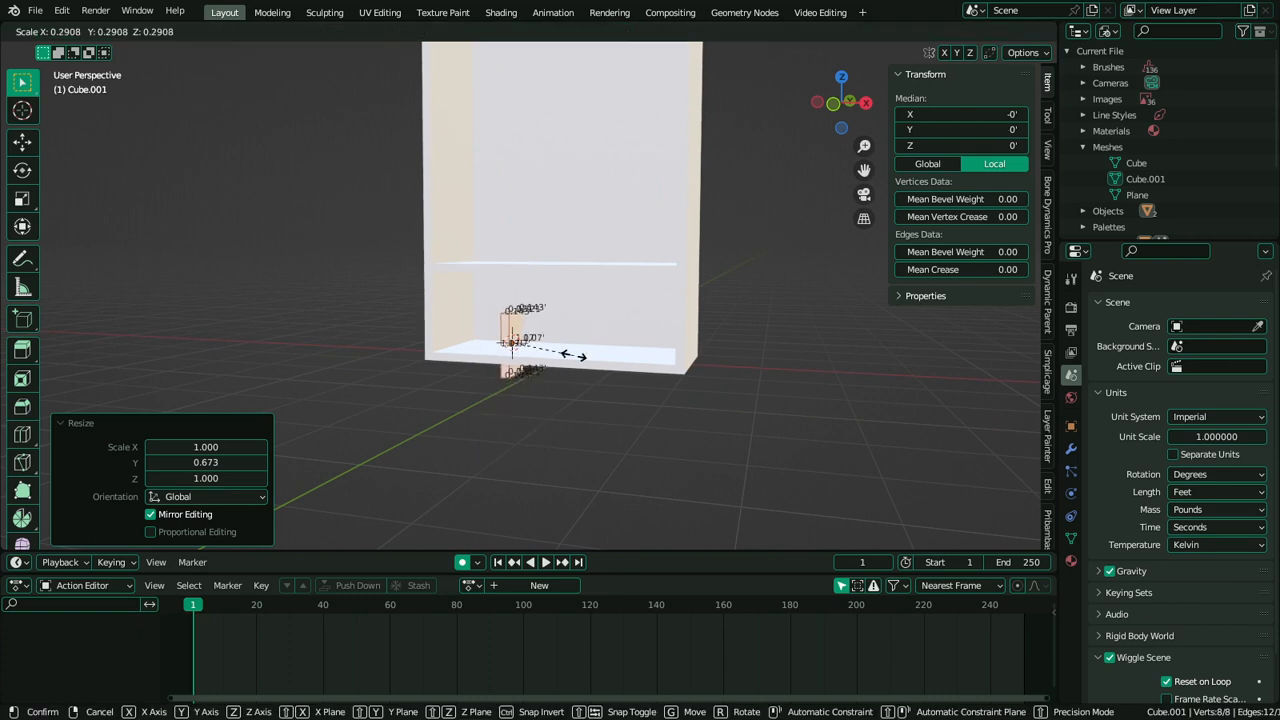
click(600, 327)
Move the block's mesh about 0.677 ft up along Z so it stands between the floor and the shelf
key(g)
key(z)
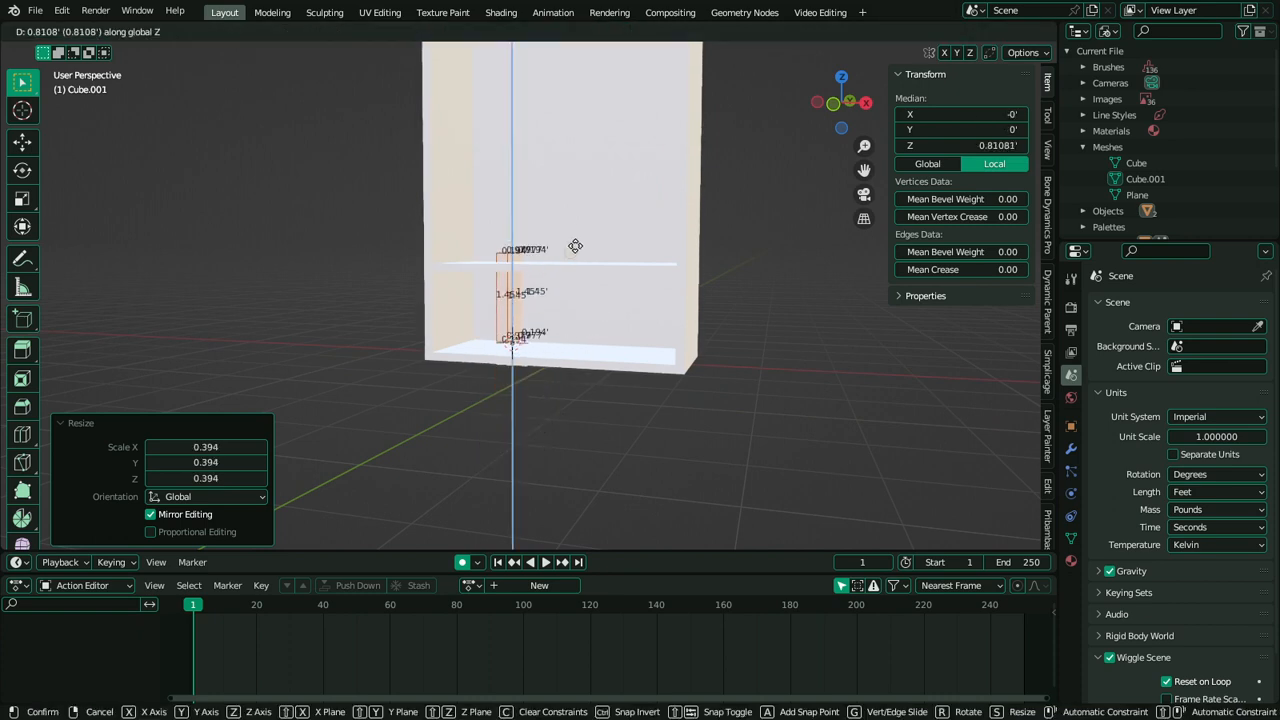
click(572, 260)
scroll(573, 260, up, 3)
middle_drag(571, 277, 610, 250)
Scale the block to about 0.64 overall and 1.314 along X, and enable Separate Units for the scene
key(s)
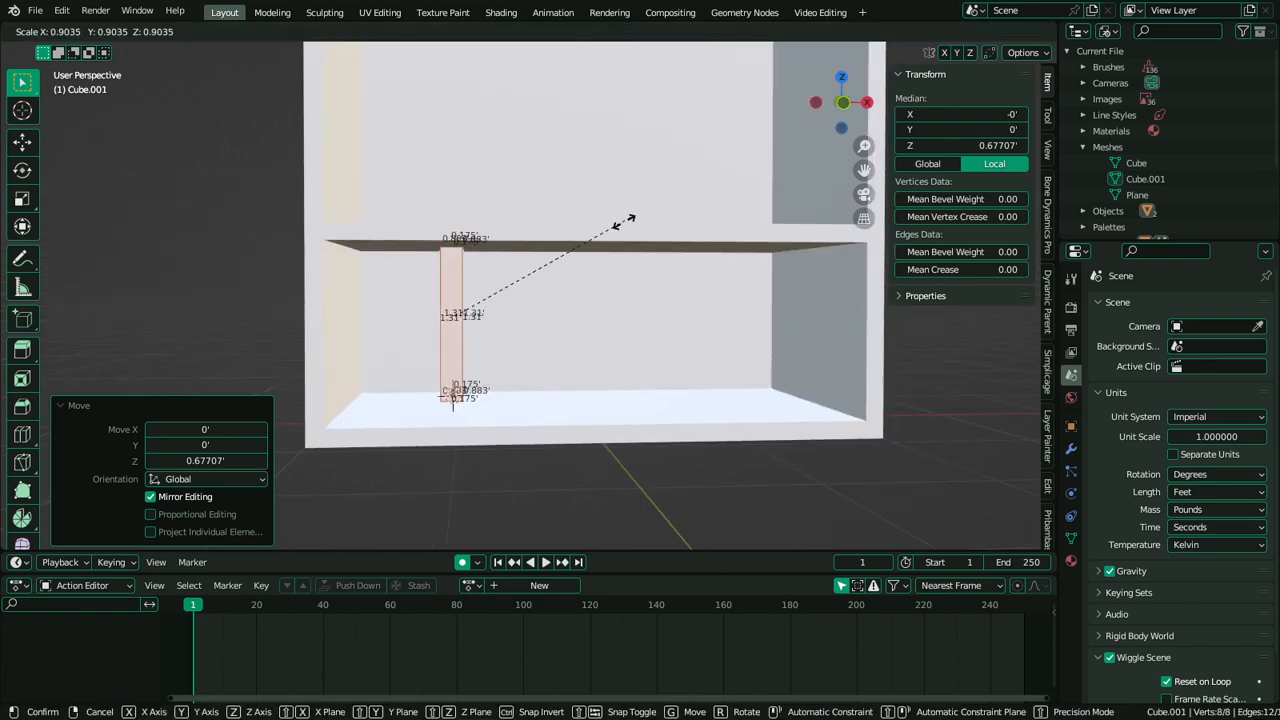
click(583, 259)
scroll(583, 259, up, 3)
key(s)
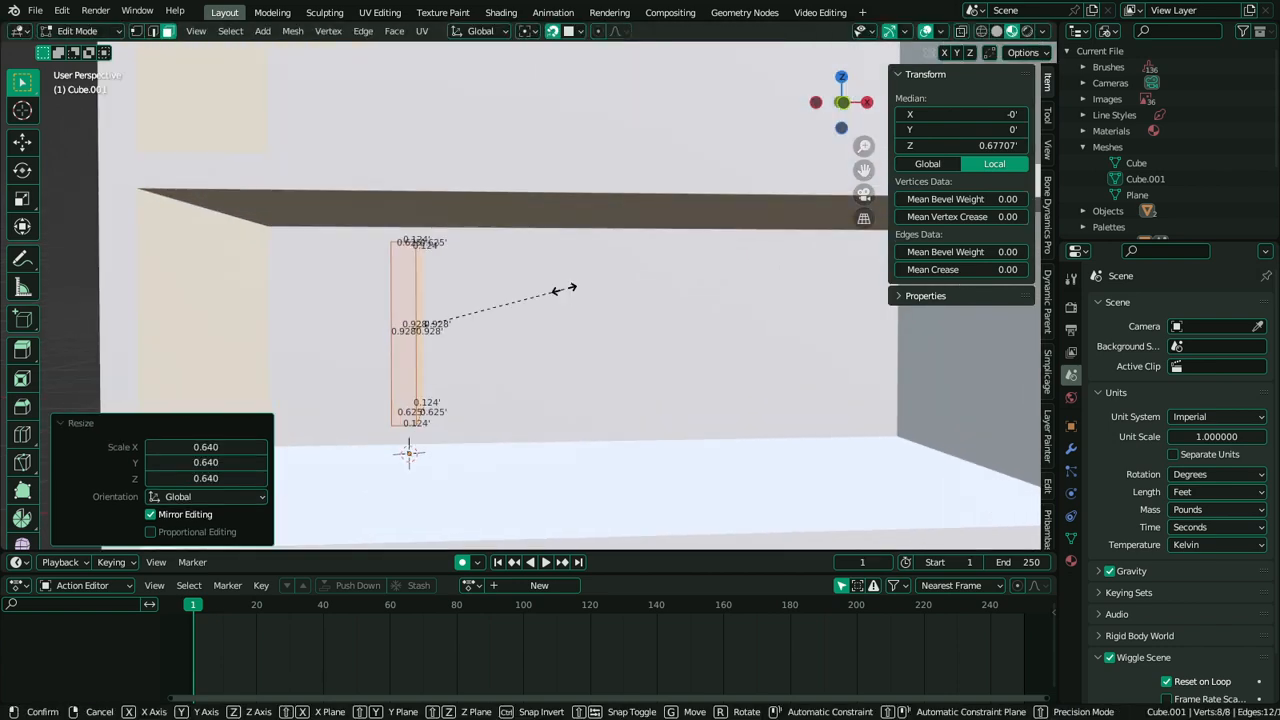
key(x)
click(612, 284)
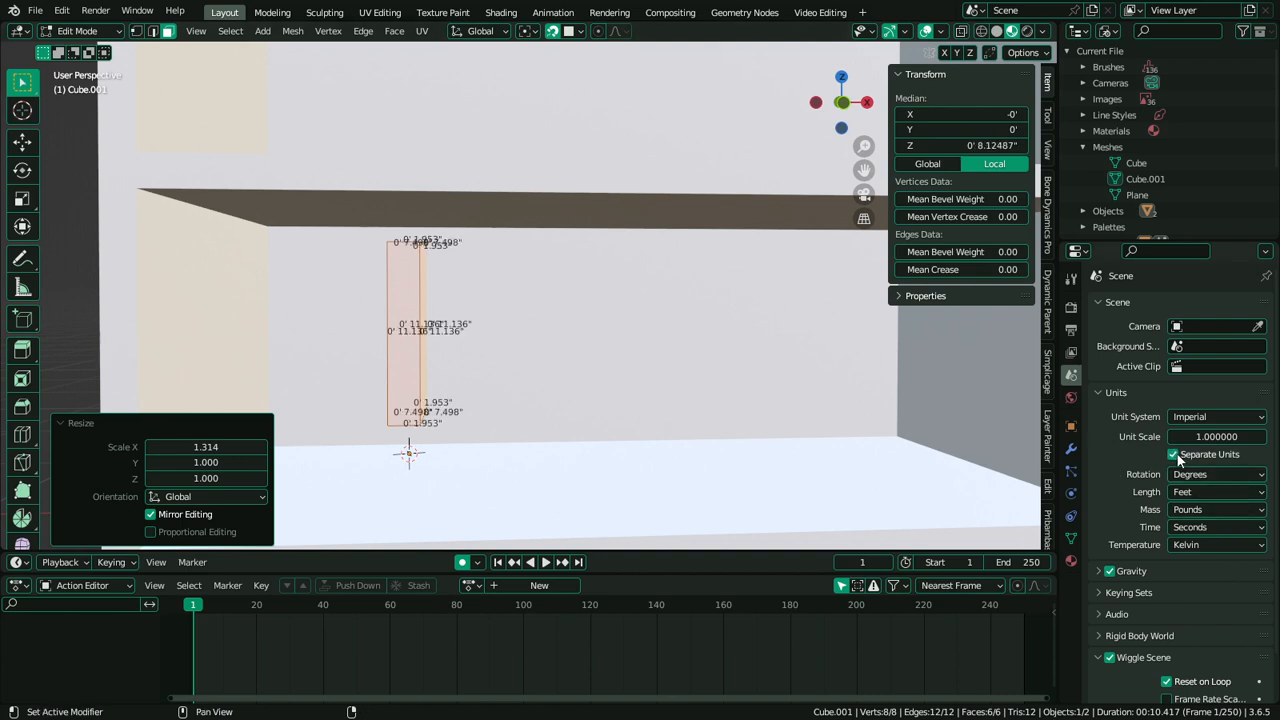
middle_drag(520, 425, 561, 447)
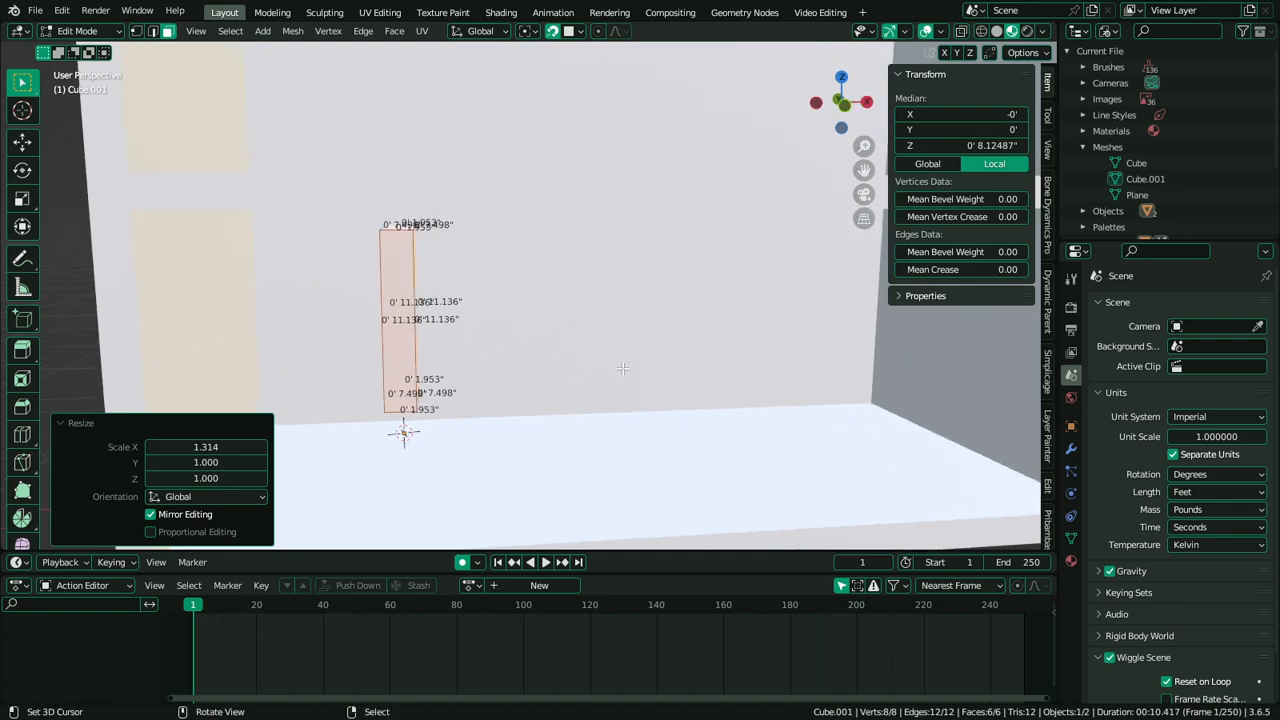
Move the block's mesh about 11.07 in along negative Y toward the cabinet's open front
middle_drag(622, 369, 483, 292)
key(g)
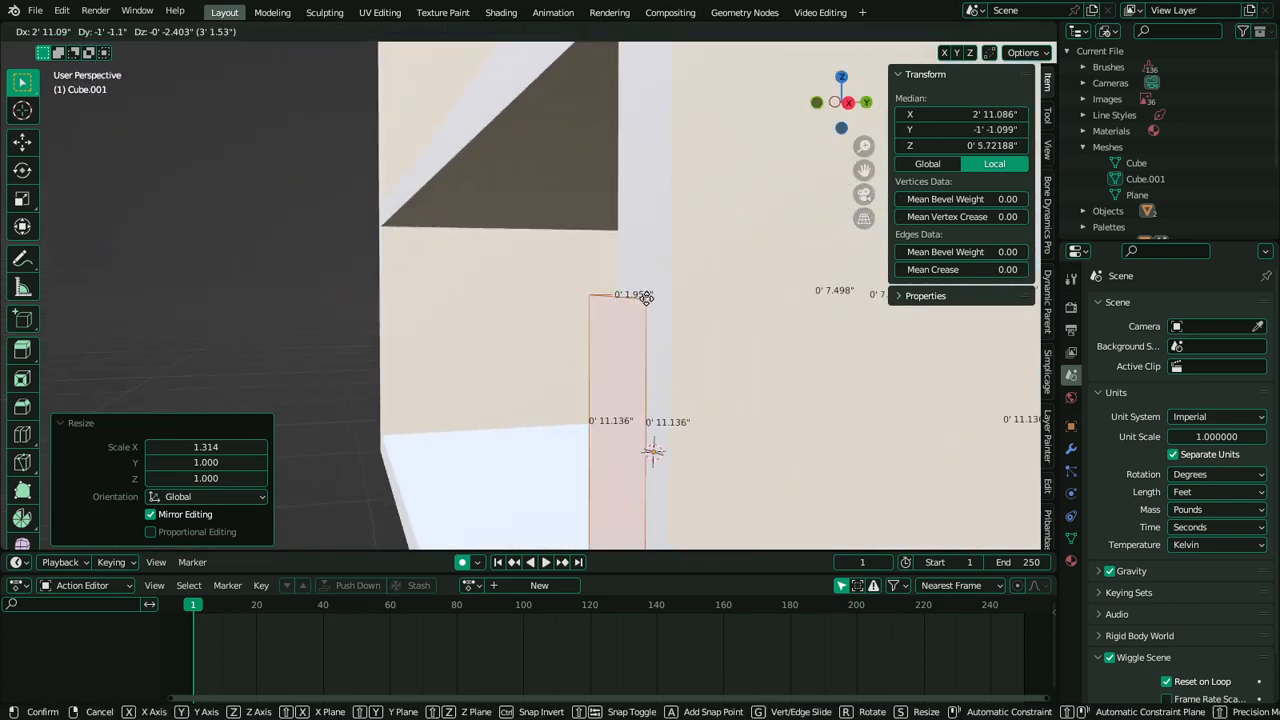
key(x)
key(y)
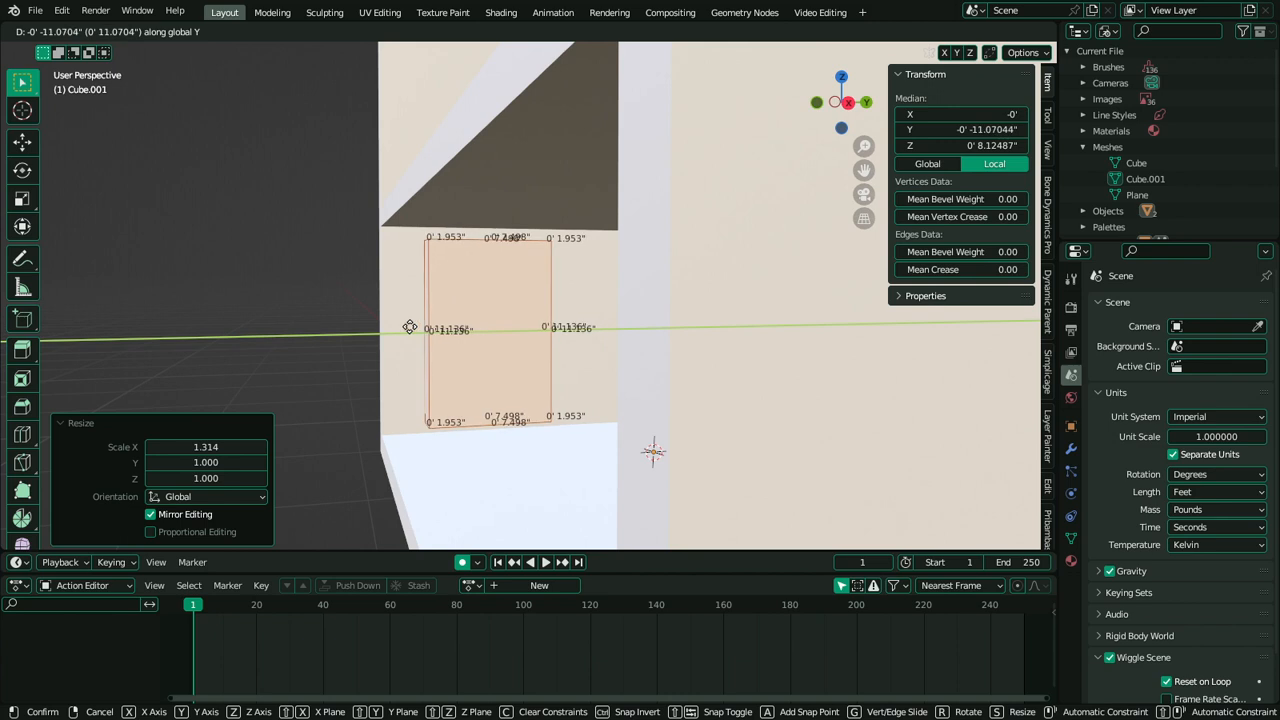
click(410, 327)
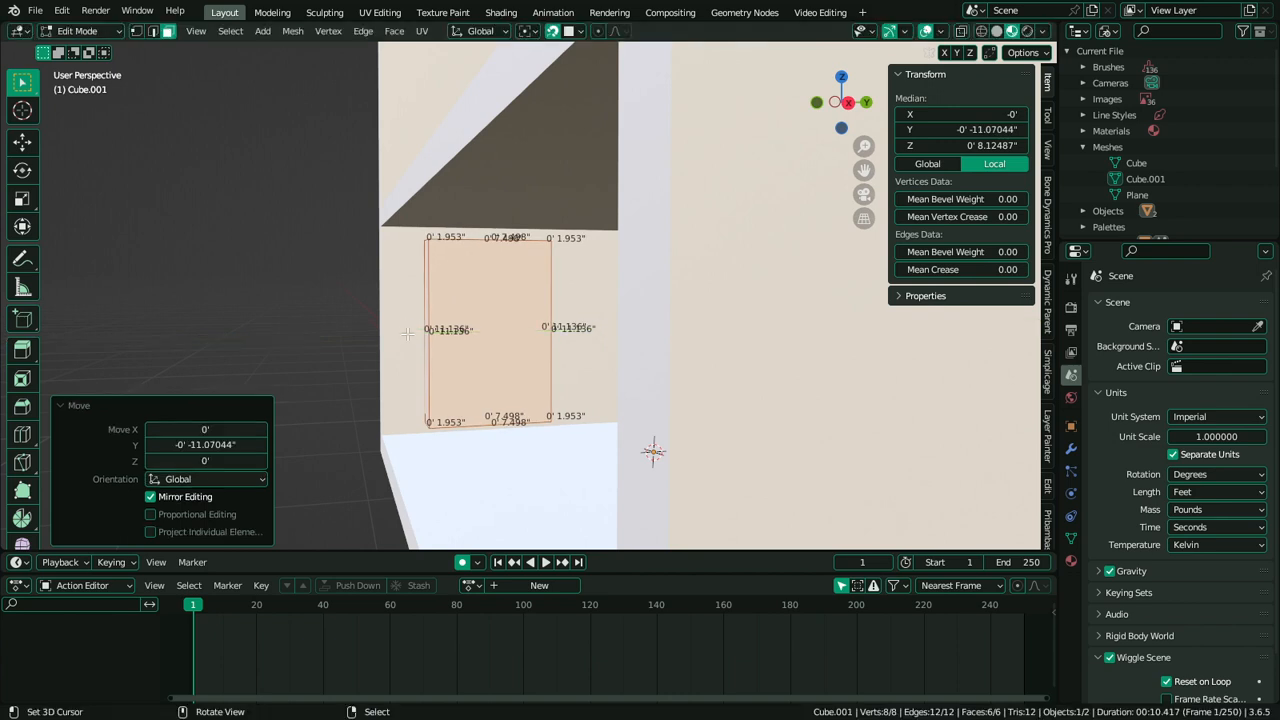
Scale the block along X to about 2.07 in and along Y to about 7.87 in
middle_drag(408, 333, 571, 349)
key(s)
key(x)
click(668, 377)
key(s)
key(y)
click(597, 381)
scroll(626, 386, down, 2)
key(Tab)
key(Tab)
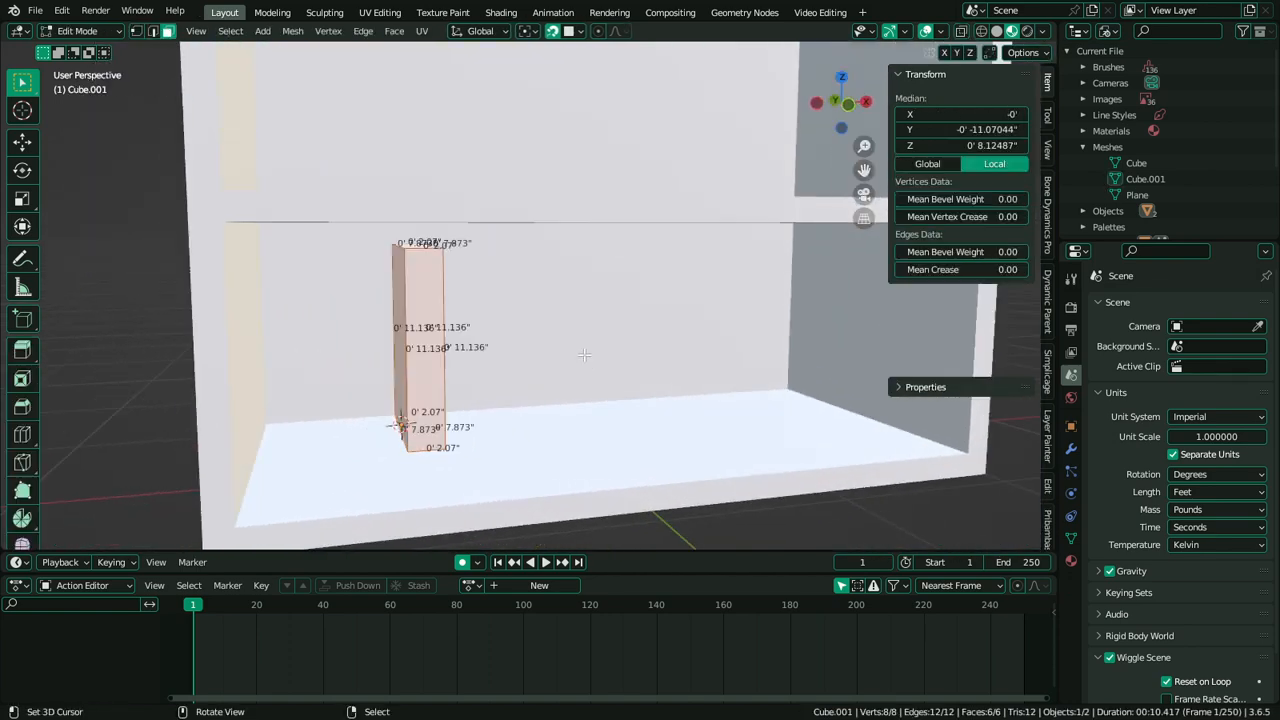
Snap the 3D cursor to the block's center and set the block's origin to it
key(shift+s)
click(569, 437)
key(Tab)
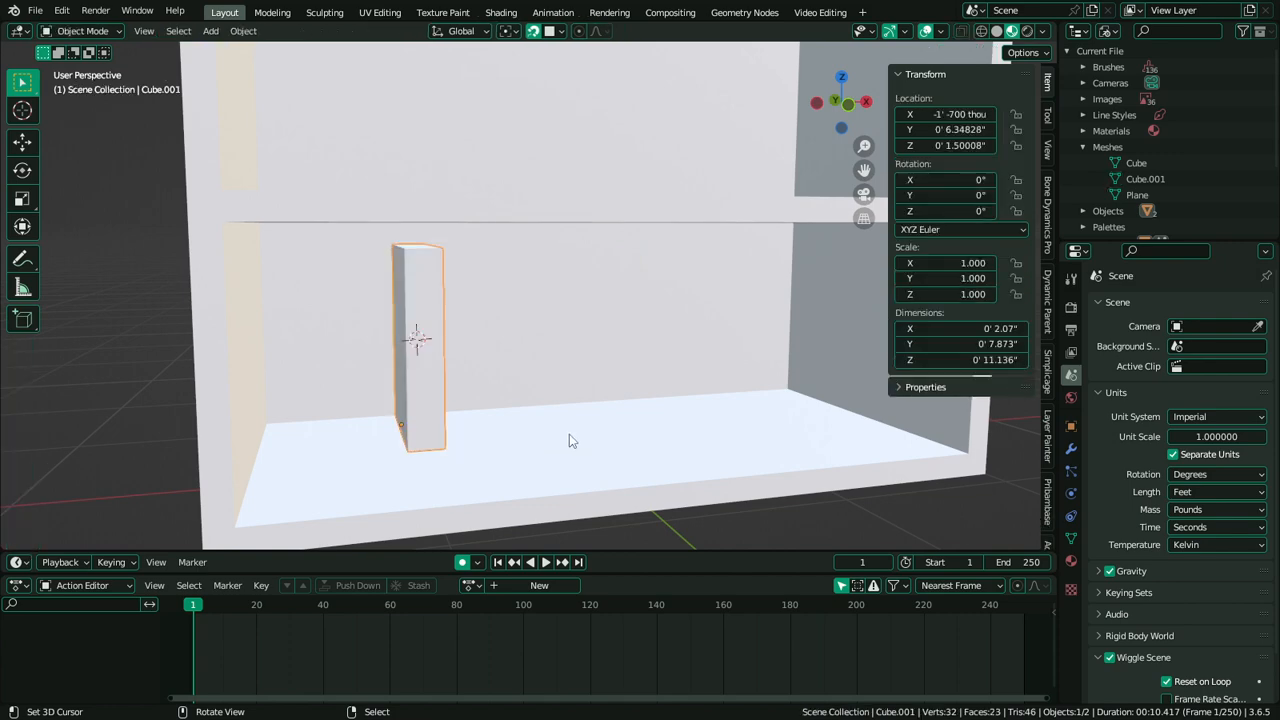
key(q)
click(569, 436)
key(Tab)
middle_drag(569, 436, 580, 410)
key(Tab)
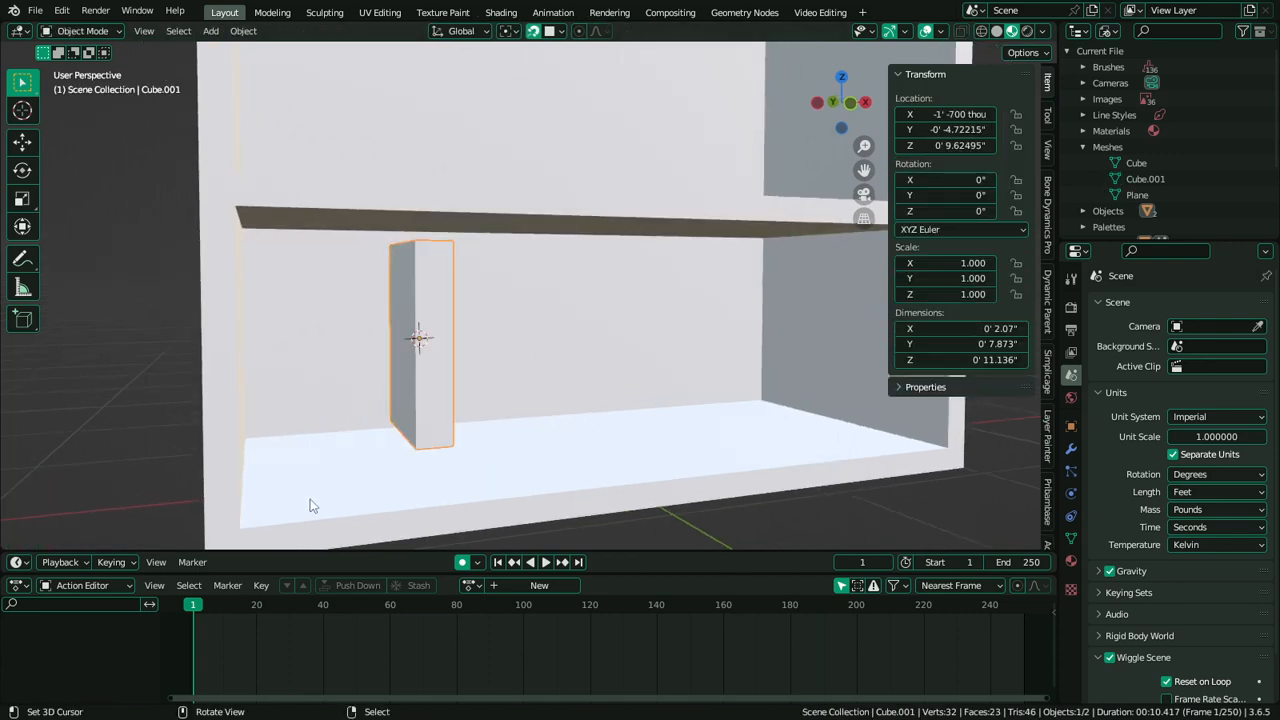
Move the block about 7.47 in toward the left wall and 2.42 in down, and slide it along Y to about -0.65 in
key(g)
click(270, 438)
middle_drag(428, 446, 277, 443)
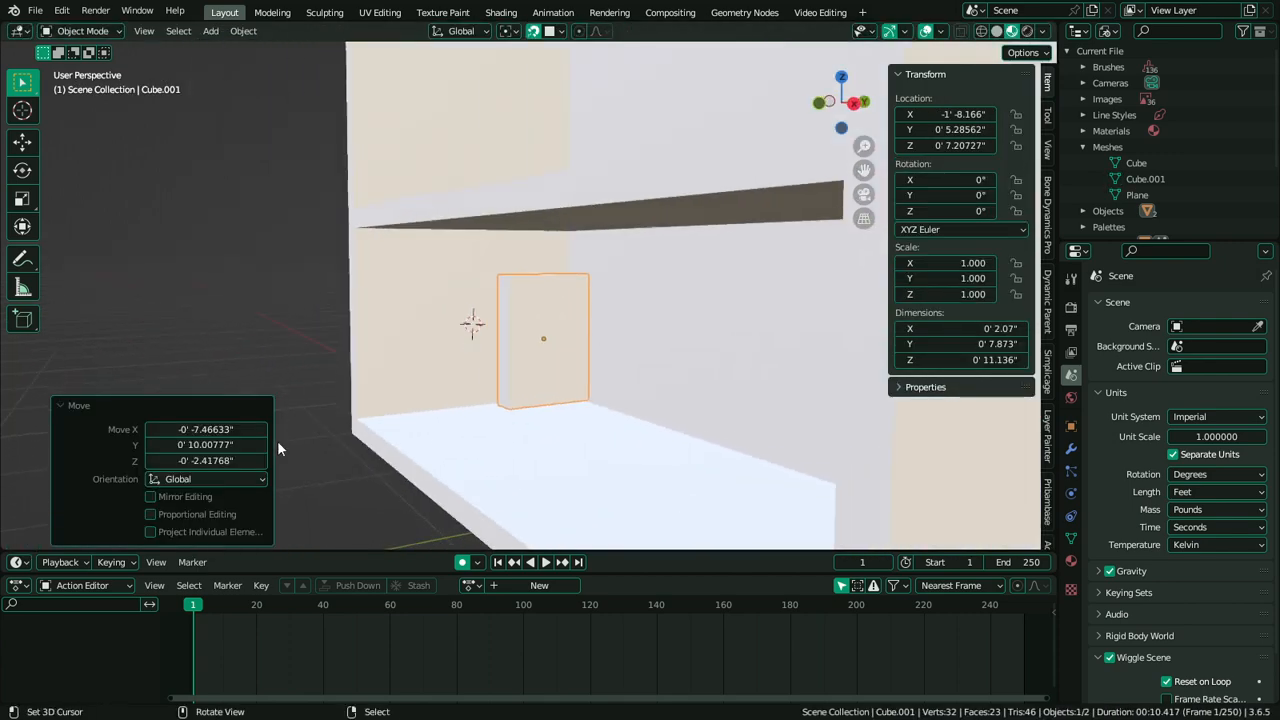
key(g)
key(y)
click(443, 417)
Check the cabinet's edge lengths in edge select mode, first on the inner floor's left edge and on the whole mesh
key(Tab)
key(2)
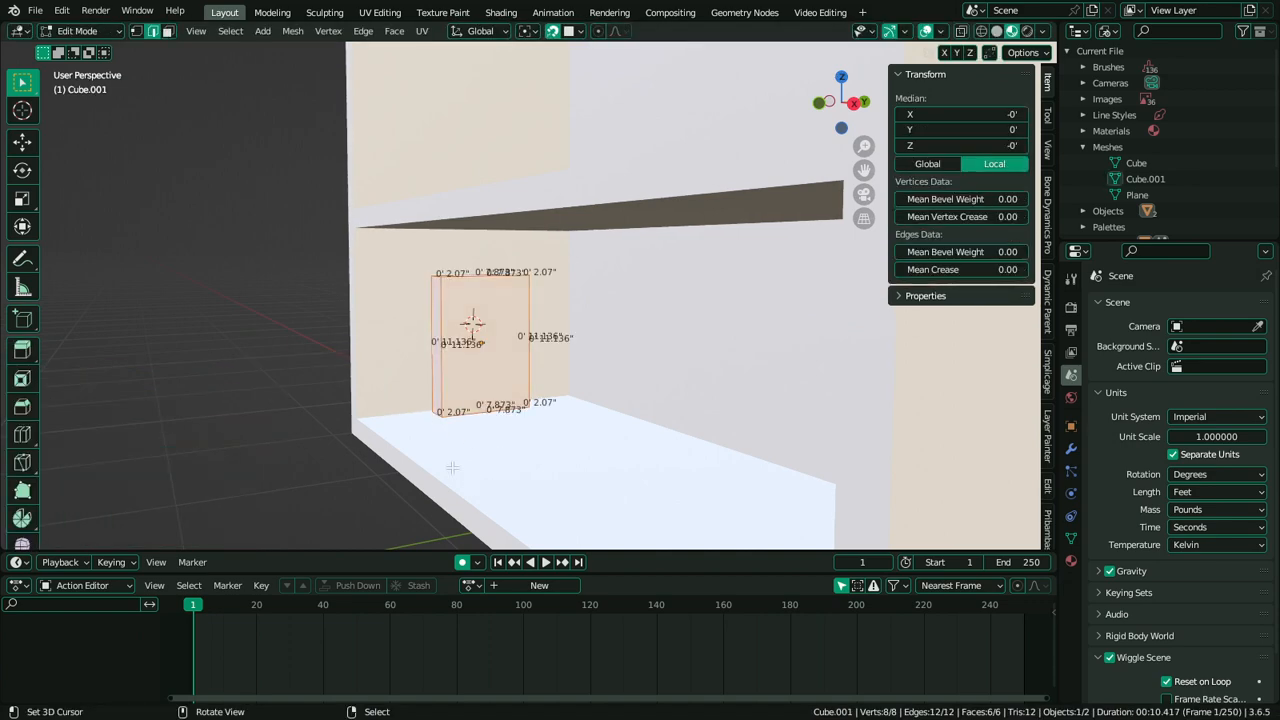
key(Tab)
click(413, 422)
key(Tab)
click(413, 422)
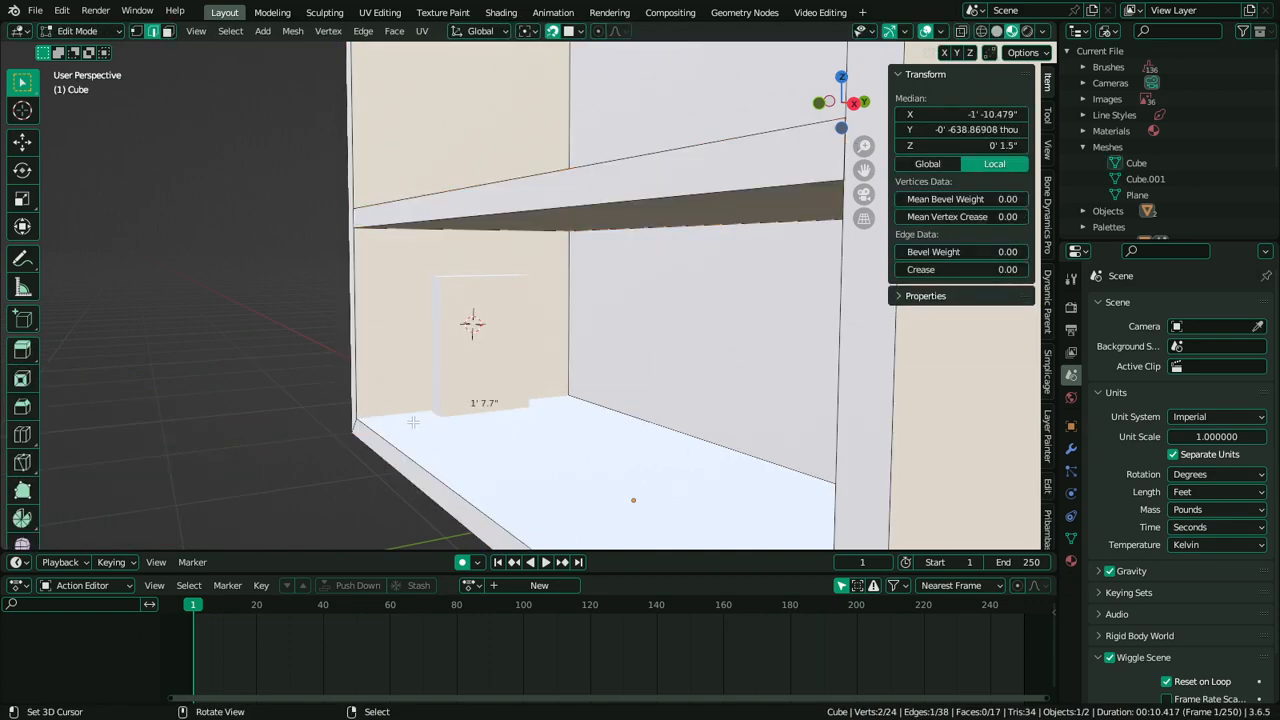
scroll(424, 421, down, 4)
key(Tab)
key(Tab)
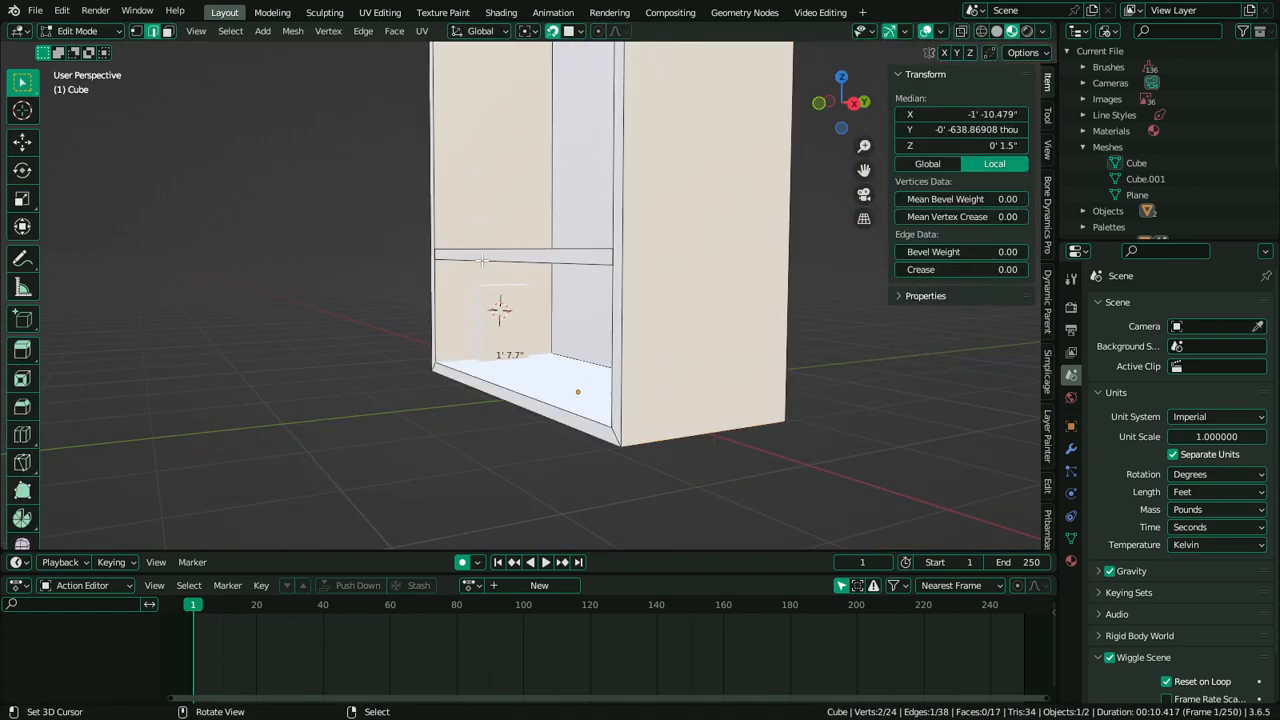
middle_drag(489, 250, 484, 235)
key(a)
middle_drag(619, 307, 595, 319)
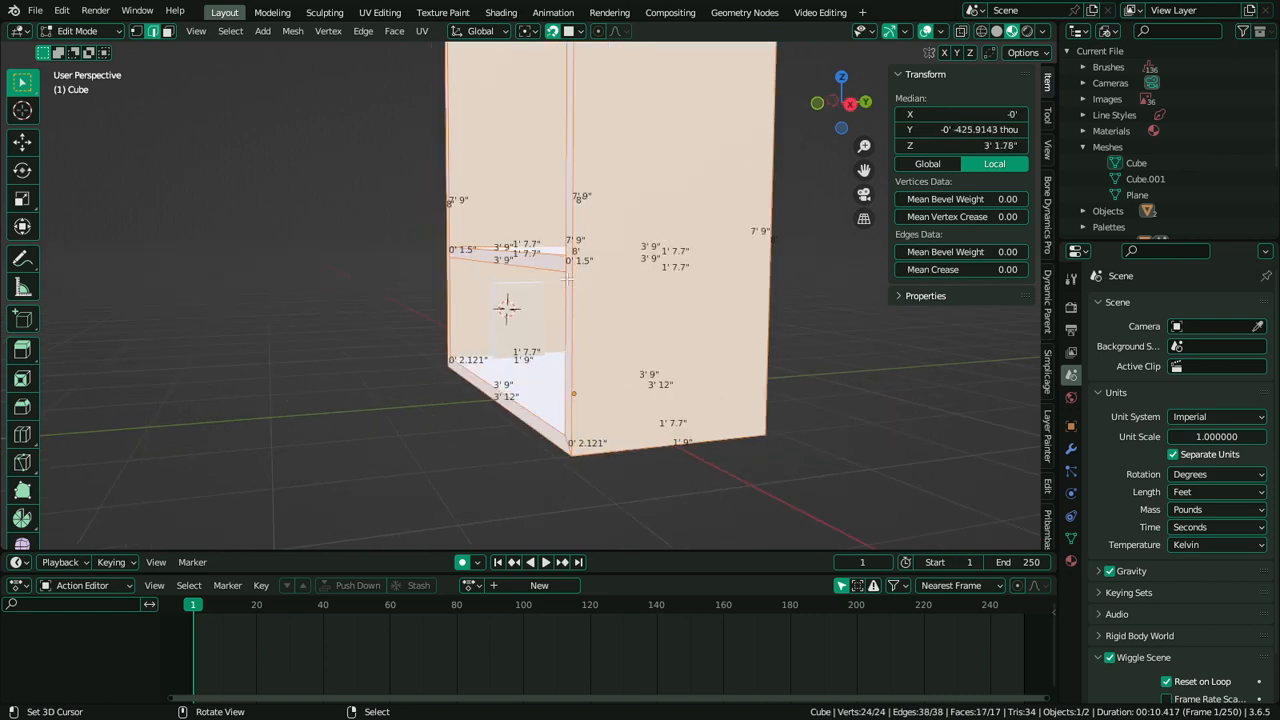
Select the cabinet's front frame faces and the shelf's front face, and move them about 7.7 in back along Y
key(3)
right_click(547, 261)
middle_drag(531, 432, 592, 438)
alt+shift+right_click(666, 450)
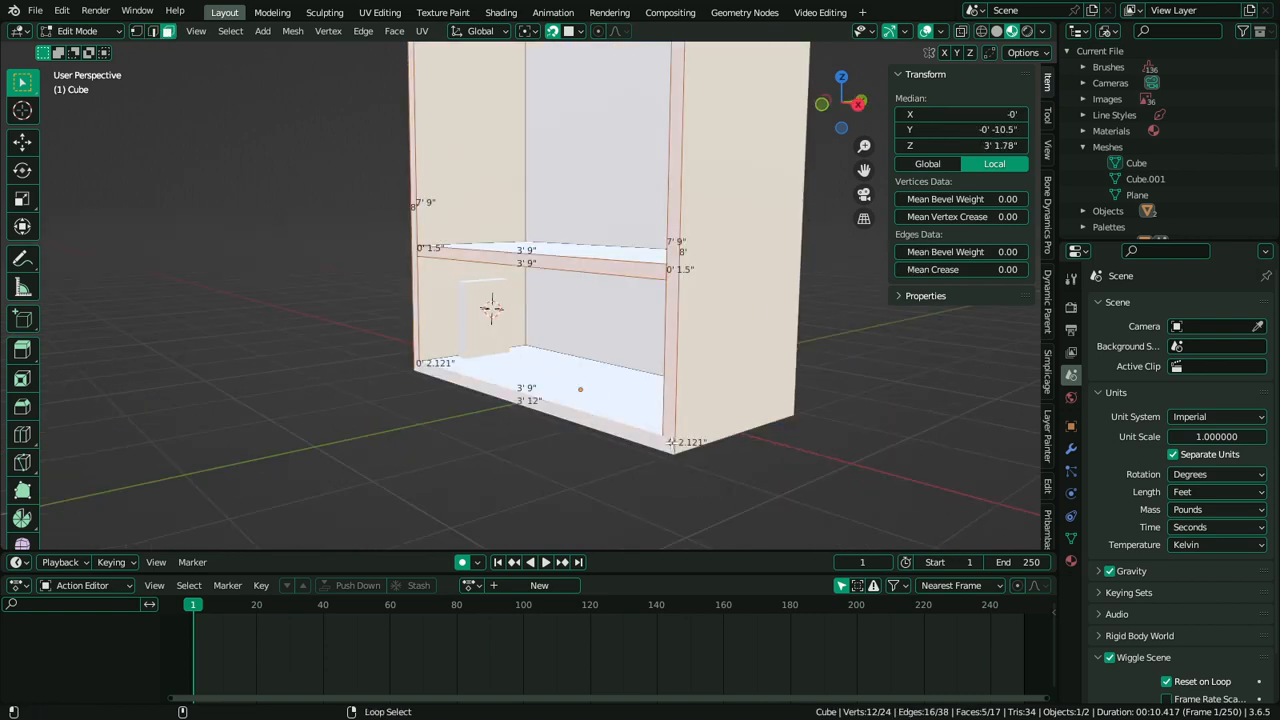
middle_drag(666, 450, 596, 437)
key(g)
key(y)
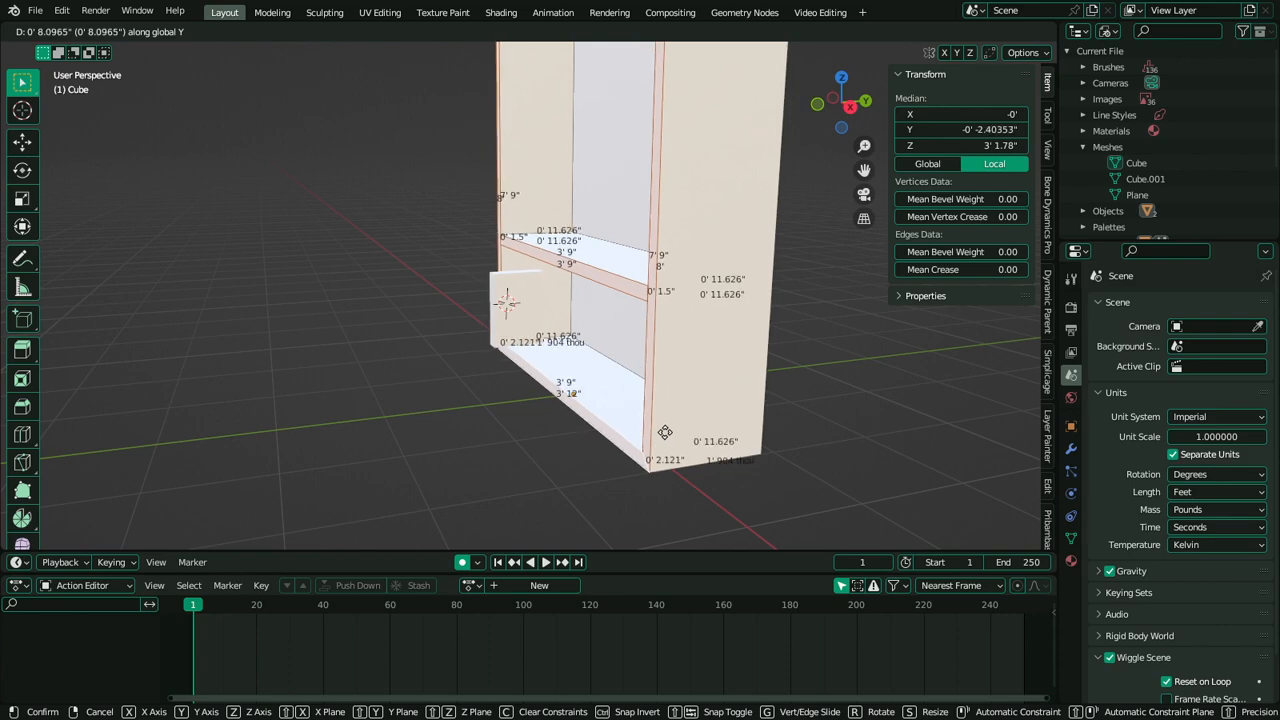
click(662, 434)
Select the block in object mode and move it back along Y until it stands inside the shallower cabinet
scroll(564, 336, up, 6)
middle_drag(544, 350, 550, 344)
key(Tab)
click(398, 313)
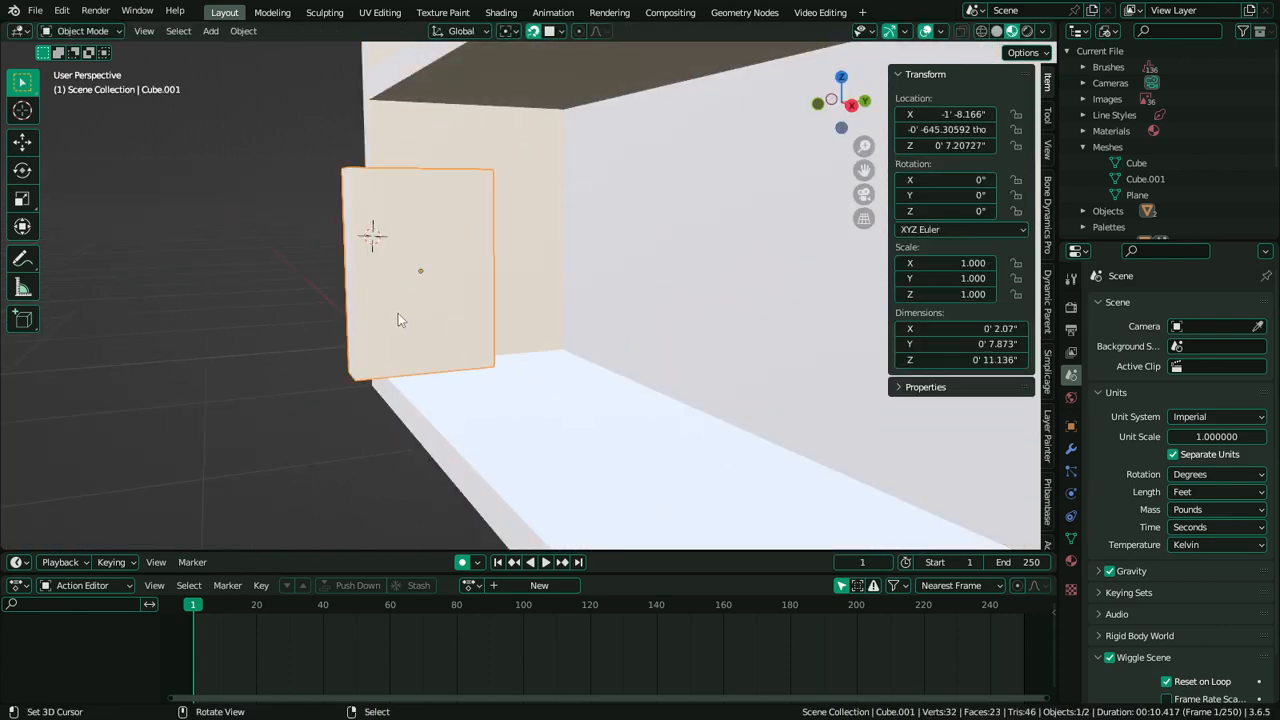
key(g)
key(y)
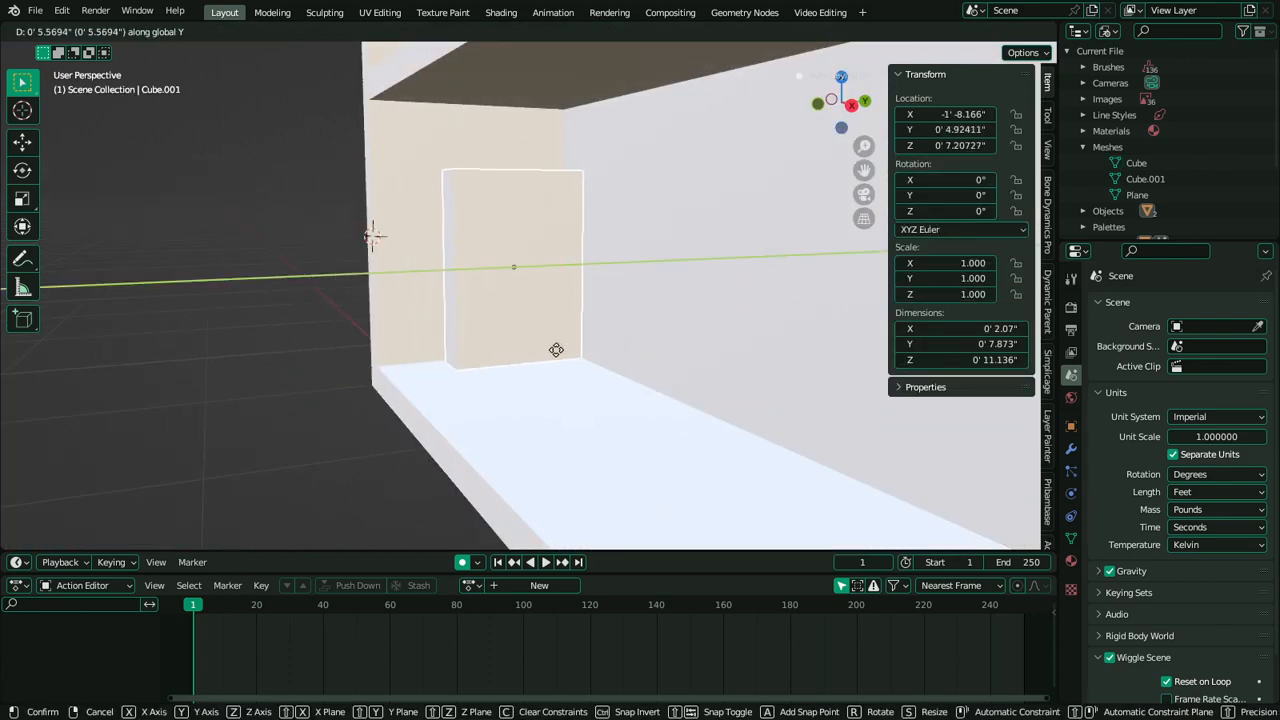
click(553, 354)
Deselect the block's mesh and open the cabinet mesh for editing
scroll(556, 388, down, 2)
key(Tab)
key(alt+a)
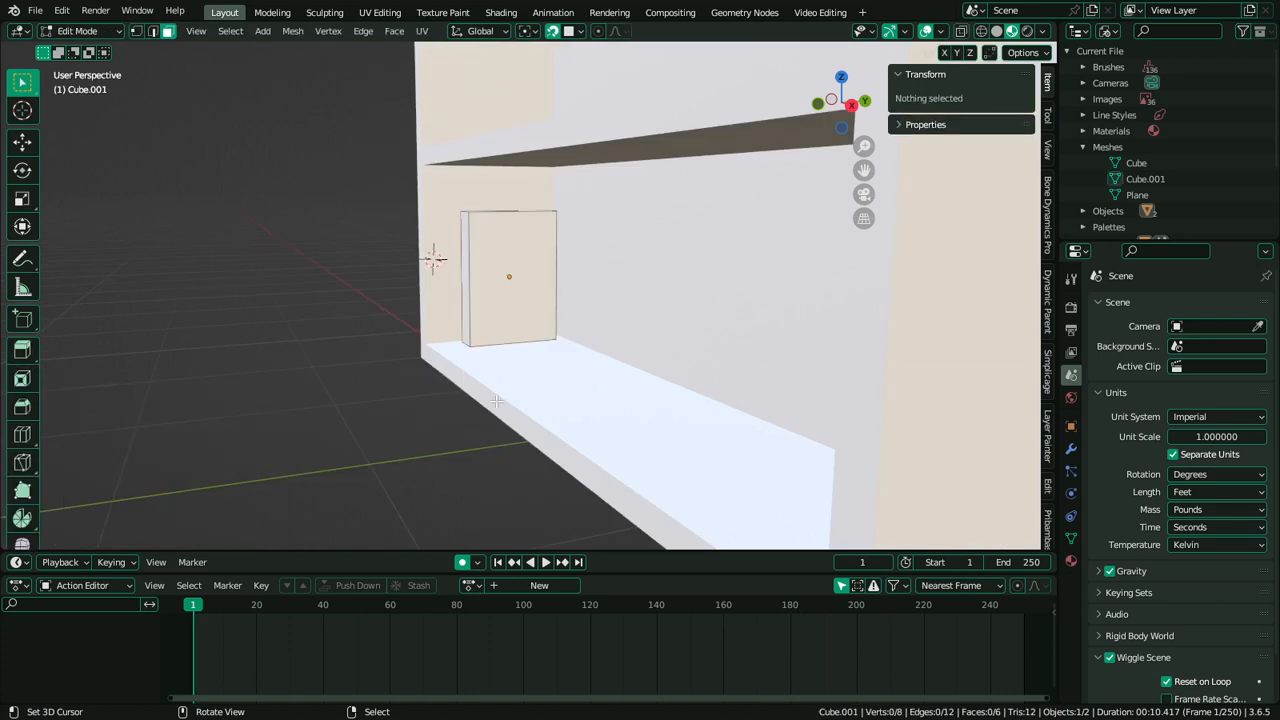
middle_drag(480, 394, 440, 480)
key(Tab)
click(449, 460)
key(Tab)
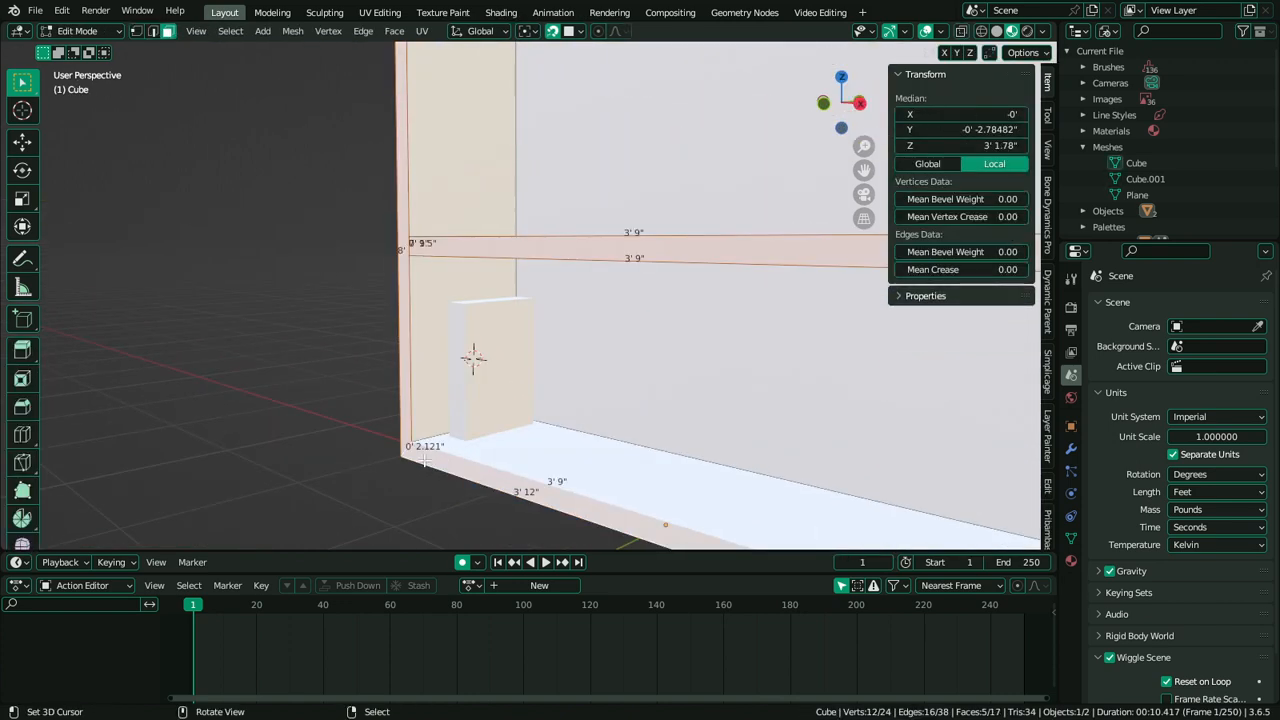
alt+shift+right_click(454, 245)
key(alt+s)
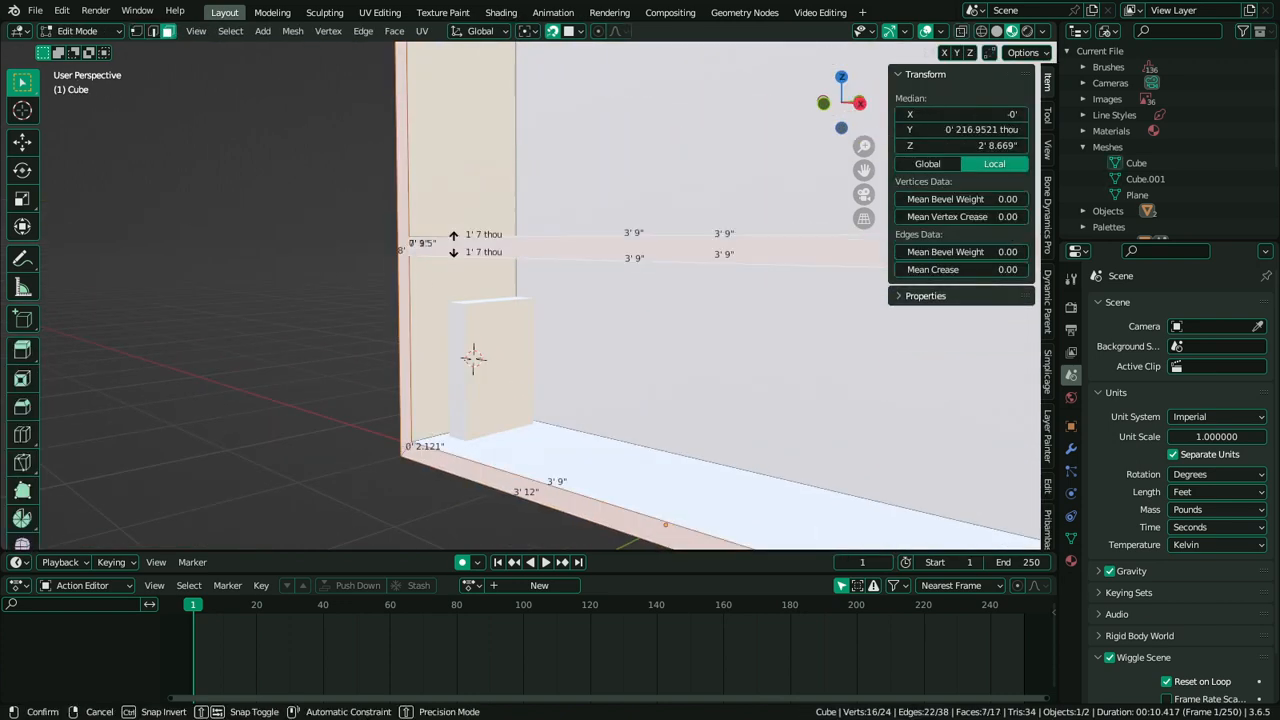
right_click(518, 201)
middle_drag(518, 201, 515, 280)
shift+right_click(494, 266)
shift+right_click(537, 234)
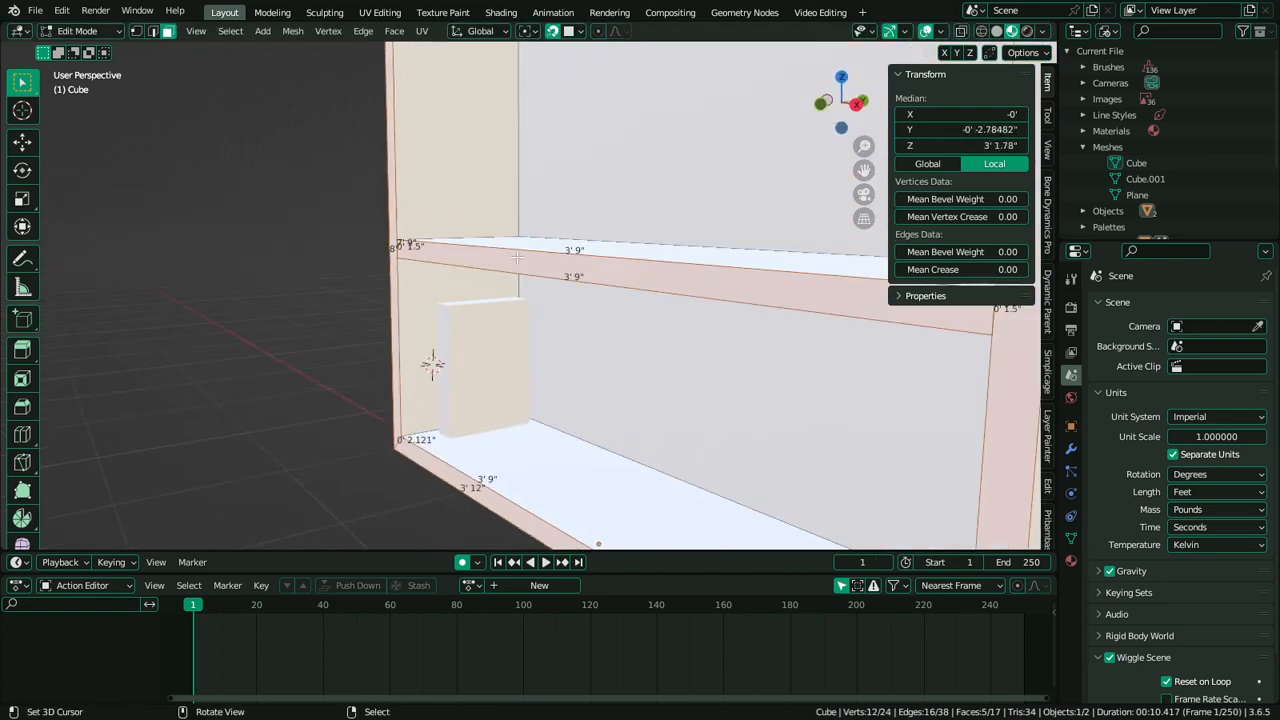
Shrink/Fatten the cabinet's front faces inward by 1.082 in and recess the shelf's front face by about 0.83 in
key(alt+s)
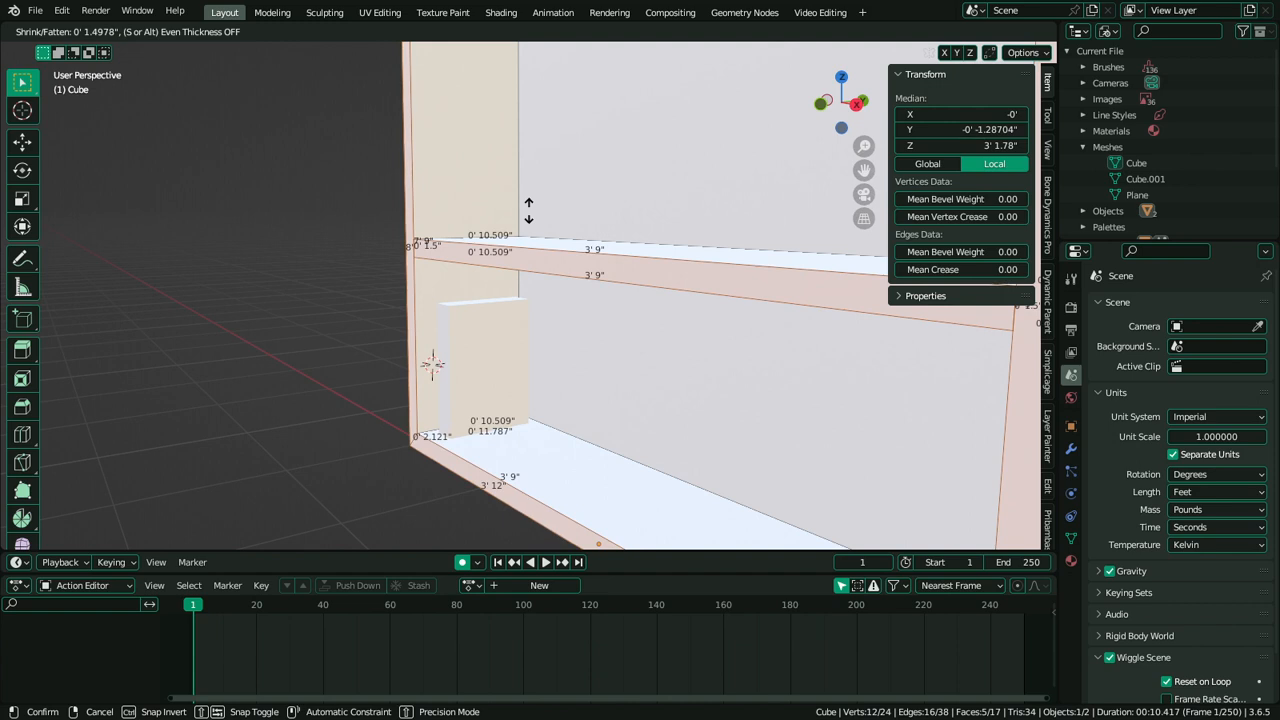
click(529, 214)
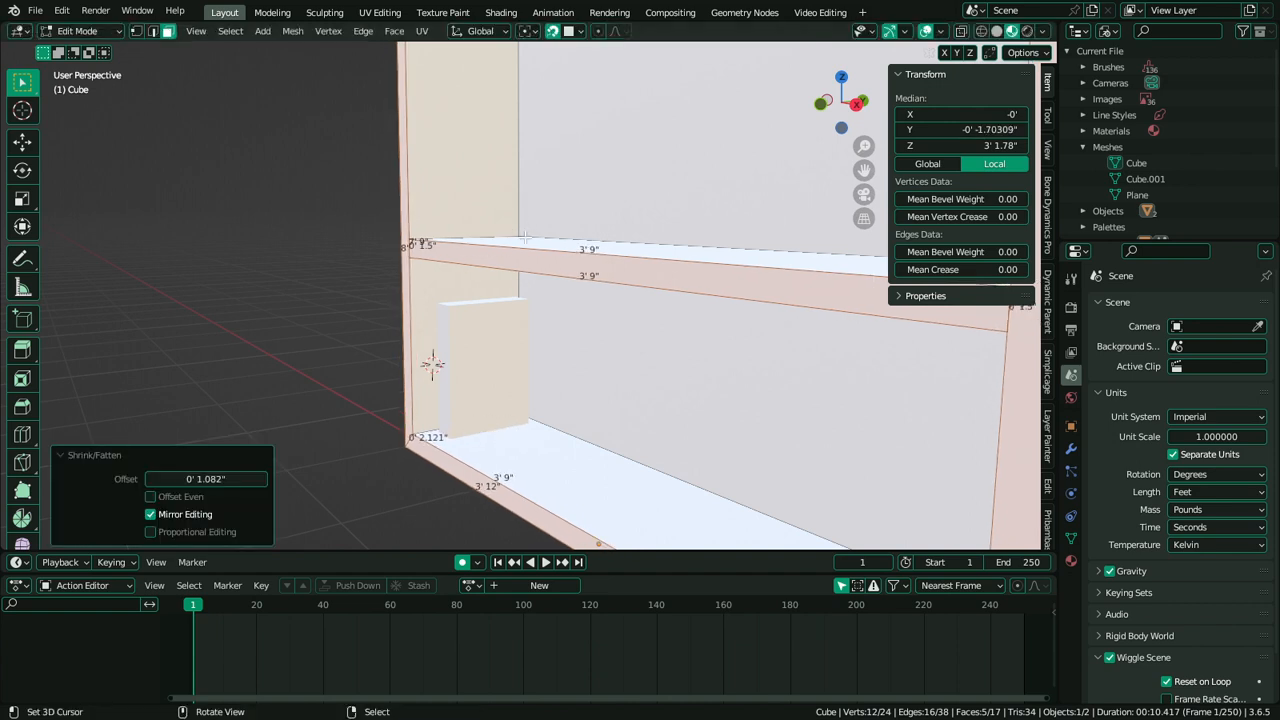
right_click(537, 248)
middle_drag(537, 248, 476, 357)
key(alt+s)
click(510, 229)
key(Tab)
scroll(410, 383, down, 3)
key(Tab)
key(g)
key(y)
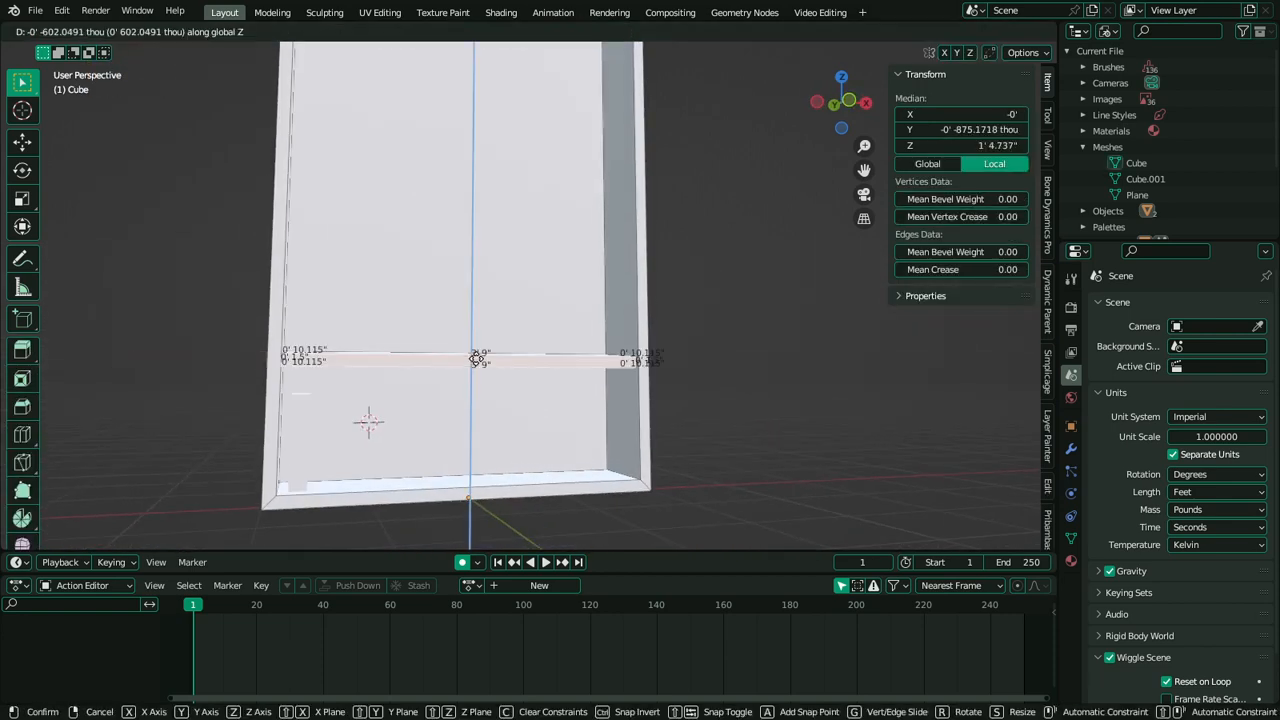
click(560, 364)
Select the shelf's linked faces and move them about 2.71 in down along Z
key(ctrl+l)
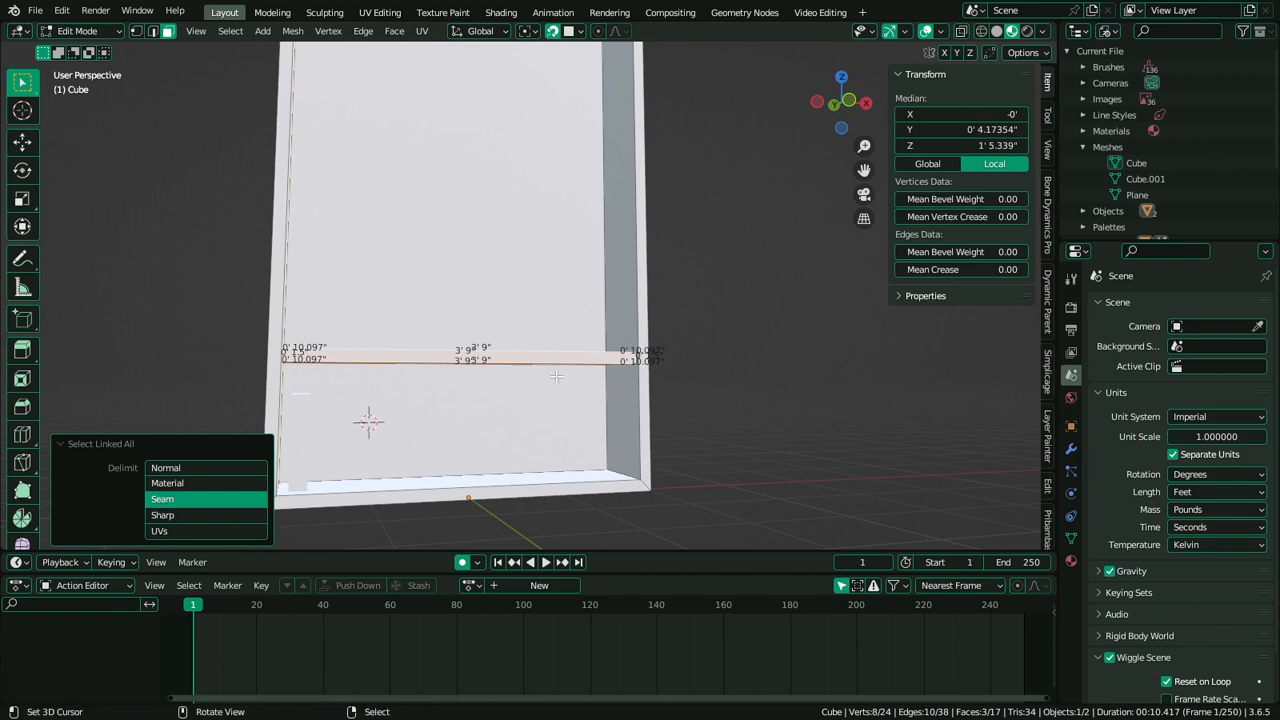
key(g)
key(z)
click(827, 336)
Duplicate the shelf upward along Z by about 1' 2.7" and repeat the duplication once at the same spacing
middle_drag(767, 357, 651, 366)
key(shift+d)
key(z)
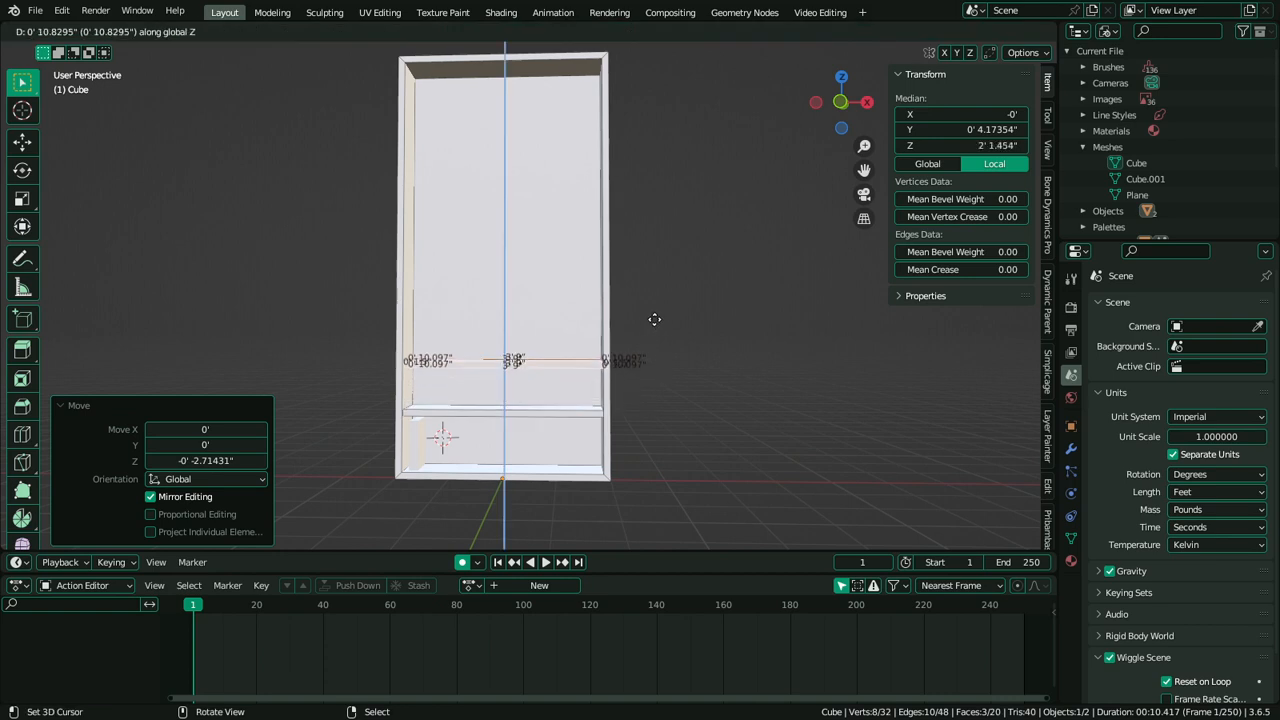
click(654, 302)
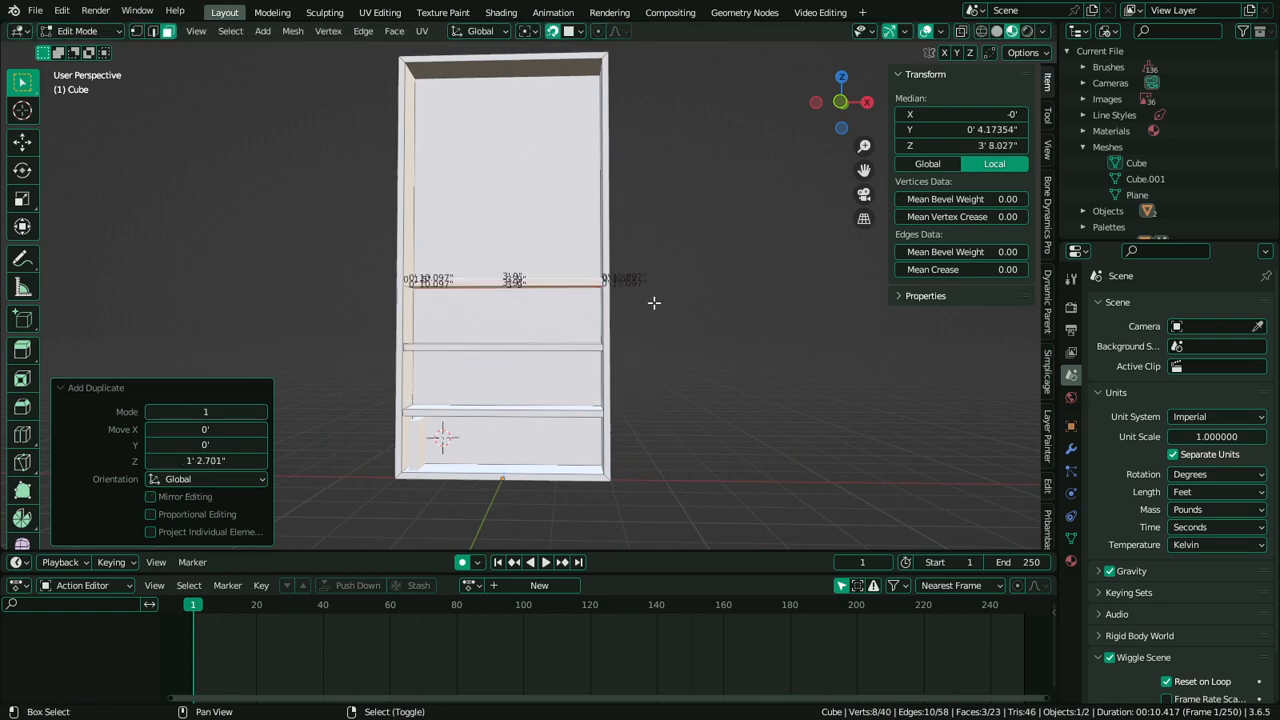
Repeat the shelf duplication three more times up the cabinet at the same spacing and delete the topmost copy
key(shift+r)
key(shift+r)
key(shift+r)
middle_drag(654, 300, 678, 256)
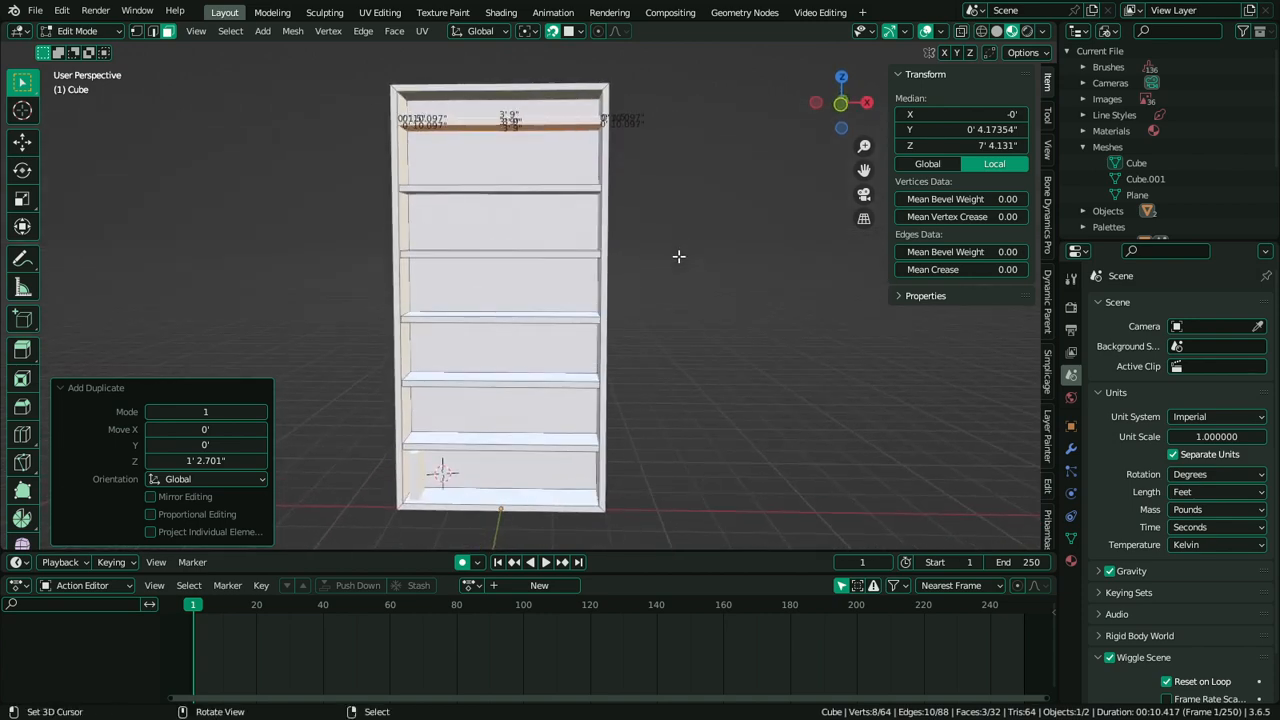
key(x)
click(652, 259)
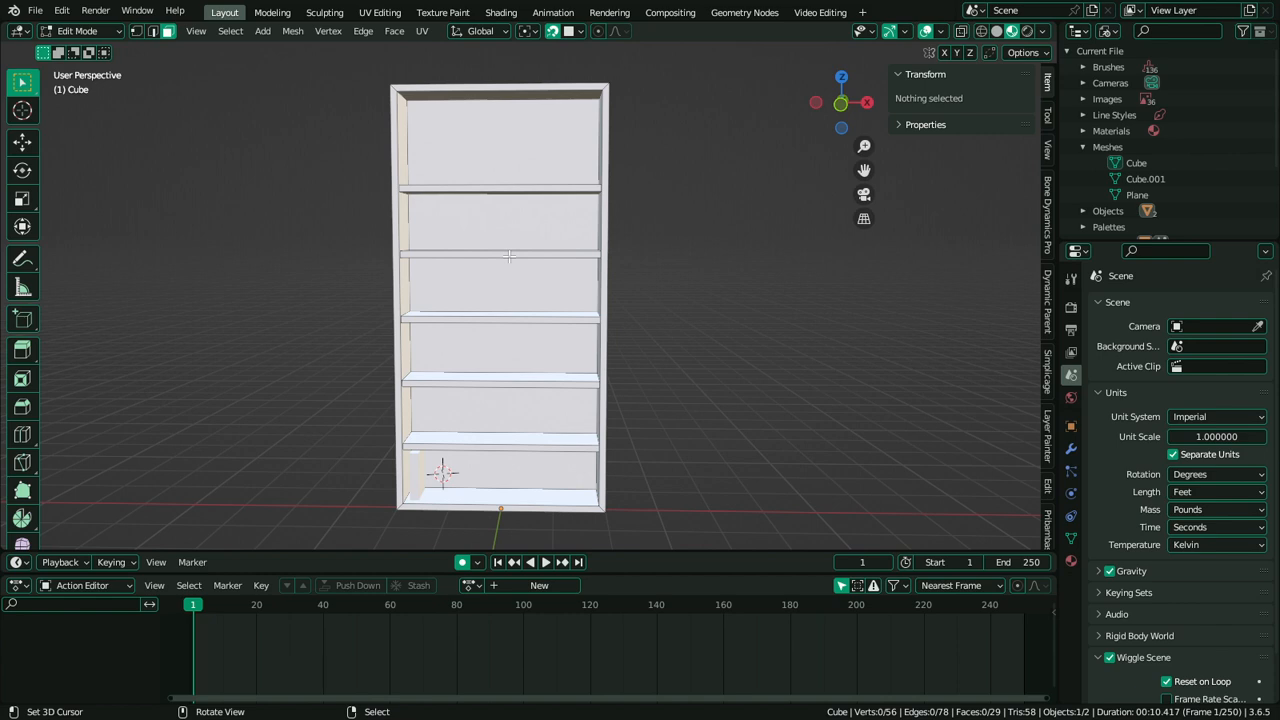
Select the linked faces of the two uppermost shelves and move them about 8.66 in up along Z
click(509, 255)
key(ctrl+l)
key(g)
key(z)
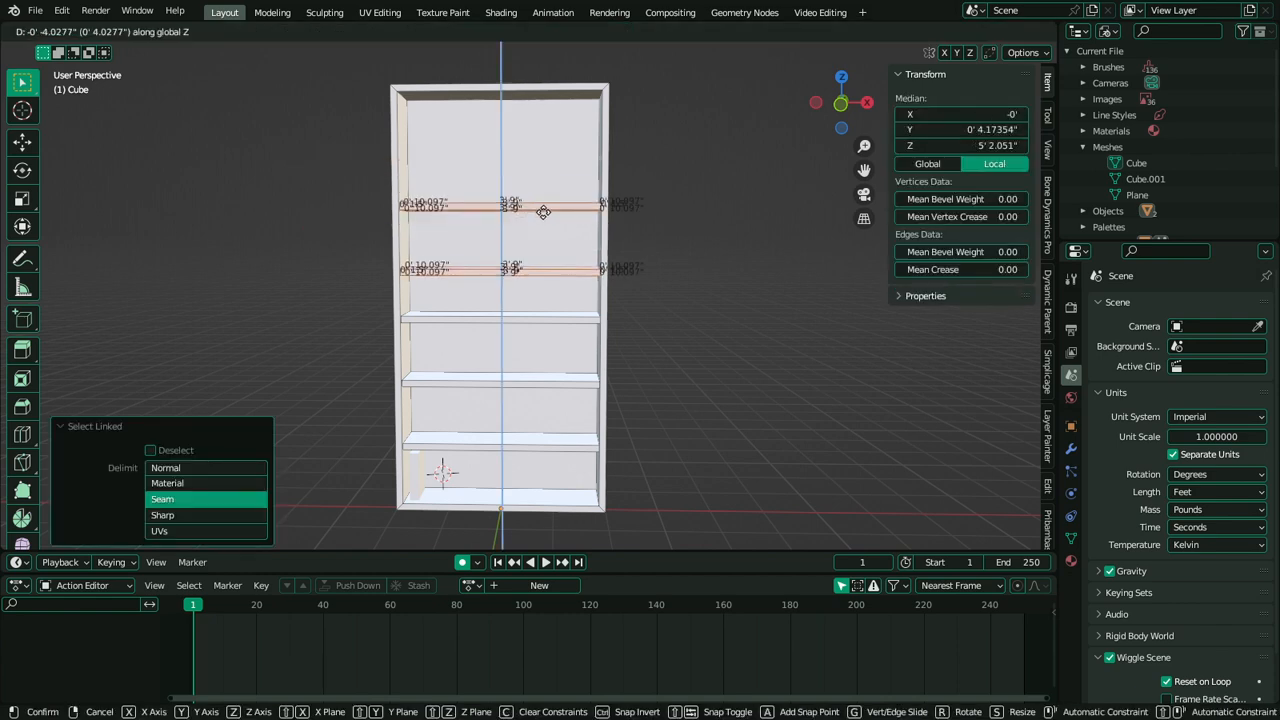
click(697, 185)
middle_drag(505, 300, 520, 297)
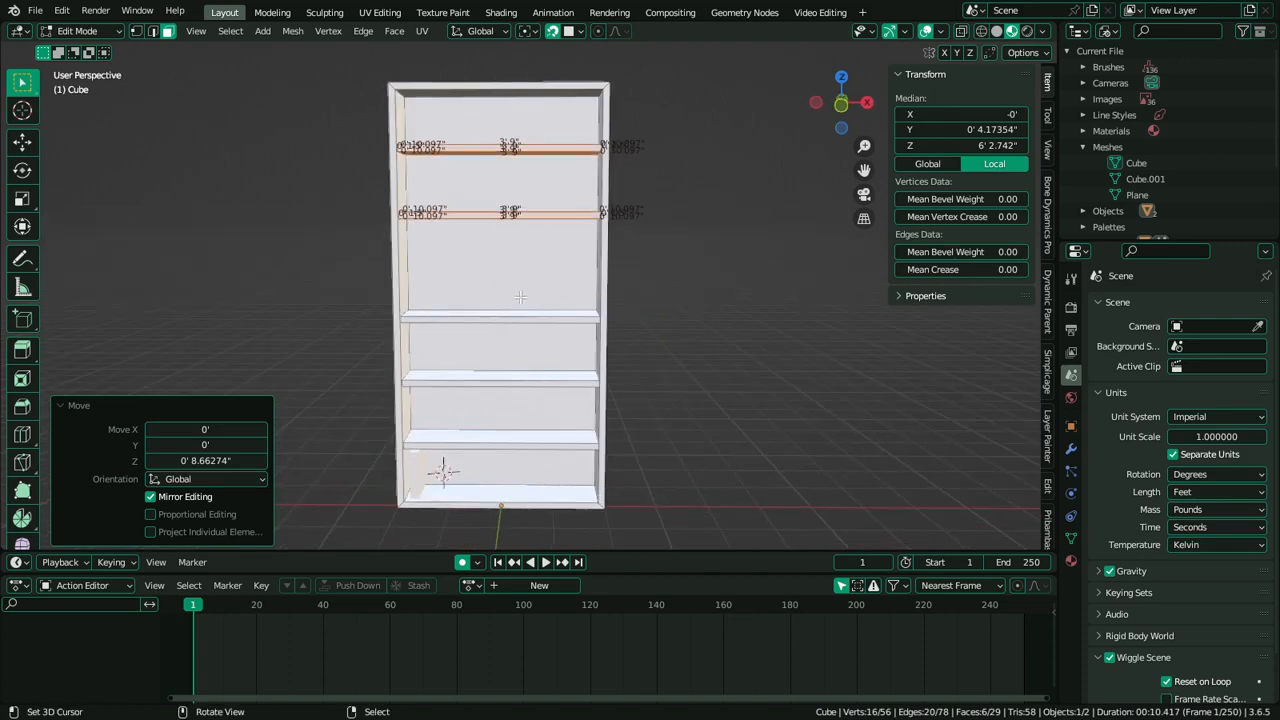
scroll(497, 305, up, 5)
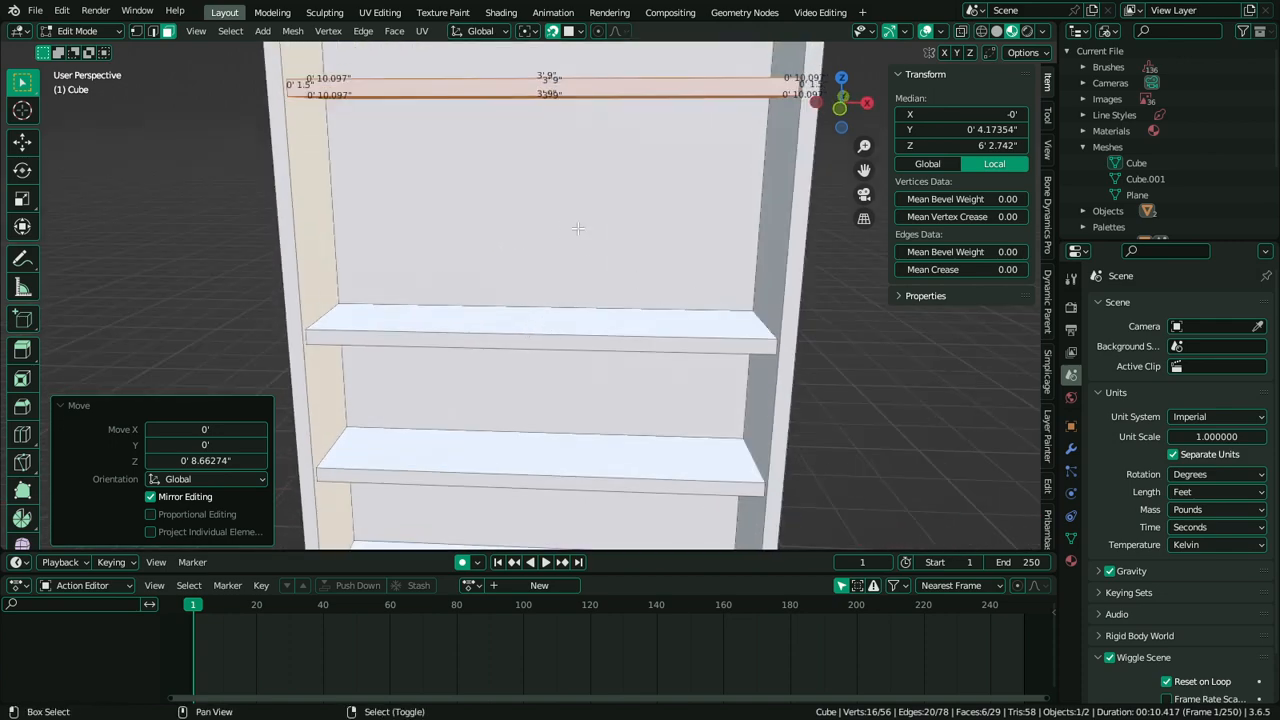
key(shift+d)
right_click(661, 265)
scroll(661, 265, down, 3)
key(ctrl+z)
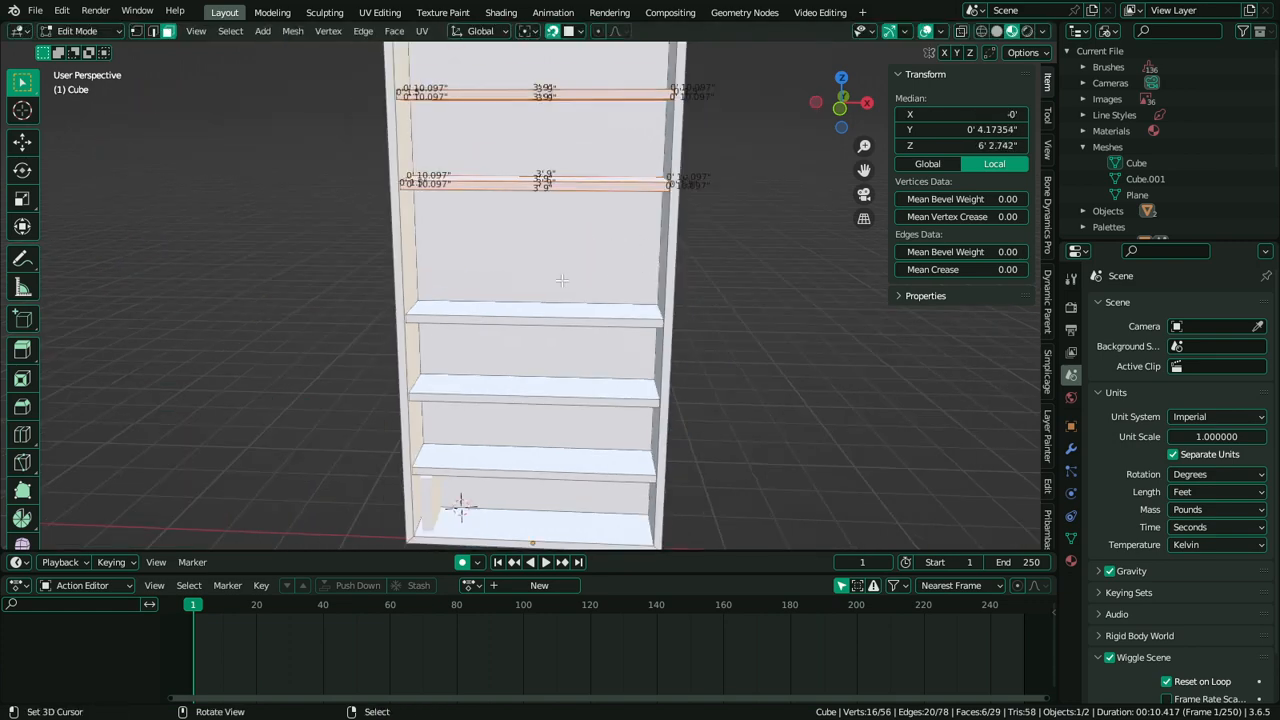
key(g)
right_click(672, 278)
right_click(789, 260)
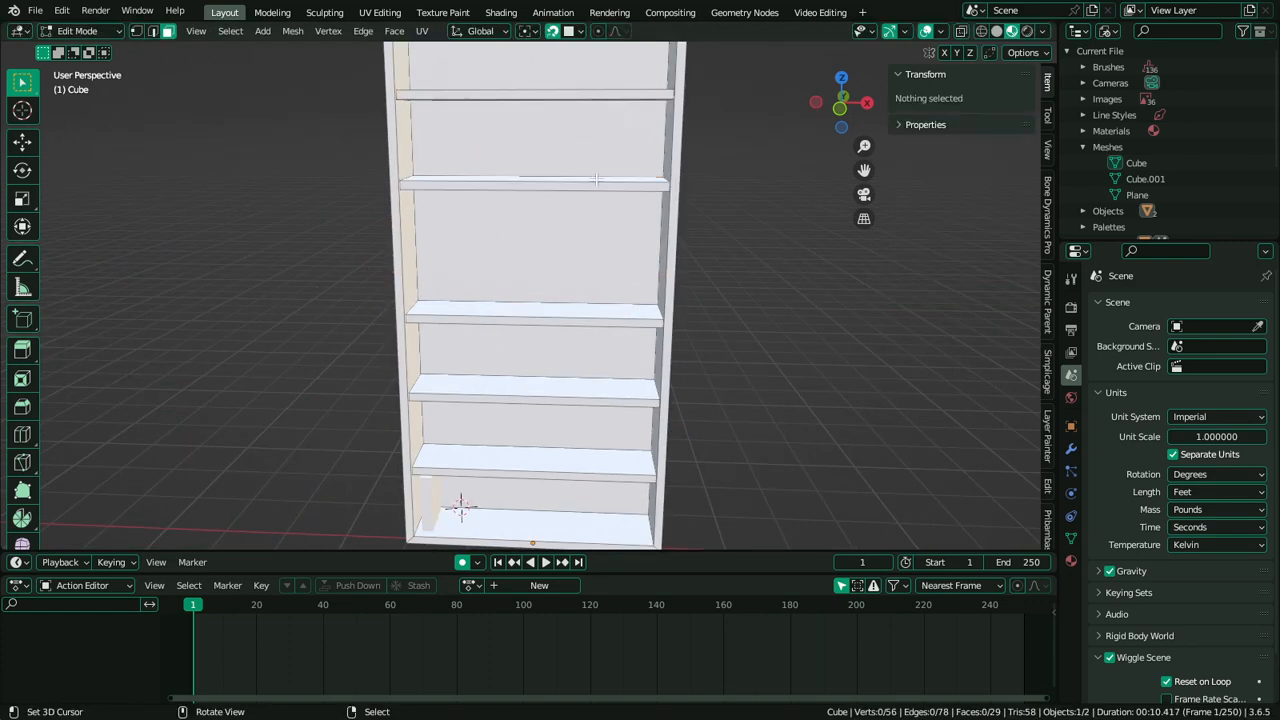
Duplicate the lower of the two raised shelves about 9.64 in down along Z and rotate the copy 90° about Y
key(l)
key(shift+d)
key(z)
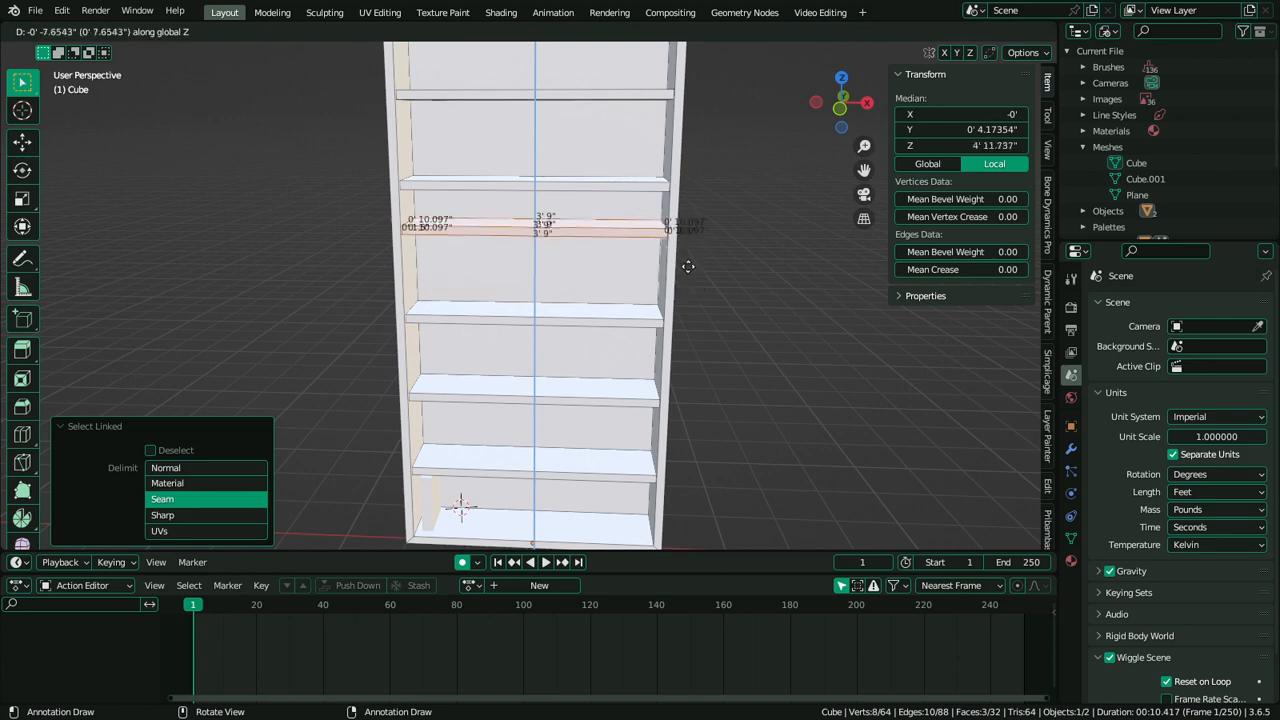
click(700, 275)
text(rxy)
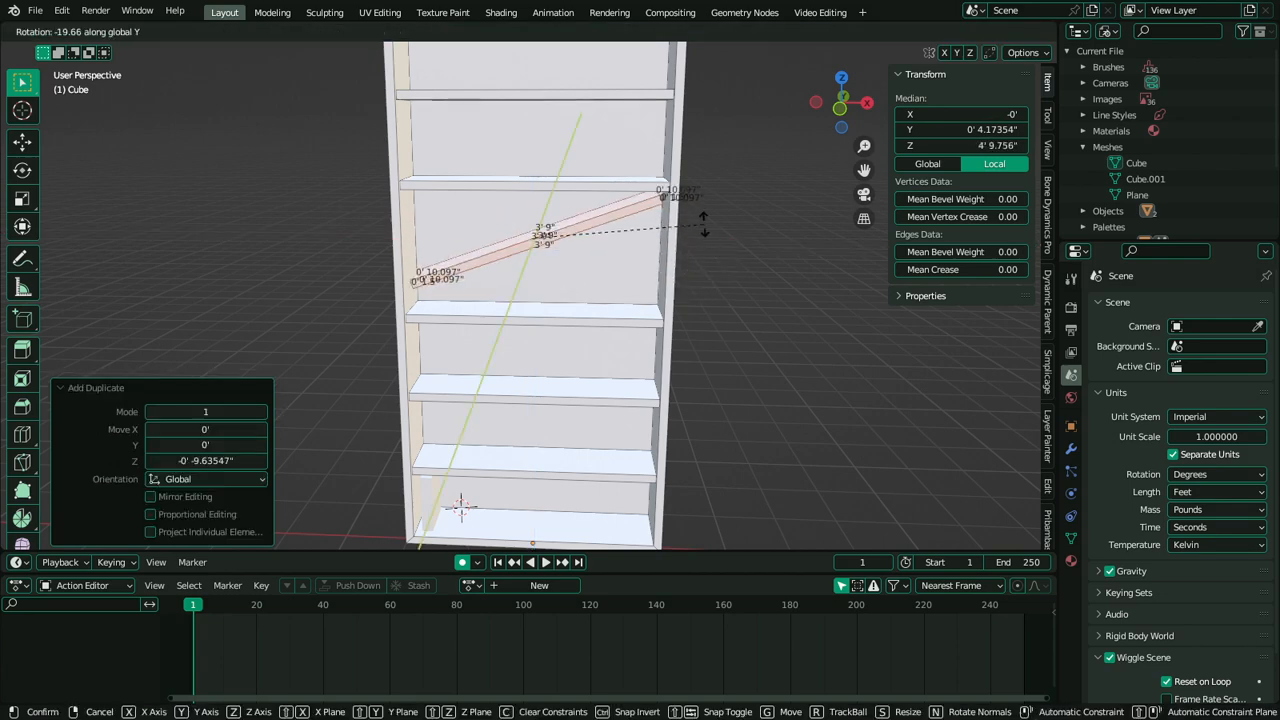
text(90)
key(Return)
Shorten the vertical divider along Z: lower its top end to the shelf above and raise its bottom end about 9.5 in to the shelf below
alt+click(533, 100)
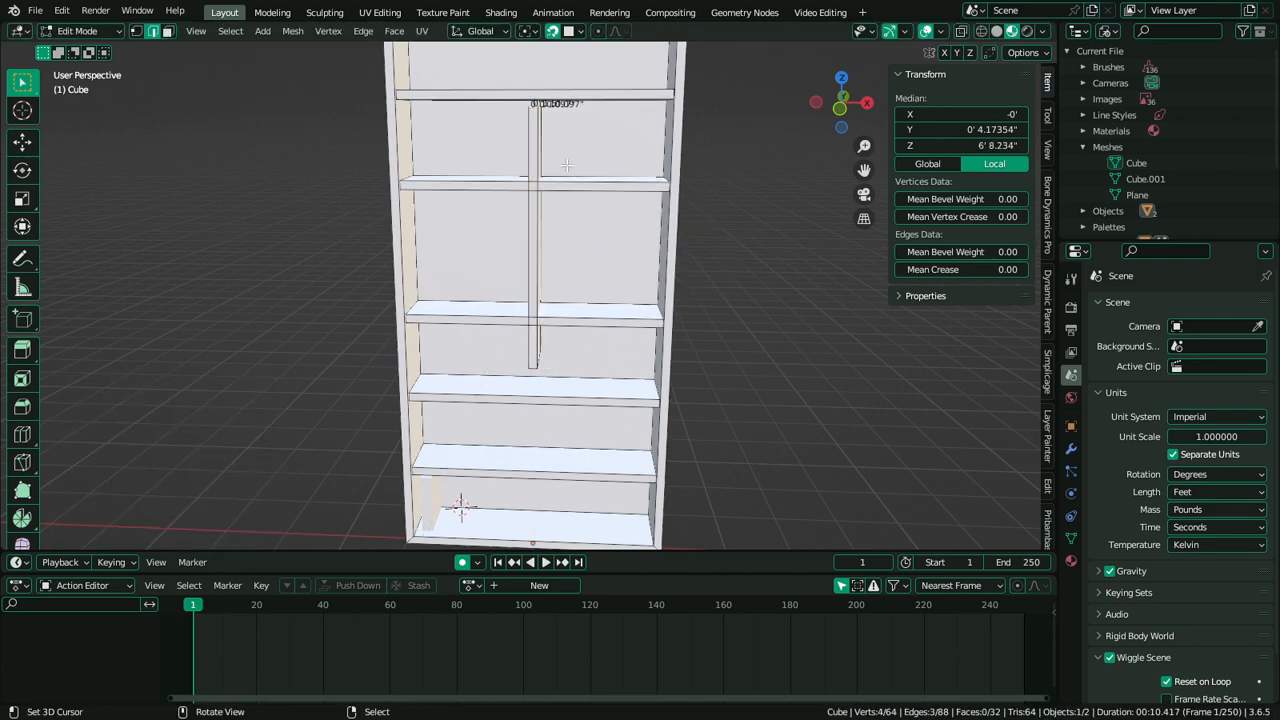
middle_drag(566, 165, 572, 638)
key(g)
key(z)
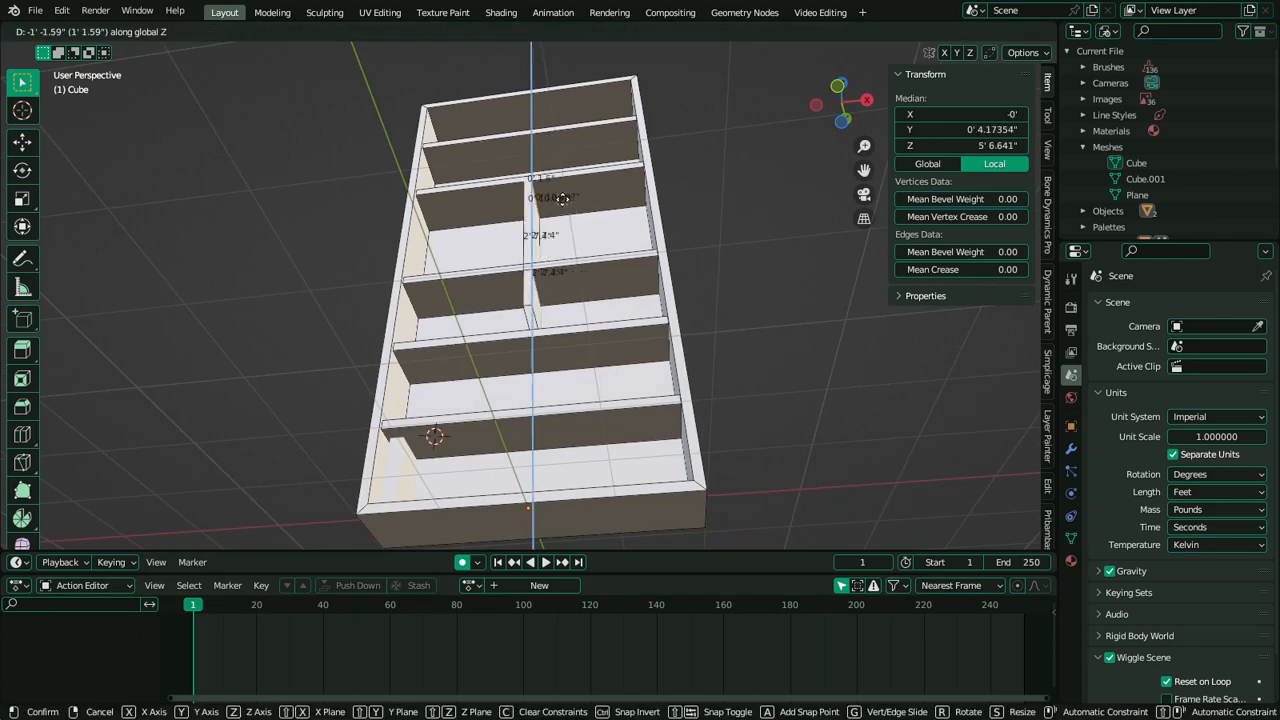
click(521, 348)
middle_drag(546, 337, 566, 420)
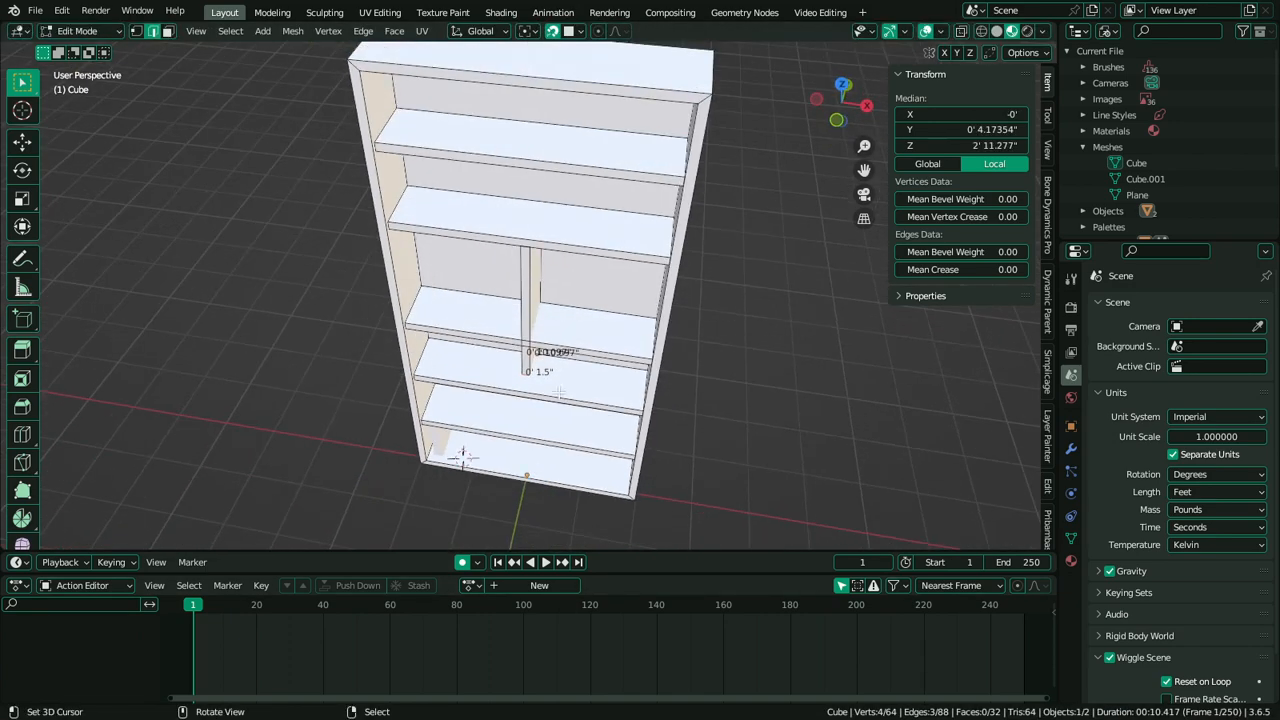
key(g)
key(z)
click(563, 317)
middle_drag(580, 369, 625, 364)
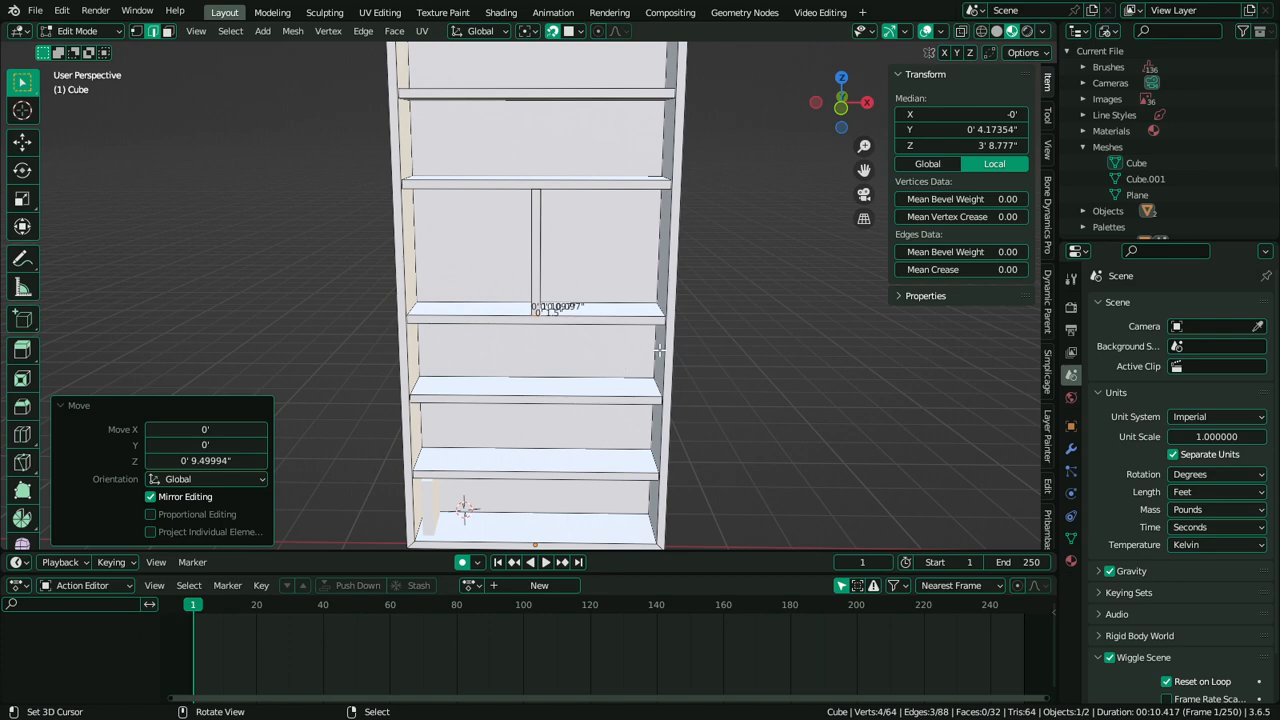
Select the divider's front vertical edge to check its length and inspect the bookcase from several angles
scroll(655, 345, down, 5)
middle_drag(634, 337, 600, 240)
scroll(600, 305, up, 2)
right_click(515, 266)
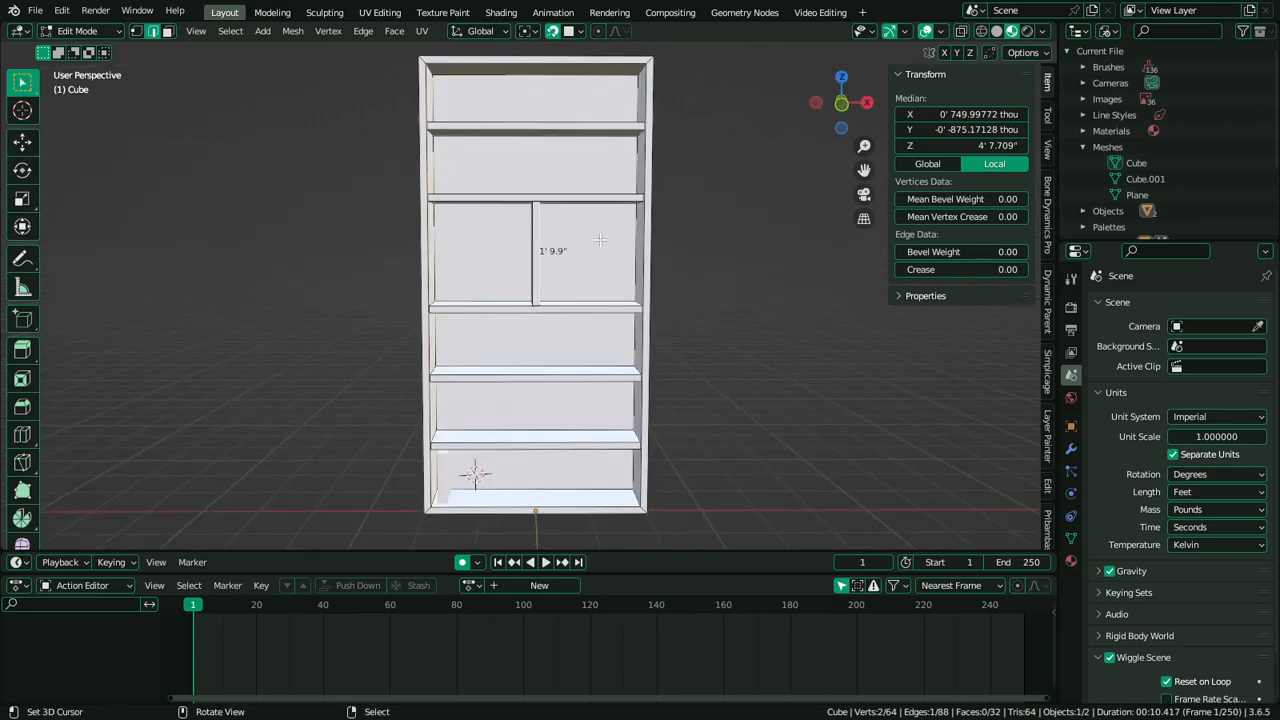
middle_drag(600, 240, 518, 199)
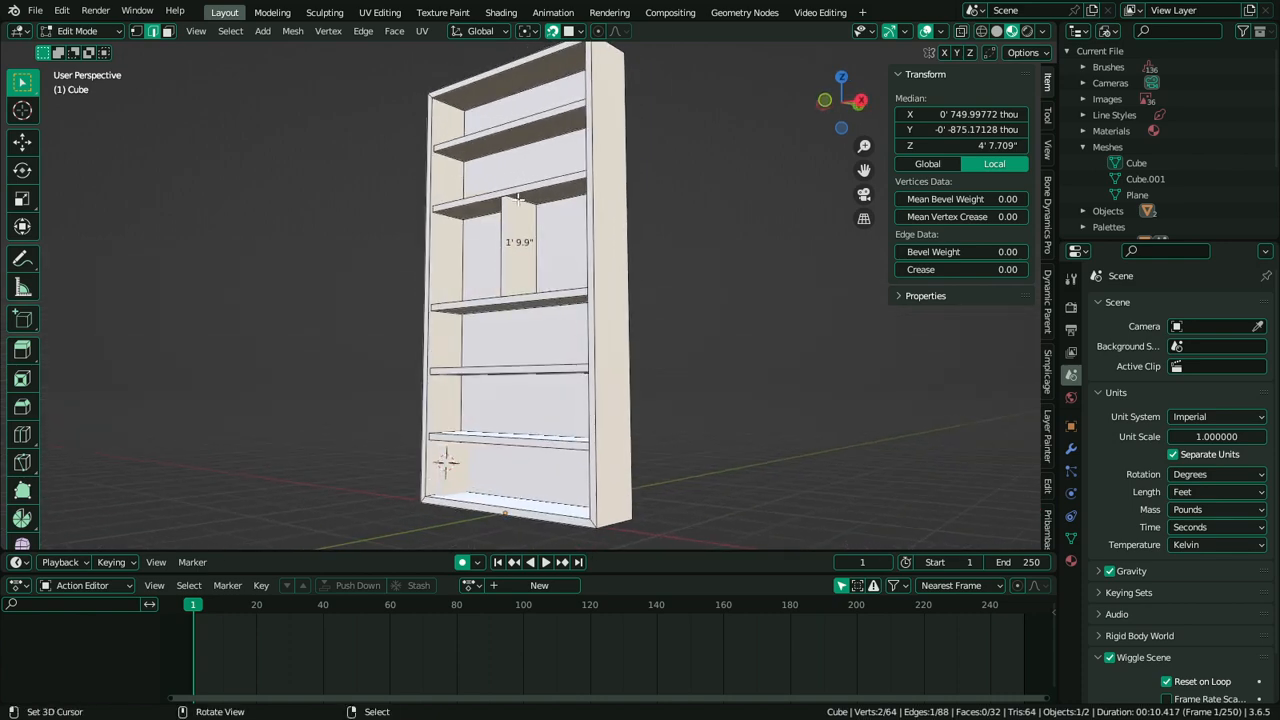
middle_drag(485, 305, 750, 318)
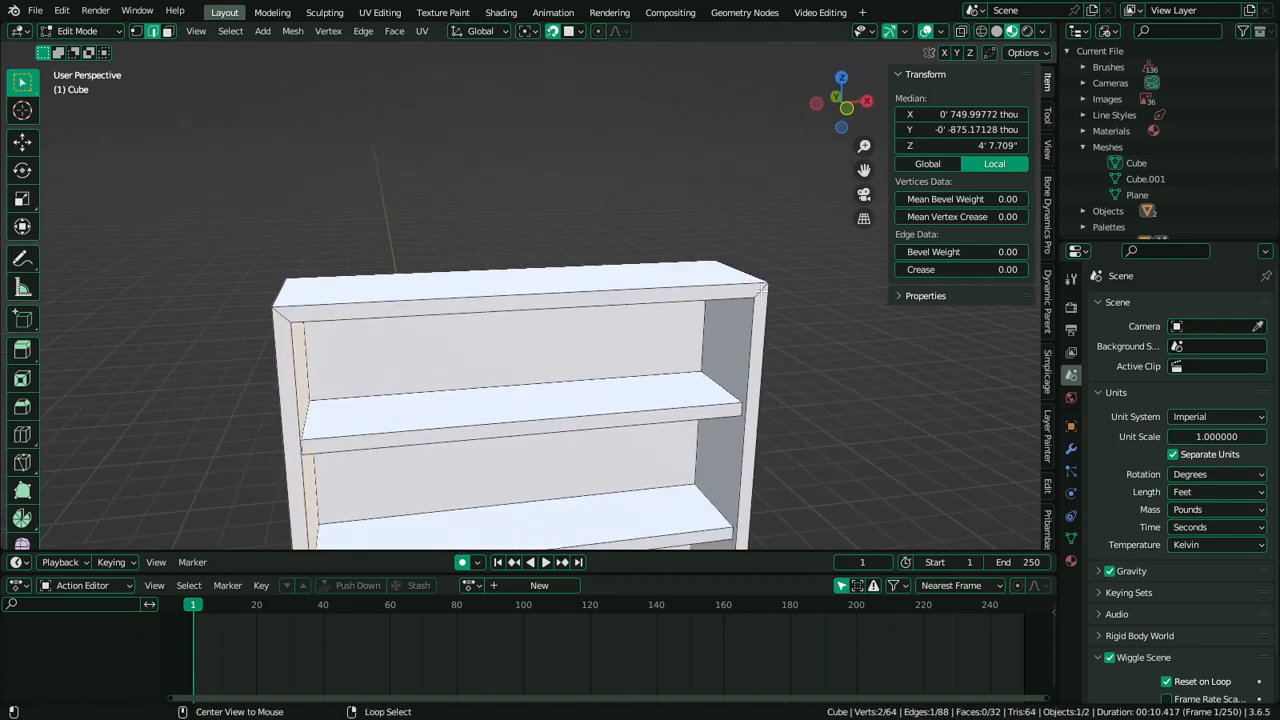
Select the cabinet's interior back face and mark its border edges as seams
key(KP_1)
alt+click(640, 398)
key(ctrl+e)
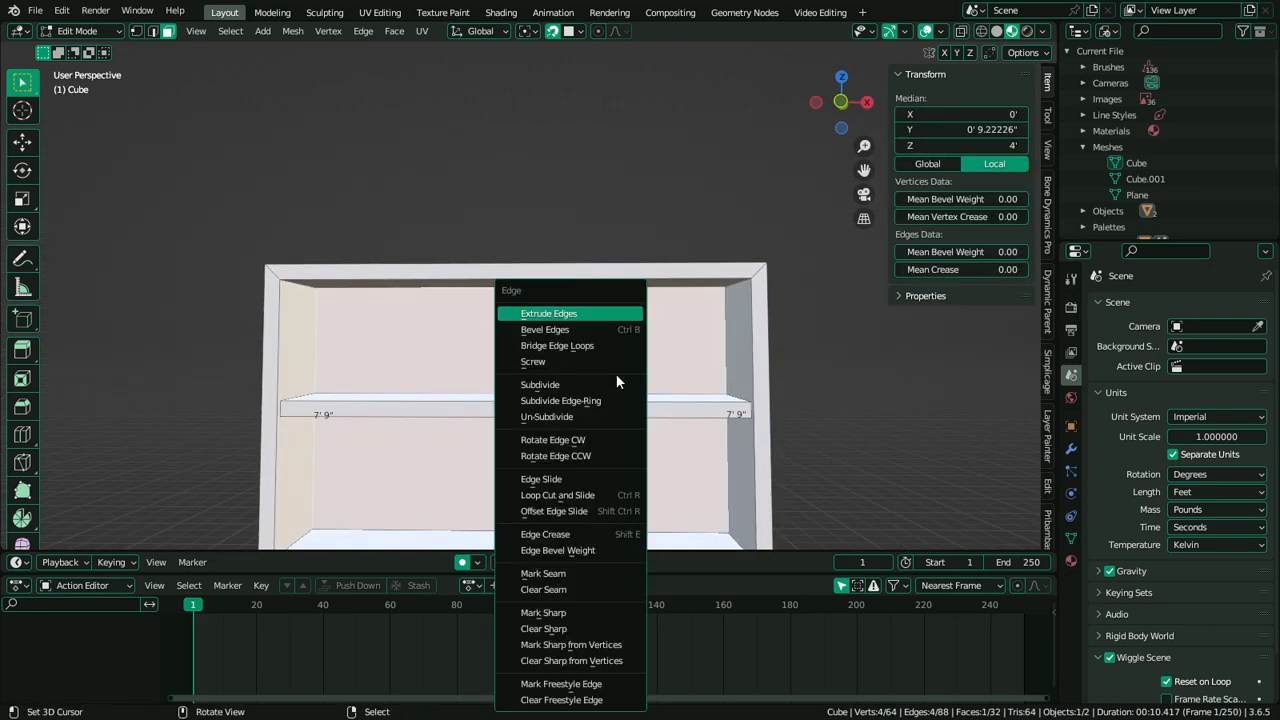
click(585, 578)
Add the edges at the cabinet's two top and two bottom corners to the selection and mark them as seams
middle_drag(720, 260, 736, 283)
alt+shift+click(736, 283)
alt+shift+right_click(279, 247)
scroll(346, 400, down, 5)
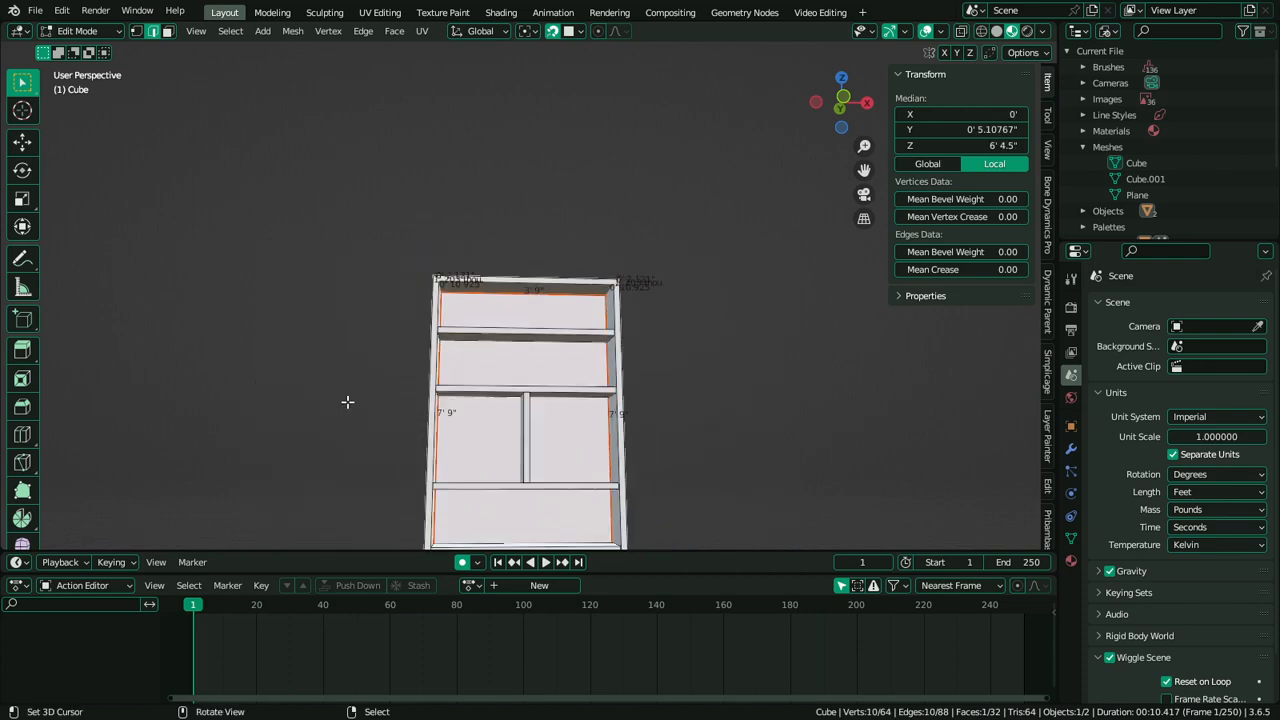
shift+middle_drag(346, 400, 330, 146)
alt+shift+click(401, 400)
alt+shift+click(606, 398)
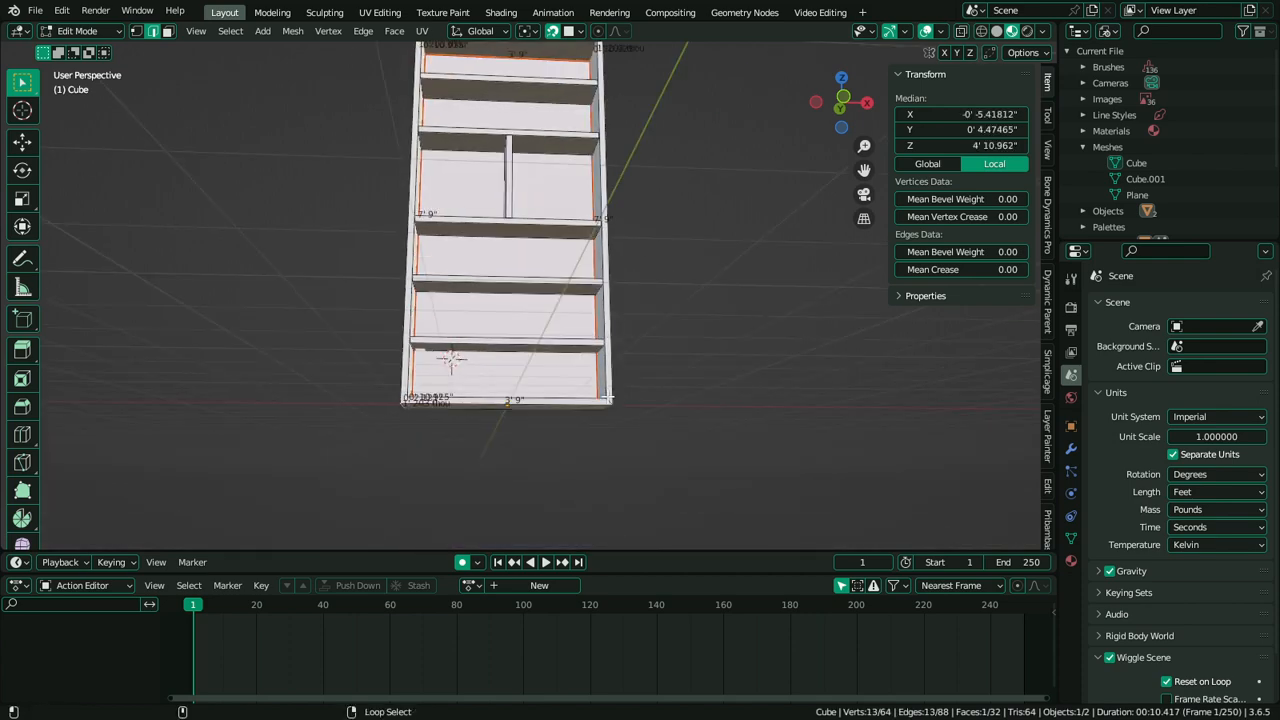
key(ctrl+e)
click(647, 415)
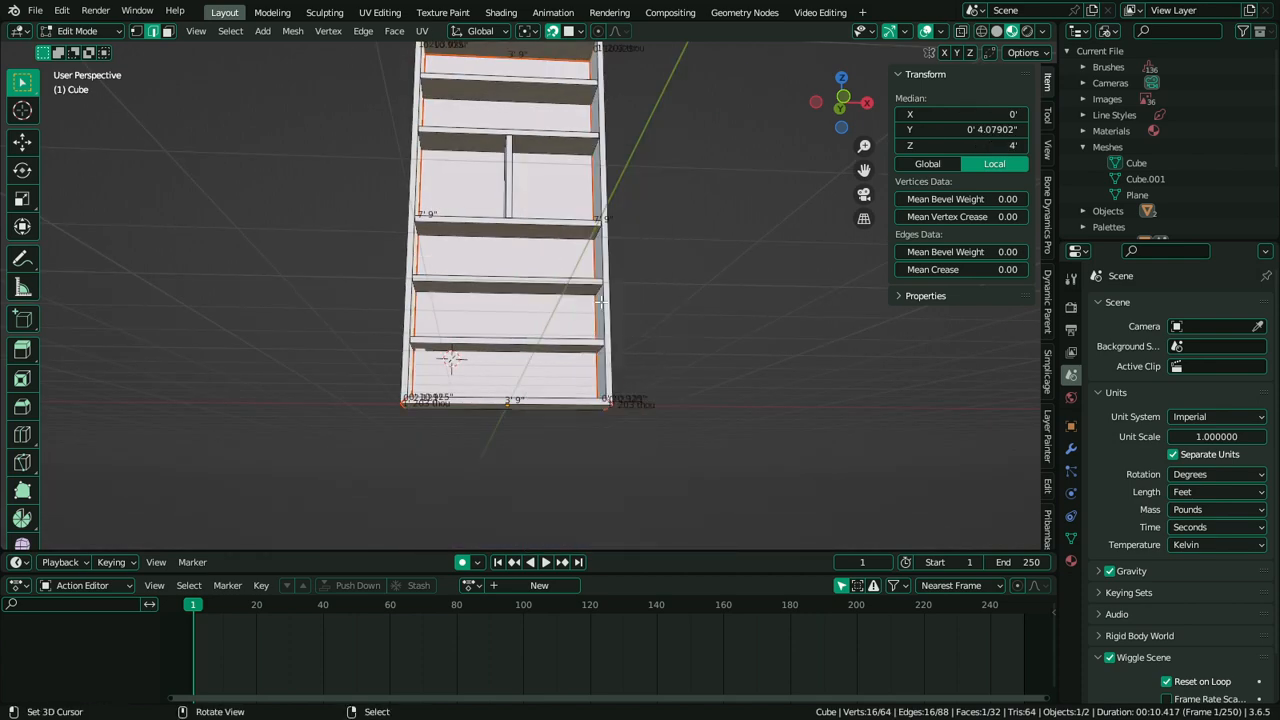
Try moving a lower shelf's underside face, and the whole linked shelf, to test whether the shelf is separate from the cabinet
middle_drag(548, 400, 540, 432)
scroll(540, 432, up, 5)
scroll(531, 403, down, 1)
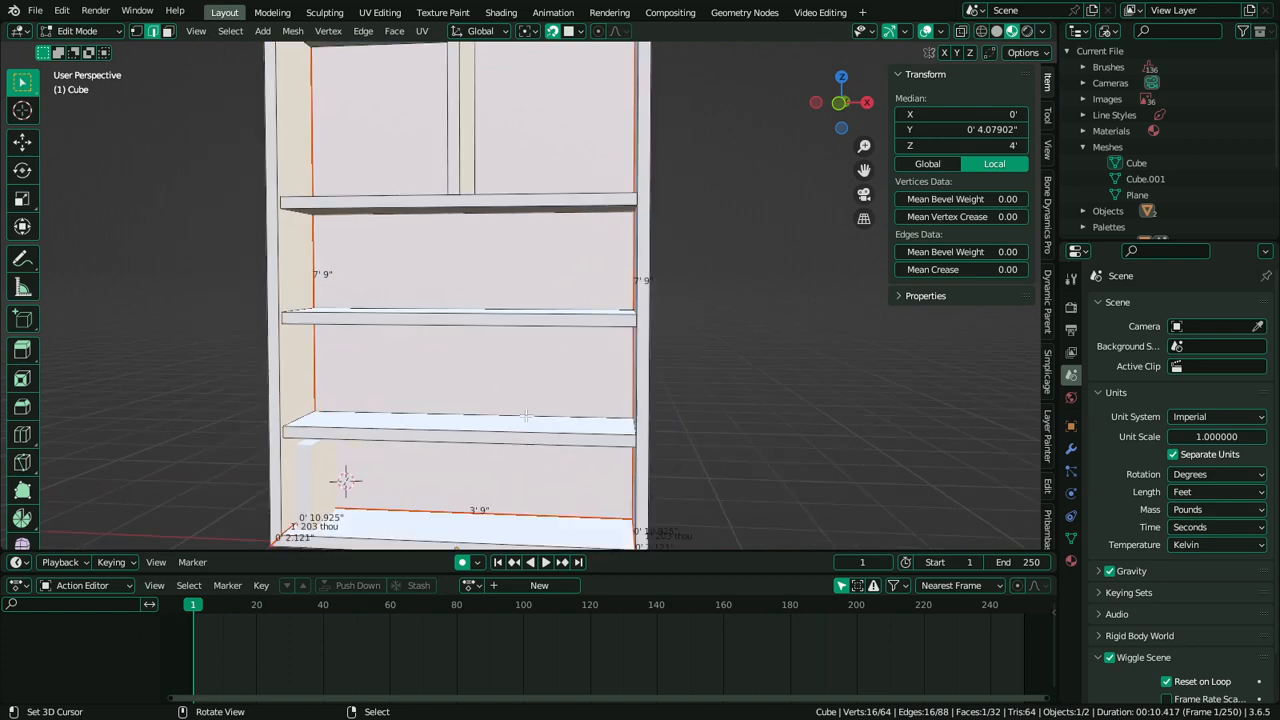
middle_drag(383, 400, 364, 373)
scroll(444, 374, up, 3)
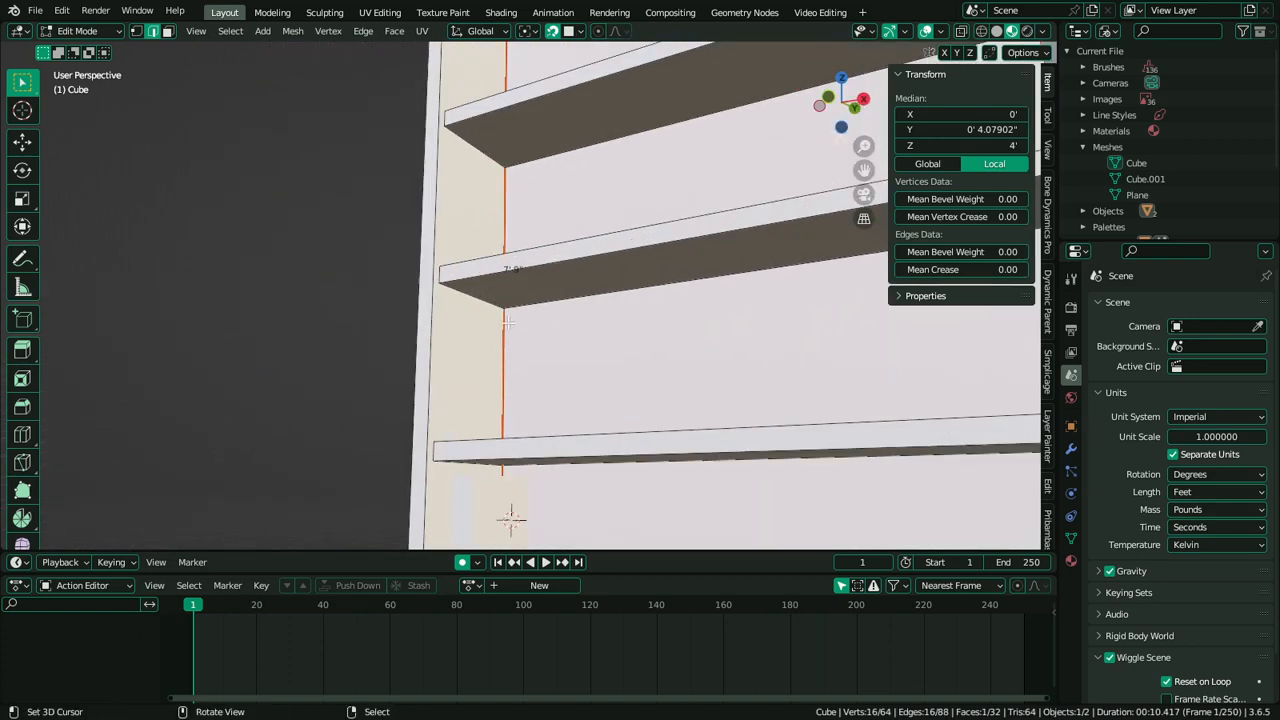
key(3)
right_click(501, 292)
scroll(544, 323, up, 2)
shift+middle_drag(544, 323, 544, 323)
key(g)
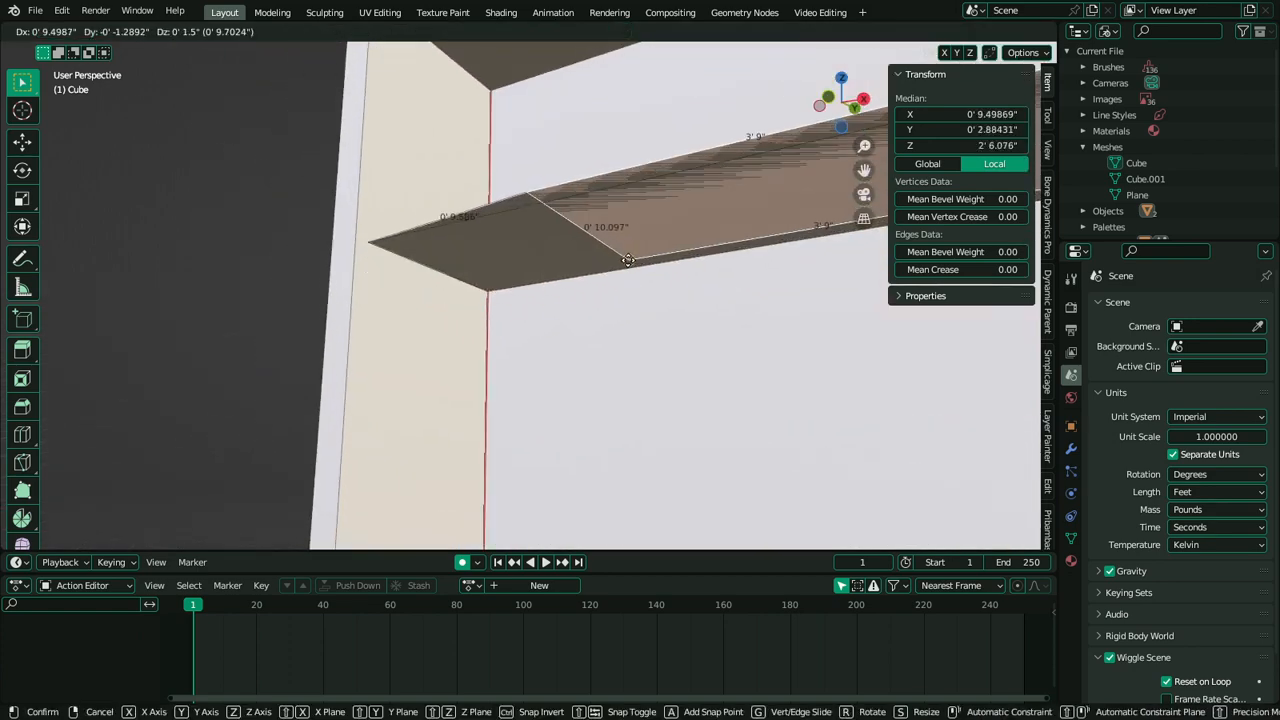
key(Escape)
key(ctrl+l)
key(g)
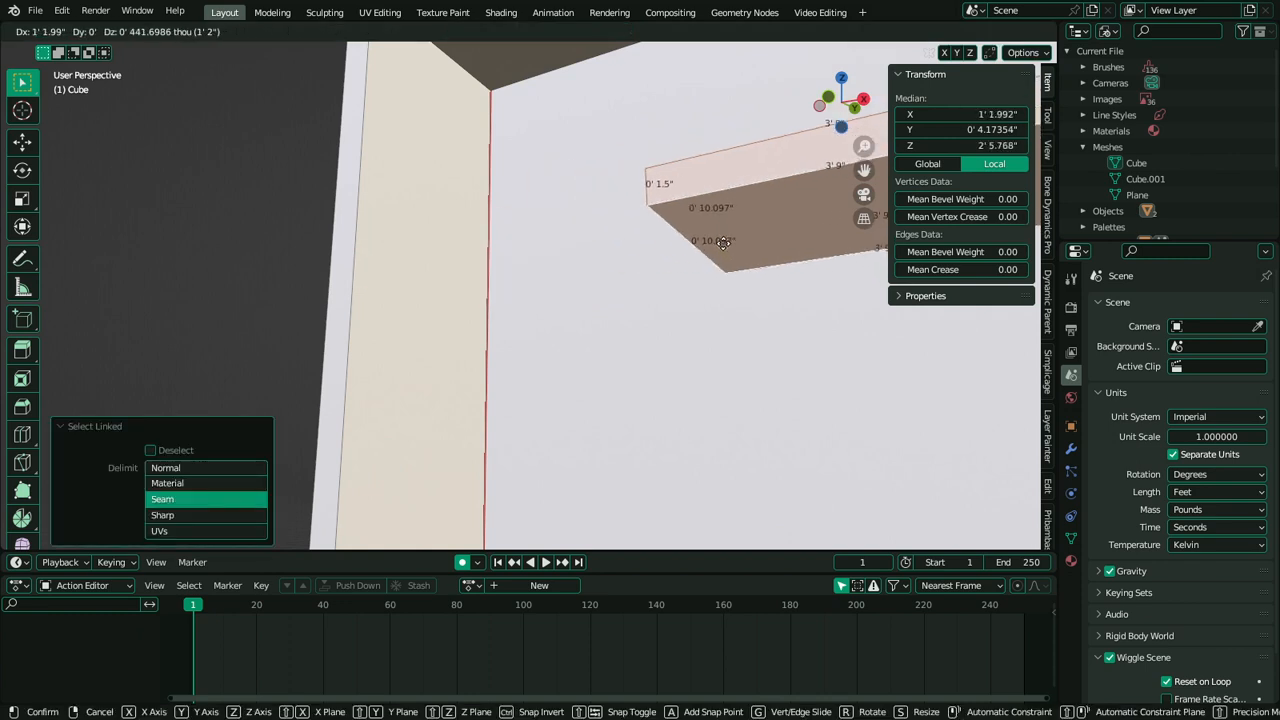
key(Escape)
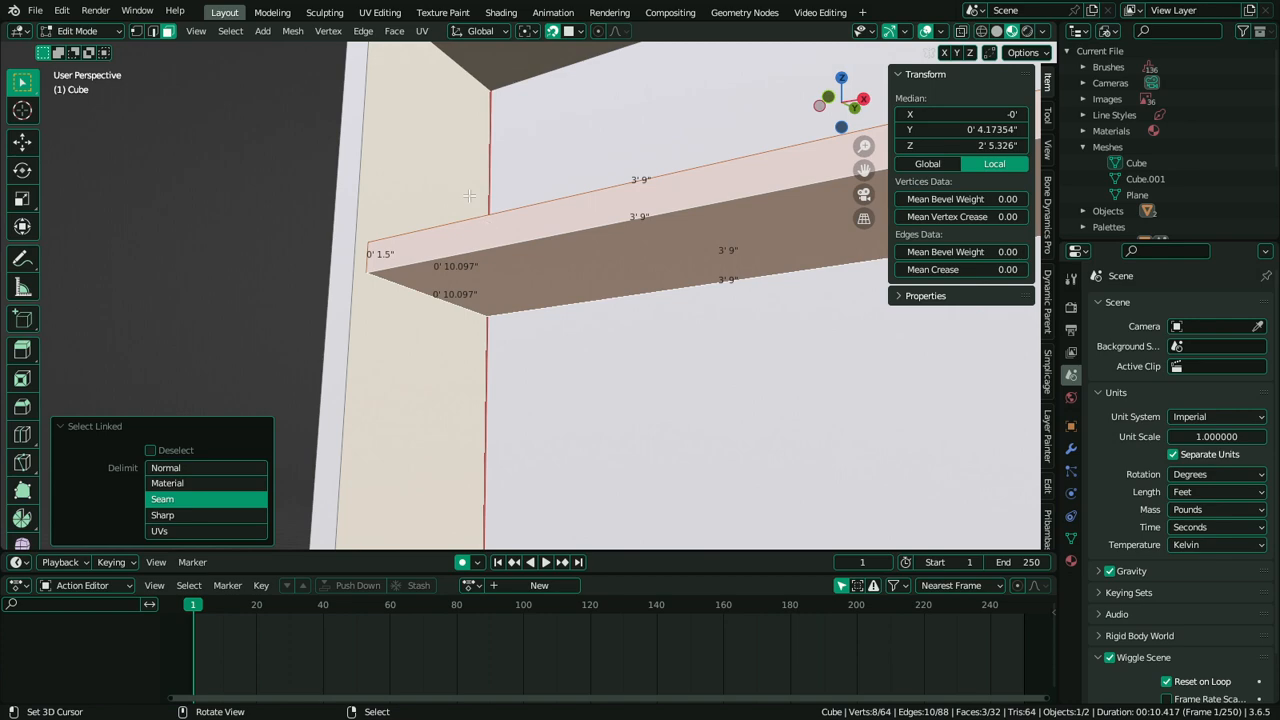
Duplicate the bookcase along X beside the original and open the copy's mesh for editing
scroll(481, 158, down, 2)
scroll(464, 150, down, 6)
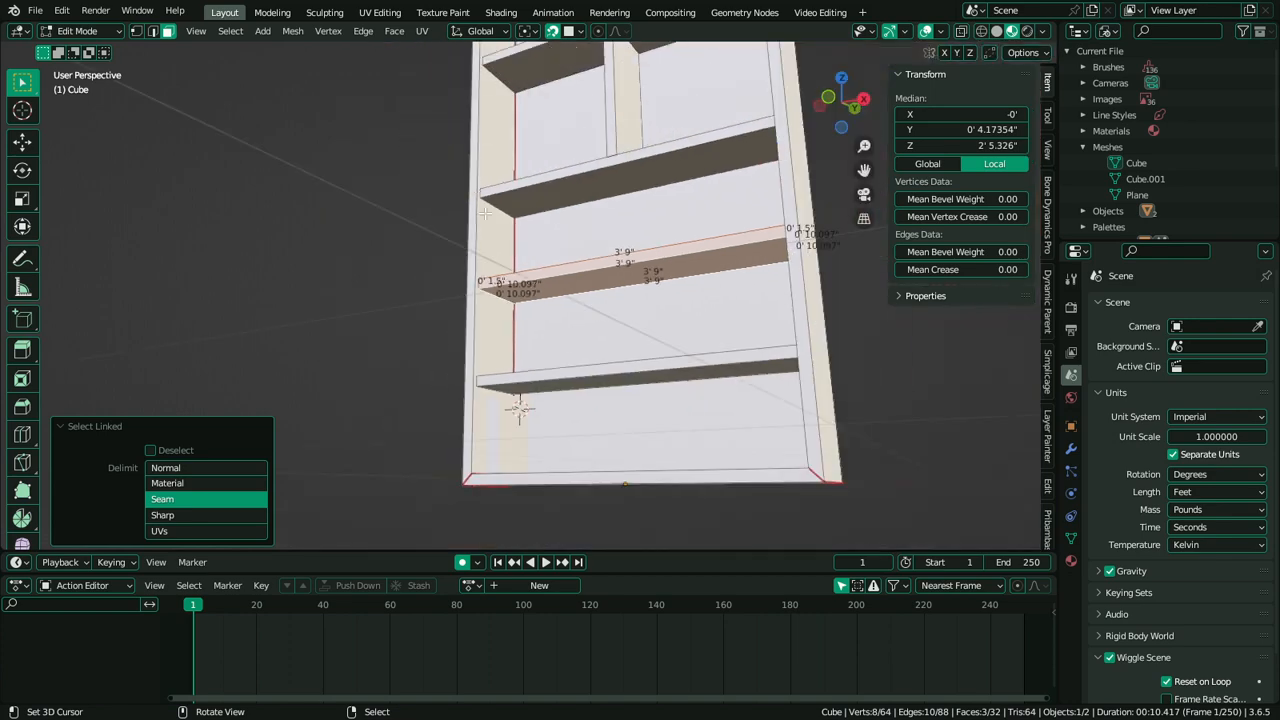
key(Tab)
shift+middle_drag(590, 287, 420, 305)
key(shift+d)
key(x)
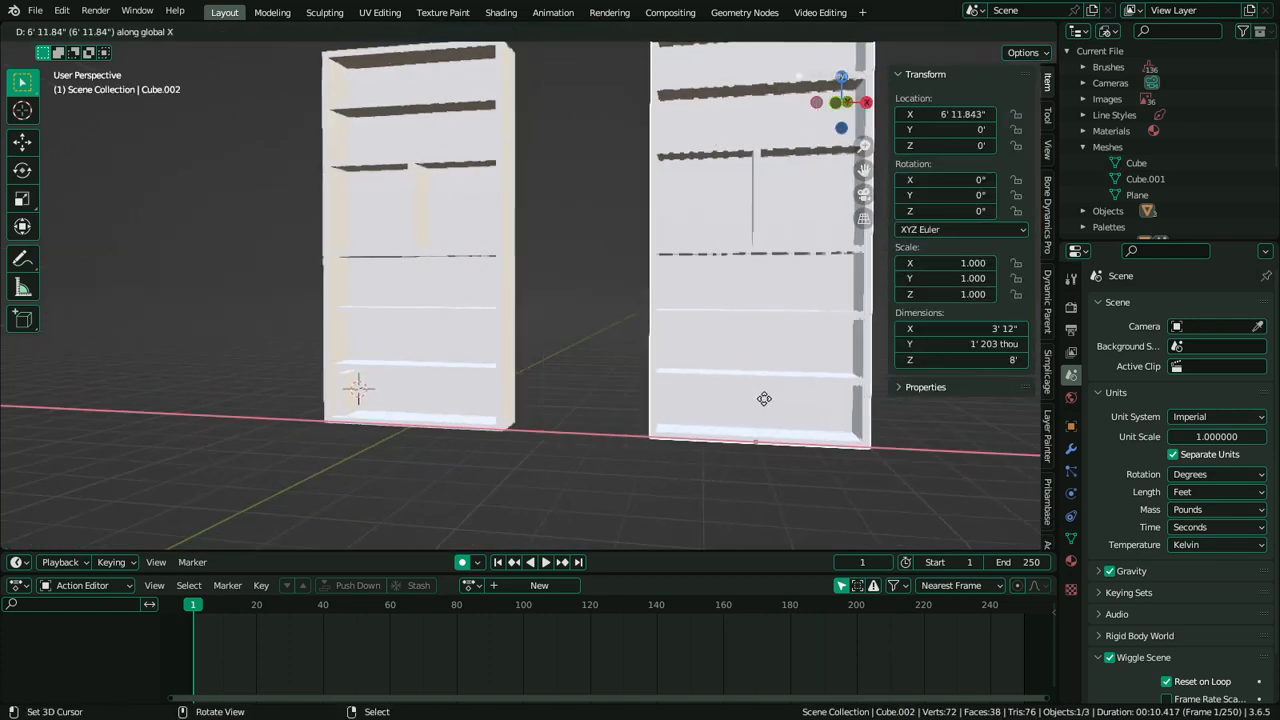
click(676, 362)
scroll(520, 345, up, 5)
key(Tab)
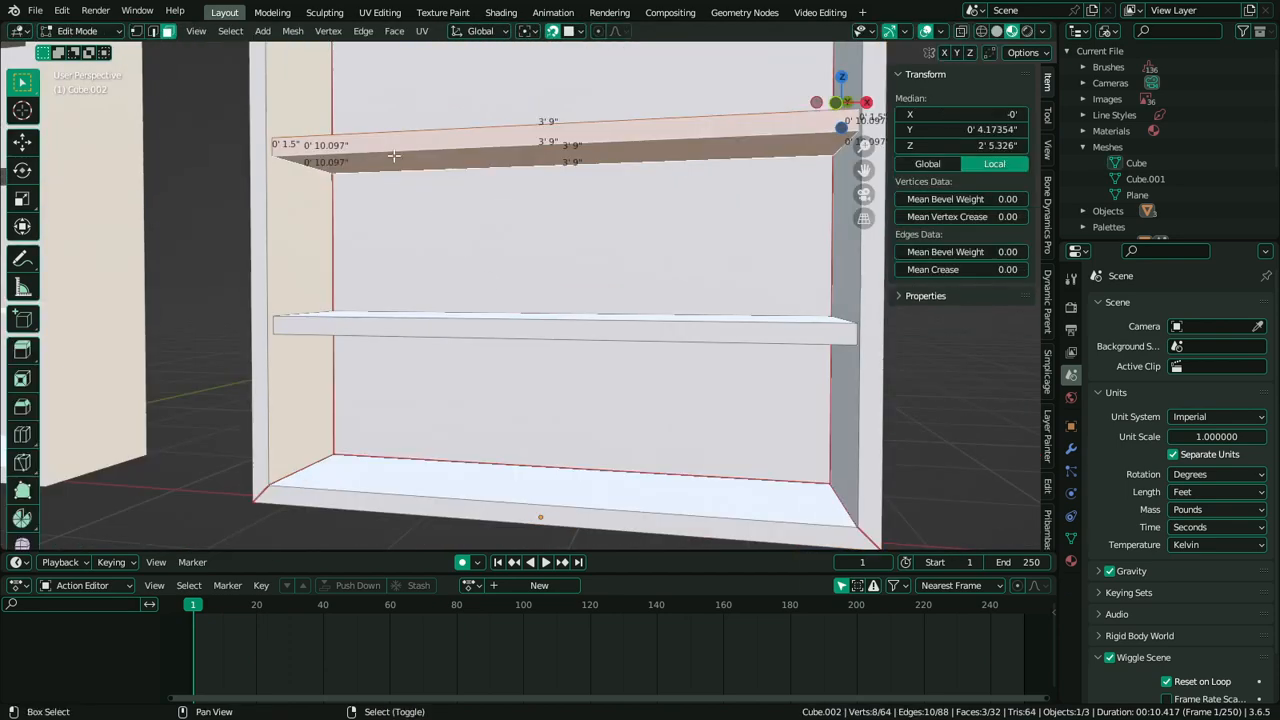
Inspect the copy's shelves and back corners, leave its mesh editing and delete the duplicate bookcase
shift+middle_drag(470, 150, 505, 385)
scroll(505, 385, up, 1)
middle_drag(425, 350, 338, 320)
scroll(370, 293, down, 3)
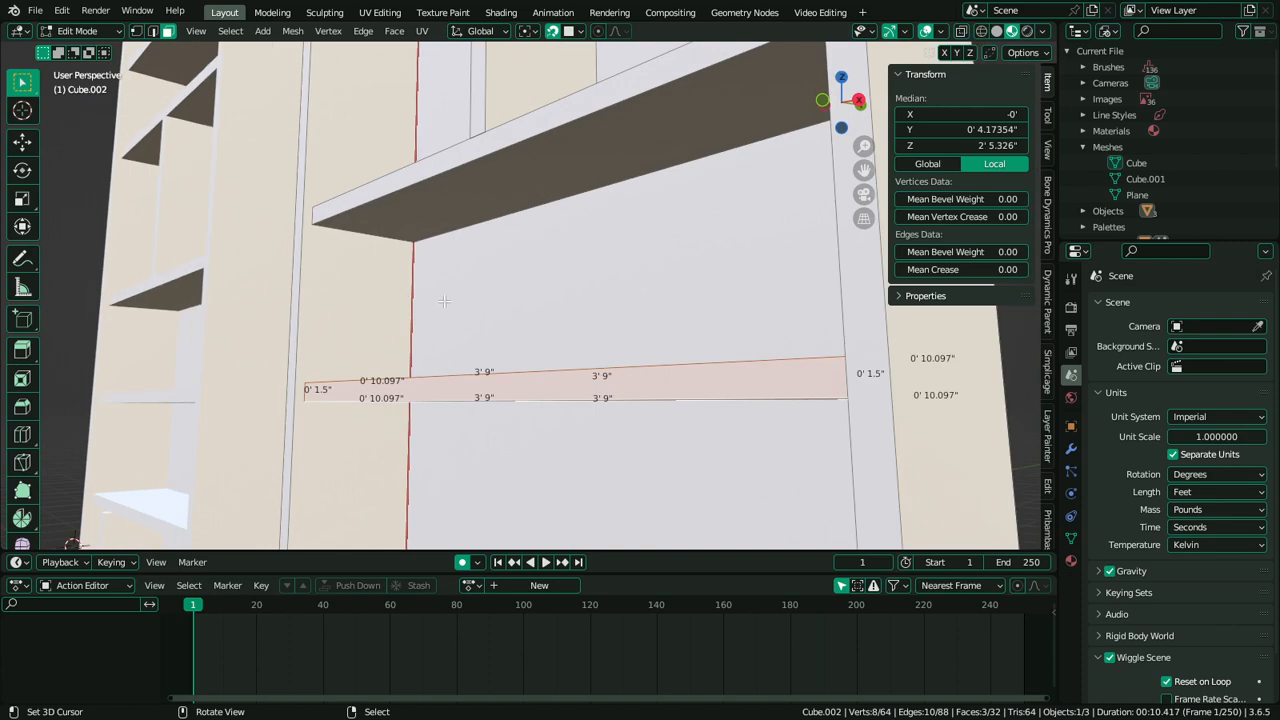
middle_drag(471, 326, 509, 347)
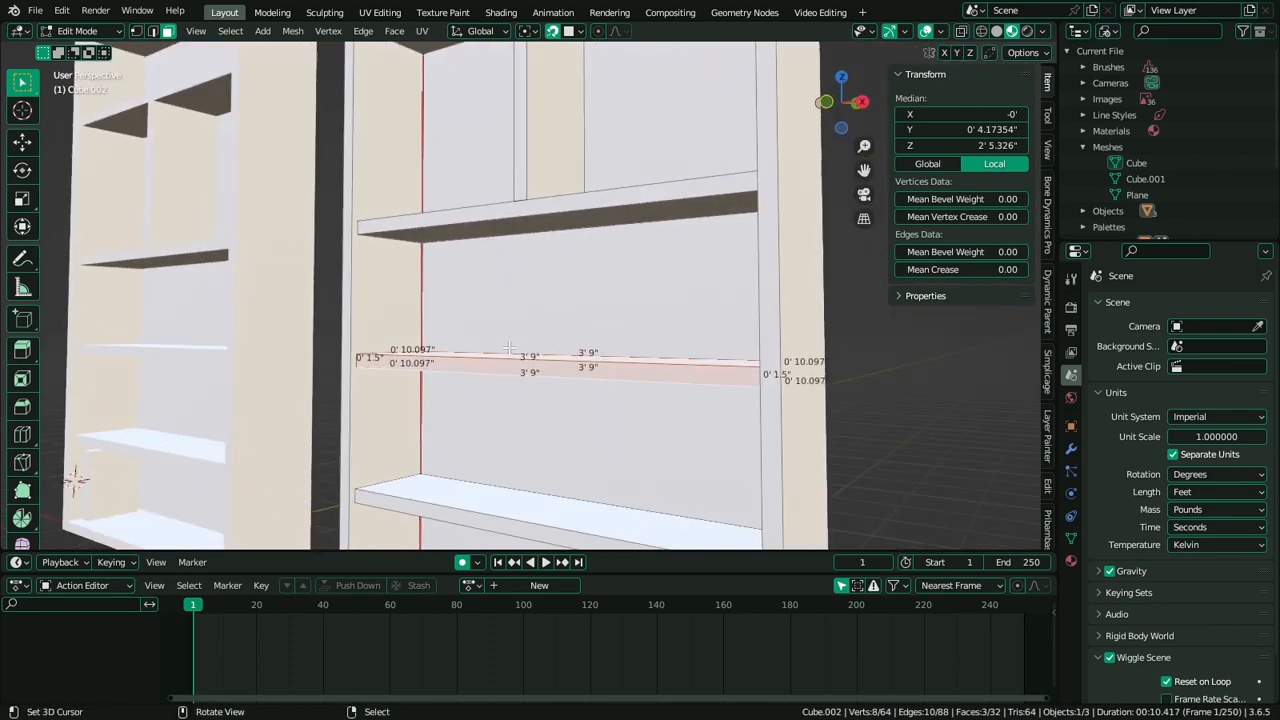
key(Tab)
key(x)
click(460, 298)
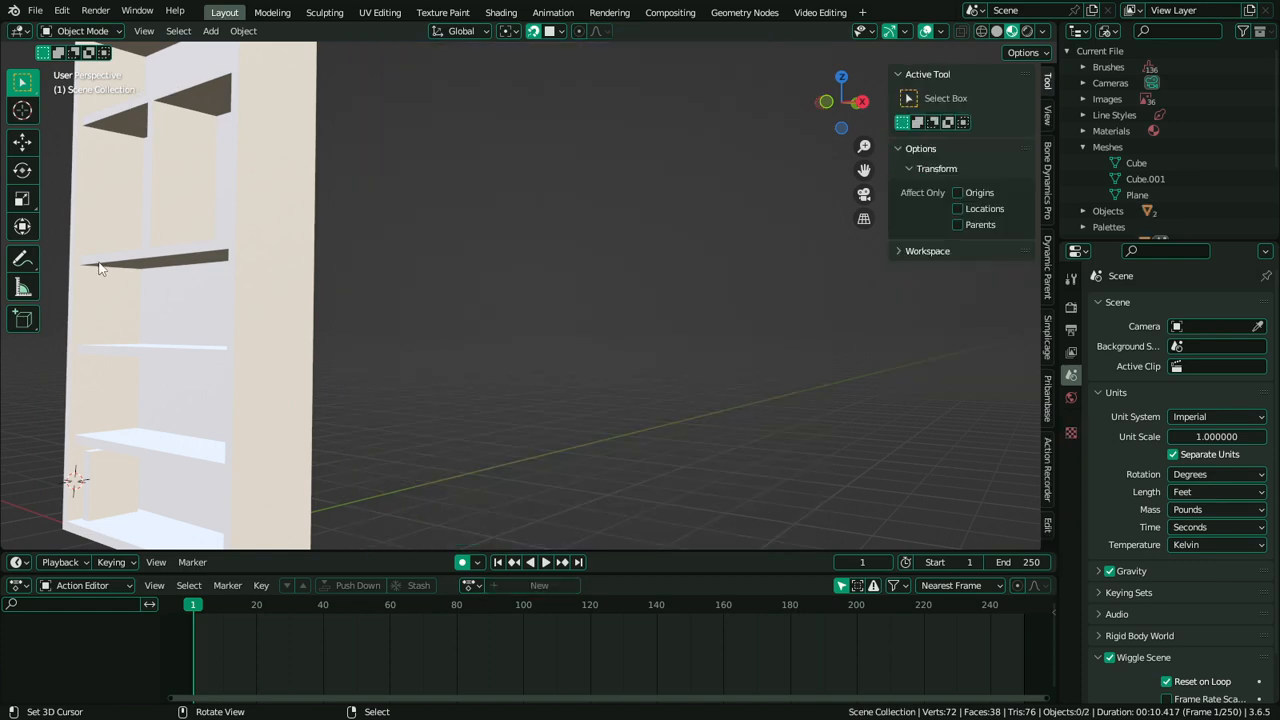
Open the original bookcase's mesh for editing and Unwrap all of its faces
click(131, 244)
key(Tab)
key(KP_Decimal)
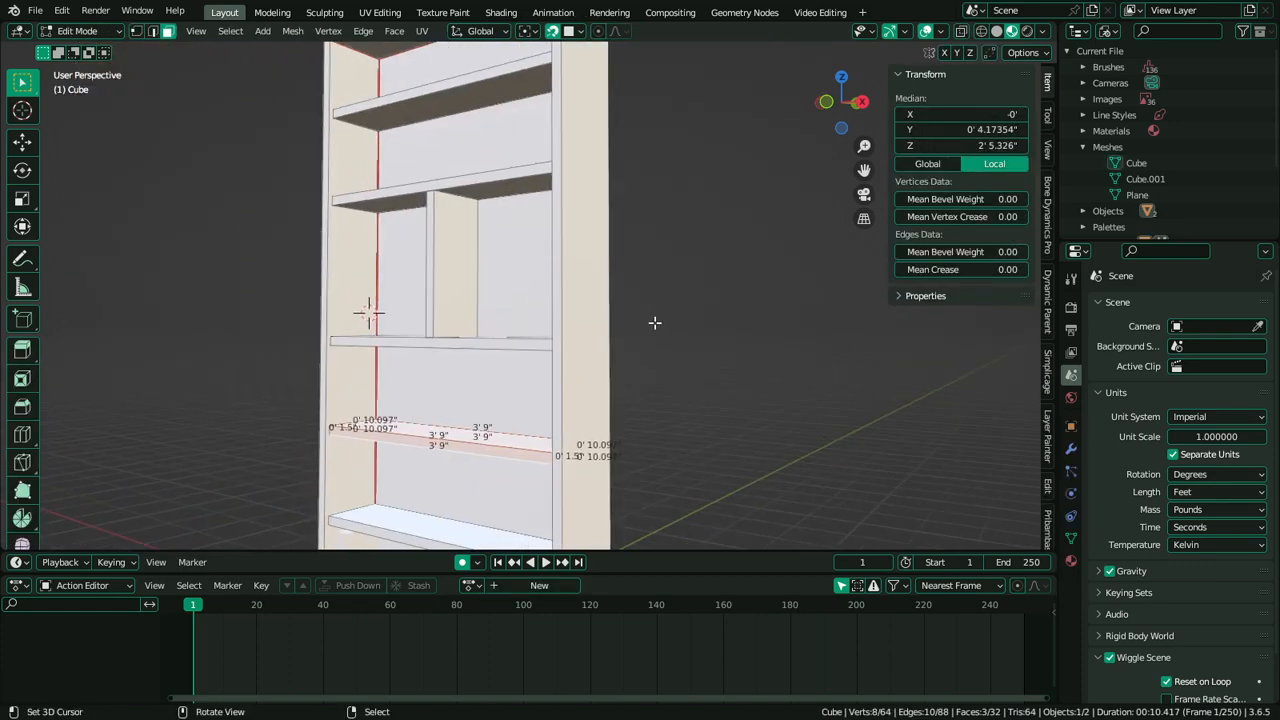
key(u)
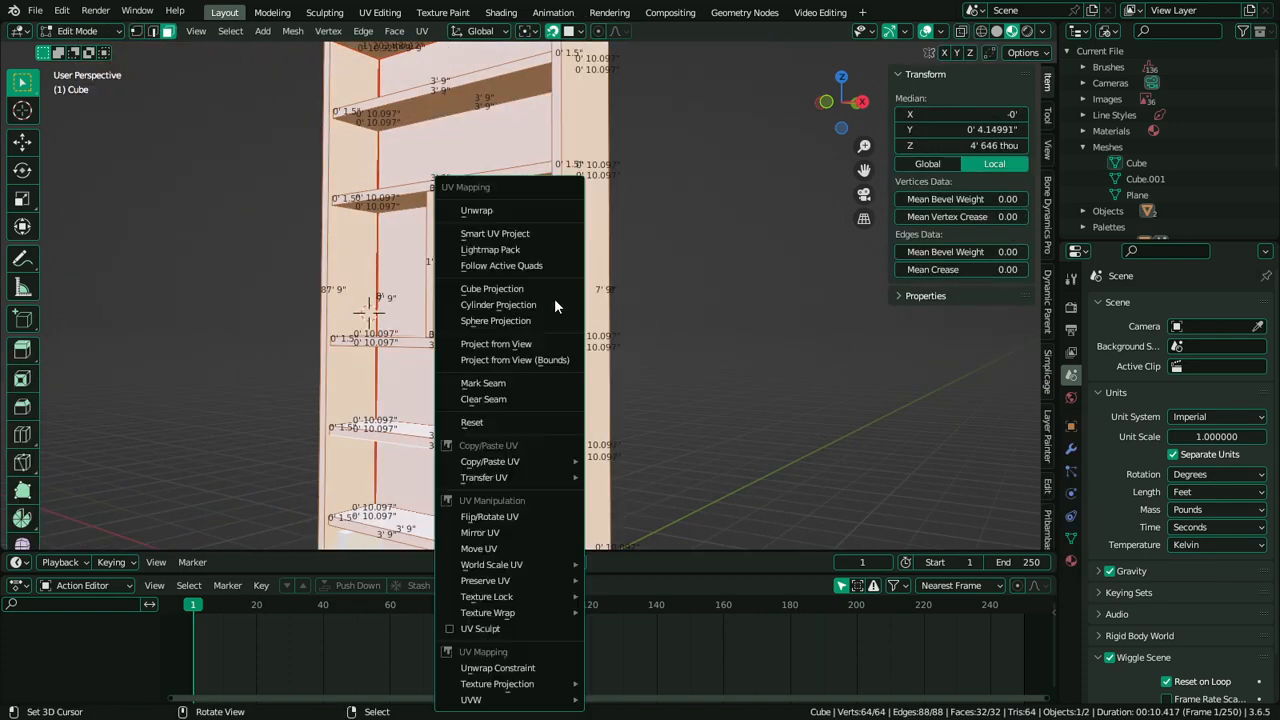
click(495, 210)
Switch to the UV Editing workspace and select all of the bookcase's UV islands
click(380, 12)
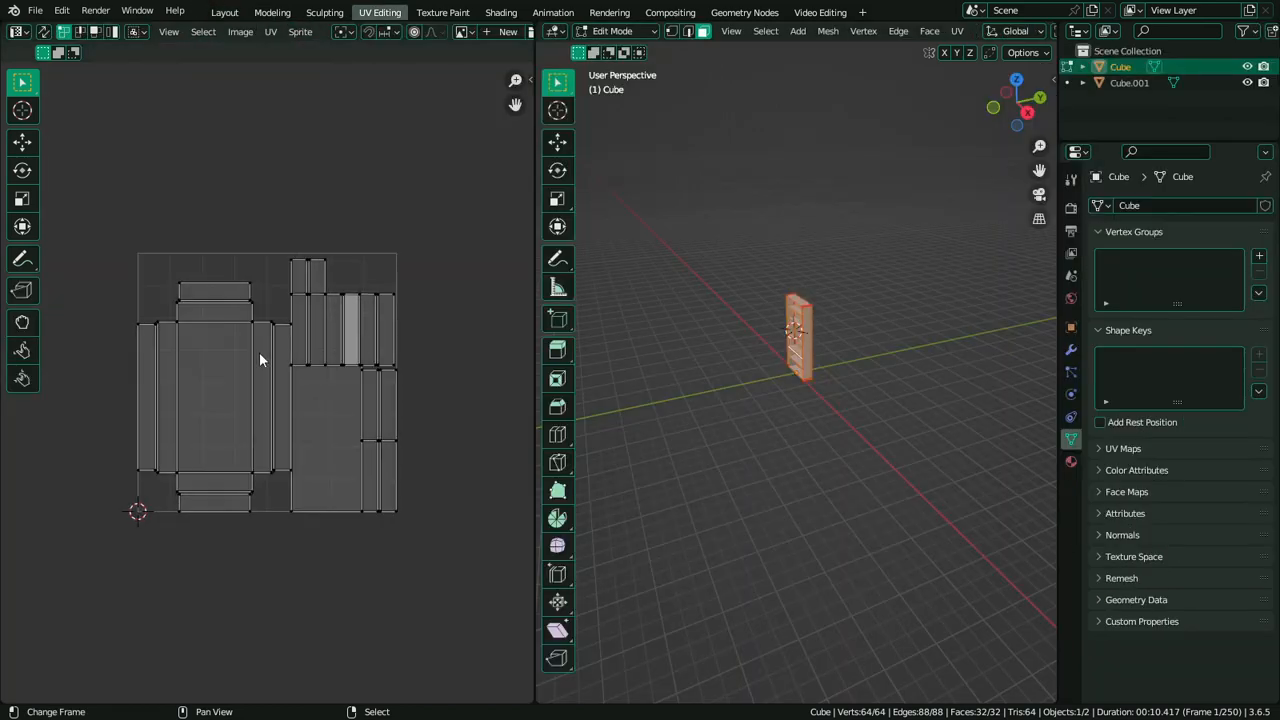
key(a)
scroll(275, 360, up, 3)
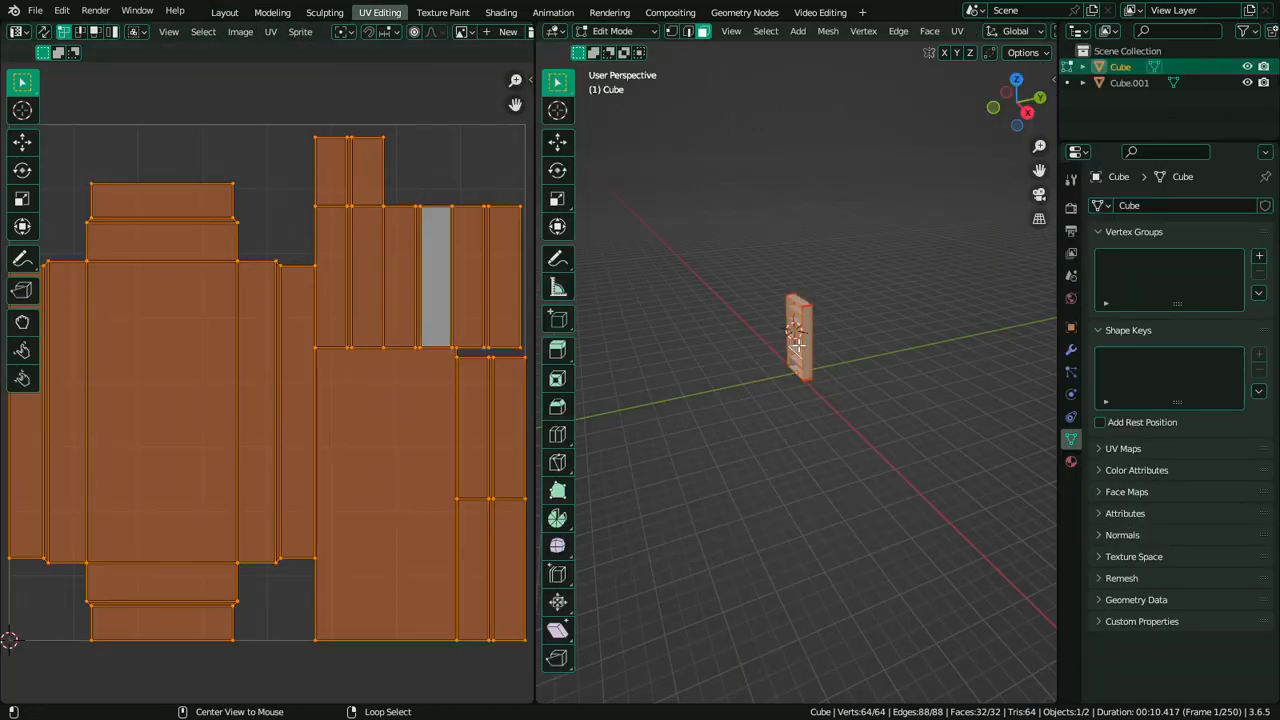
middle_drag(800, 346, 898, 340)
alt+middle_click(792, 334)
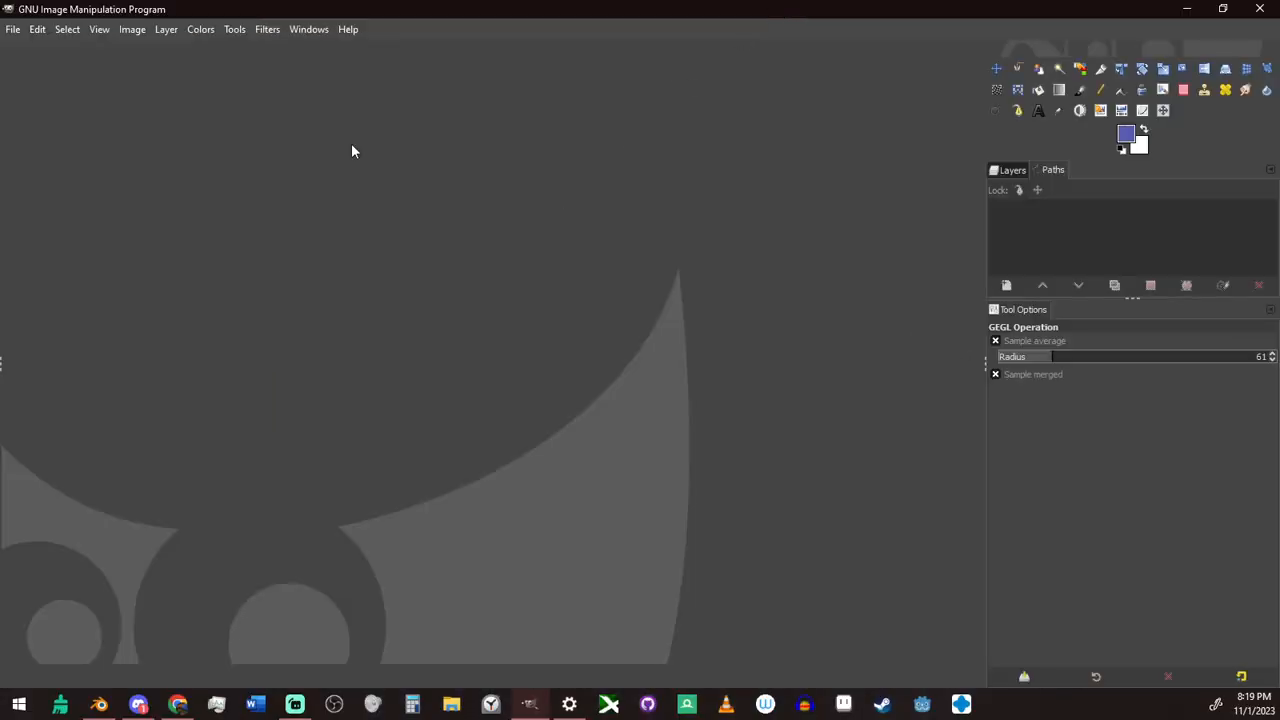
Switch to GIMP and create a new blank 256 × 256 px image
click(36, 29)
mouse_move(13, 29)
click(103, 55)
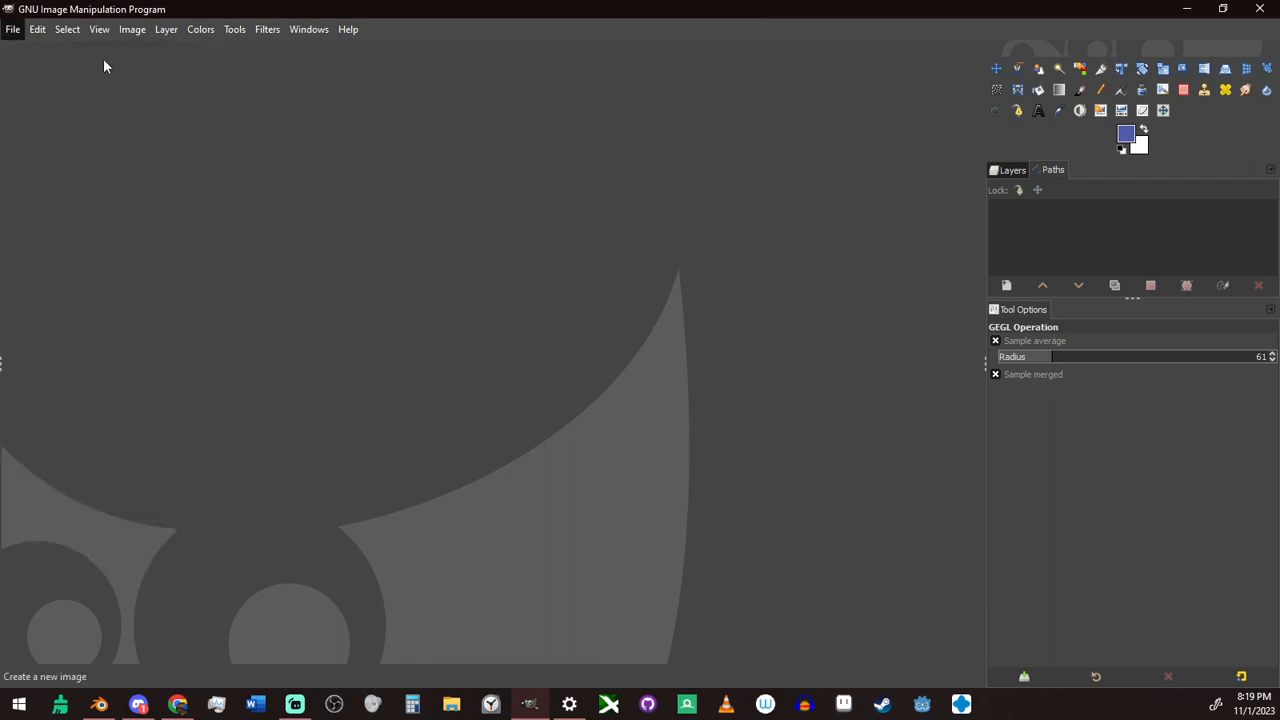
click(259, 253)
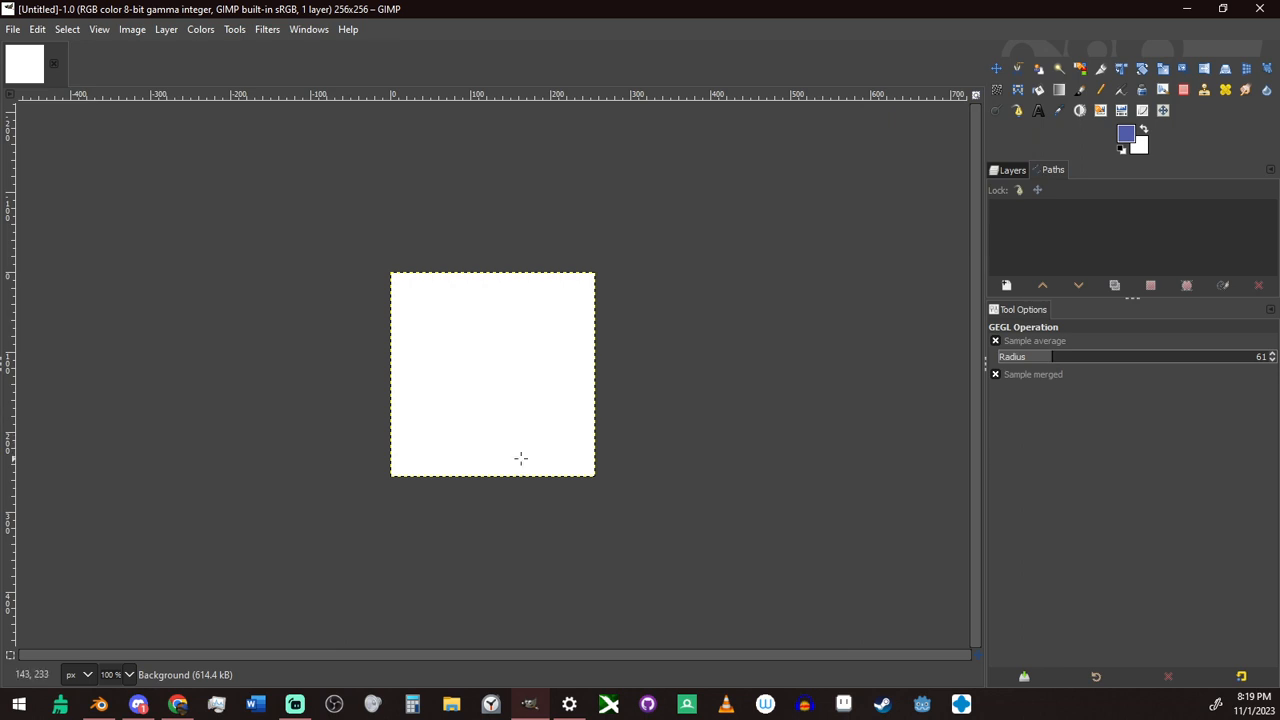
ctrl+scroll(594, 343, up, 2)
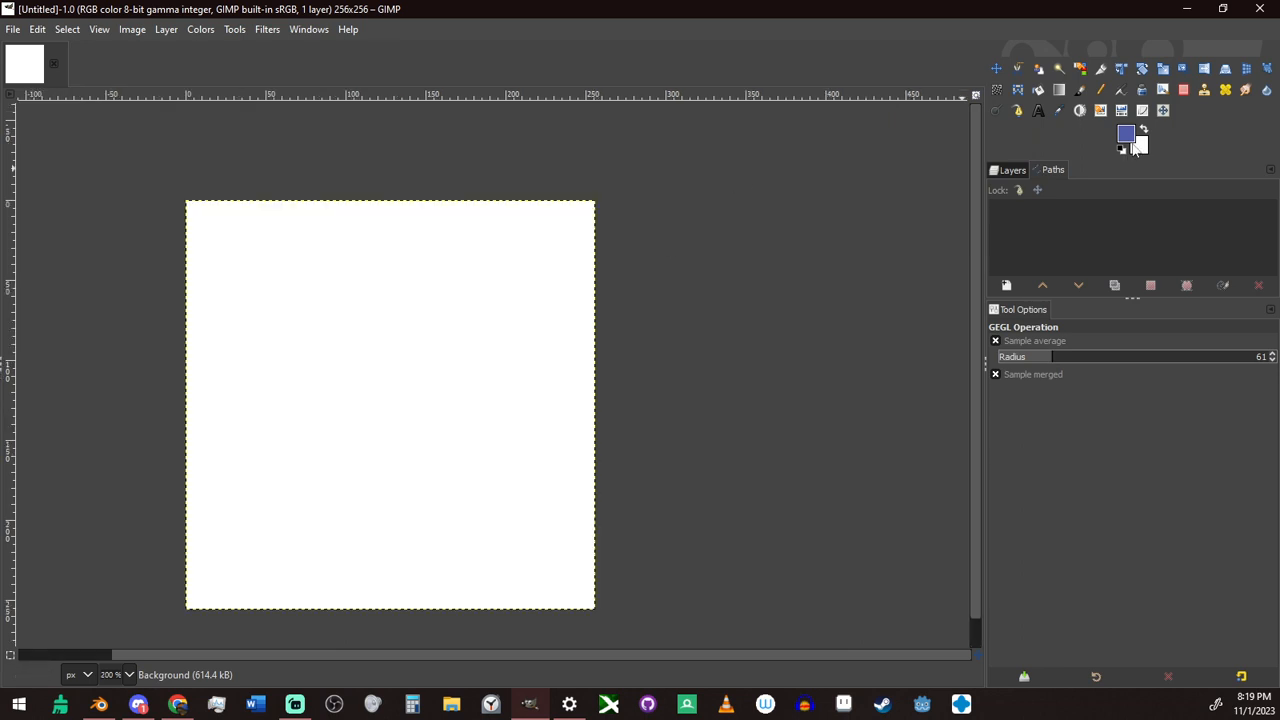
Set the foreground colour to a warm light wood brown and fill the whole canvas with it
click(1126, 134)
click(1087, 541)
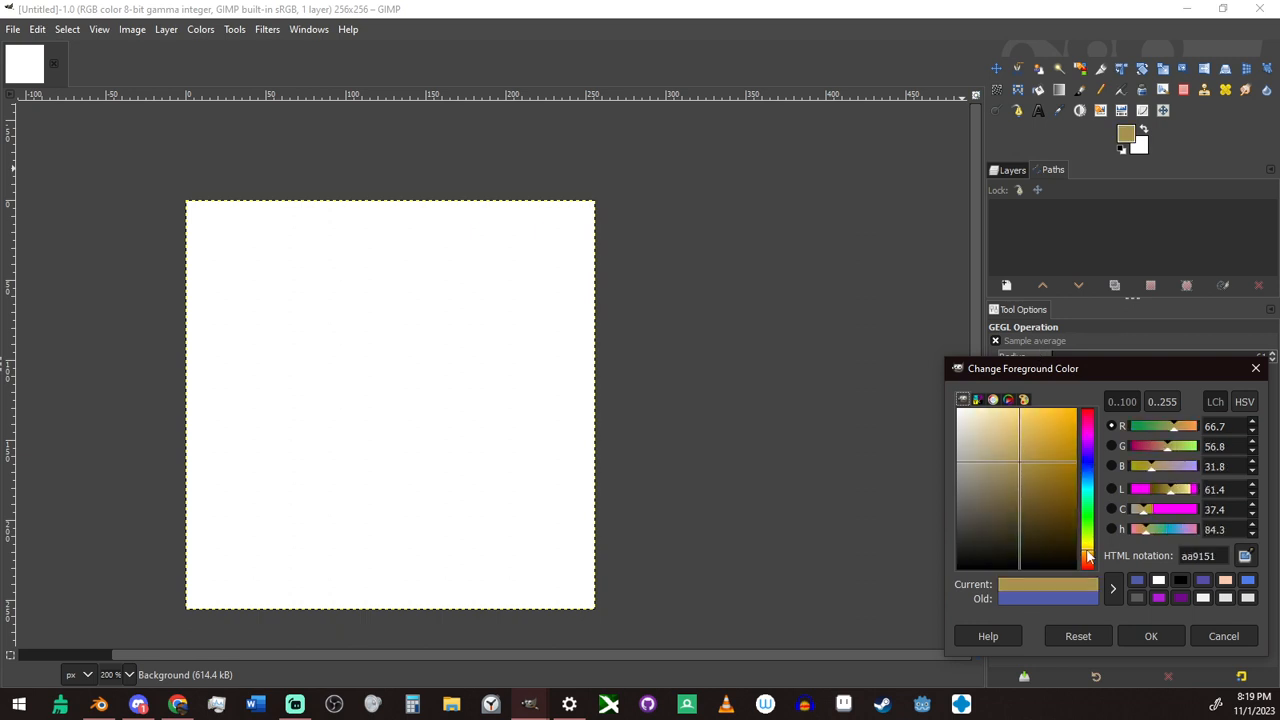
mouse_move(1030, 452)
mouse_down()
mouse_move(1015, 460)
mouse_move(1011, 447)
mouse_up()
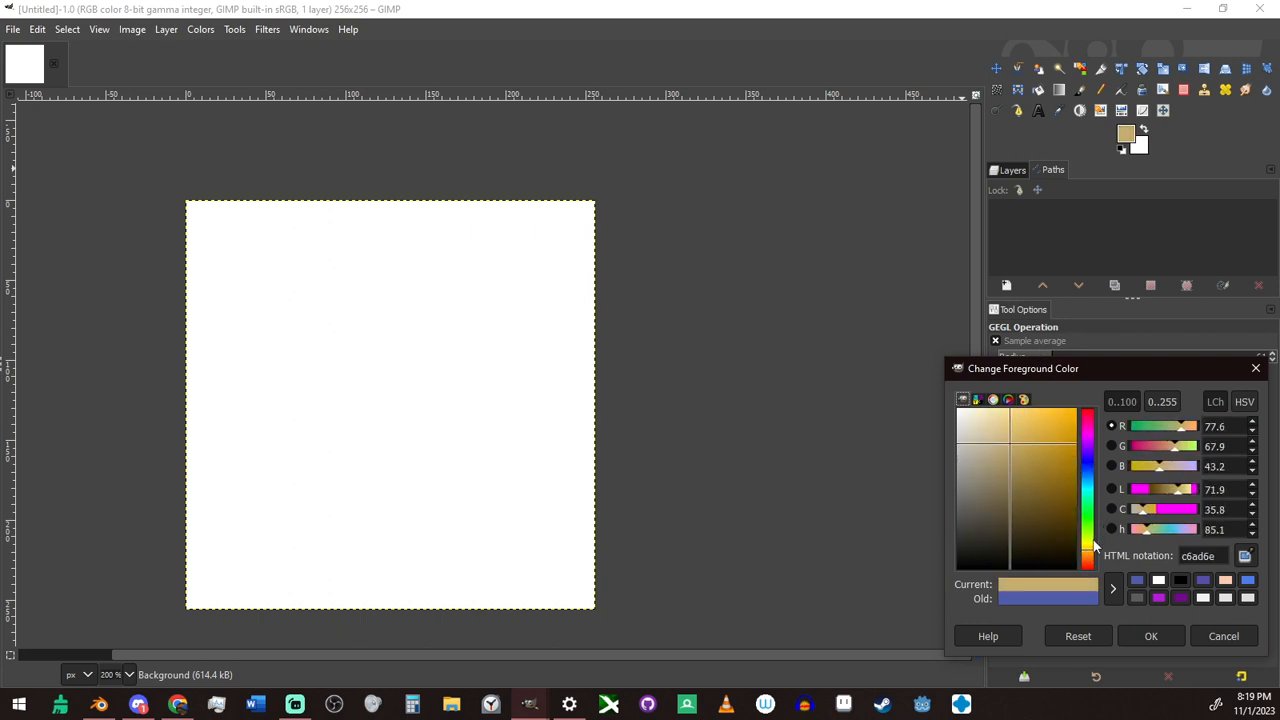
mouse_move(1088, 548)
mouse_down()
mouse_move(1090, 566)
mouse_move(1092, 522)
mouse_move(1105, 560)
mouse_up()
drag(1030, 452, 1034, 455)
click(1148, 634)
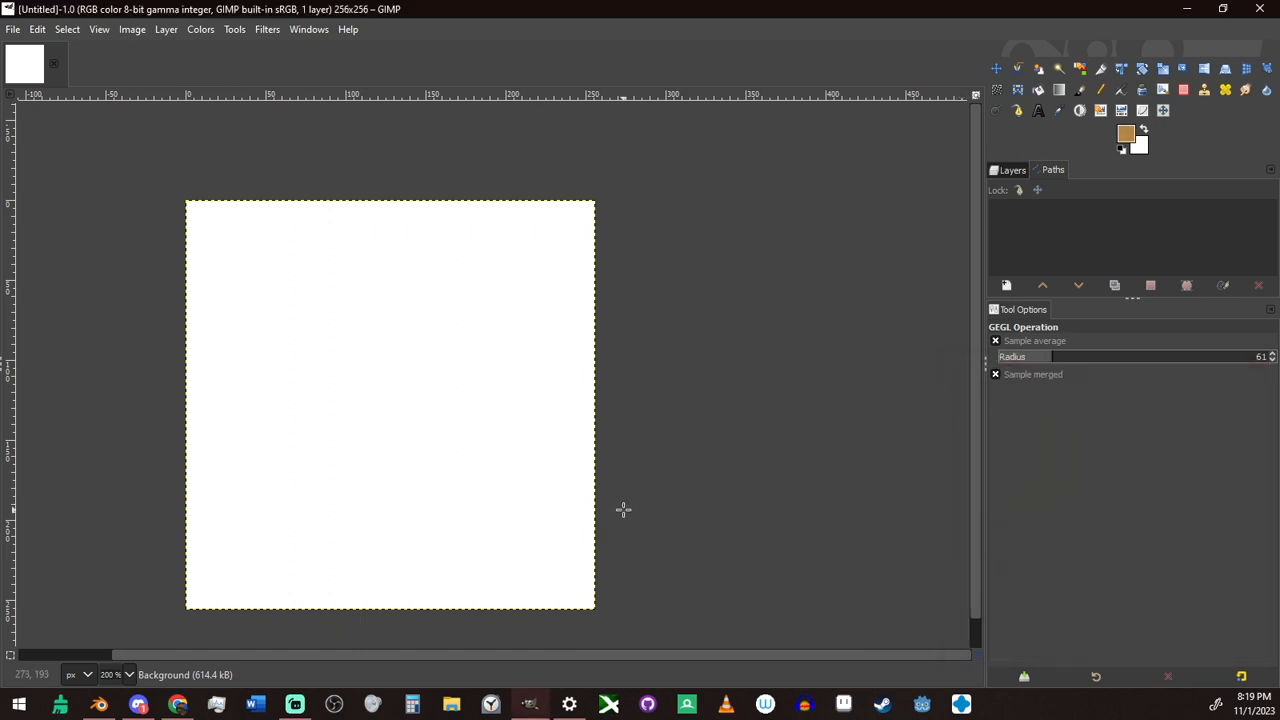
key(ctrl+comma)
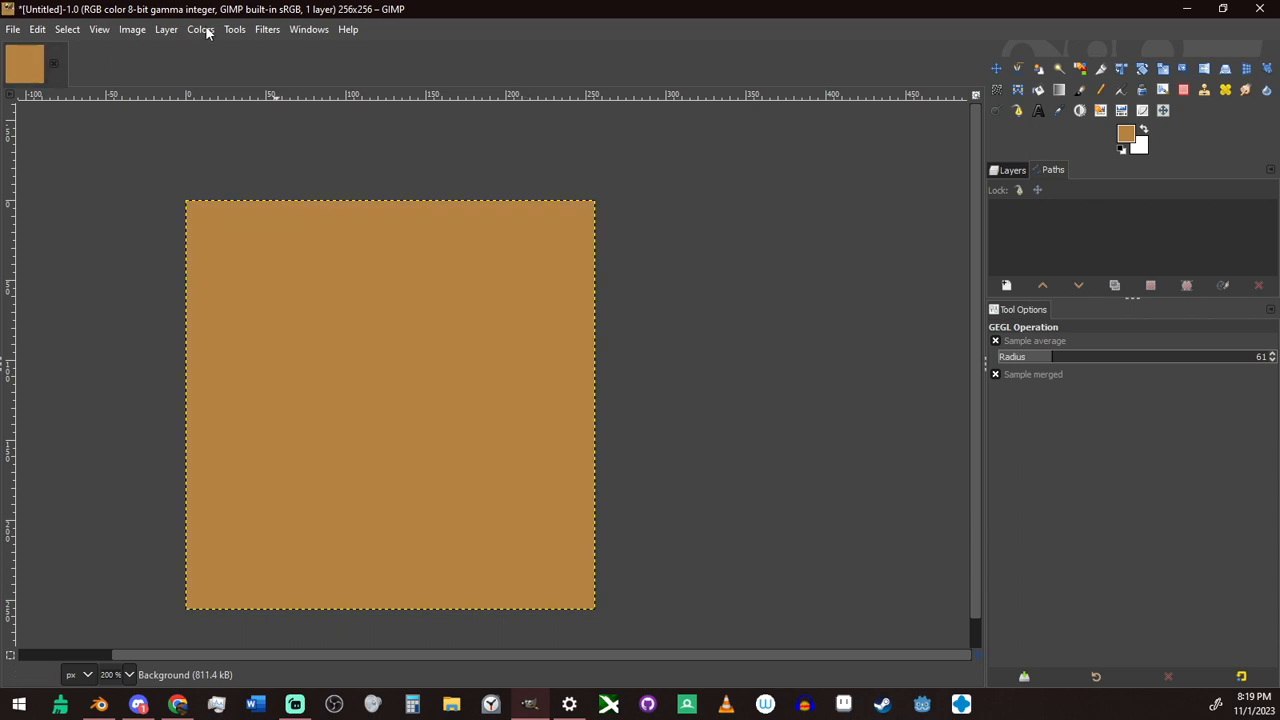
Apply HSV Noise to the brown fill with dulling 4, hue 8.90, saturation 0.453 and value 0.221
click(234, 30)
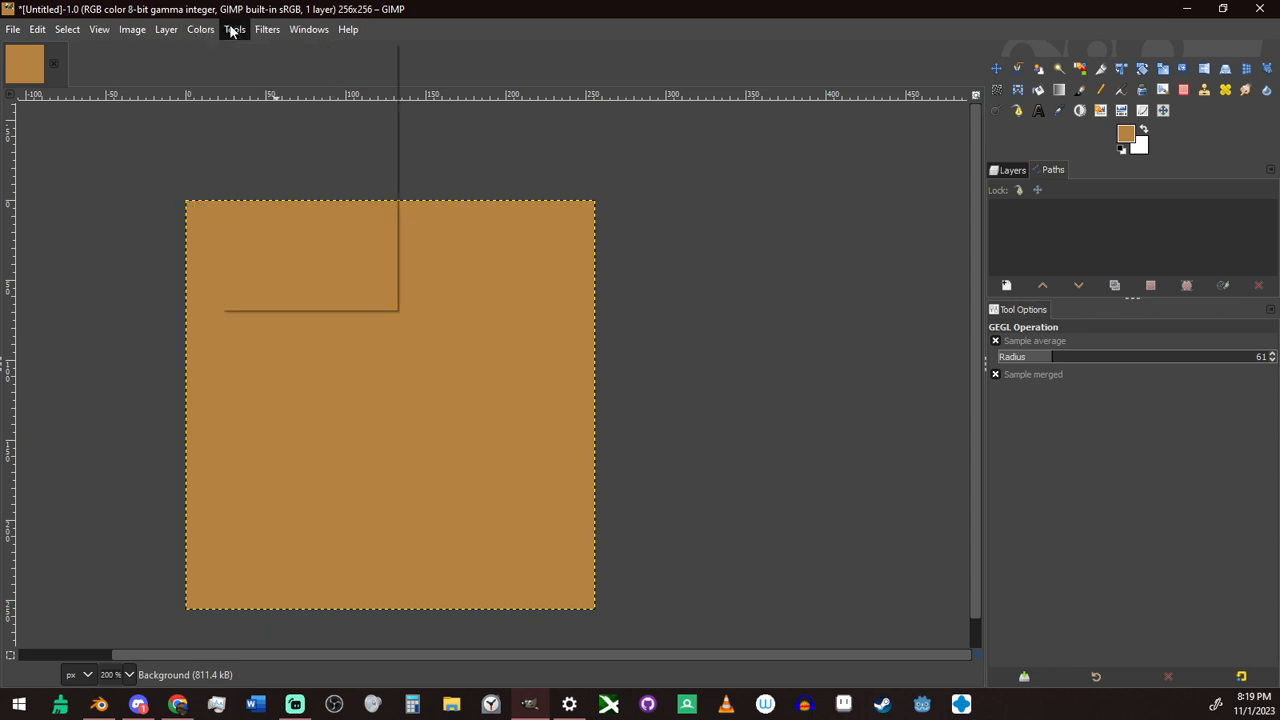
mouse_move(234, 31)
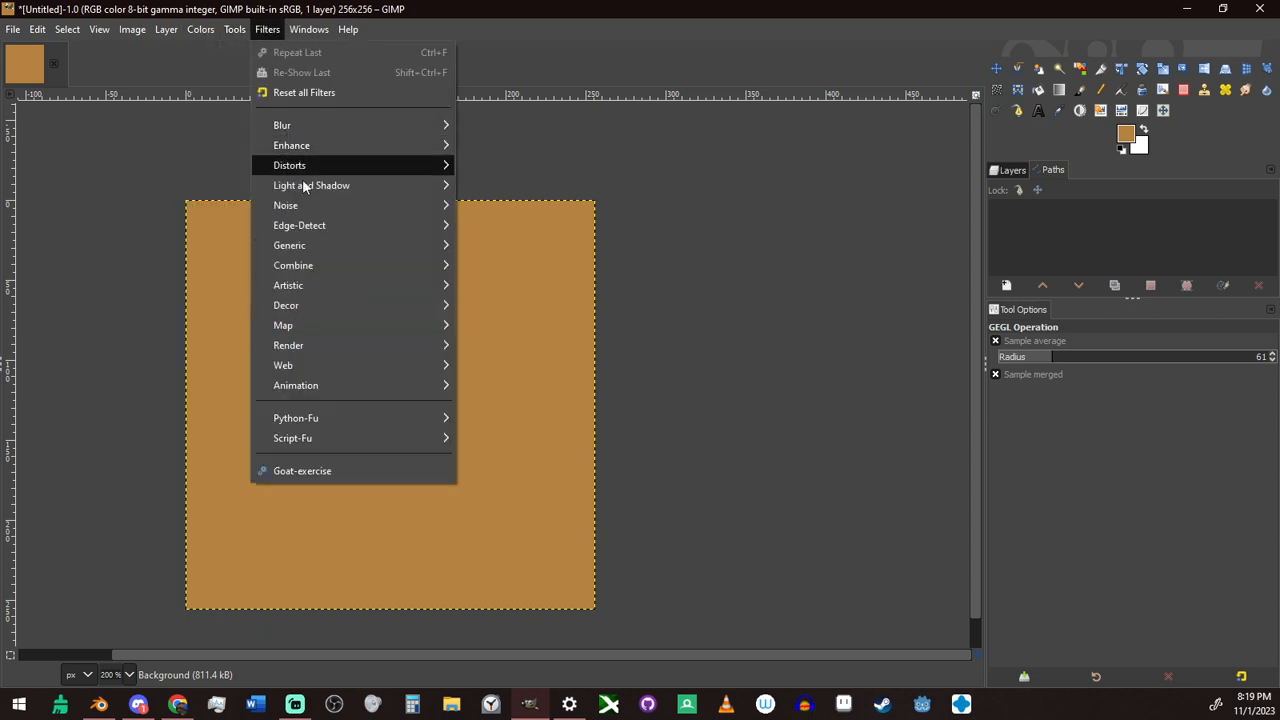
mouse_move(314, 207)
click(503, 226)
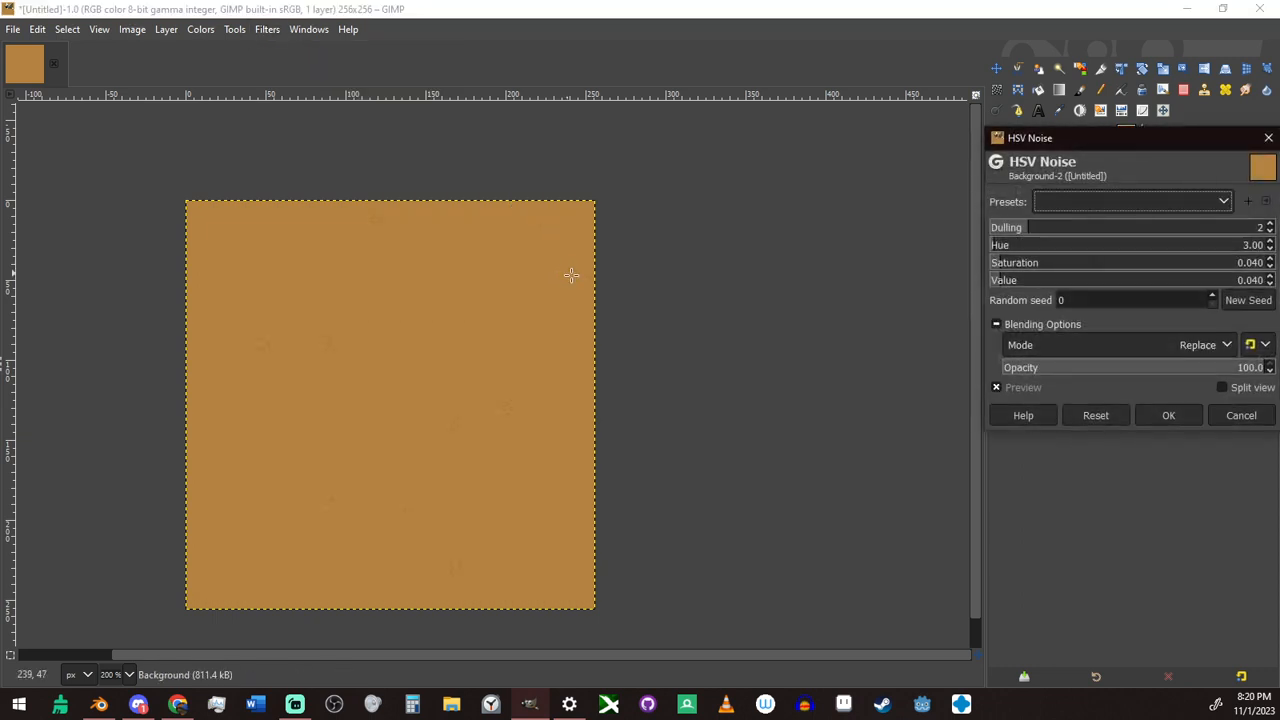
drag(1065, 143, 853, 149)
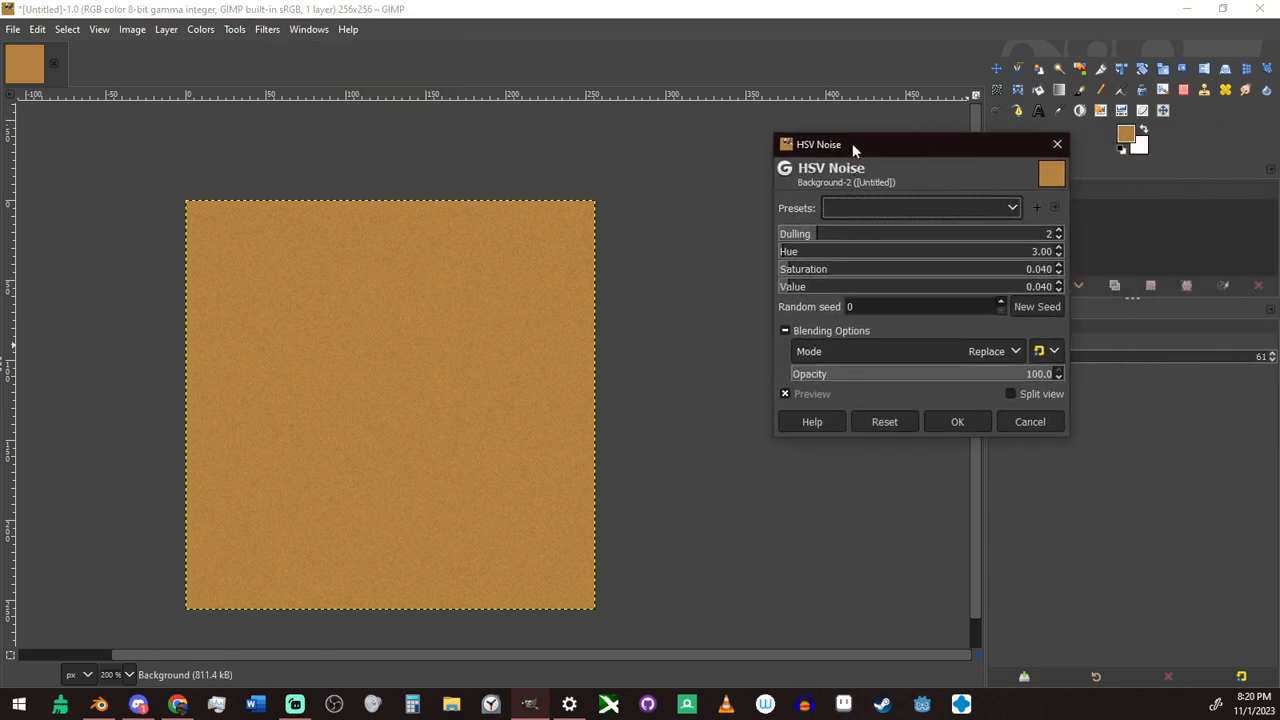
mouse_move(824, 269)
mouse_down()
mouse_move(863, 271)
mouse_move(827, 288)
mouse_up()
click(811, 290)
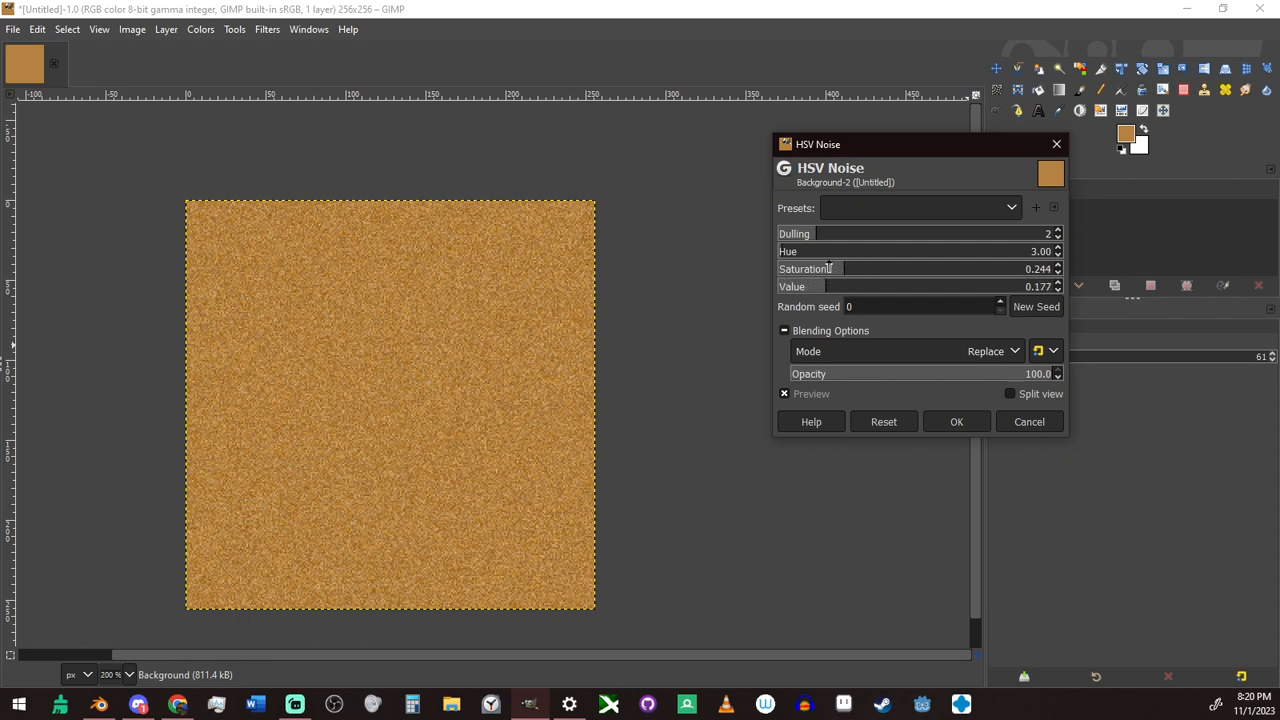
drag(825, 236, 897, 233)
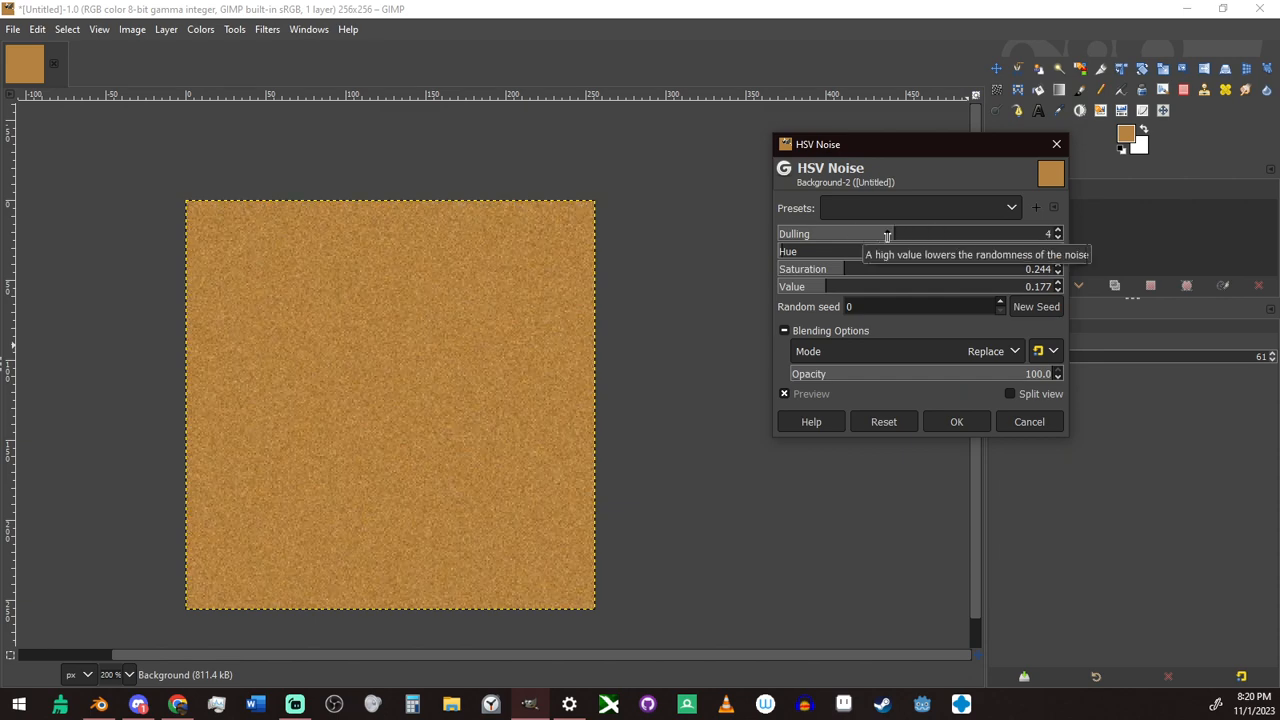
drag(808, 258, 790, 252)
drag(880, 274, 846, 293)
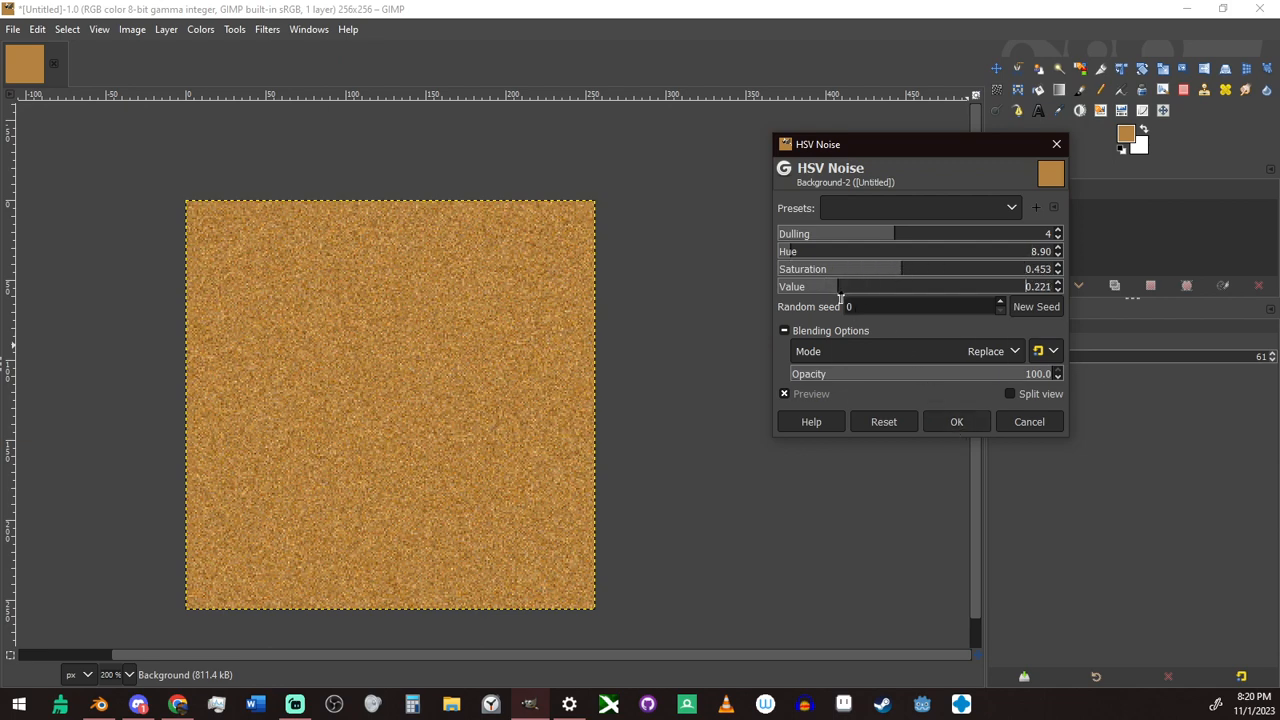
click(956, 422)
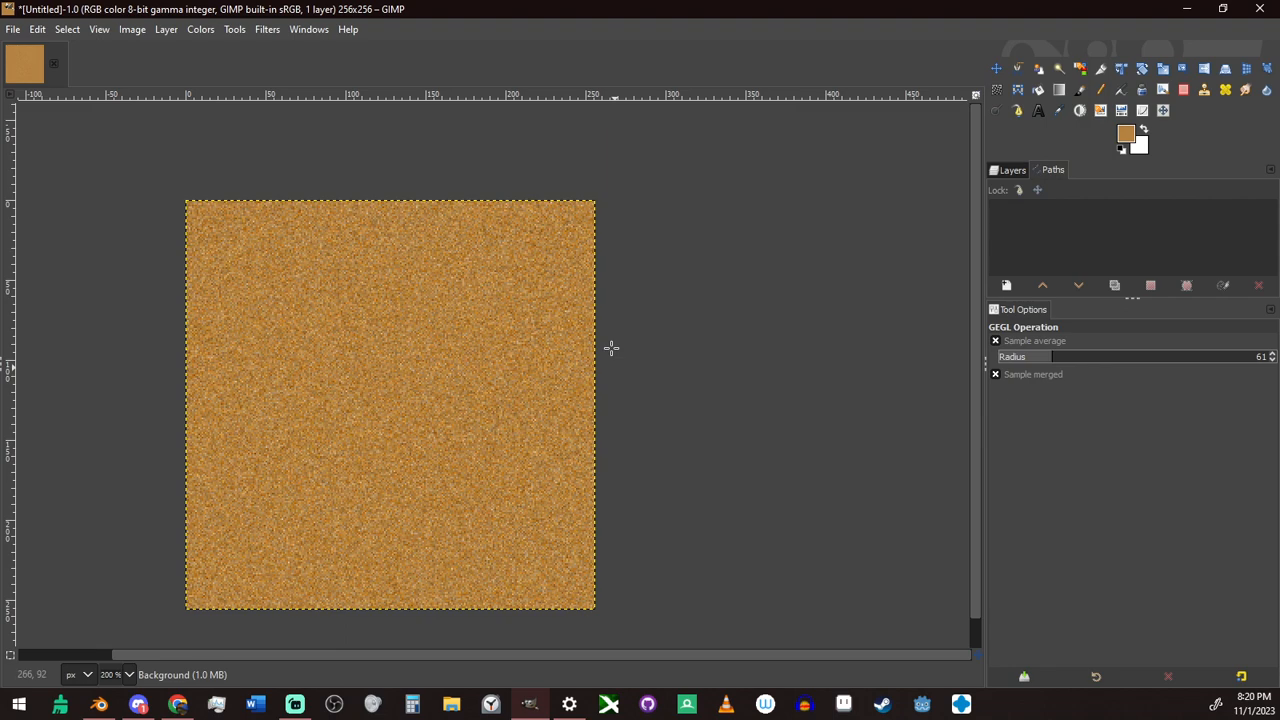
Apply the Slur filter to the noisy layer with randomization at about 34%
key(slash)
text(SLU)
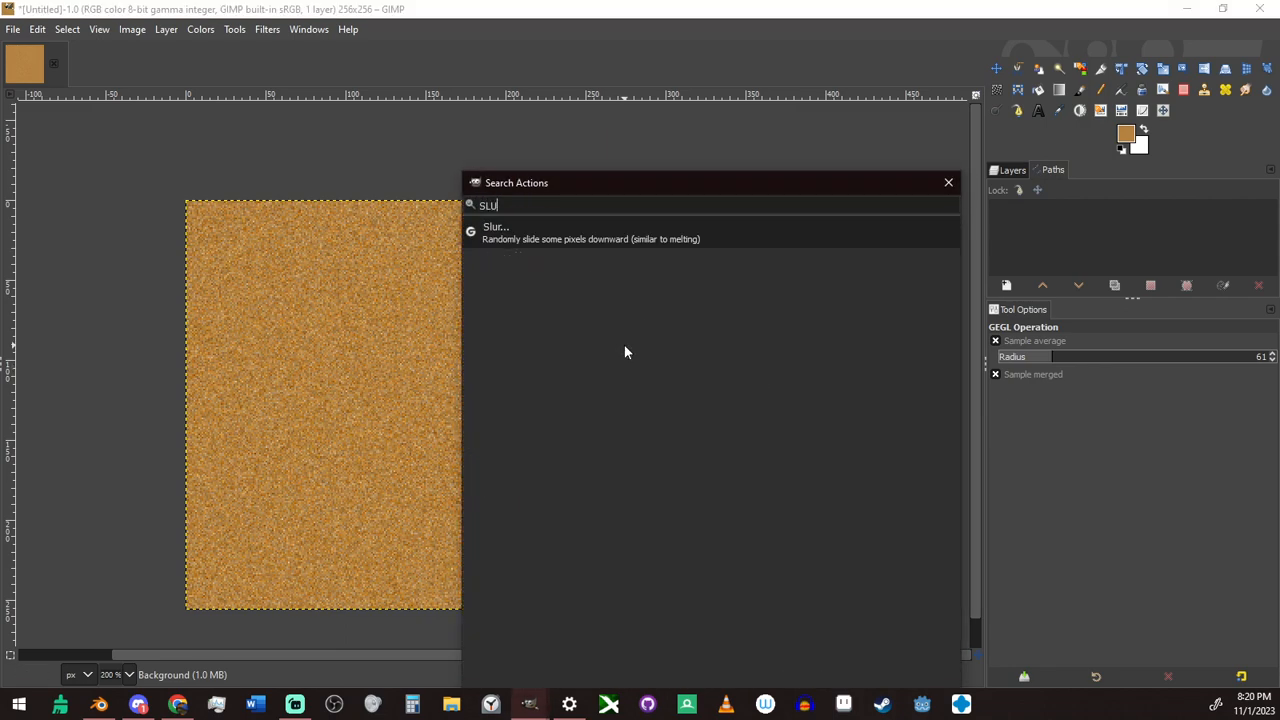
click(617, 238)
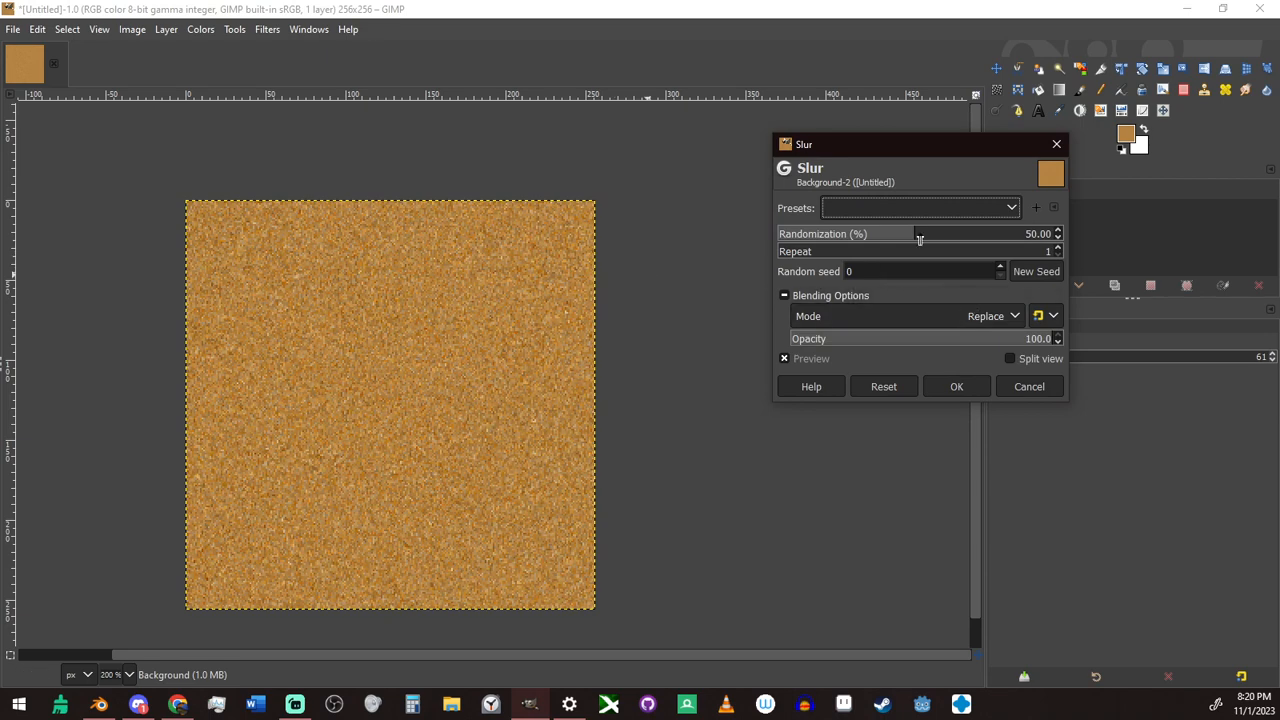
drag(914, 237, 871, 249)
click(959, 386)
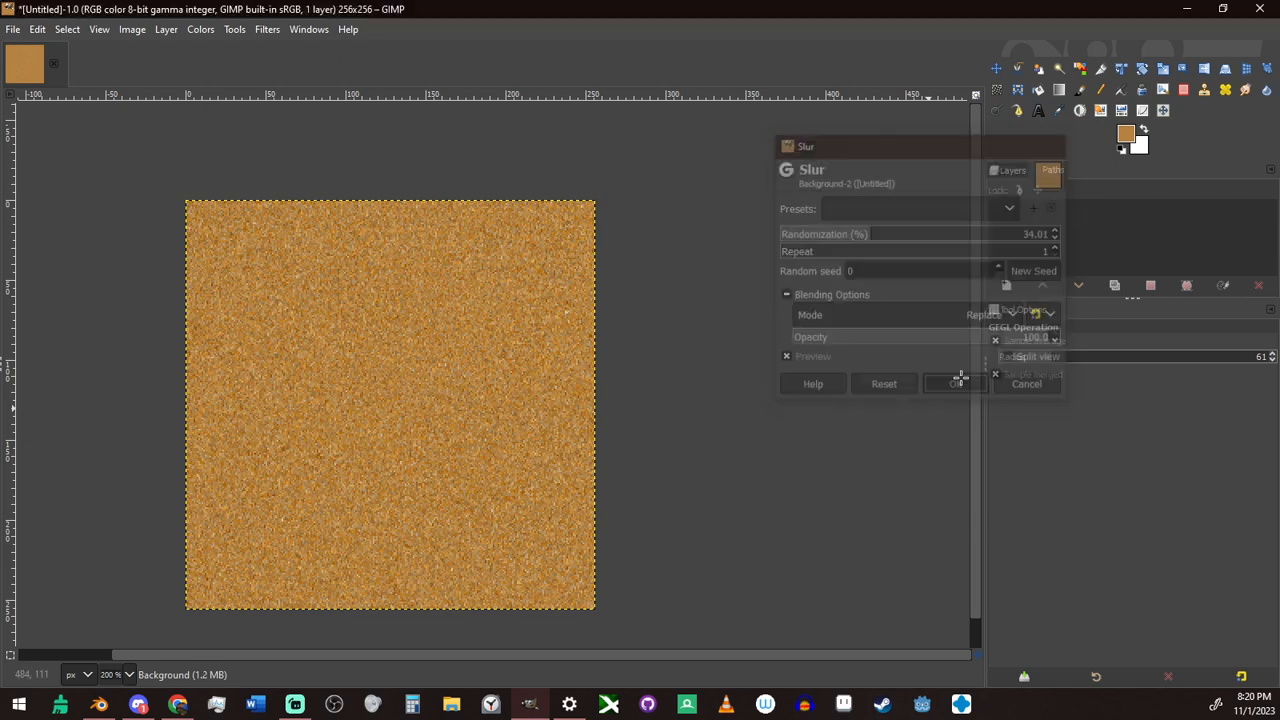
text(/JITT)
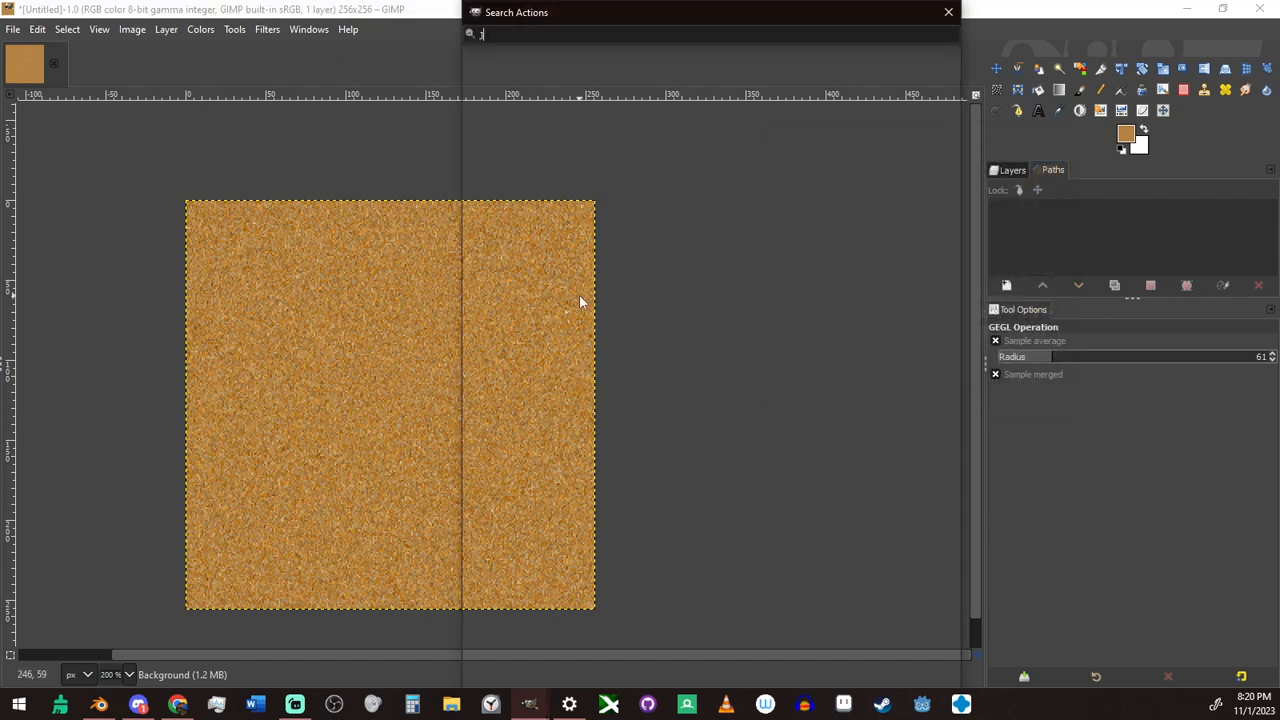
key(ctrl+a)
key(BackSpace)
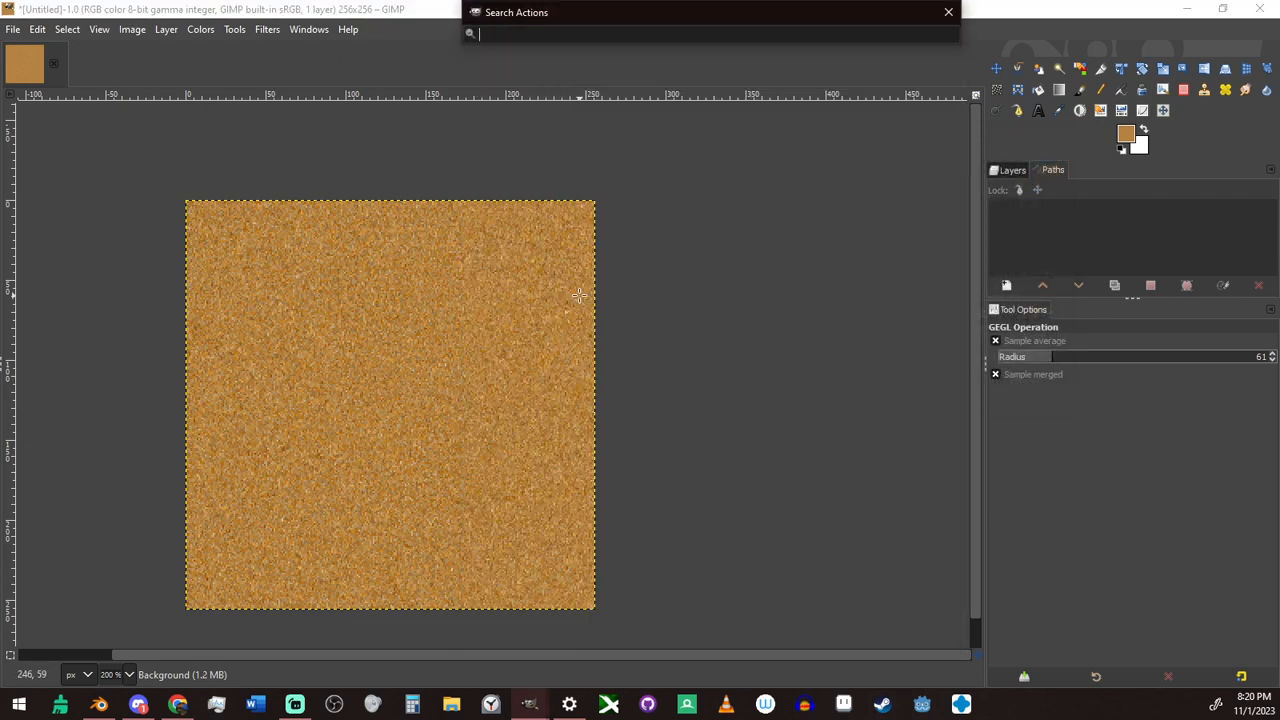
text(slide)
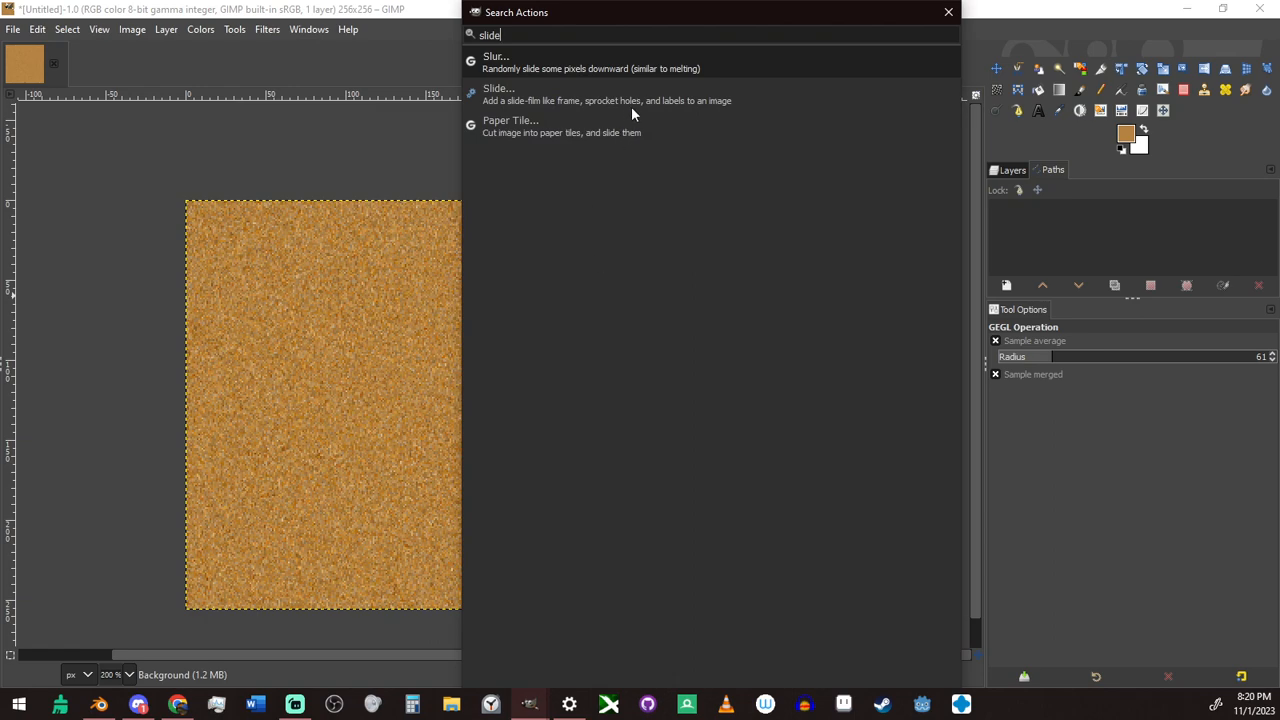
click(633, 98)
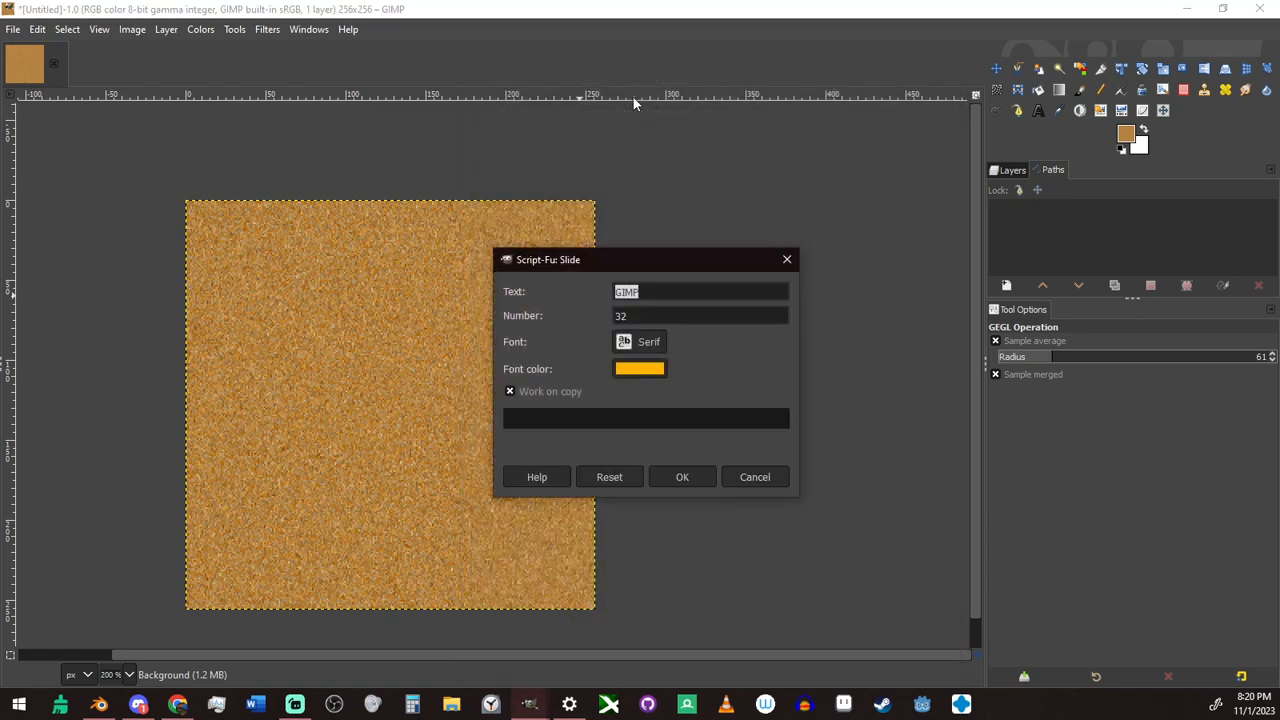
click(773, 482)
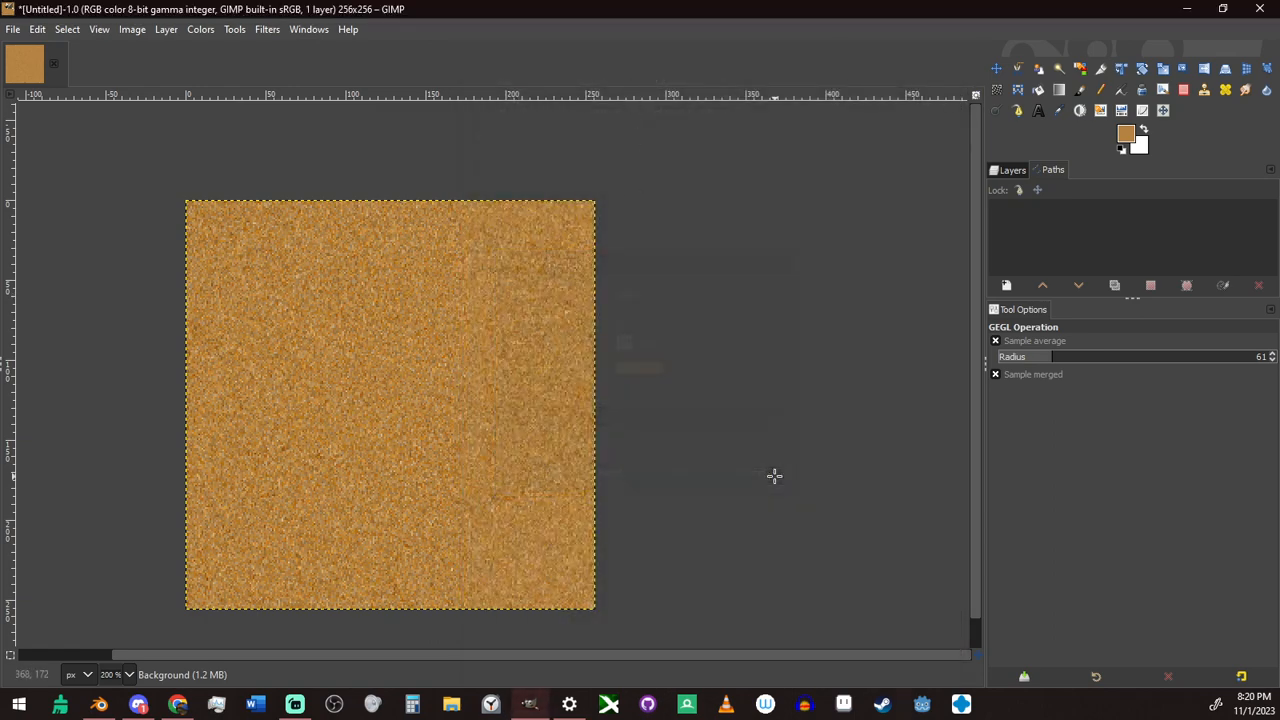
Start the Shift distortion on the noisy layer with a vertical direction and a shift amount of 15
click(267, 30)
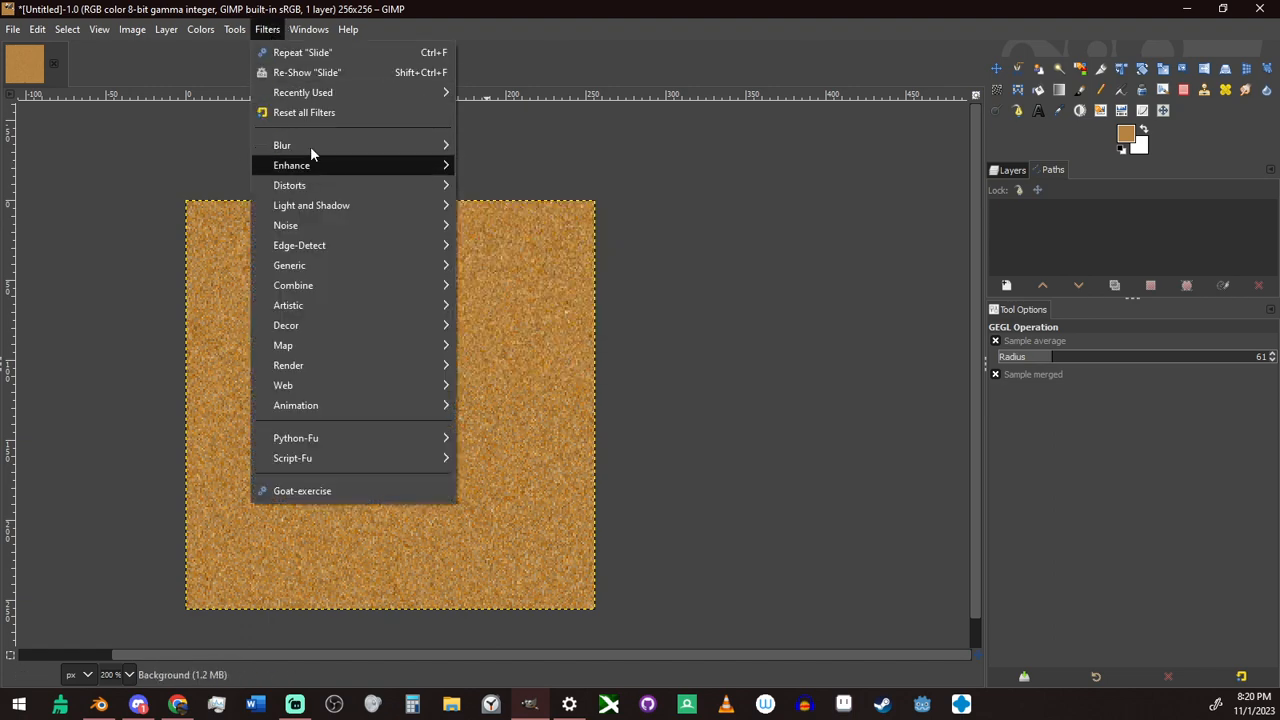
mouse_move(300, 189)
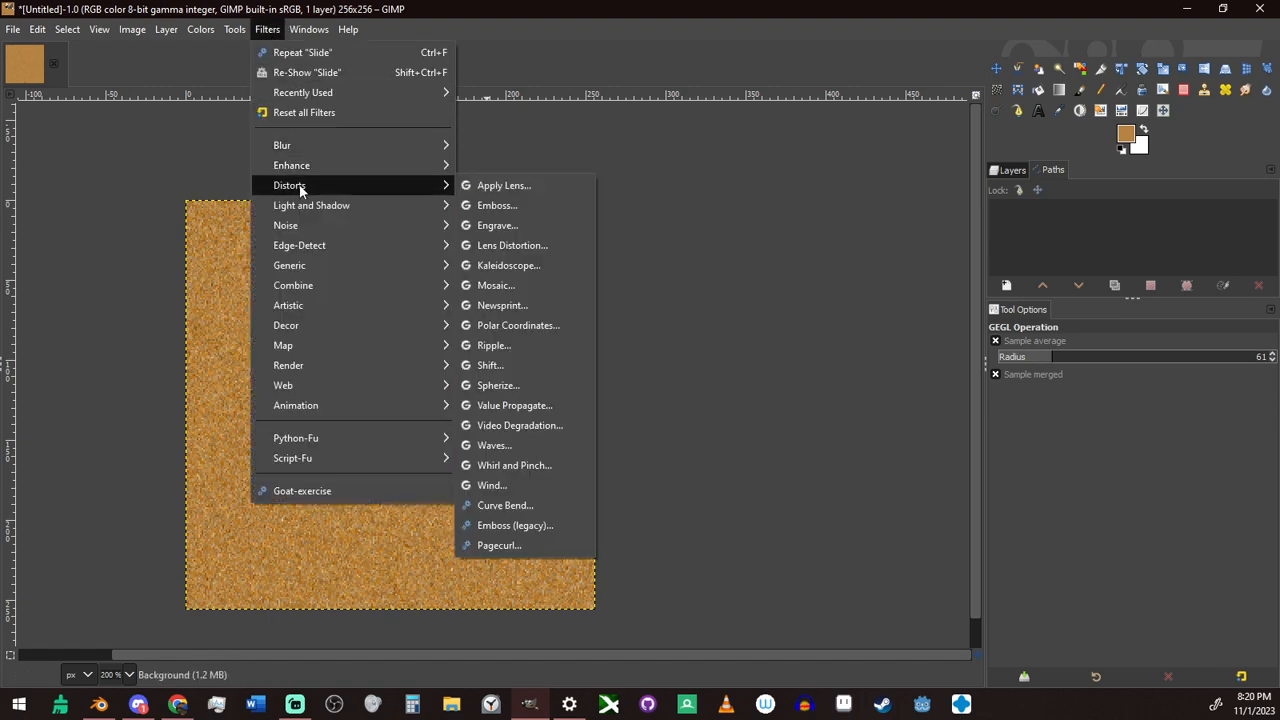
click(528, 359)
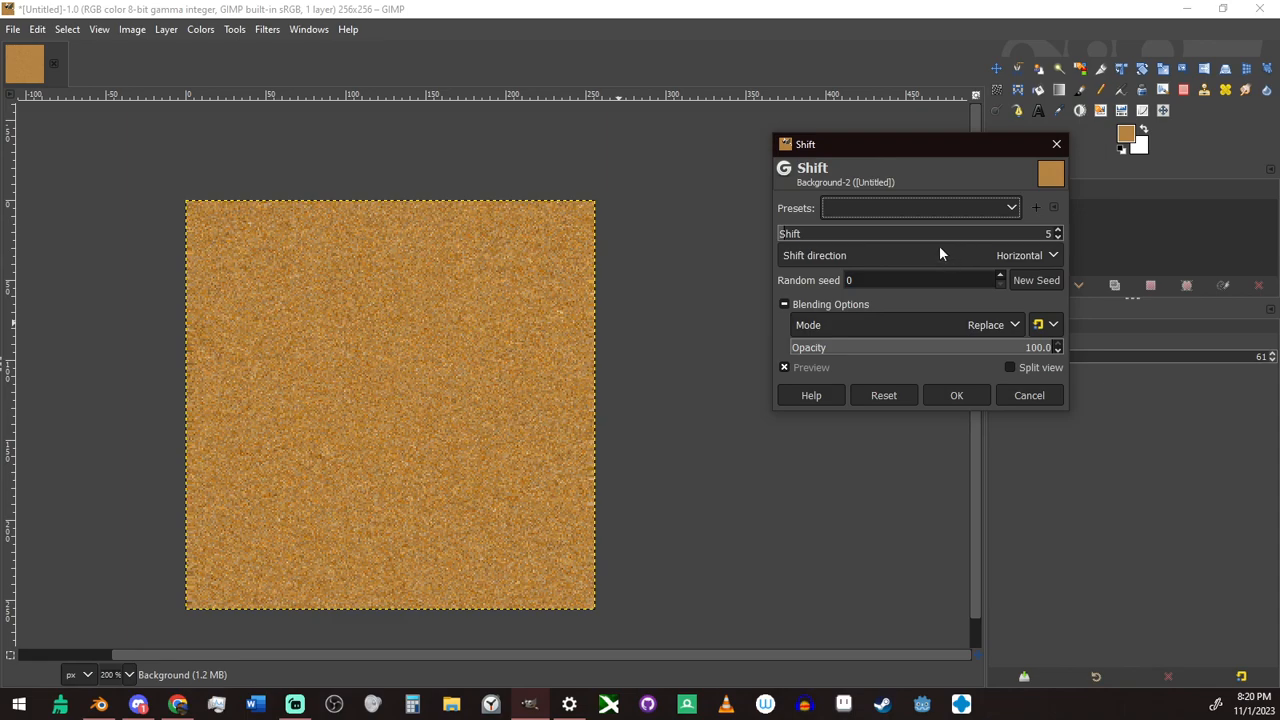
click(940, 255)
click(862, 296)
click(1057, 230)
click(1057, 230)
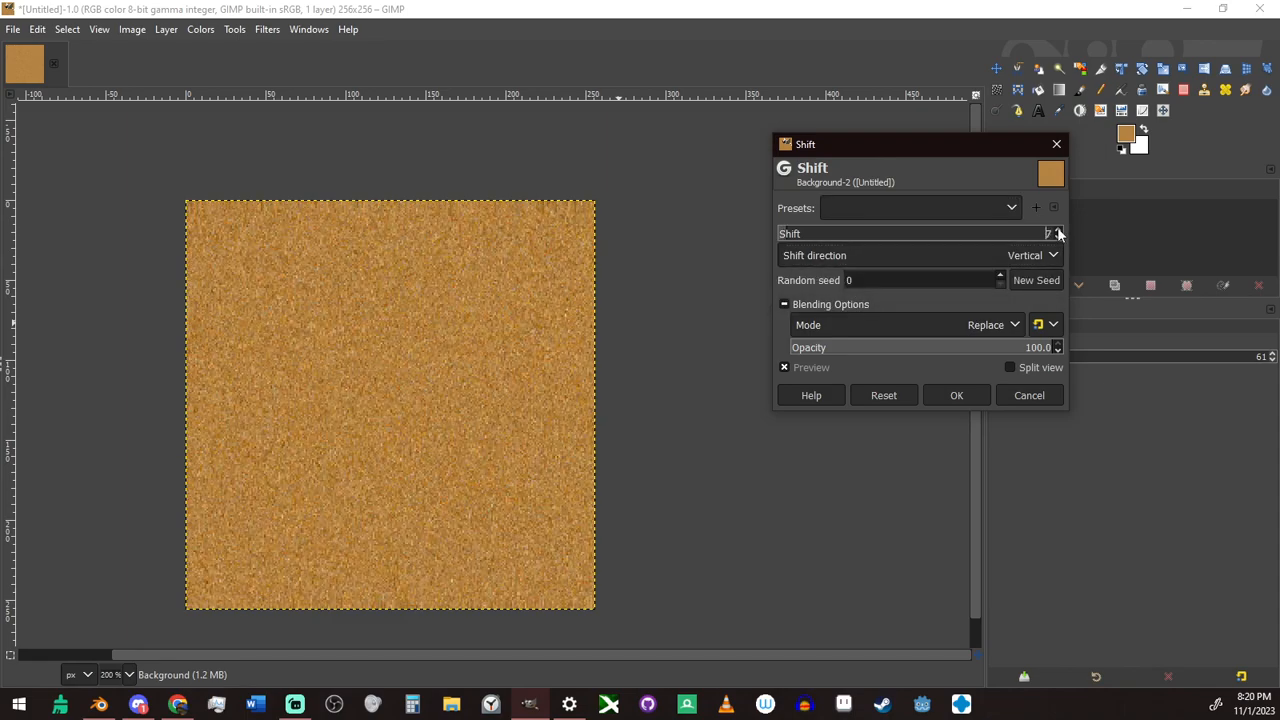
click(1058, 230)
click(1058, 230)
click(1058, 230)
click(1058, 230)
click(1058, 230)
click(1058, 230)
click(1058, 230)
click(1058, 230)
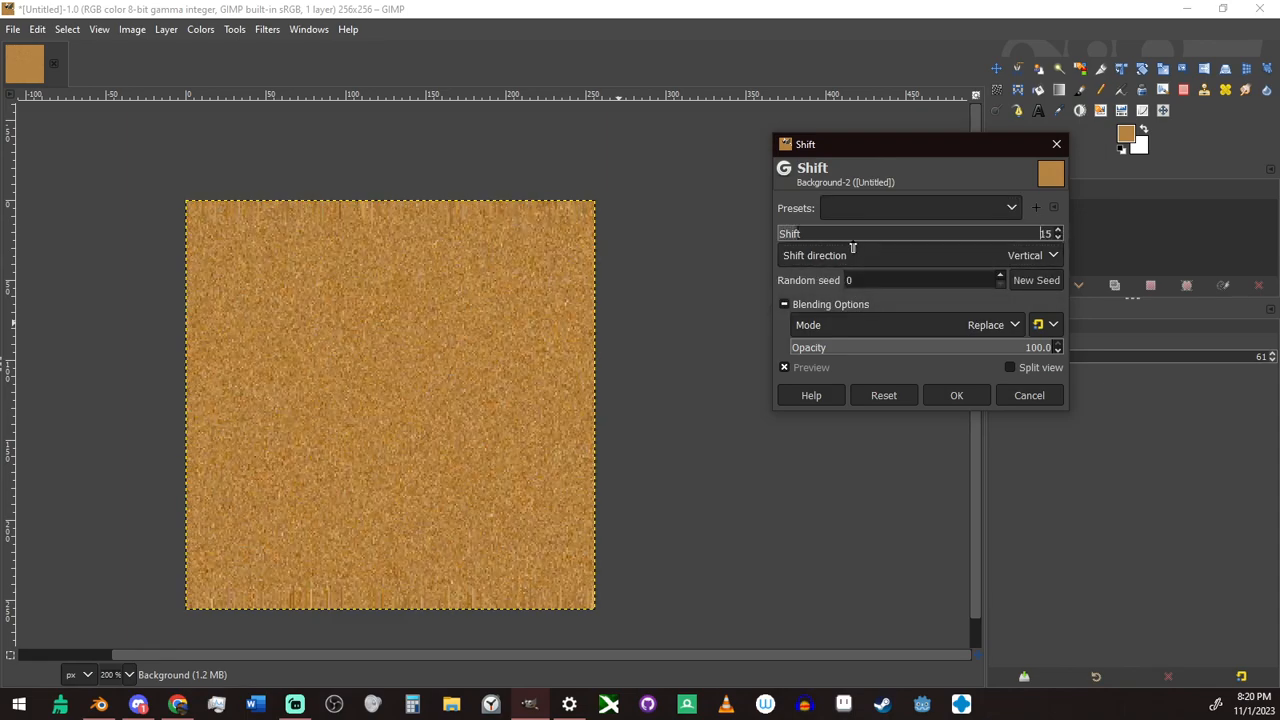
Raise the vertical shift amount to 163 for long grain streaks and apply the Shift filter
mouse_move(798, 236)
mouse_down()
mouse_move(953, 235)
mouse_move(826, 240)
mouse_move(937, 240)
mouse_move(879, 243)
mouse_up()
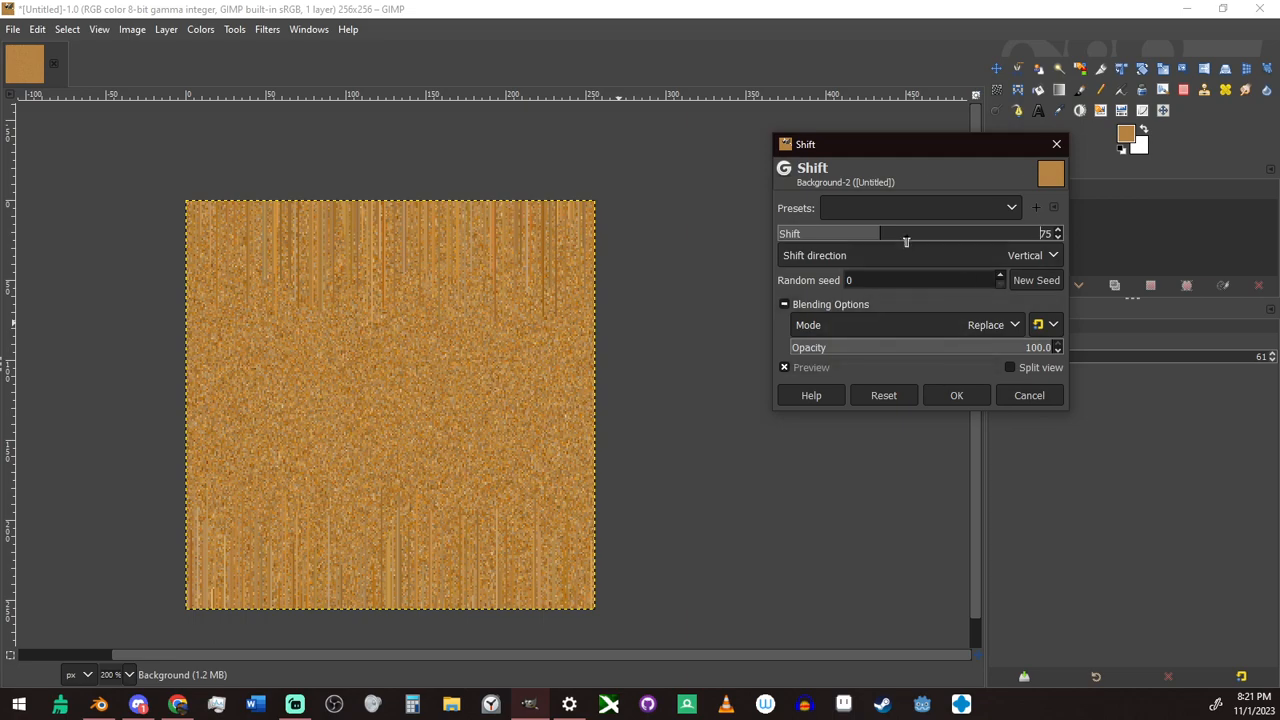
drag(906, 241, 1014, 236)
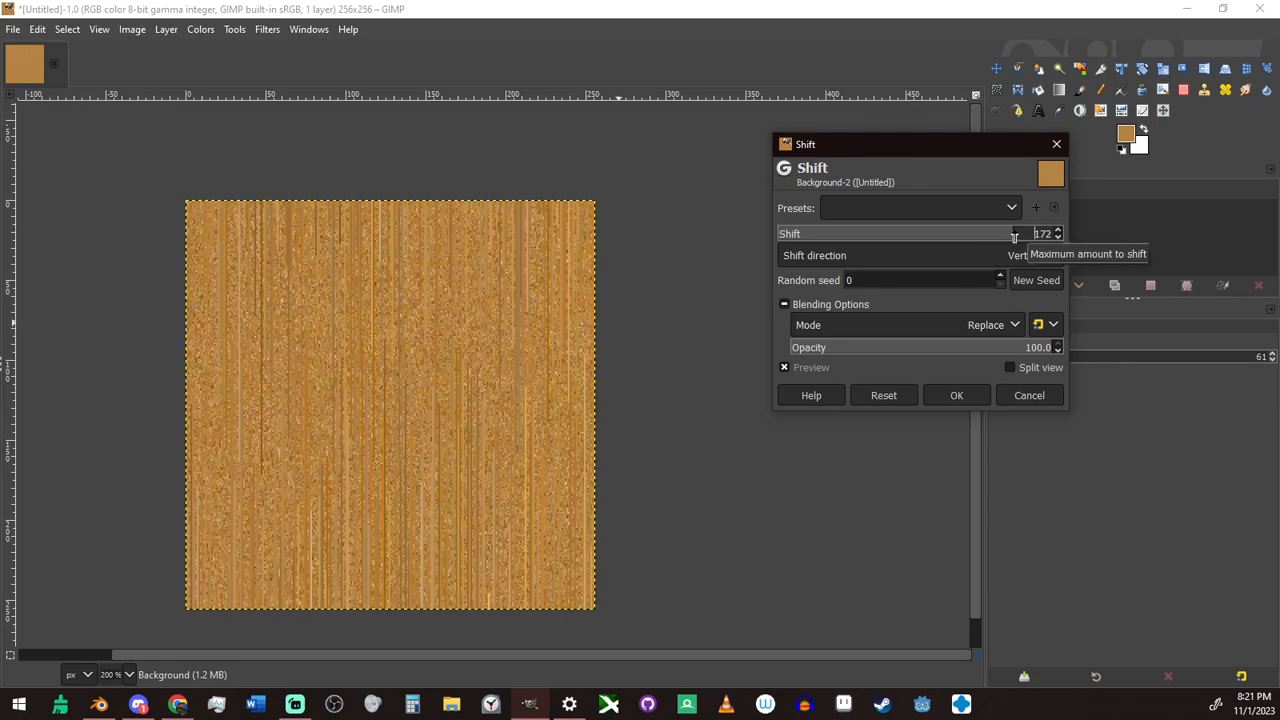
drag(1014, 236, 1016, 236)
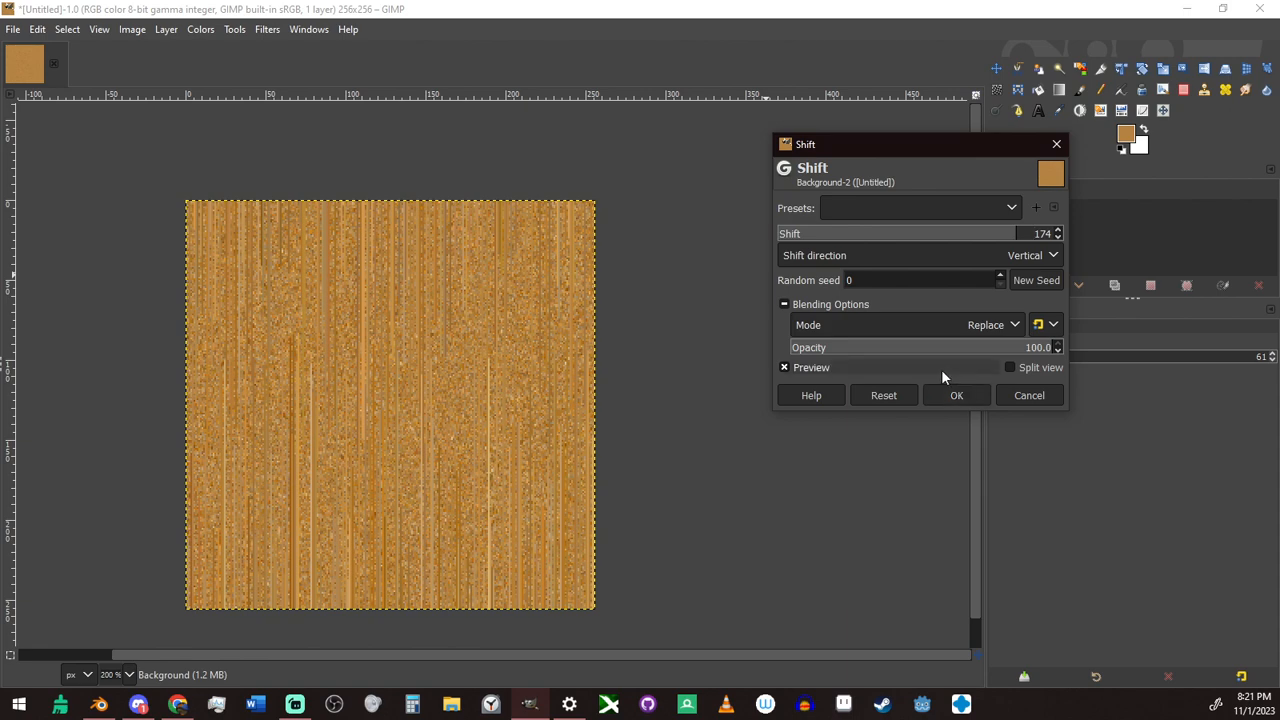
click(953, 396)
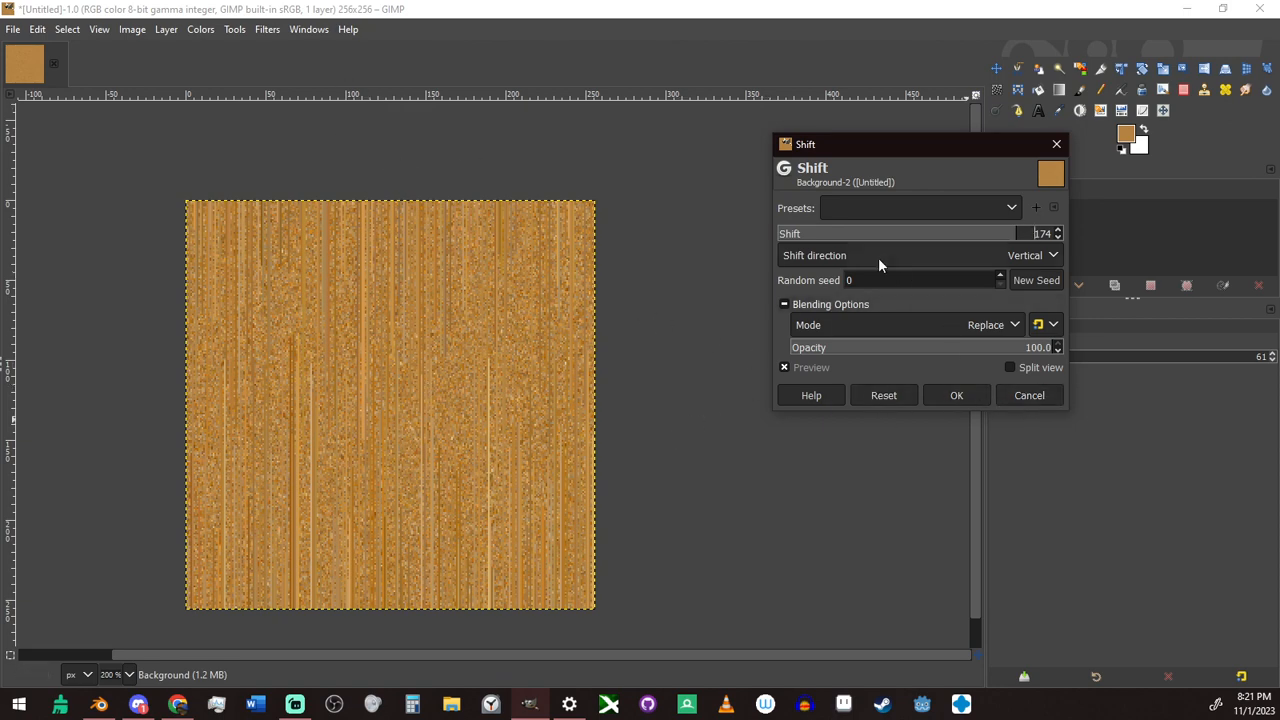
mouse_move(880, 236)
mouse_down()
mouse_move(521, 228)
mouse_move(1003, 252)
mouse_move(996, 243)
mouse_up()
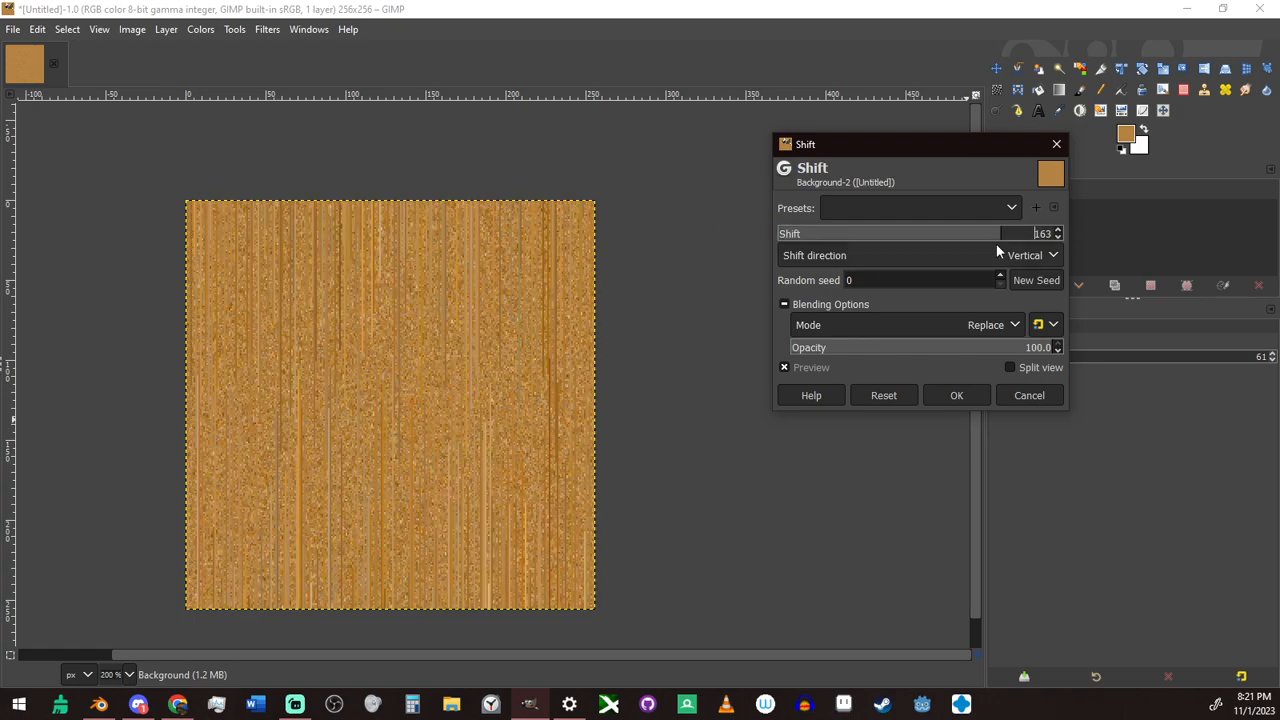
click(975, 393)
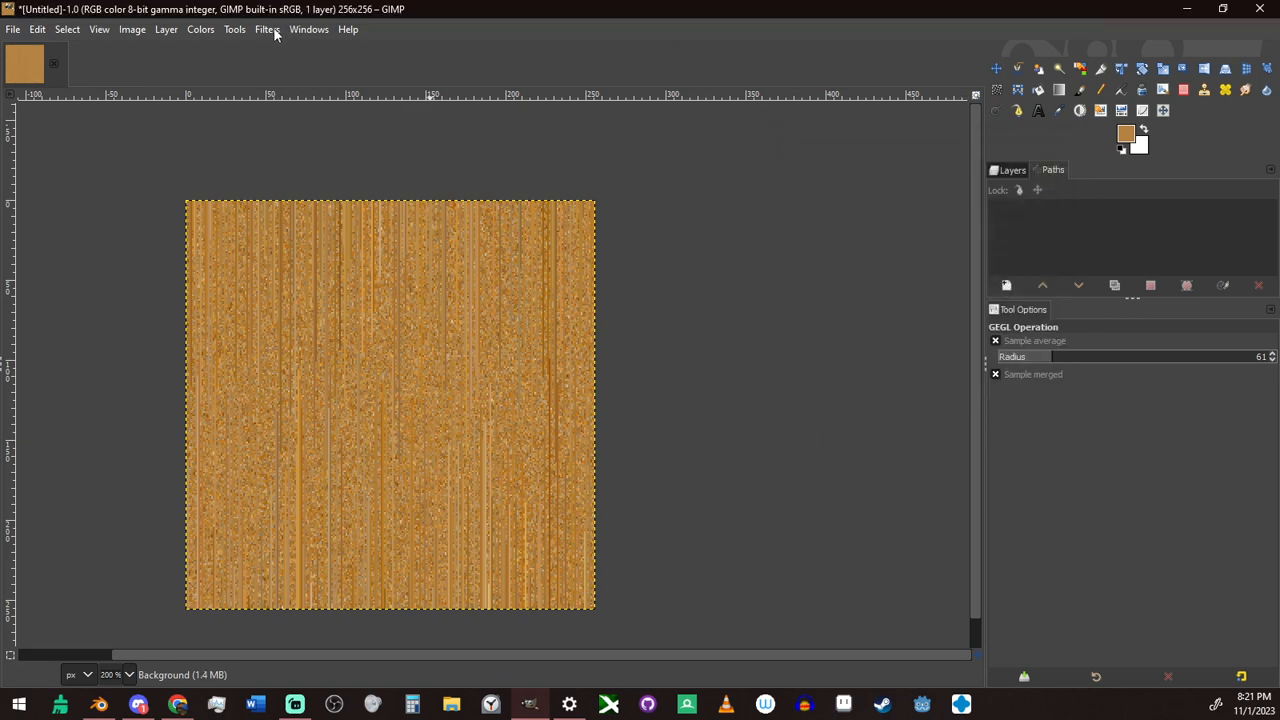
Try the Whirl and Pinch distortion on the streaked wood layer with a whirl of 90, then adjust it and discard it
click(268, 30)
mouse_move(305, 30)
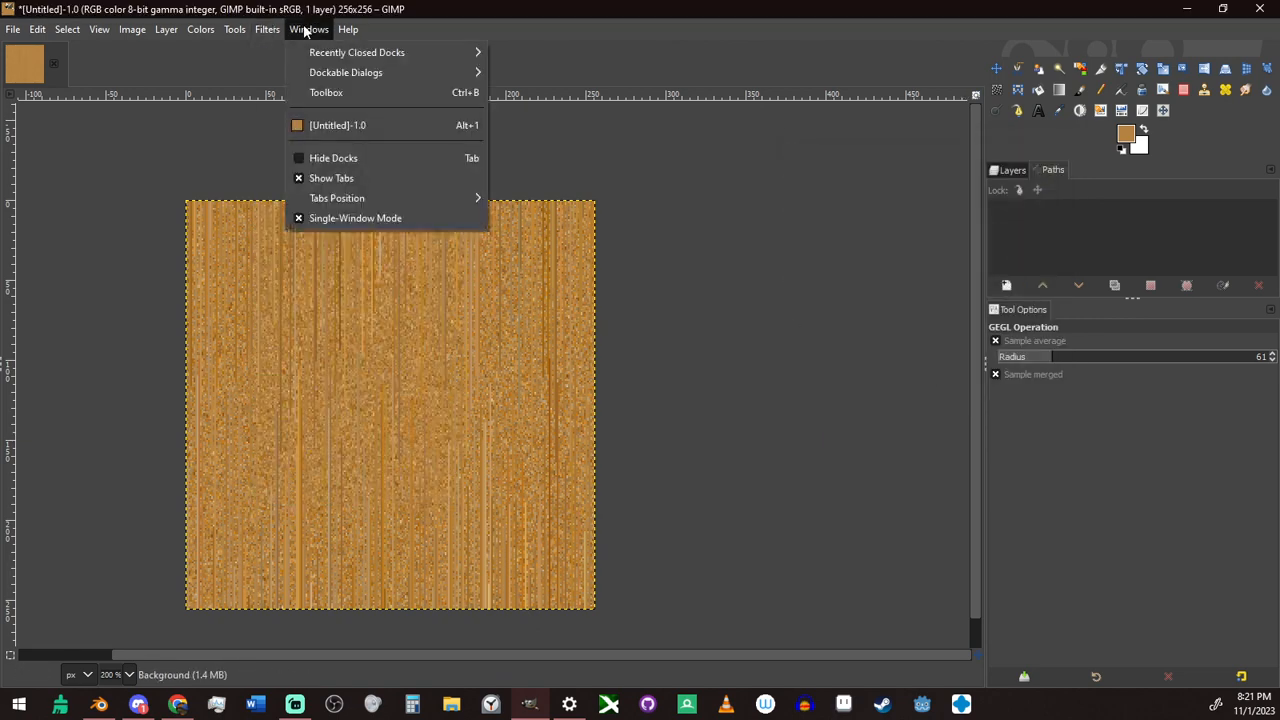
mouse_move(262, 32)
mouse_move(323, 185)
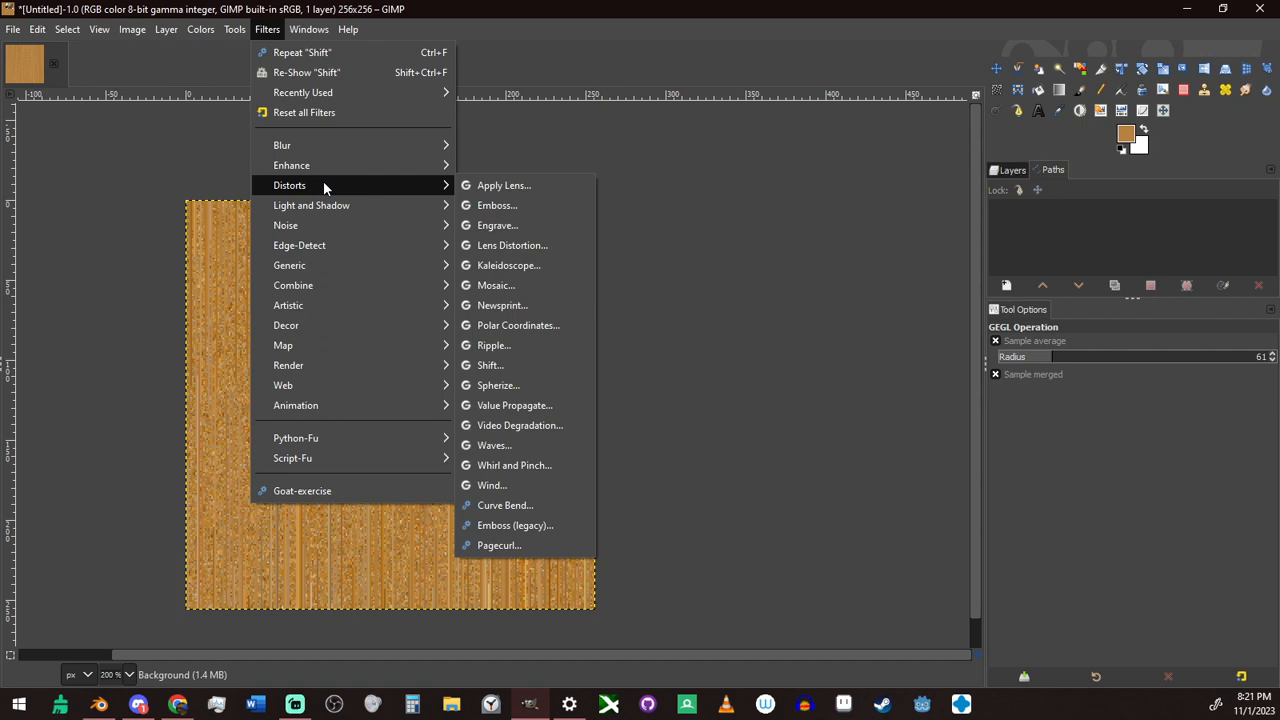
click(540, 468)
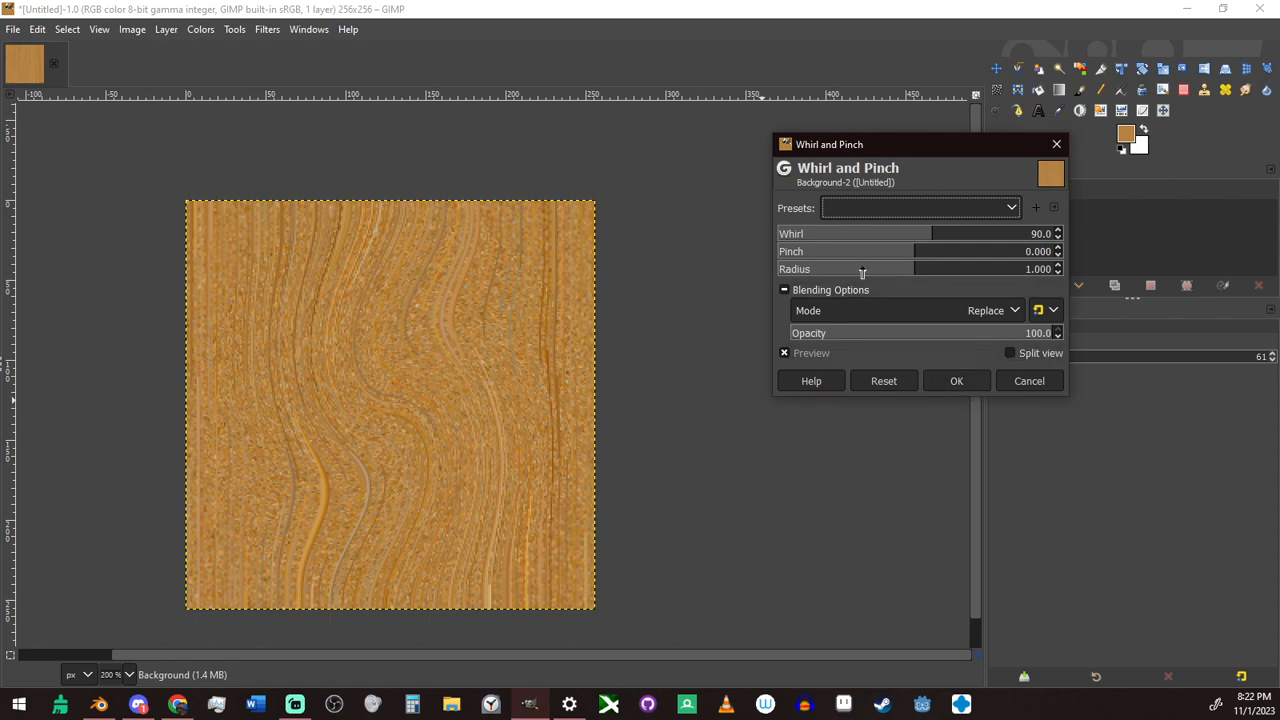
drag(914, 269, 871, 238)
click(1028, 381)
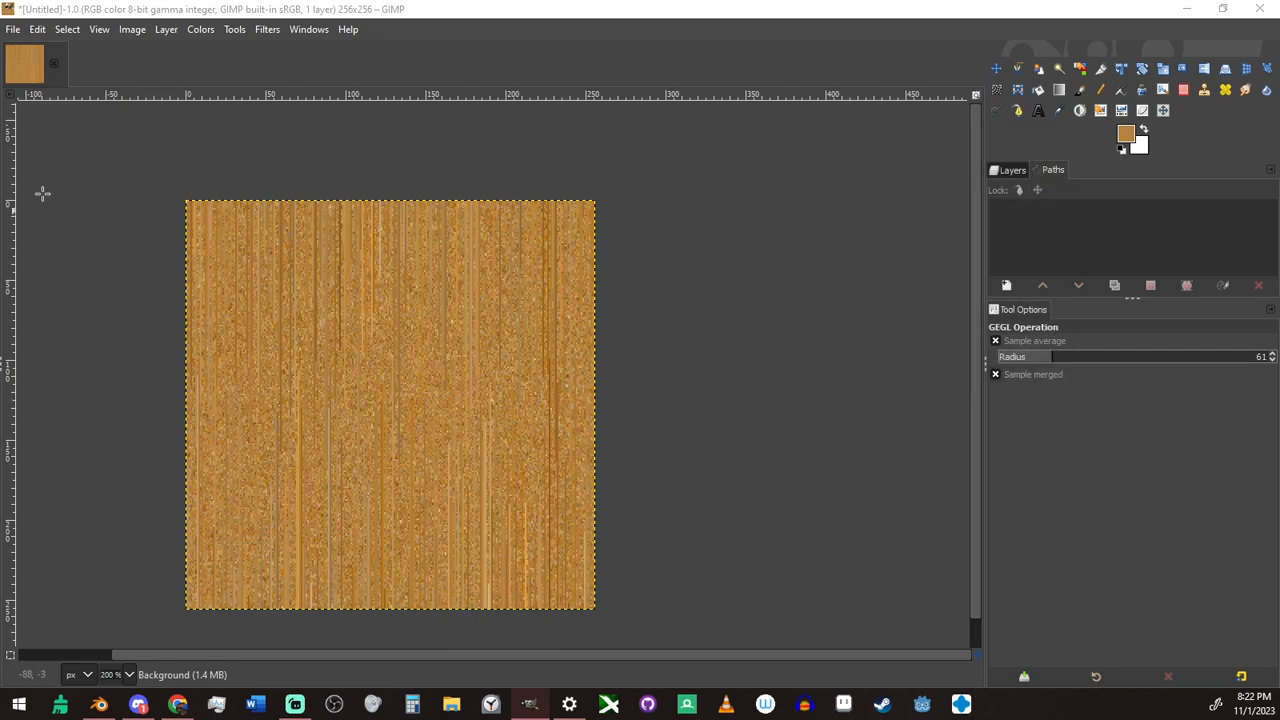
Undo the vertical Shift filter on the wood layer
click(262, 32)
click(631, 6)
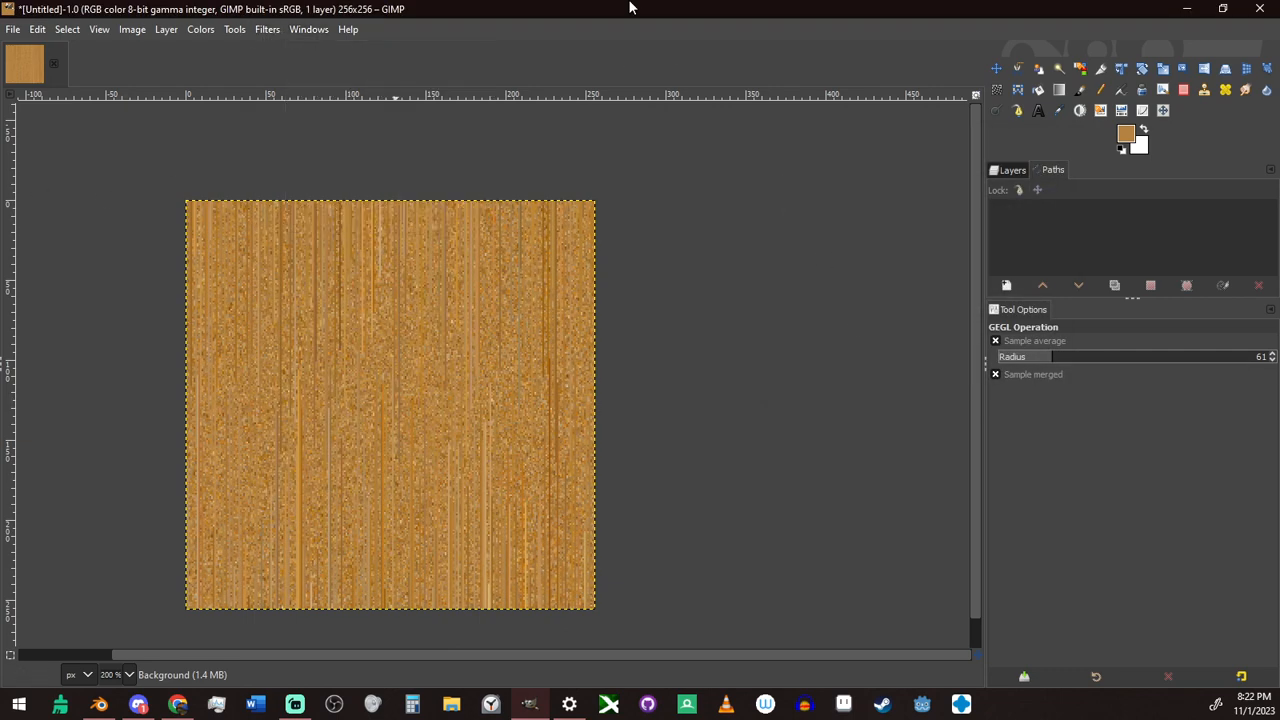
key(ctrl+z)
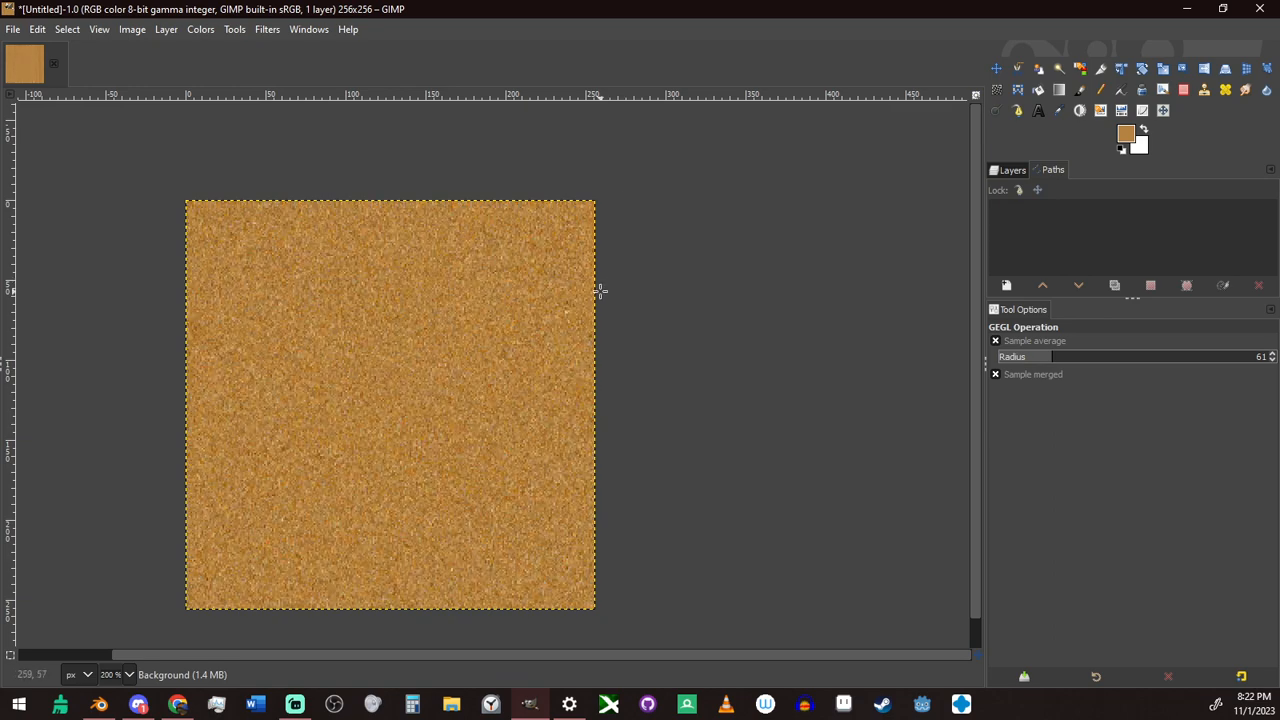
click(267, 29)
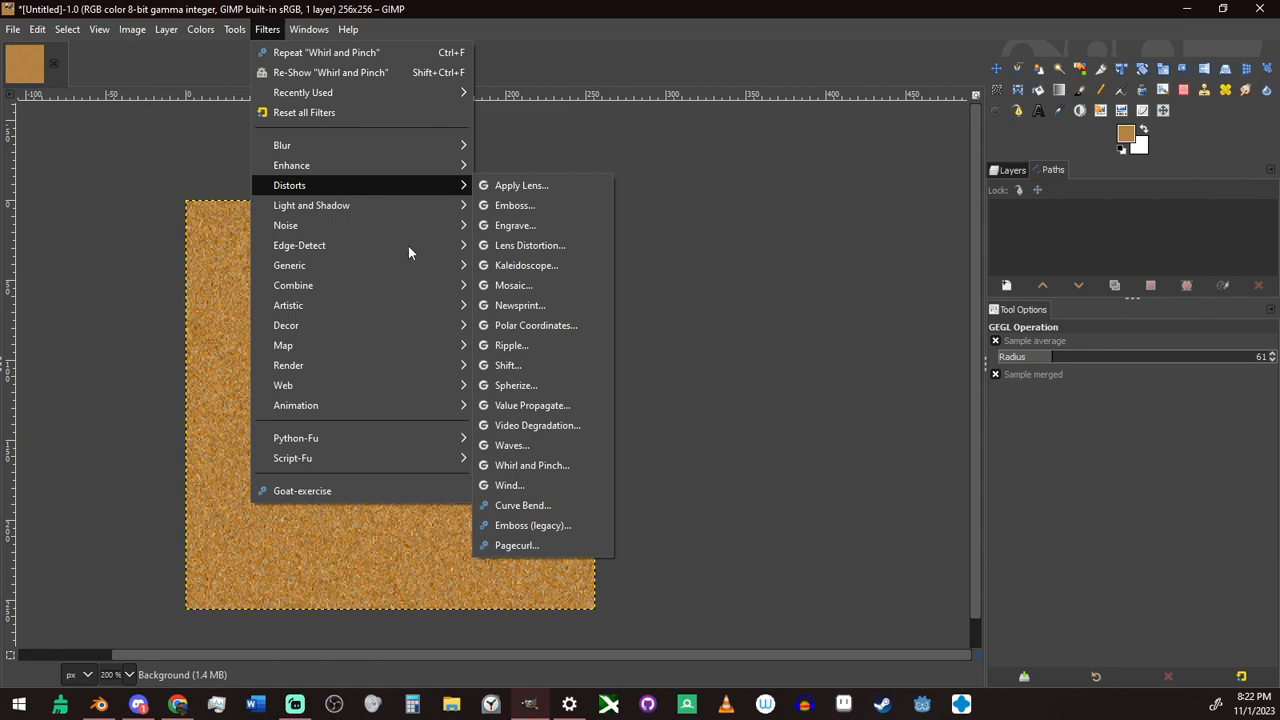
click(534, 345)
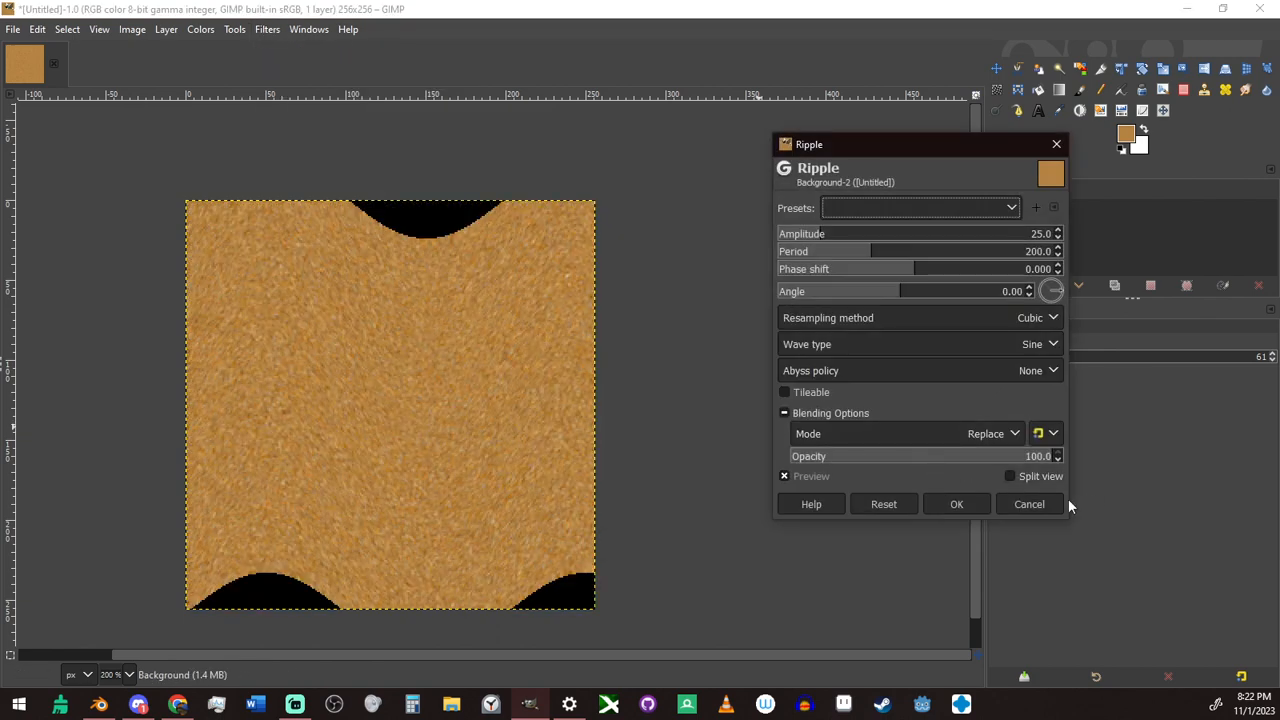
click(1040, 504)
Start the Spread noise filter on the layer with unlinked amounts of 1 horizontal and 6 vertical
click(267, 29)
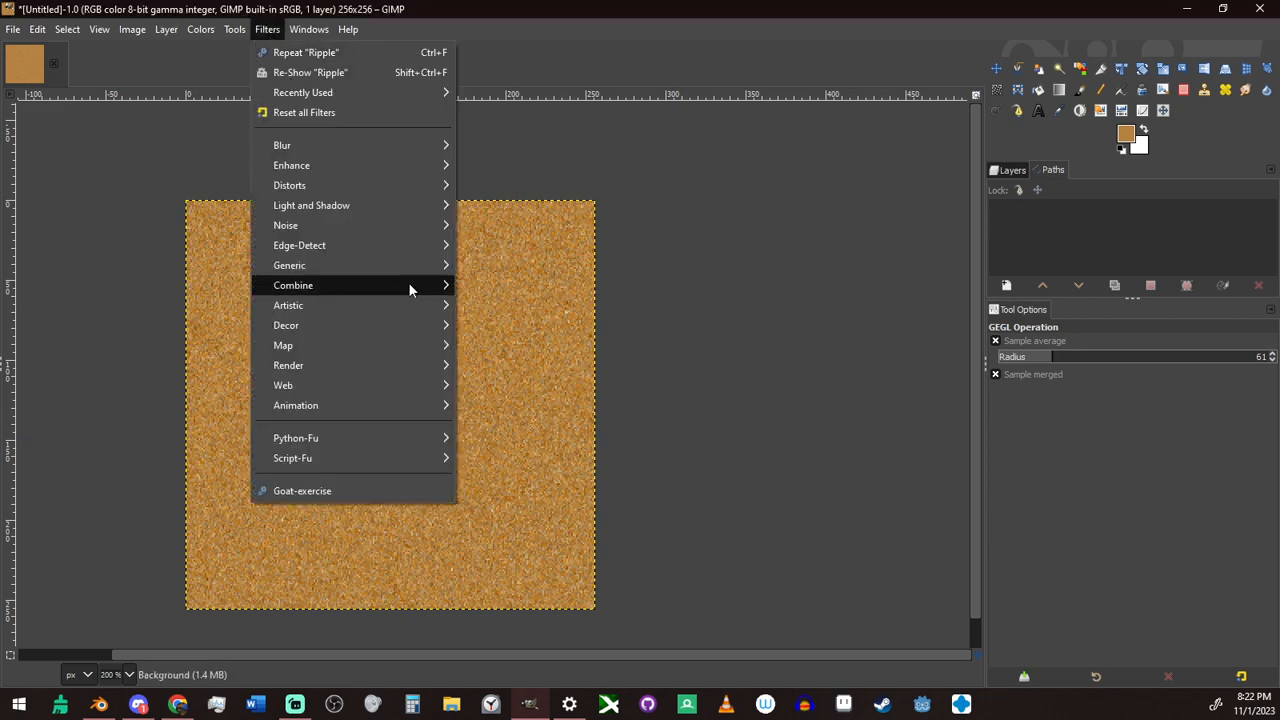
mouse_move(386, 192)
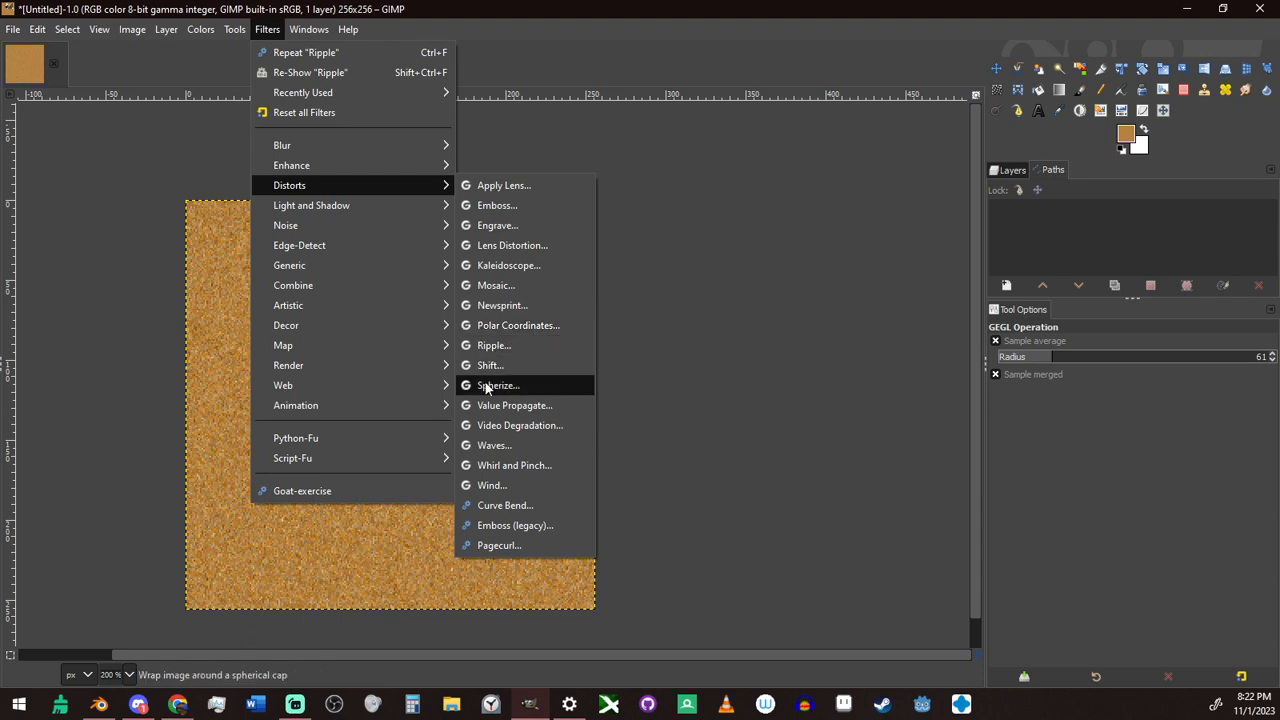
mouse_move(359, 347)
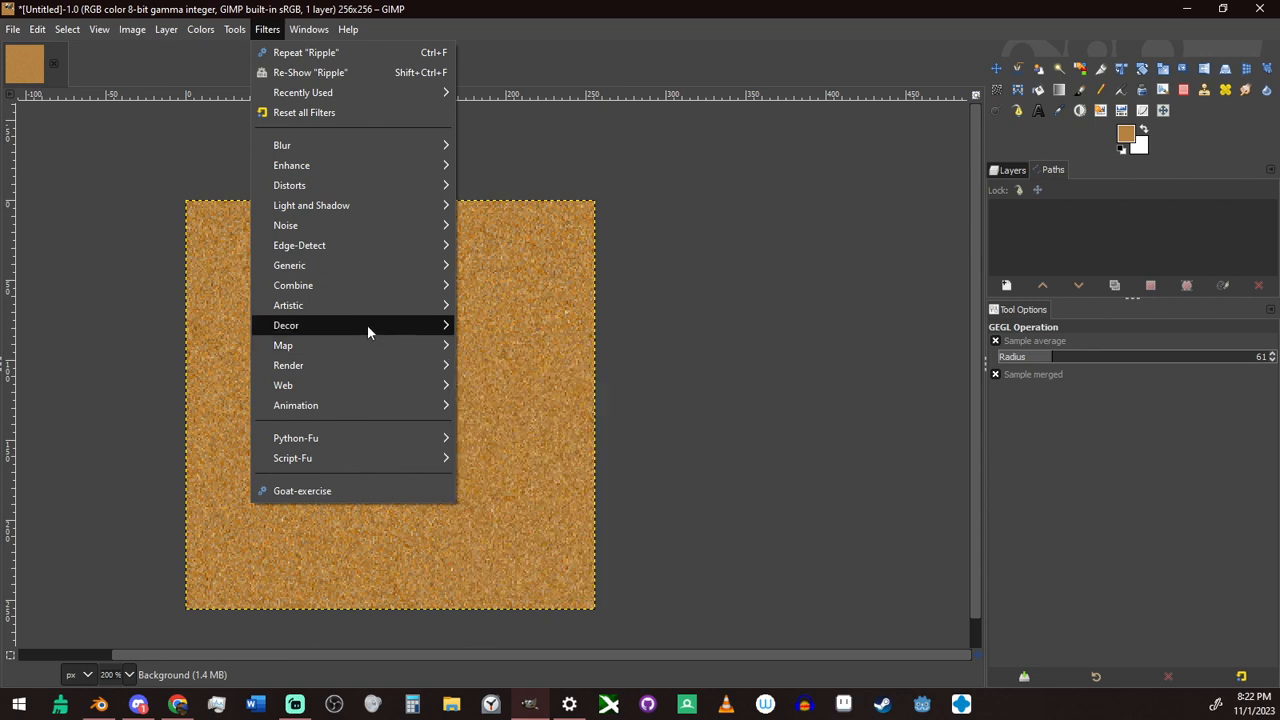
mouse_move(376, 284)
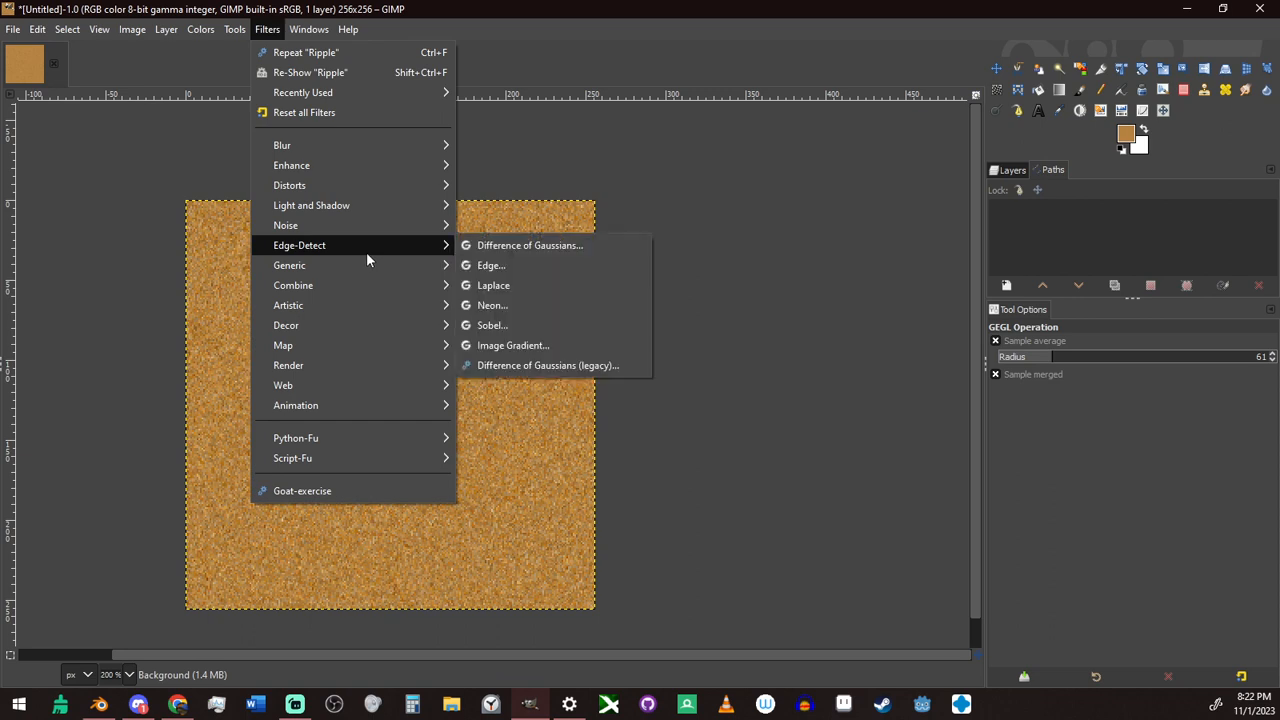
mouse_move(356, 233)
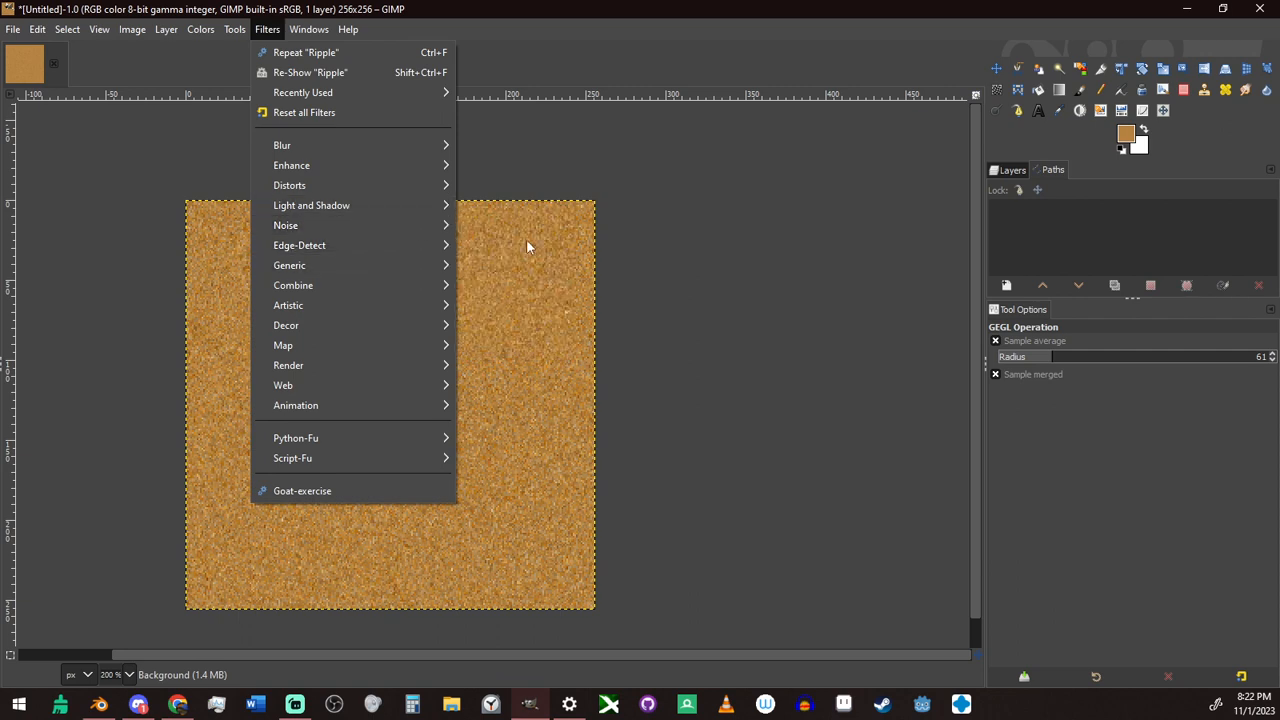
mouse_move(414, 228)
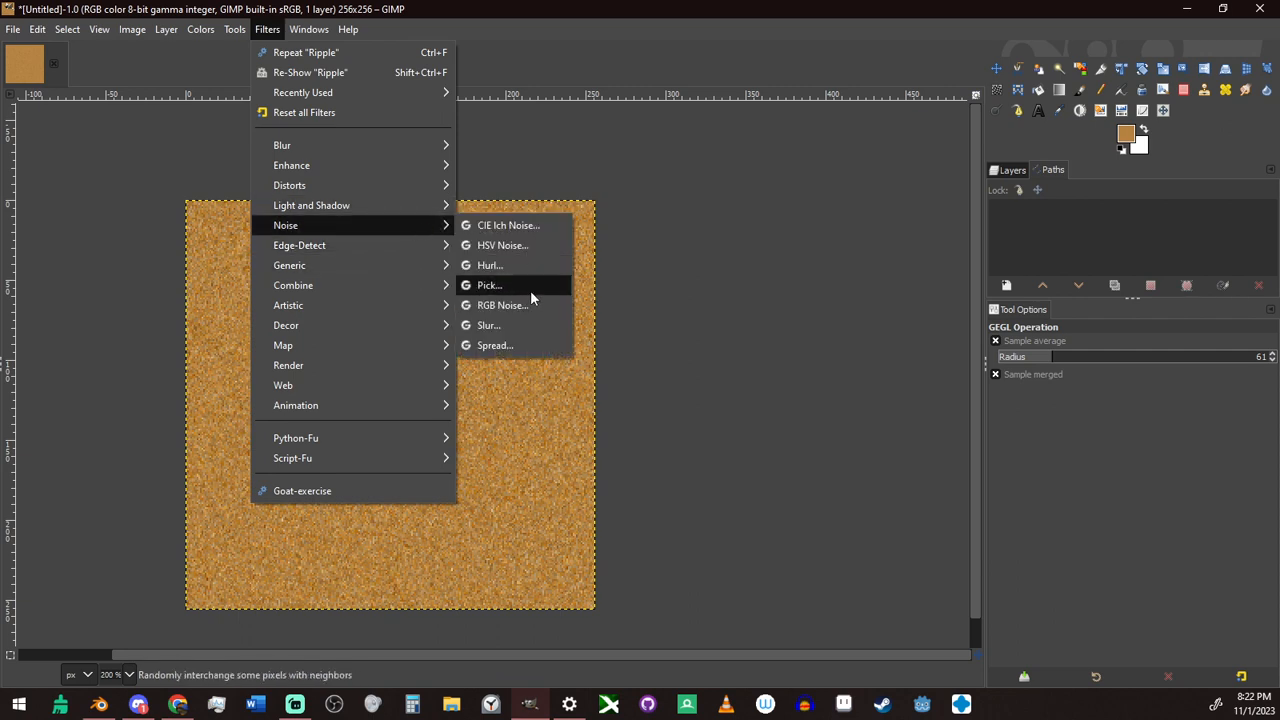
click(518, 347)
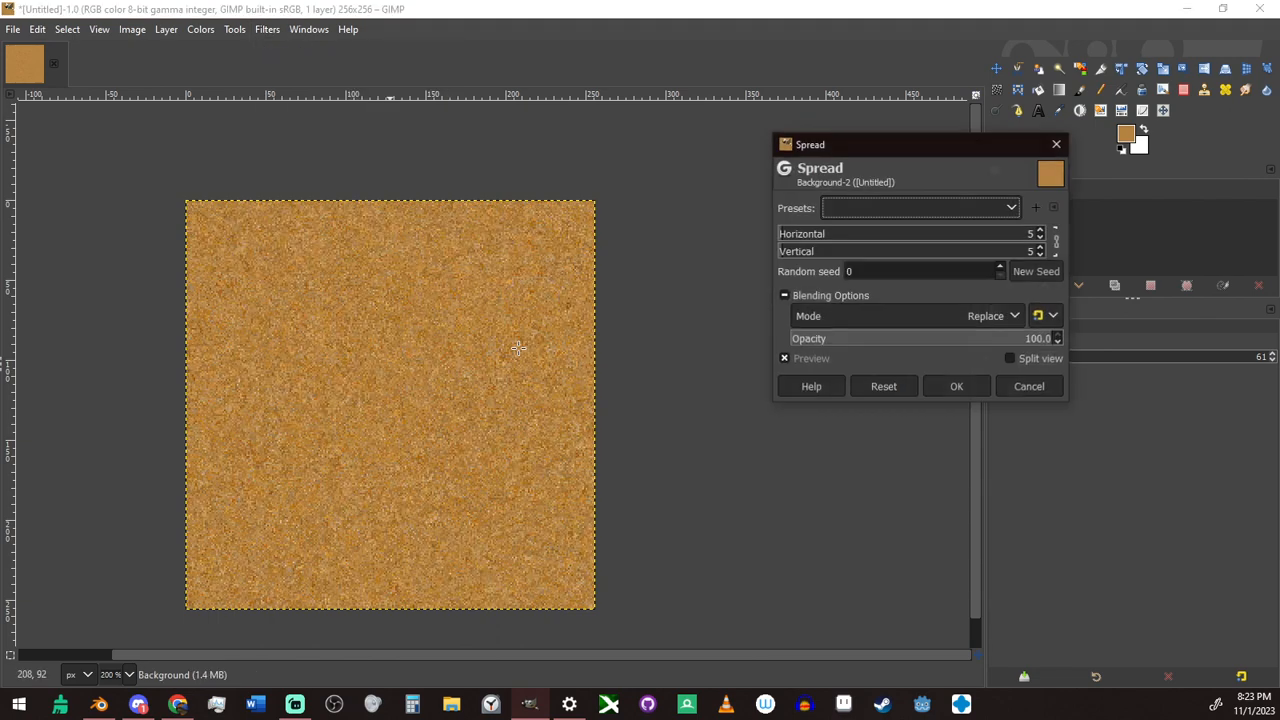
click(1039, 237)
click(1039, 237)
click(1039, 237)
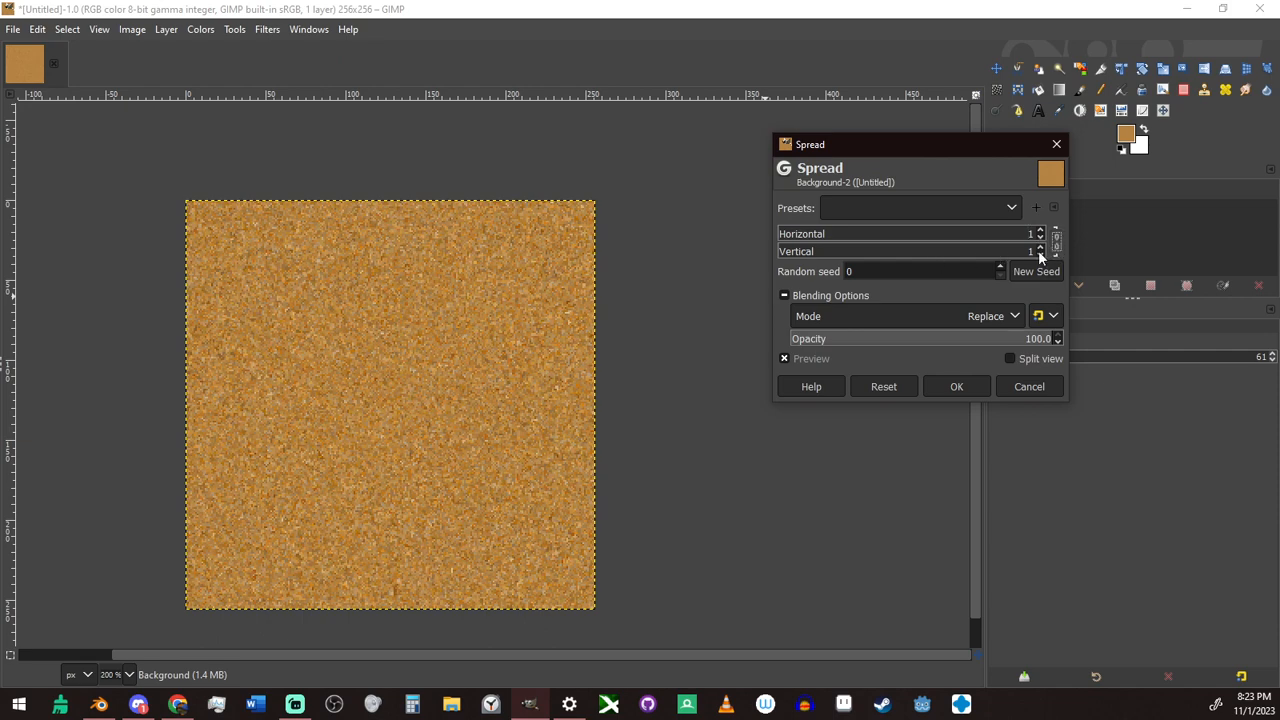
click(1039, 247)
click(1039, 247)
click(1039, 247)
click(1039, 247)
click(1039, 247)
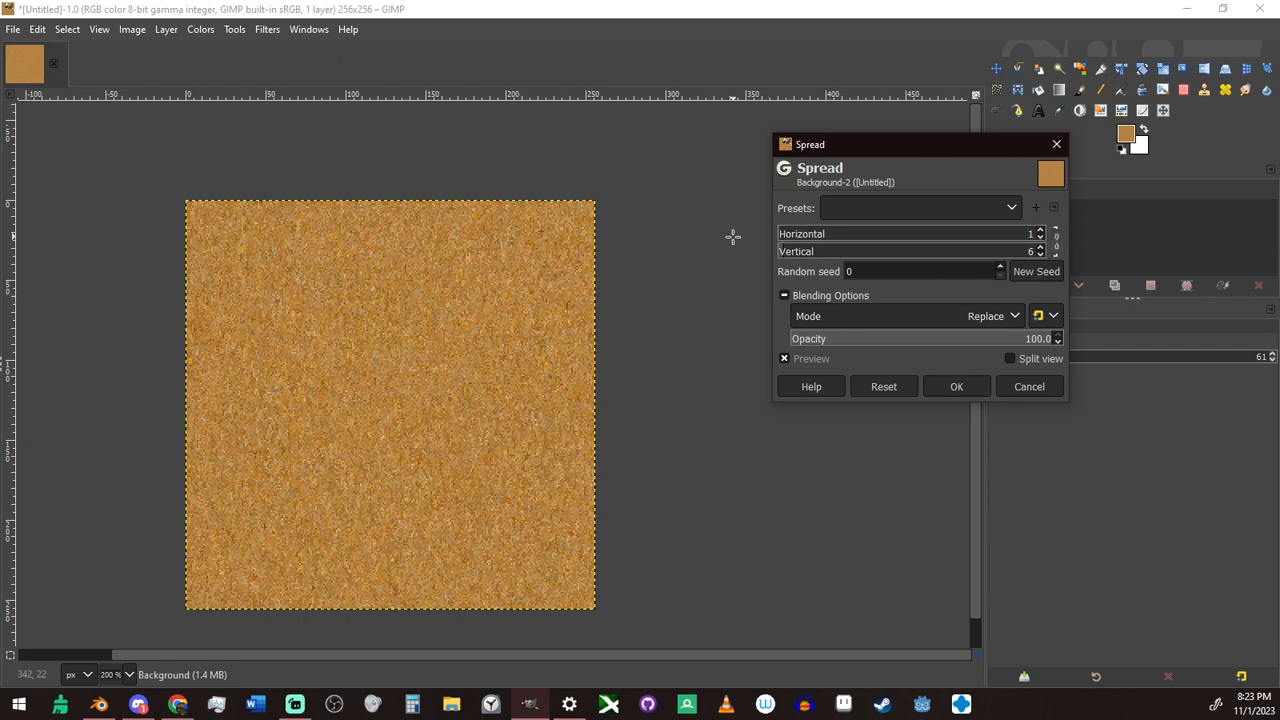
Try a purely vertical spread by setting the horizontal amount to 0 and raising the vertical amount to 281
click(890, 251)
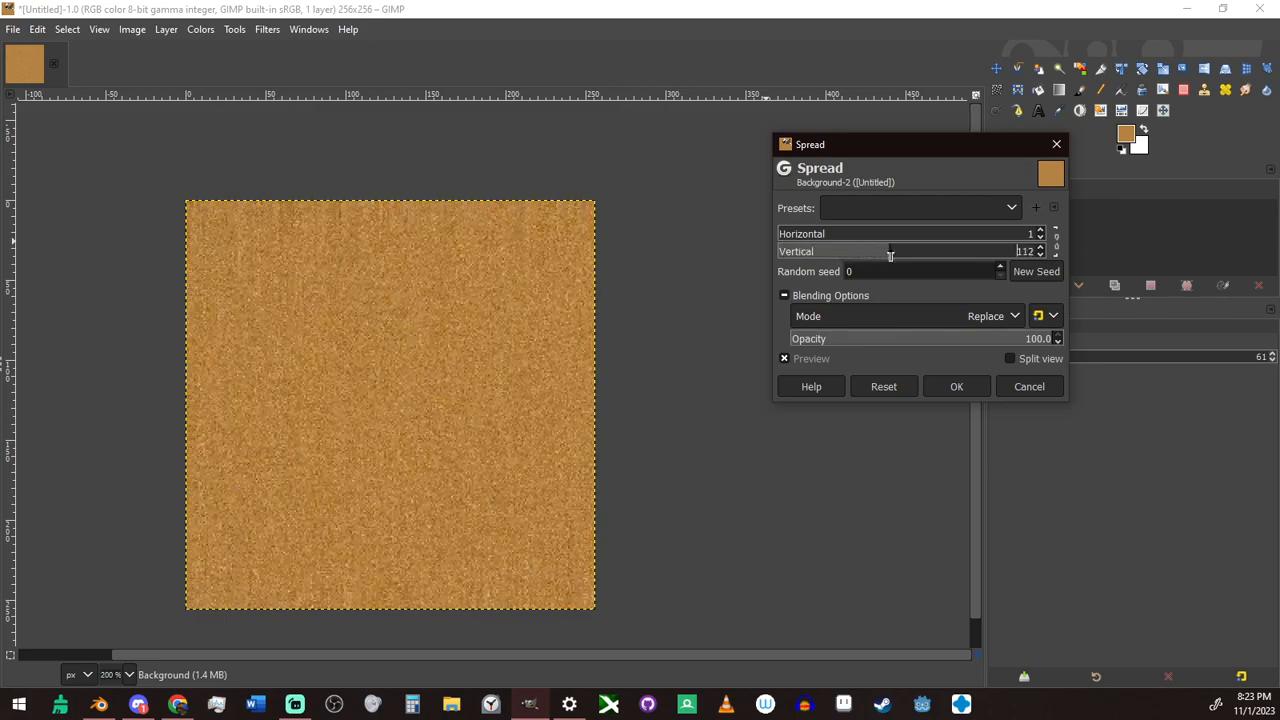
mouse_move(890, 254)
mouse_down()
mouse_move(1065, 253)
mouse_move(760, 269)
mouse_up()
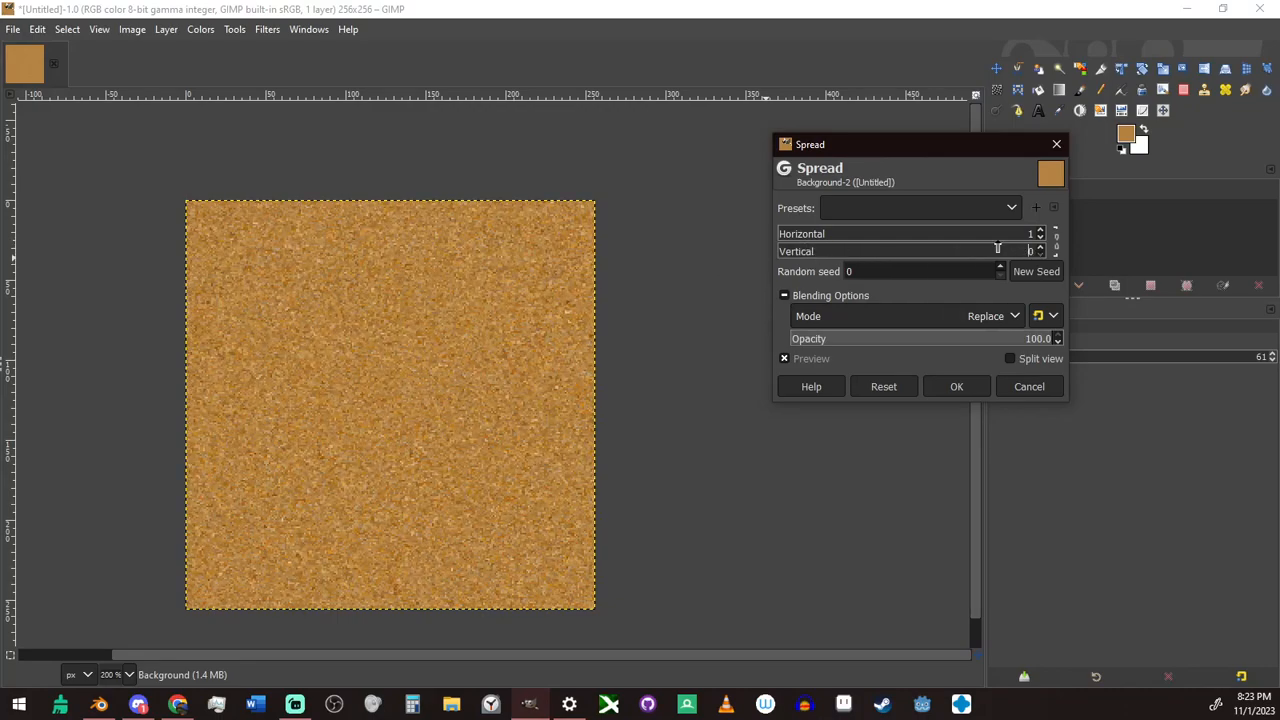
click(1039, 238)
click(793, 255)
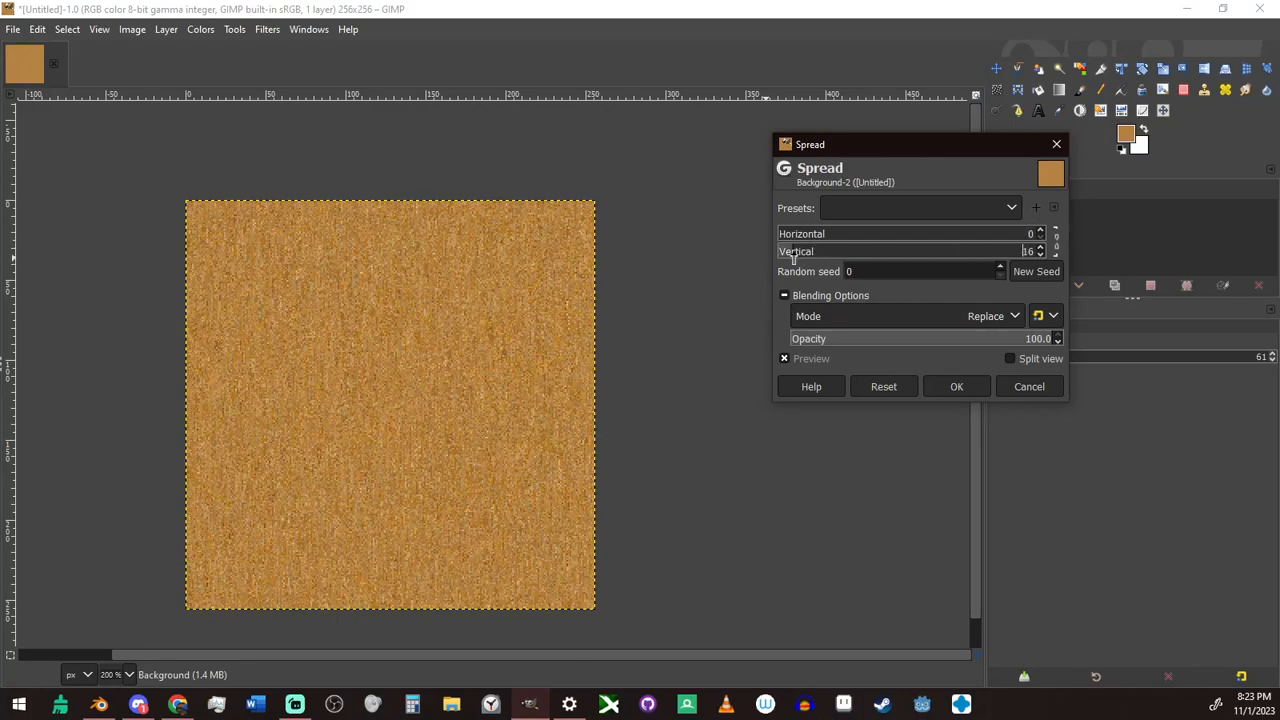
drag(793, 258, 822, 265)
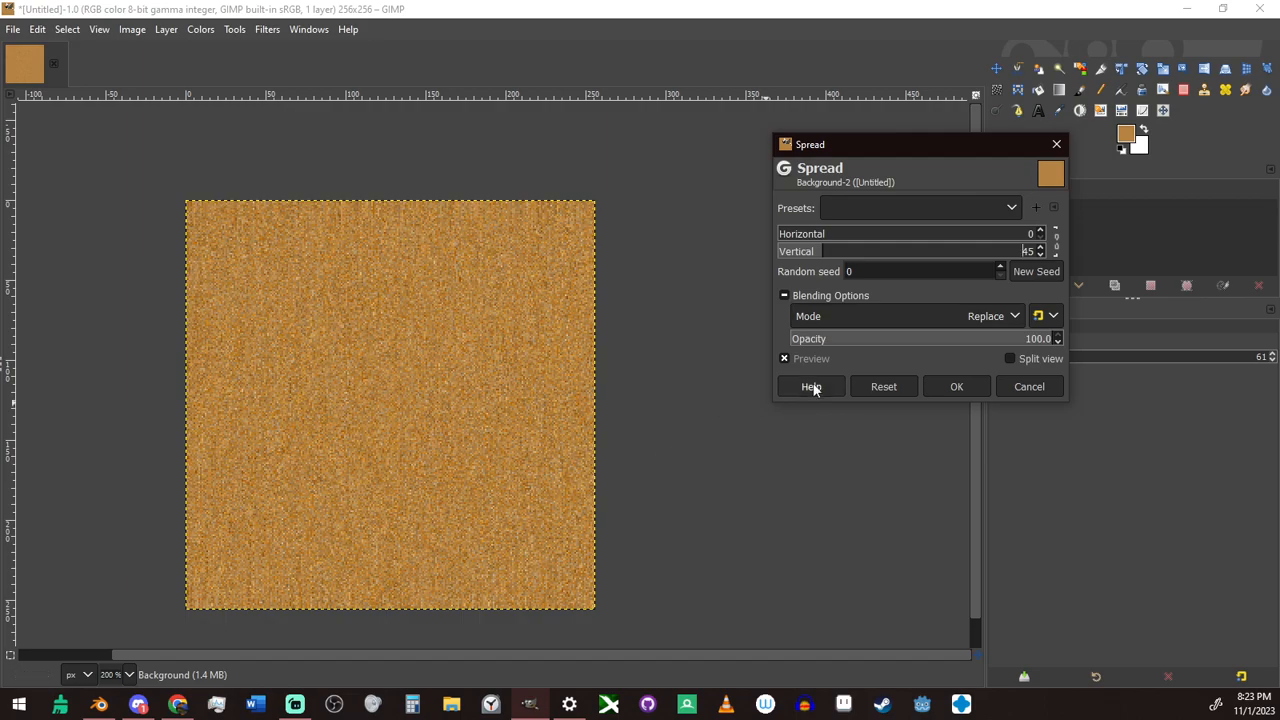
mouse_move(824, 256)
mouse_down()
mouse_move(1008, 268)
mouse_move(830, 270)
mouse_move(1100, 263)
mouse_move(1060, 260)
mouse_up()
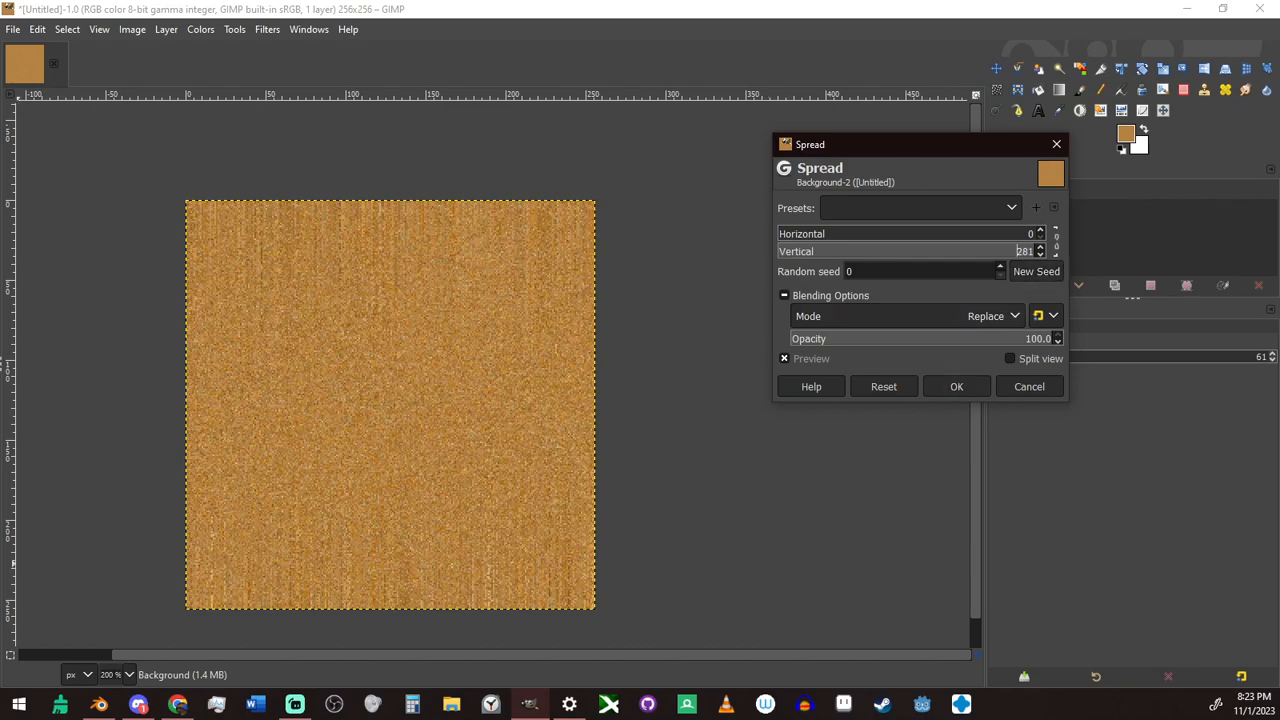
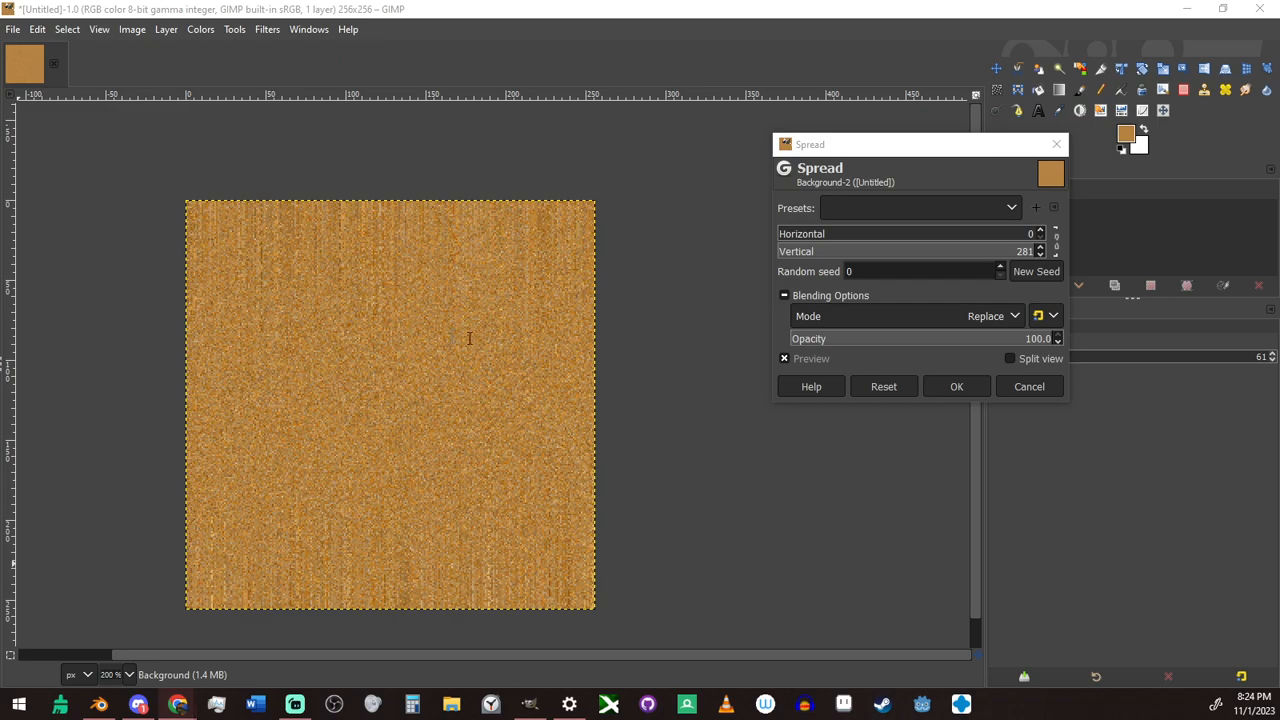
Switch to Chrome to examine pine wood grain reference images, and return to GIMP to cancel the Spread filter
key(alt+Tab)
scroll(653, 336, down, 2)
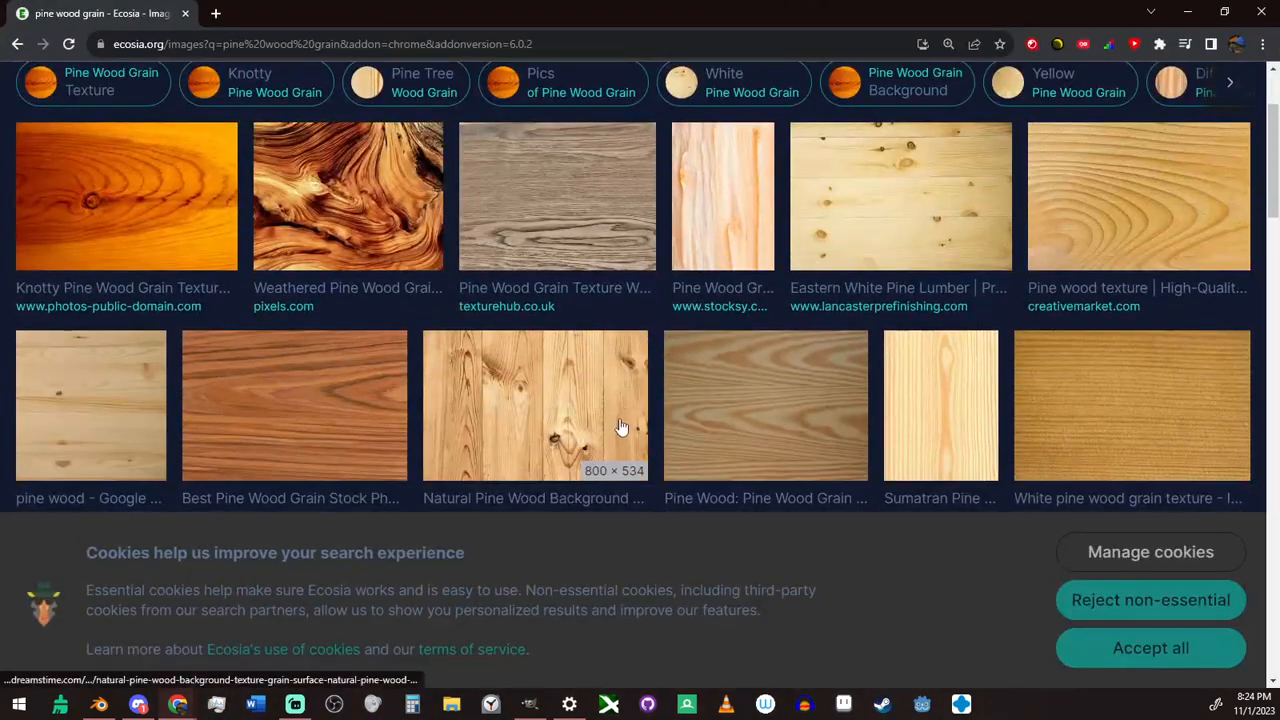
click(115, 408)
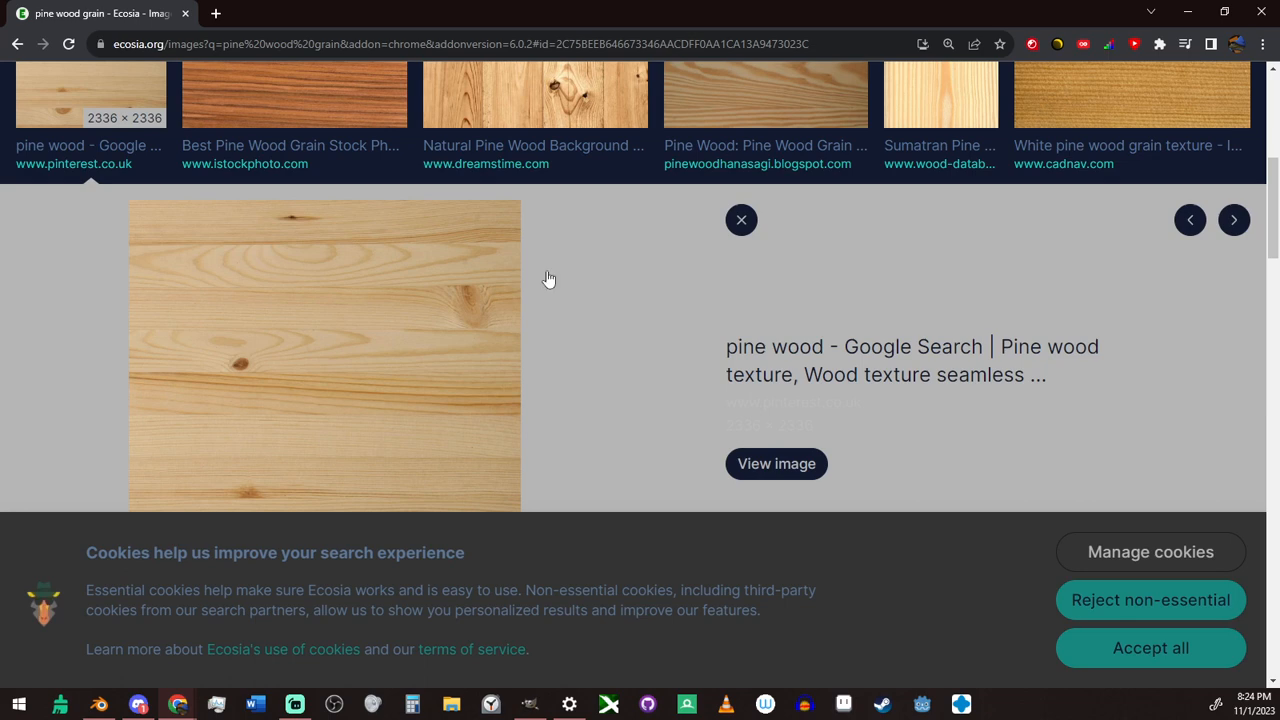
click(295, 704)
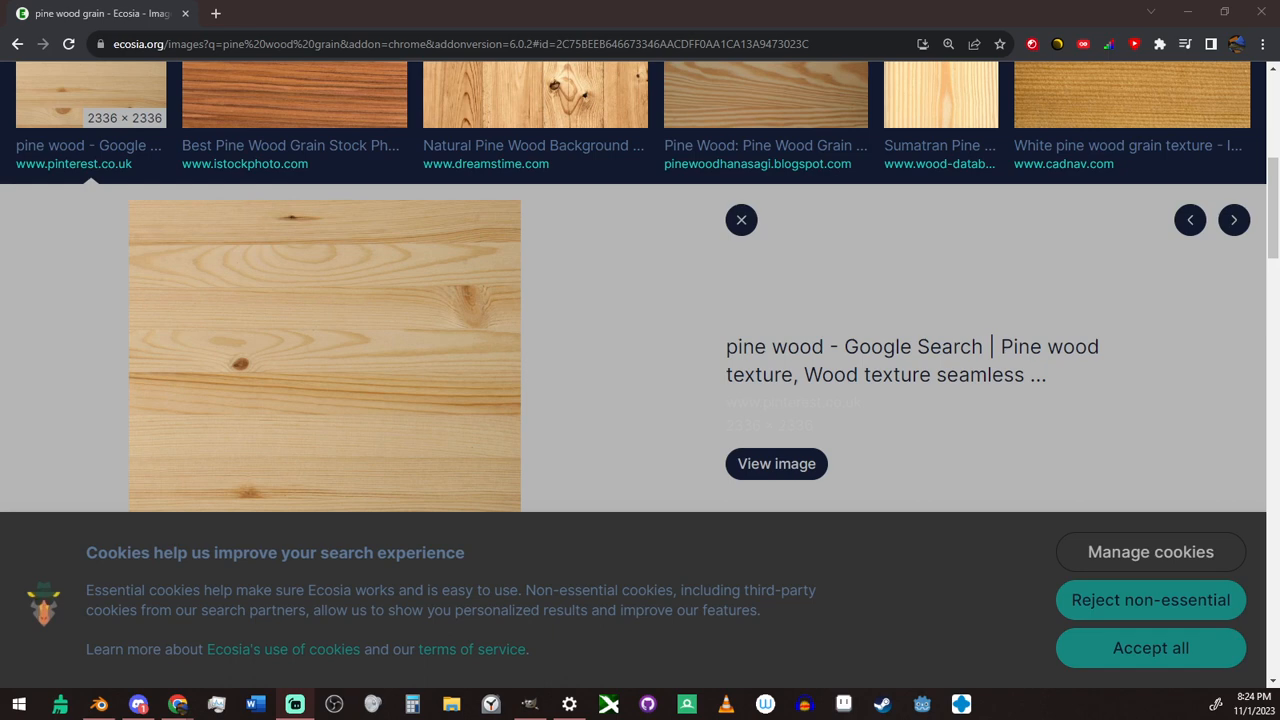
scroll(855, 281, up, 3)
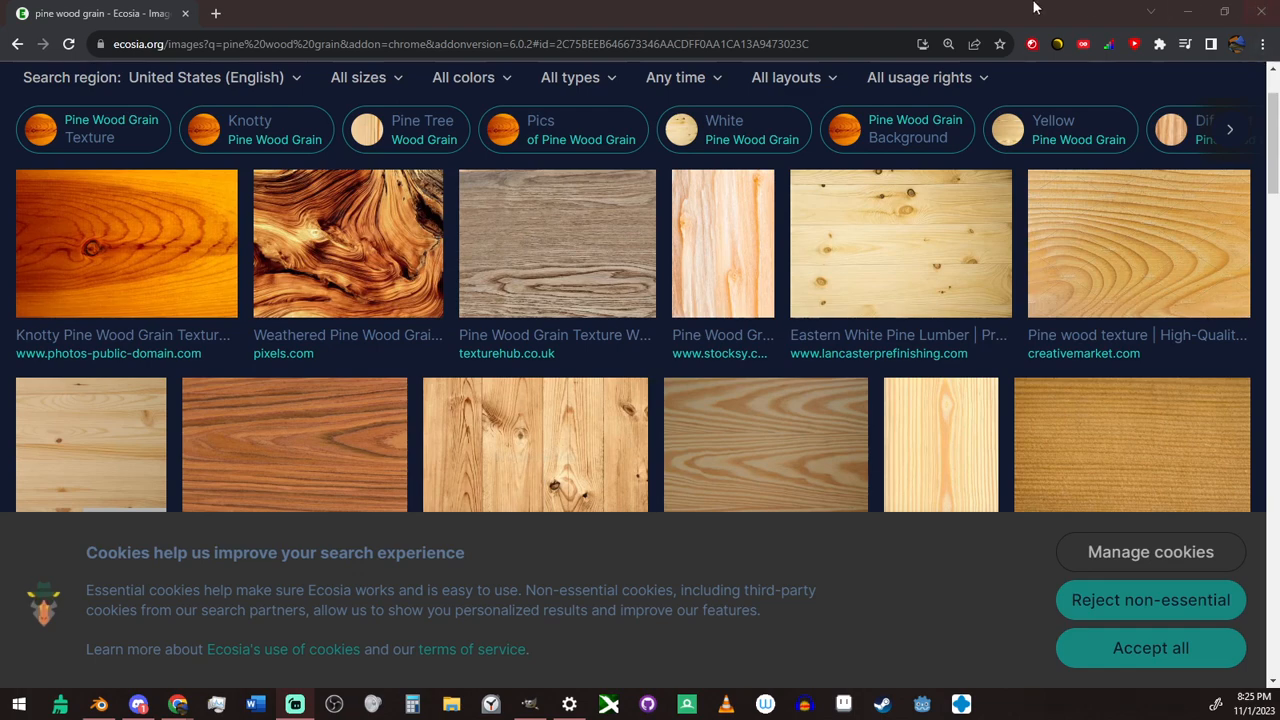
drag(950, 10, 0, 282)
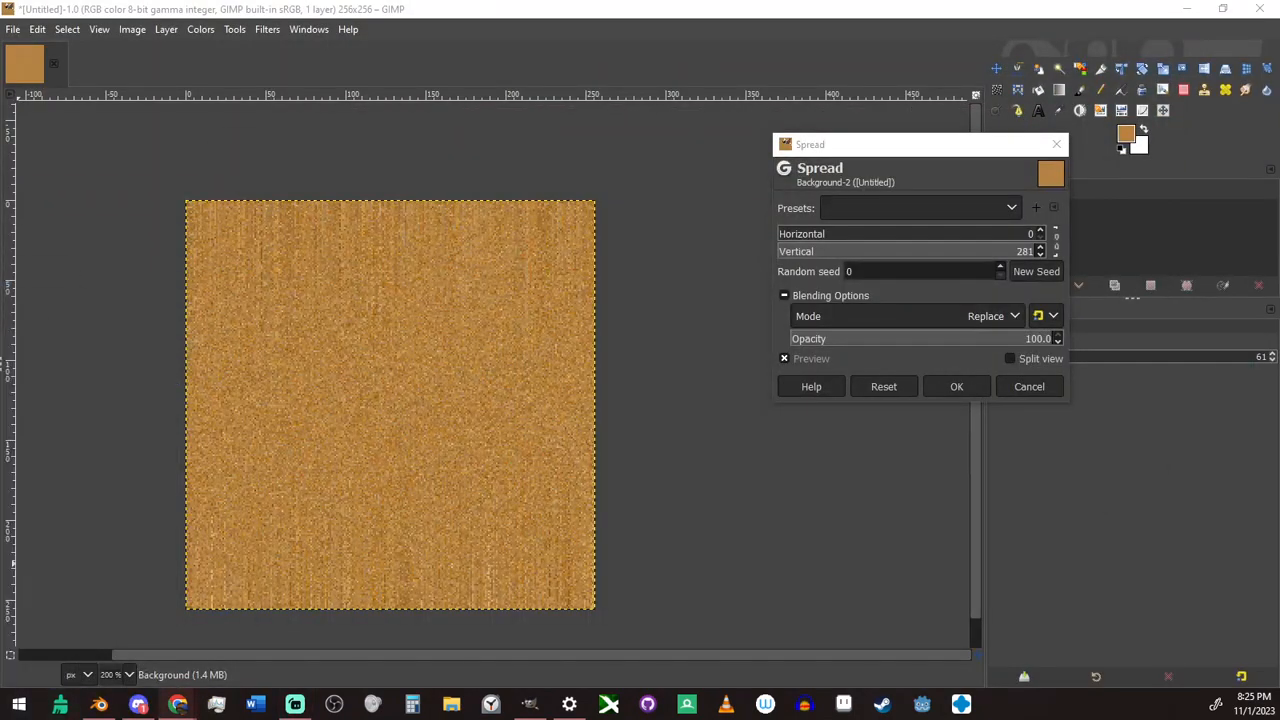
click(1044, 391)
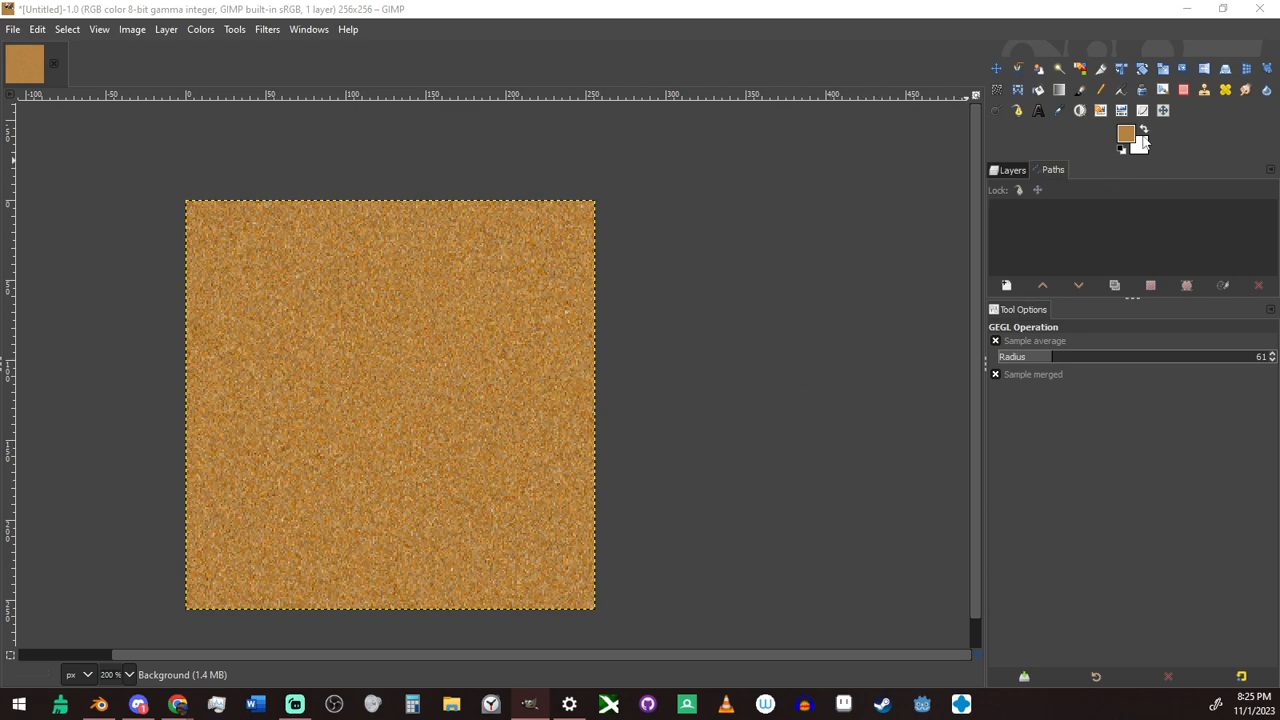
Make the brown the background colour and fill the whole layer with a light tan foreground colour, ffd69f
click(1143, 130)
click(1126, 134)
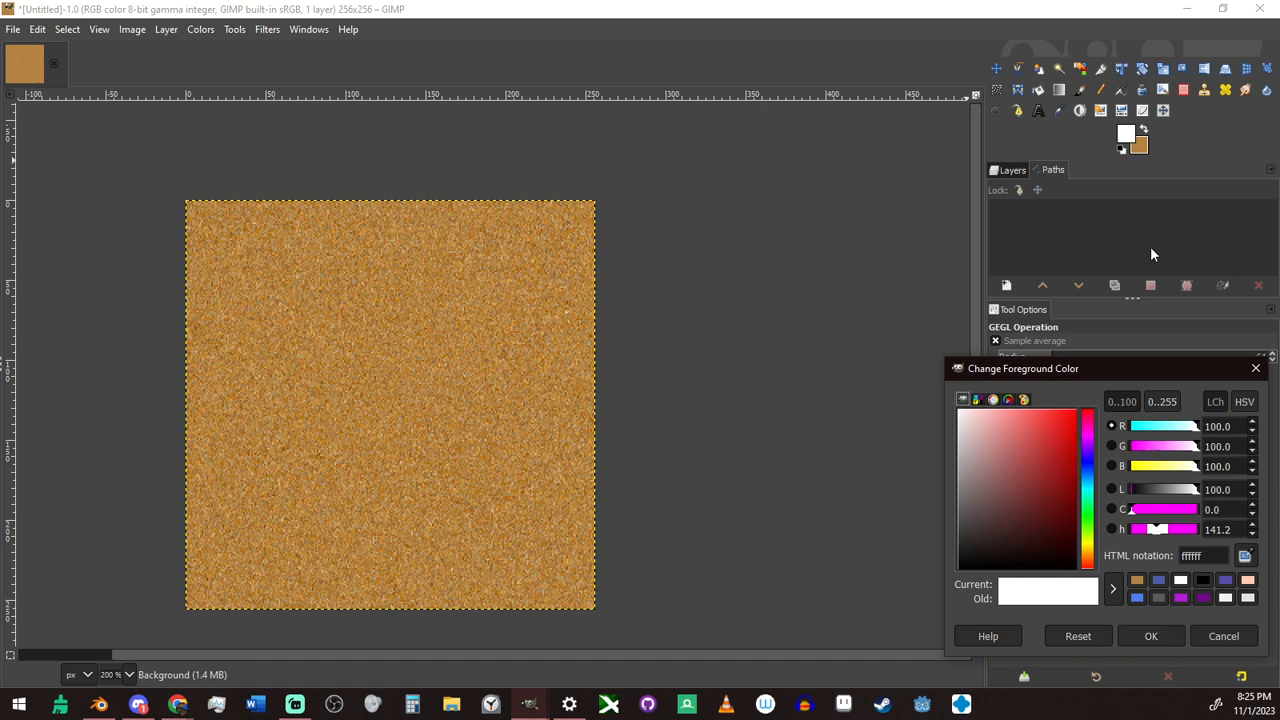
click(1138, 586)
drag(1049, 478, 1004, 404)
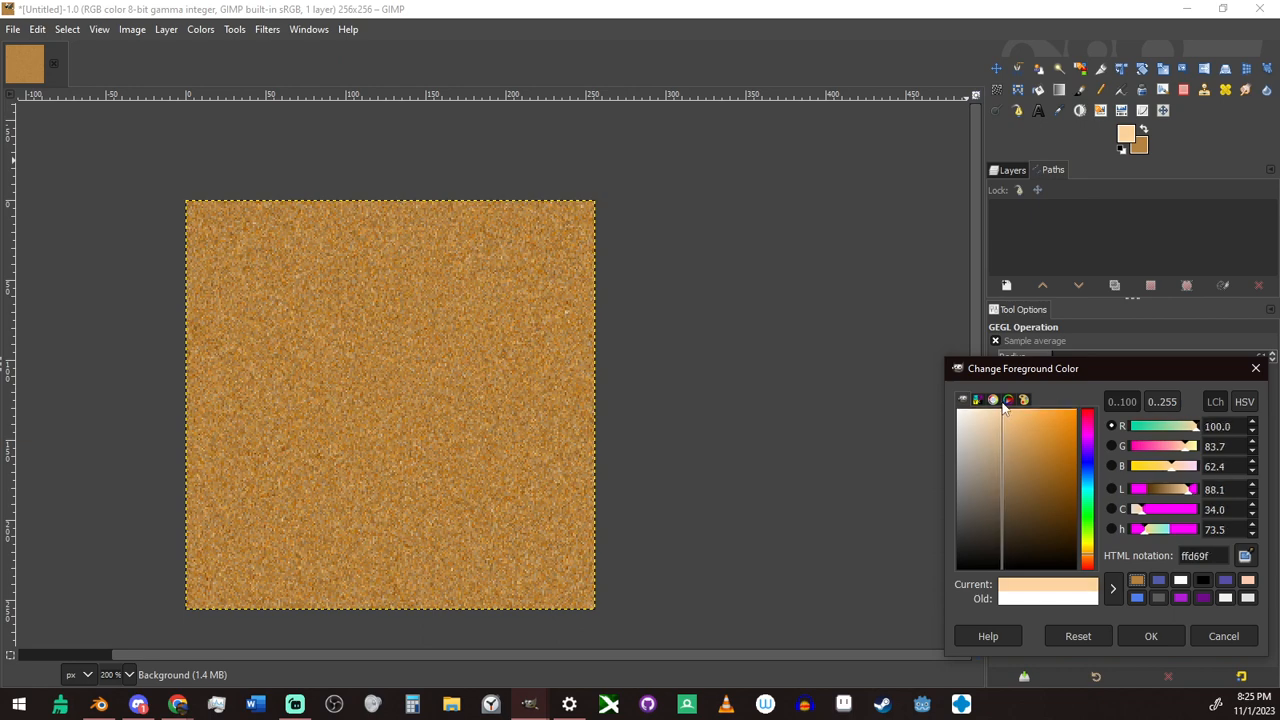
click(1177, 637)
key(ctrl+comma)
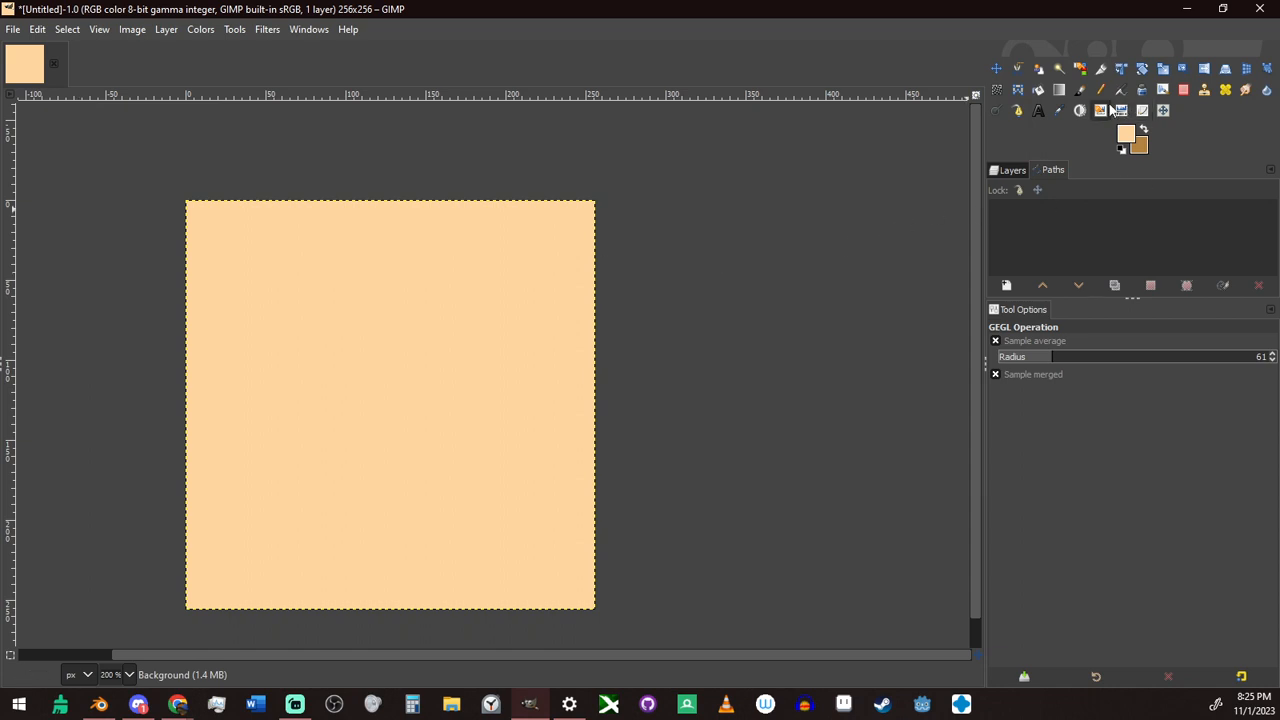
Activate the Gradient tool and browse its available gradient presets for one suited to wood grain
click(1059, 89)
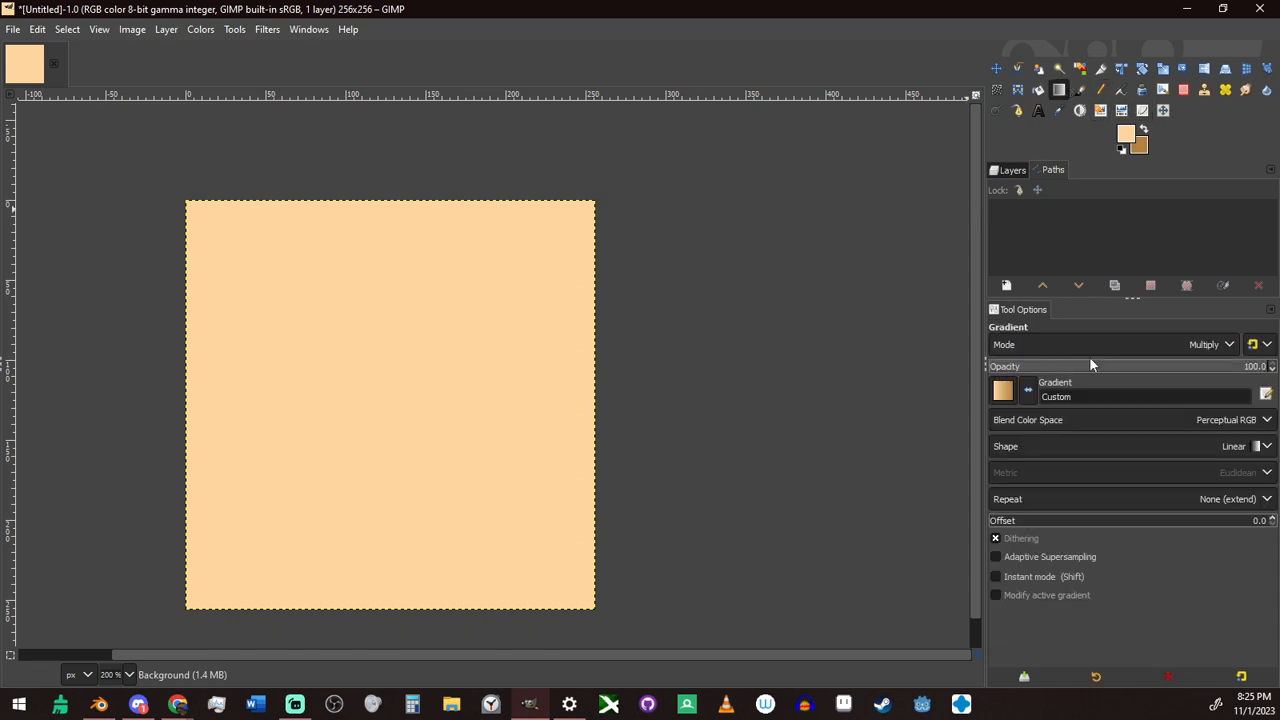
click(1008, 394)
scroll(1052, 536, down, 2)
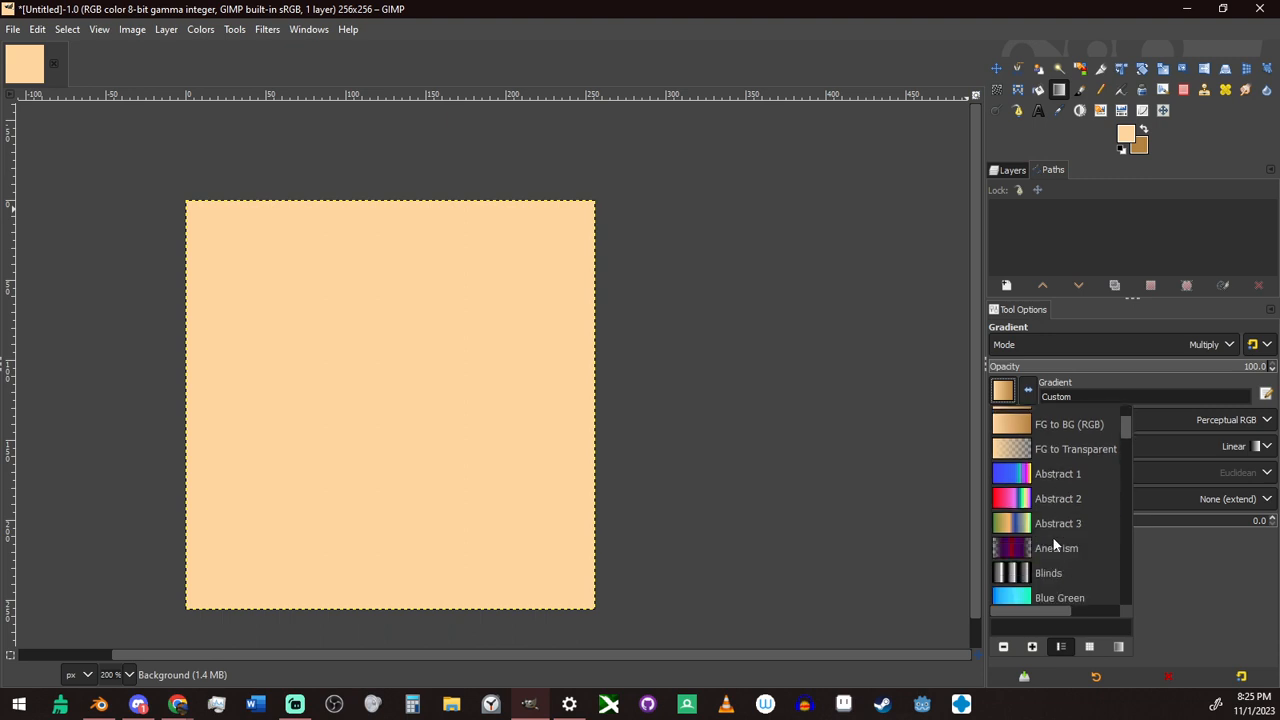
scroll(1053, 541, down, 4)
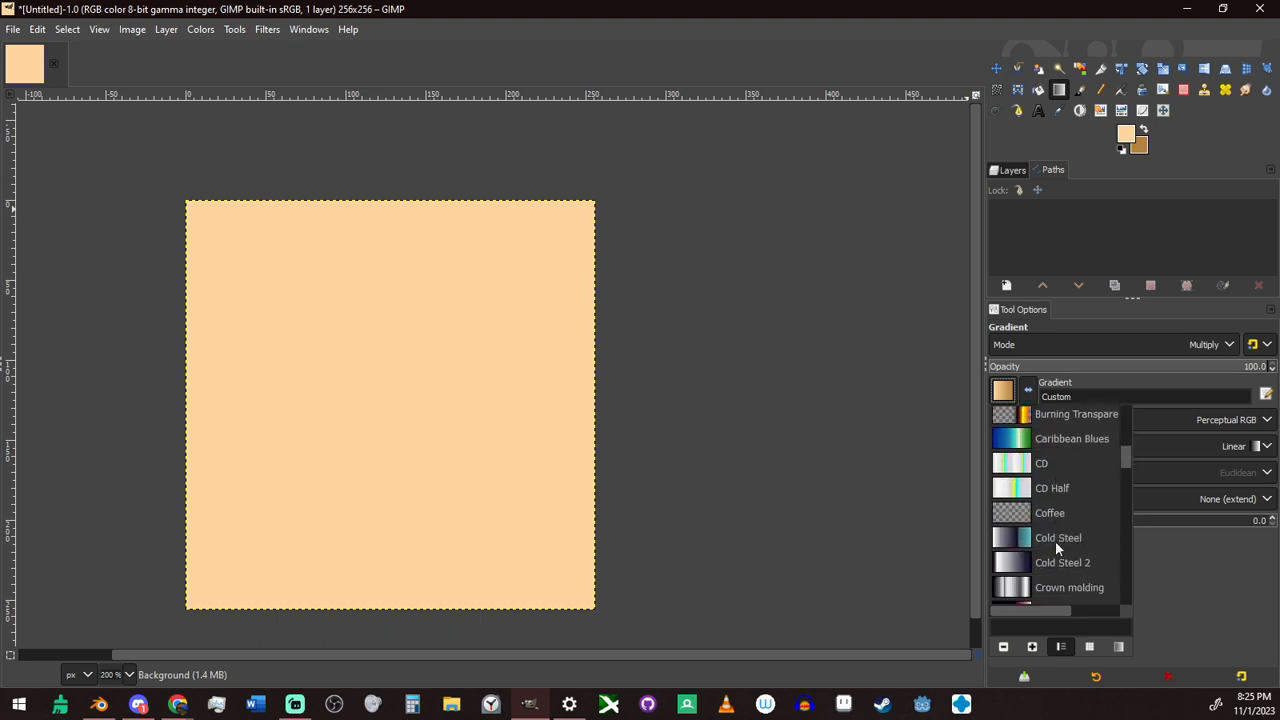
scroll(1055, 541, down, 3)
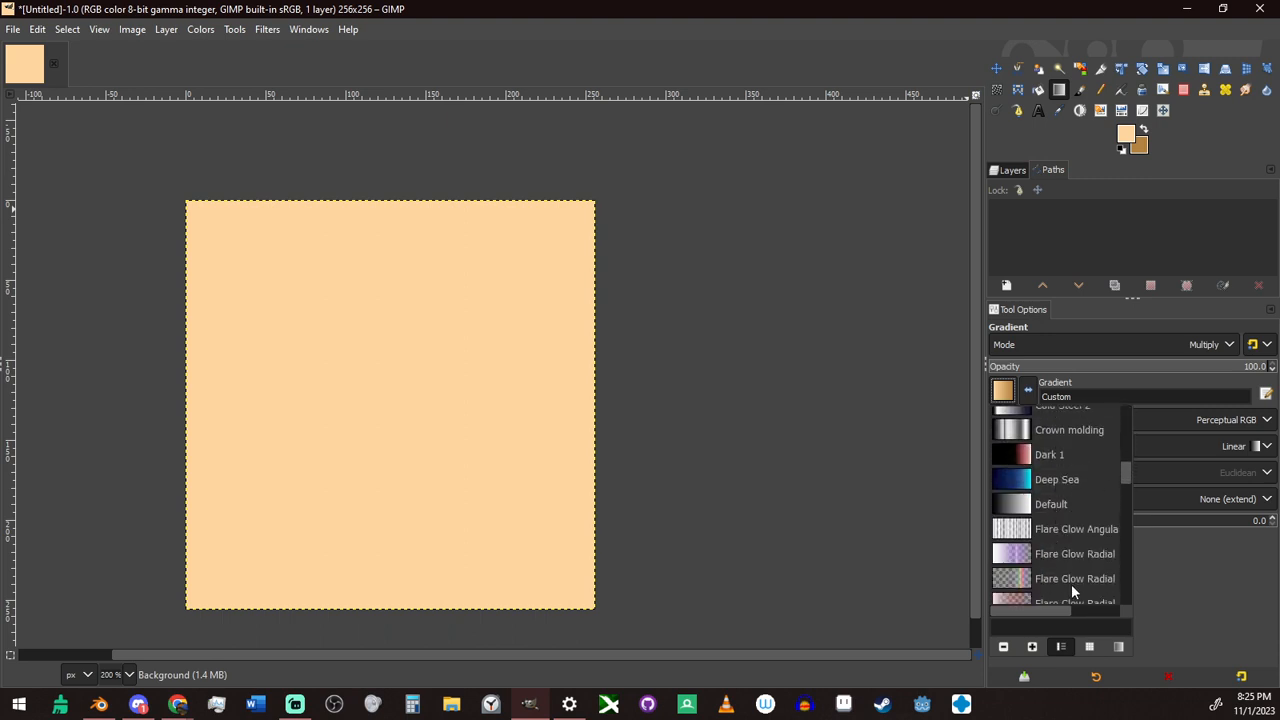
scroll(1072, 585, down, 5)
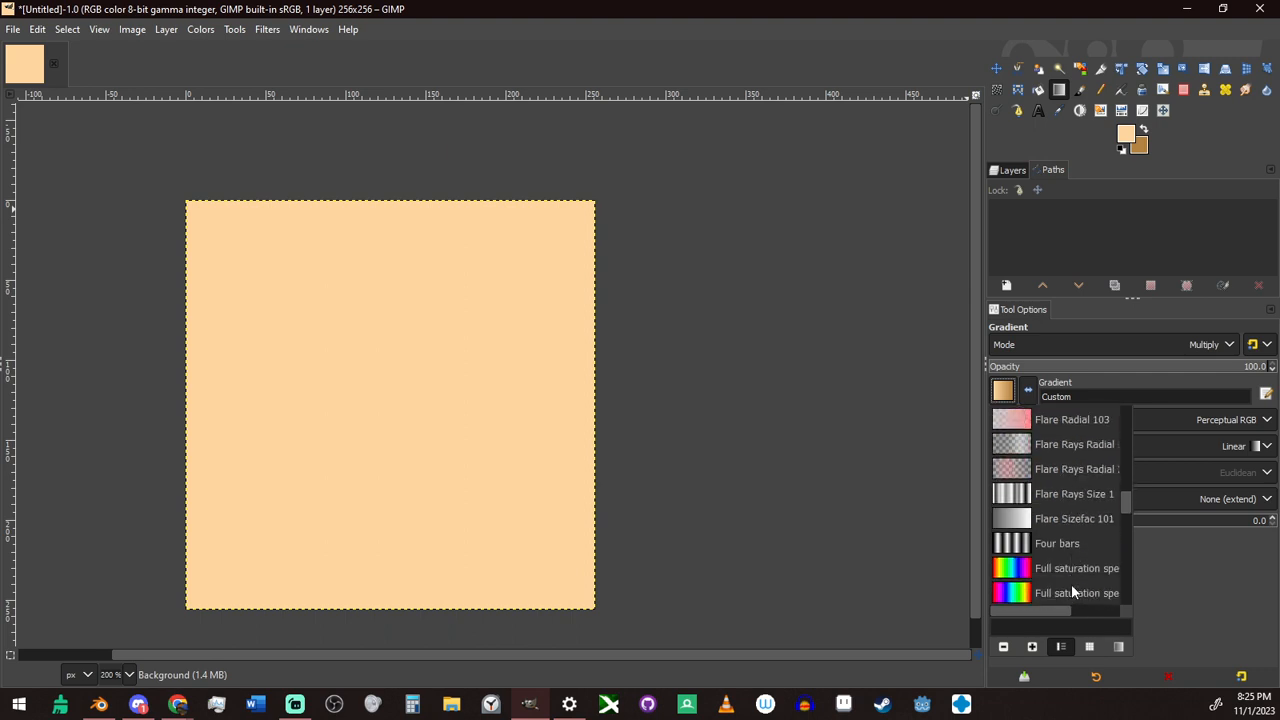
scroll(1071, 584, down, 1)
Keep the gradient shape Linear and set its repeat mode to Sawtooth wave
click(1232, 448)
click(1232, 448)
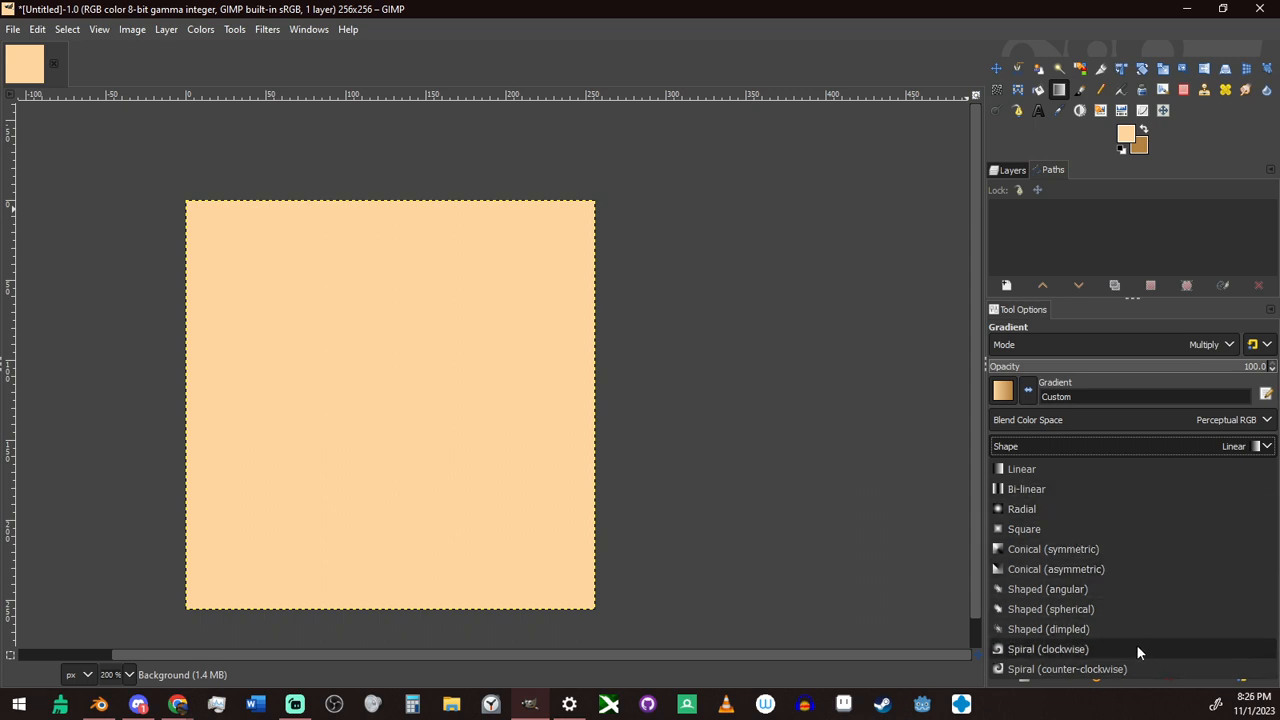
click(1036, 470)
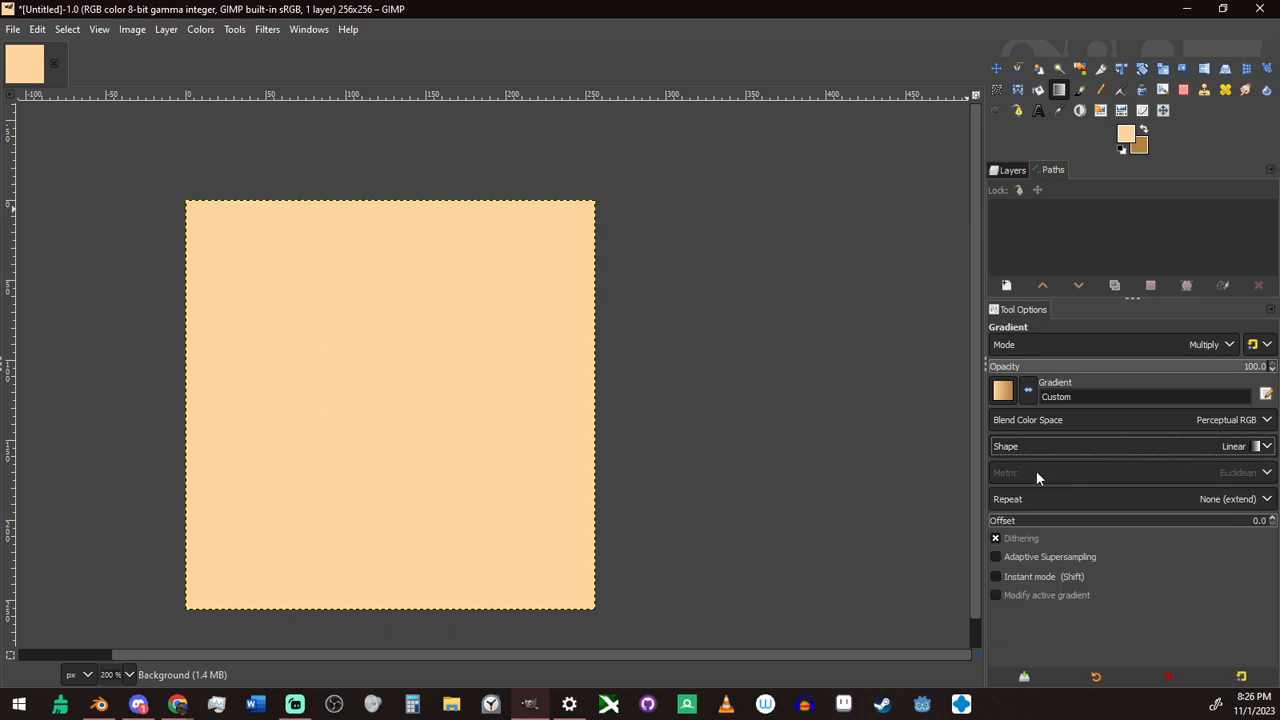
click(1091, 503)
click(1087, 535)
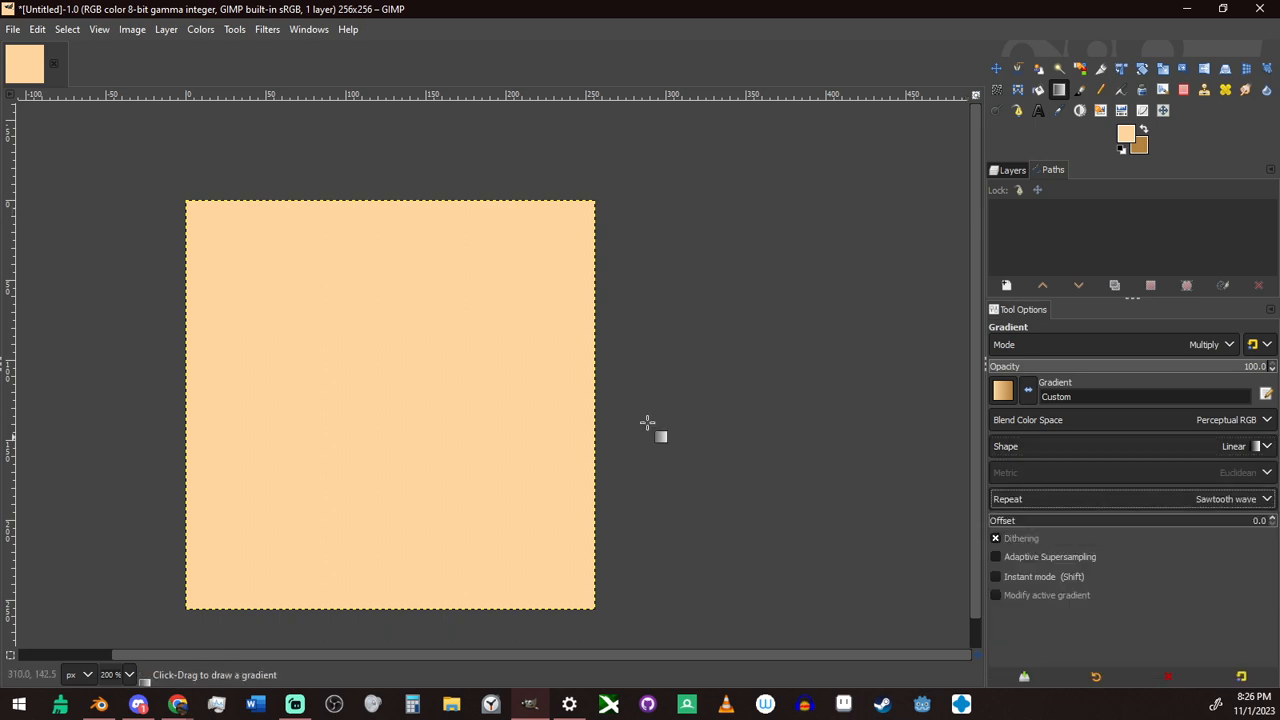
Draw a short, nearly horizontal gradient near the layer's left edge and stretch it to about 19 px long
mouse_move(225, 371)
mouse_down()
mouse_move(400, 391)
mouse_move(371, 364)
mouse_move(227, 368)
mouse_move(240, 369)
mouse_up()
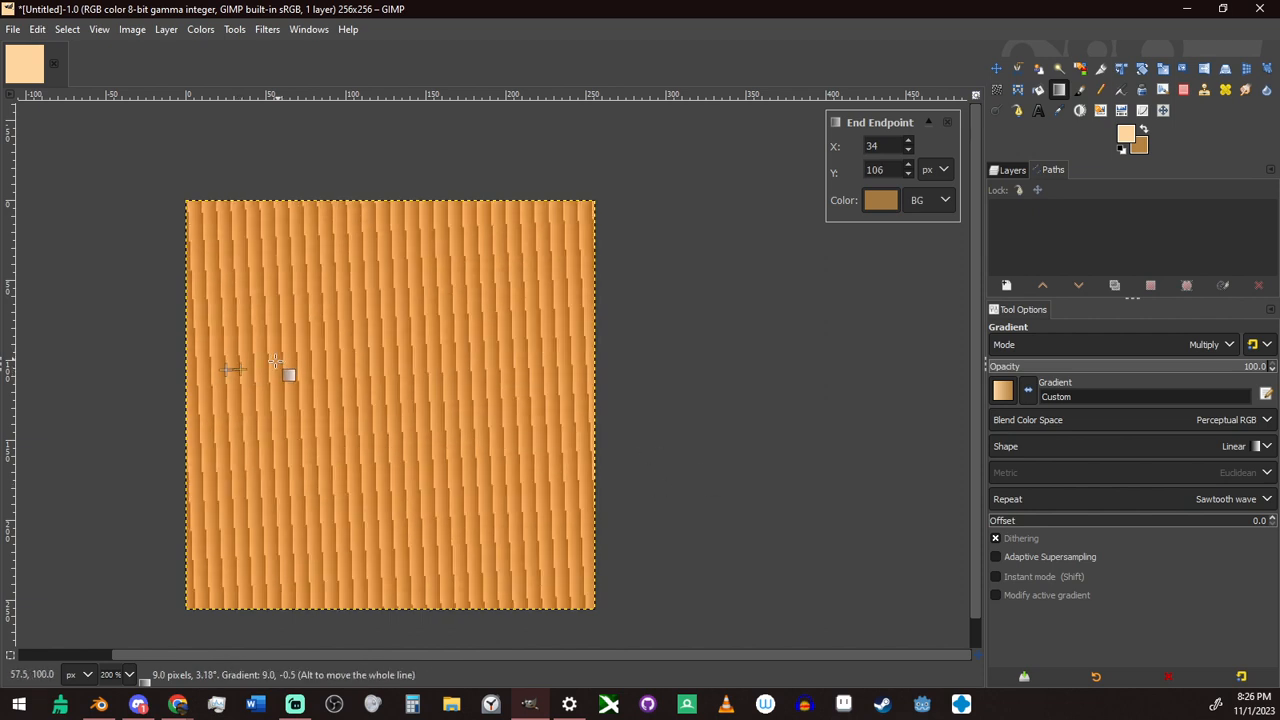
key(4)
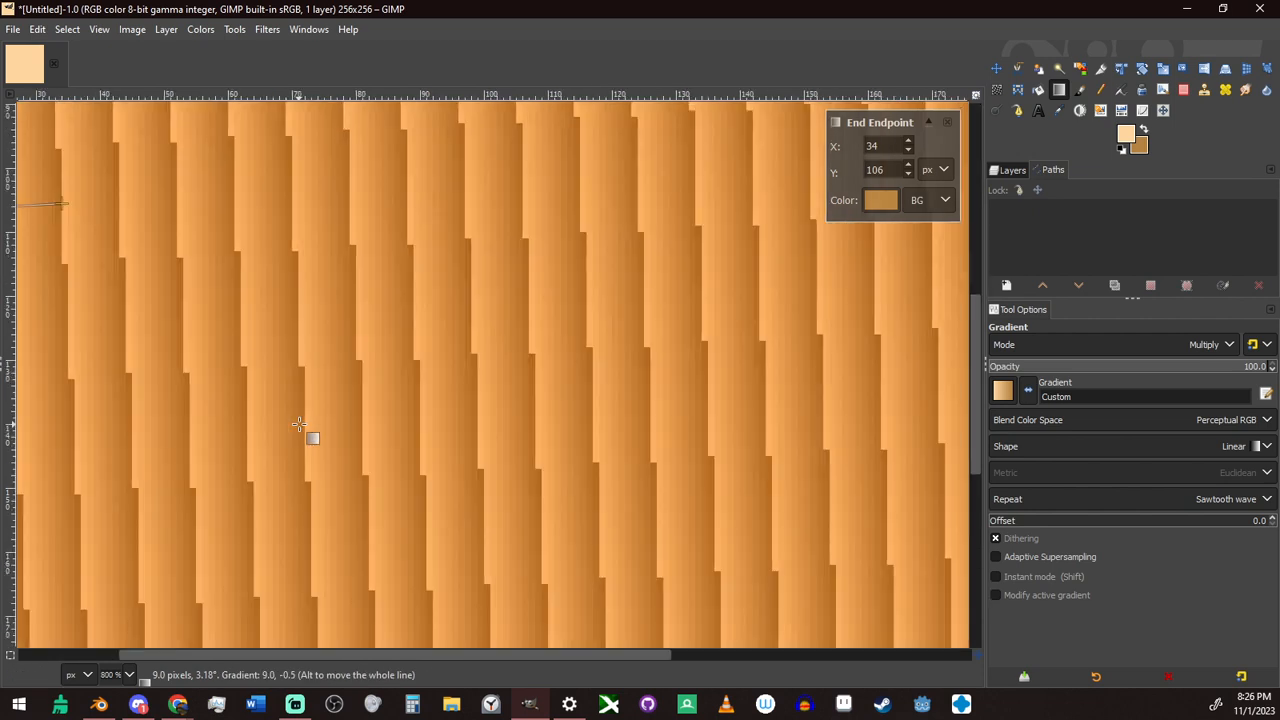
middle_drag(178, 355, 454, 524)
middle_drag(338, 192, 343, 329)
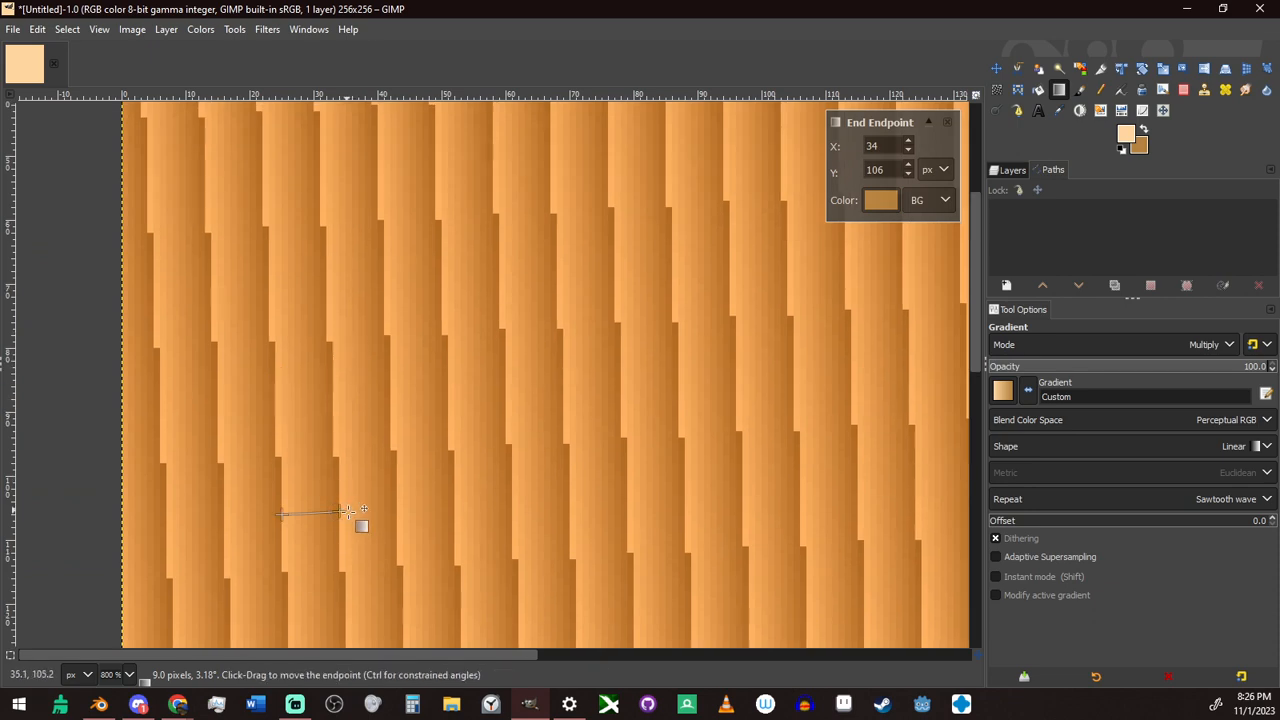
drag(347, 512, 393, 515)
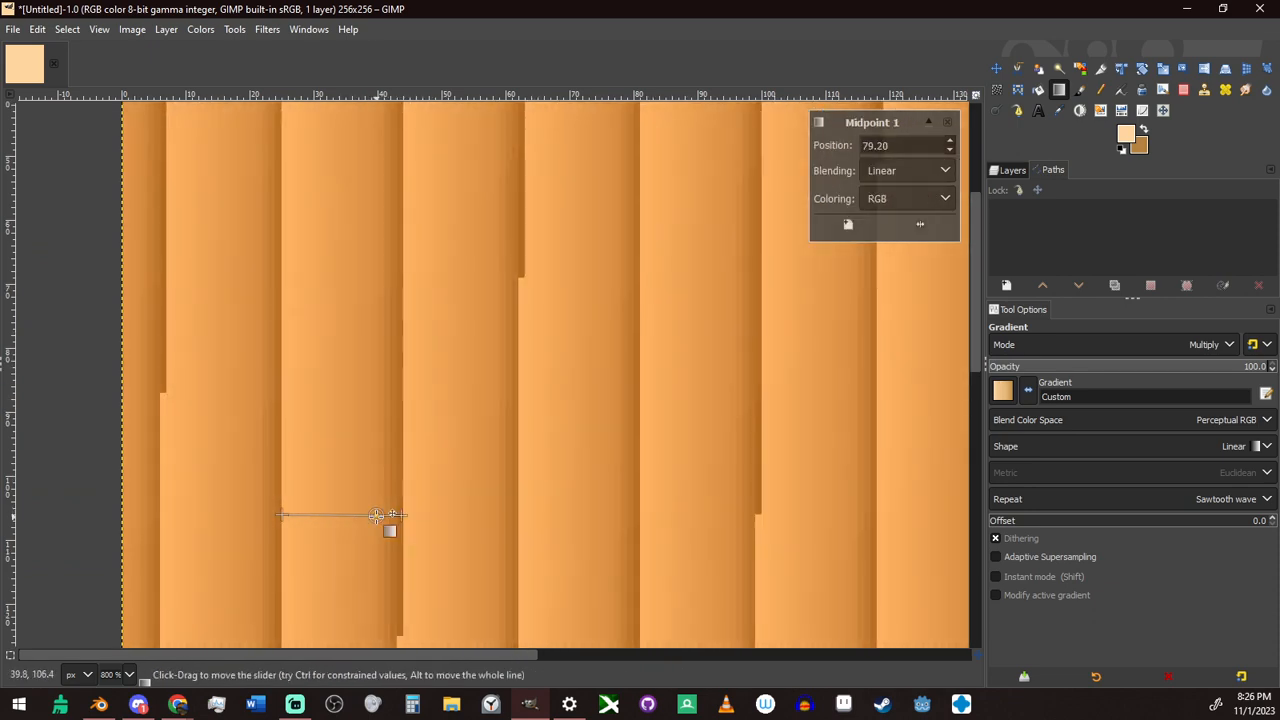
ctrl+scroll(375, 515, down, 10)
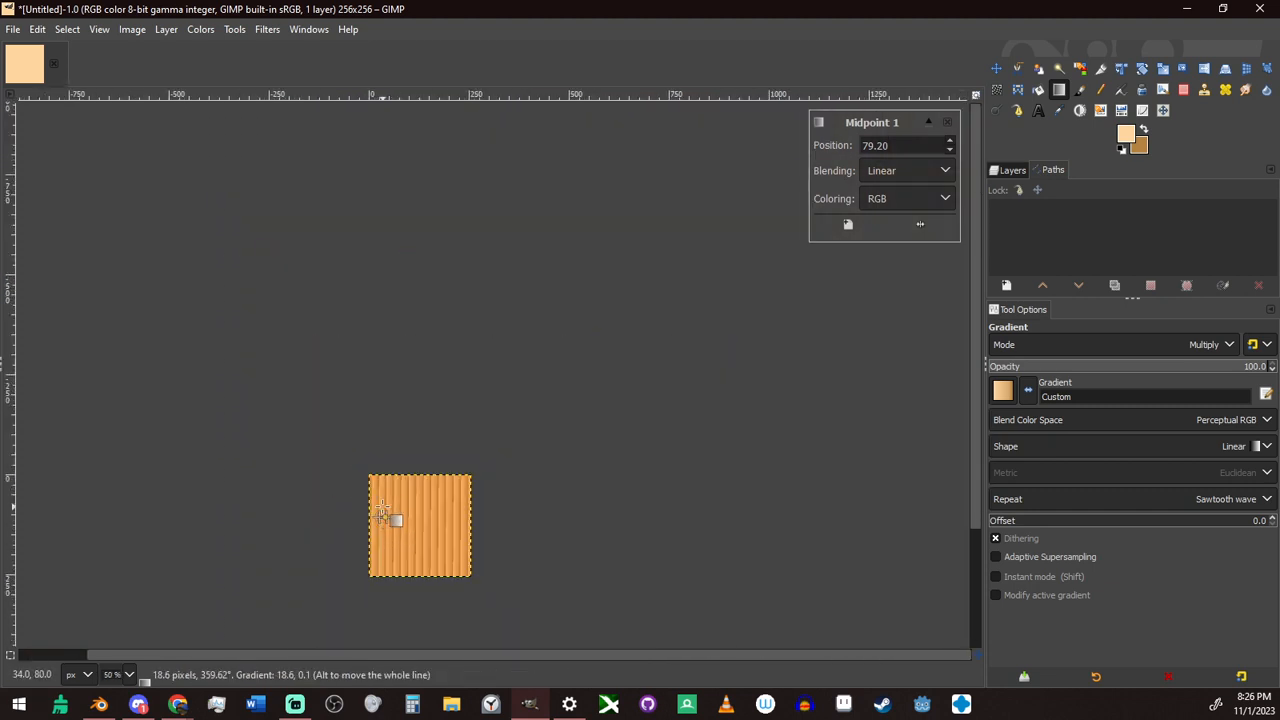
ctrl+scroll(498, 528, up, 5)
ctrl+scroll(494, 530, up, 1)
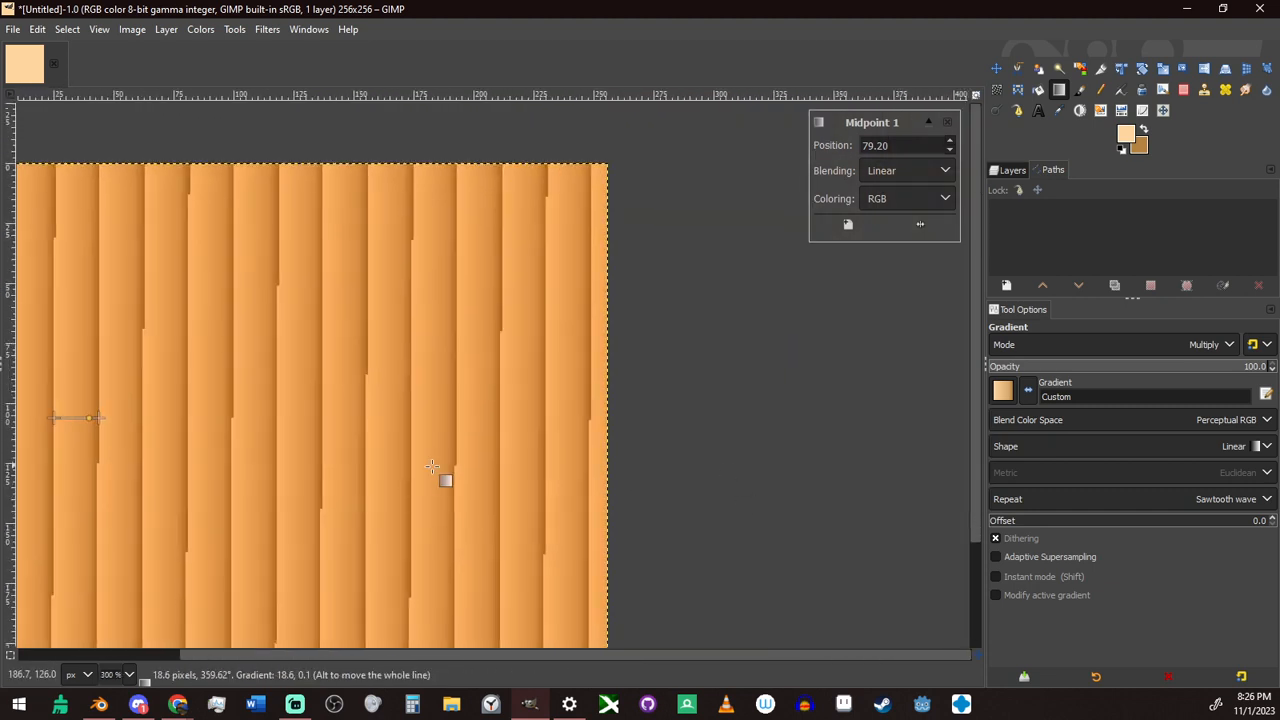
ctrl+scroll(443, 477, down, 4)
ctrl+scroll(600, 423, up, 1)
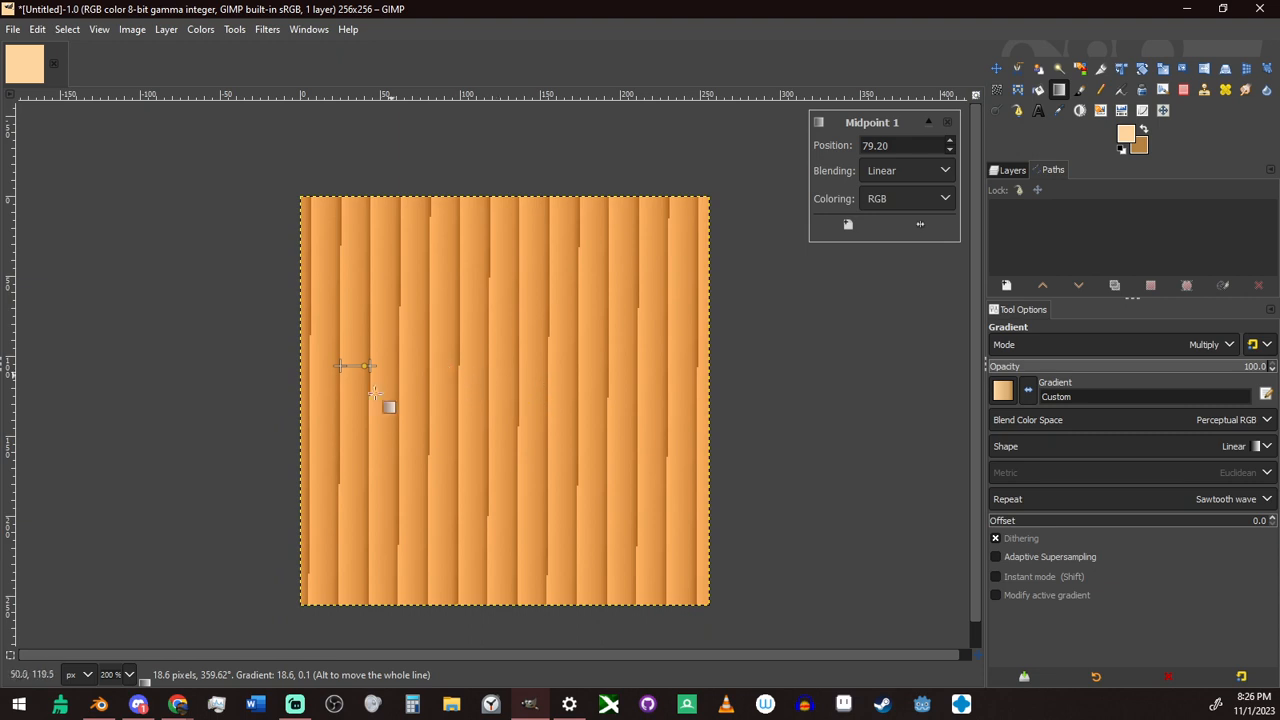
Shorten the gradient to about 13 px by moving its end point to X 38, Y 106
ctrl+scroll(385, 400, up, 3)
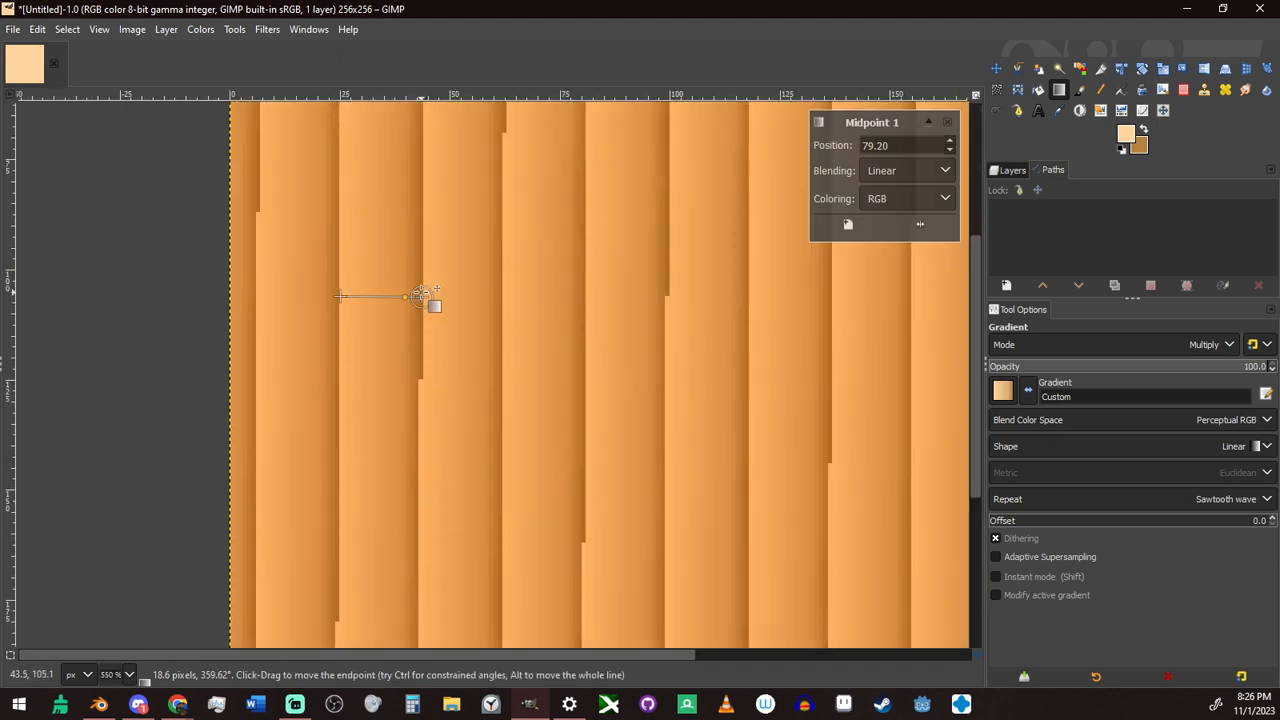
mouse_move(424, 296)
mouse_down()
mouse_move(382, 284)
mouse_move(417, 285)
mouse_up()
ctrl+scroll(386, 298, up, 3)
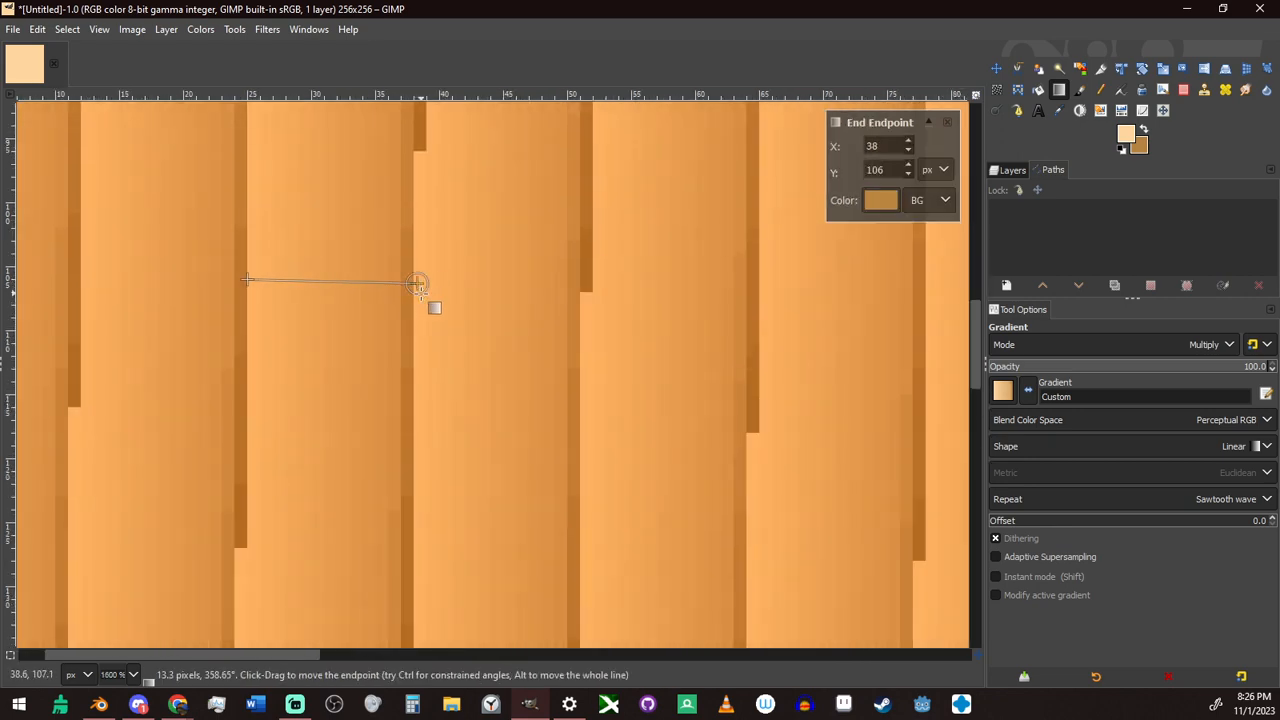
ctrl+scroll(504, 377, down, 7)
ctrl+scroll(500, 380, up, 2)
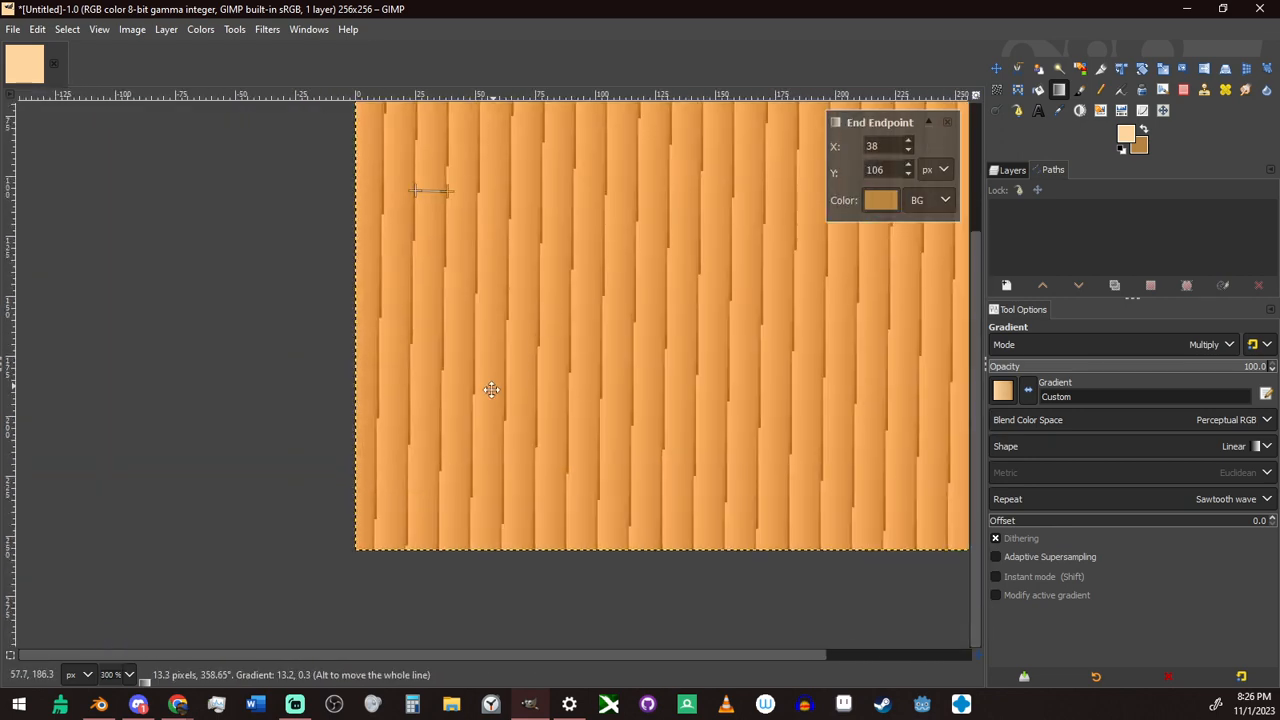
Change the background colour to a lighter orange-brown, dd9a43
click(1140, 148)
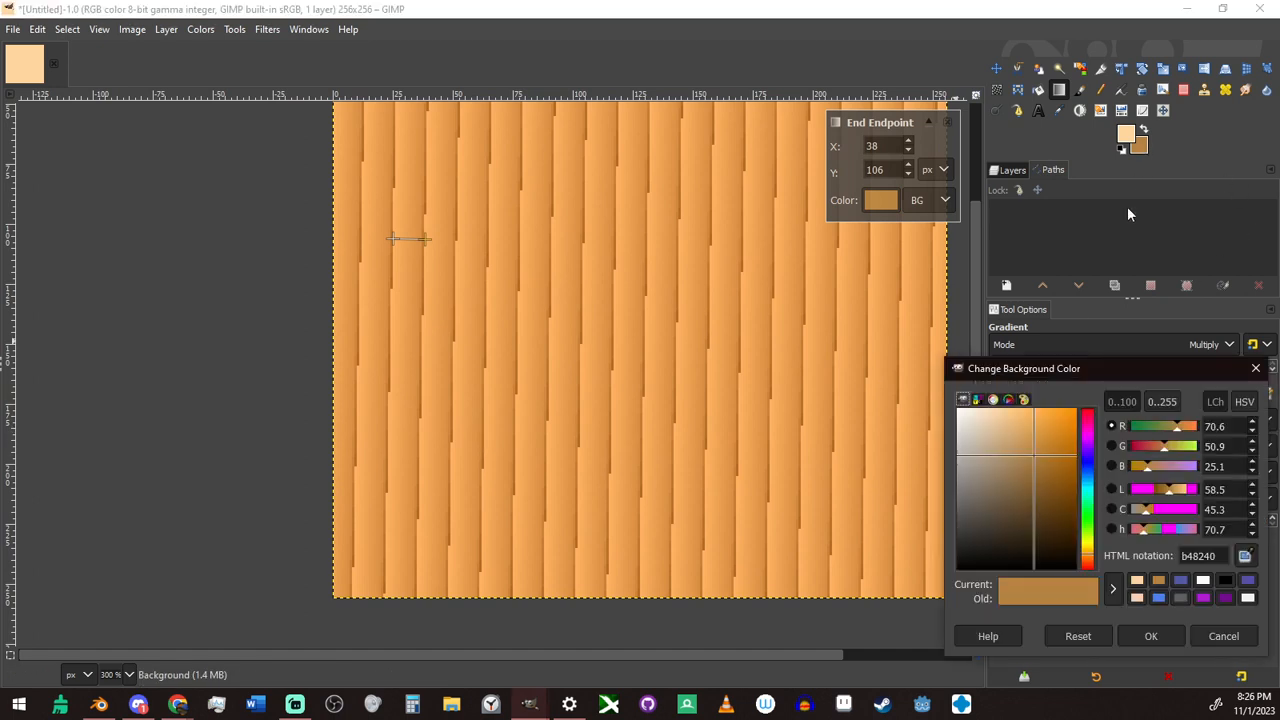
drag(1024, 462, 1040, 430)
ctrl+scroll(791, 397, down, 3)
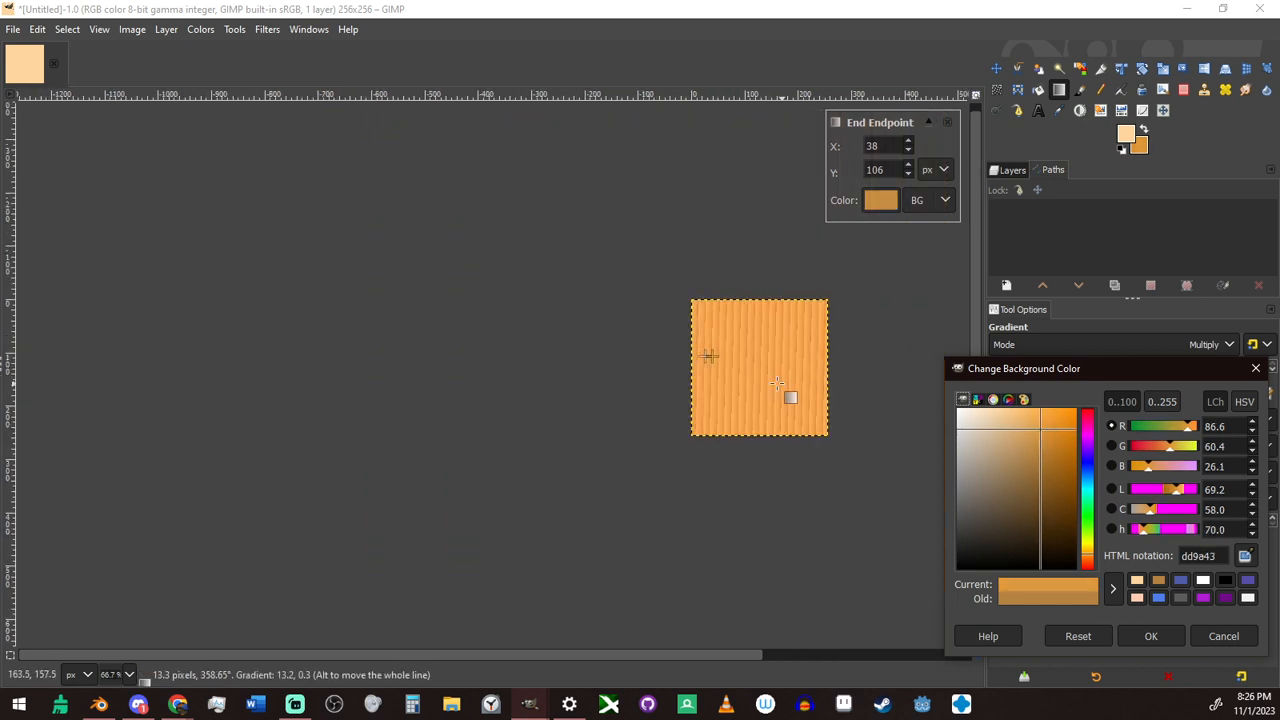
Level the gradient line to exactly horizontal and shorten it to about 9 px, ending at X 34, Y 106
ctrl+scroll(766, 381, up, 1)
ctrl+scroll(660, 376, up, 1)
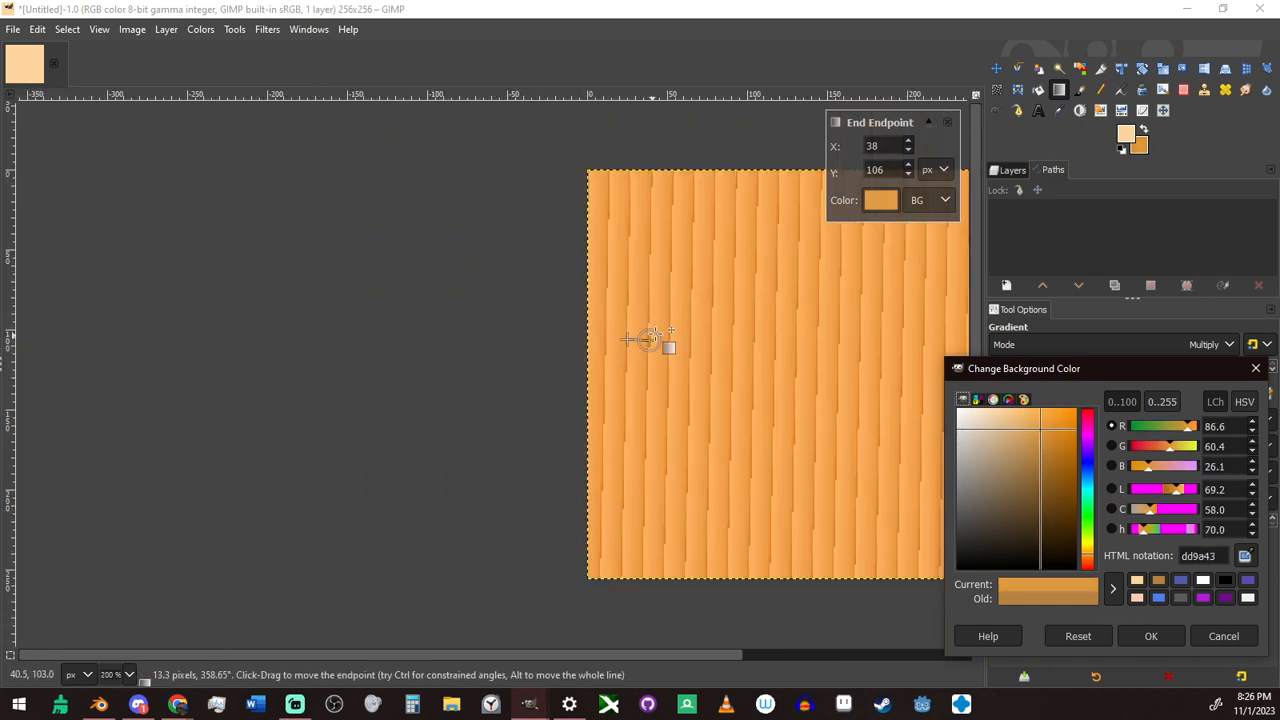
ctrl+scroll(646, 338, up, 2)
ctrl+scroll(646, 338, up, 2)
drag(672, 336, 626, 335)
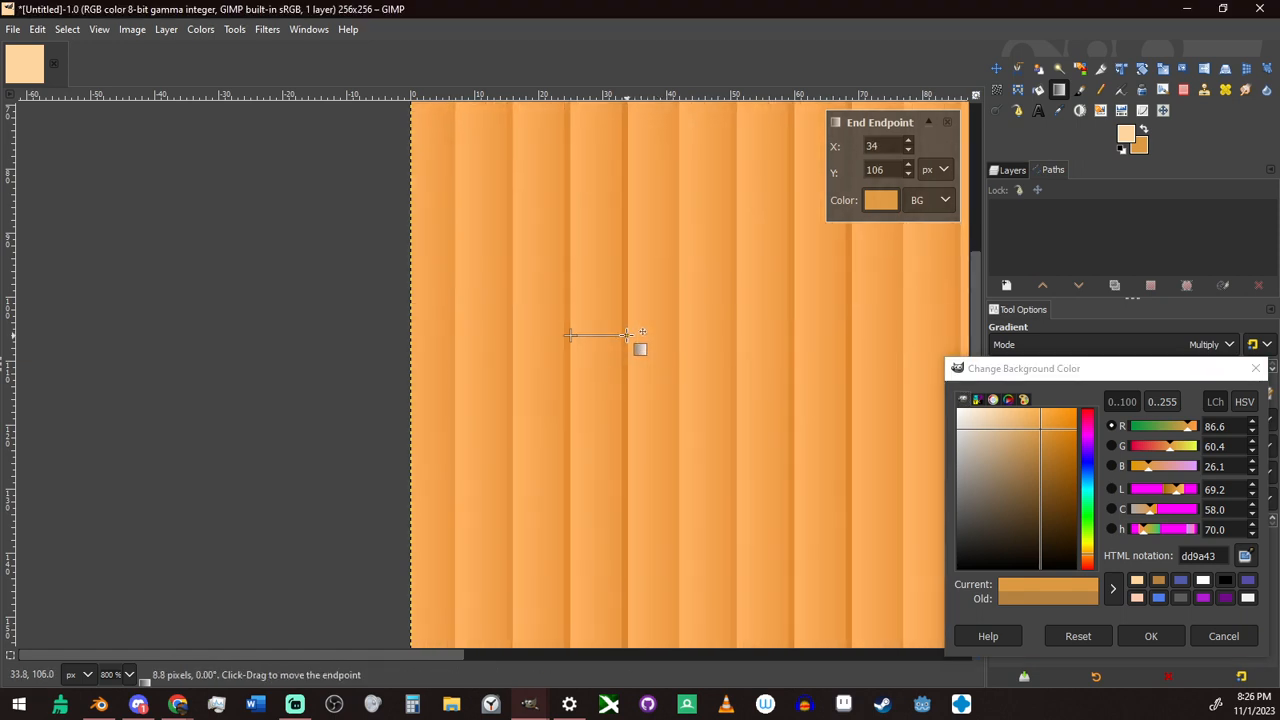
ctrl+scroll(628, 340, down, 4)
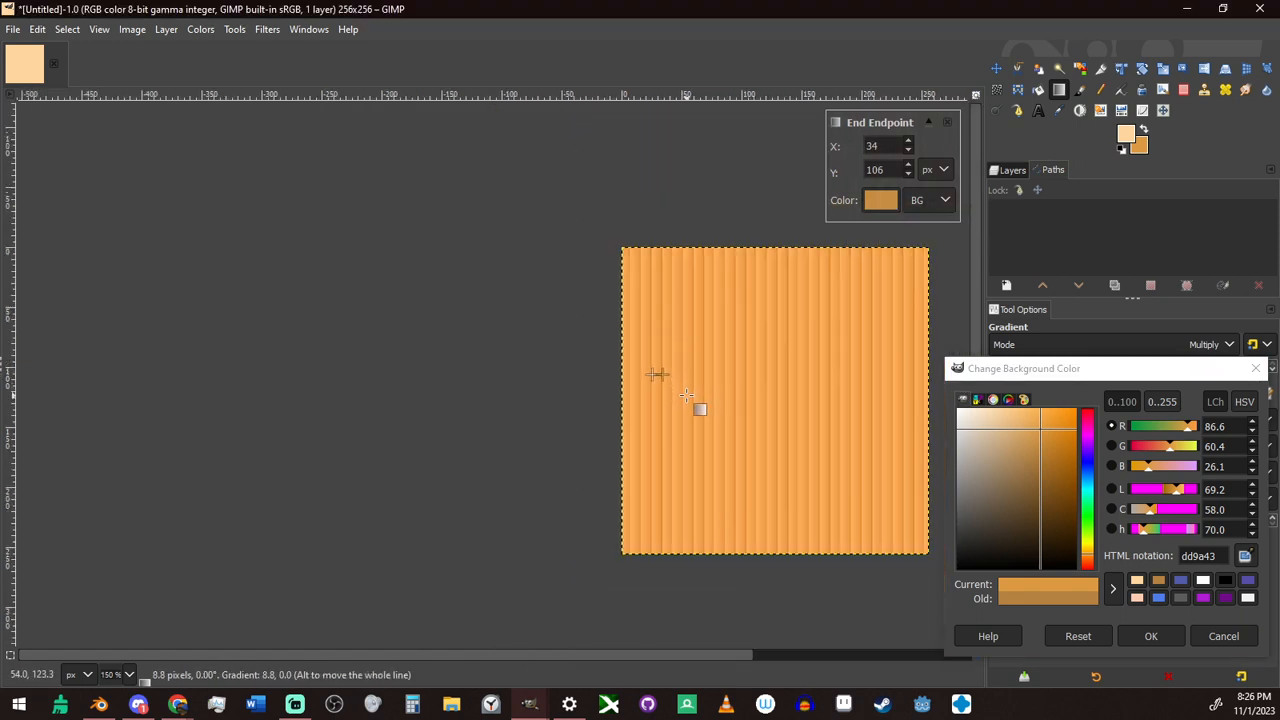
Lengthen the horizontal gradient to about 14 px to widen the grain stripes
ctrl+scroll(668, 383, up, 5)
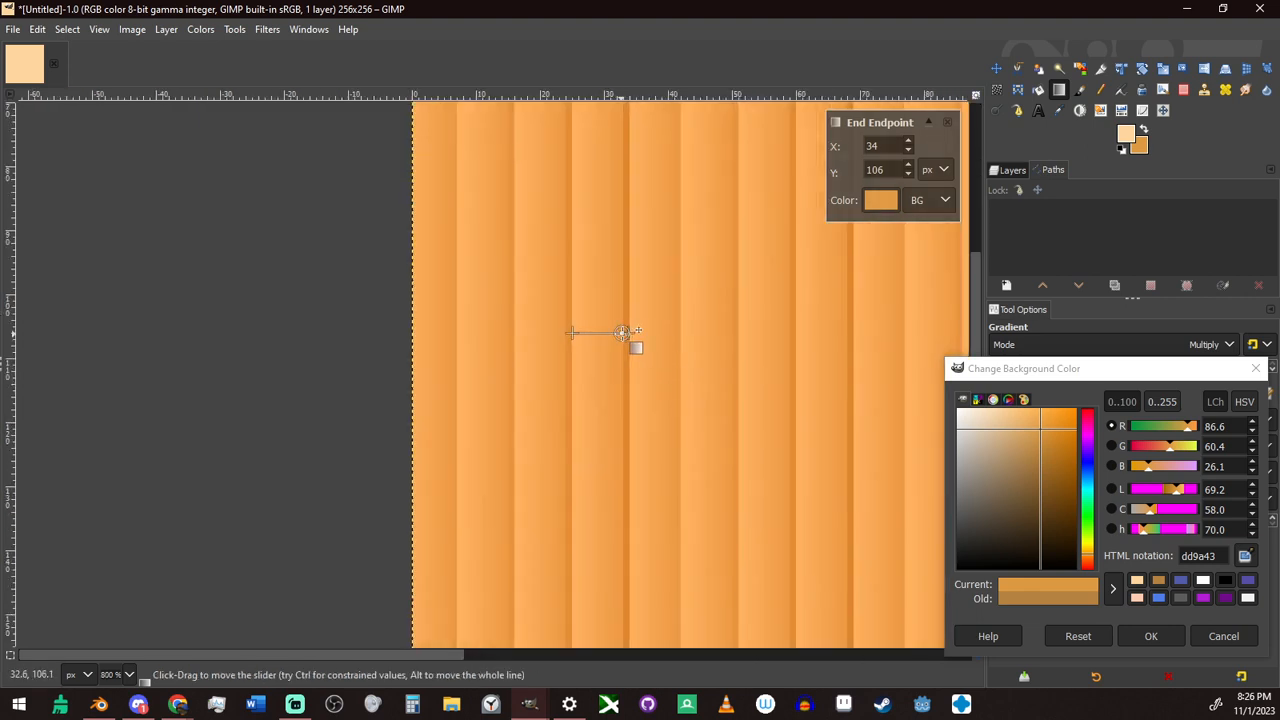
mouse_move(628, 333)
mouse_down()
mouse_move(662, 334)
mouse_move(646, 333)
mouse_up()
click(895, 171)
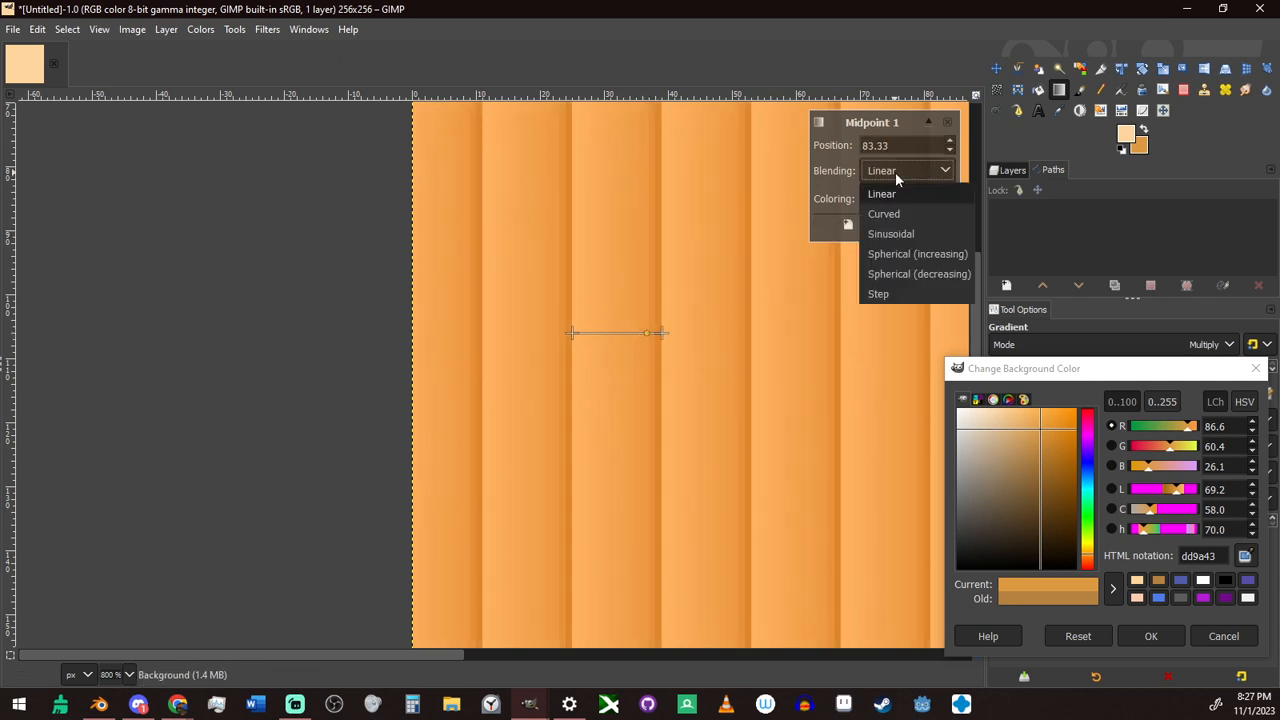
click(485, 348)
scroll(483, 349, down, 5)
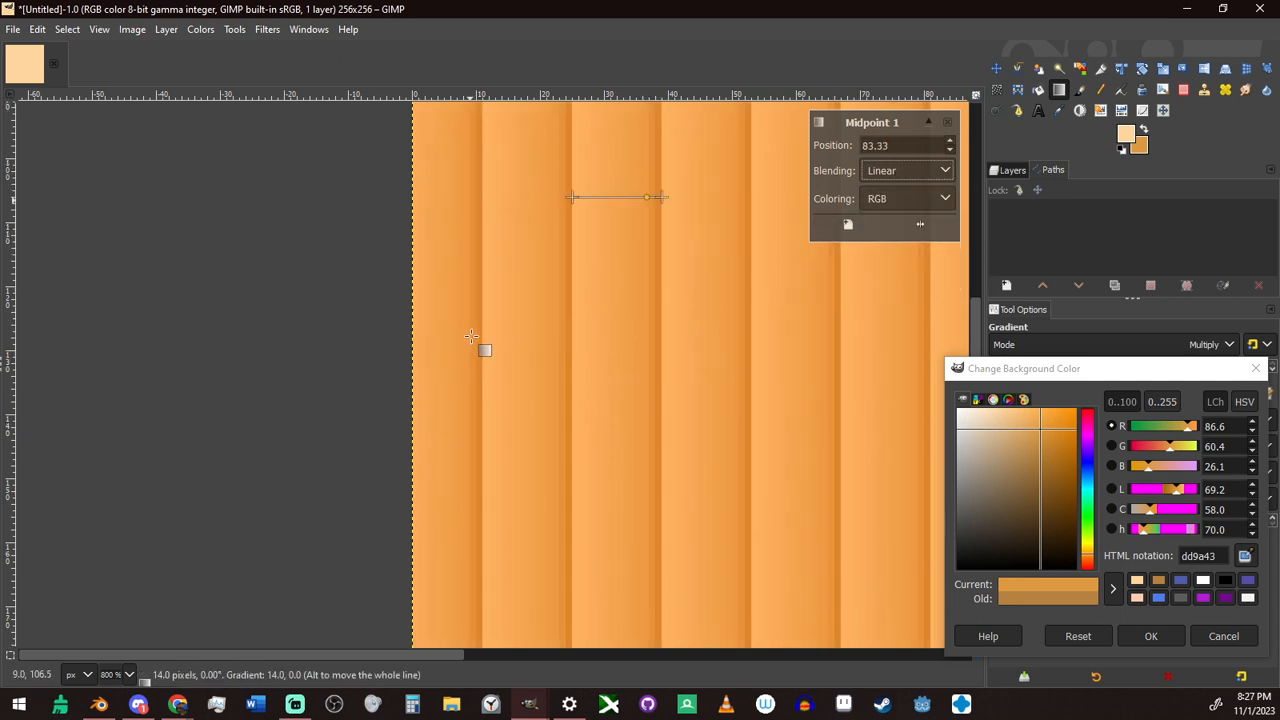
ctrl+scroll(543, 370, down, 3)
middle_drag(660, 130, 466, 477)
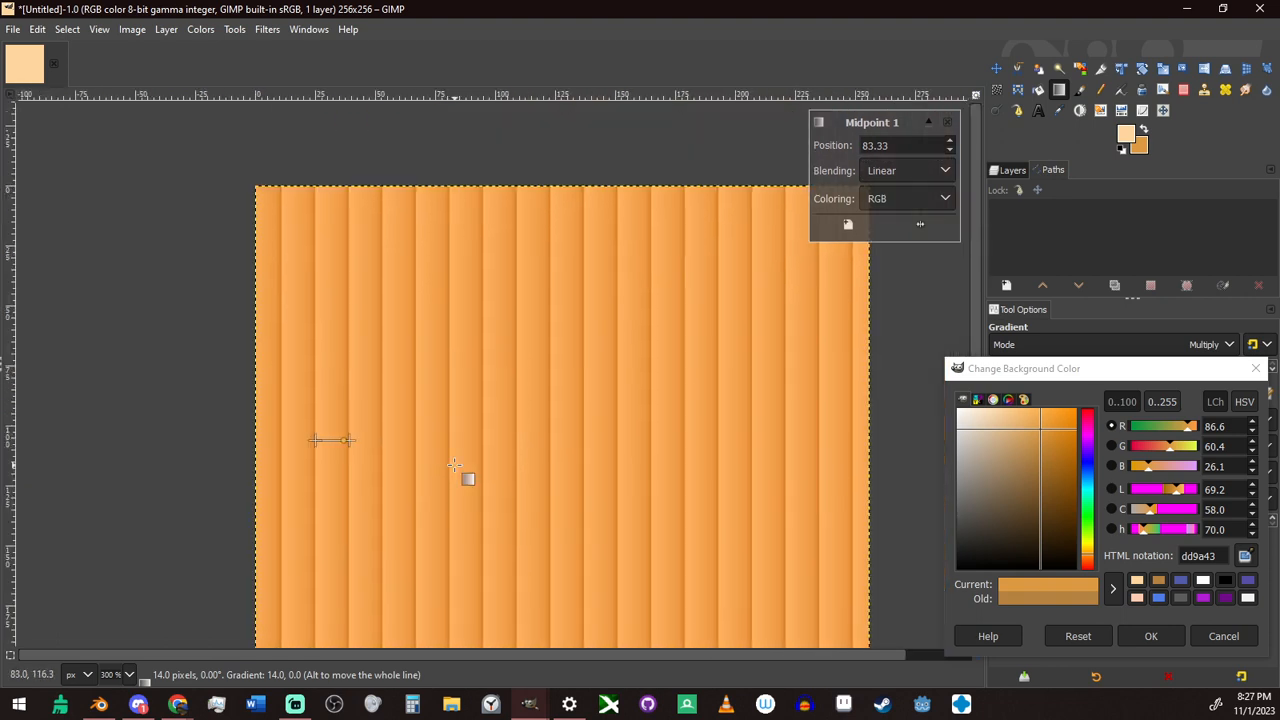
Try the Curved, Sinusoidal, Spherical (increasing) and Spherical (decreasing) blending options on the gradient's midpoint
click(295, 704)
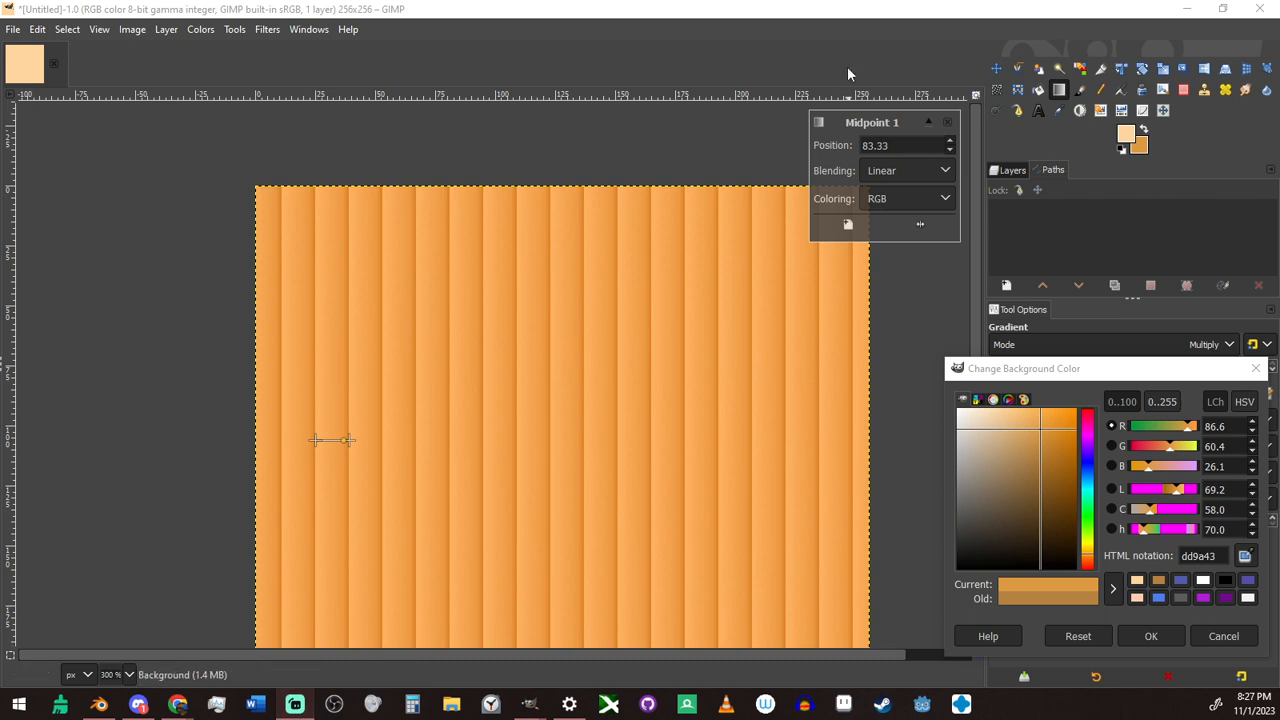
click(913, 199)
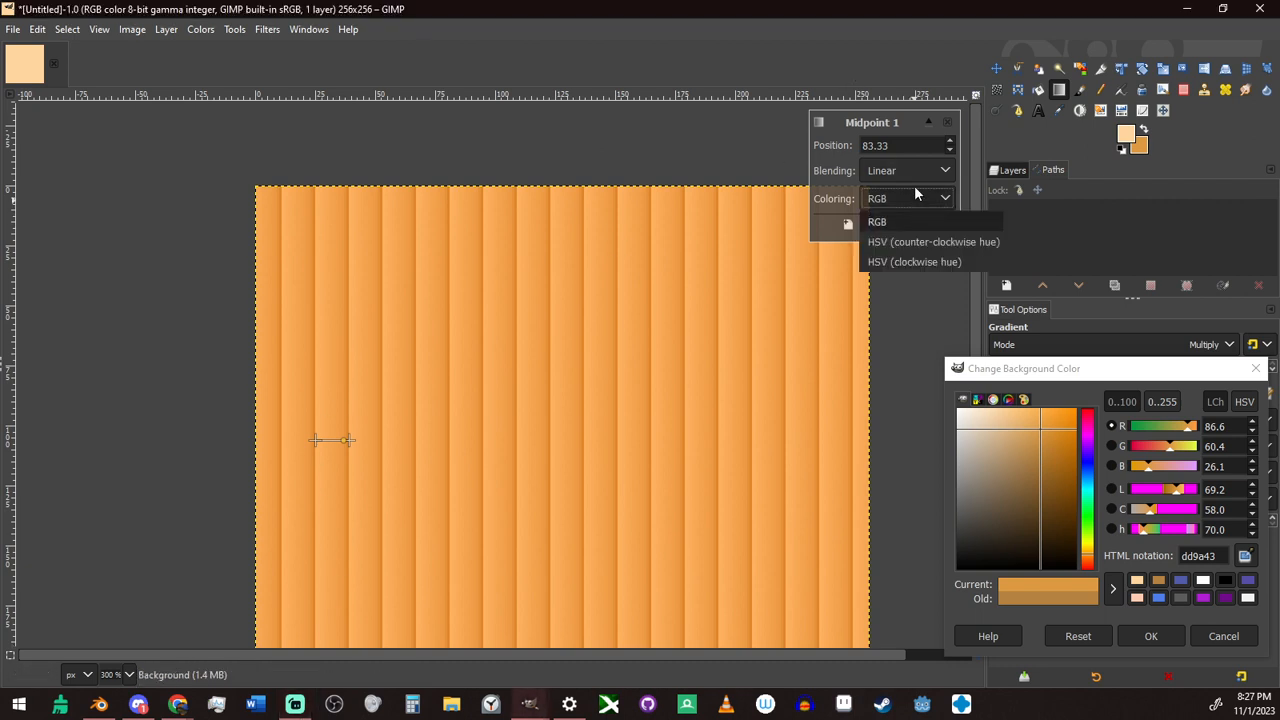
click(913, 181)
click(913, 179)
click(917, 213)
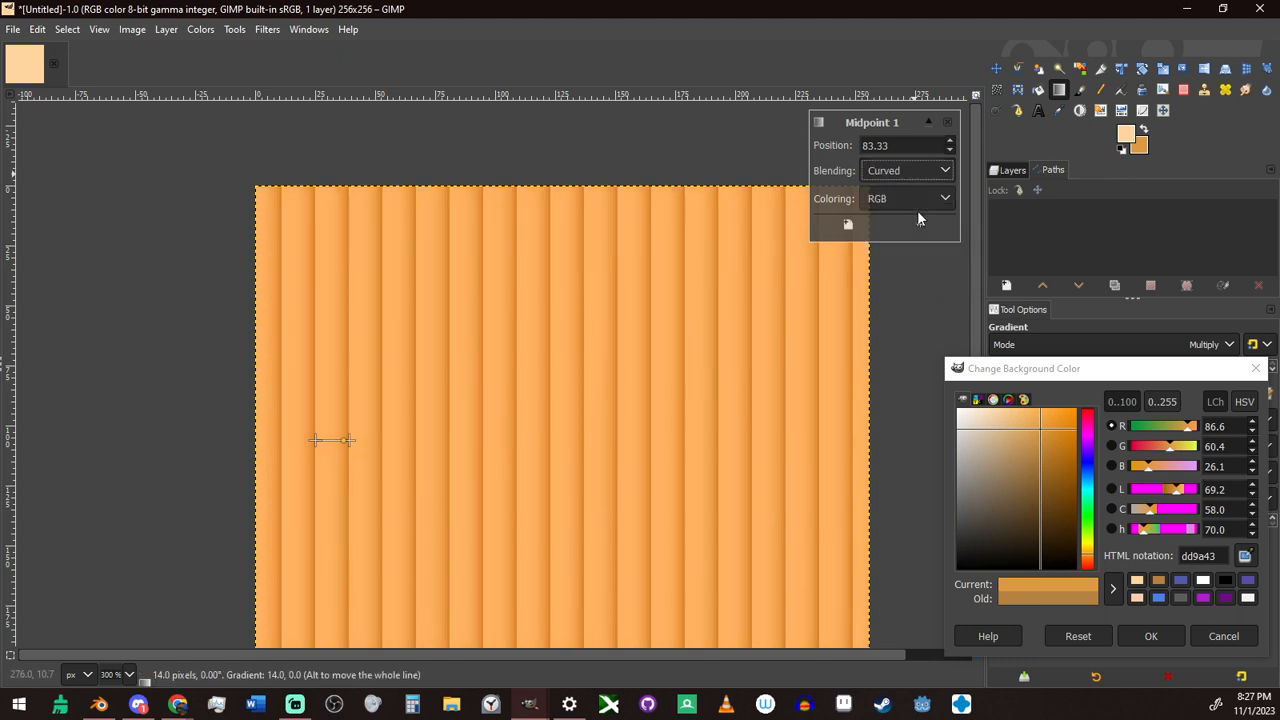
click(916, 175)
click(909, 231)
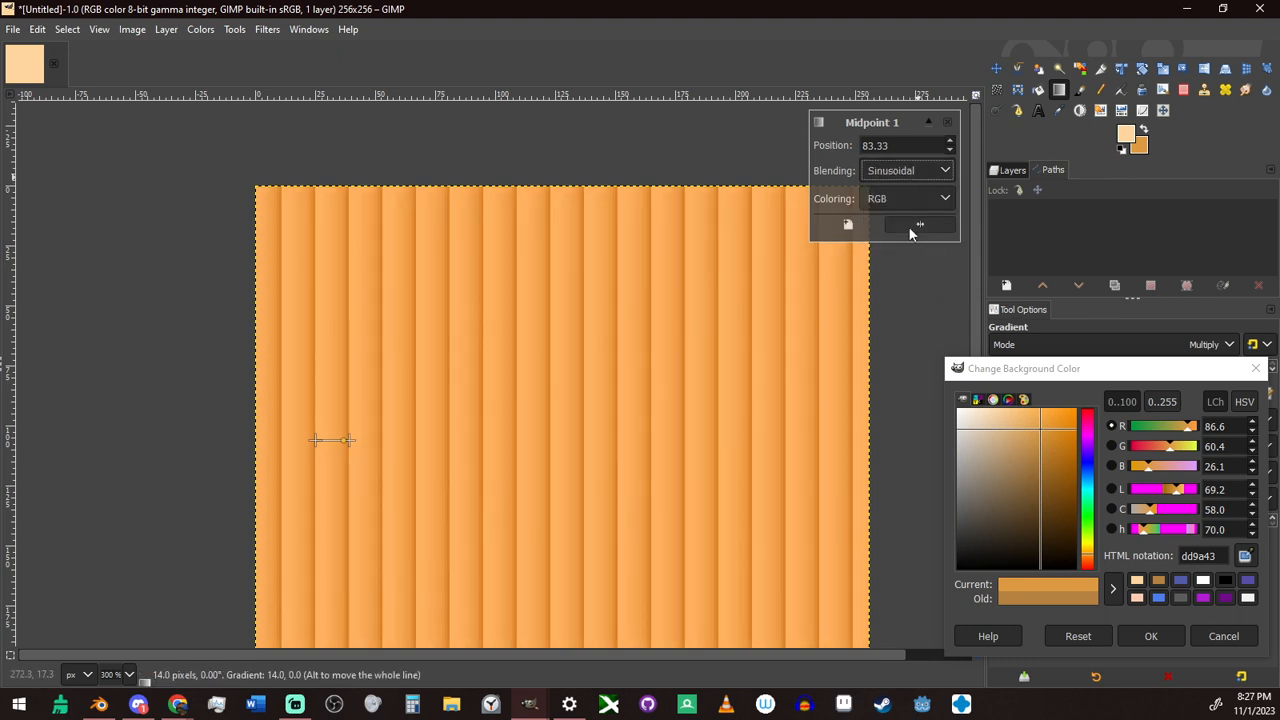
click(916, 172)
click(907, 253)
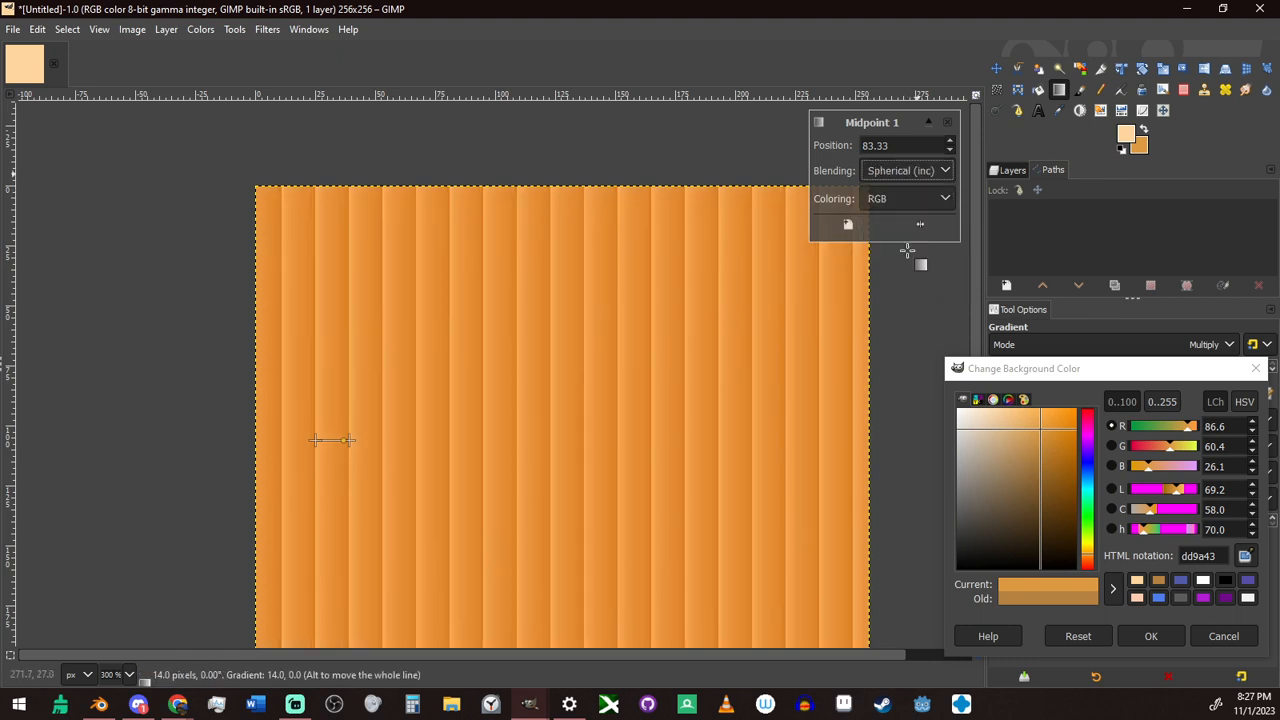
click(918, 174)
click(923, 255)
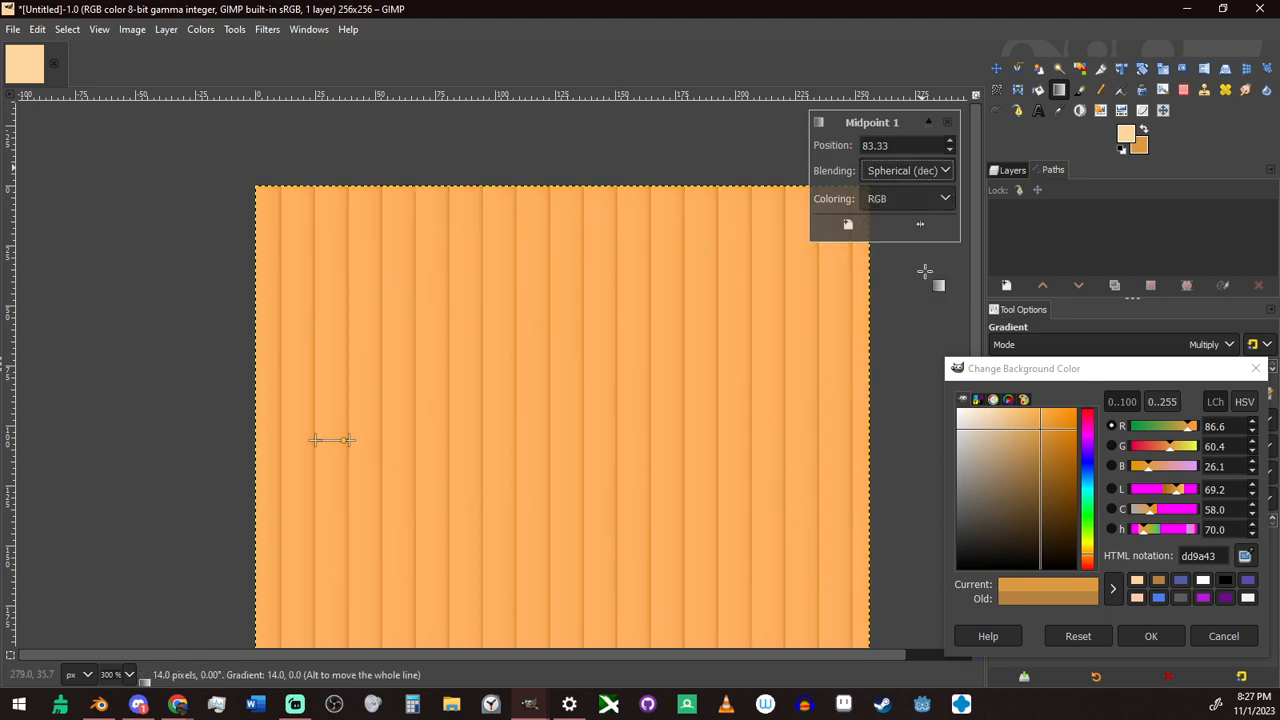
Set the gradient midpoint's blending to Curved
click(915, 174)
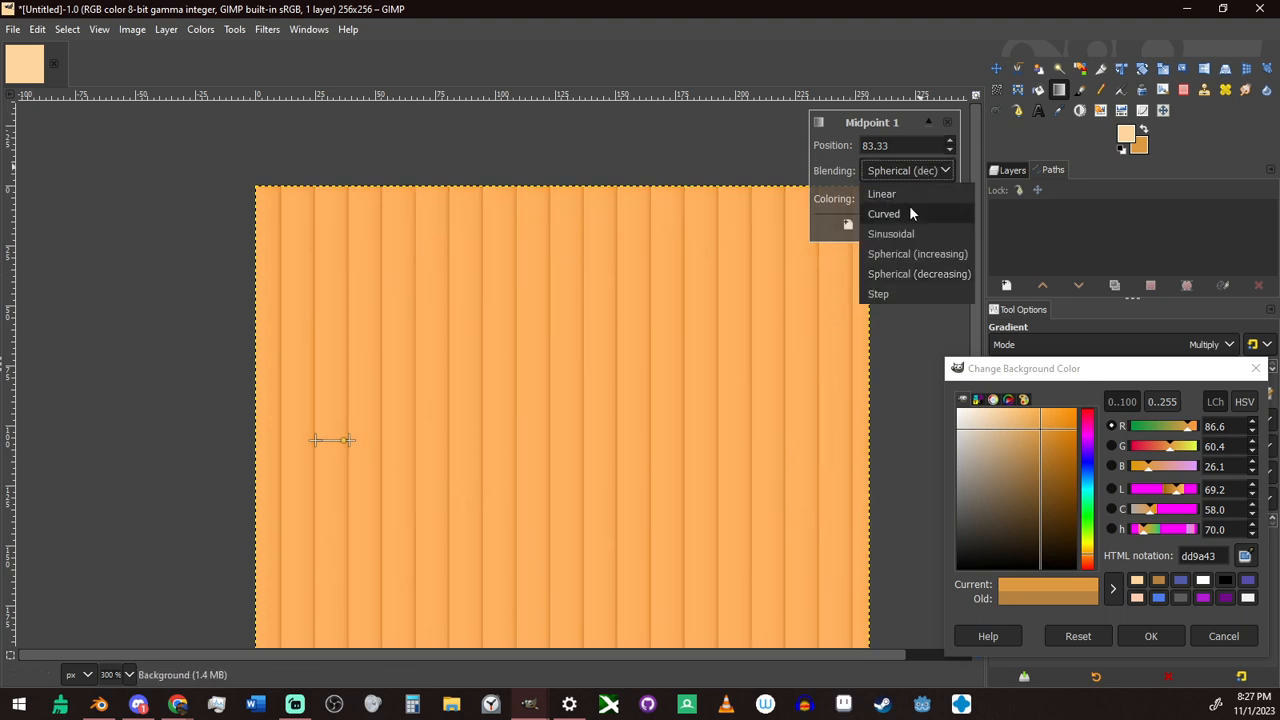
click(909, 213)
scroll(690, 465, down, 3)
scroll(680, 462, up, 1)
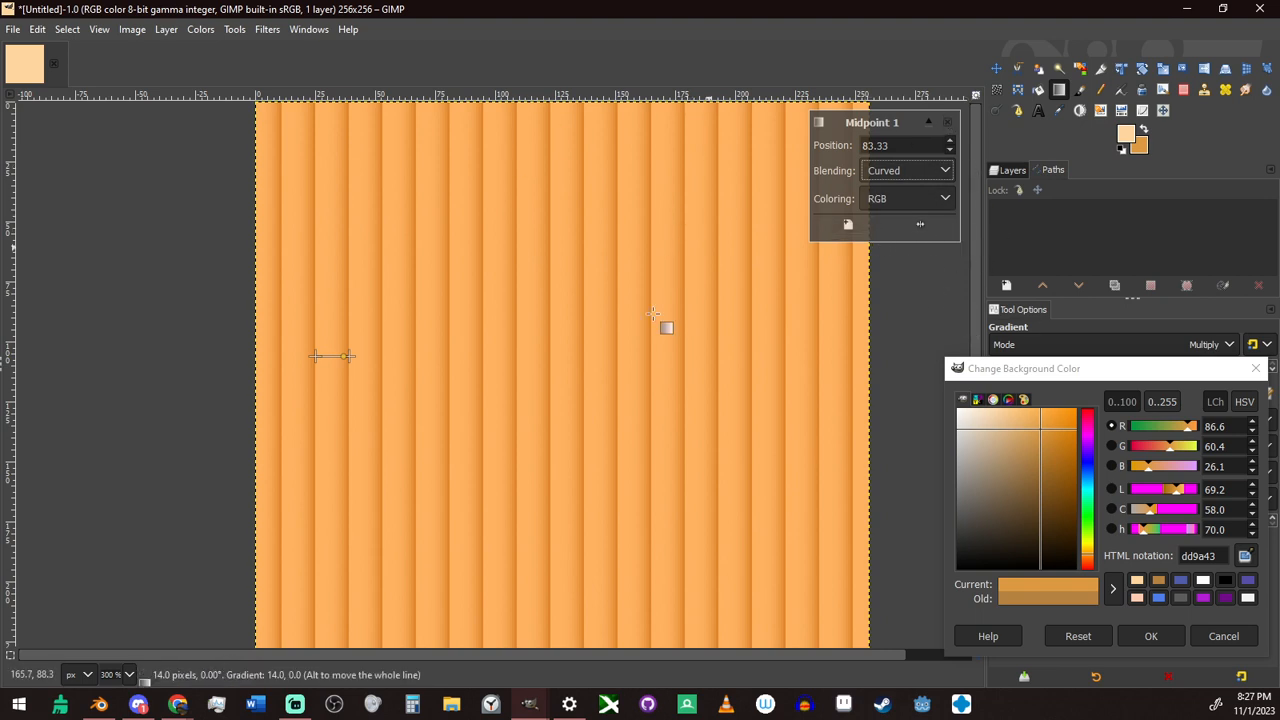
Close the gradient's midpoint settings over the striped image
ctrl+scroll(652, 314, down, 2)
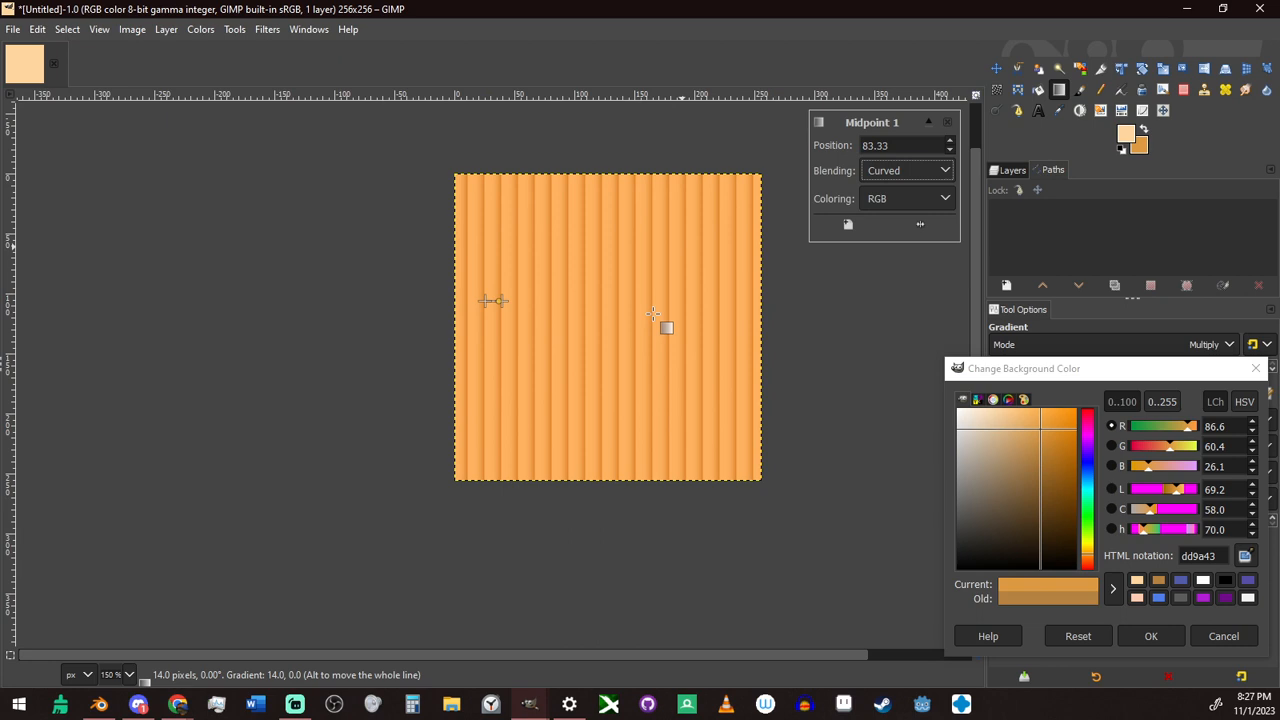
ctrl+scroll(652, 314, up, 1)
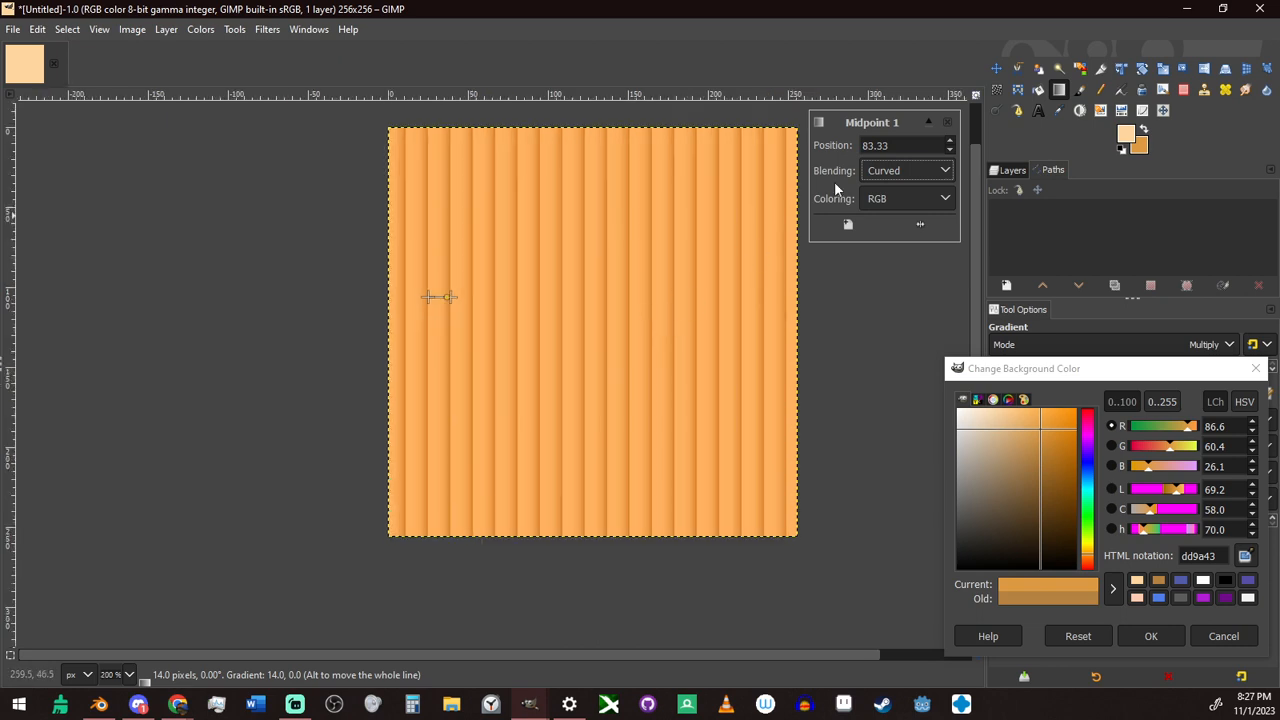
click(951, 121)
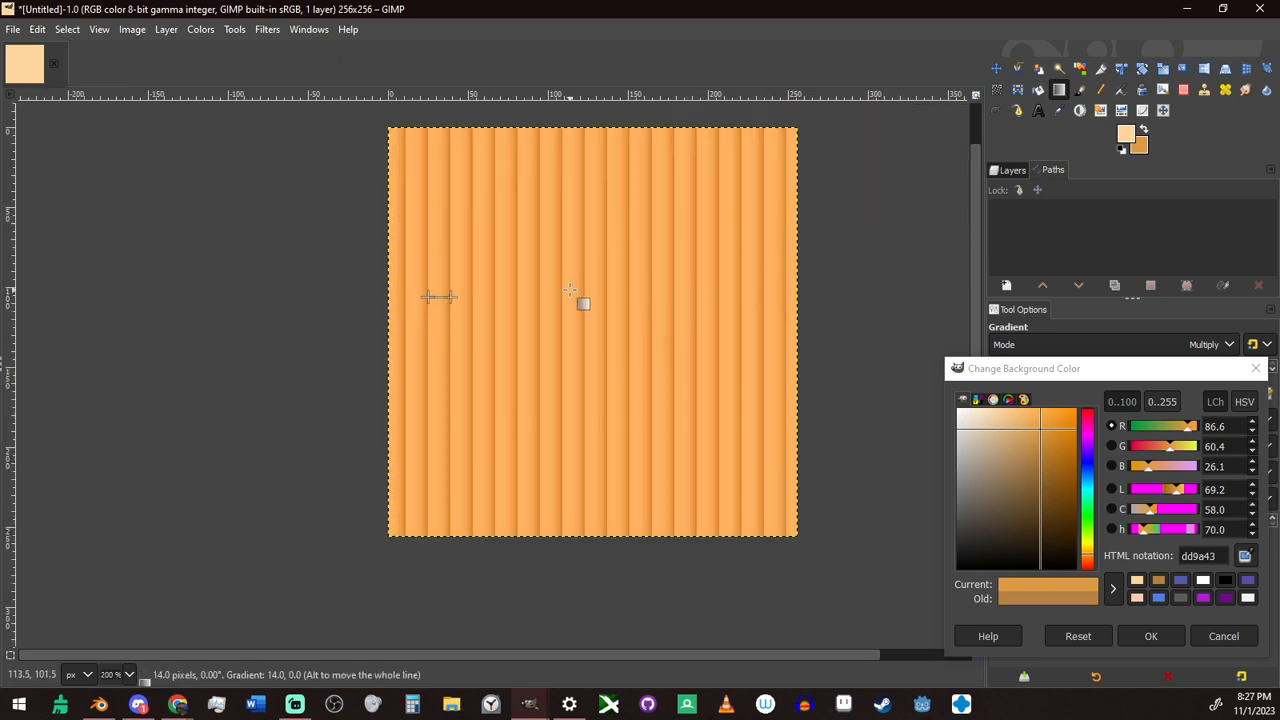
Apply HSV Noise to the striped layer with dulling 3, hue 3.00, saturation 0.055 and value 0.064
click(301, 29)
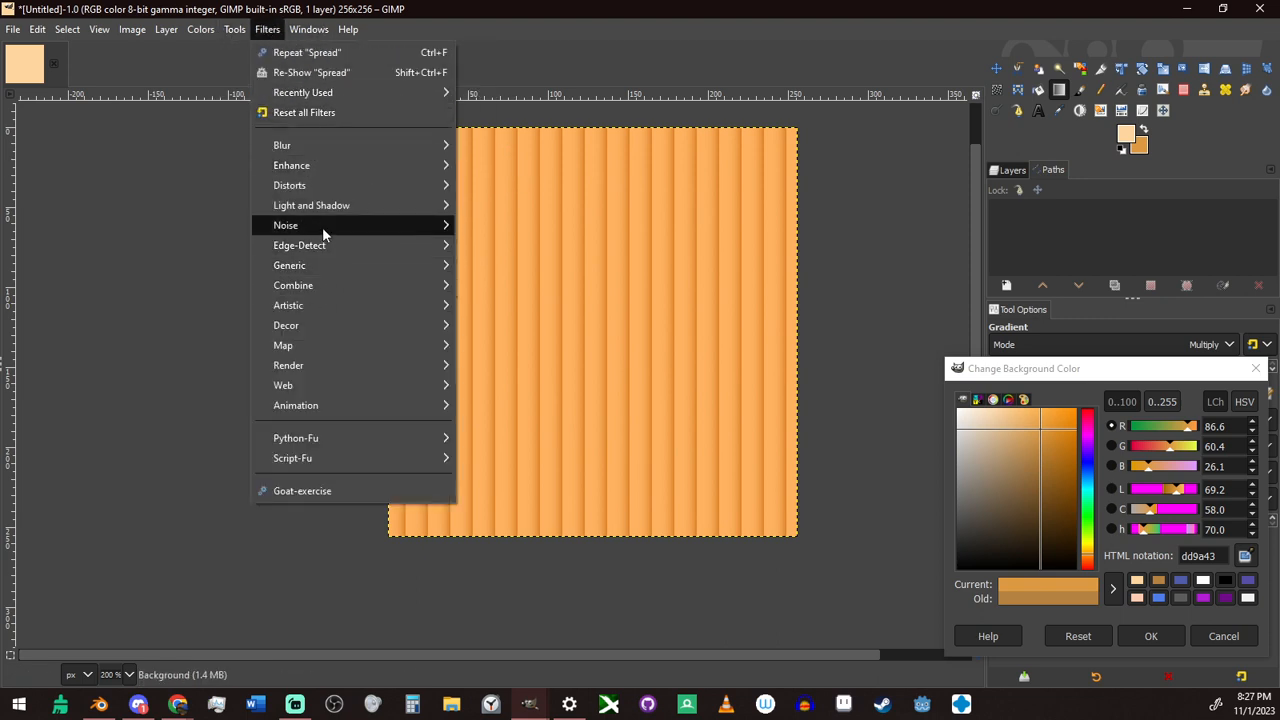
mouse_move(326, 229)
click(515, 245)
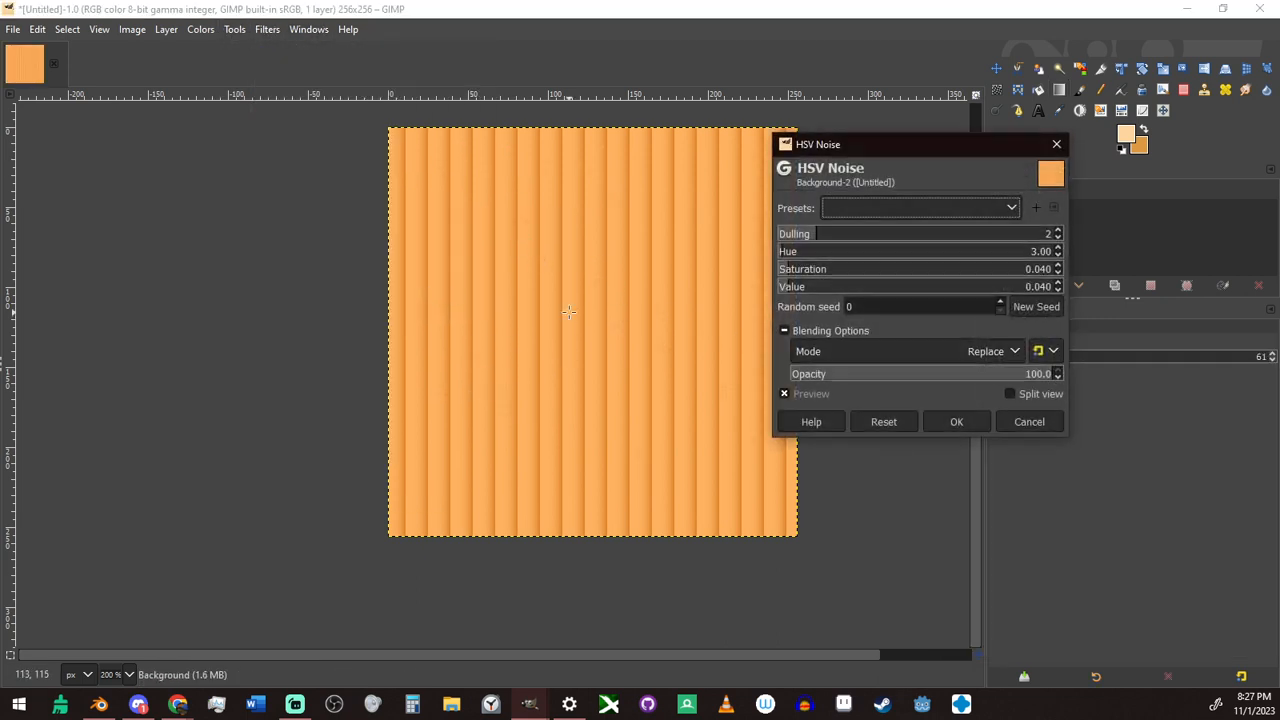
ctrl+scroll(568, 312, up, 2)
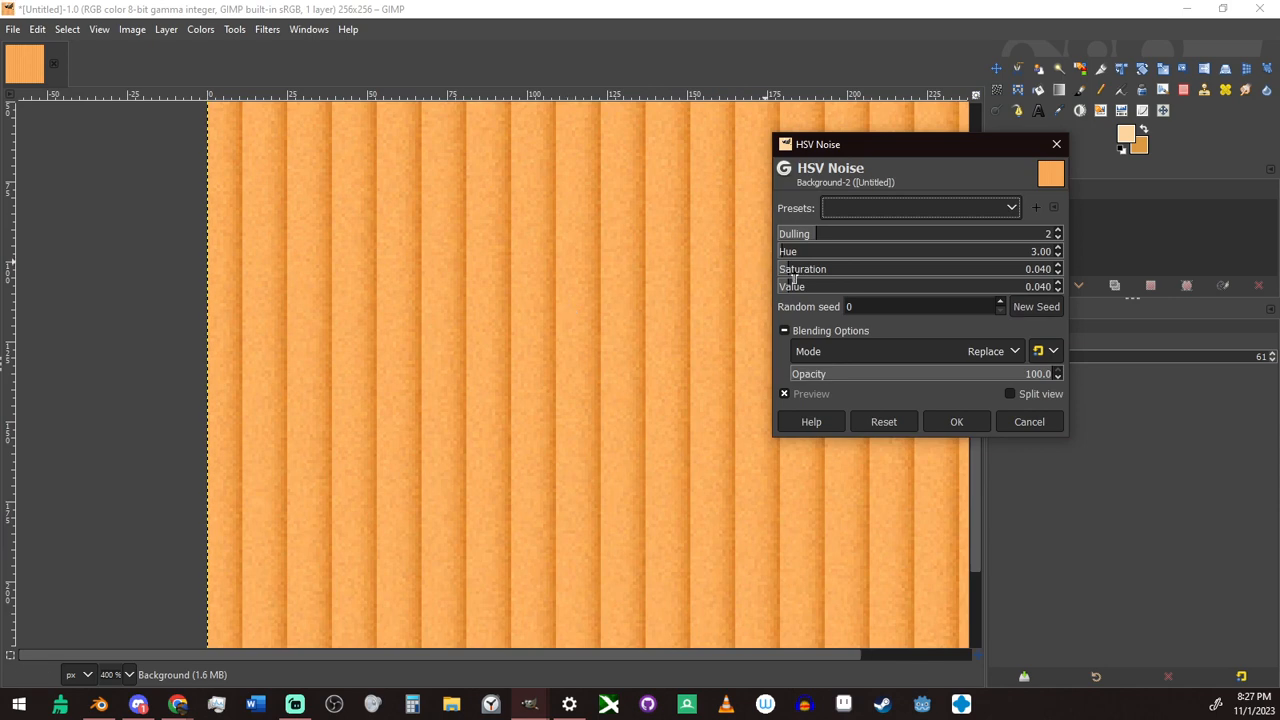
mouse_move(792, 287)
mouse_down()
mouse_move(810, 288)
mouse_move(800, 270)
mouse_up()
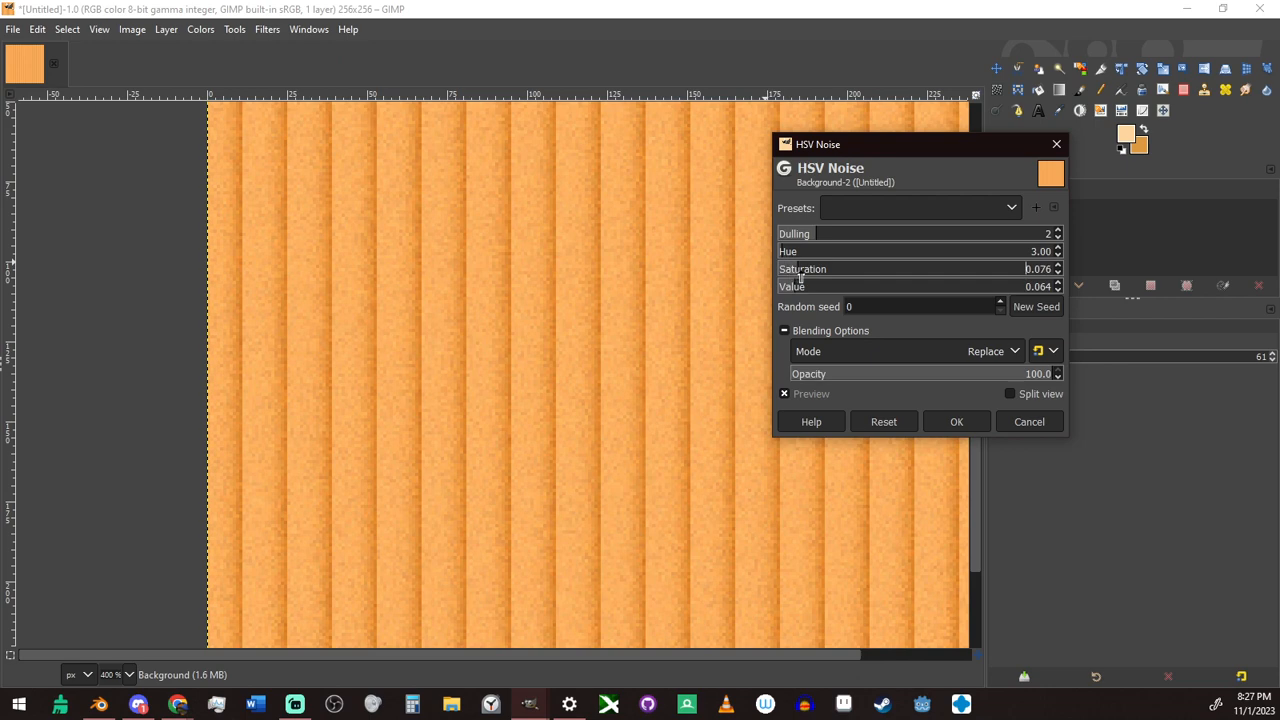
ctrl+scroll(513, 330, down, 2)
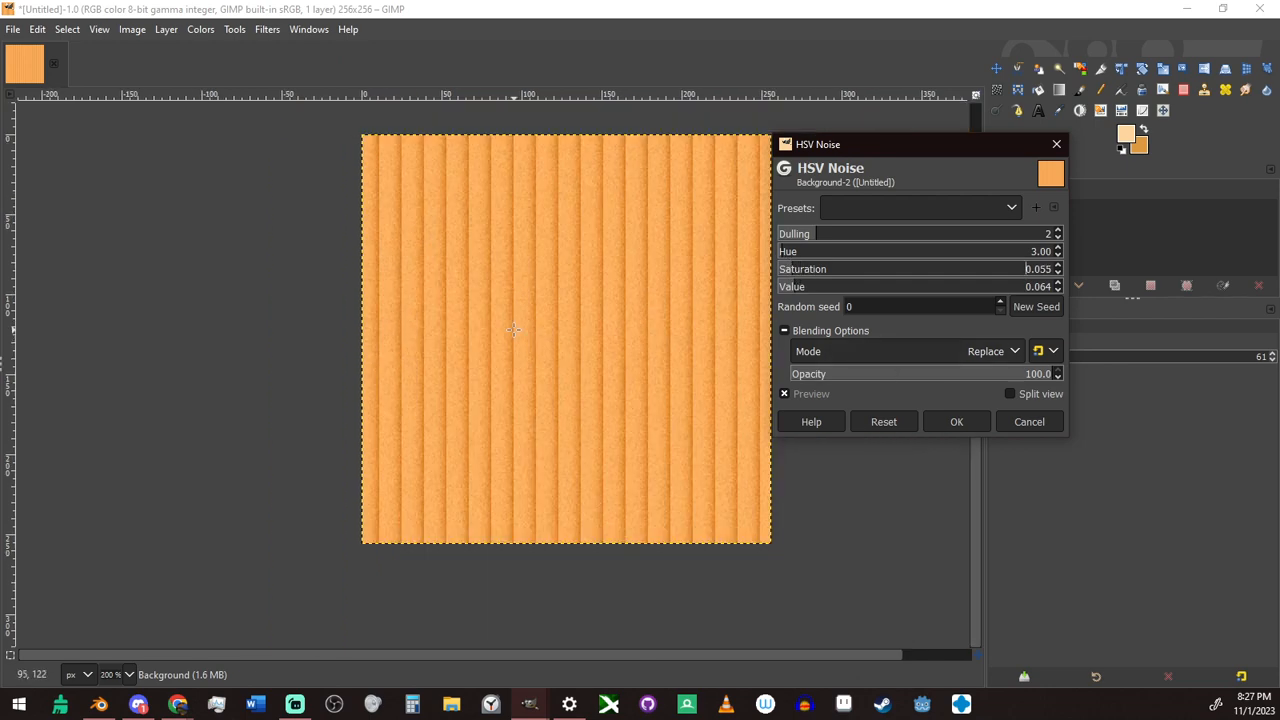
click(859, 236)
ctrl+scroll(546, 327, down, 1)
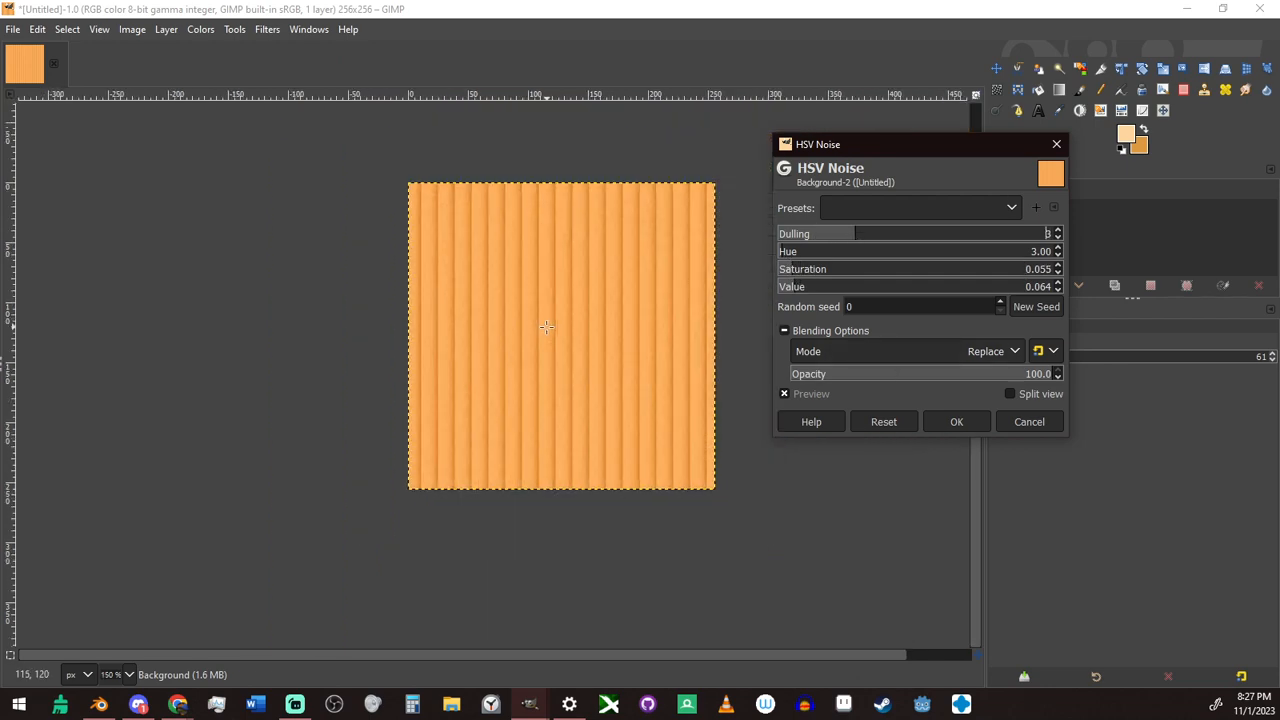
click(956, 421)
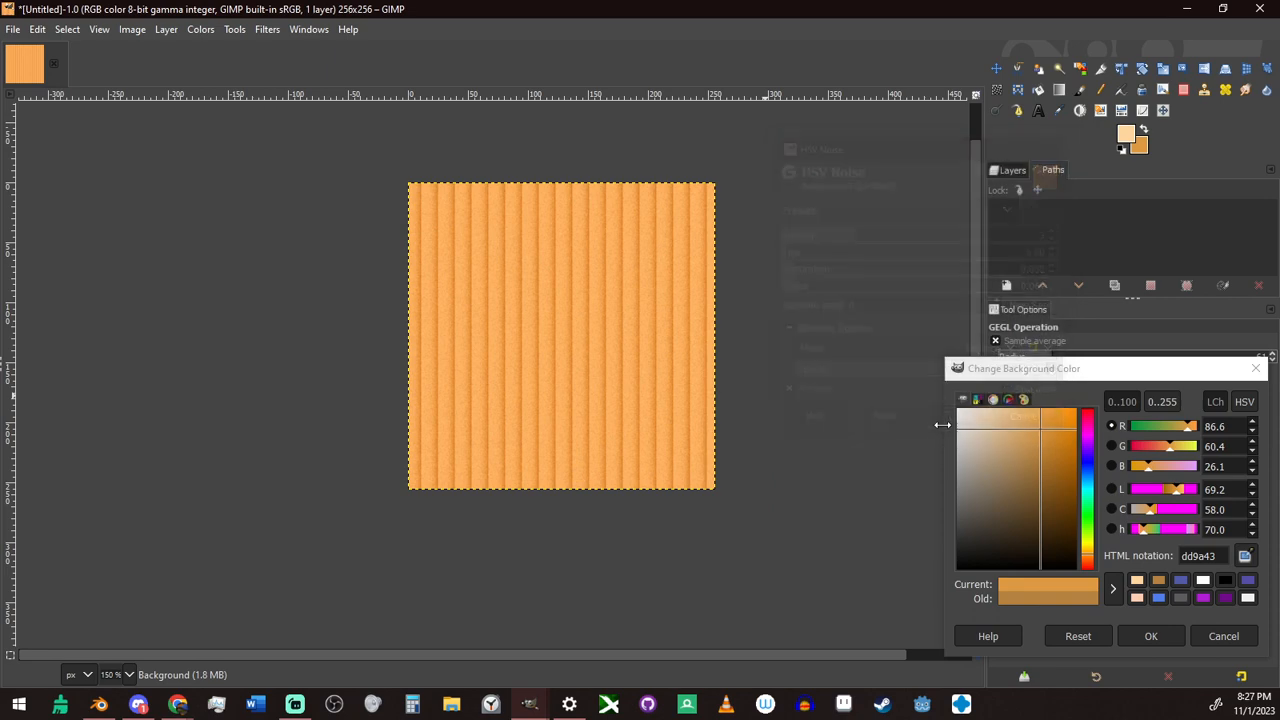
click(268, 29)
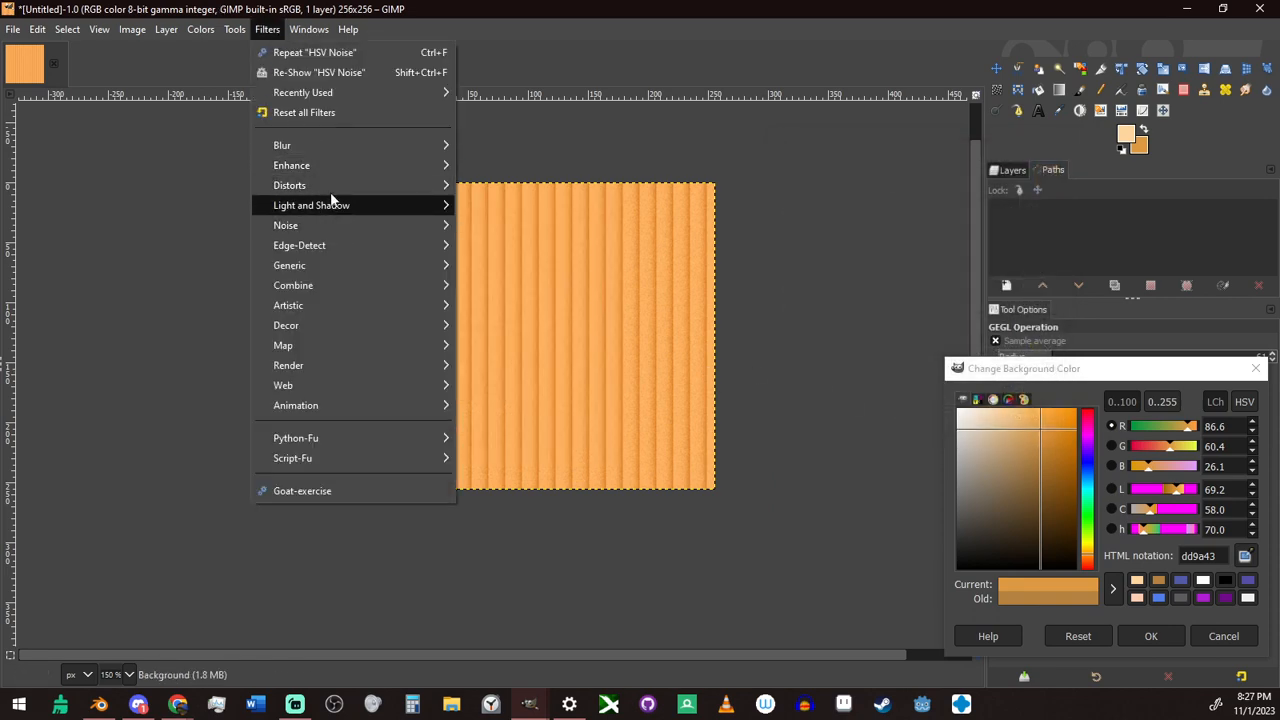
mouse_move(331, 192)
click(745, 46)
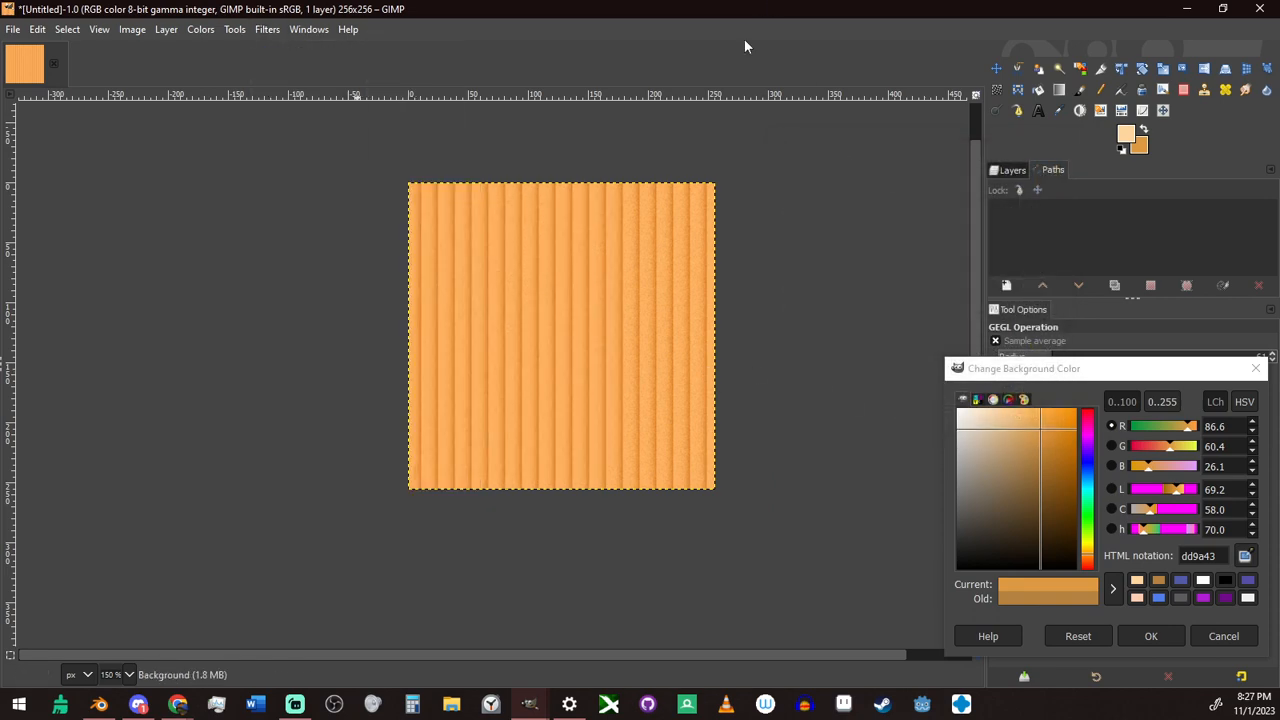
Switch to Chrome, examine the grain patterns and knots in the pine wood image results, and return to GIMP
click(177, 704)
click(240, 658)
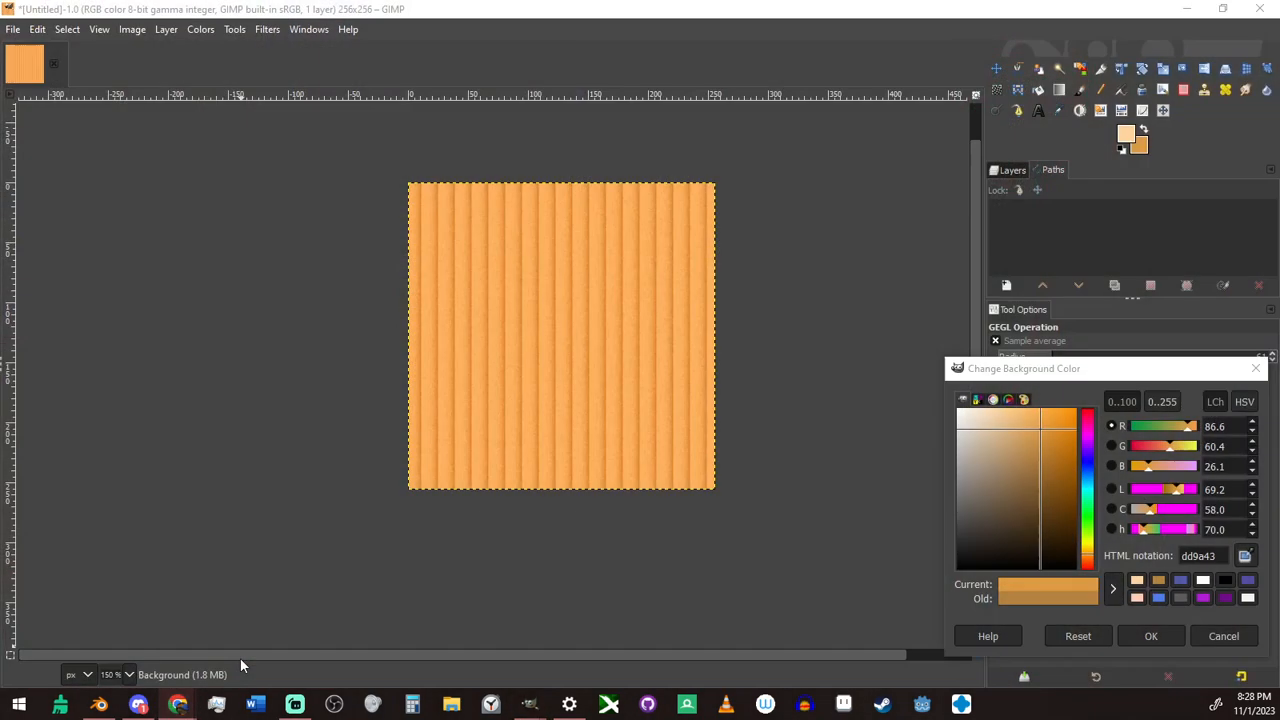
drag(0, 10, 612, 4)
scroll(338, 343, down, 2)
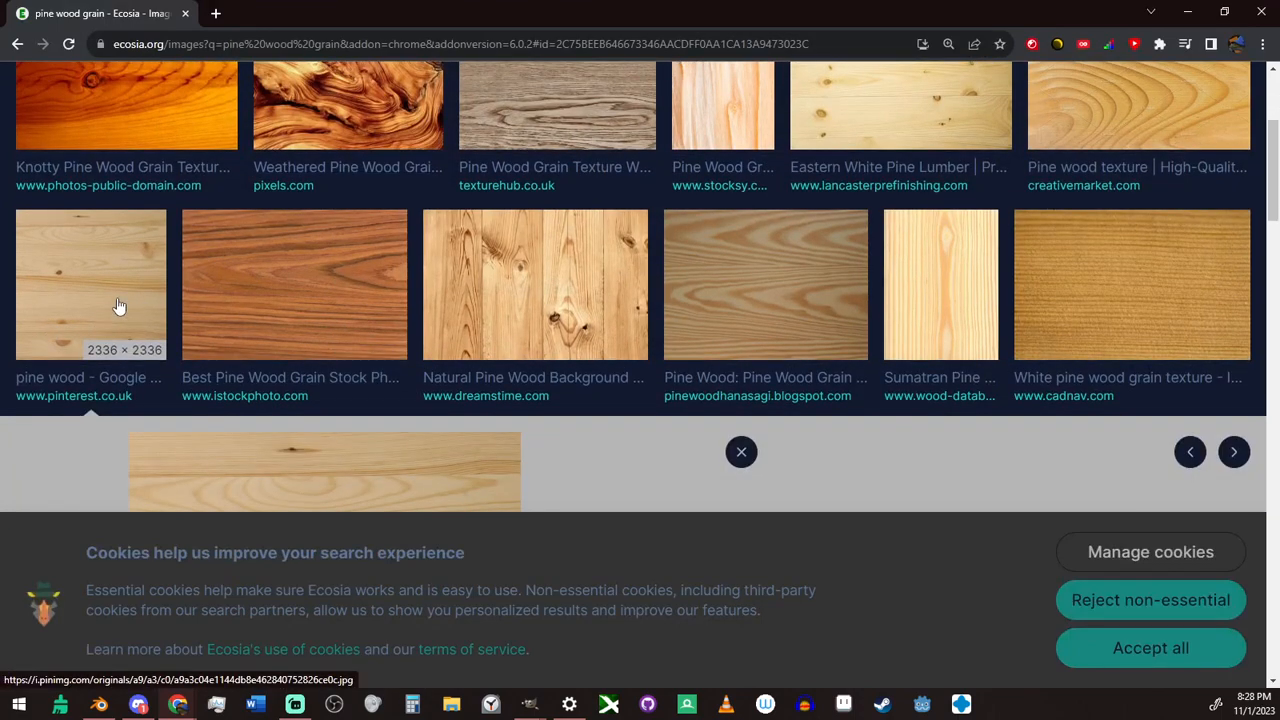
scroll(90, 307, down, 3)
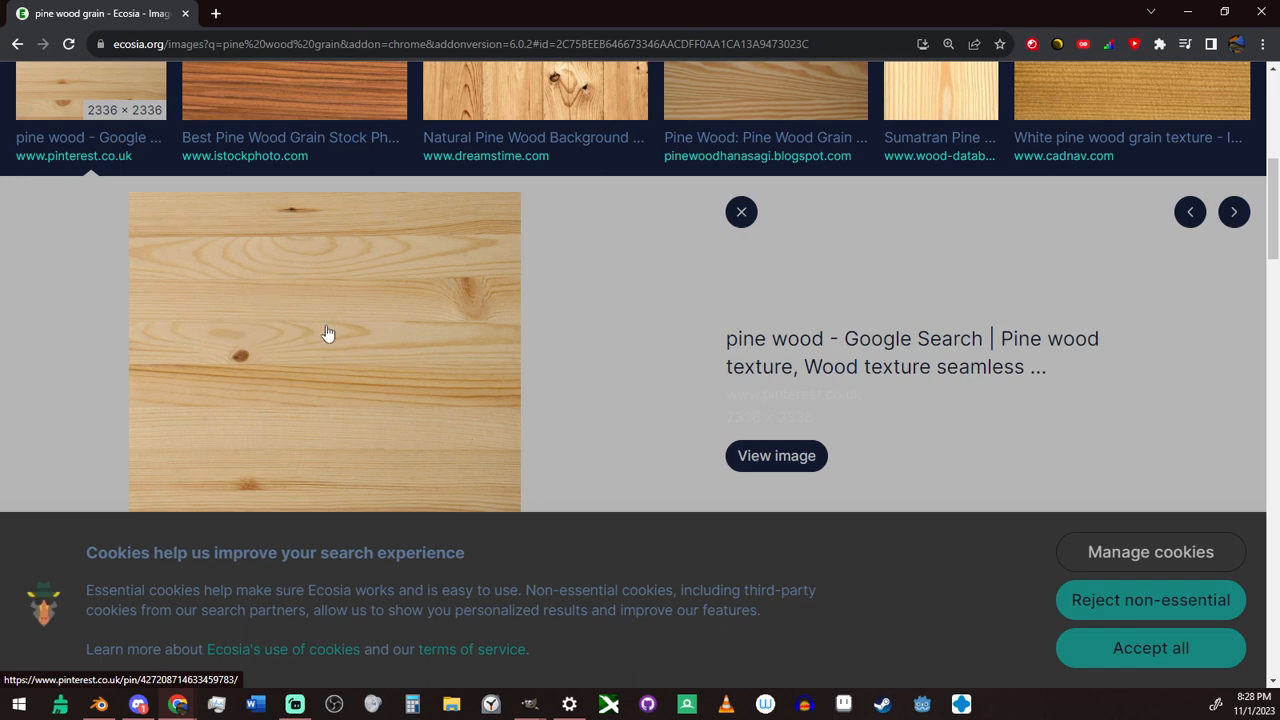
scroll(278, 385, down, 2)
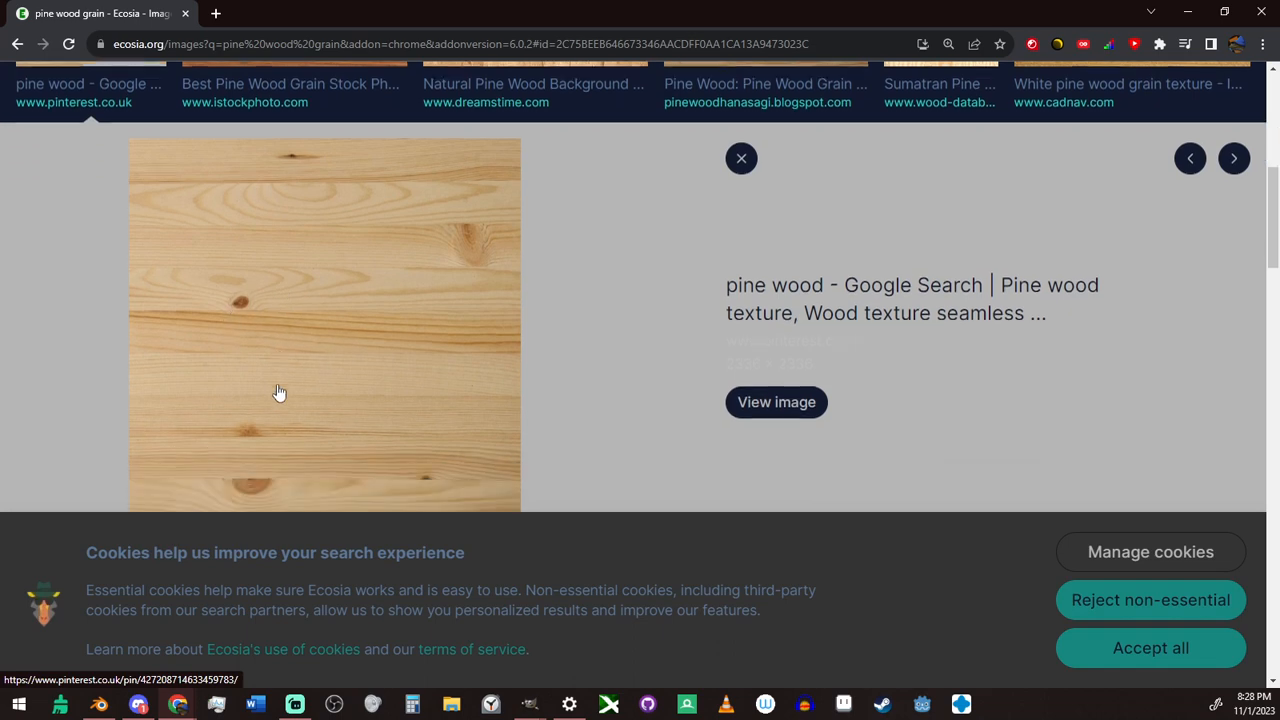
scroll(291, 397, down, 3)
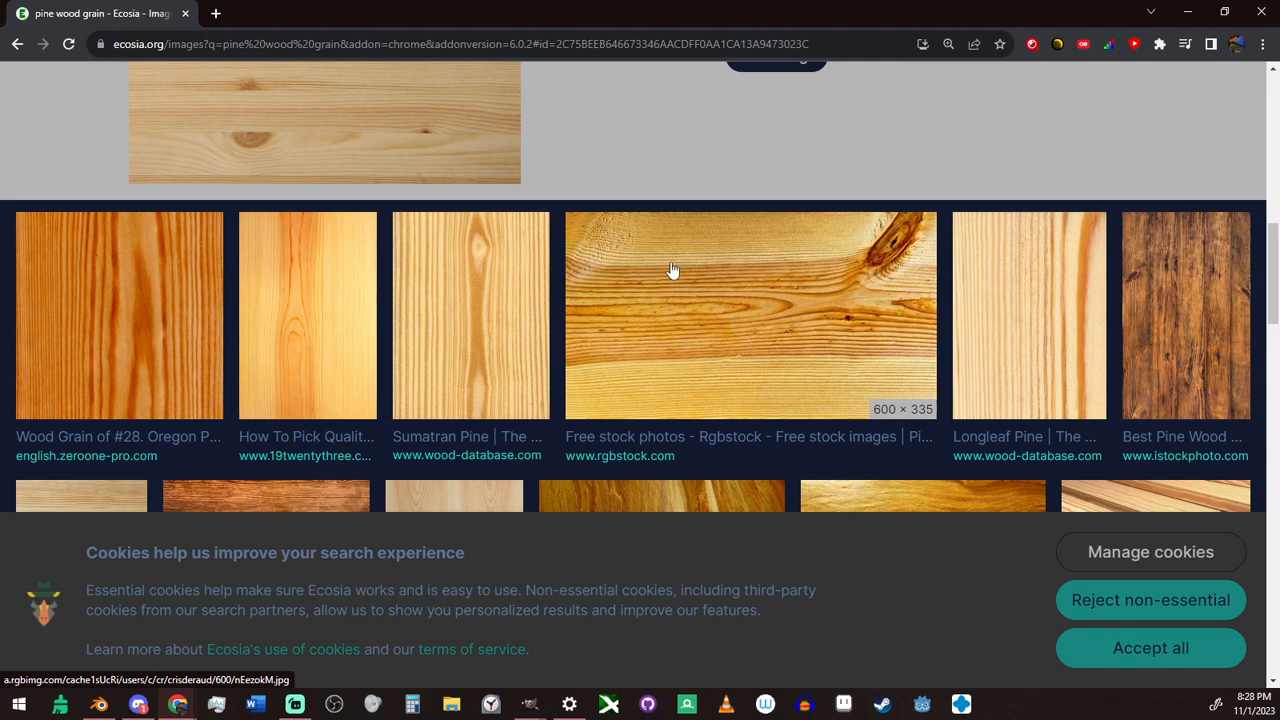
scroll(704, 350, down, 2)
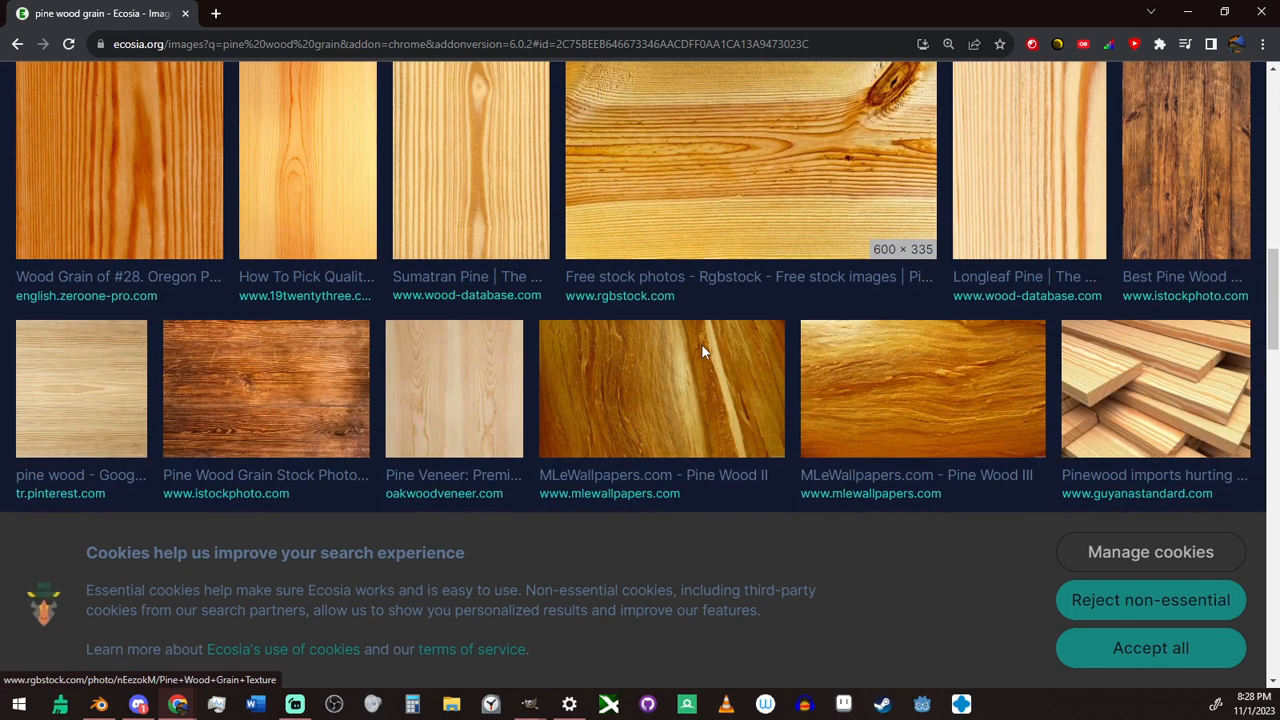
scroll(698, 358, up, 6)
scroll(692, 360, up, 5)
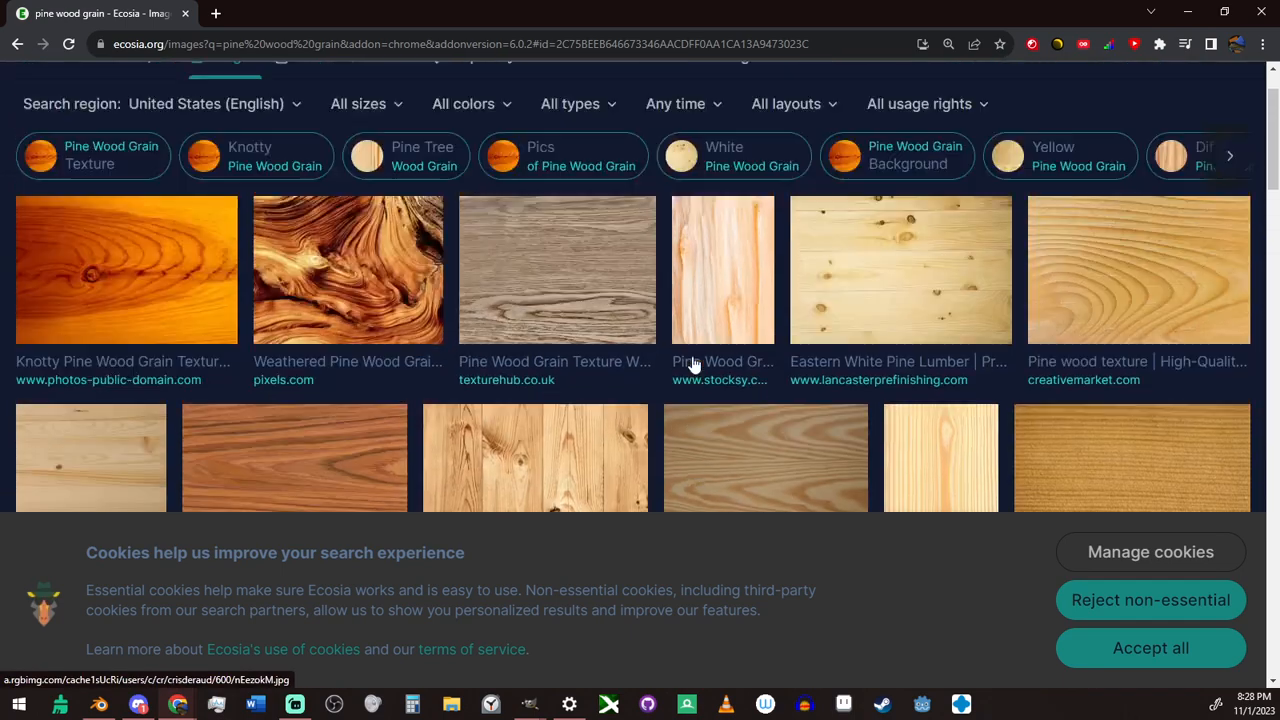
click(1187, 11)
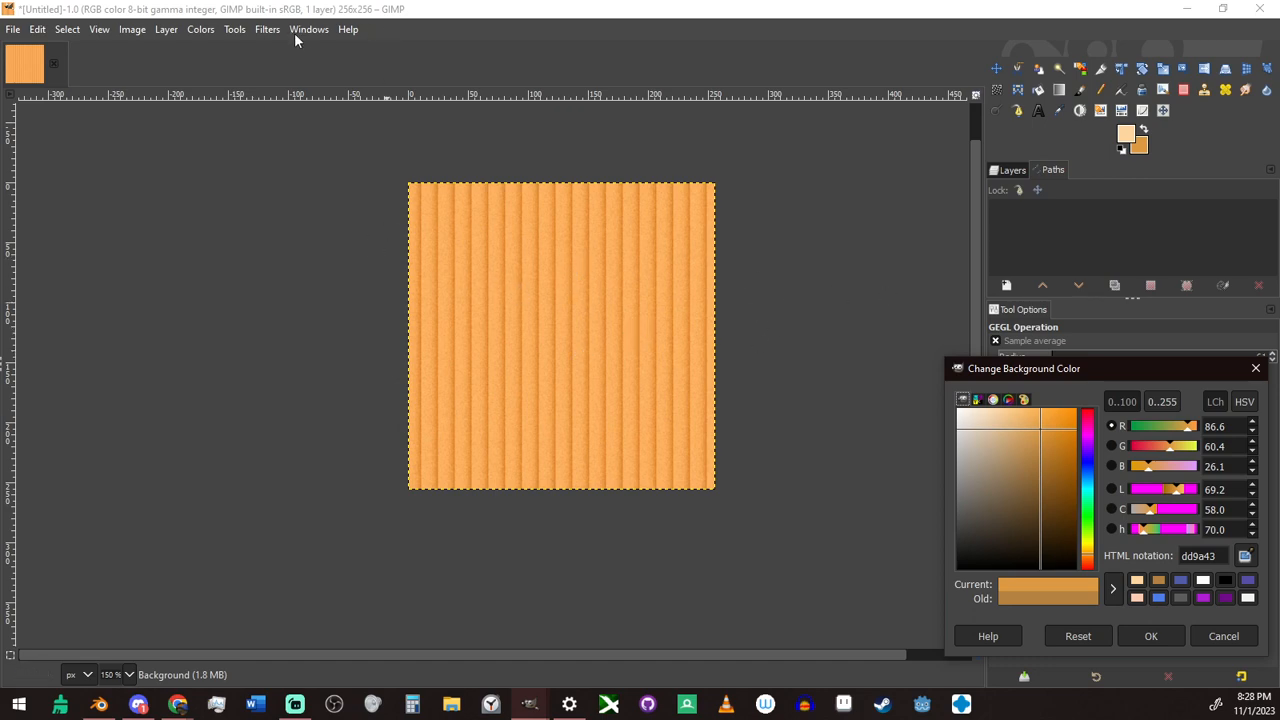
Try the Shift distortion filter on the striped layer with a horizontal shift of 2
click(268, 29)
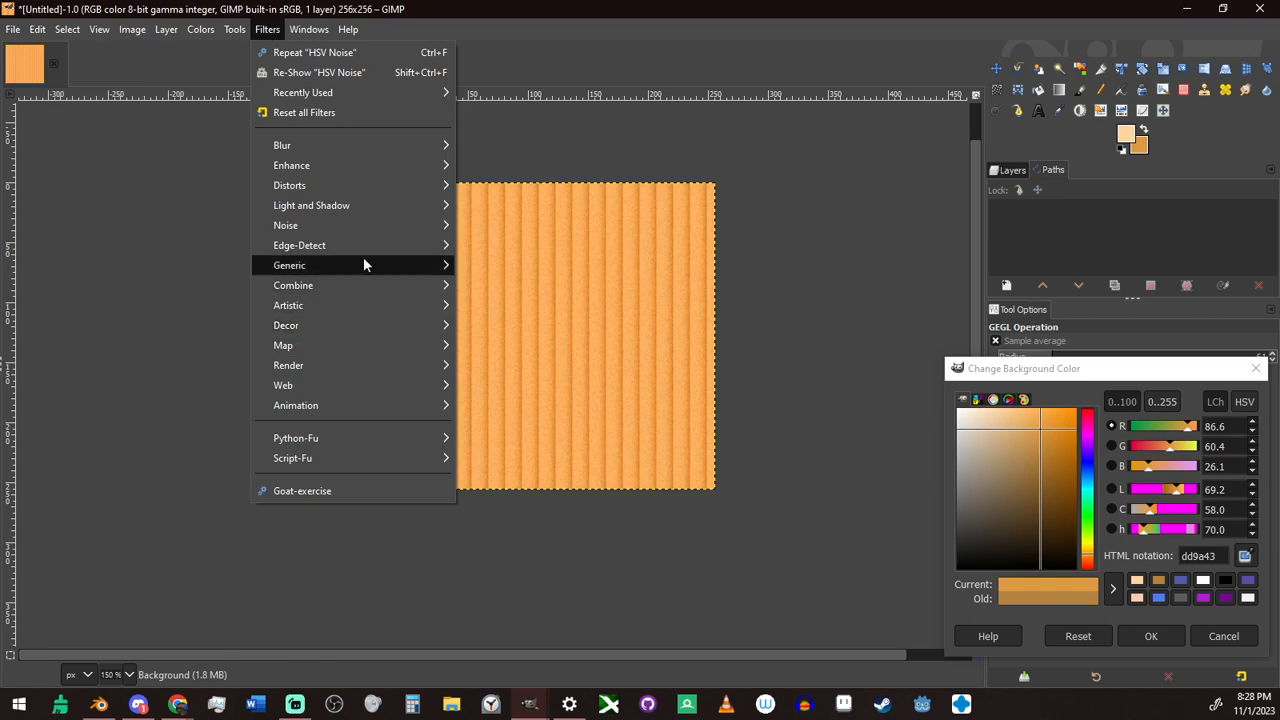
mouse_move(356, 185)
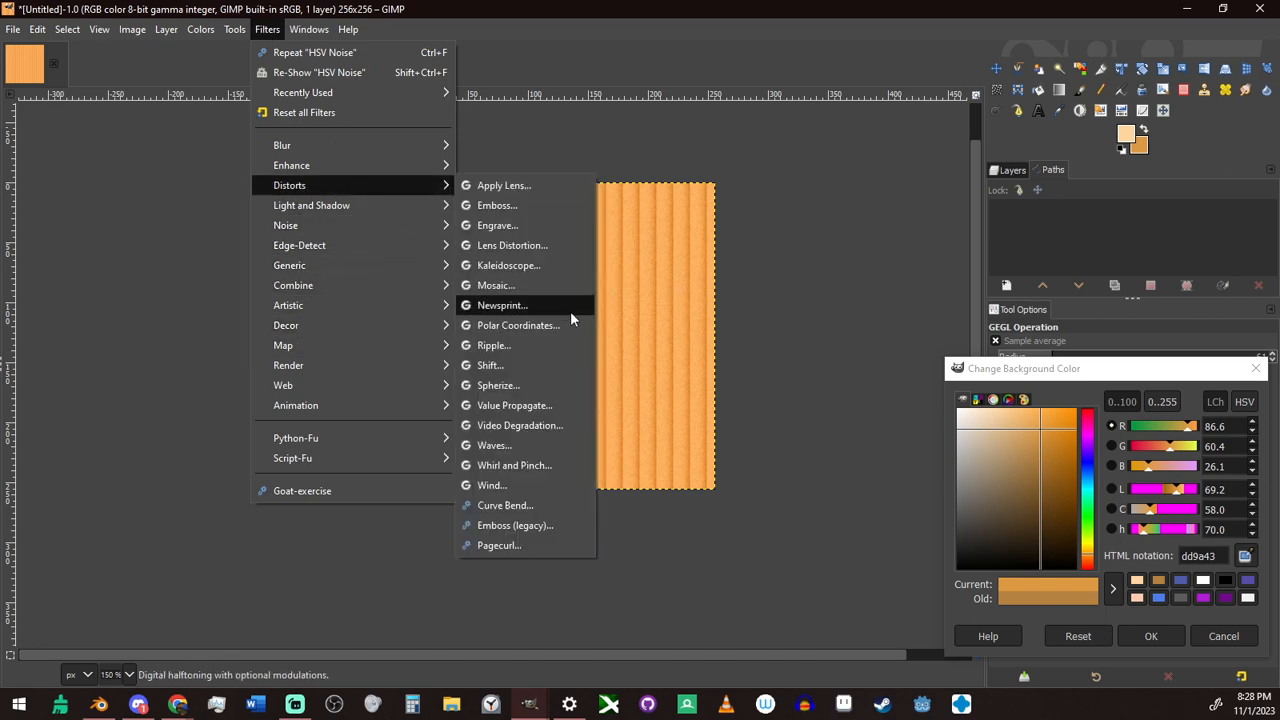
click(543, 367)
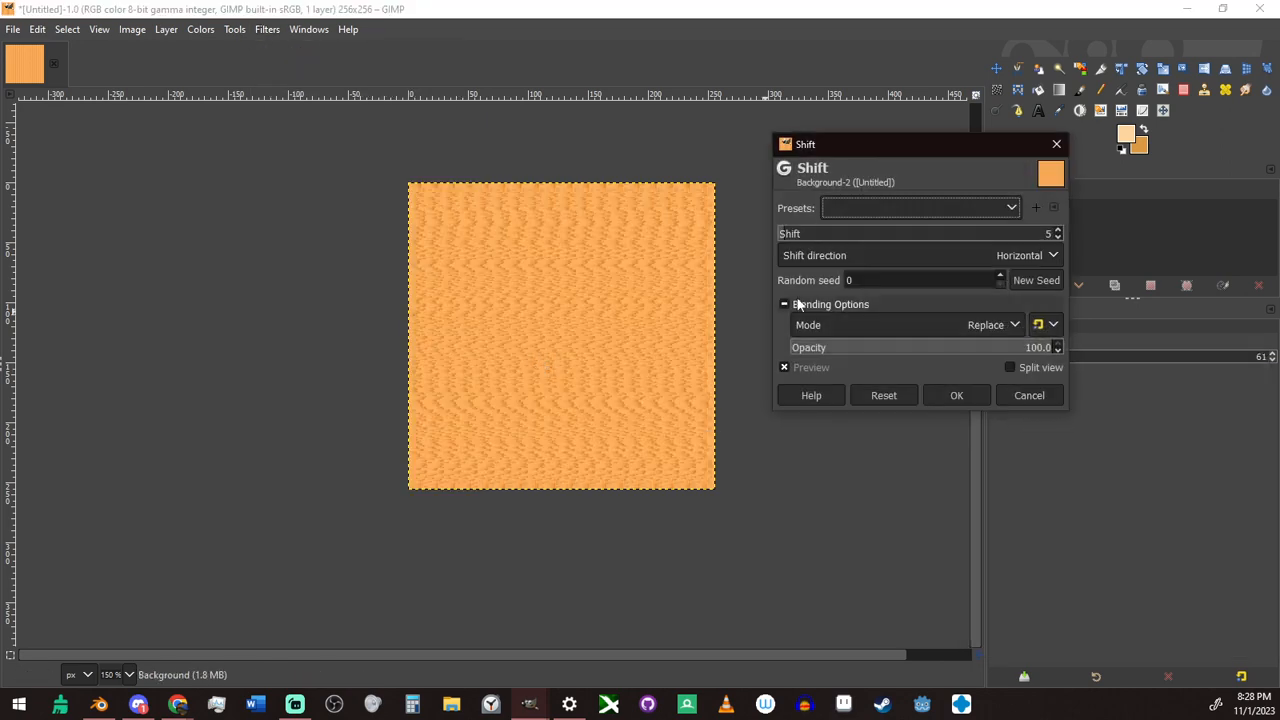
drag(790, 236, 776, 249)
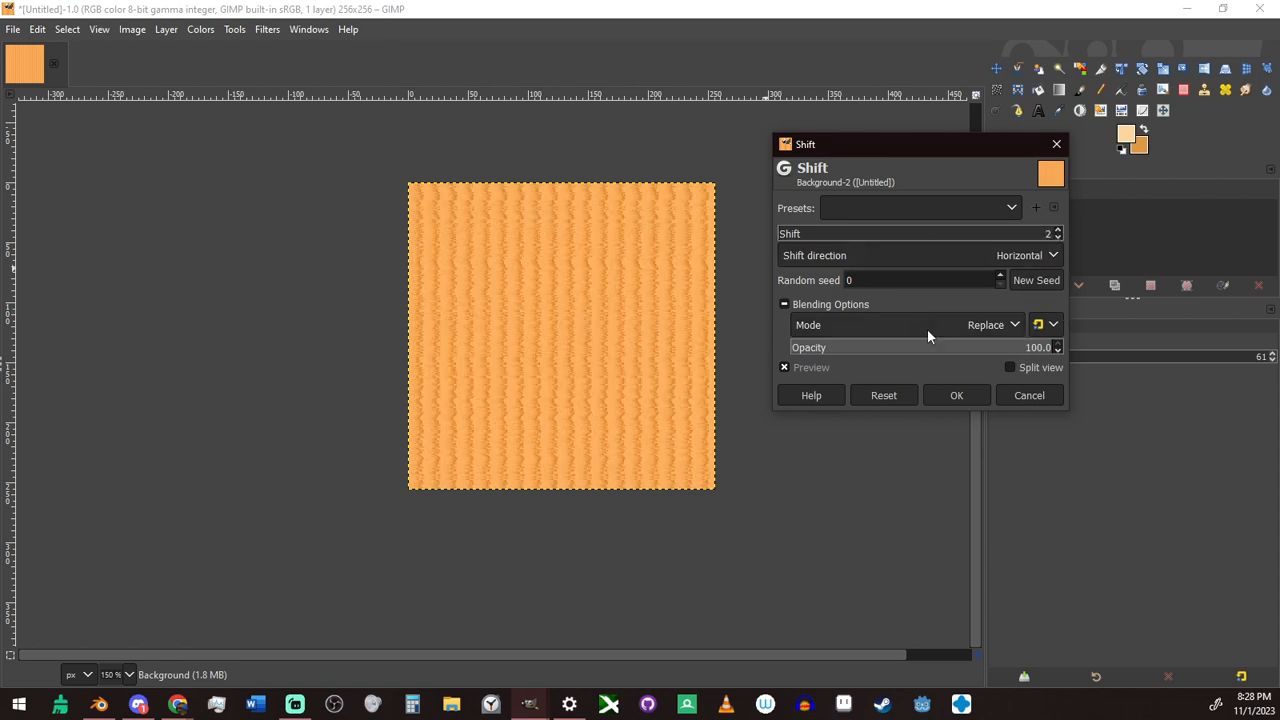
click(1029, 395)
click(274, 32)
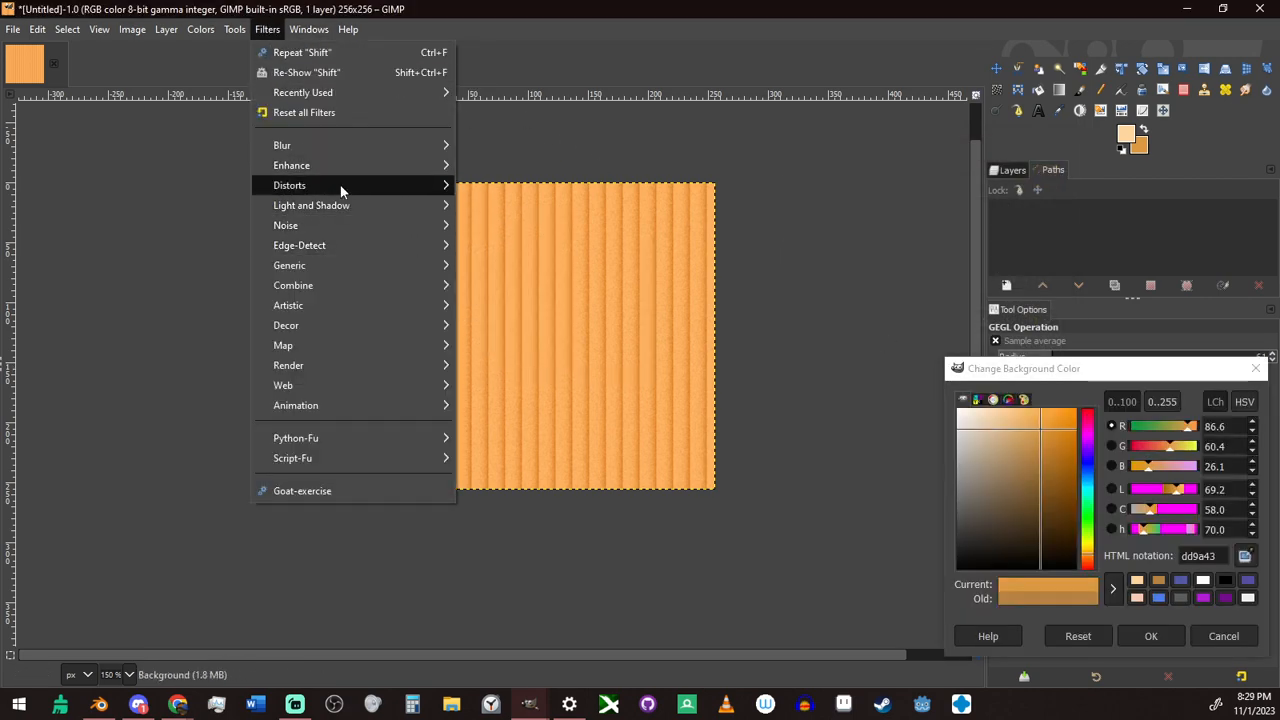
mouse_move(340, 184)
click(535, 372)
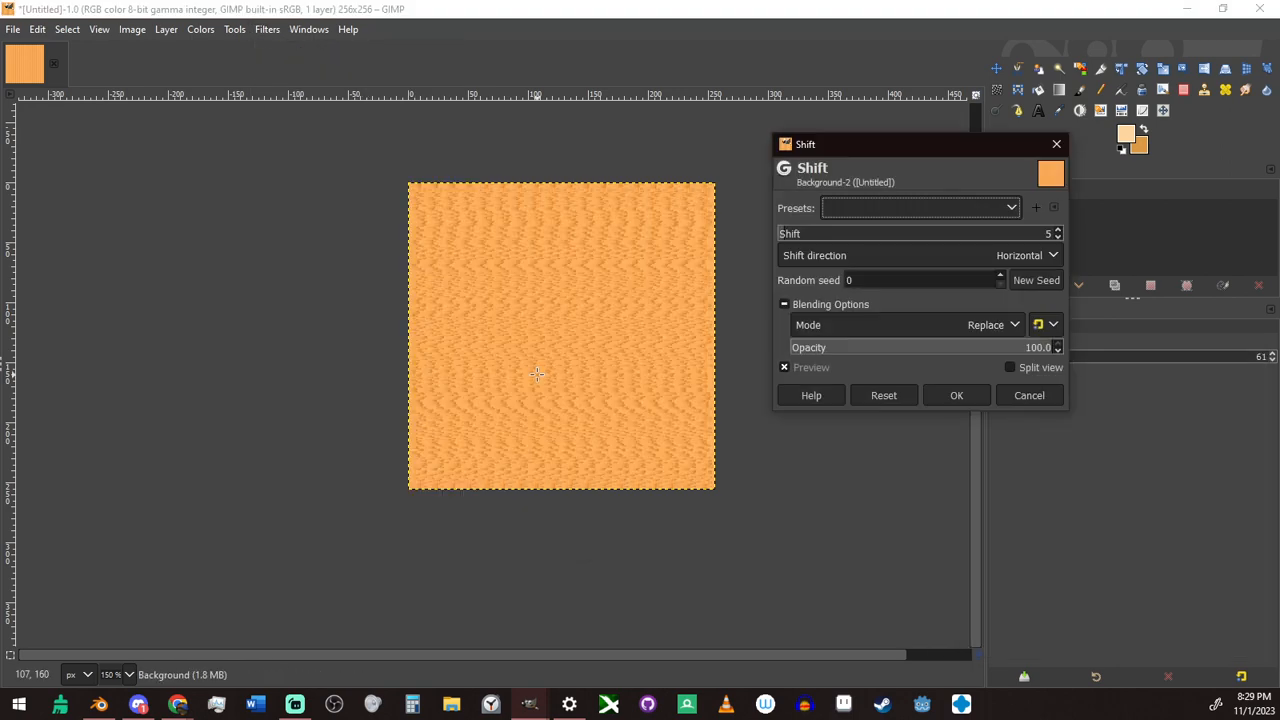
click(1047, 394)
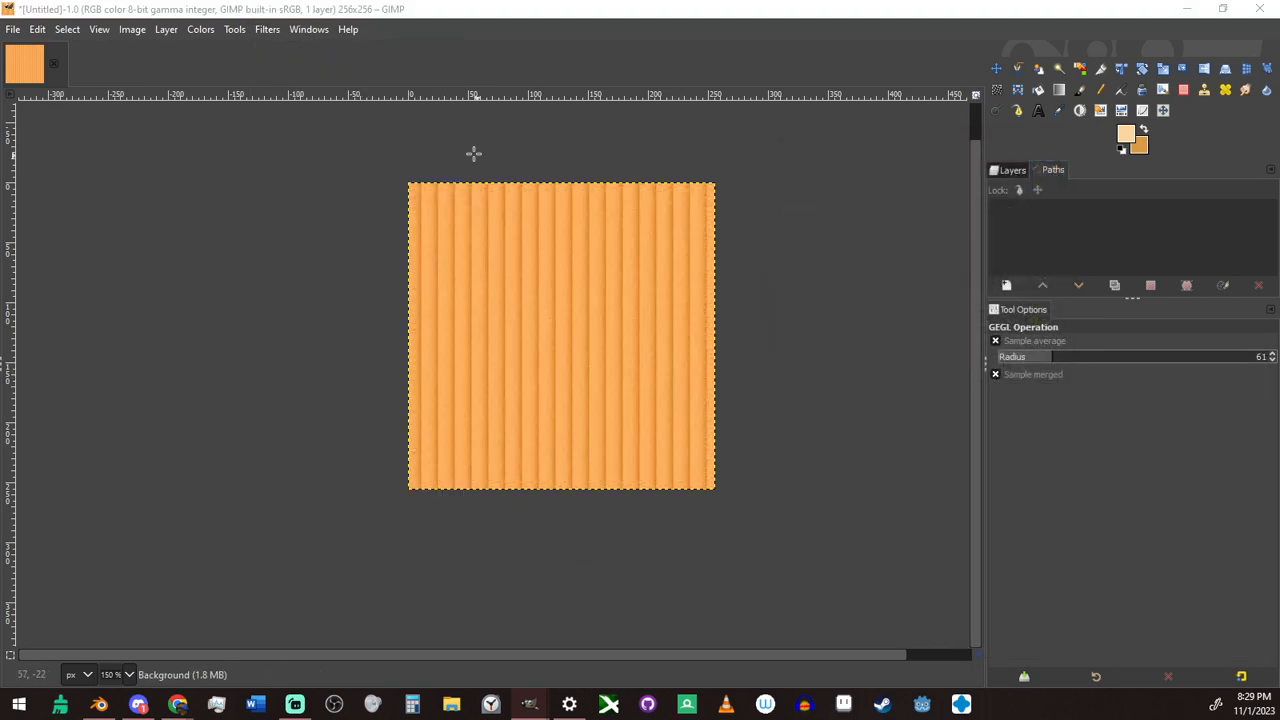
Try the Wind distortion filter on the striped layer, raising the threshold to 35 and the strength to 23
click(266, 29)
mouse_move(313, 220)
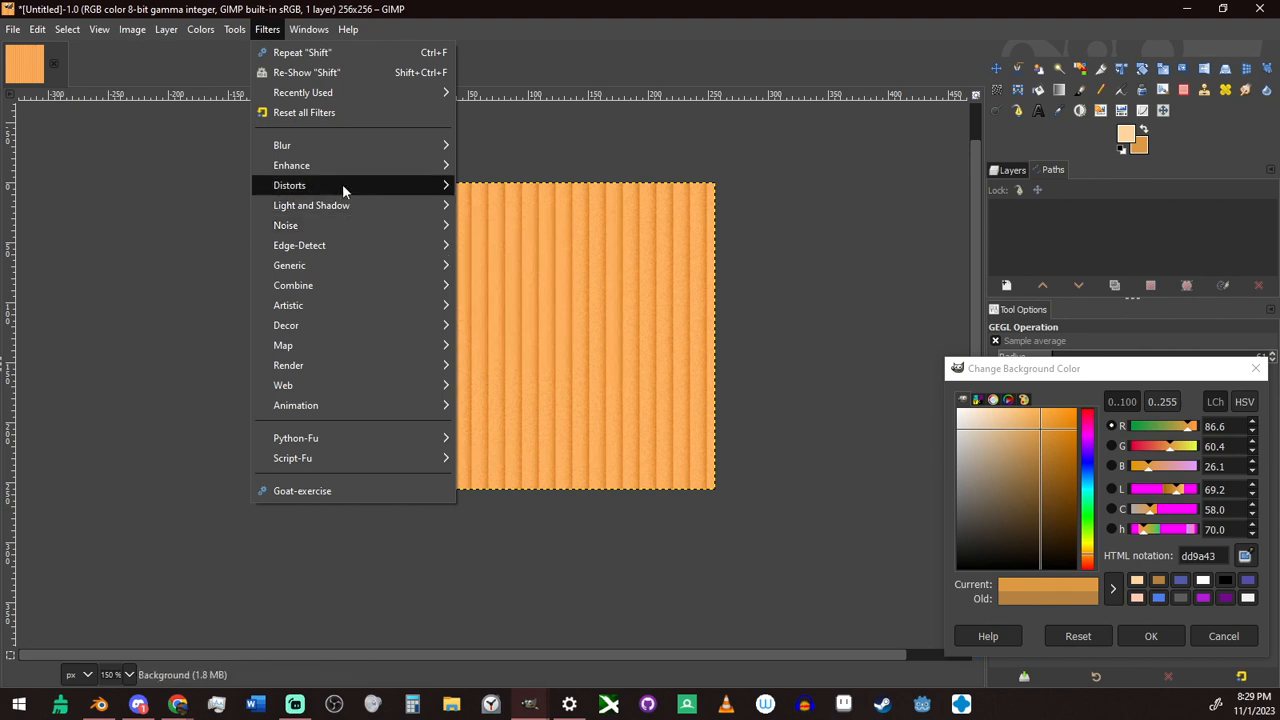
mouse_move(342, 185)
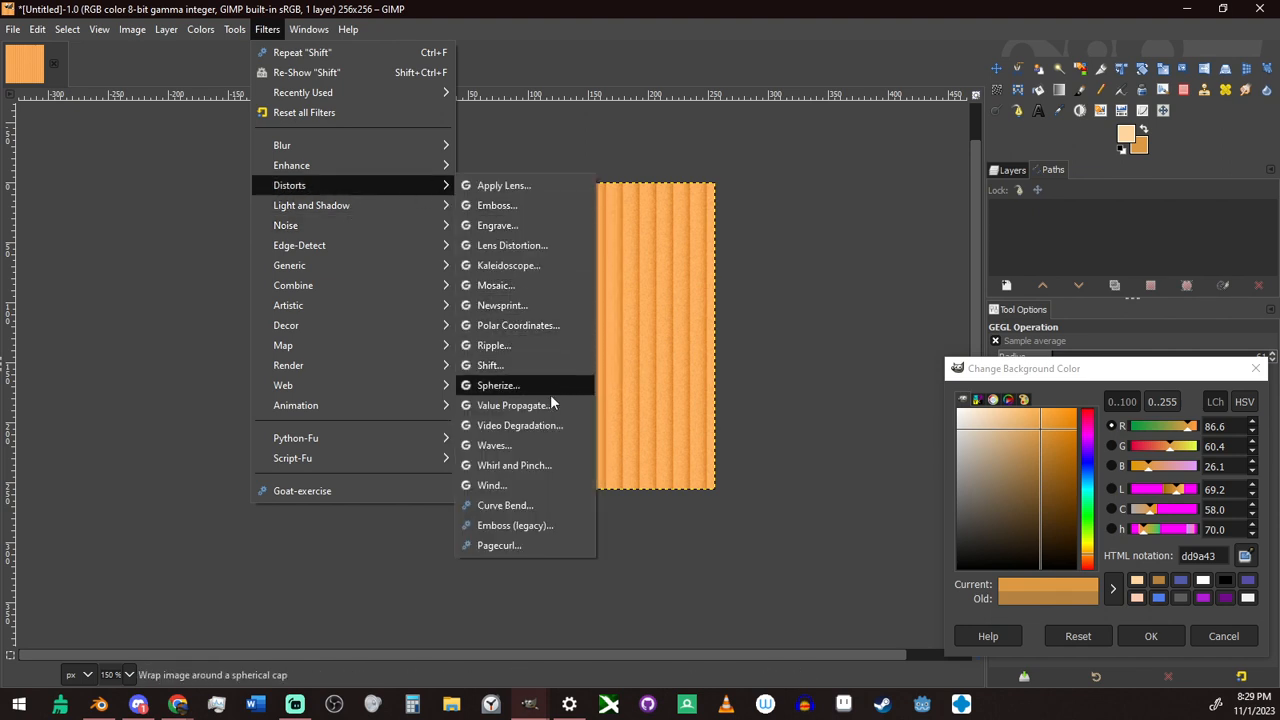
click(519, 484)
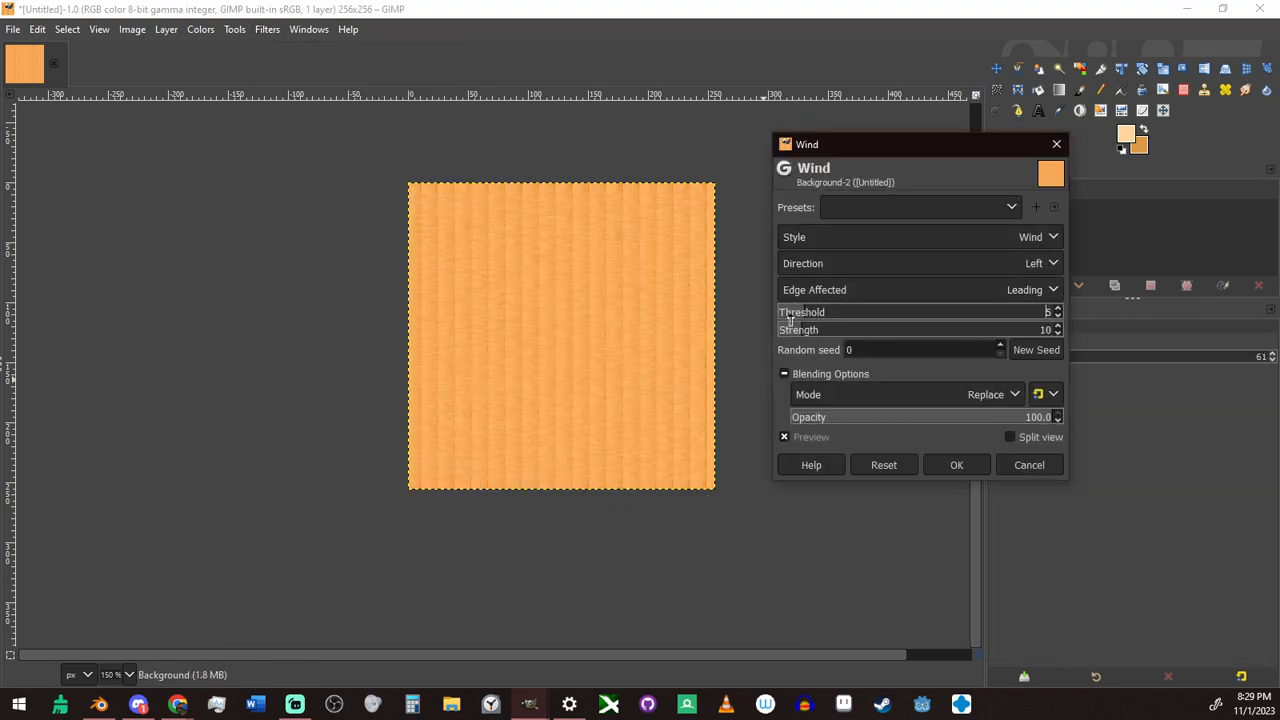
drag(833, 312, 973, 321)
mouse_move(826, 338)
mouse_down()
mouse_move(929, 334)
mouse_move(838, 338)
mouse_up()
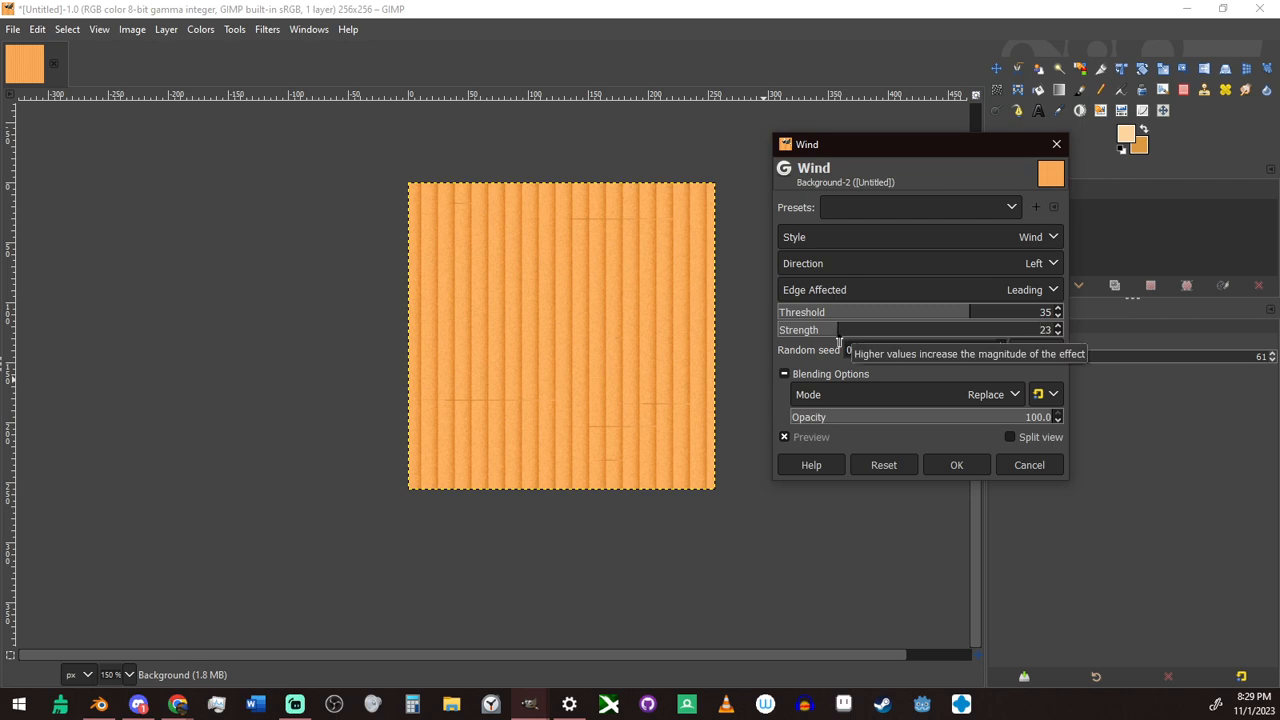
mouse_move(880, 320)
mouse_down()
mouse_move(822, 328)
mouse_move(866, 314)
mouse_move(1036, 314)
mouse_move(838, 338)
mouse_move(1081, 336)
mouse_up()
click(1040, 469)
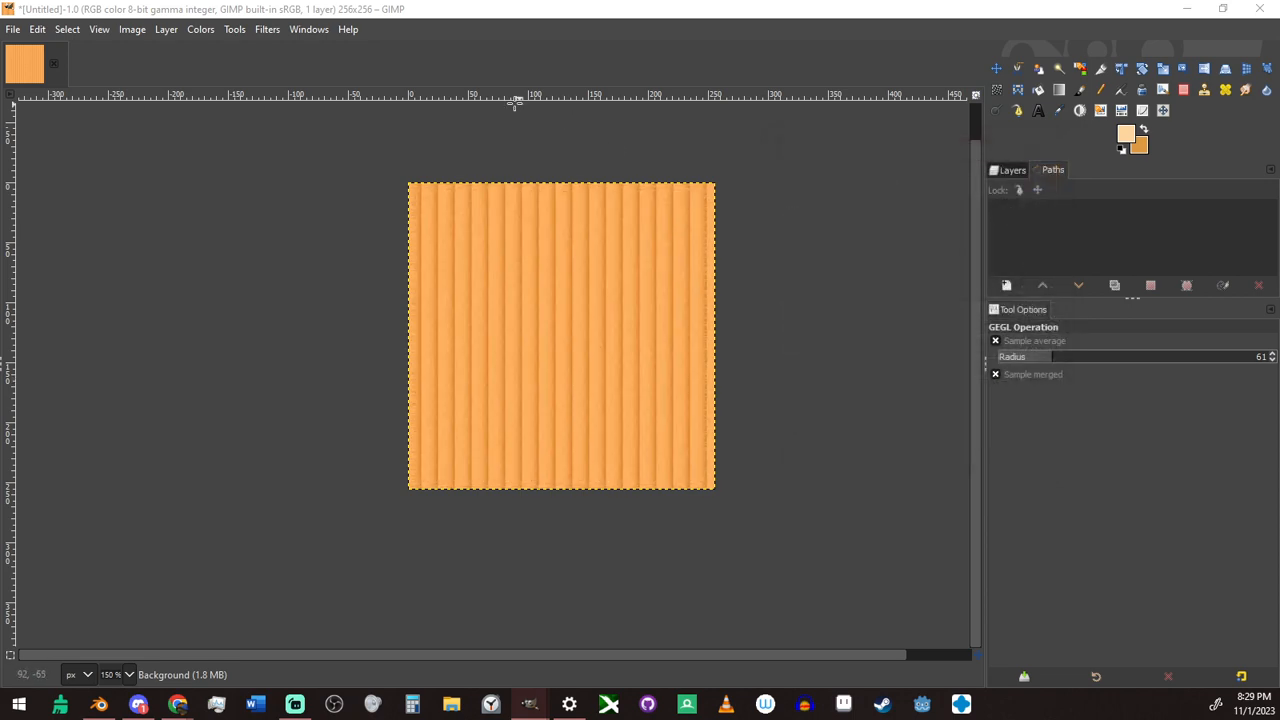
Apply the Whirl and Pinch filter to the striped layer with whirl 16.7, pinch 0 and radius 1.715
click(307, 34)
mouse_move(254, 33)
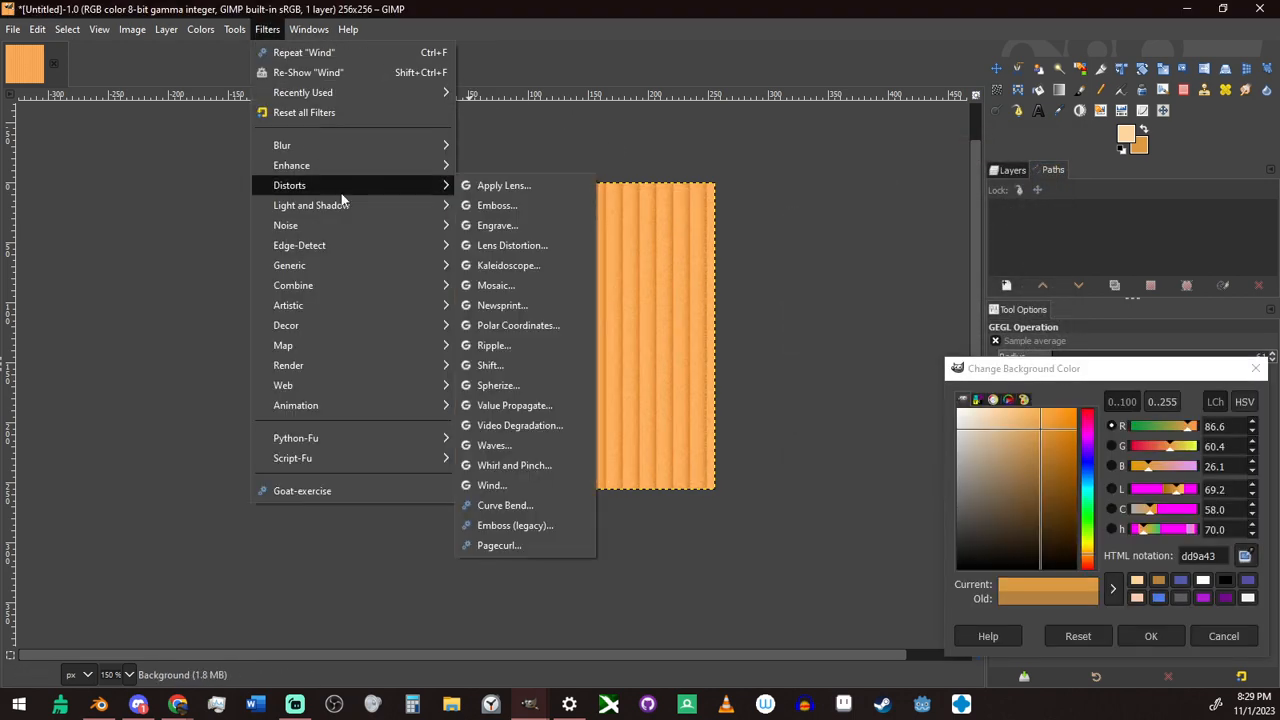
mouse_move(353, 190)
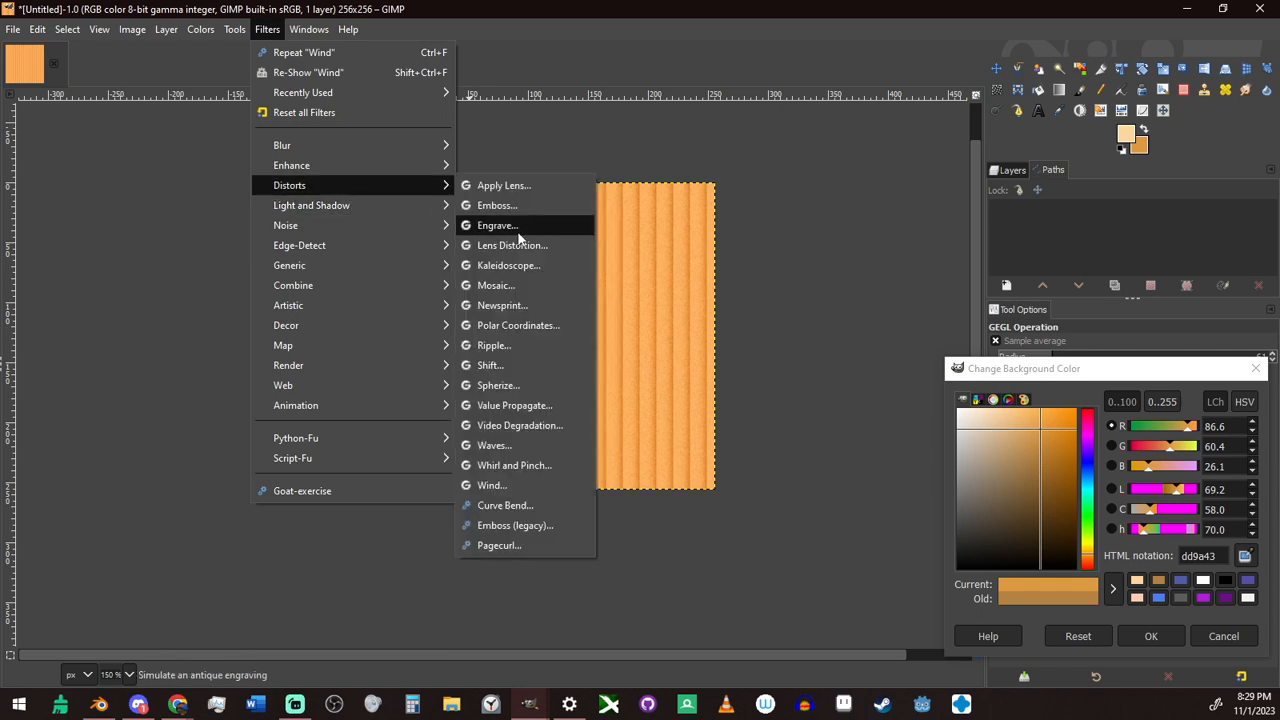
click(541, 471)
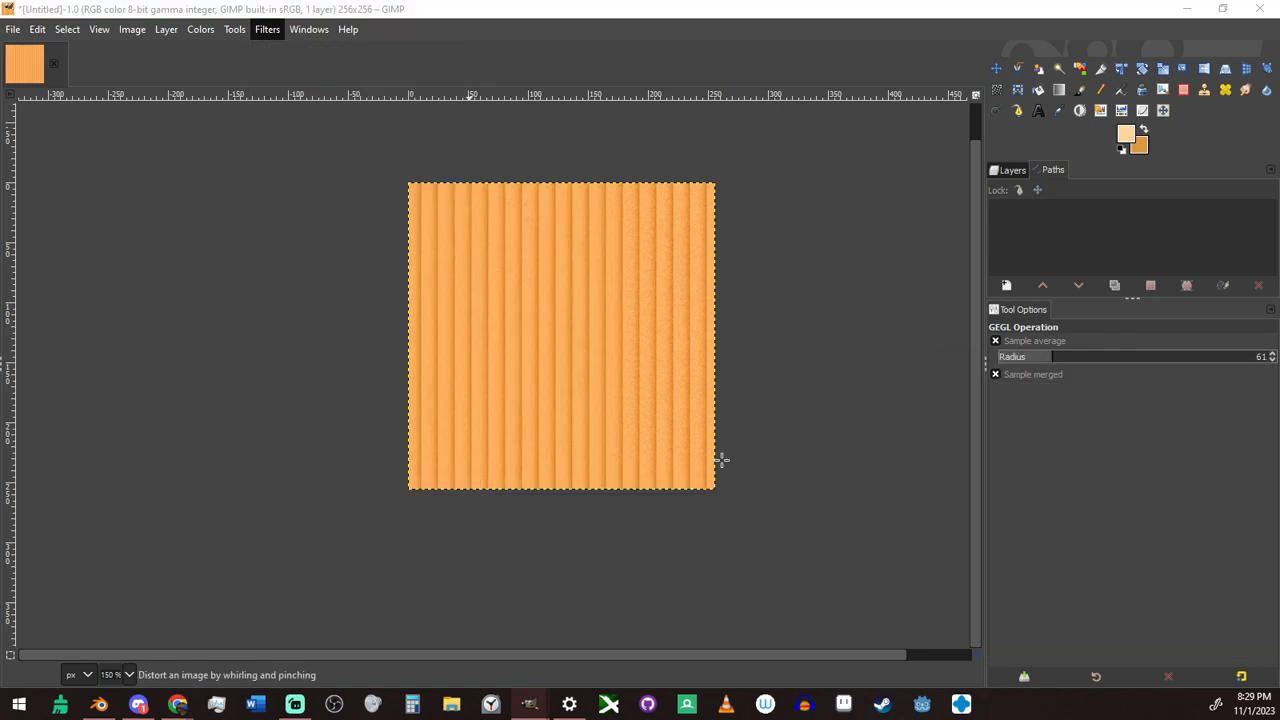
mouse_move(906, 236)
mouse_down()
mouse_move(930, 235)
mouse_move(914, 236)
mouse_move(926, 273)
mouse_move(1002, 273)
mouse_up()
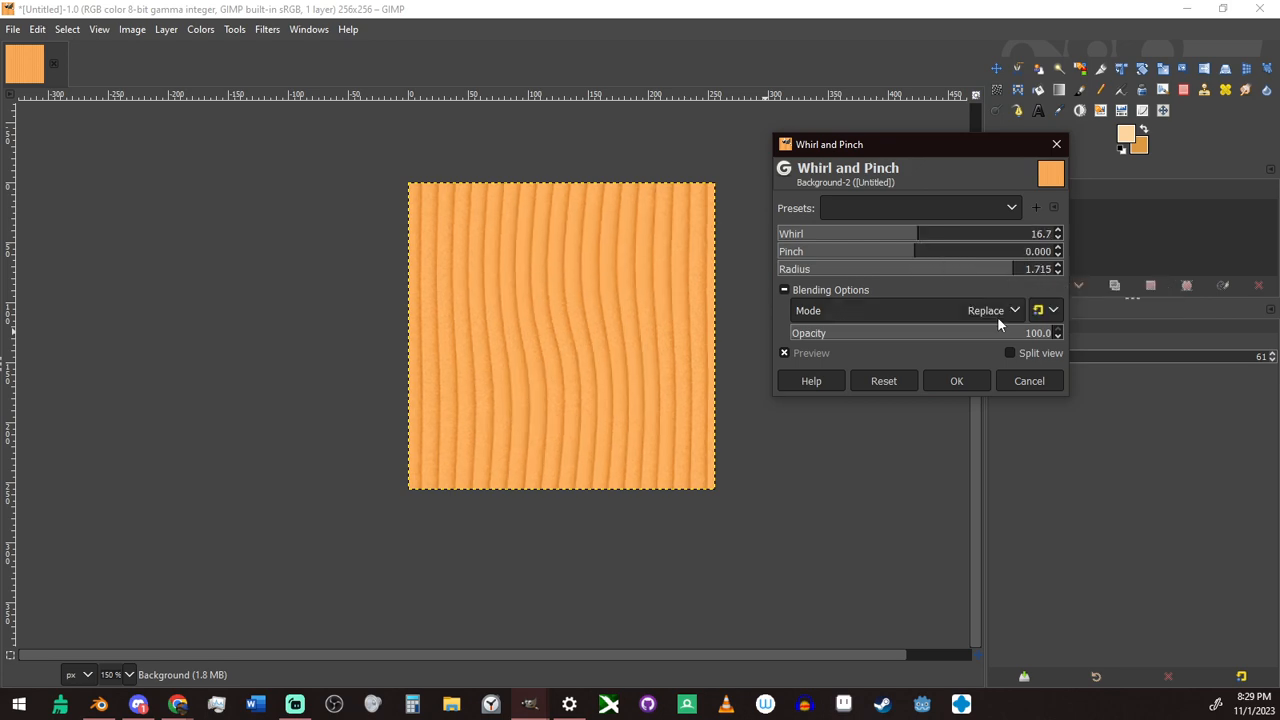
click(977, 381)
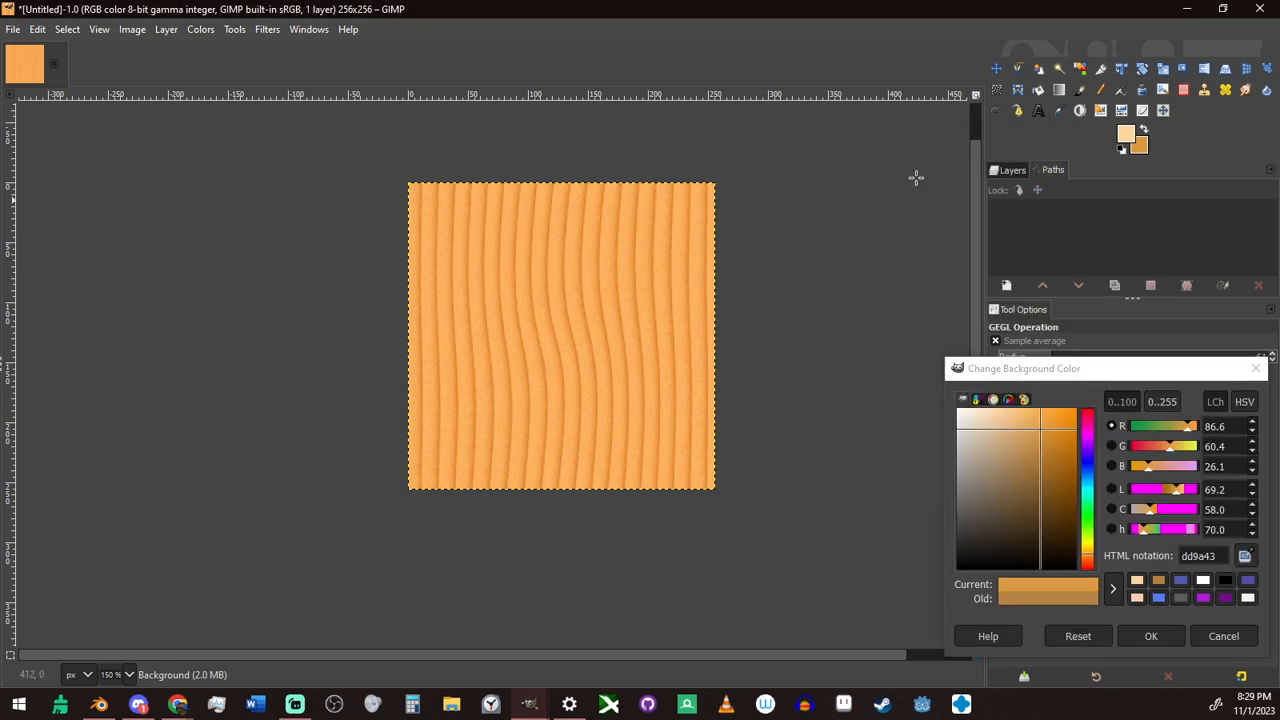
Activate Warp Transform and enlarge its brush to a size of 106.96
key(w)
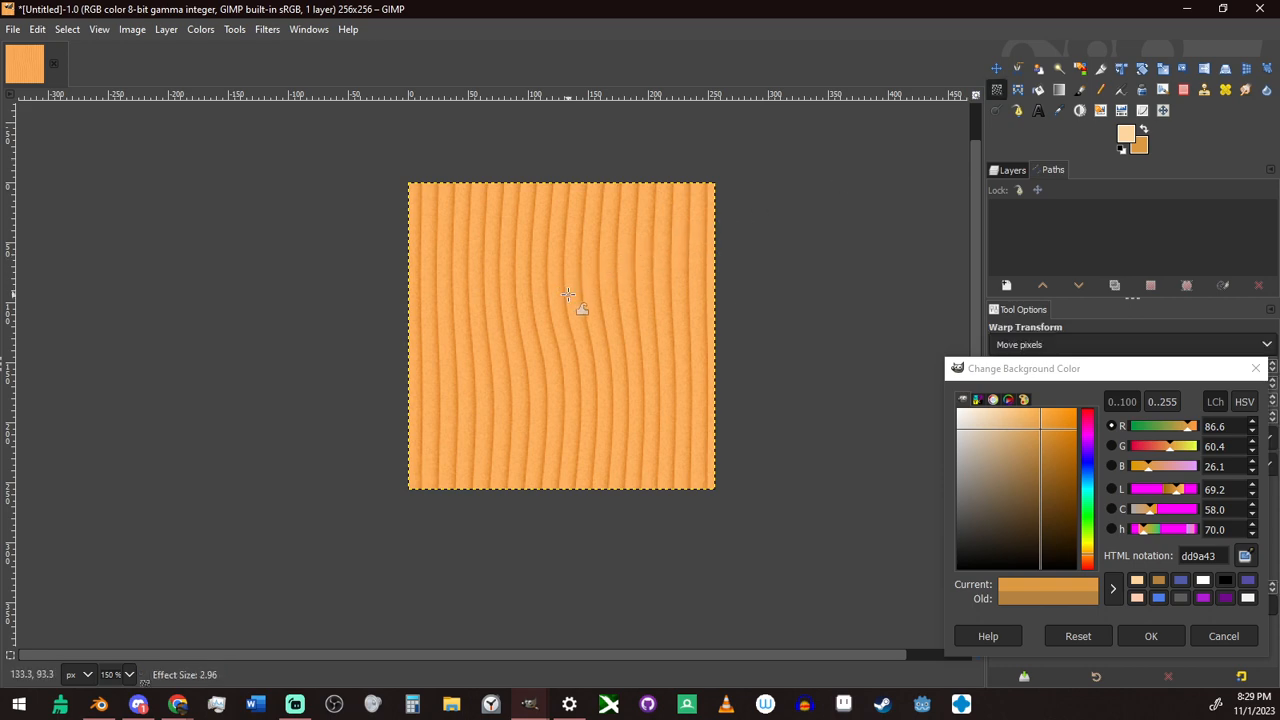
key(bracketright)
key(bracketright)
key(bracketright)
key(bracketright)
key(bracketright)
key(bracketright)
key(bracketright)
key(bracketright)
key(bracketright)
key(bracketright)
key(bracketright)
key(bracketright)
key(bracketright)
key(bracketright)
key(bracketright)
key(bracketright)
key(bracketright)
key(bracketright)
key(bracketright)
key(bracketright)
Try warping the grain near the image centre in Move pixels mode, including with the interpolation set to Linear
drag(530, 324, 566, 311)
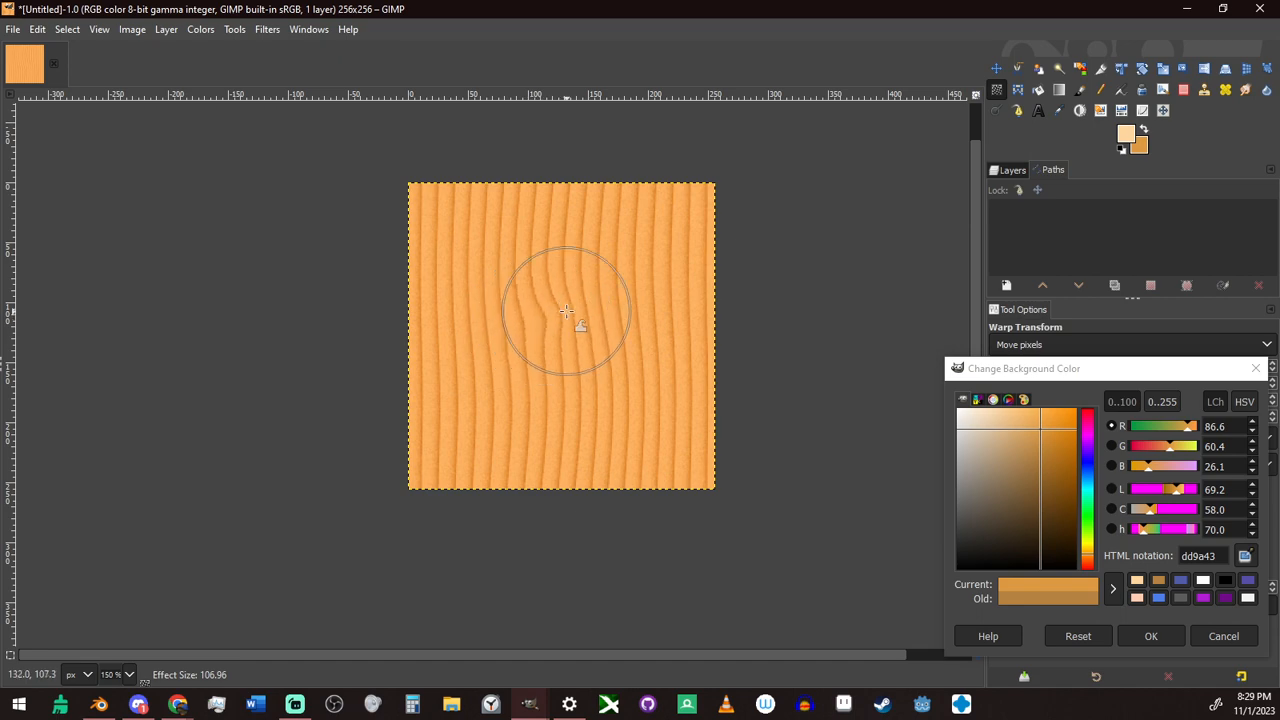
drag(544, 354, 522, 339)
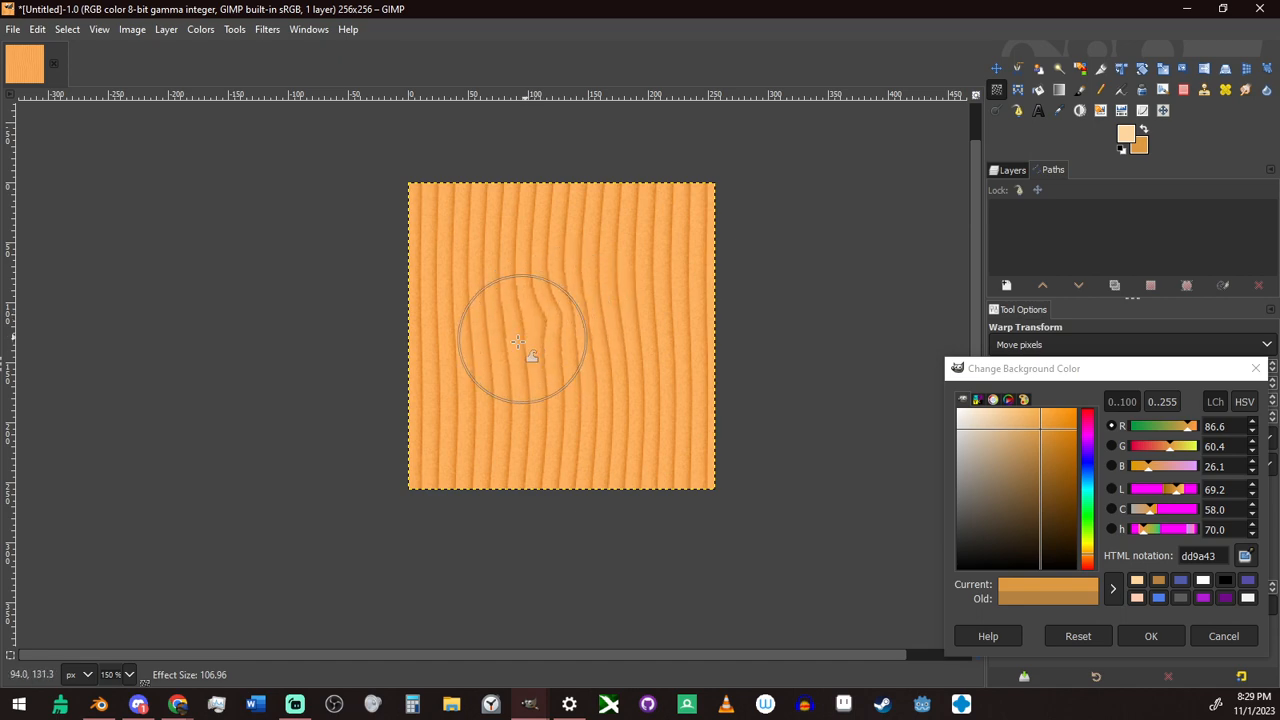
click(1256, 368)
click(1145, 439)
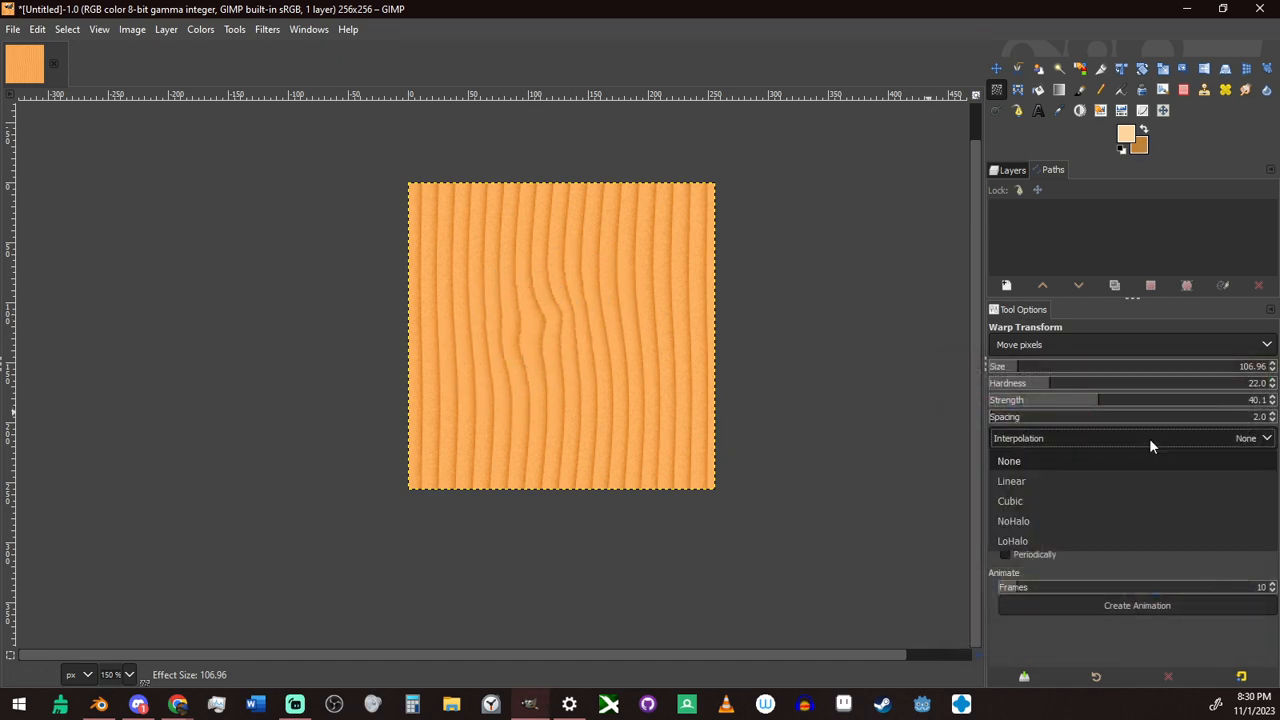
click(1084, 472)
mouse_move(574, 353)
mouse_down()
mouse_move(611, 366)
mouse_move(560, 357)
mouse_move(573, 329)
mouse_up()
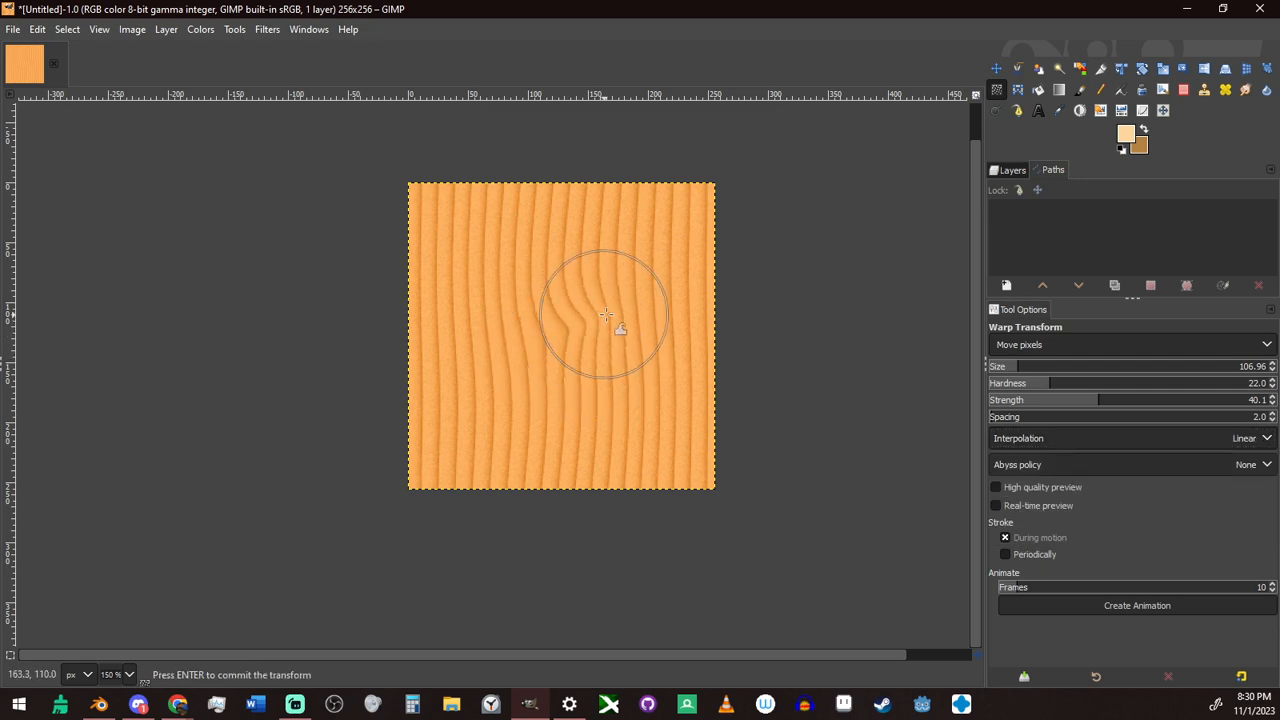
ctrl+scroll(586, 380, up, 3)
ctrl+scroll(579, 375, down, 2)
ctrl+scroll(579, 375, down, 1)
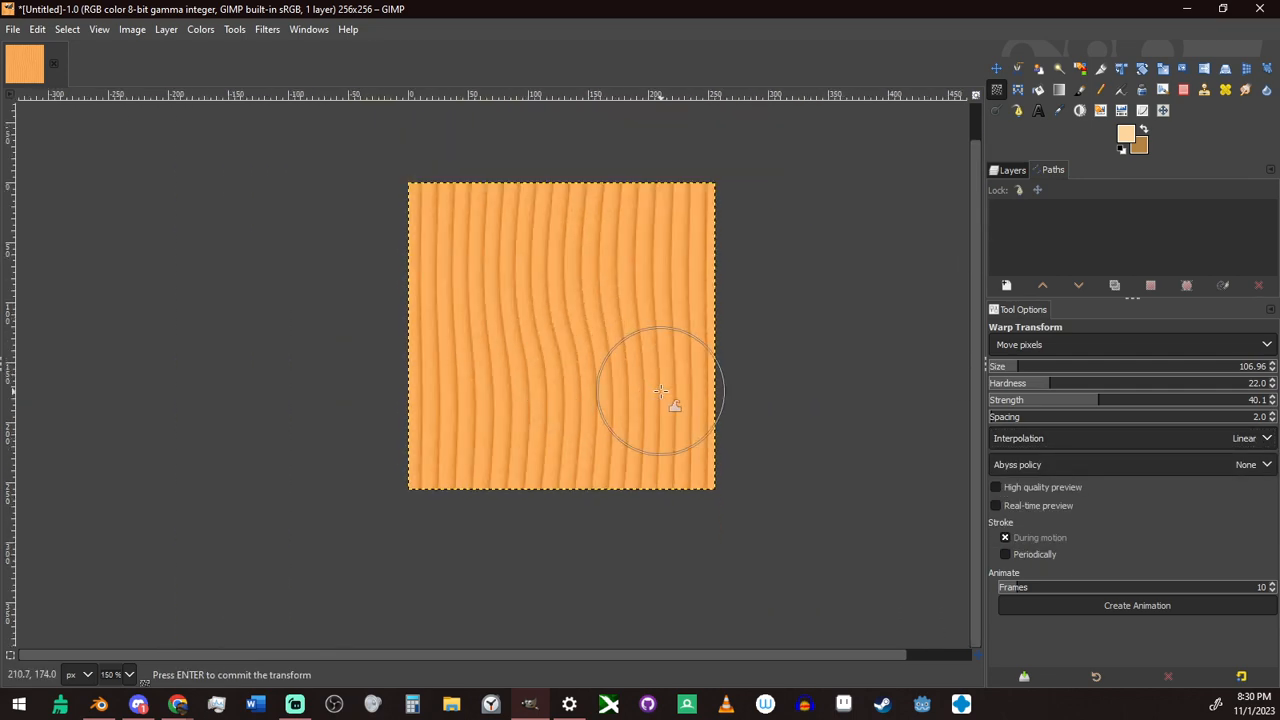
Set the warp interpolation to Cubic and try pushing the central grain across the image
click(1071, 437)
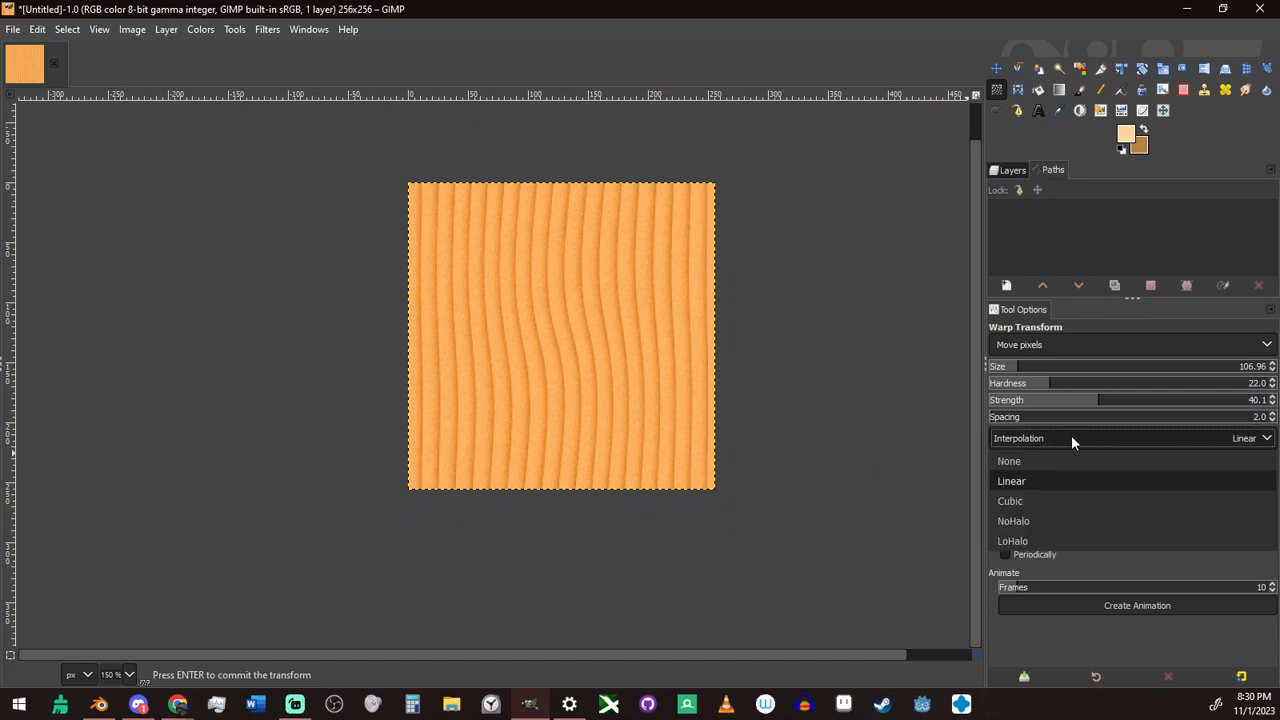
click(1043, 505)
mouse_move(550, 358)
mouse_down()
mouse_move(671, 343)
mouse_move(757, 394)
mouse_up()
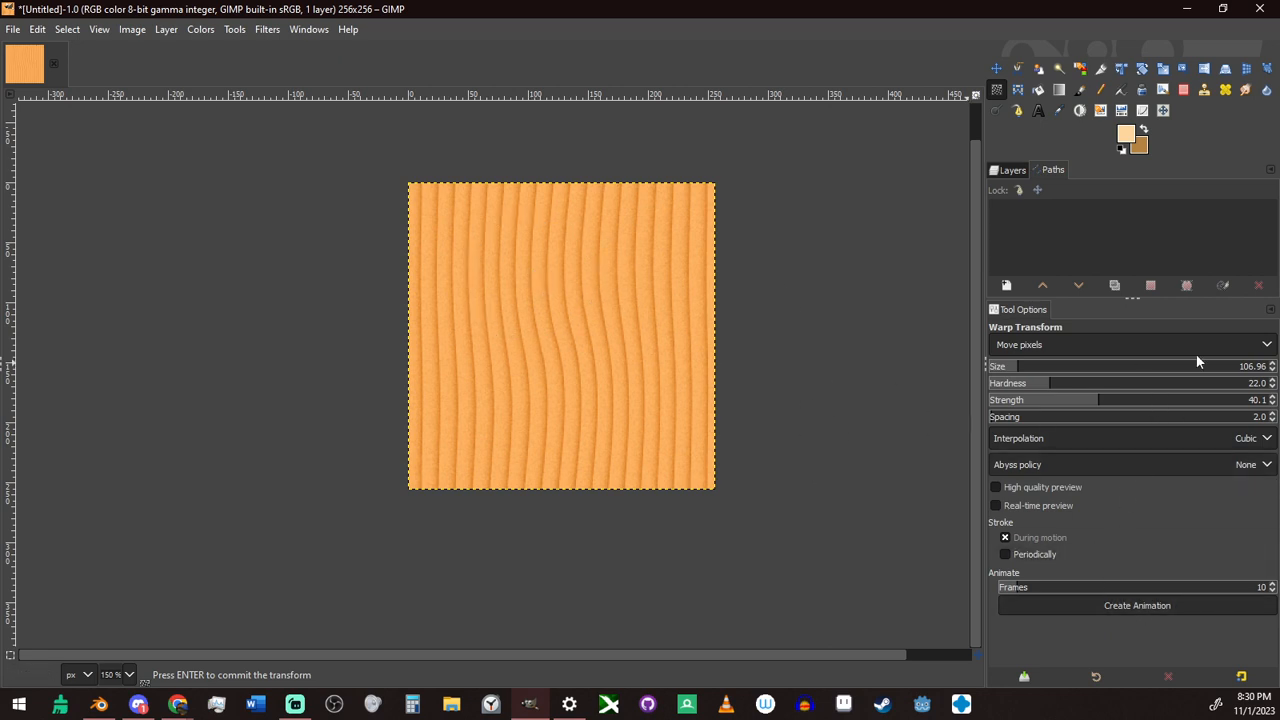
Switch the warp to Grow area and swell the grain just right of the image centre, with smaller bulges lower down
click(1142, 345)
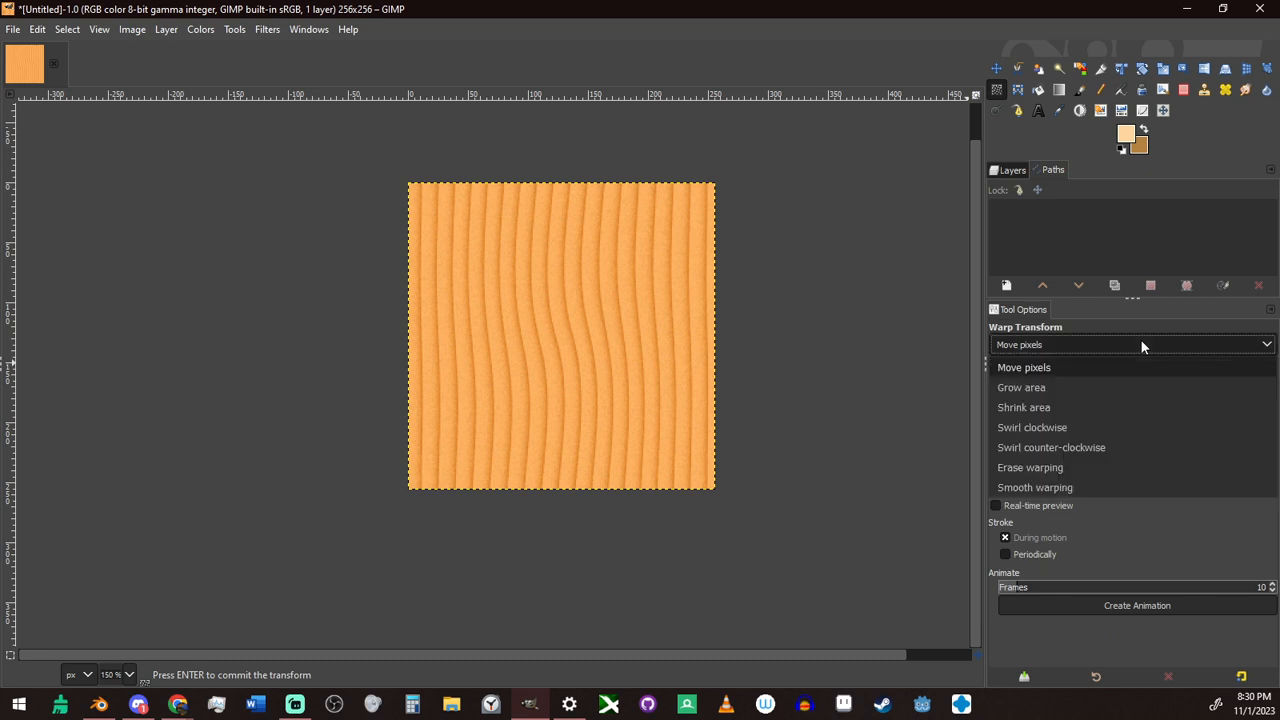
click(1113, 380)
click(599, 310)
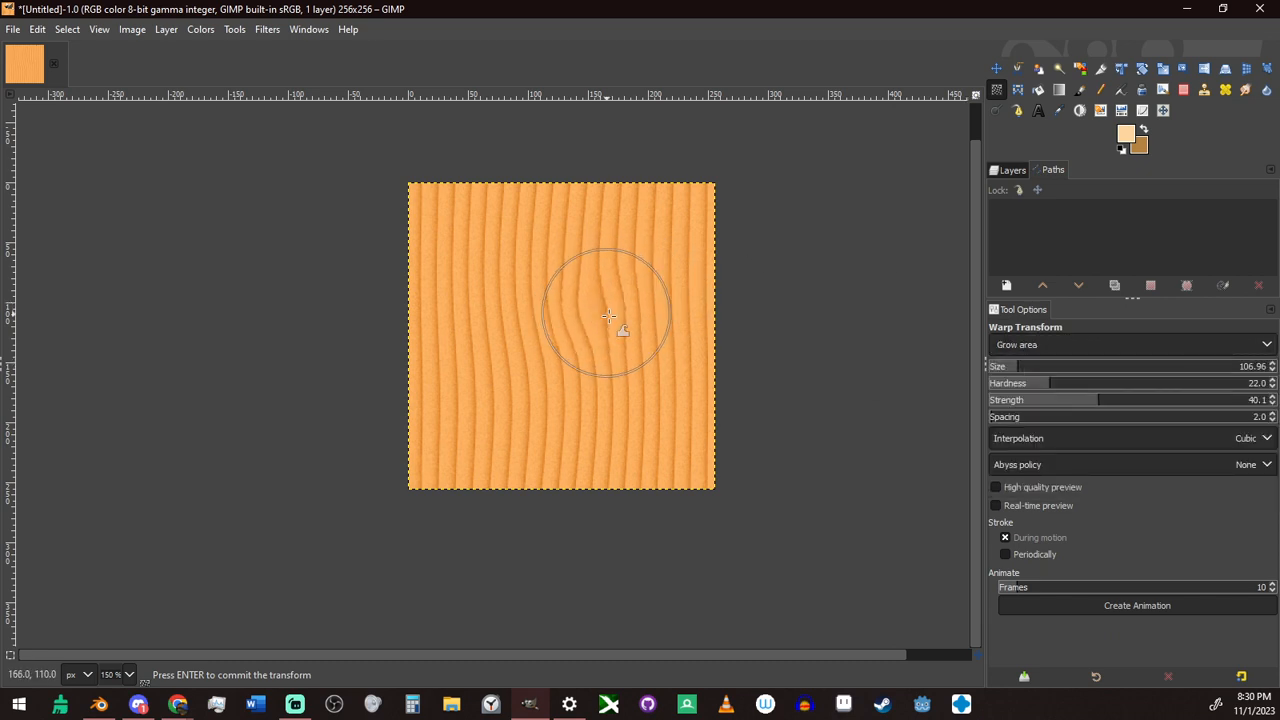
click(467, 432)
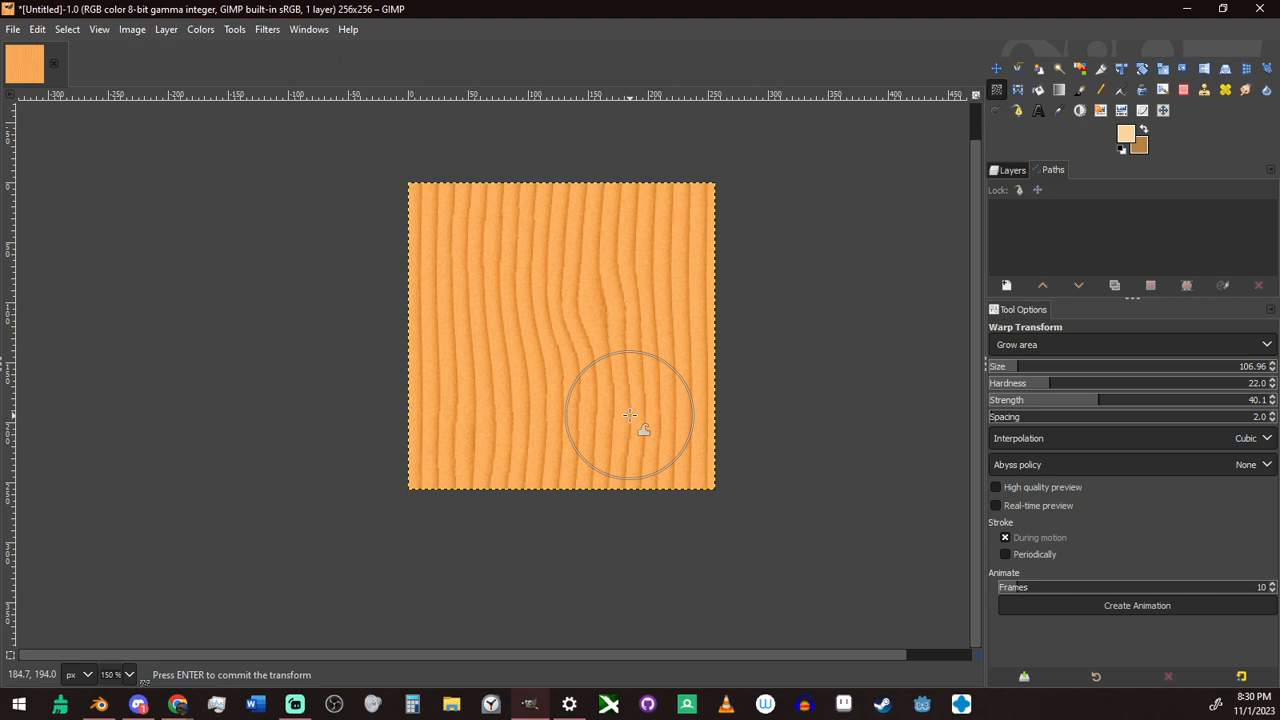
mouse_move(583, 354)
mouse_down()
mouse_move(577, 320)
mouse_move(577, 342)
mouse_move(680, 505)
mouse_move(514, 335)
mouse_move(514, 374)
mouse_move(574, 377)
mouse_up()
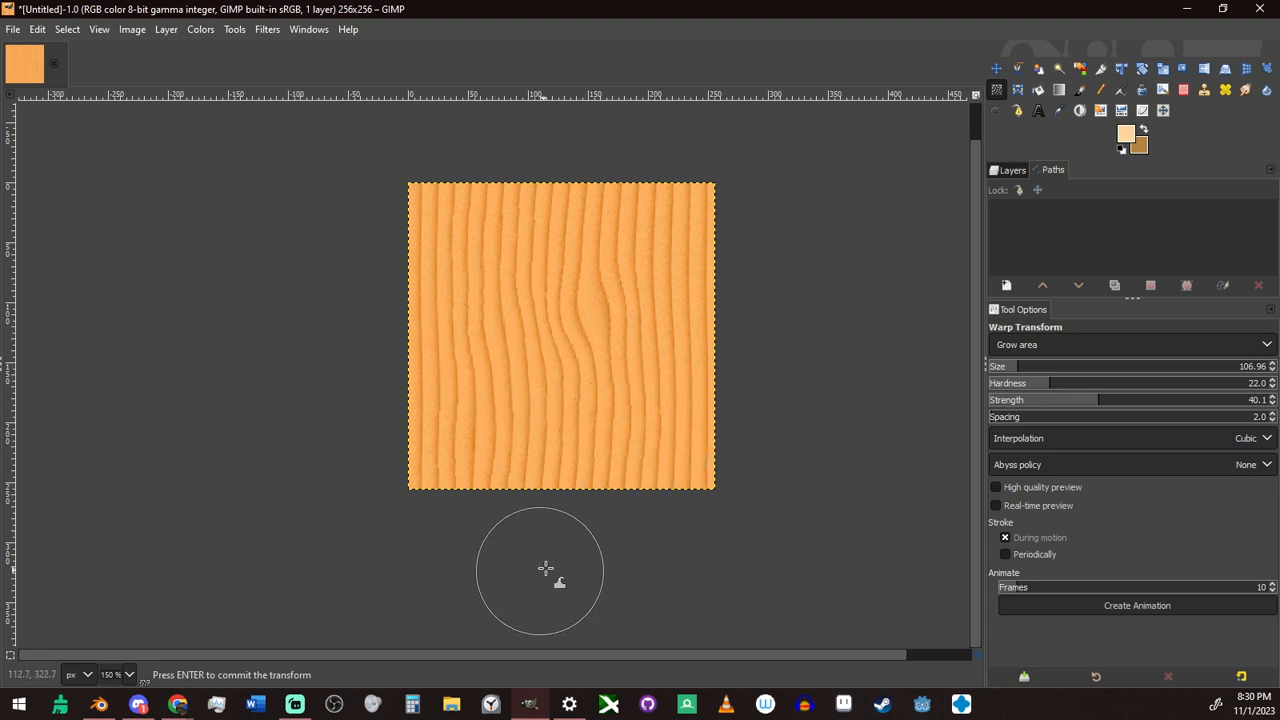
Grow the central bulge further downward into a tall knot shape and commit the warp
ctrl+scroll(577, 517, down, 5)
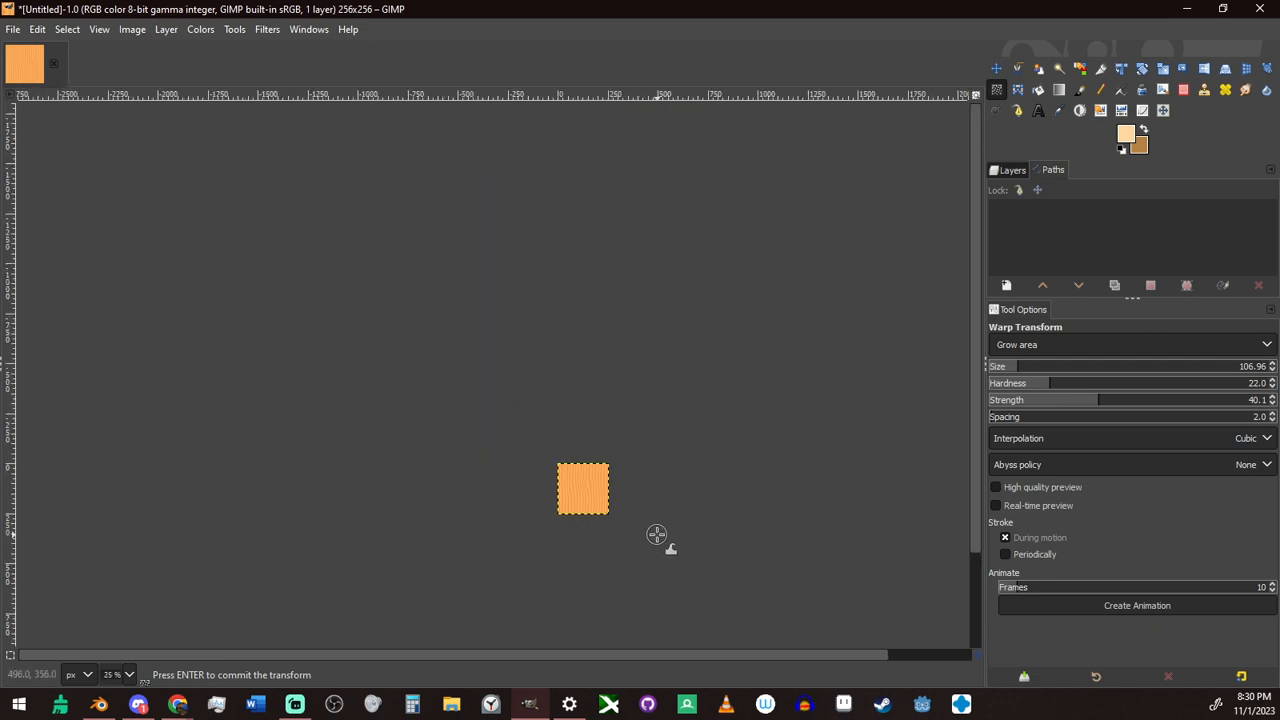
ctrl+scroll(657, 525, up, 6)
middle_drag(430, 404, 694, 481)
ctrl+scroll(373, 383, down, 2)
scroll(415, 386, up, 1)
ctrl+scroll(417, 386, up, 2)
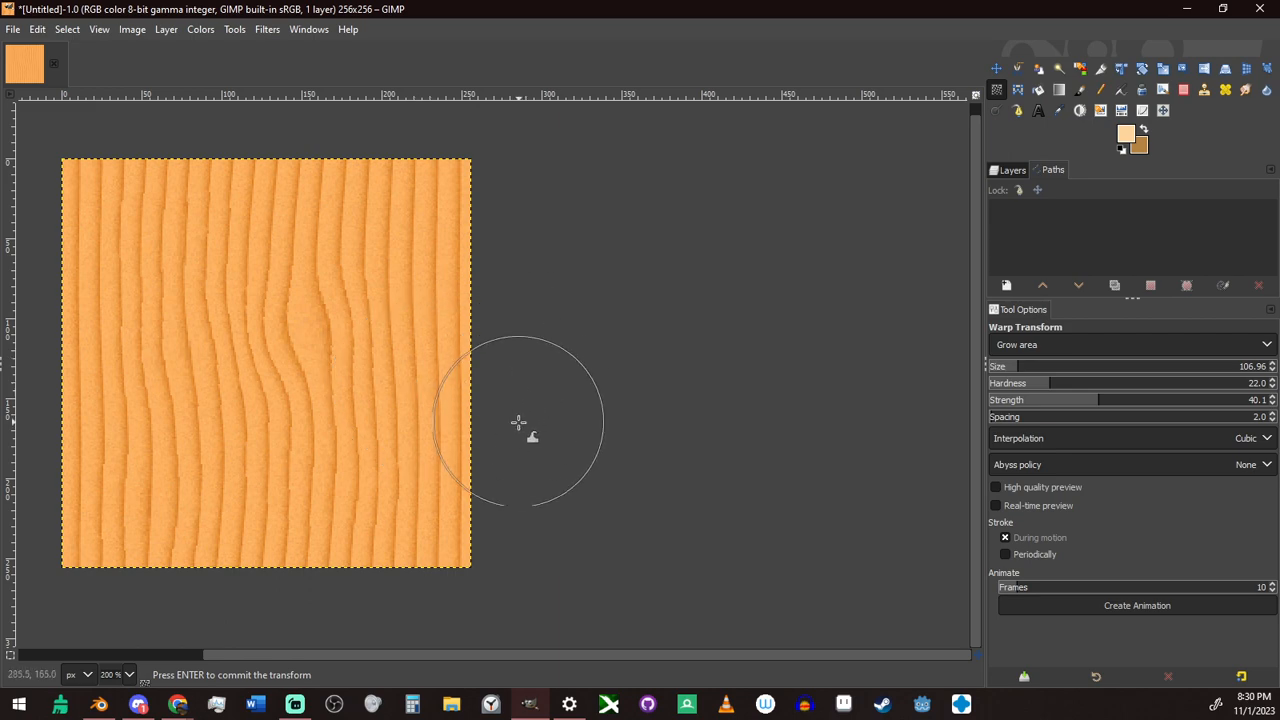
mouse_move(320, 330)
mouse_down()
mouse_move(331, 423)
mouse_move(356, 372)
mouse_move(331, 397)
mouse_up()
ctrl+scroll(330, 392, up, 2)
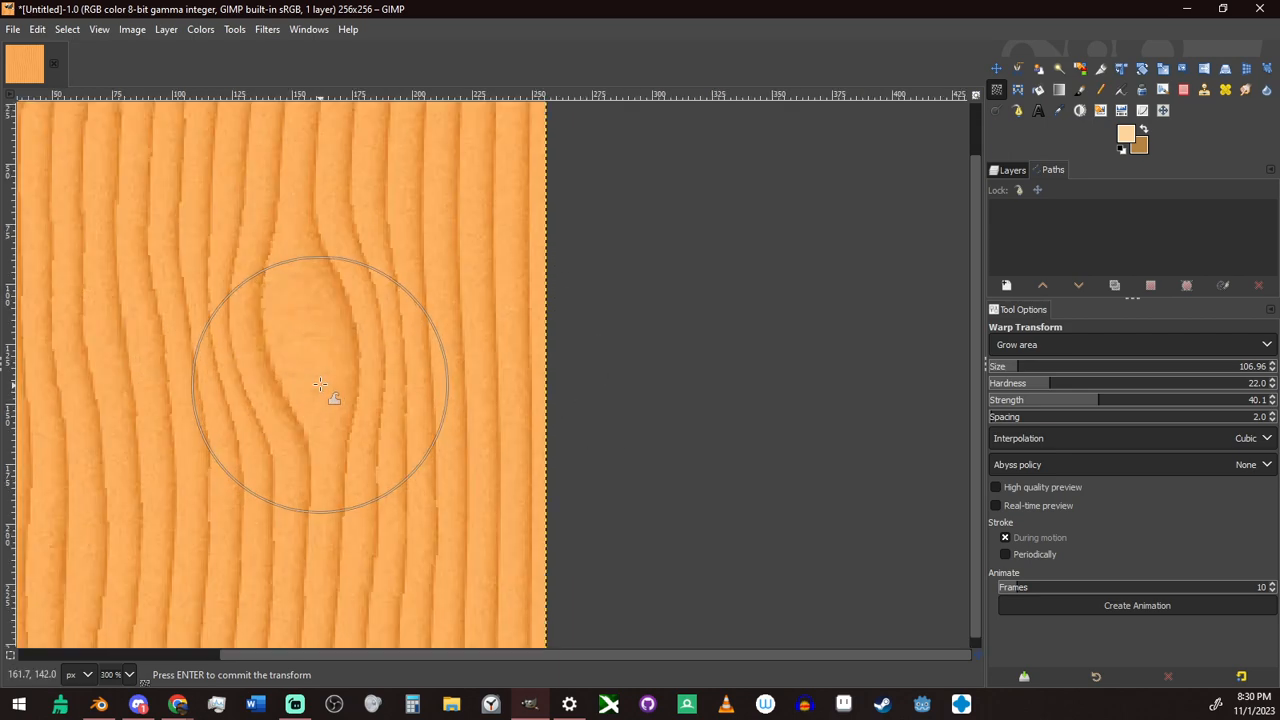
key(Return)
Activate the Paintbrush, sample a darker orange from the grain as foreground colour, and set the brush size to 11
key(u)
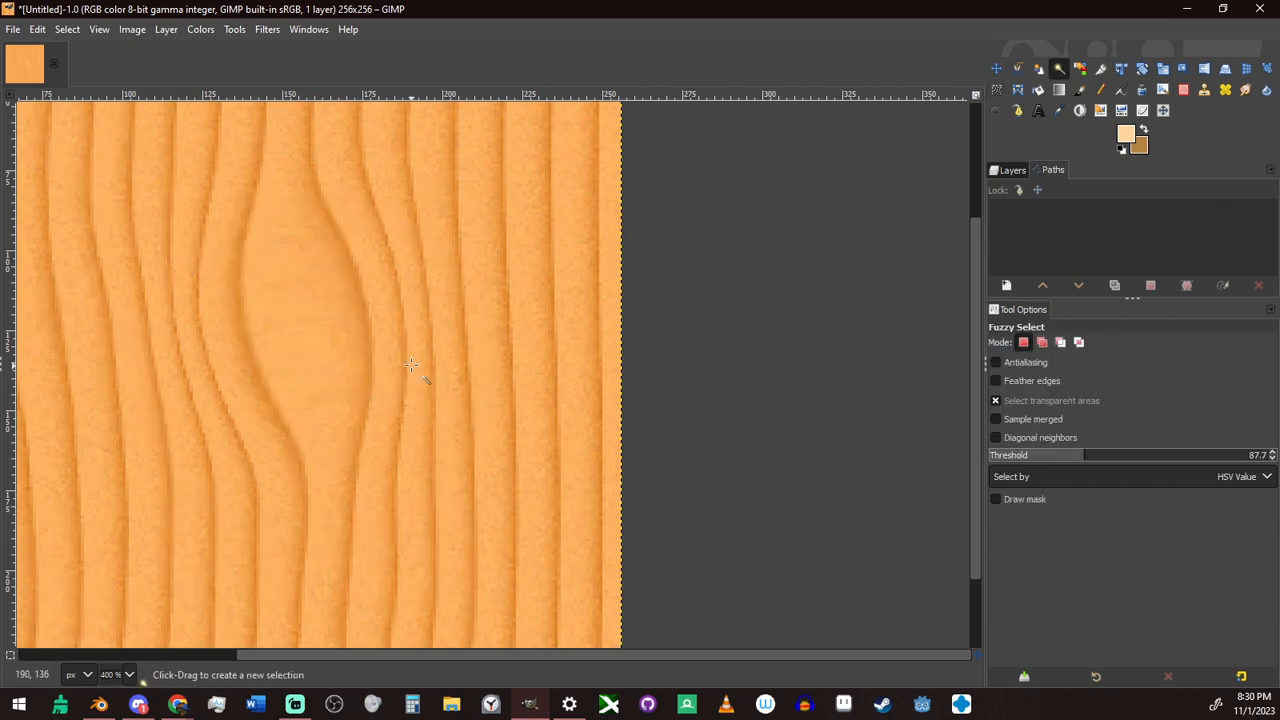
ctrl+scroll(429, 366, down, 4)
ctrl+scroll(441, 376, up, 3)
key(p)
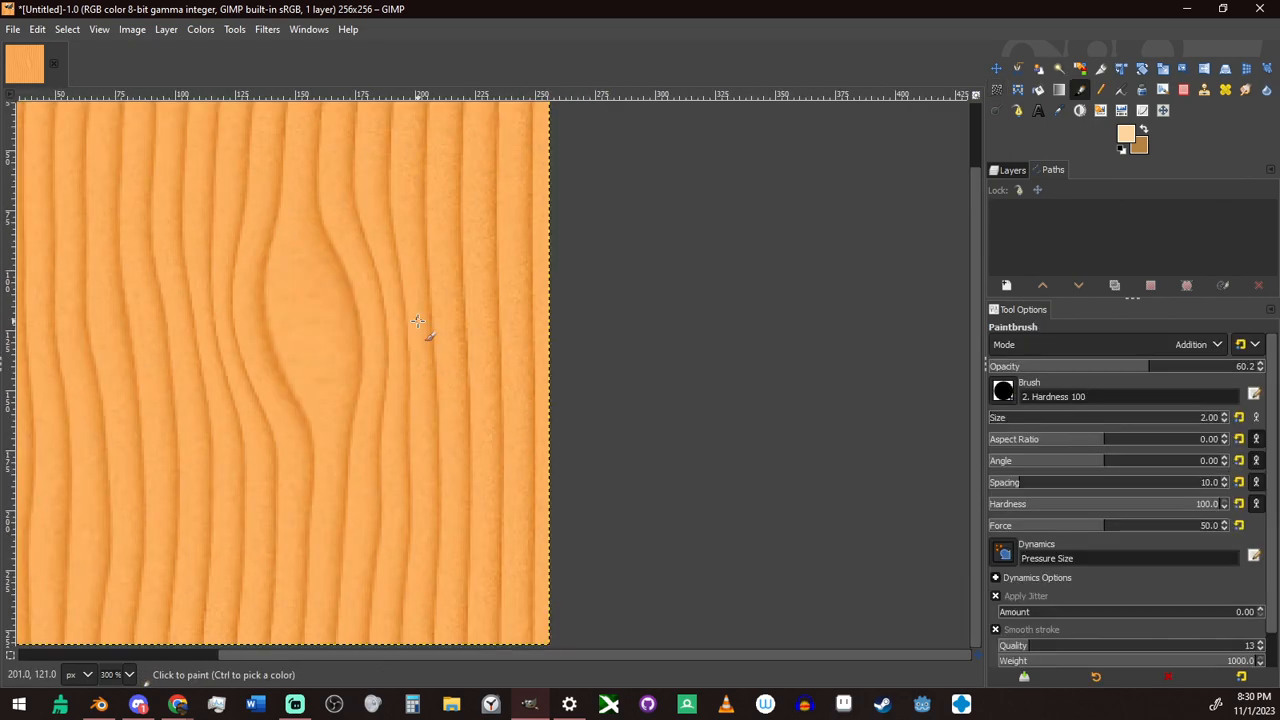
ctrl+scroll(537, 283, up, 2)
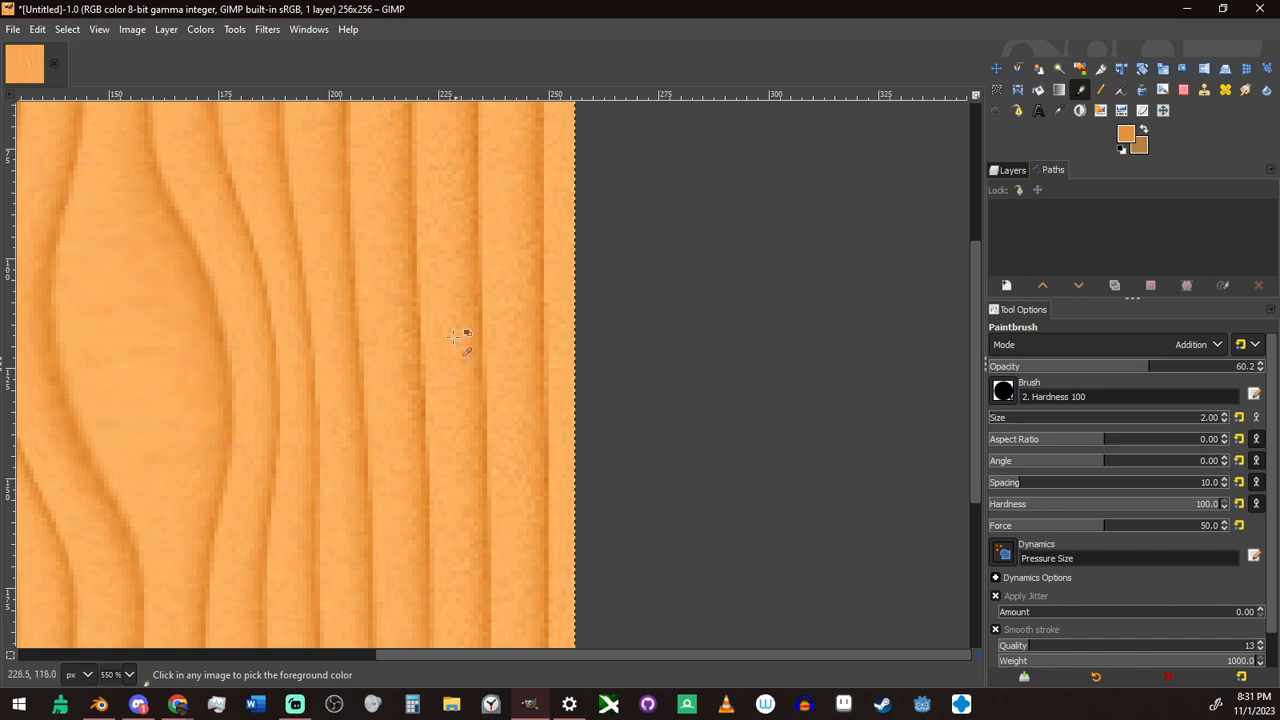
middle_drag(192, 335, 309, 363)
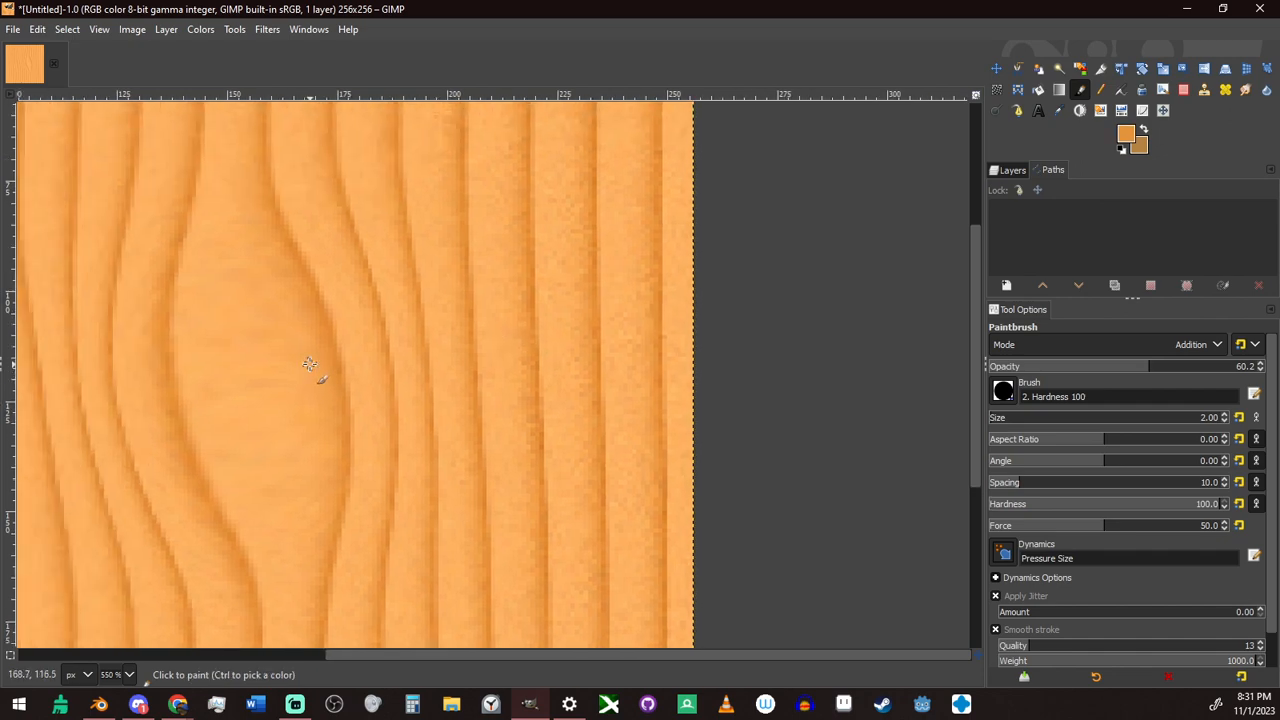
key(bracketleft)
key(bracketright)
key(bracketright)
key(bracketright)
key(bracketright)
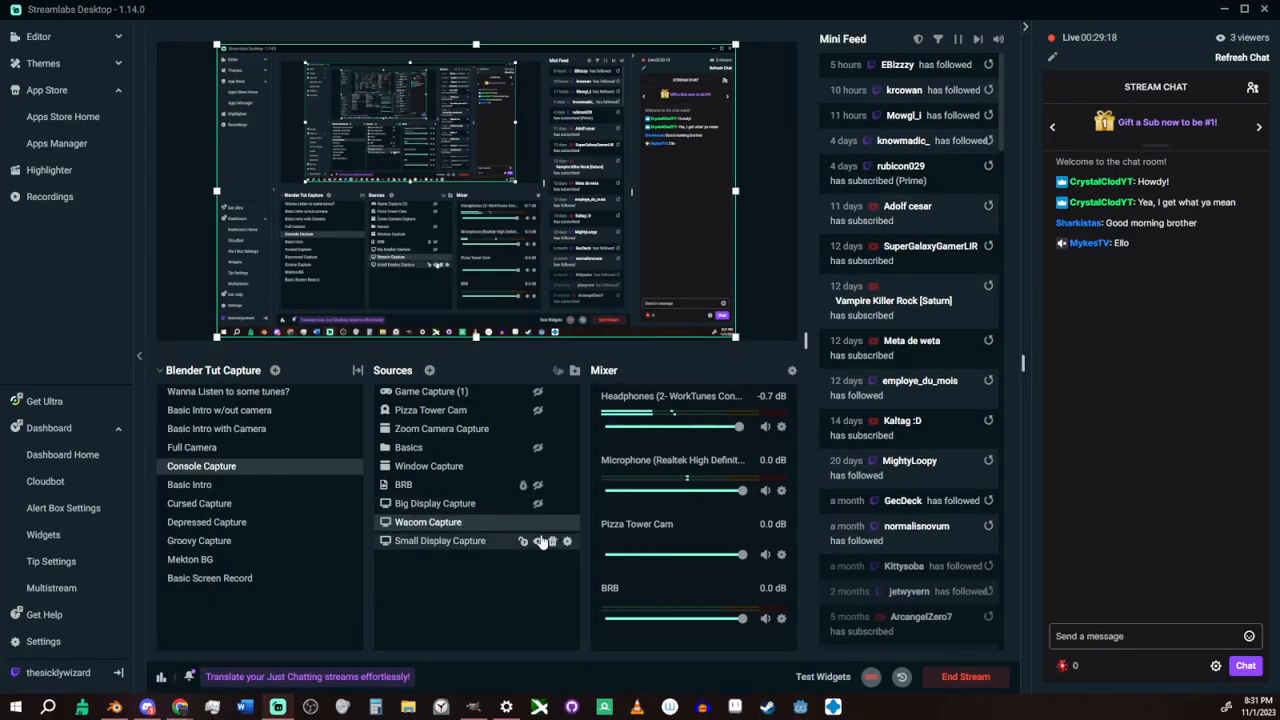
Show the Wacom display capture in Streamlabs Desktop, return to GIMP and maximise its window on that display
double_click(481, 527)
click(628, 285)
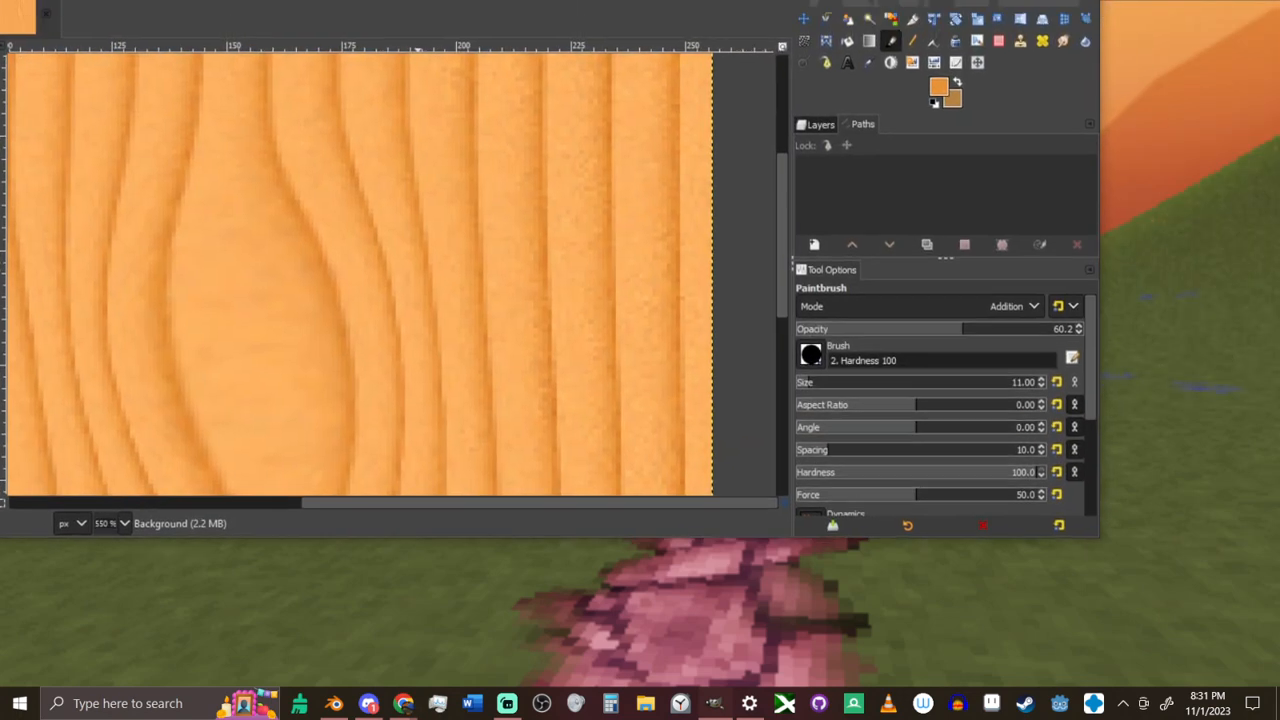
drag(467, 0, 570, 0)
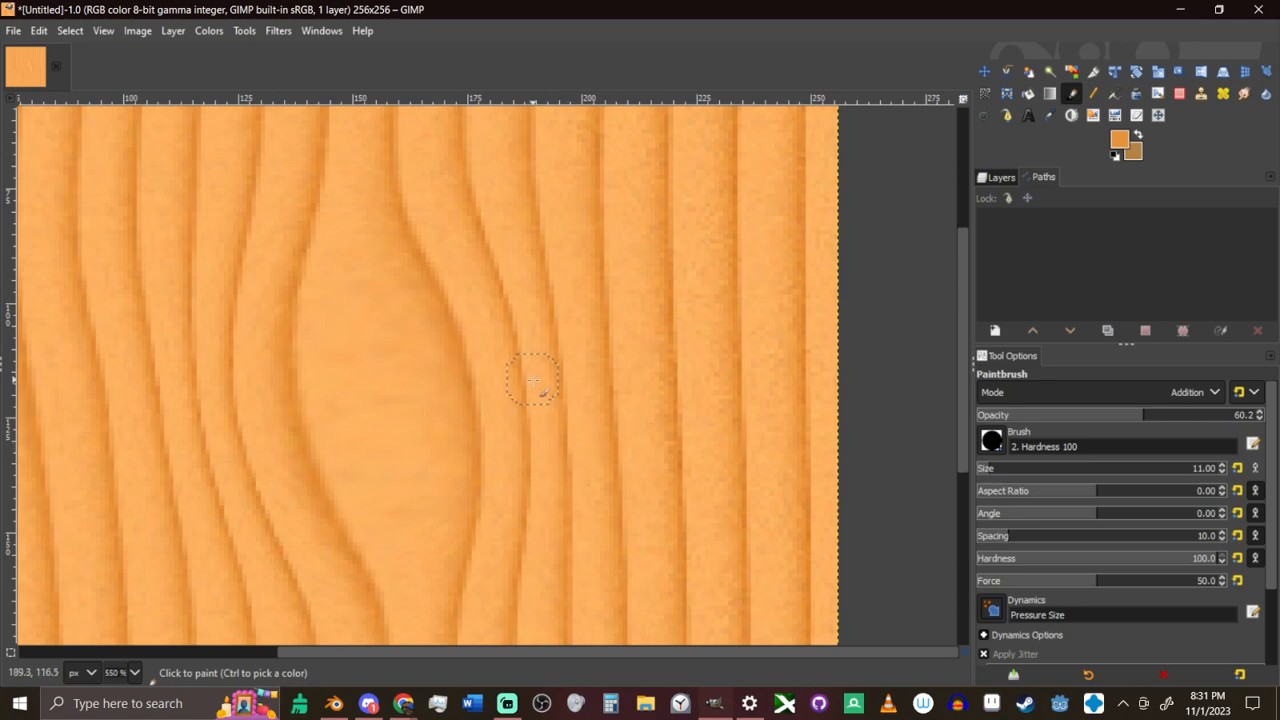
Set the brush mode to Normal and paint a tall, darker oval in the middle of the knot
click(1188, 392)
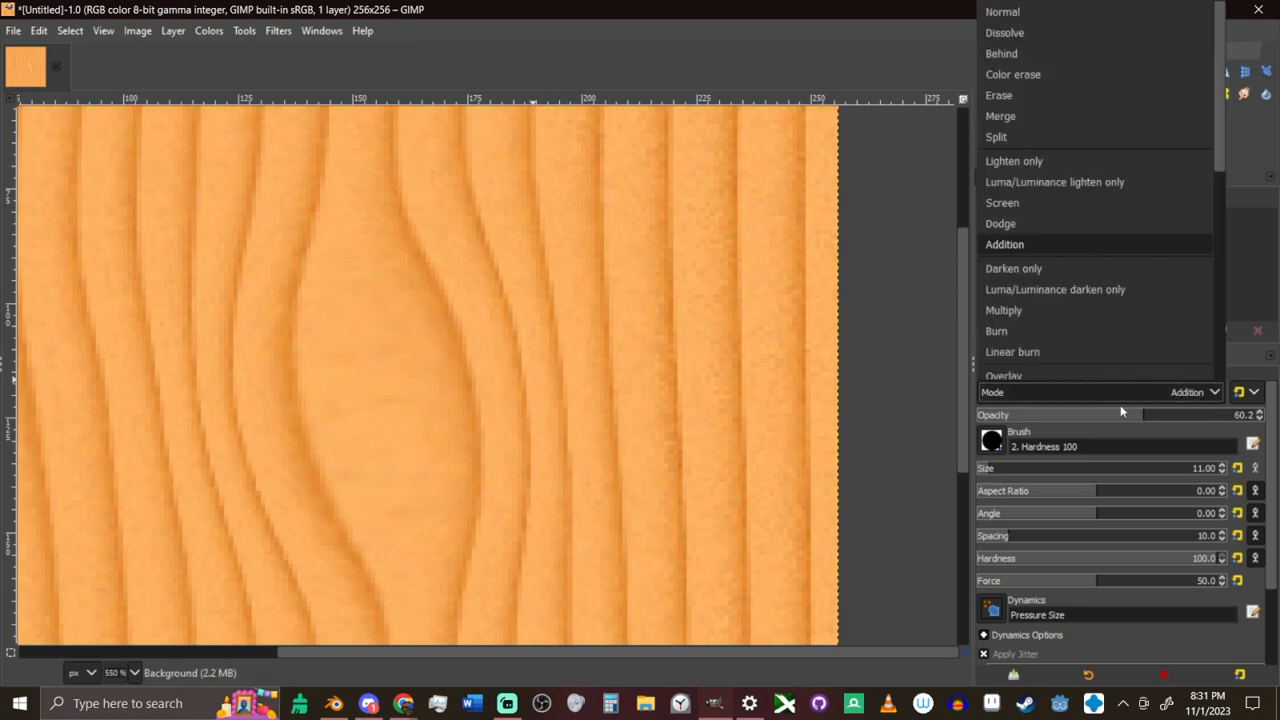
click(1042, 13)
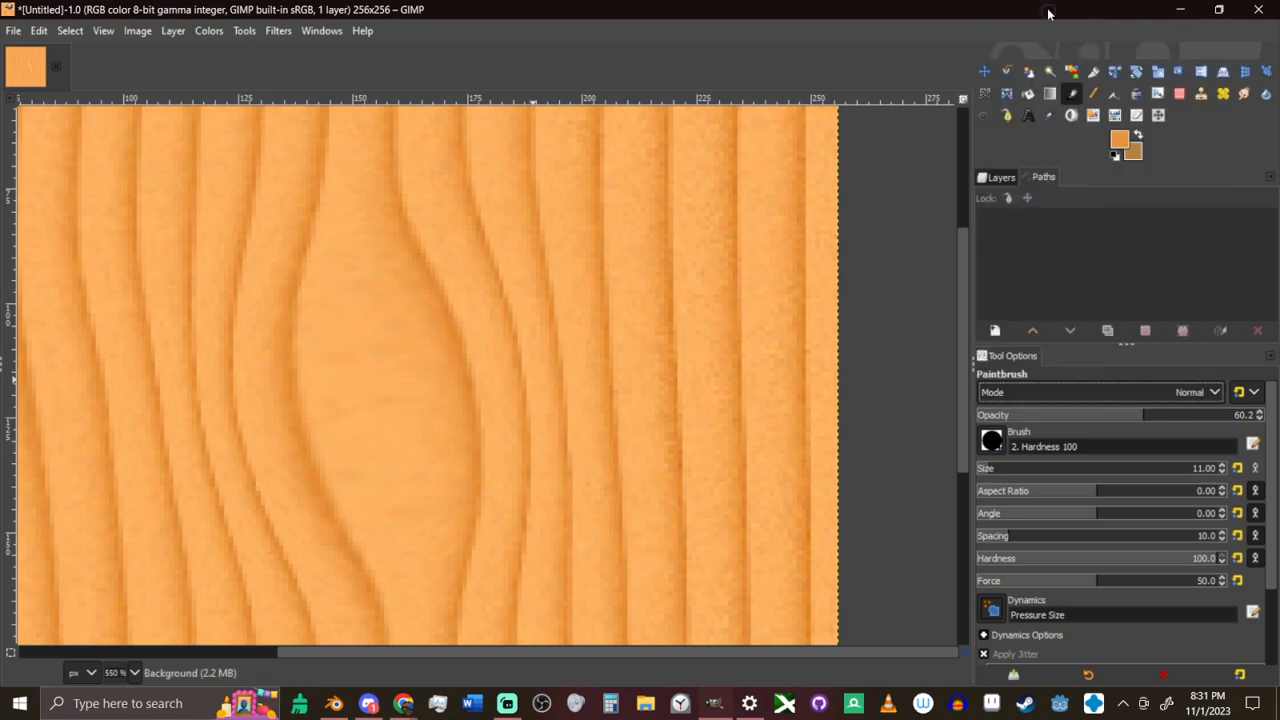
drag(380, 364, 418, 492)
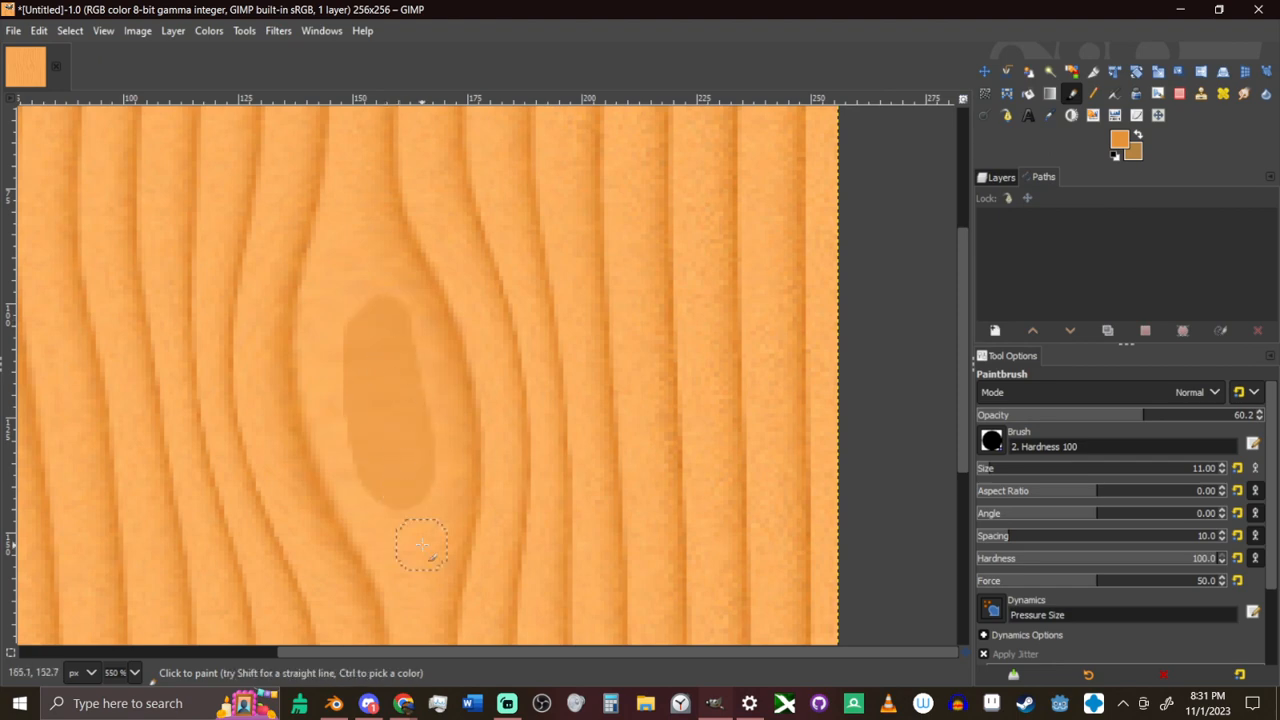
Repaint the knot's oval centre more strongly using the 2. Hardness 050 brush at 100 opacity
click(990, 440)
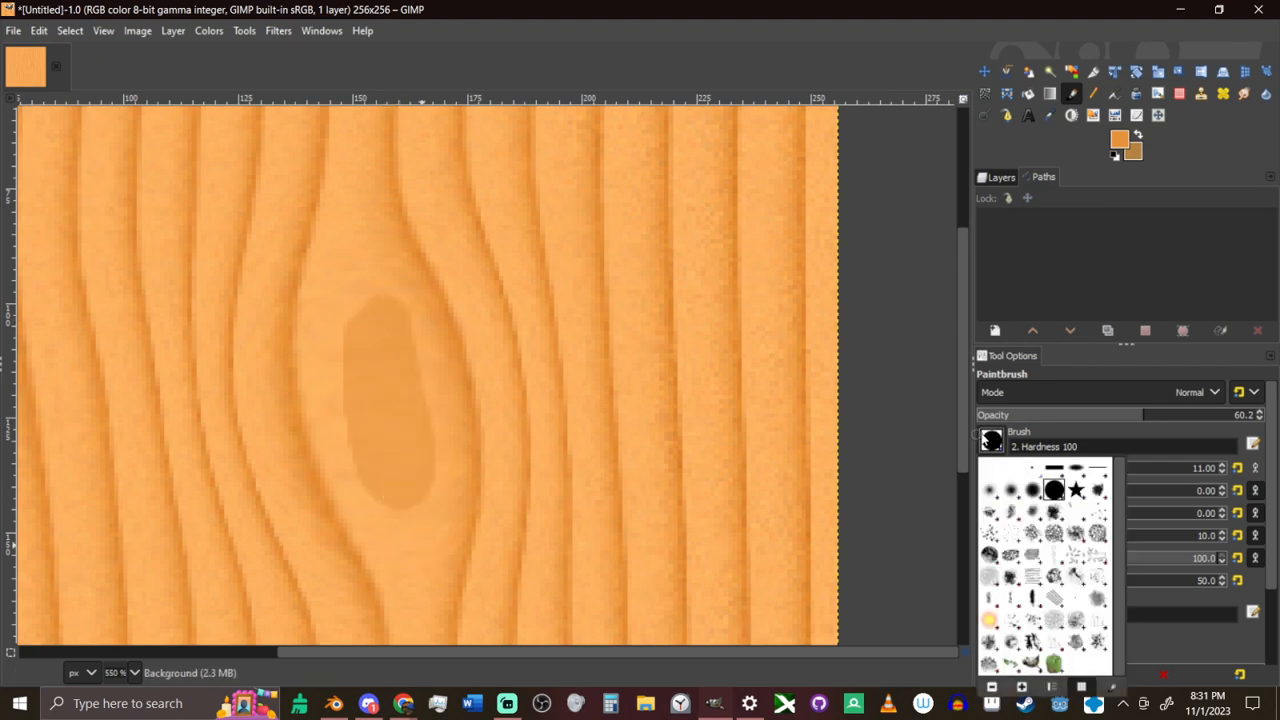
double_click(1032, 489)
drag(1174, 424, 1262, 418)
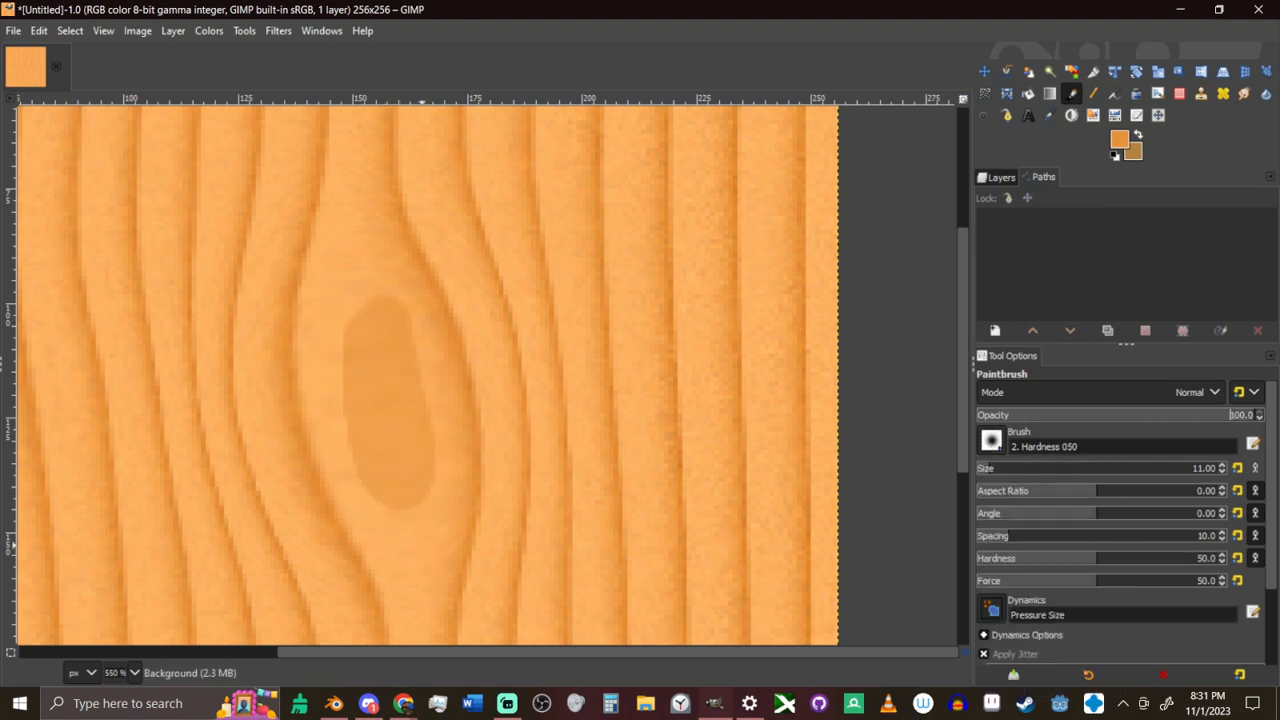
mouse_move(370, 360)
mouse_down()
mouse_move(388, 473)
mouse_move(395, 330)
mouse_move(387, 432)
mouse_up()
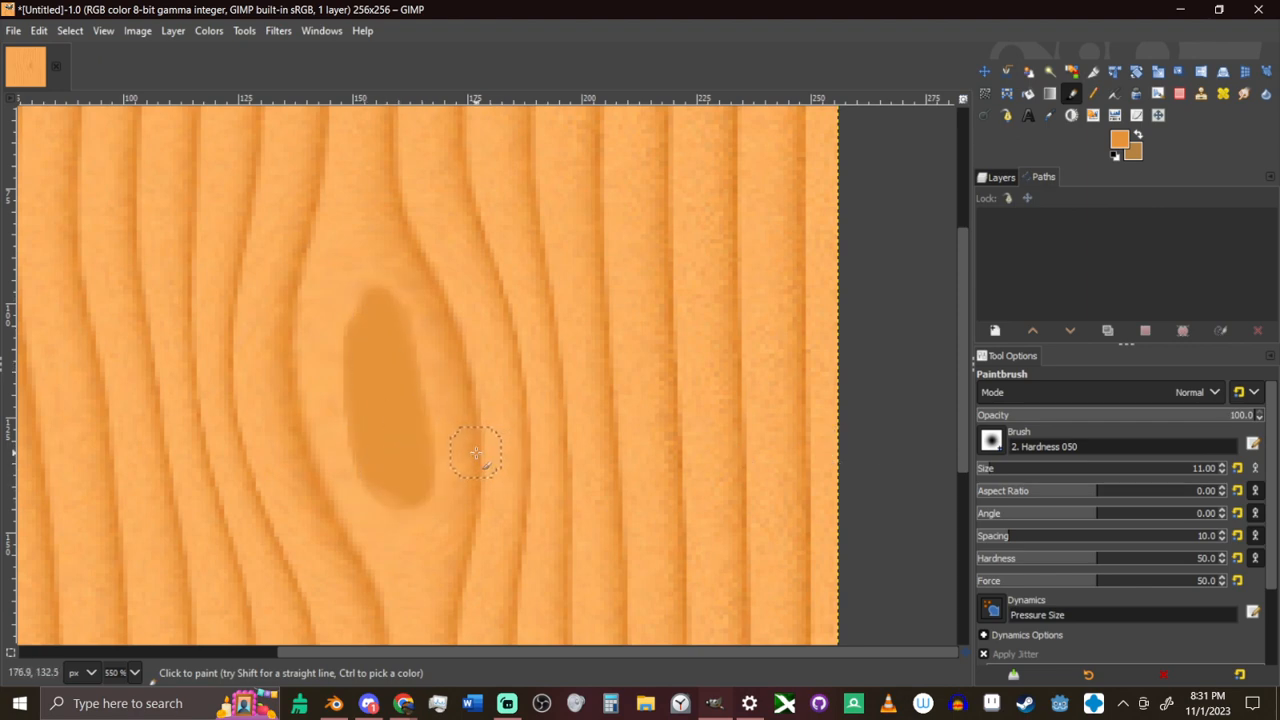
Smudge the lower end of the knot's oval centre downward to soften and lengthen it
key(s)
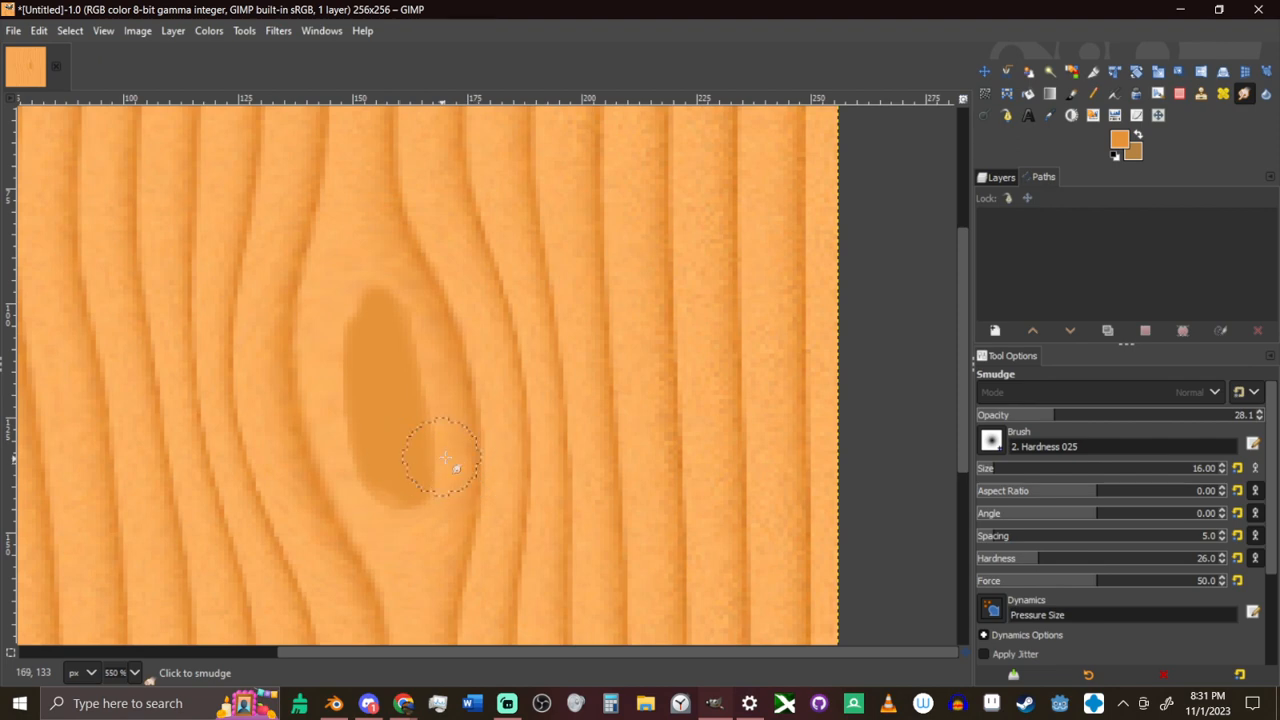
drag(414, 526, 419, 592)
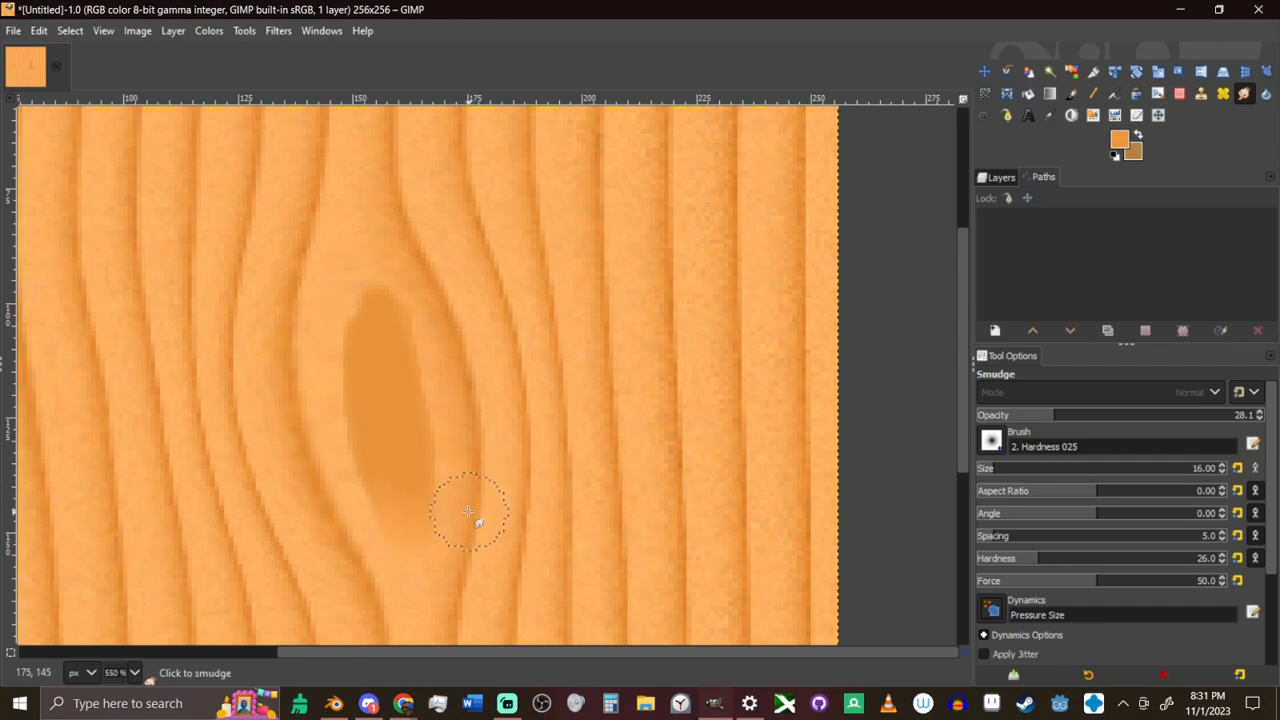
key(x)
key(p)
drag(386, 357, 400, 510)
key(ctrl+z)
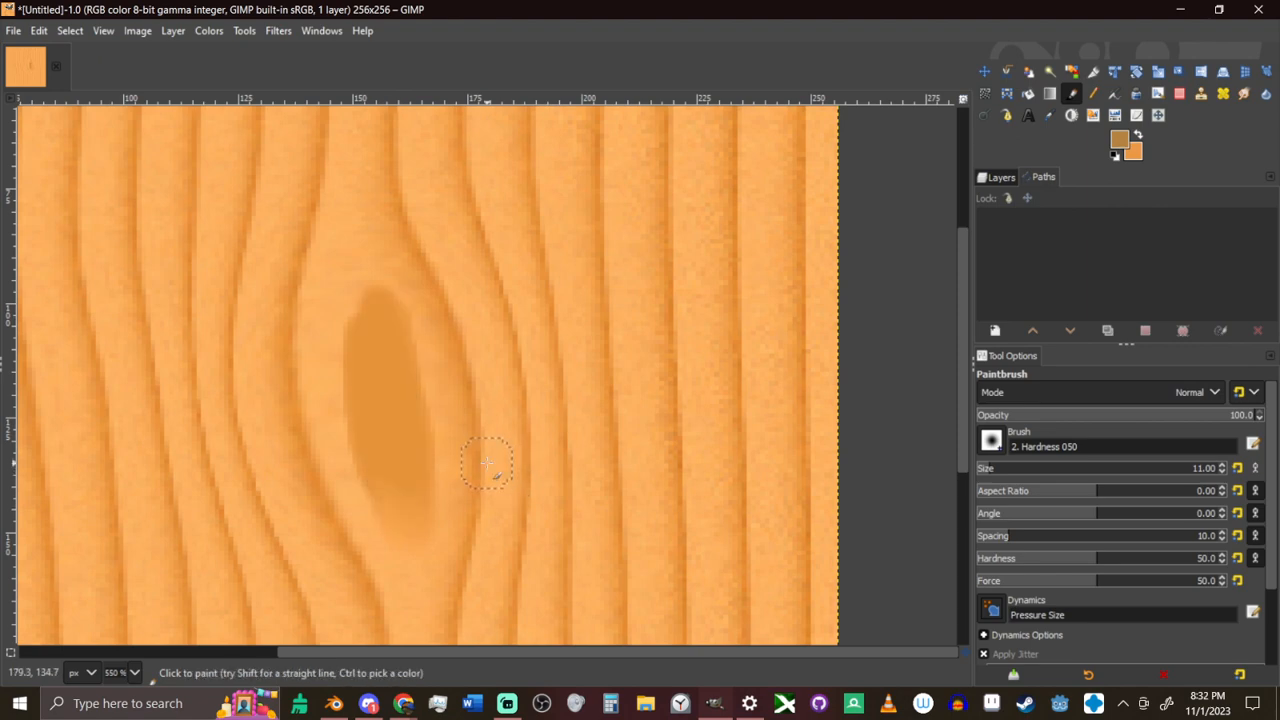
Repaint the knot's oval centre down to its lower end with a slightly darker orange using the Paintbrush
key(s)
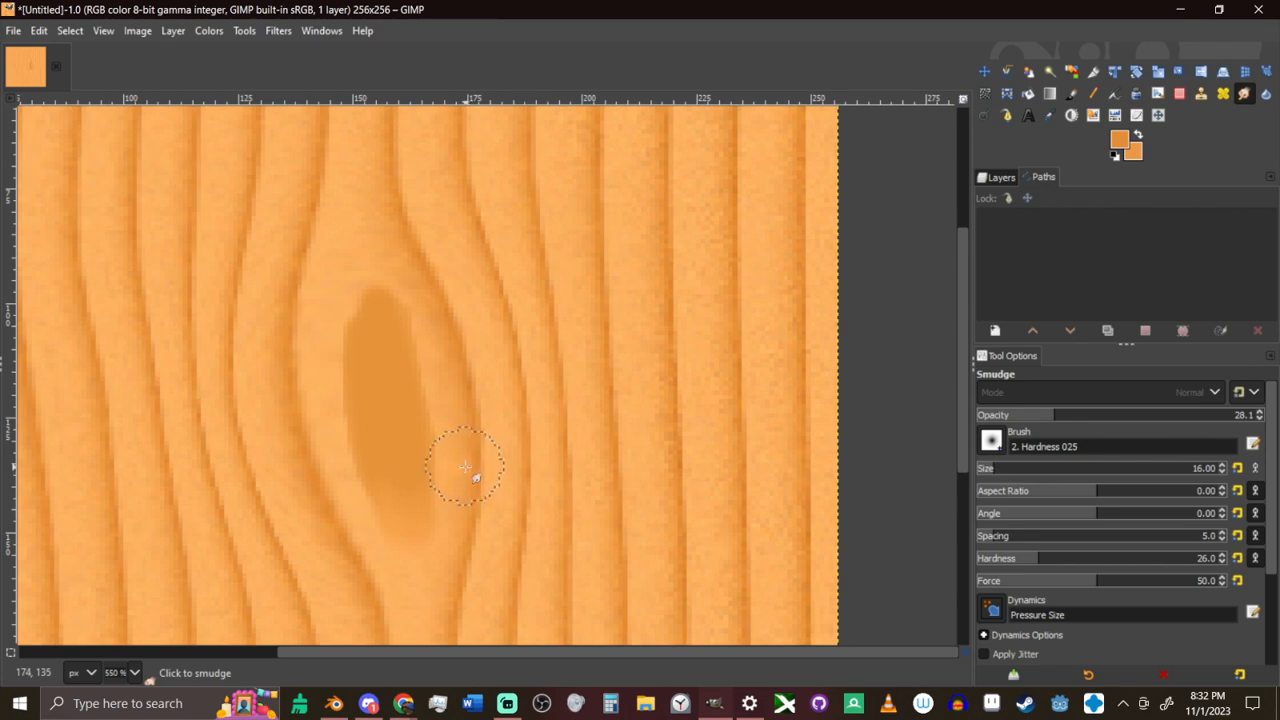
key(p)
mouse_move(395, 483)
mouse_down()
mouse_move(407, 508)
mouse_move(409, 446)
mouse_move(412, 516)
mouse_up()
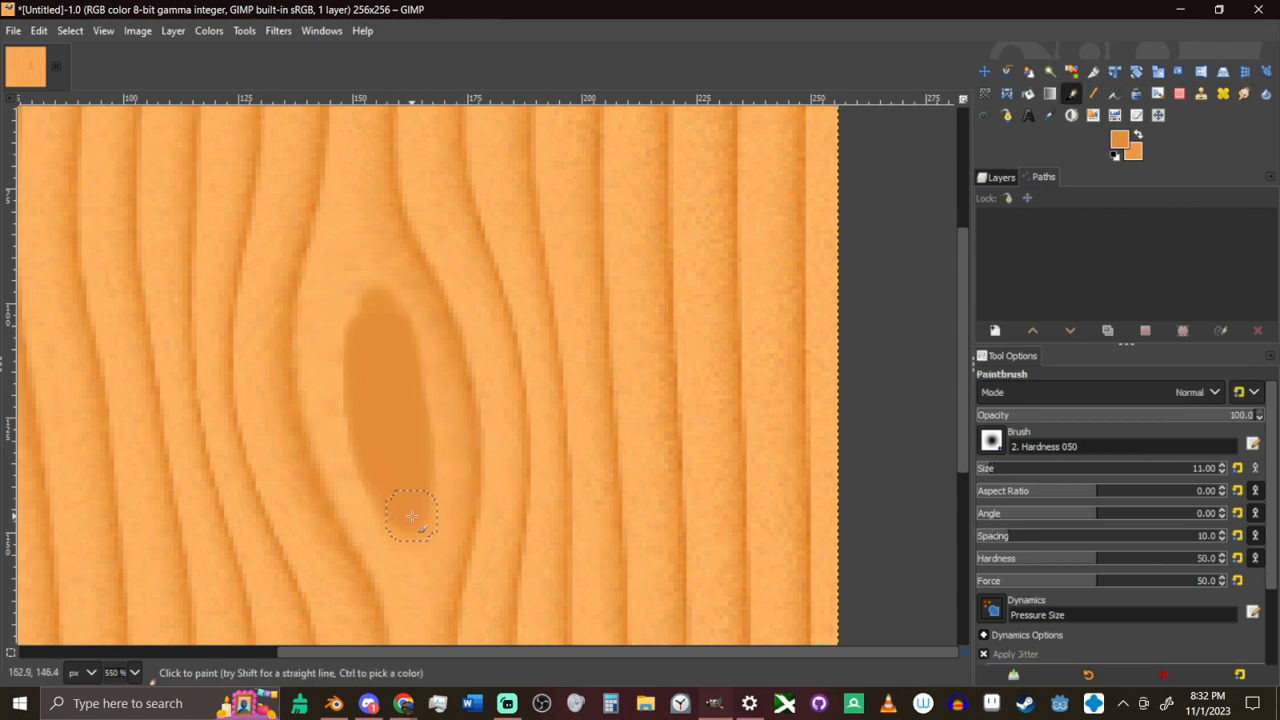
Set the Paintbrush mode to Multiply and opacity to 24.9, and darken the inside of the knot's oval
click(1200, 392)
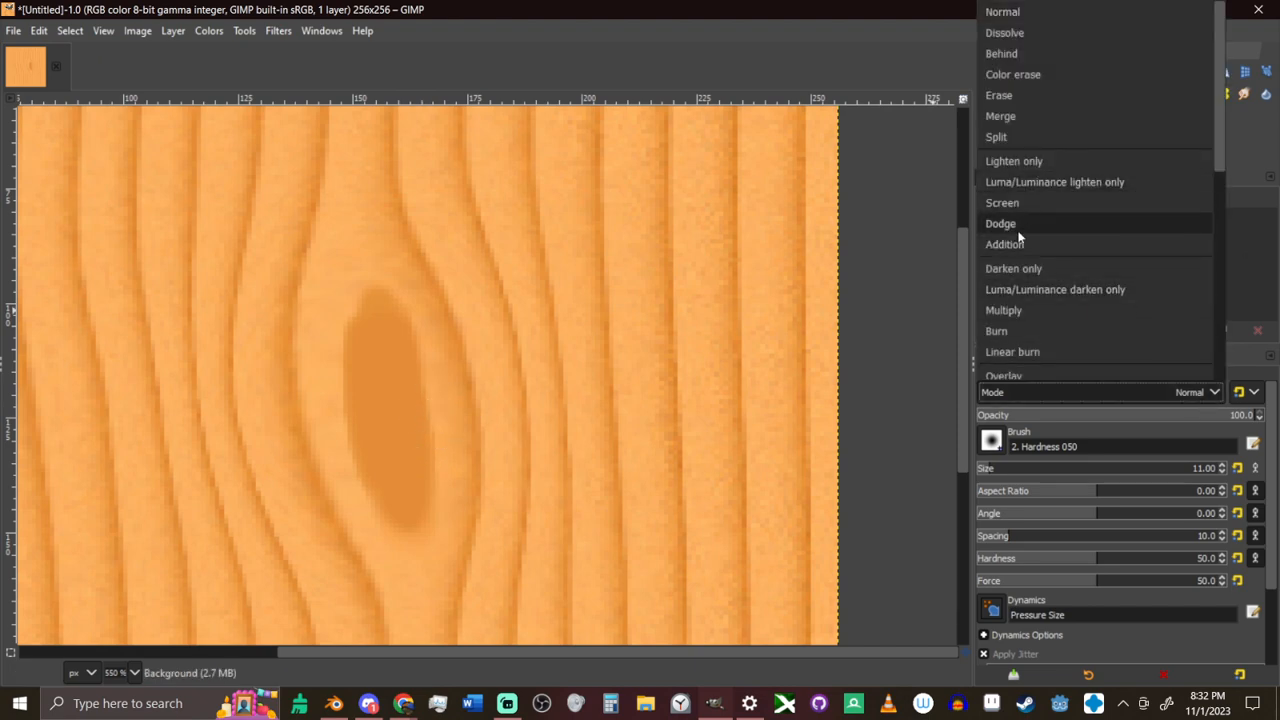
click(1023, 309)
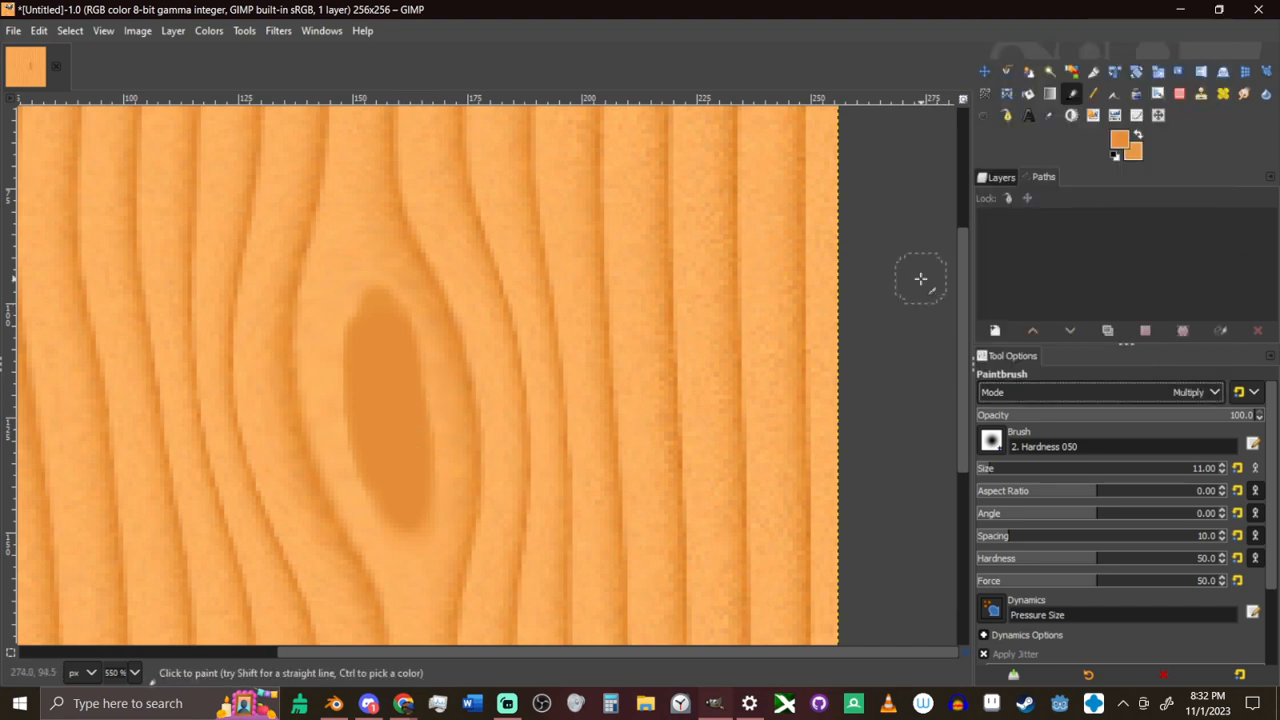
click(1046, 420)
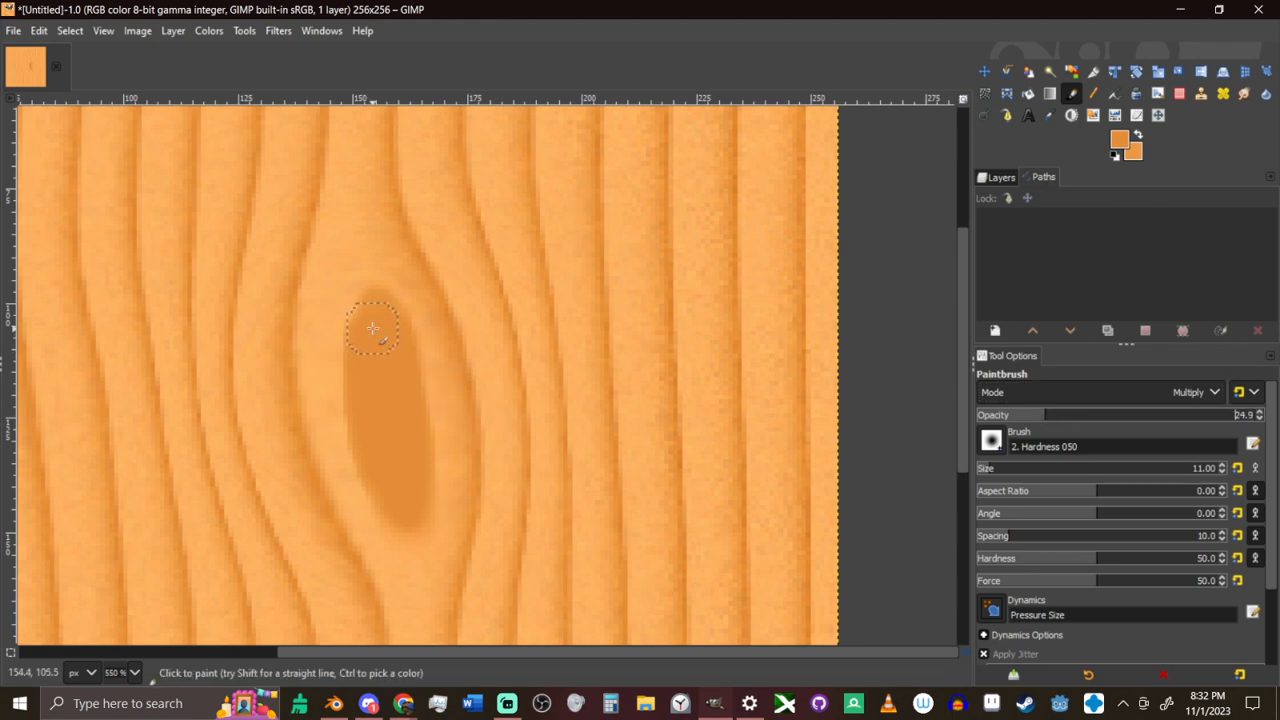
mouse_move(372, 328)
mouse_down()
mouse_move(386, 471)
mouse_move(388, 318)
mouse_move(415, 477)
mouse_up()
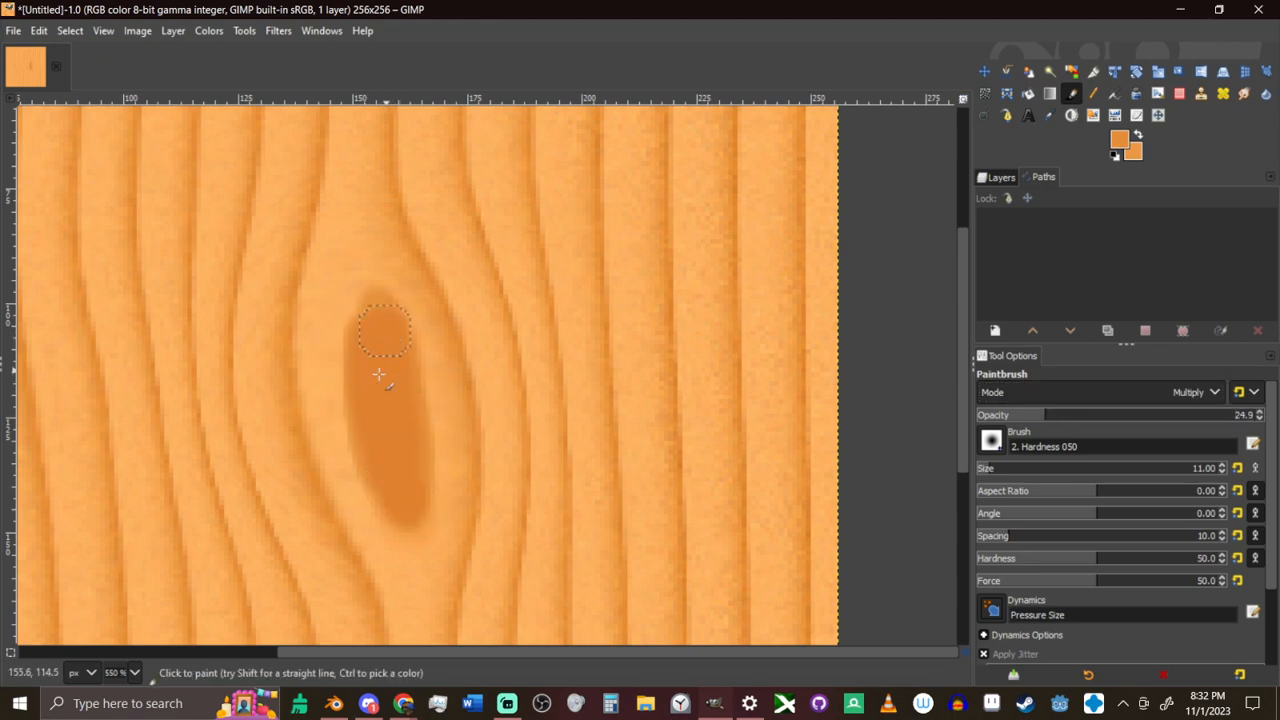
drag(378, 374, 386, 320)
Activate Warp Transform and set it to Shrink area with a size of 3.99 for the knot
scroll(329, 434, up, 3)
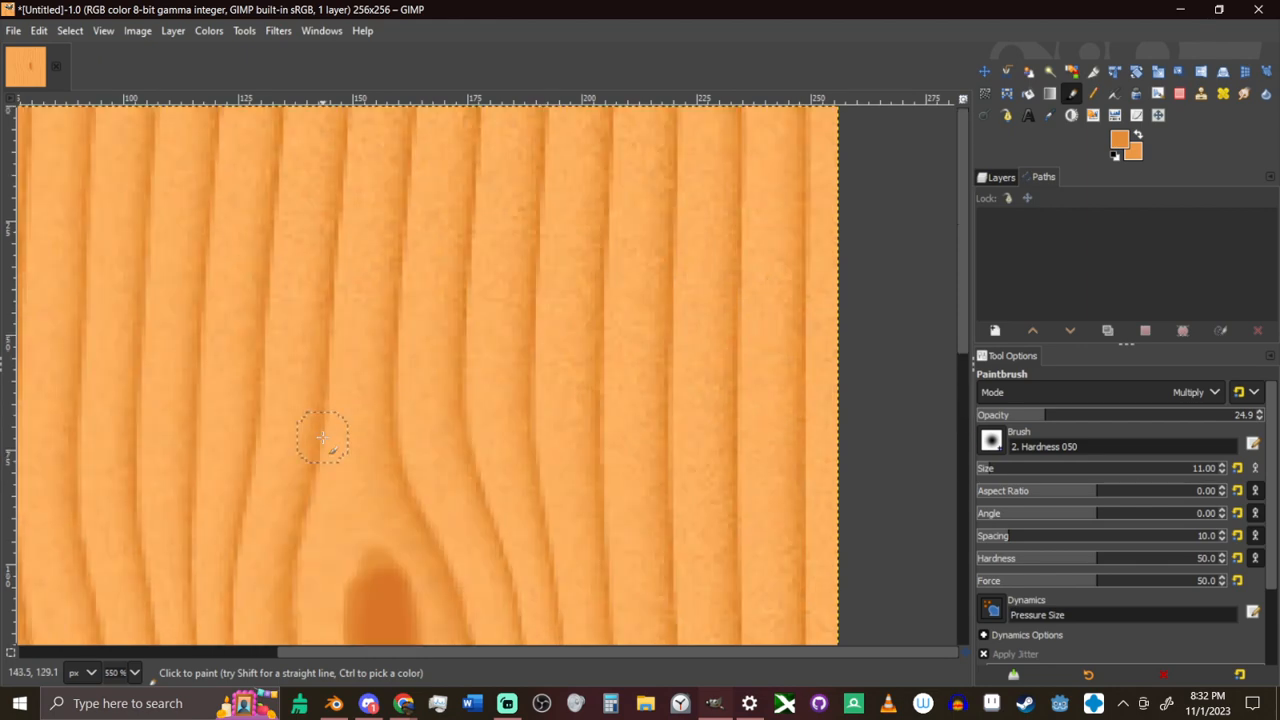
scroll(329, 429, down, 5)
scroll(344, 417, up, 3)
key(w)
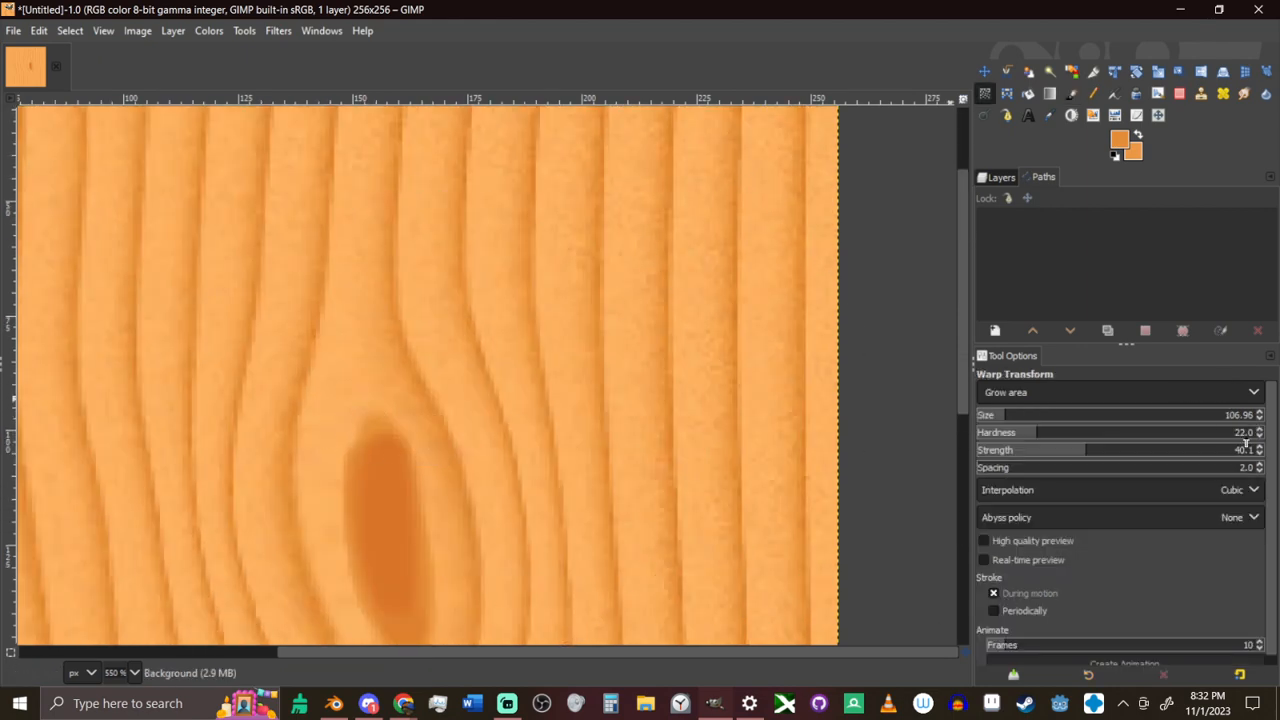
click(1000, 392)
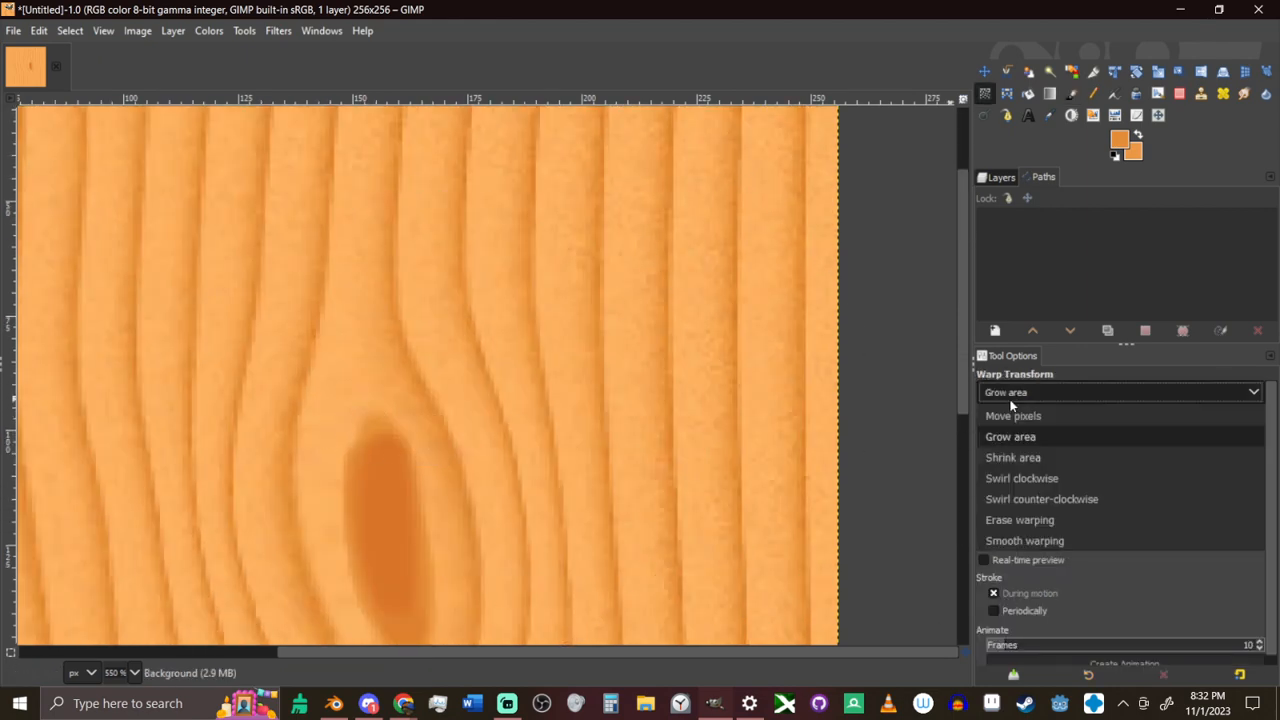
click(1020, 455)
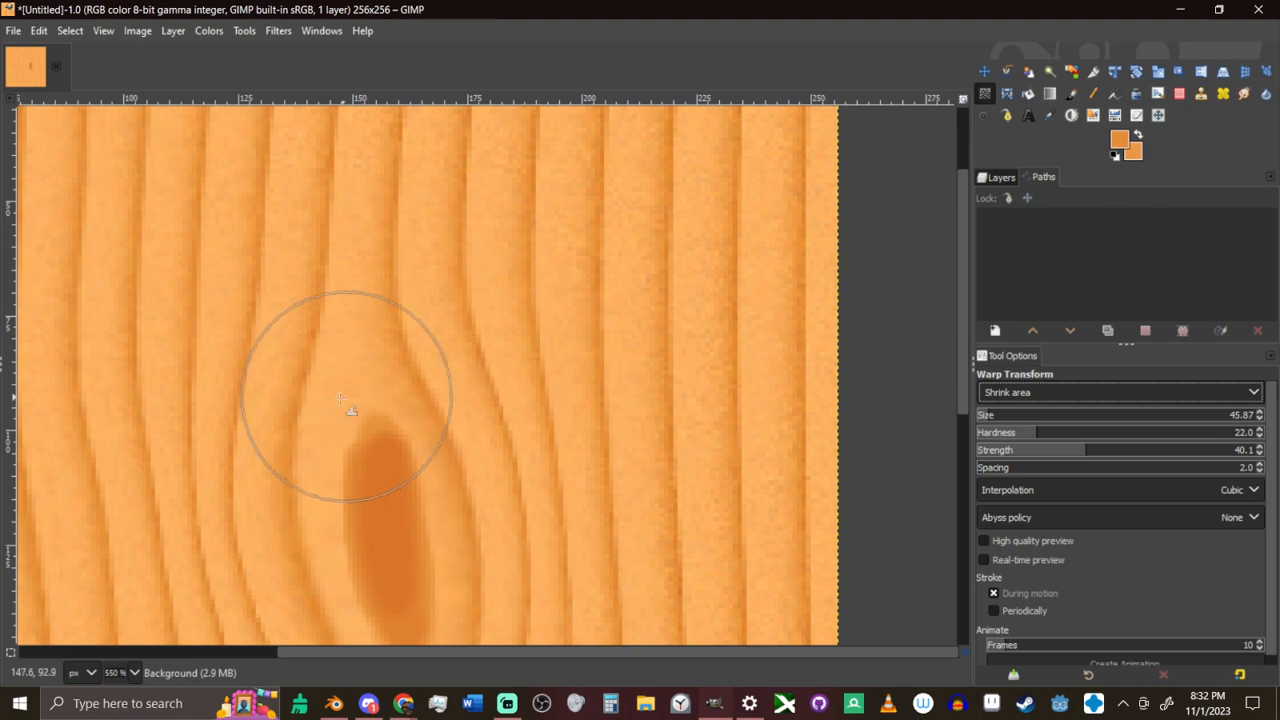
click(985, 414)
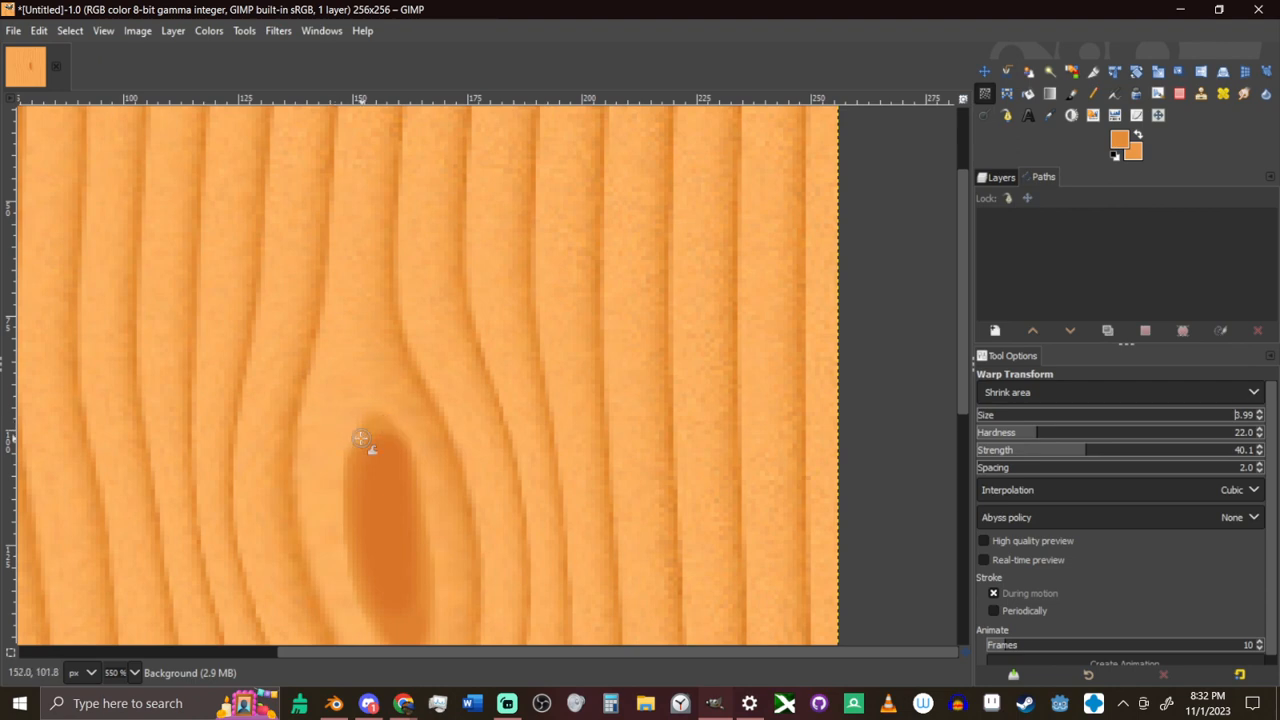
Taper the upper and lower ends of the wood knot with Warp Transform in Shrink area mode at size 15.99
key(bracketright)
key(bracketright)
drag(343, 457, 378, 418)
key(bracketright)
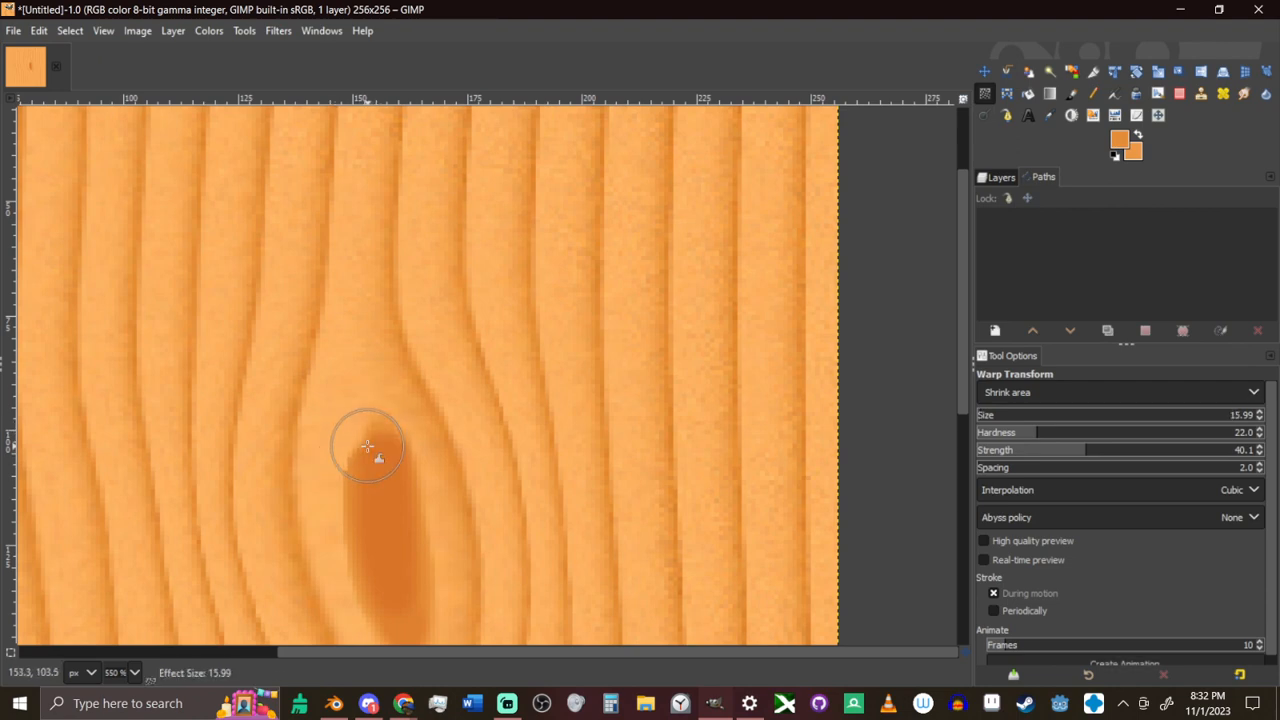
drag(418, 480, 369, 418)
middle_drag(414, 569, 407, 450)
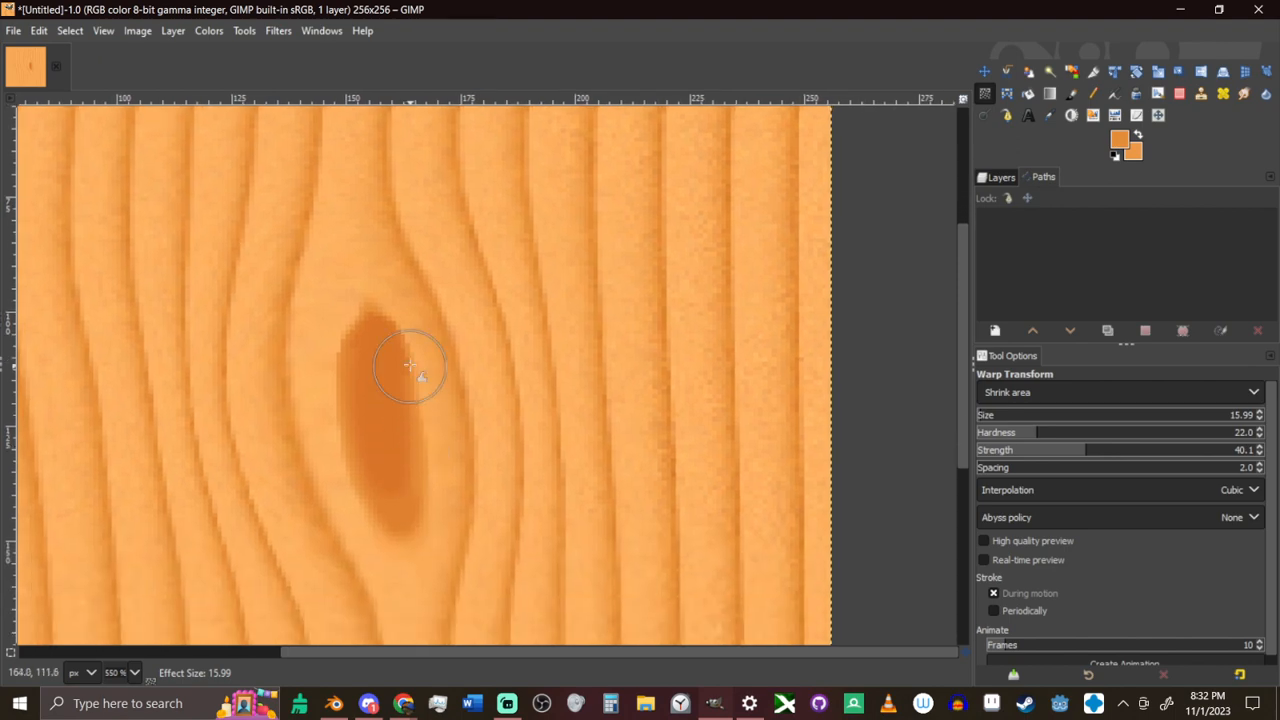
mouse_move(412, 516)
mouse_down()
mouse_move(404, 527)
mouse_move(349, 366)
mouse_move(404, 559)
mouse_move(403, 536)
mouse_up()
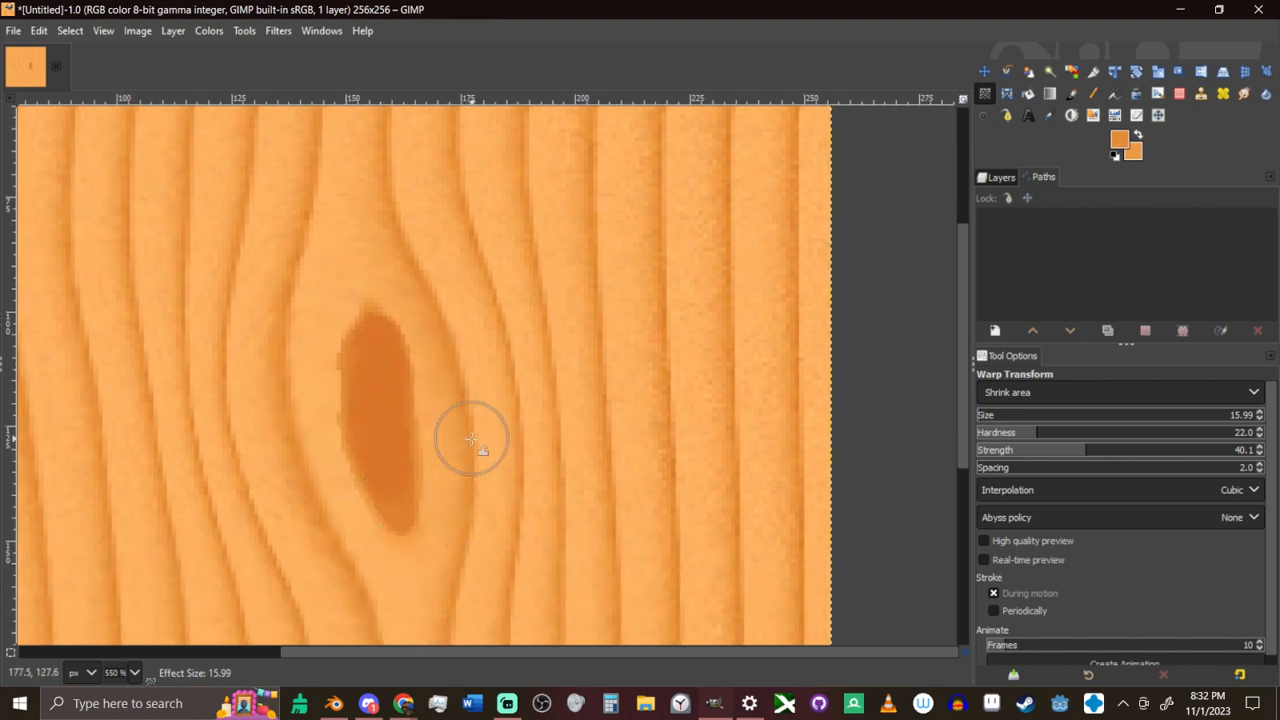
key(m)
ctrl+scroll(485, 440, down, 8)
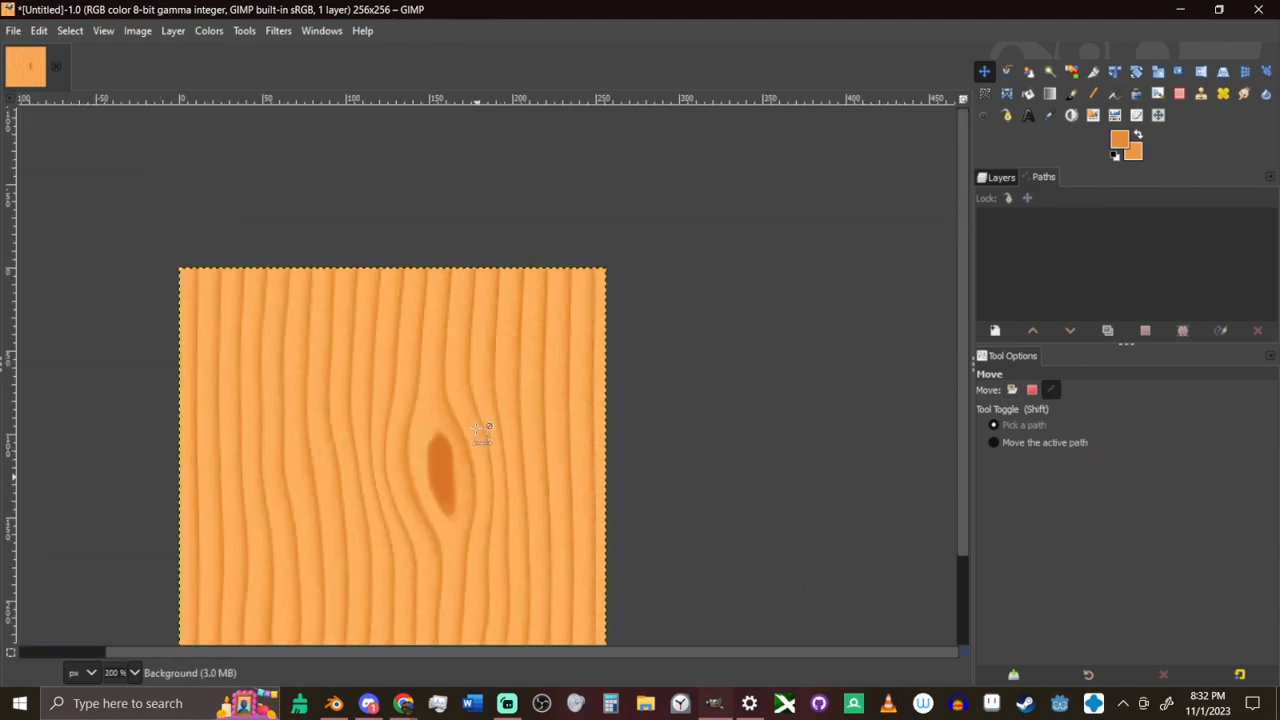
ctrl+scroll(518, 441, up, 7)
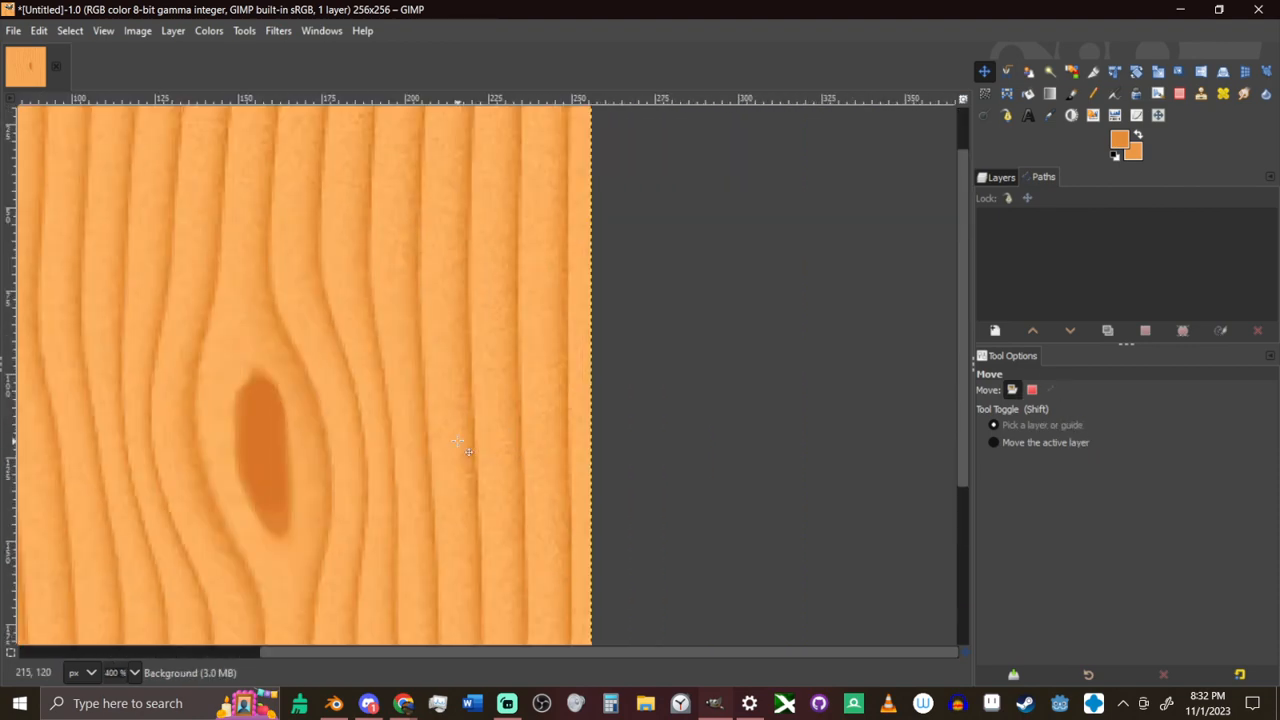
Darken the core of the knot using the Paintbrush in Multiply mode with the soft size 11 brush
key(p)
ctrl+scroll(280, 410, up, 2)
middle_drag(277, 408, 337, 286)
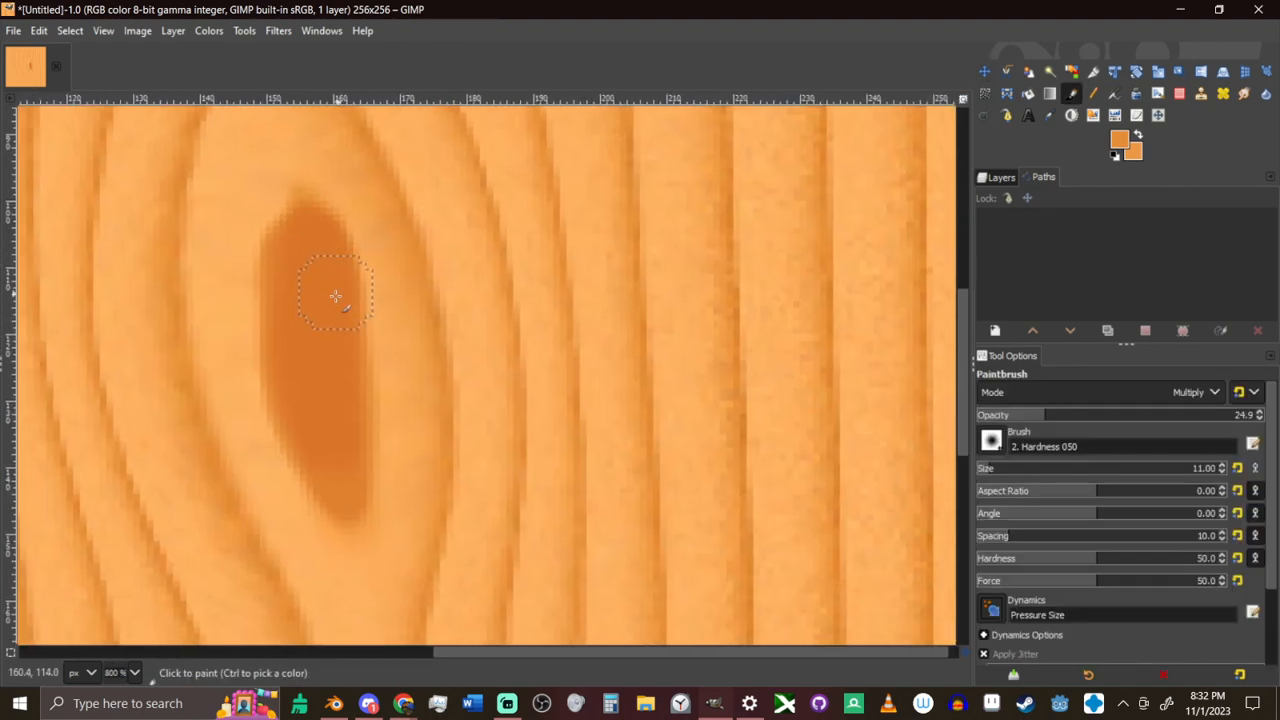
mouse_move(309, 277)
mouse_down()
mouse_move(314, 294)
mouse_move(314, 246)
mouse_move(334, 456)
mouse_move(326, 395)
mouse_up()
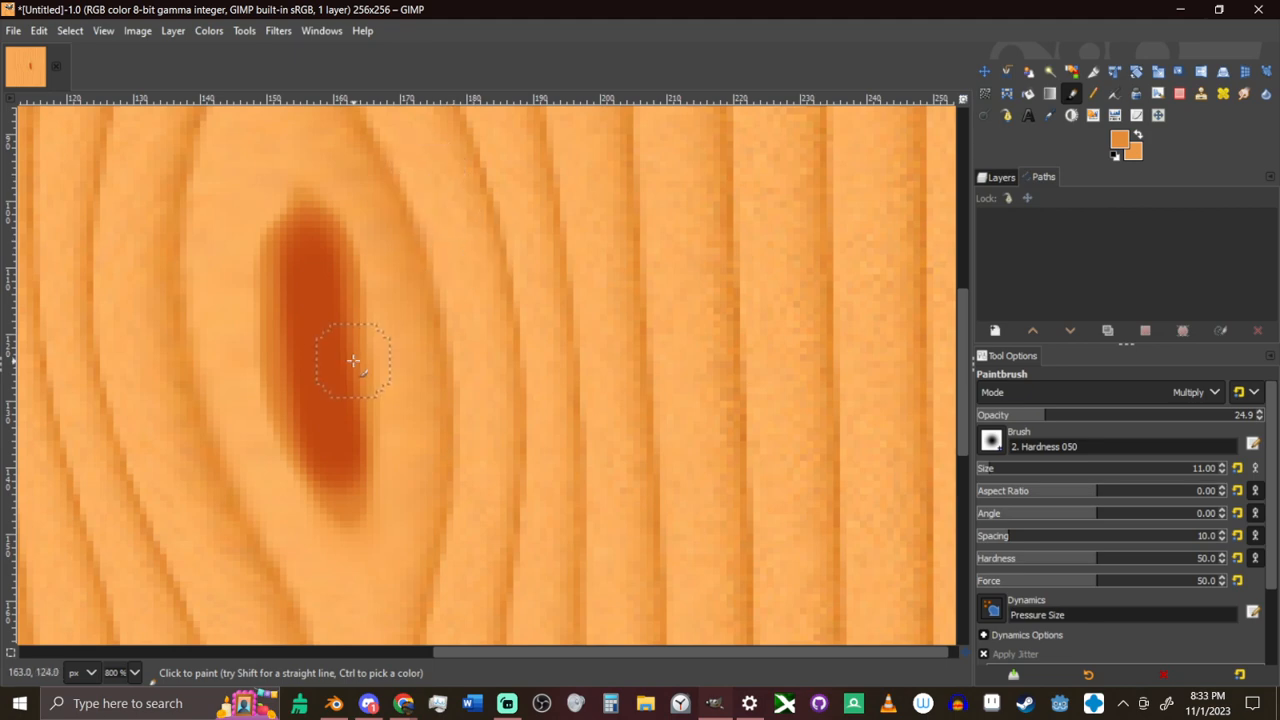
Shrink the darkened knot's side and lower edges inward with Warp Transform
key(u)
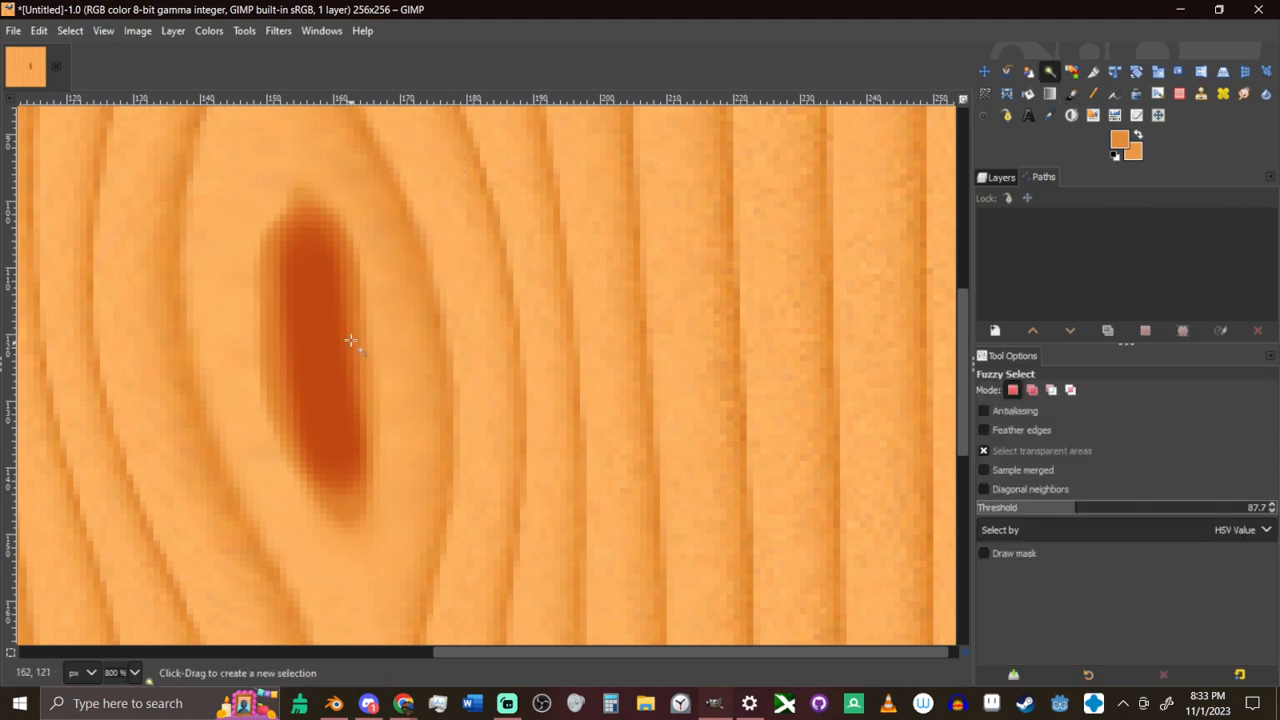
key(p)
key(w)
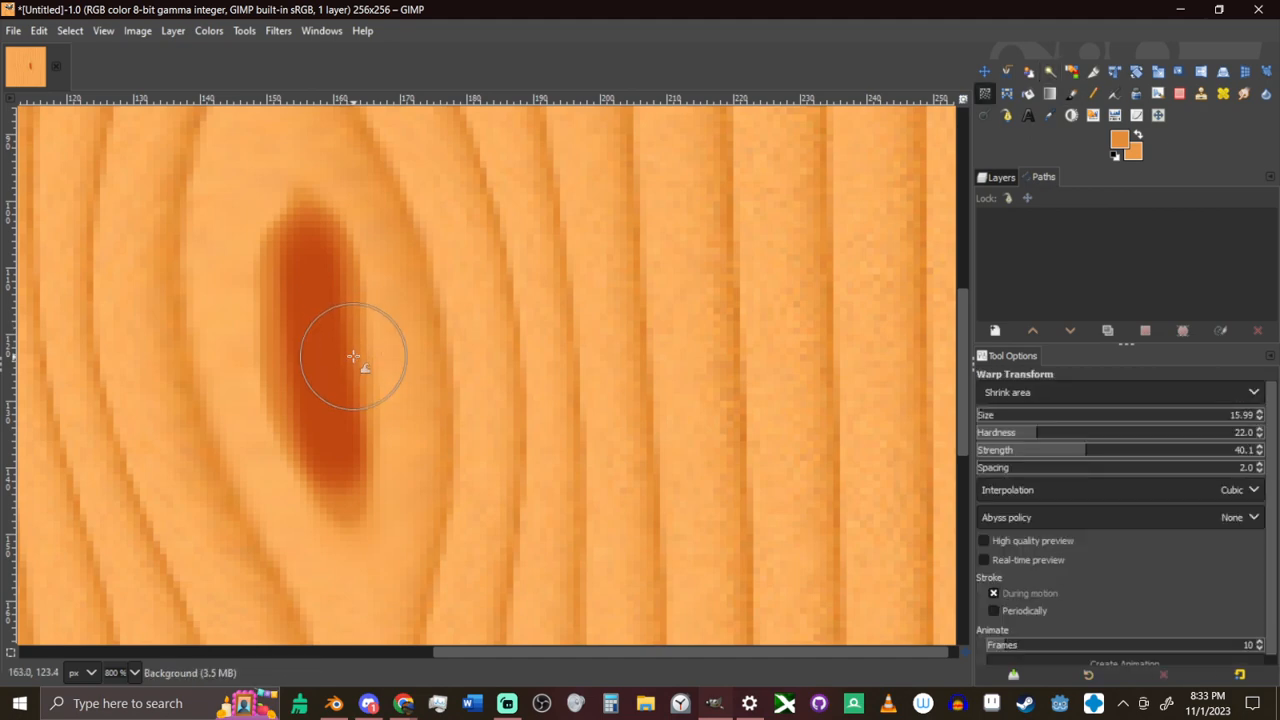
mouse_move(357, 357)
mouse_down()
mouse_move(295, 345)
mouse_move(274, 325)
mouse_move(331, 512)
mouse_move(331, 469)
mouse_up()
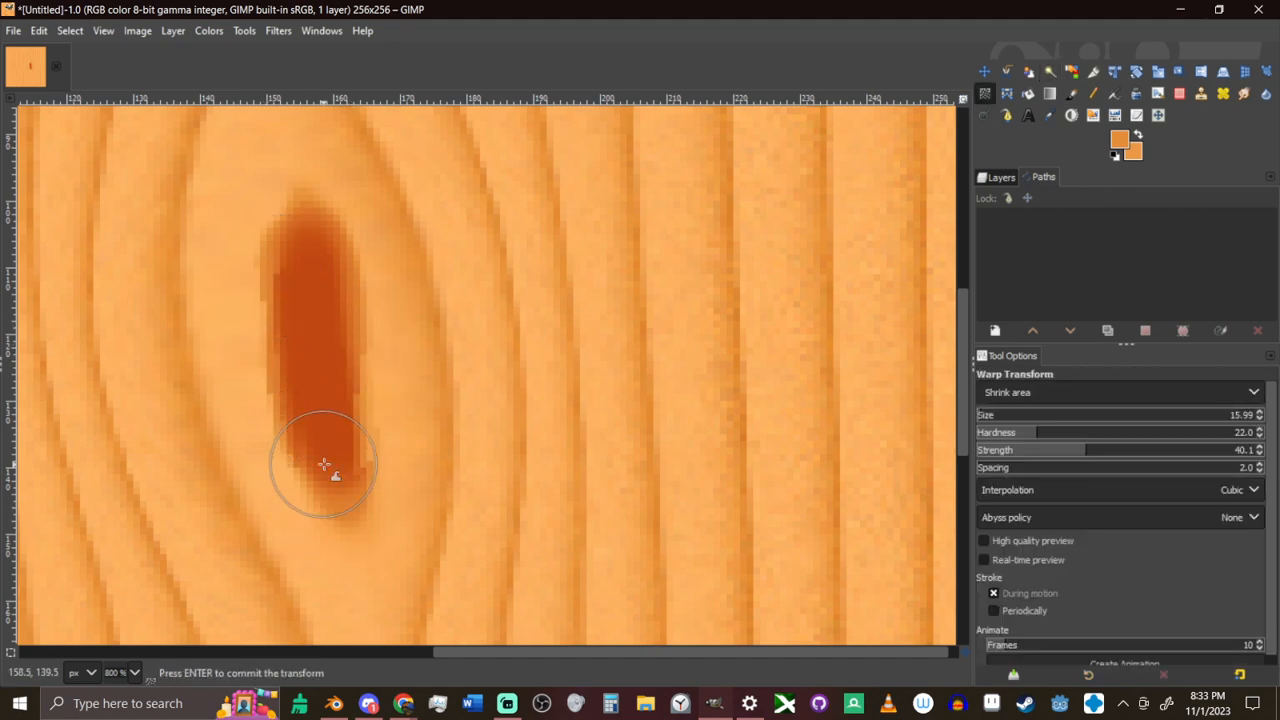
key(m)
ctrl+scroll(331, 455, down, 5)
ctrl+scroll(491, 429, down, 4)
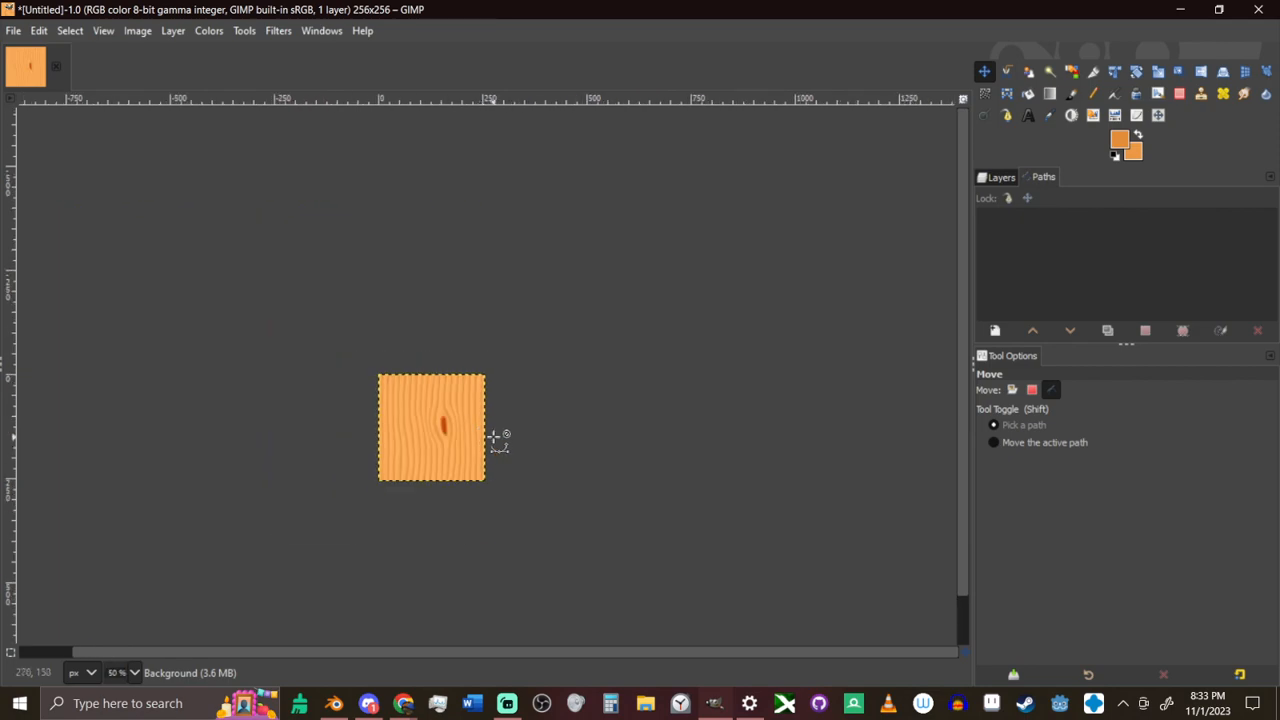
ctrl+scroll(498, 438, up, 3)
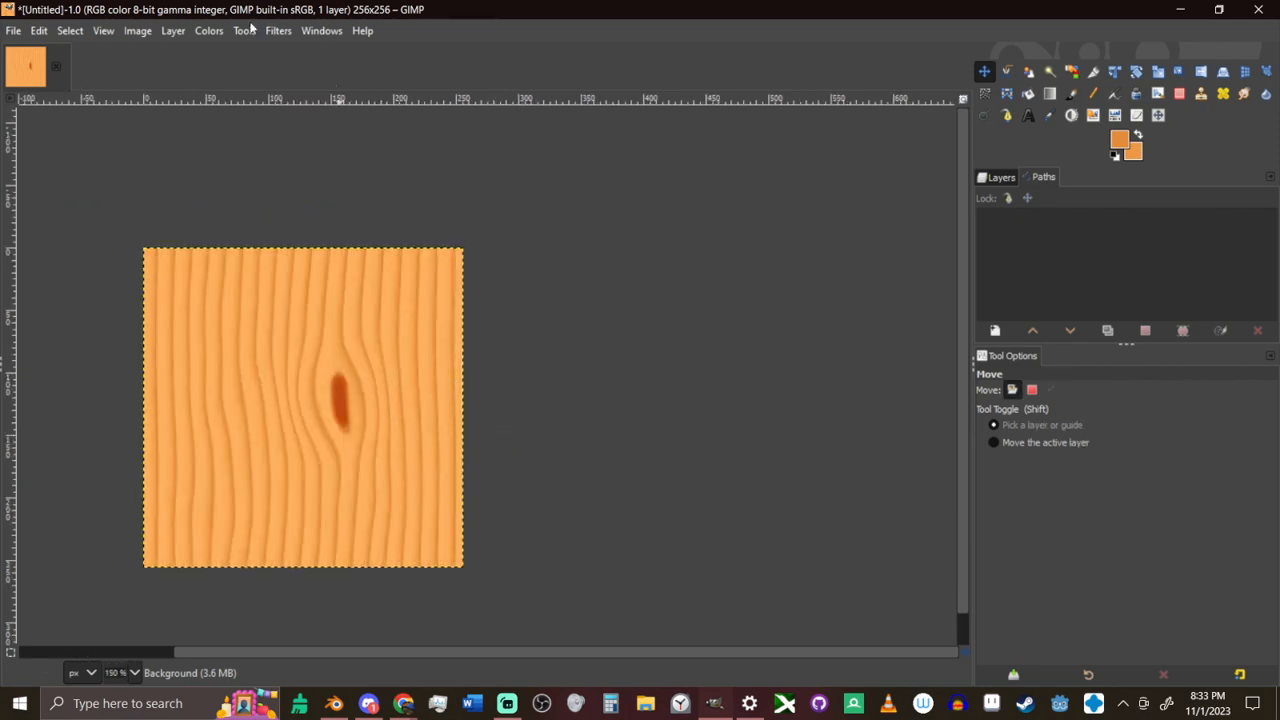
click(205, 30)
click(255, 114)
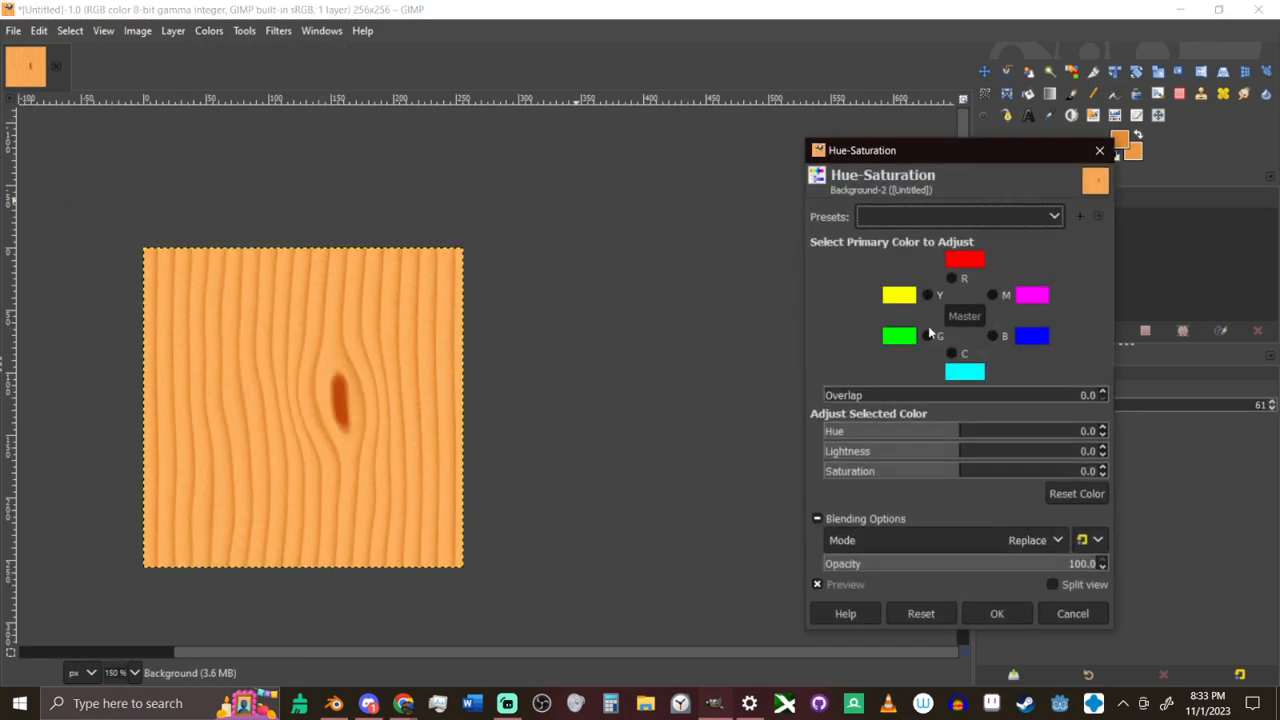
drag(957, 458, 929, 455)
click(1085, 609)
Darken the wood texture with Levels by raising the black input level to 23
click(209, 30)
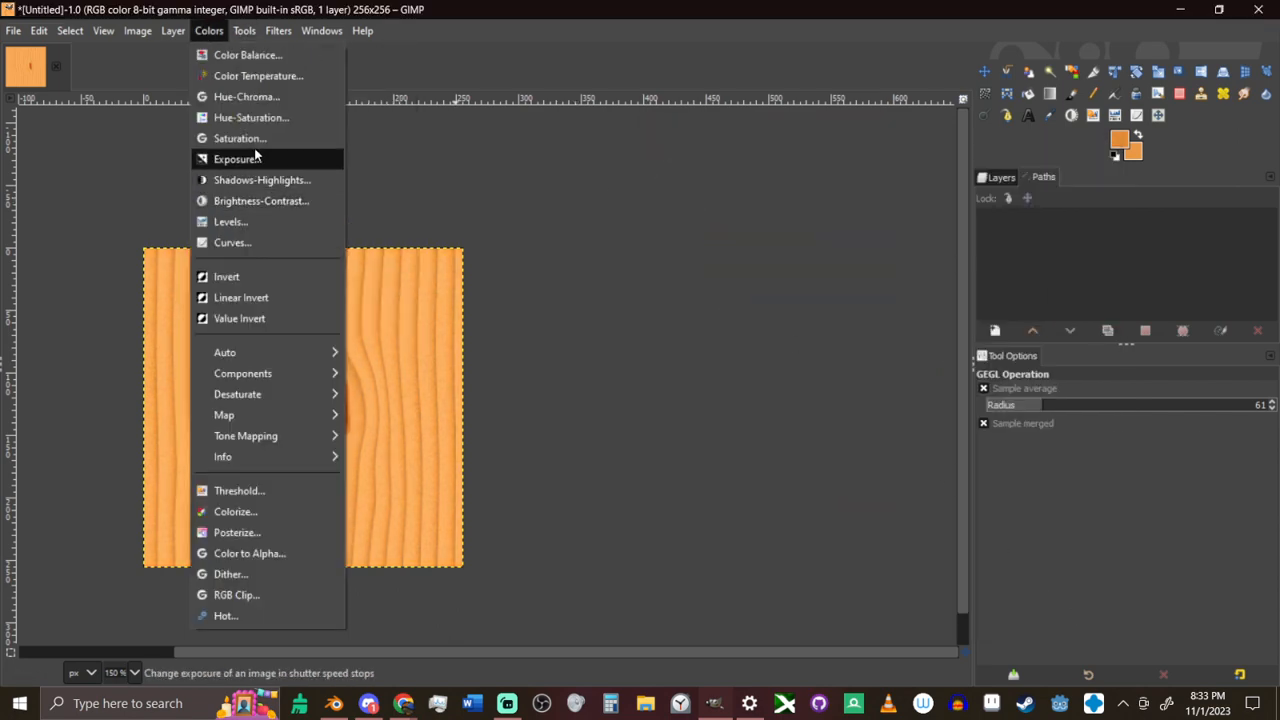
click(252, 222)
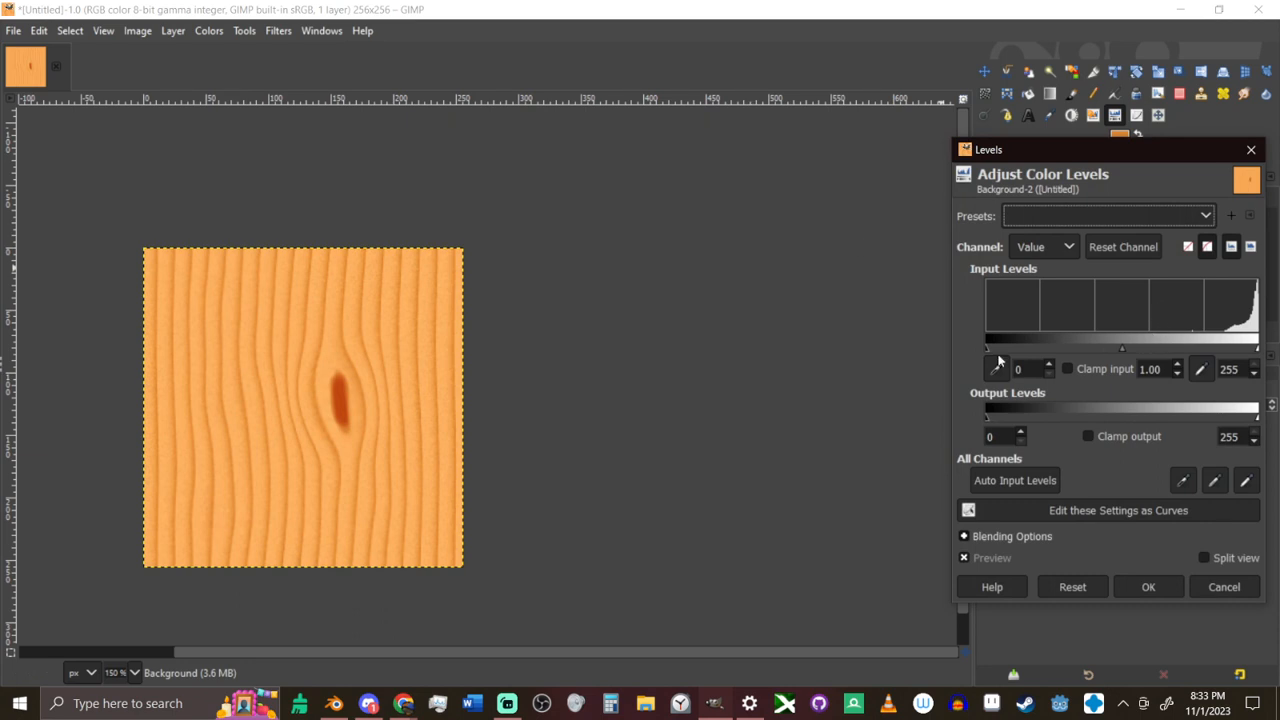
mouse_move(996, 344)
mouse_down()
mouse_move(1106, 340)
mouse_move(954, 340)
mouse_move(1013, 336)
mouse_up()
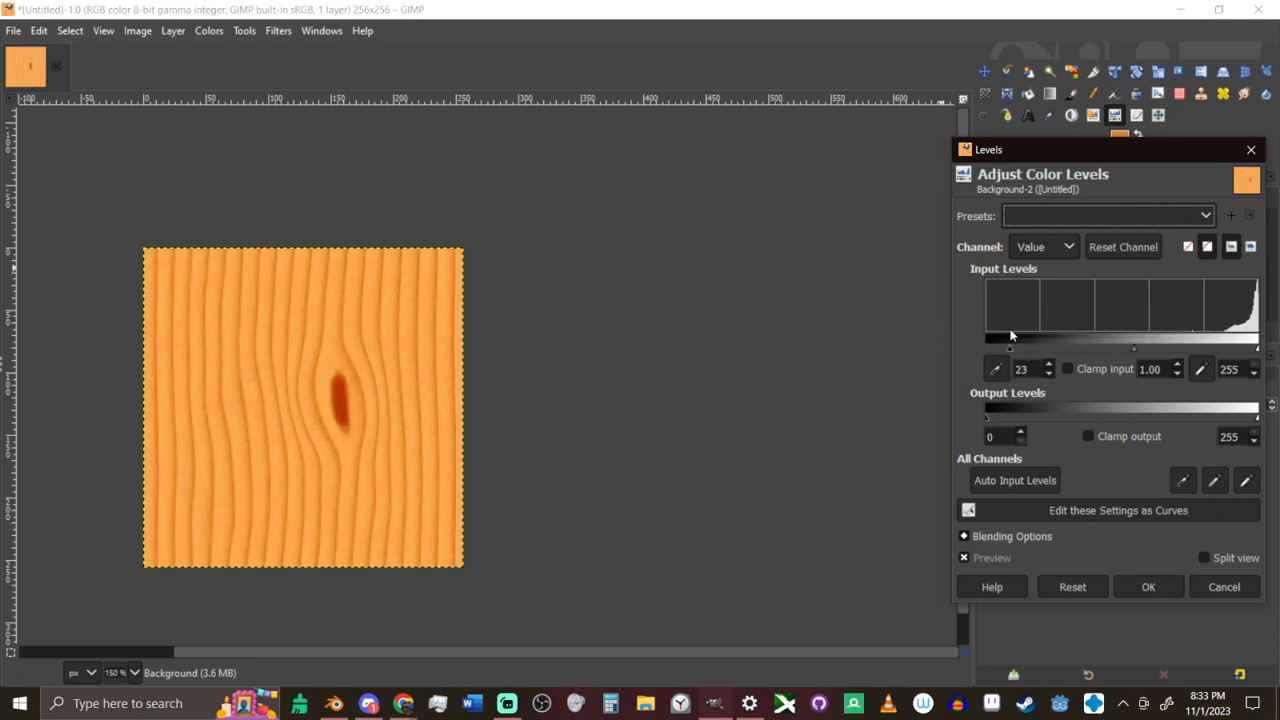
click(1160, 587)
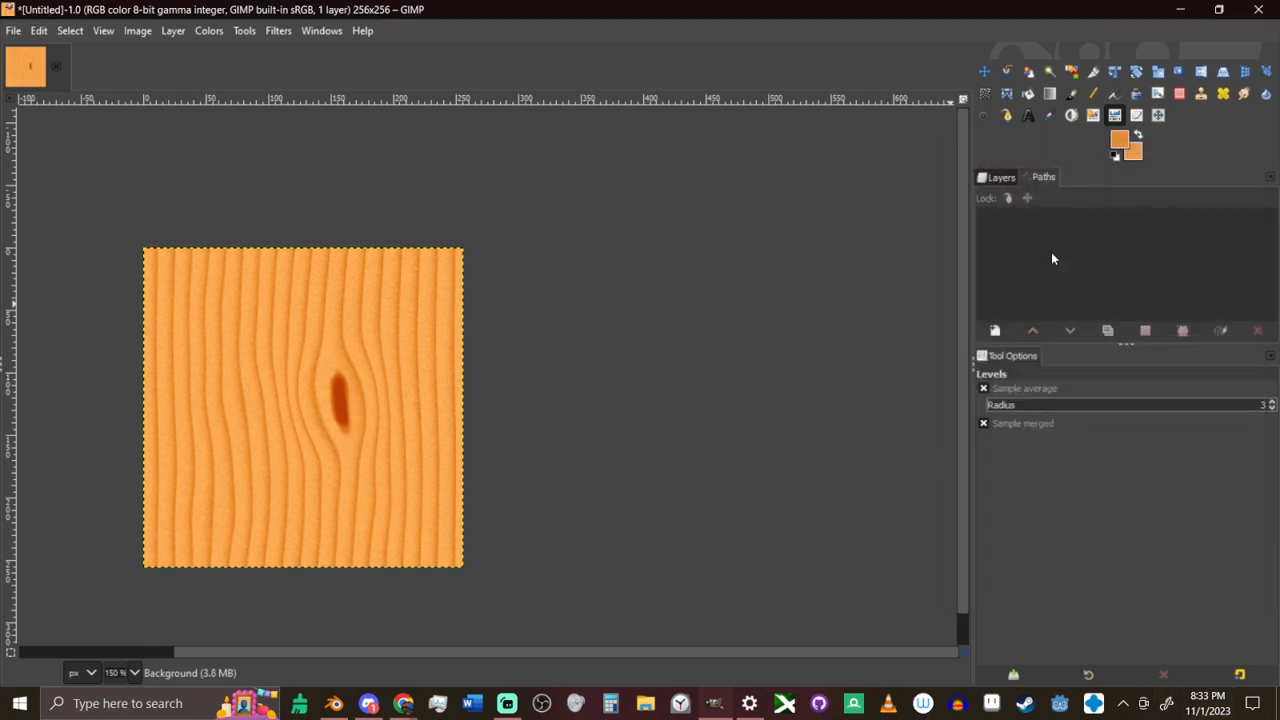
Reduce the wood texture's saturation to a scale of 0.686
click(244, 30)
click(209, 30)
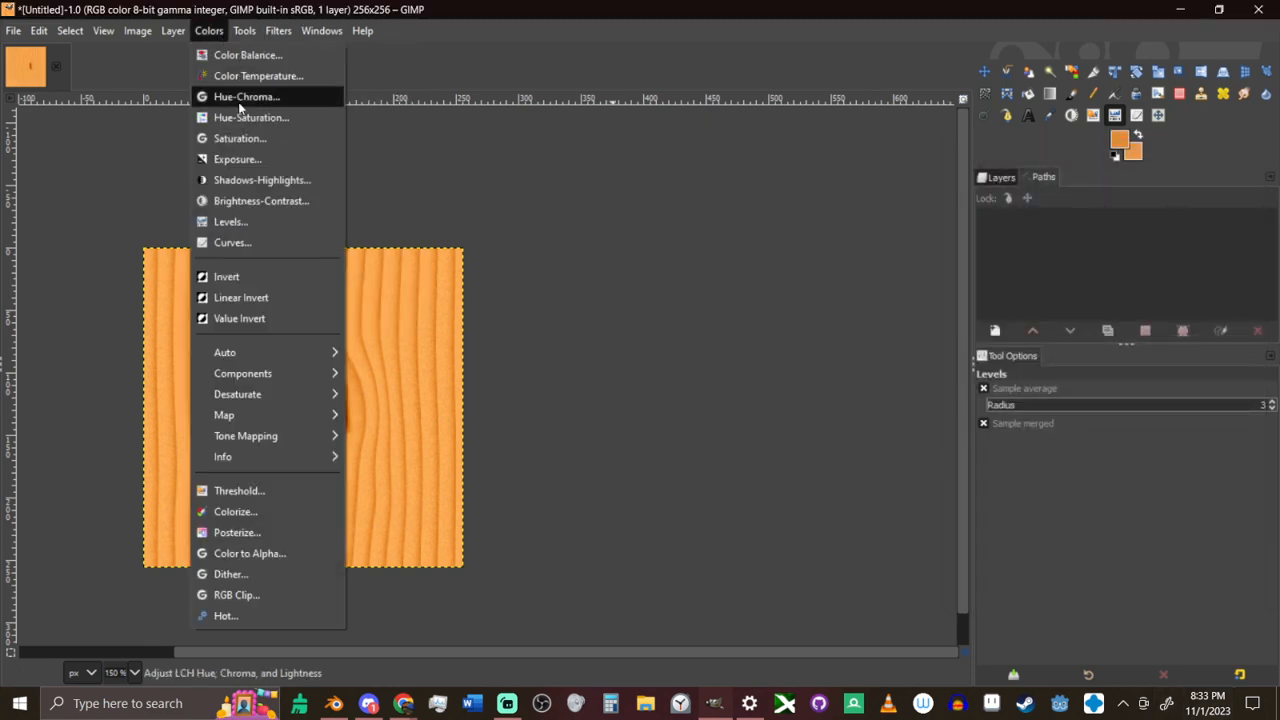
click(238, 138)
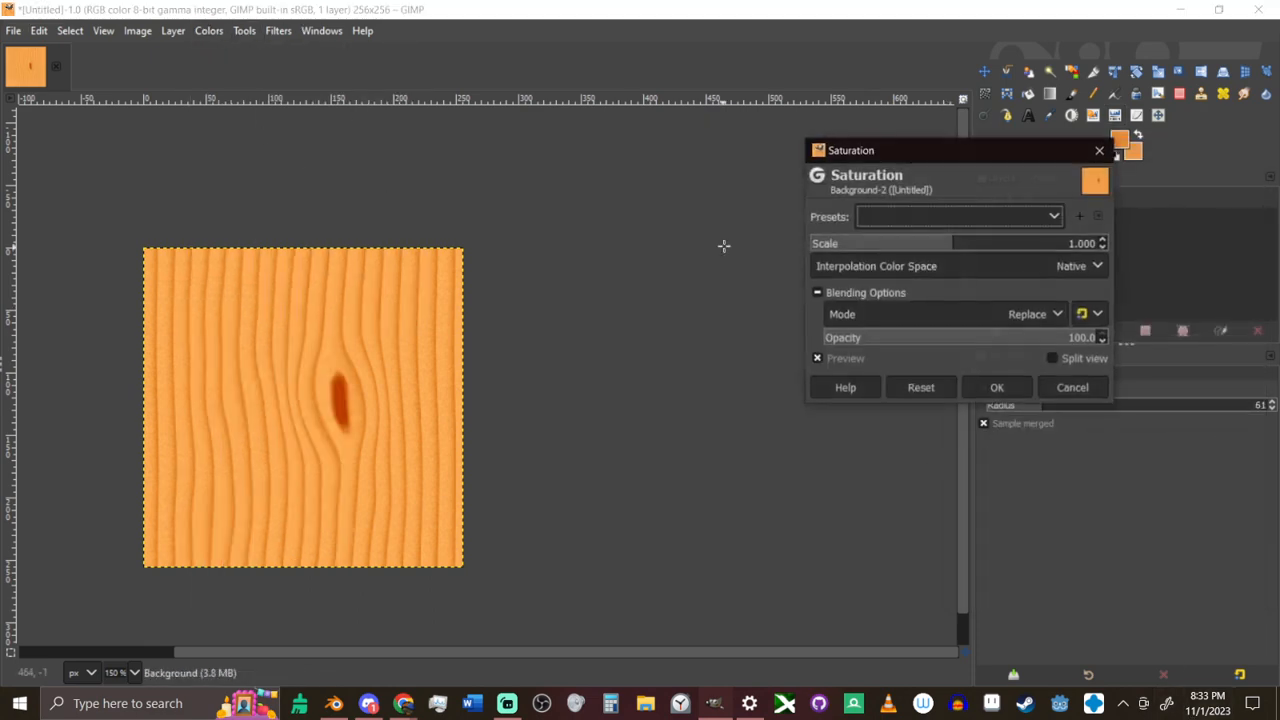
click(920, 248)
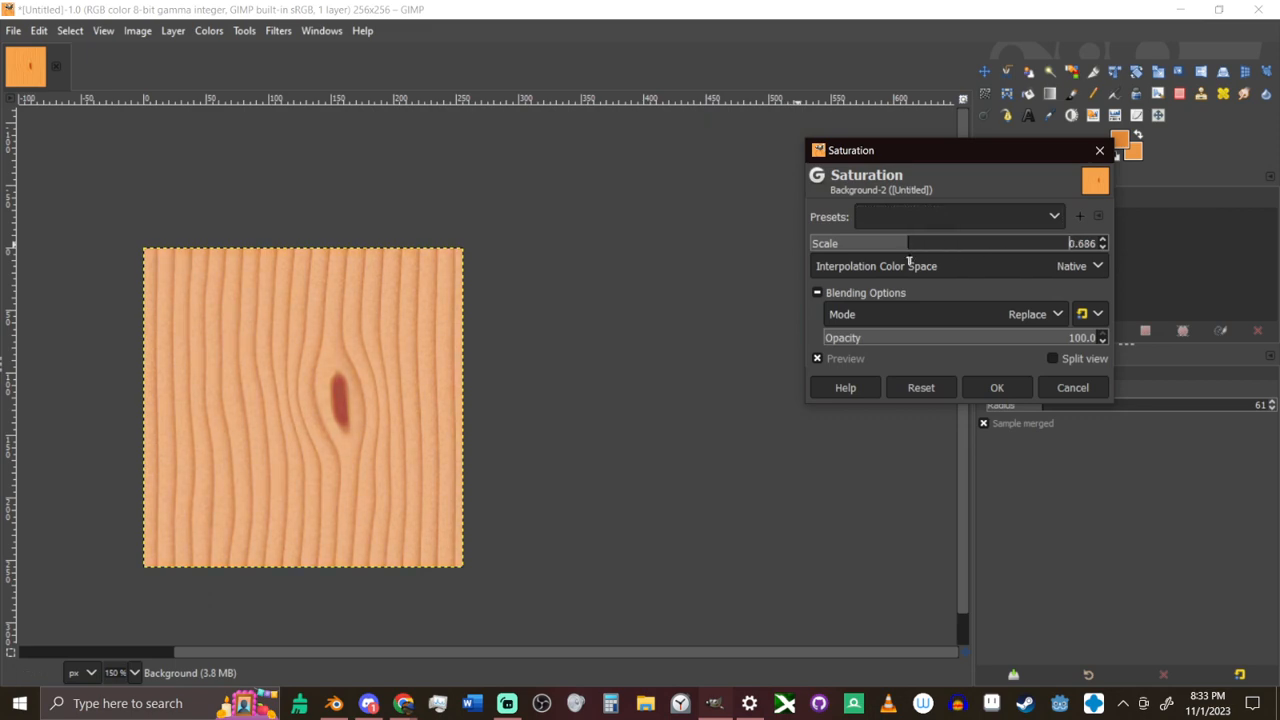
click(1000, 386)
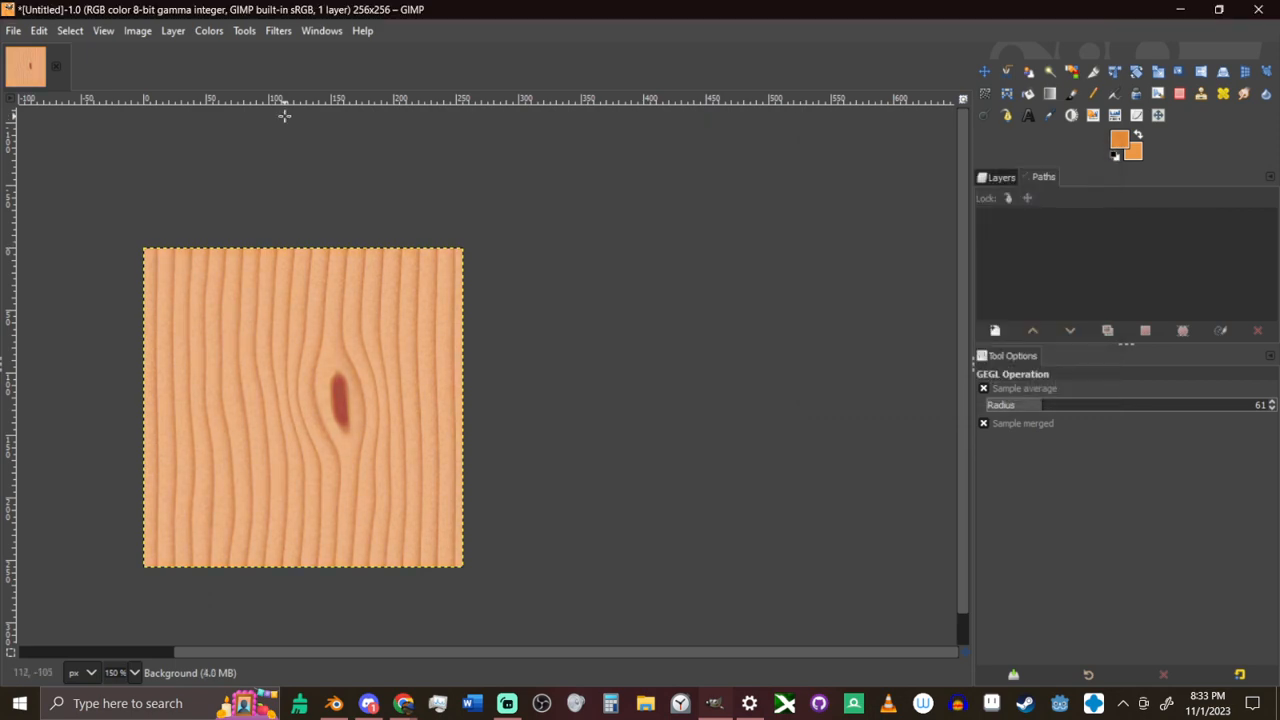
Shift the wood texture's hue to 17.6 and raise its saturation slightly with Hue-Saturation
click(216, 33)
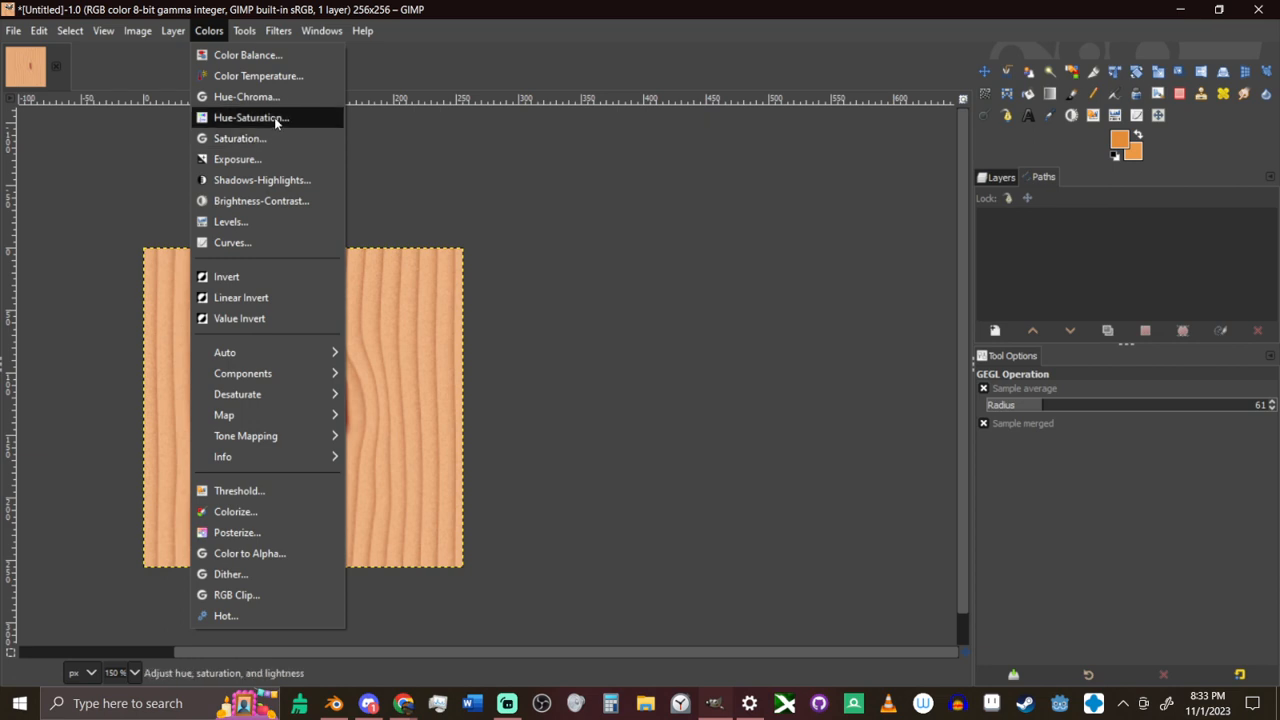
click(250, 118)
mouse_move(964, 437)
mouse_down()
mouse_move(948, 433)
mouse_move(972, 429)
mouse_up()
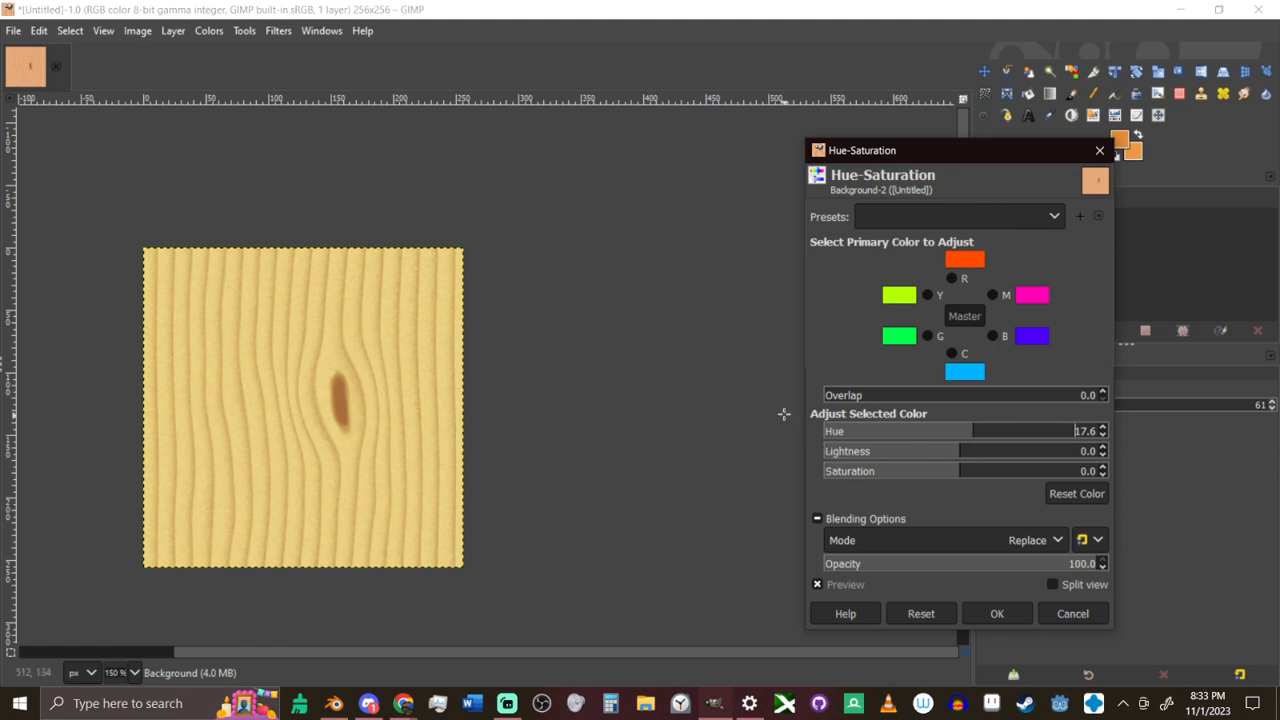
click(970, 476)
click(997, 613)
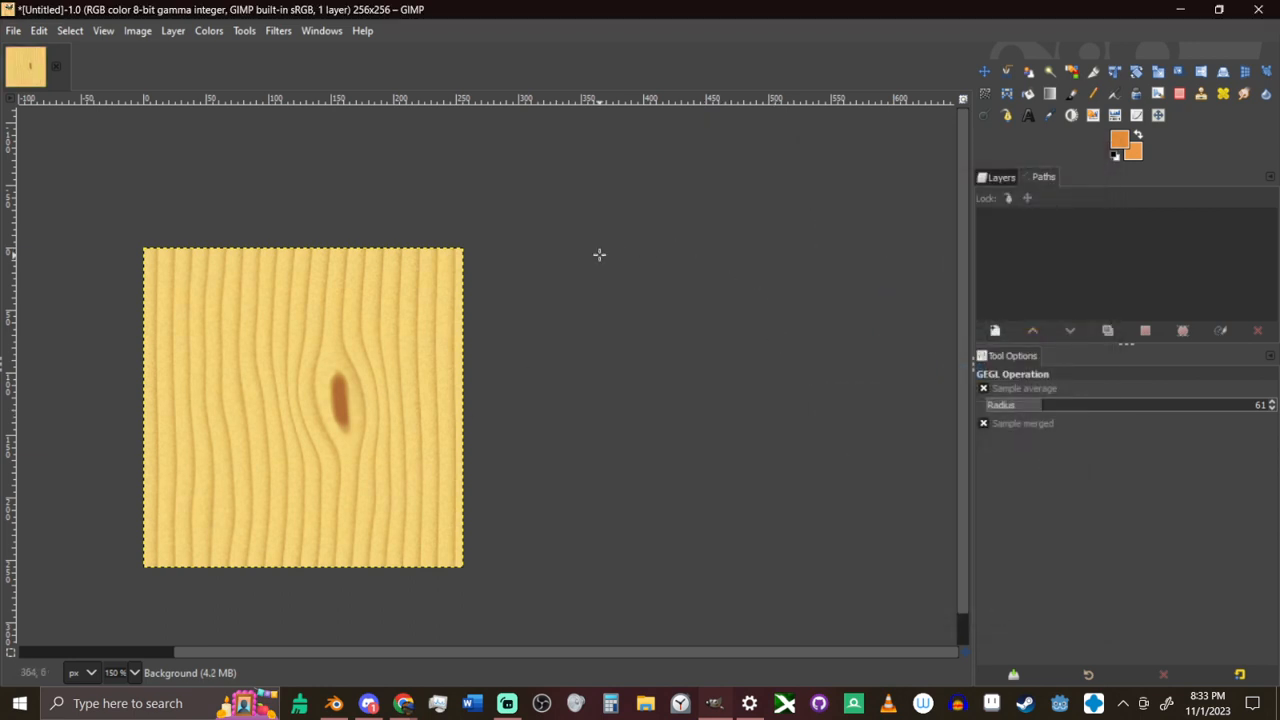
ctrl+scroll(599, 254, down, 4)
ctrl+scroll(585, 258, up, 4)
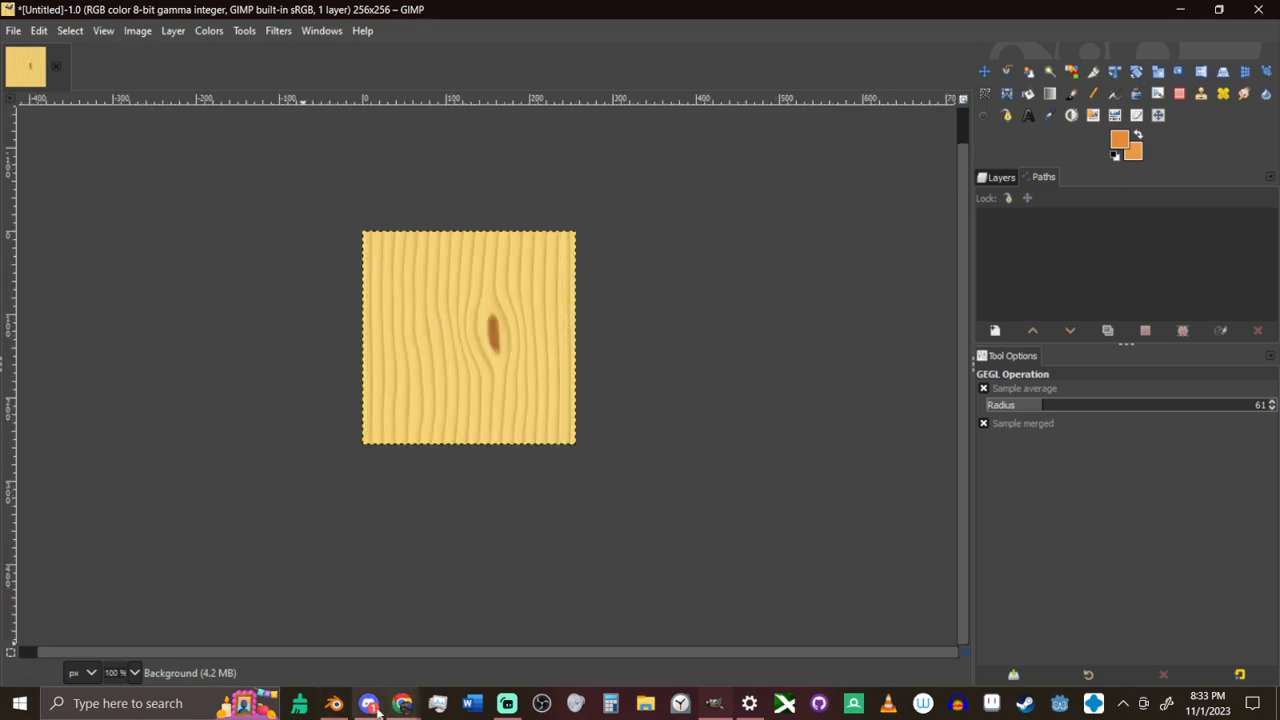
Switch to Chrome to compare with the pine wood grain reference image, and return to GIMP
mouse_move(355, 708)
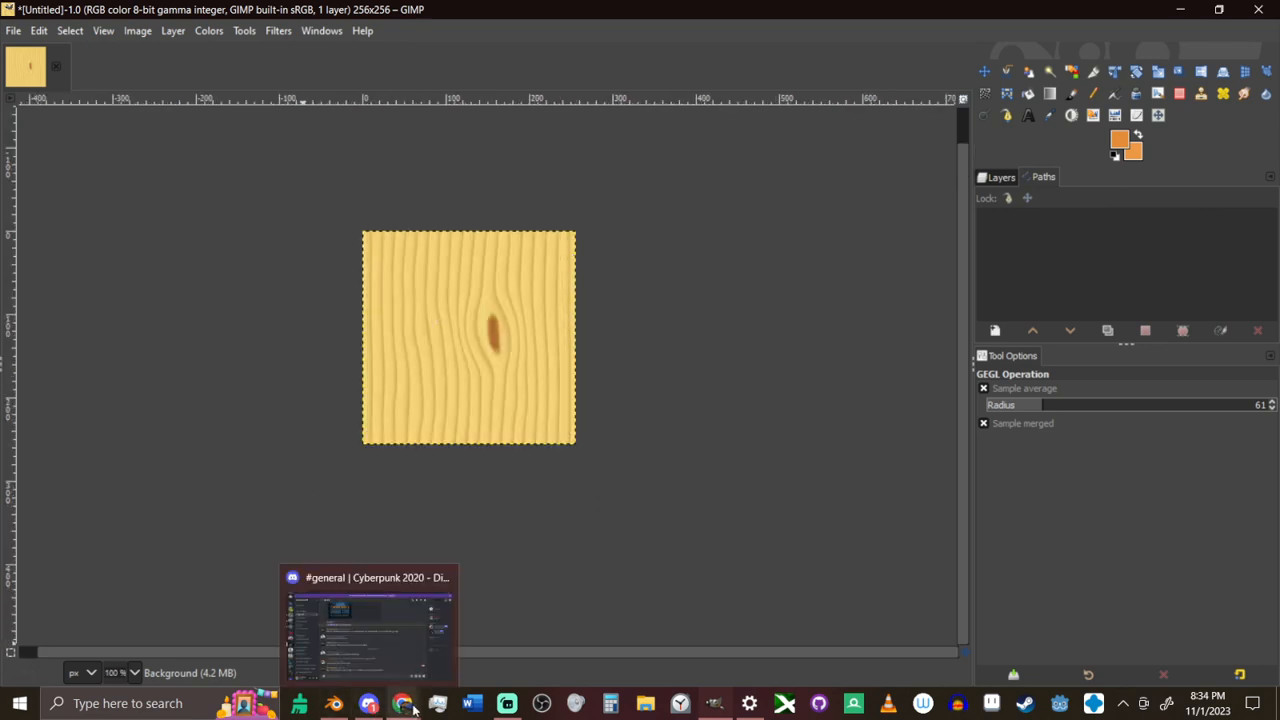
mouse_move(412, 706)
click(461, 640)
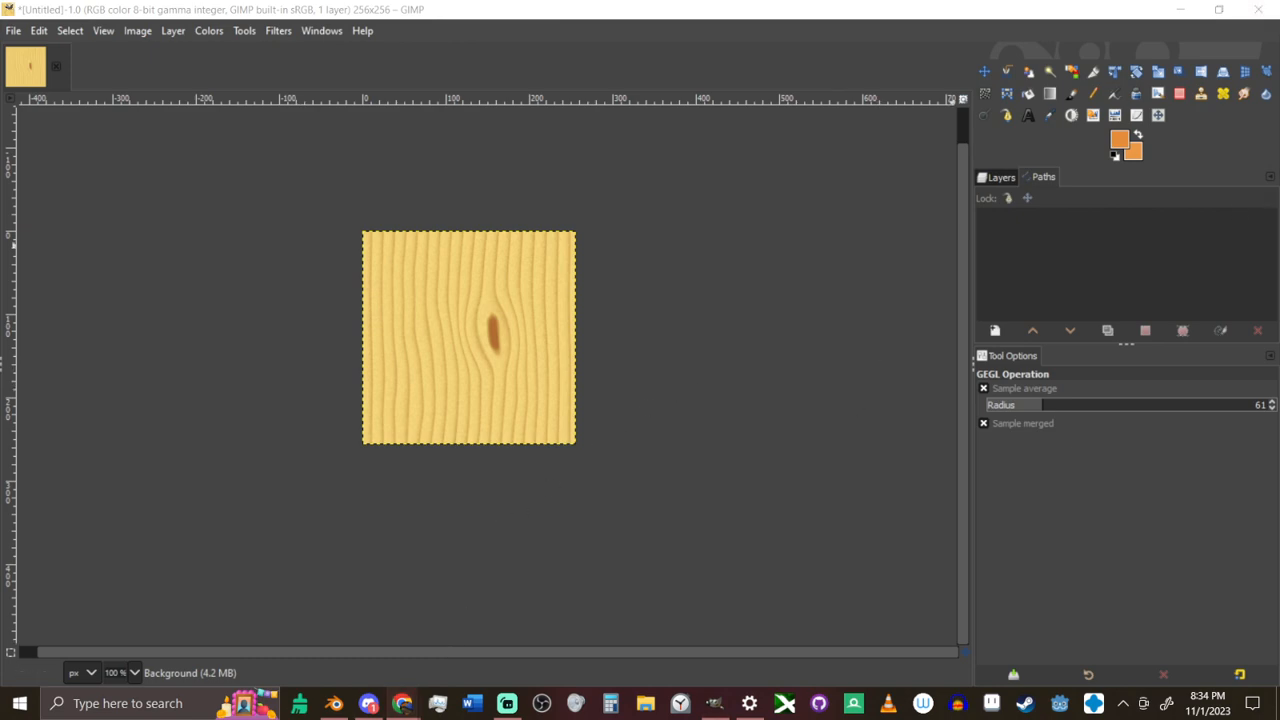
drag(242, 0, 569, 0)
click(1180, 305)
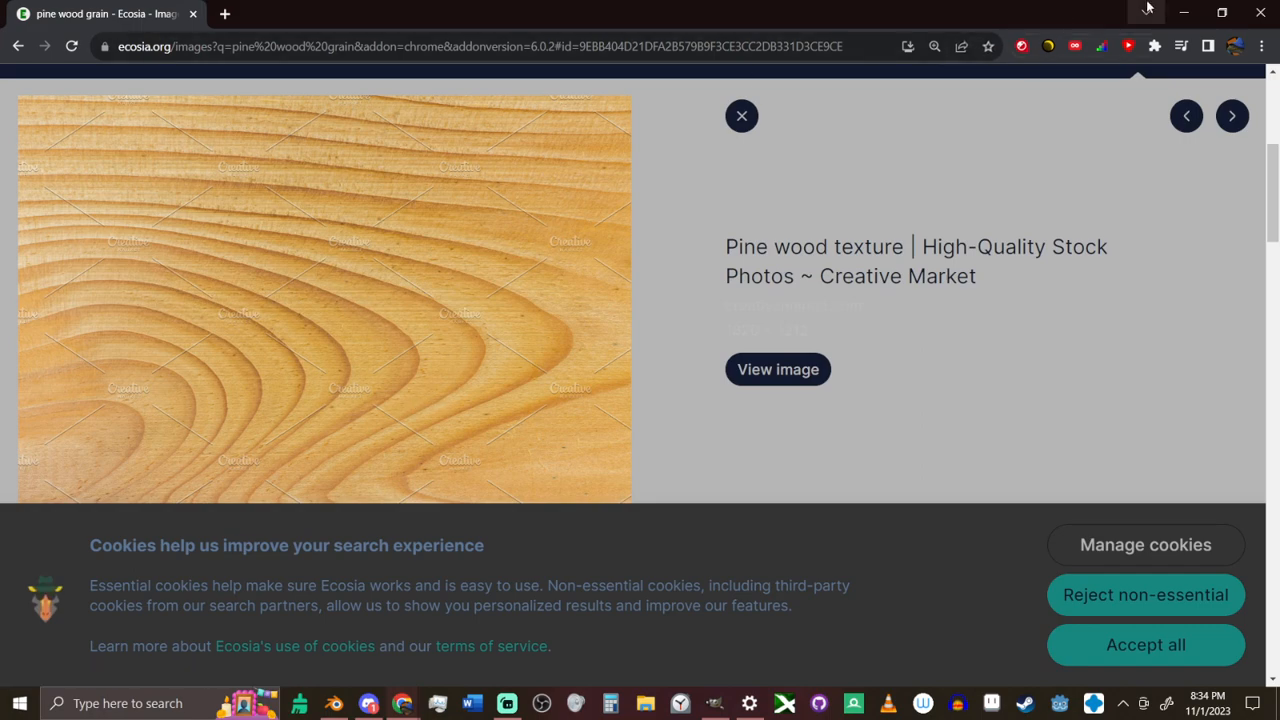
click(1184, 13)
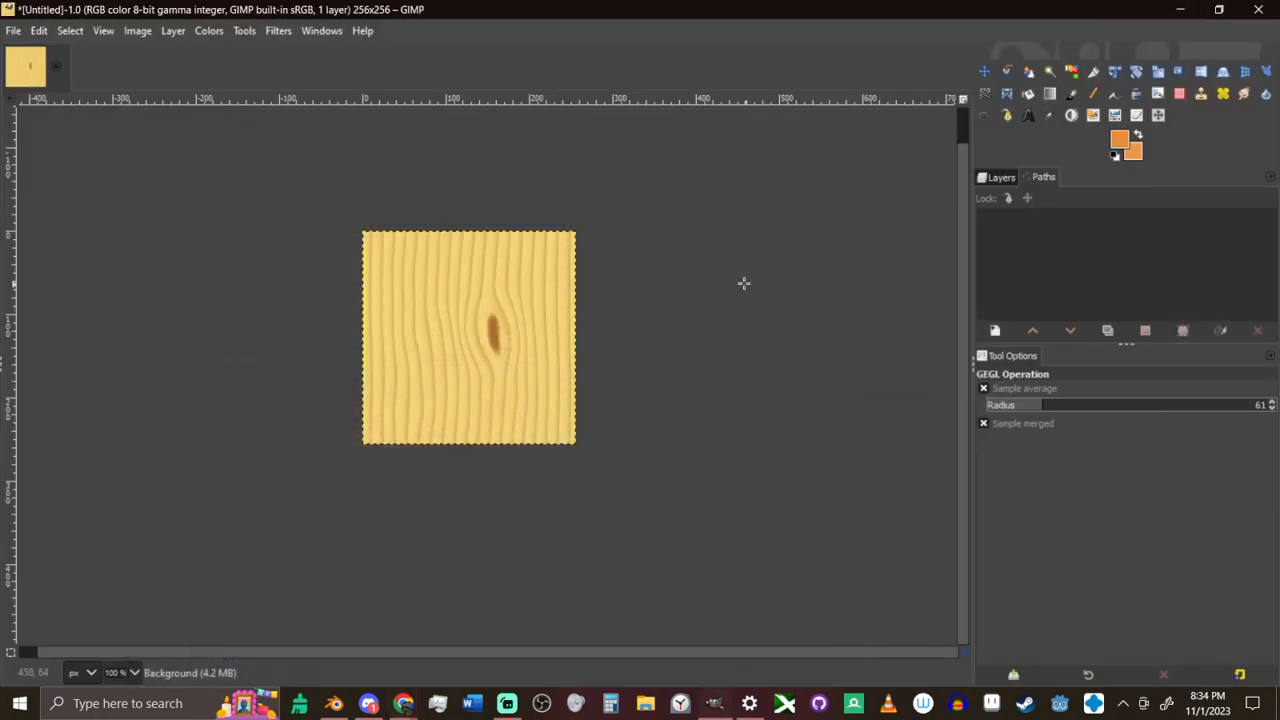
Start the Spread noise filter on the wood texture, unlink its two axes and set the horizontal spread to 1
click(279, 31)
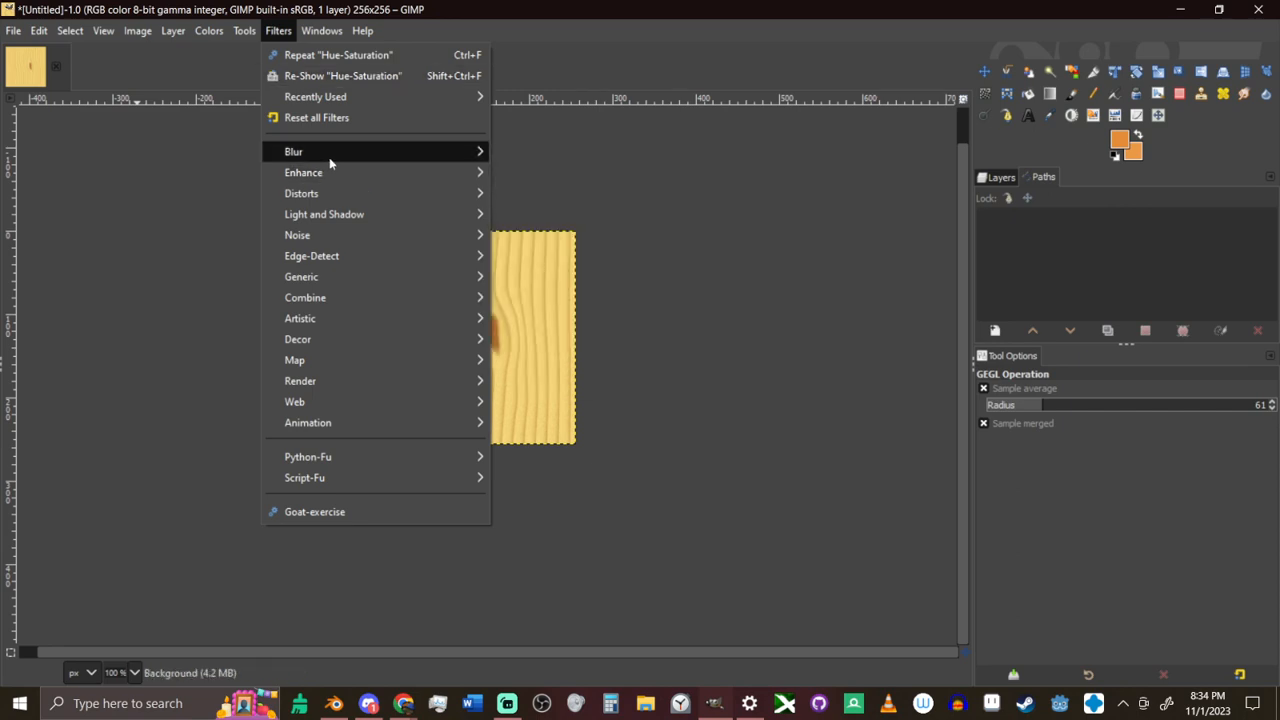
mouse_move(333, 190)
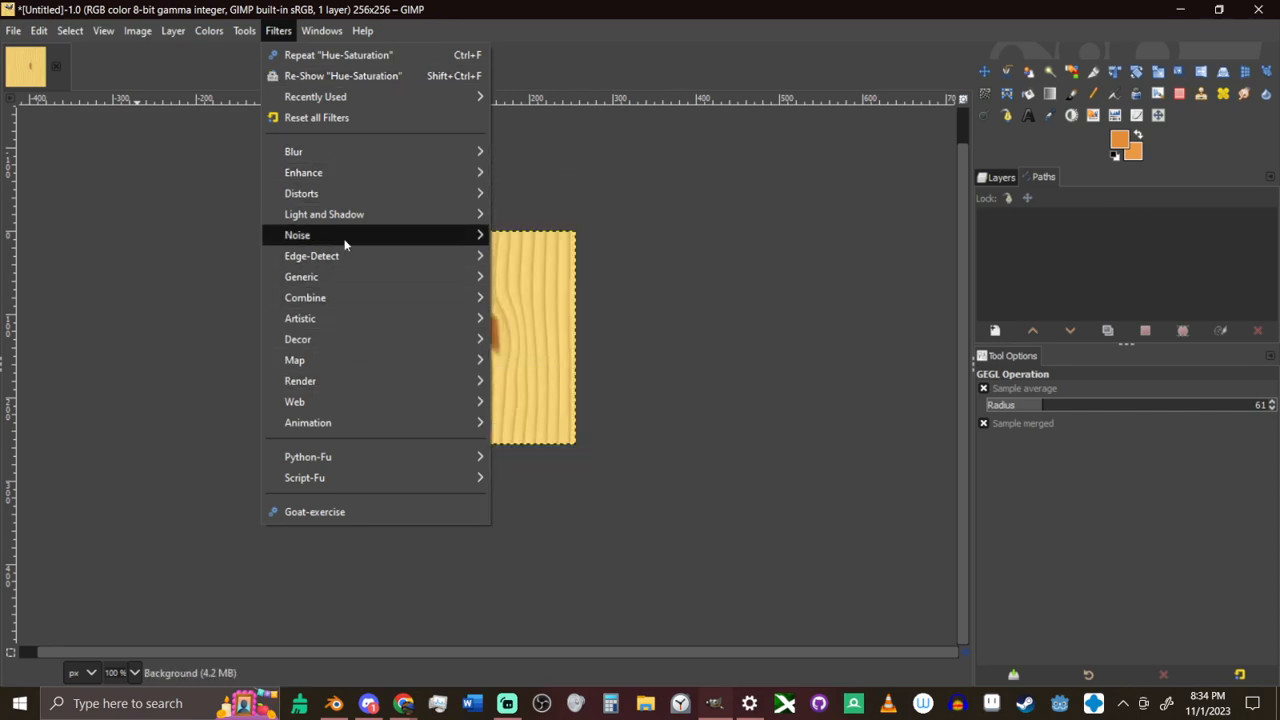
mouse_move(344, 240)
click(455, 359)
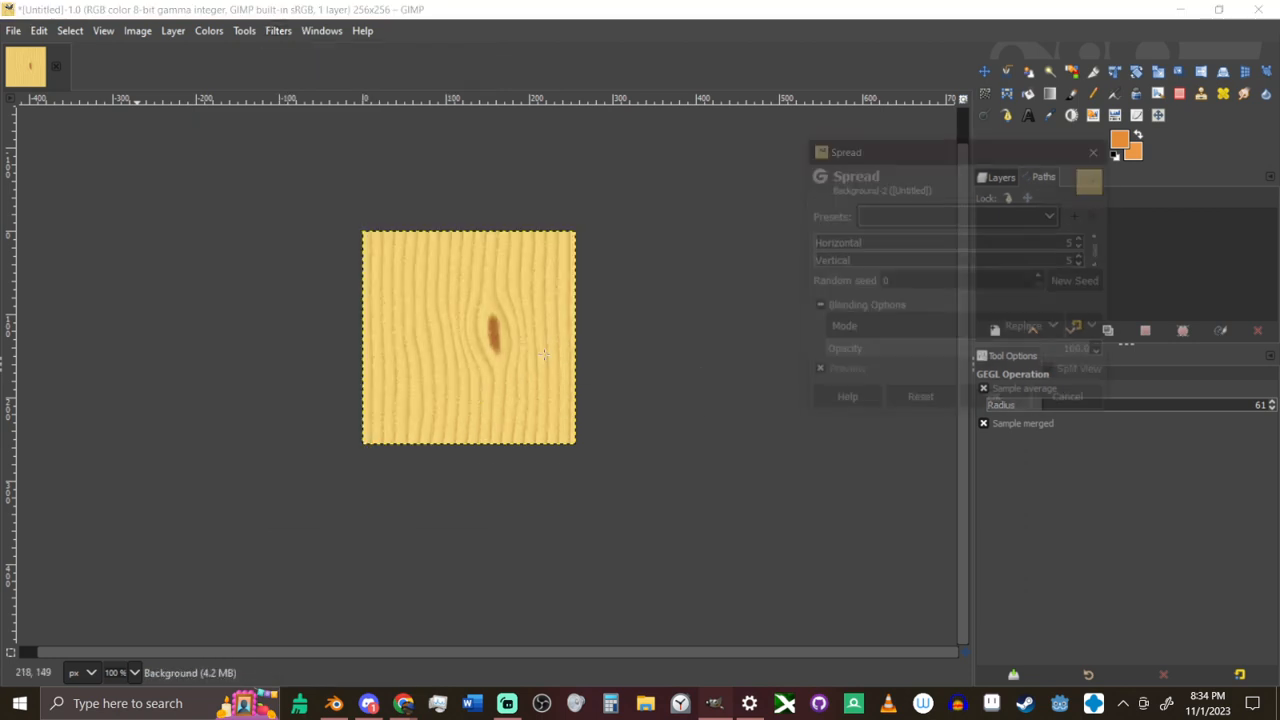
ctrl+scroll(485, 345, up, 3)
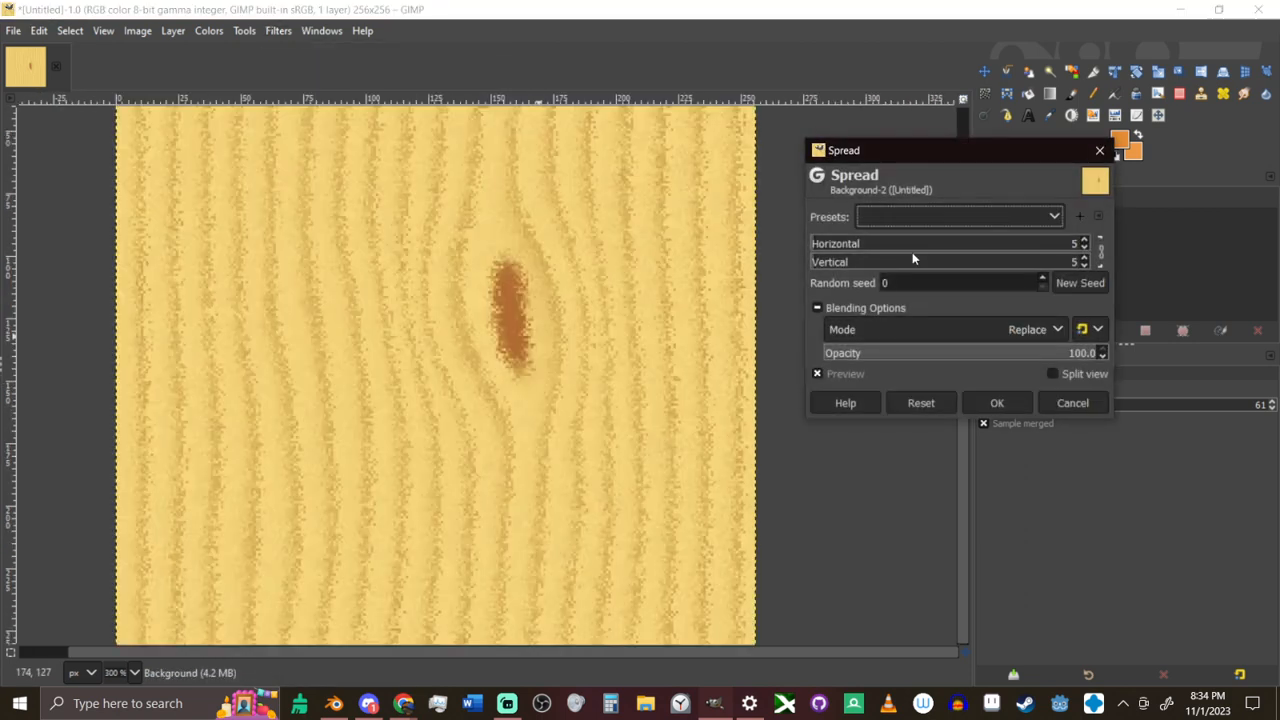
click(1100, 252)
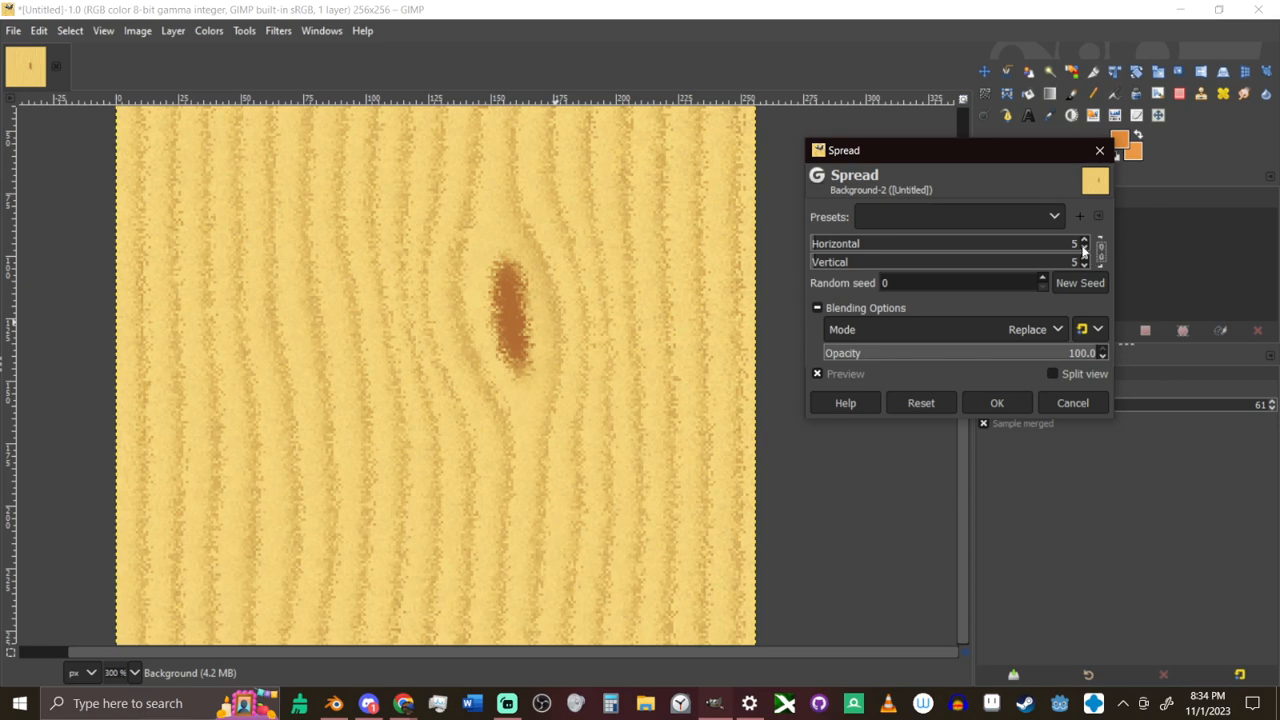
click(1083, 250)
click(1083, 250)
click(1083, 250)
click(1083, 250)
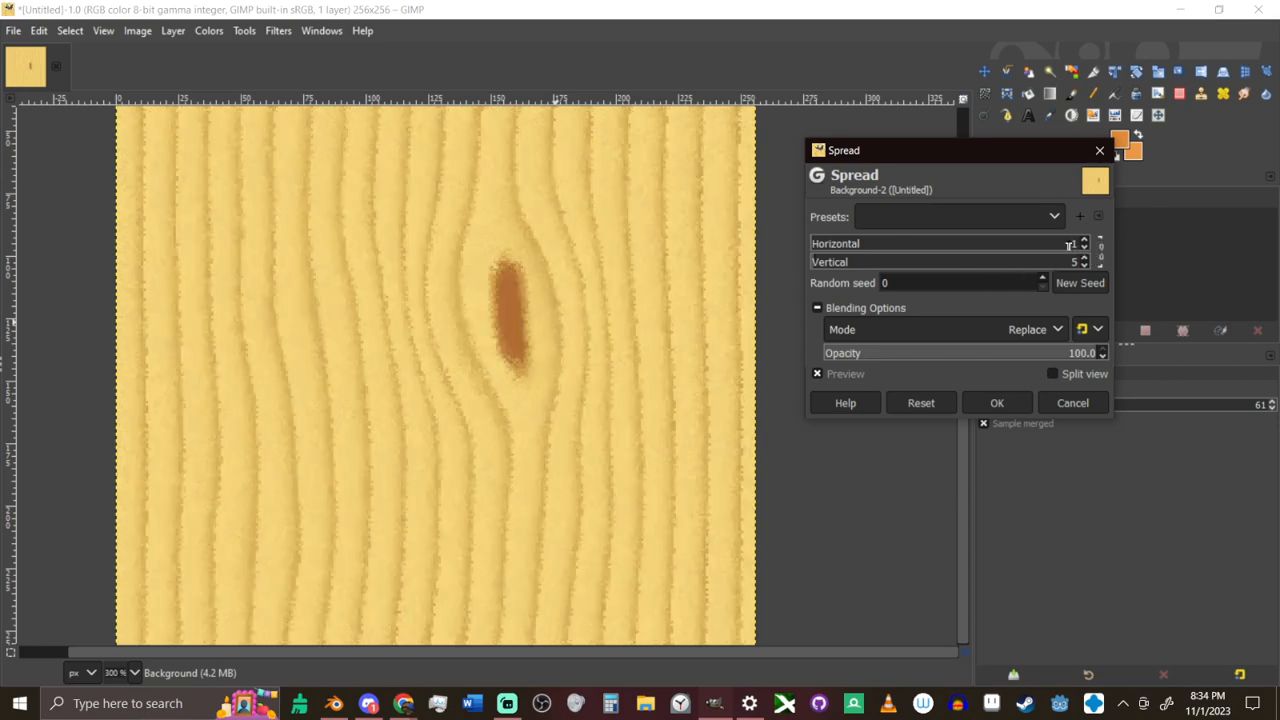
Reduce the vertical spread amount to 0
click(1084, 265)
click(1084, 265)
click(1084, 265)
click(1084, 265)
ctrl+scroll(440, 338, down, 2)
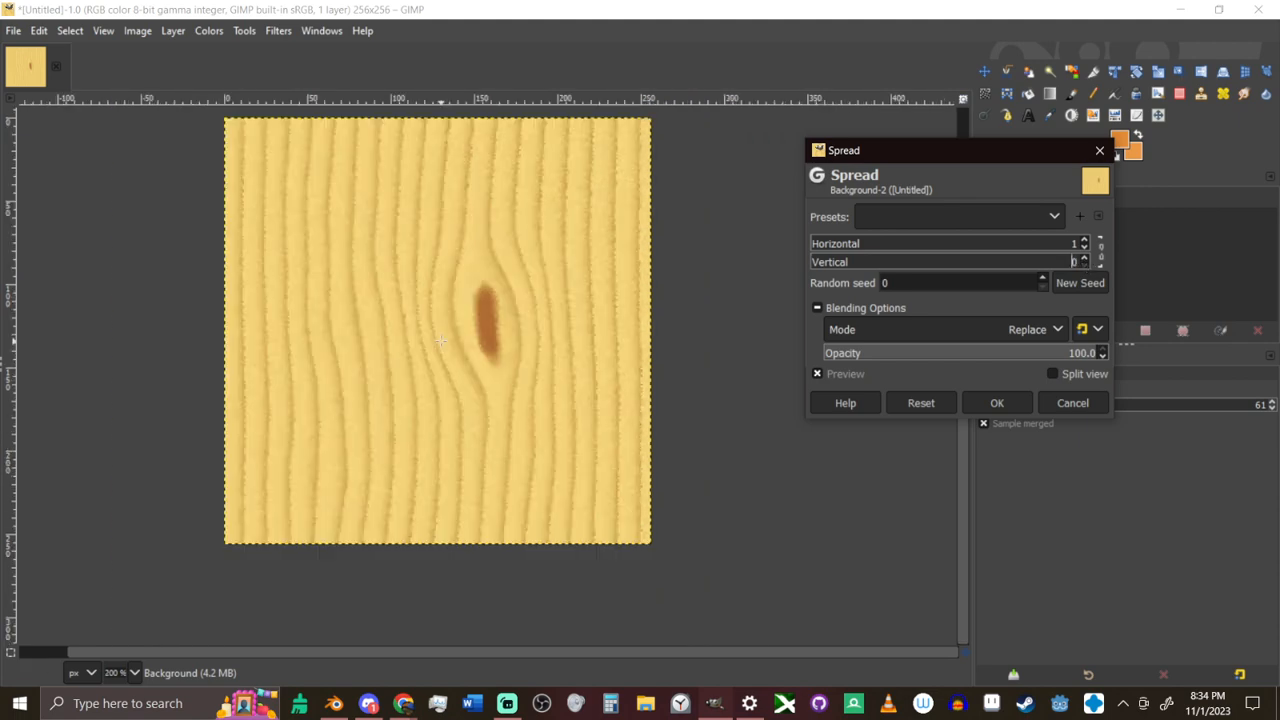
Set the spread to 0 horizontally and 4 vertically, and apply the filter to the wood texture
click(1084, 248)
click(1085, 258)
ctrl+scroll(402, 325, up, 2)
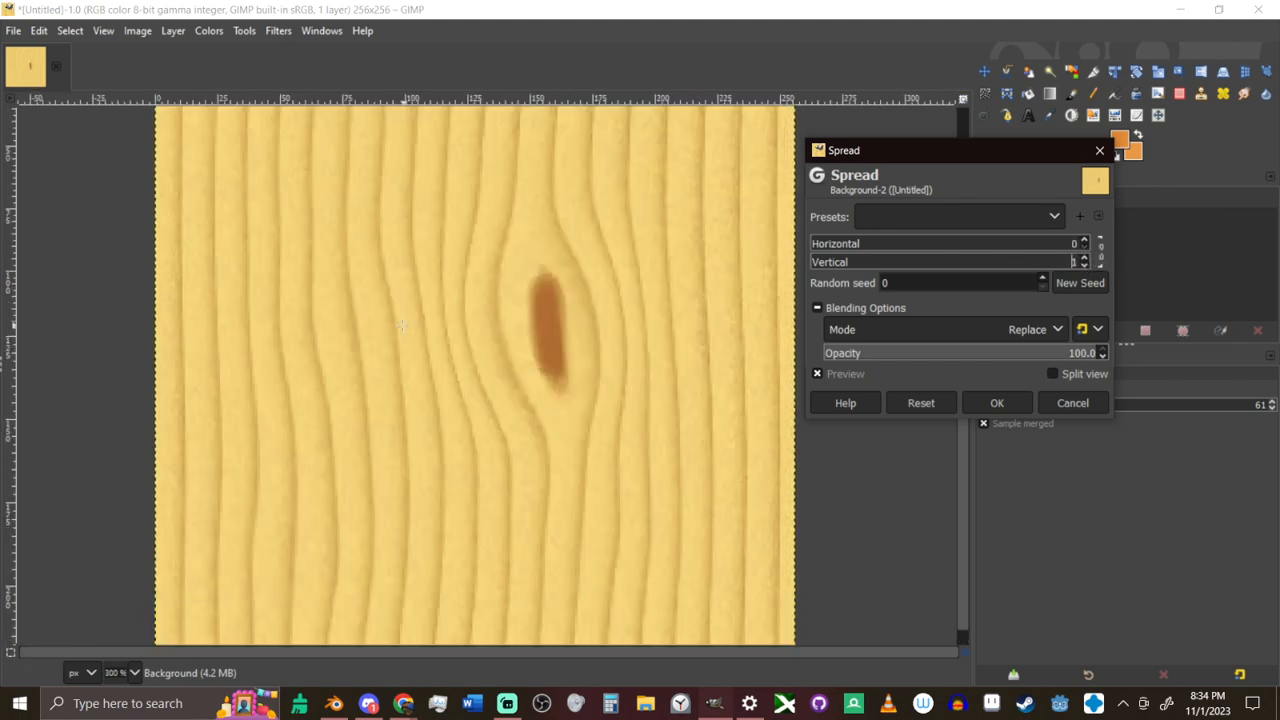
ctrl+scroll(402, 325, up, 1)
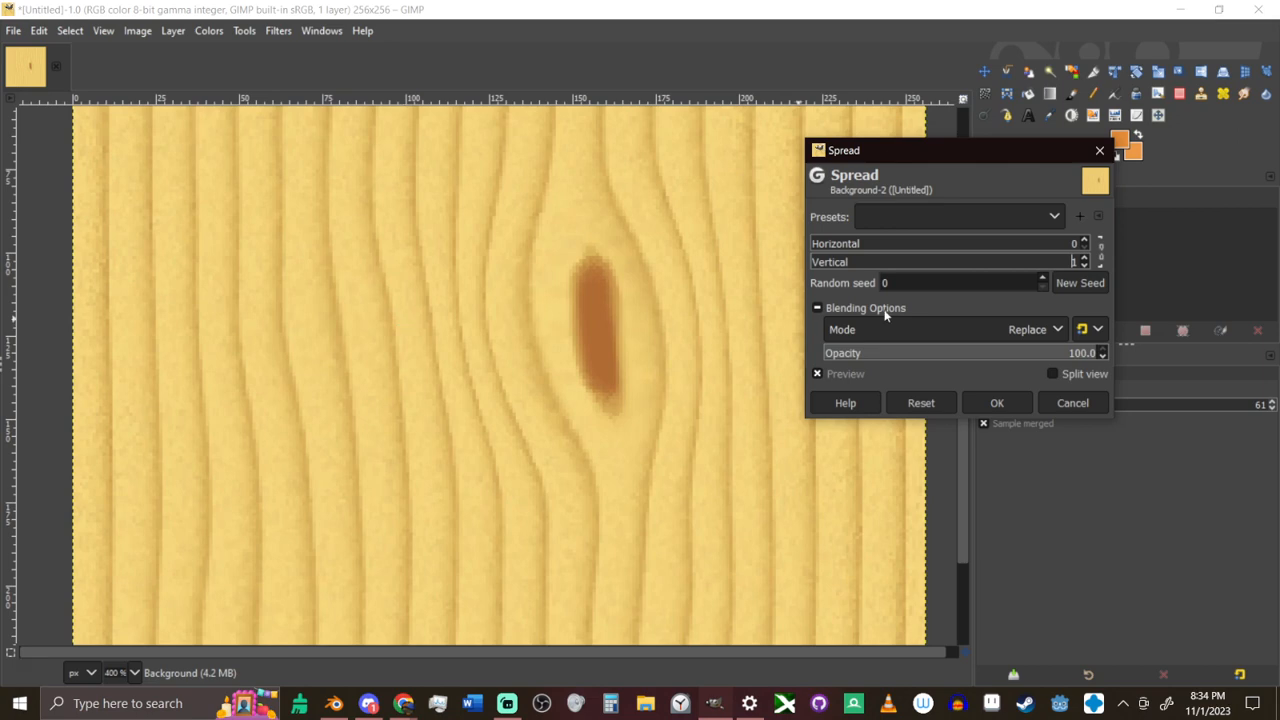
click(1085, 258)
click(1085, 258)
ctrl+scroll(671, 333, down, 2)
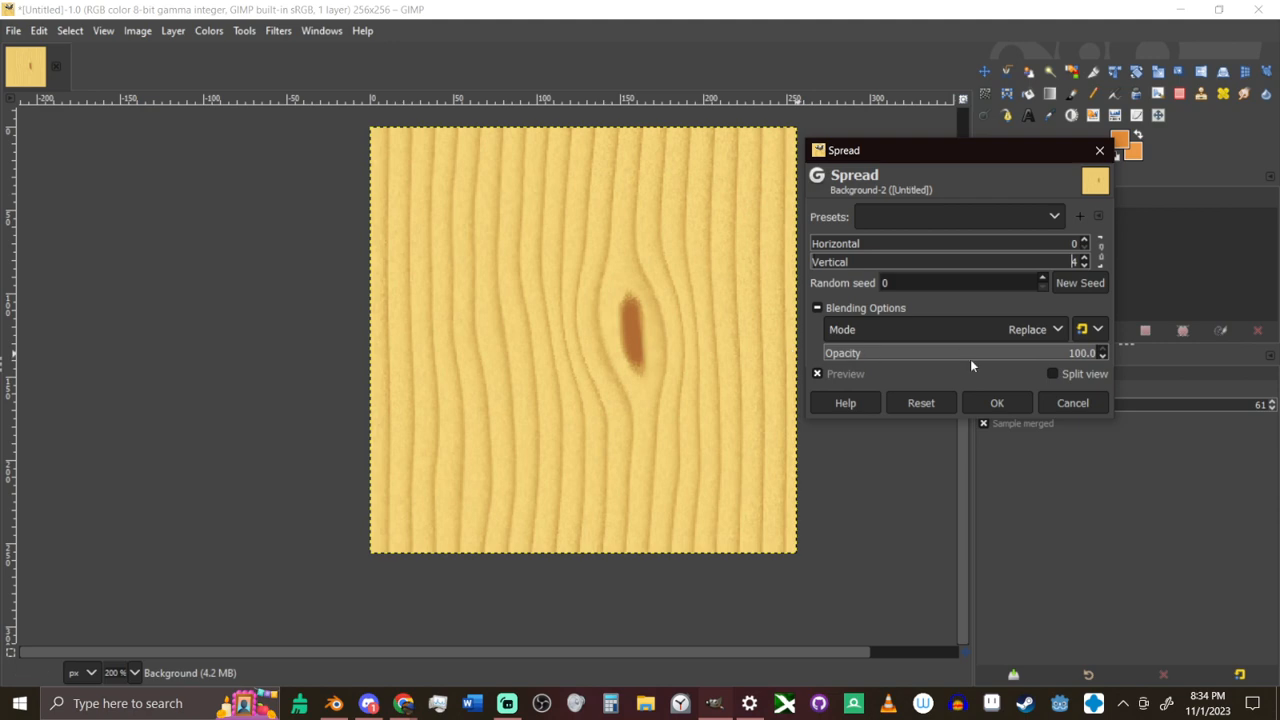
click(1002, 402)
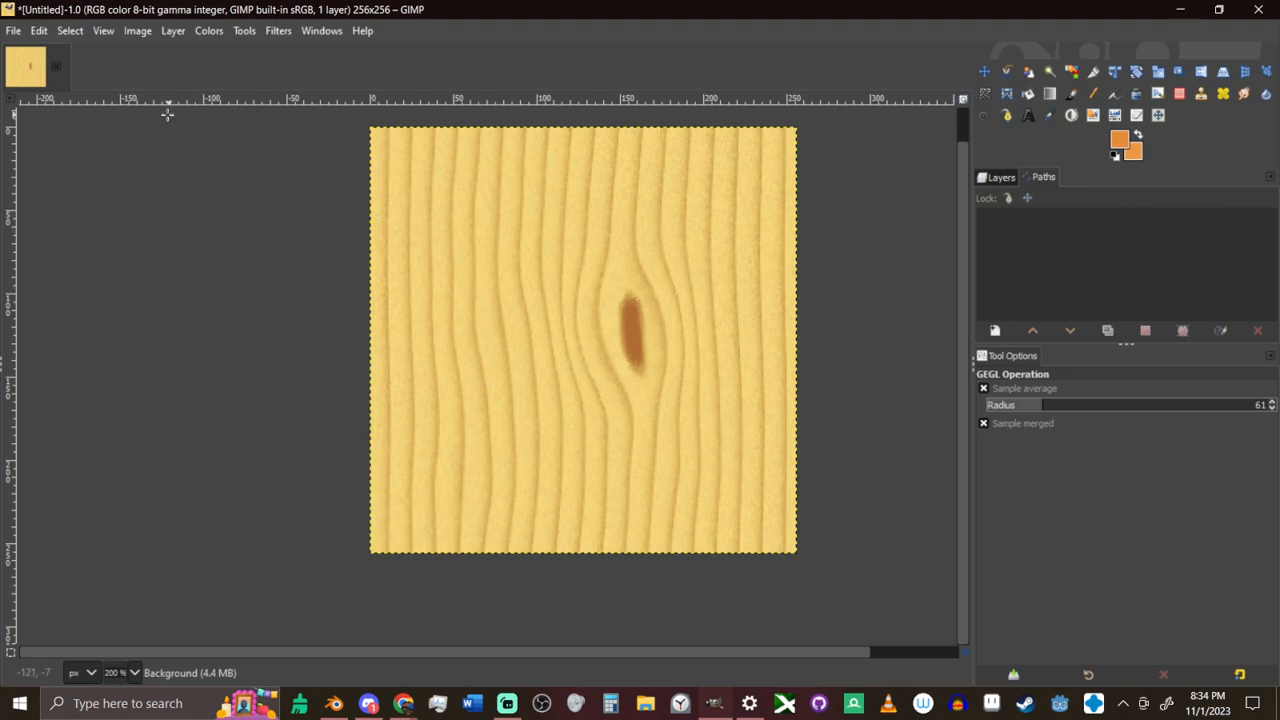
click(278, 33)
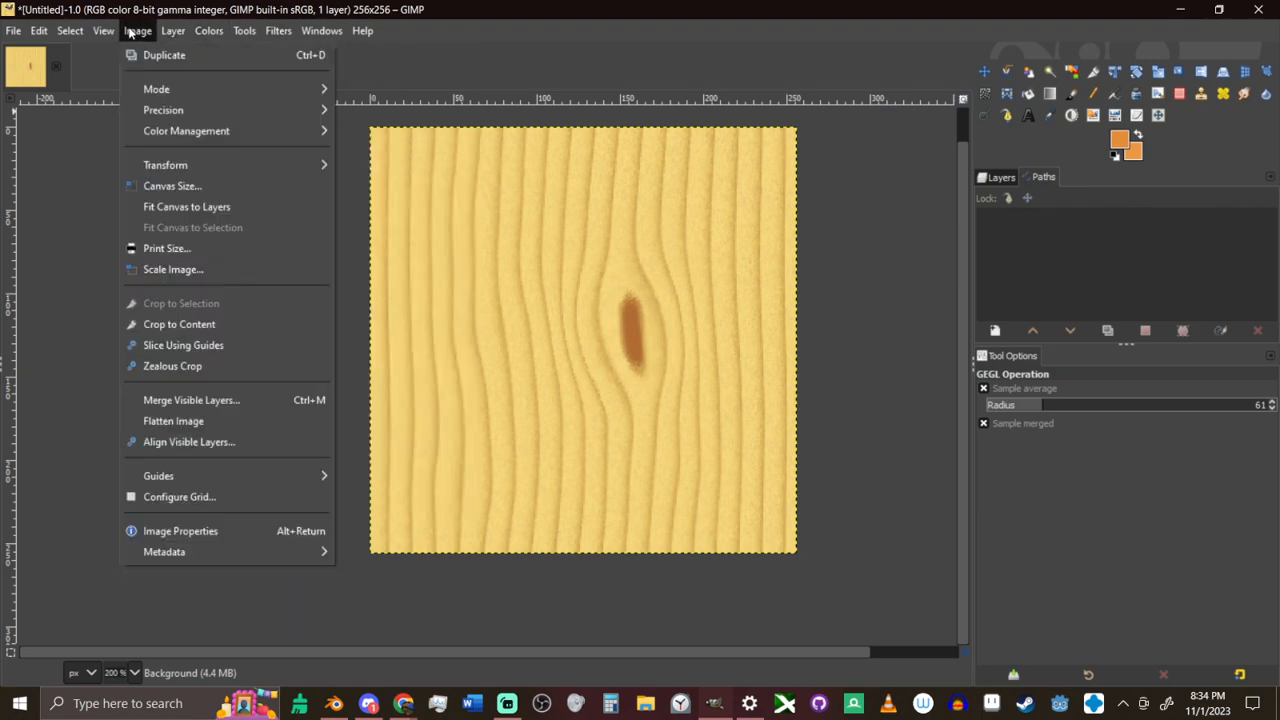
mouse_move(193, 33)
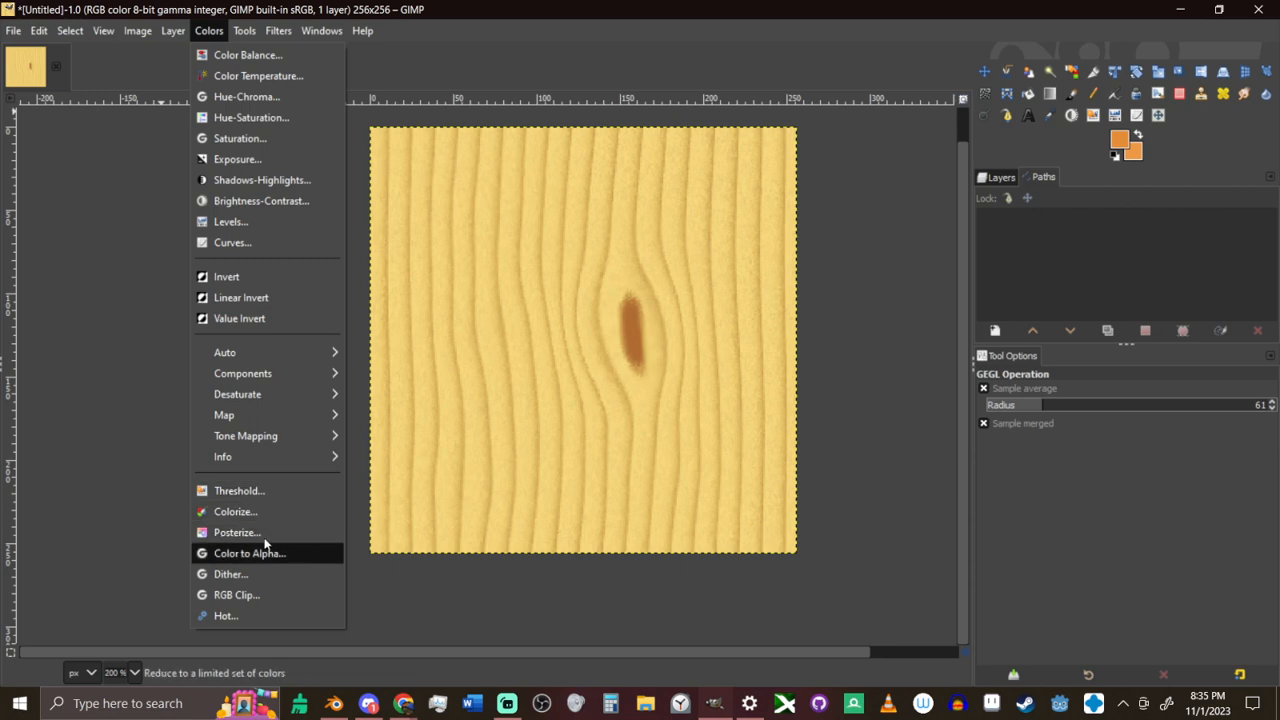
mouse_move(303, 38)
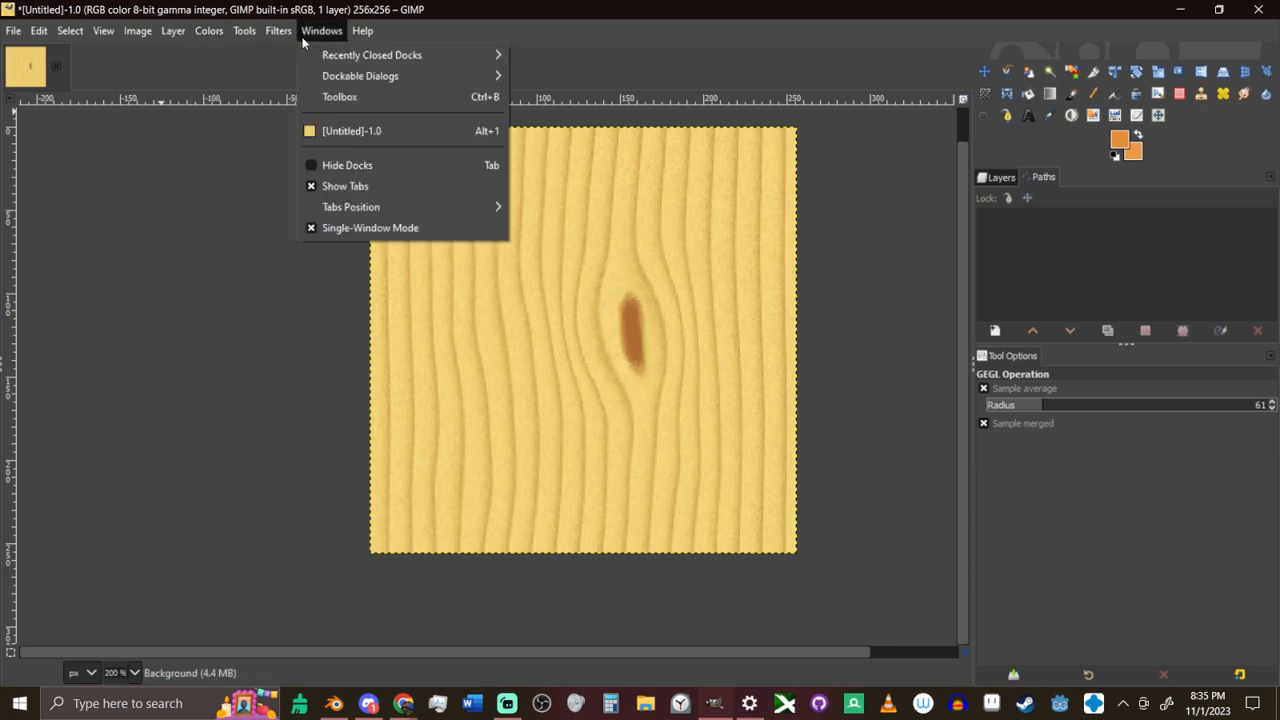
click(566, 347)
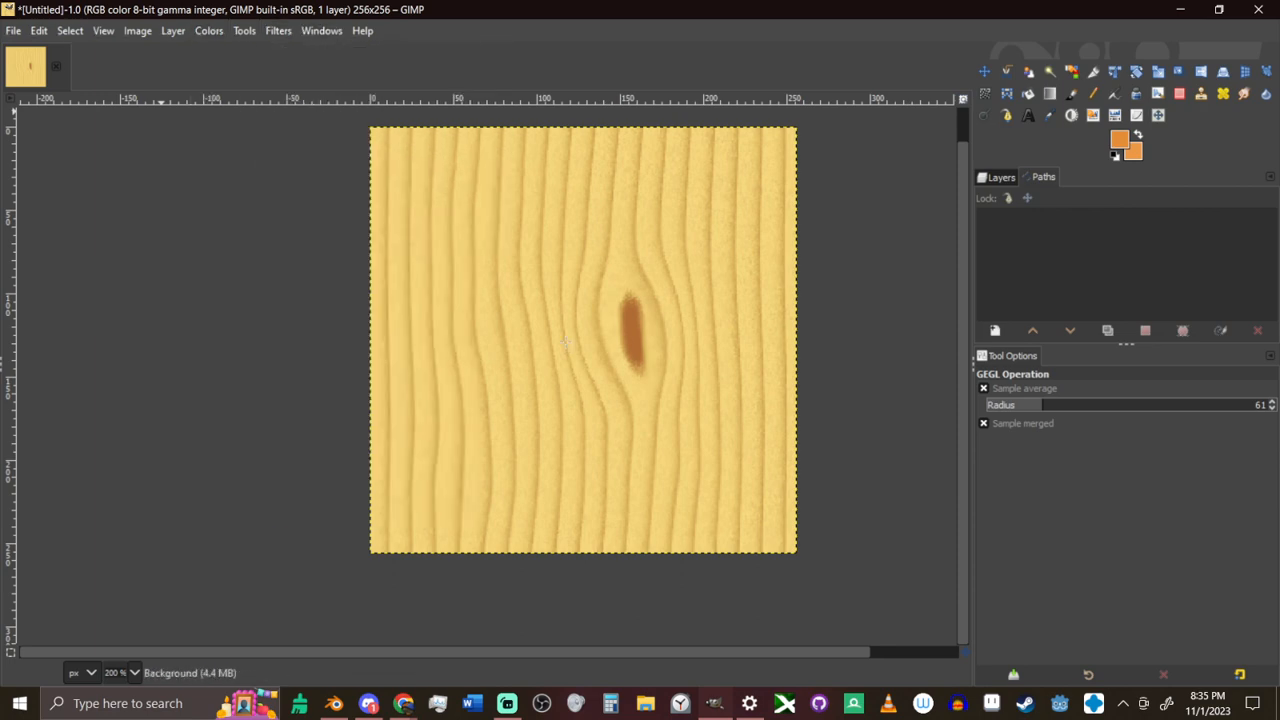
Try offsetting the layer by half its width and height with wrap-around, and cancel it after previewing the seams
key(slash)
text(off)
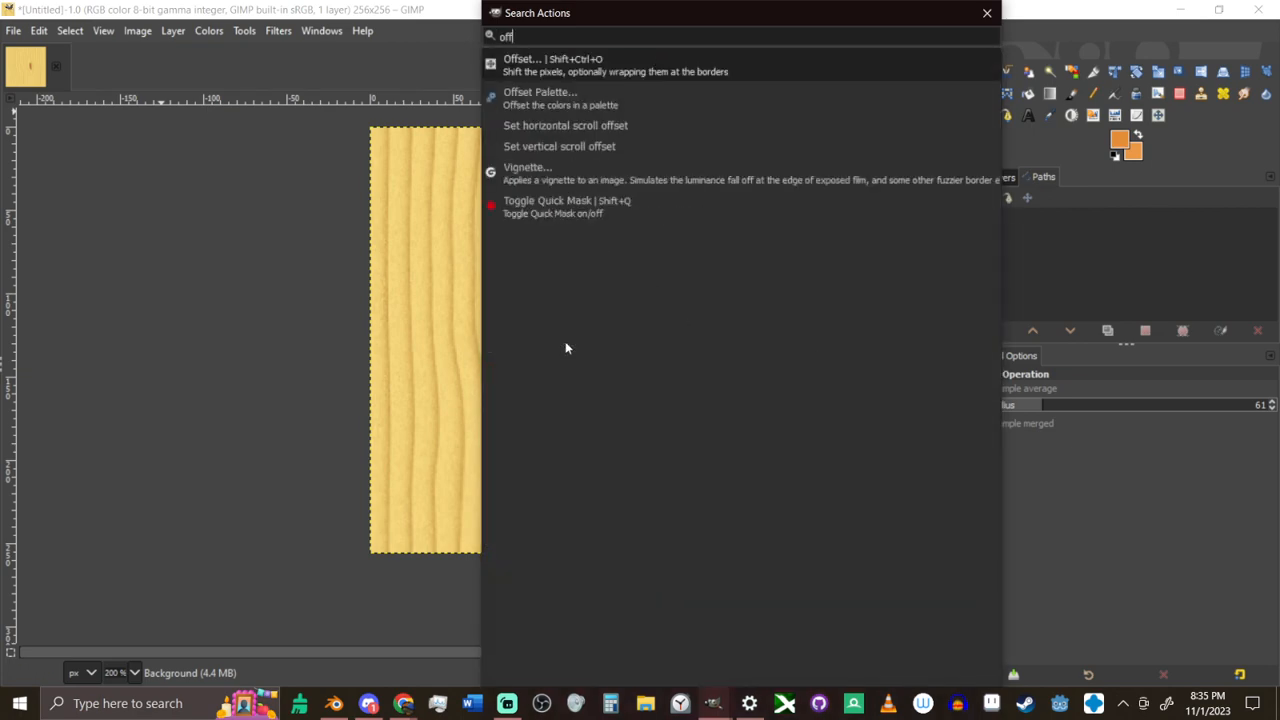
key(Return)
click(1118, 313)
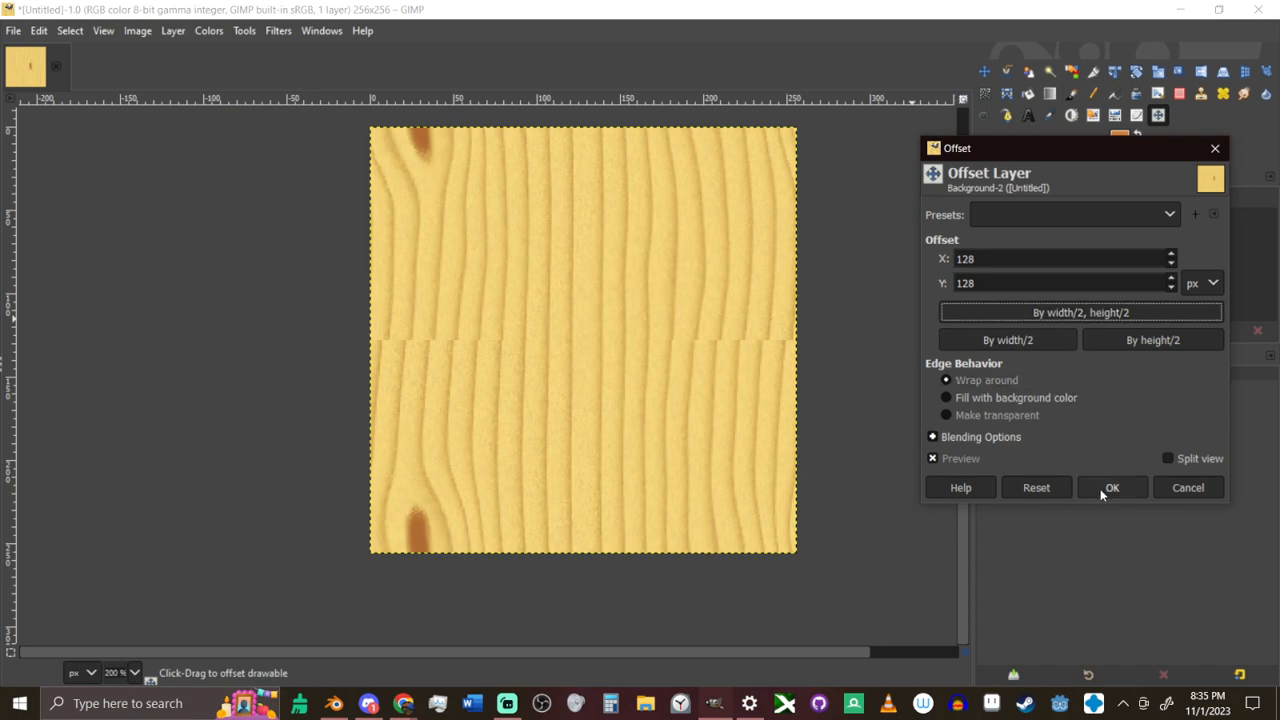
click(1183, 488)
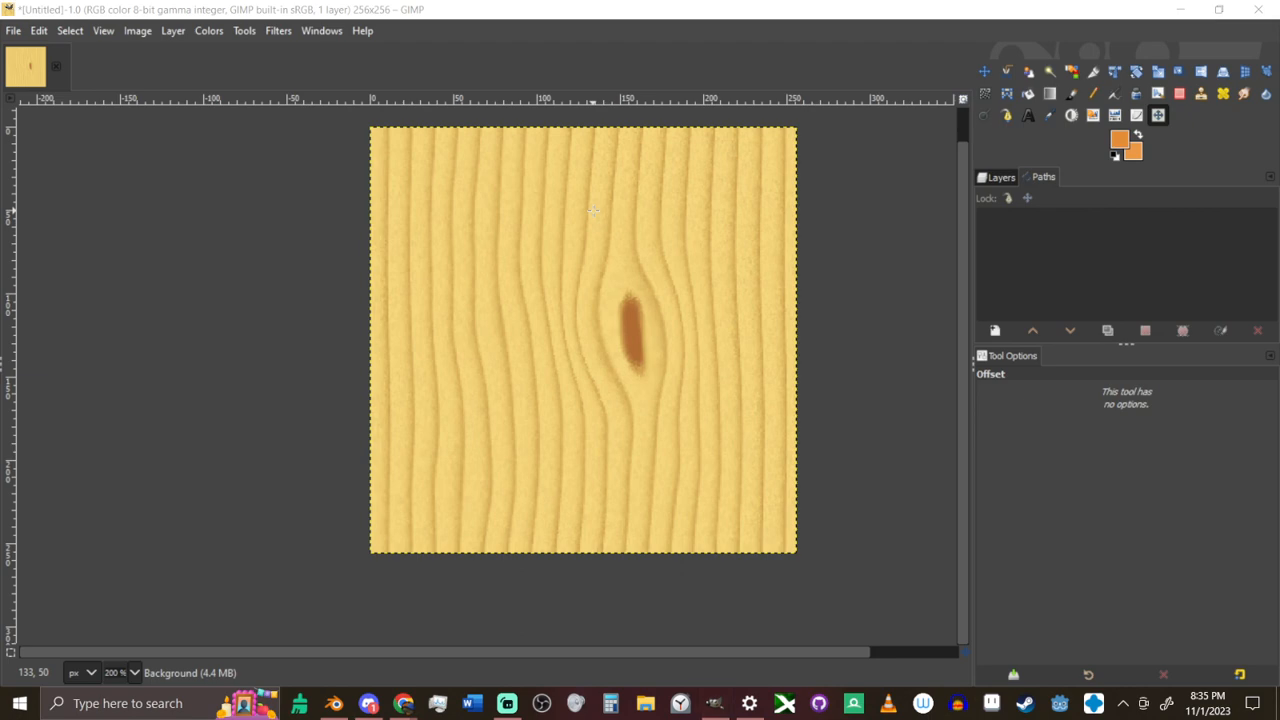
Try the Tile Seamless filter on the wood texture and cancel it after previewing
right_click(97, 537)
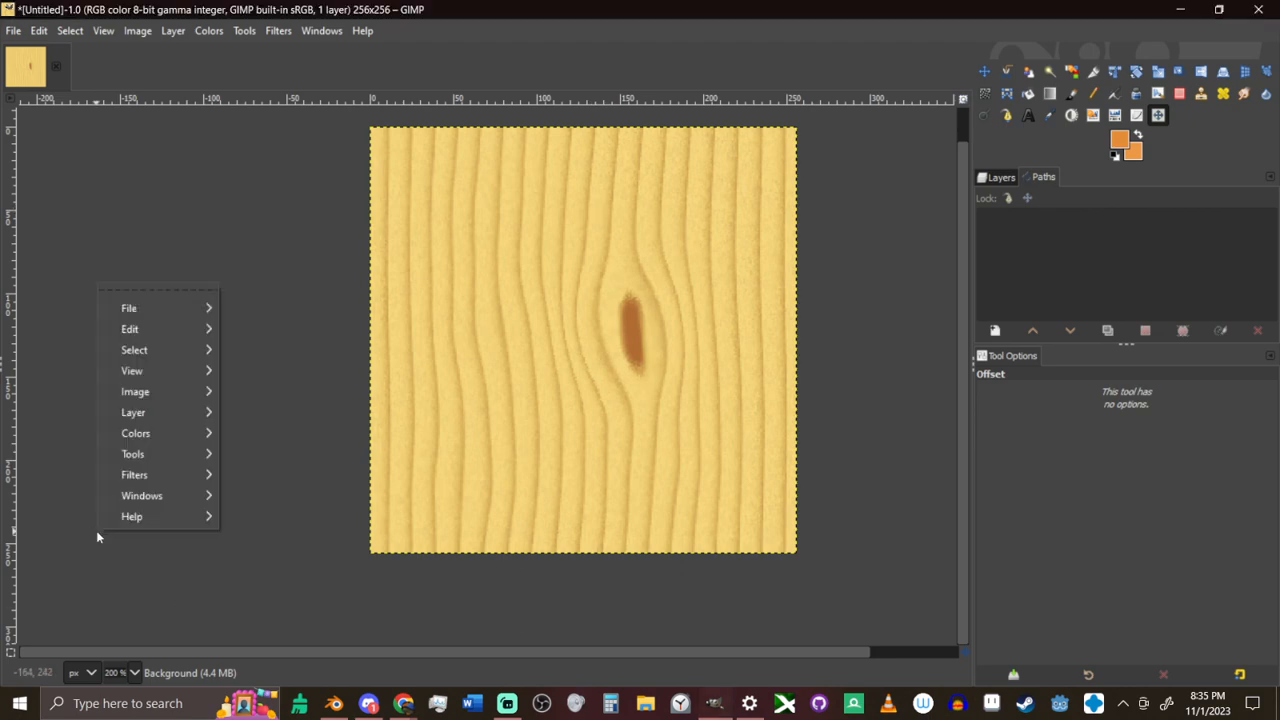
click(96, 531)
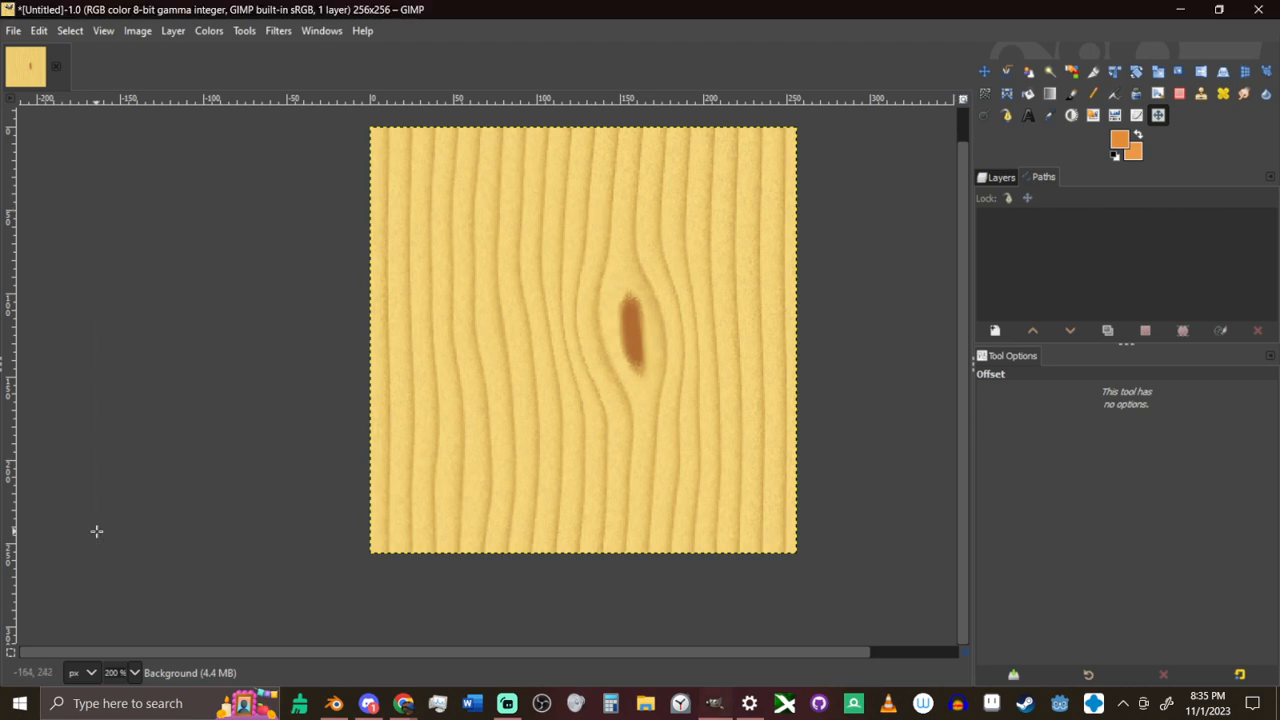
key(slash)
text(tile)
key(Return)
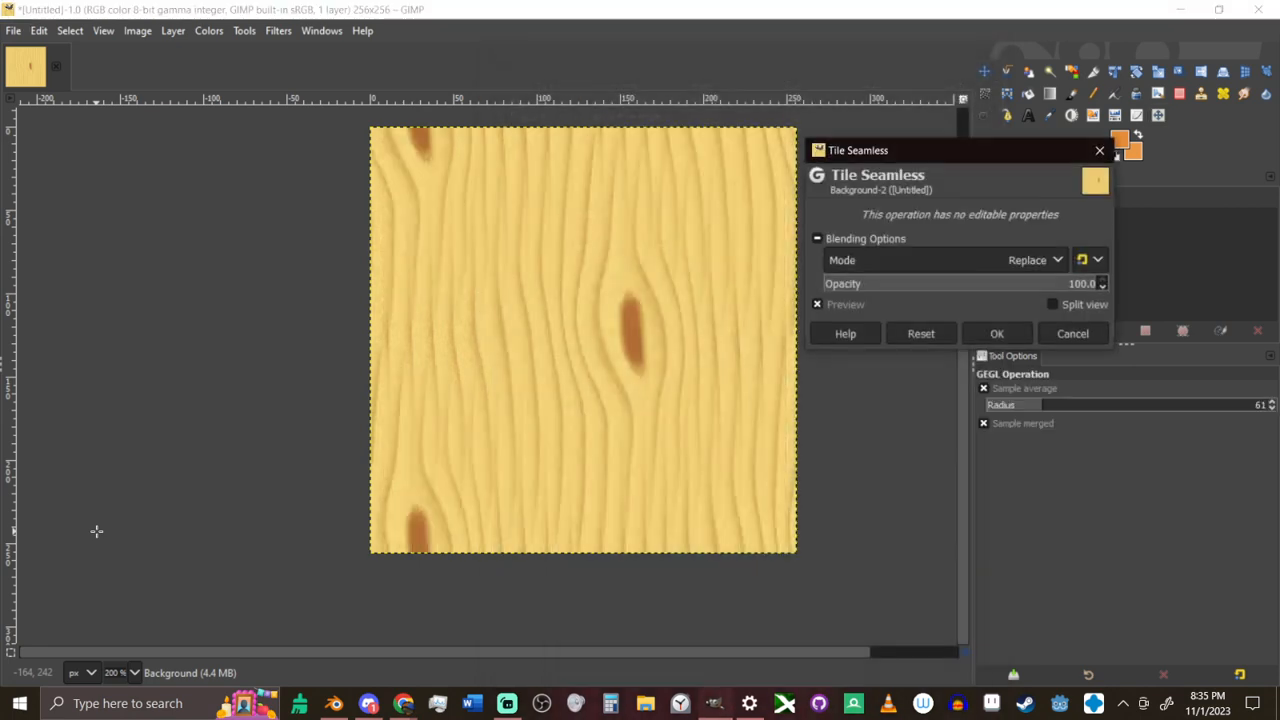
click(1072, 334)
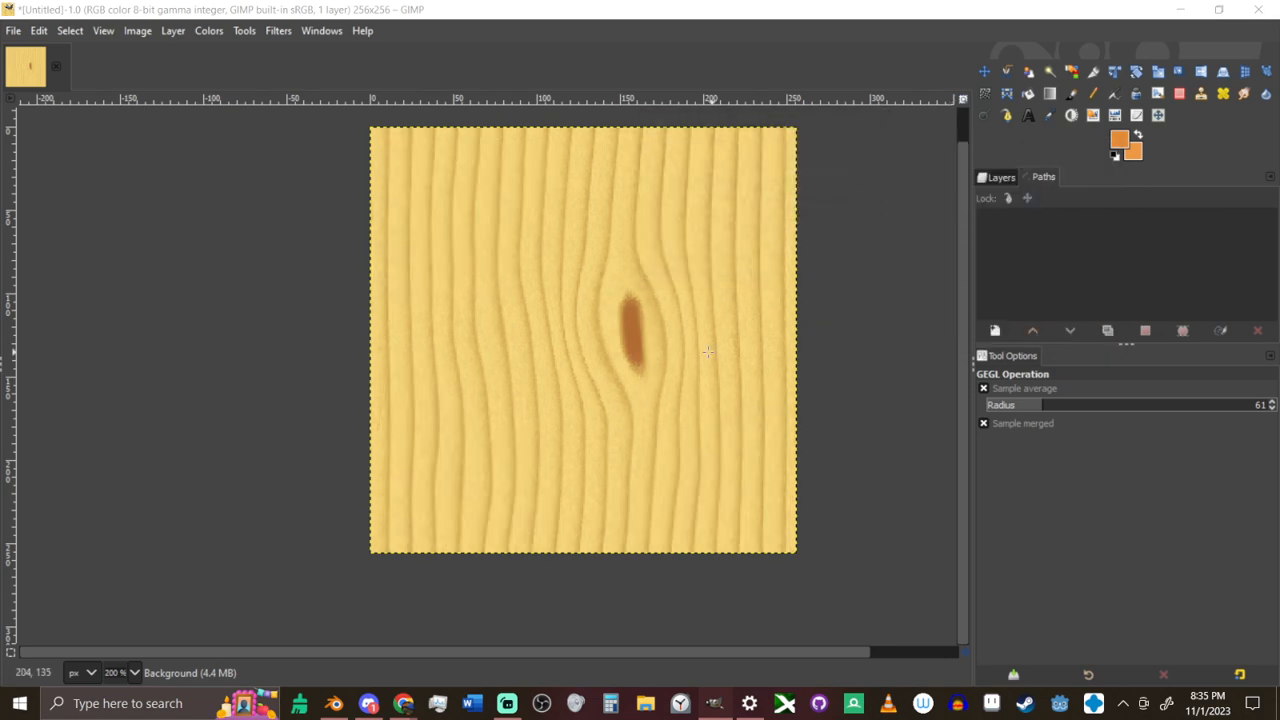
click(590, 17)
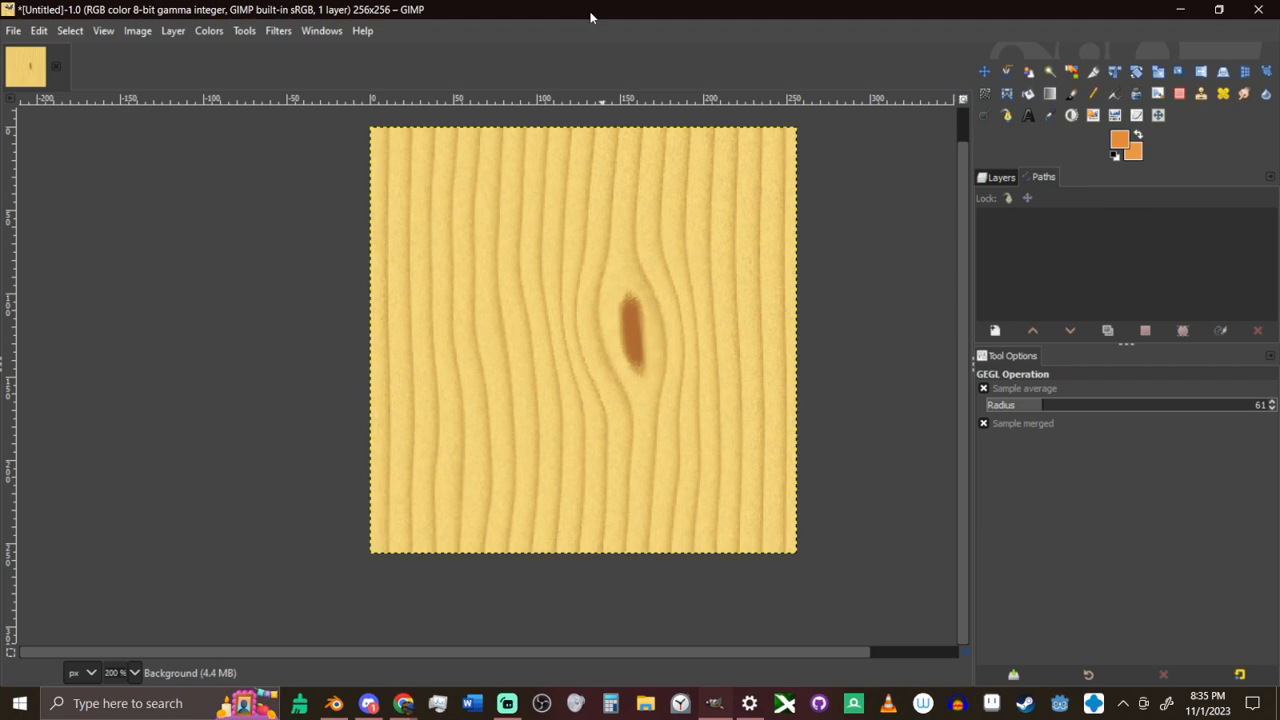
key(slash)
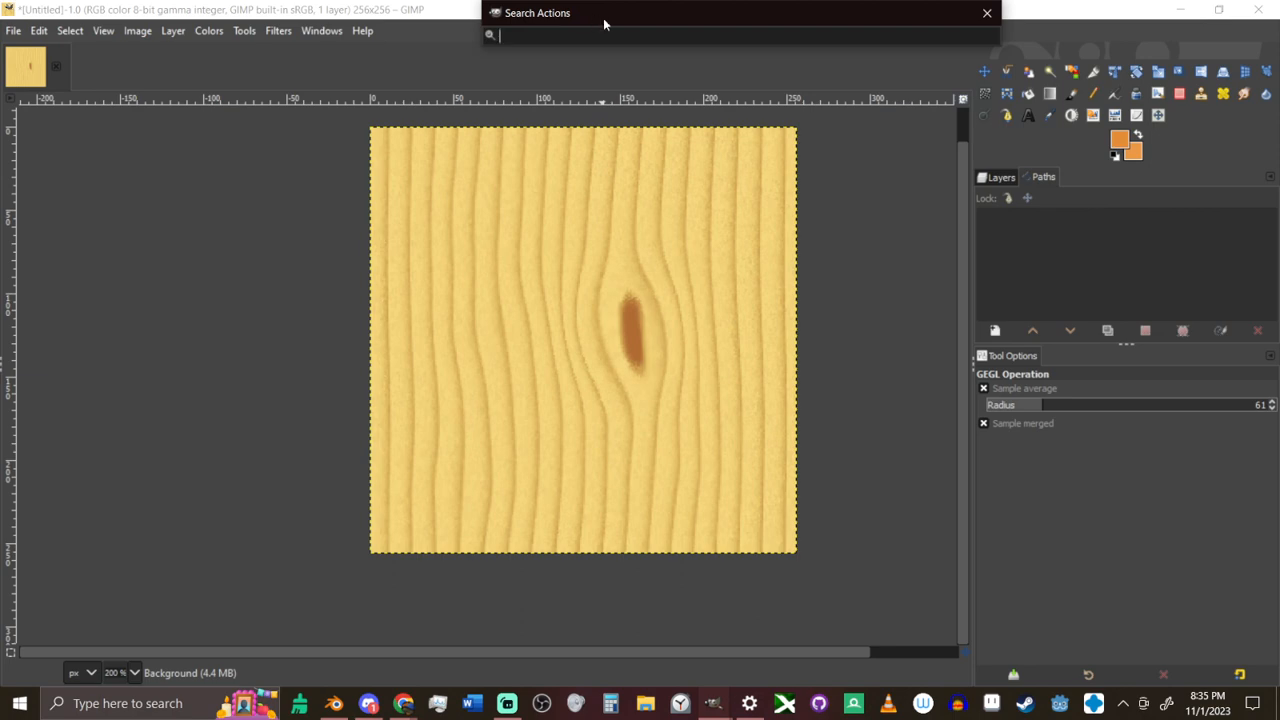
text(p)
key(BackSpace)
text(tile)
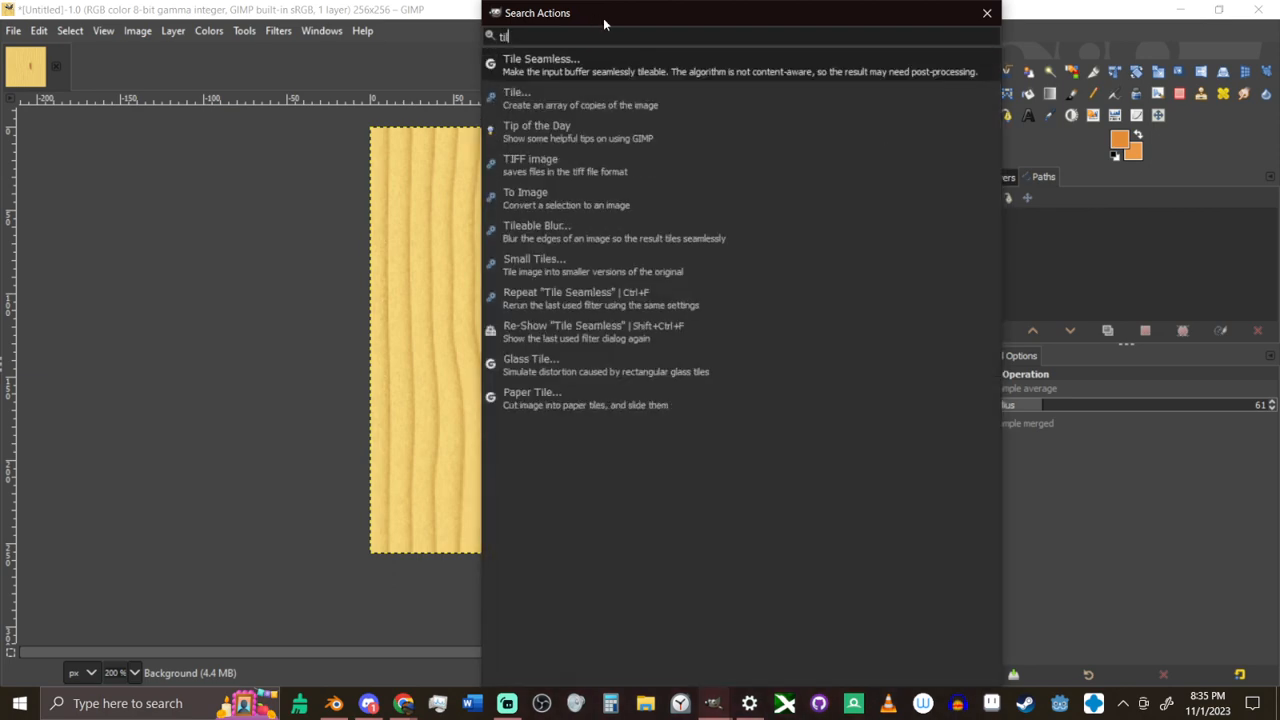
key(BackSpace)
key(BackSpace)
key(BackSpace)
key(BackSpace)
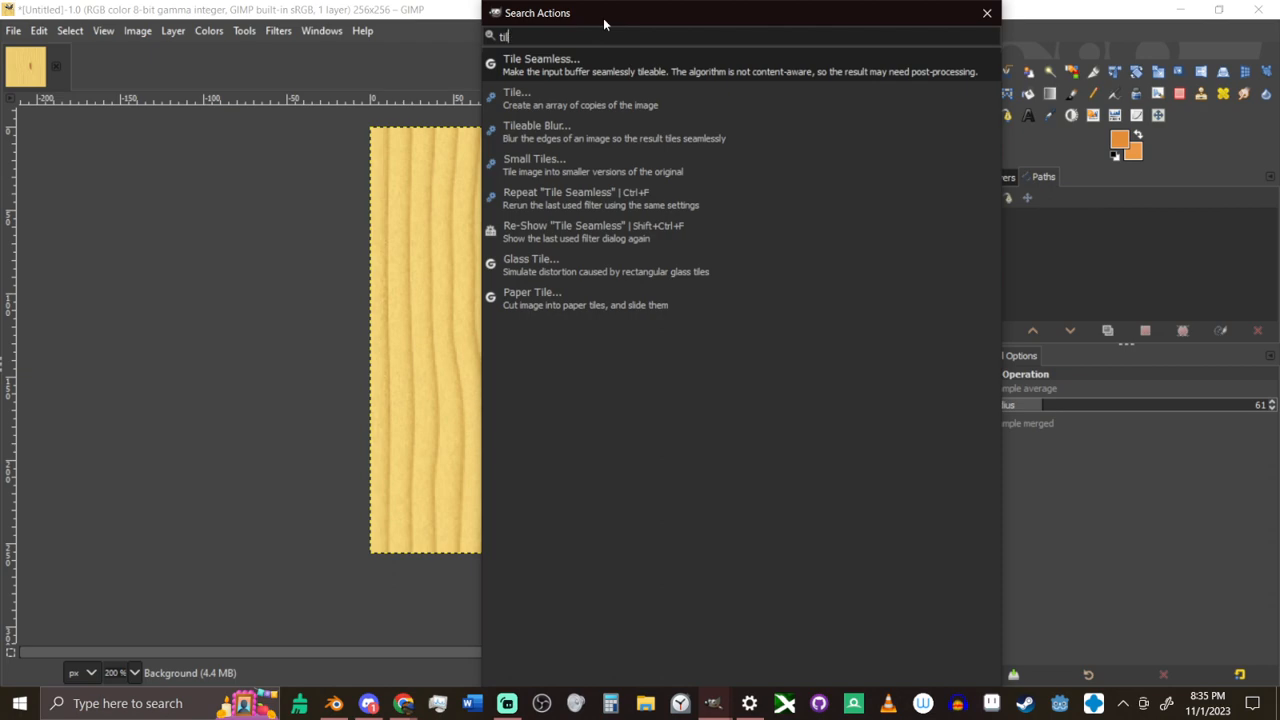
Offset the layer by half its width and height, 128 px in X and Y, with wrap-around edges
text(off)
key(Return)
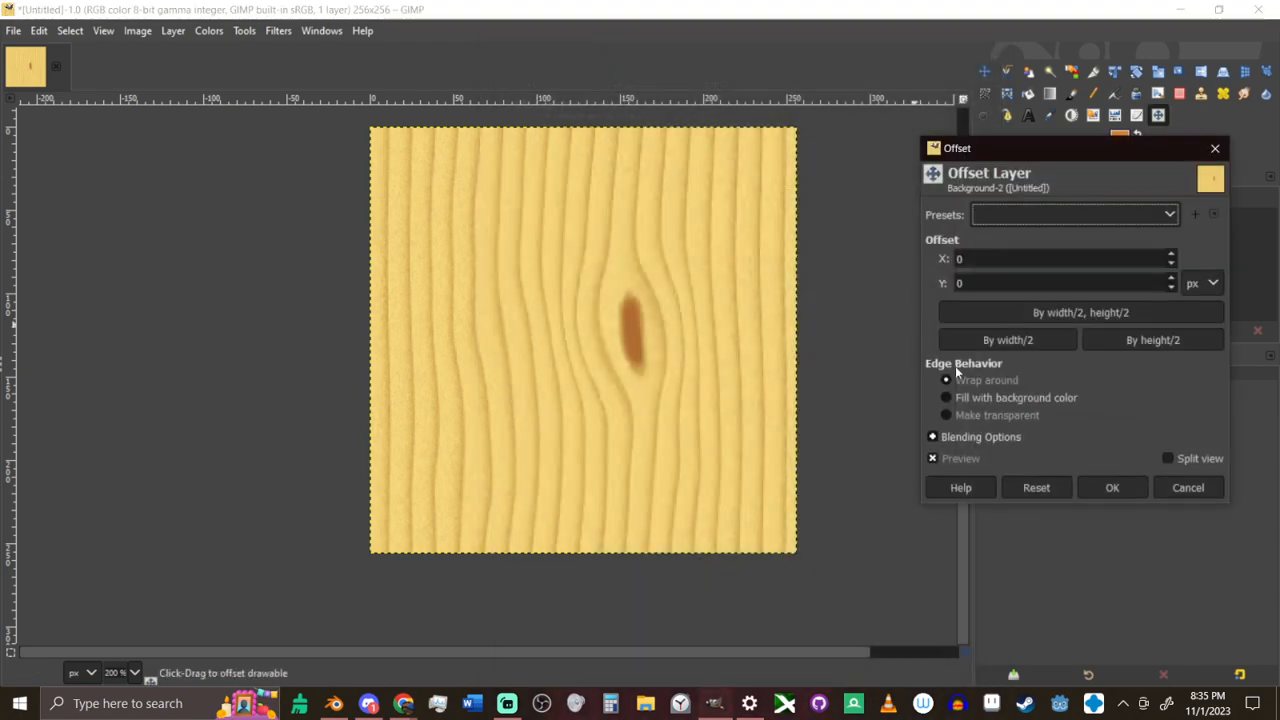
click(1084, 312)
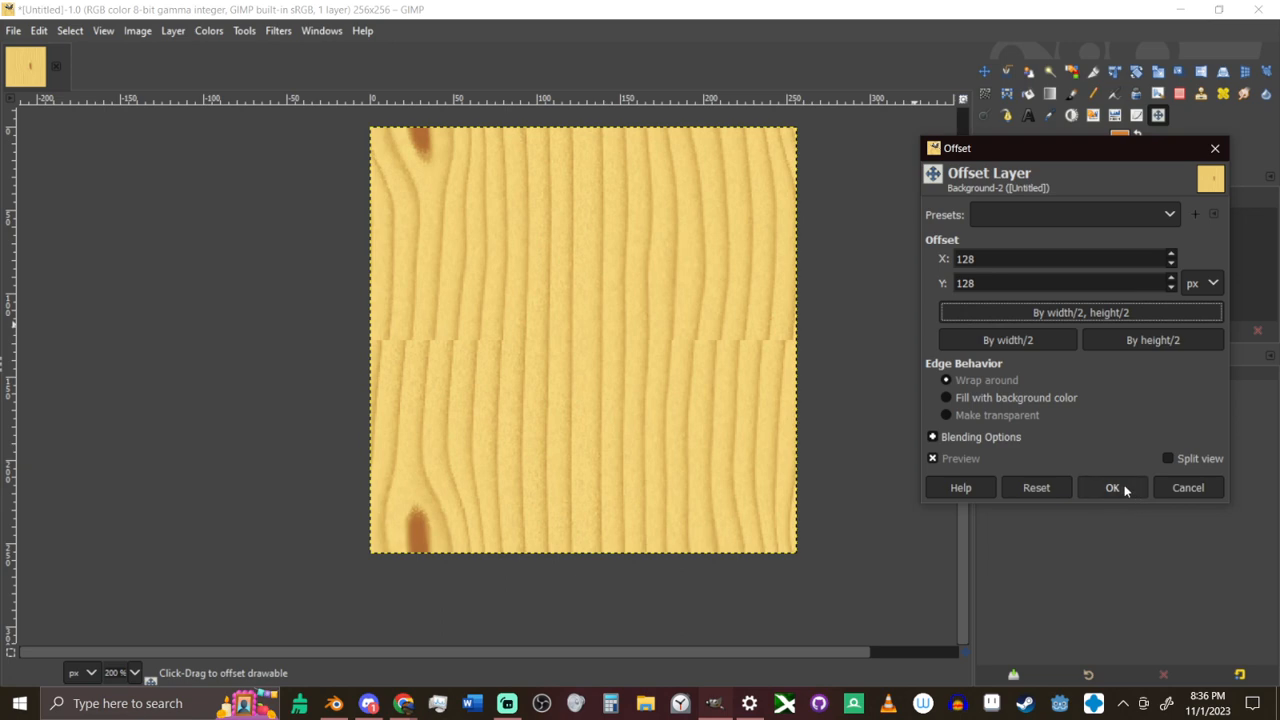
click(1124, 489)
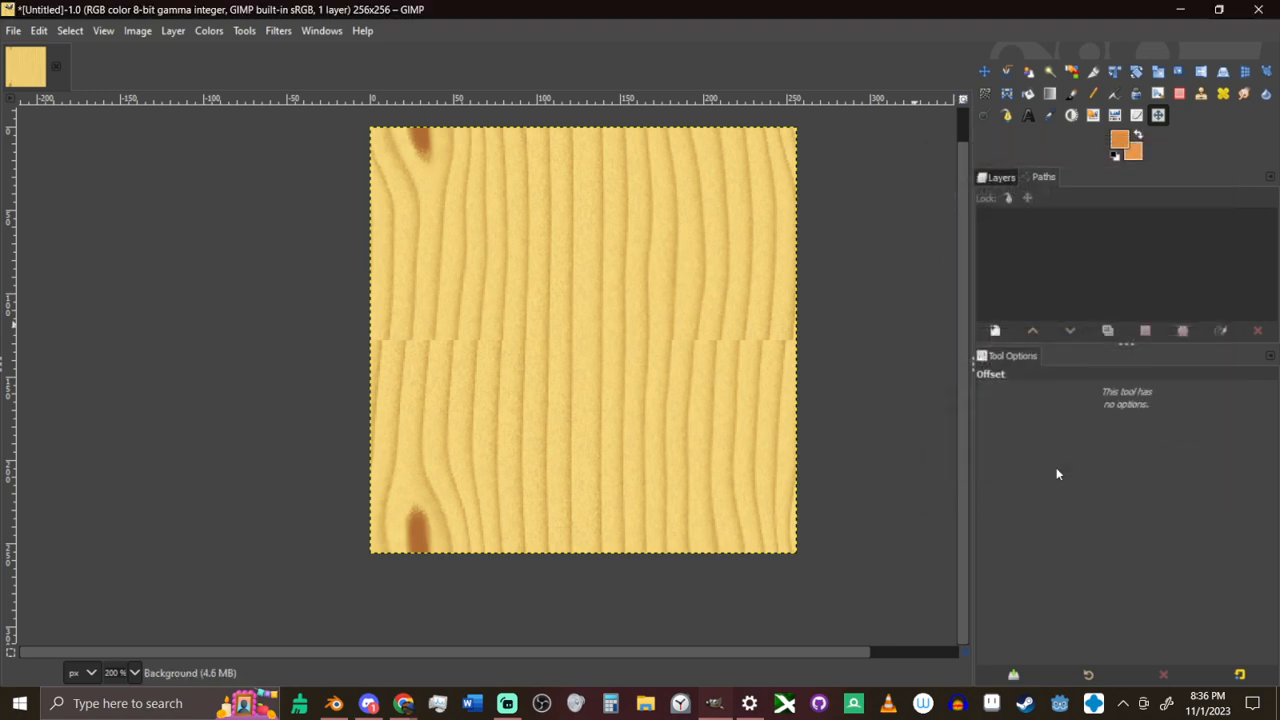
Inspect the horizontal seam across the middle of the texture up close, and undo the offset
ctrl+scroll(691, 334, up, 2)
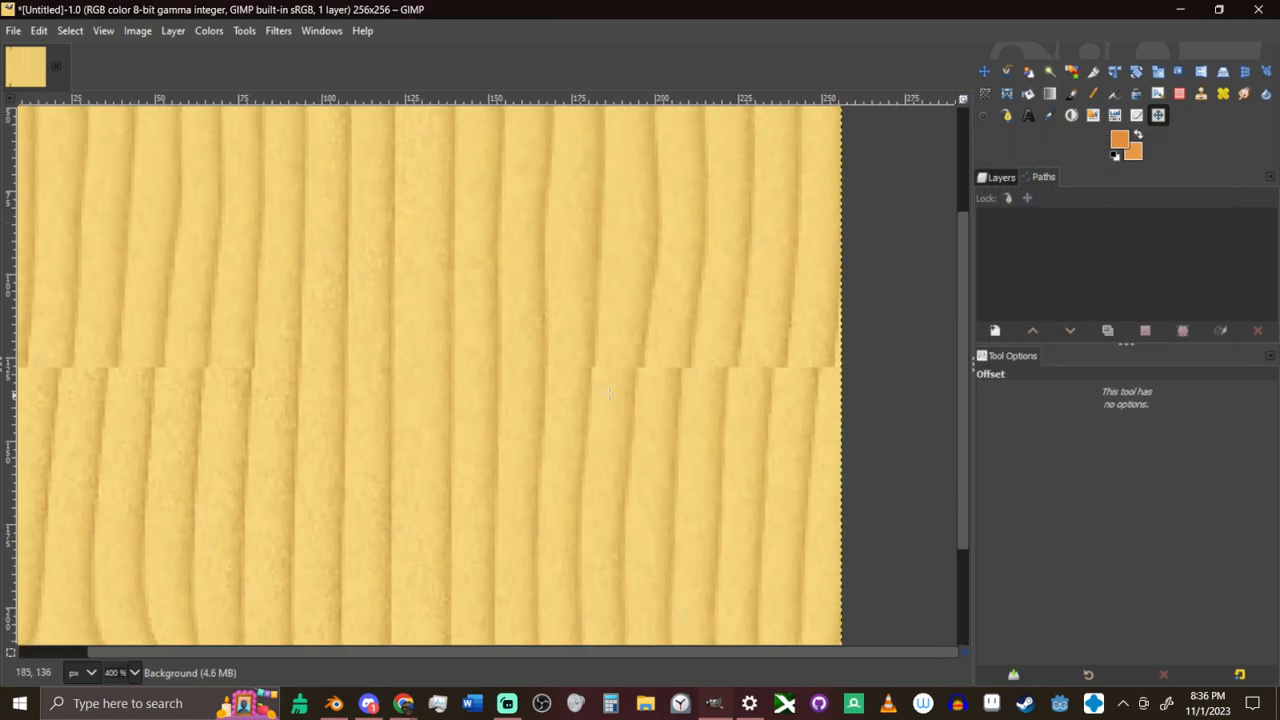
ctrl+scroll(717, 343, up, 1)
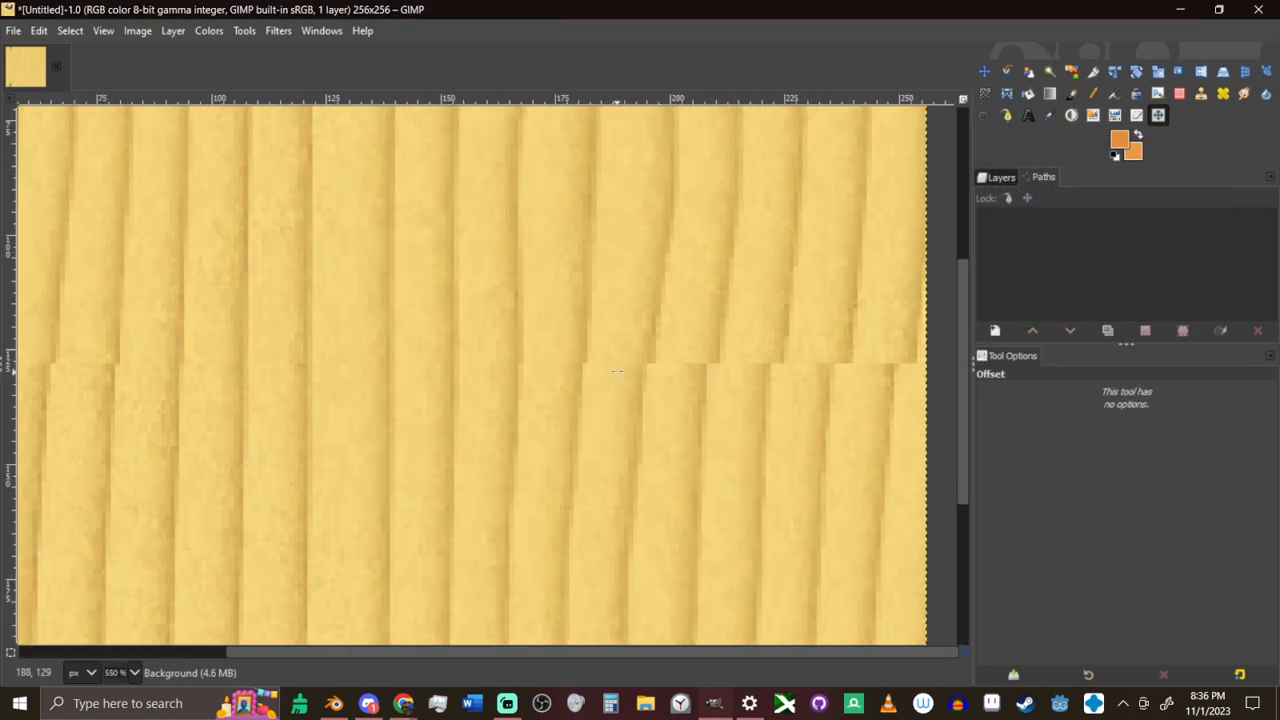
ctrl+scroll(619, 366, down, 3)
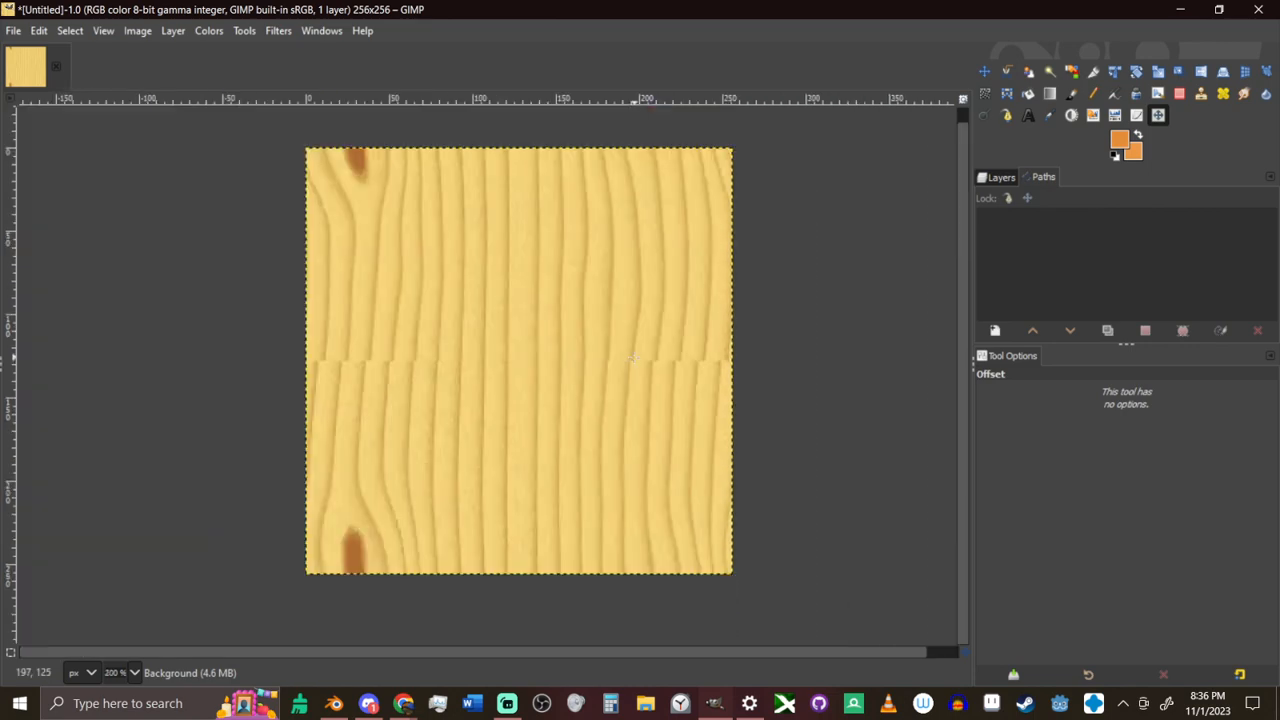
key(ctrl+z)
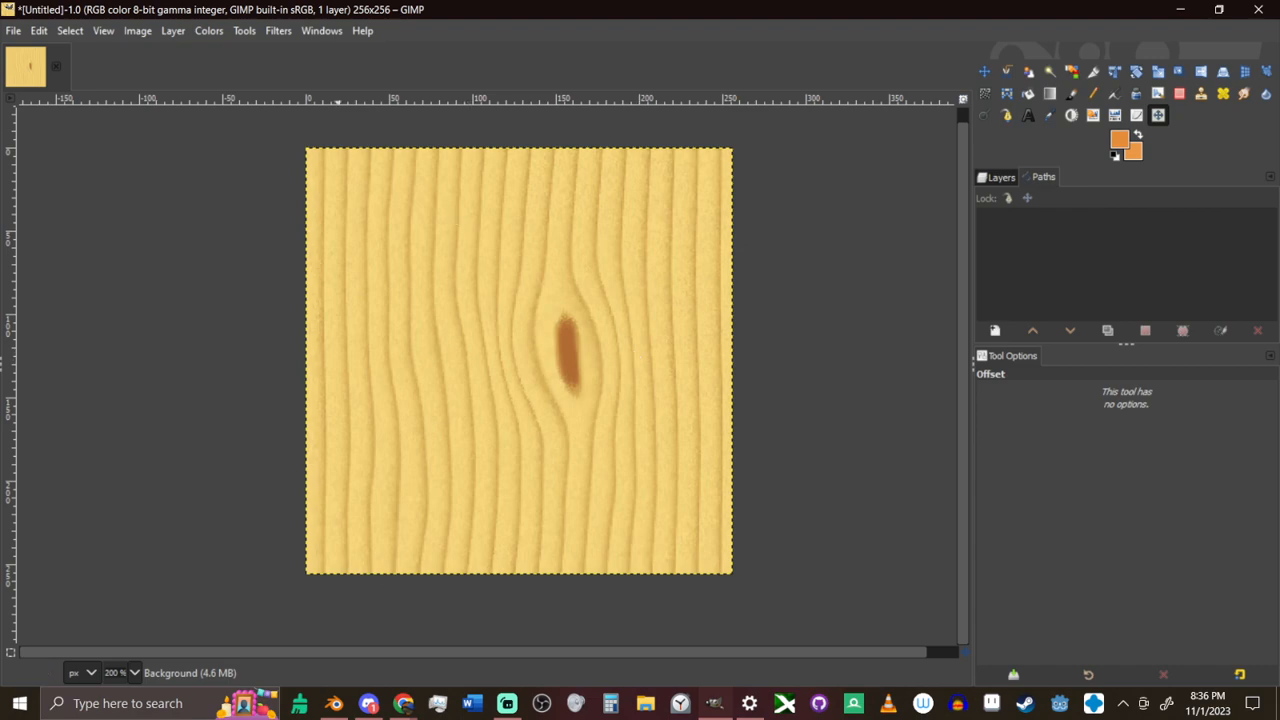
Switch to Chrome to look at the pine wood reference photo again, and return to GIMP
key(alt+Tab)
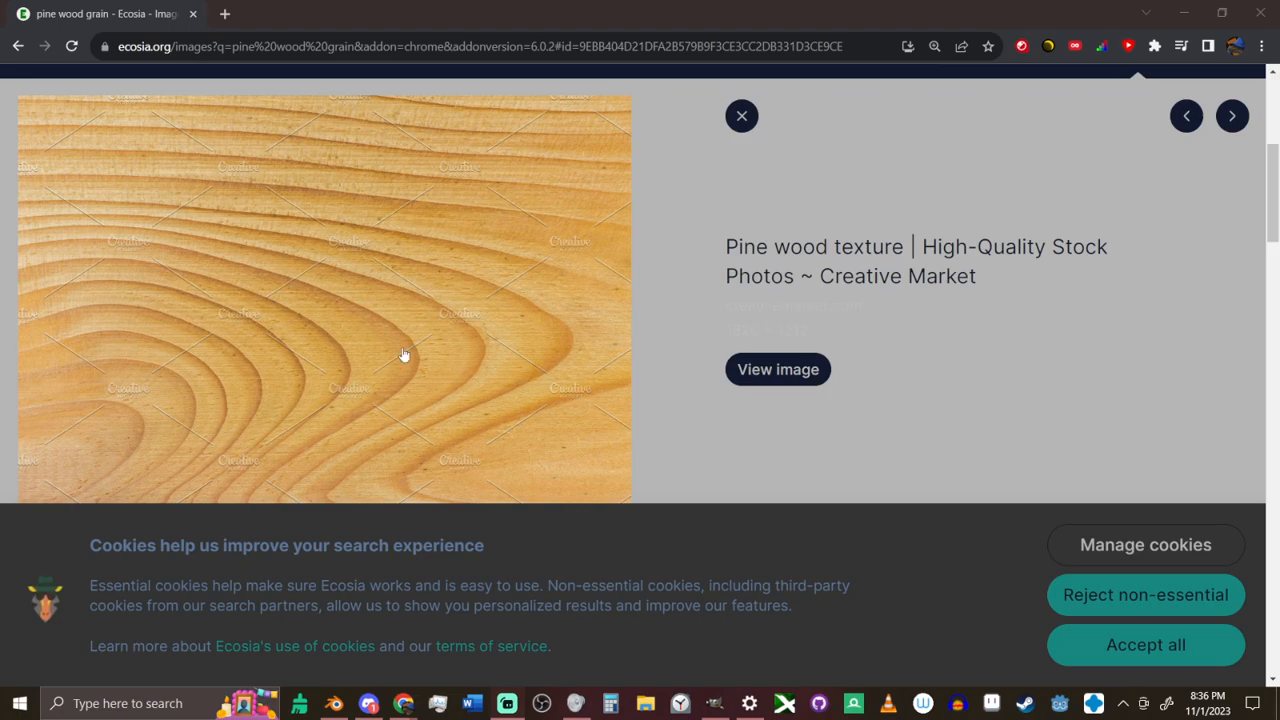
click(1182, 18)
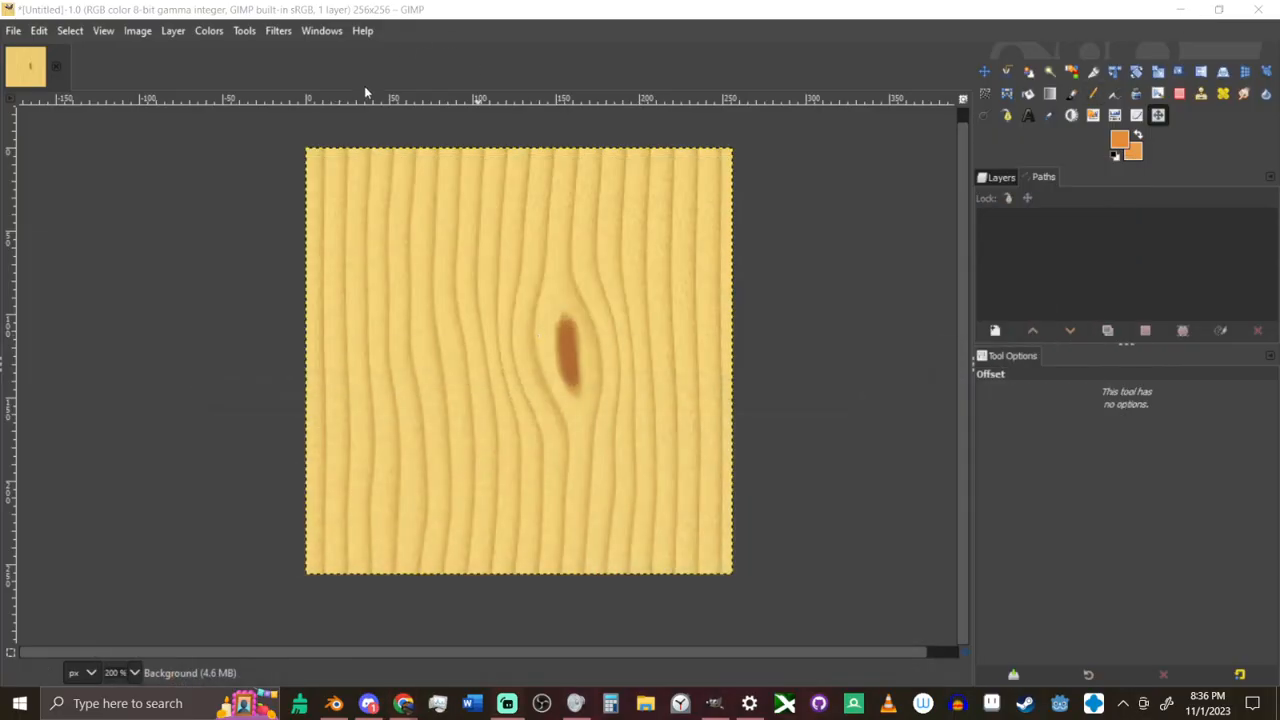
Try lowering the wood texture's saturation with the Hue-Saturation adjustment and cancel it
click(233, 32)
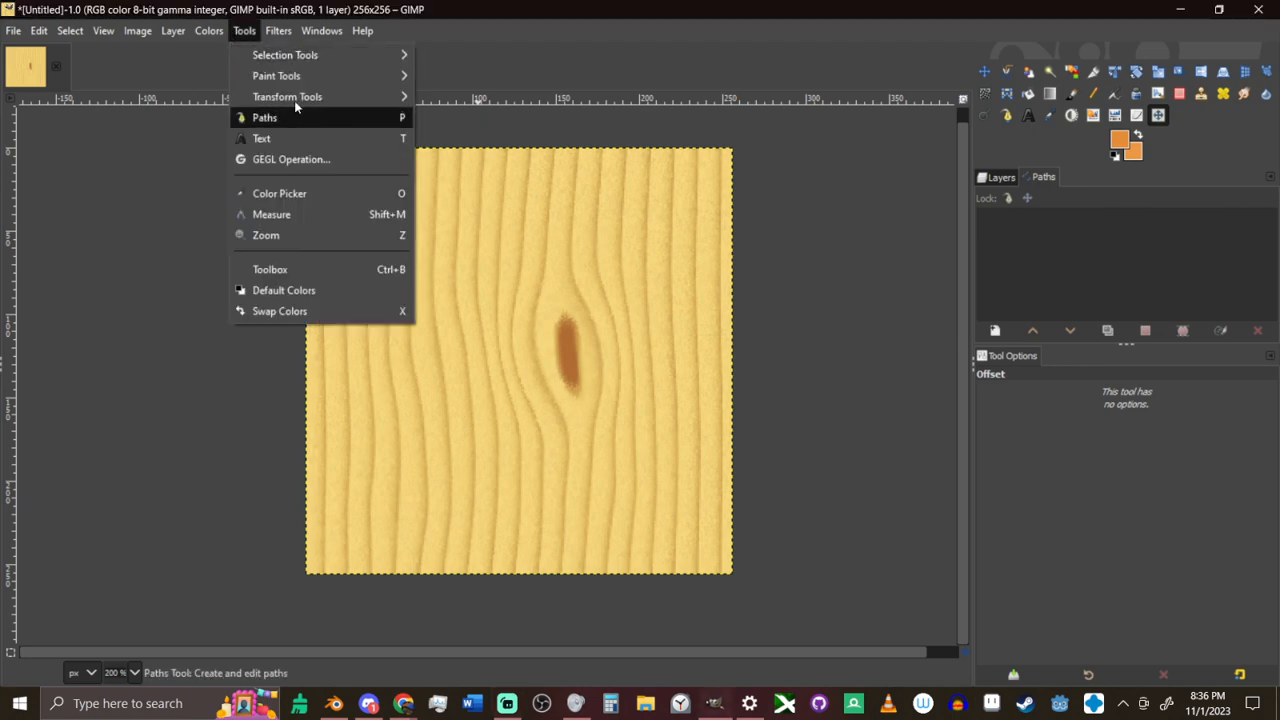
mouse_move(209, 31)
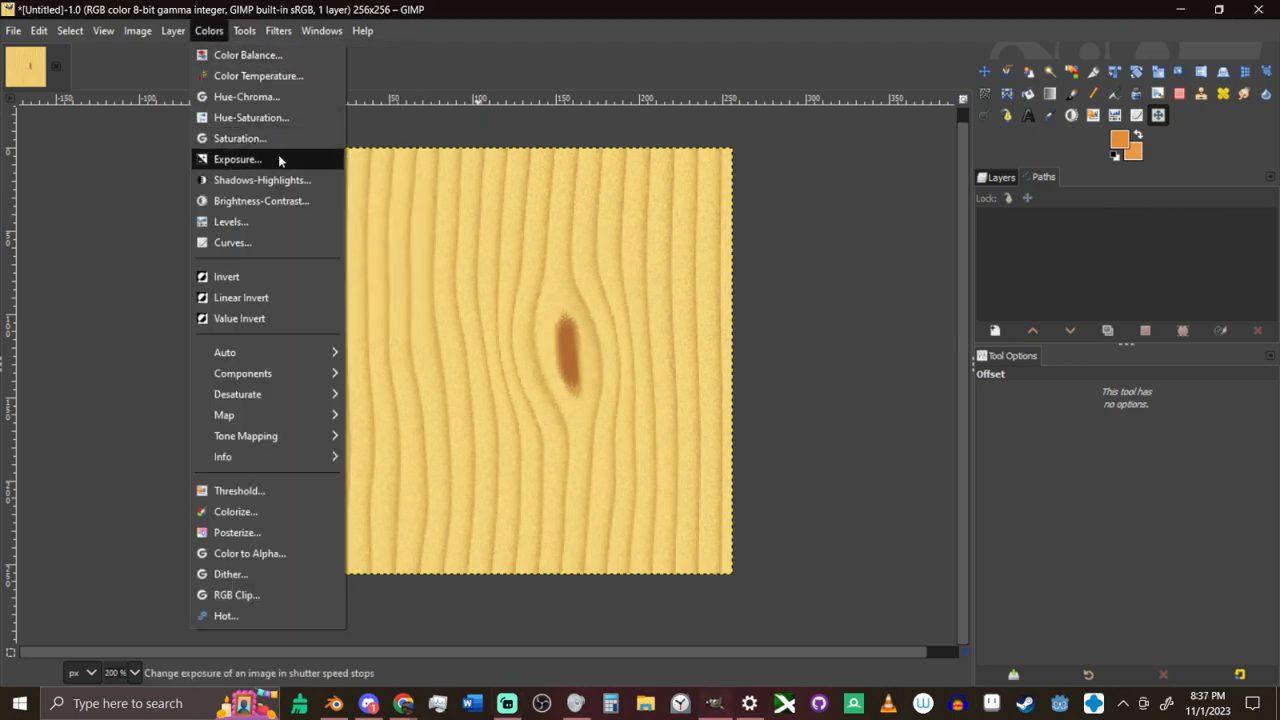
click(297, 120)
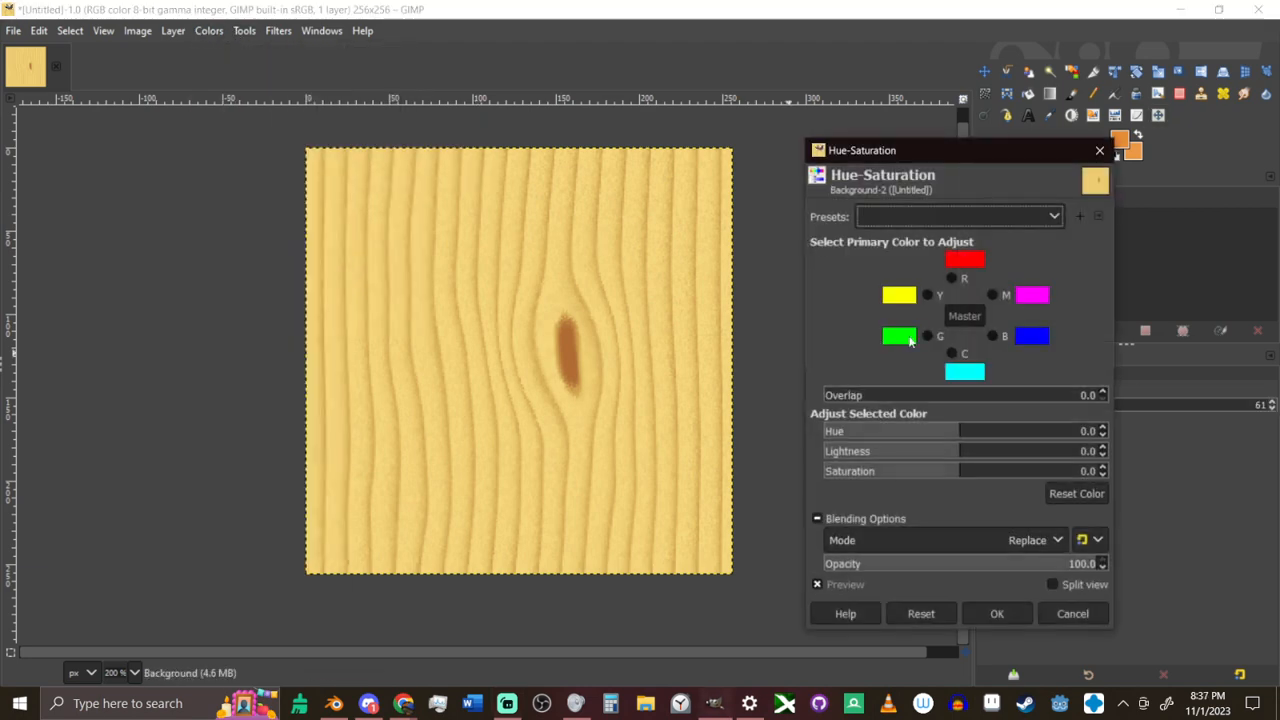
click(967, 471)
drag(967, 473, 888, 460)
click(1073, 613)
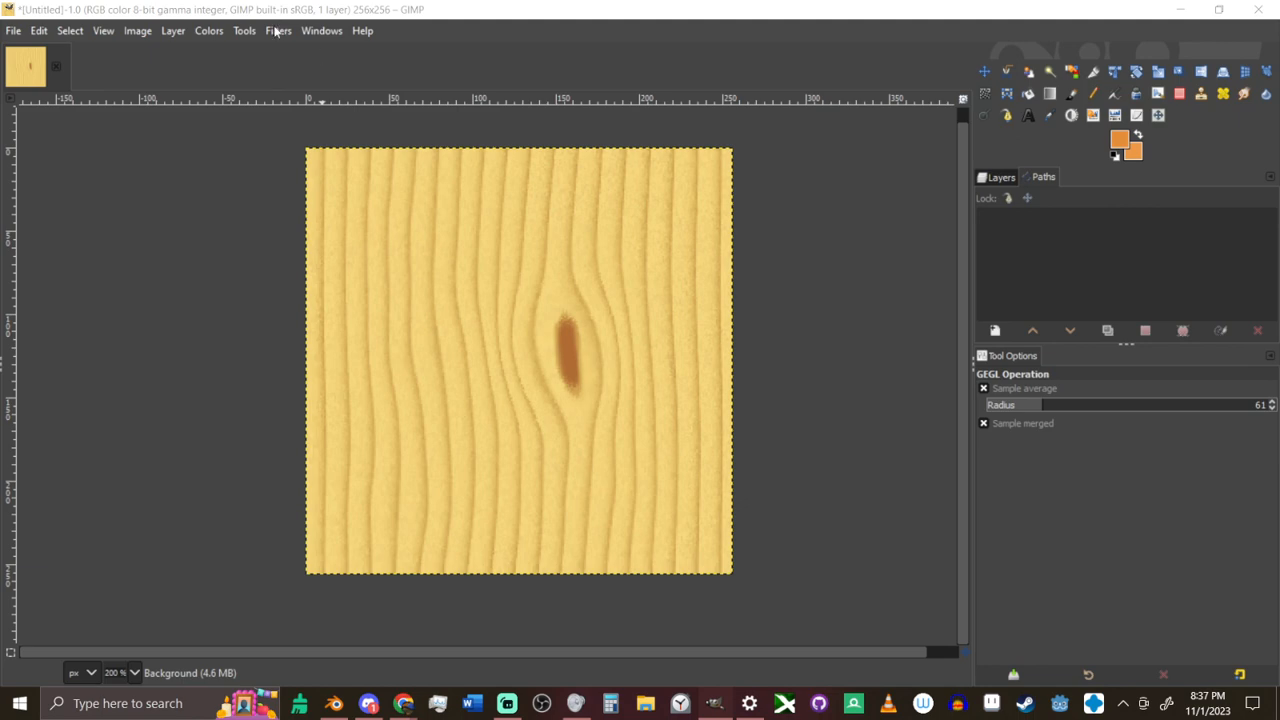
Add a 256x256 layer above the wood texture and fill it with the orange foreground colour
click(1003, 178)
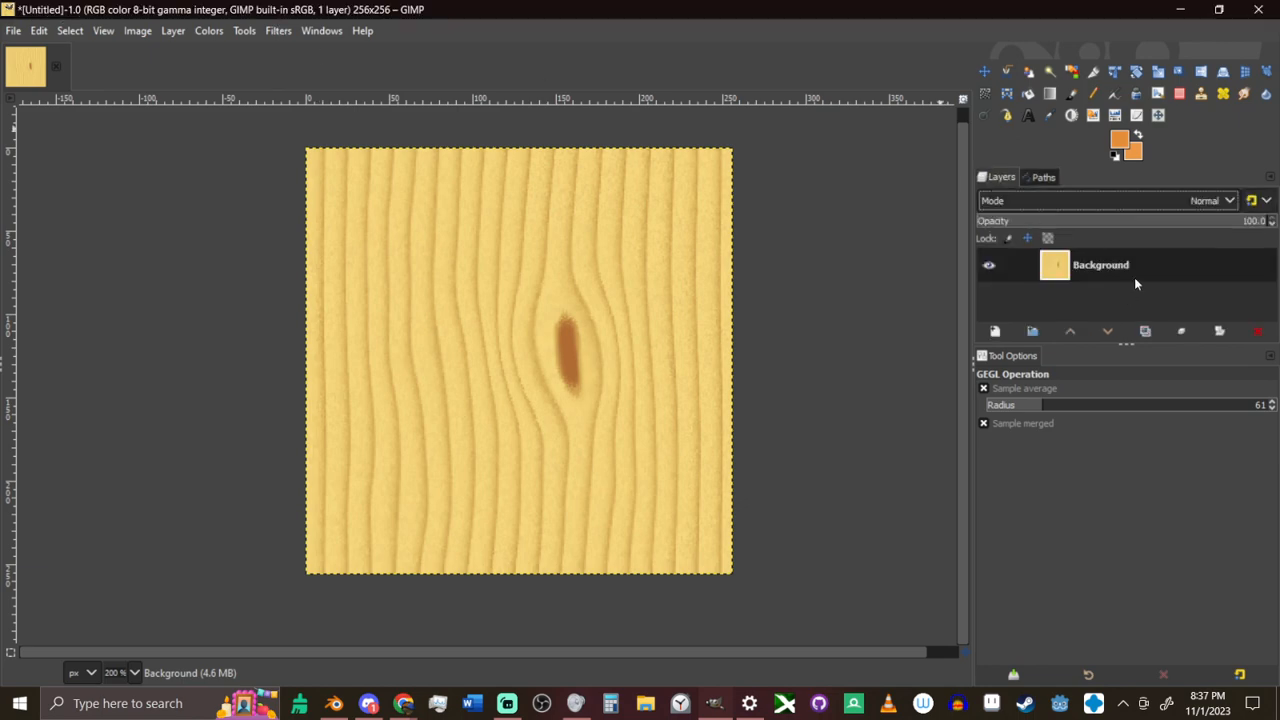
right_click(1124, 292)
click(1012, 130)
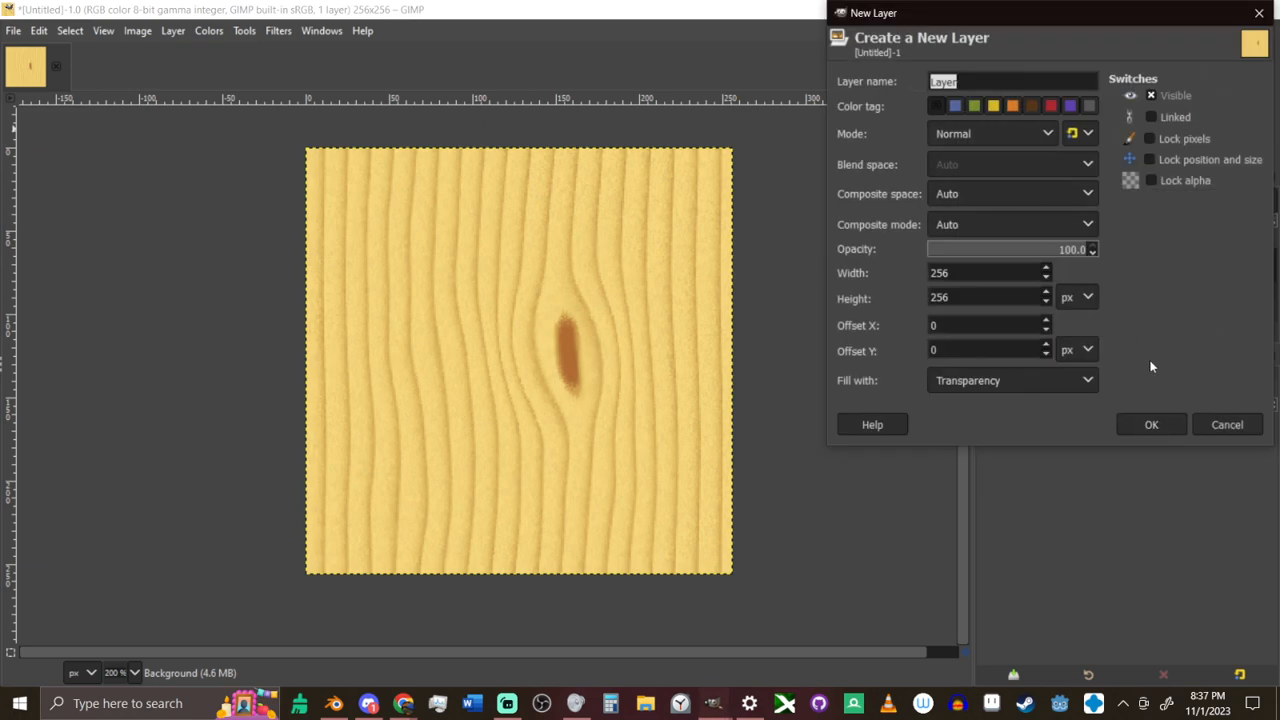
click(1162, 431)
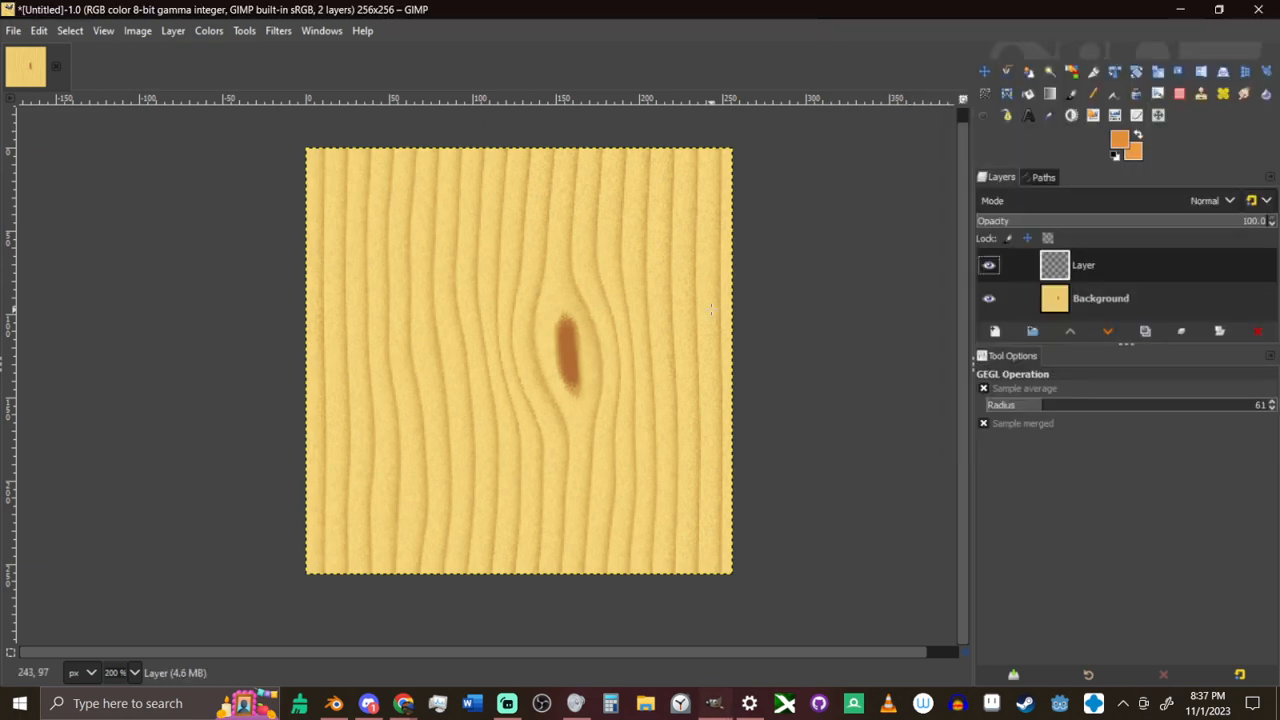
key(ctrl+comma)
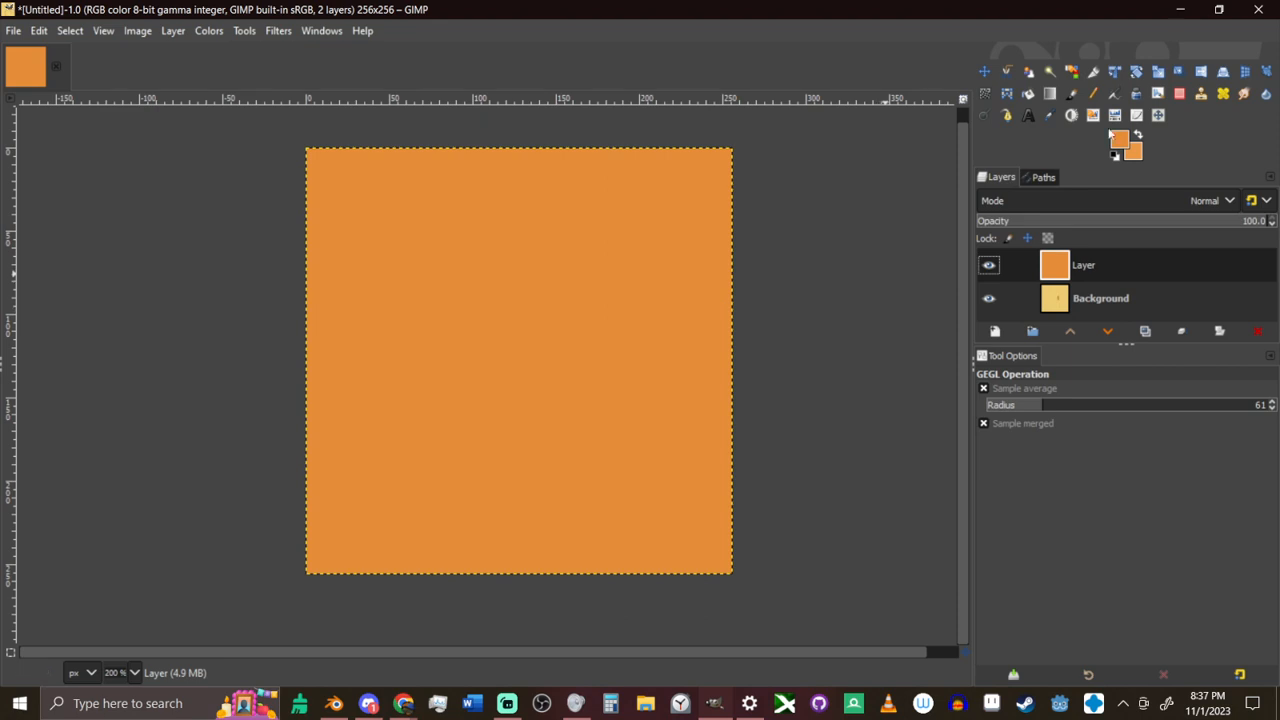
Blend the orange layer over the wood with Multiply mode at about 52.1 opacity after trying Darken only
click(1127, 203)
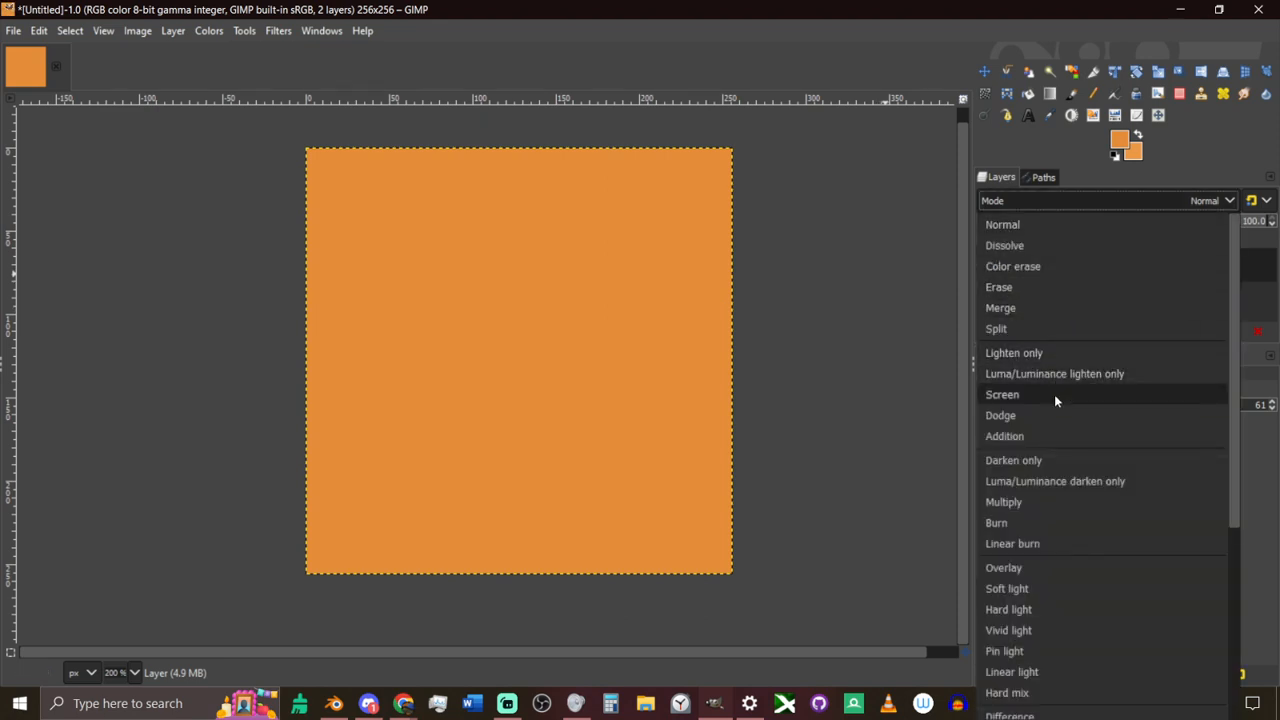
click(1046, 464)
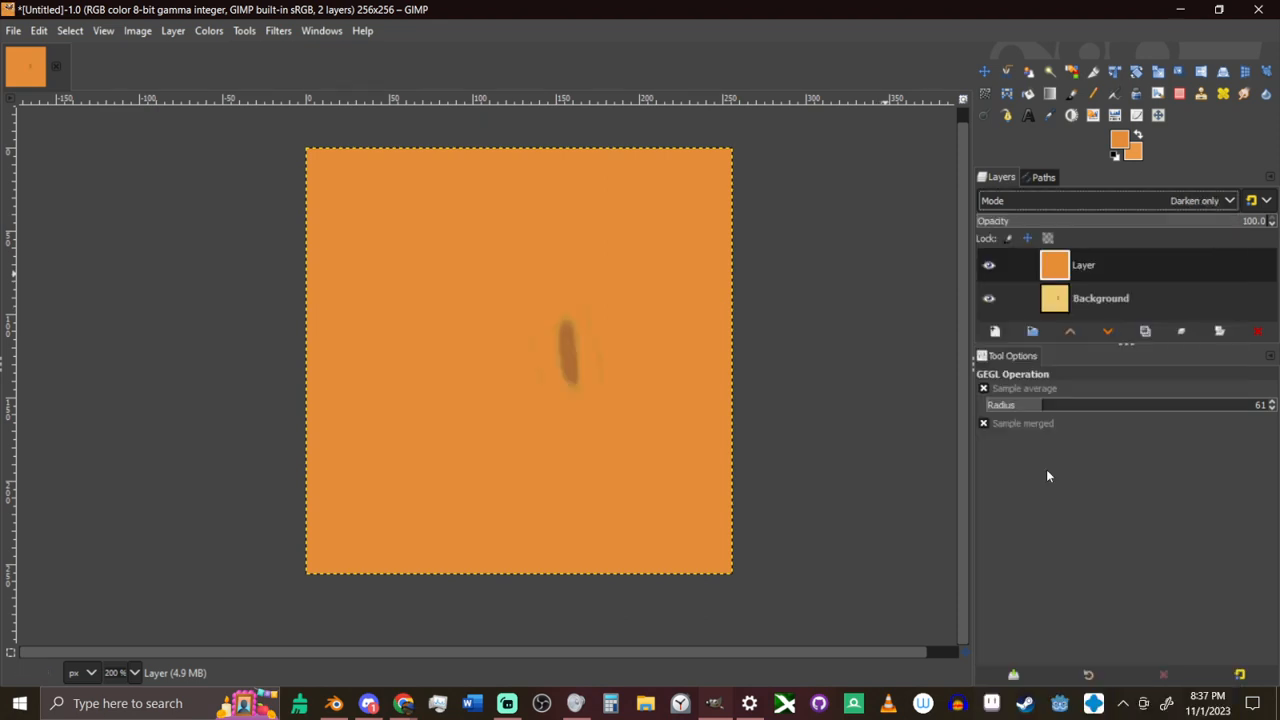
drag(1156, 228, 1127, 230)
click(1125, 201)
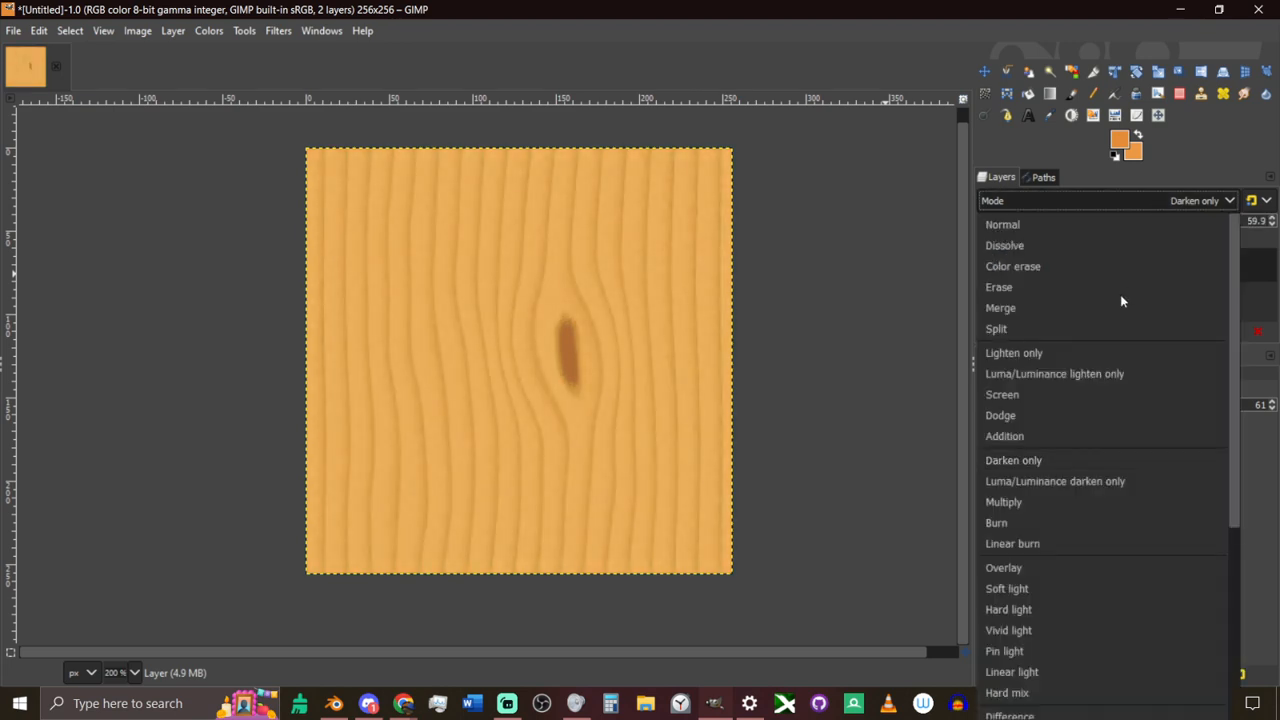
click(1022, 503)
mouse_move(1146, 237)
mouse_down()
mouse_move(1200, 226)
mouse_move(1083, 245)
mouse_move(1129, 234)
mouse_up()
Change the foreground colour to a more saturated orange and refill the upper layer with it
click(1120, 140)
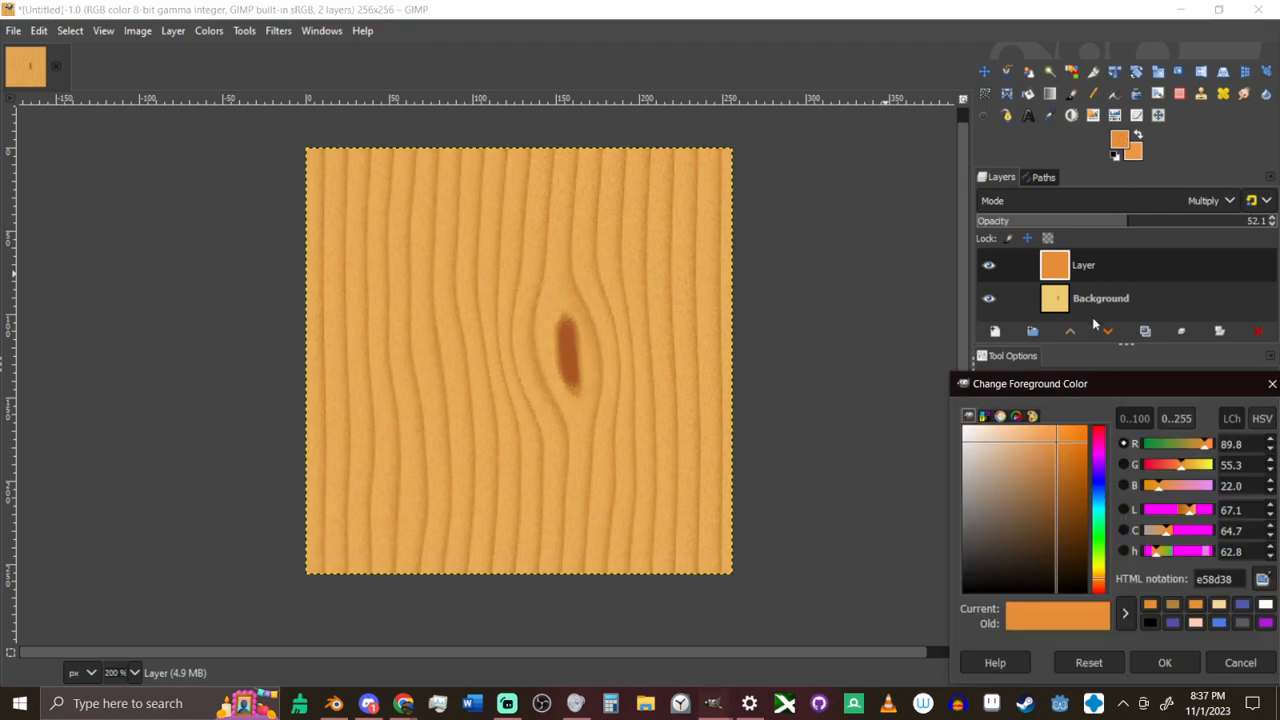
drag(1066, 456, 1075, 438)
click(1172, 668)
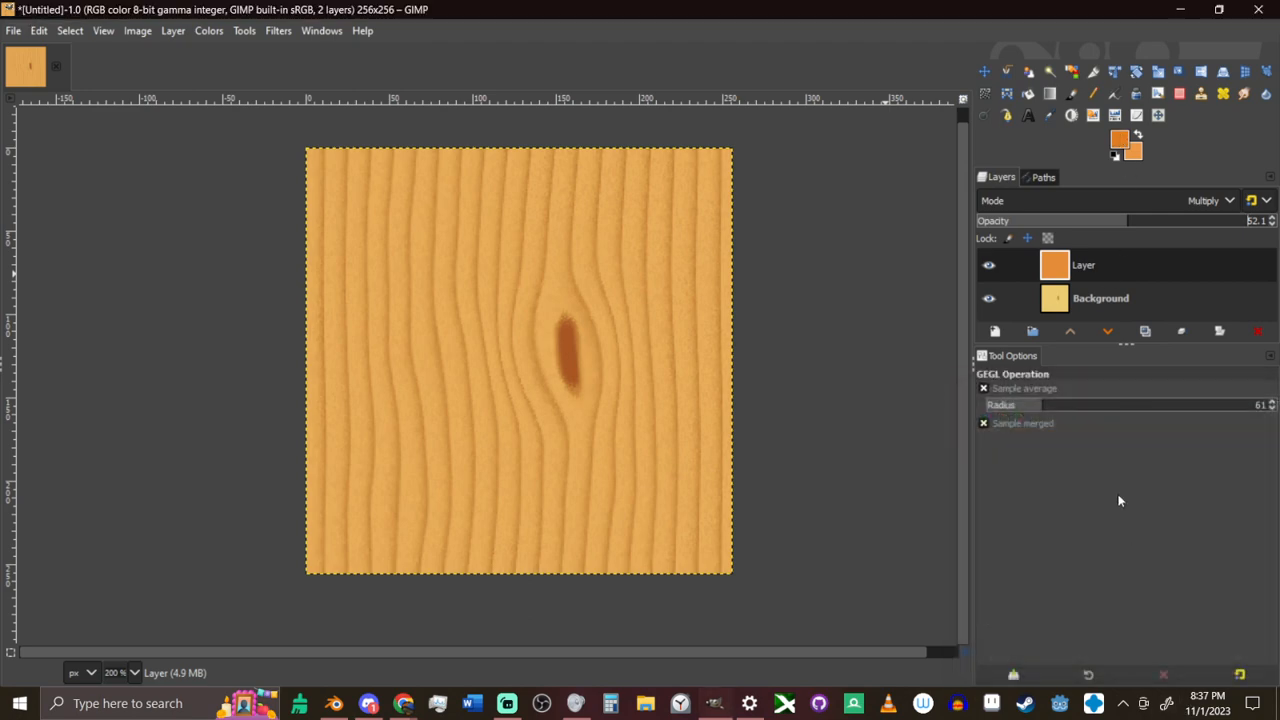
key(ctrl+comma)
click(330, 33)
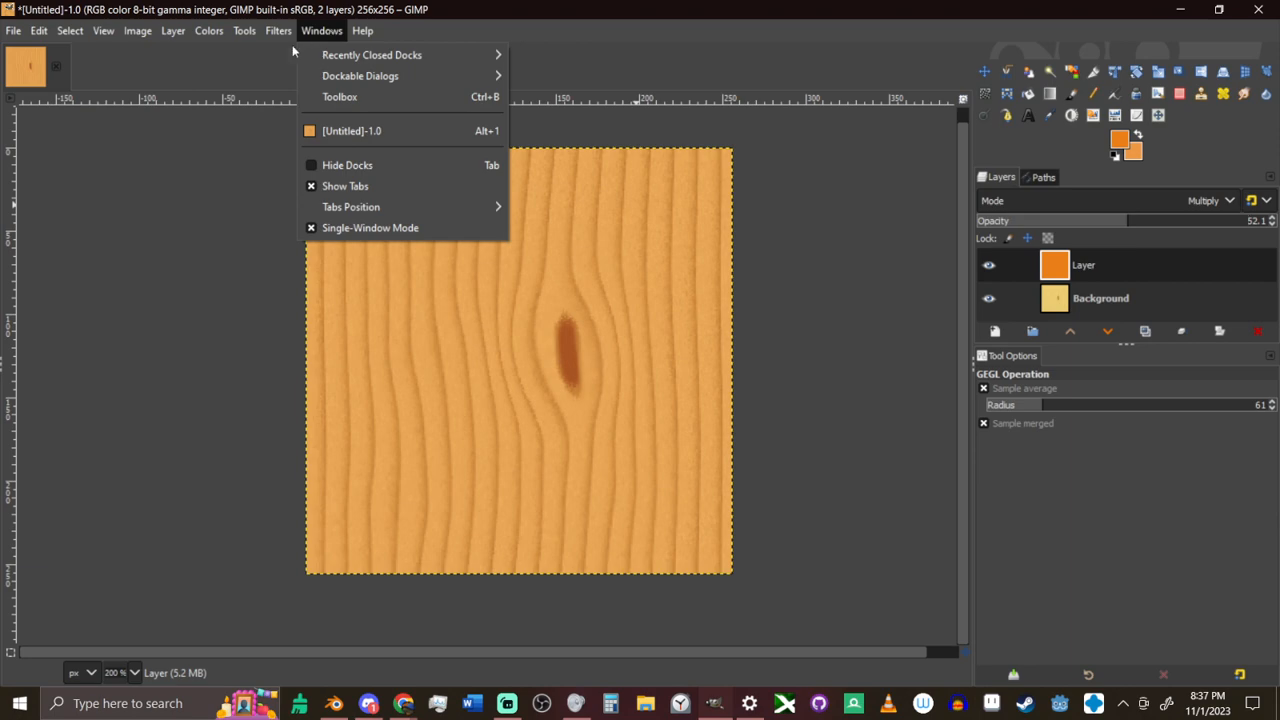
mouse_move(278, 35)
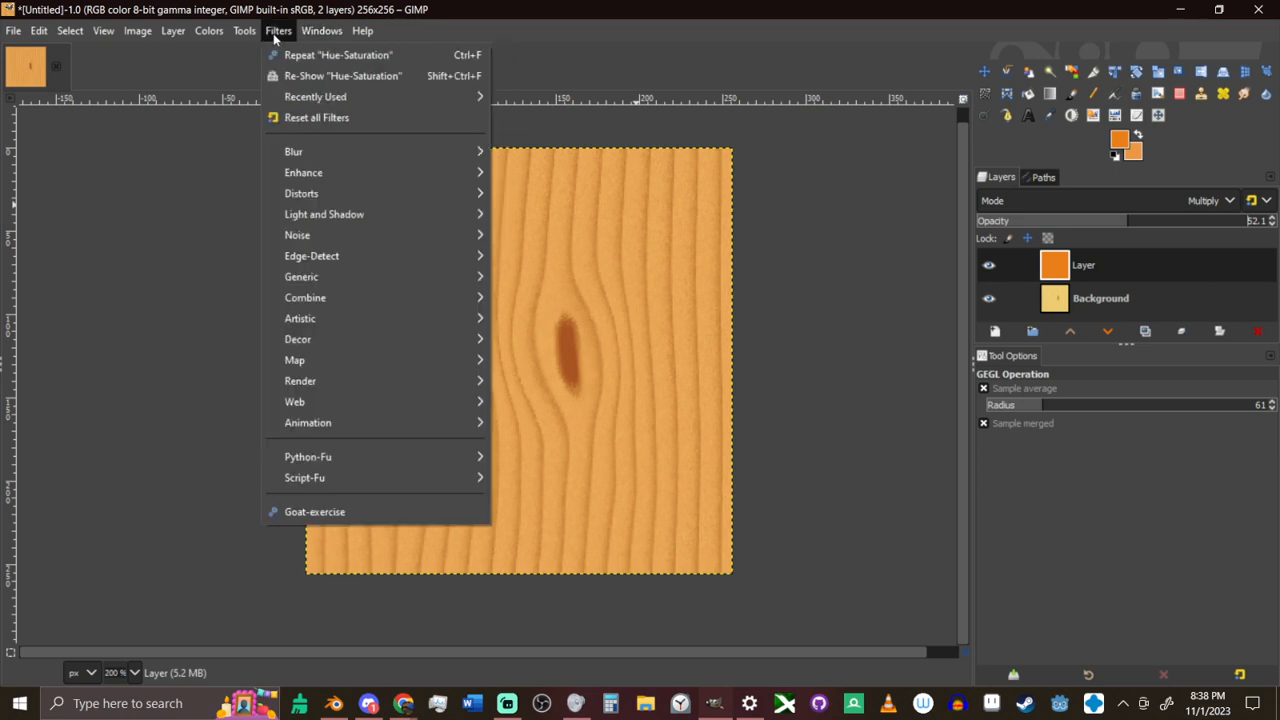
mouse_move(337, 54)
key(Escape)
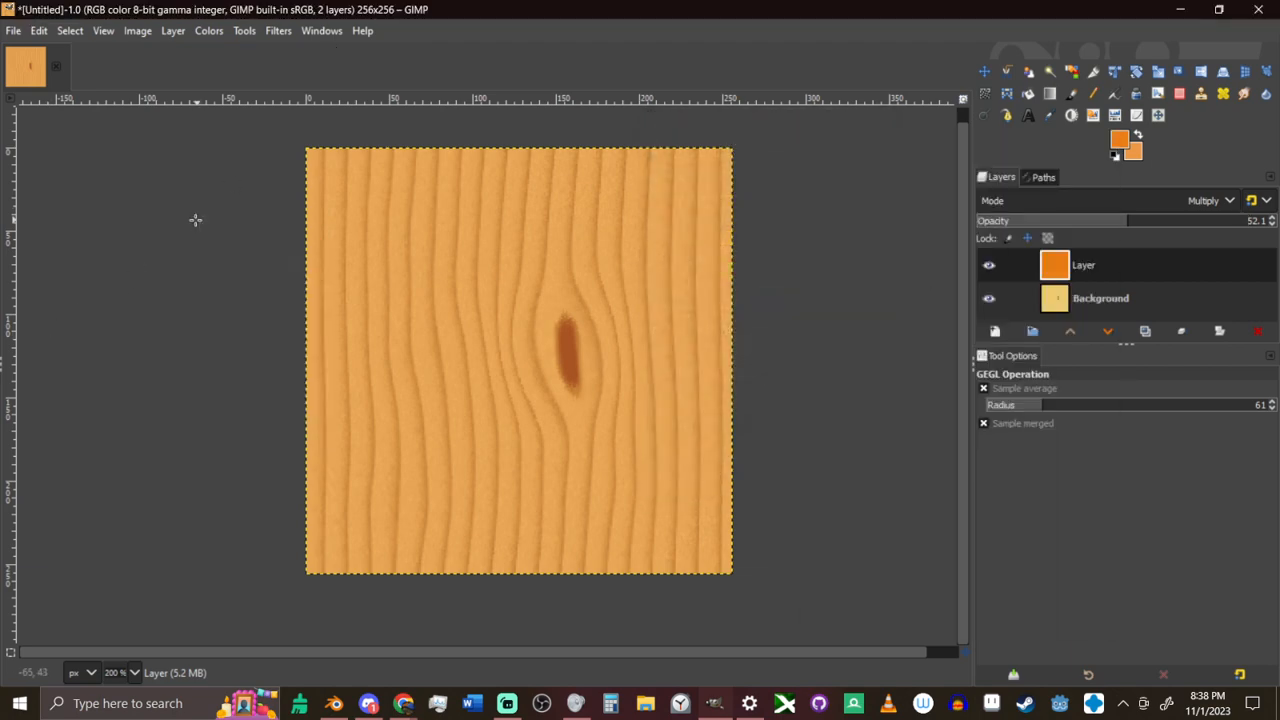
Try the Tile Seamless filter on the orange Multiply layer
key(slash)
text(tile)
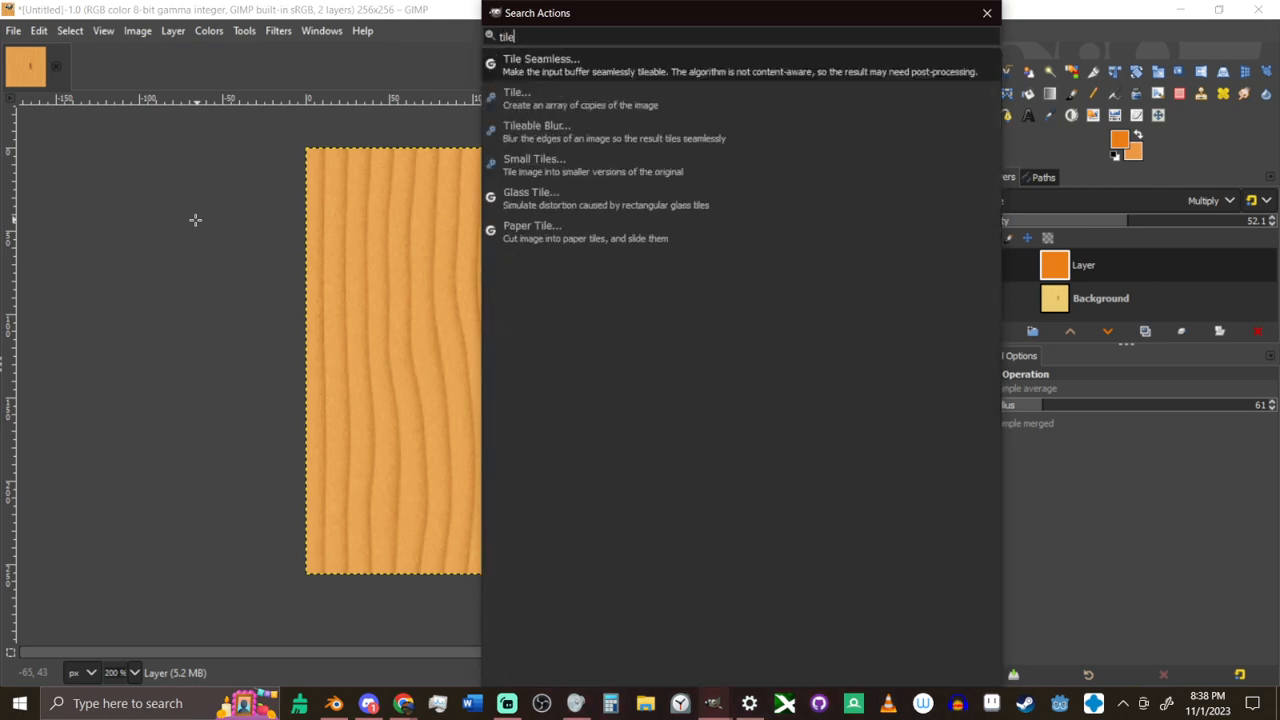
key(Return)
key(Return)
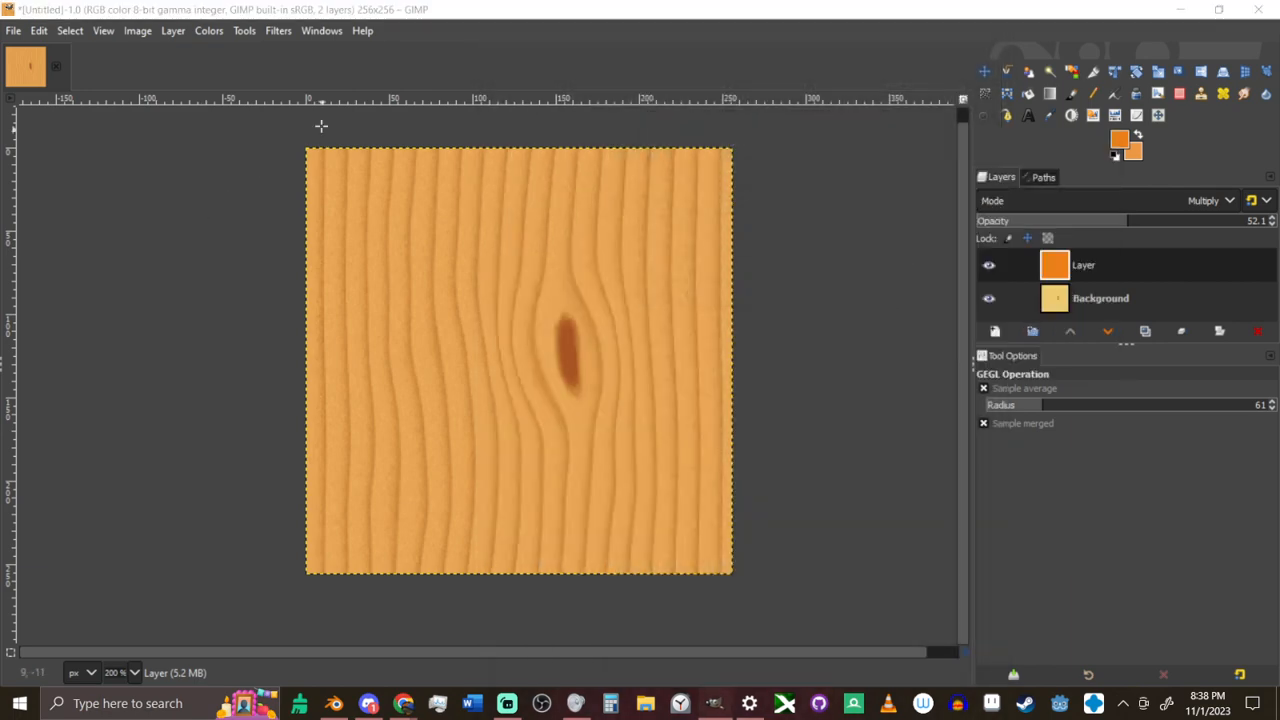
click(362, 30)
click(849, 71)
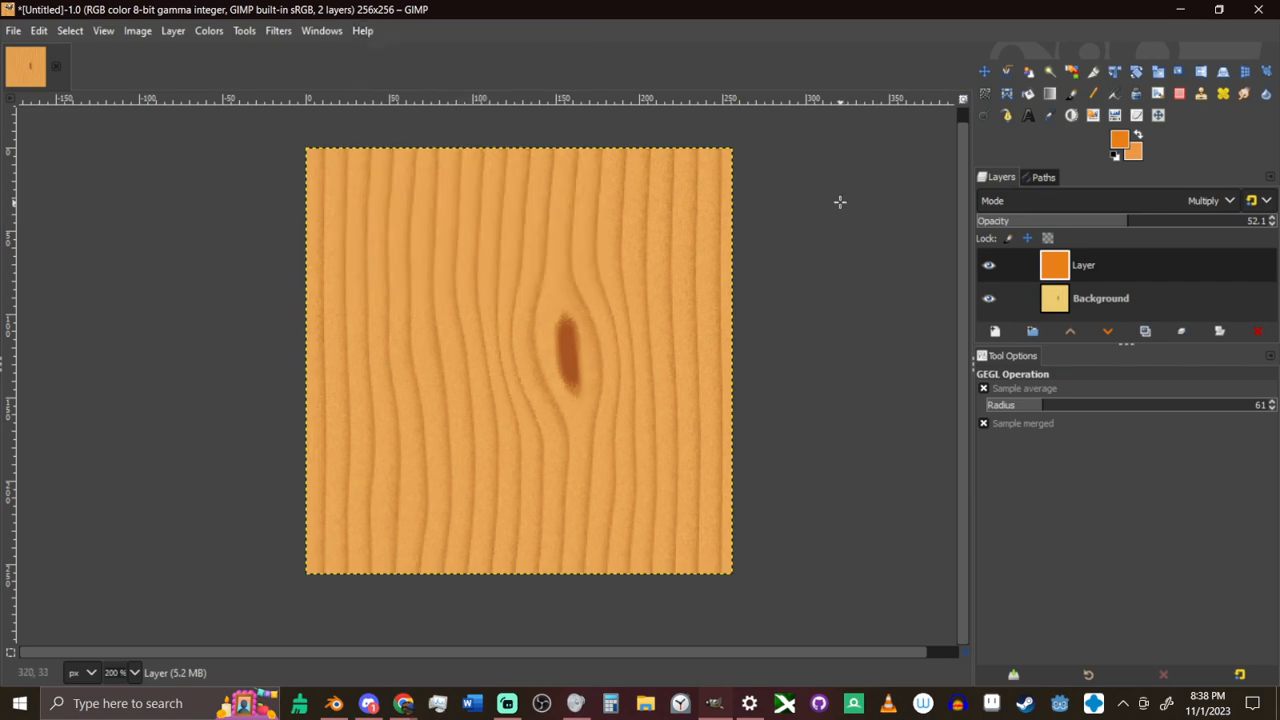
key(slash)
text(tile)
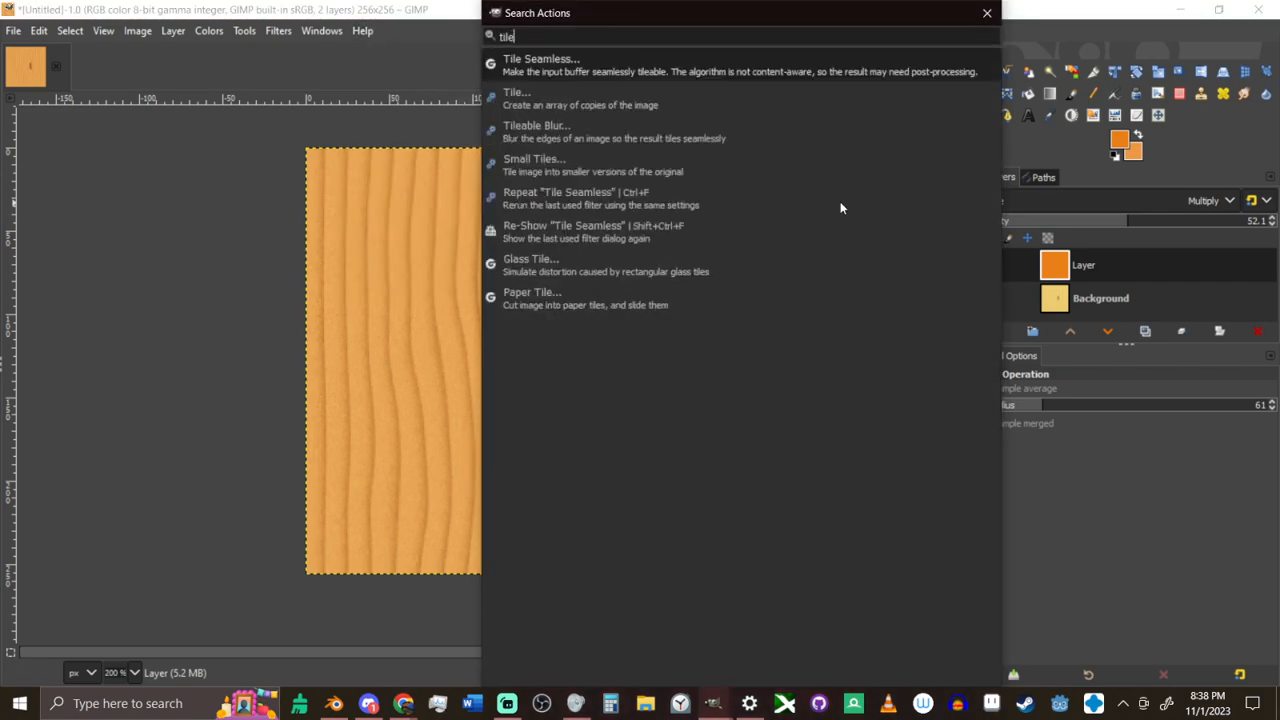
click(672, 104)
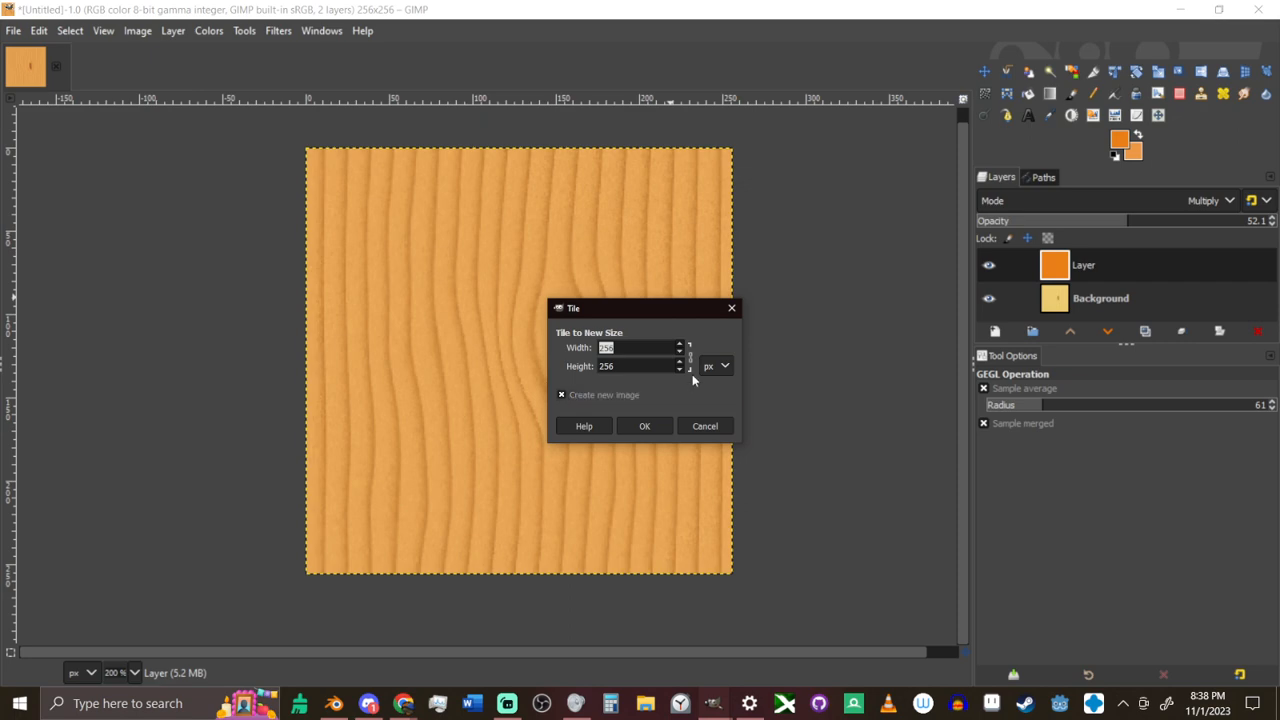
key(Right)
click(690, 427)
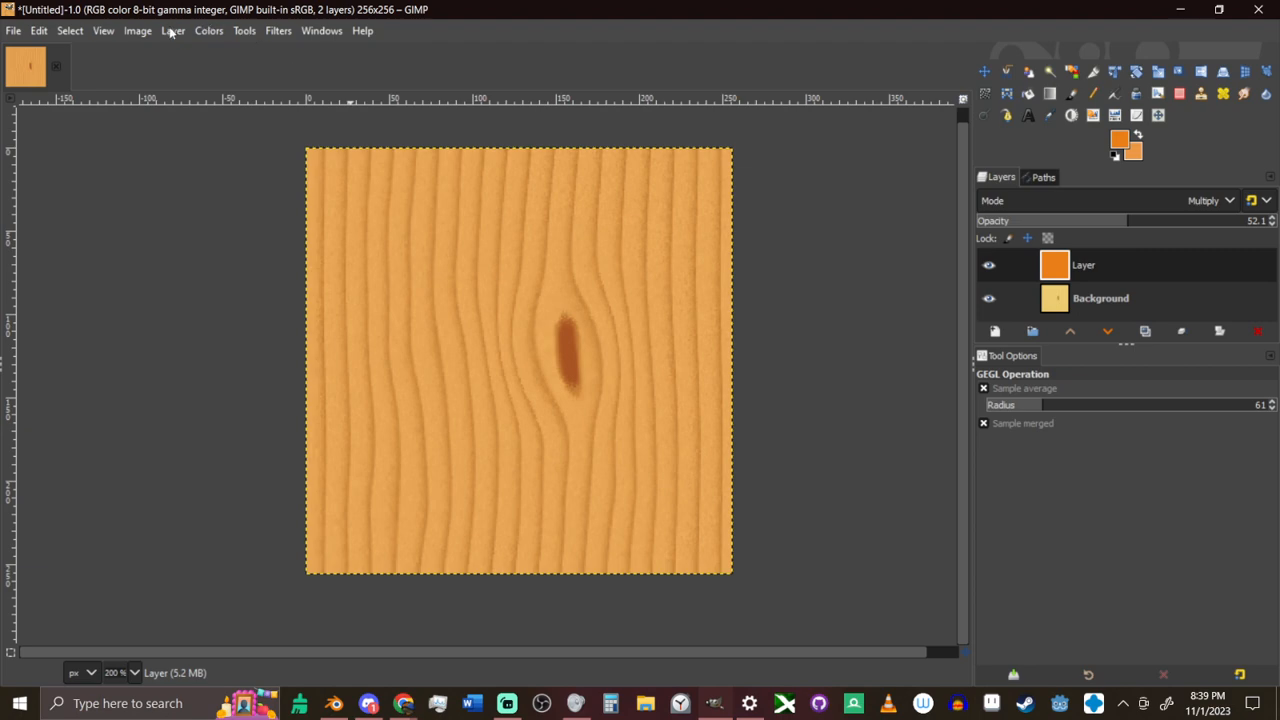
click(138, 30)
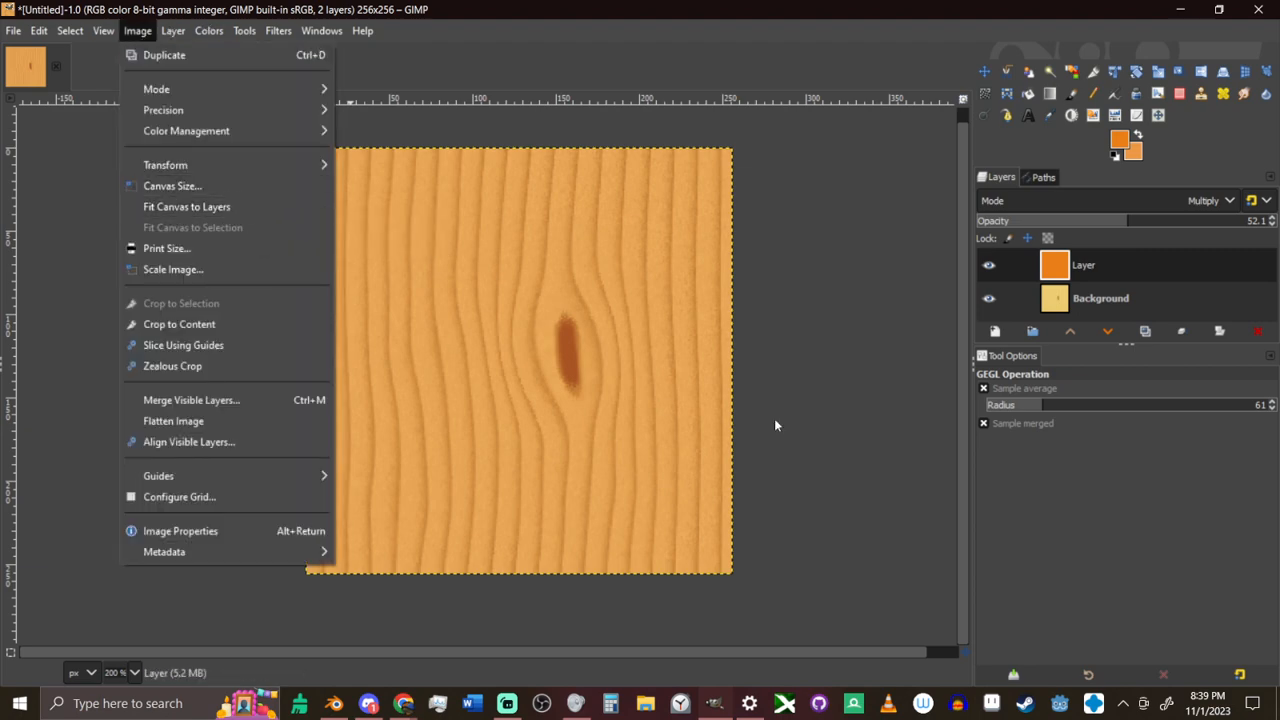
click(586, 375)
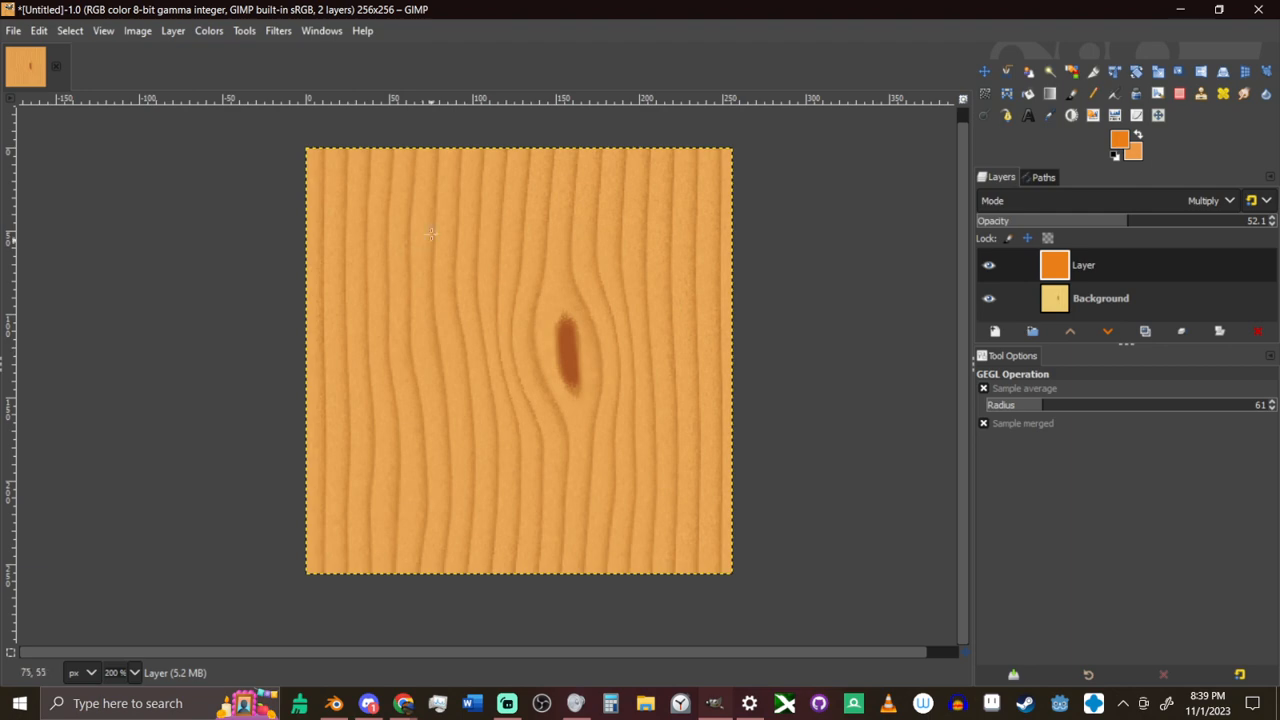
click(174, 31)
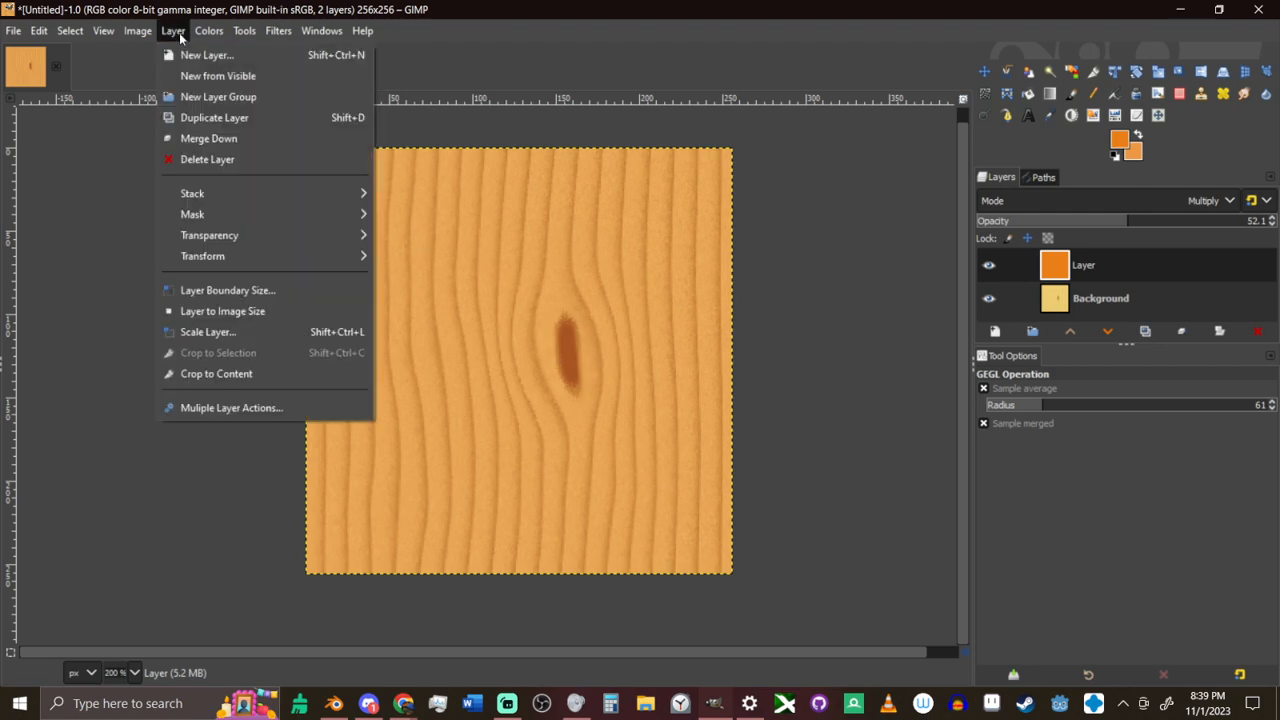
mouse_move(140, 33)
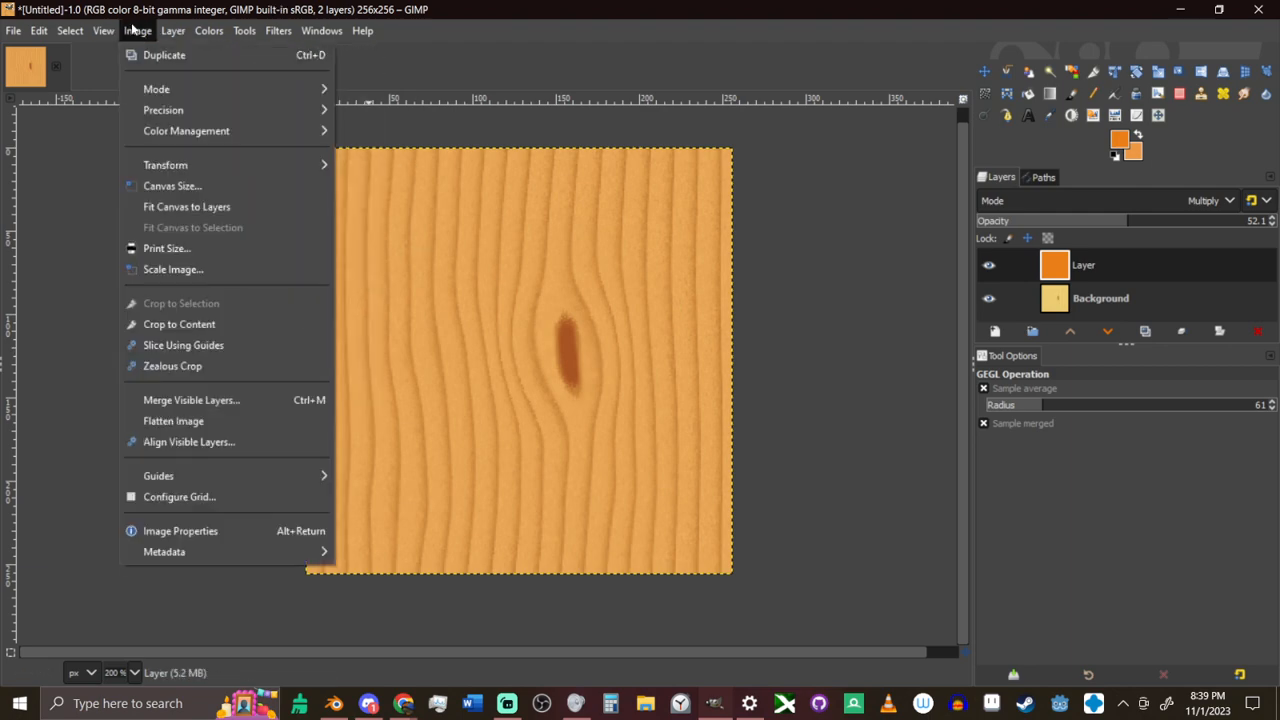
Scale the whole image down to a quarter of its size, 64x64 px, with interpolation set to None
click(140, 33)
click(130, 37)
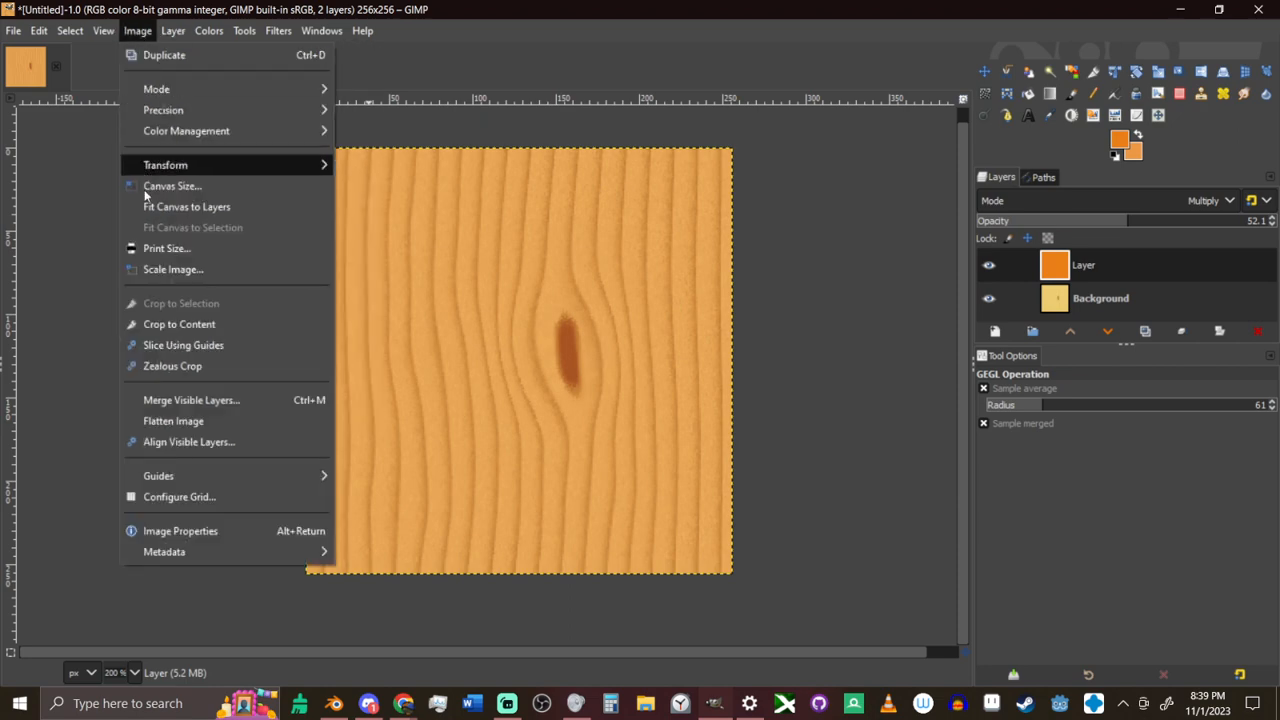
click(168, 268)
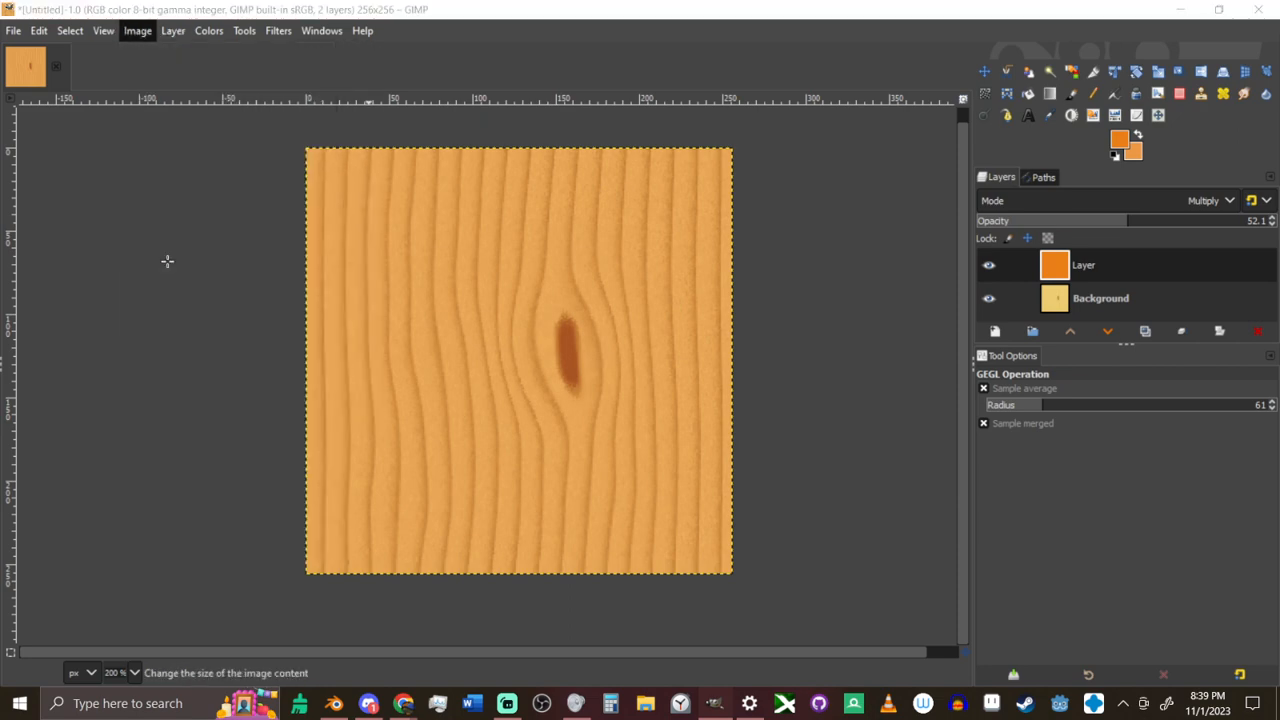
key(Right)
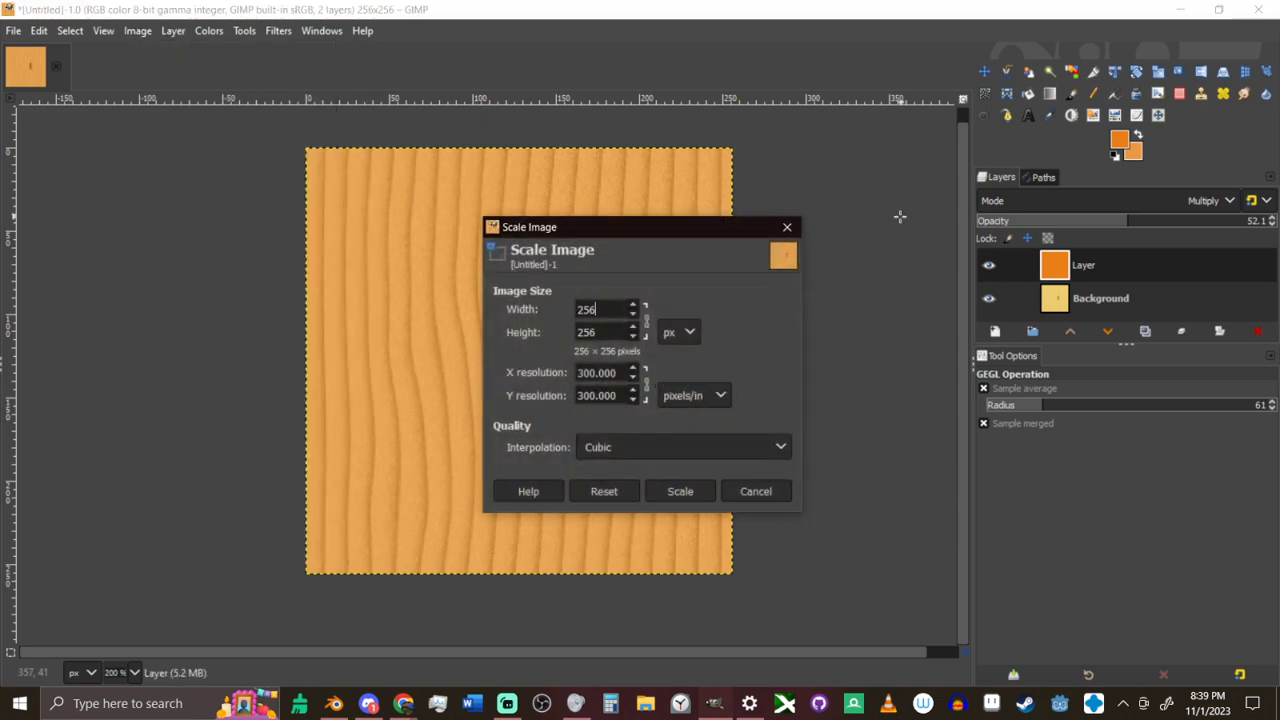
text(/4)
key(Return)
click(701, 448)
click(680, 472)
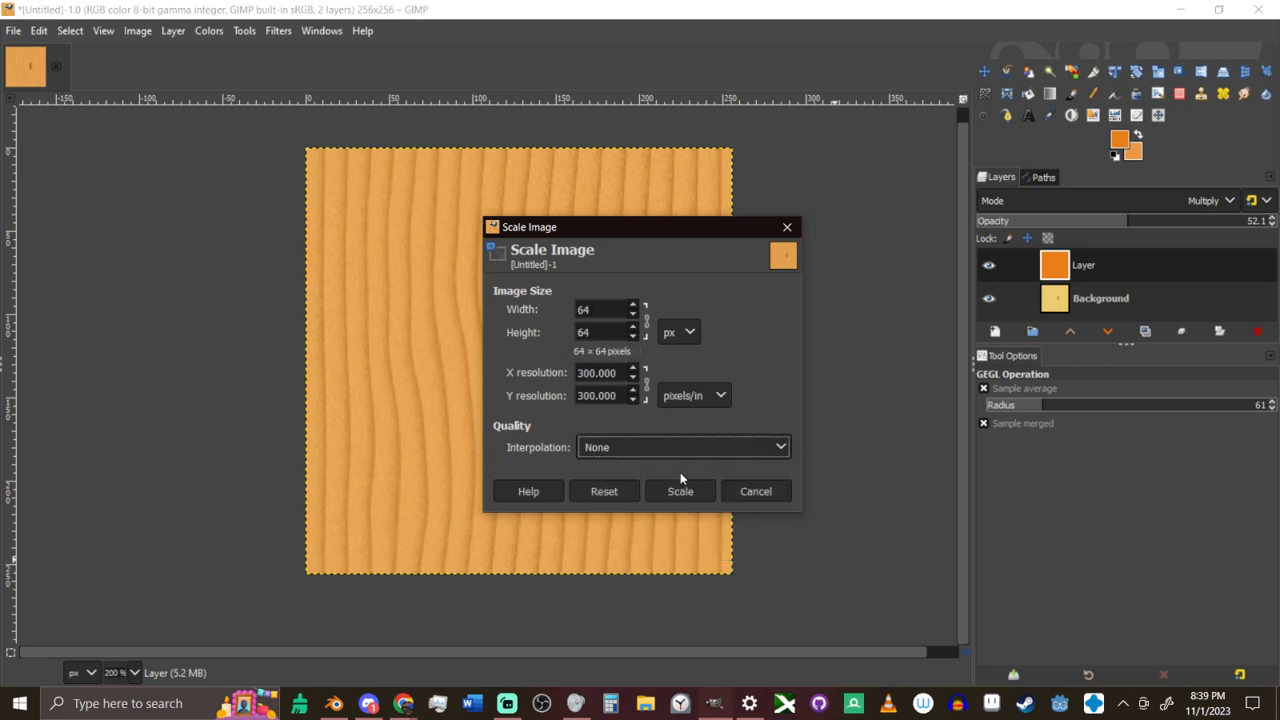
click(680, 490)
key(4)
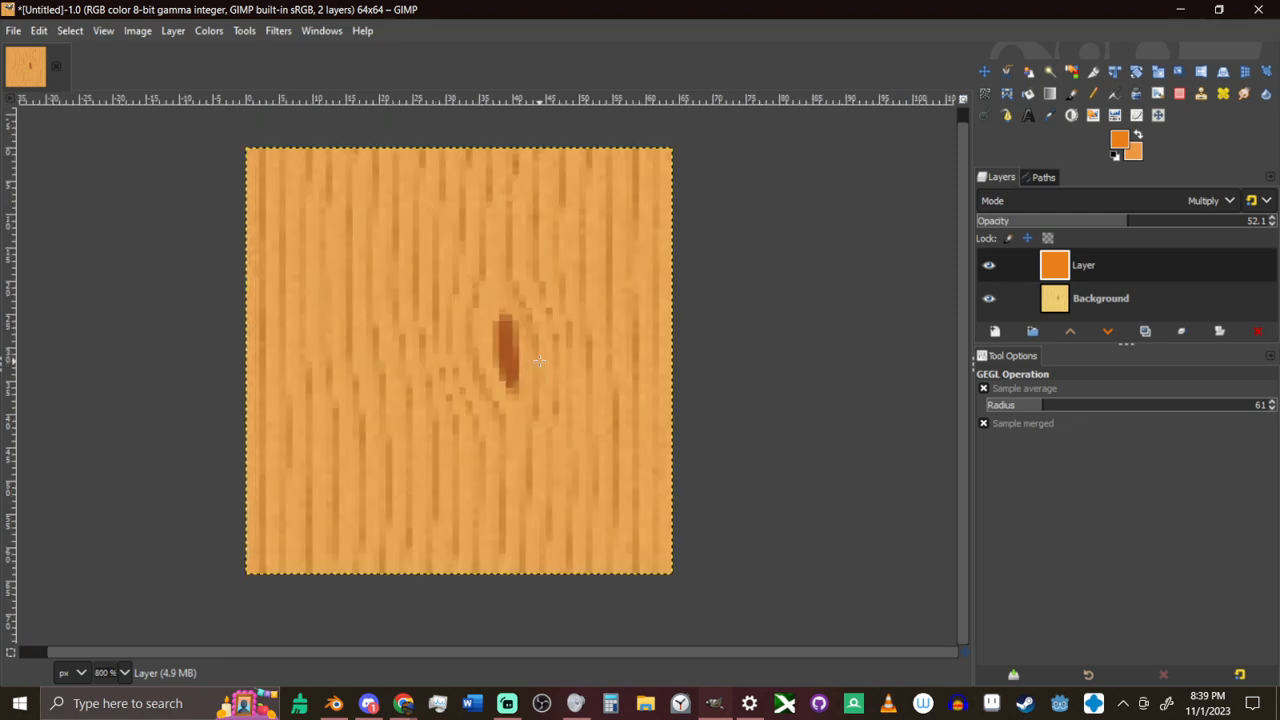
ctrl+scroll(539, 360, down, 1)
ctrl+scroll(539, 360, down, 4)
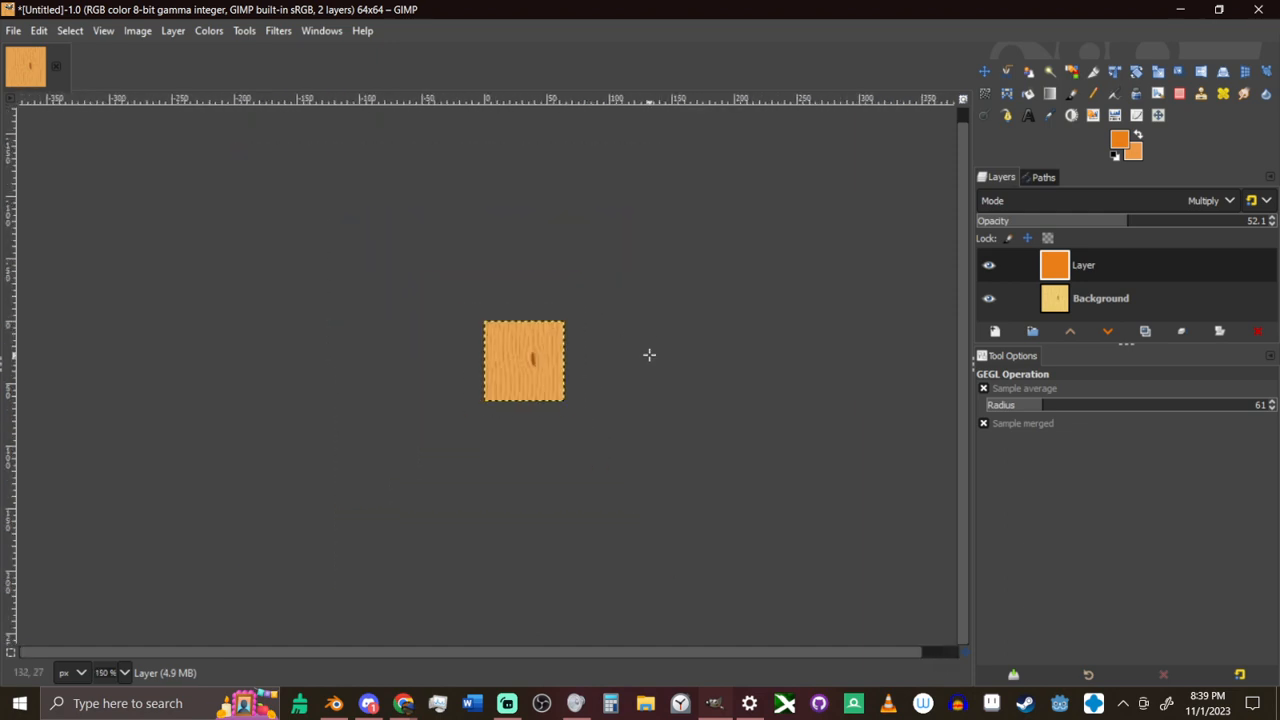
scroll(558, 325, up, 1)
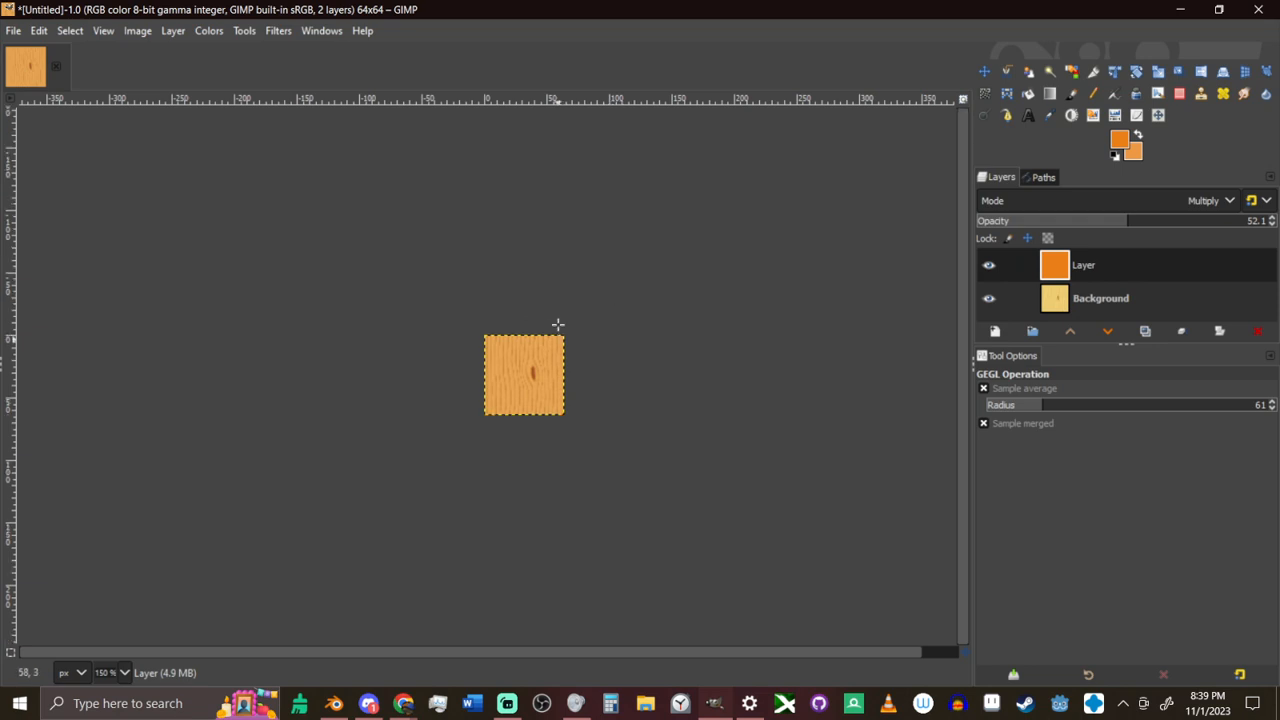
ctrl+scroll(558, 325, up, 4)
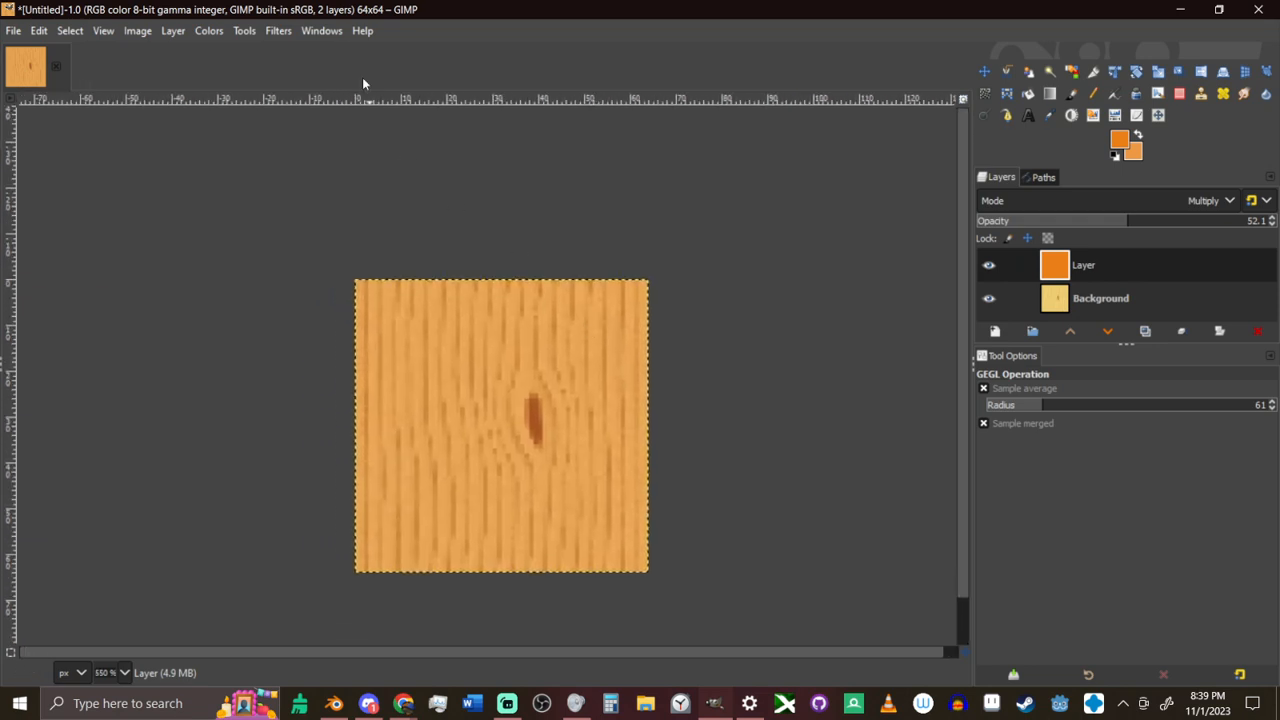
click(252, 31)
mouse_move(209, 33)
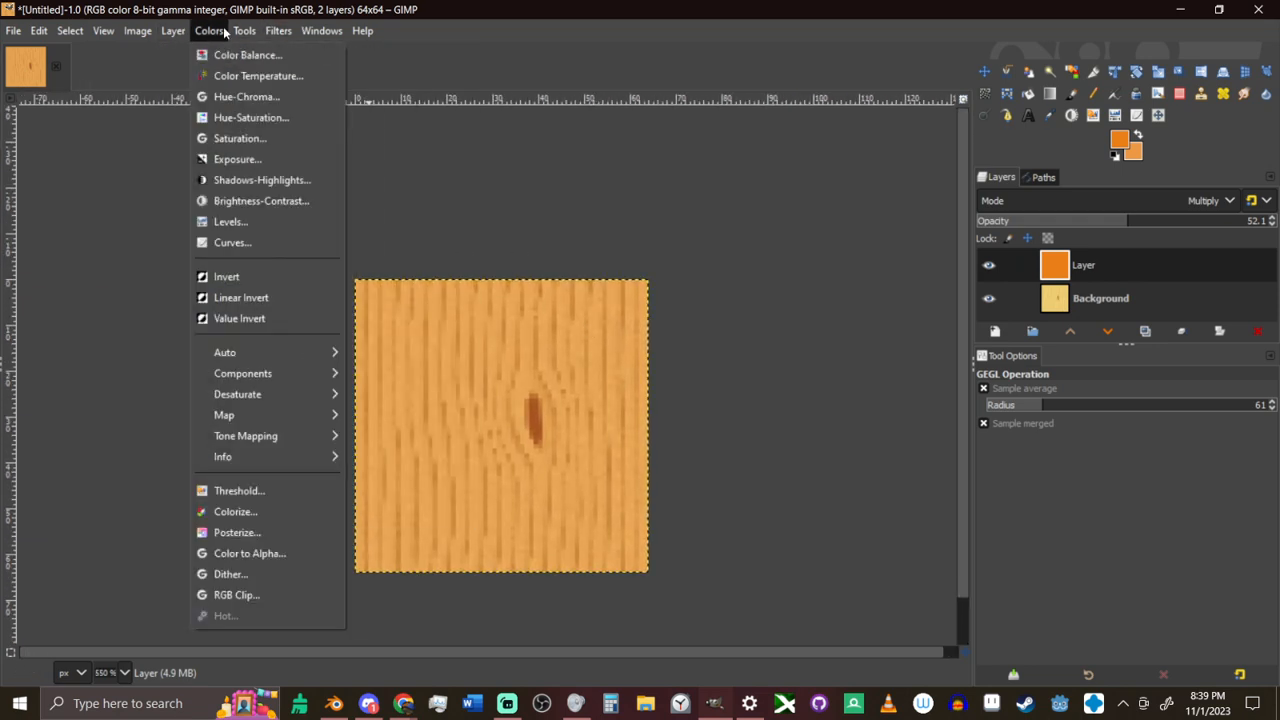
mouse_move(313, 37)
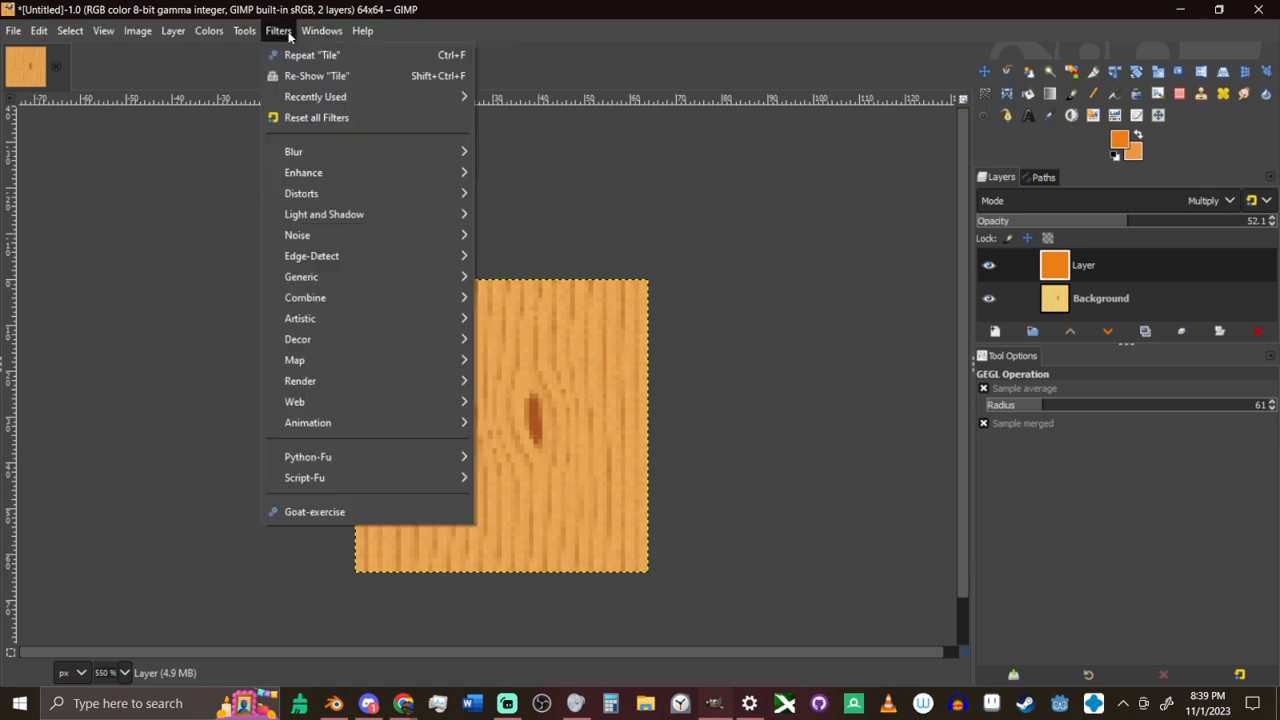
mouse_move(358, 62)
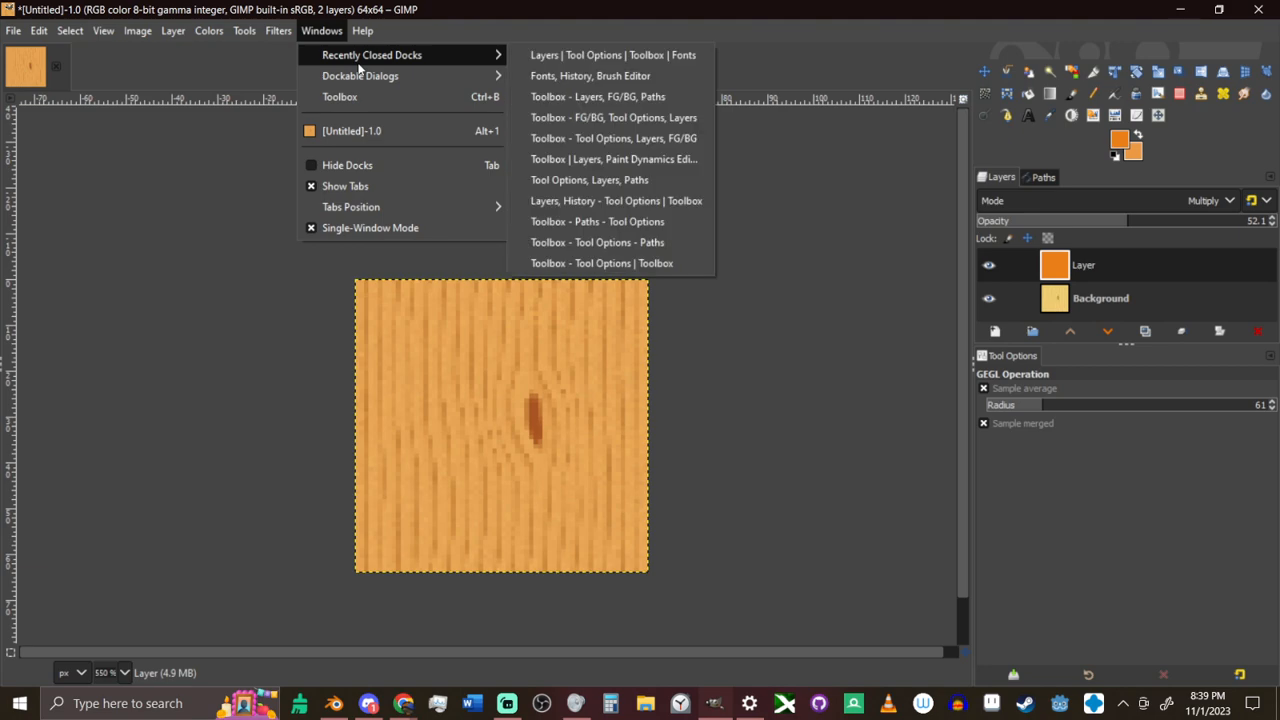
key(Escape)
Darken the orange Multiply layer with Brightness-Contrast, setting brightness to -127 and raising the contrast moderately
key(slash)
text(cont)
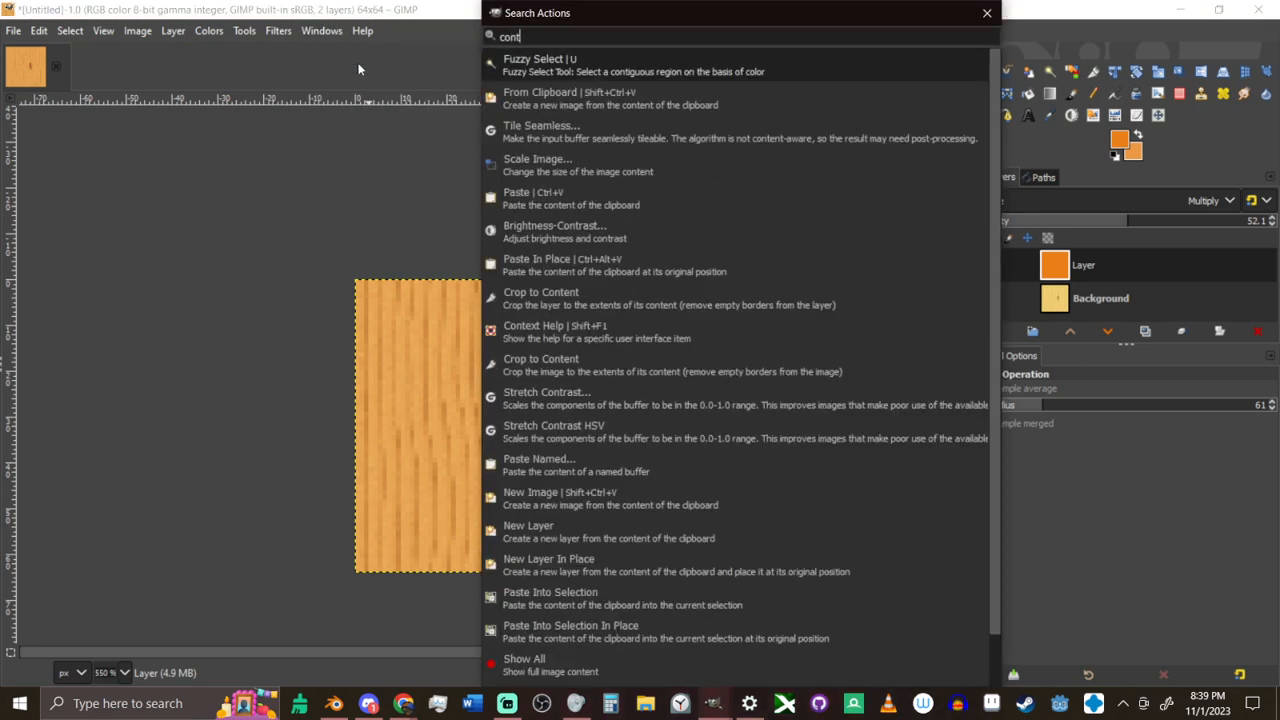
text(rast)
key(Return)
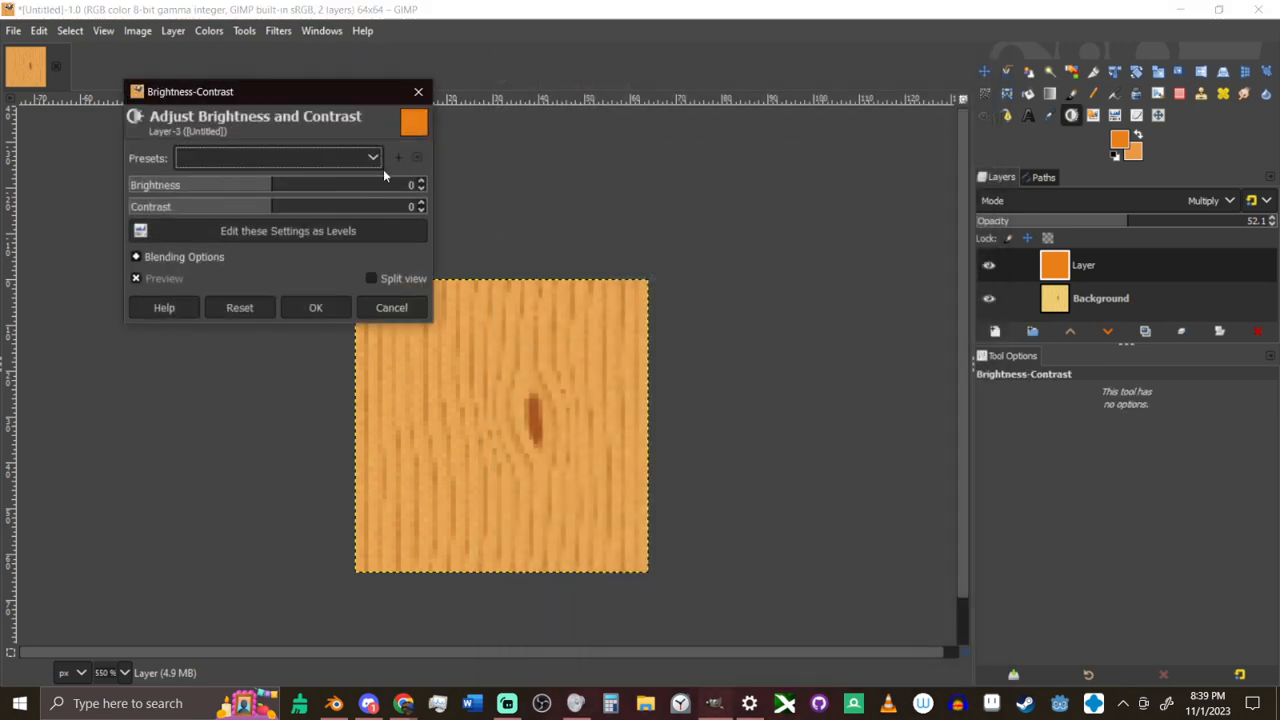
drag(304, 207, 377, 205)
drag(286, 186, 106, 183)
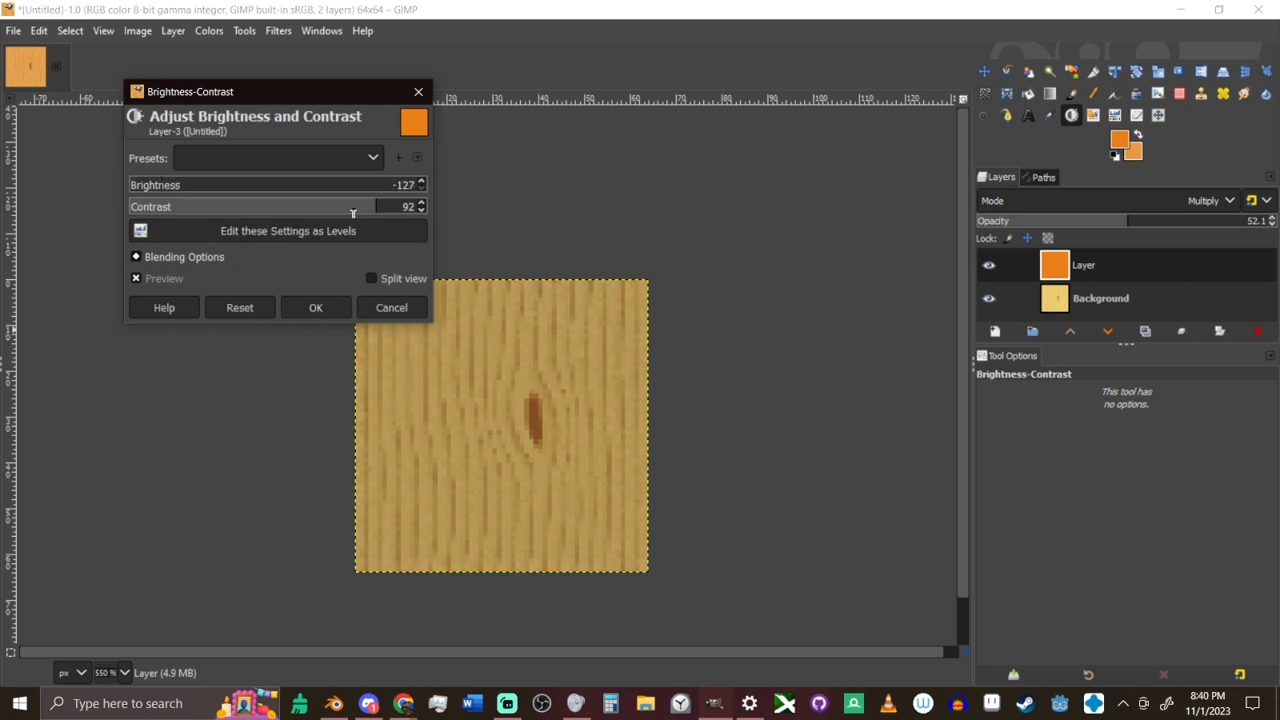
drag(355, 210, 300, 208)
click(326, 312)
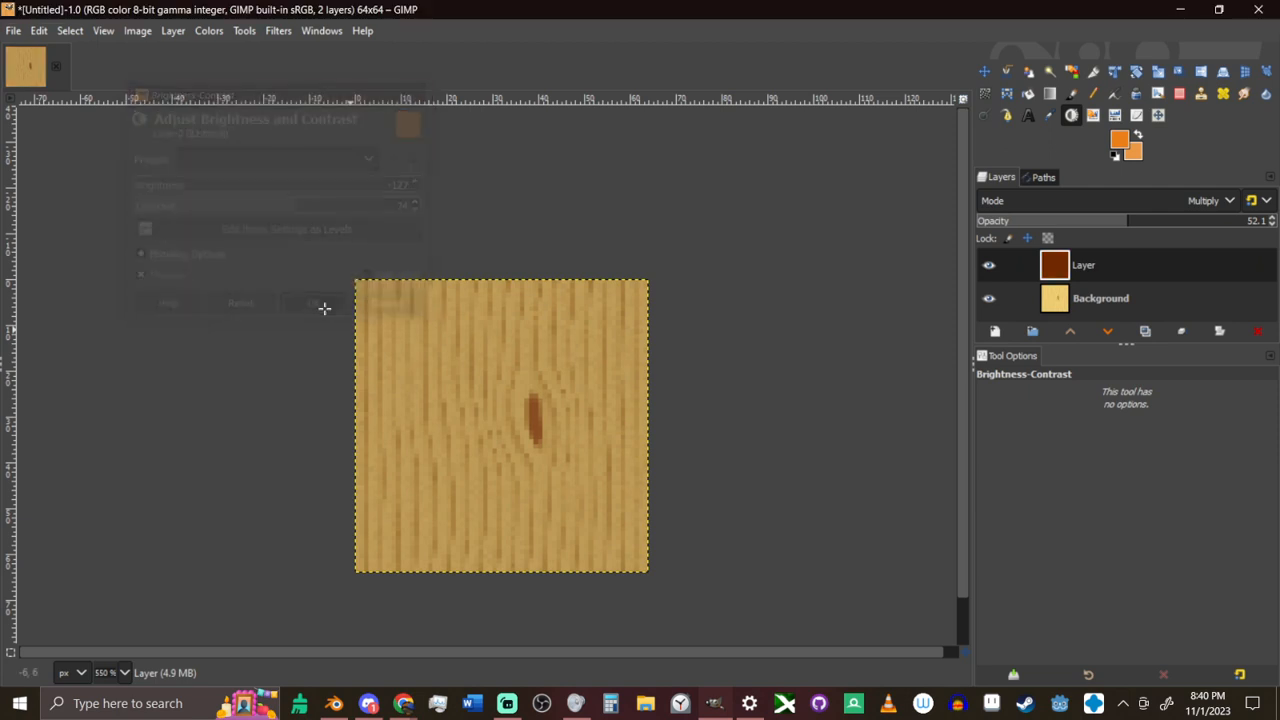
ctrl+scroll(385, 293, down, 3)
ctrl+scroll(471, 290, up, 4)
middle_drag(474, 289, 617, 190)
ctrl+scroll(493, 244, down, 1)
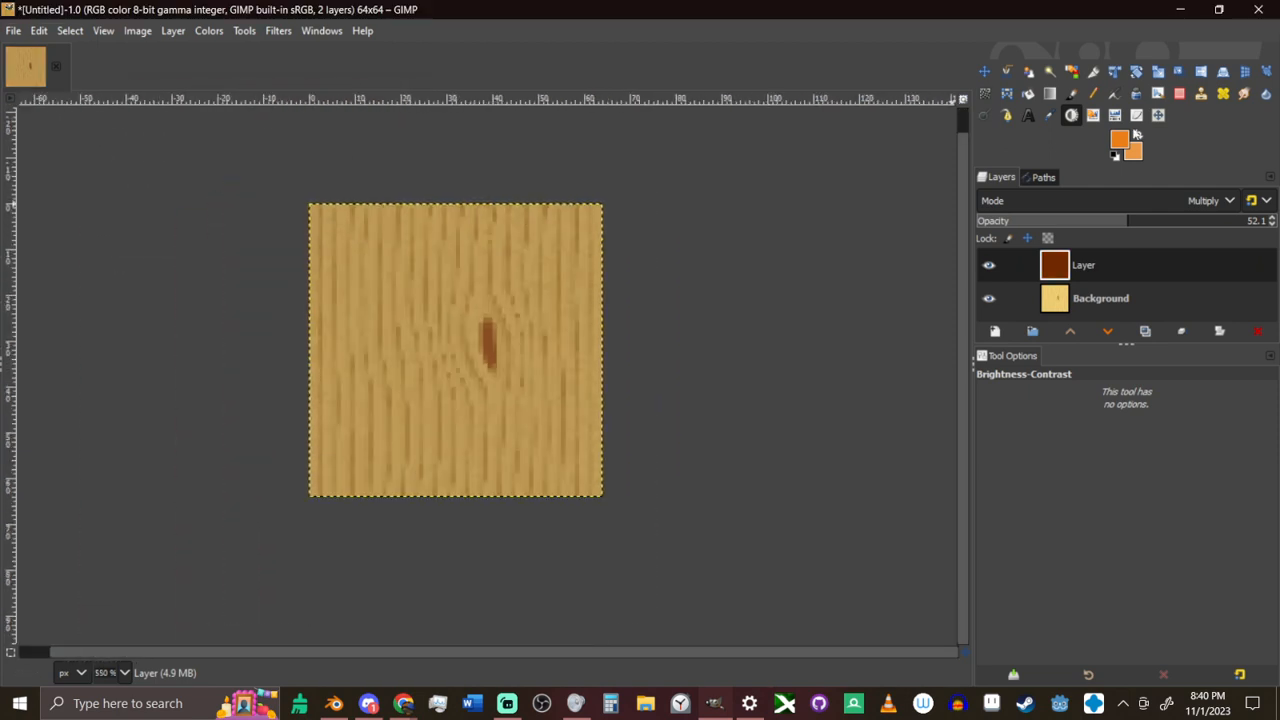
click(1115, 115)
click(691, 350)
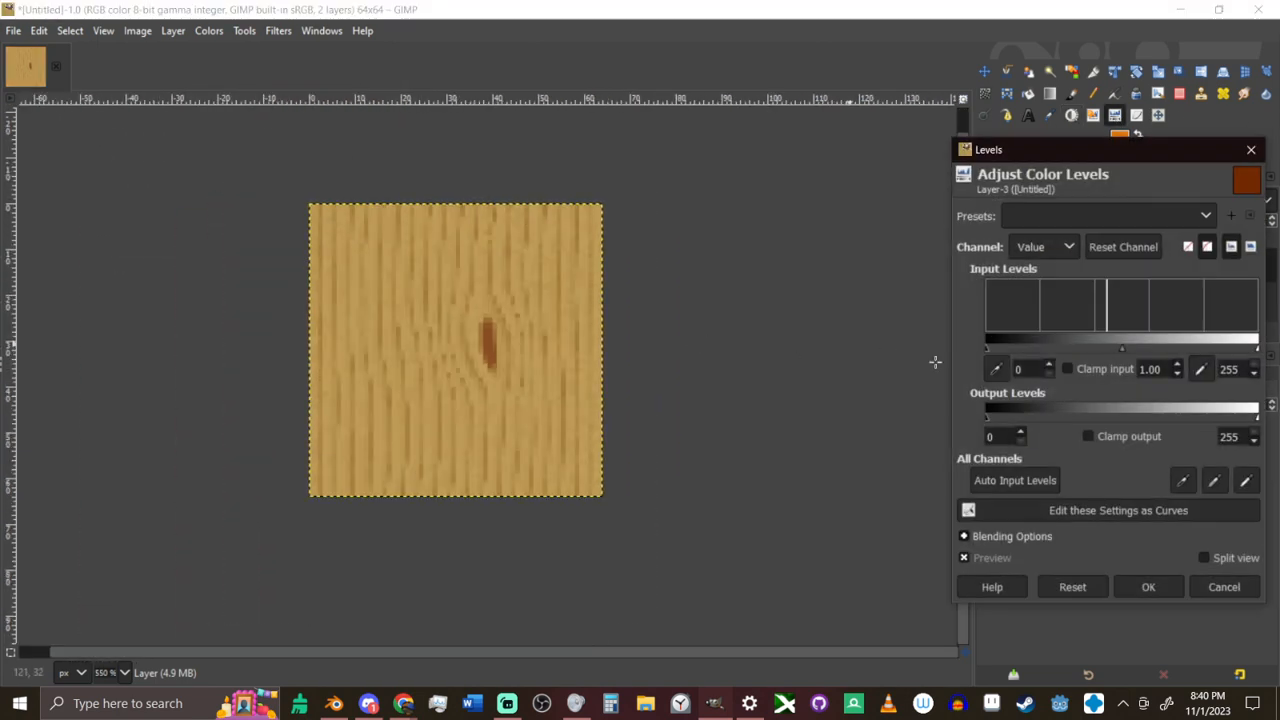
drag(987, 345, 1022, 344)
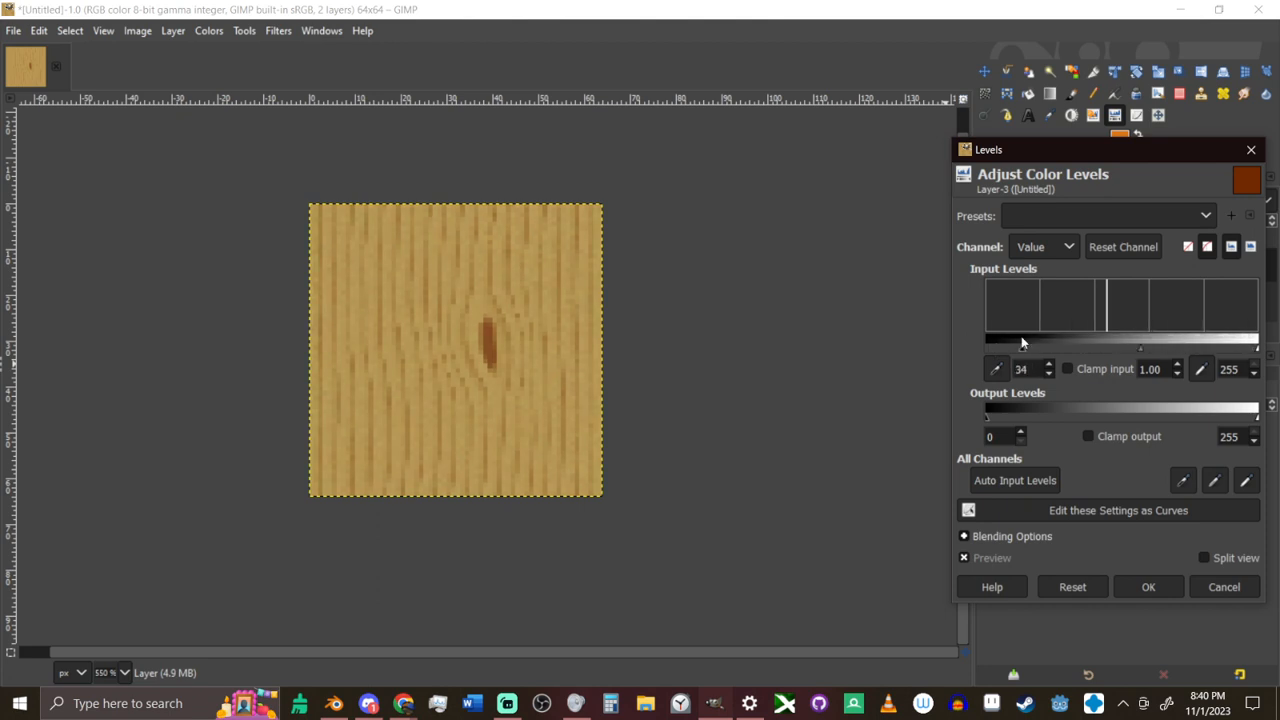
click(1226, 588)
Darken the Background wood layer with a Brightness-Contrast adjustment
click(1114, 297)
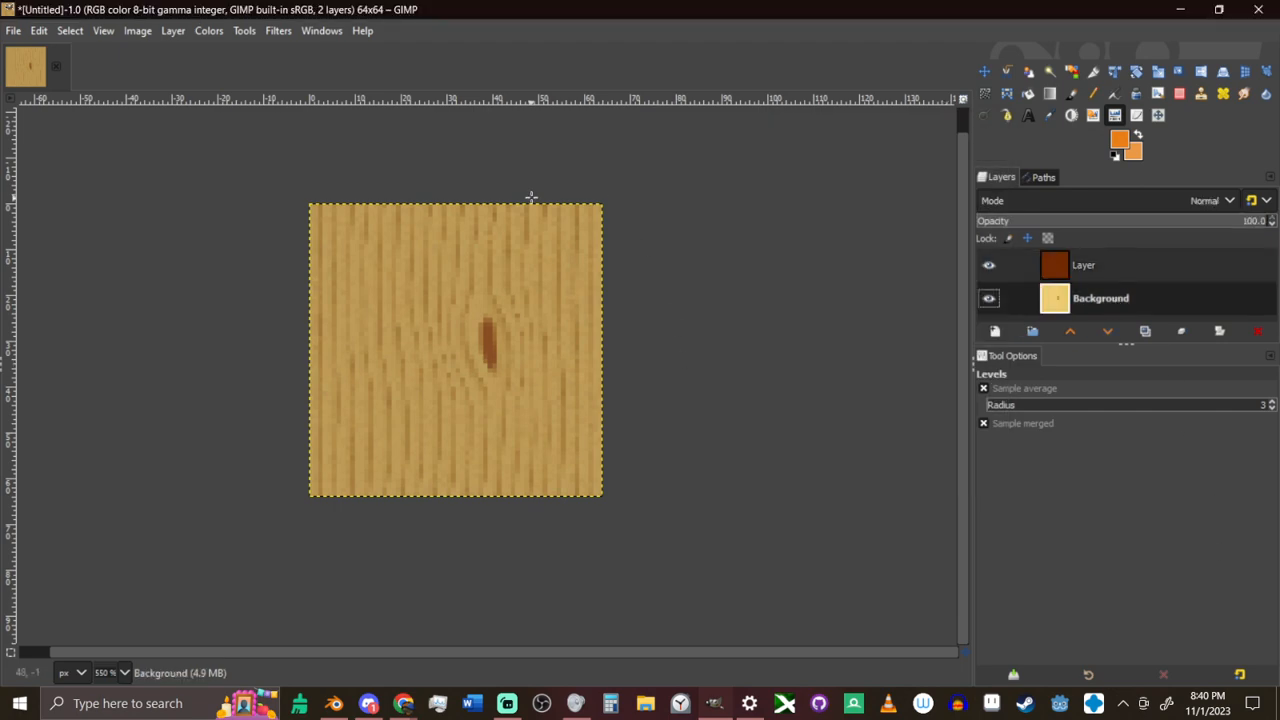
key(slash)
text(contrast)
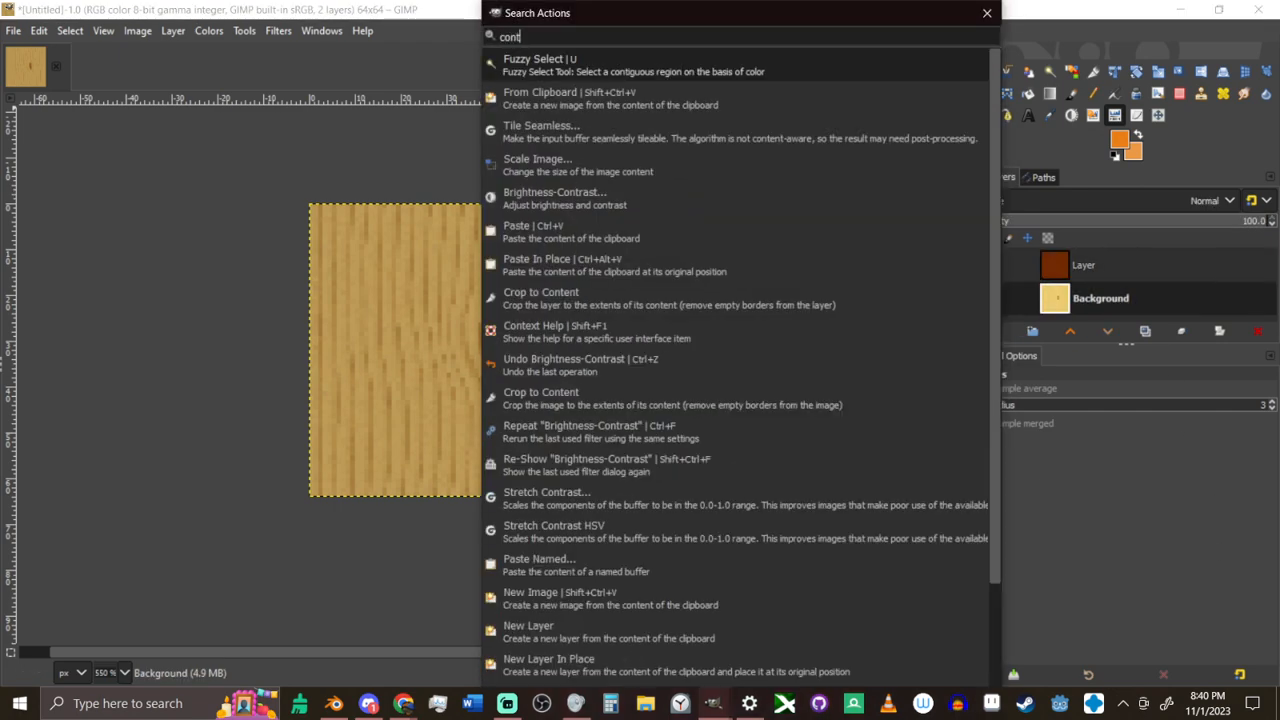
key(Return)
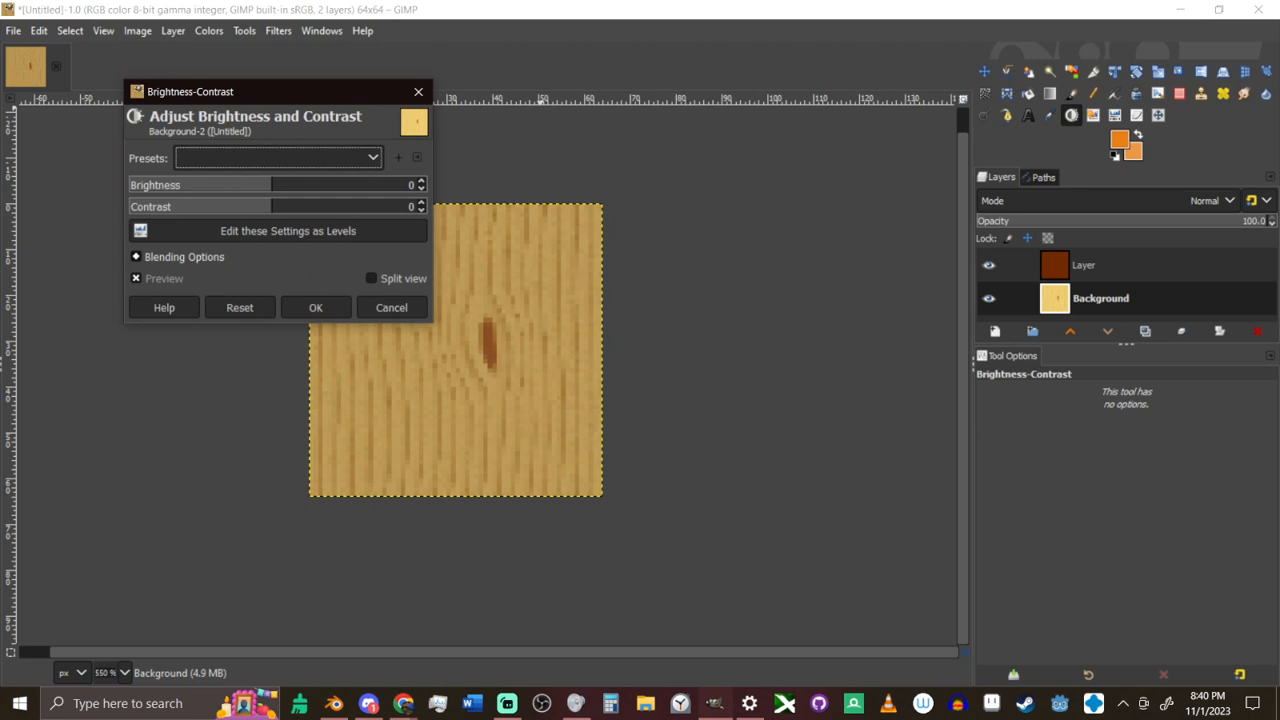
drag(263, 207, 196, 184)
click(240, 308)
click(315, 308)
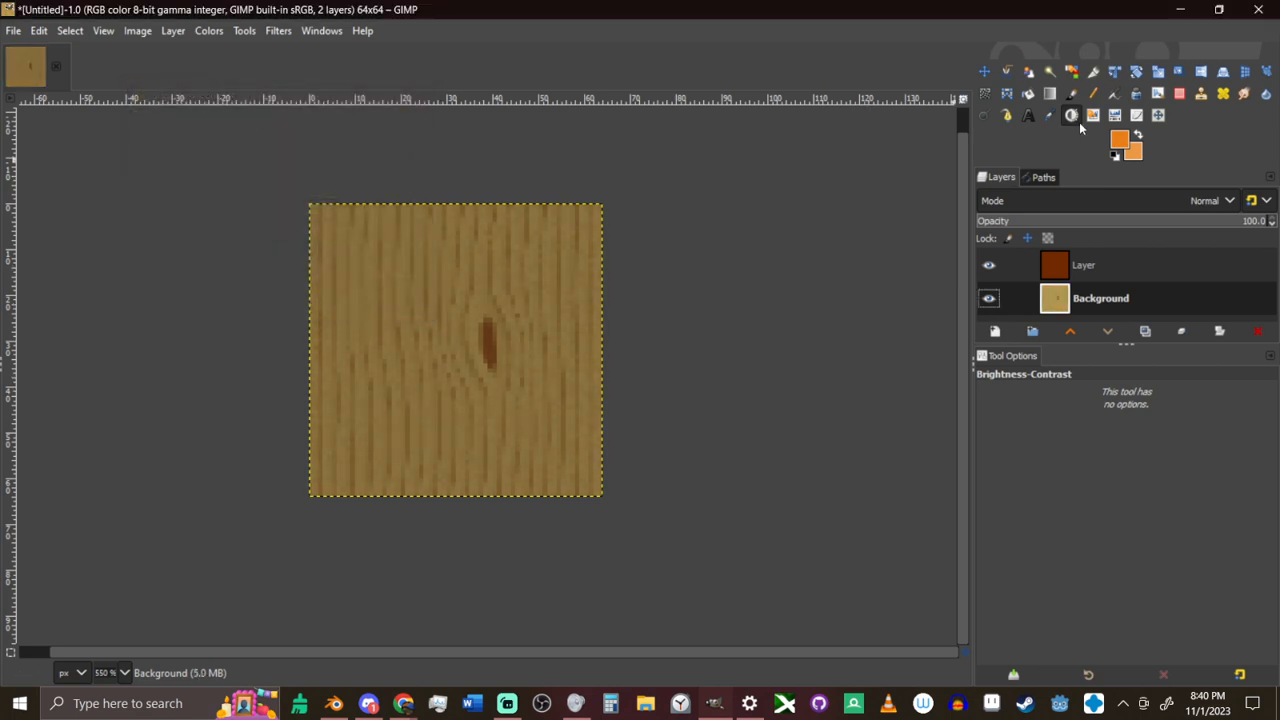
Adjust the Background layer's Levels, setting the low input to 17 and the high input to 191
click(1116, 119)
mouse_move(988, 346)
mouse_down()
mouse_move(1031, 346)
mouse_move(1006, 346)
mouse_up()
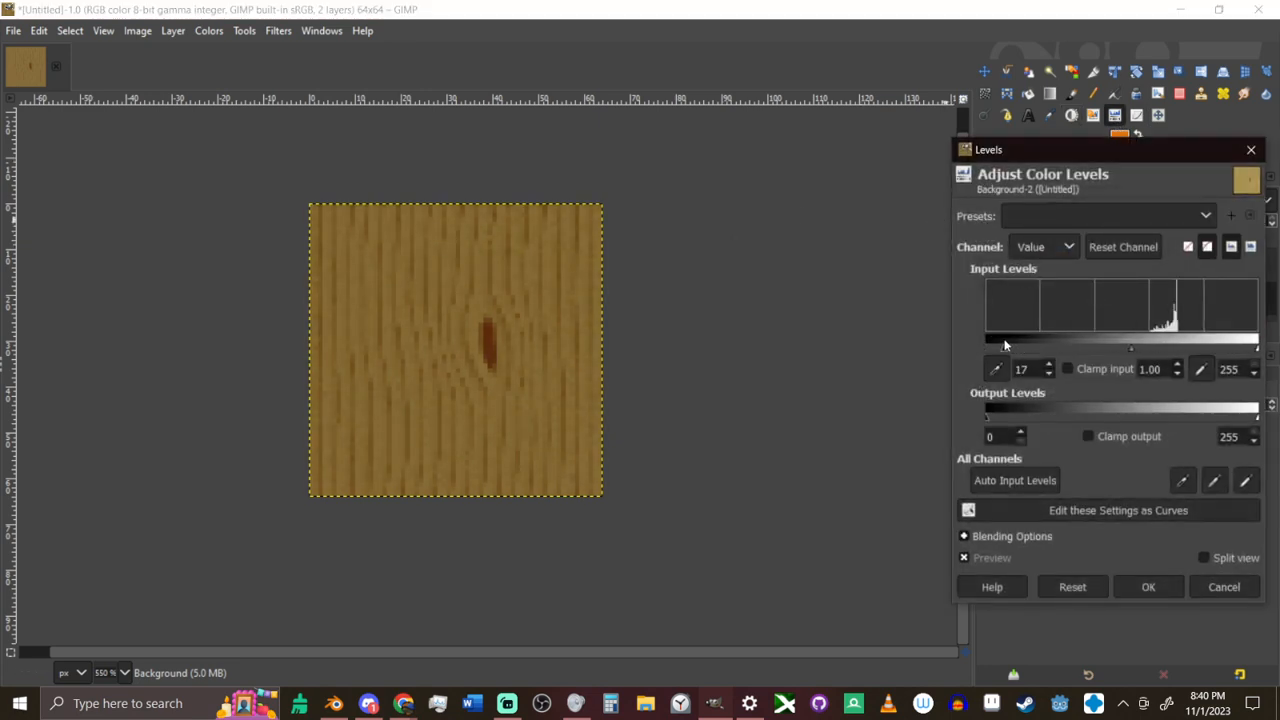
drag(1218, 352, 1191, 352)
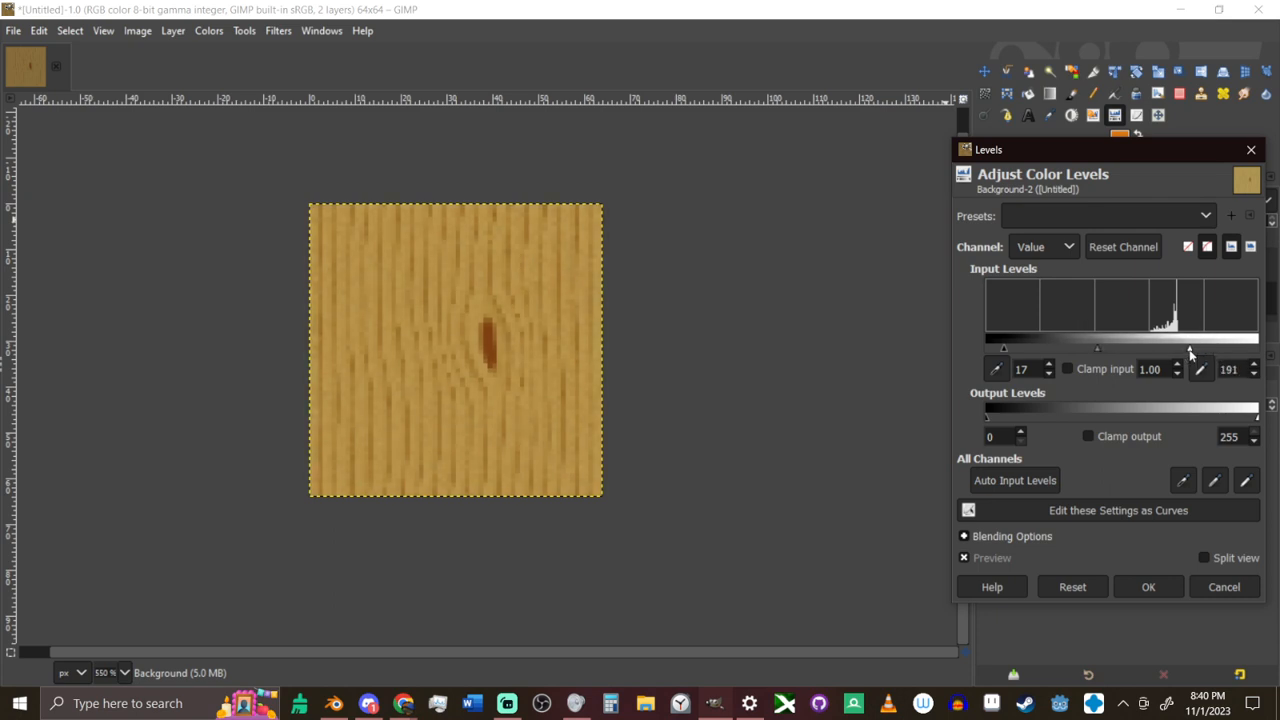
click(1148, 587)
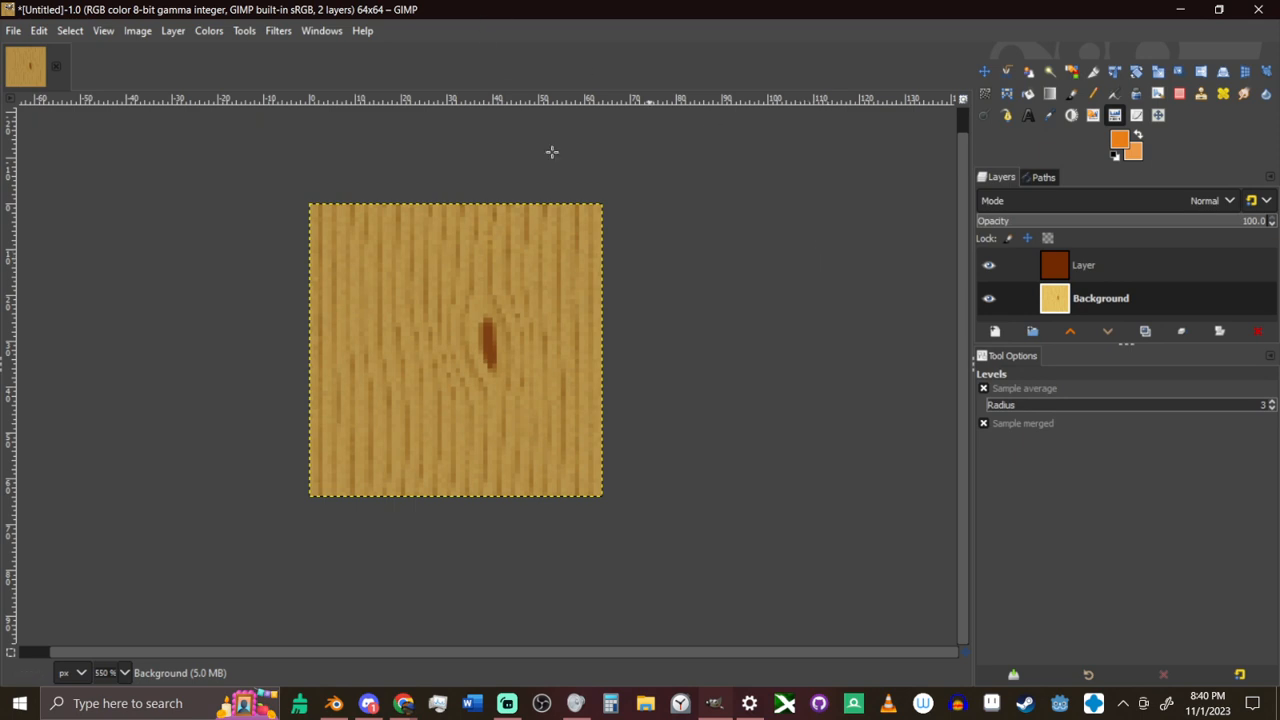
Start exporting the image and choose the folder Blender 3d Projects\Asset Pack Video\Asset Pack\Textures on the Personal Projects drive
click(6, 30)
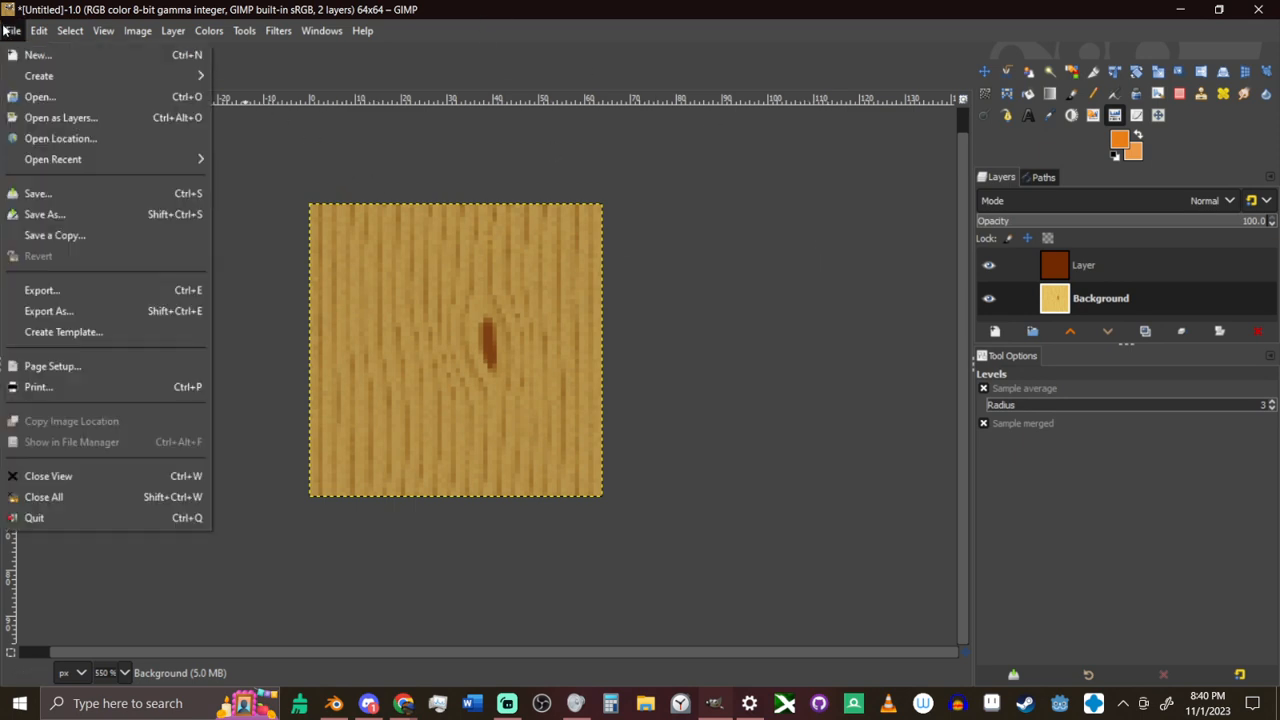
click(62, 310)
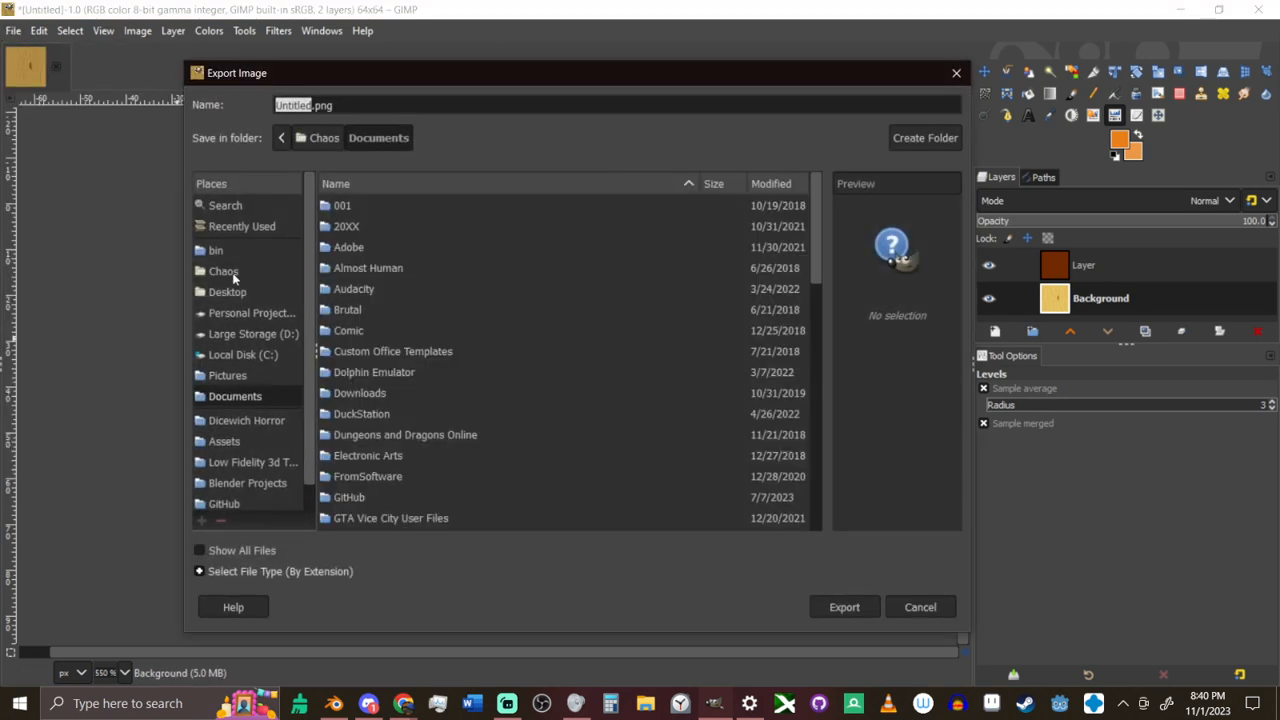
click(235, 222)
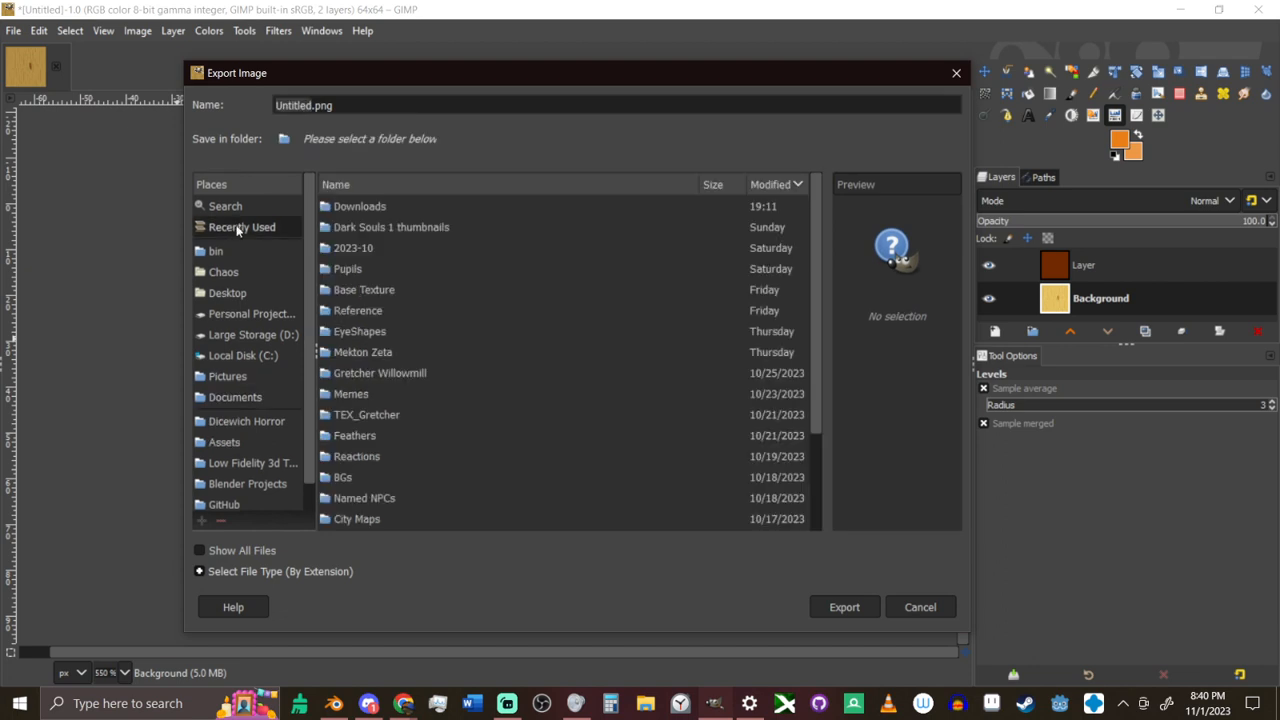
click(266, 316)
click(411, 268)
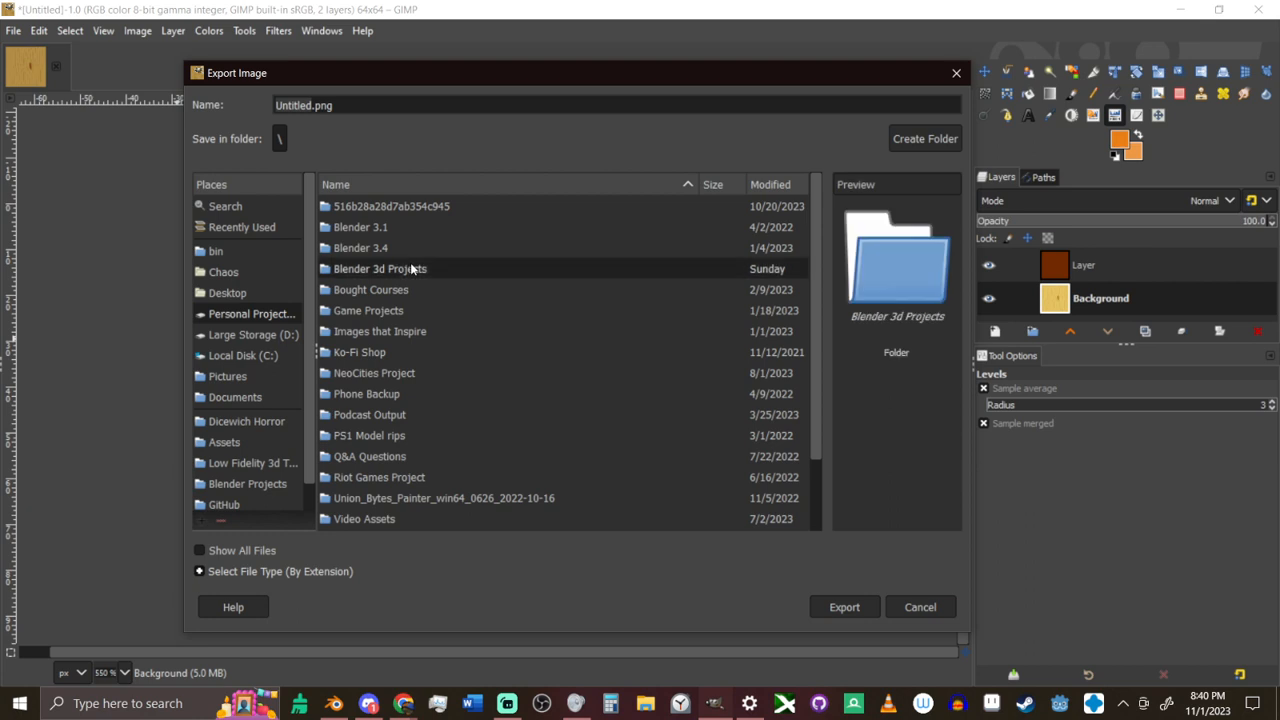
double_click(411, 268)
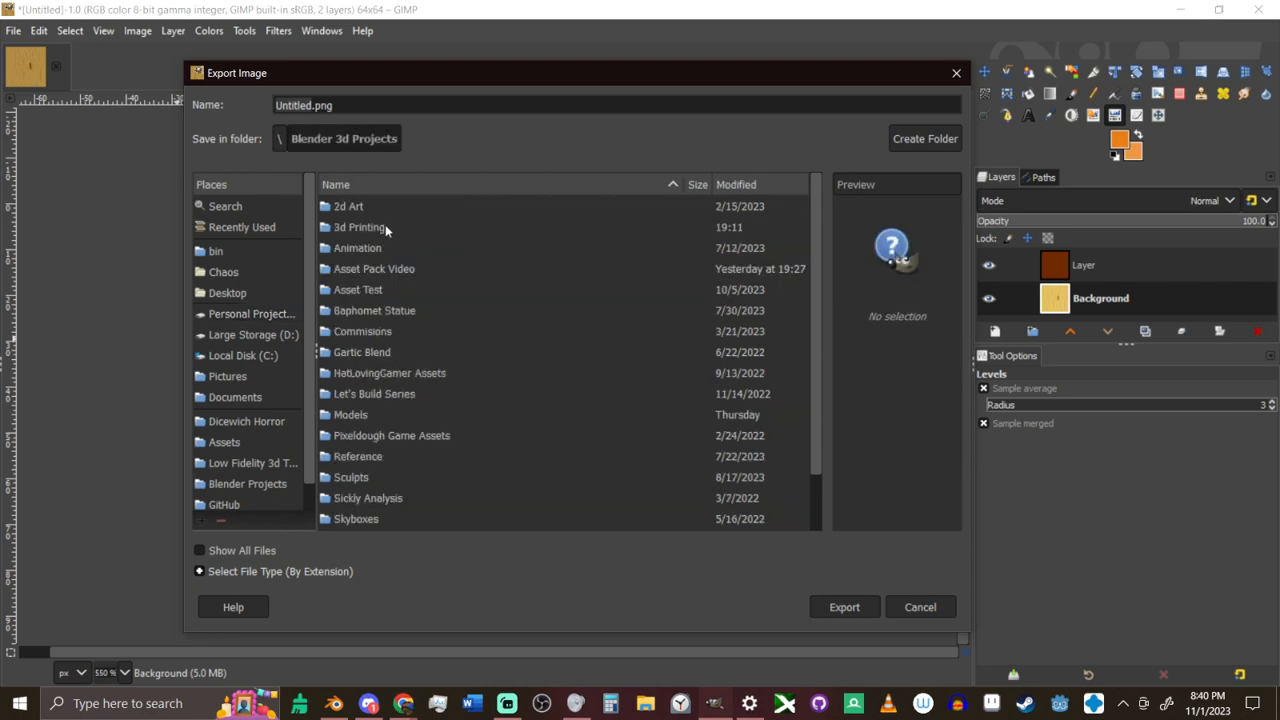
double_click(397, 268)
click(382, 212)
double_click(381, 212)
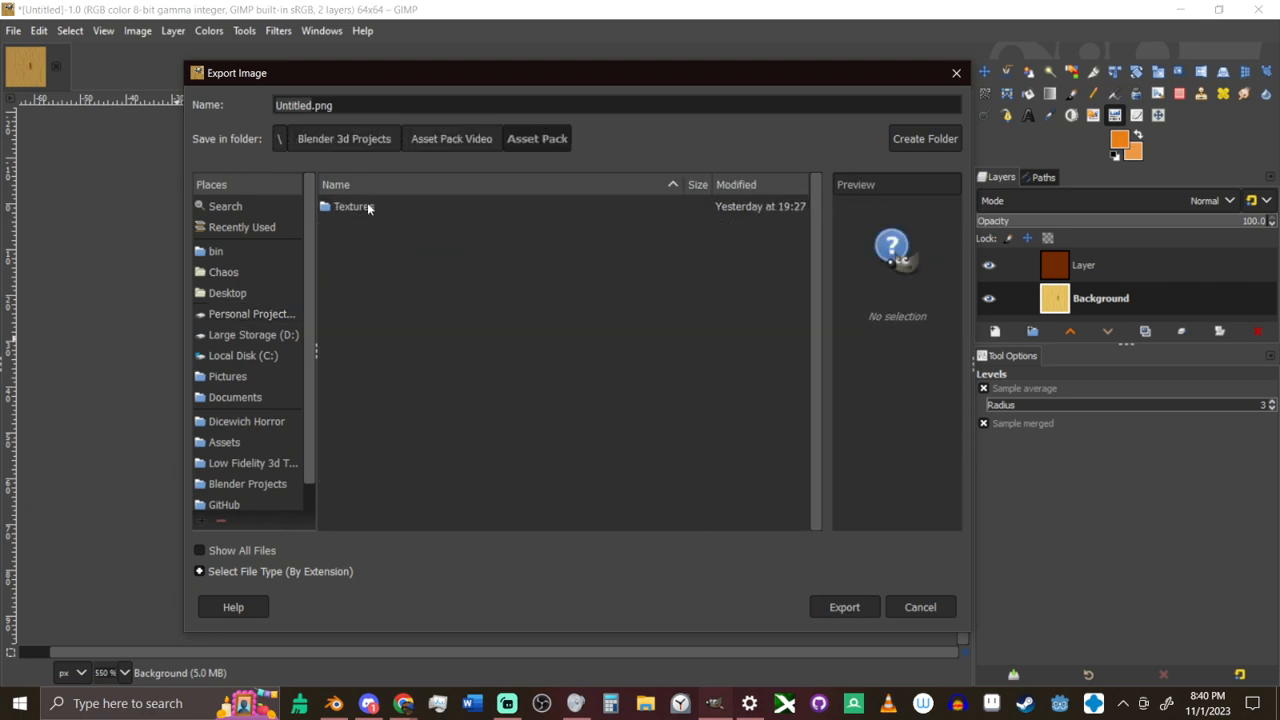
double_click(364, 206)
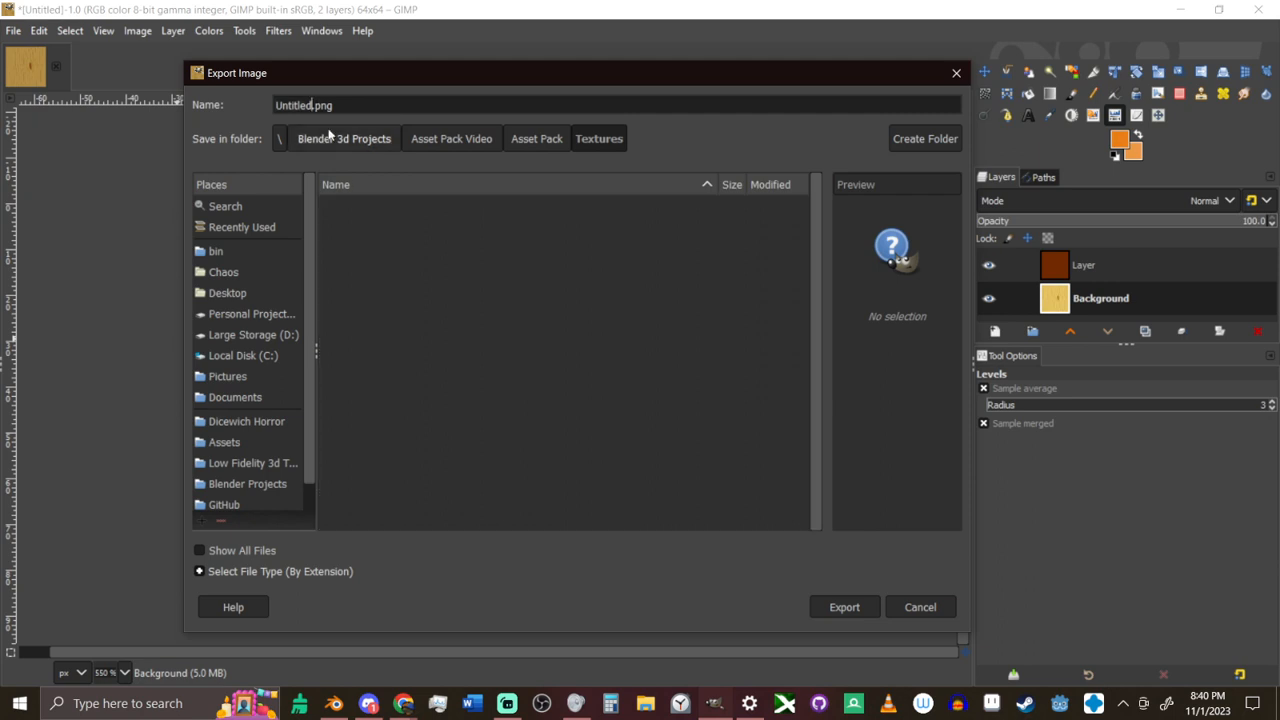
Name the export Tex_Wood1.png and export it as a PNG
key(ctrl+a)
key(BackSpace)
text(Wood)
key(BackSpace)
key(BackSpace)
key(BackSpace)
key(BackSpace)
text(Yt)
key(BackSpace)
key(BackSpace)
text(TEX)
key(BackSpace)
key(BackSpace)
text(ex_Wood1)
key(Return)
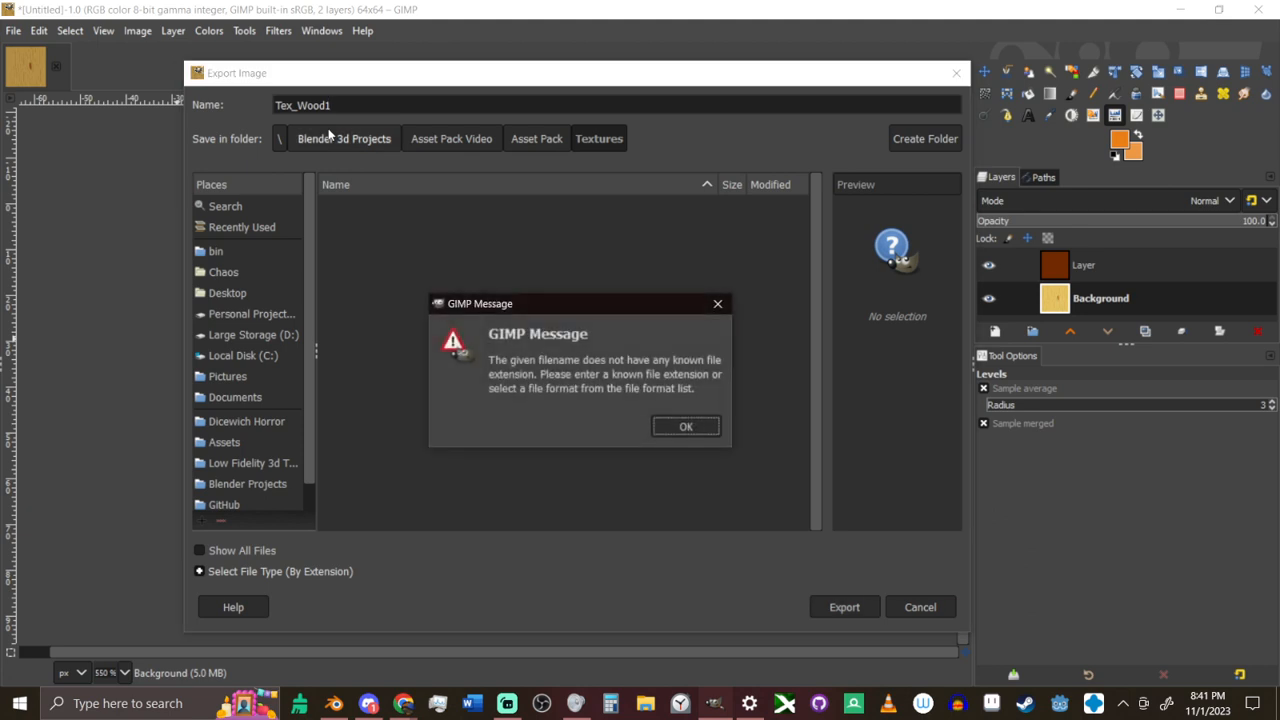
click(717, 303)
text(.png)
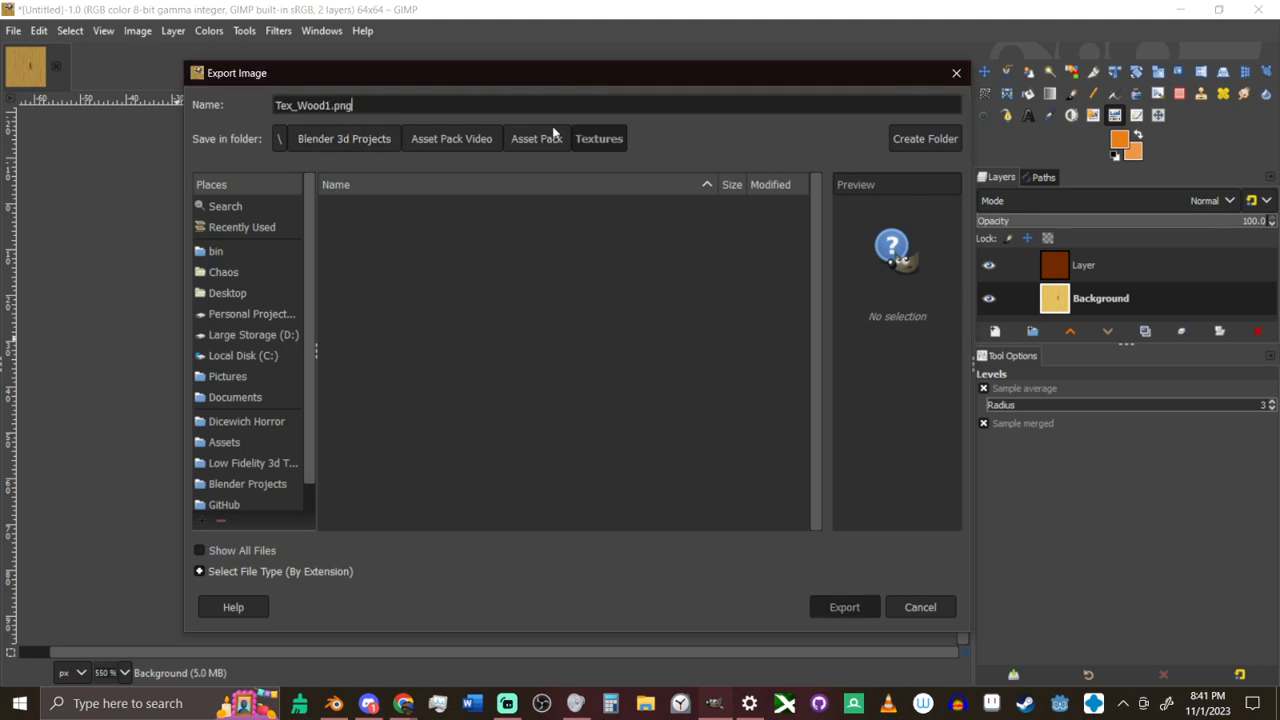
key(Return)
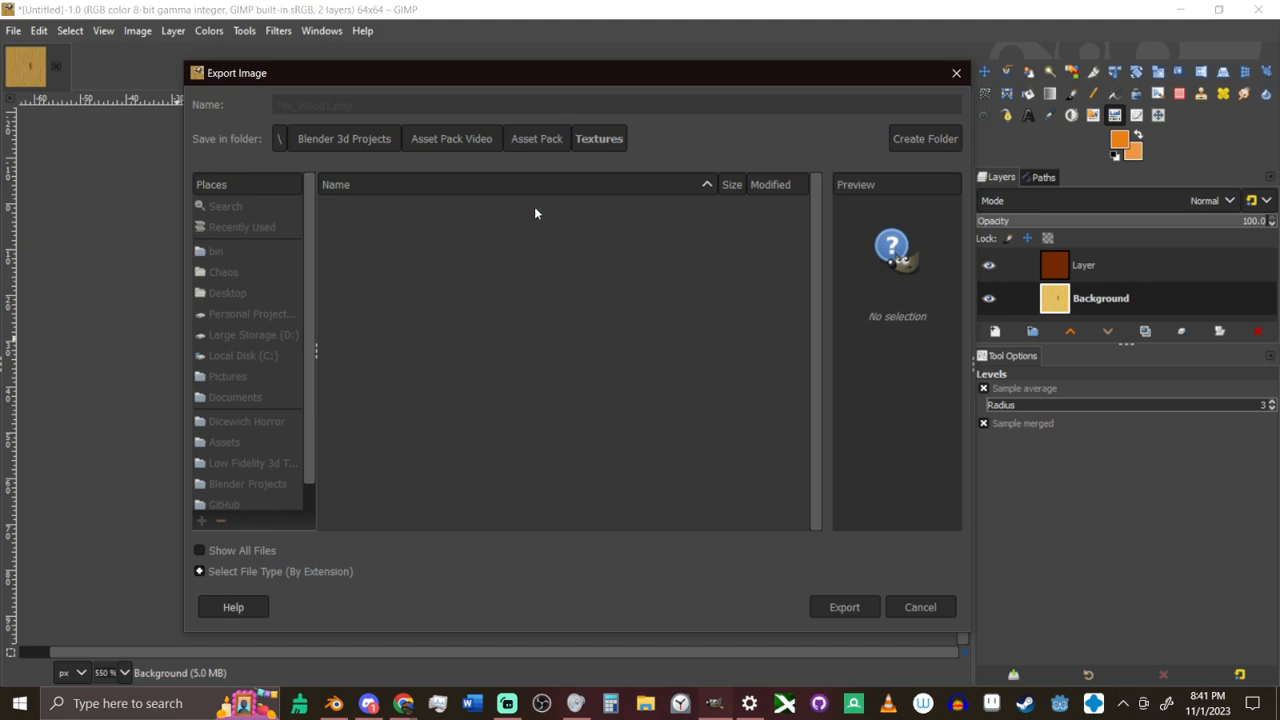
click(656, 520)
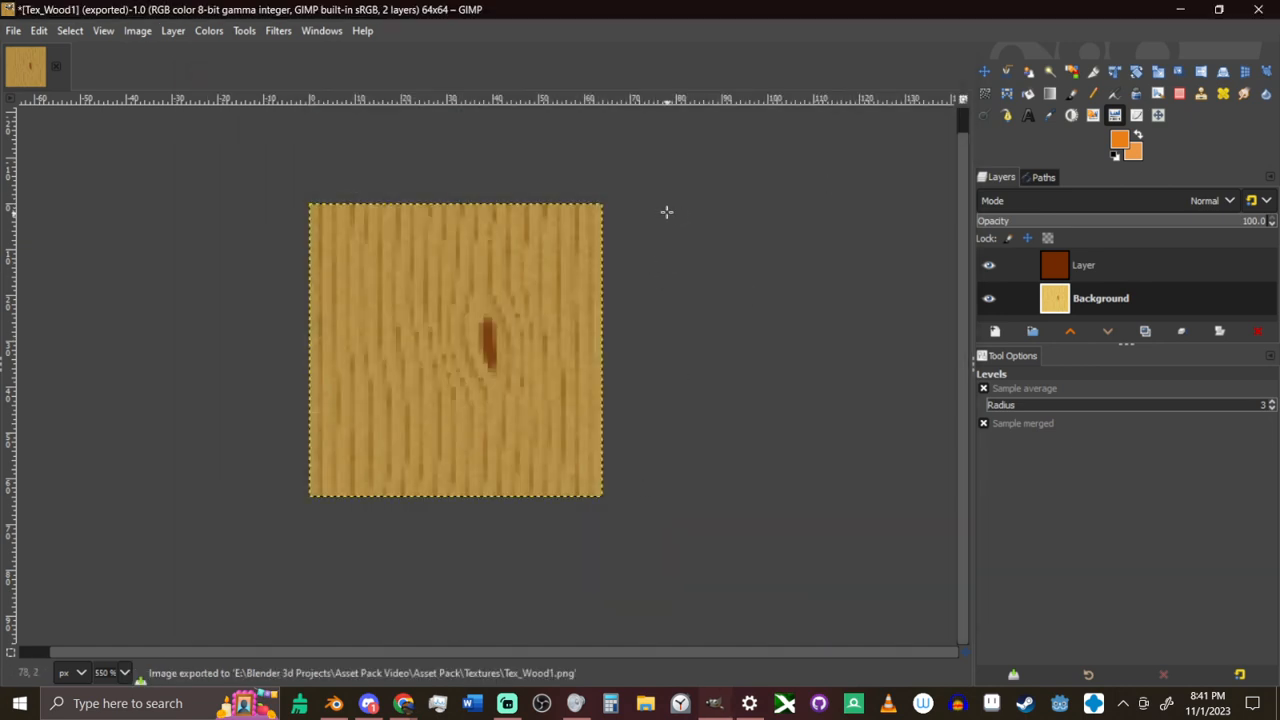
Tile the Background wood layer into a new 128x128 px image using the Tile filter, entering 64*2 as the size
key(slash)
text(tile)
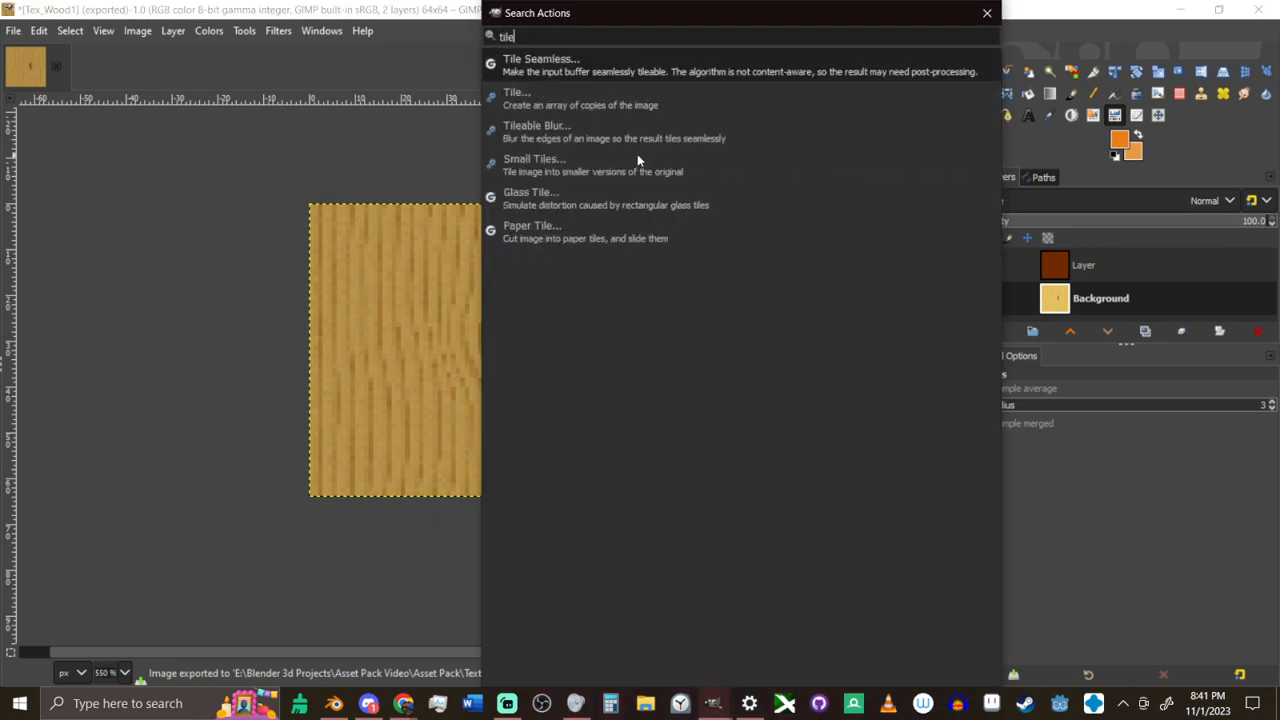
key(Return)
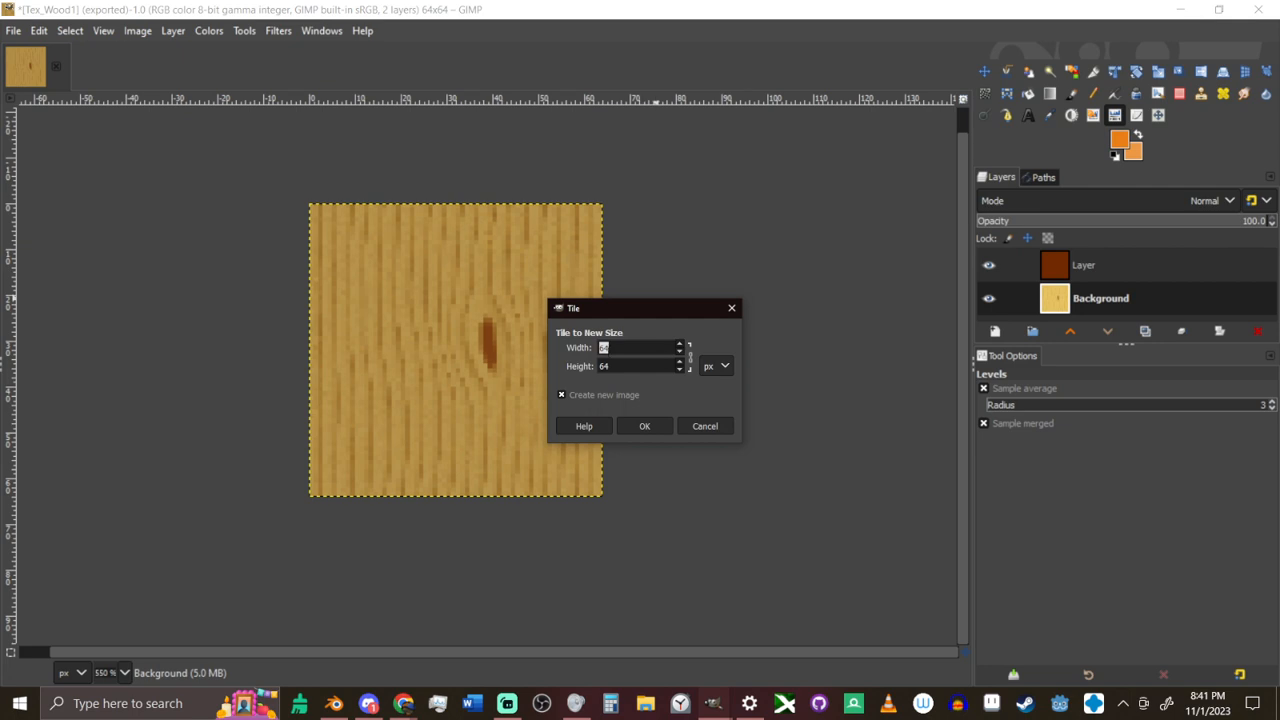
text(64*4)
key(BackSpace)
text(2)
key(Return)
click(646, 426)
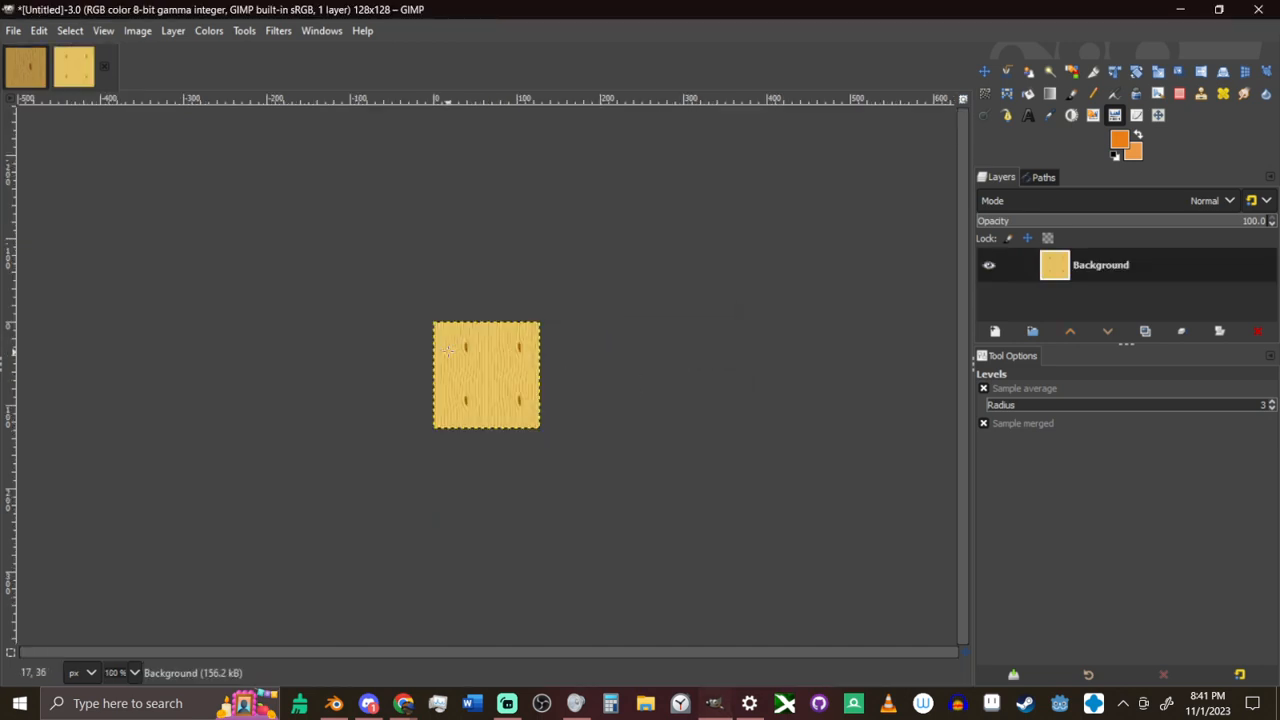
ctrl+scroll(527, 376, up, 3)
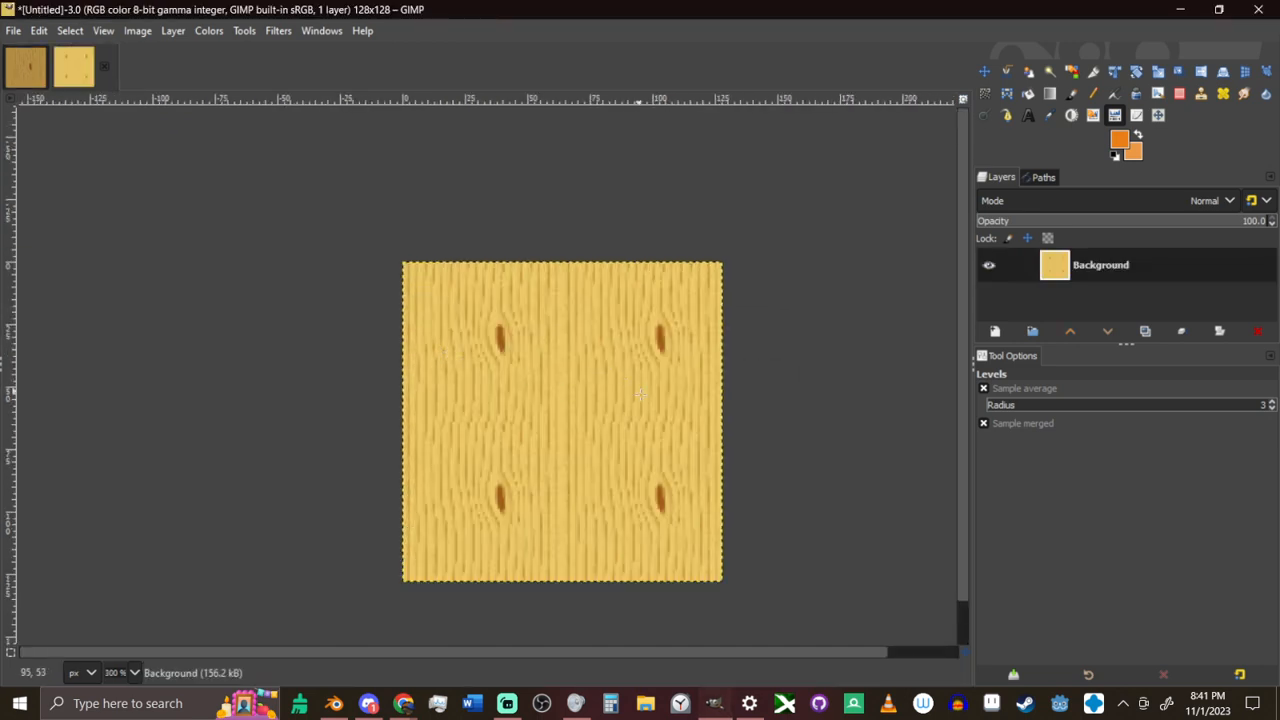
Examine the tiled 128x128 wood image up close and from afar for seams and knot repetition
ctrl+scroll(623, 418, up, 1)
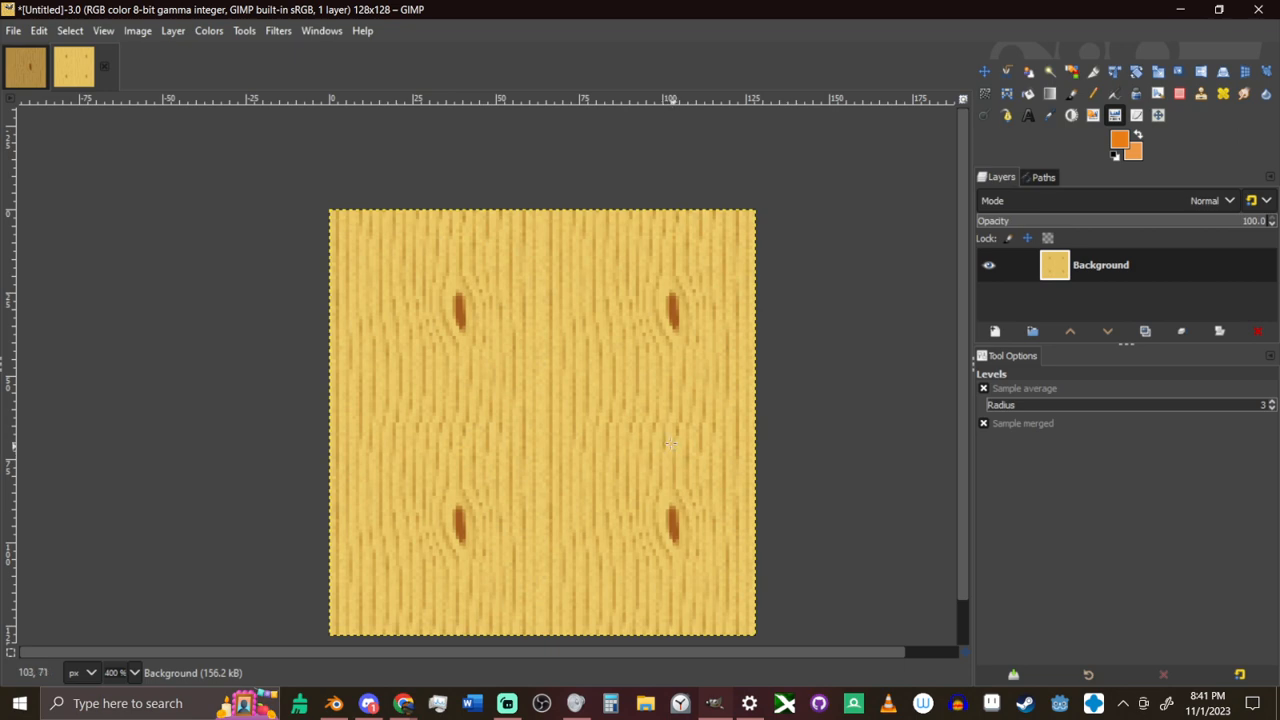
scroll(660, 415, down, 1)
ctrl+scroll(700, 390, down, 5)
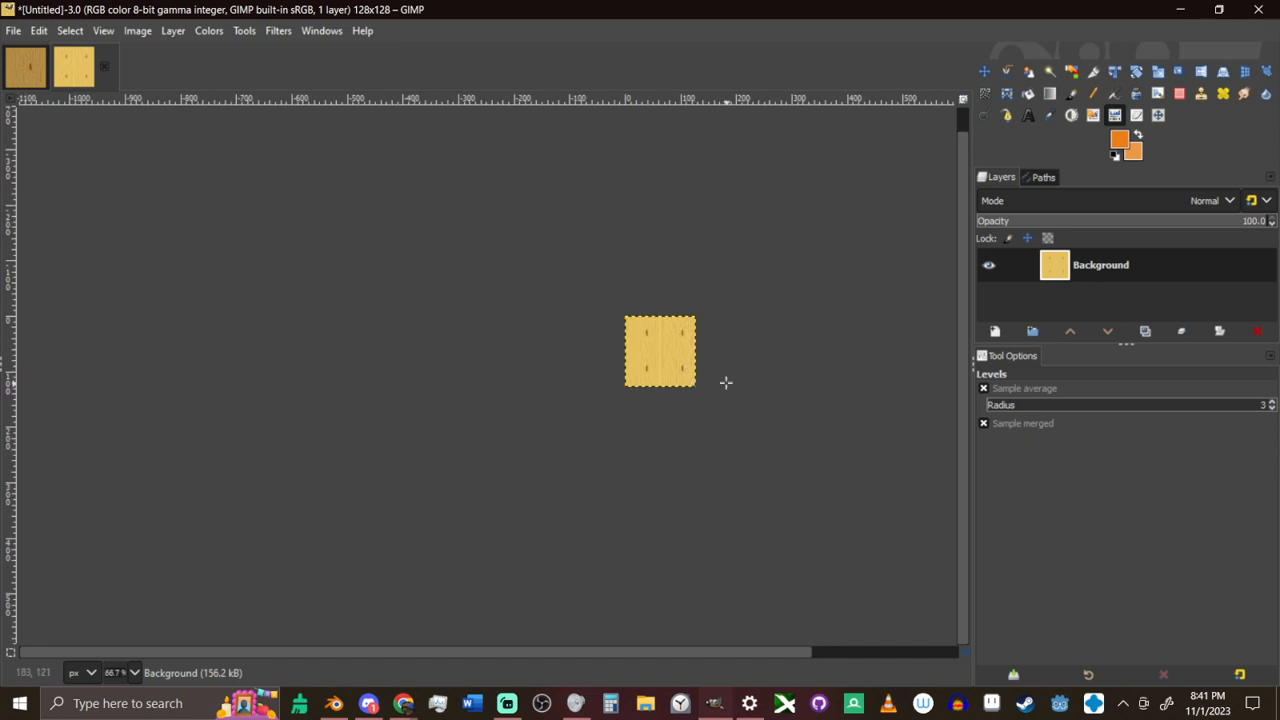
ctrl+scroll(726, 382, up, 3)
middle_drag(490, 282, 550, 330)
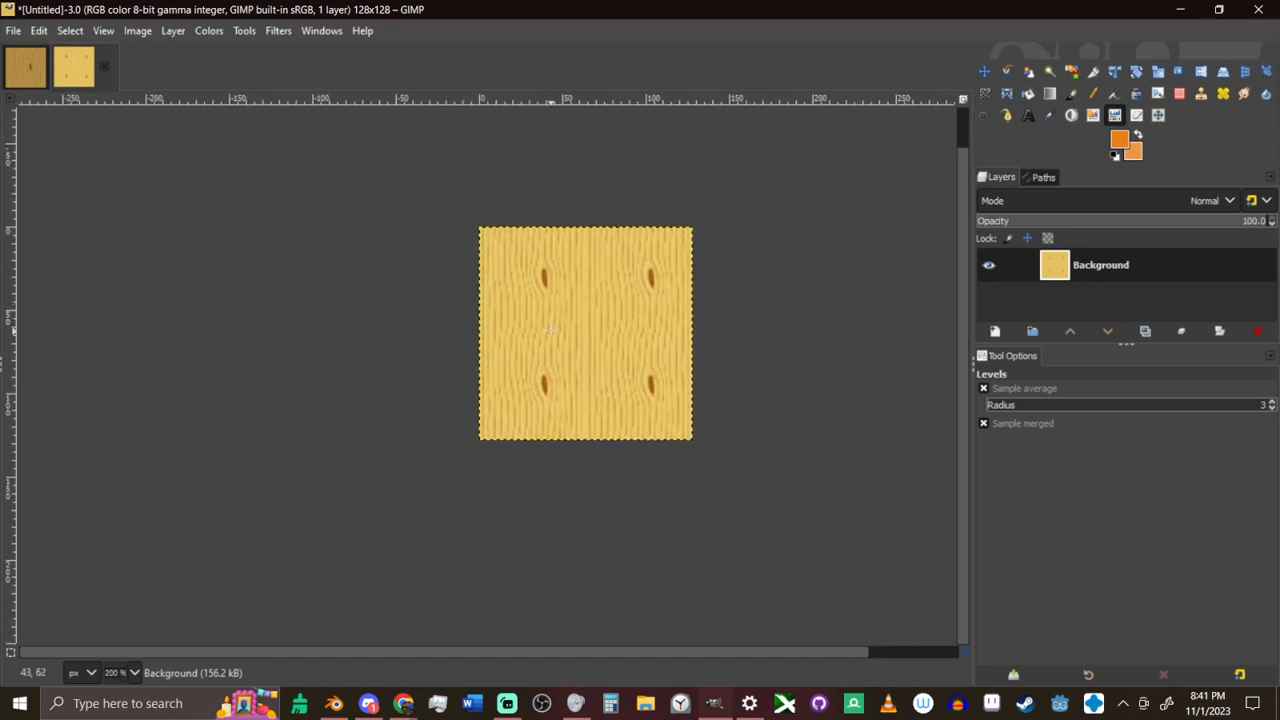
Stretch the dark knot on the Tex_Wood1 image's Background layer using Warp Transform with Move pixels at size 5
click(30, 64)
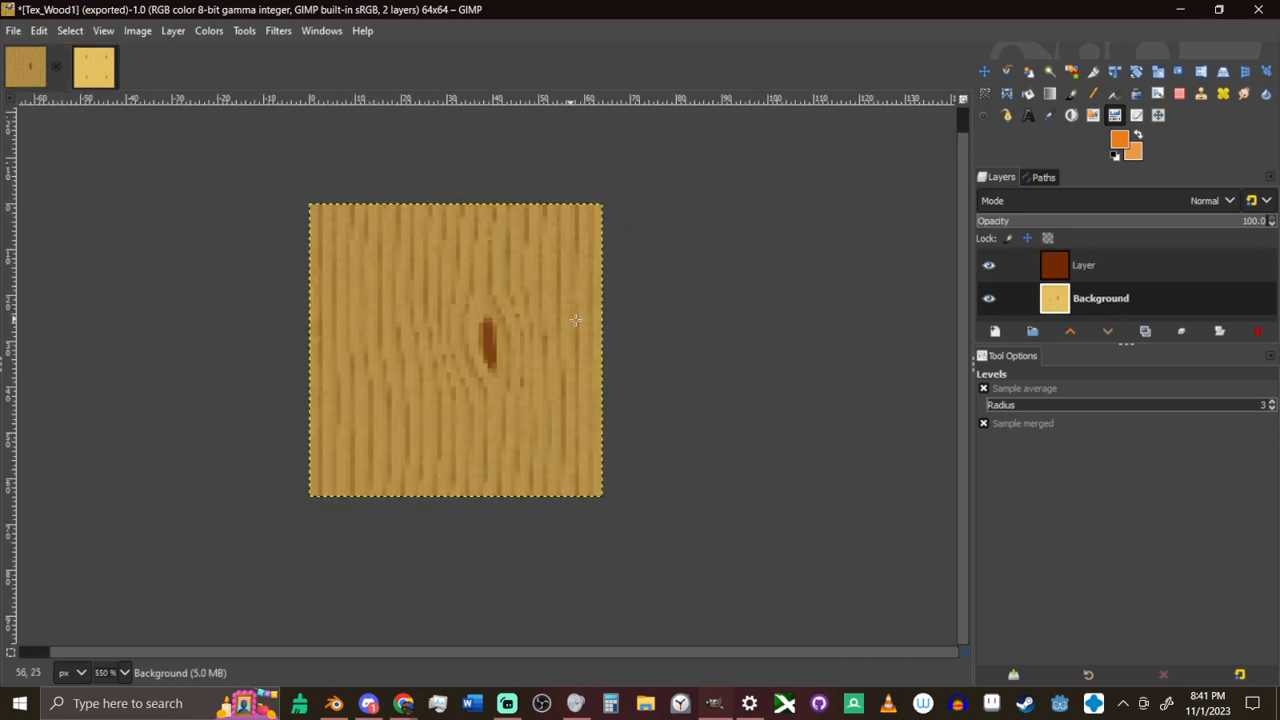
key(plus)
key(plus)
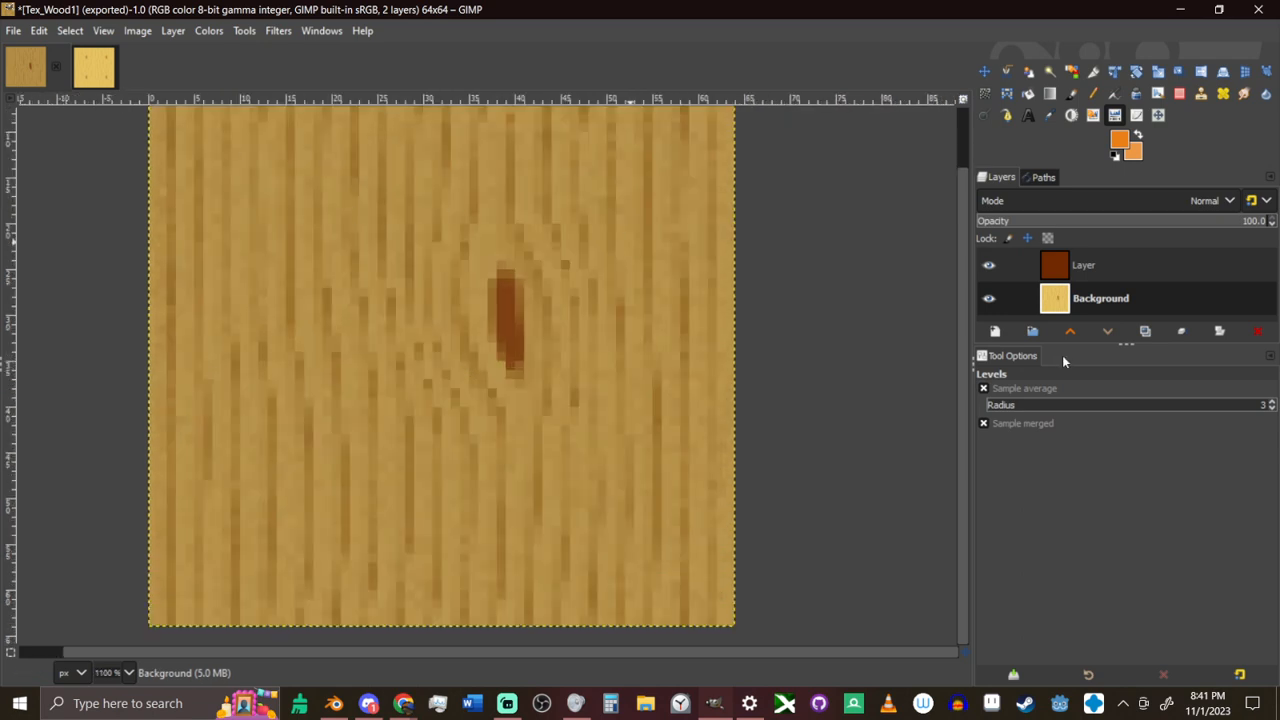
ctrl+scroll(560, 283, up, 2)
middle_drag(528, 307, 571, 399)
key(w)
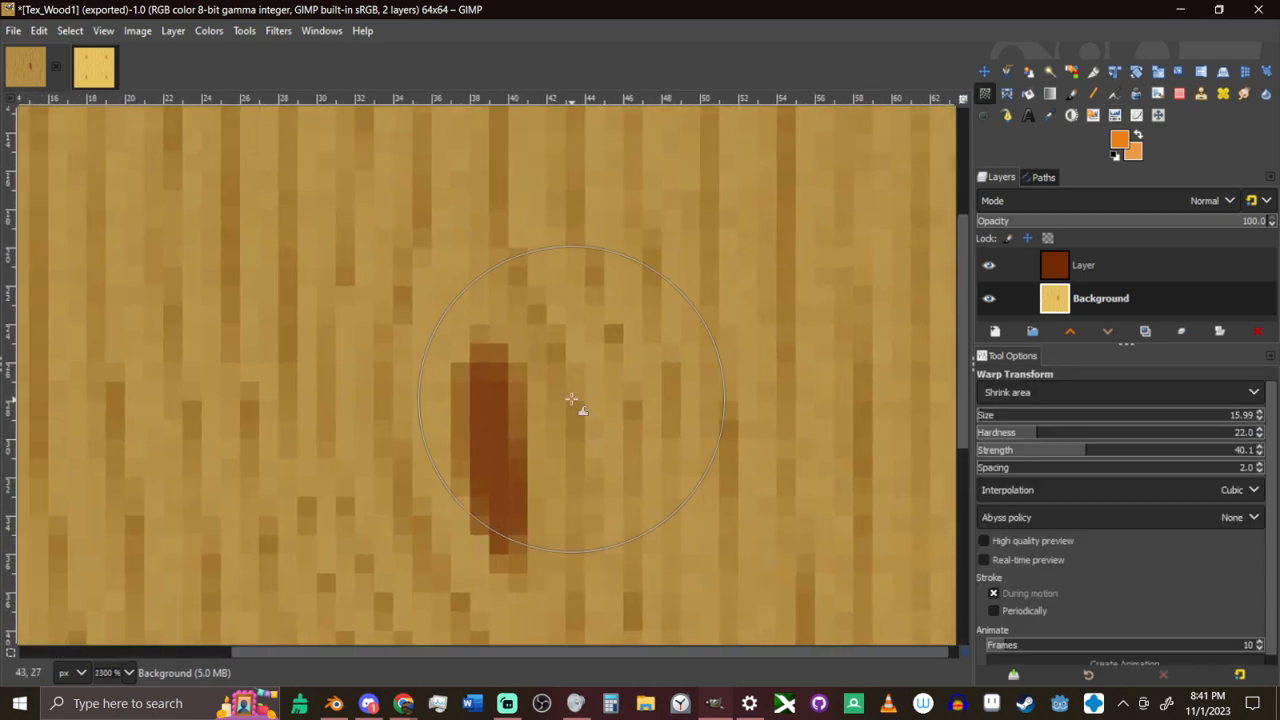
key(bracketleft)
key(bracketleft)
key(bracketleft)
key(bracketleft)
key(bracketleft)
key(bracketleft)
key(bracketleft)
key(bracketleft)
key(bracketleft)
key(bracketleft)
key(bracketleft)
key(bracketleft)
key(bracketleft)
key(bracketleft)
key(bracketleft)
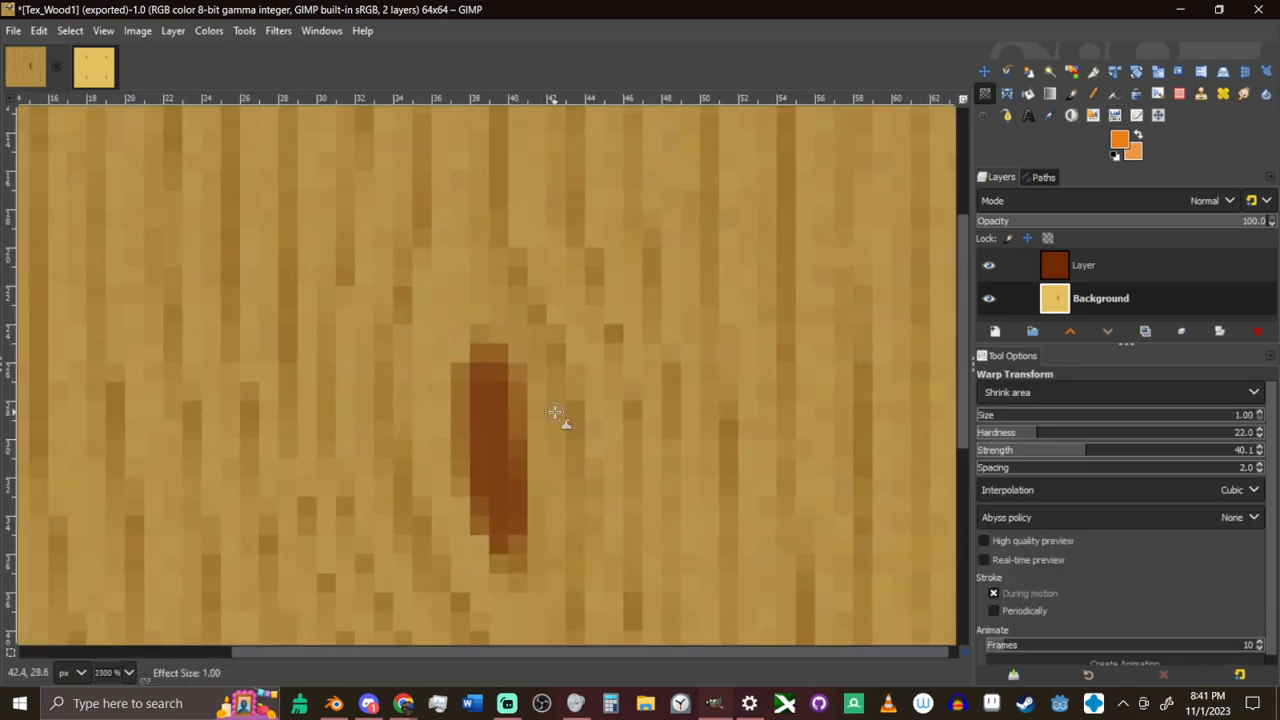
key(s)
key(ctrl+shift+a)
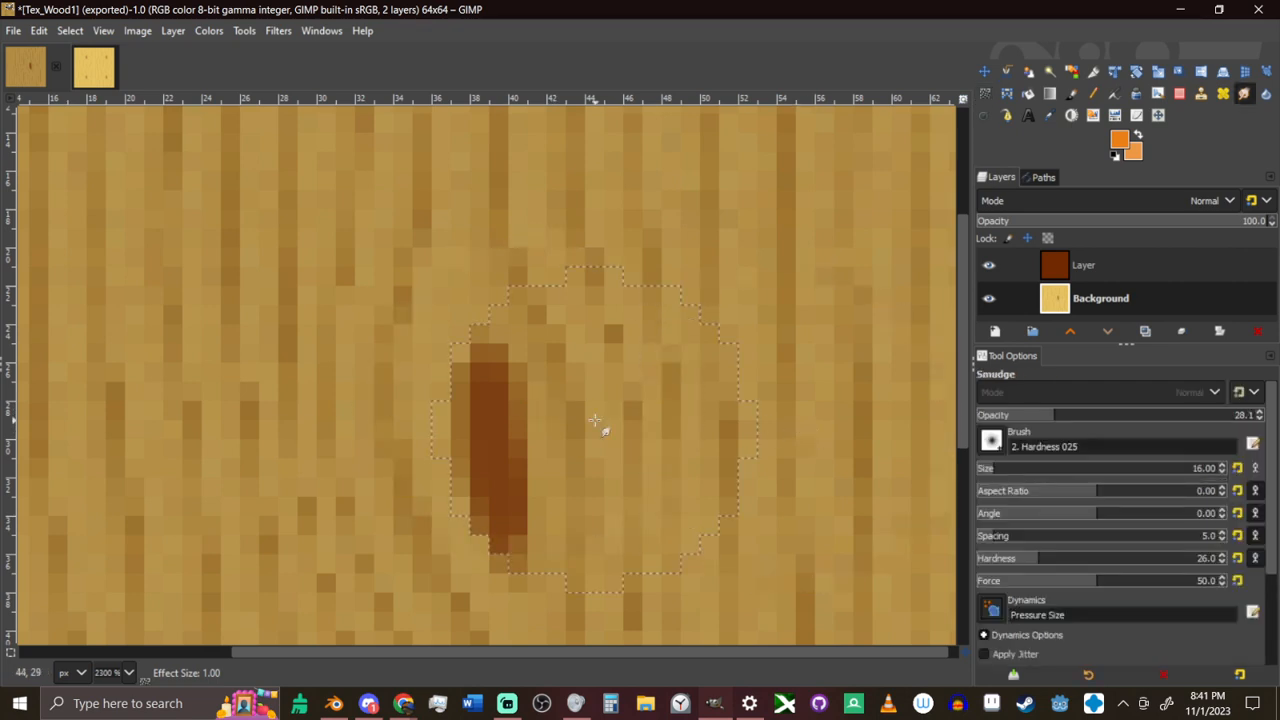
key(w)
click(1012, 392)
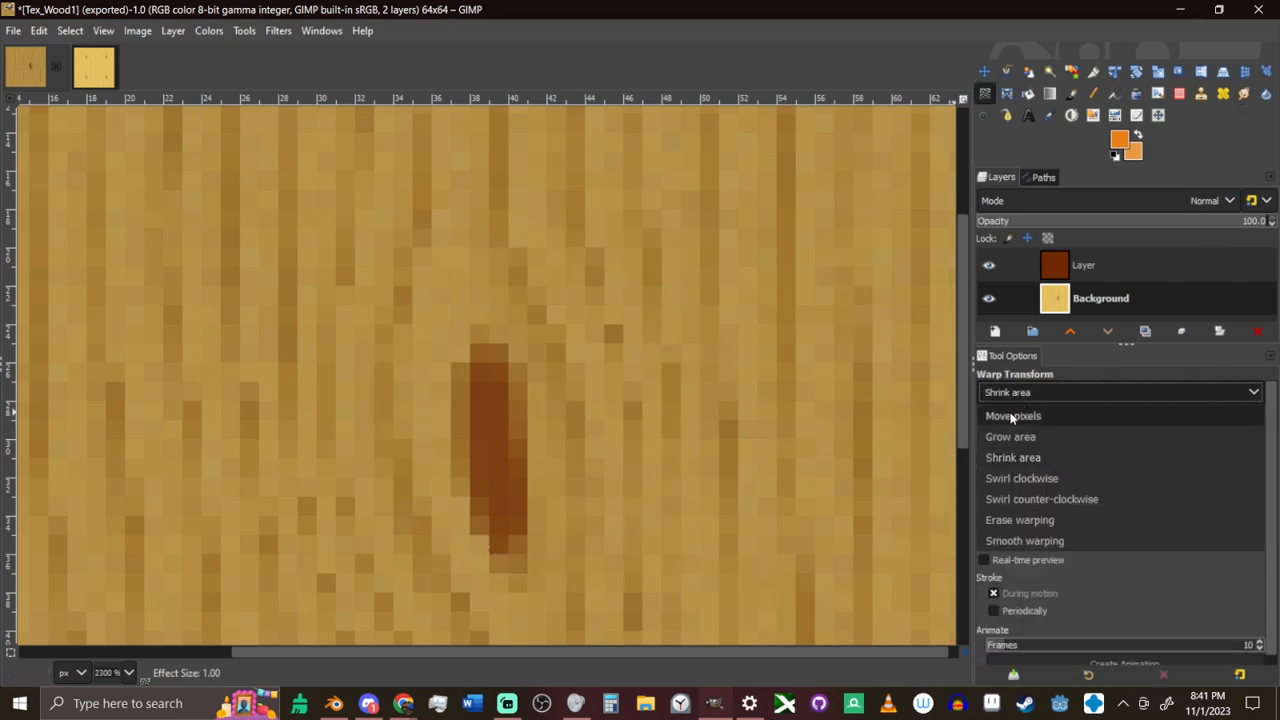
click(1012, 418)
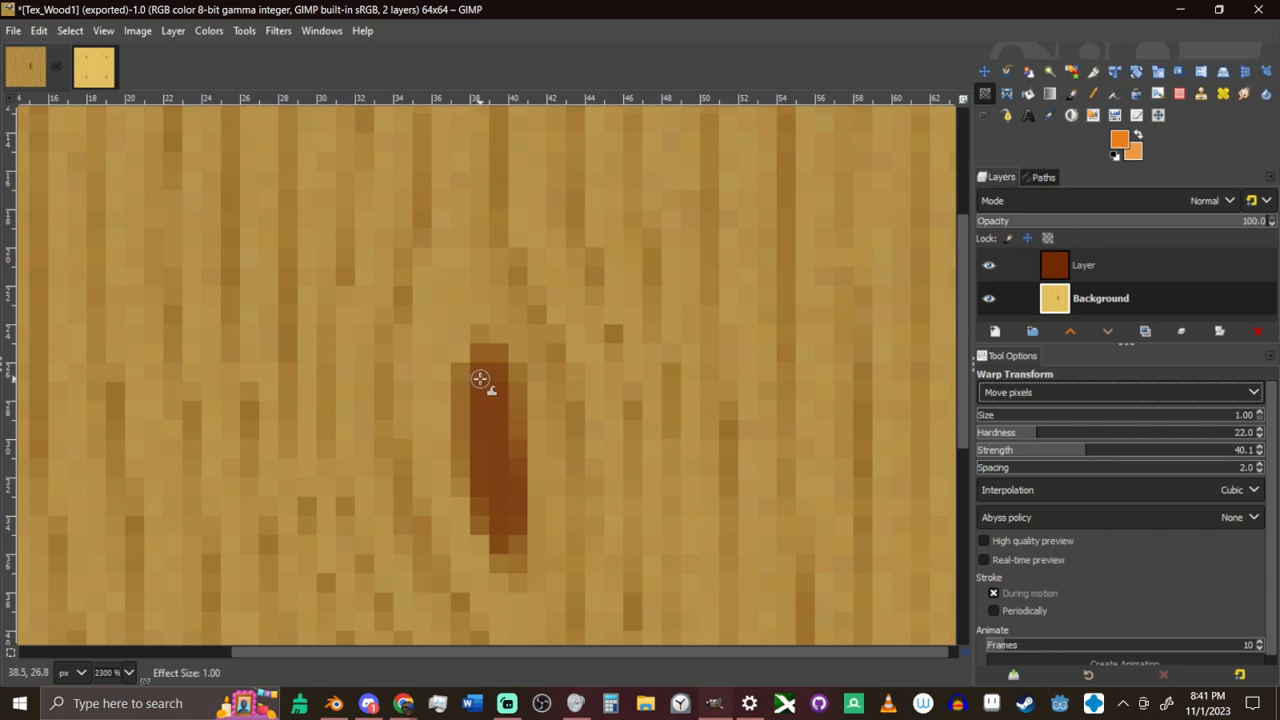
key(bracketright)
key(Return)
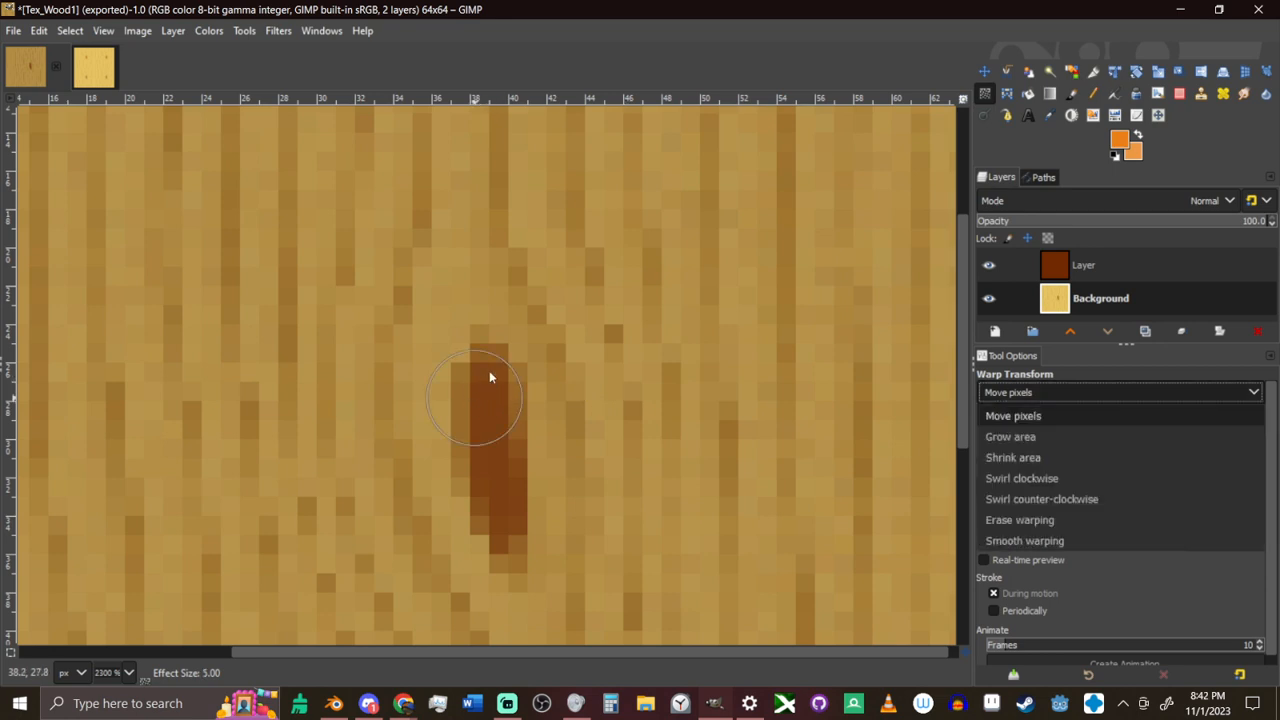
key(Escape)
mouse_move(495, 366)
mouse_down()
mouse_move(480, 320)
mouse_move(466, 417)
mouse_move(500, 354)
mouse_move(480, 314)
mouse_move(491, 377)
mouse_up()
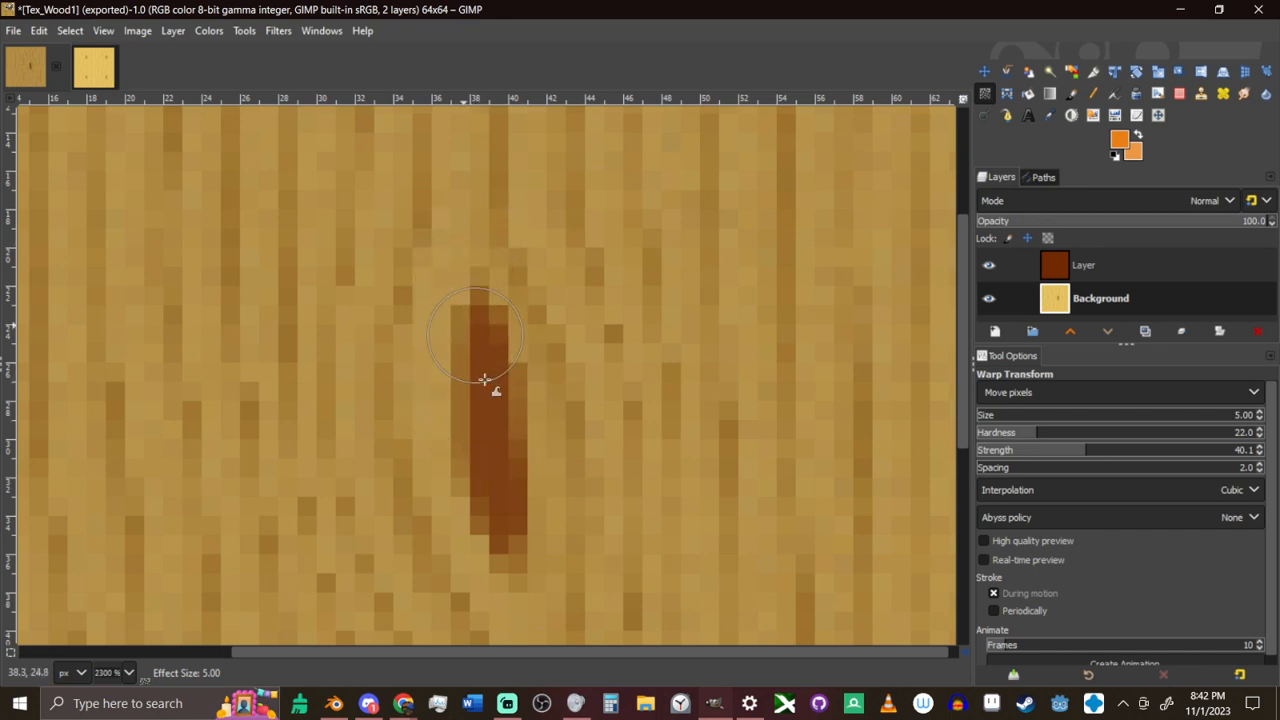
scroll(504, 478, down, 3)
mouse_move(504, 478)
mouse_down()
mouse_move(494, 240)
mouse_move(533, 437)
mouse_up()
ctrl+scroll(534, 425, down, 4)
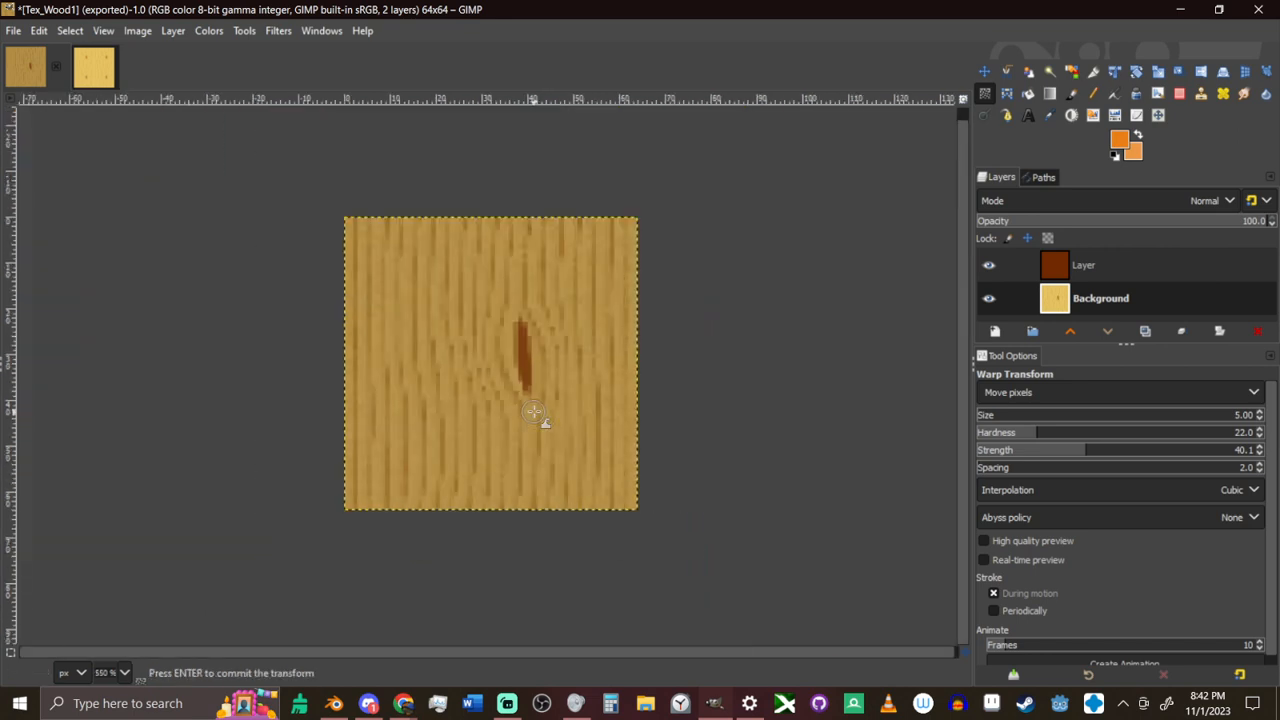
key(m)
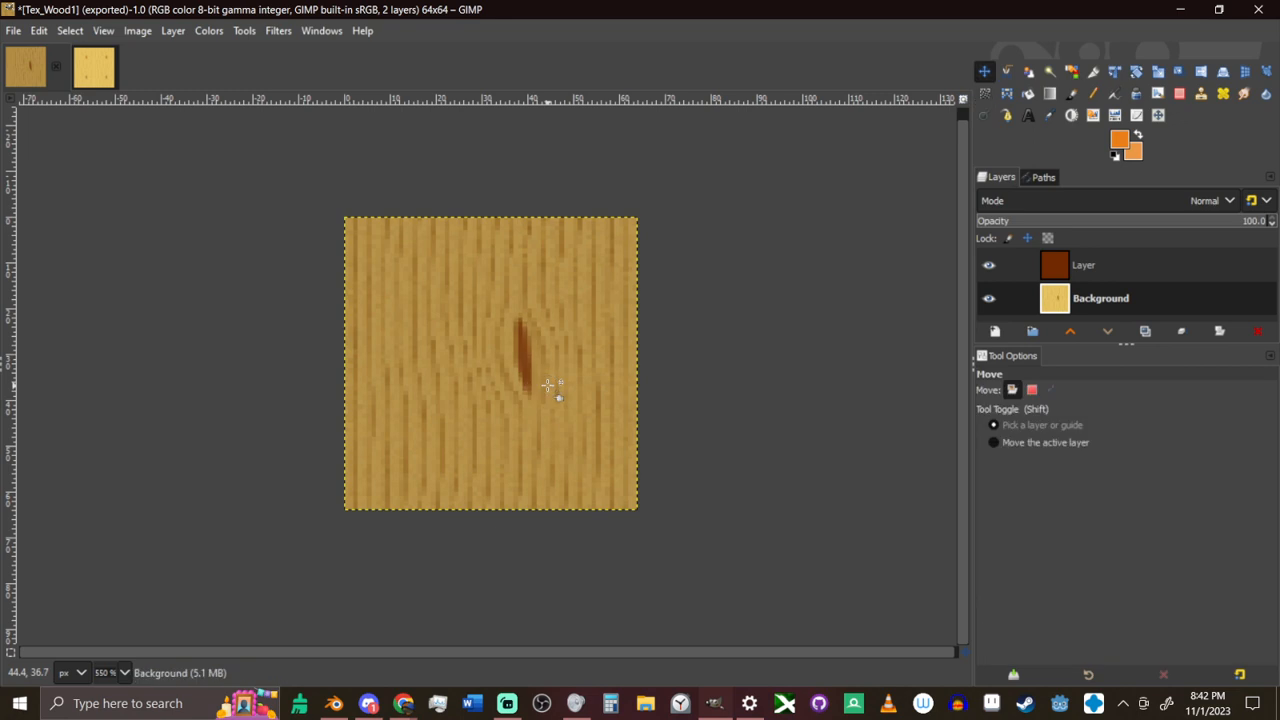
Shrink the knot and its surrounding grain using Warp Transform with Shrink area at size 29, redoing the first attempt
scroll(553, 388, up, 1)
ctrl+scroll(553, 388, up, 2)
key(w)
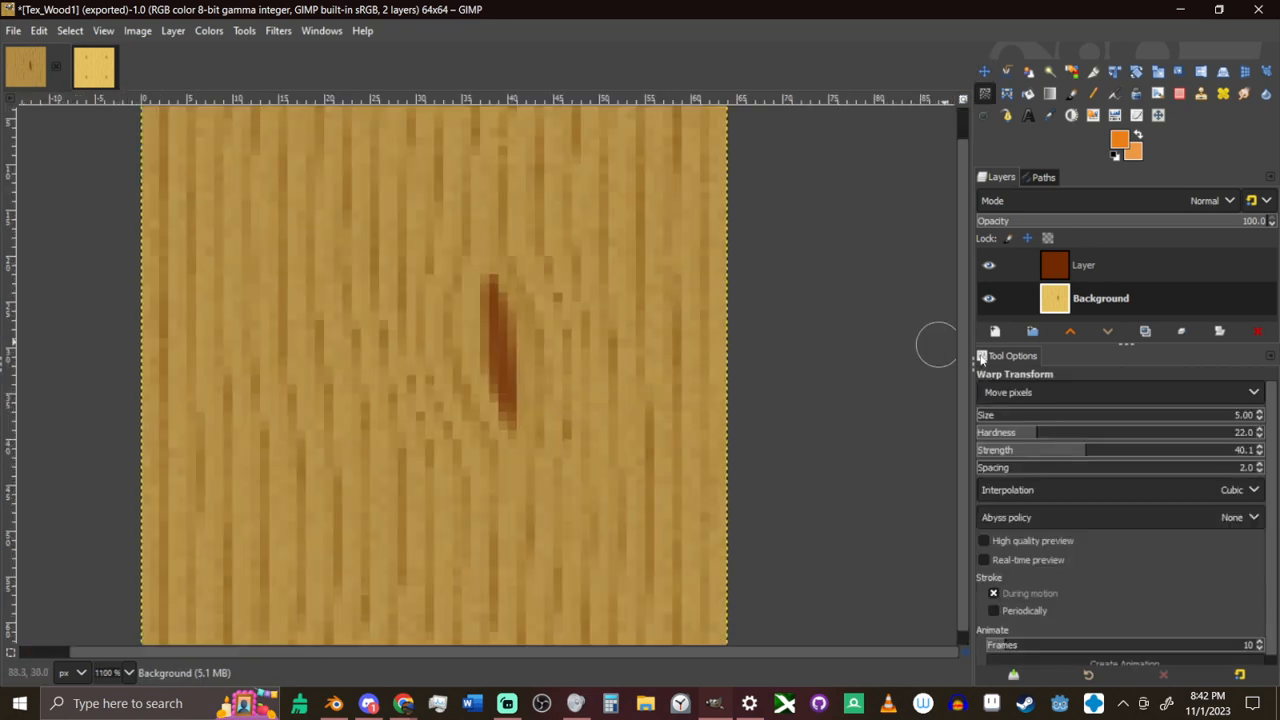
click(1043, 392)
click(1048, 452)
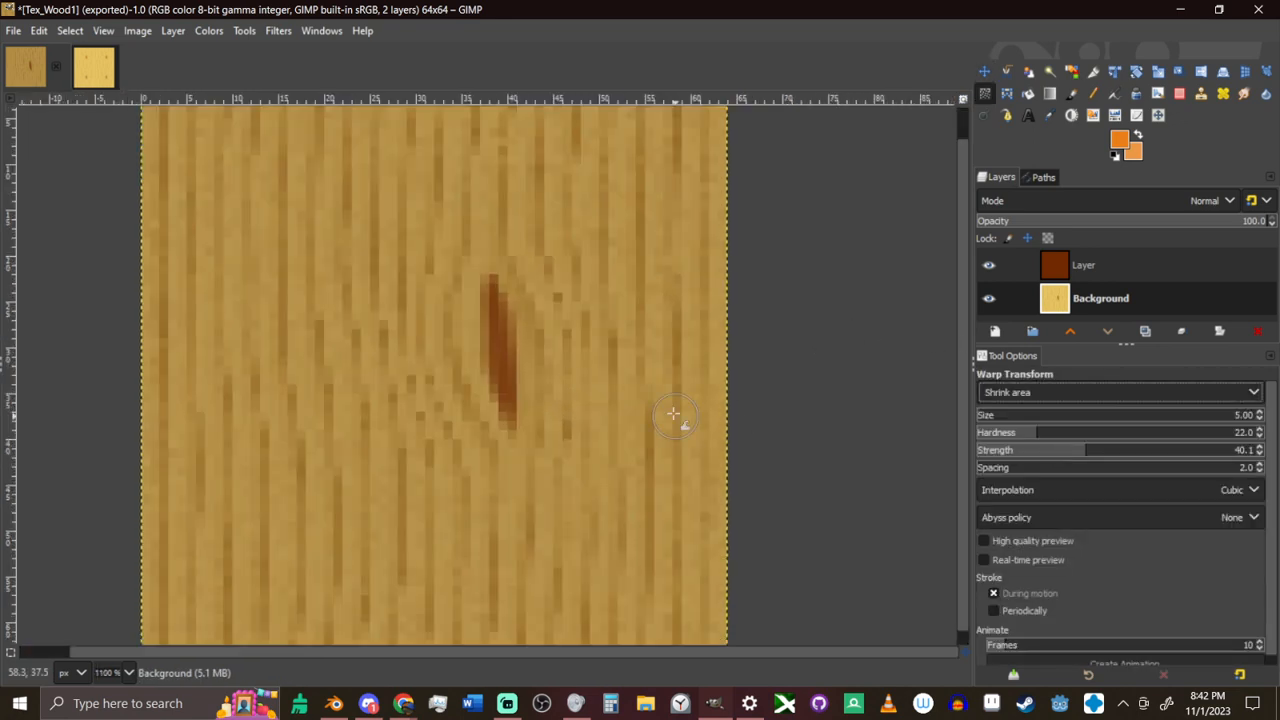
key(bracketright)
key(bracketright)
key(bracketright)
key(bracketright)
key(bracketright)
key(bracketright)
key(bracketright)
key(bracketright)
key(bracketright)
key(bracketright)
key(bracketright)
key(bracketright)
key(bracketright)
key(bracketright)
key(bracketright)
key(bracketright)
key(bracketright)
key(bracketright)
key(bracketright)
key(bracketright)
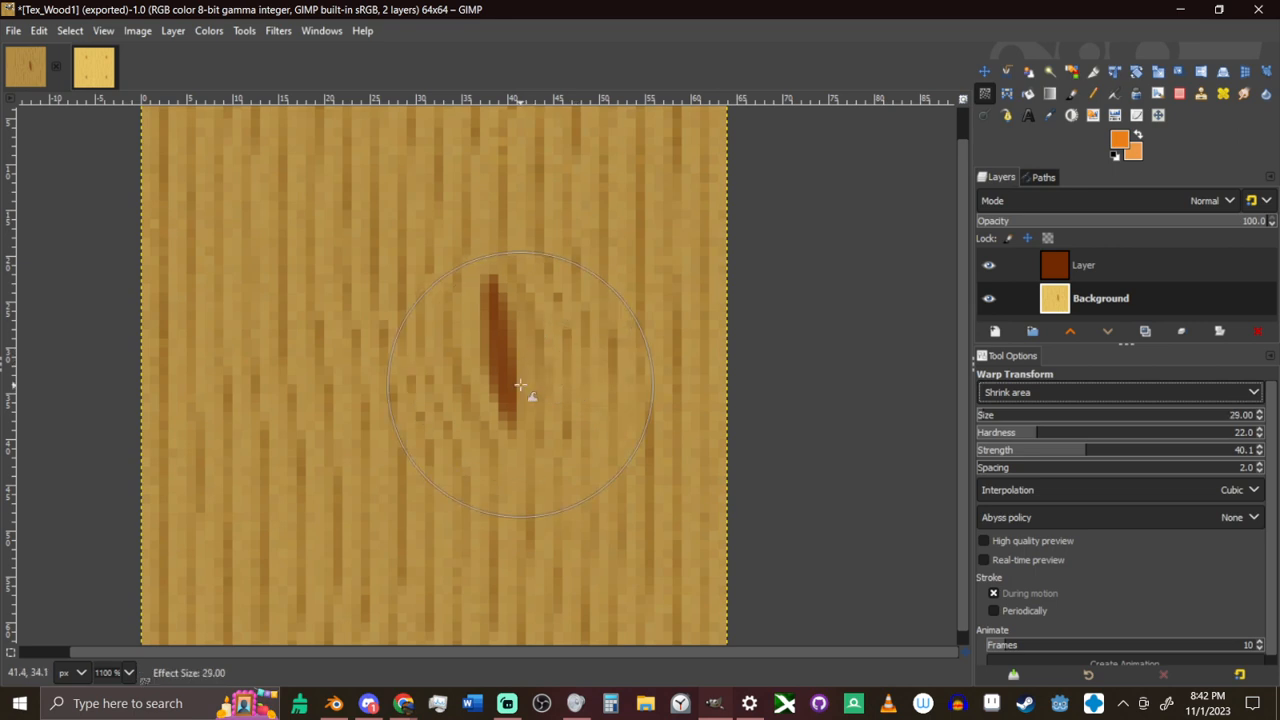
mouse_move(508, 358)
mouse_down()
mouse_move(503, 344)
mouse_move(521, 416)
mouse_up()
key(ctrl+z)
click(517, 383)
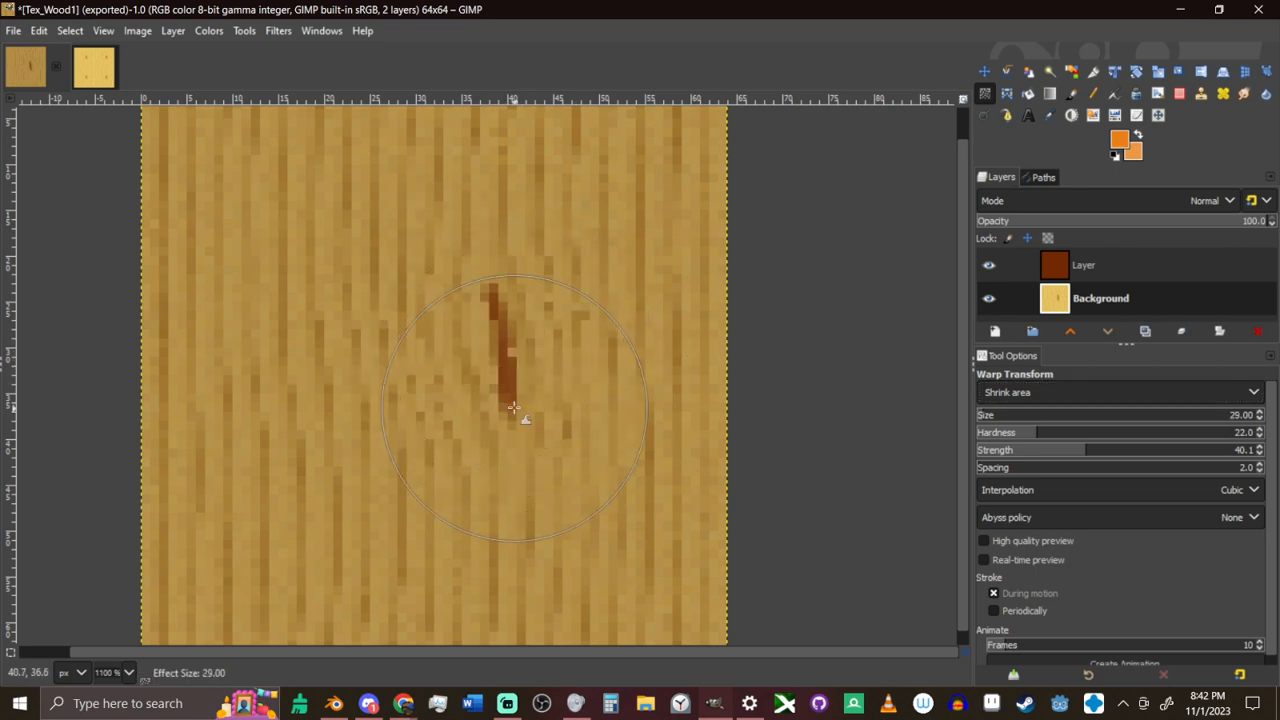
key(m)
ctrl+scroll(530, 415, down, 4)
ctrl+scroll(560, 434, up, 4)
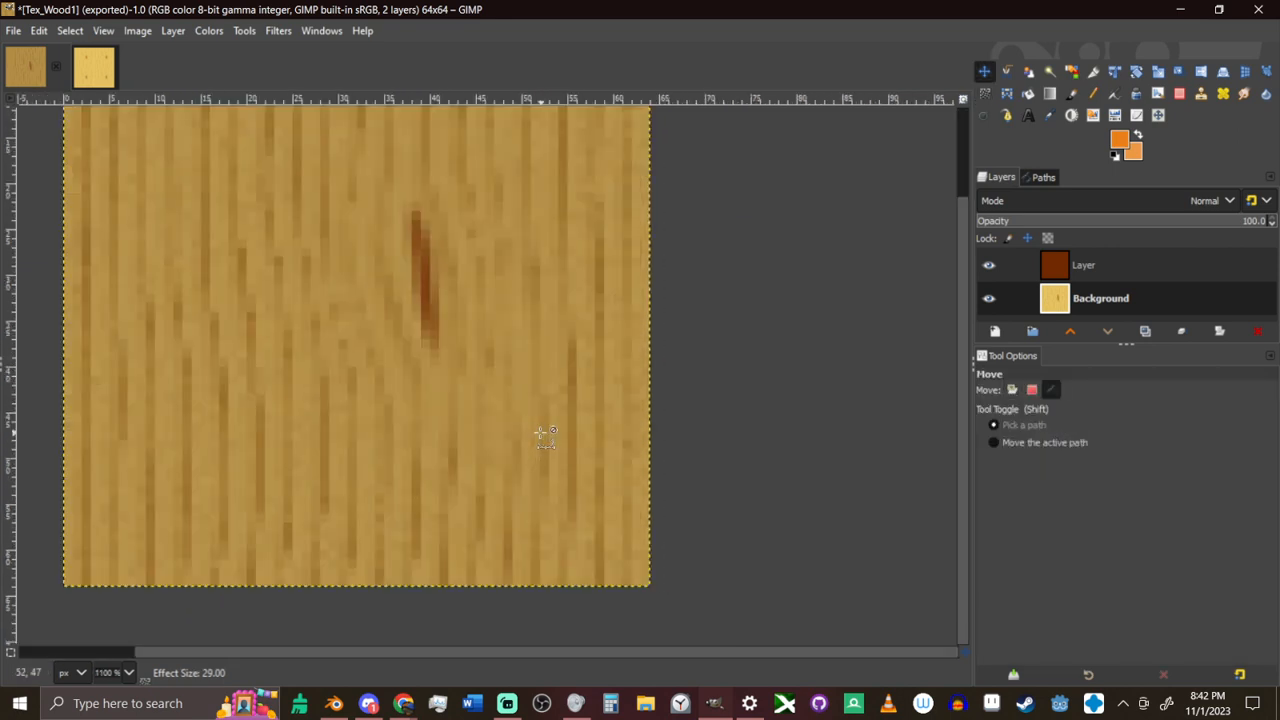
Paint darker grain lines around the knot with a size 1 Multiply paintbrush, using brown sampled from the knot
key(n)
key(p)
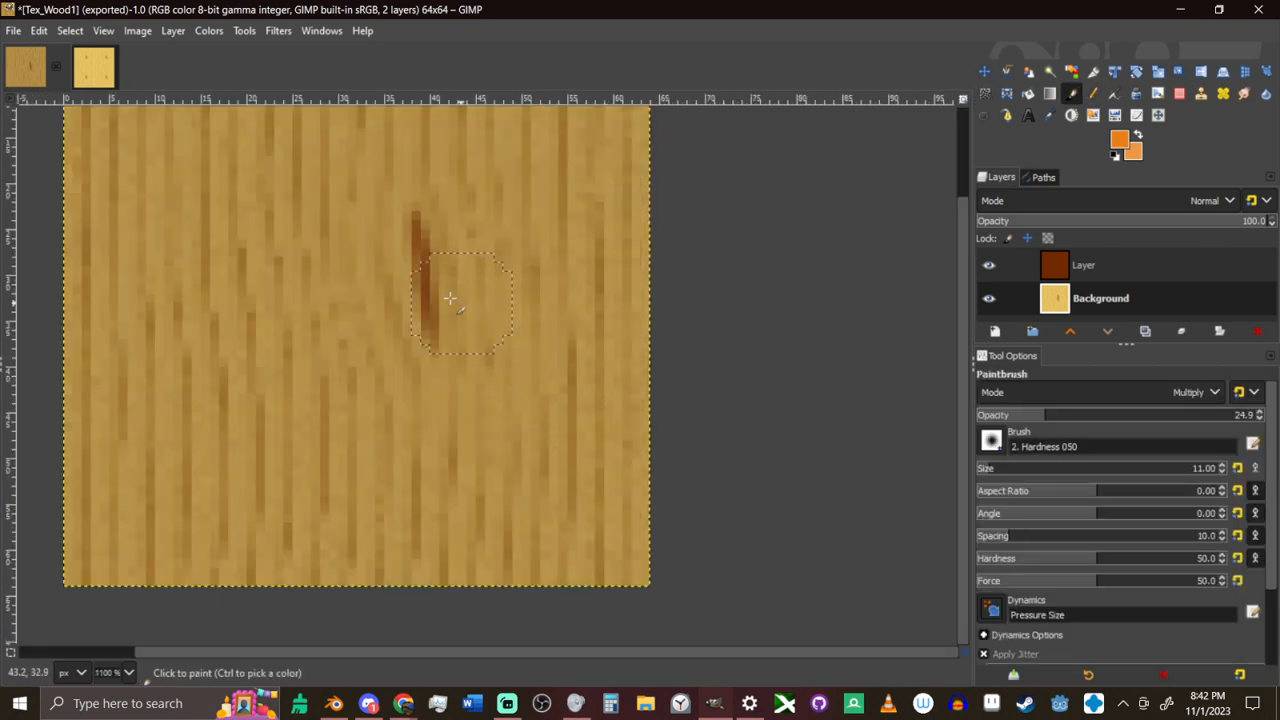
key(bracketleft)
key(bracketleft)
key(bracketleft)
key(bracketleft)
key(bracketleft)
key(bracketleft)
key(bracketleft)
key(bracketleft)
key(bracketleft)
key(bracketleft)
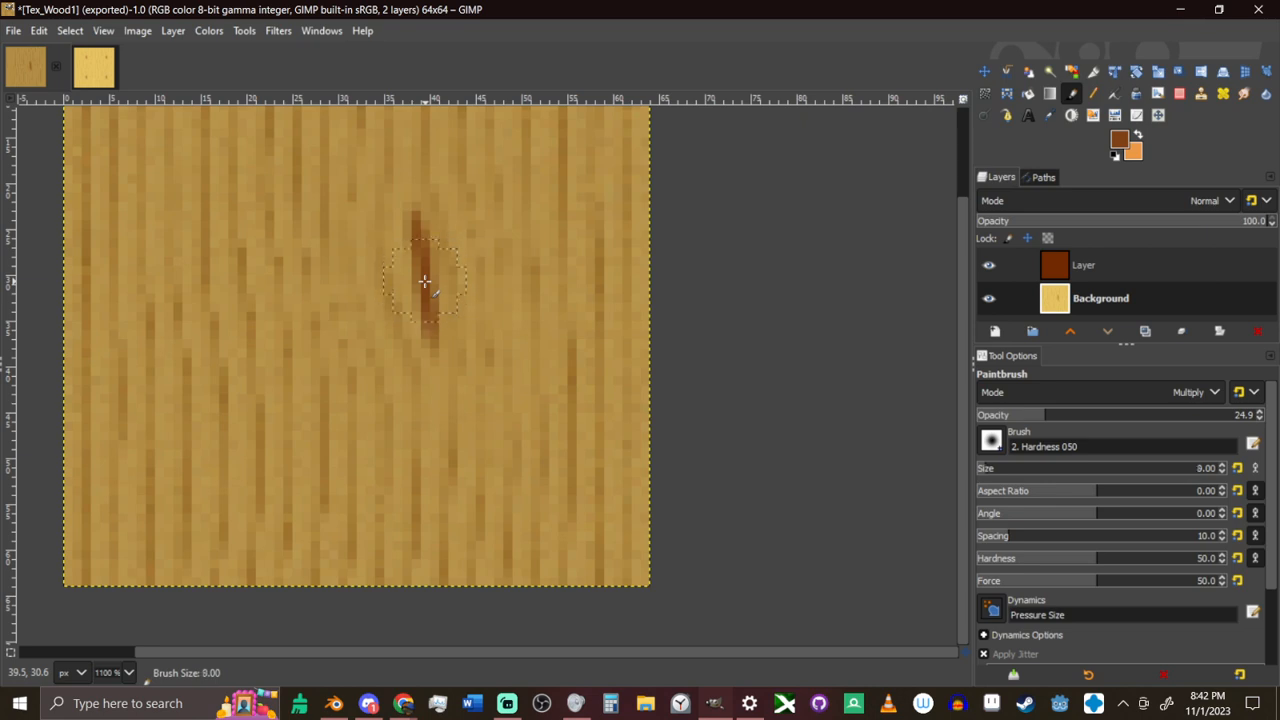
middle_drag(426, 289, 468, 338)
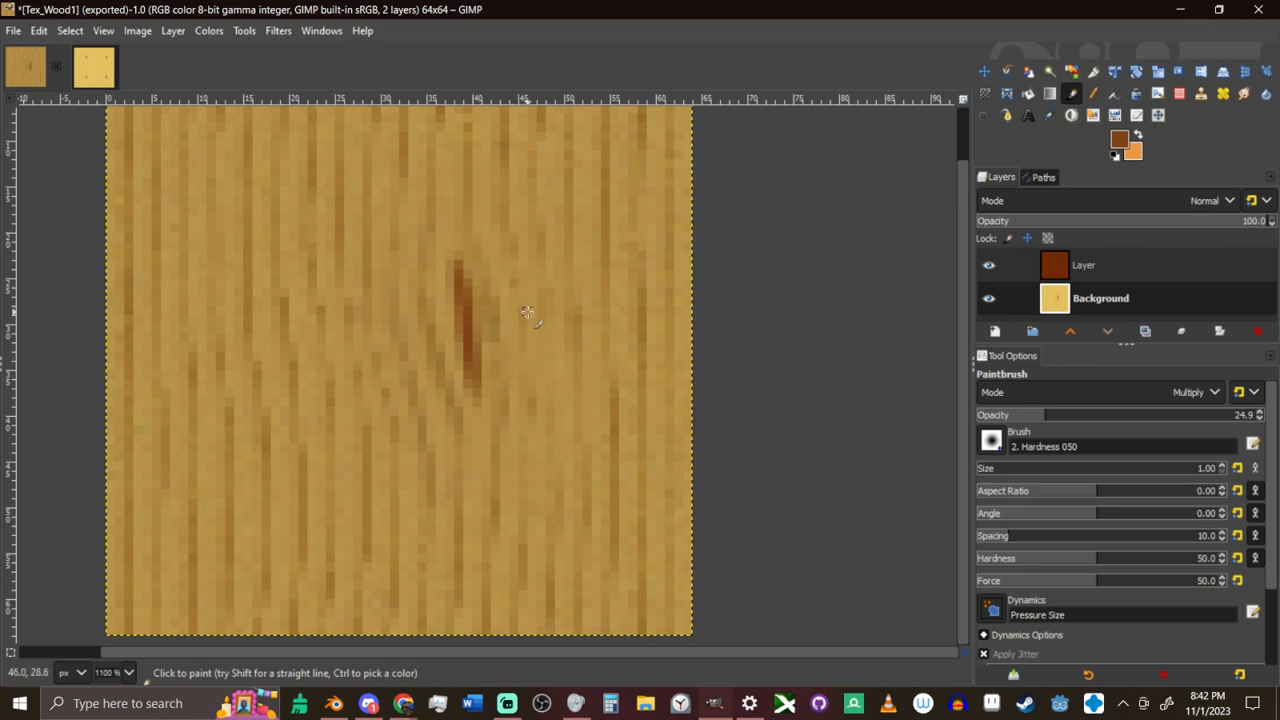
Check the reshaped knot at small scale and re-export the texture over Tex_Wood1.png
ctrl+scroll(526, 310, down, 9)
ctrl+scroll(575, 345, up, 2)
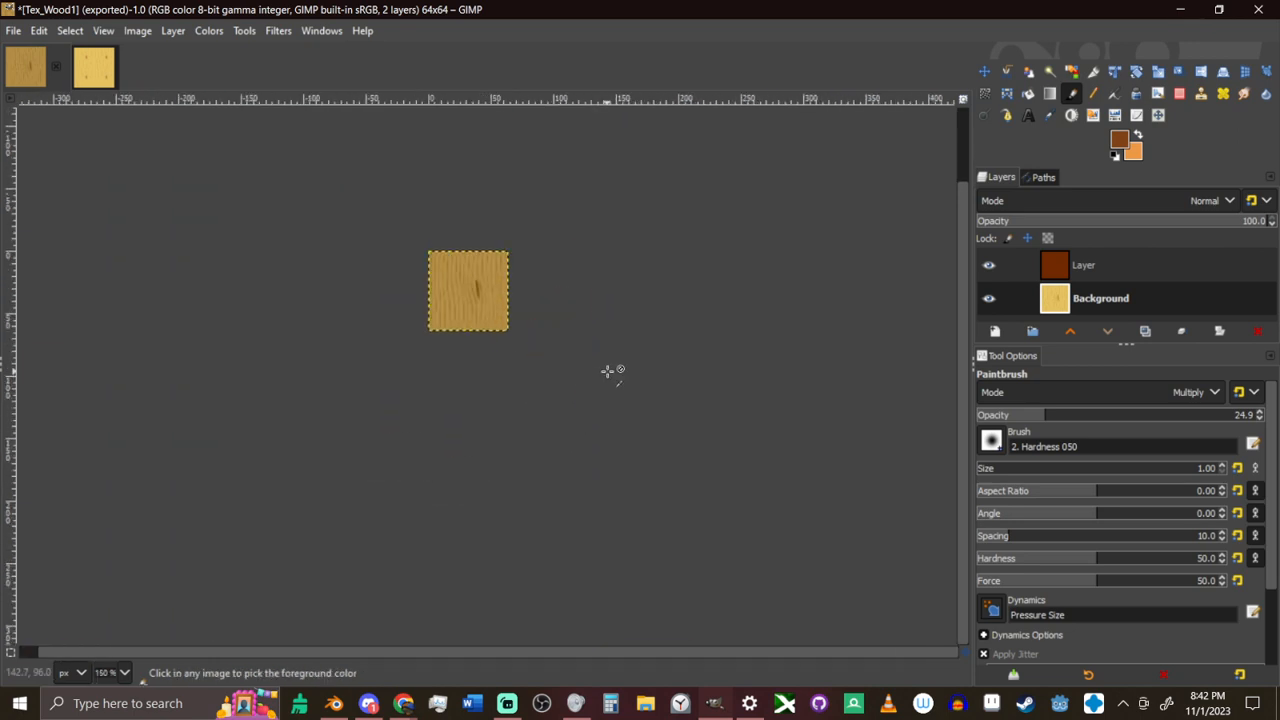
key(ctrl+e)
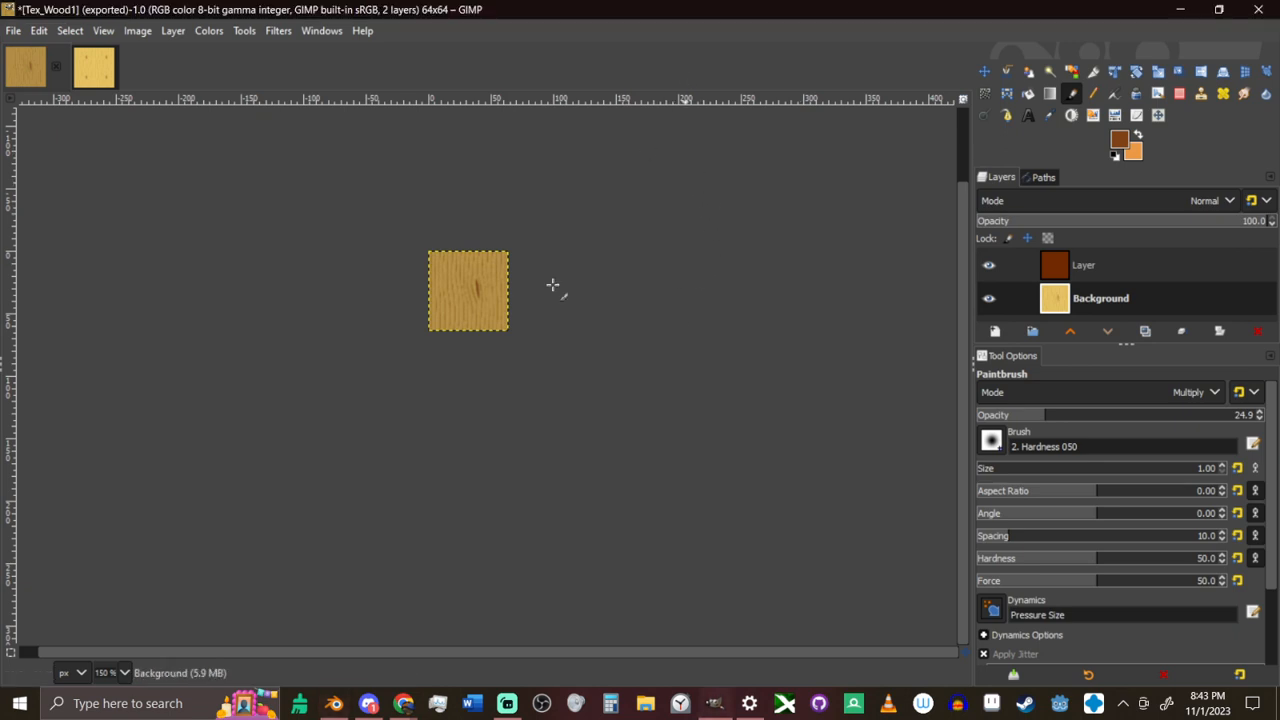
Remove the dark knot with the Healing tool, using the plain grain in the upper-left part of the texture as source
ctrl+scroll(557, 286, up, 4)
scroll(545, 360, up, 2)
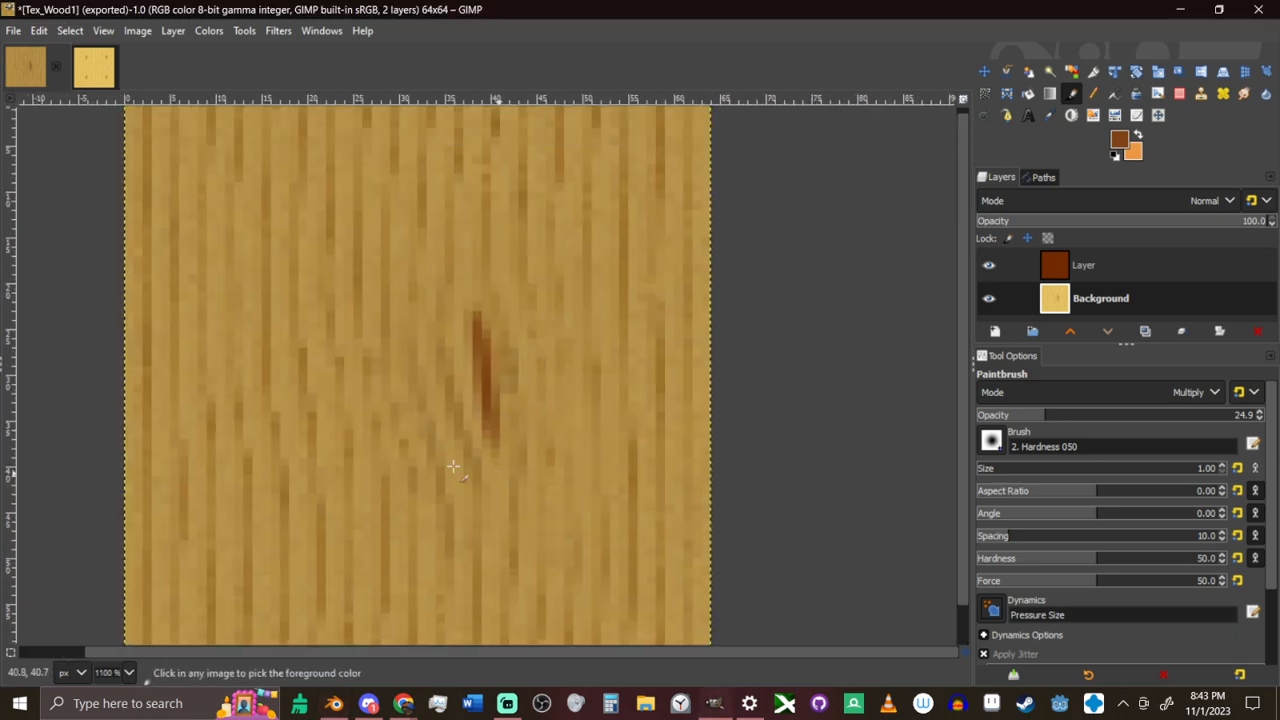
key(h)
ctrl+click(295, 330)
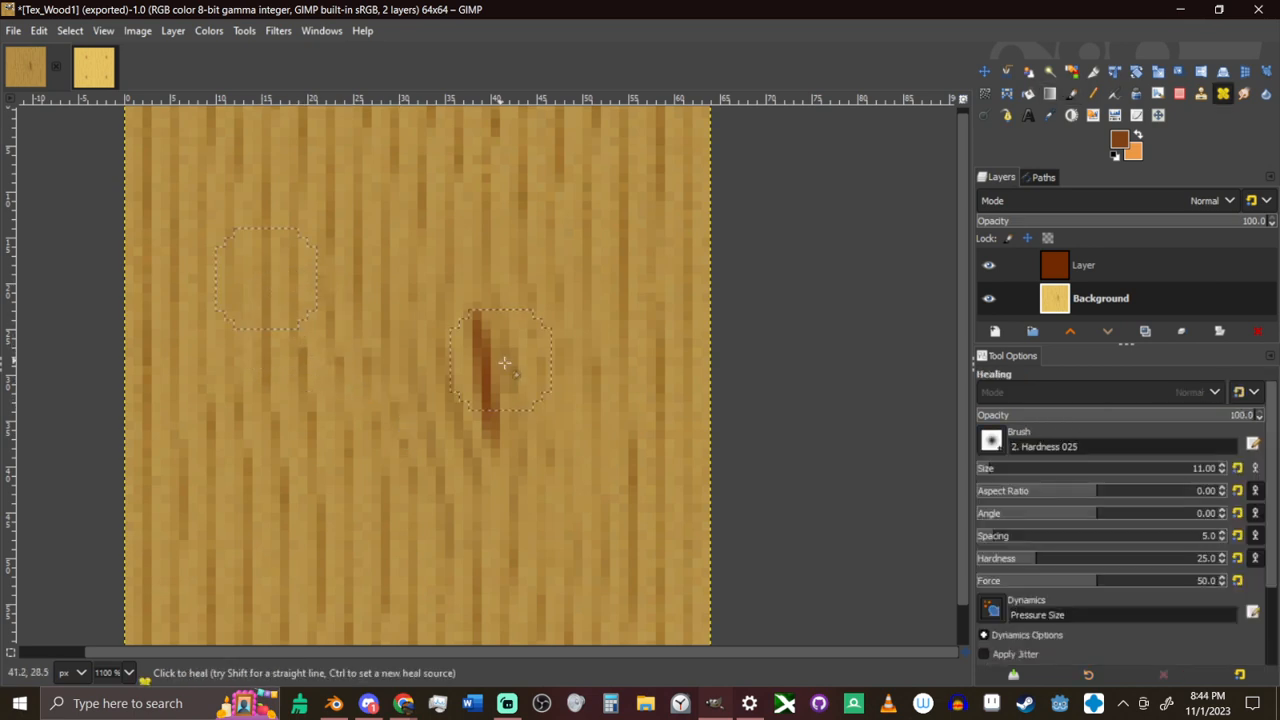
drag(478, 315, 531, 606)
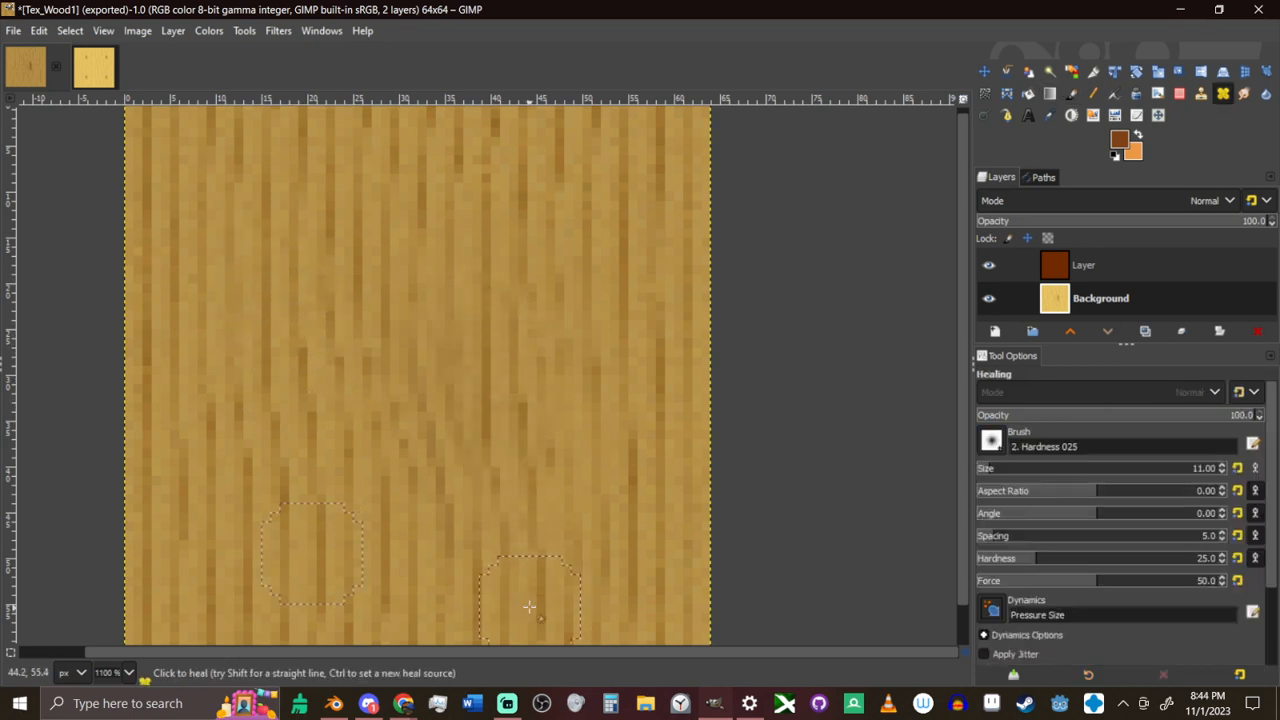
key(ctrl+z)
ctrl+scroll(452, 323, down, 2)
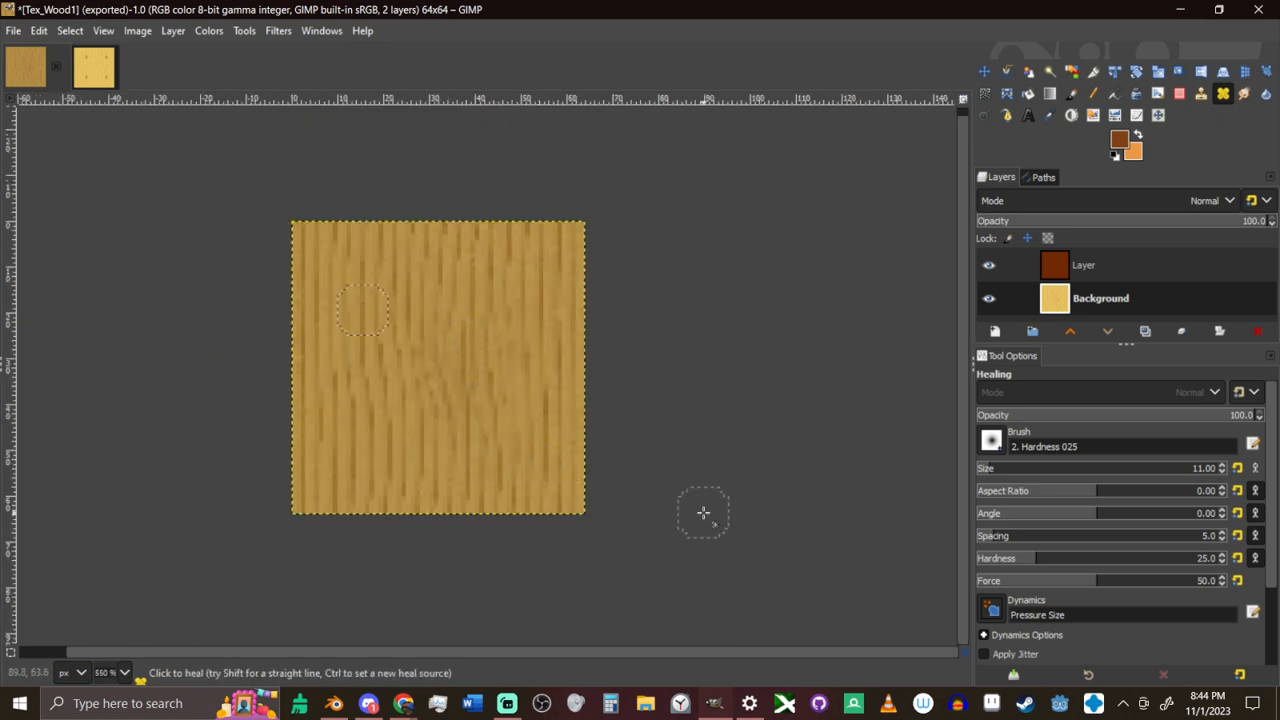
Re-export the knot-free texture over Tex_Wood1.png and switch to Blender
key(ctrl+e)
key(alt+Tab)
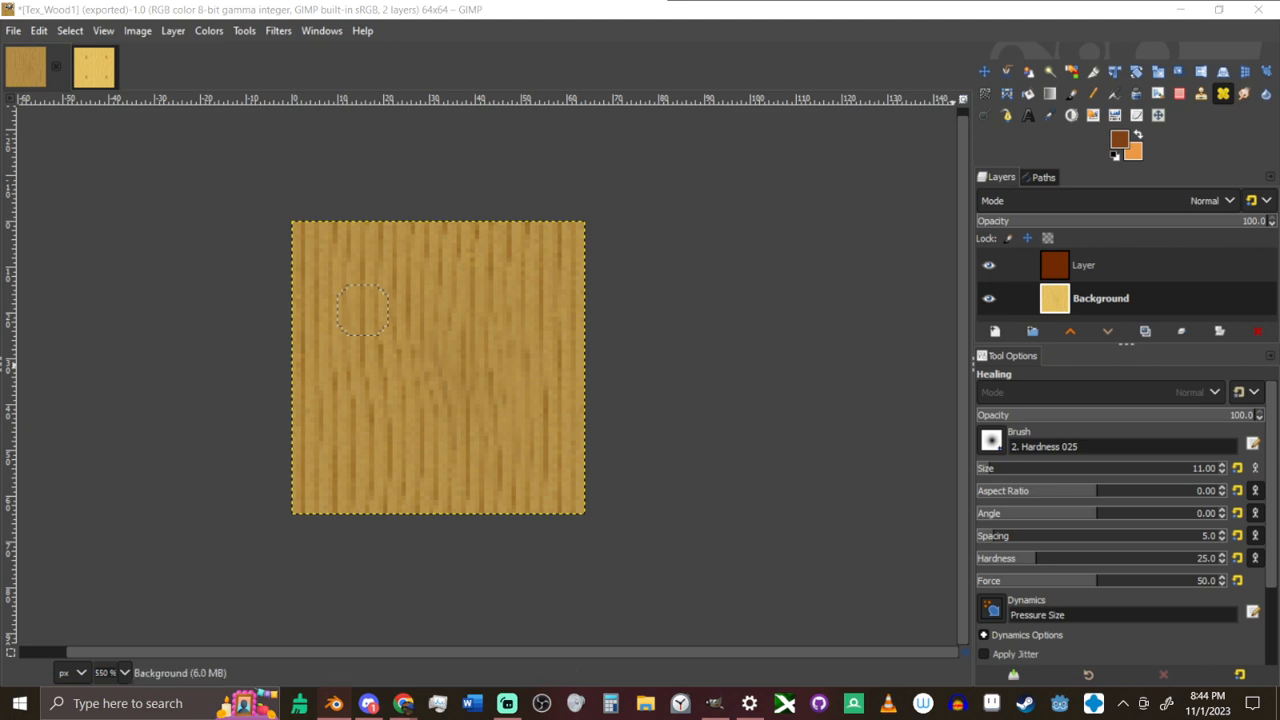
Return to GIMP, apply the Tile Seamless filter to the Background layer and re-export Tex_Wood1.png
click(729, 59)
key(slash)
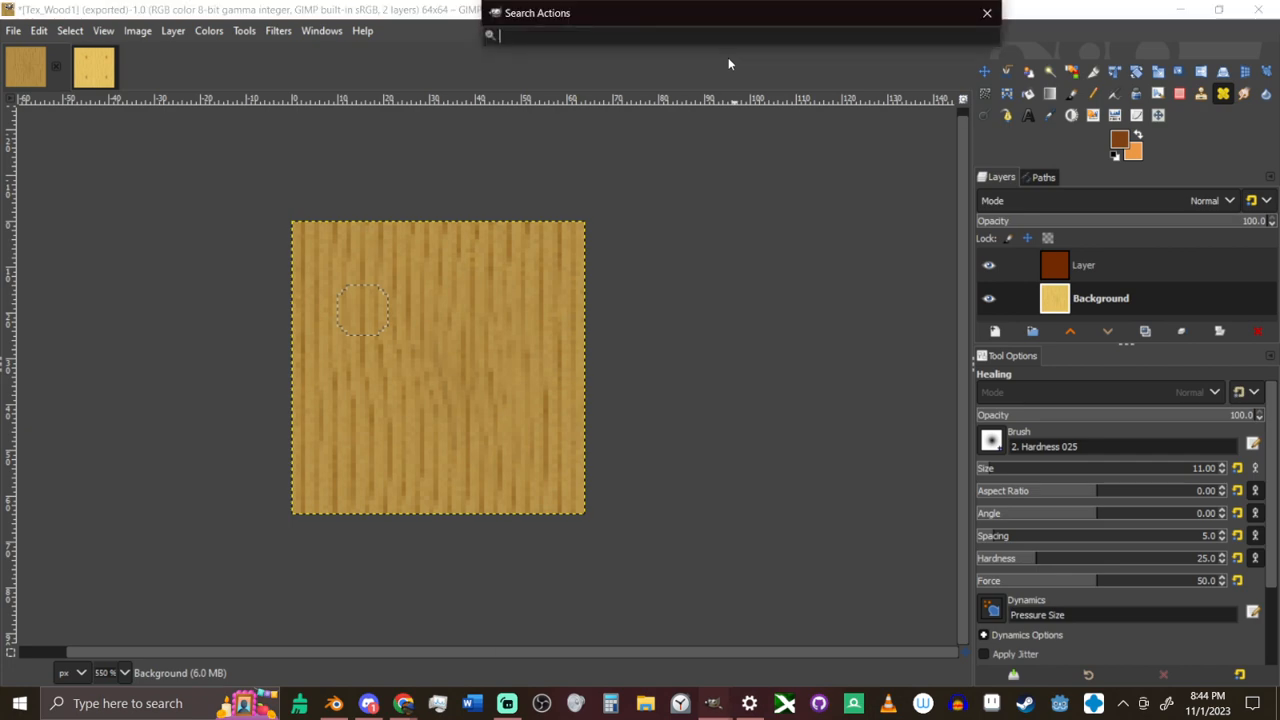
text(tile)
key(Return)
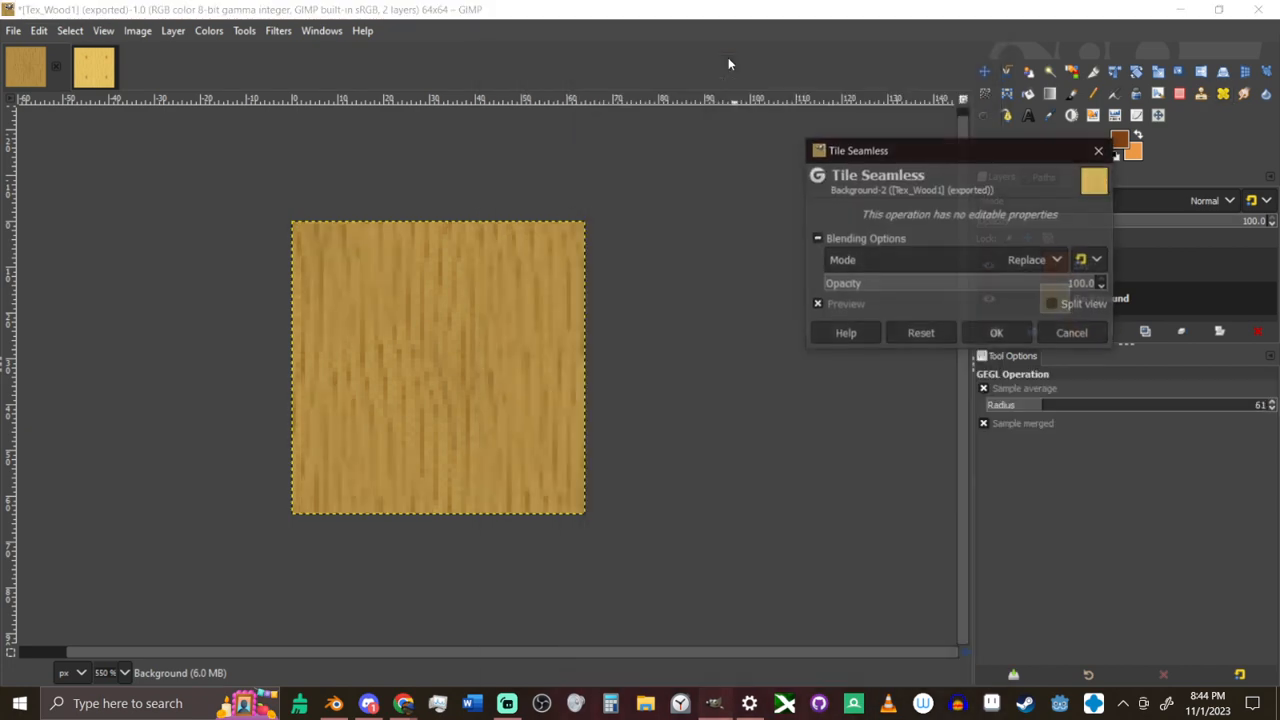
click(1005, 333)
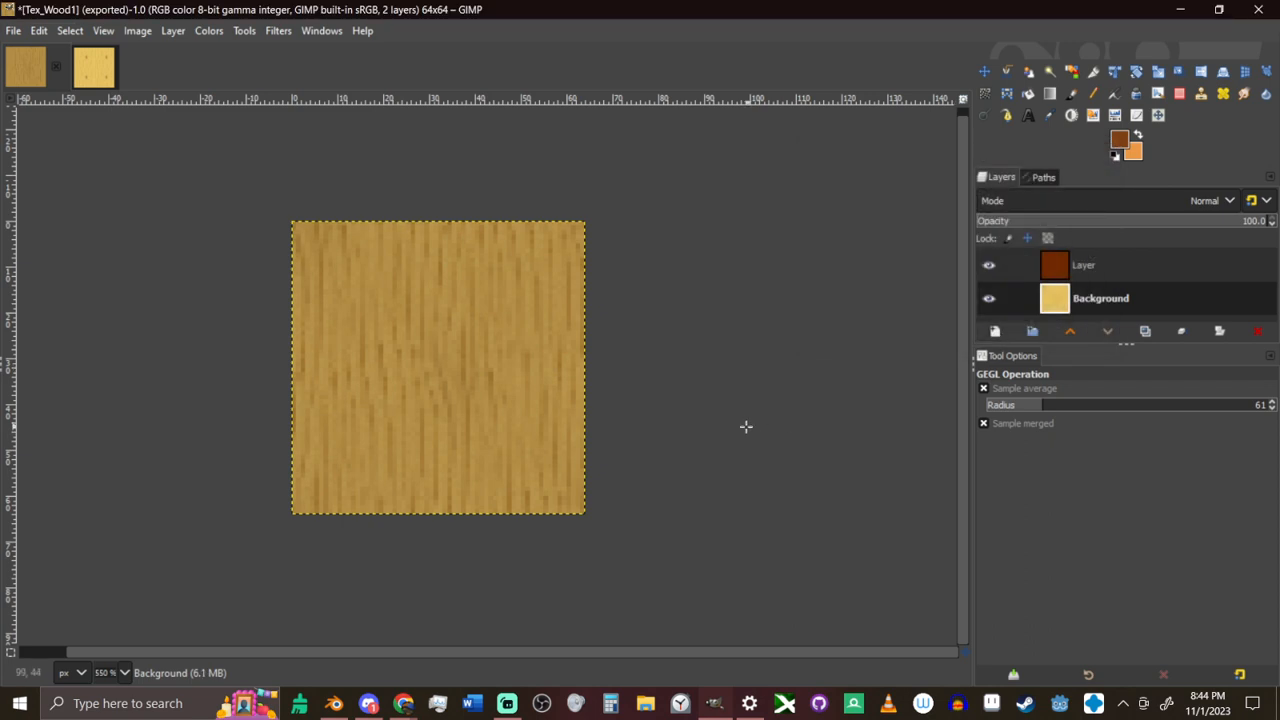
key(ctrl+e)
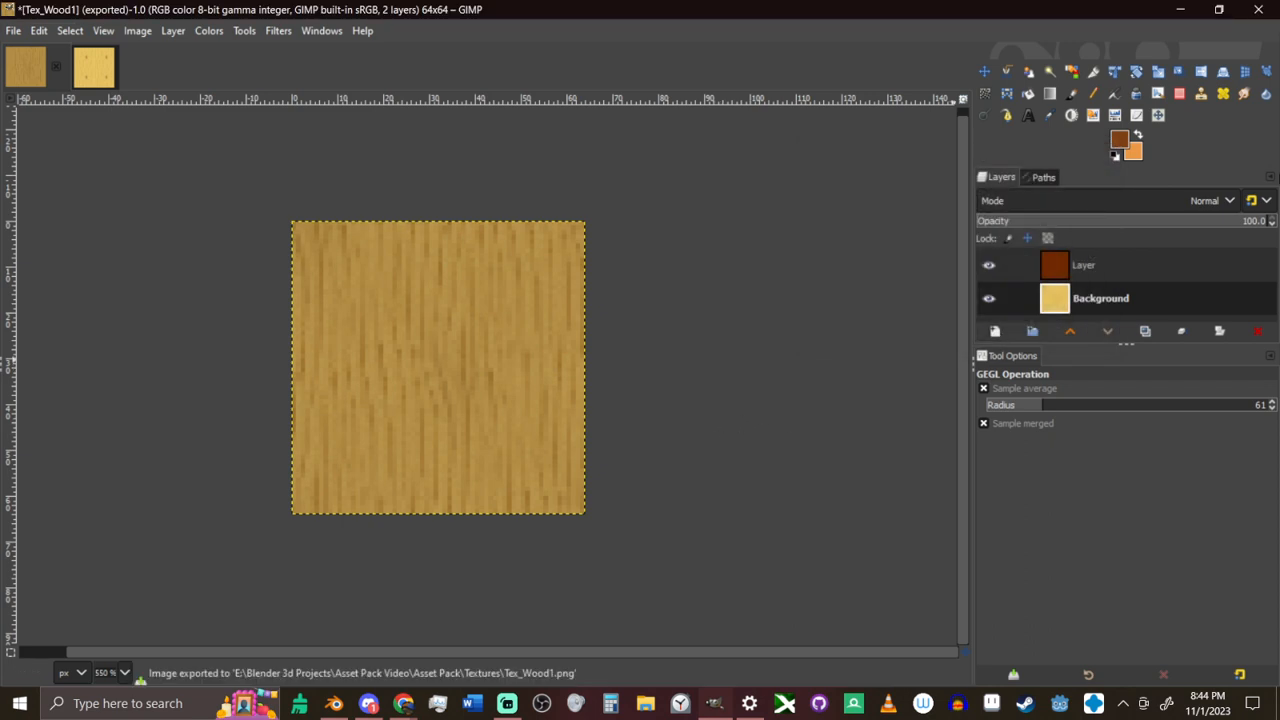
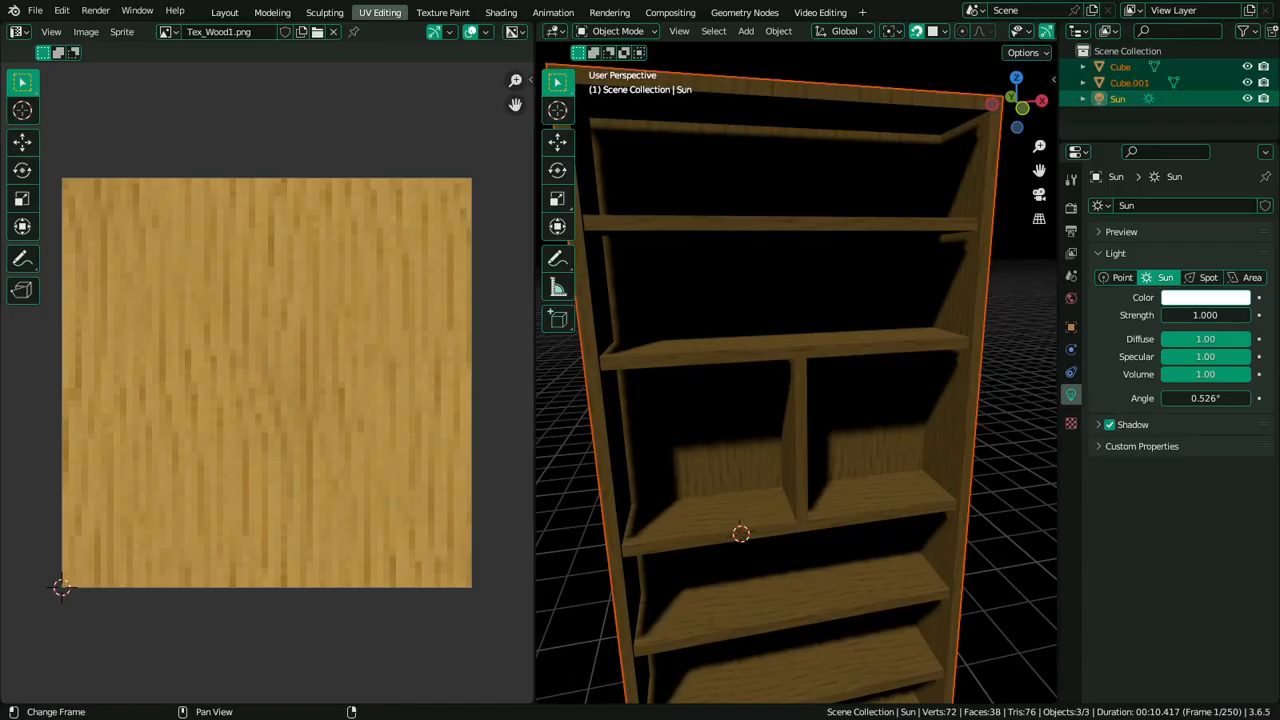
Inspect the bookshelf's shelves and side panels from several angles to check how the wood texture tiles
middle_drag(657, 346, 618, 374)
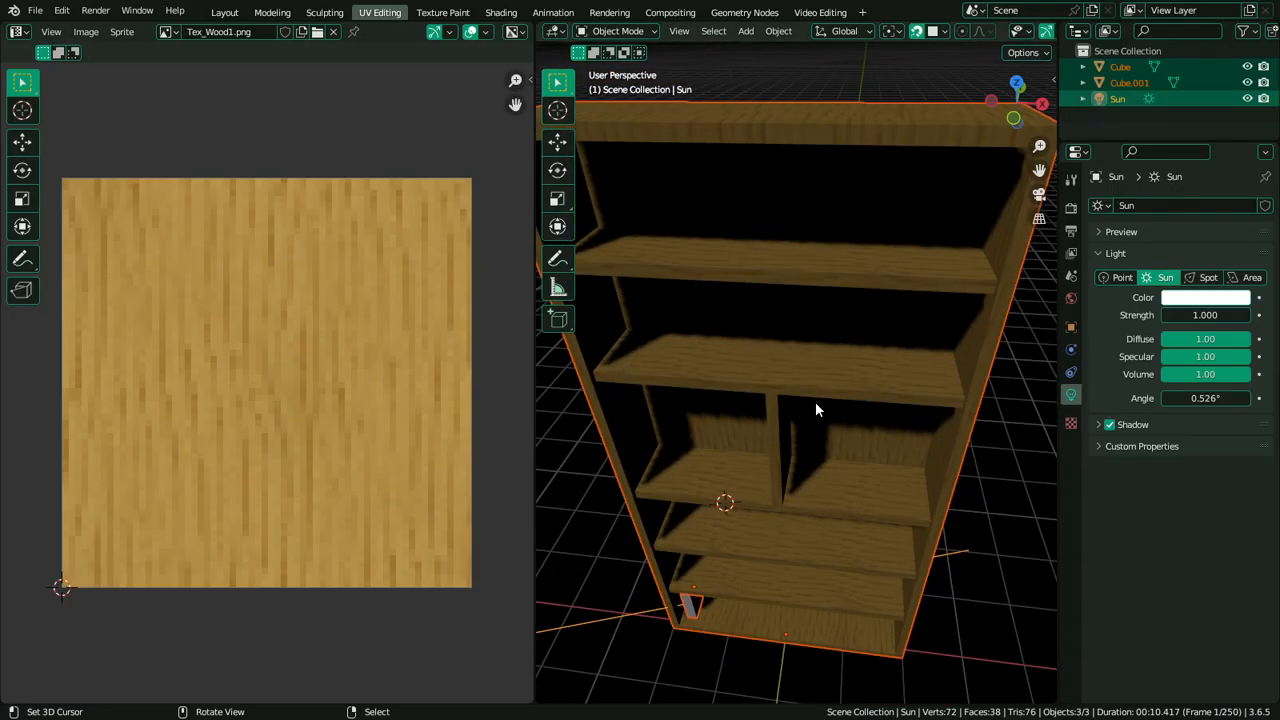
middle_drag(816, 403, 870, 316)
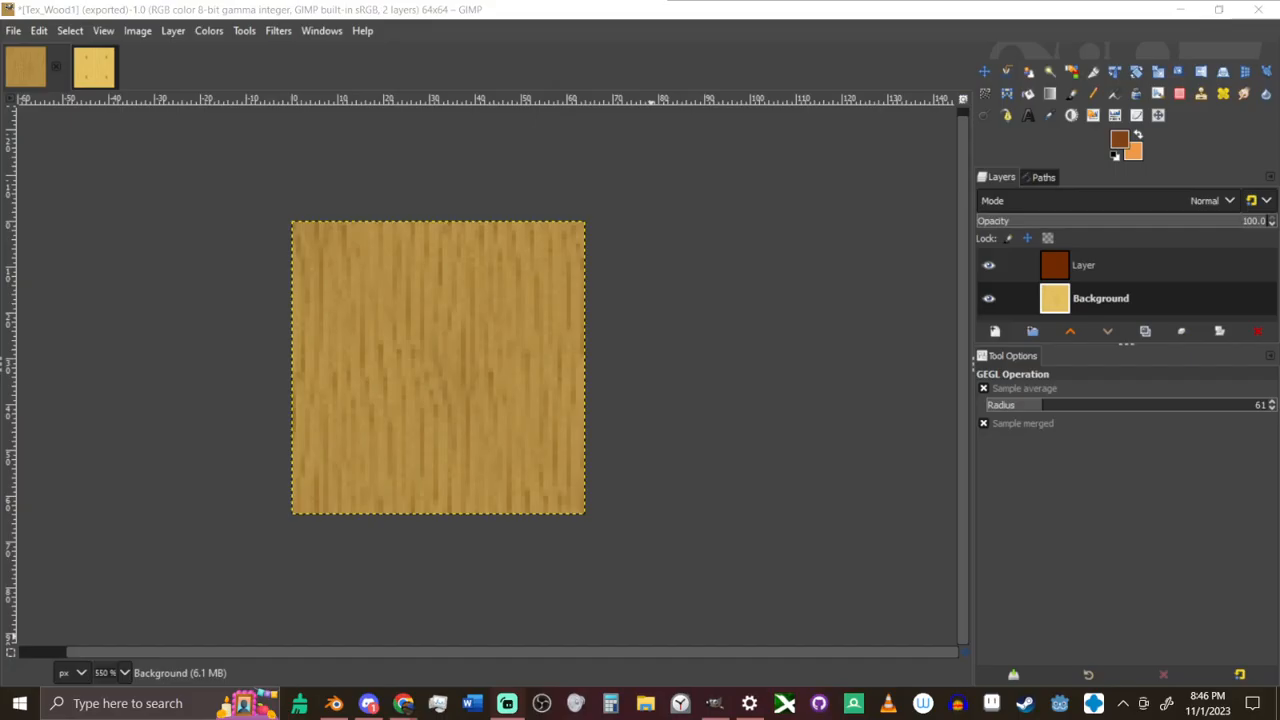
Switch to GIMP and set the opacity of the red-brown Multiply layer to 92
key(ctrl+shift+f)
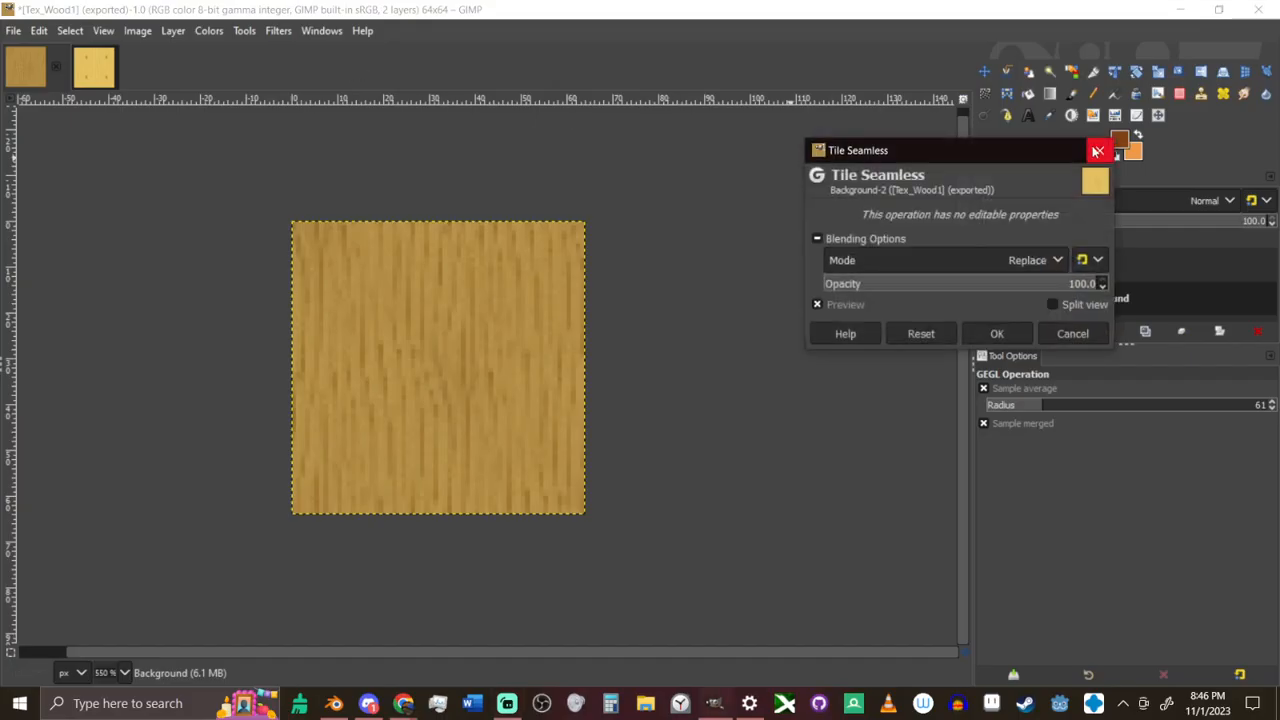
click(1100, 150)
click(1115, 264)
drag(1161, 232, 1243, 256)
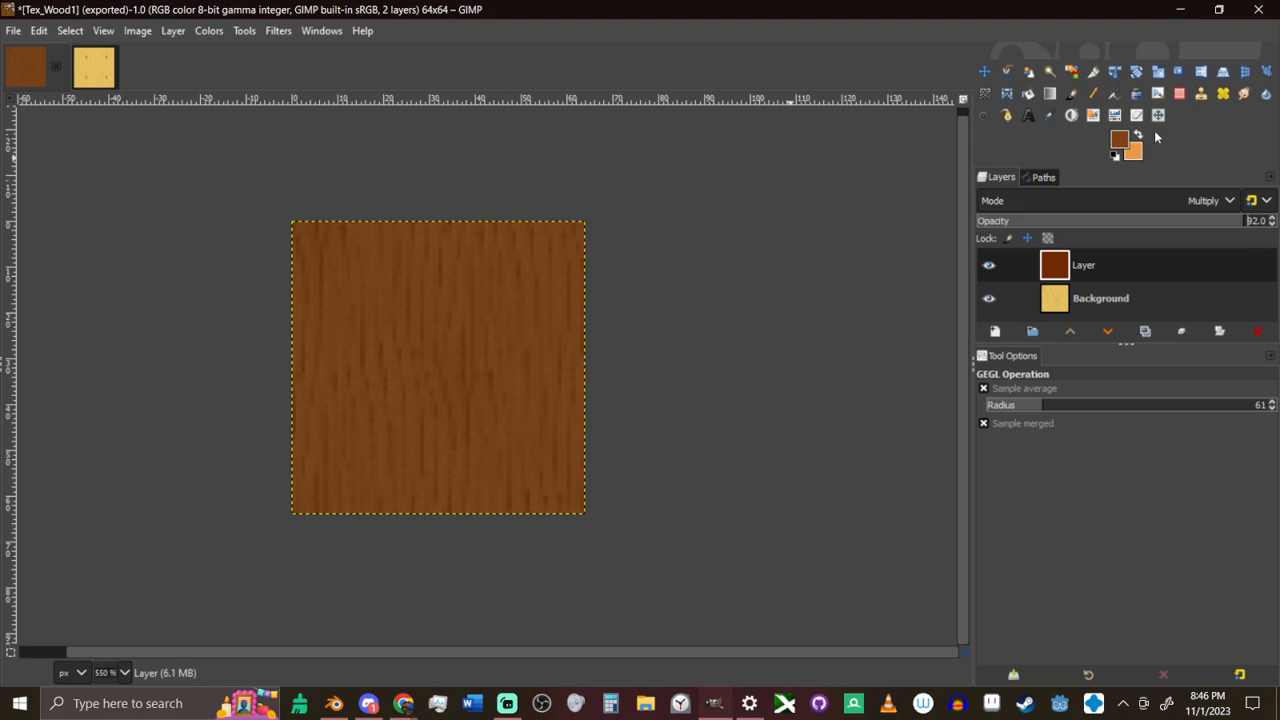
Darken the Background layer with Levels using a low input of 155, and re-export over Tex_Wood1.png
click(1136, 298)
click(1115, 115)
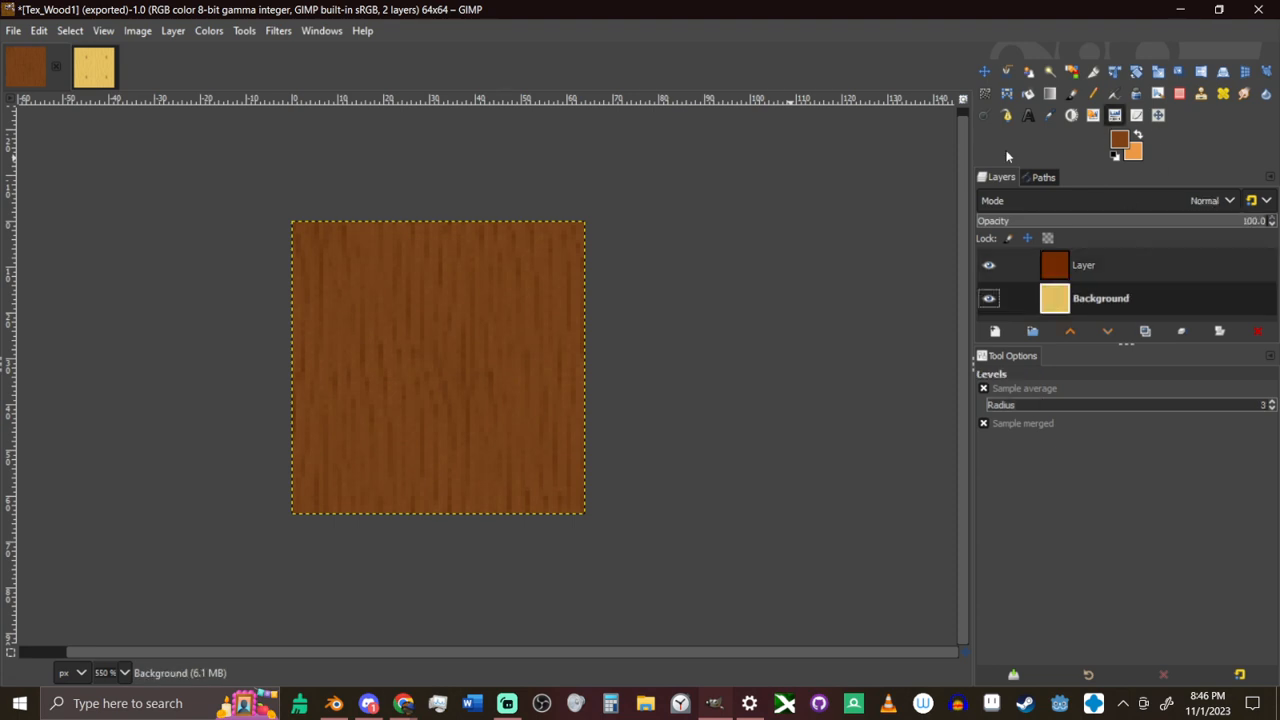
click(760, 249)
drag(990, 345, 1155, 350)
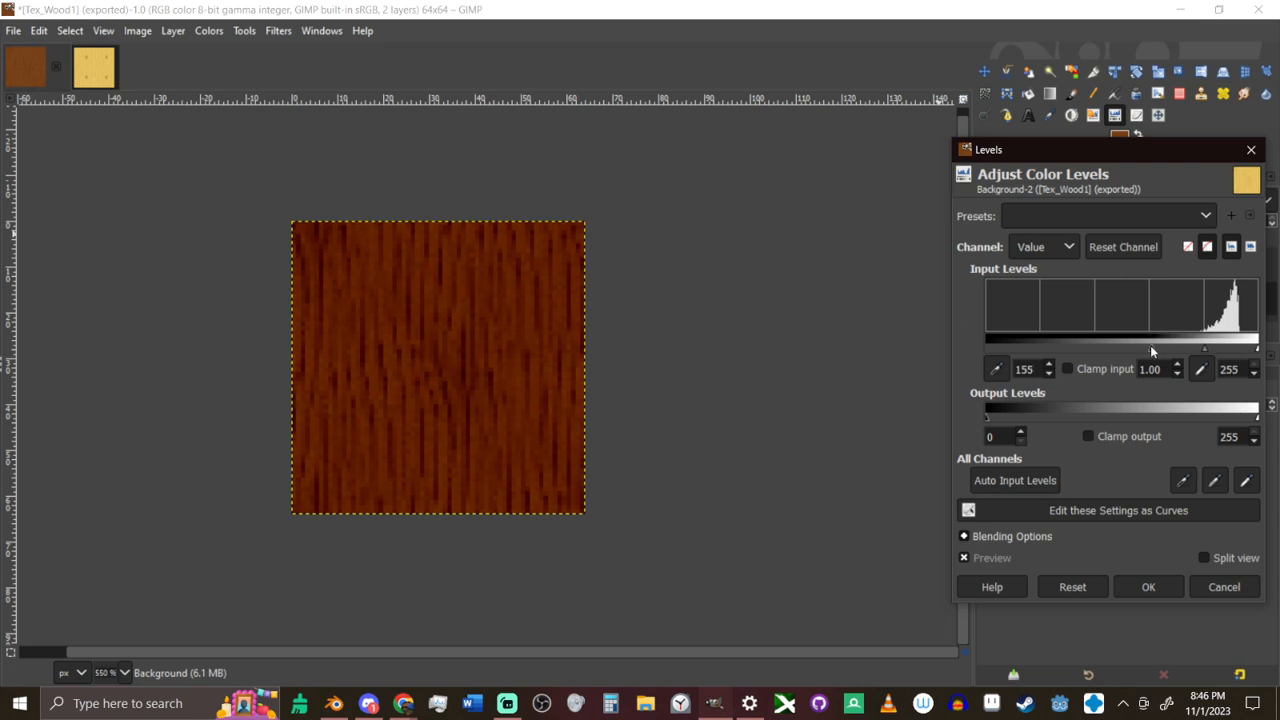
click(1154, 587)
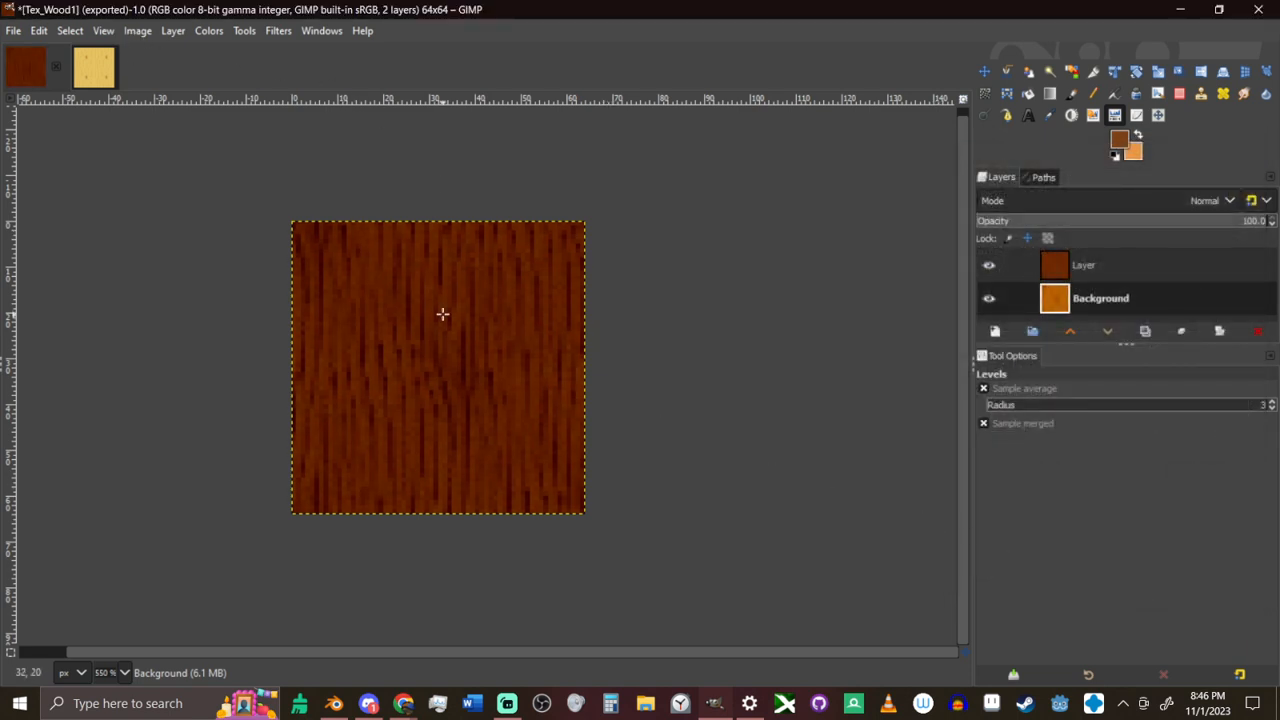
key(ctrl+e)
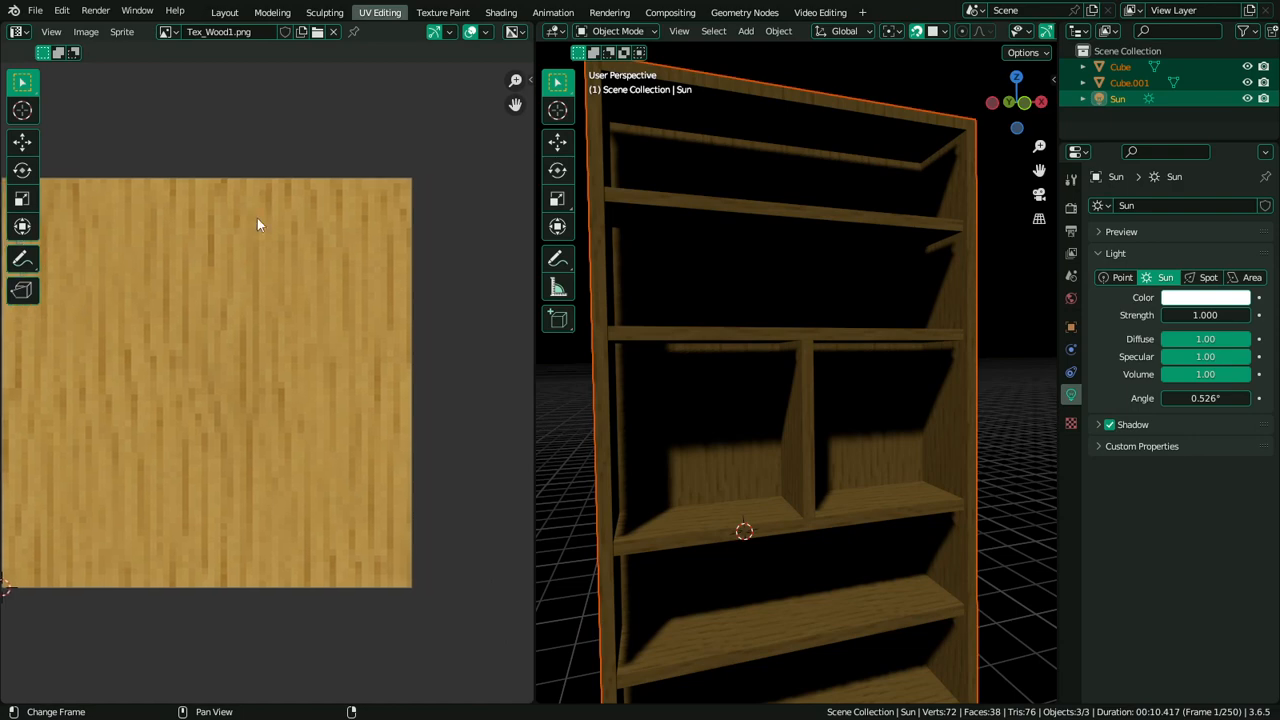
Switch to Blender, reload Tex_Wood1.png and inspect the dark wood on the bookshelf in Material Preview shading
key(alt+r)
scroll(788, 479, down, 5)
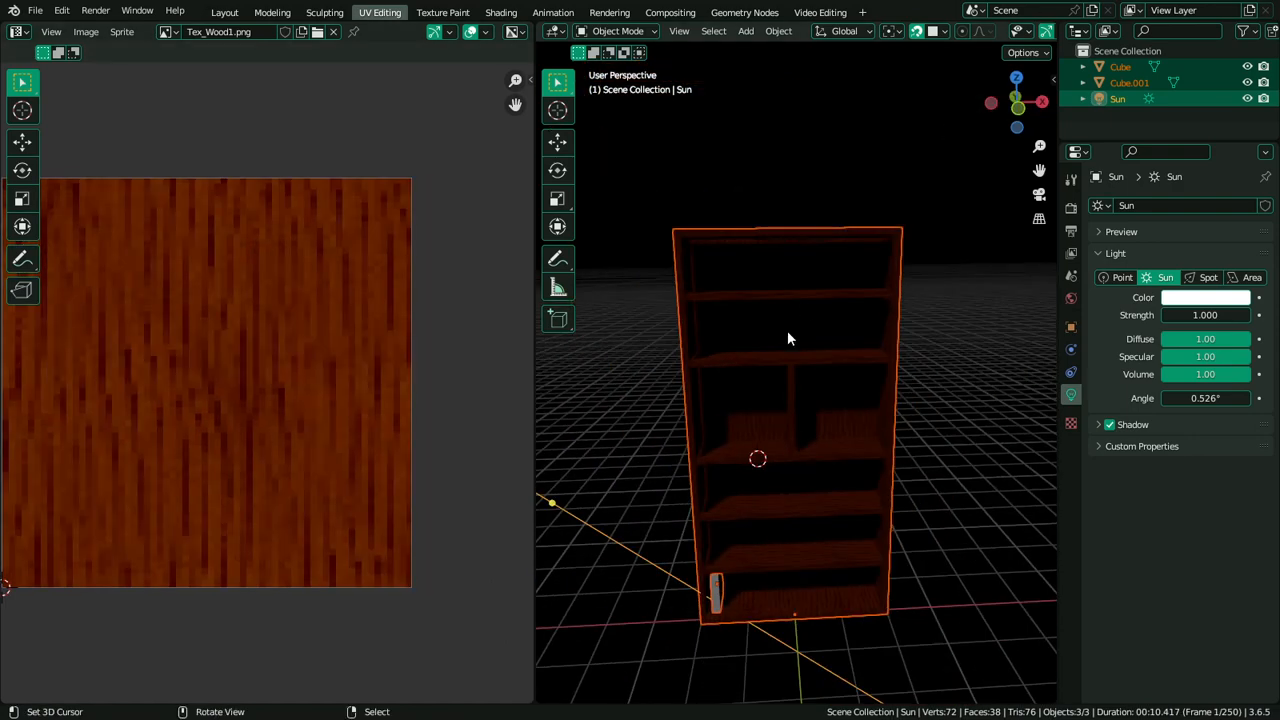
scroll(787, 330, down, 3)
scroll(1000, 31, down, 3)
click(1013, 31)
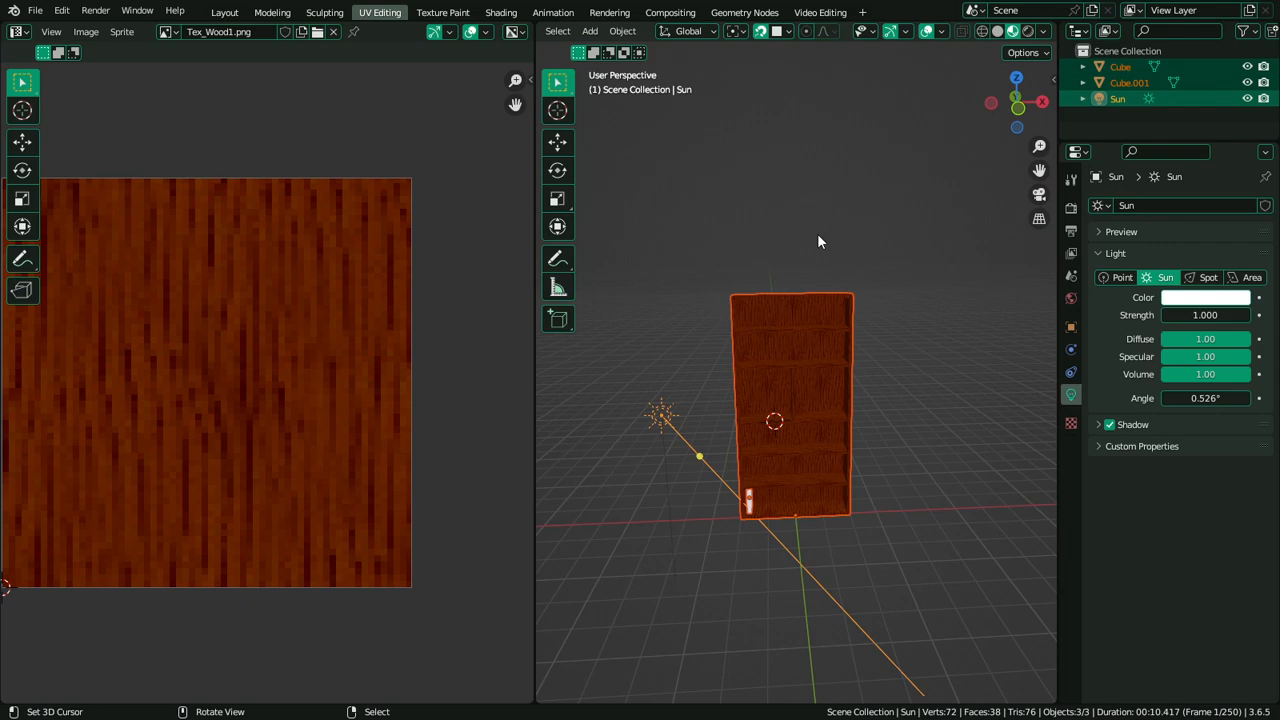
scroll(818, 270, up, 4)
middle_drag(820, 303, 762, 328)
scroll(763, 328, down, 2)
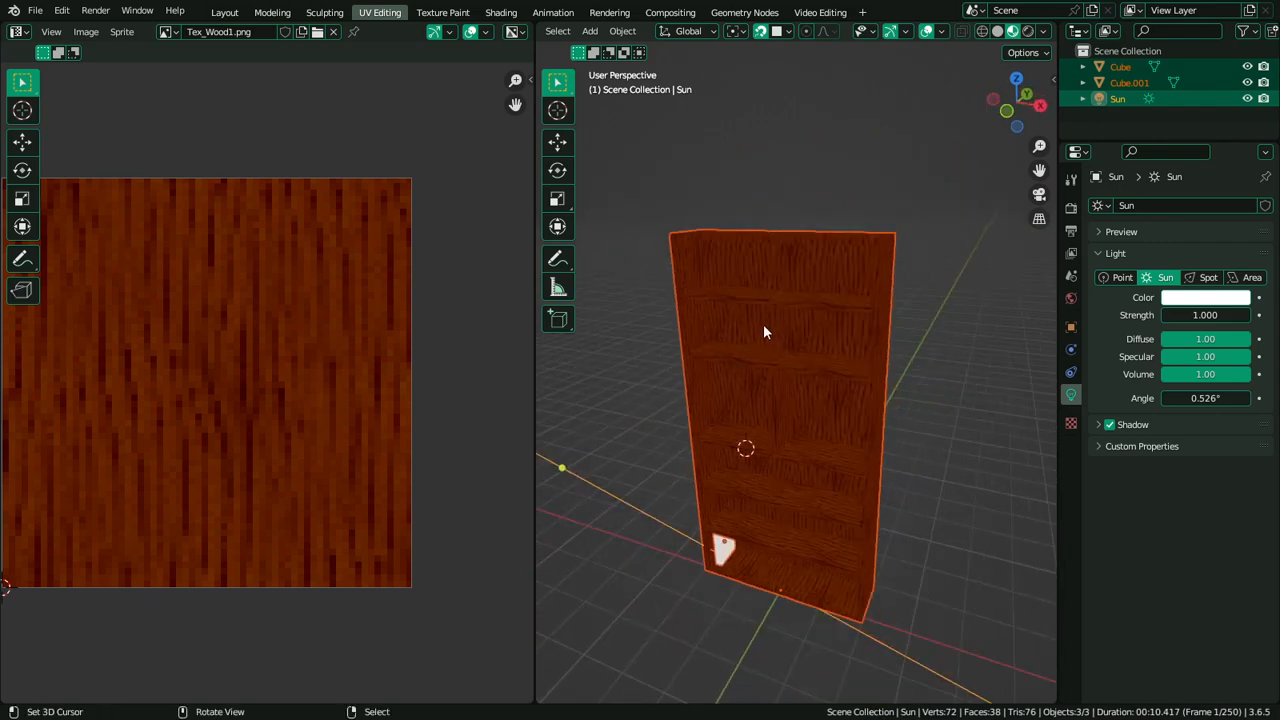
scroll(462, 373, down, 2)
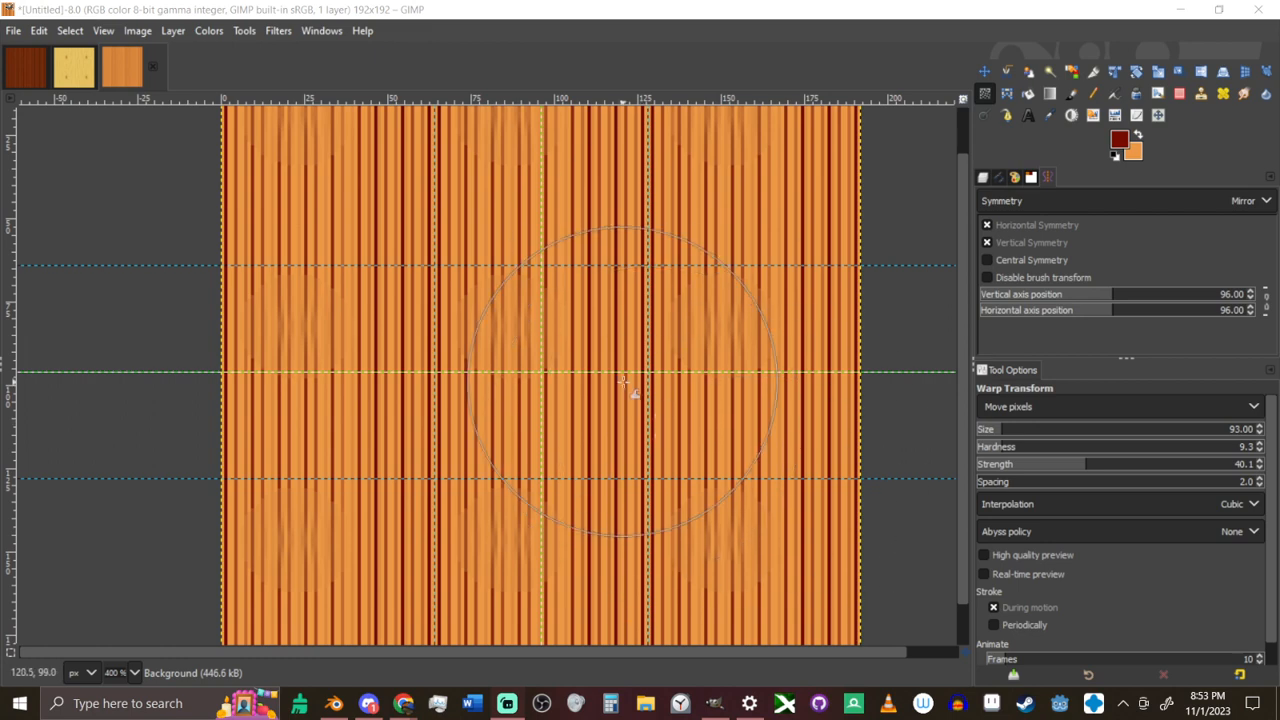
Try to bend the grain in the middle tile of the 192x192 image with a horizontal Warp Transform stroke at size 93
ctrl+scroll(623, 381, down, 1)
scroll(582, 365, up, 1)
ctrl+scroll(559, 351, up, 1)
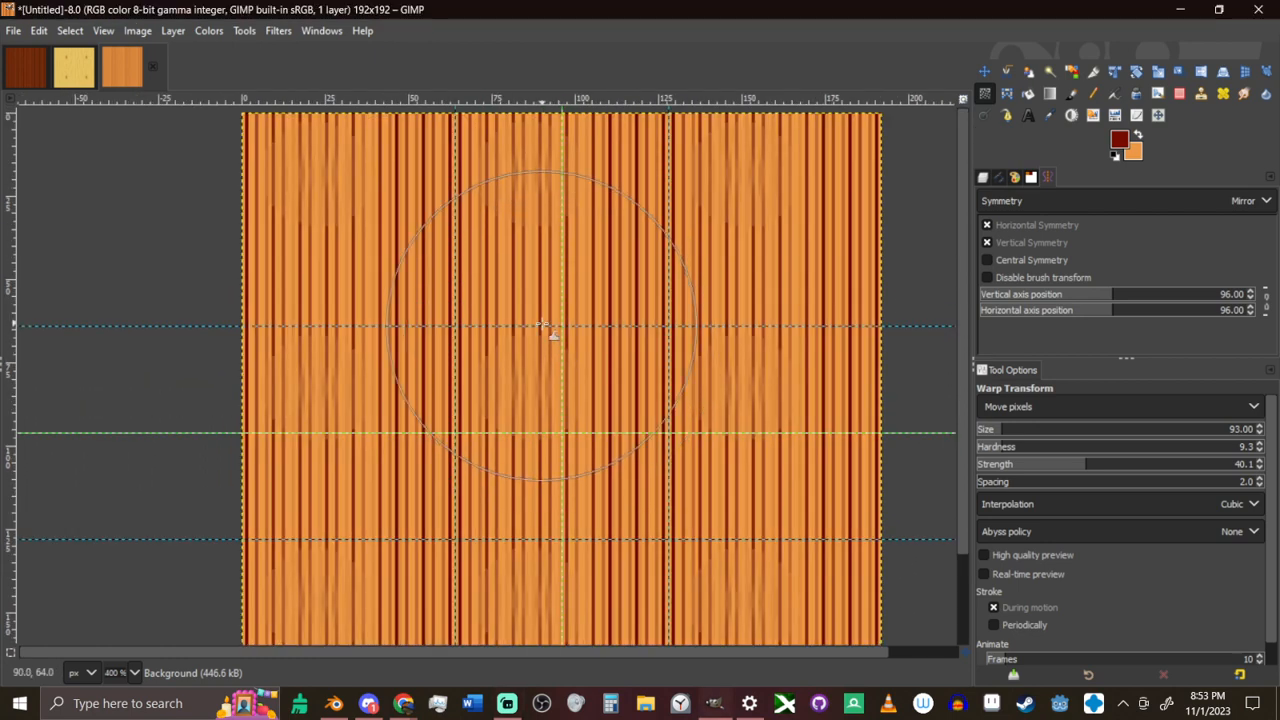
mouse_move(551, 334)
mouse_down()
mouse_move(586, 329)
mouse_move(689, 366)
mouse_up()
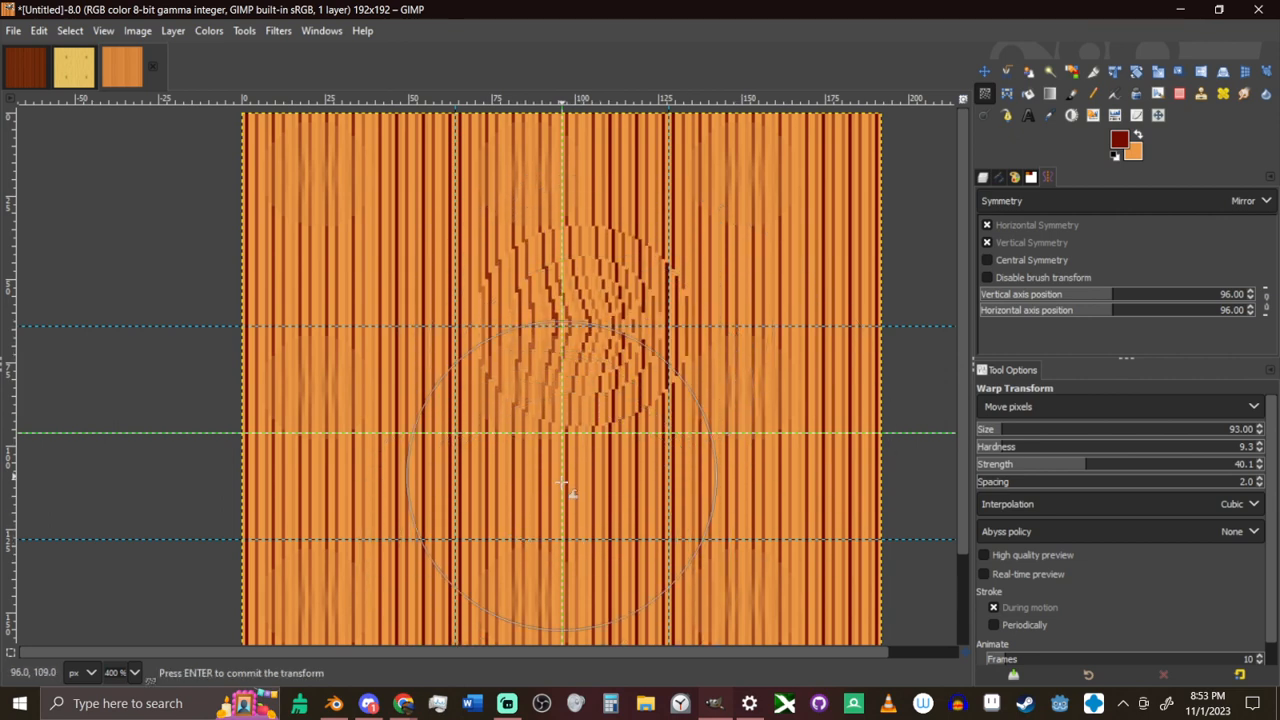
key(Return)
Enlarge the Warp Transform brush to size 97 and undo the last warp
key(bracketright)
key(bracketright)
key(bracketright)
key(bracketright)
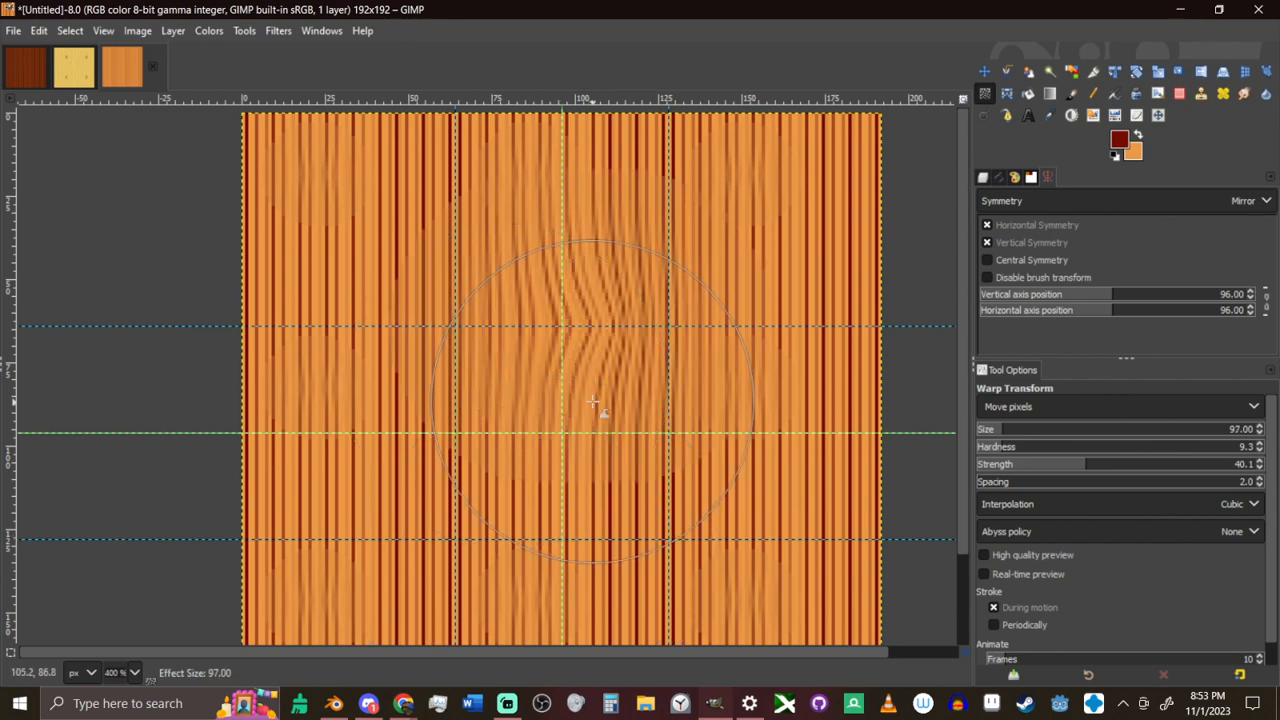
key(ctrl+z)
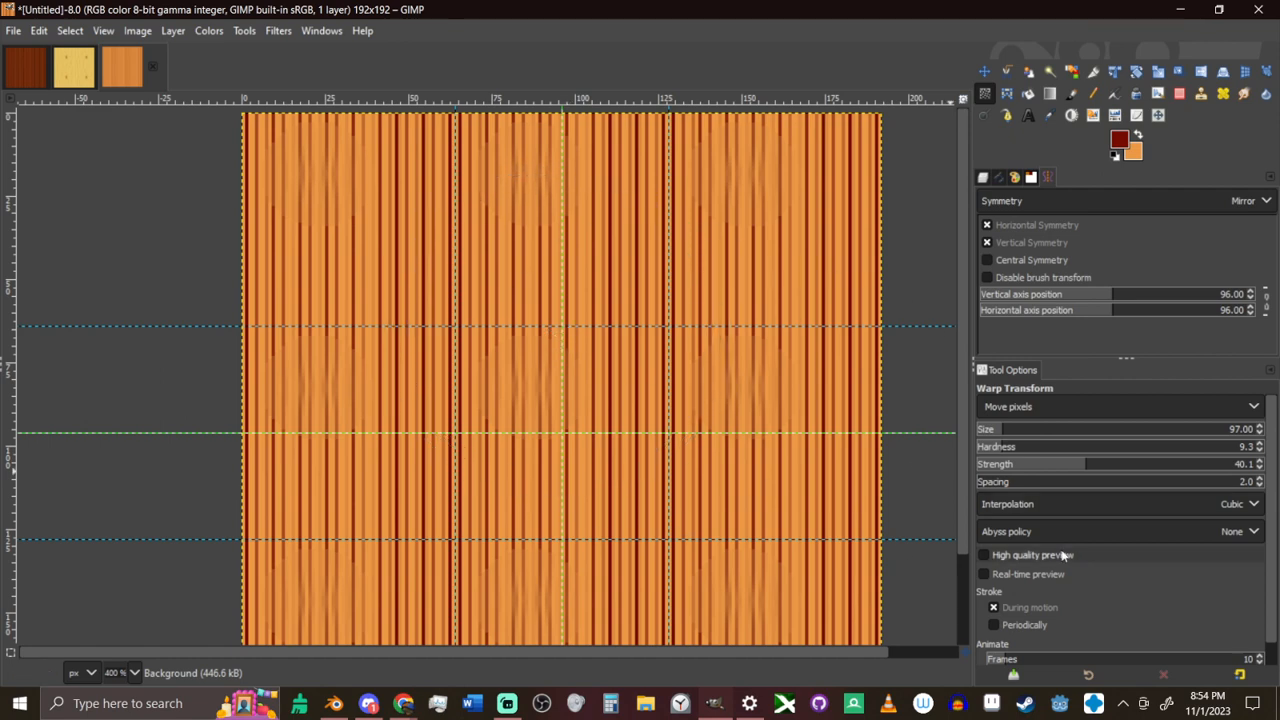
scroll(1062, 552, down, 1)
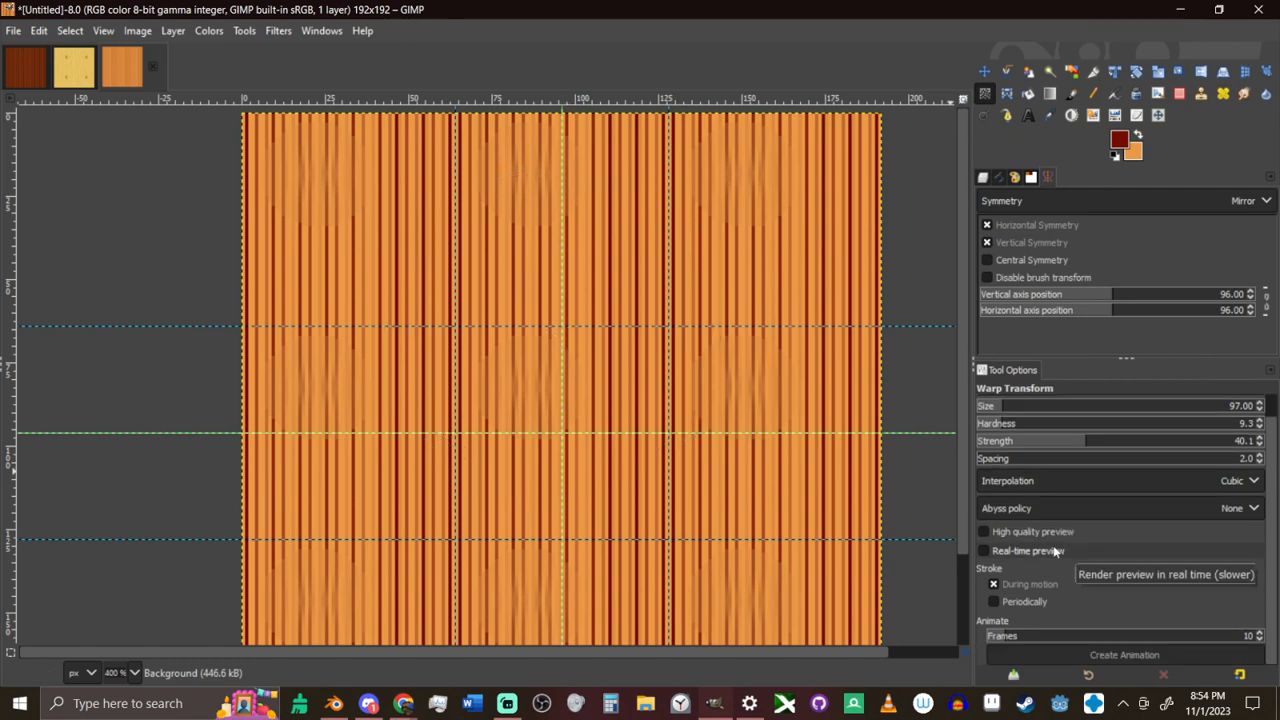
scroll(1054, 551, up, 1)
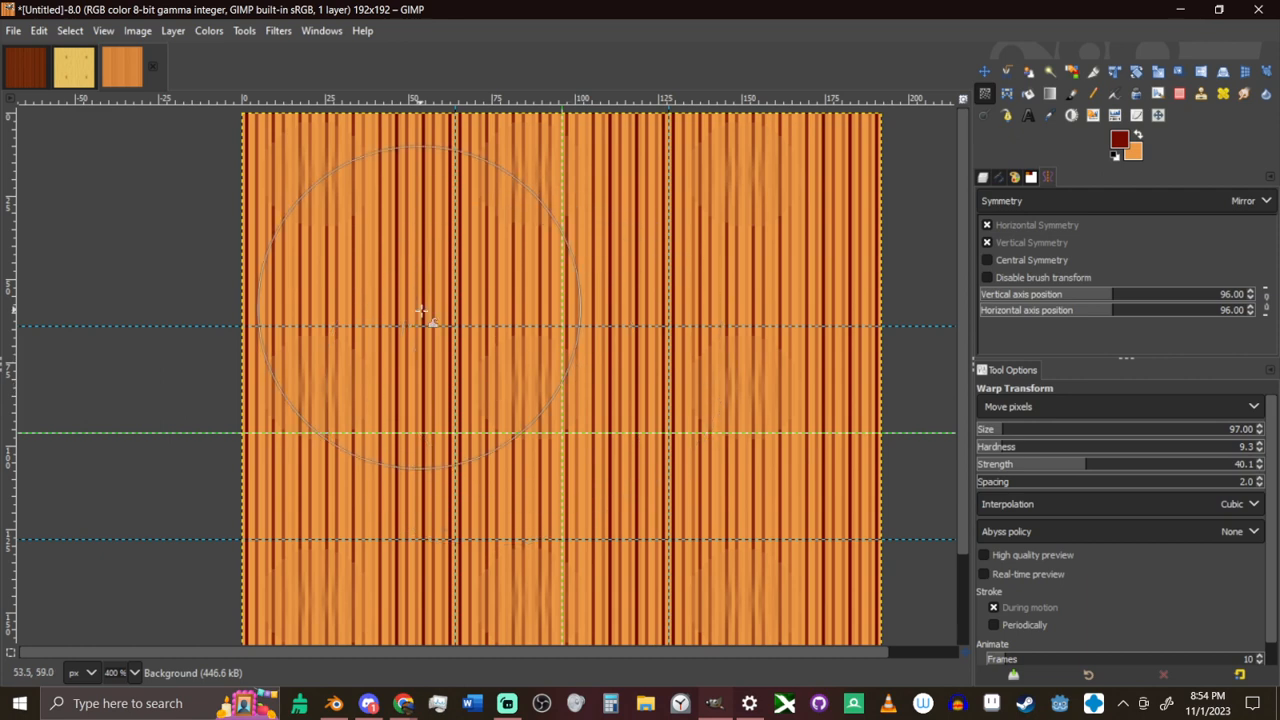
click(278, 30)
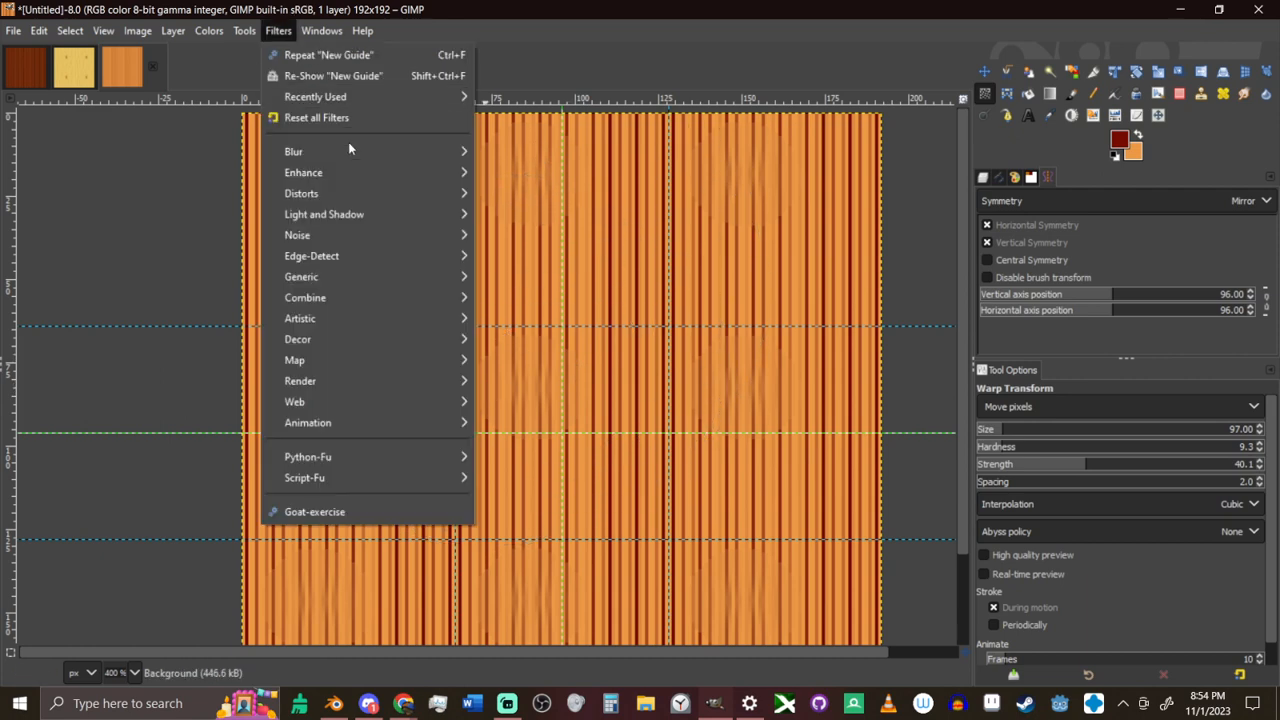
mouse_move(337, 192)
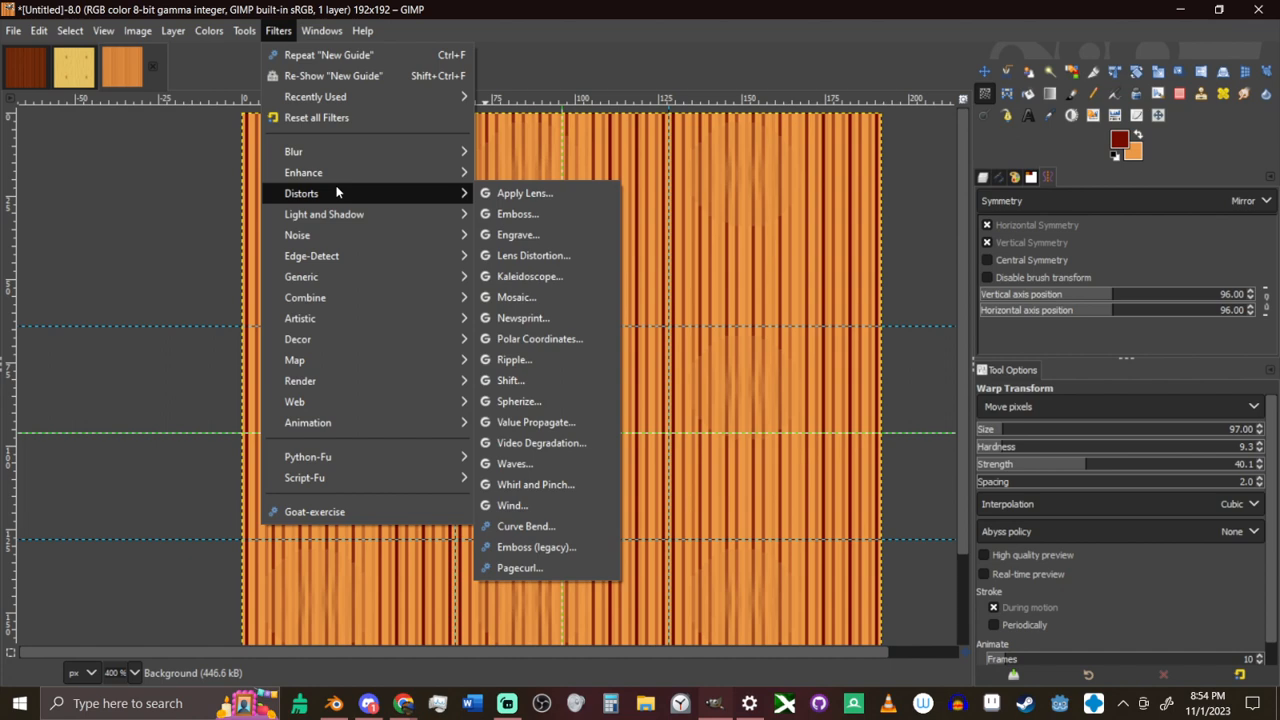
click(539, 339)
click(1095, 494)
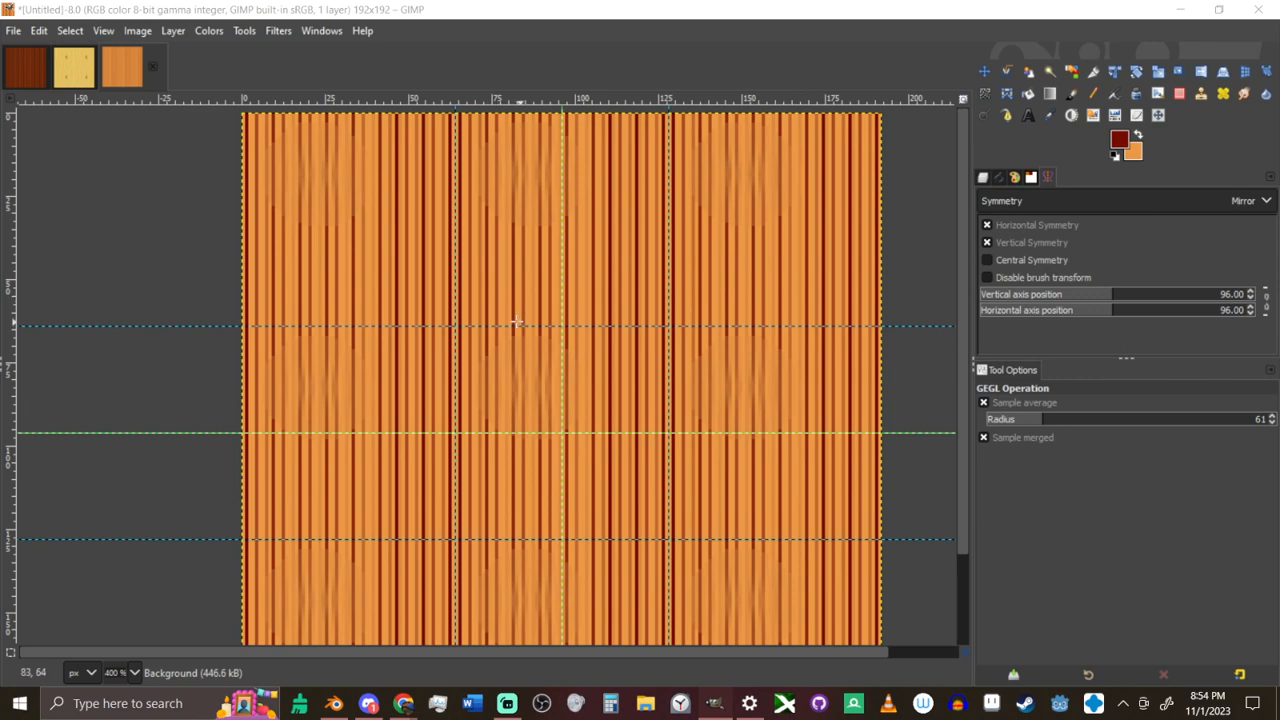
Warp the straight grain all over the 192x192 image into irregular waves with short Move pixels strokes at size 97 and strength 40.1
click(637, 10)
key(w)
drag(423, 265, 440, 256)
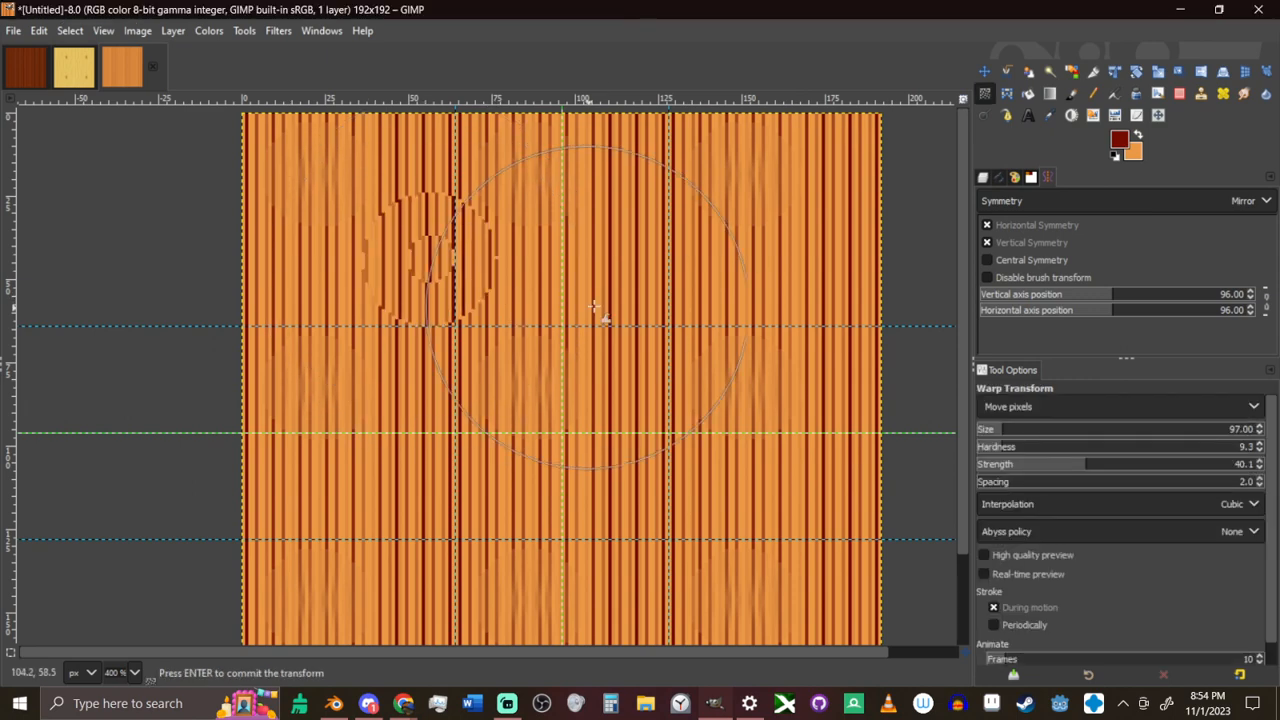
drag(627, 283, 634, 304)
drag(630, 440, 629, 472)
middle_drag(462, 459, 466, 389)
drag(466, 384, 457, 398)
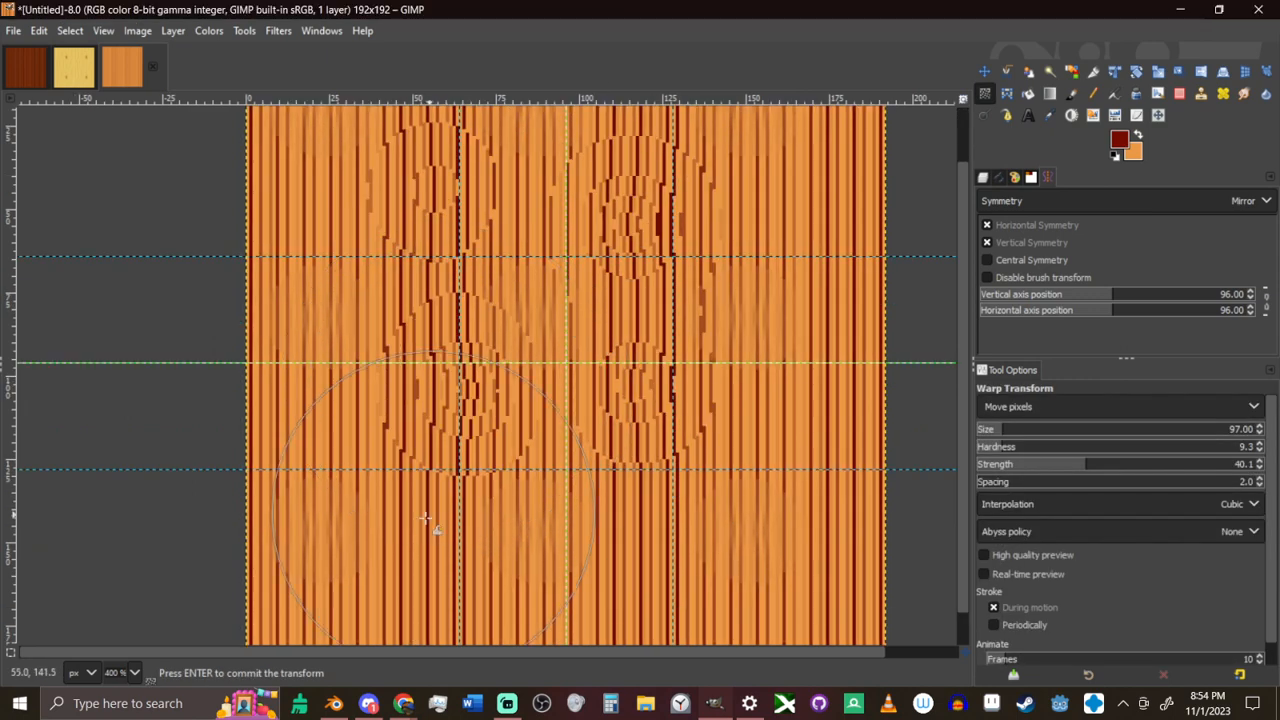
drag(430, 522, 448, 545)
drag(728, 450, 689, 529)
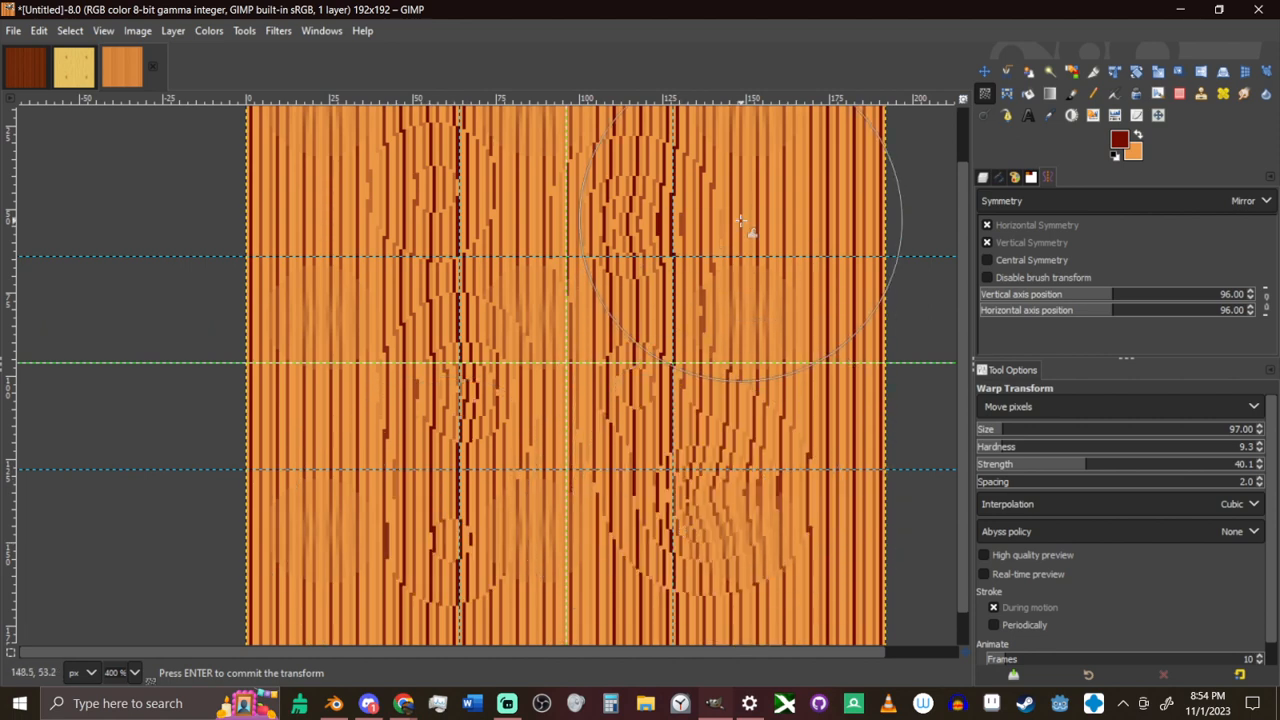
drag(741, 224, 772, 260)
drag(532, 312, 598, 362)
middle_drag(550, 164, 544, 229)
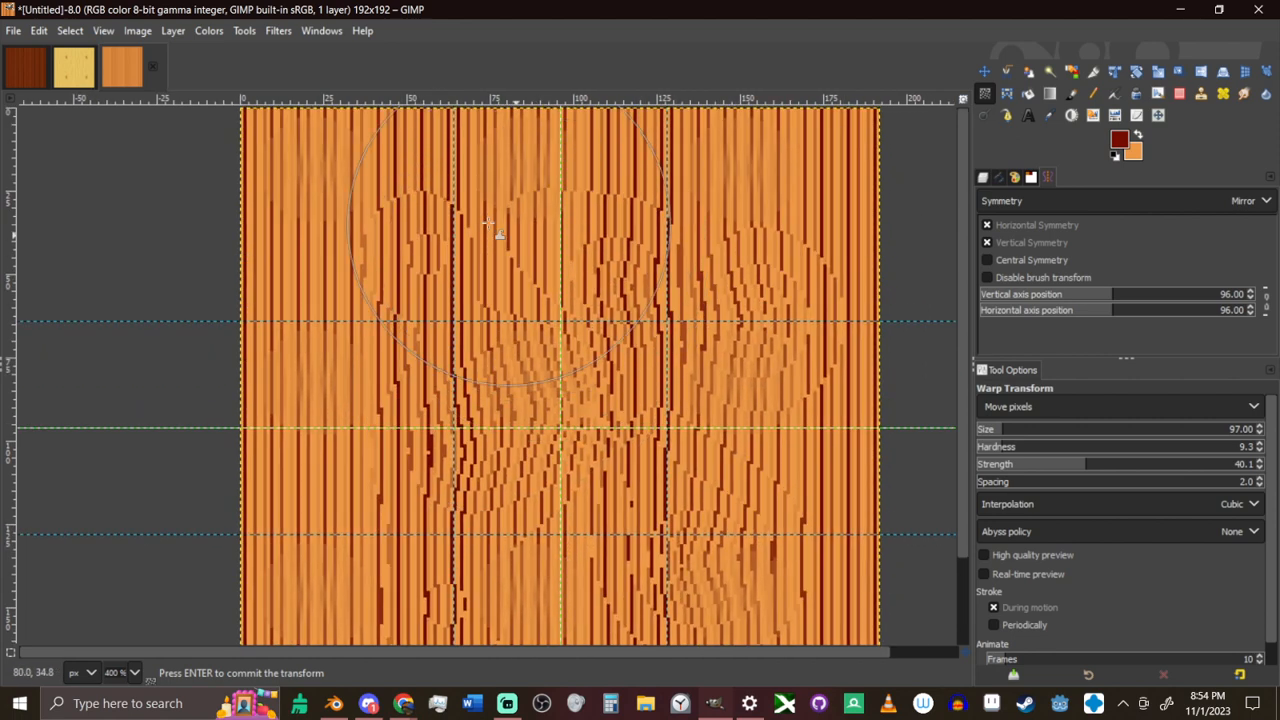
drag(488, 223, 466, 252)
middle_drag(380, 404, 389, 300)
drag(400, 298, 424, 310)
drag(374, 432, 450, 468)
middle_drag(474, 490, 448, 367)
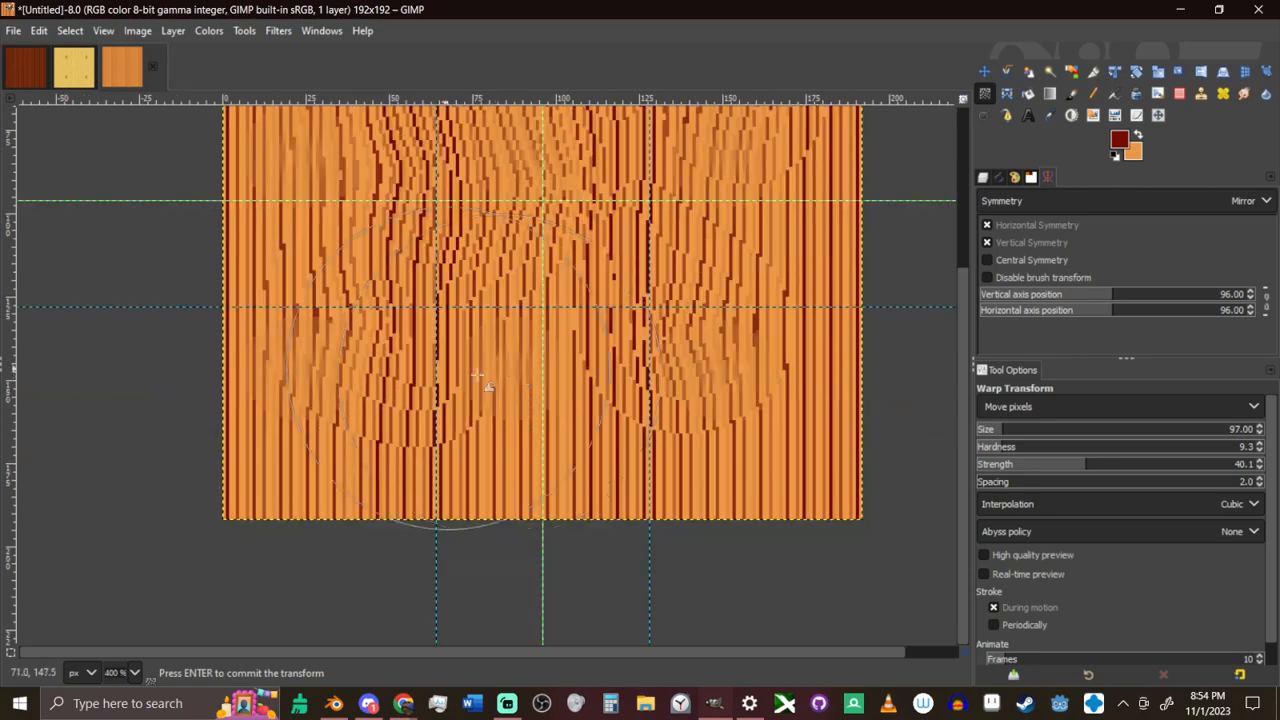
drag(554, 368, 446, 366)
middle_drag(443, 364, 445, 392)
mouse_move(706, 374)
mouse_down()
mouse_move(731, 423)
mouse_move(663, 491)
mouse_up()
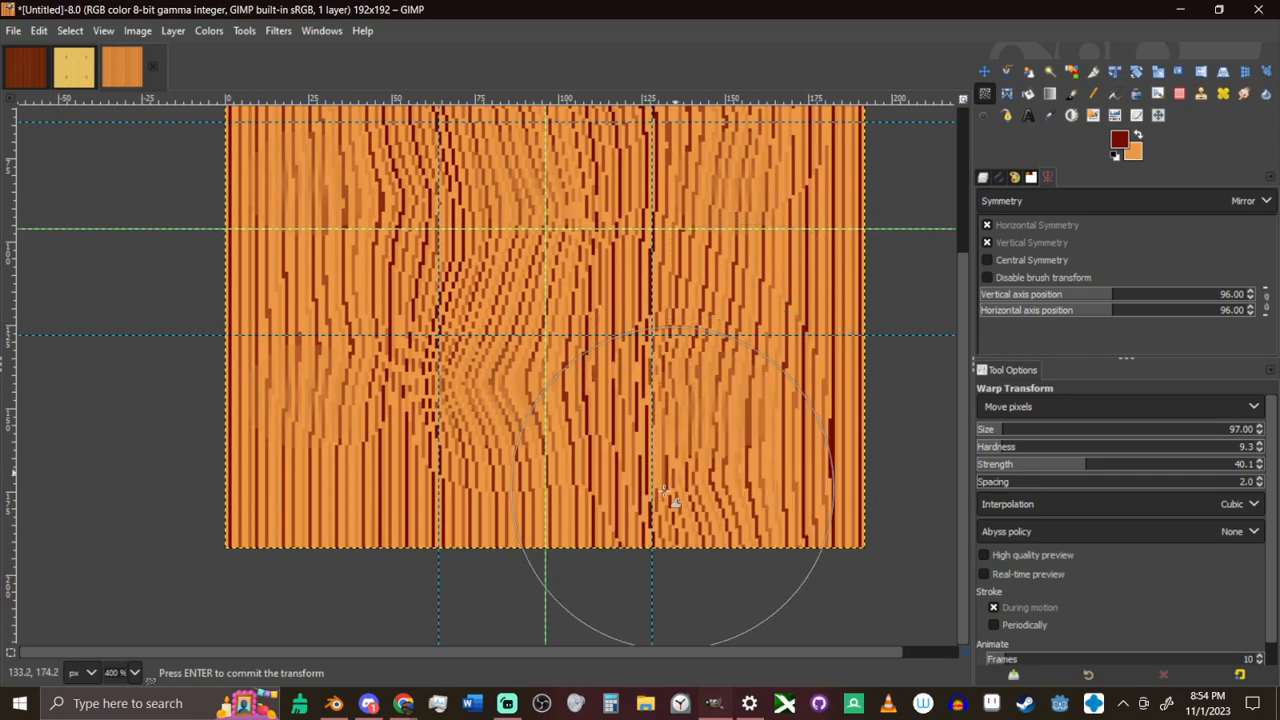
drag(436, 498, 480, 454)
drag(288, 426, 374, 409)
middle_drag(477, 190, 422, 417)
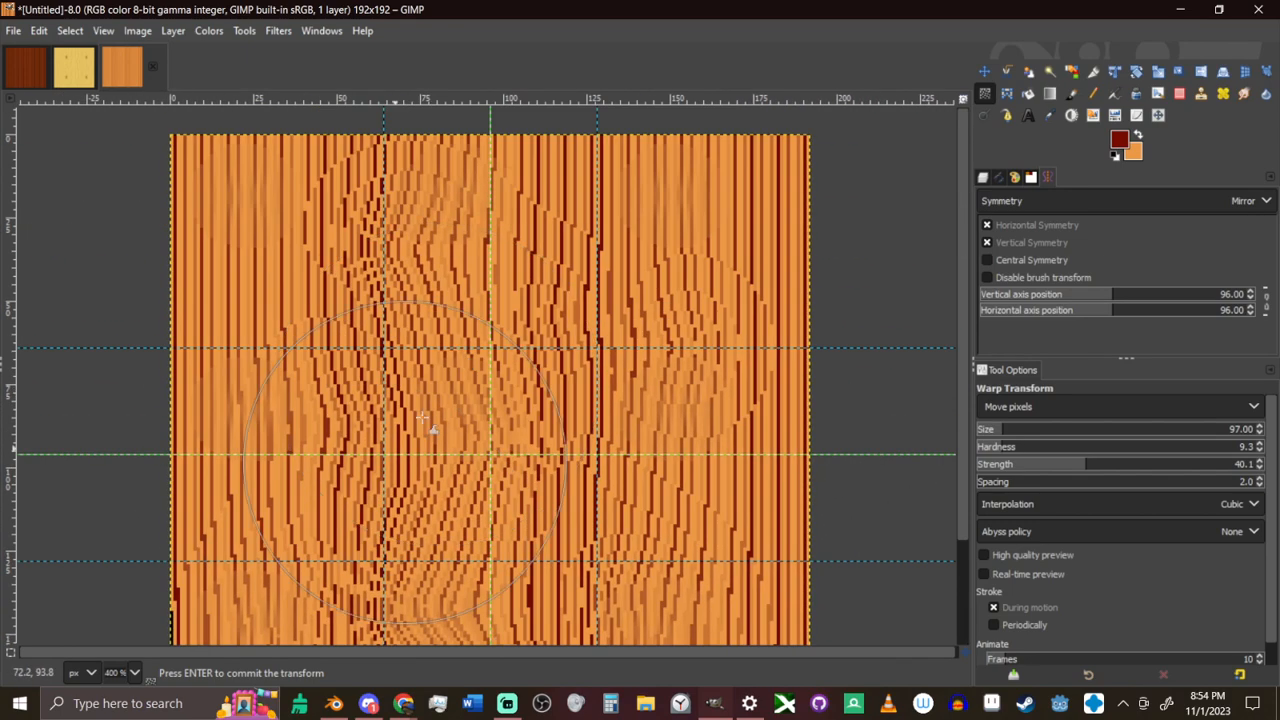
middle_drag(470, 354, 480, 488)
drag(216, 416, 324, 433)
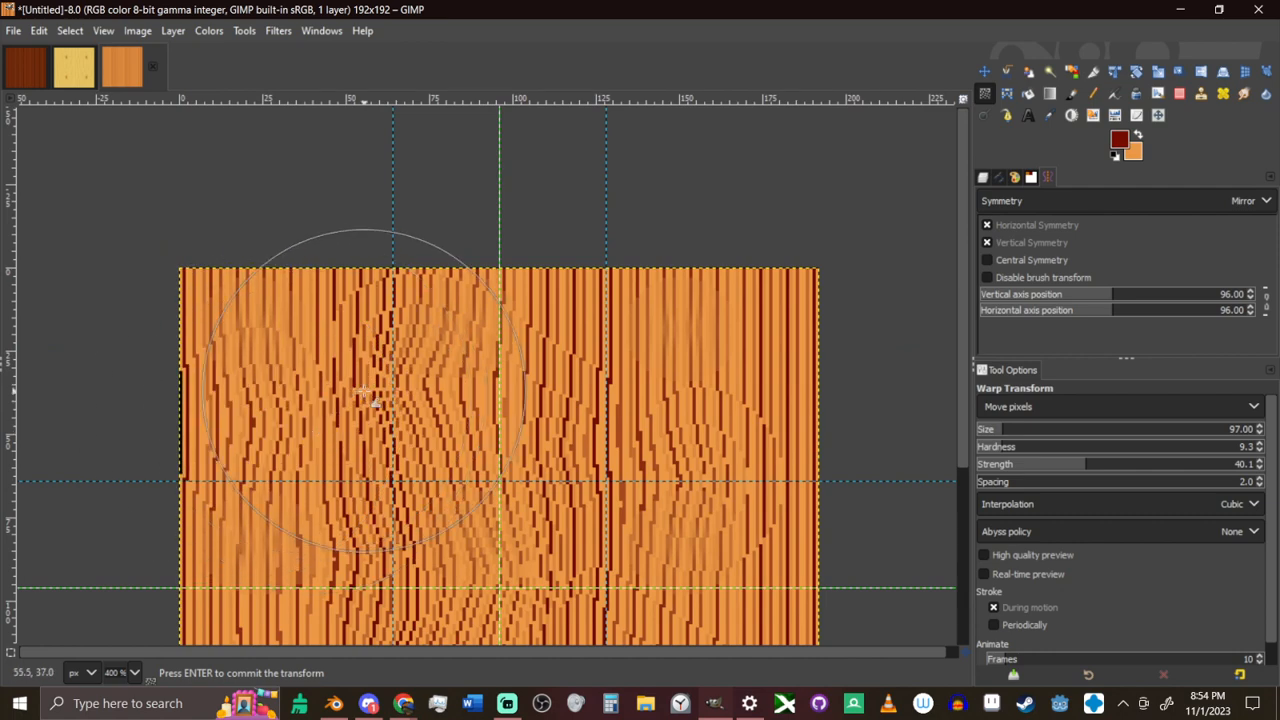
drag(364, 391, 288, 388)
drag(723, 374, 657, 398)
middle_drag(666, 406, 661, 323)
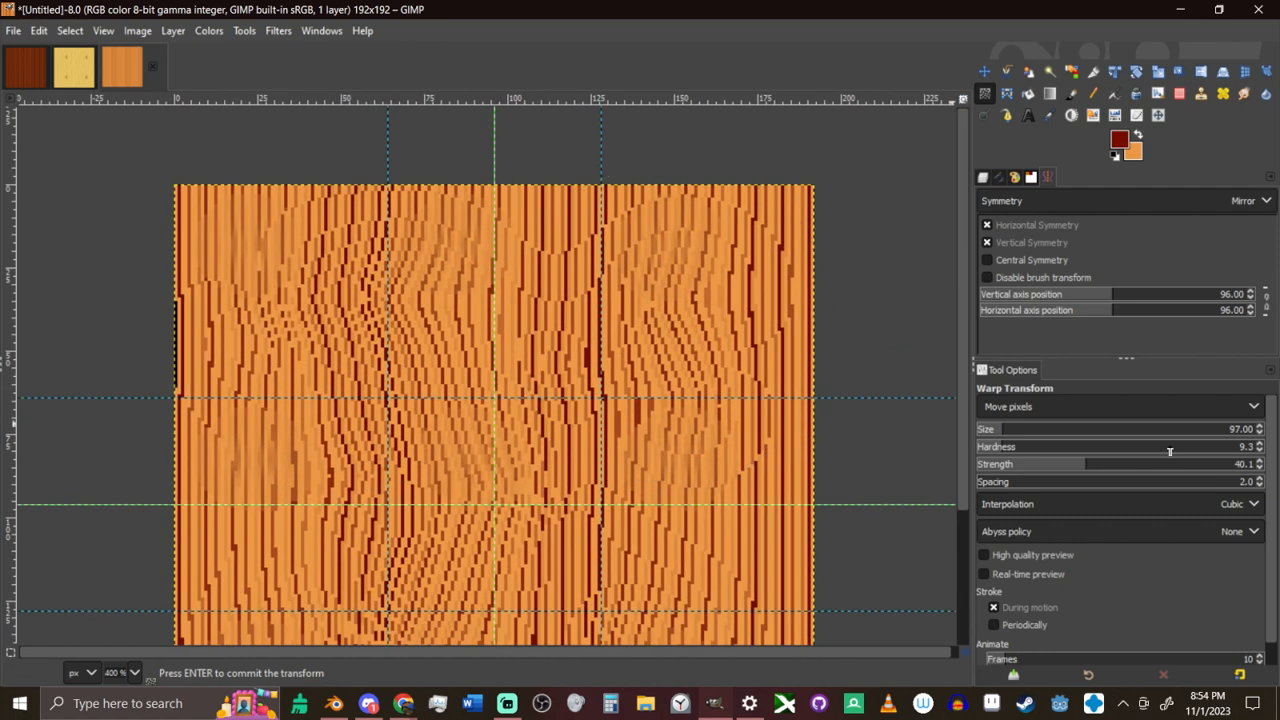
Swell the grain near the image's left edge at mid-height with the Grow area behaviour, undoing the trial beside the right vertical guide
click(1070, 406)
click(1025, 449)
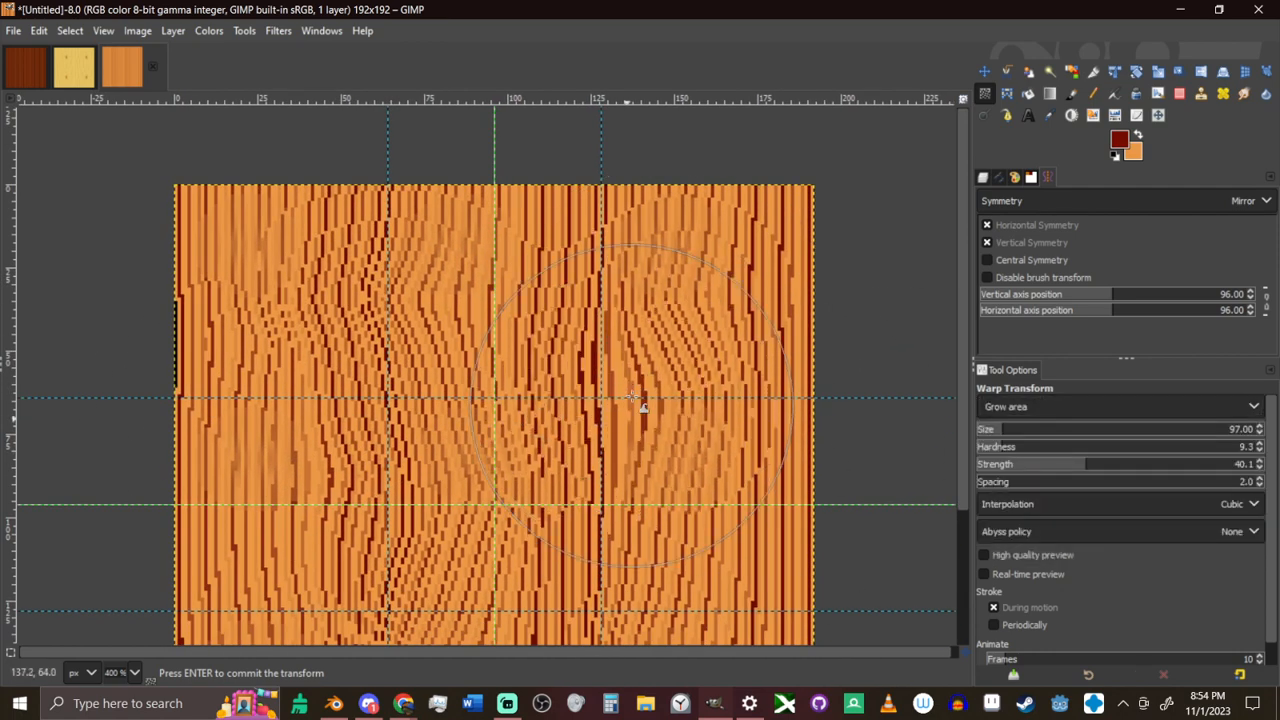
mouse_move(632, 396)
mouse_down()
mouse_move(637, 424)
mouse_move(620, 440)
mouse_up()
middle_drag(566, 464, 676, 338)
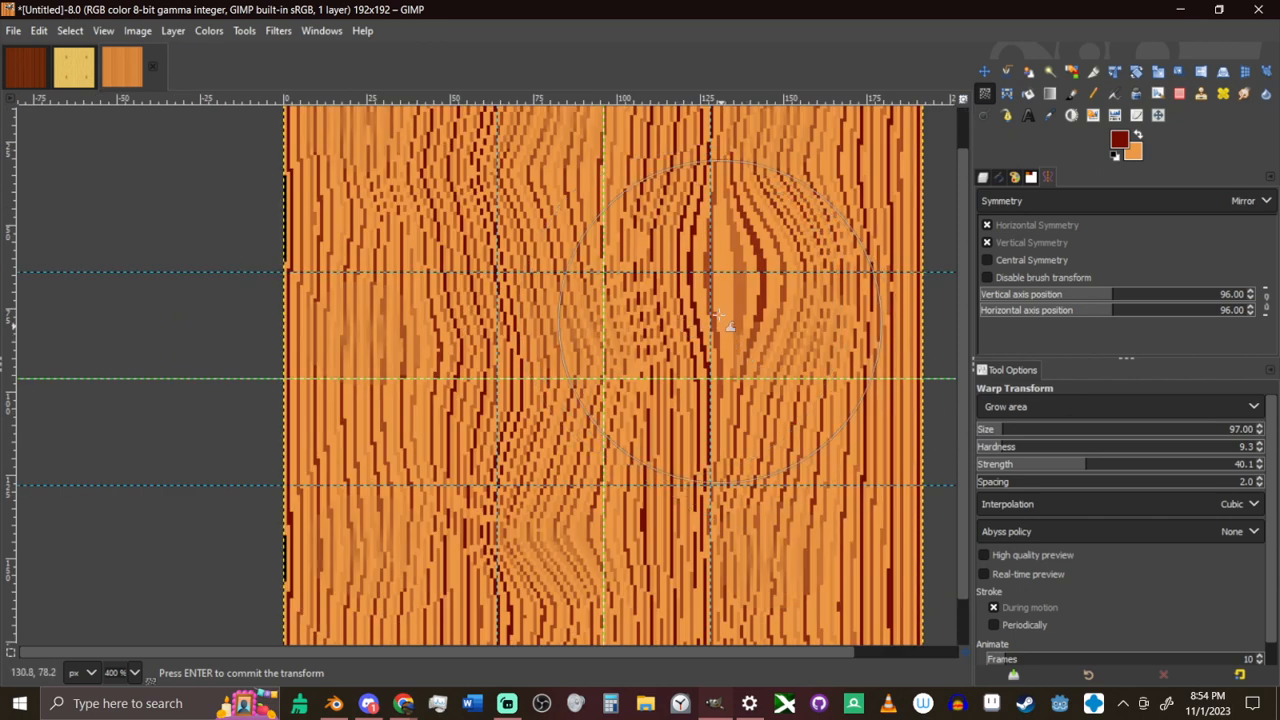
key(ctrl+z)
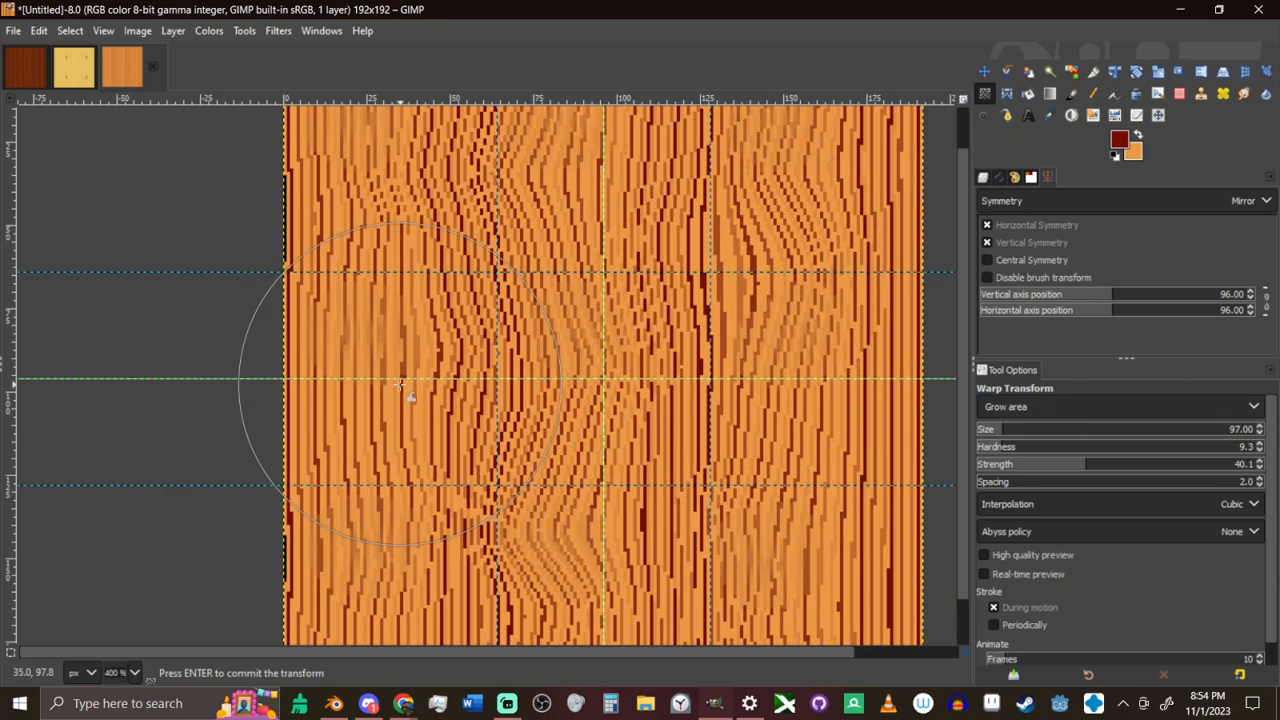
drag(402, 389, 400, 377)
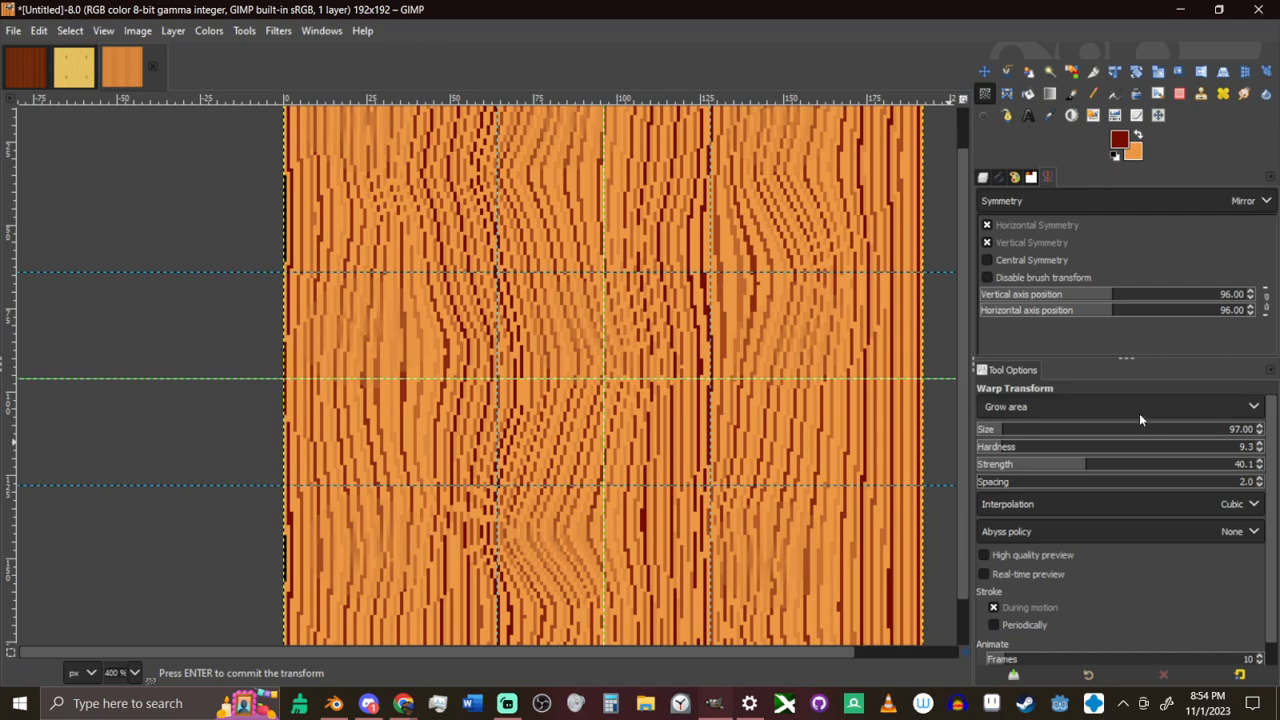
Pinch the wavy grain near the 192x192 image's centre with Shrink area strokes and commit the warp
click(1139, 407)
click(1030, 471)
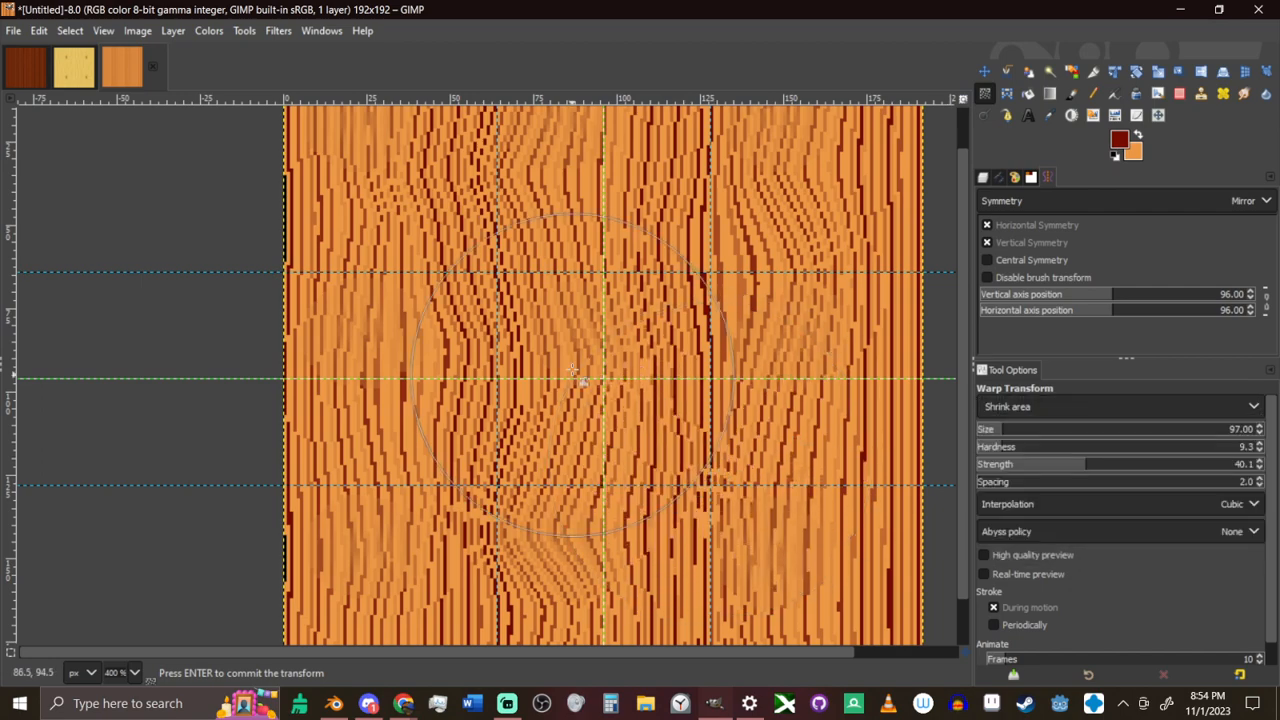
drag(571, 280, 569, 243)
middle_drag(569, 243, 600, 379)
drag(469, 300, 466, 306)
middle_drag(578, 378, 570, 277)
key(Return)
ctrl+scroll(665, 356, down, 4)
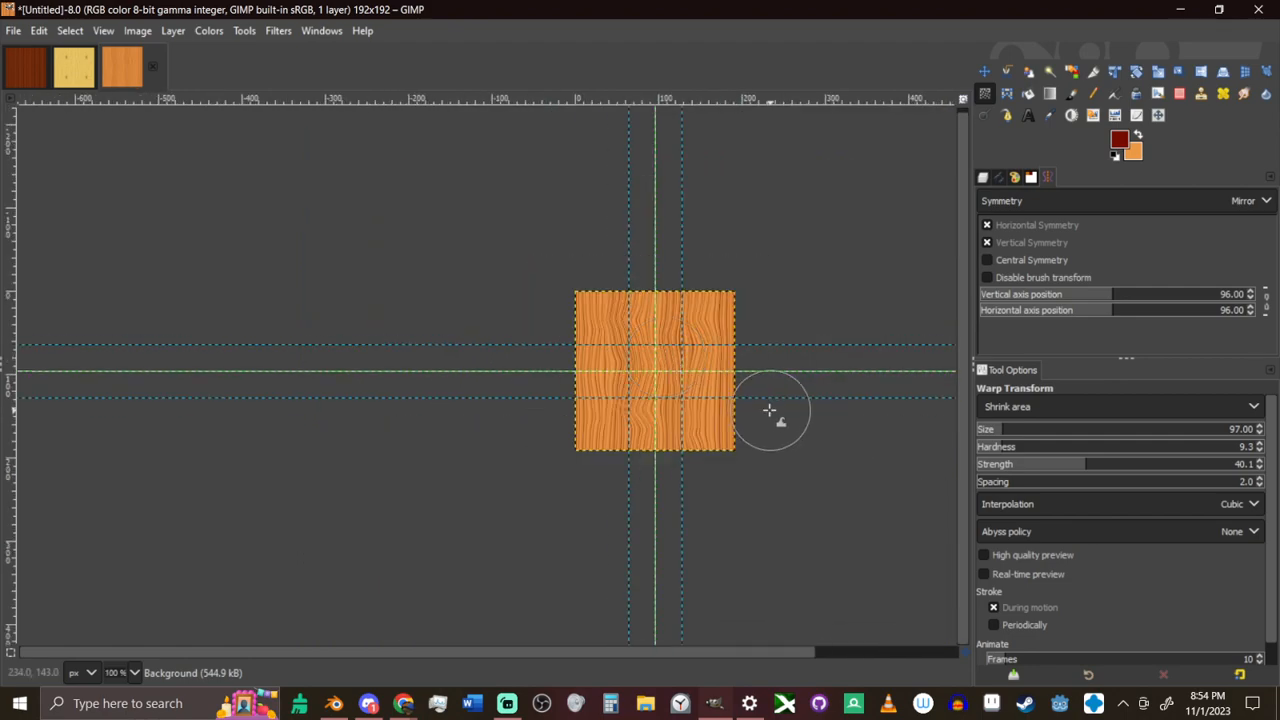
Undo the committed warp and a trial Shrink area stroke on the straight grain
ctrl+scroll(769, 410, up, 4)
key(ctrl+z)
middle_drag(556, 347, 693, 467)
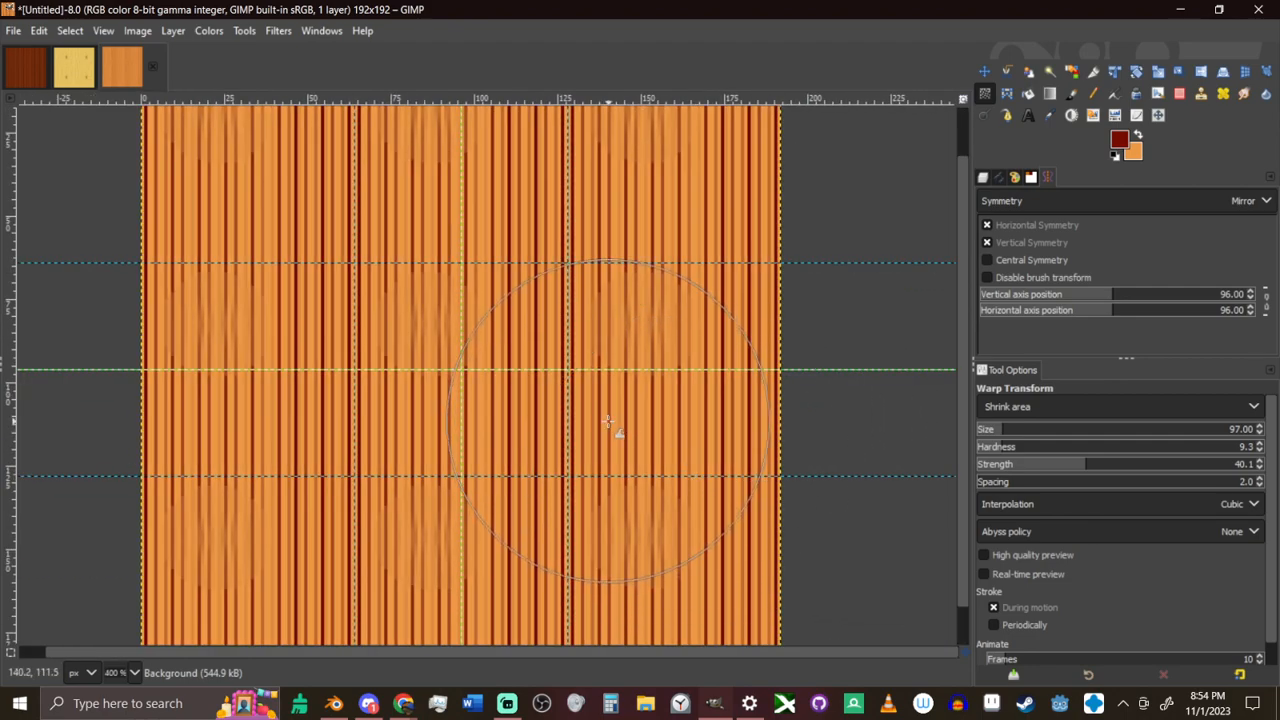
ctrl+scroll(607, 422, down, 2)
drag(466, 326, 480, 345)
key(ctrl+z)
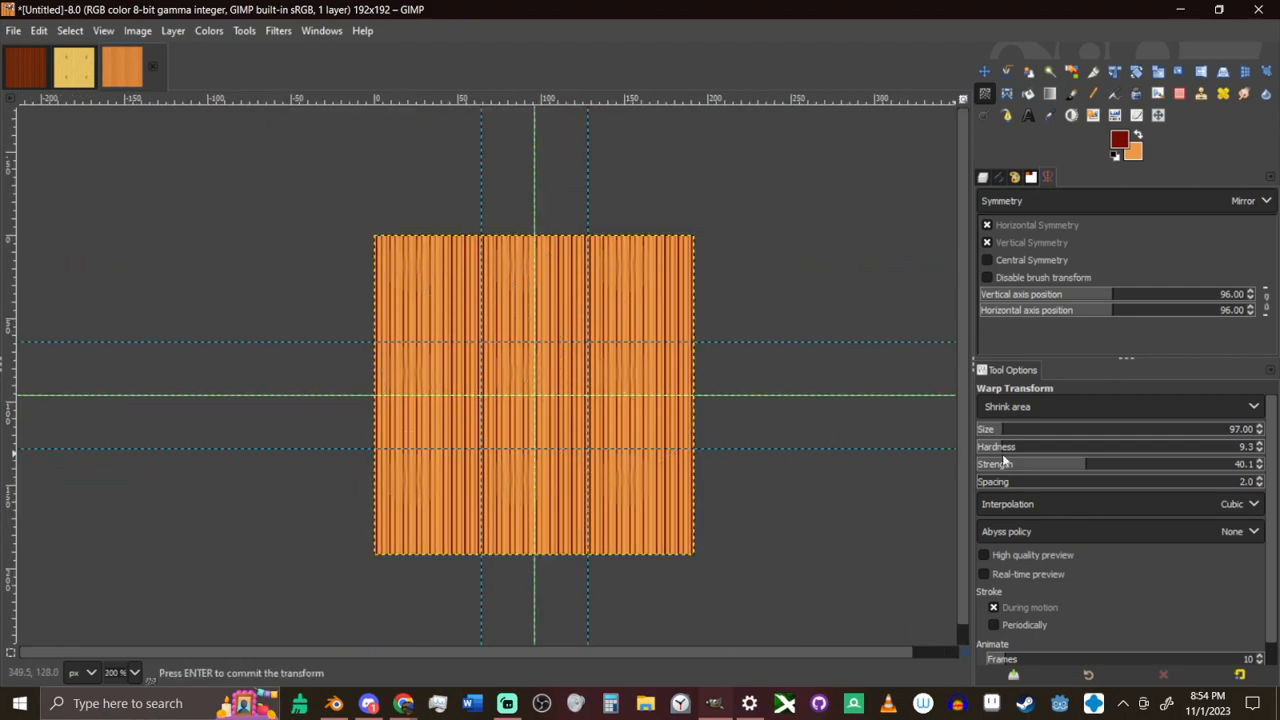
Pinch the straight grain with Shrink area strokes at strength 14.6, and bend it across the image with Move pixels strokes
drag(449, 297, 448, 316)
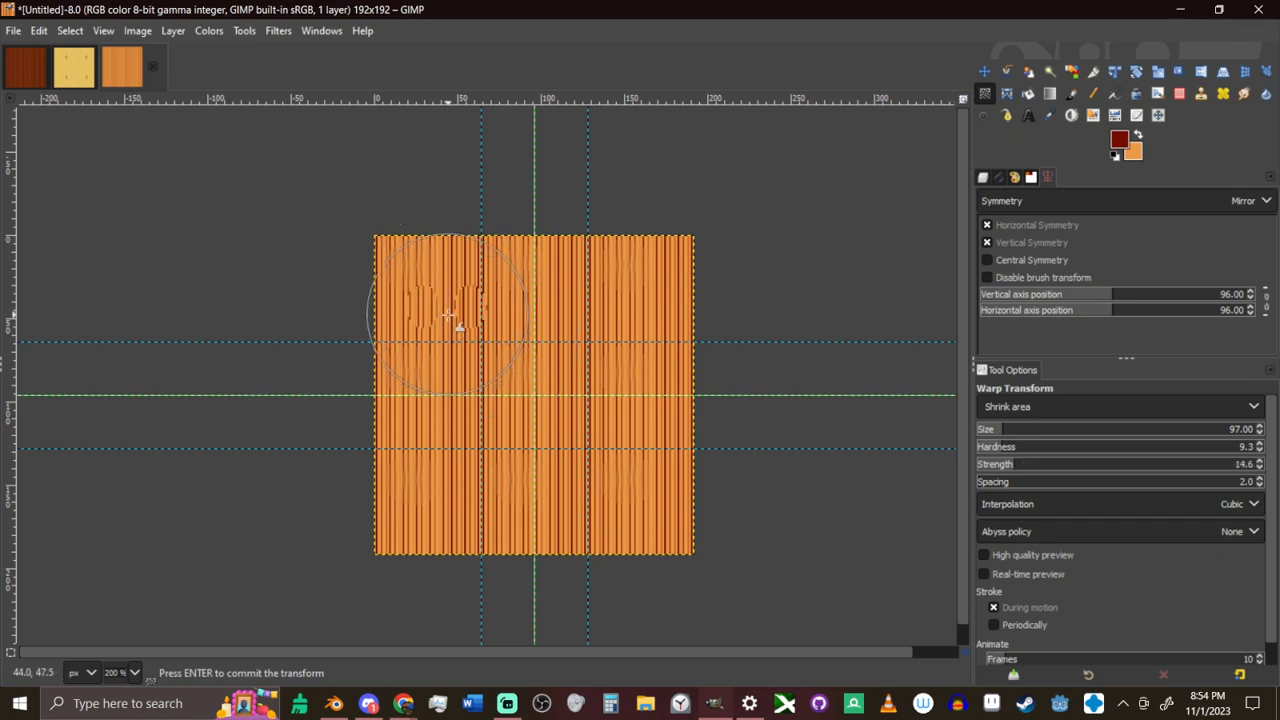
mouse_move(592, 296)
mouse_down()
mouse_move(606, 409)
mouse_move(491, 457)
mouse_move(474, 523)
mouse_move(781, 429)
mouse_up()
click(1052, 407)
click(1040, 428)
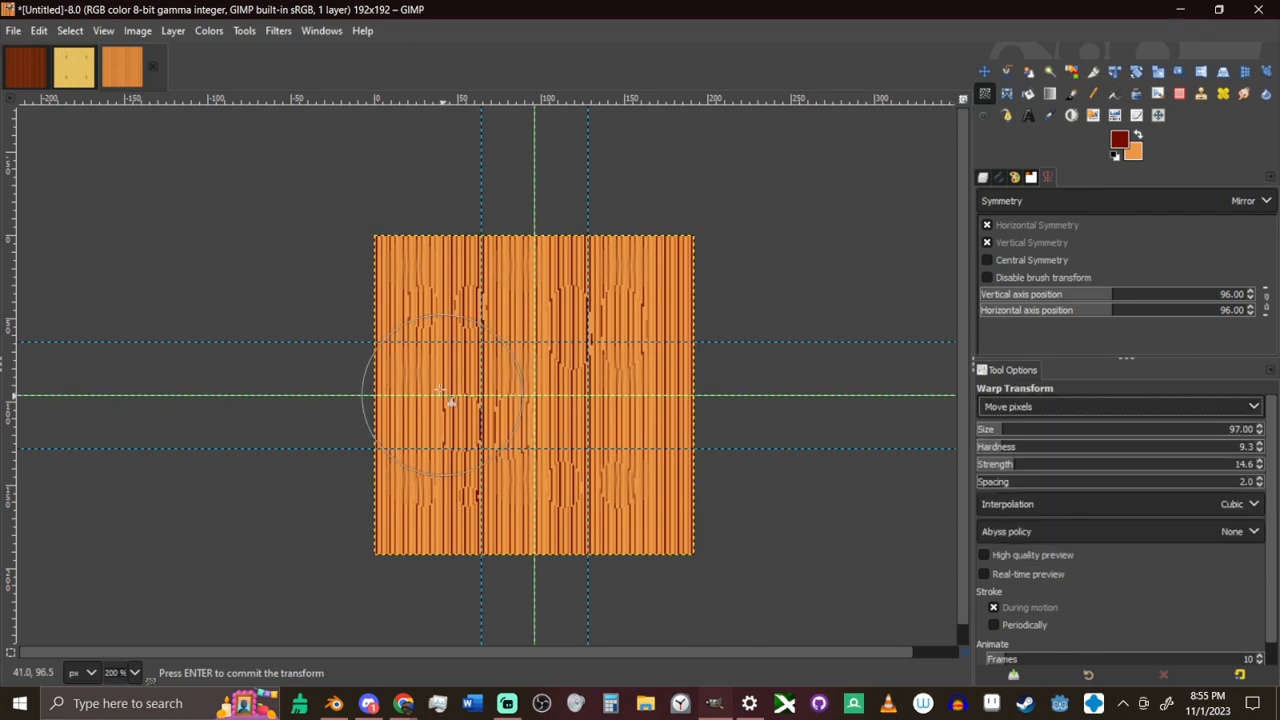
mouse_move(608, 293)
mouse_down()
mouse_move(486, 265)
mouse_move(486, 300)
mouse_move(362, 370)
mouse_move(453, 363)
mouse_move(500, 394)
mouse_move(615, 425)
mouse_move(520, 495)
mouse_move(415, 480)
mouse_move(615, 433)
mouse_move(632, 405)
mouse_move(571, 297)
mouse_move(600, 286)
mouse_move(586, 300)
mouse_move(875, 391)
mouse_up()
Swell parts of the grain with the Grow area behaviour at strength 14.6 and commit the warp
click(1108, 407)
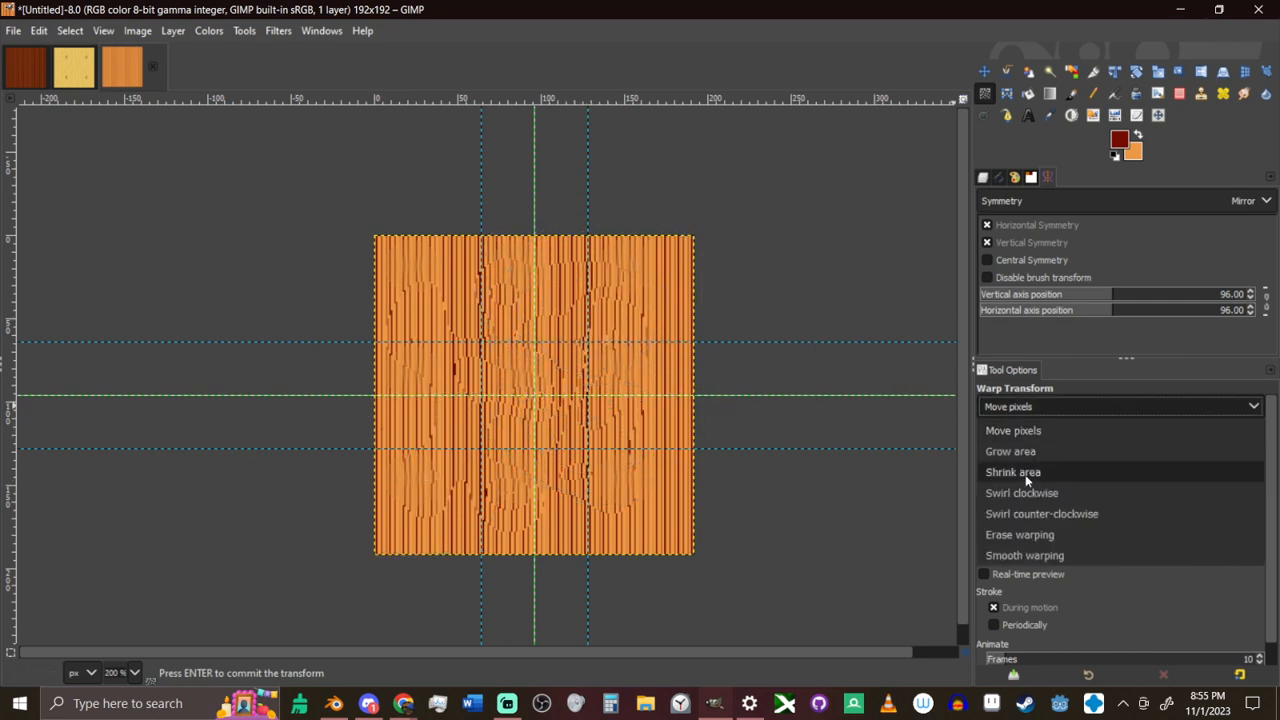
click(1010, 431)
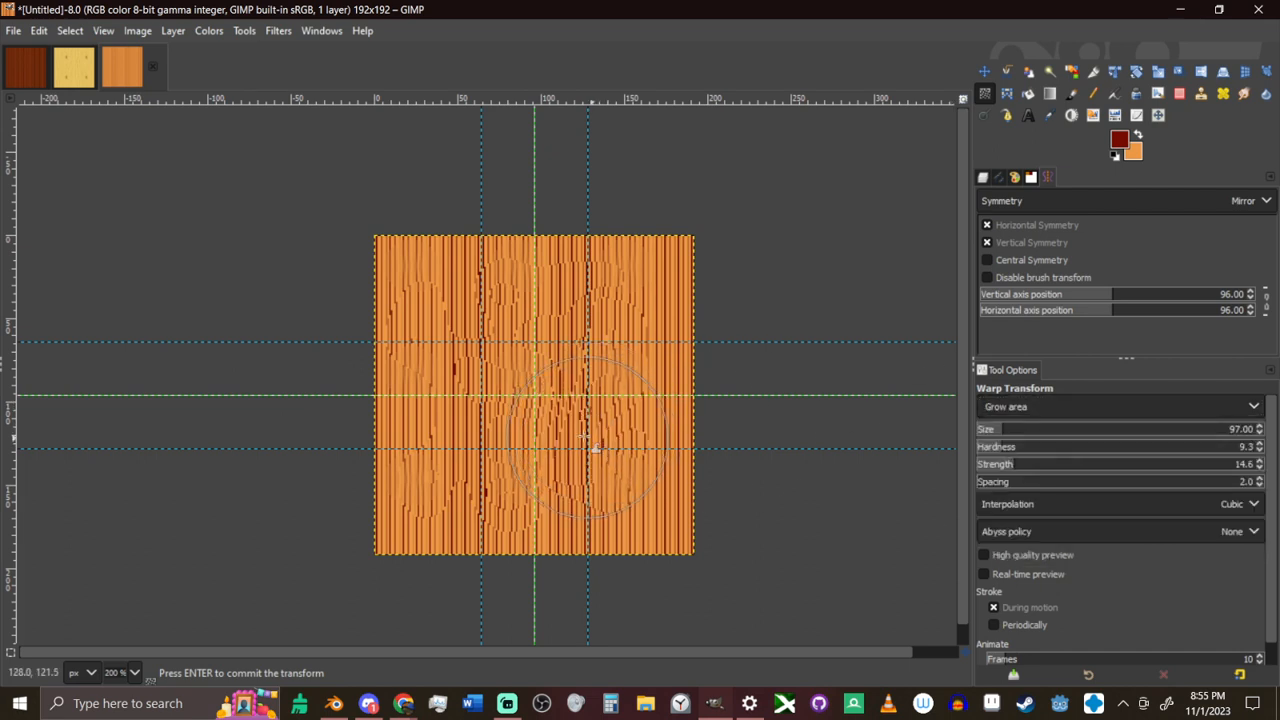
mouse_move(449, 366)
mouse_down()
mouse_move(471, 420)
mouse_move(566, 431)
mouse_up()
key(Return)
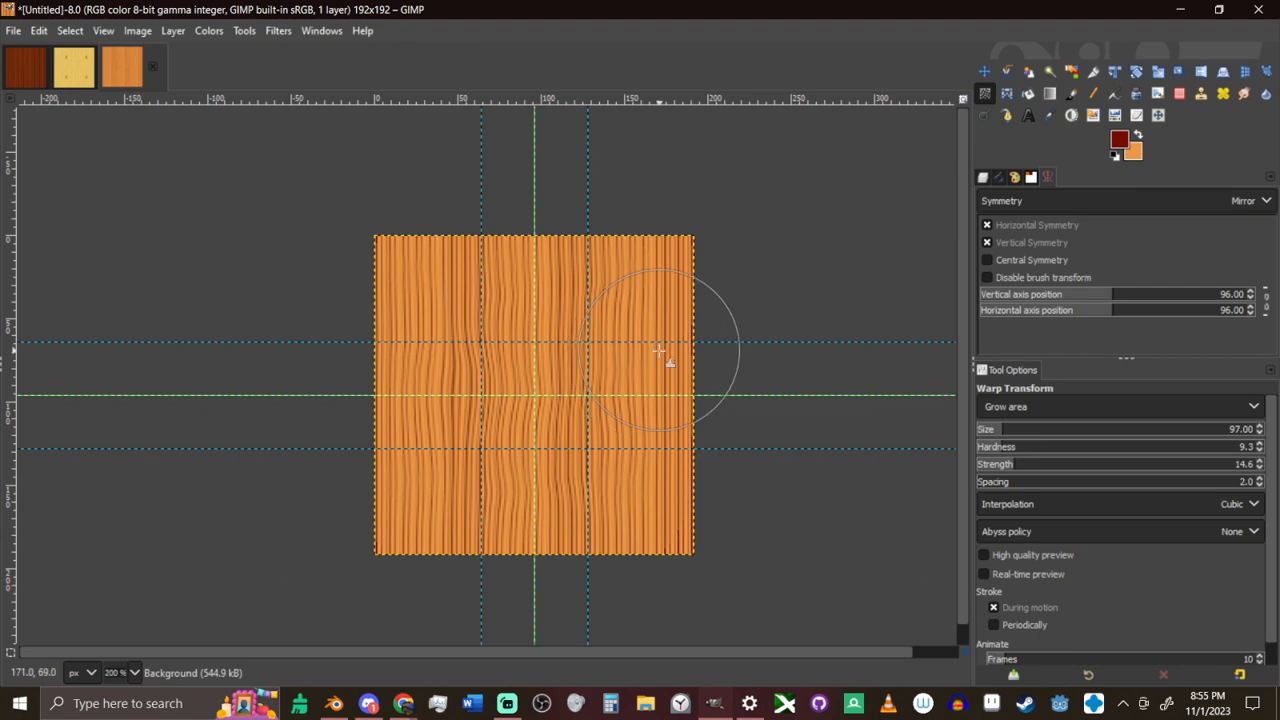
Try small Grow area warps at size 21 near the right vertical guide and undo the knot-like bulge
ctrl+scroll(665, 355, down, 3)
ctrl+scroll(702, 375, up, 5)
ctrl+scroll(440, 366, down, 2)
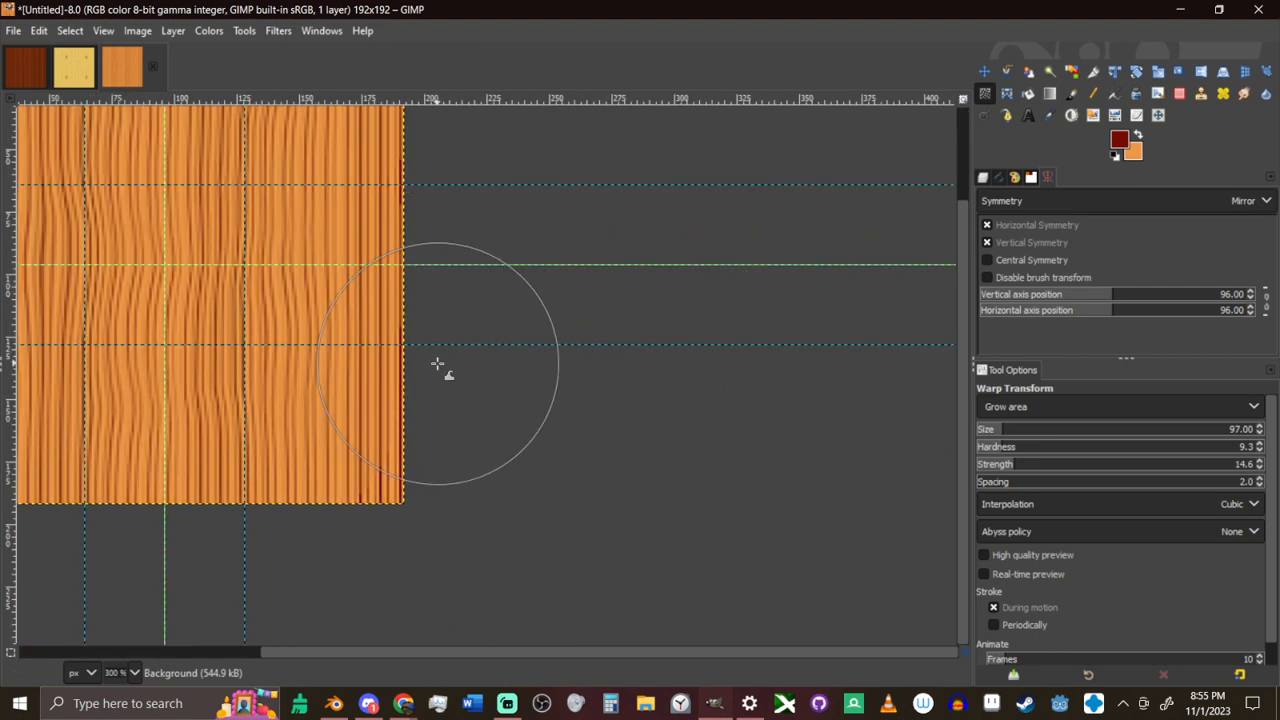
ctrl+scroll(460, 314, up, 2)
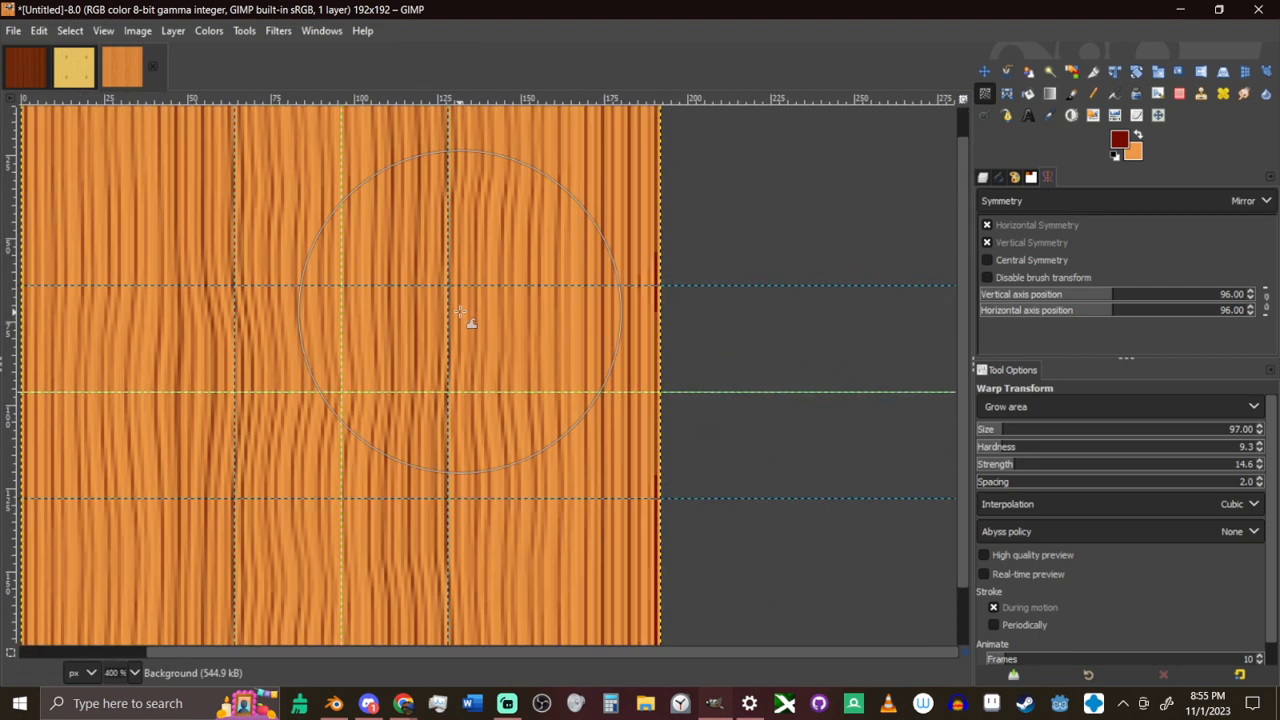
key(bracketleft)
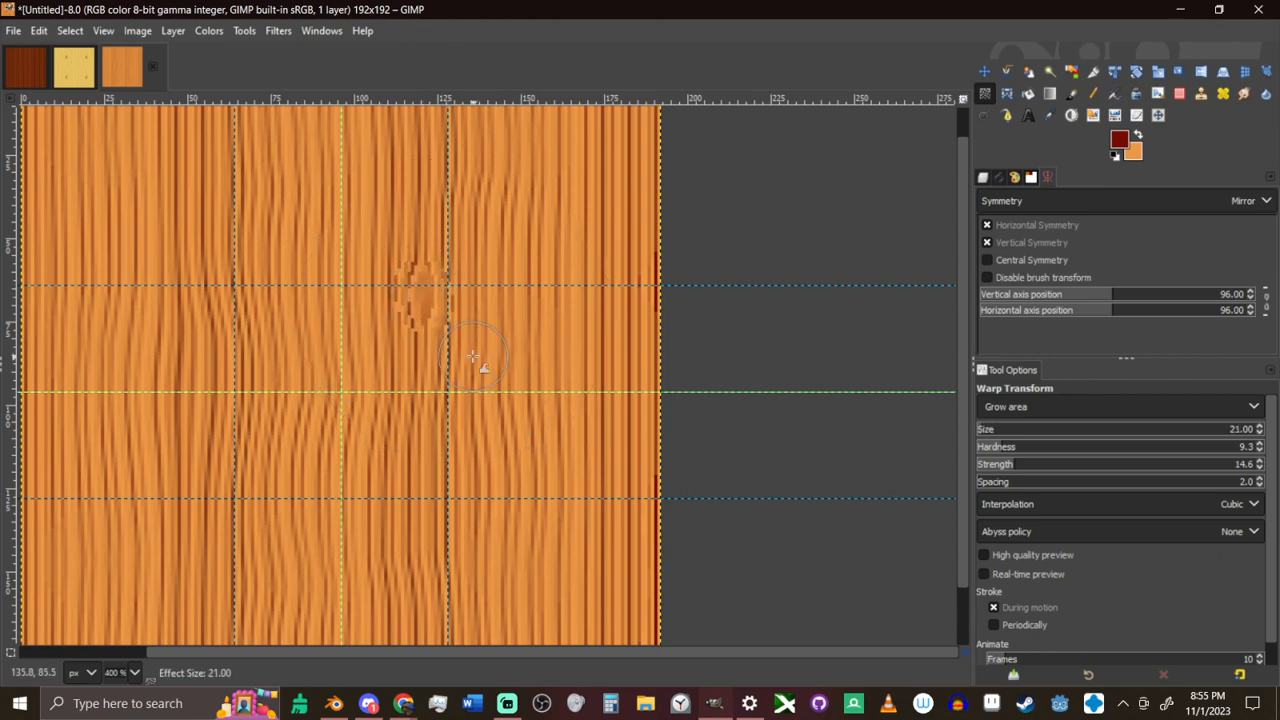
middle_drag(473, 356, 545, 397)
key(ctrl+z)
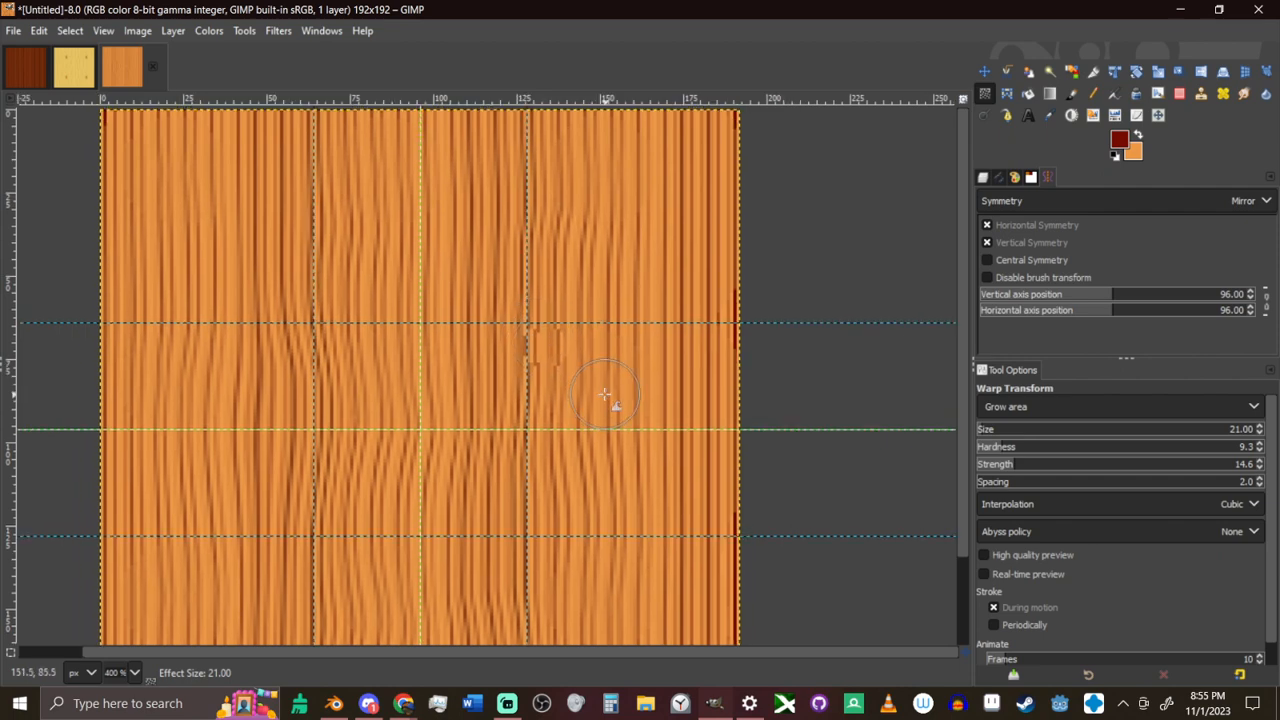
middle_drag(606, 400, 654, 423)
Cut the warped 192x192 wood grain out of its image and paste it as a new image
ctrl+scroll(665, 398, down, 3)
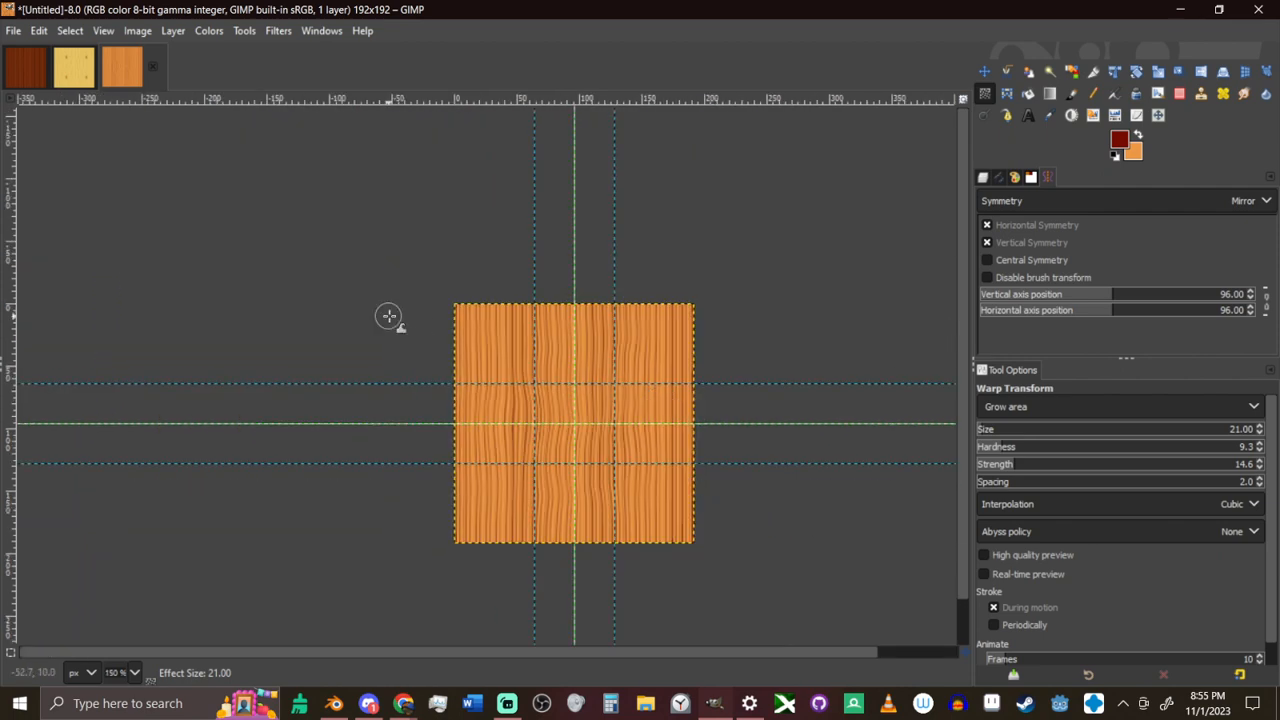
key(ctrl+x)
click(30, 70)
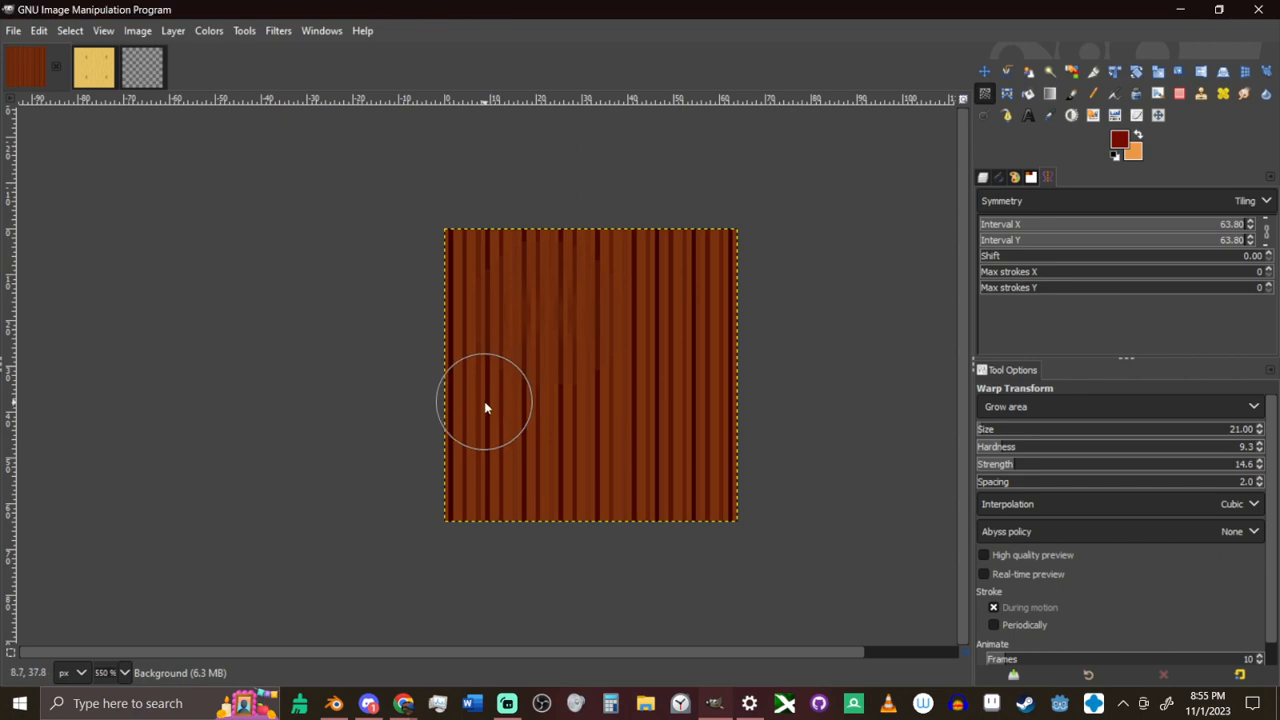
key(ctrl+shift+v)
Copy the brown Multiply layer from the Tex_Wood1 image and paste it as a new image
click(20, 57)
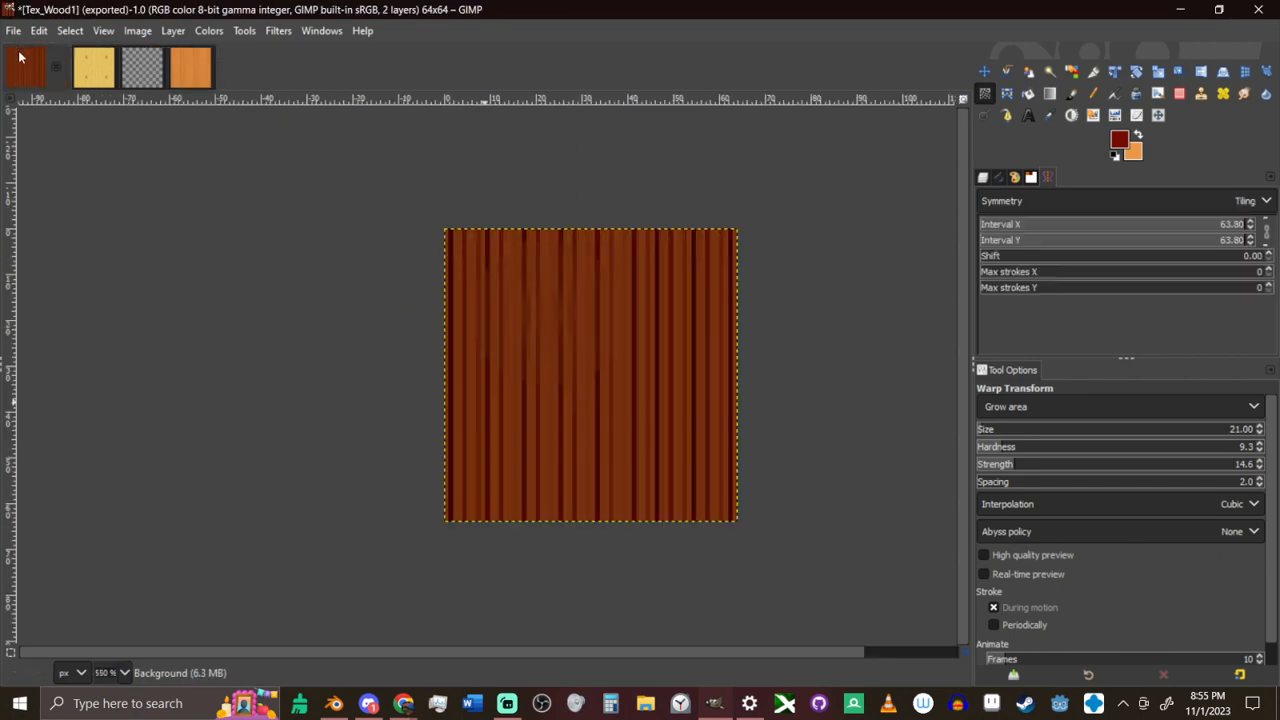
click(983, 178)
click(1147, 268)
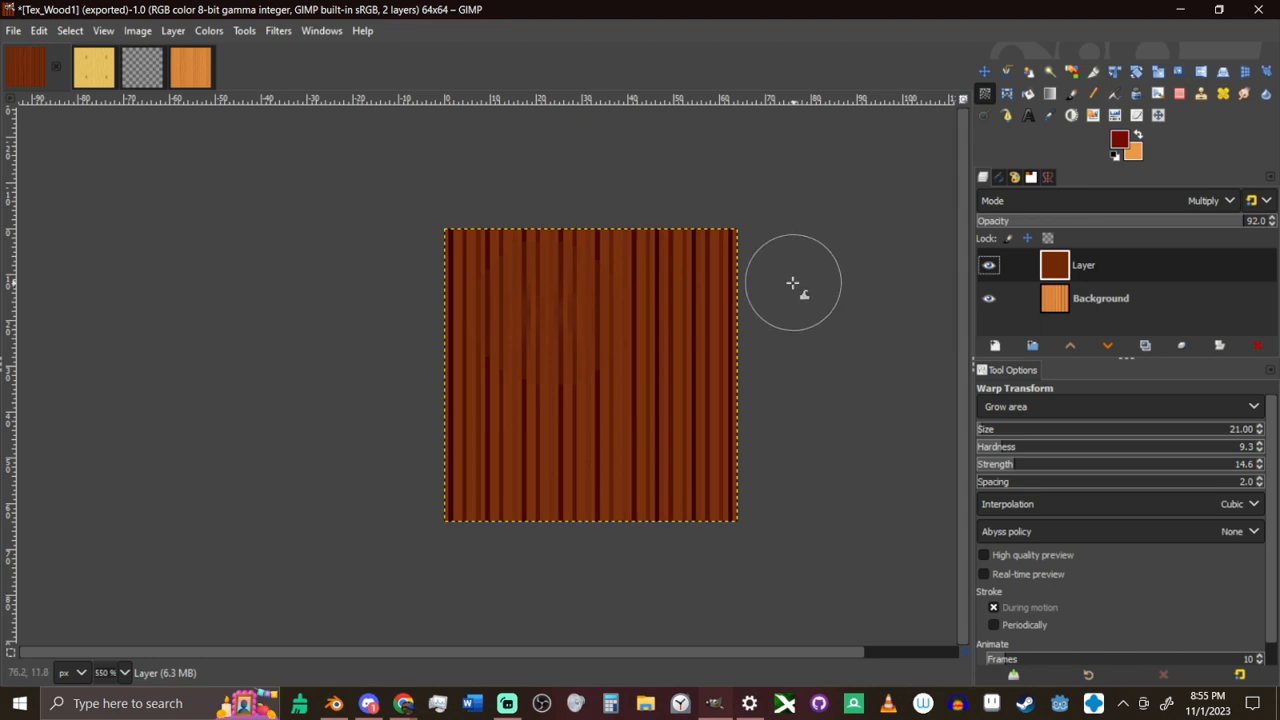
key(ctrl+c)
click(190, 75)
key(ctrl+shift+v)
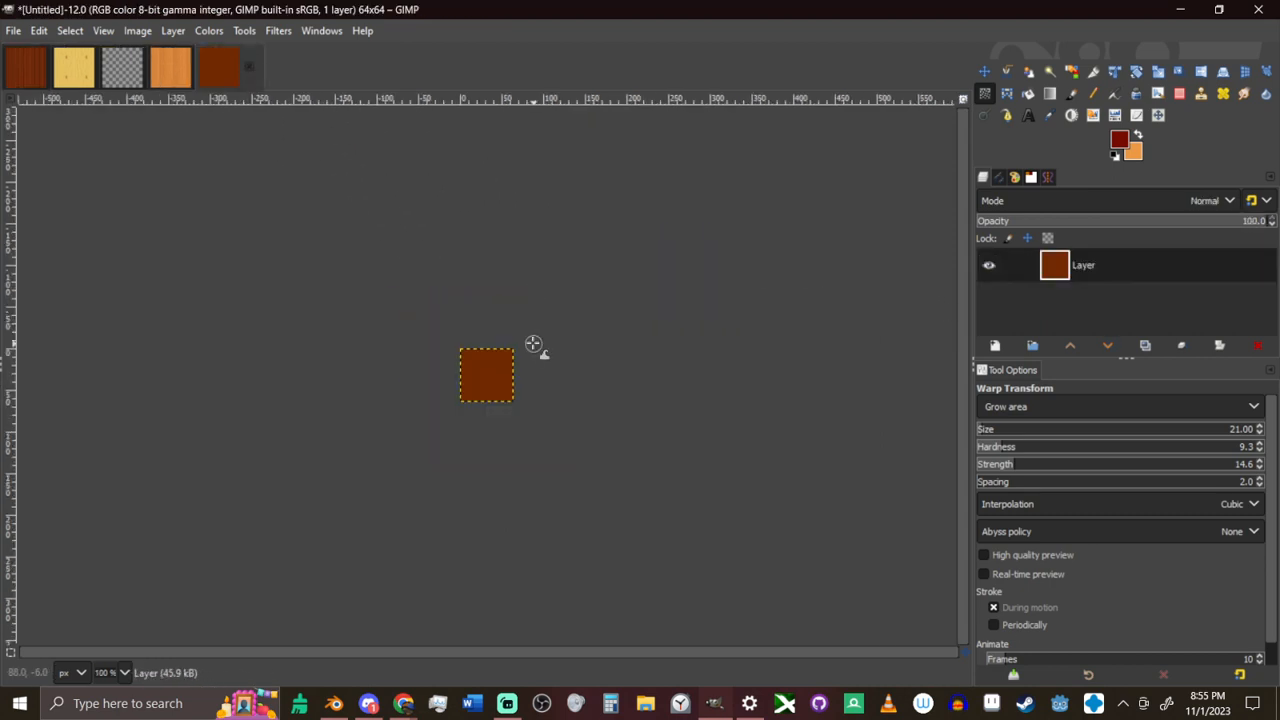
Paste the copied brown square into the new 192x192 wood image and turn it into its own layer
click(186, 76)
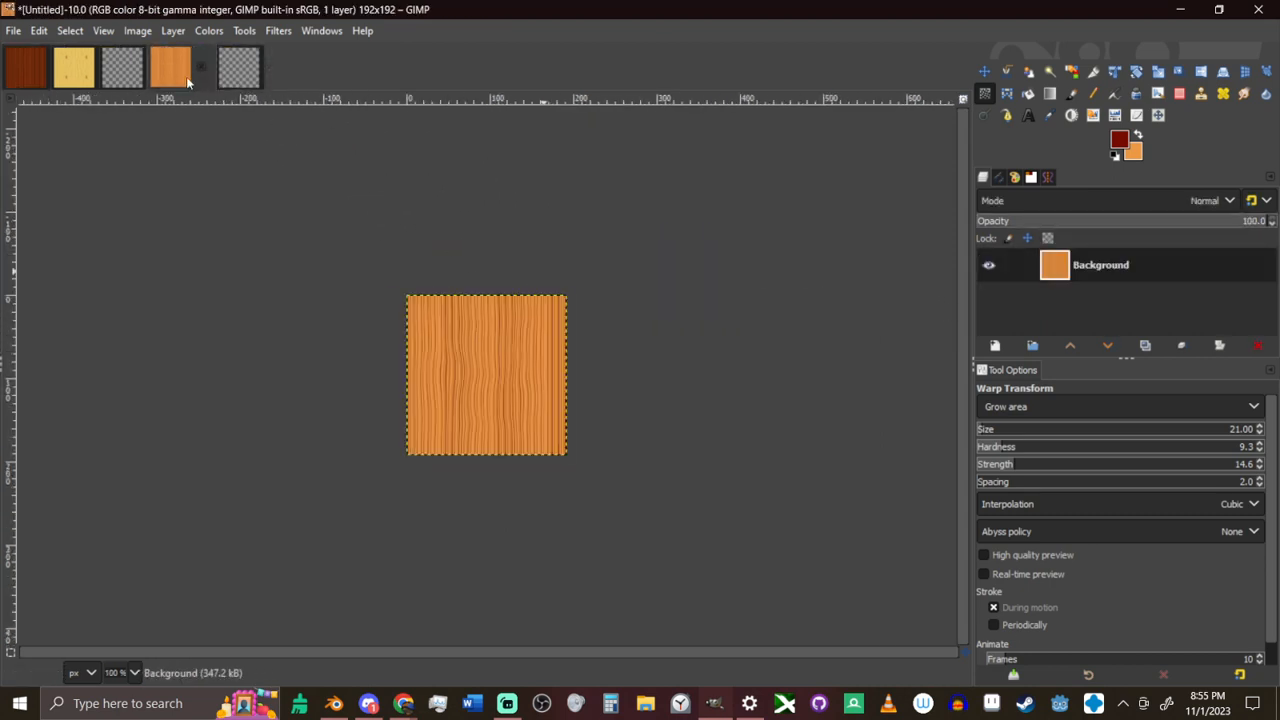
key(ctrl+v)
right_click(1116, 269)
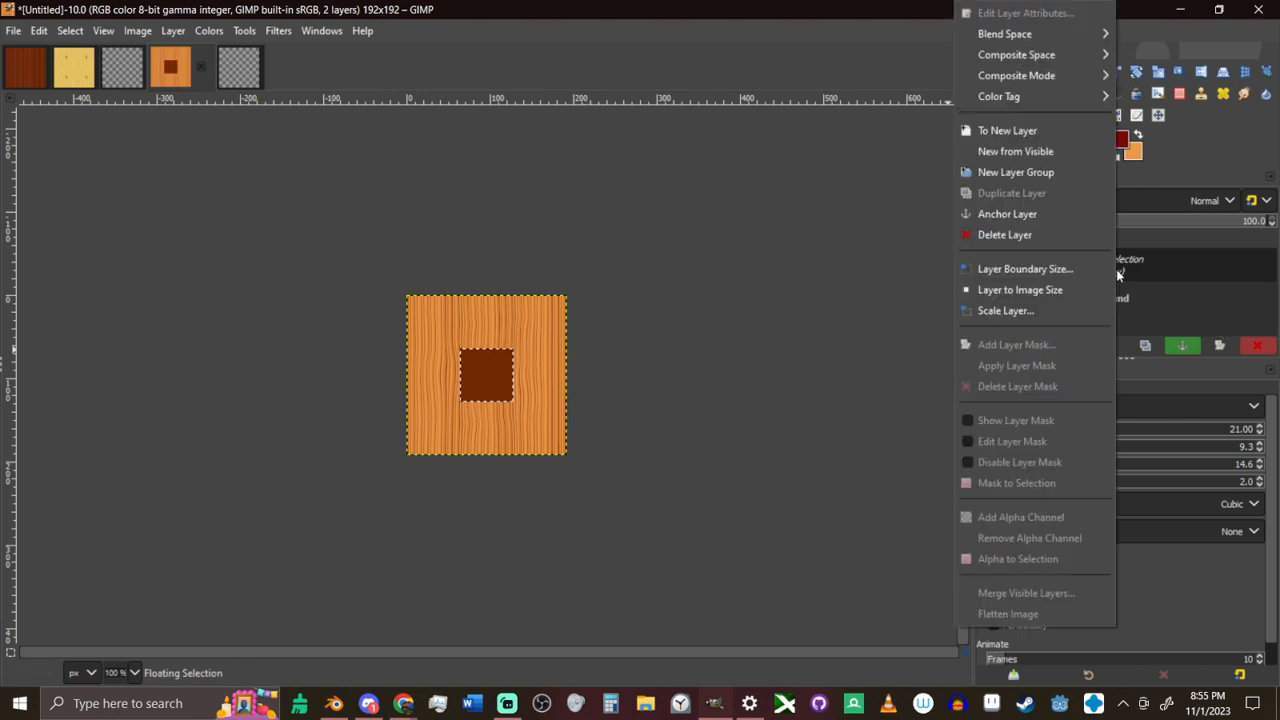
click(1000, 131)
Scale the brown layer around its centre to about 208 x 217 px to cover the whole wood image
key(shift+s)
click(617, 371)
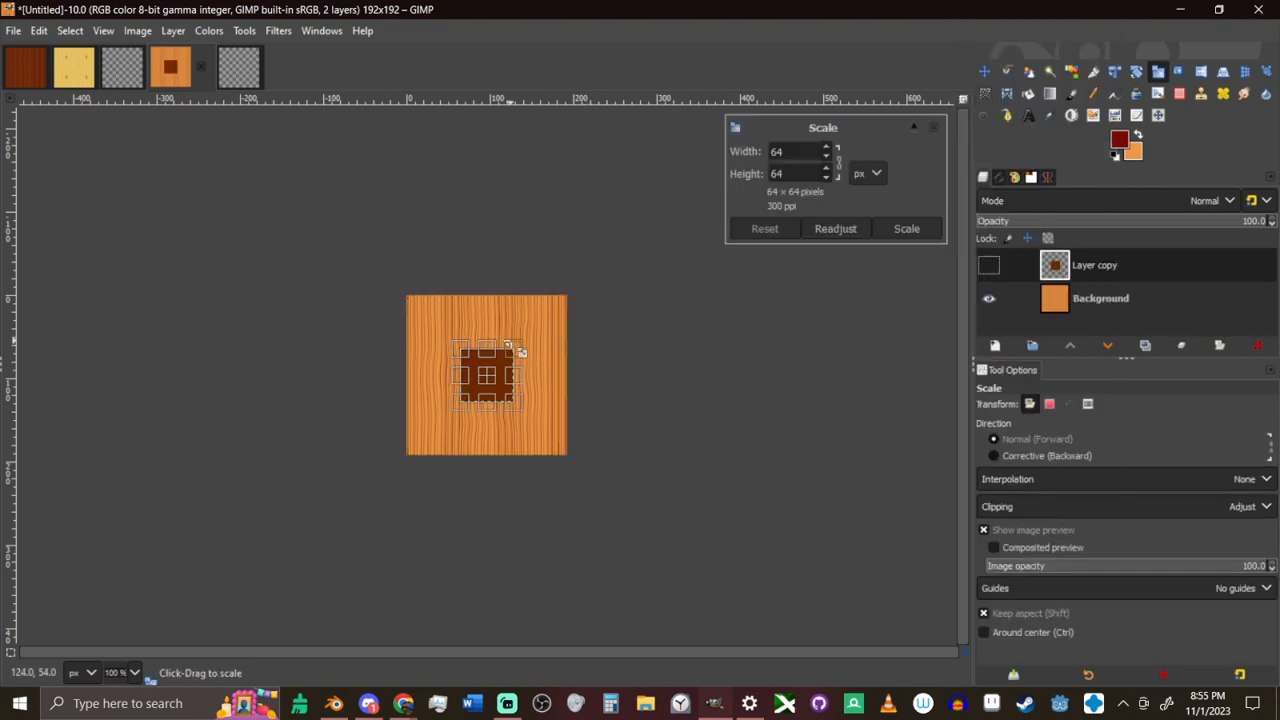
ctrl+drag(508, 345, 629, 216)
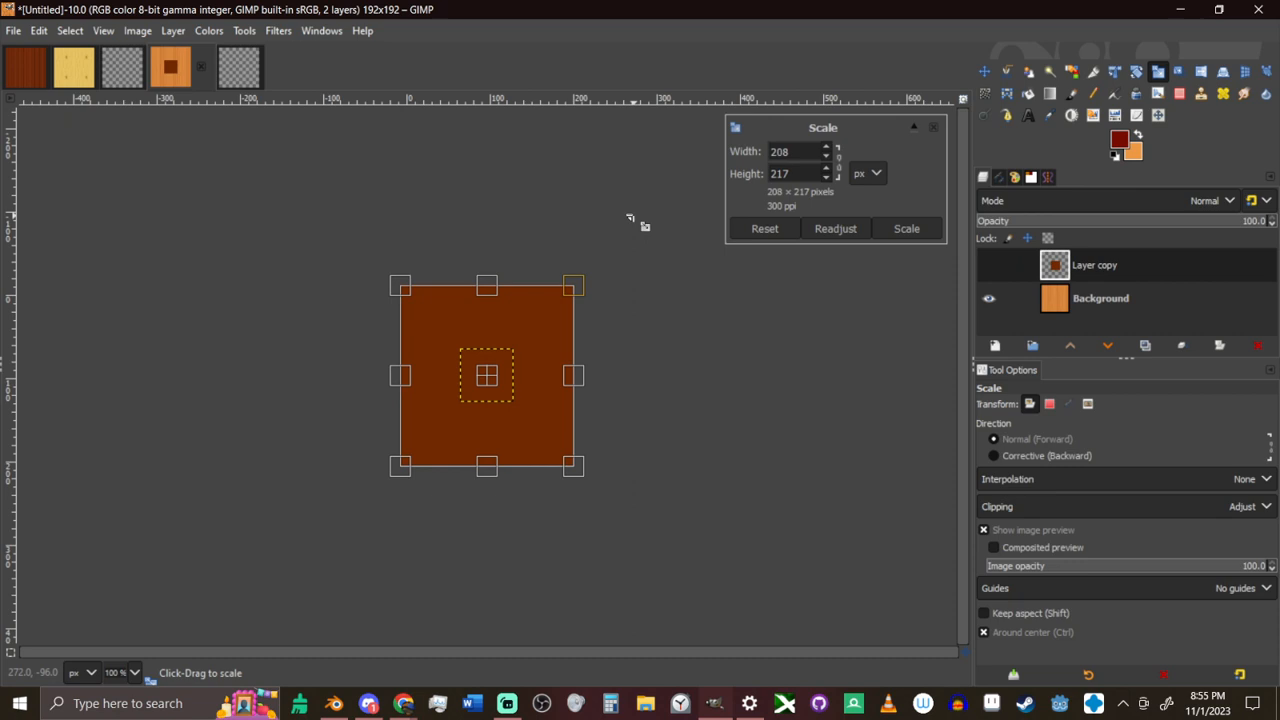
click(938, 228)
Set the brown layer's blend mode to Multiply
ctrl+scroll(680, 380, up, 1)
click(1210, 200)
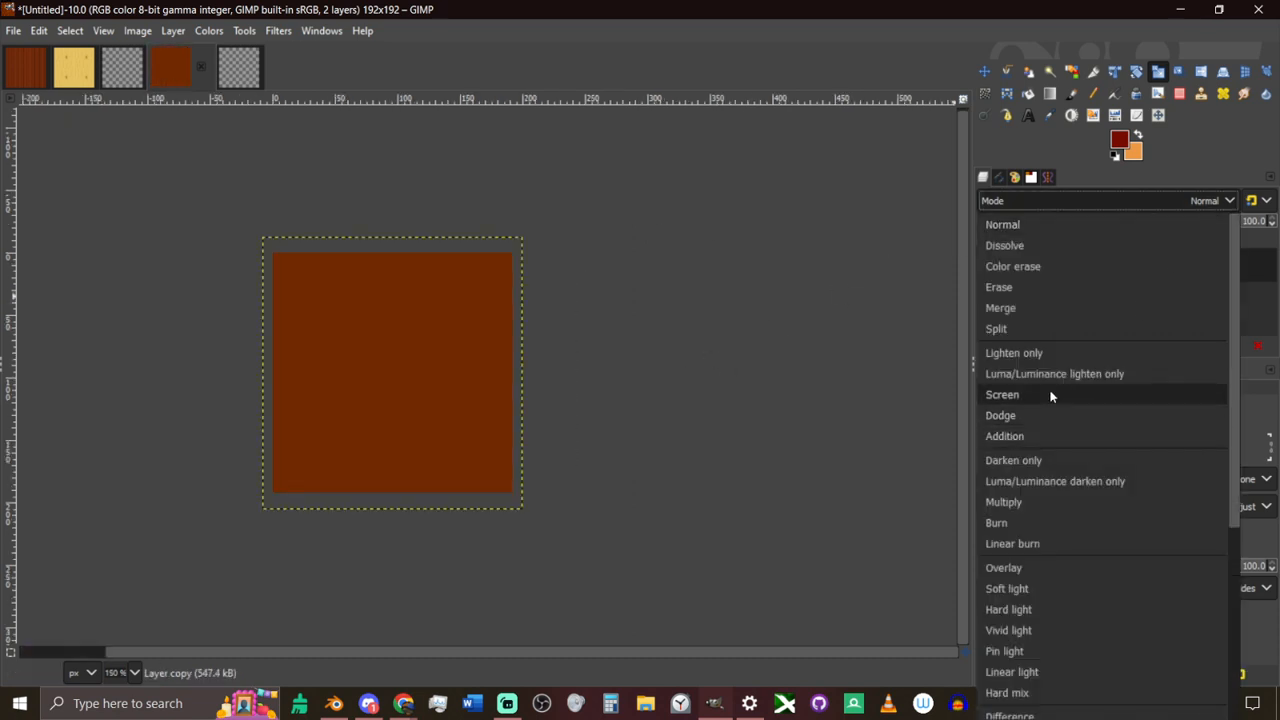
click(1030, 503)
ctrl+scroll(640, 428, up, 1)
middle_drag(631, 423, 782, 492)
Apply HSV Noise with dulling 1 to the Background wood layer
click(1141, 290)
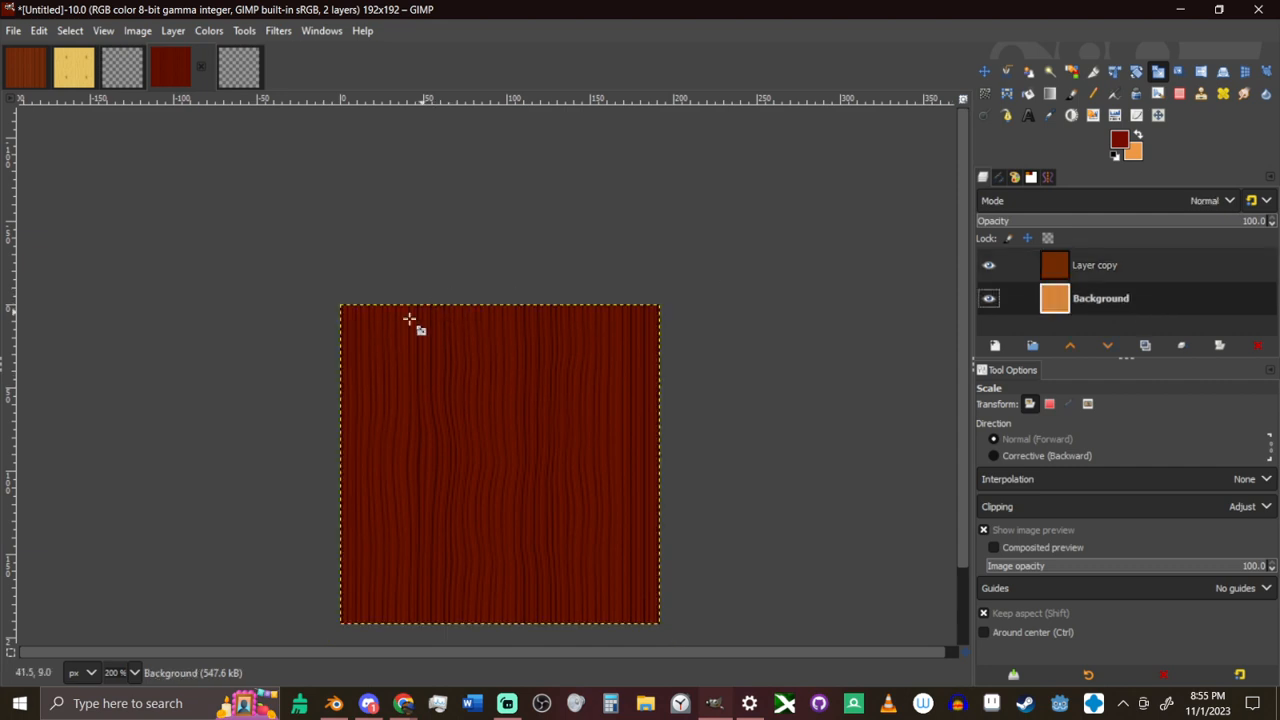
key(slash)
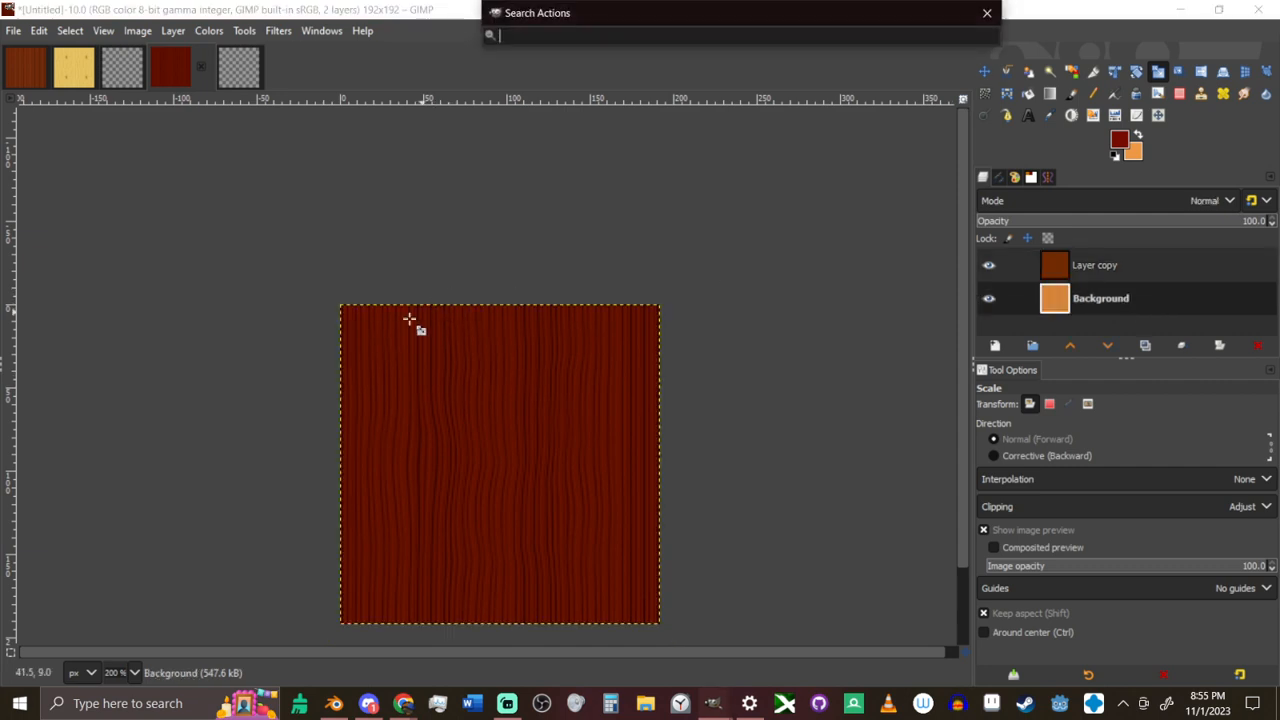
text(nois)
key(Return)
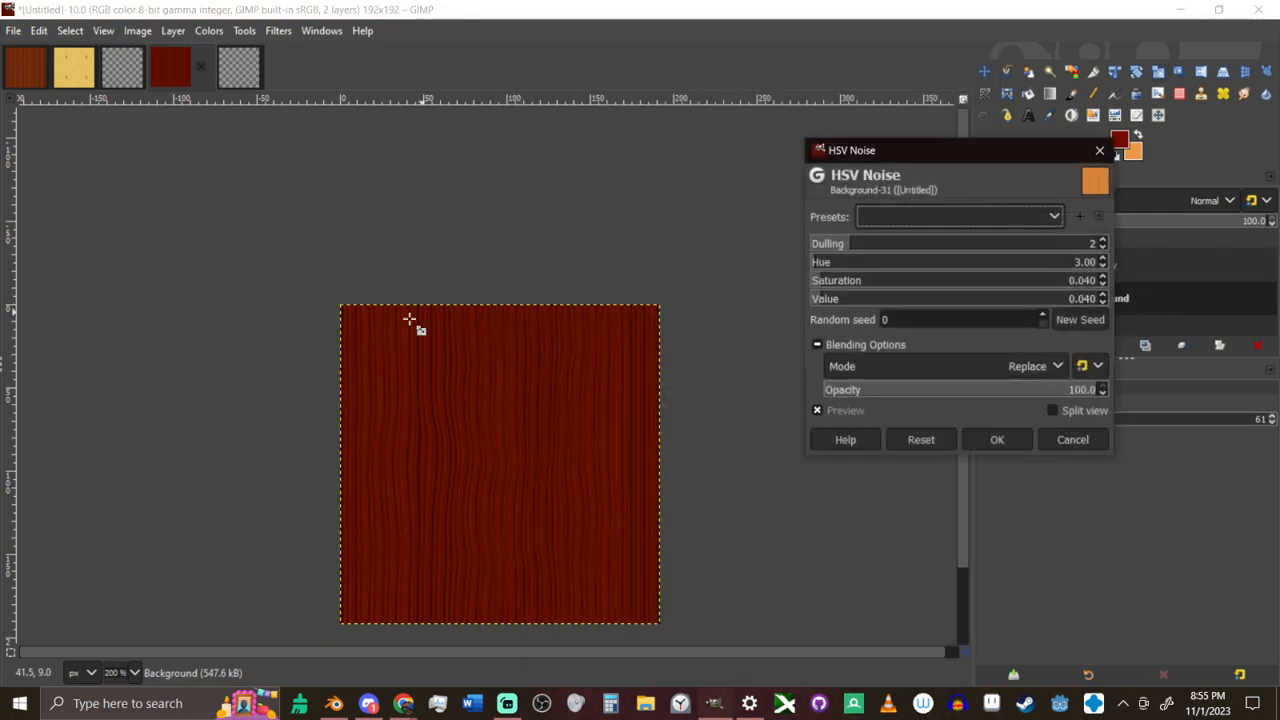
ctrl+scroll(437, 343, up, 2)
scroll(951, 479, down, 3)
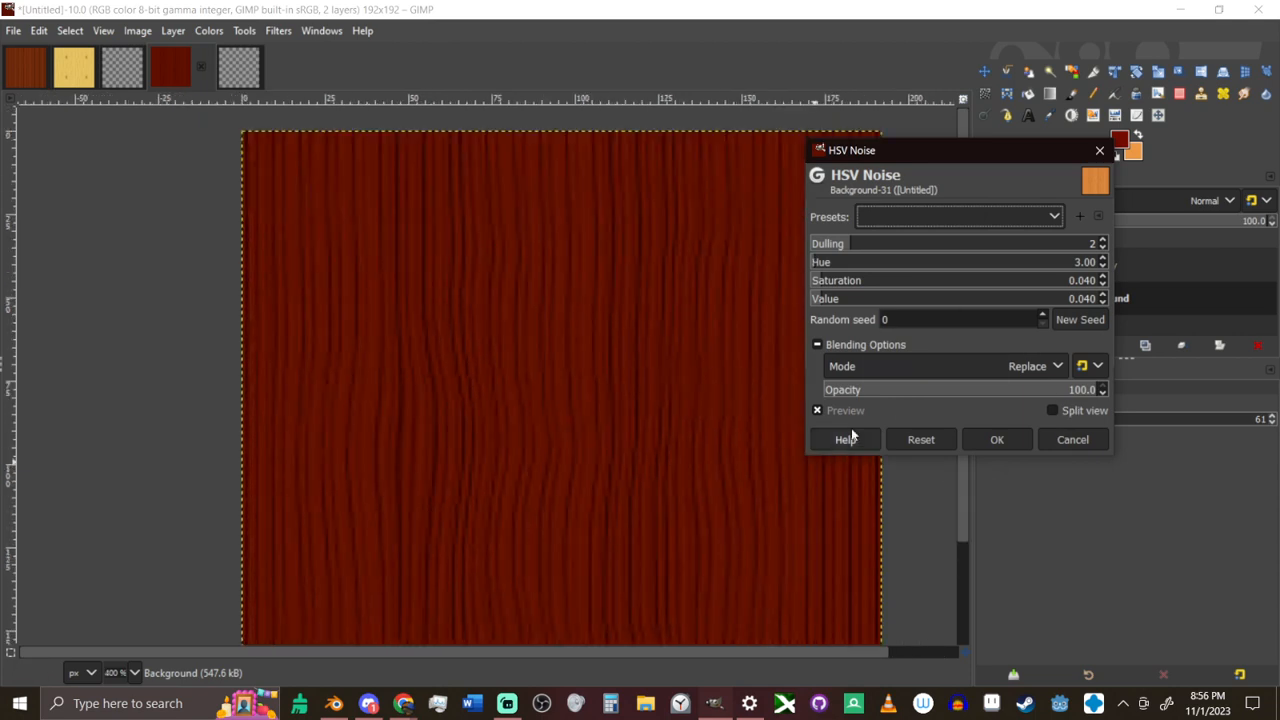
click(816, 243)
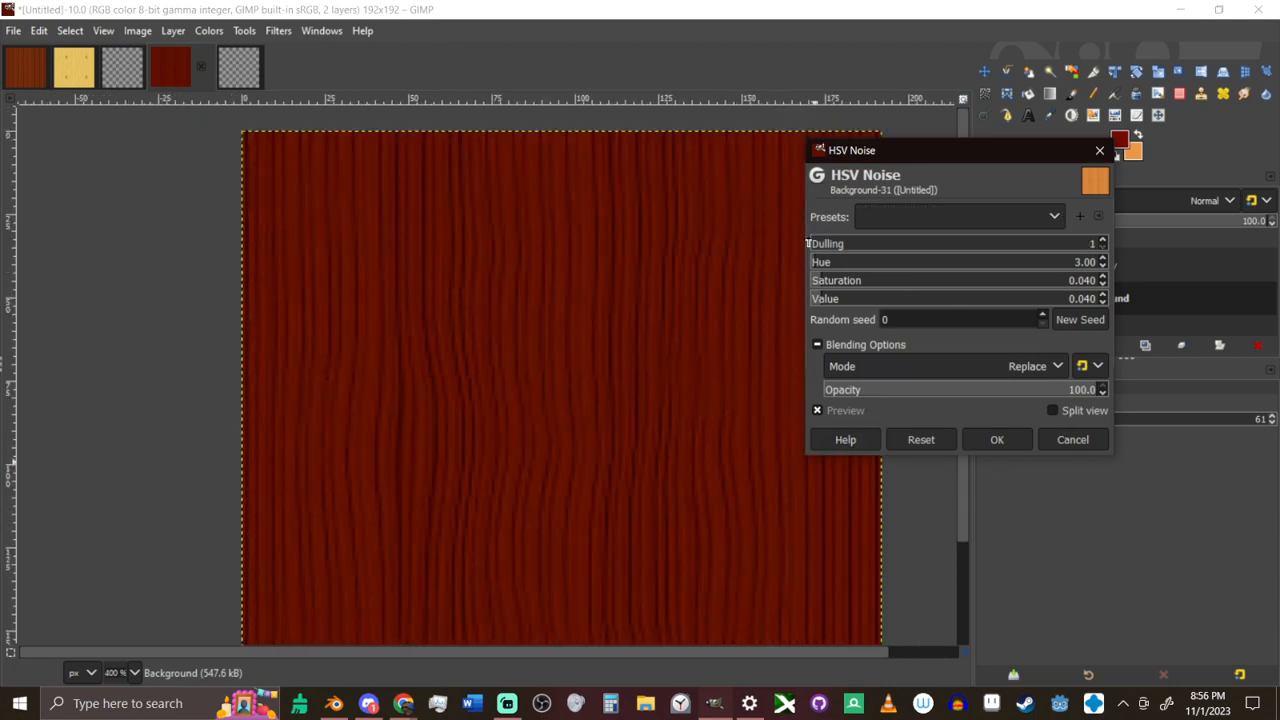
ctrl+scroll(709, 387, down, 1)
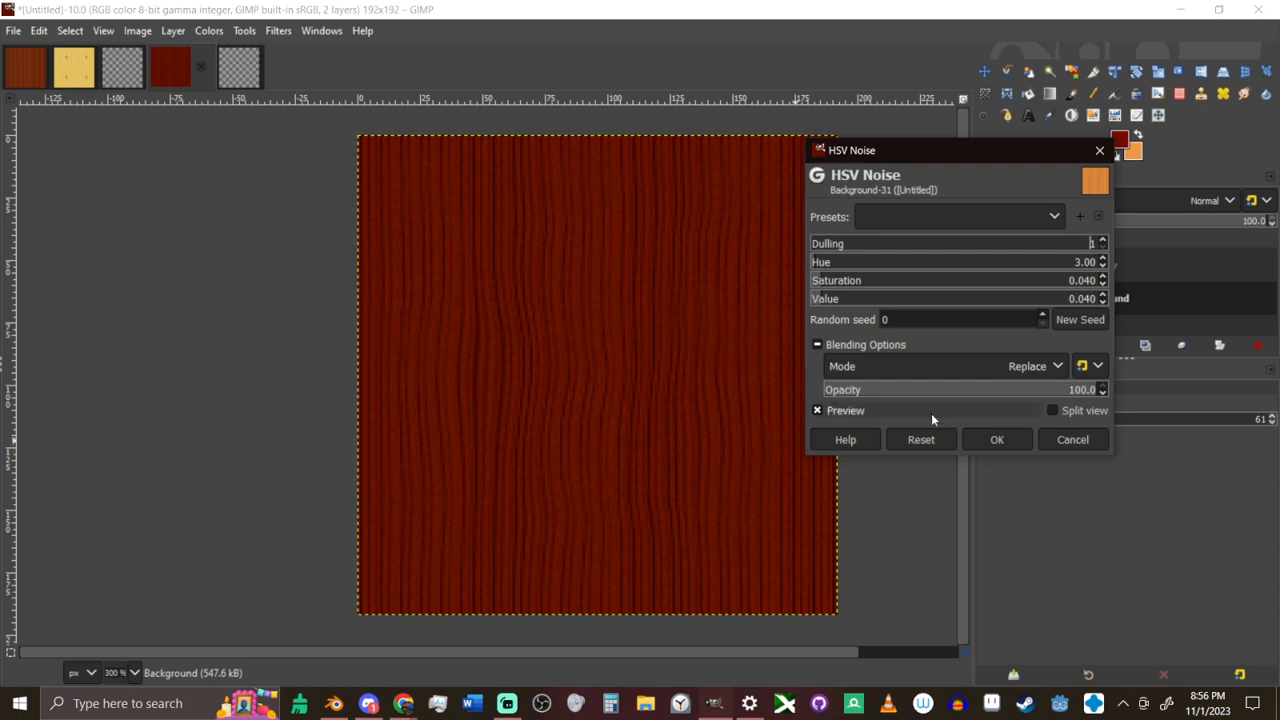
click(997, 440)
Offset the Background layer by half its width and height, 96 px each way, with wrap-around edges
scroll(652, 459, up, 1)
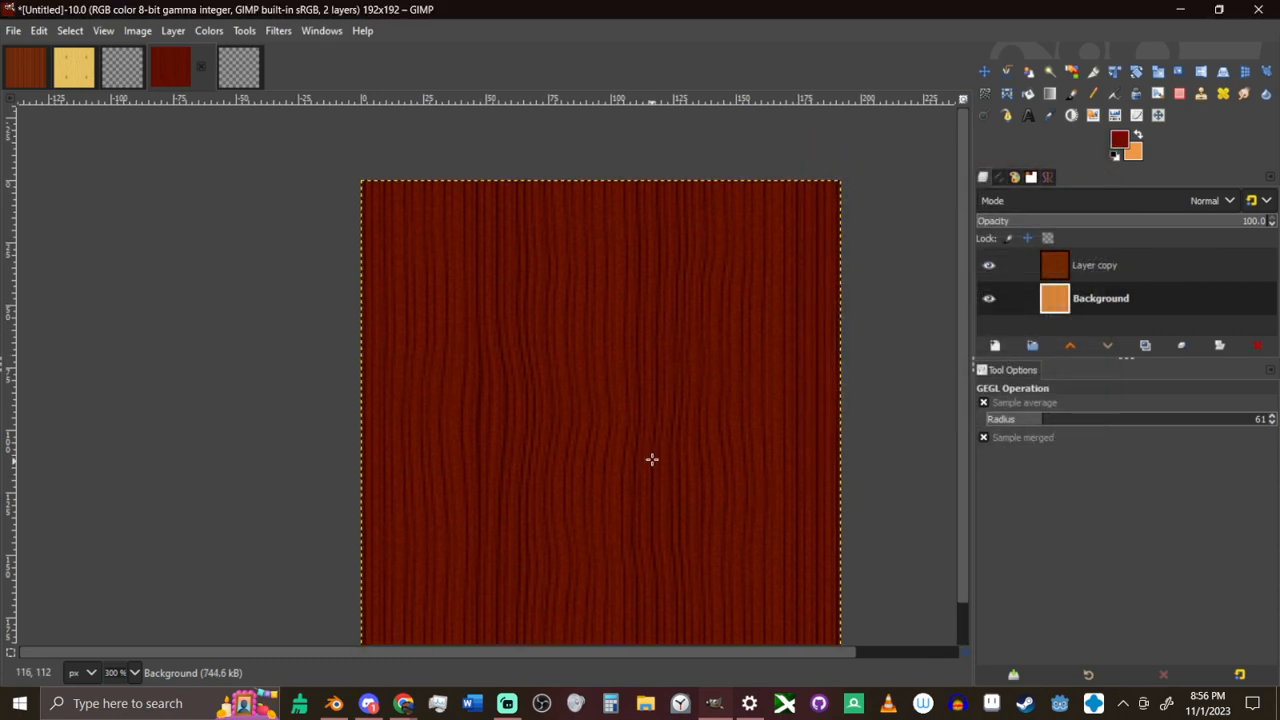
middle_drag(630, 373, 603, 338)
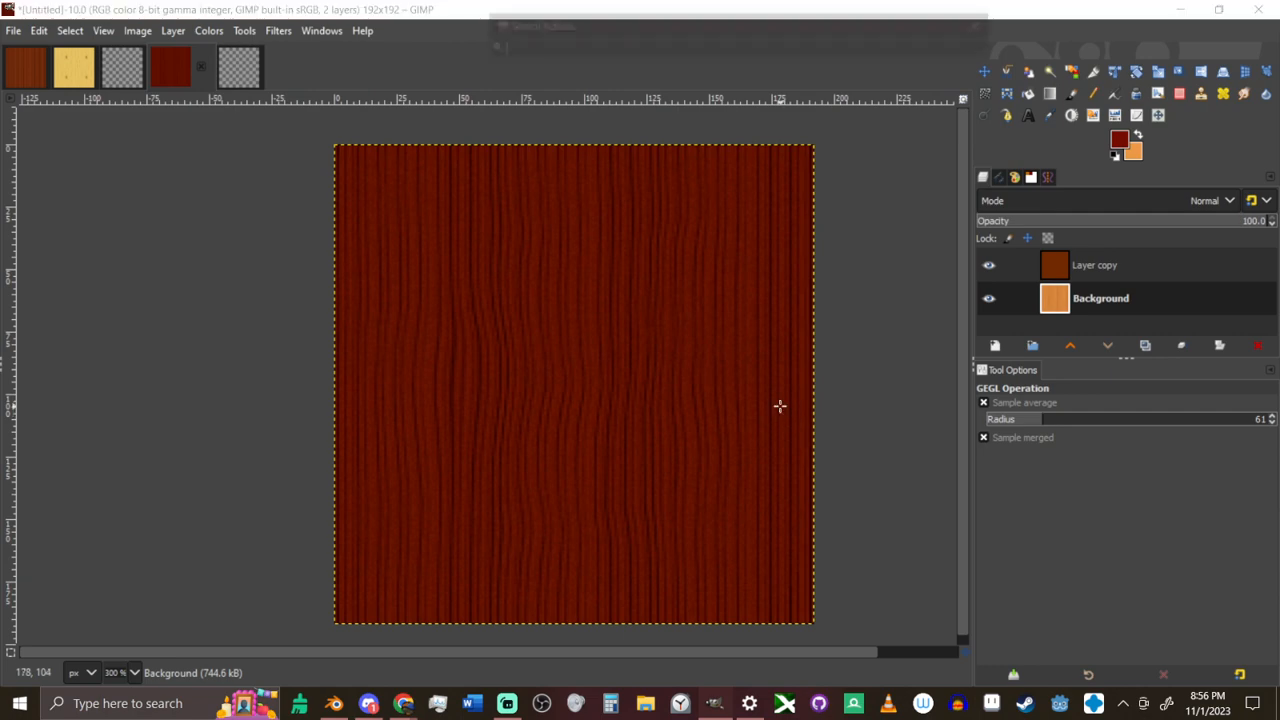
key(slash)
text(off)
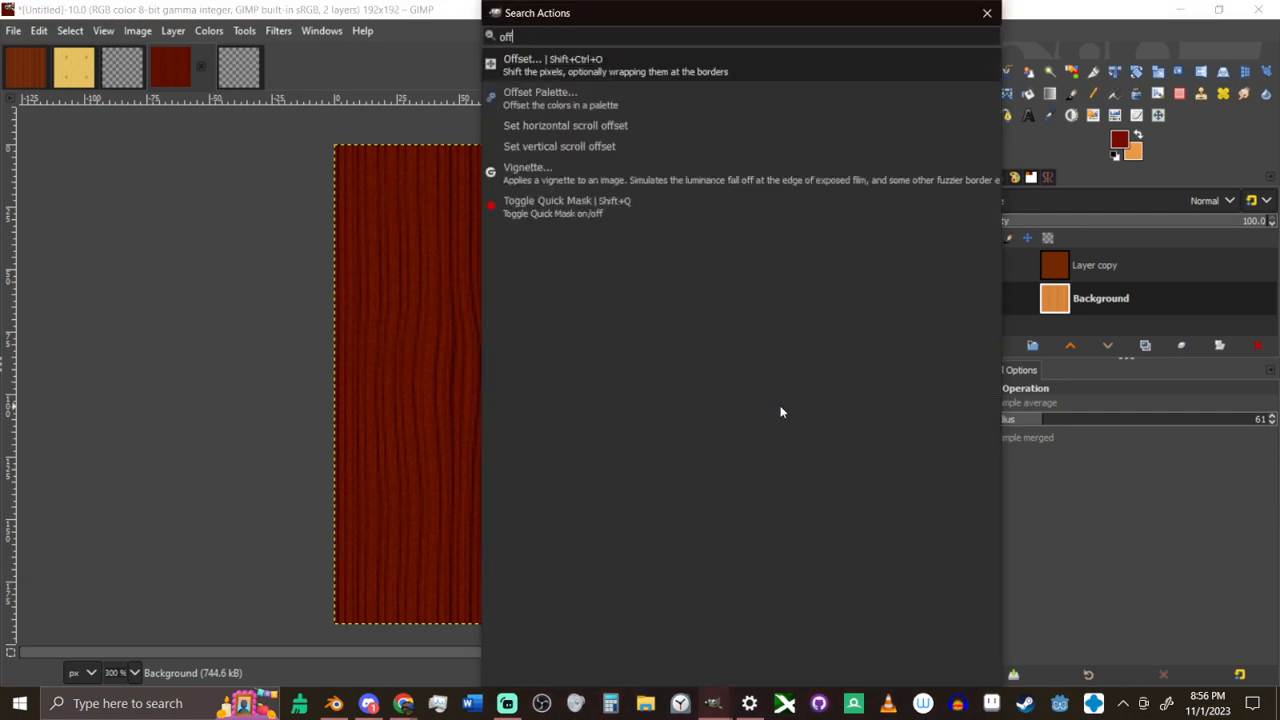
key(Return)
click(1054, 316)
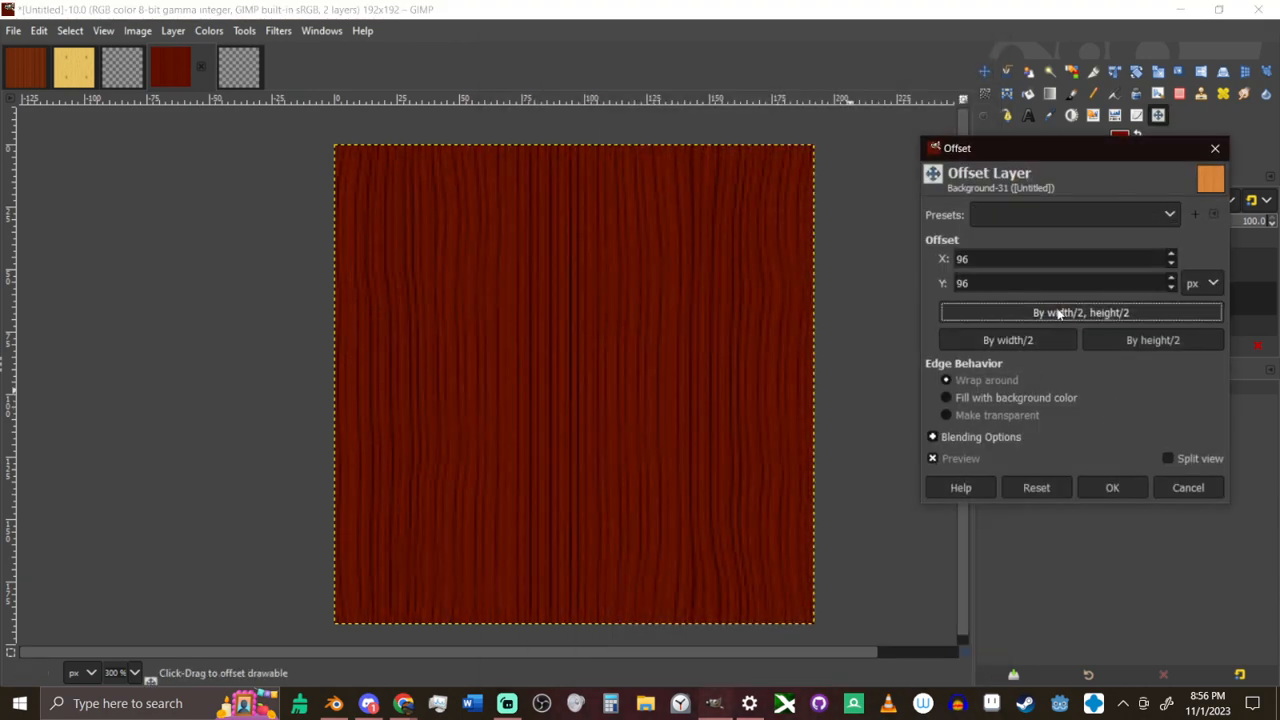
click(1110, 487)
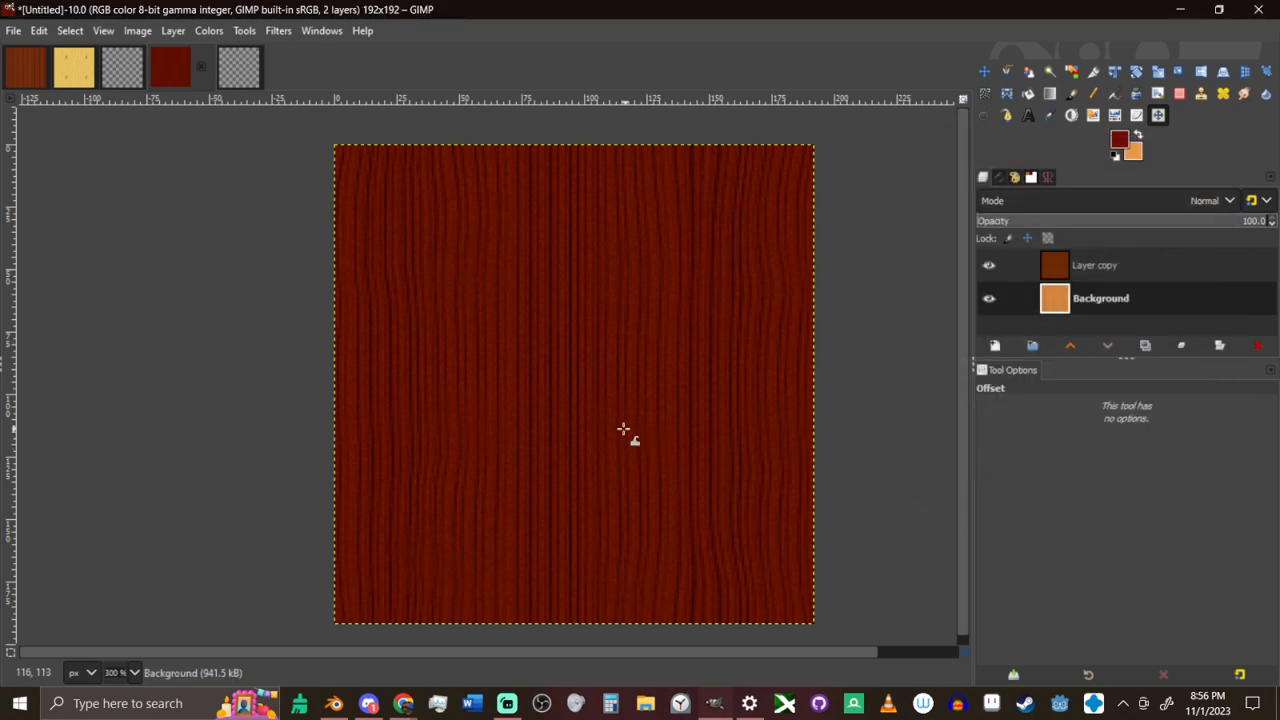
Activate Warp Transform for the Background layer and set its behaviour to Move pixels
key(w)
key(bracketleft)
key(bracketleft)
key(bracketleft)
key(bracketleft)
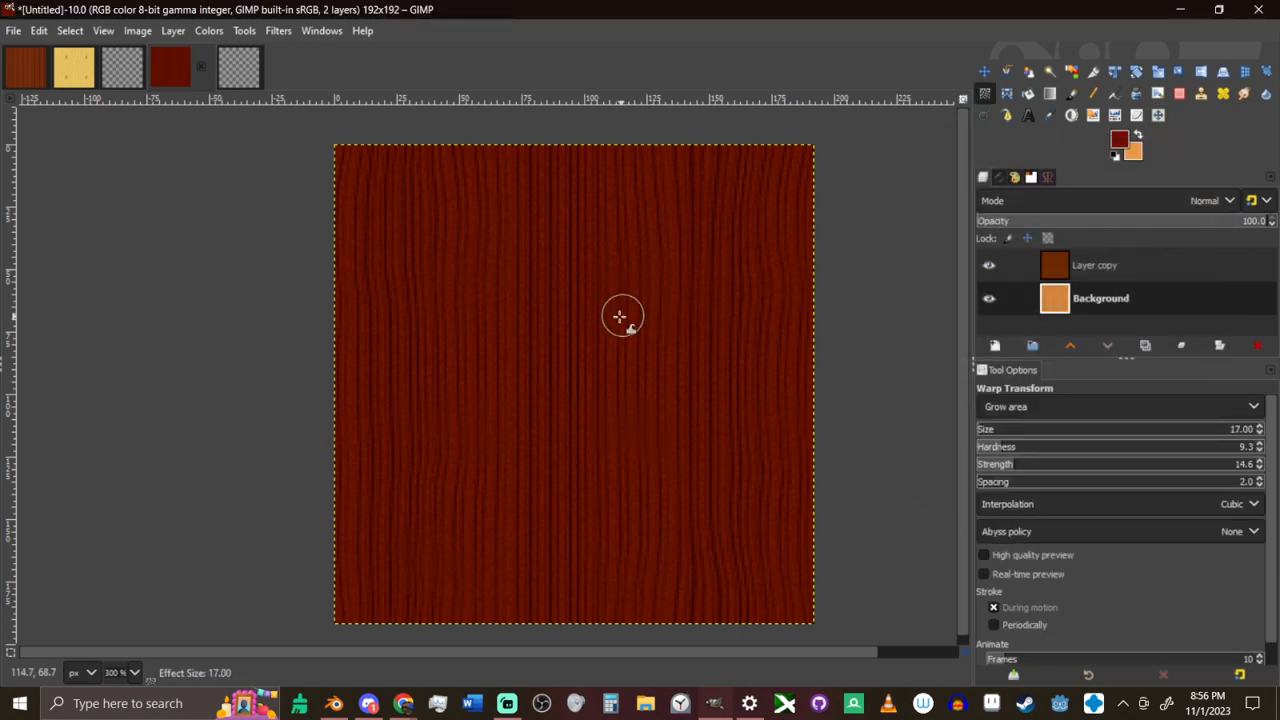
key(bracketright)
key(bracketright)
key(bracketright)
key(bracketright)
key(bracketright)
key(bracketright)
key(bracketright)
key(bracketright)
key(bracketright)
key(bracketright)
key(bracketright)
key(bracketright)
key(bracketright)
key(bracketright)
key(bracketright)
key(bracketright)
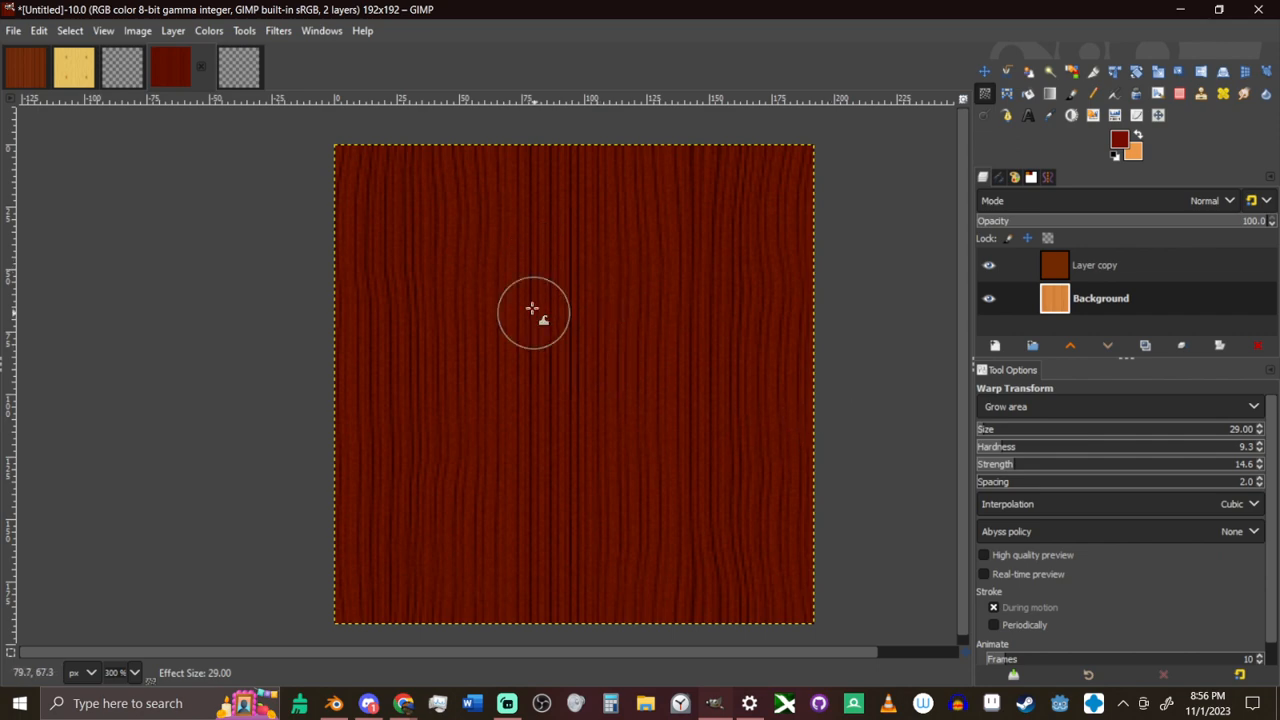
click(1190, 406)
click(1074, 429)
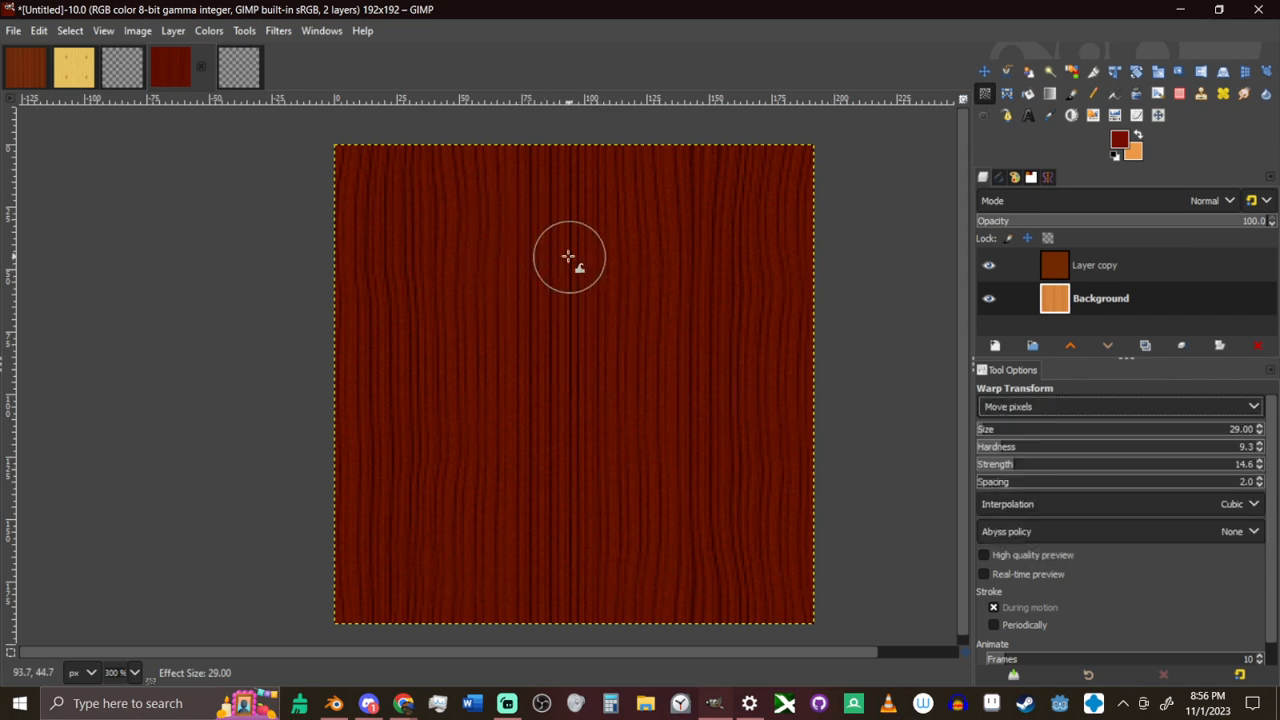
Warp the Background layer's straight central grain into waves with a brush size of 81 and commit the transform
key(bracketright)
key(bracketright)
key(bracketright)
key(bracketright)
key(bracketright)
key(bracketright)
key(bracketright)
key(bracketright)
key(bracketright)
key(bracketright)
key(bracketright)
key(bracketright)
key(bracketright)
key(bracketright)
key(bracketright)
key(bracketright)
key(bracketright)
key(bracketright)
key(bracketright)
key(bracketright)
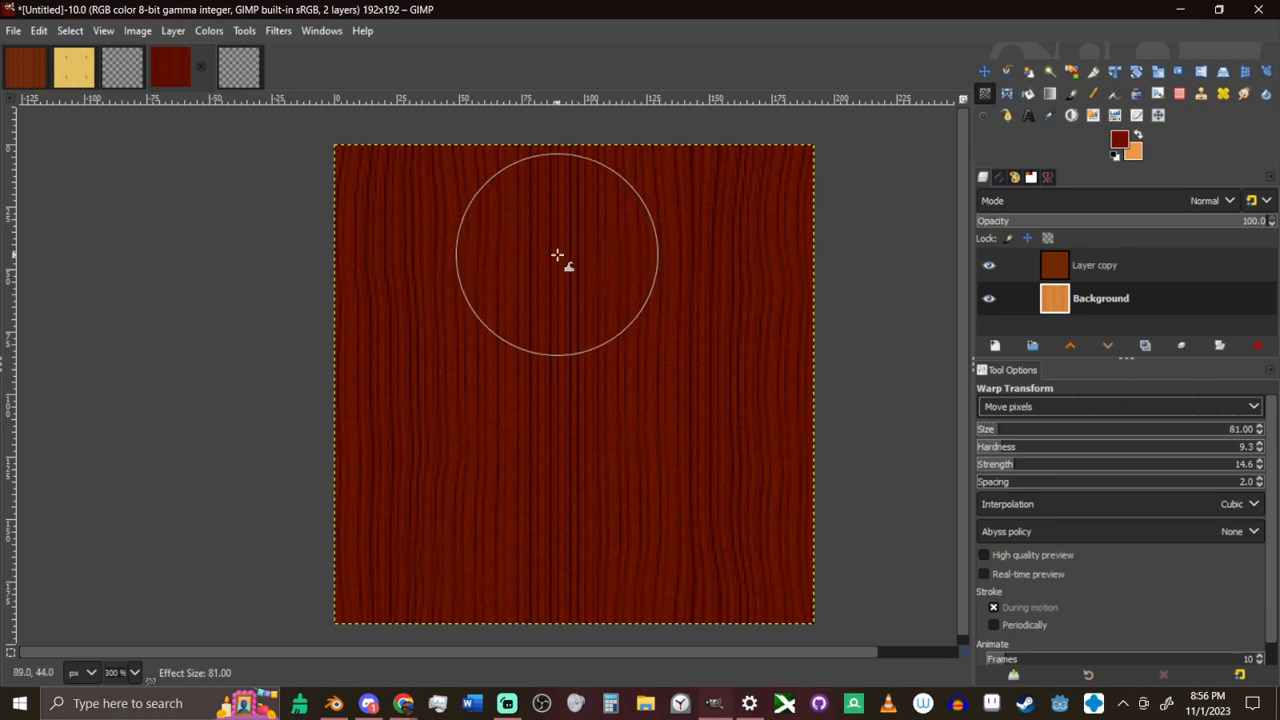
mouse_move(587, 269)
mouse_down()
mouse_move(547, 312)
mouse_move(526, 249)
mouse_move(566, 223)
mouse_move(542, 212)
mouse_move(577, 329)
mouse_move(537, 266)
mouse_move(560, 409)
mouse_move(546, 569)
mouse_move(580, 571)
mouse_move(620, 486)
mouse_move(566, 269)
mouse_move(620, 293)
mouse_up()
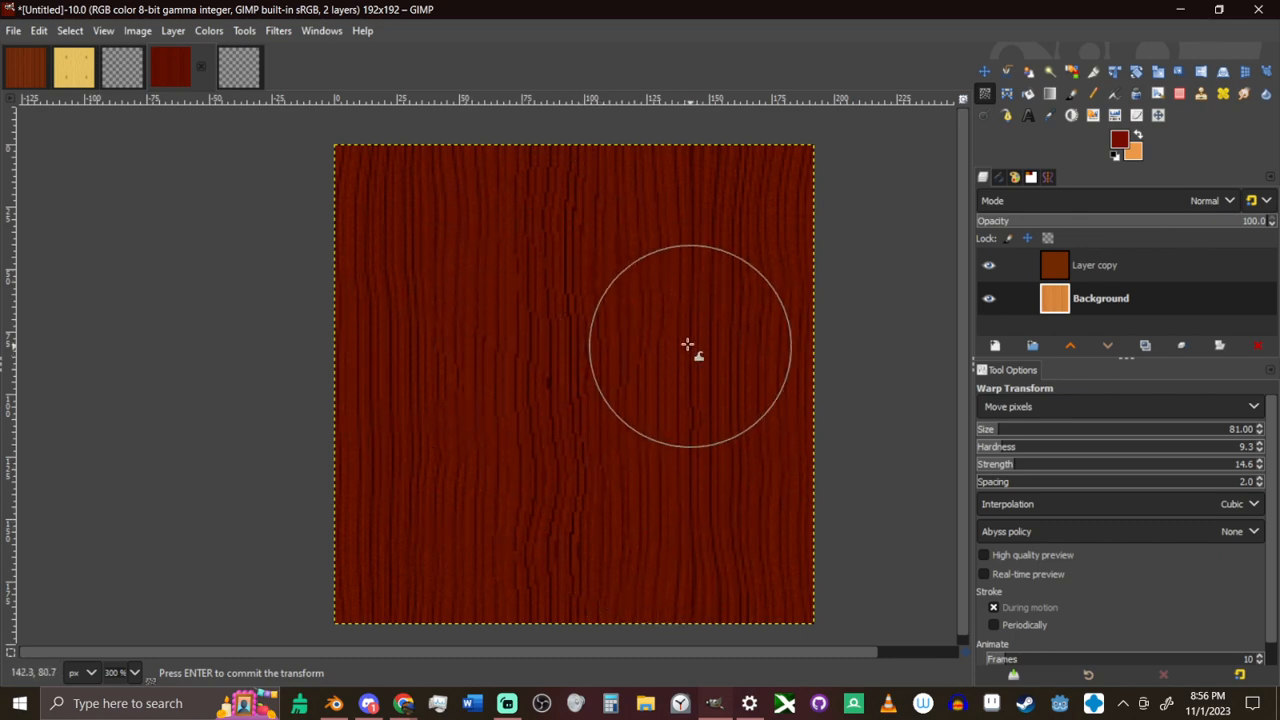
key(Return)
Offset the warped Background layer by half its width and height, 96 px each way, with wrap-around edges
ctrl+scroll(689, 344, down, 2)
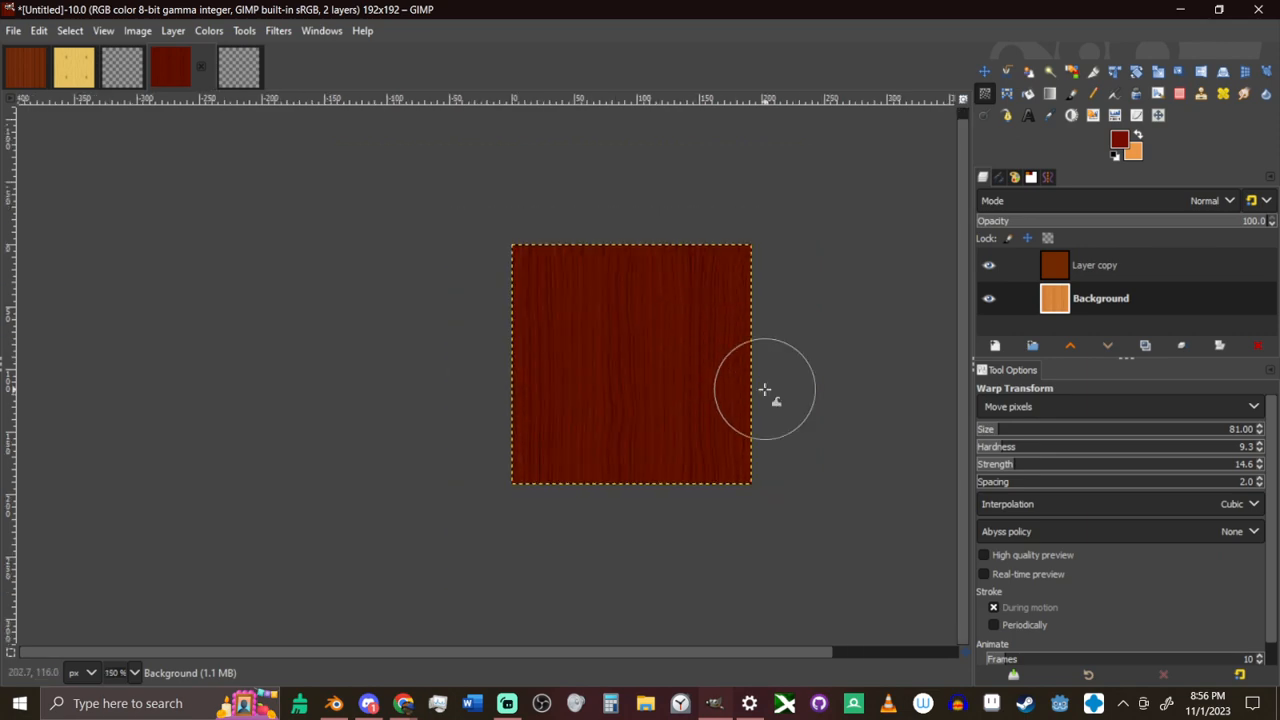
key(slash)
text(off)
key(Return)
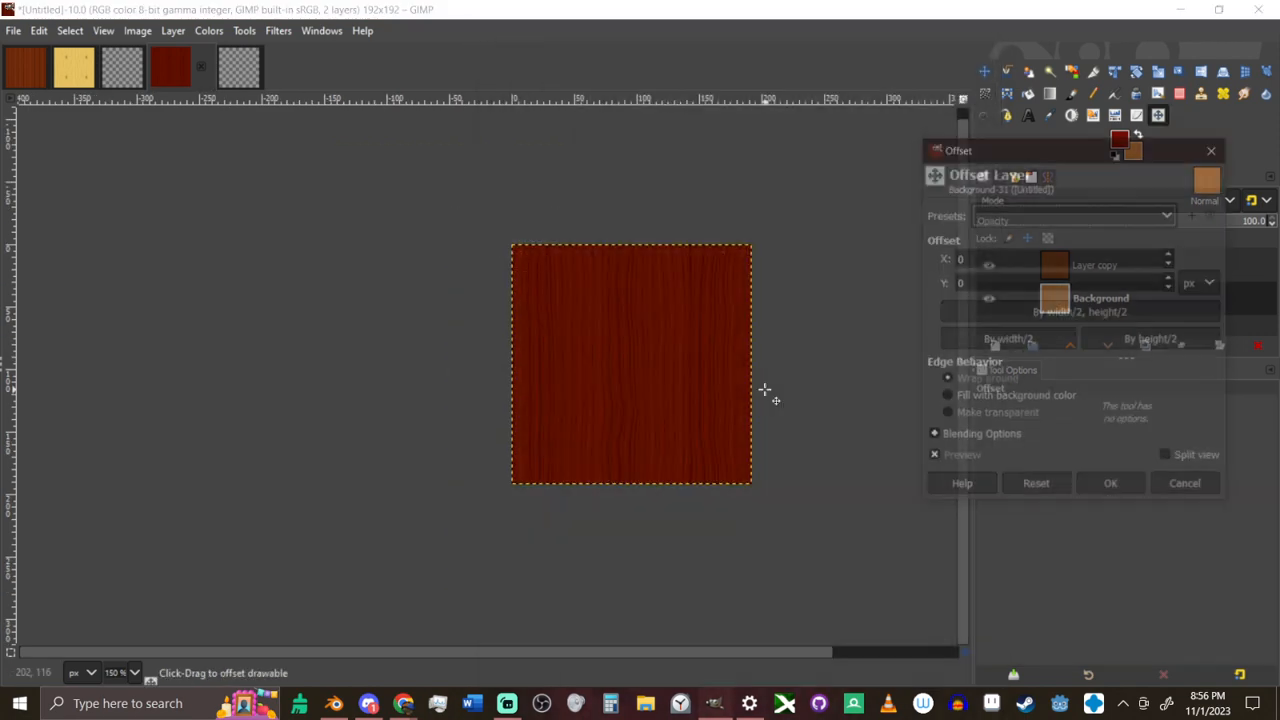
click(1043, 316)
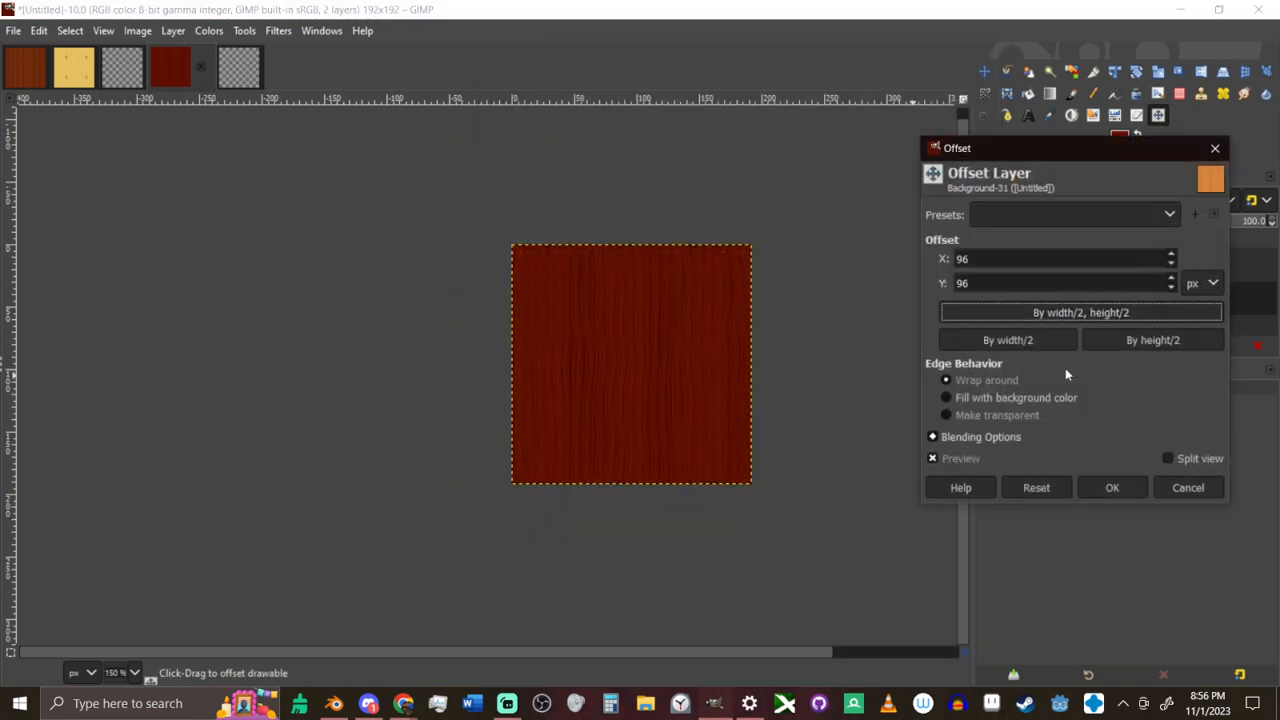
click(1110, 486)
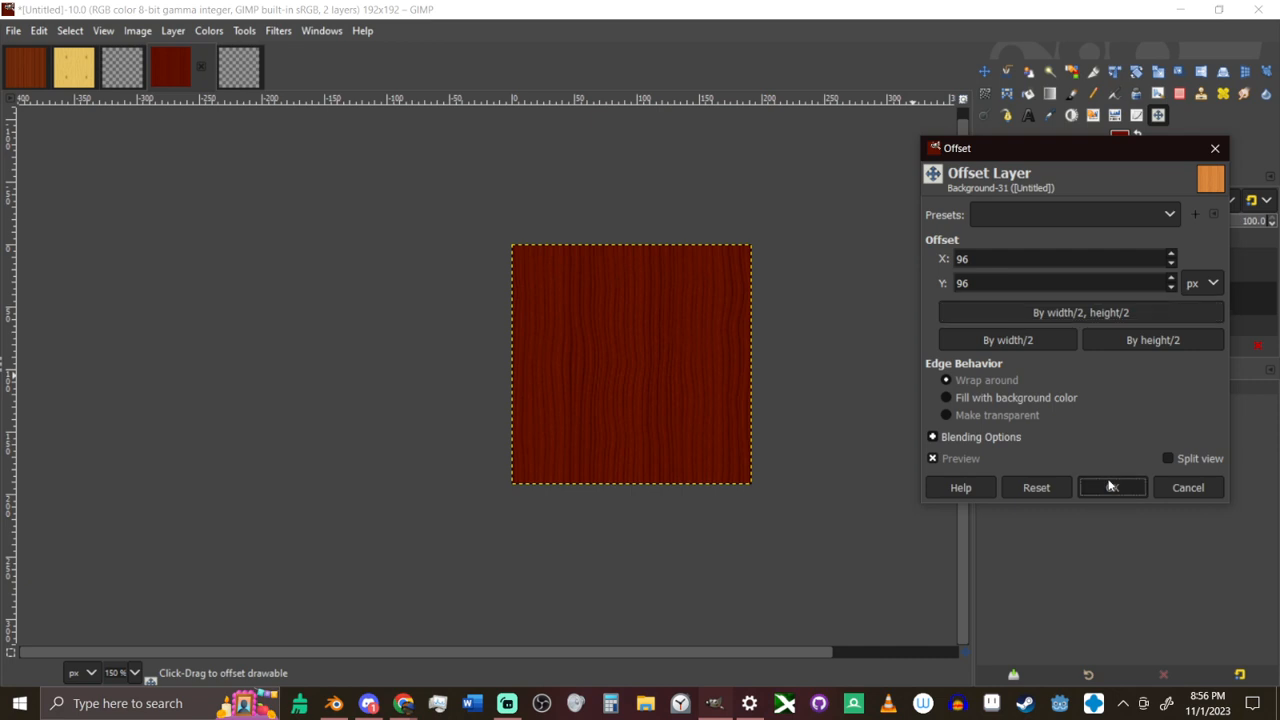
Apply HSV Noise to the Background layer with dulling 2, hue 0, saturation 0.186 and value 0.064
ctrl+scroll(890, 488, down, 3)
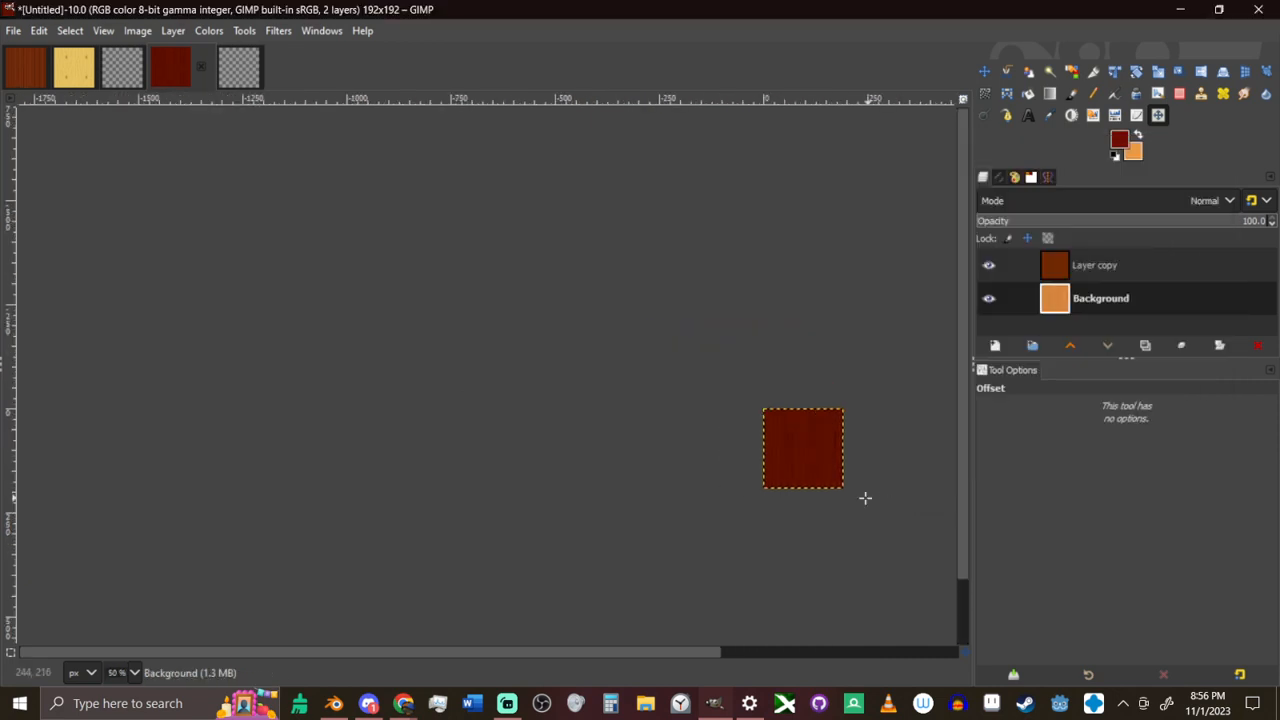
ctrl+scroll(866, 471, up, 4)
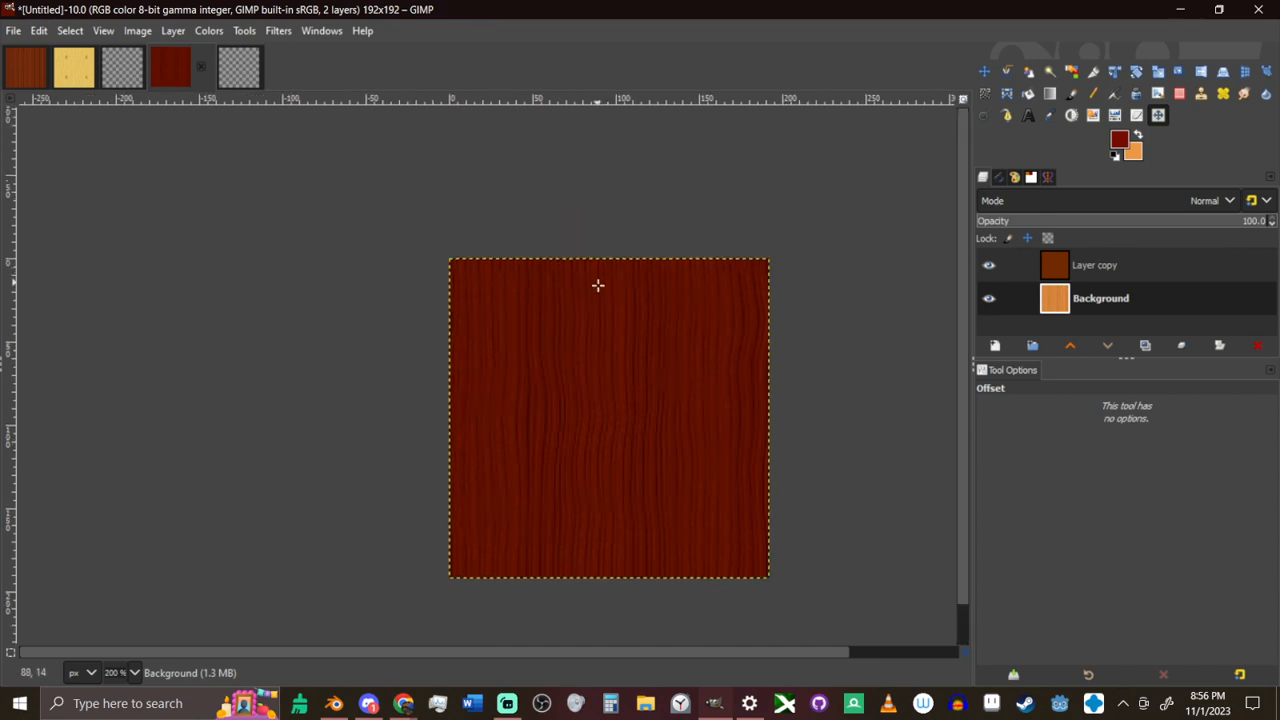
click(280, 31)
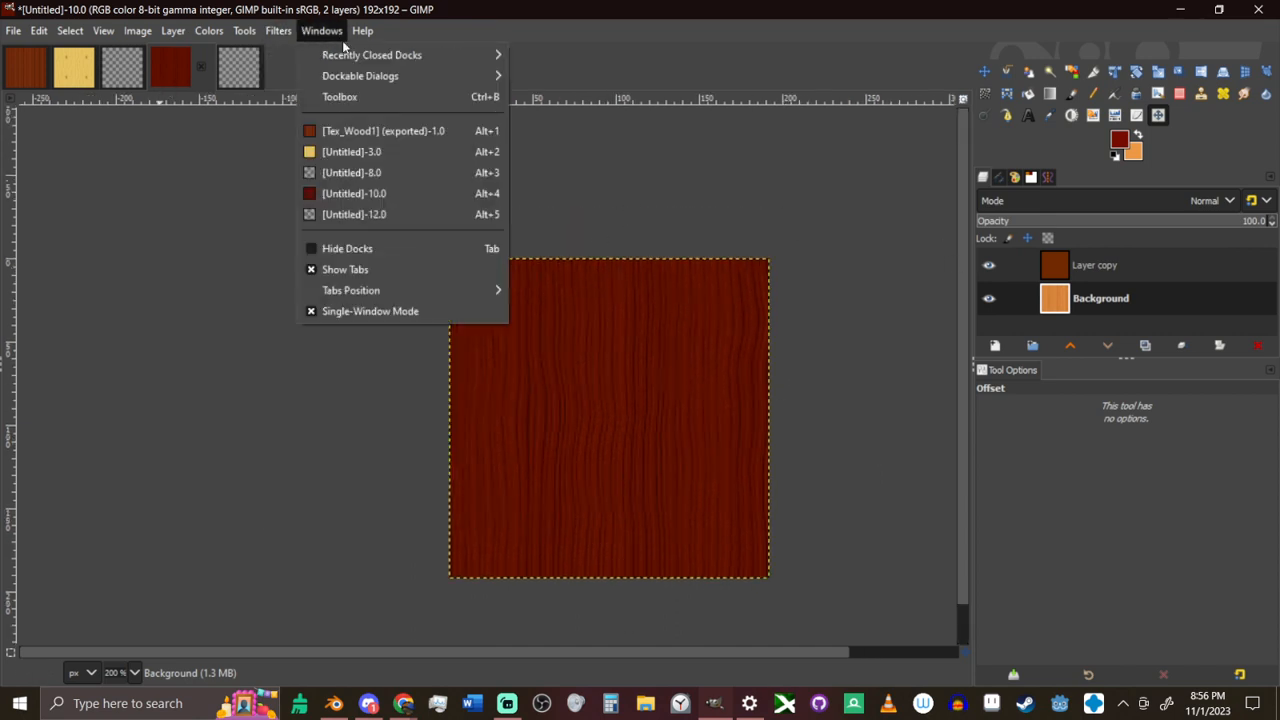
mouse_move(316, 34)
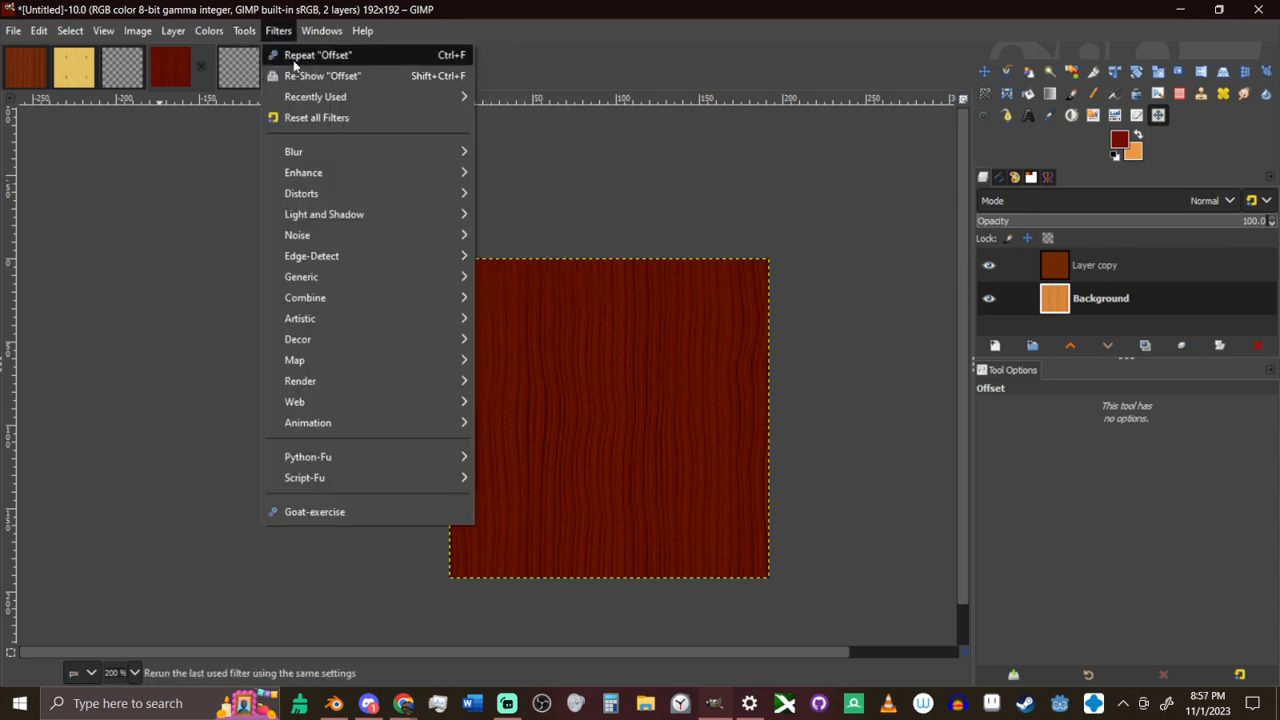
mouse_move(250, 34)
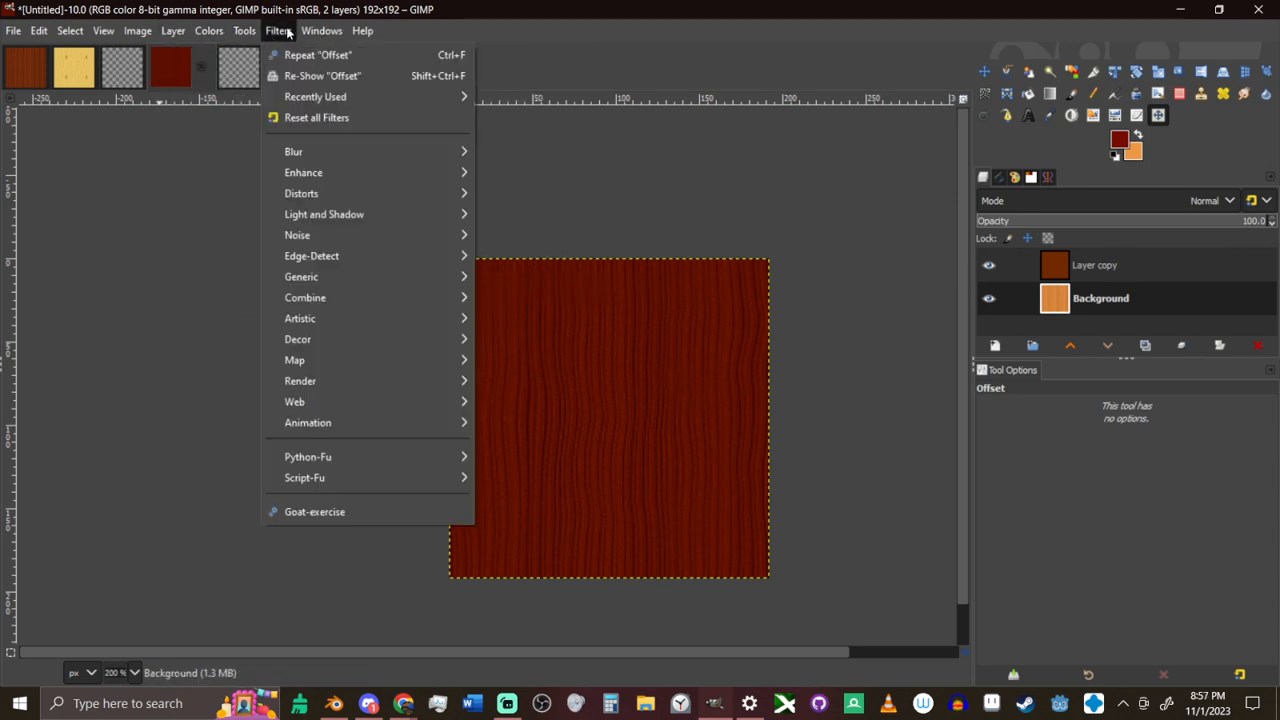
mouse_move(307, 234)
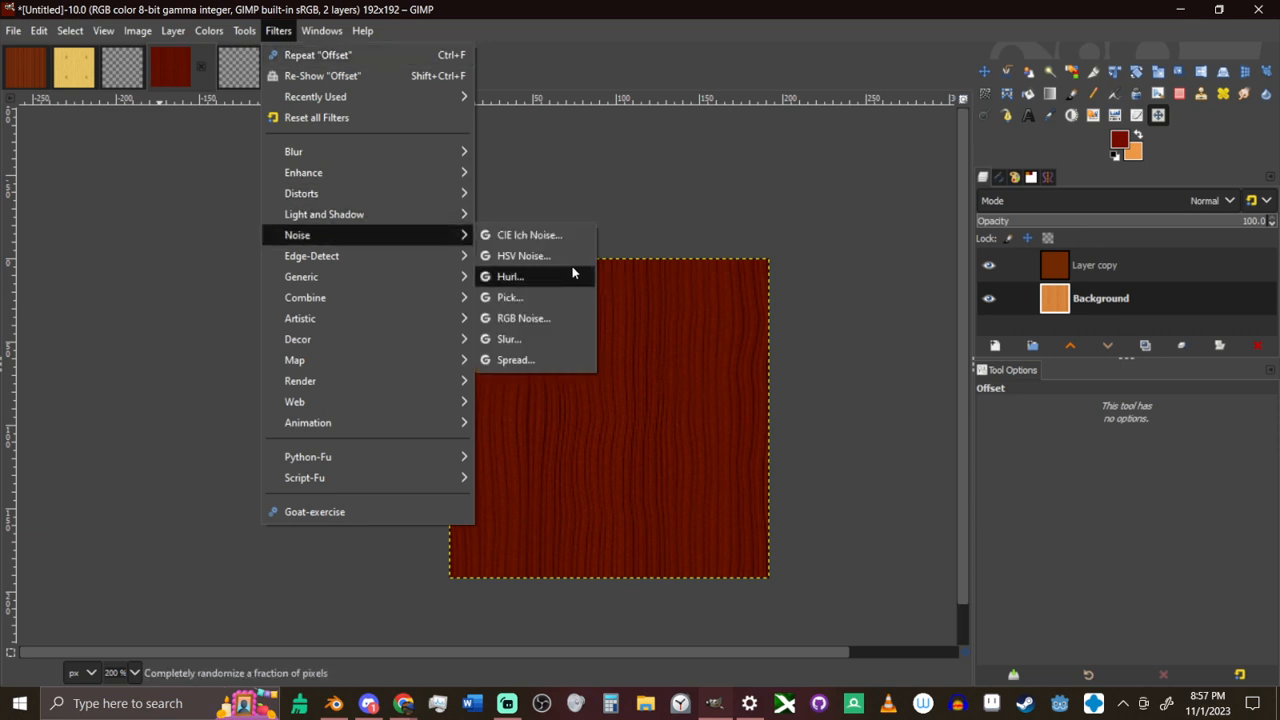
click(571, 260)
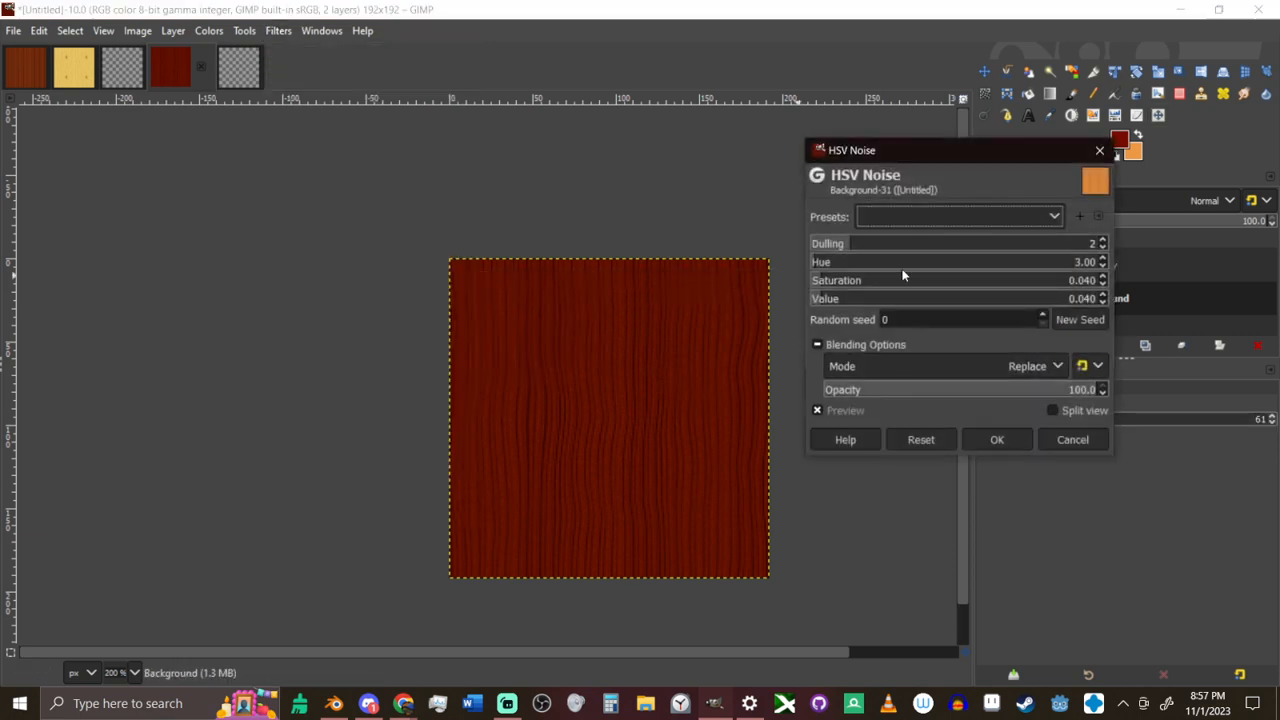
click(849, 283)
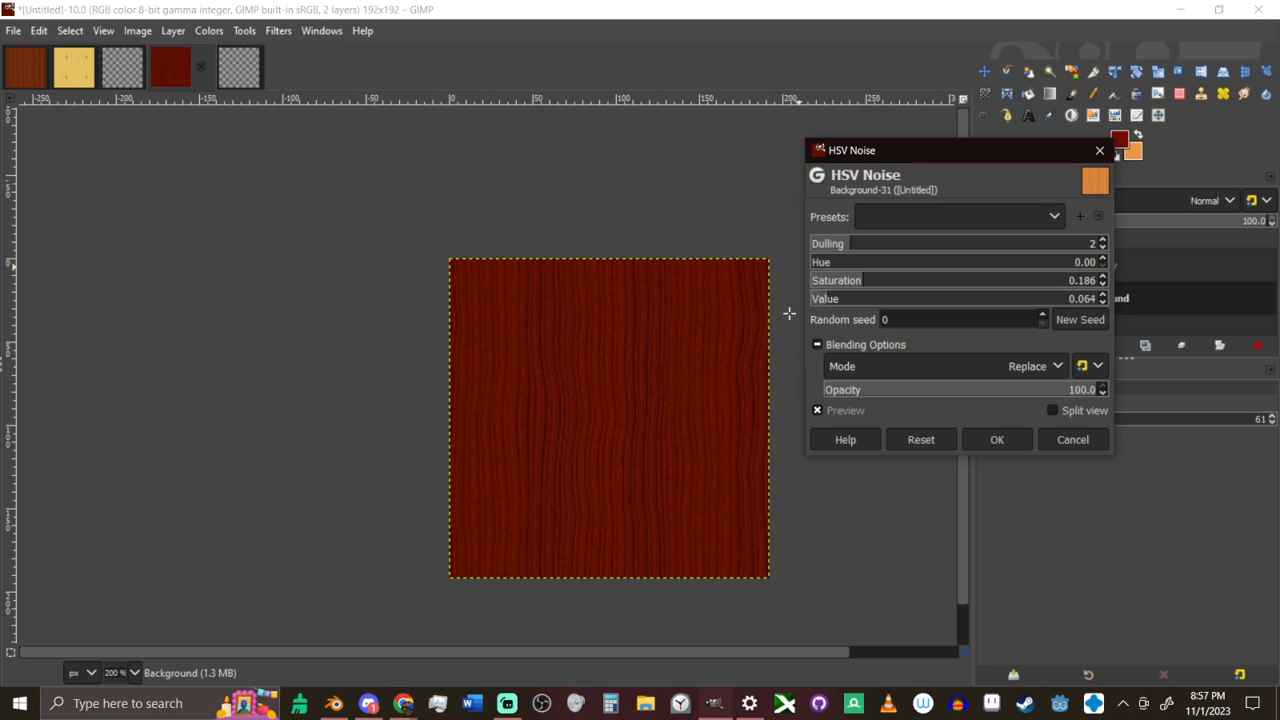
click(1000, 440)
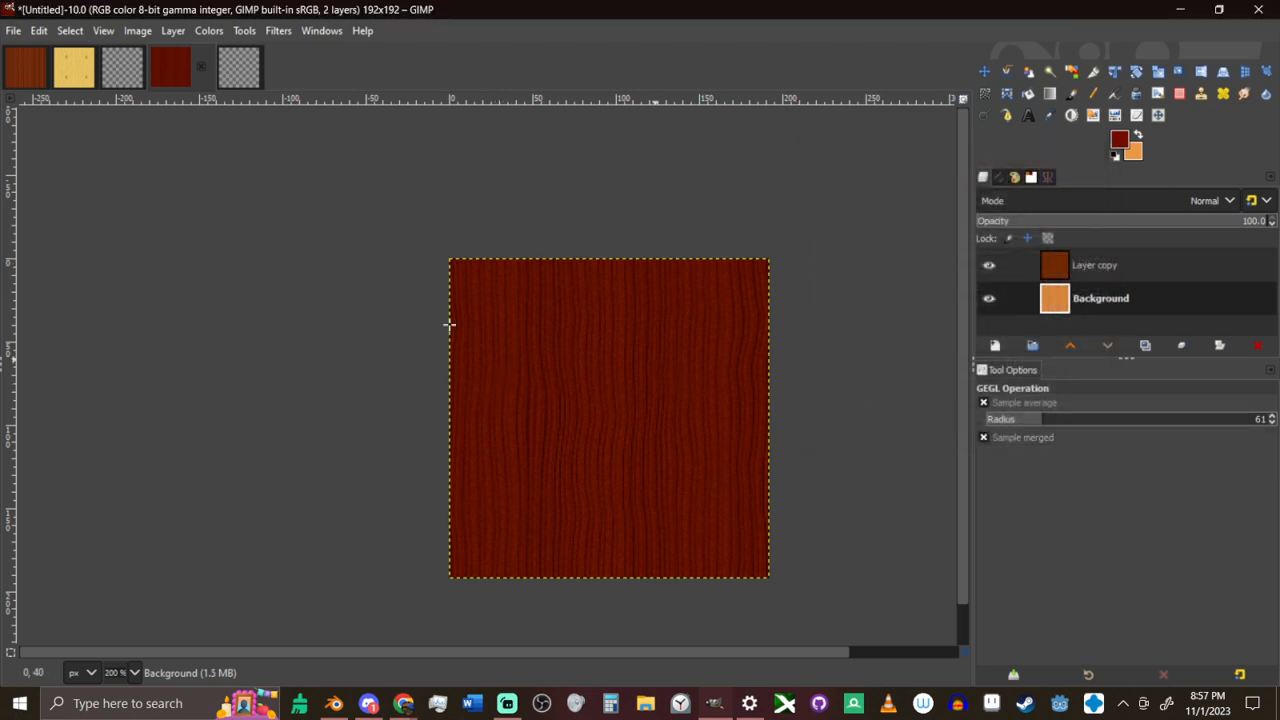
Export the image to the Textures folder as Tex_Wood1.png, replacing the existing file
key(ctrl+shift+e)
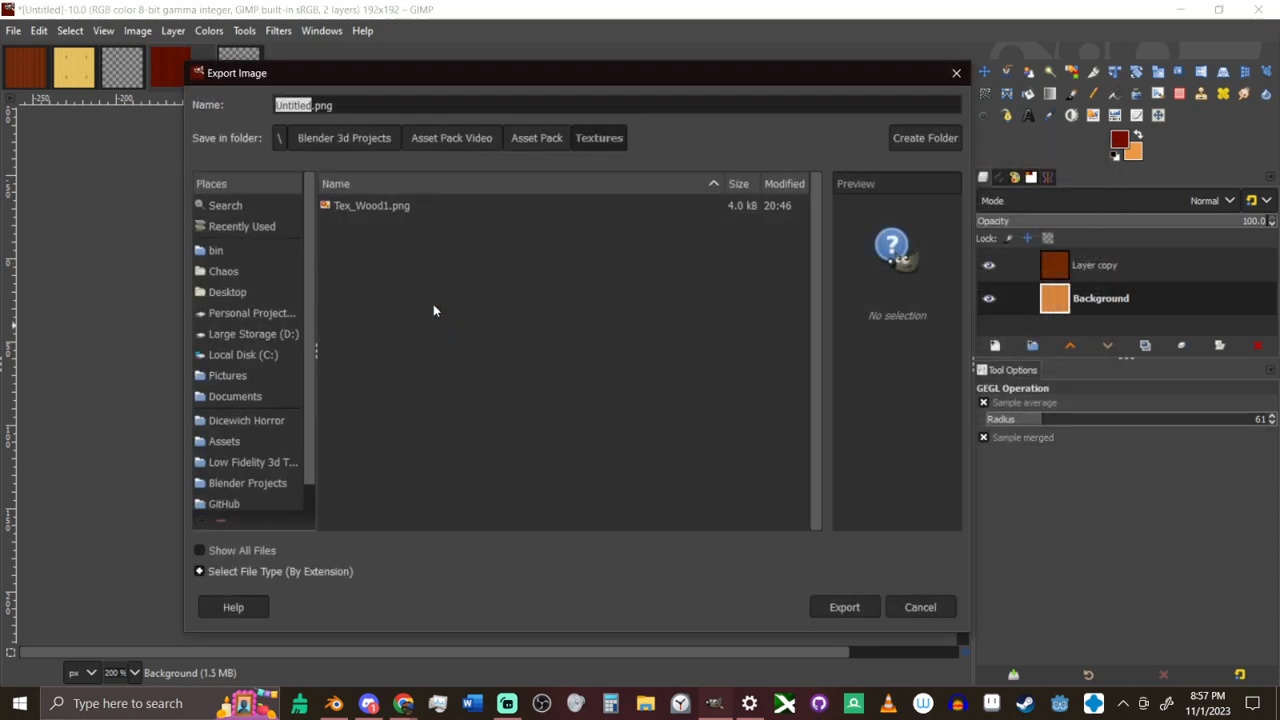
click(427, 206)
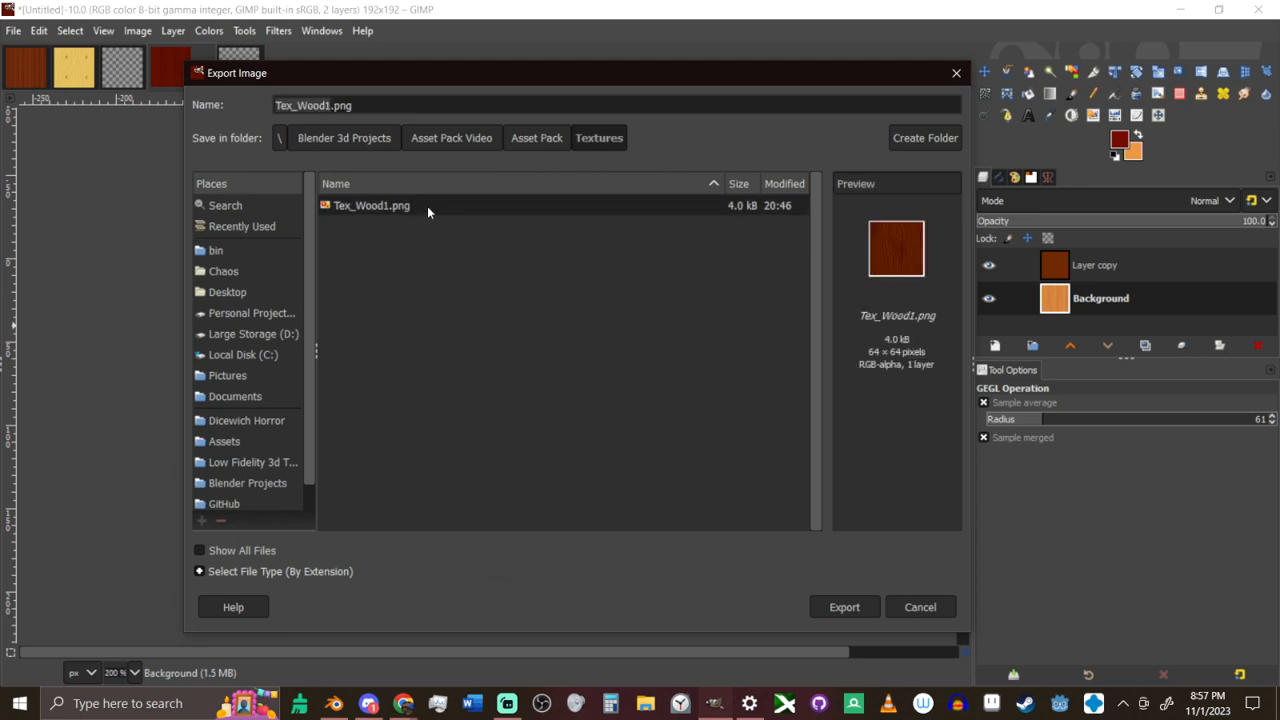
key(Return)
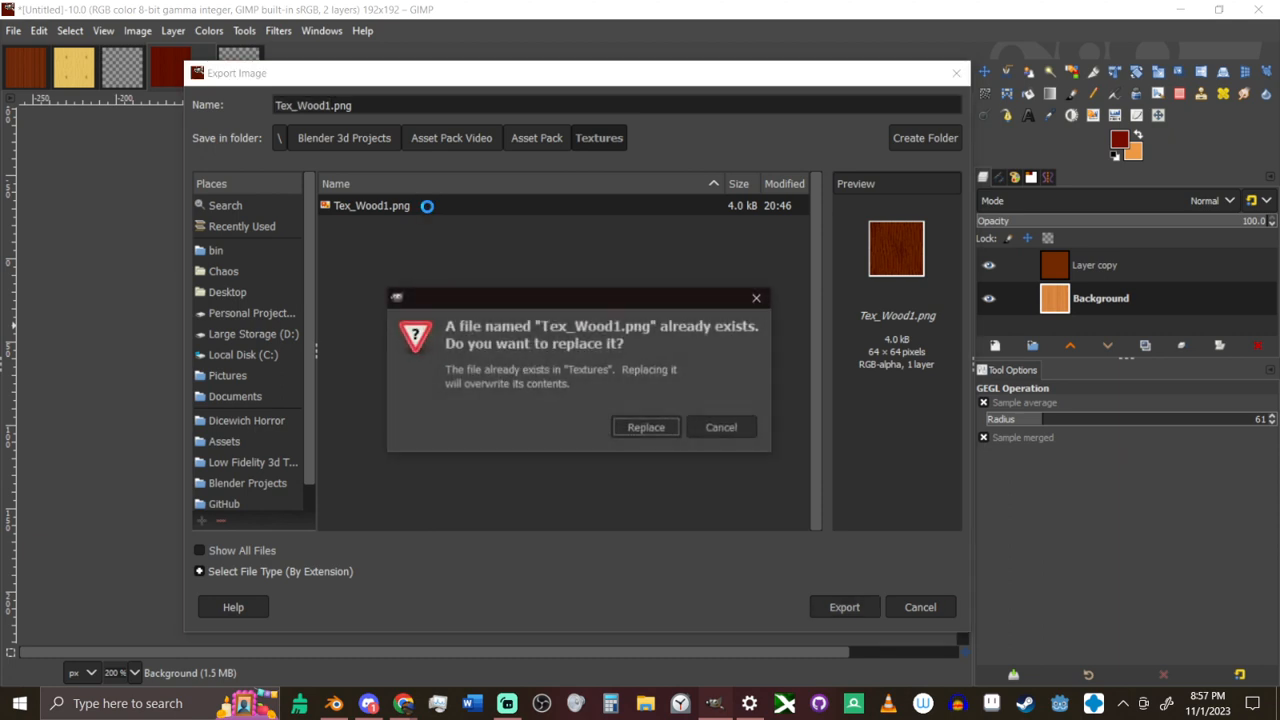
click(660, 428)
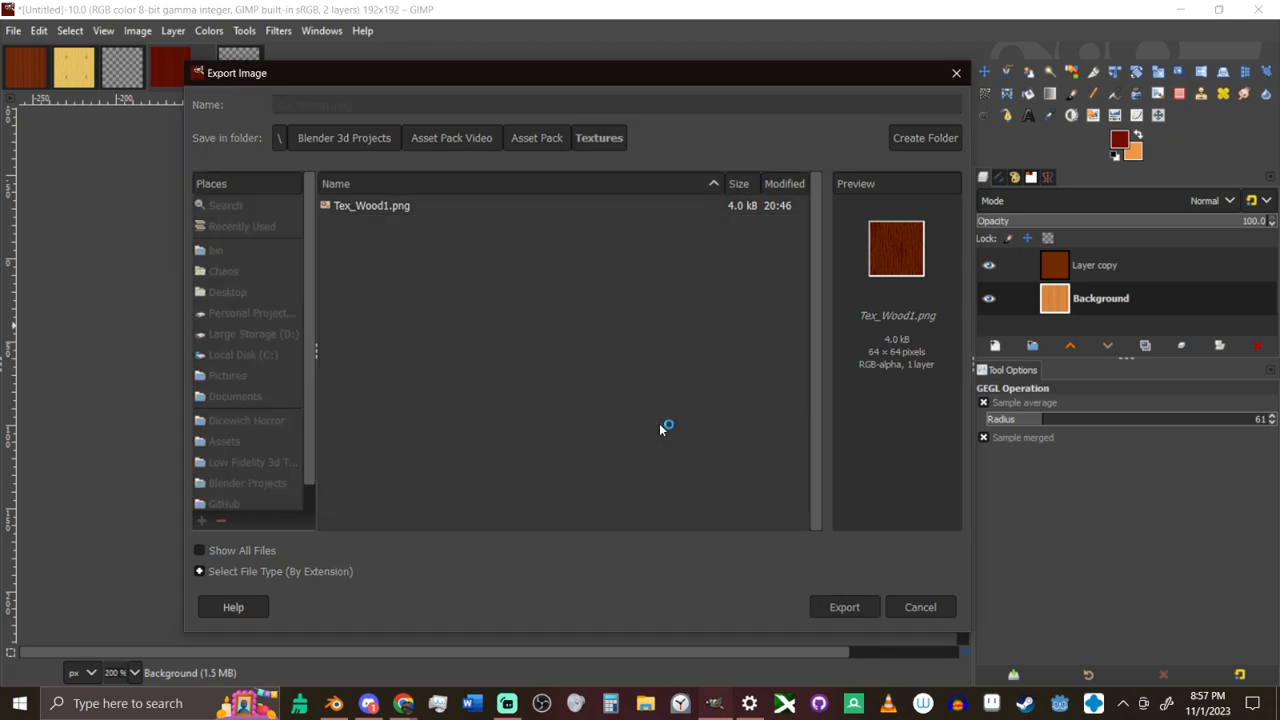
click(643, 522)
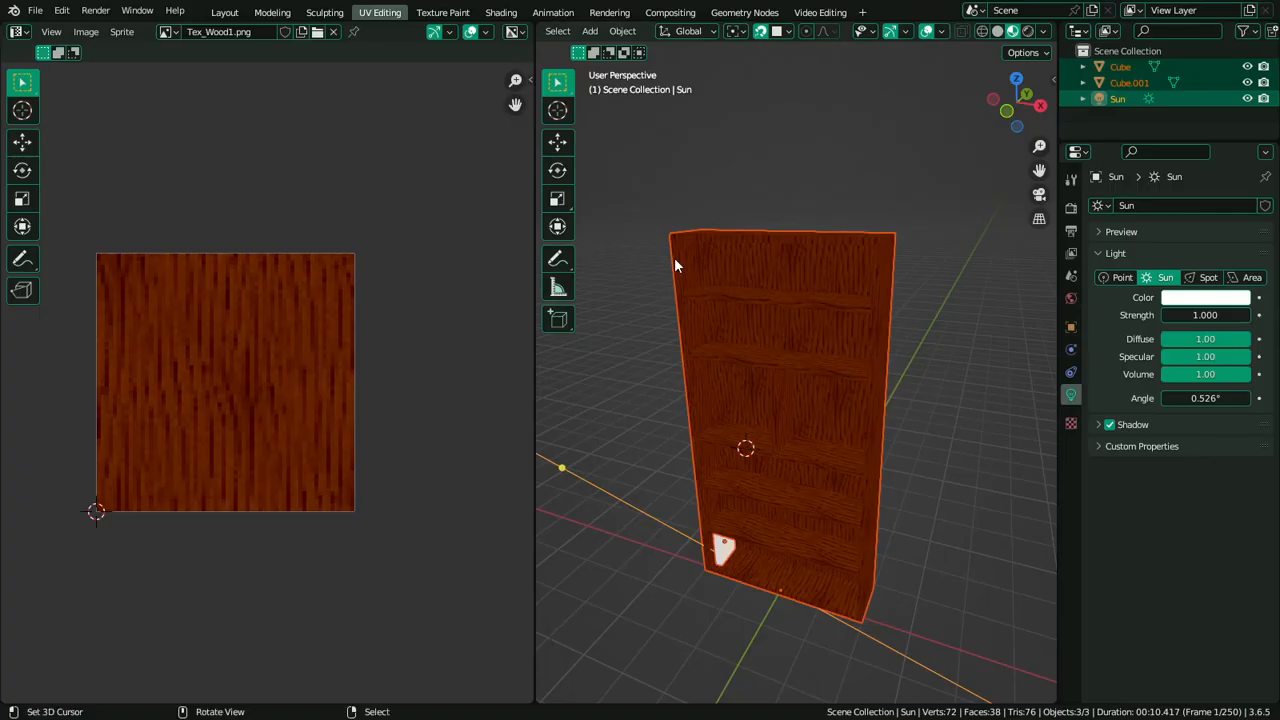
Switch to Blender, reload the Tex_Wood1.png image and inspect the new wood texture on the bookshelf
middle_drag(408, 282, 377, 285)
key(alt+r)
scroll(801, 394, down, 1)
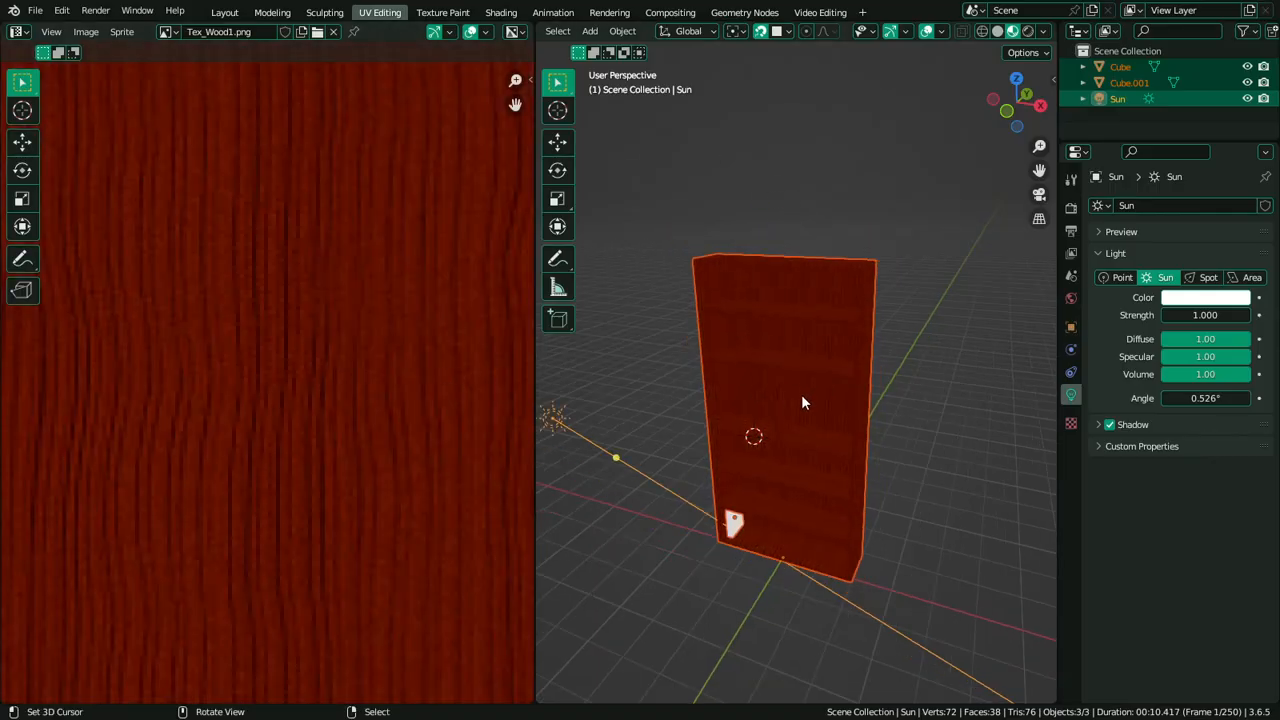
mouse_move(801, 394)
middle_down()
mouse_move(822, 341)
mouse_move(806, 403)
middle_up()
scroll(825, 339, up, 7)
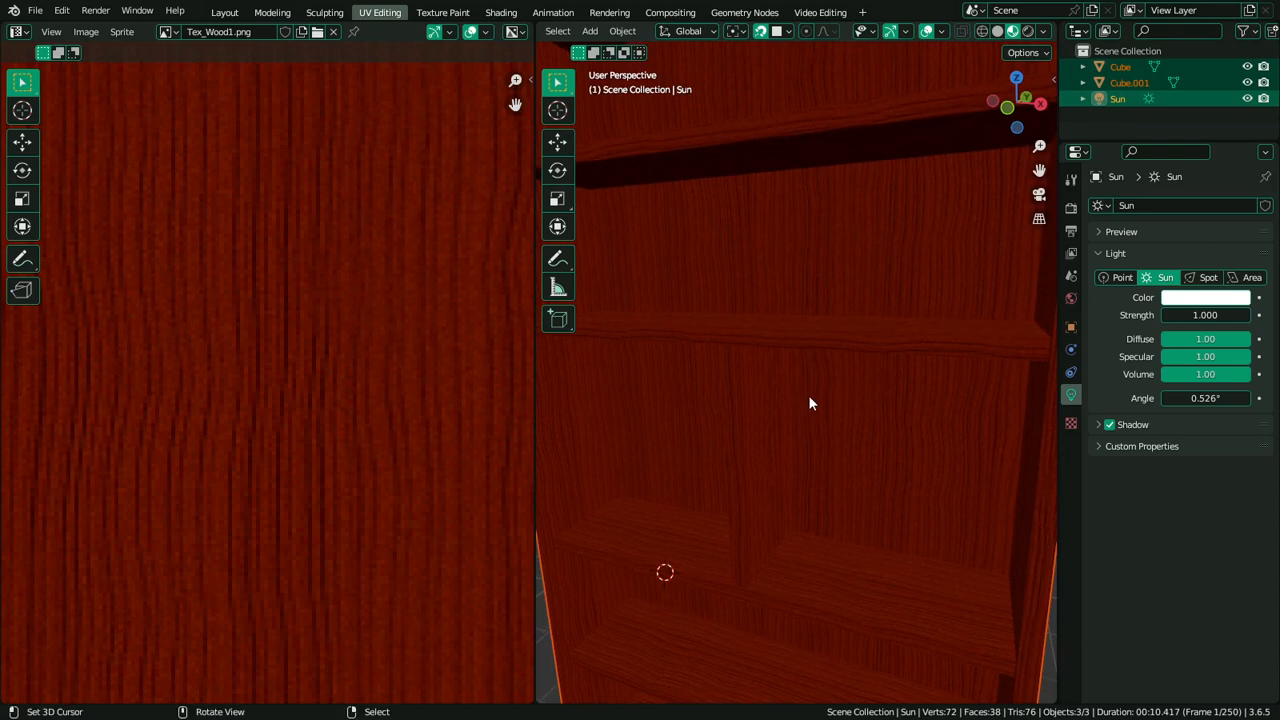
scroll(460, 437, down, 5)
middle_drag(580, 415, 669, 397)
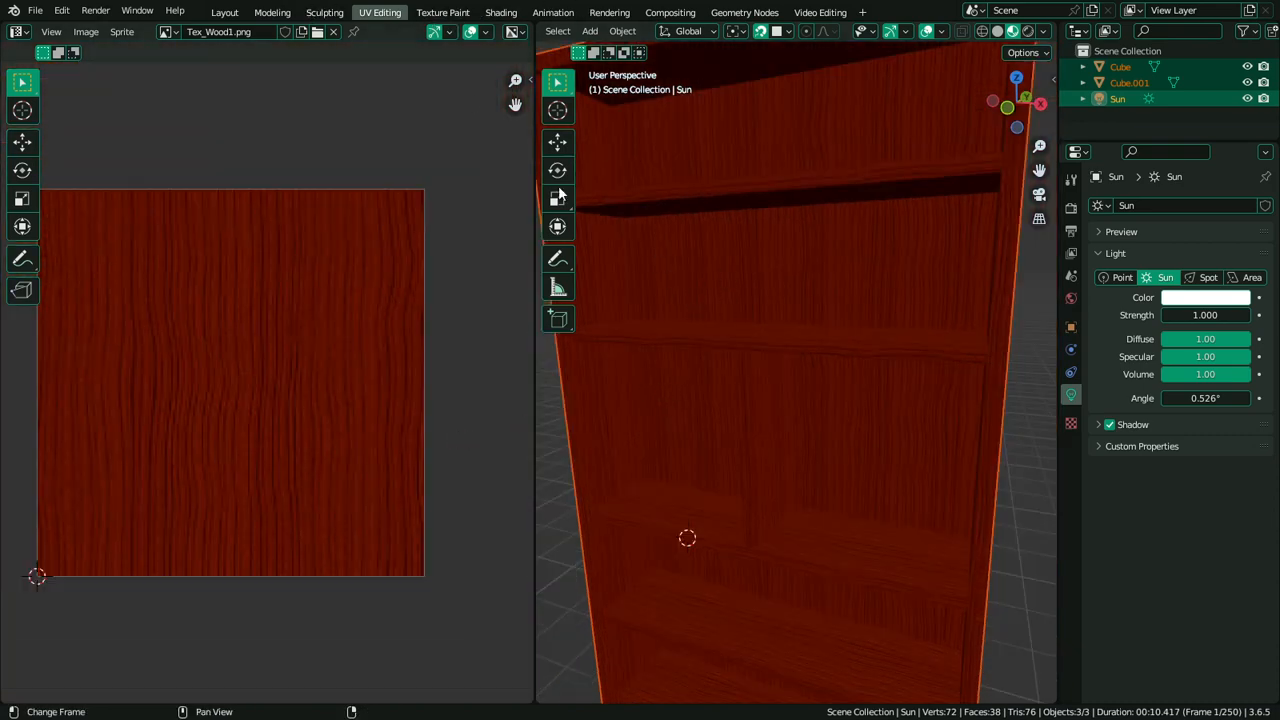
Scale down the bookshelf mesh's entire UV layout so the wood grain appears larger
click(832, 289)
key(Tab)
key(s)
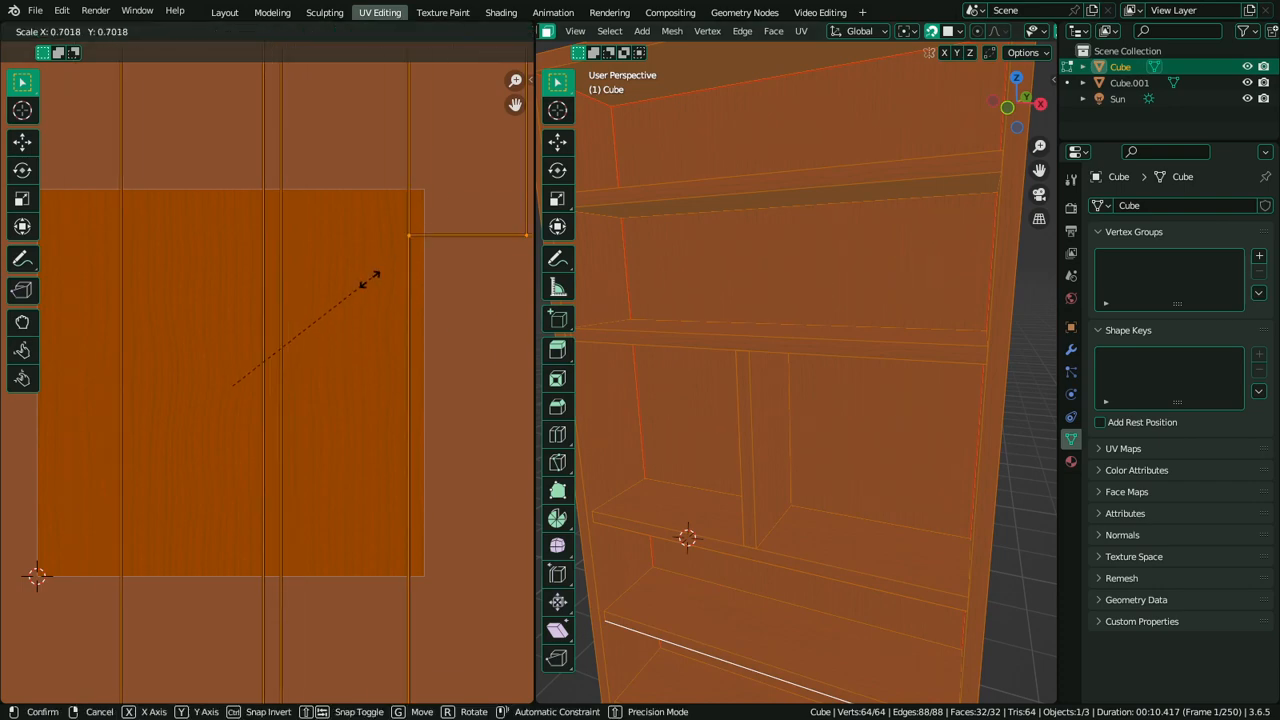
click(307, 366)
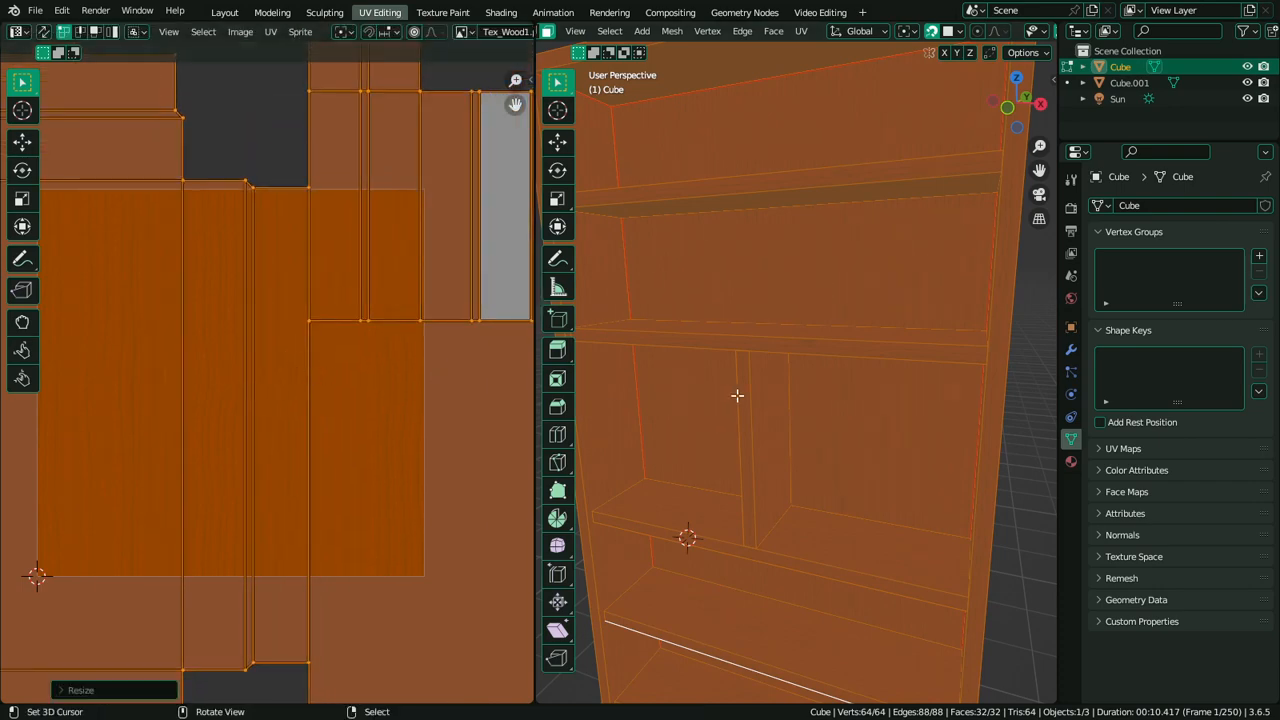
key(Tab)
Enlarge the bookshelf's whole UV layout slightly after viewing the grain on its side panel
middle_drag(748, 389, 684, 414)
scroll(741, 386, down, 2)
scroll(690, 410, up, 5)
key(Tab)
key(s)
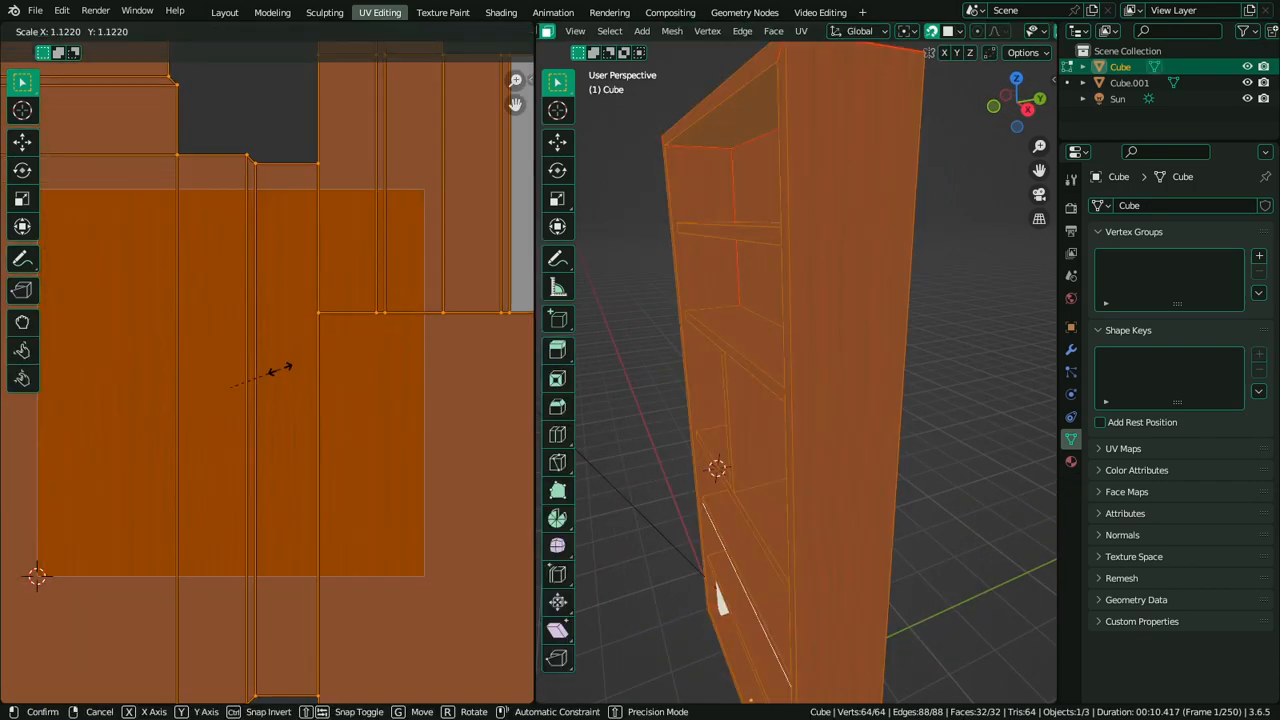
click(270, 373)
key(Tab)
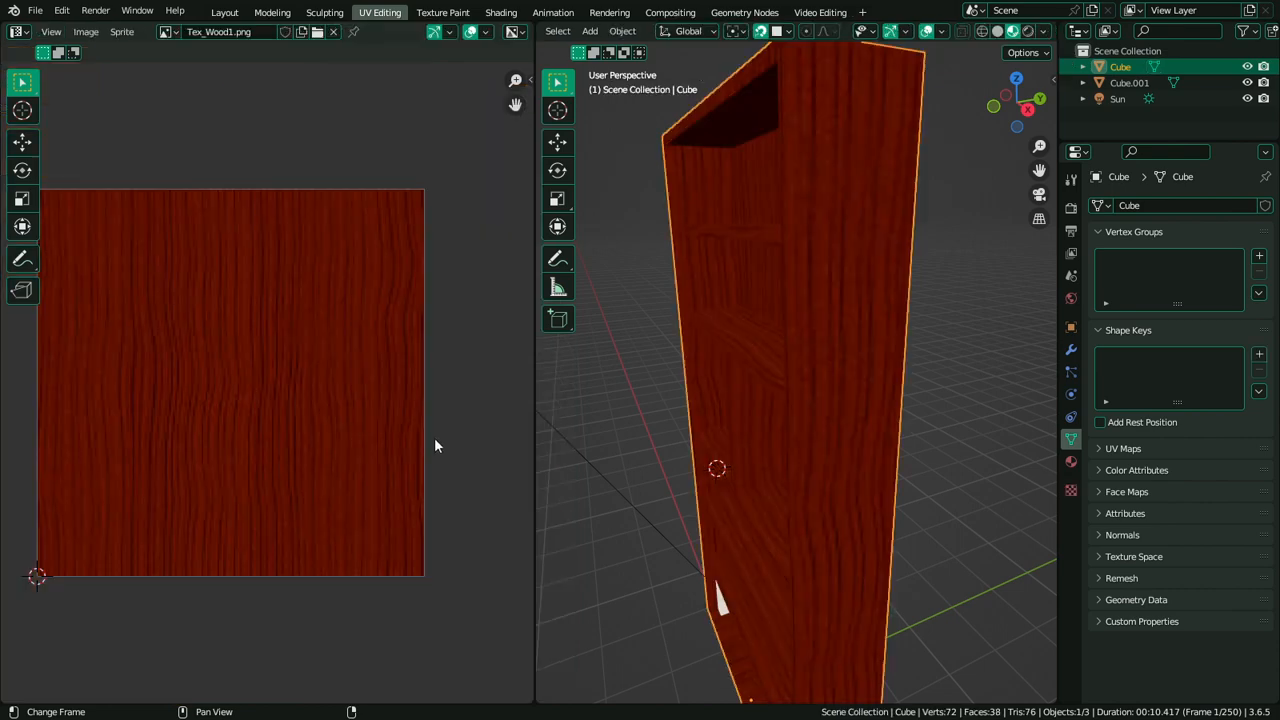
Shrink all of the bookshelf's UVs a little to make the wood grain coarser
scroll(705, 400, up, 2)
key(Tab)
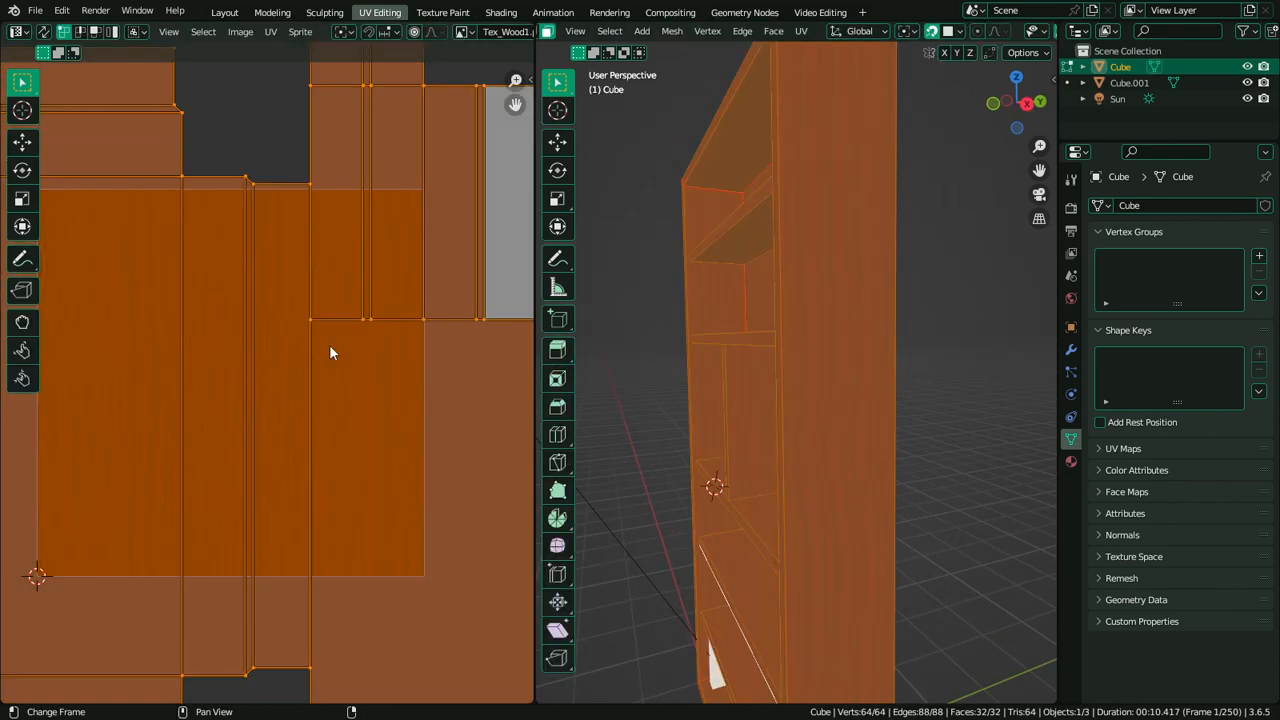
key(s)
click(335, 337)
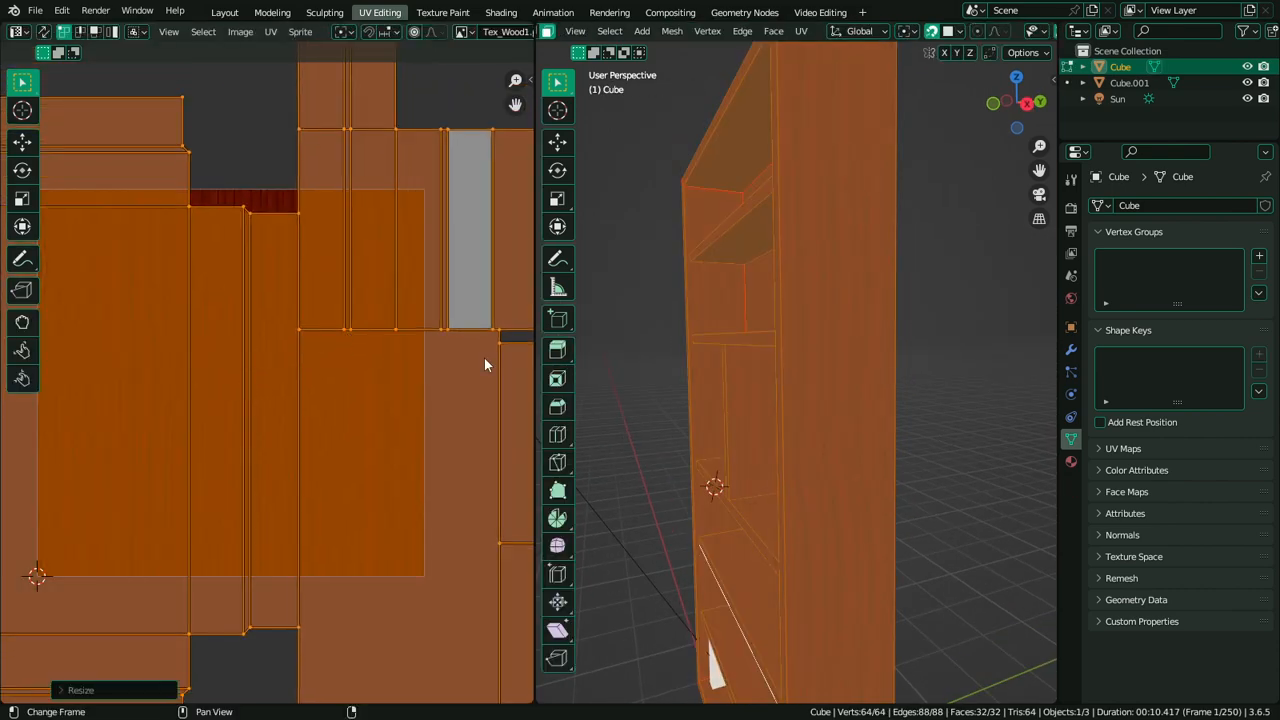
key(Tab)
Try to rotate the UVs of the face loop running through the bookshelf's top, back and bottom by 90 degrees
middle_drag(776, 387, 840, 431)
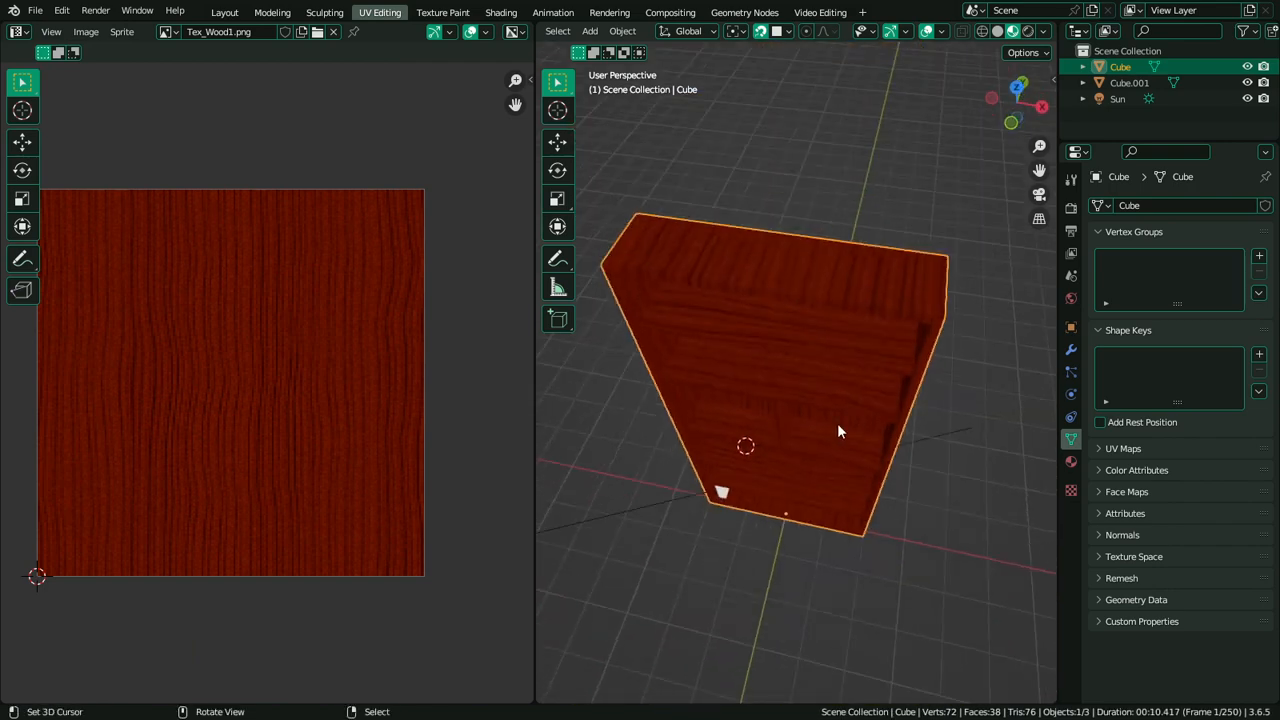
key(Tab)
alt+click(826, 279)
scroll(389, 372, down, 2)
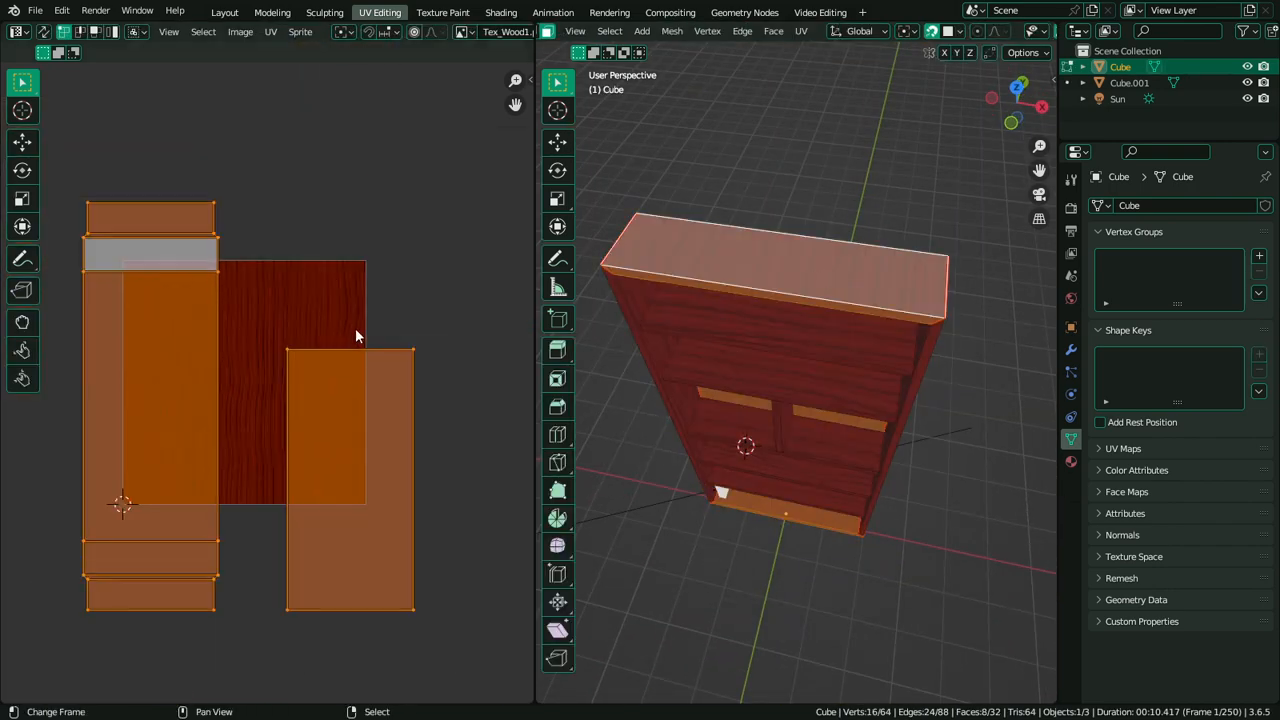
text(r90)
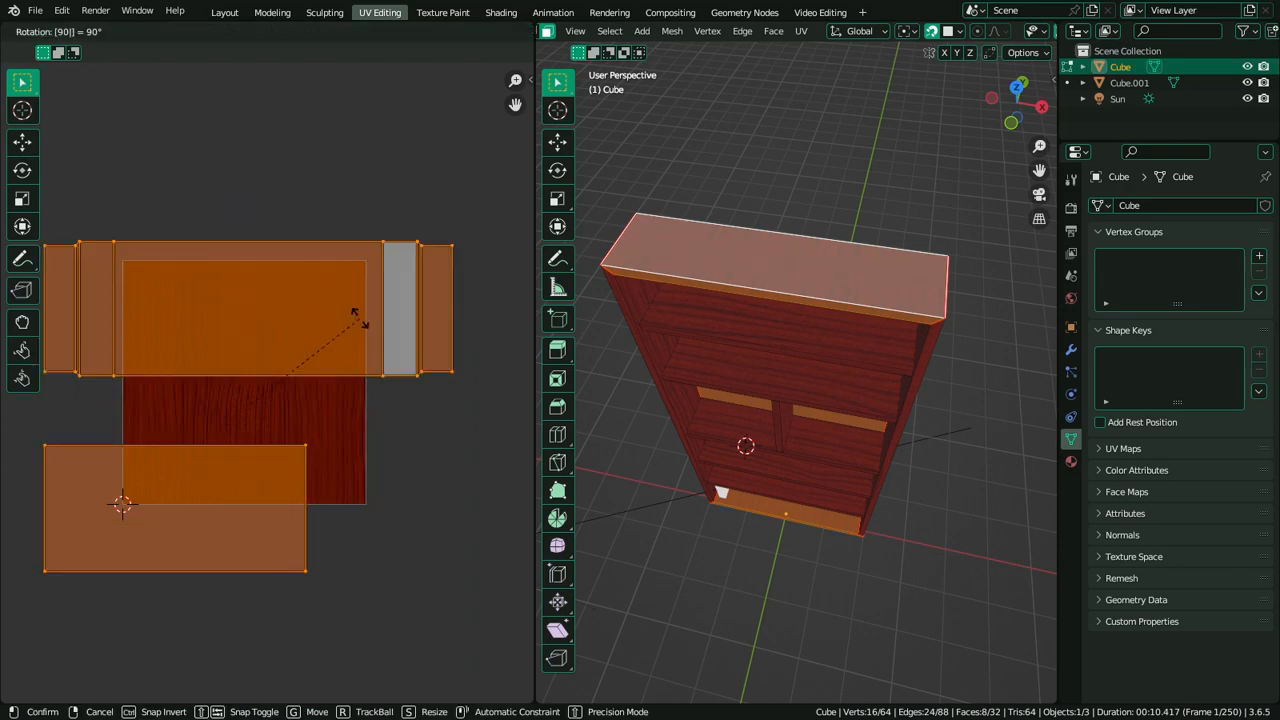
key(Return)
Select the bookshelf's top face together with the faces leading to its underside and rotate their UVs 90 degrees
click(840, 285)
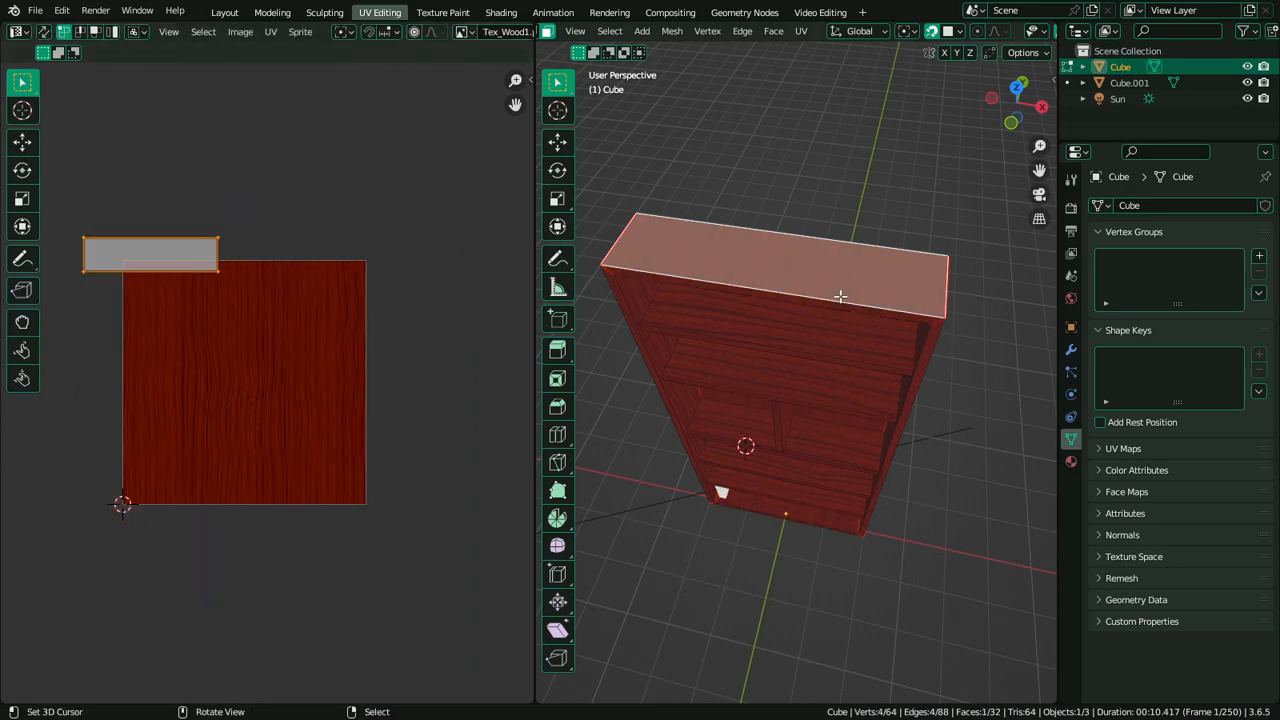
middle_drag(840, 290, 838, 201)
ctrl+click(838, 201)
text(r)
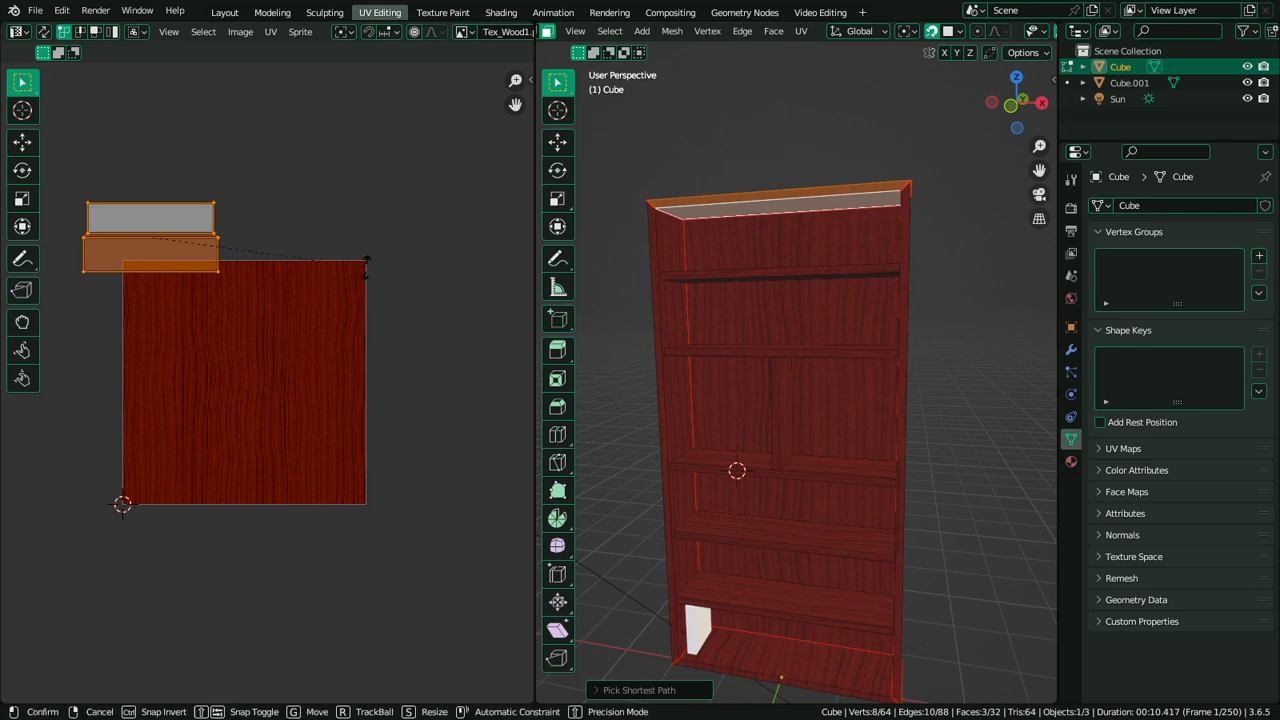
text(0909)
key(Escape)
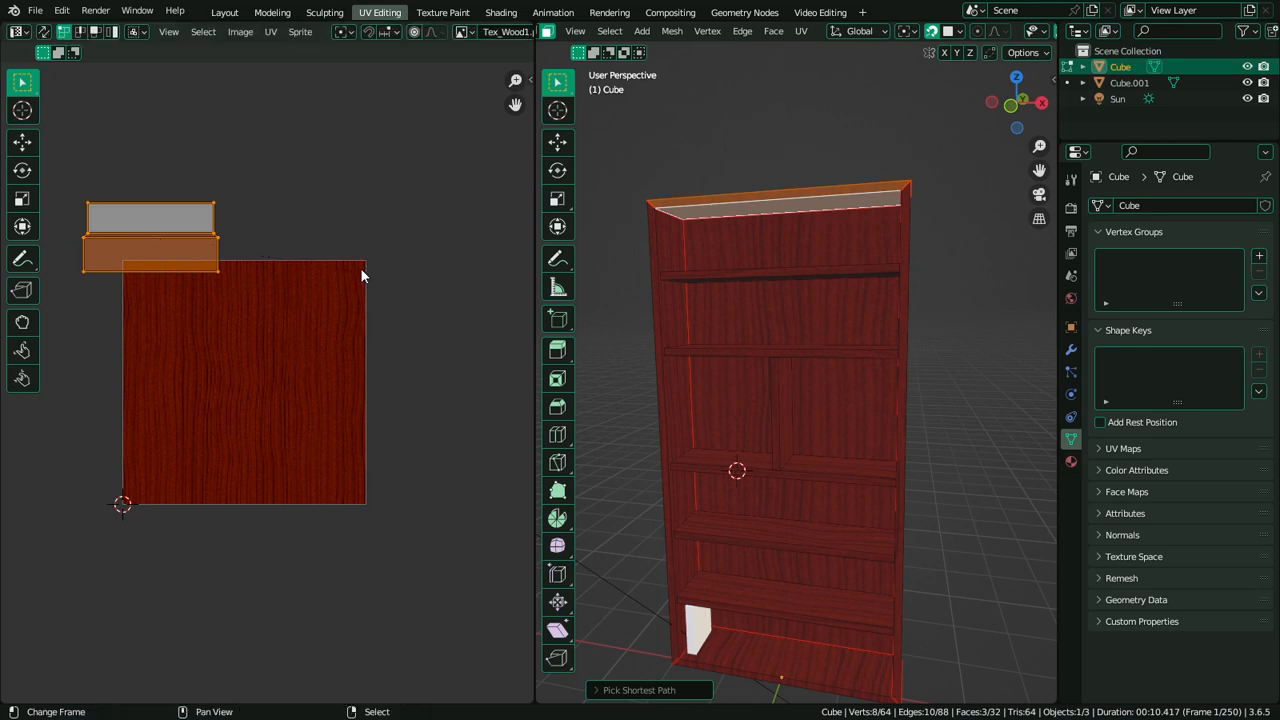
text(r90)
key(Return)
Select the faces of the bookshelf's base, inside floor through underside, and rotate their UVs 90 degrees
middle_drag(833, 360, 826, 429)
scroll(809, 447, up, 4)
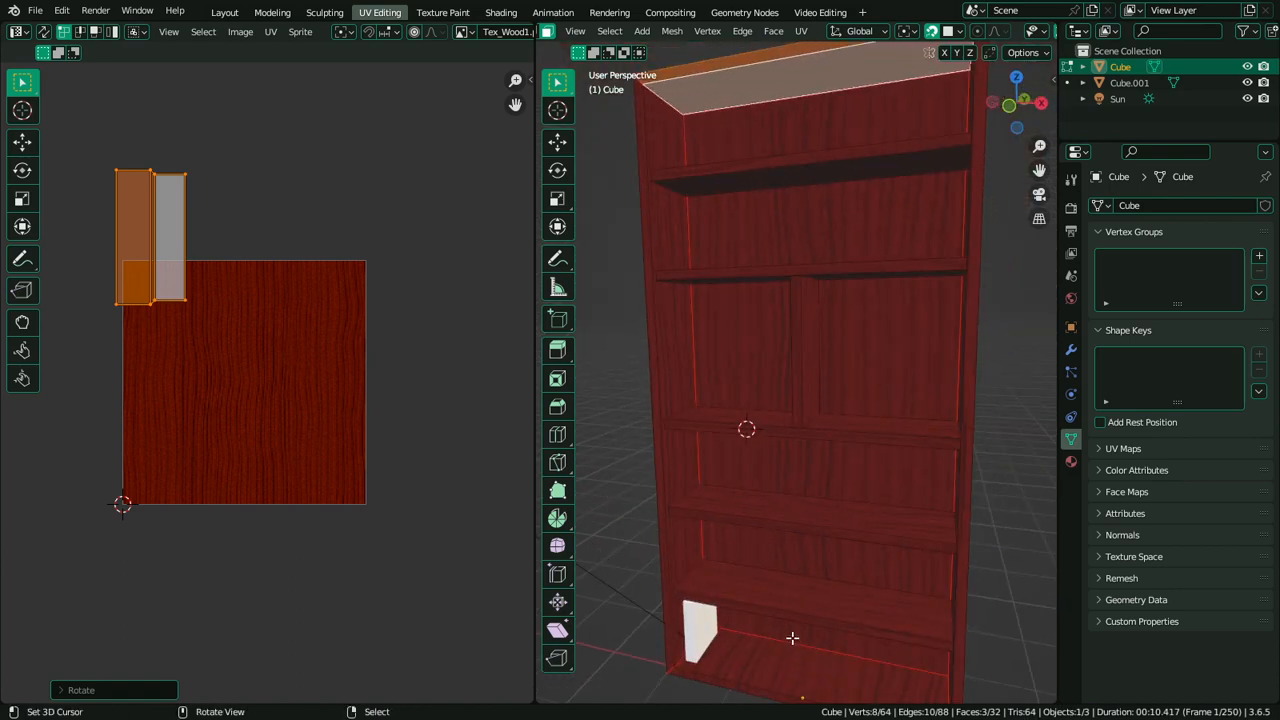
middle_drag(785, 668, 817, 611)
click(788, 546)
ctrl+click(817, 611)
text(r90)
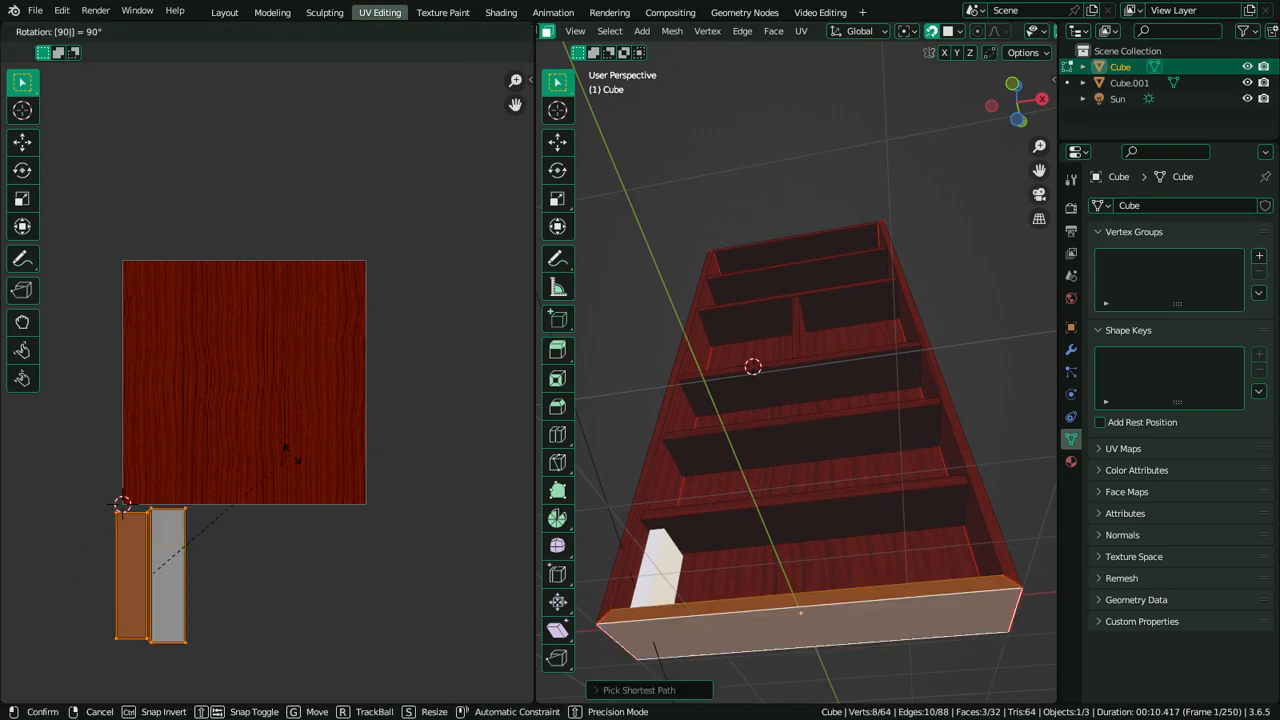
key(Return)
Examine the wood grain across the bookshelf's shelves, back panel and sides in Object Mode with the 3D viewport maximized
key(Tab)
middle_drag(785, 400, 769, 522)
key(ctrl+space)
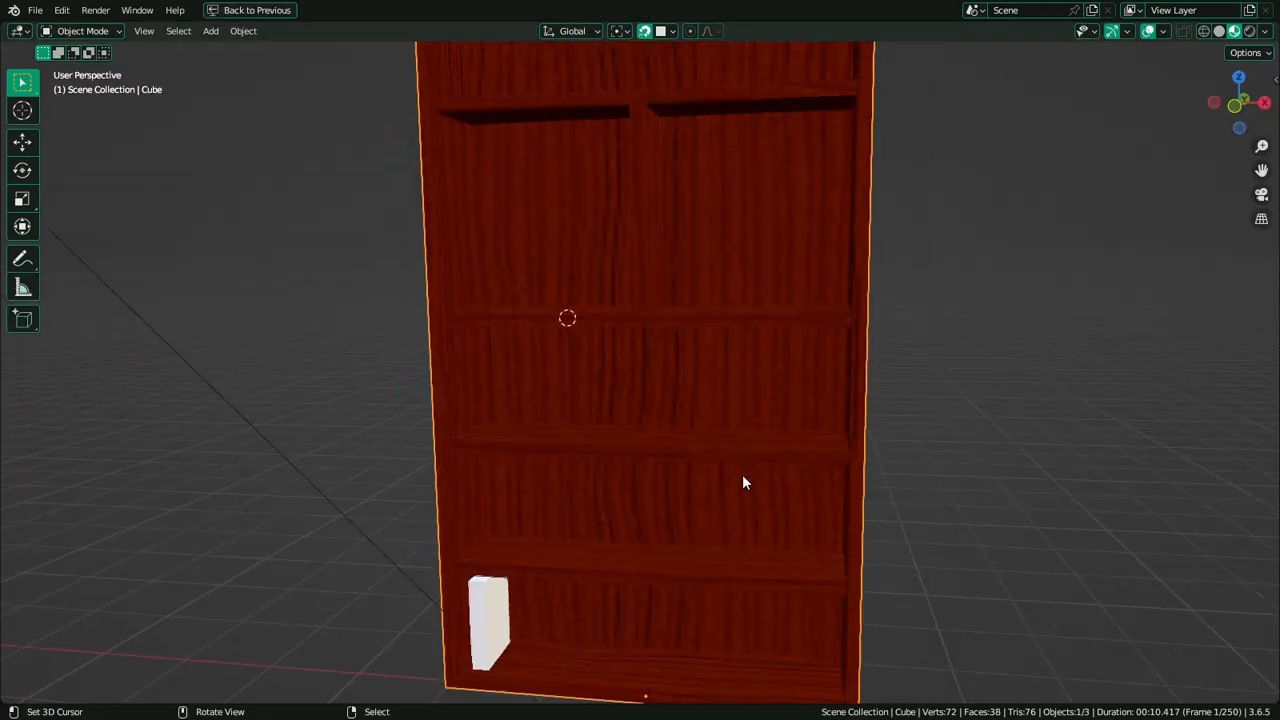
scroll(750, 455, down, 5)
scroll(760, 445, up, 2)
middle_drag(768, 439, 761, 441)
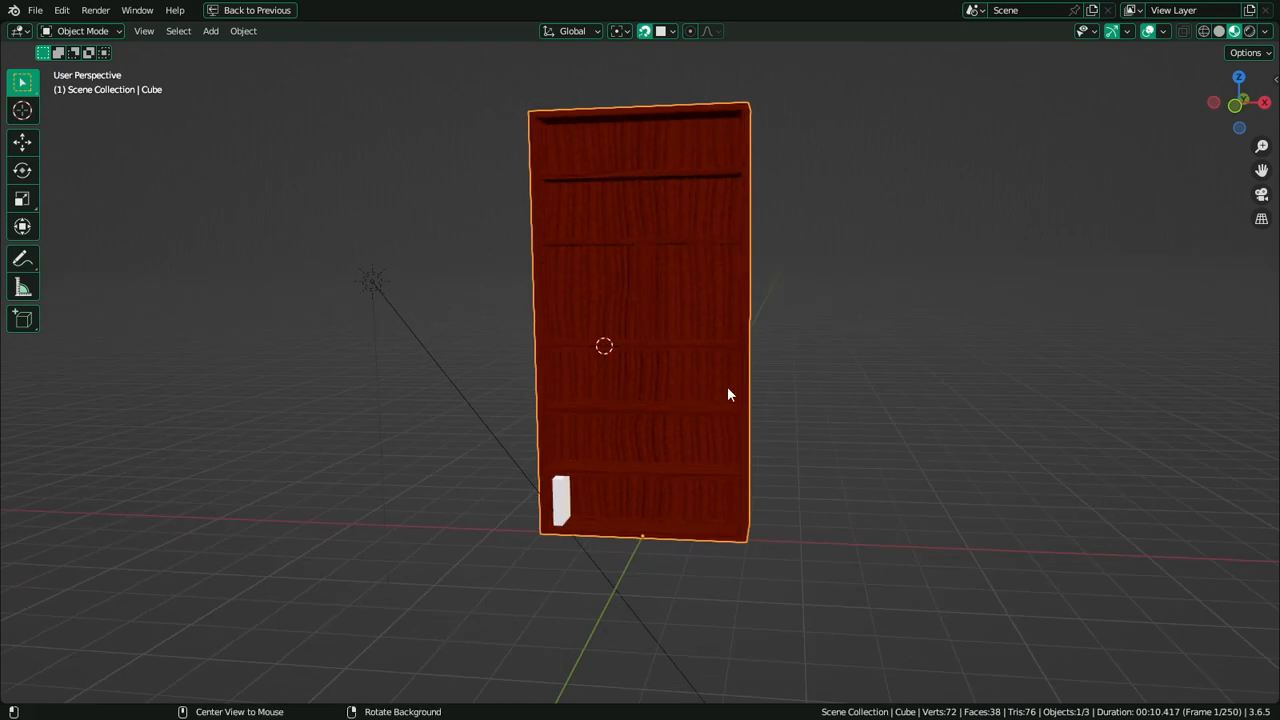
middle_drag(727, 390, 707, 344)
scroll(707, 344, up, 4)
middle_drag(607, 292, 674, 308)
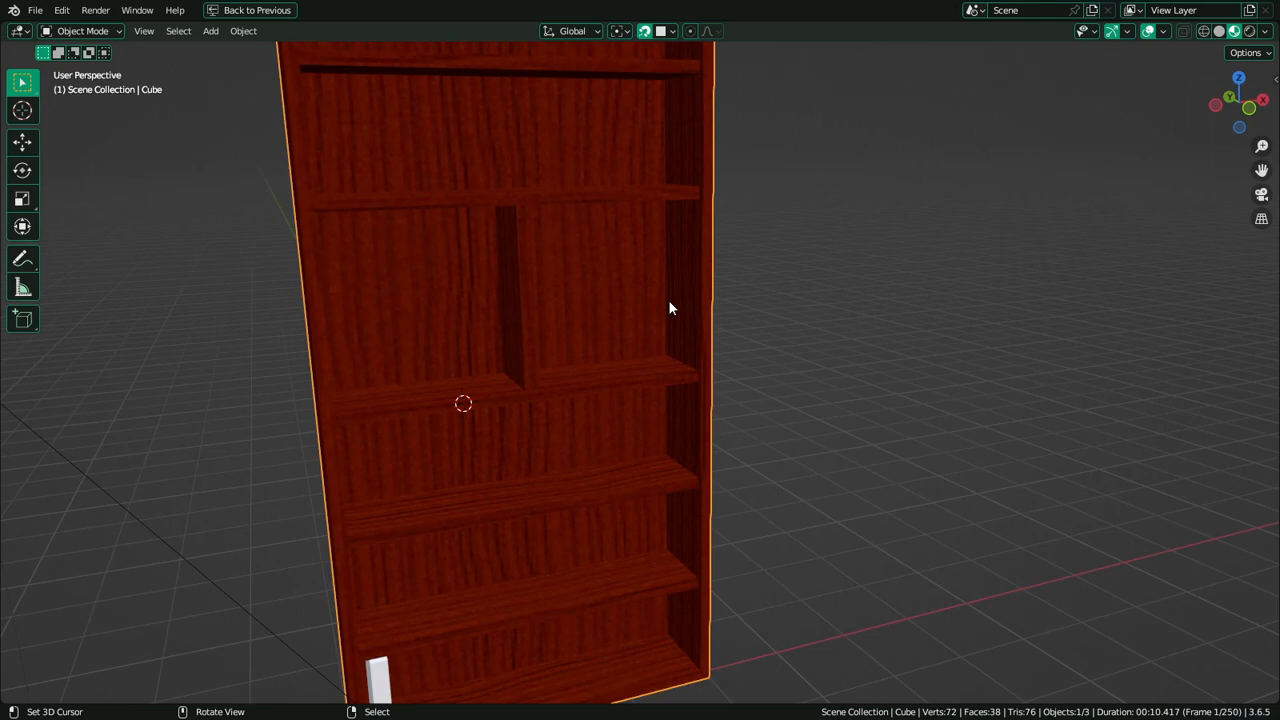
middle_drag(697, 294, 670, 293)
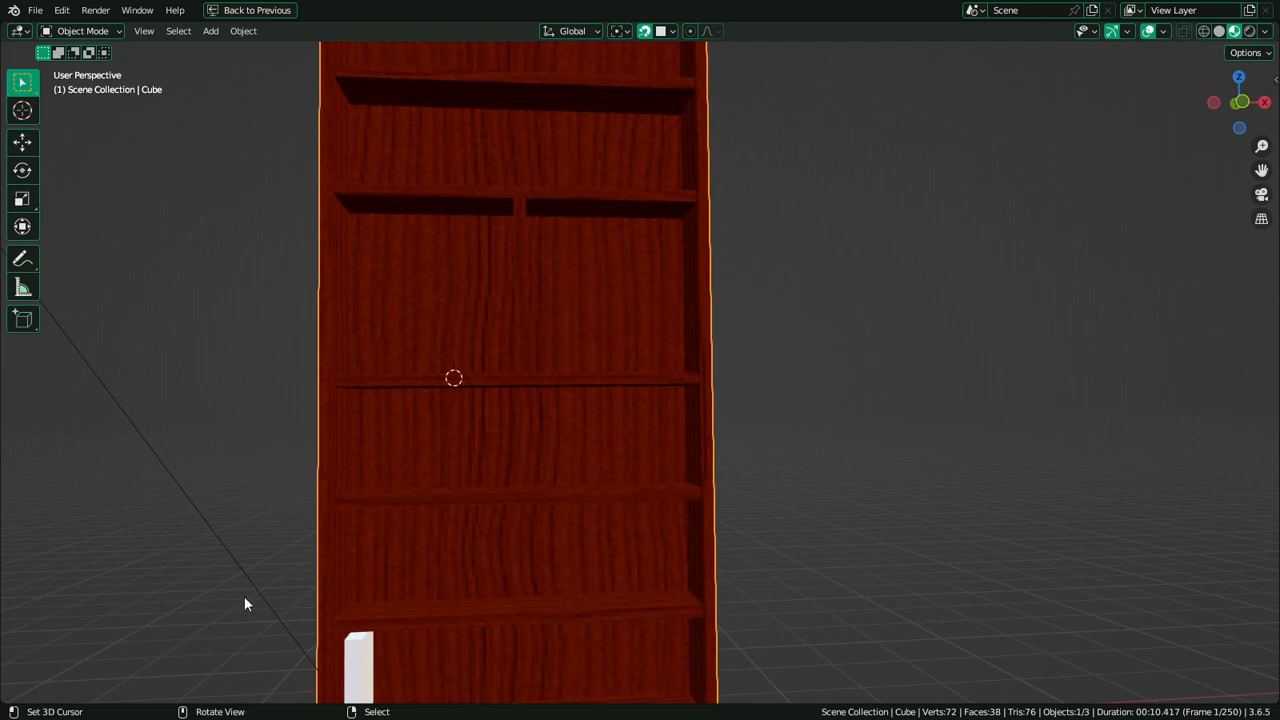
middle_drag(574, 351, 613, 445)
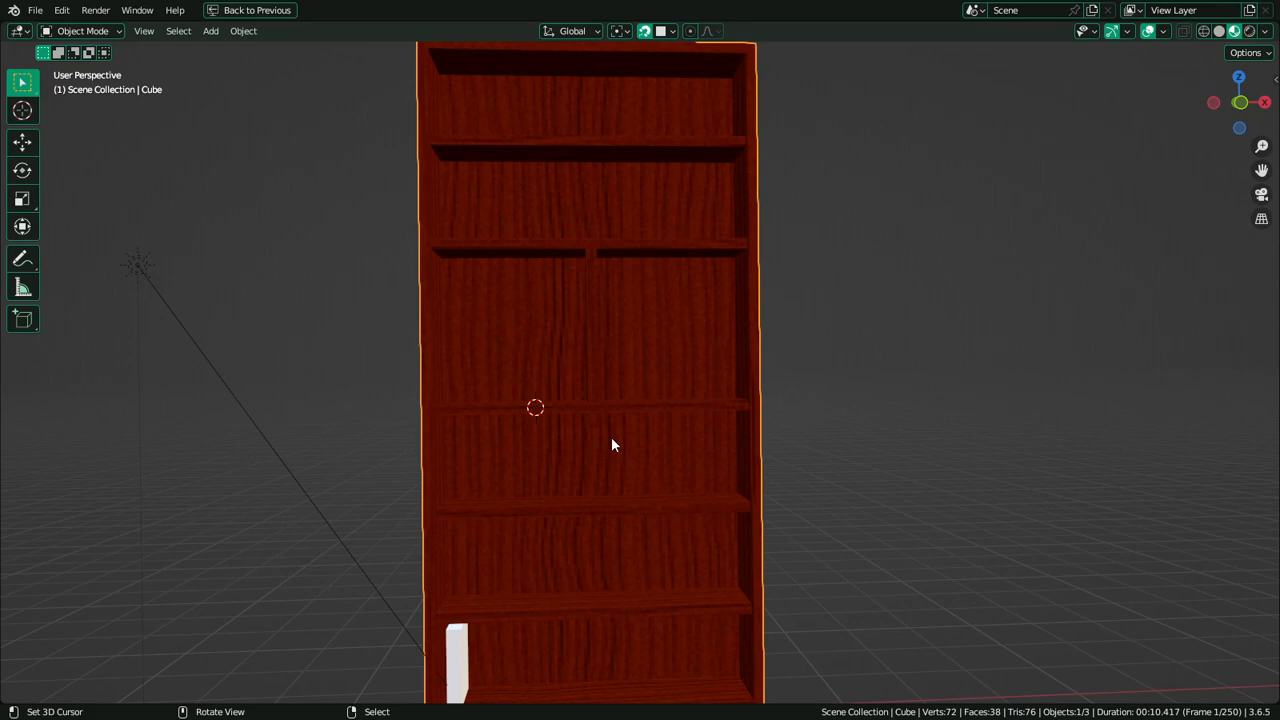
middle_drag(611, 443, 700, 509)
scroll(700, 507, up, 5)
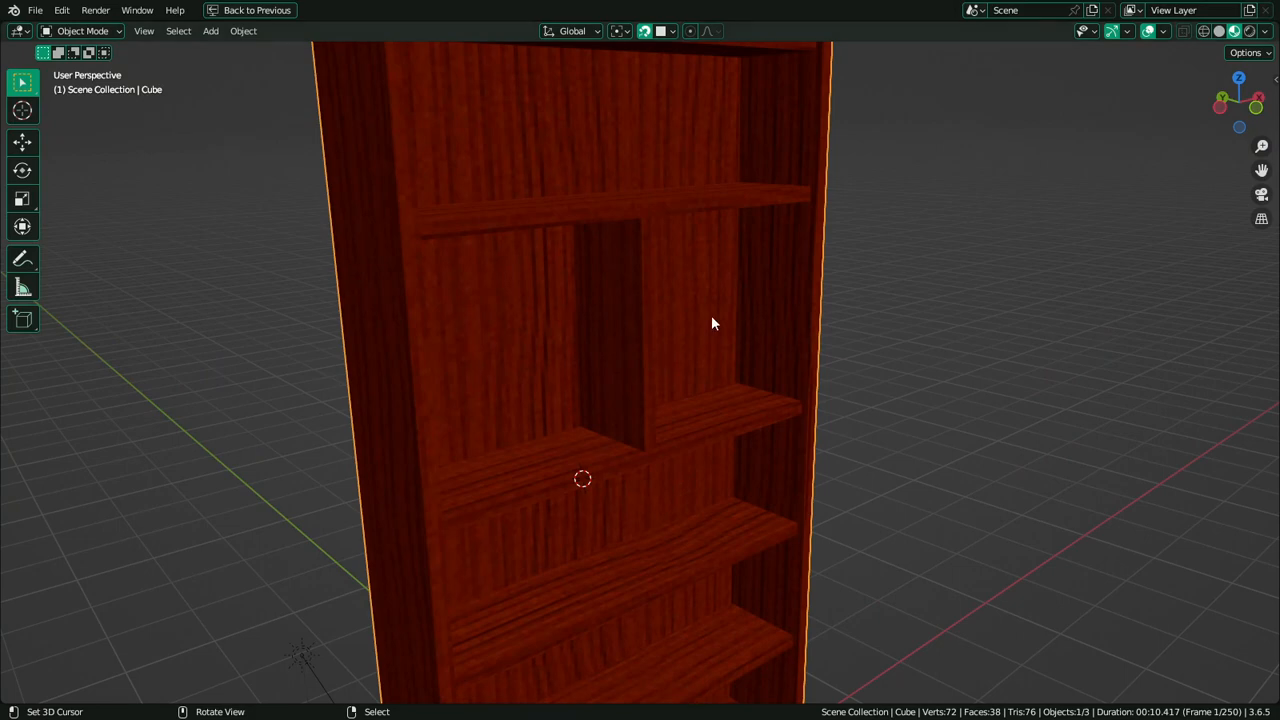
Select all connected faces of the shelf above the vertical divider in Edit Mode and try moving that shelf
key(Tab)
middle_drag(714, 297, 680, 297)
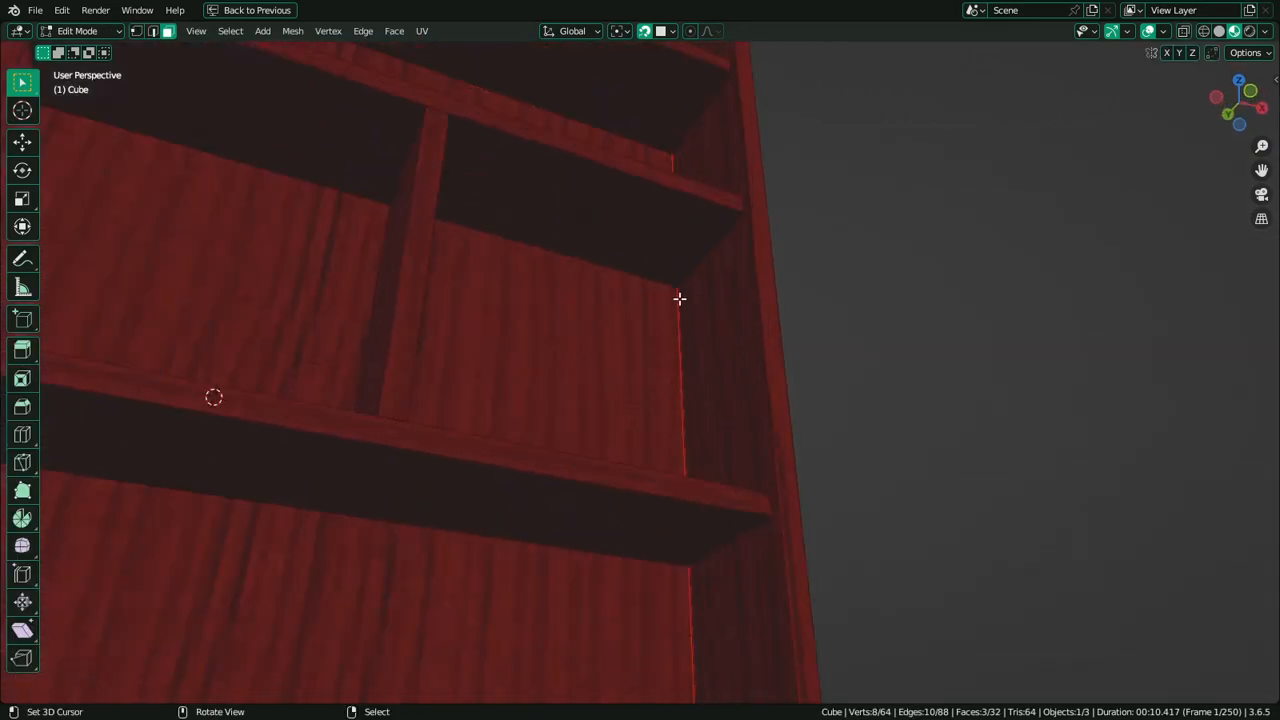
key(1)
click(678, 288)
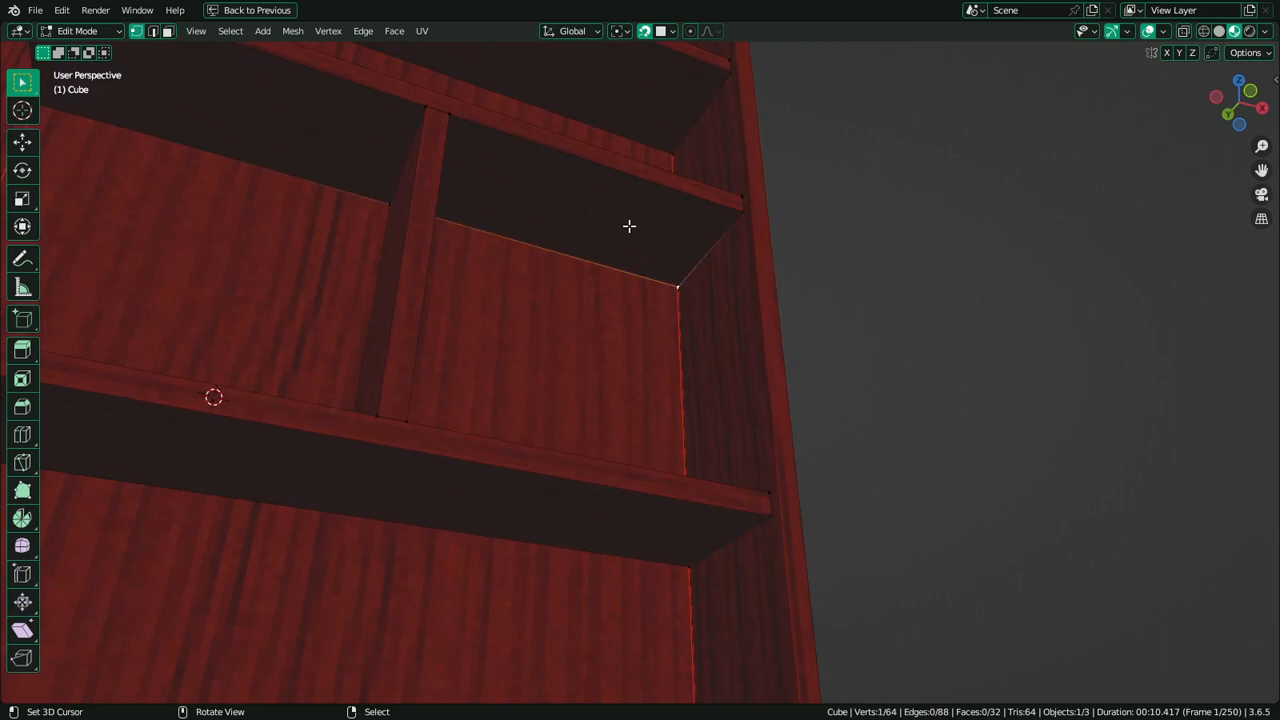
key(3)
click(628, 196)
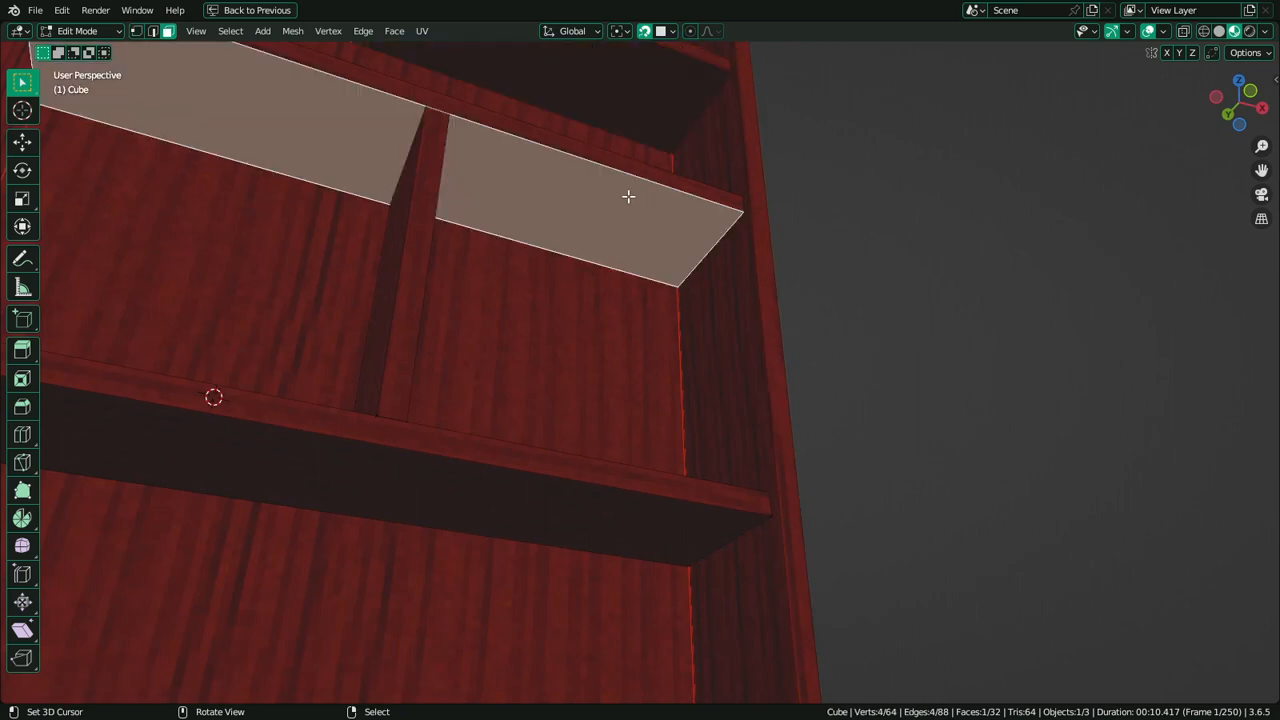
key(l)
key(f)
key(ctrl+z)
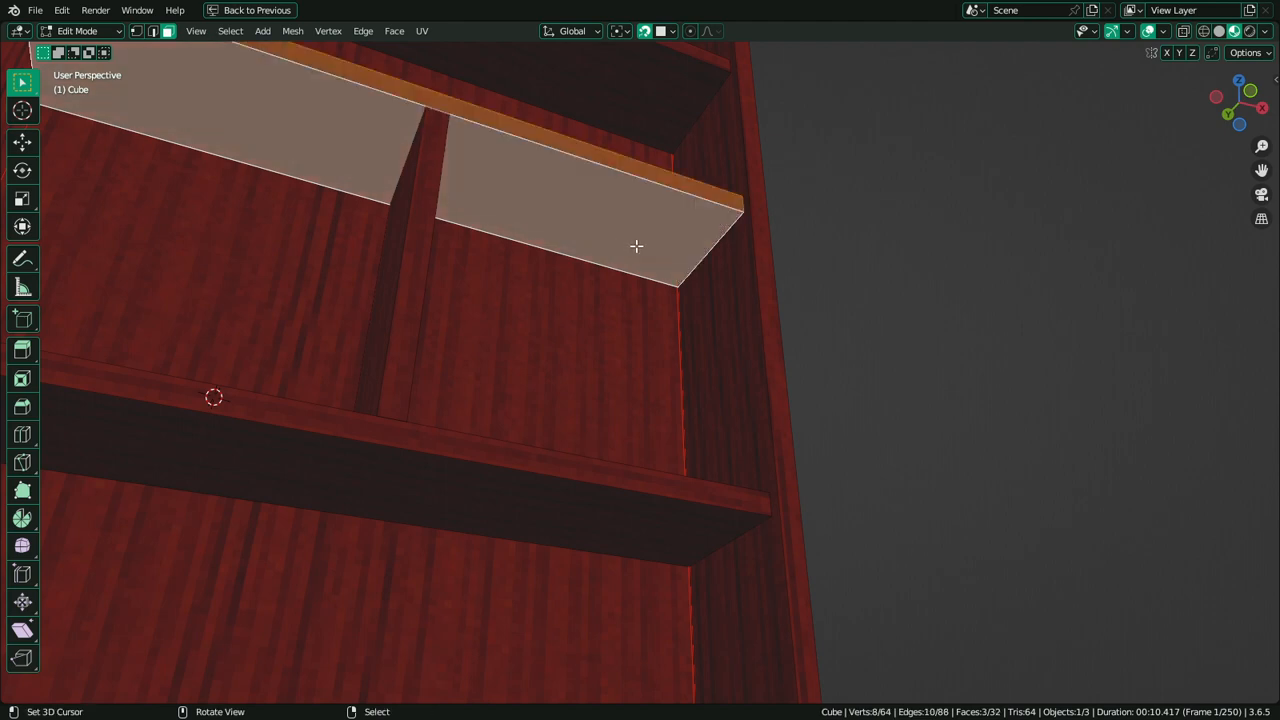
key(g)
key(Escape)
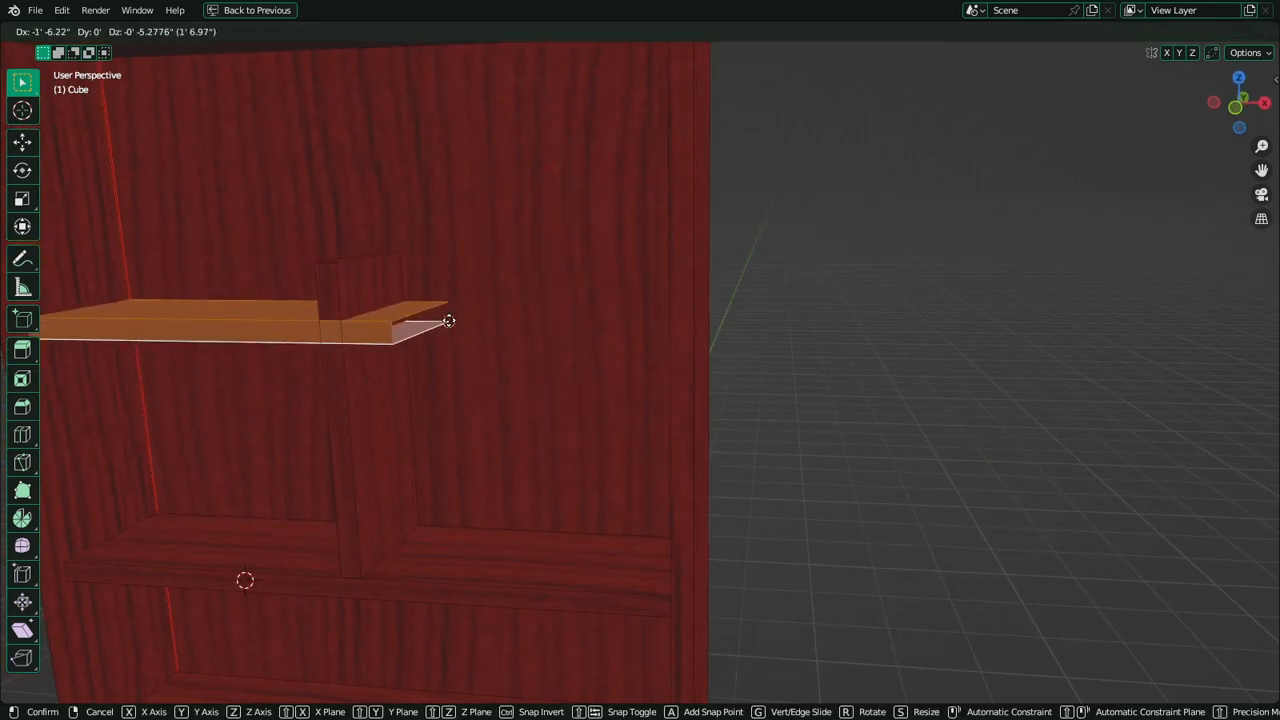
click(450, 318)
middle_drag(451, 317, 566, 322)
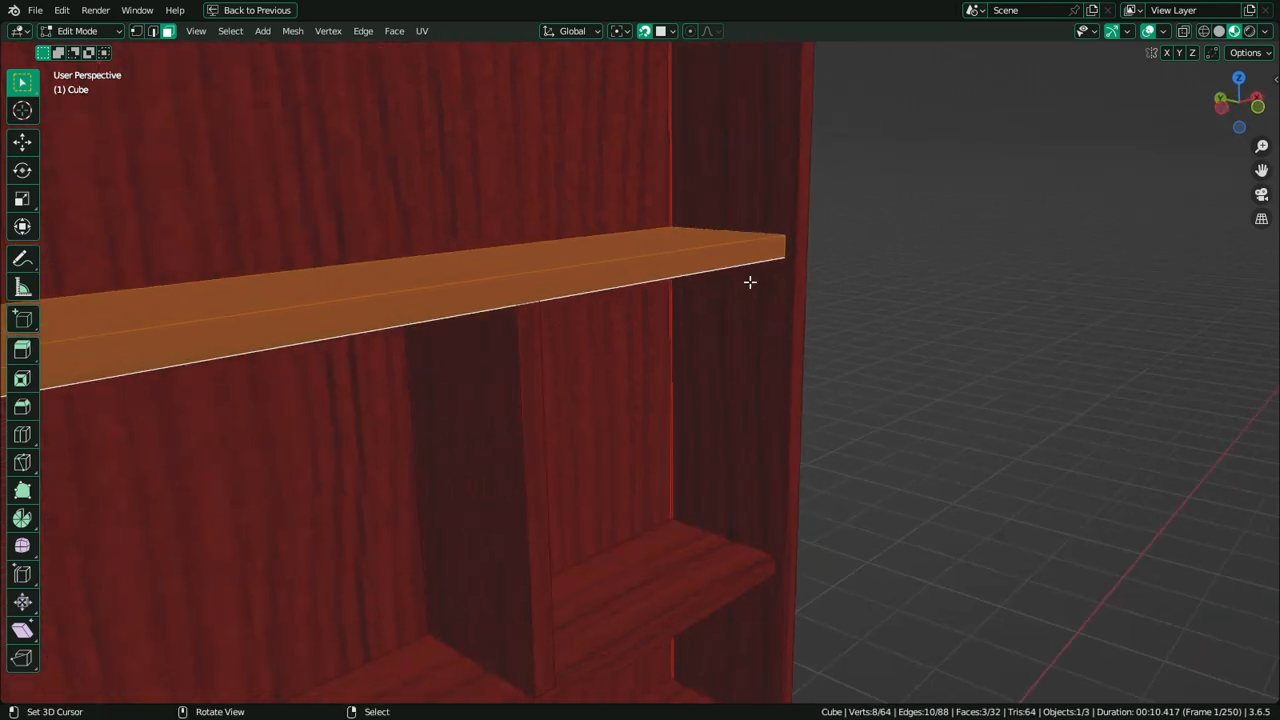
middle_drag(750, 282, 700, 242)
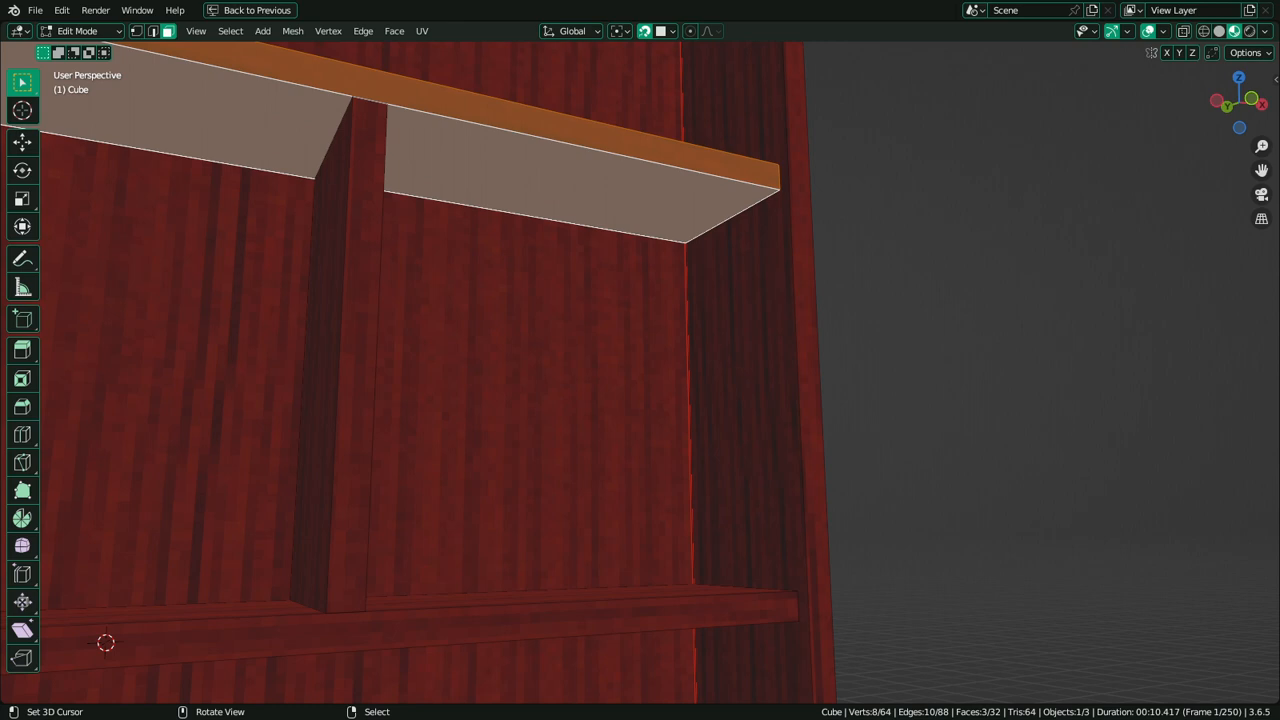
key(Tab)
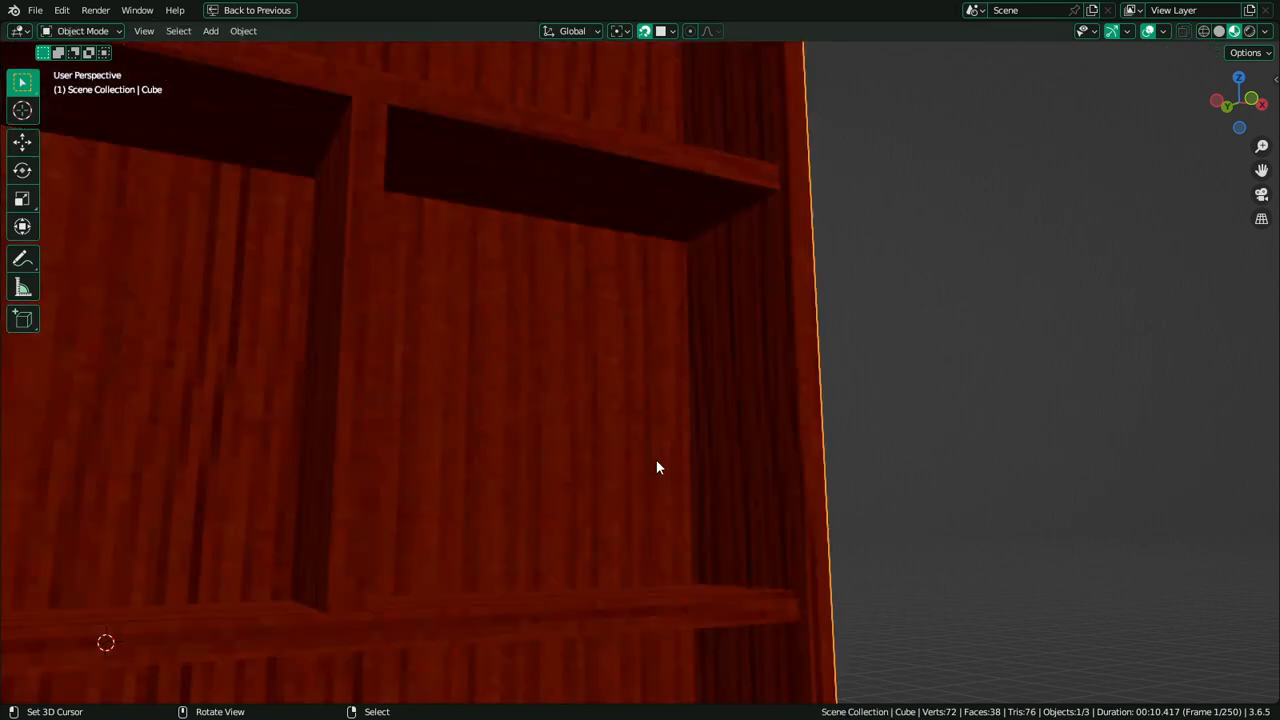
Check the whole bookshelf in rendered viewport shading, with its sun light, and return to material preview
scroll(657, 466, down, 5)
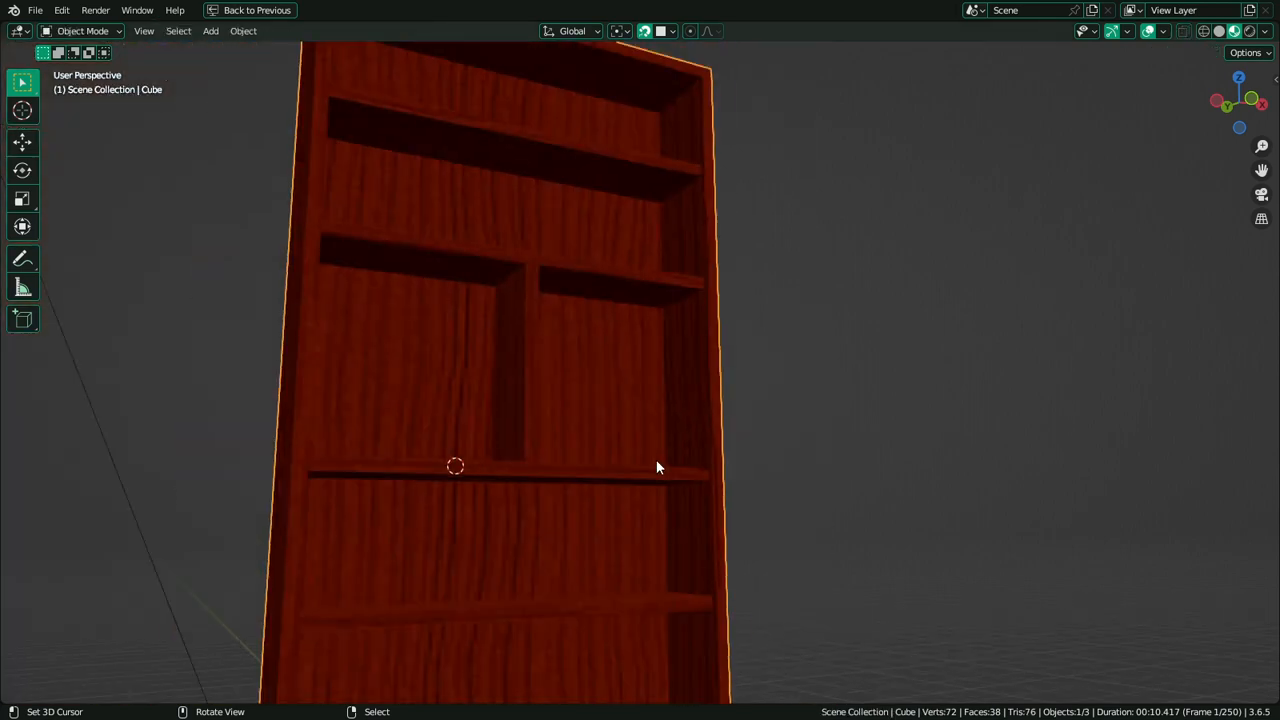
scroll(656, 459, down, 4)
middle_drag(731, 434, 711, 466)
click(1250, 31)
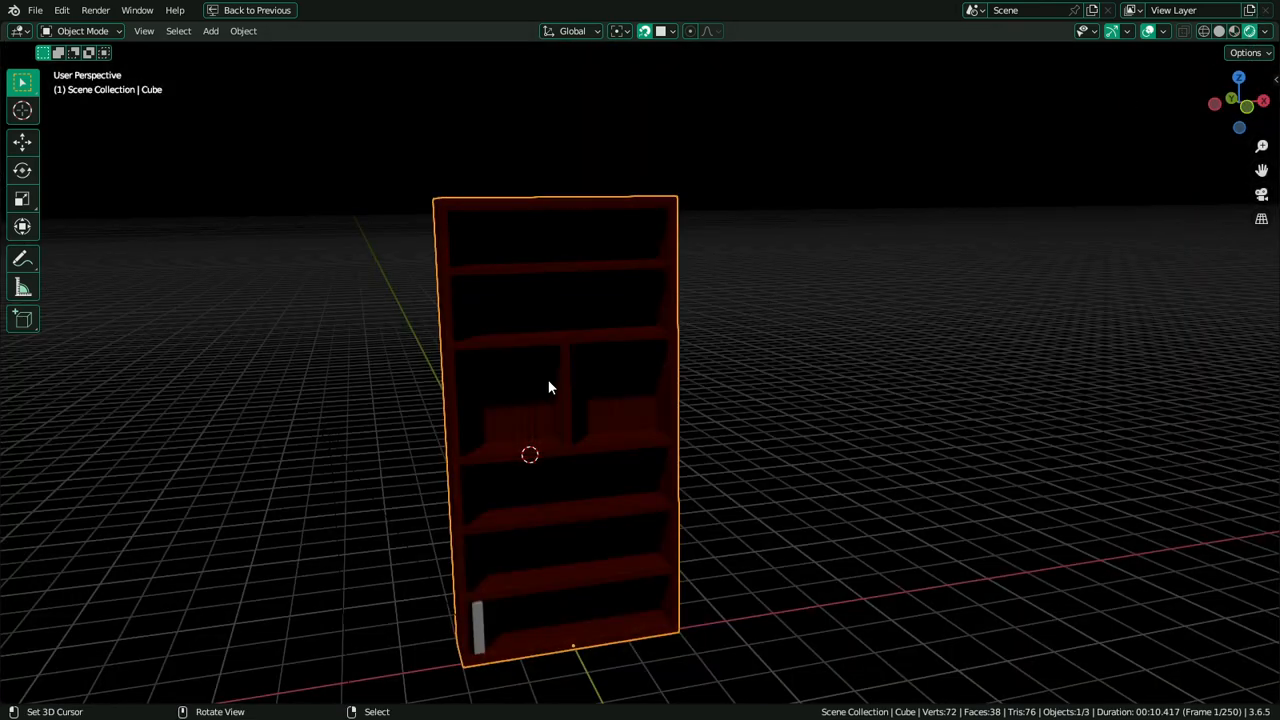
click(310, 437)
scroll(519, 451, up, 2)
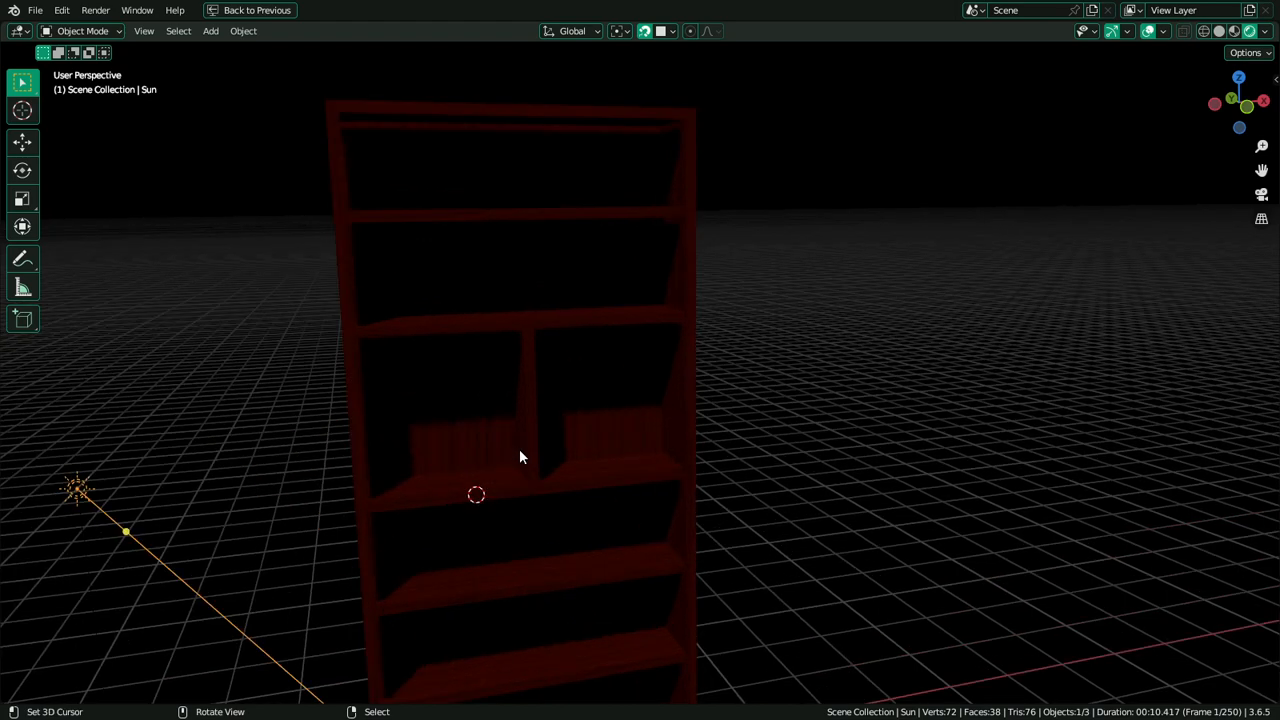
click(549, 424)
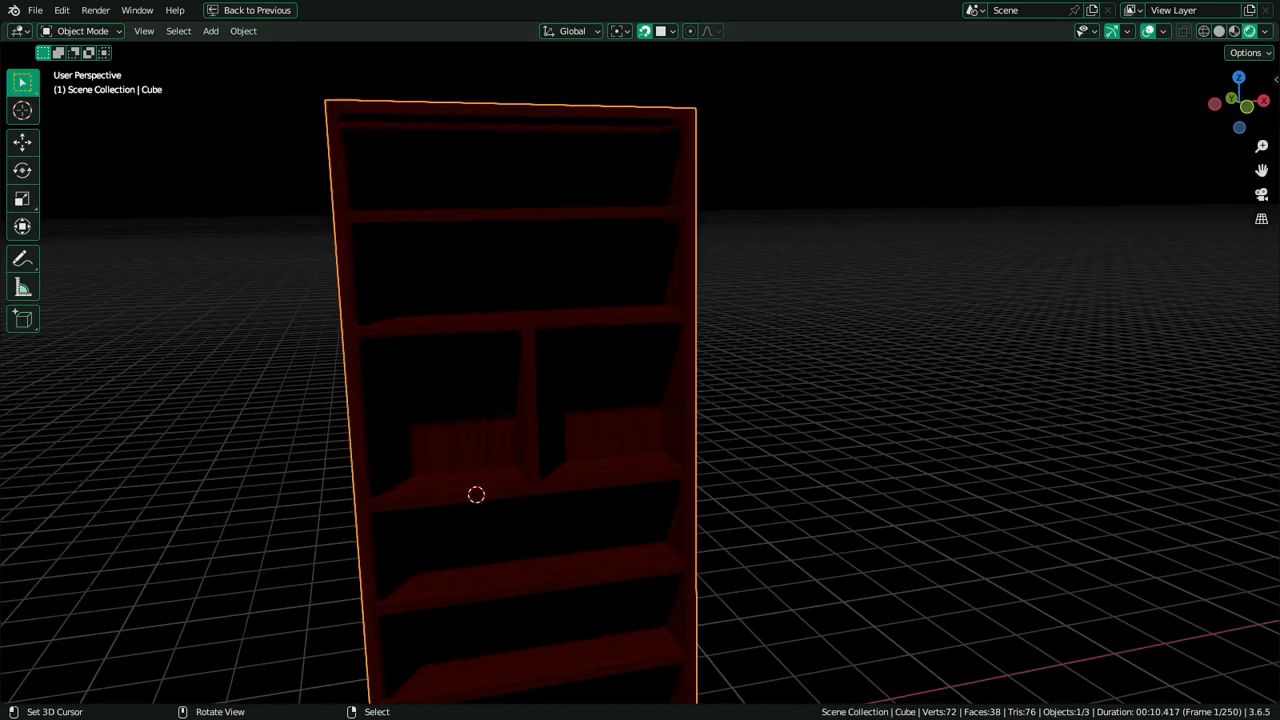
click(1236, 31)
Inspect the textured bookshelf from the front, from the side and up close in material preview
middle_drag(637, 394, 586, 384)
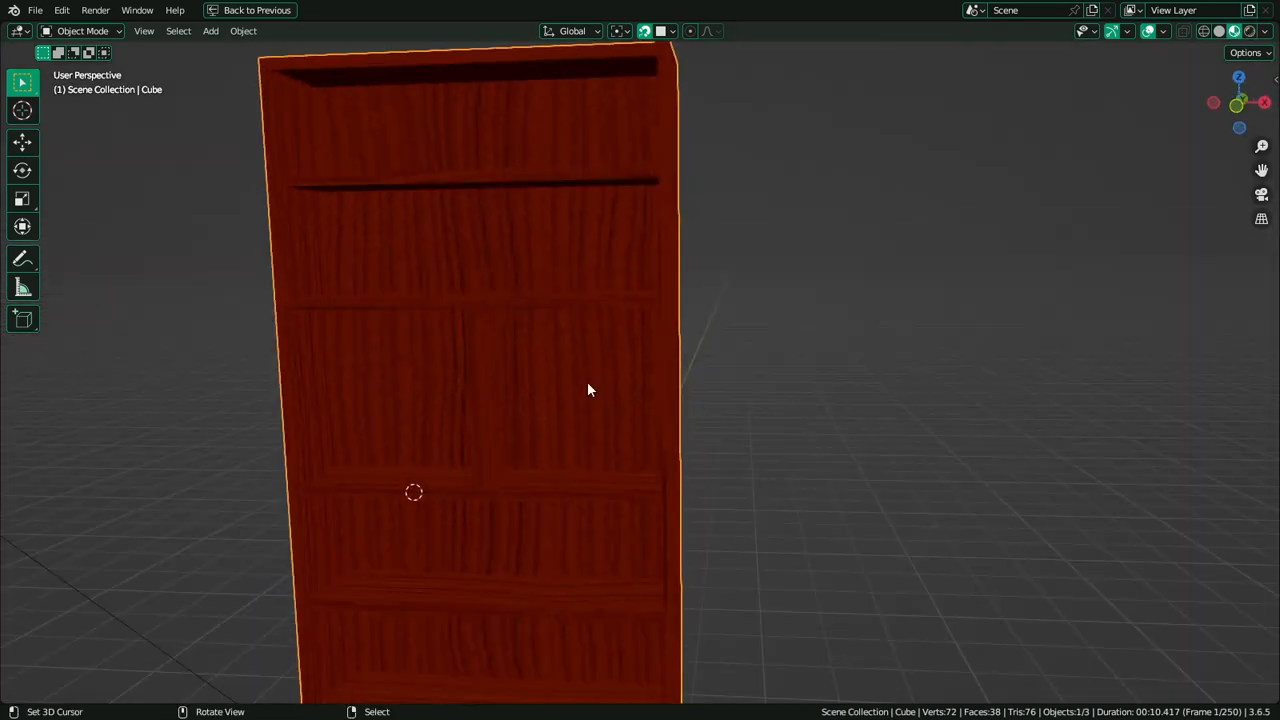
scroll(587, 390, down, 4)
scroll(603, 377, up, 3)
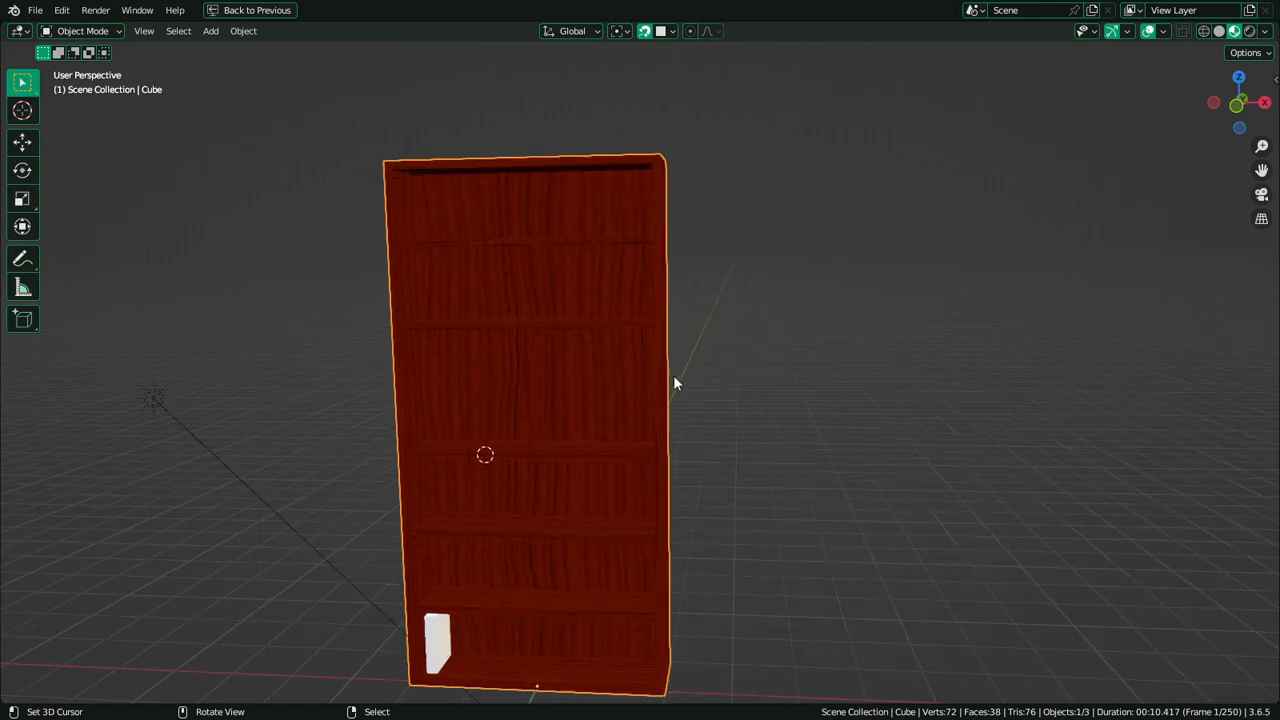
middle_drag(500, 273, 667, 193)
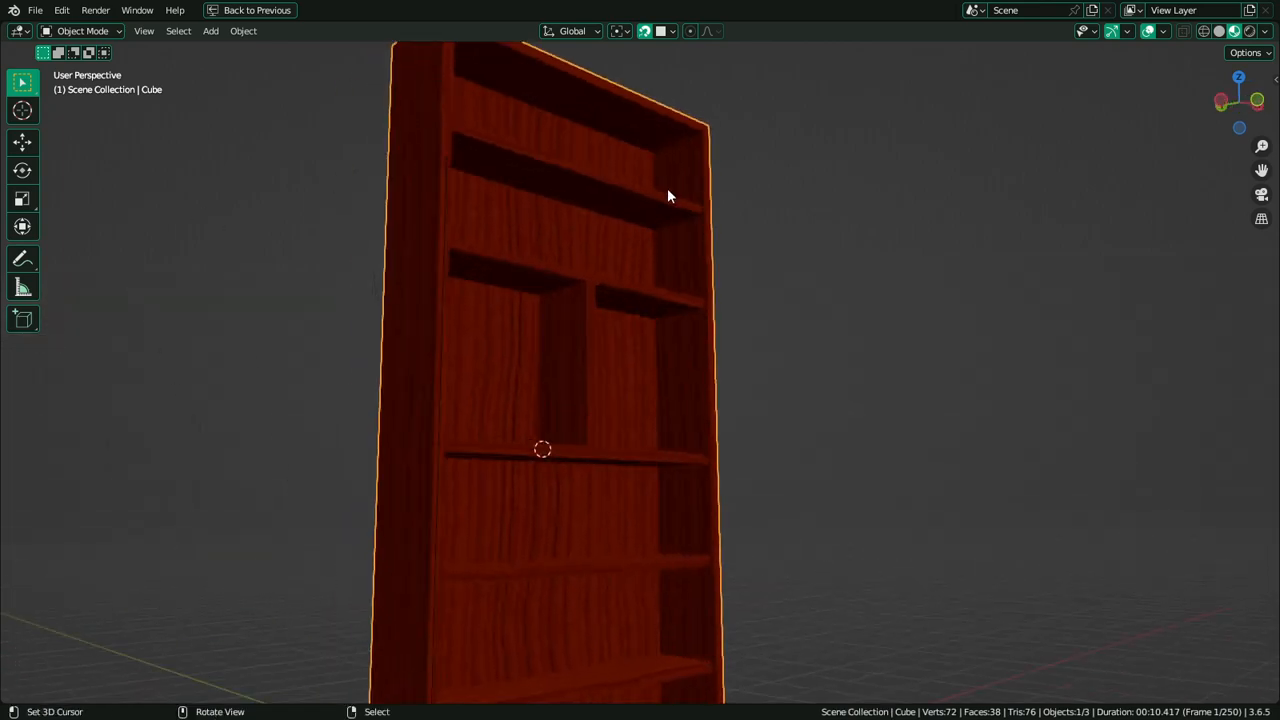
alt+middle_click(667, 193)
alt+scroll(671, 311, down, 1)
scroll(665, 325, up, 3)
middle_drag(654, 346, 609, 386)
middle_drag(666, 457, 632, 468)
Restore the full window layout, switch to the Shading workspace and rename the bookshelf's material MAT_Bookshelf
key(ctrl+space)
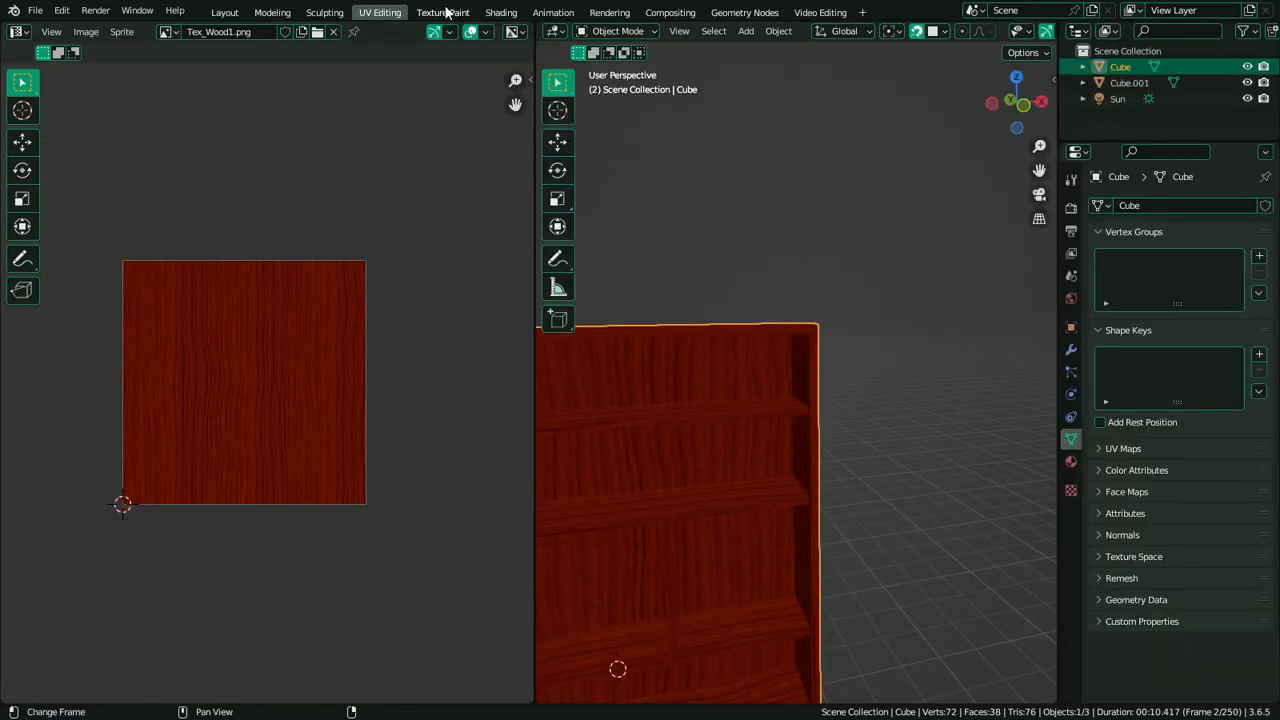
click(500, 12)
click(510, 421)
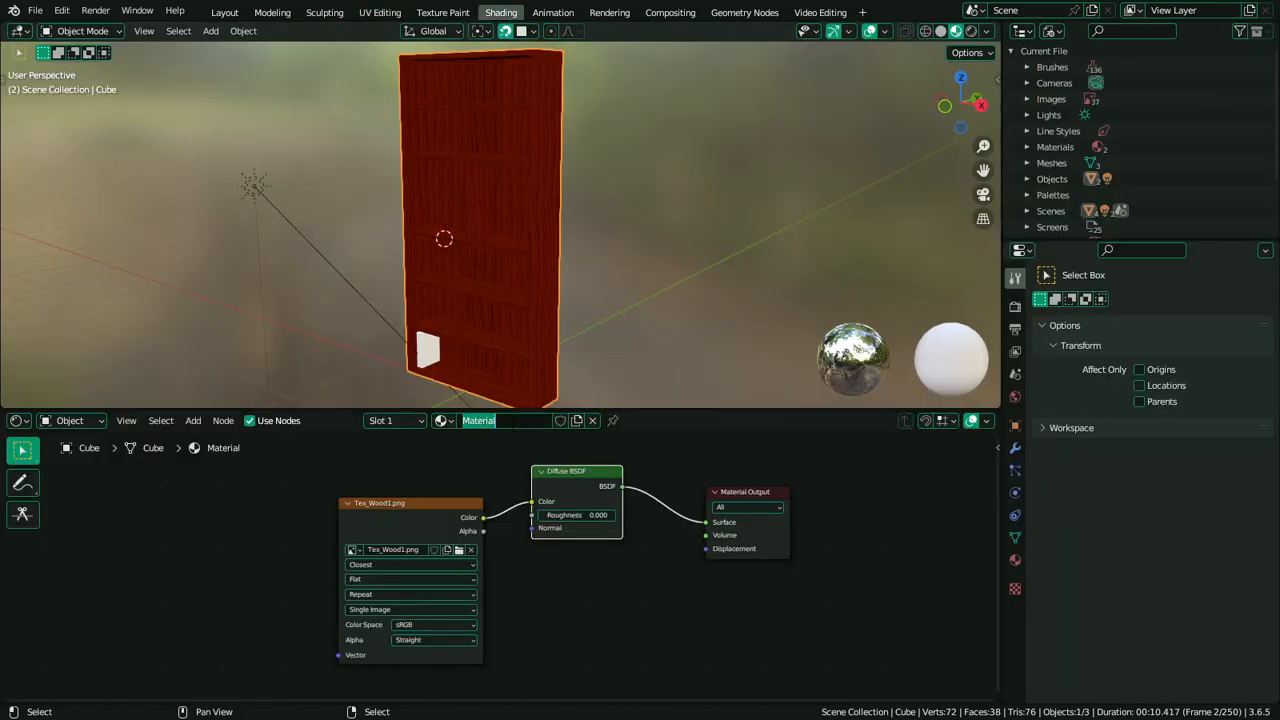
text(Bookshelf)
key(Return)
key(Home)
text(MAT)
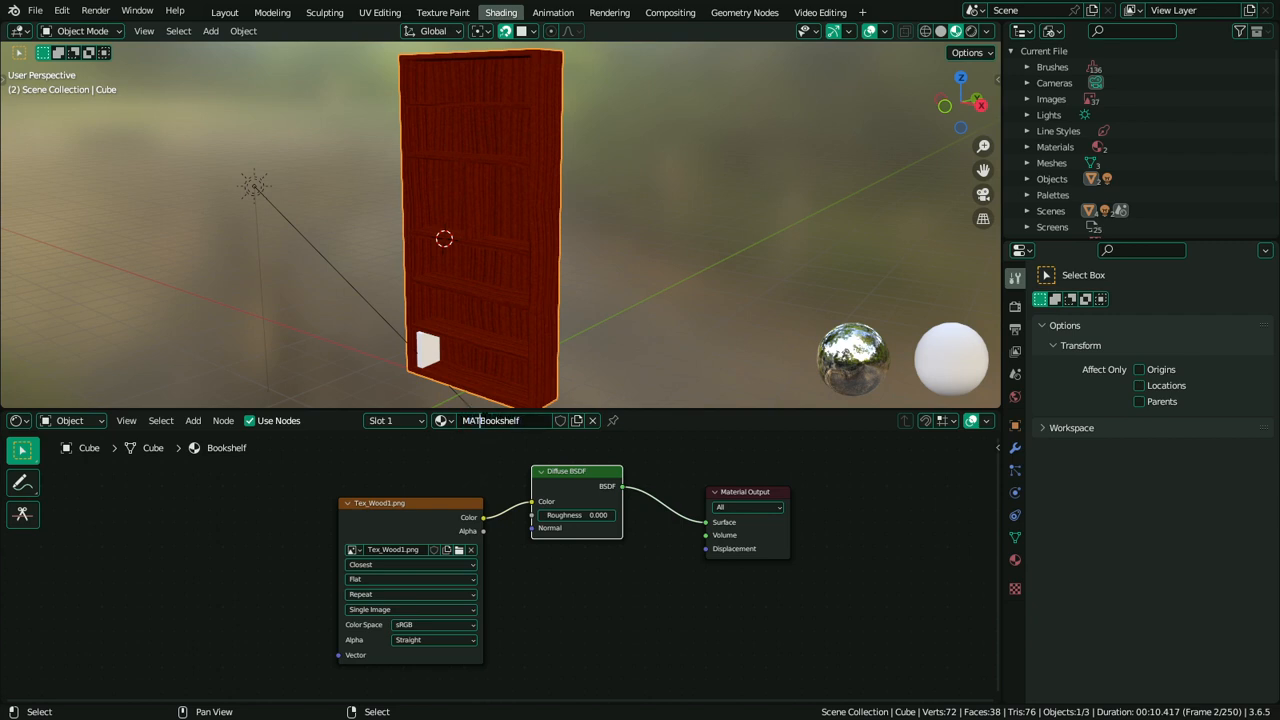
text(_)
key(Return)
scroll(492, 295, up, 2)
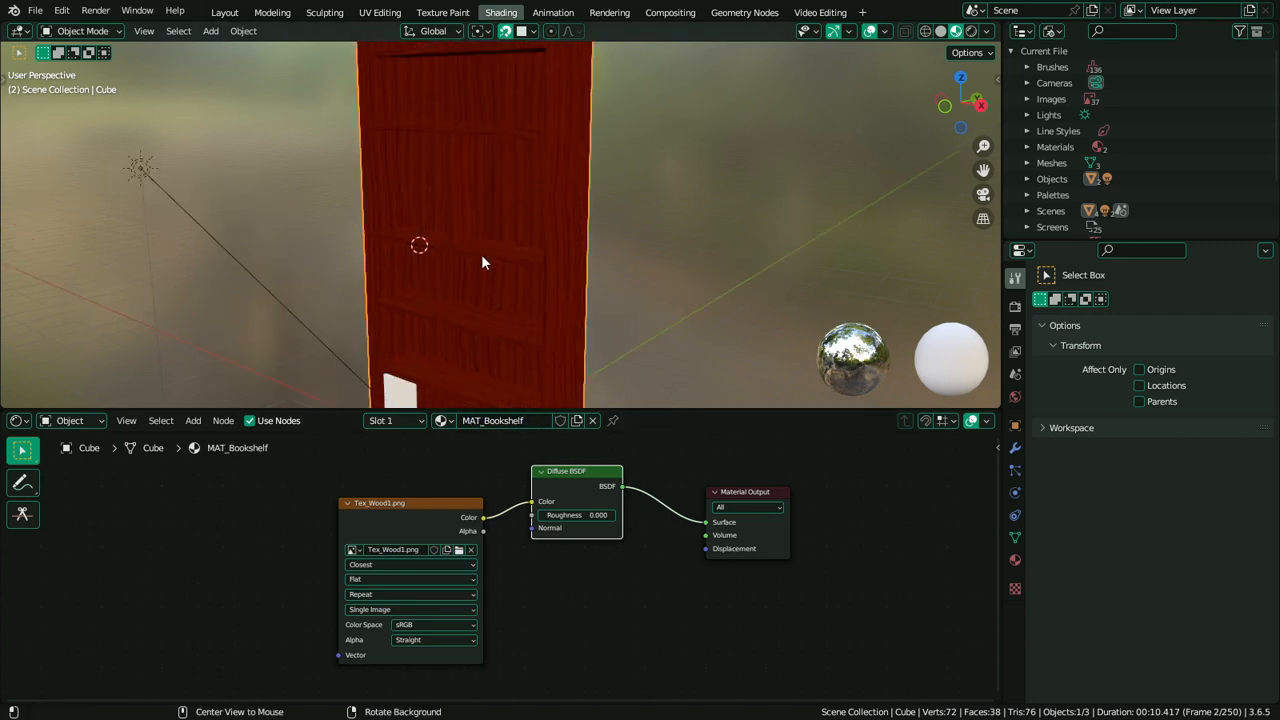
alt+middle_click(481, 254)
middle_drag(485, 254, 565, 247)
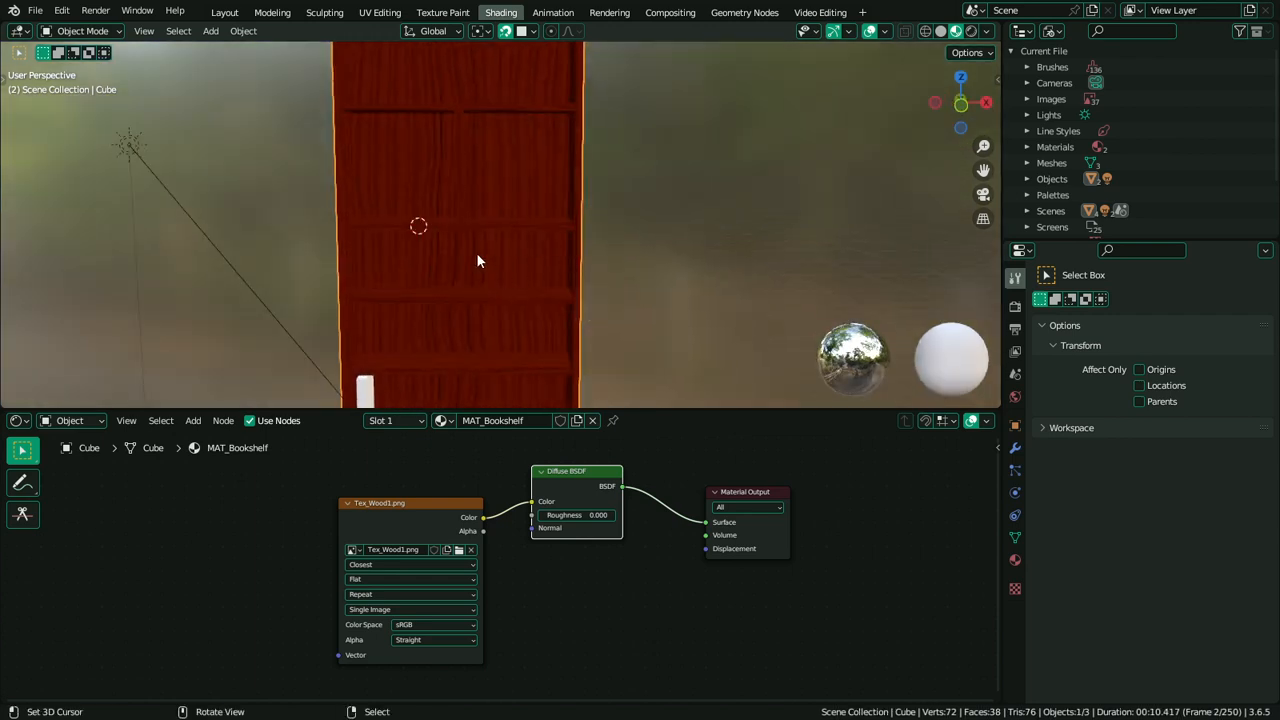
alt+middle_click(452, 206)
middle_drag(542, 256, 522, 240)
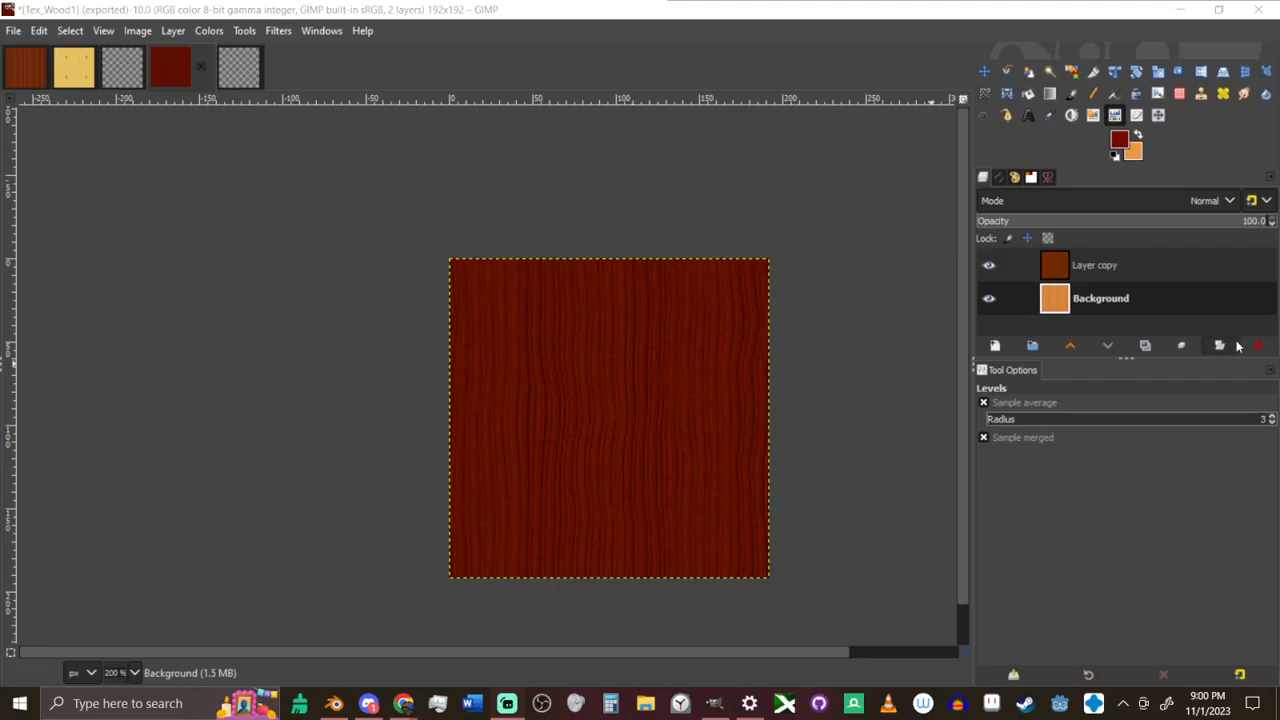
Create a layer from the visible Tex_Wood1 image, cut it, and paste it as a new separate image
click(1125, 359)
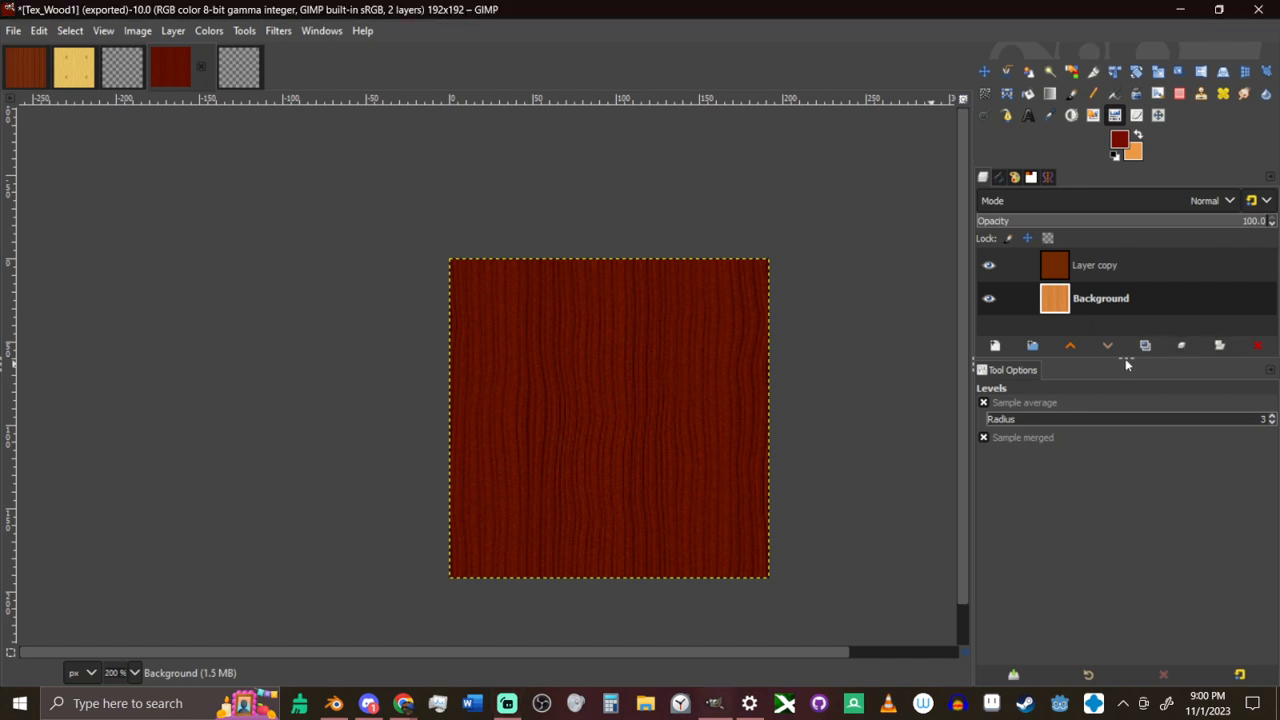
drag(1125, 364, 1125, 492)
right_click(1120, 360)
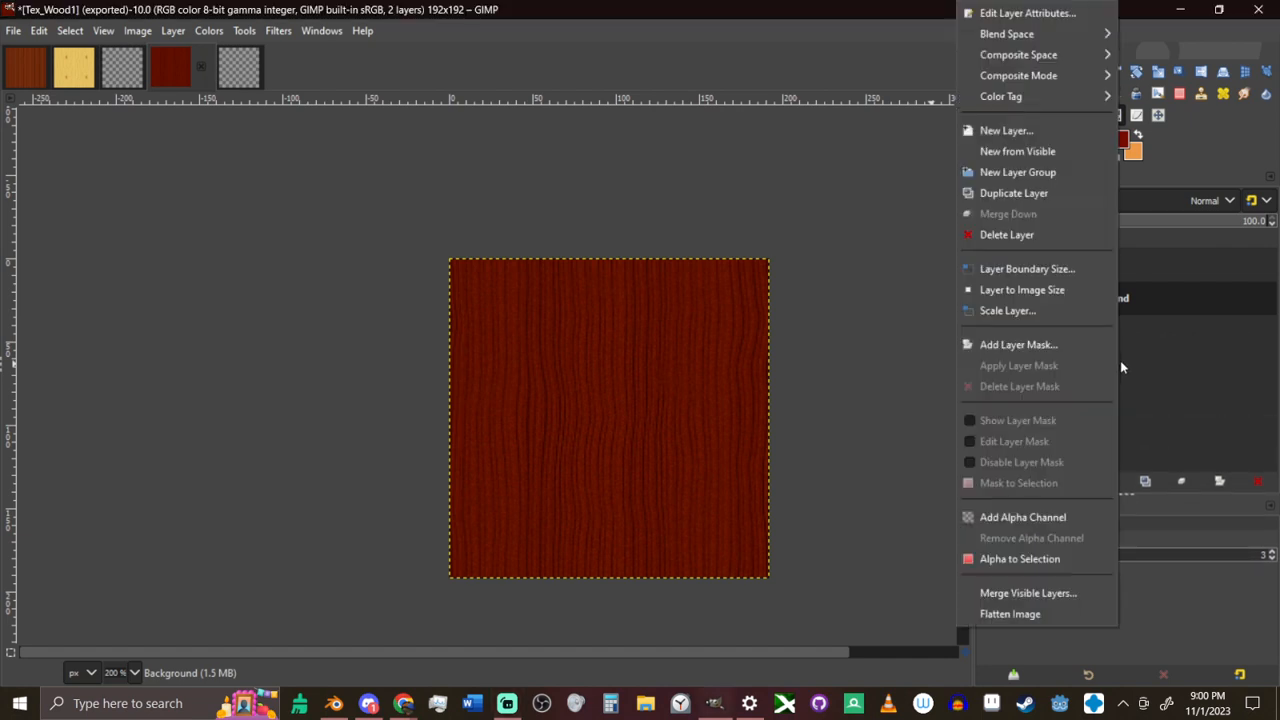
click(1017, 151)
key(ctrl+x)
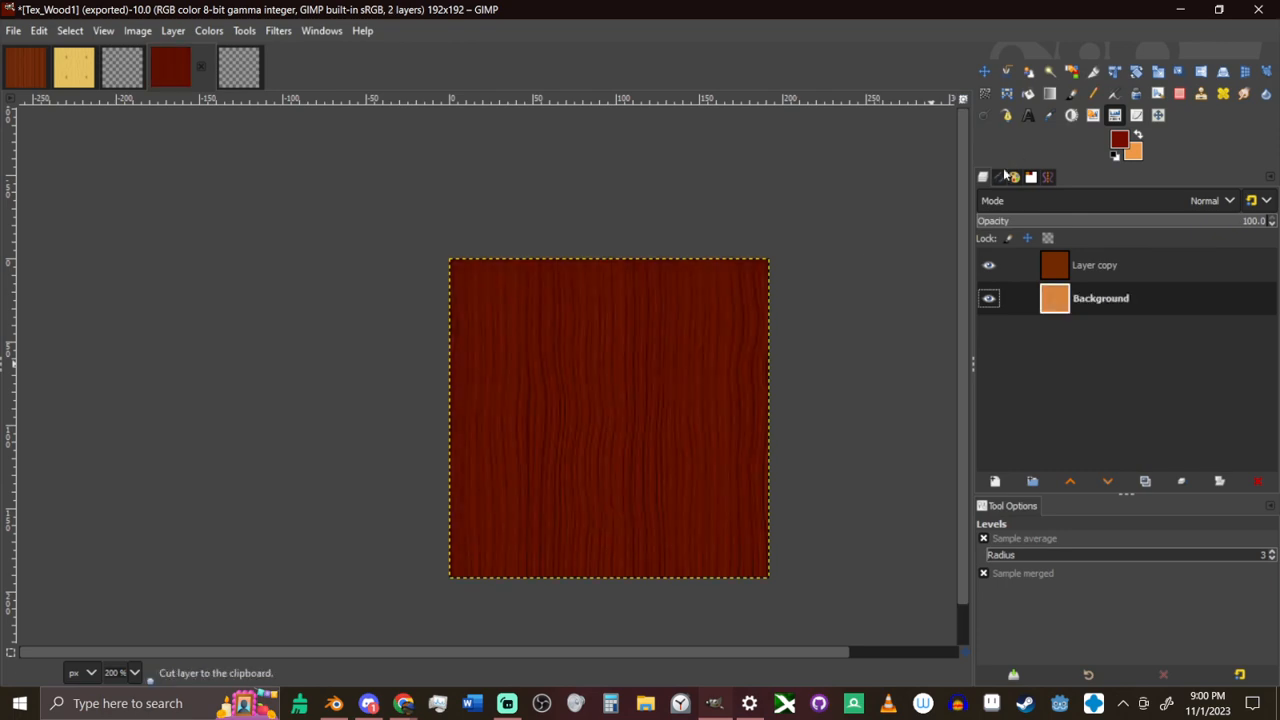
key(ctrl+shift+v)
ctrl+scroll(414, 306, up, 3)
ctrl+scroll(426, 214, down, 1)
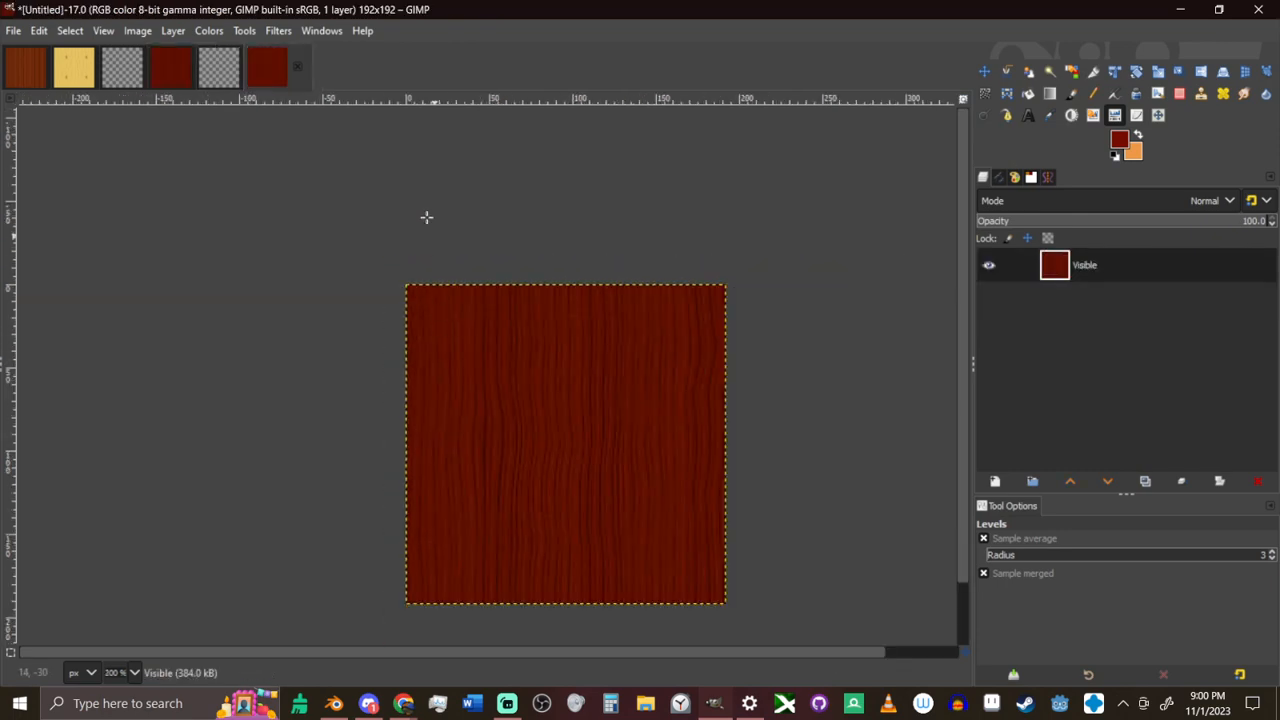
key(slash)
text(cont)
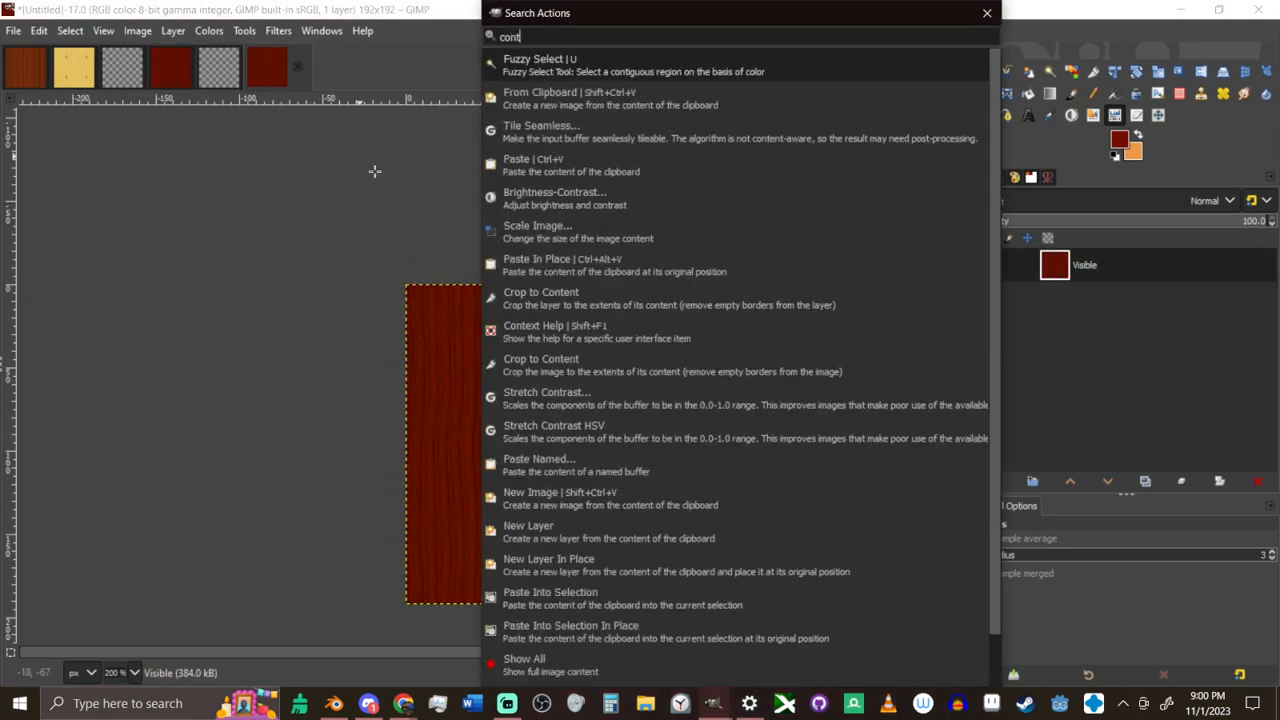
text(rast)
key(Return)
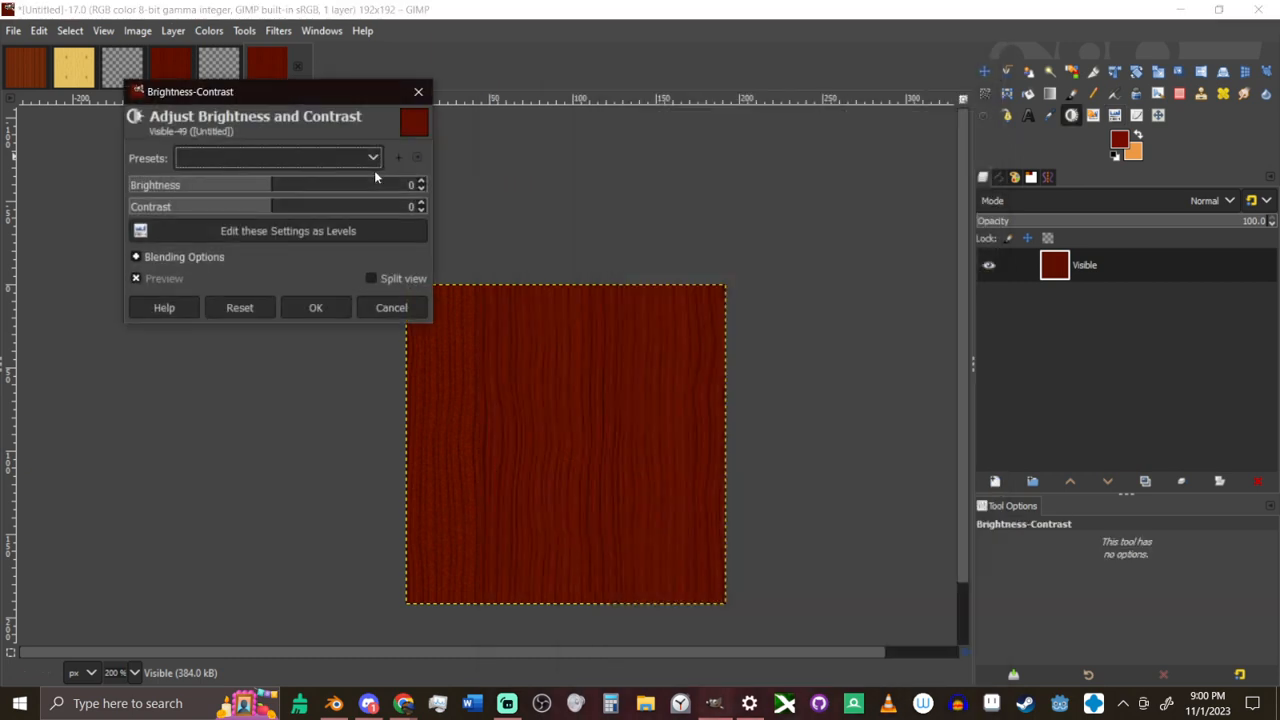
drag(250, 216, 162, 187)
click(405, 311)
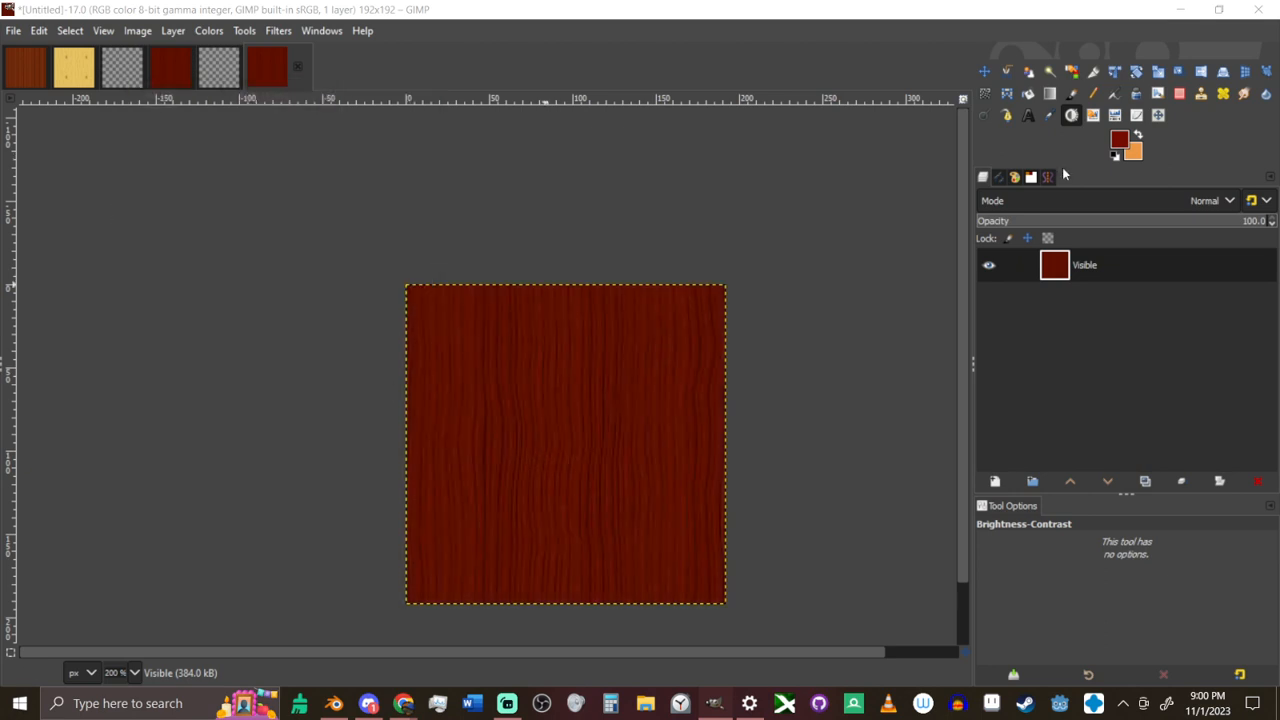
Brighten the new image's wood grain with Levels, setting the input gamma to 1.85 with the input range at 0 to 255
click(1113, 118)
click(621, 413)
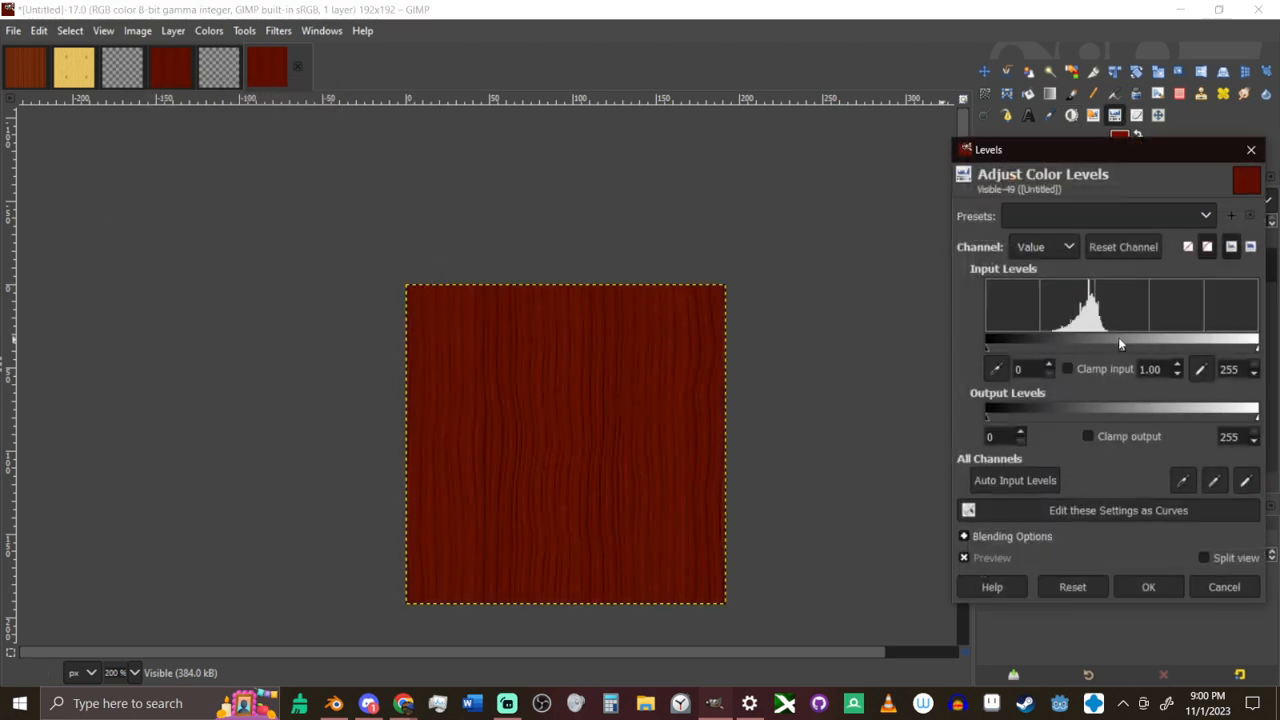
drag(1122, 349, 1078, 349)
drag(1087, 352, 1085, 352)
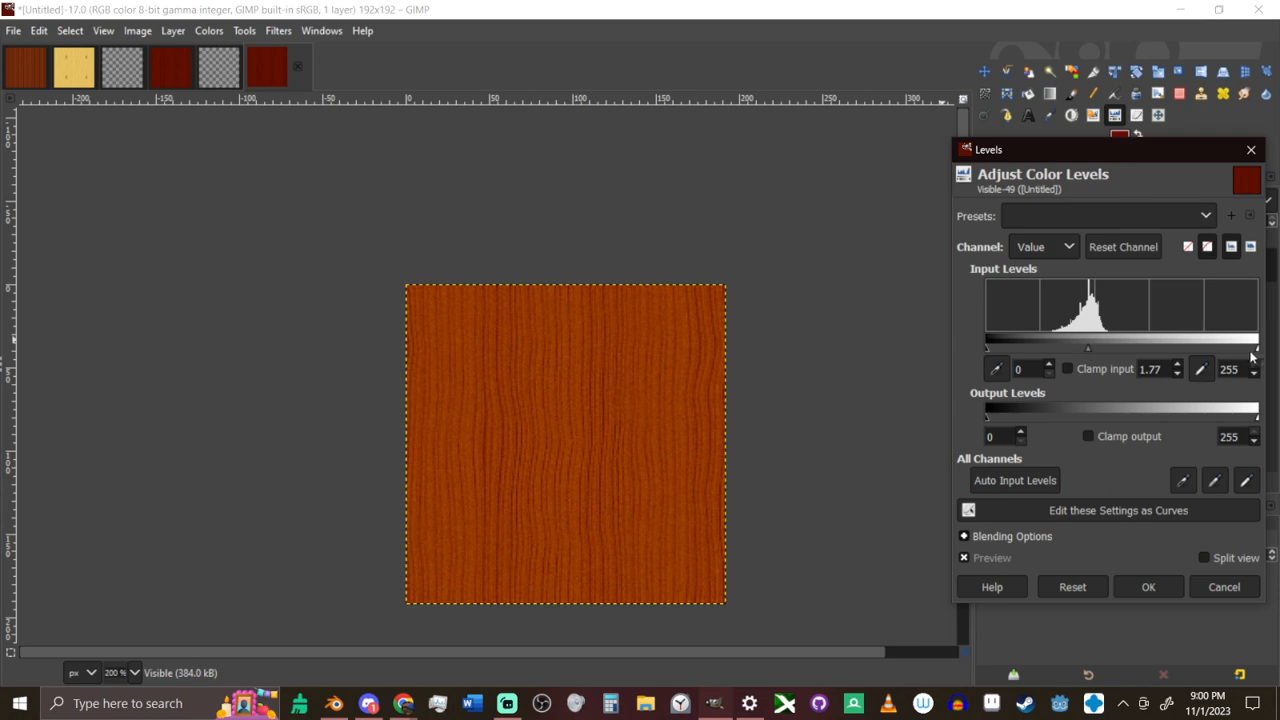
drag(1256, 348, 1209, 349)
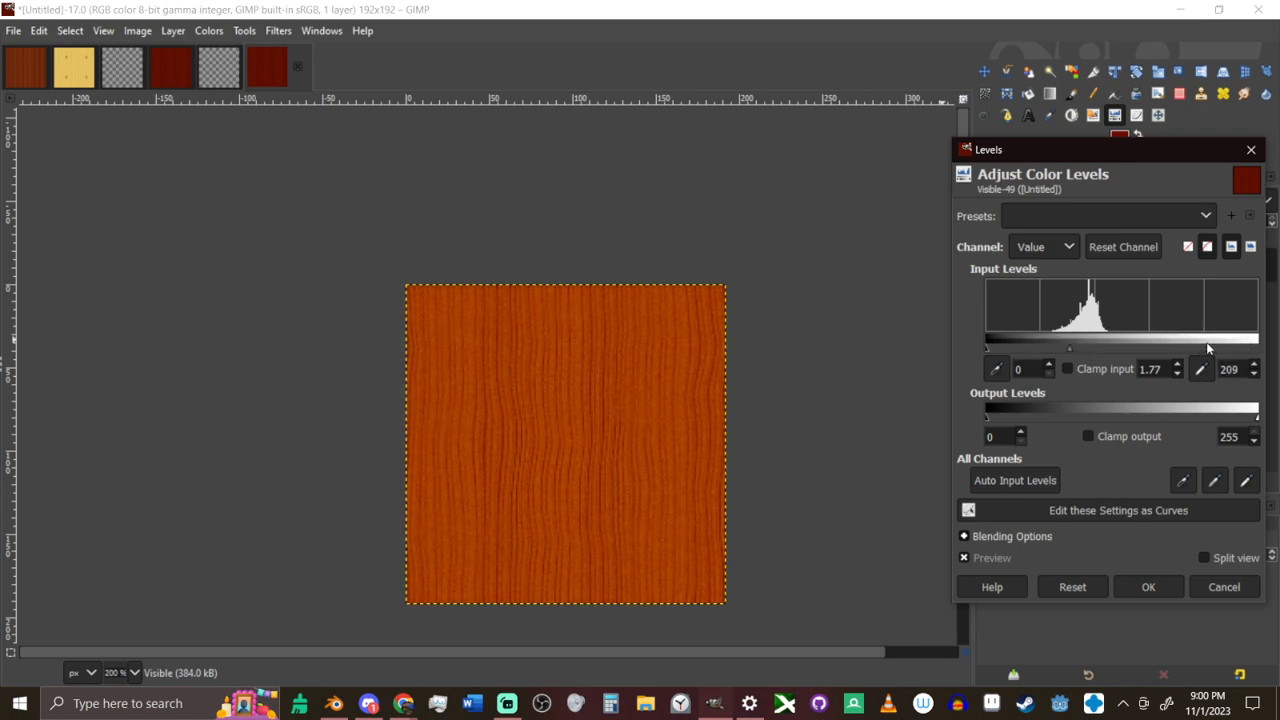
mouse_move(987, 347)
mouse_down()
mouse_move(1022, 344)
mouse_move(987, 345)
mouse_up()
mouse_move(1069, 347)
mouse_down()
mouse_move(1094, 345)
mouse_move(1066, 344)
mouse_move(1078, 350)
mouse_up()
drag(1209, 349, 1260, 349)
drag(1107, 347, 1086, 356)
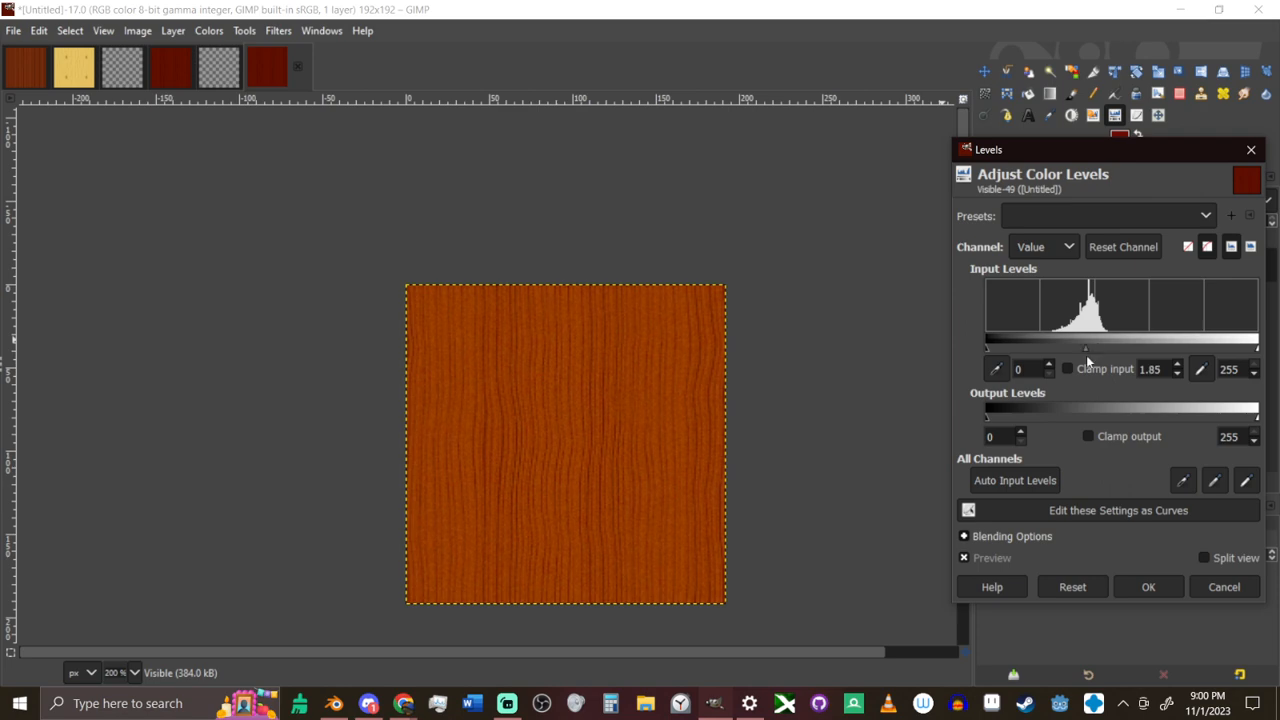
click(1150, 589)
click(546, 494)
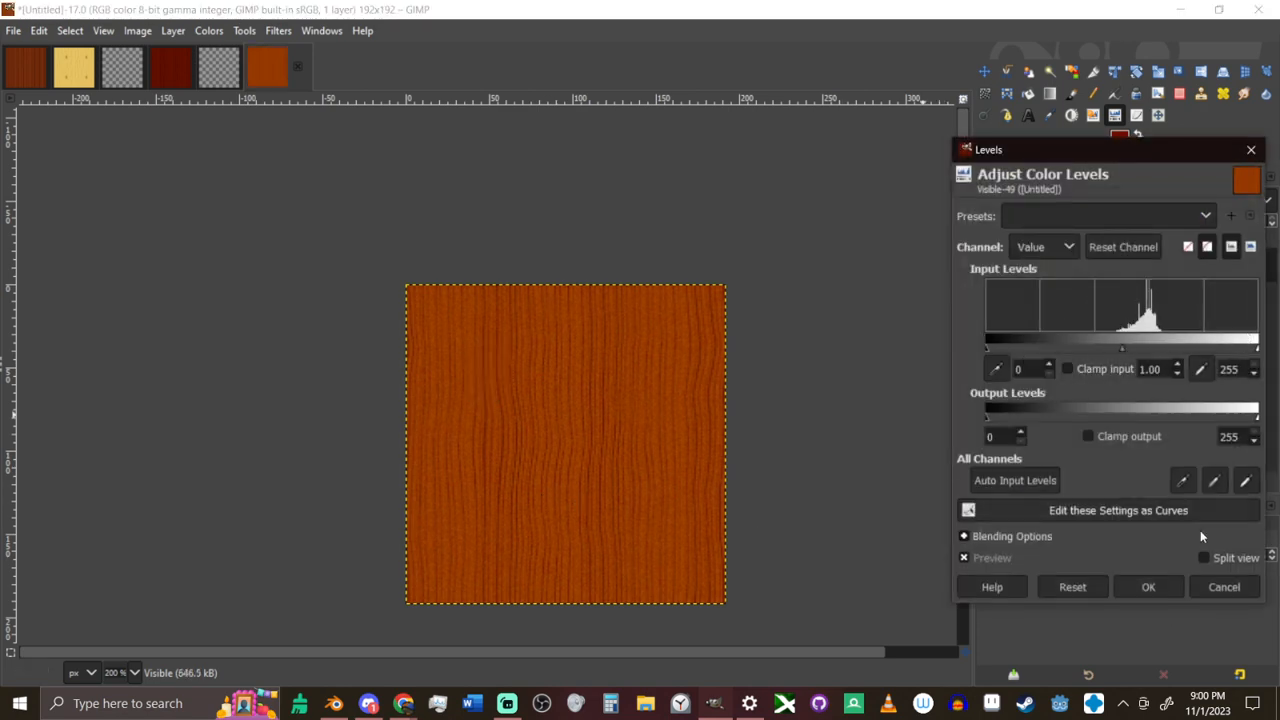
click(1222, 587)
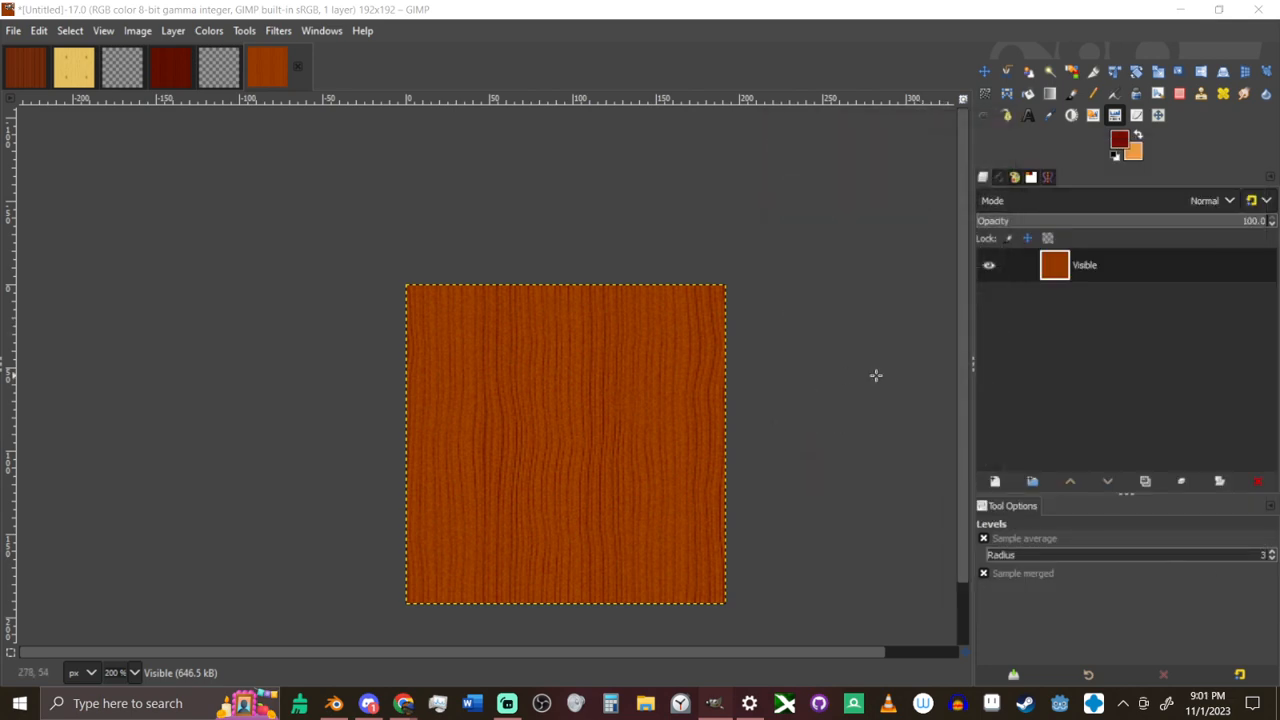
click(245, 30)
mouse_move(209, 30)
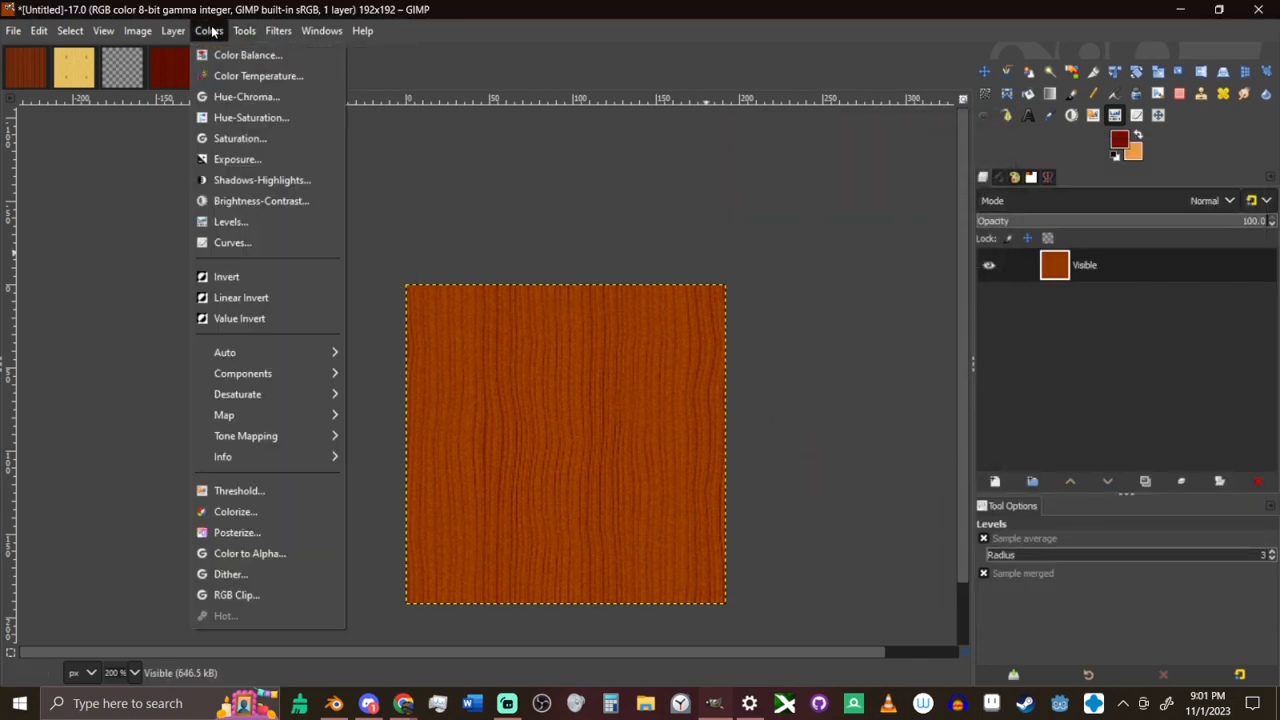
click(237, 159)
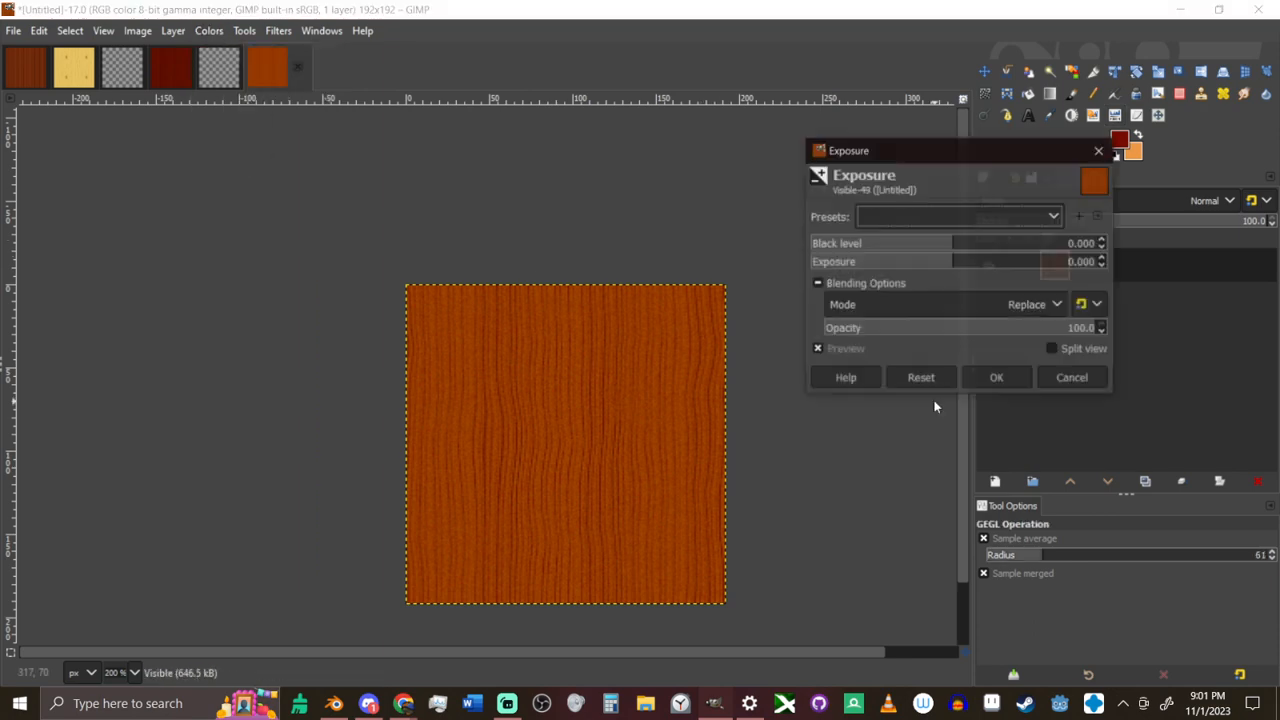
click(930, 246)
drag(930, 247, 904, 241)
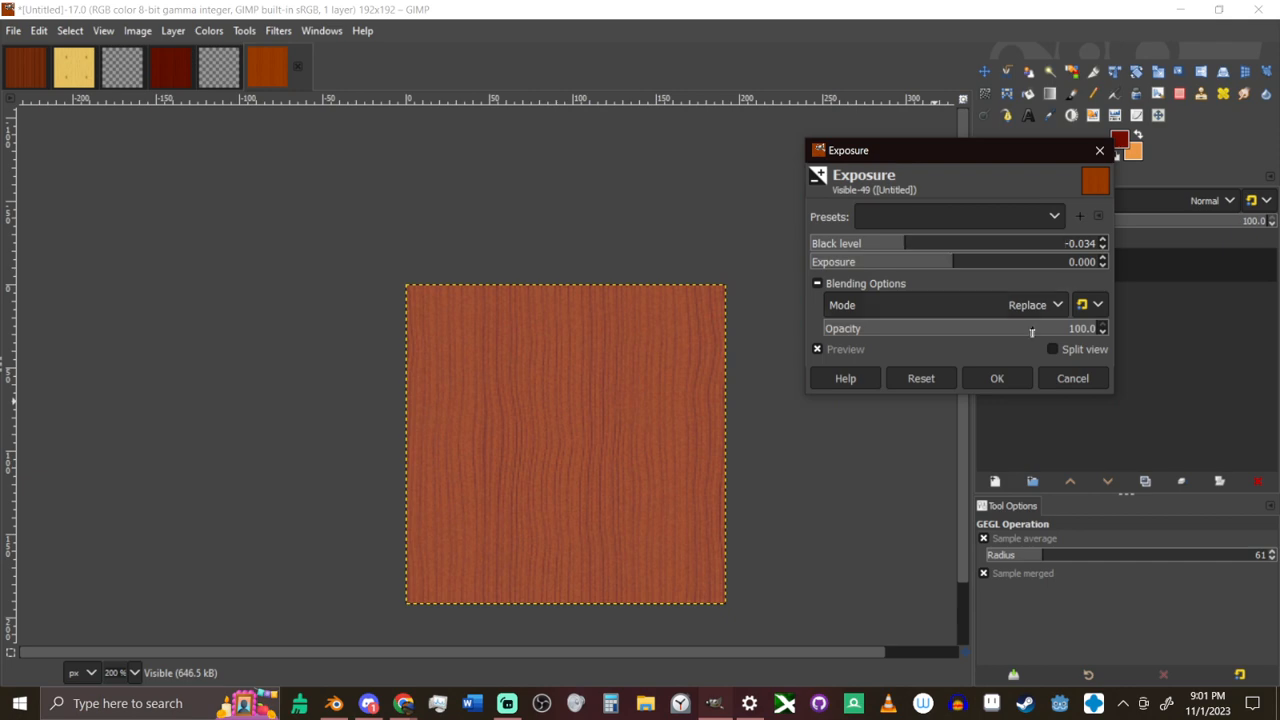
click(1072, 378)
Deepen the wood grain's contrast with Levels, setting the input black point to 41, gamma to 0.89 and white point to 250
click(244, 31)
mouse_move(278, 32)
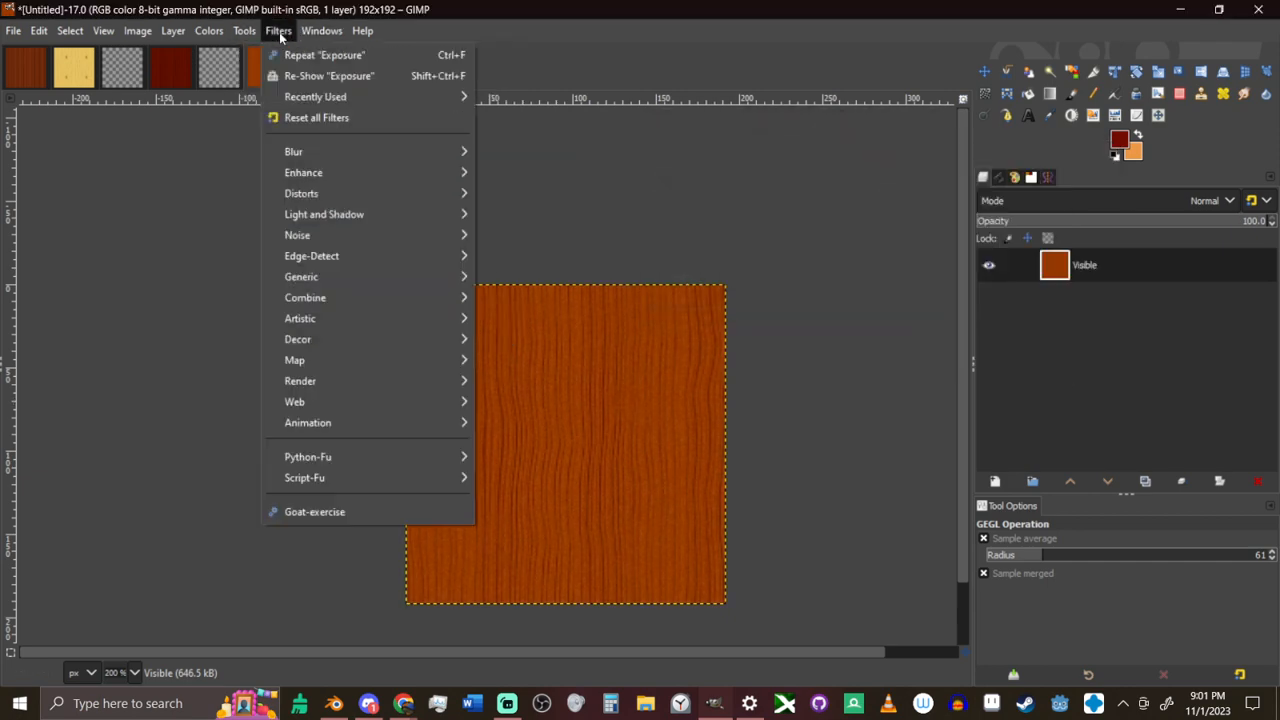
mouse_move(222, 32)
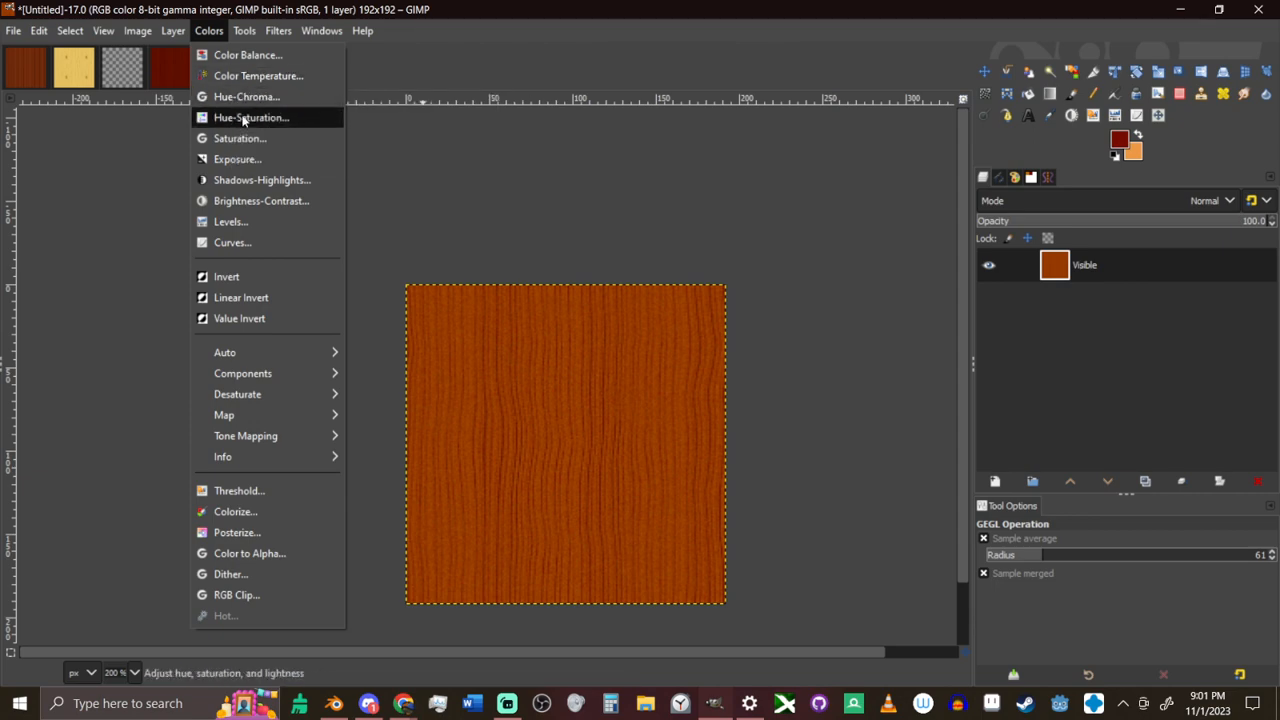
click(244, 221)
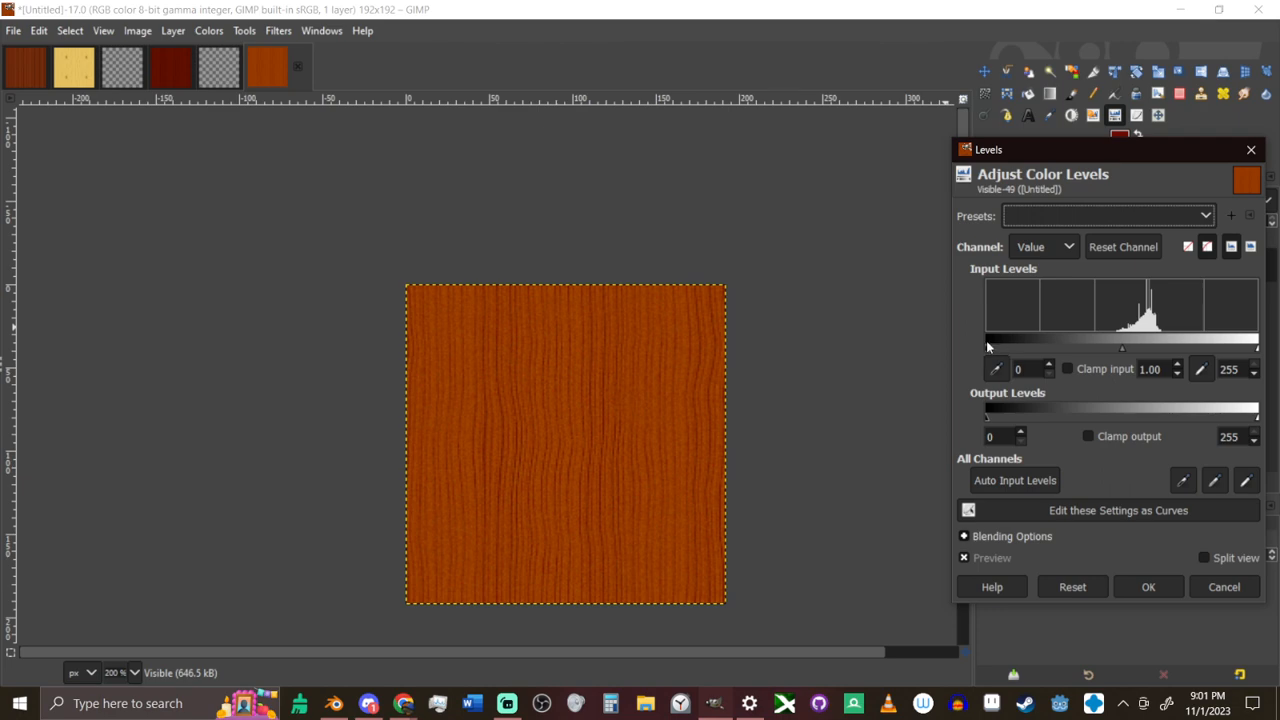
drag(986, 347, 1045, 345)
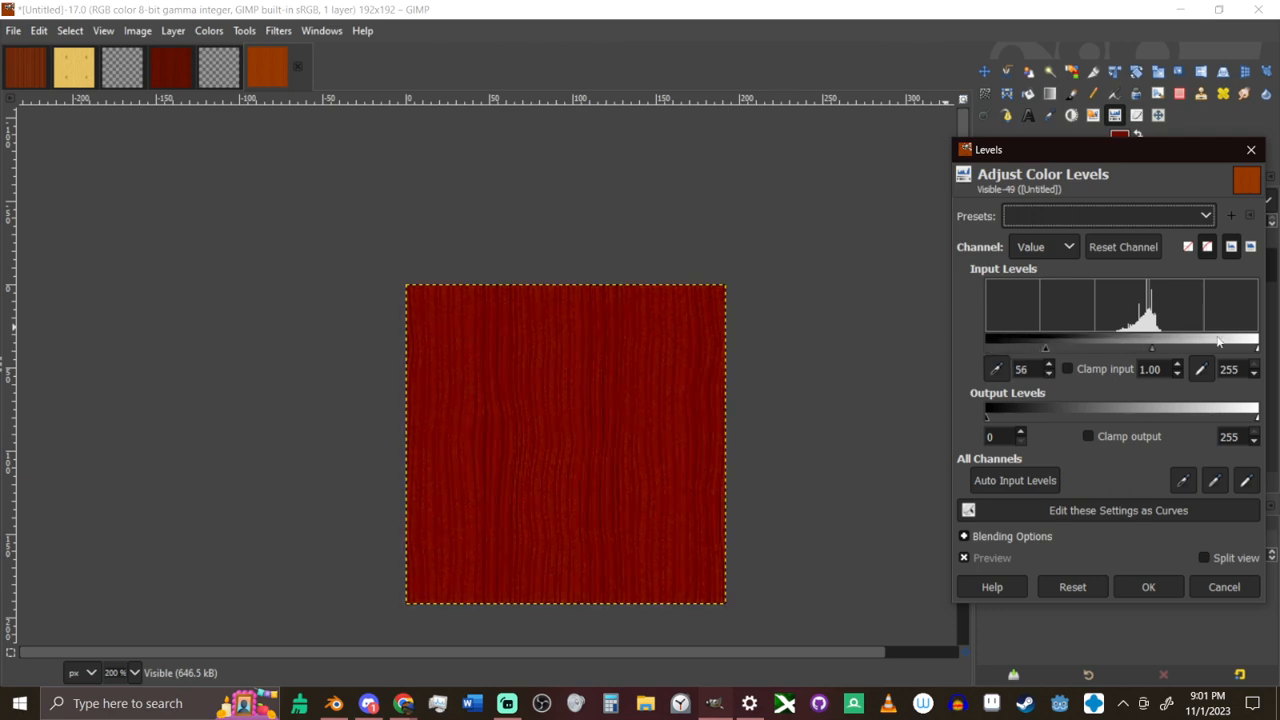
drag(1257, 345, 1255, 343)
mouse_move(1148, 348)
mouse_down()
mouse_move(1123, 348)
mouse_move(1157, 344)
mouse_up()
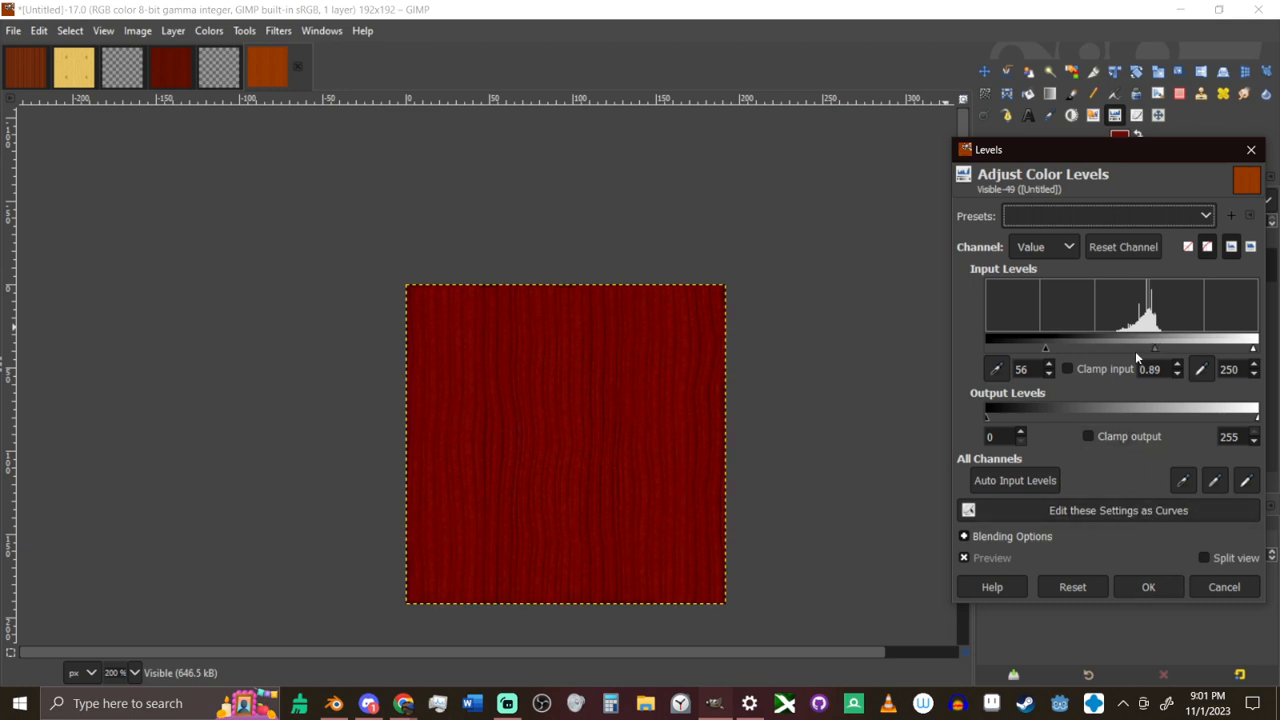
drag(1046, 347, 1029, 345)
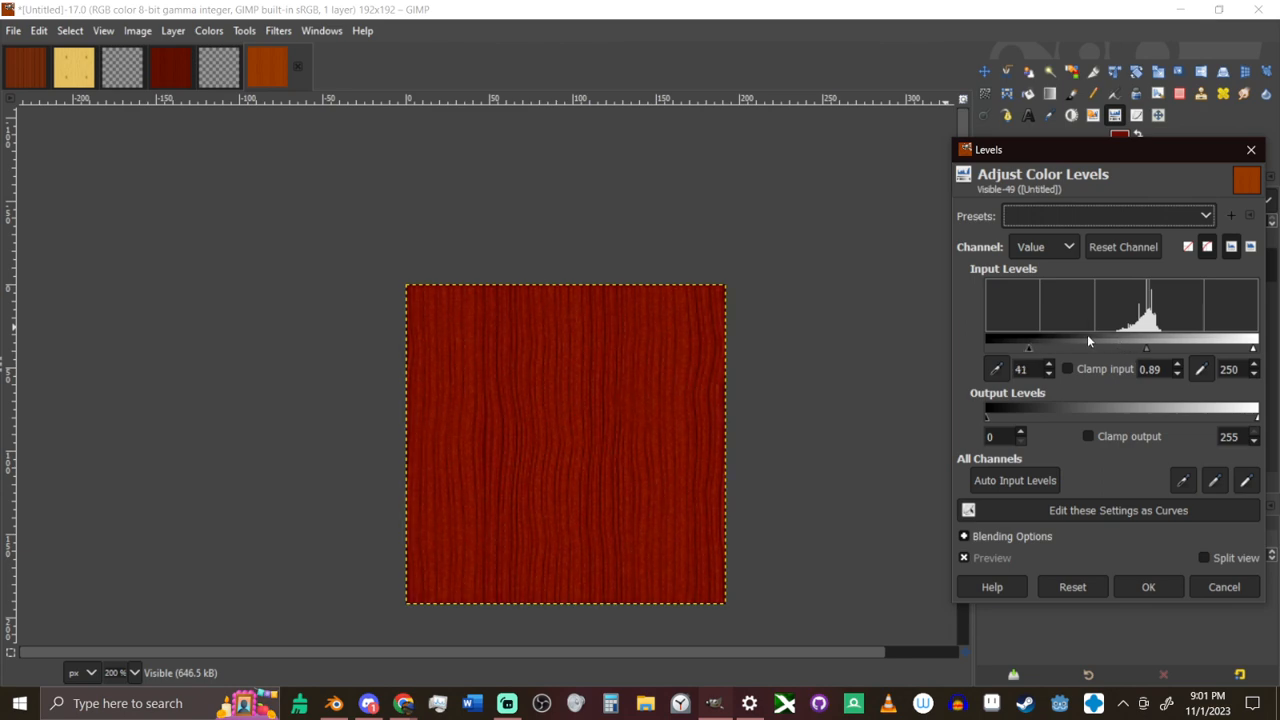
click(1152, 588)
Apply another Levels adjustment with the input black point at 13, gamma at 1.19 and white point at 226
key(ctrl+shift+f)
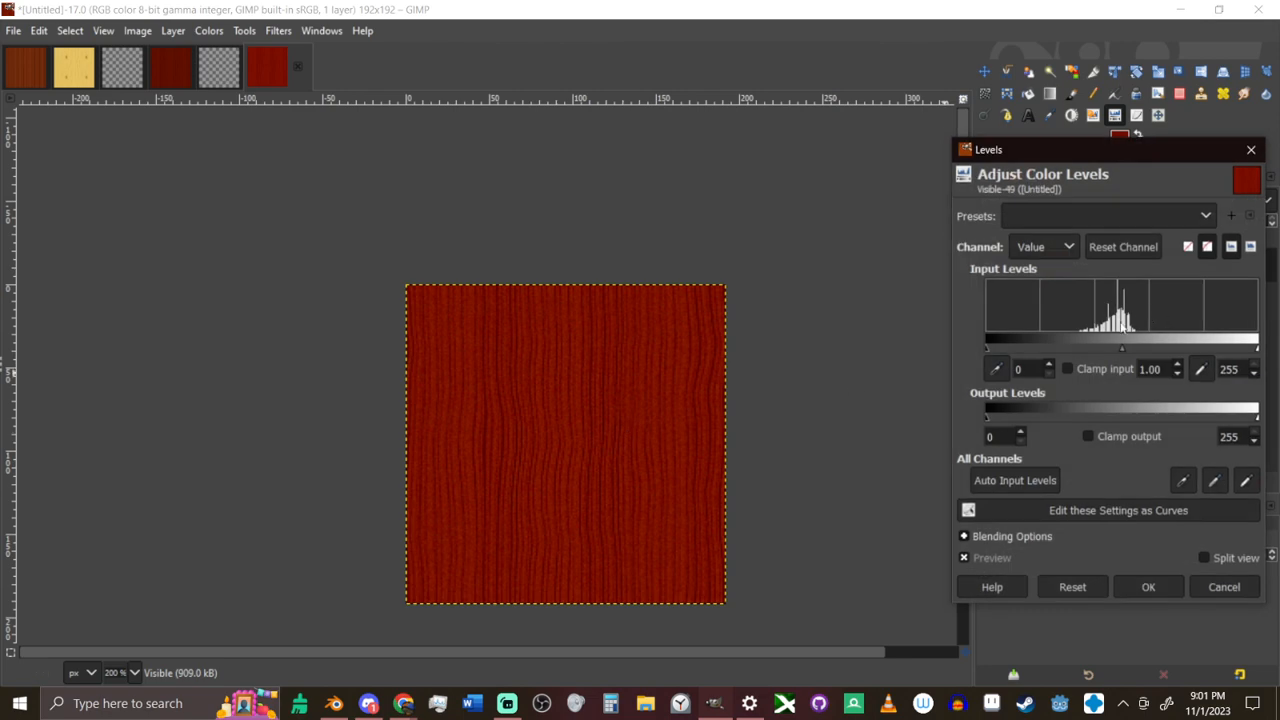
drag(1003, 346, 1006, 346)
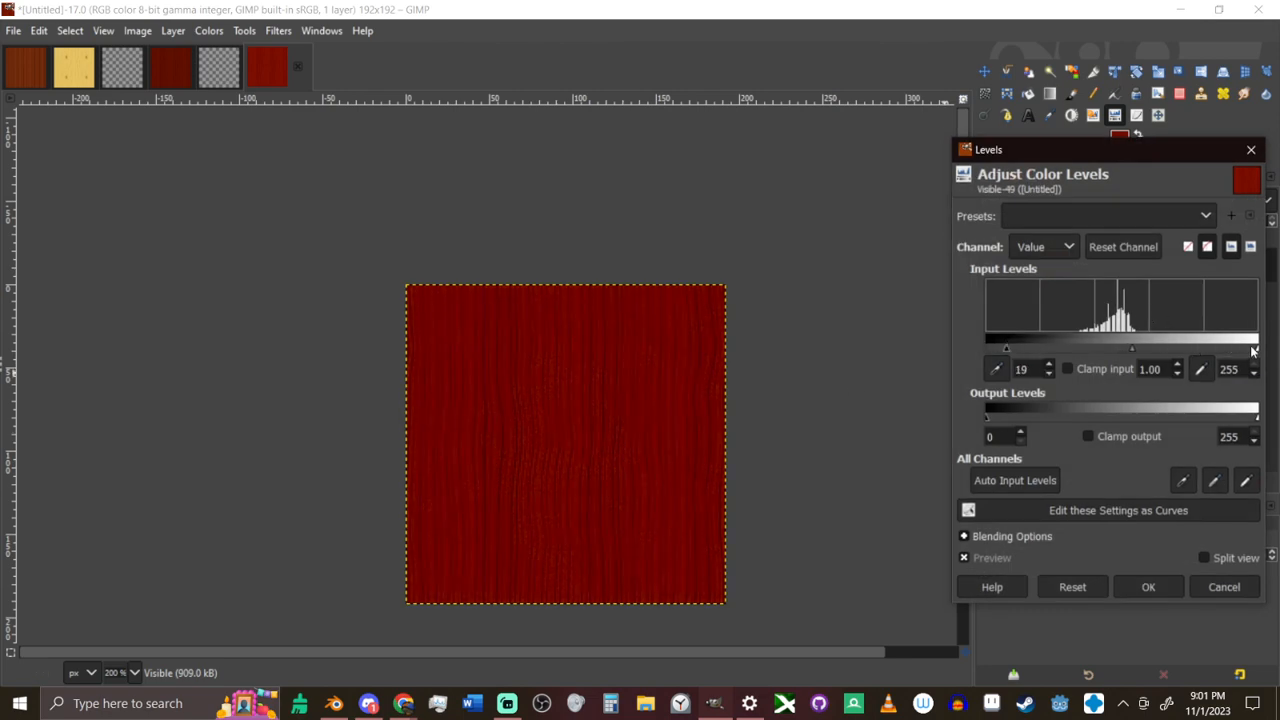
drag(1253, 348, 1228, 347)
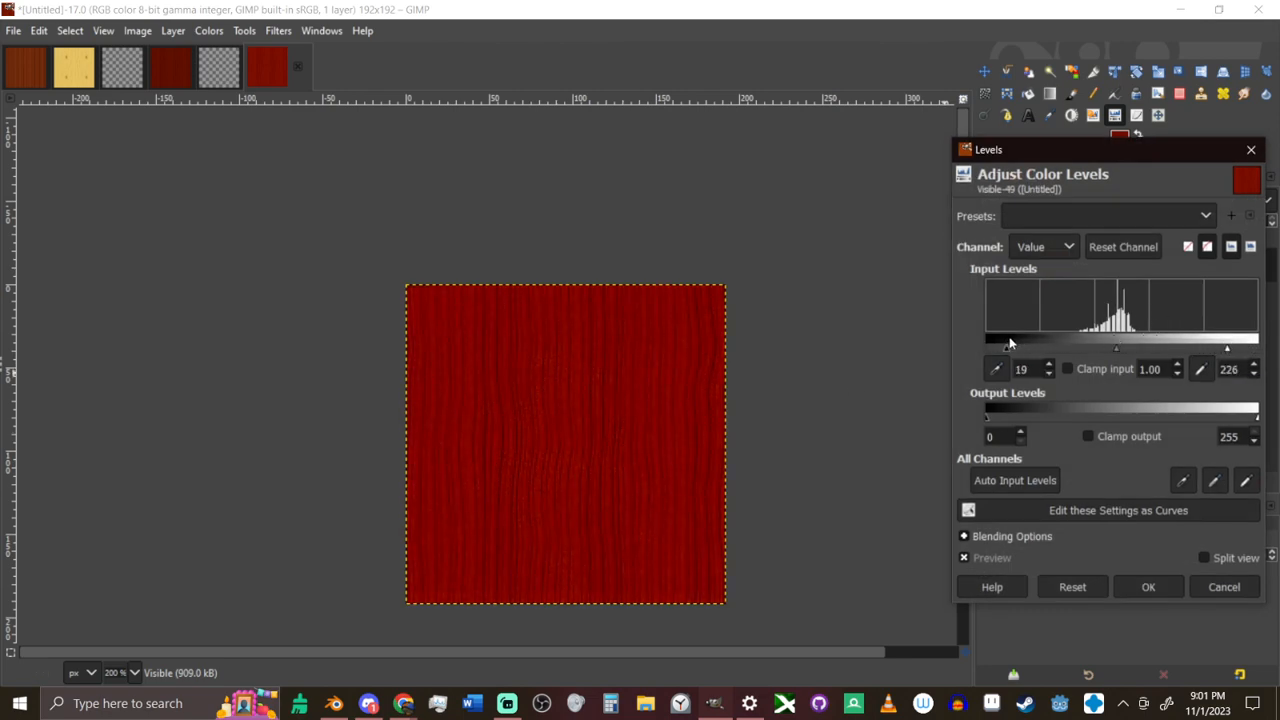
drag(1010, 343, 1000, 343)
drag(1108, 345, 1104, 344)
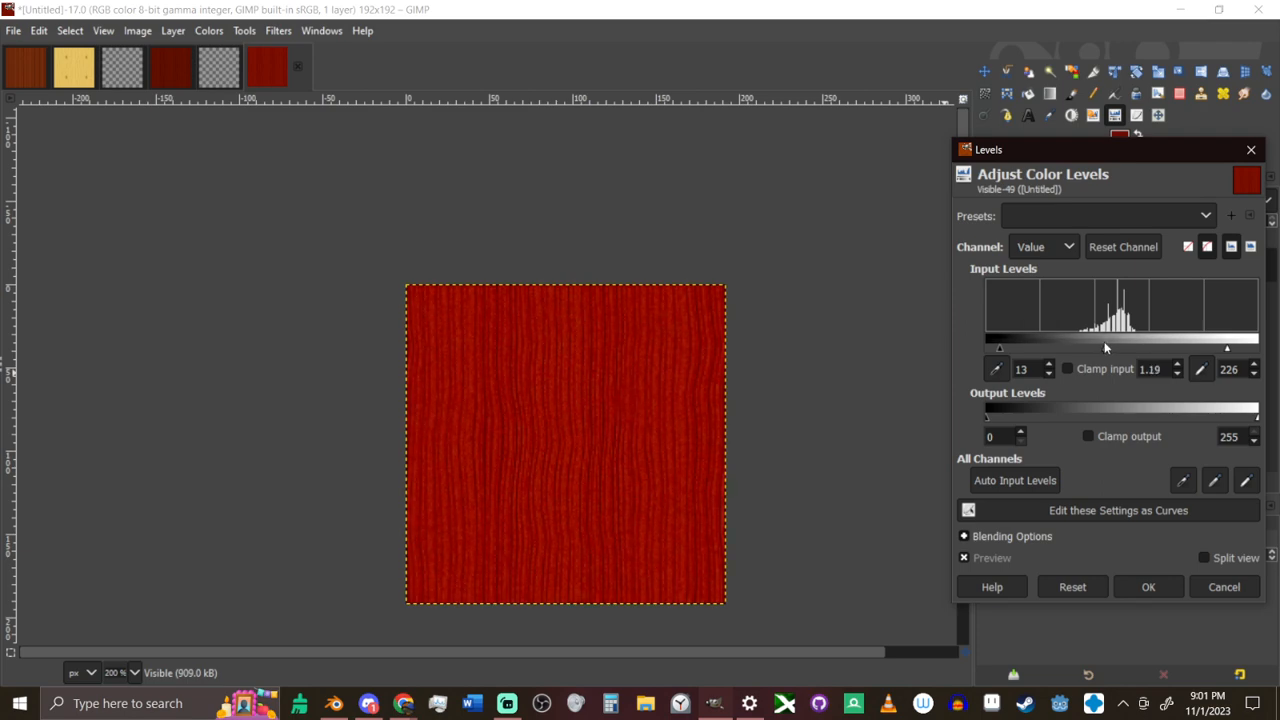
click(1141, 587)
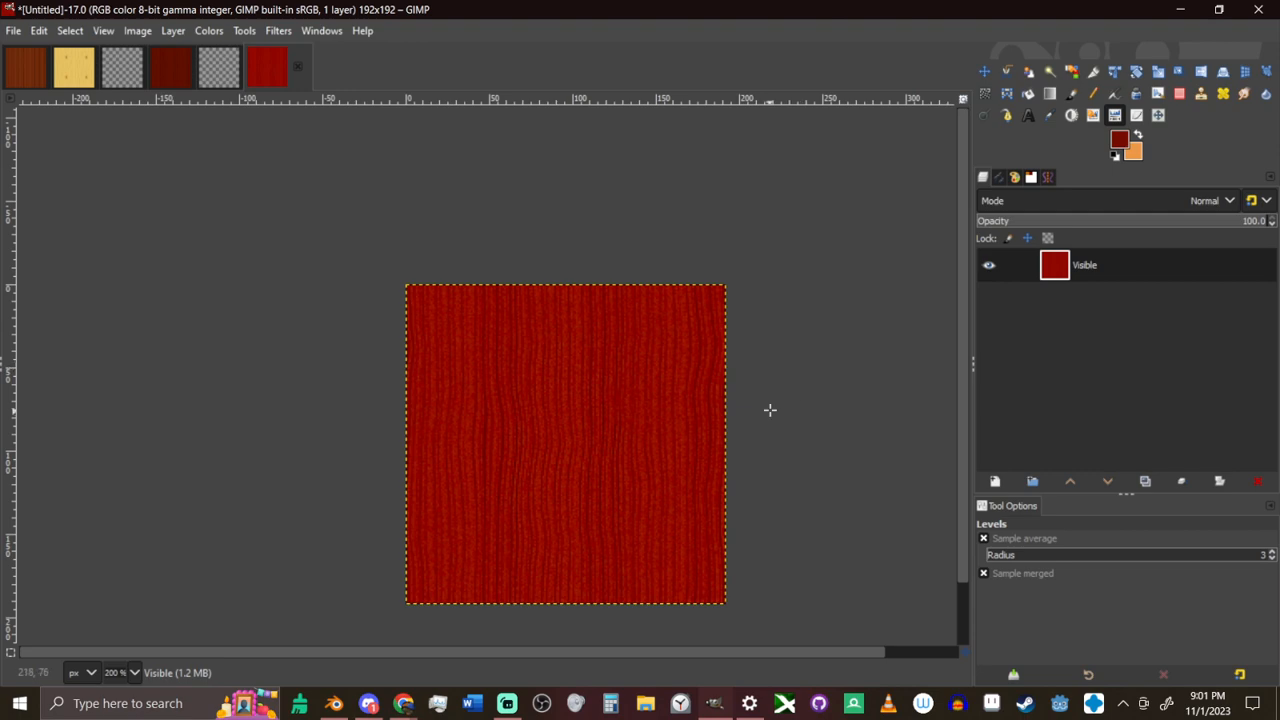
Compare the adjusted wood image with the original Tex_Wood1 image
ctrl+scroll(711, 400, up, 1)
ctrl+scroll(712, 402, down, 1)
click(165, 72)
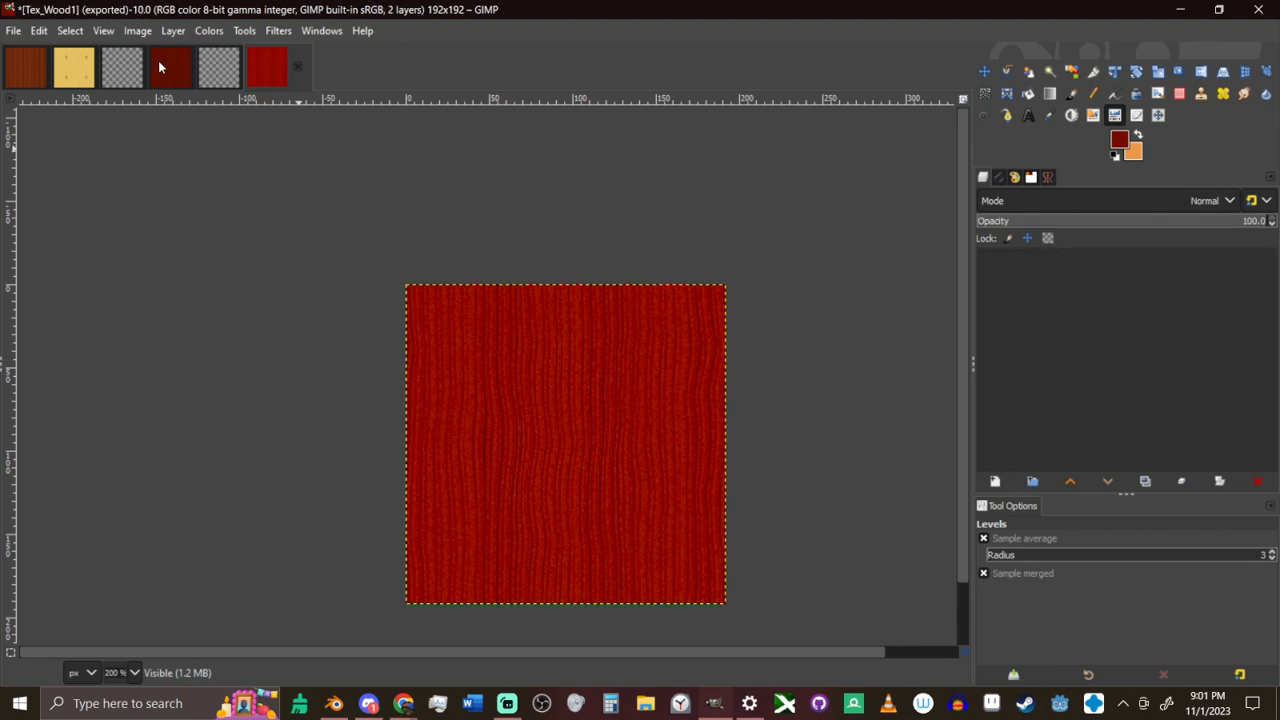
click(296, 78)
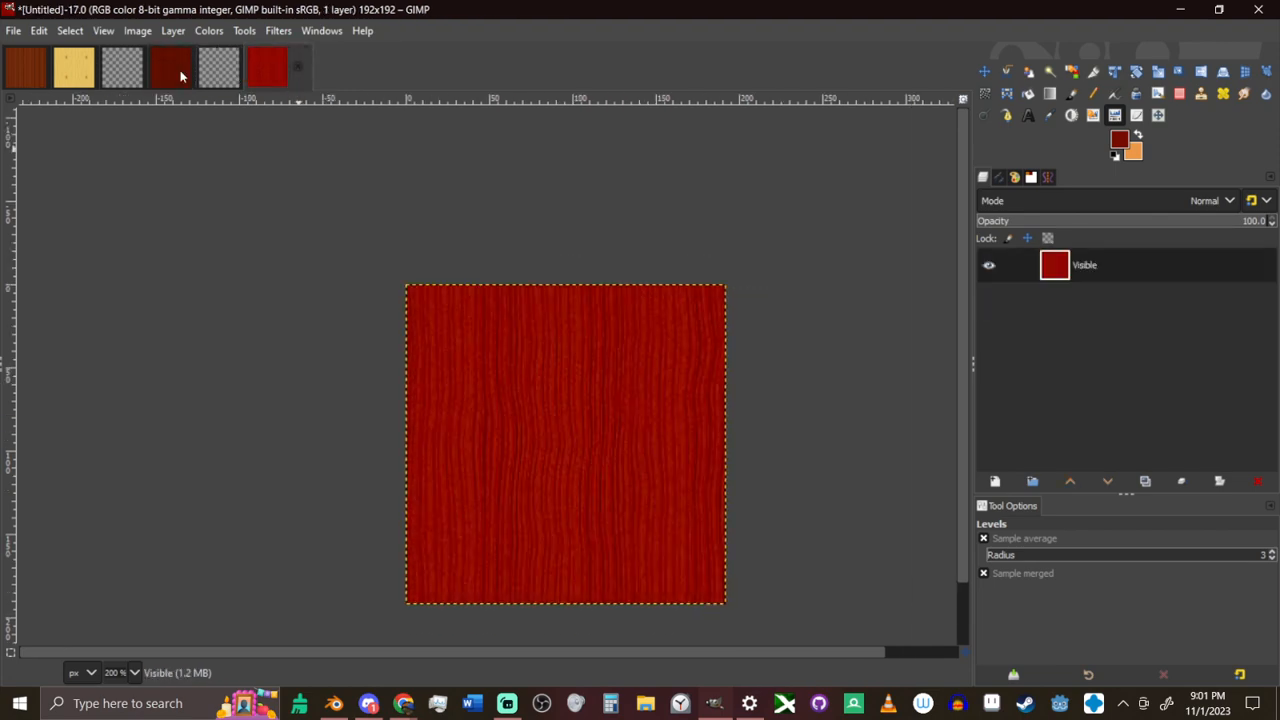
click(182, 74)
click(285, 76)
click(208, 31)
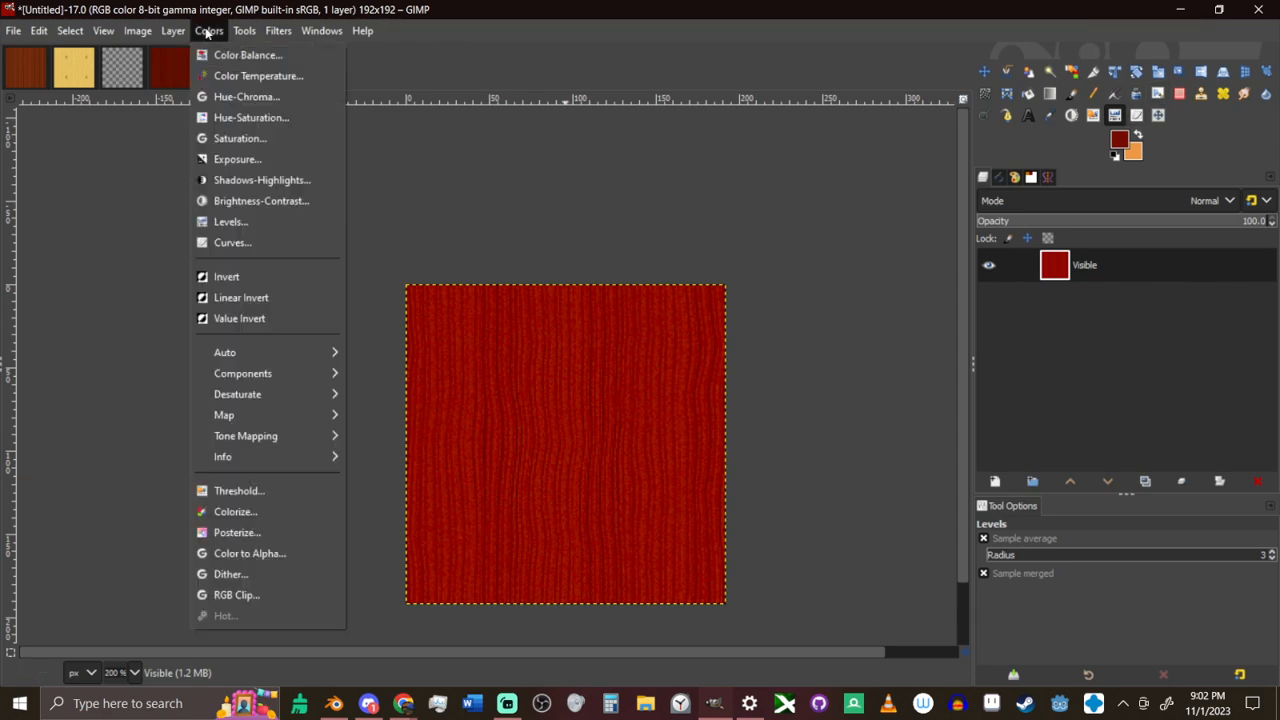
click(247, 140)
drag(965, 251, 922, 245)
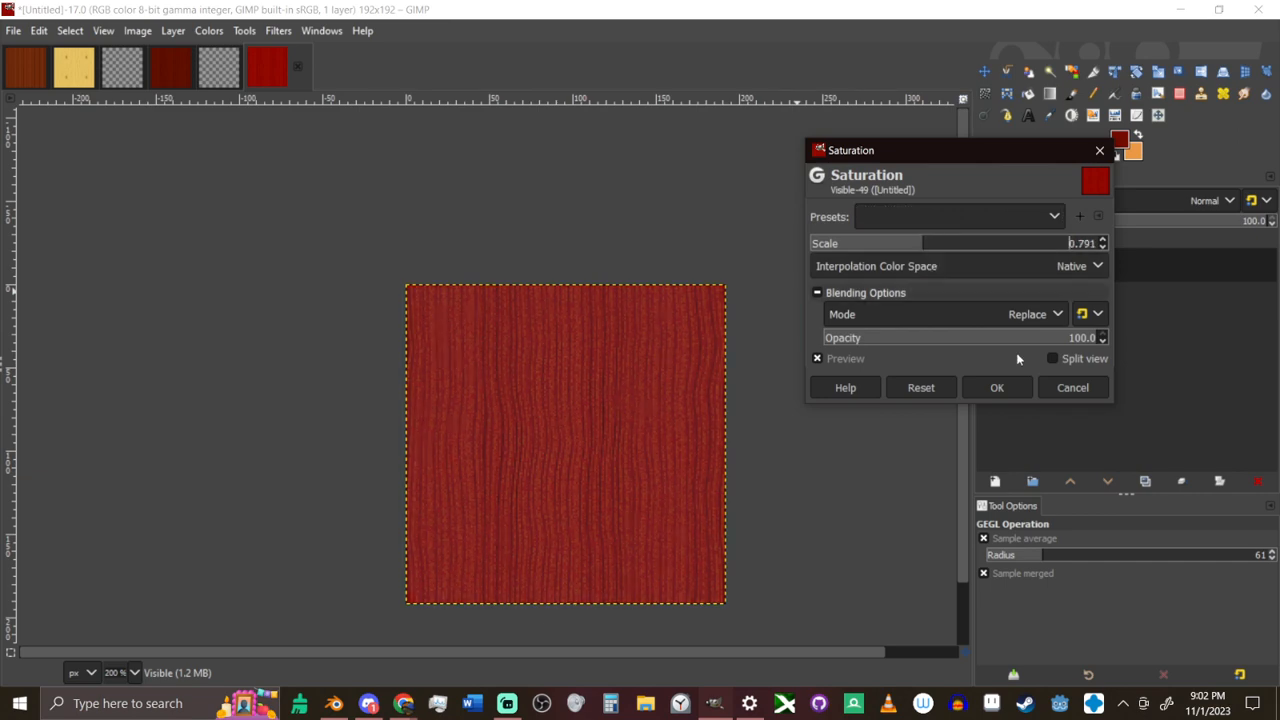
click(1066, 387)
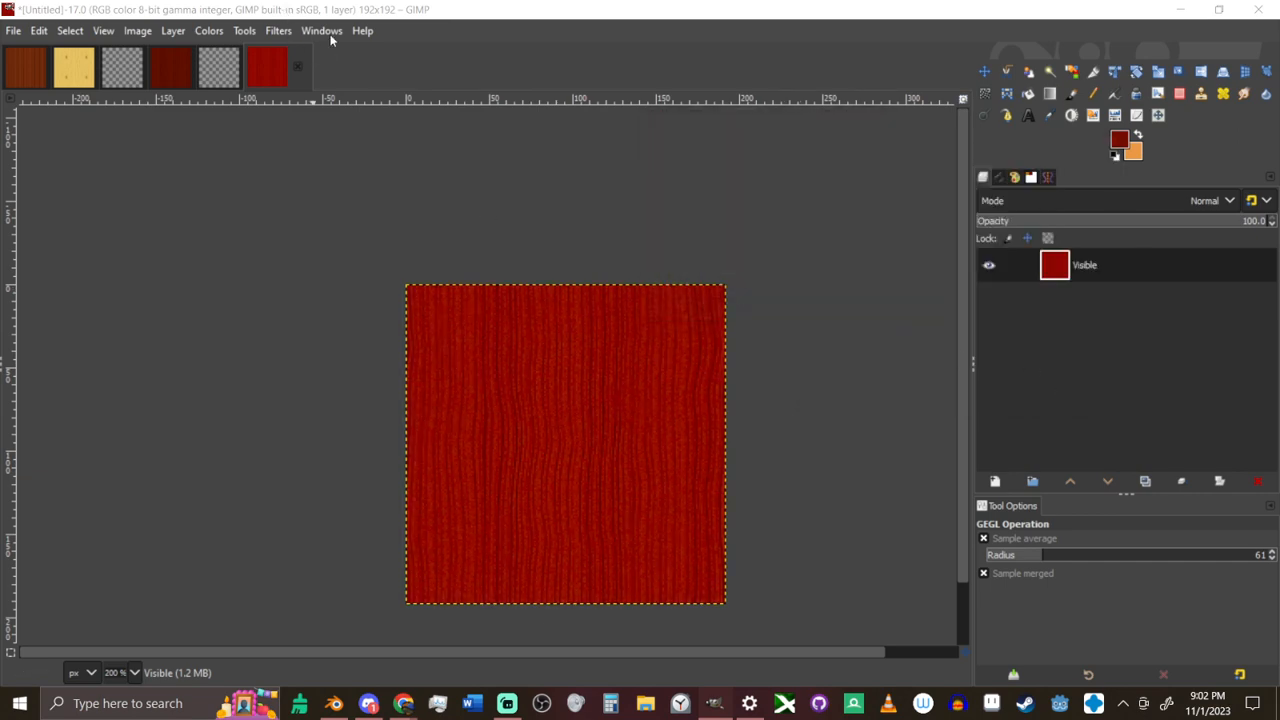
Export the brightened wood image as Tex_Wood2.png into the Textures folder with the default PNG options
key(ctrl+shift+e)
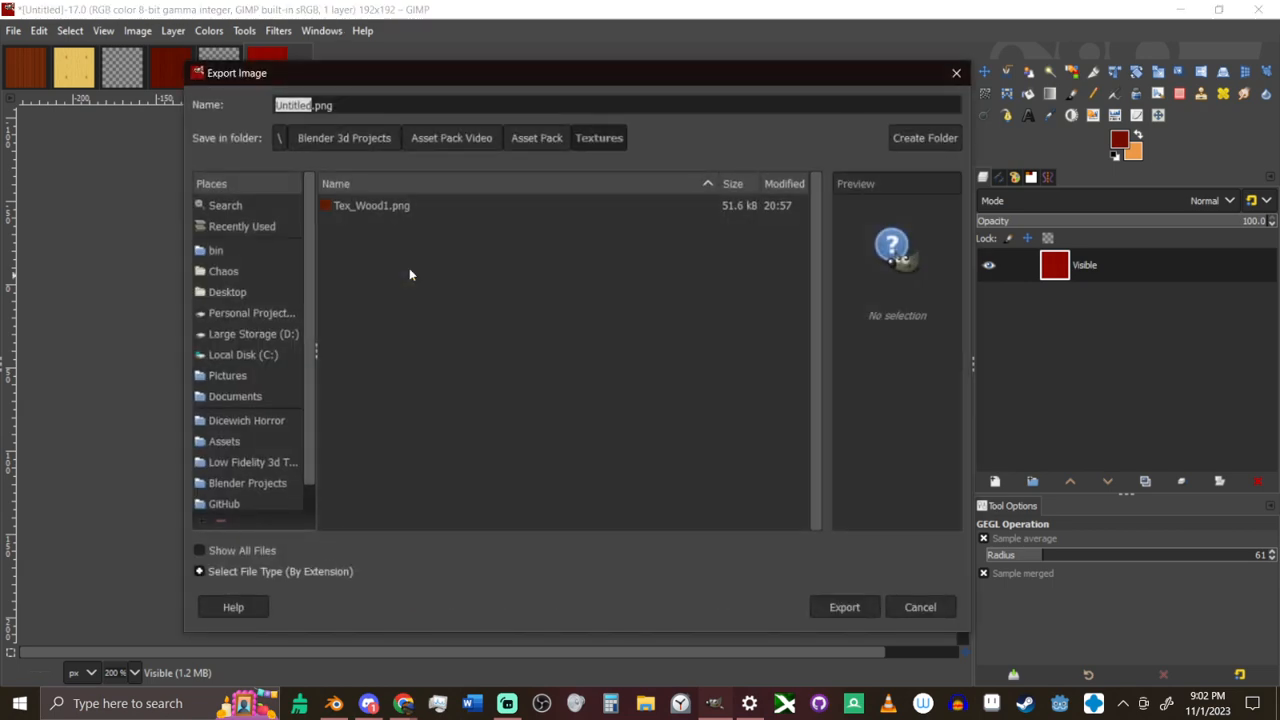
click(419, 205)
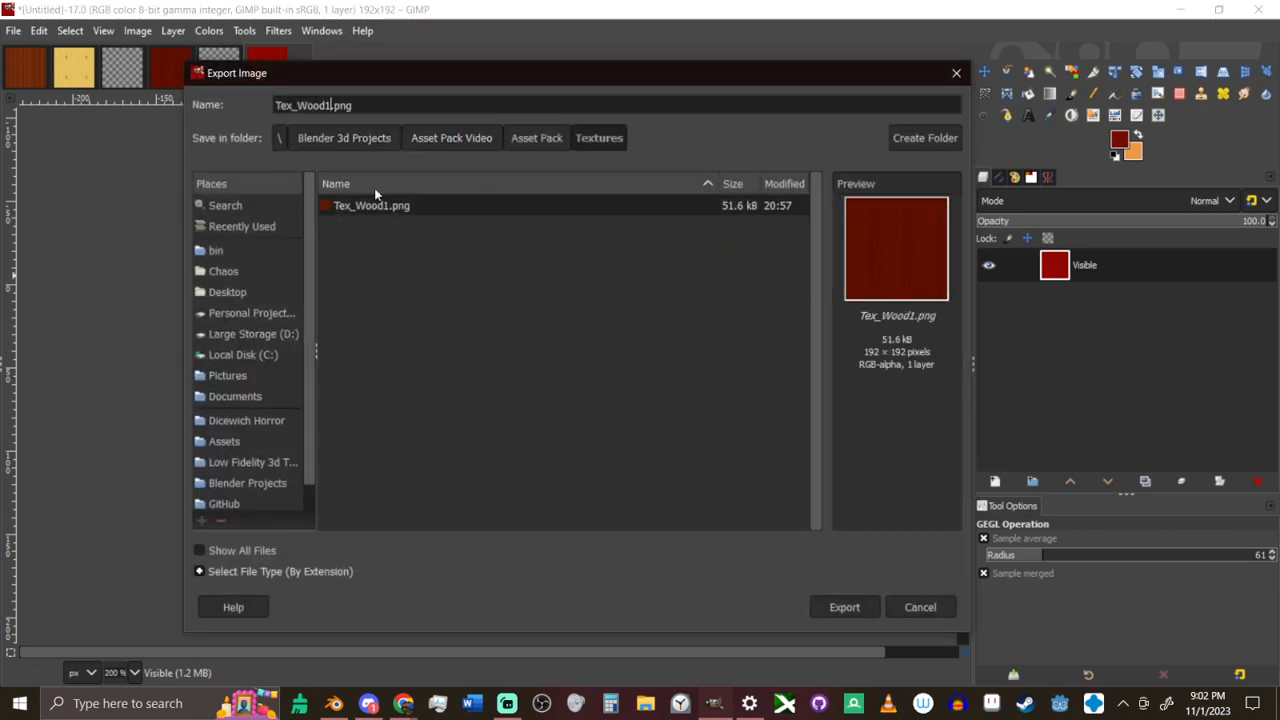
key(Return)
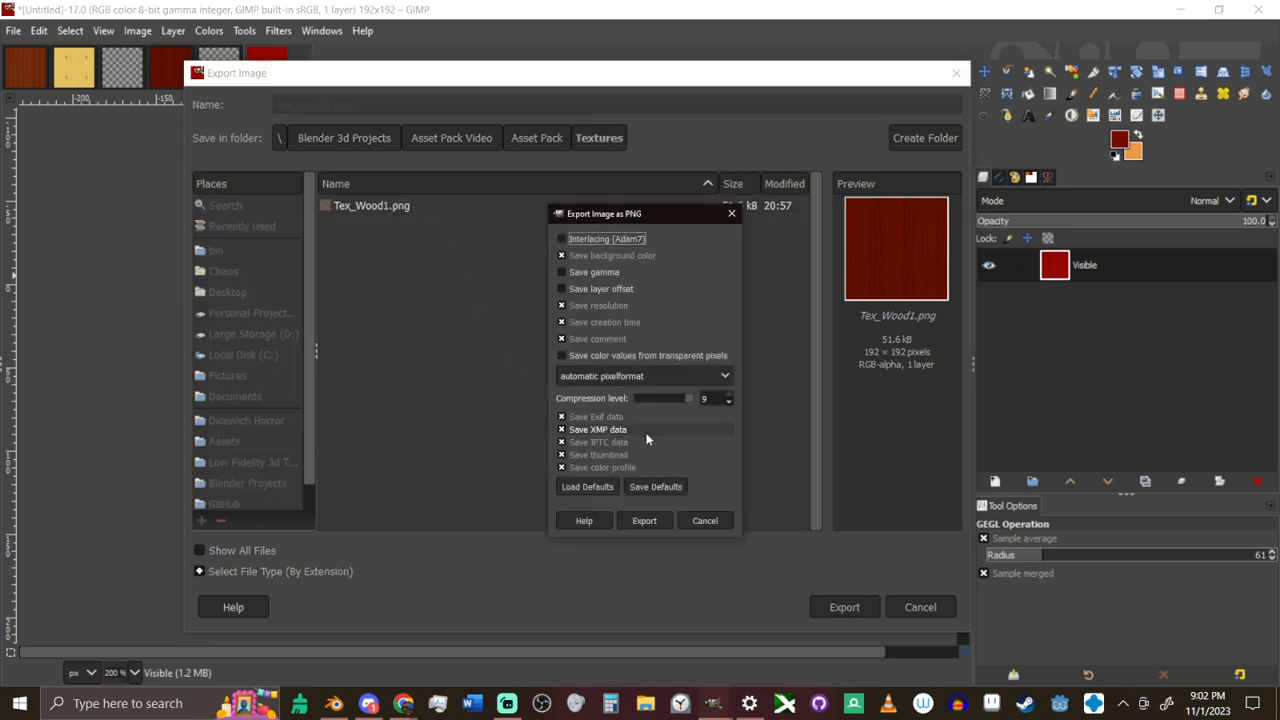
click(663, 514)
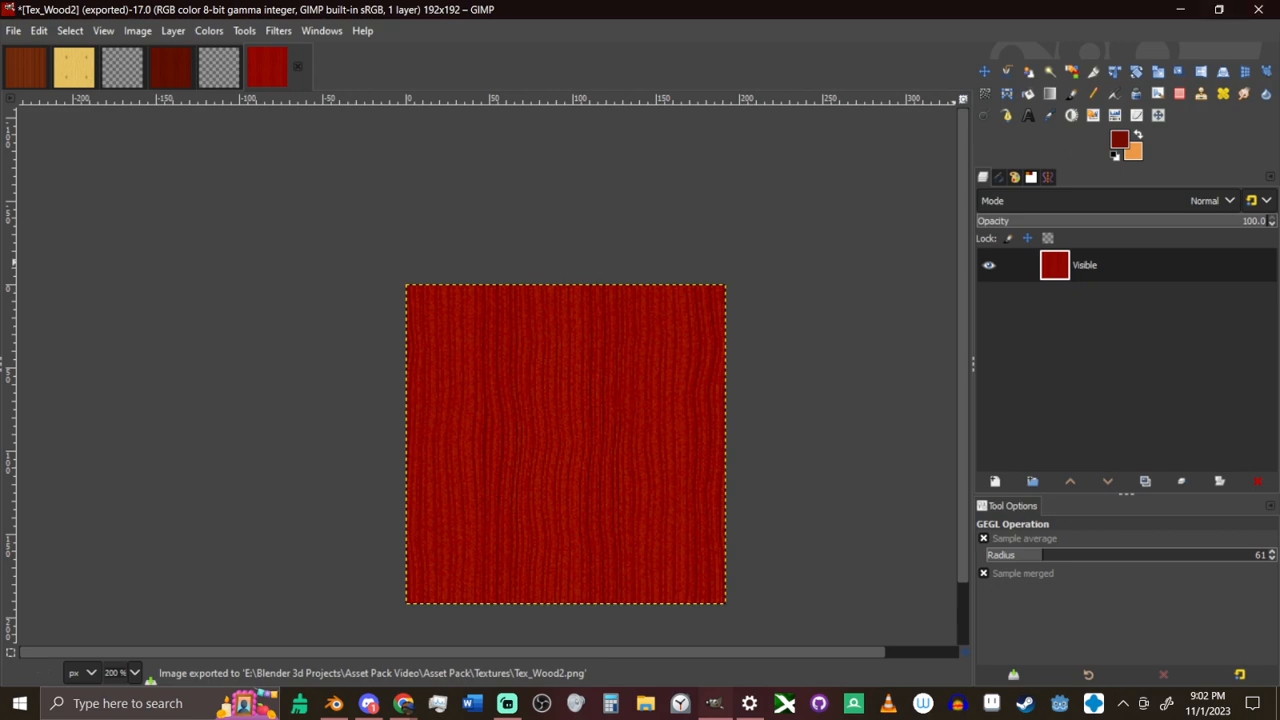
Switch to Blender and add a Color Attribute node below the Tex_Wood2.png image texture in MAT_Bookshelf
key(alt+Tab)
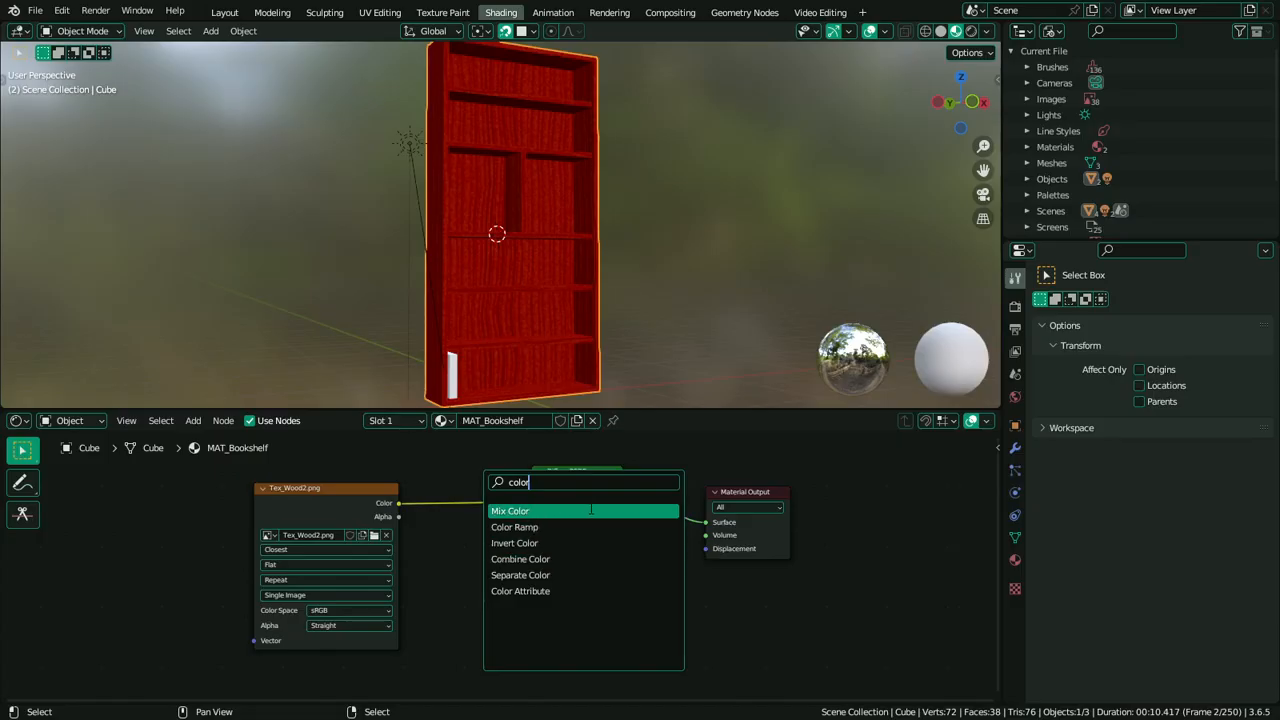
text(att)
key(Return)
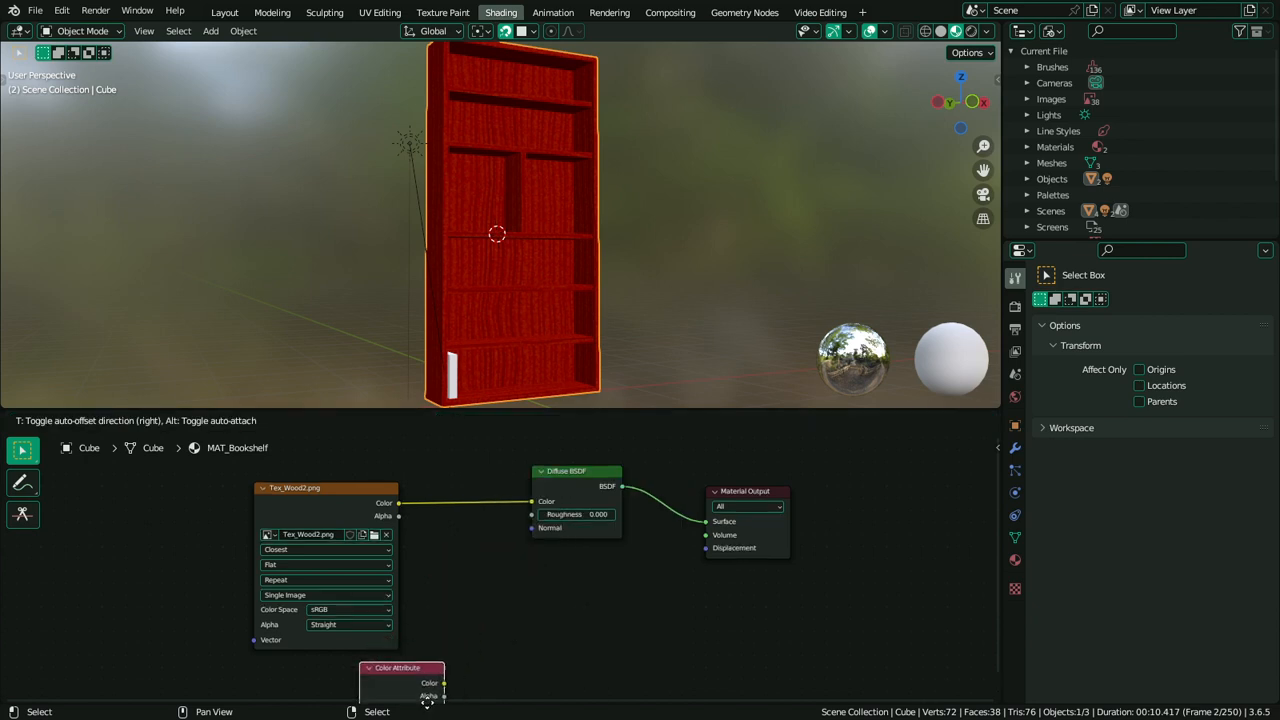
click(366, 606)
scroll(391, 597, up, 2)
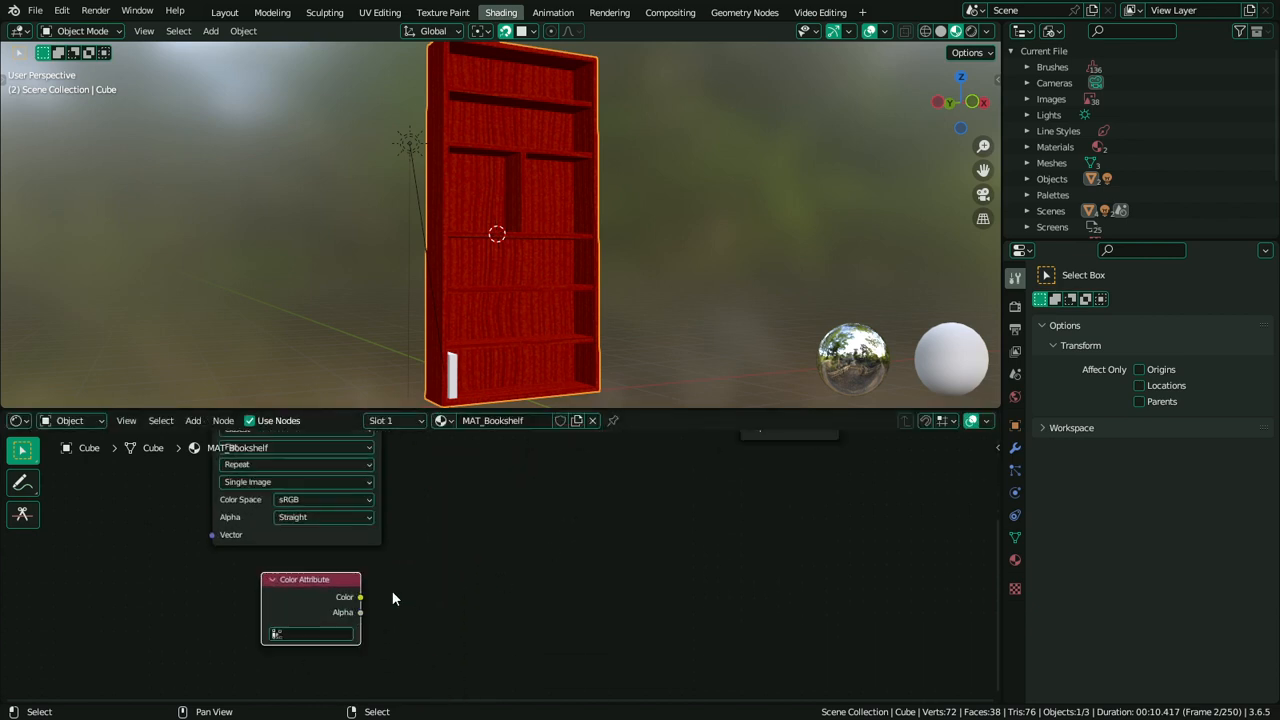
Insert a Mix Color node between the Tex_Wood2.png texture's colour output and the Diffuse BSDF
middle_drag(466, 502, 453, 592)
click(453, 592)
key(shift+a)
click(430, 533)
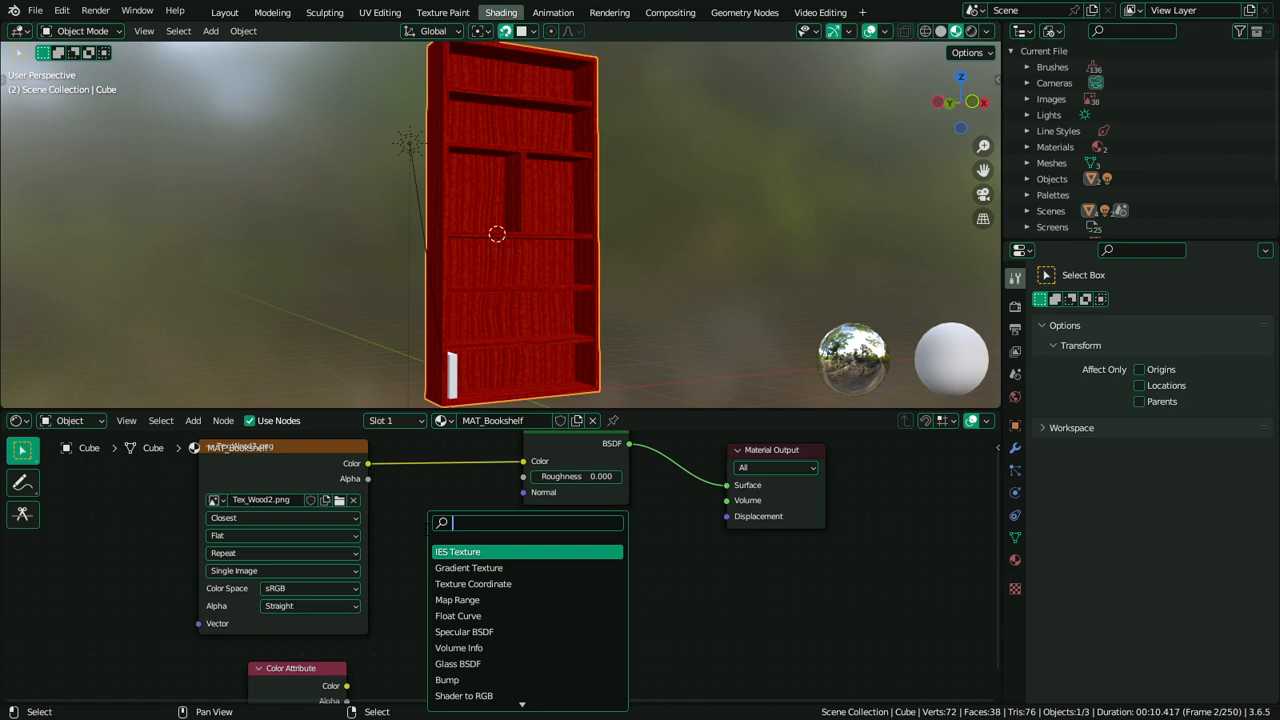
text(mix)
key(Return)
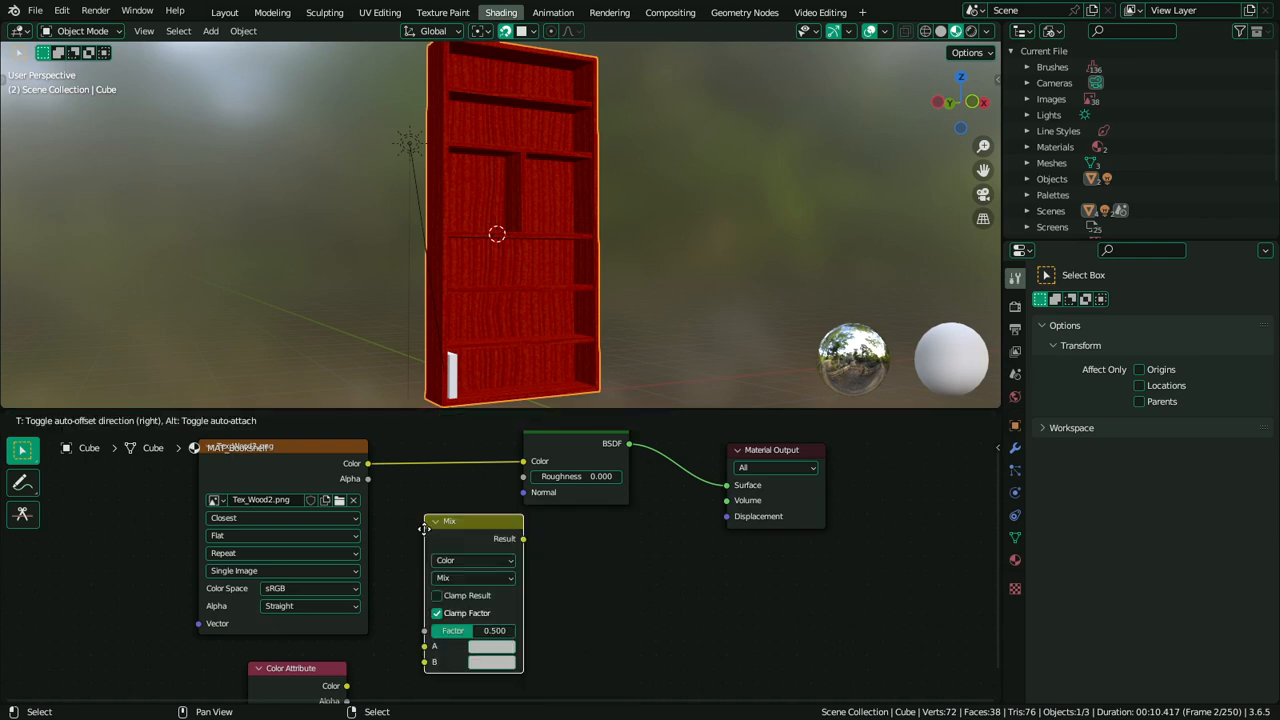
click(424, 447)
shift+scroll(410, 609, down, 1)
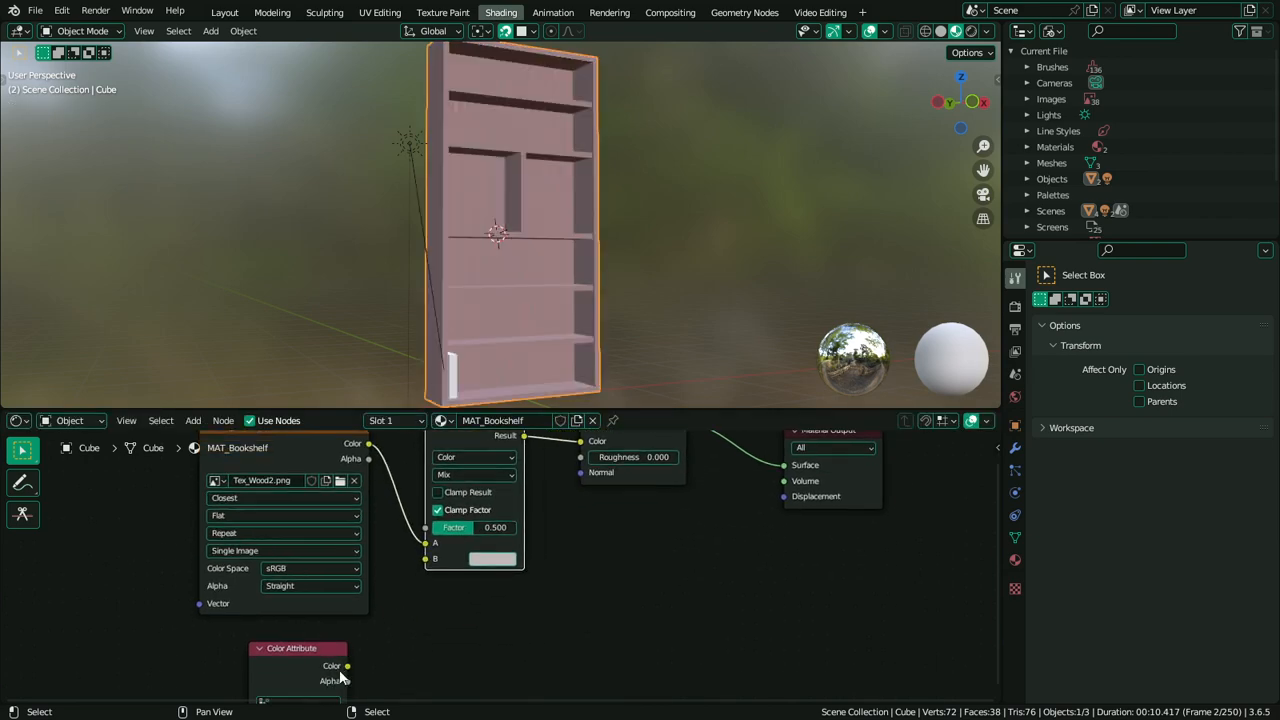
Connect the Color Attribute's colour to the Mix node's B input, set blending to Multiply and the factor to 0
drag(347, 665, 425, 558)
click(485, 458)
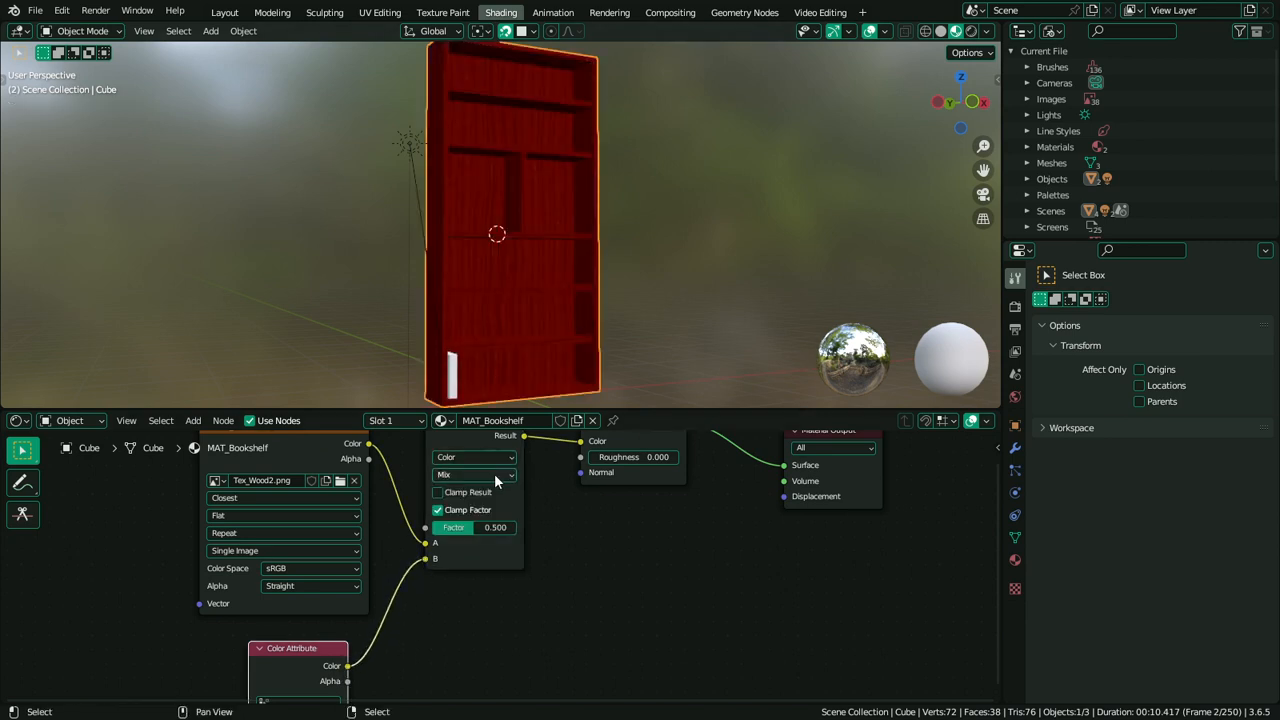
click(494, 474)
click(478, 420)
drag(485, 527, 430, 527)
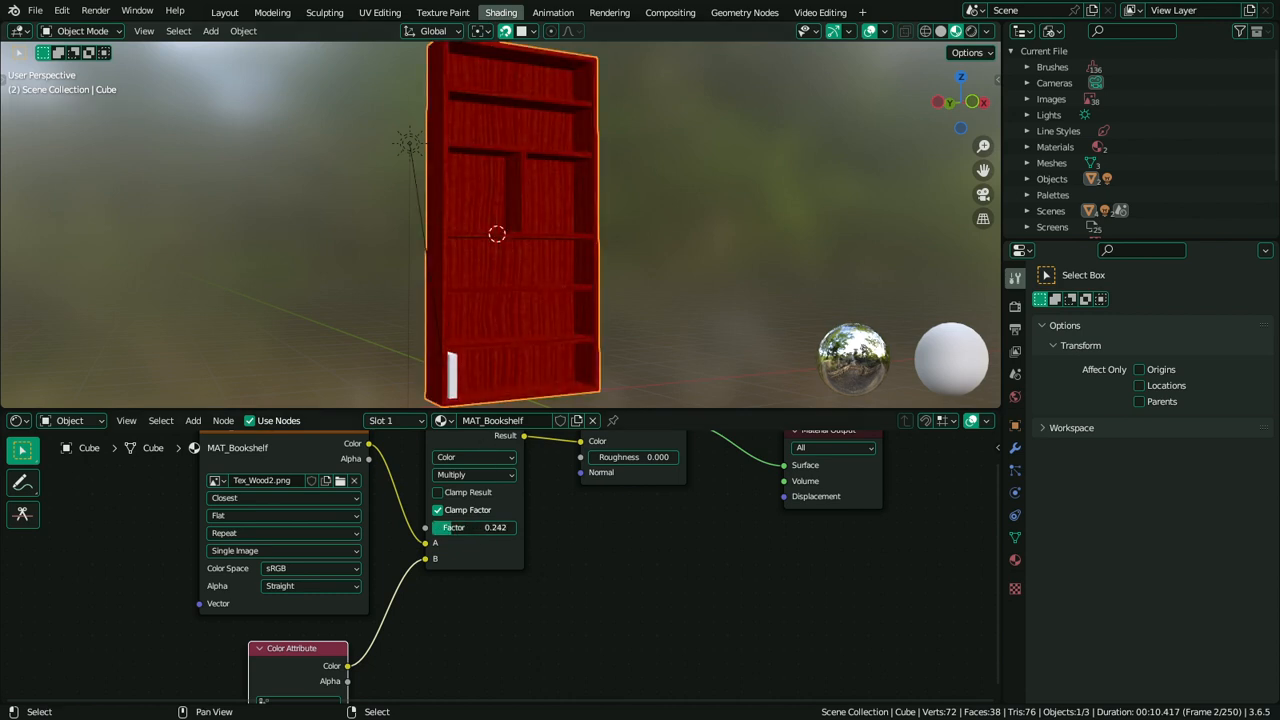
Put the bookshelf into Vertex Paint mode, framing its upper corner
scroll(581, 140, up, 5)
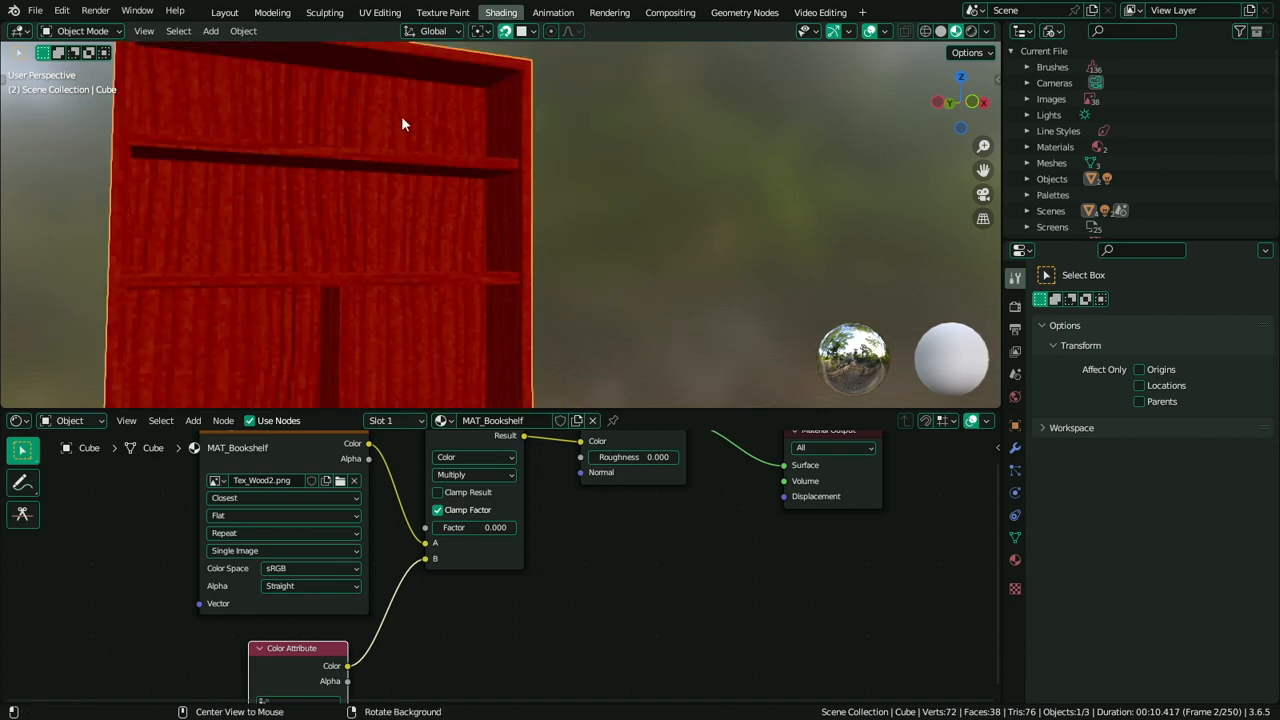
scroll(401, 116, up, 4)
click(88, 31)
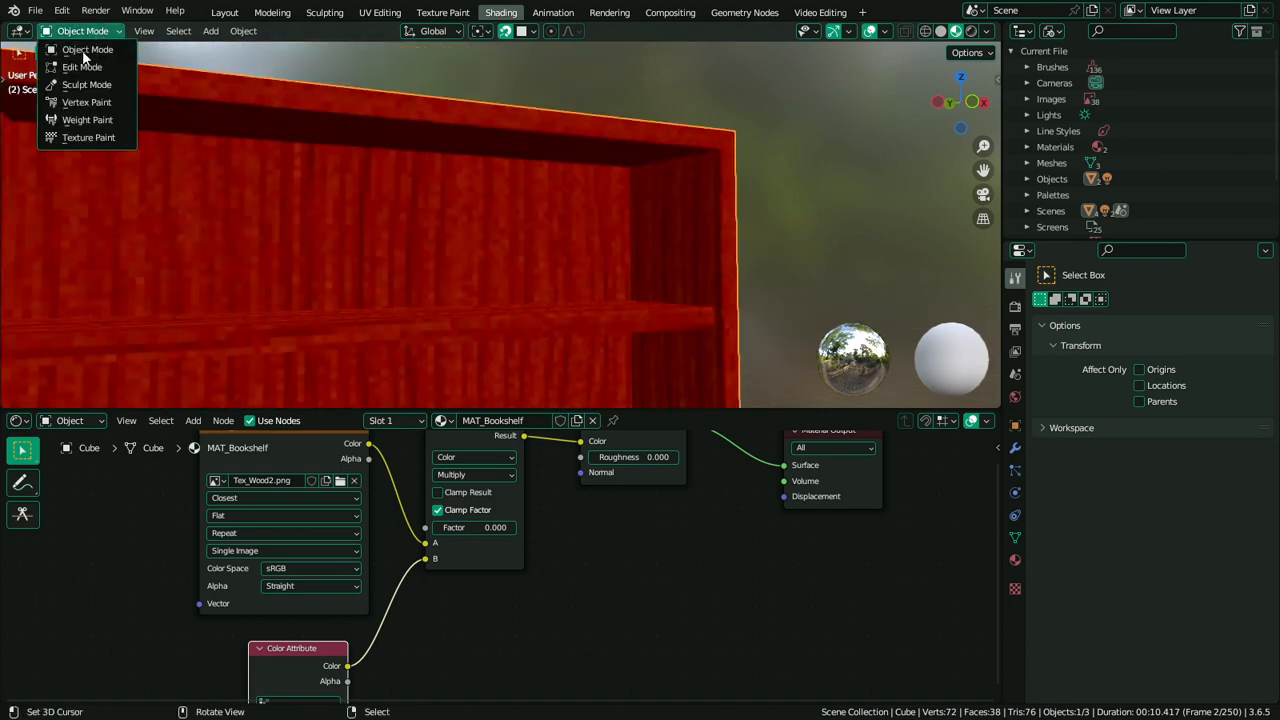
click(86, 103)
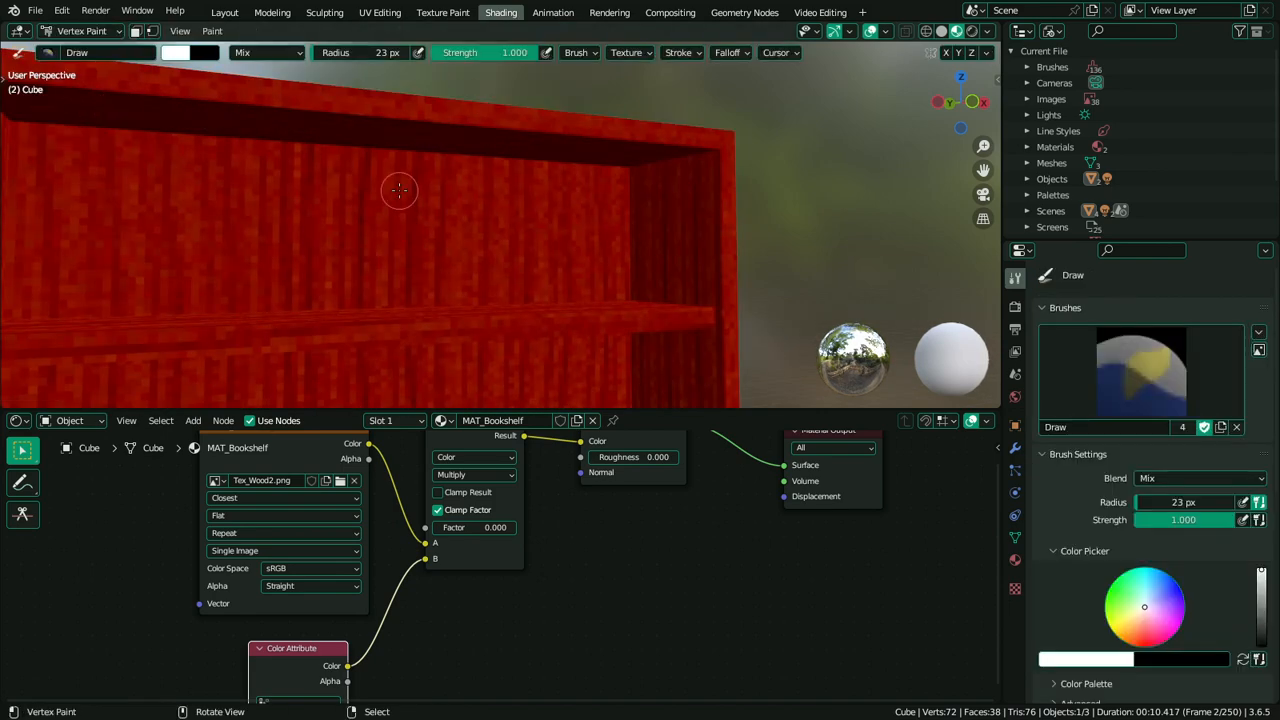
Sample the bookshelf's red as the brush colour and adjust it to a desaturated light pink
right_click(396, 190)
click(172, 56)
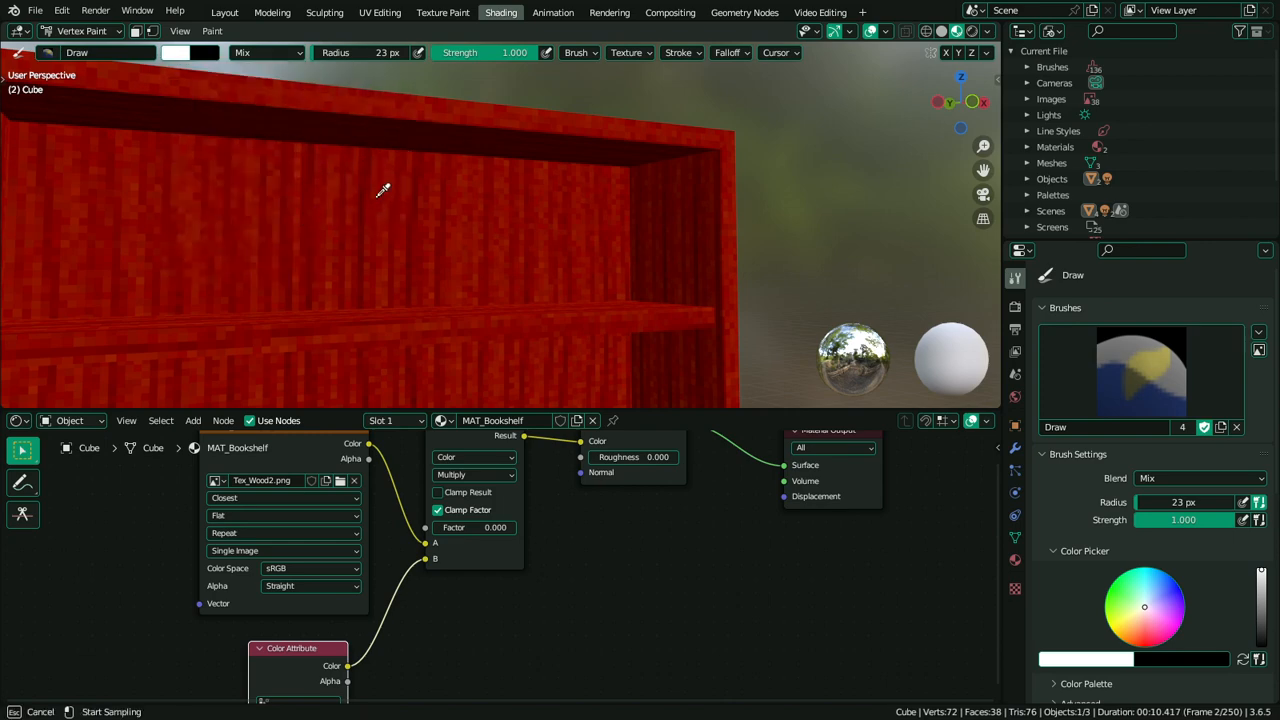
key(s)
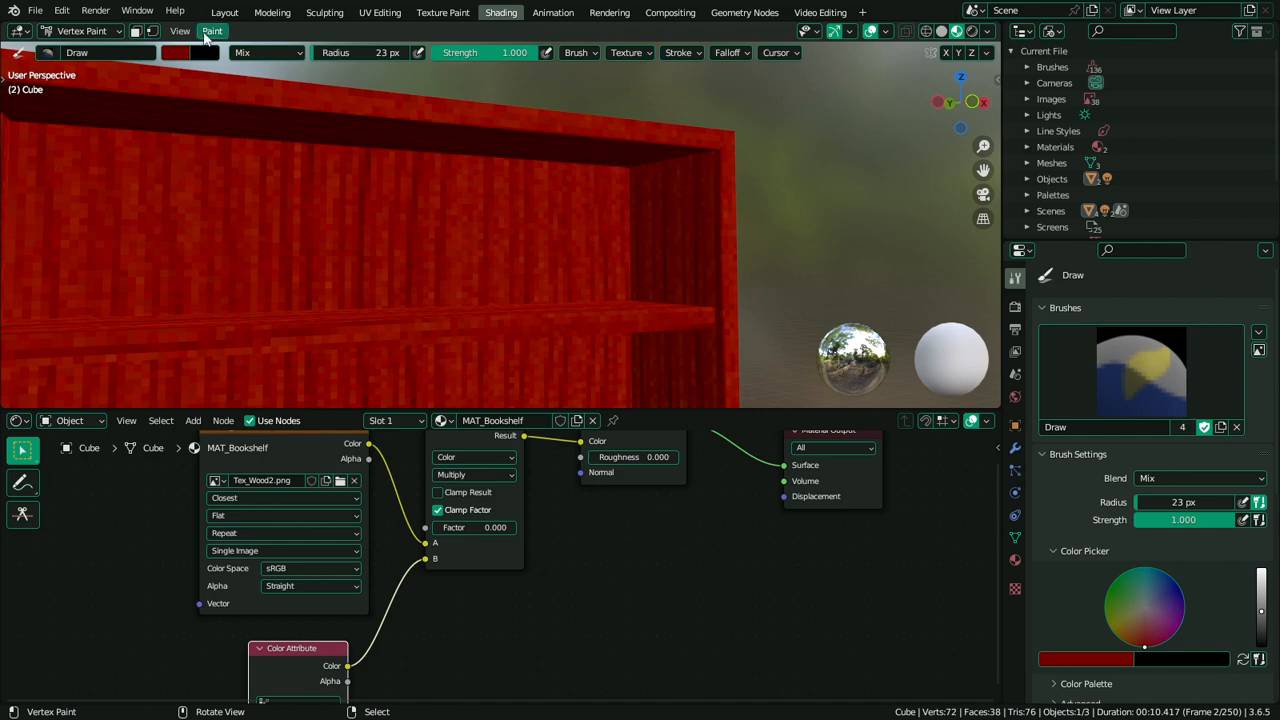
click(172, 56)
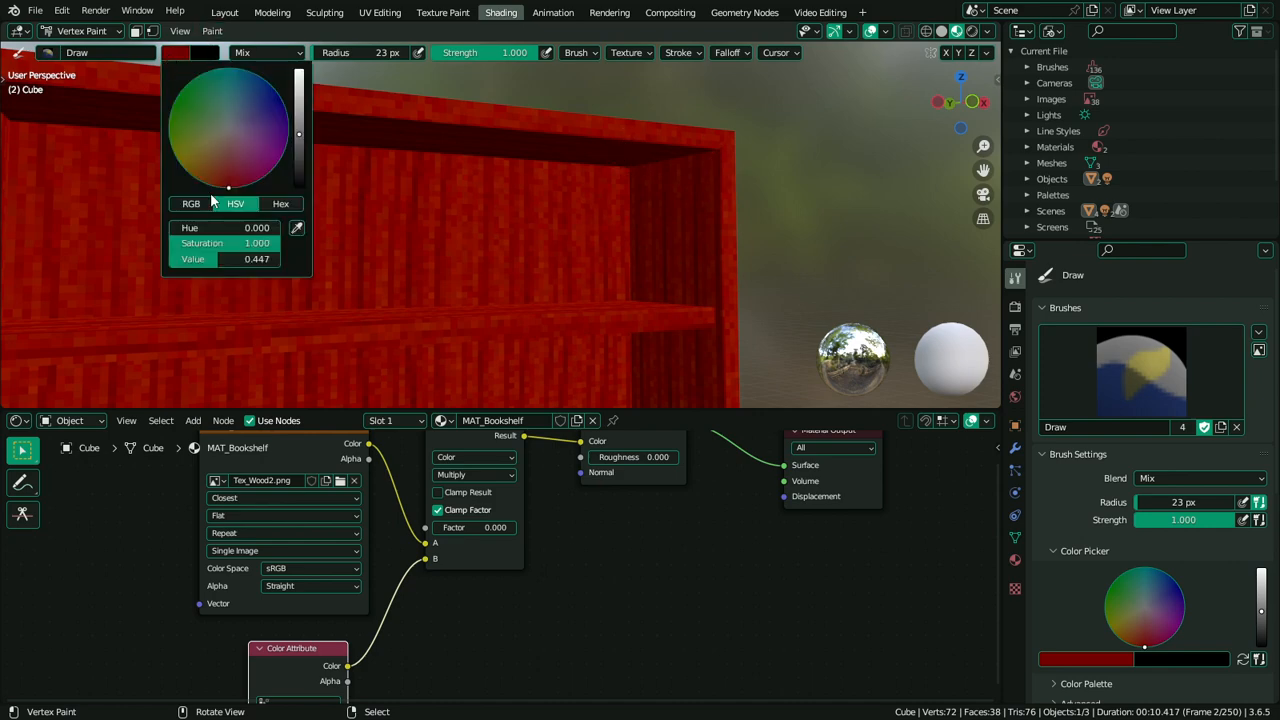
drag(226, 259, 174, 244)
Try limiting painting to the inner top and side faces of the upper corner with face selection masking
mouse_move(523, 200)
middle_down()
mouse_move(275, 155)
mouse_move(337, 191)
middle_up()
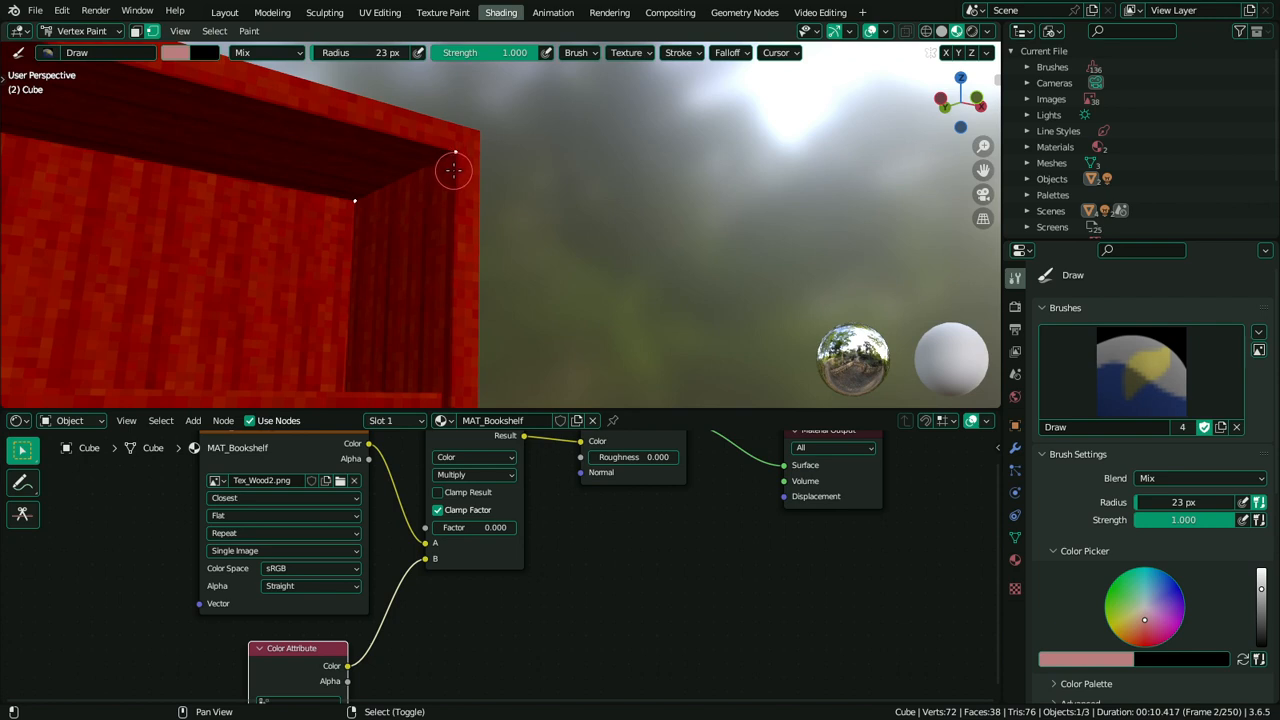
click(135, 31)
shift+click(388, 251)
shift+click(357, 182)
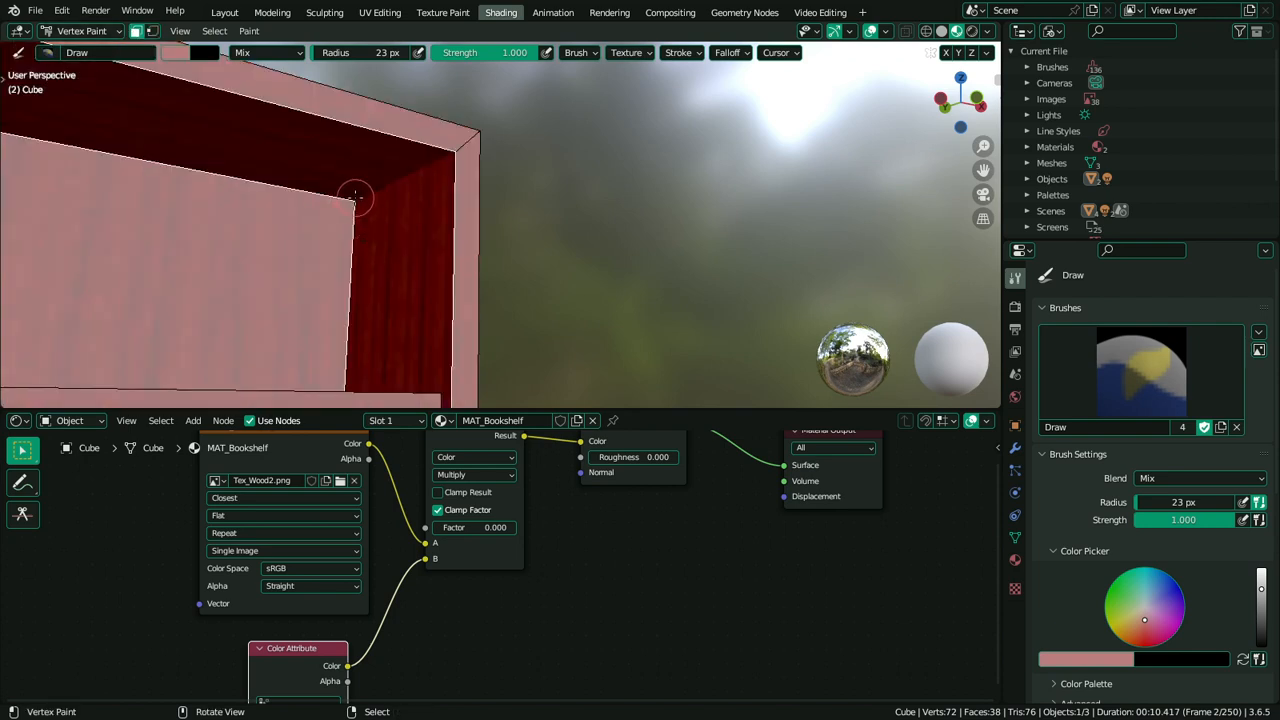
Enlarge the vertex paint brush radius to 103 px
key(shift+f)
key(Escape)
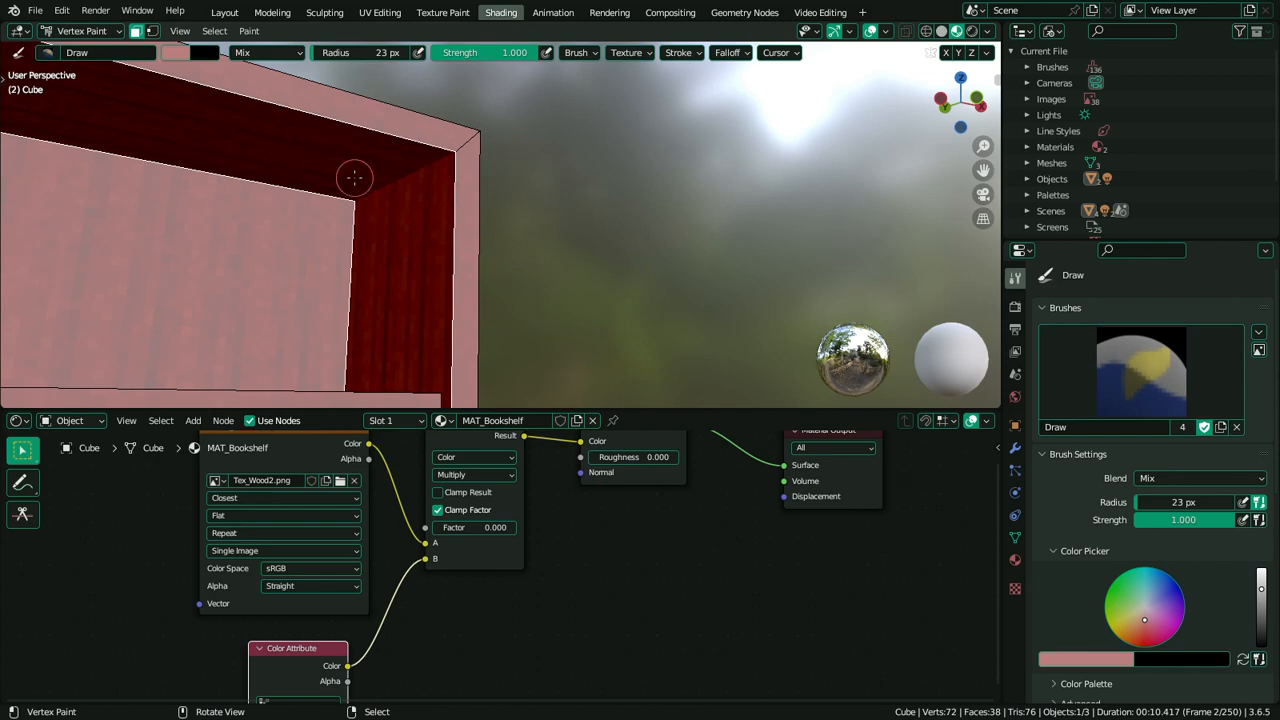
key(f)
click(354, 194)
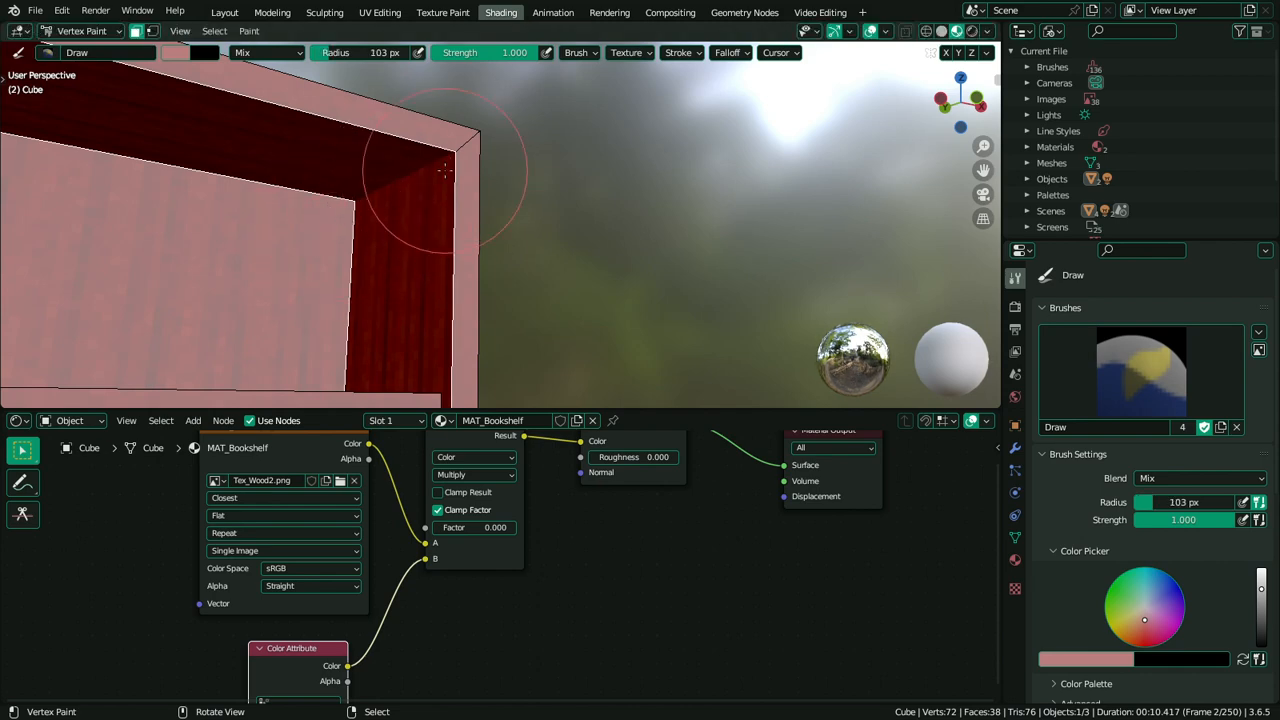
Change the paint mask to vertex selection and select the inner back vertex of the bookshelf's upper corner
middle_drag(425, 172, 574, 240)
scroll(574, 240, up, 3)
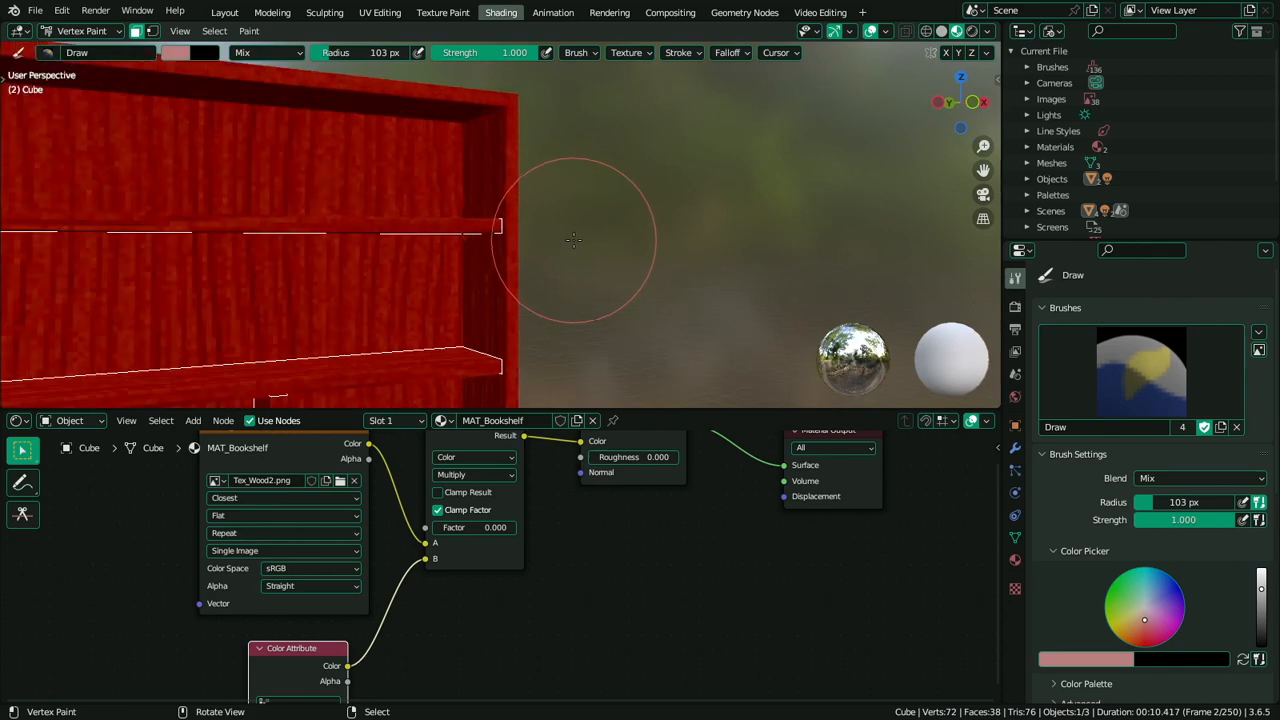
click(153, 31)
mouse_move(400, 228)
shift+middle_down()
mouse_move(405, 262)
mouse_move(410, 247)
shift+middle_up()
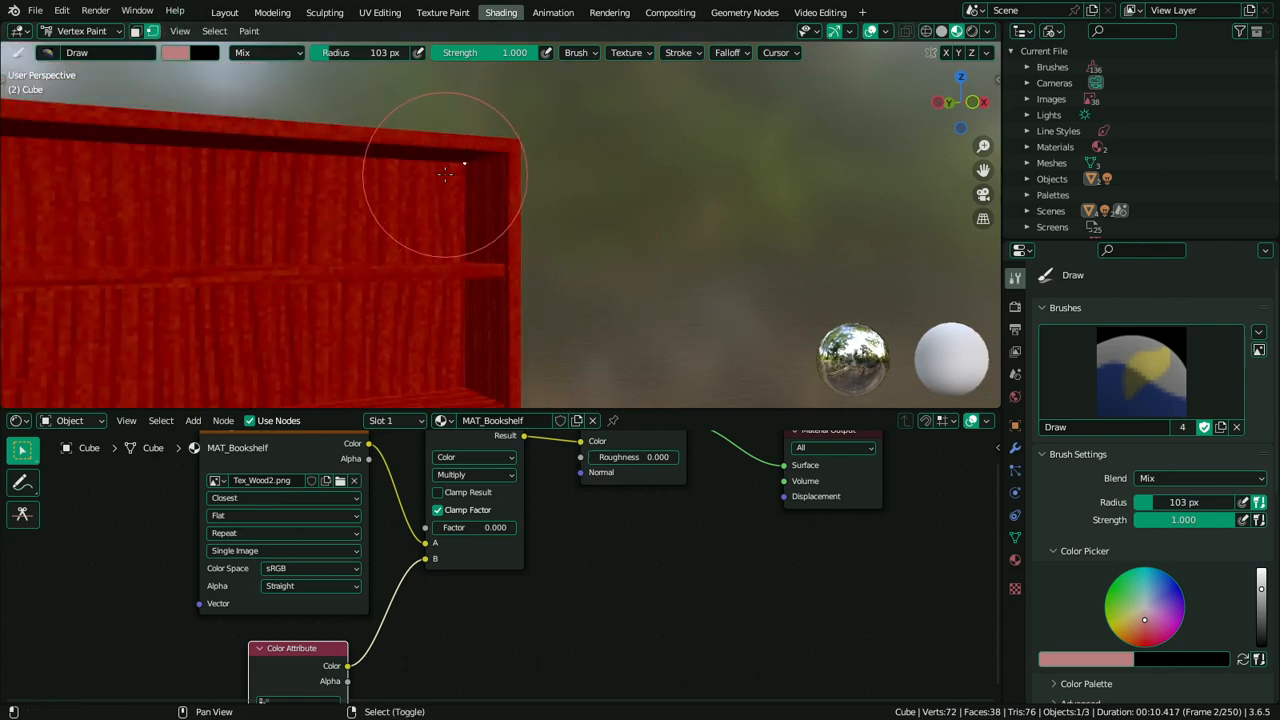
Fill the selected corner vertex with black and set the Multiply node's factor to 1
key(x)
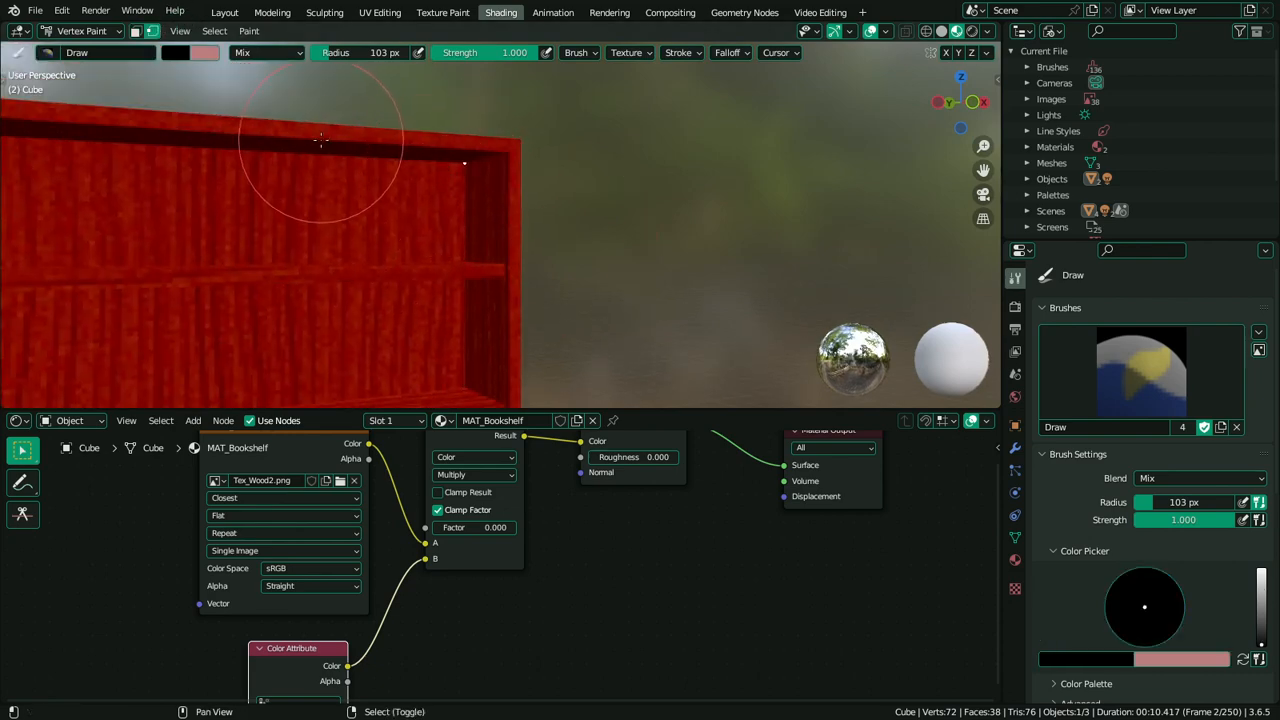
click(250, 31)
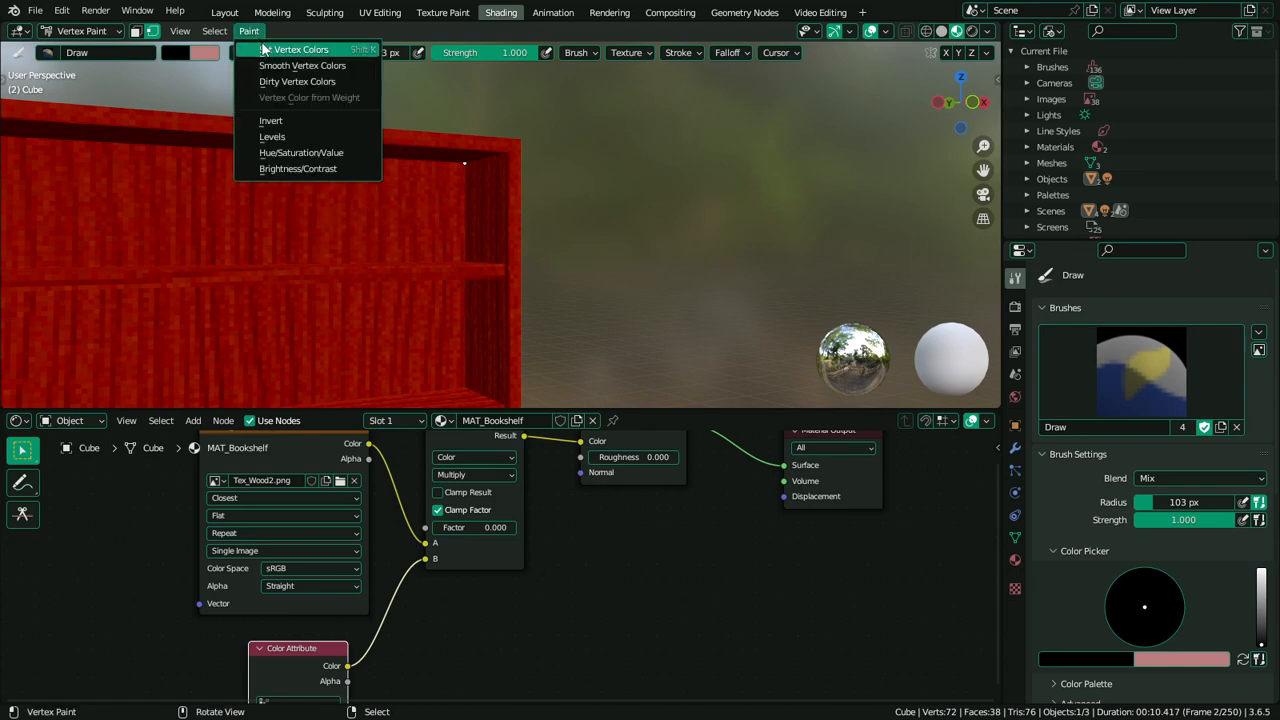
click(265, 53)
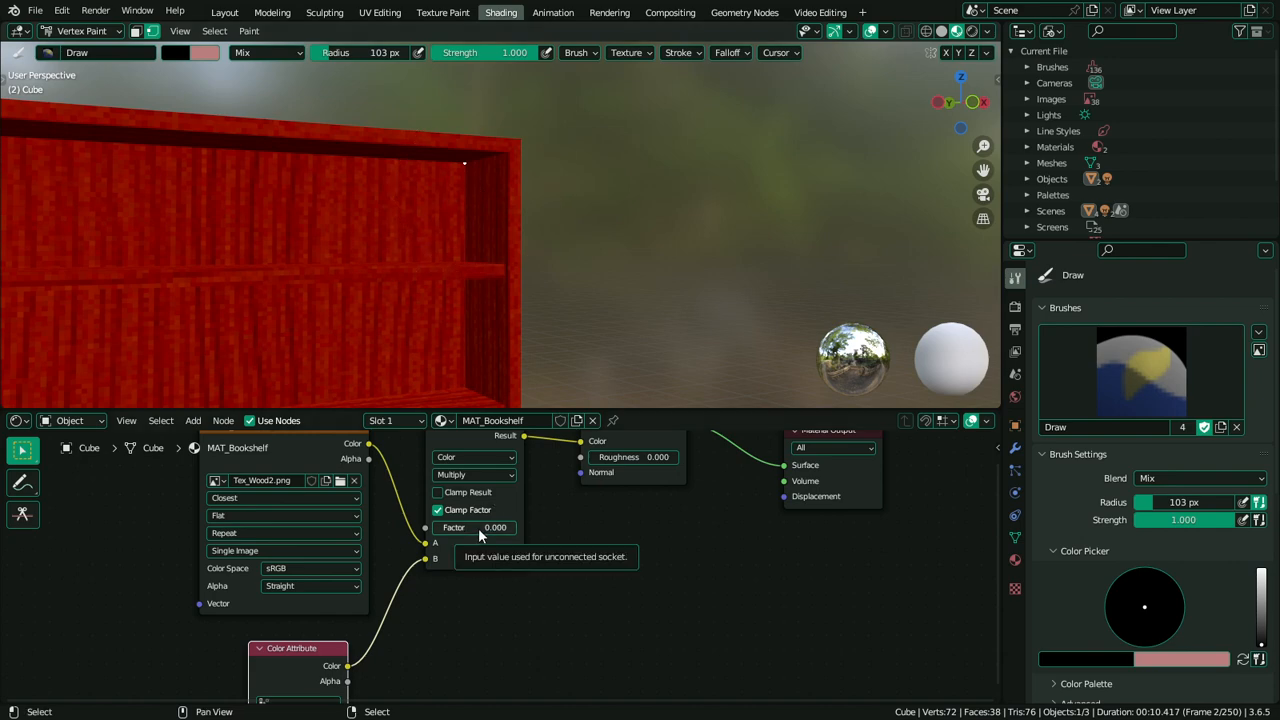
drag(477, 528, 516, 528)
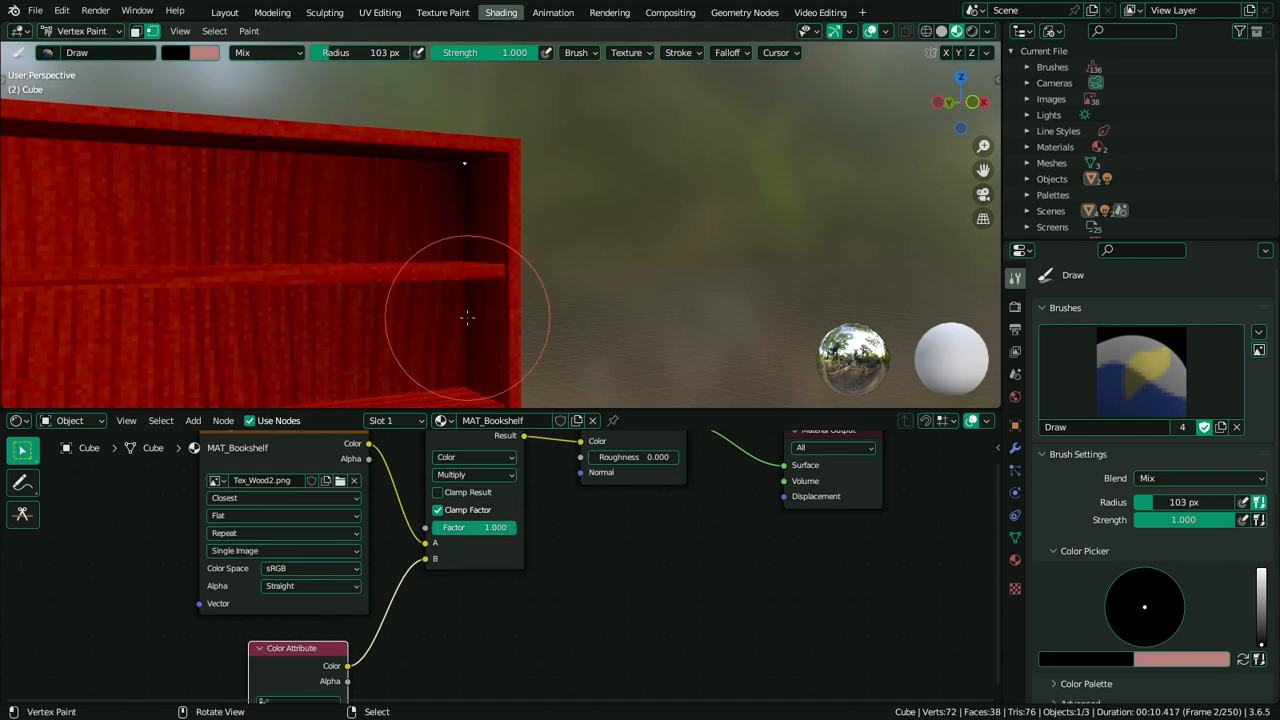
Swap back to the pink brush colour and fill the selected inner vertices at the bookshelf's upper corners with it
key(x)
middle_drag(481, 290, 540, 235)
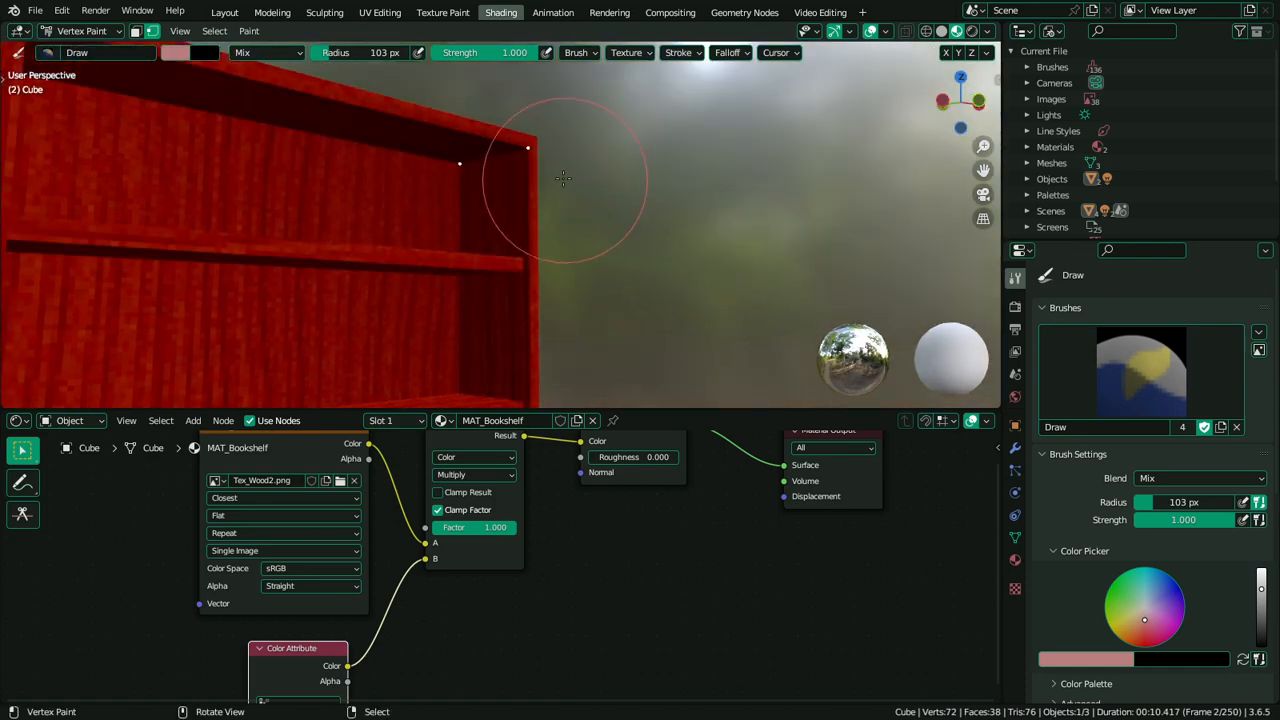
alt+middle_click(497, 149)
mouse_move(529, 243)
middle_down()
mouse_move(412, 240)
mouse_move(443, 214)
middle_up()
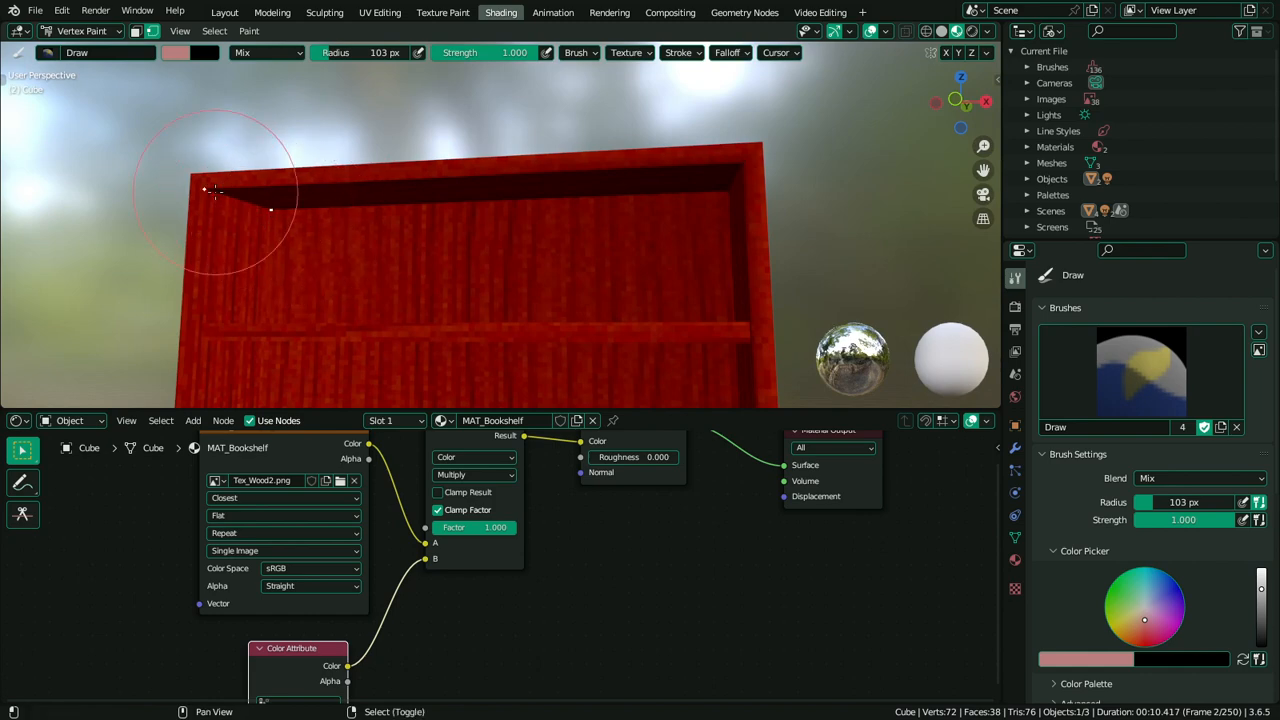
key(shift+k)
Examine the whole bookshelf's vertex colours in a maximized viewport with Solid shading
middle_drag(386, 244, 445, 284)
scroll(460, 286, down, 5)
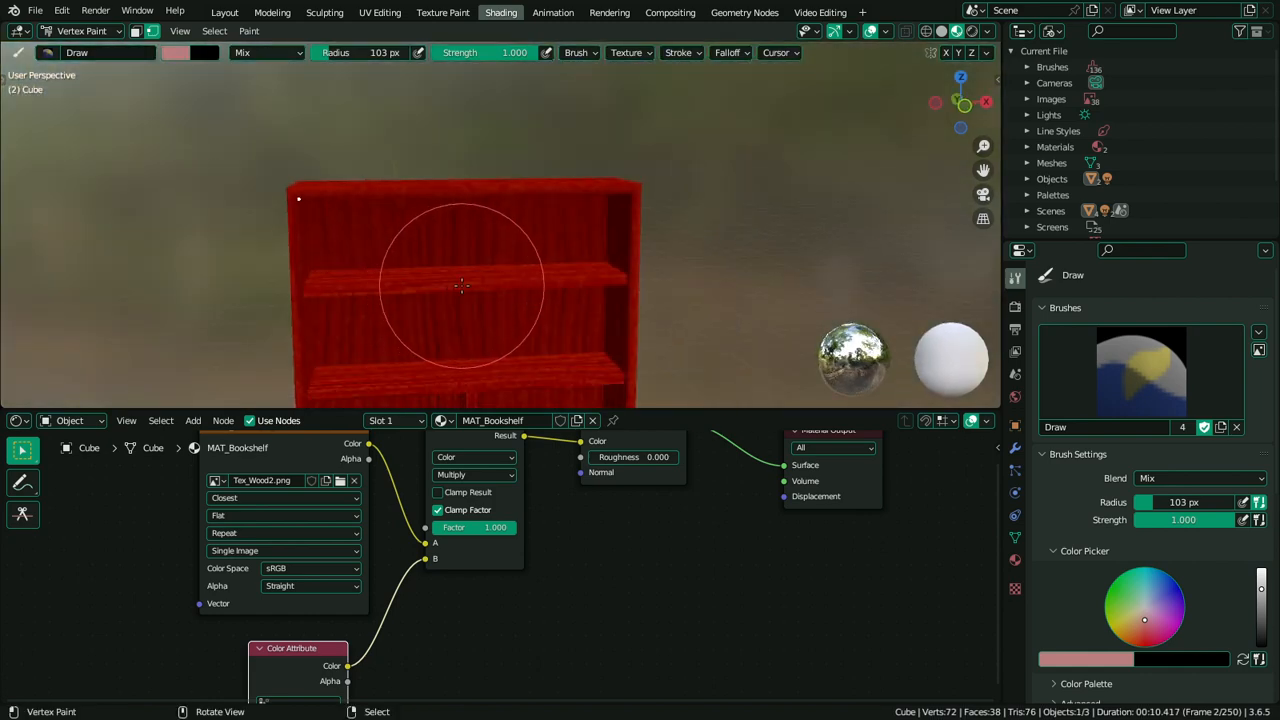
scroll(567, 306, down, 3)
shift+middle_drag(568, 308, 578, 229)
key(ctrl+space)
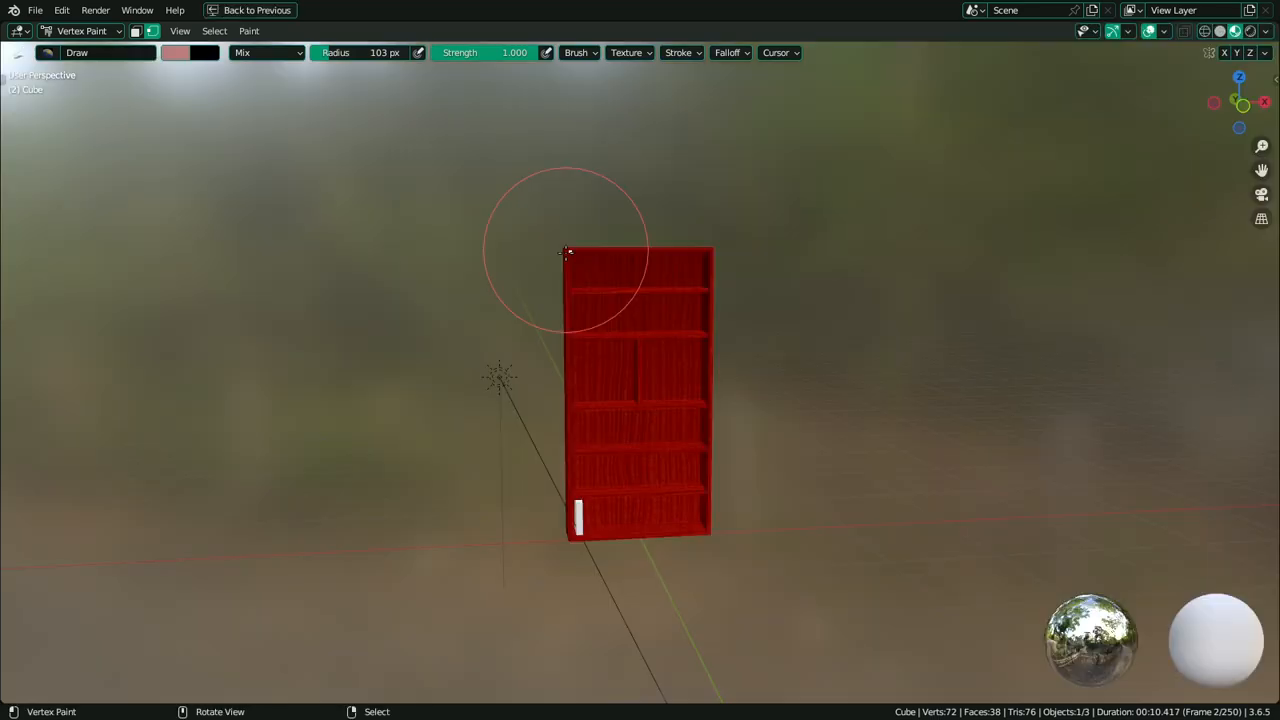
scroll(657, 300, up, 3)
click(1220, 31)
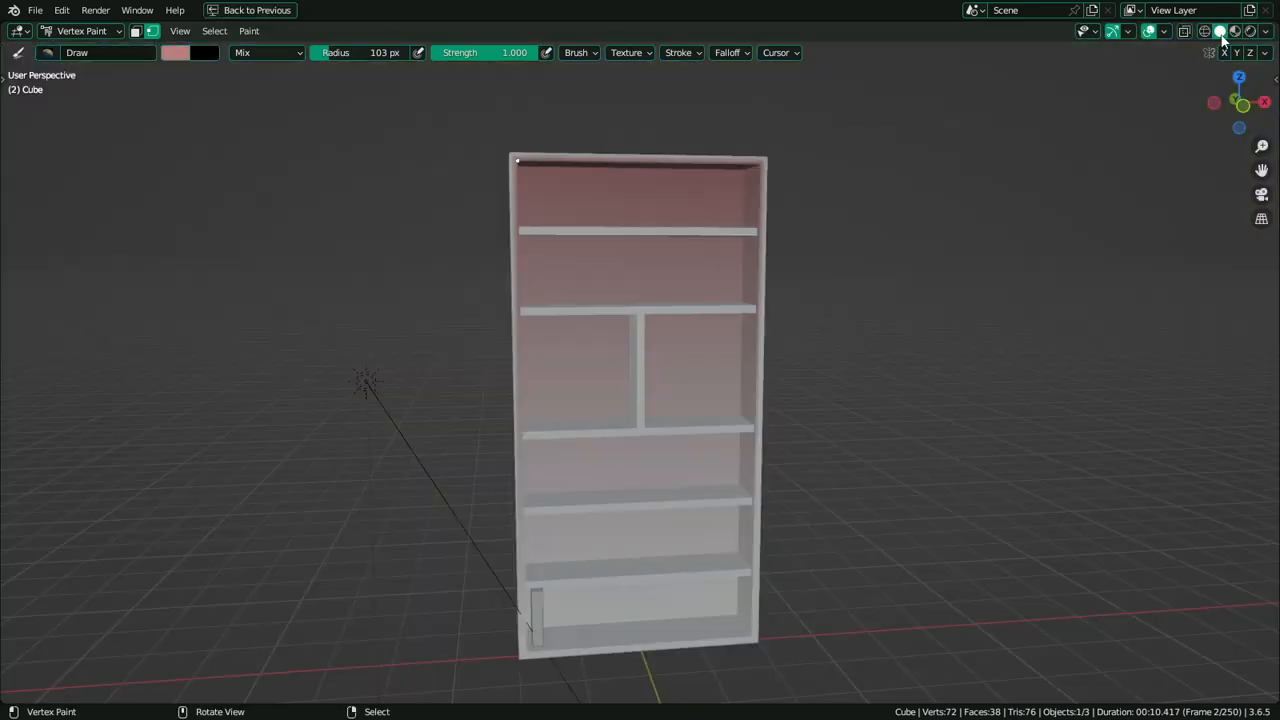
Return to Material Preview shading and hide the environment background by lowering its world opacity fully
click(1236, 31)
click(1266, 31)
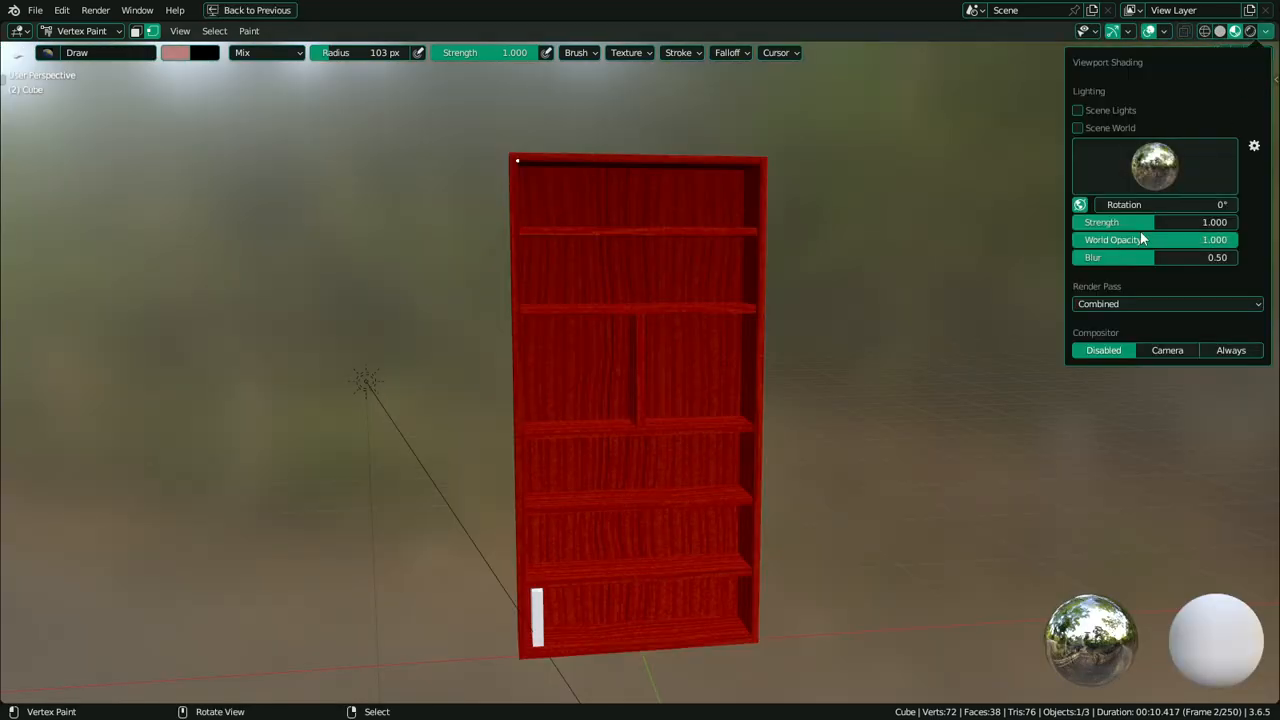
drag(1140, 239, 1075, 239)
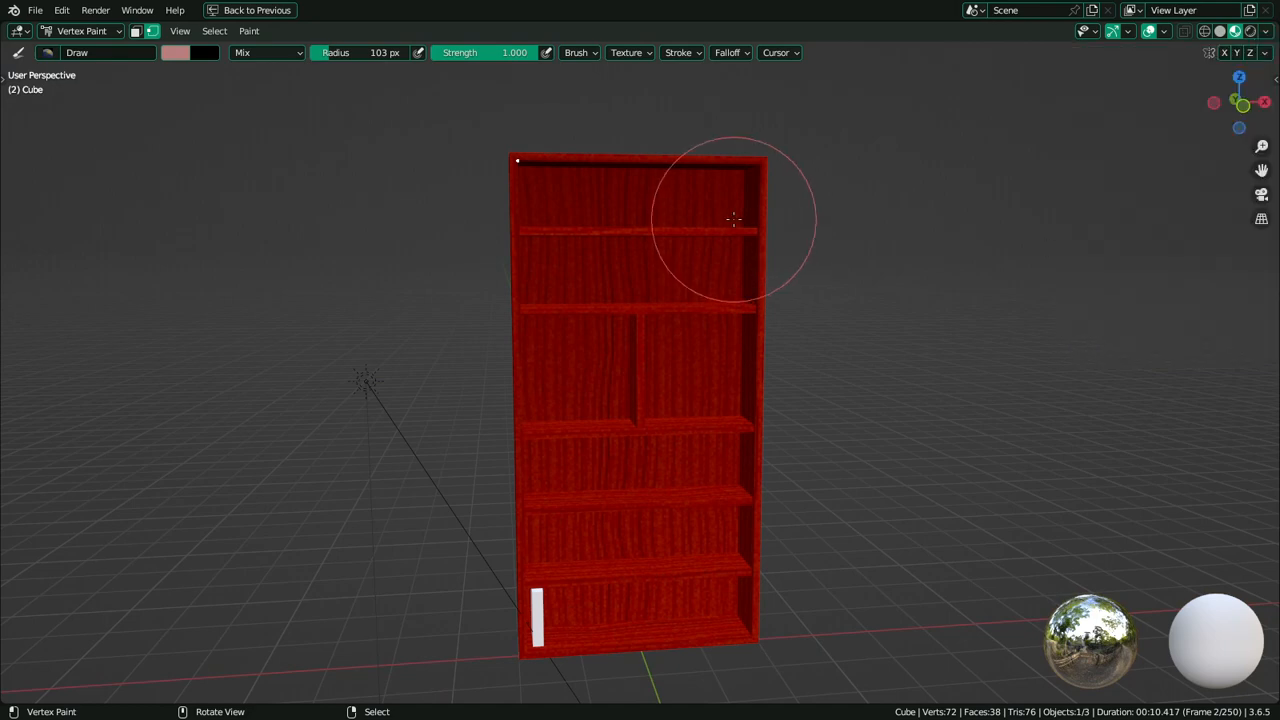
Inspect the shading inside the bookshelf from several angles and select its left inner side face in Edit Mode
mouse_move(734, 220)
middle_down()
mouse_move(724, 190)
mouse_move(734, 269)
mouse_move(706, 249)
middle_up()
scroll(737, 268, up, 2)
alt+middle_click(628, 225)
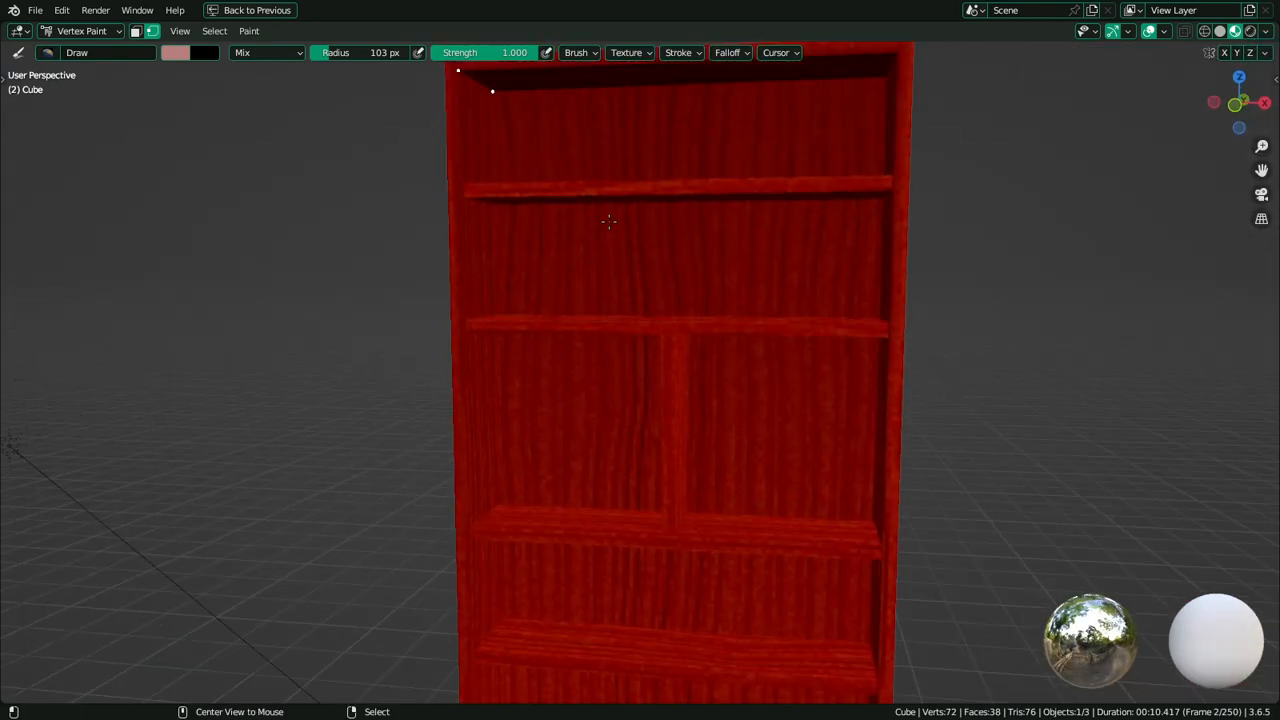
middle_drag(609, 220, 605, 258)
scroll(643, 277, down, 2)
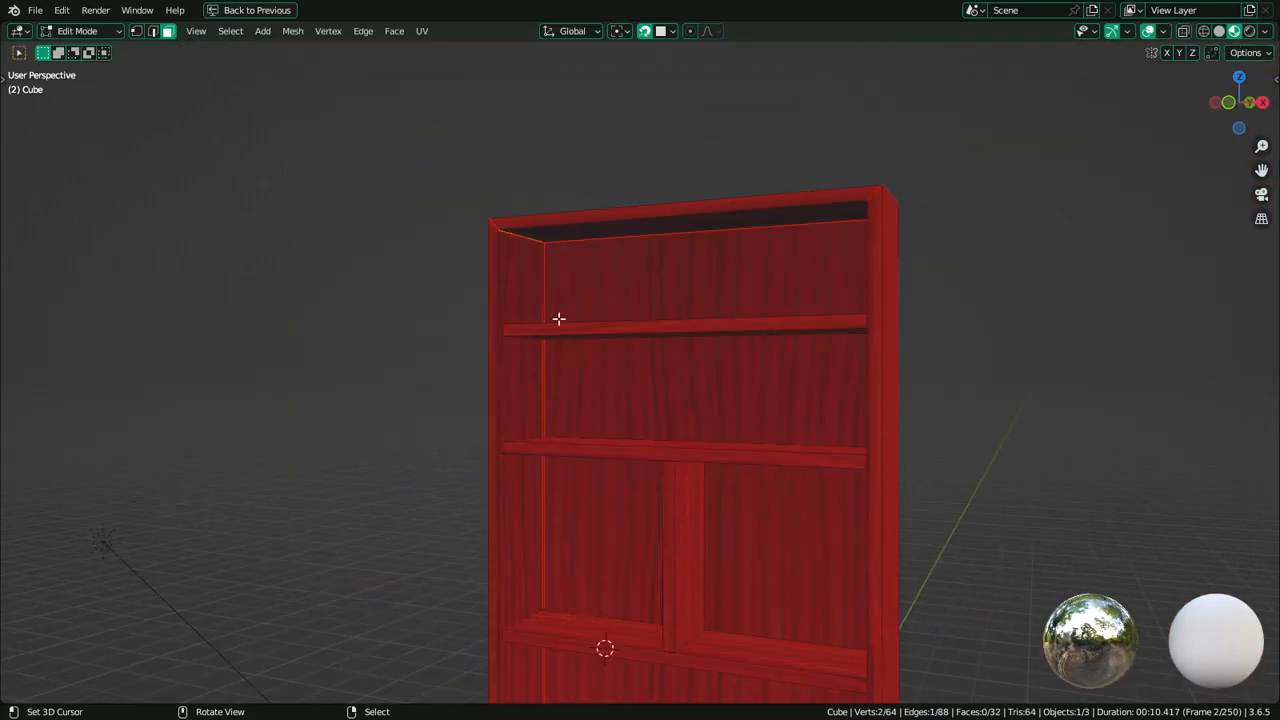
click(520, 285)
mouse_move(520, 285)
middle_down()
mouse_move(575, 286)
mouse_move(543, 320)
middle_up()
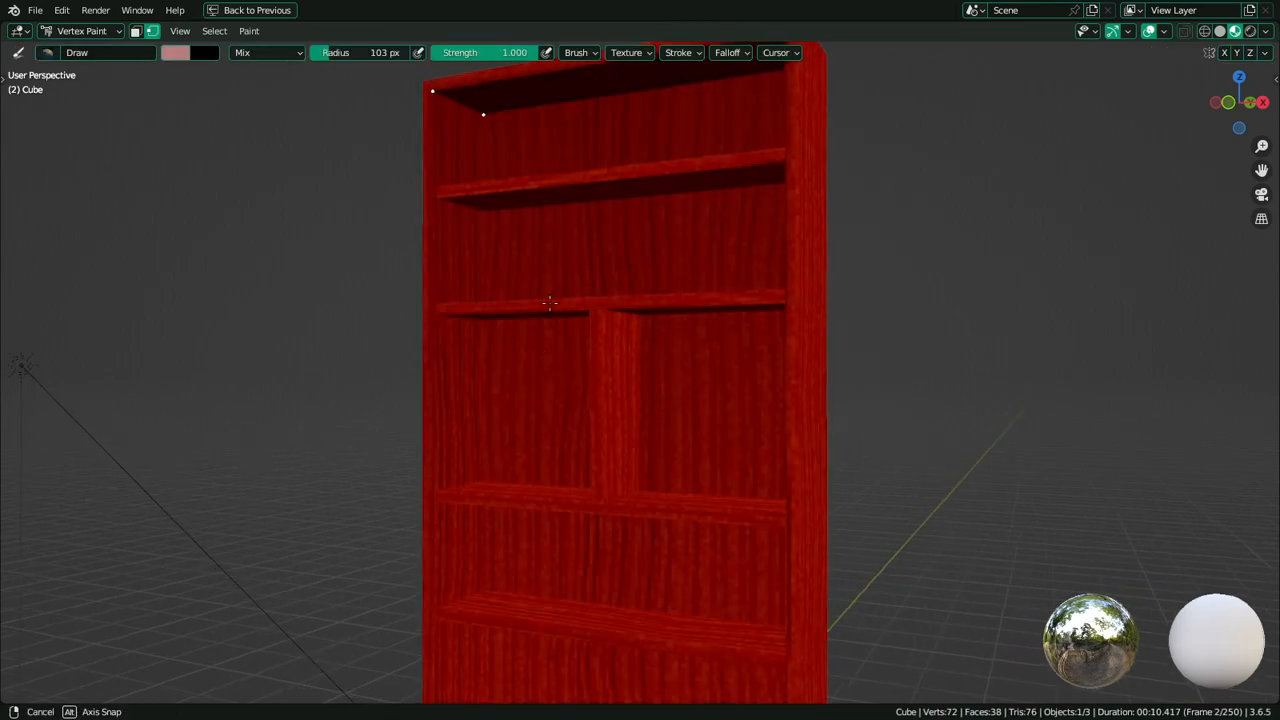
middle_drag(560, 300, 497, 309)
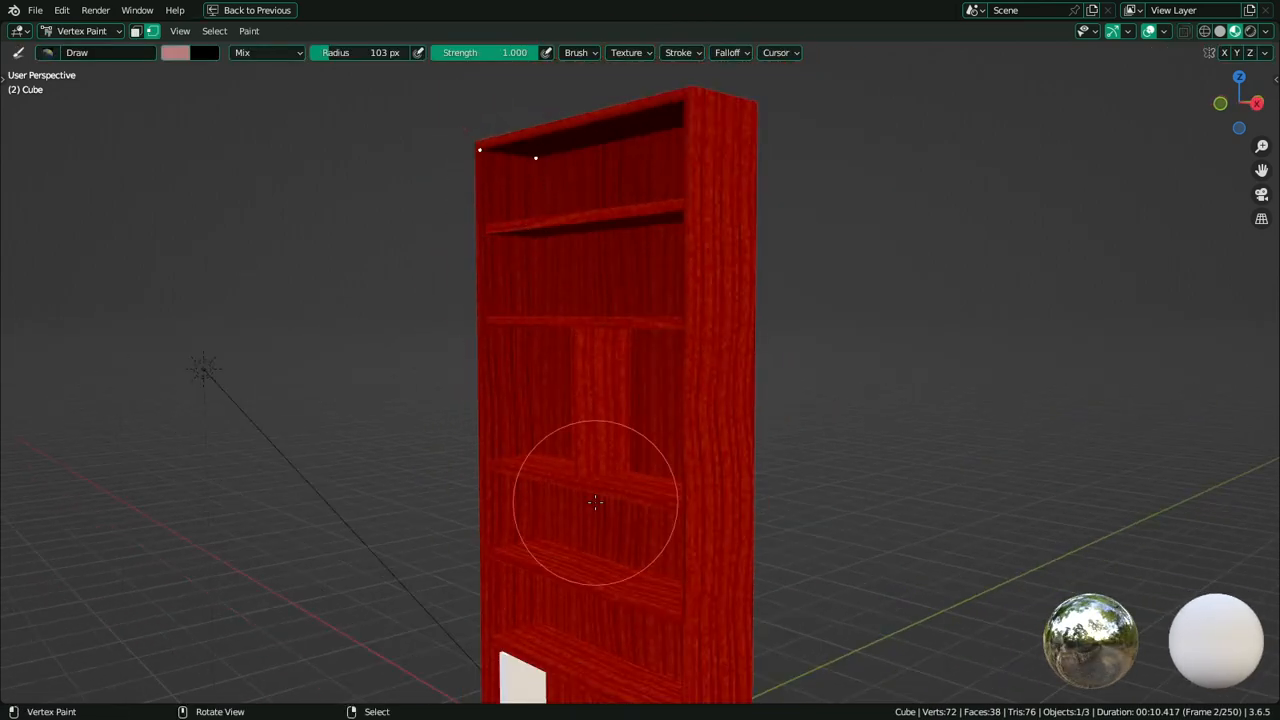
mouse_move(605, 498)
middle_down()
mouse_move(677, 471)
mouse_move(677, 389)
middle_up()
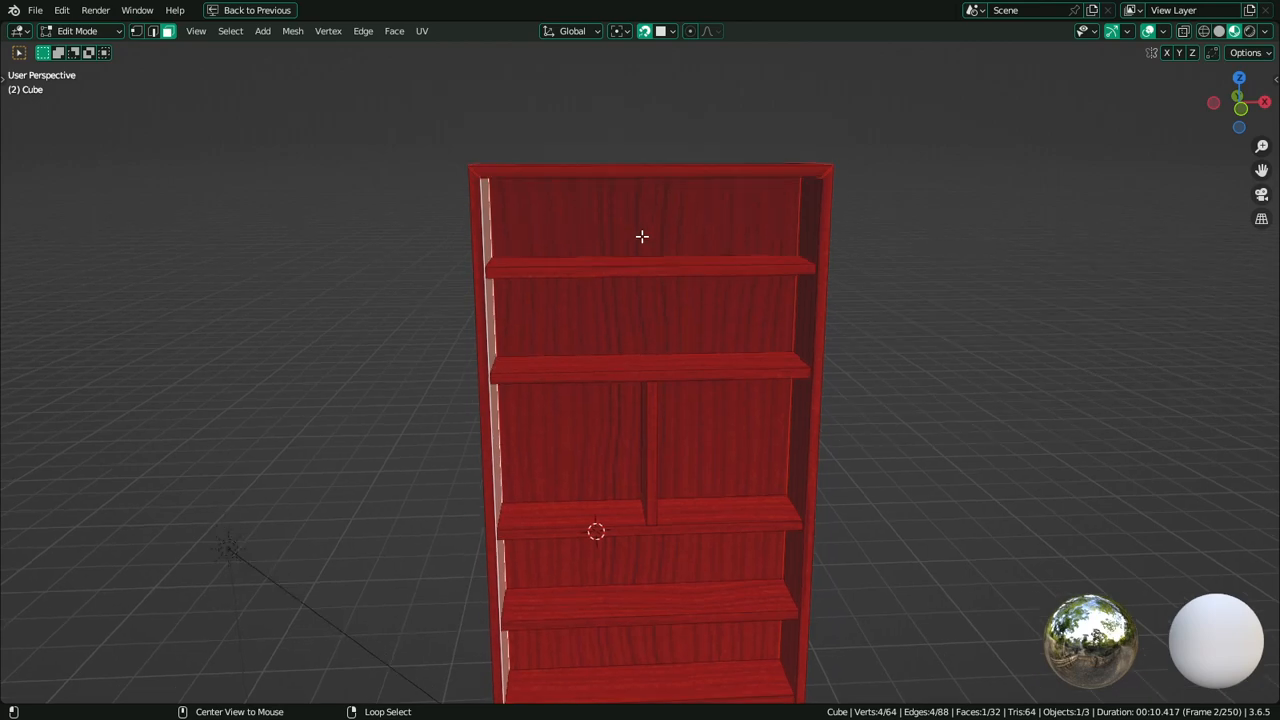
alt+middle_click(642, 236)
middle_drag(733, 367, 830, 349)
scroll(903, 369, up, 2)
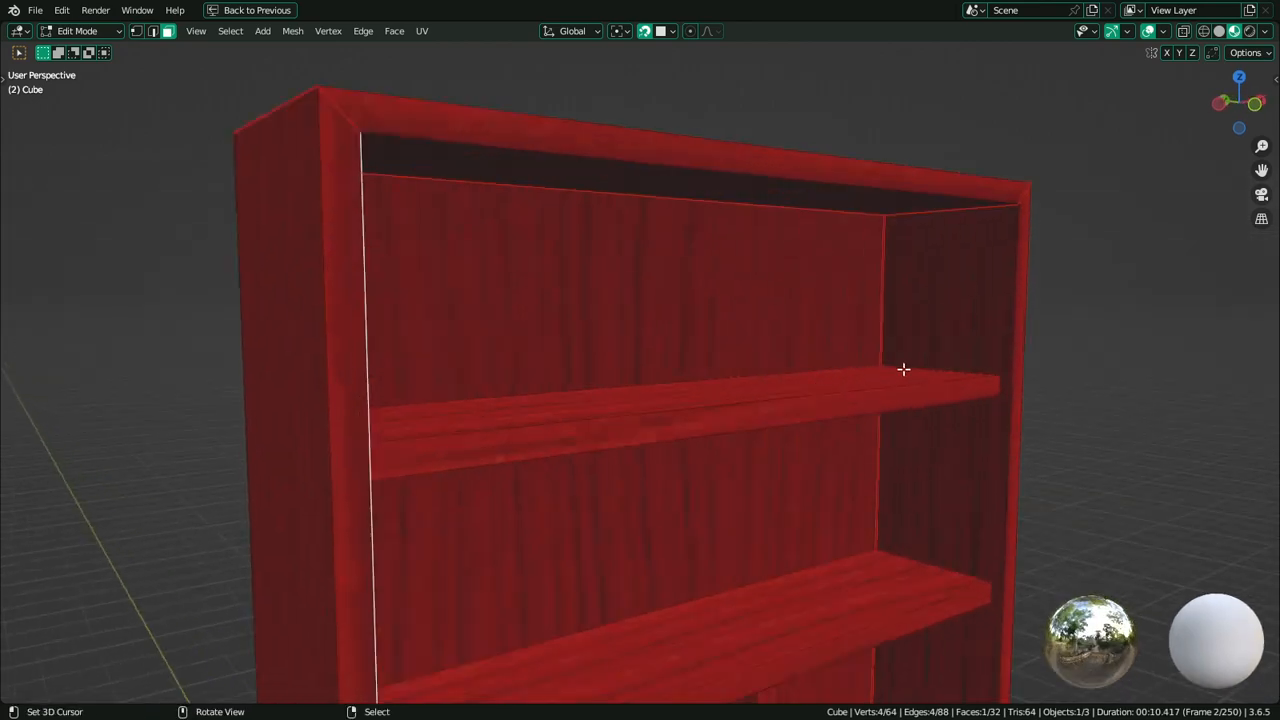
shift+middle_drag(903, 369, 791, 375)
middle_drag(970, 388, 884, 390)
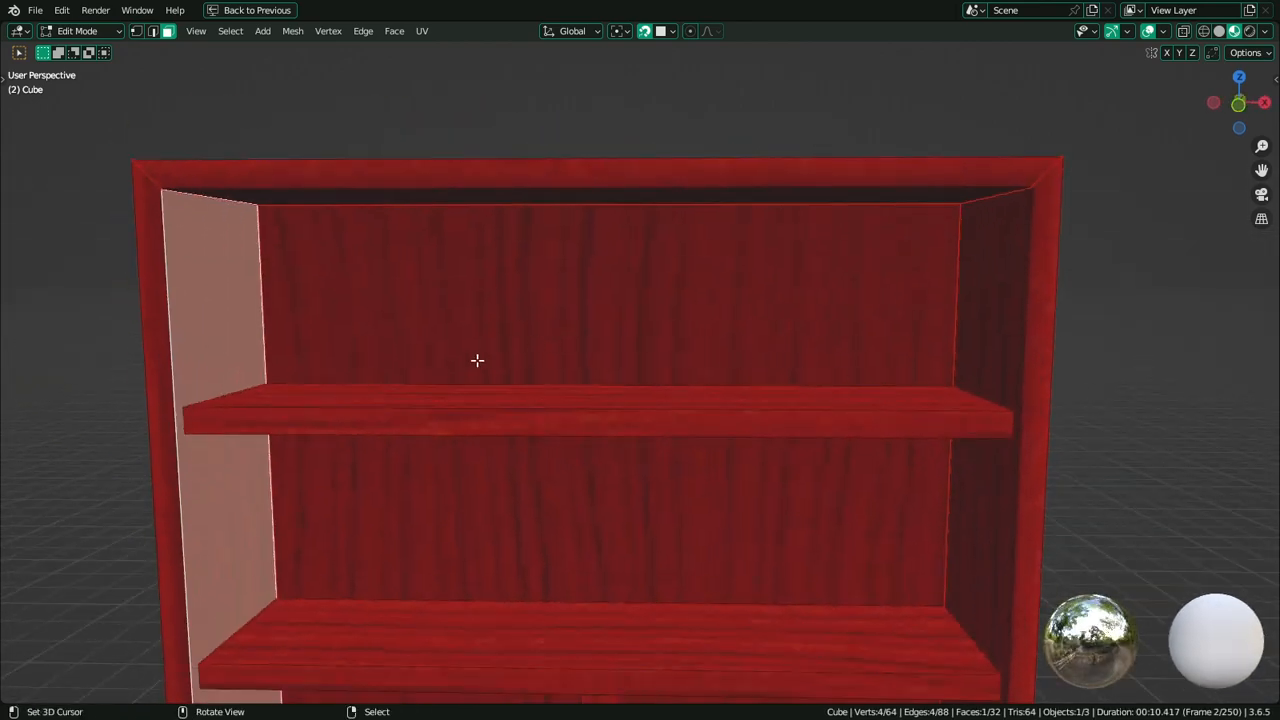
key(k)
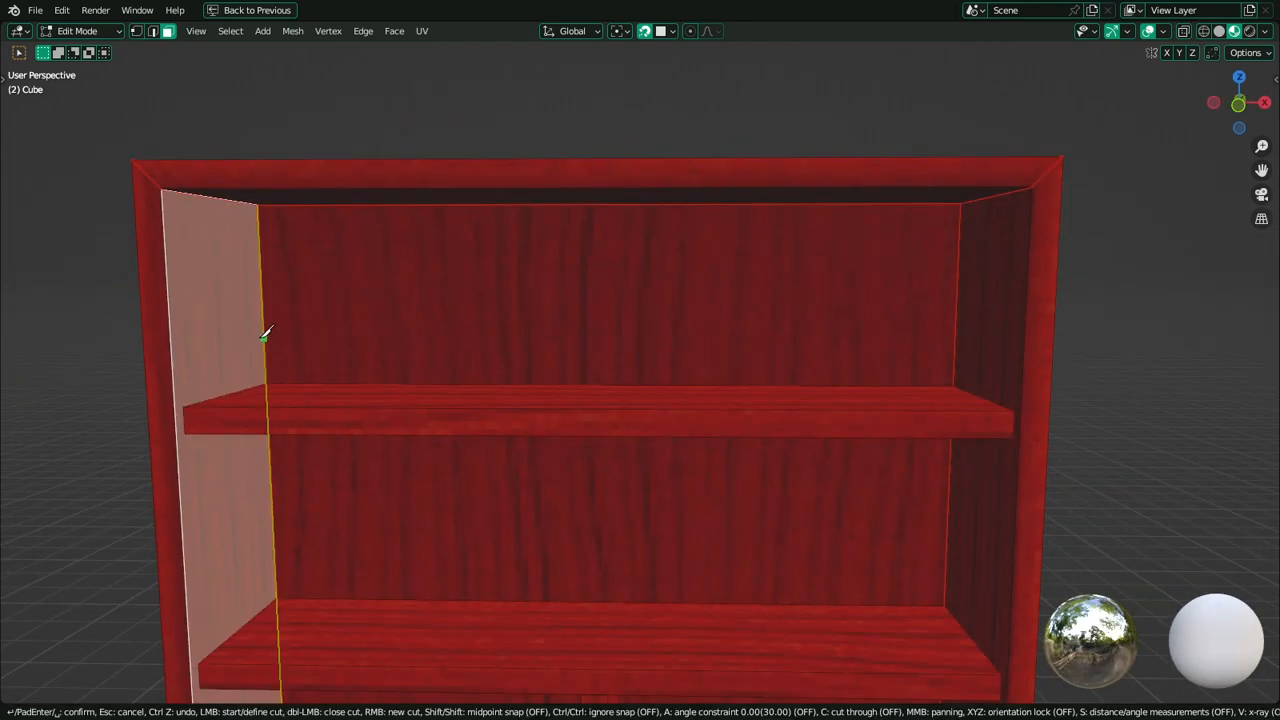
key(Escape)
Enable Correct Face Attributes in the mesh transform options
key(n)
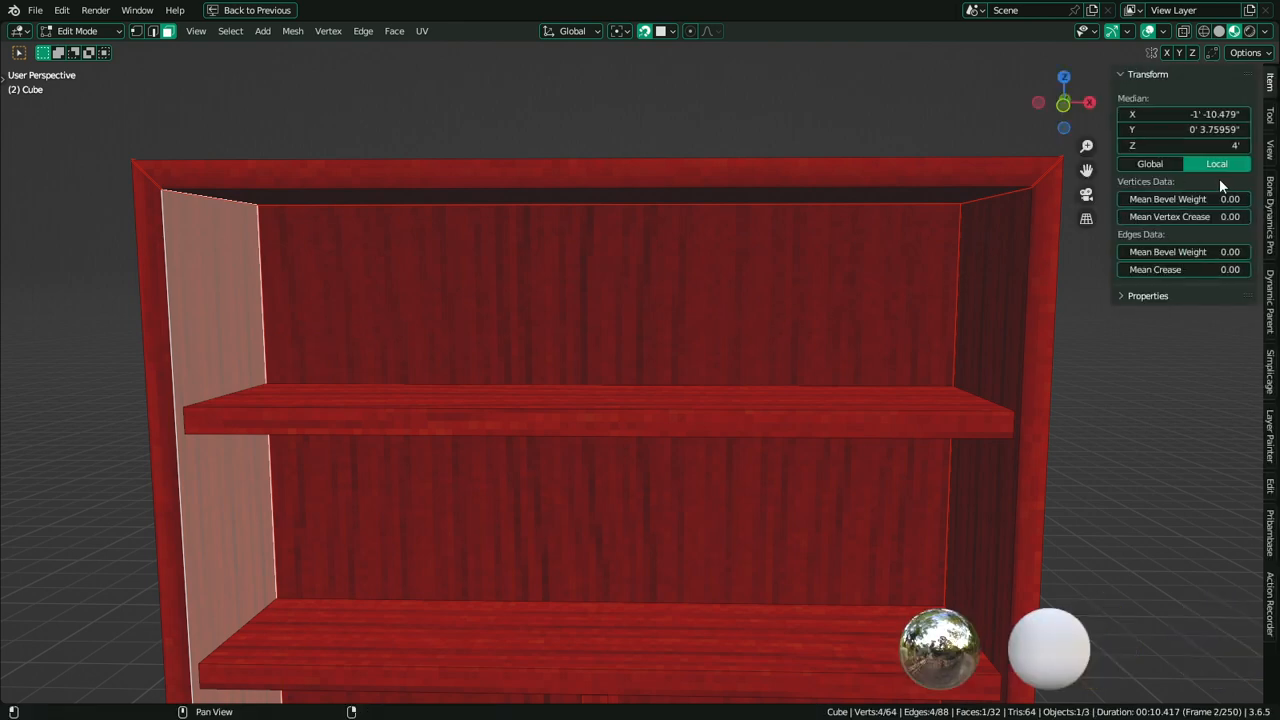
click(1270, 118)
click(1199, 150)
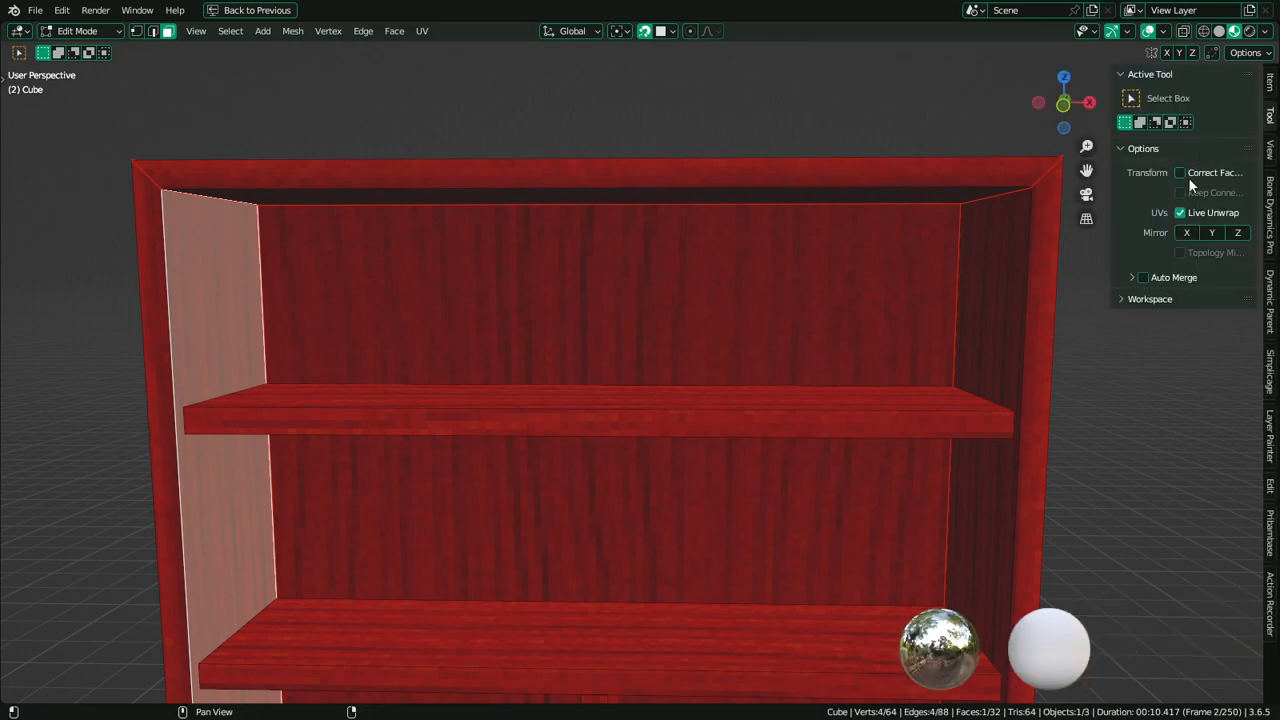
click(1188, 176)
Add the back panel and the right inner side to the face selection and delete all three faces
shift+click(304, 334)
shift+click(969, 318)
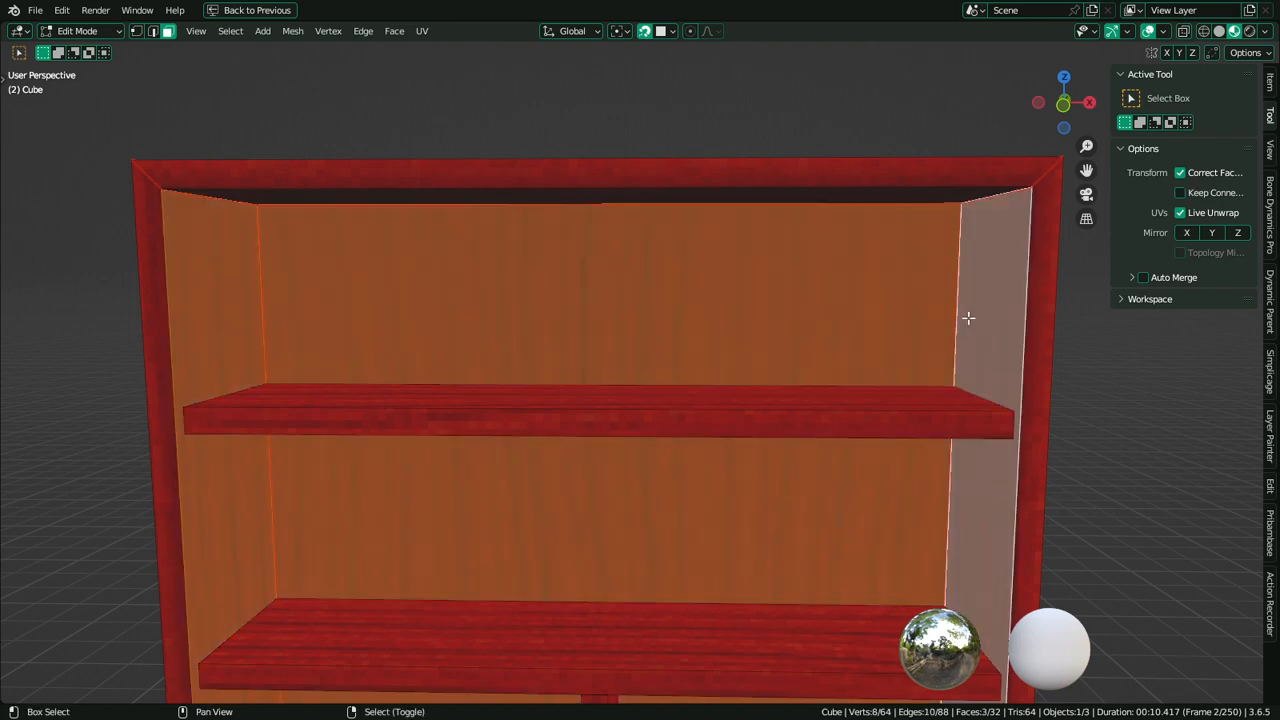
key(x)
click(894, 253)
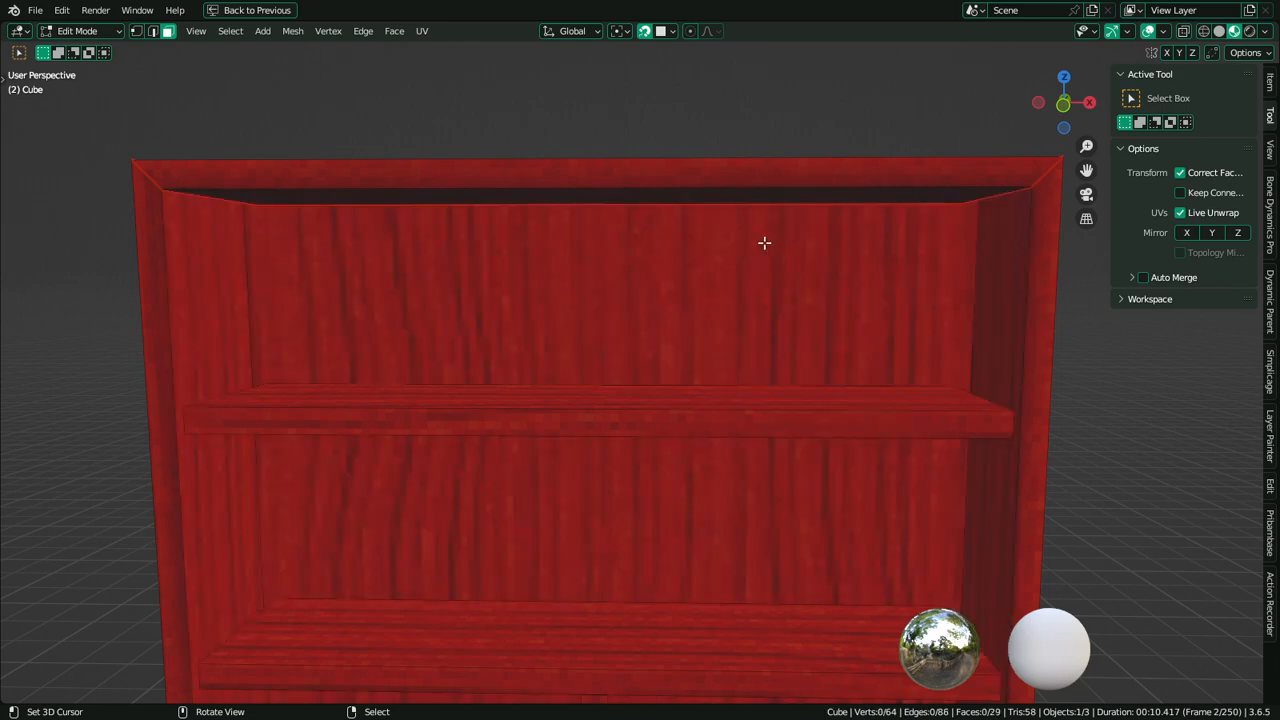
Fill a new back face in the top compartment between the bookshelf's upper back edge and the first shelf
key(2)
click(750, 258)
shift+click(677, 383)
key(f)
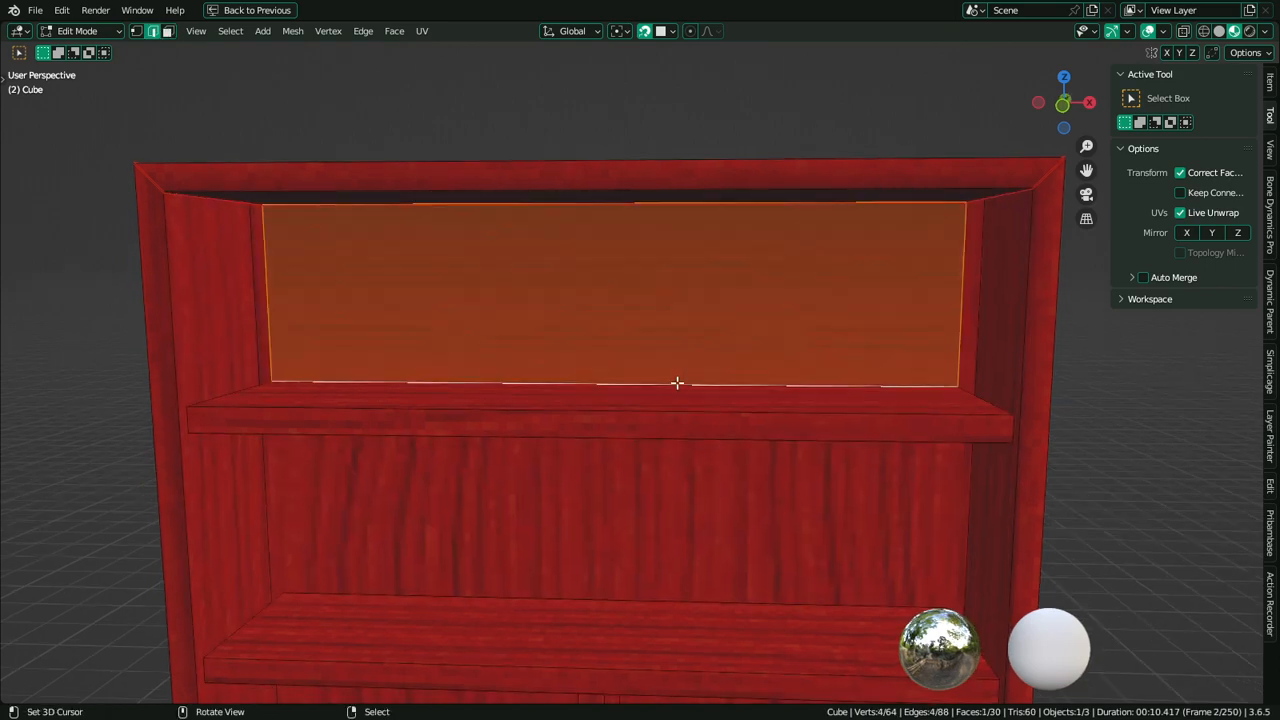
Fill a new back face between the underside of the first shelf and the second shelf
middle_drag(677, 380, 669, 346)
click(565, 497)
middle_drag(565, 495, 566, 429)
shift+click(589, 323)
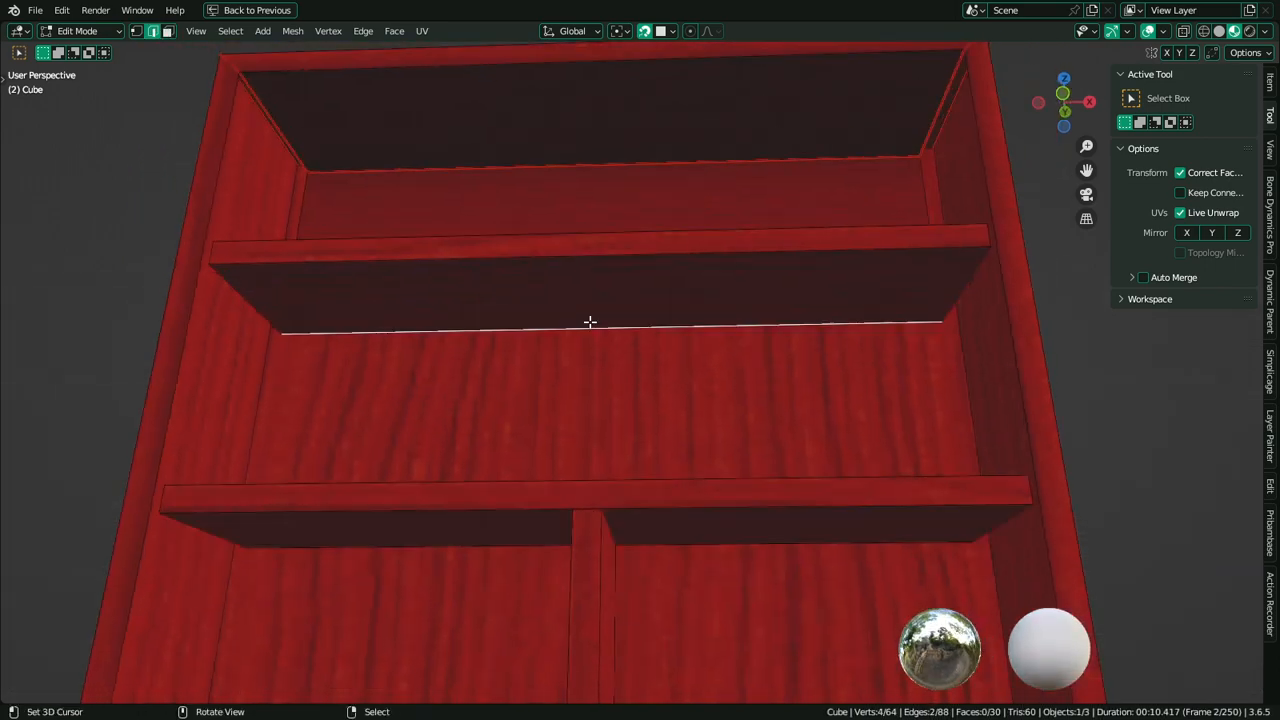
key(f)
Try to add a loop cut to the second shelf where it meets the vertical divider
shift+middle_drag(657, 548, 636, 371)
shift+middle_drag(661, 456, 620, 260)
click(622, 240)
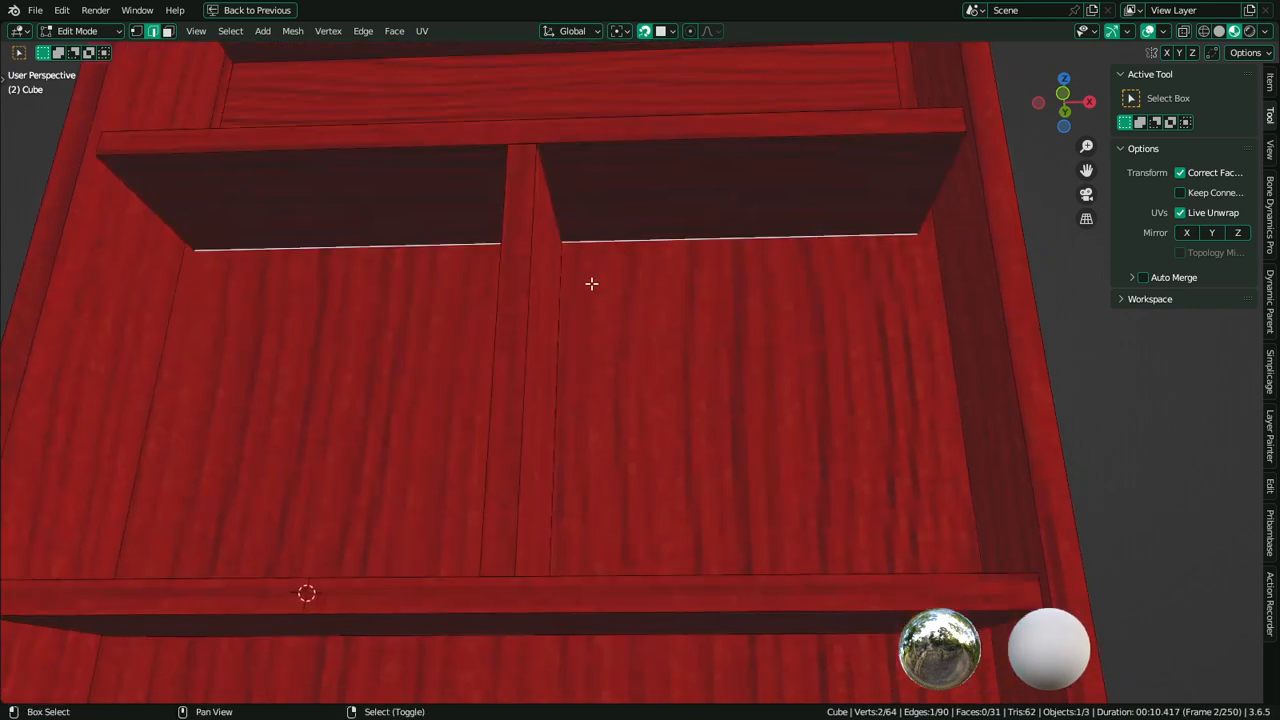
middle_drag(629, 343, 629, 381)
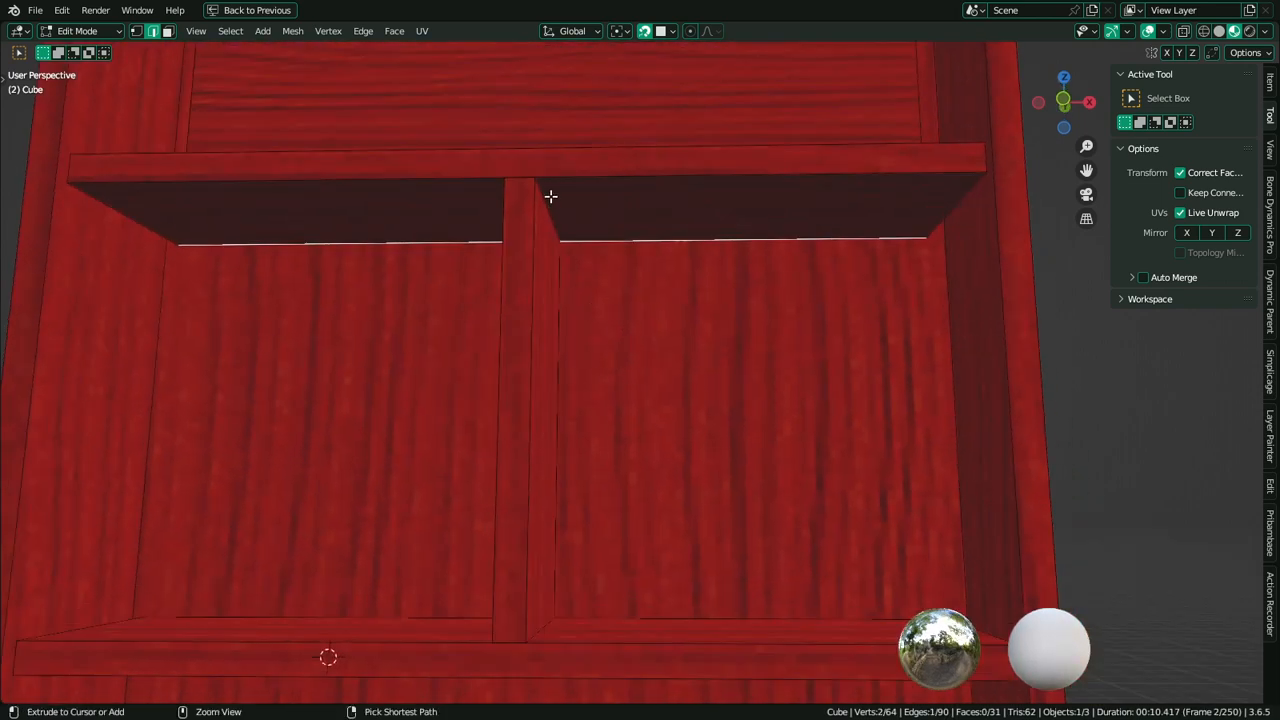
key(ctrl+r)
right_click(523, 150)
middle_drag(543, 205, 551, 243)
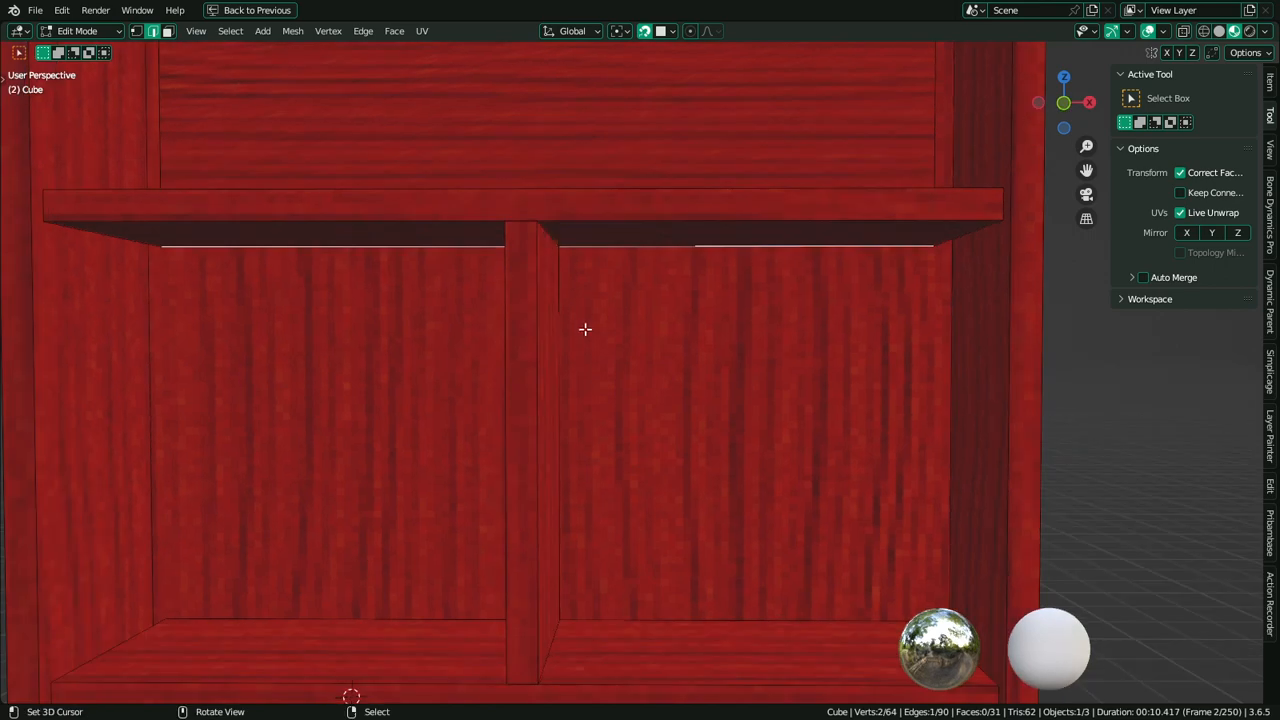
Try subdividing the underside face of the shelf above the vertical divider, and undo it
key(3)
click(600, 337)
middle_drag(600, 337, 667, 376)
click(594, 249)
middle_drag(594, 249, 630, 273)
scroll(605, 312, down, 3)
click(598, 252)
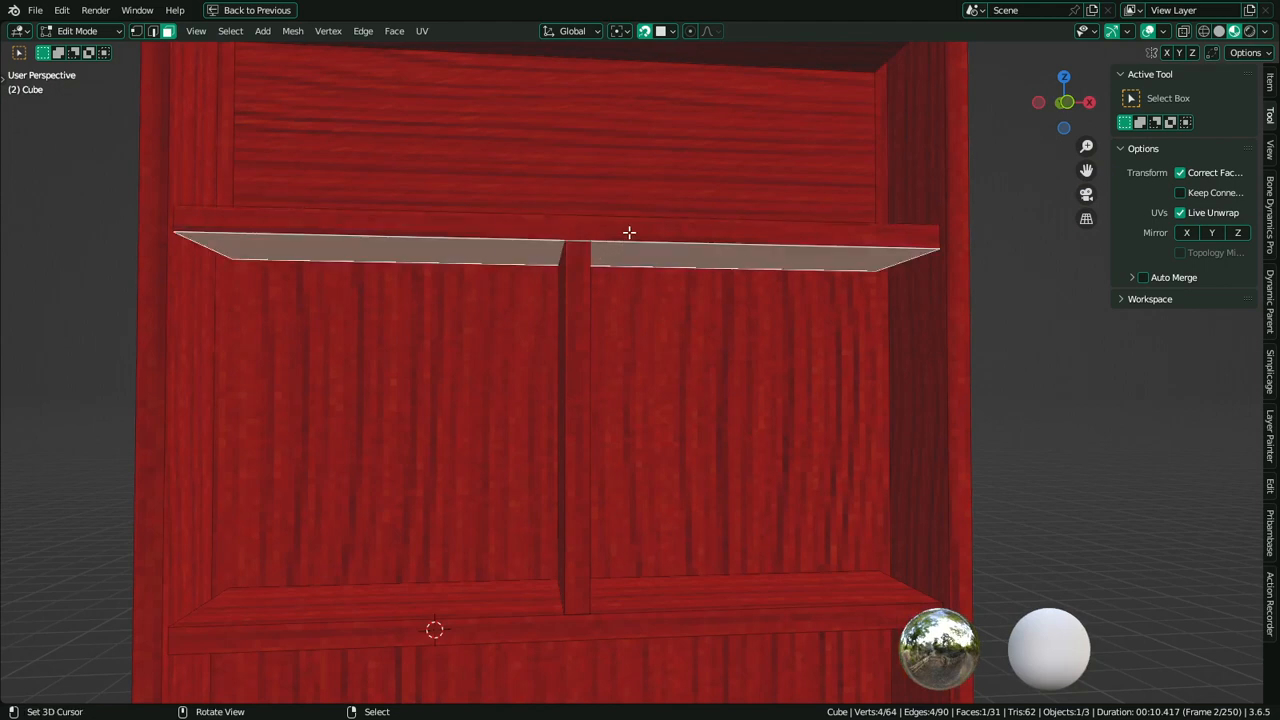
right_click(629, 232)
key(Escape)
right_click(764, 271)
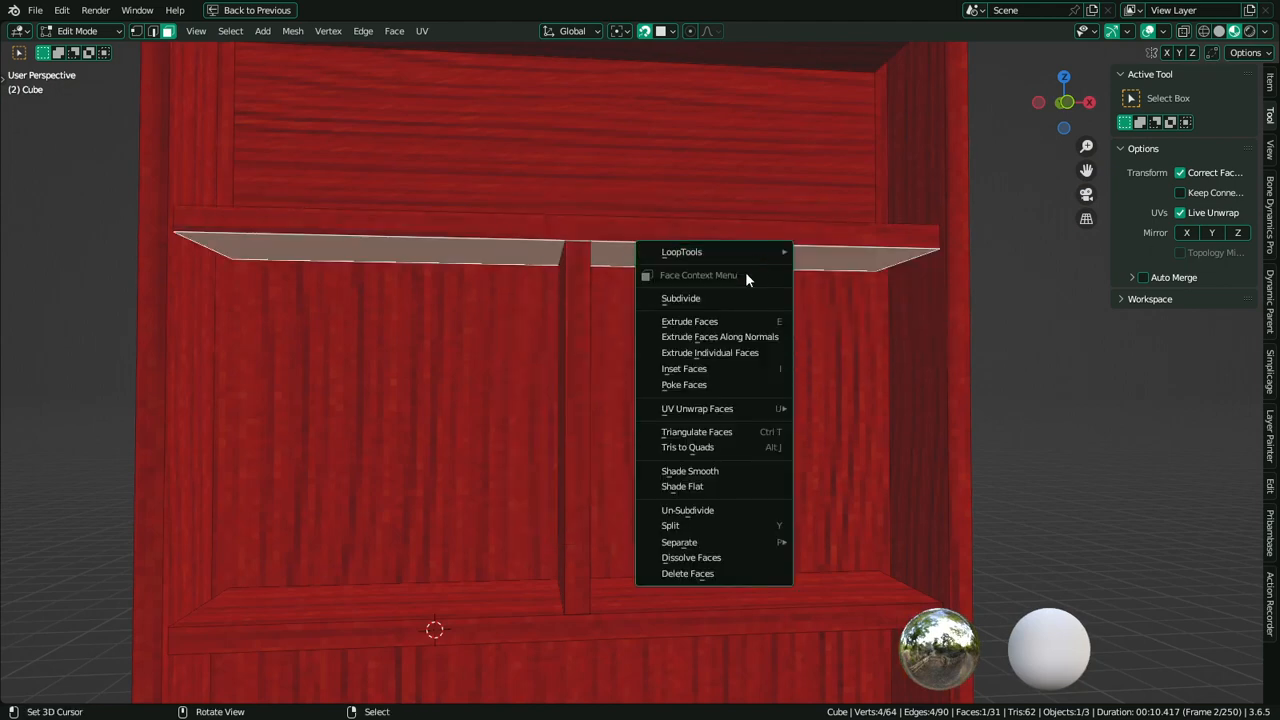
click(712, 298)
middle_drag(435, 373, 543, 297)
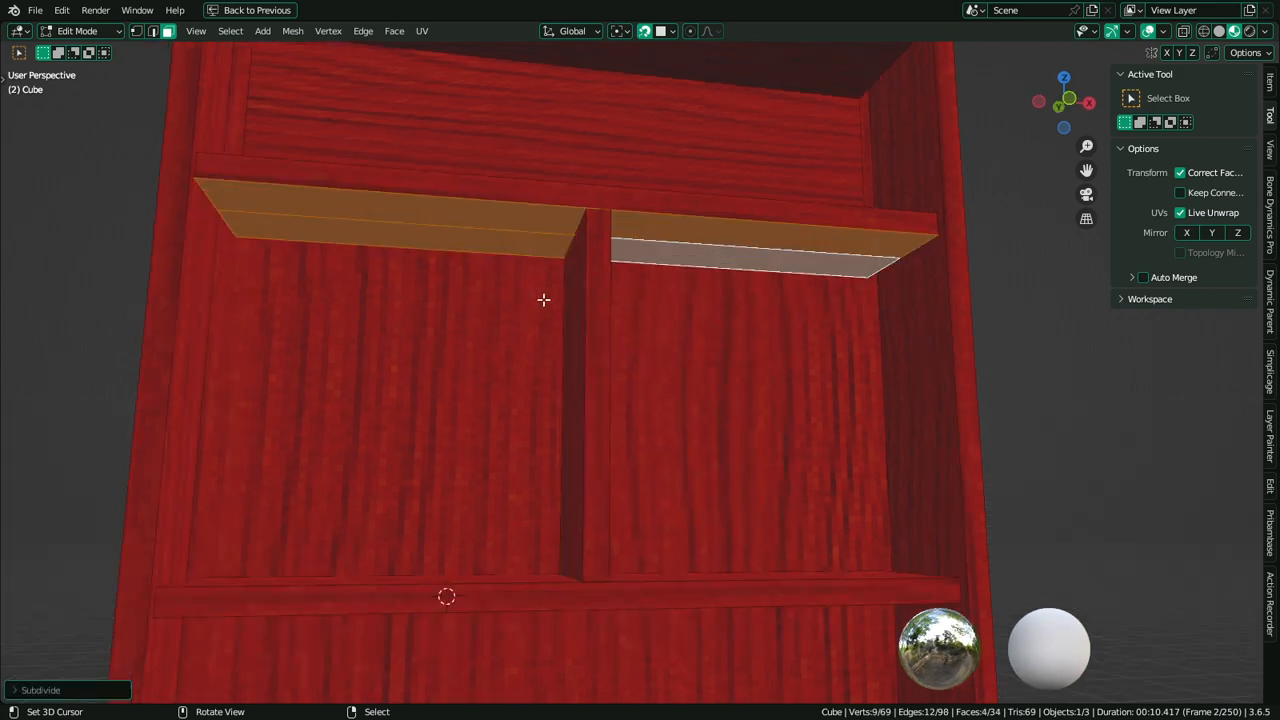
key(ctrl+z)
key(ctrl+z)
Subdivide the front and back edges of the second shelf's underside with 2 cuts
right_click(530, 265)
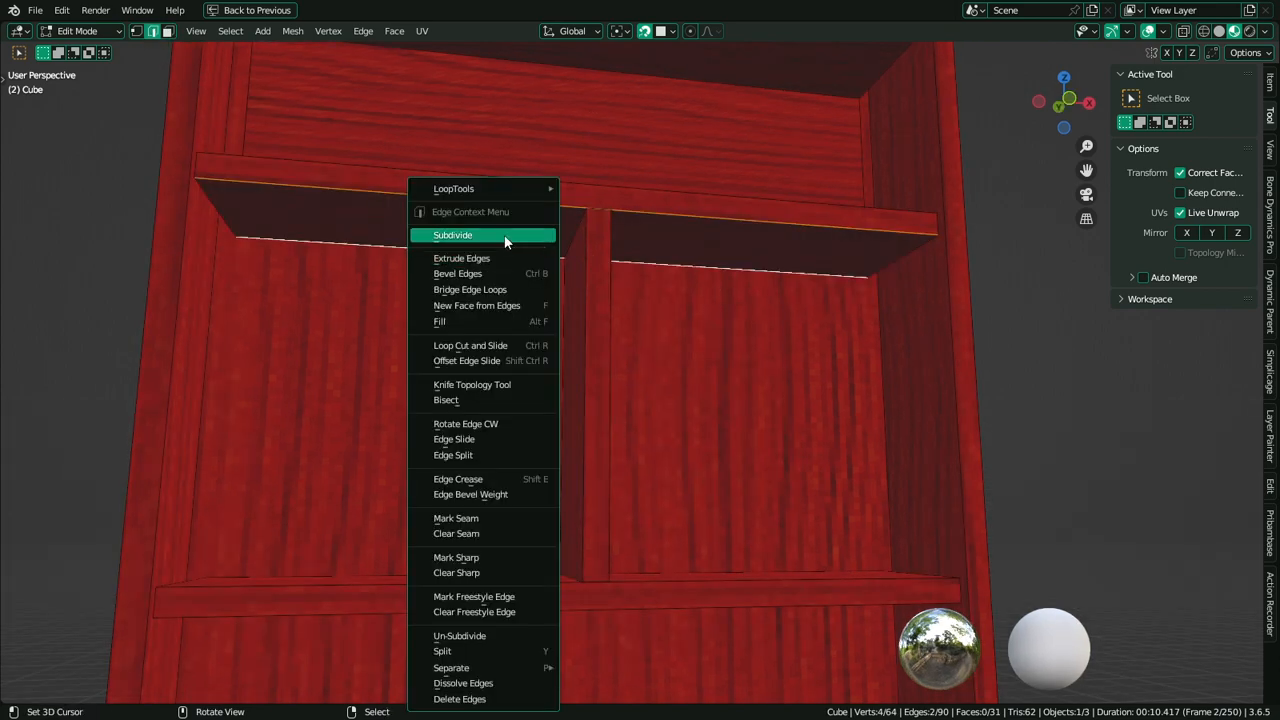
click(490, 236)
click(107, 692)
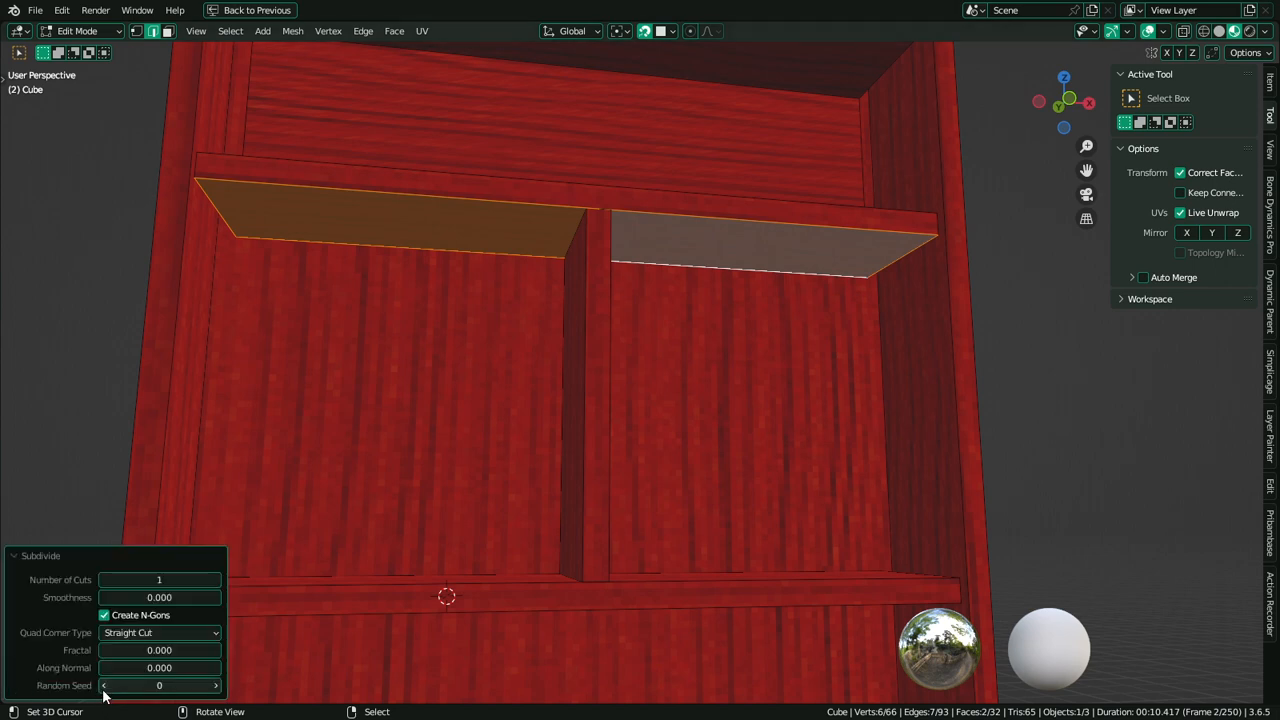
click(214, 580)
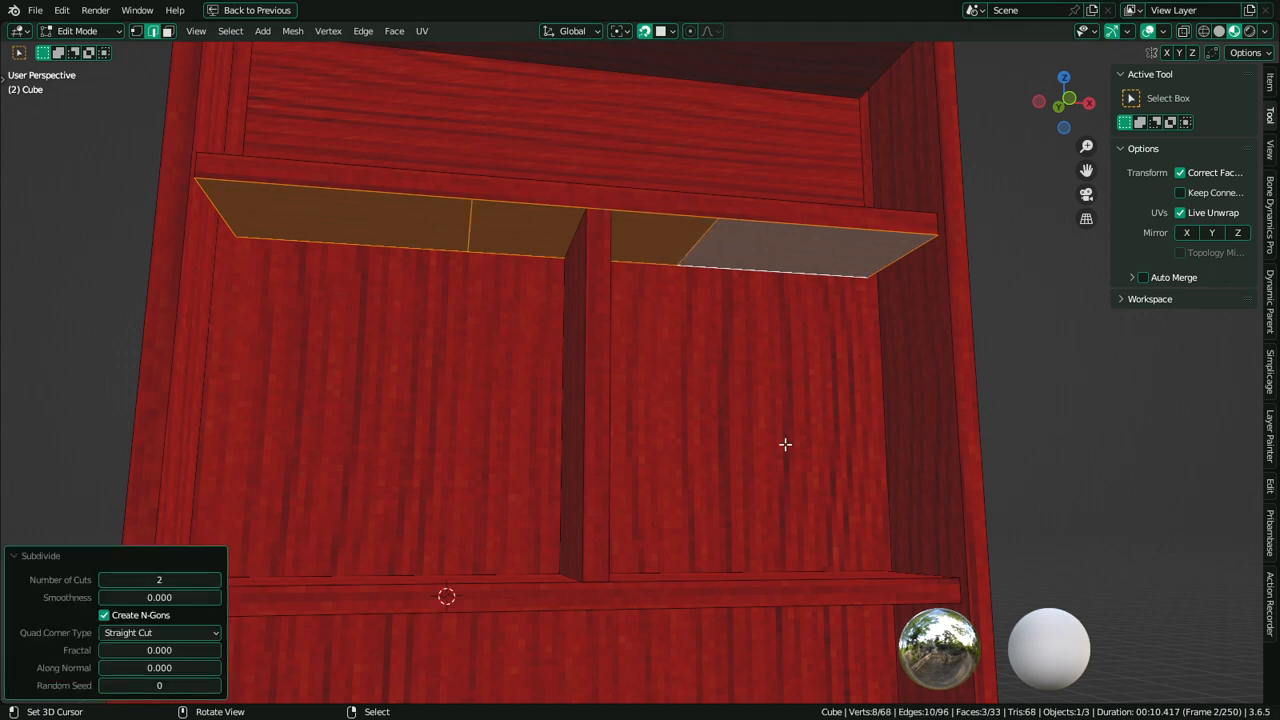
Subdivide the upper front edge of the second shelf with 1 cut
middle_drag(785, 444, 714, 309)
click(697, 231)
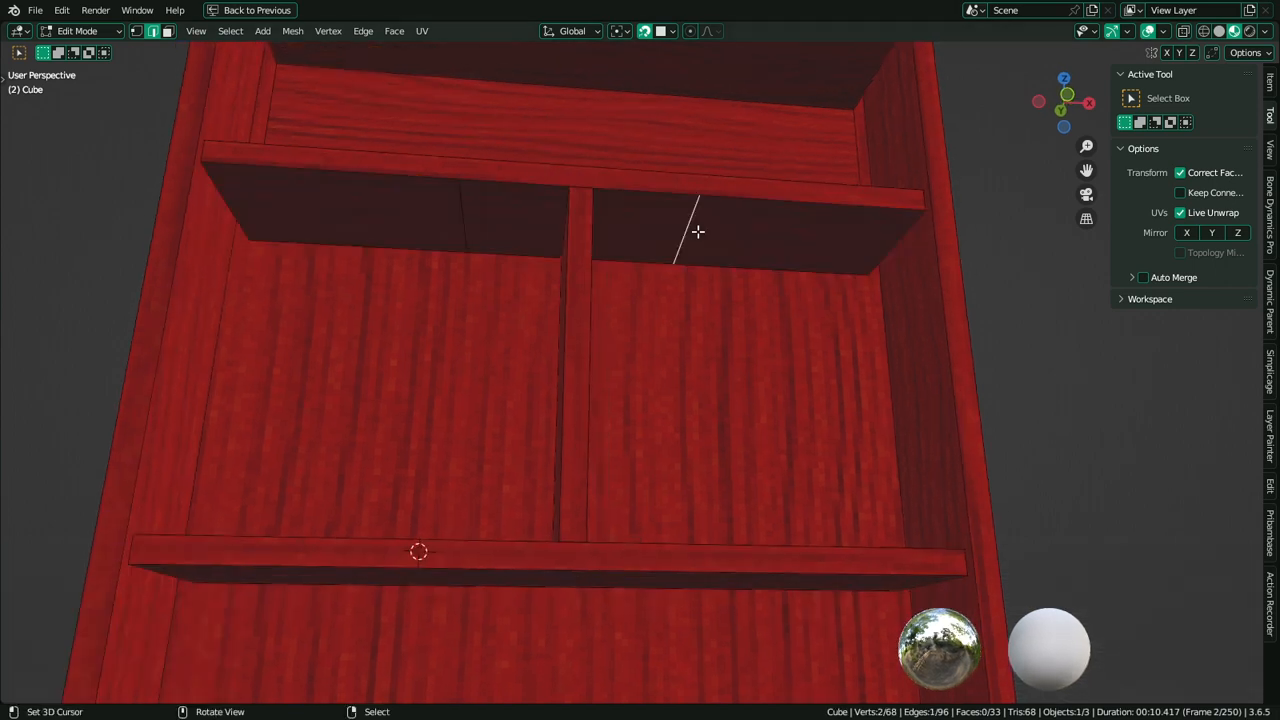
click(596, 159)
right_click(592, 161)
click(588, 163)
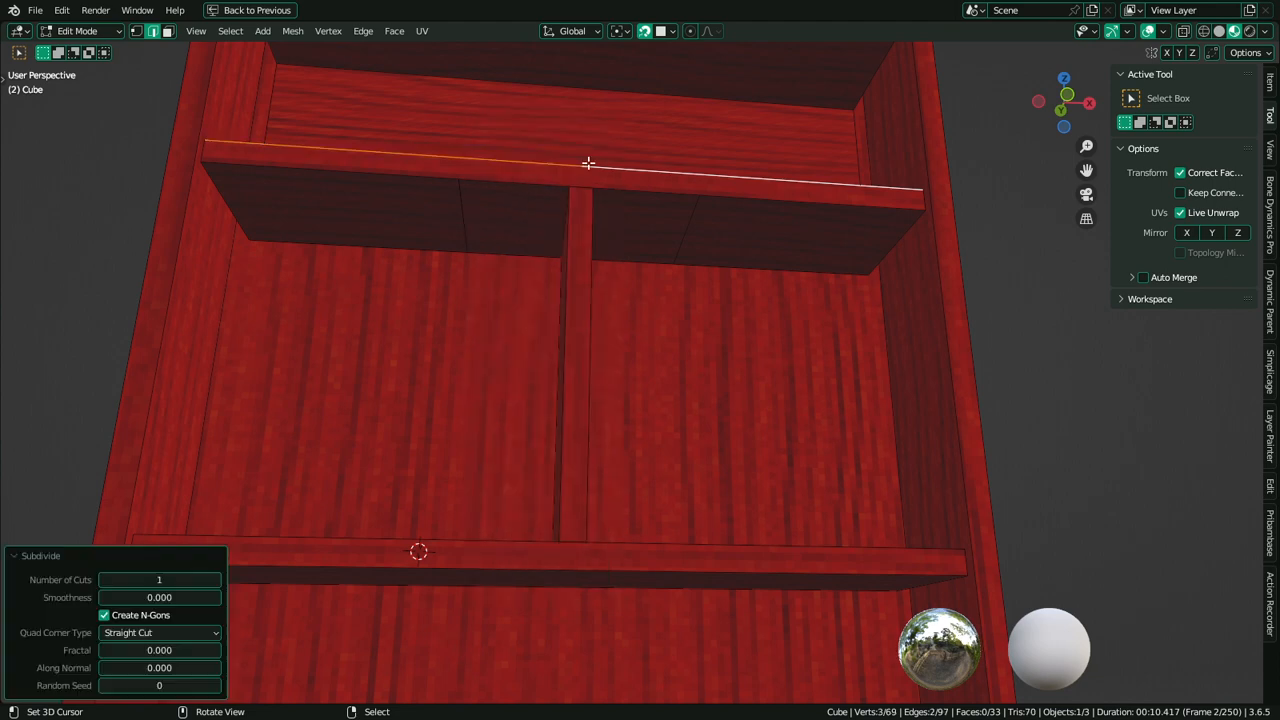
Set snapping to Edge and move the right underside edge of the upper shelf along X onto the divider's right side
click(662, 235)
middle_drag(455, 200, 611, 254)
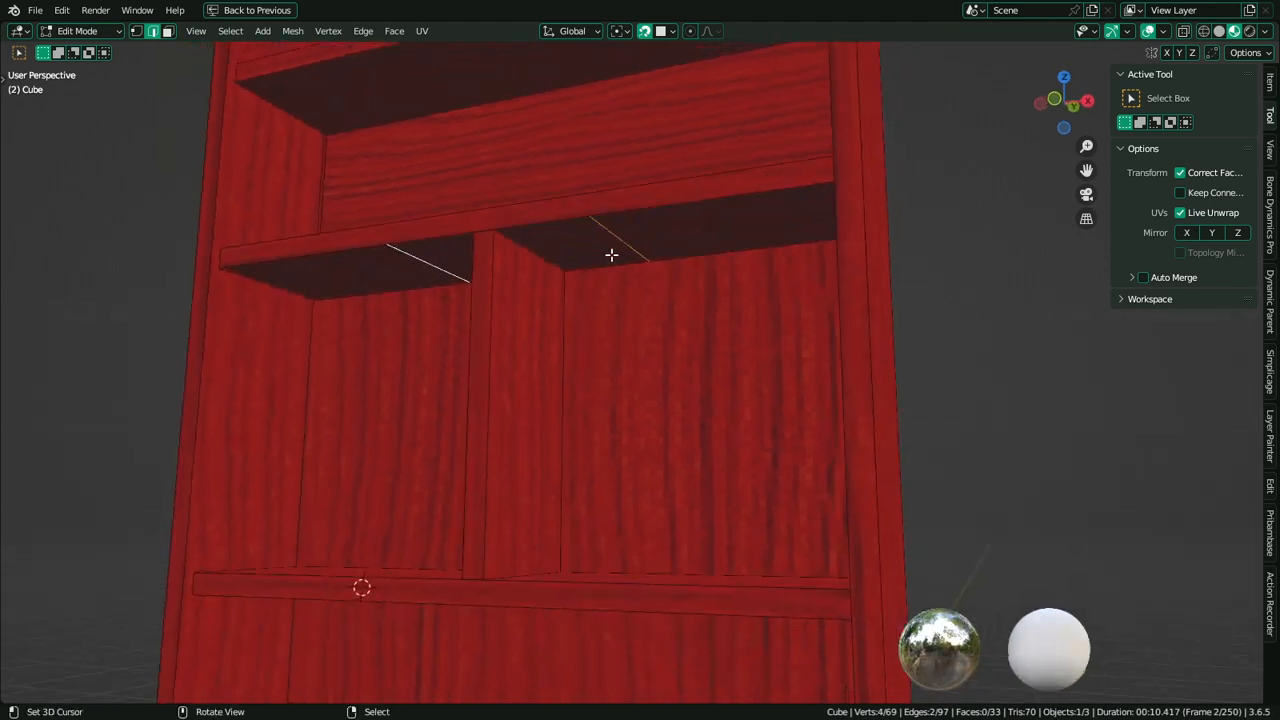
click(590, 230)
click(627, 33)
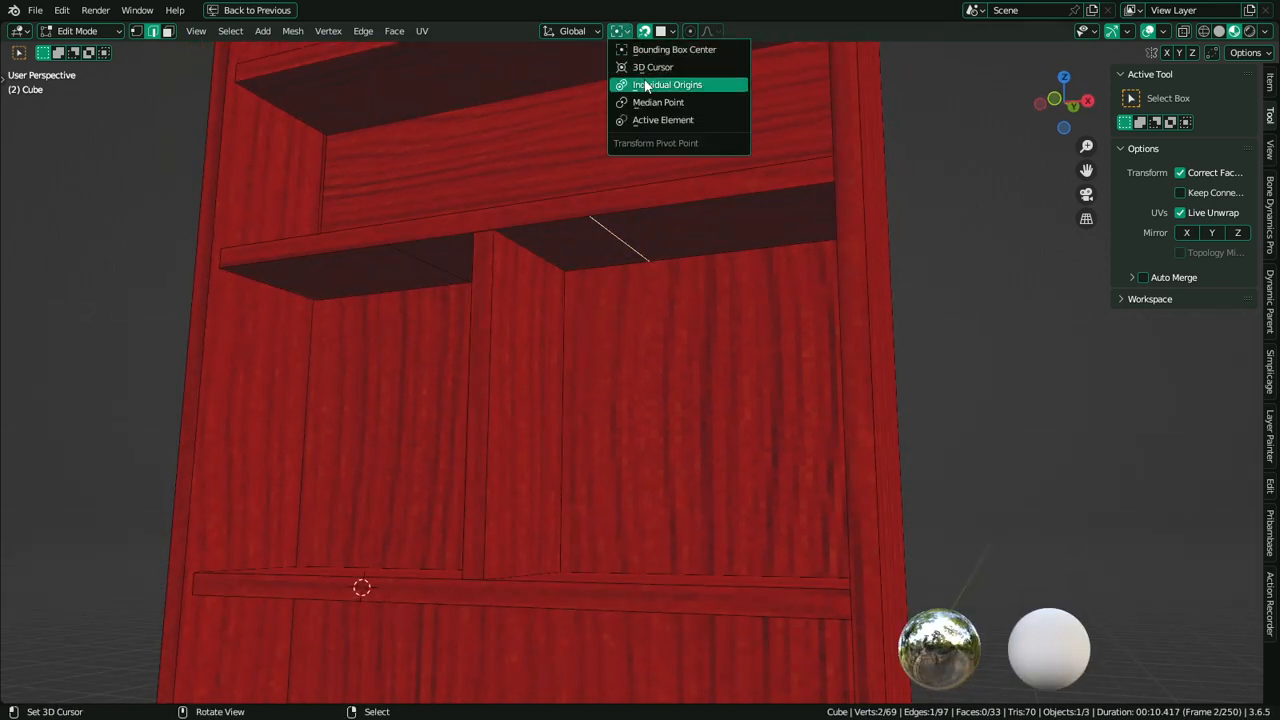
click(650, 65)
click(669, 31)
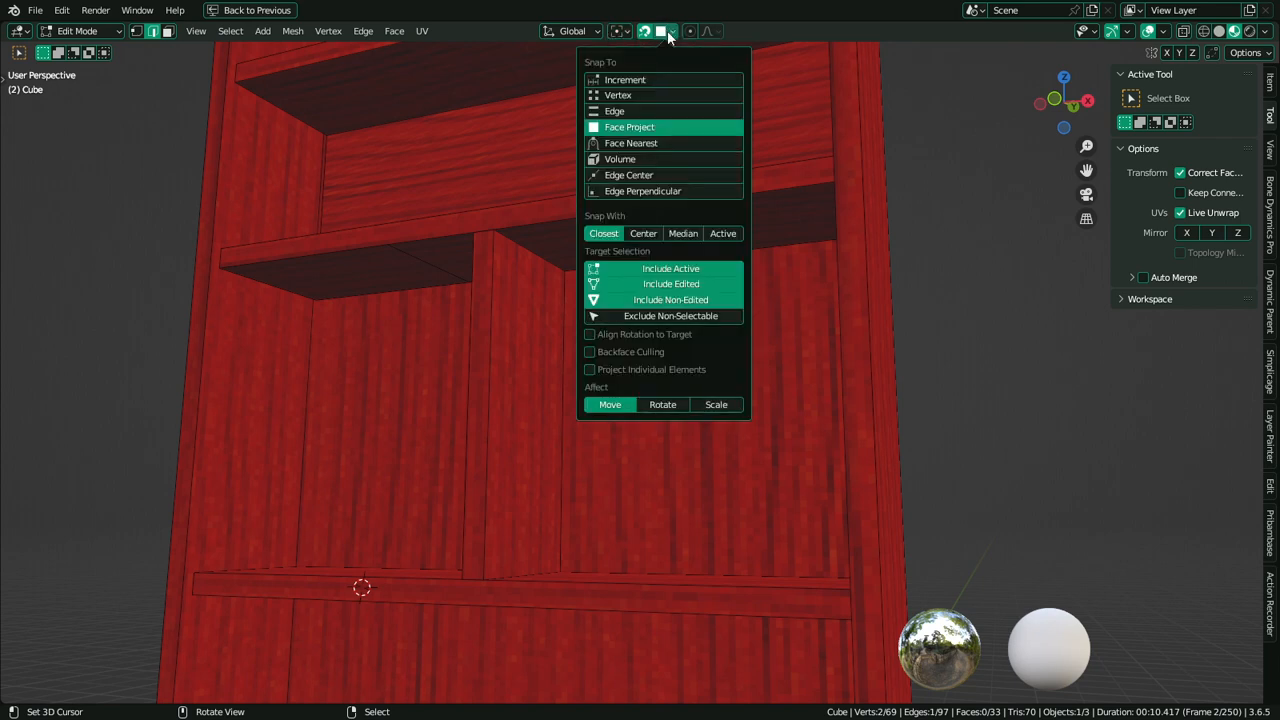
click(640, 111)
key(g)
key(x)
click(445, 265)
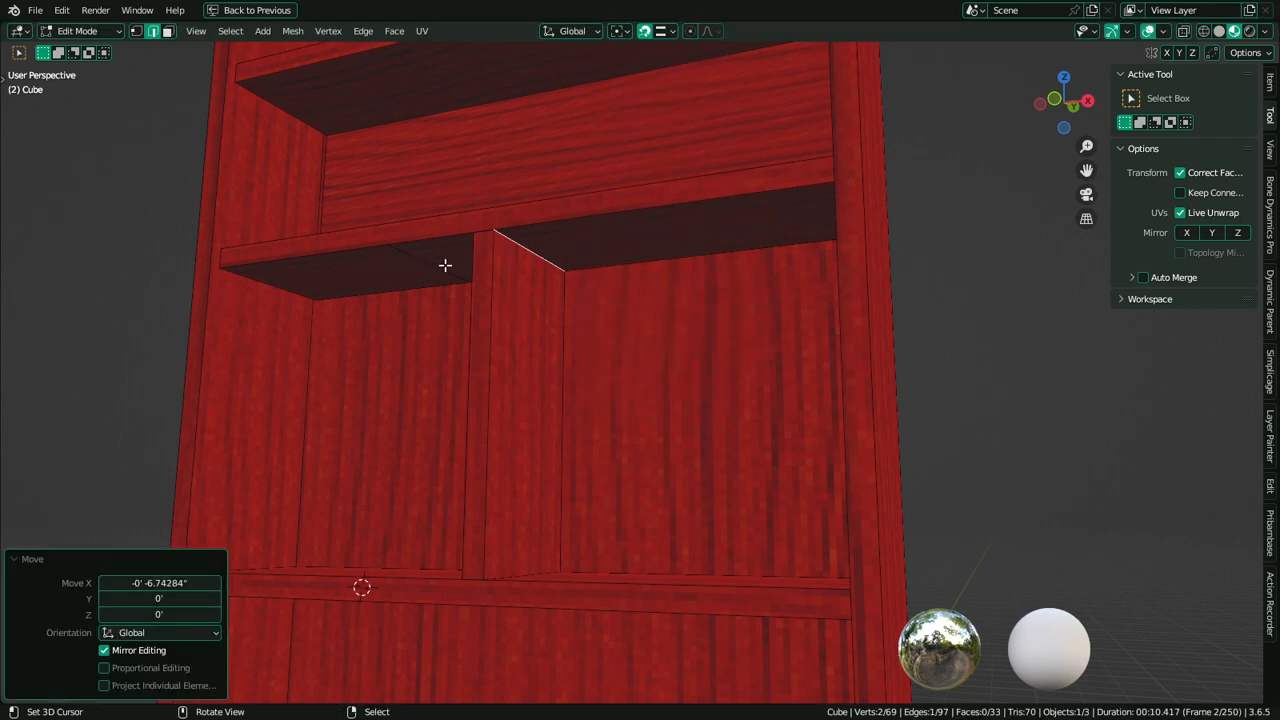
Move the left underside edge of the upper shelf along X until it meets the divider's left side
middle_drag(459, 262, 520, 246)
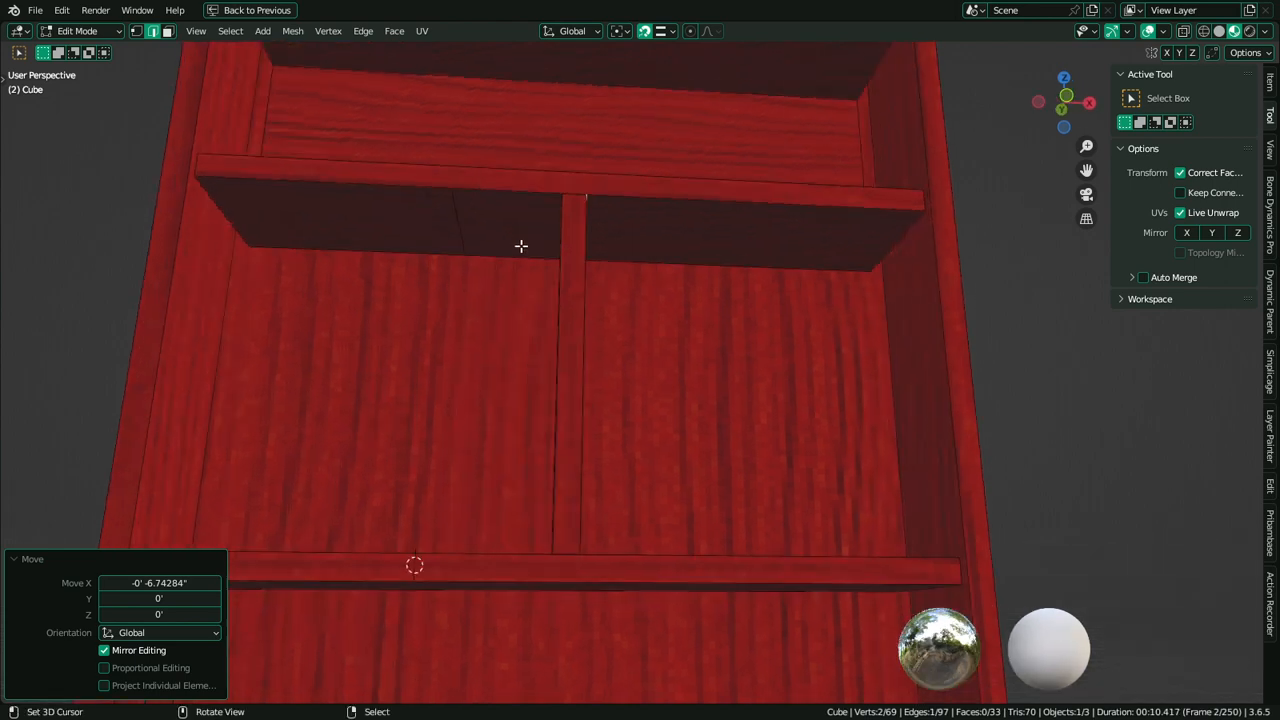
right_click(461, 217)
key(g)
key(x)
click(560, 200)
middle_drag(560, 200, 608, 297)
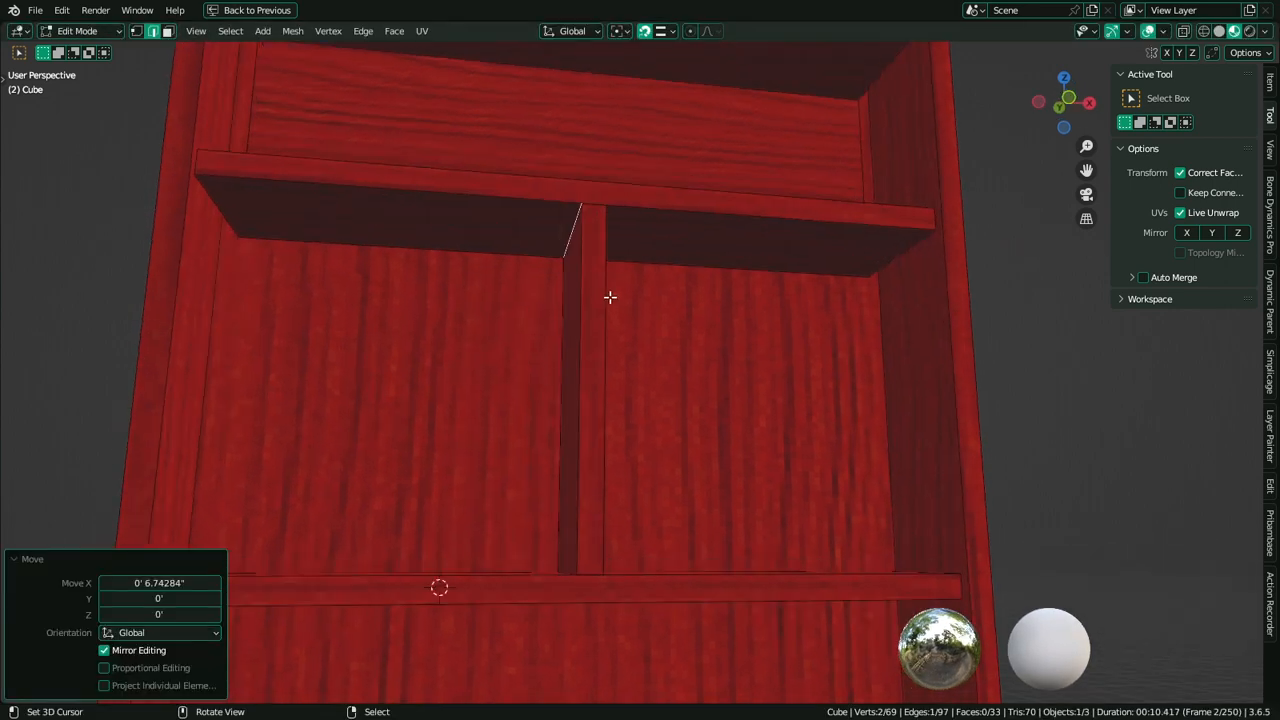
Triangulate the front face of the shelf above the divider and clear the selection
key(3)
right_click(603, 194)
key(ctrl+t)
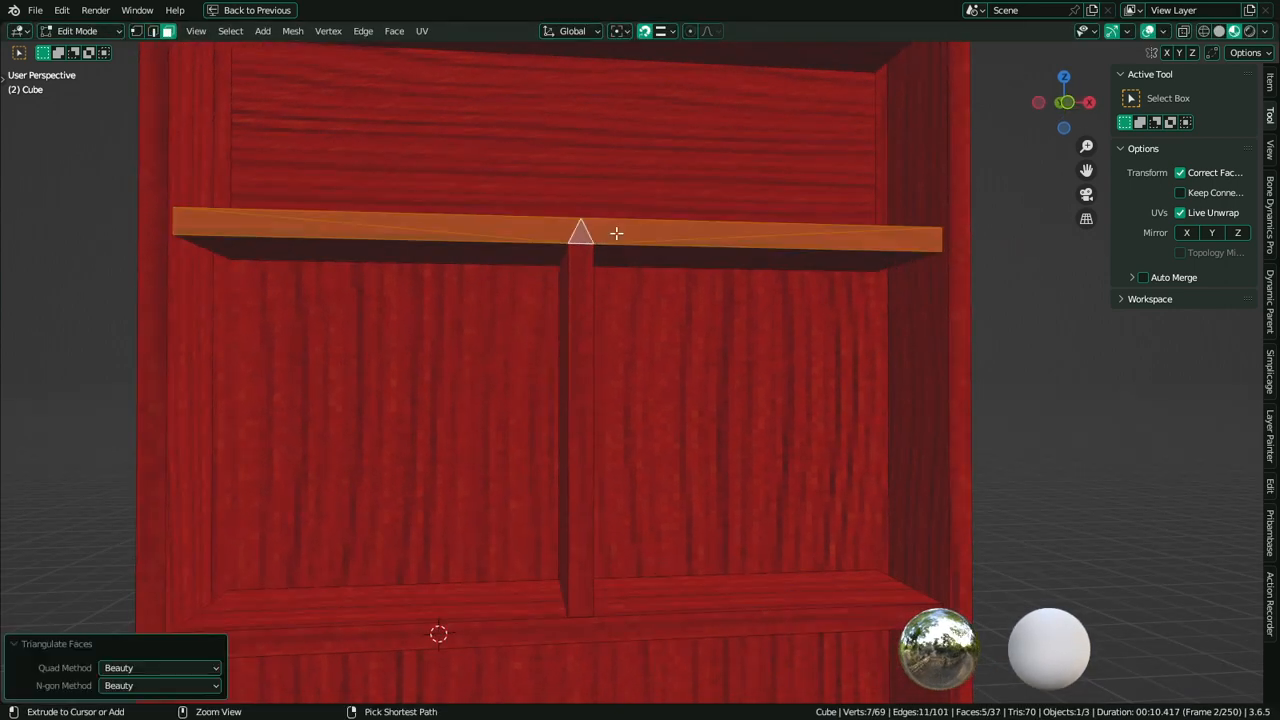
middle_drag(682, 293, 563, 269)
key(alt+a)
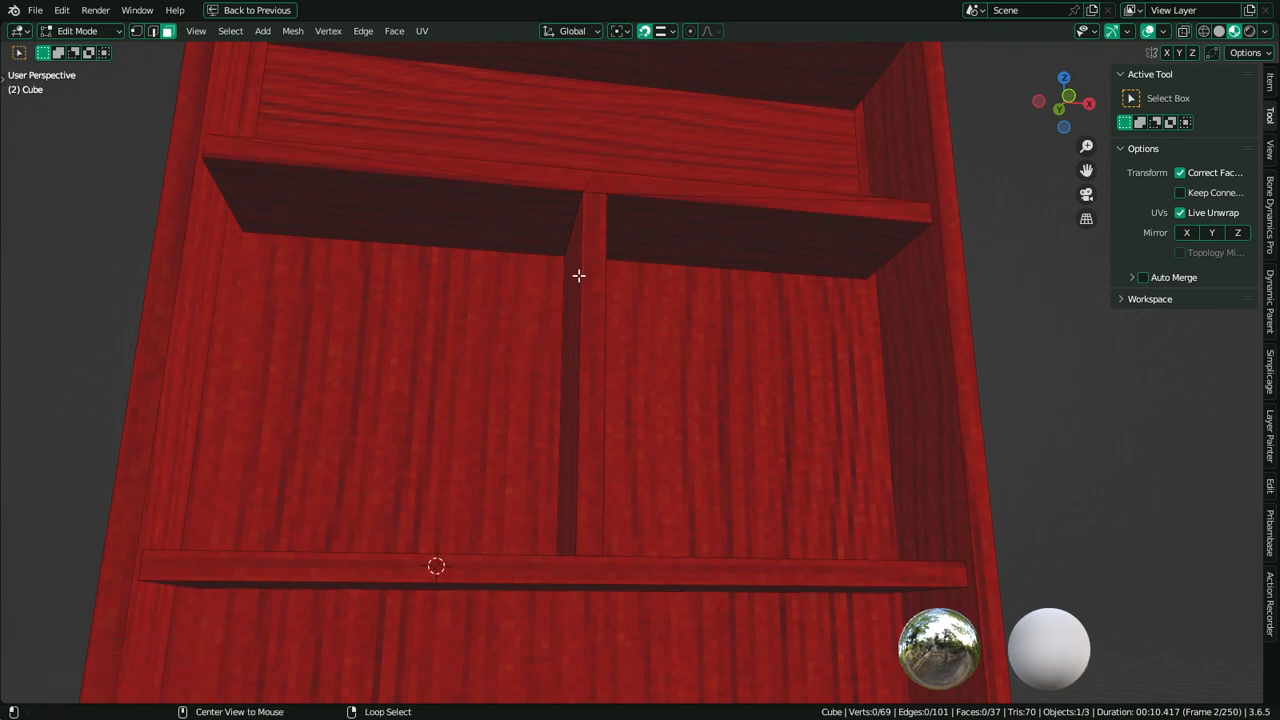
Hide the divider, delete the small shelf underside face it covers, and reveal the divider again
key(l)
key(h)
click(588, 226)
key(x)
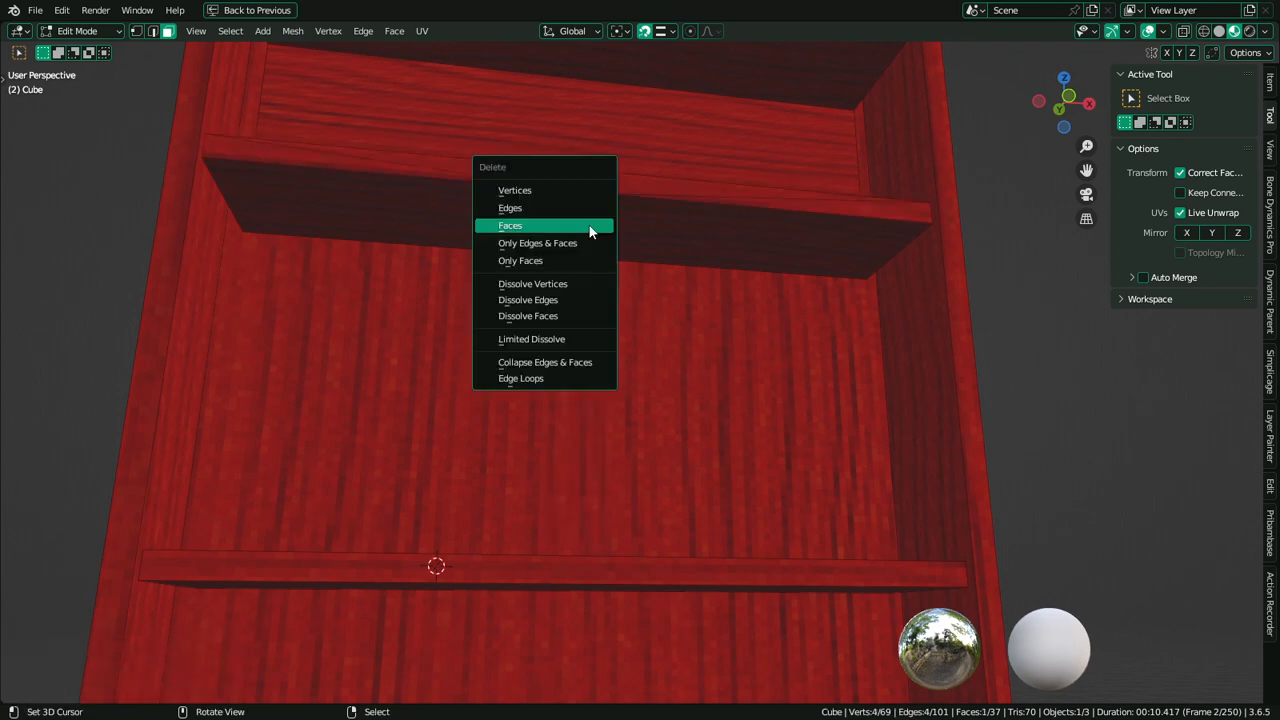
click(589, 231)
key(alt+h)
middle_drag(589, 251, 621, 288)
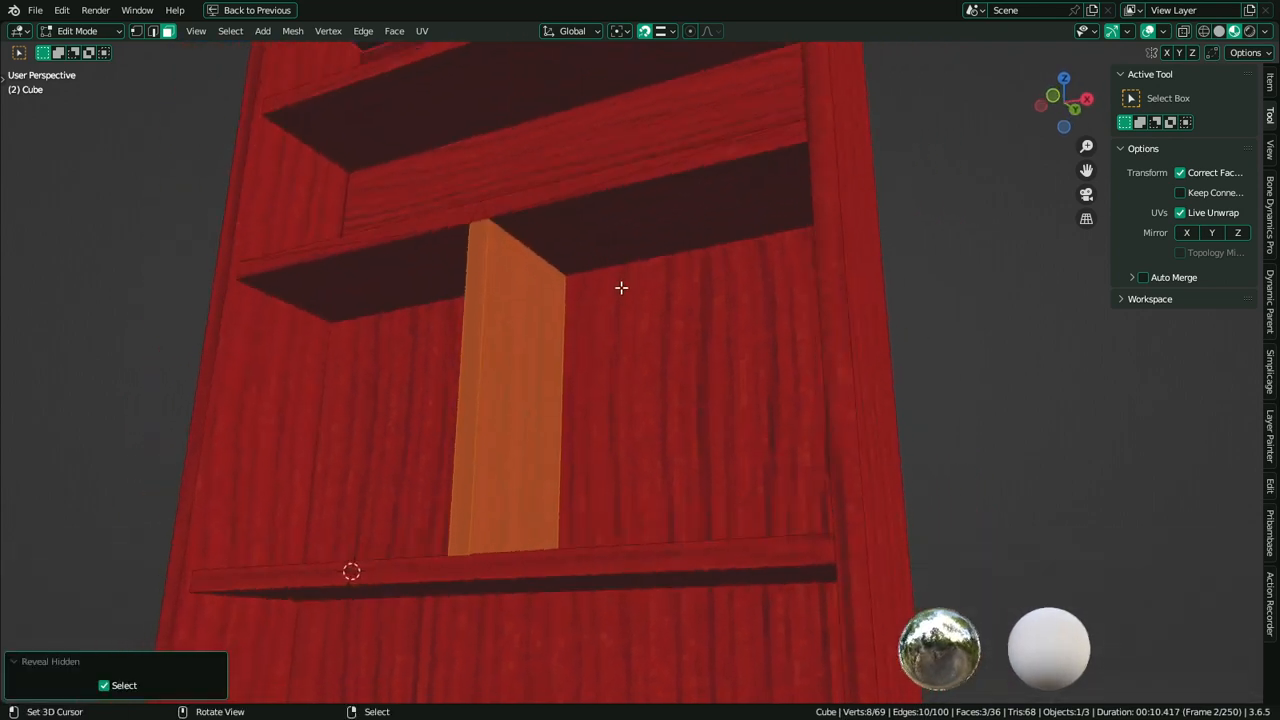
Hide the bookcase's large back face to expose the shelves and divider
click(626, 318)
key(x)
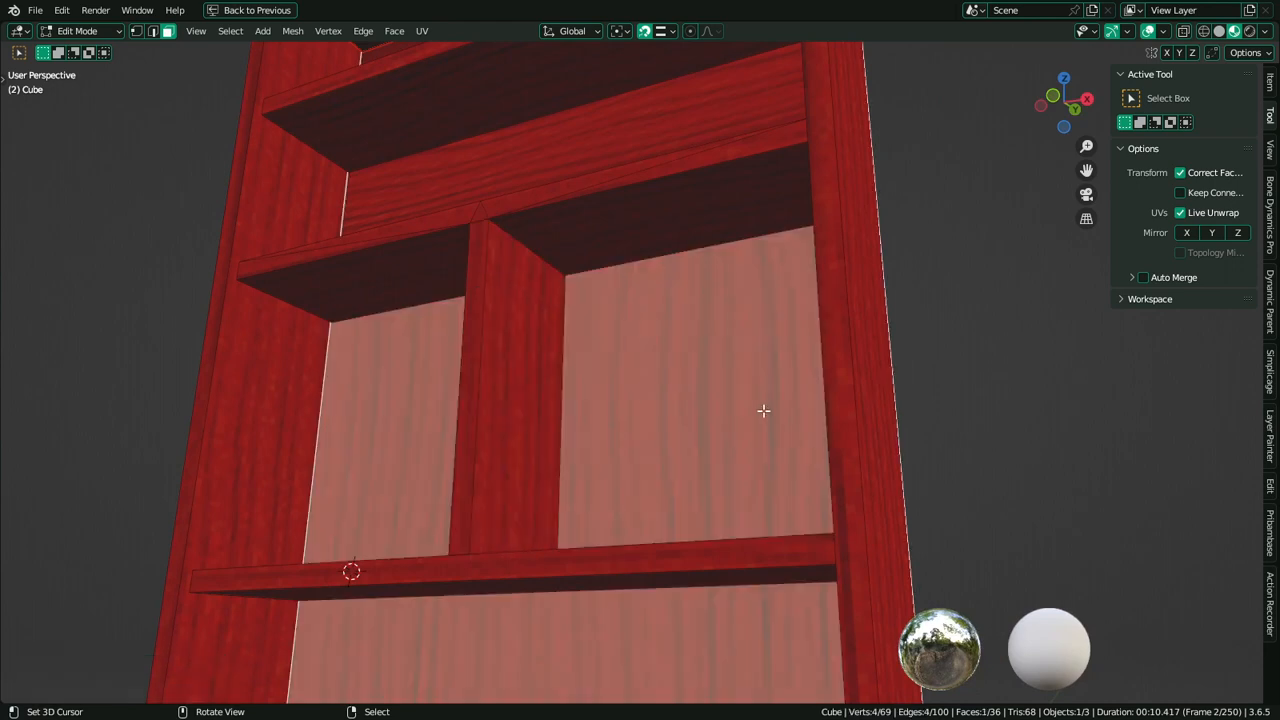
middle_drag(763, 411, 741, 431)
key(h)
middle_drag(674, 403, 729, 371)
middle_drag(680, 326, 675, 414)
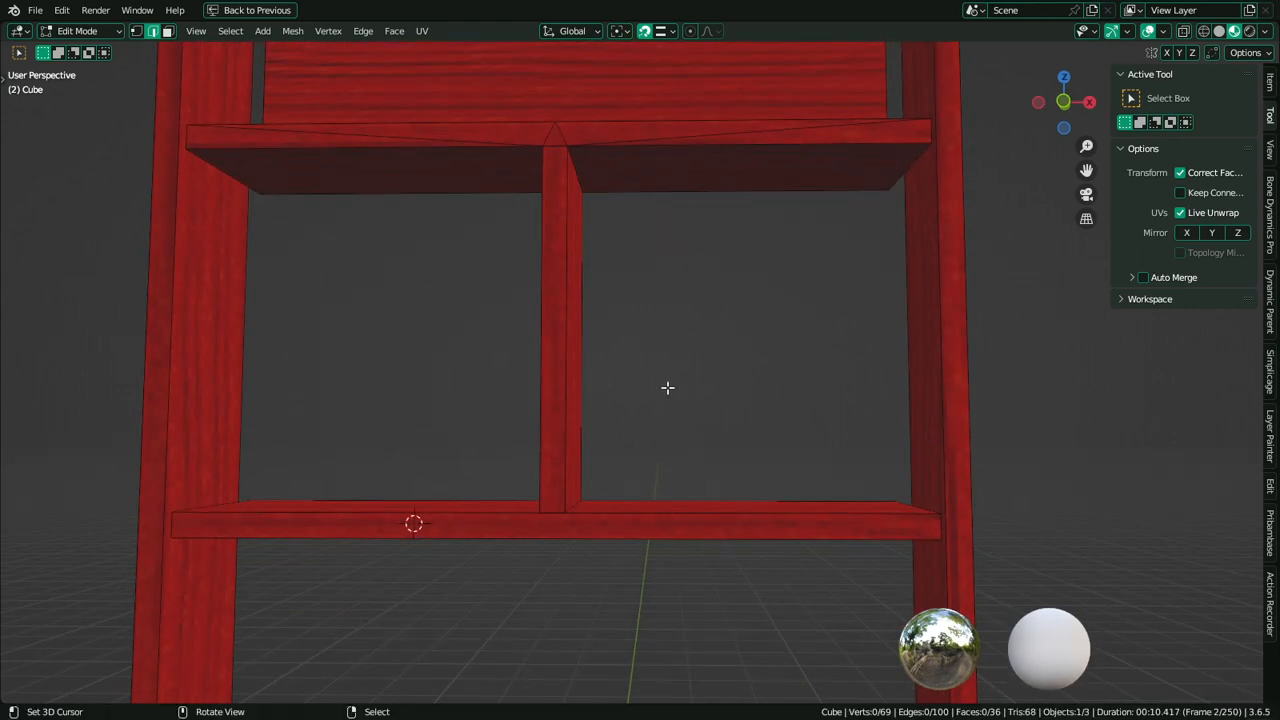
Select all faces of the shelf above the divider and split them from the surrounding mesh
key(l)
middle_drag(681, 188, 660, 330)
key(3)
right_click(703, 189)
ctrl+right_click(556, 224)
middle_drag(556, 224, 571, 249)
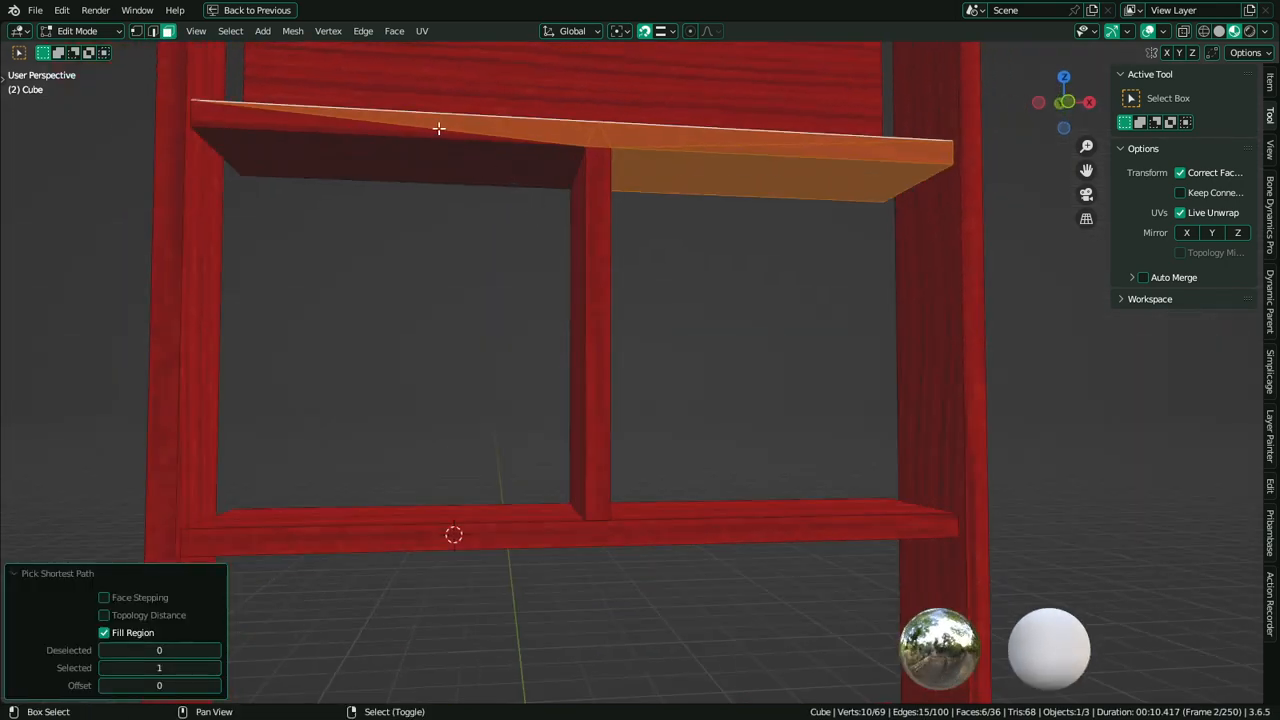
ctrl+right_click(403, 151)
middle_drag(403, 151, 519, 343)
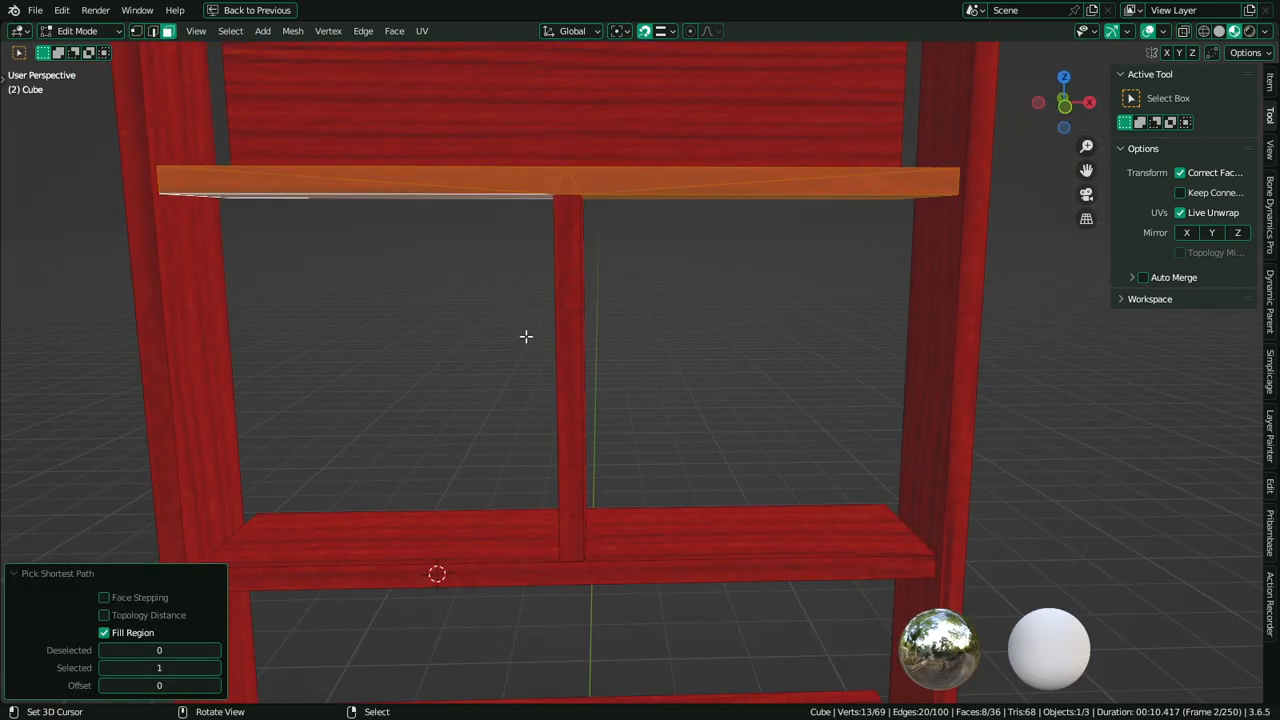
key(y)
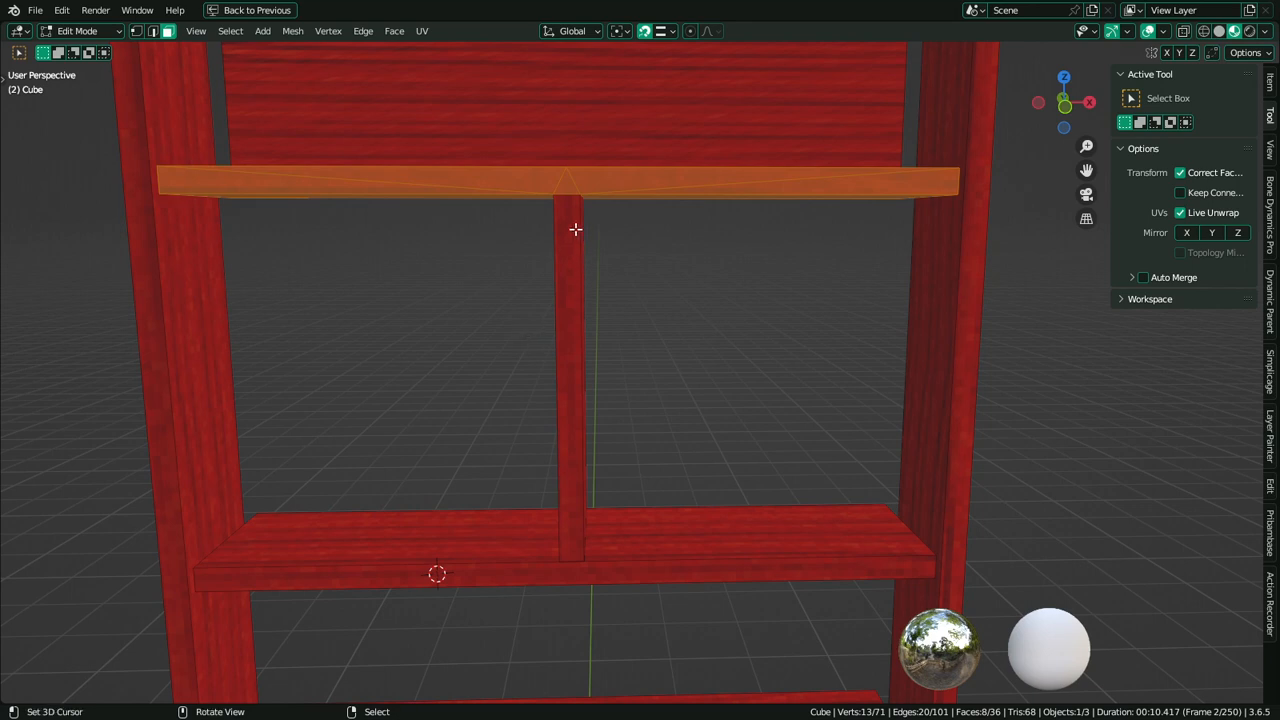
Duplicate the split shelf 1' 11.364" down along Z onto the lower shelf and flip it with a Z scale of -1
key(shift+d)
key(z)
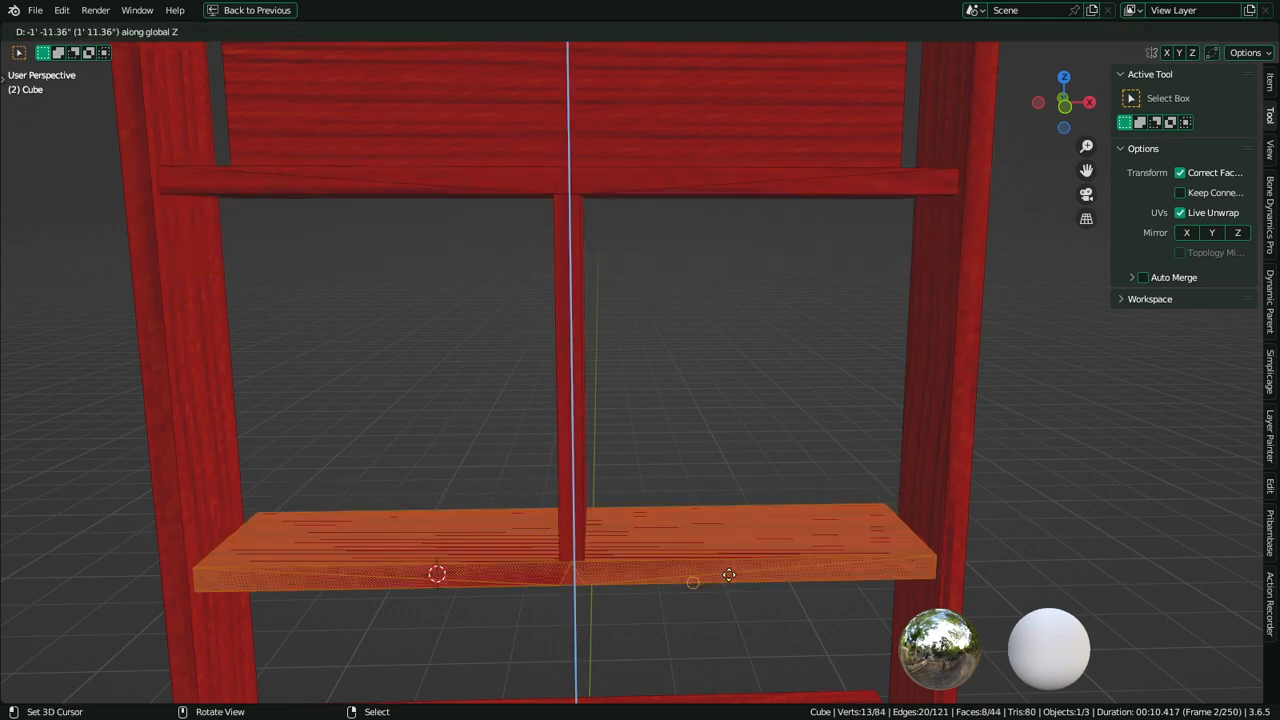
click(918, 580)
text(sz)
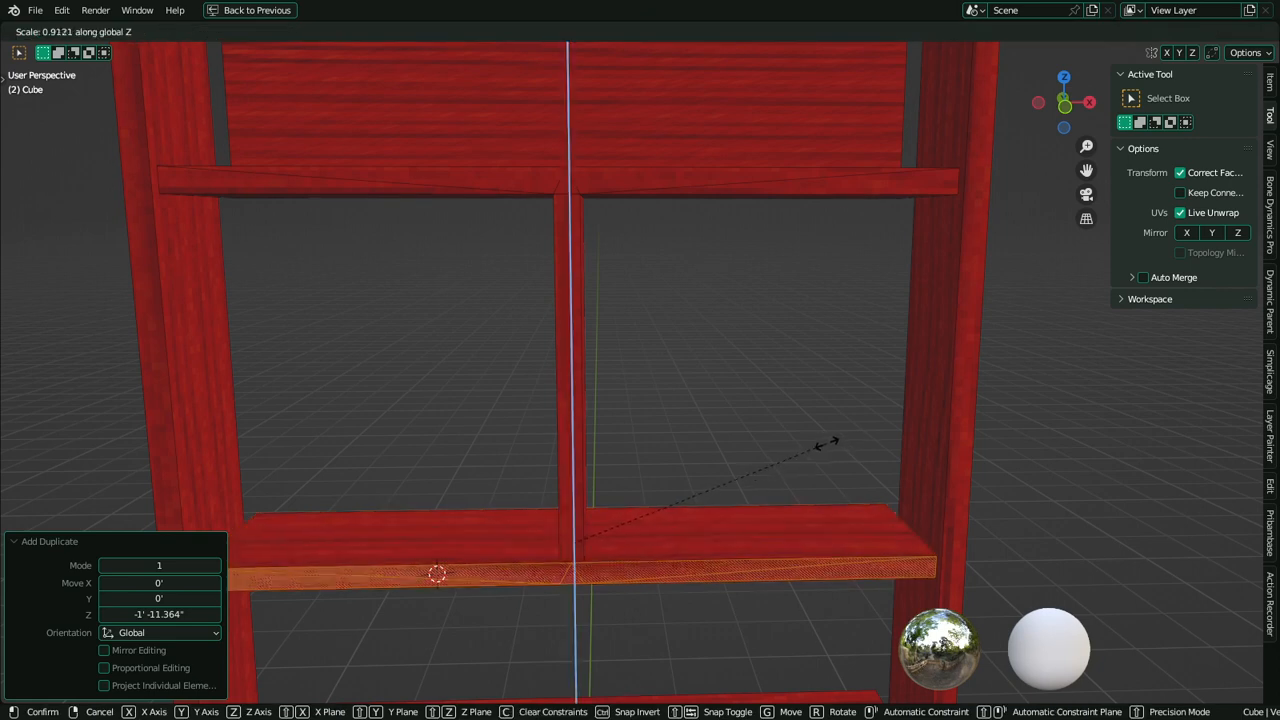
text(-1)
key(Return)
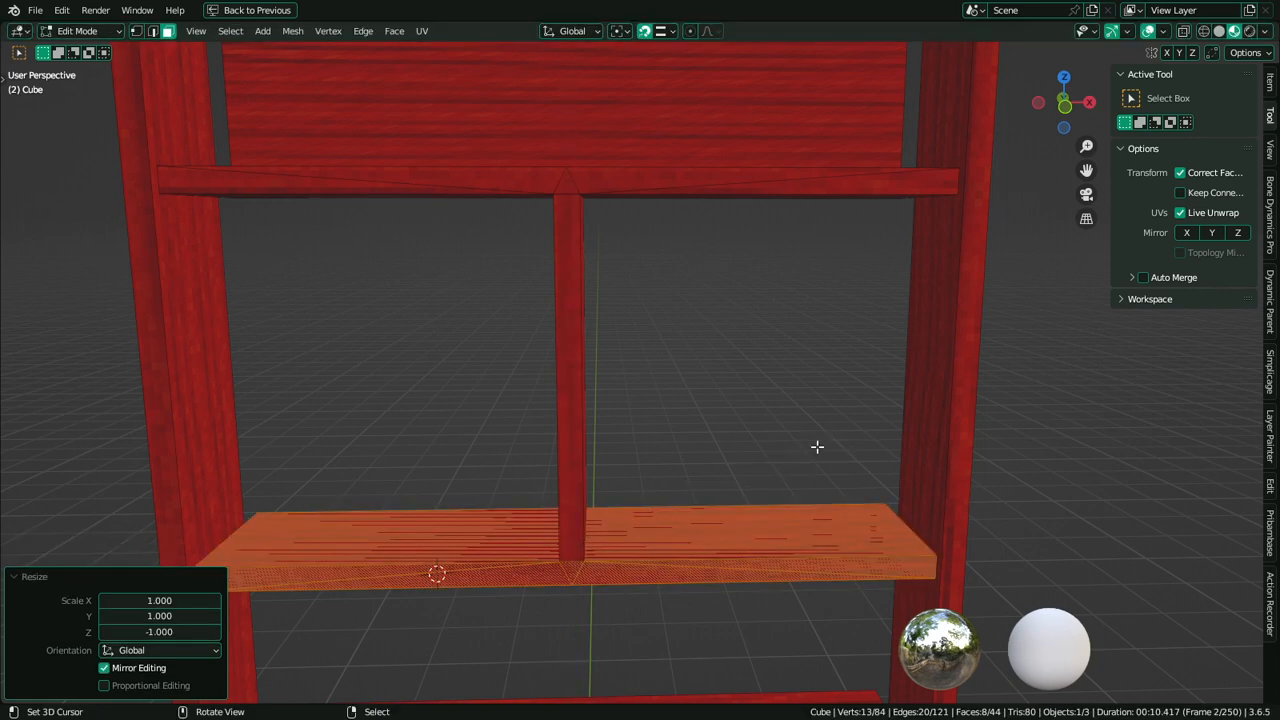
Hide the mirrored shelf copy, delete the original shelf below the divider, and reveal the hidden geometry
key(h)
key(l)
key(x)
click(714, 531)
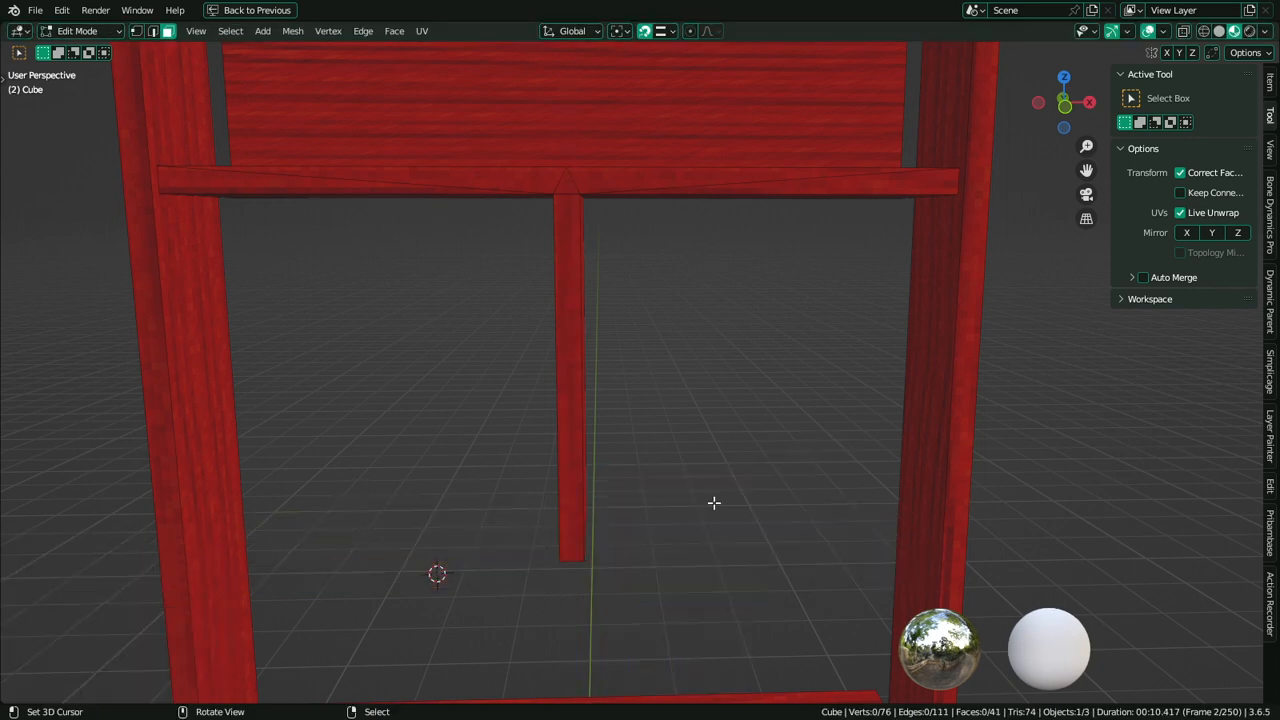
key(alt+h)
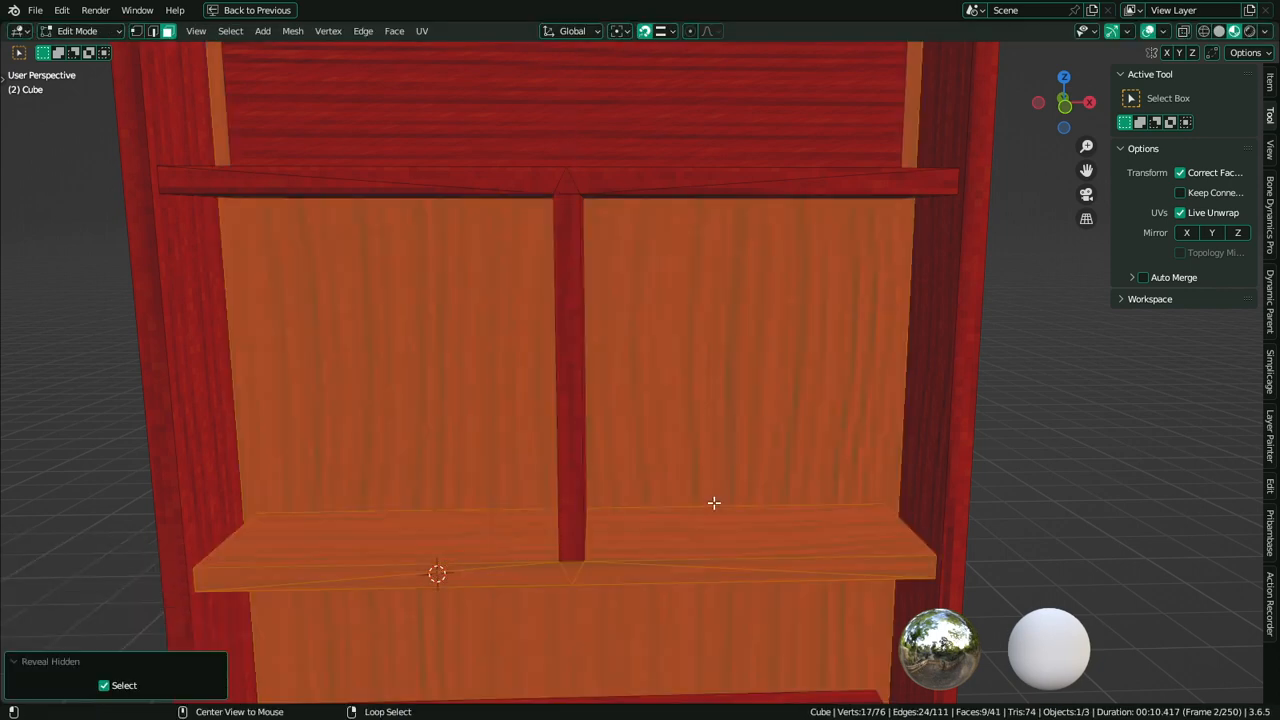
Leave the revealed geometry unselected and hide only the bookcase's back face again
click(101, 684)
click(354, 472)
key(h)
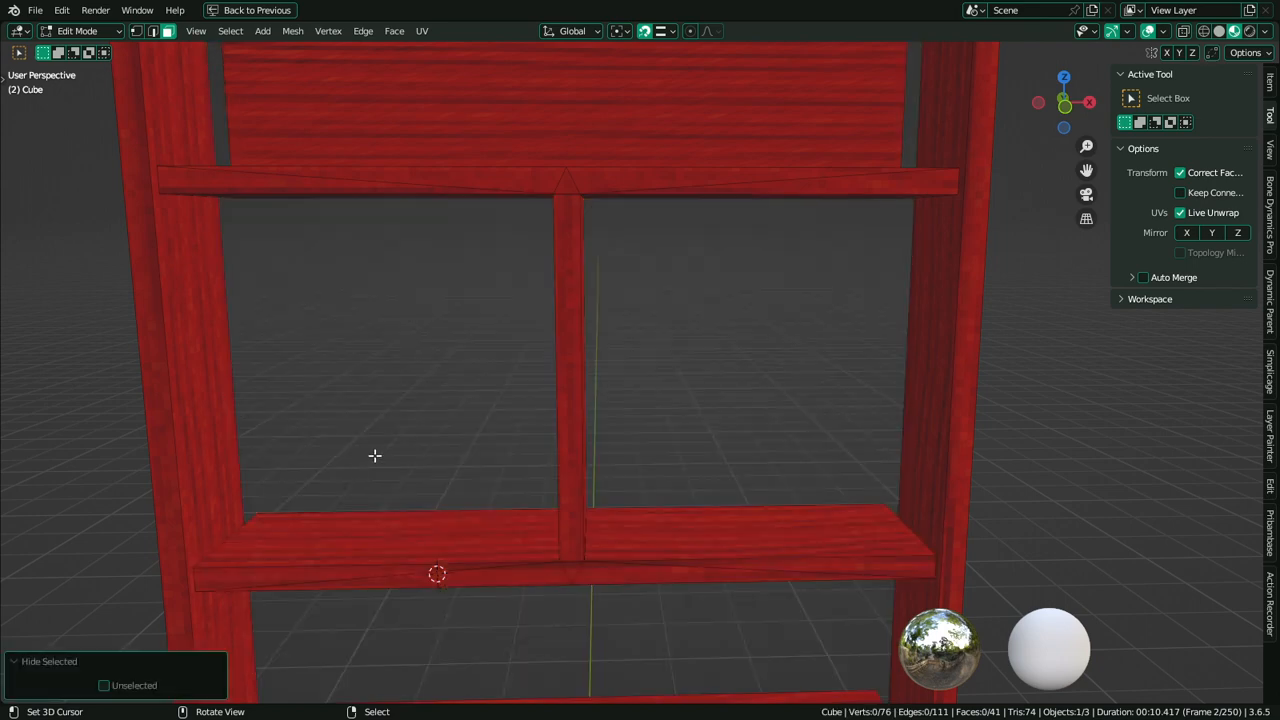
key(k)
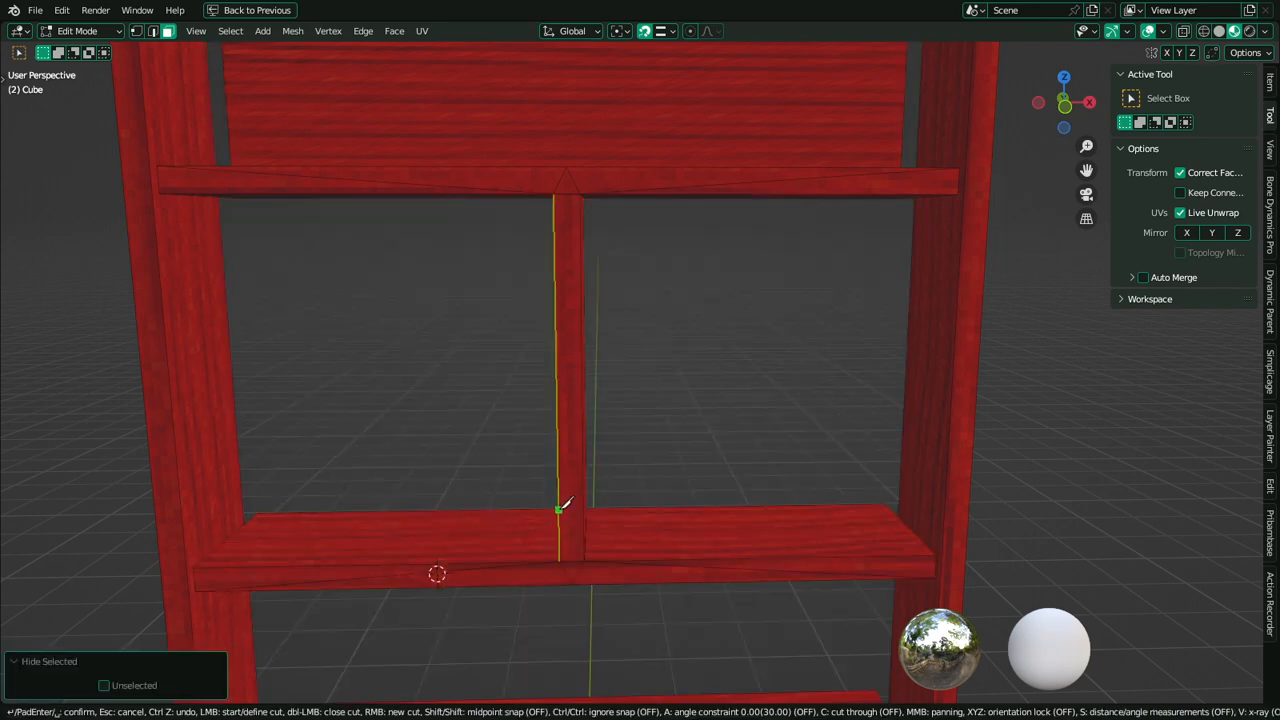
key(Escape)
Select both shelves and the divider between them, and merge their overlapping vertices by distance
key(l)
key(l)
key(l)
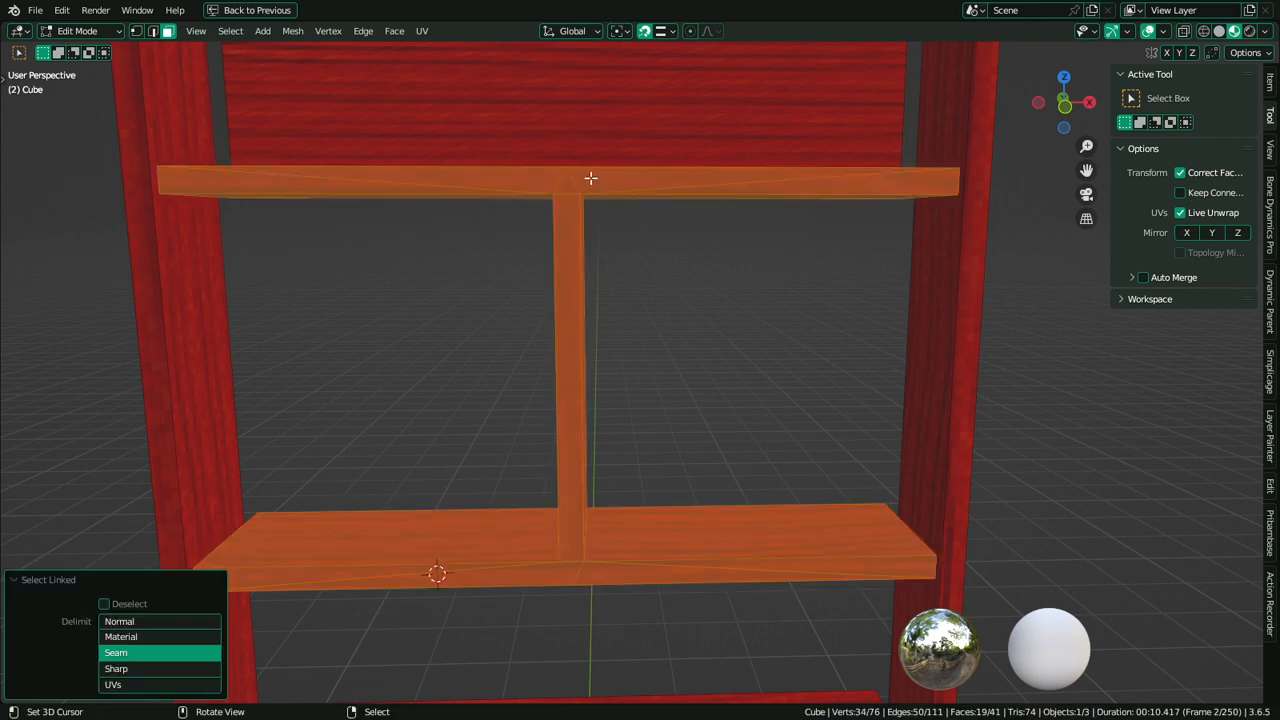
key(m)
click(551, 237)
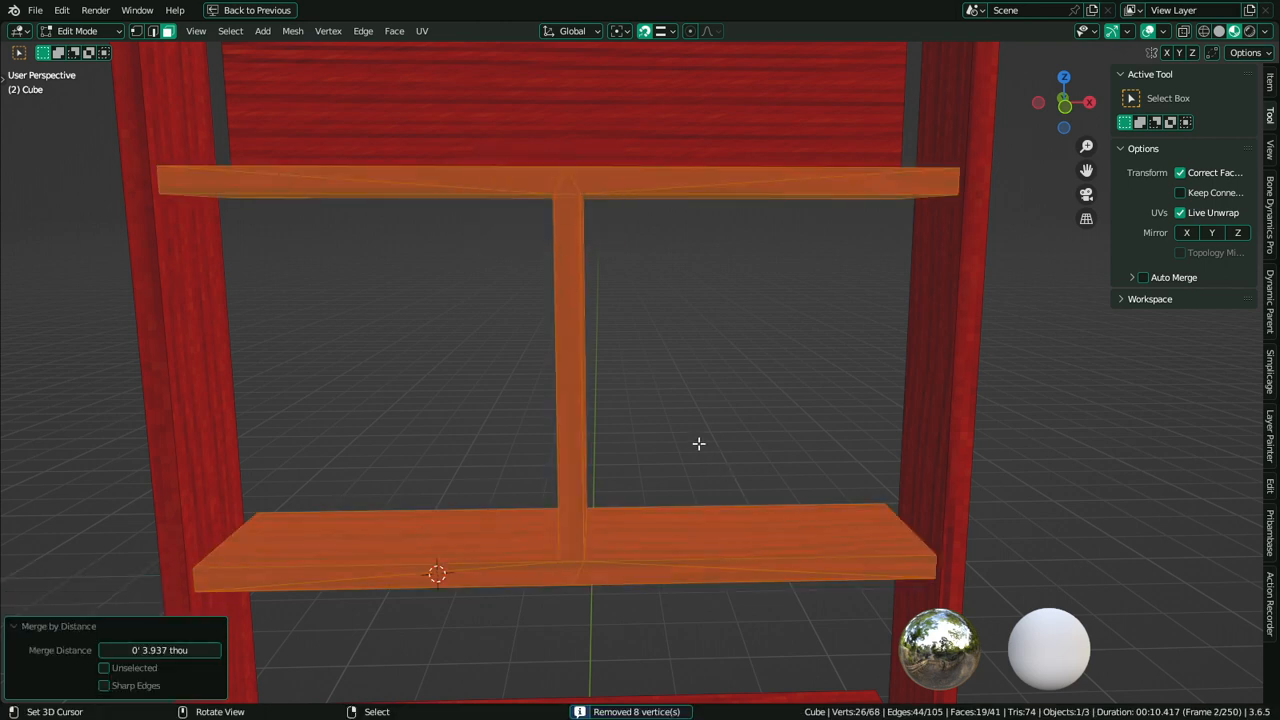
key(alt+a)
Try to fill the open back of a shelf compartment with a face
shift+middle_drag(638, 610, 608, 425)
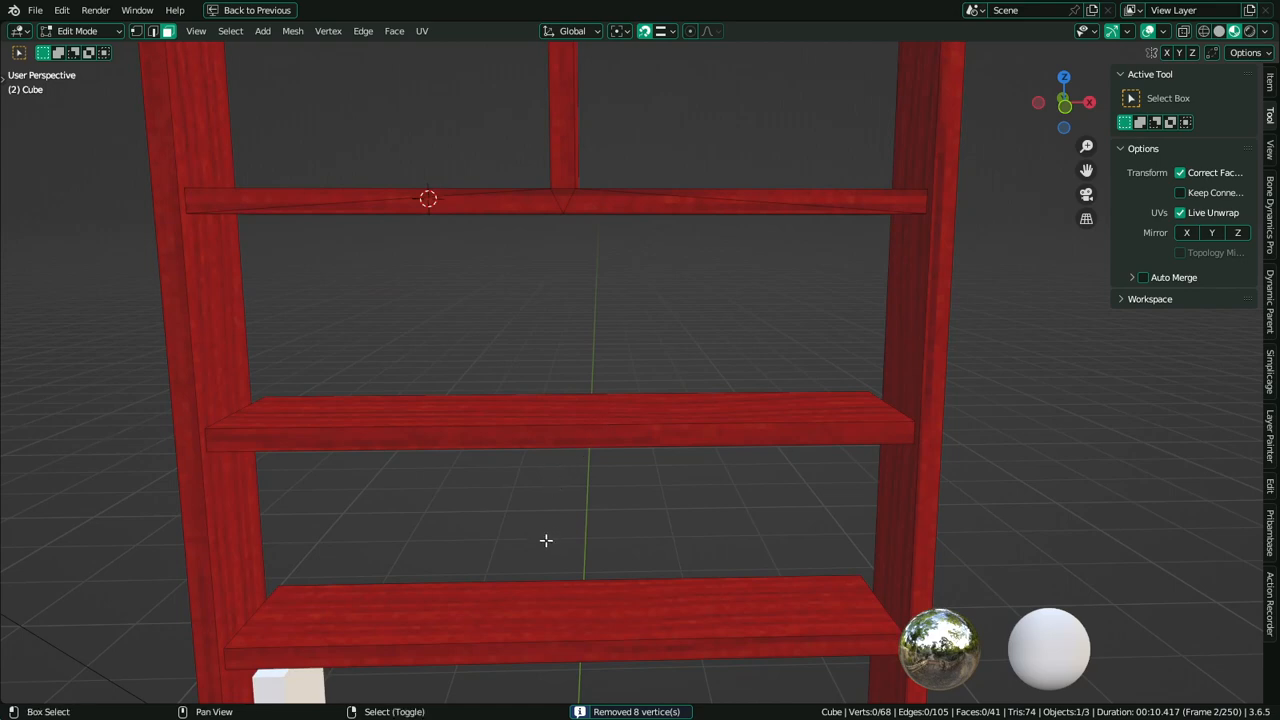
shift+middle_drag(545, 668, 563, 703)
shift+middle_drag(581, 236, 608, 286)
key(2)
click(594, 330)
key(f)
key(ctrl+z)
Select the back edges around the left divided compartment and check the bookshelf material's backface culling setting
middle_drag(485, 265, 500, 169)
shift+click(517, 365)
shift+click(500, 164)
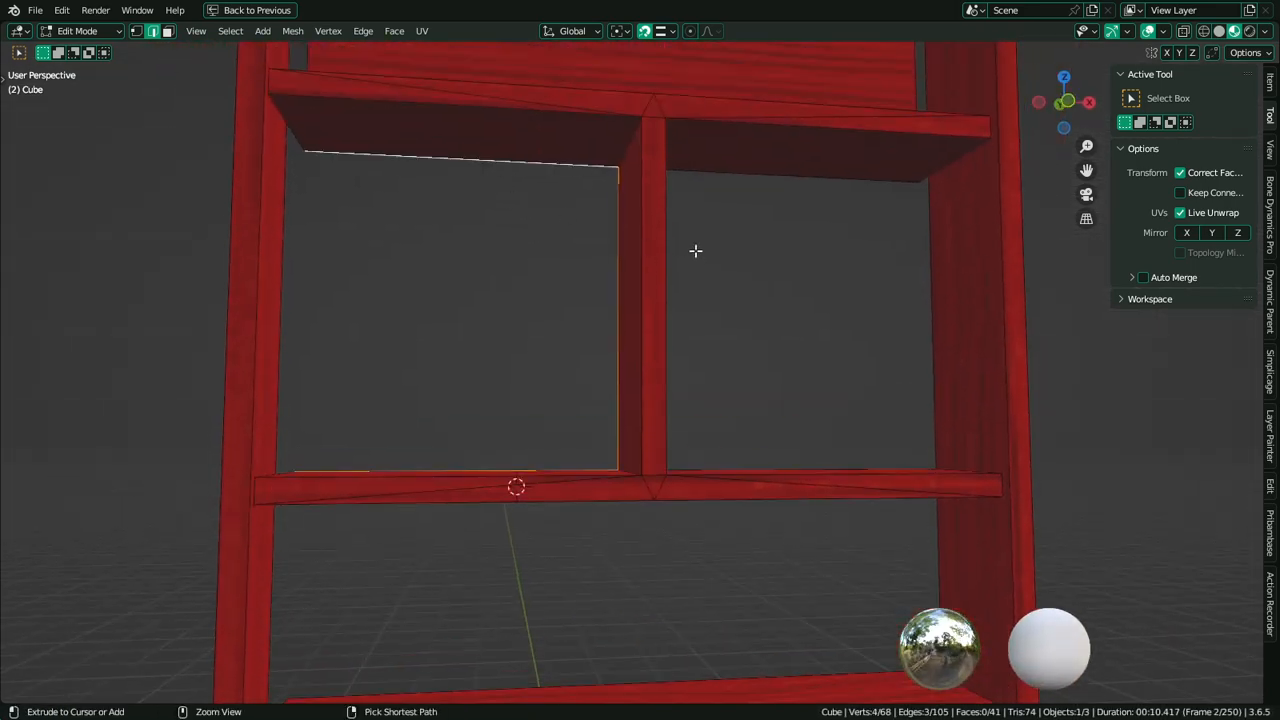
key(ctrl+space)
click(1015, 559)
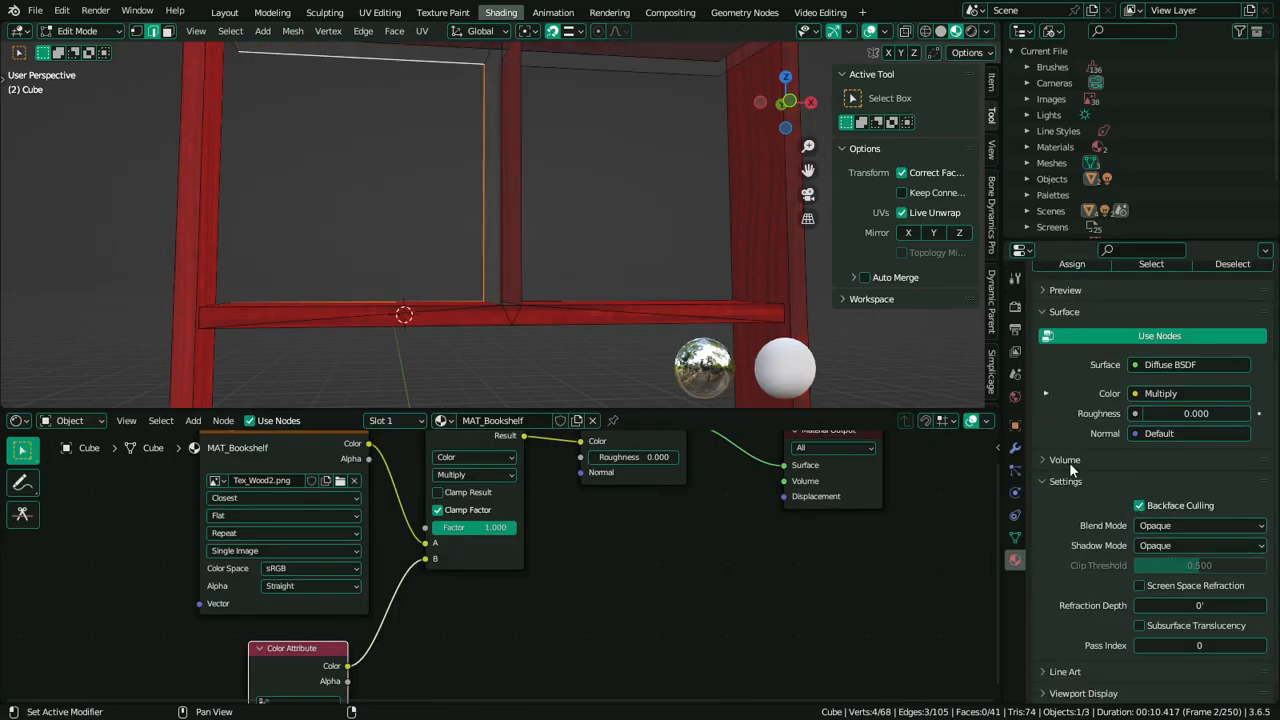
key(ctrl+space)
Recalculate the face normals of the whole visible mesh and clear the selection
middle_drag(571, 271, 569, 186)
key(a)
key(alt+n)
click(611, 326)
key(alt+a)
Fill the open backs of the left and right divided compartments with new faces
key(f)
scroll(646, 323, down, 2)
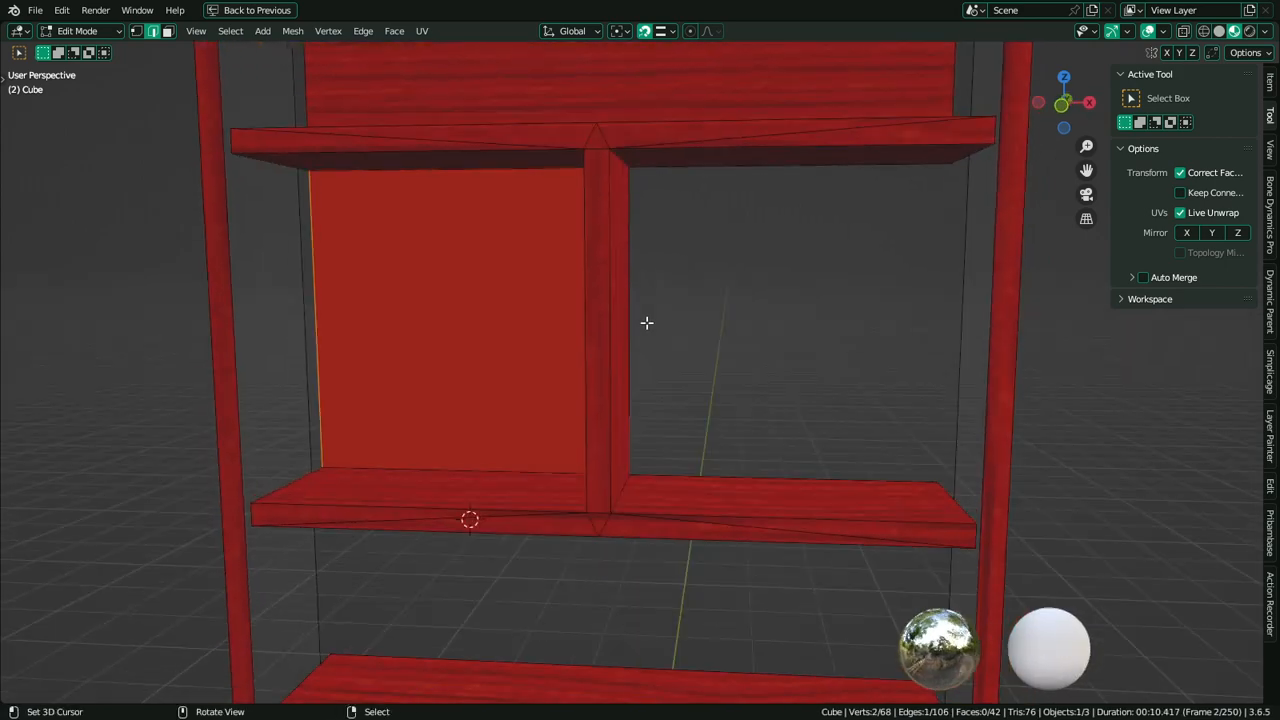
key(f)
Fill the open back of the full-width compartment directly below the divider with a face
scroll(646, 323, down, 4)
middle_drag(646, 323, 633, 358)
click(632, 563)
key(f)
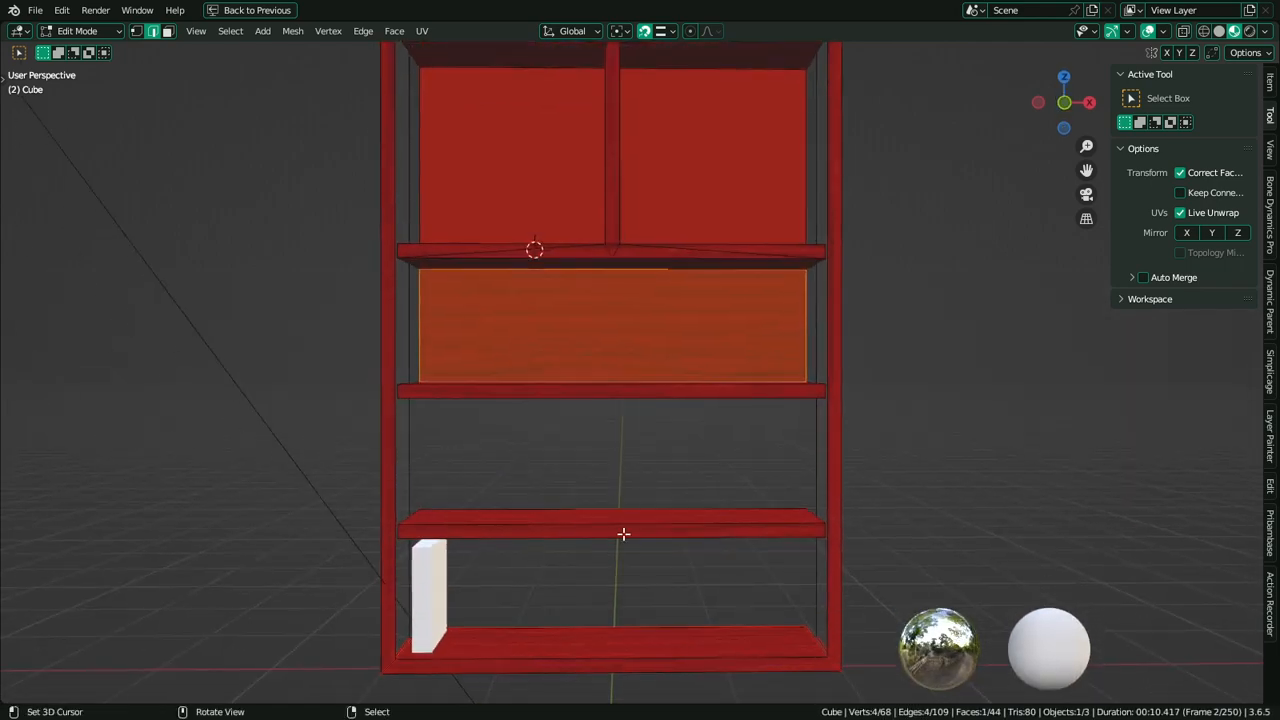
Fill the back of the second compartment from the bottom using its upper and lower back edges
right_click(623, 530)
middle_drag(623, 530, 628, 420)
shift+right_click(626, 366)
mouse_move(626, 366)
middle_down()
mouse_move(636, 482)
mouse_move(631, 390)
middle_up()
shift+right_click(635, 481)
key(f)
Fill the back of the bottom compartment with a face and reveal the hidden geometry unselected
middle_drag(639, 503, 635, 565)
right_click(636, 598)
shift+right_click(625, 498)
key(f)
key(alt+h)
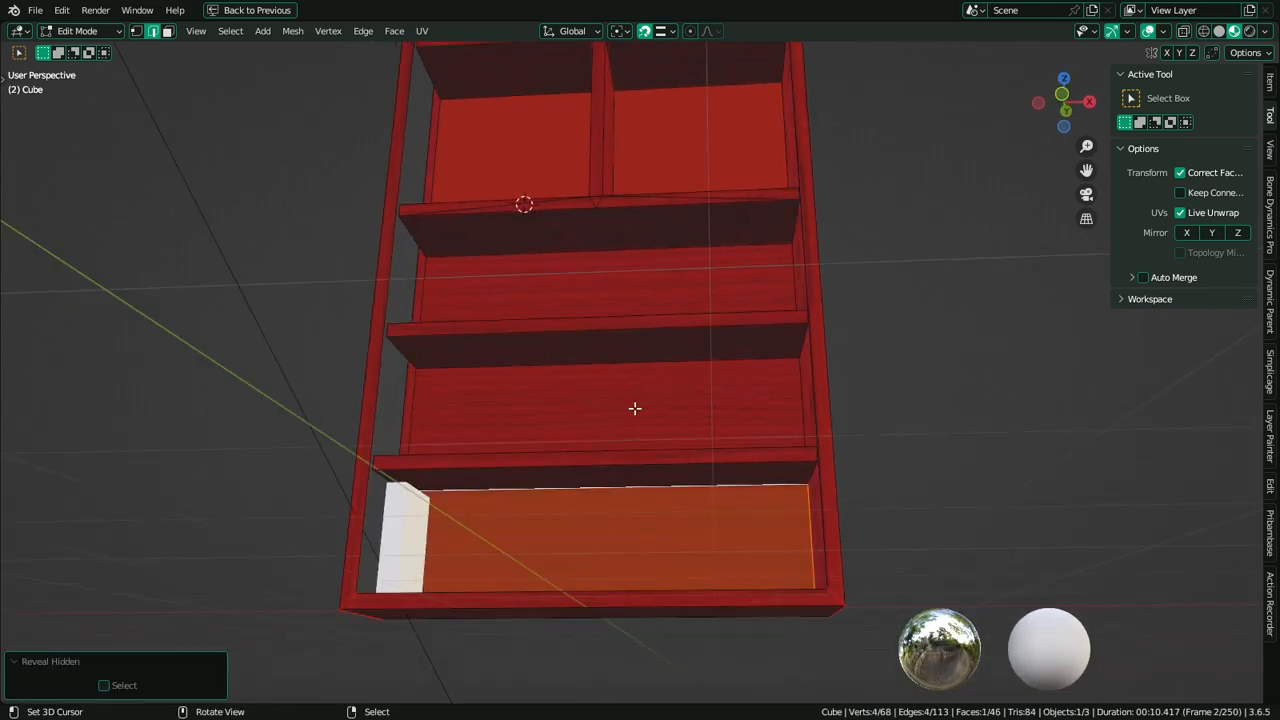
Fill the missing inner left wall of the top compartment with a face
middle_drag(634, 406, 606, 474)
middle_drag(411, 383, 436, 382)
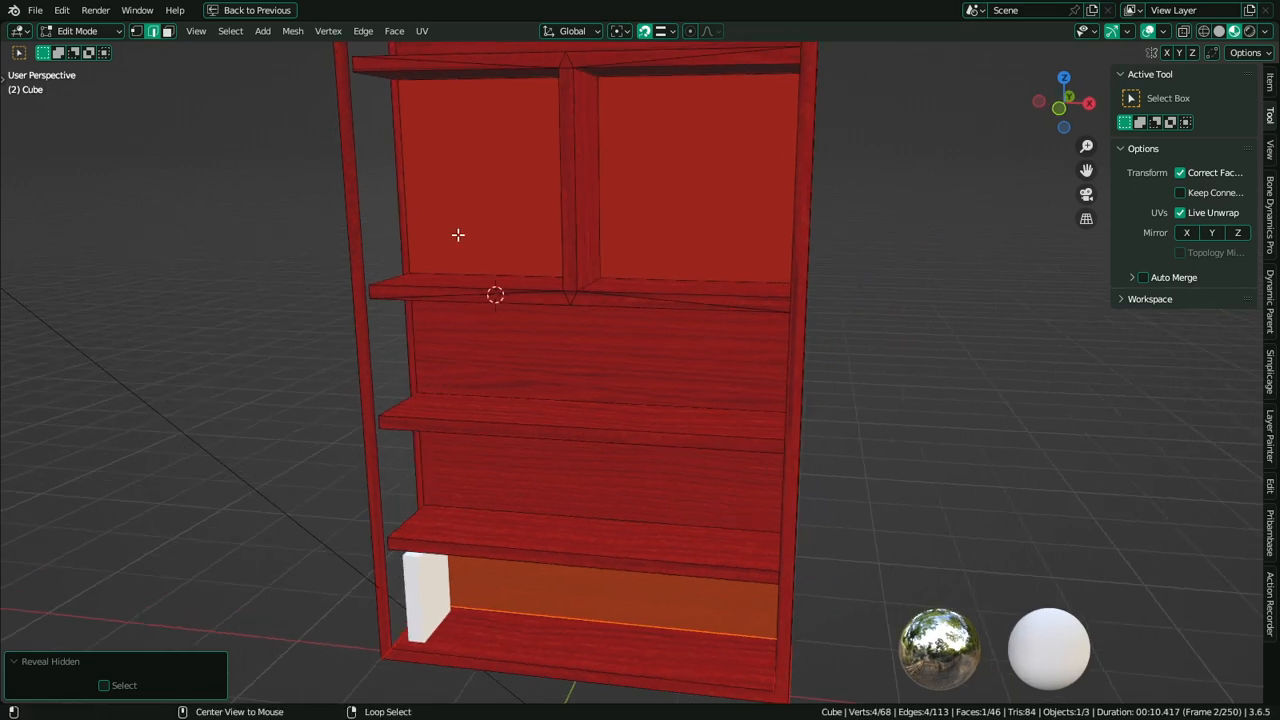
shift+middle_drag(457, 234, 626, 354)
scroll(626, 354, up, 1)
shift+middle_drag(711, 358, 683, 451)
middle_drag(537, 173, 650, 216)
click(629, 194)
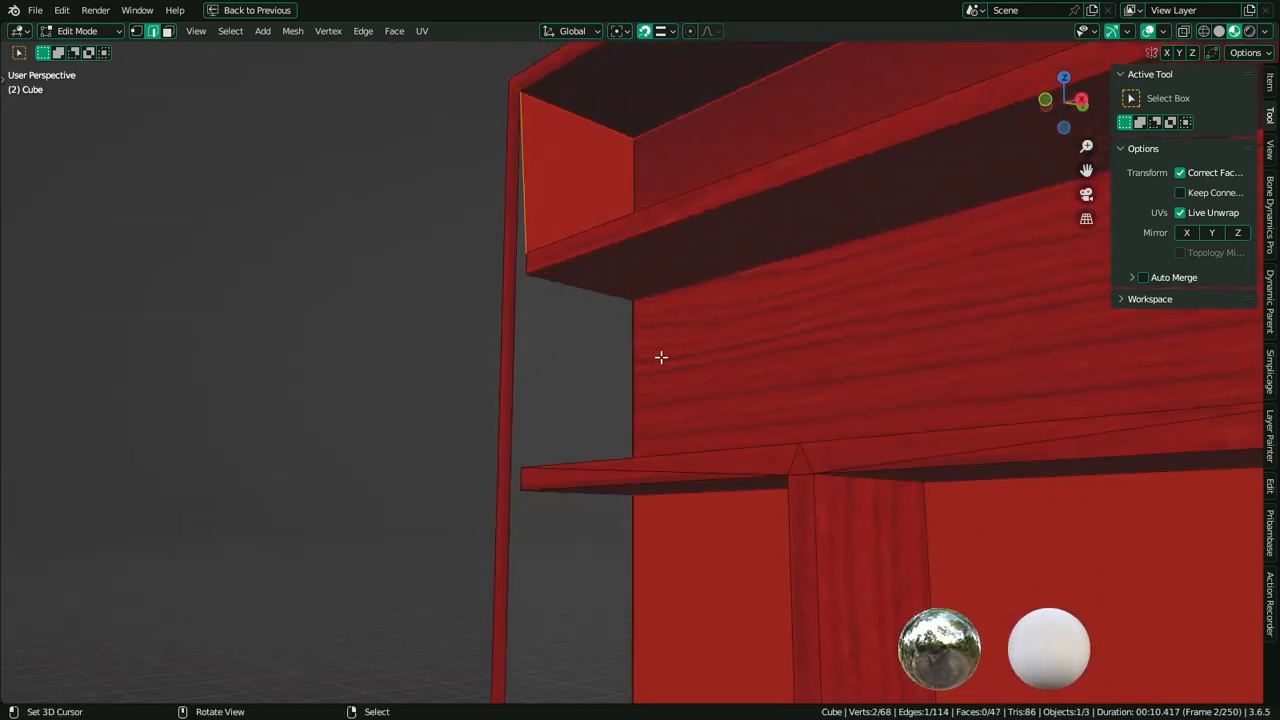
key(f)
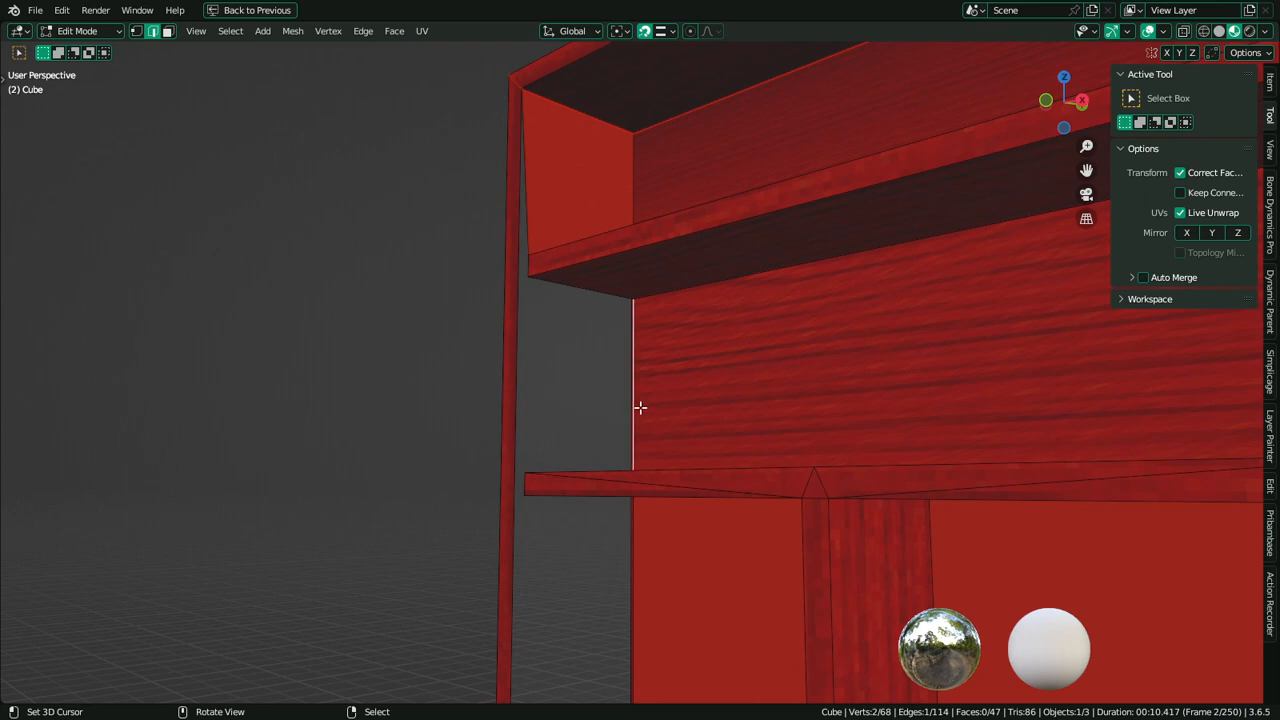
Fill the inner left wall of the compartment above the divided section using its adjoining edges
middle_drag(640, 408, 631, 300)
shift+right_click(612, 275)
right_click(624, 312)
key(f)
Fill the inner left wall of the divided section's left compartment with a face
right_click(668, 400)
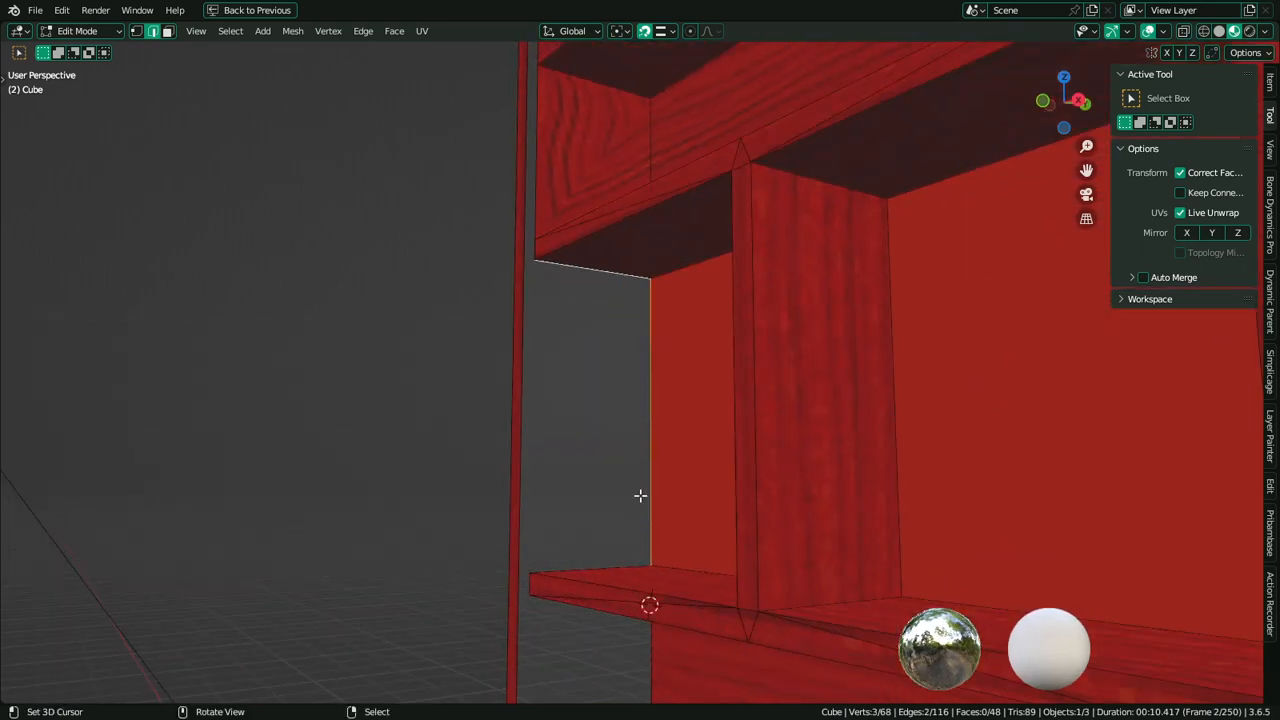
shift+right_click(631, 549)
middle_drag(640, 496, 649, 430)
key(f)
shift+middle_drag(646, 590, 640, 330)
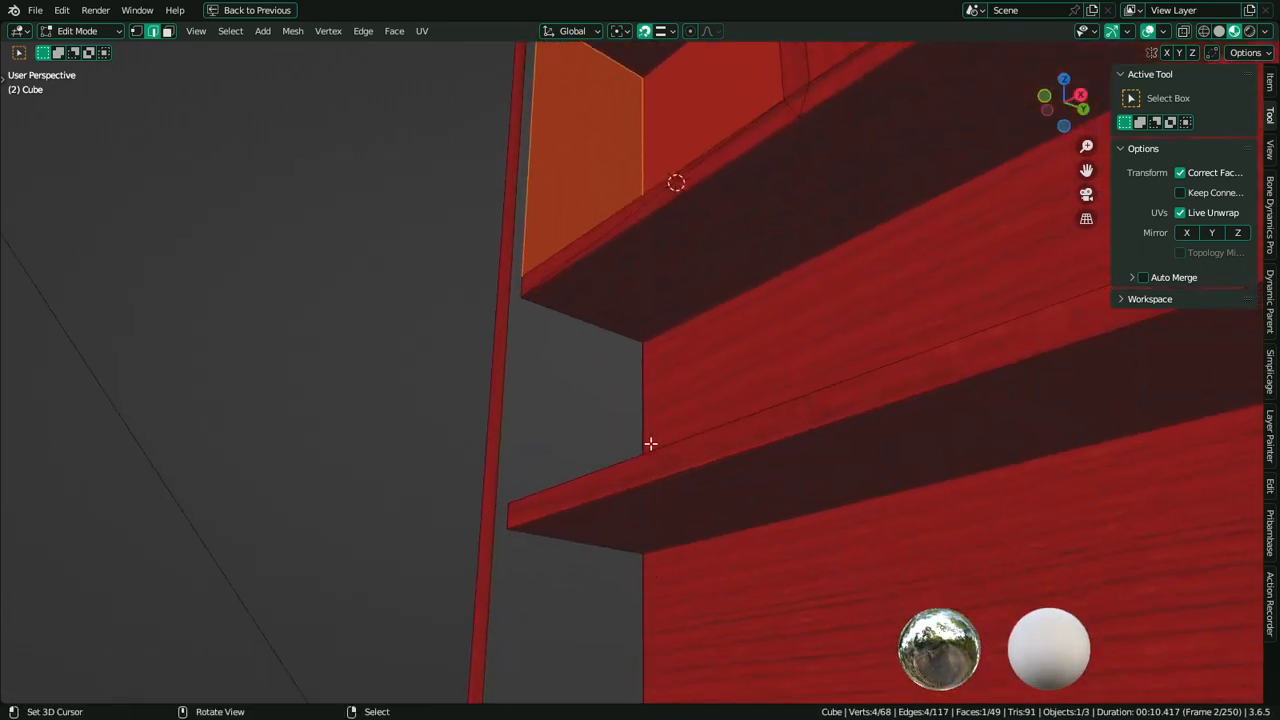
Fill the inner left wall of the compartment directly below the divided section with a face
right_click(643, 400)
shift+right_click(620, 327)
middle_drag(617, 443, 609, 526)
key(f)
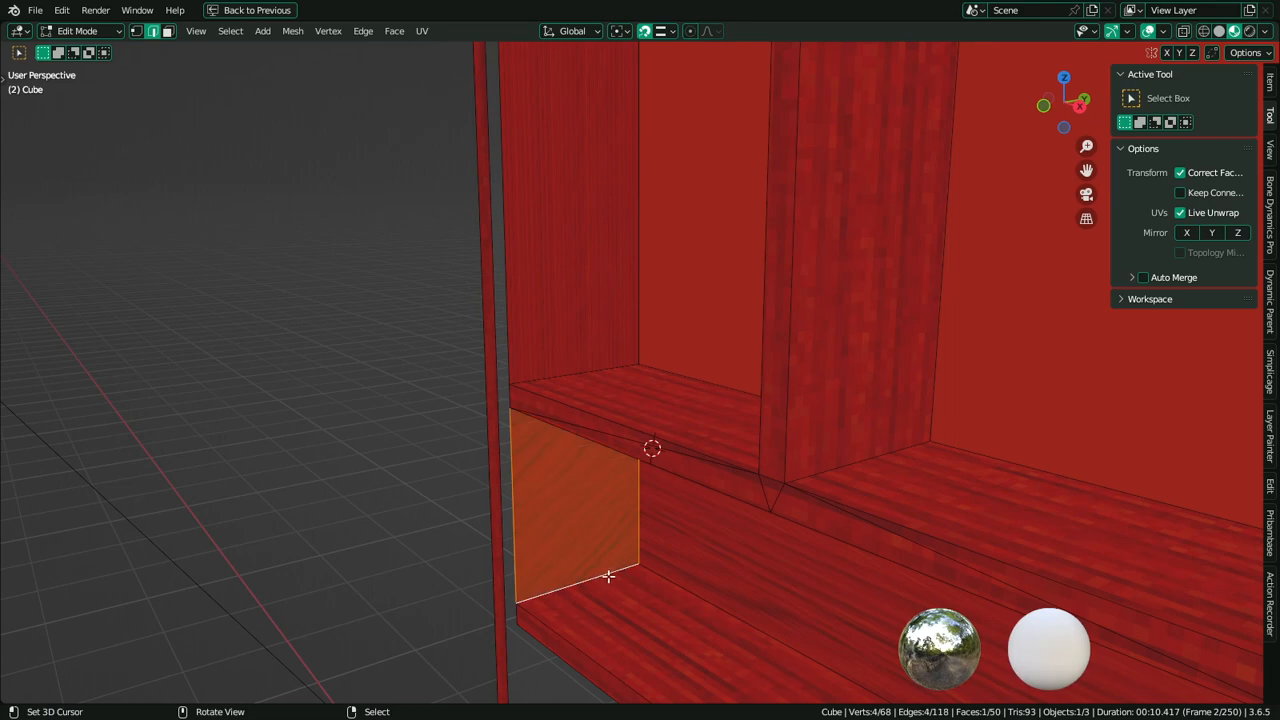
Fill the inner left wall of the second compartment from the bottom using its upper and lower edges
shift+scroll(610, 575, down, 5)
middle_drag(598, 539, 606, 352)
shift+right_click(606, 531)
key(f)
key(ctrl+z)
right_click(603, 348)
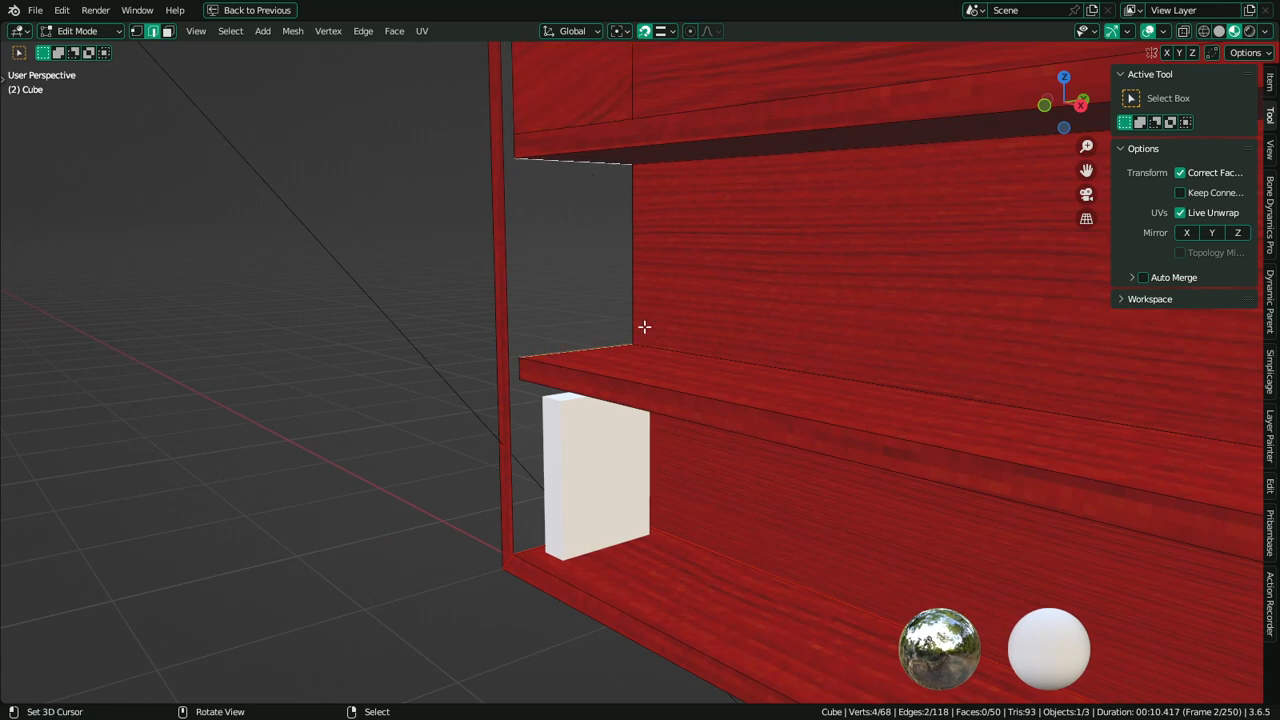
key(f)
Fill the inner left wall of the bottom compartment, beside the white block, with a face
right_click(538, 551)
middle_drag(538, 551, 599, 508)
key(f)
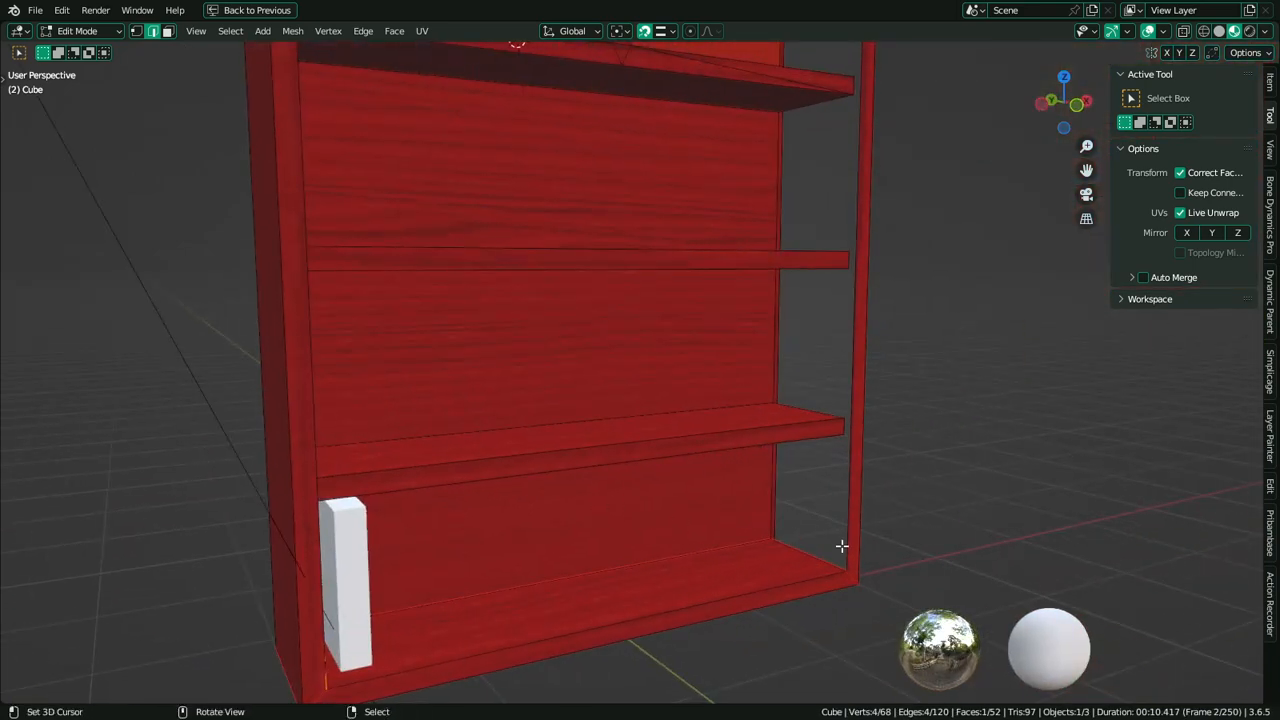
Fill the inner right wall of the bottom compartment with a face
alt+middle_click(790, 551)
shift+middle_drag(639, 413, 611, 511)
shift+right_click(609, 475)
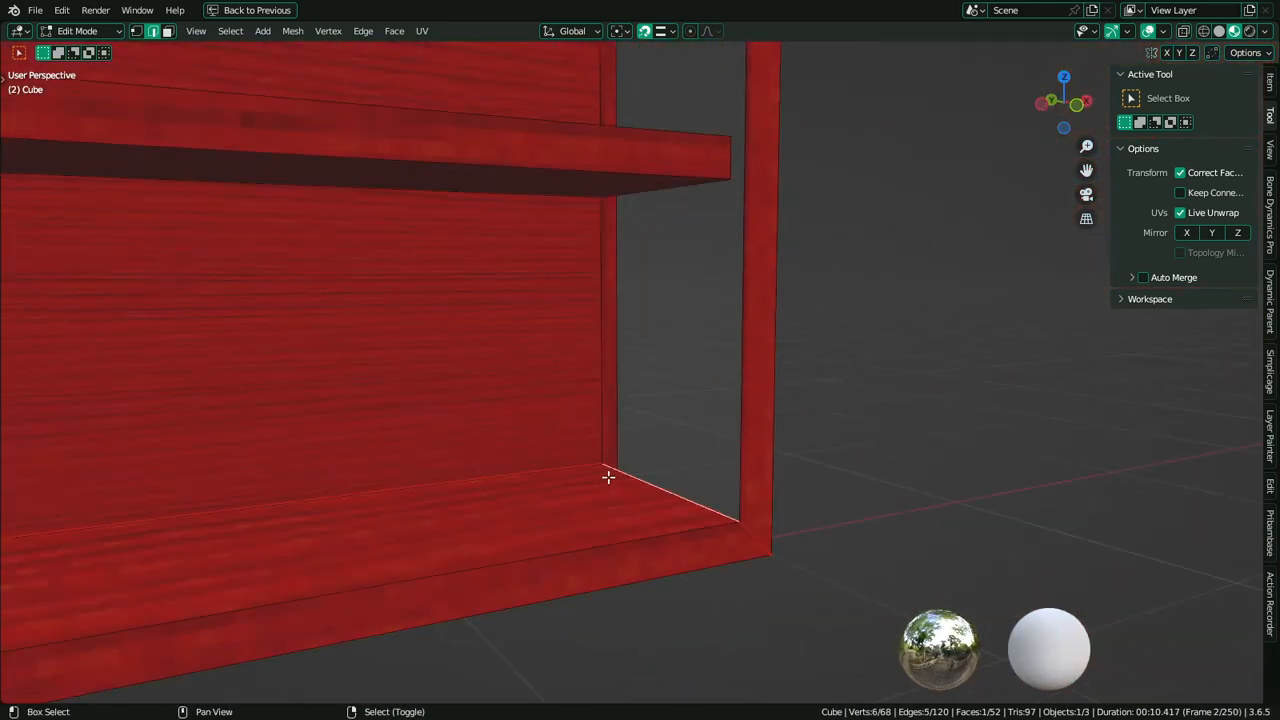
shift+right_click(583, 382)
middle_drag(583, 382, 582, 323)
shift+right_click(631, 209)
key(f)
Fill the inner right wall of the second compartment from the bottom with a face
middle_drag(631, 209, 623, 437)
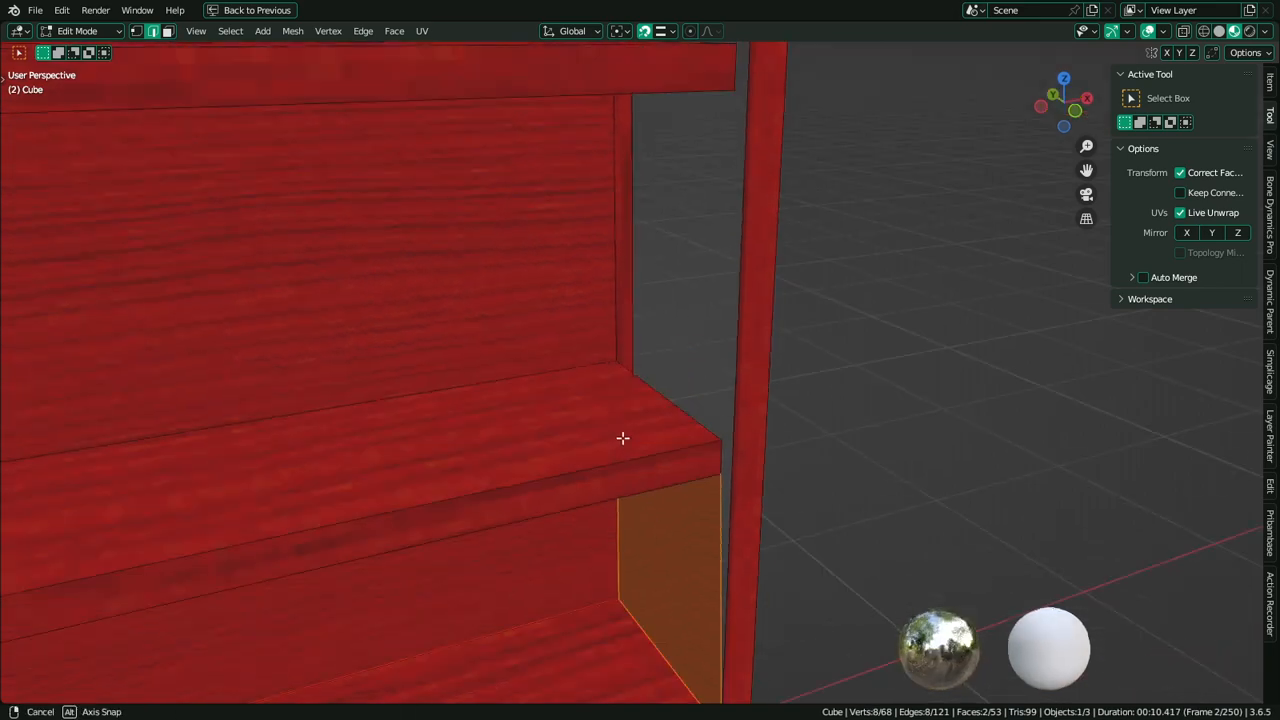
shift+right_click(605, 326)
middle_drag(605, 326, 626, 209)
shift+right_click(637, 109)
key(f)
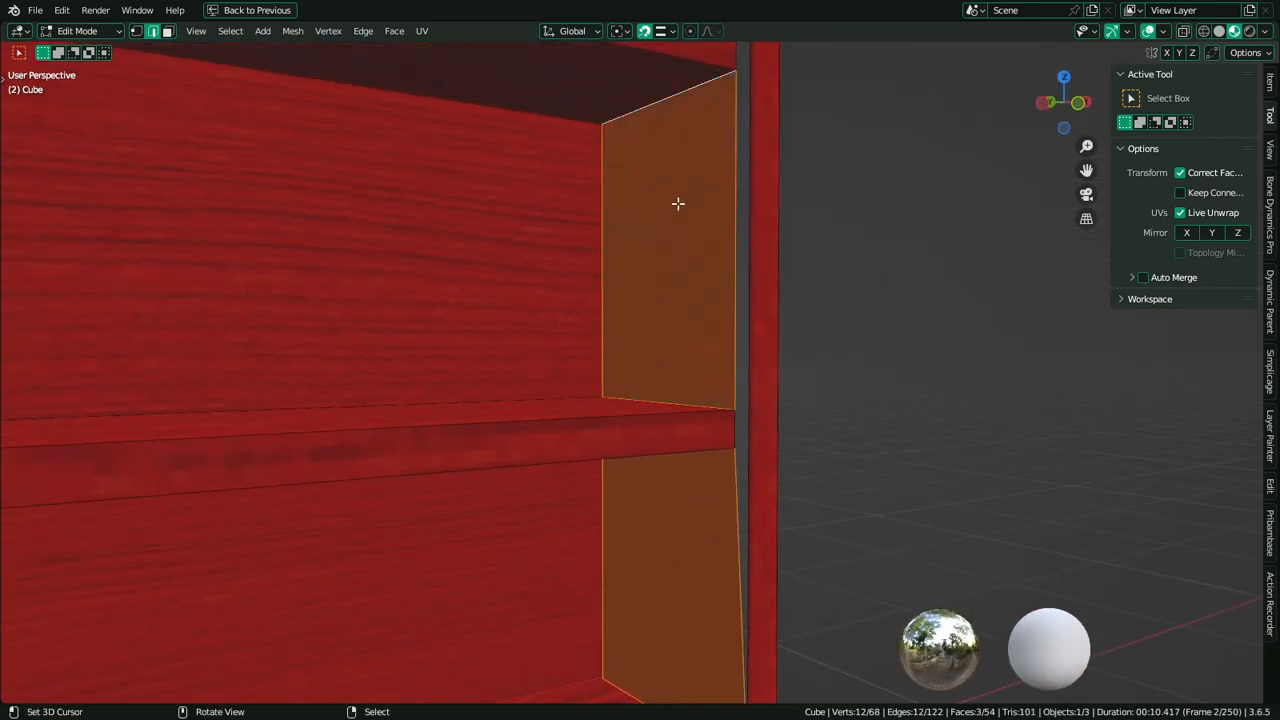
Symmetrize the entire visible bookshelf mesh so the finished left inner walls are mirrored onto the right side
scroll(697, 269, down, 3)
shift+middle_drag(697, 269, 678, 495)
middle_drag(617, 397, 648, 424)
scroll(571, 451, down, 2)
scroll(577, 446, up, 4)
shift+right_click(648, 424)
shift+right_click(589, 371)
middle_drag(600, 362, 558, 415)
scroll(569, 356, down, 4)
key(a)
key(q)
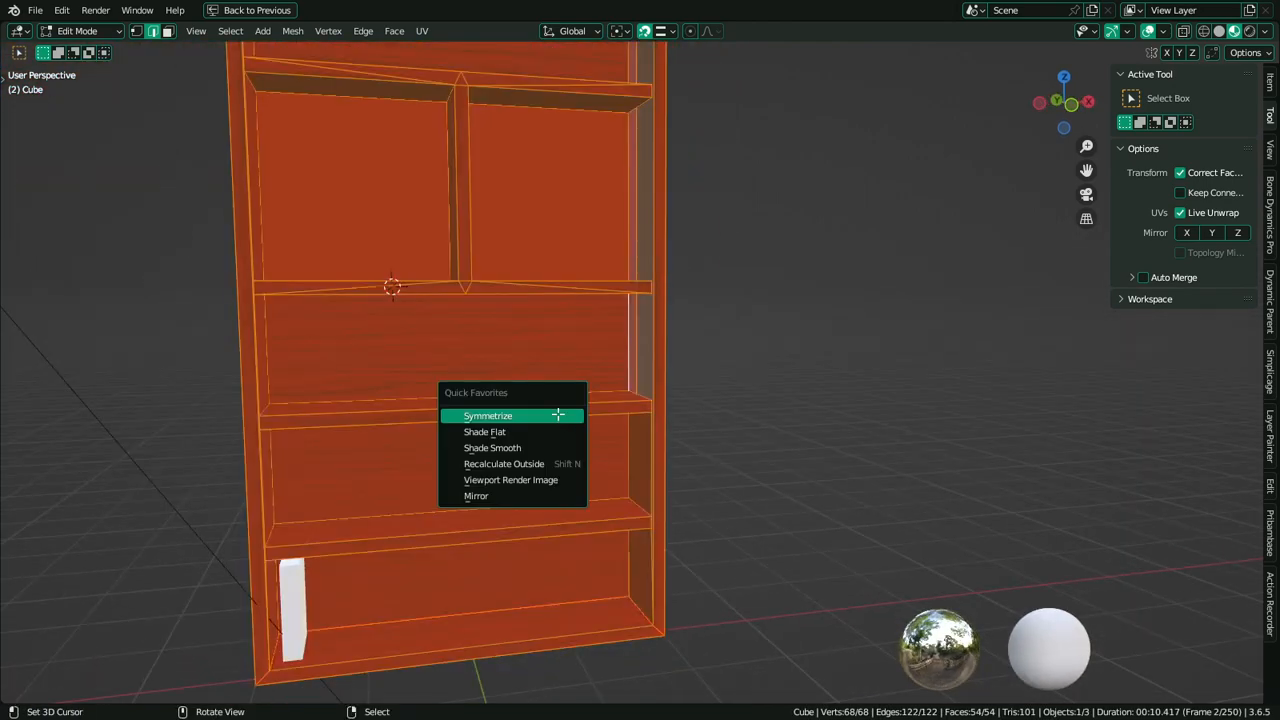
click(557, 414)
Dissolve the vertical edge loop down the middle of the bookshelf and reveal the hidden geometry
alt+right_click(459, 468)
key(x)
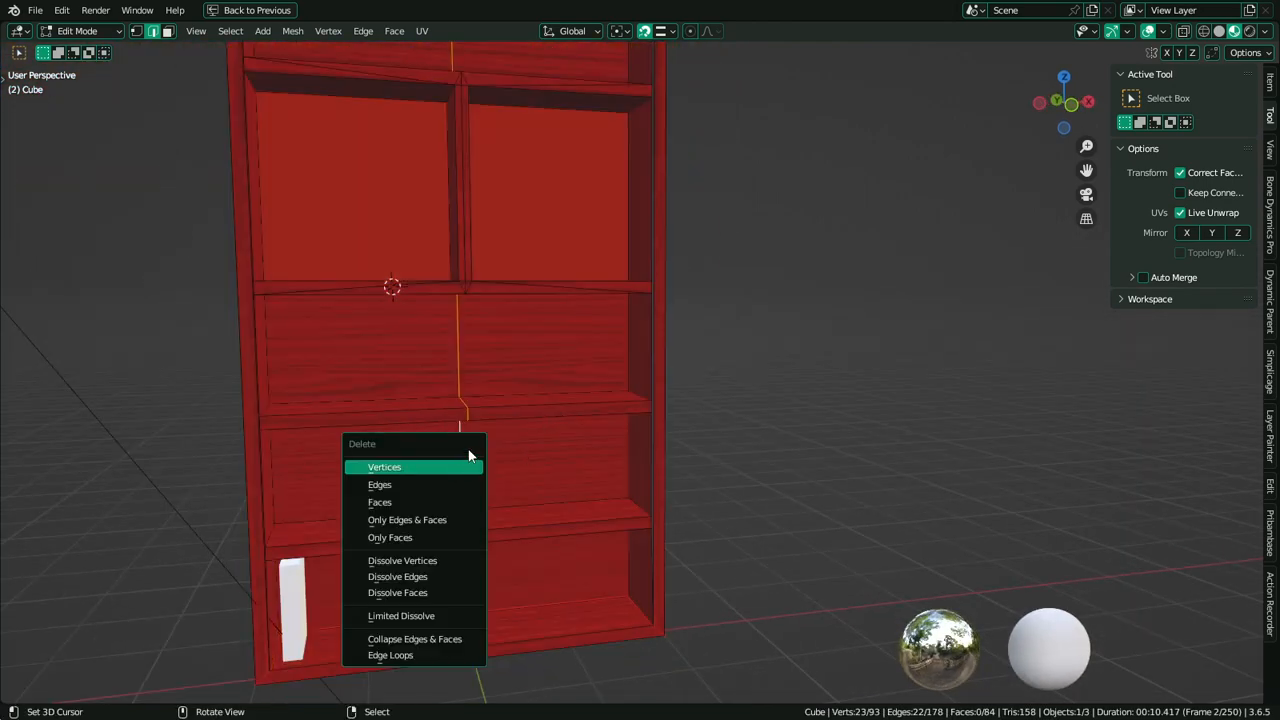
key(ctrl+x)
shift+middle_drag(574, 249, 574, 460)
middle_drag(586, 417, 529, 437)
key(alt+h)
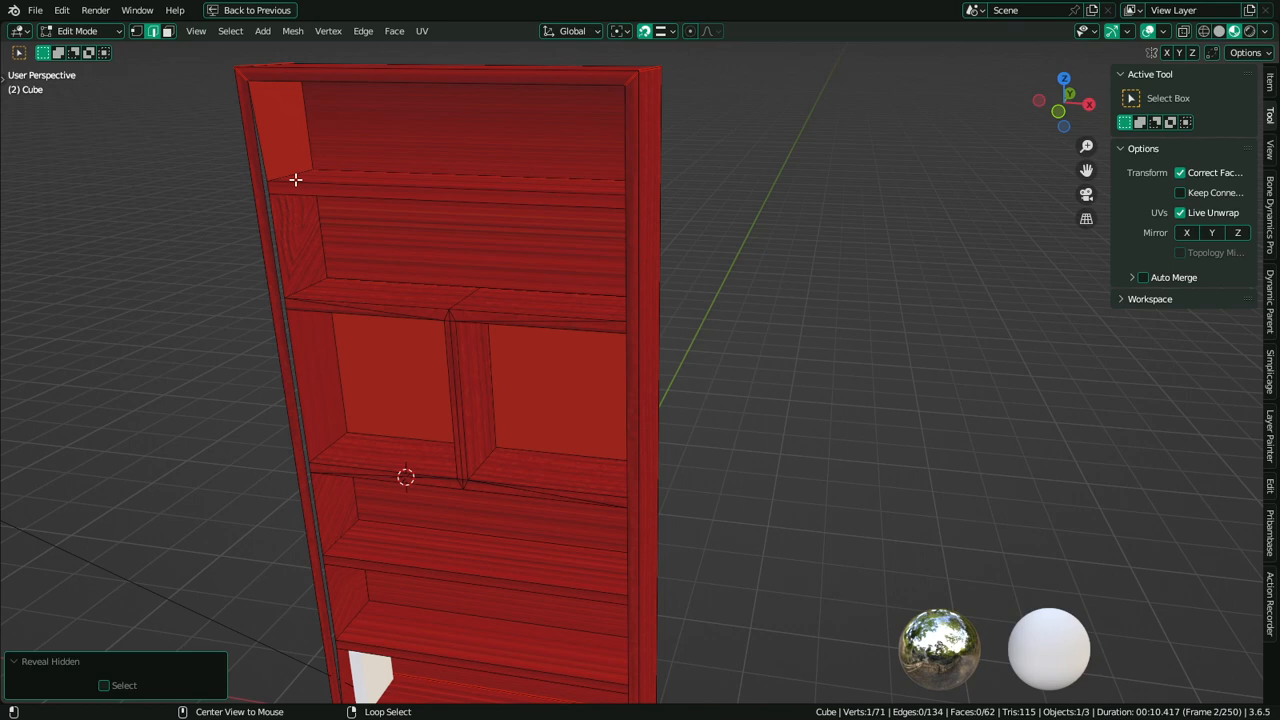
alt+middle_click(296, 180)
scroll(595, 300, up, 3)
middle_drag(886, 497, 792, 434)
scroll(627, 385, up, 2)
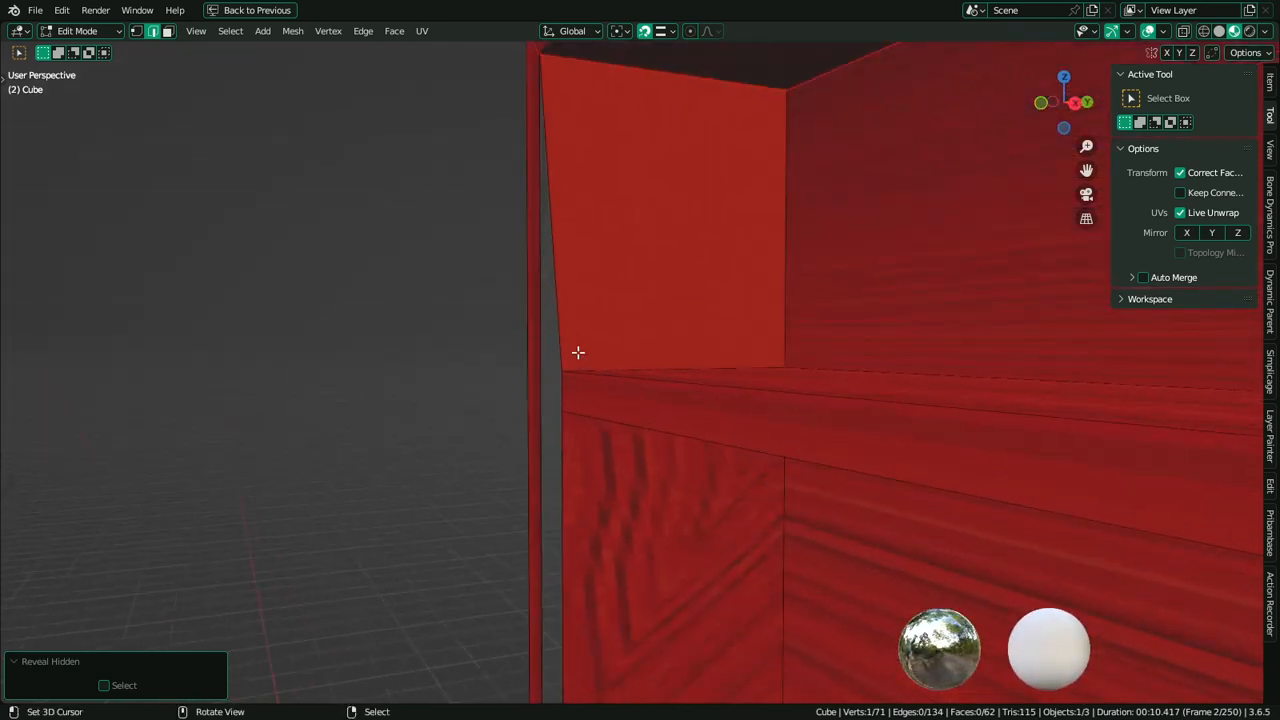
right_click(563, 327)
shift+right_click(558, 418)
middle_drag(533, 392, 574, 314)
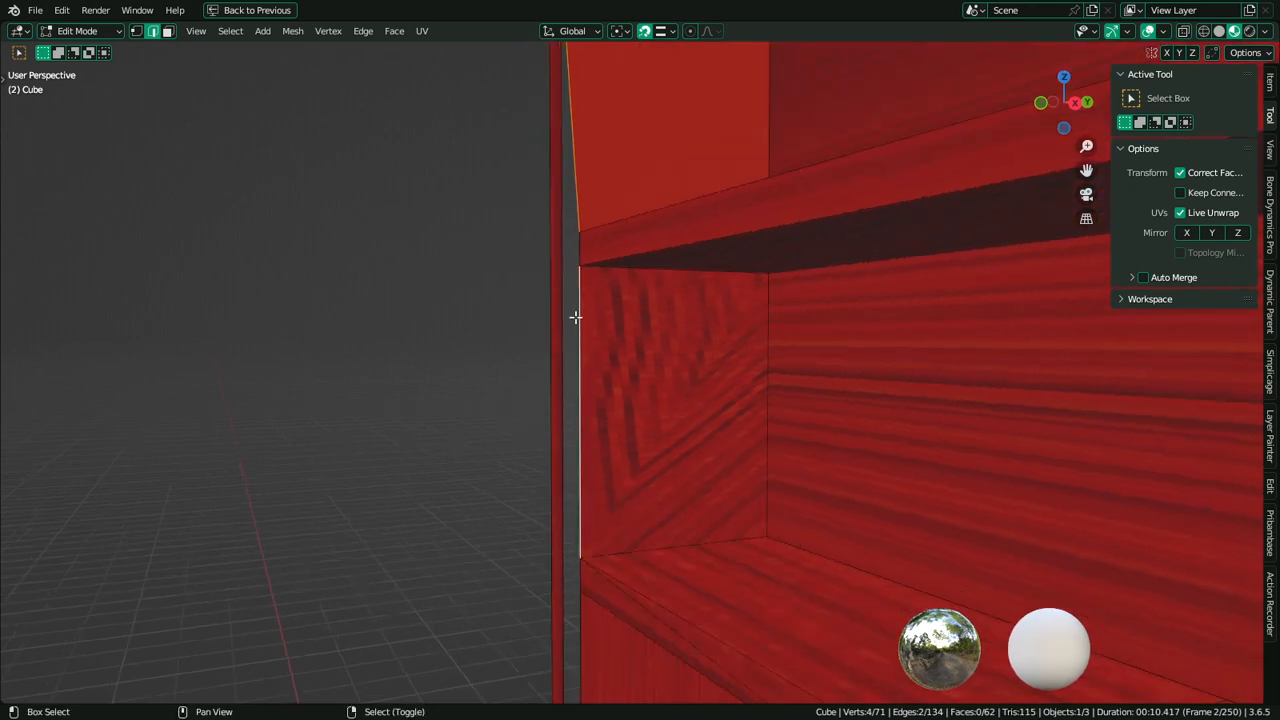
shift+right_click(576, 247)
middle_drag(563, 253, 566, 371)
shift+right_click(576, 352)
key(2)
key(w)
right_click(586, 360)
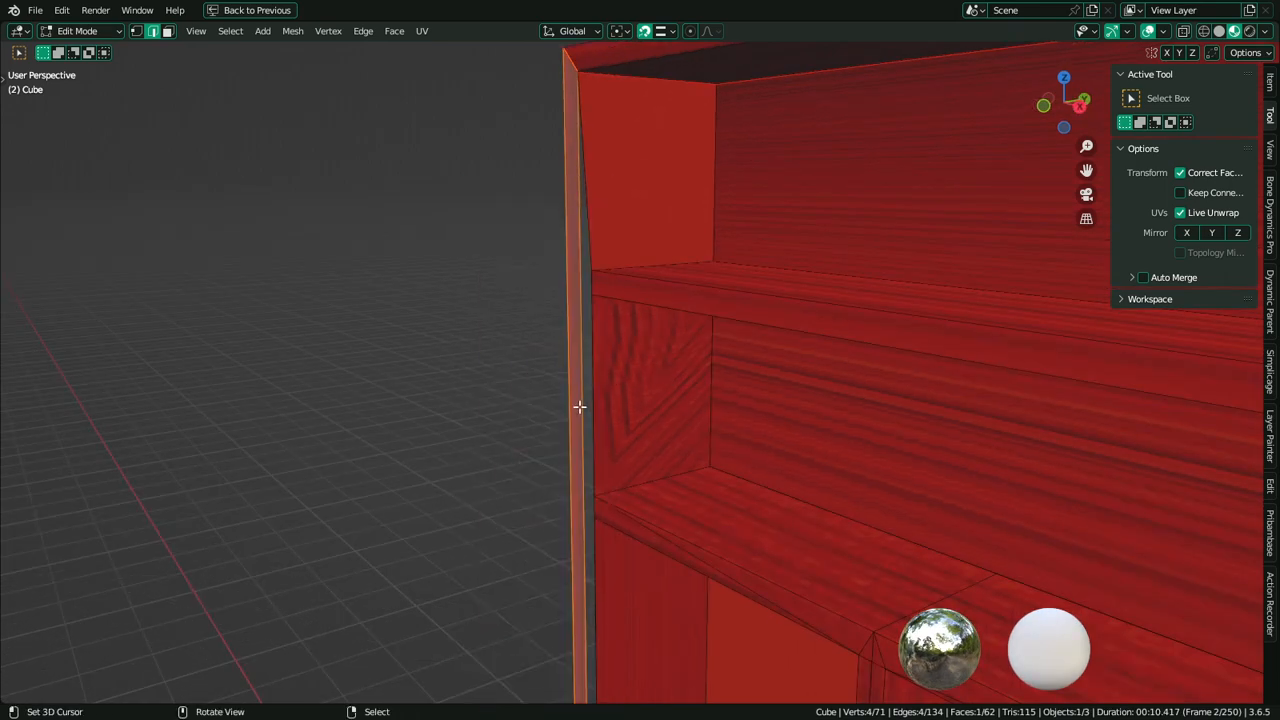
Subdivide the long inner vertical edge of the left front frame with 5 cuts
right_click(580, 406)
scroll(631, 400, down, 3)
shift+middle_drag(631, 400, 604, 288)
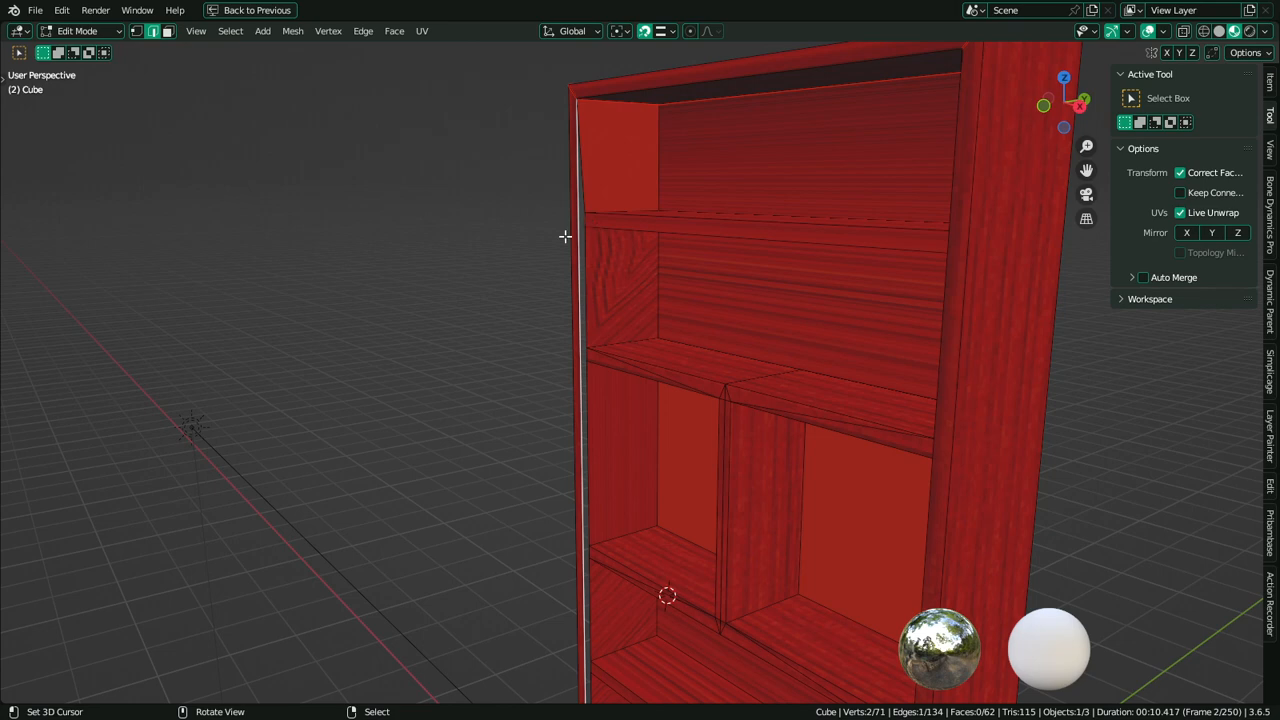
shift+middle_drag(637, 571, 643, 428)
mouse_move(641, 520)
shift+middle_down()
mouse_move(636, 374)
mouse_move(651, 554)
shift+middle_up()
key(w)
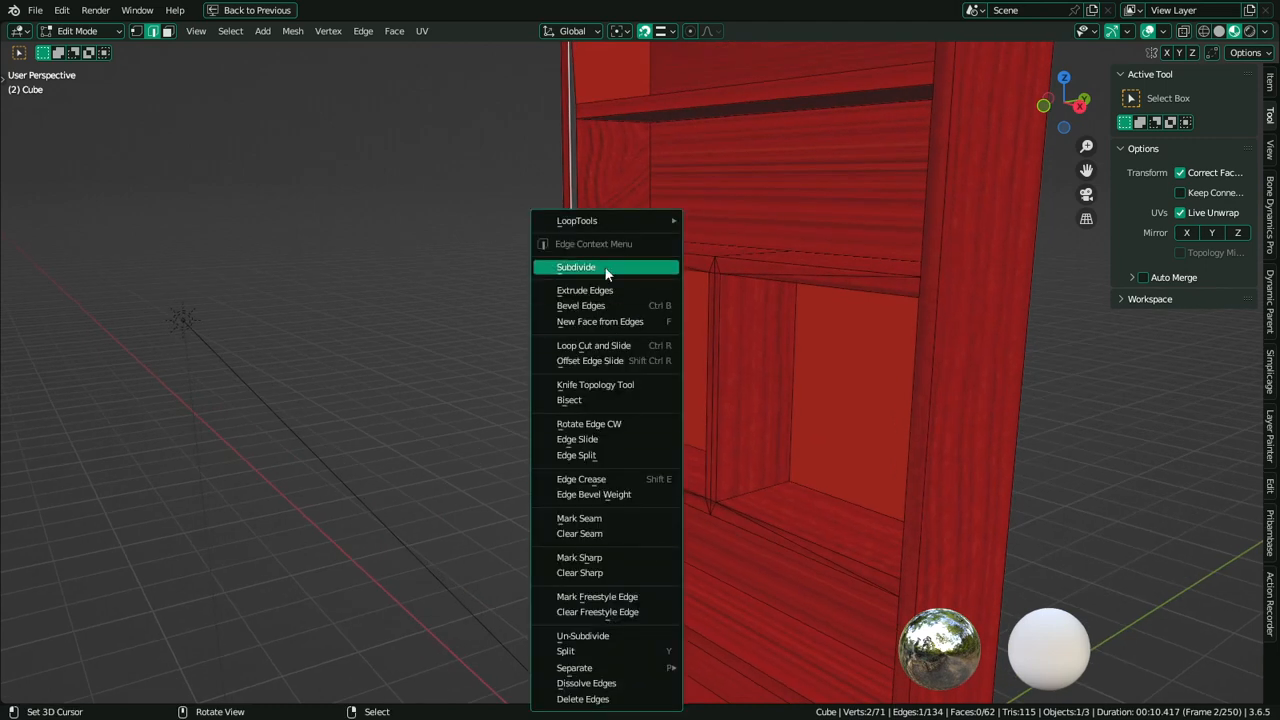
click(595, 270)
click(215, 580)
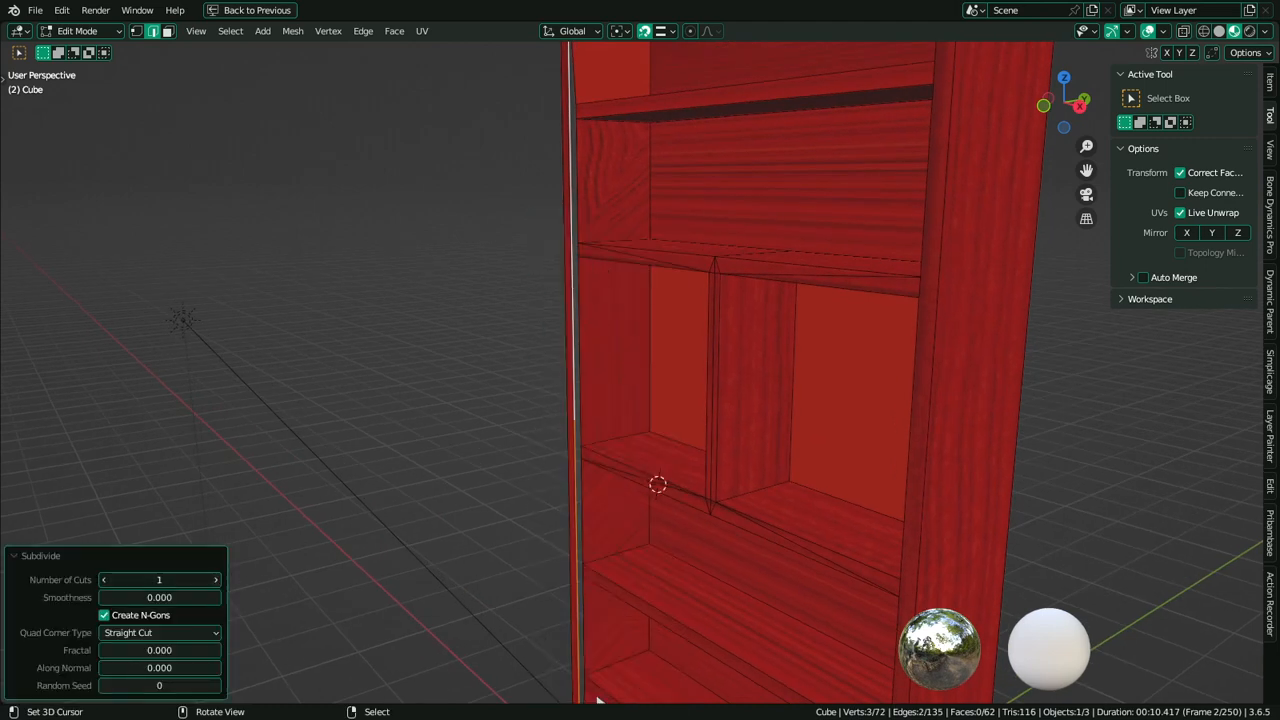
click(215, 580)
click(215, 580)
click(215, 580)
Set snapping to vertices and move the upper new points on the left frame edge to the height of their shelves
shift+scroll(551, 351, up, 3)
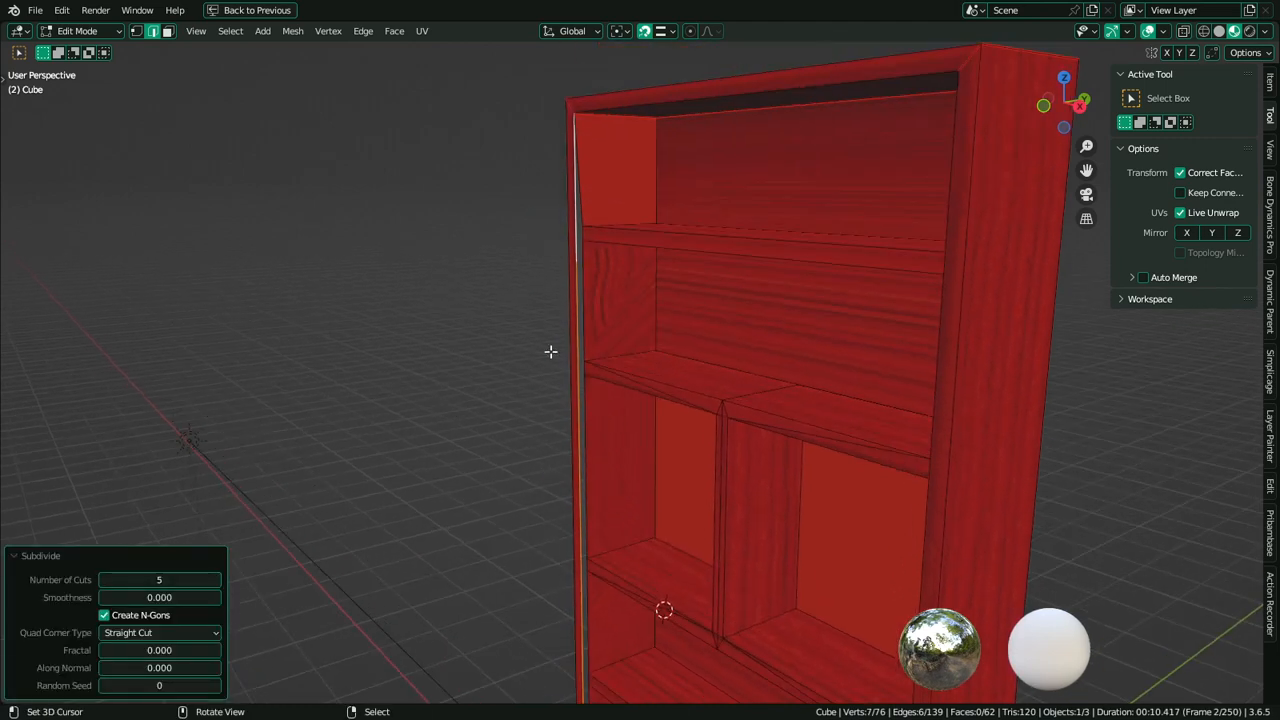
click(585, 266)
scroll(643, 251, up, 2)
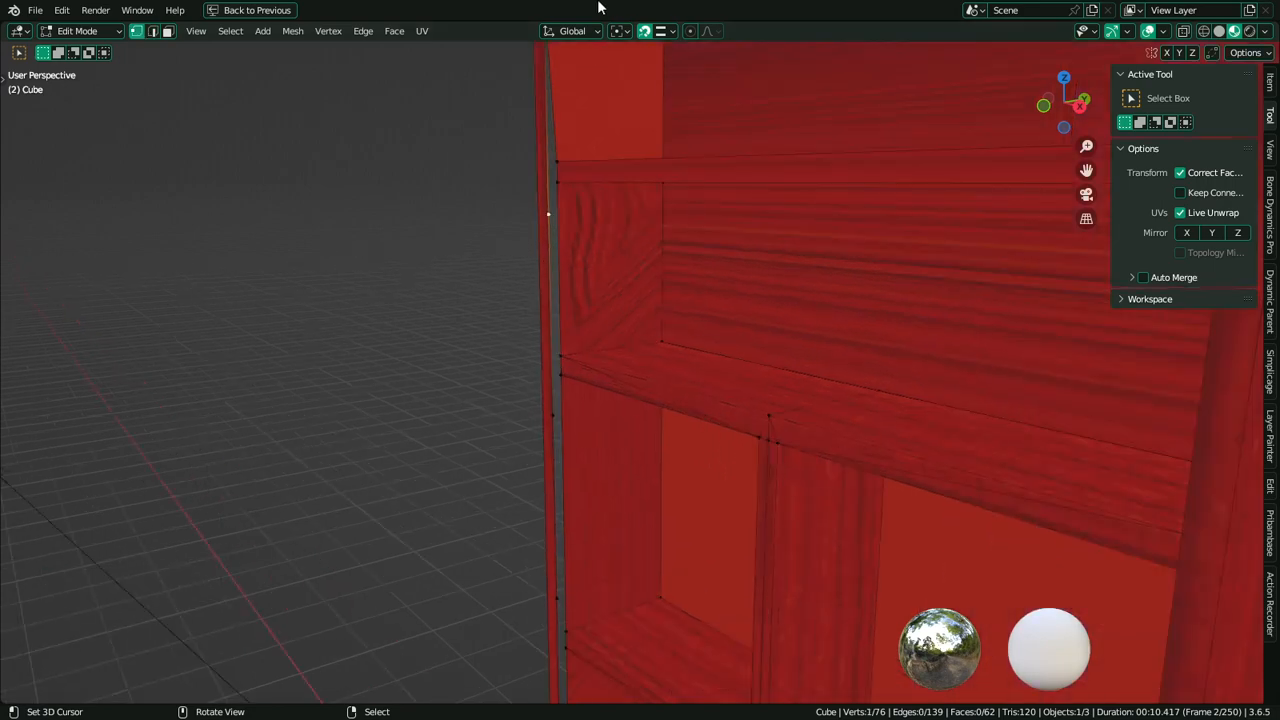
click(674, 33)
key(g)
click(555, 171)
key(g)
key(z)
click(600, 420)
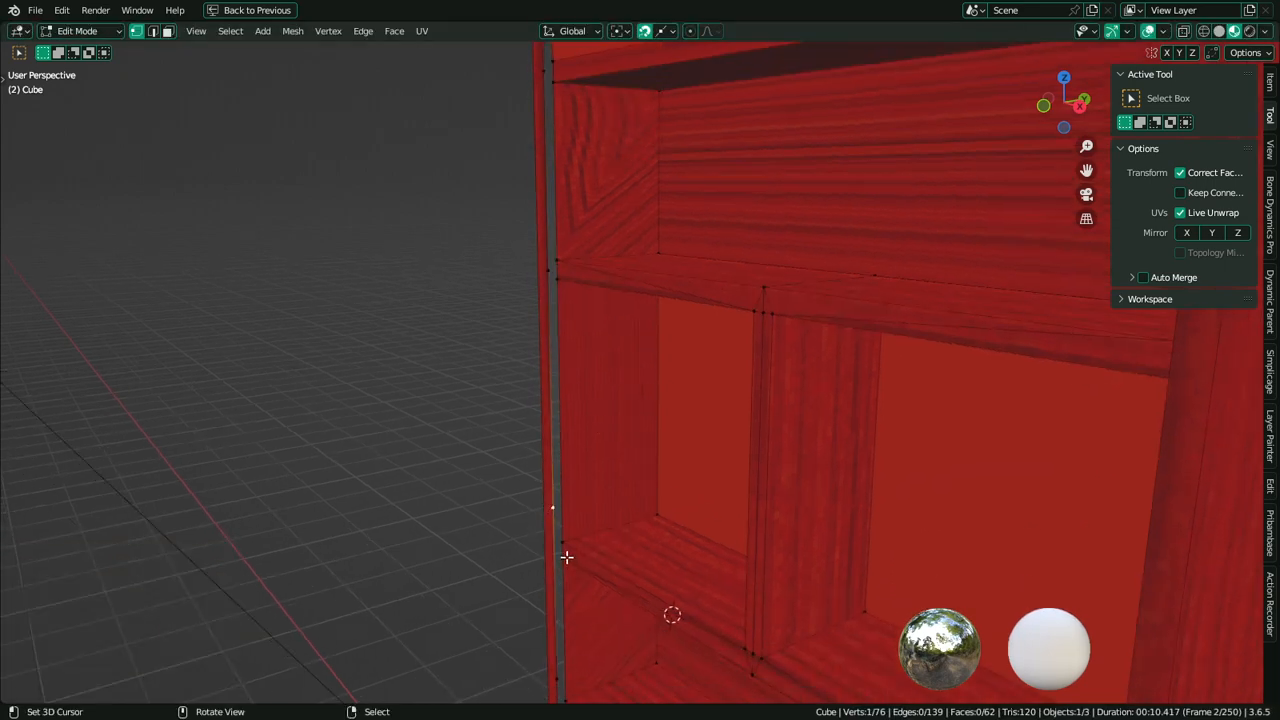
Move the lower new points on the left frame edge along Z to the height of the two lowest shelves
shift+middle_drag(565, 552, 603, 354)
shift+middle_drag(593, 527, 571, 388)
right_click(557, 386)
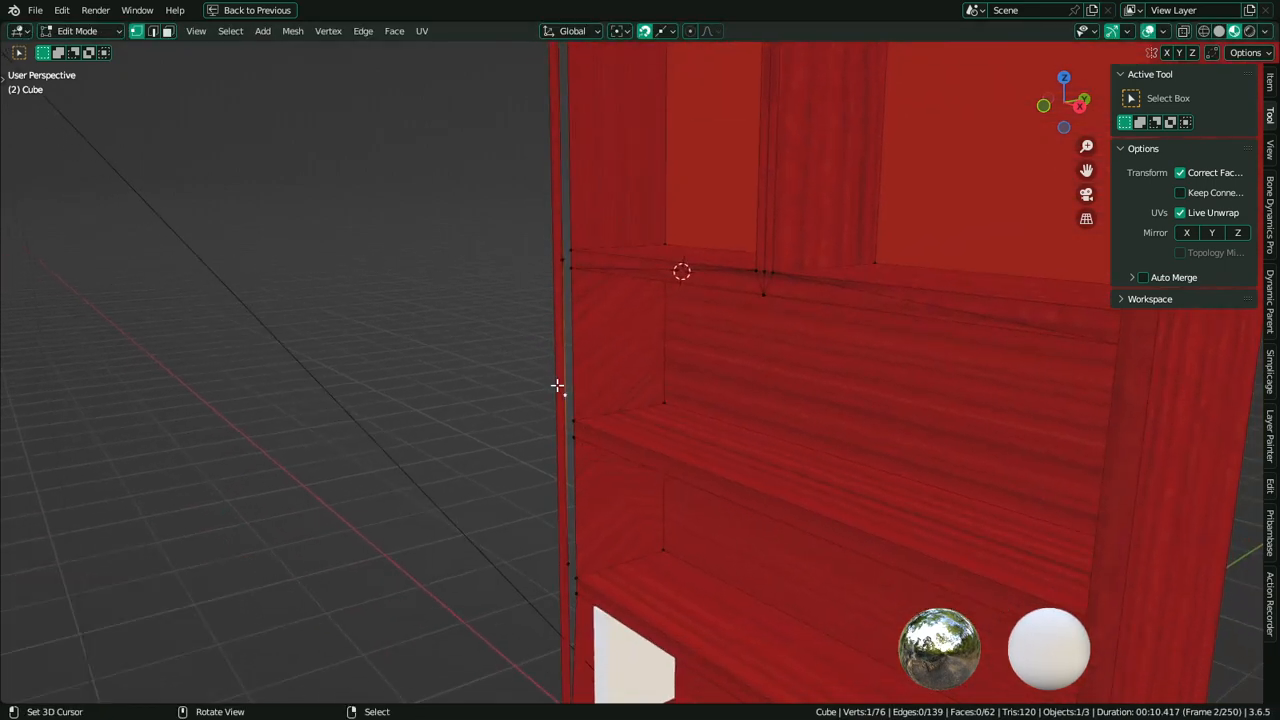
key(g)
key(z)
click(574, 429)
shift+middle_drag(574, 535, 563, 417)
right_click(563, 466)
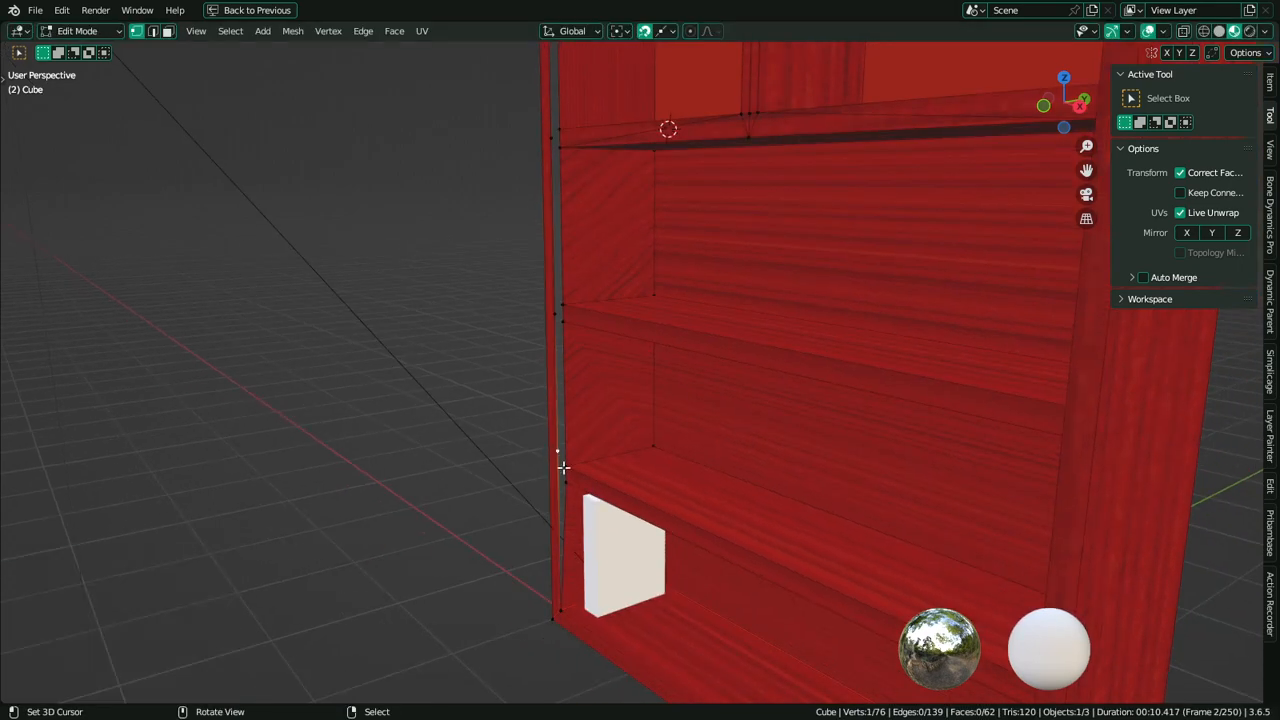
key(g)
key(z)
click(566, 474)
Fill the narrow triangular gap between the left frame and the bottom compartment's side wall with a face
scroll(590, 510, up, 3)
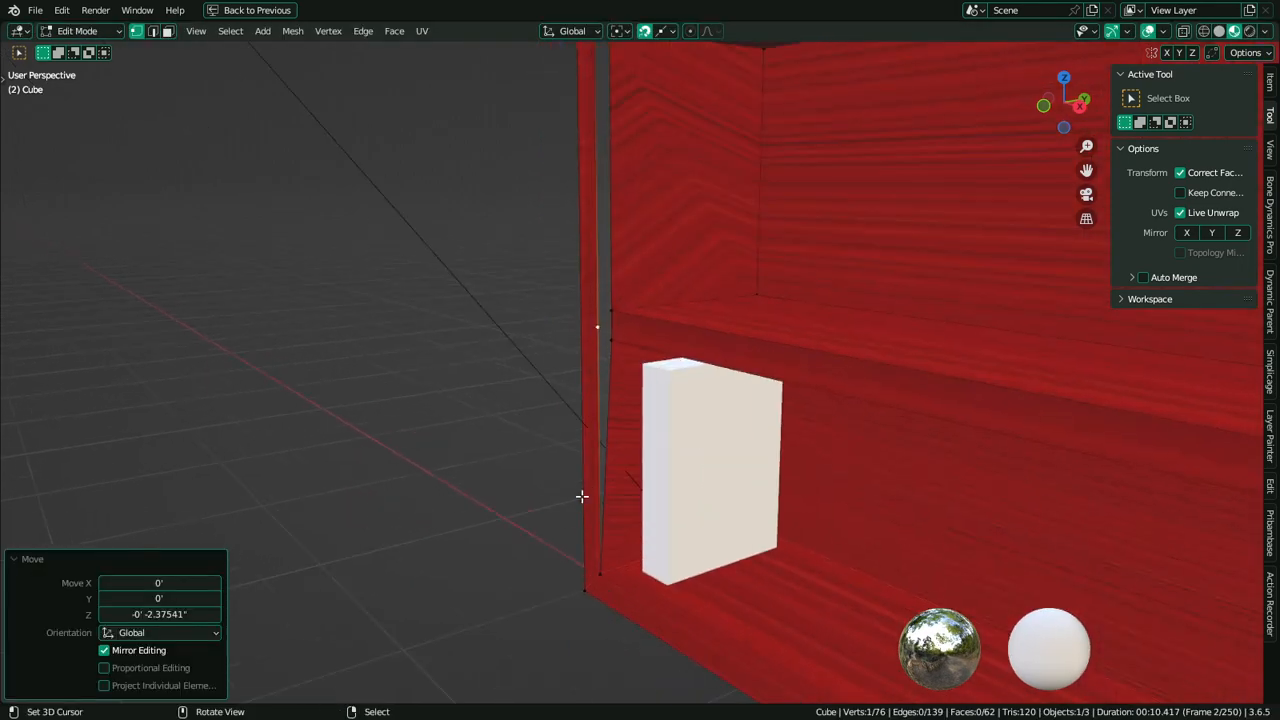
shift+right_click(608, 425)
key(f)
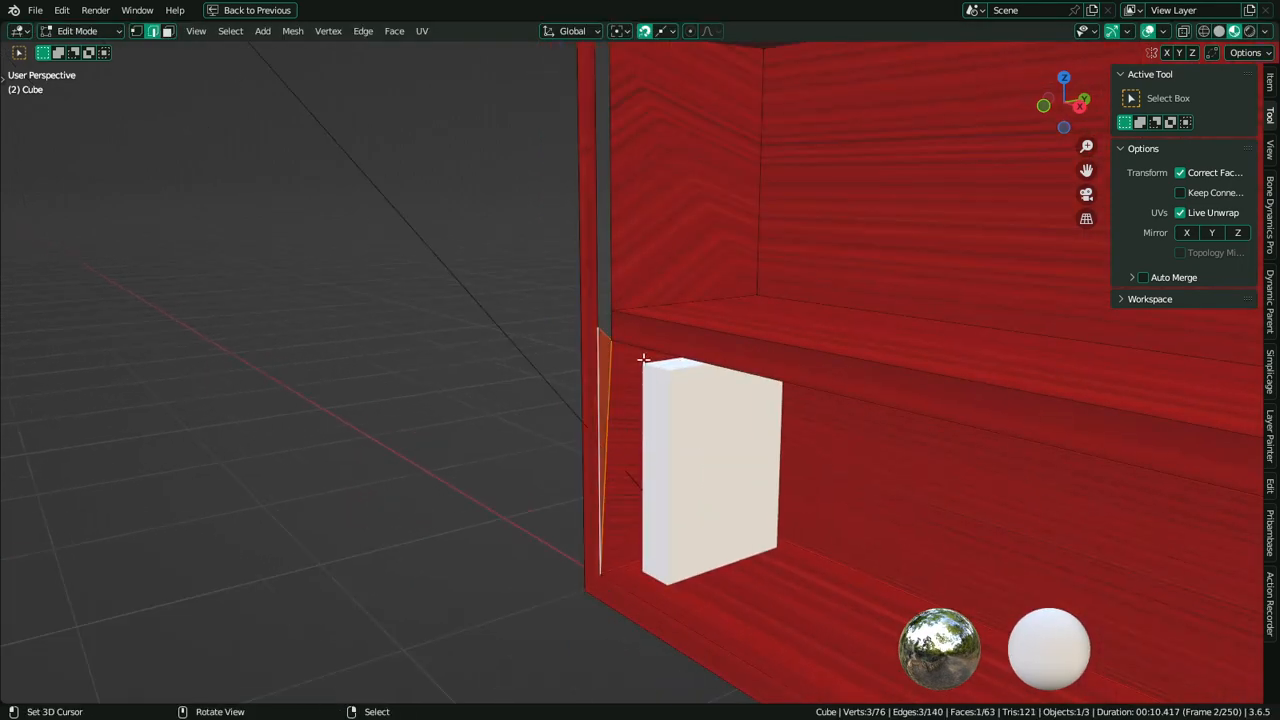
Fill the remaining narrow gap between the left frame and the shelf ends with one face, using its bordering edges up to the top
middle_drag(598, 414, 574, 420)
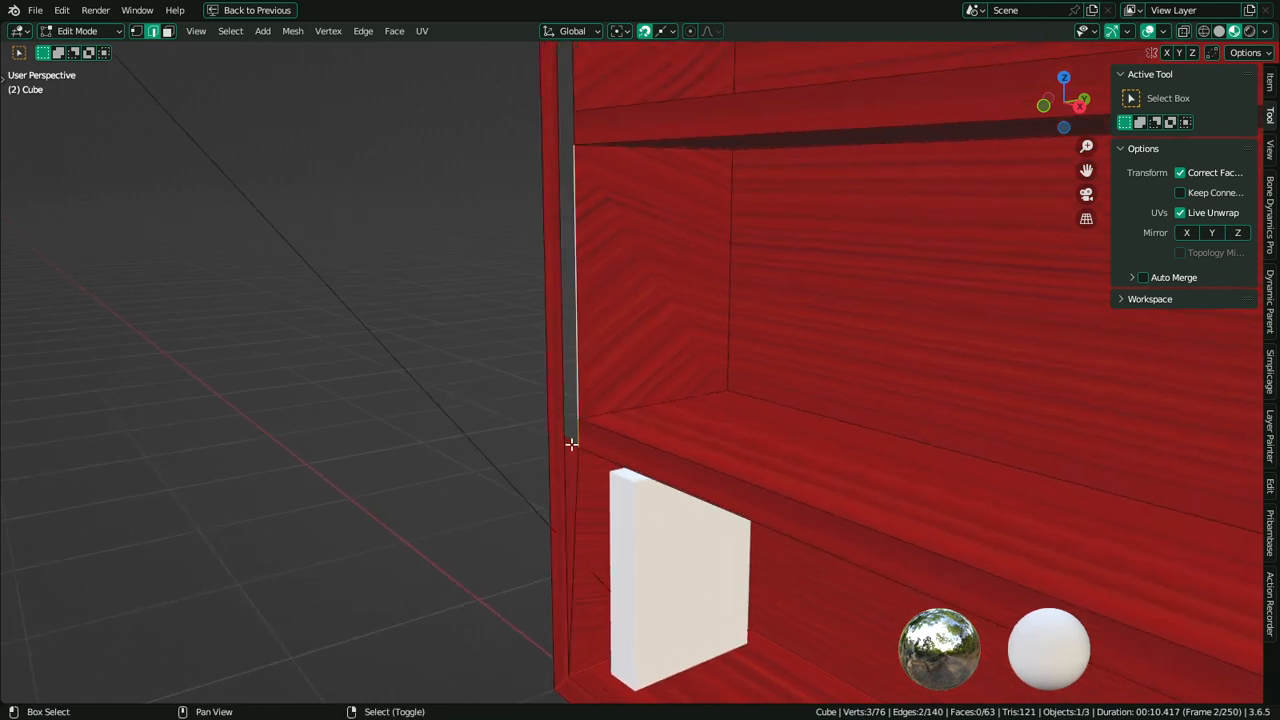
shift+right_click(580, 329)
shift+middle_drag(580, 329, 542, 300)
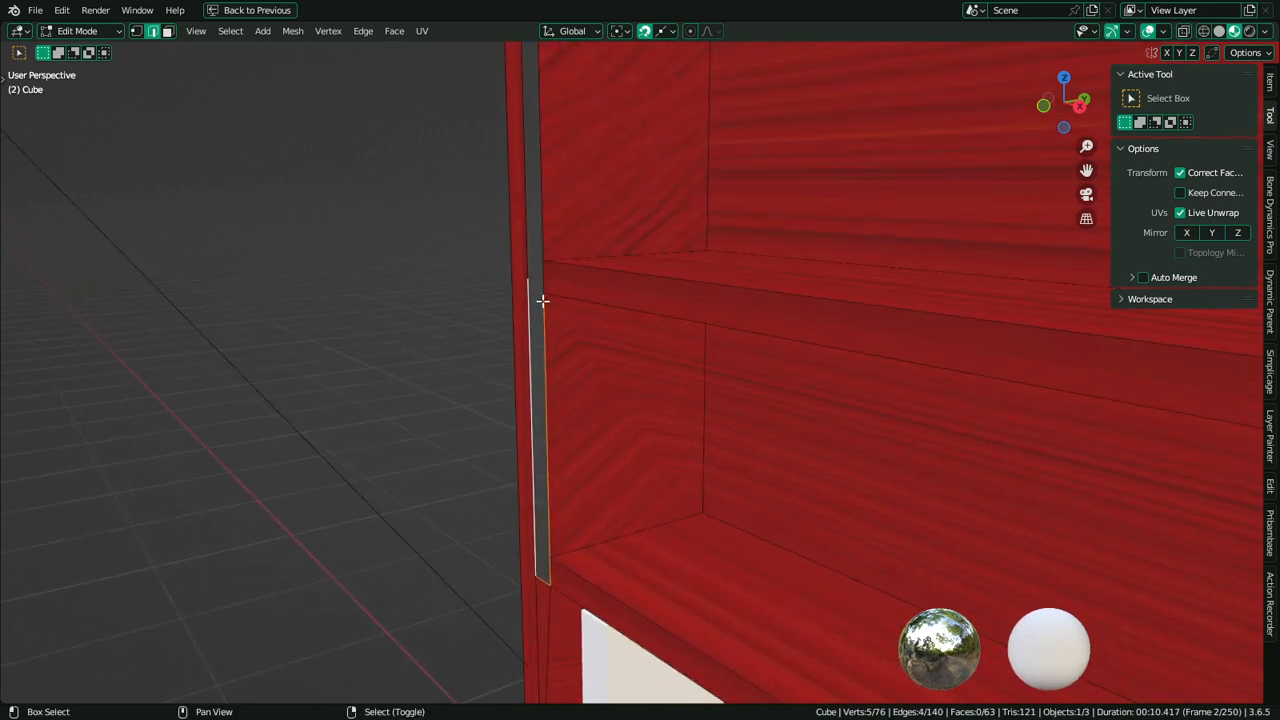
shift+right_click(548, 214)
shift+middle_drag(550, 214, 528, 470)
shift+right_click(506, 231)
shift+right_click(490, 240)
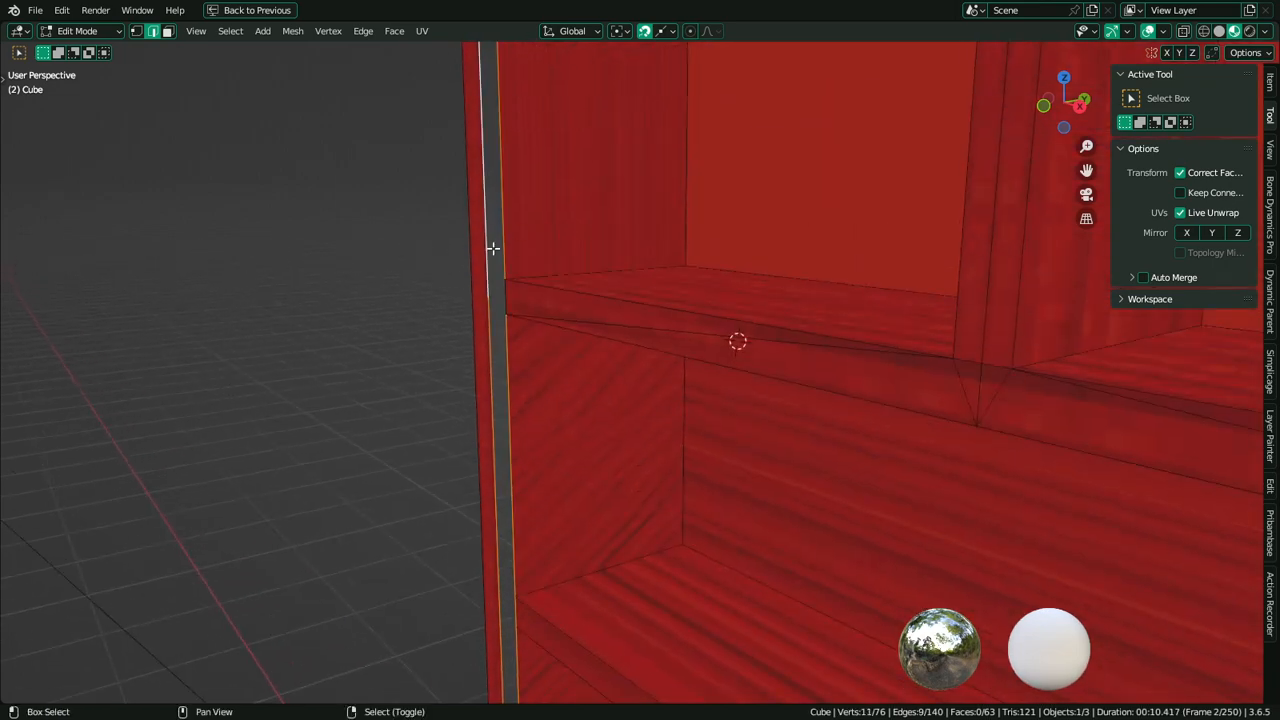
shift+right_click(503, 290)
shift+middle_drag(521, 271, 519, 329)
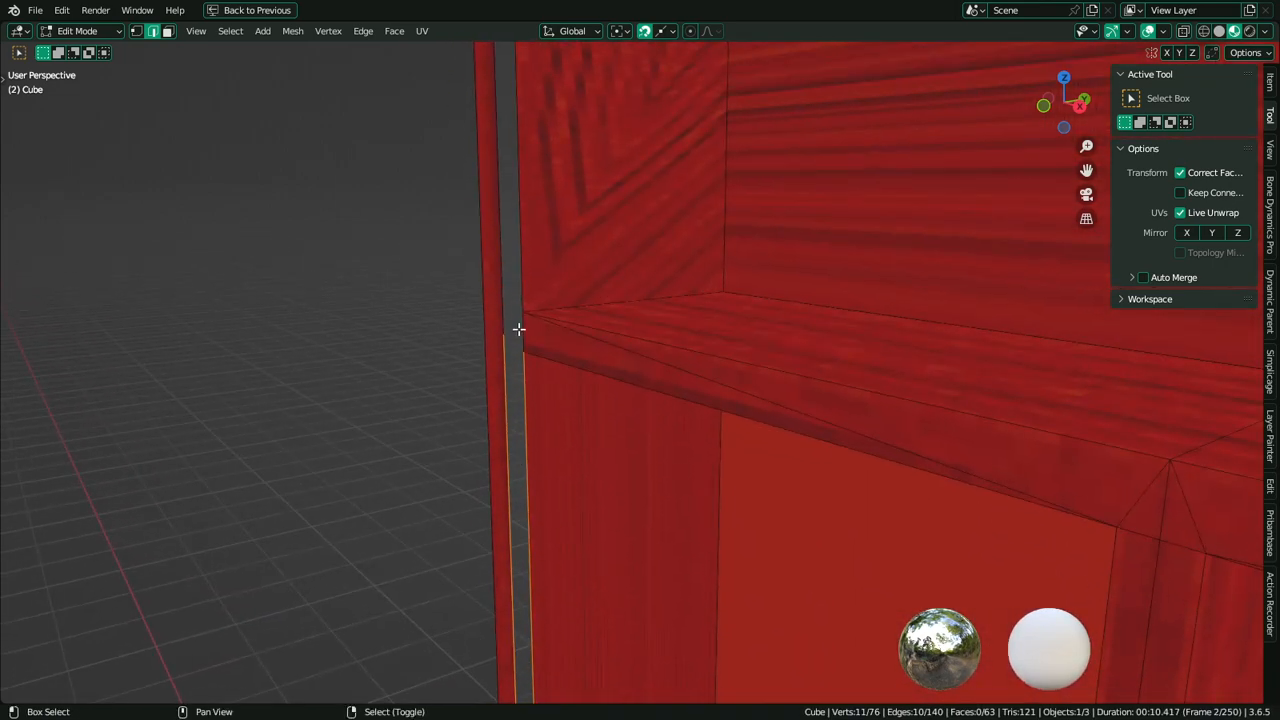
shift+right_click(501, 306)
shift+right_click(529, 265)
shift+middle_drag(529, 165, 525, 476)
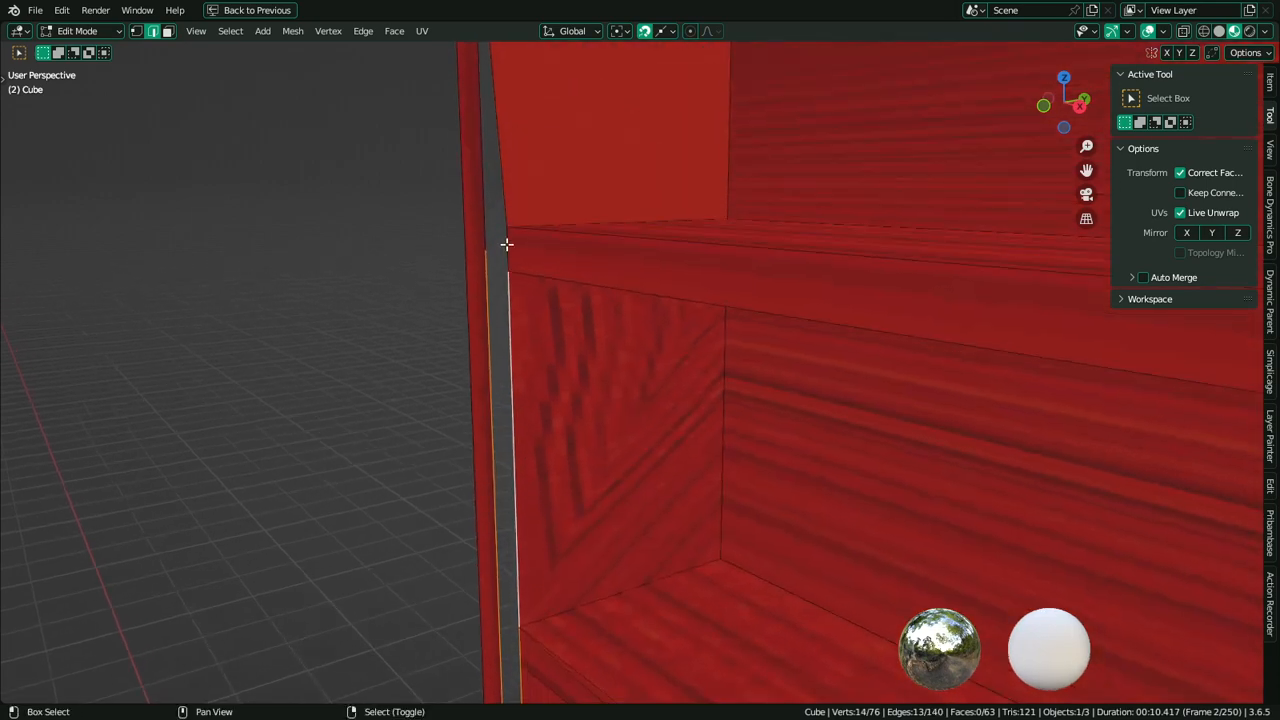
shift+right_click(506, 245)
shift+right_click(507, 195)
shift+right_click(488, 208)
Symmetrize the whole mesh from -X to +X and dissolve the resulting centre edge loop
scroll(502, 230, down, 4)
key(a)
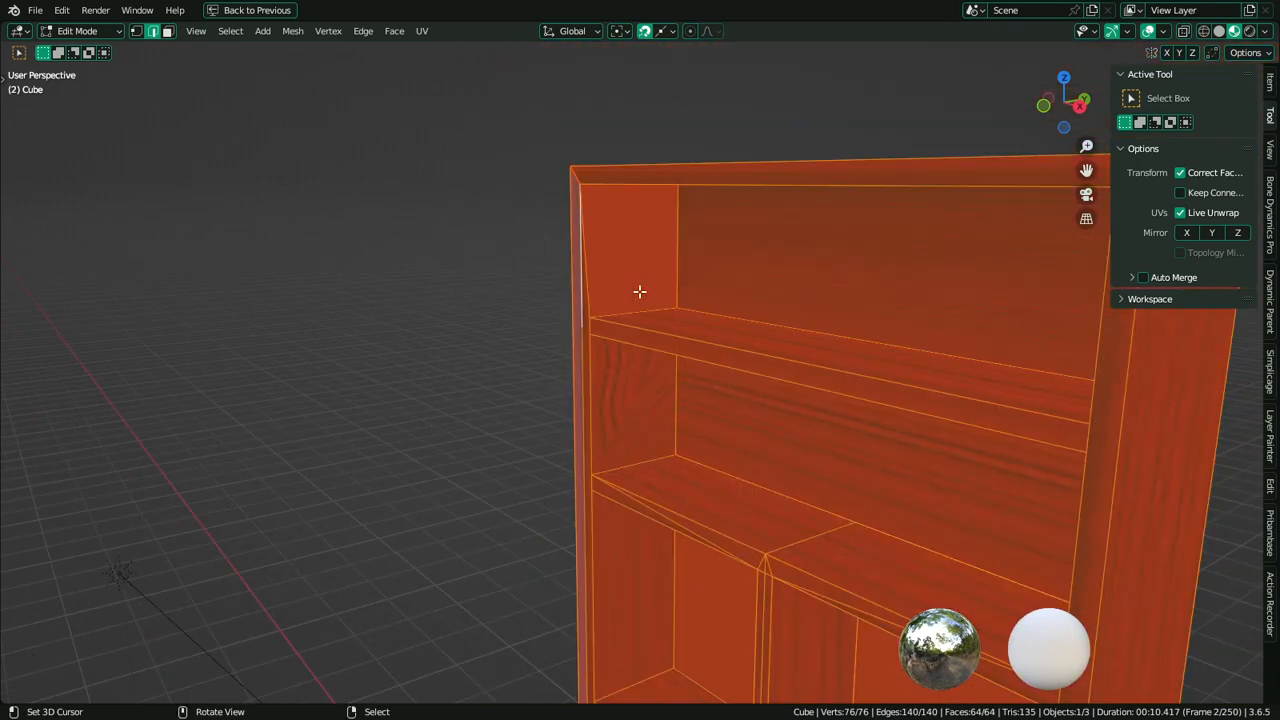
key(q)
click(639, 292)
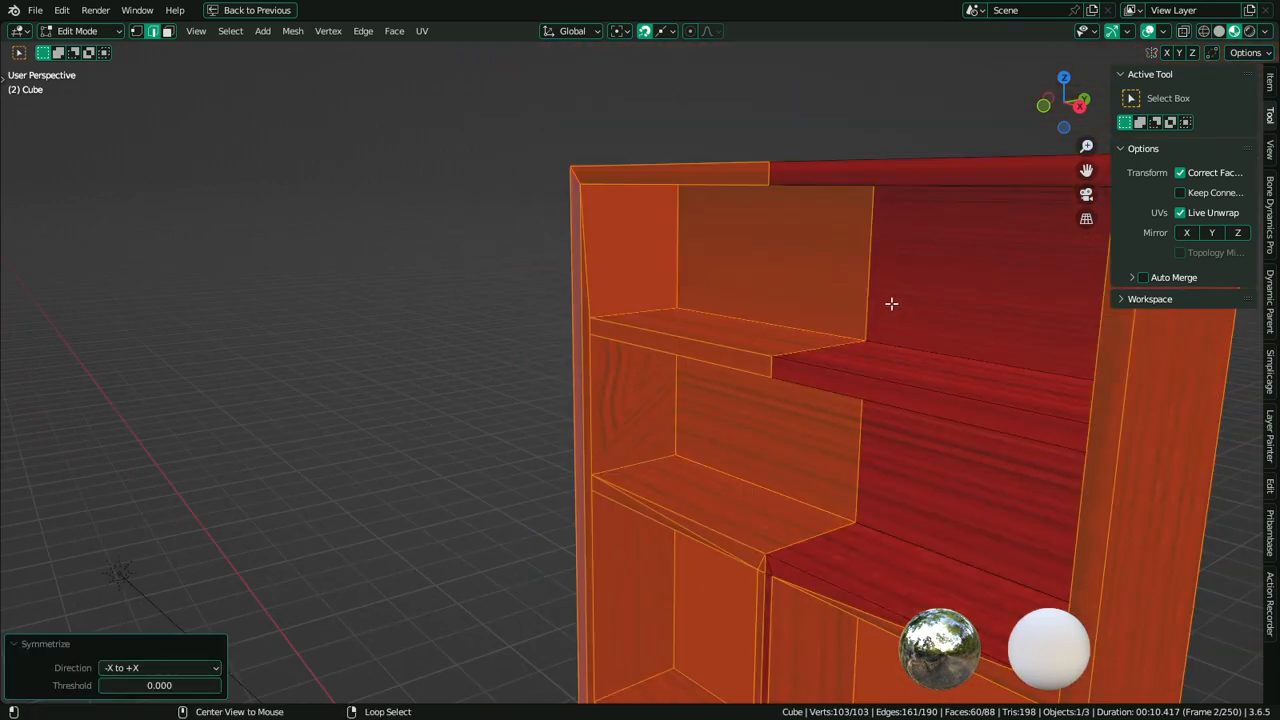
alt+right_click(891, 303)
key(ctrl+x)
Mark seams around the back faces of all seven compartments
shift+middle_drag(823, 517, 783, 169)
key(3)
middle_drag(659, 414, 703, 388)
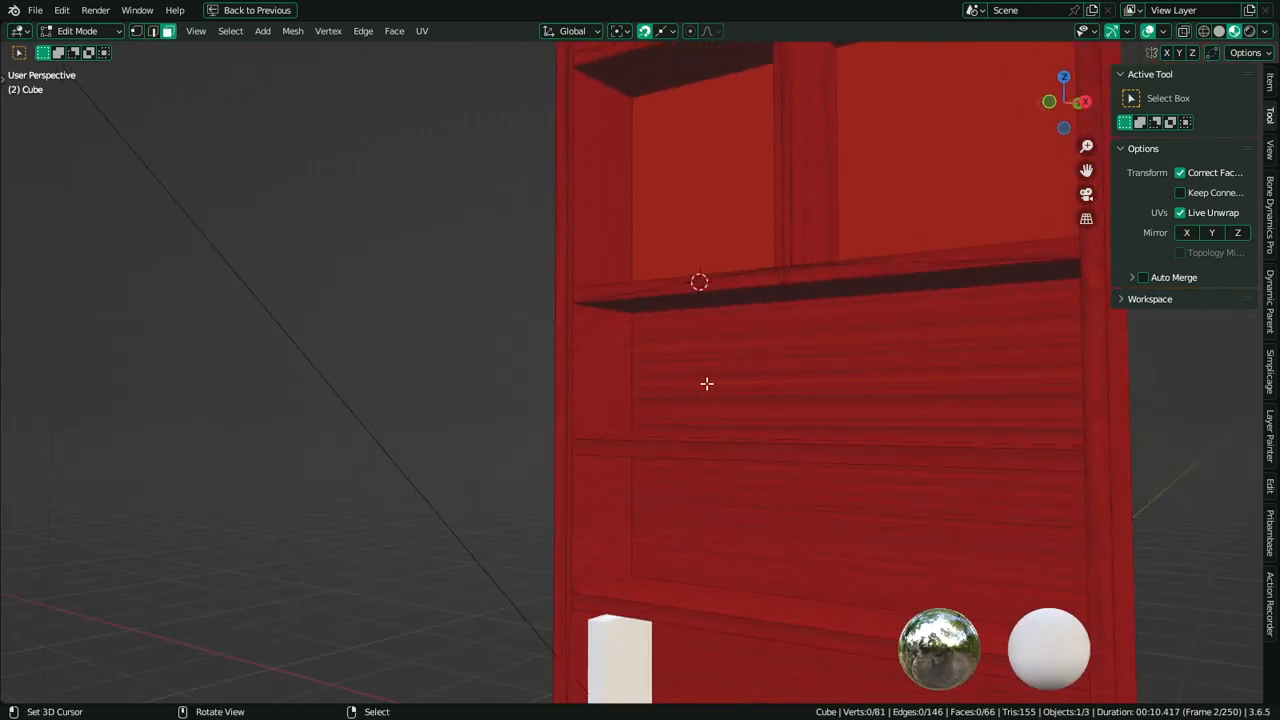
click(706, 383)
shift+click(748, 250)
shift+click(914, 180)
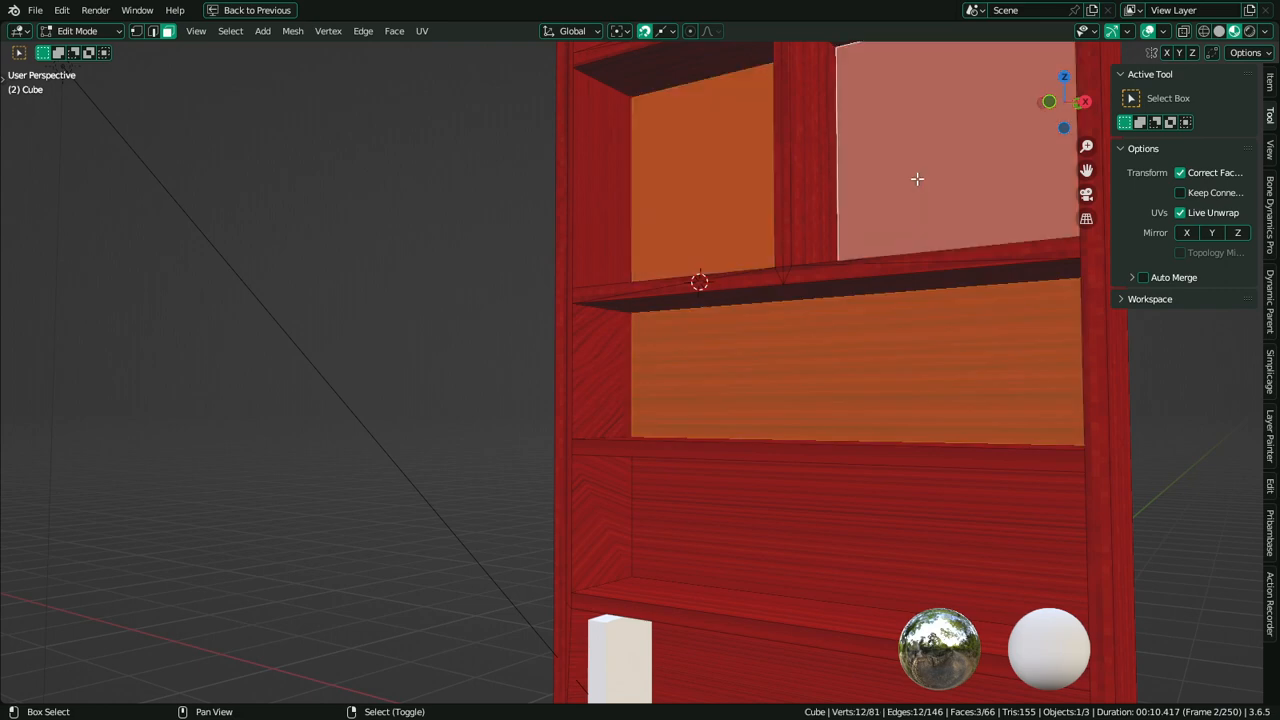
shift+scroll(882, 290, up, 4)
shift+click(884, 150)
shift+scroll(800, 200, up, 3)
shift+click(757, 160)
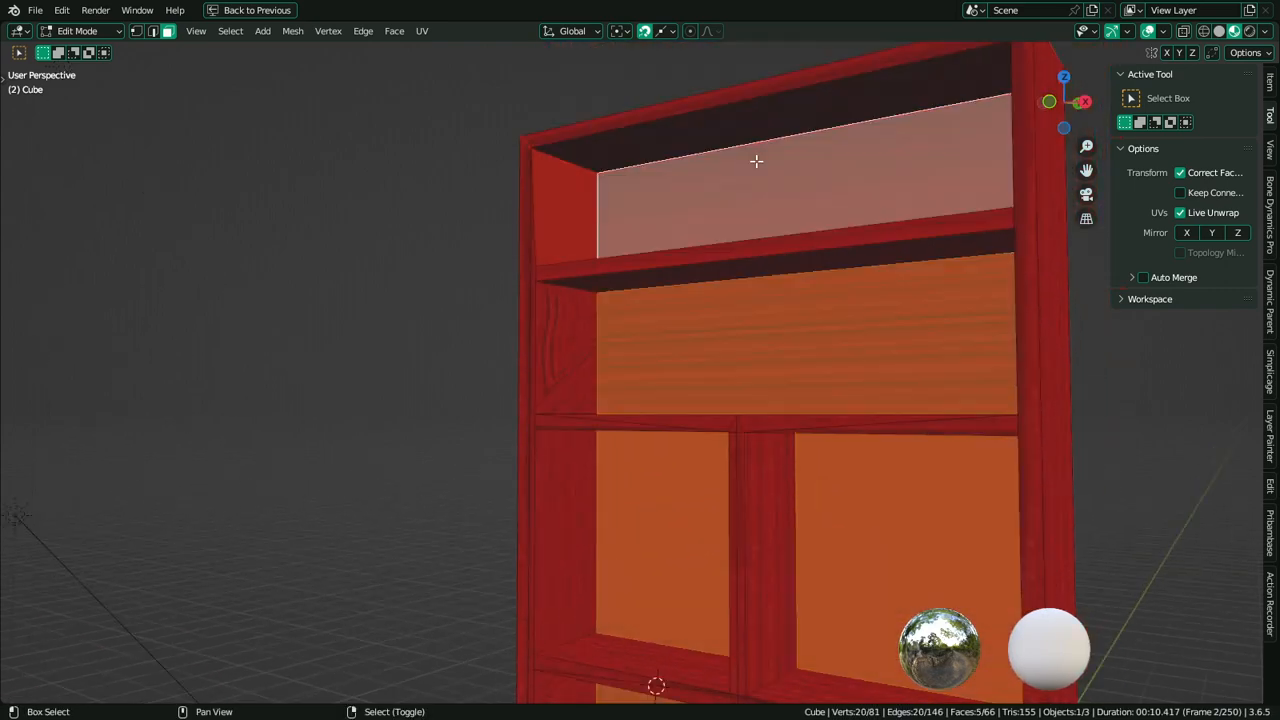
shift+scroll(723, 497, down, 7)
shift+click(671, 424)
shift+click(694, 572)
key(ctrl+e)
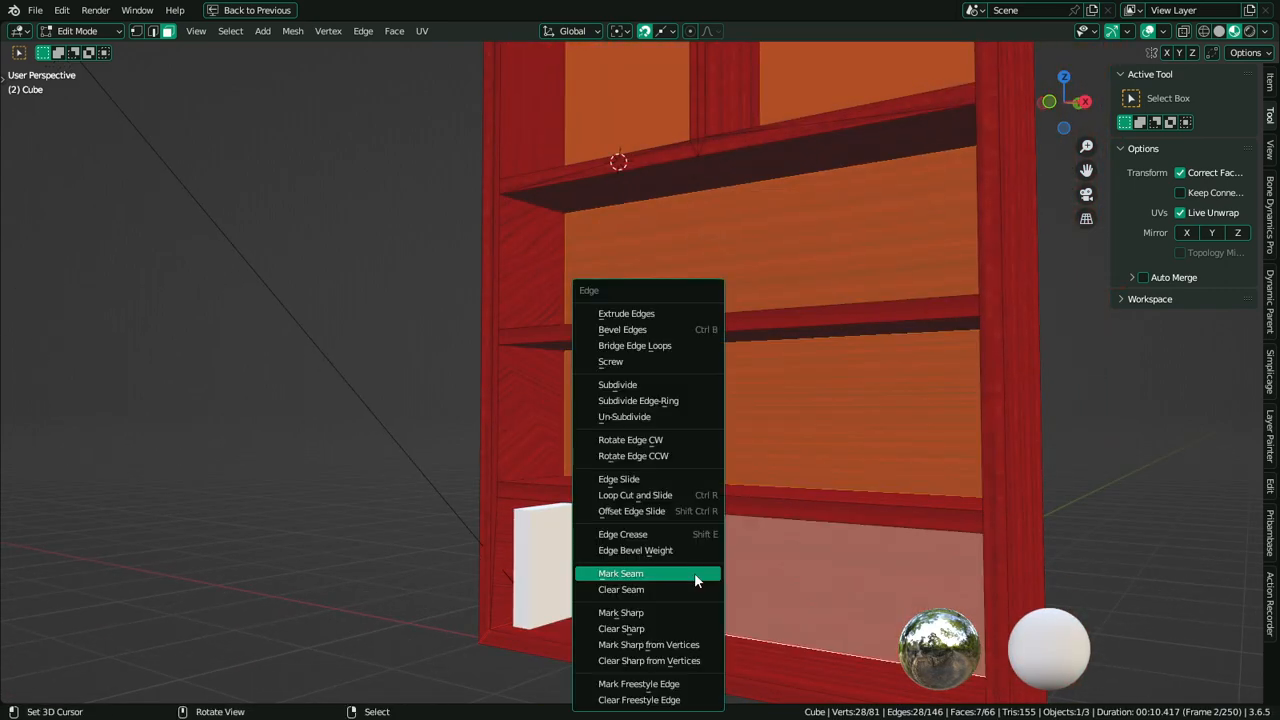
click(694, 574)
Switch to edge selection and add the edges where the lowest shelf's left end meets the side wall
middle_drag(697, 559, 681, 479)
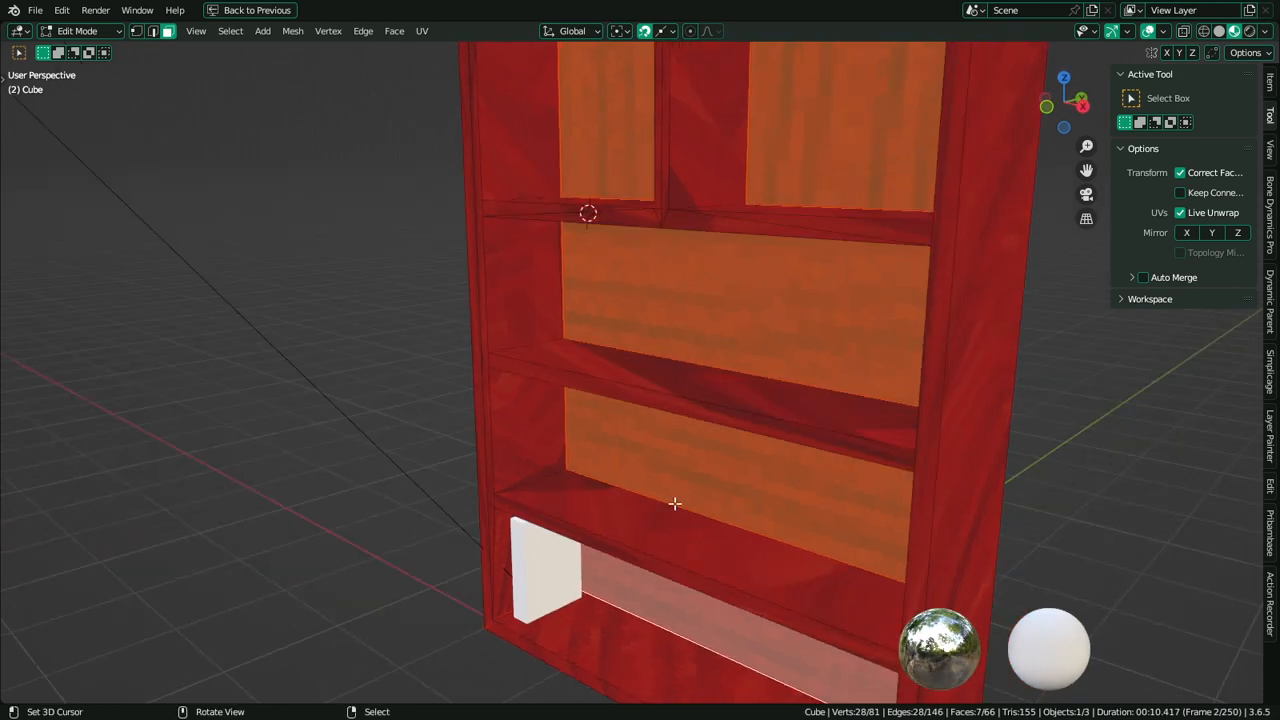
mouse_move(517, 500)
middle_down()
mouse_move(557, 477)
mouse_move(511, 509)
middle_up()
key(2)
alt+middle_click(551, 486)
scroll(664, 396, up, 5)
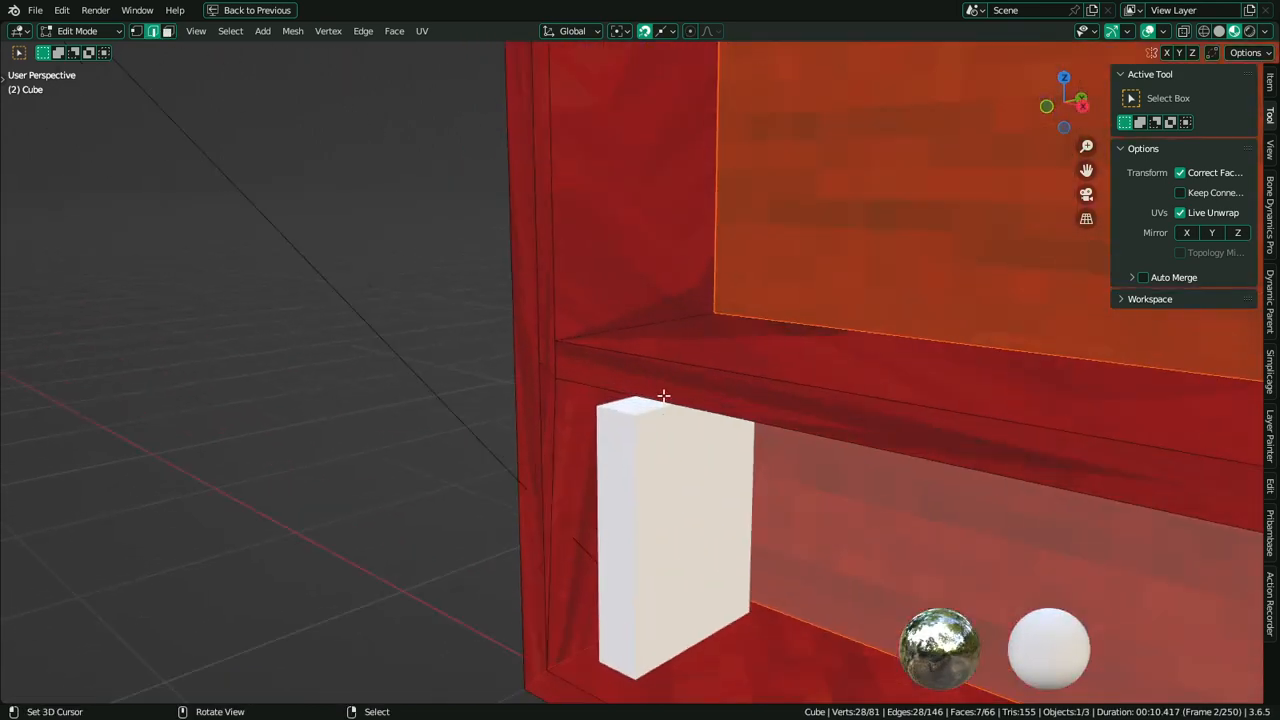
shift+click(659, 326)
middle_drag(659, 326, 625, 355)
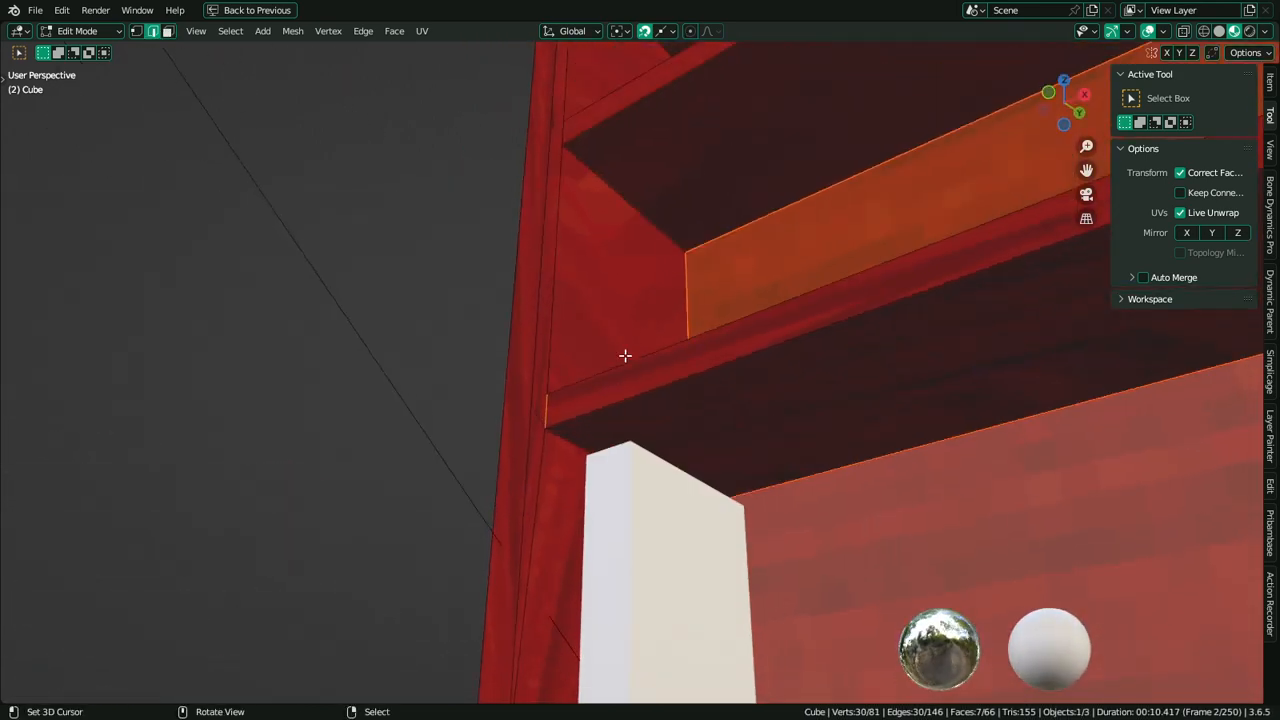
alt+shift+right_click(568, 448)
middle_drag(568, 448, 677, 483)
Add the edges where the lowest shelf's right end meets the side wall to the selection
alt+middle_click(1063, 433)
alt+middle_click(1071, 411)
middle_drag(1071, 405, 1048, 429)
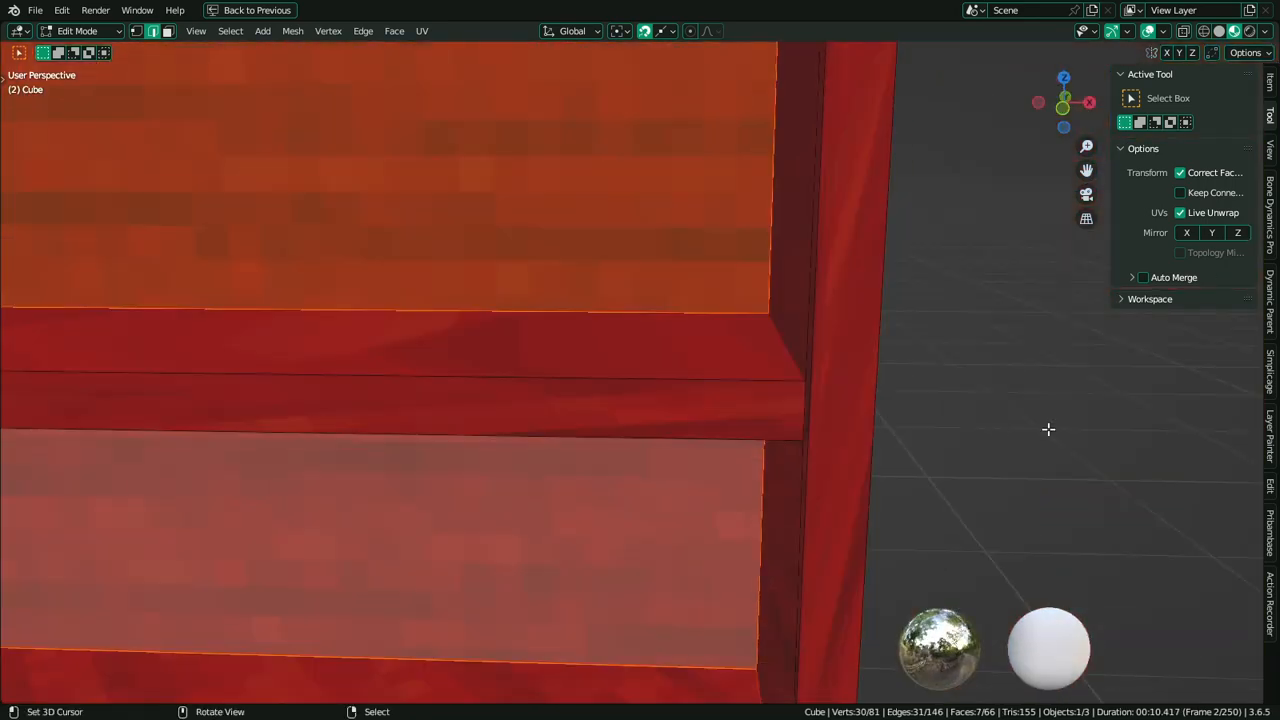
alt+shift+right_click(779, 347)
middle_drag(779, 432, 829, 377)
alt+shift+right_click(823, 326)
scroll(823, 326, down, 4)
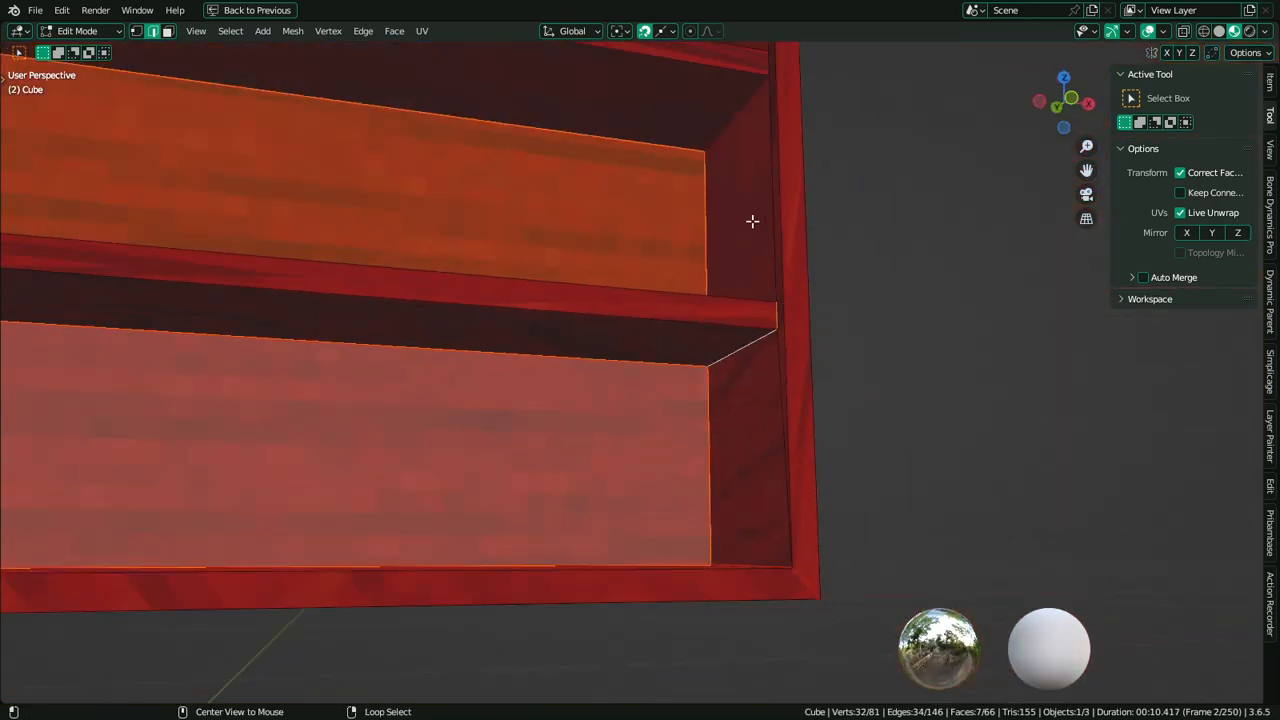
Add the edges at both ends of the second-lowest shelf to the seam selection
alt+middle_click(751, 221)
middle_drag(632, 256, 577, 317)
shift+middle_drag(250, 330, 590, 380)
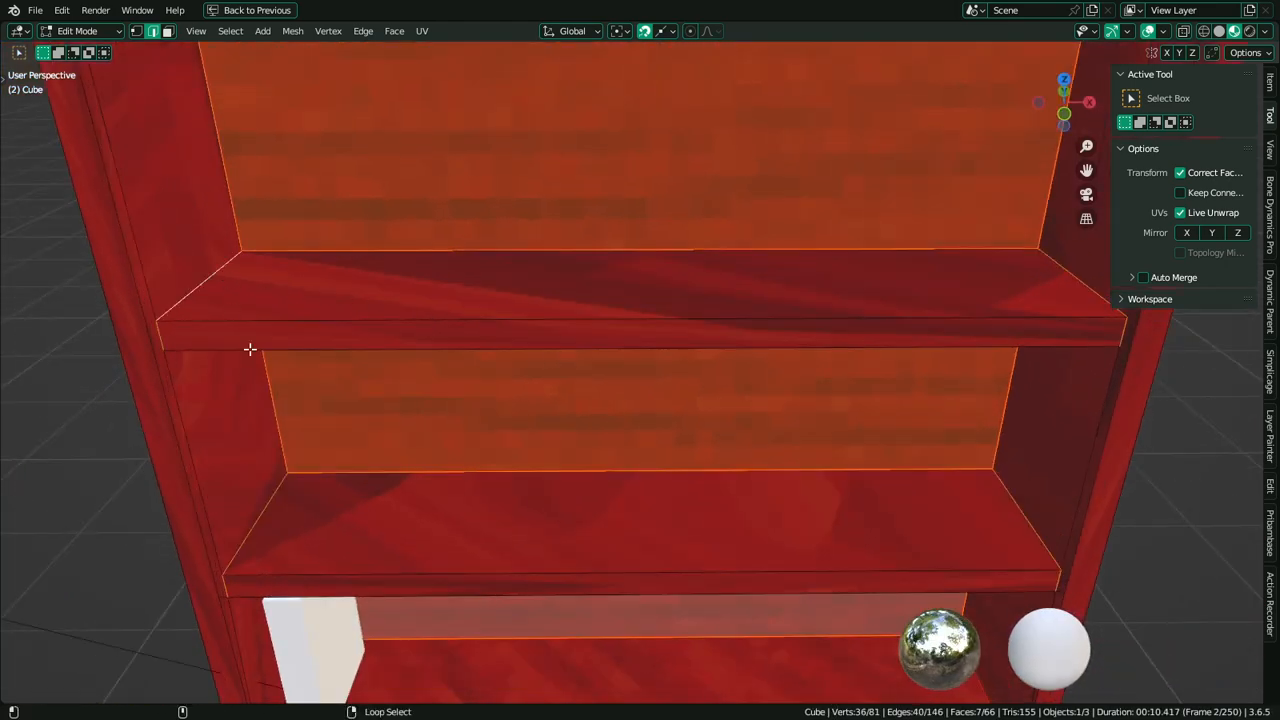
Mark seams along both ends of the shelf directly beneath the vertical divider, where it meets the side walls
middle_drag(250, 349, 264, 296)
key(ctrl+e)
click(451, 286)
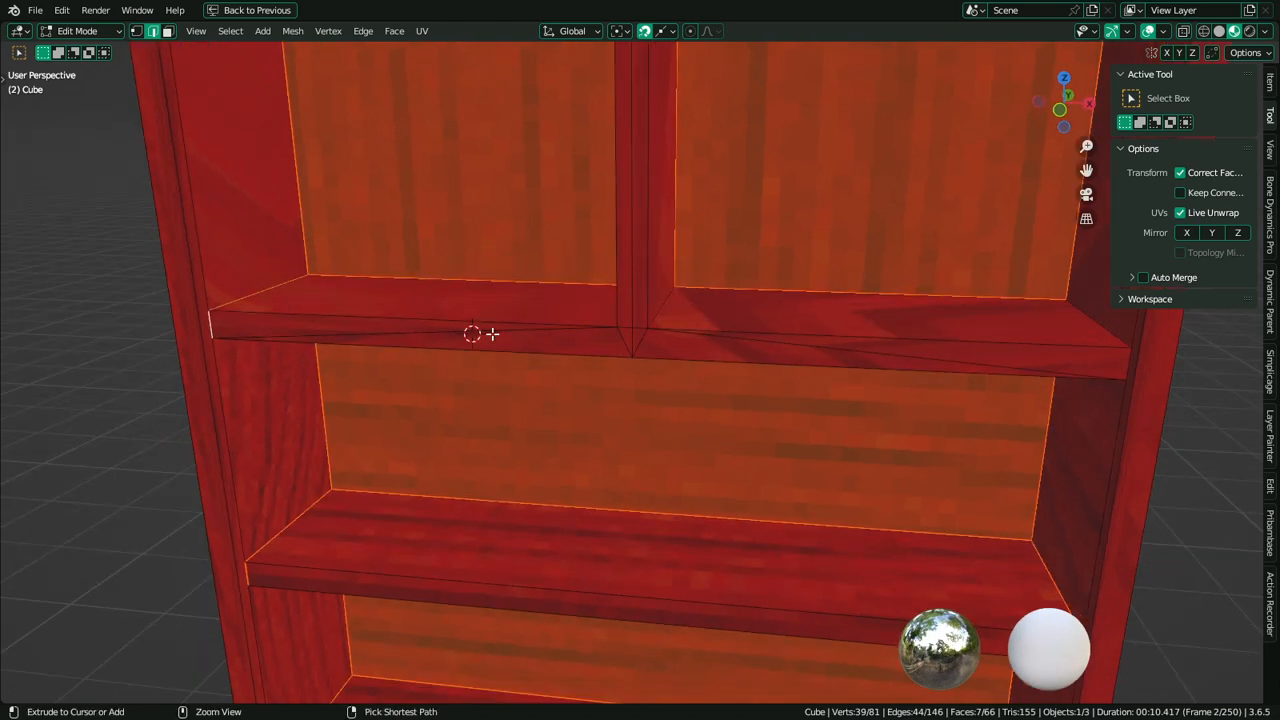
key(ctrl+e)
click(1118, 367)
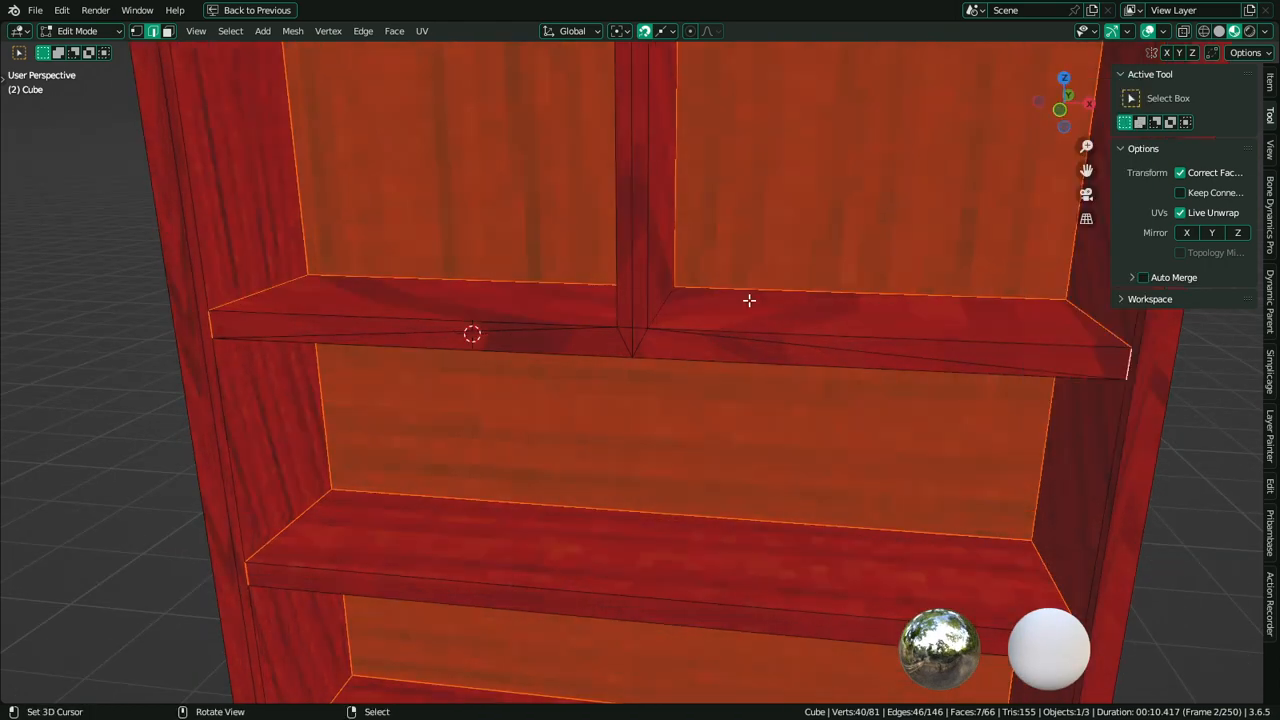
Mark seams around the foot of the vertical divider, along its front and both side edges on the shelf
middle_drag(749, 297, 661, 367)
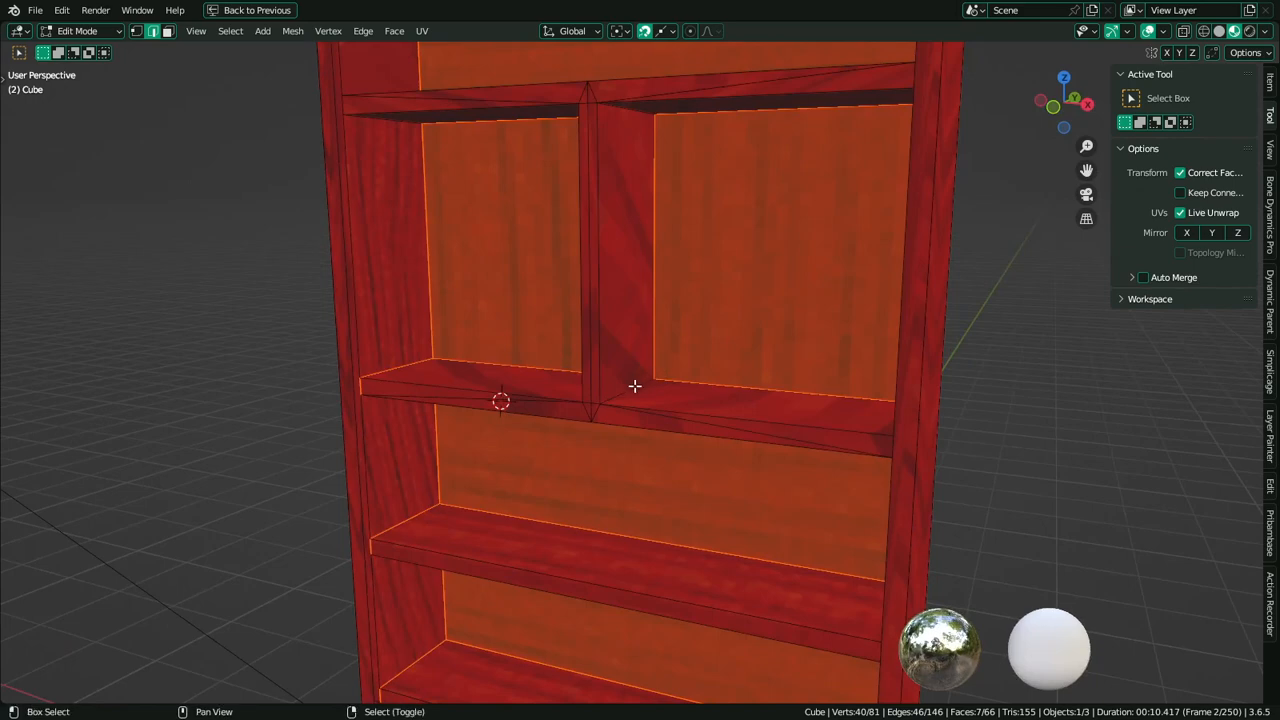
scroll(634, 385, up, 3)
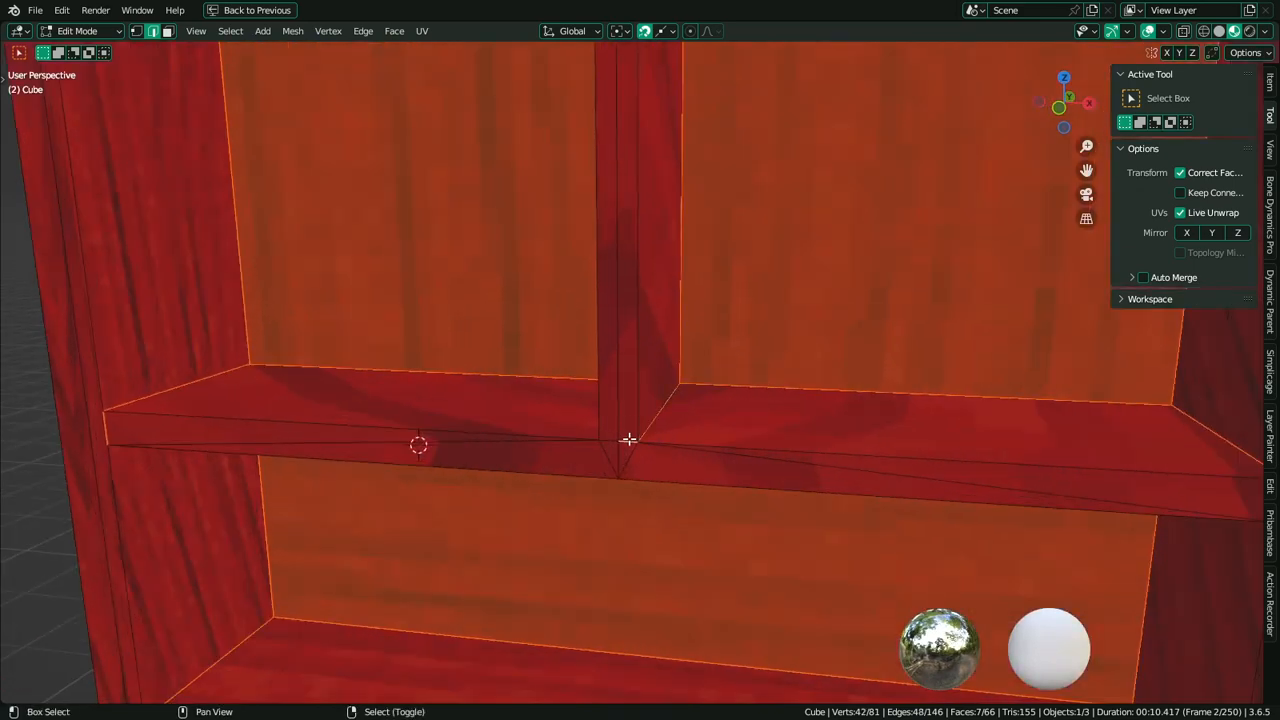
middle_drag(628, 439, 683, 442)
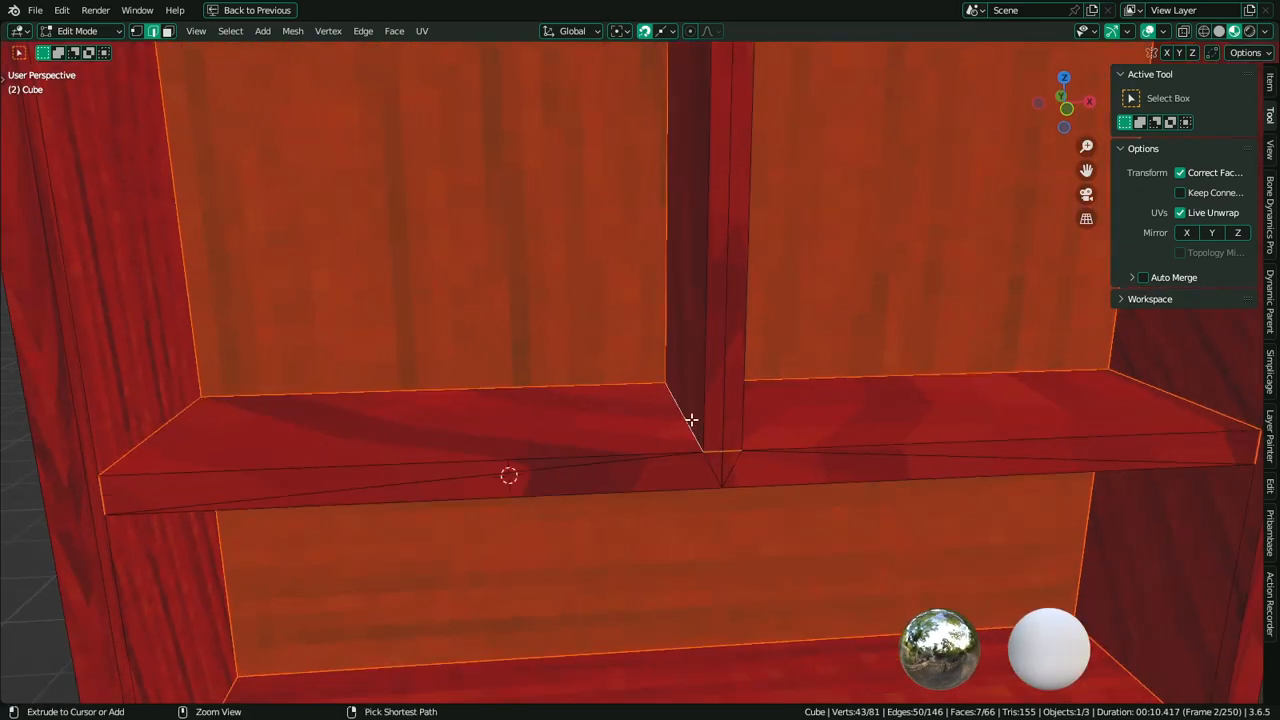
key(ctrl+e)
click(691, 420)
Mark seams around the top of the vertical divider, where it meets the underside of the shelf above
scroll(691, 390, down, 3)
shift+middle_drag(705, 300, 661, 472)
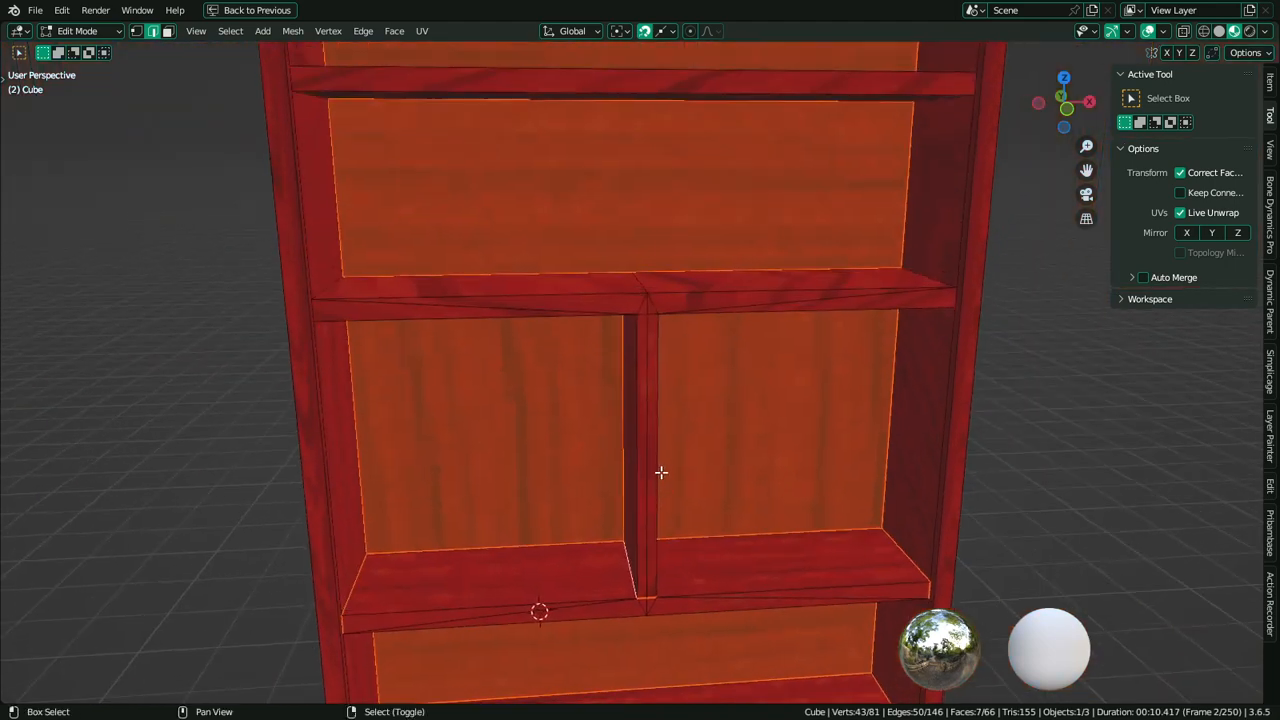
scroll(640, 340, up, 3)
middle_drag(640, 343, 639, 335)
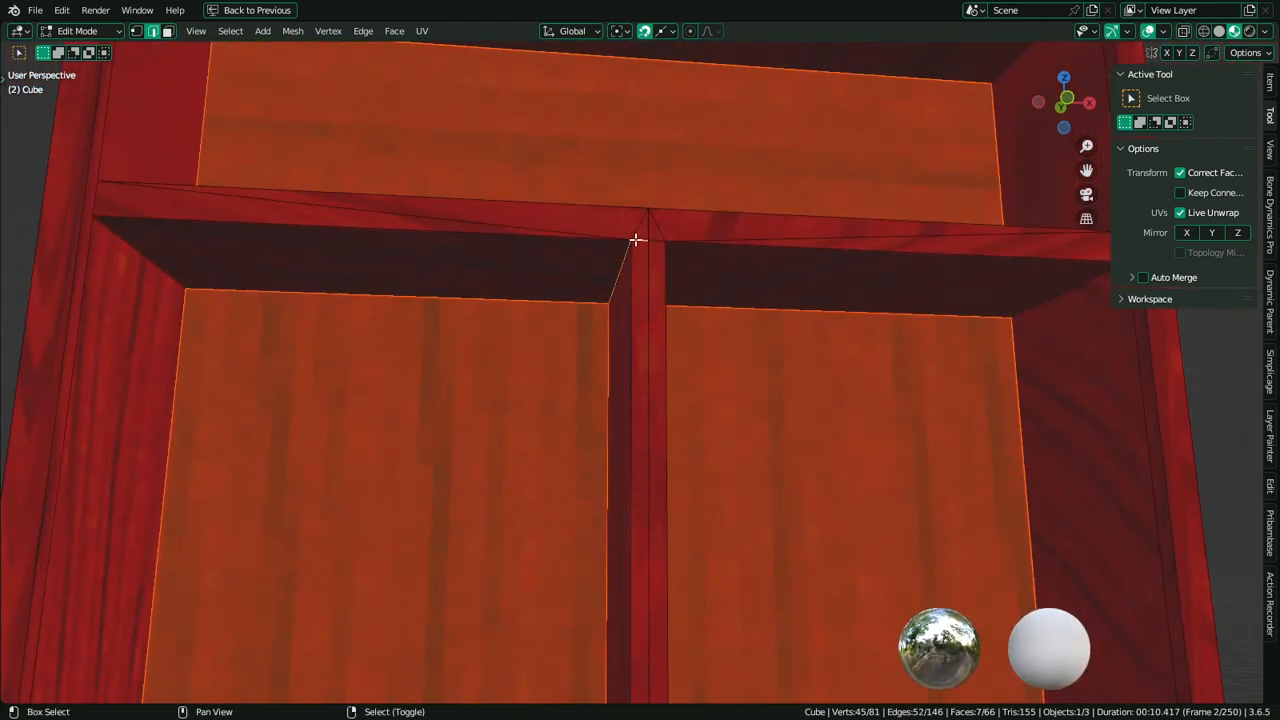
middle_drag(651, 240, 612, 296)
key(ctrl+e)
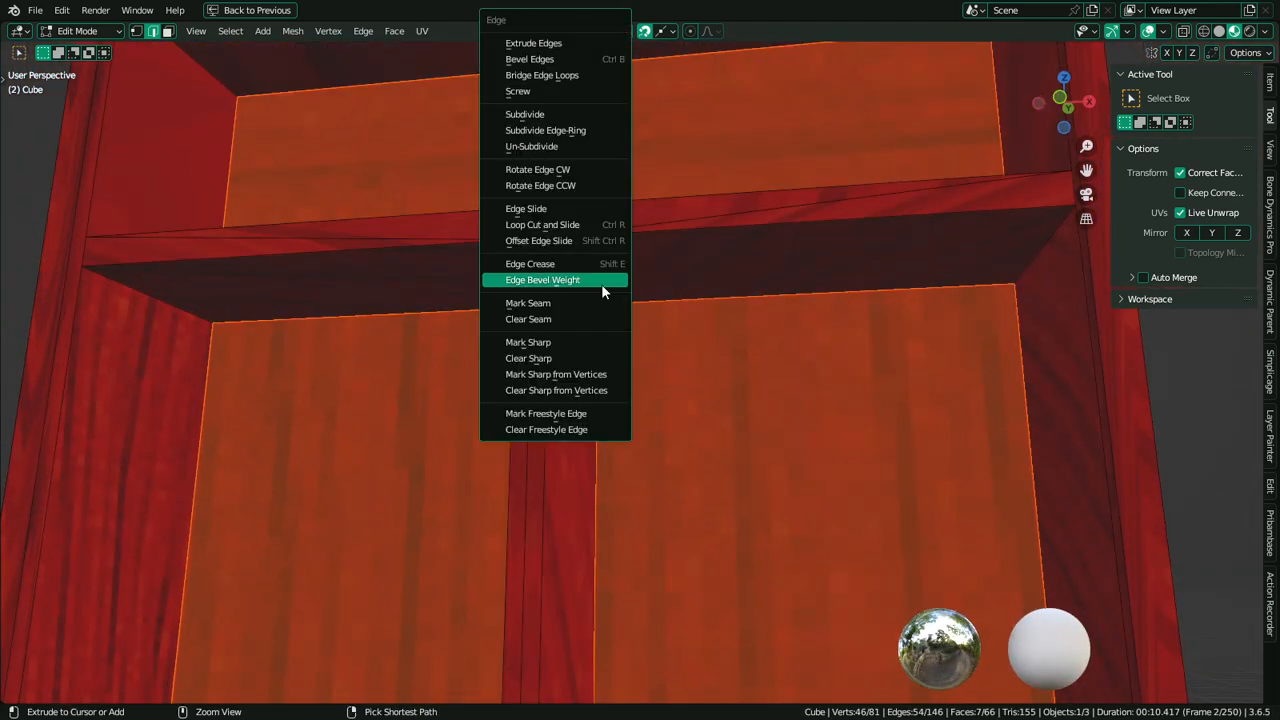
click(601, 284)
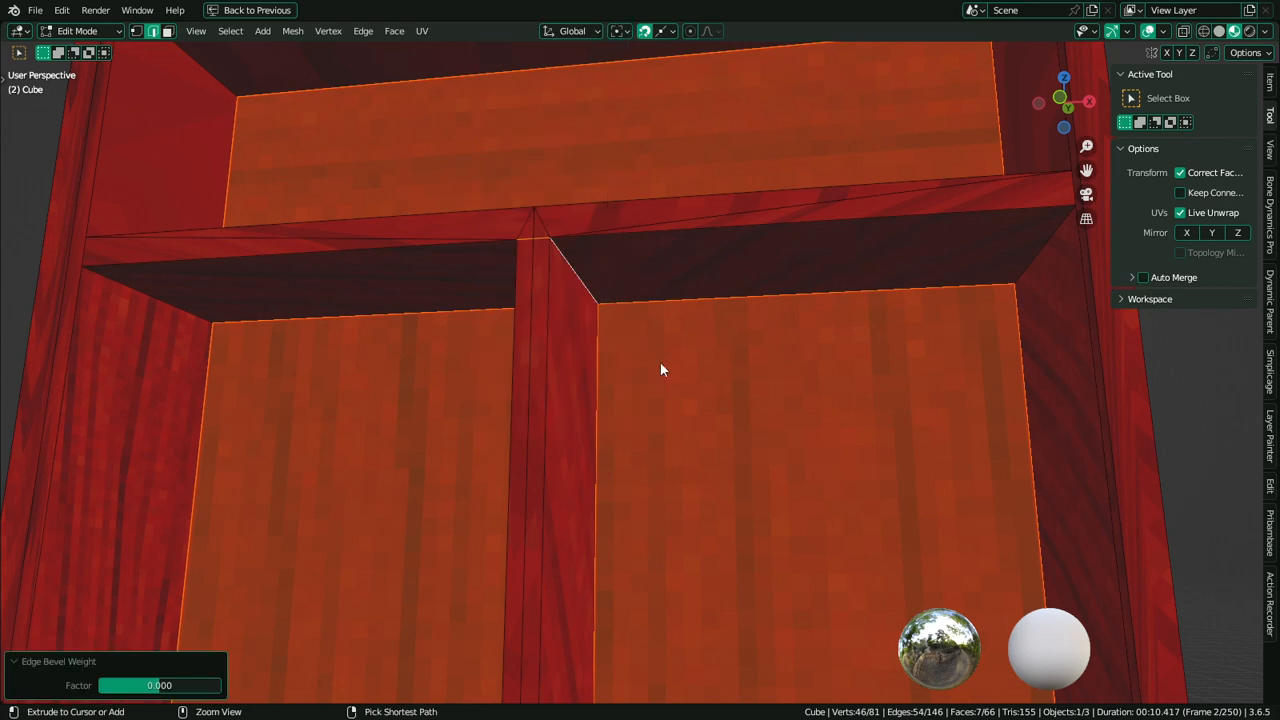
key(ctrl+e)
click(632, 386)
Mark seams along both ends of the shelf directly above the vertical divider
shift+middle_drag(384, 273, 500, 440)
middle_drag(386, 390, 377, 420)
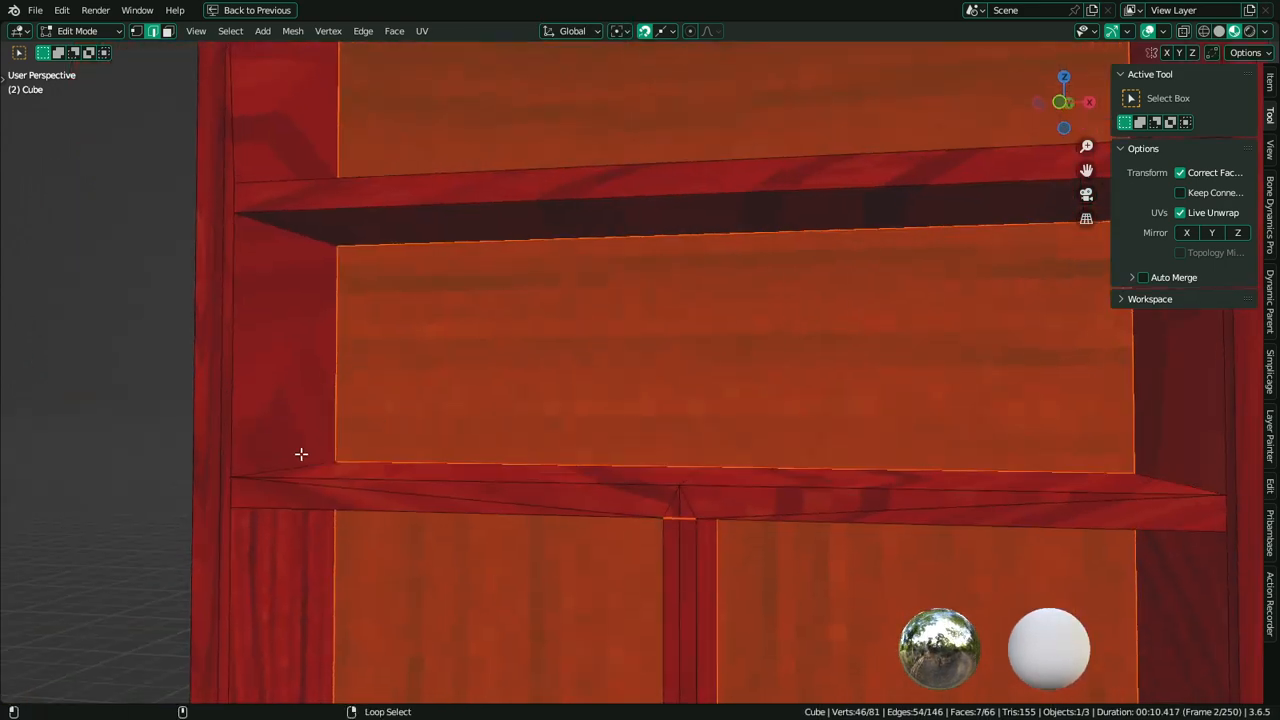
middle_drag(300, 463, 307, 398)
shift+middle_drag(256, 356, 854, 535)
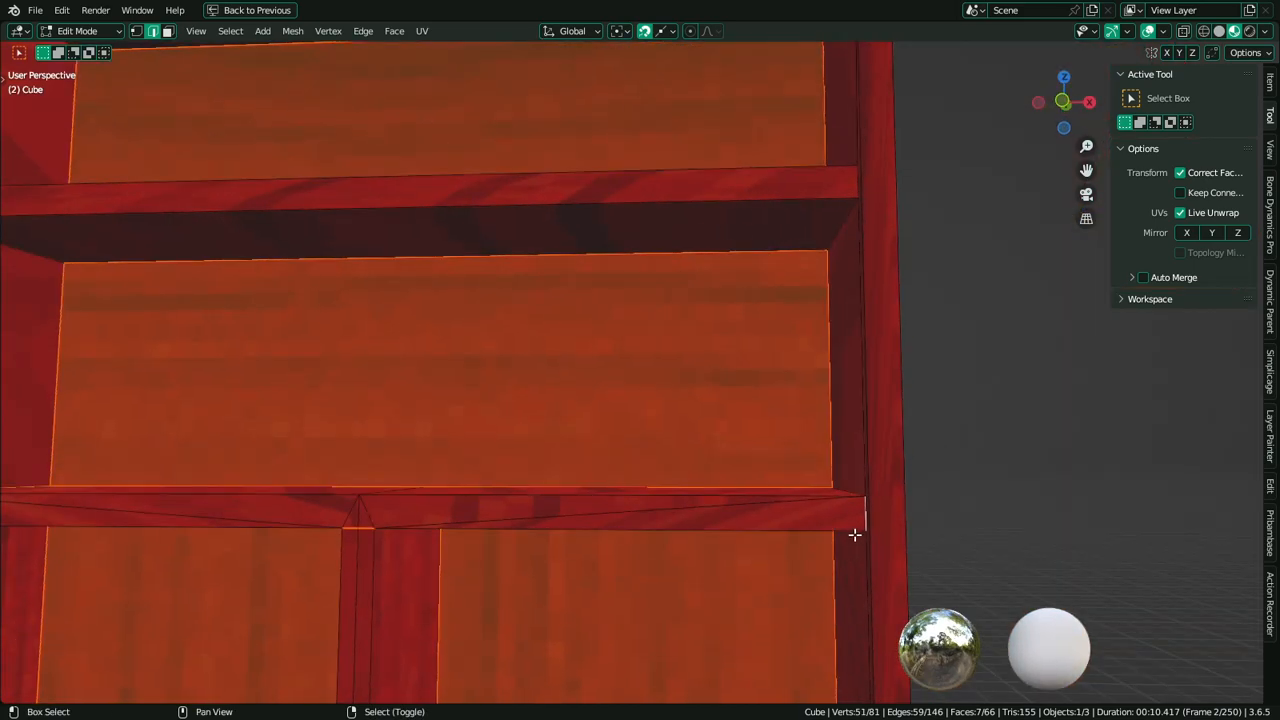
shift+right_click(849, 486)
key(ctrl+e)
click(849, 490)
Mark seams along both ends of the uppermost shelf, where it meets the side walls
shift+middle_drag(689, 332, 717, 512)
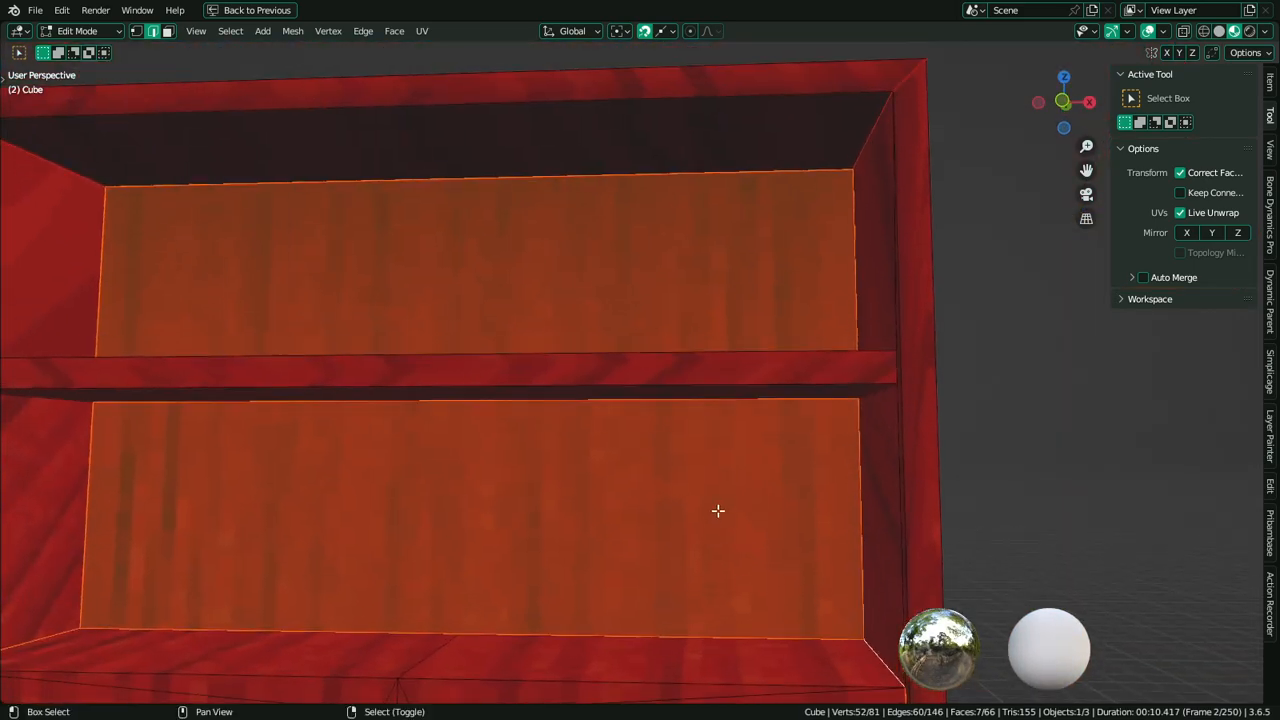
middle_drag(807, 418, 824, 361)
middle_drag(880, 326, 896, 425)
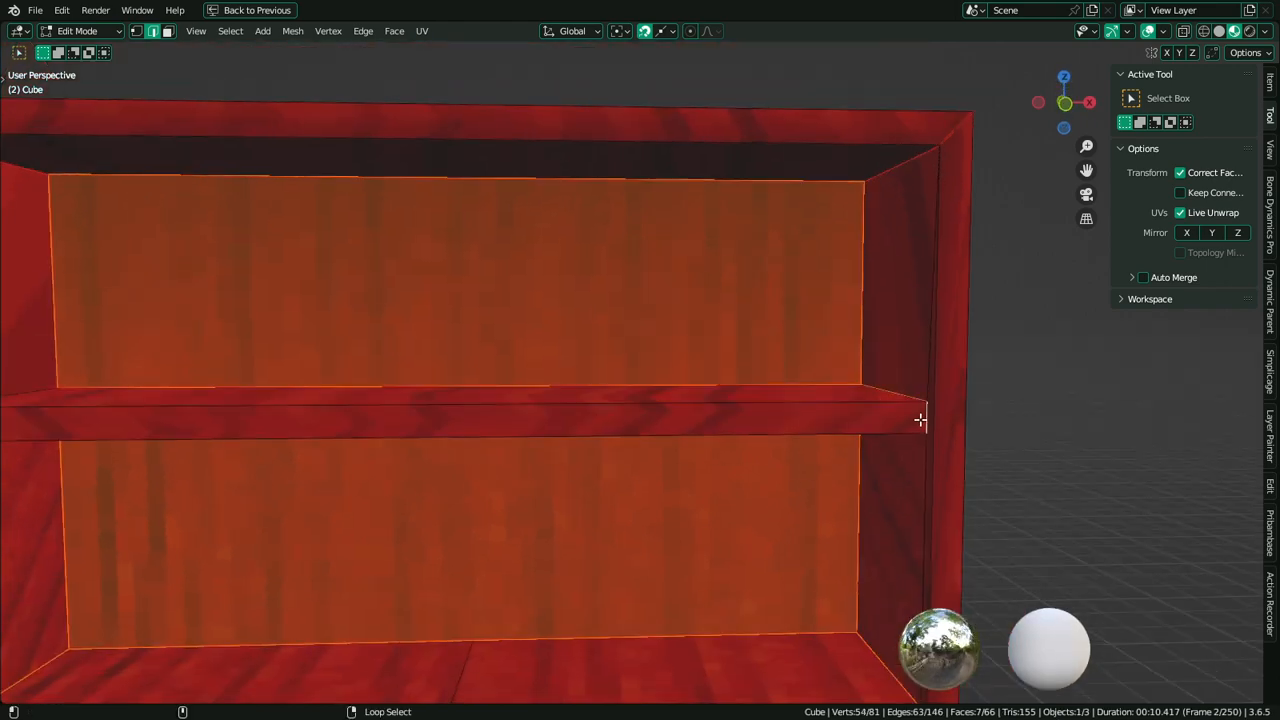
middle_drag(651, 400, 410, 423)
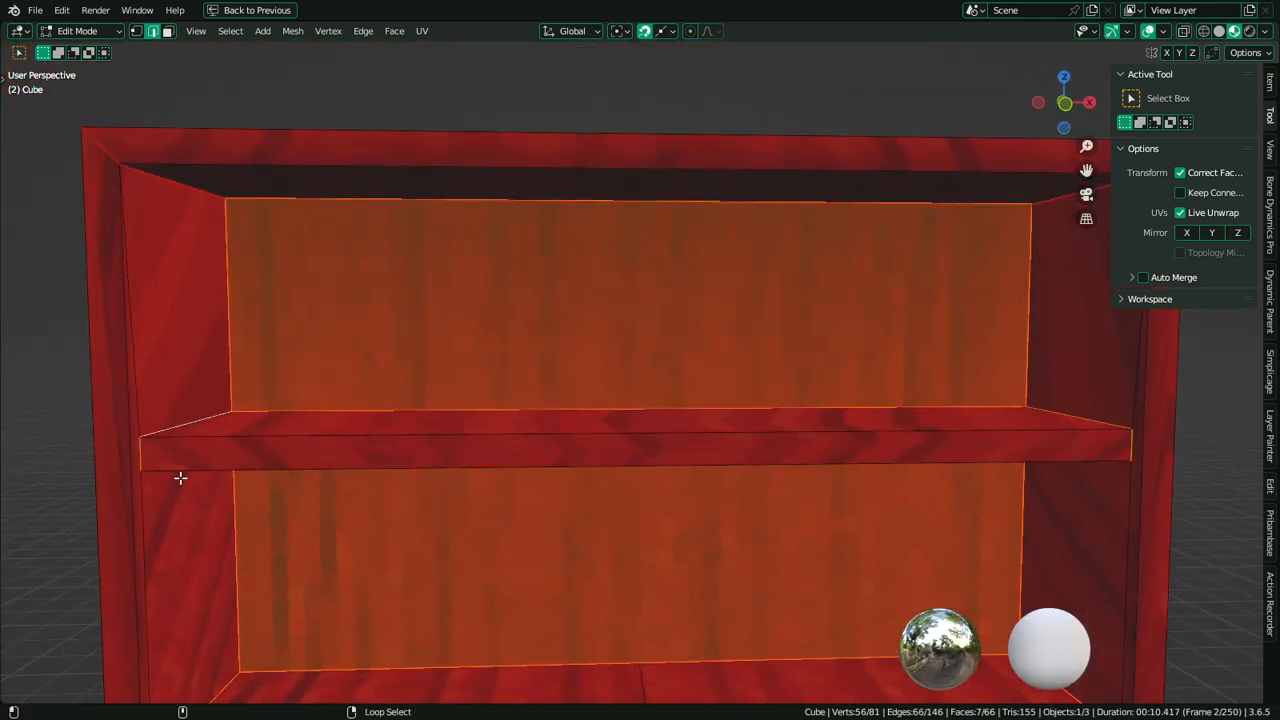
middle_drag(180, 478, 314, 480)
key(ctrl+e)
click(320, 469)
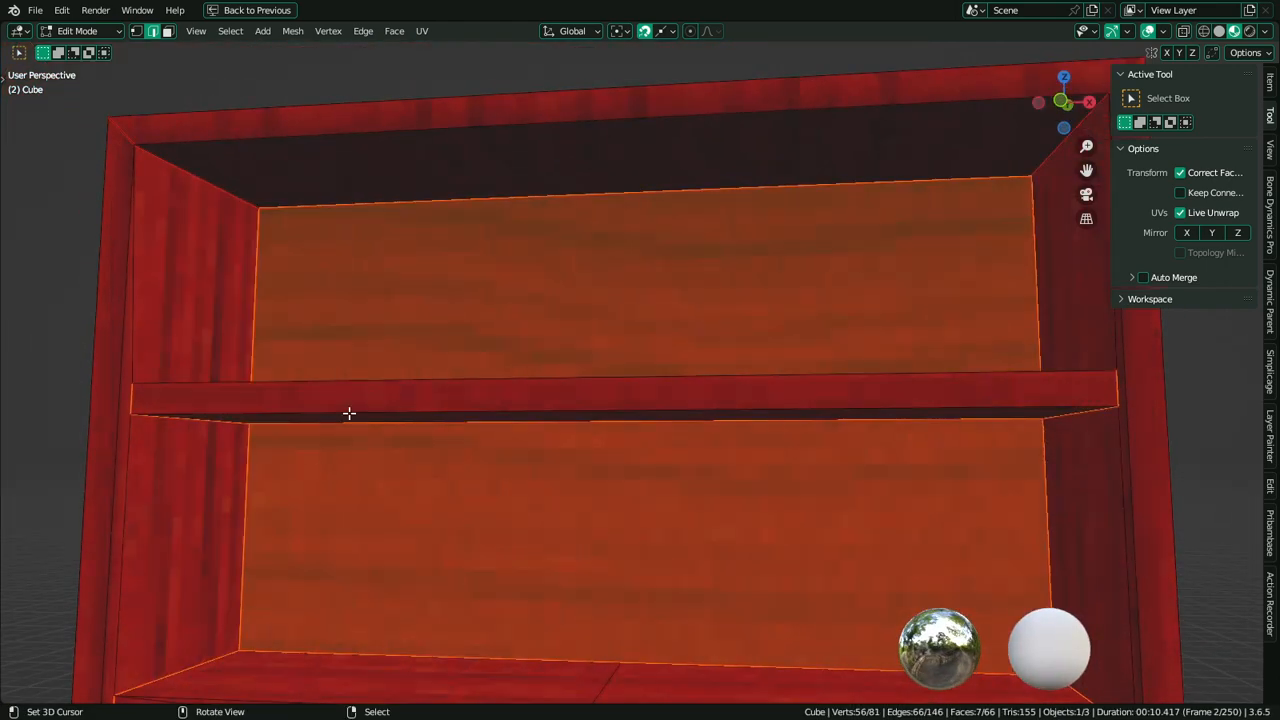
Inspect the whole bookshelf in Object Mode and return to Edit Mode
scroll(503, 334, down, 6)
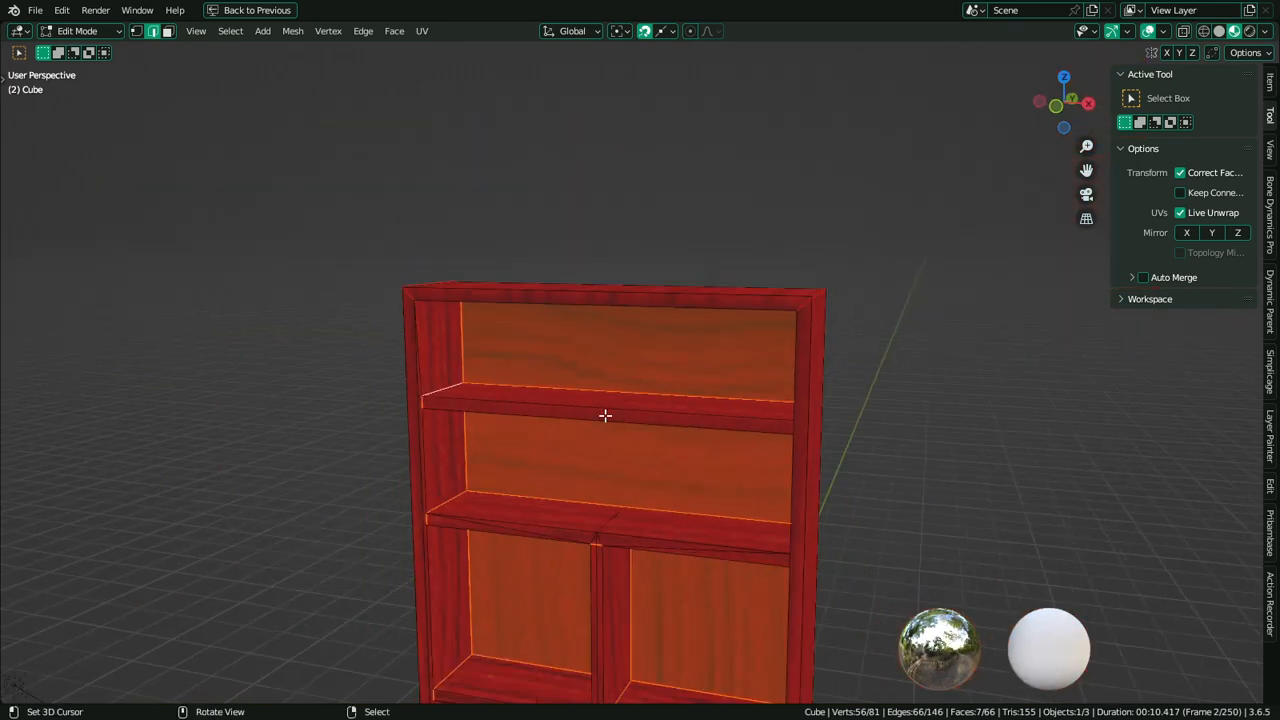
key(Tab)
middle_drag(655, 527, 647, 214)
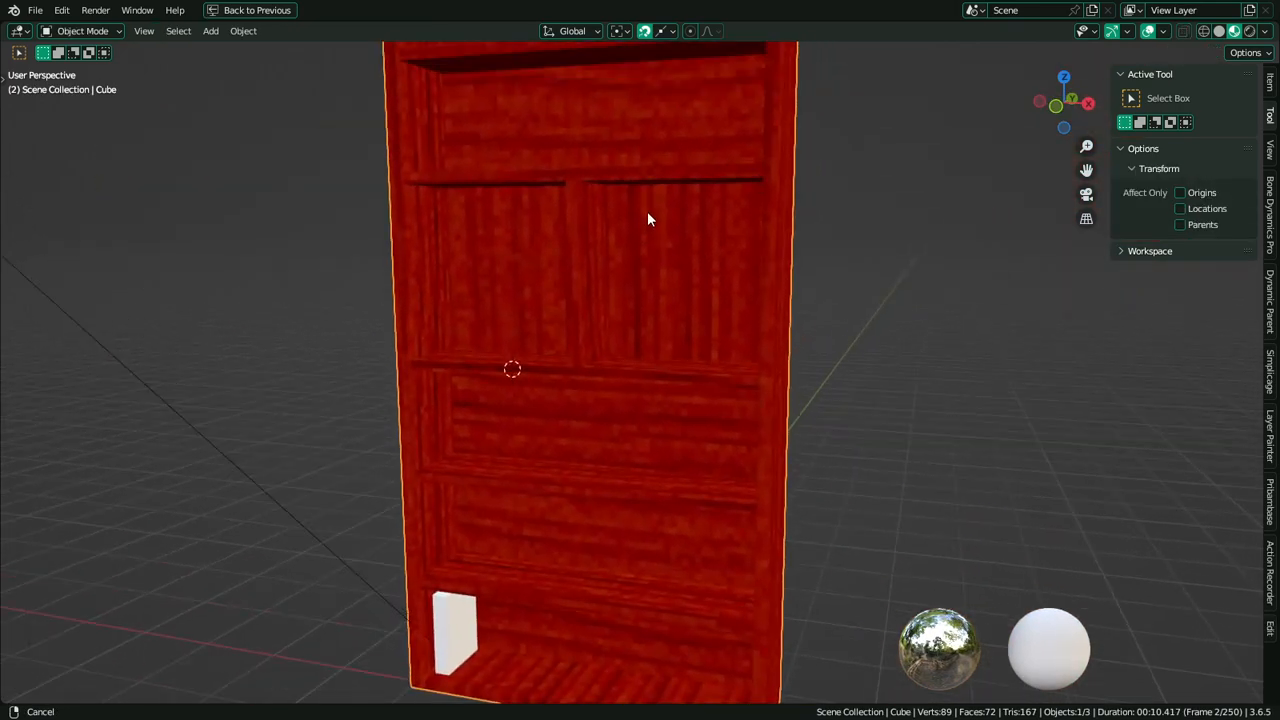
shift+middle_drag(626, 402, 654, 456)
key(Tab)
Clear the selection and select the back faces of all seven compartments as linked regions delimited by seams
key(alt+a)
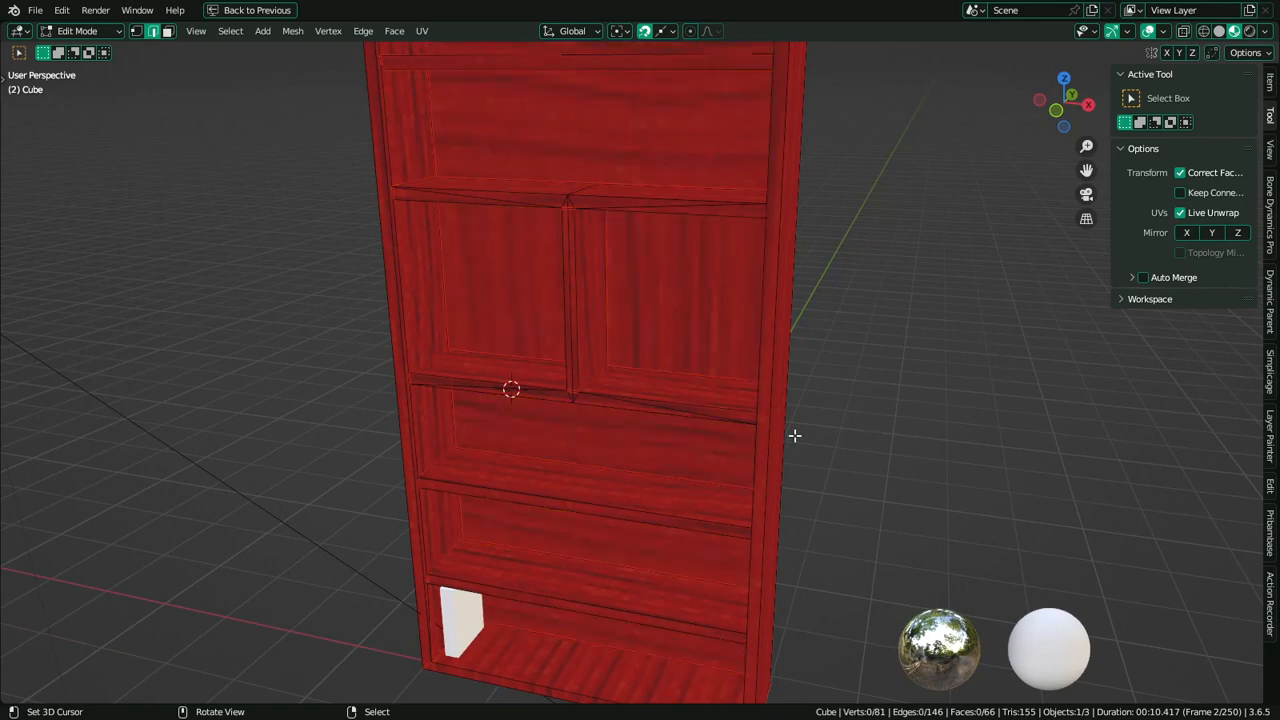
middle_drag(794, 435, 763, 431)
scroll(729, 344, down, 3)
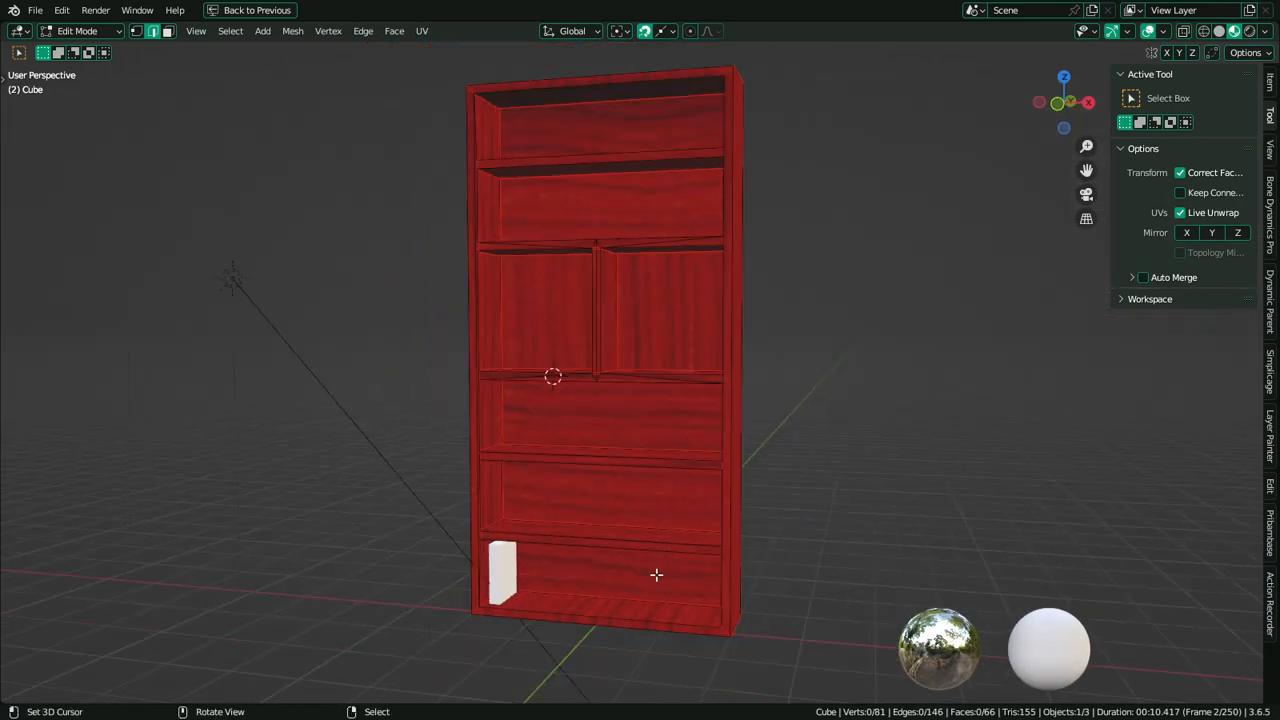
key(l)
key(alt+a)
key(l)
key(l)
key(l)
key(l)
key(l)
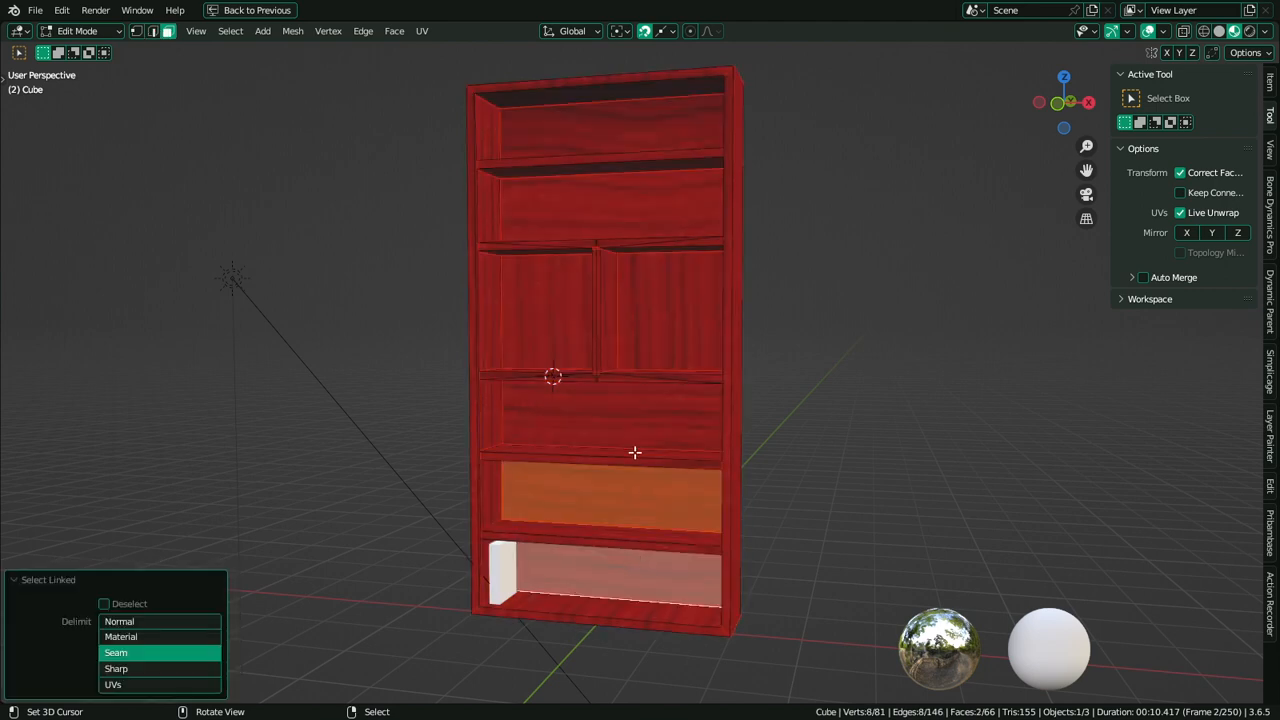
key(l)
key(l)
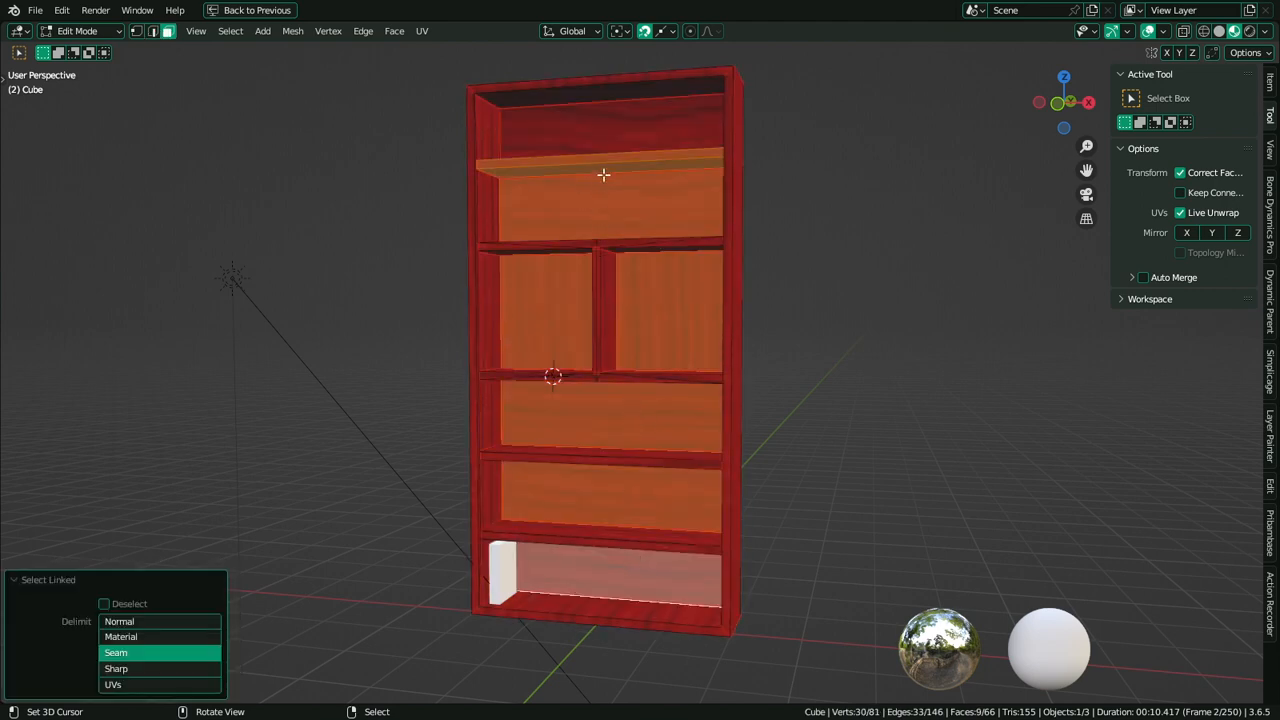
key(ctrl+z)
key(l)
Restore the viewport from its maximized state and switch to the UV Editing workspace, framing the upper compartments
key(ctrl+space)
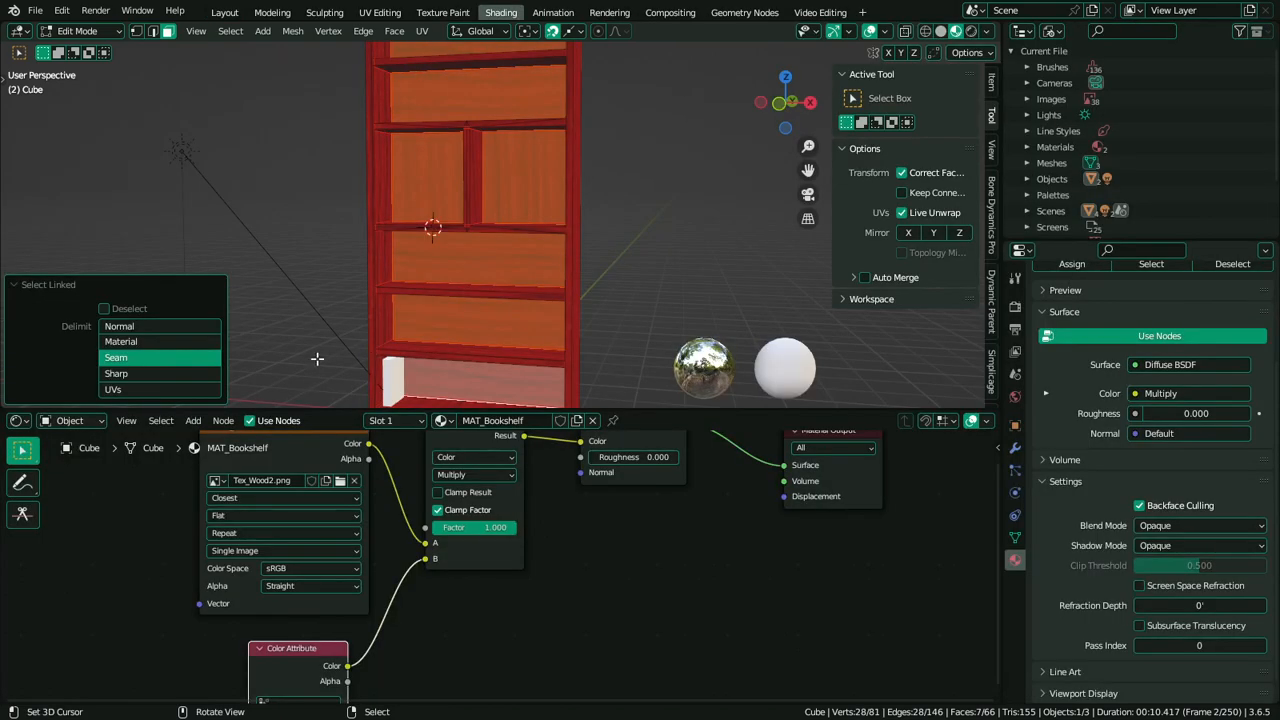
click(378, 12)
scroll(623, 460, up, 2)
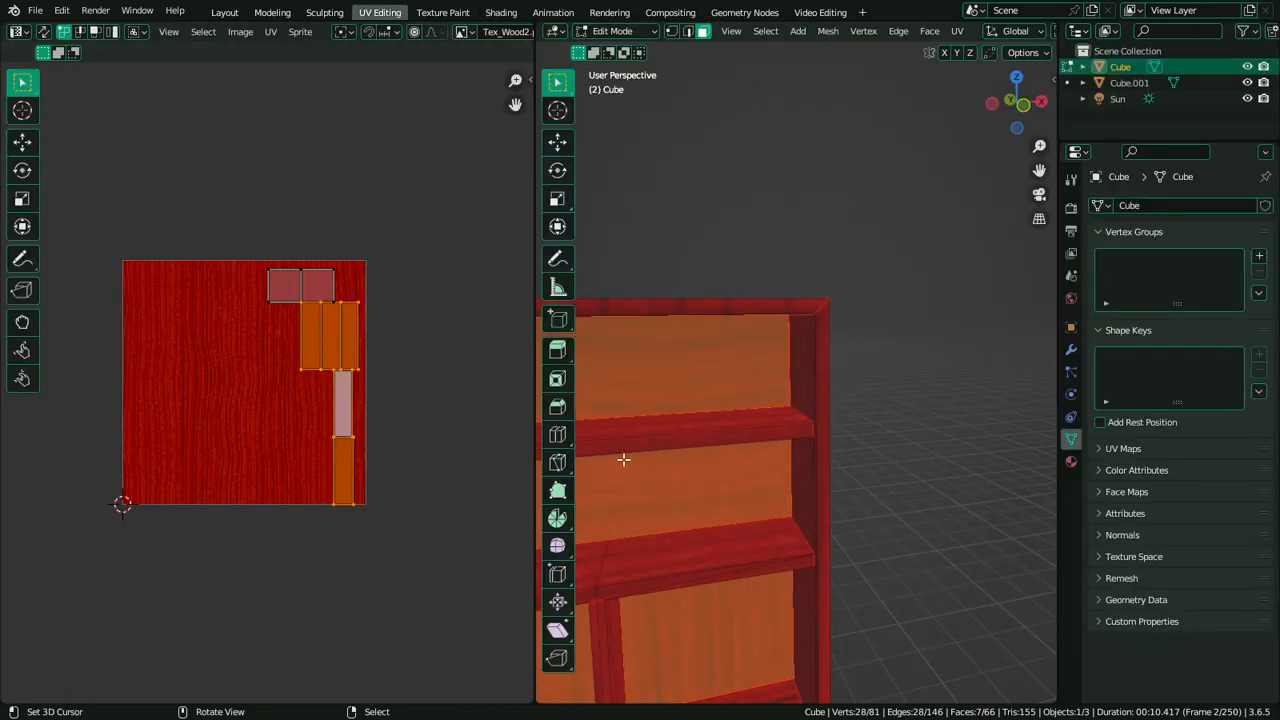
shift+middle_drag(696, 471, 839, 393)
middle_drag(796, 535, 741, 499)
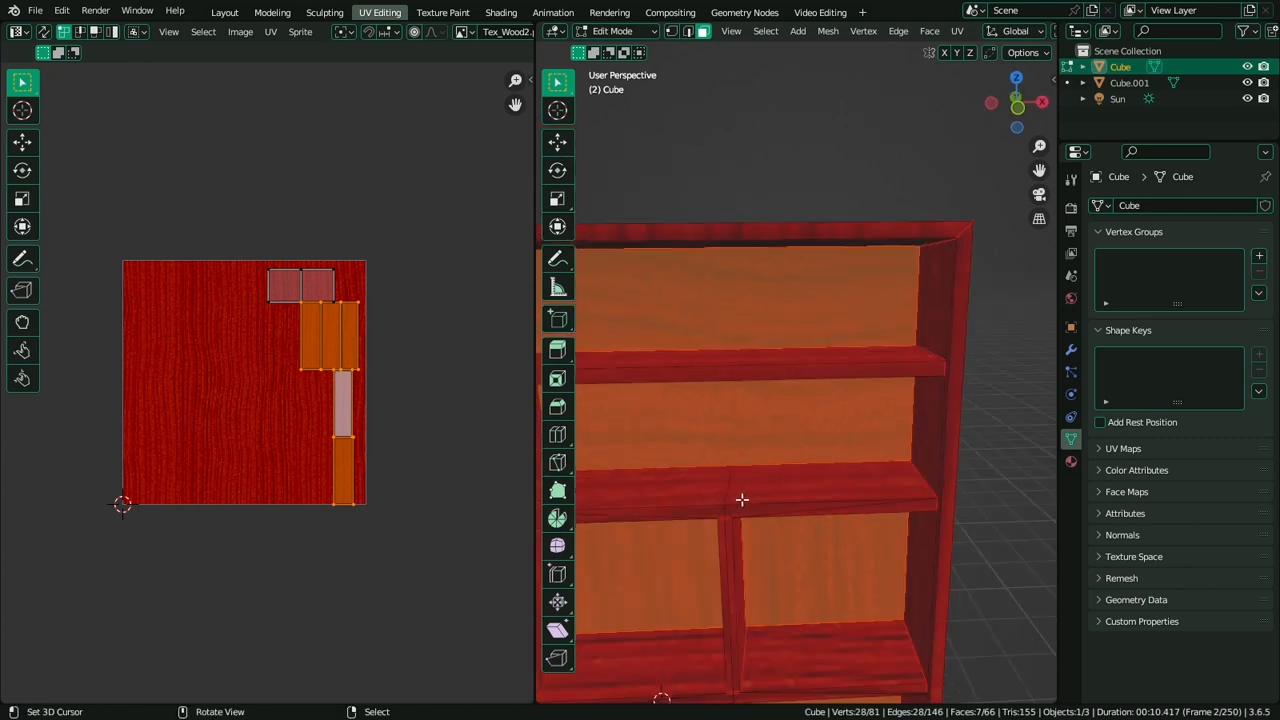
Select the back faces of the top two compartments and rotate their UVs by 90°
click(753, 302)
shift+click(760, 417)
key(r)
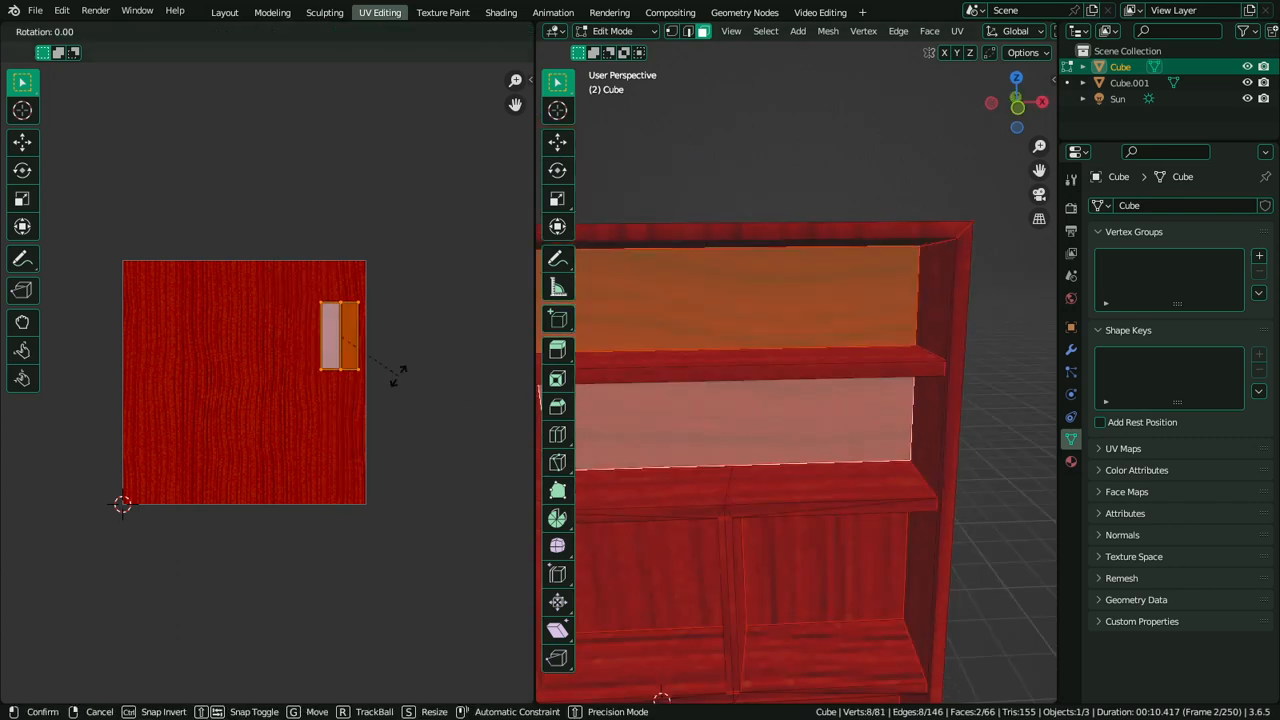
text(90)
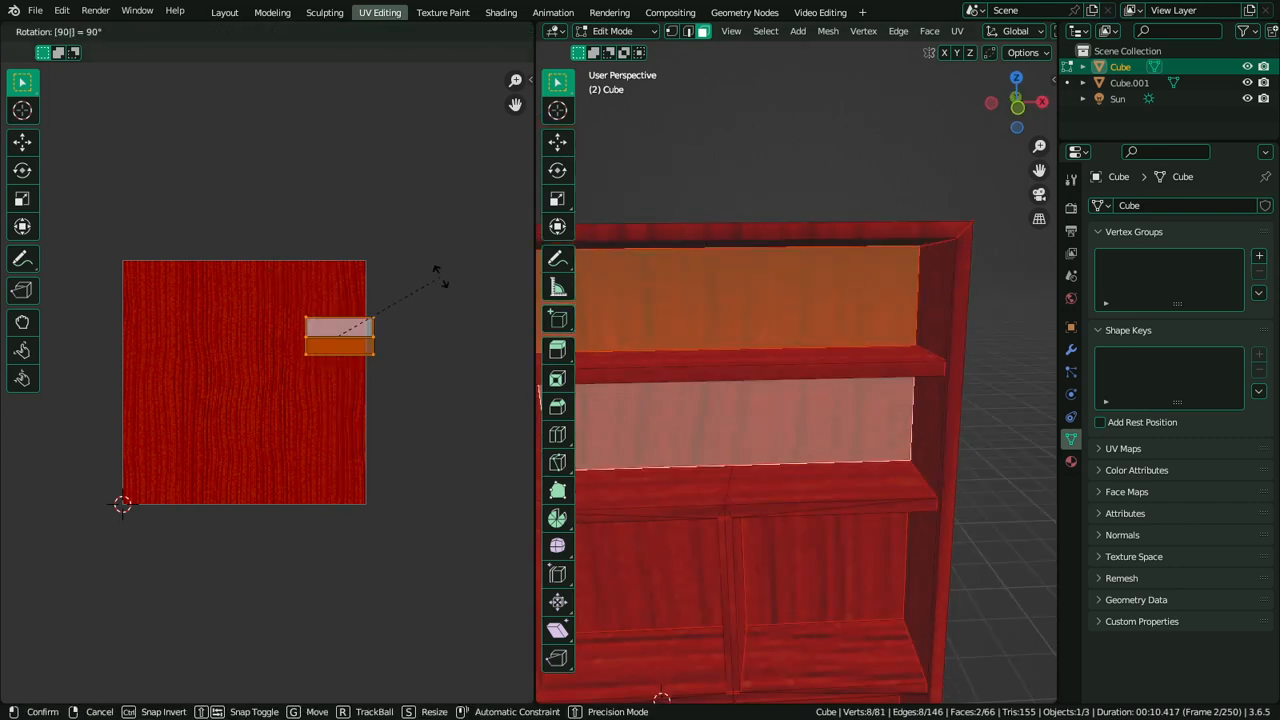
key(Return)
Rotate the UVs of the back face directly below the divided compartments by 90°
shift+middle_drag(795, 517, 812, 330)
shift+middle_drag(806, 465, 837, 340)
right_click(785, 426)
text(r)
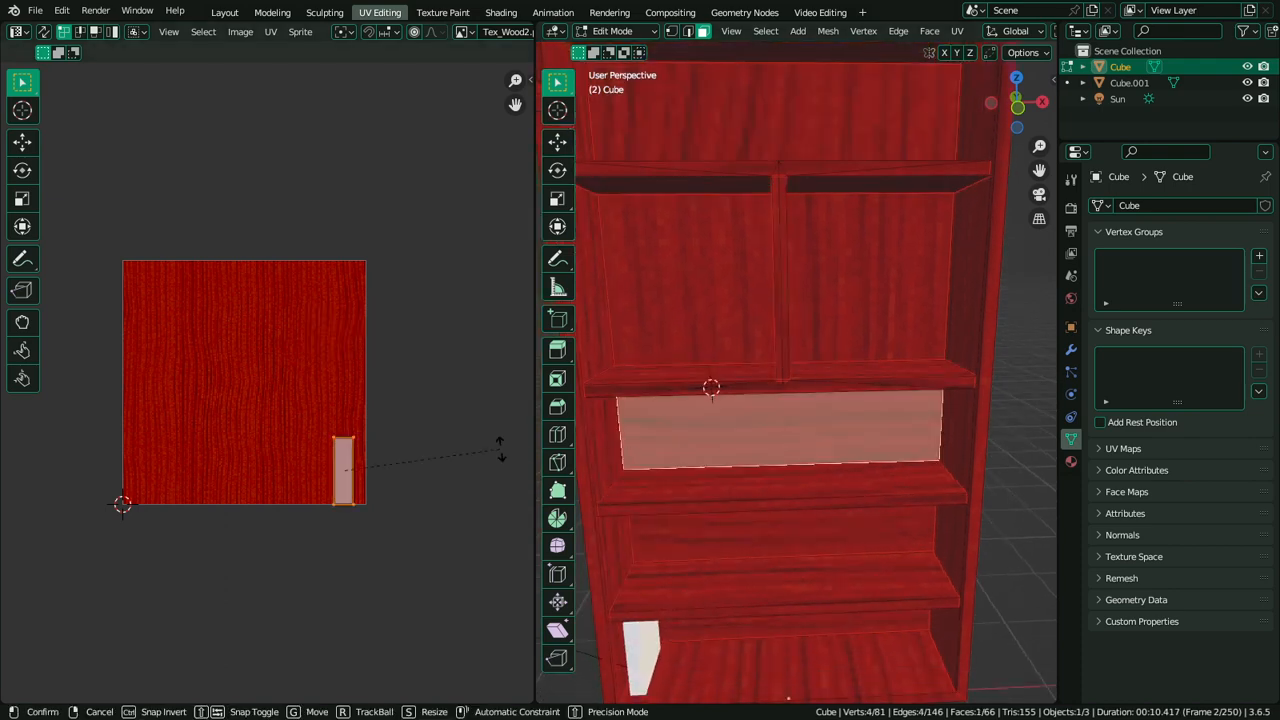
text(90)
key(Return)
Rotate the UVs of the second-lowest compartment's back face by 90°
shift+middle_drag(847, 579, 850, 516)
right_click(822, 470)
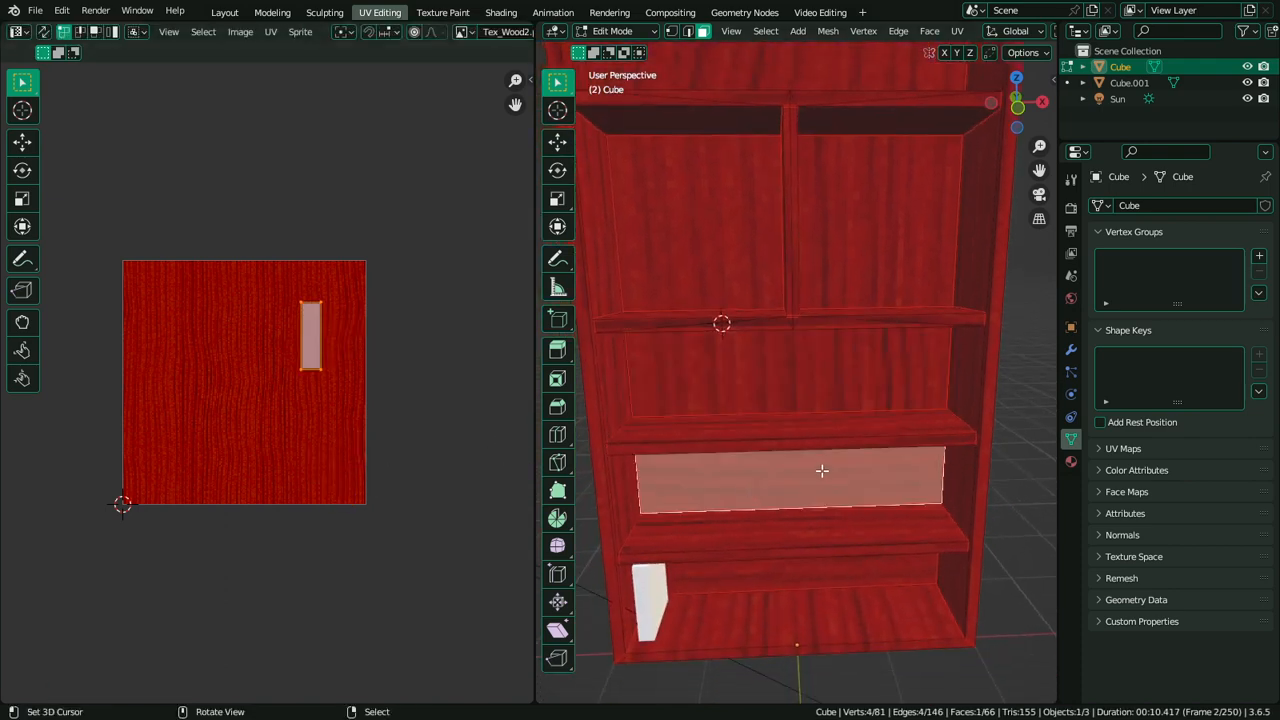
text(r90)
key(Return)
shift+middle_drag(745, 545, 757, 603)
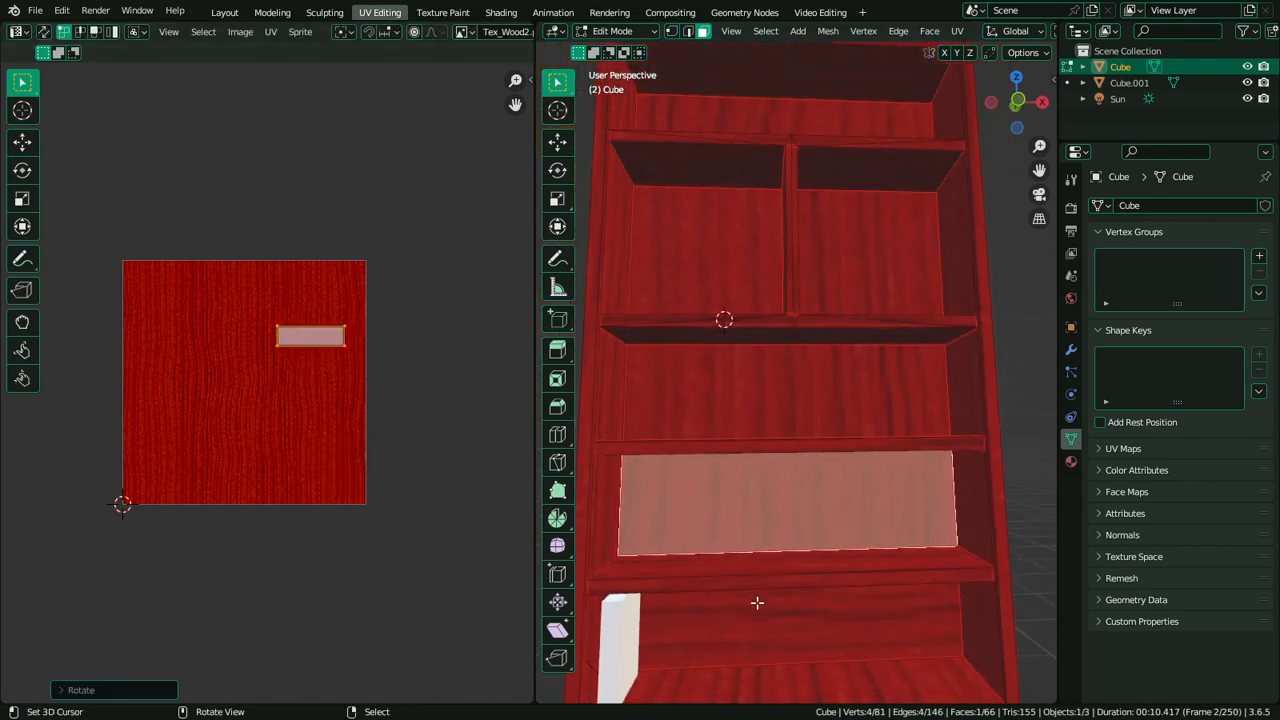
Rotate the UVs of the bottom compartment's back face by 90°
right_click(757, 603)
text(r90)
key(Return)
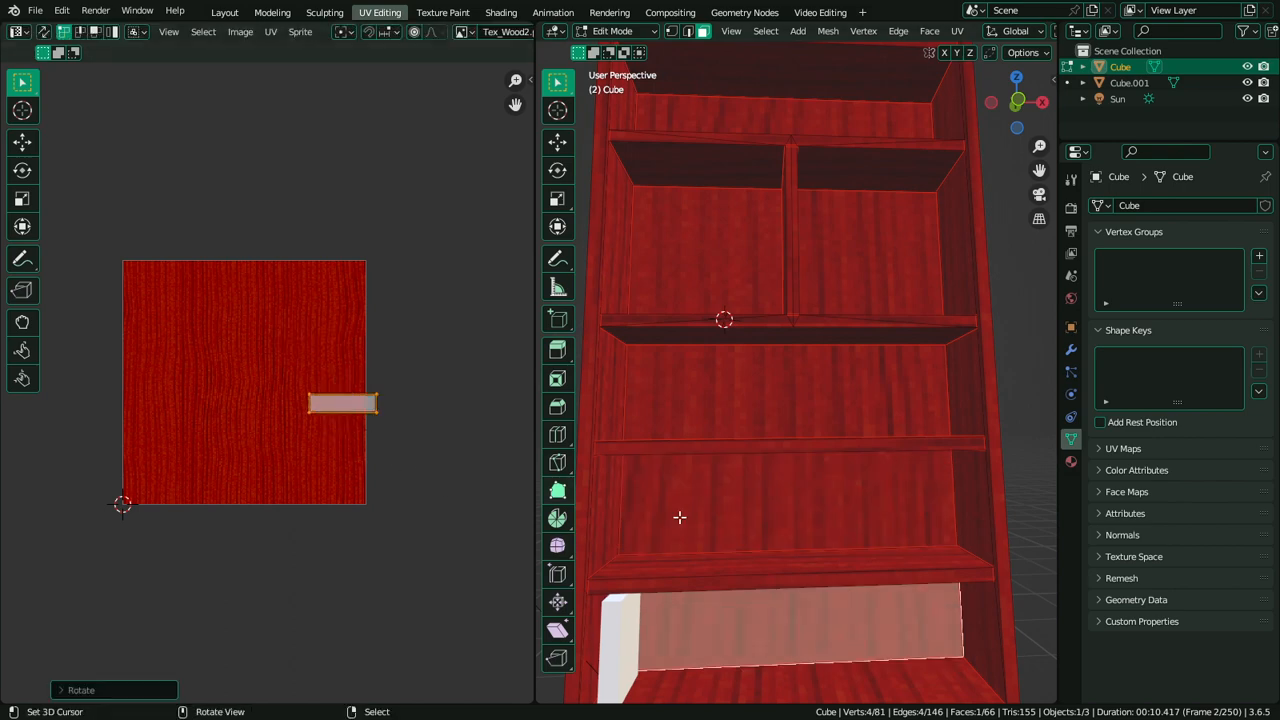
Select the bookshelf's bottom panel from its front edge to its underside and rotate those faces' UVs by 90°
scroll(920, 562, down, 2)
middle_drag(920, 562, 863, 586)
right_click(864, 587)
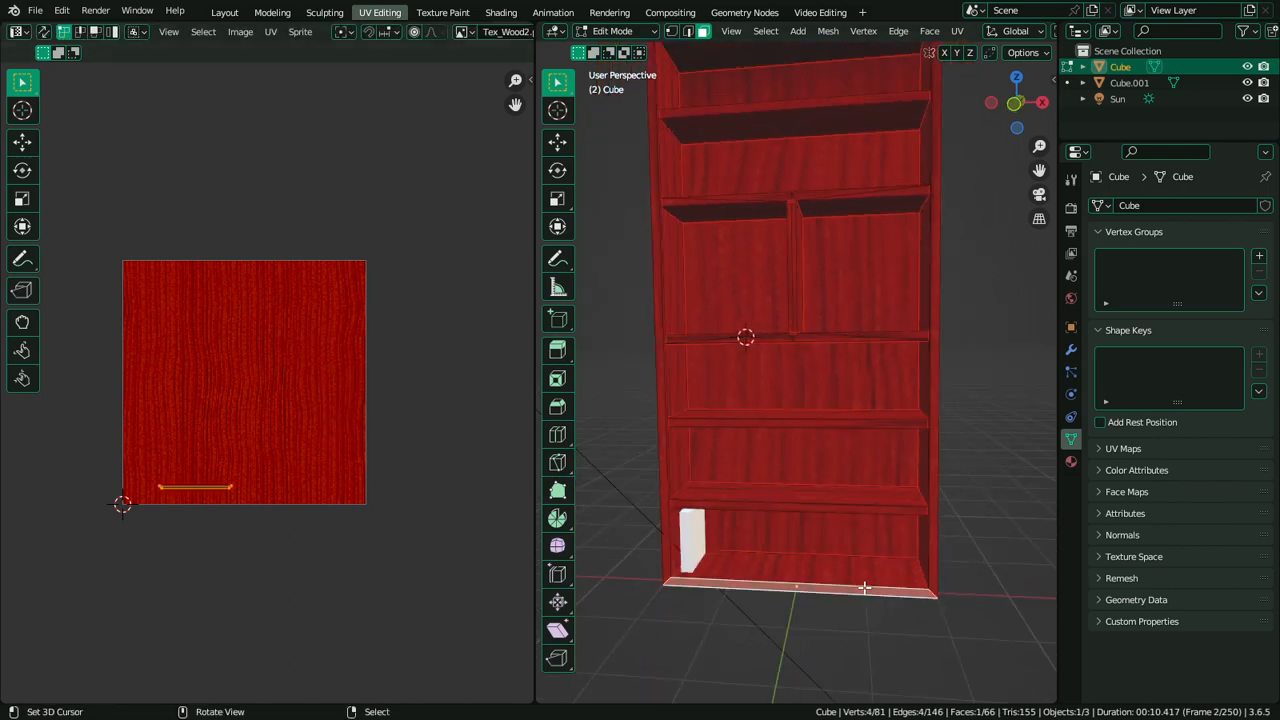
key(a)
key(ctrl+z)
middle_drag(865, 575, 766, 600)
ctrl+right_click(814, 619)
text(g90)
key(Return)
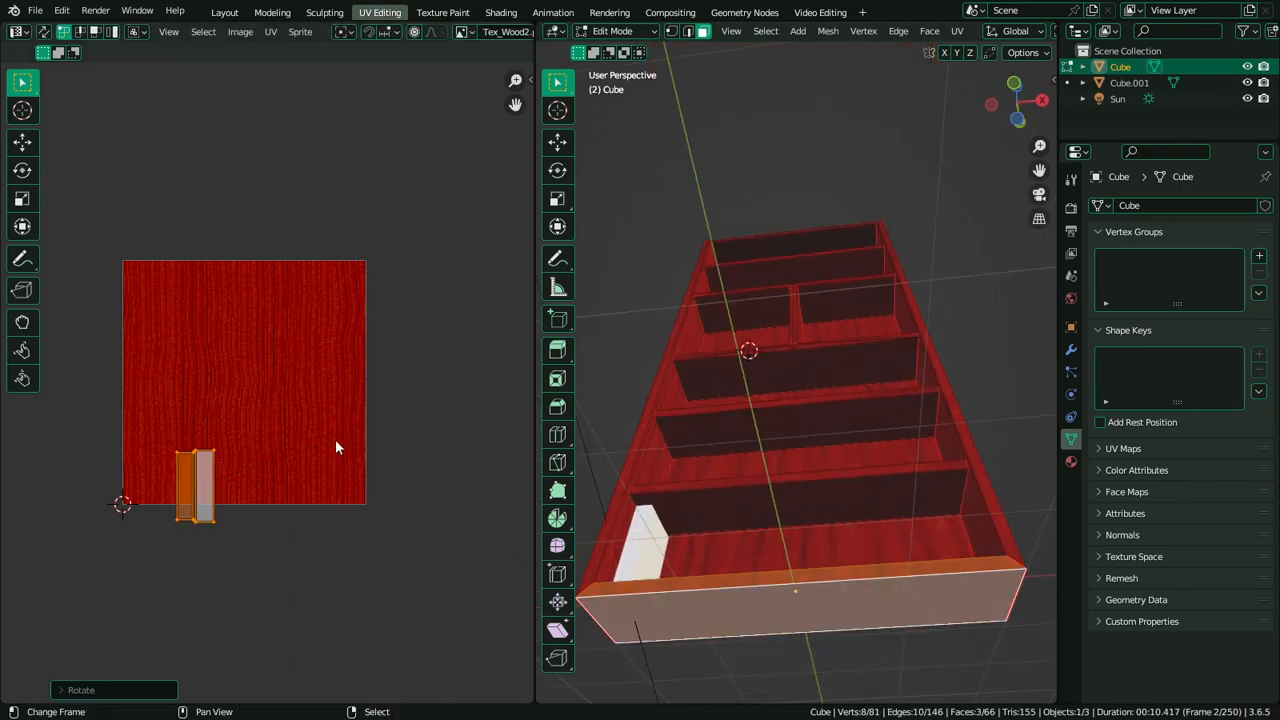
Select the top panel's upper, front-edge and inner faces and rotate their UVs by 90°
middle_drag(751, 469, 757, 549)
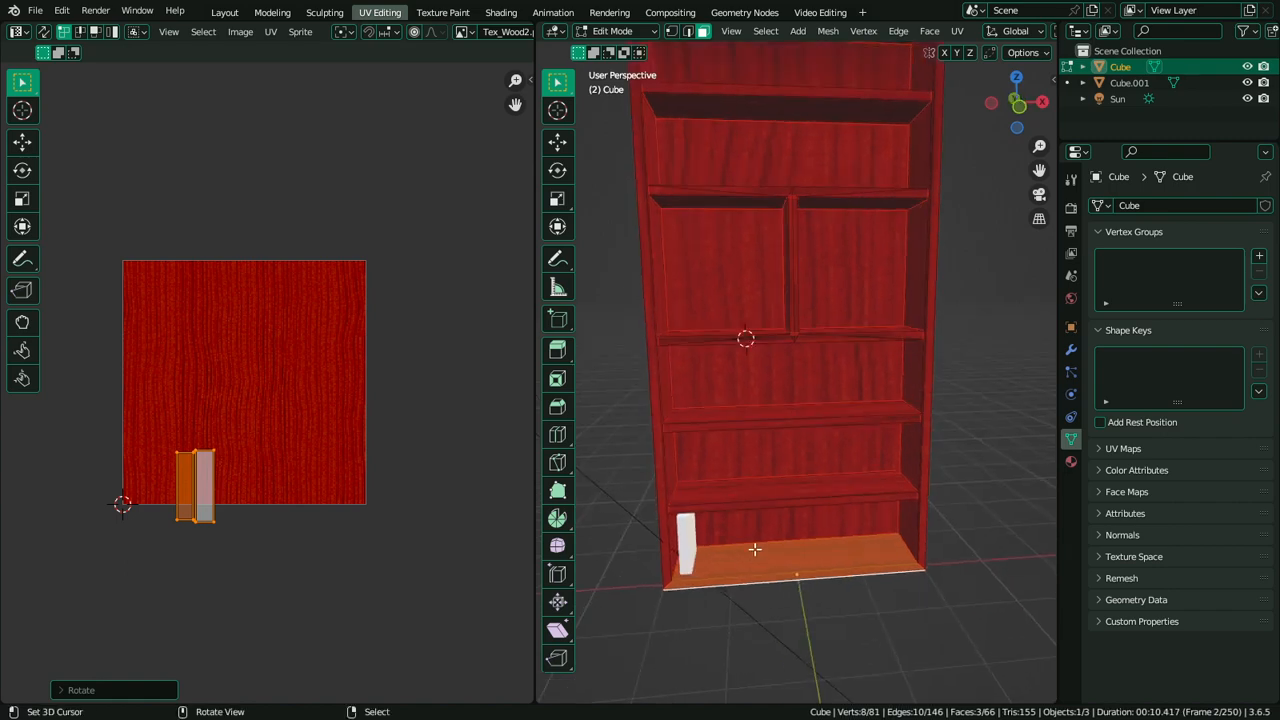
middle_drag(771, 500, 782, 493)
middle_drag(780, 540, 776, 507)
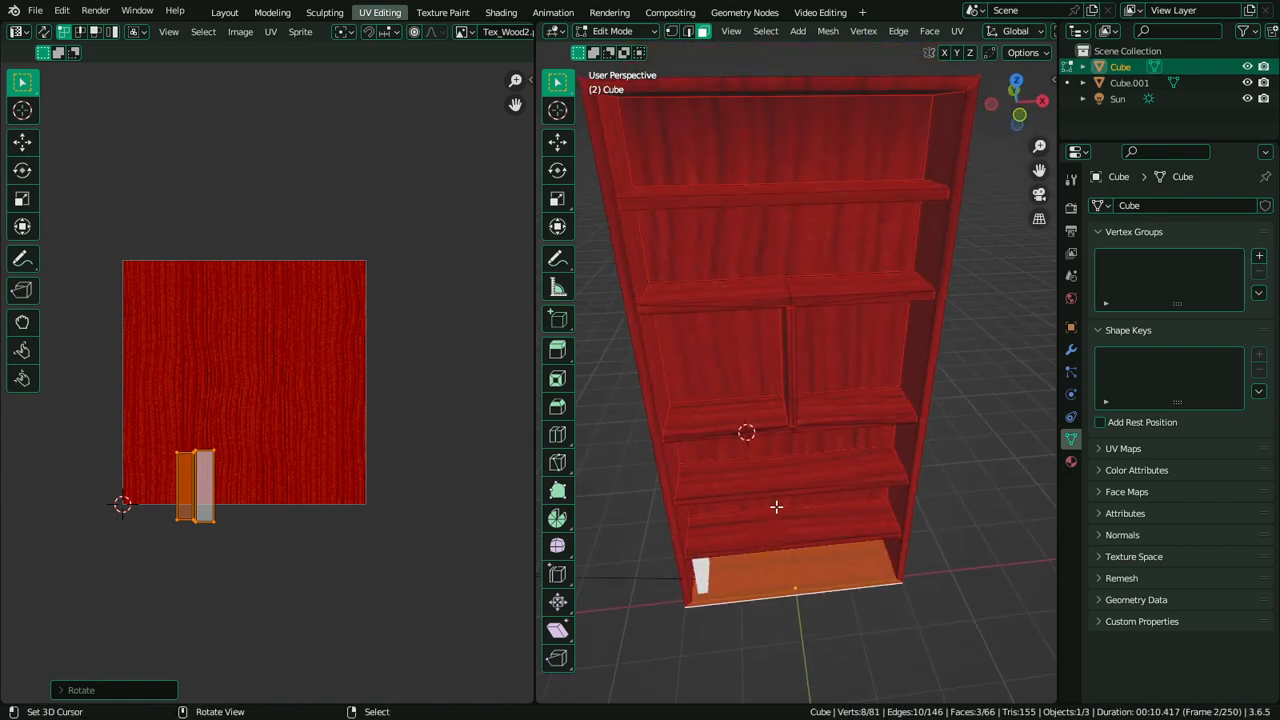
shift+middle_drag(774, 386, 781, 526)
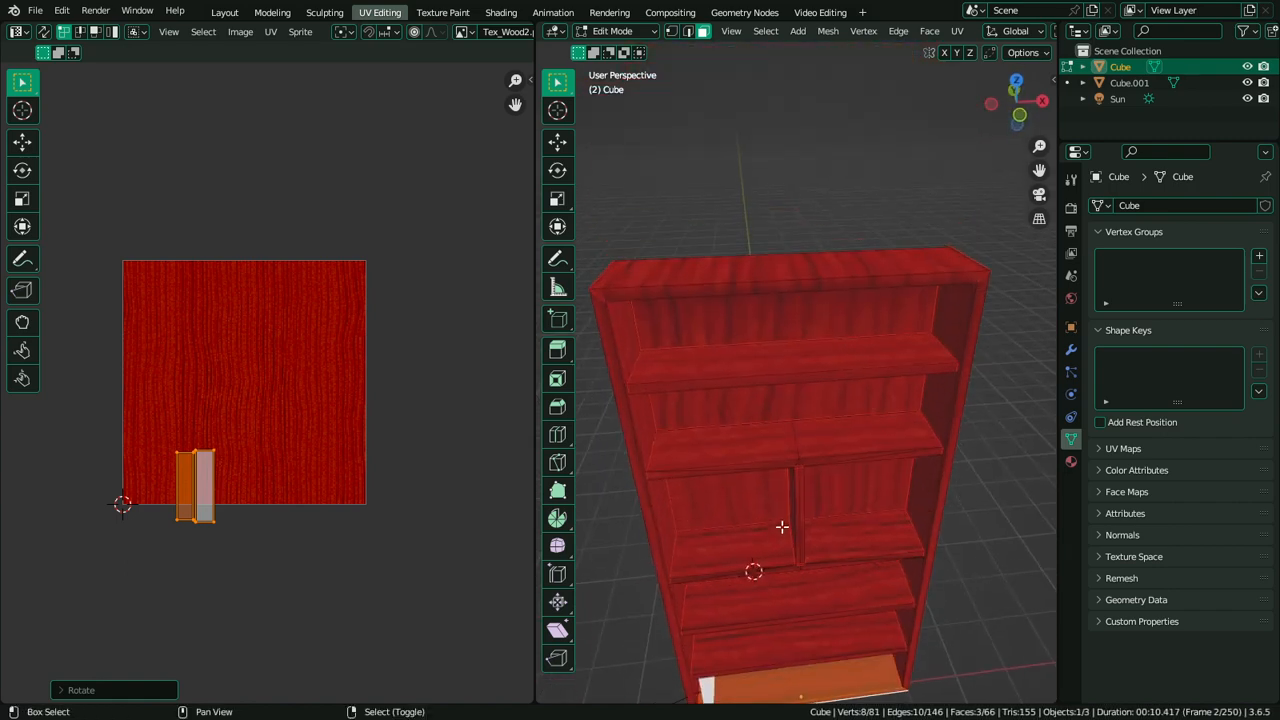
alt+click(830, 284)
key(ctrl+l)
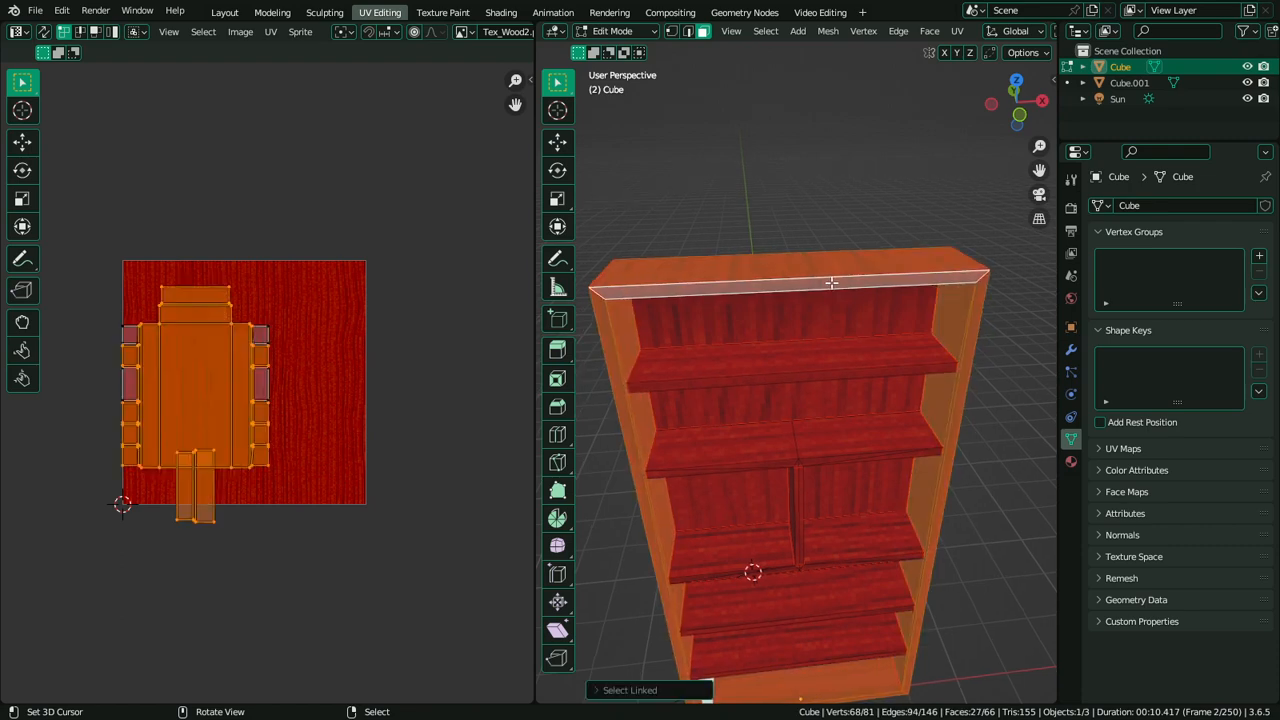
right_click(832, 267)
middle_drag(852, 311, 837, 234)
ctrl+right_click(837, 226)
text(r)
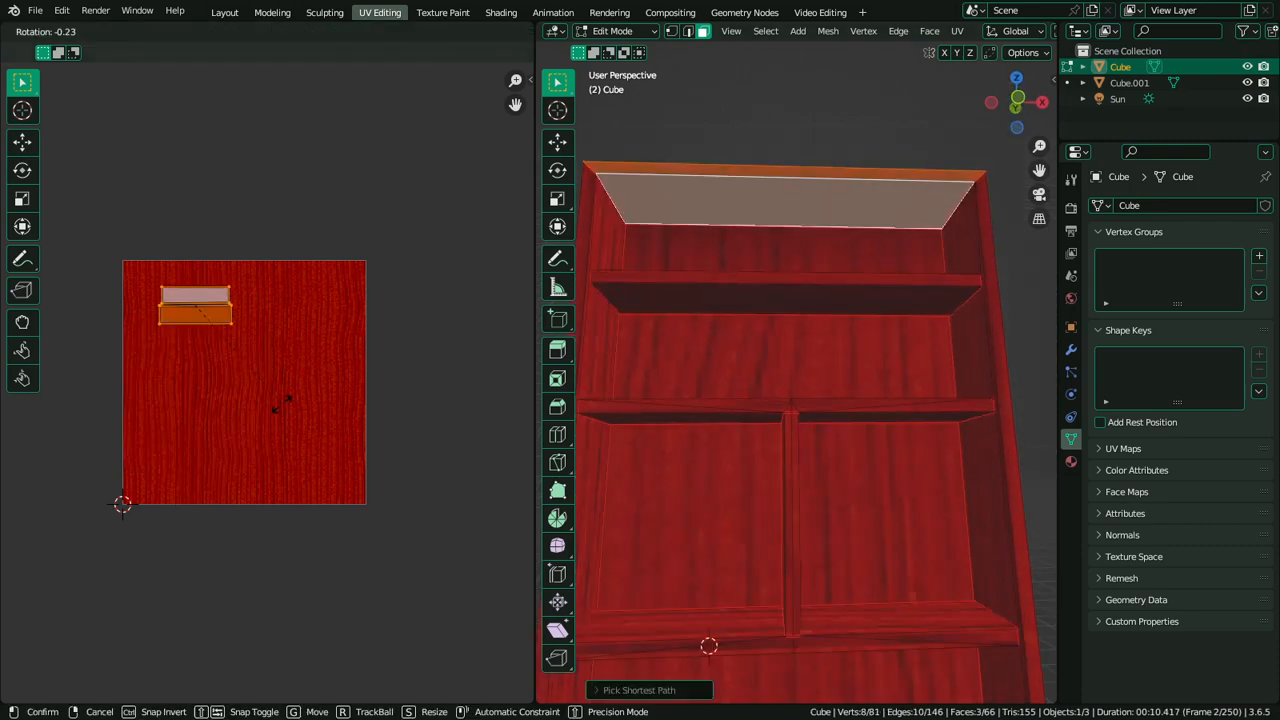
text(90)
key(Return)
Select the whole bookshelf mesh and average the scale of all its UV islands
middle_drag(777, 391, 803, 457)
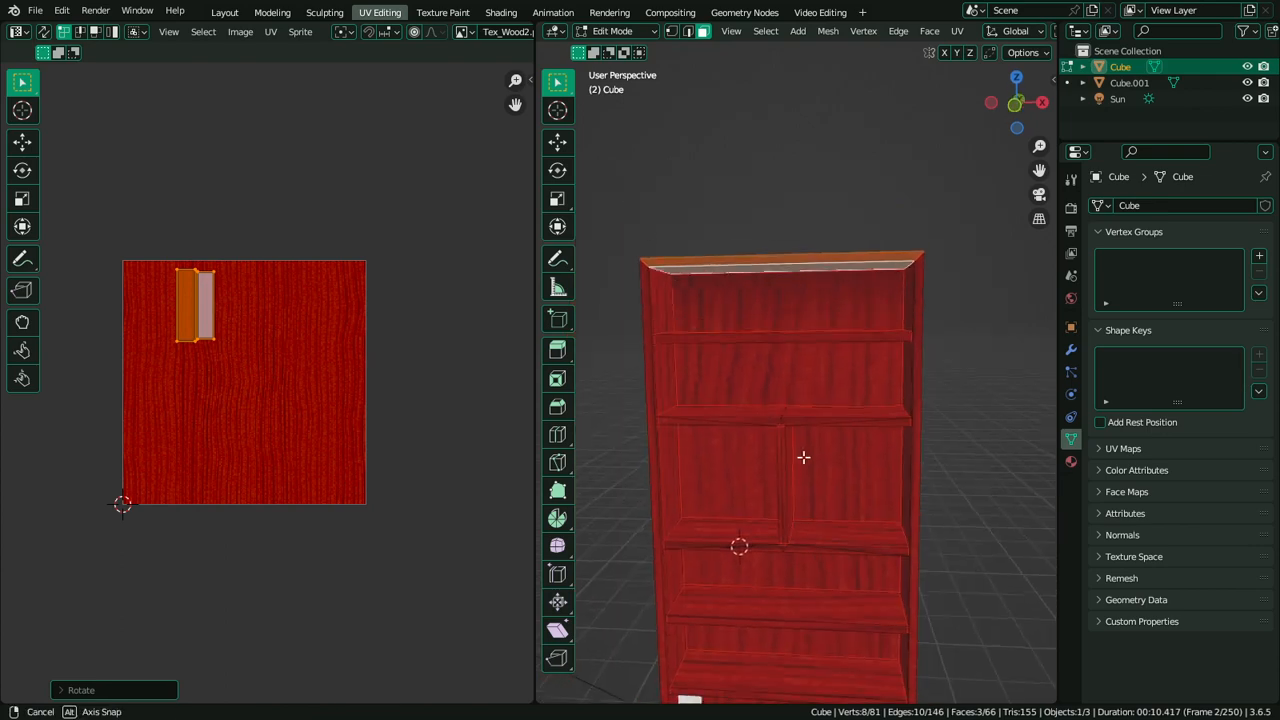
key(a)
key(q)
key(a)
key(q)
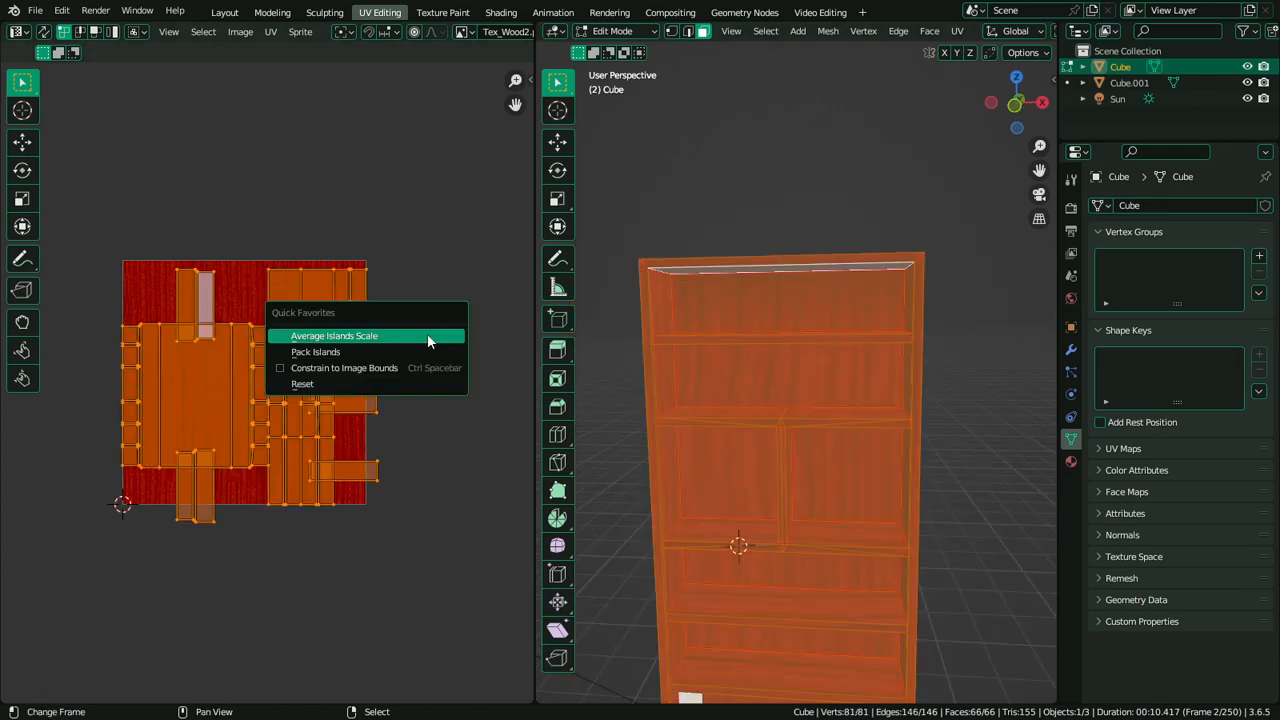
click(428, 336)
key(q)
click(427, 333)
Maximize the 3D viewport and switch the bookshelf to Vertex Paint mode
key(Tab)
key(ctrl+space)
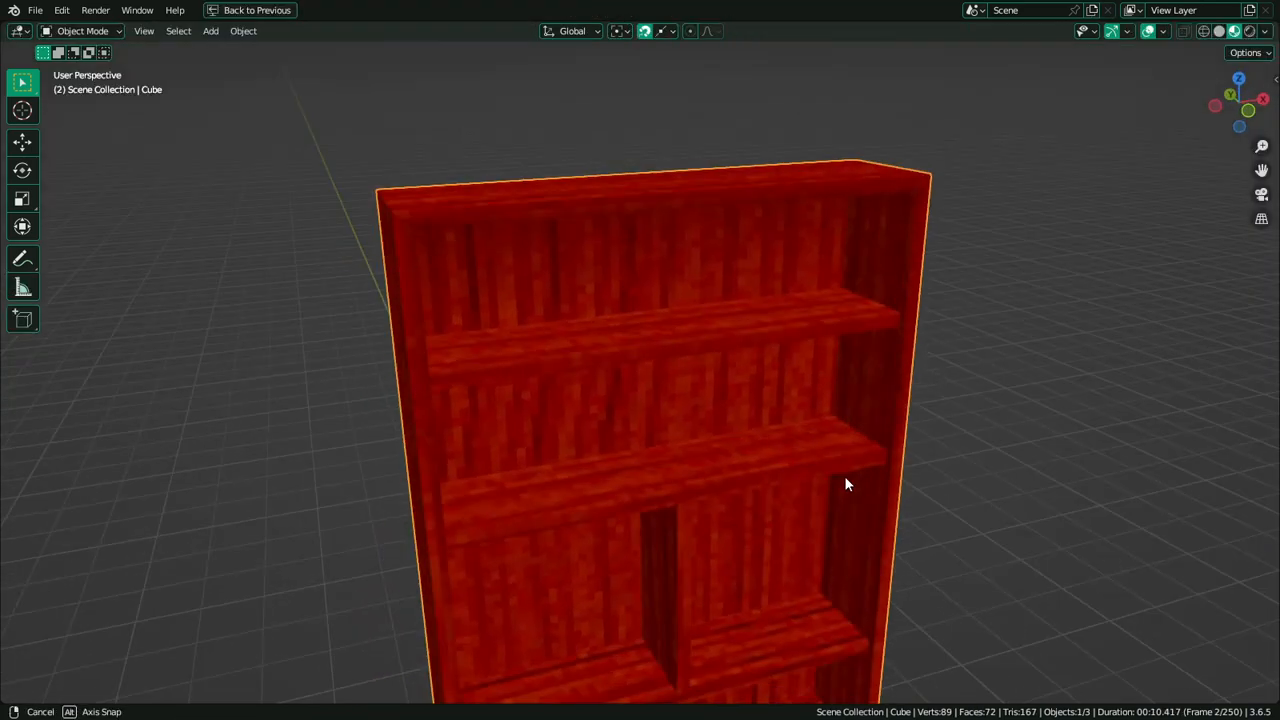
scroll(830, 490, down, 3)
middle_drag(815, 516, 750, 461)
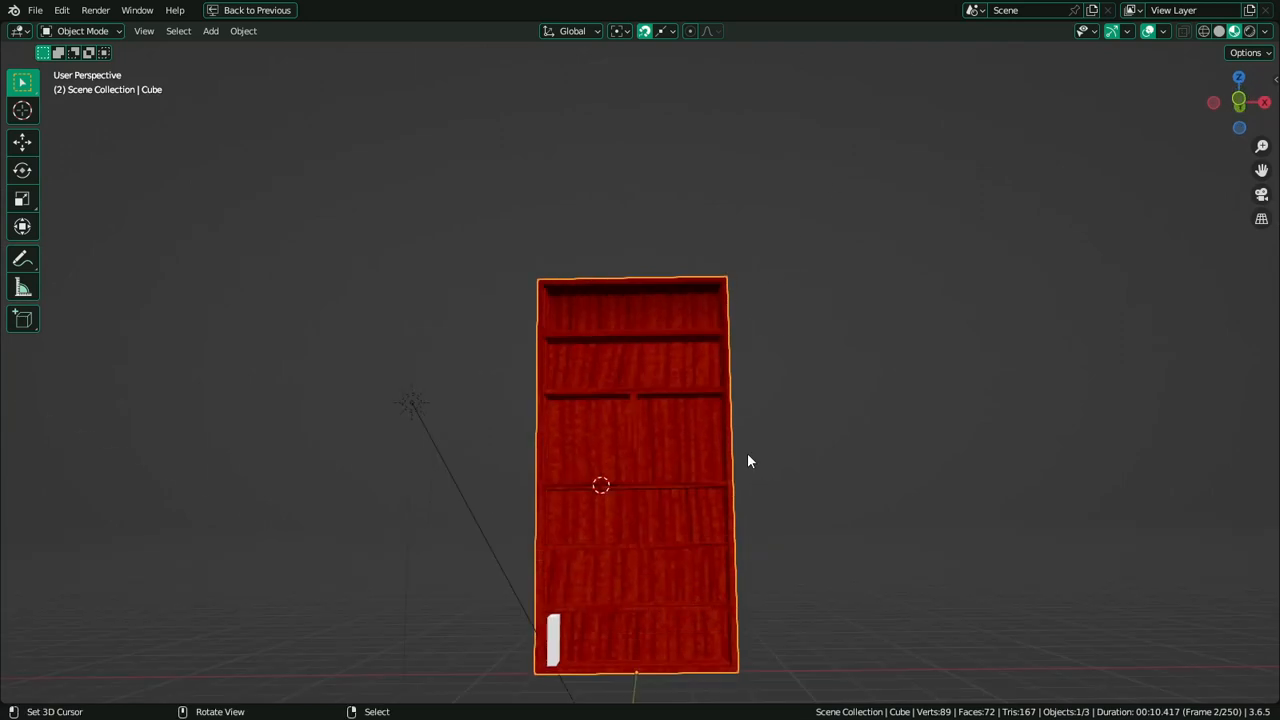
scroll(661, 408, up, 2)
key(Tab)
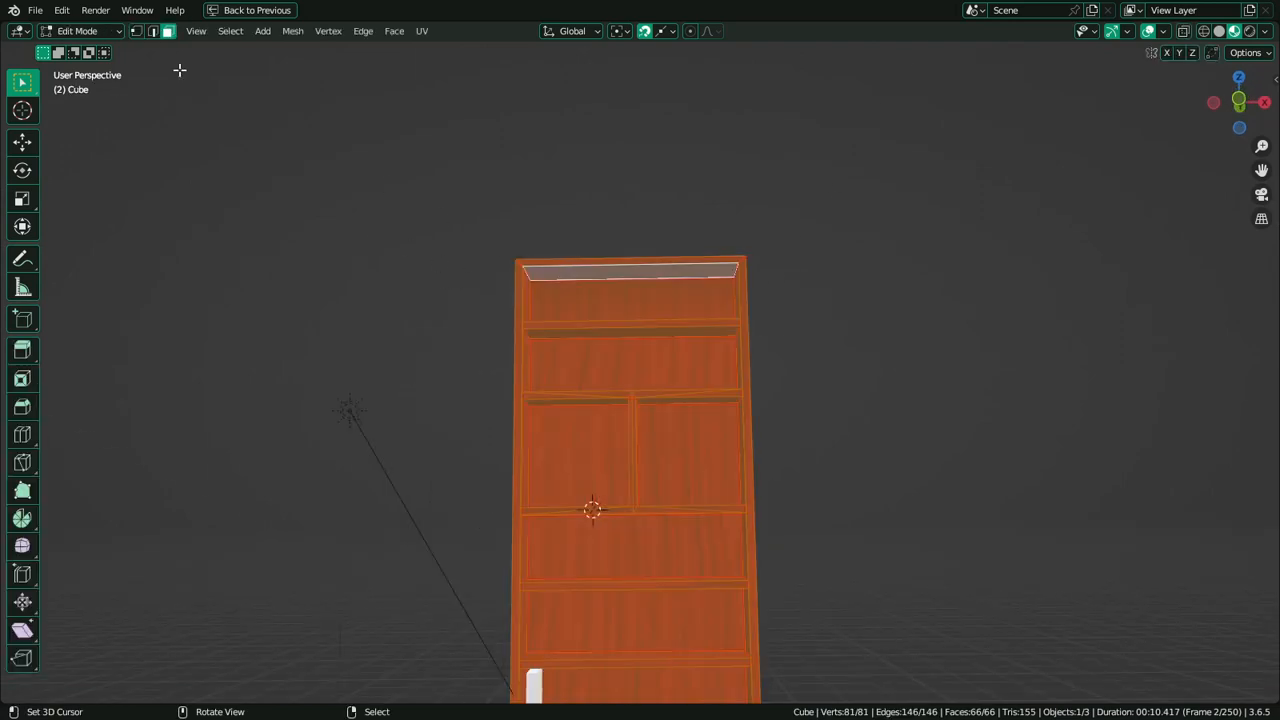
click(88, 31)
click(95, 103)
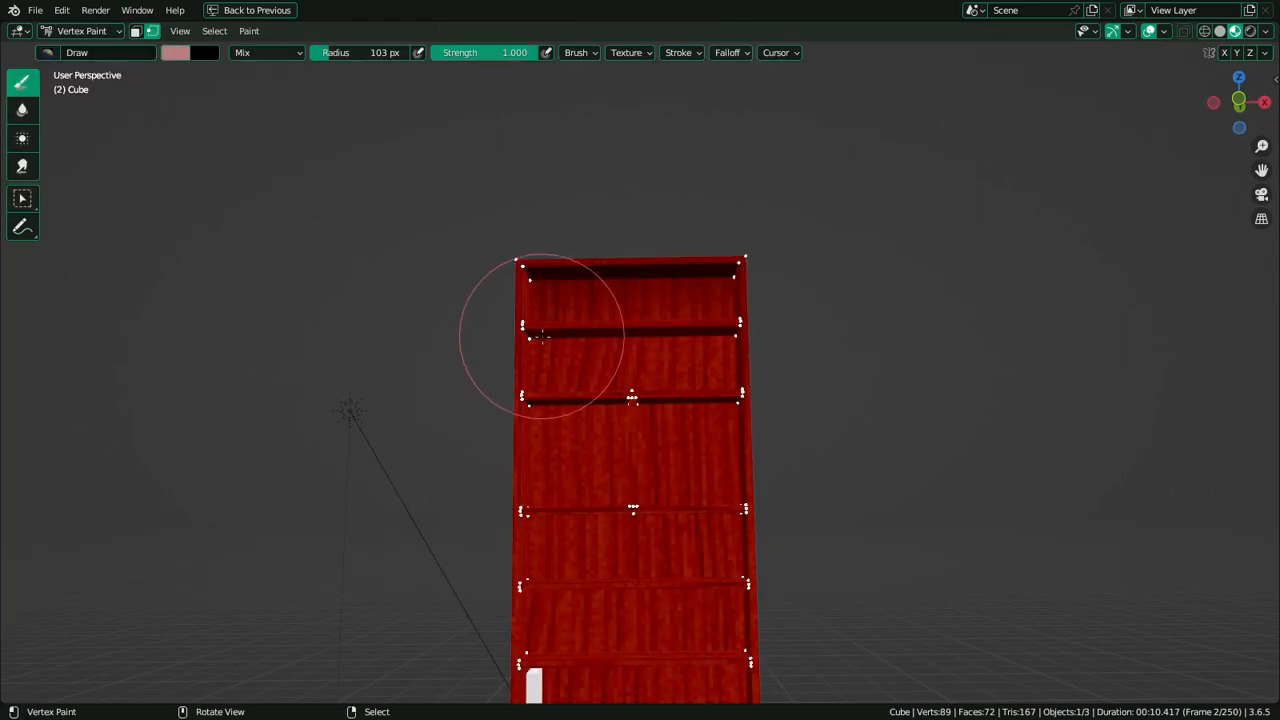
Select the inner corner vertices under the top panel and all four corner vertices of the highest shelf's underside
scroll(537, 329, up, 3)
shift+right_click(799, 208)
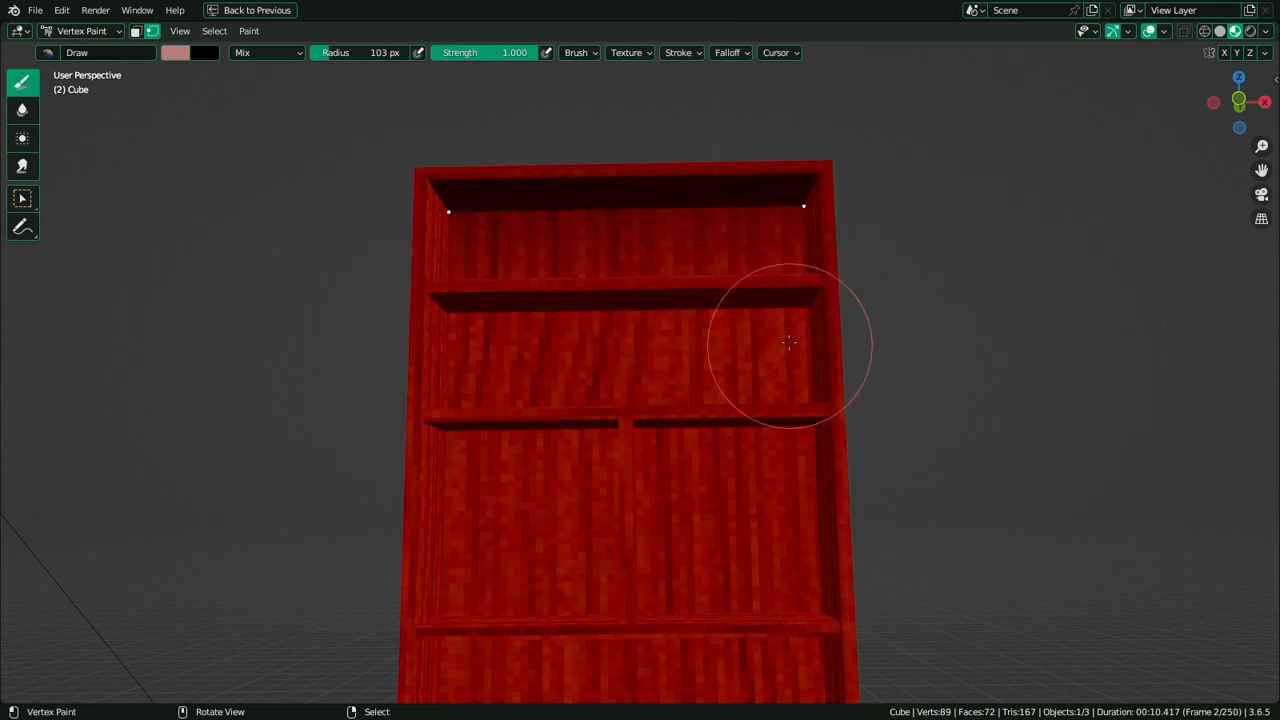
middle_drag(788, 346, 797, 306)
shift+right_click(802, 304)
shift+right_click(448, 308)
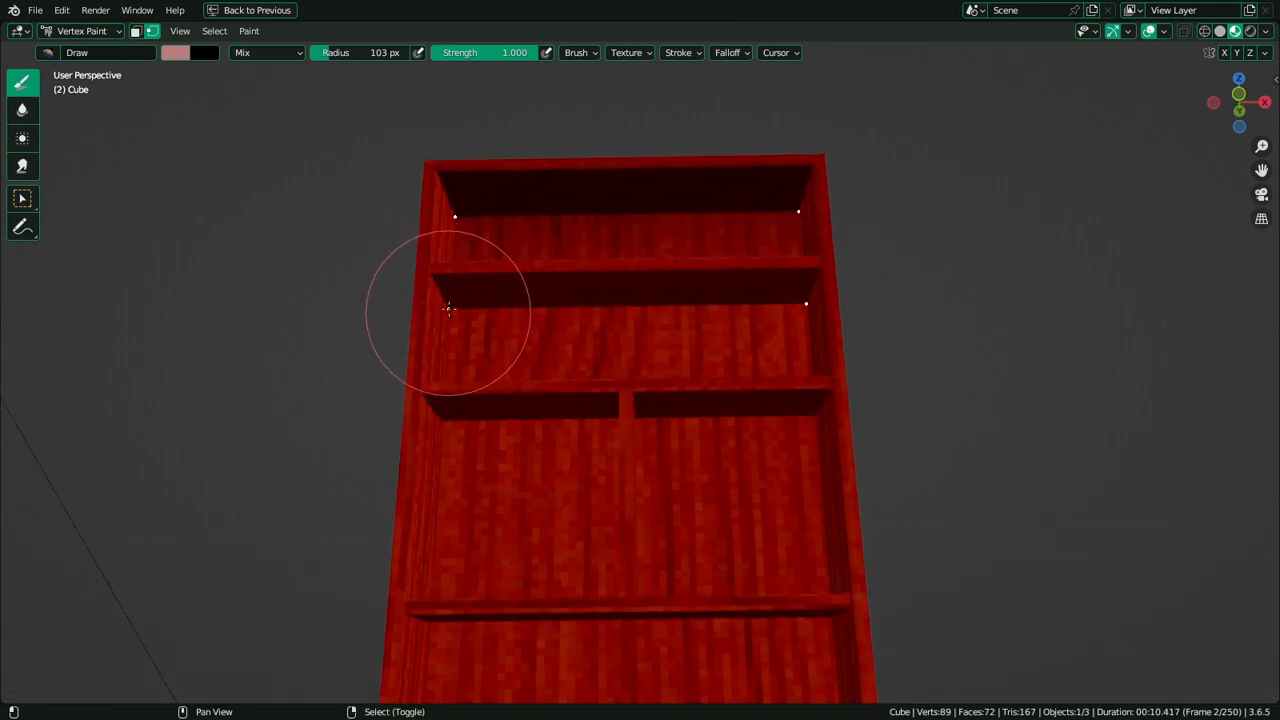
shift+right_click(430, 273)
shift+right_click(819, 268)
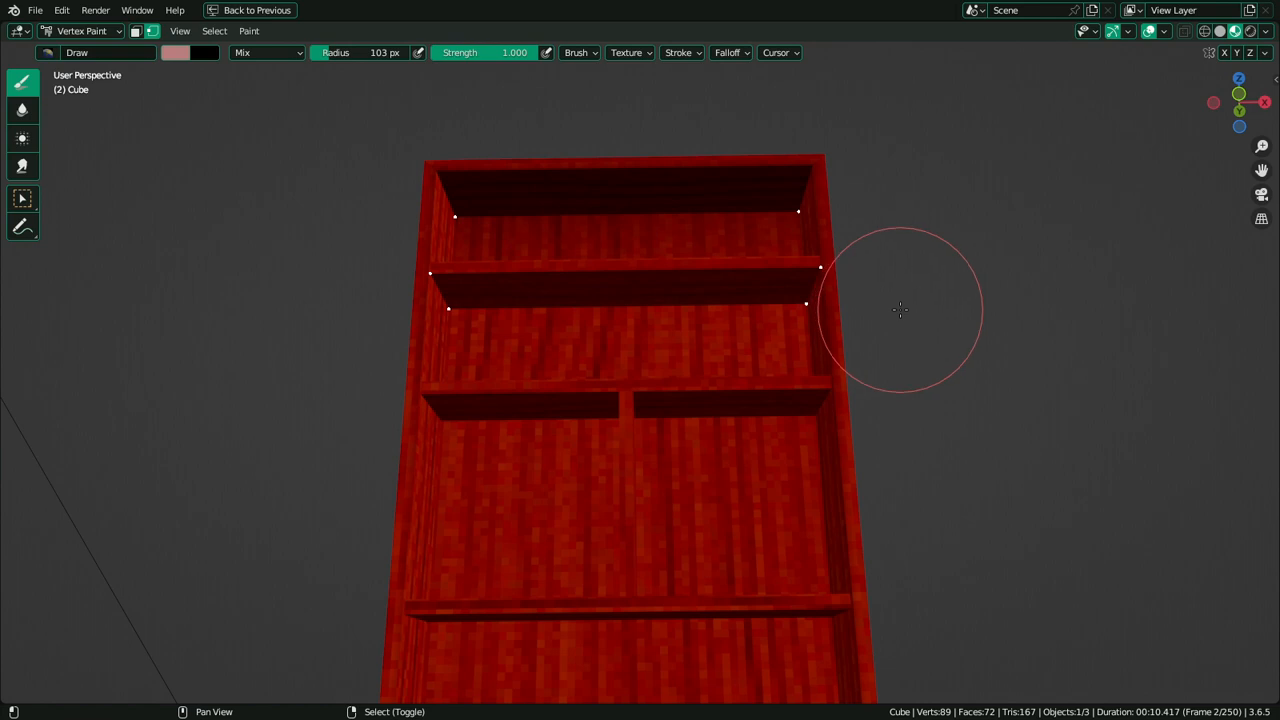
mouse_move(851, 294)
middle_down()
mouse_move(831, 329)
mouse_move(597, 354)
middle_up()
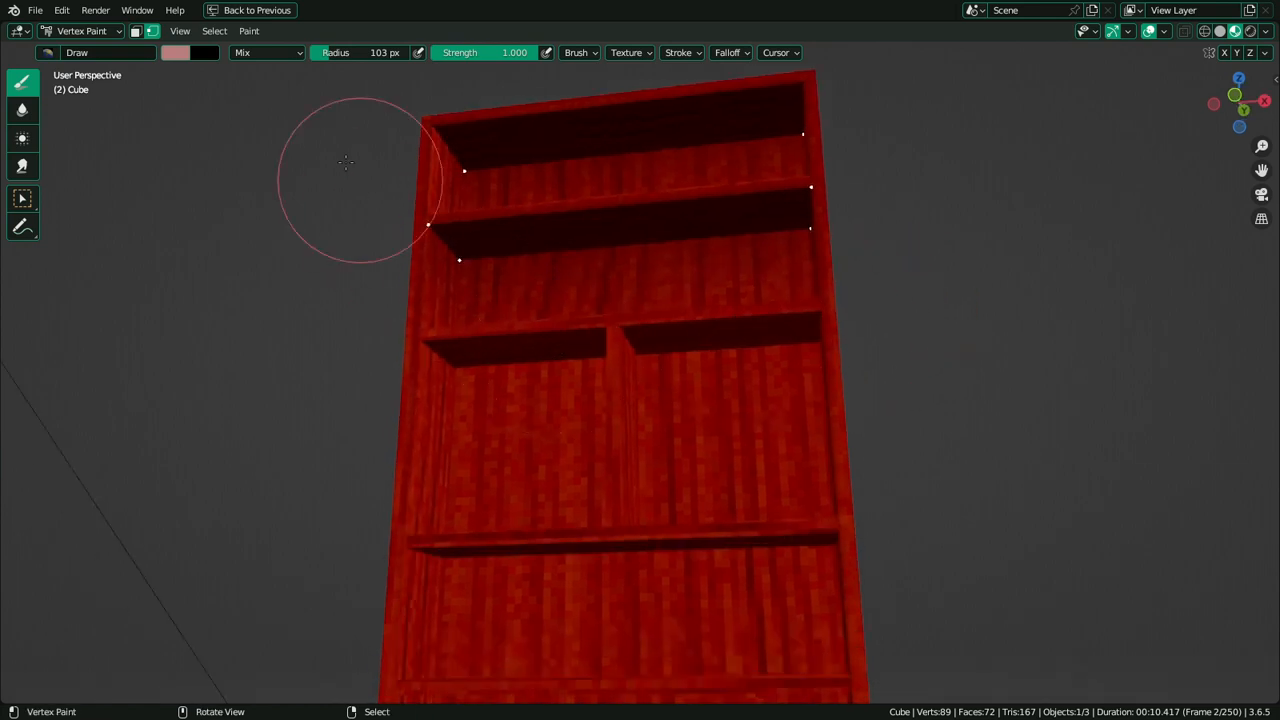
Select the underside faces of all shelves and the top panel in Edit Mode, and return to Vertex Paint mode
key(Tab)
click(543, 346)
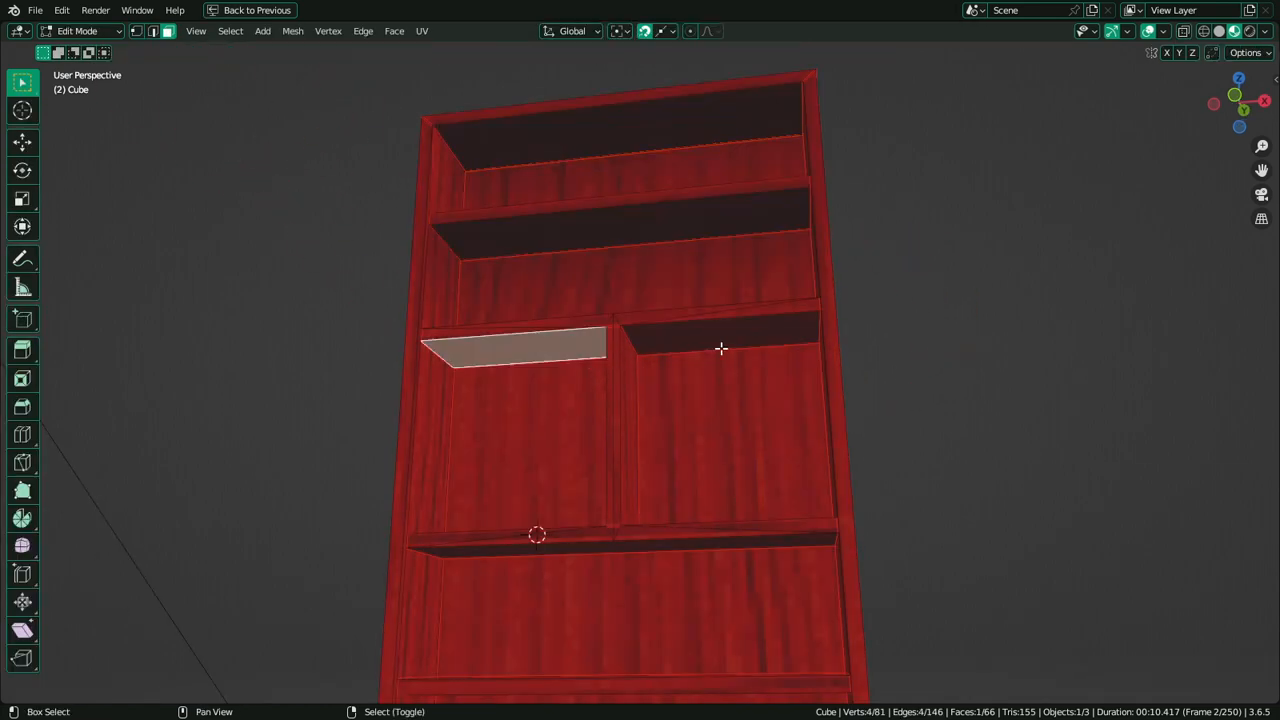
shift+click(720, 348)
mouse_move(720, 348)
middle_down()
mouse_move(663, 444)
mouse_move(650, 375)
middle_up()
shift+click(663, 444)
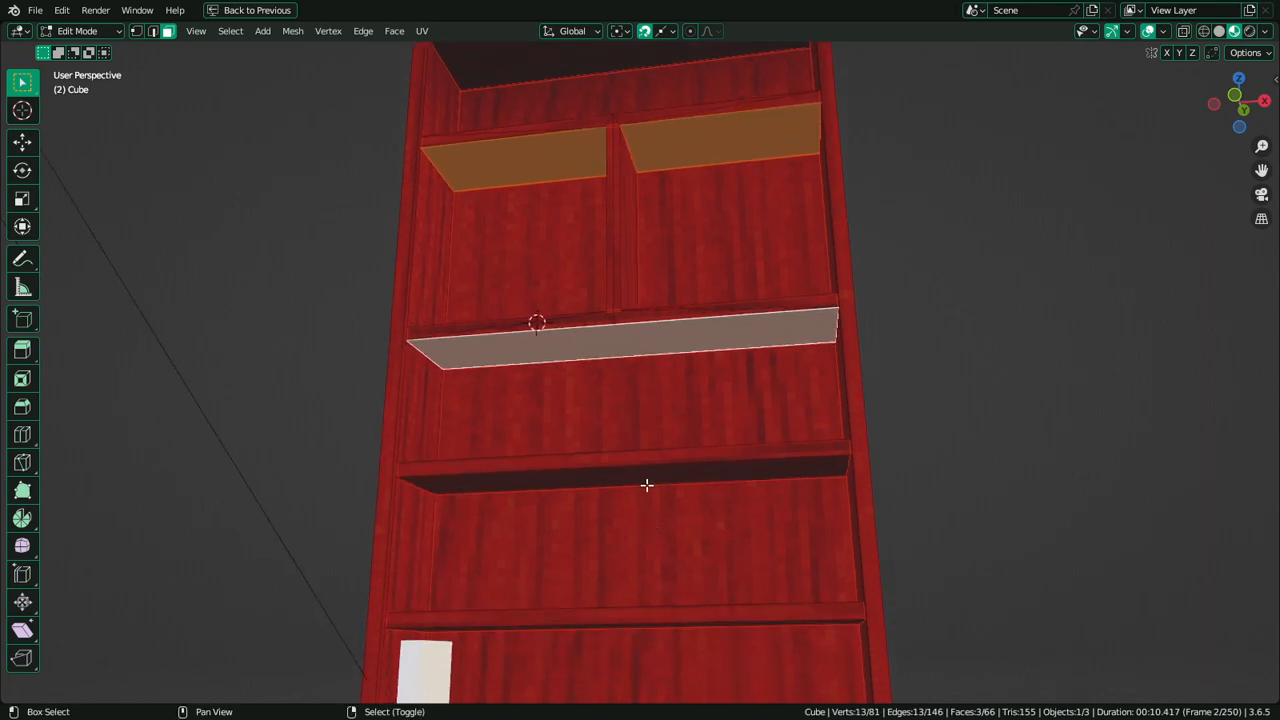
shift+click(647, 484)
middle_drag(647, 484, 546, 233)
shift+click(614, 391)
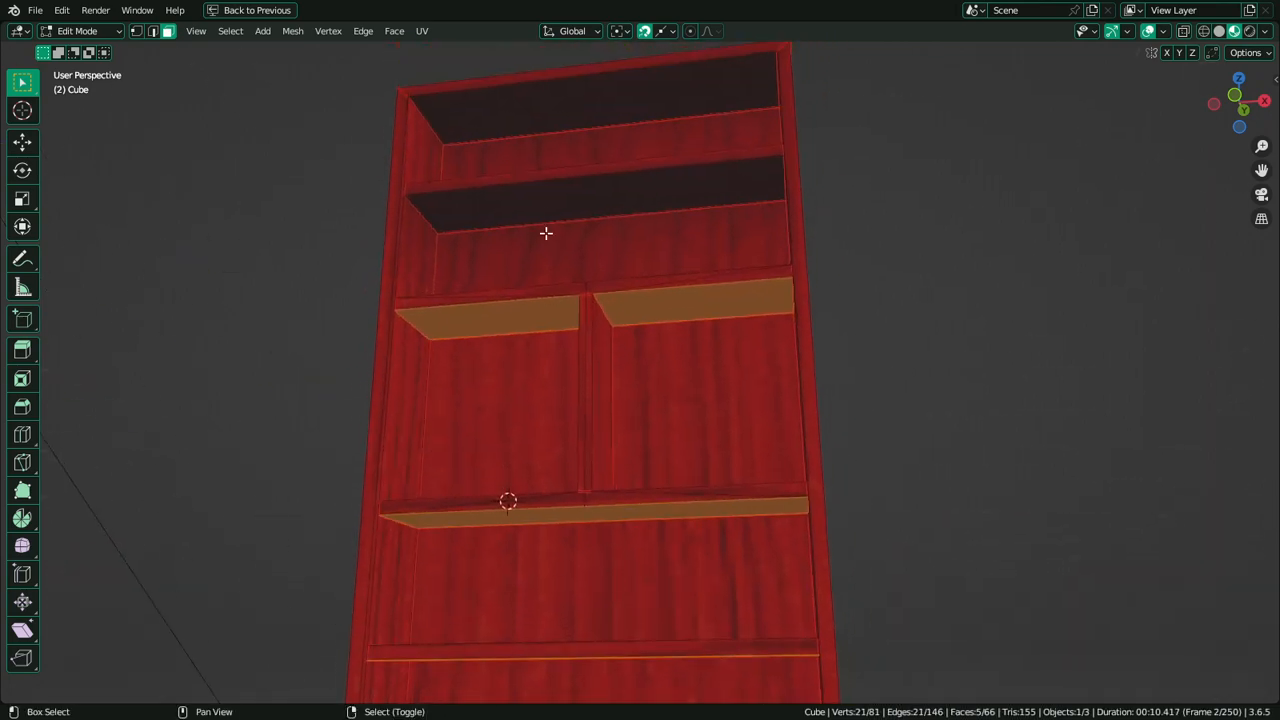
shift+click(545, 217)
shift+click(543, 120)
key(Tab)
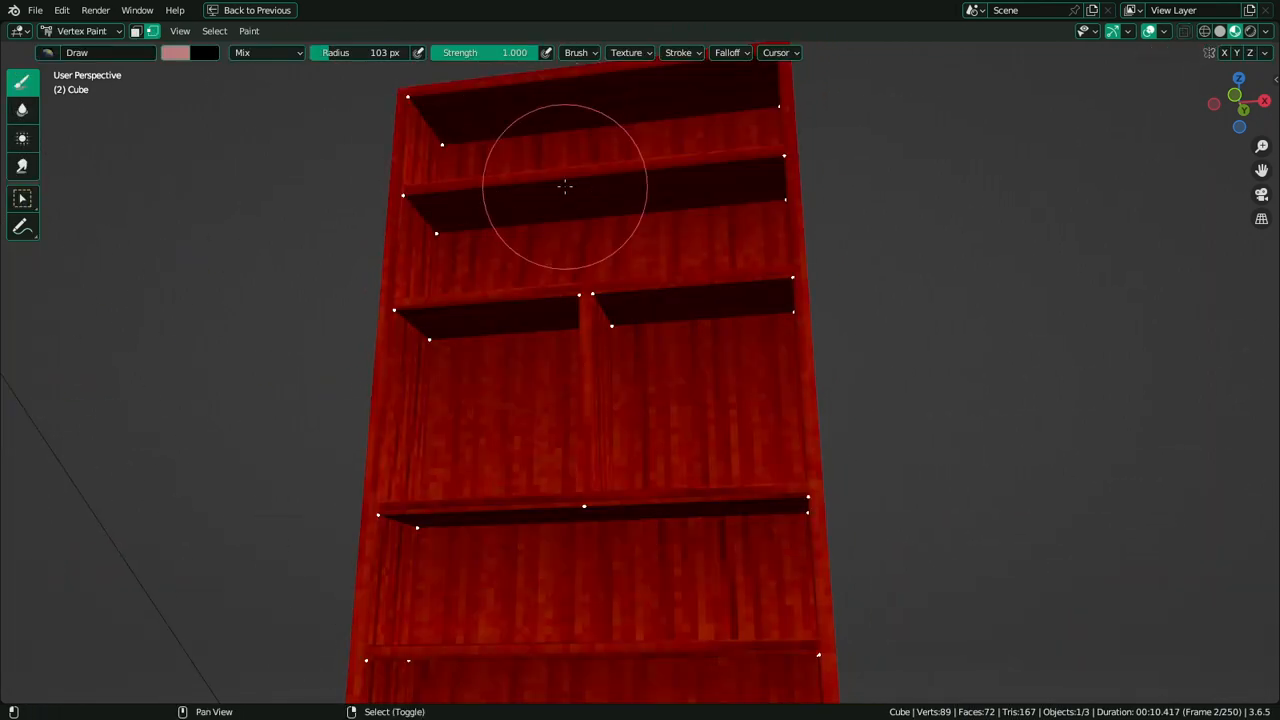
Darken the brush colour to hue 0, saturation 0.575 and value 0.547, and apply it to the selected underside vertices
scroll(565, 186, down, 6)
middle_drag(663, 320, 722, 390)
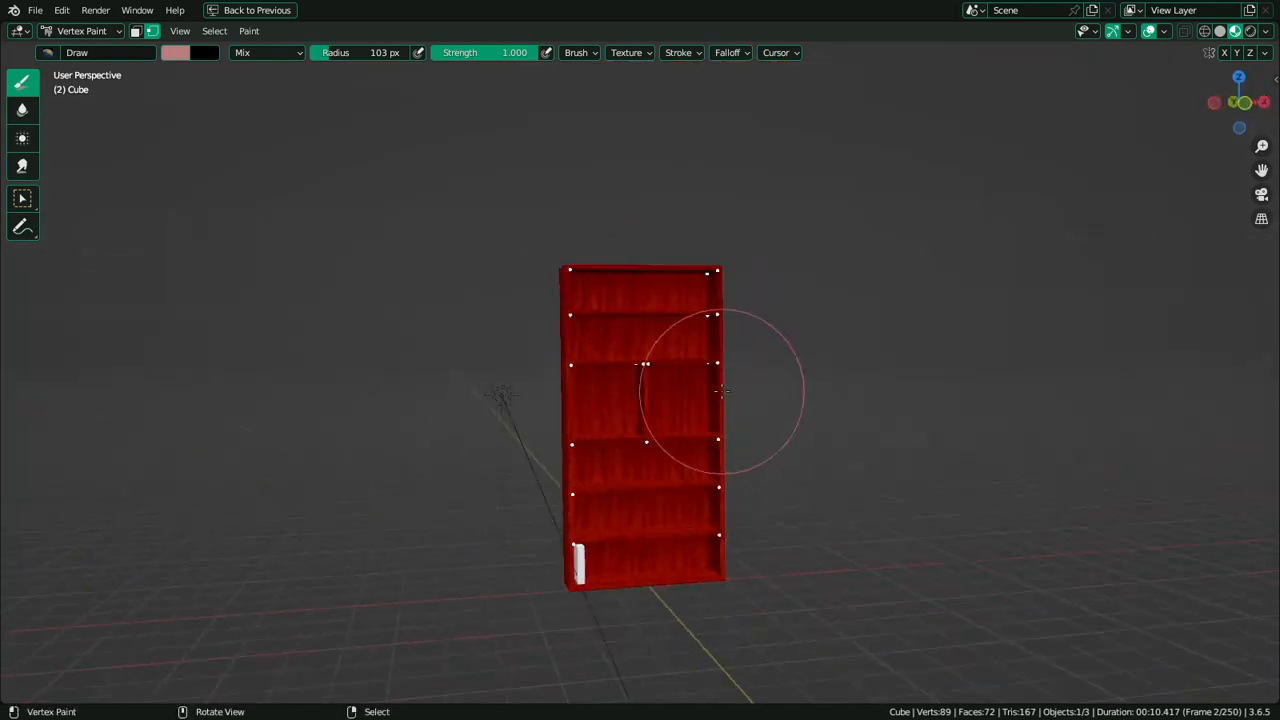
scroll(722, 390, up, 3)
key(Tab)
key(Tab)
mouse_move(863, 400)
middle_down()
mouse_move(728, 402)
mouse_move(480, 200)
middle_up()
click(203, 56)
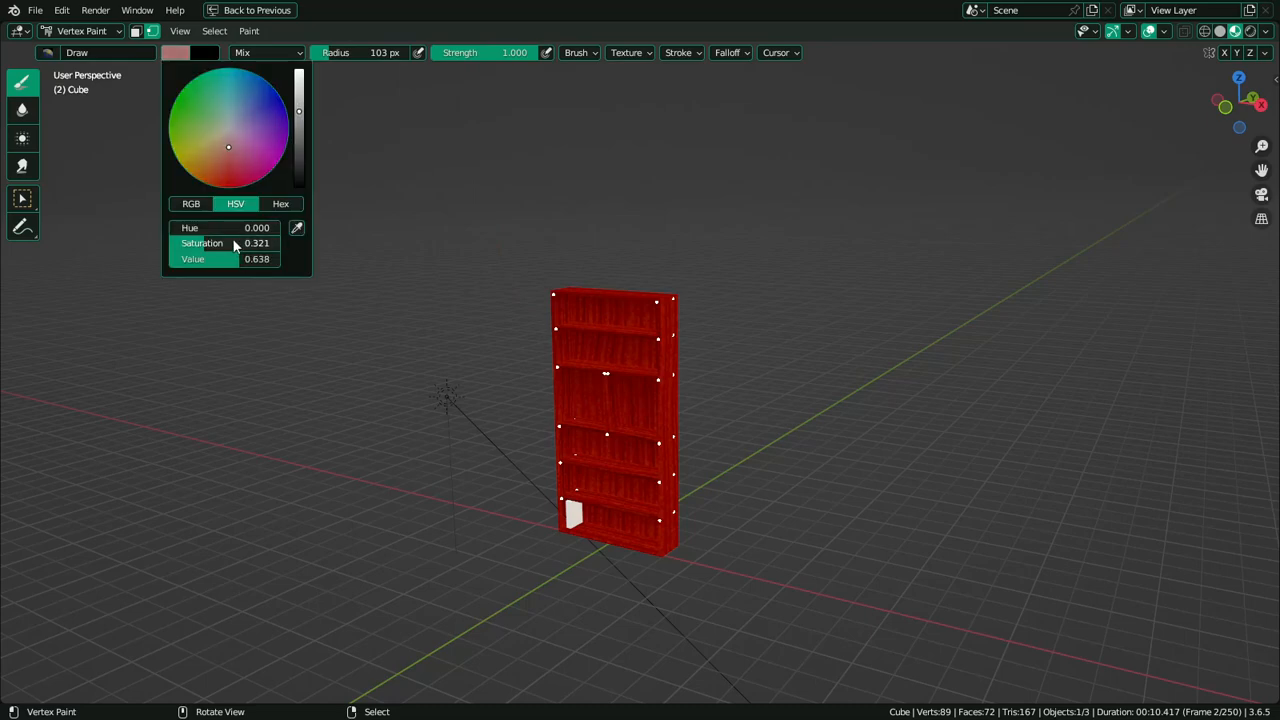
drag(207, 243, 213, 243)
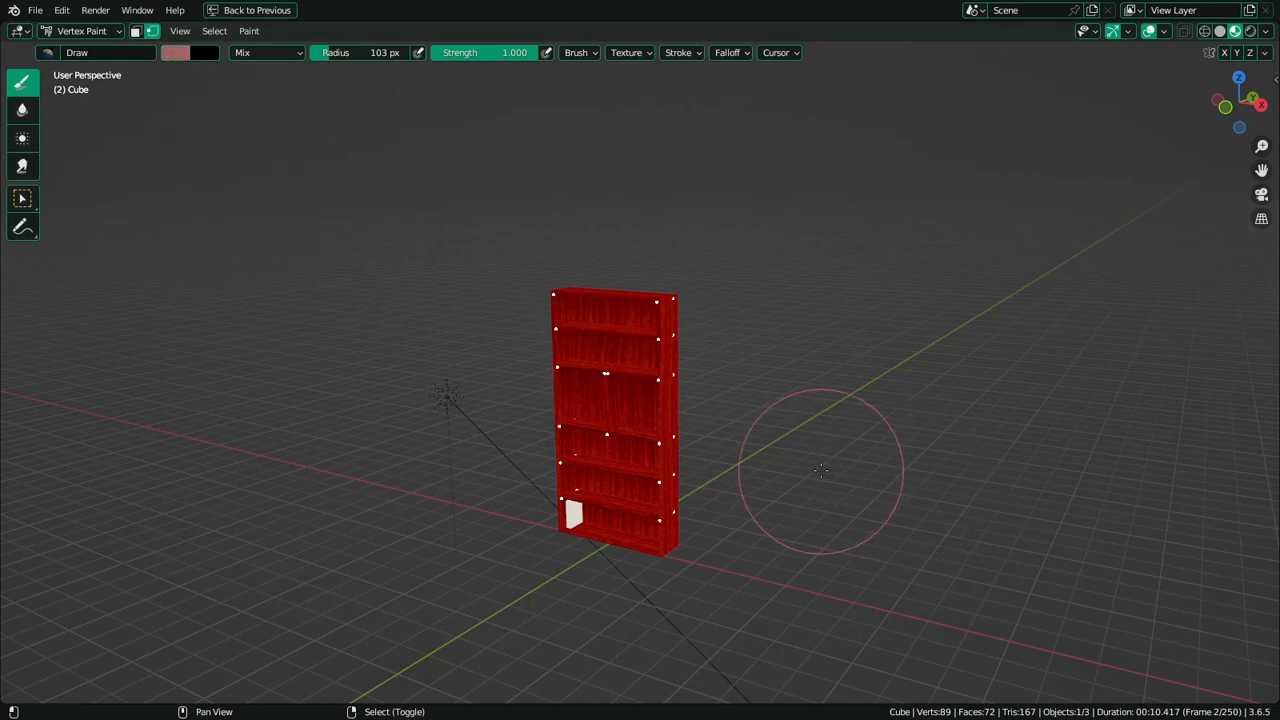
scroll(822, 471, up, 3)
middle_drag(822, 471, 904, 458)
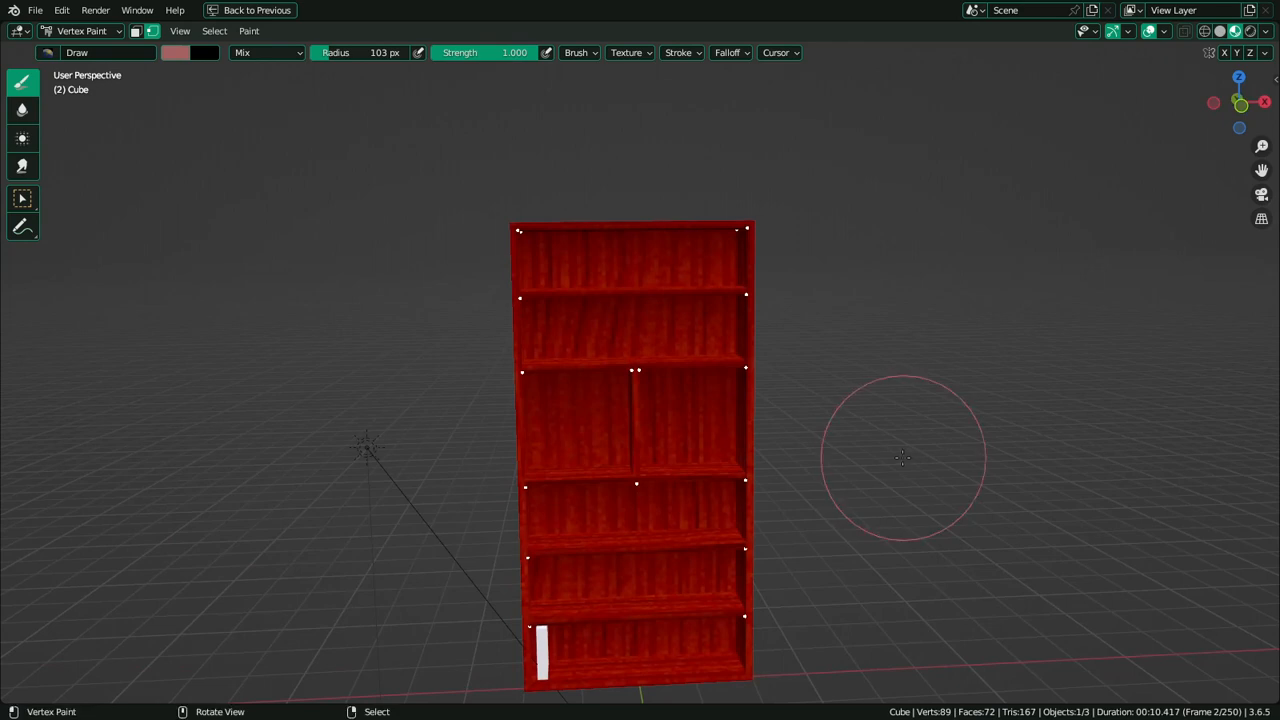
click(174, 52)
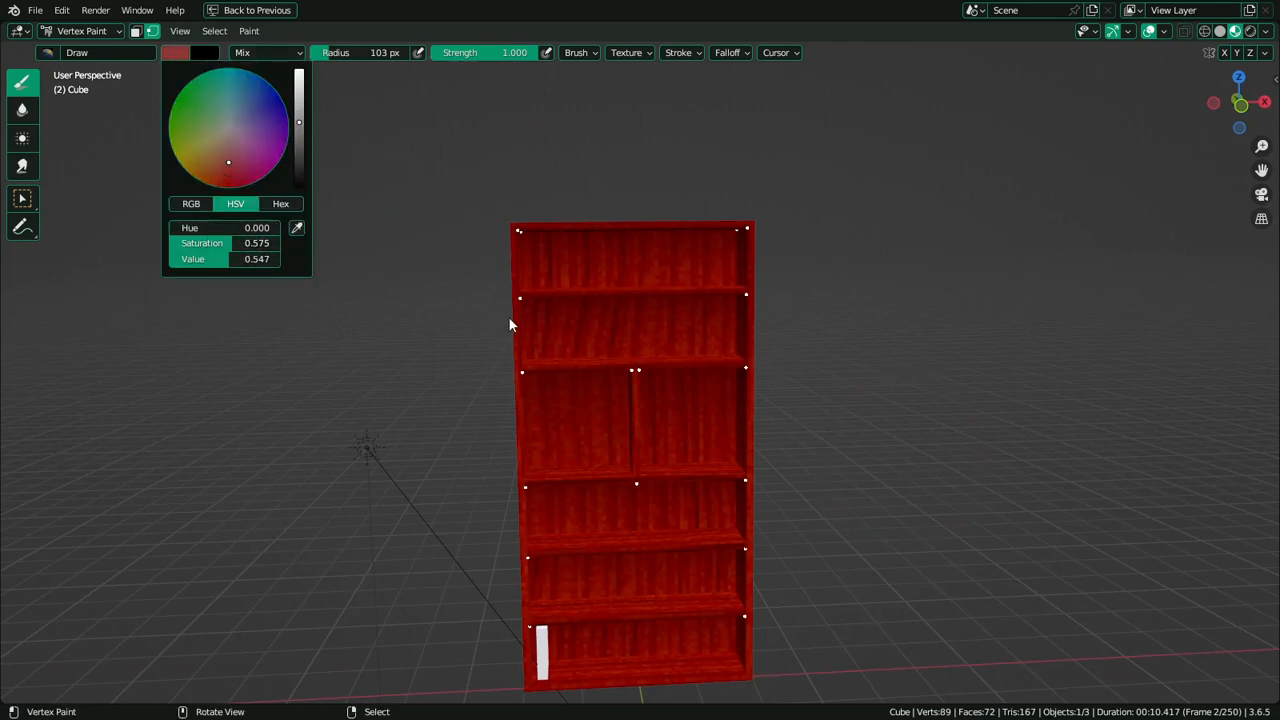
mouse_move(857, 320)
middle_down()
mouse_move(800, 330)
mouse_move(926, 354)
mouse_move(868, 256)
mouse_move(834, 312)
middle_up()
scroll(926, 354, down, 2)
scroll(834, 315, up, 4)
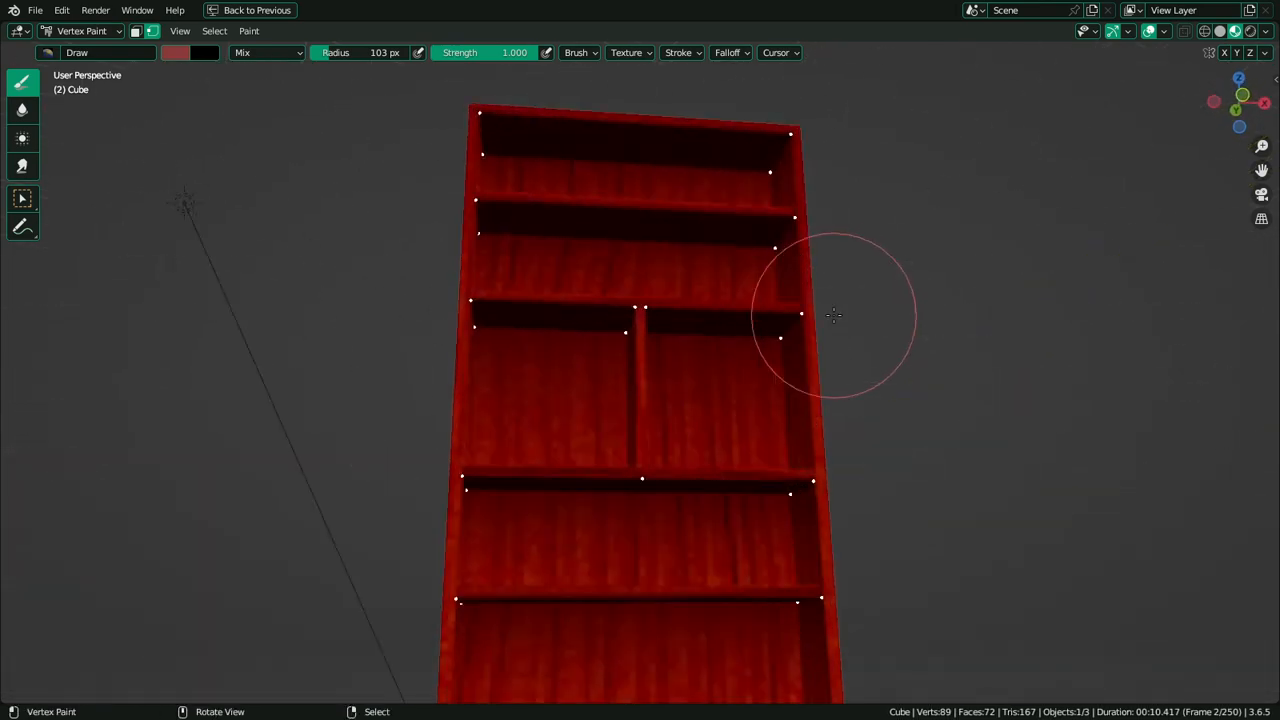
Return to Object Mode and examine the vertex-painted shading across the whole bookshelf from several angles
key(ctrl+Tab)
click(694, 270)
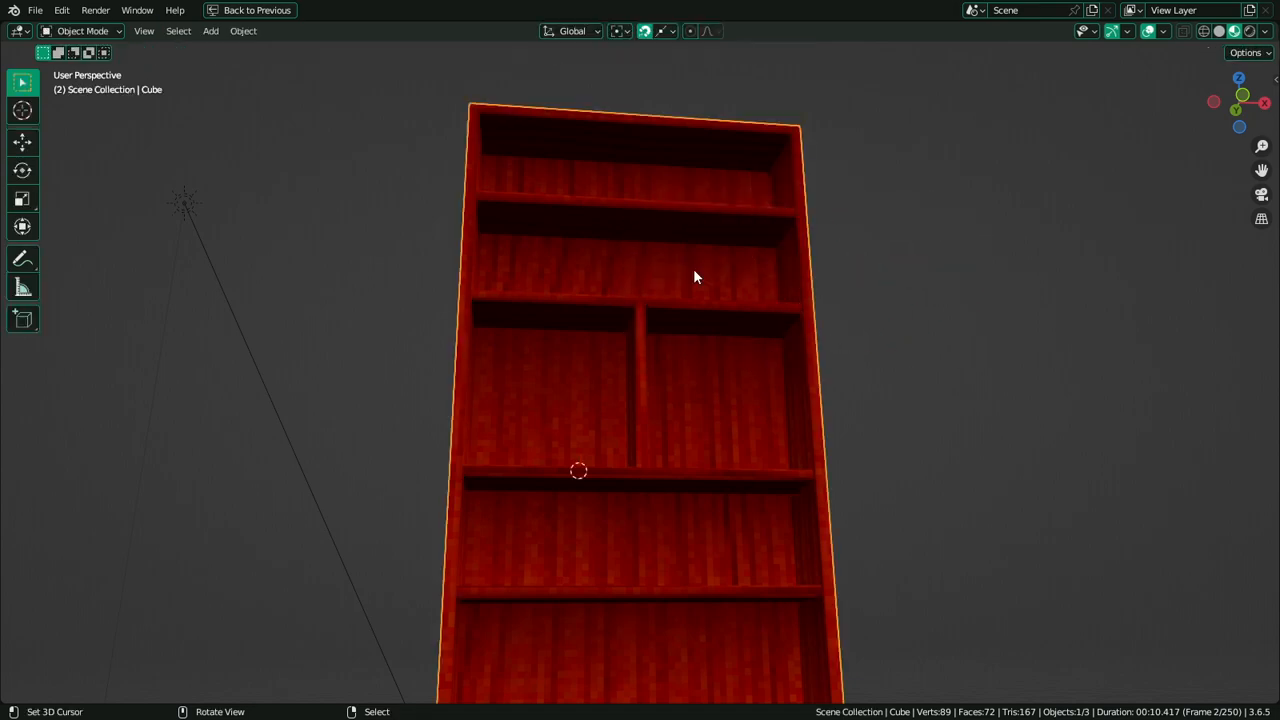
scroll(694, 270, down, 2)
middle_drag(694, 270, 822, 340)
shift+middle_drag(759, 376, 700, 266)
scroll(660, 298, up, 3)
scroll(709, 262, down, 3)
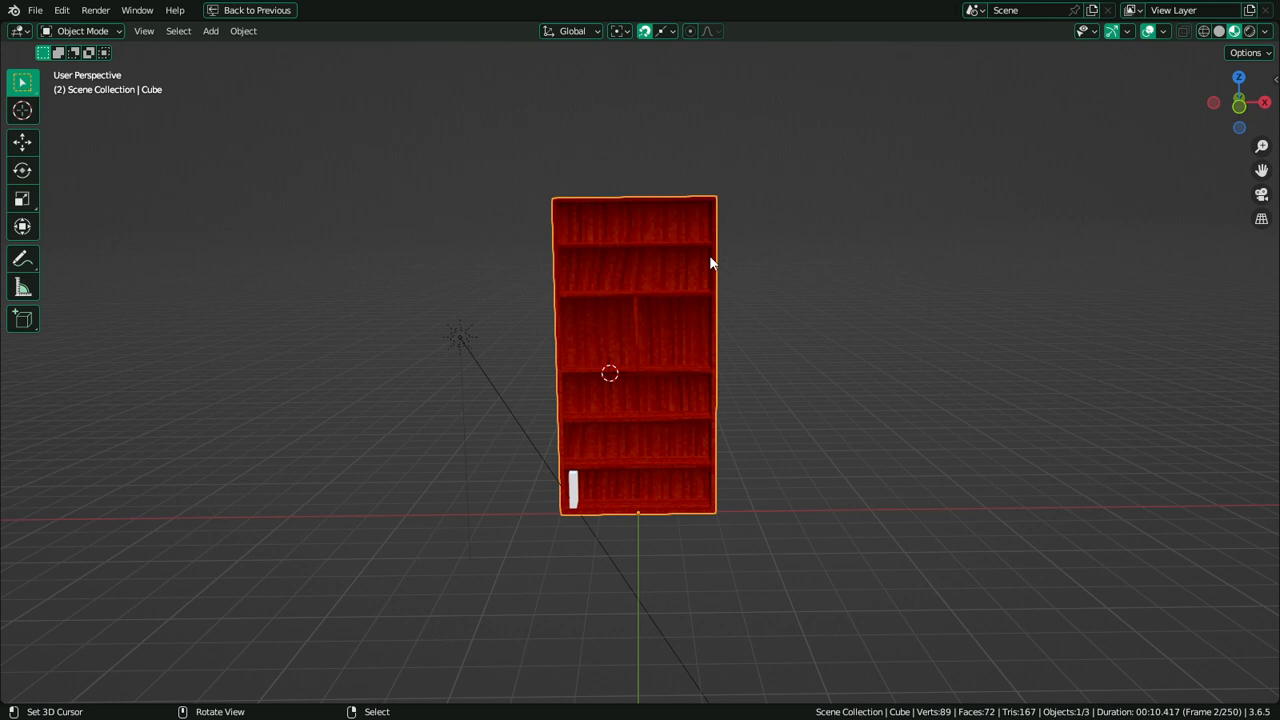
middle_drag(709, 262, 611, 286)
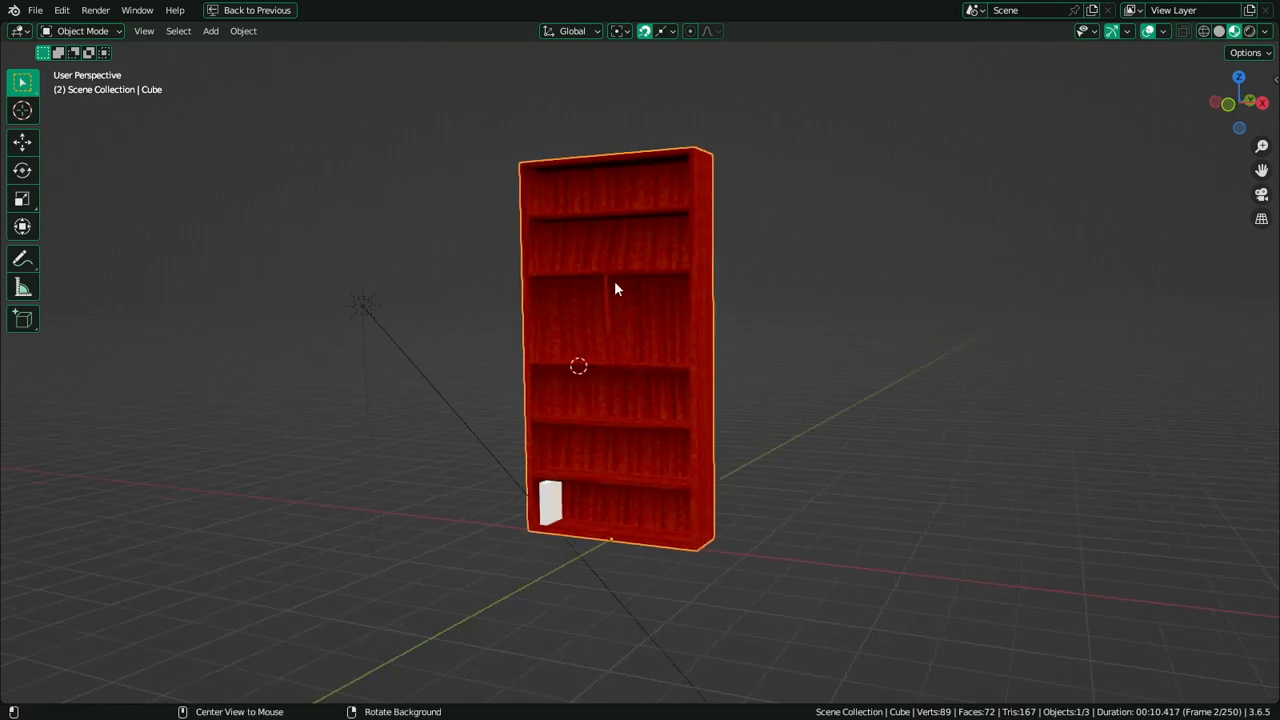
scroll(673, 393, up, 3)
scroll(675, 394, up, 5)
Select the faces of the vertical divider in the middle compartment and widen it by scaling about 1.14 along X
key(Tab)
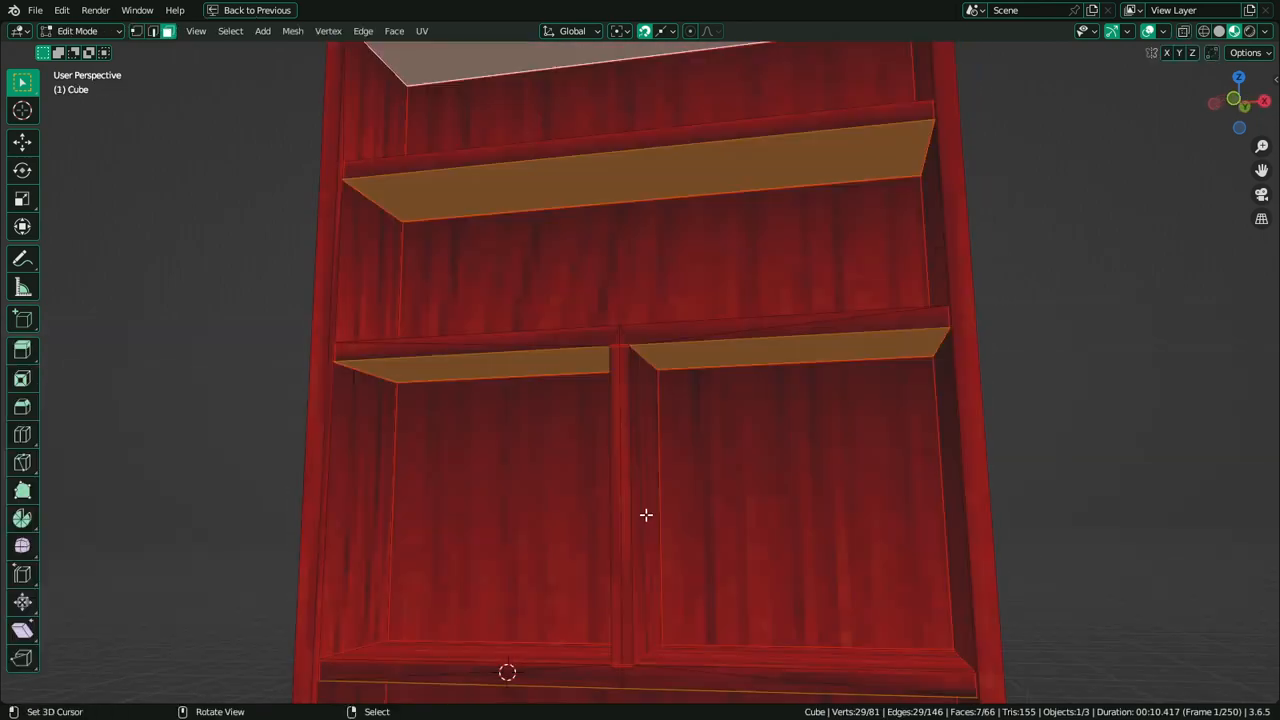
shift+middle_drag(646, 514, 640, 464)
alt+click(651, 452)
click(634, 449)
shift+click(655, 450)
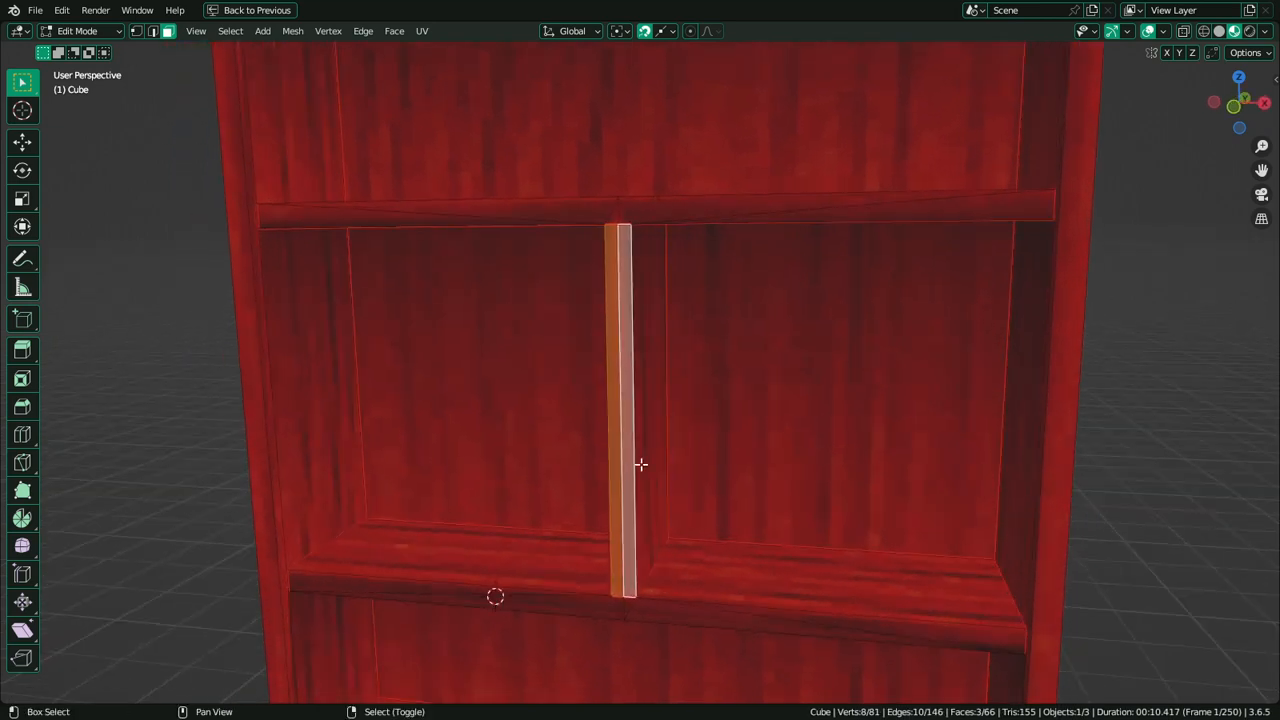
key(s)
key(x)
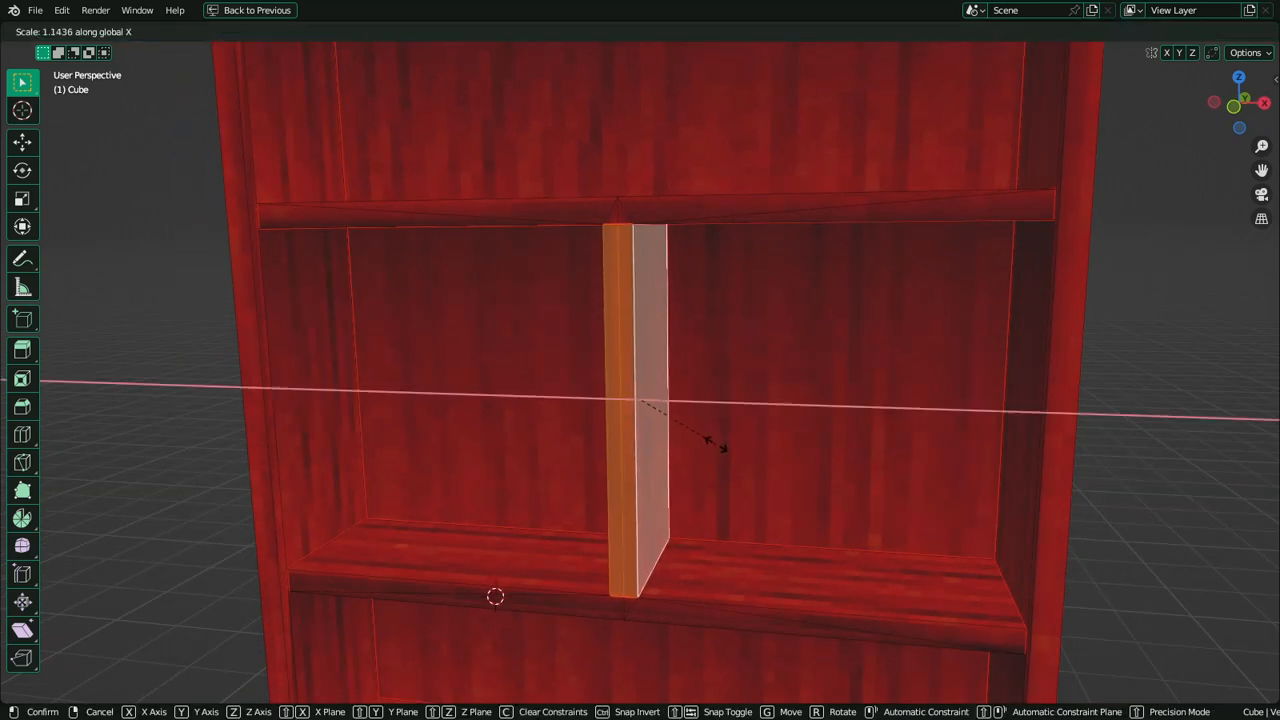
click(729, 447)
key(Tab)
middle_drag(729, 447, 761, 450)
key(Tab)
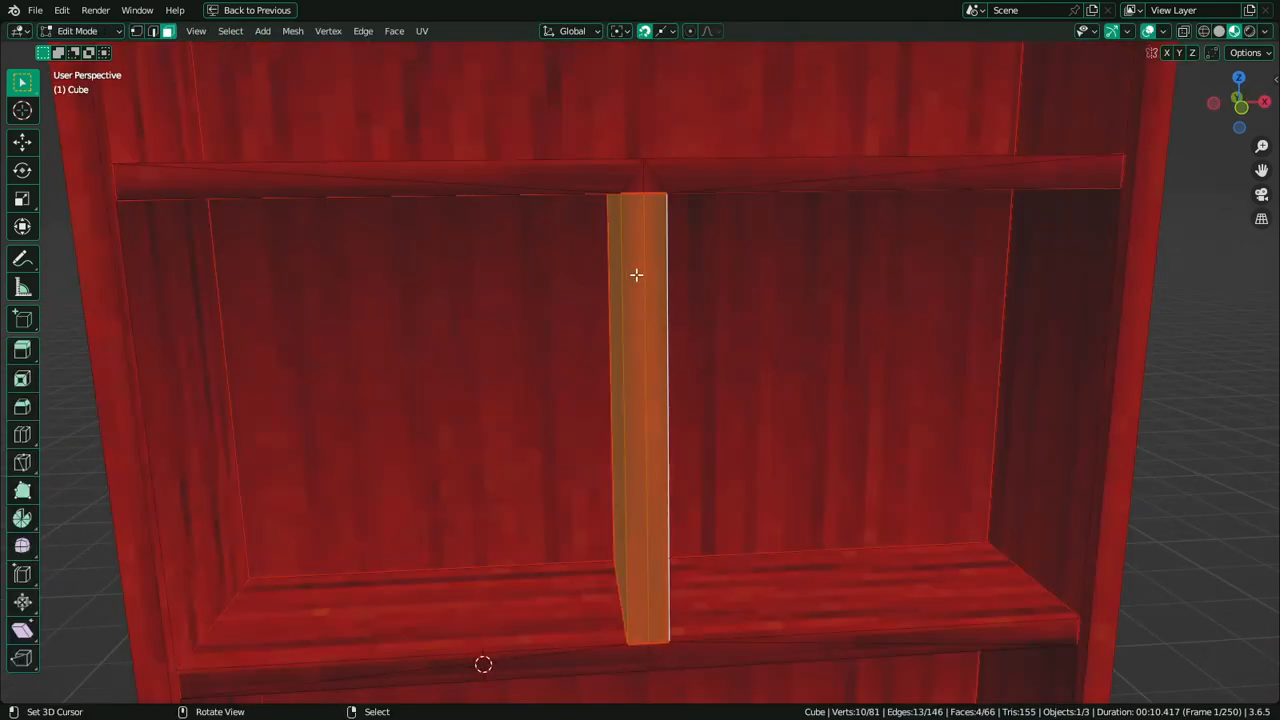
Switch the bookshelf to Vertex Paint mode with a white brush colour and face selection masking enabled
key(Tab)
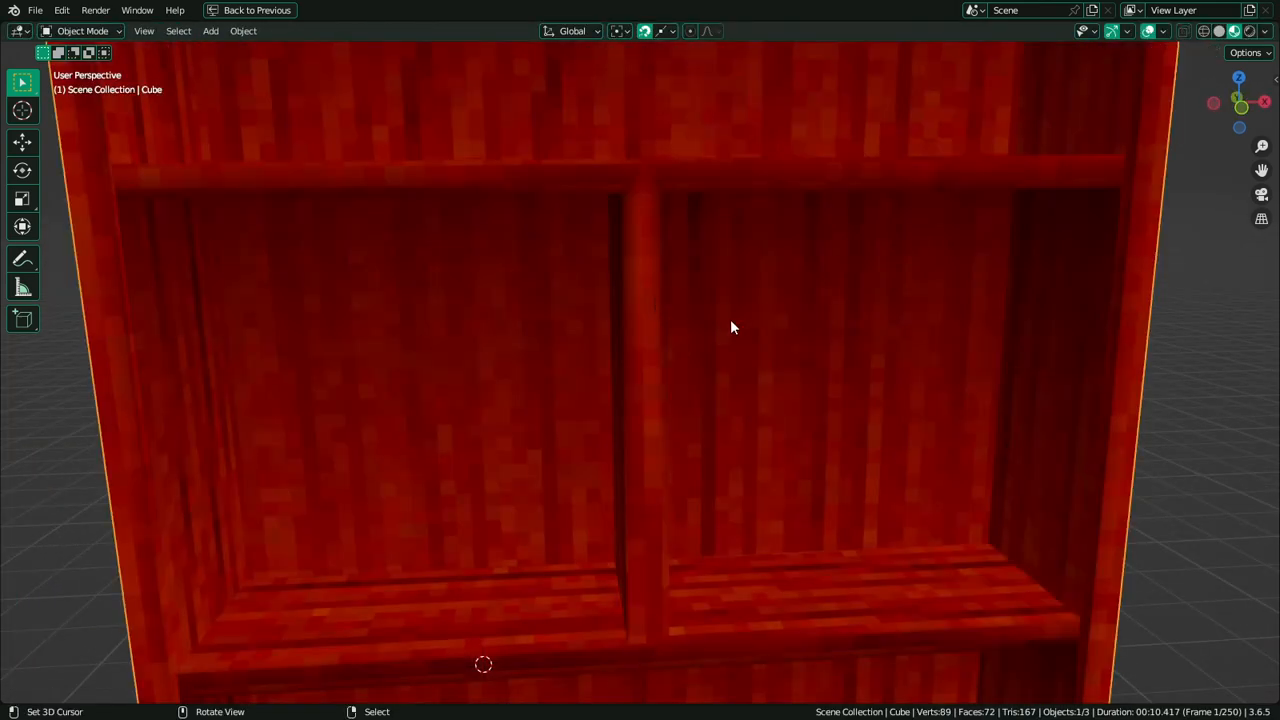
click(77, 31)
click(90, 100)
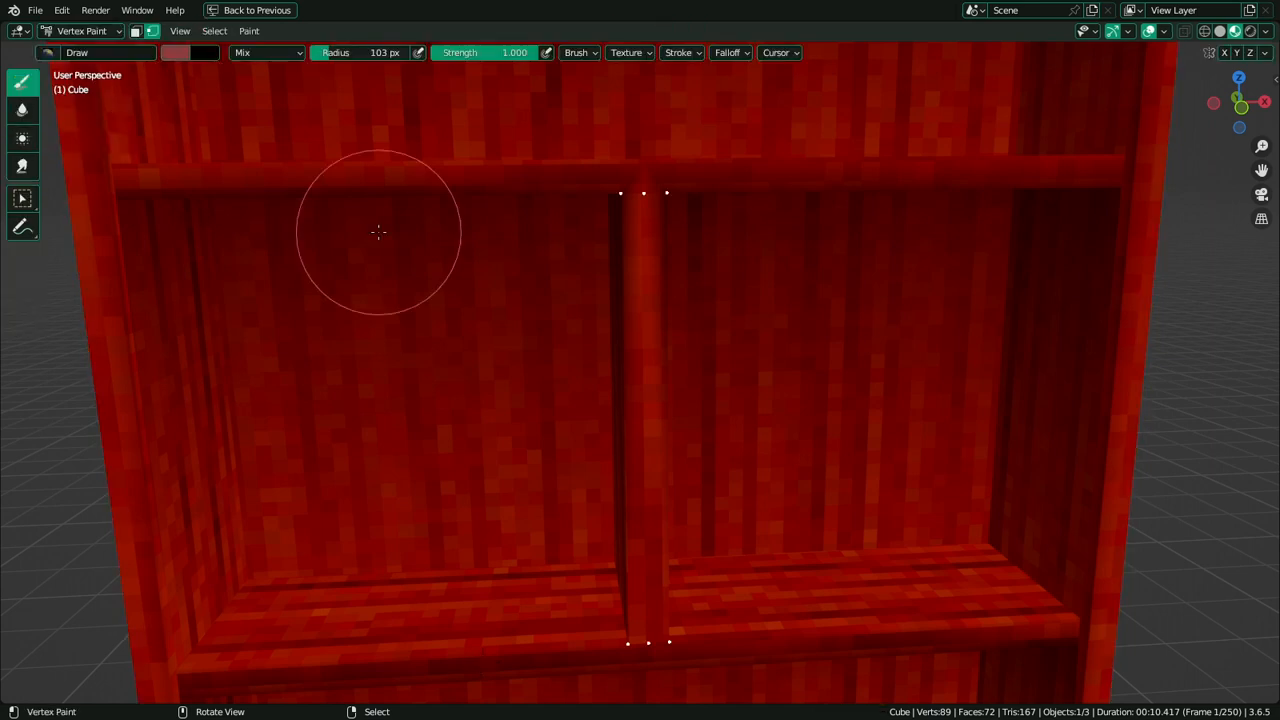
click(188, 53)
click(297, 74)
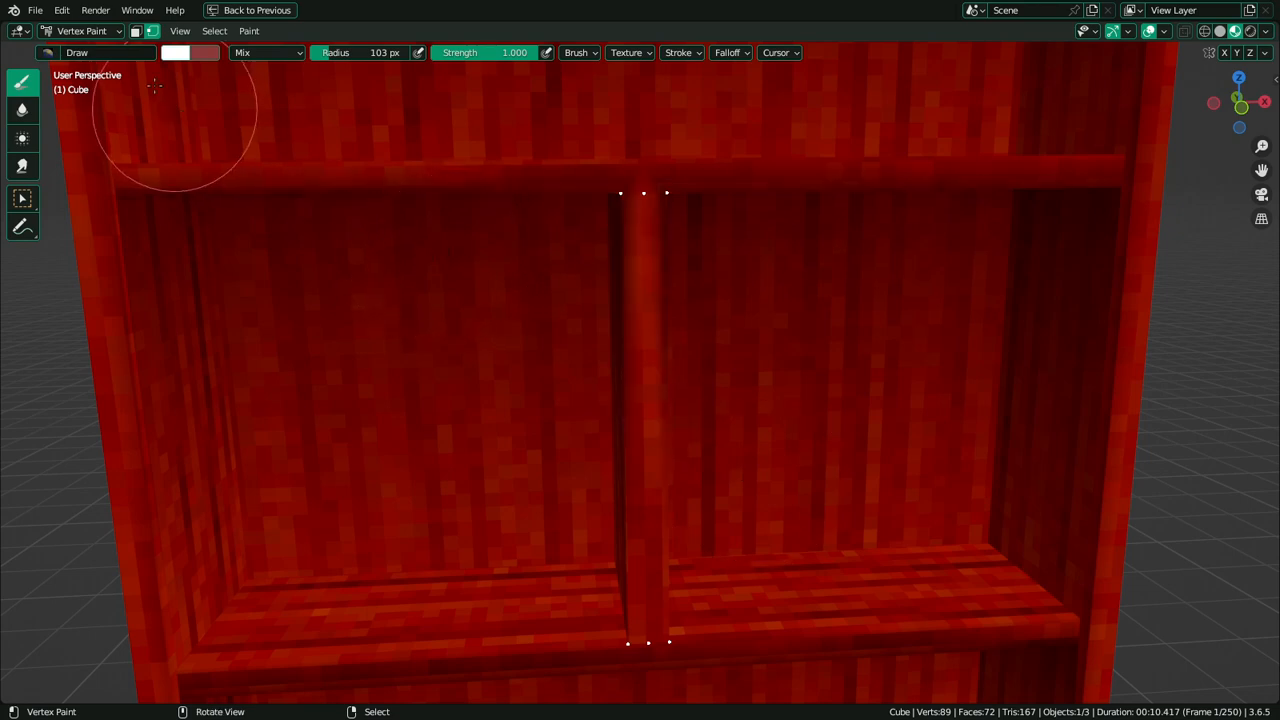
click(135, 31)
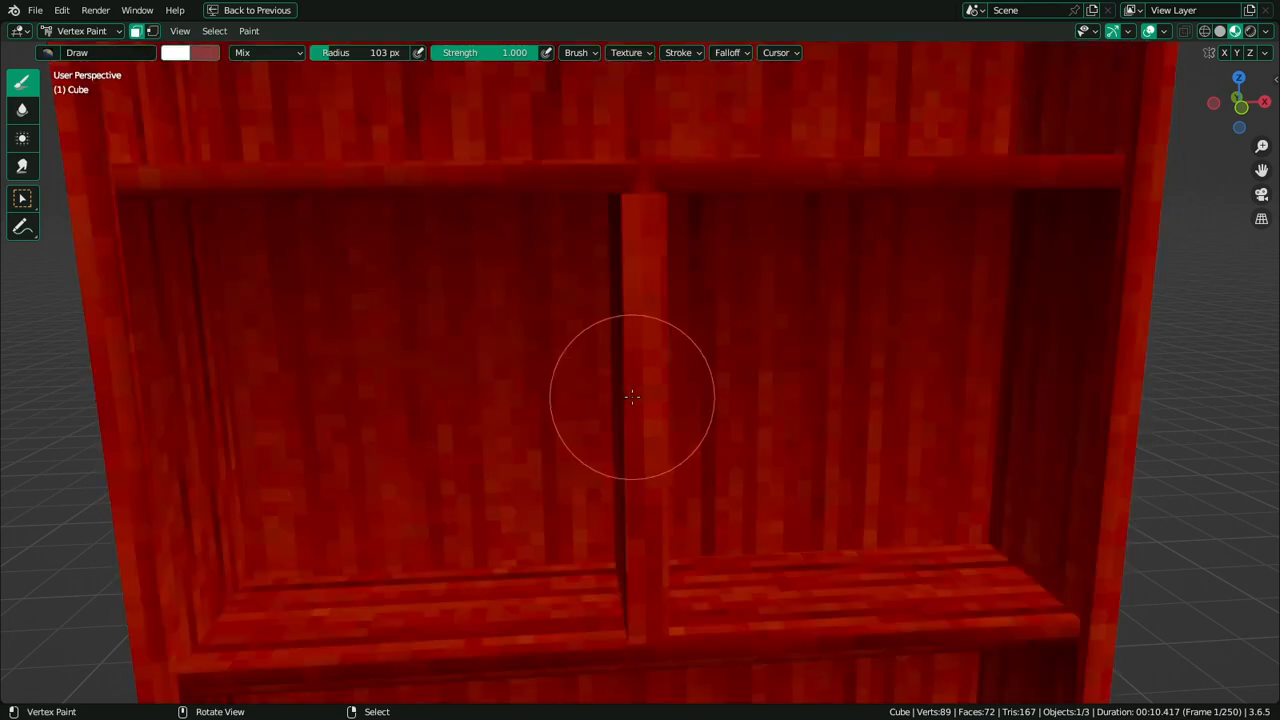
Select the front-edge faces of the shelf above the divider and fill them with the white brush colour
mouse_move(631, 394)
middle_down()
mouse_move(684, 364)
mouse_move(627, 398)
middle_up()
right_click(700, 177)
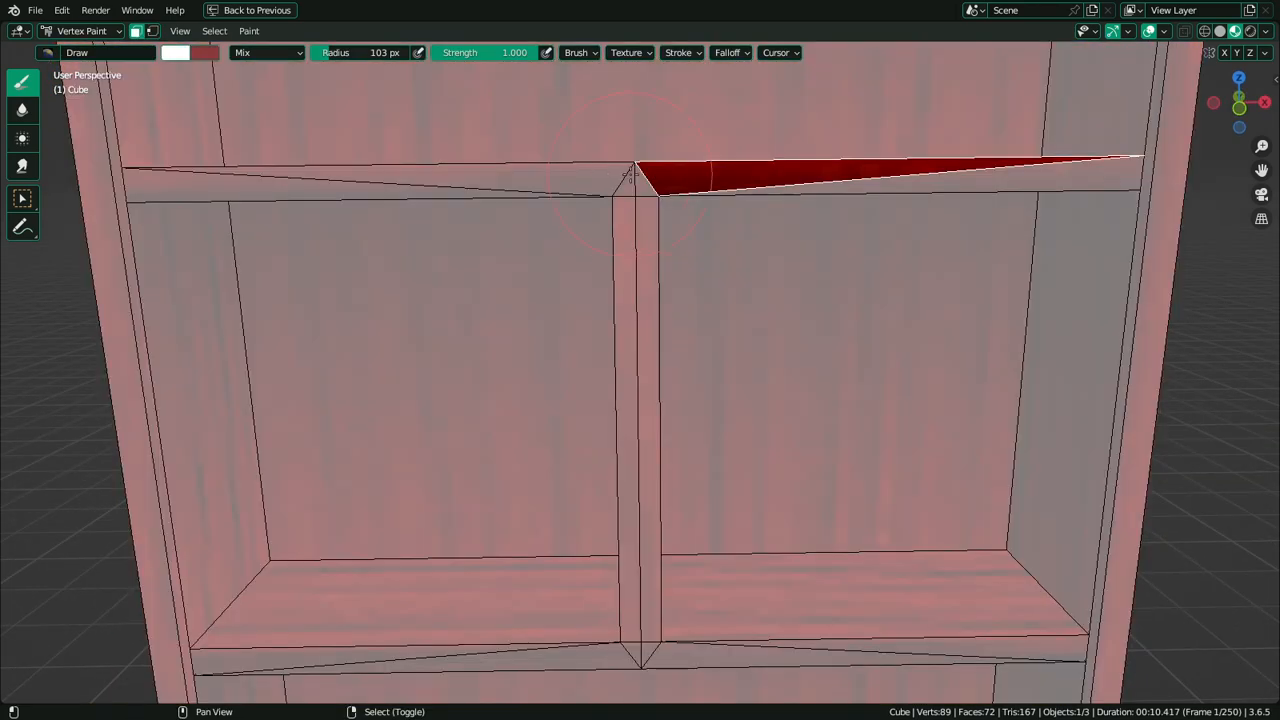
shift+right_click(573, 185)
shift+right_click(537, 195)
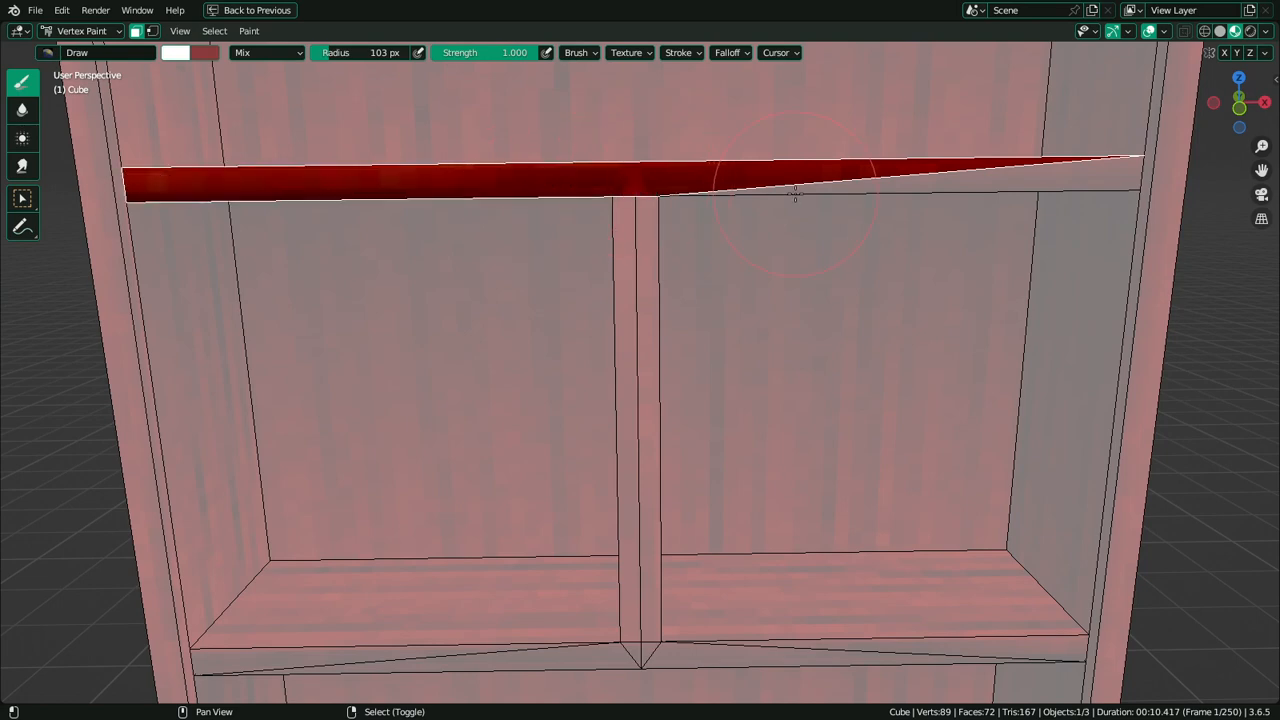
shift+right_click(794, 191)
key(shift+k)
key(a)
middle_drag(681, 273, 683, 350)
scroll(683, 364, down, 2)
scroll(680, 495, down, 4)
mouse_move(697, 477)
middle_down()
mouse_move(731, 484)
mouse_move(691, 491)
middle_up()
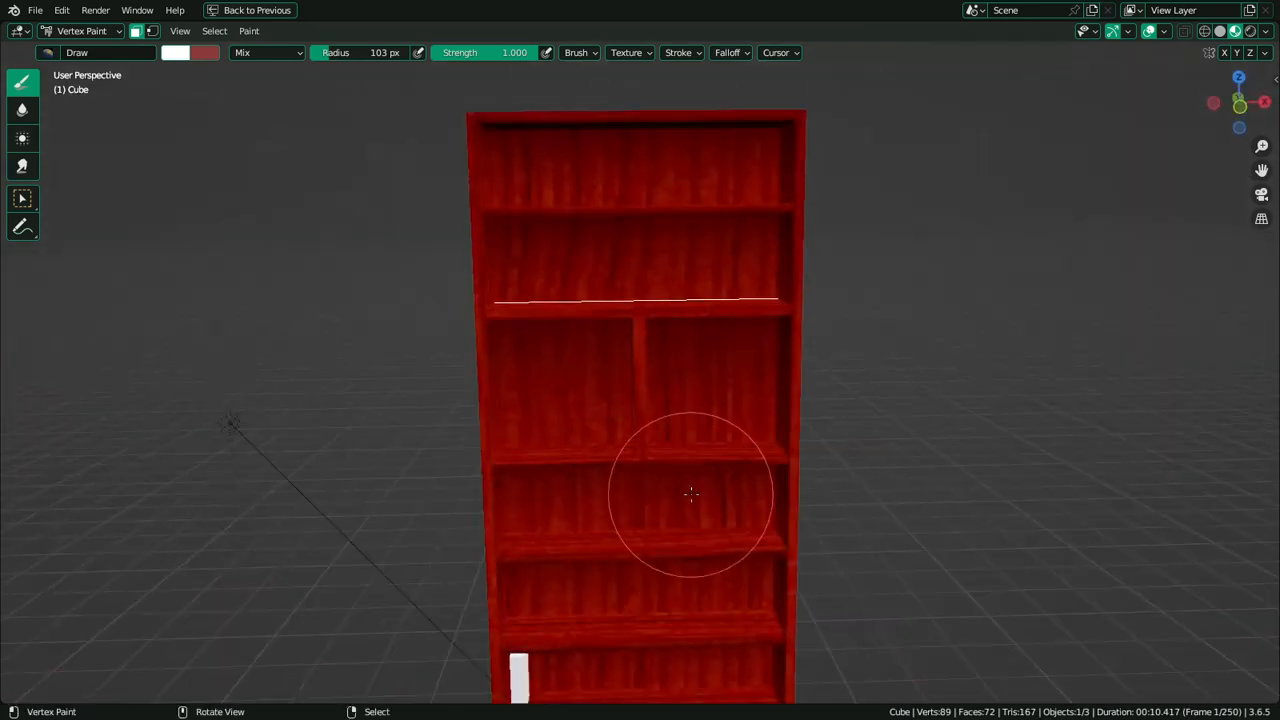
Select the middle vertical edge on the divider's front in Edit Mode and edge-slide it by a factor of 1.0 onto the divider's +X edge
key(Tab)
scroll(694, 491, up, 5)
key(Tab)
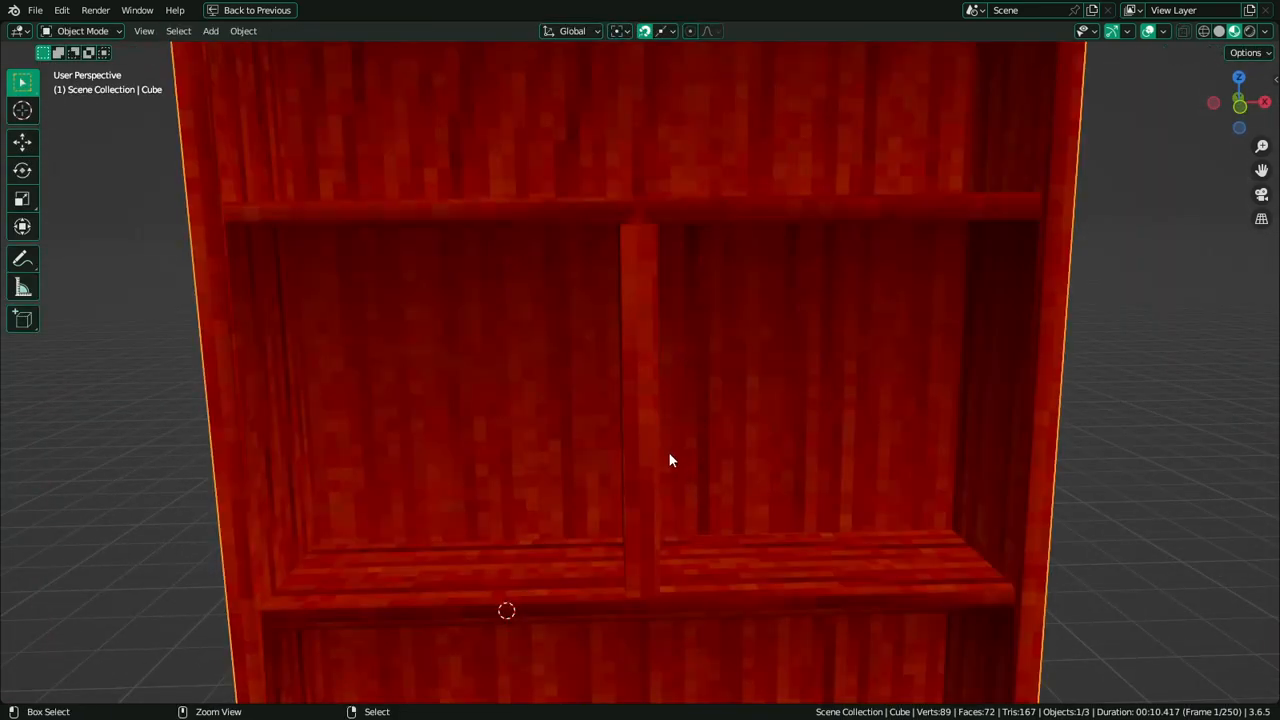
key(ctrl+Tab)
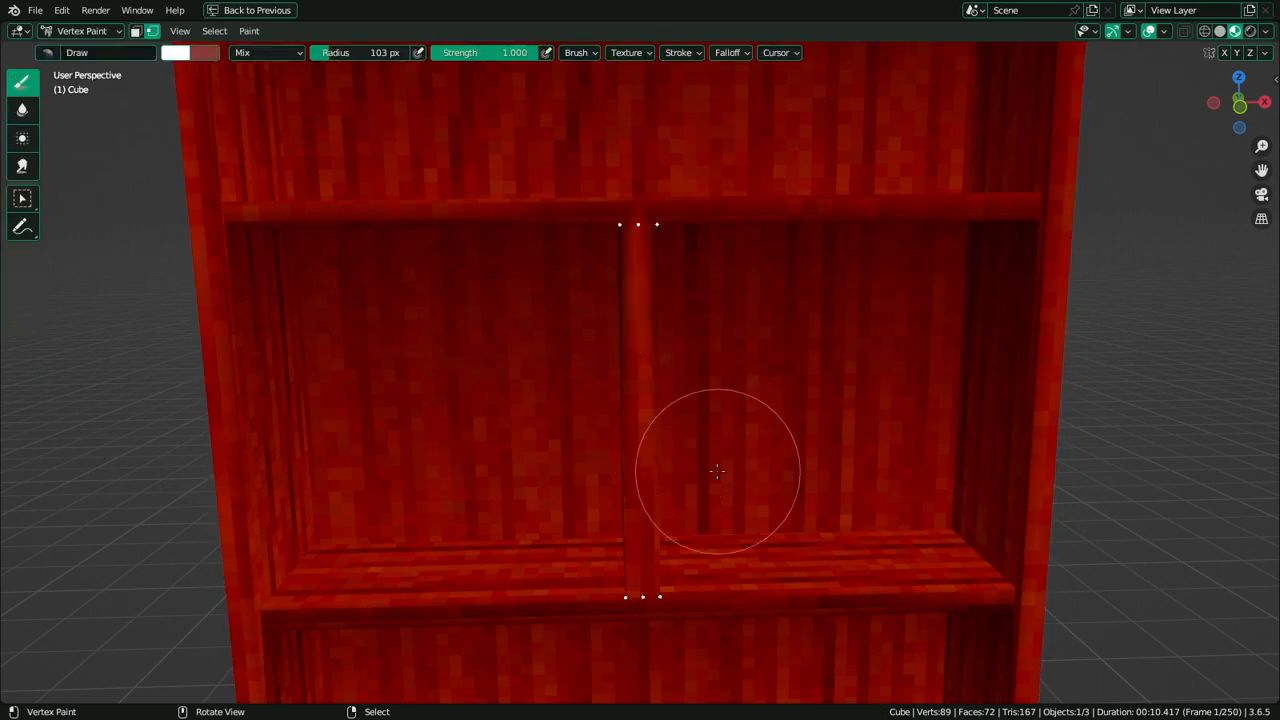
key(Tab)
key(2)
click(638, 388)
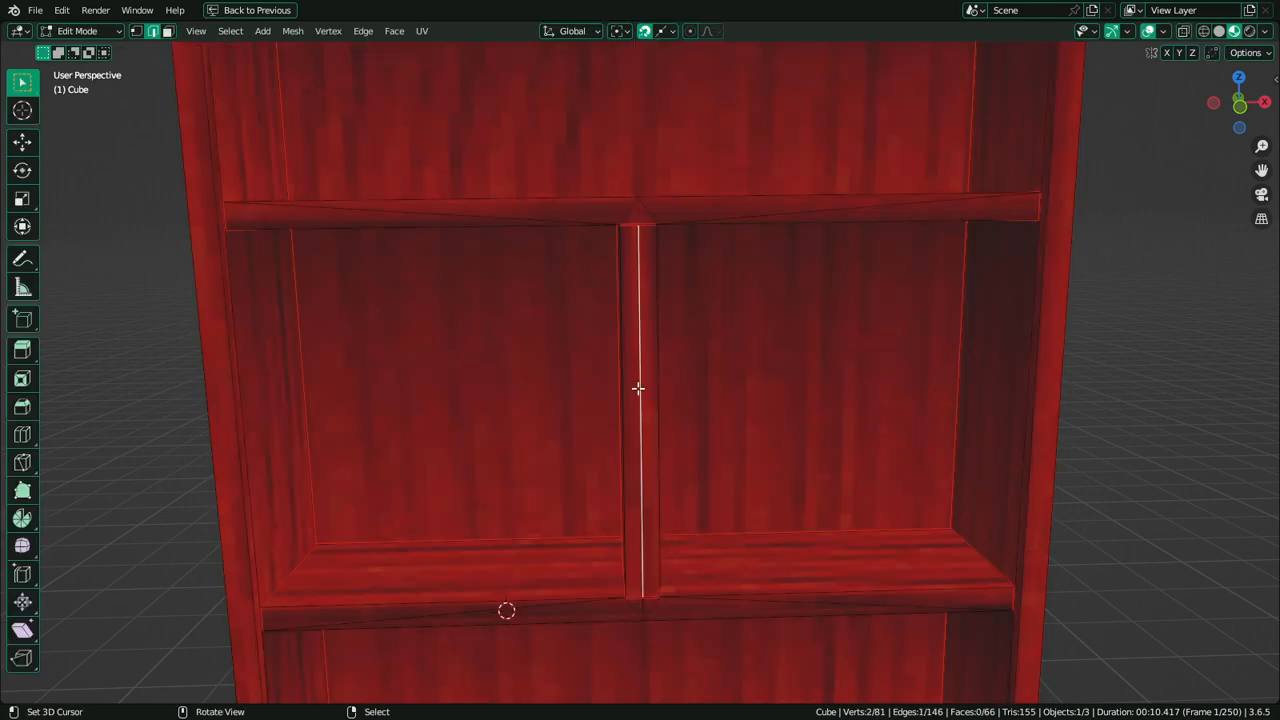
key(g)
key(g)
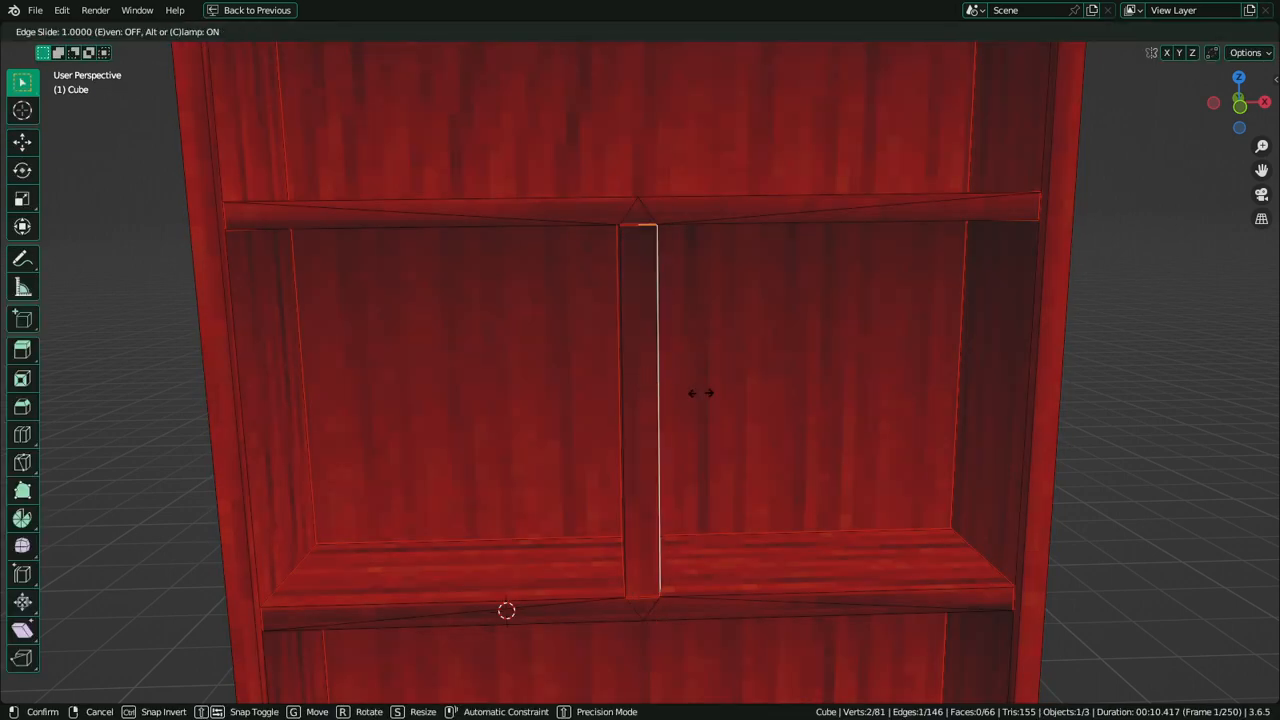
click(700, 393)
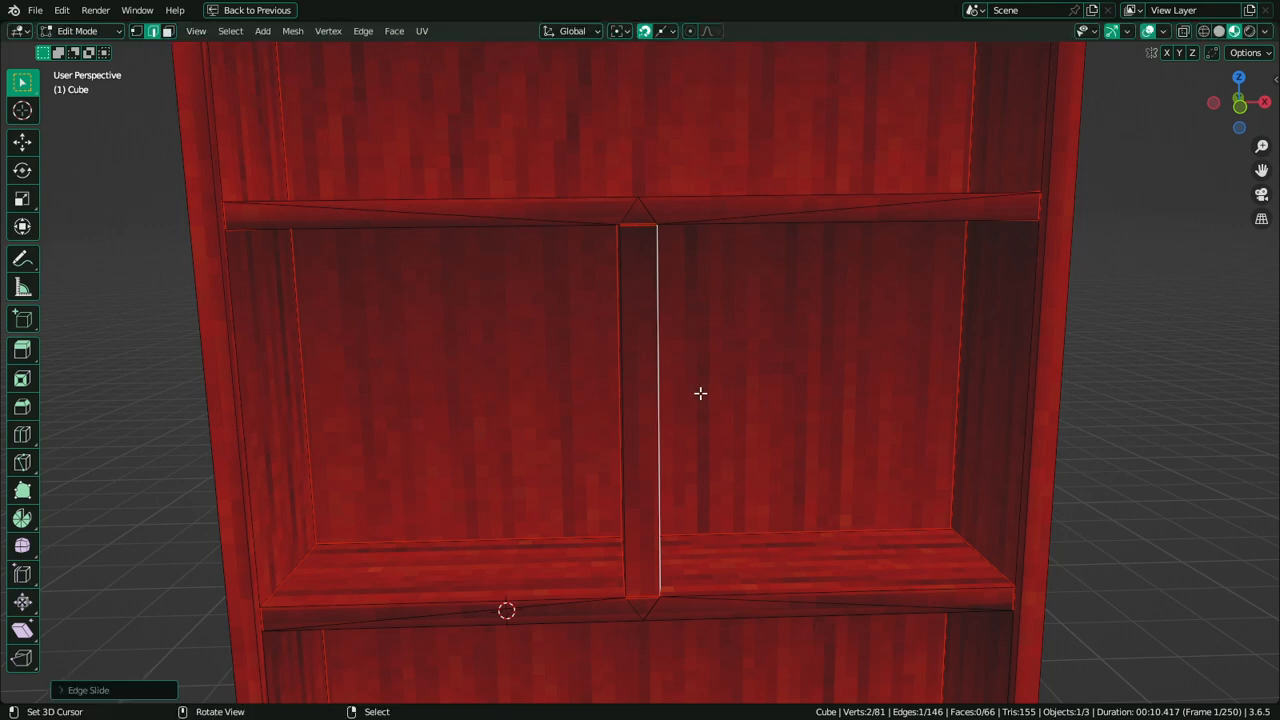
Examine the vertex-paint shading and topology where the divider meets the shelf above it
key(Tab)
mouse_move(712, 480)
middle_down()
mouse_move(703, 400)
mouse_move(694, 460)
mouse_move(652, 412)
middle_up()
scroll(652, 410, up, 4)
scroll(645, 385, up, 2)
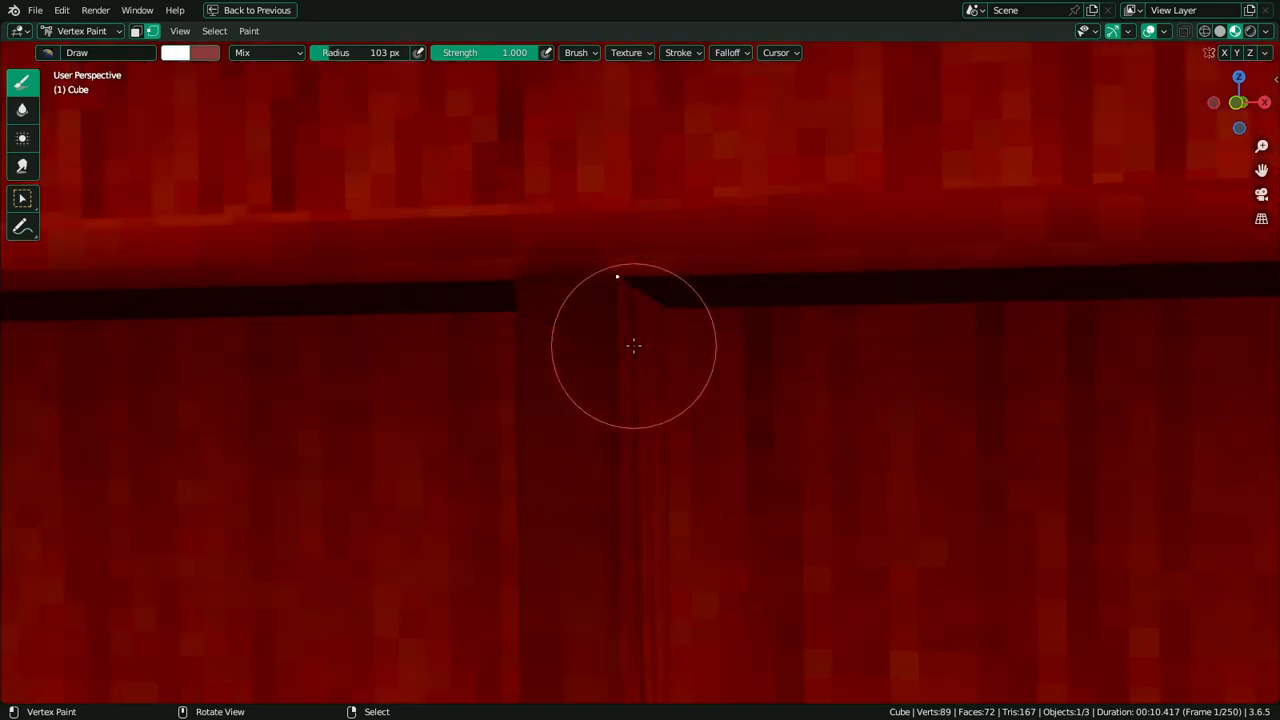
key(Tab)
middle_drag(577, 328, 600, 410)
scroll(600, 410, down, 6)
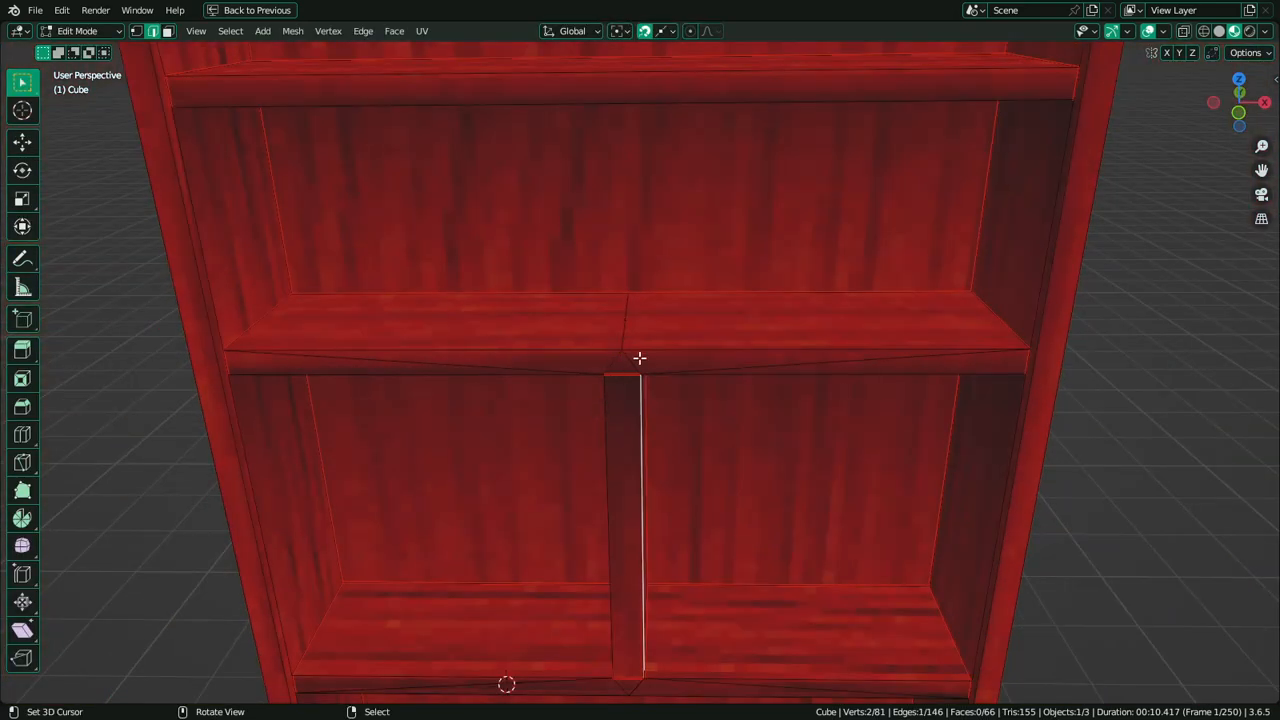
Select the two upper front corner vertices of the divider in Vertex Paint mode
key(Tab)
scroll(626, 351, up, 6)
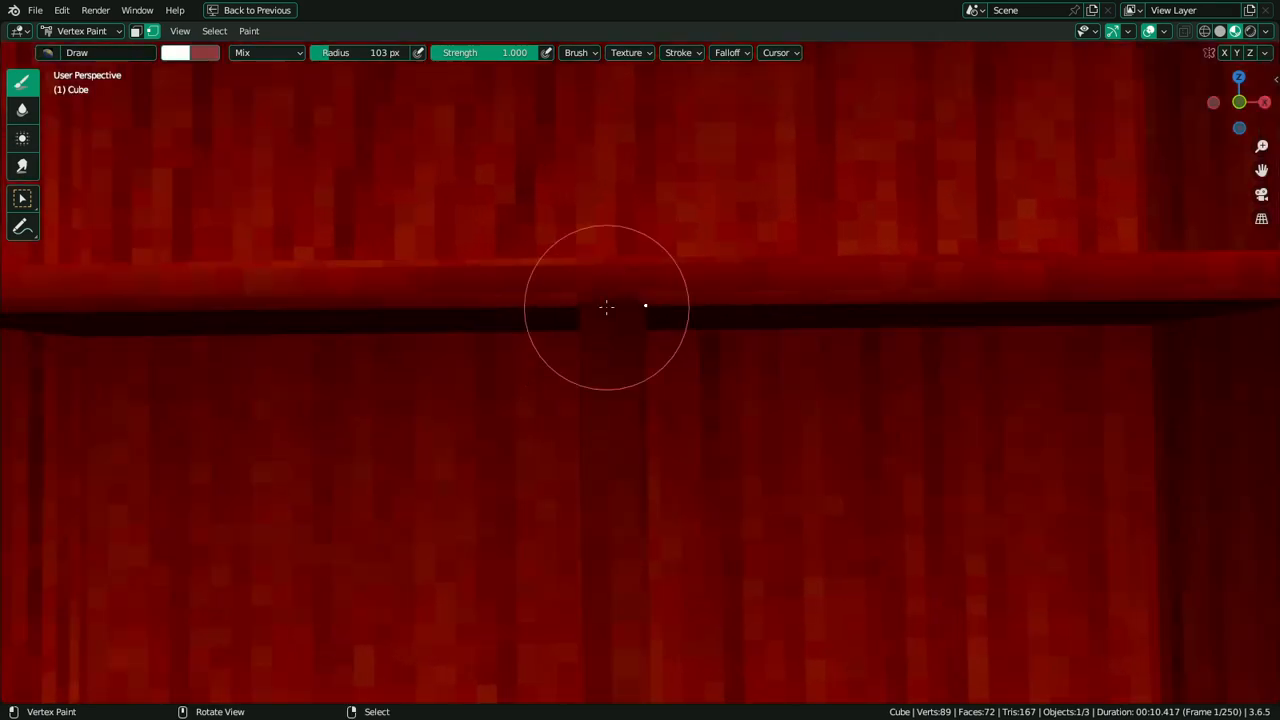
right_click(597, 310)
shift+right_click(642, 296)
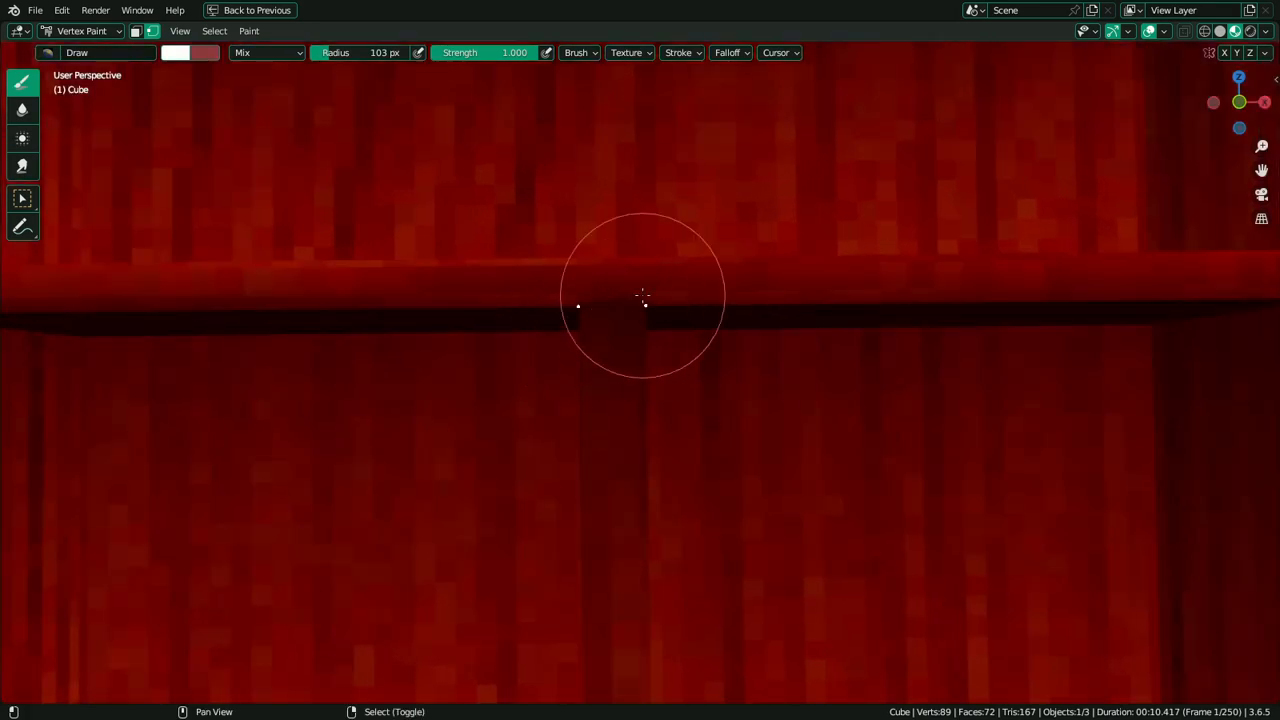
middle_drag(642, 296, 651, 334)
scroll(651, 340, down, 3)
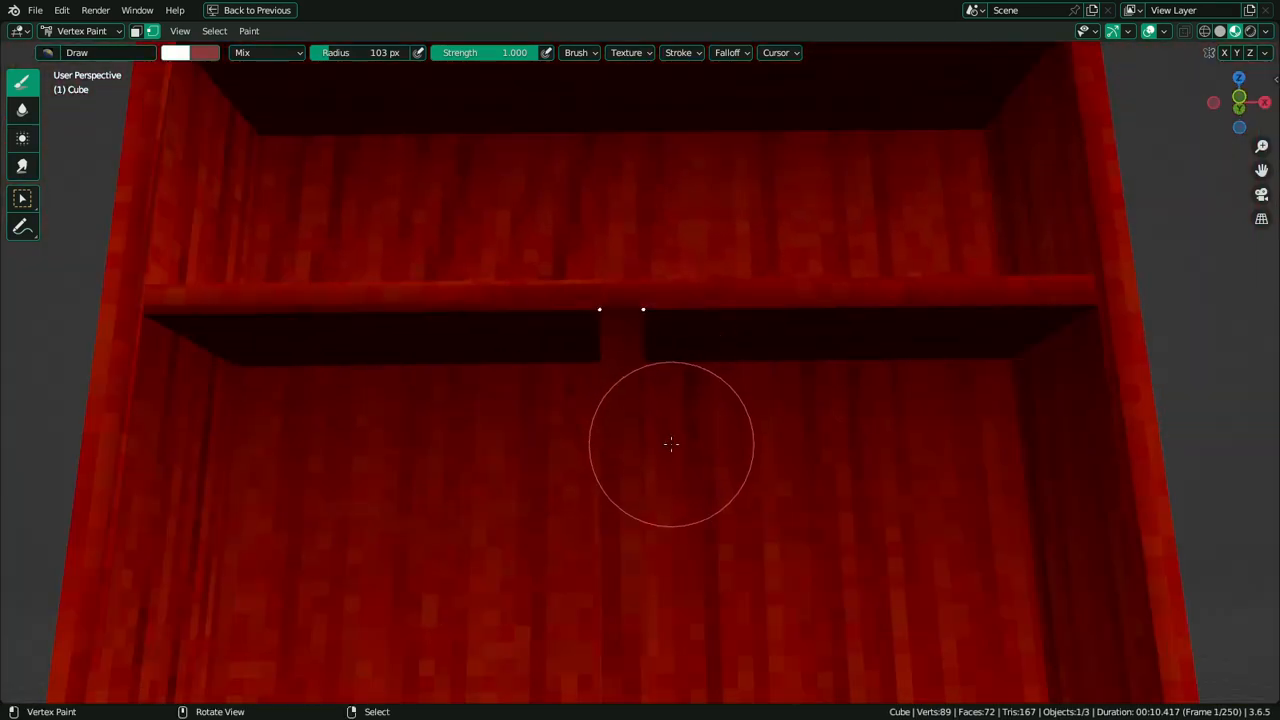
scroll(671, 444, down, 2)
Reveal all hidden geometry of the bookshelf in Edit Mode
key(Tab)
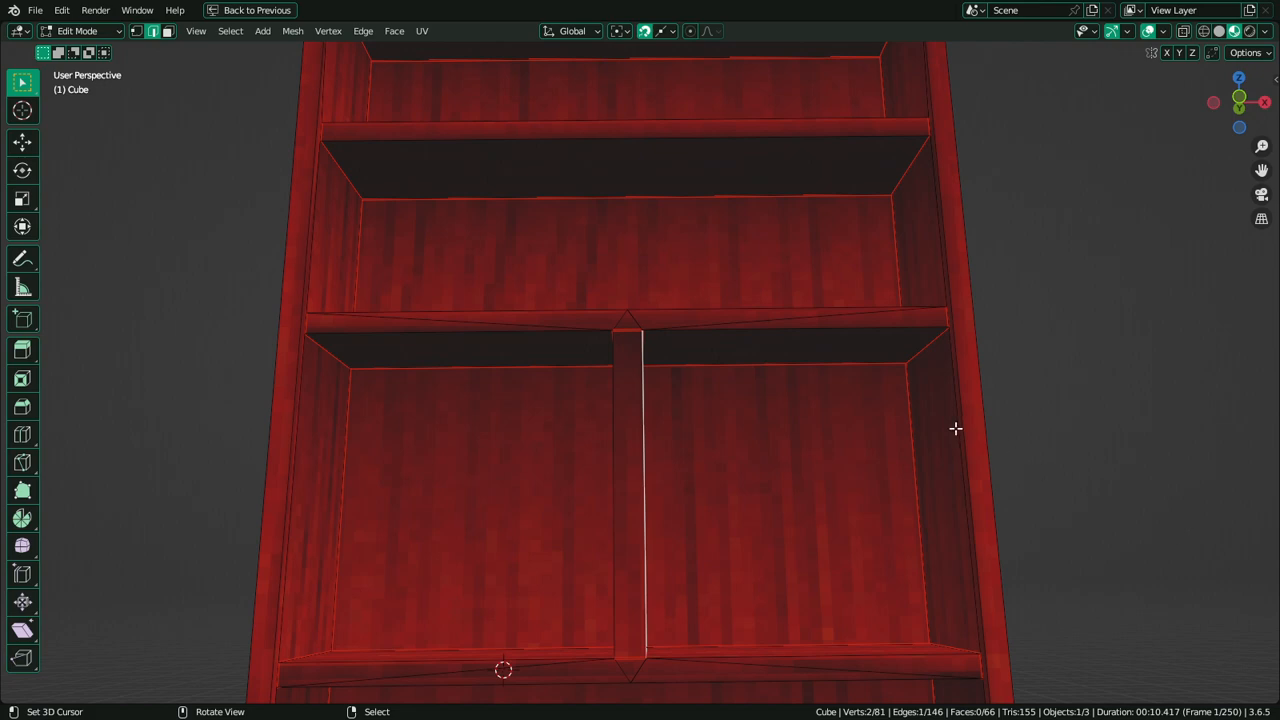
scroll(899, 378, up, 3)
key(Tab)
scroll(766, 354, down, 4)
mouse_move(766, 354)
middle_down()
mouse_move(750, 417)
mouse_move(817, 411)
mouse_move(726, 423)
mouse_move(757, 406)
mouse_move(809, 414)
mouse_move(607, 441)
mouse_move(1015, 411)
middle_up()
scroll(726, 423, down, 2)
scroll(809, 414, down, 4)
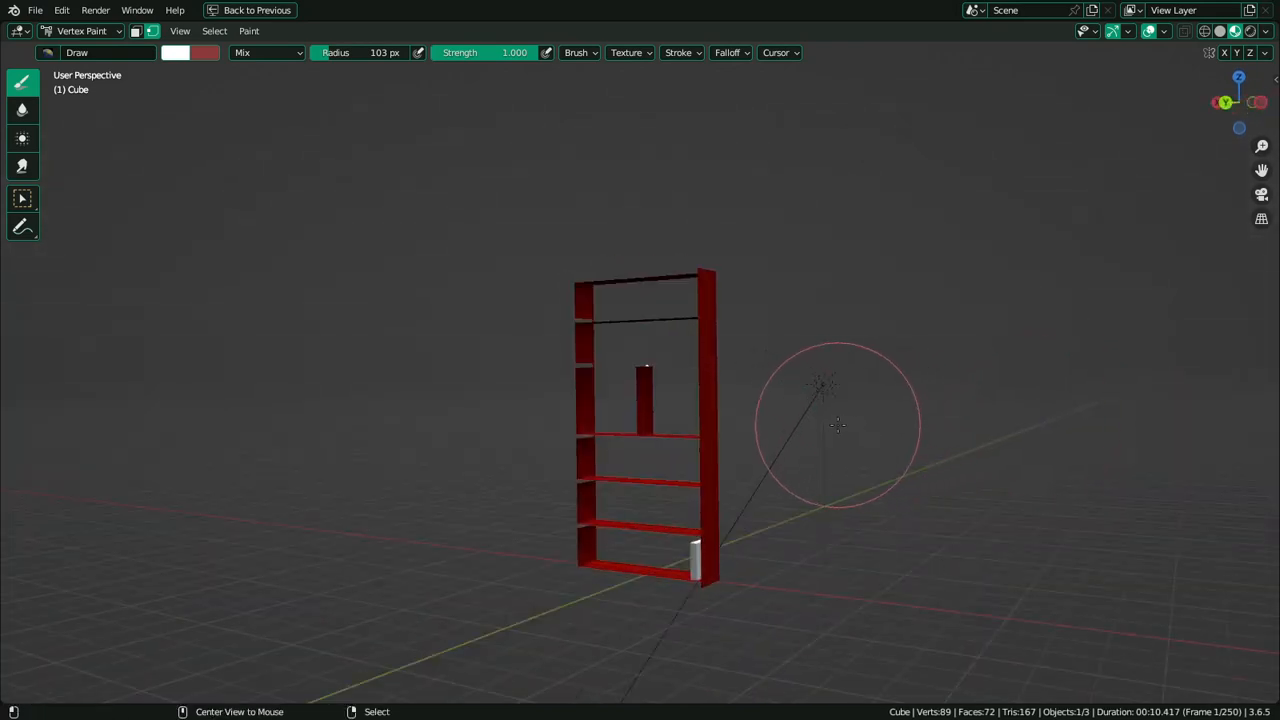
key(Tab)
key(alt+h)
middle_drag(857, 414, 768, 386)
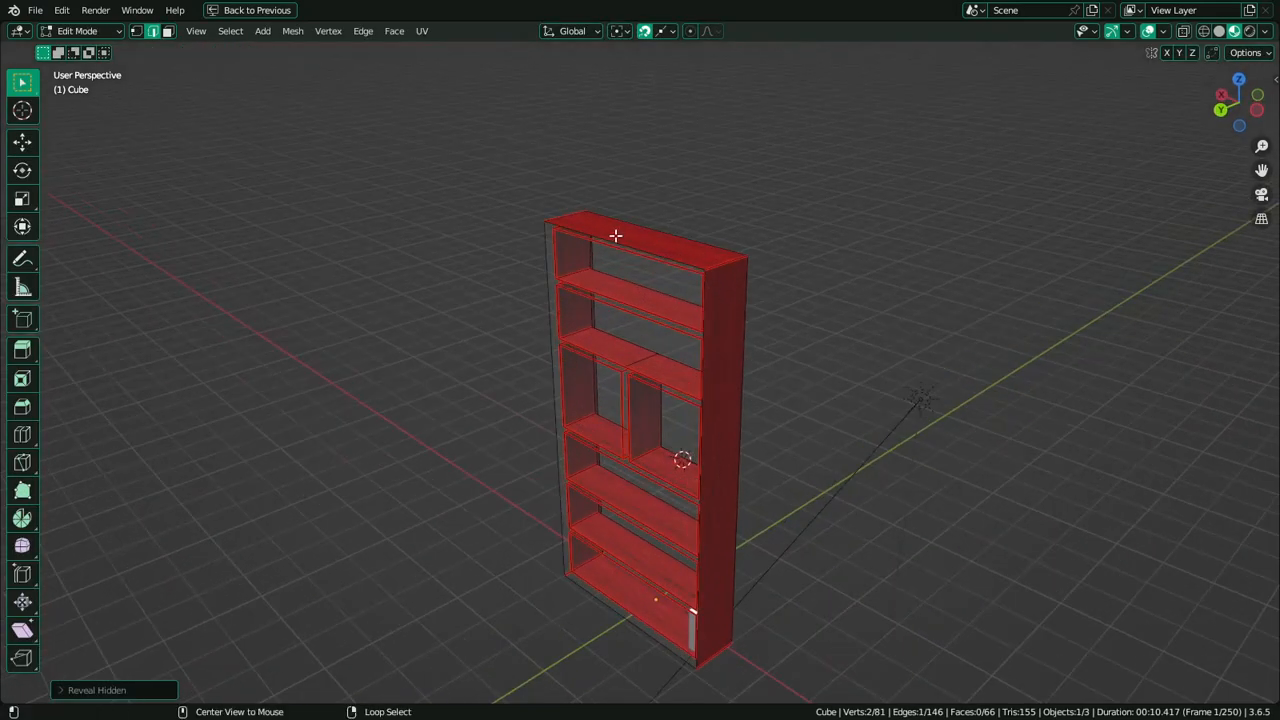
Select the bookshelf's outer back face in face select mode and adjust its normals
middle_drag(615, 235, 618, 285)
middle_drag(700, 321, 500, 340)
key(3)
right_click(666, 311)
mouse_move(623, 340)
middle_down()
mouse_move(547, 341)
mouse_move(619, 354)
mouse_move(861, 311)
mouse_move(598, 289)
middle_up()
key(alt+n)
click(617, 336)
Check the whole bookshelf's shading from the front and return it to Object Mode
key(Tab)
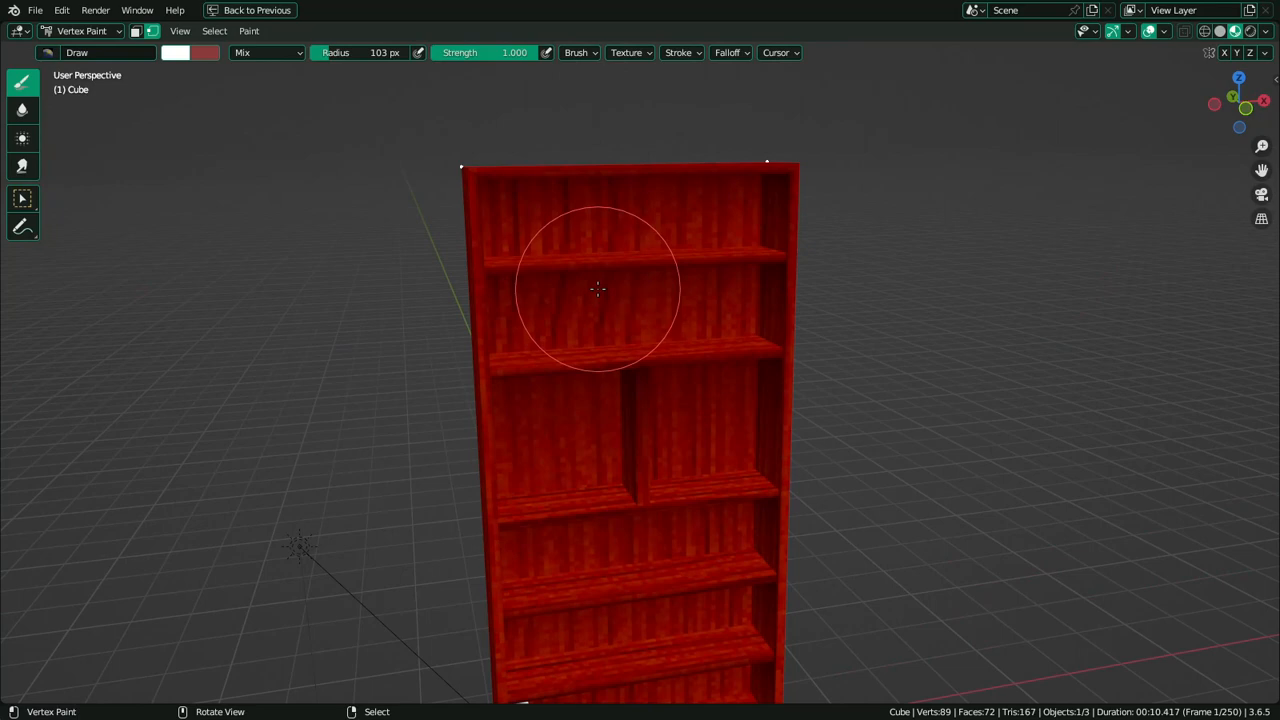
scroll(674, 331, down, 5)
middle_drag(786, 323, 771, 340)
scroll(771, 340, up, 3)
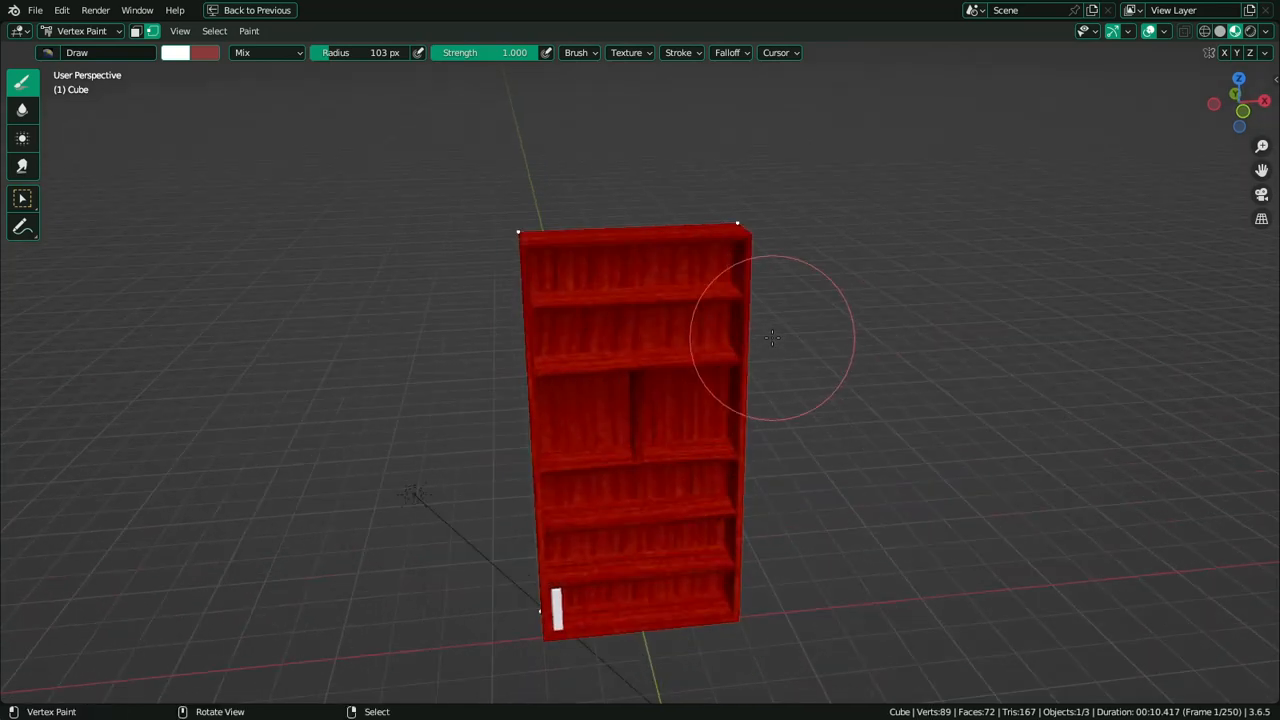
key(Tab)
key(ctrl+Tab)
click(624, 379)
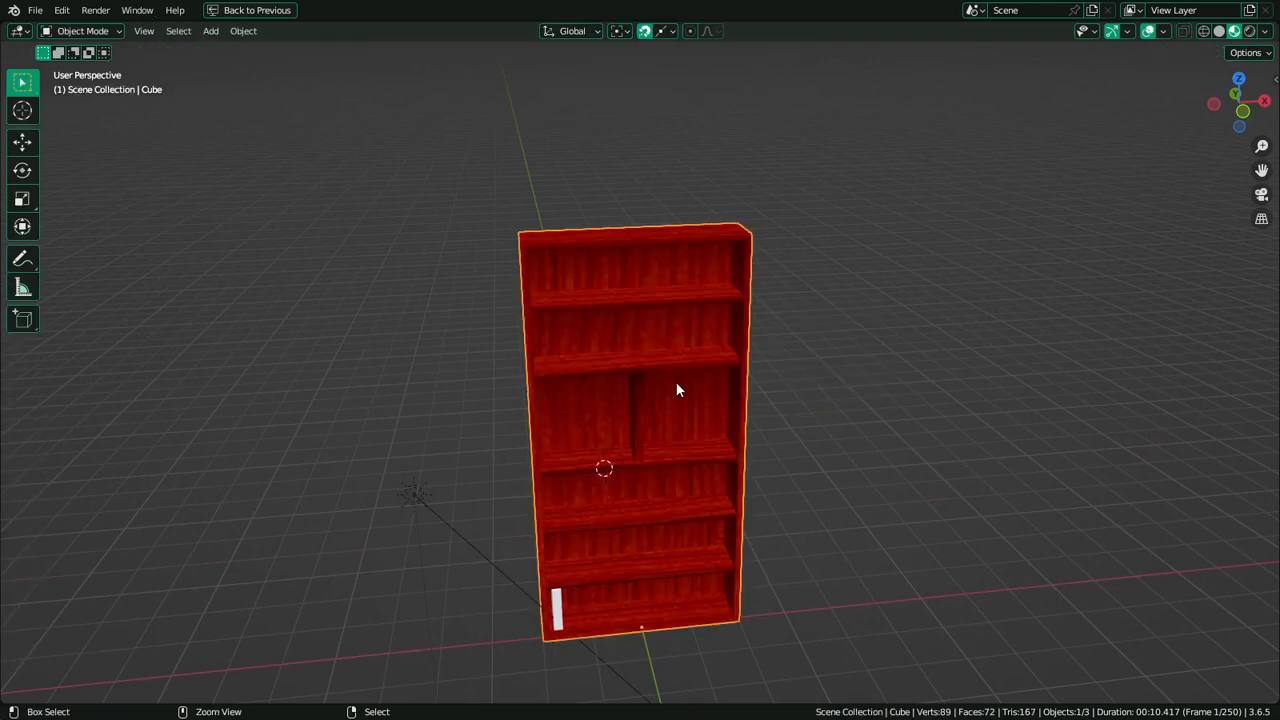
Set the film filter size to 0.00 px in the scene's render settings
key(ctrl+space)
click(1071, 208)
click(1071, 230)
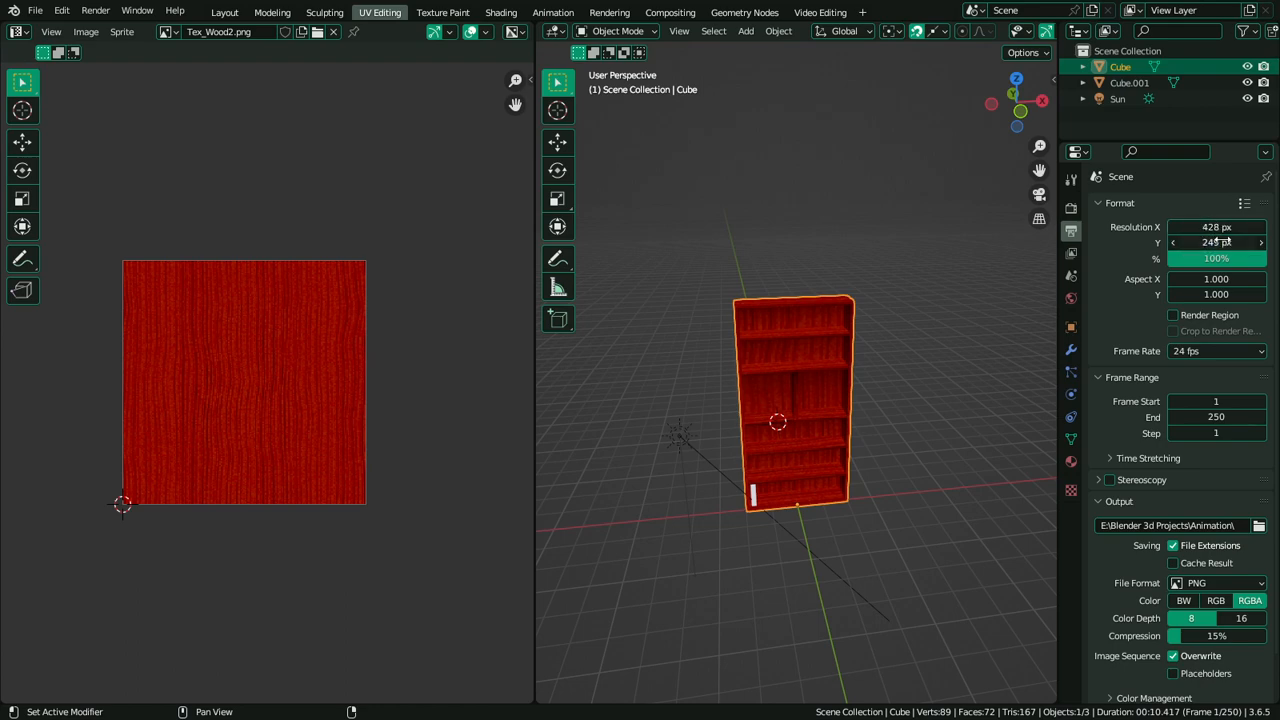
click(1071, 207)
click(1108, 556)
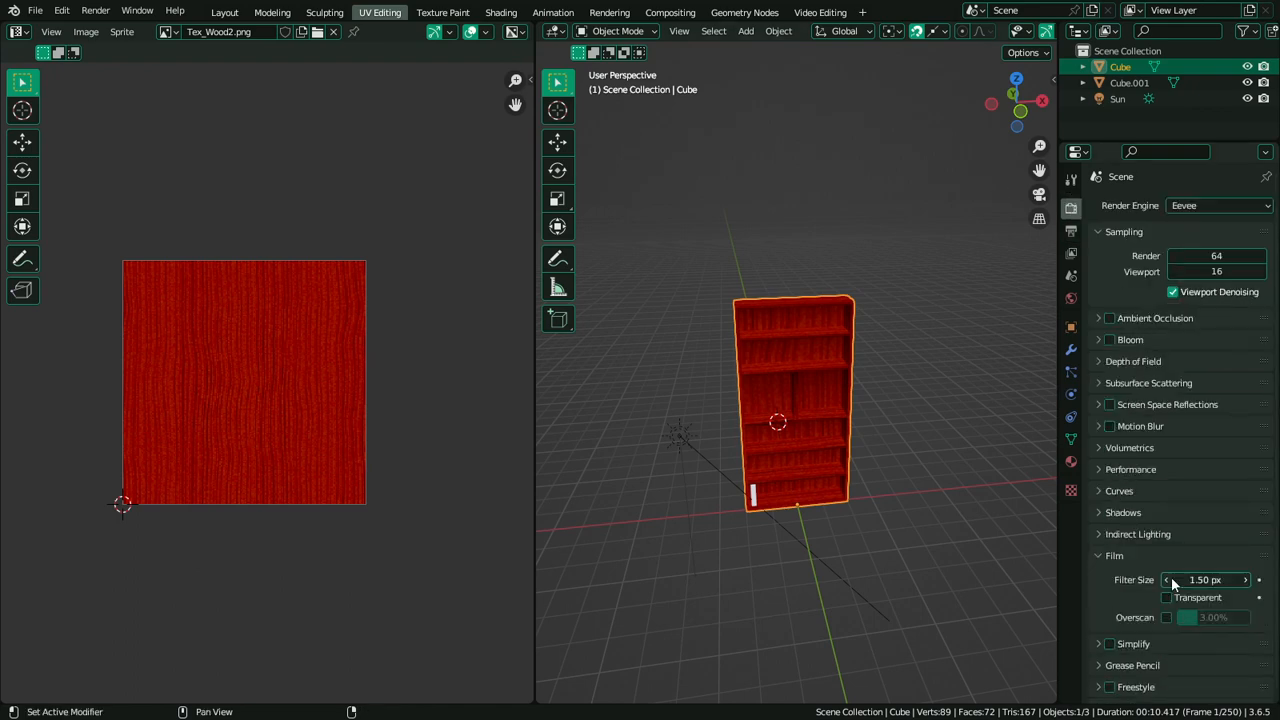
click(1171, 579)
click(1047, 421)
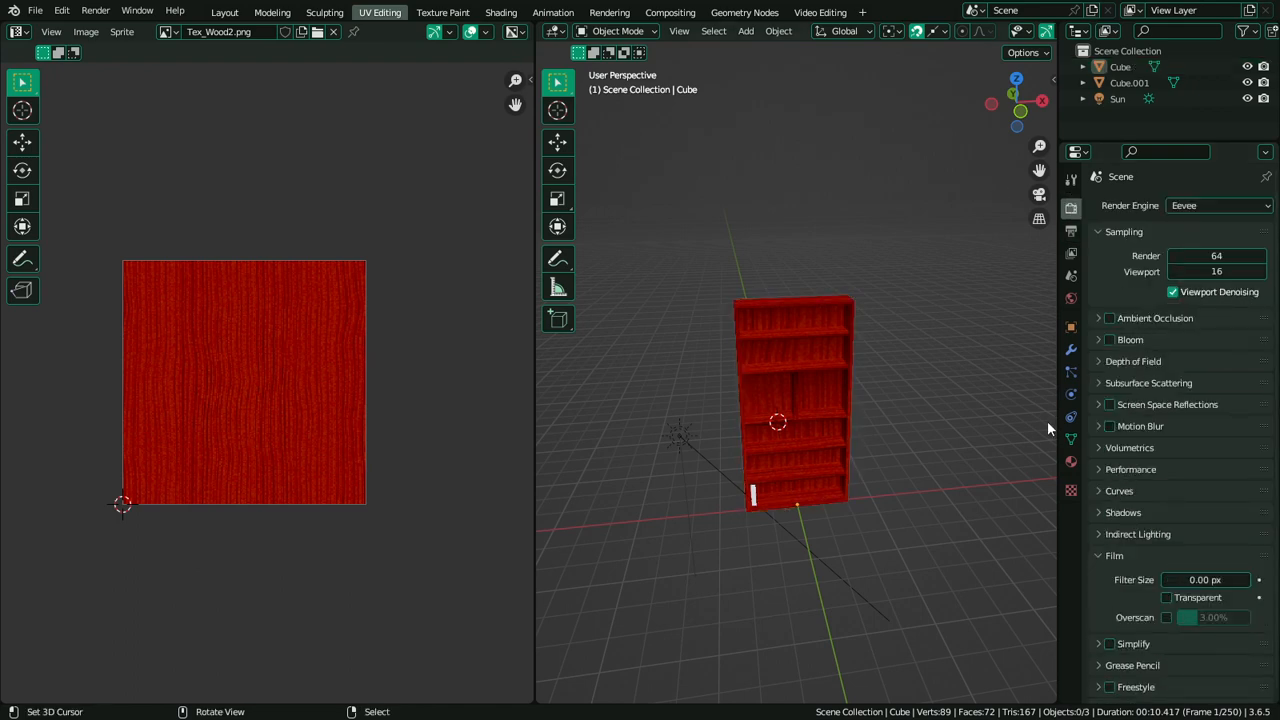
Maximize the 3D viewport in Material Preview shading, hide the overlays and frame the whole bookshelf
key(ctrl+space)
click(1219, 31)
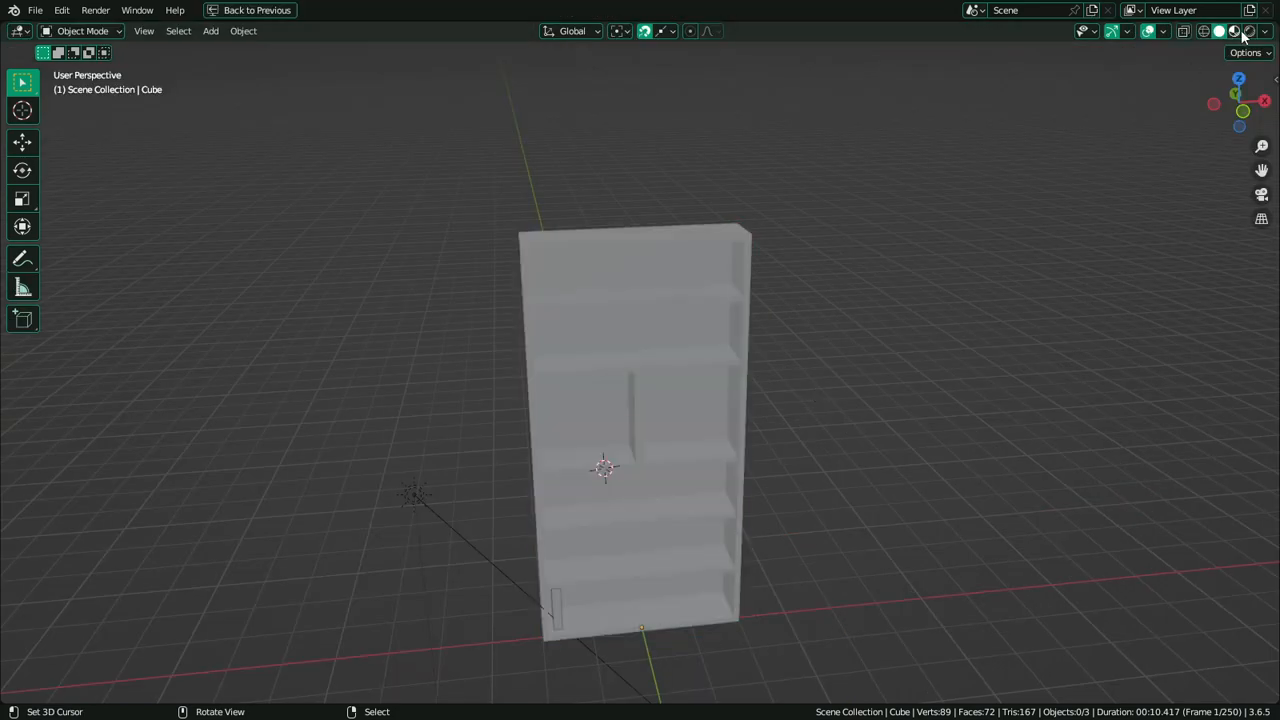
click(1234, 31)
click(1147, 31)
scroll(934, 306, up, 2)
shift+middle_drag(926, 332, 942, 192)
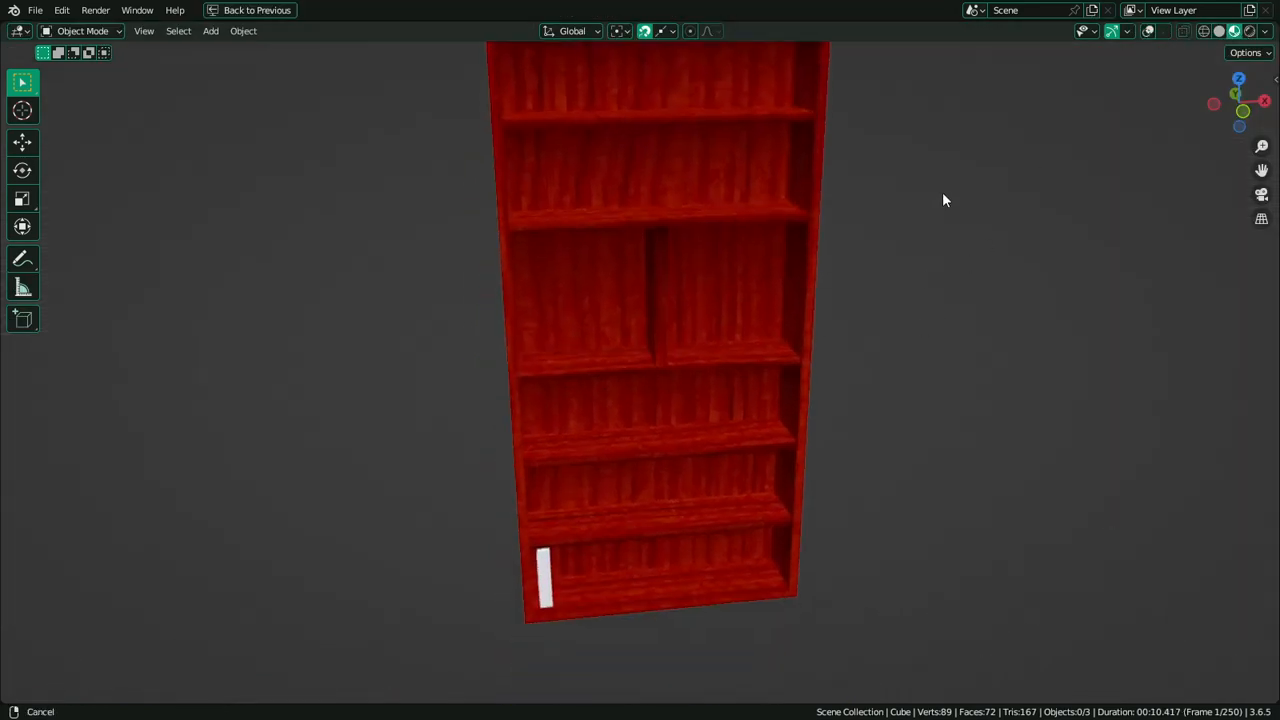
scroll(800, 452, down, 2)
shift+middle_drag(820, 447, 814, 514)
Make a viewport render image of the bookshelf, examine it enlarged and close the render window
key(q)
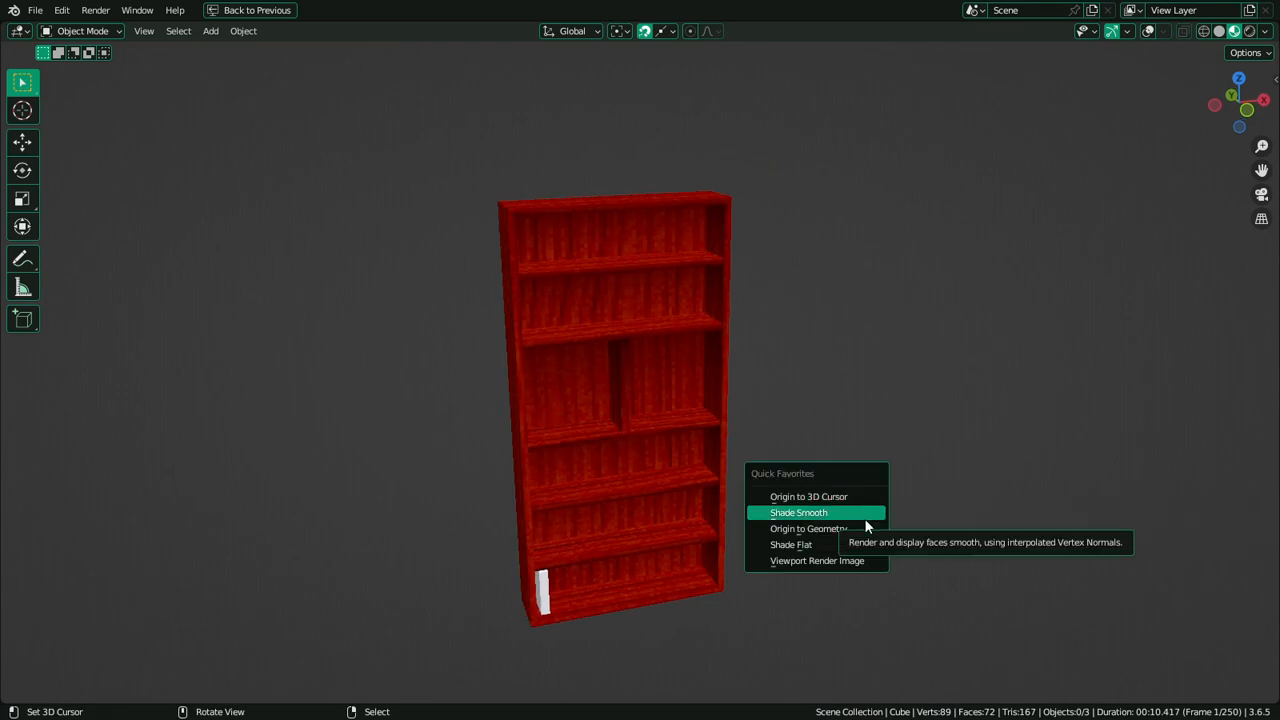
click(866, 561)
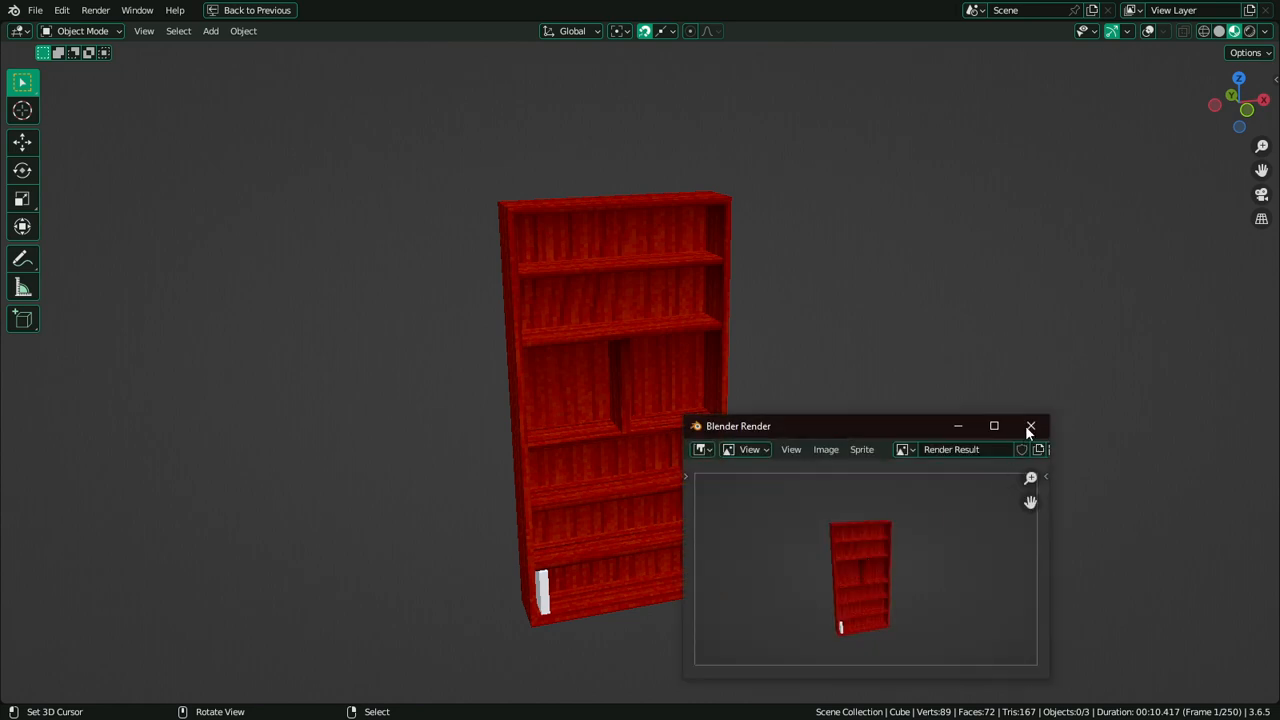
click(992, 425)
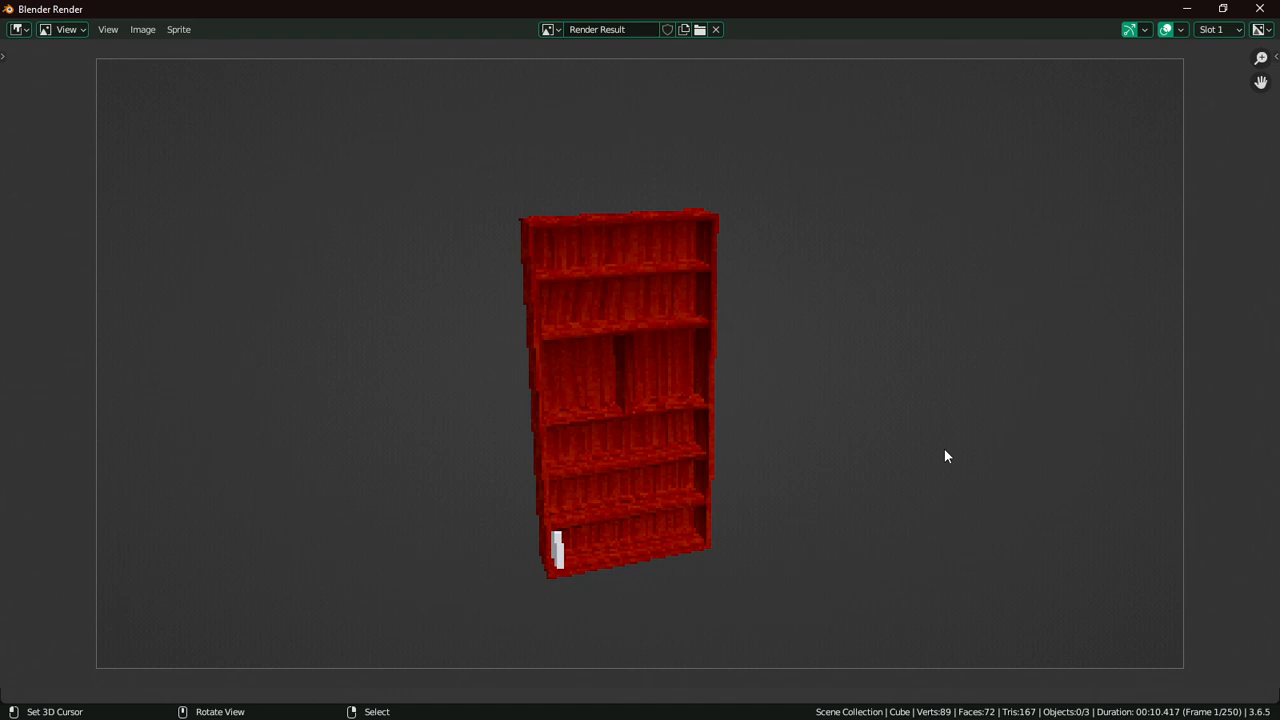
key(Escape)
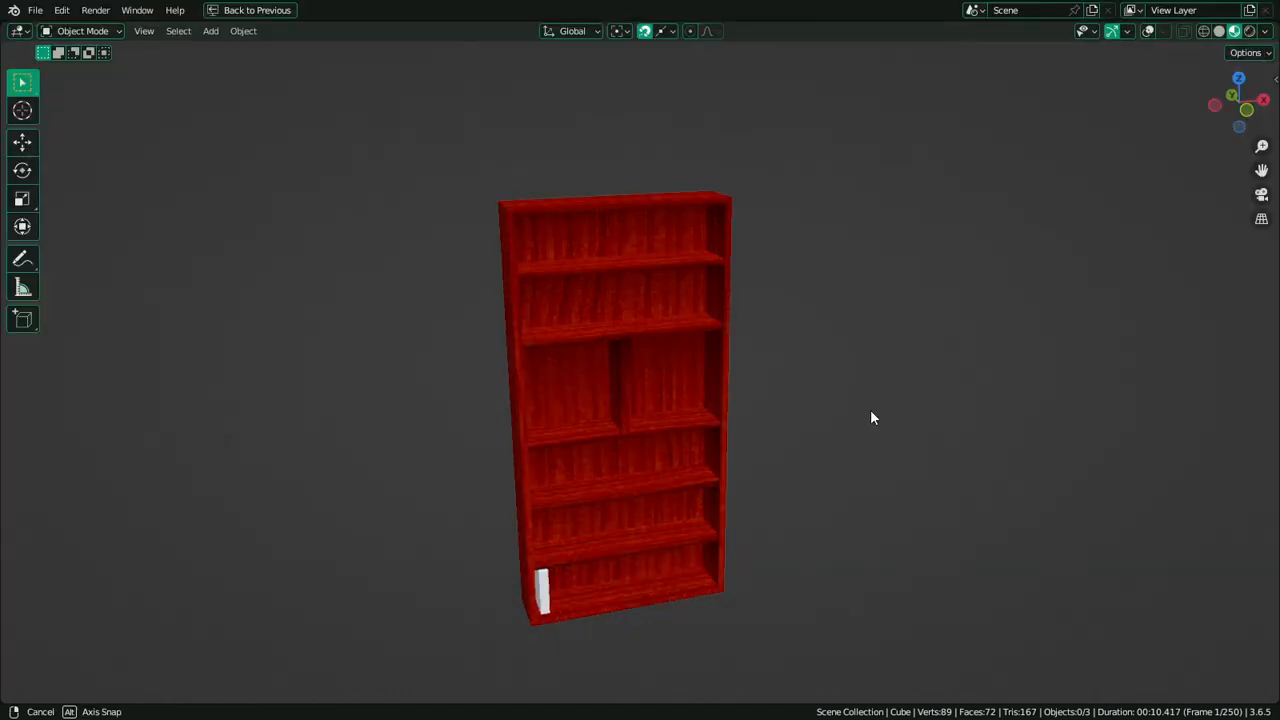
Check the bookshelf from its side, restore the full layout and switch to the Shading workspace
middle_drag(870, 409, 750, 405)
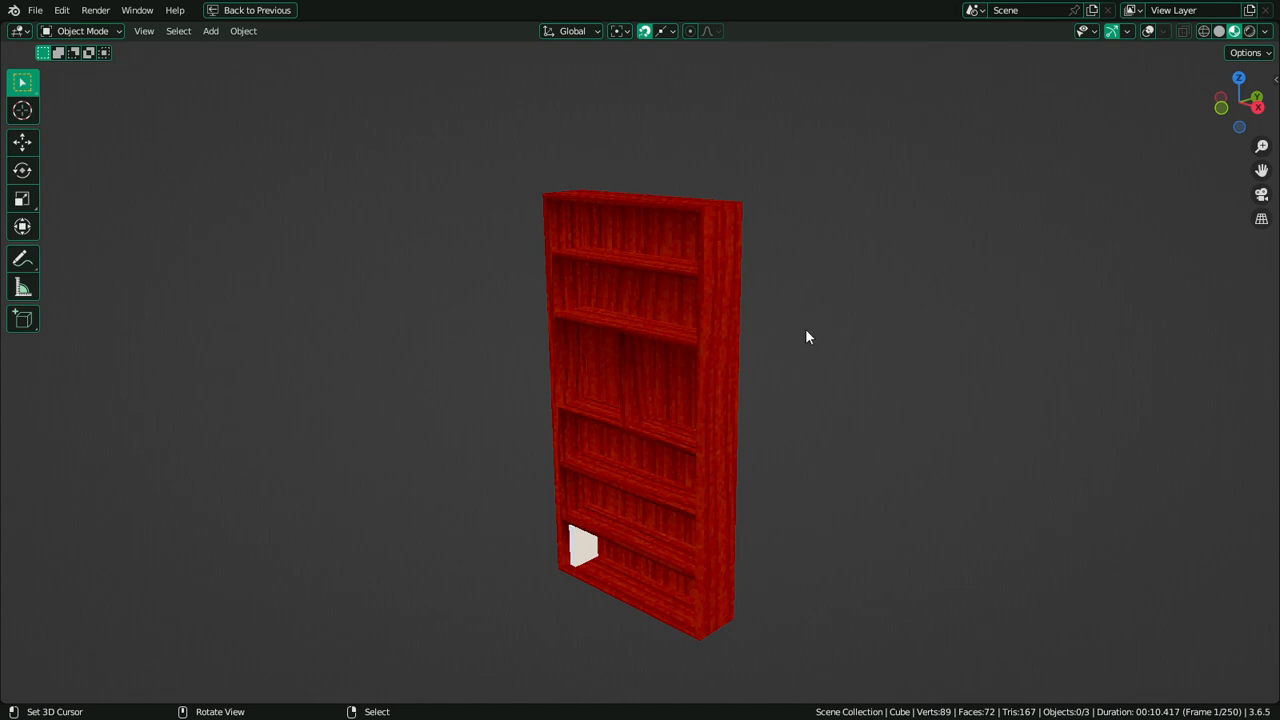
middle_drag(800, 380, 826, 374)
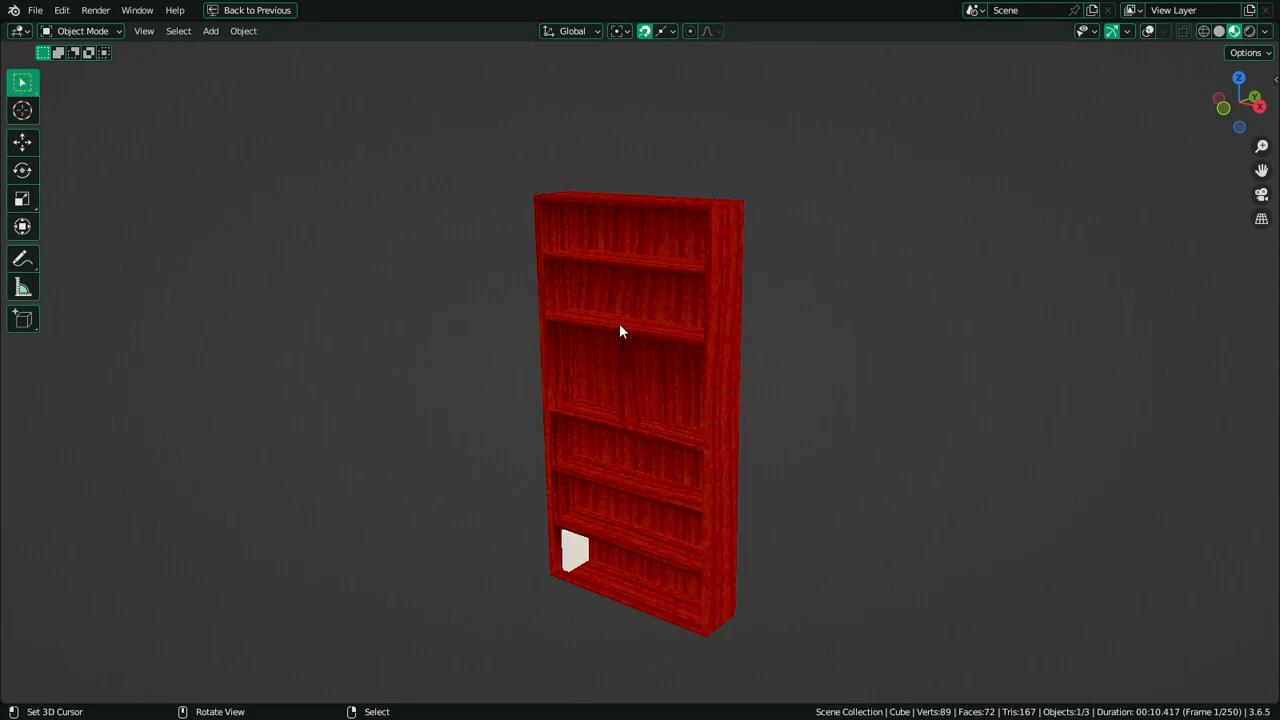
key(ctrl+space)
click(505, 13)
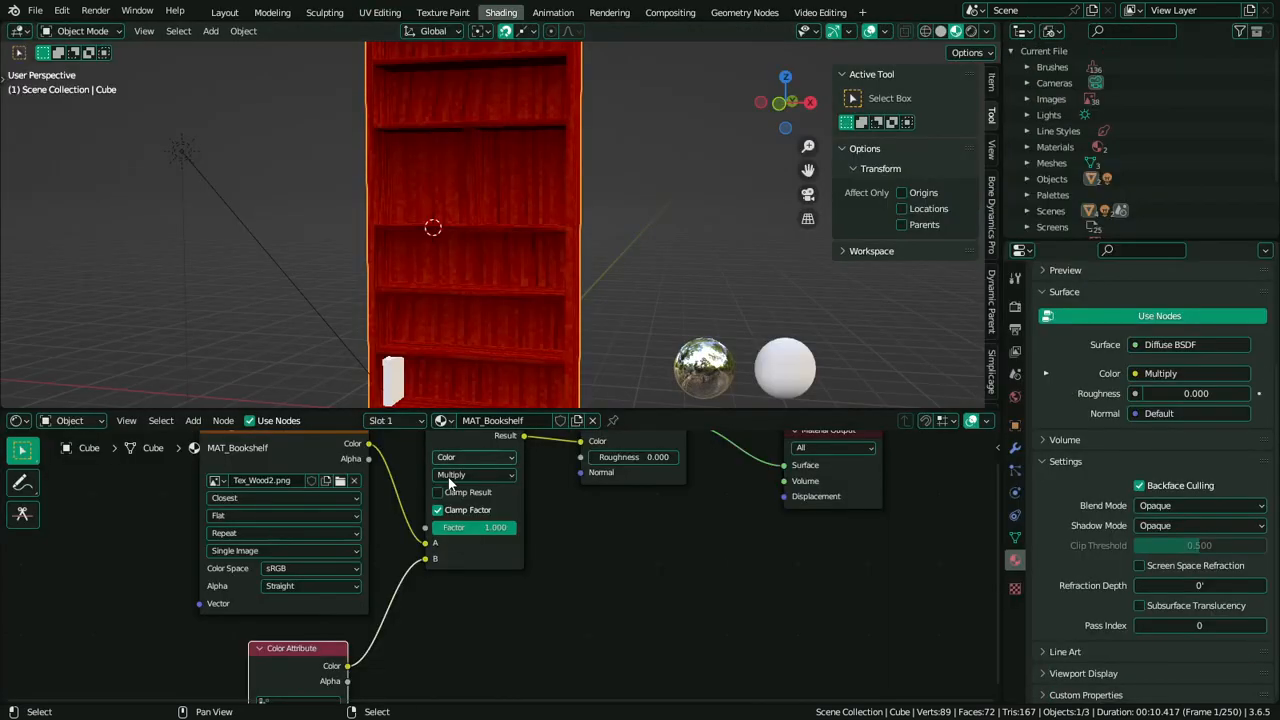
Load Tex_Wood1.png into the MAT_Bookshelf image texture node, and maximize the 3D viewport with overlays hidden
click(340, 481)
double_click(468, 209)
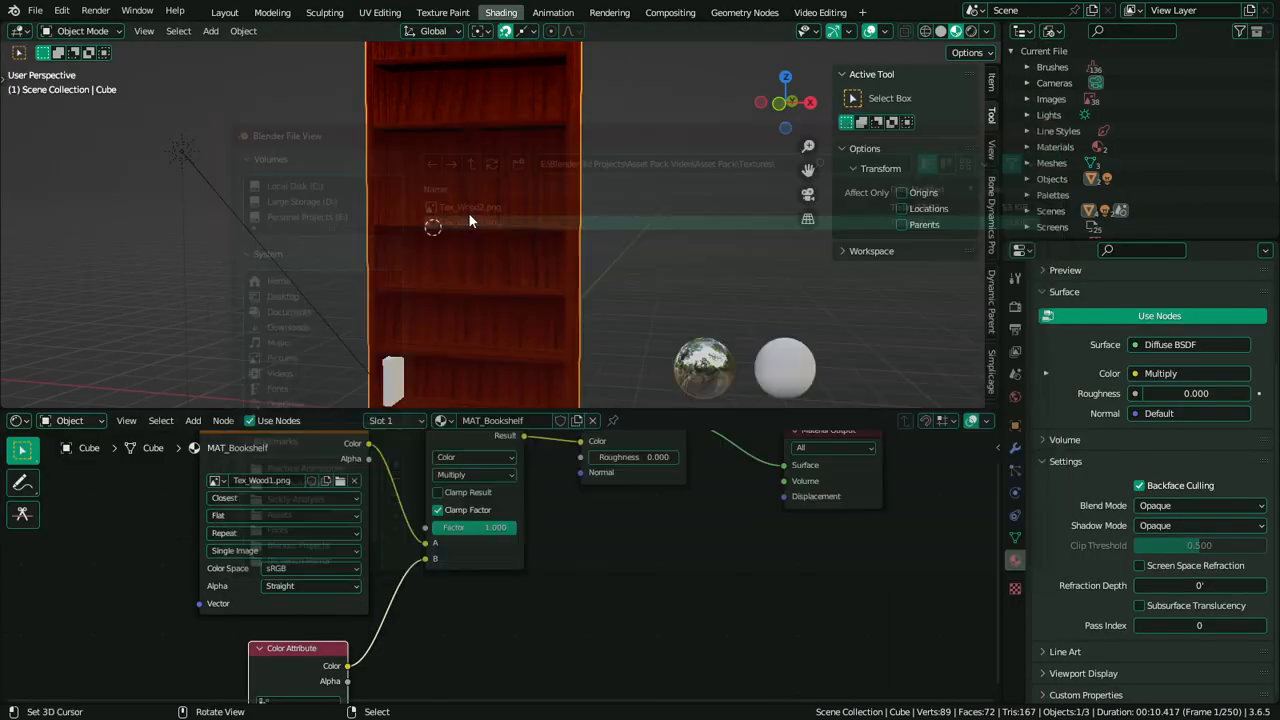
key(ctrl+space)
middle_drag(460, 266, 514, 366)
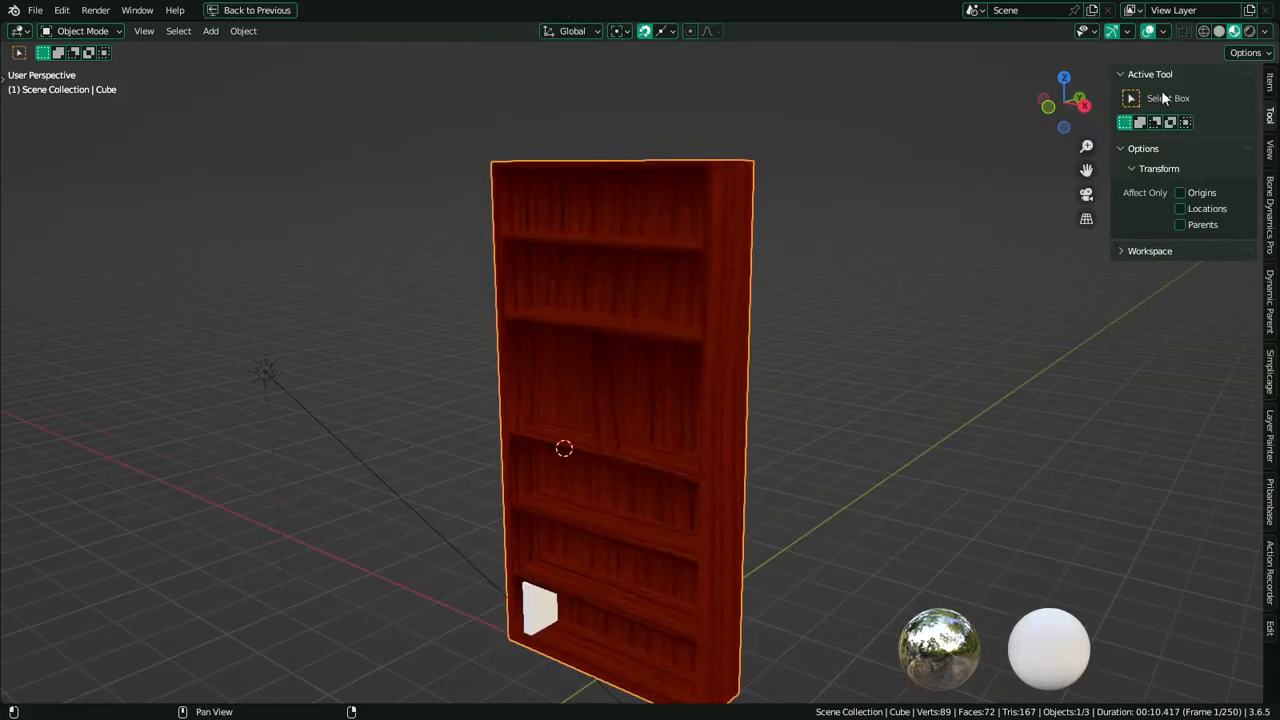
click(1147, 31)
Make a viewport render image of the bookshelf with the Tex_Wood1 texture, check it and close the render window
key(q)
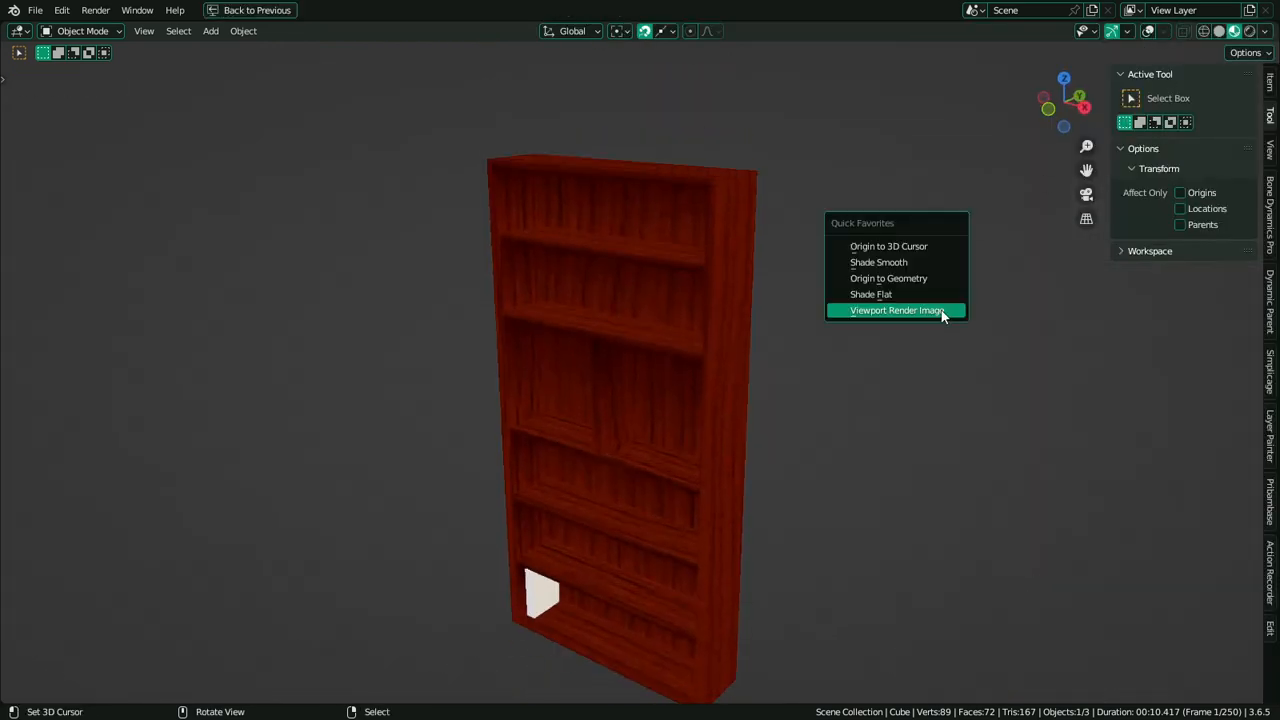
click(941, 311)
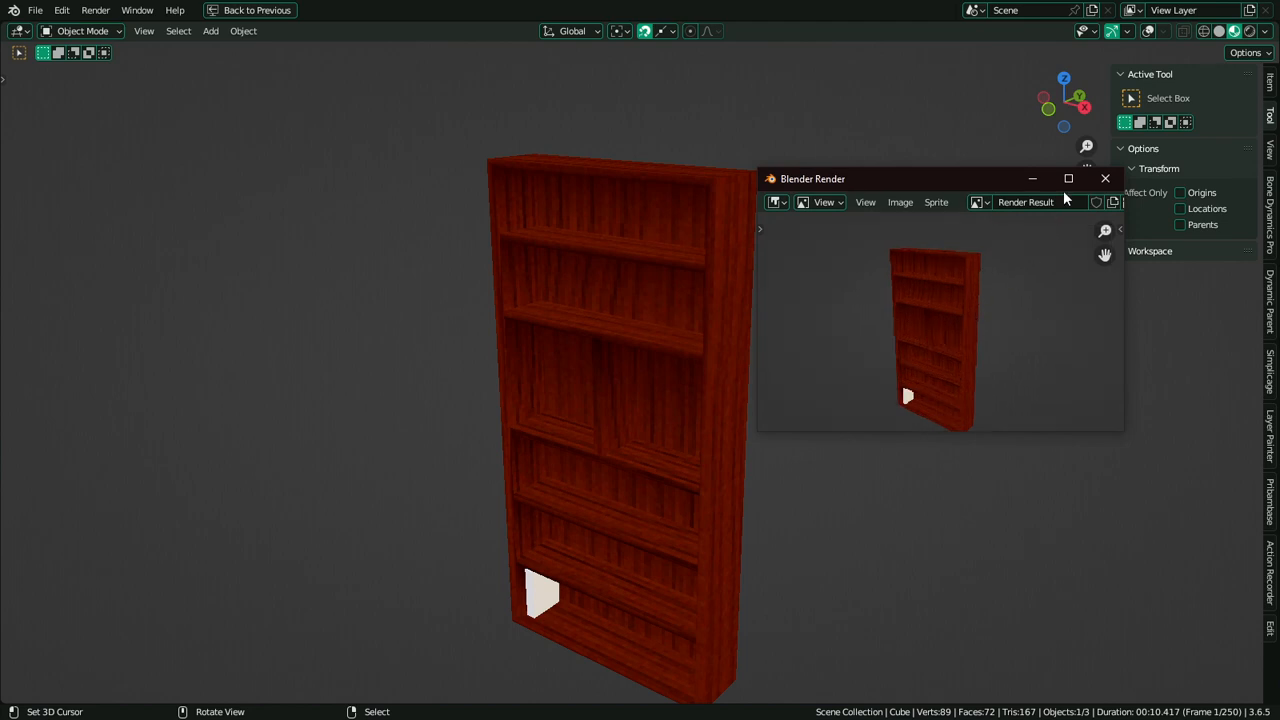
click(1105, 180)
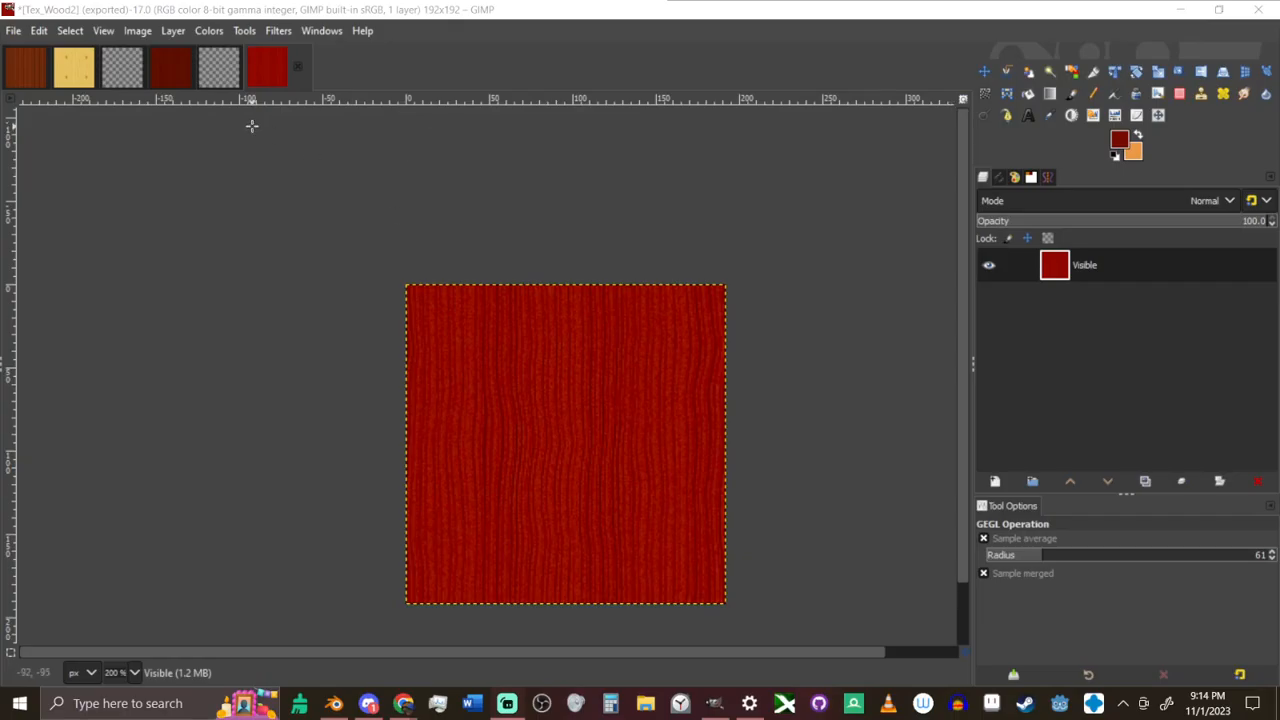
Switch to GIMP and create a new image from the visible content of the Tex_Wood1 texture
click(181, 78)
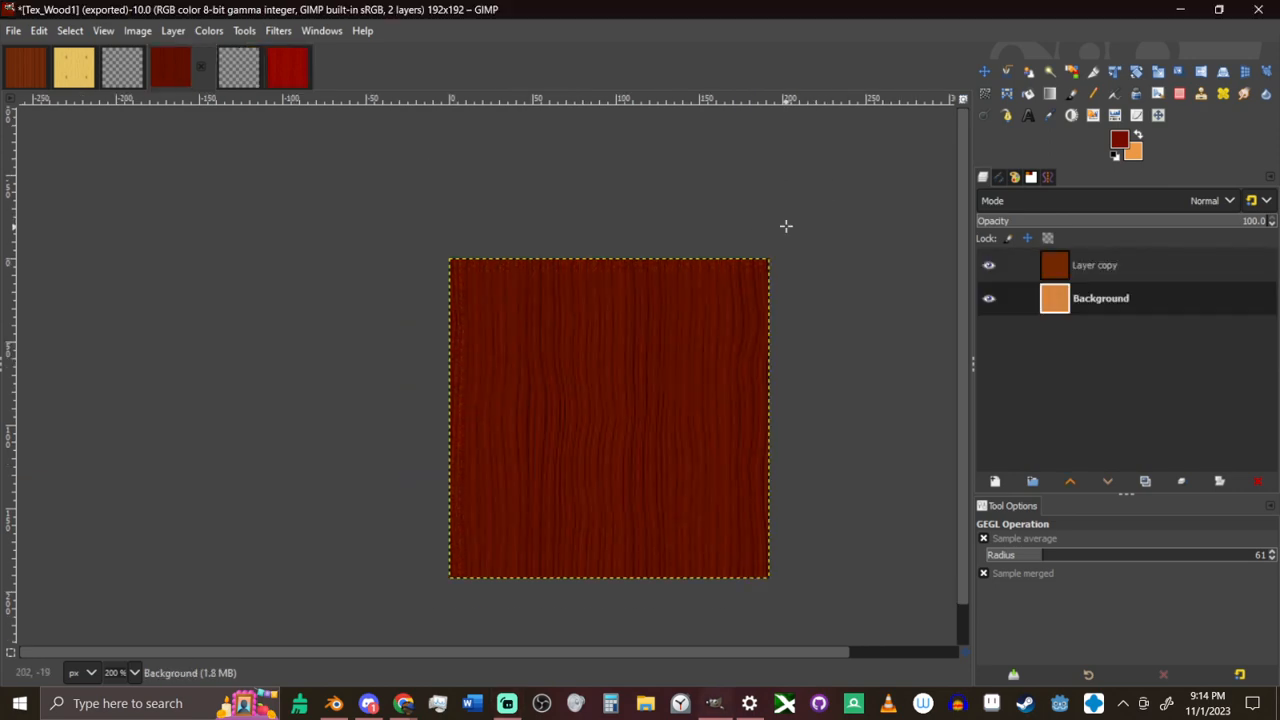
click(236, 76)
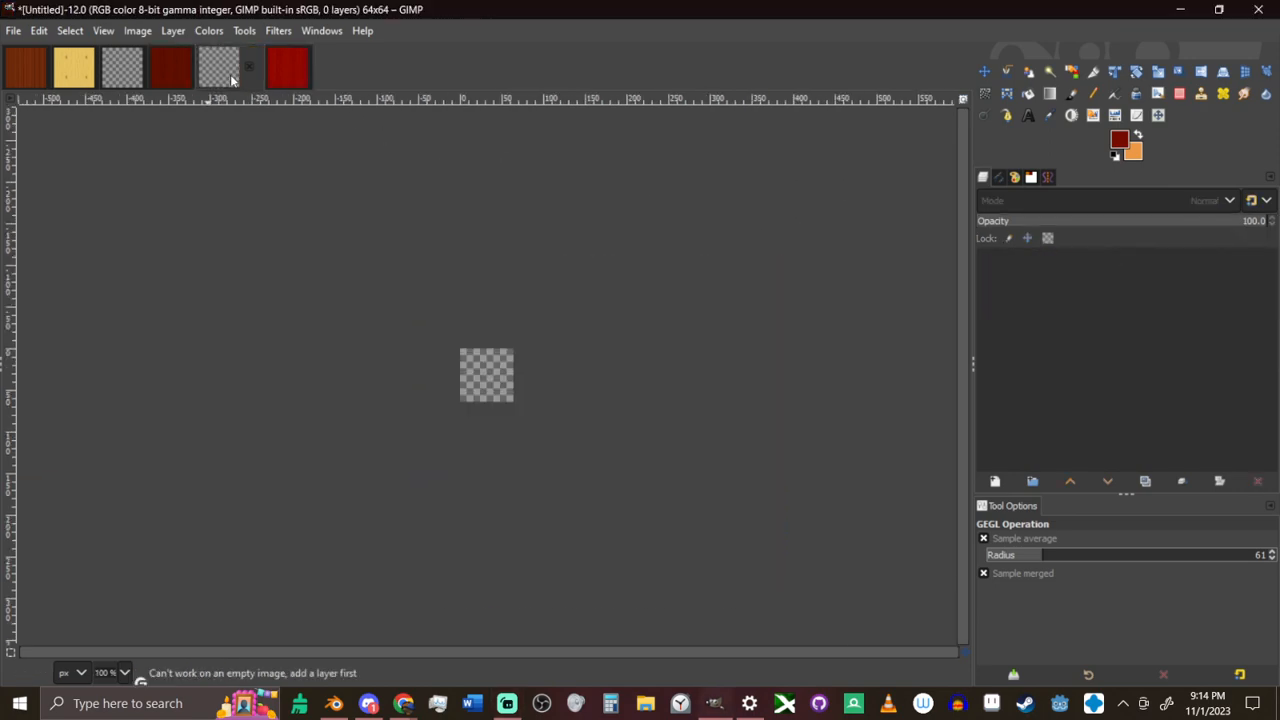
click(288, 68)
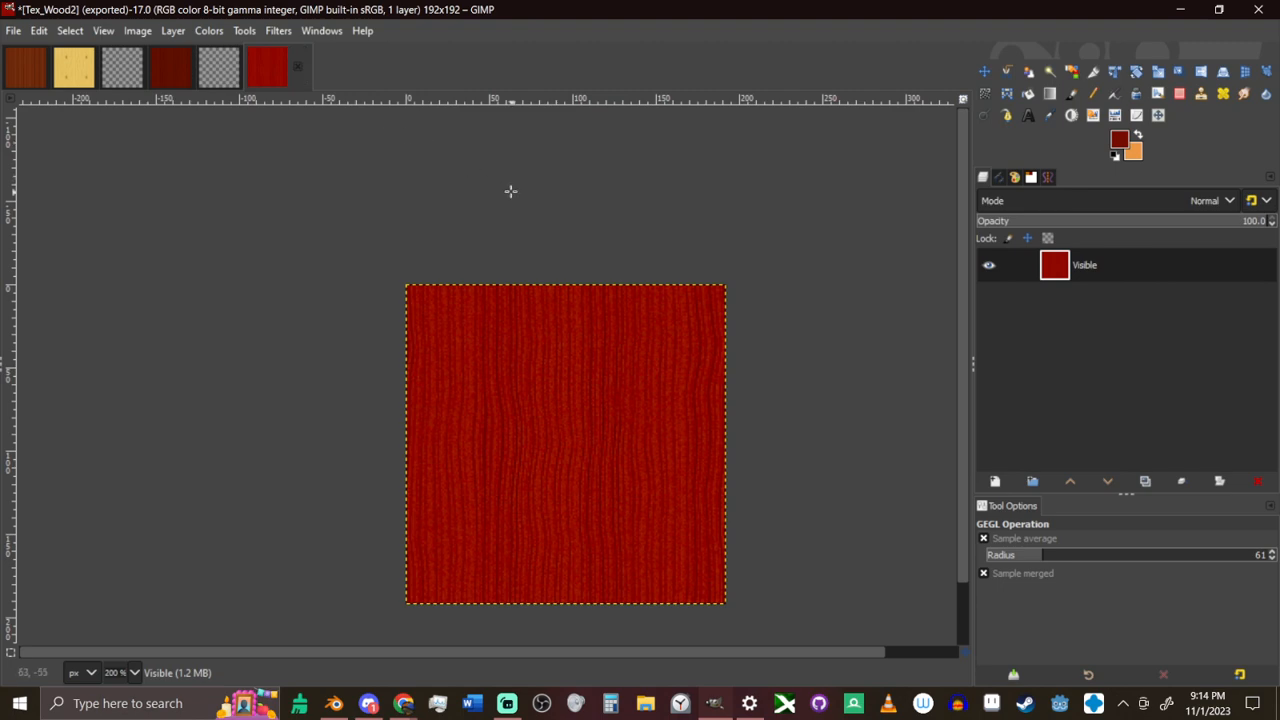
key(ctrl+shift+v)
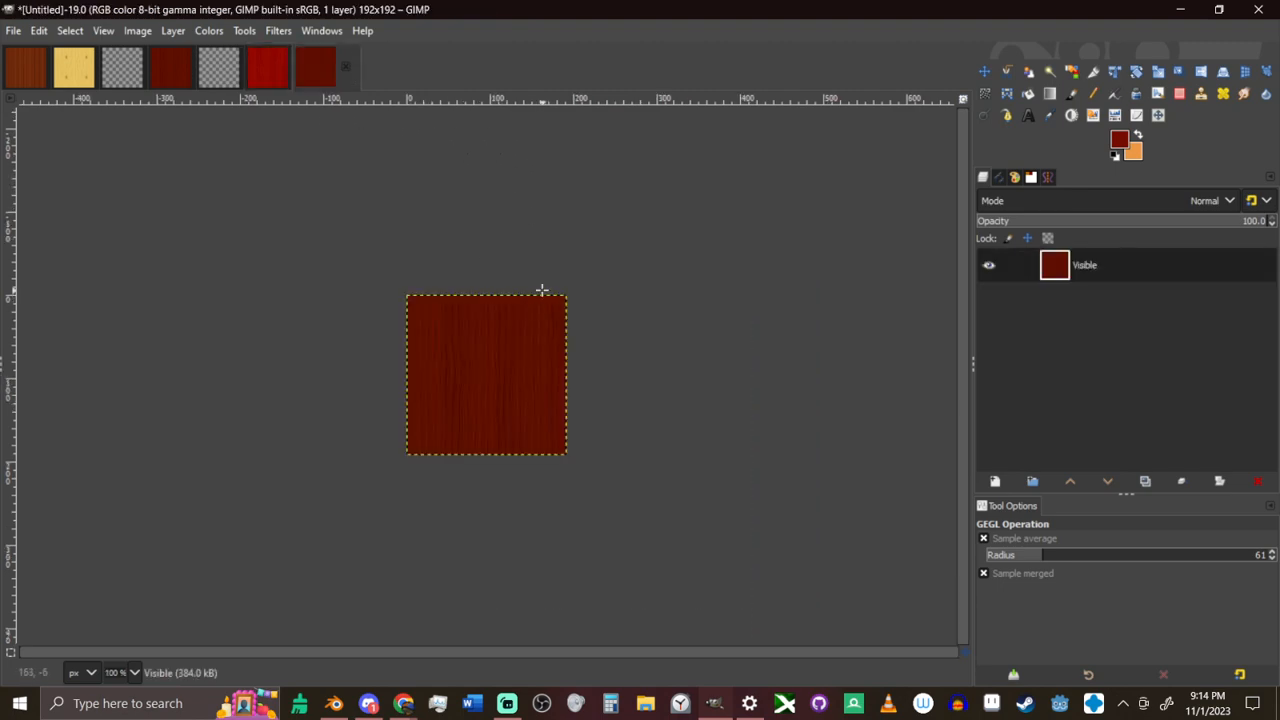
Desaturate the new wood image with the Saturation filter at a scale of 0.733
ctrl+scroll(547, 310, up, 3)
key(slash)
text(SAT)
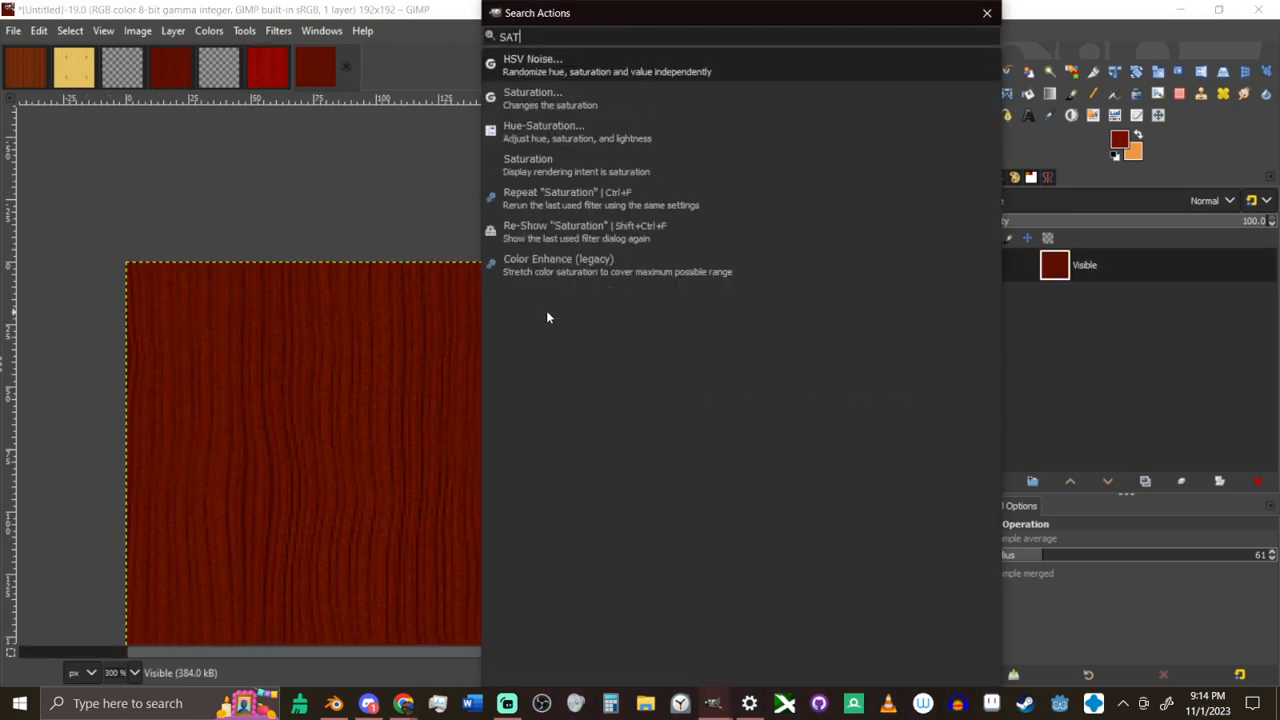
click(594, 100)
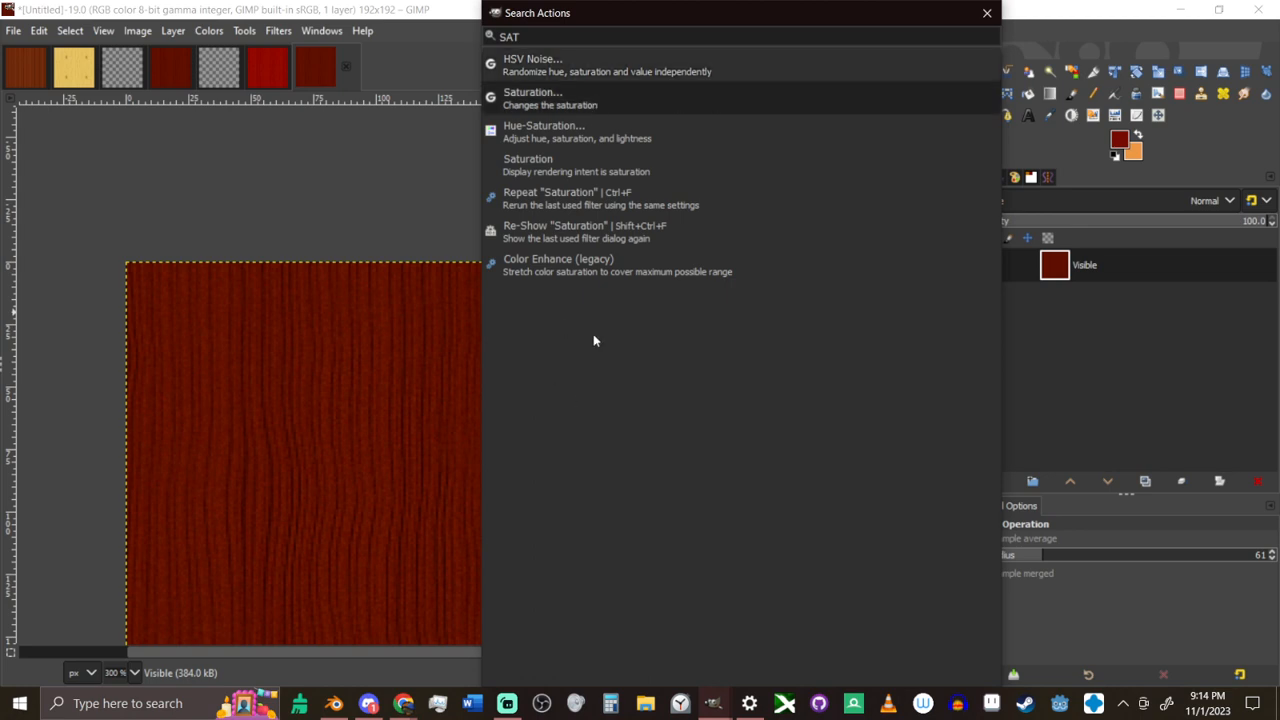
double_click(629, 108)
drag(942, 252, 884, 243)
scroll(677, 405, down, 2)
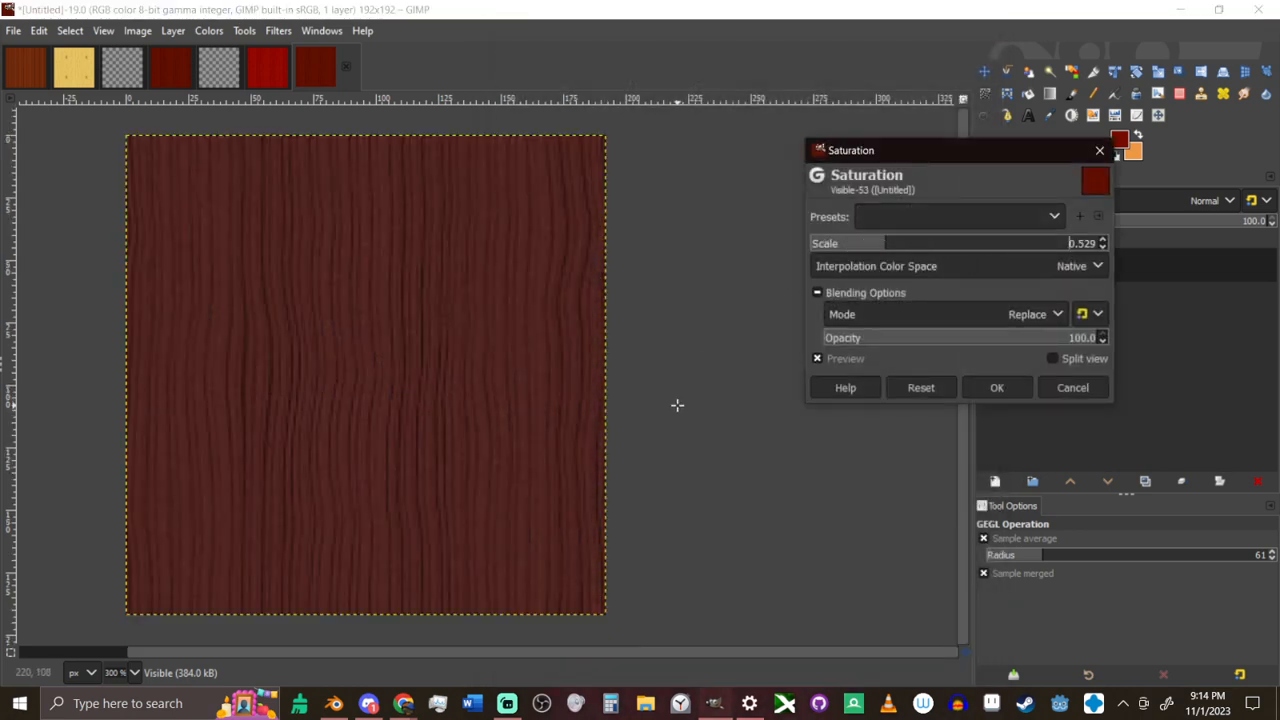
scroll(689, 354, up, 2)
click(914, 244)
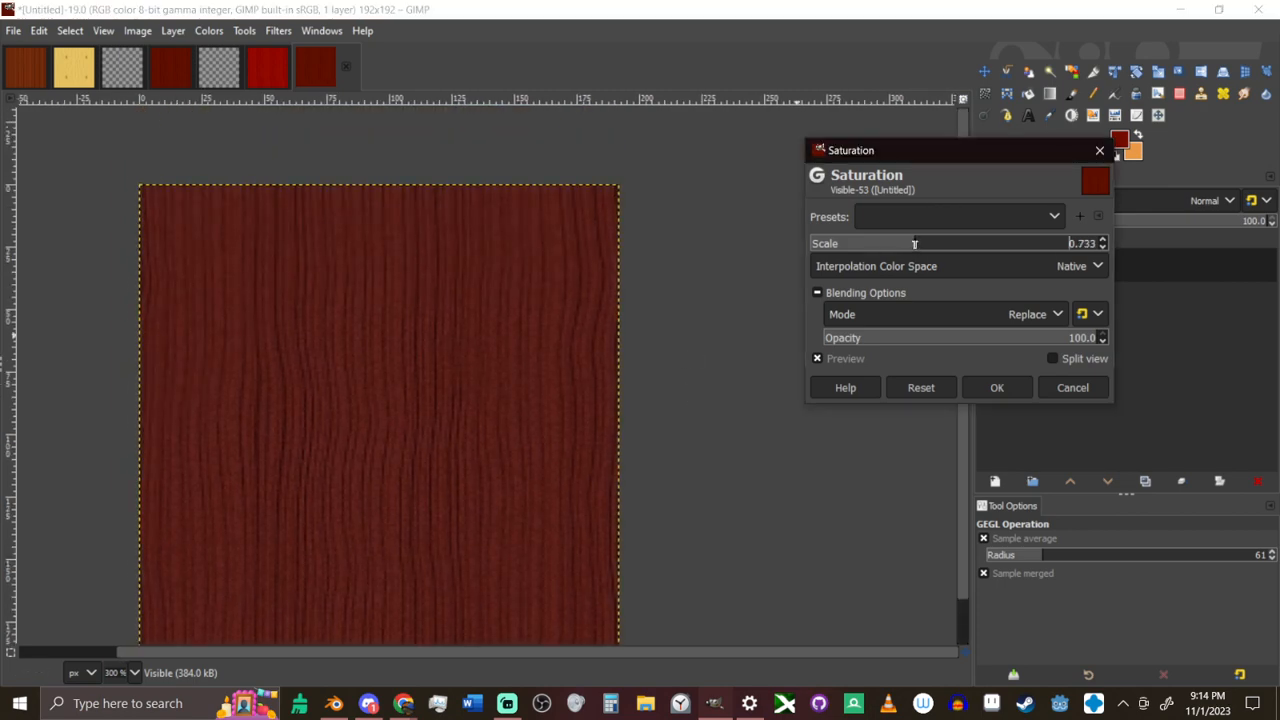
click(1001, 387)
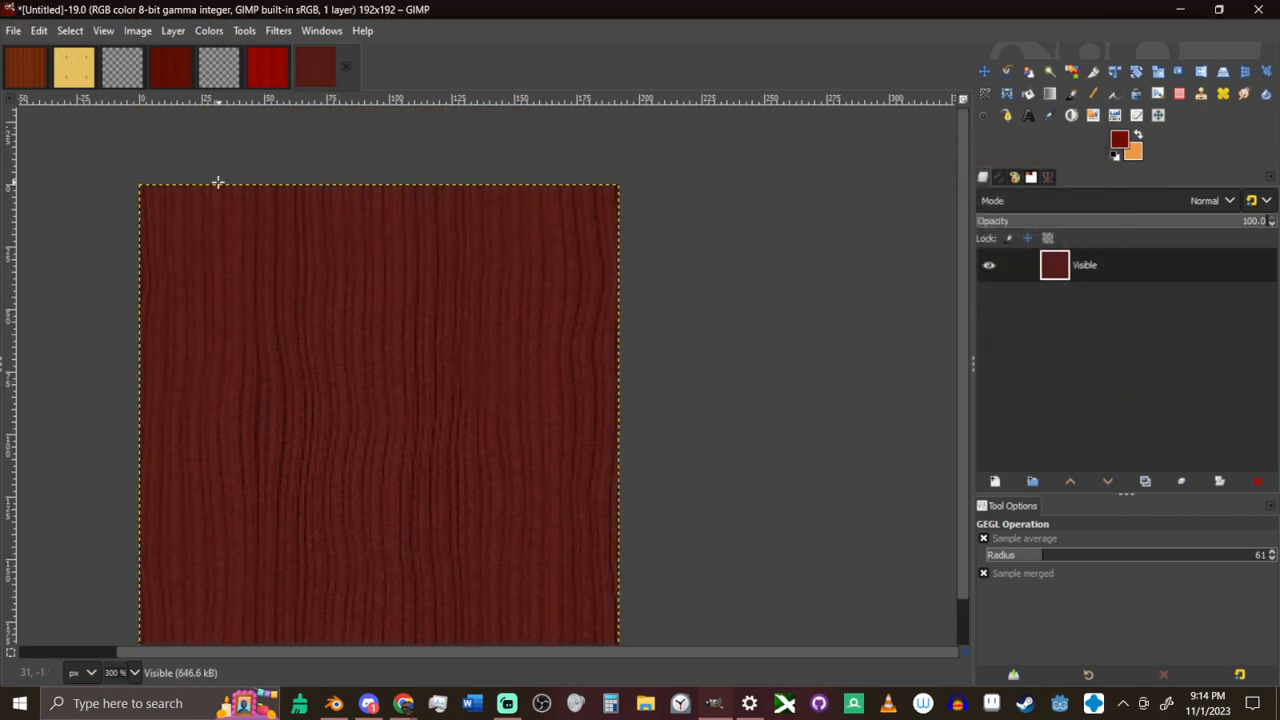
Export the desaturated wood image to the Textures folder, overwriting Tex_Wood2.png
key(ctrl+shift+e)
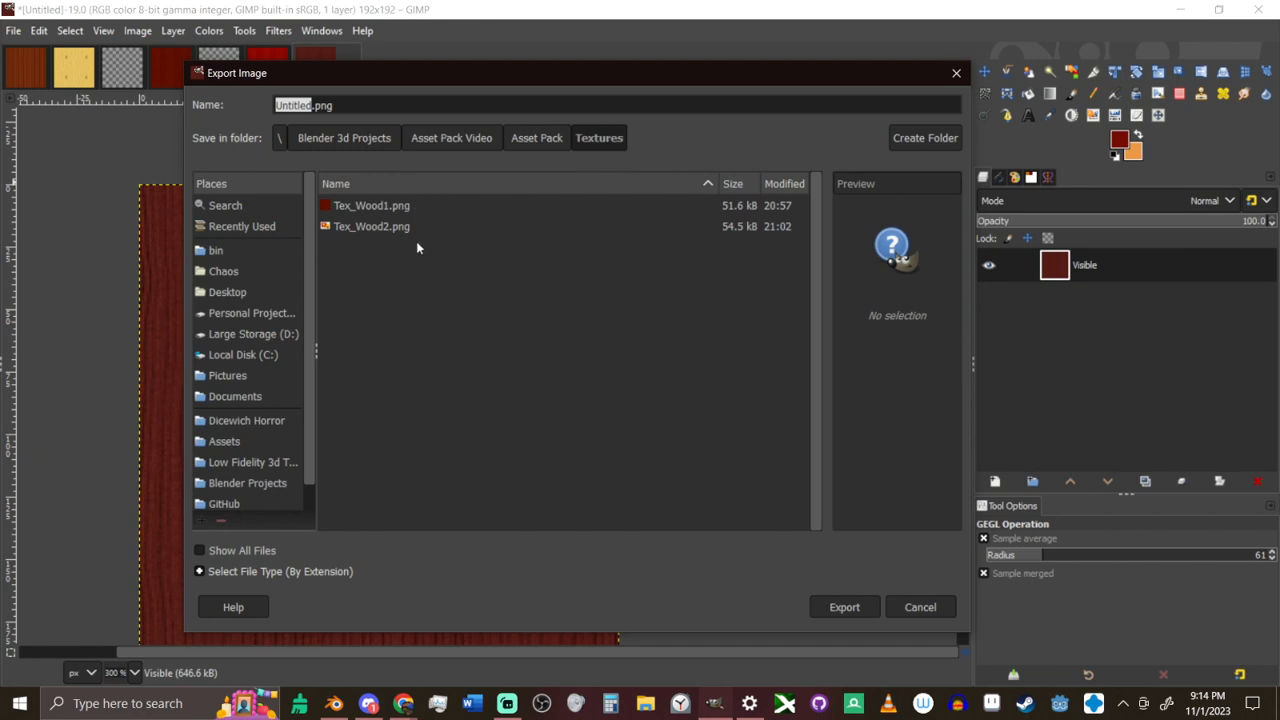
double_click(354, 230)
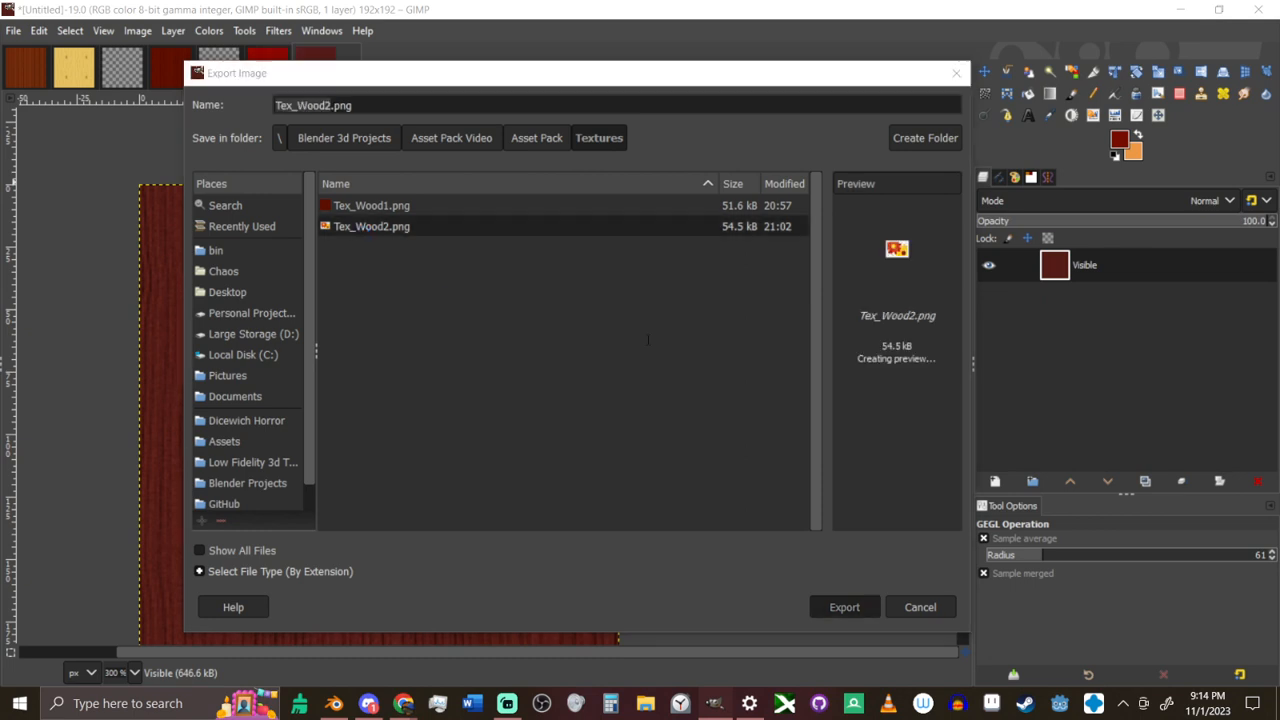
click(670, 425)
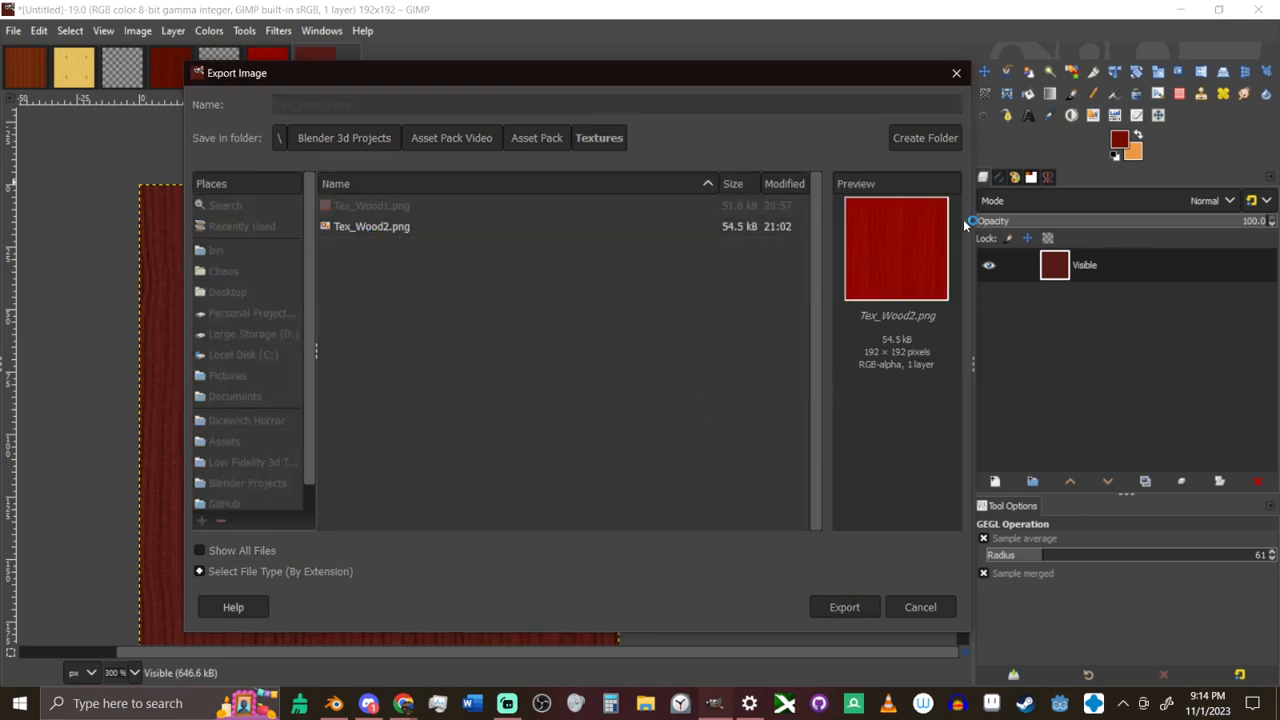
click(662, 521)
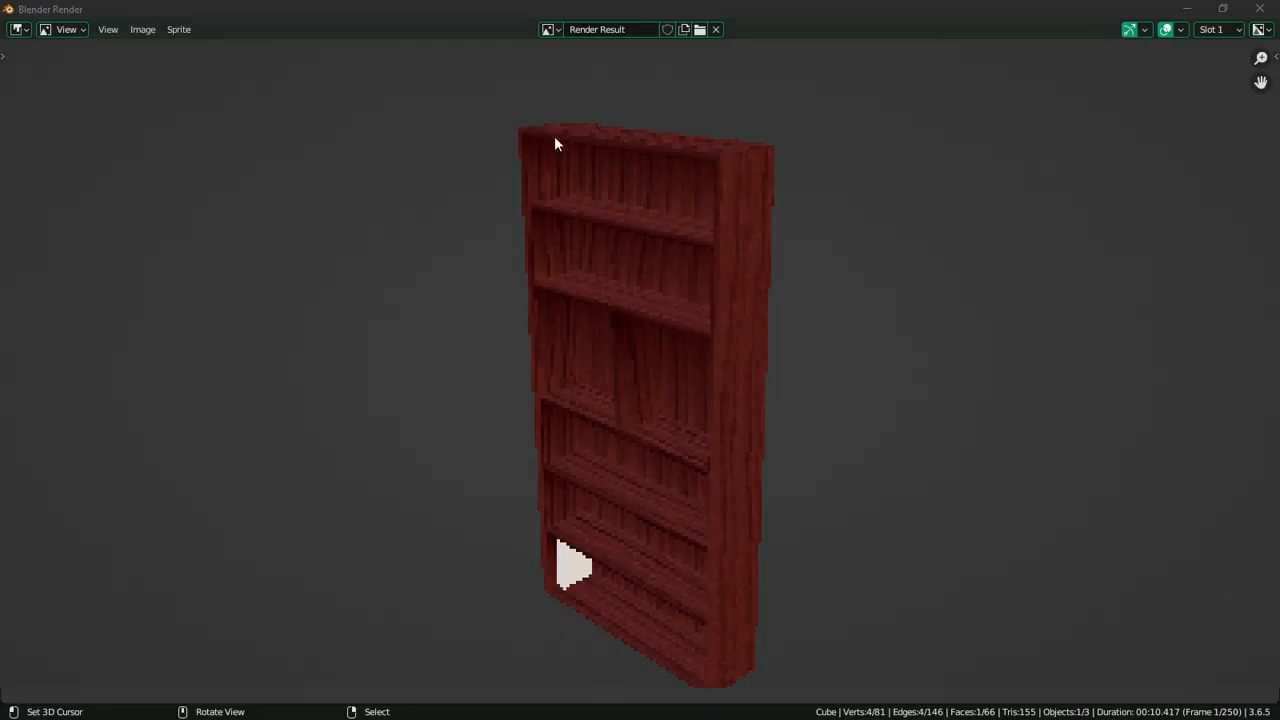
Back in Blender, examine the retextured bookshelf's pixelated render, close it and inspect the shelves from several angles
scroll(554, 144, down, 5)
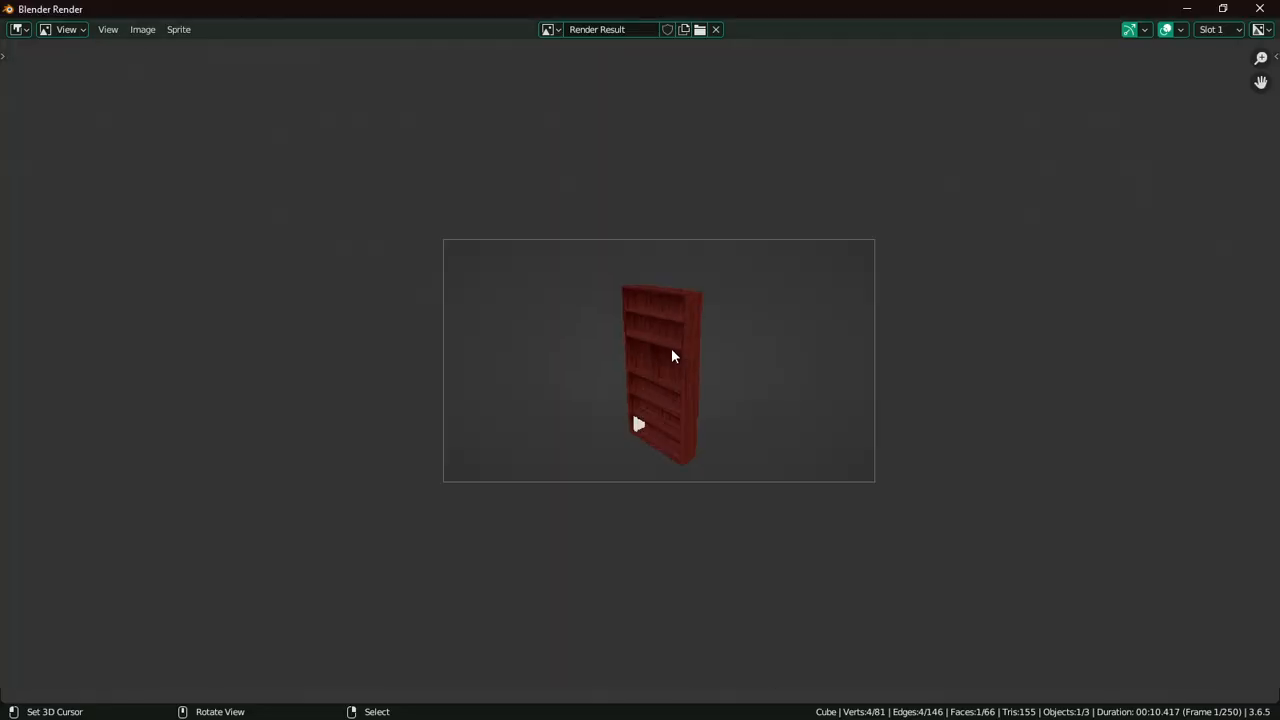
scroll(671, 348, up, 8)
key(Escape)
middle_drag(700, 357, 745, 340)
scroll(745, 340, down, 2)
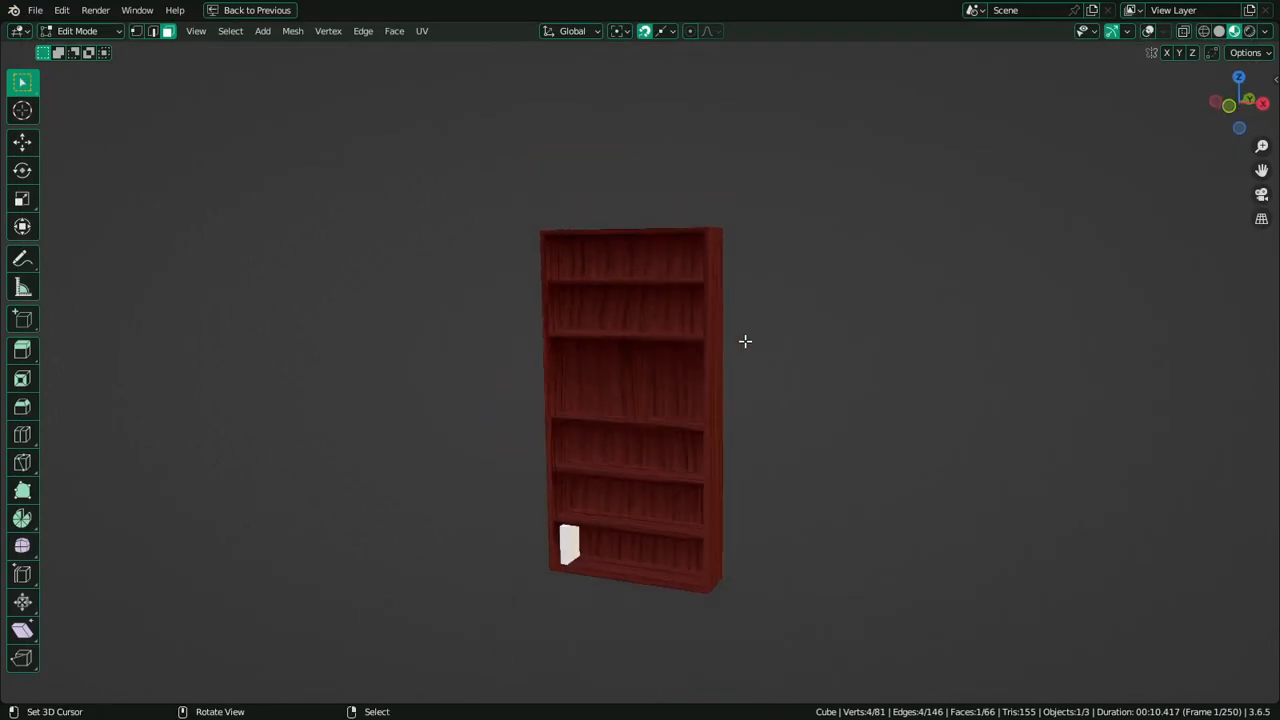
alt+middle_drag(745, 341, 793, 377)
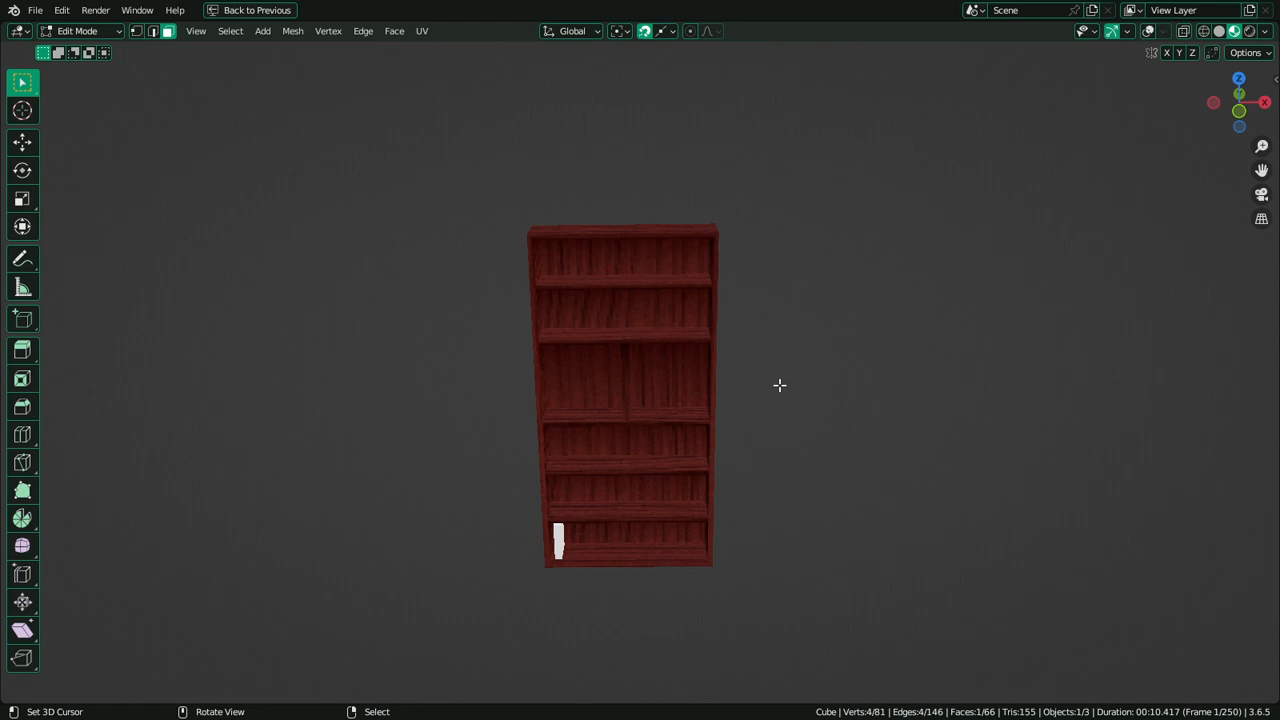
scroll(783, 383, up, 3)
shift+middle_drag(835, 402, 720, 366)
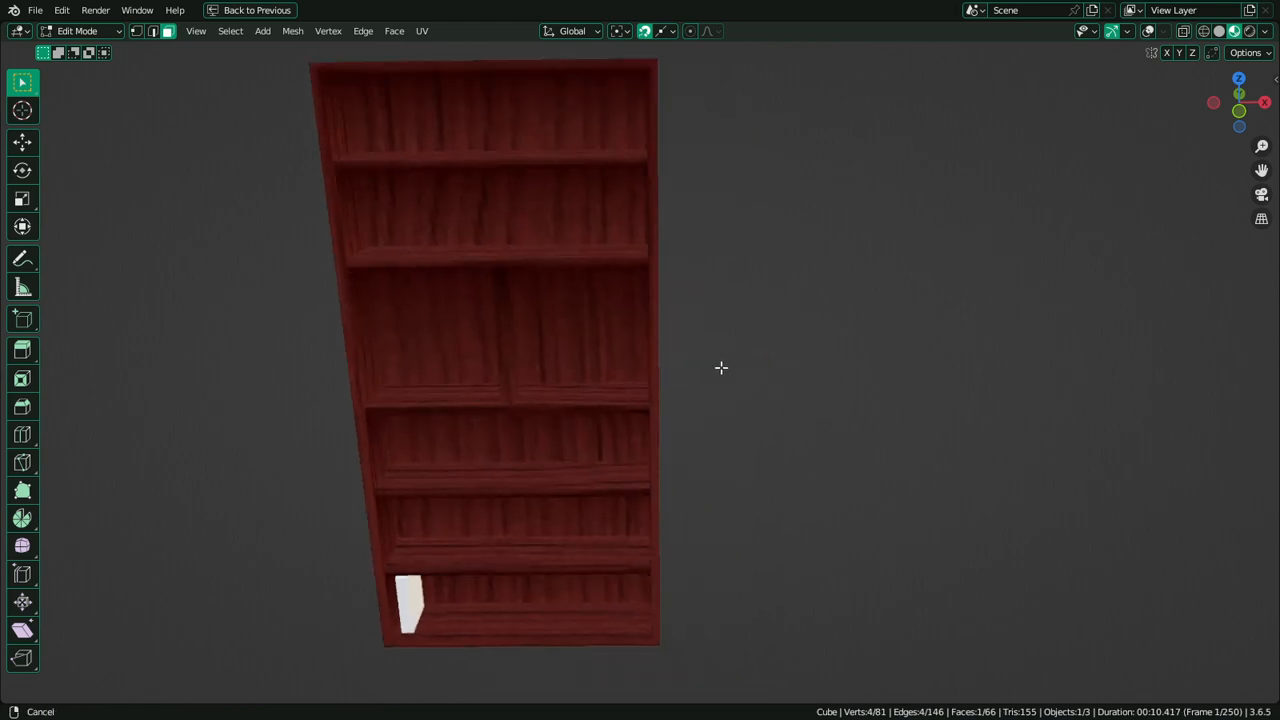
middle_drag(840, 500, 716, 499)
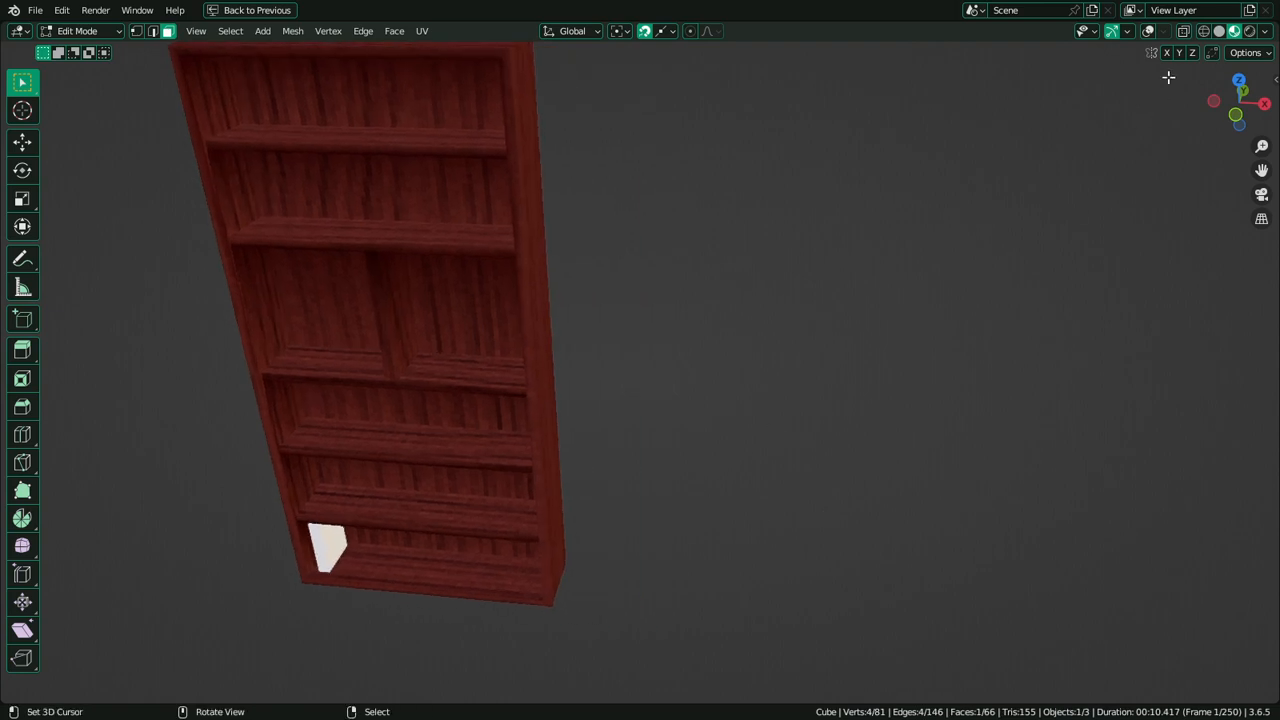
Show the overlays again, return to Object Mode and rename the bookshelf object to Bookshelf
click(1149, 31)
key(Tab)
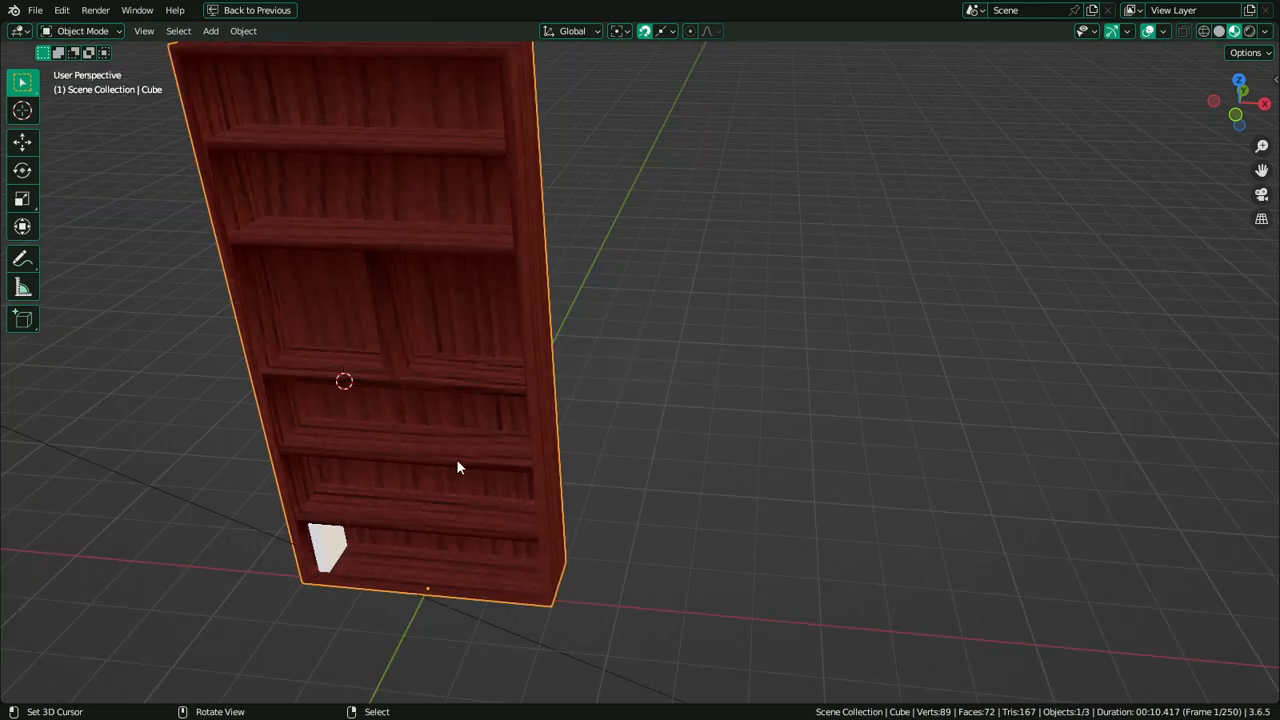
scroll(456, 459, down, 2)
key(F2)
text(bOOK)
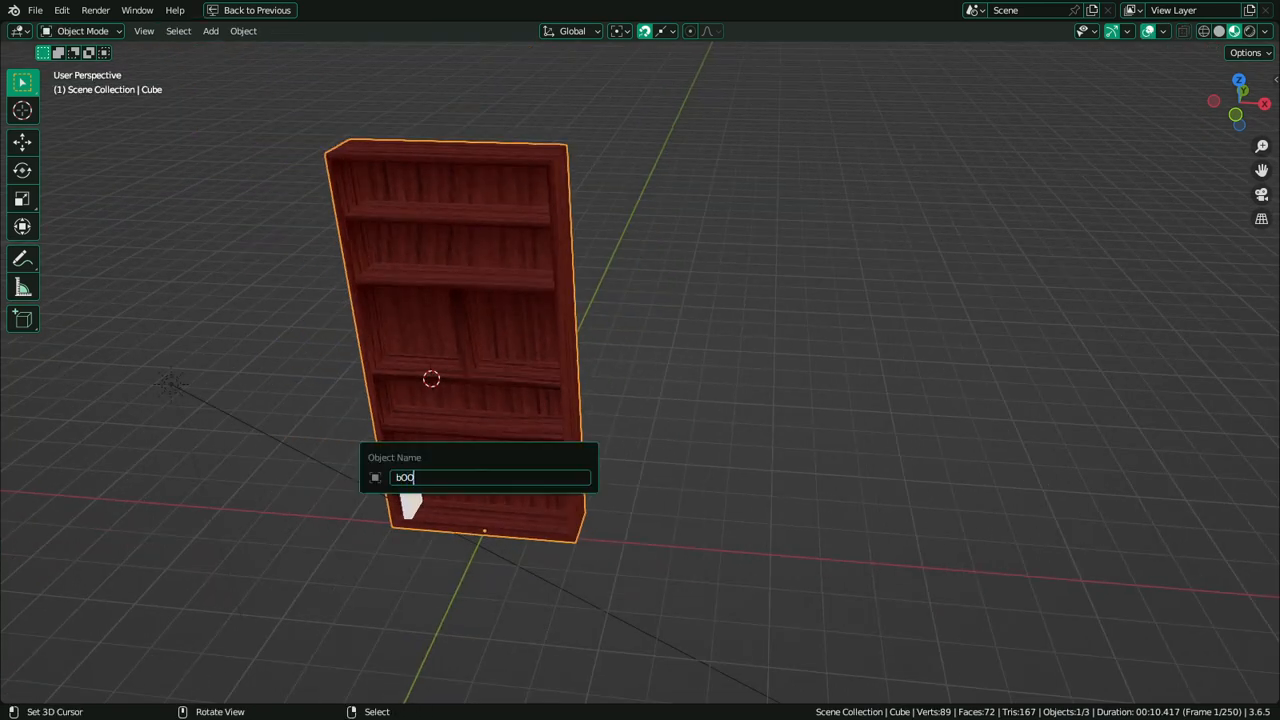
key(BackSpace)
key(BackSpace)
key(BackSpace)
key(BackSpace)
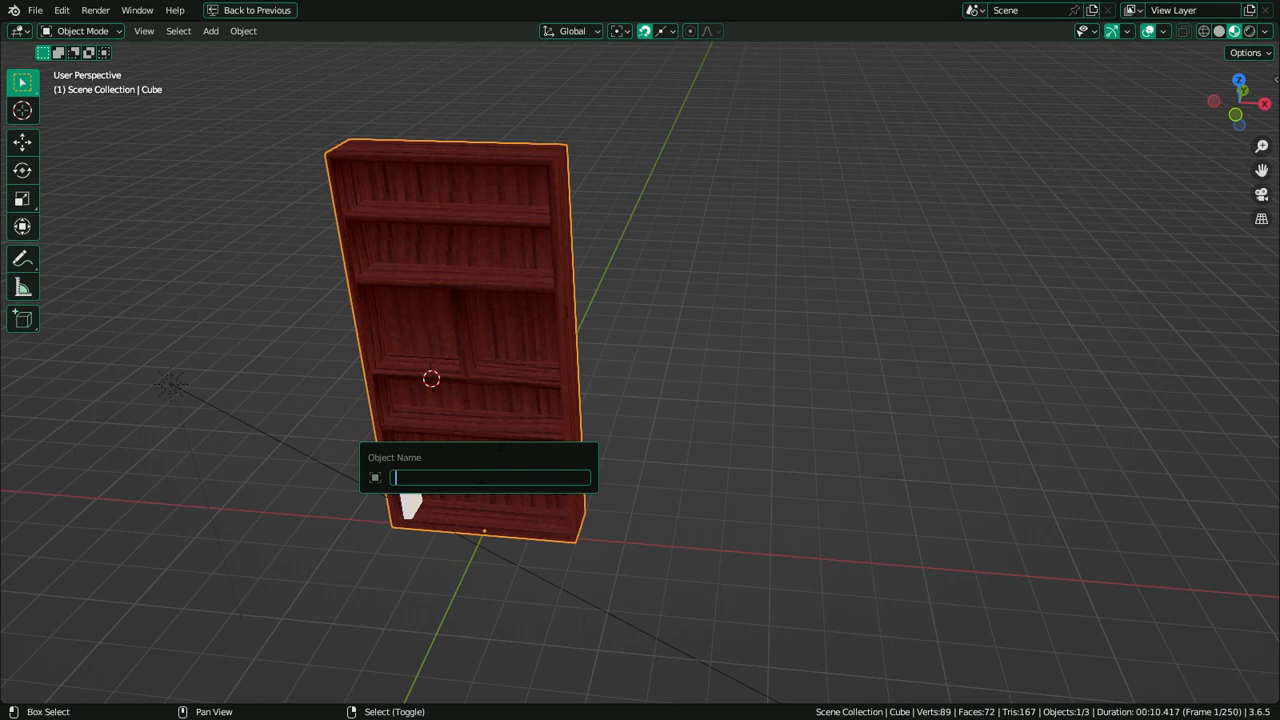
text(Bookshelf)
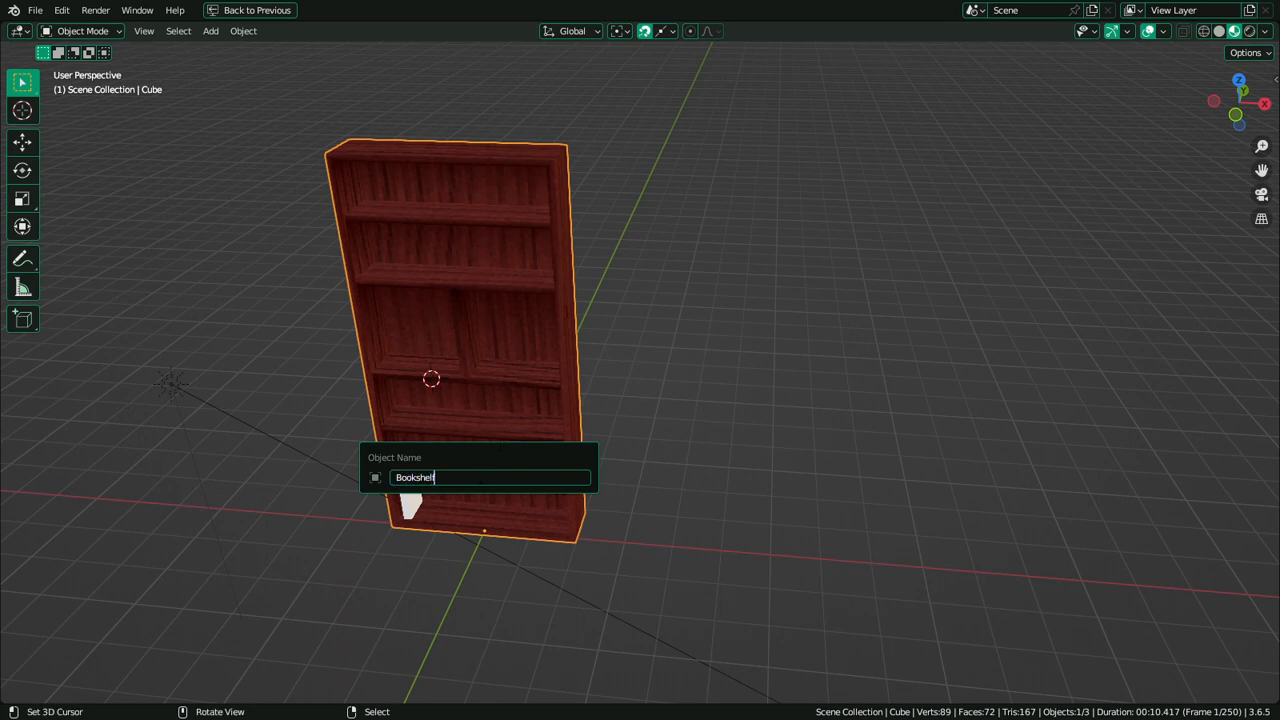
key(Return)
Restore the full layout, show the mesh data properties and rename the bookshelf object to Furniture_Bookshelf
key(ctrl+space)
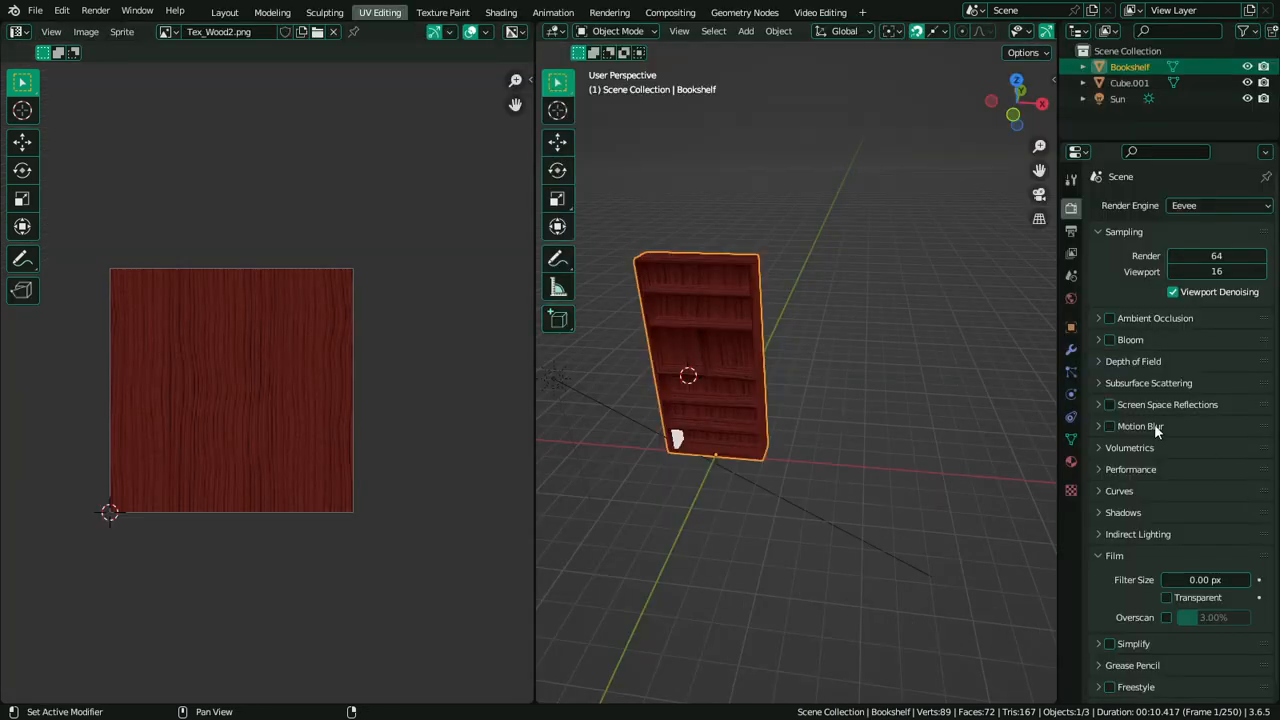
click(1071, 441)
click(1135, 205)
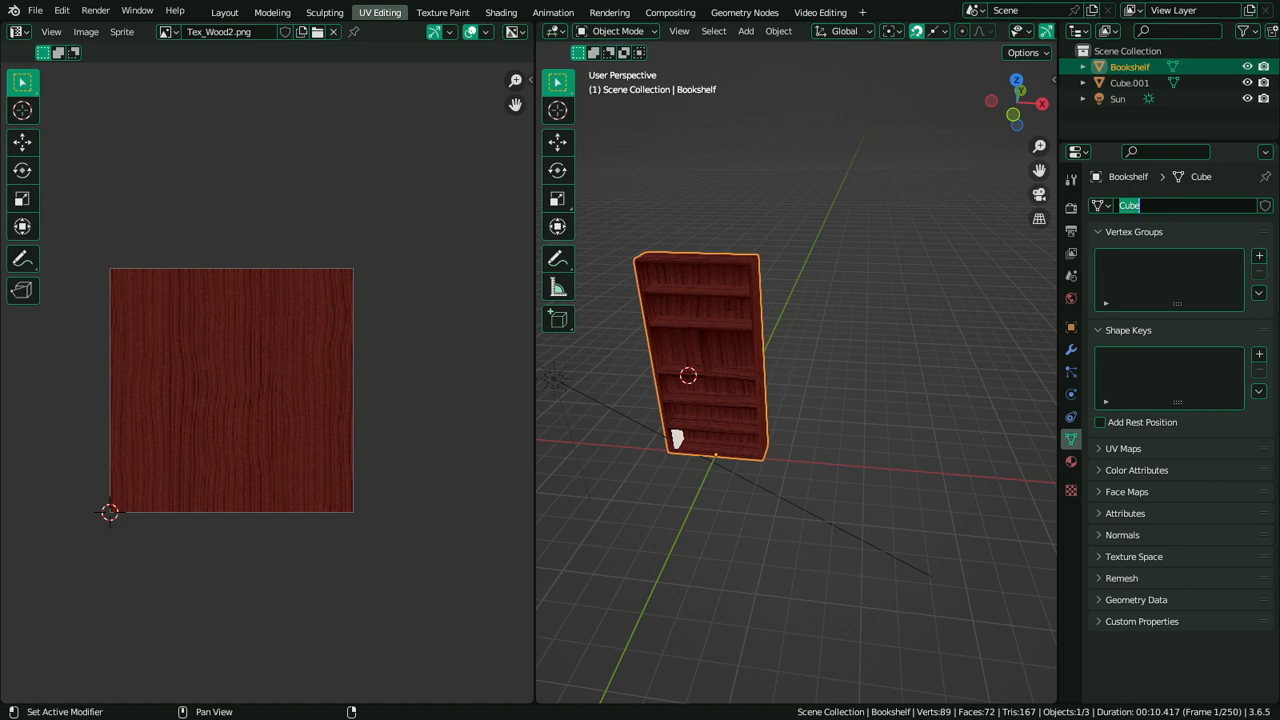
key(Escape)
key(F2)
key(Home)
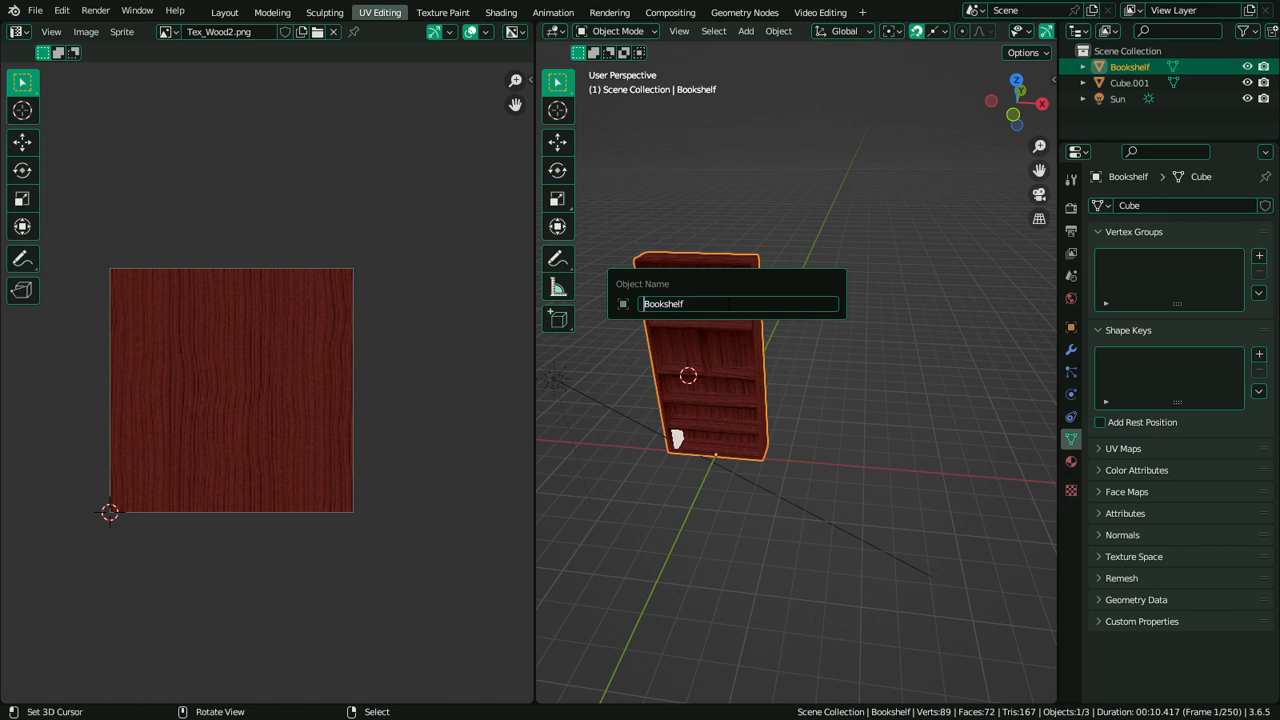
text(Furn)
text(iture)
text(_)
key(Return)
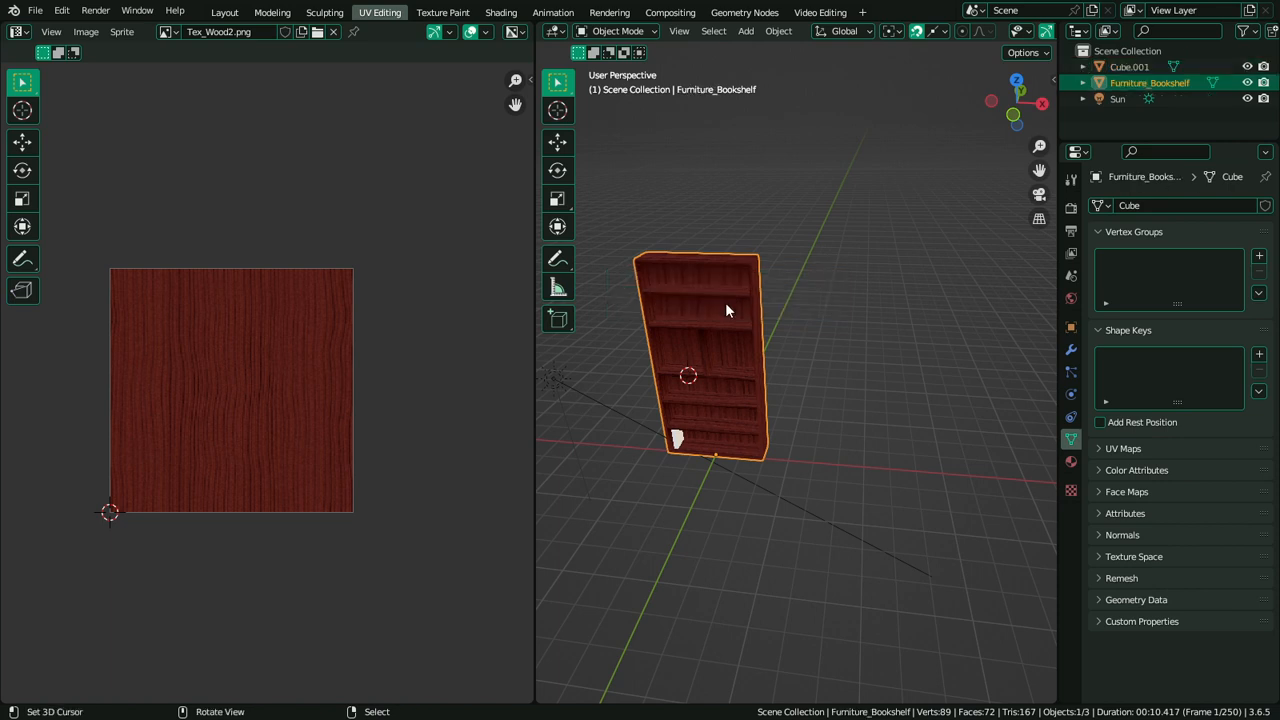
Rename the bookshelf's mesh data to Furniture_Bookshelf and maximize the 3D viewport
double_click(1210, 204)
text(Furniture_Bookshelf)
key(Return)
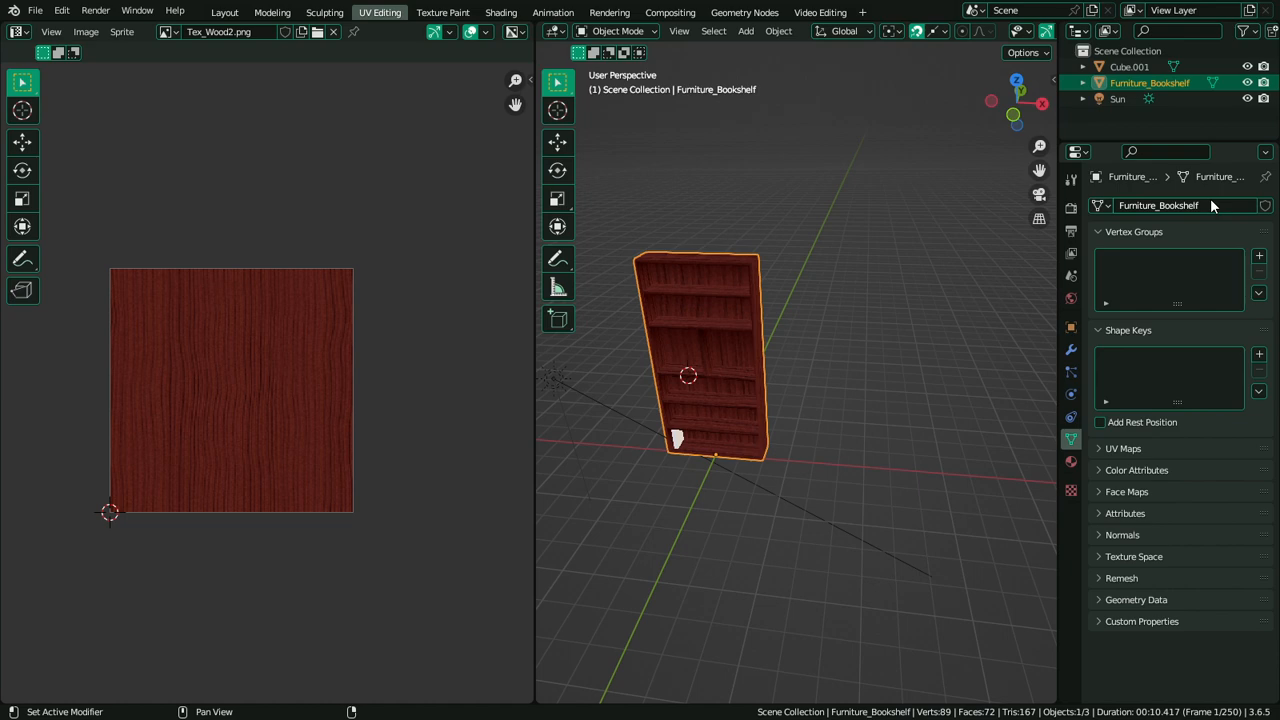
key(ctrl+space)
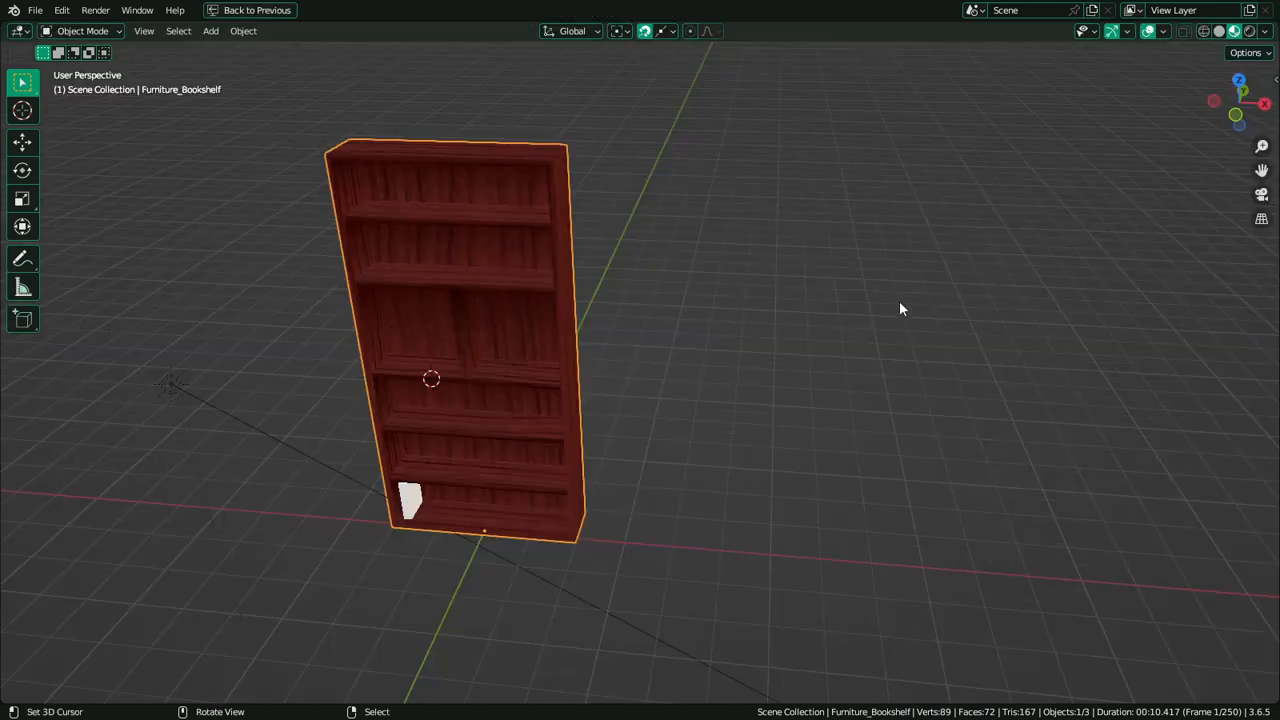
middle_drag(823, 345, 727, 408)
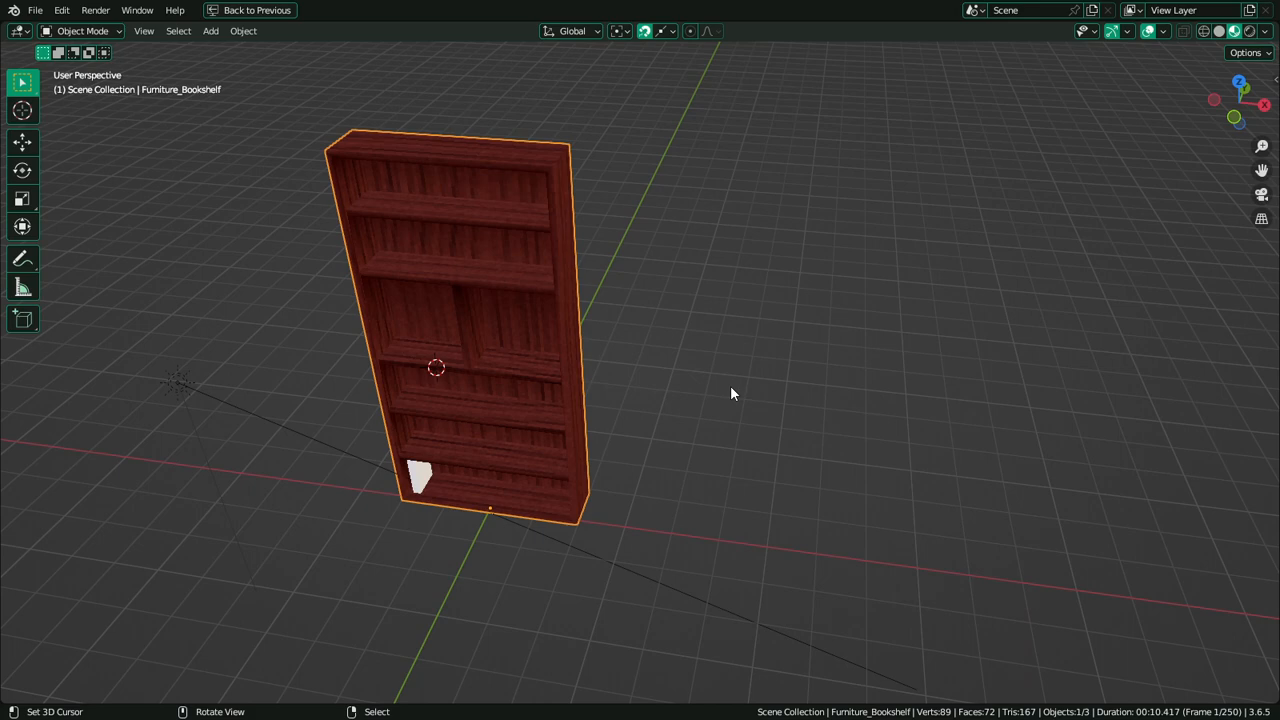
middle_drag(731, 391, 600, 271)
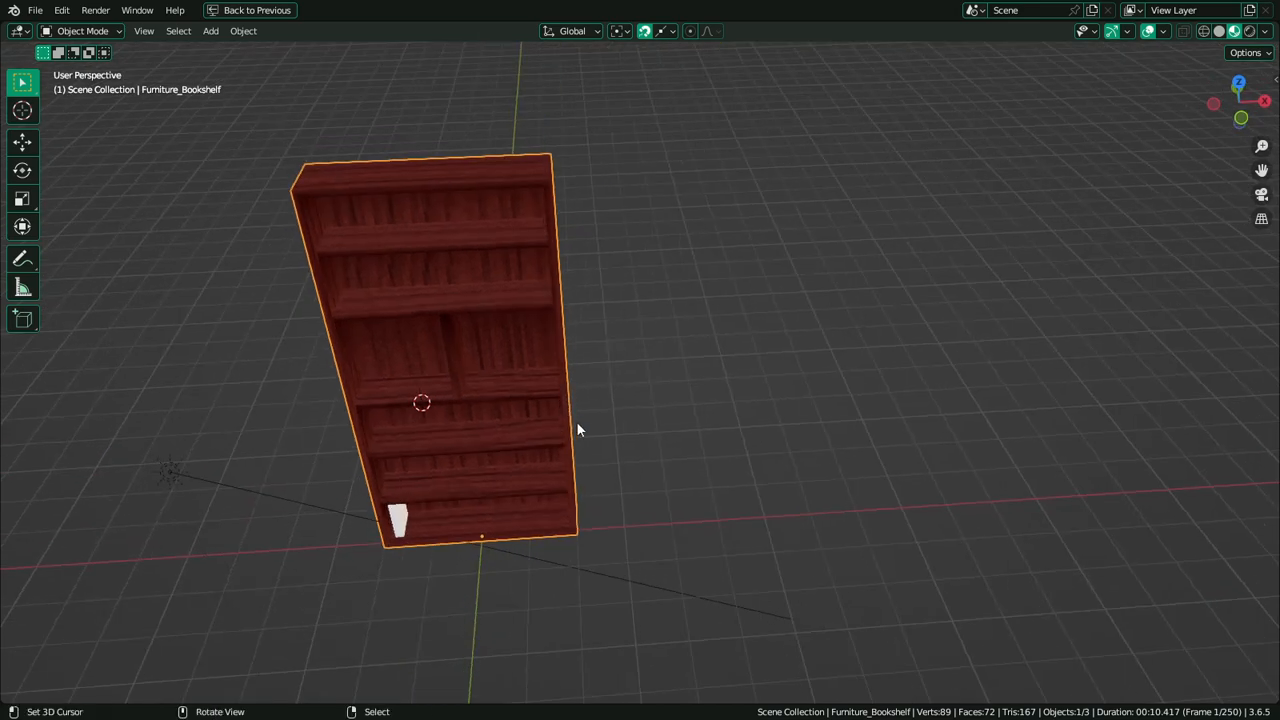
Add a cube mesh at the 3D cursor and check it in Edit Mode before returning to Object Mode
key(shift+a)
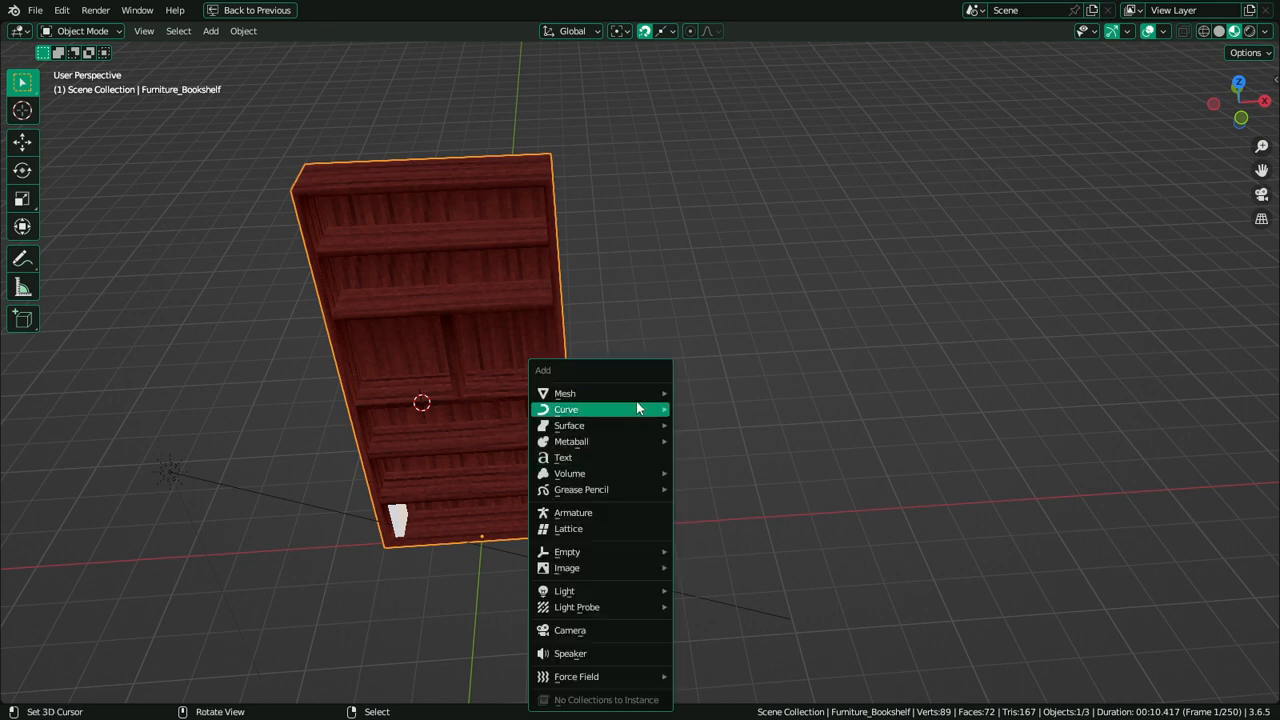
mouse_move(628, 396)
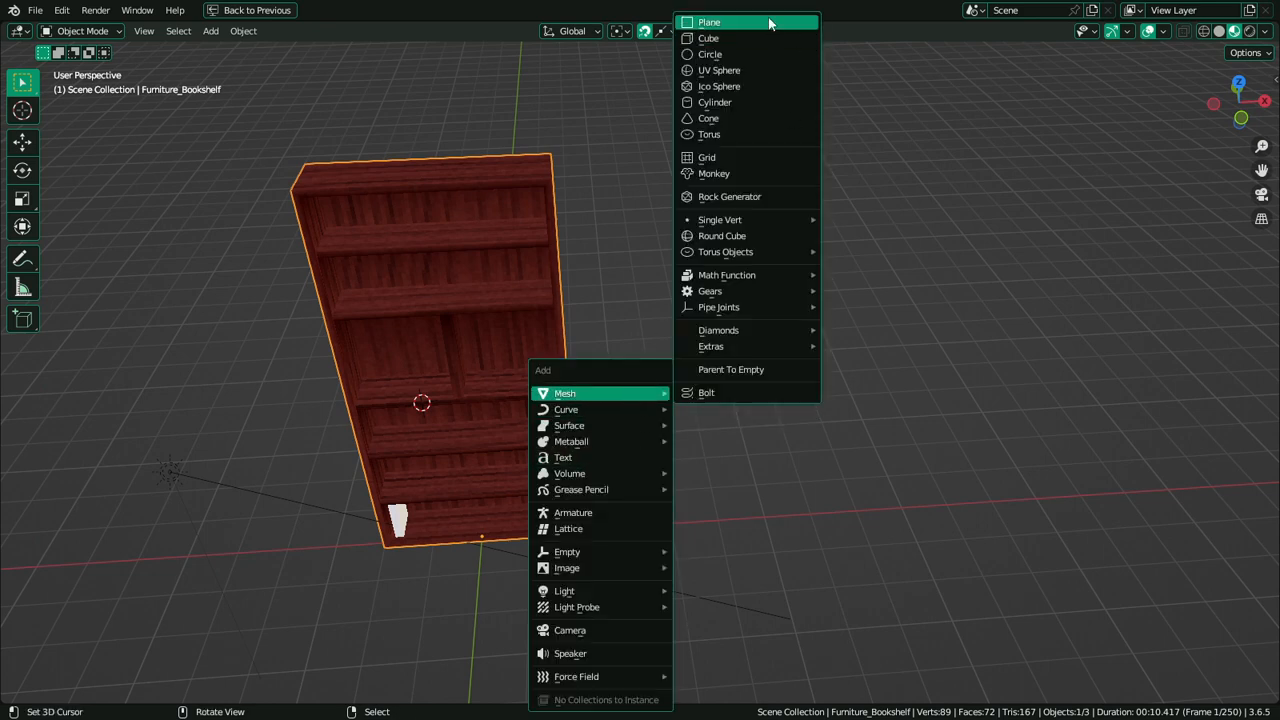
click(745, 38)
key(Tab)
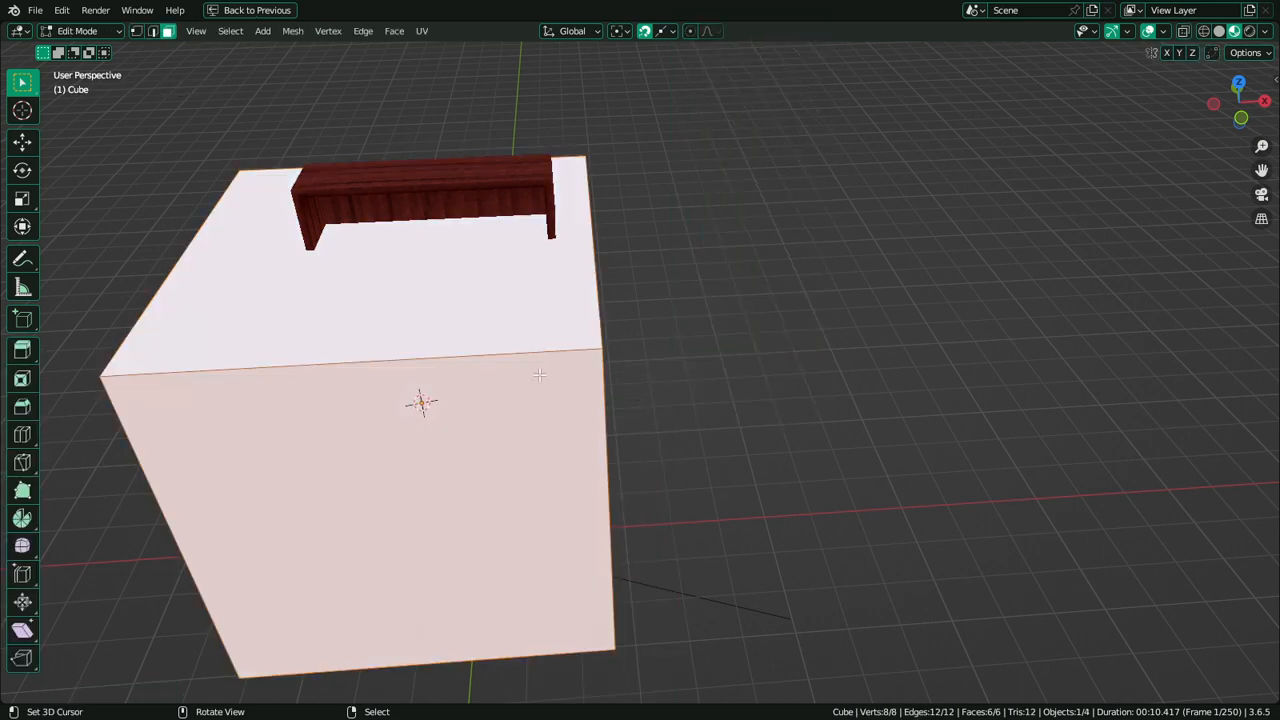
middle_drag(534, 307, 496, 210)
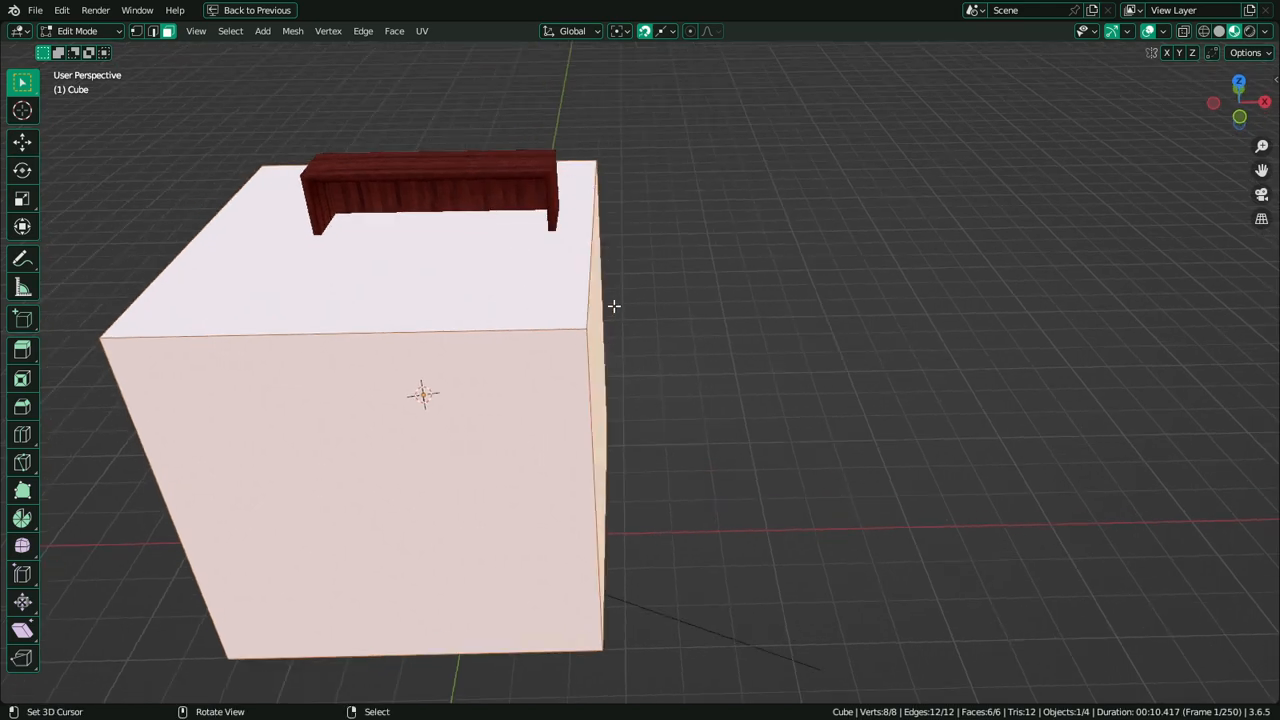
key(Tab)
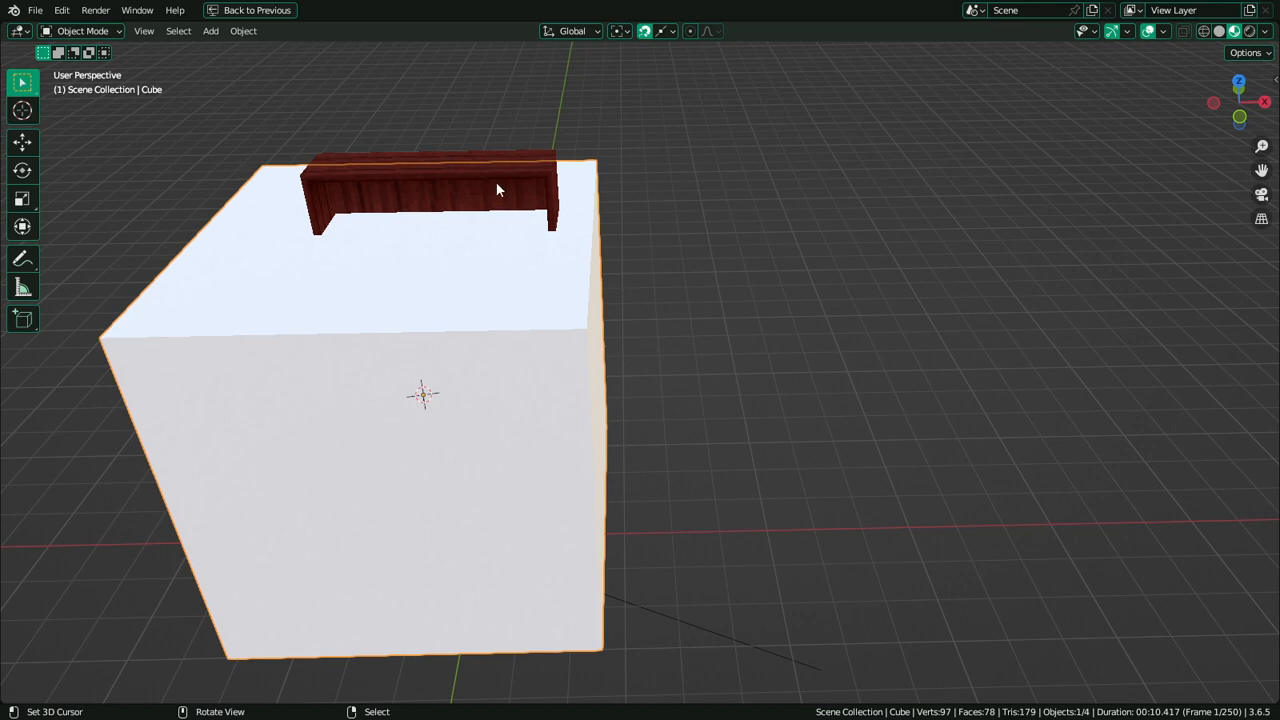
Restore the full layout, switch to the Shading workspace and select the bookshelf to show its material nodes
key(ctrl+space)
click(505, 14)
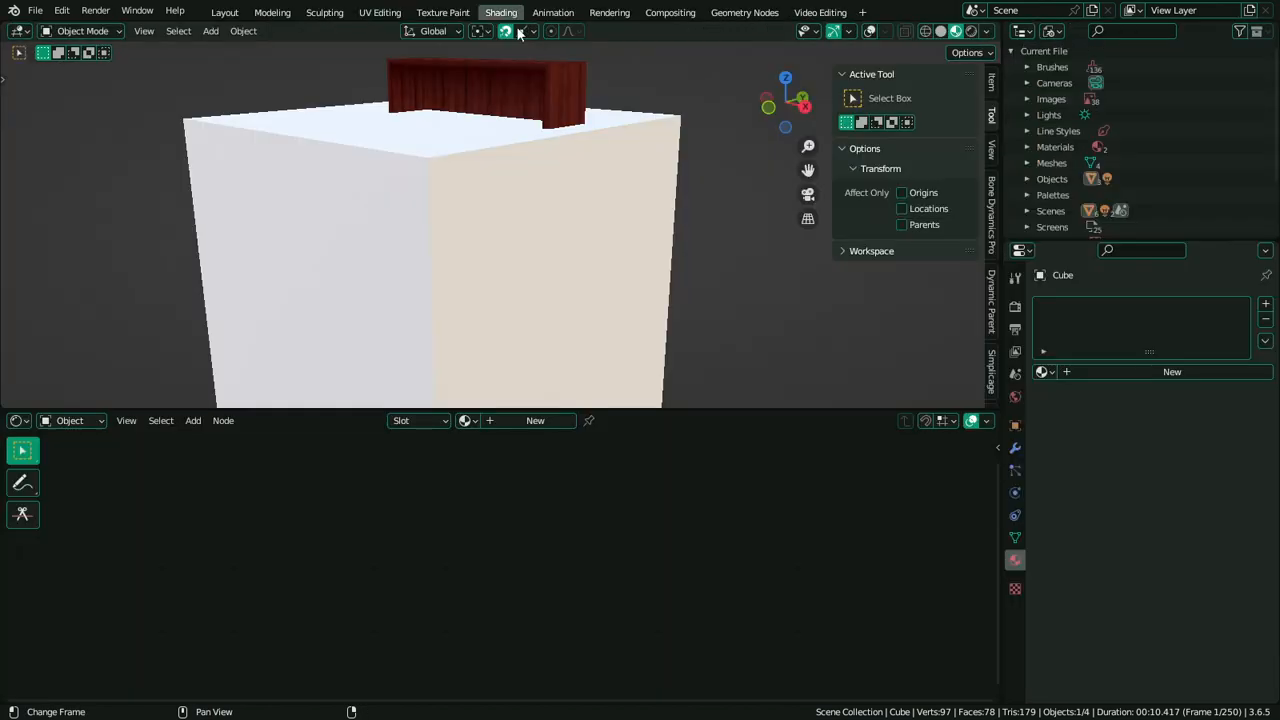
key(ctrl+Tab)
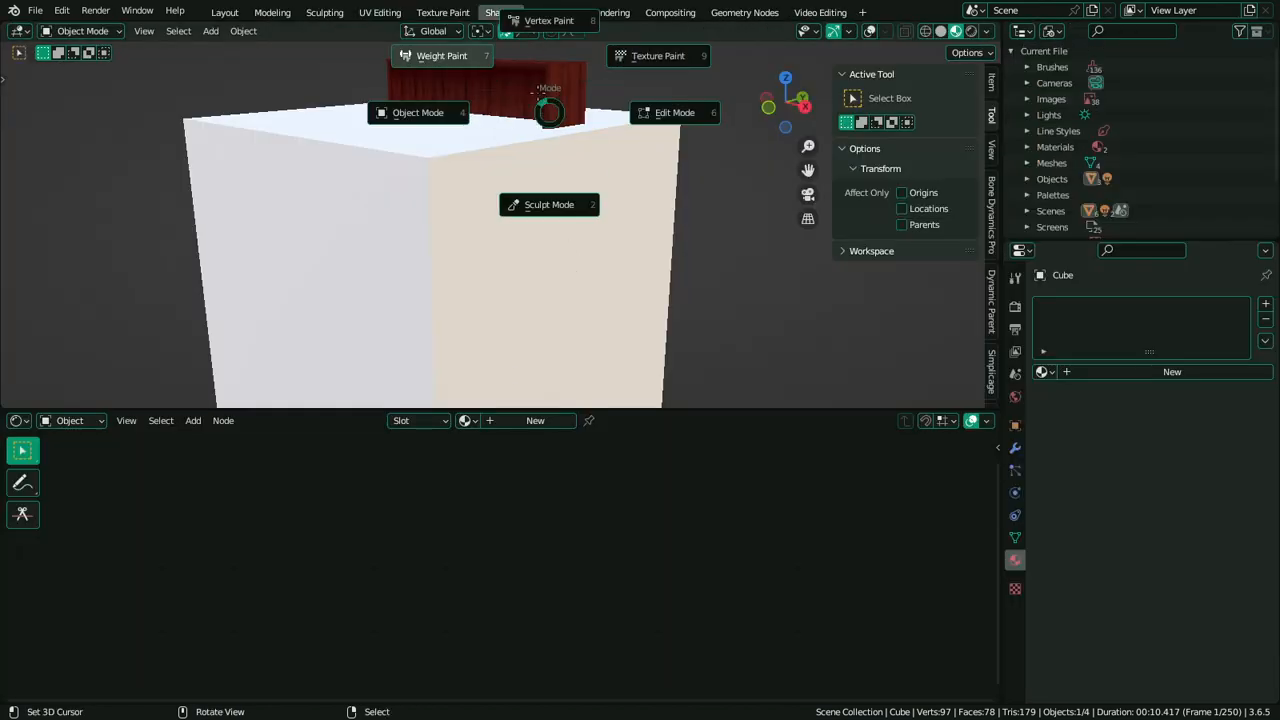
key(ctrl+Tab)
right_click(512, 83)
middle_drag(484, 461, 538, 563)
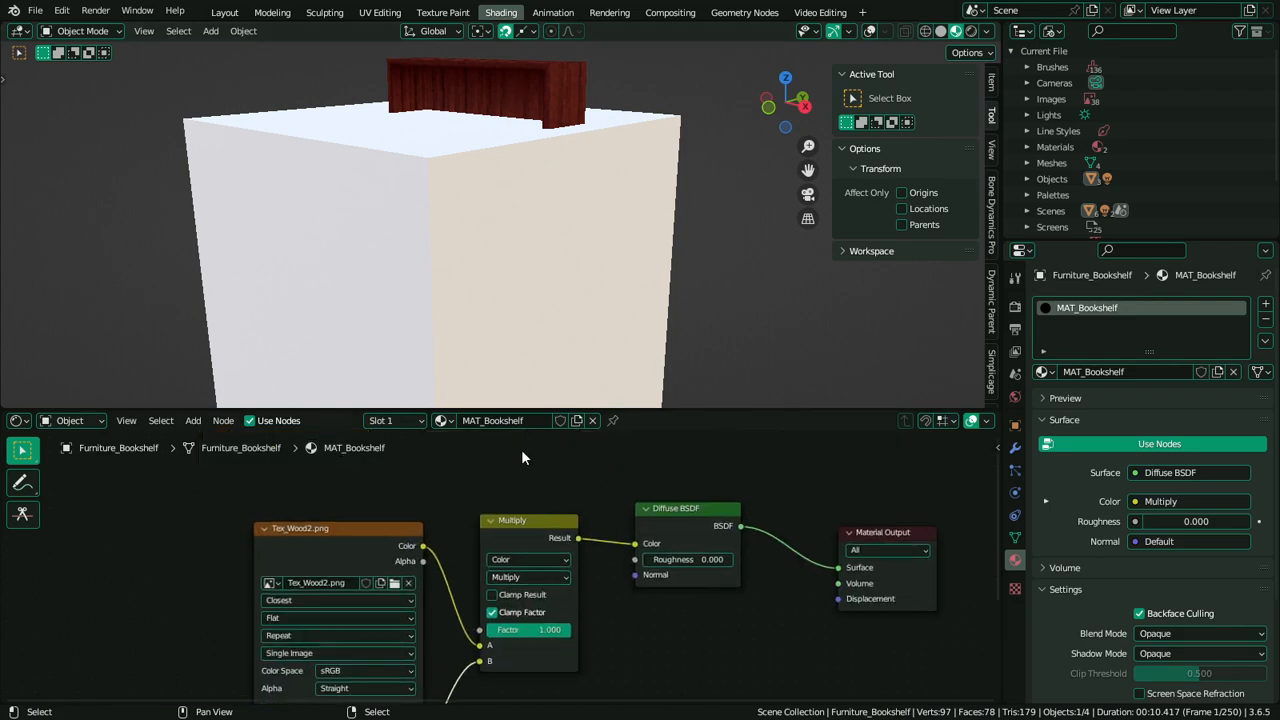
Rename the bookshelf's material to MAT_Wood1
click(524, 422)
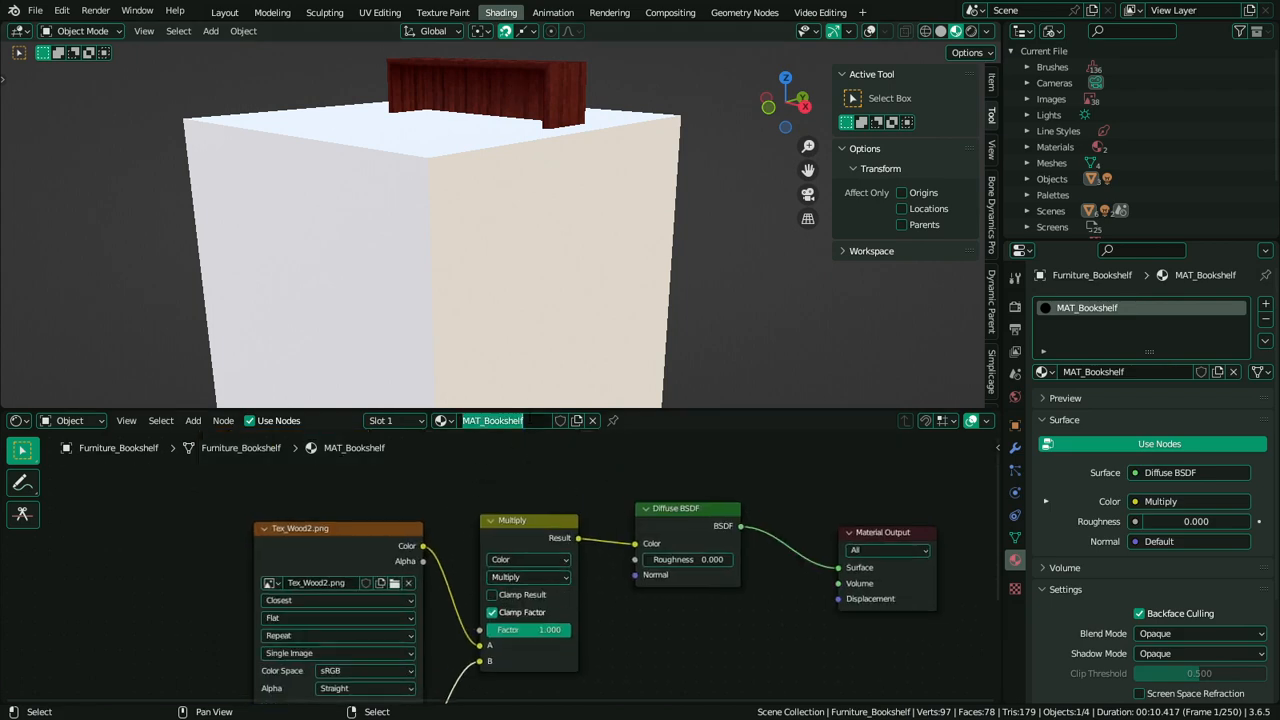
drag(462, 421, 480, 421)
text(Wood)
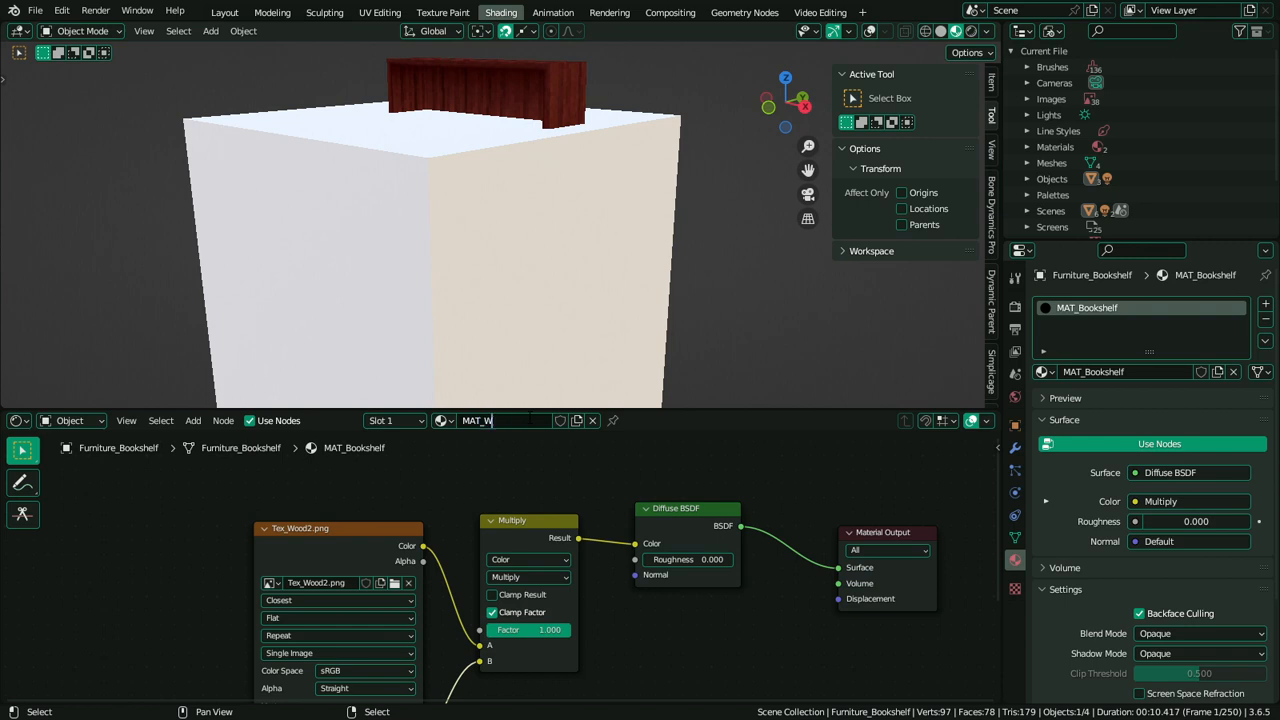
key(Return)
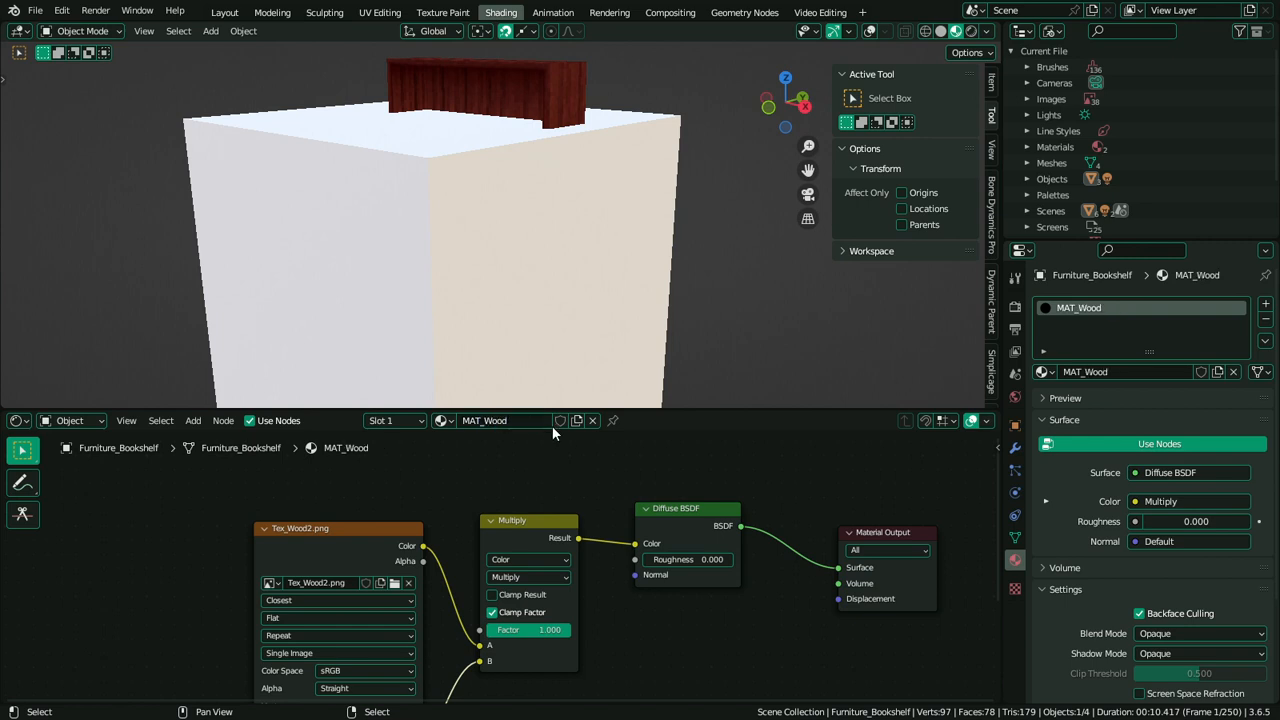
click(526, 421)
key(alt+Tab)
Browse for the wood texture node's image and delete Tex_Wood1.png from the Textures folder
click(395, 584)
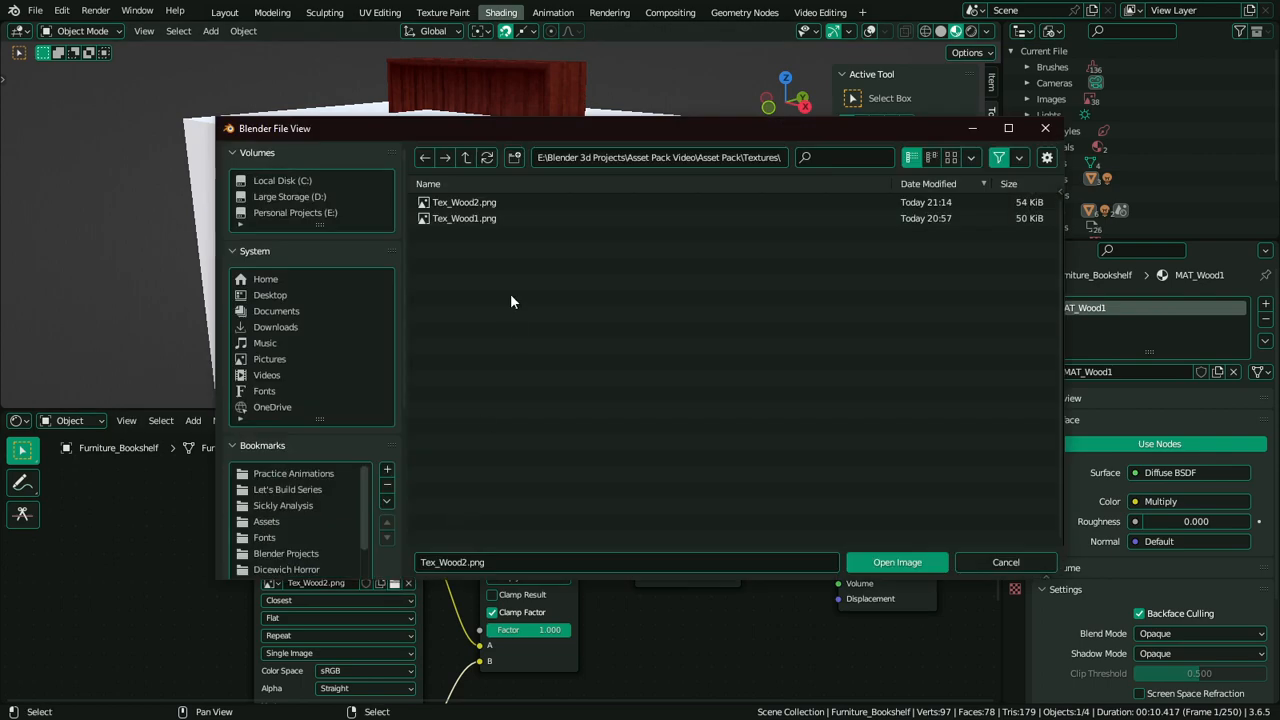
click(489, 220)
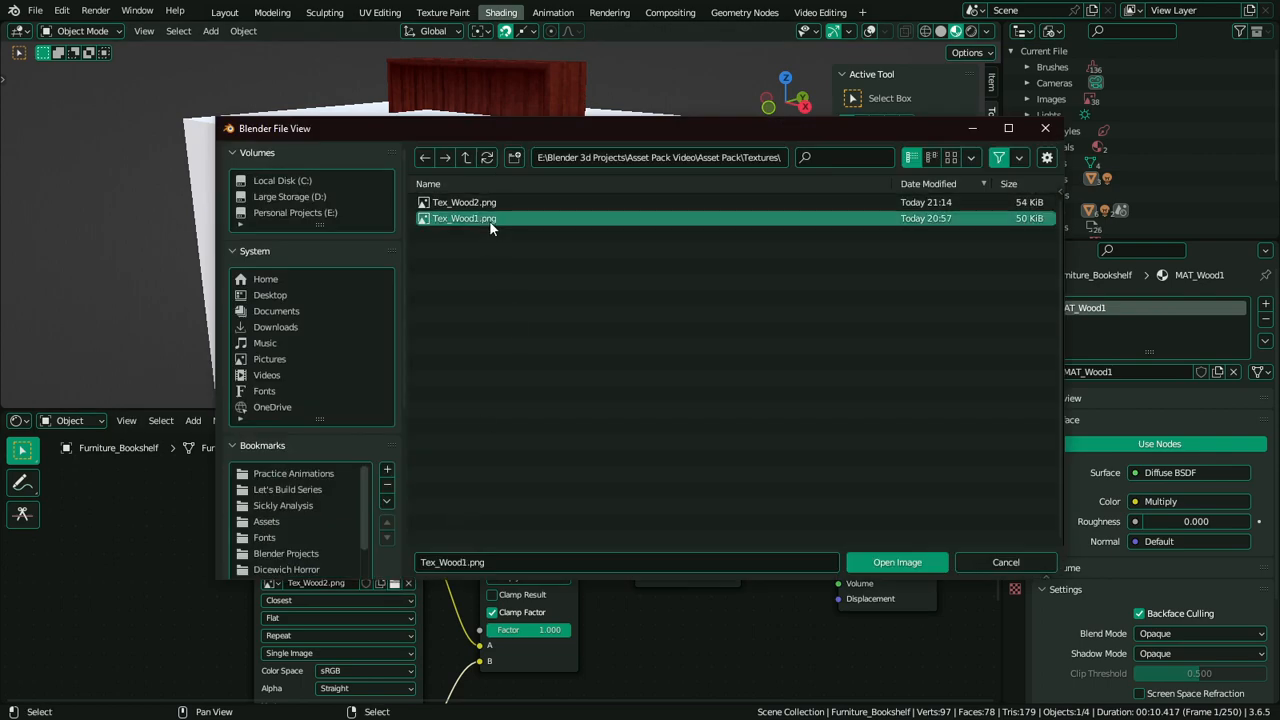
key(x)
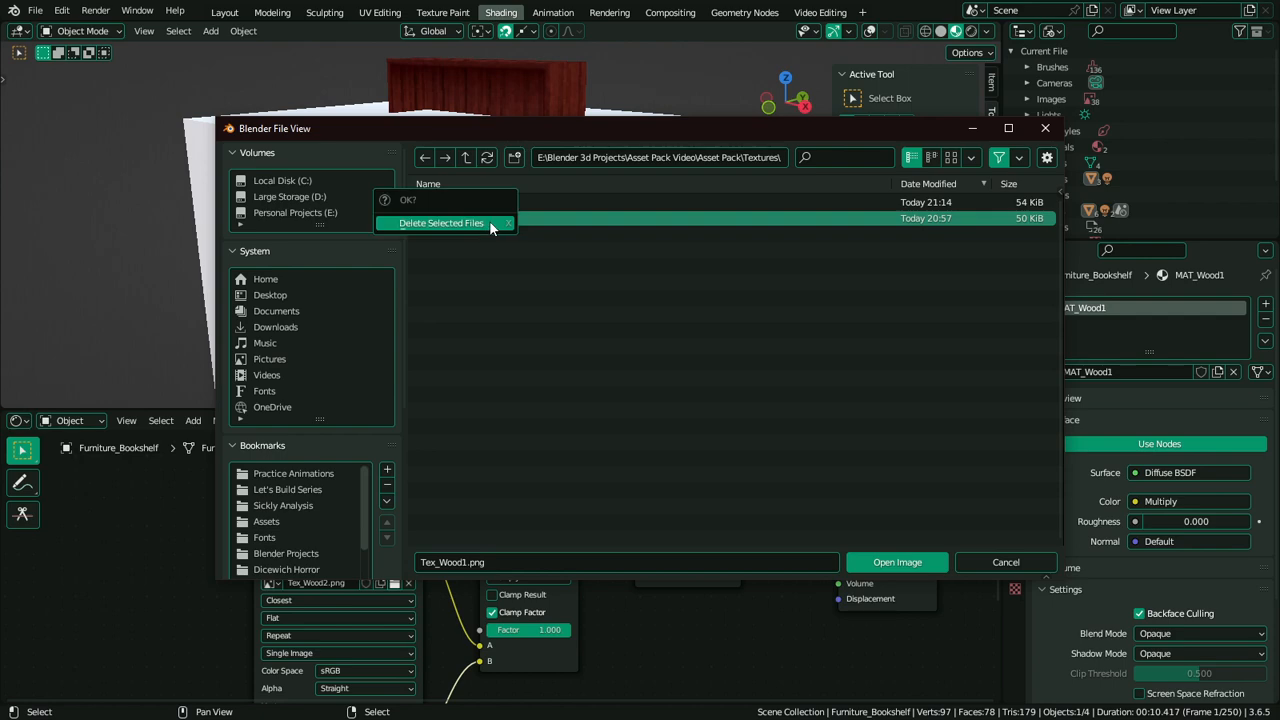
click(496, 218)
Rename the file Tex_Wood2.png as Tex_Wood1.png and load it into the bookshelf material's image texture node
click(502, 208)
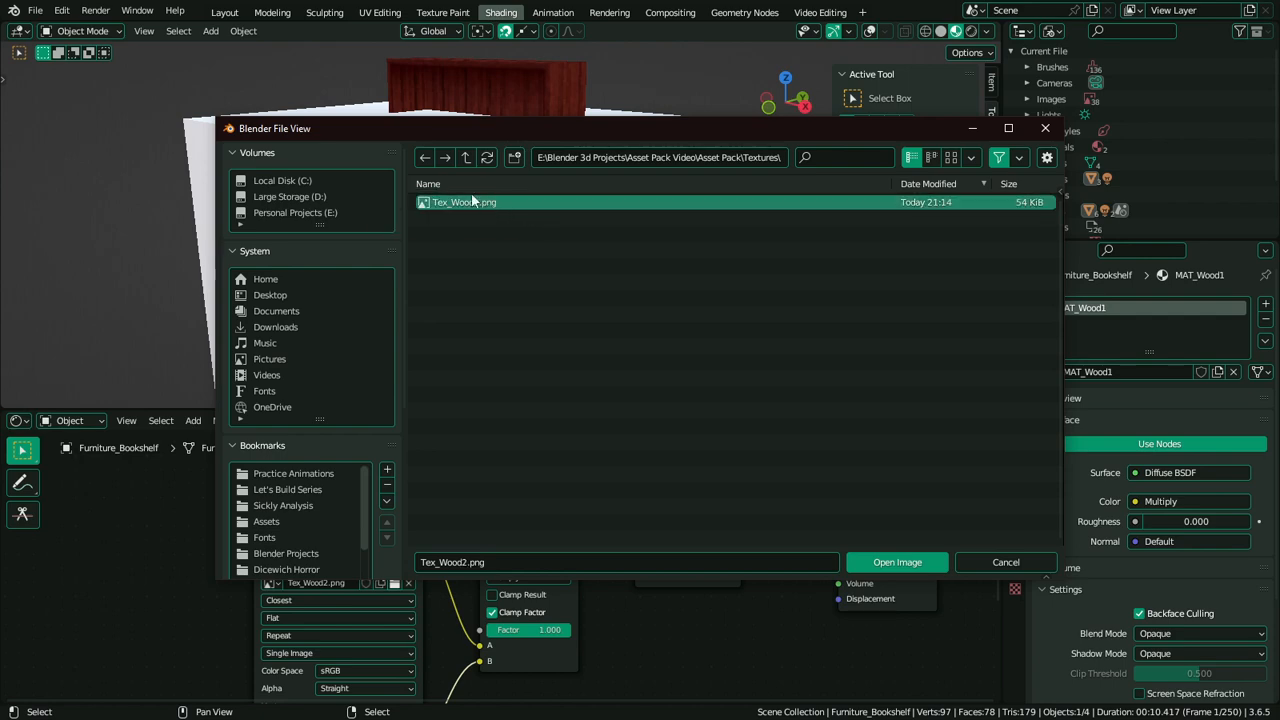
double_click(474, 201)
click(395, 583)
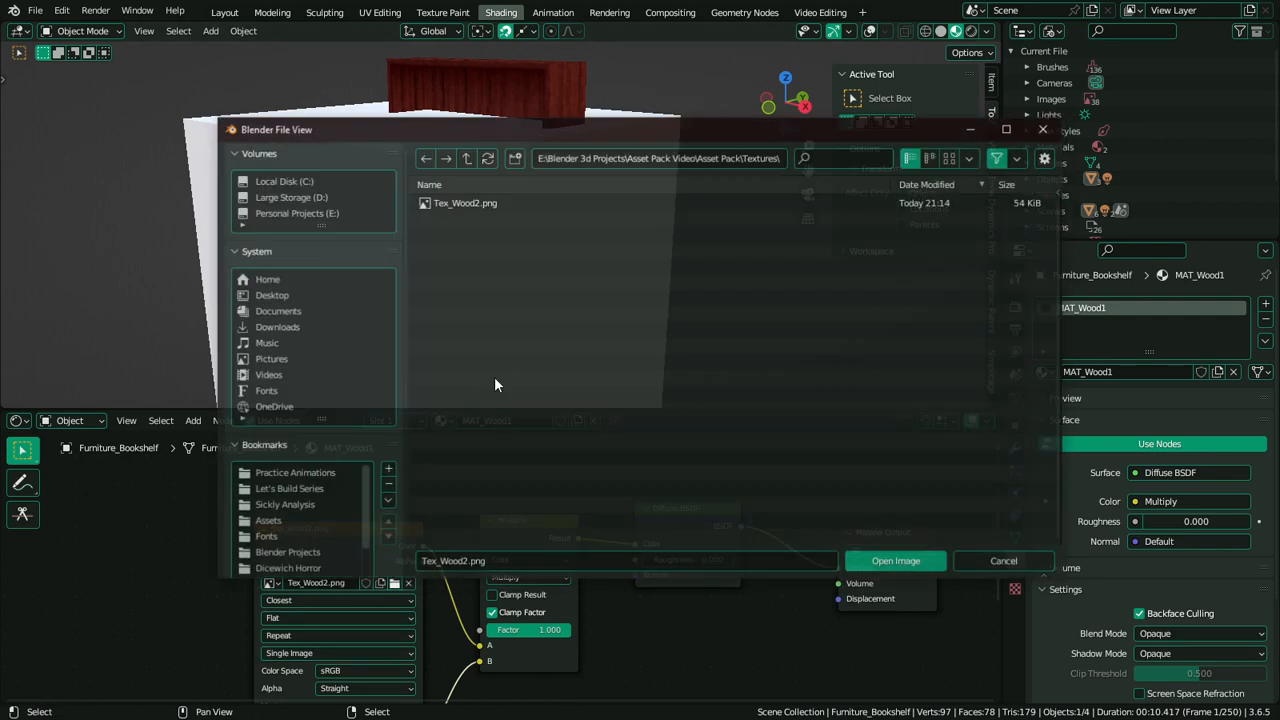
click(488, 208)
key(F2)
key(Right)
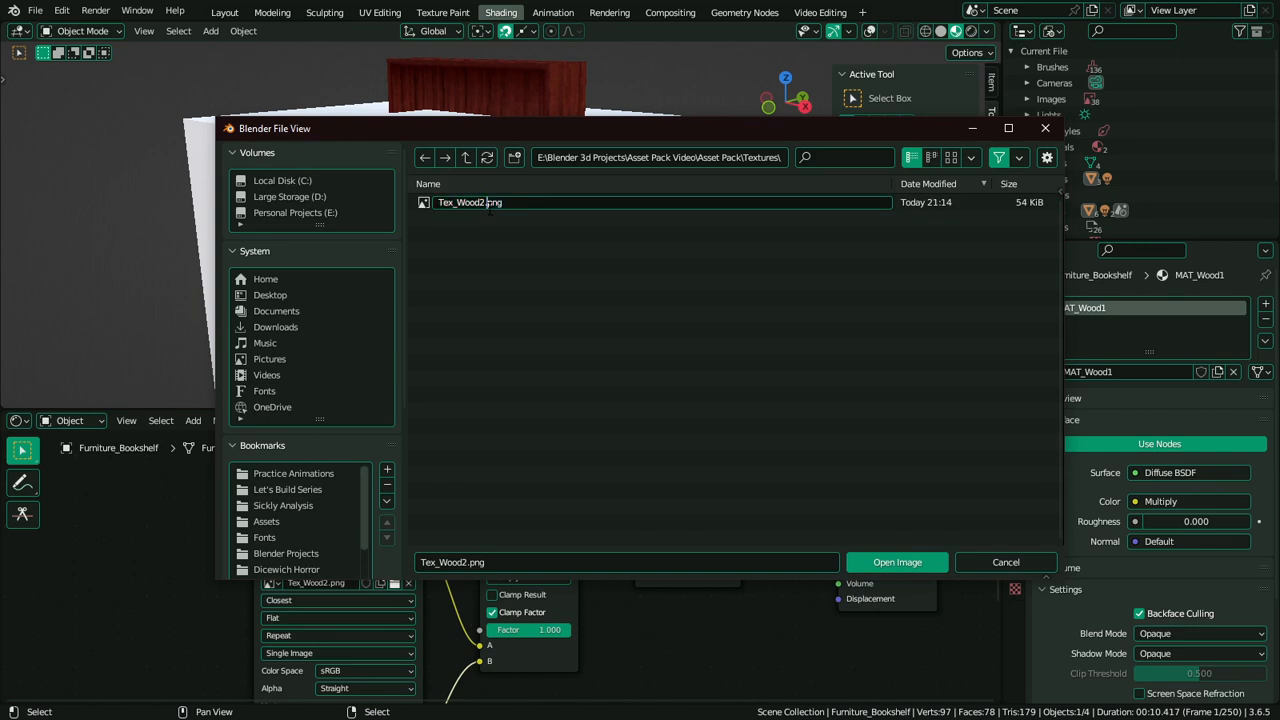
key(BackSpace)
text(1)
key(Return)
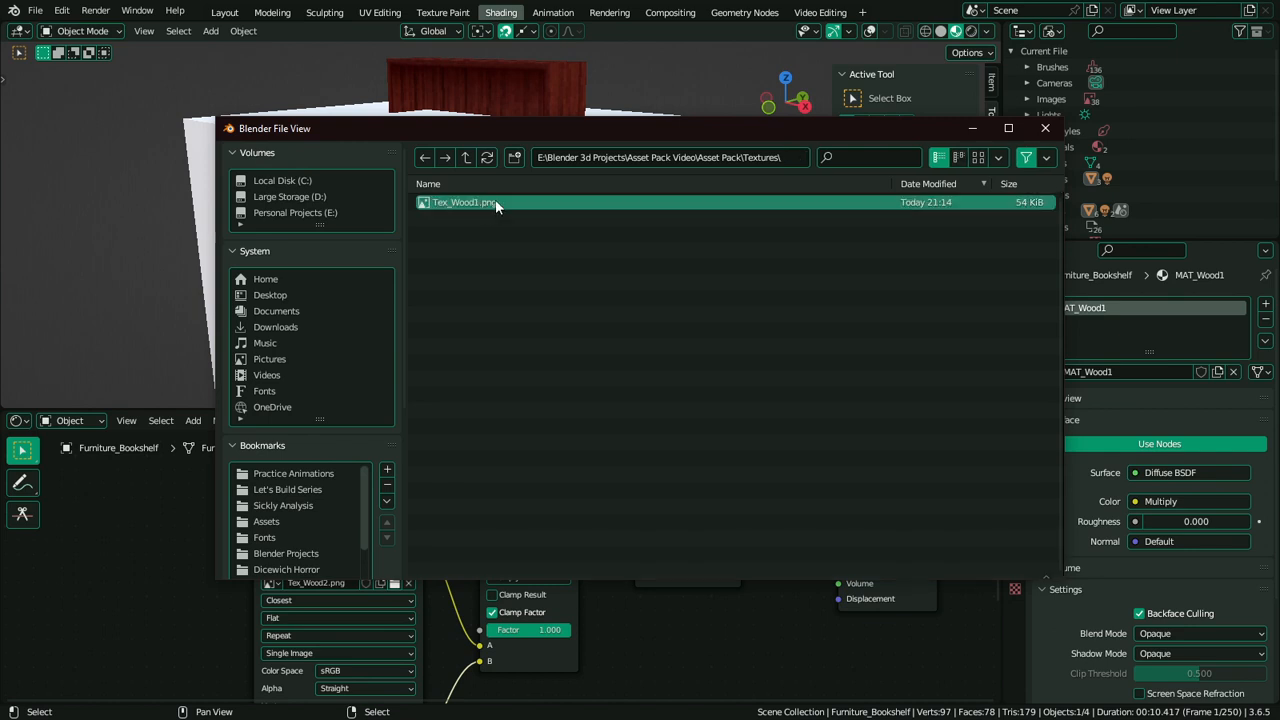
double_click(495, 200)
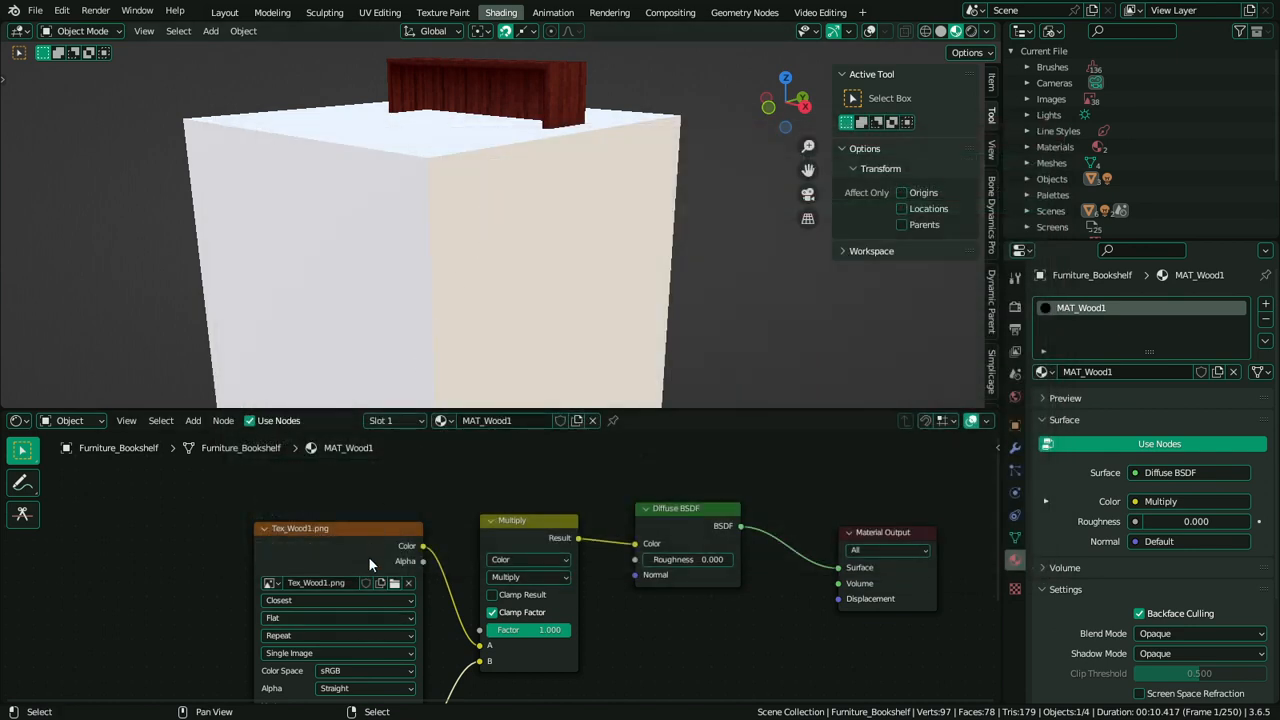
Purge the unused data-blocks from the file
click(34, 10)
mouse_move(118, 281)
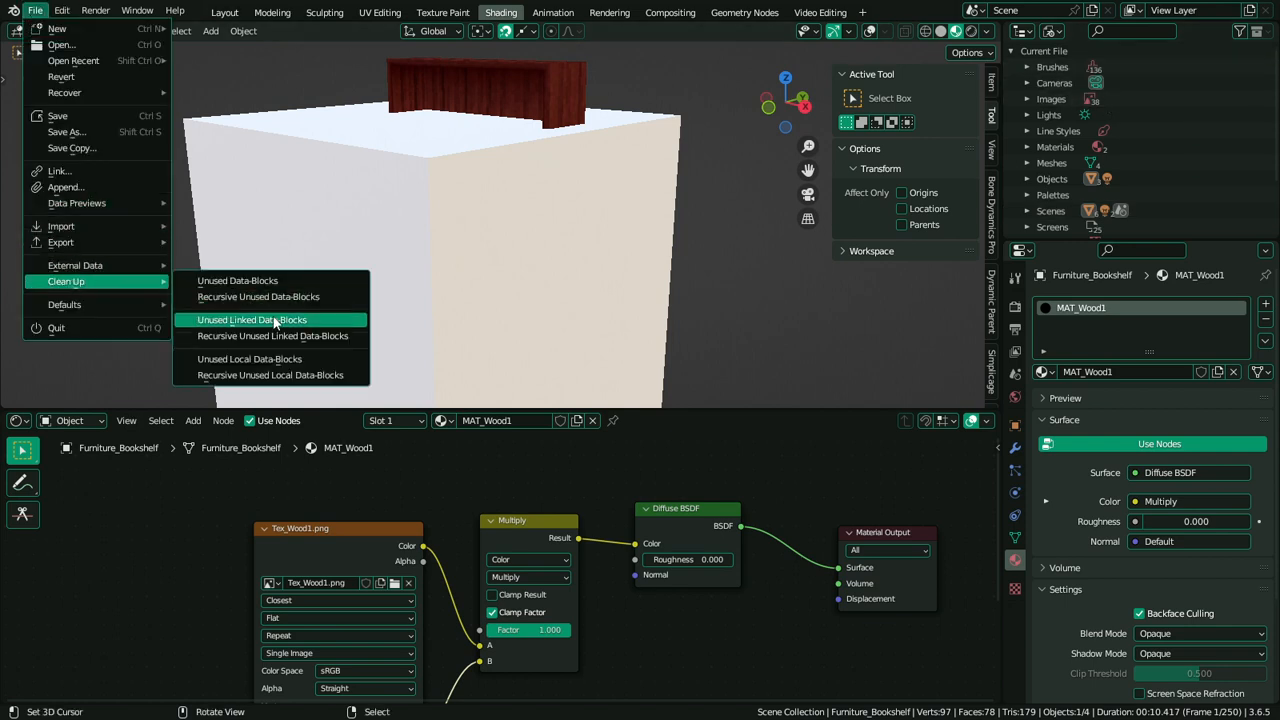
click(272, 281)
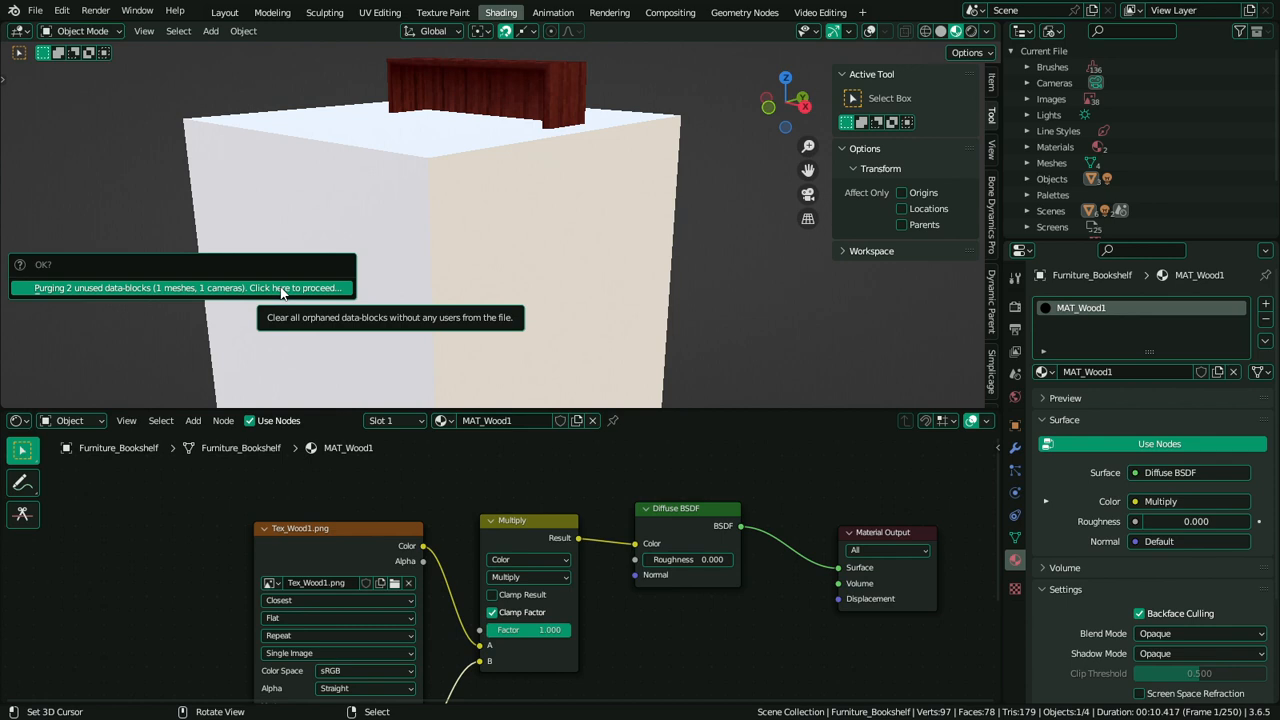
click(281, 288)
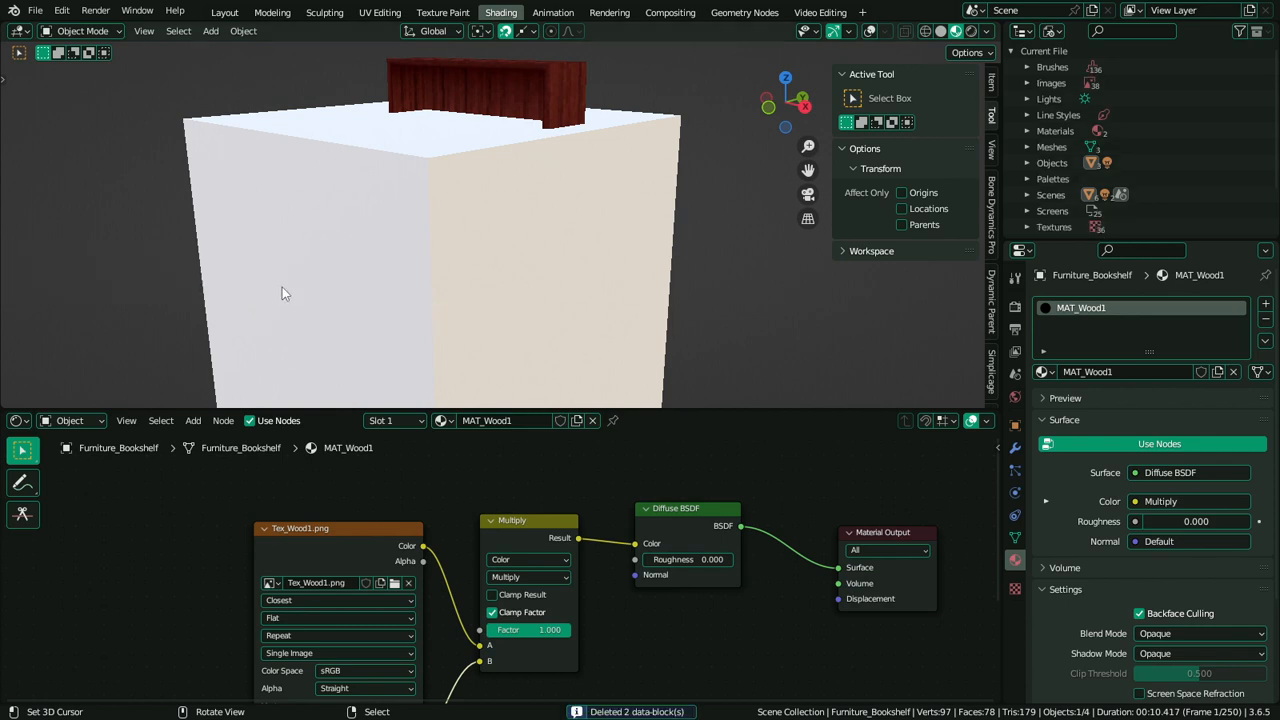
scroll(284, 286, down, 2)
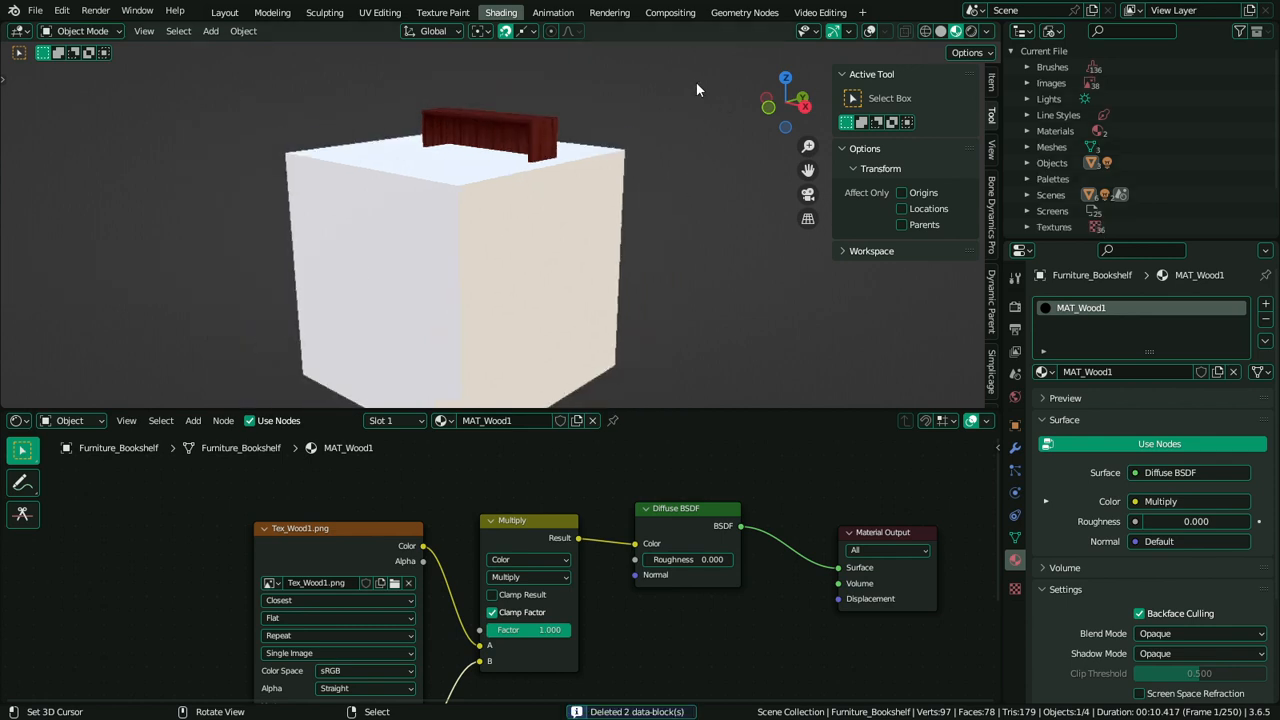
Select the cube in the Layout workspace and assign it the MAT_Wood1 material in the Shading workspace
click(223, 12)
scroll(354, 160, down, 3)
click(521, 290)
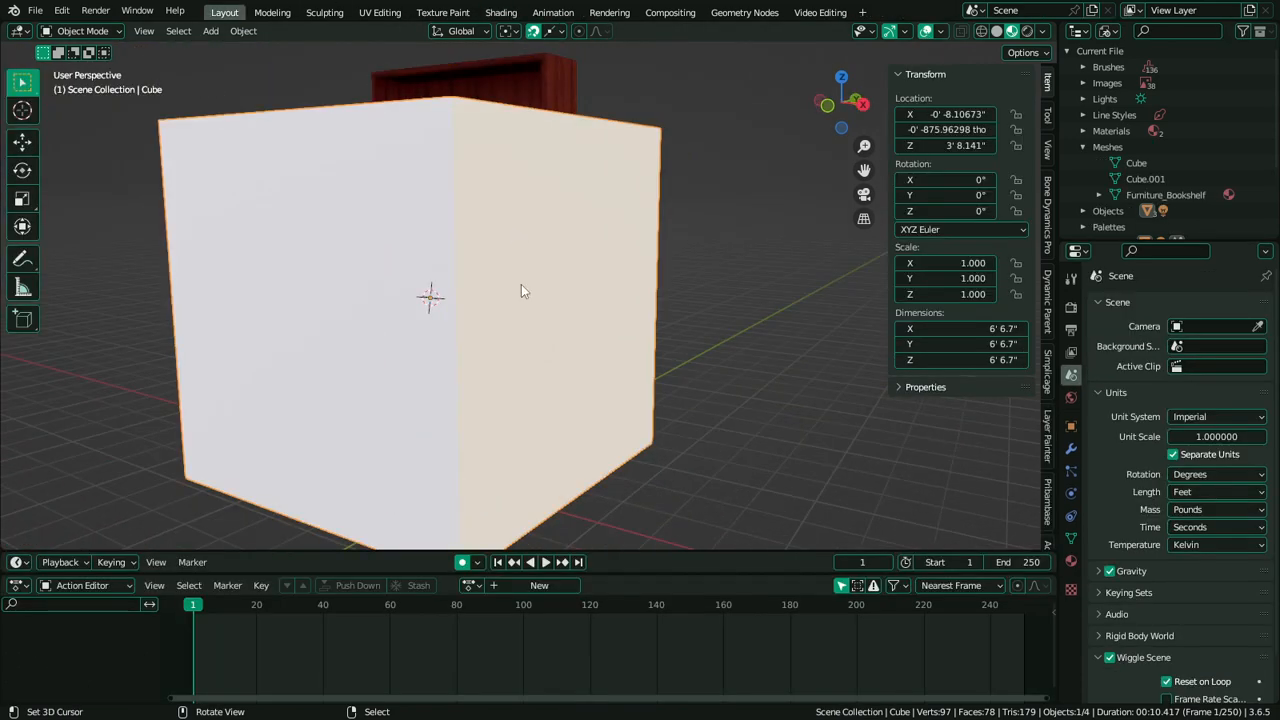
click(501, 12)
click(465, 420)
click(496, 445)
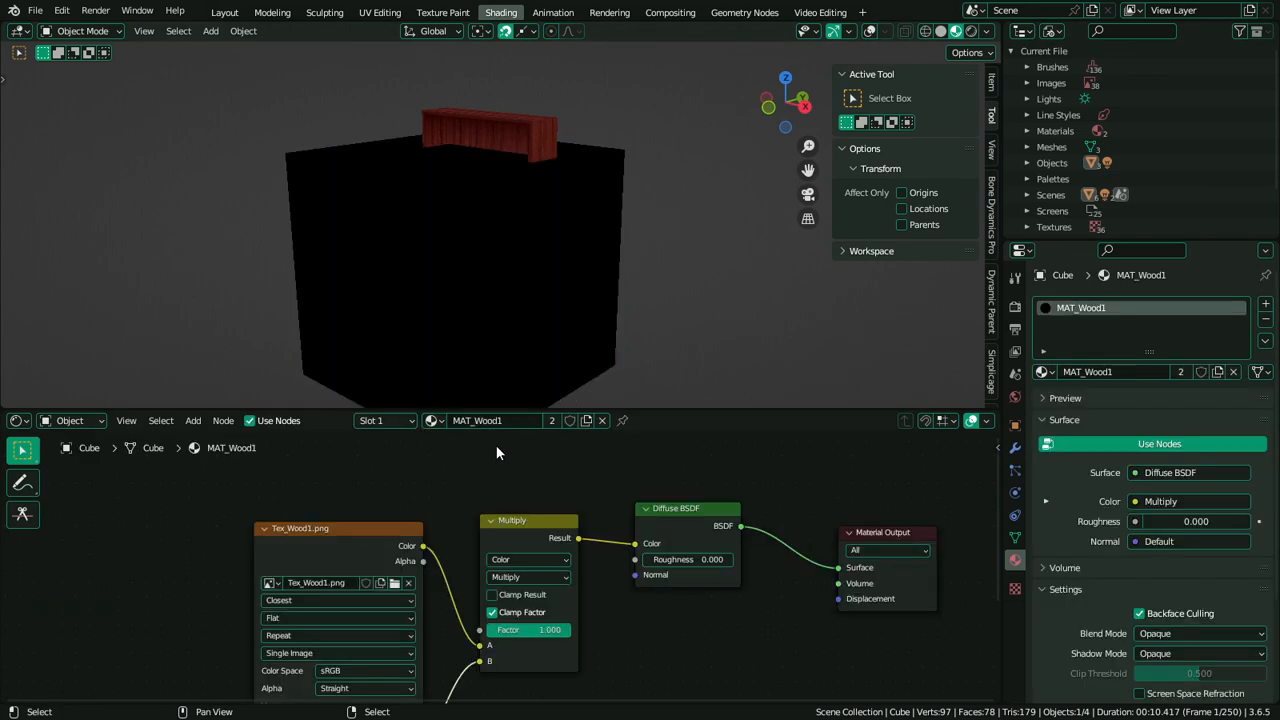
Enter Vertex Paint mode on the cube to give it vertex colors, return to Object Mode and maximize the 3D viewport
click(82, 31)
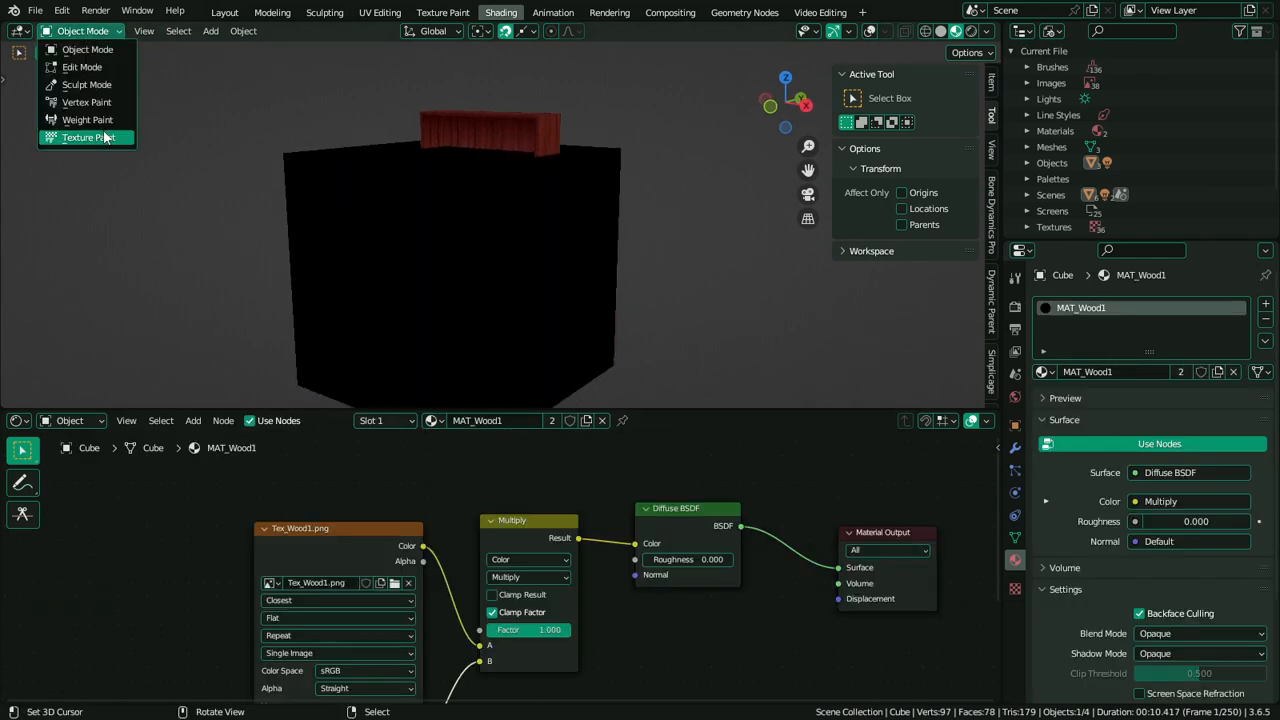
click(110, 102)
middle_drag(420, 228, 454, 438)
scroll(470, 236, down, 2)
key(ctrl+Tab)
key(ctrl+space)
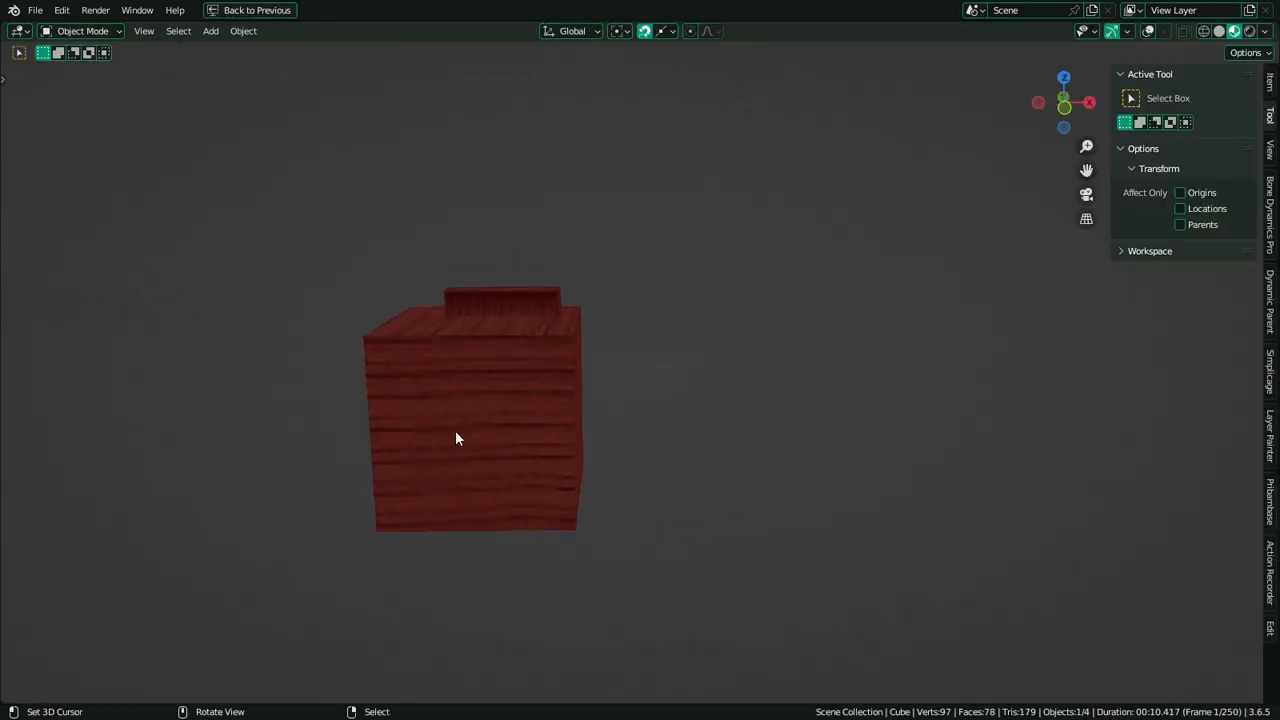
In Edit Mode with overlays shown, move the cube's geometry about 6' 4.7" along X, beside the bookshelf
key(Tab)
click(1148, 31)
scroll(494, 329, up, 2)
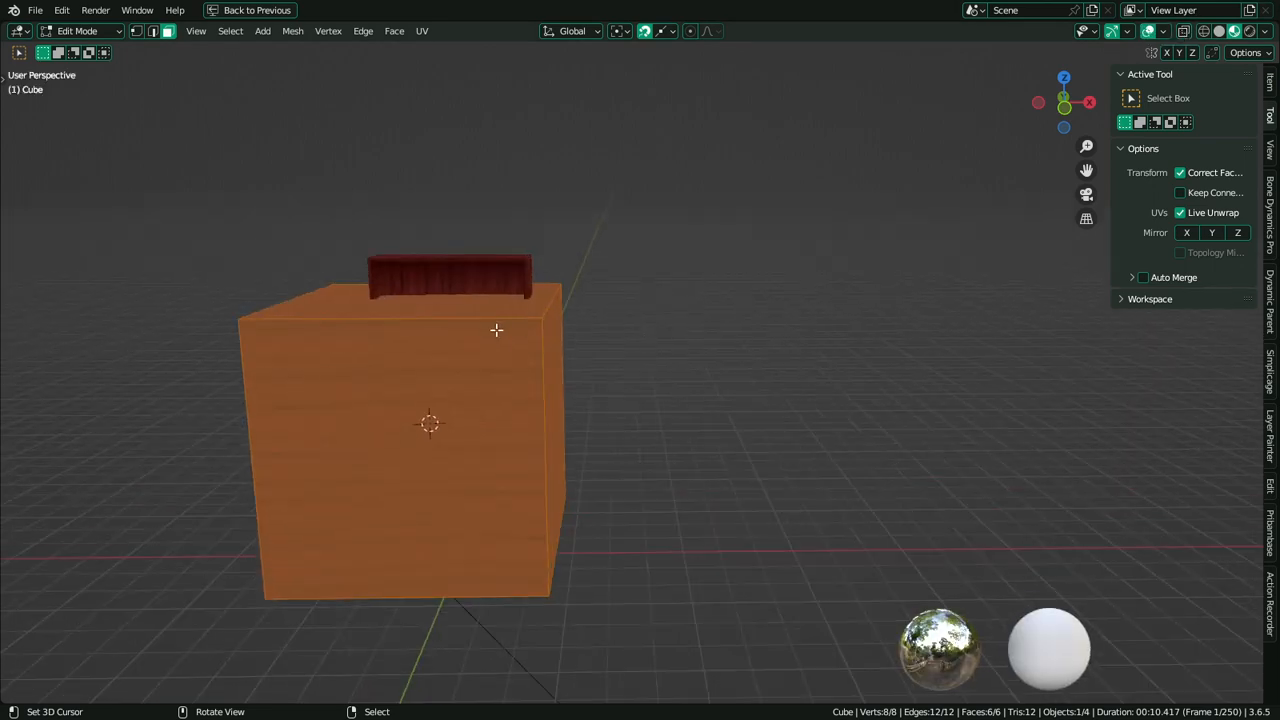
key(g)
key(x)
click(737, 360)
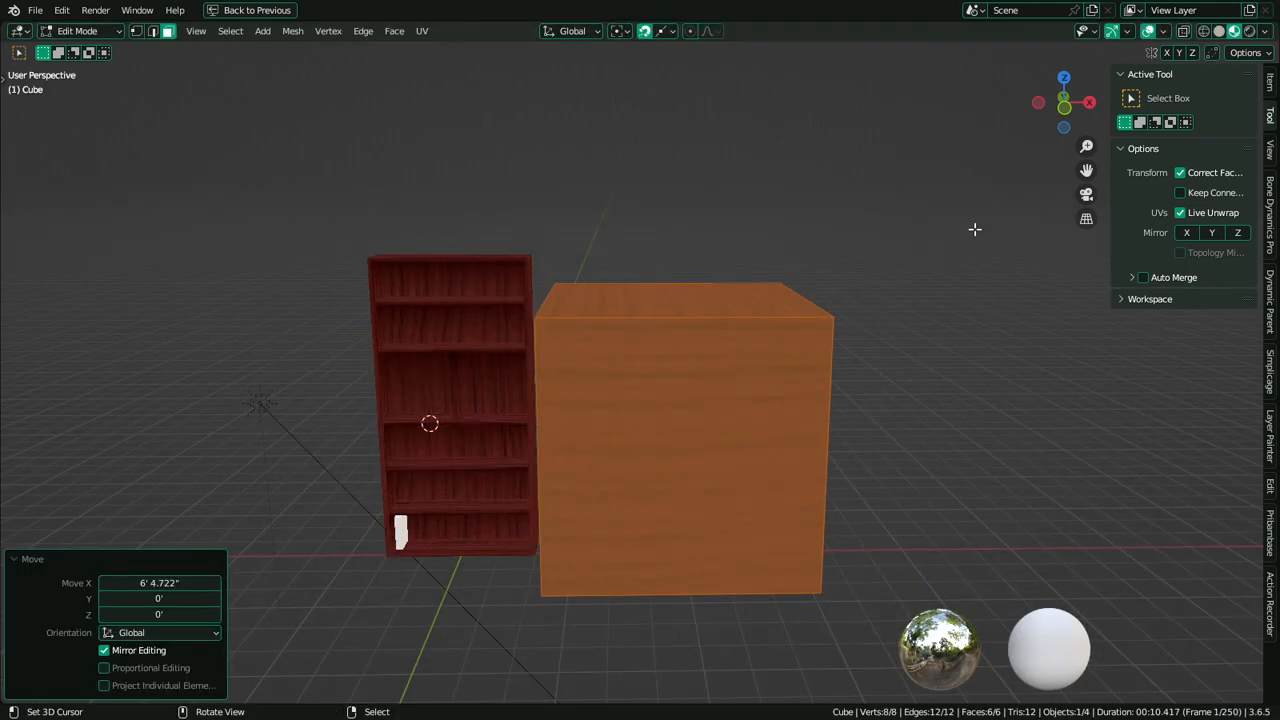
click(1182, 174)
key(s)
key(z)
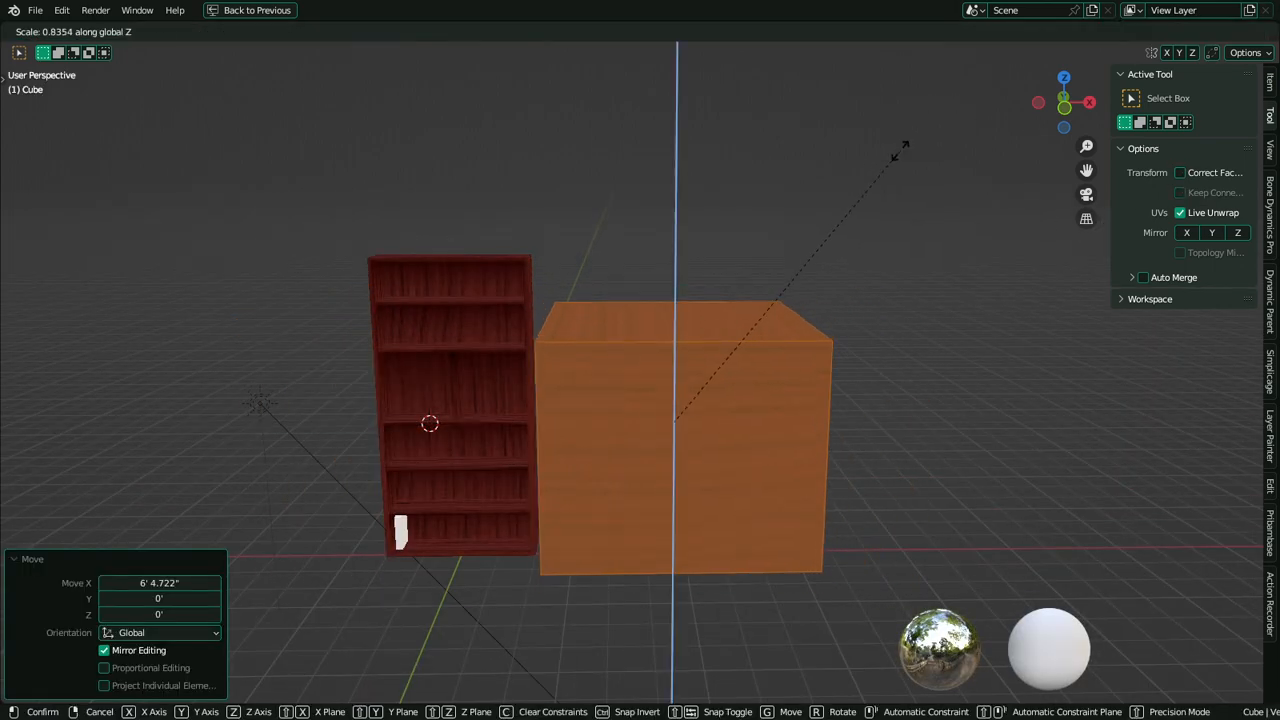
key(Escape)
click(1180, 172)
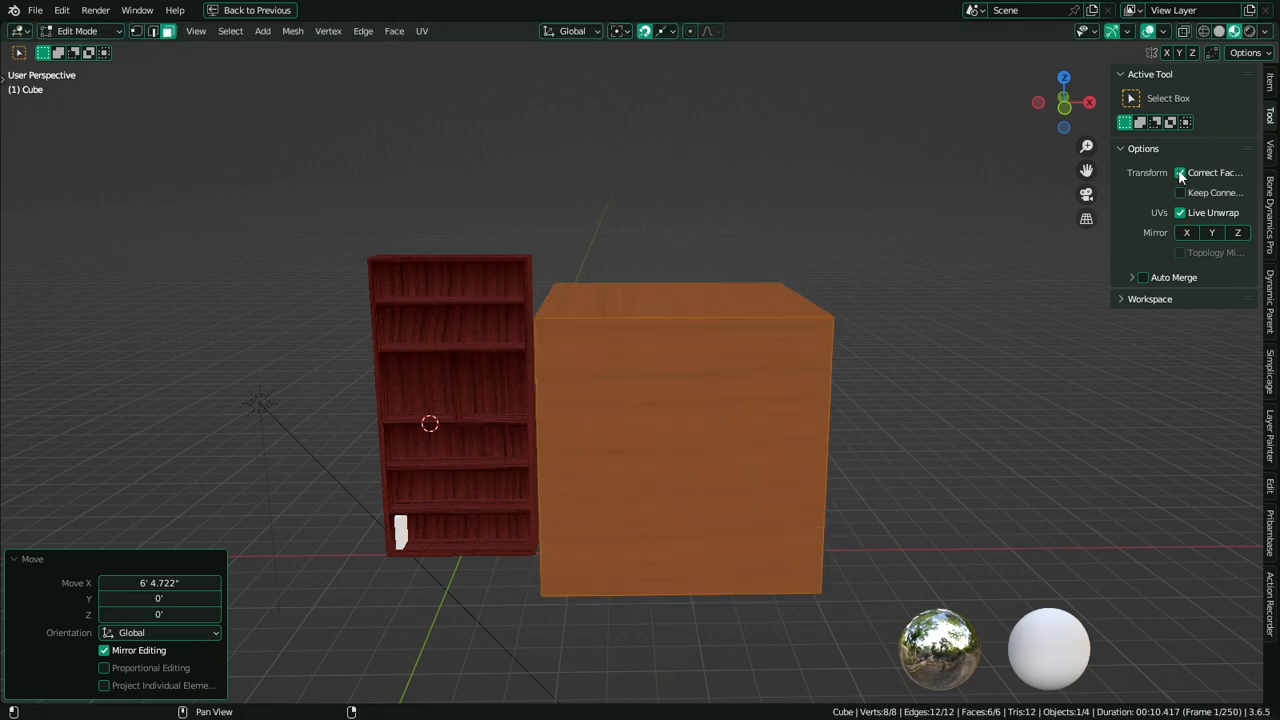
With Correct Face Attributes enabled, scale the cube's geometry along Z to about 0.13 to form a flat slab
key(s)
key(z)
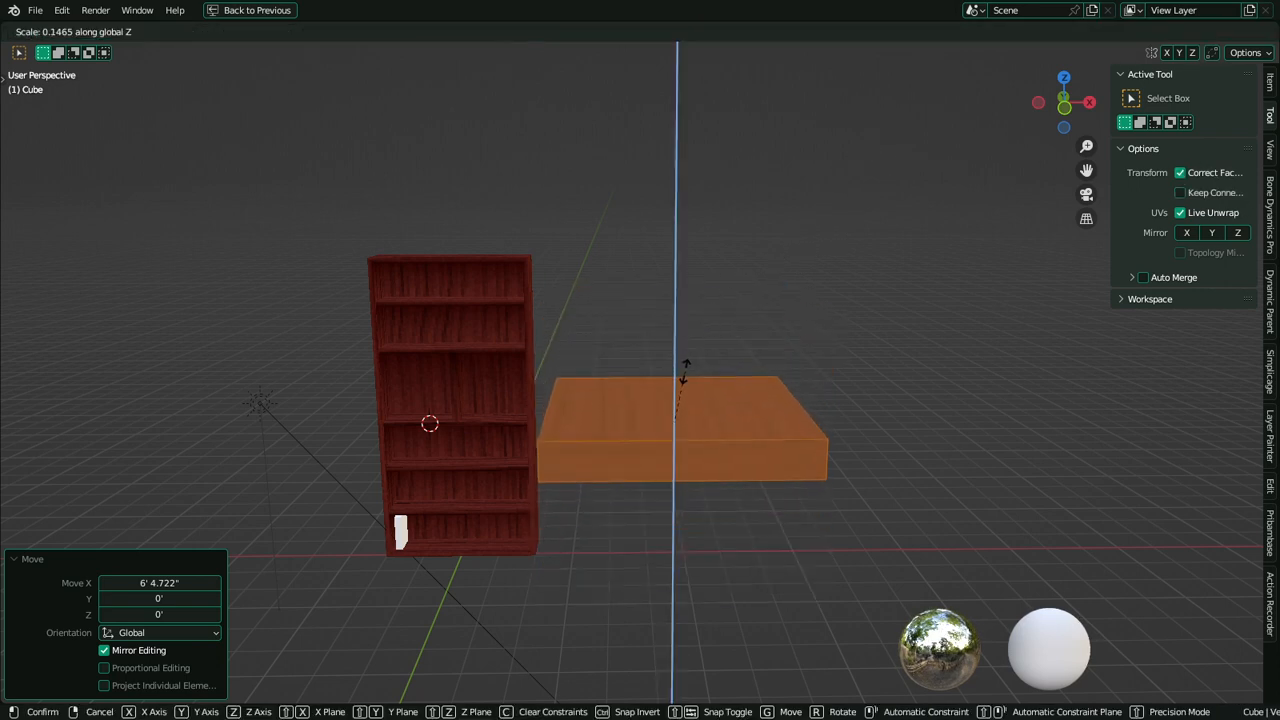
click(684, 375)
scroll(672, 397, up, 2)
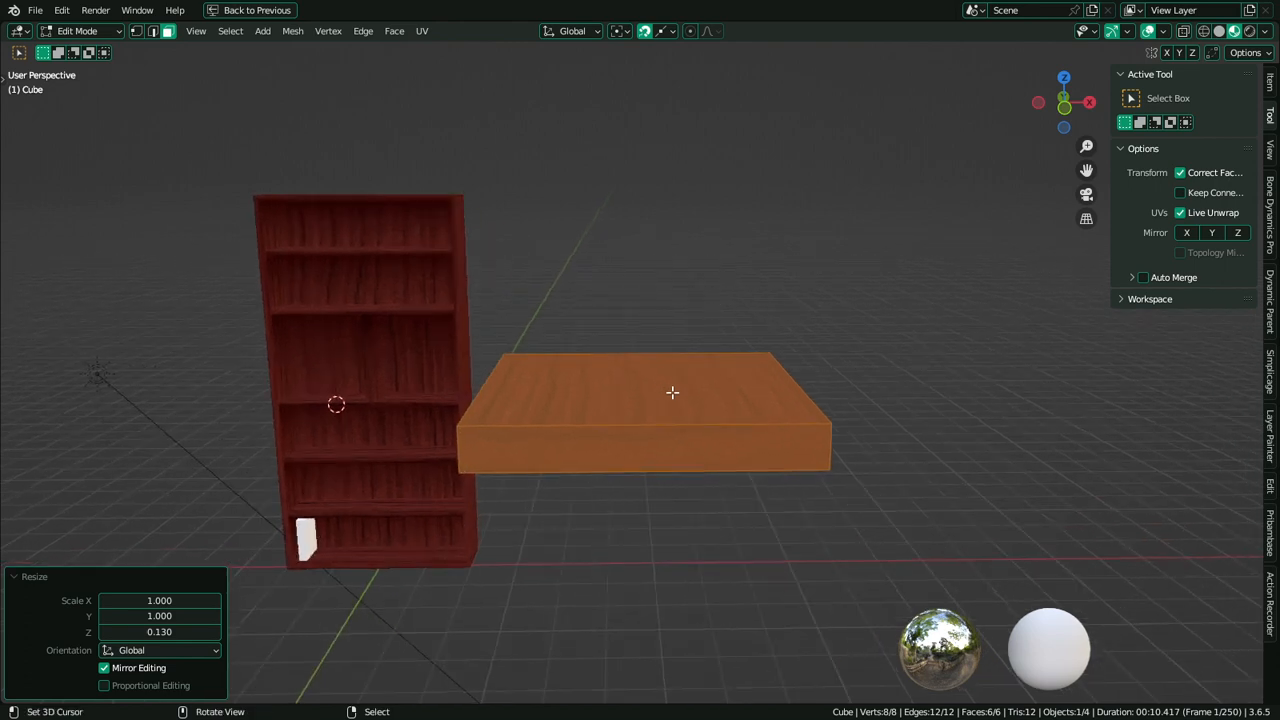
middle_drag(672, 392, 613, 407)
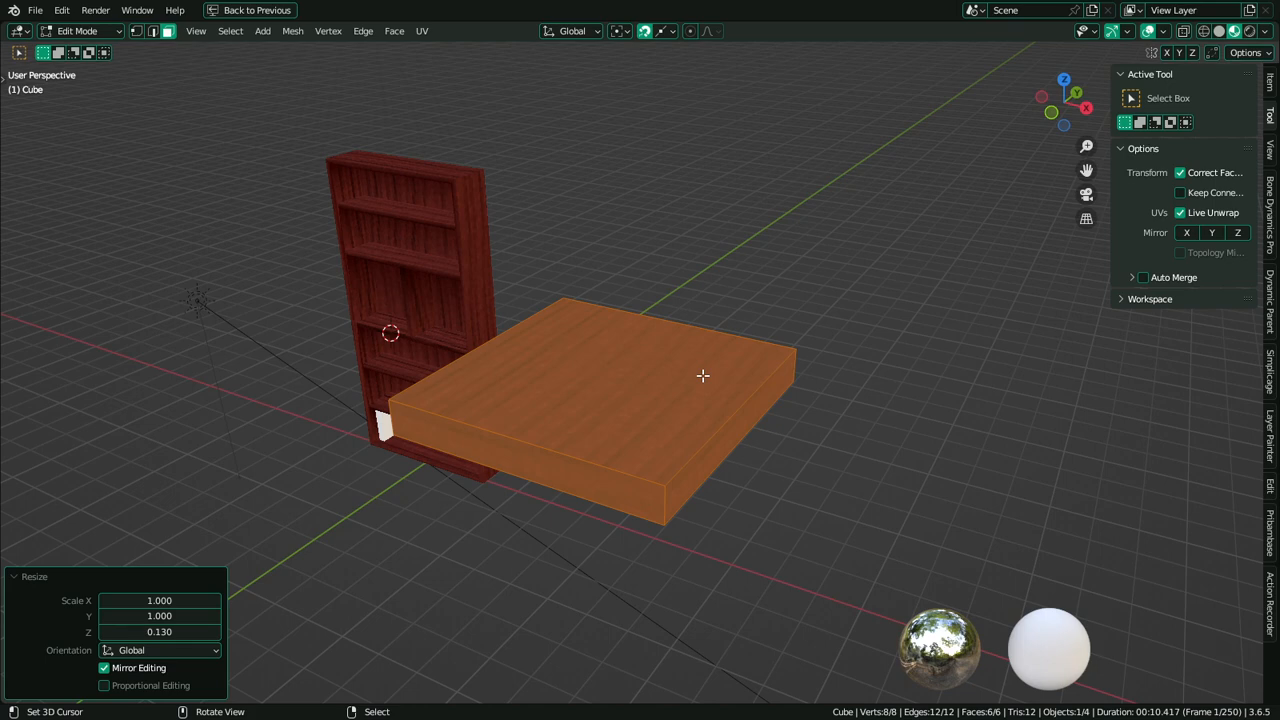
middle_drag(703, 375, 751, 351)
scroll(797, 417, up, 2)
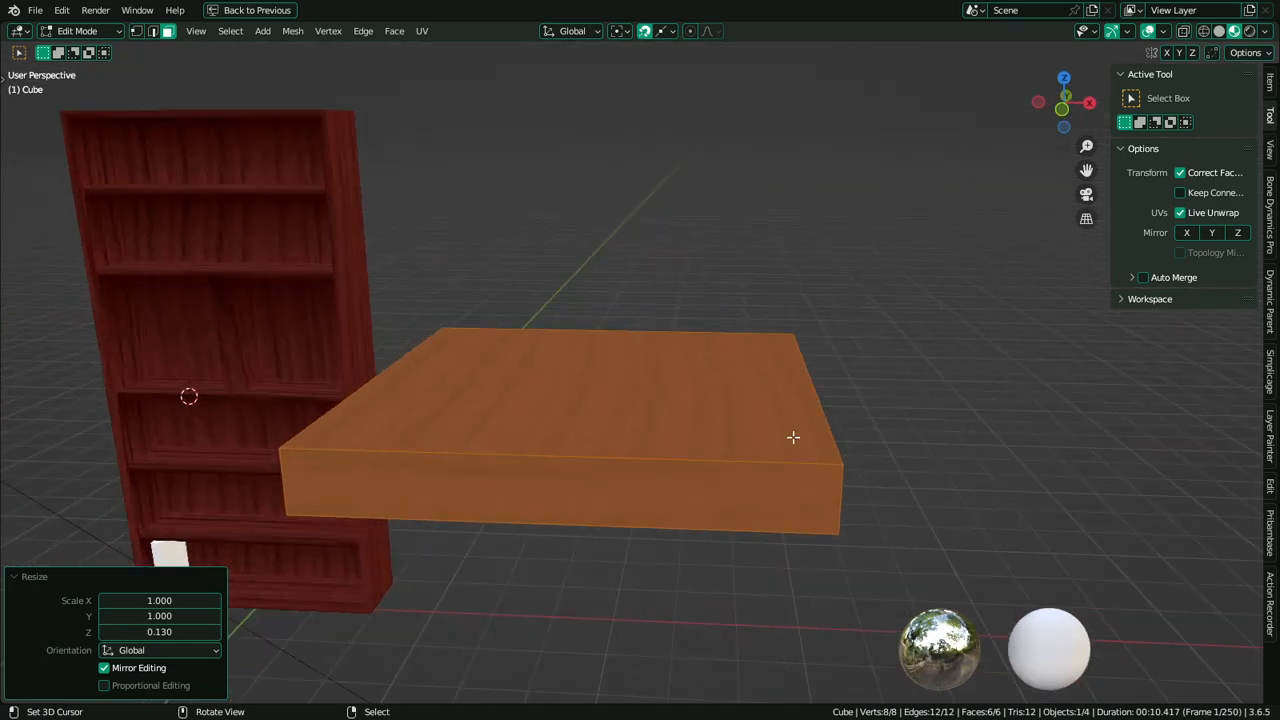
Select a vertical corner edge of the slab and turn on the Edge Length measurement overlay
middle_drag(793, 437, 696, 551)
key(2)
click(665, 557)
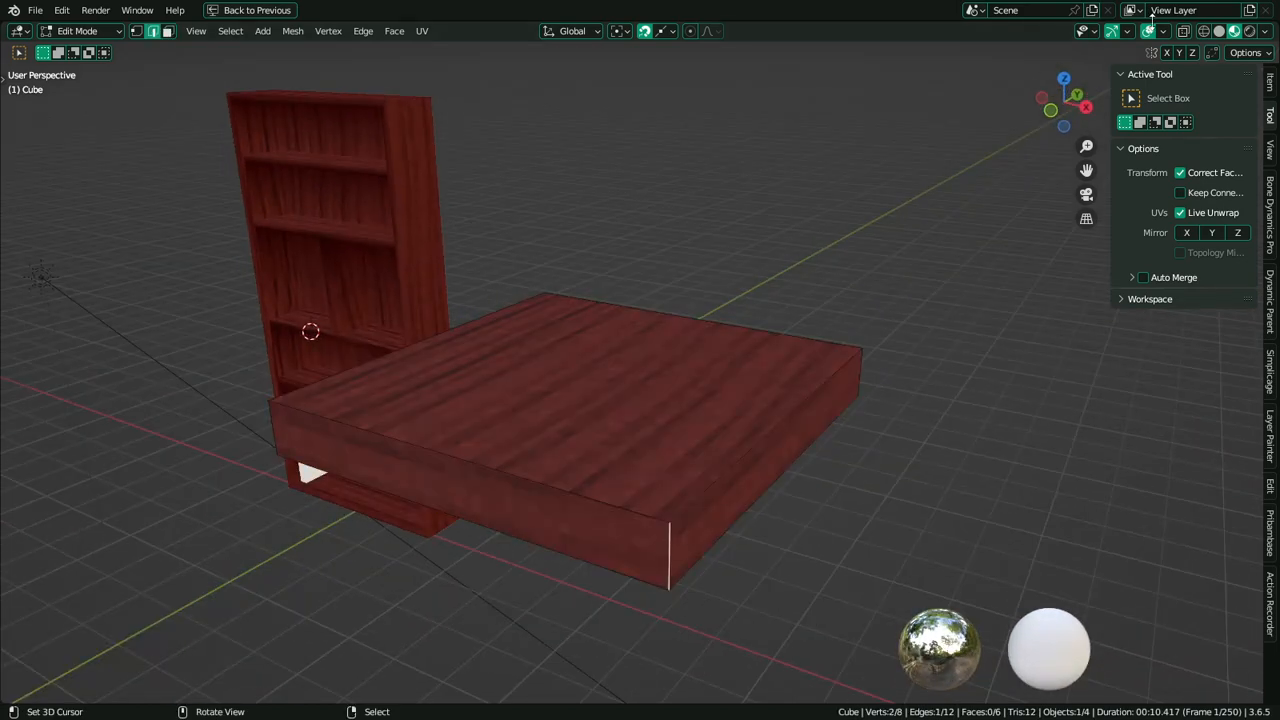
click(1162, 31)
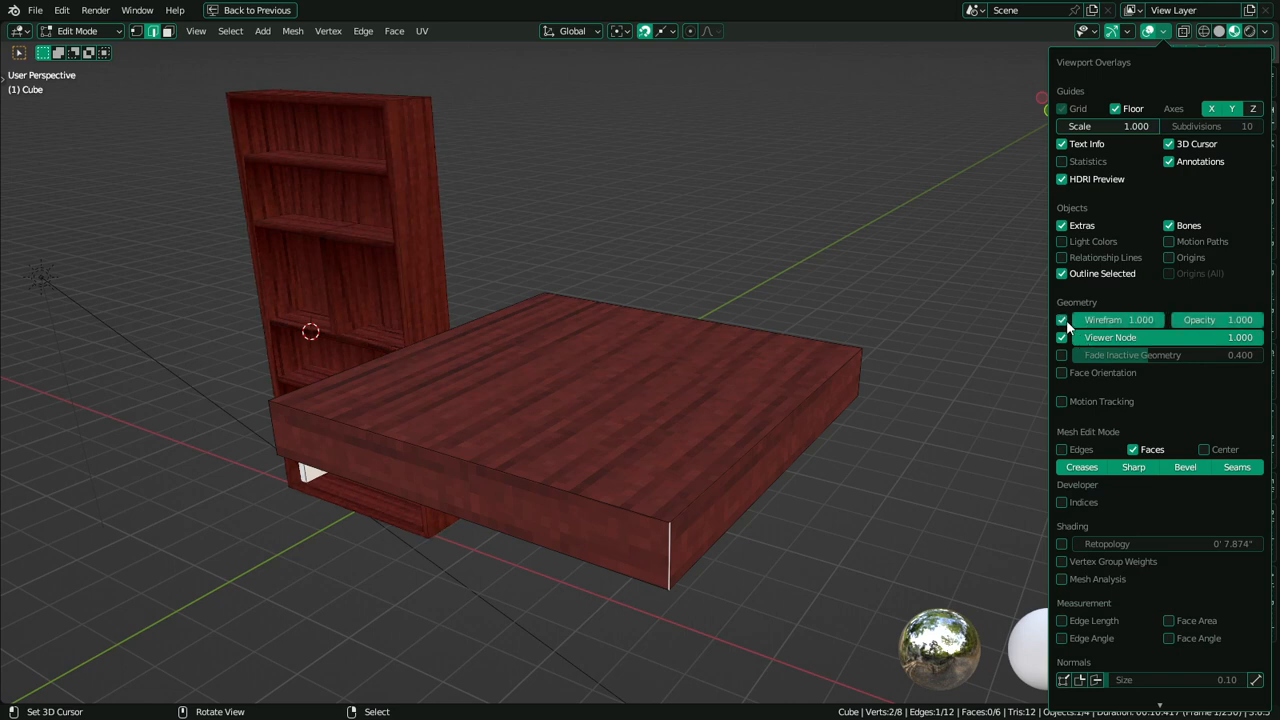
click(1062, 620)
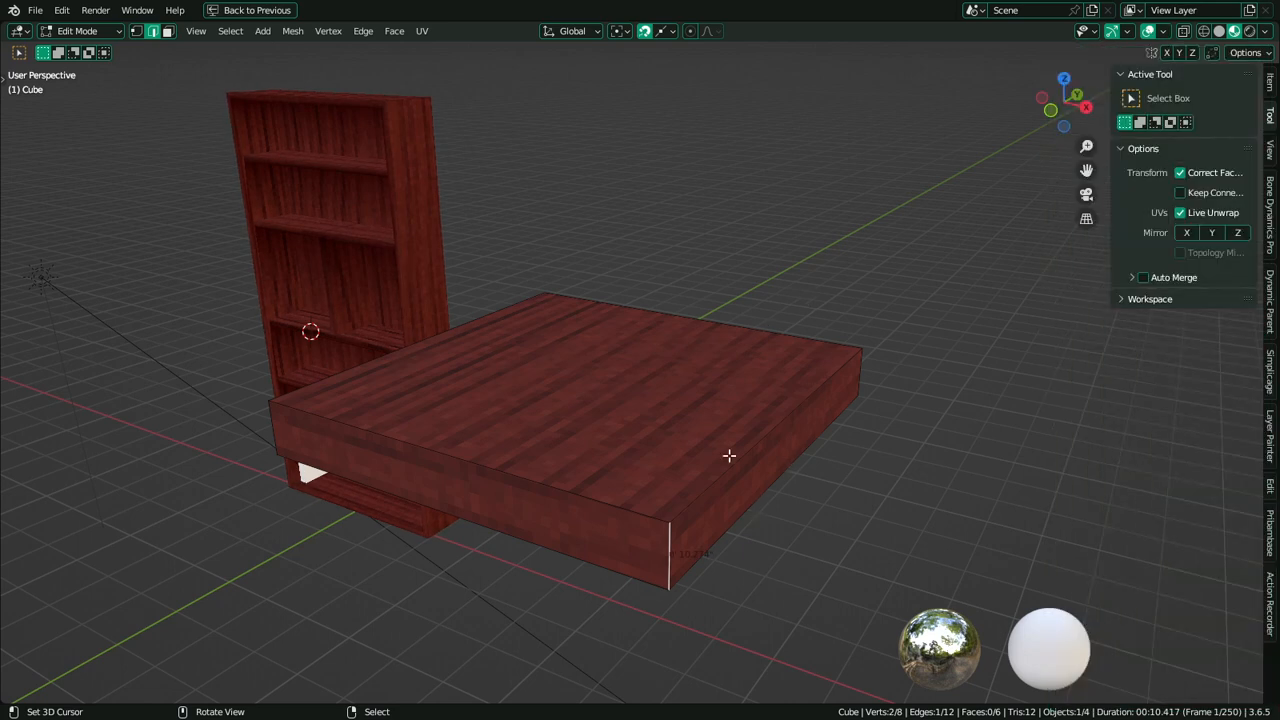
Thin the slab by moving its top face inward about 6.1" with Shrink/Fatten
key(3)
click(689, 456)
middle_drag(689, 456, 771, 203)
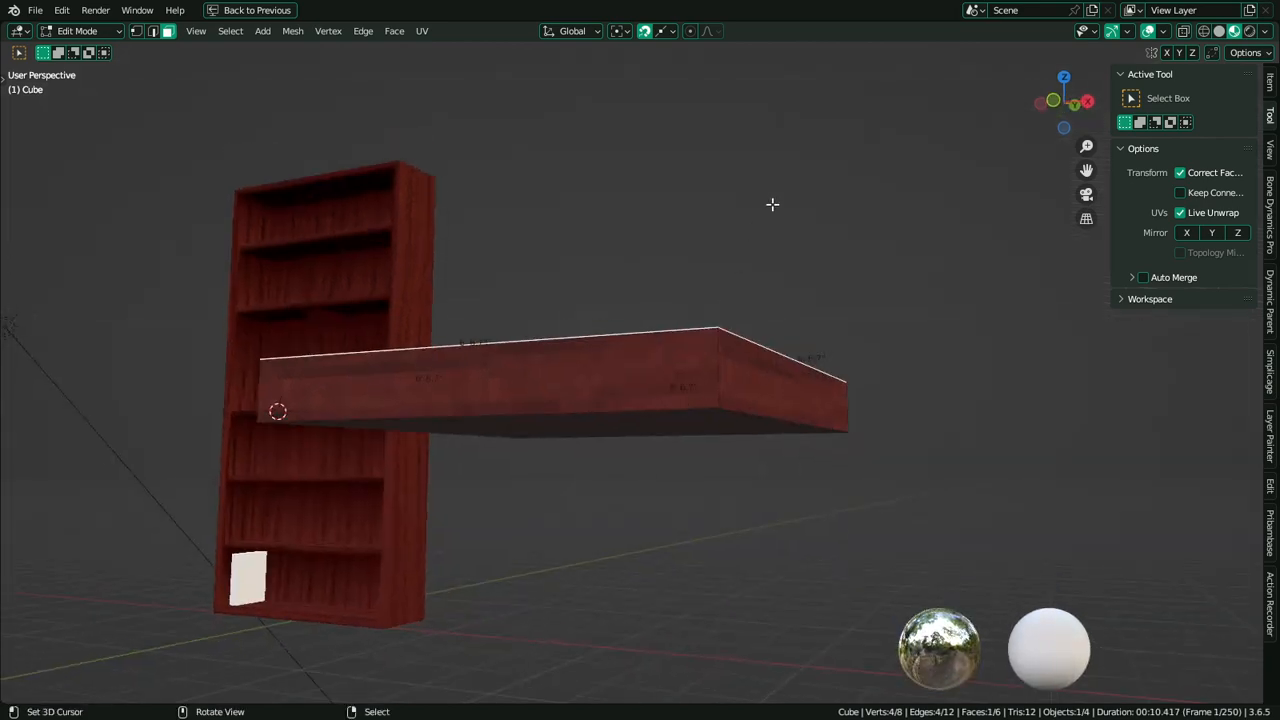
key(s)
key(z)
click(766, 252)
key(alt+s)
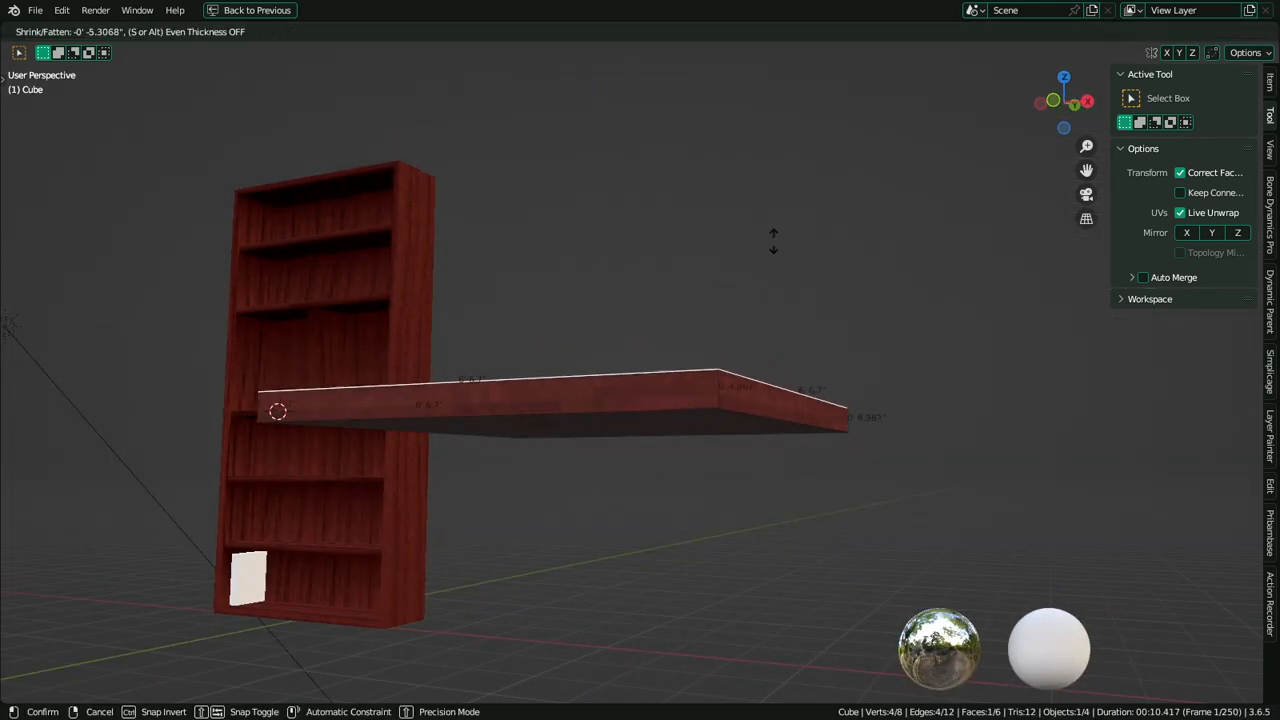
click(785, 236)
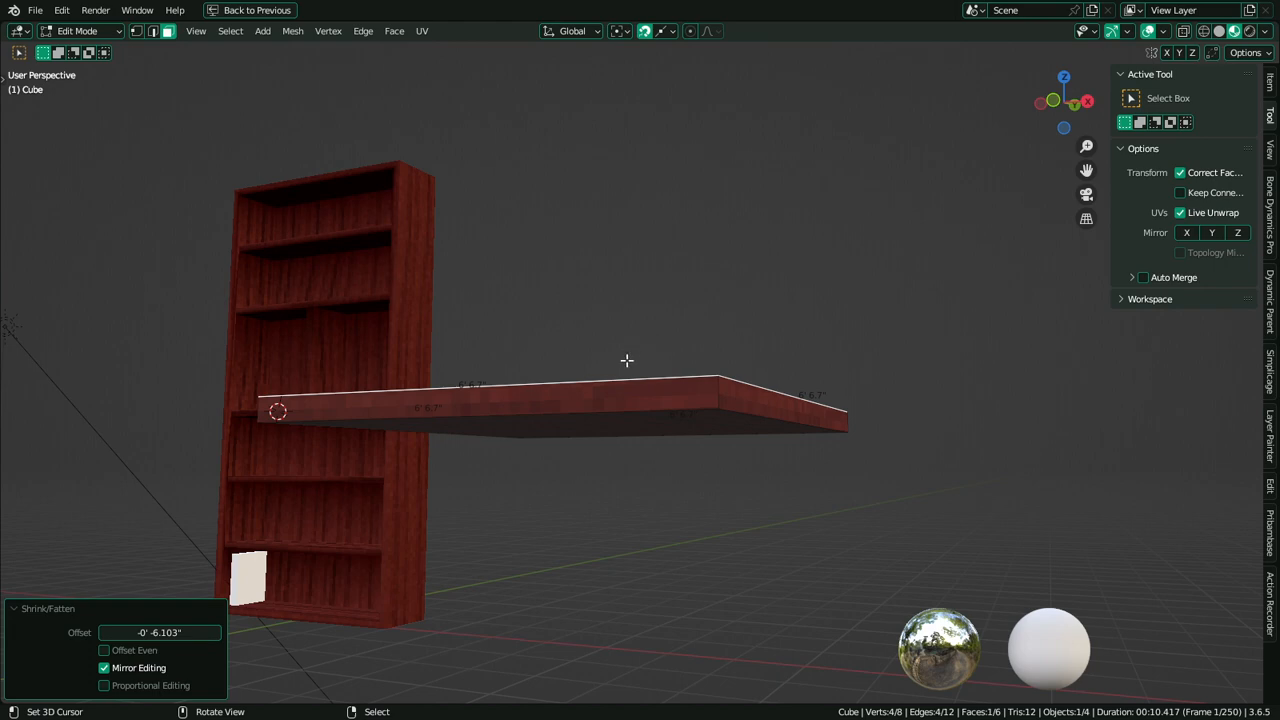
Push one side face of the slab inward with Shrink/Fatten to make the slab about 3' 4" deep
mouse_move(626, 363)
middle_down()
mouse_move(626, 449)
mouse_move(666, 499)
mouse_move(651, 517)
mouse_move(717, 497)
mouse_move(706, 509)
mouse_move(623, 513)
mouse_move(625, 470)
mouse_move(577, 460)
mouse_move(640, 346)
middle_up()
right_click(591, 447)
key(alt+s)
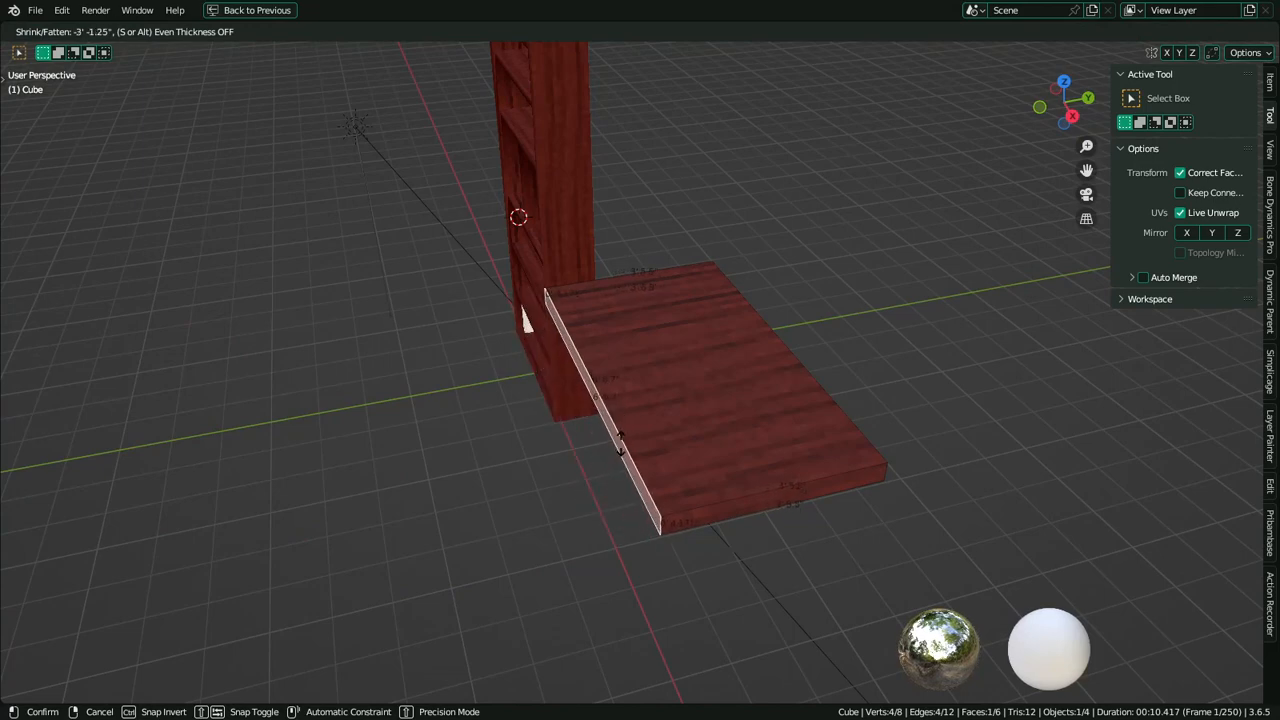
click(620, 448)
Push the slab's underside face inward with Shrink/Fatten to make the slab about 1.98" thick
middle_drag(620, 448, 676, 419)
right_click(676, 419)
key(s)
key(z)
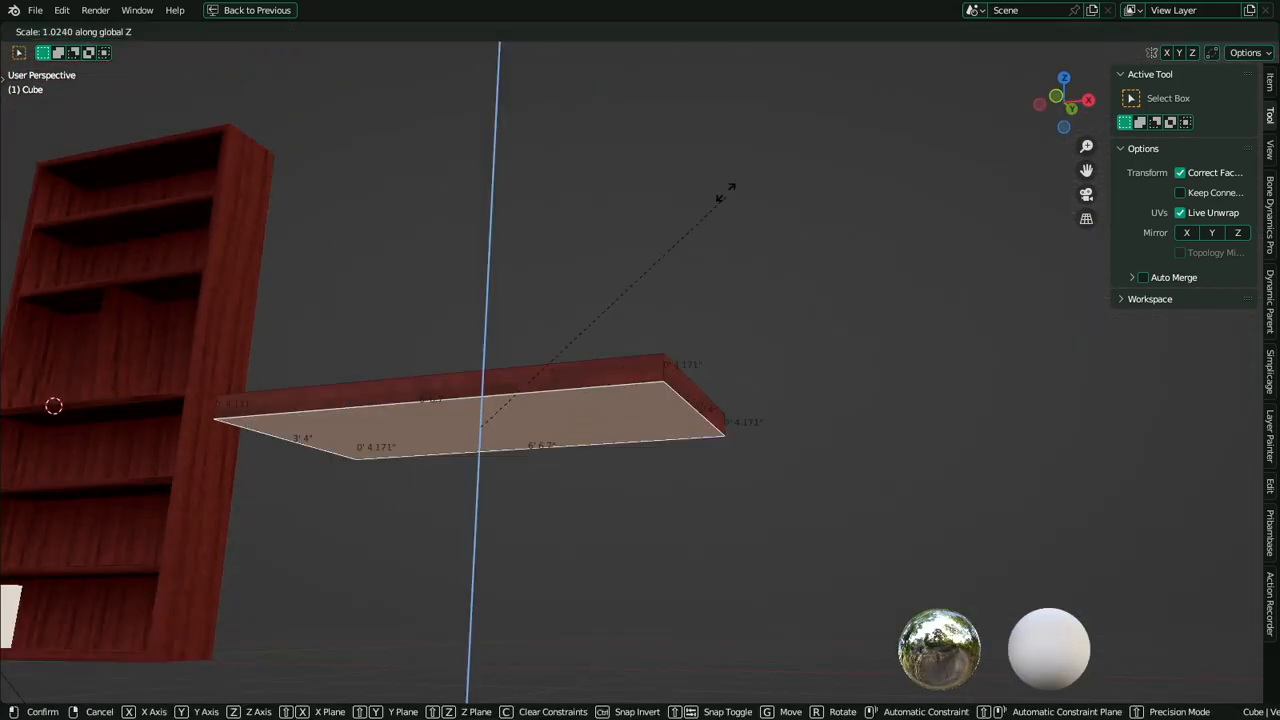
key(Escape)
key(alt+s)
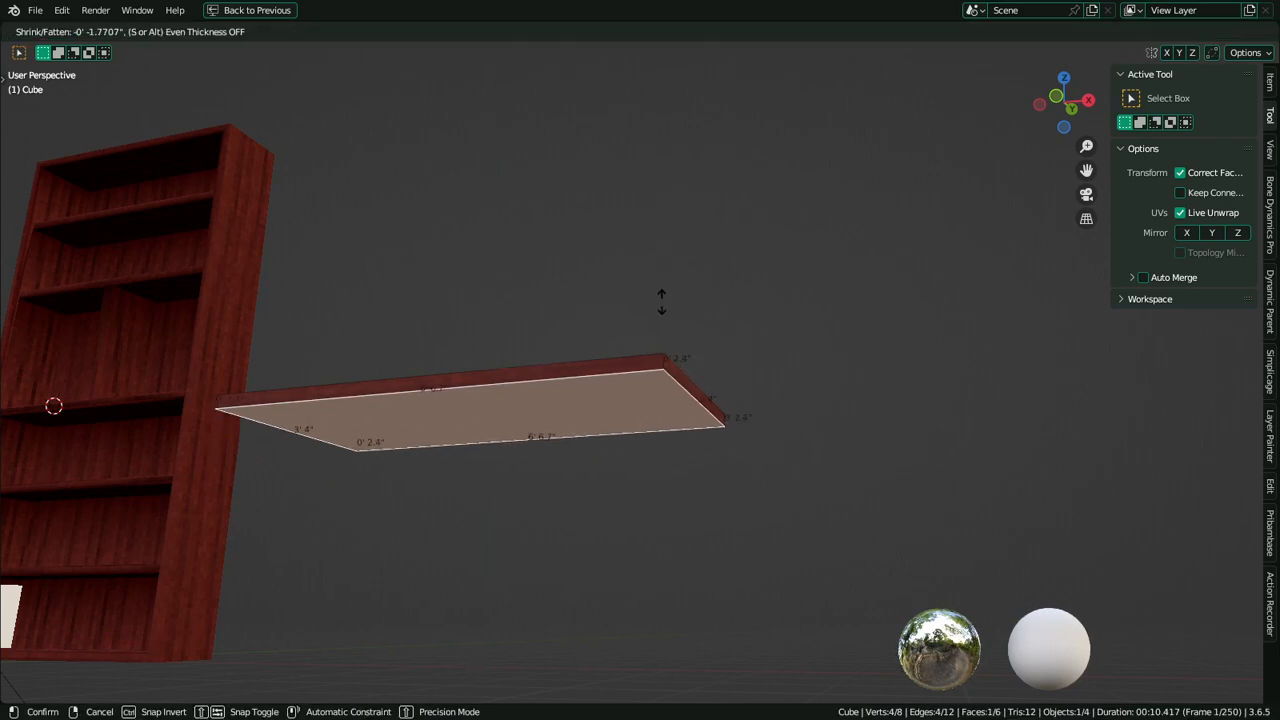
click(656, 312)
Mark seams around the border of the slab's underside and along its vertical corner edges
middle_drag(656, 312, 692, 402)
key(a)
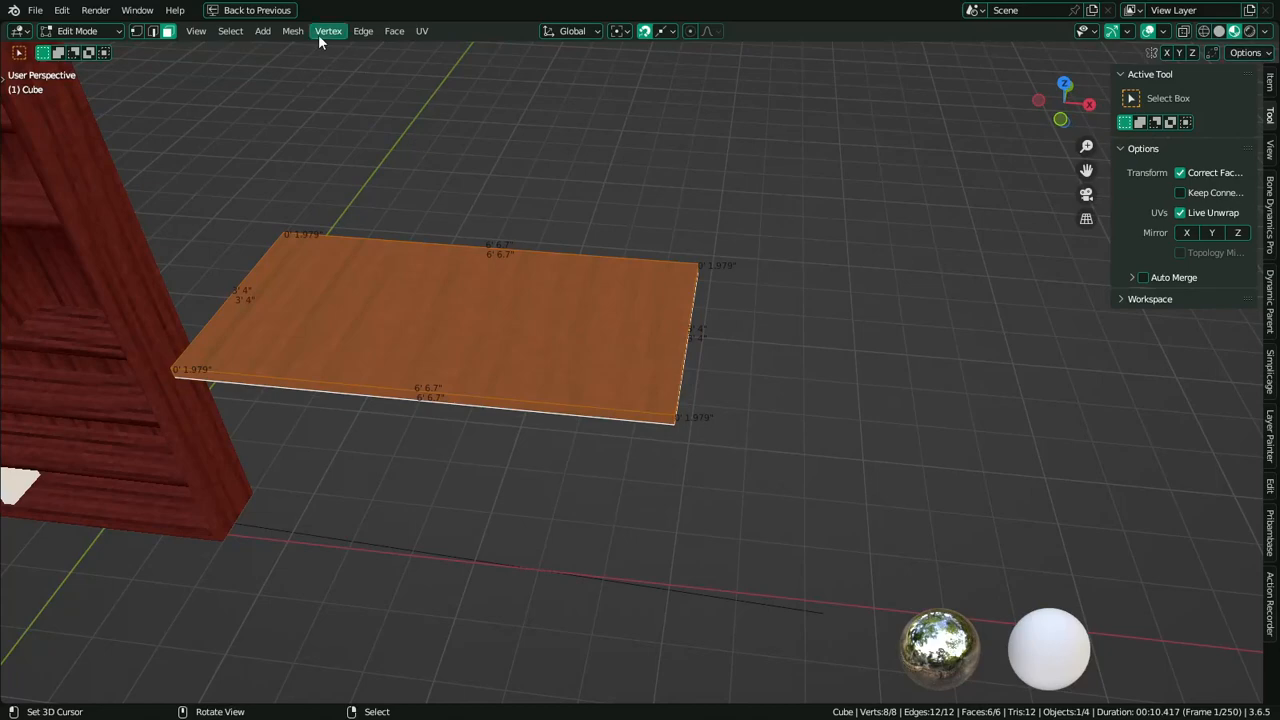
middle_drag(620, 385, 592, 413)
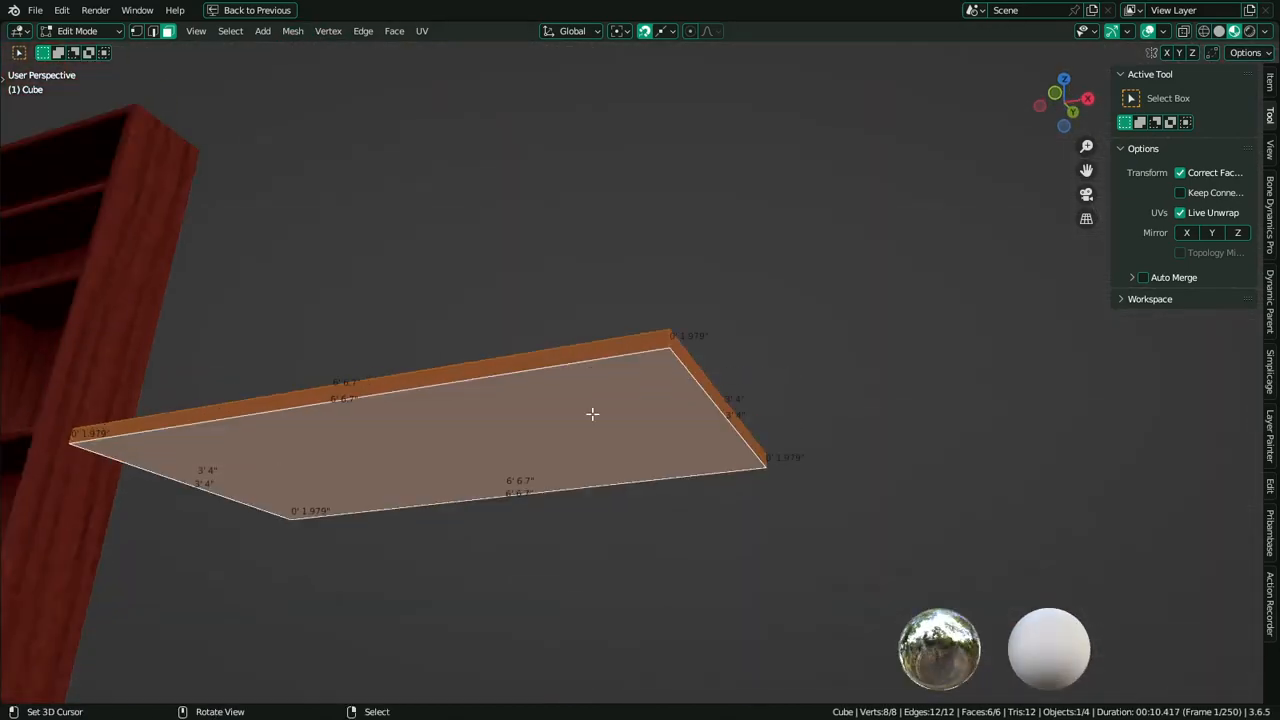
click(592, 413)
middle_drag(657, 363, 666, 333)
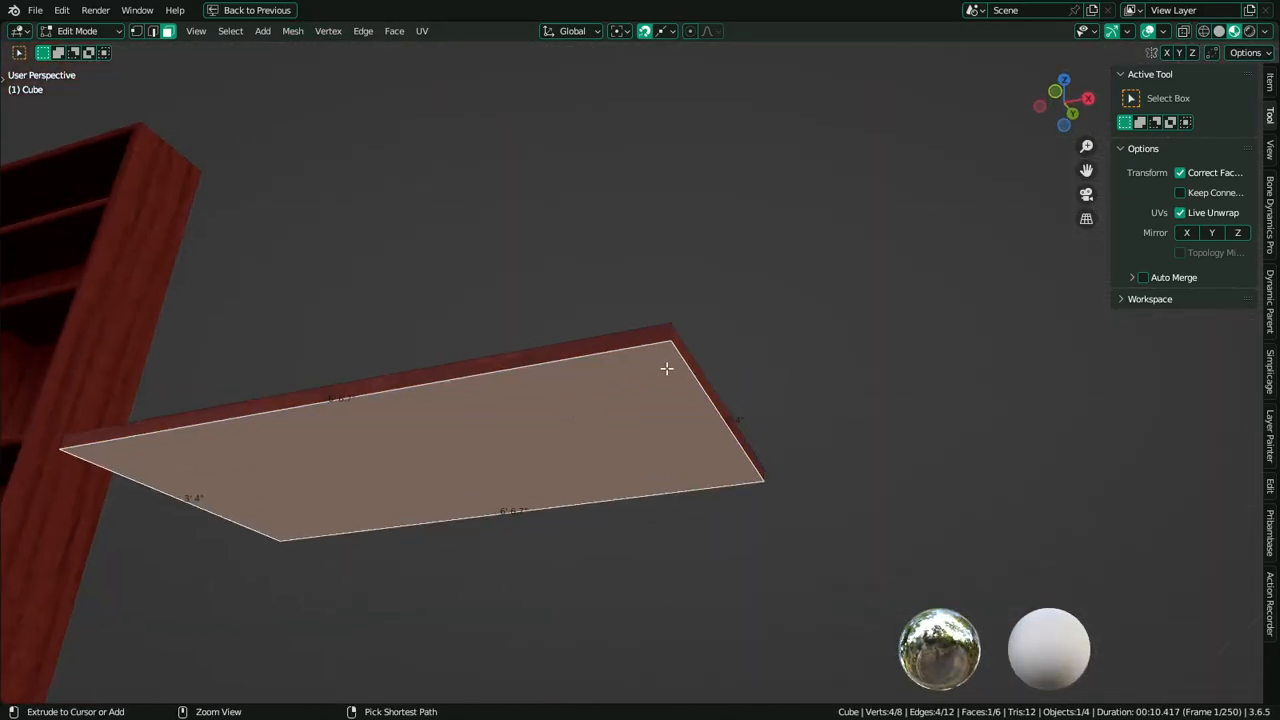
key(ctrl+e)
click(666, 368)
key(2)
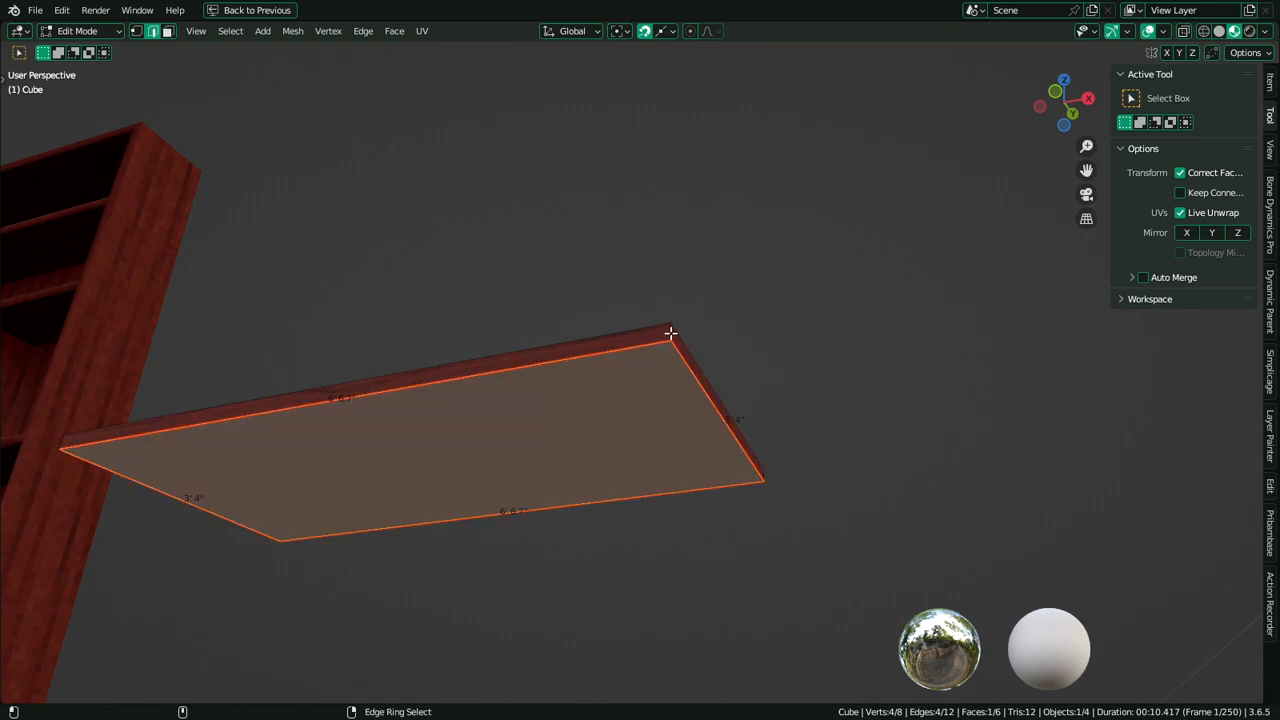
ctrl+alt+click(670, 333)
key(ctrl+e)
click(686, 406)
middle_drag(663, 397, 683, 497)
Select all of the slab's geometry and scale its UV islands down in the UV Editing workspace
key(Tab)
scroll(665, 484, down, 6)
scroll(665, 481, up, 4)
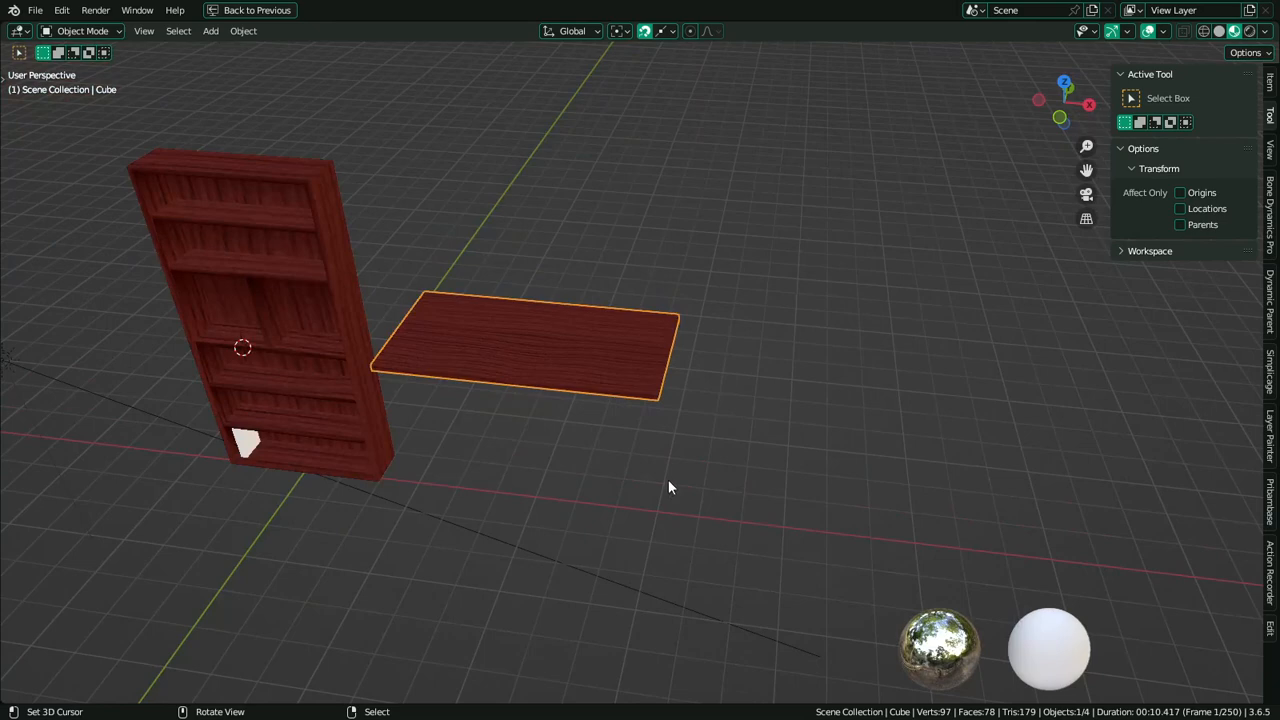
scroll(668, 487, up, 2)
key(Tab)
key(a)
key(ctrl+space)
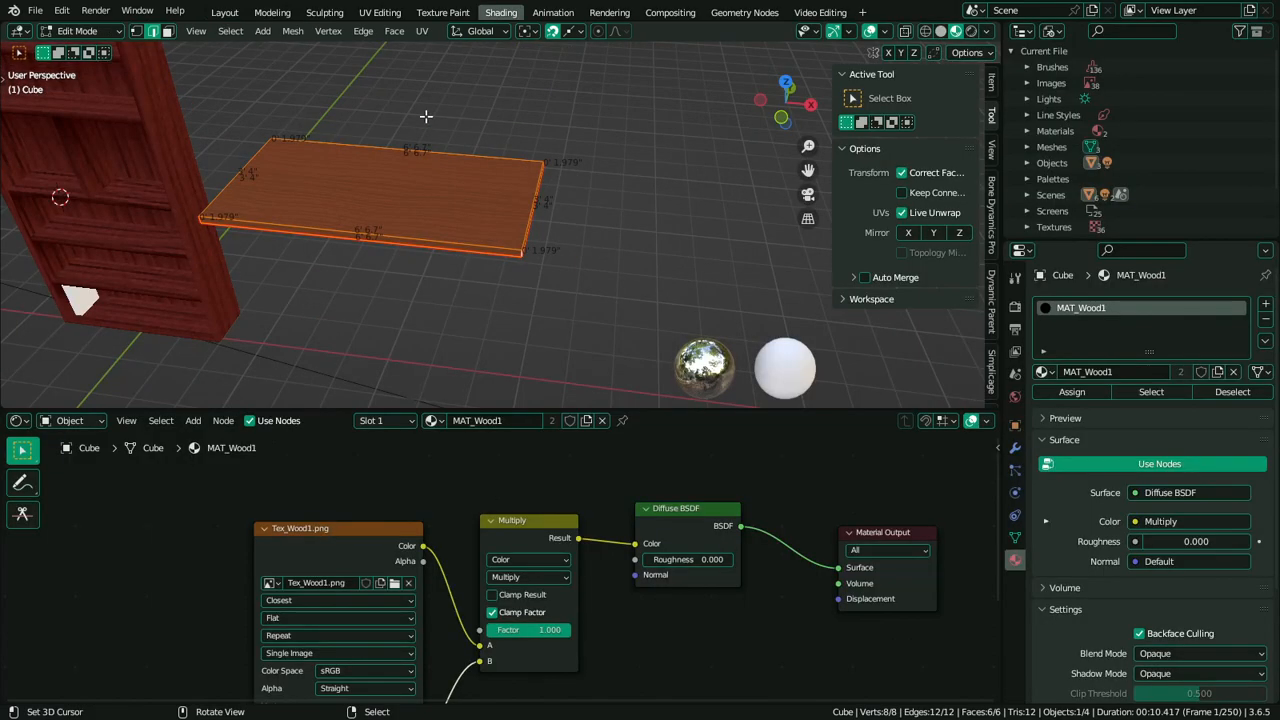
click(380, 12)
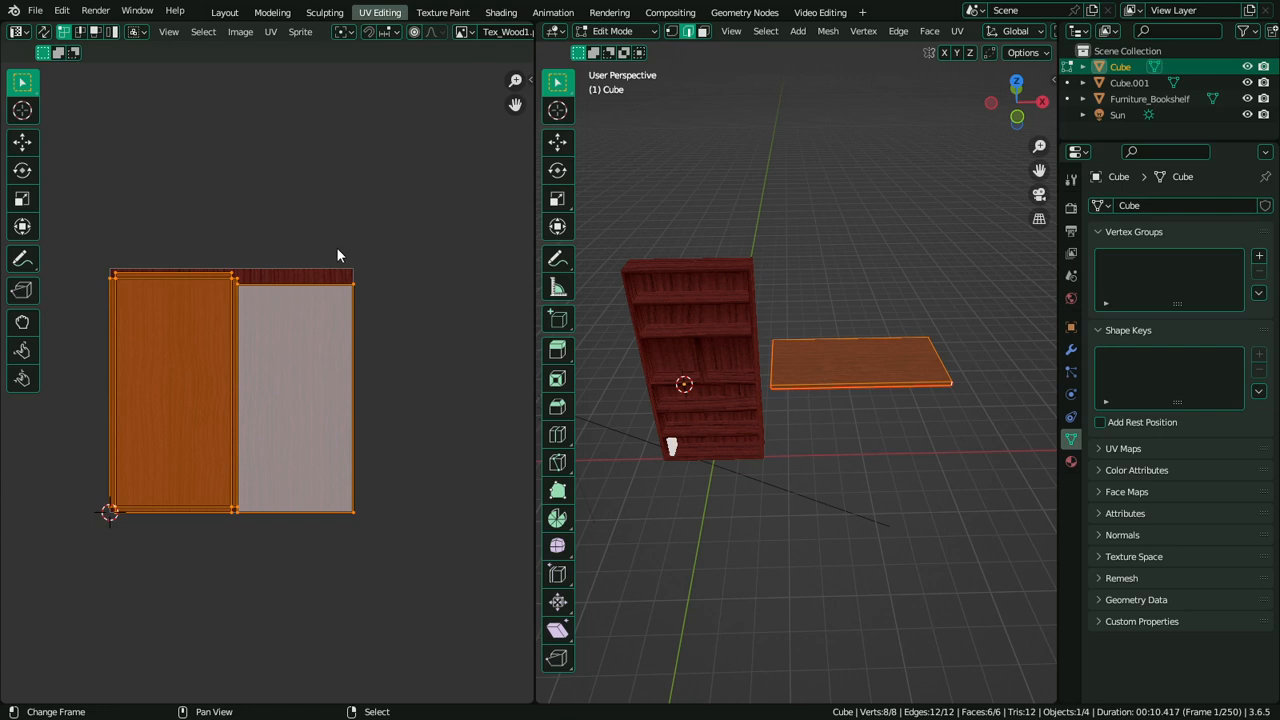
key(s)
click(312, 310)
key(alt+a)
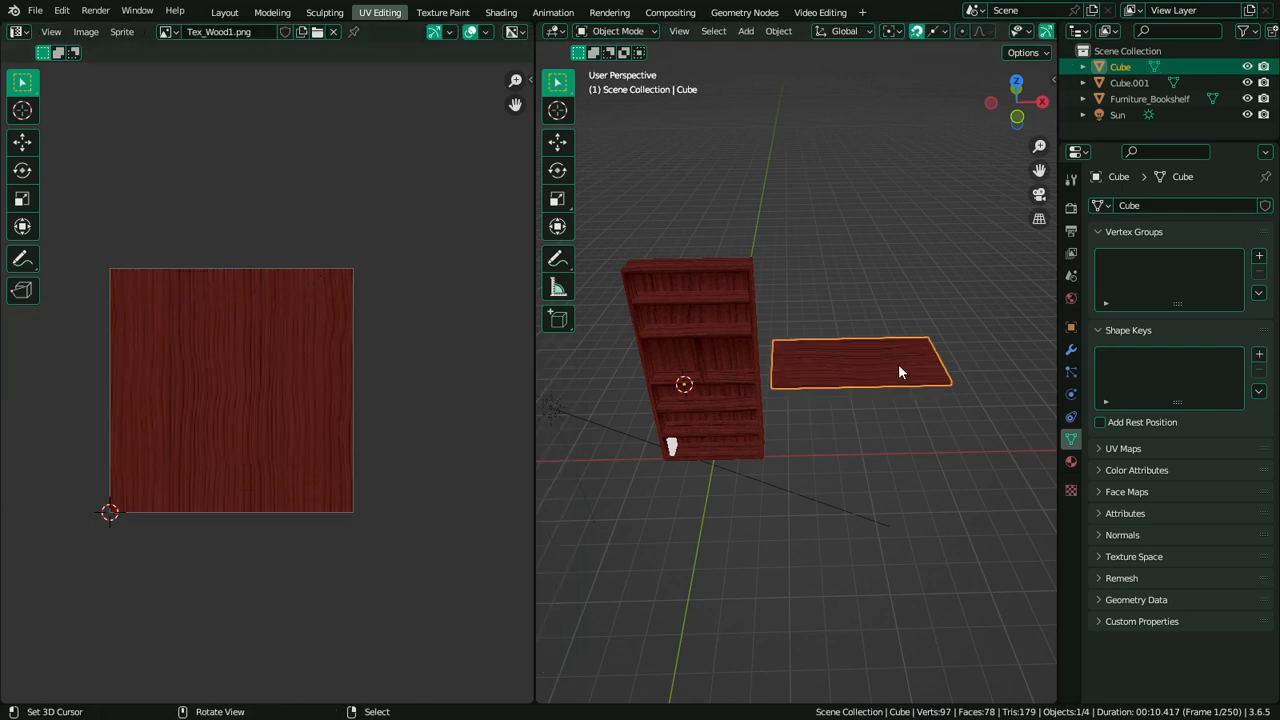
Scale the slab's UV islands down further, return to Object Mode and maximize the 3D viewport
scroll(900, 364, up, 3)
key(a)
key(s)
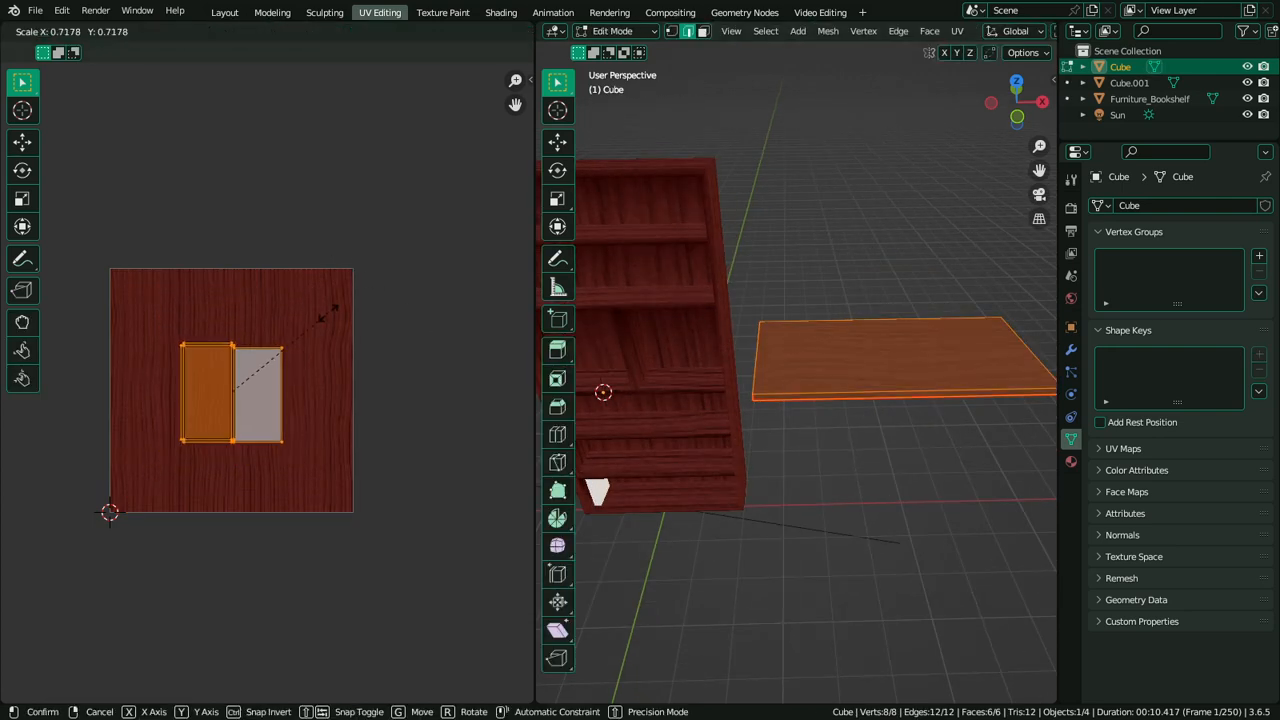
click(335, 305)
key(Tab)
key(ctrl+space)
middle_drag(958, 396, 909, 383)
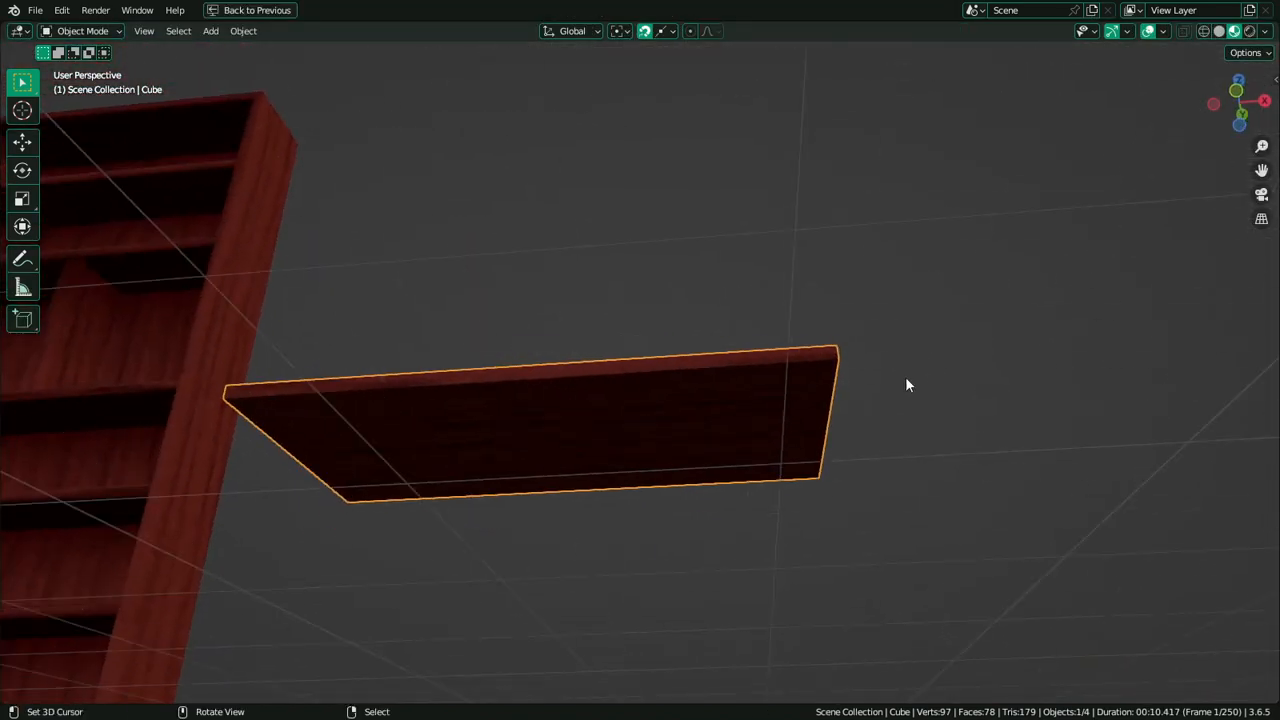
In Edit Mode, duplicate the slab's underside face and leave the copy in place
scroll(909, 385, up, 3)
key(Tab)
middle_drag(763, 437, 633, 511)
right_click(740, 455)
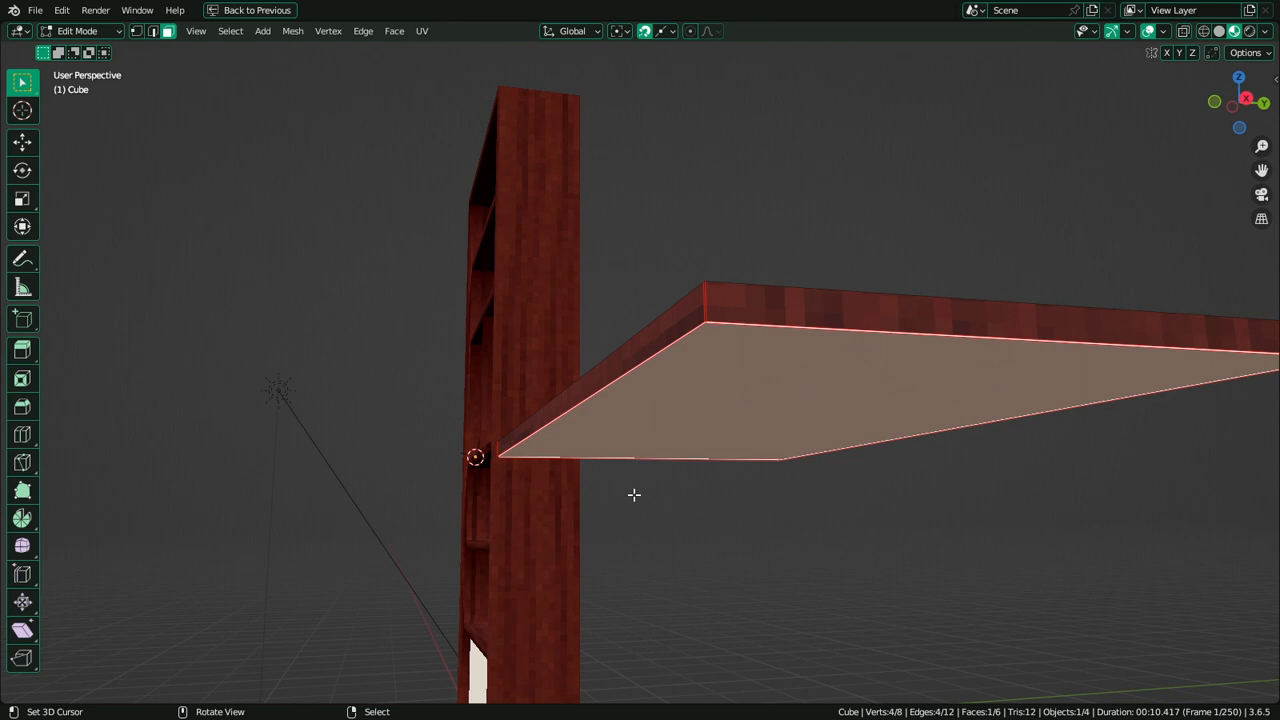
key(shift+d)
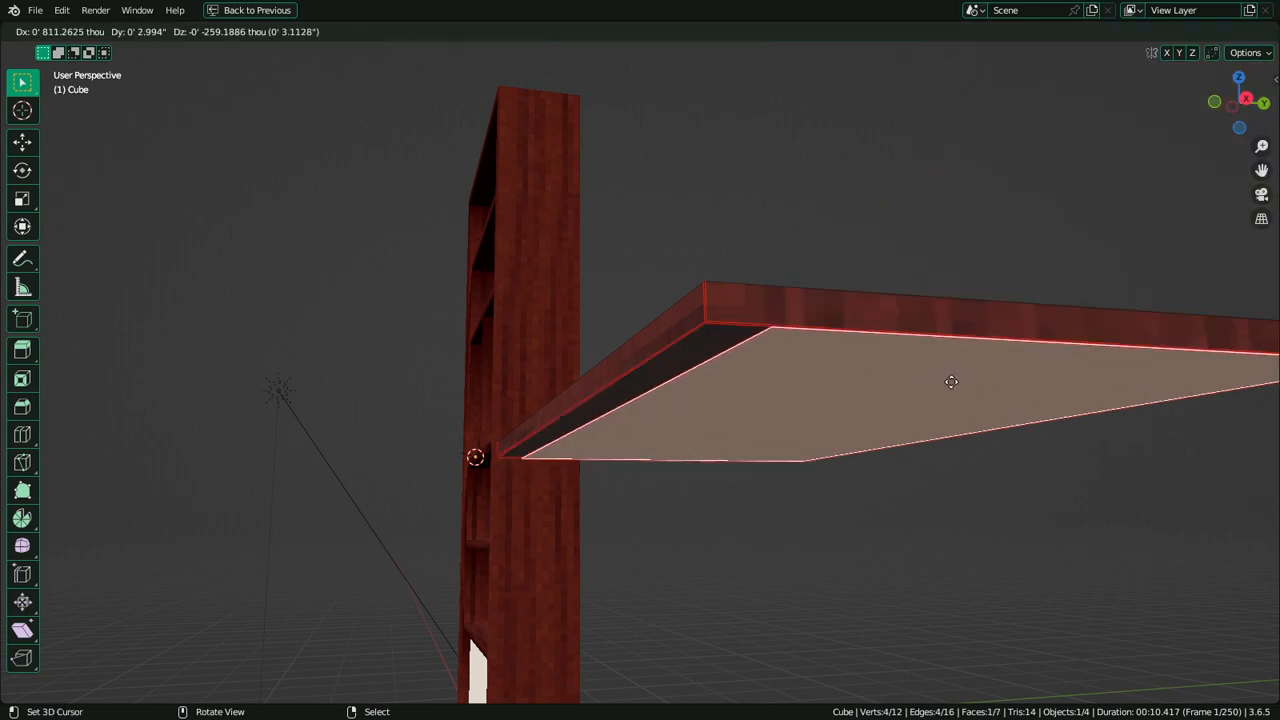
right_click(943, 388)
Extrude the duplicated underside face about 5.85" down along Z to form a block beneath the slab
key(i)
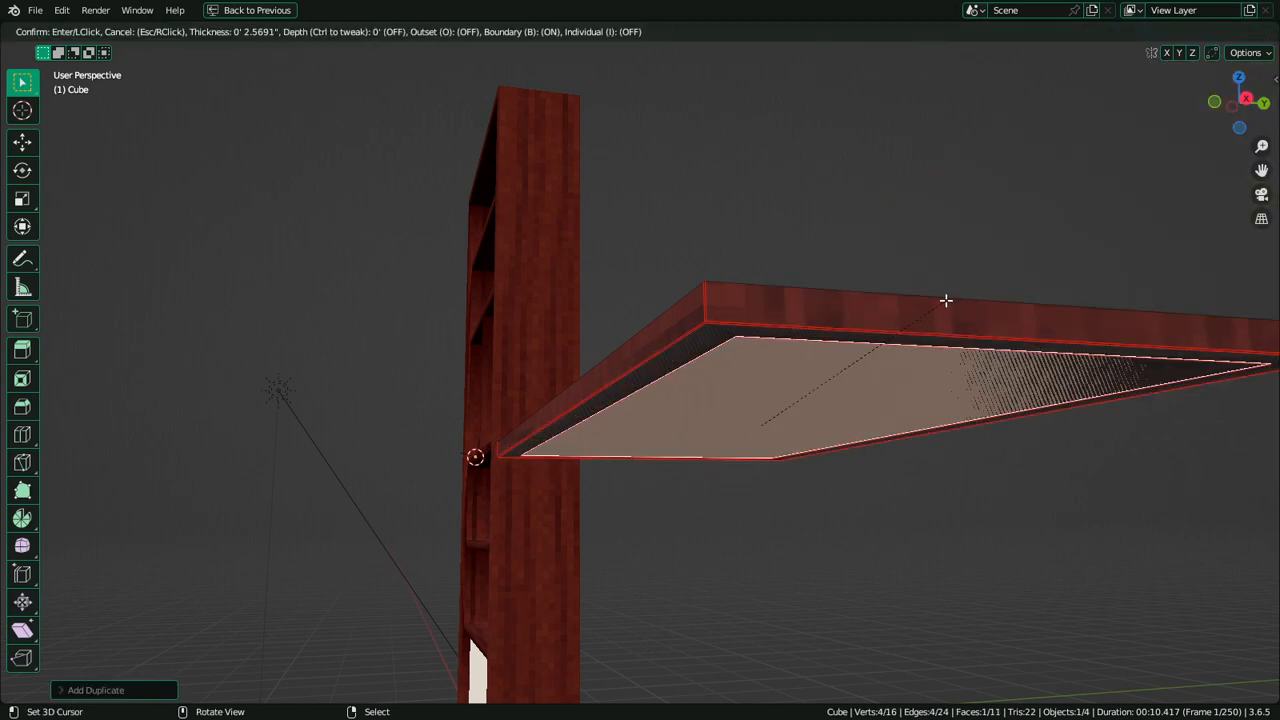
right_click(948, 295)
key(e)
key(z)
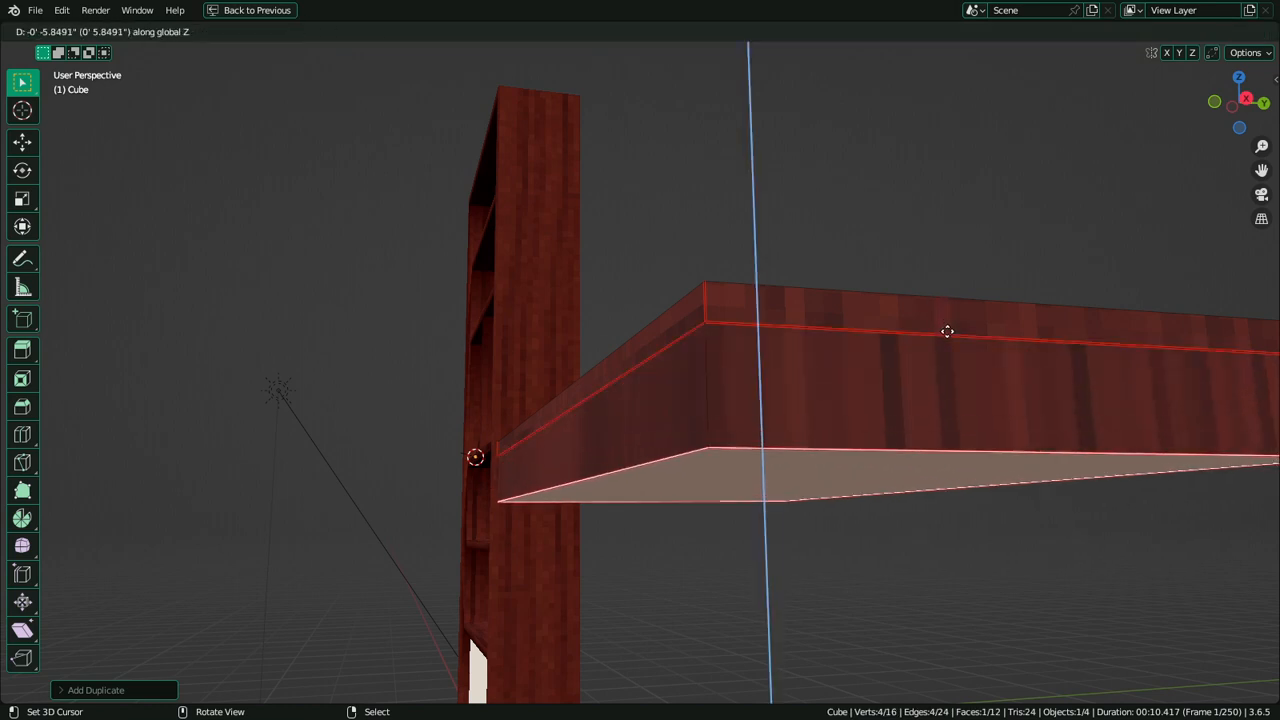
click(946, 331)
click(642, 418)
key(alt+s)
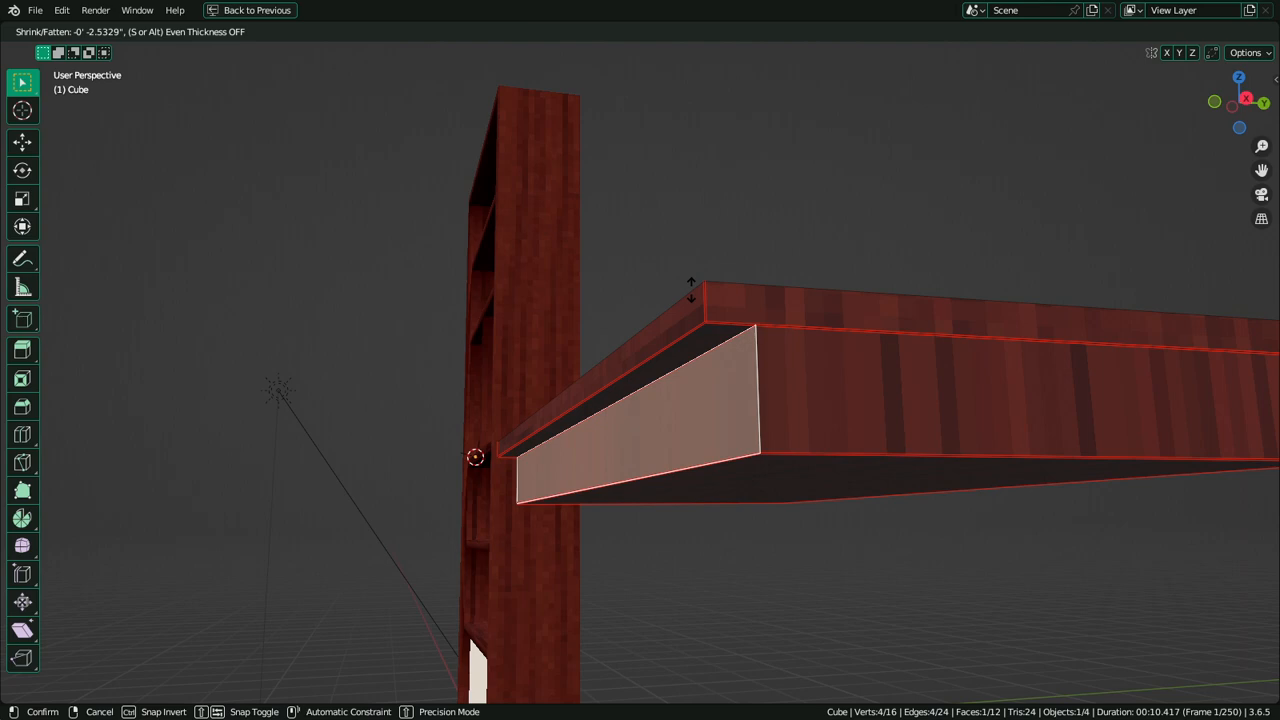
right_click(691, 290)
Move the bottom face of the block under the slab down about 3.8" along Z
middle_drag(691, 290, 768, 291)
scroll(791, 314, down, 4)
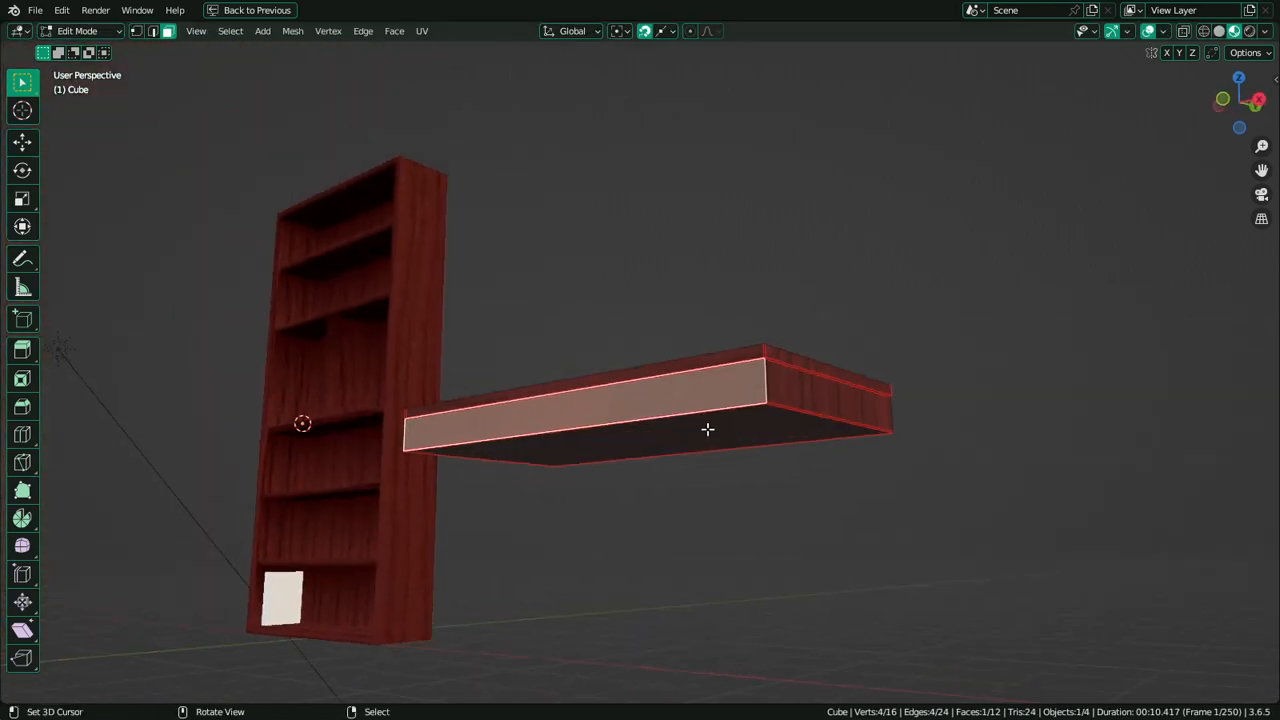
click(707, 429)
key(g)
key(z)
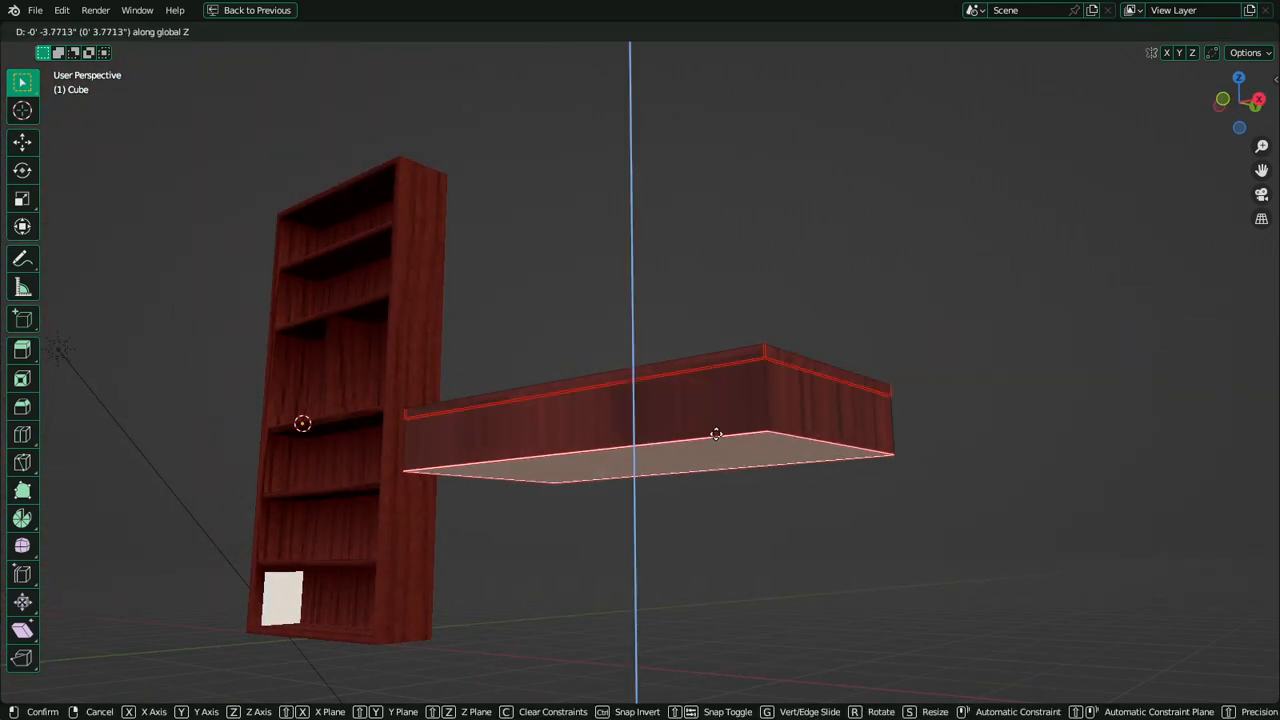
click(716, 434)
middle_drag(657, 509, 743, 520)
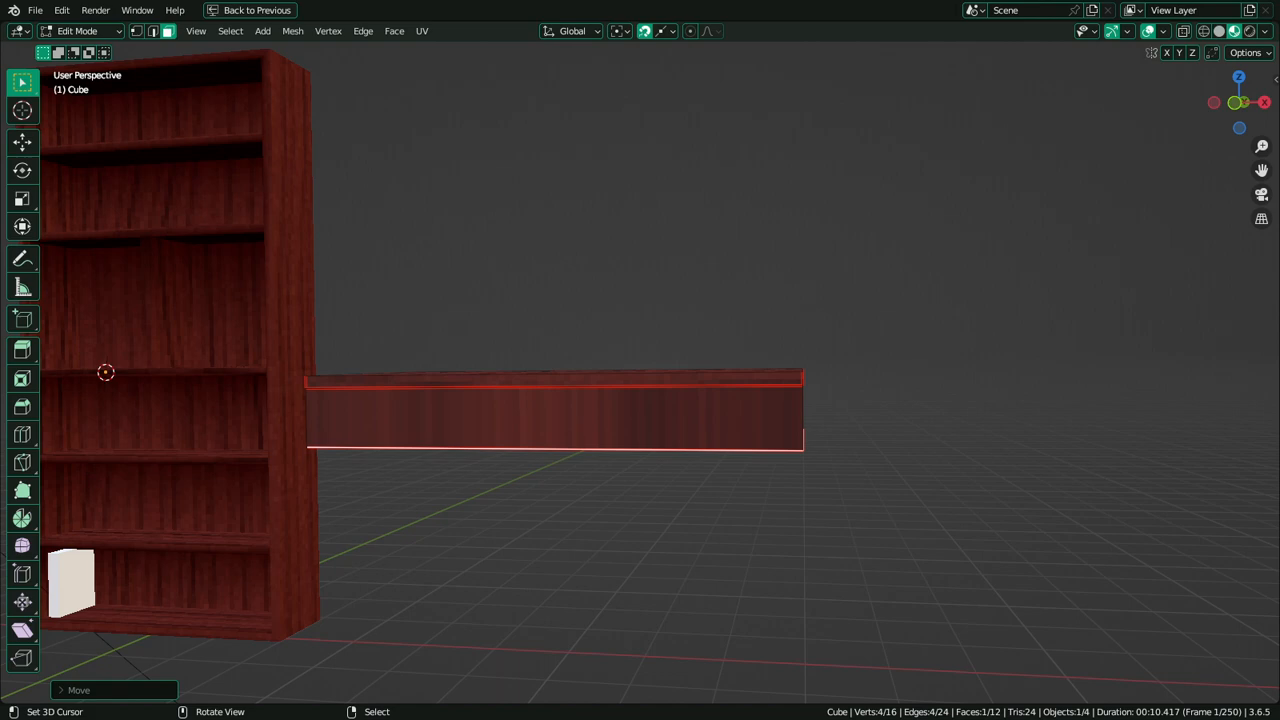
Switch to the web browser and examine the desk image results, enlarging the Executive Desk and the Sedona Writing Desk
drag(664, 718, 600, 2)
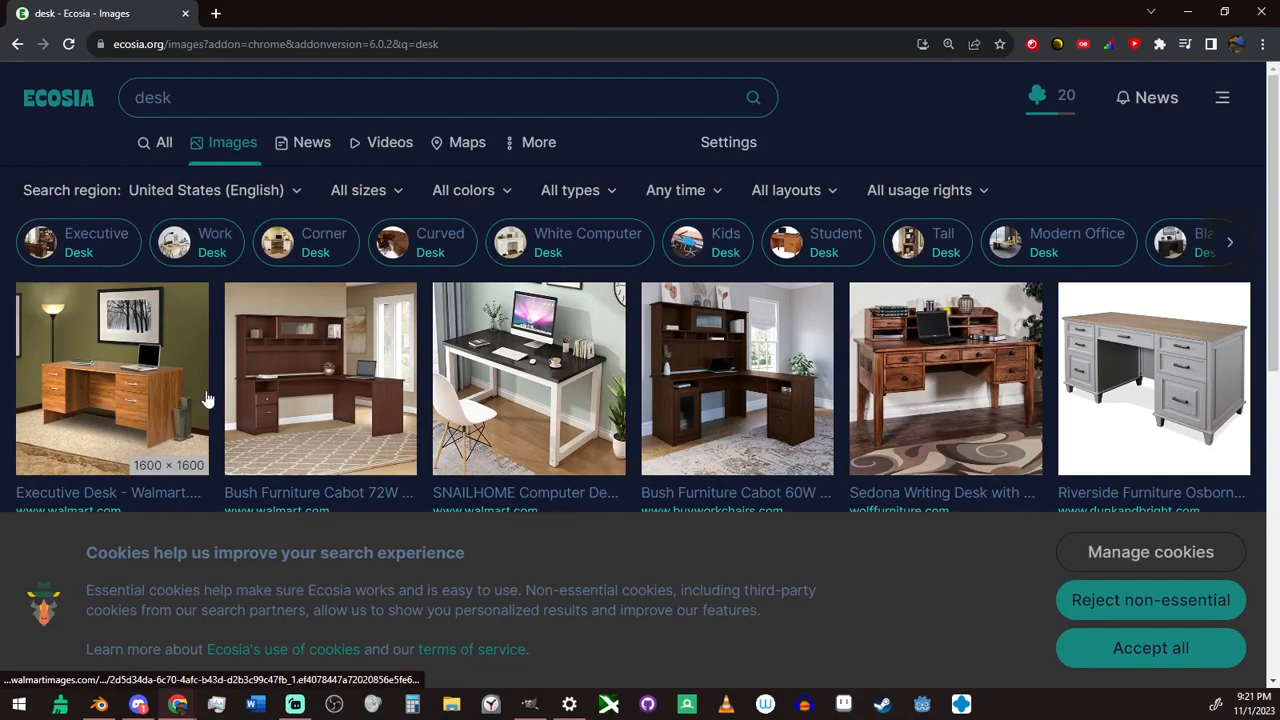
scroll(302, 332, down, 1)
scroll(302, 332, down, 2)
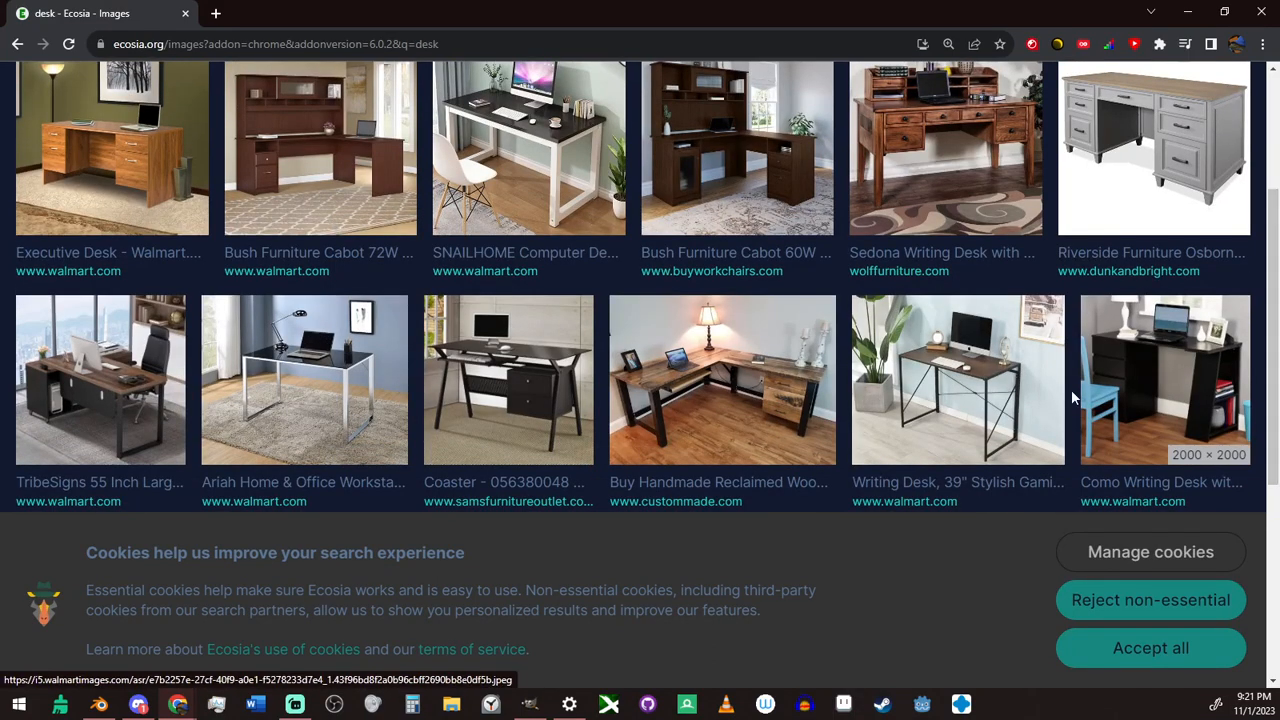
scroll(740, 398, down, 3)
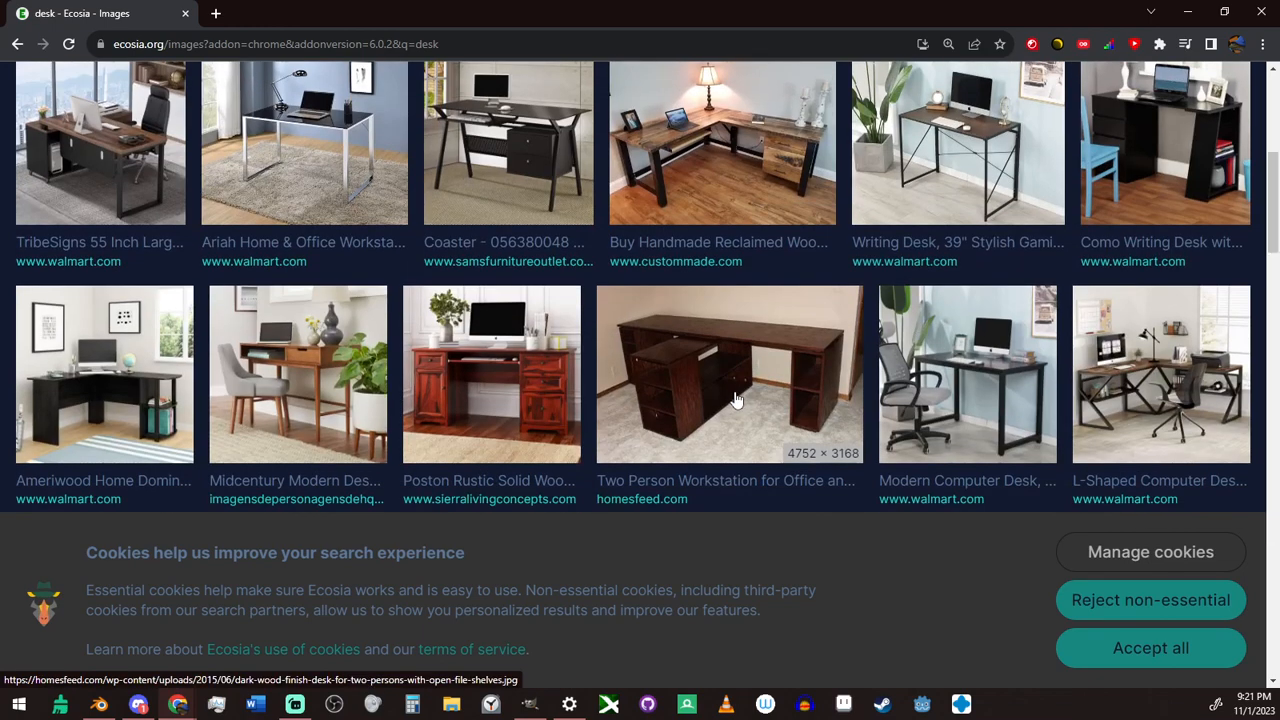
scroll(505, 440, up, 4)
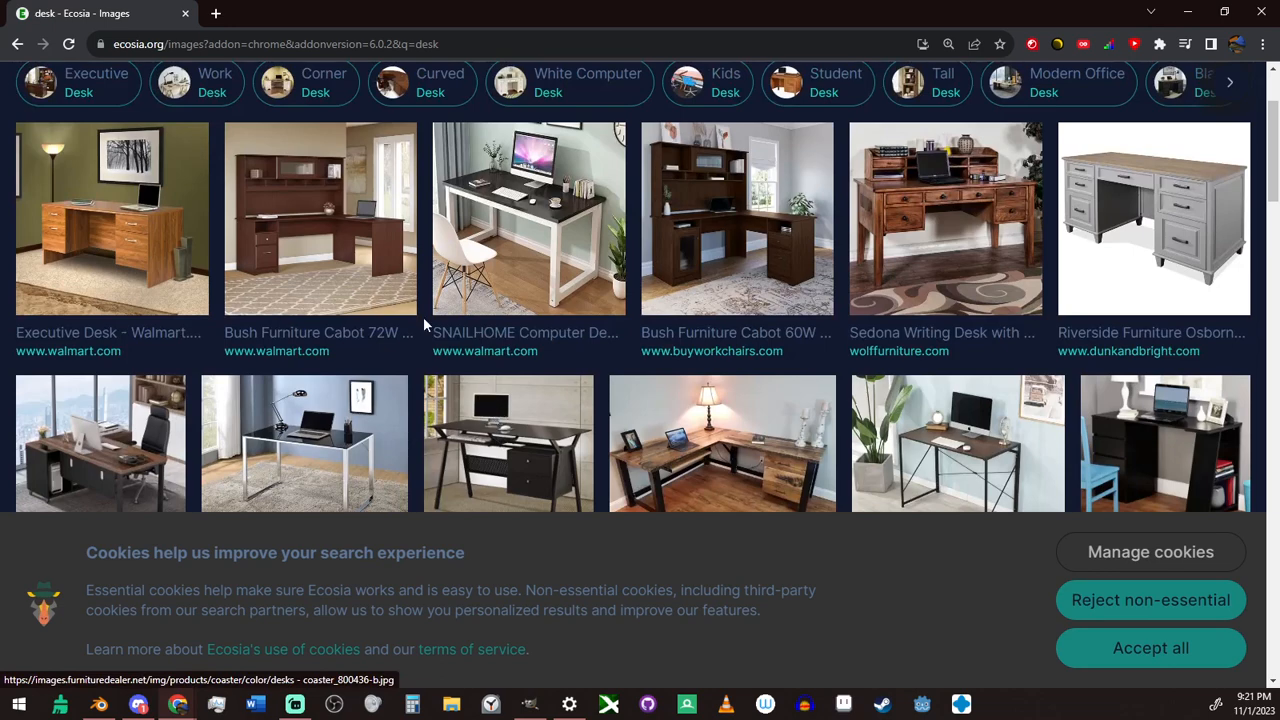
click(132, 238)
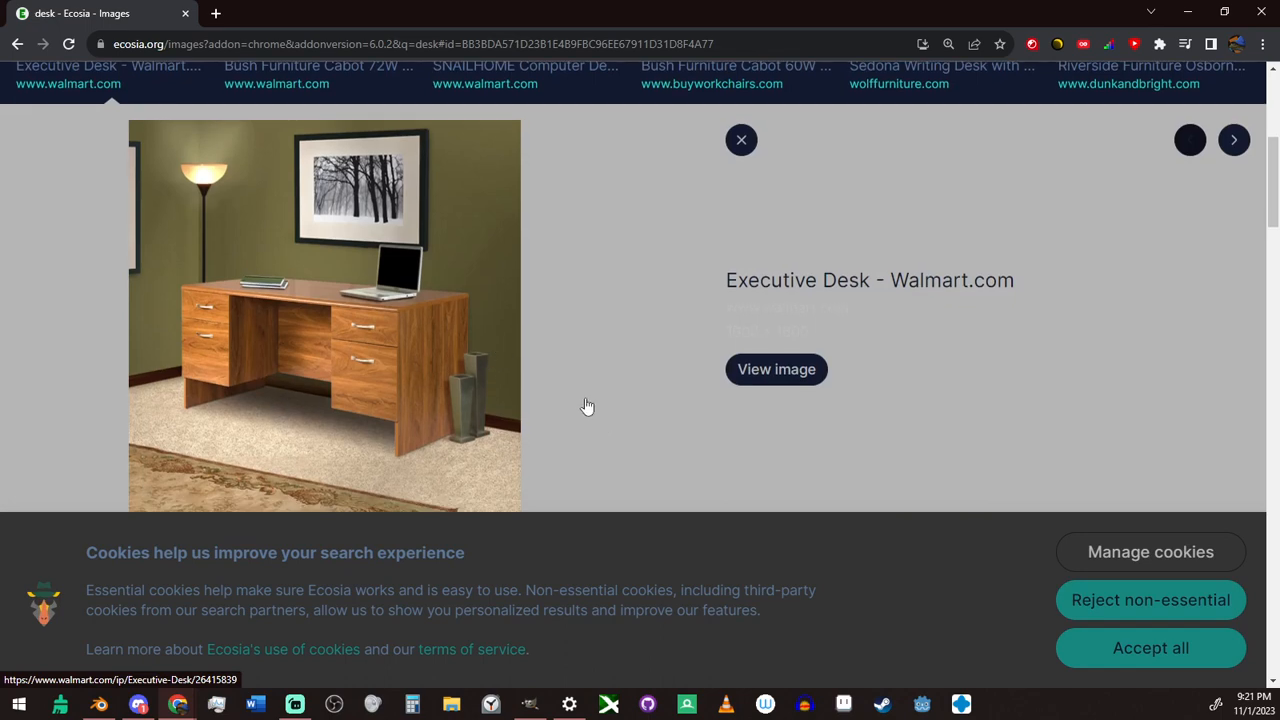
scroll(586, 404, up, 2)
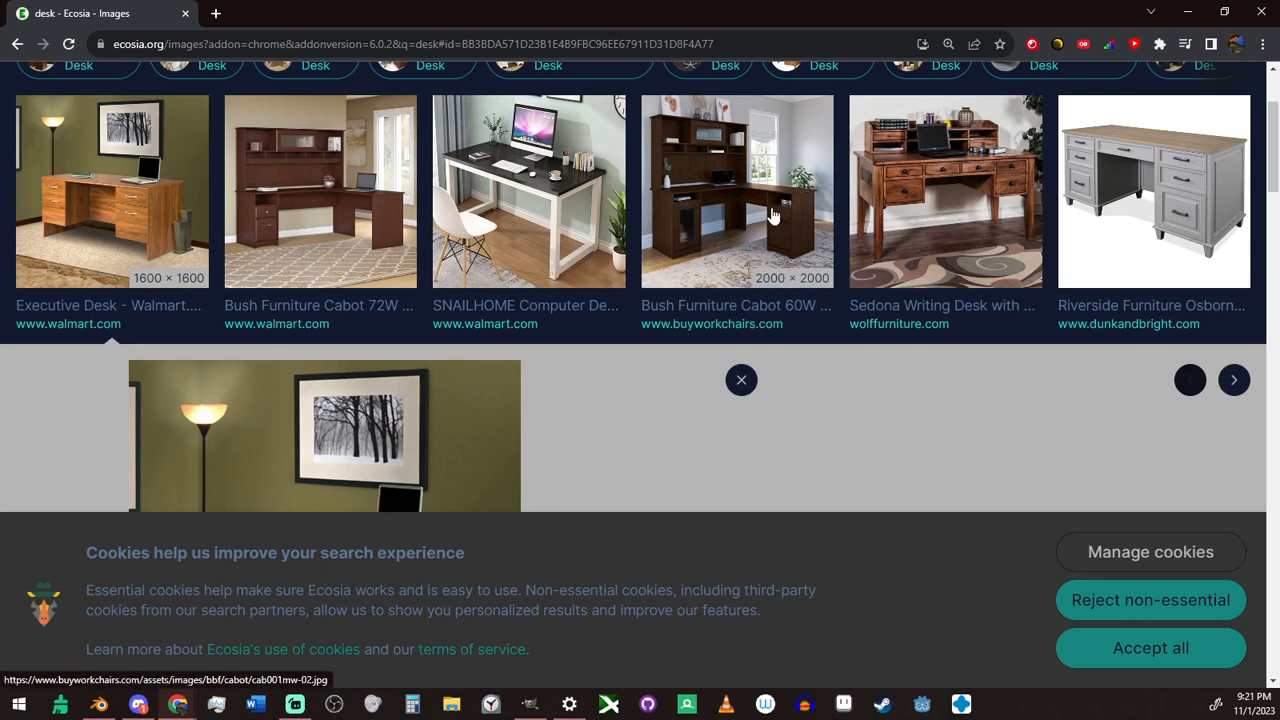
click(884, 247)
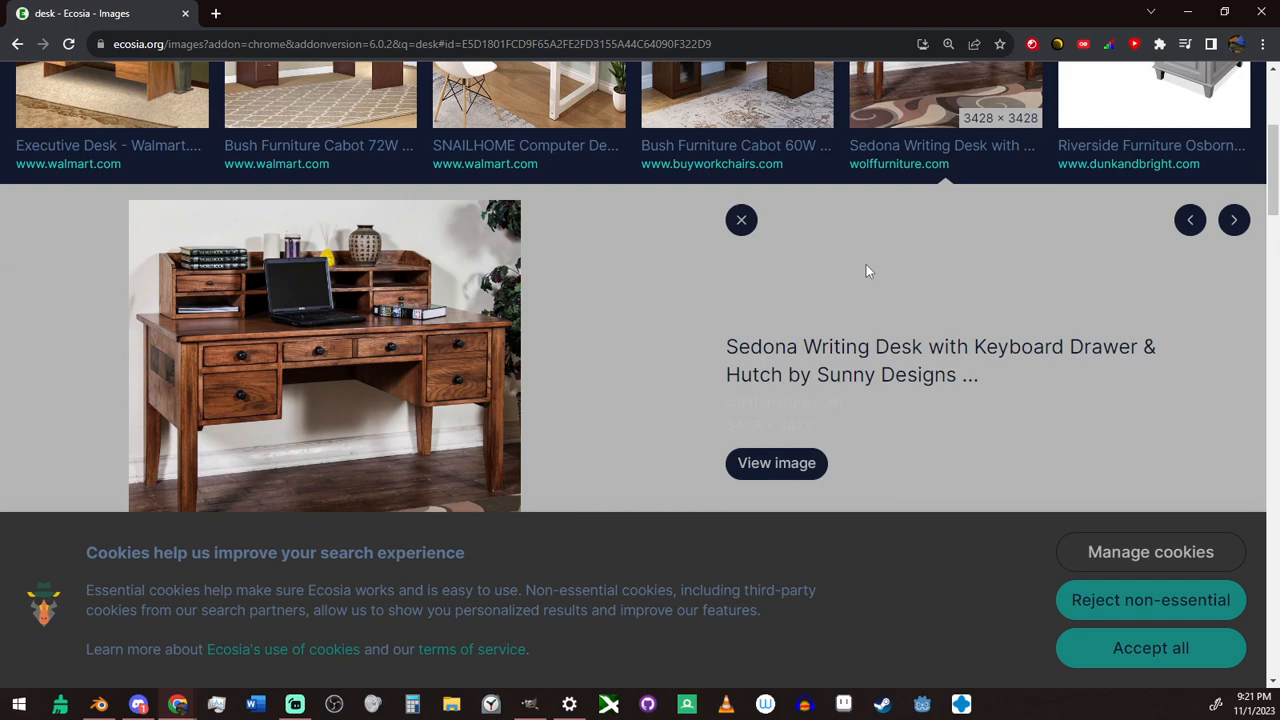
scroll(606, 320, up, 2)
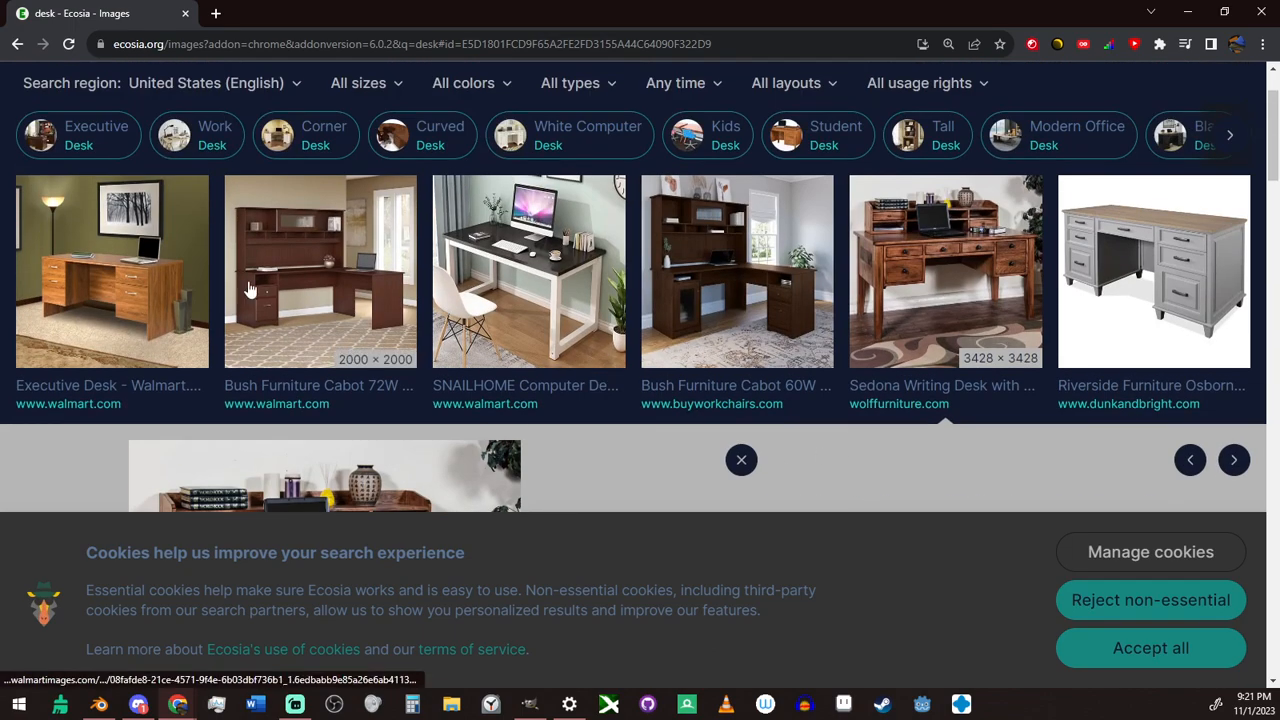
Enlarge the Executive Desk image to check its drawer layout and return to Blender
click(130, 280)
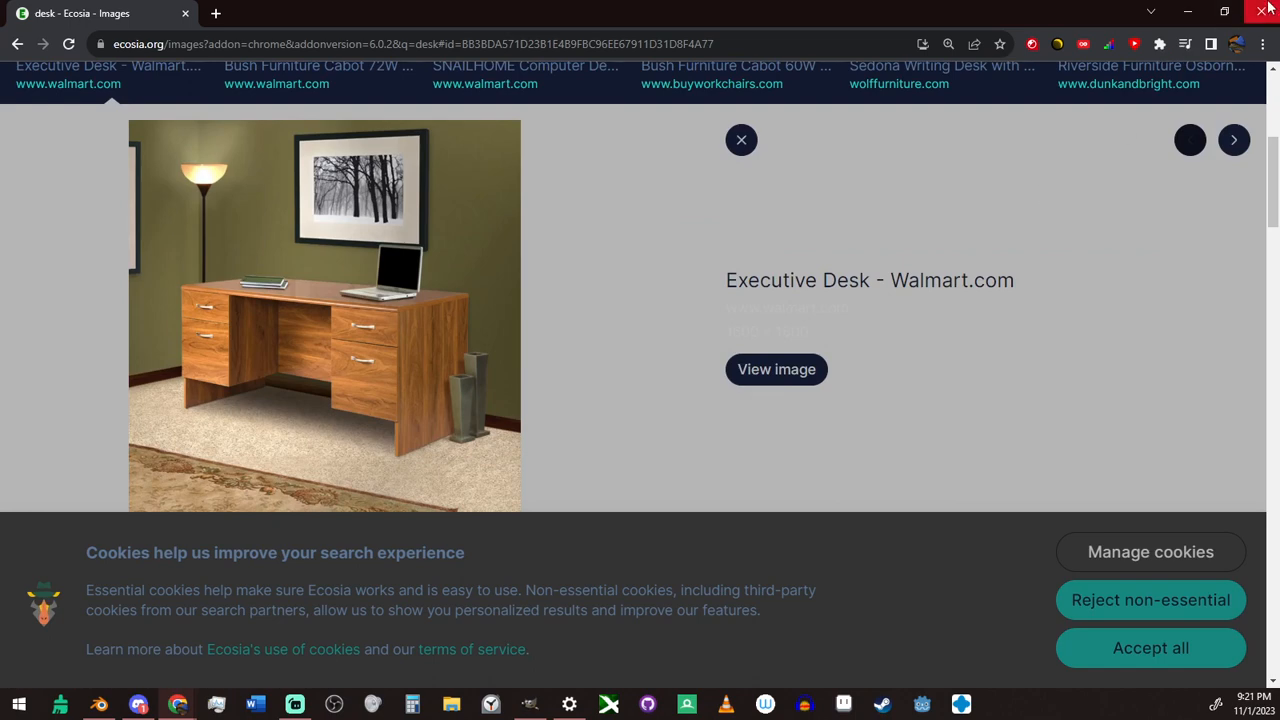
click(1187, 11)
Select the whole block beneath the slab and scale it along X to about a third of the slab's length
key(ctrl+l)
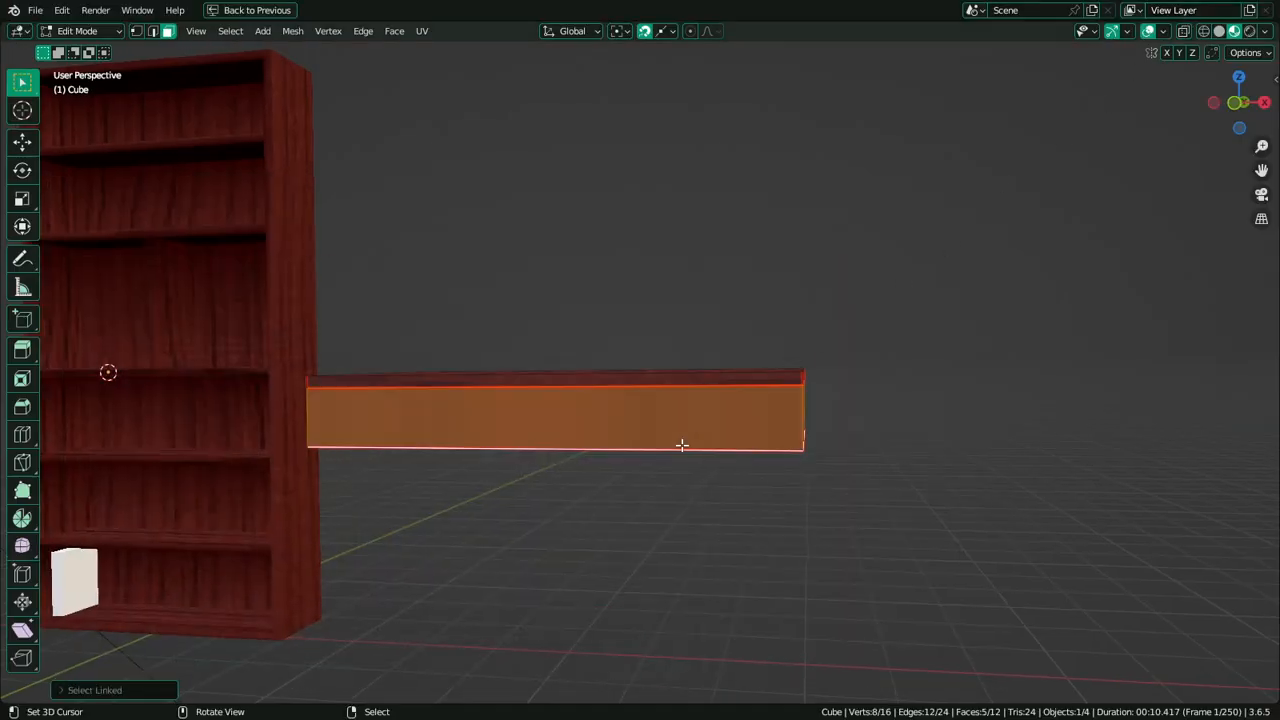
key(x)
middle_drag(682, 453, 843, 357)
key(s)
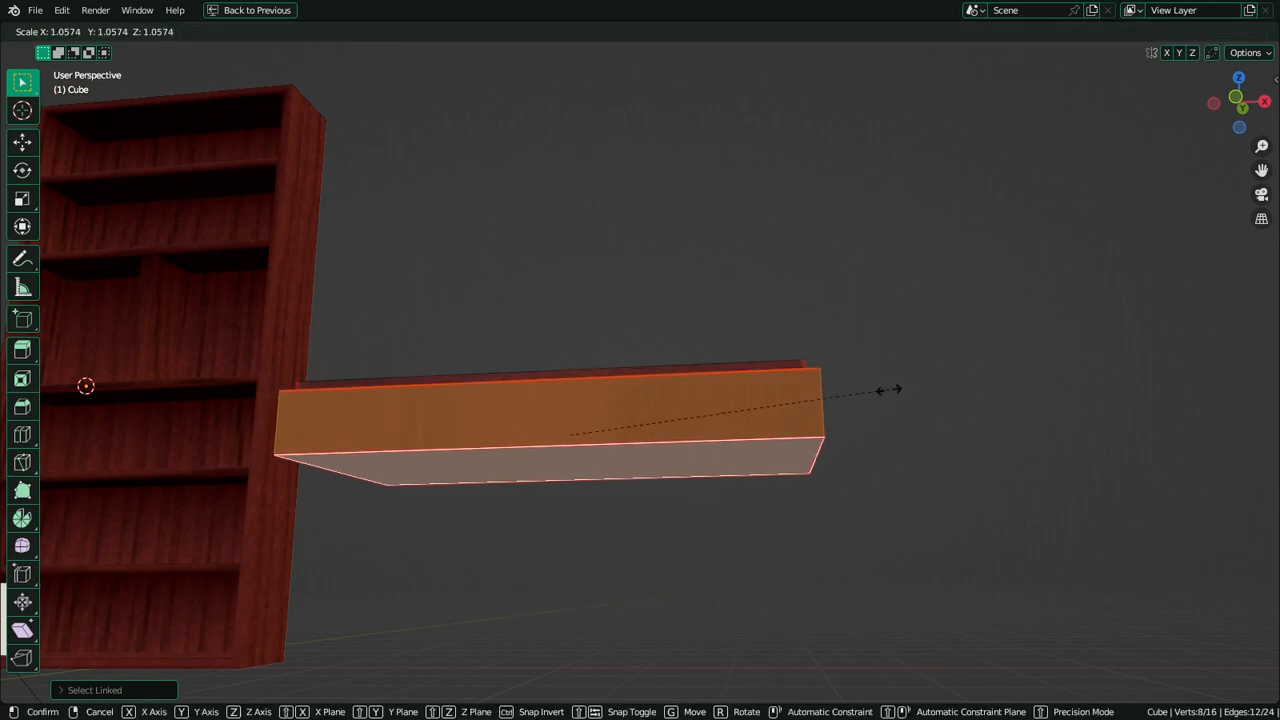
key(x)
click(659, 426)
Move the narrowed block along X until it sits flush with the slab's end farthest from the bookshelf
key(g)
key(x)
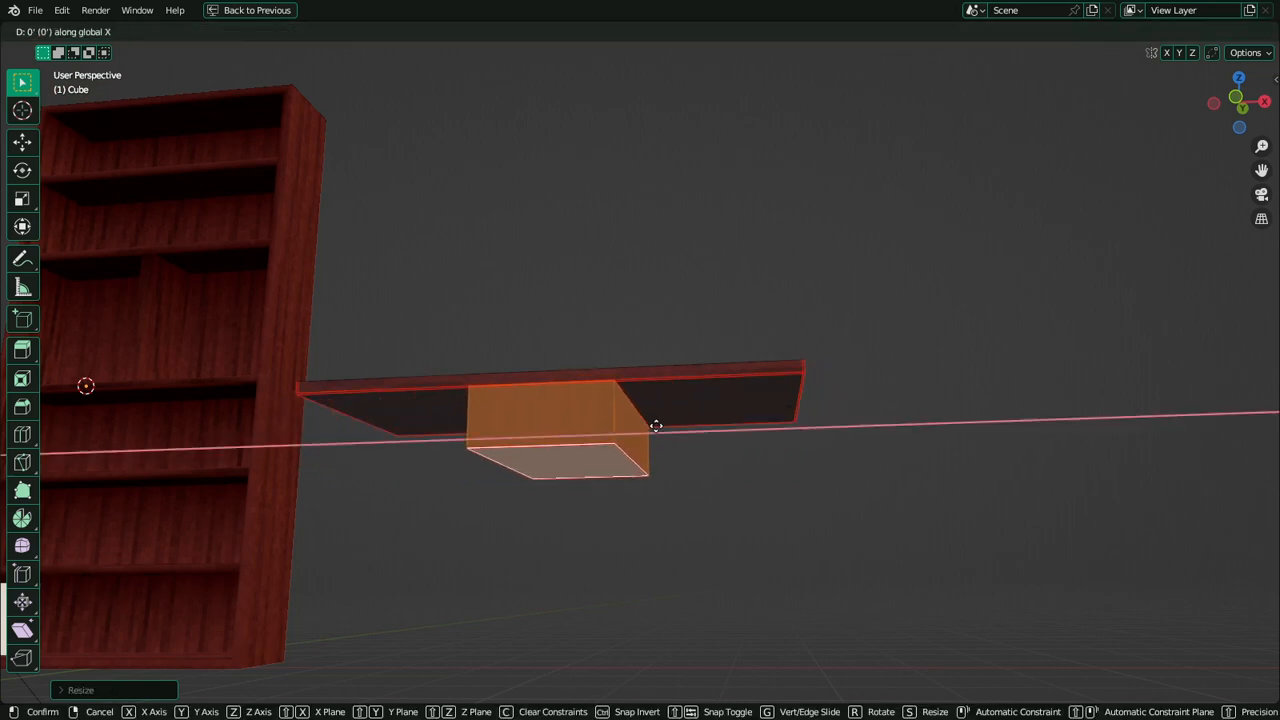
right_click(795, 429)
middle_drag(794, 423, 766, 400)
key(s)
key(g)
key(x)
key(x)
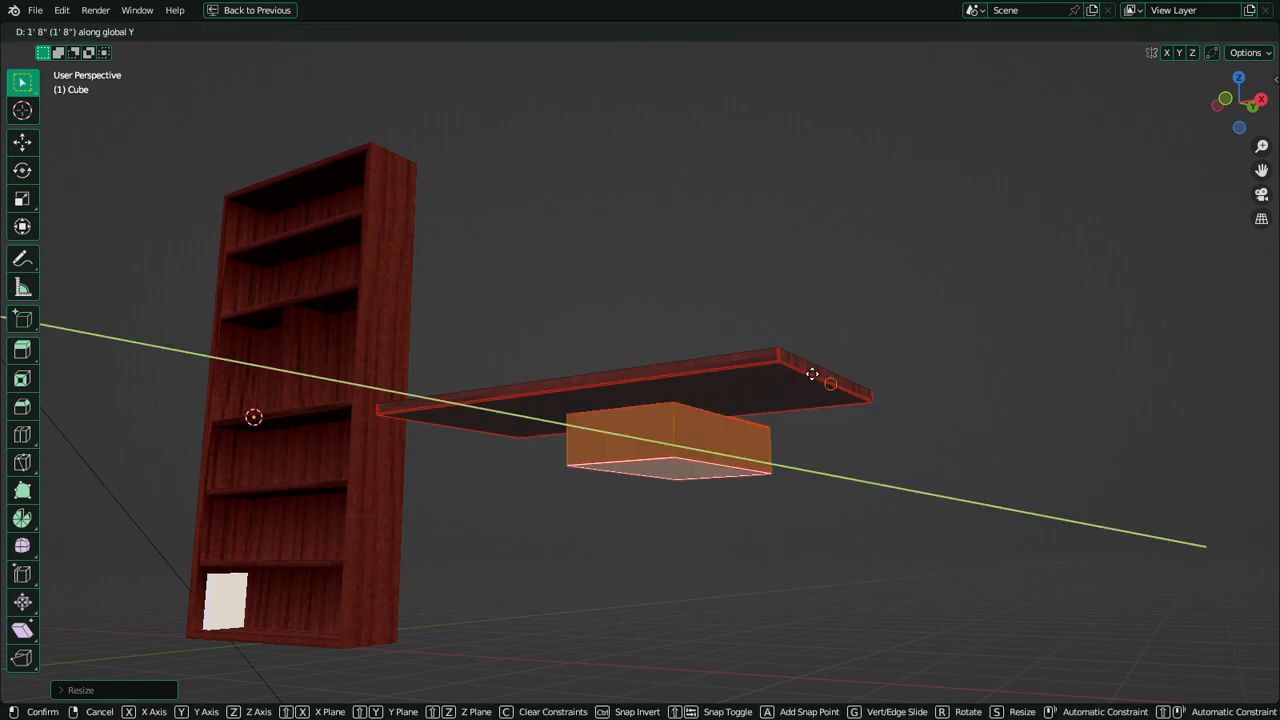
click(826, 375)
Set the pivot point to Individual Origins and shrink the block's inner side face inward by about 4.6"
click(621, 31)
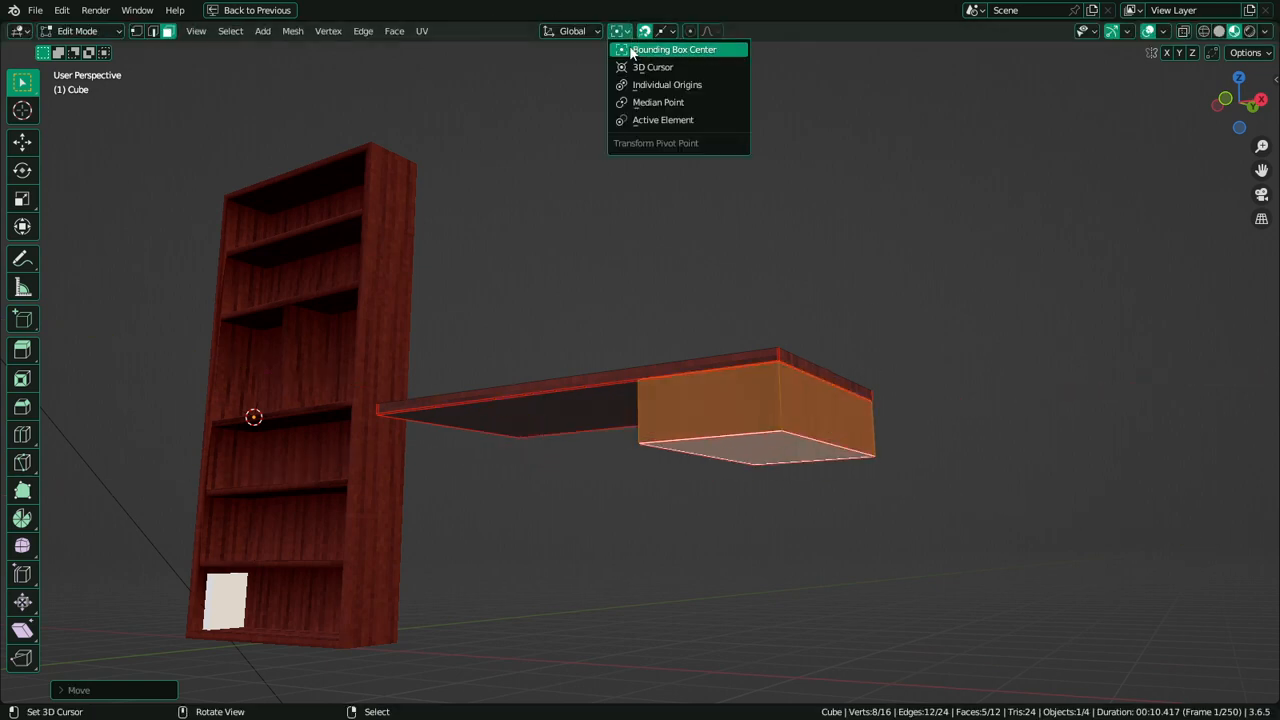
click(662, 88)
middle_drag(672, 105, 840, 180)
right_click(648, 429)
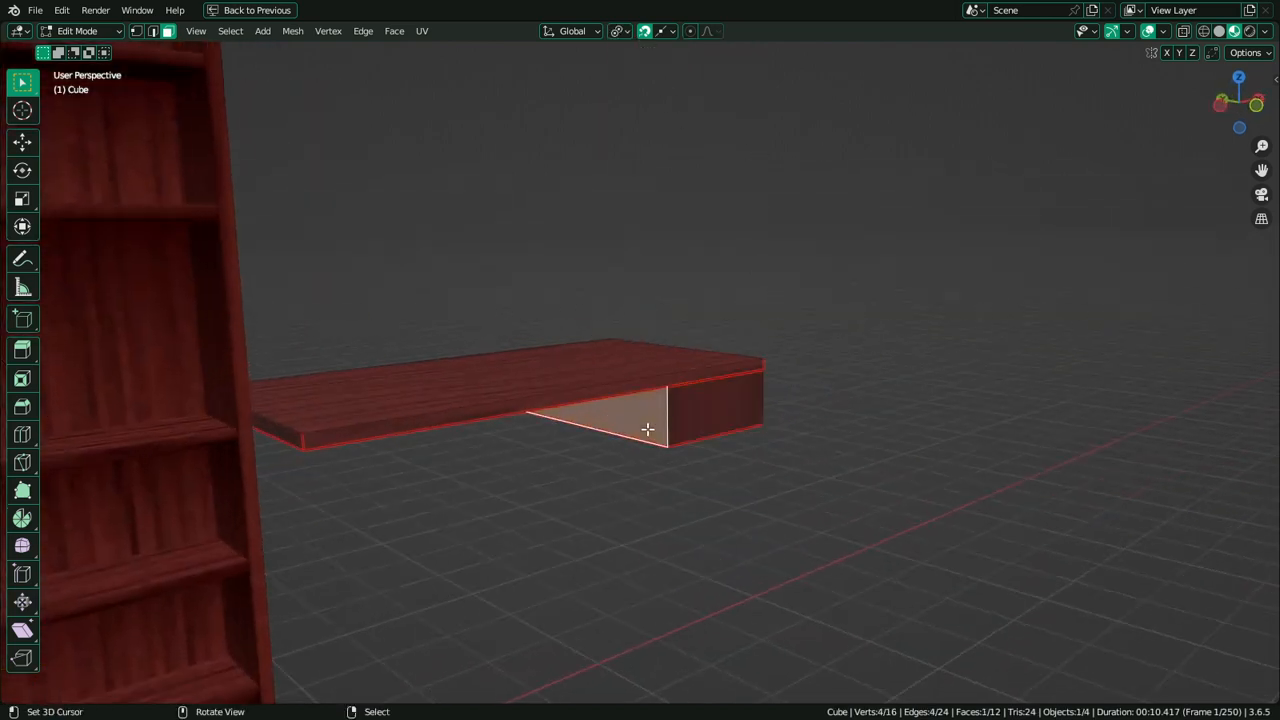
key(alt+s)
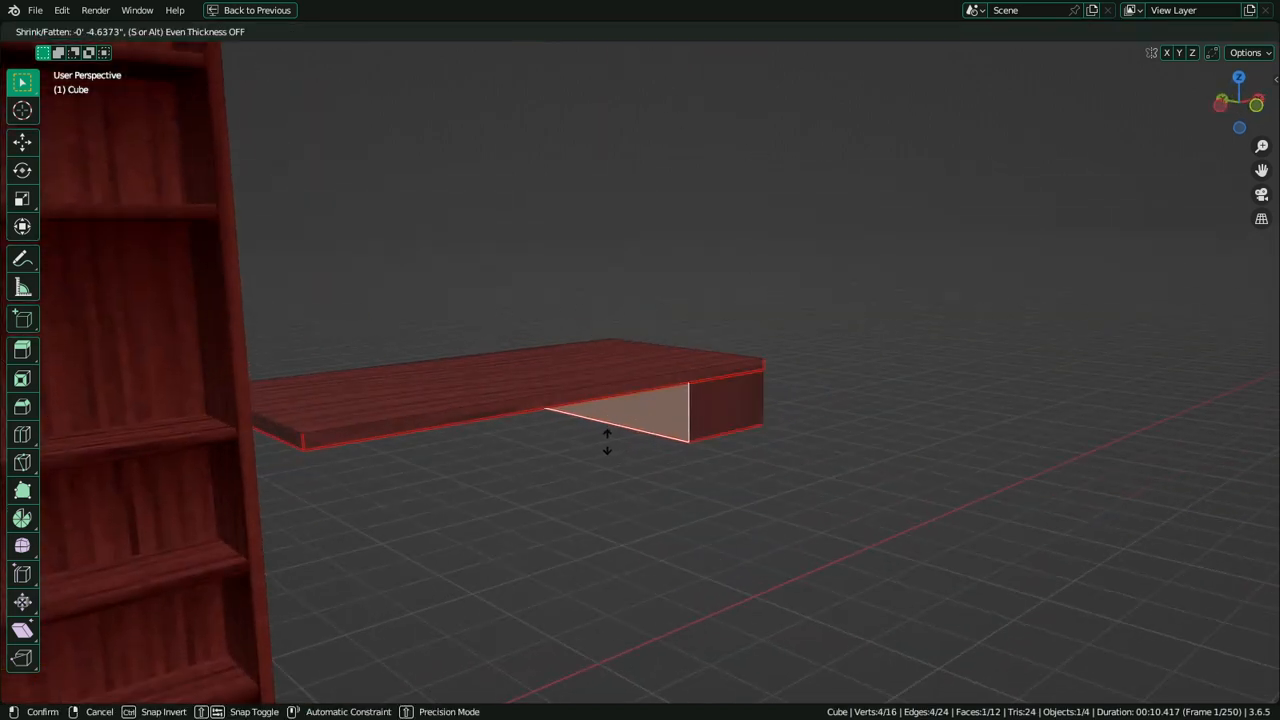
click(606, 441)
Extrude the slab's corner vertex beside the bookshelf about 3' 7.2" down along Z and turn on edge length display
middle_drag(609, 429, 757, 409)
key(1)
click(808, 367)
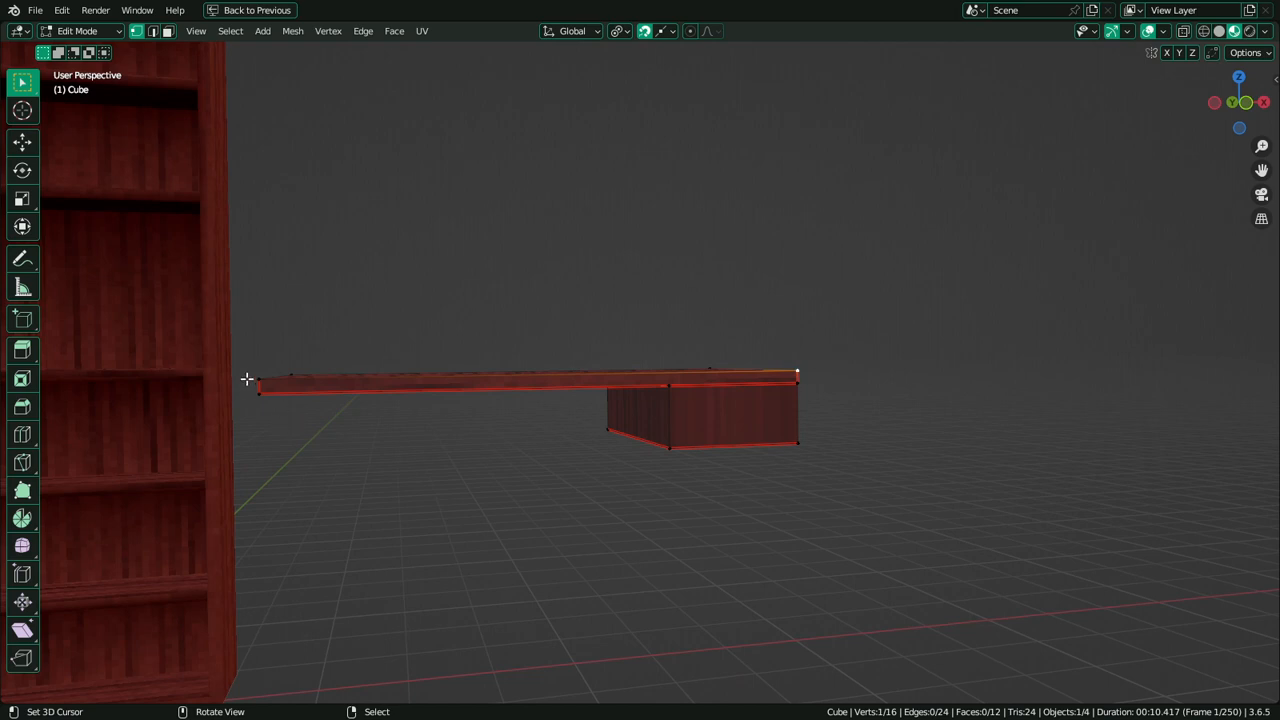
click(262, 379)
key(e)
key(z)
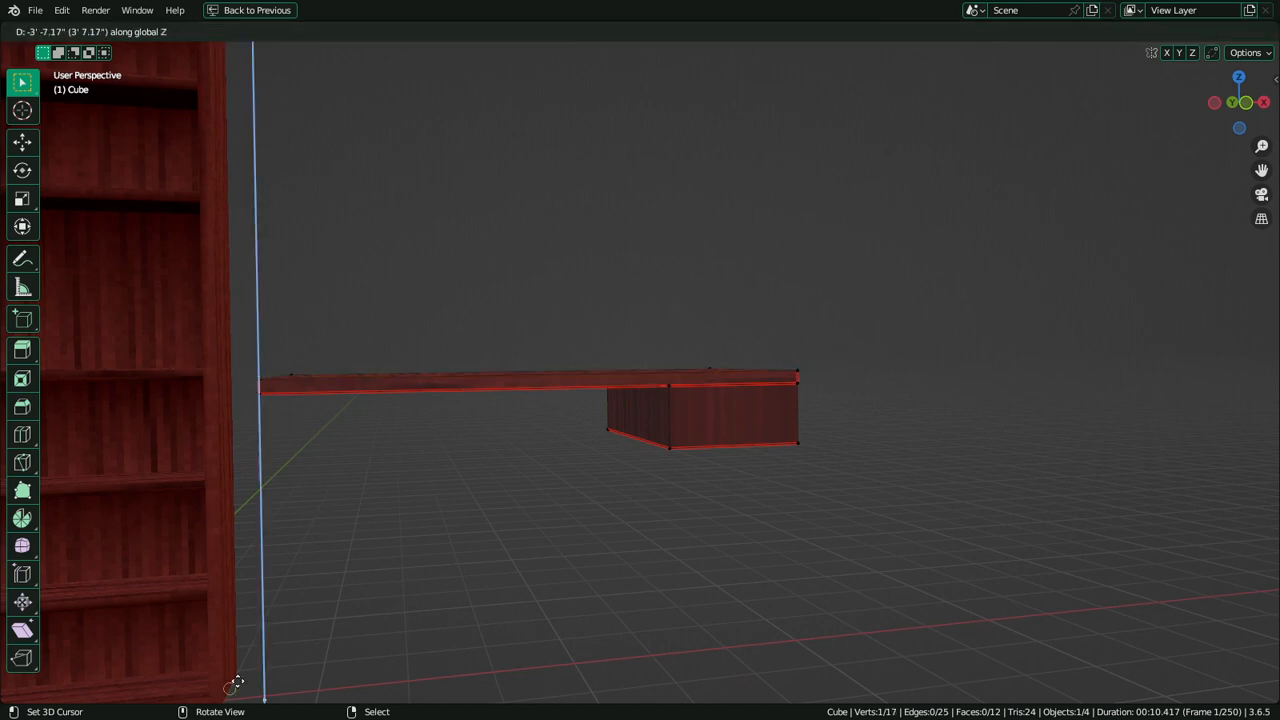
click(231, 690)
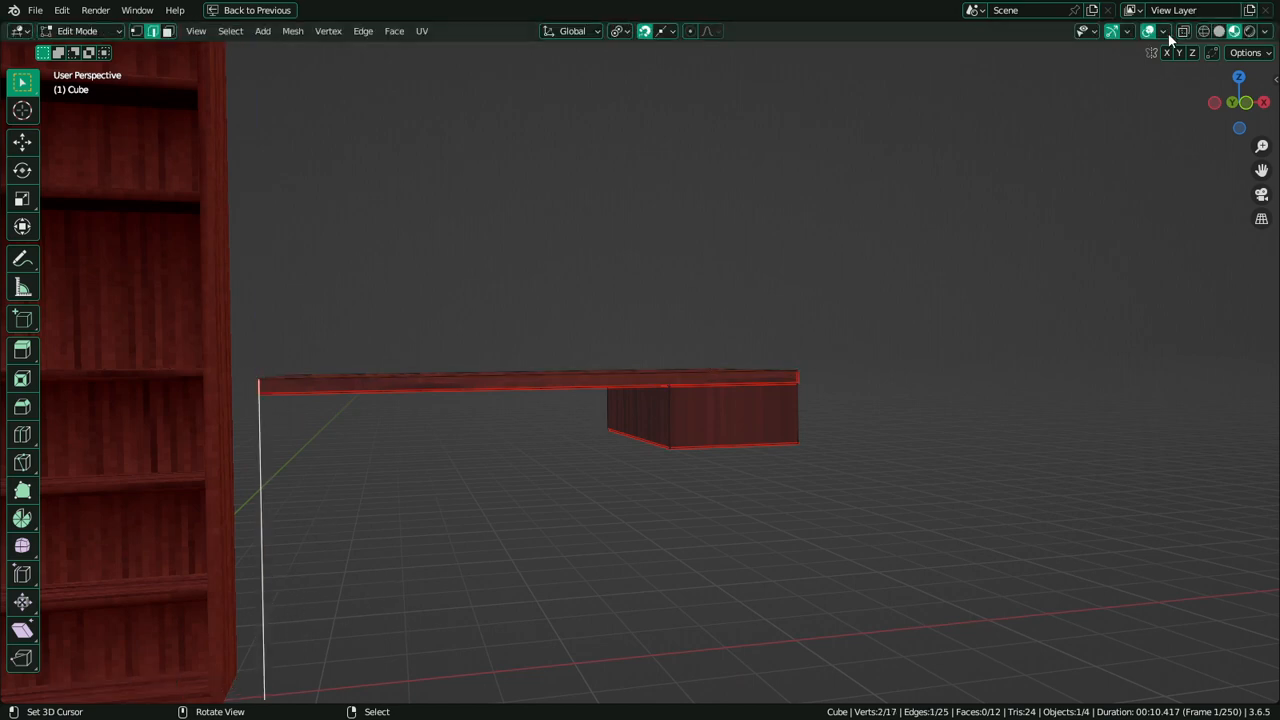
click(1162, 31)
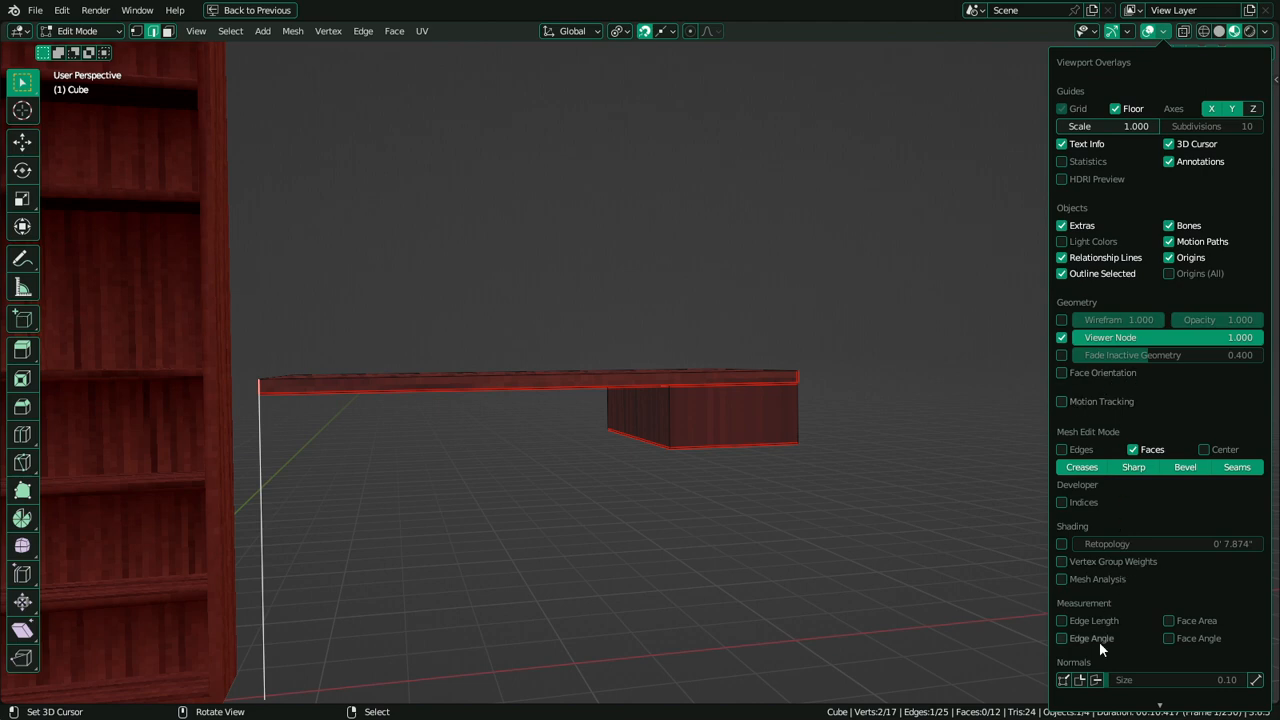
click(1062, 621)
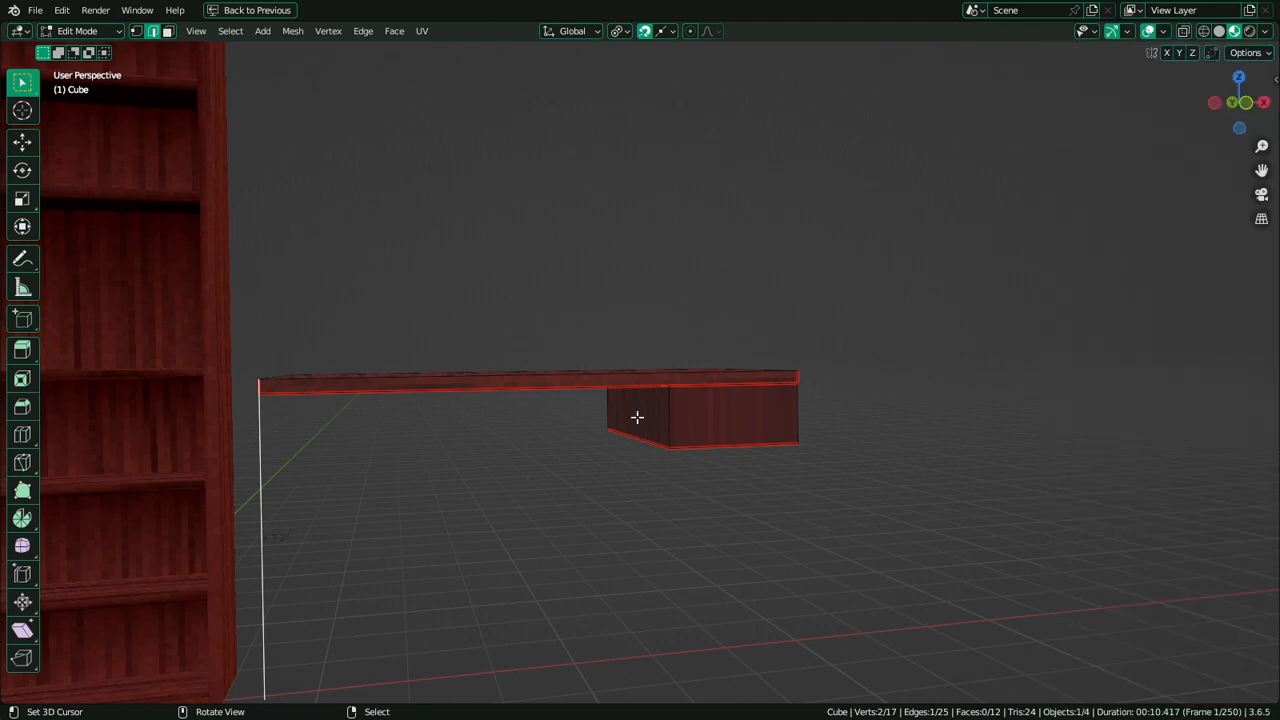
Set the scene's length unit to Inches
key(ctrl+space)
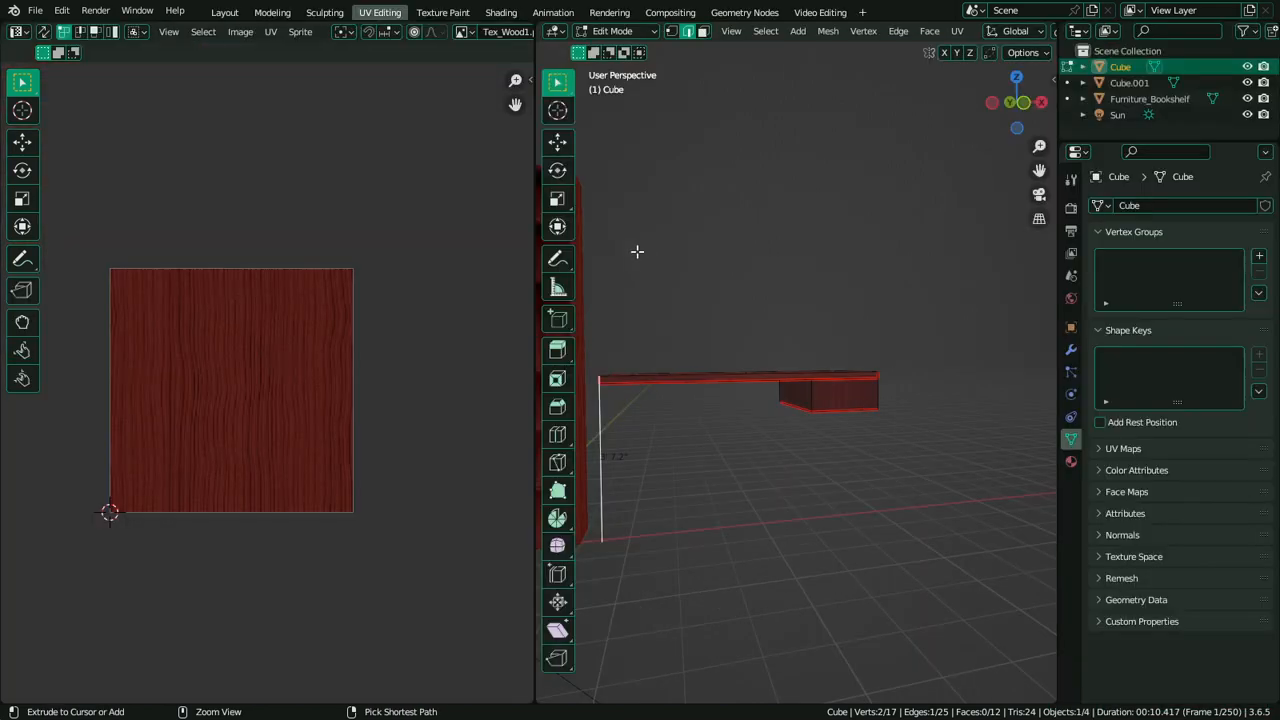
key(ctrl+space)
key(ctrl+space)
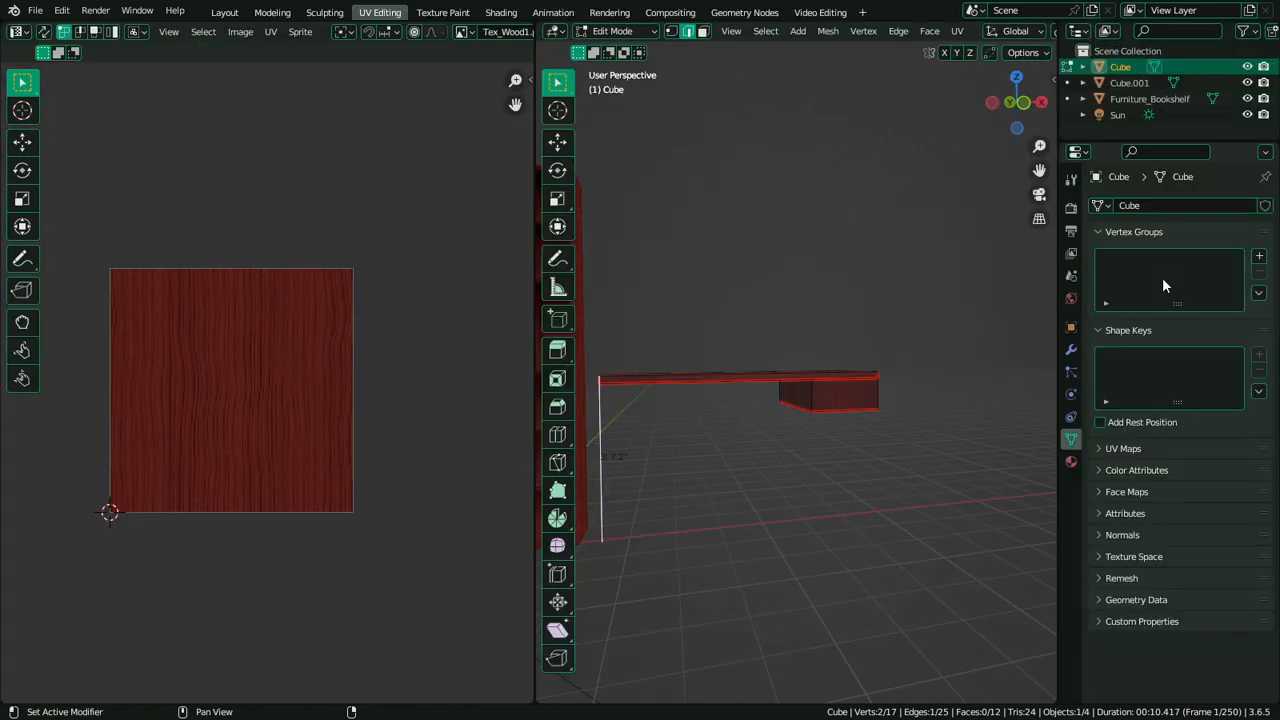
click(1071, 276)
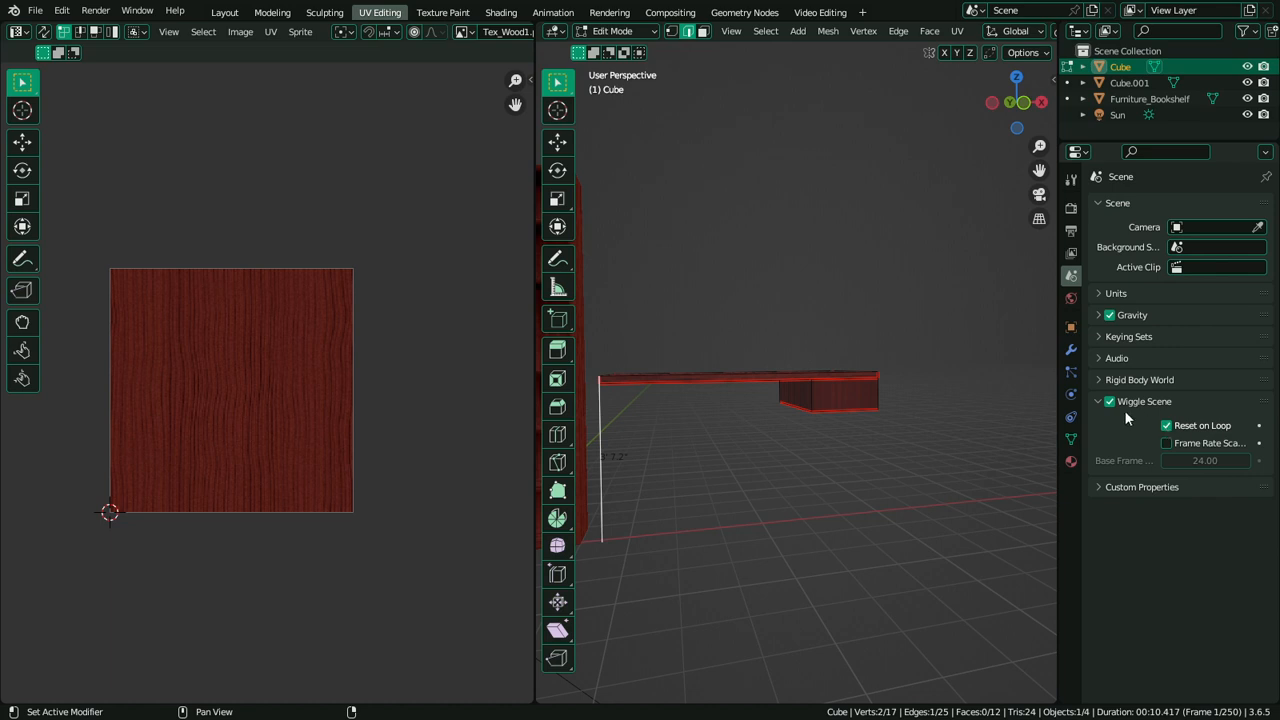
click(1108, 292)
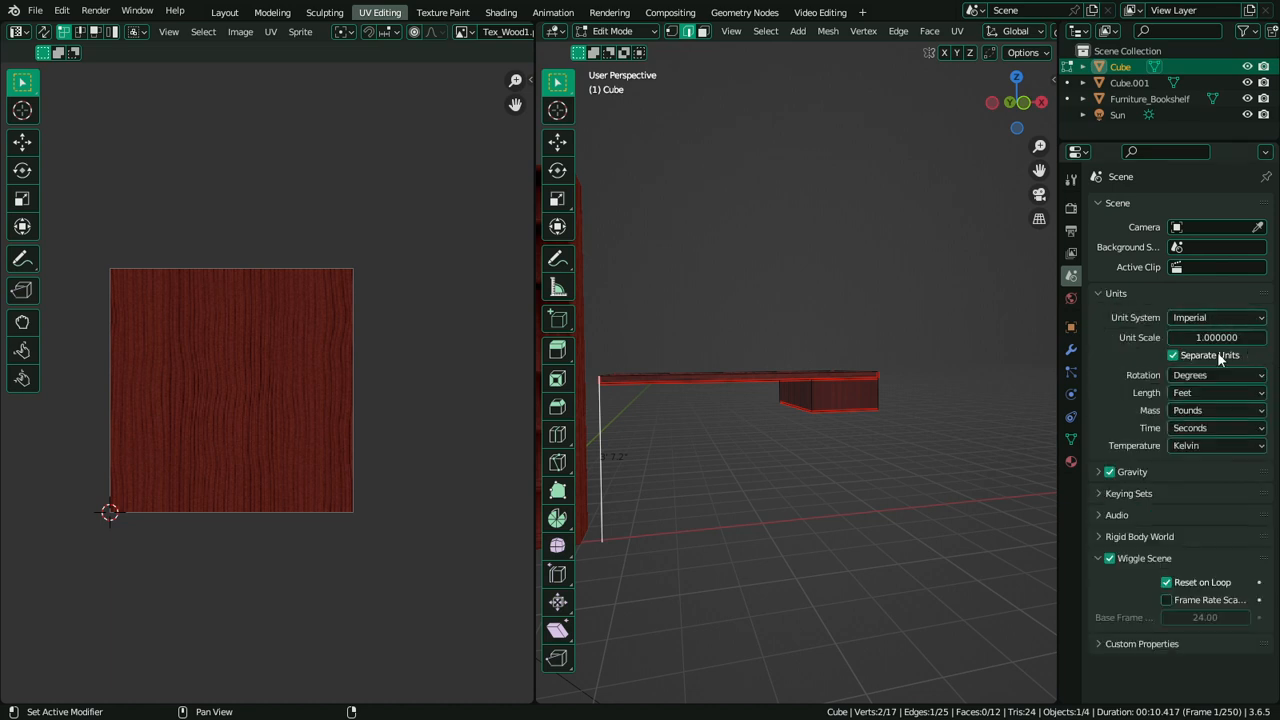
click(1219, 393)
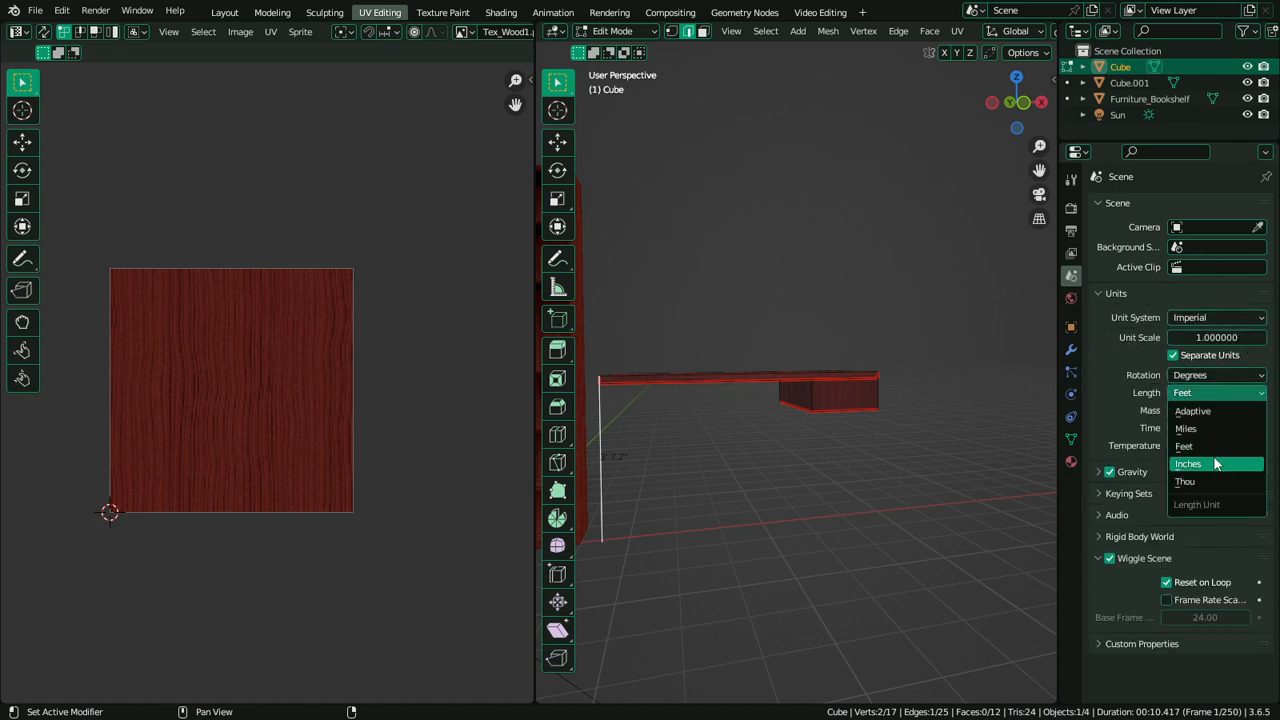
click(1212, 462)
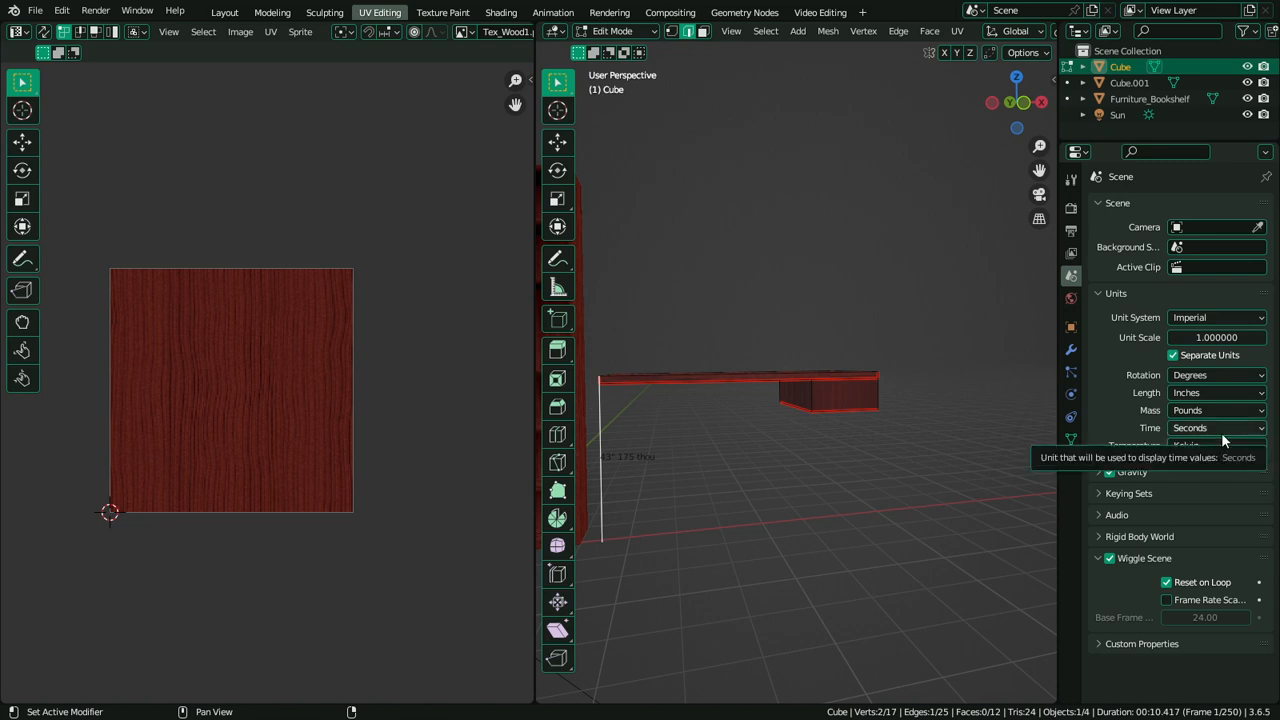
Select the slab and block without the guide edge's lower vertex and move them down about 13" along Z
right_click(884, 324)
key(l)
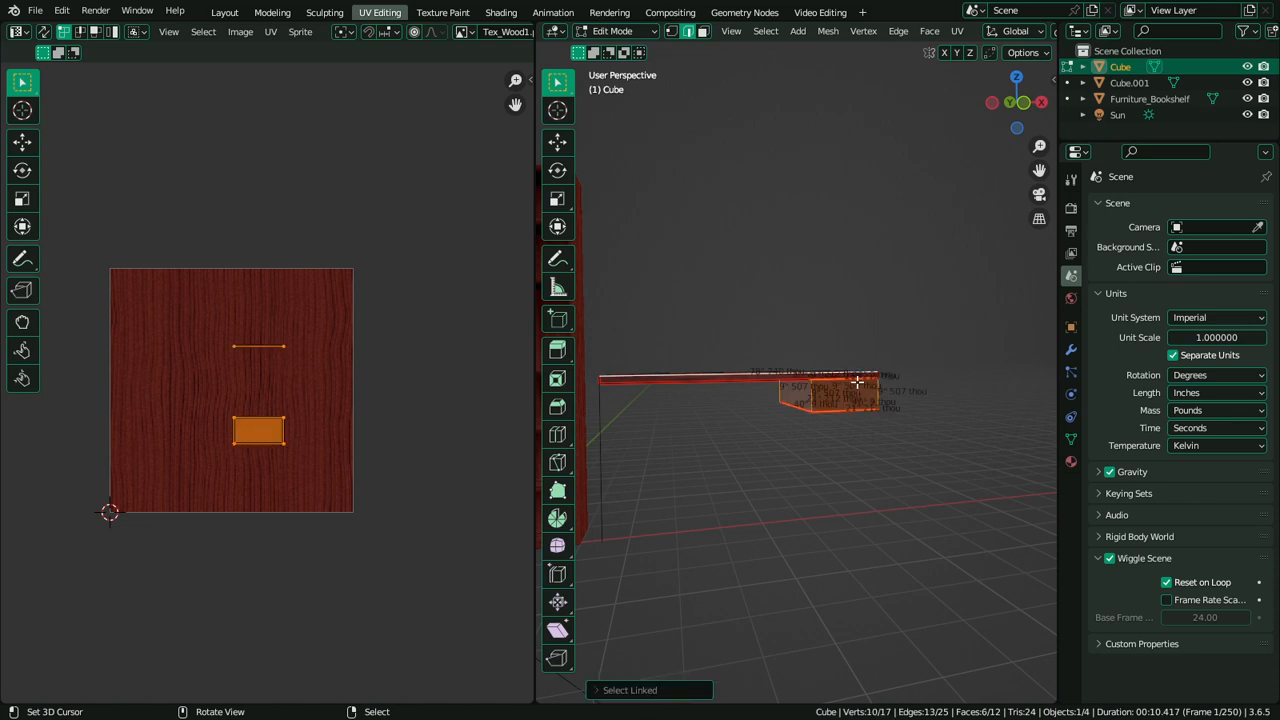
key(l)
key(c)
middle_click(606, 549)
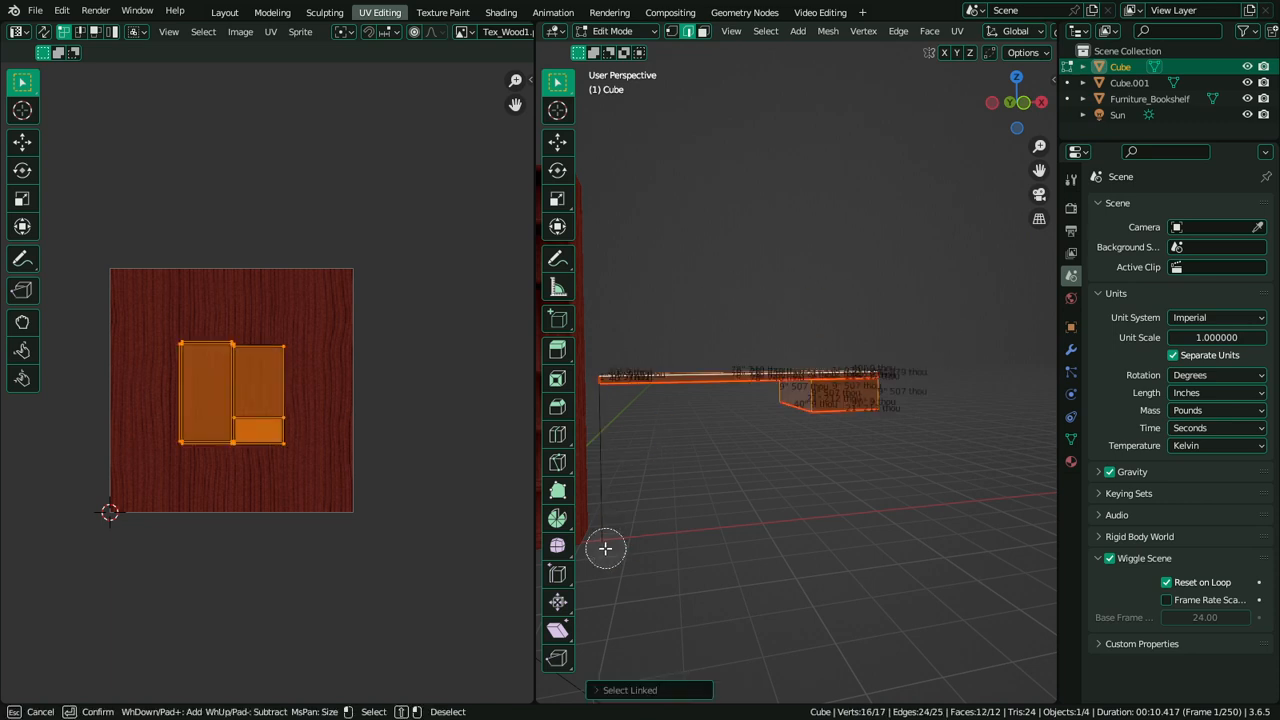
right_click(606, 549)
shift+middle_drag(650, 496, 724, 477)
key(g)
key(z)
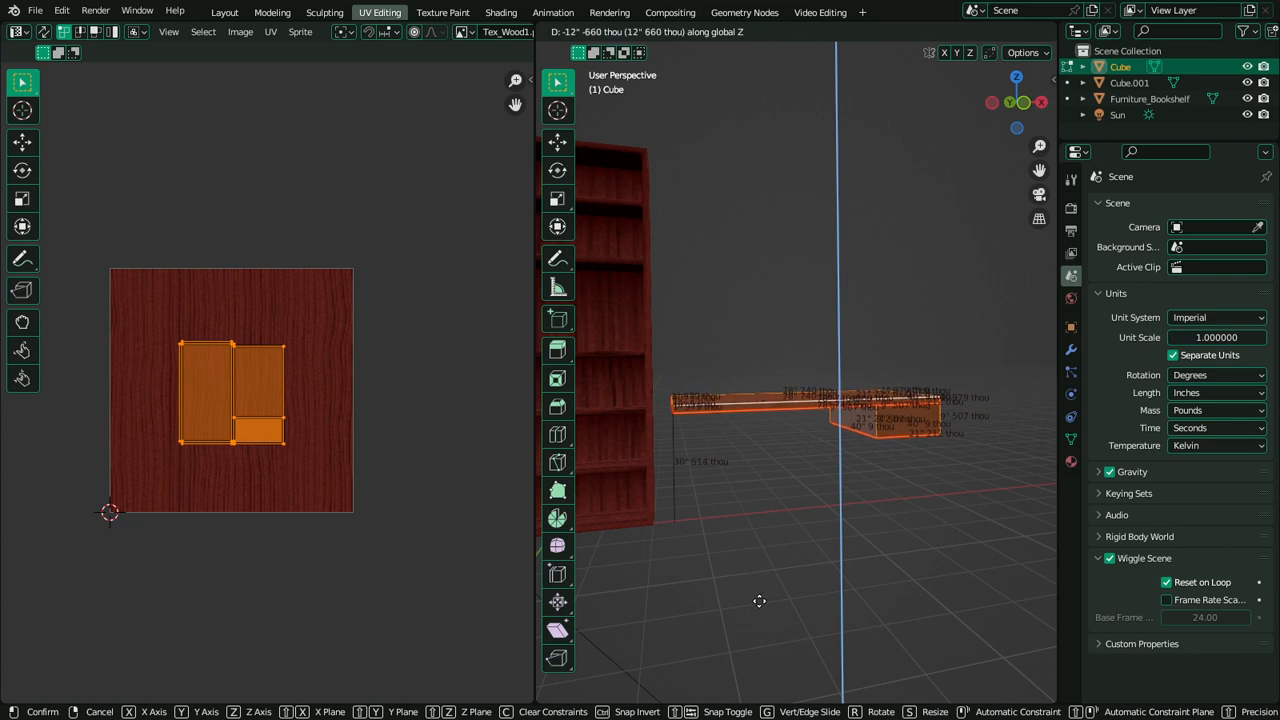
click(763, 611)
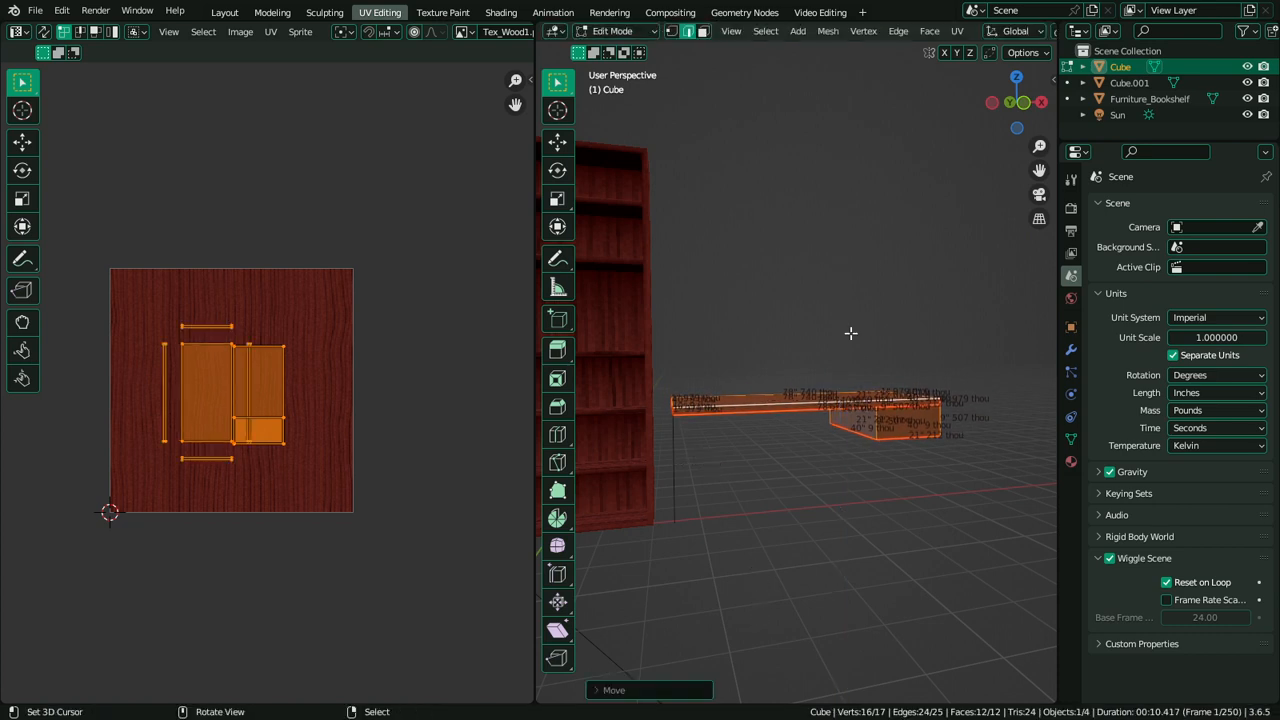
Delete the vertical guide edge hanging from the slab's corner
click(686, 477)
key(x)
click(691, 472)
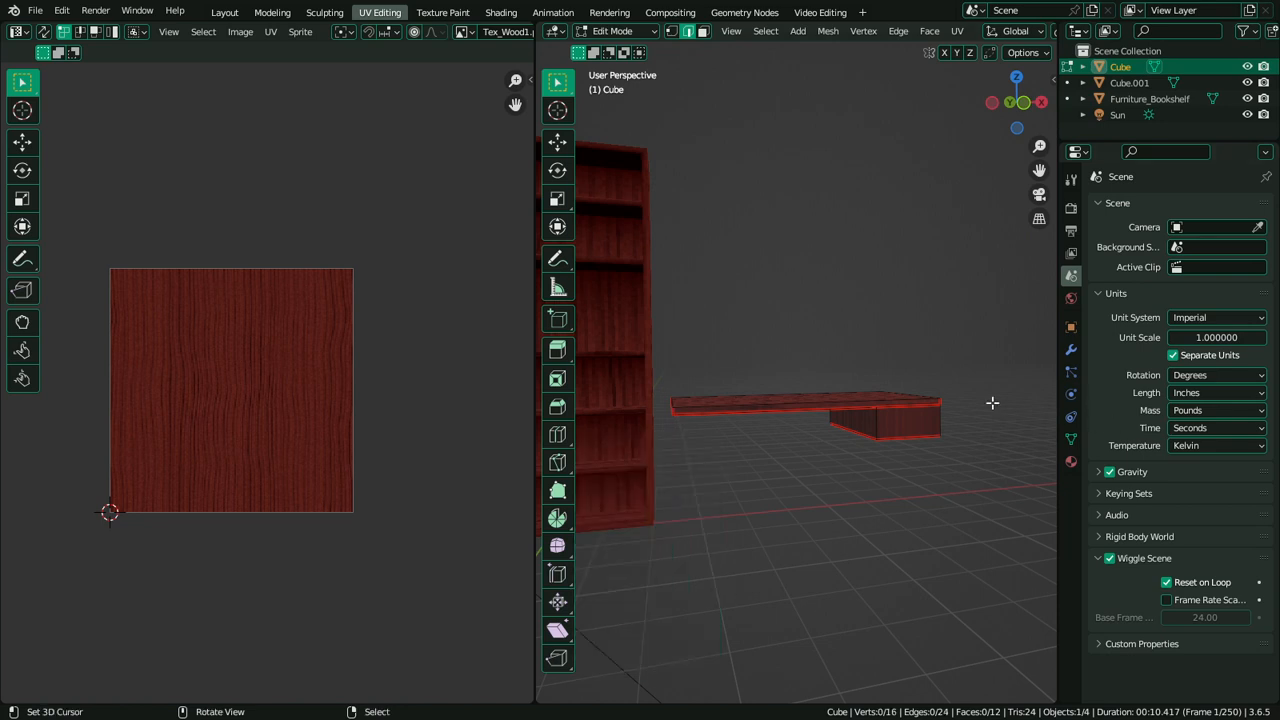
Set the scene's length unit to Feet and maximize the 3D viewport
scroll(990, 402, up, 3)
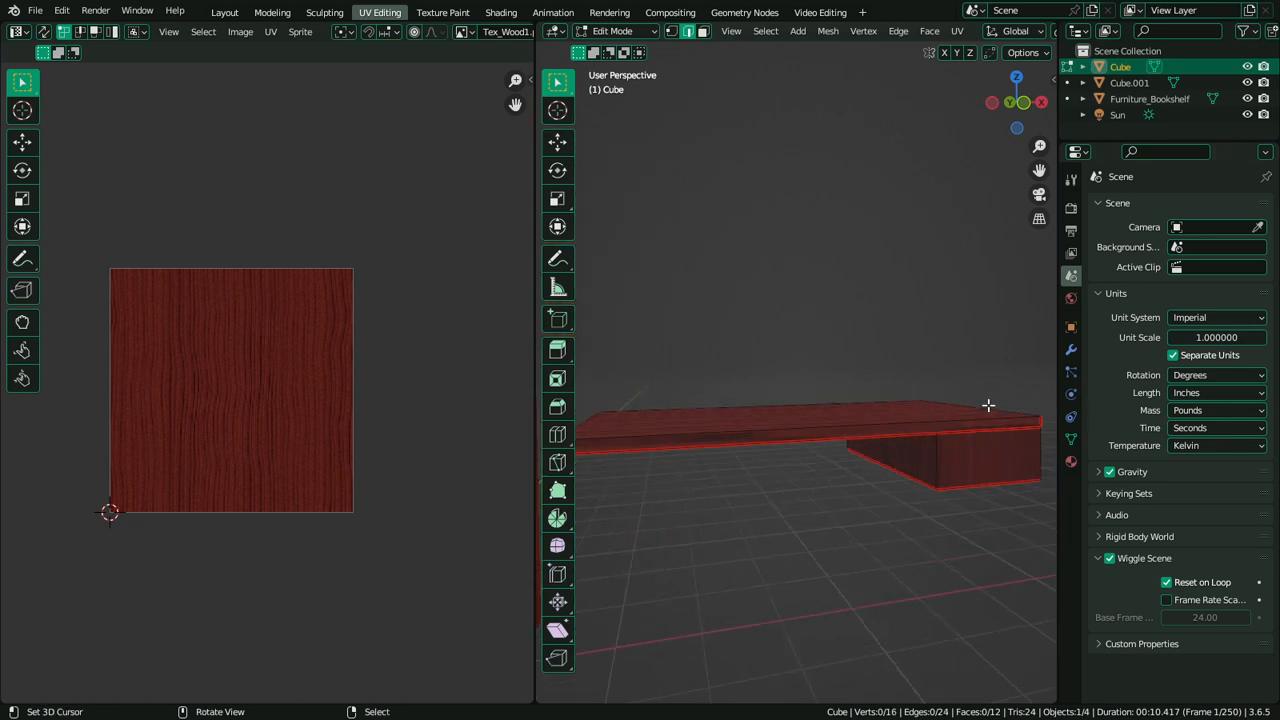
click(1208, 396)
click(1208, 450)
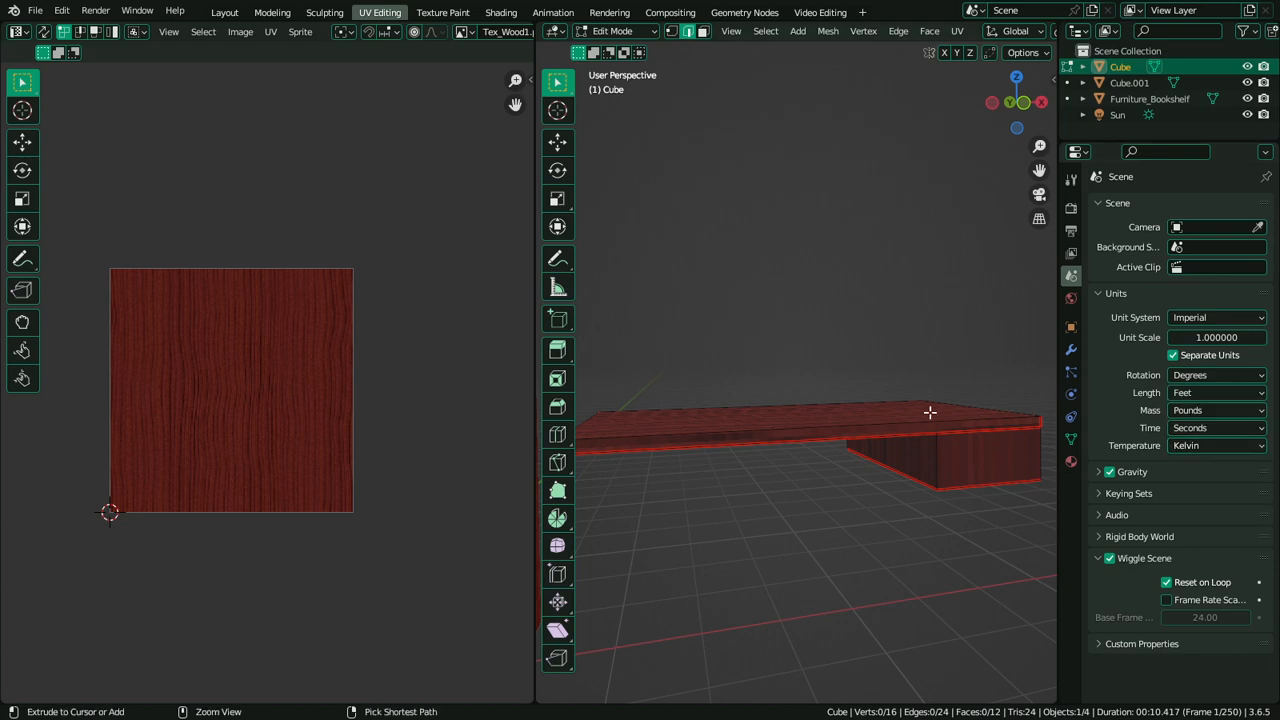
key(ctrl+space)
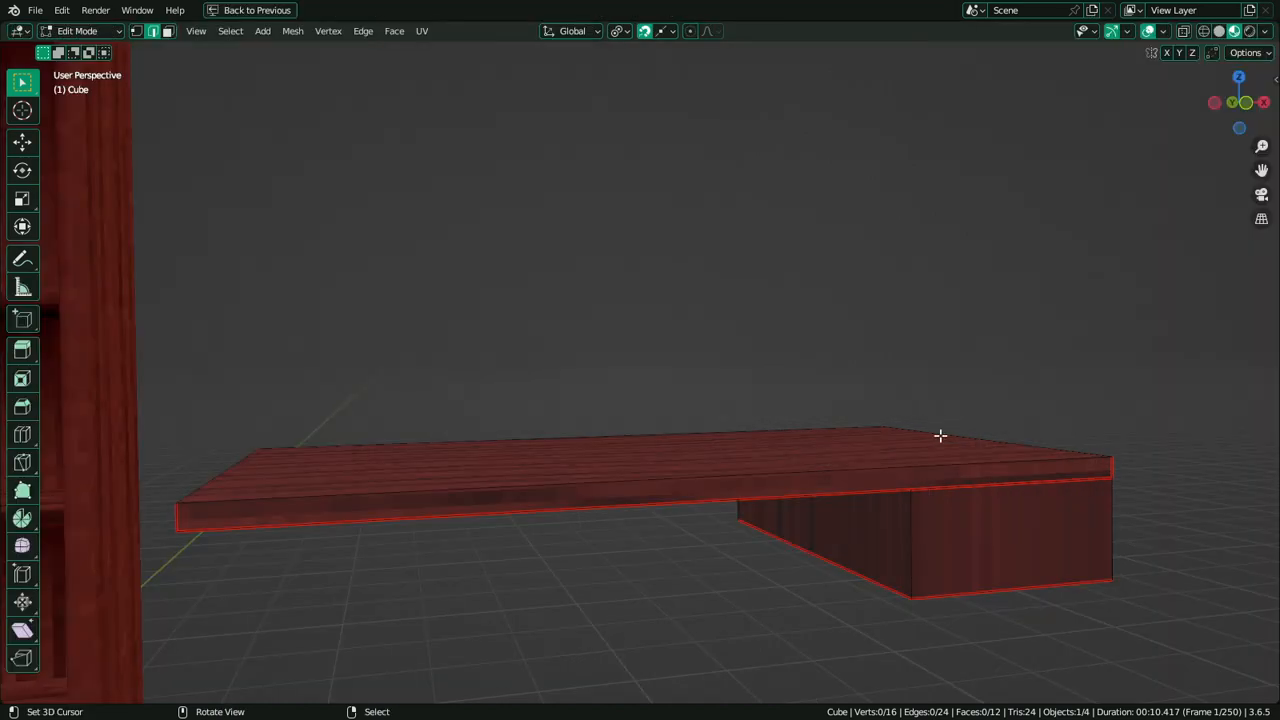
Snap the 3D cursor to the slab's underside face and set the desk's origin to the 3D cursor
click(893, 535)
middle_drag(891, 534, 789, 346)
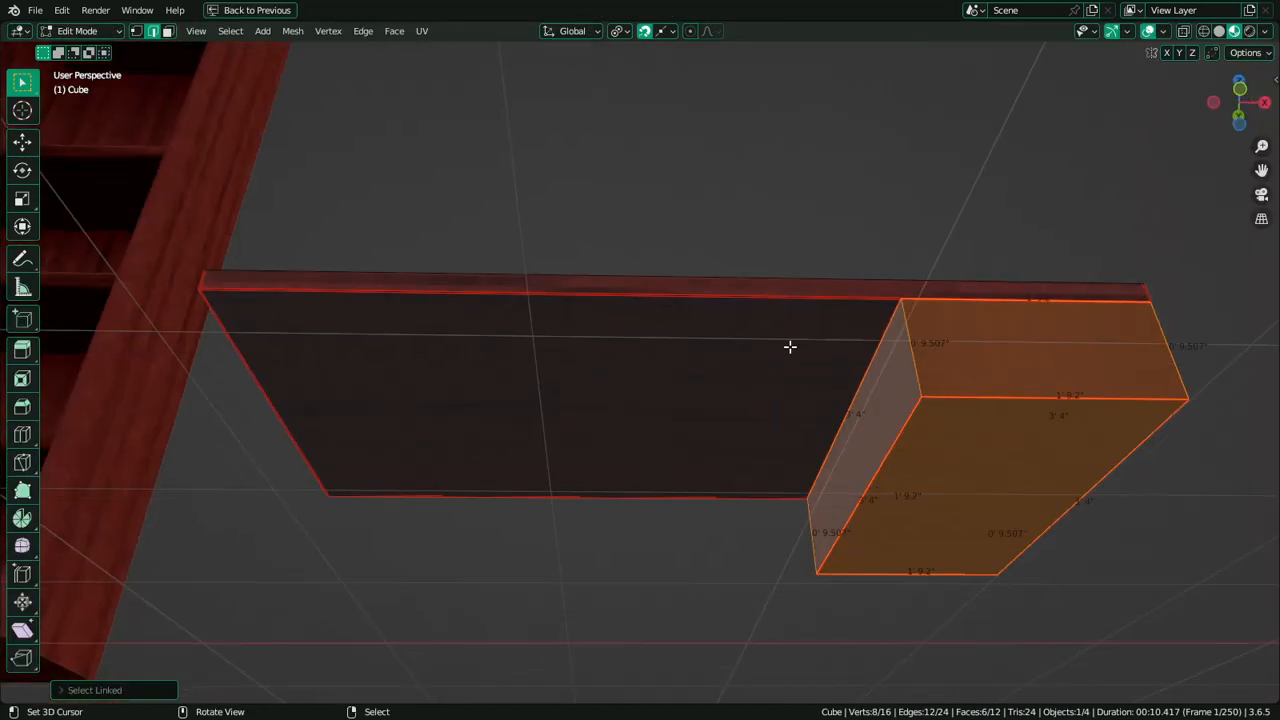
click(709, 365)
key(shift+s)
click(694, 464)
key(Tab)
key(q)
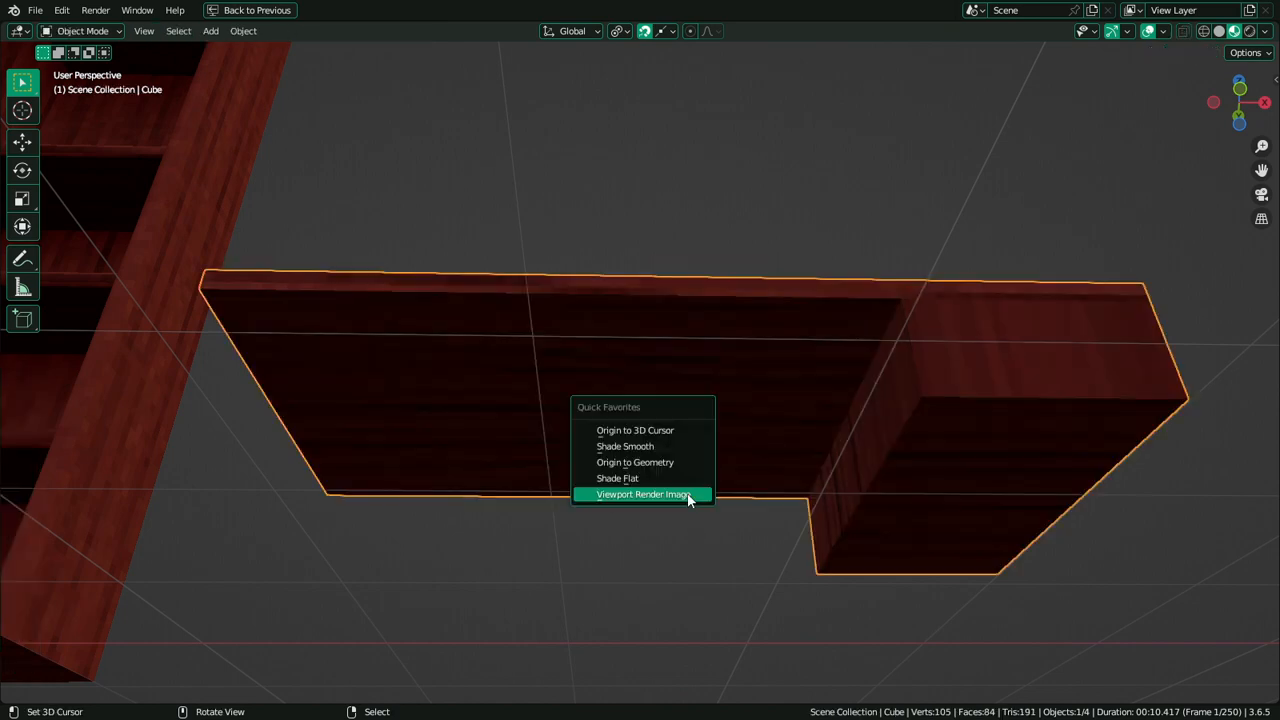
click(675, 431)
In Edit Mode, lower the block's bottom face along Z to make the block about 1' 2.5" tall
middle_drag(680, 378, 681, 425)
key(Tab)
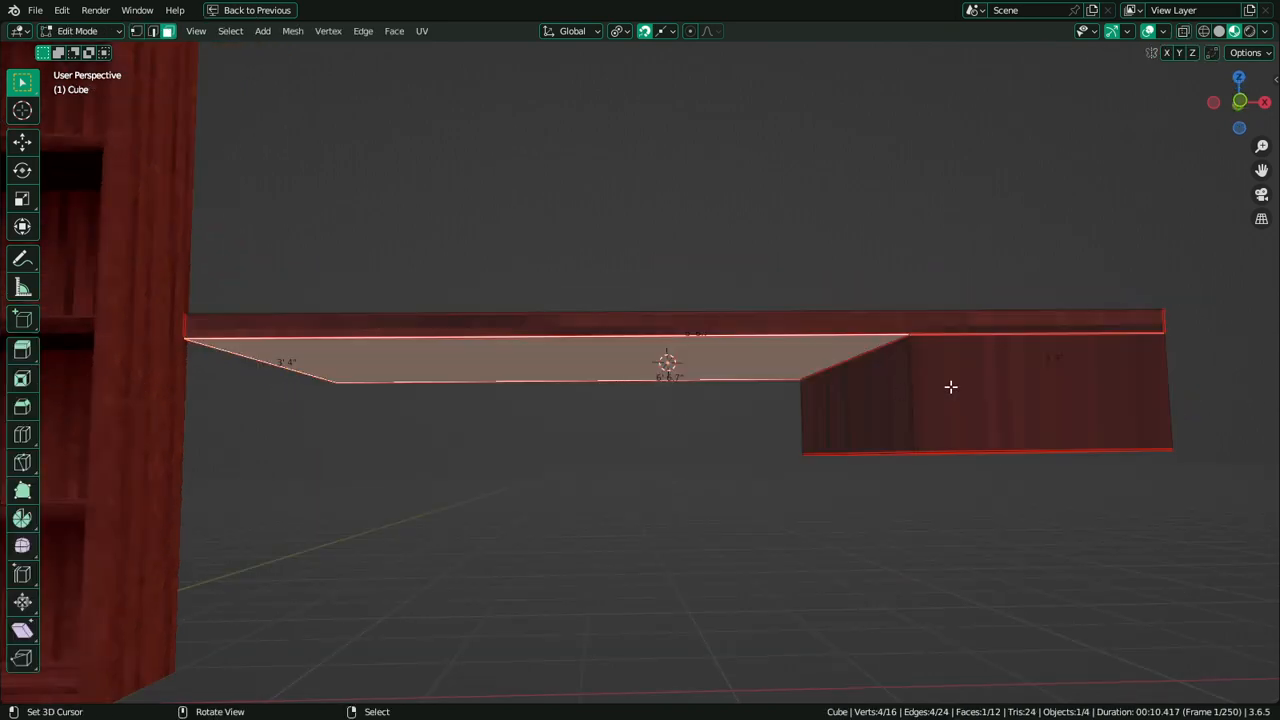
click(950, 387)
middle_drag(952, 485, 954, 451)
right_click(954, 451)
key(g)
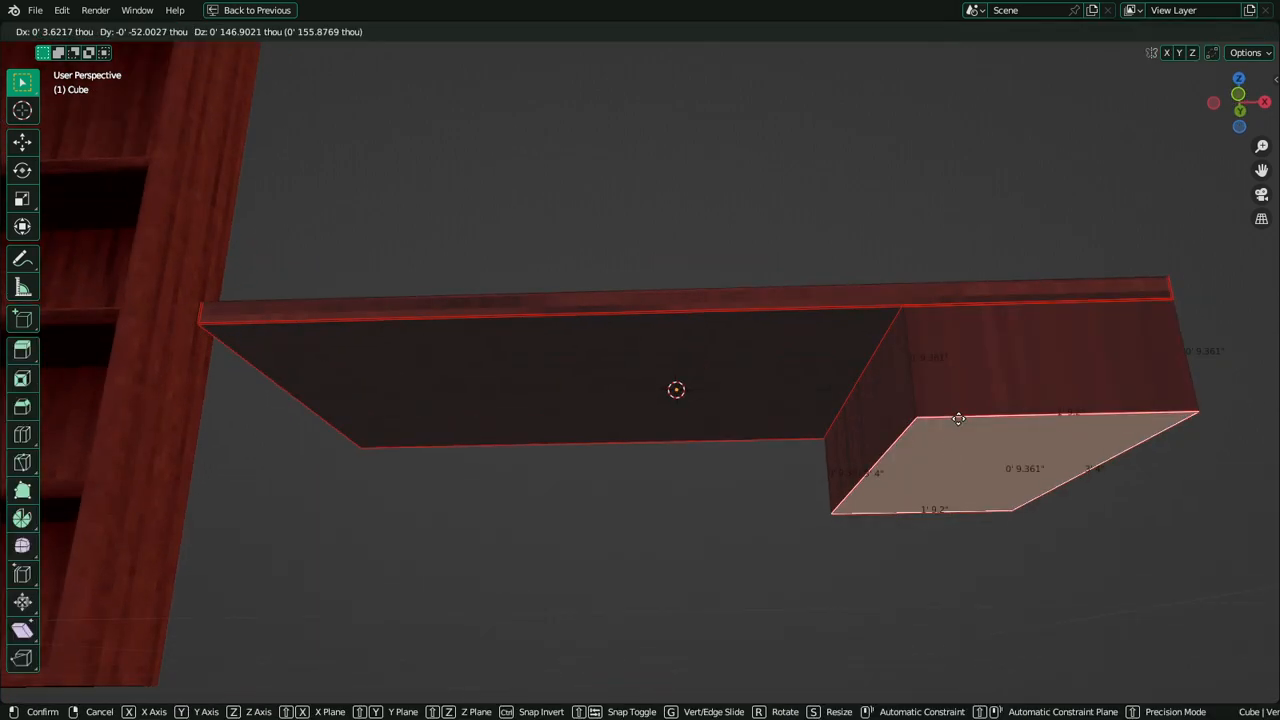
key(z)
click(969, 471)
Try to mark the block's four vertical edges as seams
key(2)
click(930, 437)
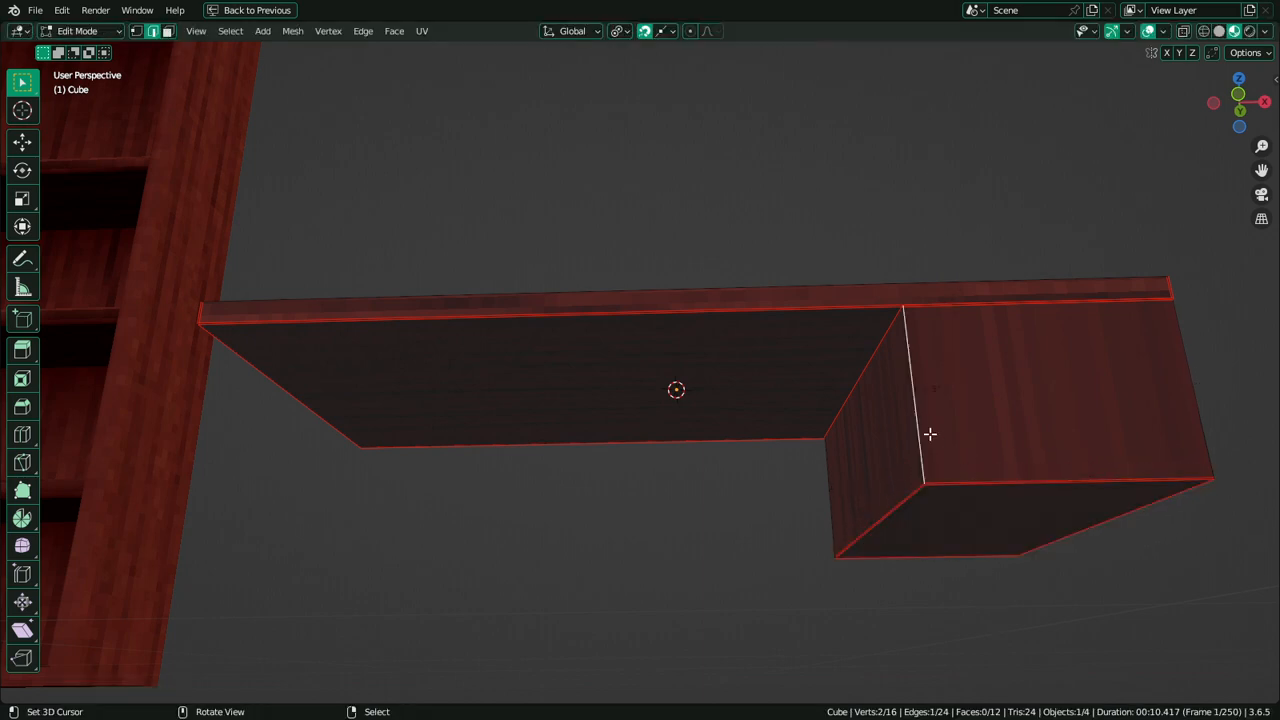
ctrl+alt+click(930, 437)
key(ctrl+e)
click(929, 436)
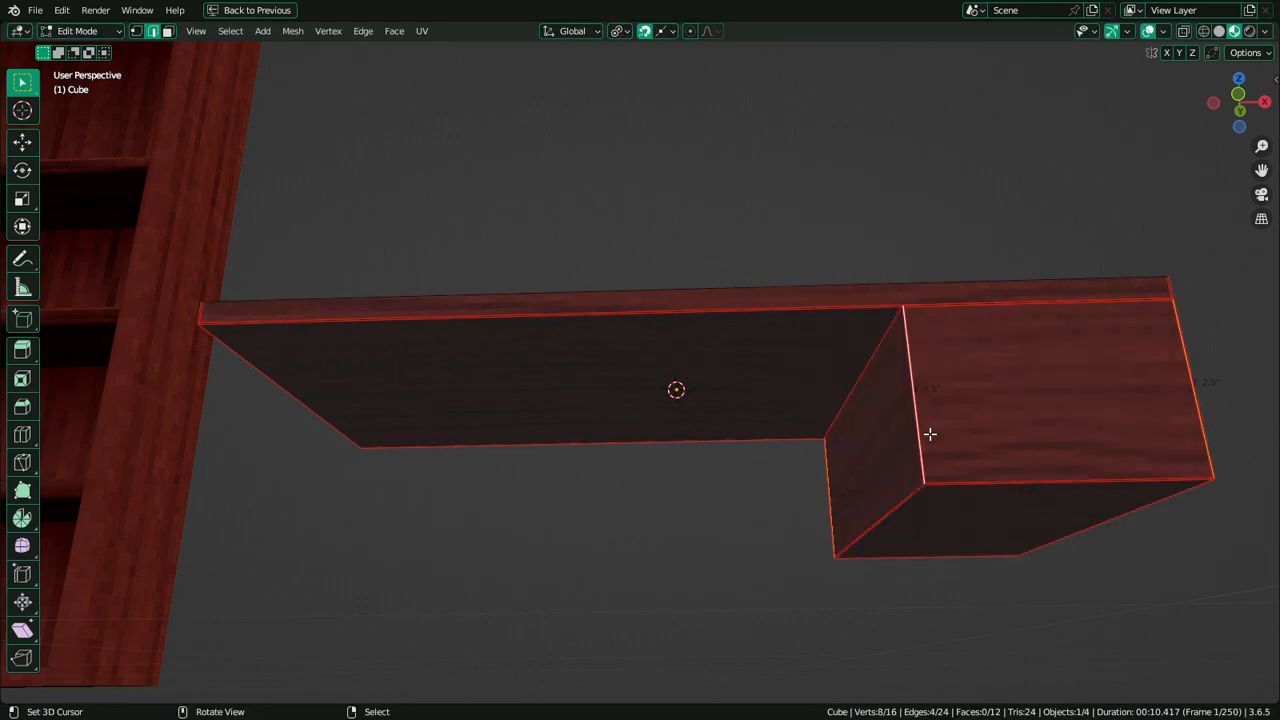
Bring back the UV Editor beside the viewport, select the whole drawer block, and pin its UV face
middle_drag(820, 411, 809, 466)
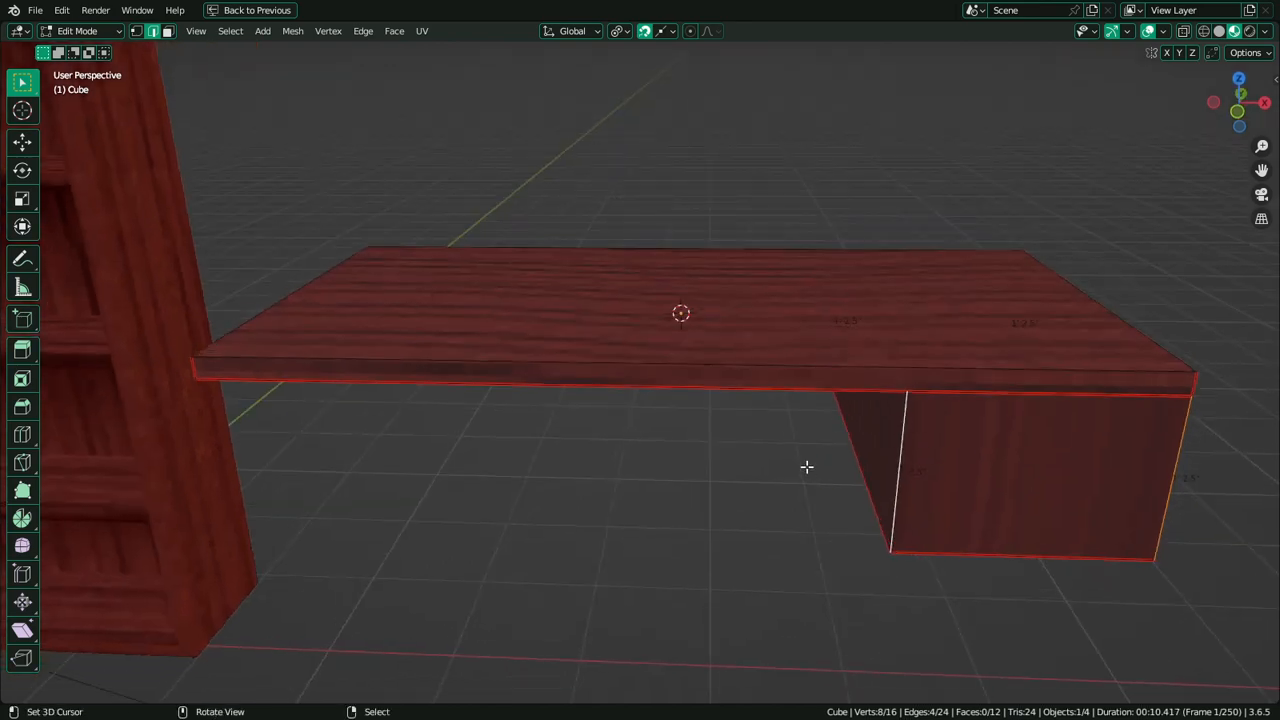
key(a)
right_click(726, 382)
key(l)
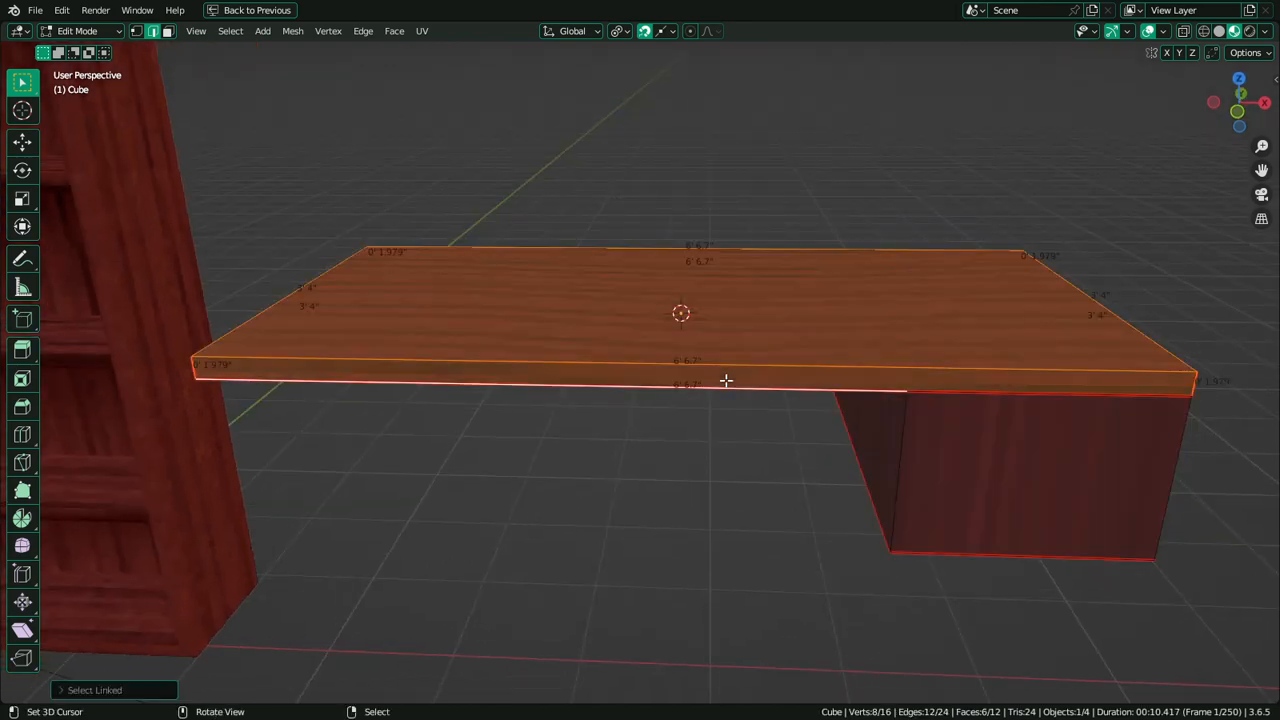
key(ctrl+space)
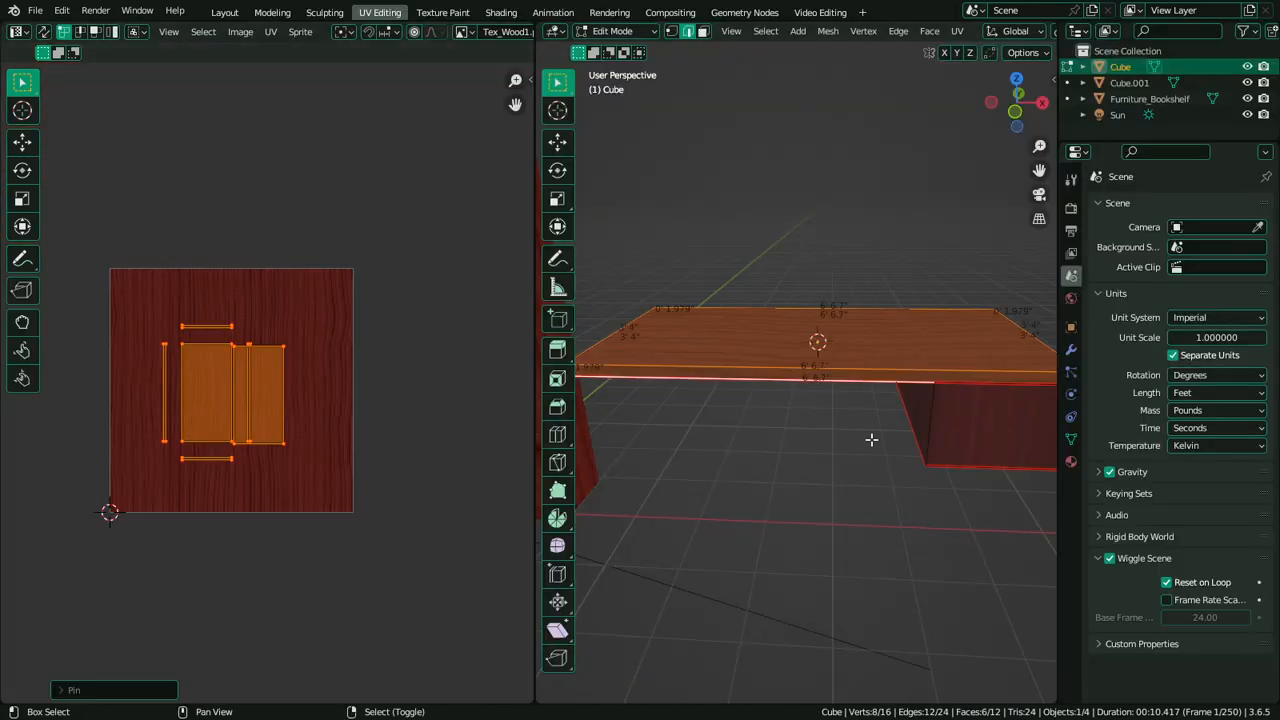
right_click(930, 427)
key(l)
key(k)
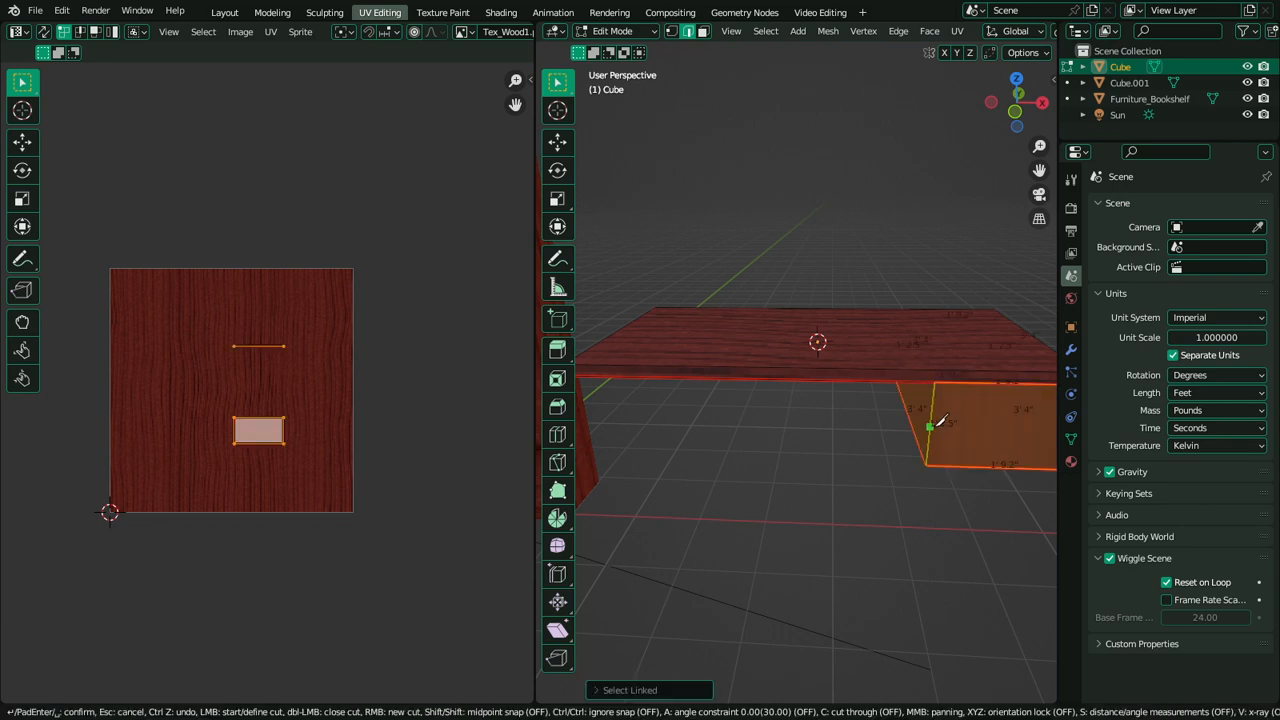
key(Escape)
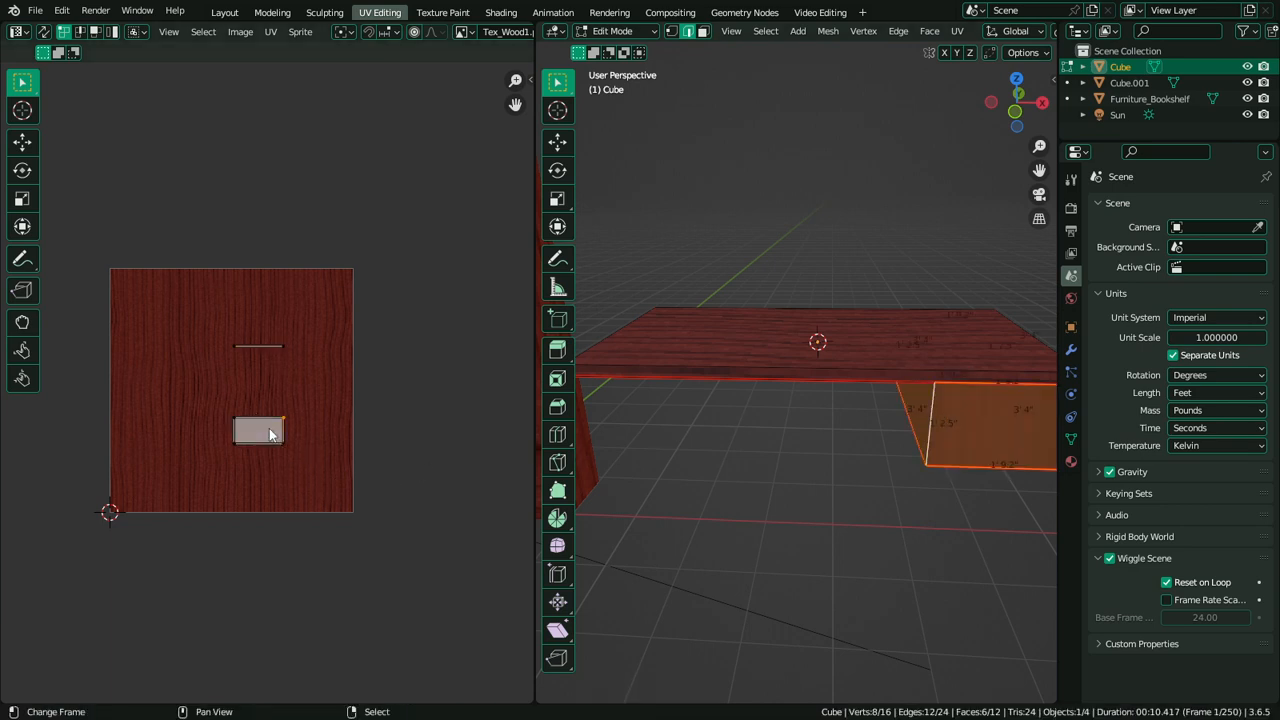
key(3)
key(p)
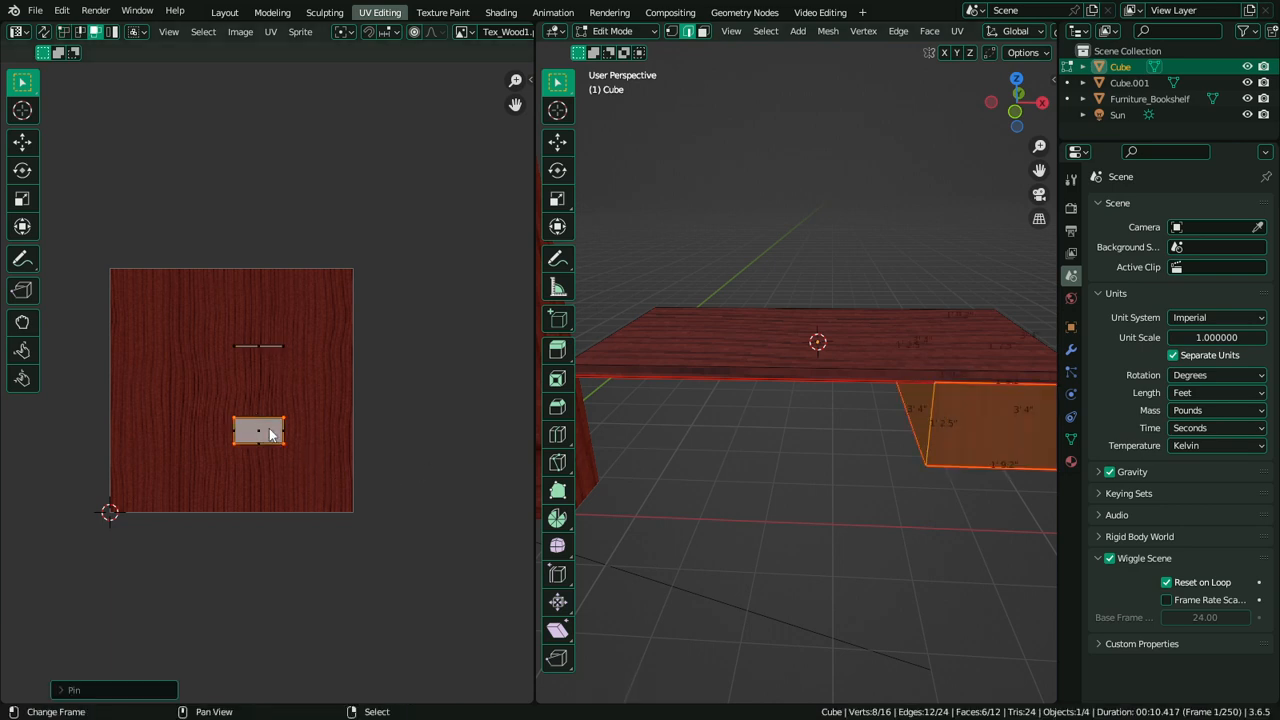
Unwrap the drawer block's UVs and examine the isolated block from below, ending with all hidden geometry revealed
key(a)
key(u)
click(269, 430)
middle_drag(382, 425, 289, 398)
middle_drag(927, 442, 975, 240)
click(814, 409)
key(ctrl+l)
click(972, 241)
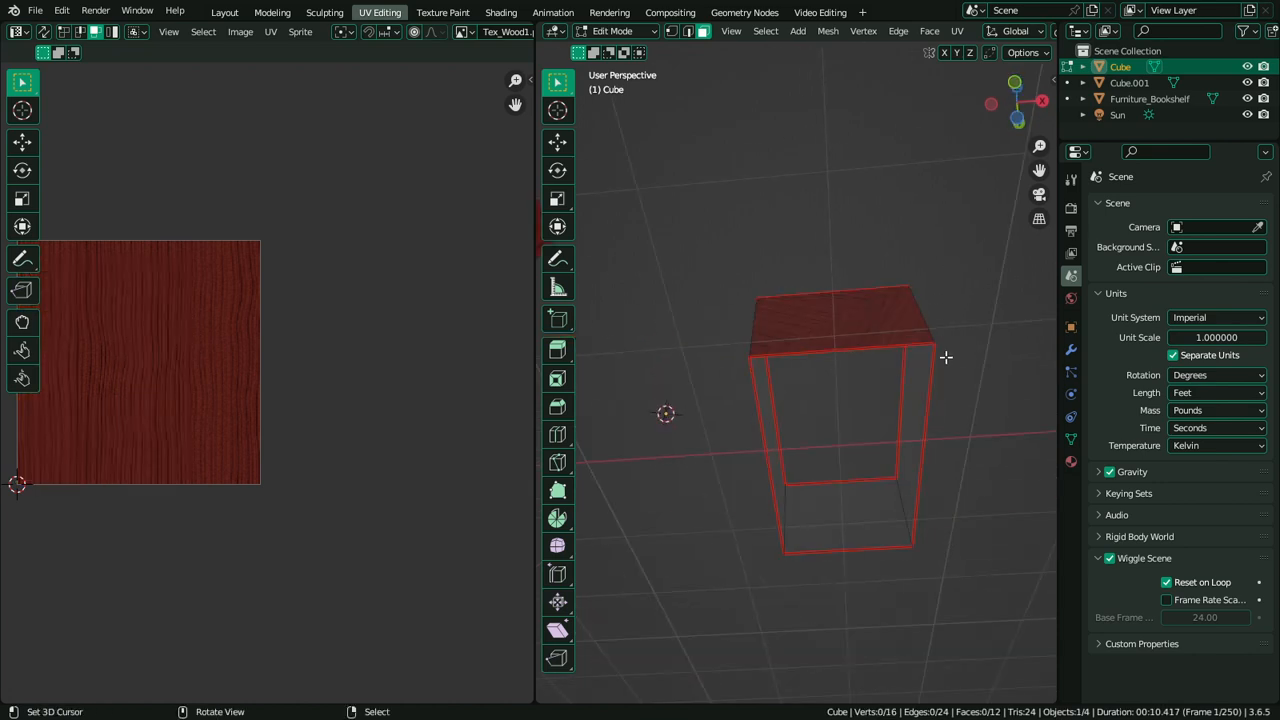
mouse_move(946, 357)
middle_down()
mouse_move(934, 557)
mouse_move(940, 380)
middle_up()
key(alt+h)
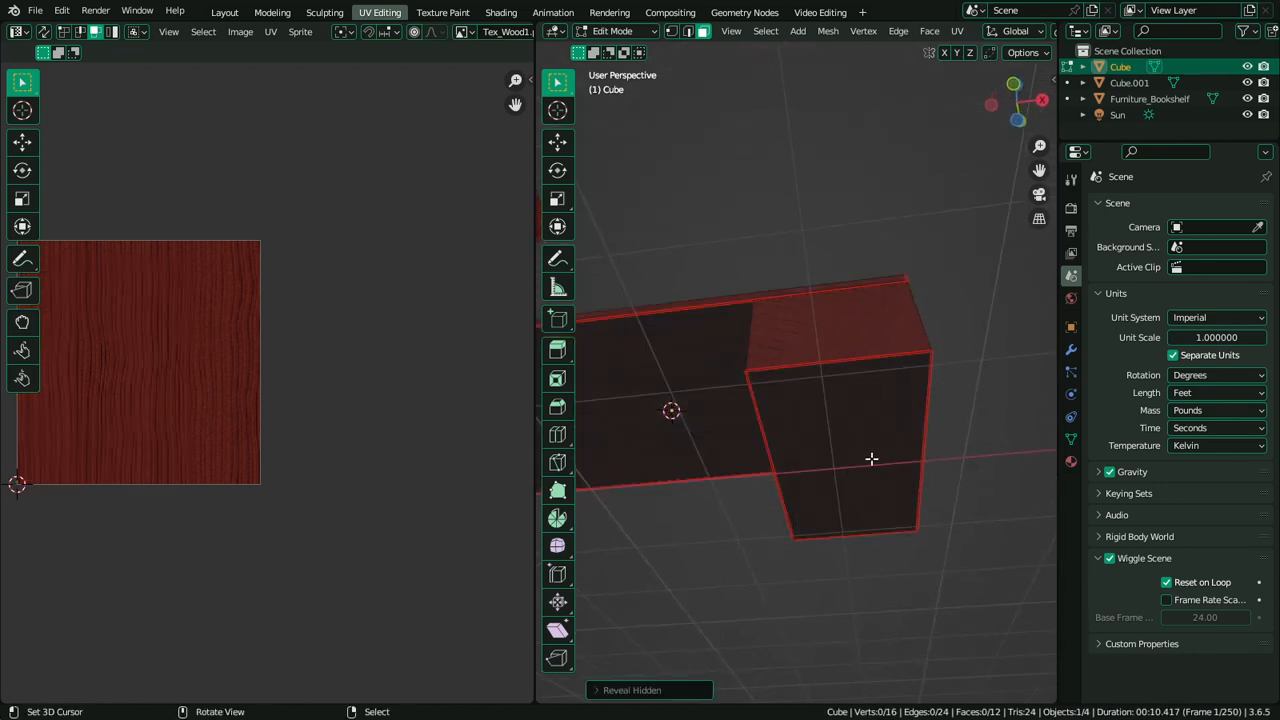
Mark the drawer block's four vertical edges as seams
click(851, 410)
shift+click(837, 323)
key(ctrl+l)
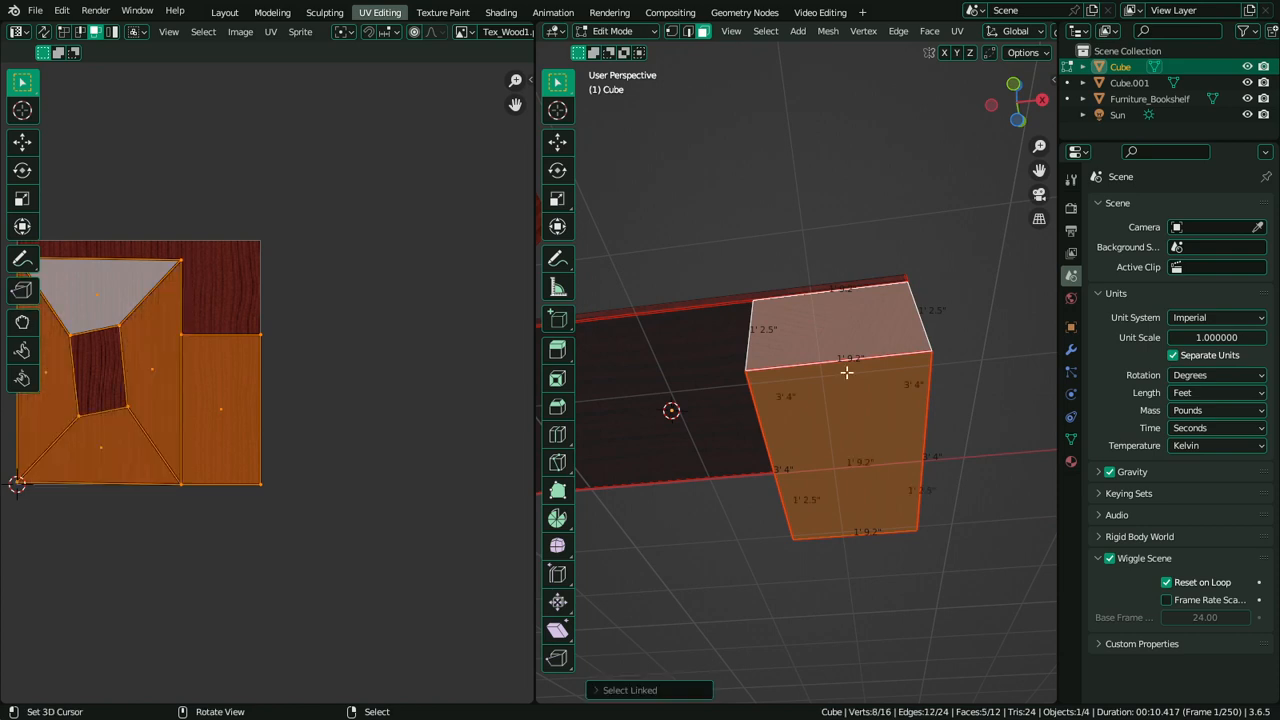
key(2)
click(832, 364)
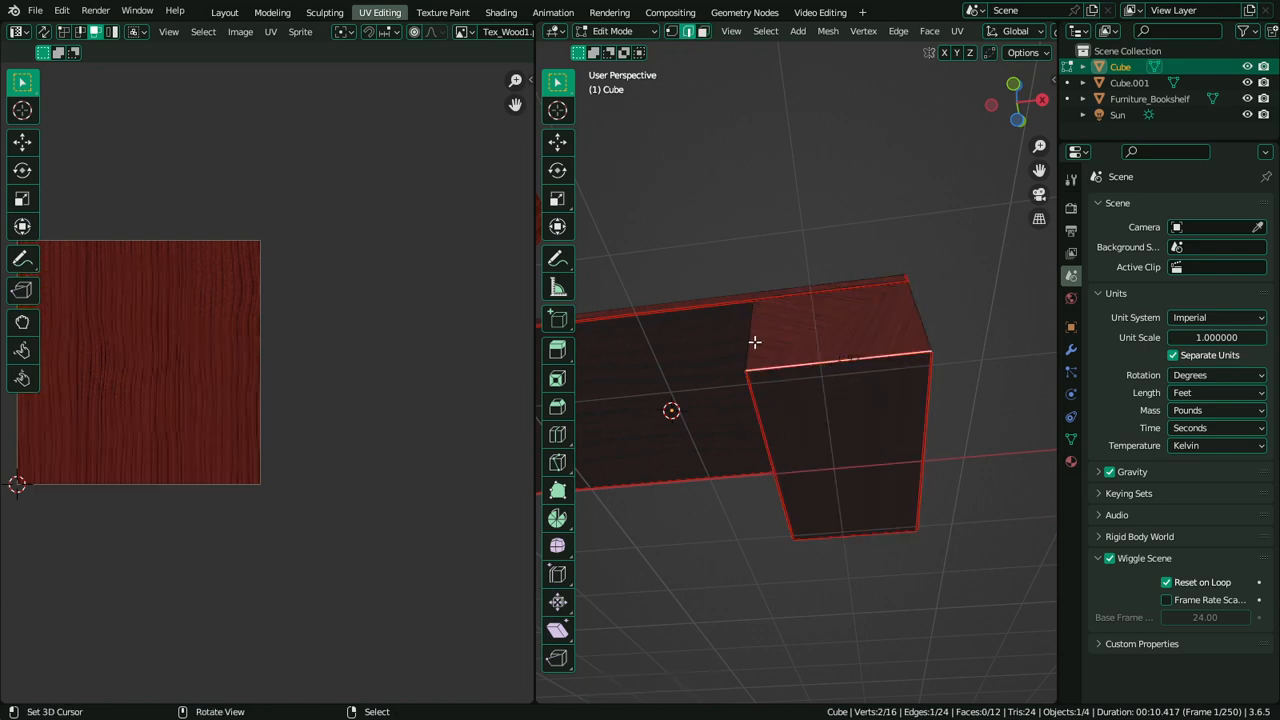
ctrl+alt+click(754, 342)
key(ctrl+e)
click(839, 420)
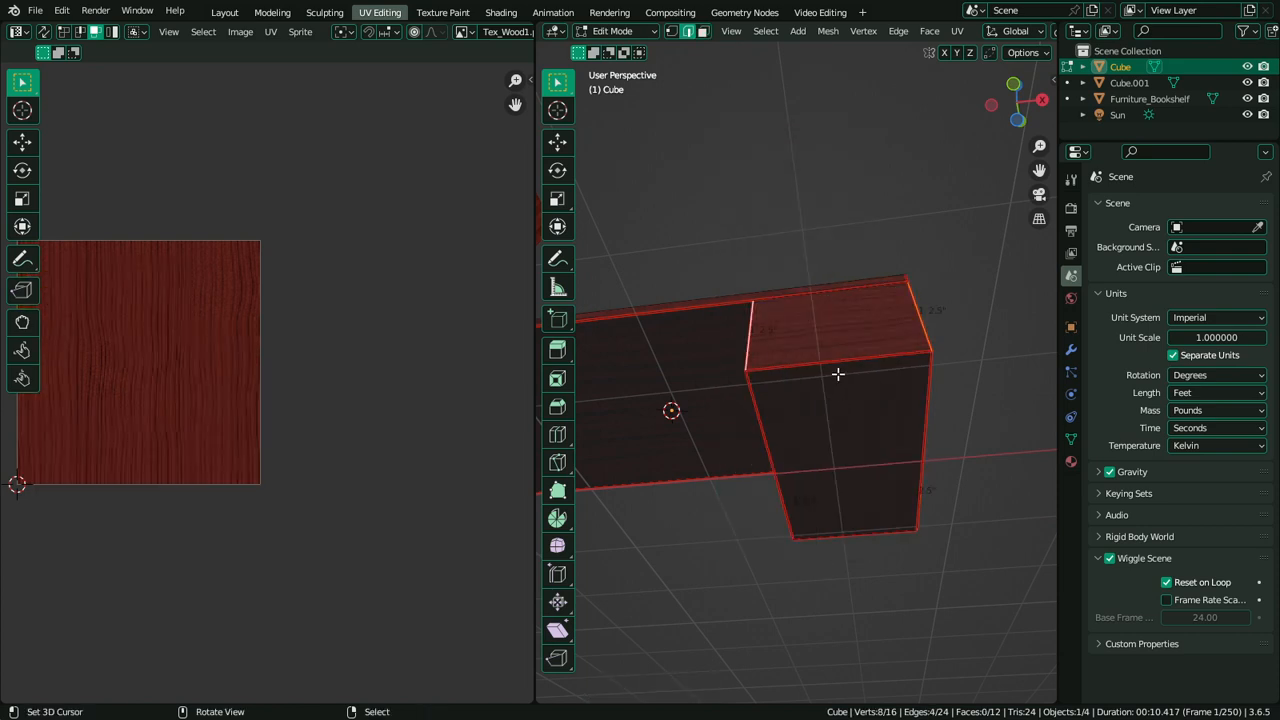
Clear the seams around the drawer block's underside face and select the linked block to check its UV layout
key(3)
click(837, 422)
key(ctrl+e)
click(816, 444)
key(a)
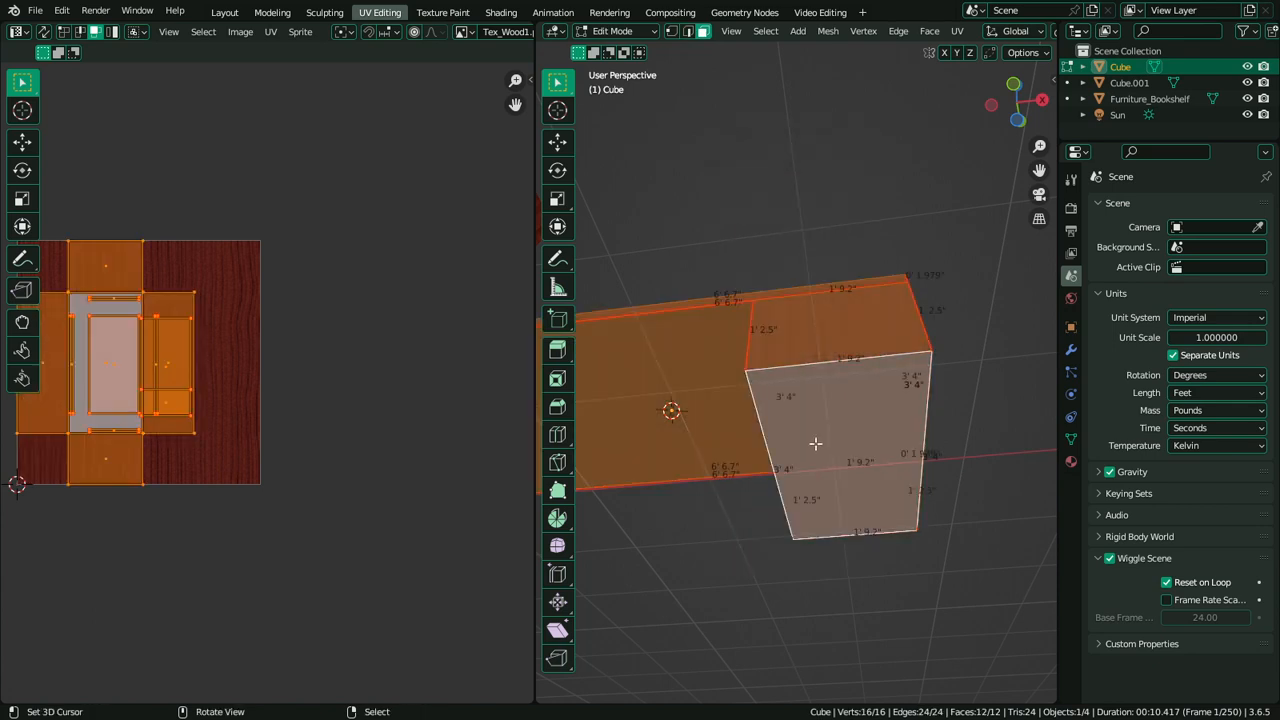
click(816, 444)
key(ctrl+l)
key(k)
key(Escape)
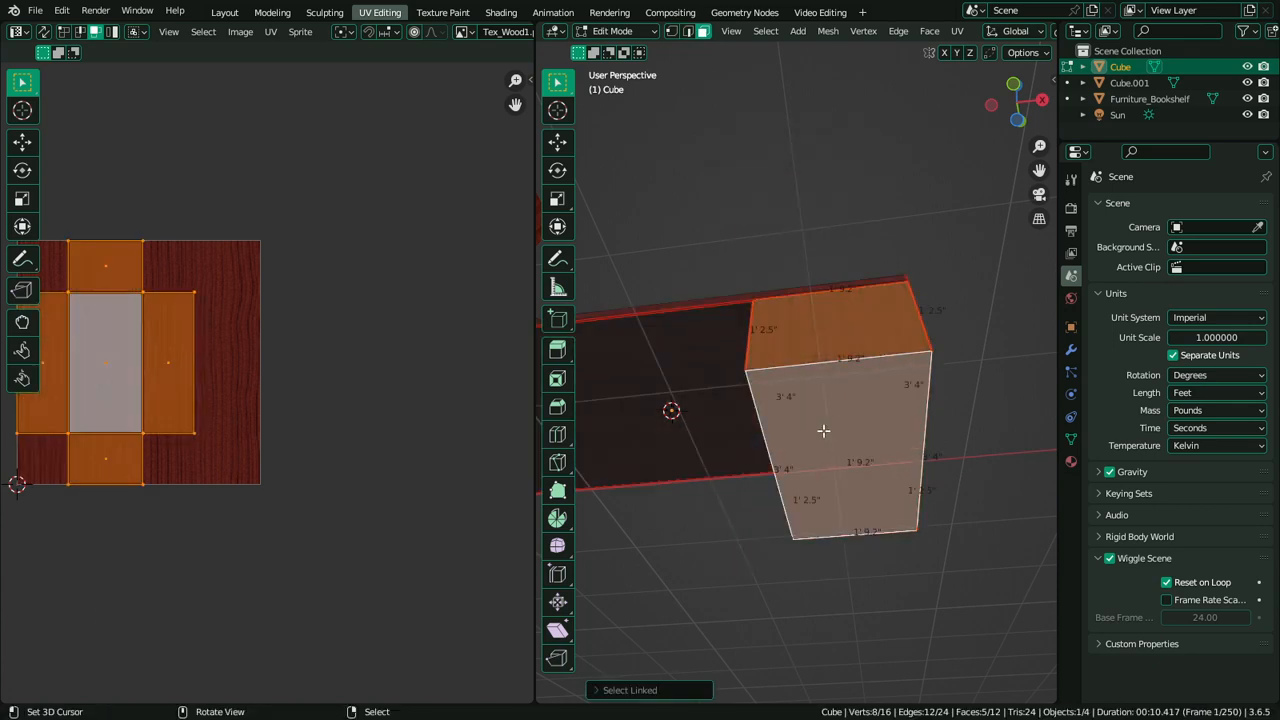
Scale the drawer block's whole UV layout down to slightly less than half its size and return to Object Mode
click(849, 428)
mouse_move(849, 428)
middle_down()
mouse_move(877, 457)
mouse_move(900, 603)
mouse_move(843, 434)
mouse_move(843, 357)
mouse_move(843, 414)
middle_up()
scroll(843, 414, up, 2)
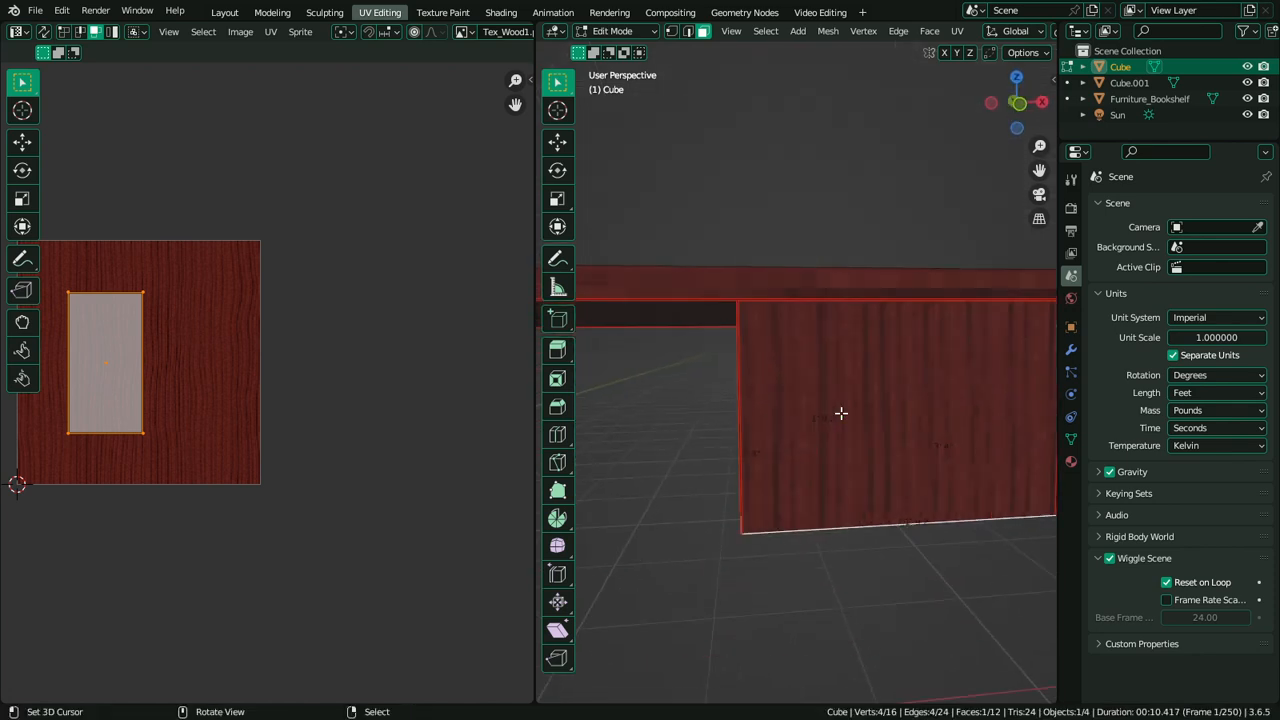
key(ctrl+l)
key(s)
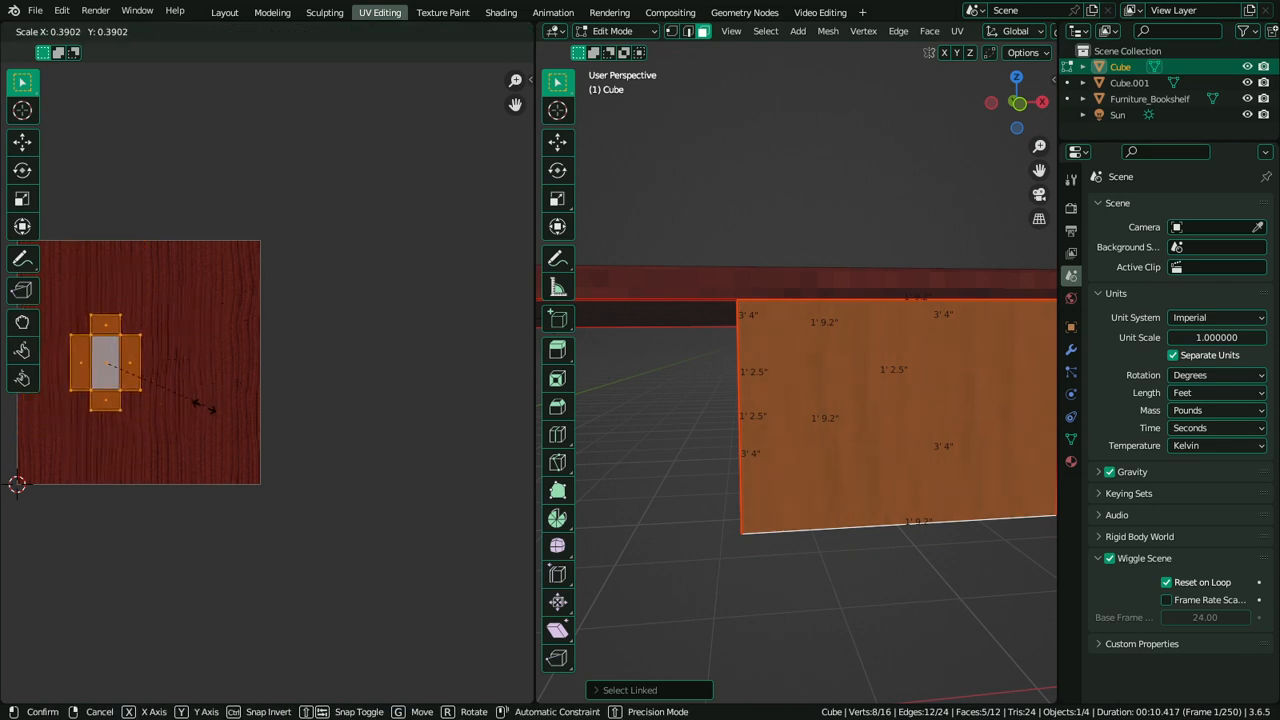
click(130, 486)
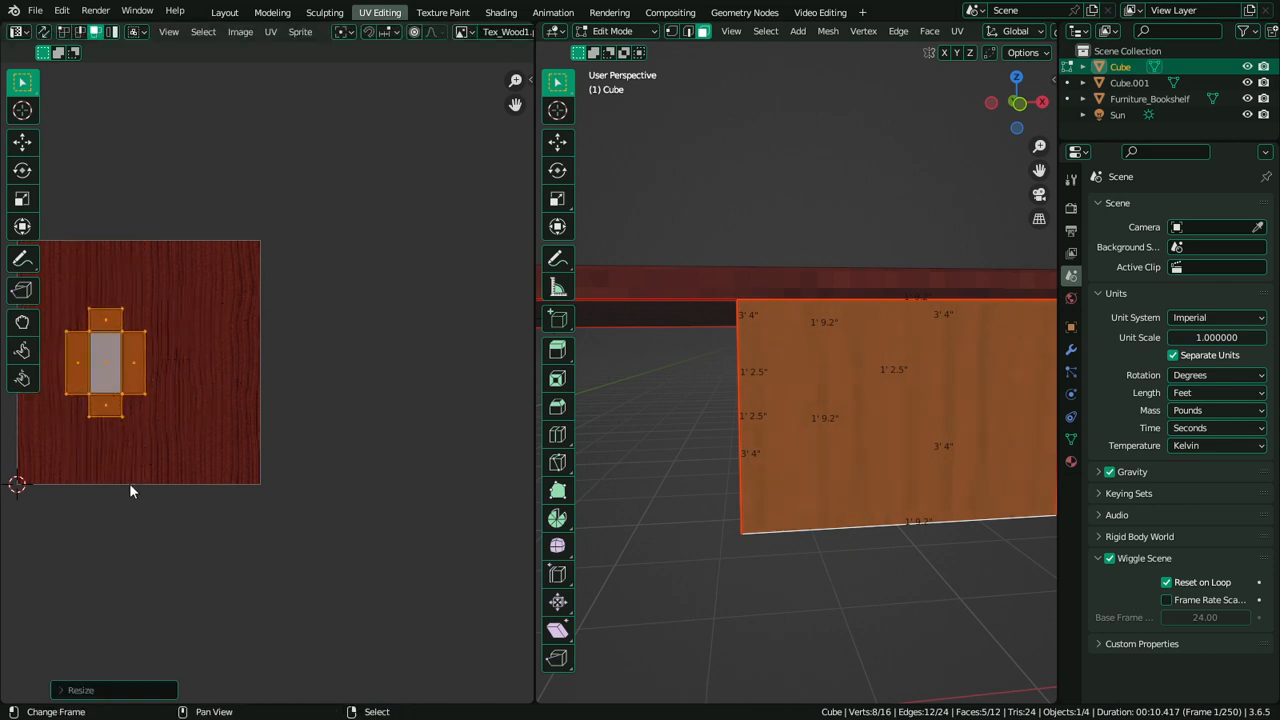
click(240, 322)
key(Tab)
scroll(860, 385, down, 4)
middle_drag(880, 430, 858, 466)
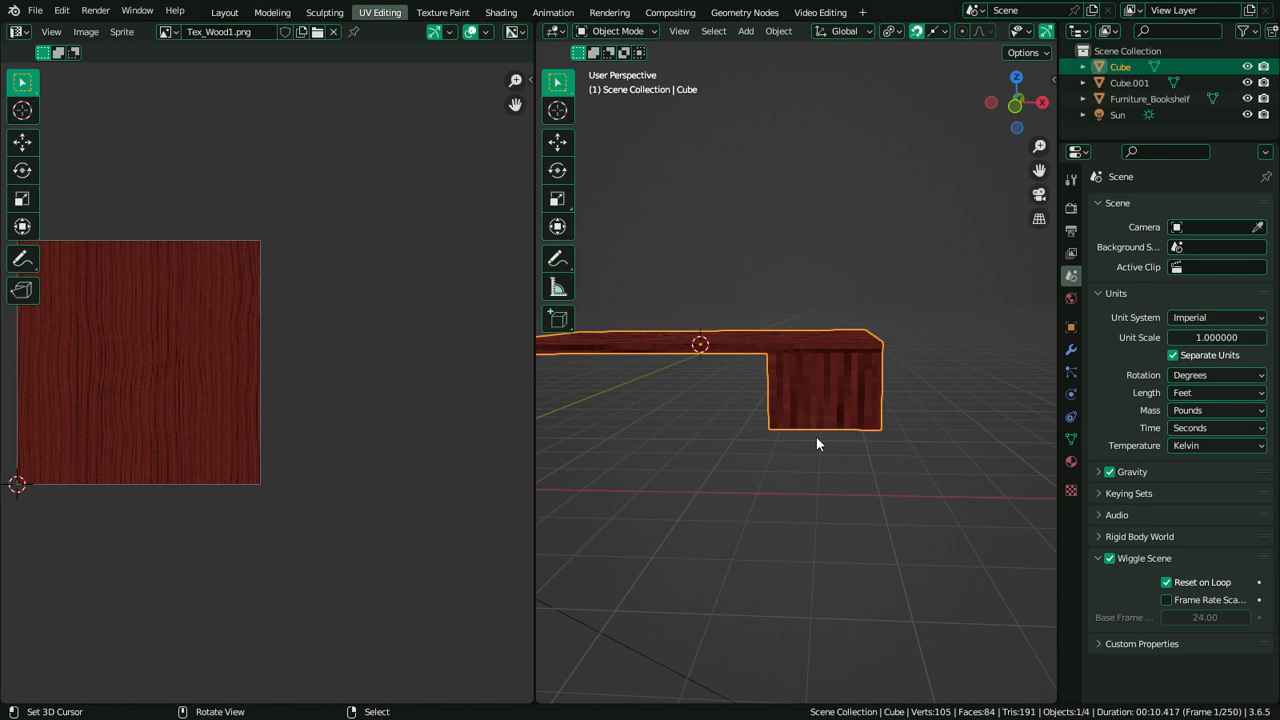
Rotate the UVs of the drawer block's inner side face by 90 degrees
middle_drag(817, 440, 845, 404)
key(Tab)
key(2)
click(817, 385)
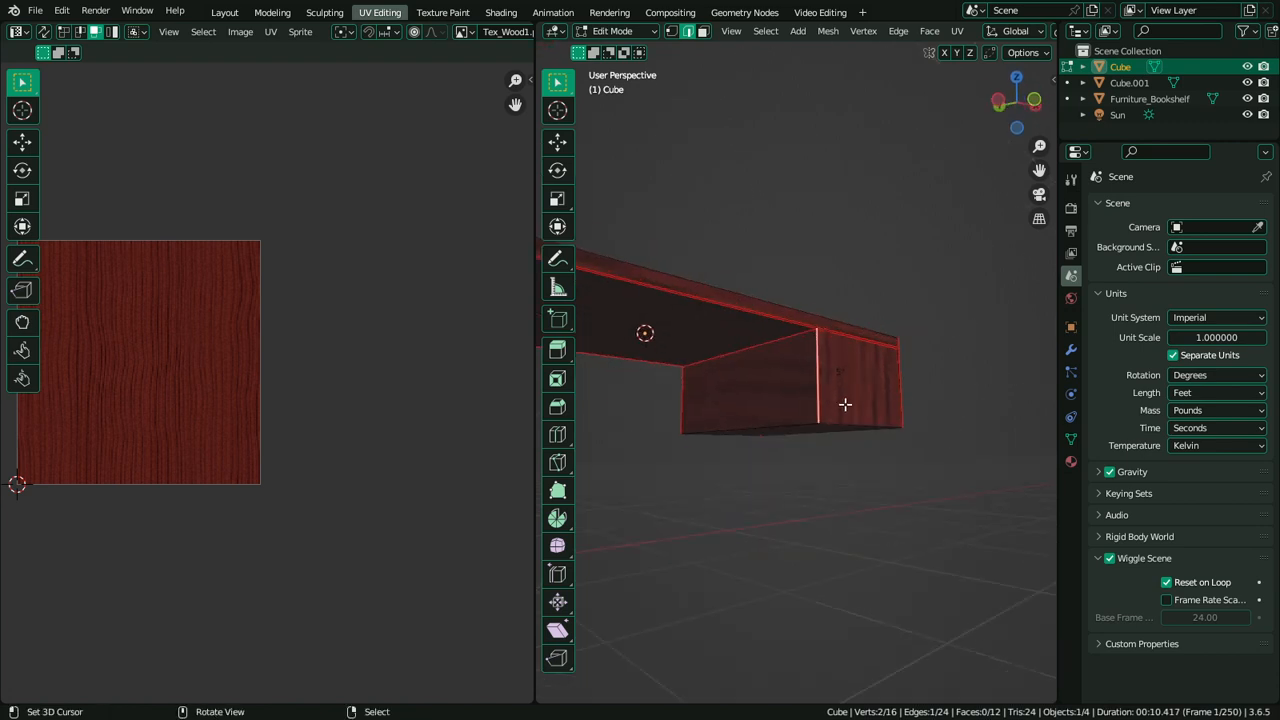
key(3)
click(773, 398)
text(r)
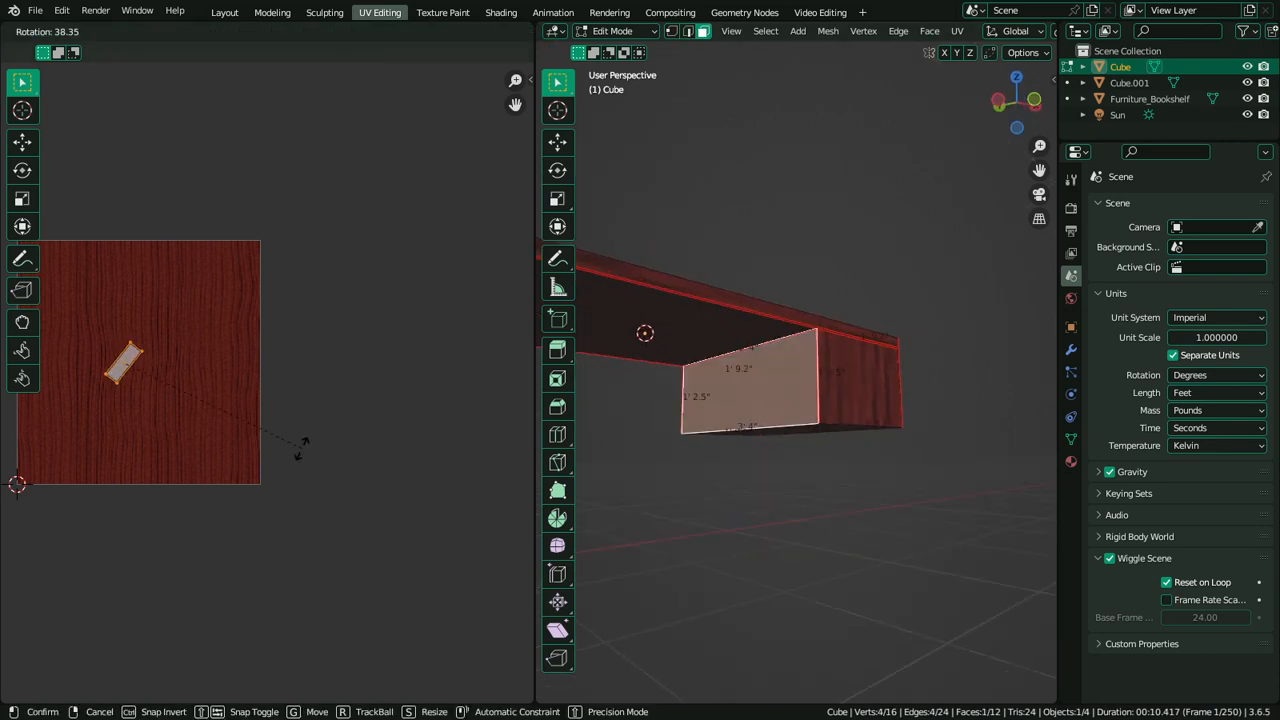
text(90)
key(Return)
key(Tab)
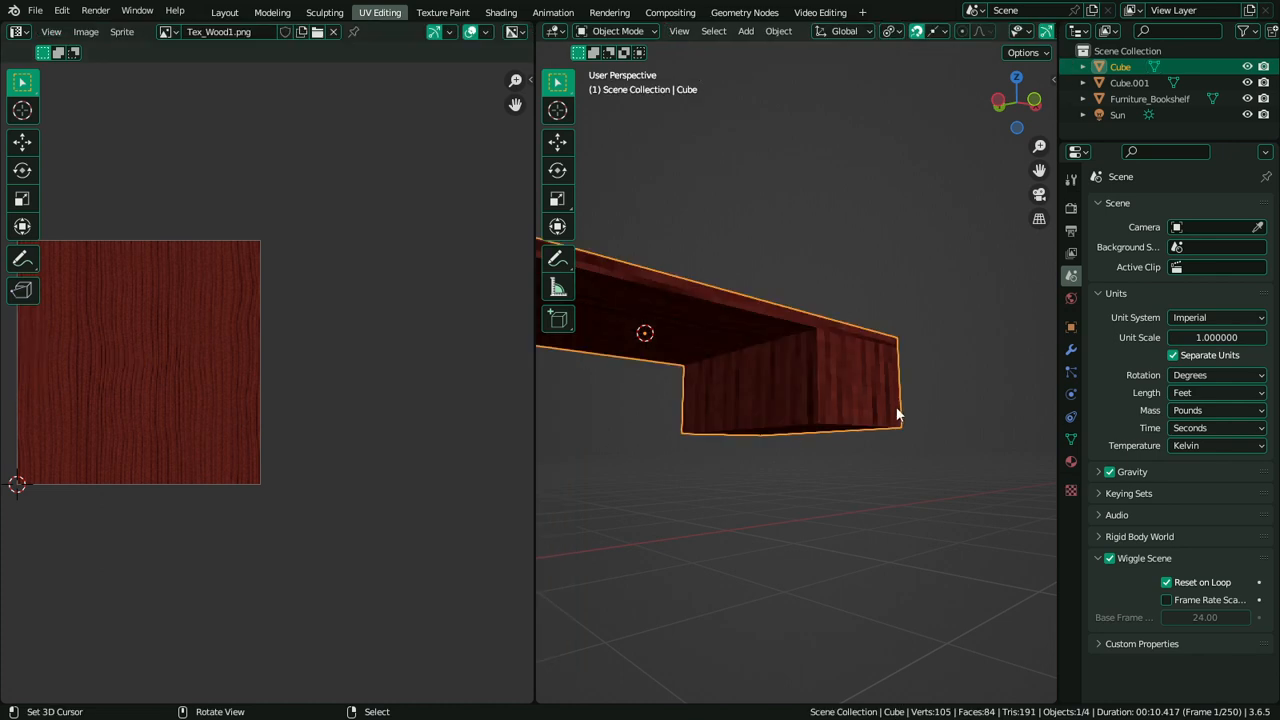
Rotate the UVs of the drawer block's outer side face by 90 degrees
middle_drag(894, 409, 799, 413)
key(Tab)
click(808, 411)
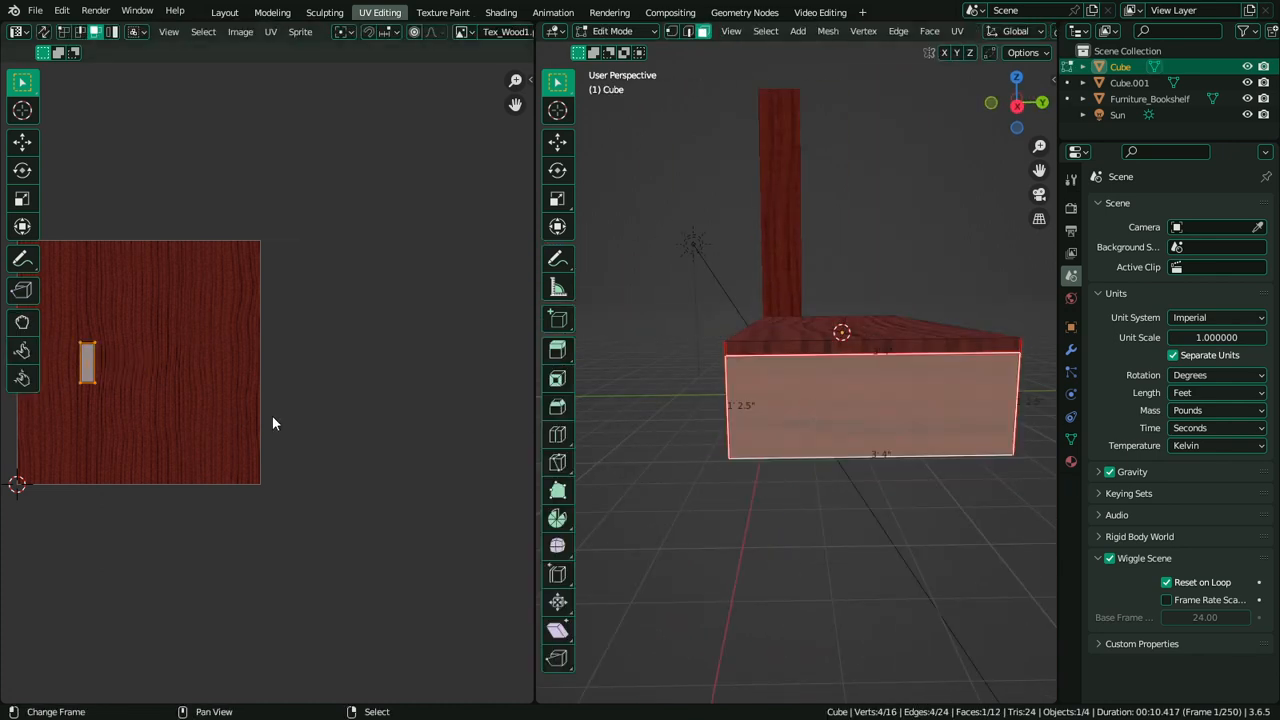
text(r90)
key(Return)
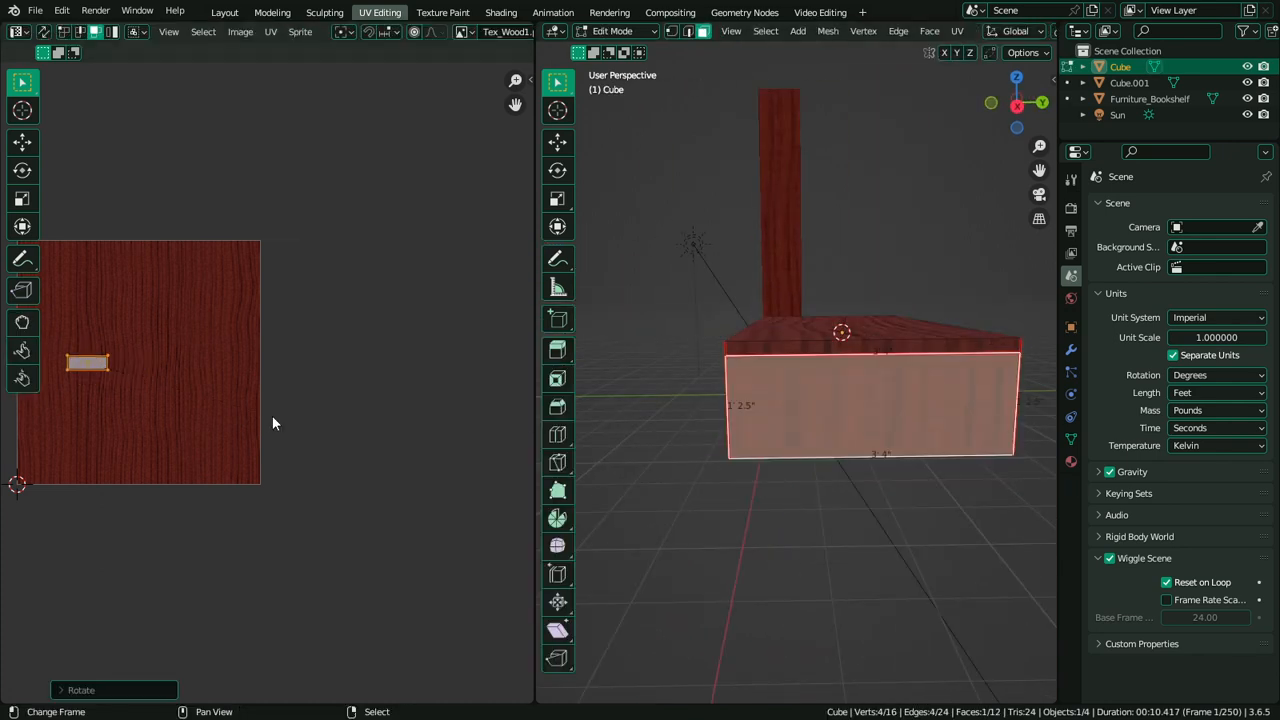
key(Tab)
Symmetrize the drawer block across the desk with the direction set to +X to -X
middle_drag(750, 415, 965, 387)
key(Tab)
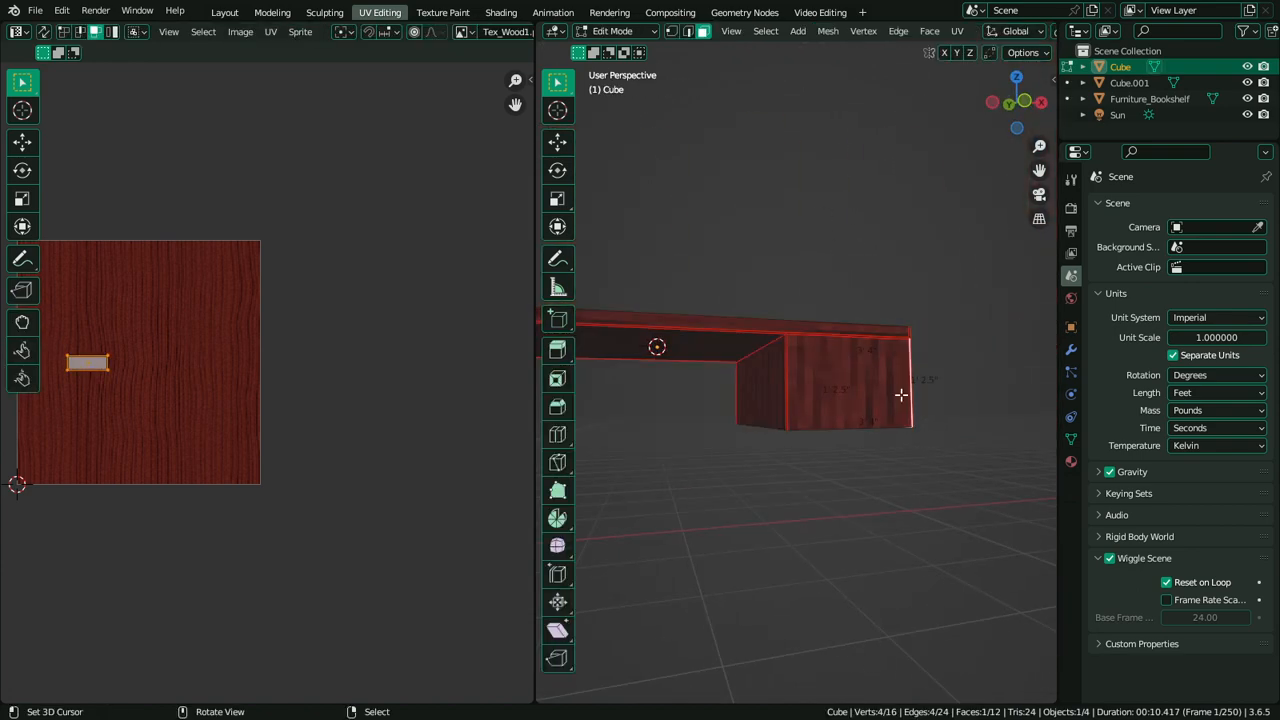
key(l)
key(q)
click(839, 399)
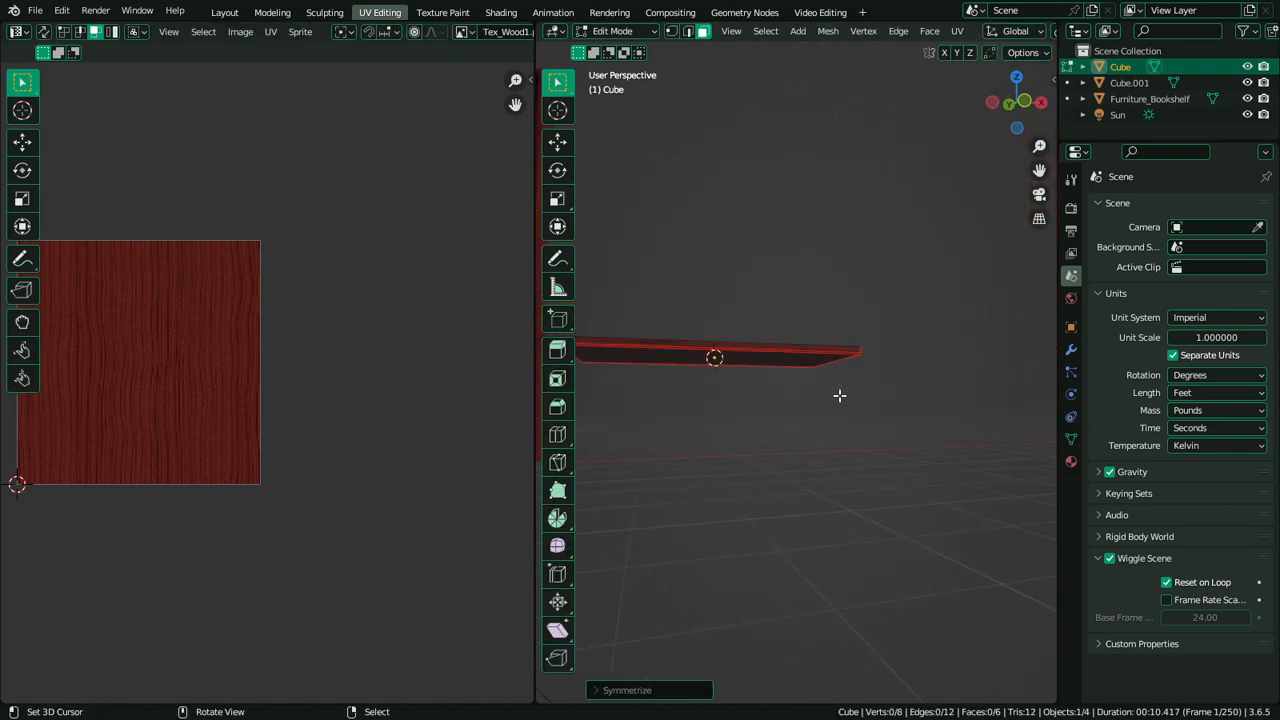
click(656, 693)
click(718, 667)
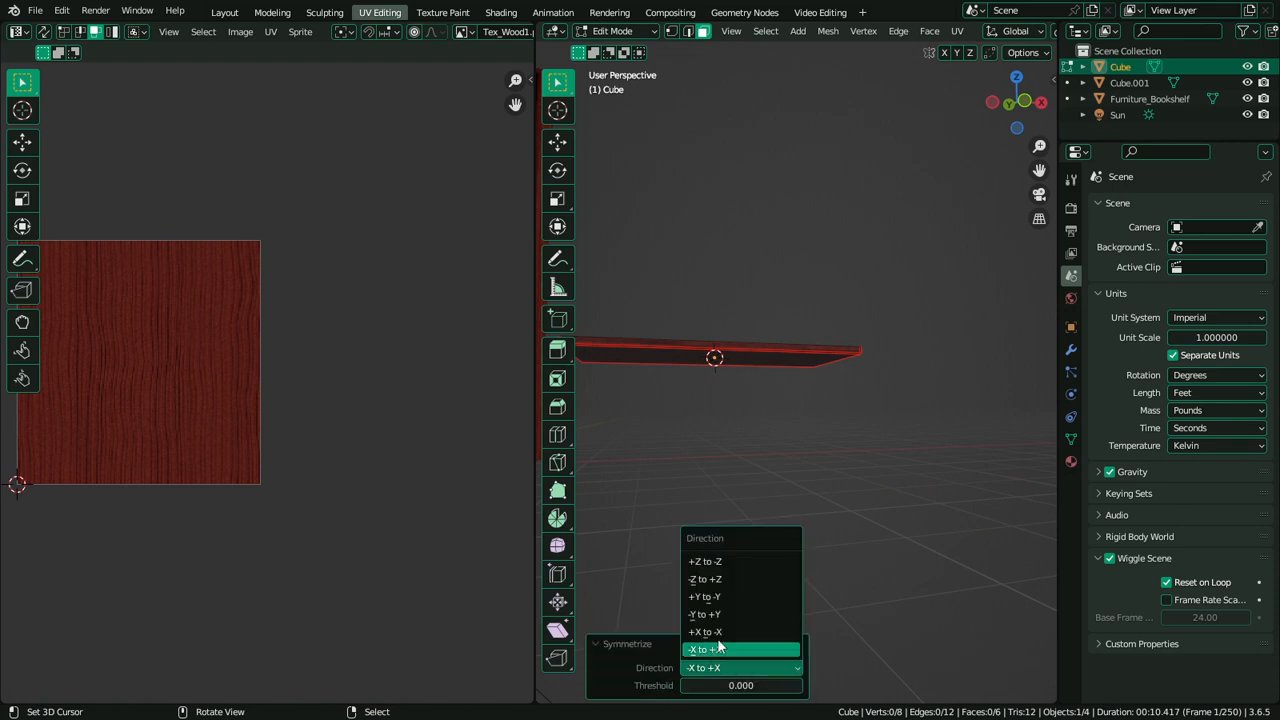
click(719, 635)
Select the bottom faces of both drawer blocks and show the Tool options in a maximized 3D viewport
middle_drag(795, 457, 800, 415)
click(800, 412)
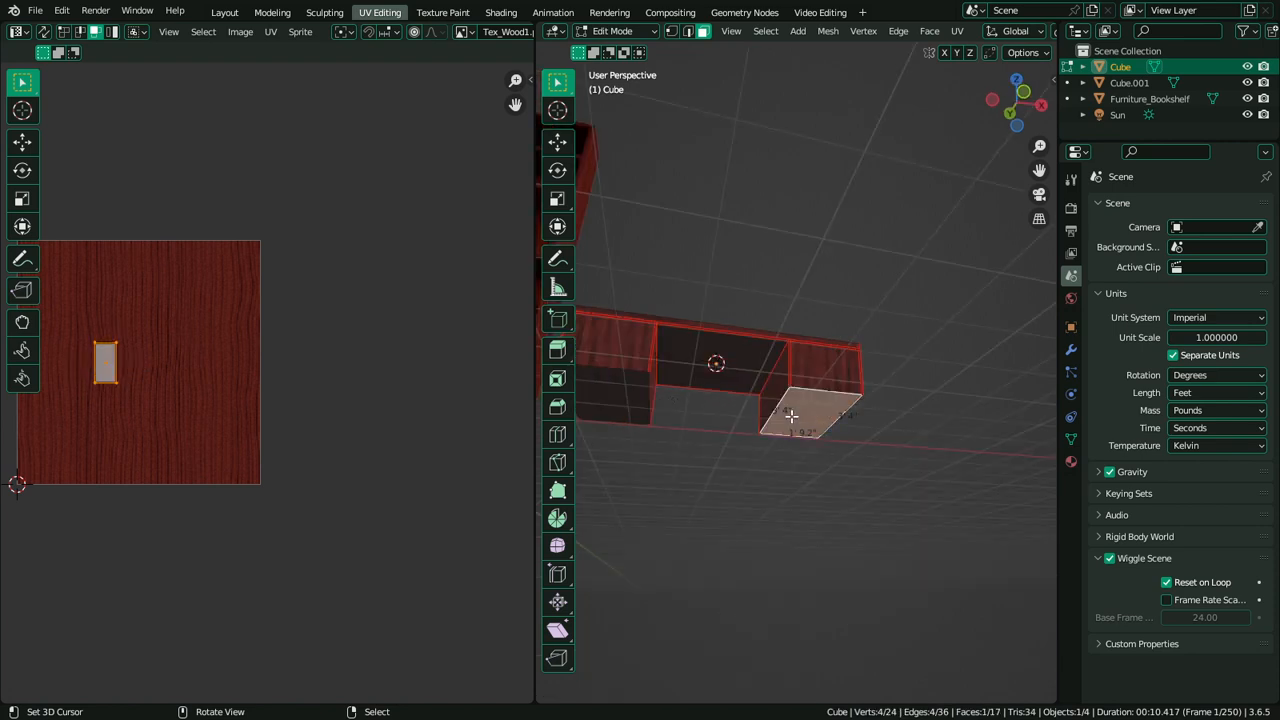
shift+click(600, 403)
key(n)
click(1047, 116)
key(ctrl+space)
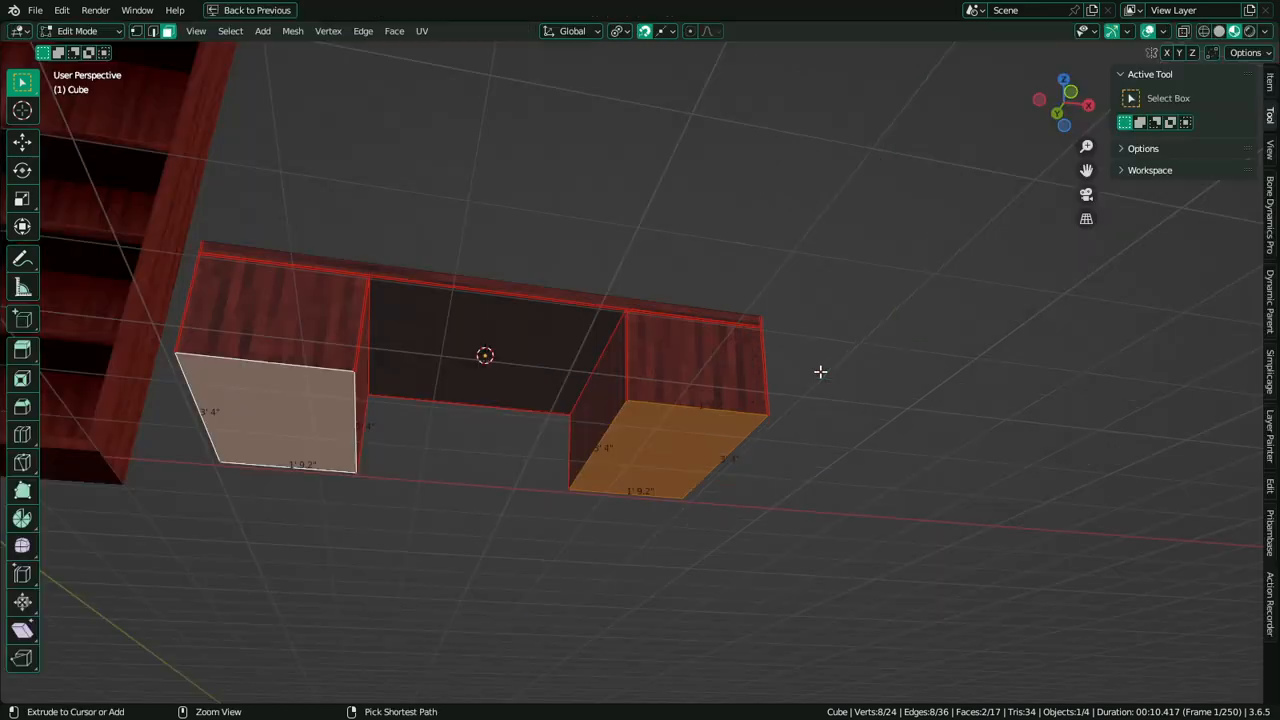
key(g)
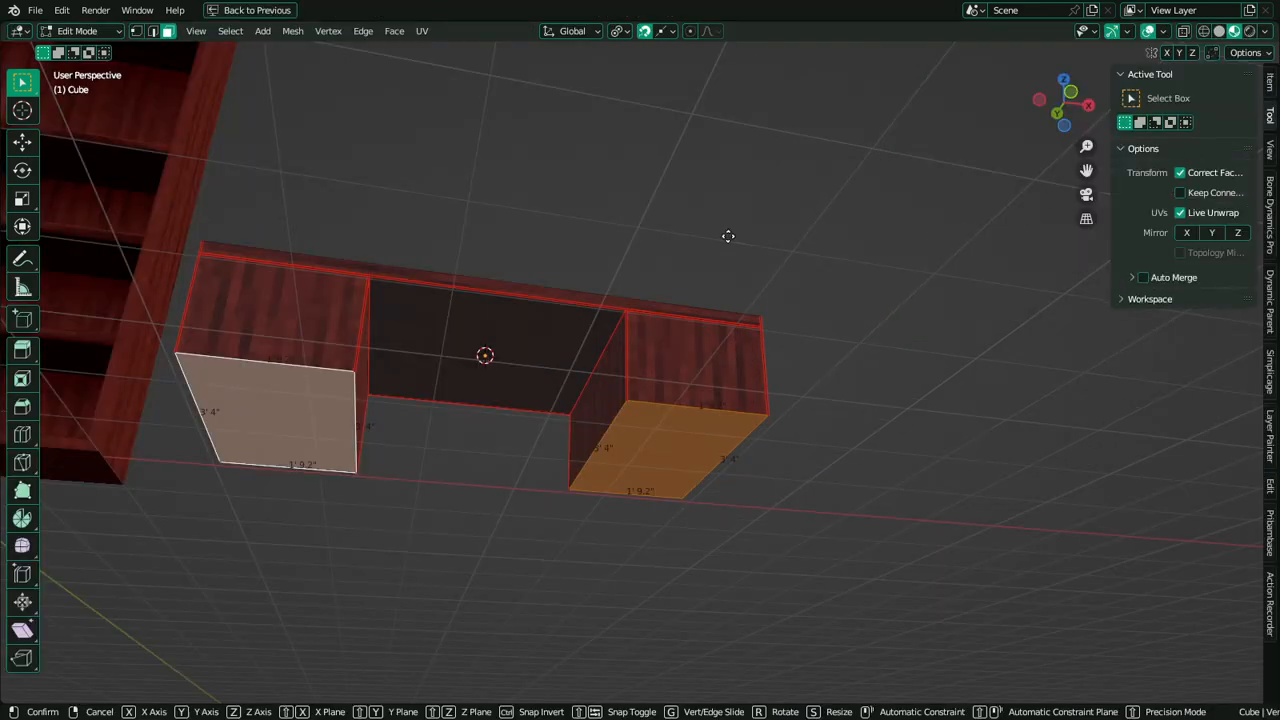
key(z)
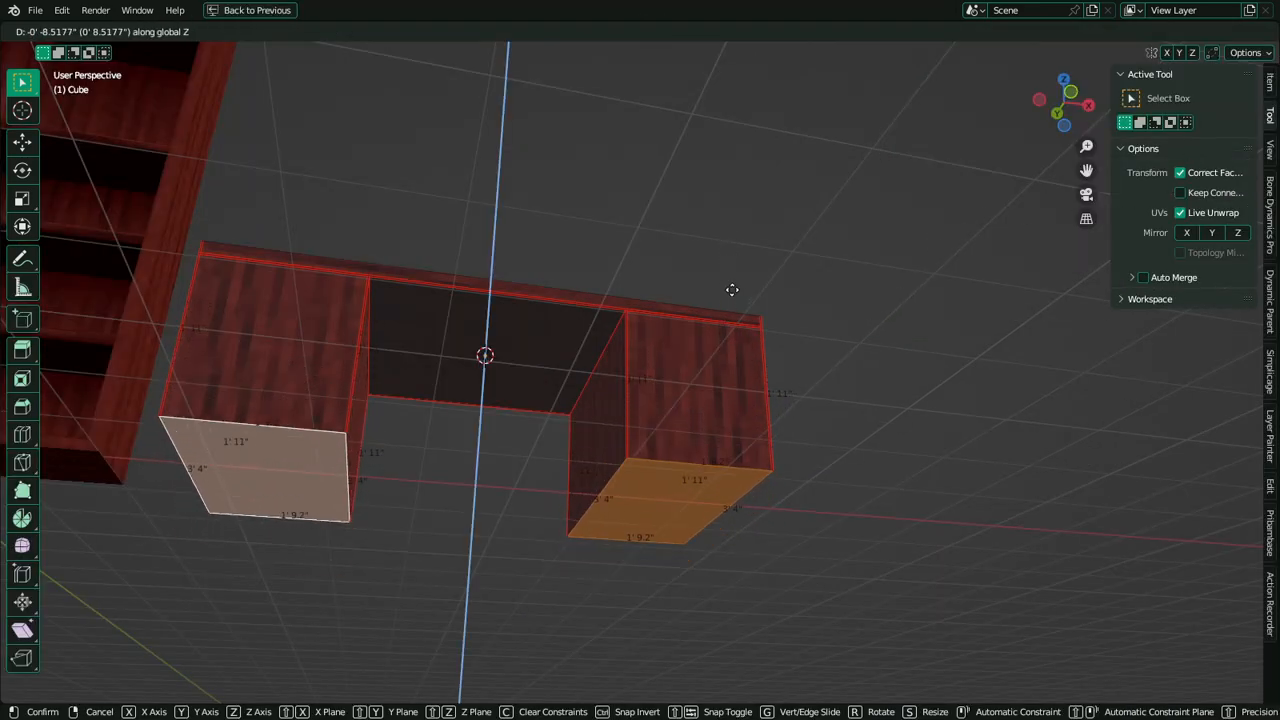
click(720, 297)
In front view, lower the bottom faces of both drawer blocks along Z by about 3.95 inches
key(KP_1)
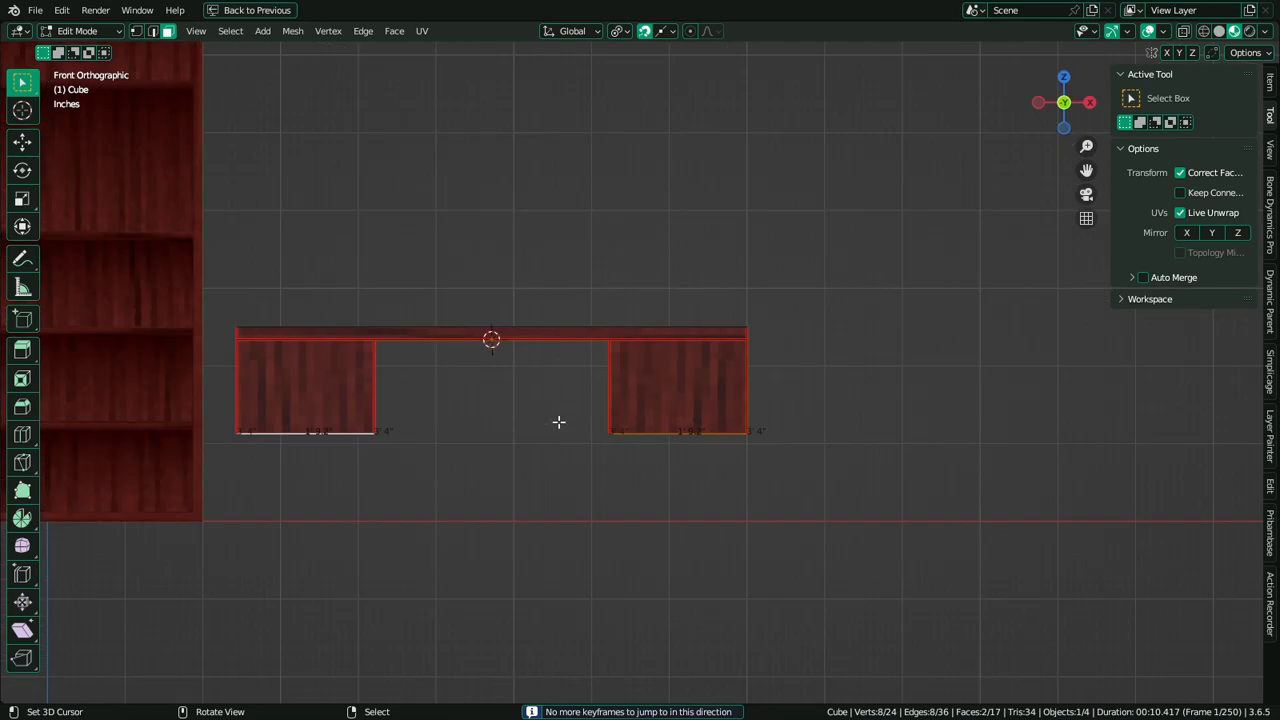
key(g)
key(z)
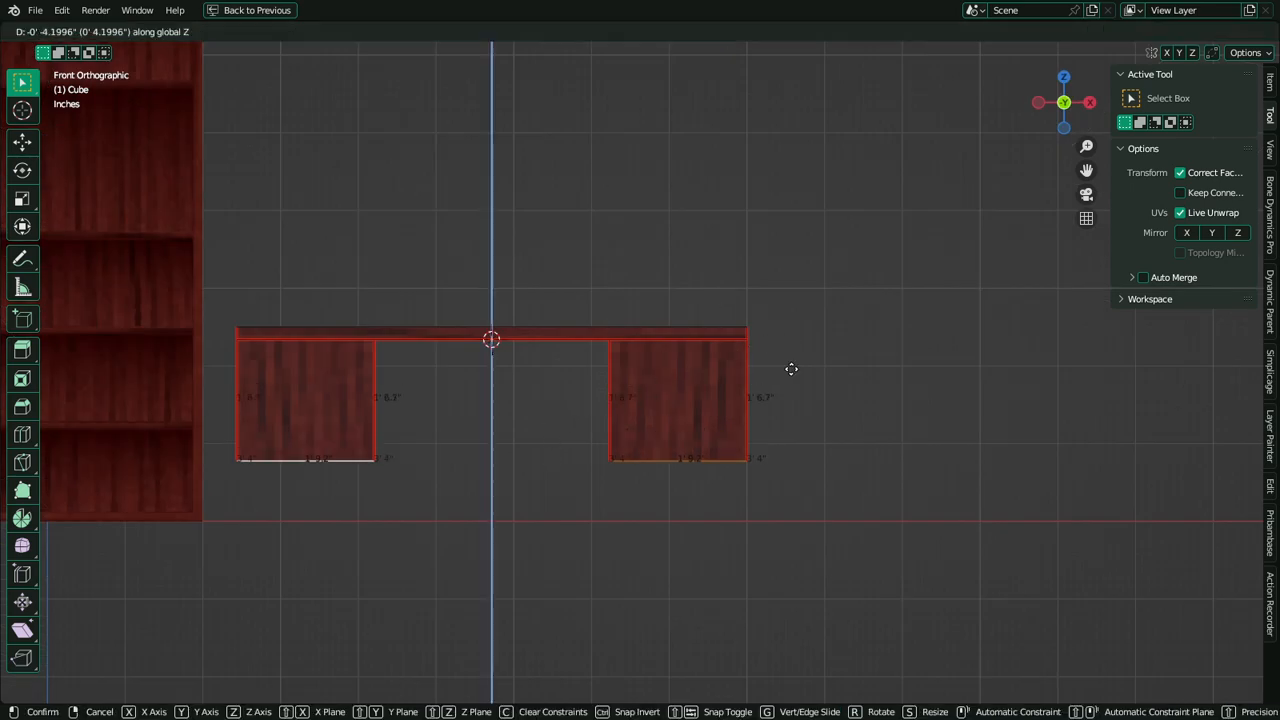
click(796, 367)
Select all linked geometry of the +X drawer block, starting from its lower front edge
middle_drag(694, 423, 629, 414)
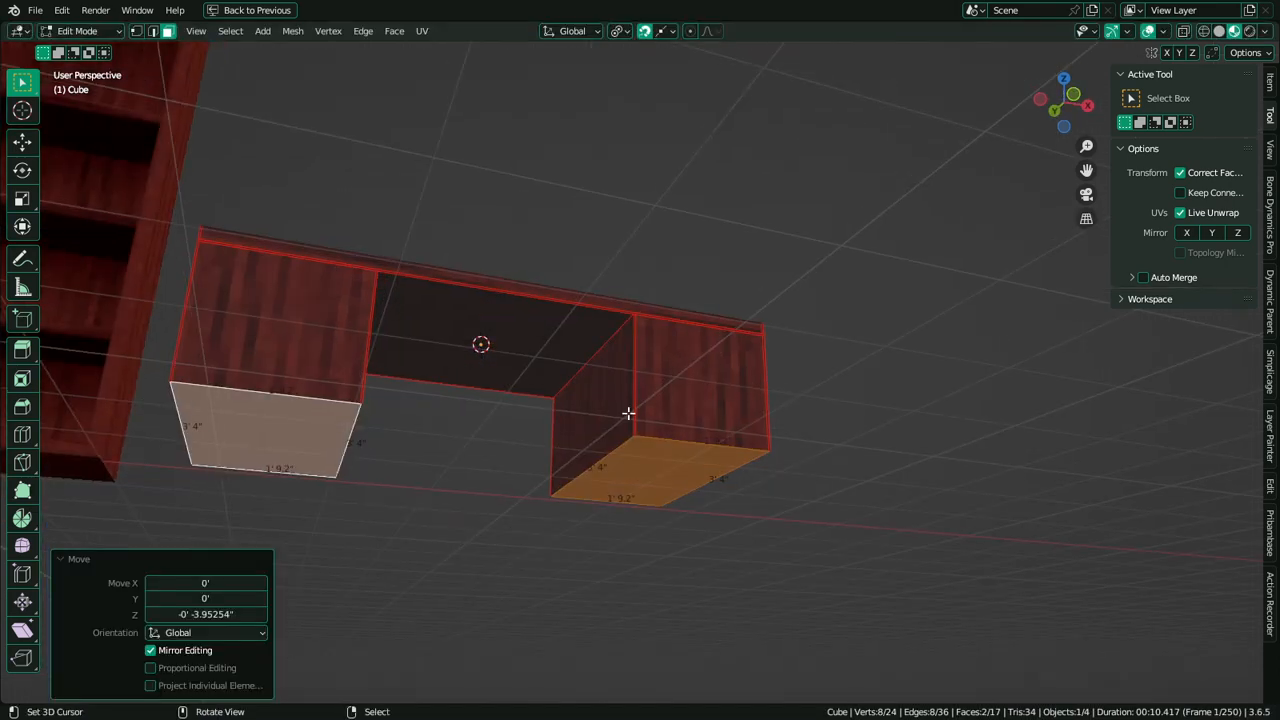
right_click(629, 414)
key(2)
right_click(721, 441)
scroll(774, 462, up, 2)
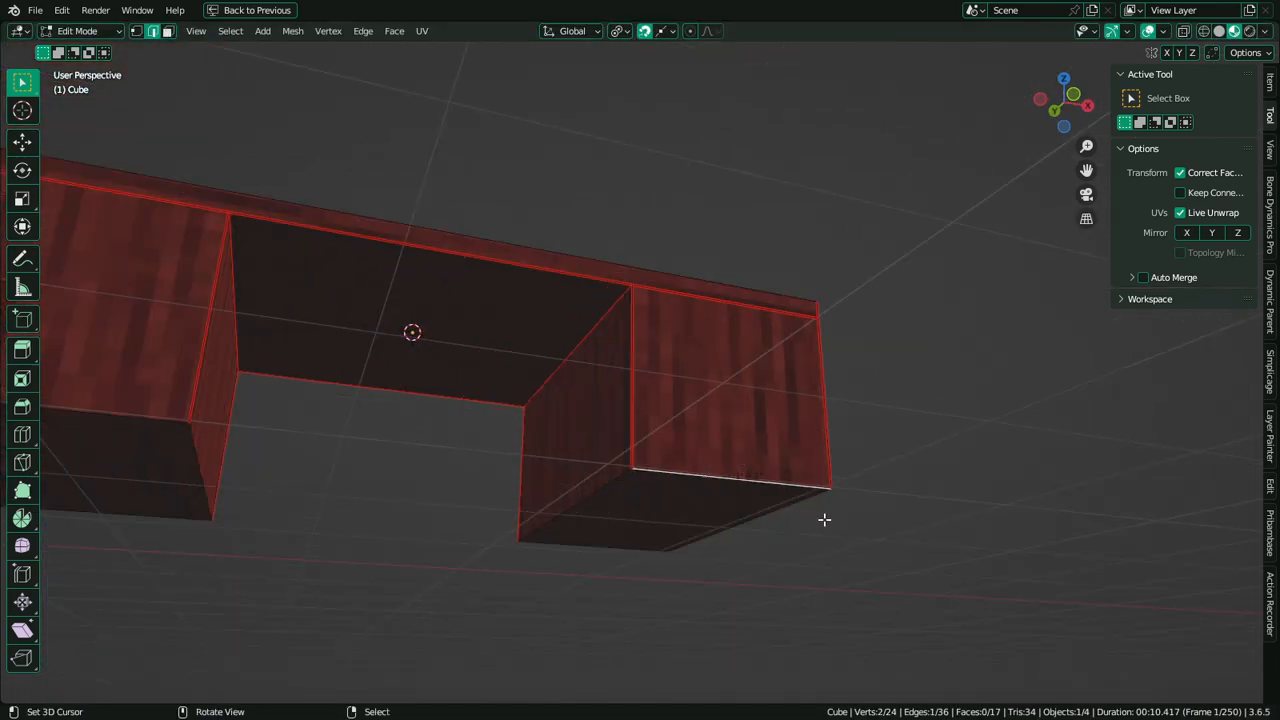
middle_drag(824, 519, 777, 589)
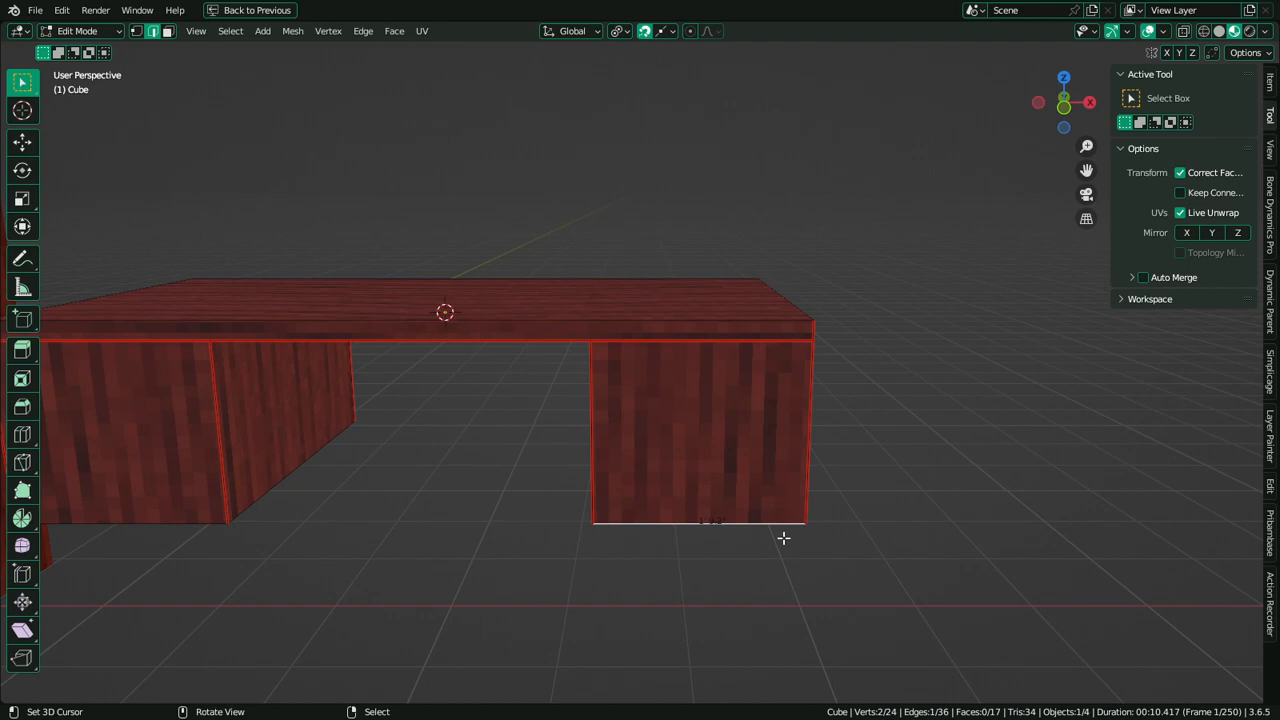
key(ctrl+l)
middle_drag(837, 466, 732, 370)
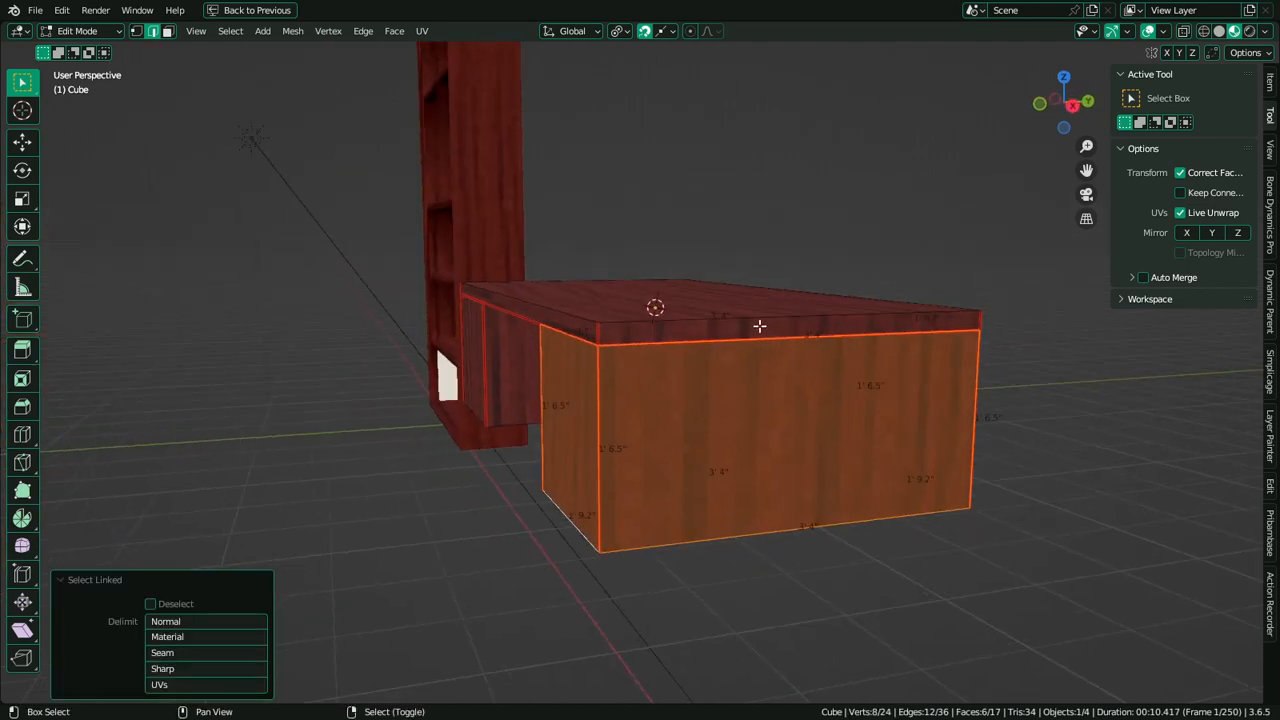
Add the desktop's adjacent end face to the selection and widen the desk by about 1' 4.3" along X
shift+click(759, 326)
middle_drag(759, 326, 649, 366)
key(ctrl+z)
key(3)
shift+right_click(757, 338)
key(g)
key(x)
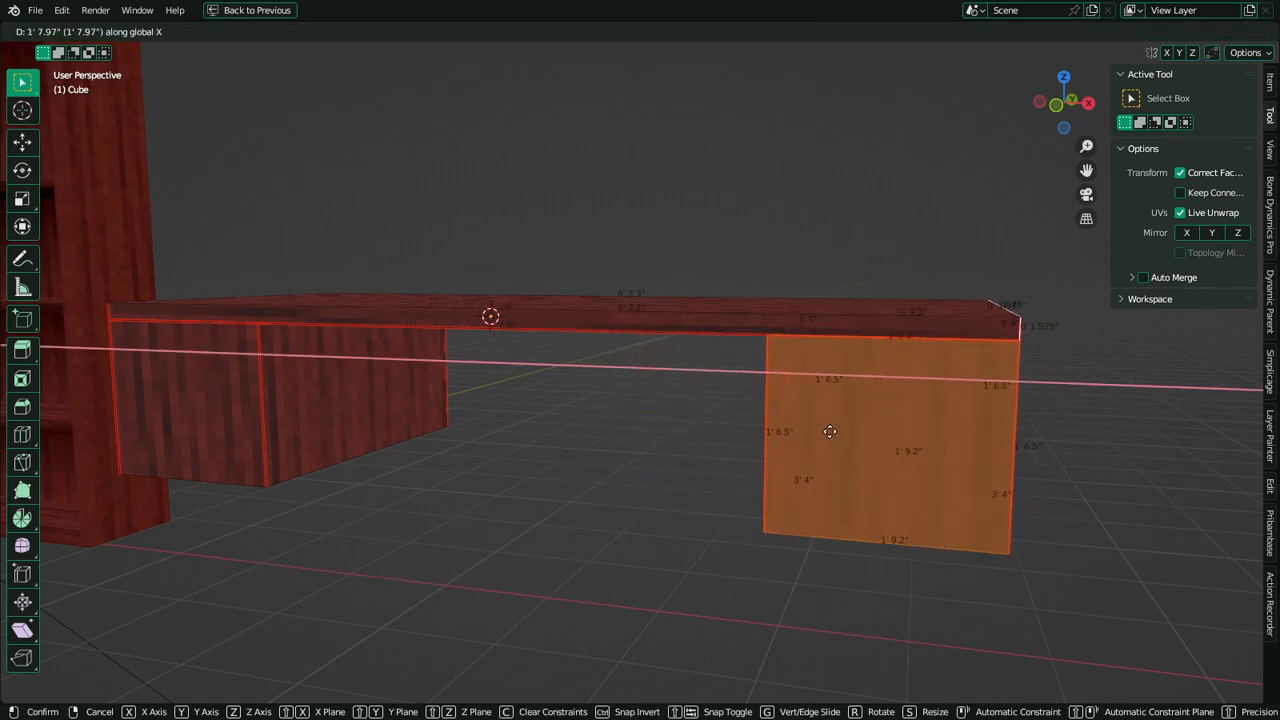
click(794, 435)
scroll(734, 471, down, 3)
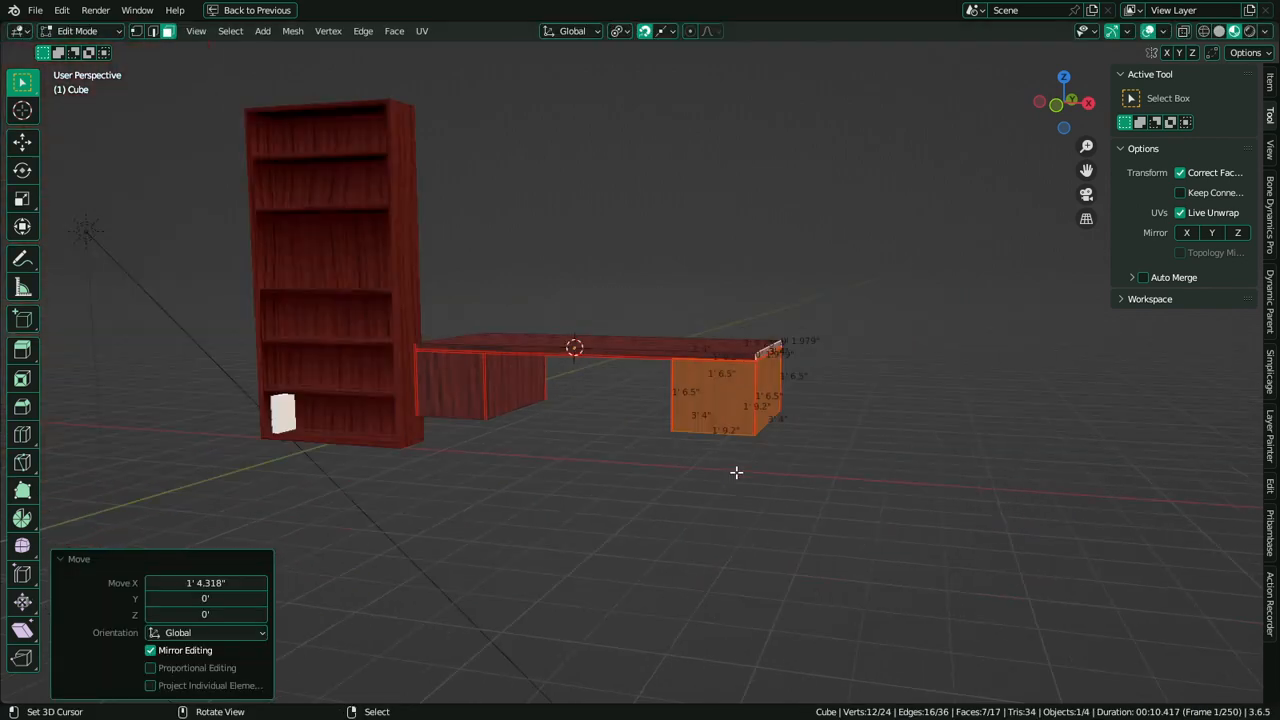
Select the outer side faces of both drawer blocks and shrink them inward by about 1.58 inches
middle_drag(734, 471, 857, 437)
scroll(746, 423, up, 2)
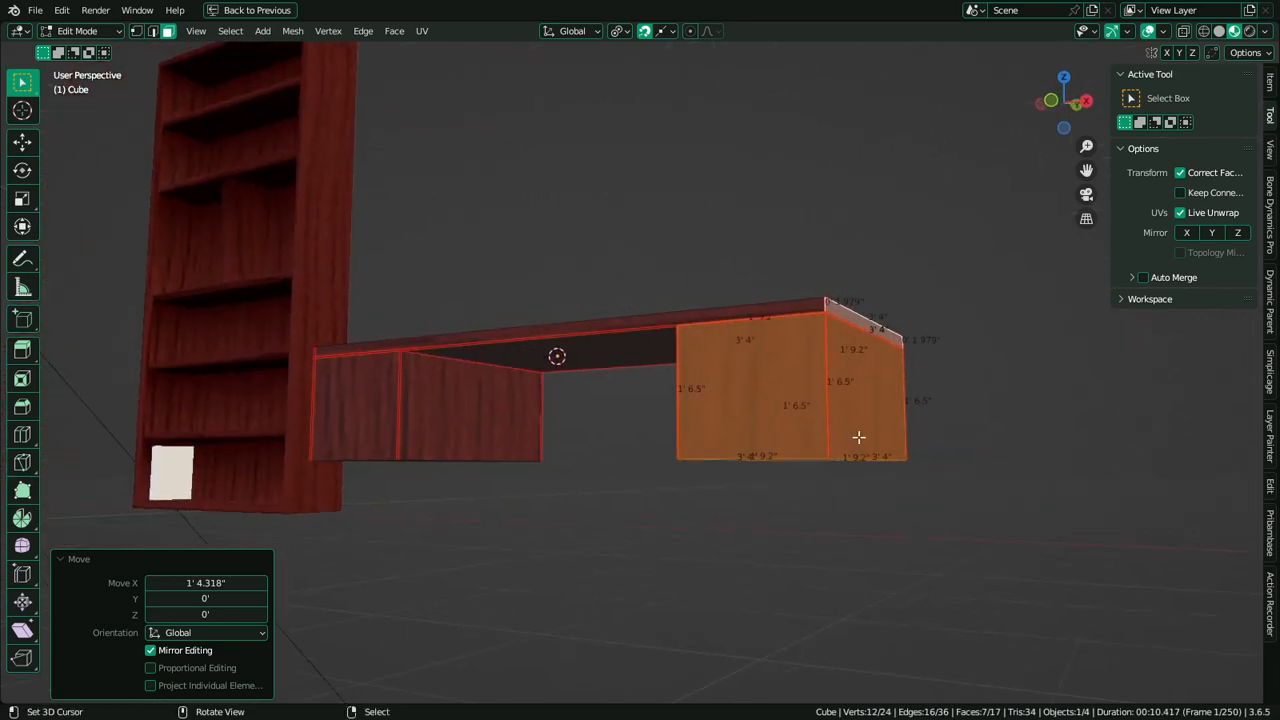
right_click(857, 437)
middle_drag(560, 426, 400, 436)
shift+right_click(218, 412)
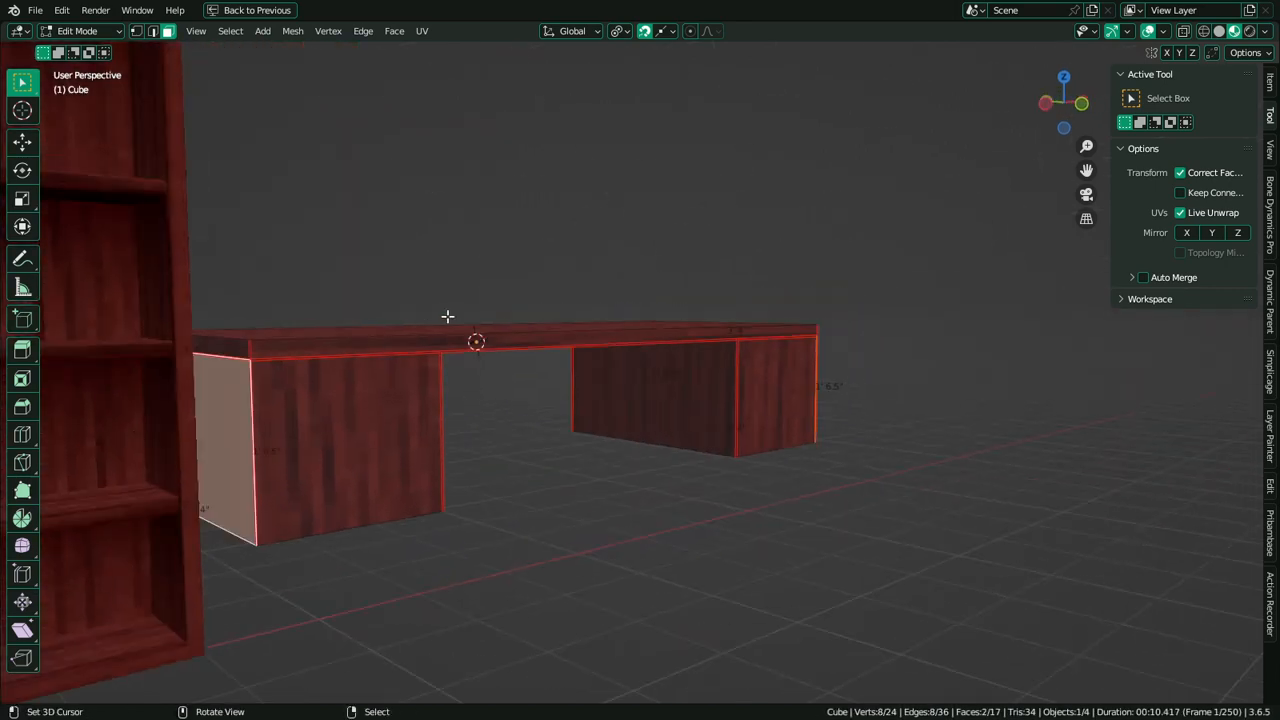
key(alt+s)
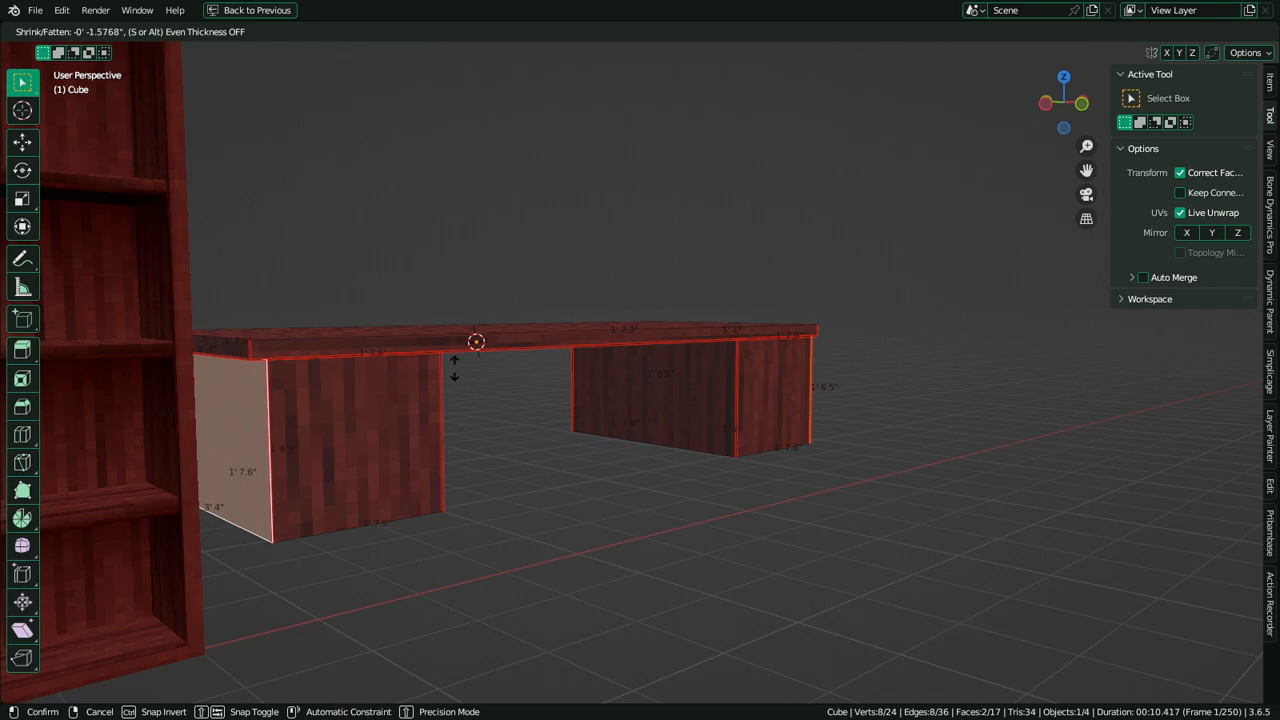
click(451, 366)
Duplicate the +X block's outer side face in place and extrude it outward about 1.58 inches into a side panel
middle_drag(451, 366, 572, 432)
right_click(828, 395)
middle_drag(780, 355, 780, 363)
key(shift+d)
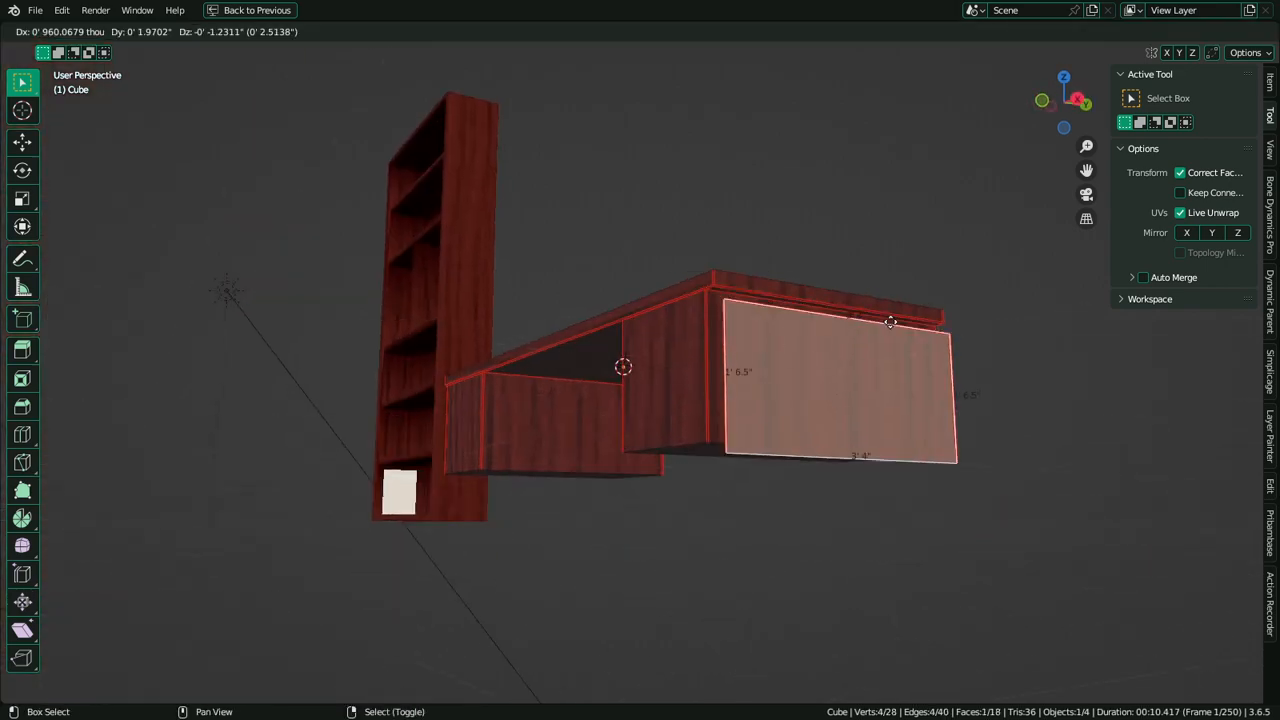
right_click(883, 303)
middle_drag(883, 303, 919, 269)
scroll(918, 268, up, 2)
key(e)
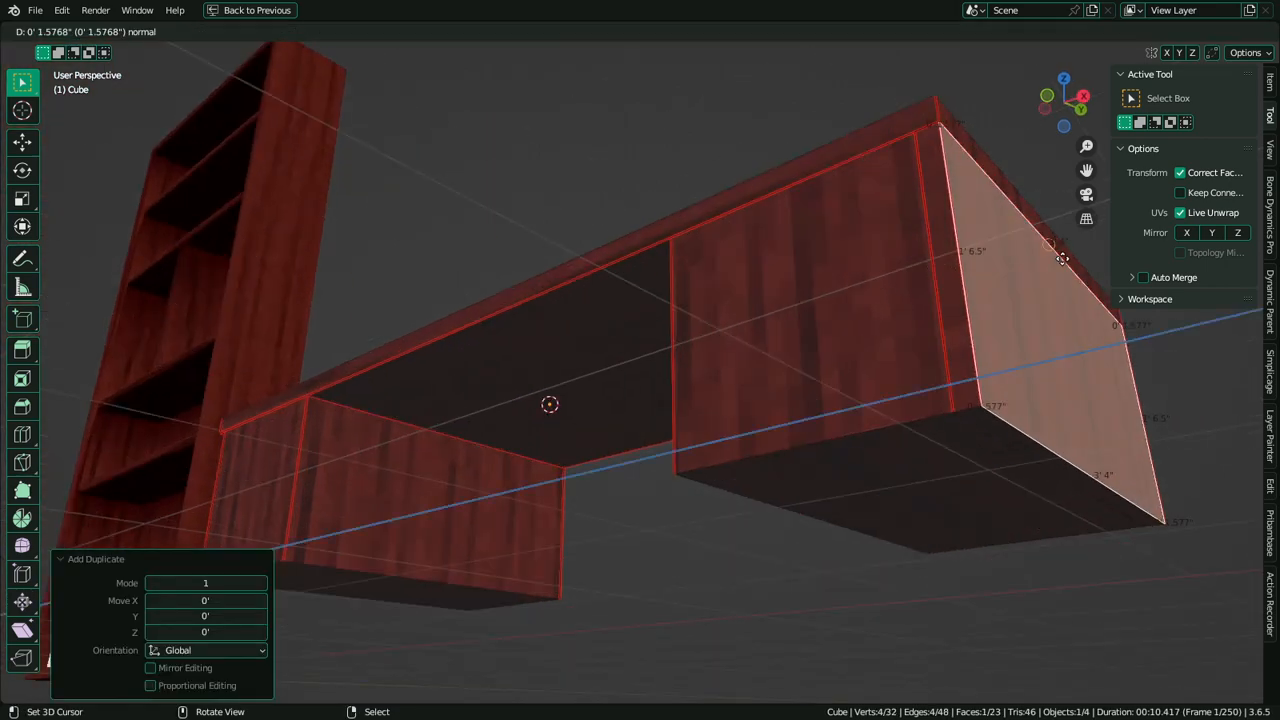
click(1004, 489)
Lower the side panel's bottom face by about 9.58 inches along Z
middle_drag(1042, 452, 423, 560)
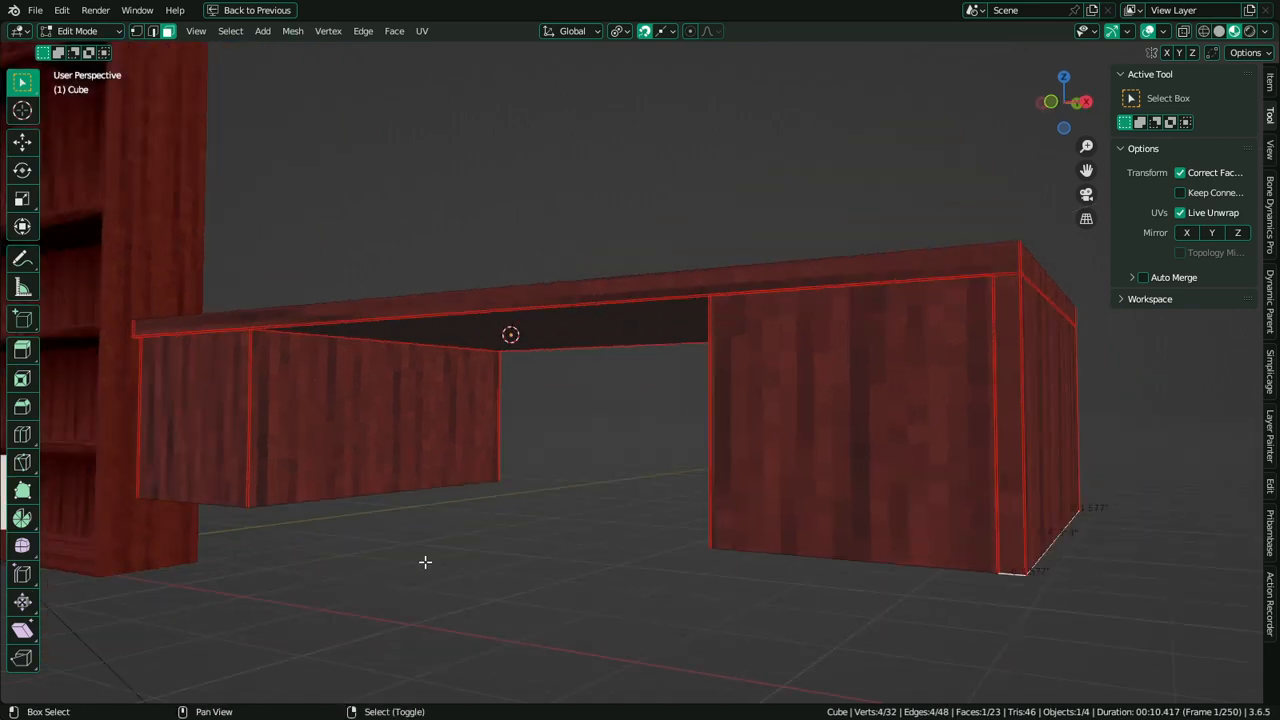
key(g)
key(z)
click(158, 570)
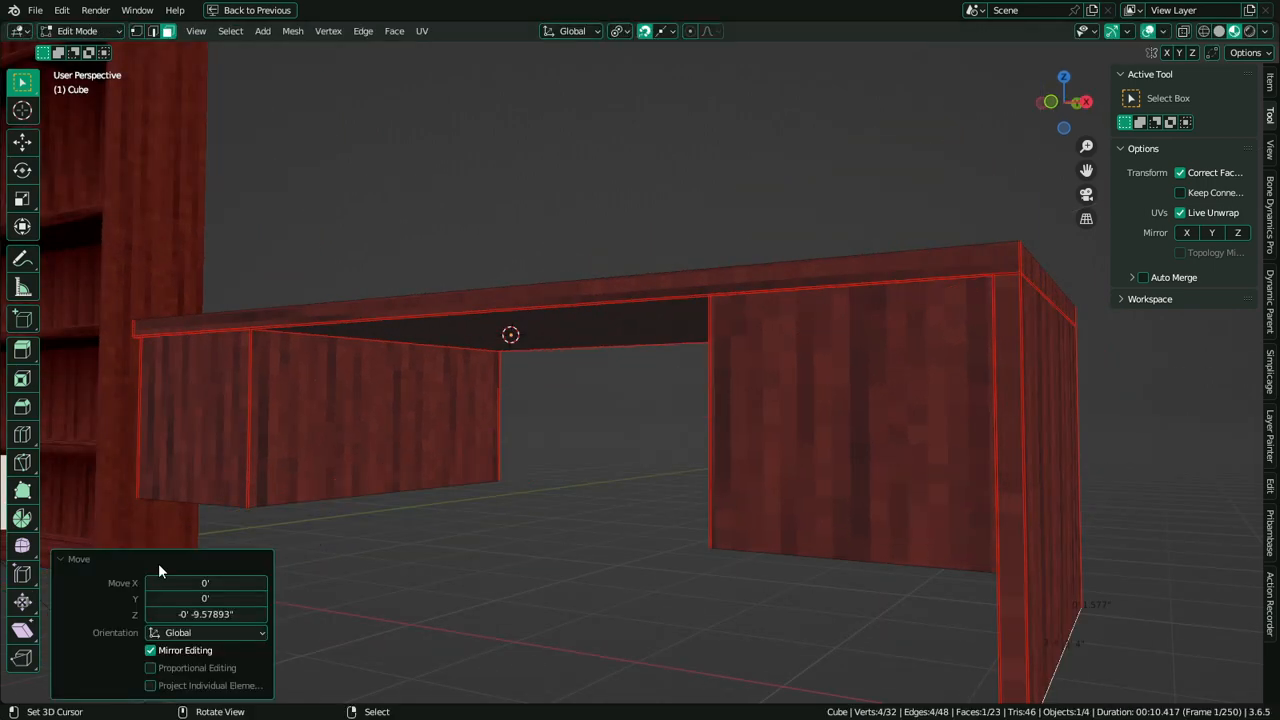
Select the whole side panel and symmetrize it with the direction set to +X to -X
right_click(1044, 534)
key(l)
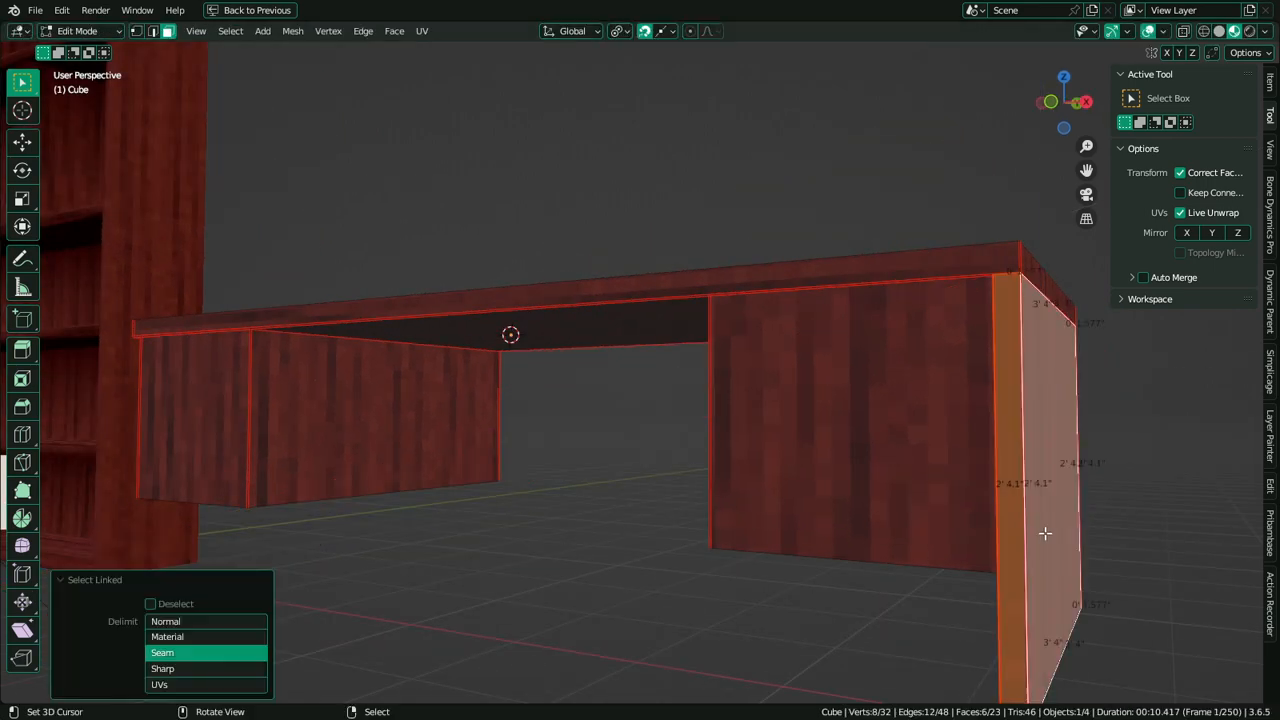
key(q)
click(1044, 534)
middle_drag(354, 493, 583, 509)
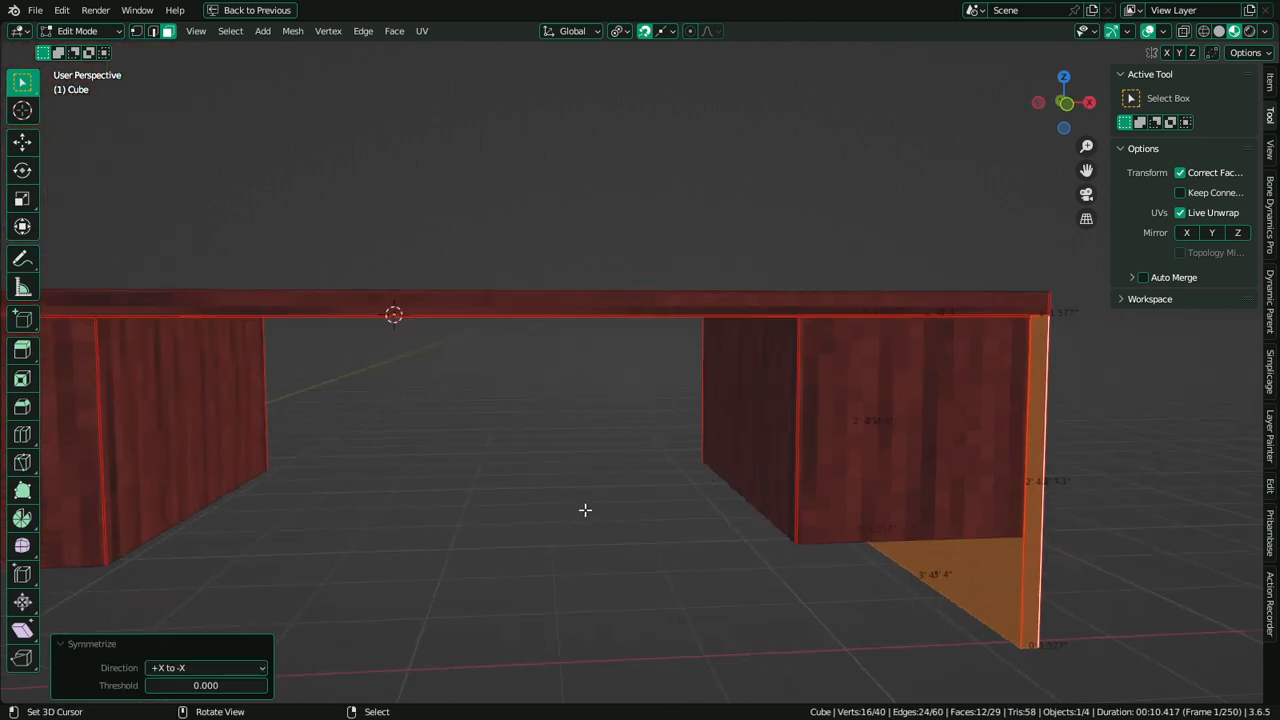
scroll(583, 509, down, 5)
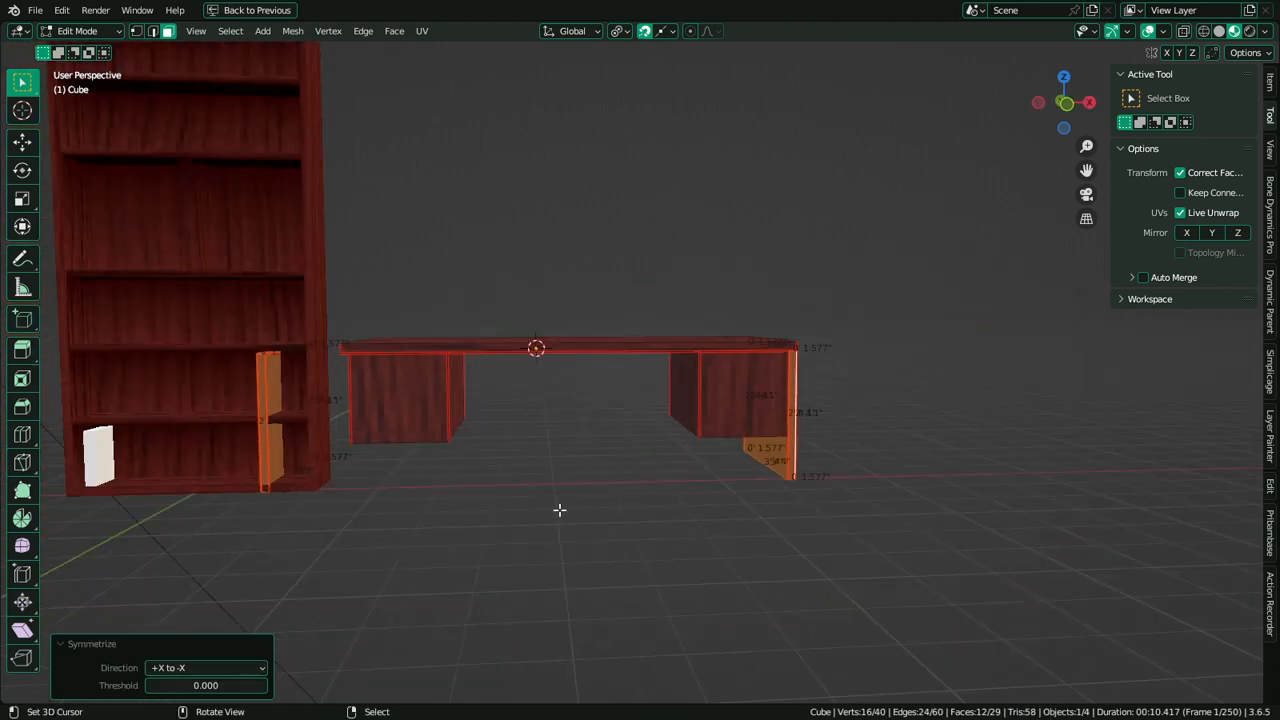
scroll(494, 493, up, 3)
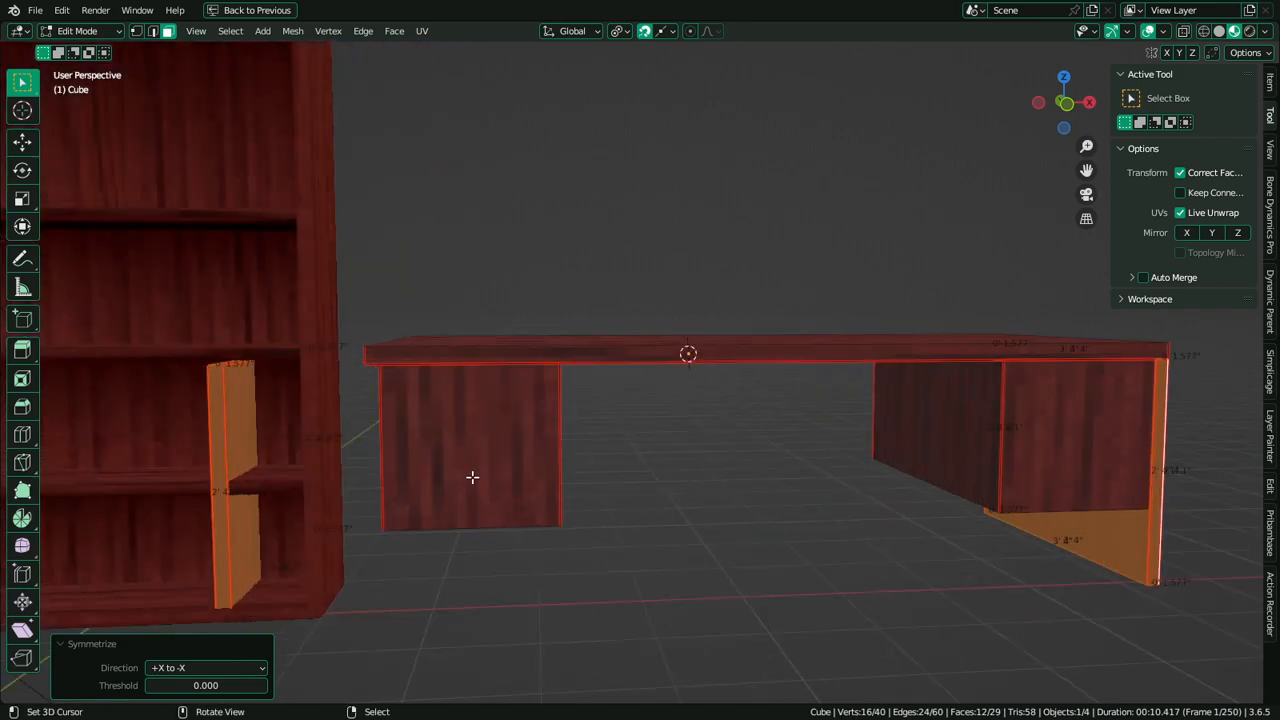
key(g)
key(x)
key(Escape)
Select only the mirrored side panel inside the bookshelf and change the transform pivot point
scroll(679, 495, down, 3)
click(926, 540)
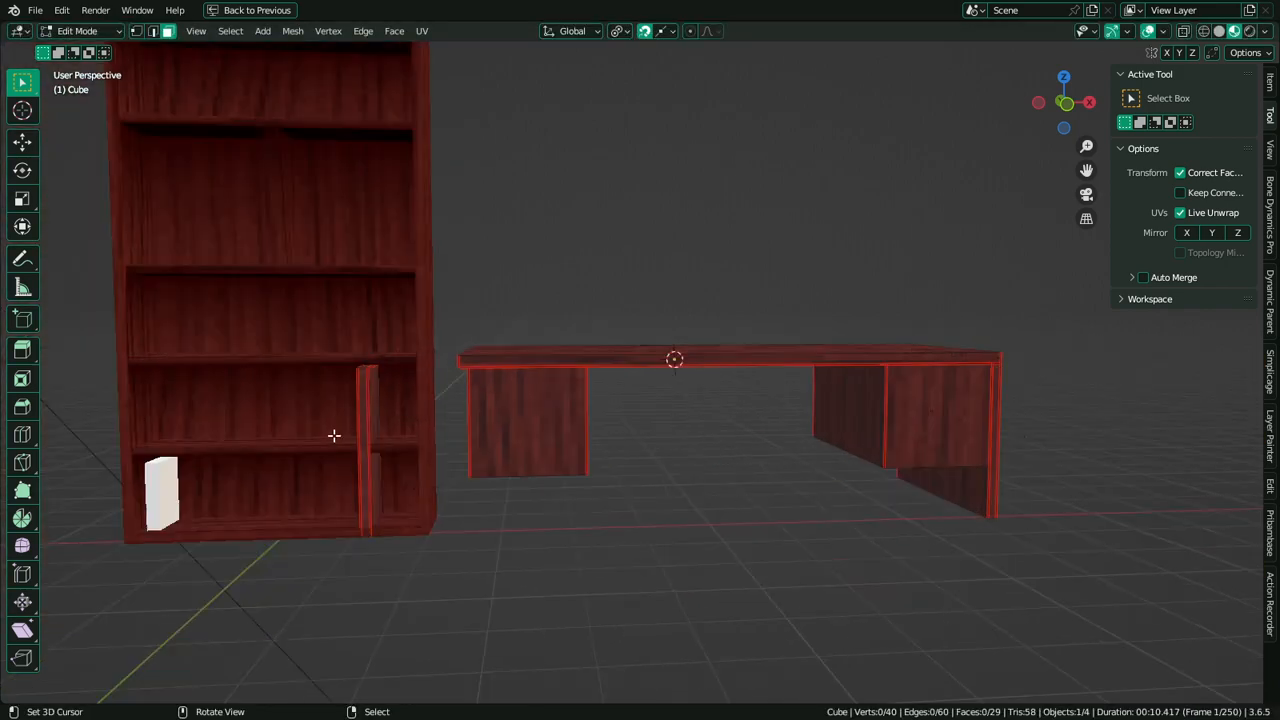
key(l)
click(660, 31)
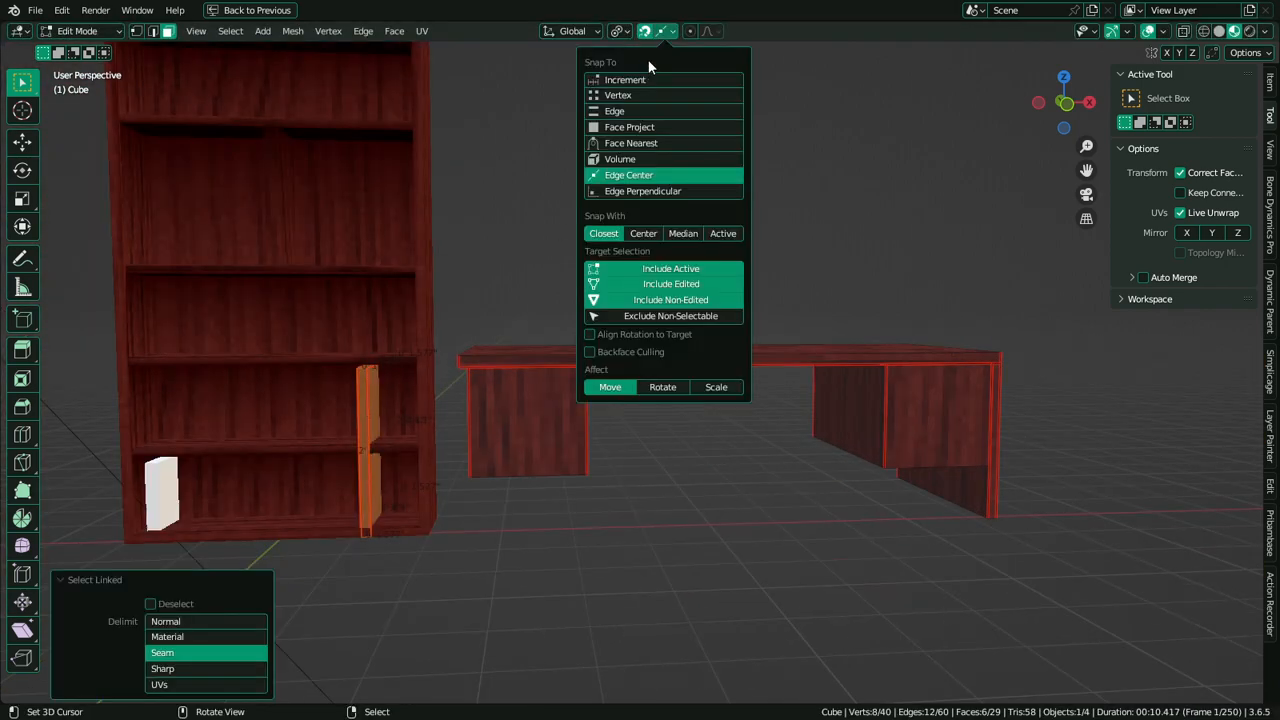
click(620, 31)
click(665, 46)
key(g)
key(x)
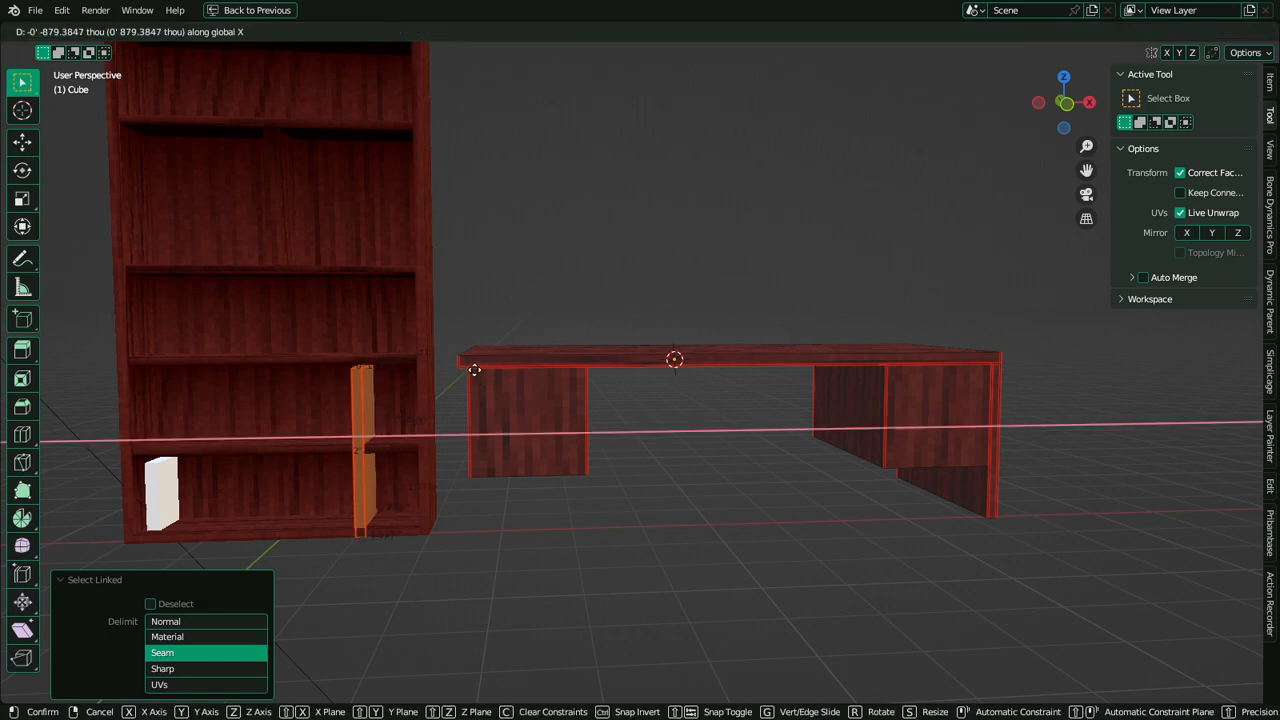
key(Escape)
Move the mirrored panel 1' 4.318" along X against the other drawer block and return to Object Mode
key(g)
key(x)
click(470, 416)
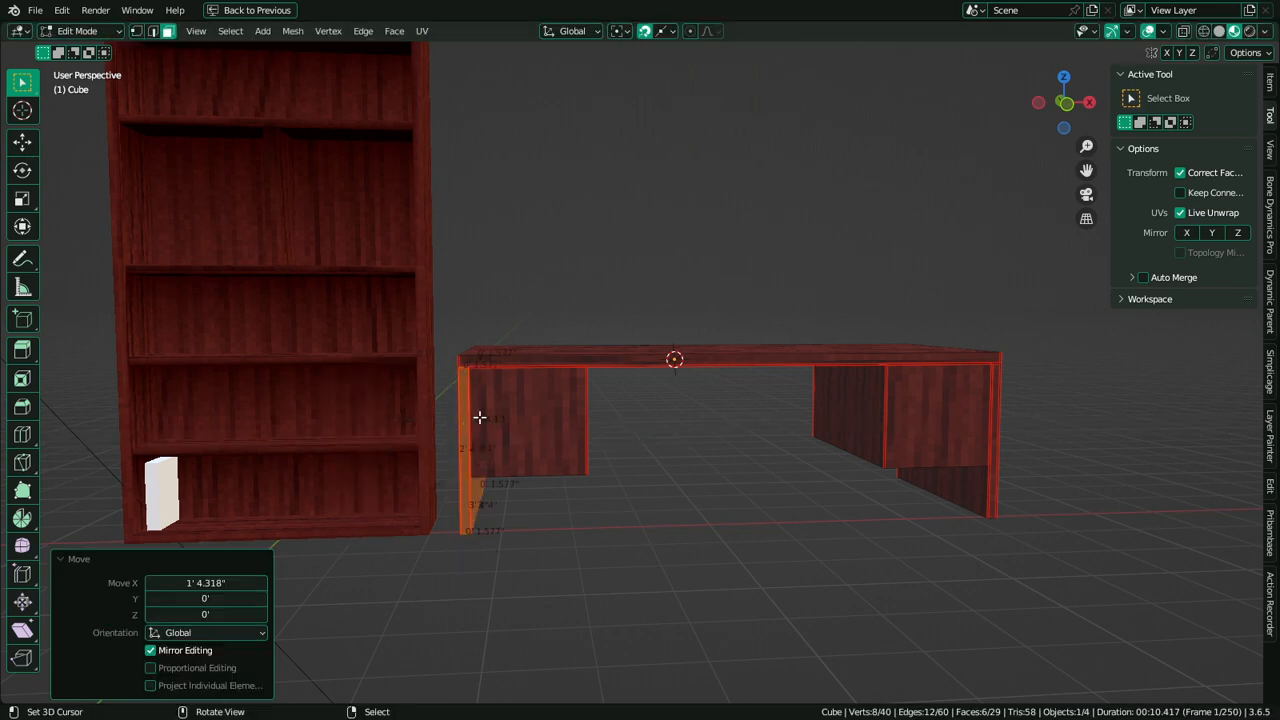
middle_drag(480, 417, 559, 445)
click(855, 423)
key(Tab)
scroll(640, 445, down, 5)
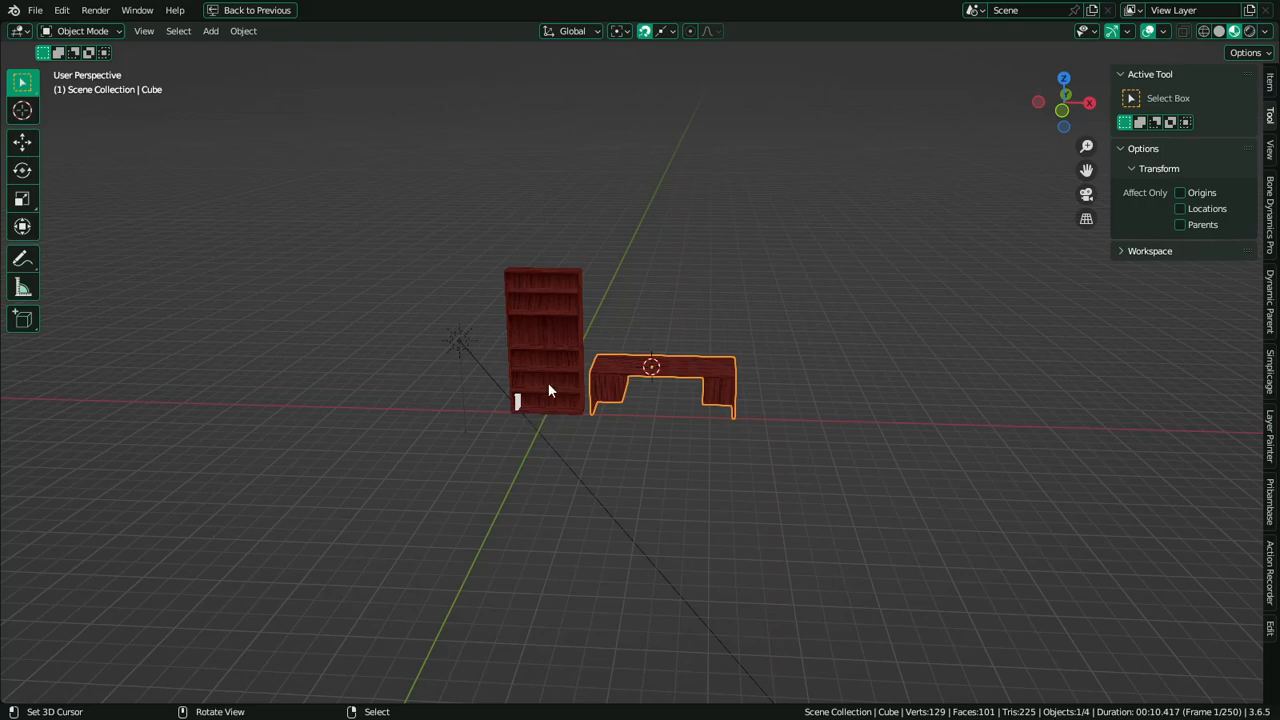
Move the desk forward about 3' 6.1" along negative Y, out in front of the bookshelf
scroll(691, 437, up, 6)
middle_drag(684, 422, 574, 475)
key(g)
key(y)
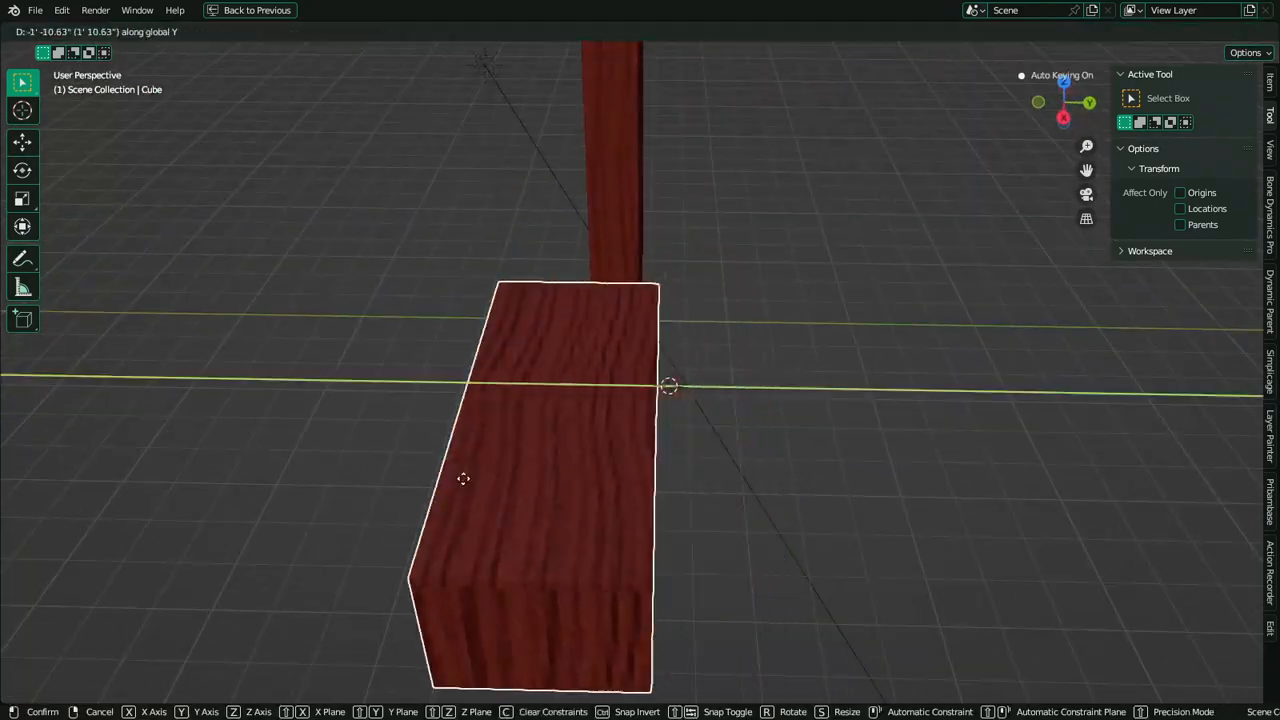
click(444, 468)
middle_drag(444, 468, 849, 444)
middle_drag(1010, 390, 614, 444)
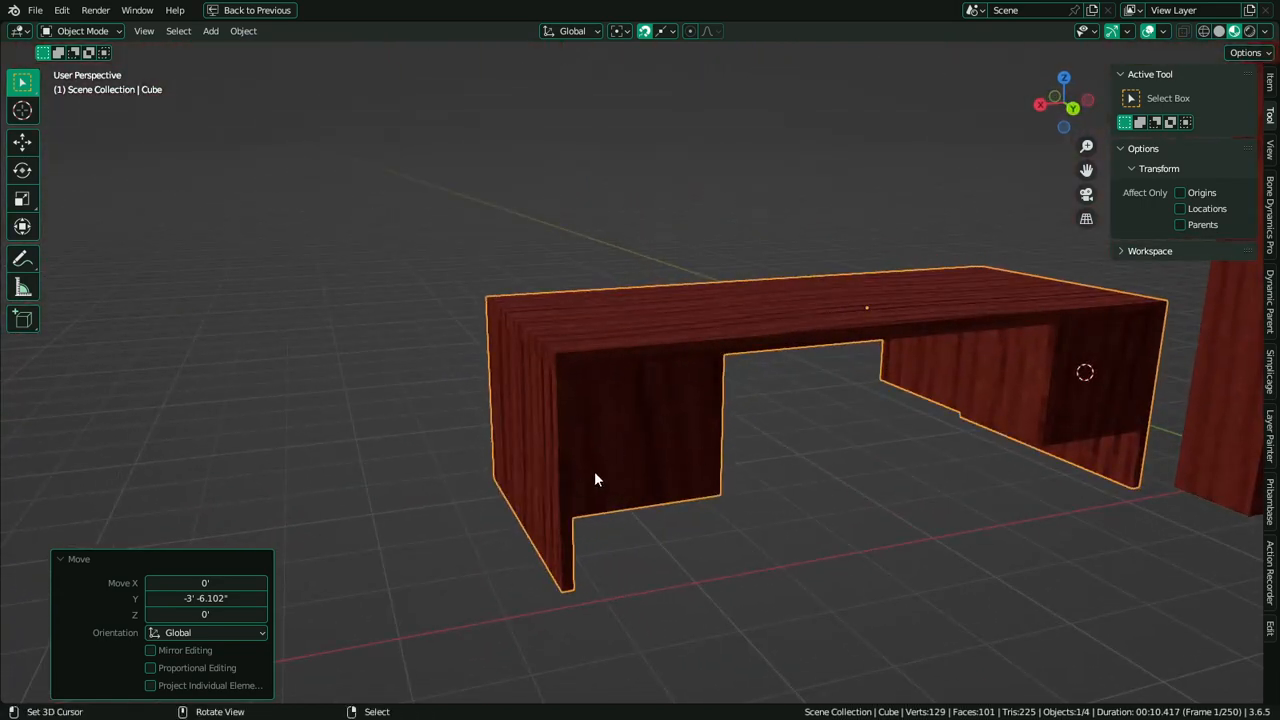
Add one centered horizontal loop cut to each of the desk's two drawer blocks
middle_drag(707, 447, 845, 468)
scroll(834, 496, up, 2)
key(Tab)
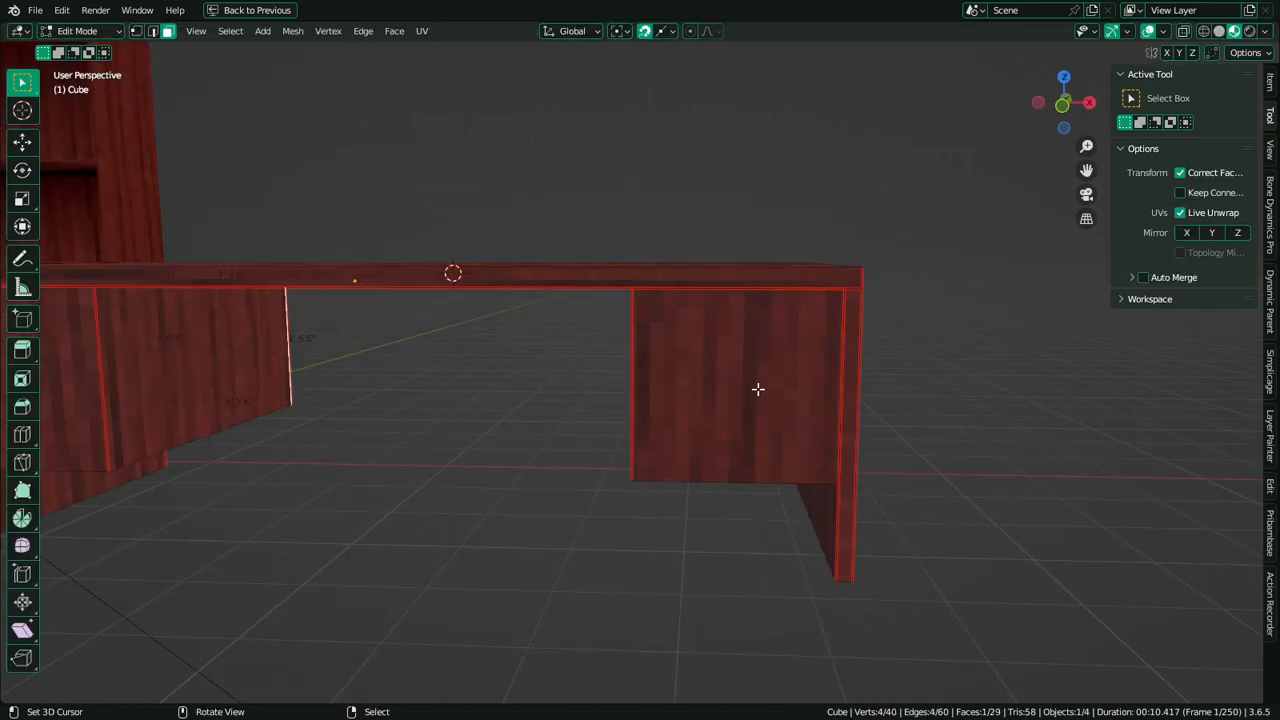
key(ctrl+r)
click(656, 376)
right_click(636, 398)
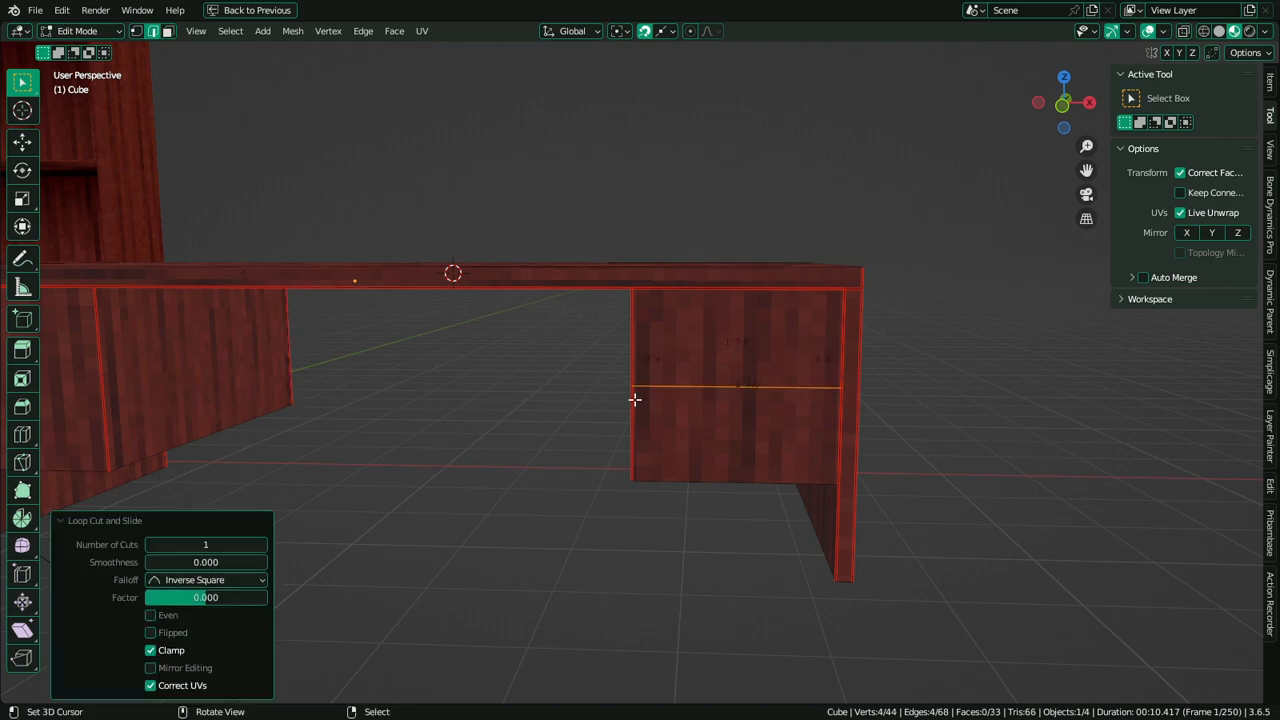
shift+middle_drag(172, 384, 357, 400)
key(ctrl+r)
click(314, 391)
right_click(327, 387)
Select the four front faces of the drawer blocks and inset them with a thickness of about 1.02 inches
key(3)
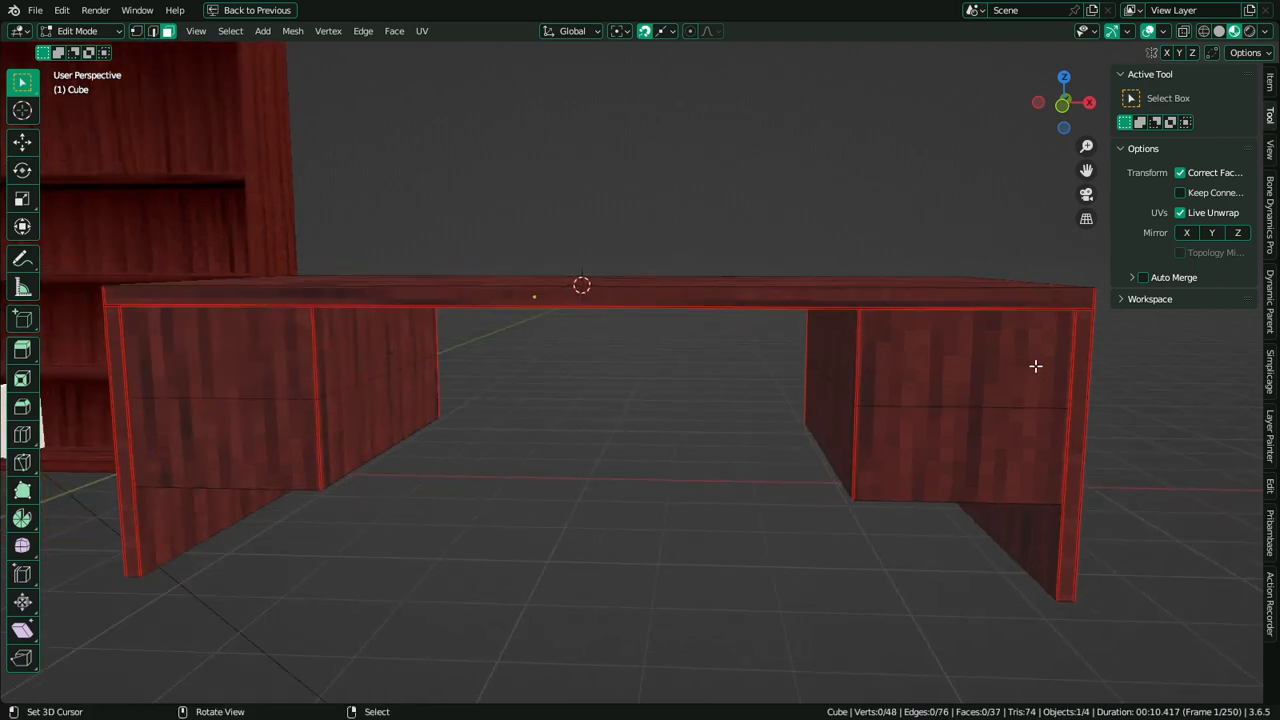
click(1034, 366)
shift+click(986, 495)
shift+click(227, 341)
shift+click(247, 440)
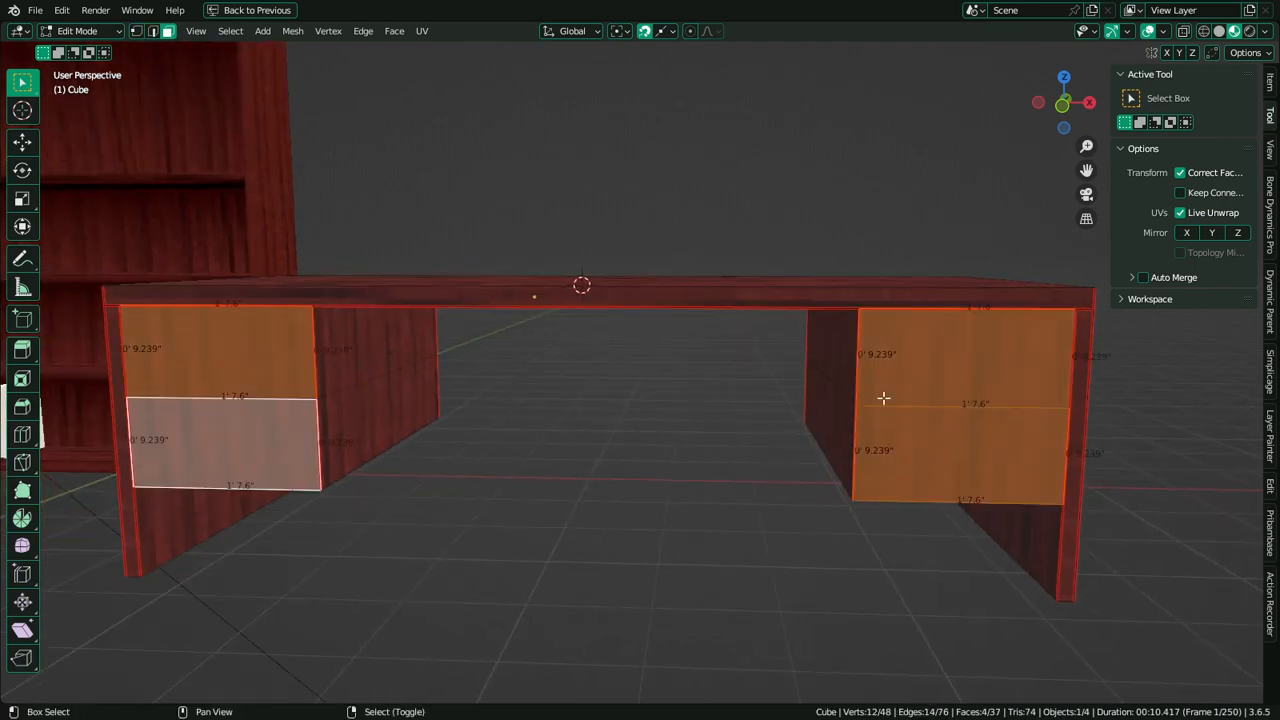
shift+middle_drag(884, 398, 833, 411)
key(i)
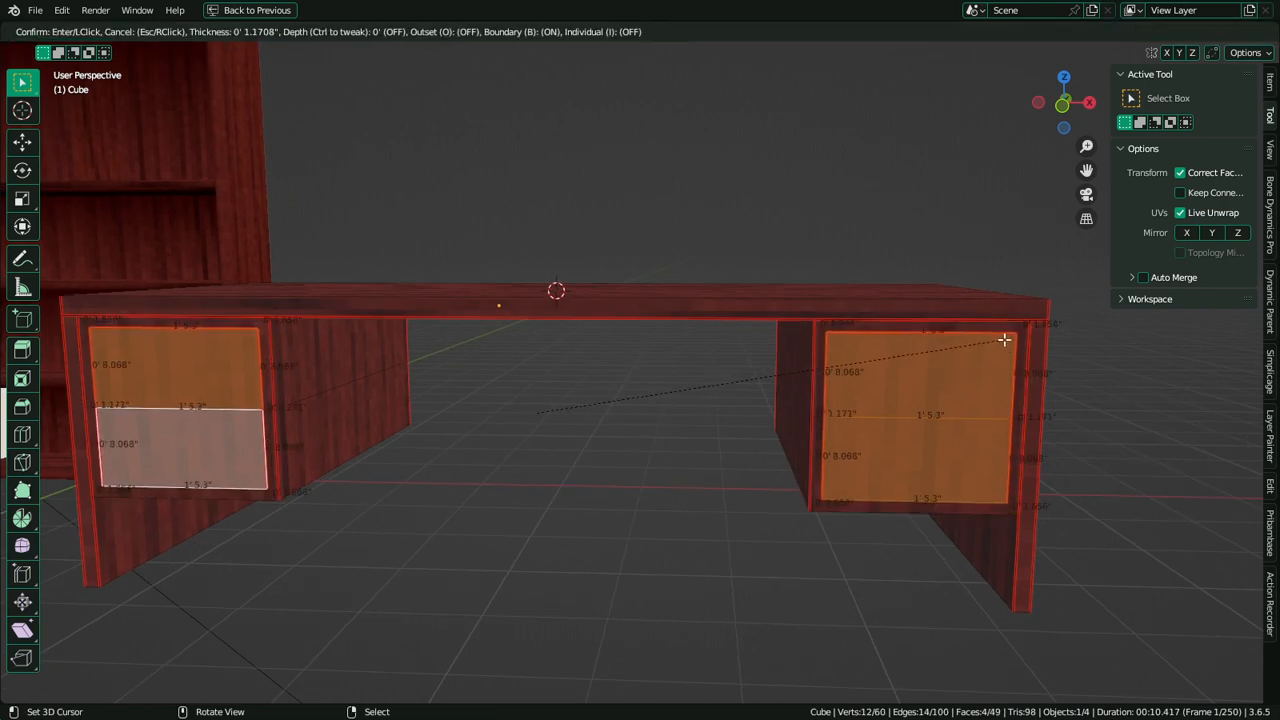
click(1004, 340)
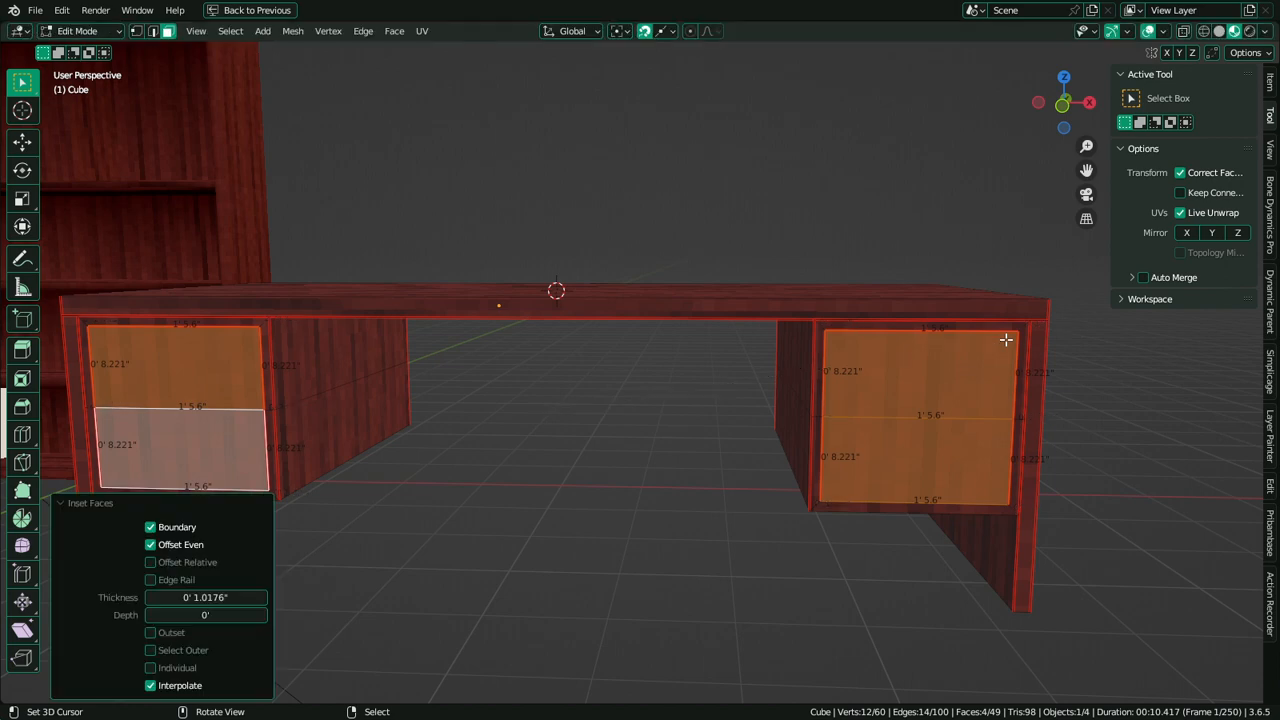
Rotate the UVs of the four inset drawer fronts by 90 degrees and return to Object Mode
click(1000, 345)
shift+click(931, 446)
shift+right_click(212, 369)
shift+right_click(220, 446)
key(ctrl+space)
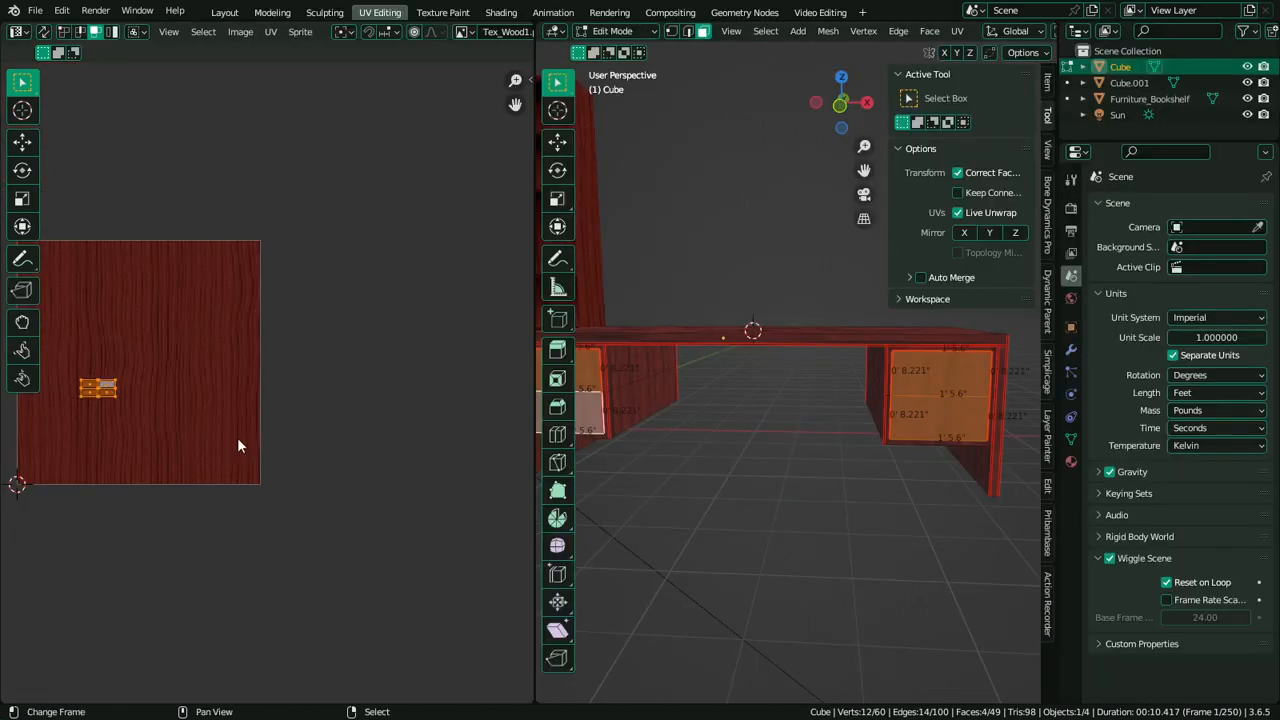
text(r90)
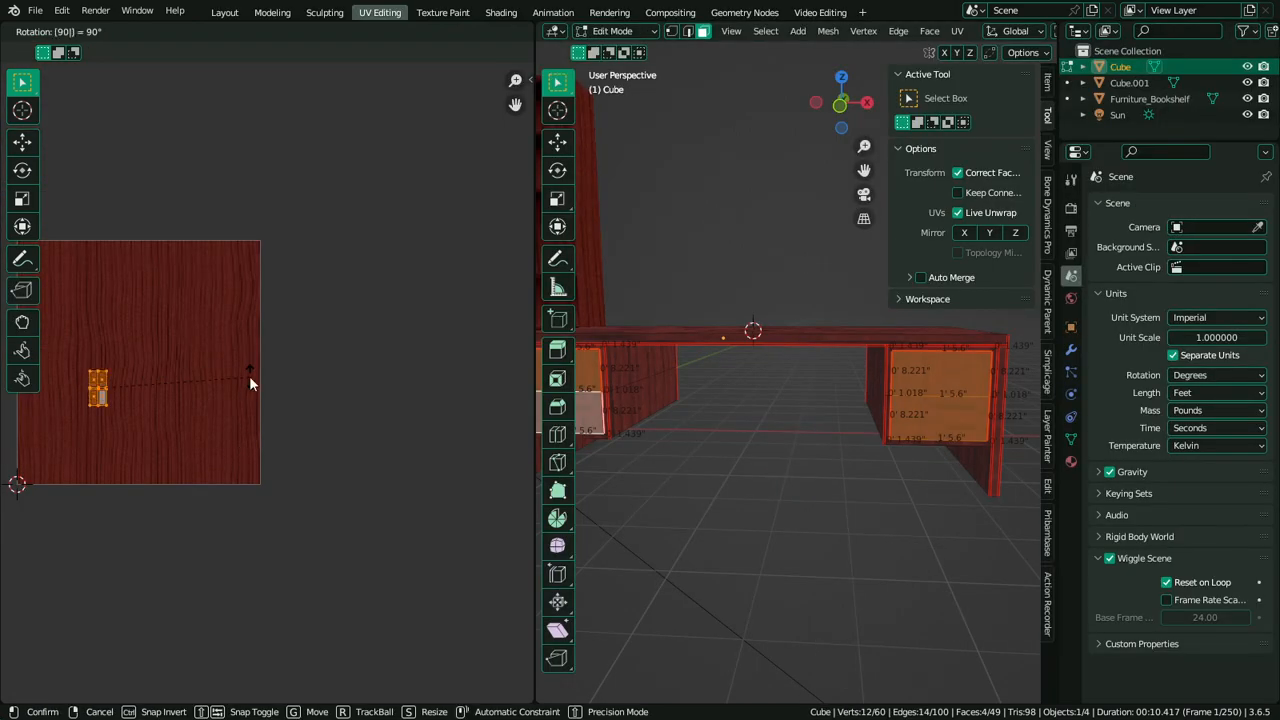
key(Return)
key(Tab)
scroll(793, 405, down, 3)
Maximize the 3D viewport, select the desk's four drawer fronts in Edit Mode, and split them from the surrounding mesh
key(ctrl+space)
scroll(793, 413, up, 3)
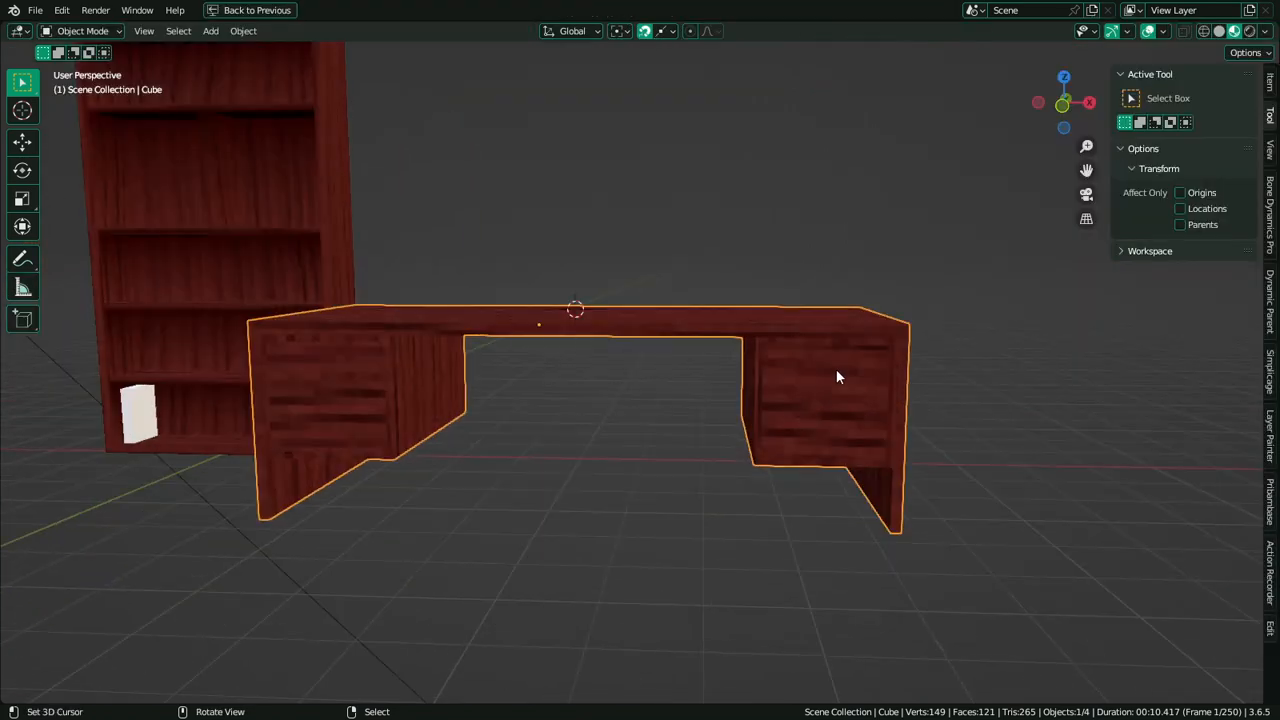
key(Tab)
click(838, 372)
shift+click(829, 418)
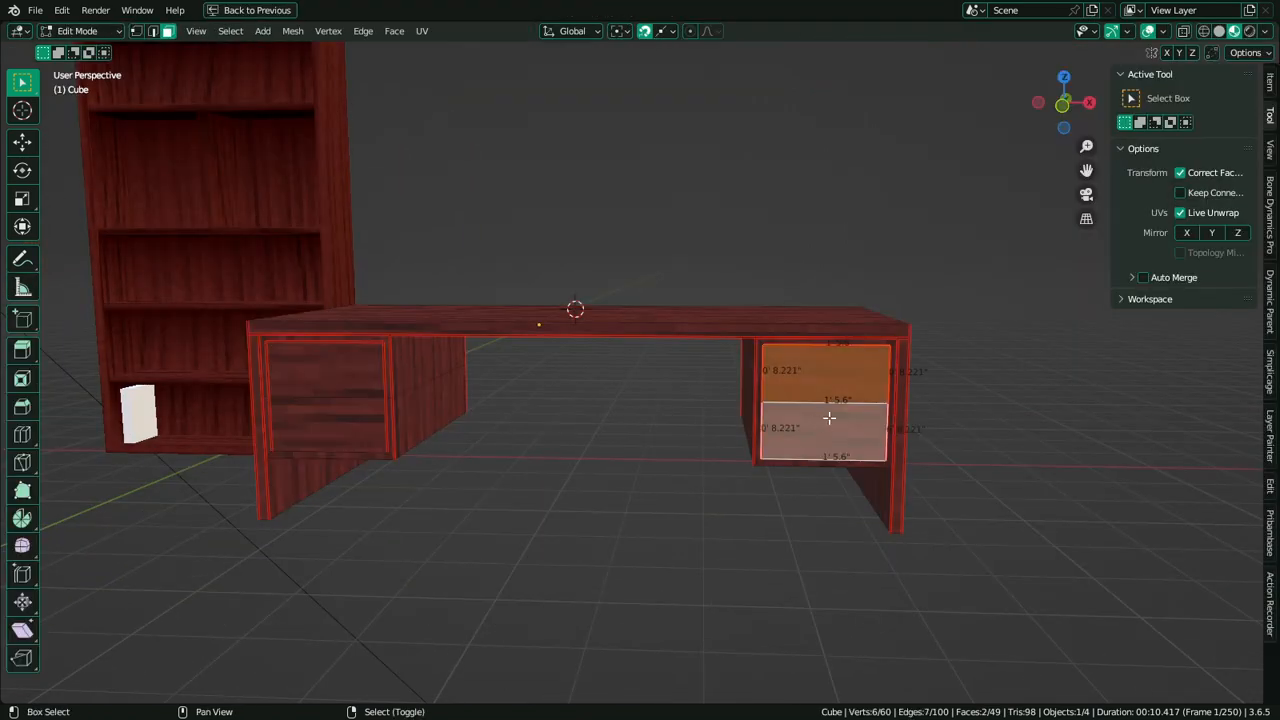
shift+click(340, 379)
shift+click(342, 423)
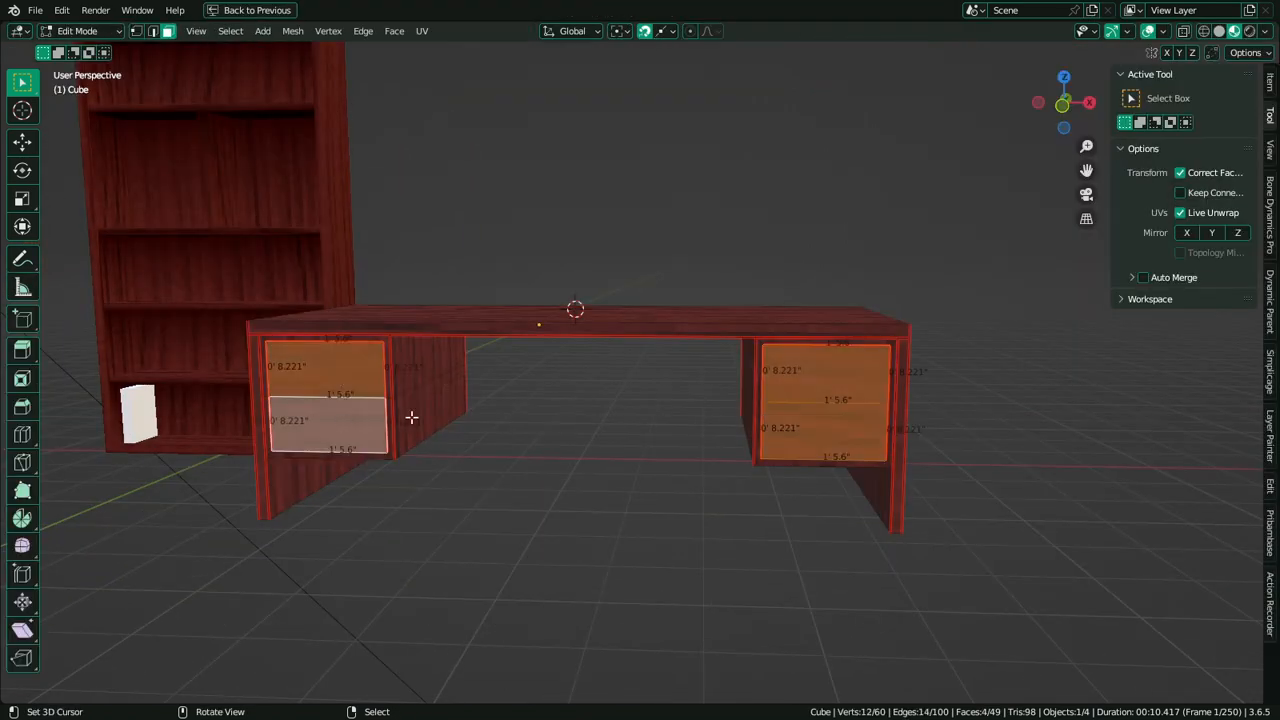
right_click(840, 386)
shift+right_click(826, 429)
shift+right_click(334, 370)
shift+right_click(342, 405)
key(e)
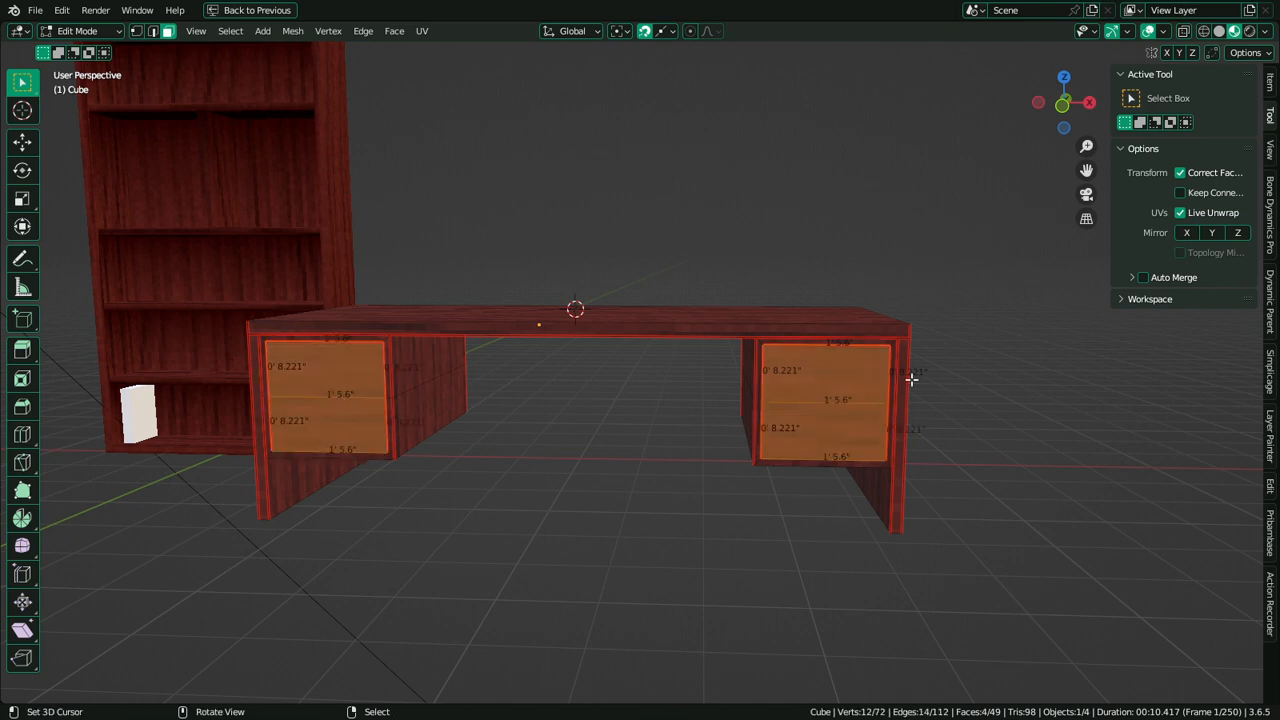
Split the upper and lower drawer fronts of each block from each other so all four are separate faces
right_click(881, 372)
right_click(278, 373)
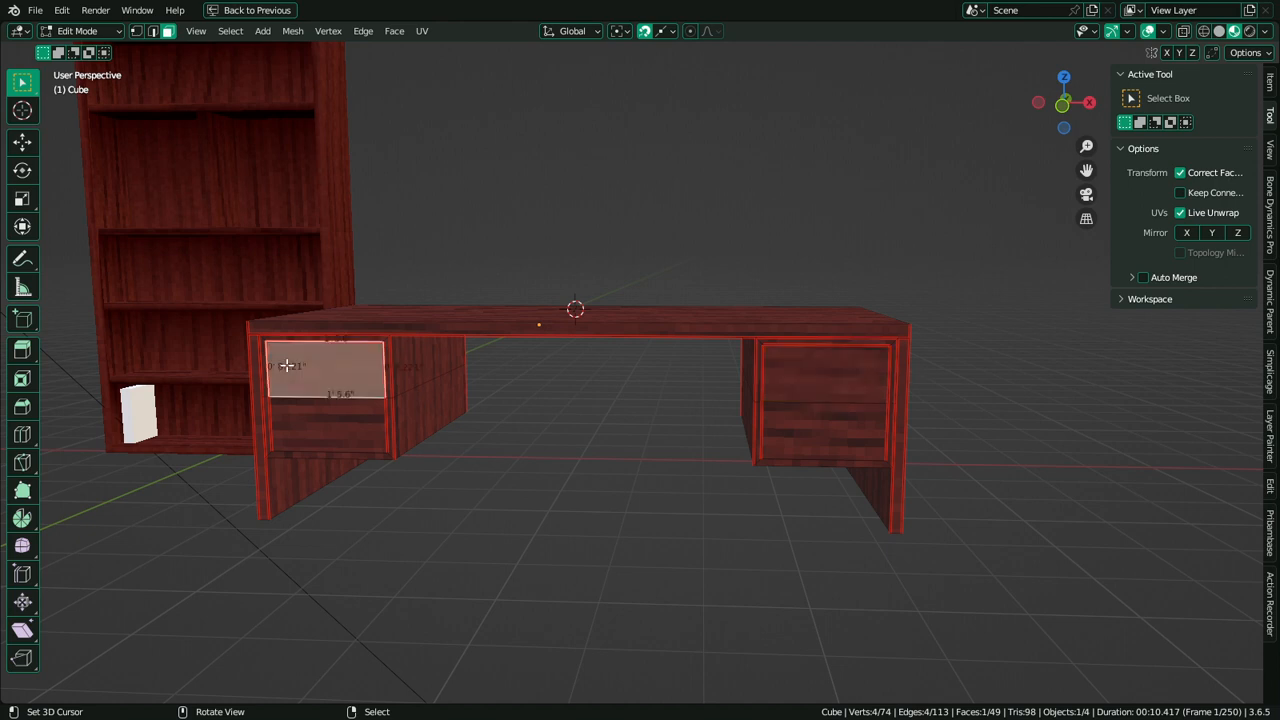
right_click(814, 420)
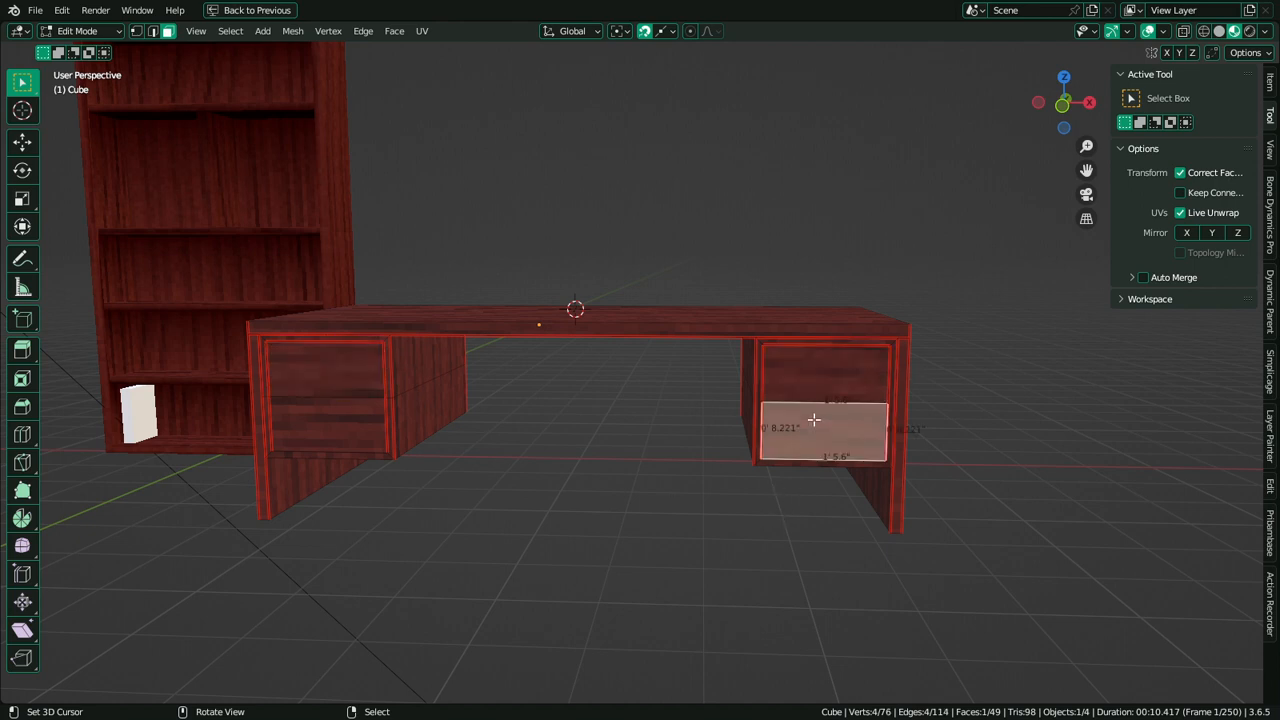
right_click(337, 435)
key(i)
right_click(521, 422)
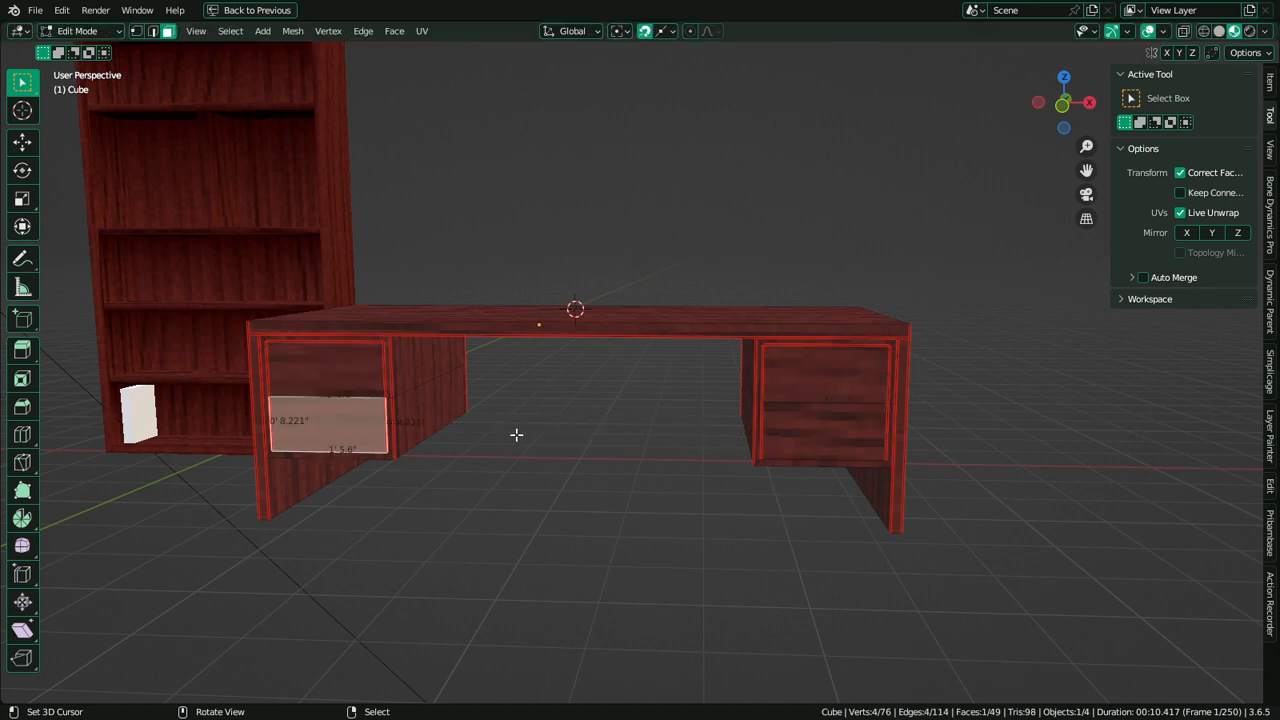
Select all four separated drawer fronts on both desk blocks
right_click(277, 357)
right_click(827, 375)
right_click(834, 422)
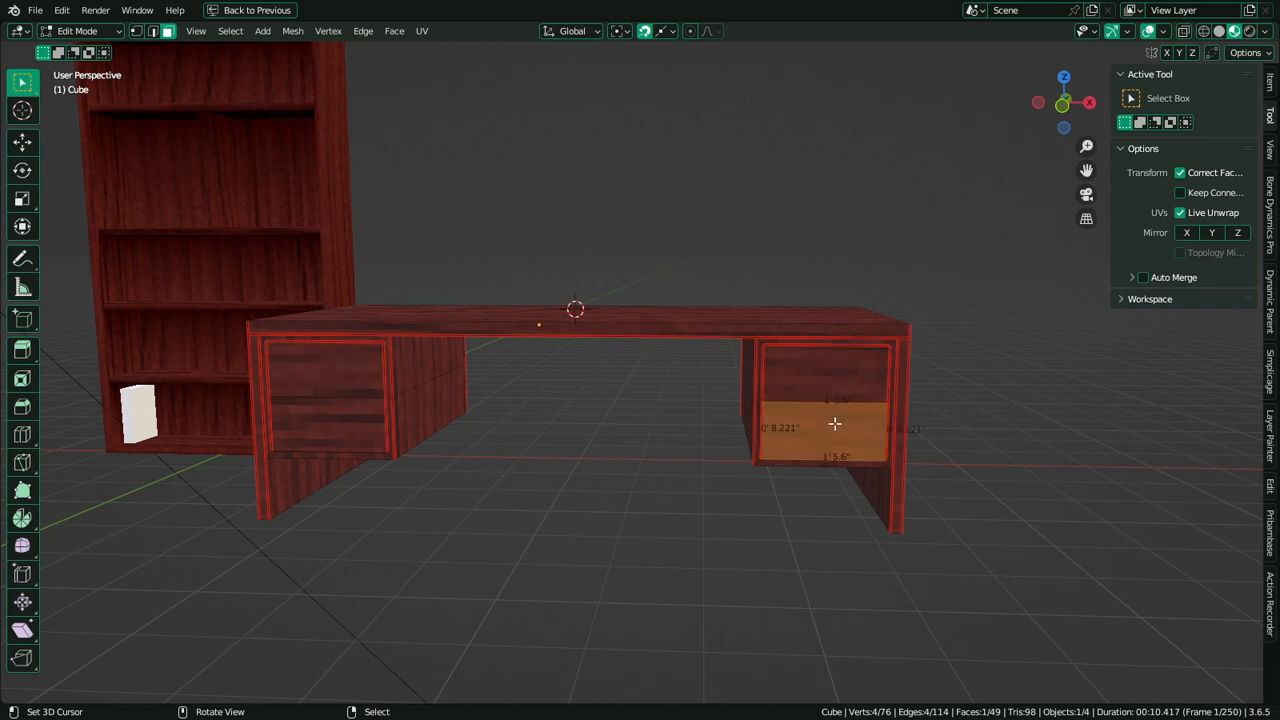
middle_drag(834, 424, 731, 477)
shift+right_click(820, 378)
shift+right_click(313, 384)
shift+right_click(337, 418)
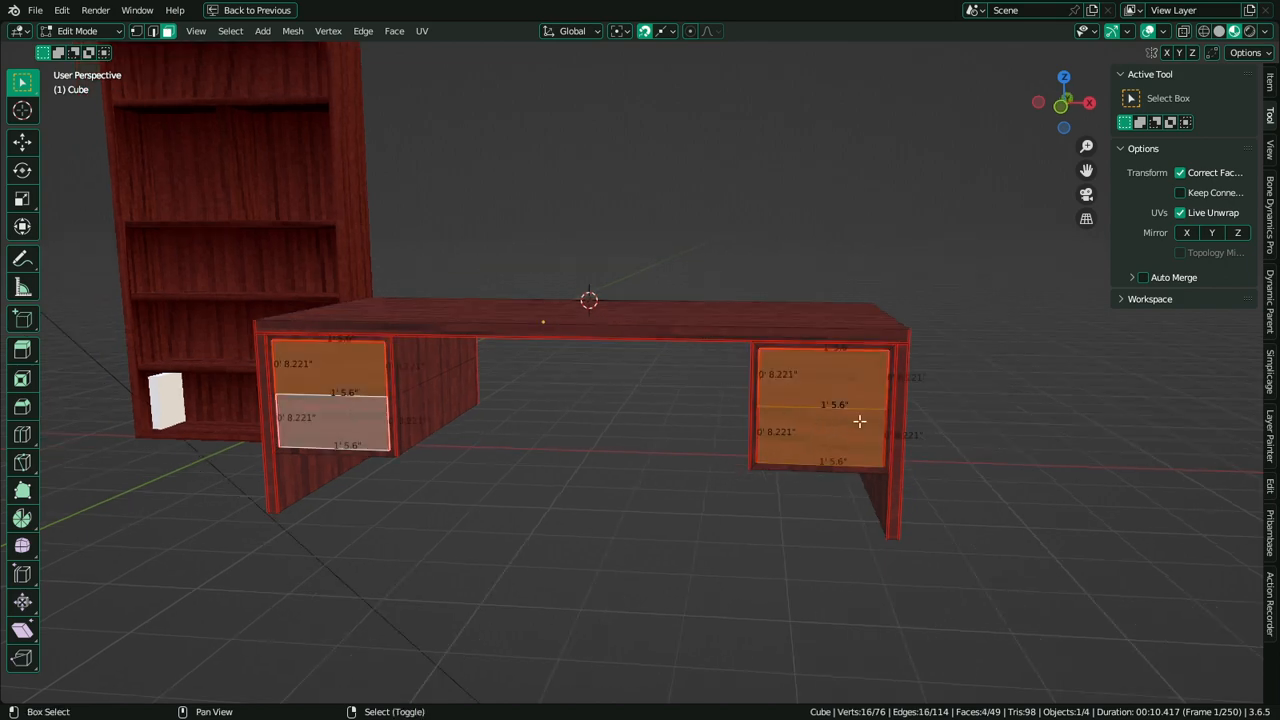
Select the whole desk mesh and scale it along Y by about 0.751 to reduce its depth
middle_drag(859, 421, 712, 449)
middle_drag(809, 411, 797, 411)
key(a)
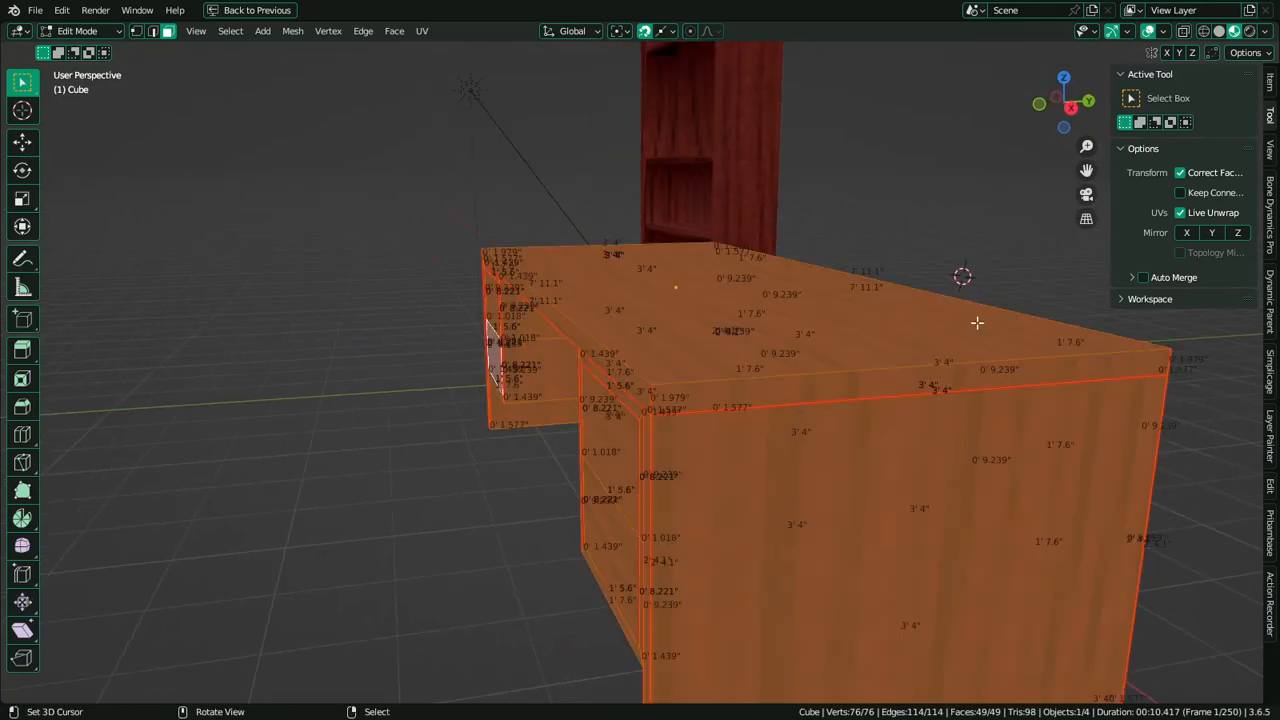
key(s)
key(y)
click(912, 327)
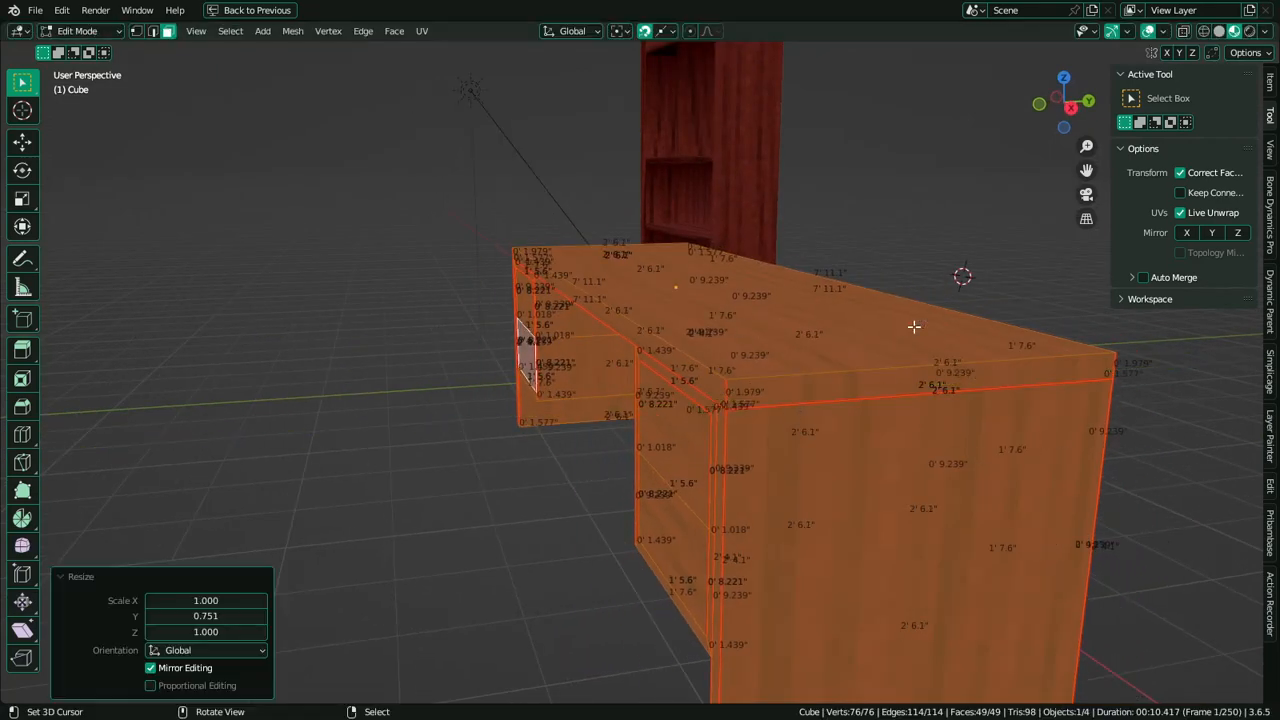
Select both drawer fronts on the desk's right block and switch to edge select mode
middle_drag(912, 327, 616, 443)
key(Tab)
key(Tab)
click(649, 425)
shift+click(637, 457)
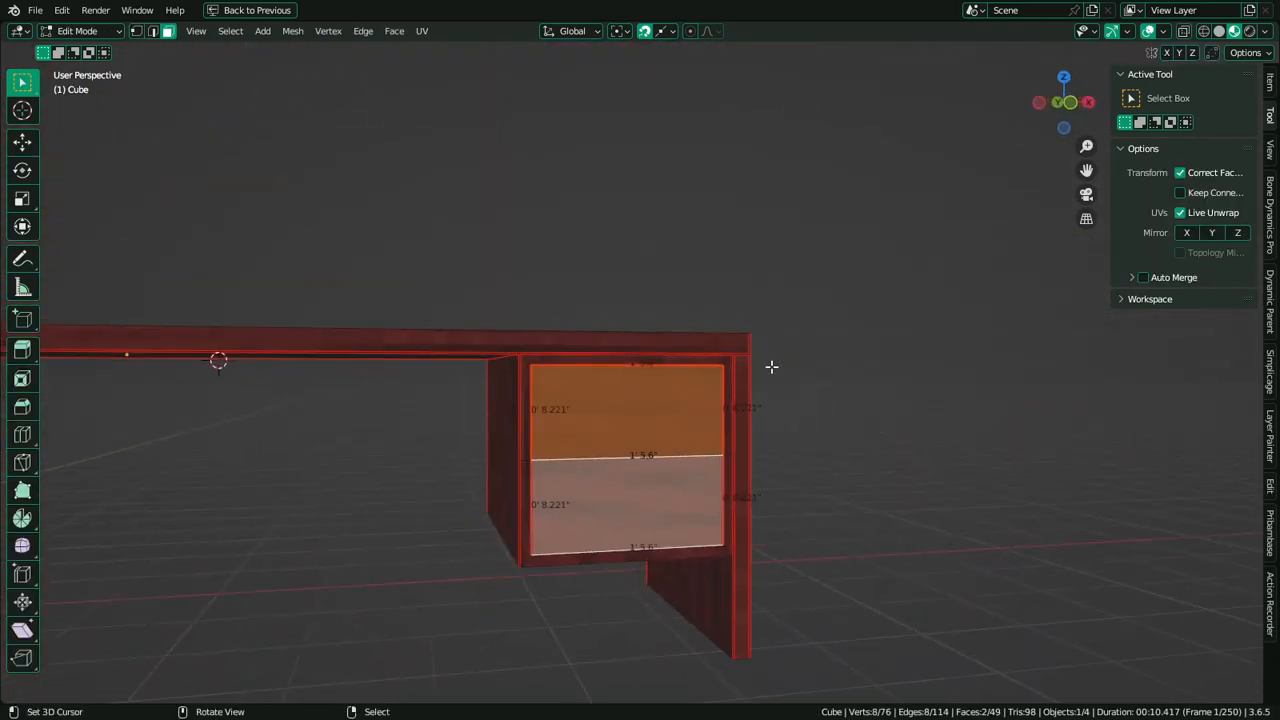
scroll(695, 361, up, 2)
key(2)
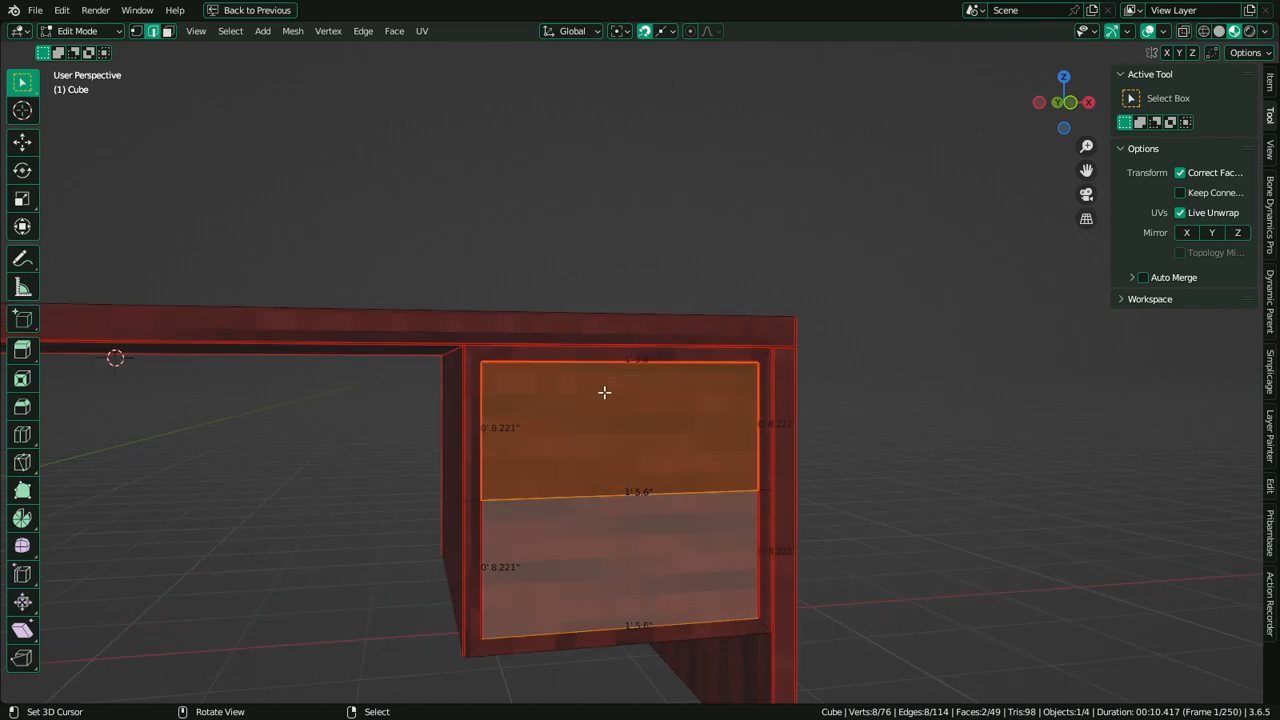
Hide the viewport sidebar and clear the mesh selection, returning to face select mode
key(a)
key(n)
key(alt+a)
key(3)
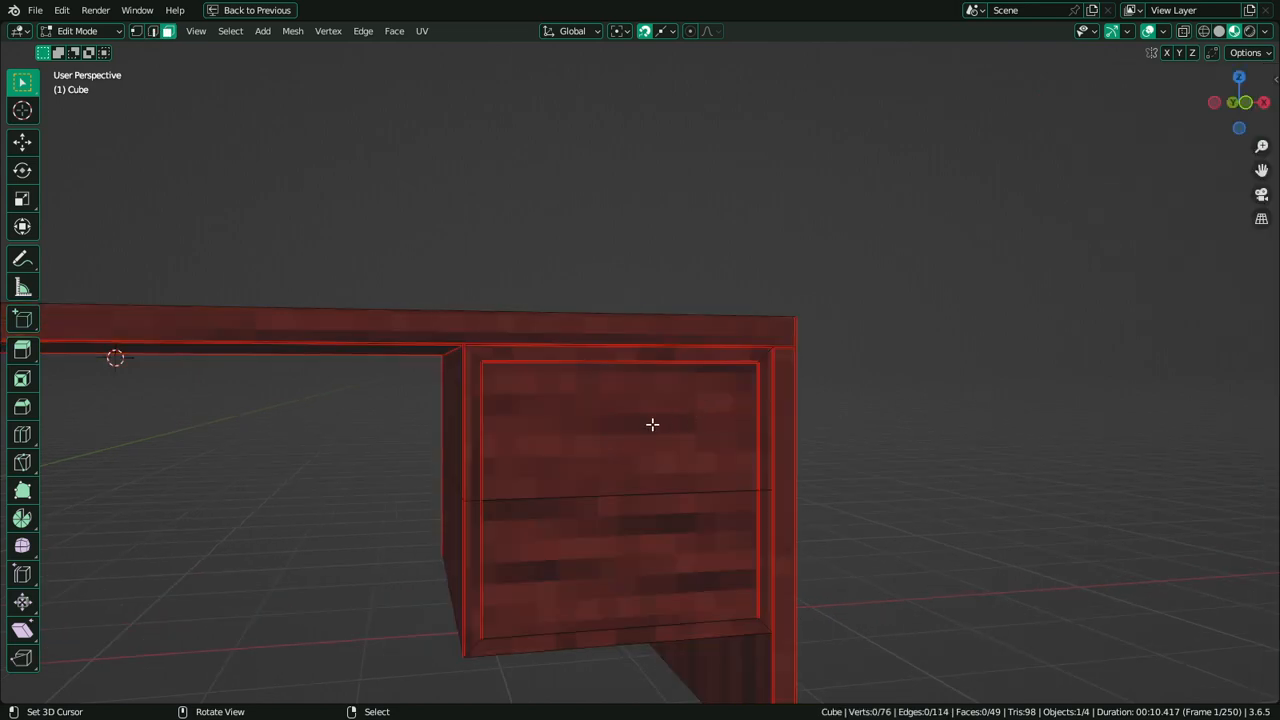
Turn off the viewport overlays to view the desk and bookshelf together without guides
scroll(650, 424, down, 5)
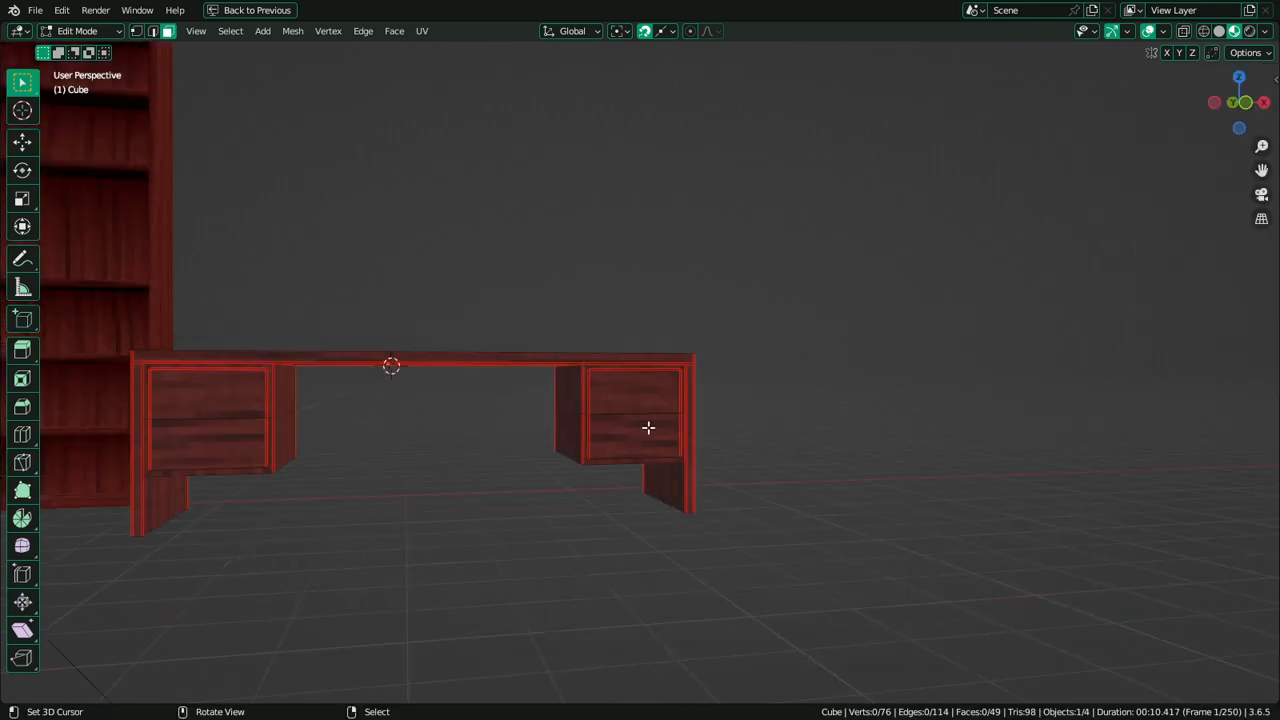
middle_drag(648, 428, 644, 462)
click(1147, 31)
scroll(866, 214, down, 5)
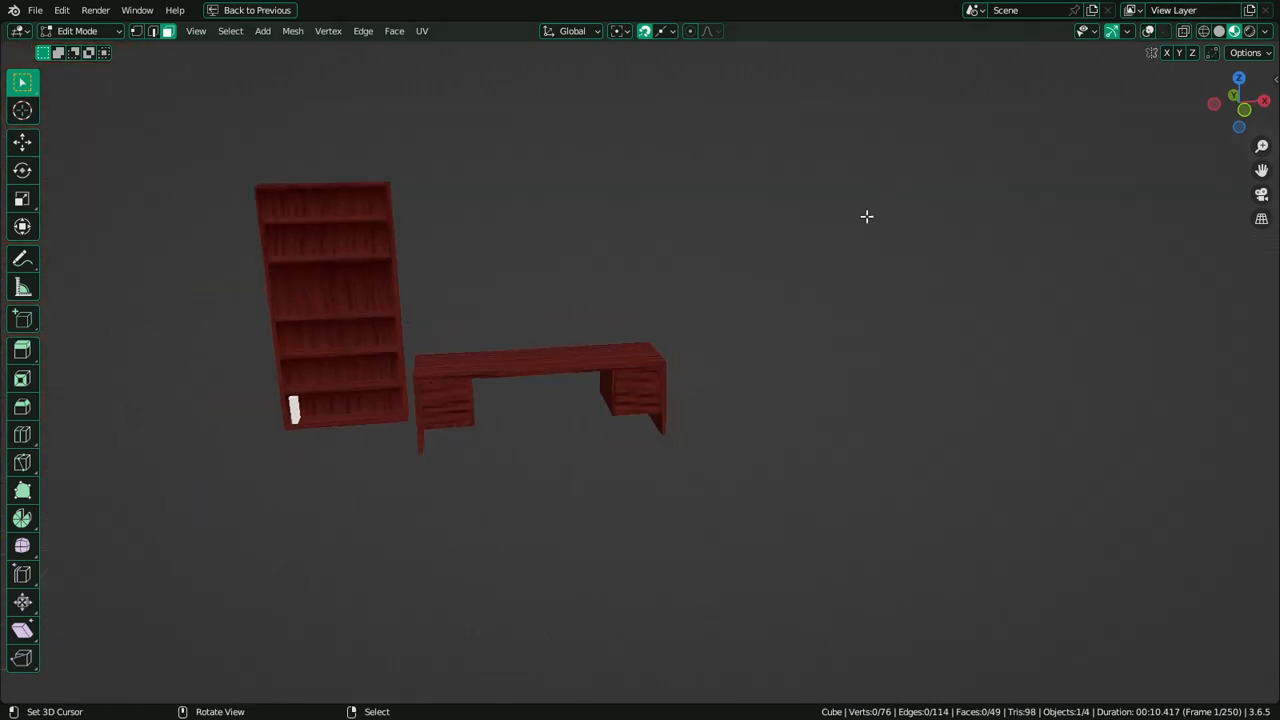
Preview the desk in a separate render window, and close that window
scroll(803, 254, up, 6)
middle_drag(799, 269, 880, 260)
key(q)
click(880, 322)
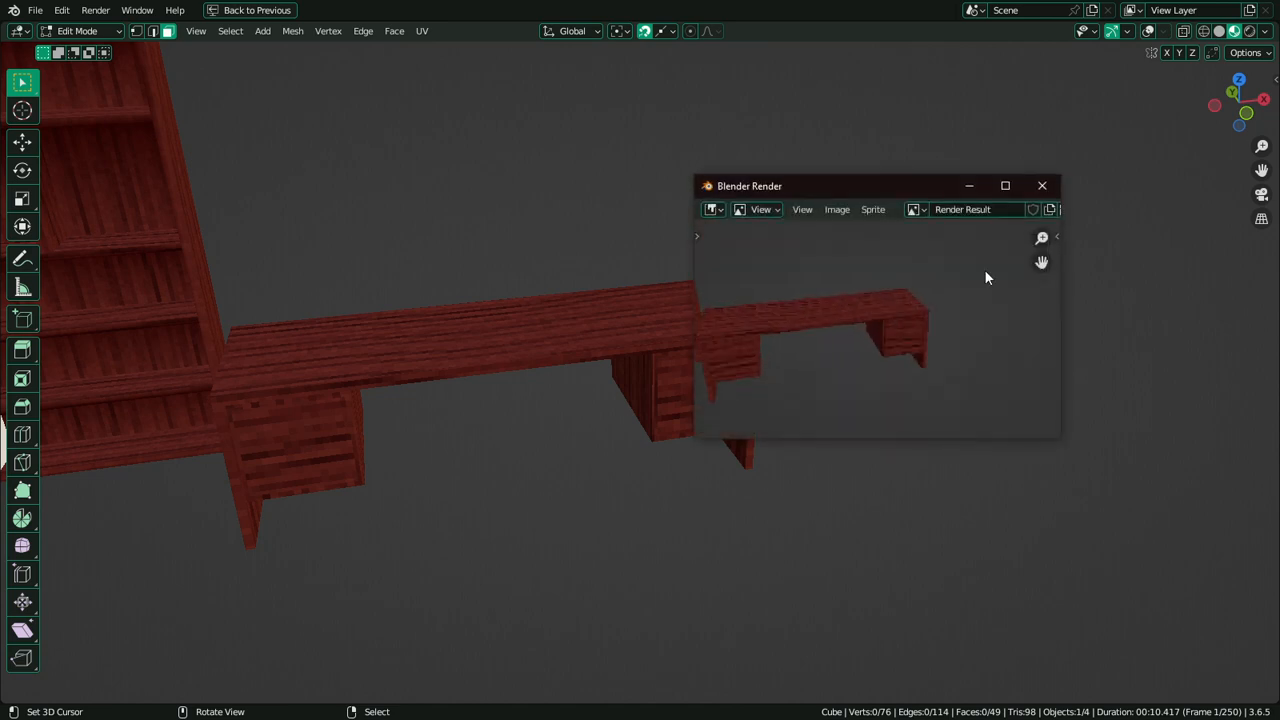
click(1042, 186)
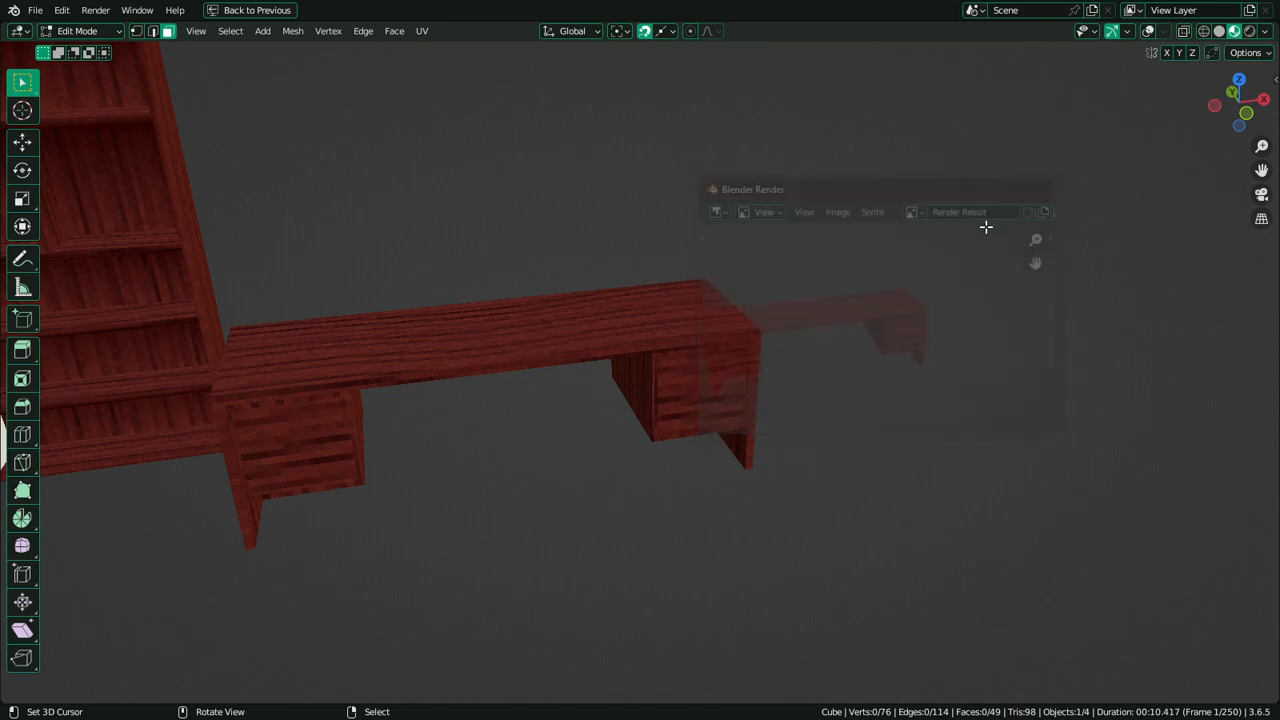
Turn on the viewport overlays and switch to Object Mode
click(1149, 33)
key(Tab)
scroll(850, 320, up, 3)
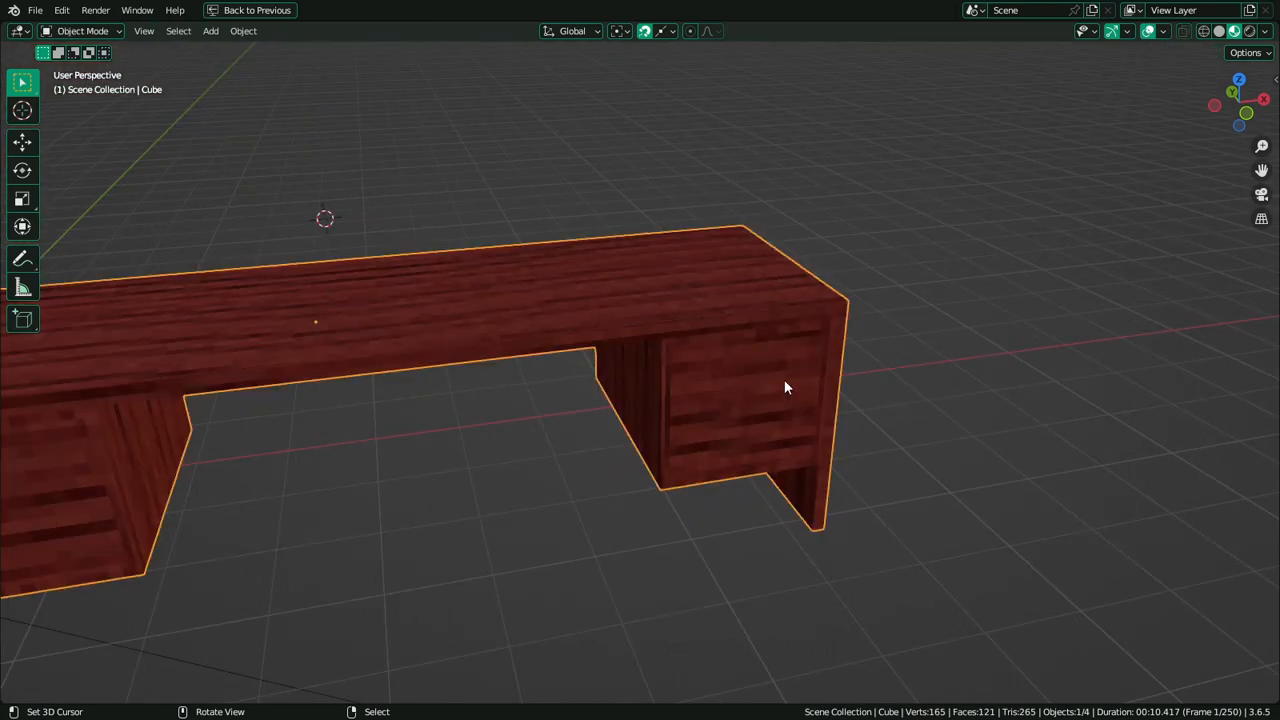
Move the UVs of the four drawer front faces to another area of the Tex_Wood1 texture and check the desk
key(Tab)
right_click(771, 377)
shift+right_click(757, 418)
shift+middle_drag(312, 452, 516, 353)
shift+right_click(276, 352)
shift+right_click(268, 429)
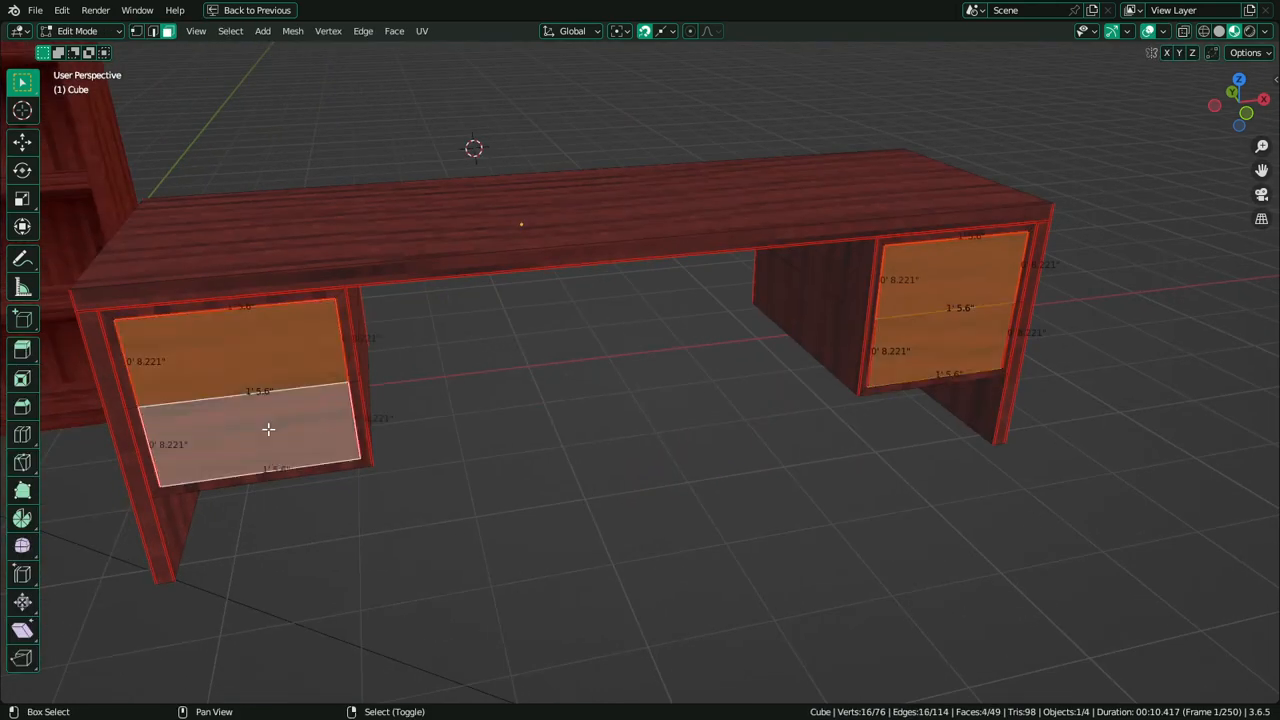
key(ctrl+space)
key(g)
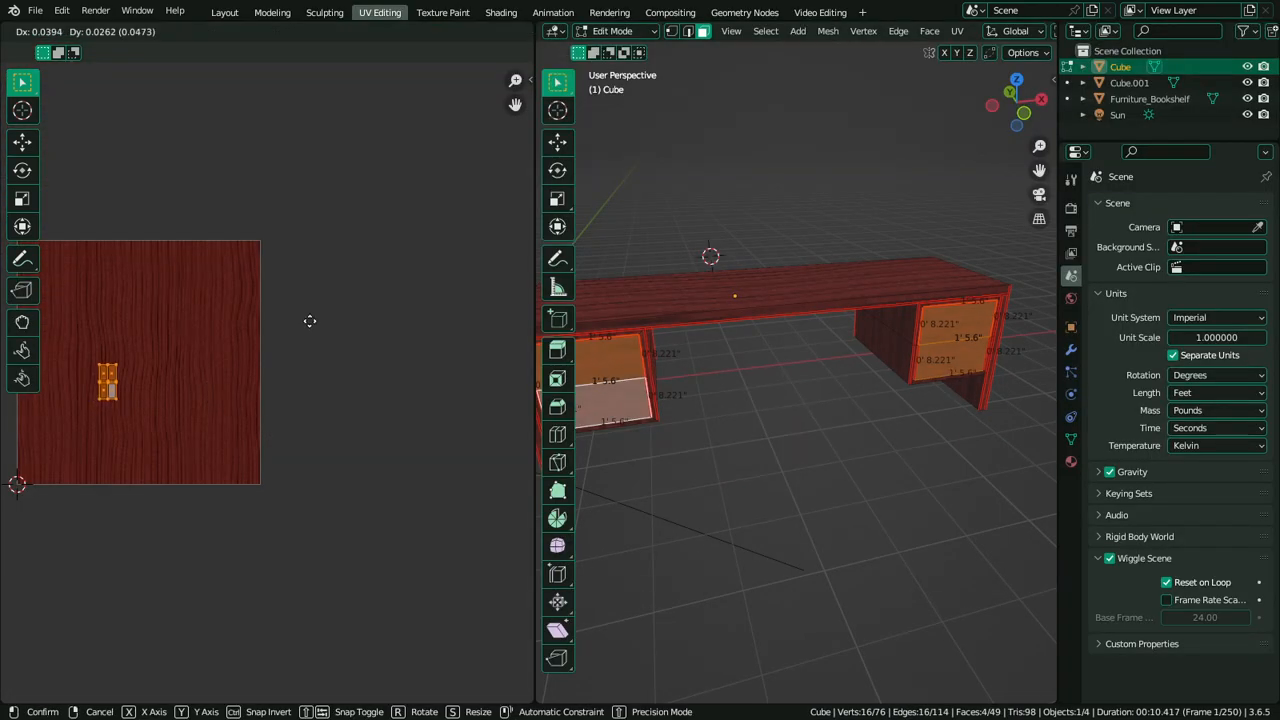
click(365, 285)
key(Tab)
middle_drag(806, 308, 941, 311)
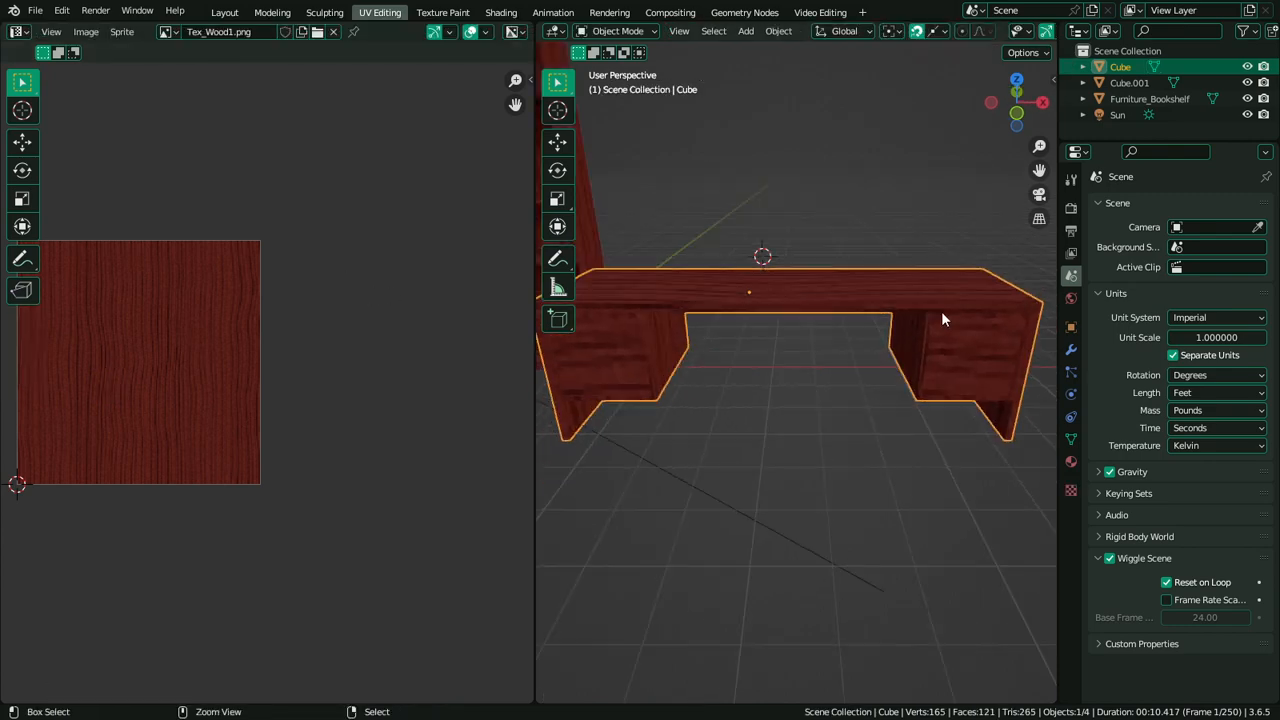
key(ctrl+space)
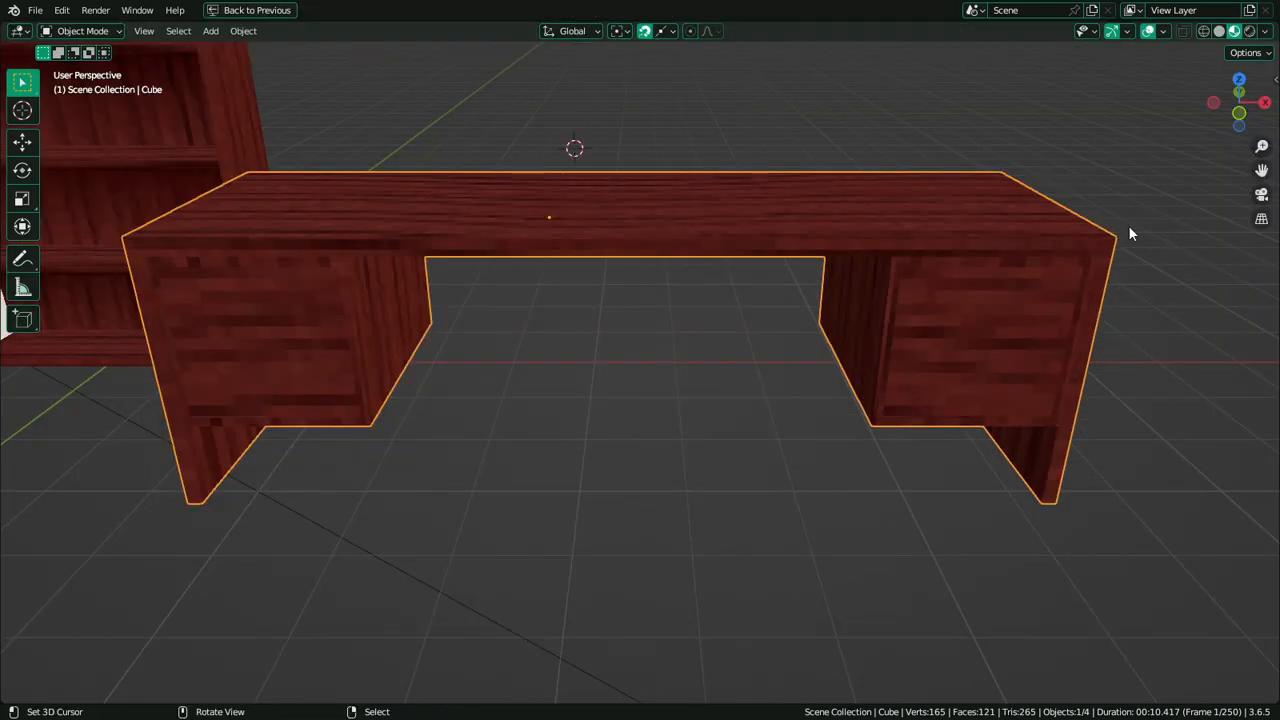
In wireframe view, extrude the two upper drawer front faces about 1' 6.8" inward into the desk
key(Tab)
middle_drag(870, 275, 838, 242)
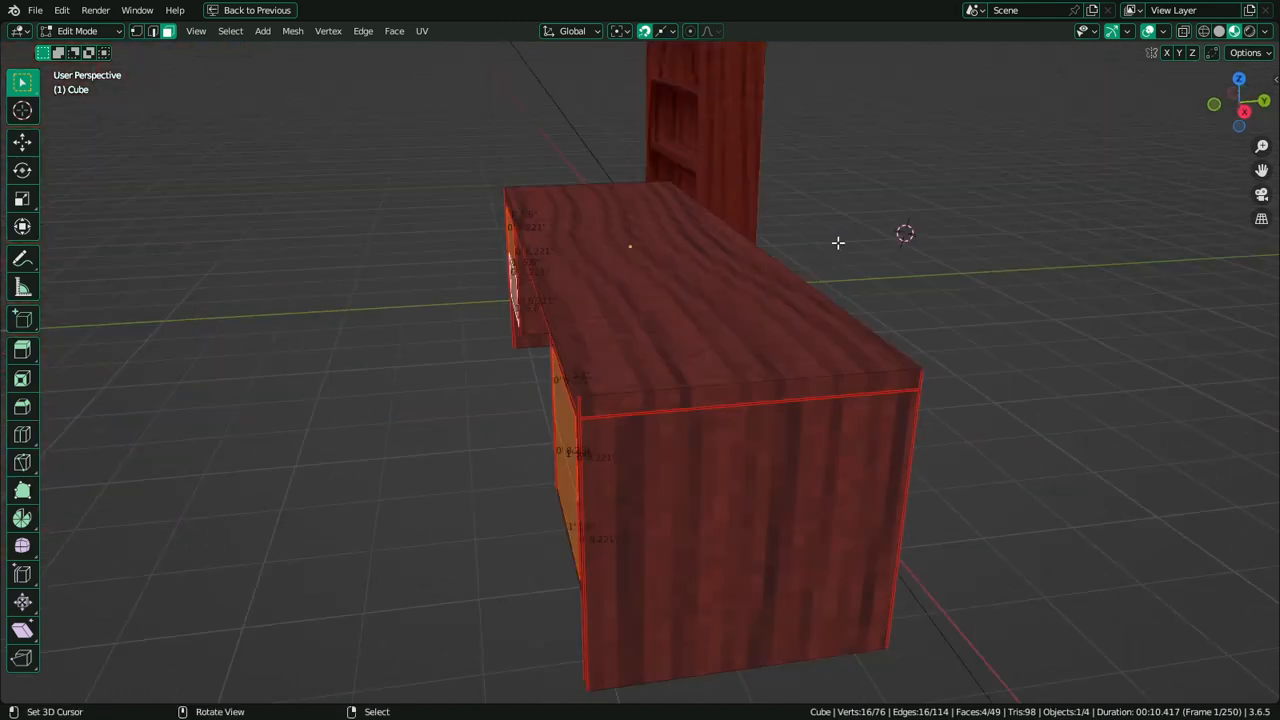
click(1204, 31)
middle_drag(930, 250, 882, 305)
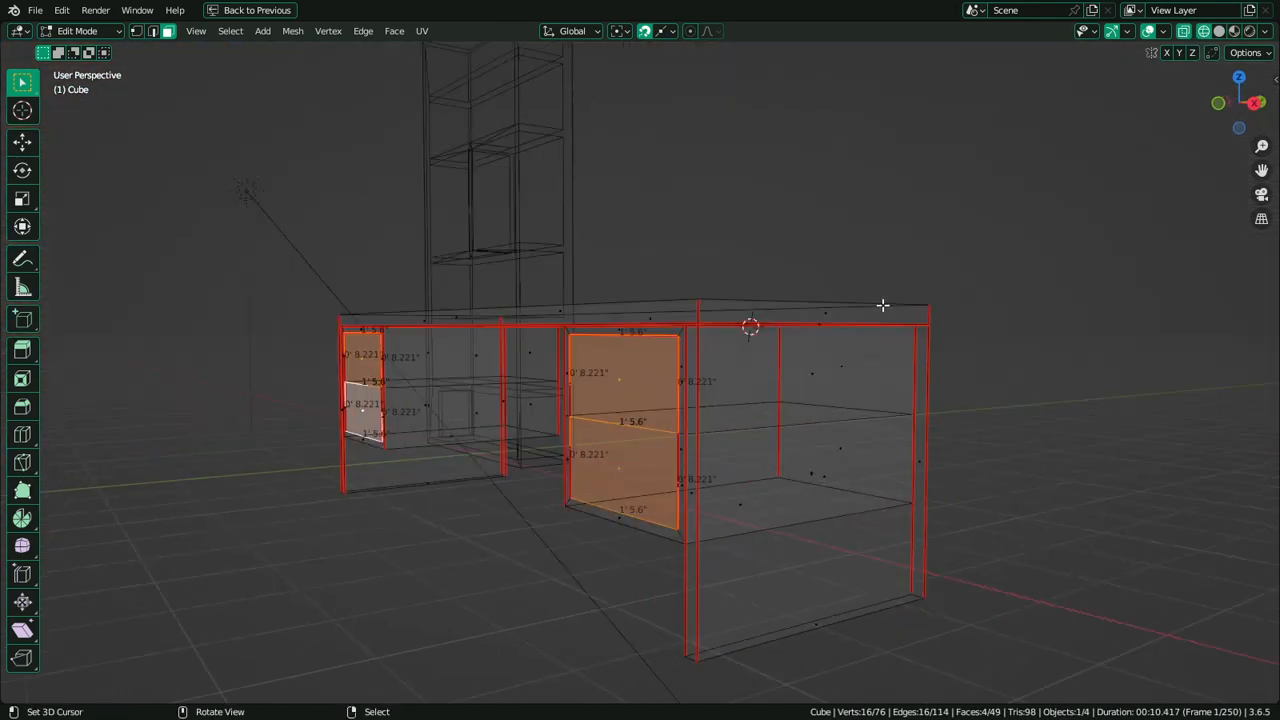
click(624, 393)
shift+click(389, 366)
middle_drag(389, 366, 733, 357)
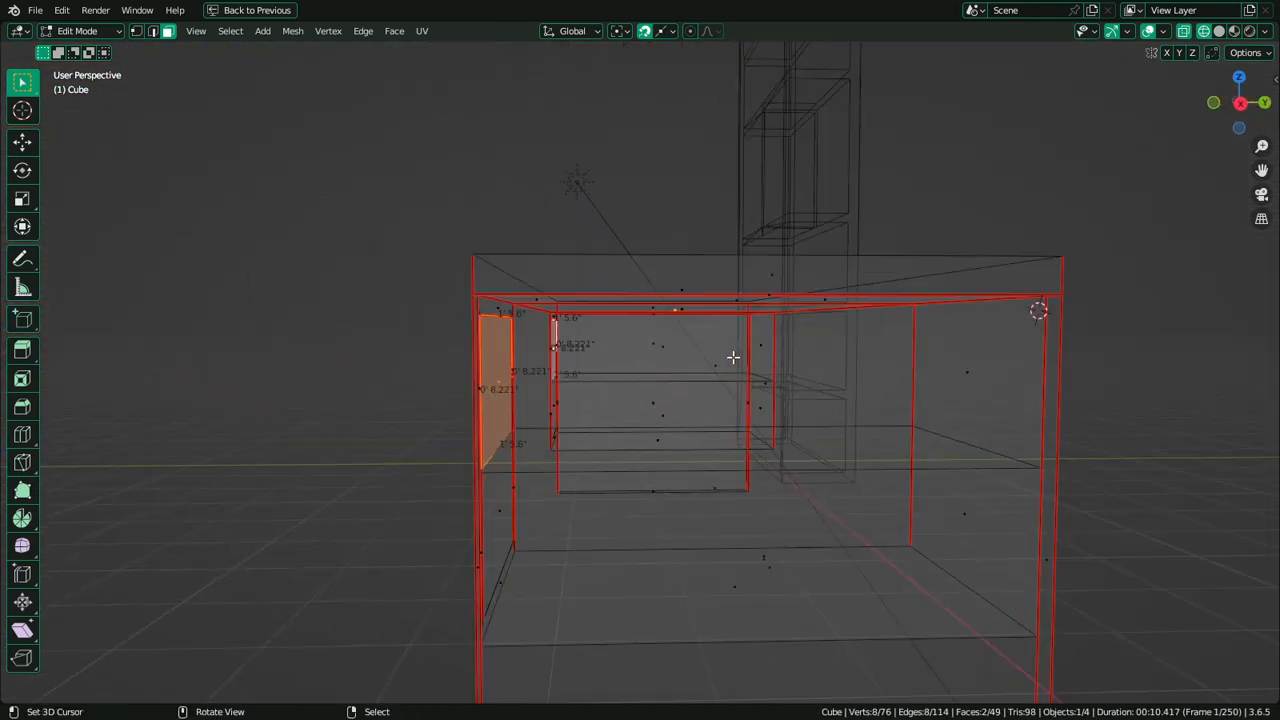
key(e)
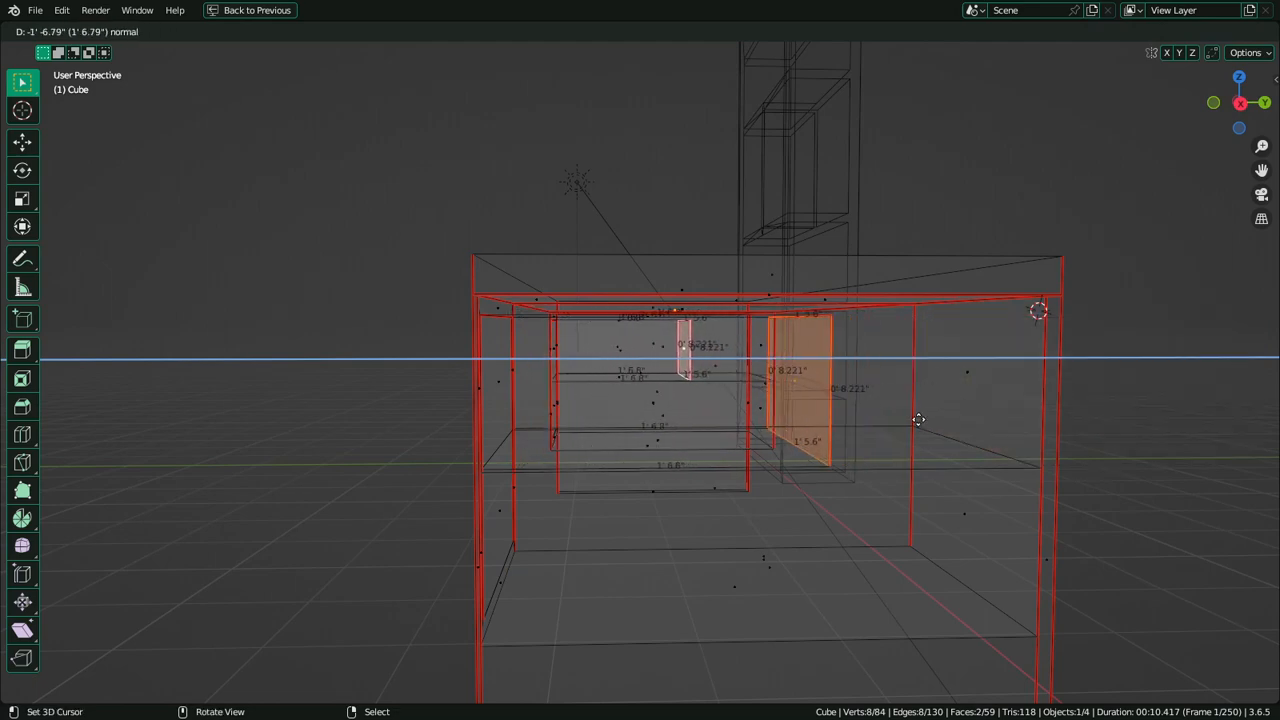
click(917, 420)
Select all vertices along the desk's rear side and move them forward along Y to make the desk shallower
middle_drag(917, 420, 963, 511)
key(alt+a)
key(b)
drag(958, 99, 854, 405)
middle_drag(854, 405, 893, 466)
key(g)
click(842, 337)
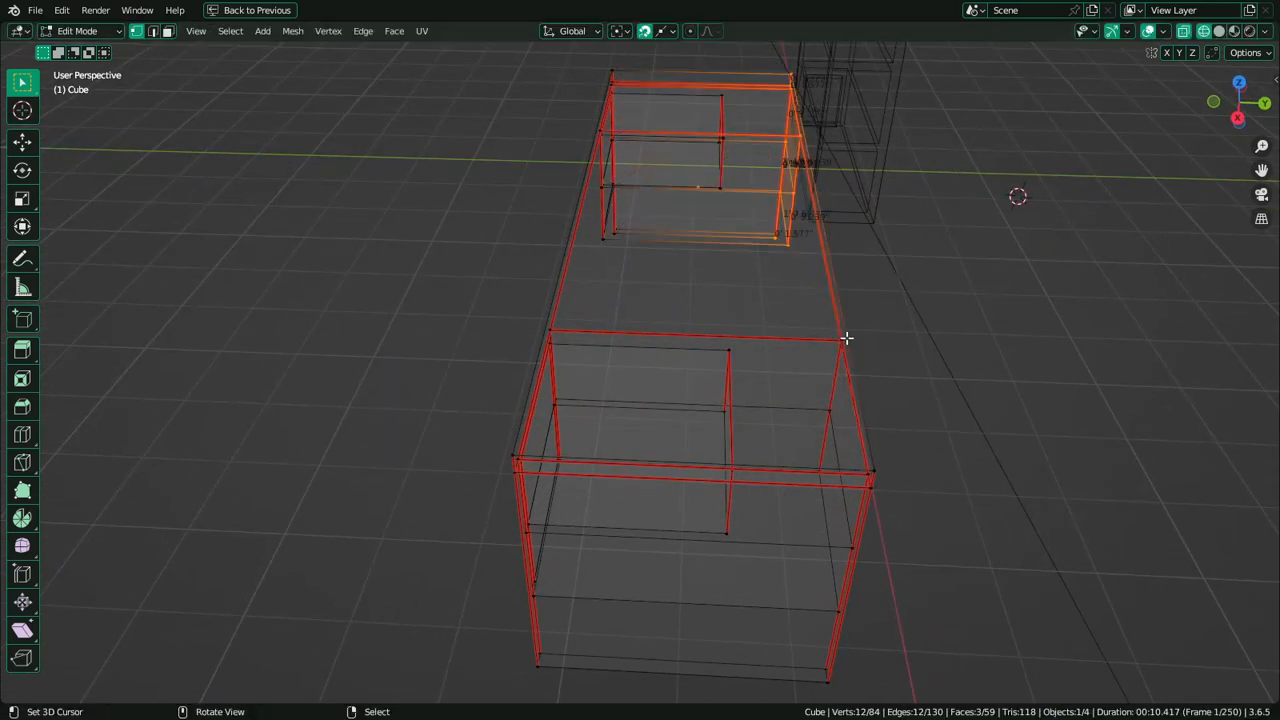
key(b)
drag(790, 327, 954, 716)
key(g)
key(y)
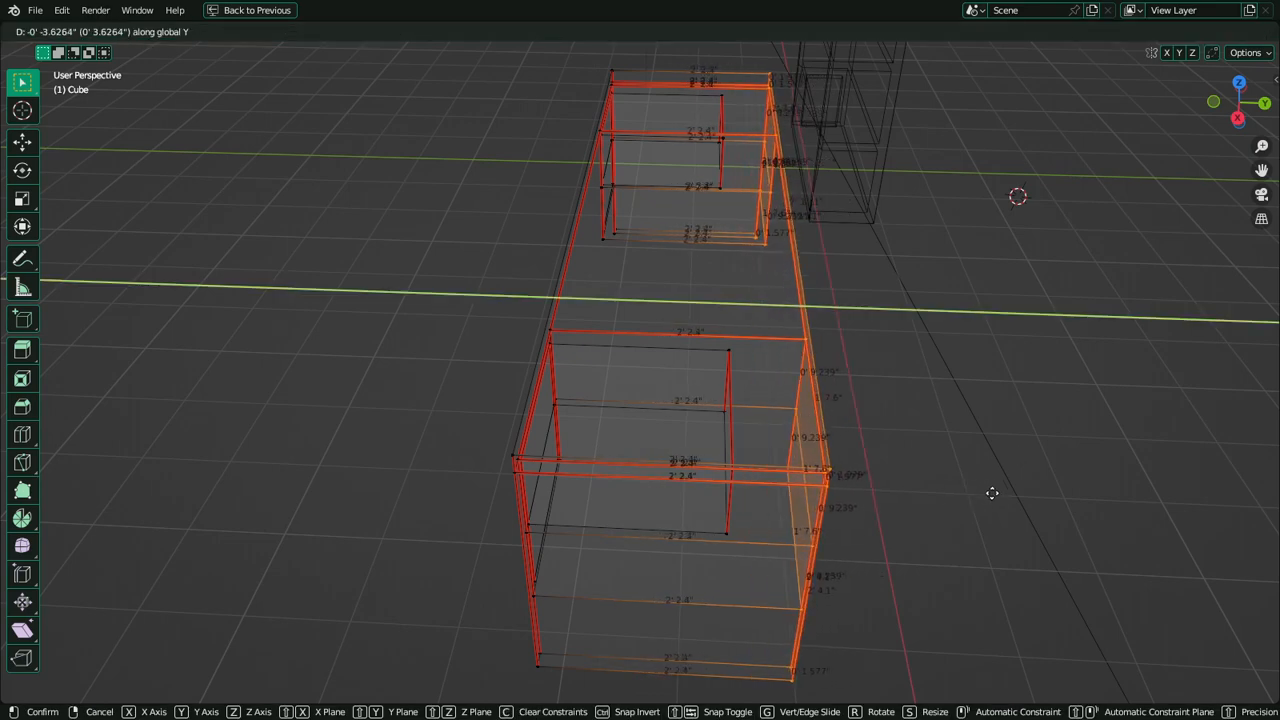
click(1020, 483)
middle_drag(1020, 483, 1029, 443)
Switch to the browser, examine the Executive Desk reference picture, and return to the model
key(alt+Tab)
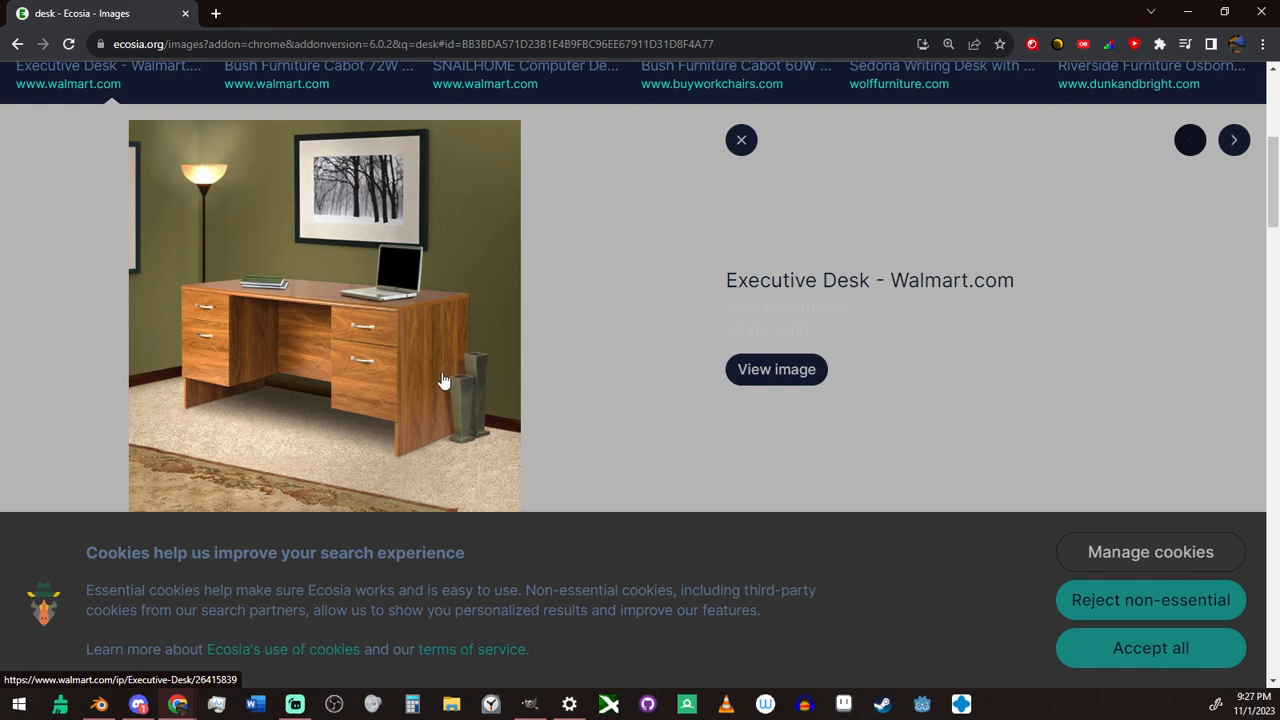
scroll(445, 384, down, 2)
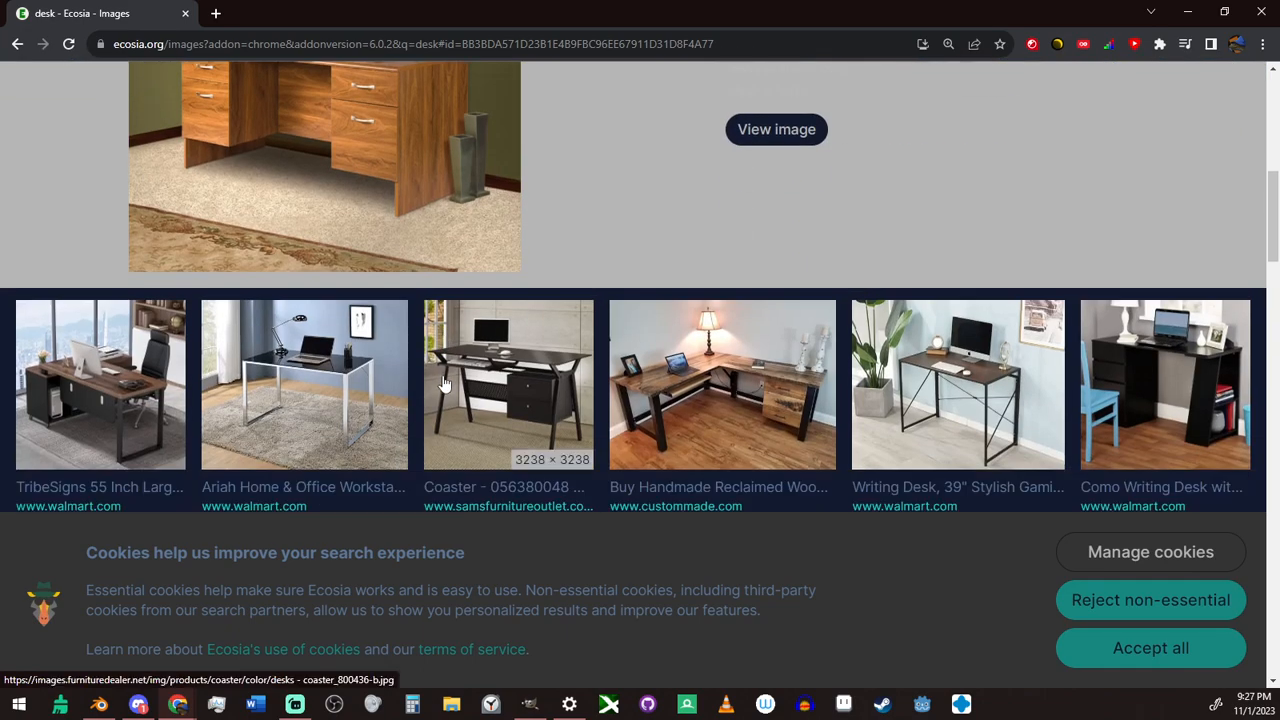
scroll(445, 384, up, 5)
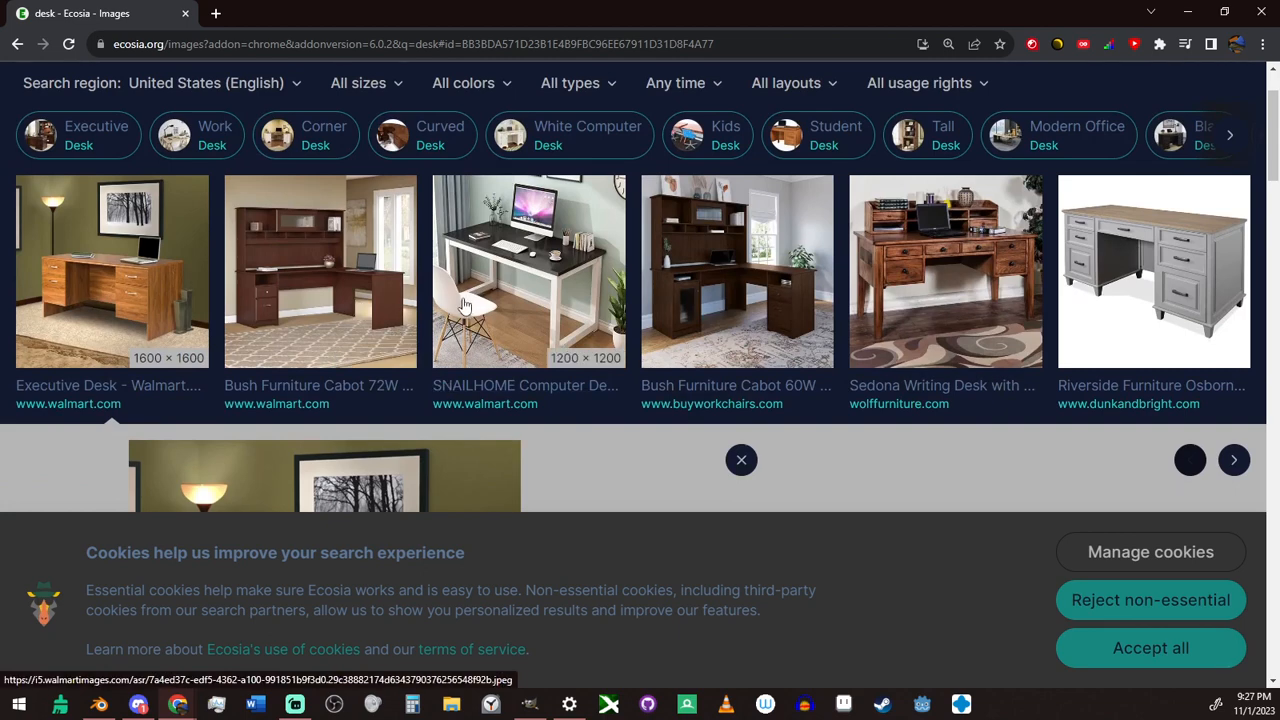
scroll(297, 340, down, 3)
scroll(287, 466, down, 1)
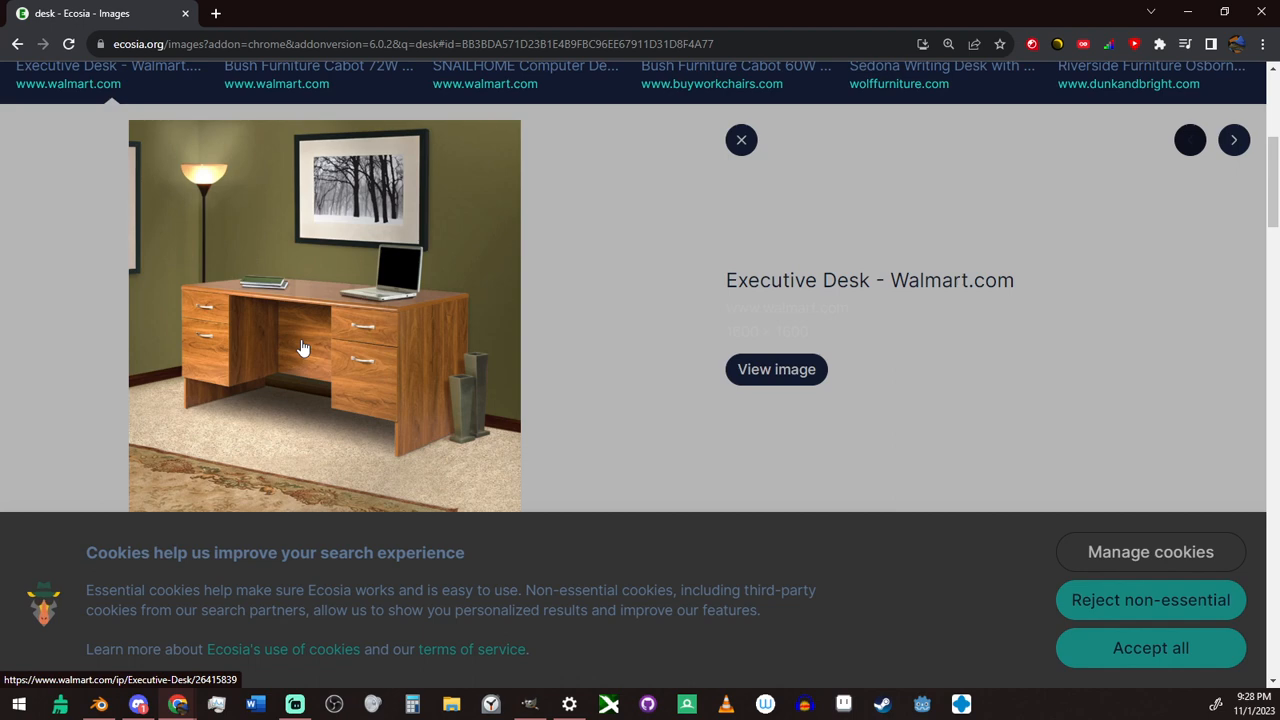
click(1188, 18)
Duplicate the long rear edge on the desktop's underside in place and scale the copy to 0.589
middle_drag(585, 330, 691, 272)
key(2)
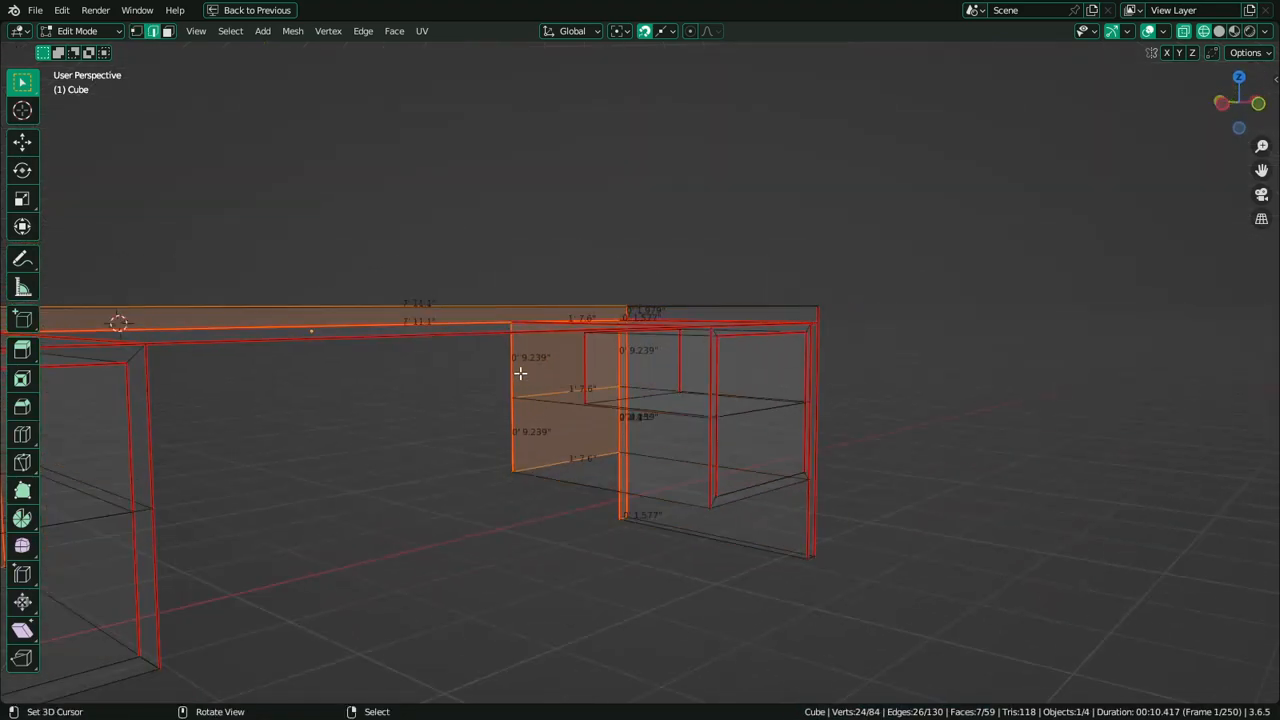
right_click(516, 367)
mouse_move(516, 367)
middle_down()
mouse_move(331, 384)
mouse_move(514, 385)
middle_up()
right_click(487, 385)
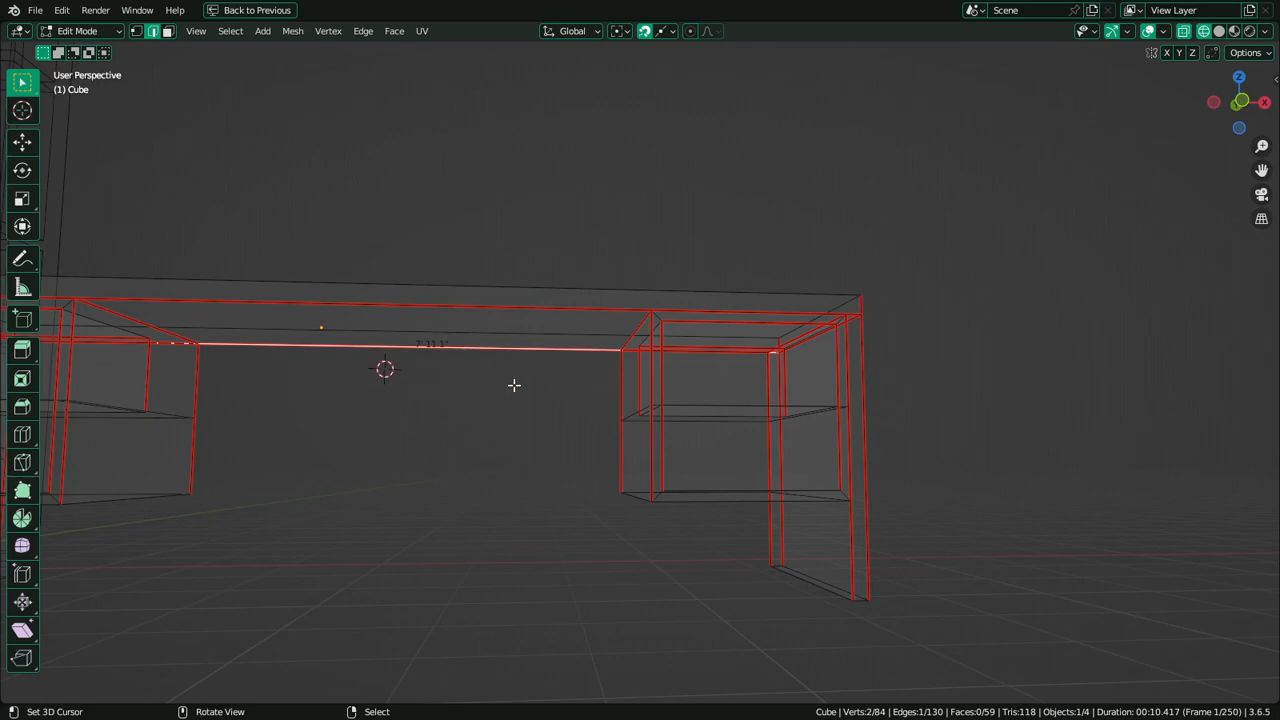
key(shift+d)
right_click(640, 330)
key(s)
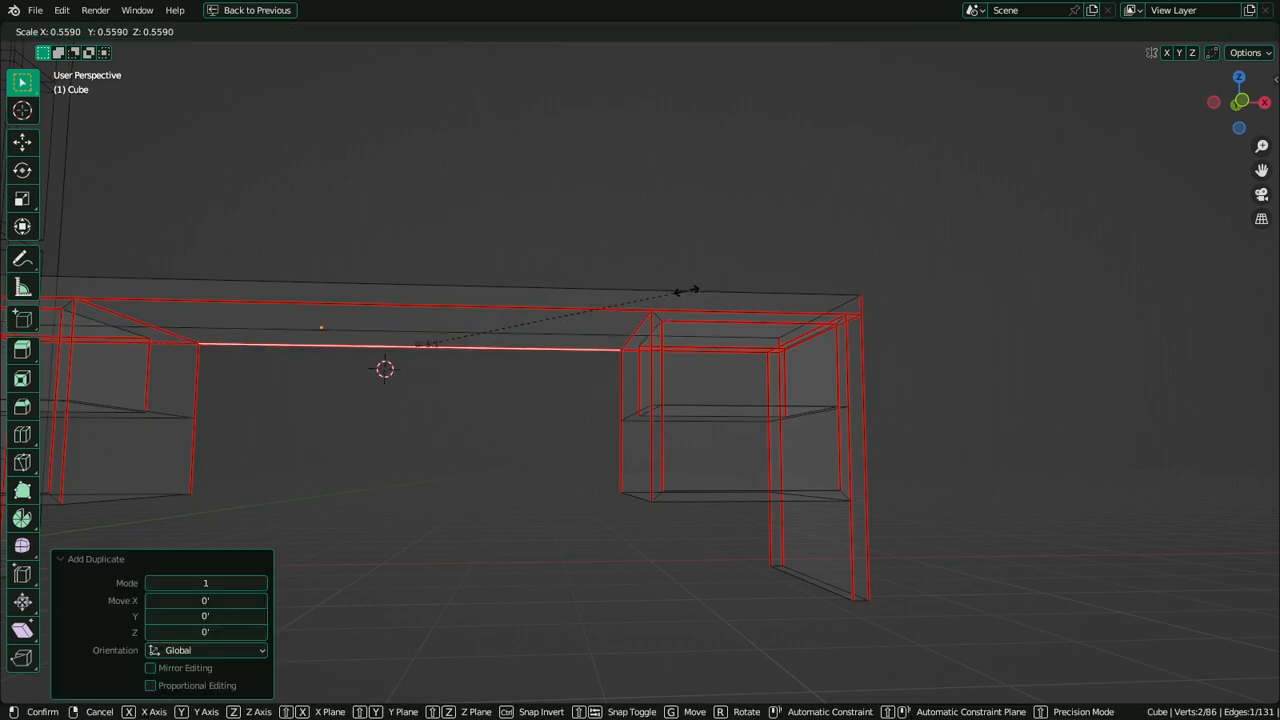
click(700, 291)
Extrude the duplicated edge 1' 6.477" downward along Z to the drawer units' underside, forming a back panel
key(g)
key(z)
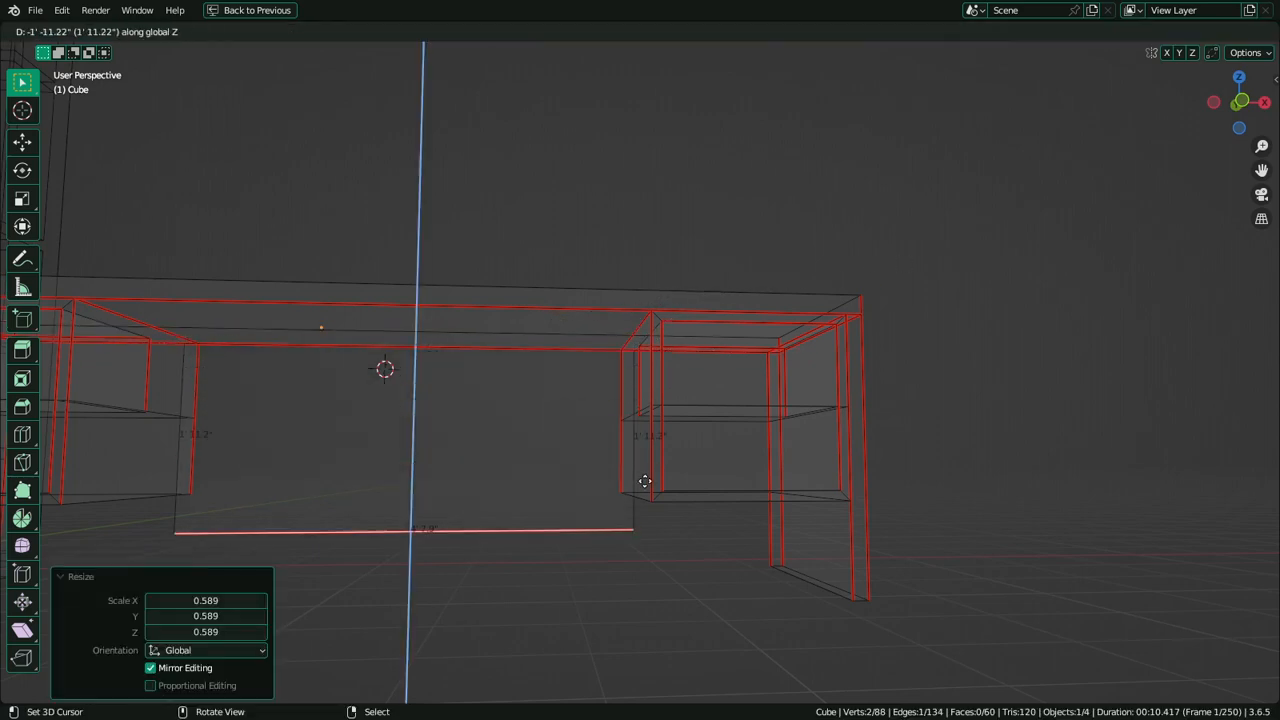
click(621, 493)
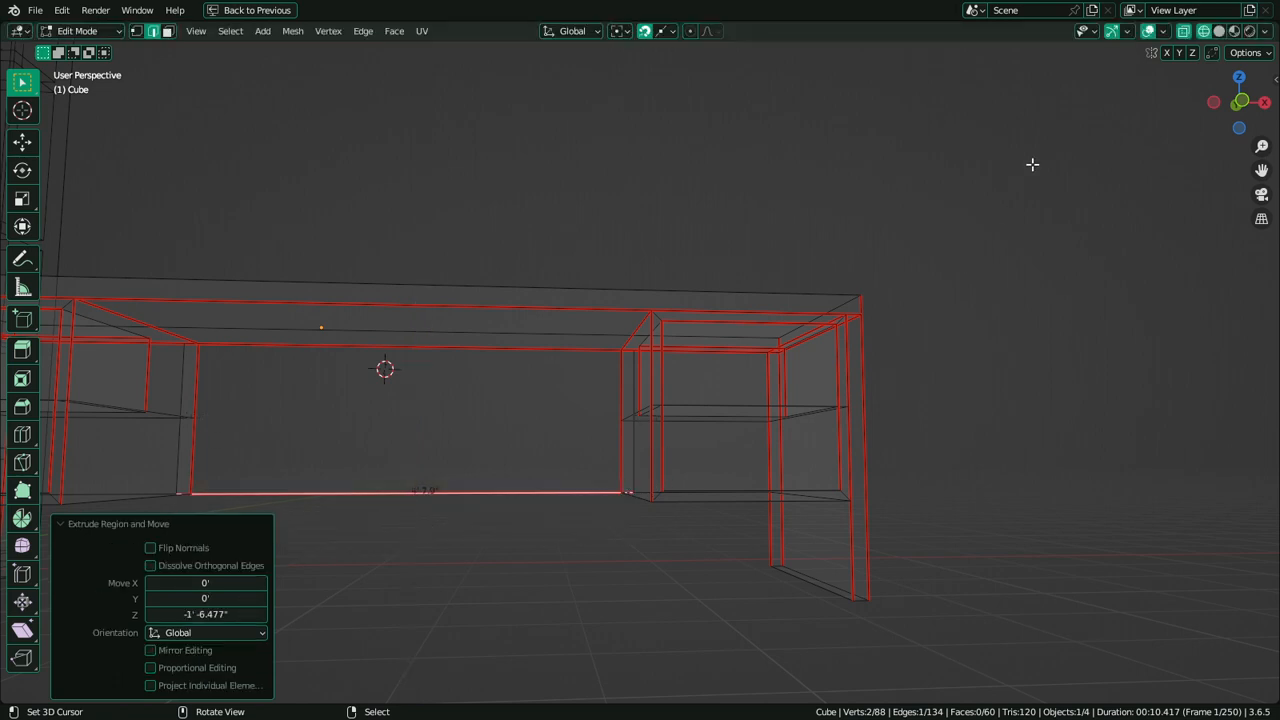
Inspect the new back panel in Solid shading, and change the viewport to Material Preview
click(1219, 31)
middle_drag(860, 223, 806, 279)
key(Tab)
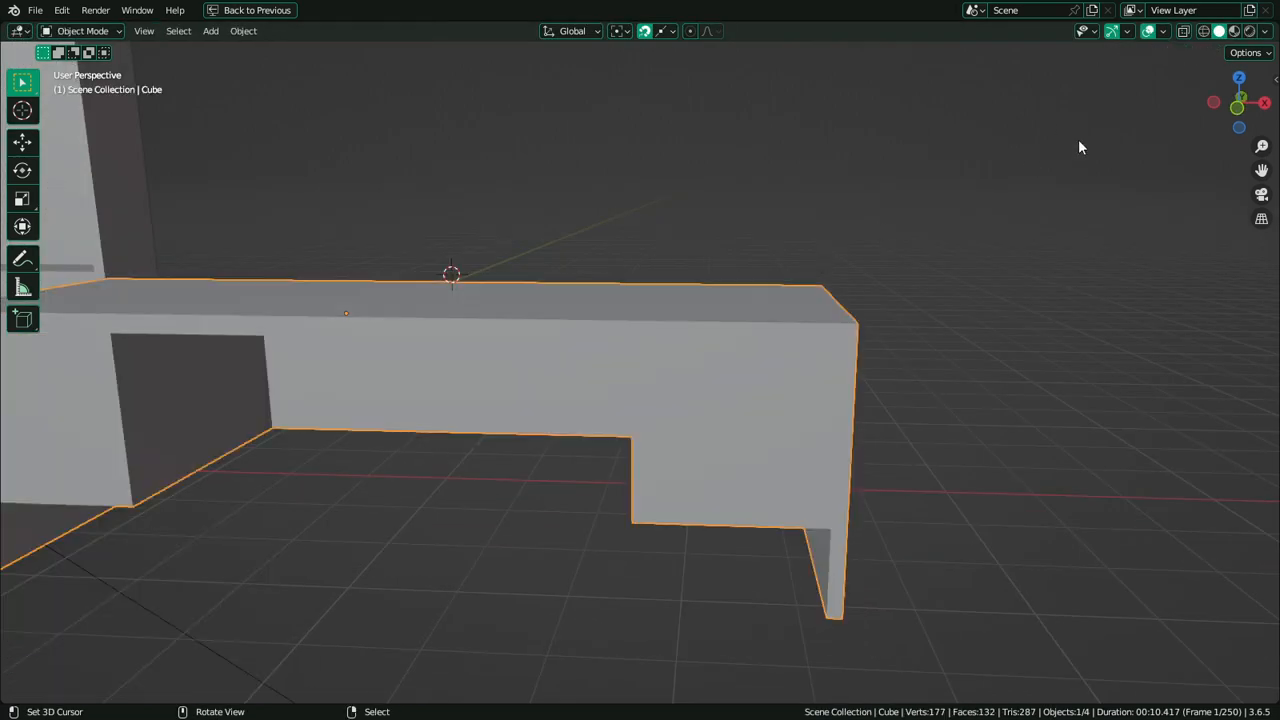
click(1234, 31)
Flip the normal of the back panel face and check the panel in Object Mode
key(Tab)
key(3)
click(491, 400)
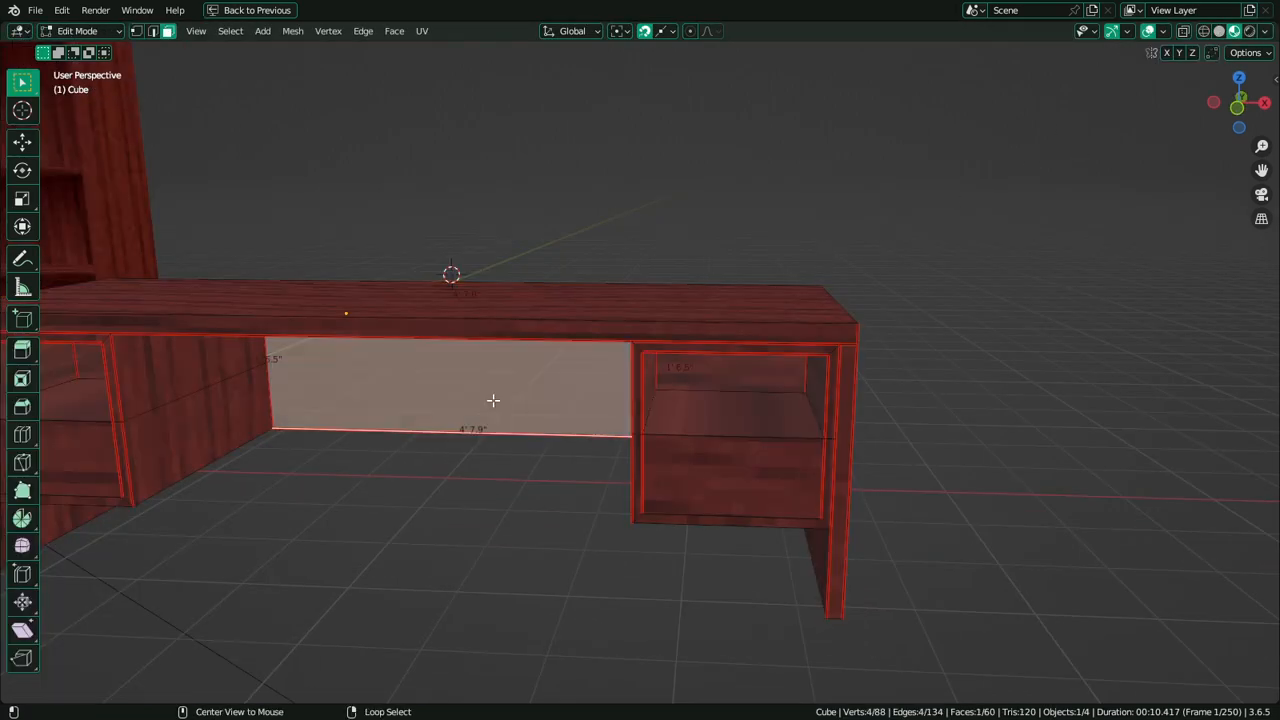
key(alt+n)
click(493, 401)
key(Tab)
middle_drag(671, 371, 568, 416)
key(Tab)
Unwrap the selected back panel face onto the wood texture in the UV Editor
key(ctrl+space)
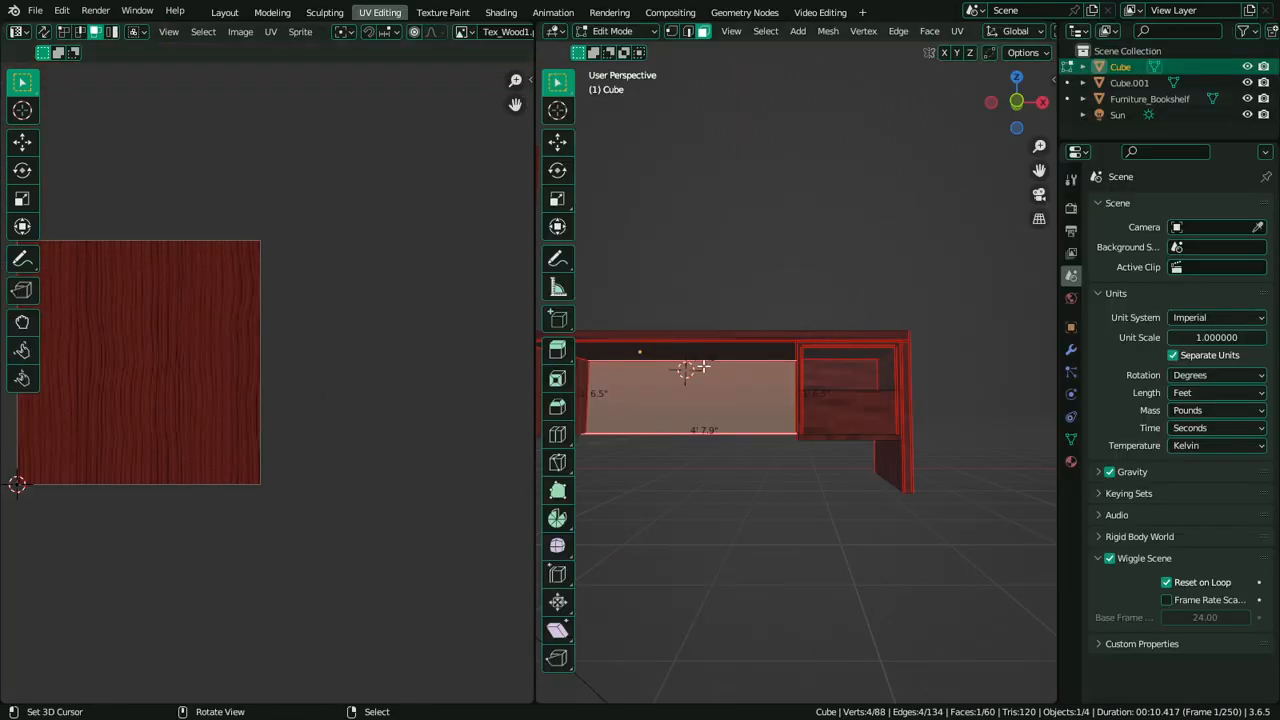
middle_drag(703, 368, 700, 360)
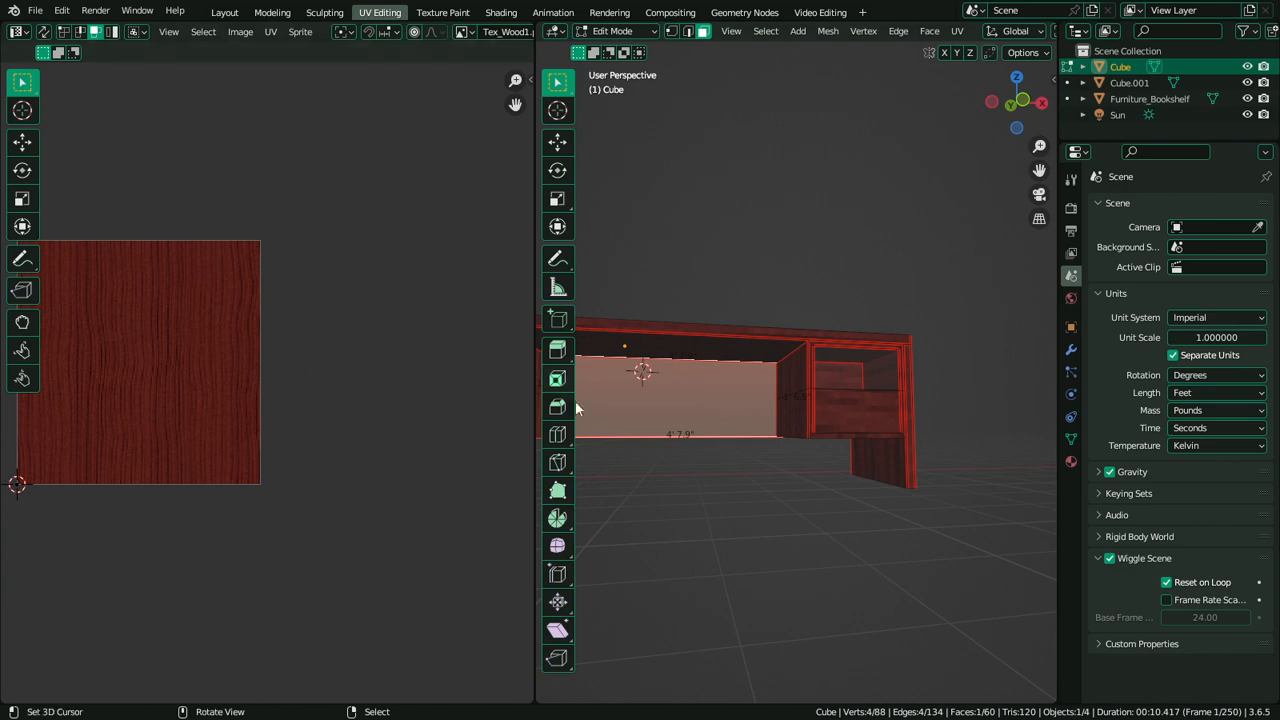
key(u)
click(180, 376)
key(u)
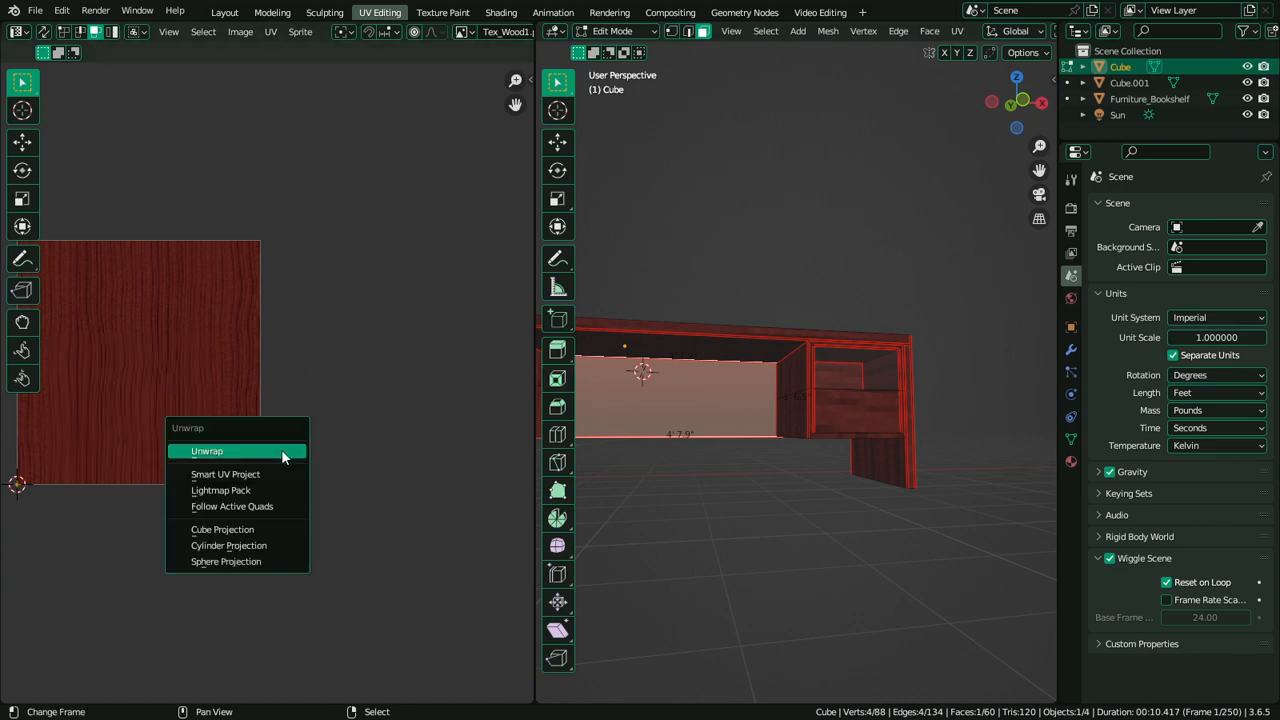
click(282, 451)
Hide the viewport overlays and scale the back panel's UVs to about 0.25 to match the surrounding wood grain
scroll(818, 31, right, 5)
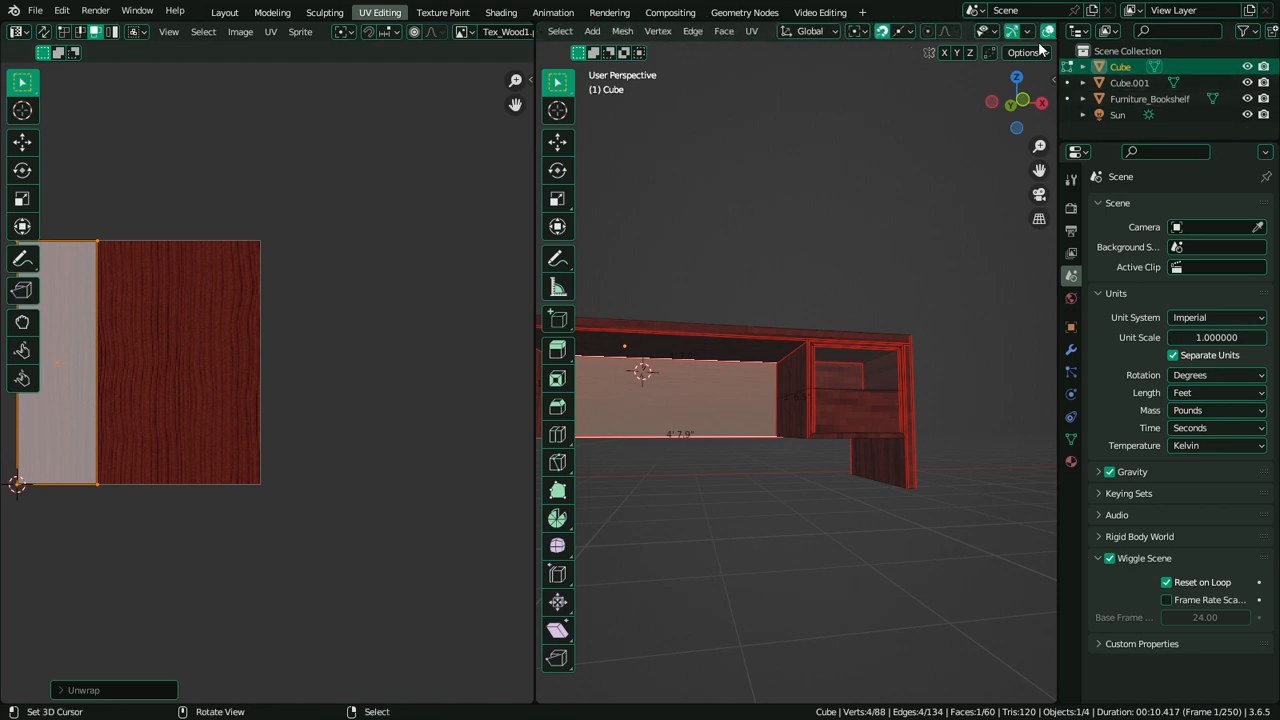
click(997, 31)
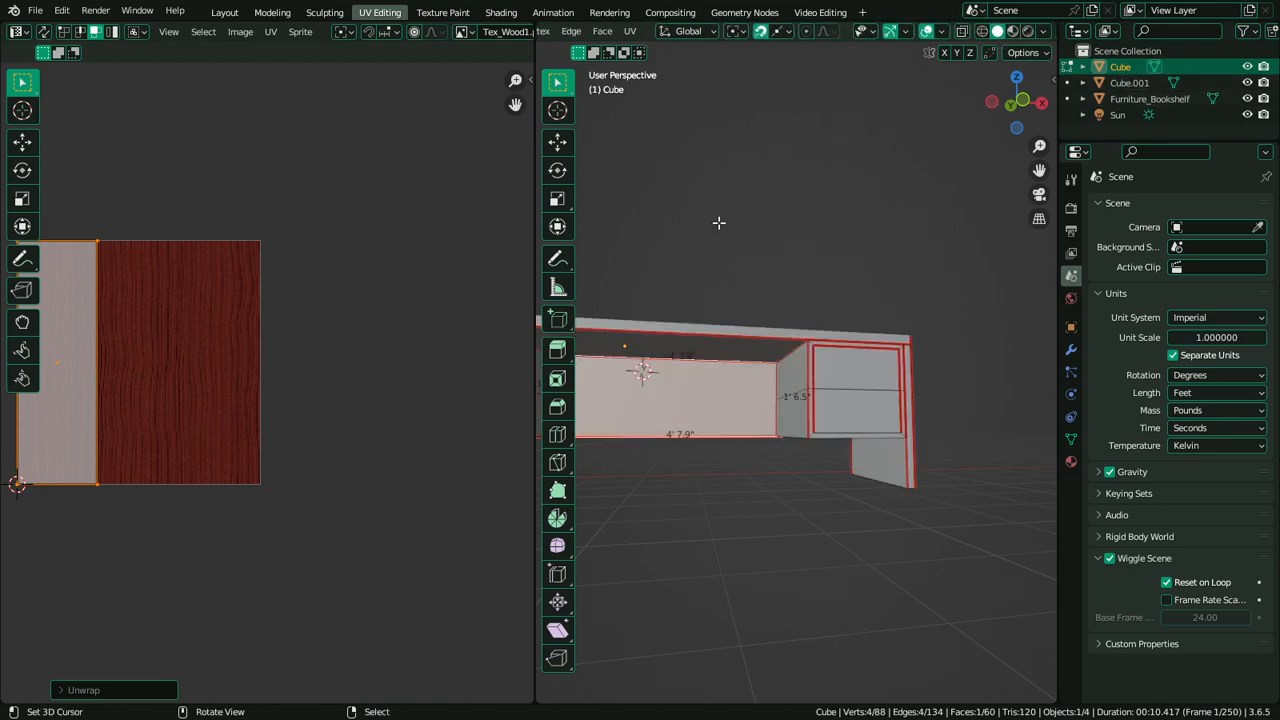
click(1012, 31)
scroll(749, 243, up, 4)
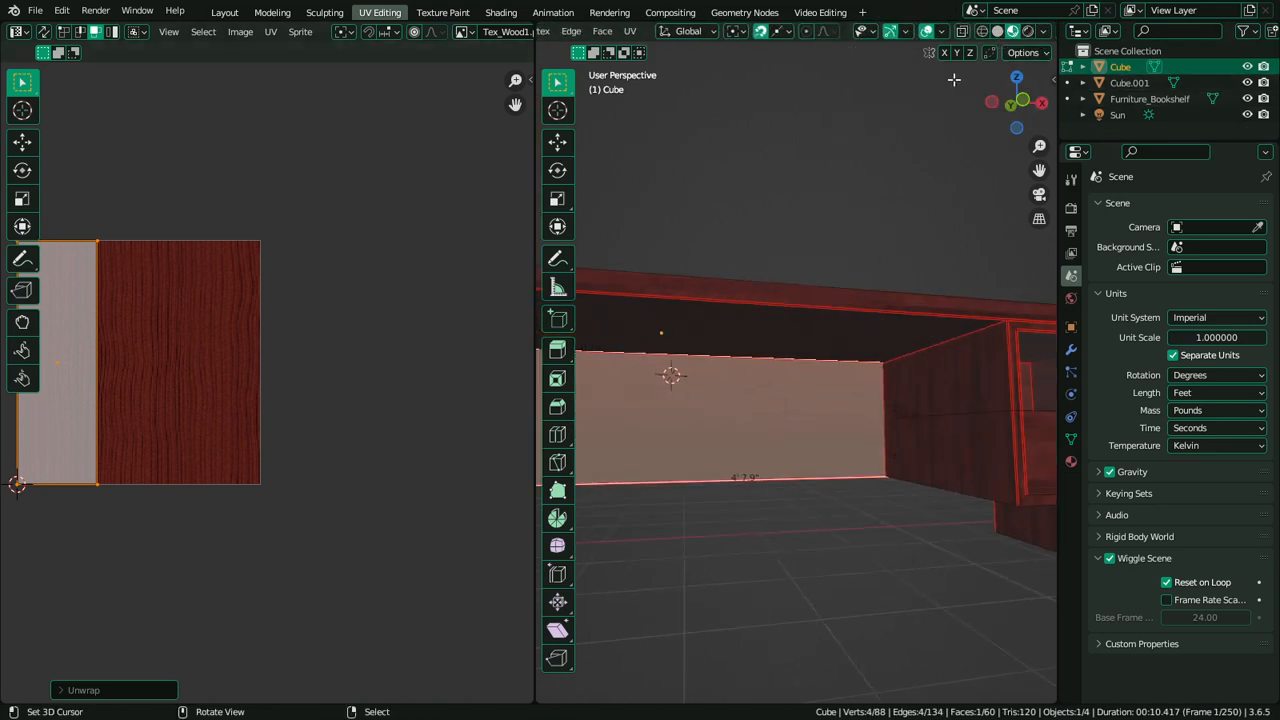
click(930, 31)
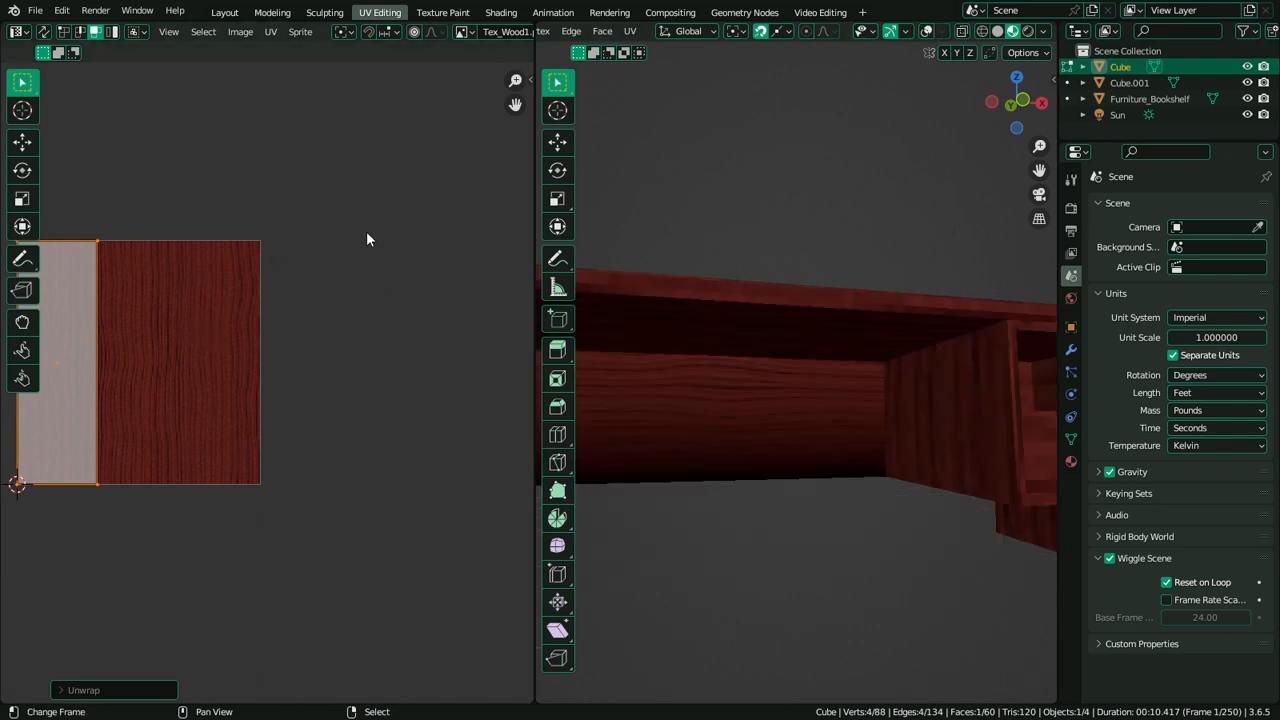
key(s)
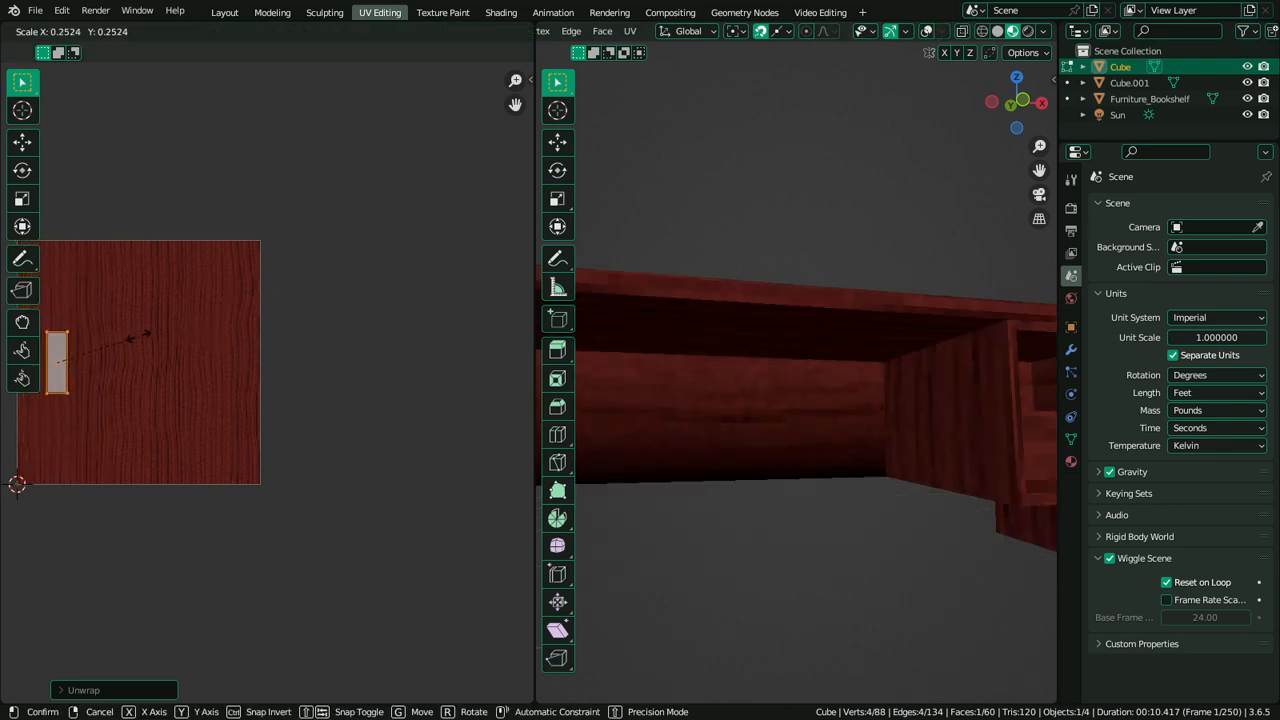
click(145, 337)
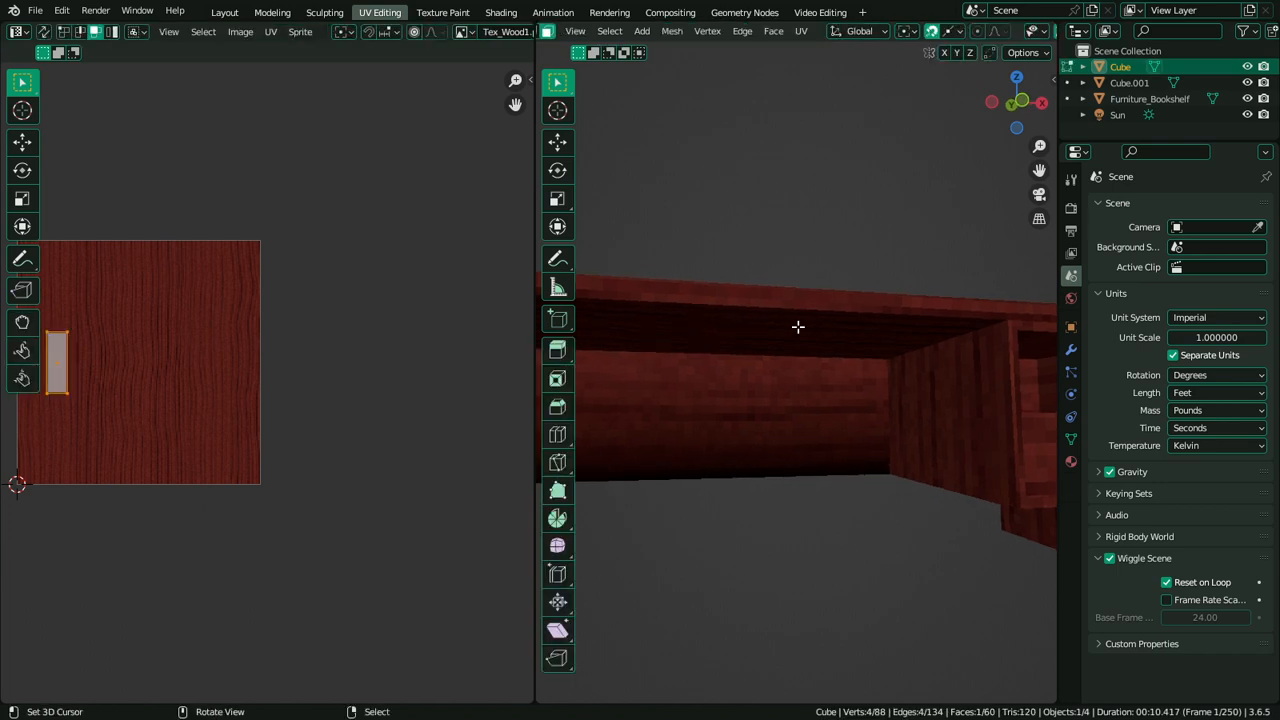
click(855, 31)
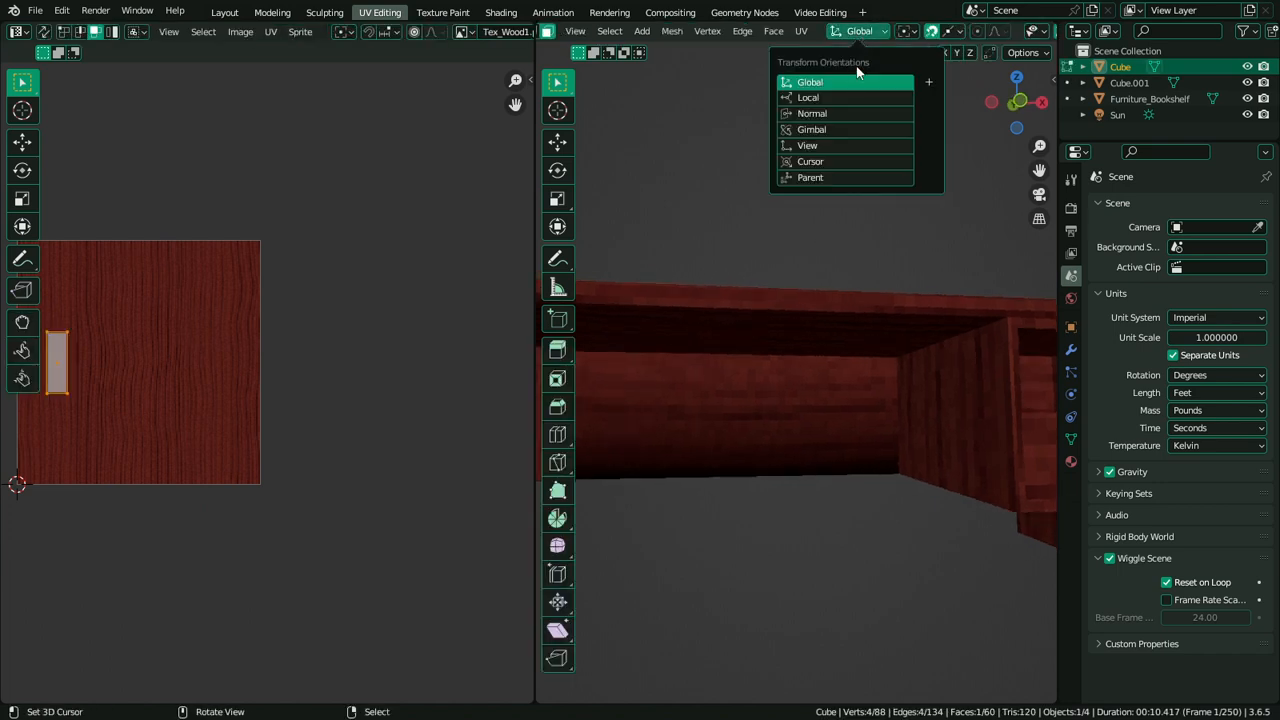
middle_drag(1039, 35, 931, 38)
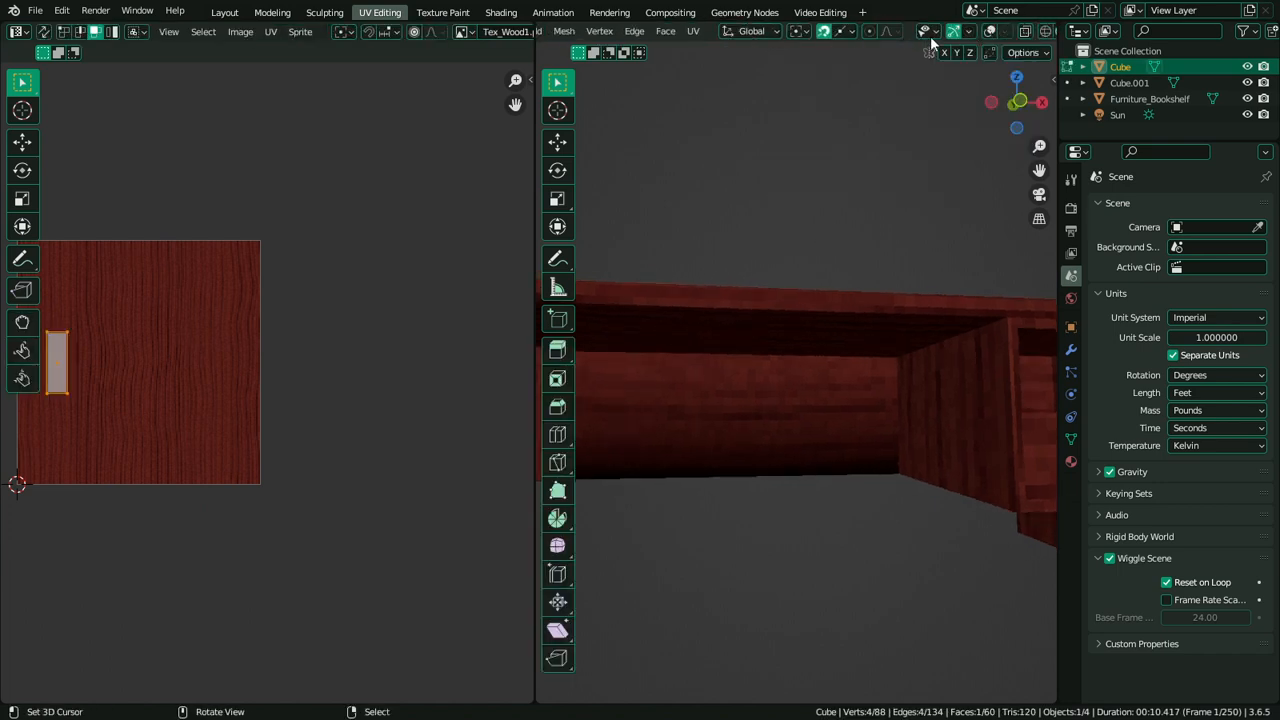
Show the viewport overlays, try rotating the back panel face 180° about the global Y axis, and check the panel in Object Mode
click(990, 33)
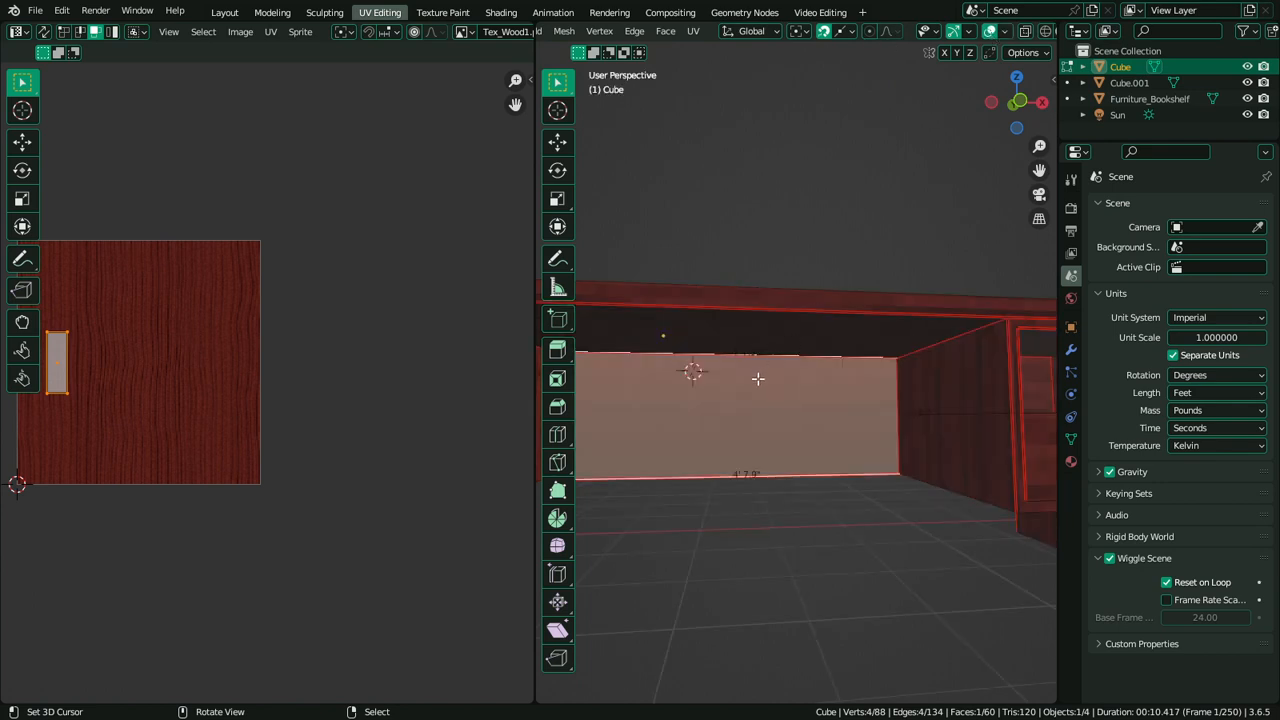
key(r)
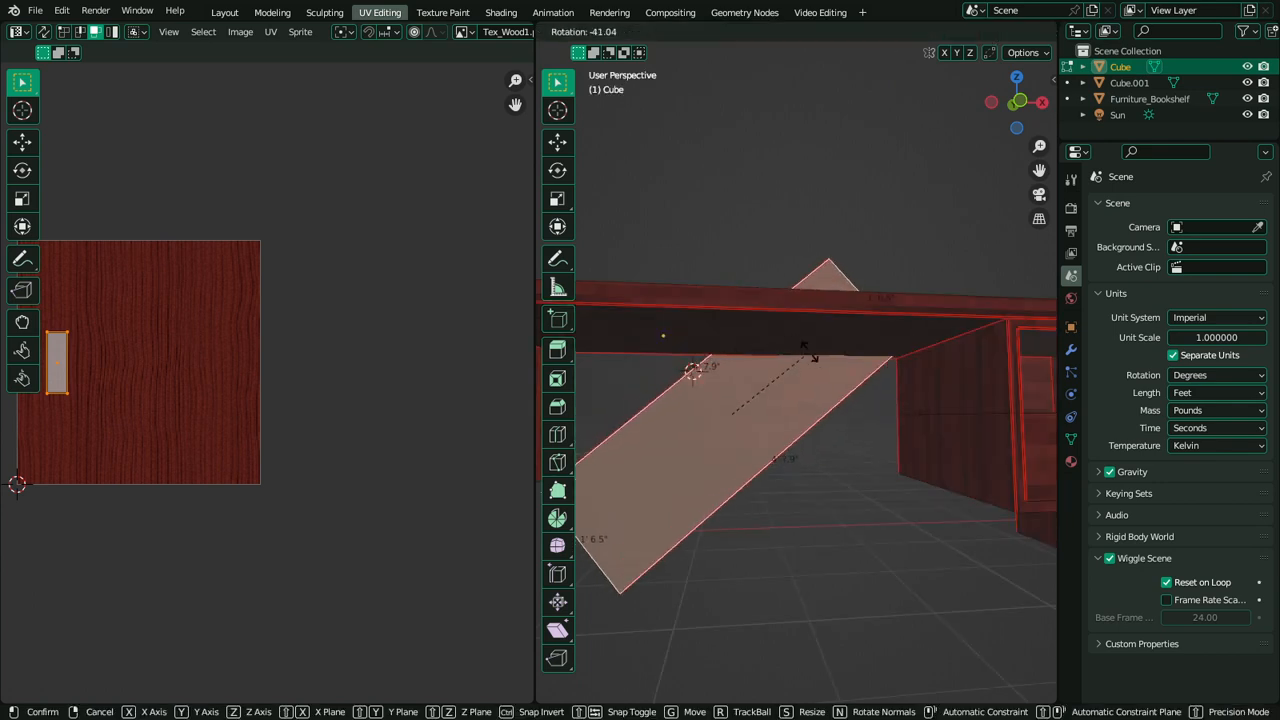
text(y180)
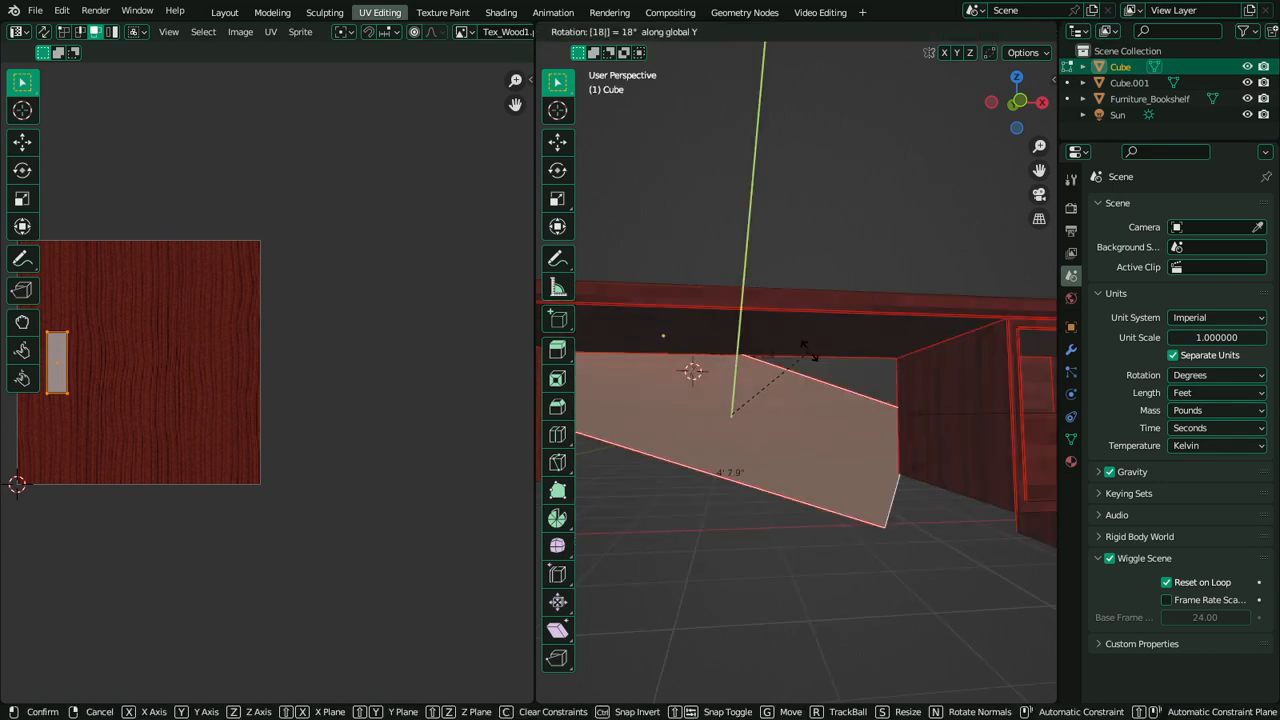
key(Return)
key(Tab)
key(Tab)
key(Tab)
key(Tab)
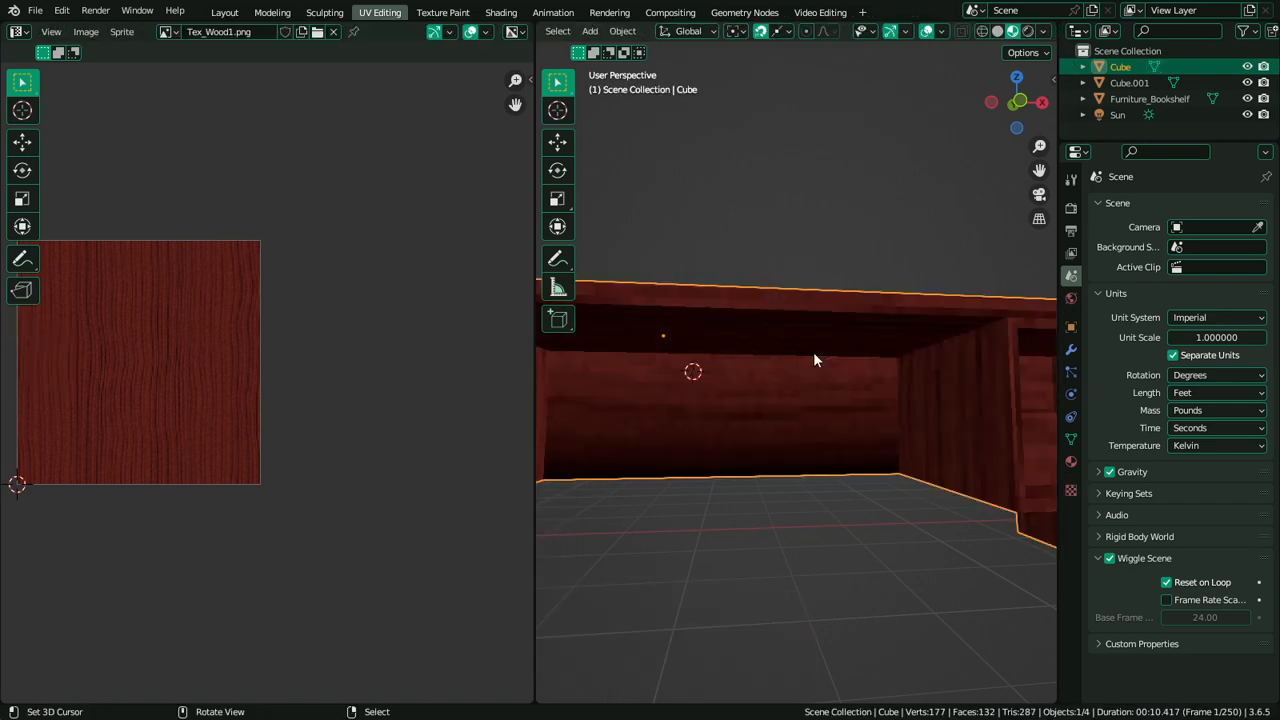
key(r)
key(Escape)
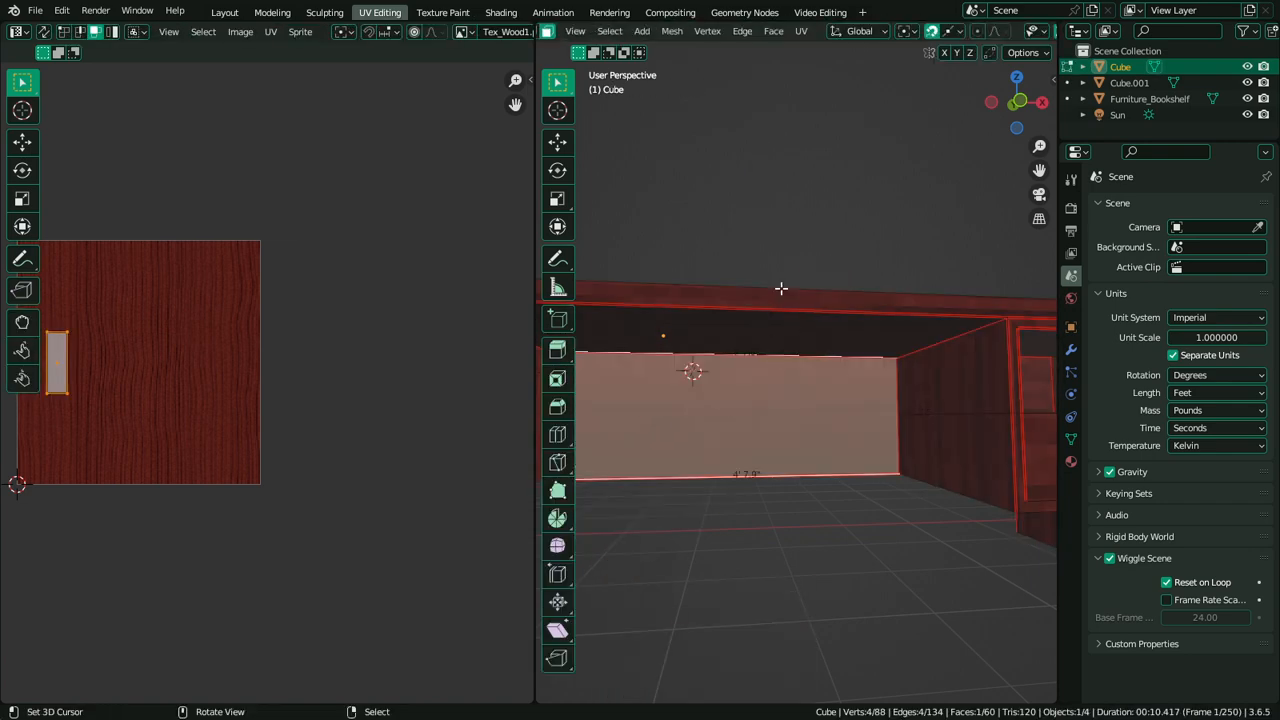
middle_drag(1040, 30, 966, 48)
click(1034, 30)
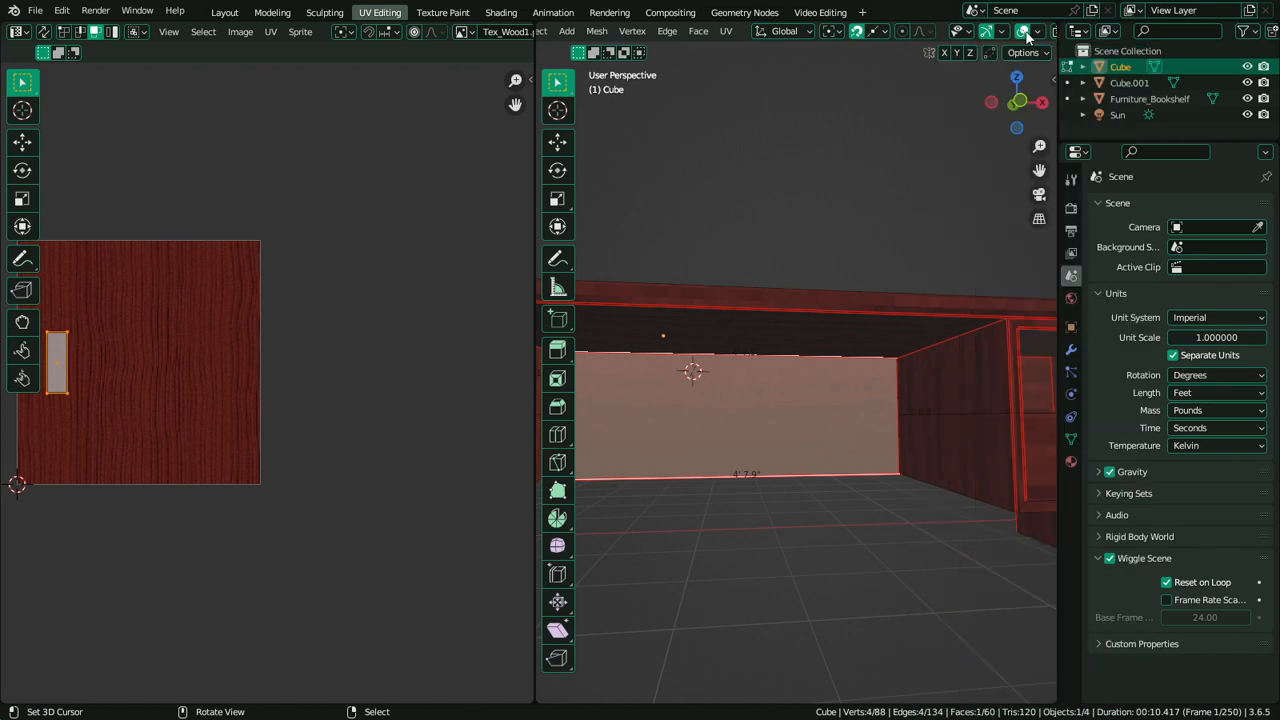
click(1023, 31)
key(r)
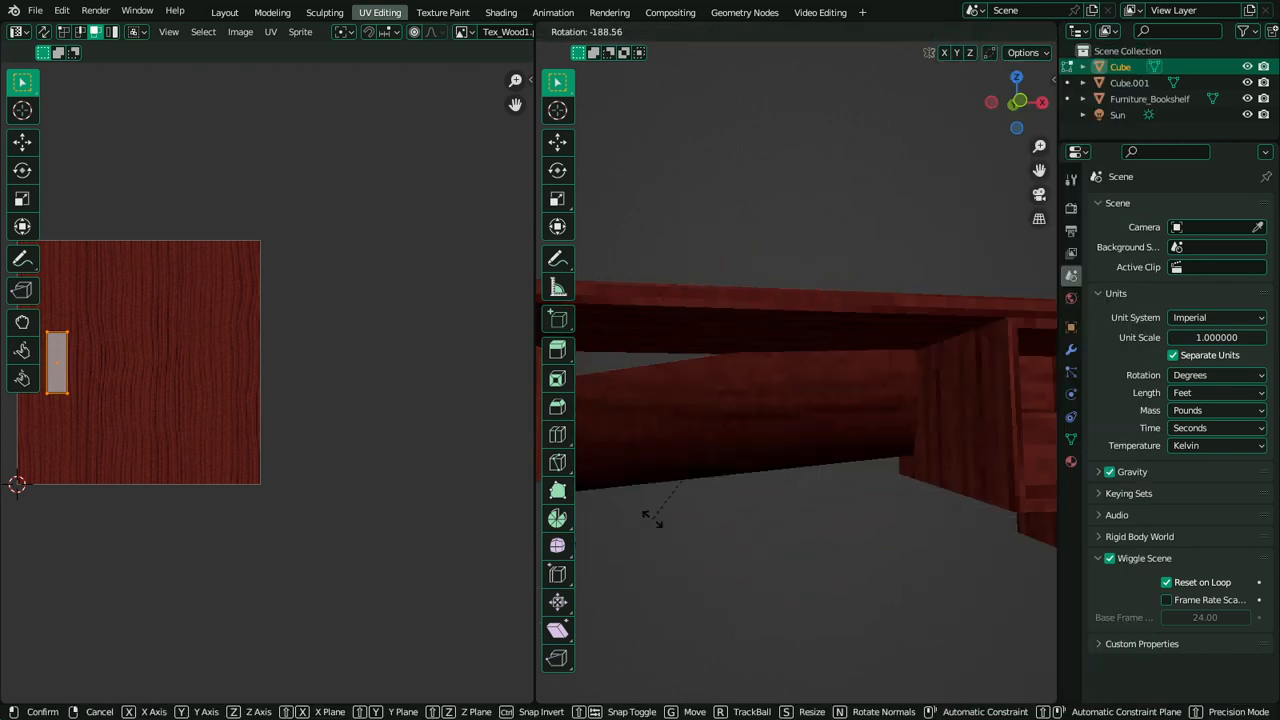
right_click(652, 517)
Disable Correct Face Attributes and turn the back panel face upside down by rotating it about the global Y axis
key(n)
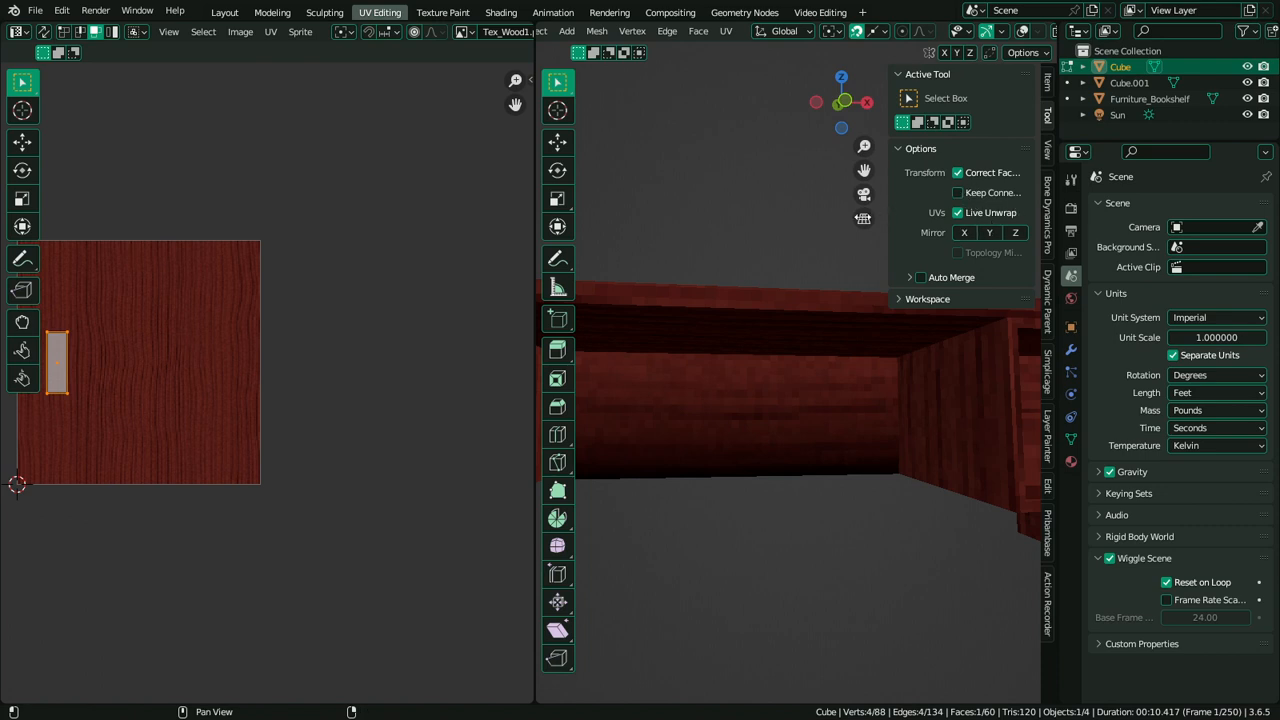
drag(889, 235, 782, 235)
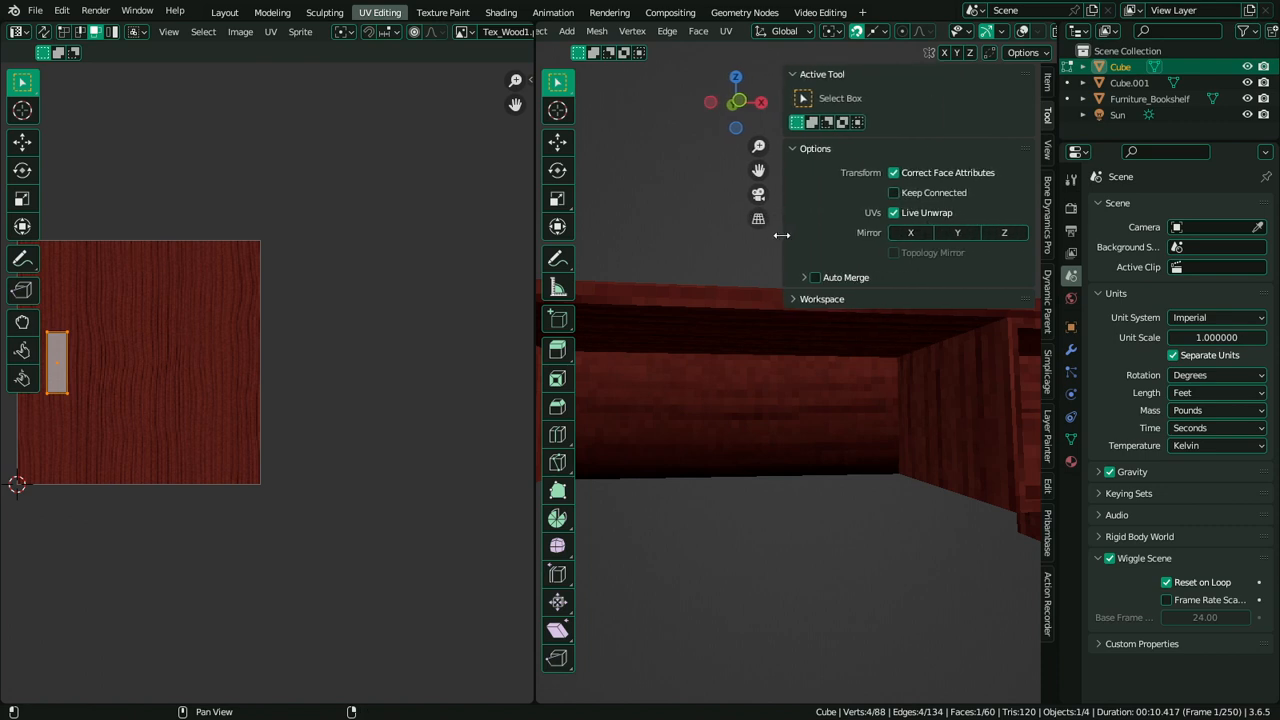
drag(782, 235, 819, 239)
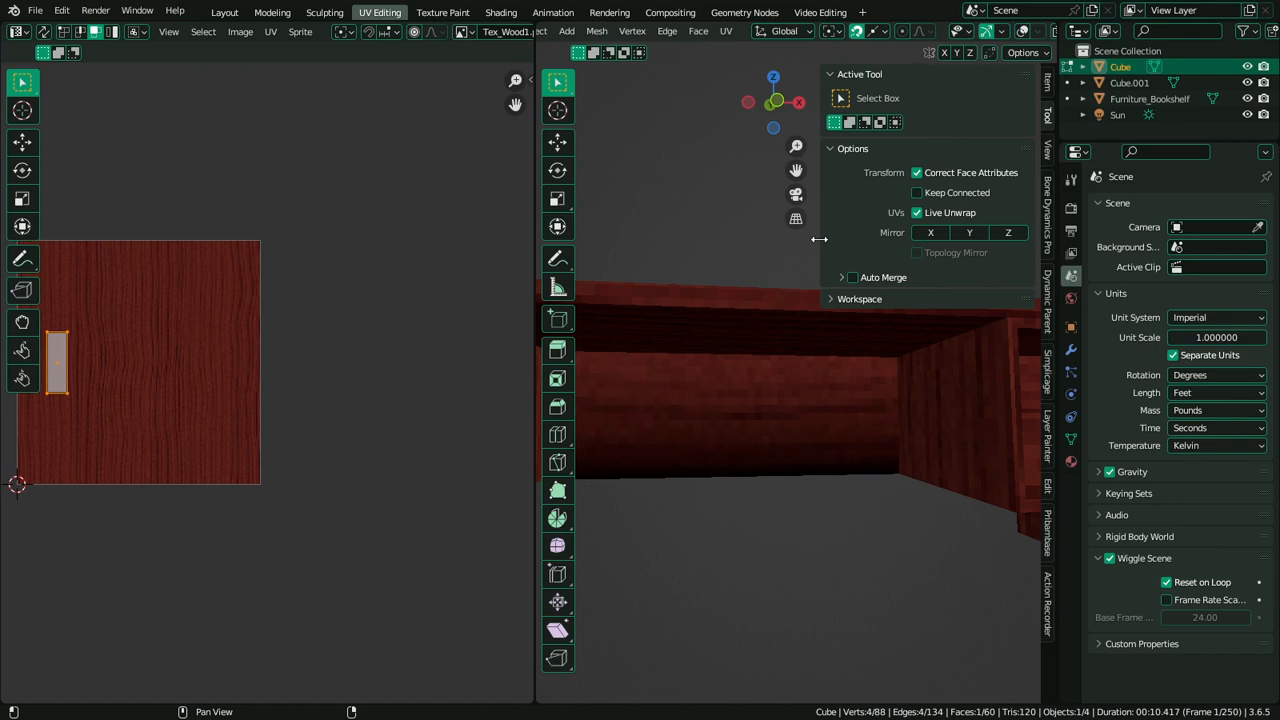
key(r)
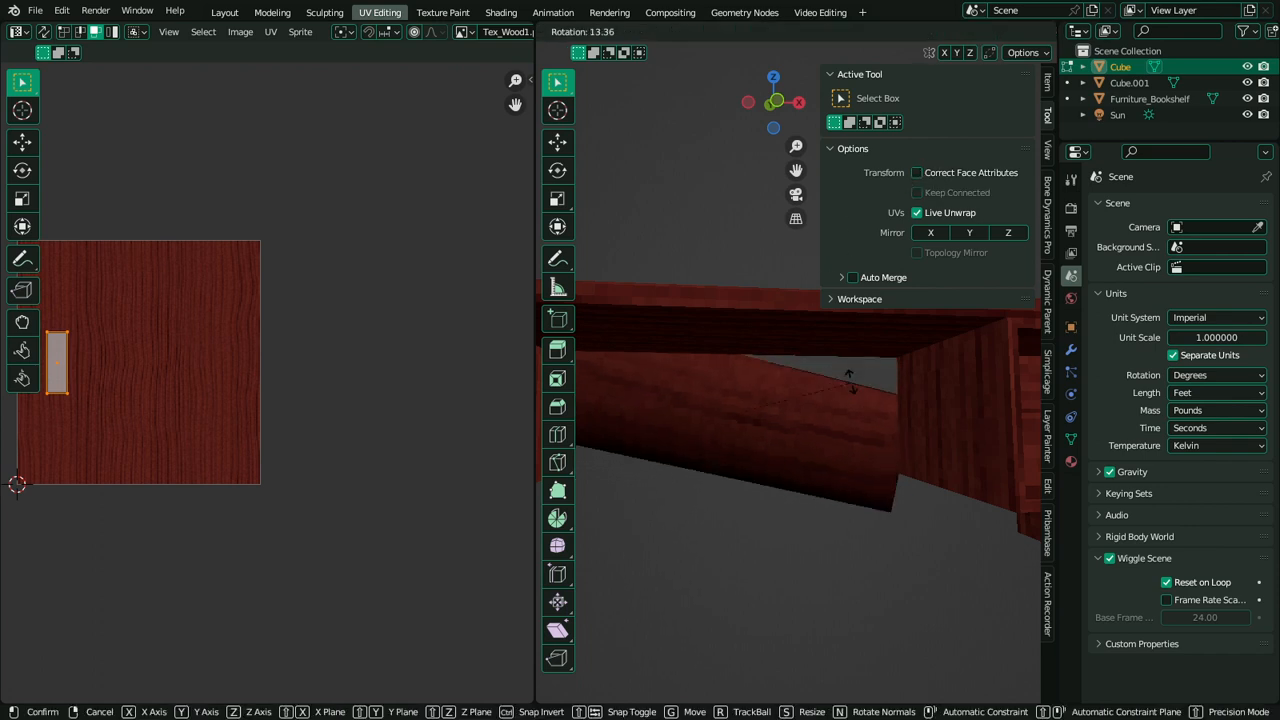
key(z)
key(y)
key(1)
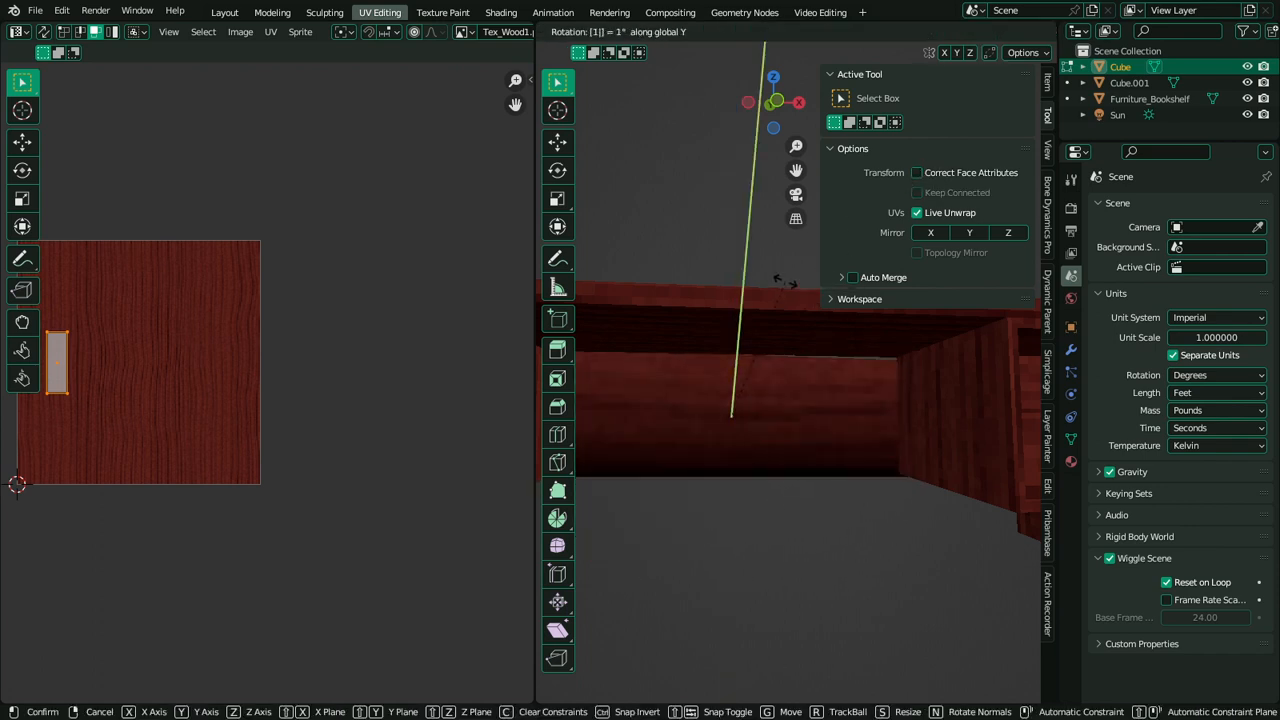
key(Return)
key(Tab)
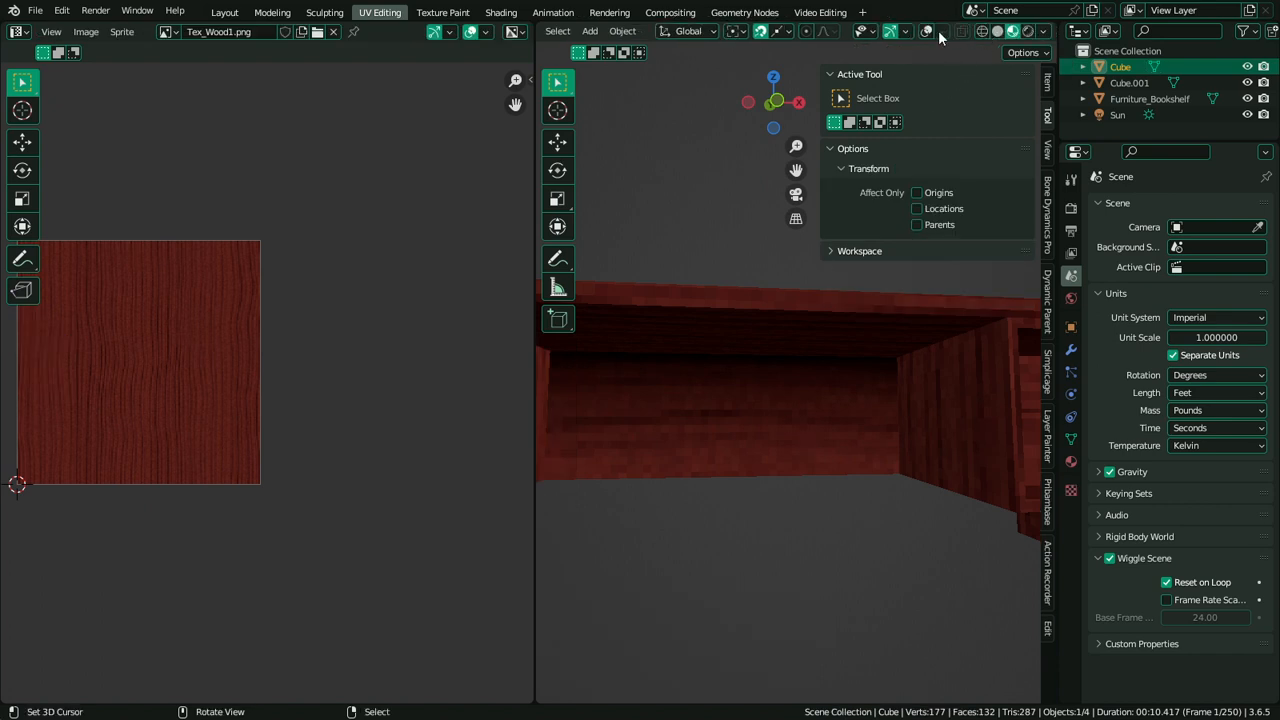
Turn the viewport overlays back on and compare the rotated back panel in Object Mode and Edit Mode
click(927, 32)
key(Tab)
right_click(758, 363)
key(Tab)
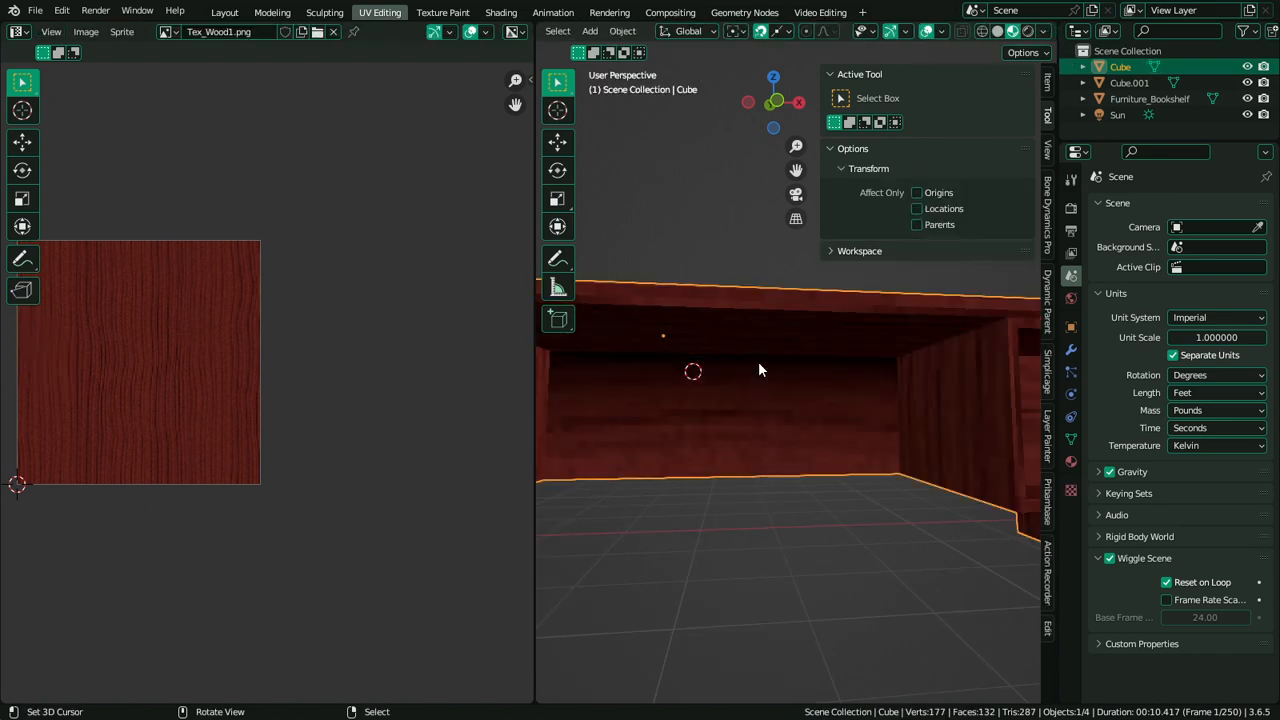
key(Tab)
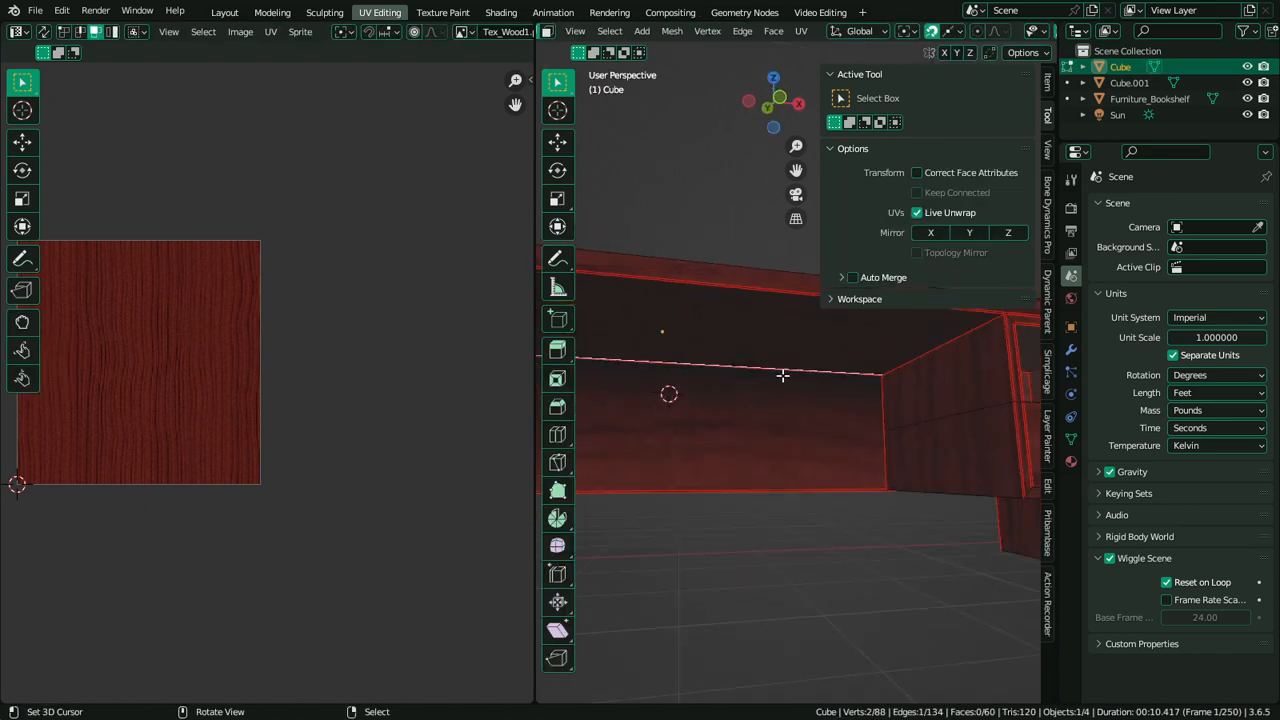
key(h)
key(ctrl+z)
Maximize the 3D viewport and switch the desk to Vertex Paint with swapped brush colors and selection masking enabled
key(ctrl+space)
click(101, 35)
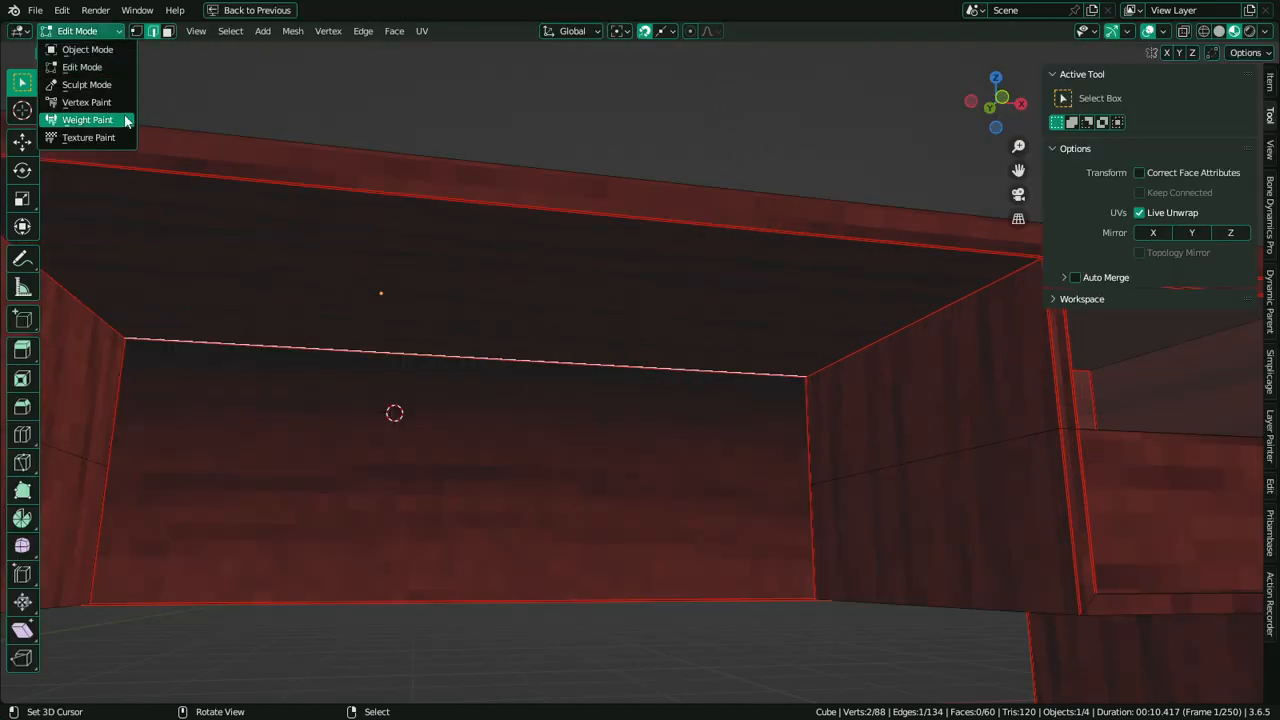
click(104, 103)
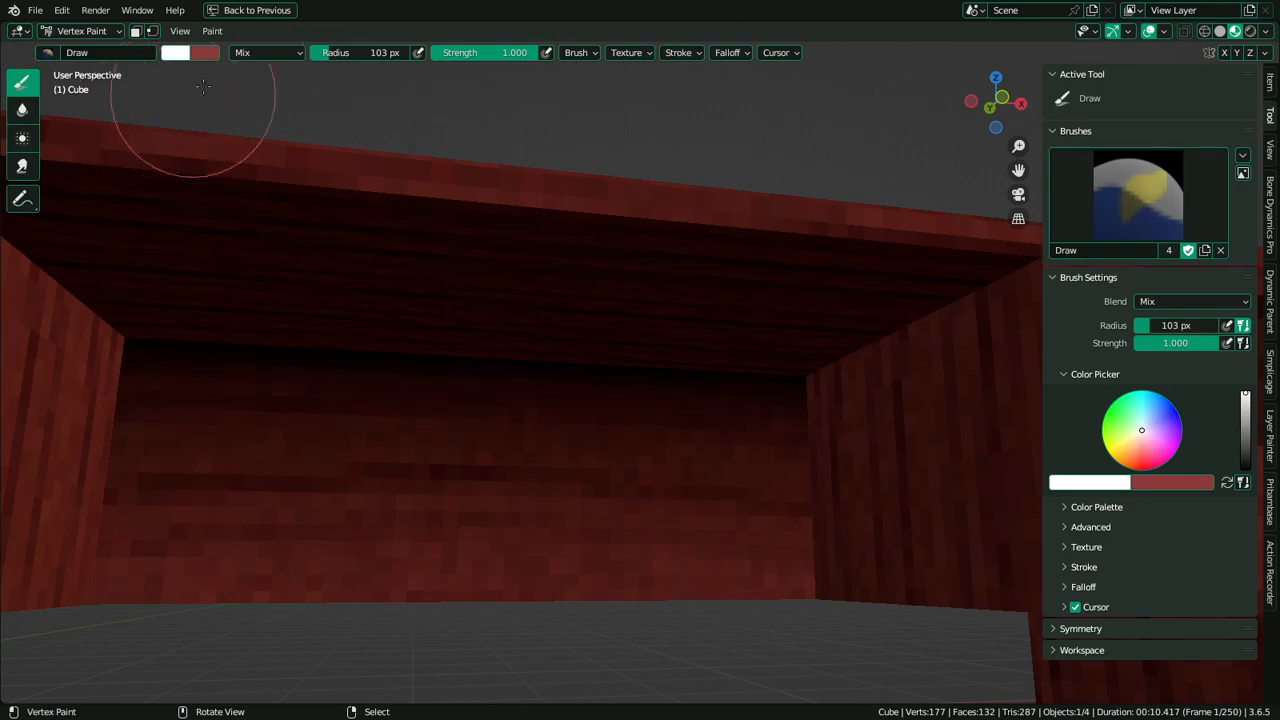
key(x)
click(151, 31)
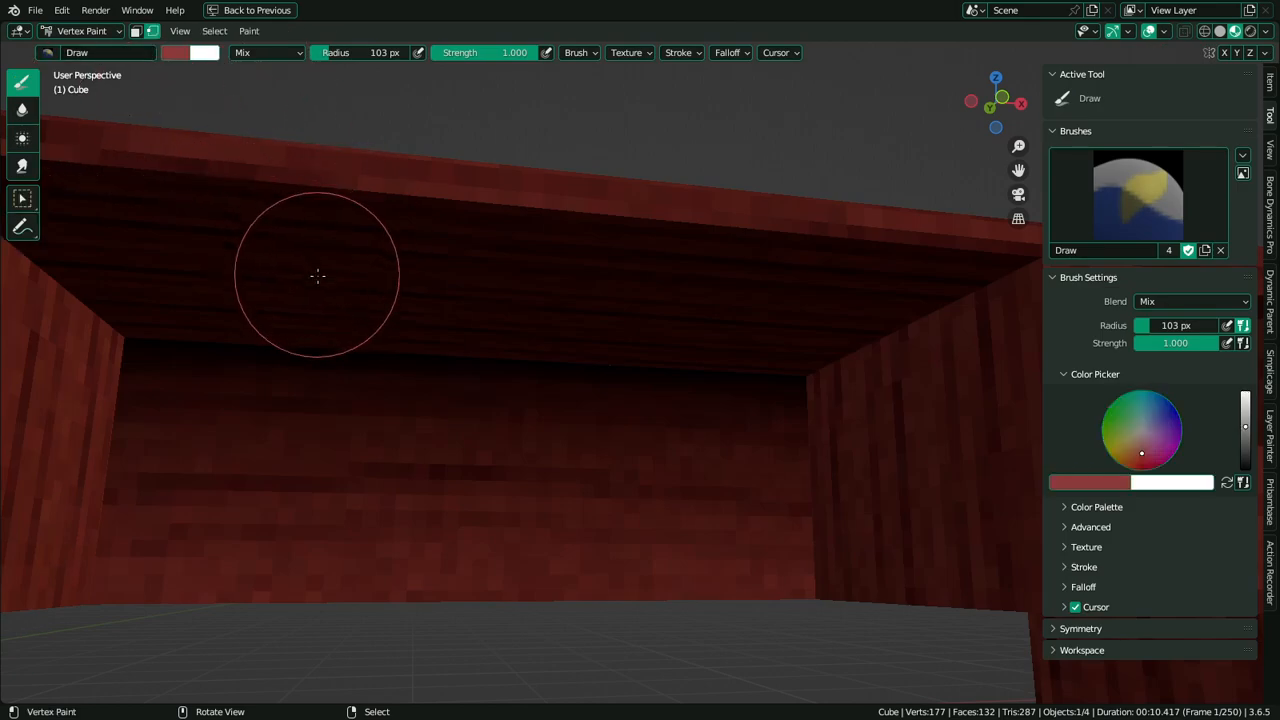
Return the desk to Edit Mode and select the back panel's vertical side edge in edge select mode
scroll(490, 340, down, 6)
mouse_move(763, 349)
middle_down()
mouse_move(749, 394)
mouse_move(735, 312)
middle_up()
scroll(749, 394, up, 3)
key(Tab)
key(3)
right_click(603, 437)
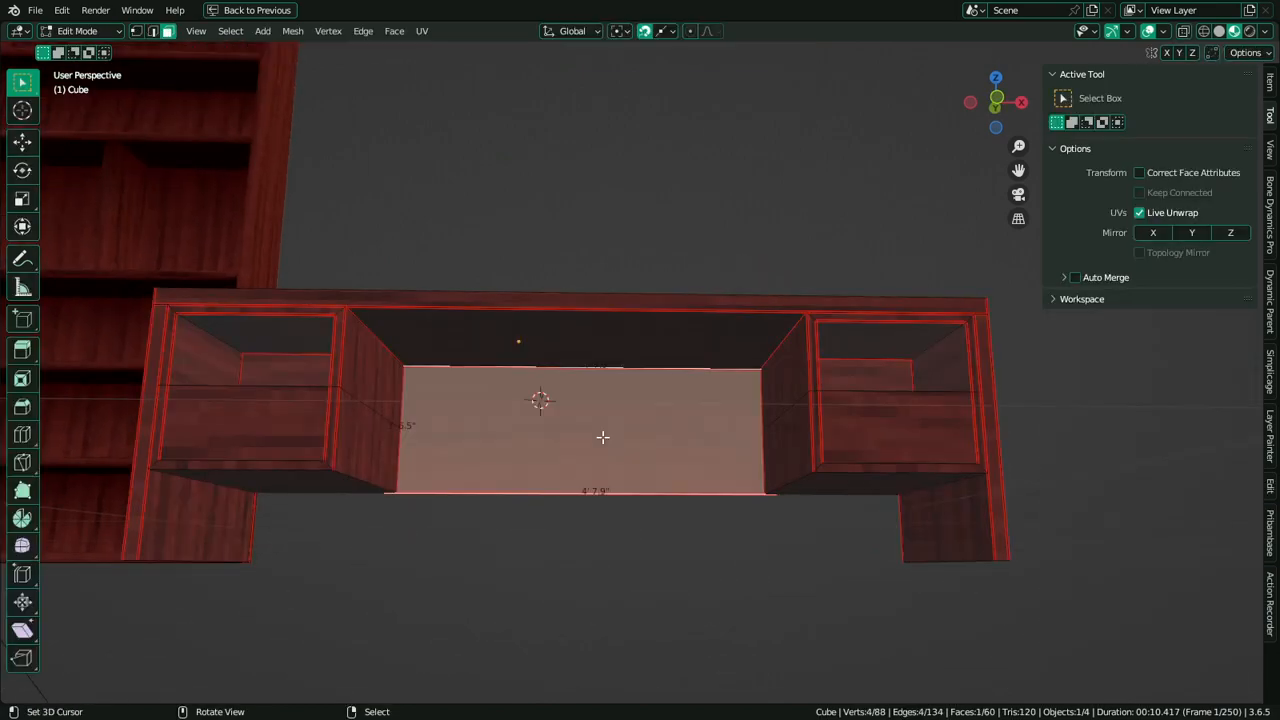
middle_drag(605, 420, 616, 325)
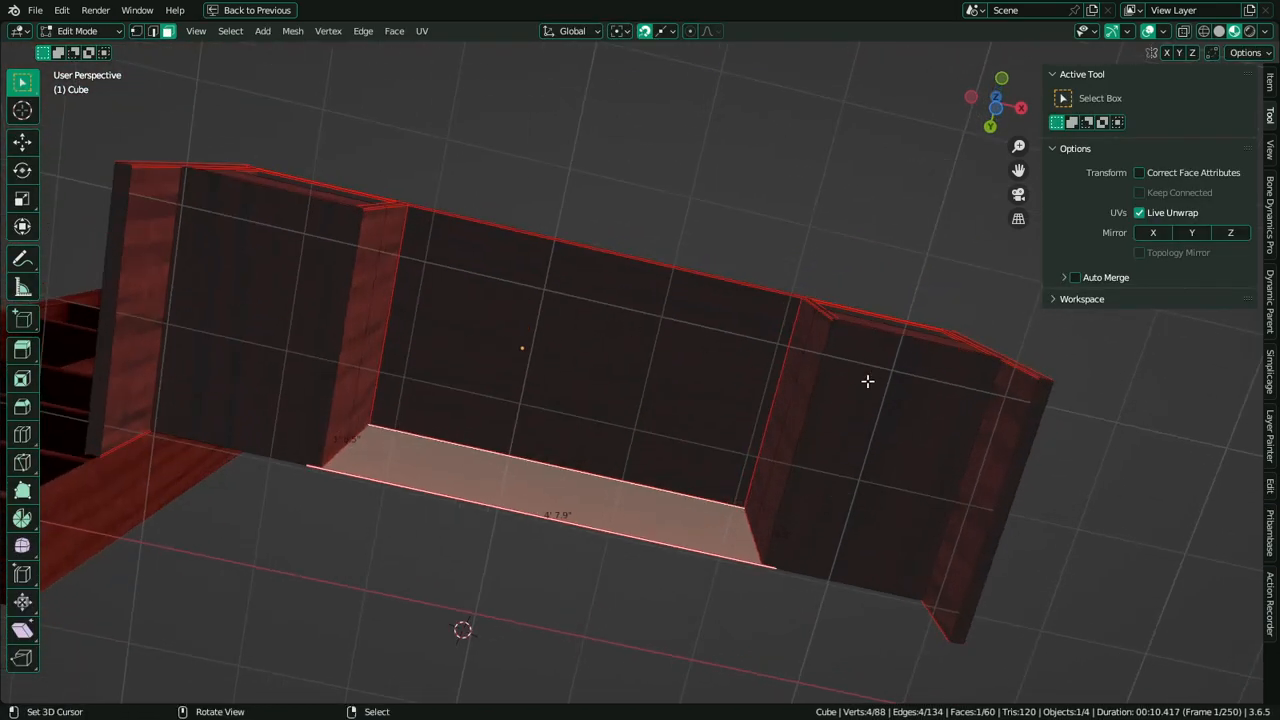
key(2)
middle_drag(749, 557, 859, 716)
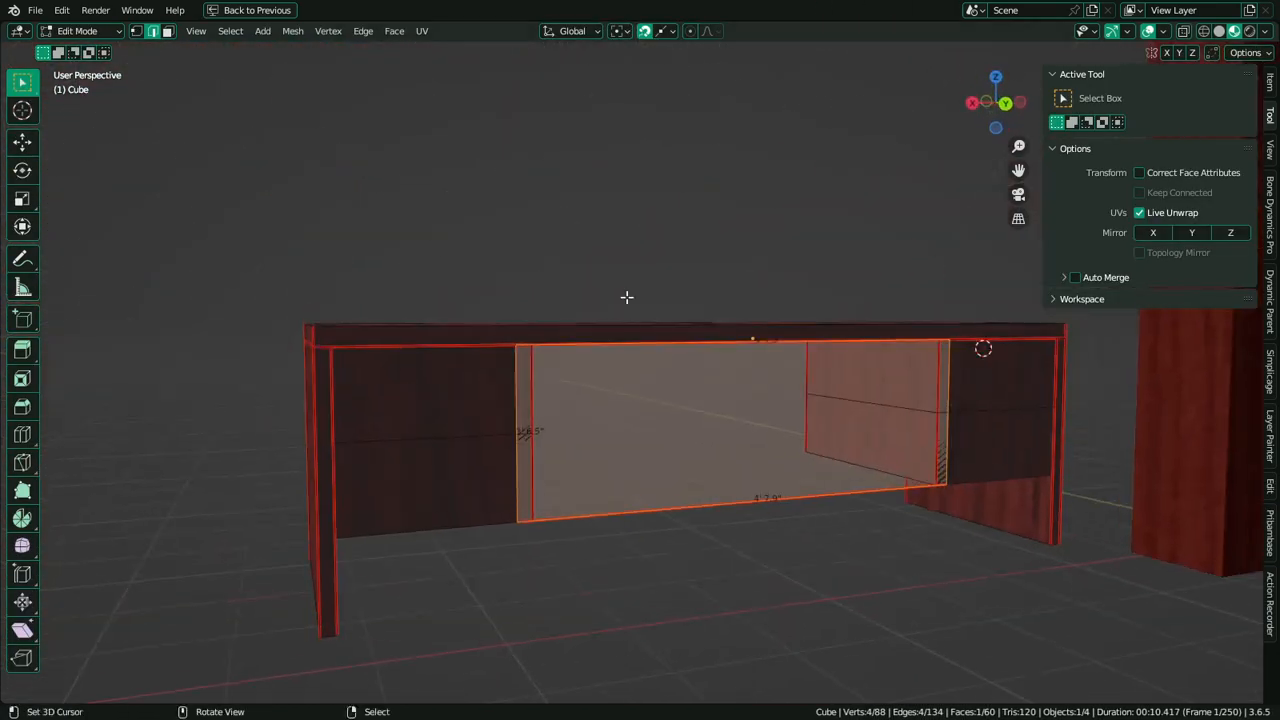
right_click(503, 406)
middle_drag(534, 409, 548, 404)
click(665, 31)
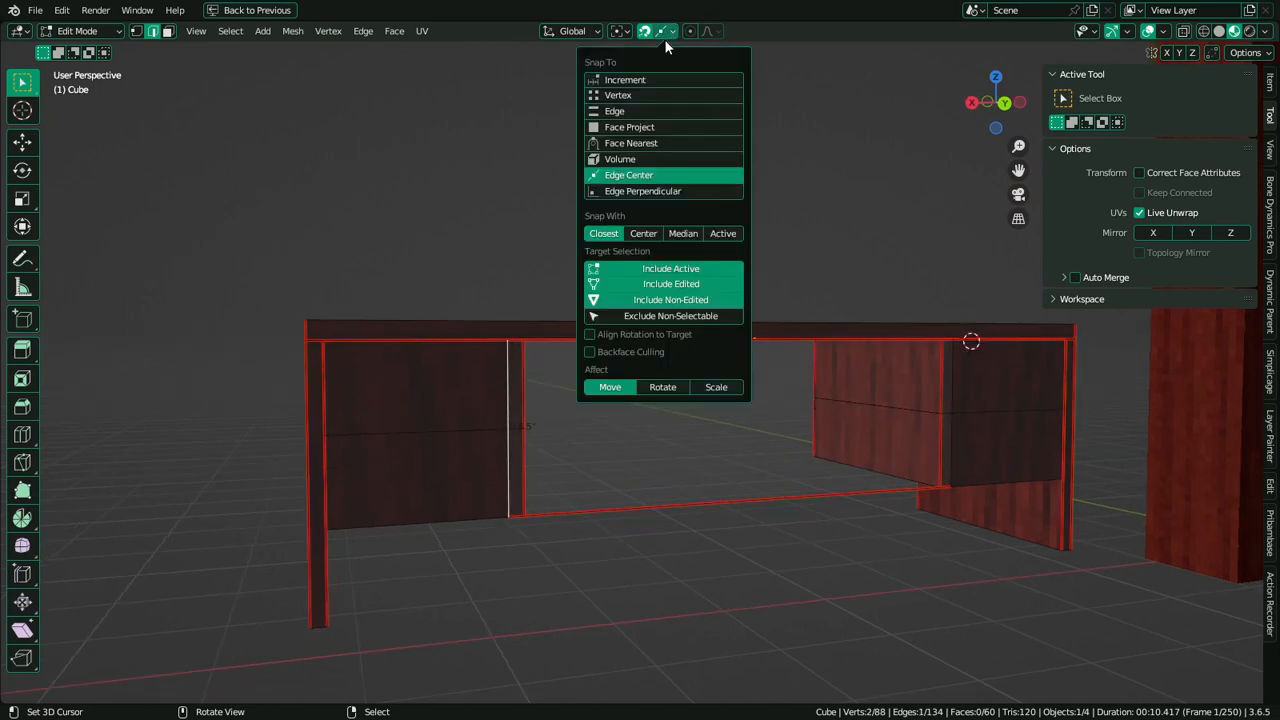
click(617, 95)
key(g)
key(x)
key(y)
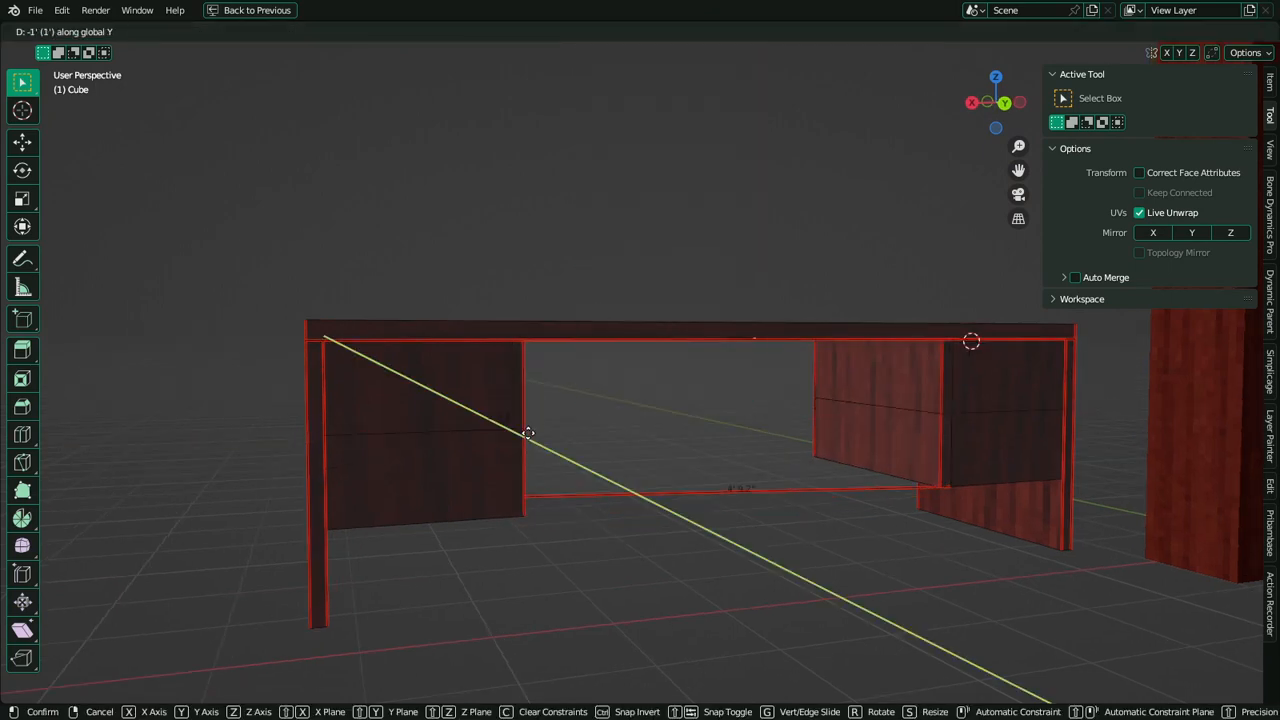
right_click(534, 430)
middle_drag(558, 434, 532, 447)
scroll(532, 447, up, 1)
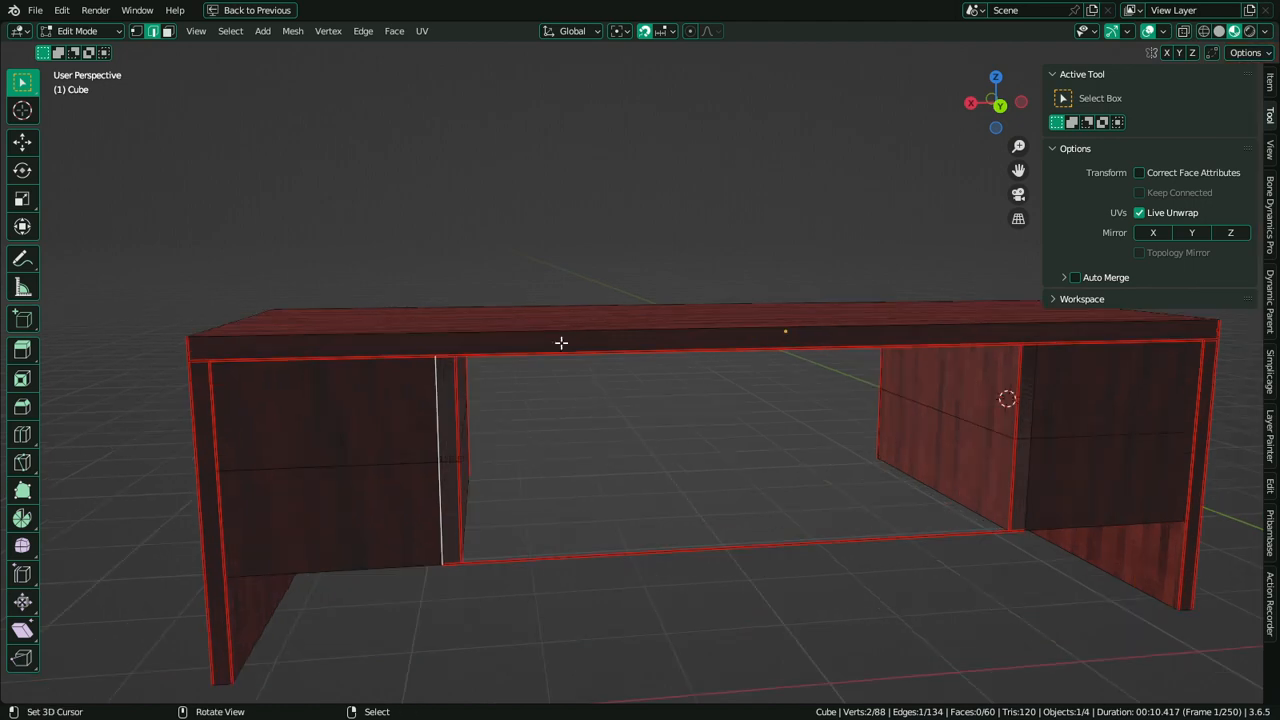
Set snapping to Vertex and move both vertical side edges of the back panel along X onto the pedestals' inner corners
click(662, 31)
click(617, 95)
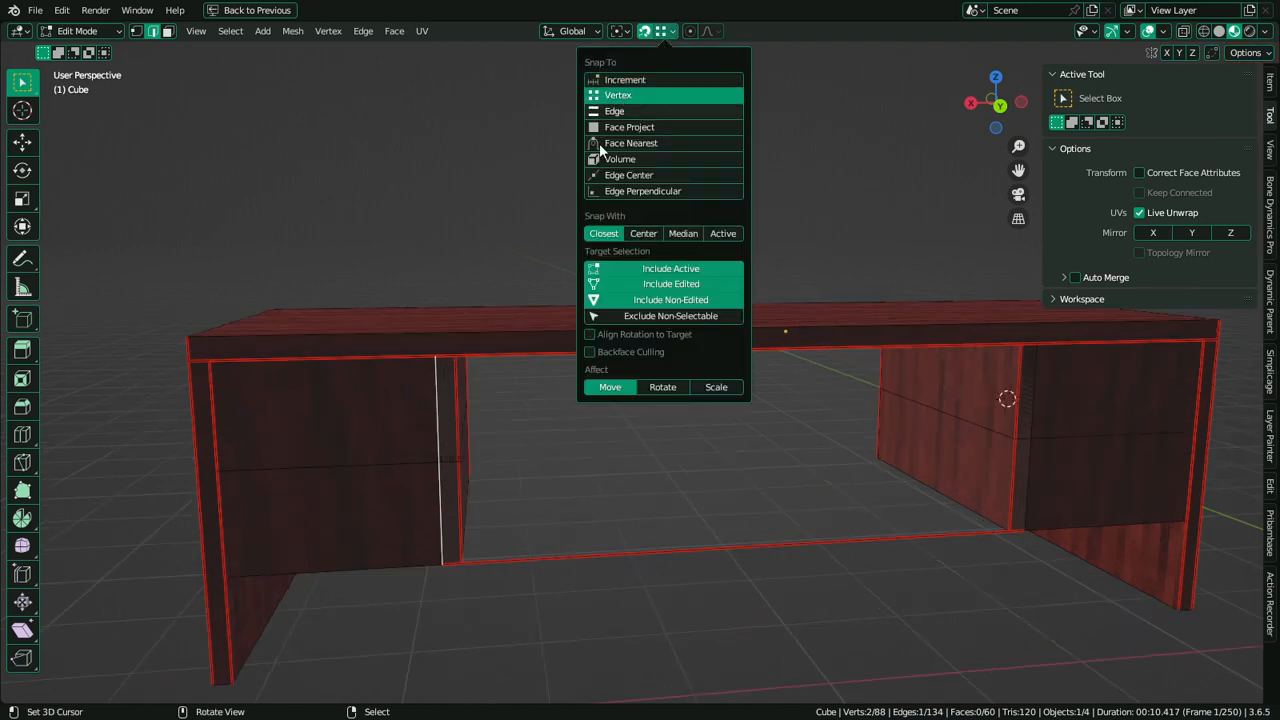
key(g)
key(x)
click(1019, 430)
right_click(1040, 425)
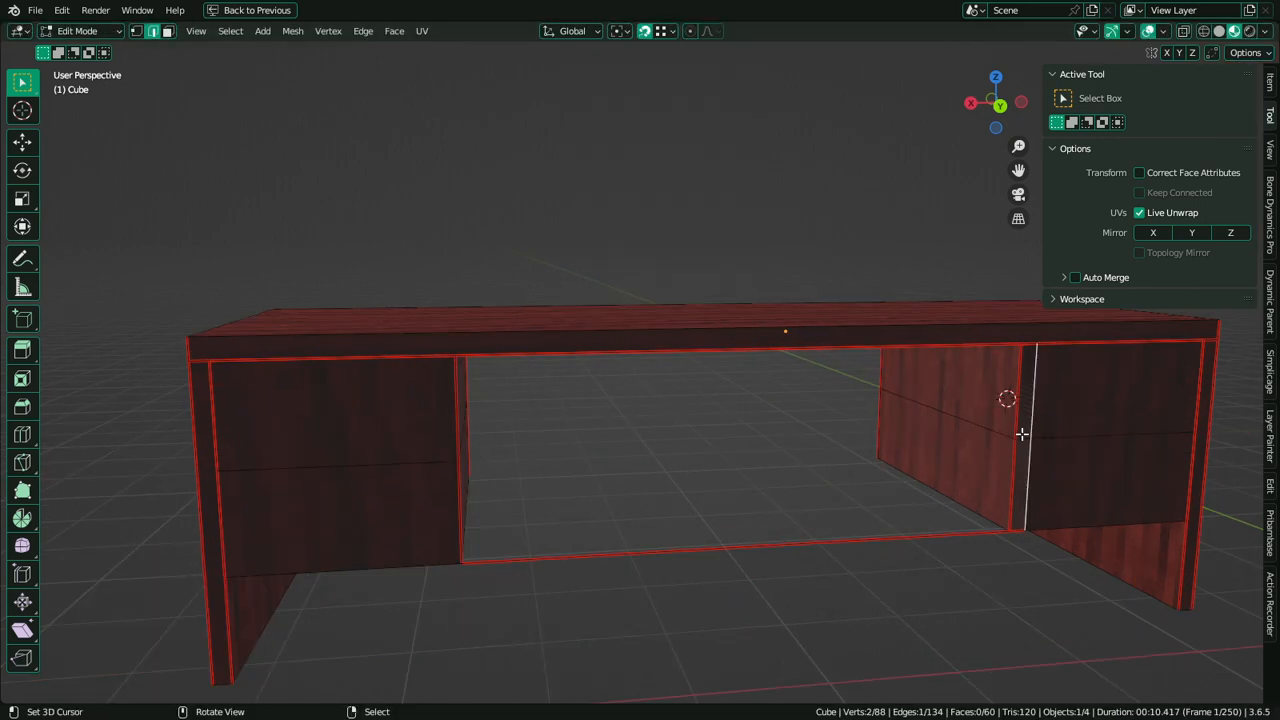
key(g)
key(x)
click(1016, 437)
Move the back panel face about 2.97 in along negative Y and extrude it about 1.1 in to give it thickness
key(3)
right_click(769, 476)
middle_drag(769, 476, 651, 449)
scroll(551, 451, down, 5)
key(g)
key(y)
click(505, 451)
key(e)
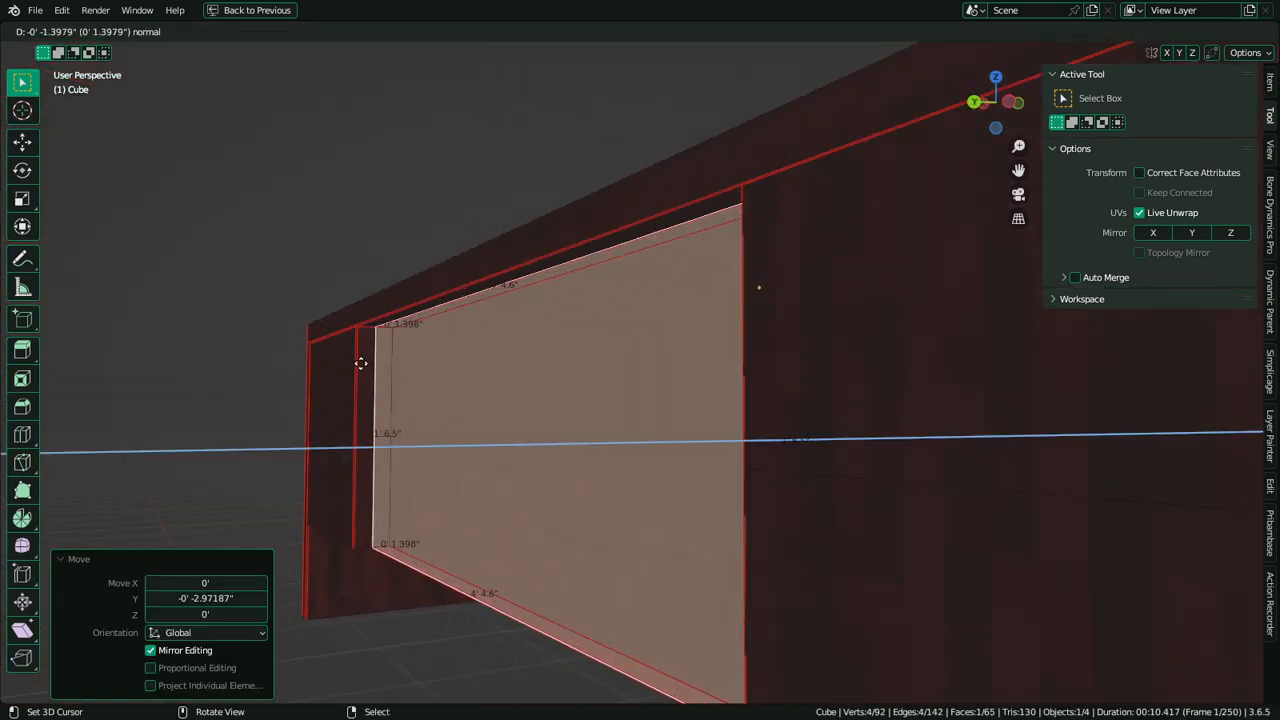
click(390, 377)
Select the whole linked back panel and move it about 1.87 in along Y toward the rear of the desk
key(l)
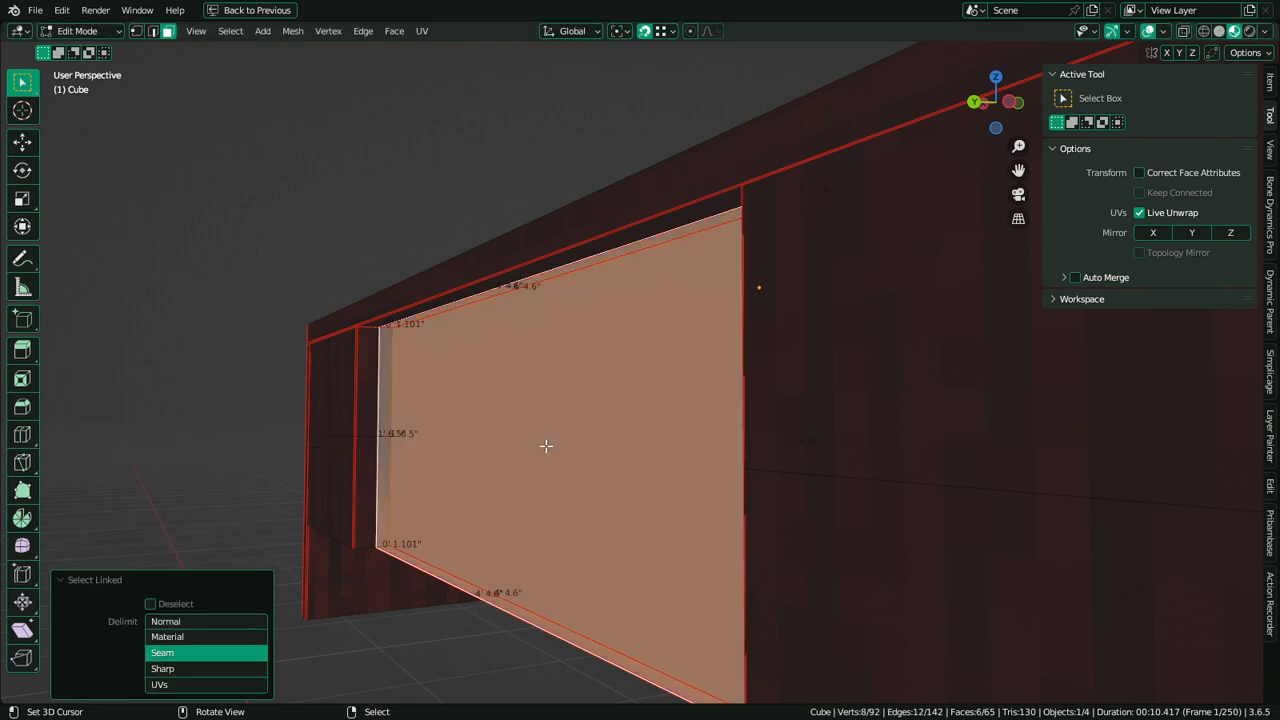
key(h)
key(ctrl+z)
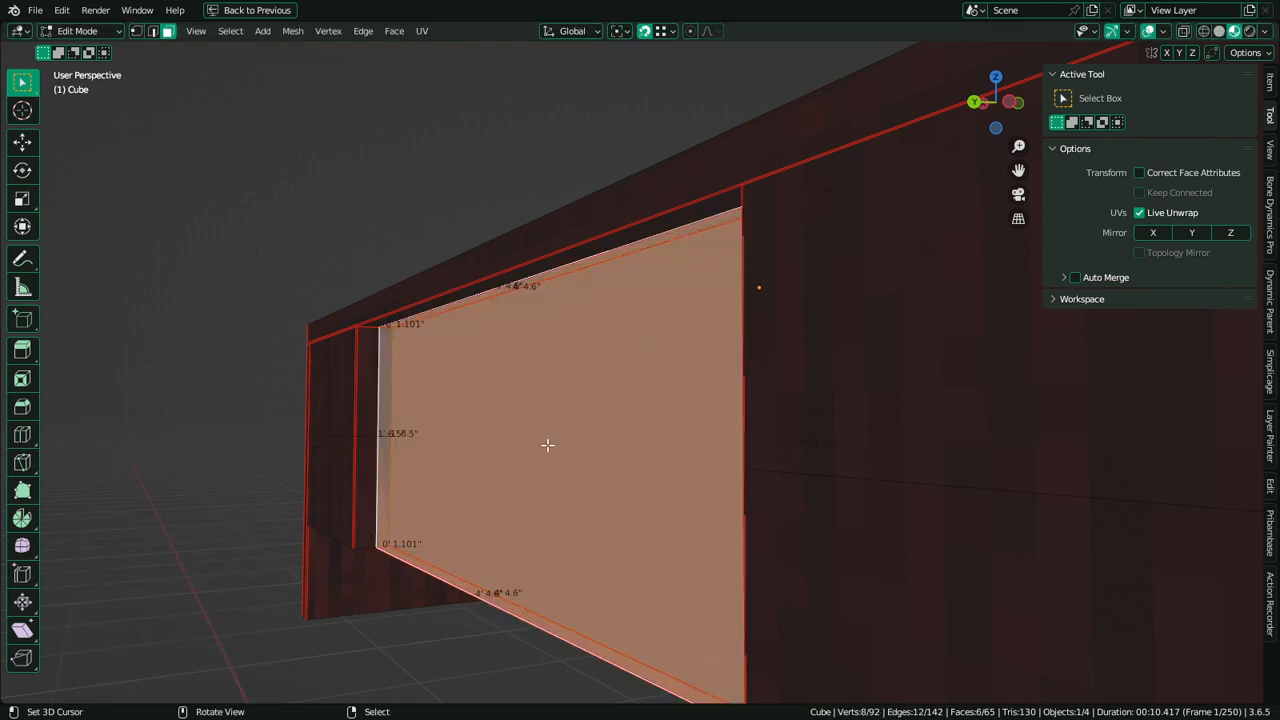
key(g)
key(z)
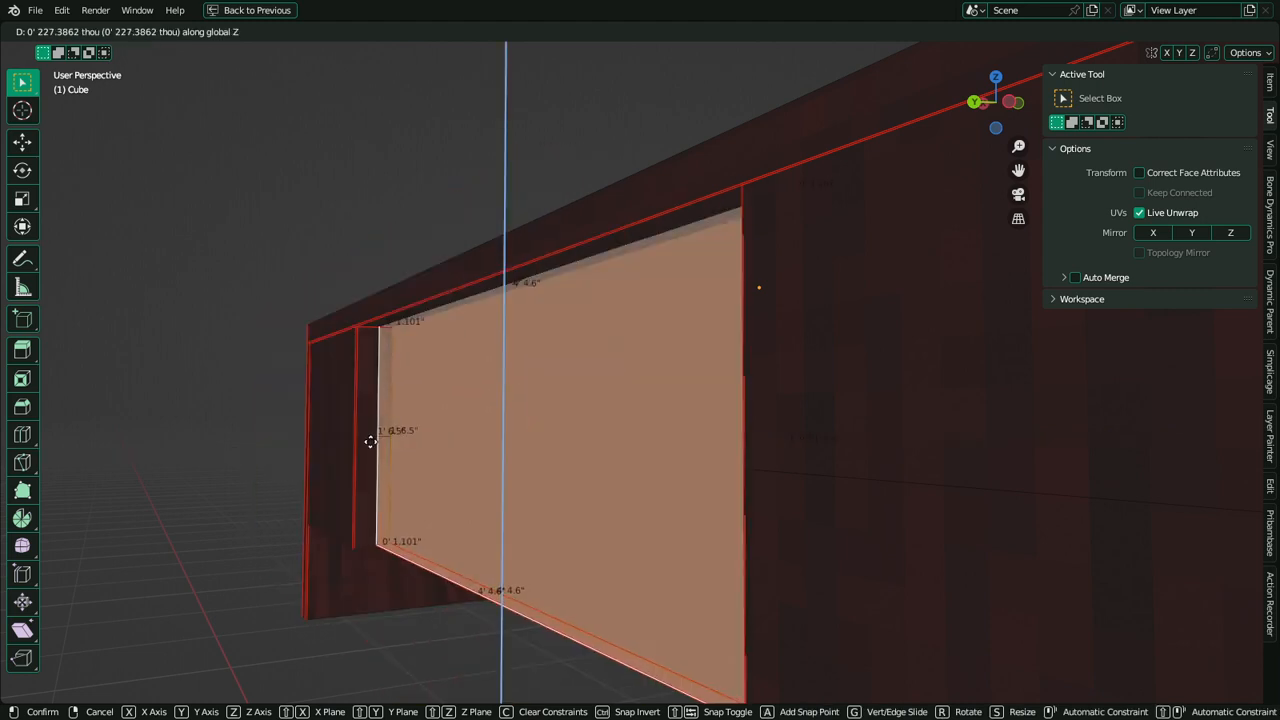
key(z)
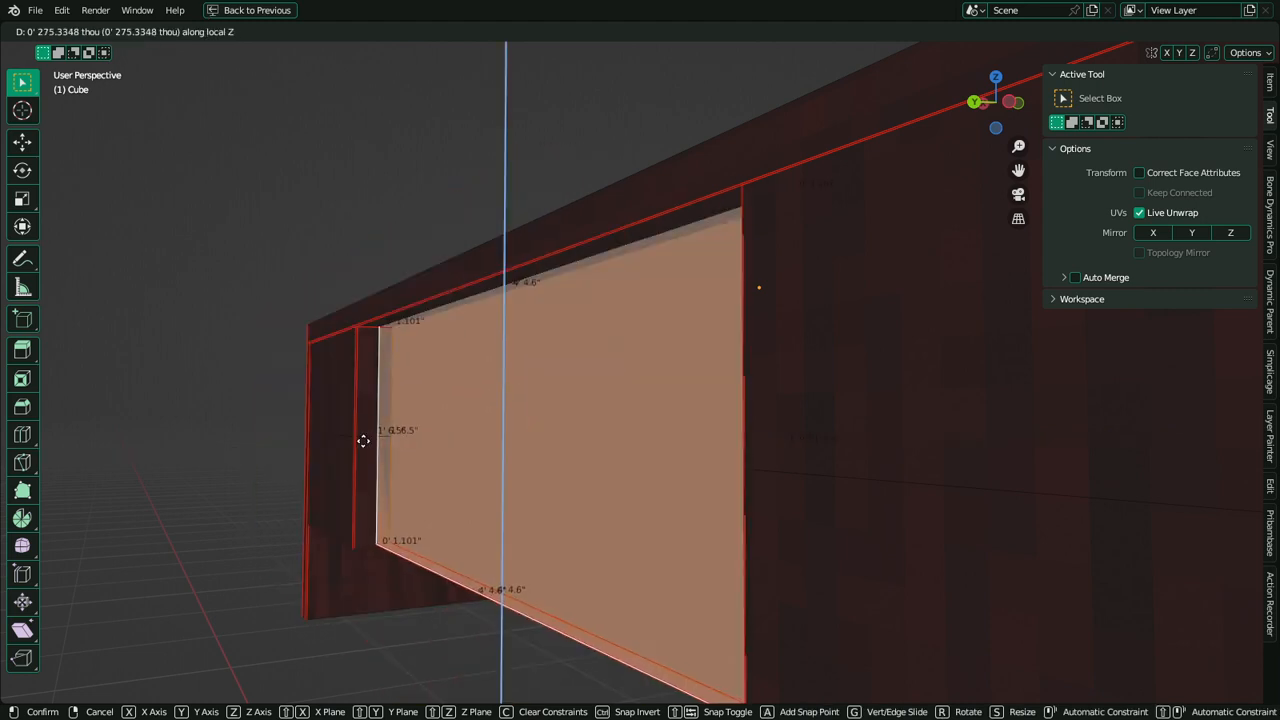
key(y)
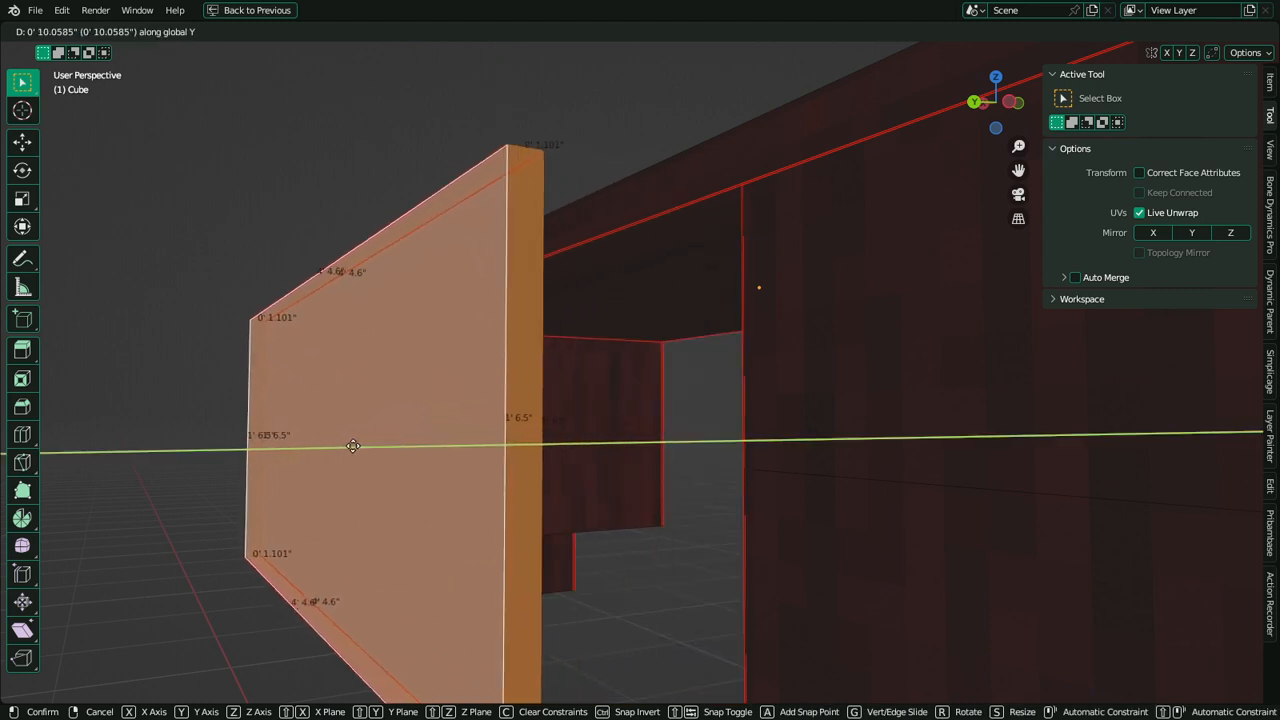
click(354, 446)
scroll(544, 446, up, 3)
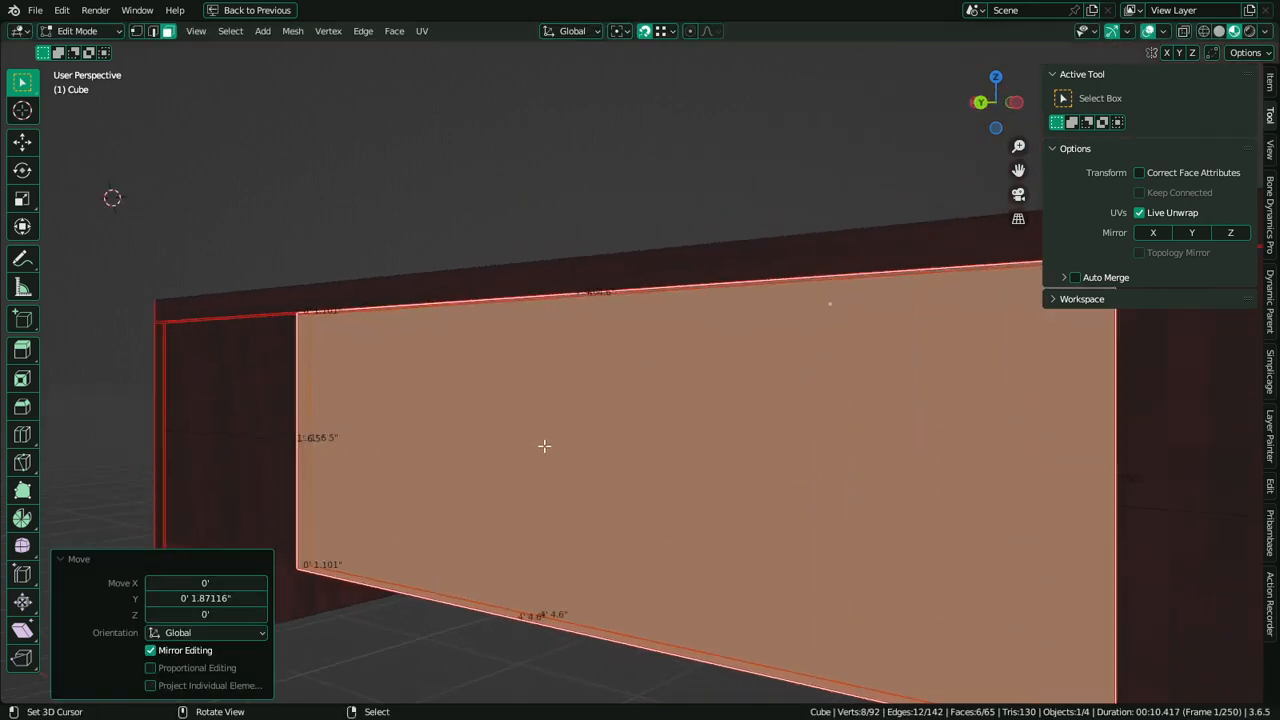
Hide all geometry except the back panel and isolate the desk in Local View to examine the panel
key(shift+h)
mouse_move(623, 449)
middle_down()
mouse_move(454, 463)
mouse_move(508, 447)
mouse_move(612, 502)
mouse_move(637, 450)
mouse_move(563, 442)
mouse_move(720, 411)
mouse_move(640, 457)
mouse_move(597, 505)
mouse_move(560, 494)
mouse_move(526, 409)
mouse_move(491, 423)
middle_up()
click(451, 459)
scroll(469, 457, down, 2)
key(Tab)
key(Tab)
right_click(634, 449)
click(634, 463)
key(Tab)
key(Tab)
key(slash)
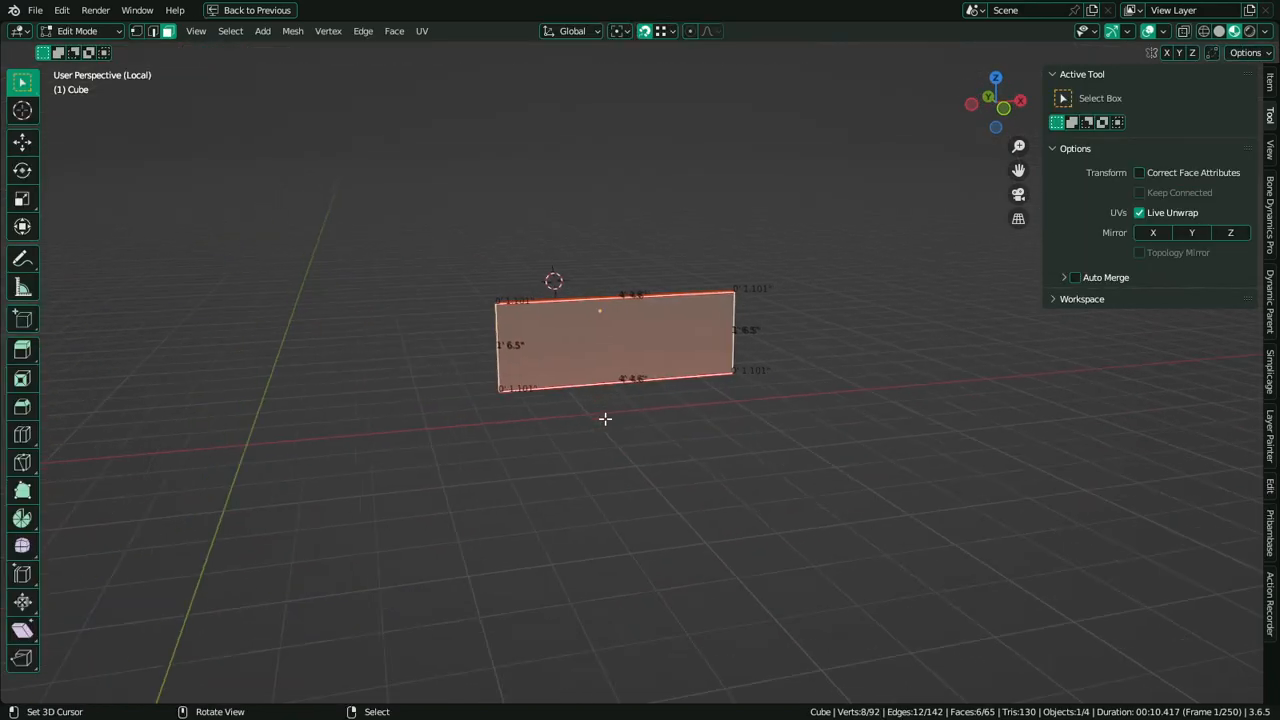
Reveal the desk's hidden geometry and examine the thickened back panel from below, inside the kneehole
key(alt+h)
middle_drag(606, 420, 603, 377)
scroll(603, 377, up, 4)
mouse_move(603, 450)
middle_down()
mouse_move(630, 421)
mouse_move(587, 468)
middle_up()
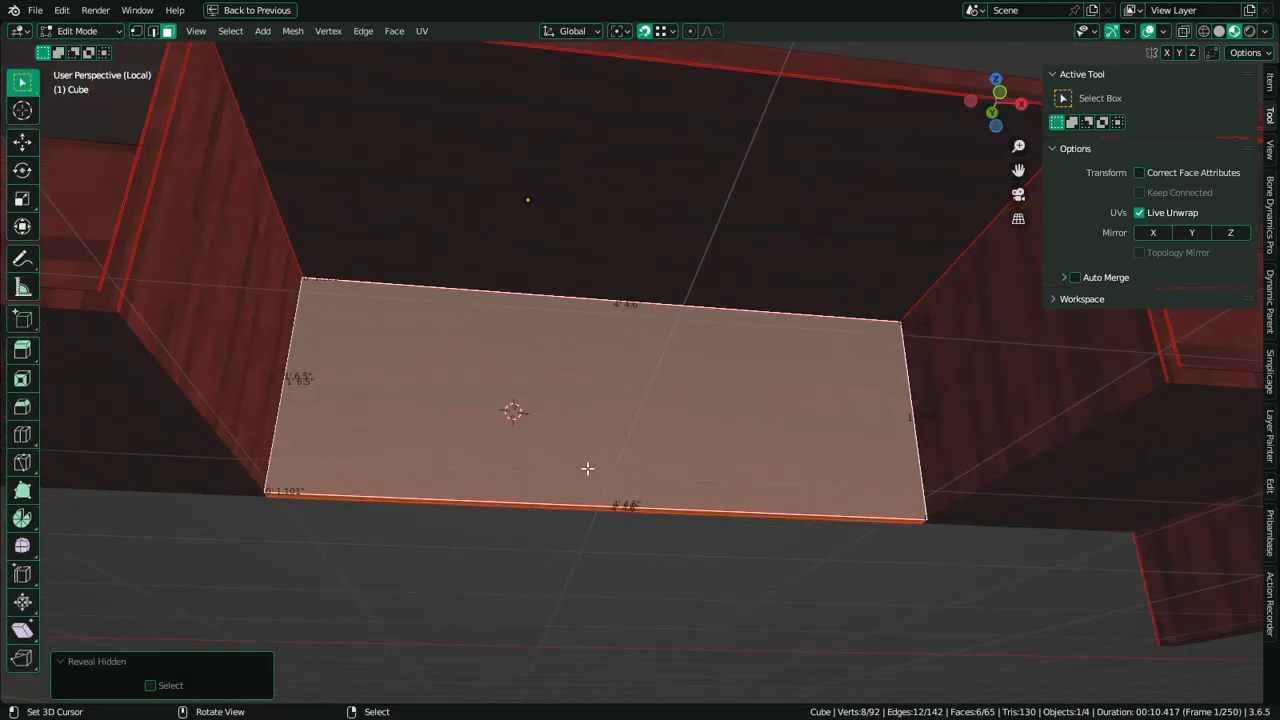
Raise the back panel's bottom face along Z, slightly above the undersides of the drawer pedestals
click(585, 510)
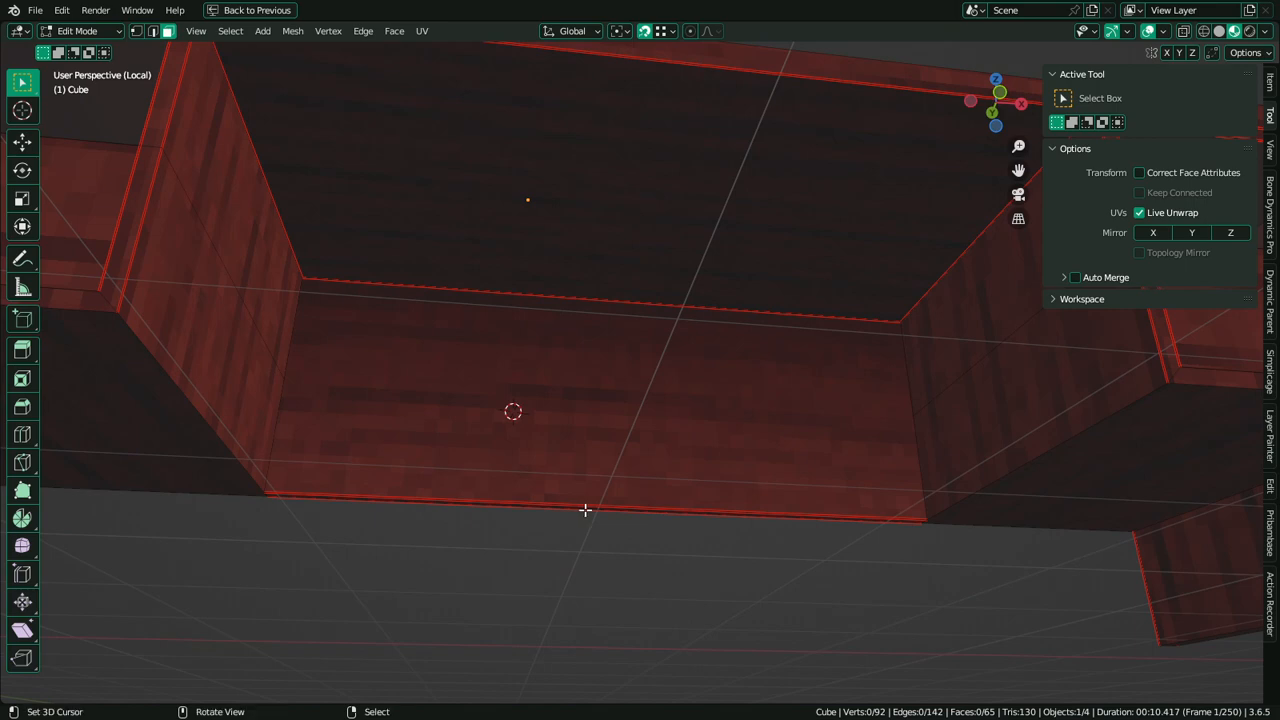
click(585, 510)
middle_drag(606, 500, 594, 509)
click(583, 527)
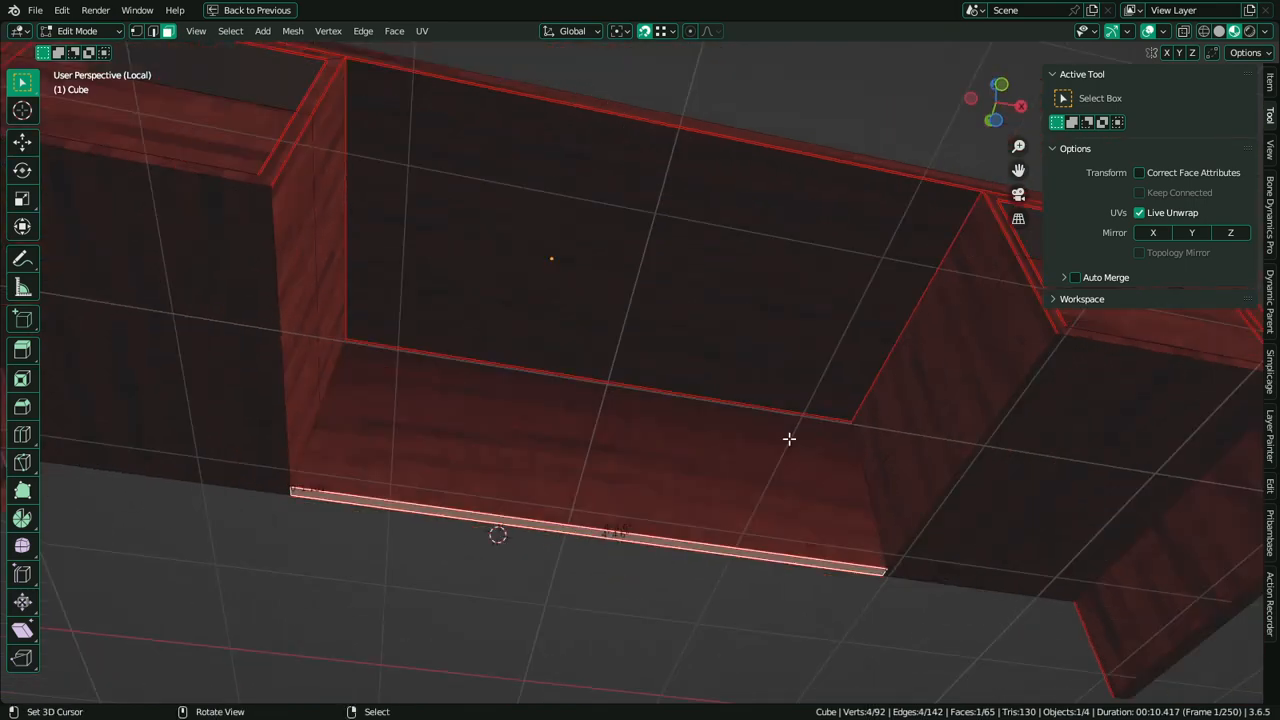
middle_drag(1127, 179, 809, 340)
key(g)
key(z)
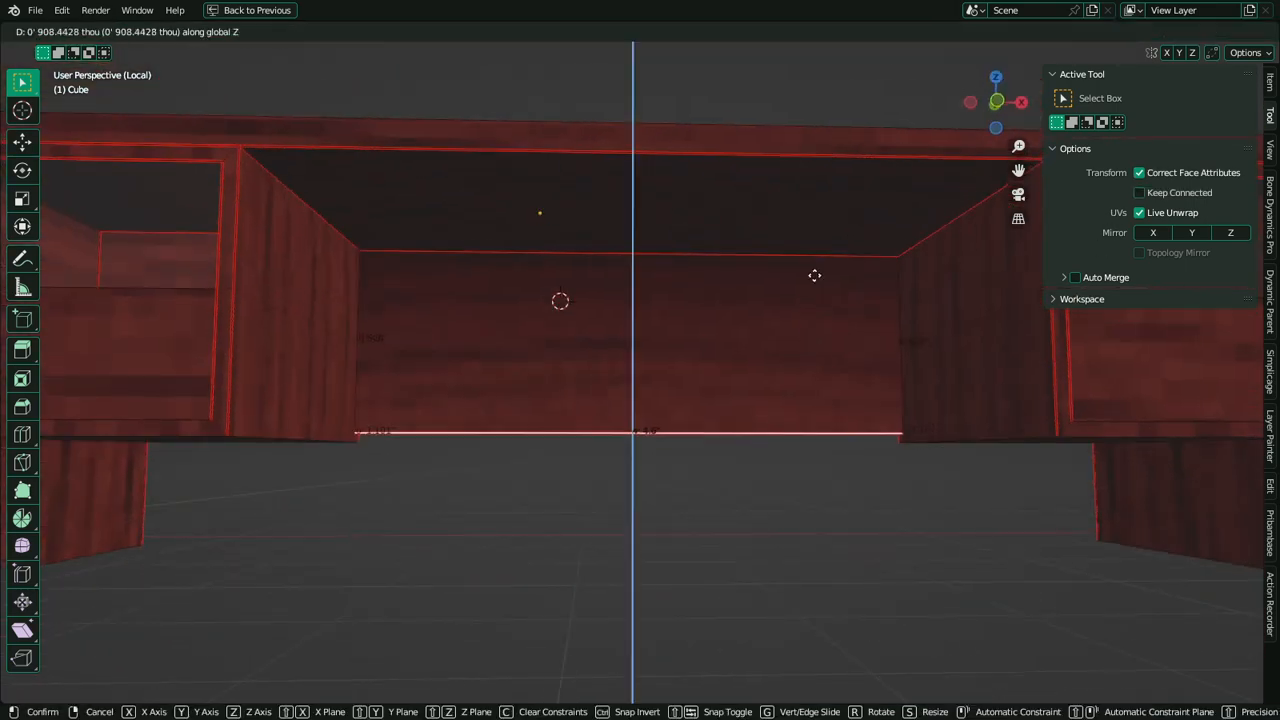
click(788, 88)
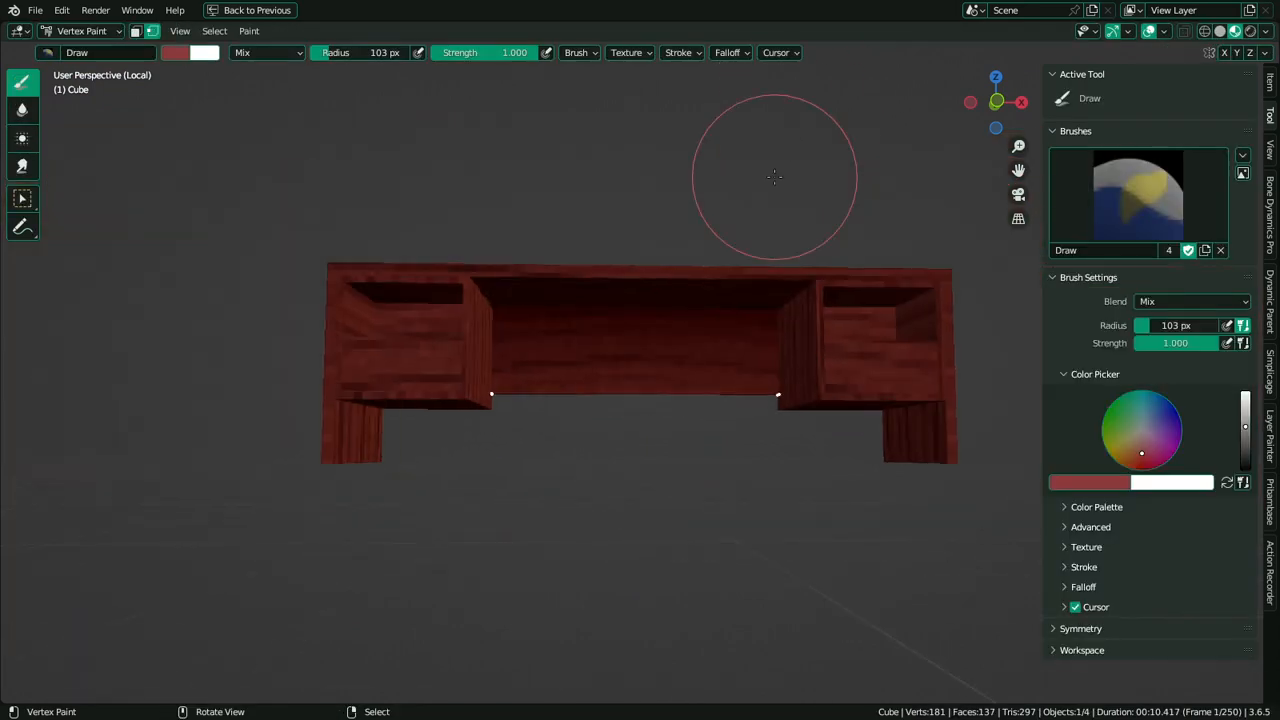
Return the desk from Vertex Paint to Object Mode and examine it from the front and above
mouse_move(771, 171)
middle_down()
mouse_move(757, 234)
mouse_move(834, 177)
middle_up()
scroll(700, 250, up, 2)
key(x)
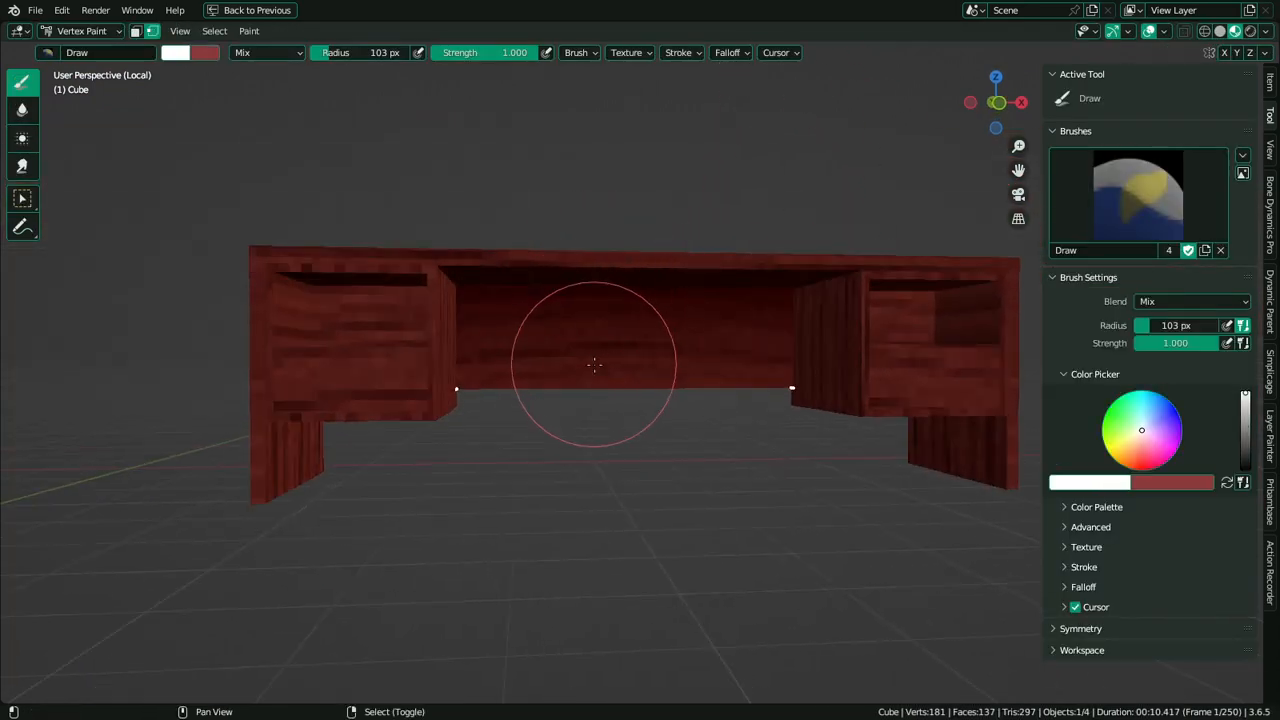
key(ctrl+Tab)
click(424, 376)
scroll(576, 330, down, 1)
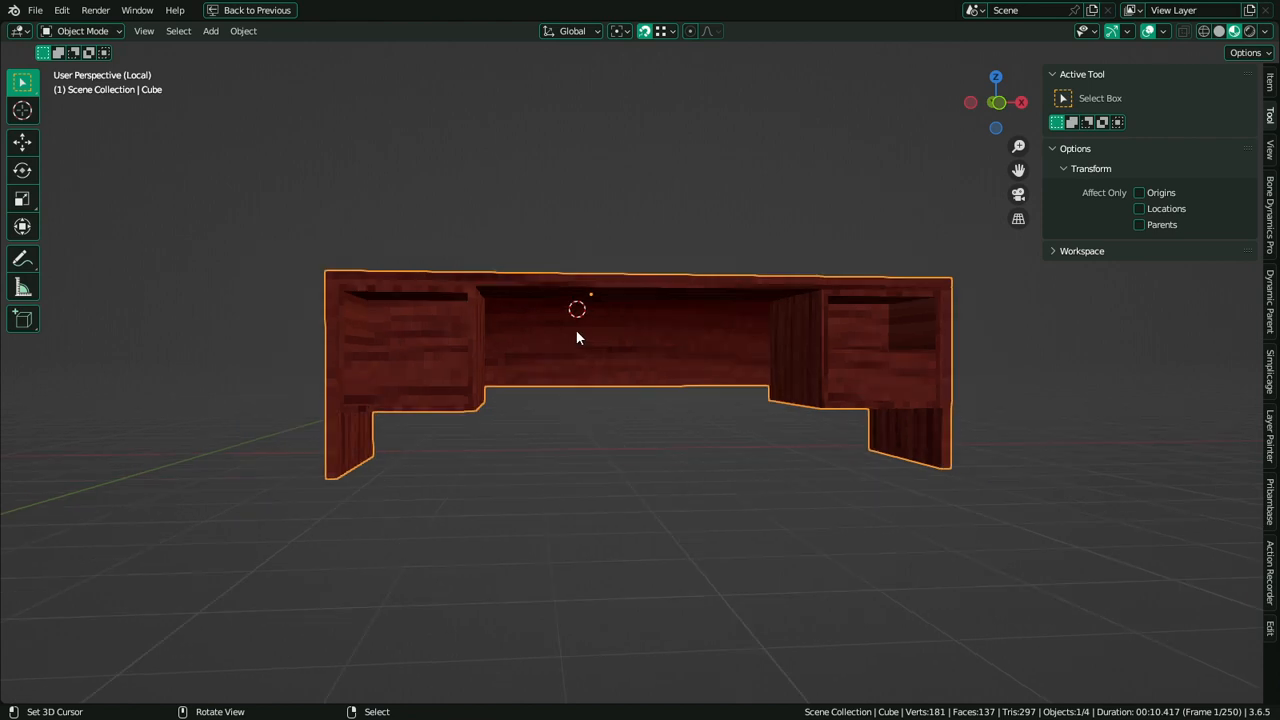
mouse_move(576, 329)
middle_down()
mouse_move(569, 301)
mouse_move(511, 325)
mouse_move(648, 392)
middle_up()
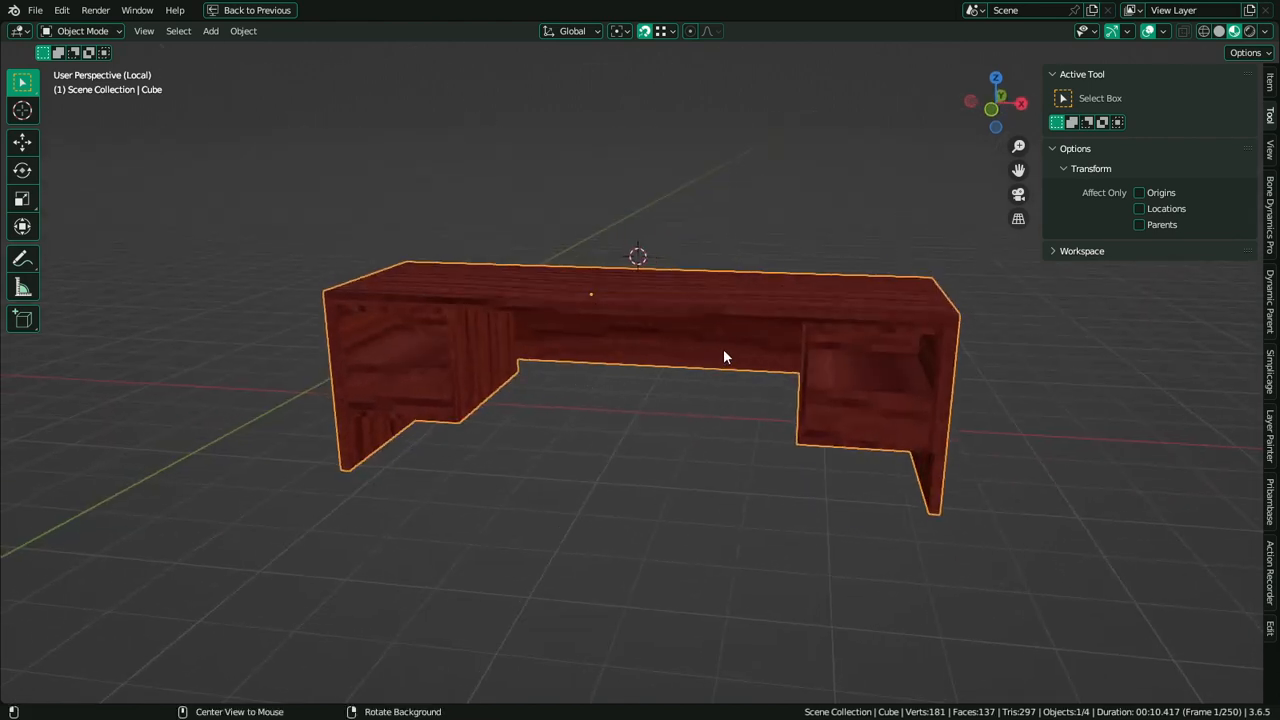
Recalculate the normals outside on the upper front faces of both drawer pedestals and check the result in Object Mode
key(Tab)
click(901, 371)
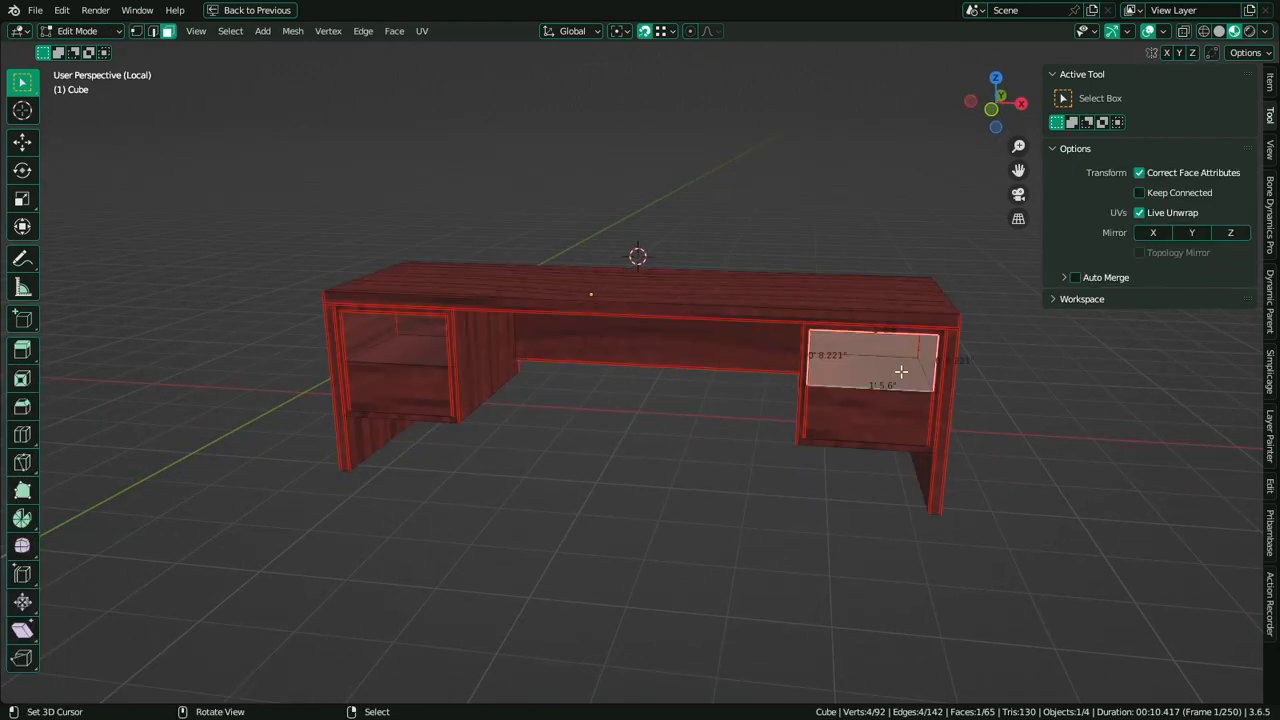
key(alt+n)
click(896, 372)
click(430, 357)
key(alt+n)
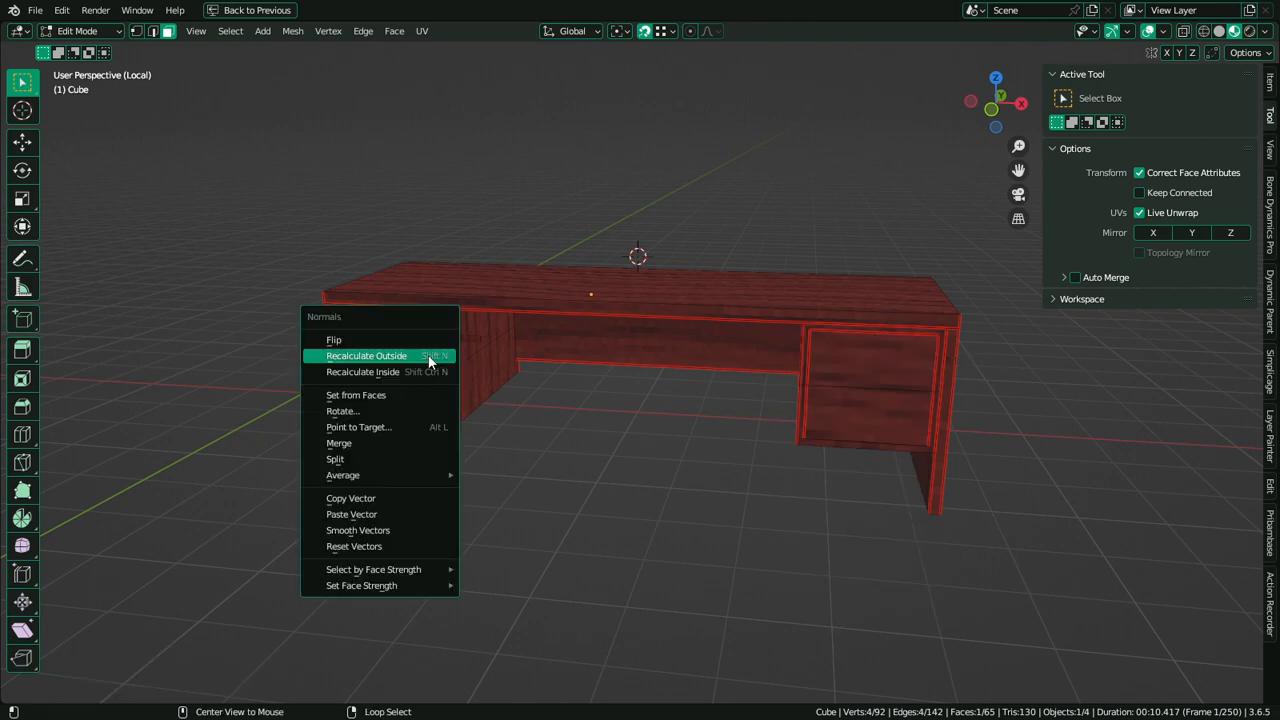
click(428, 357)
key(Tab)
shift+middle_drag(750, 423, 623, 433)
scroll(623, 433, up, 5)
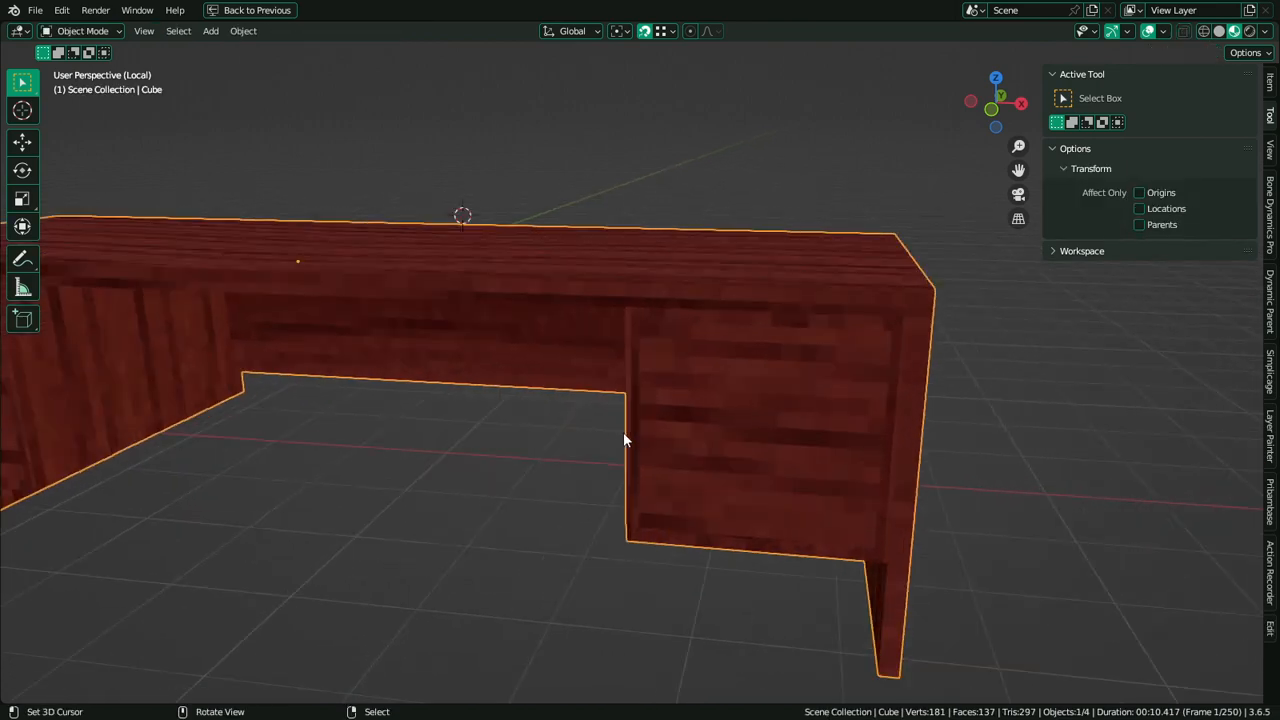
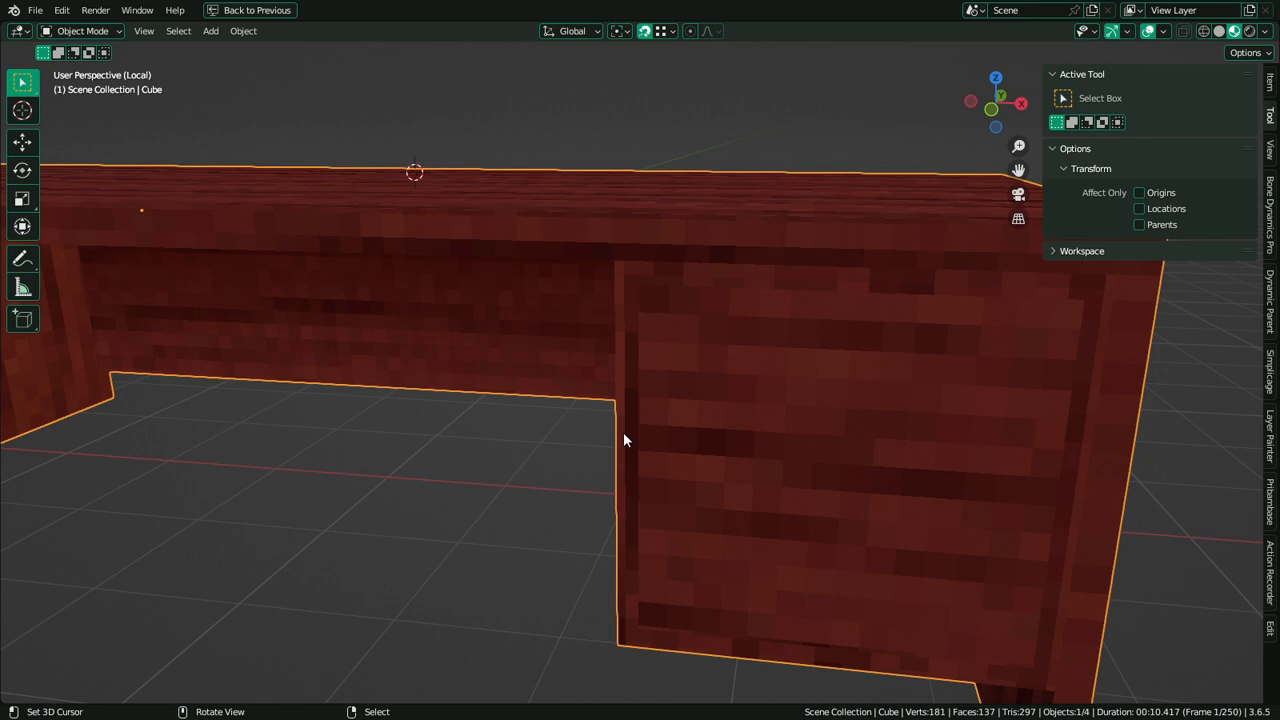
Examine the drawer compartments' inner faces in wireframe, and switch the viewport to solid shading
key(Tab)
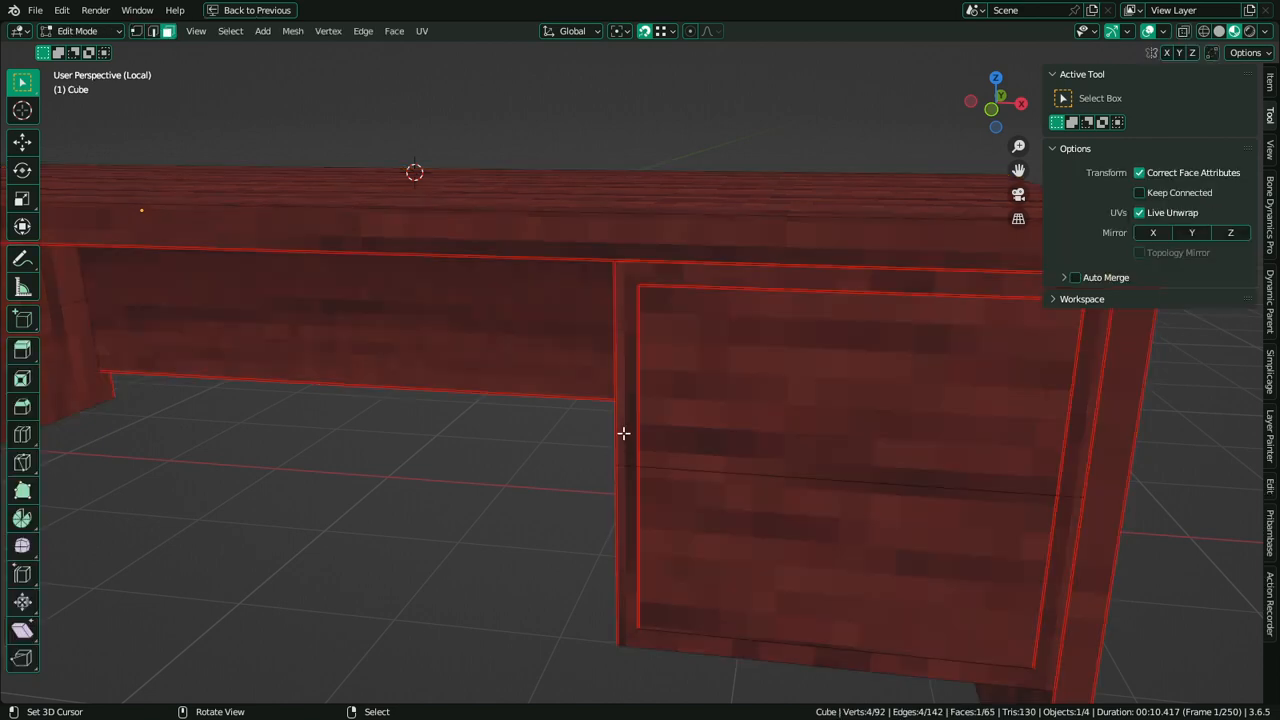
click(795, 379)
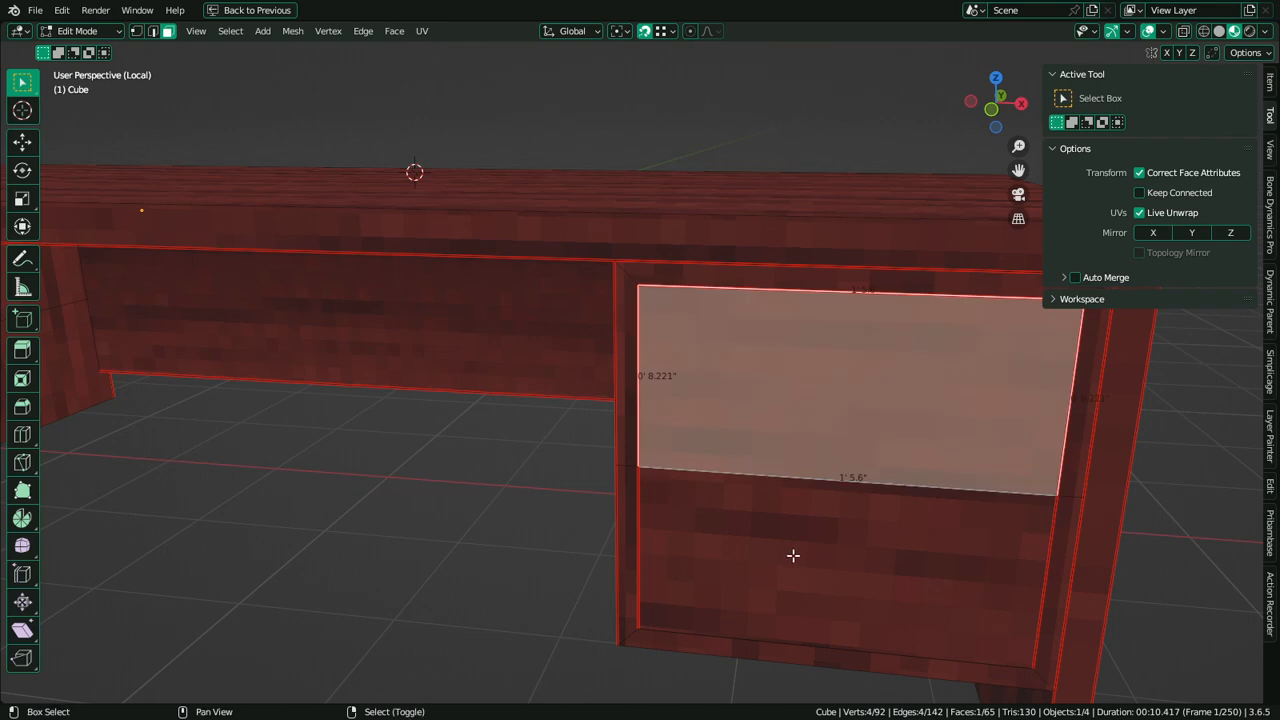
shift+click(782, 512)
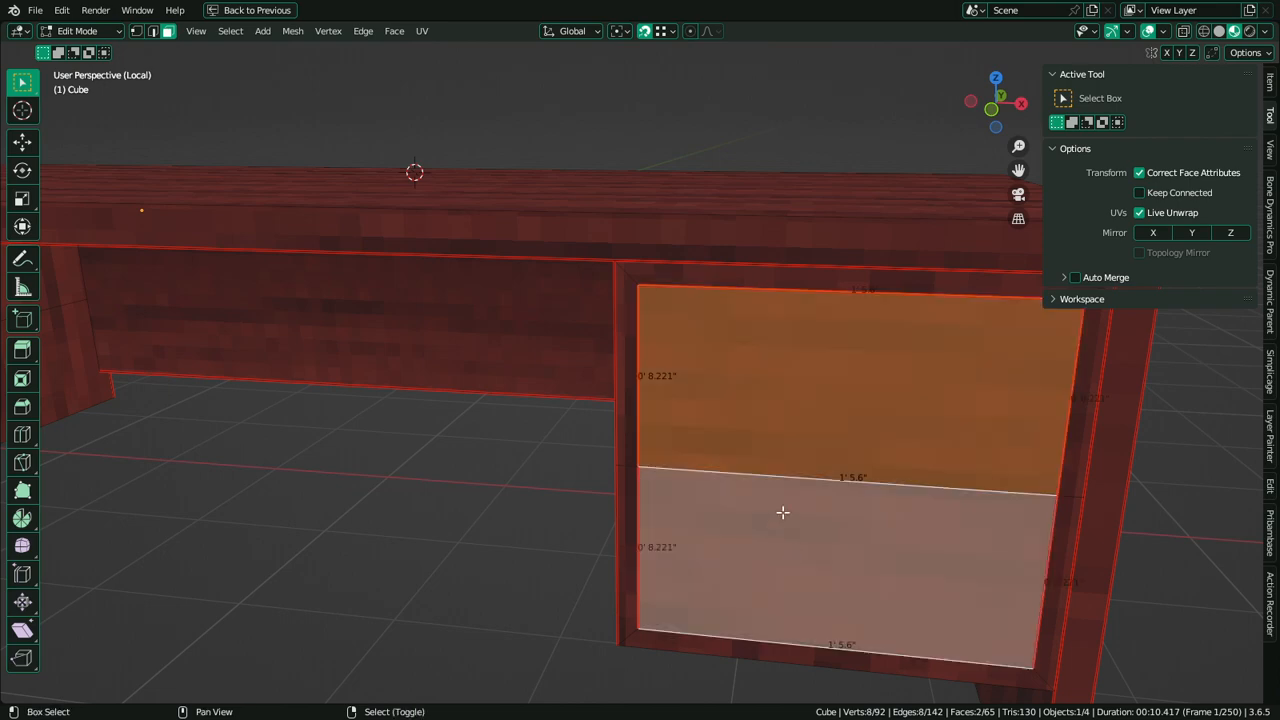
click(1204, 31)
scroll(517, 504, down, 3)
middle_drag(690, 424, 591, 409)
click(614, 366)
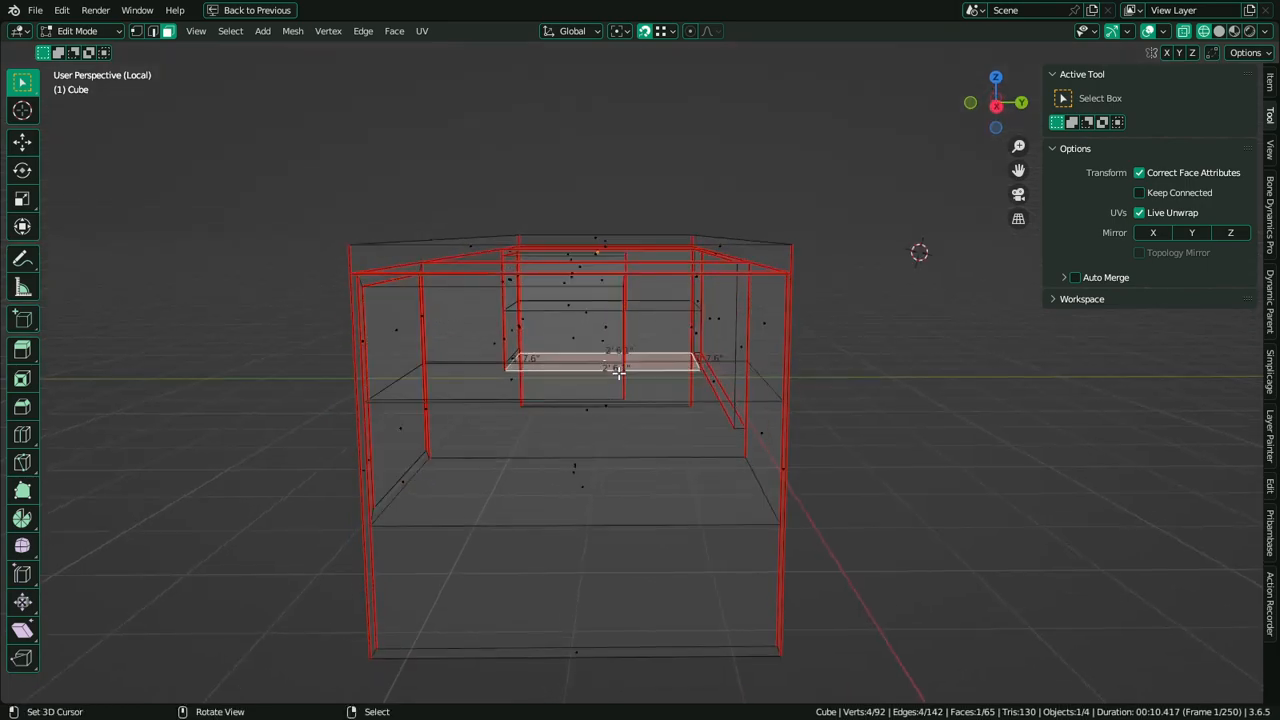
middle_drag(614, 366, 617, 466)
click(528, 390)
middle_drag(528, 390, 663, 426)
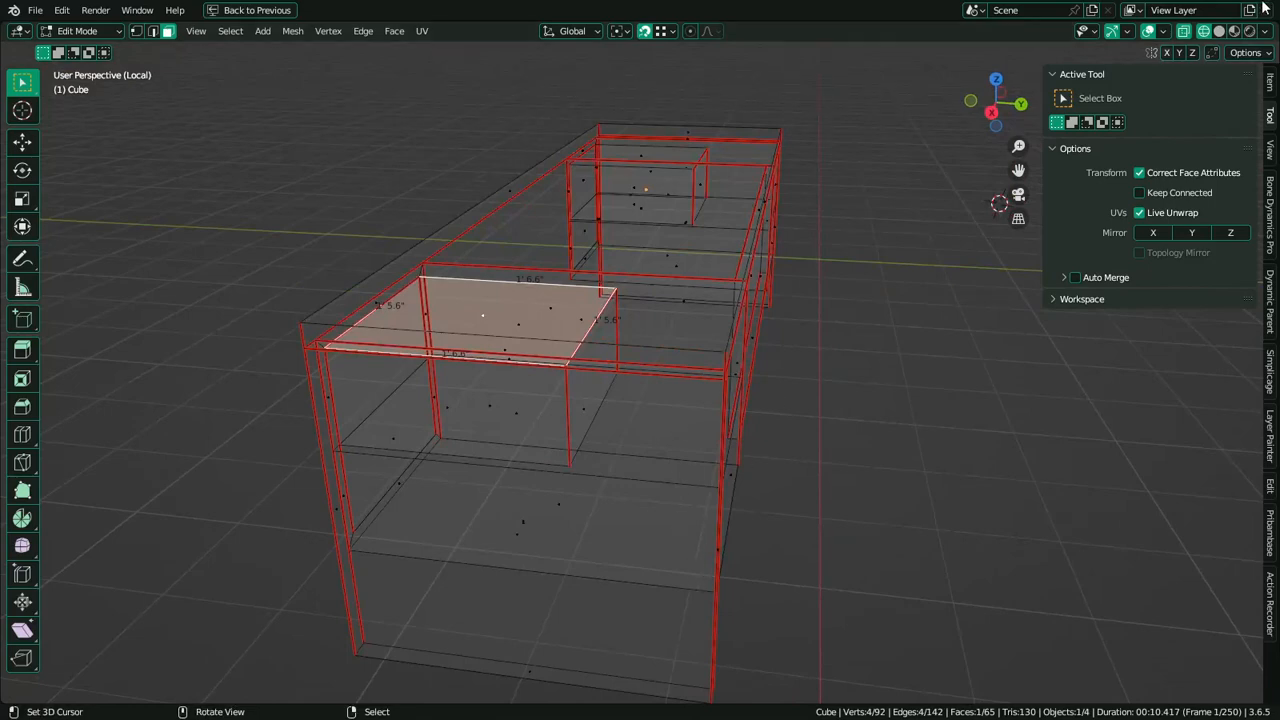
click(1219, 31)
mouse_move(823, 323)
middle_down()
mouse_move(943, 294)
mouse_move(856, 385)
middle_up()
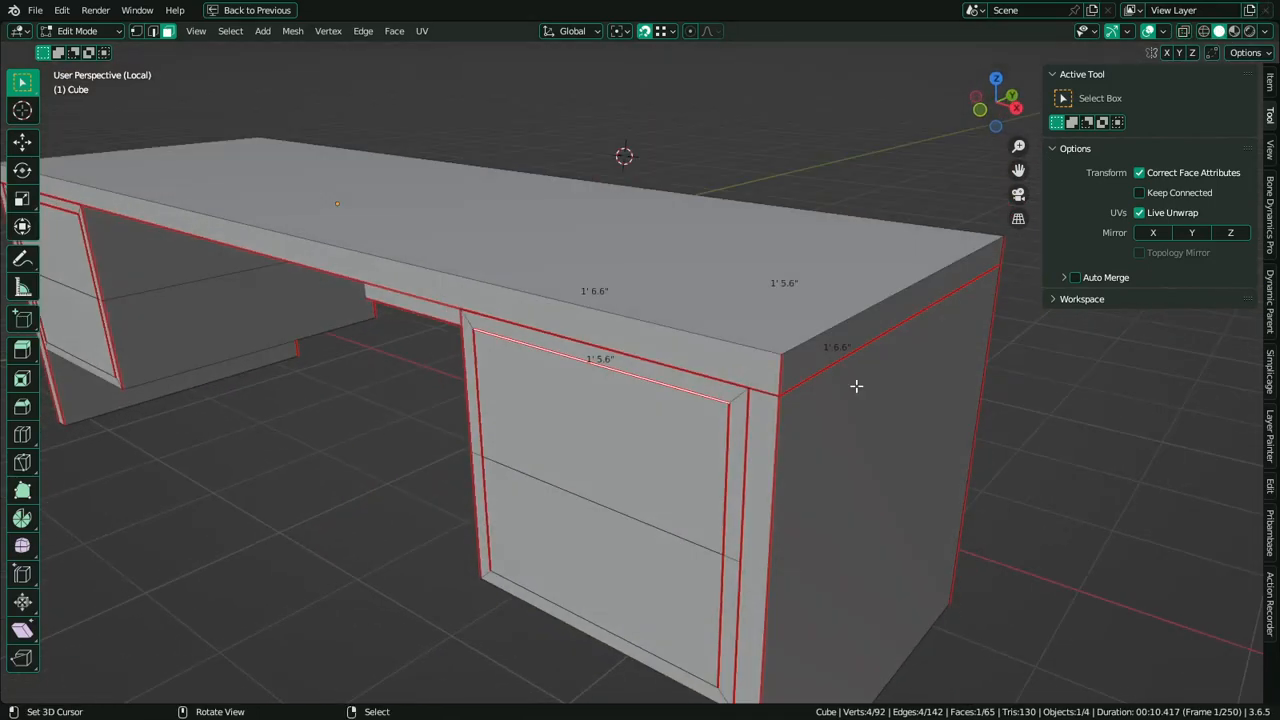
key(l)
key(g)
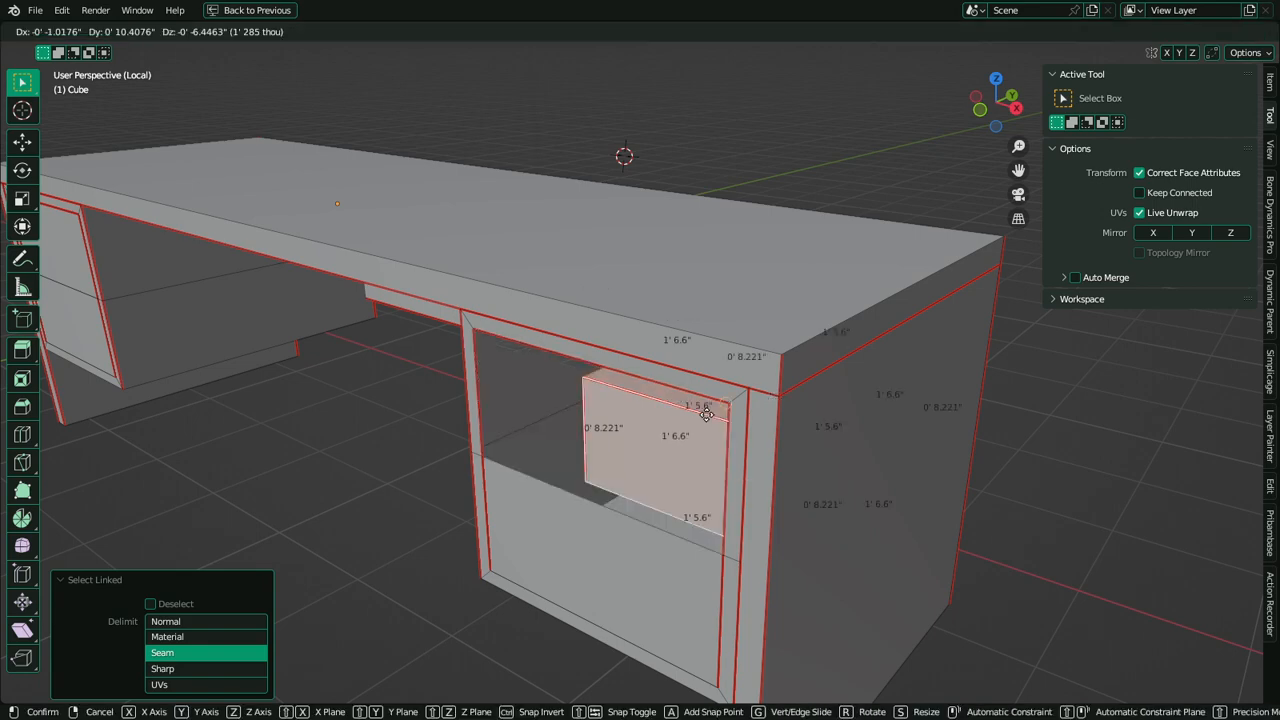
key(y)
right_click(580, 541)
shift+middle_drag(316, 421, 521, 492)
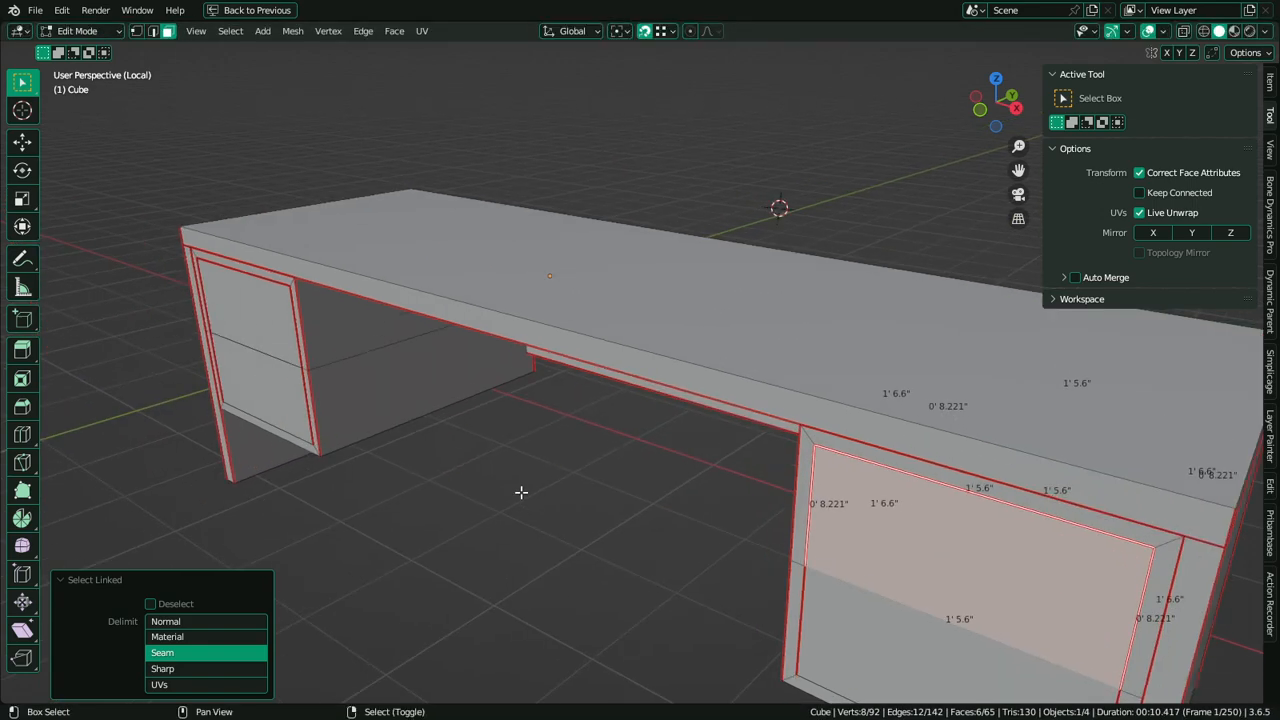
key(l)
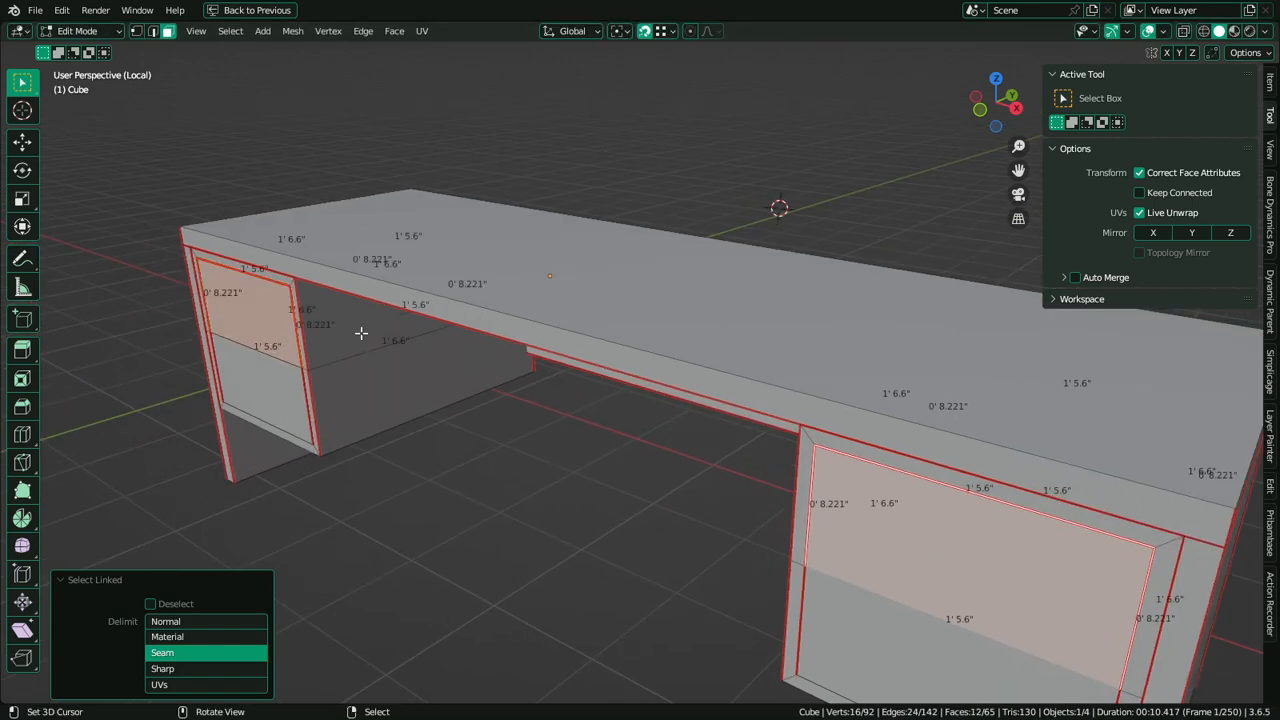
key(g)
key(y)
right_click(297, 443)
click(618, 555)
Hide the linked desktop slab and the large face directly beneath it
key(l)
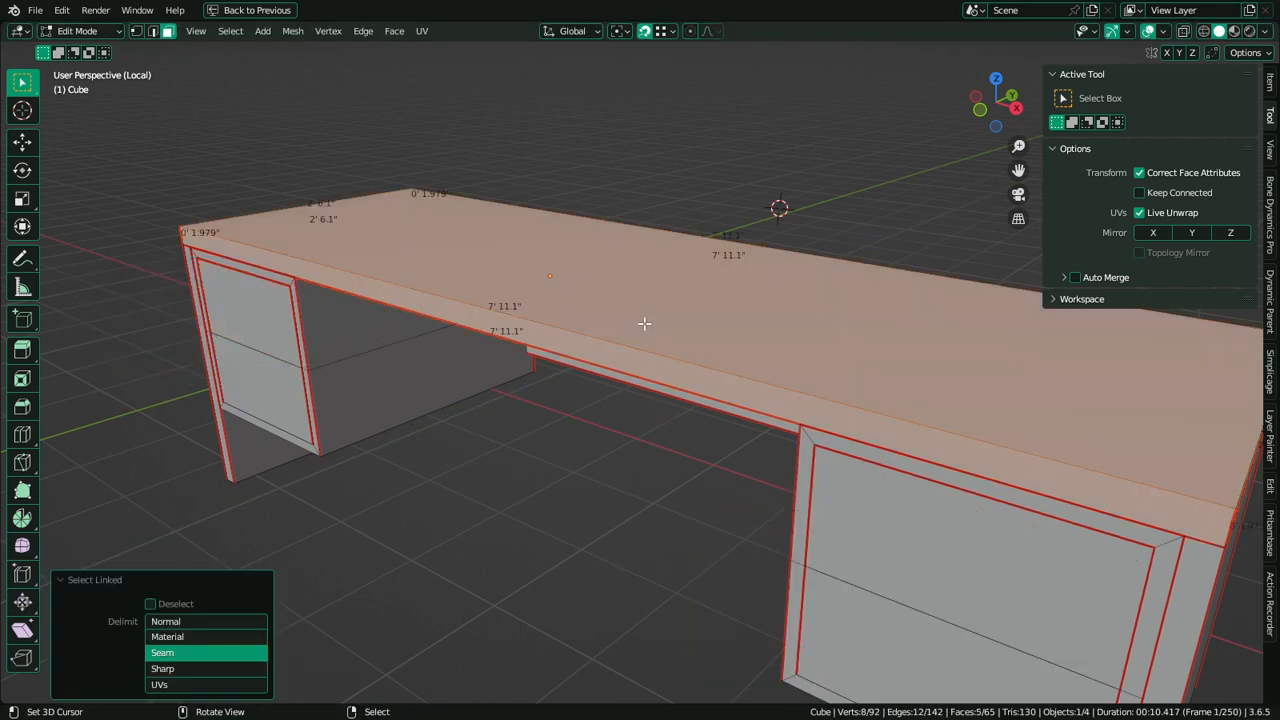
key(h)
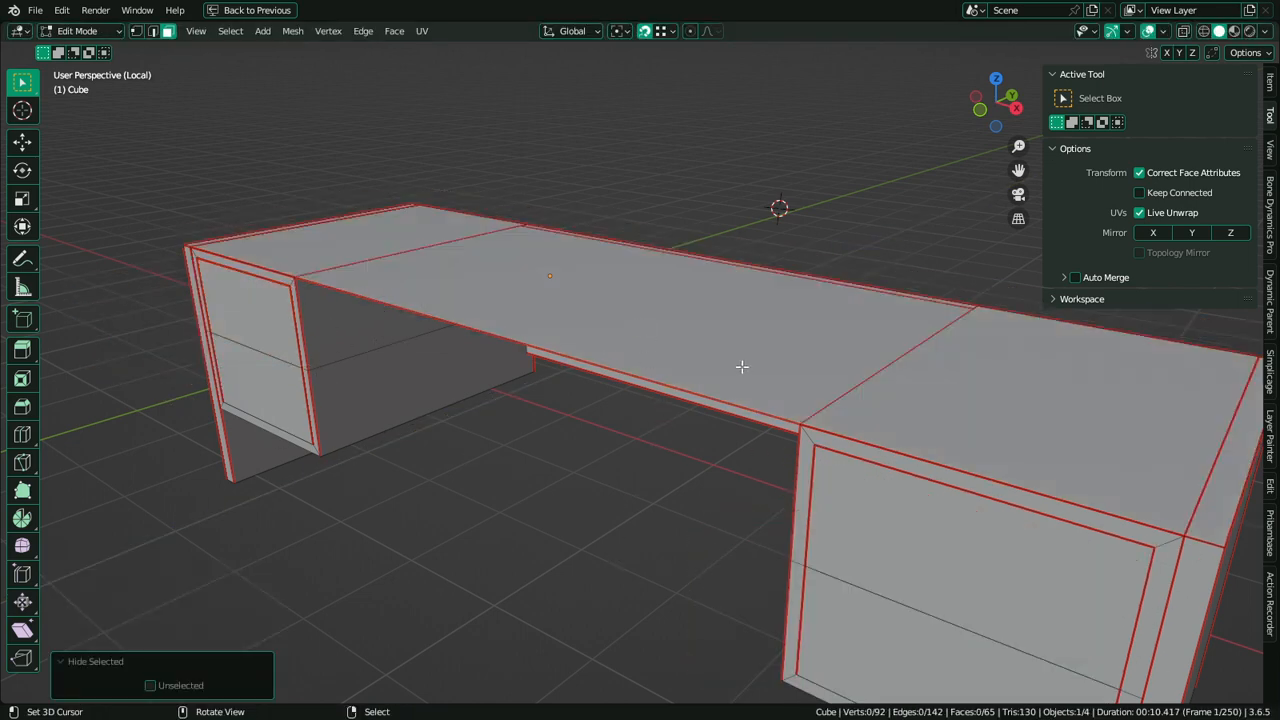
key(l)
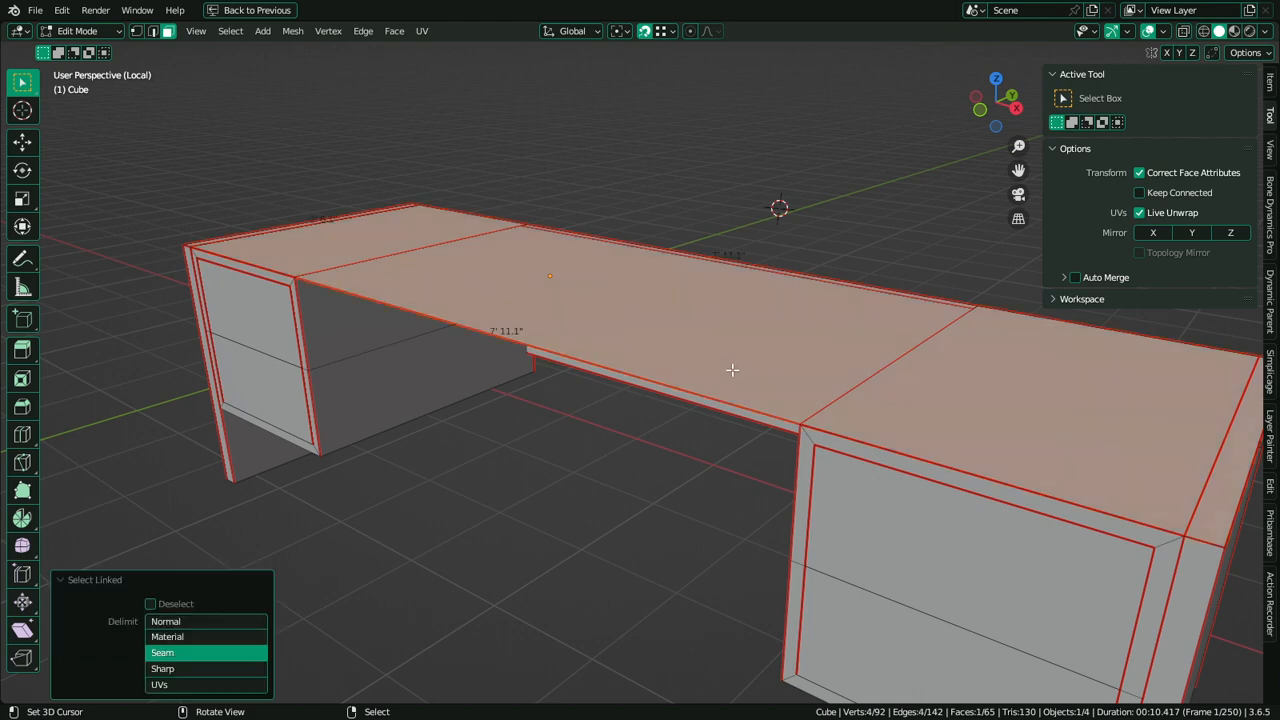
key(g)
right_click(731, 386)
key(h)
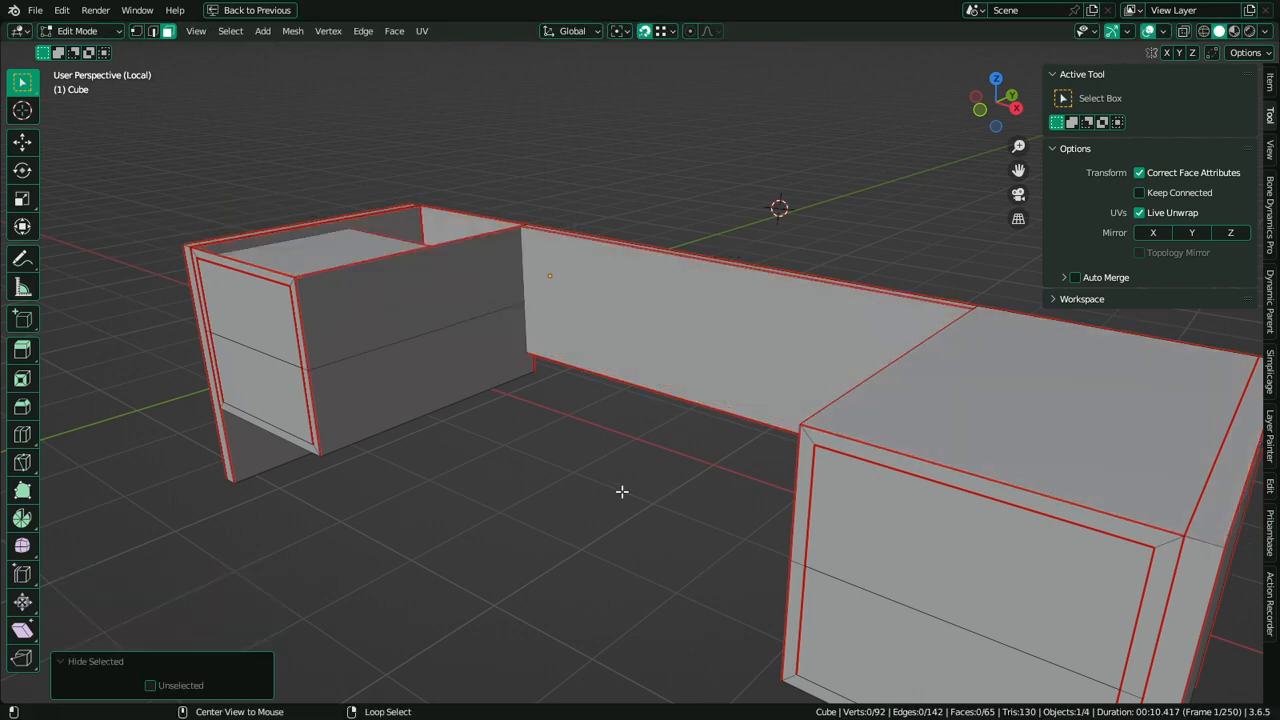
Select the linked side panels and both pedestal casings with the selection delimited by Normal, and hide them
alt+middle_click(621, 491)
key(l)
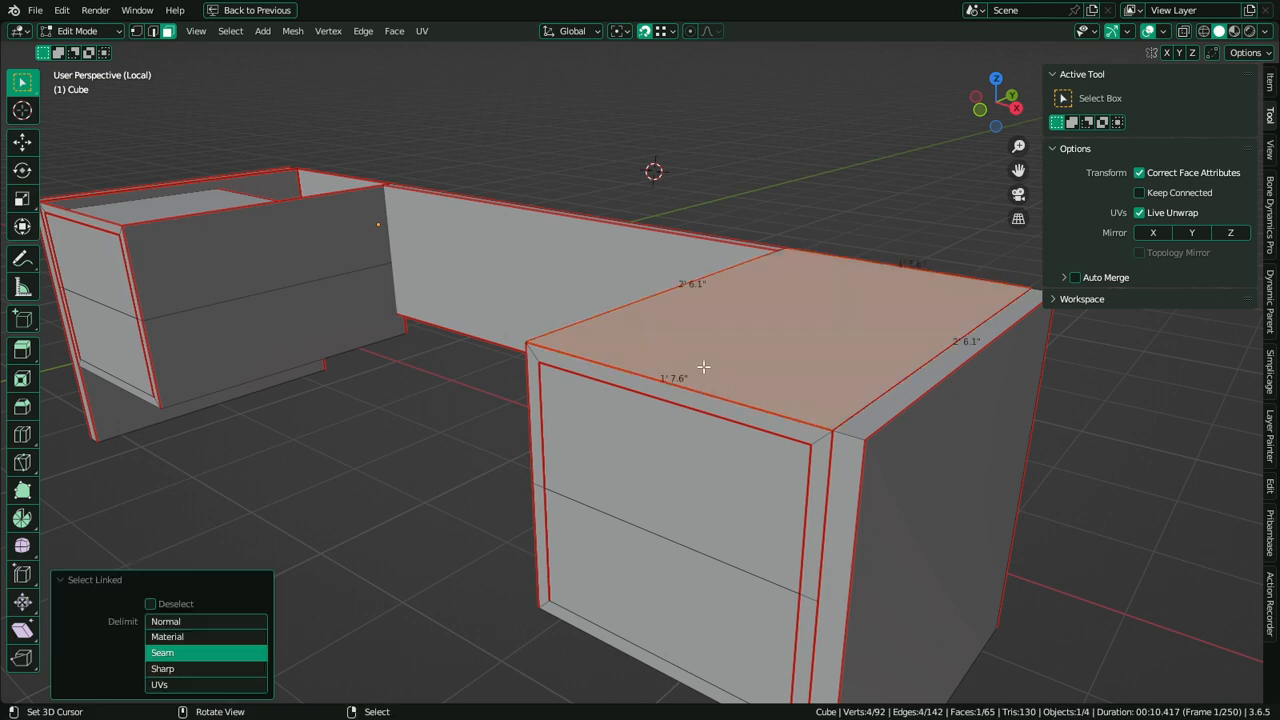
key(l)
click(158, 624)
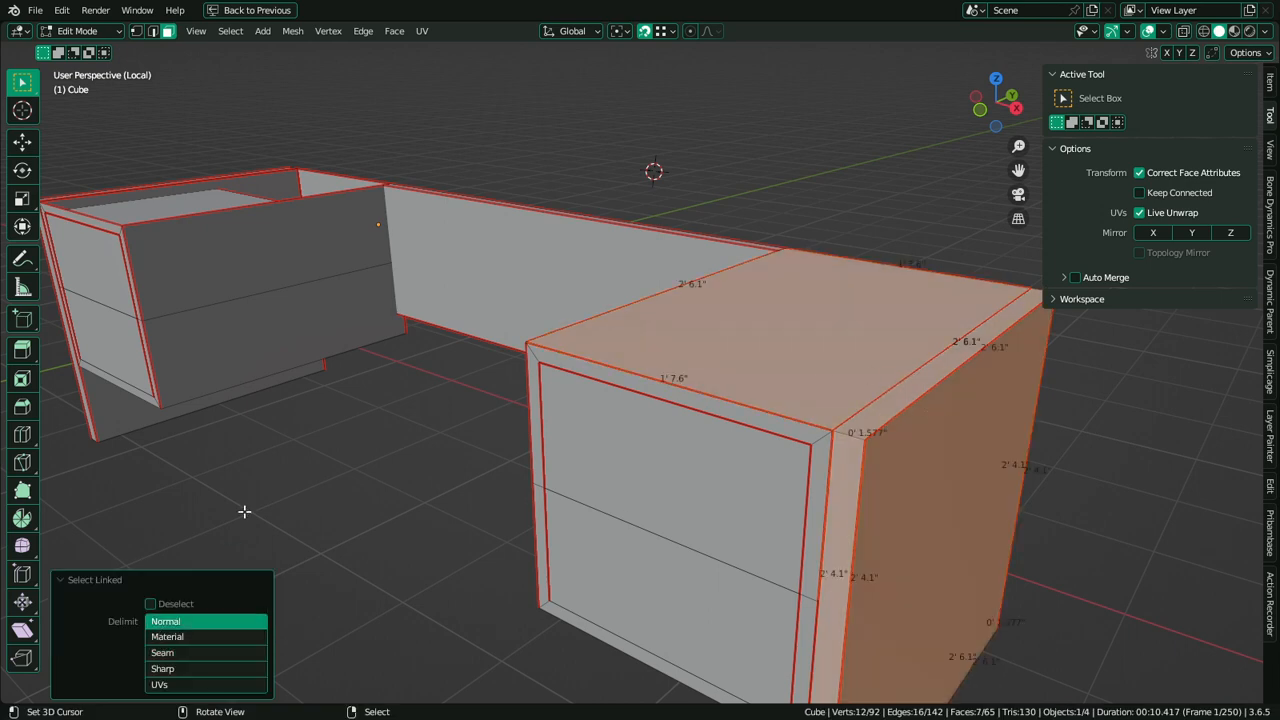
key(l)
key(l)
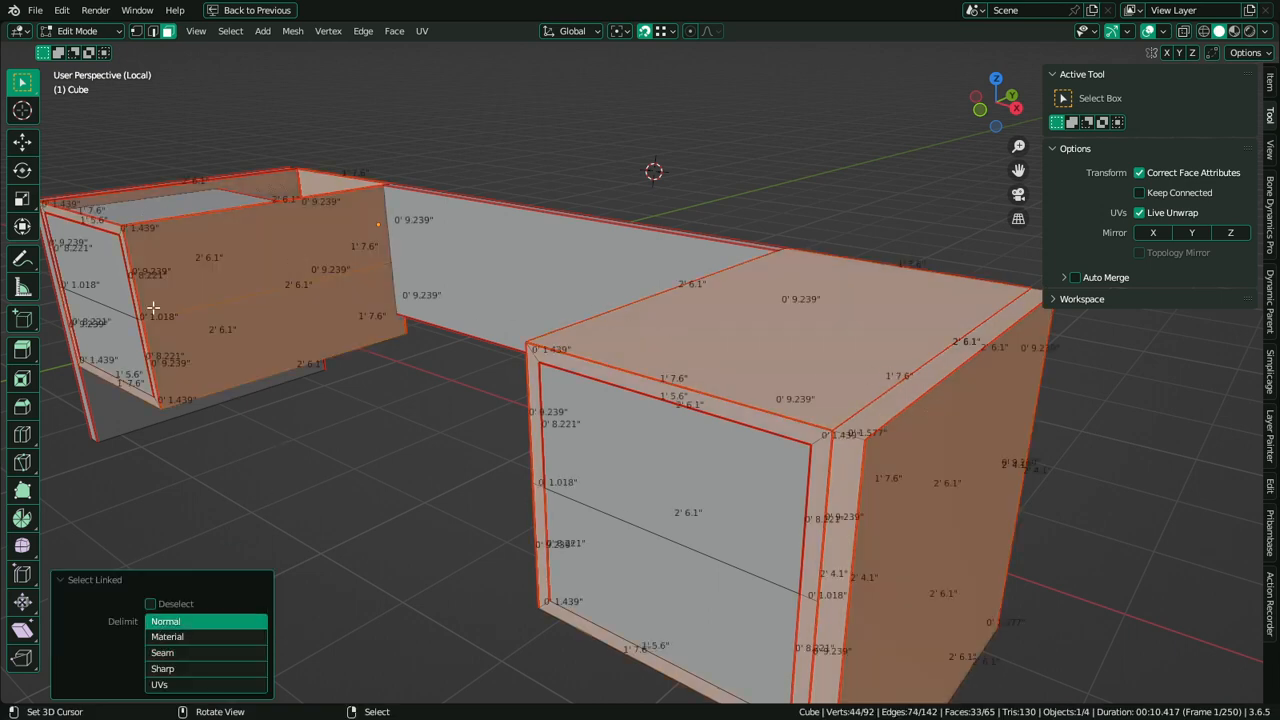
key(h)
Extrude the front faces of both lower drawers 1' 6.622" along Y to form drawer boxes
middle_drag(623, 453, 497, 431)
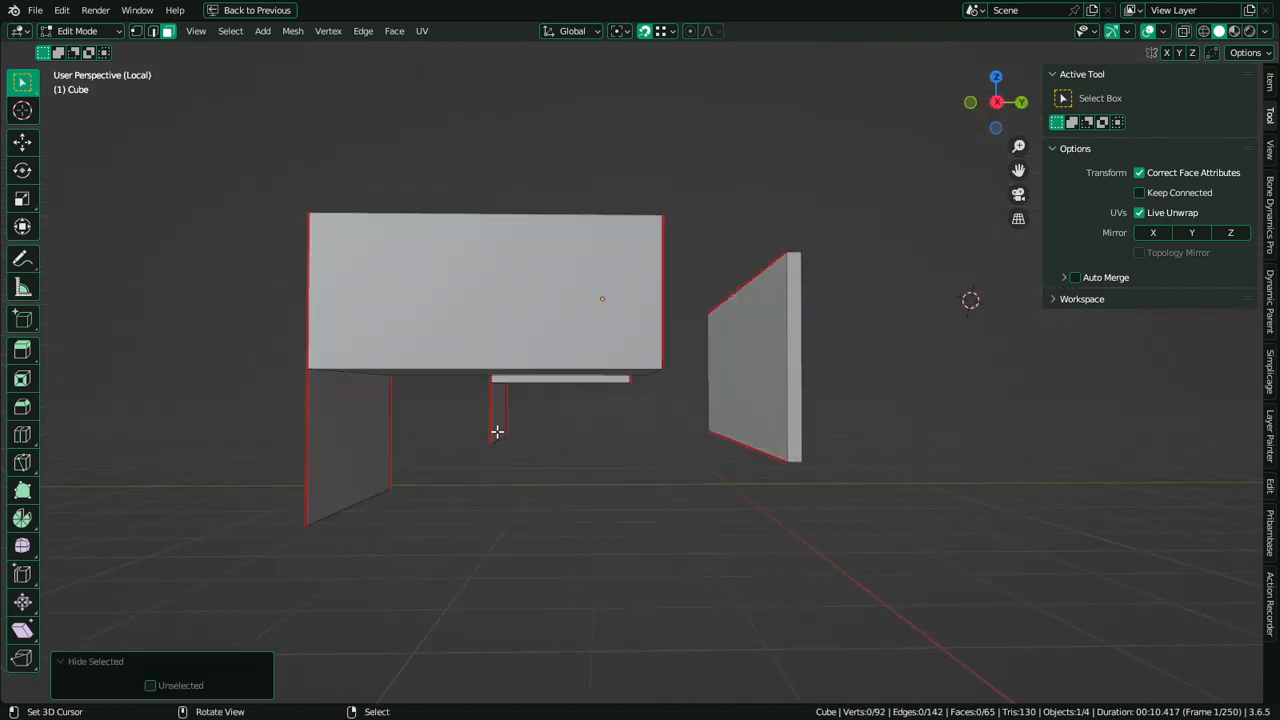
click(349, 451)
middle_drag(589, 492, 636, 522)
shift+click(606, 524)
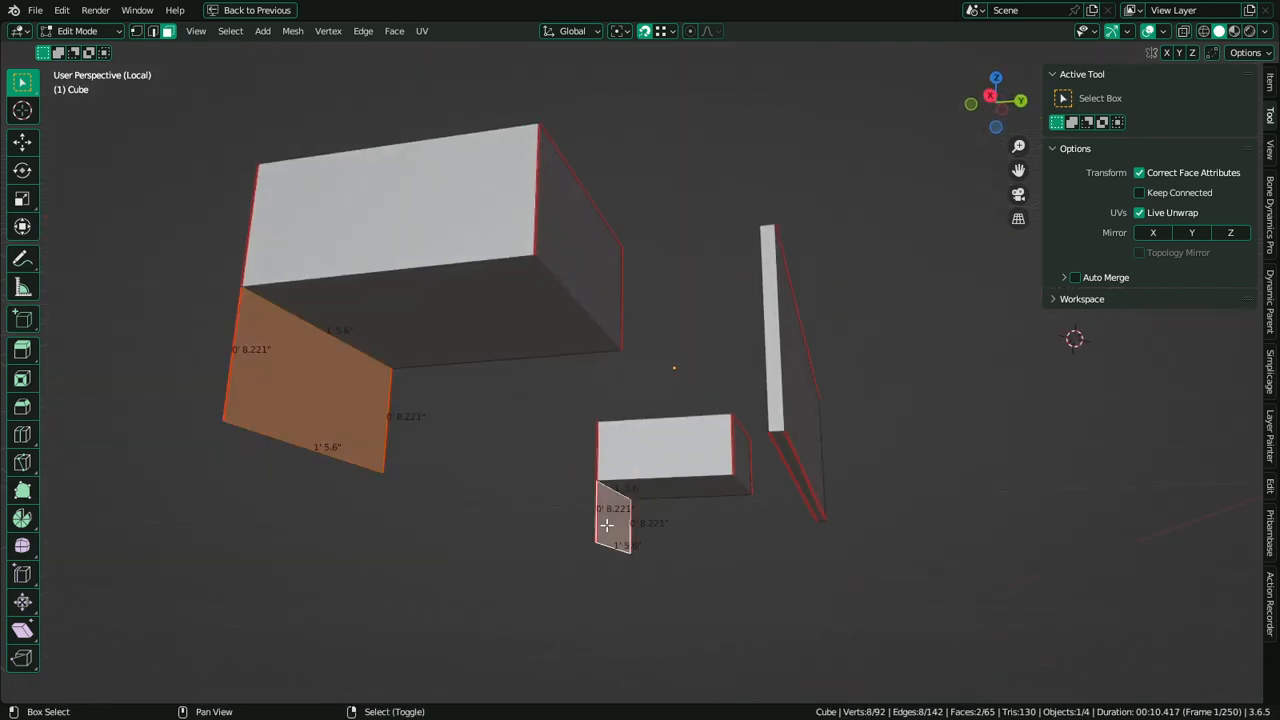
key(e)
key(y)
click(541, 276)
middle_drag(541, 276, 523, 491)
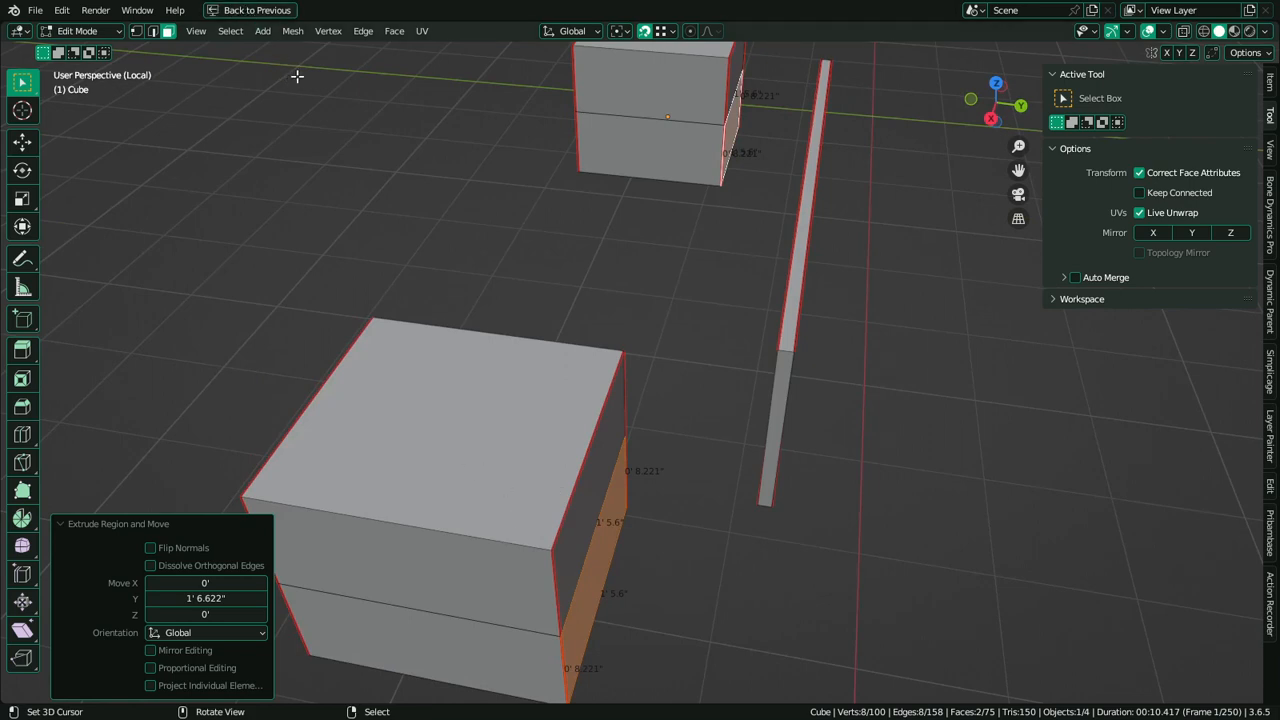
Select the upper drawer boxes' top faces and both linked lower drawer boxes, and hide all unselected geometry
click(543, 456)
shift+middle_drag(643, 340, 657, 477)
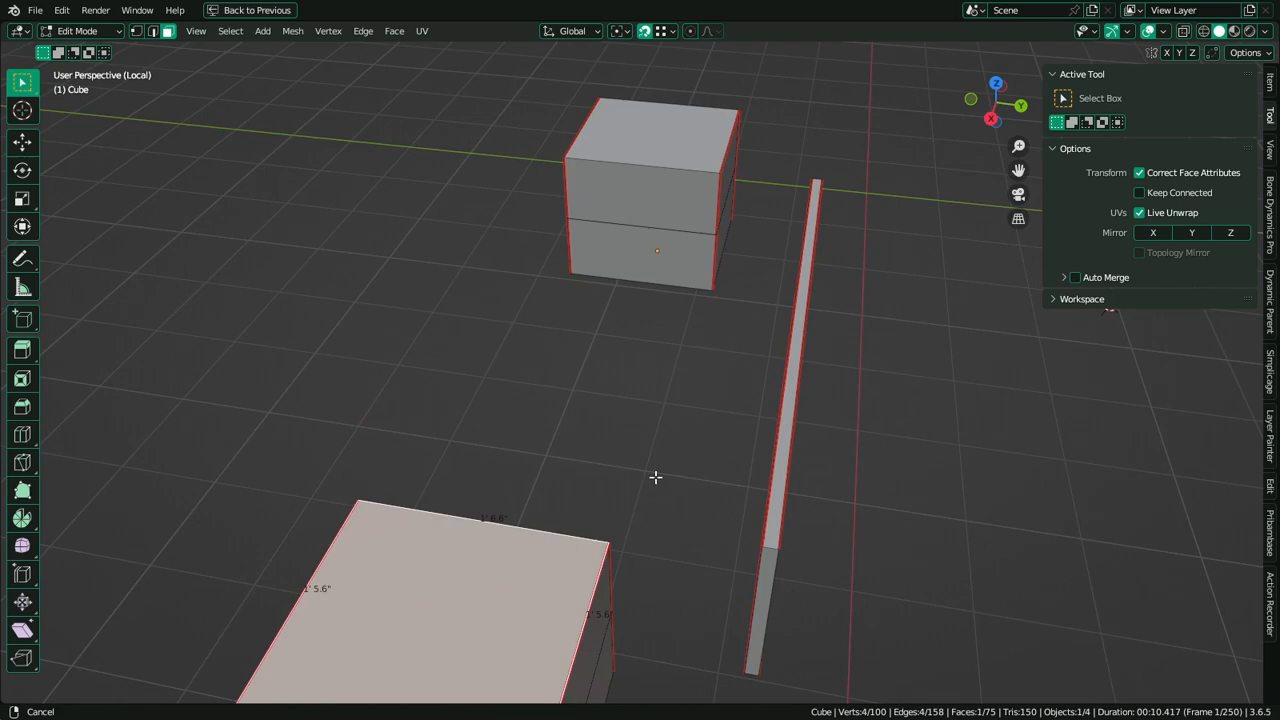
shift+click(668, 146)
shift+middle_drag(686, 312, 696, 239)
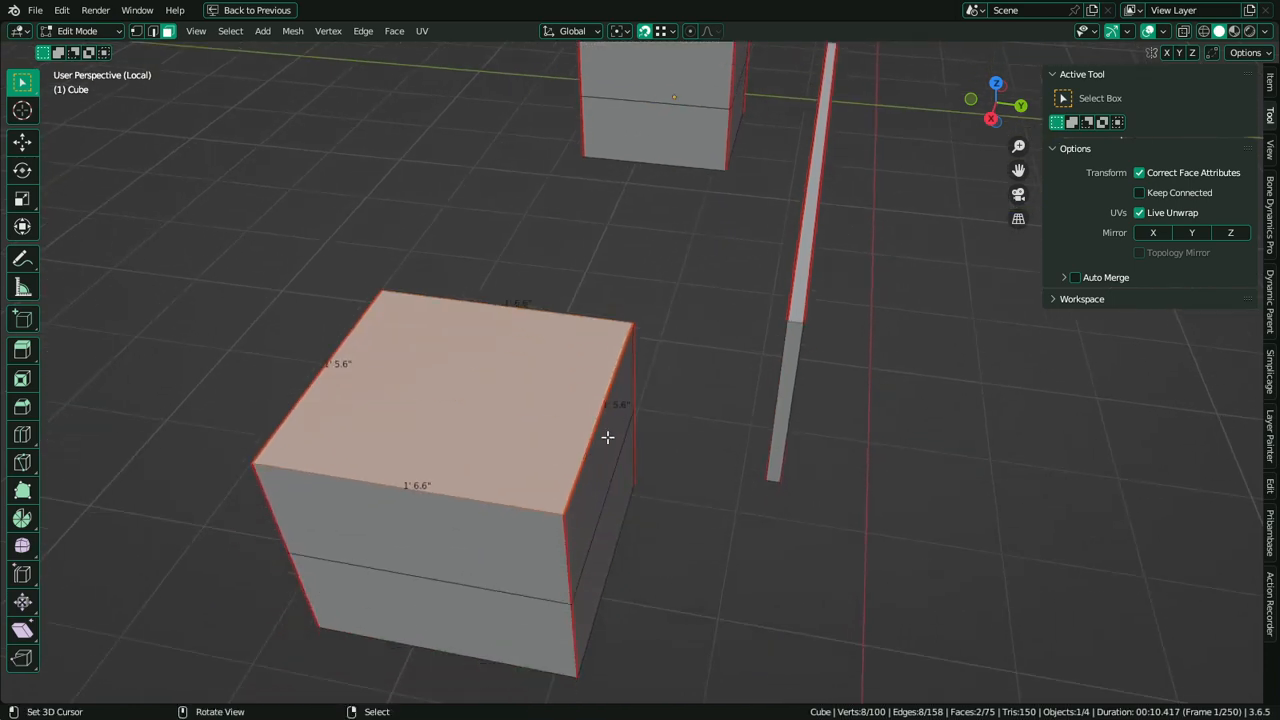
middle_drag(607, 437, 498, 430)
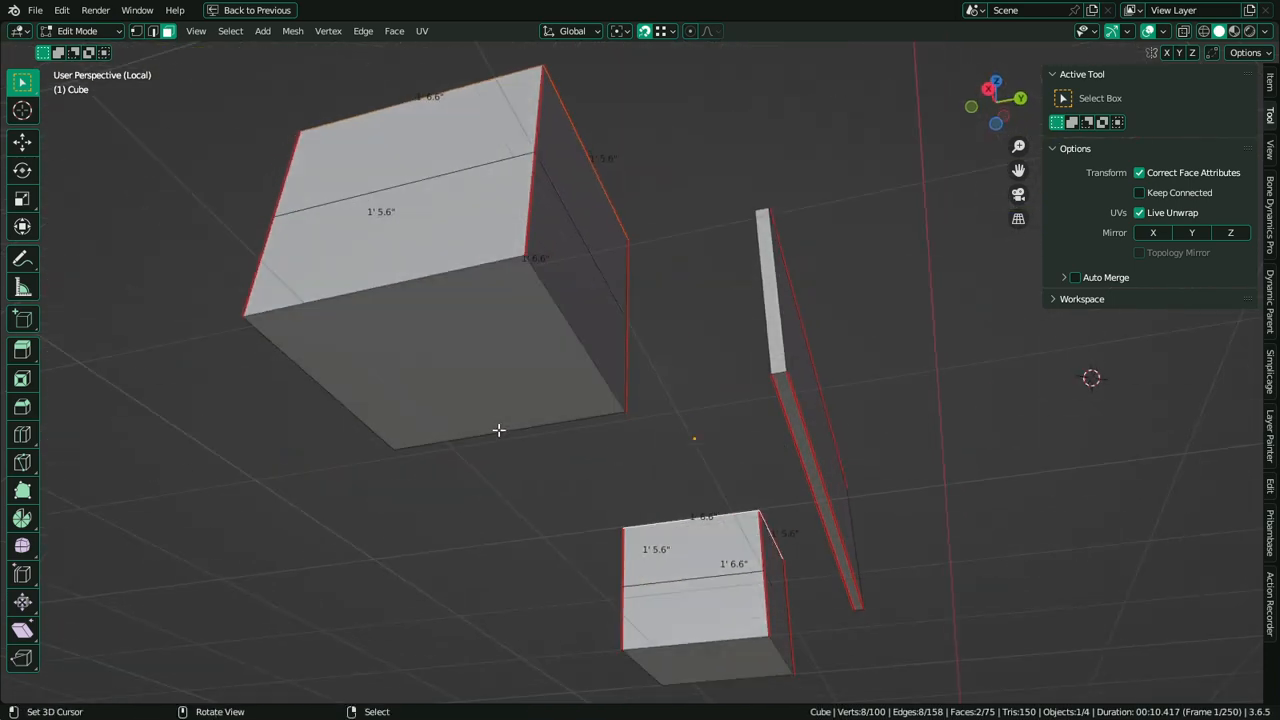
key(l)
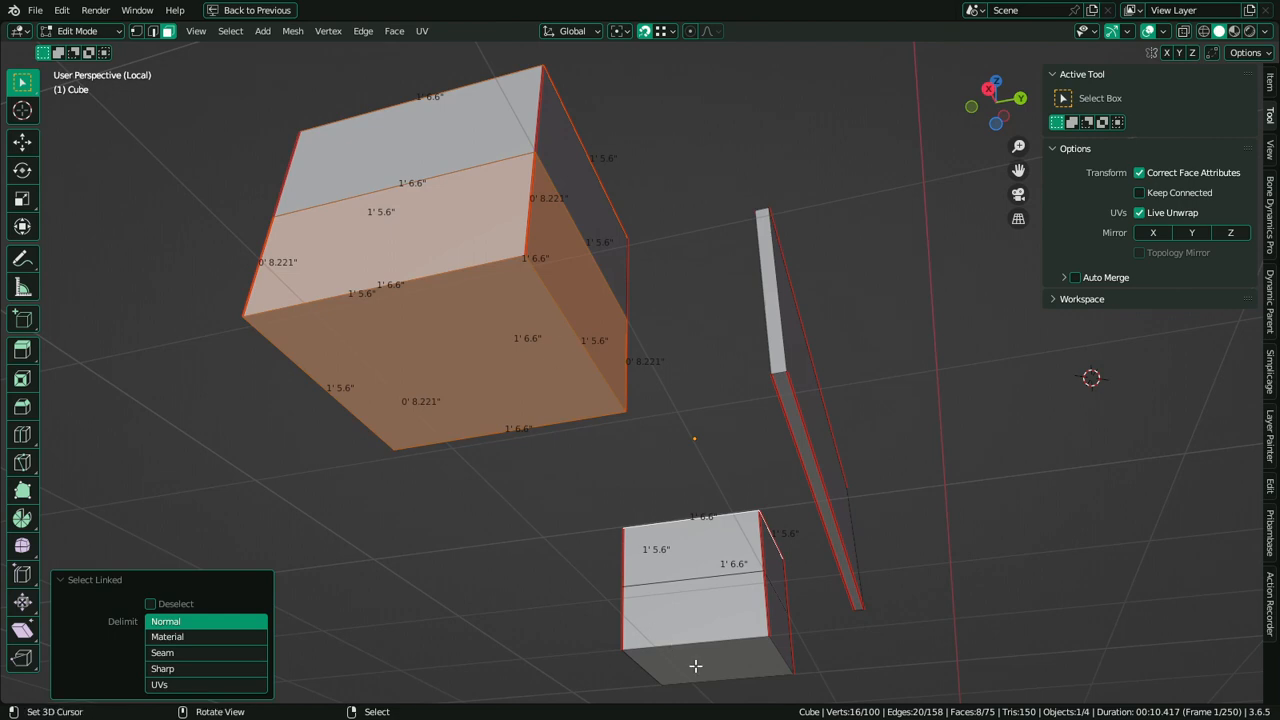
key(l)
key(shift+h)
middle_drag(696, 664, 603, 517)
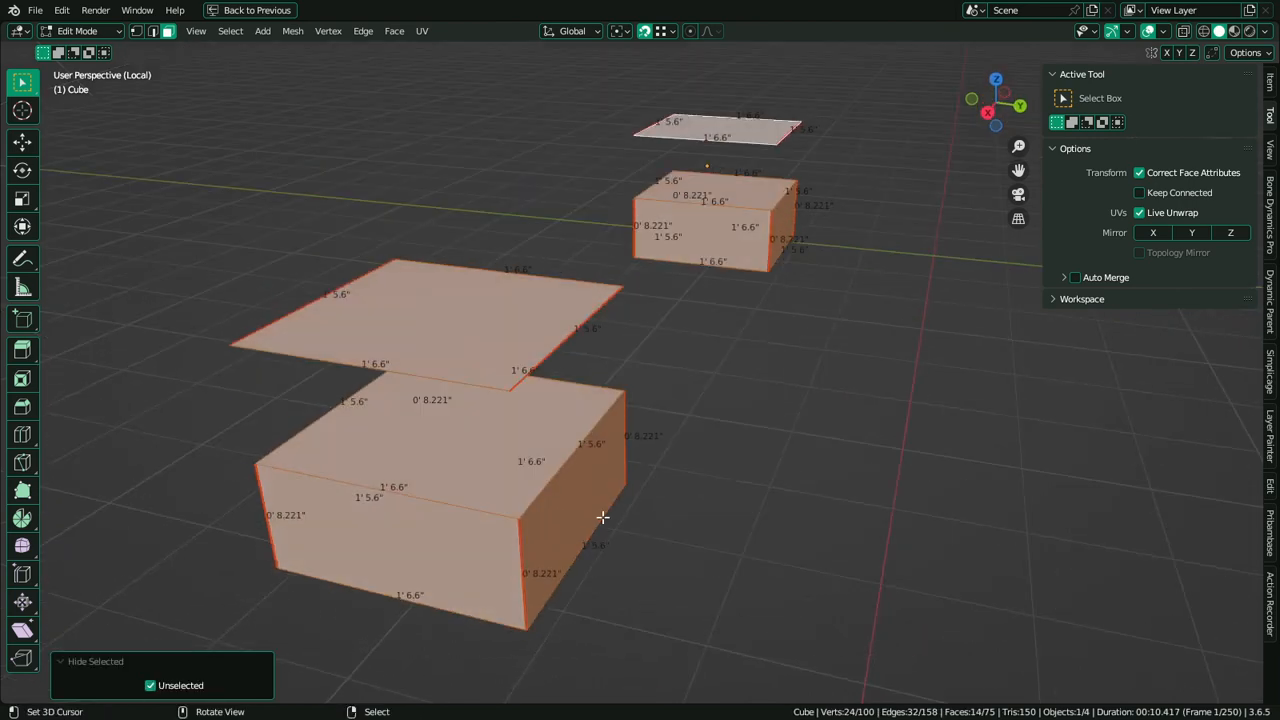
Select the top faces of all four drawer boxes in both pedestals and hide all unselected geometry
click(506, 461)
shift+click(483, 325)
shift+click(703, 137)
shift+click(714, 186)
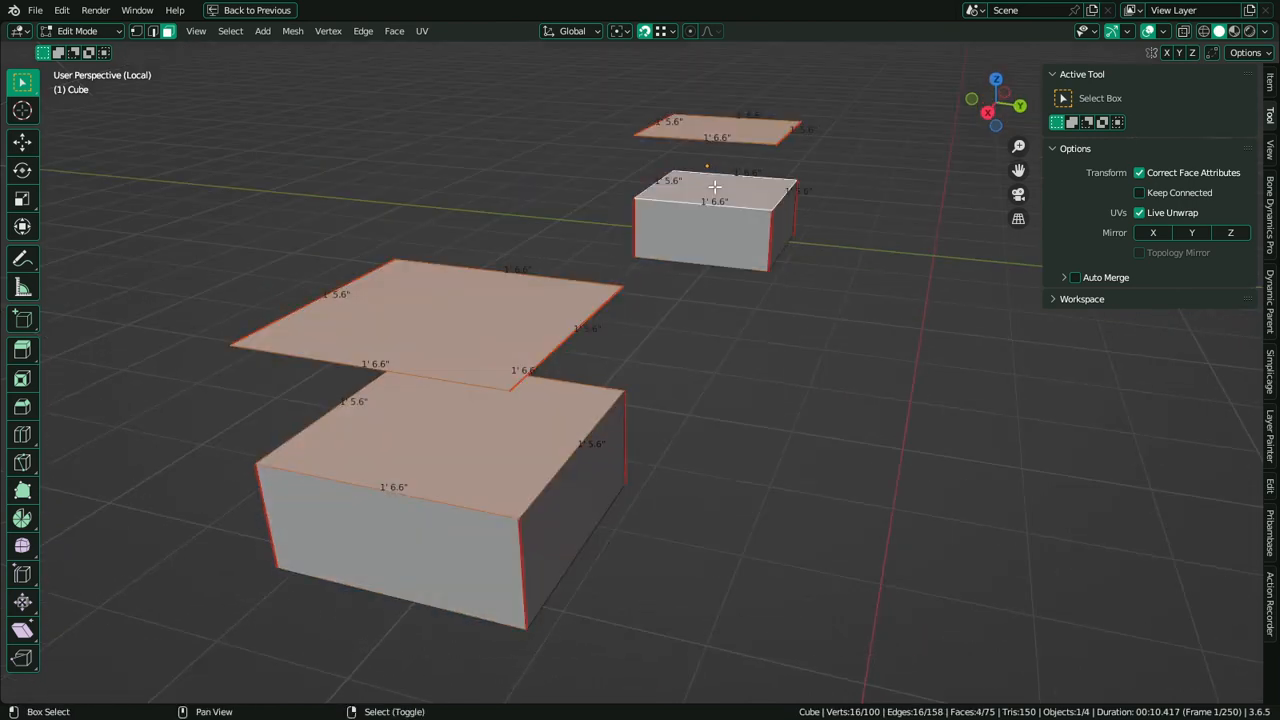
key(shift+h)
Select the four drawer top faces and inset them with a thickness of 1.25 in
right_click(437, 357)
shift+right_click(446, 428)
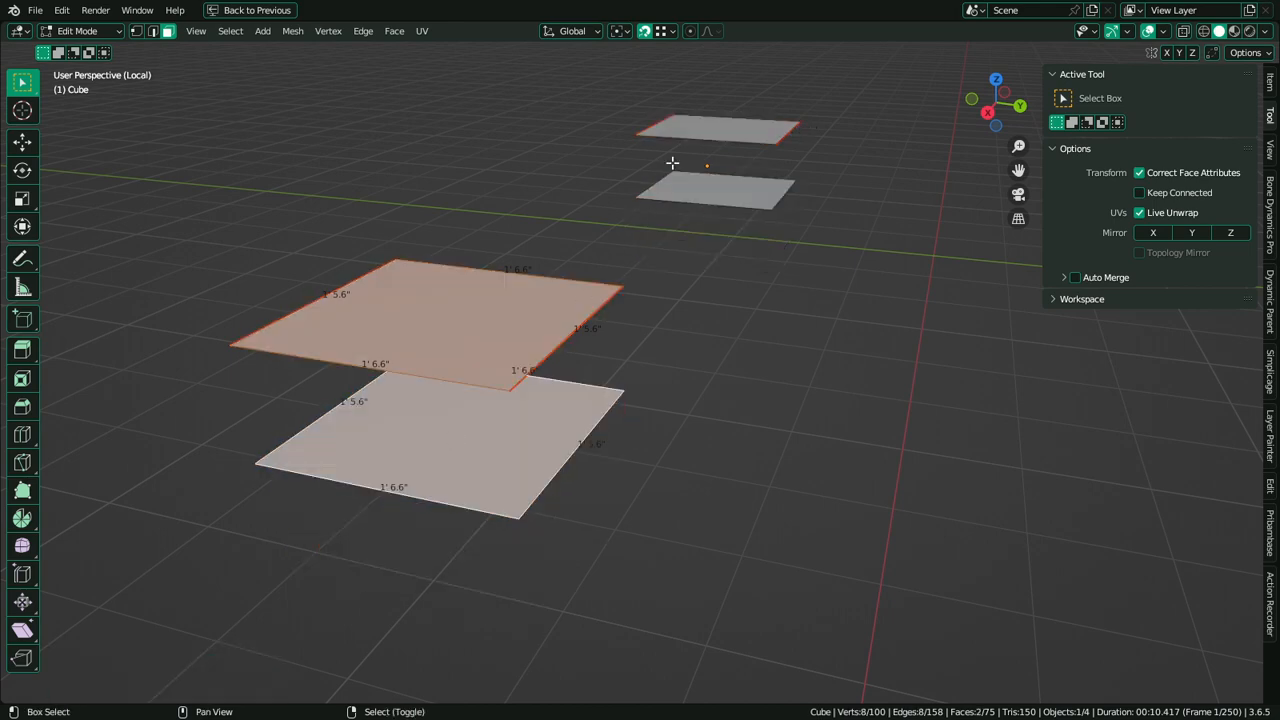
shift+right_click(699, 131)
shift+right_click(697, 183)
middle_drag(697, 183, 746, 311)
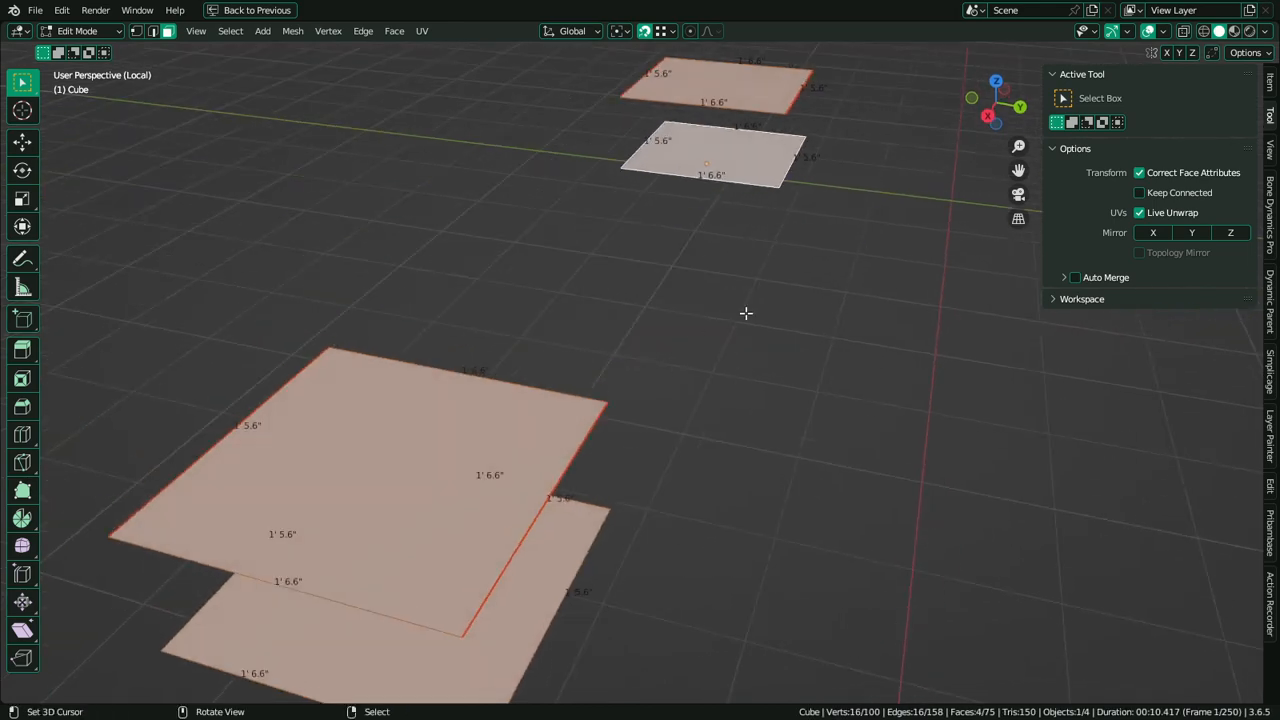
key(i)
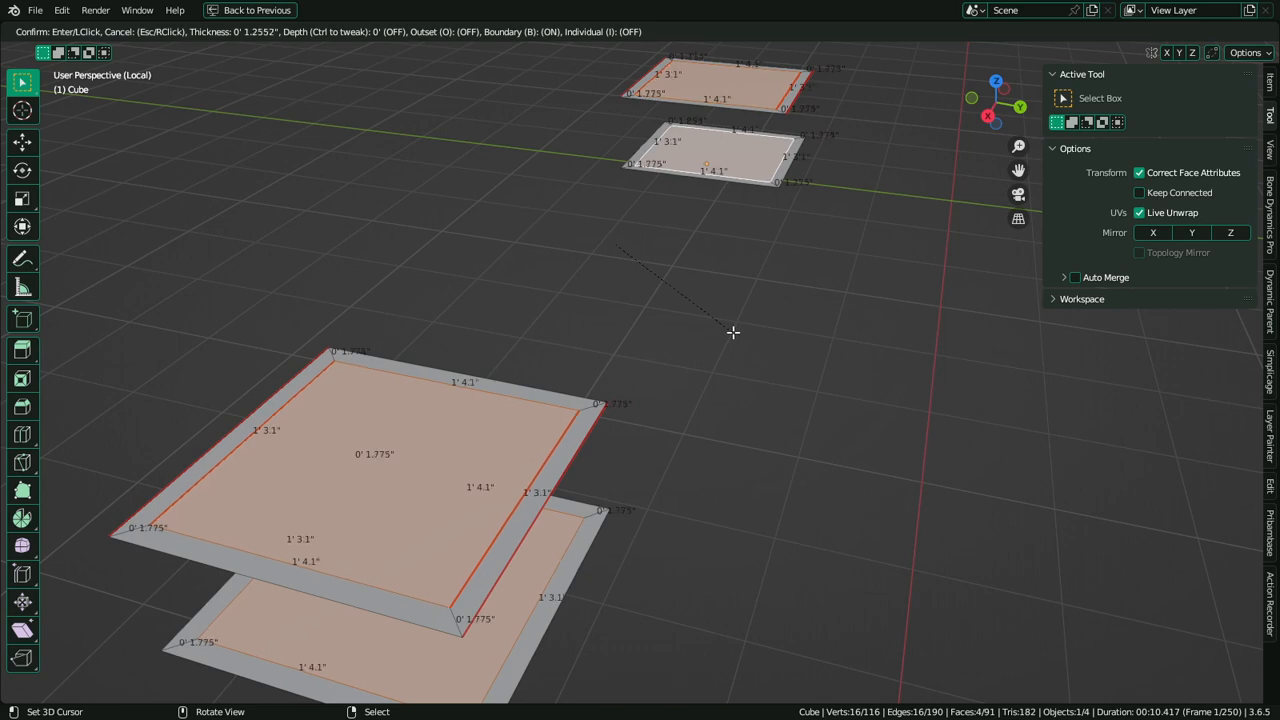
click(732, 333)
click(237, 598)
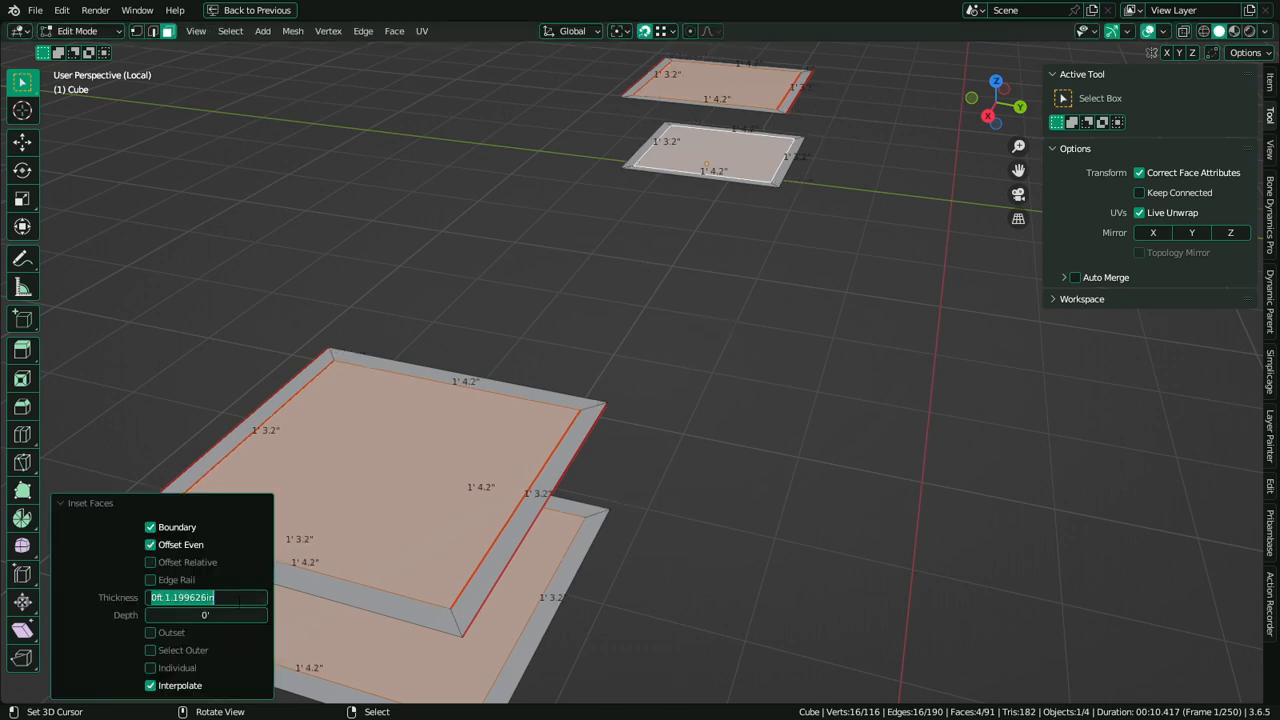
key(Return)
click(237, 598)
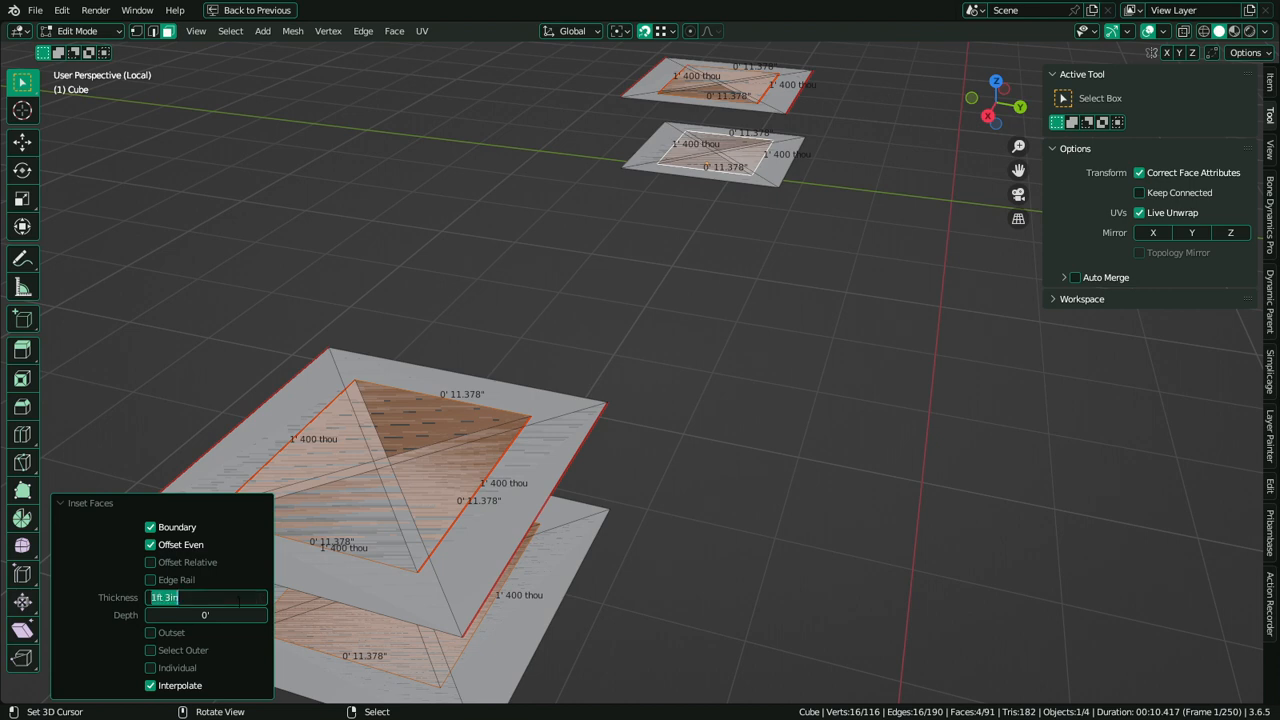
text(1.25 in)
key(Return)
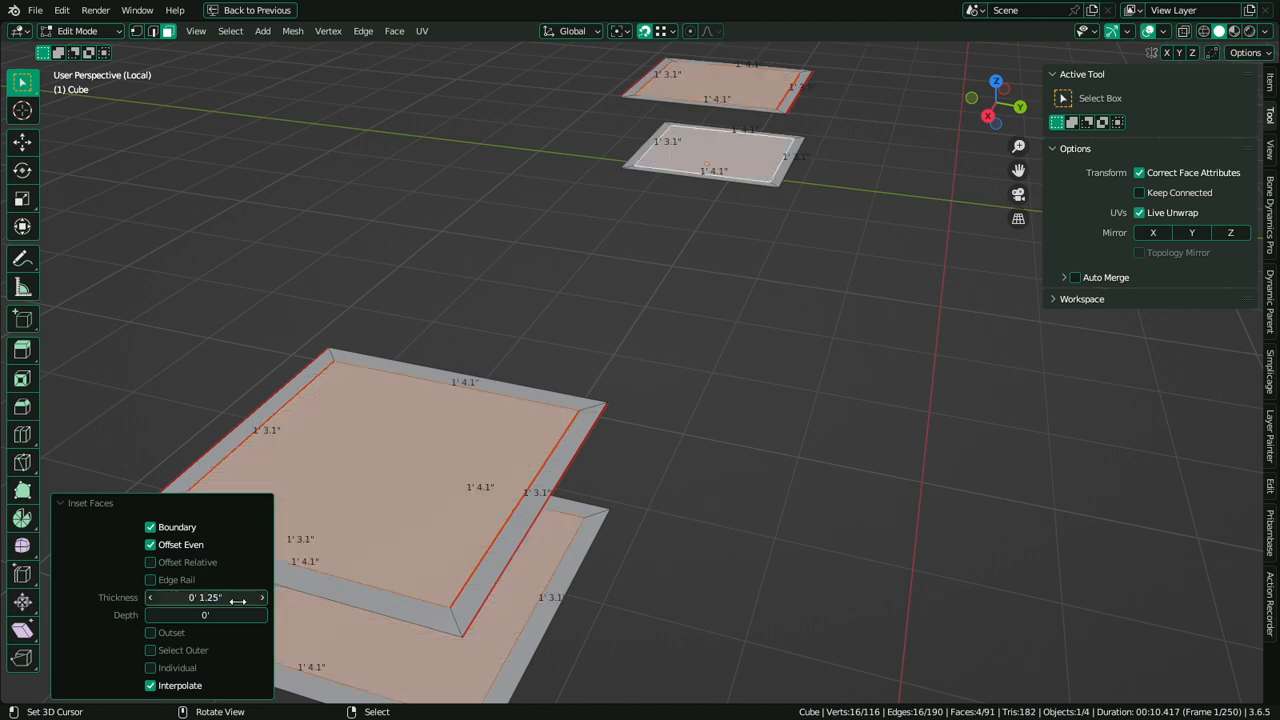
Reveal the hidden desk geometry and extrude the four inset faces -6.94368" along Z to hollow out the drawers
middle_drag(636, 449, 650, 402)
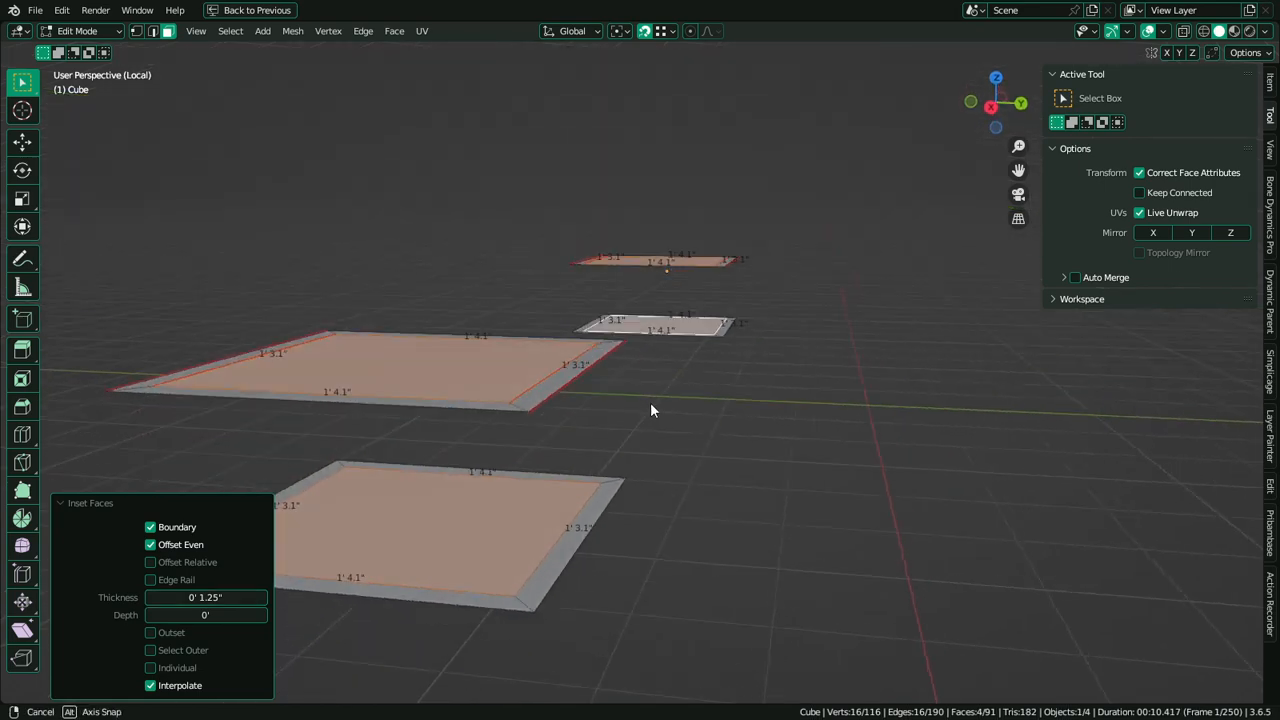
key(shift+h)
key(alt+h)
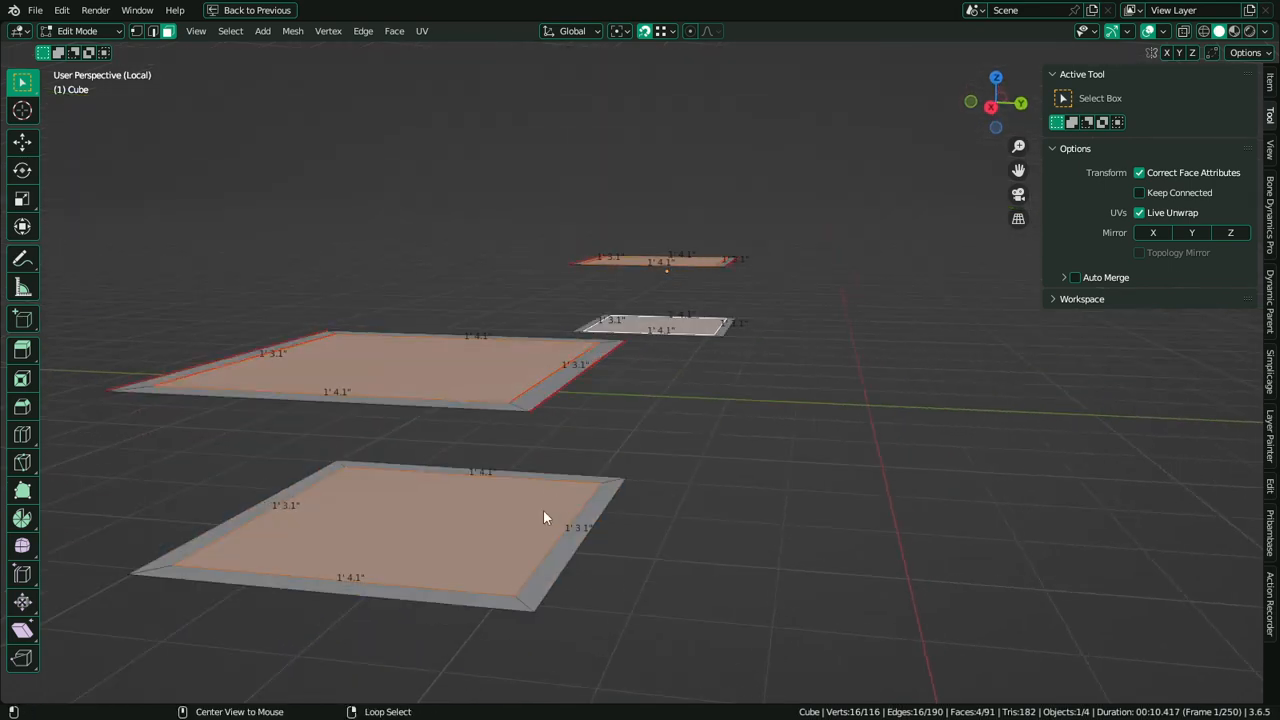
middle_drag(206, 610, 490, 480)
click(1203, 31)
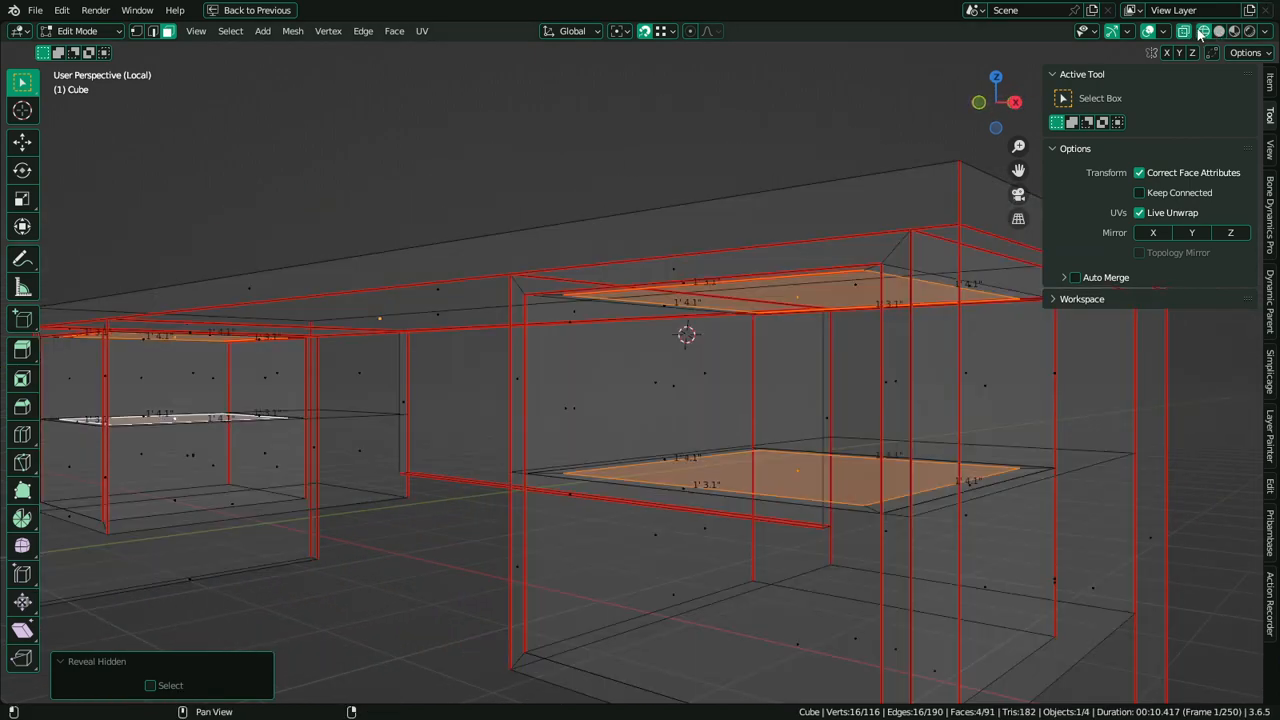
mouse_move(880, 230)
middle_down()
mouse_move(911, 298)
mouse_move(840, 223)
middle_up()
key(KP_3)
key(e)
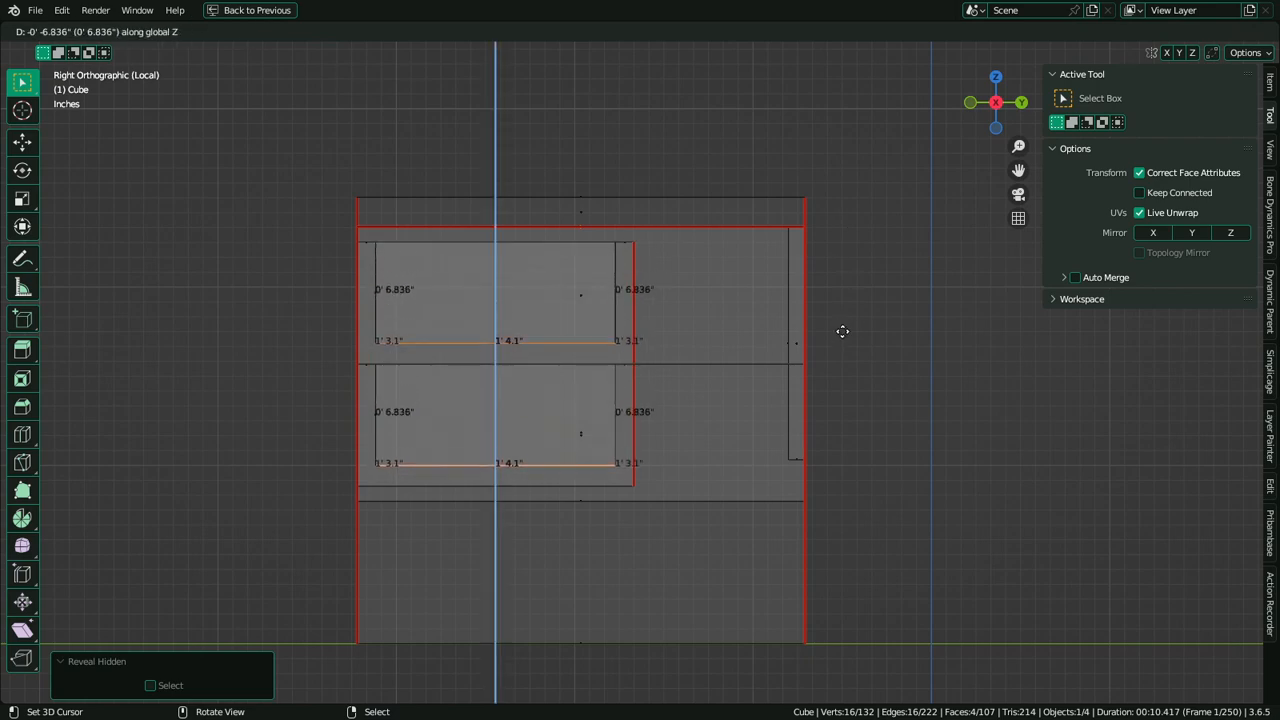
click(843, 330)
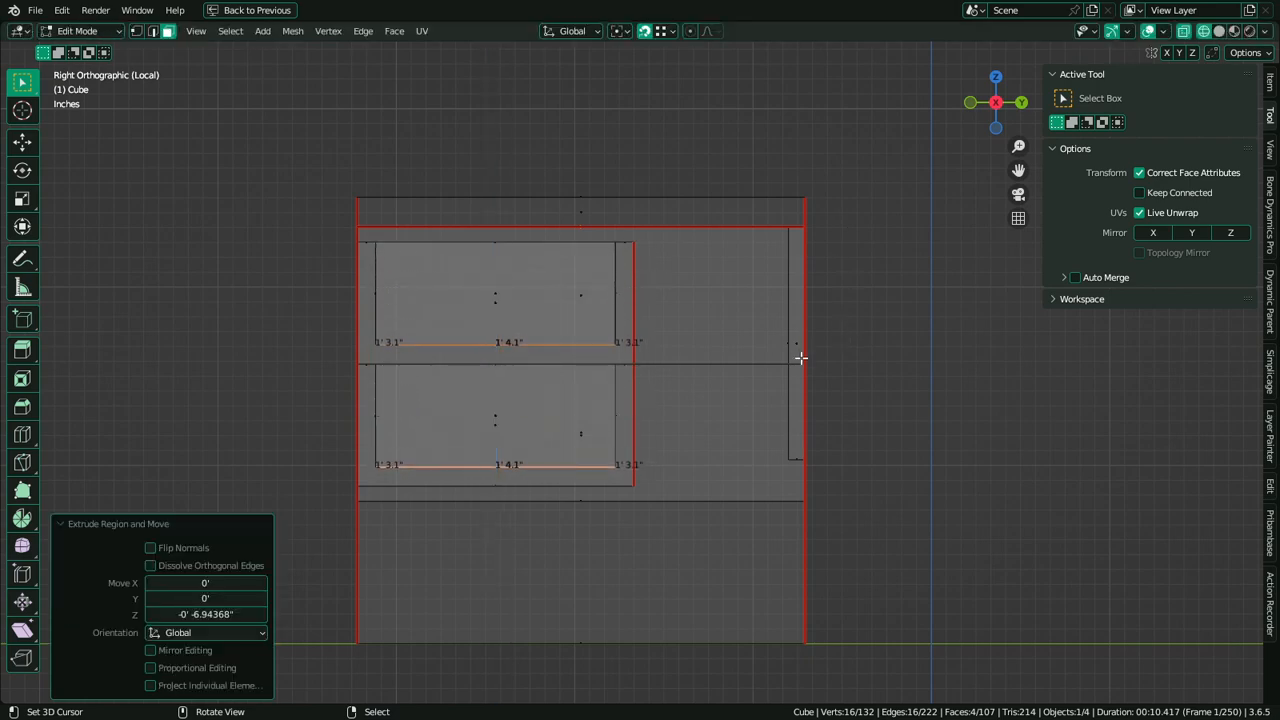
Show the desk in Material Preview shading and recalculate the normals of the whole mesh to face outside
middle_drag(803, 357, 894, 371)
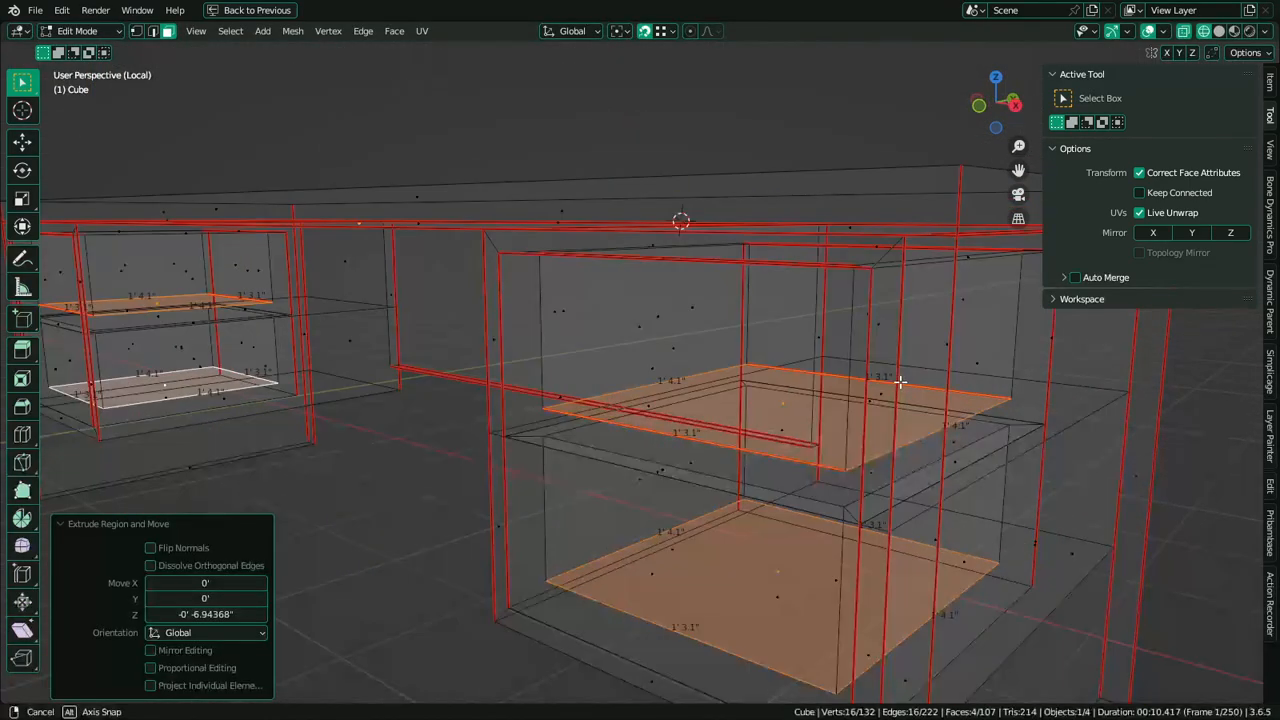
click(1220, 31)
middle_drag(928, 381, 800, 323)
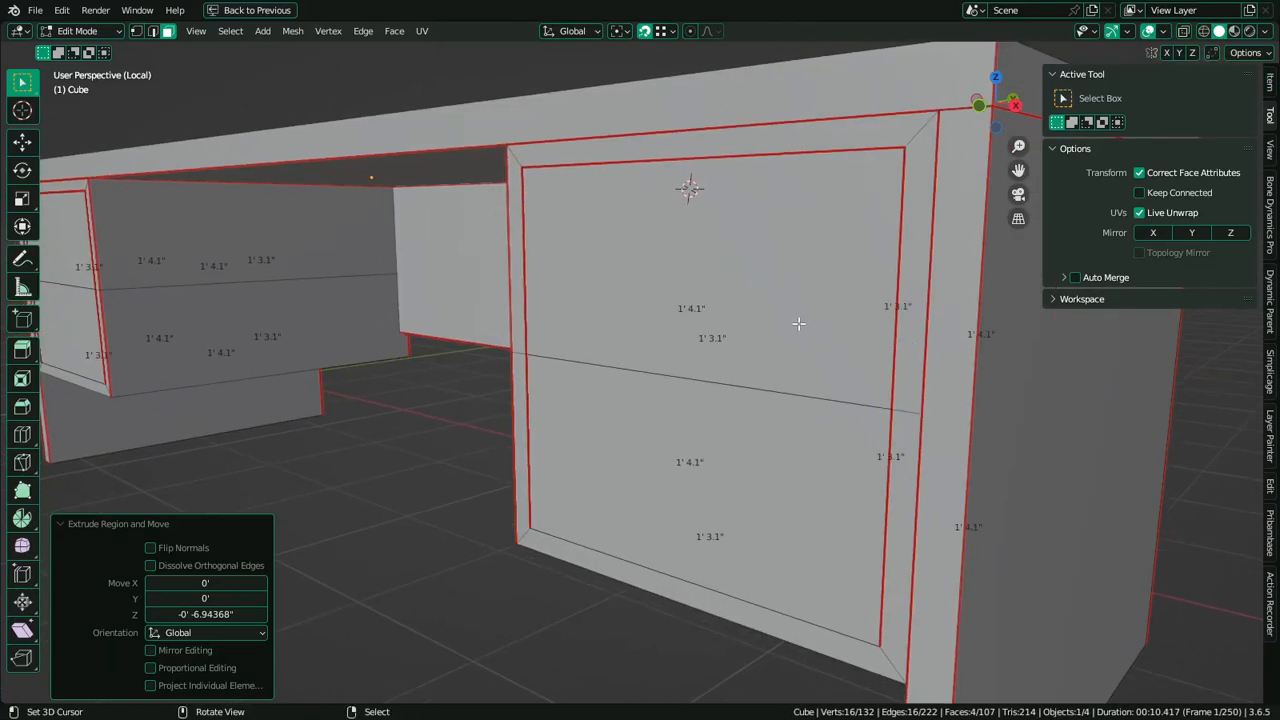
click(792, 313)
key(ctrl+l)
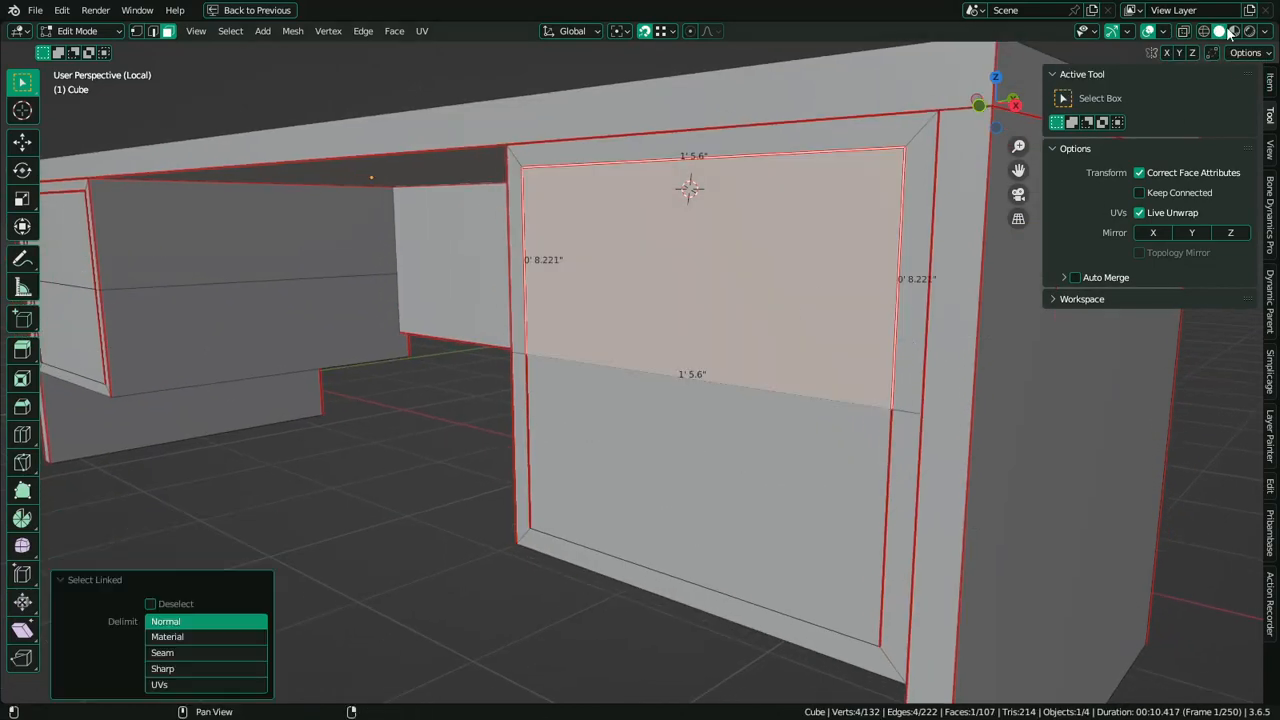
click(1233, 31)
scroll(946, 240, down, 5)
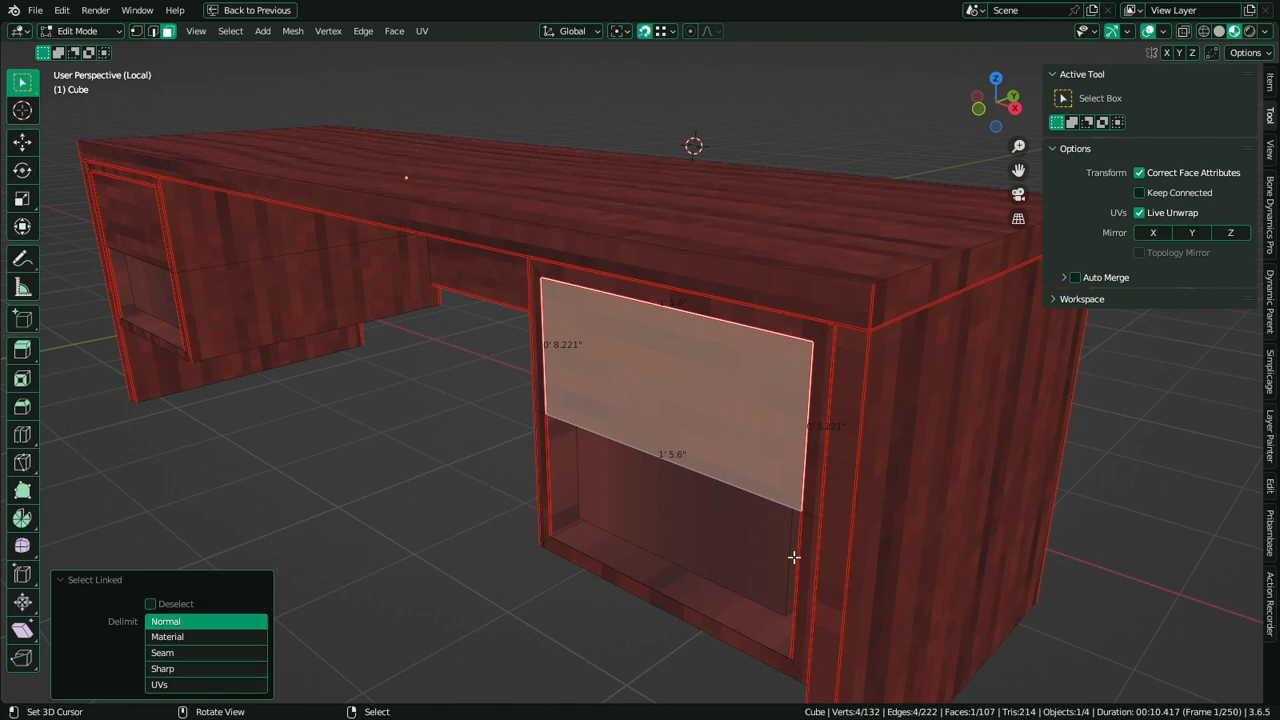
key(a)
key(alt+n)
click(778, 466)
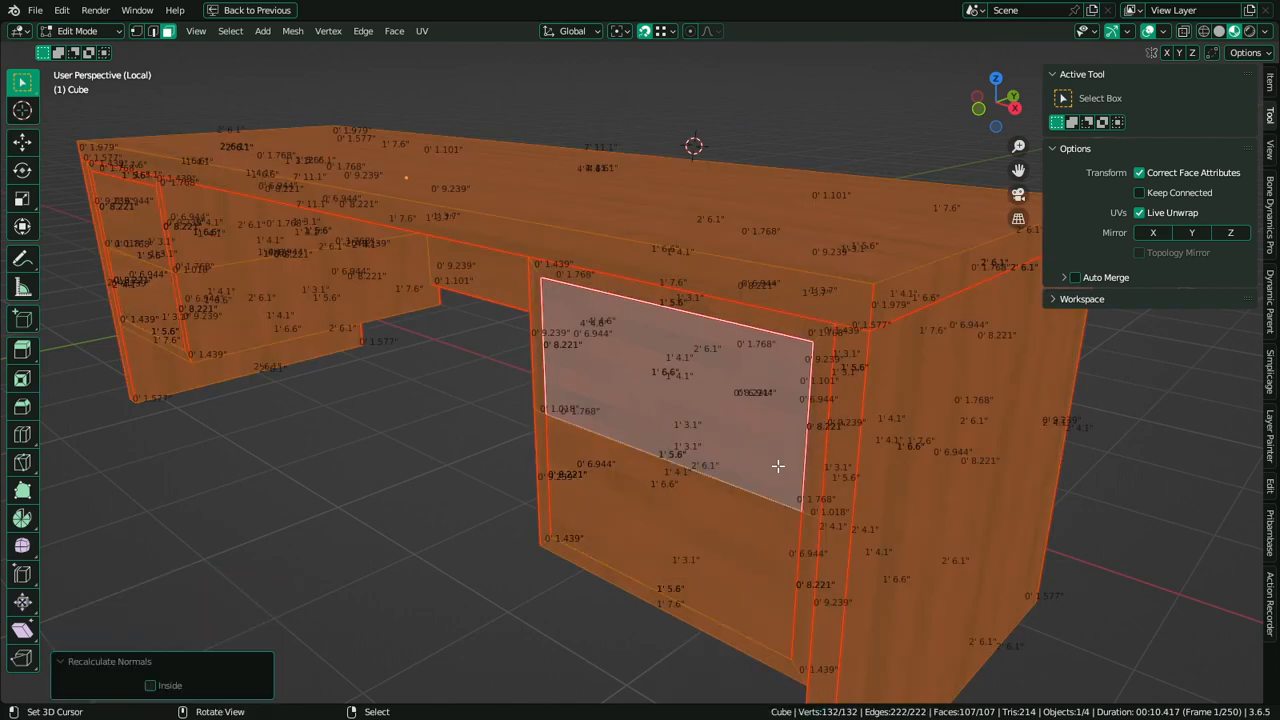
Select the linked upper drawer of the right-hand pedestal and slide it outward along Y until its interior is exposed
key(ctrl+z)
key(ctrl+z)
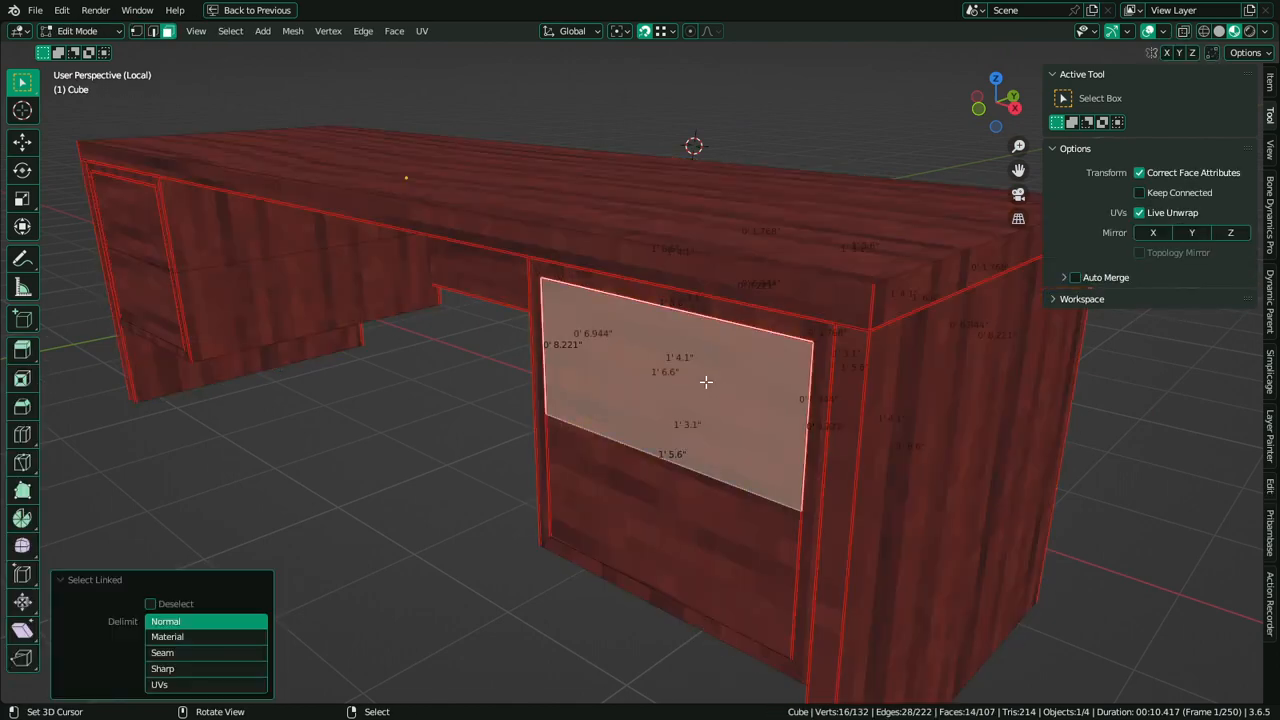
key(e)
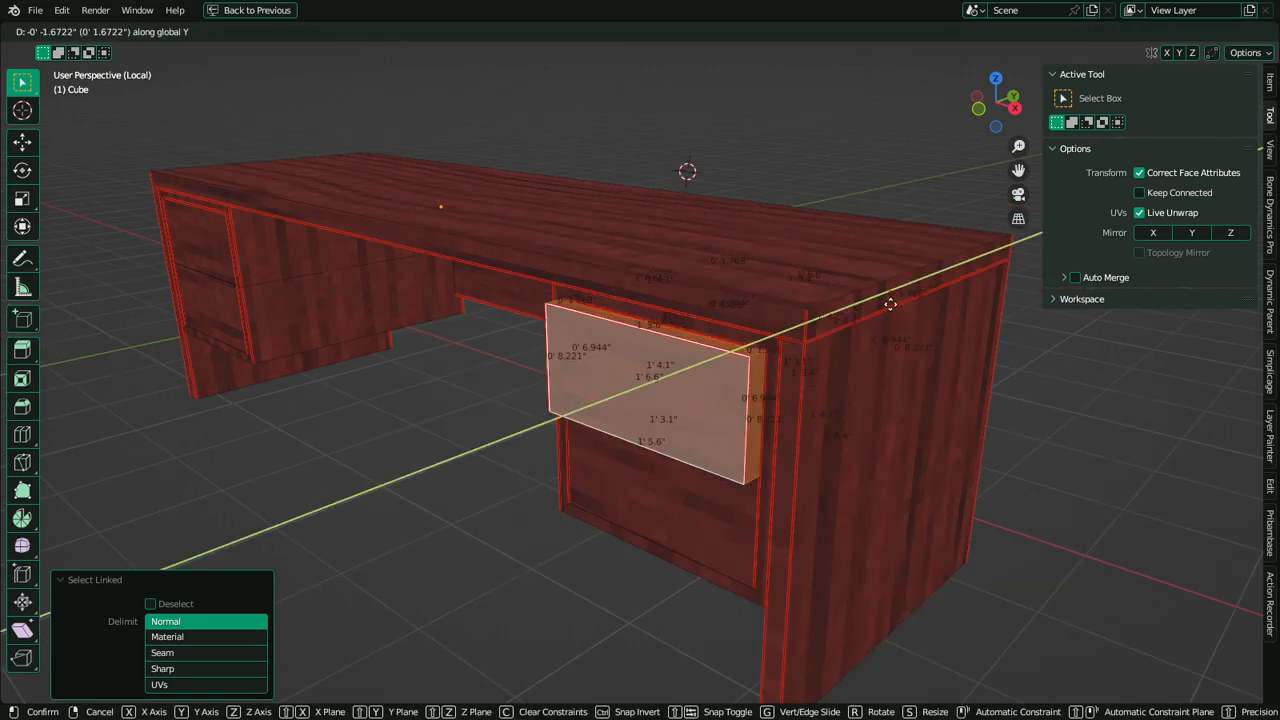
click(773, 426)
key(Tab)
middle_drag(776, 431, 898, 518)
alt+middle_click(898, 518)
key(Tab)
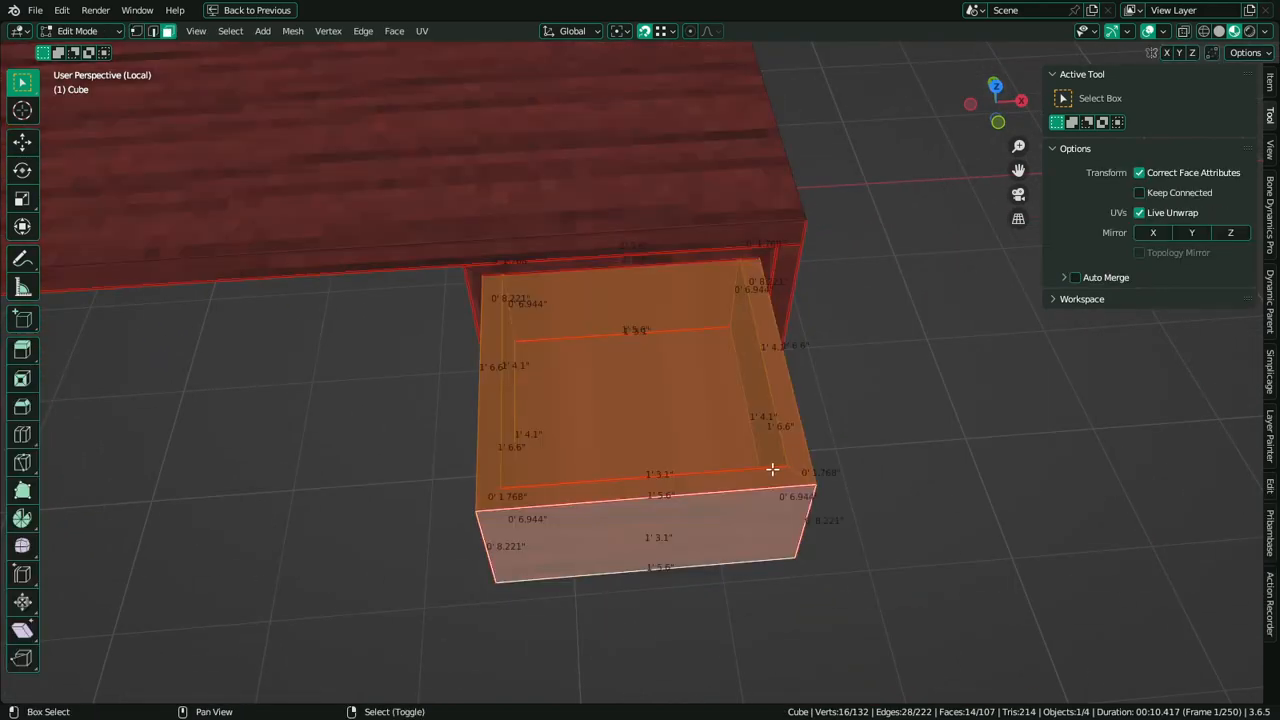
middle_drag(773, 469, 489, 457)
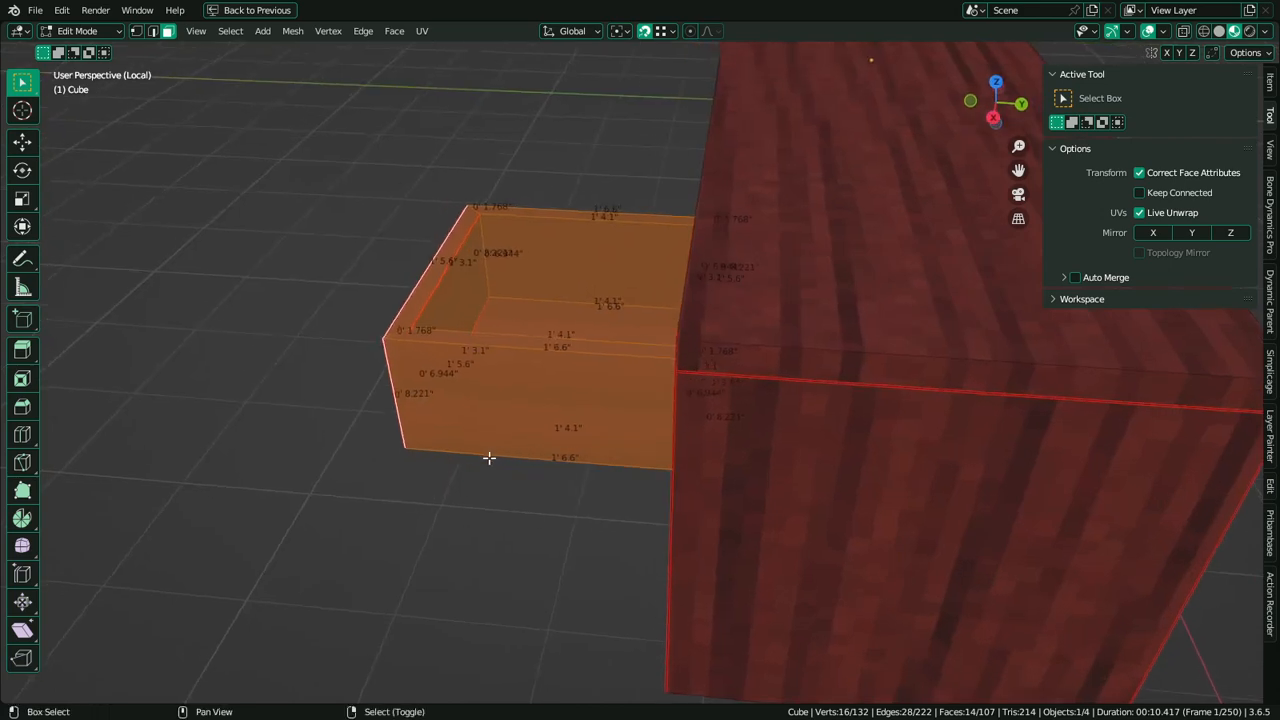
Isolate the pulled-out drawer and mark seams along the edge loops running through its corners
key(shift+h)
middle_drag(579, 451, 592, 521)
click(843, 511)
key(2)
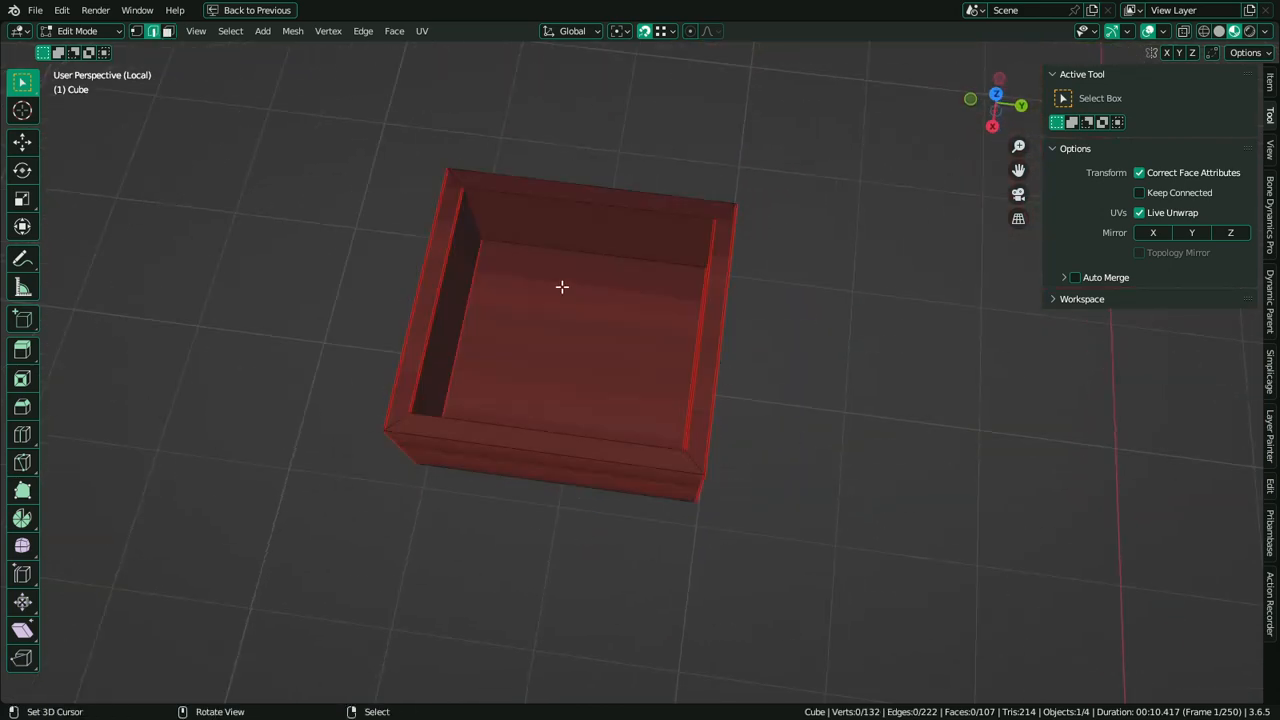
alt+click(471, 208)
middle_drag(471, 208, 817, 297)
alt+shift+click(822, 302)
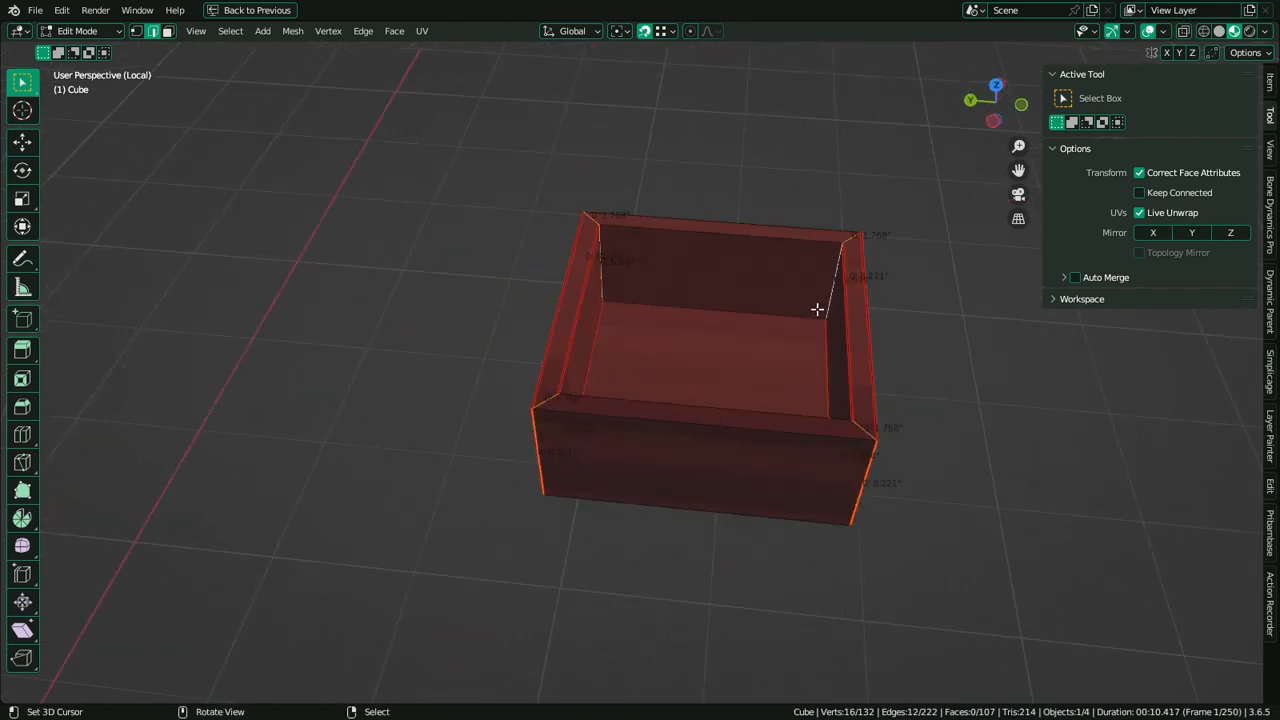
key(ctrl+e)
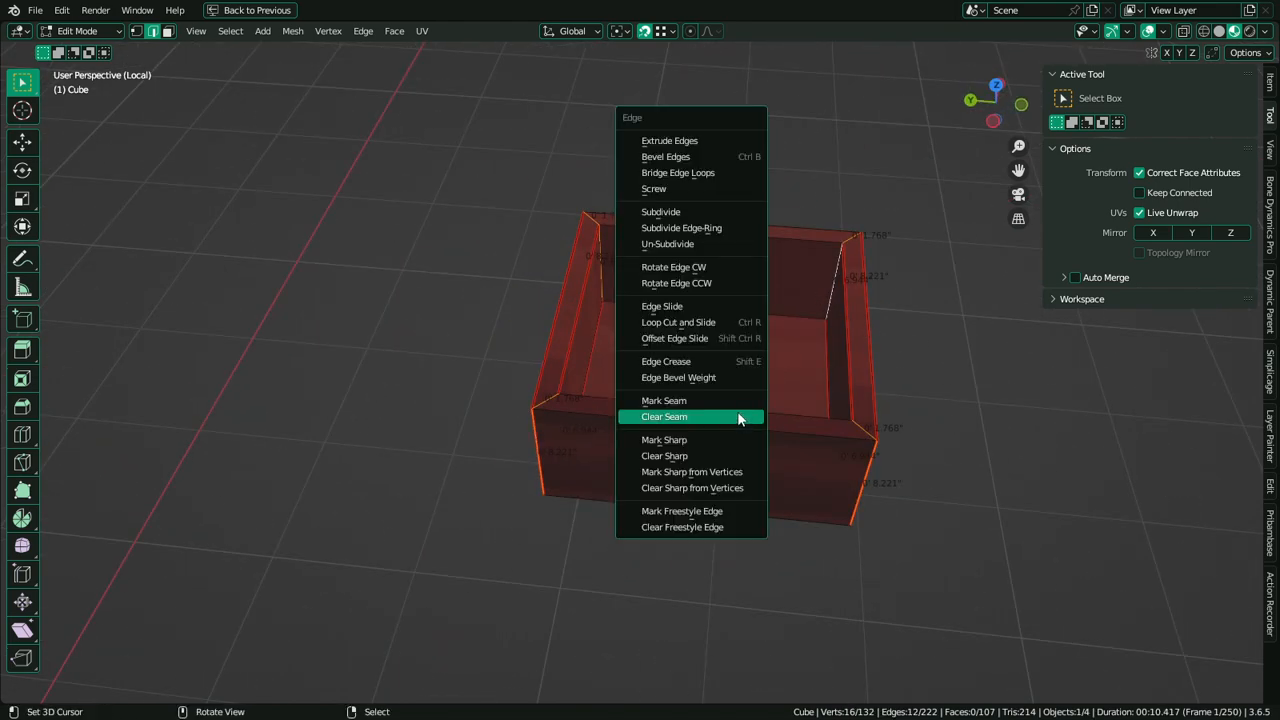
click(737, 401)
Mark a seam around the inside floor face of the pulled-out drawer
middle_drag(754, 394, 949, 522)
key(3)
click(622, 423)
key(ctrl+e)
click(621, 421)
Reveal the desk, select all four linked drawers in both pedestals, hide everything else, and clear the selection
key(alt+h)
click(949, 522)
key(l)
middle_drag(608, 482, 391, 463)
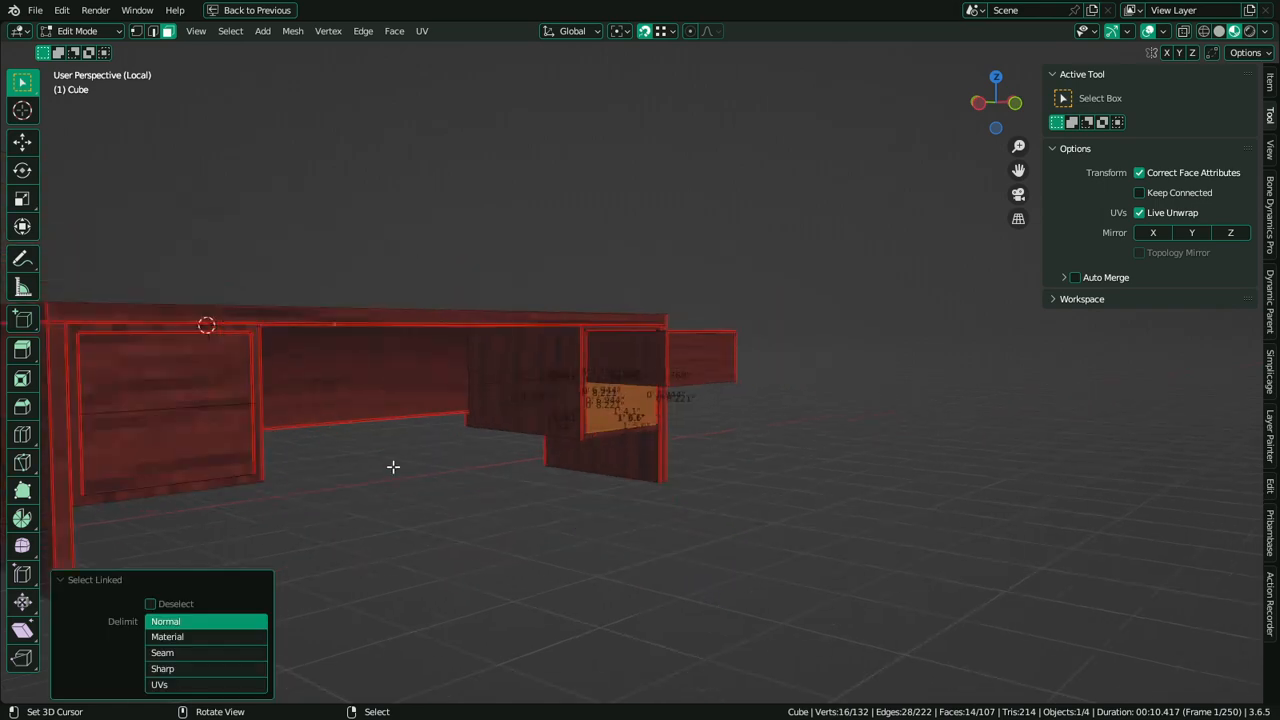
key(l)
key(l)
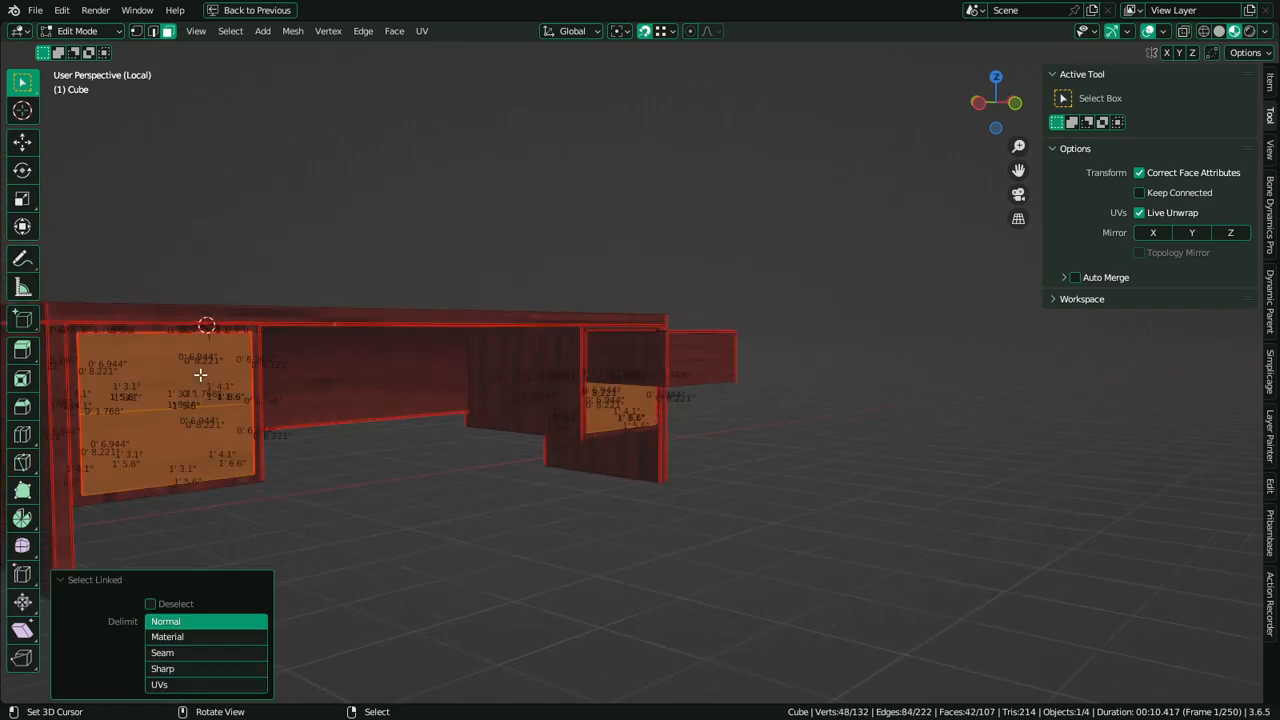
key(shift+h)
middle_drag(200, 374, 720, 551)
scroll(722, 550, up, 4)
key(ctrl+z)
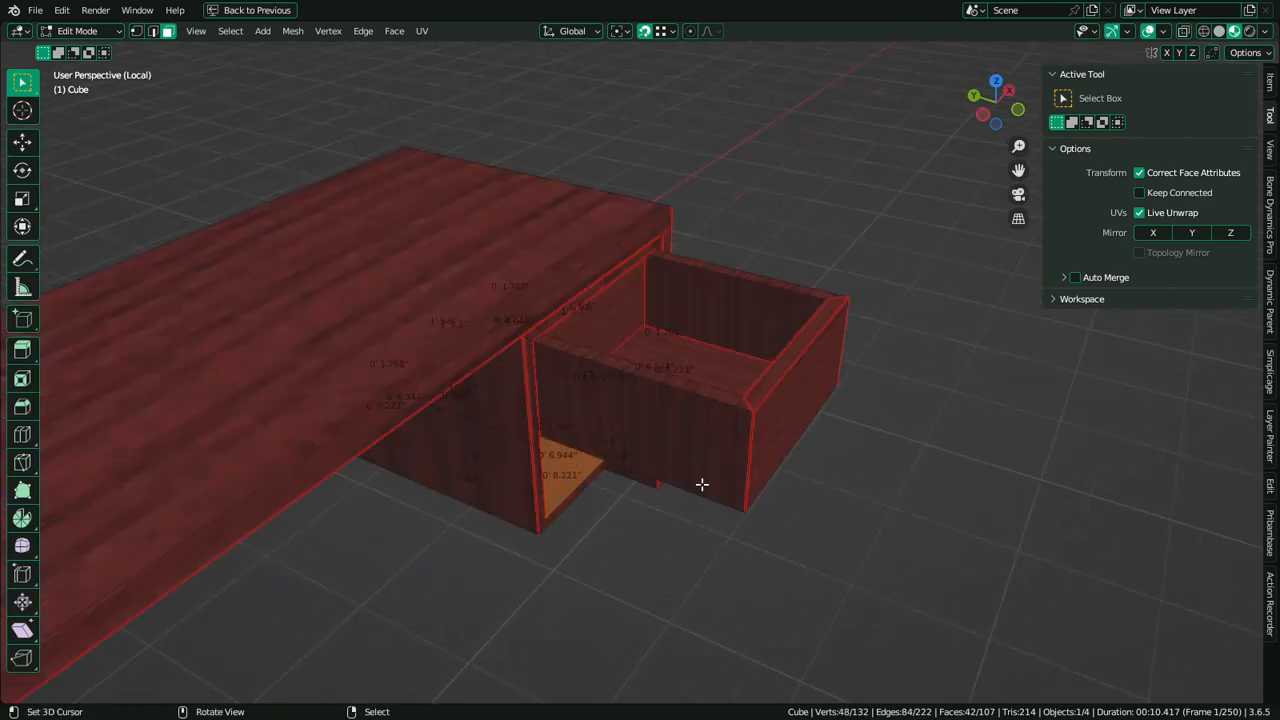
key(l)
key(shift+h)
key(alt+a)
Mark seams around the accessible inner floor and outer bottom faces of the closed drawers in both pedestals
middle_drag(650, 525, 508, 445)
right_click(480, 399)
middle_drag(543, 508, 561, 338)
shift+right_click(526, 477)
middle_drag(526, 477, 492, 335)
scroll(492, 335, down, 5)
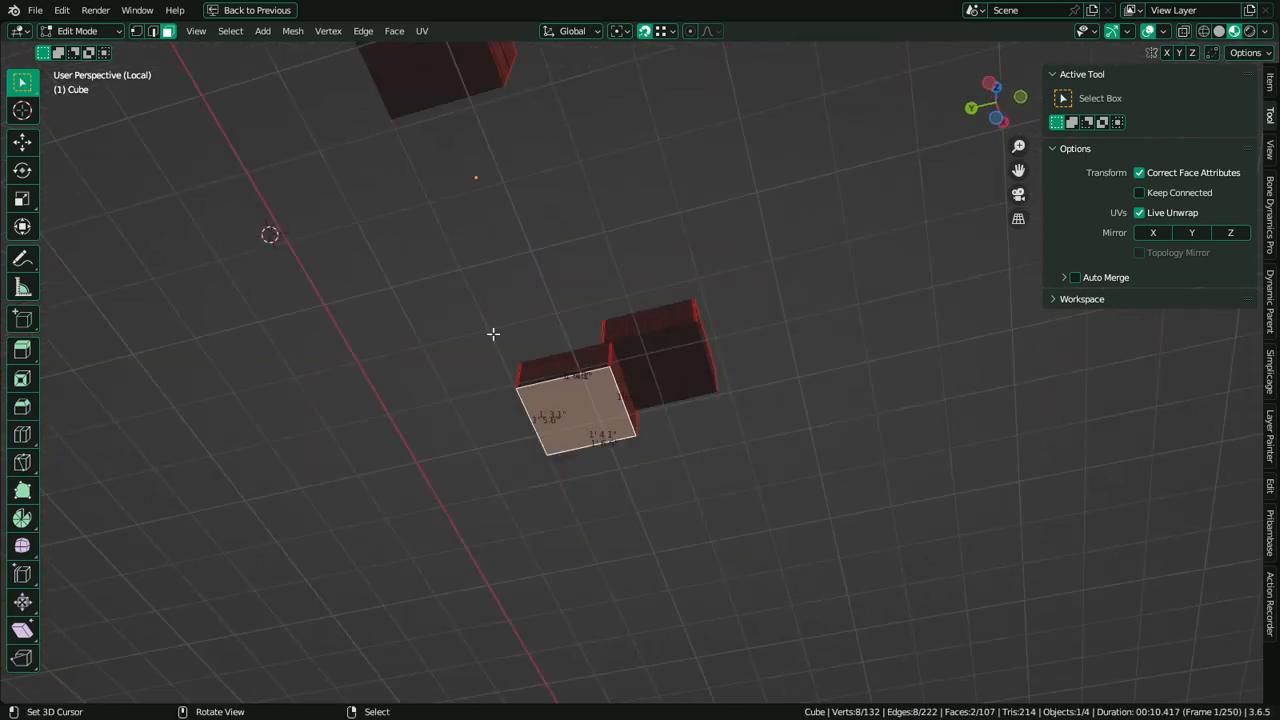
shift+middle_drag(415, 189, 437, 288)
shift+right_click(451, 177)
middle_drag(451, 177, 499, 426)
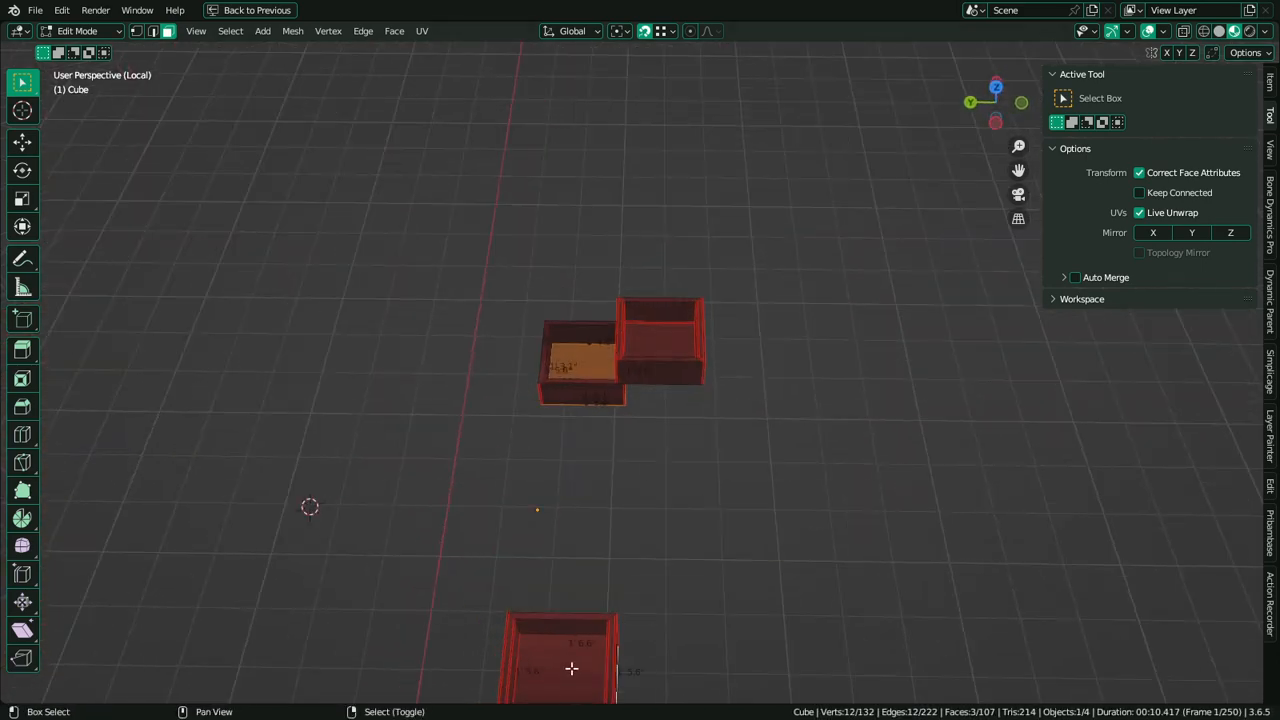
shift+right_click(571, 669)
key(ctrl+e)
click(546, 573)
Mark seams along the vertical corner edge loops of the closed drawers in both pedestals
scroll(637, 372, up, 5)
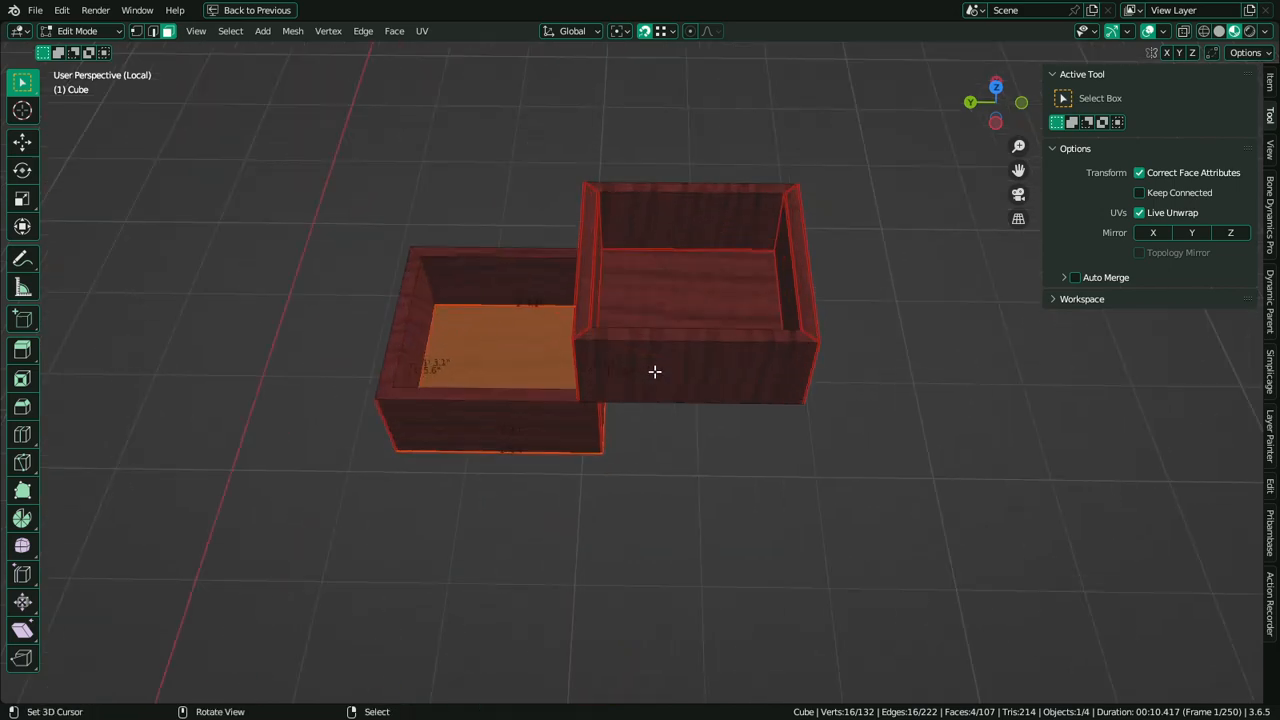
key(2)
alt+right_click(436, 279)
middle_drag(491, 337, 600, 350)
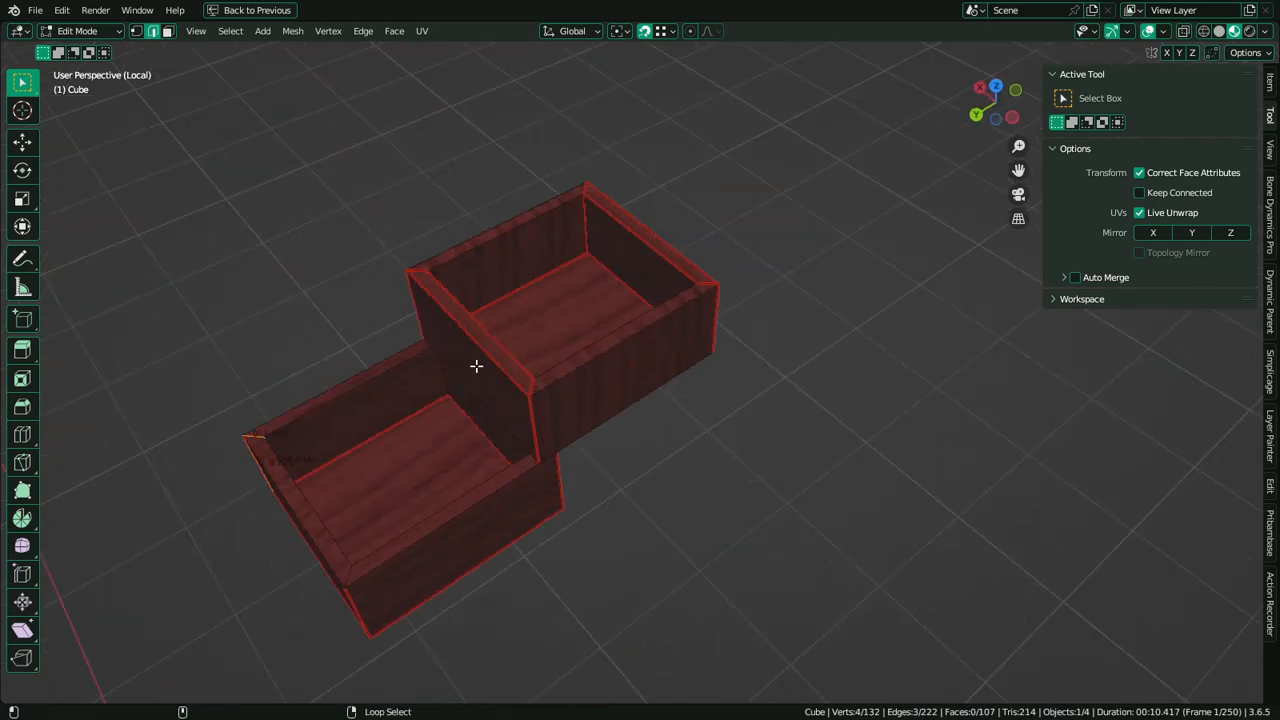
alt+shift+right_click(442, 380)
middle_drag(503, 560, 480, 425)
alt+shift+right_click(298, 617)
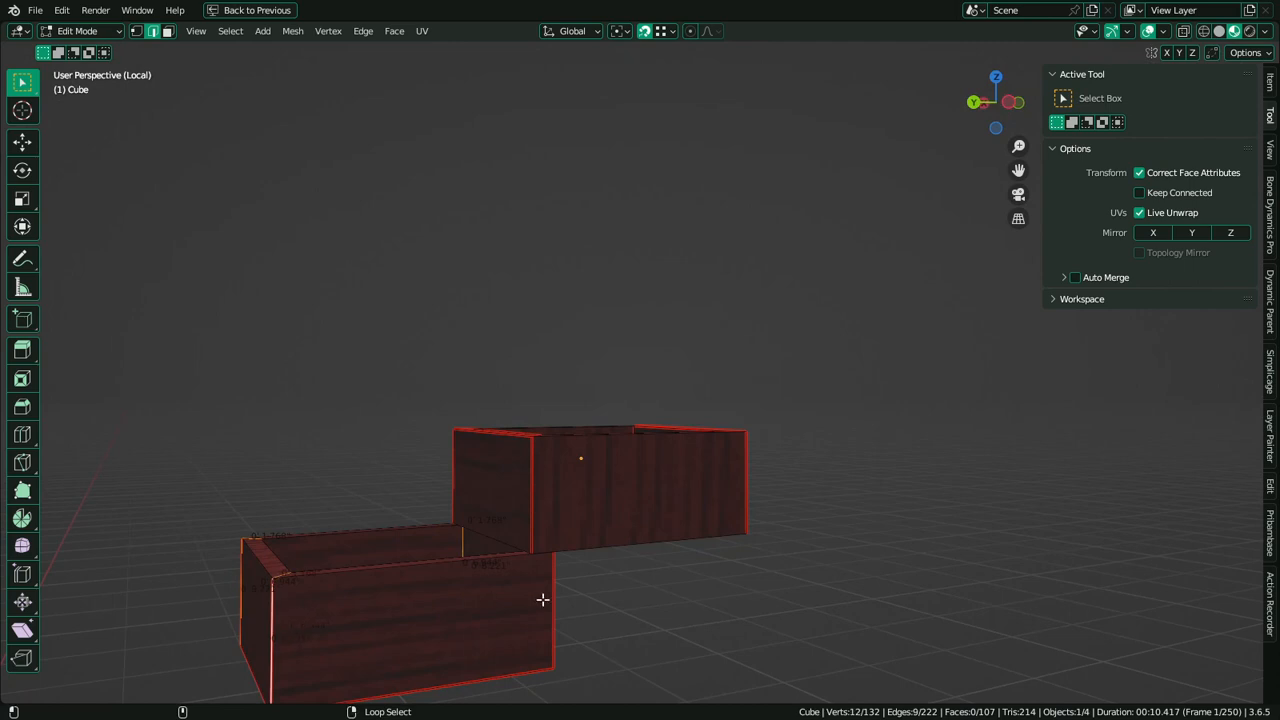
alt+shift+right_click(560, 597)
scroll(563, 597, down, 3)
middle_drag(563, 597, 866, 535)
alt+shift+right_click(1011, 574)
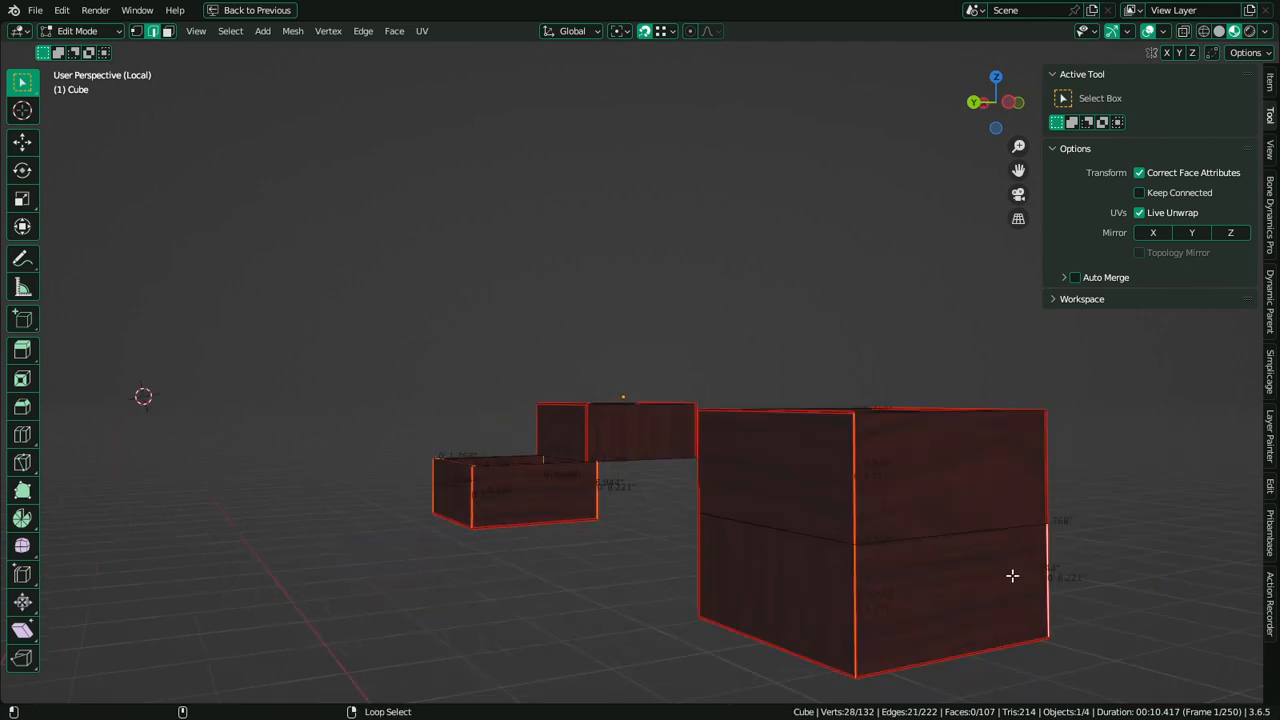
alt+shift+right_click(698, 489)
middle_drag(698, 489, 477, 629)
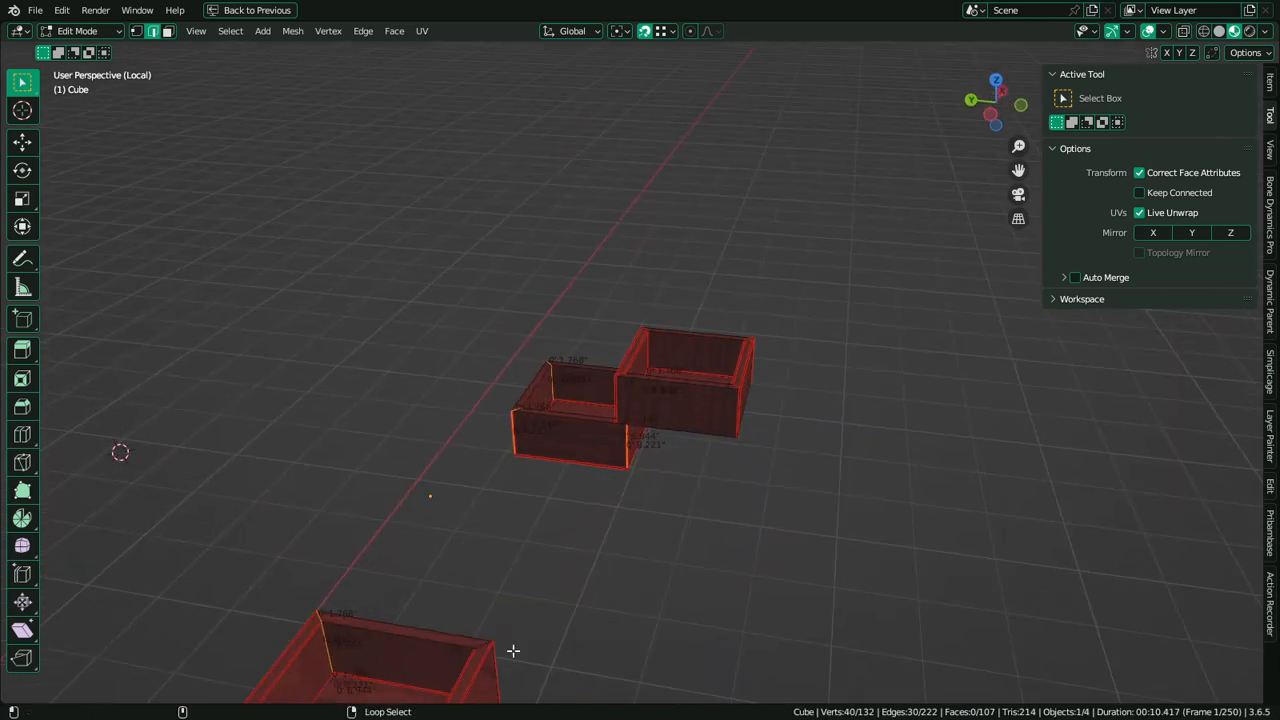
middle_drag(540, 586, 347, 335)
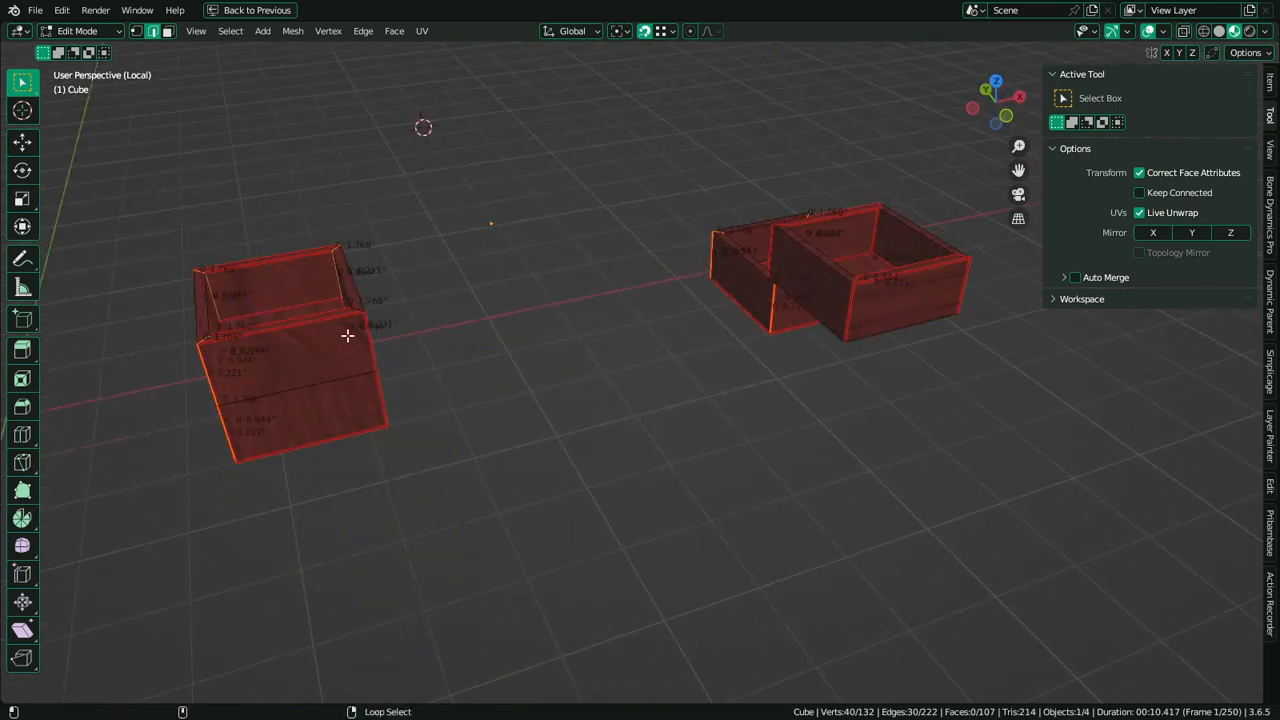
middle_drag(389, 407, 840, 389)
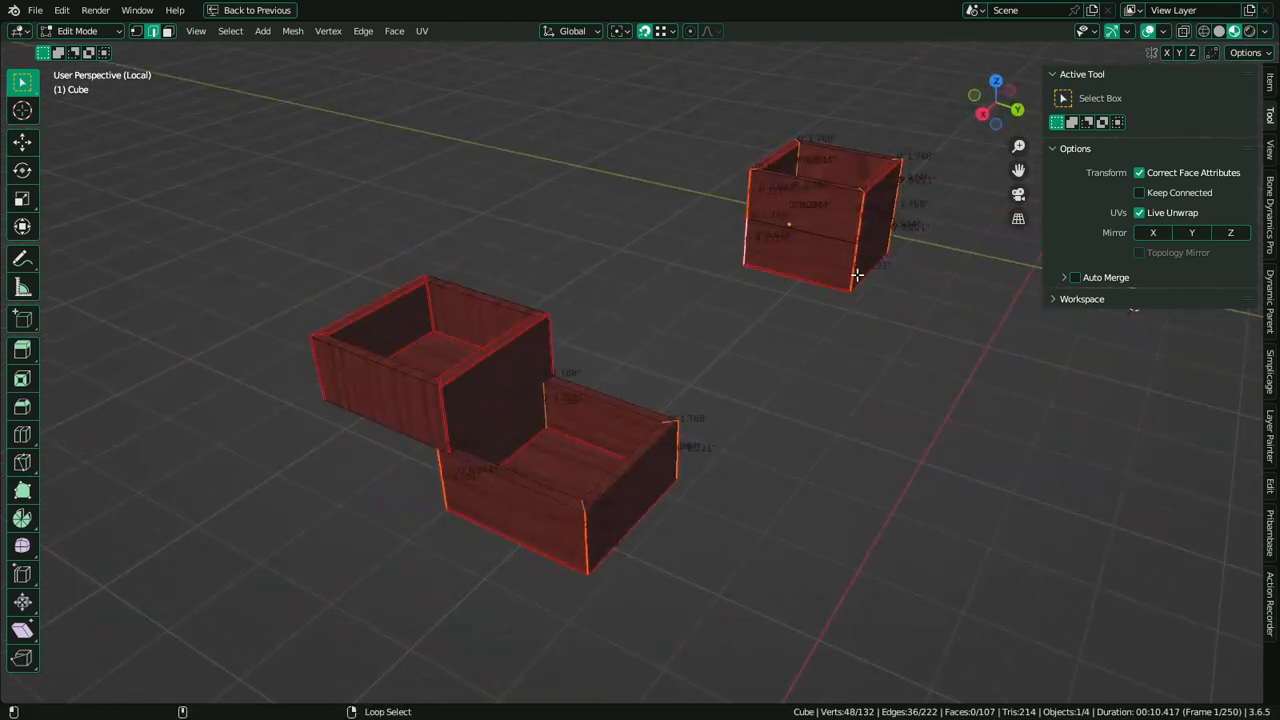
alt+shift+right_click(855, 277)
key(ctrl+e)
click(859, 310)
Hide the upper closed drawer, mark a seam around the inner floor of the drawer beneath, and reveal the whole desk with nothing selected
middle_drag(874, 303, 852, 366)
click(852, 366)
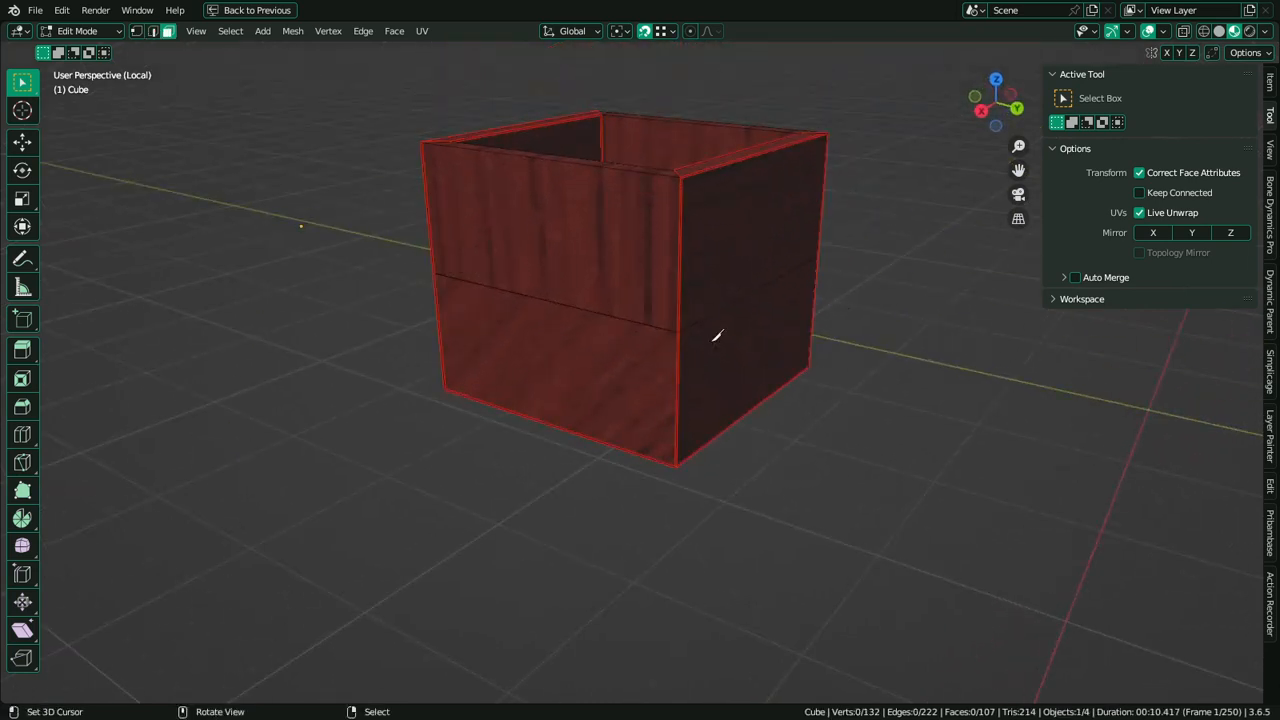
key(l)
key(h)
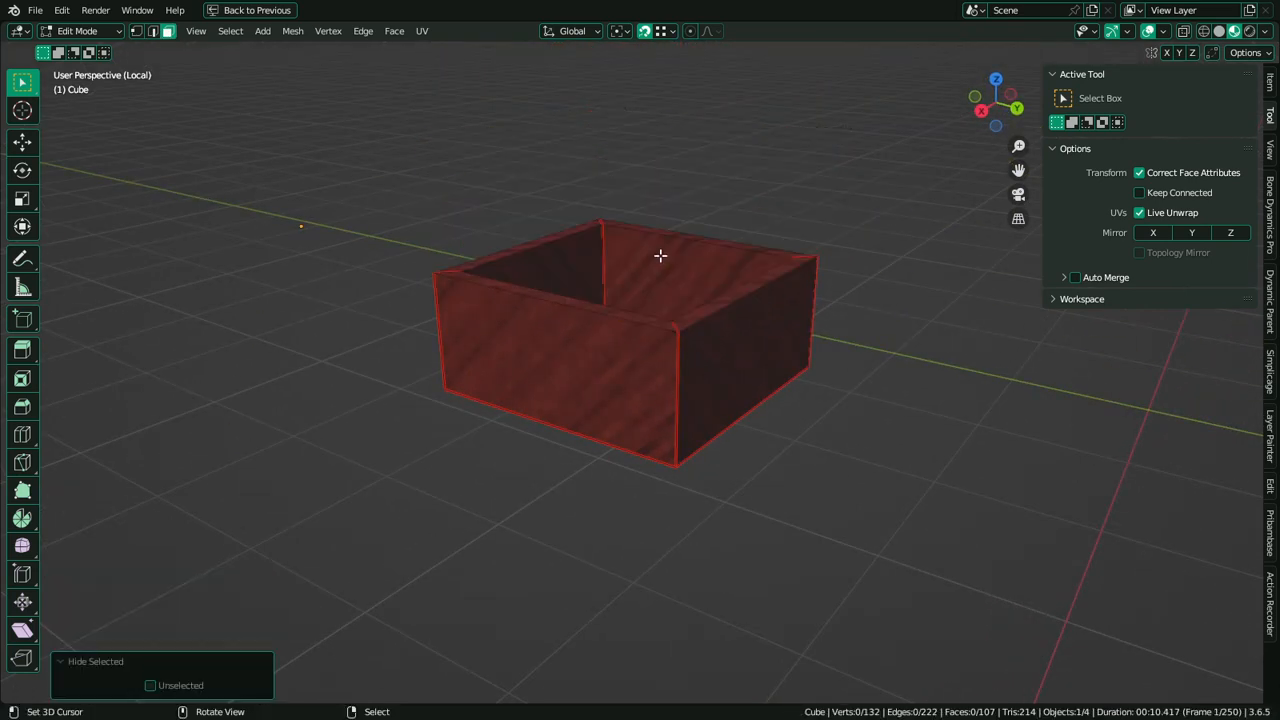
middle_drag(660, 256, 663, 411)
click(631, 471)
scroll(633, 469, down, 3)
key(ctrl+e)
click(633, 469)
key(alt+h)
scroll(906, 457, down, 3)
key(alt+a)
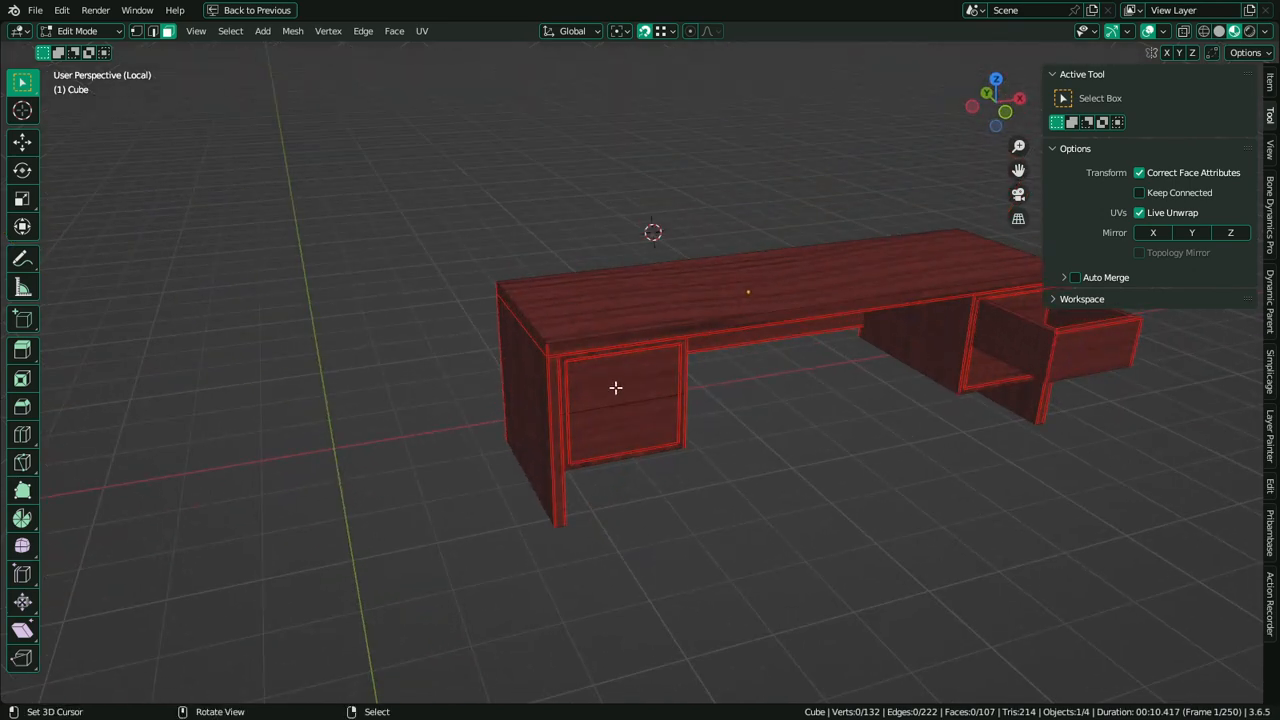
Isolate all four linked drawers by hiding the rest of the desk, and clear the selection
key(l)
key(l)
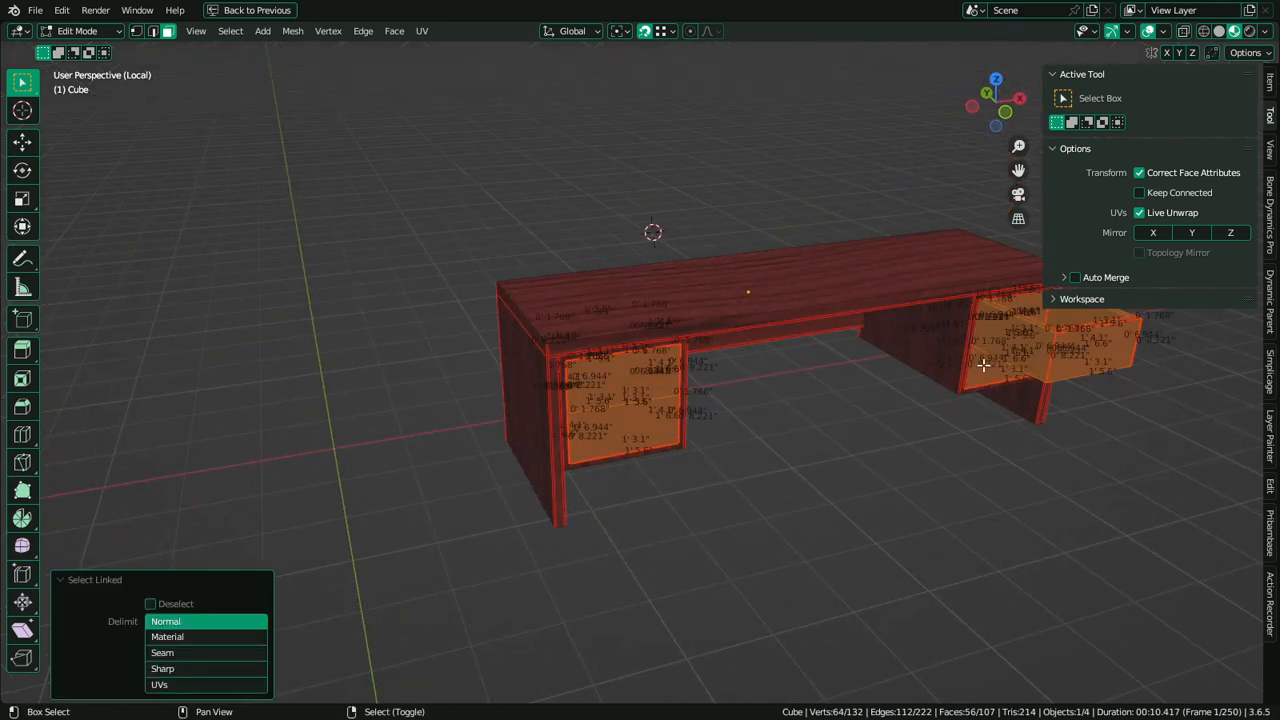
key(shift+h)
scroll(802, 396, up, 3)
key(Tab)
key(Tab)
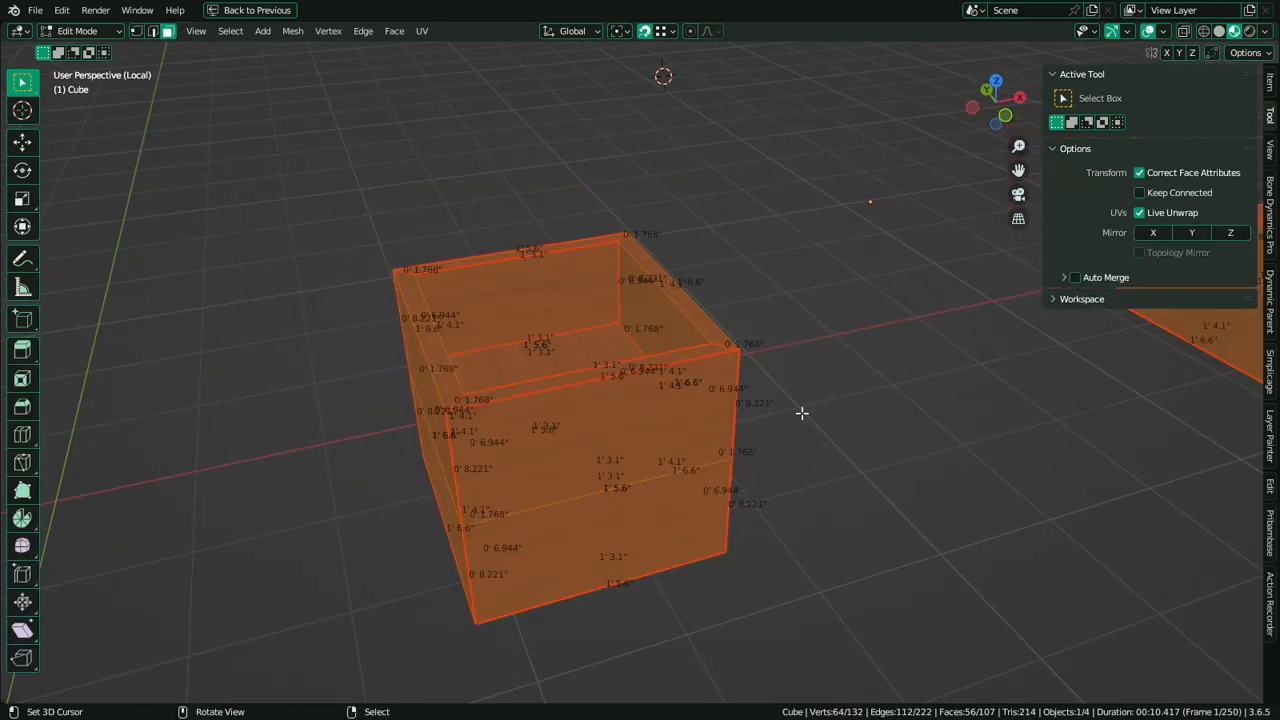
key(alt+h)
key(Tab)
key(Tab)
key(alt+a)
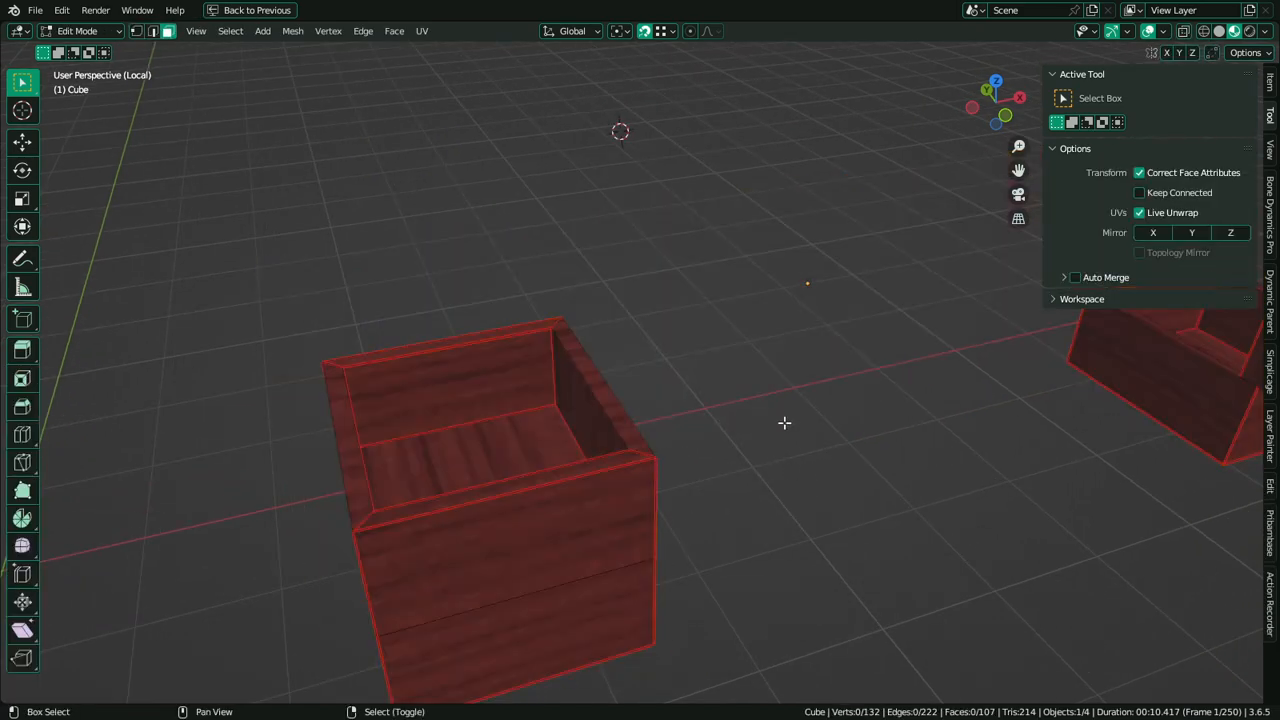
Examine the pulled-out drawer's seam layout, selecting the inner, rim and outer faces of one side wall
shift+middle_drag(783, 423, 437, 471)
alt+middle_click(1015, 406)
scroll(900, 470, up, 1)
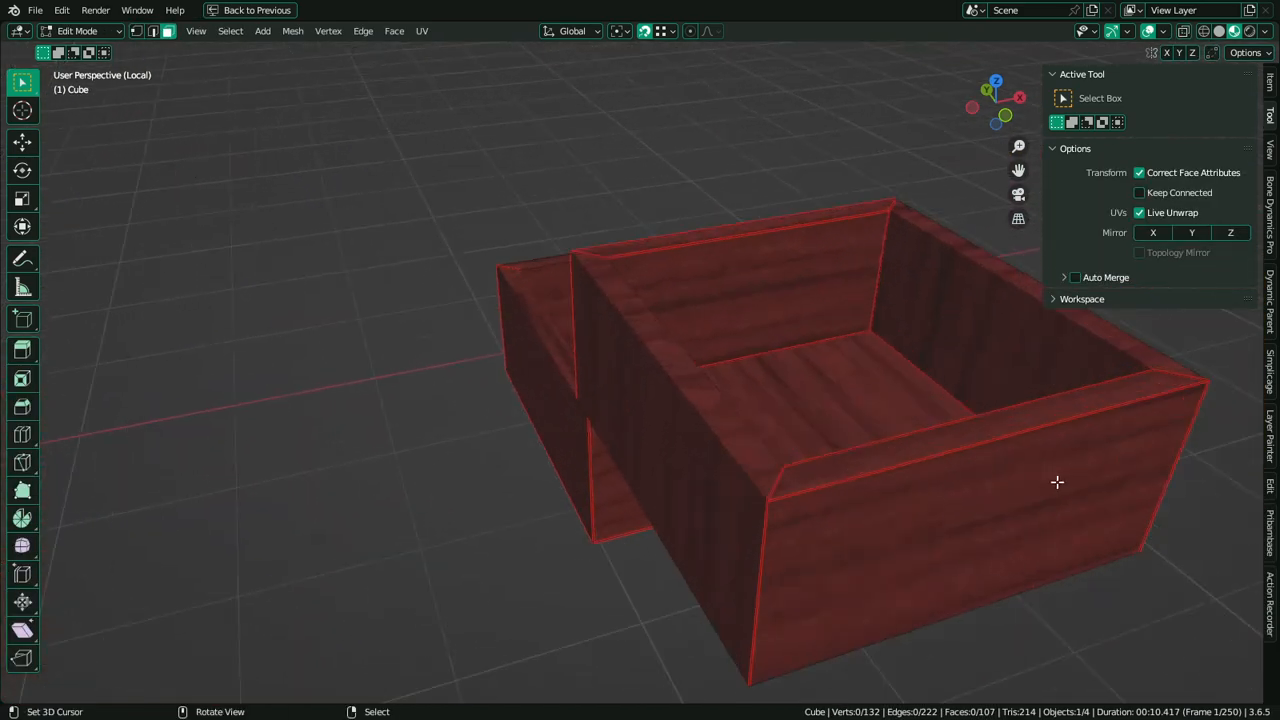
alt+middle_click(878, 377)
middle_drag(880, 378, 914, 375)
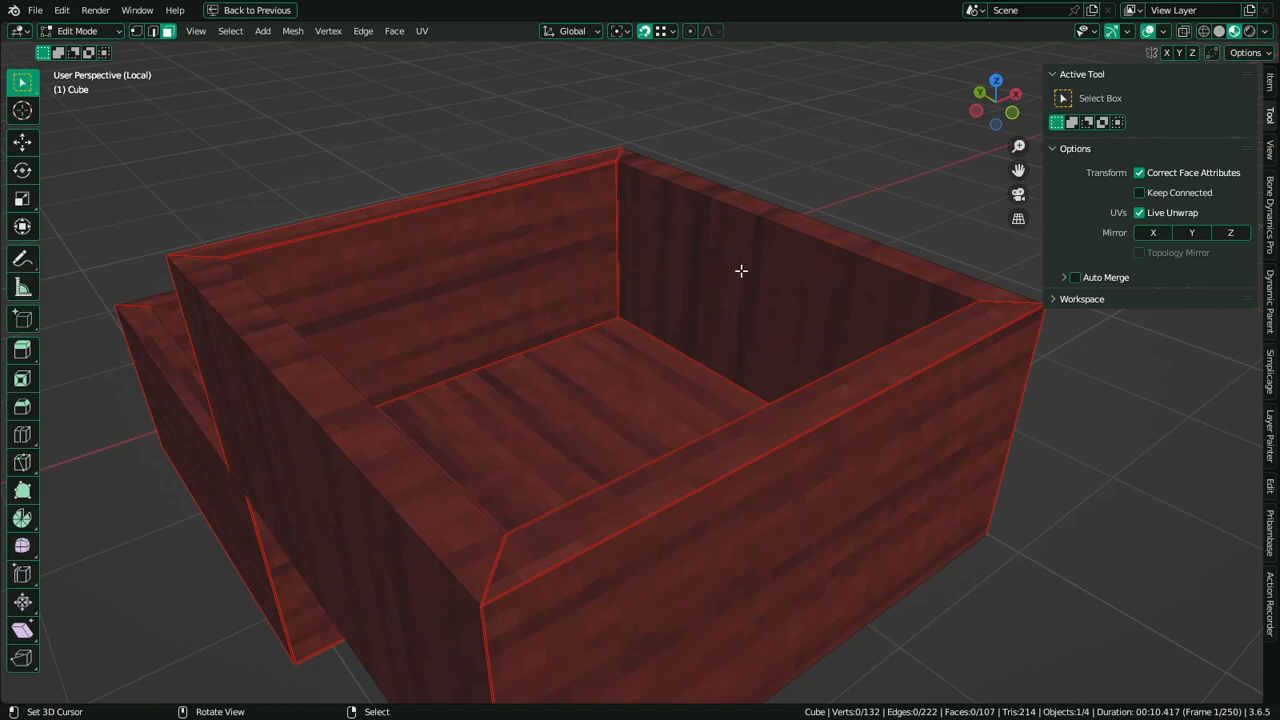
scroll(741, 270, down, 5)
key(l)
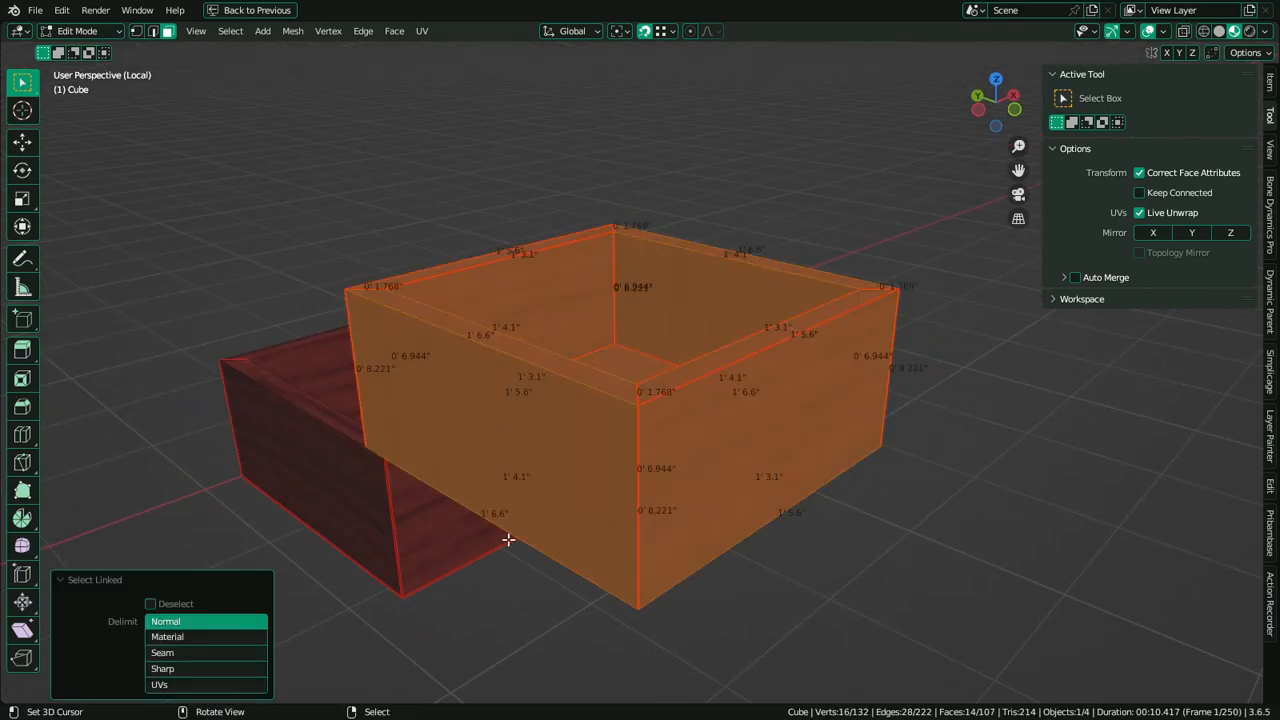
click(677, 294)
middle_drag(677, 294, 503, 409)
ctrl+click(523, 351)
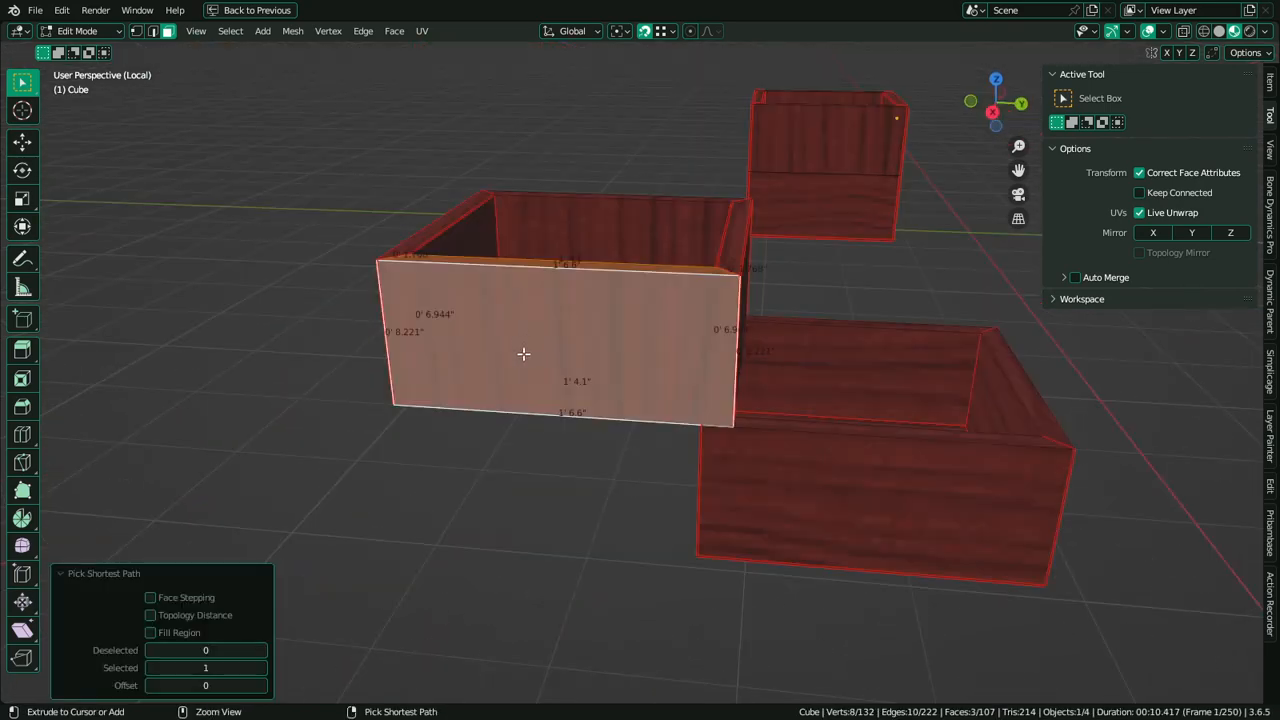
middle_drag(523, 351, 838, 497)
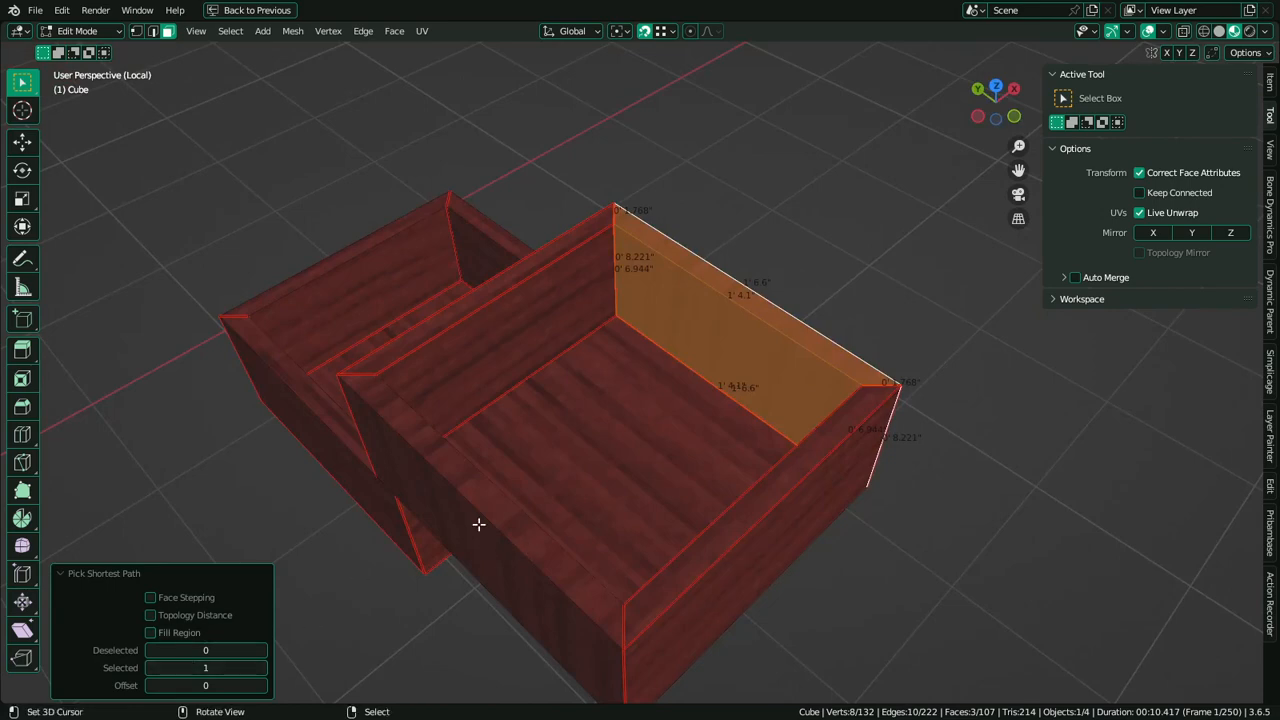
Select the pulled-out drawer's linked faces with the Seam delimiter and examine the resulting island
key(l)
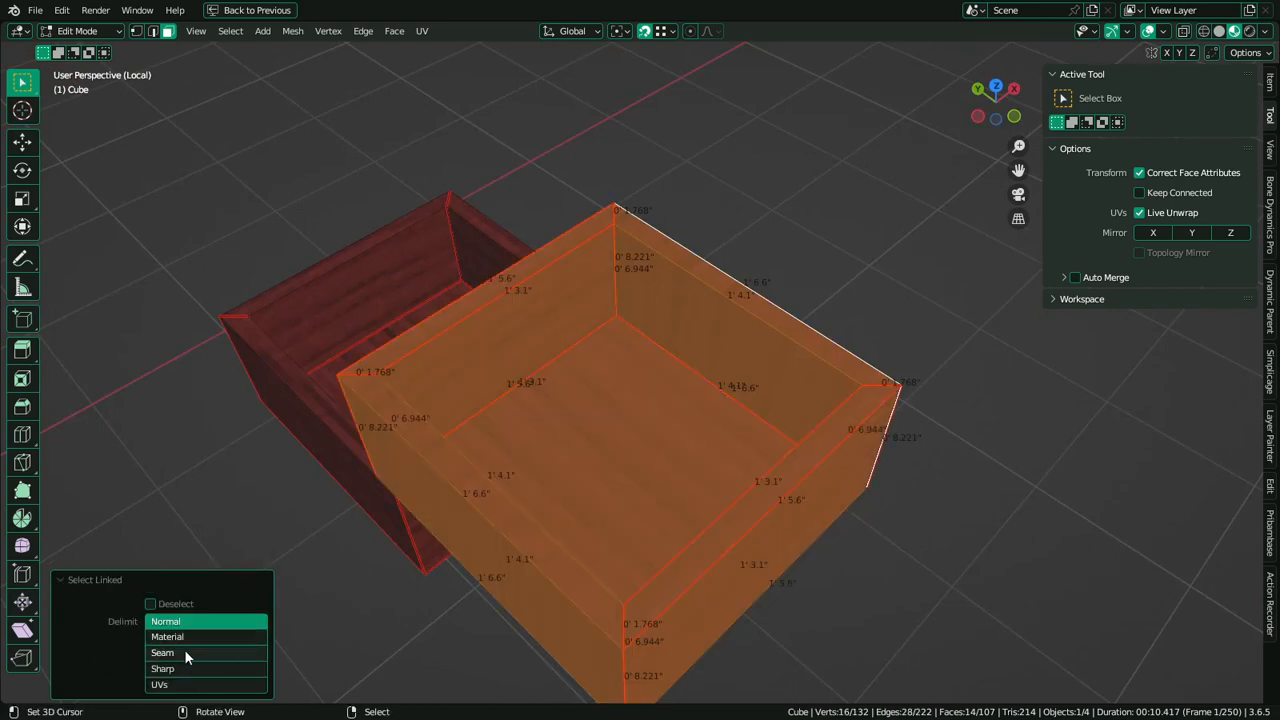
click(184, 652)
middle_drag(300, 560, 340, 531)
scroll(340, 531, down, 4)
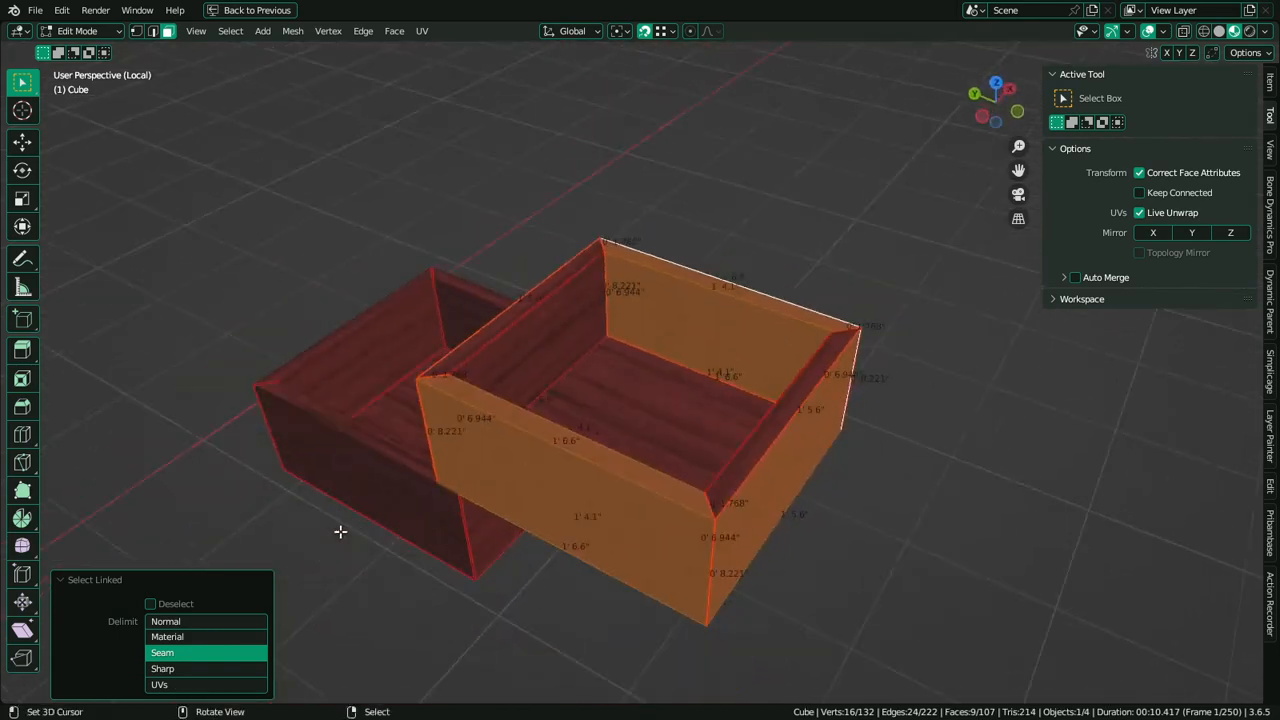
alt+scroll(278, 592, down, 1)
scroll(278, 592, down, 2)
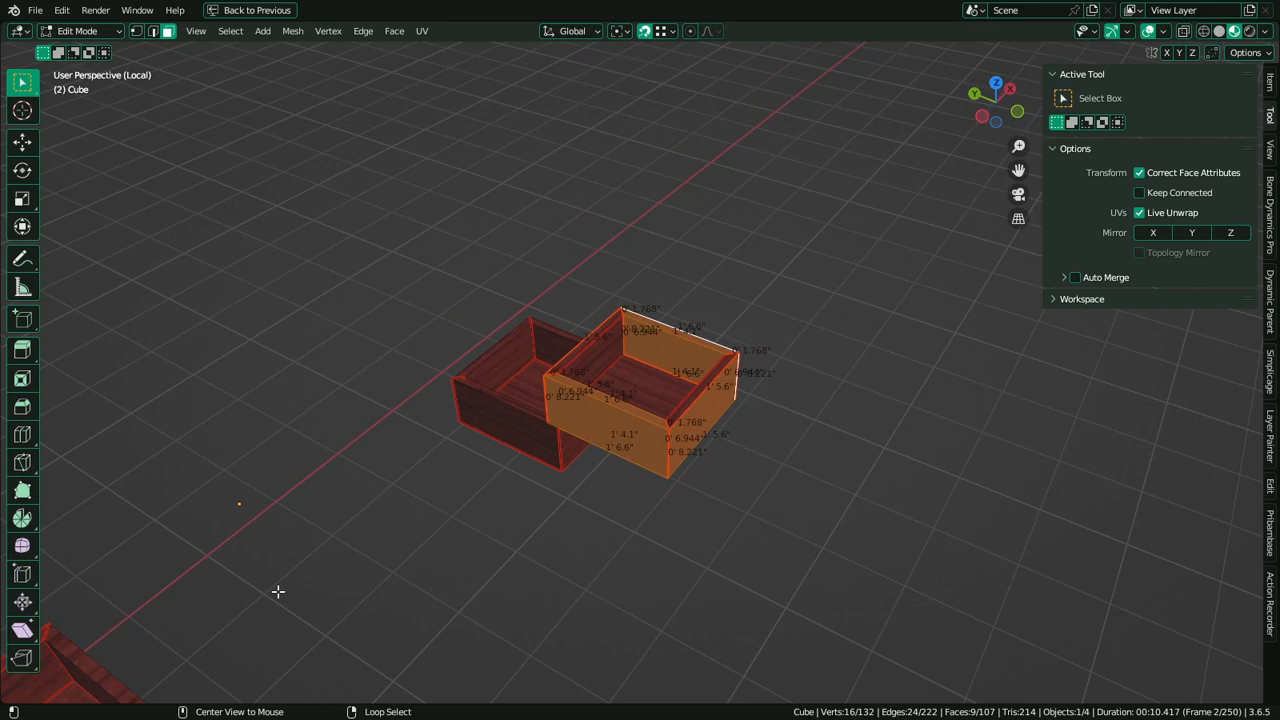
Try a seam-delimited linked selection on the upper drawer in the closed pedestal and undo it
scroll(163, 643, down, 1)
alt+scroll(178, 632, down, 1)
alt+middle_click(178, 632)
scroll(409, 526, up, 3)
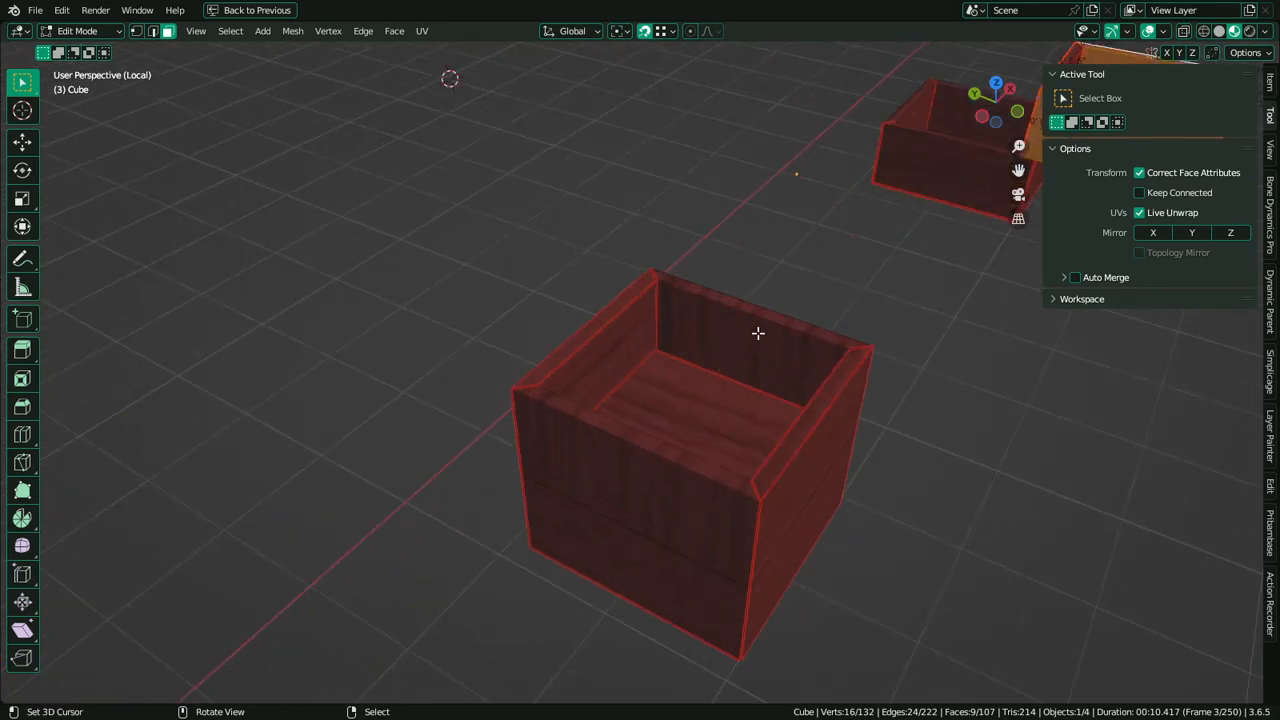
key(l)
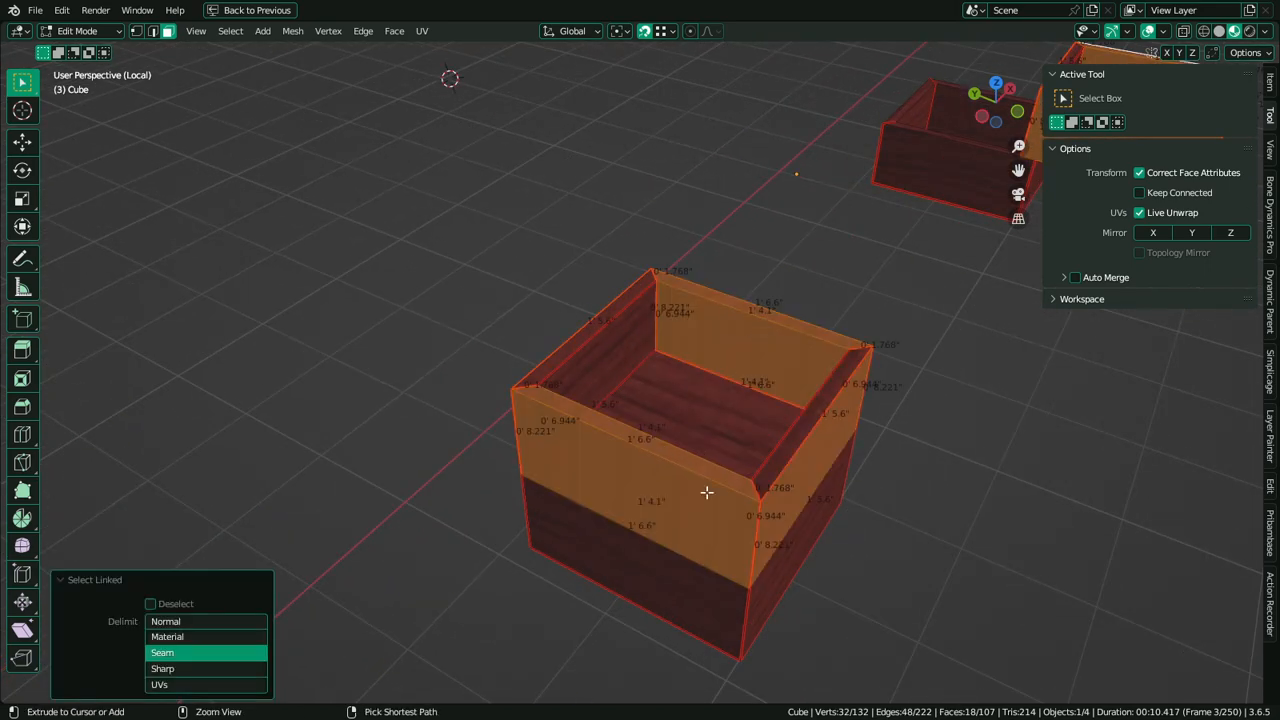
key(ctrl+z)
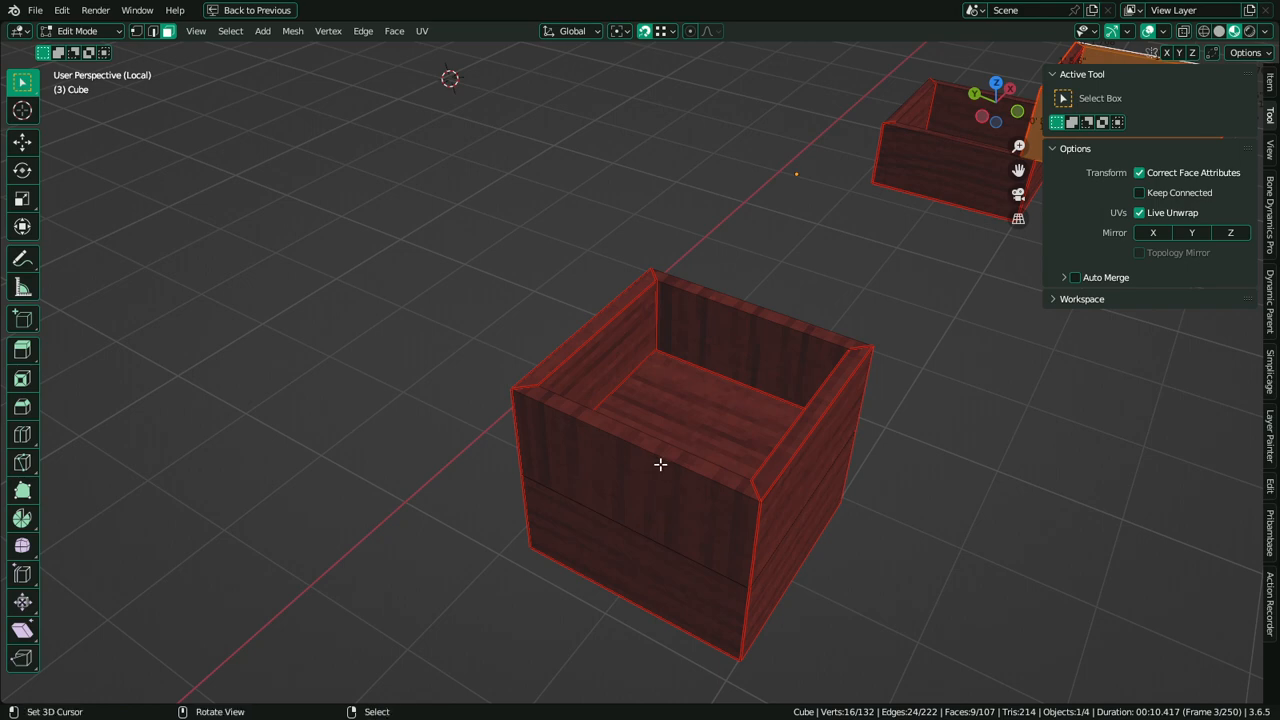
Mark seams along the inner and outer edges of the front and back rims on the closed pedestal's upper drawer
middle_drag(660, 463, 396, 474)
scroll(396, 474, up, 2)
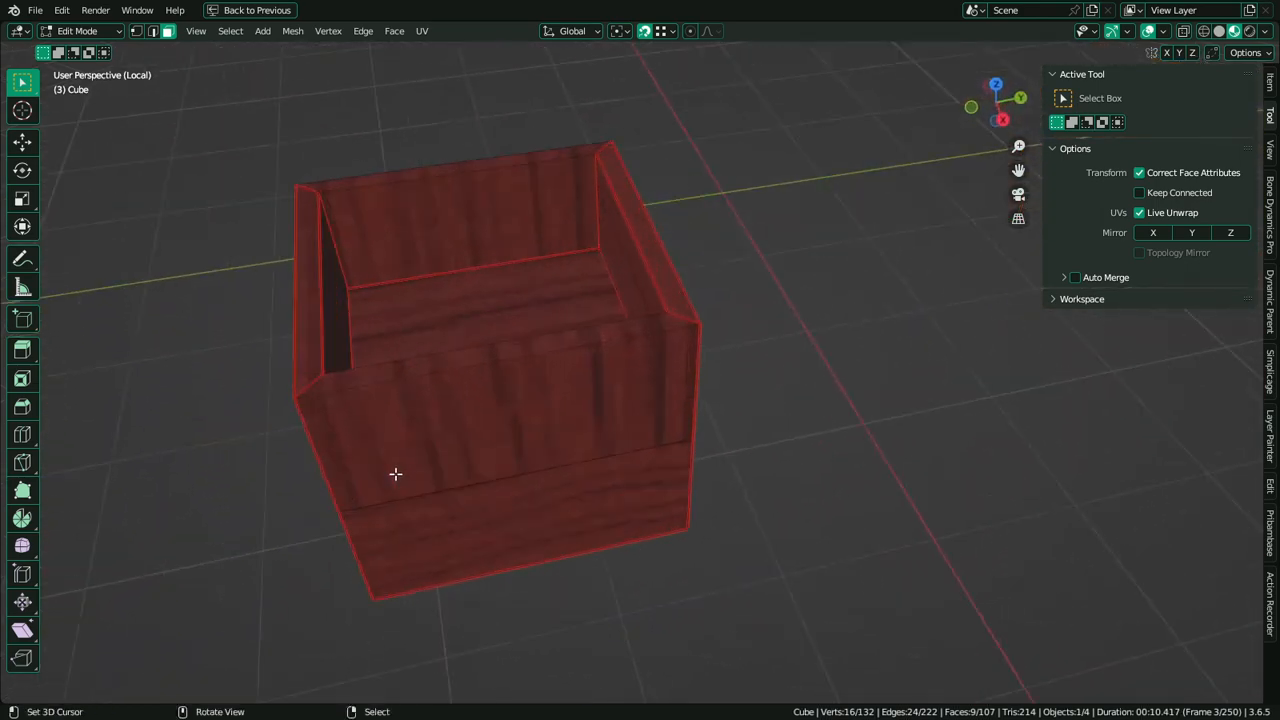
key(2)
right_click(644, 255)
shift+right_click(654, 254)
shift+right_click(314, 287)
shift+right_click(295, 294)
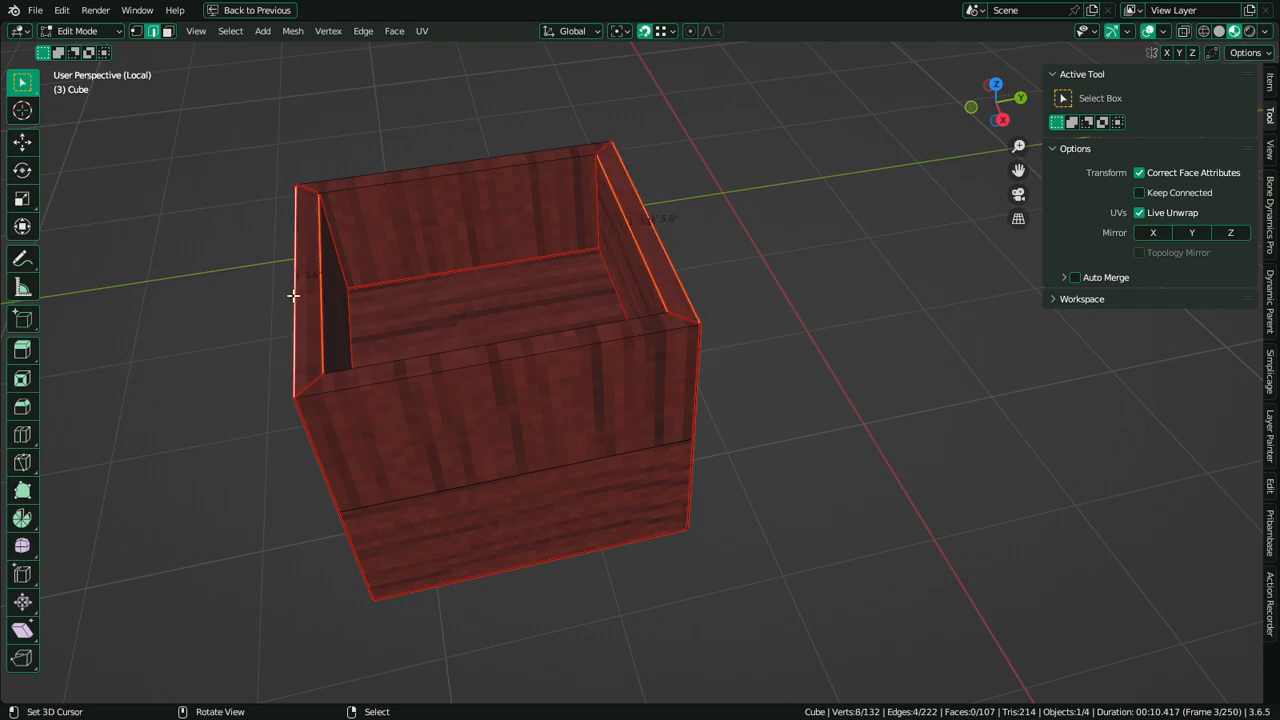
key(ctrl+e)
click(251, 319)
middle_drag(560, 429, 809, 440)
scroll(809, 440, down, 6)
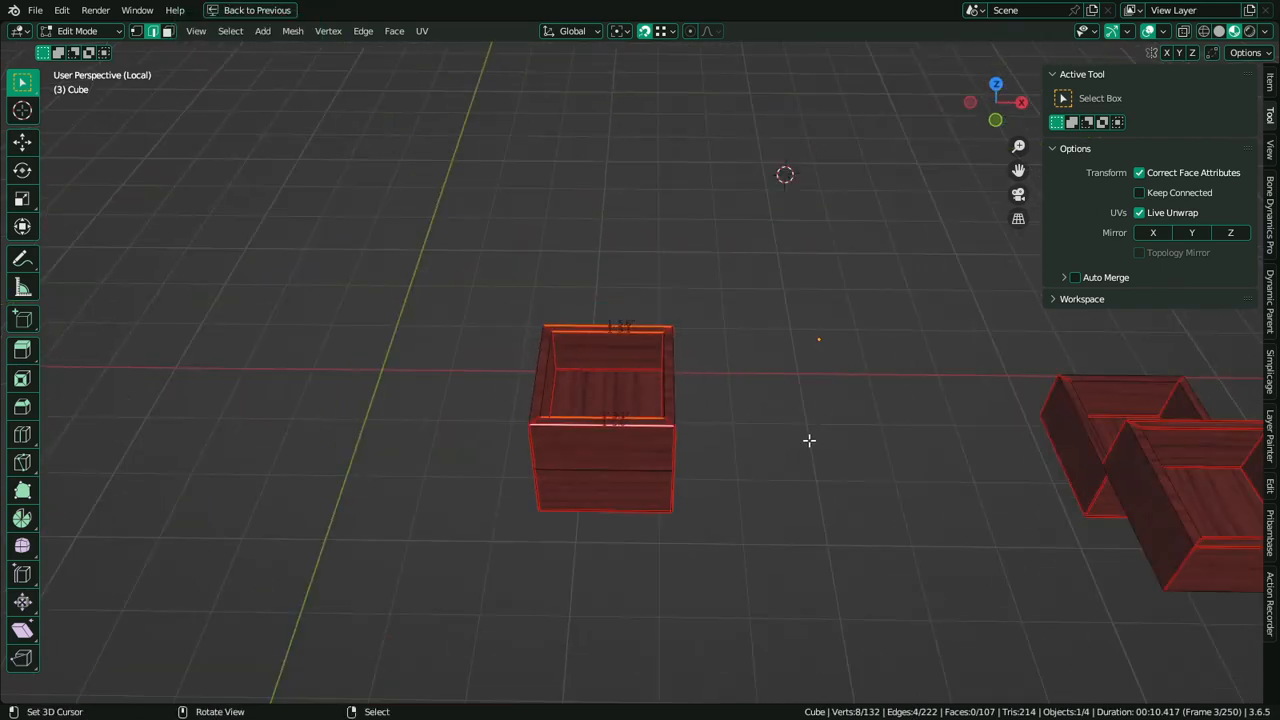
Select the entire drawer beneath the pulled-out one with the Normal linked delimiter and restore the UV Editing layout
key(alt+a)
key(3)
key(l)
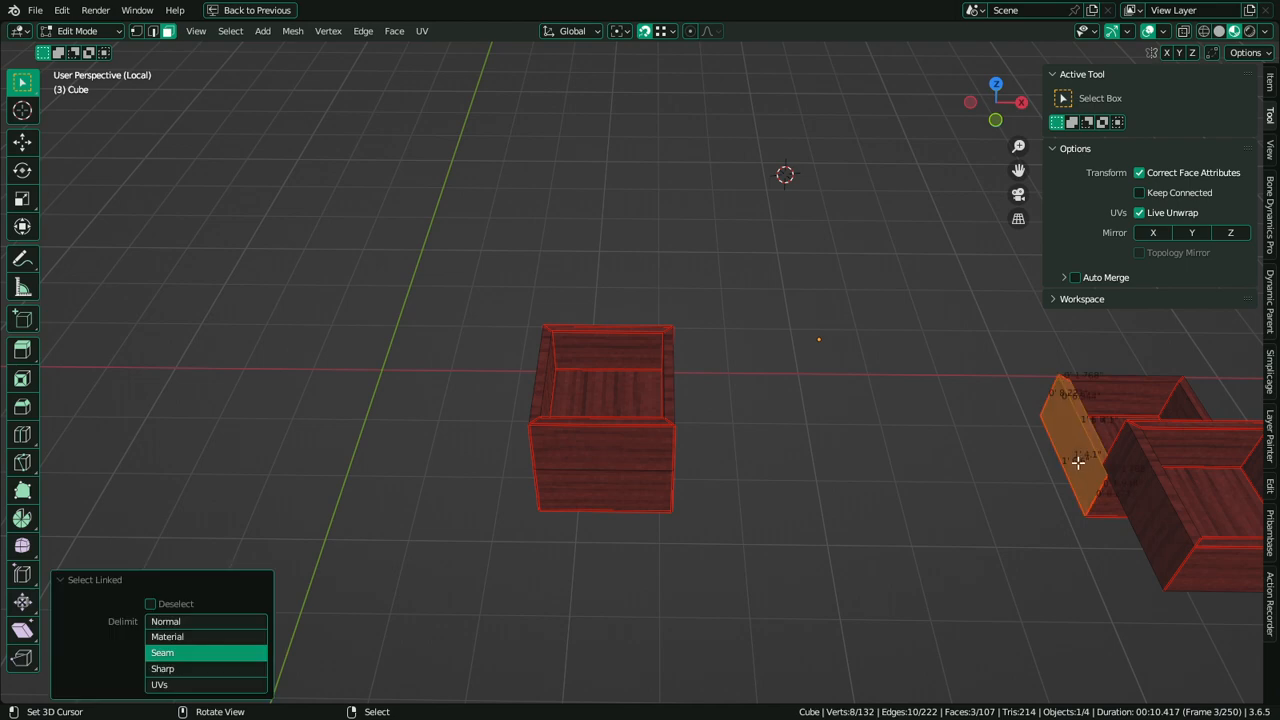
click(172, 621)
key(ctrl+space)
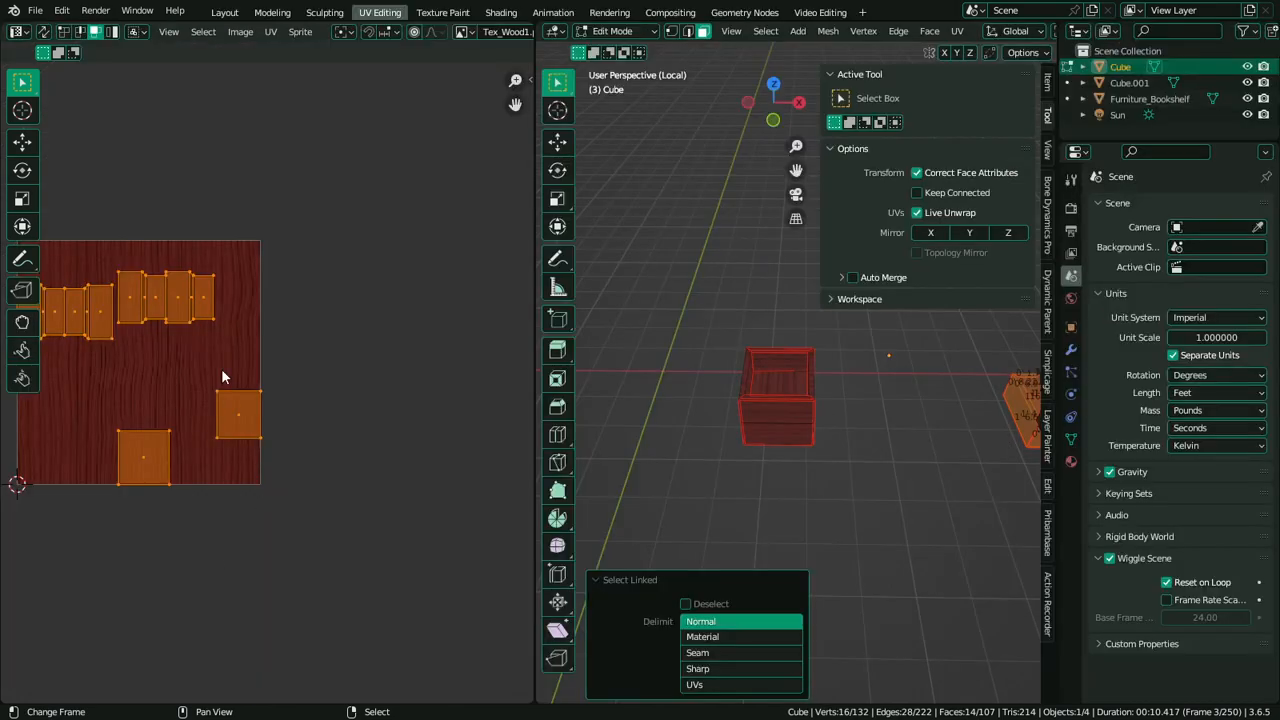
Turn on proportional editing in the UV editor, pin the selected drawer's UVs, and clear the selection
key(o)
key(p)
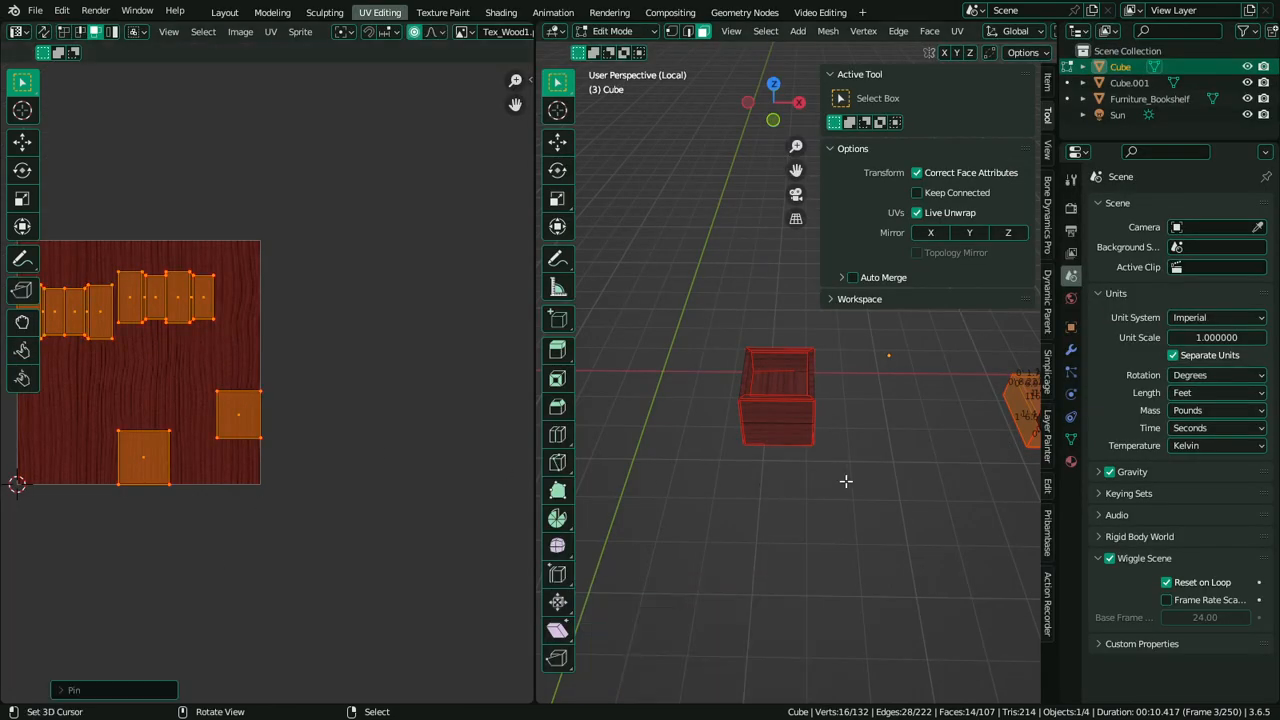
middle_drag(846, 480, 968, 405)
alt+middle_click(1000, 359)
scroll(860, 514, up, 5)
middle_drag(860, 514, 829, 352)
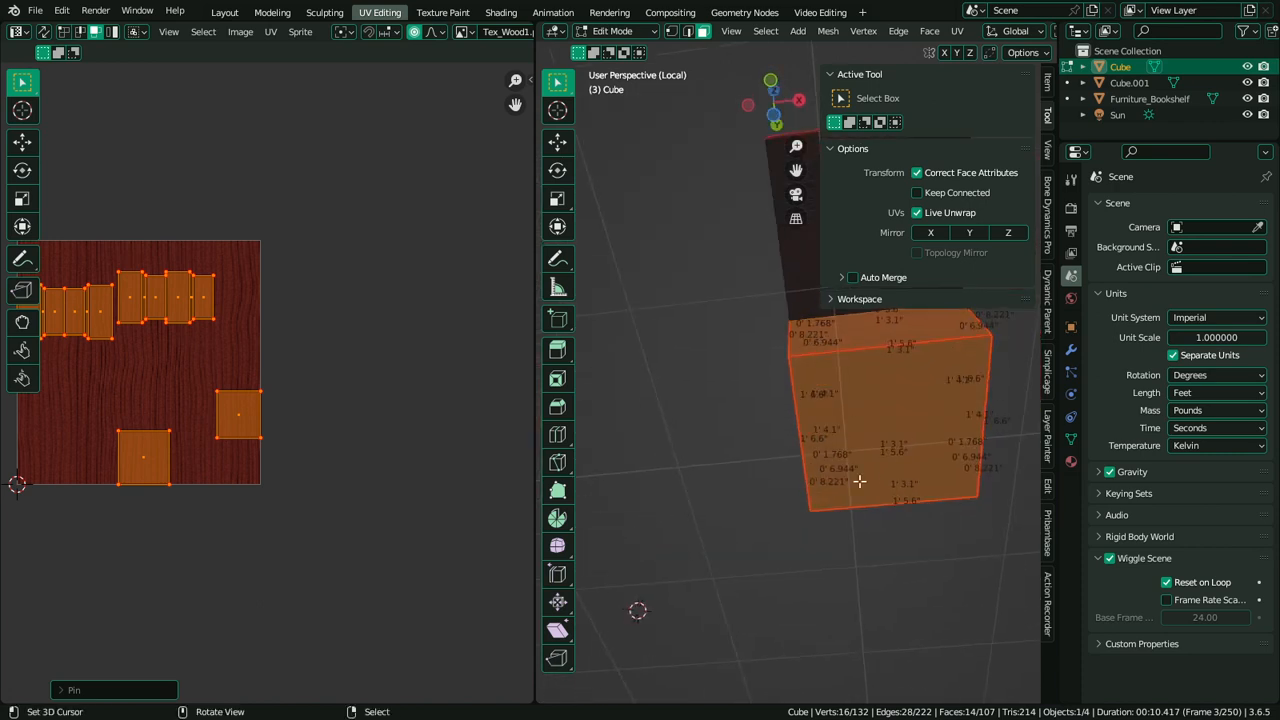
key(alt+a)
Clear the seams along the inner front and back rim edges of the closed pedestal's upper drawer, and return to face selection
middle_drag(665, 578, 674, 688)
scroll(614, 583, down, 7)
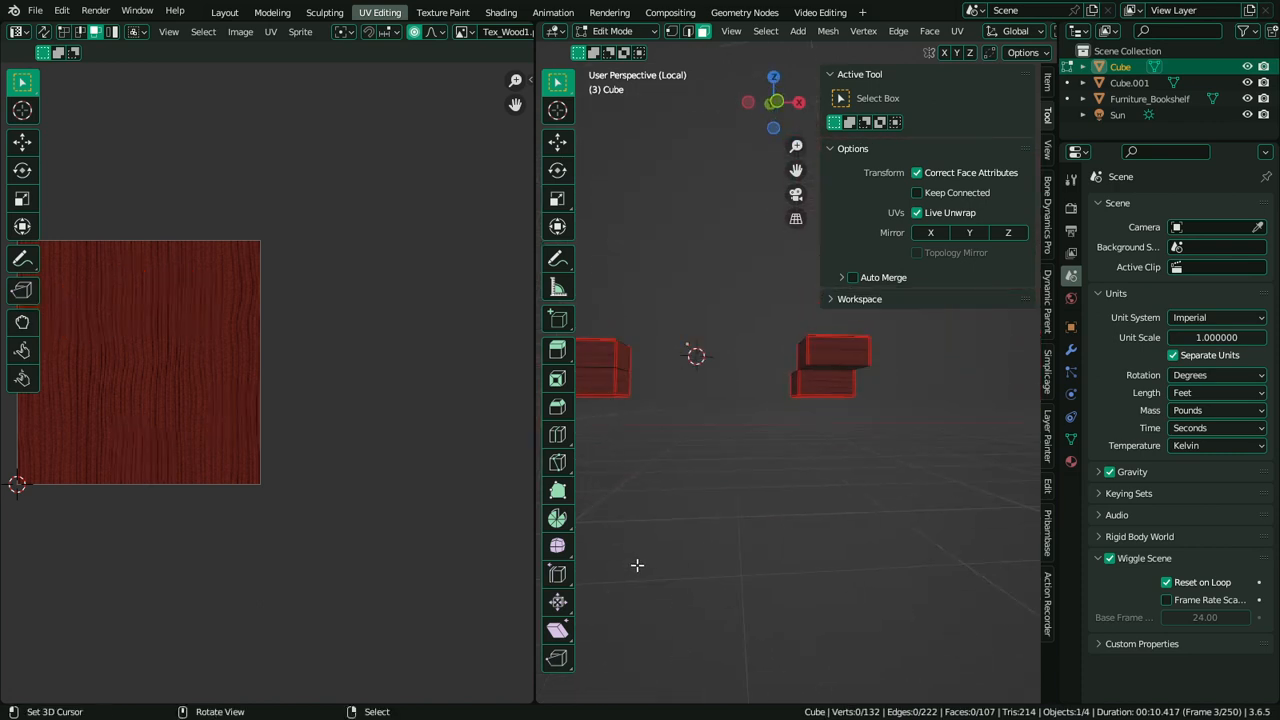
scroll(467, 457, down, 2)
alt+middle_click(641, 353)
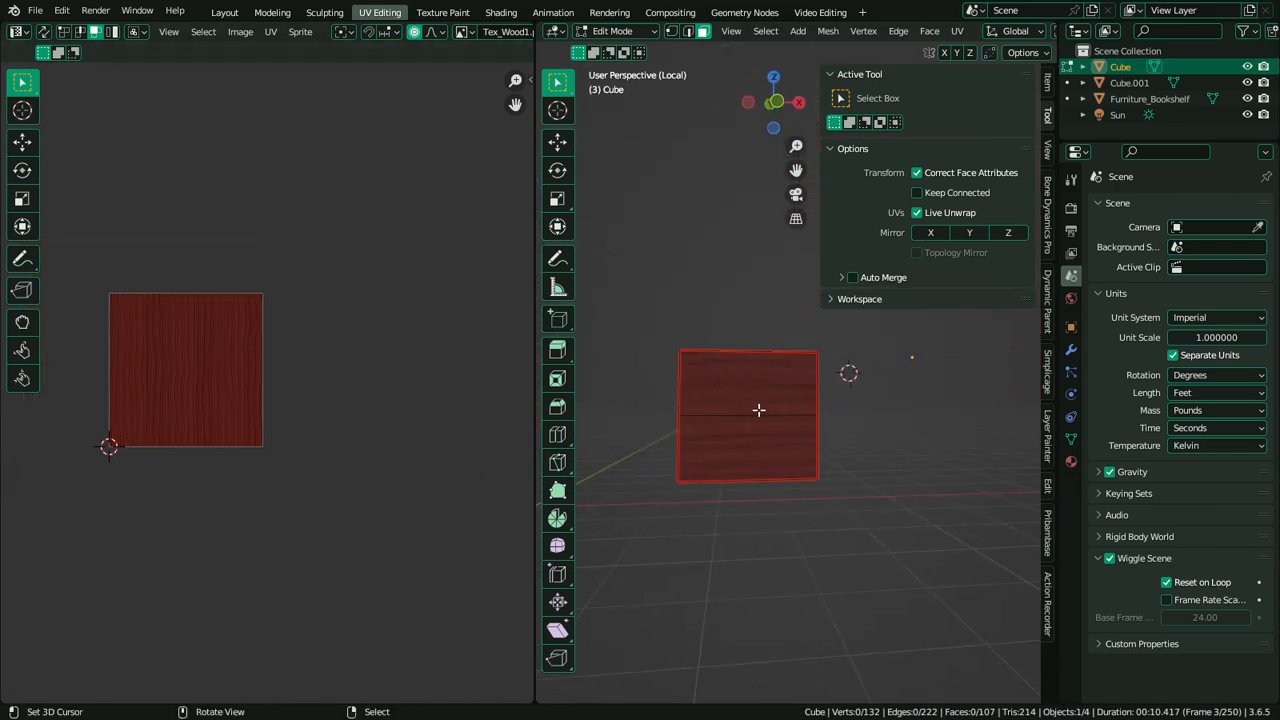
key(l)
middle_drag(748, 394, 749, 491)
scroll(749, 491, up, 4)
key(2)
click(694, 340)
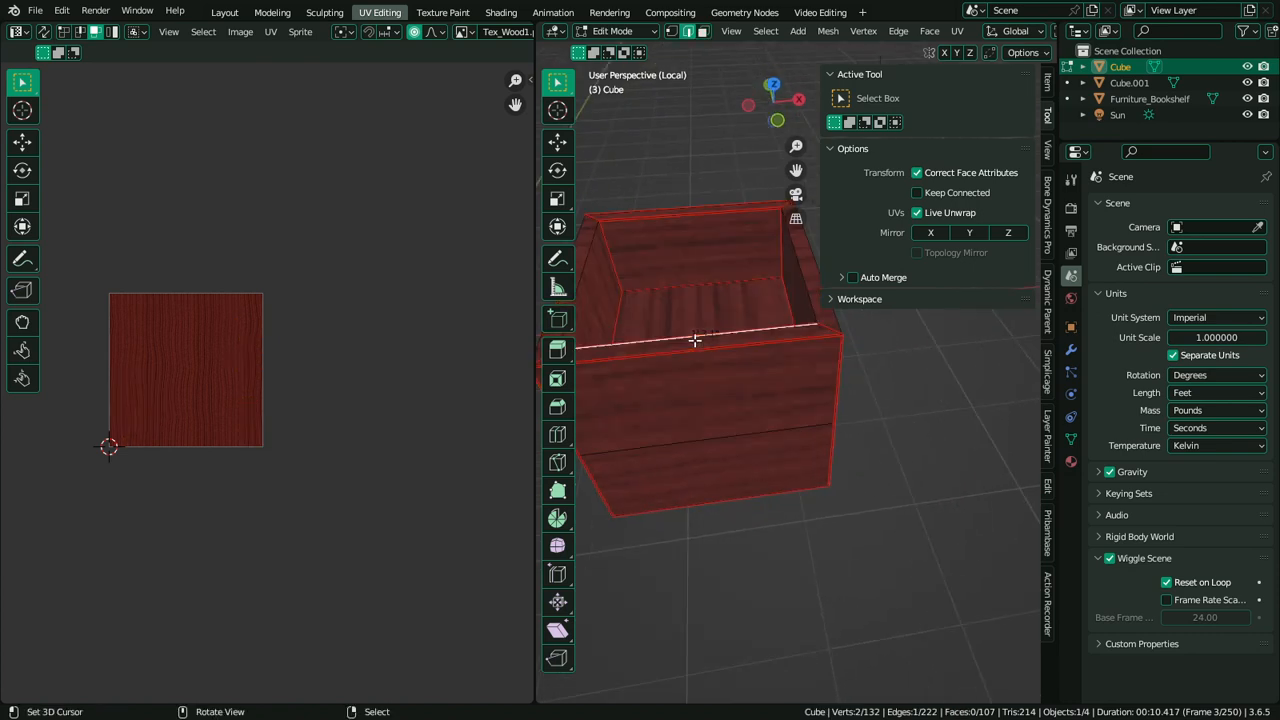
shift+click(677, 216)
middle_drag(677, 226, 690, 460)
key(ctrl+e)
click(661, 410)
key(alt+a)
key(3)
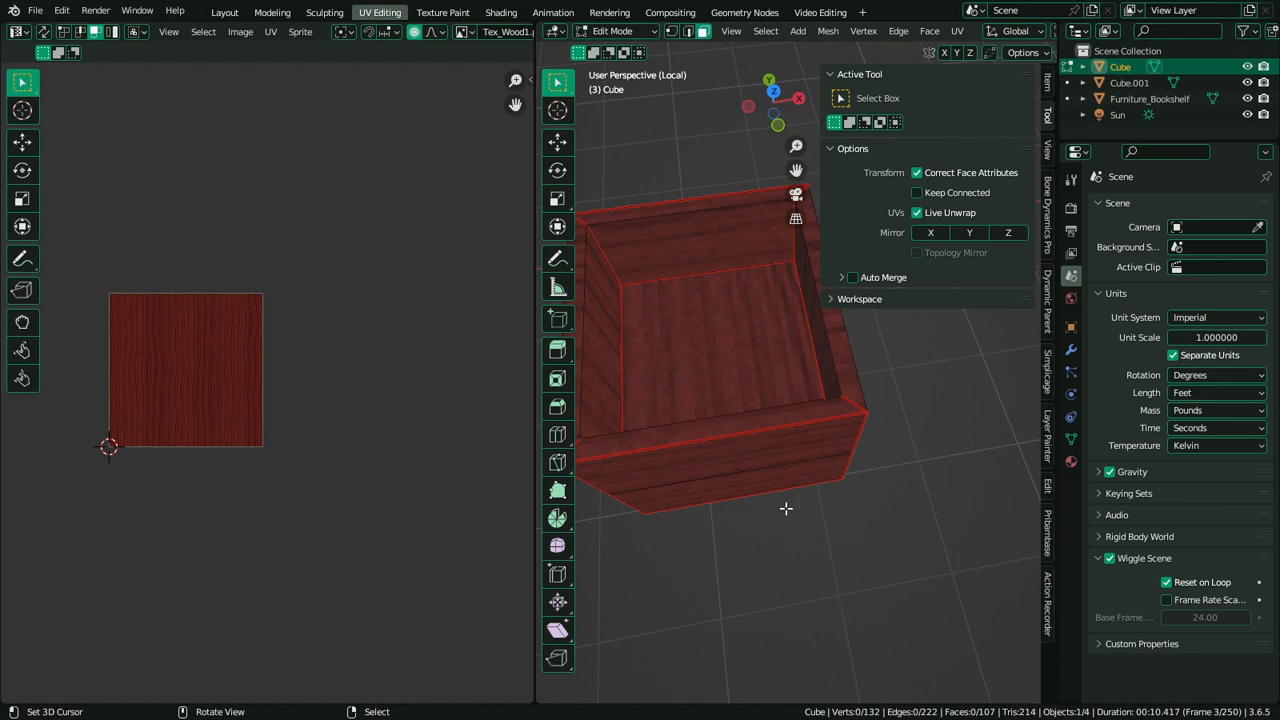
Select the linked faces of the closed pedestal's upper drawer using the Seam delimiter
scroll(787, 474, down, 1)
middle_drag(804, 361, 827, 426)
key(l)
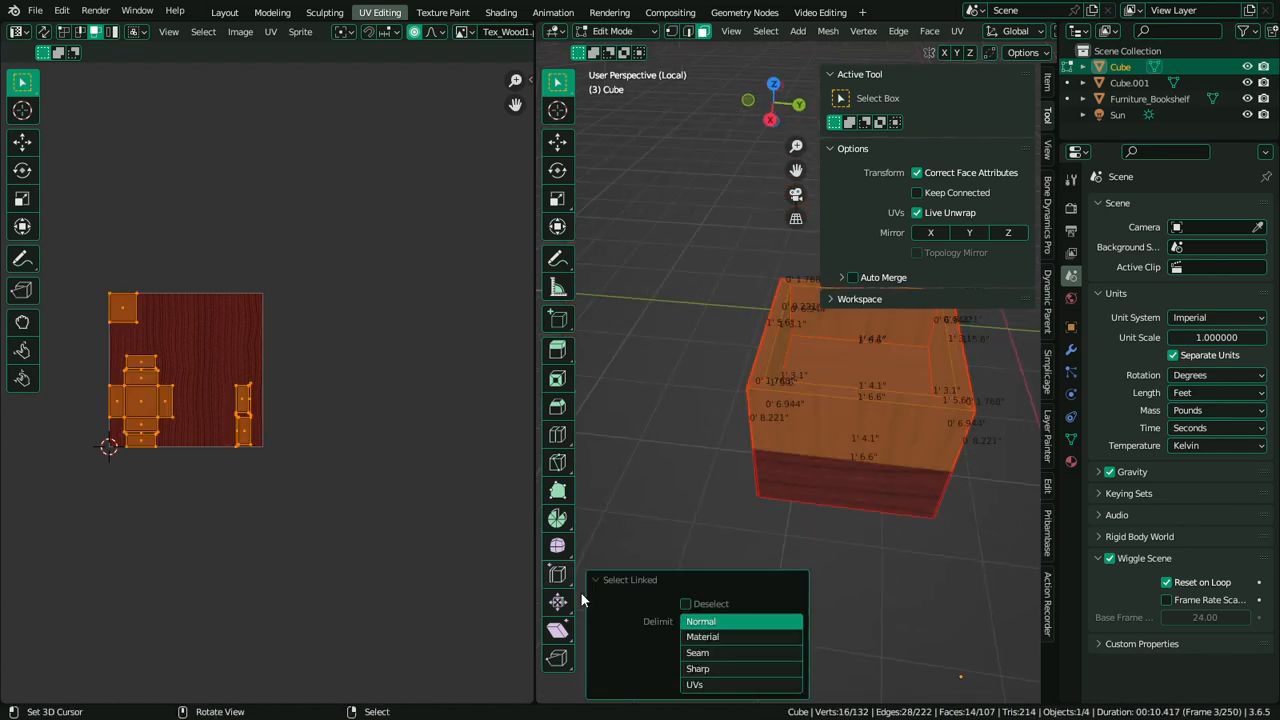
click(717, 652)
middle_drag(821, 475, 766, 465)
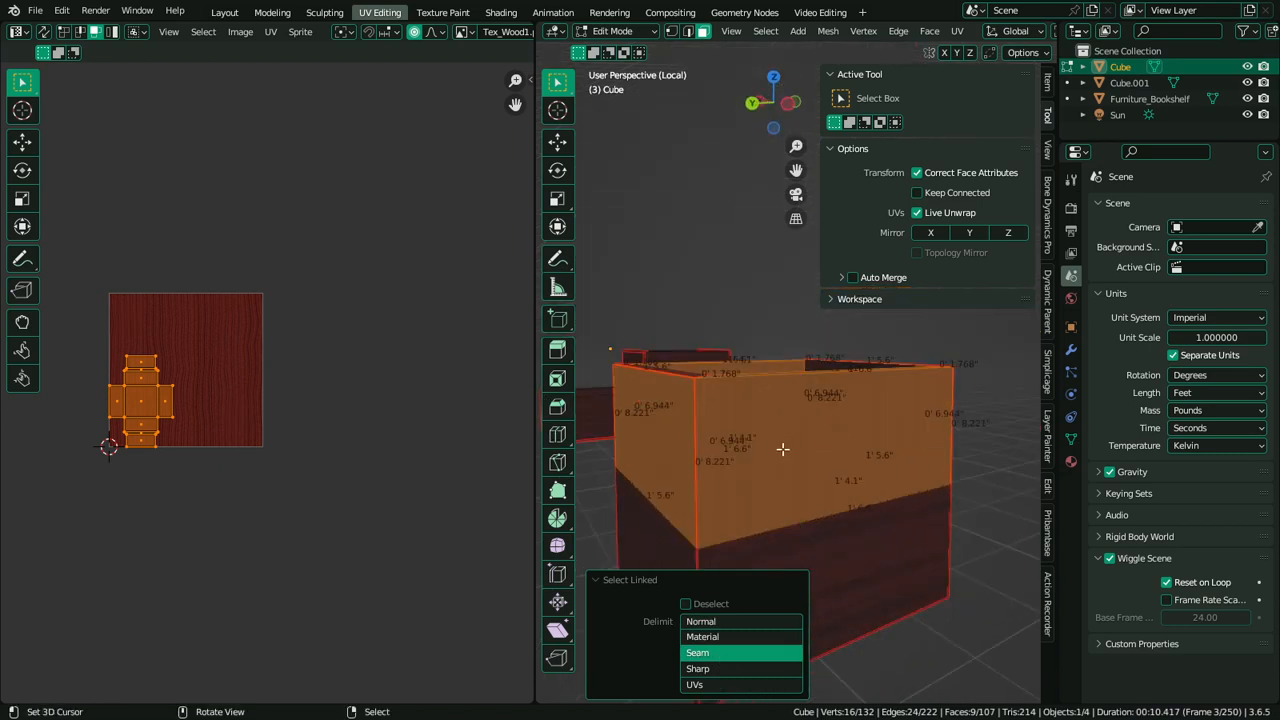
Isolate the selected drawer faces, mark seams around the drawer's bottom face, and reveal the hidden geometry
key(shift+h)
middle_drag(800, 486, 740, 523)
click(891, 505)
click(779, 354)
key(ctrl+e)
click(778, 338)
key(alt+h)
Isolate the closed pedestal's whole upper drawer, examine its seams, and reveal the rest of the desk
scroll(729, 549, up, 3)
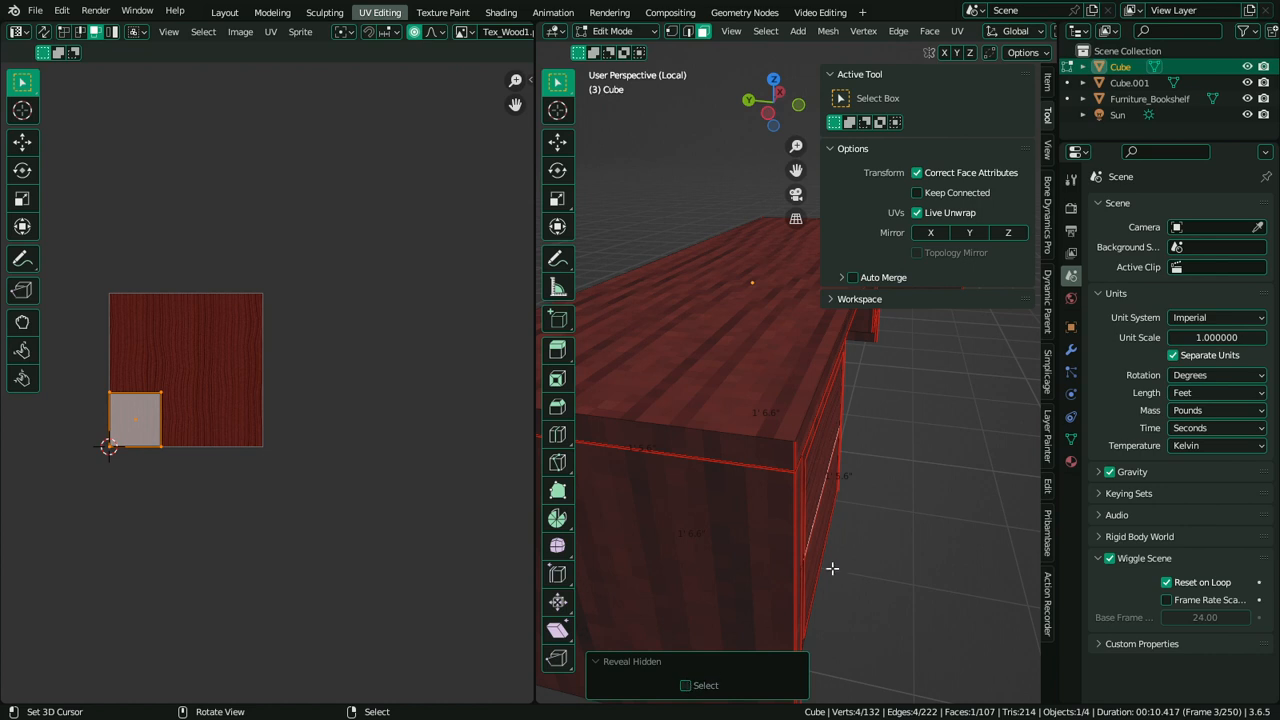
key(ctrl+l)
key(shift+h)
click(833, 513)
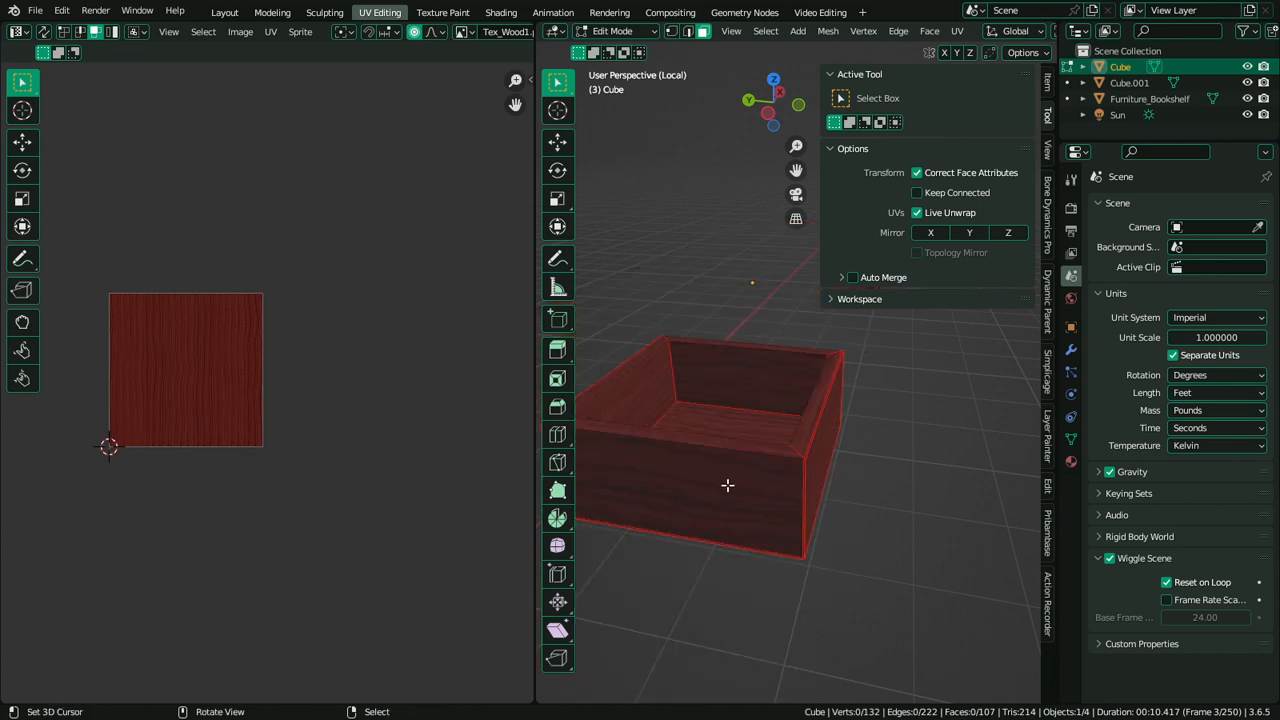
middle_drag(880, 463, 823, 543)
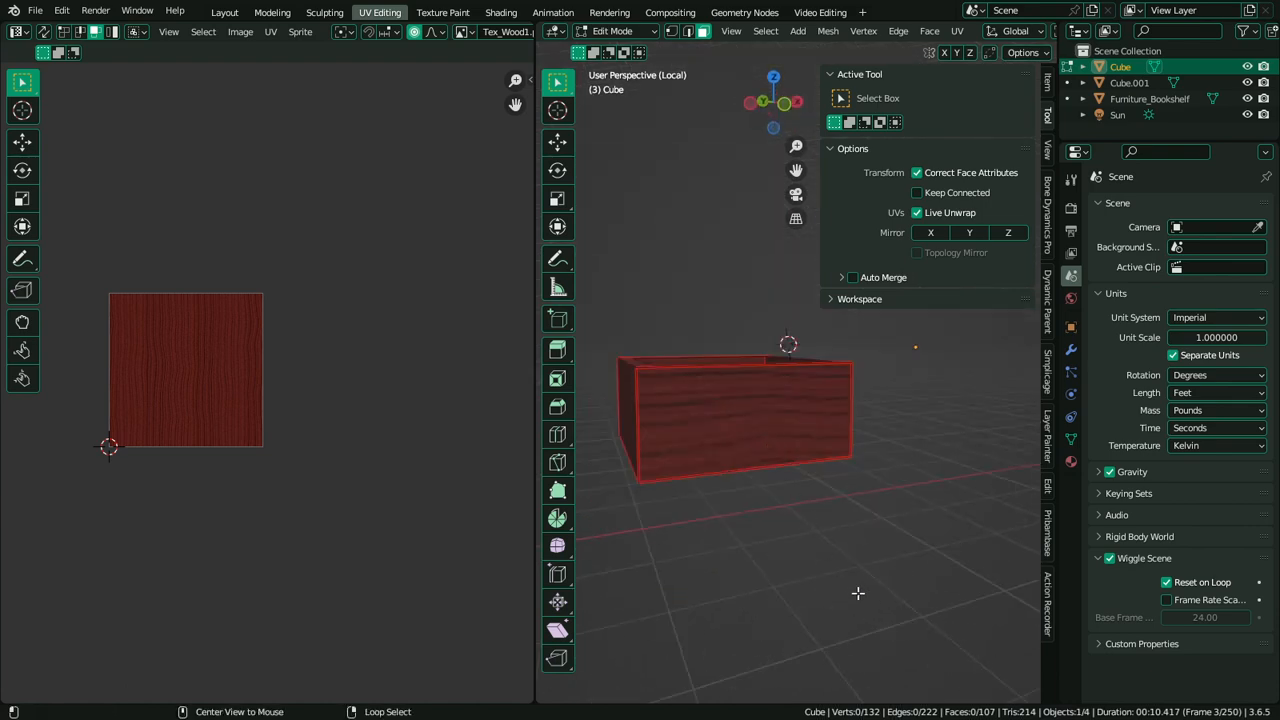
key(alt+h)
Isolate the closed pedestal's lower drawer, examine its seams in a maximized 3D view, and reveal the desk
key(l)
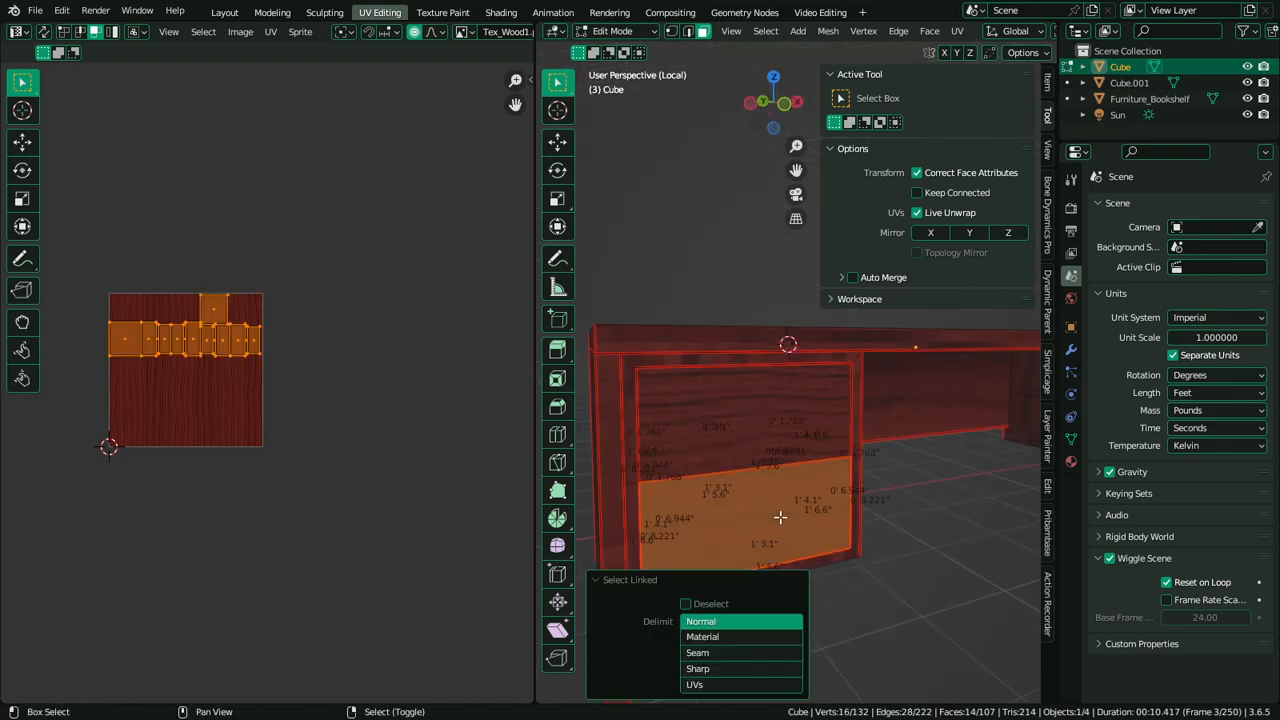
key(shift+h)
click(890, 539)
key(ctrl+space)
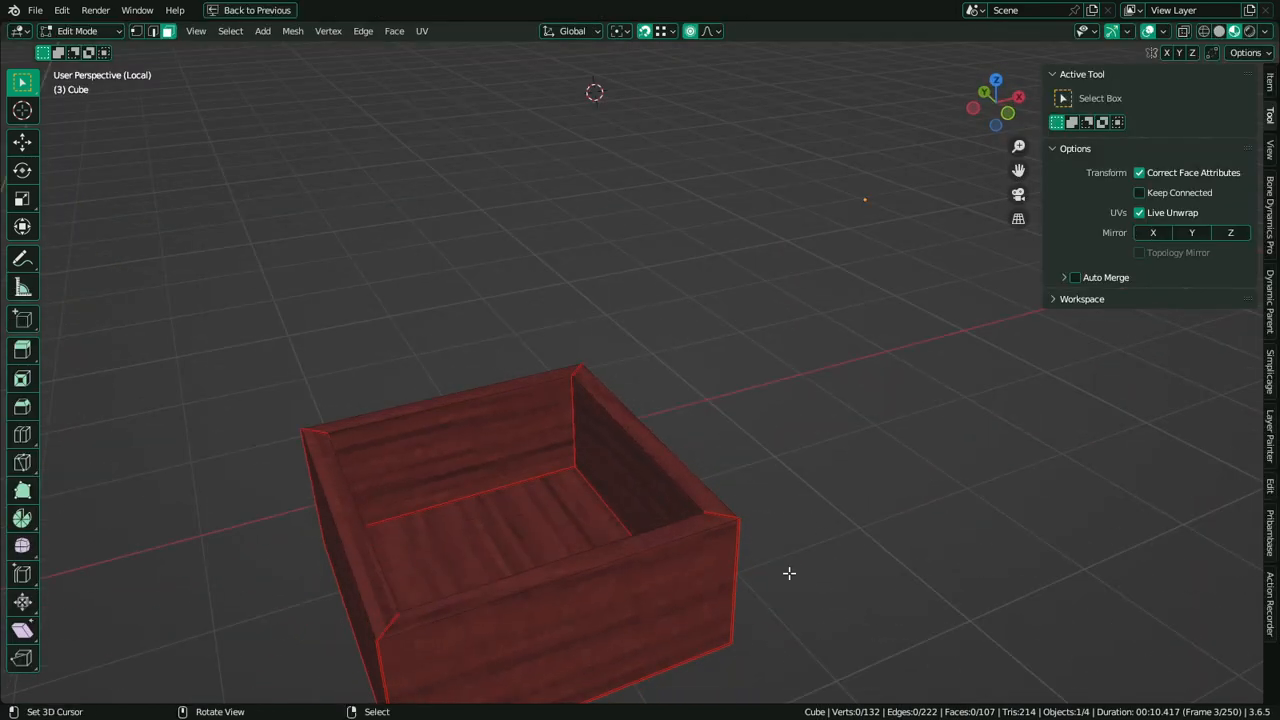
middle_drag(712, 607, 551, 577)
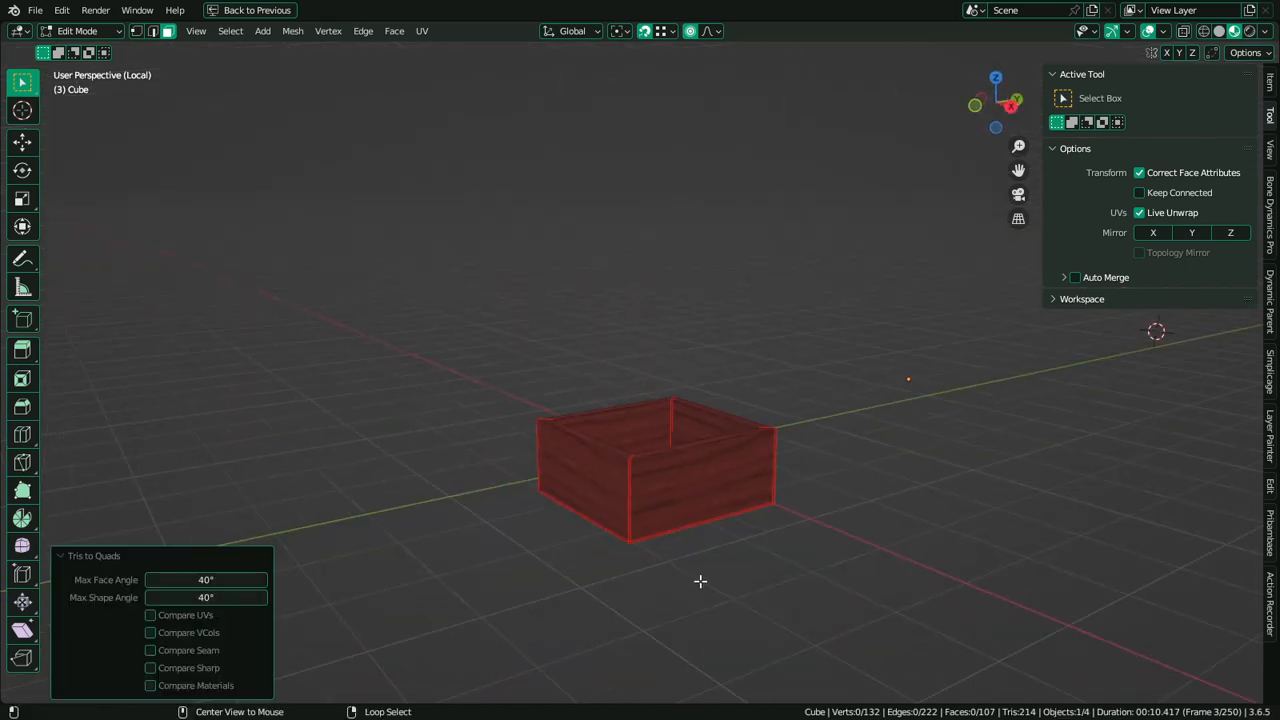
key(alt+h)
middle_drag(704, 597, 546, 557)
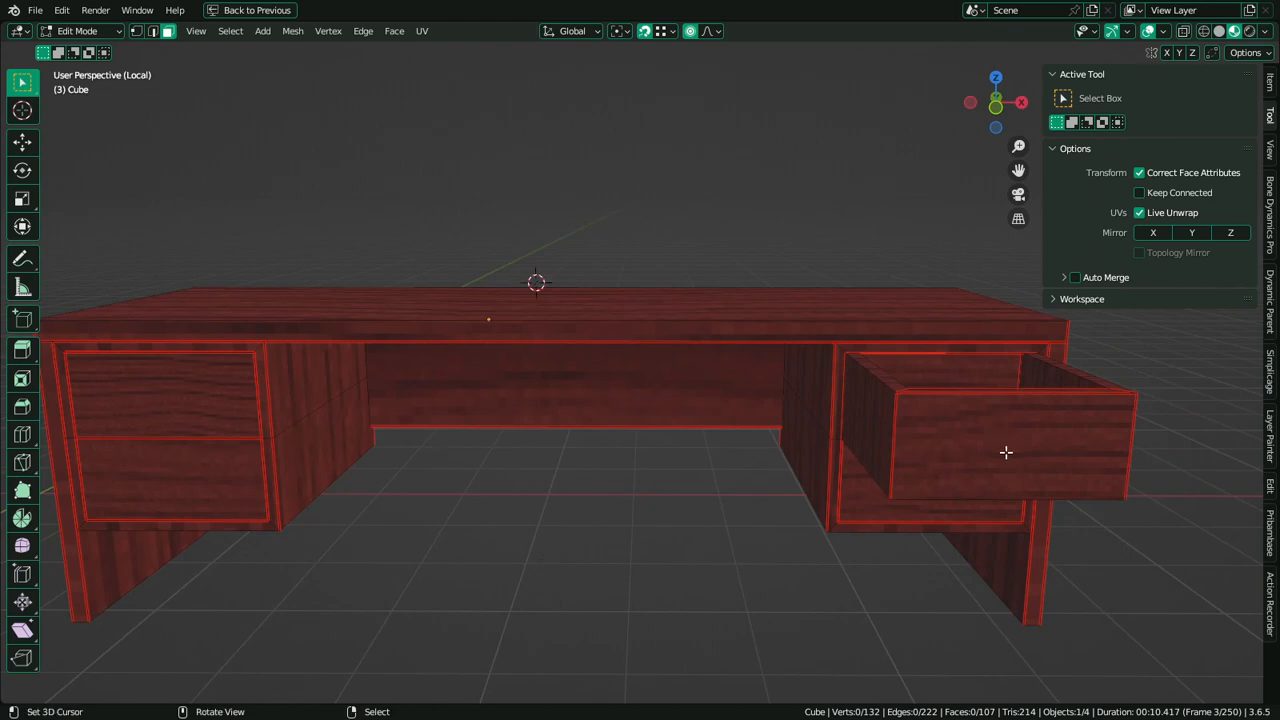
Isolate the pulled-out drawer and mark seams around its bottom face
middle_drag(970, 469, 829, 392)
key(l)
key(shift+h)
key(KP_Decimal)
key(alt+a)
click(574, 311)
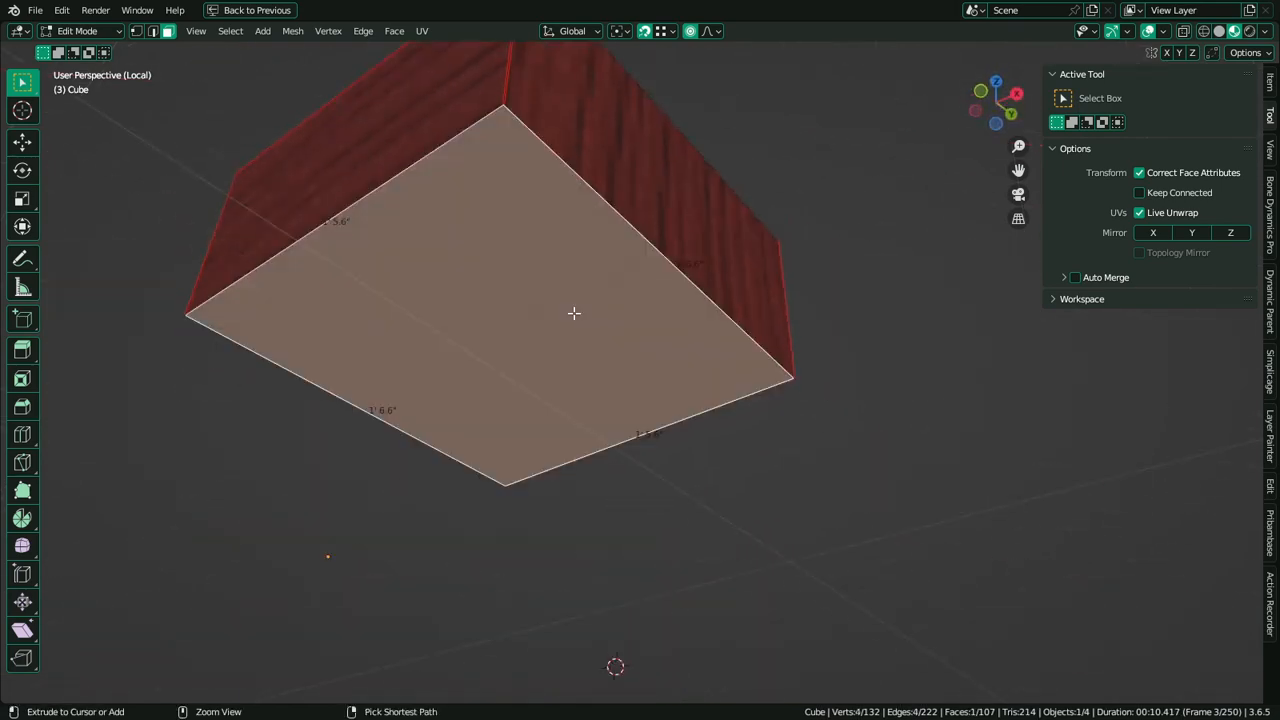
key(ctrl+e)
click(583, 314)
middle_drag(609, 371, 644, 322)
Select all four drawers of the desk and average the scale of their UV islands
key(a)
key(alt+a)
key(l)
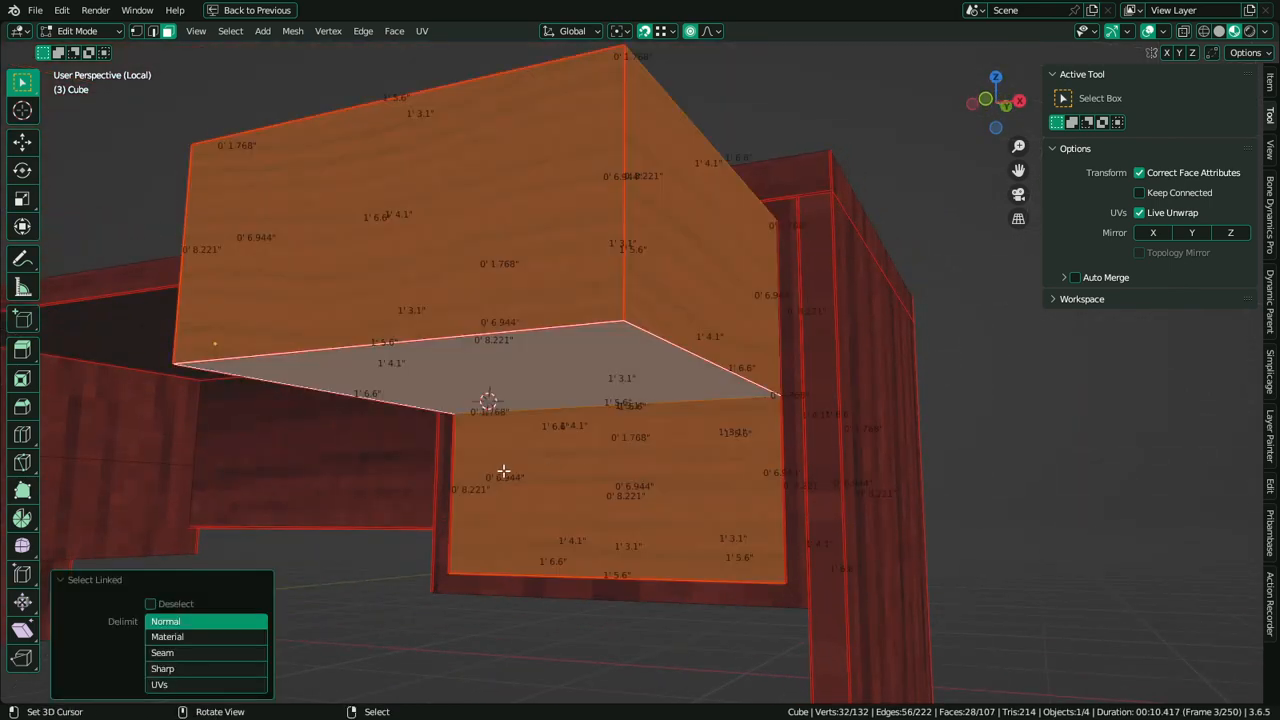
scroll(506, 469, down, 4)
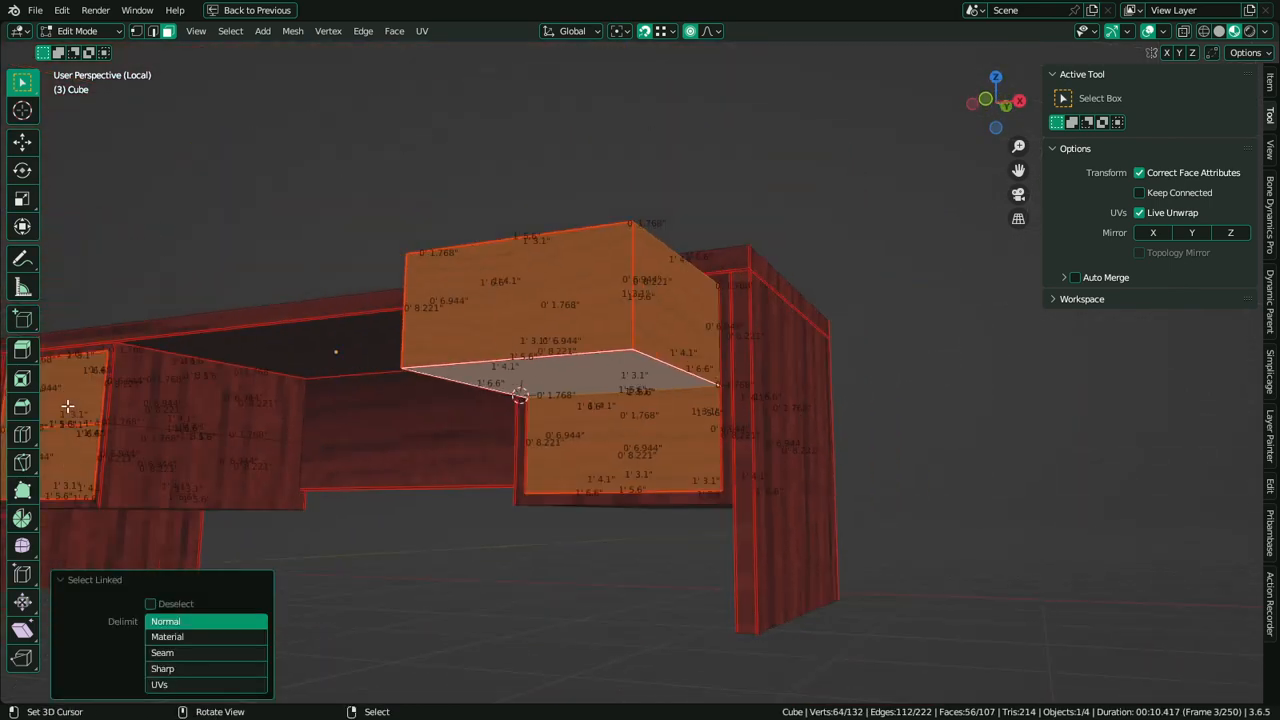
key(ctrl+space)
key(q)
click(130, 397)
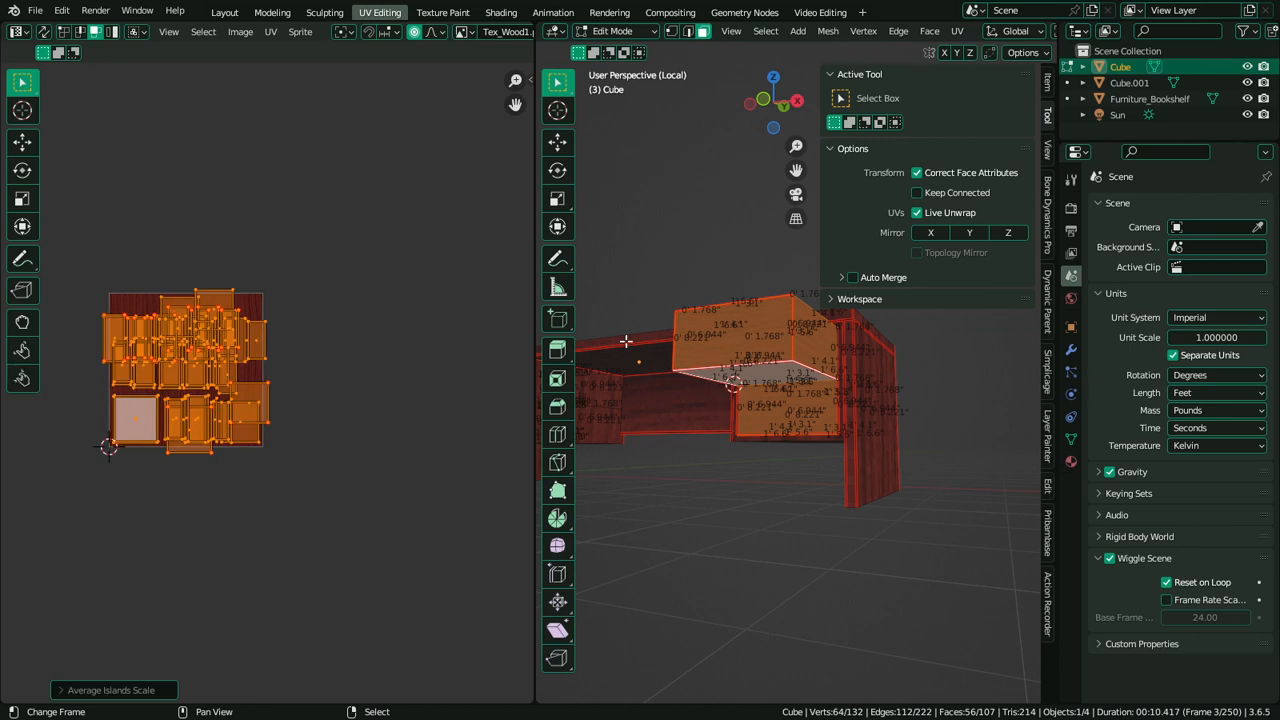
Scale the four drawers' UV islands down to about half size, hiding the viewport overlays while judging the wood grain
scroll(627, 341, up, 3)
scroll(1005, 36, down, 6)
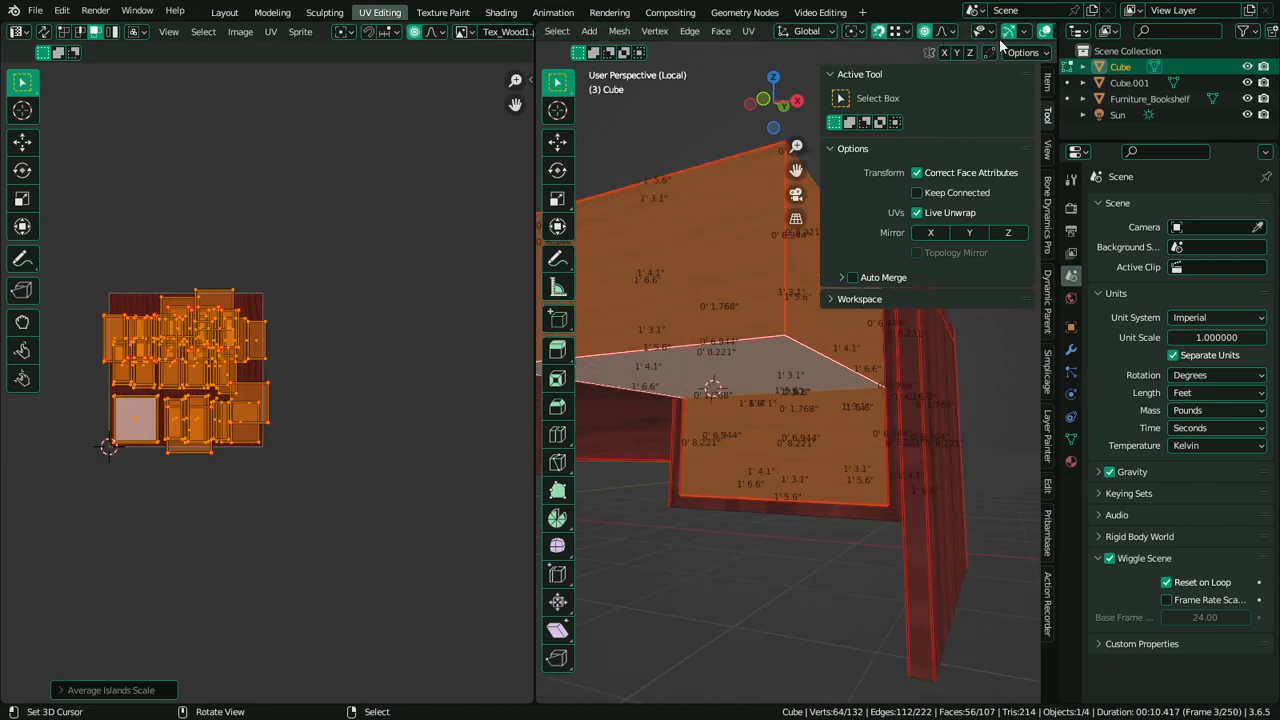
click(951, 31)
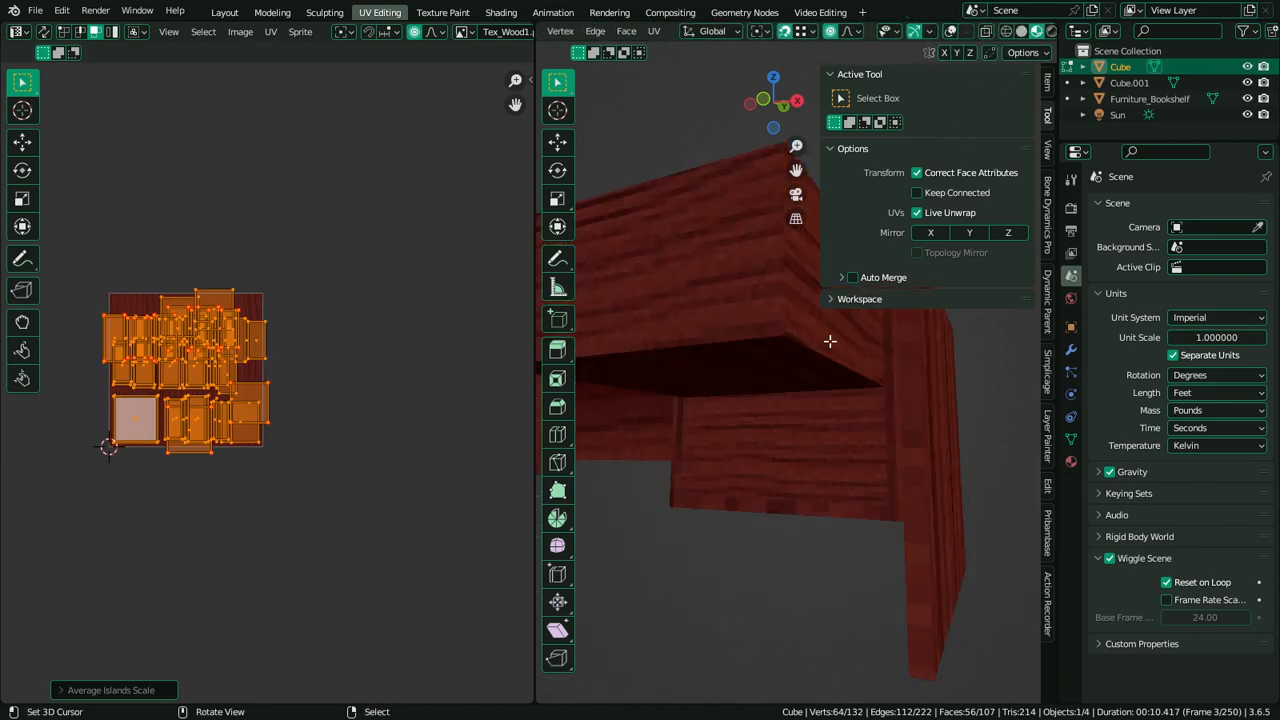
middle_drag(829, 340, 808, 432)
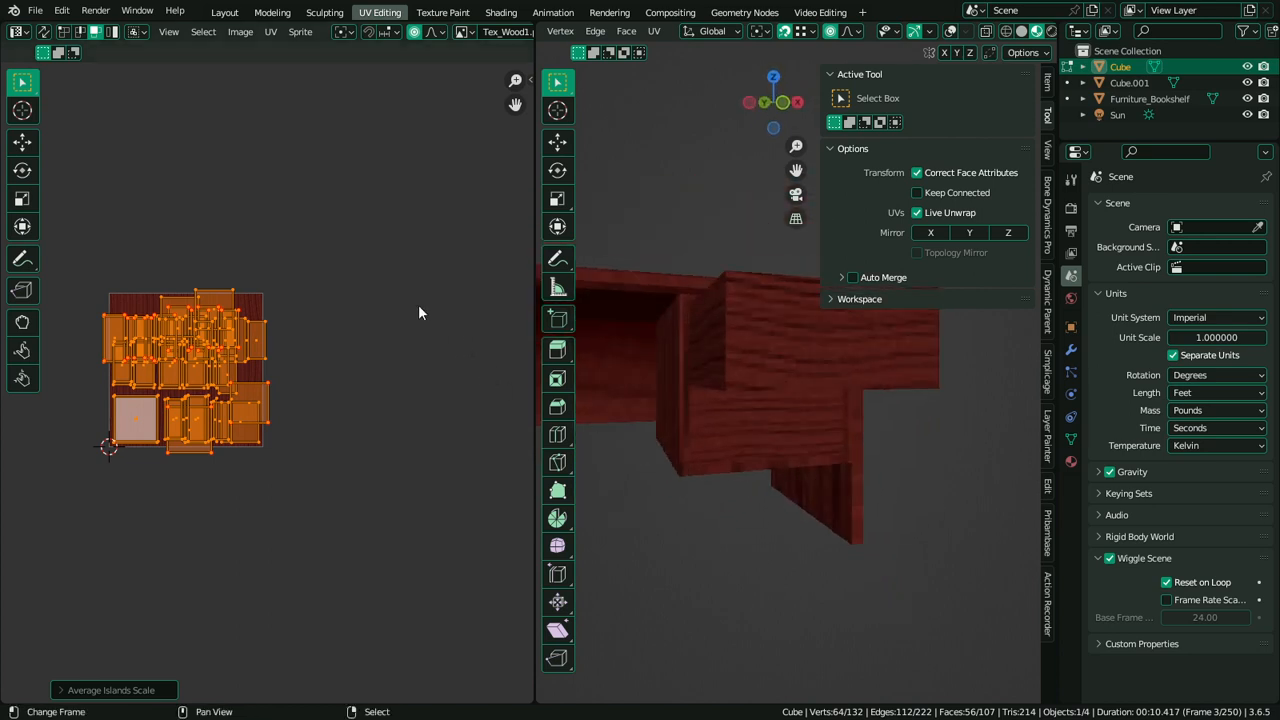
key(s)
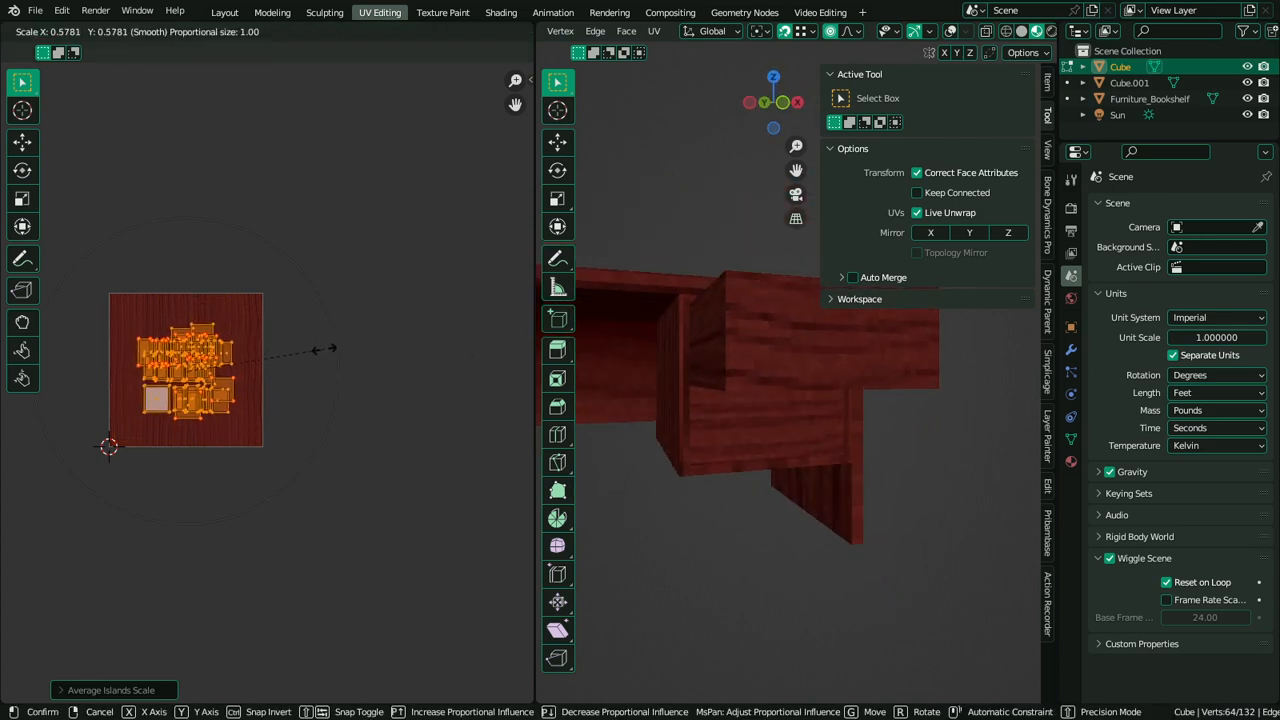
click(323, 366)
middle_drag(710, 468, 730, 478)
key(Tab)
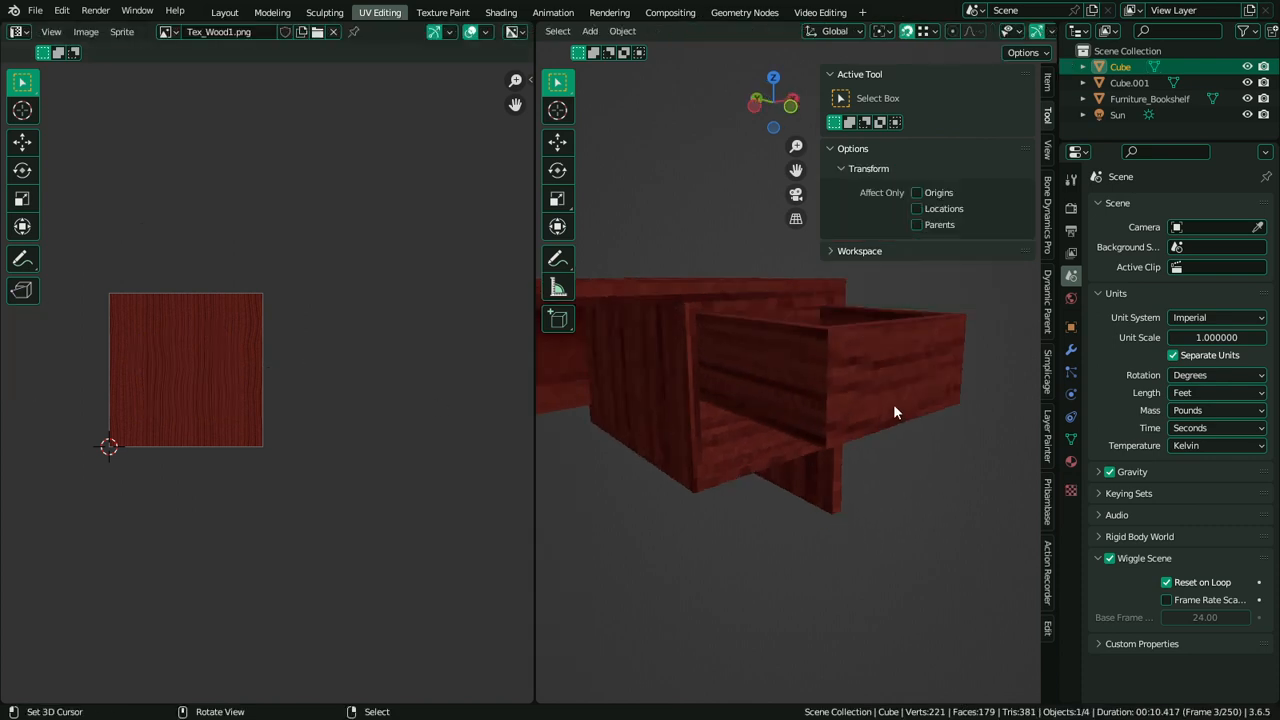
click(924, 31)
key(Tab)
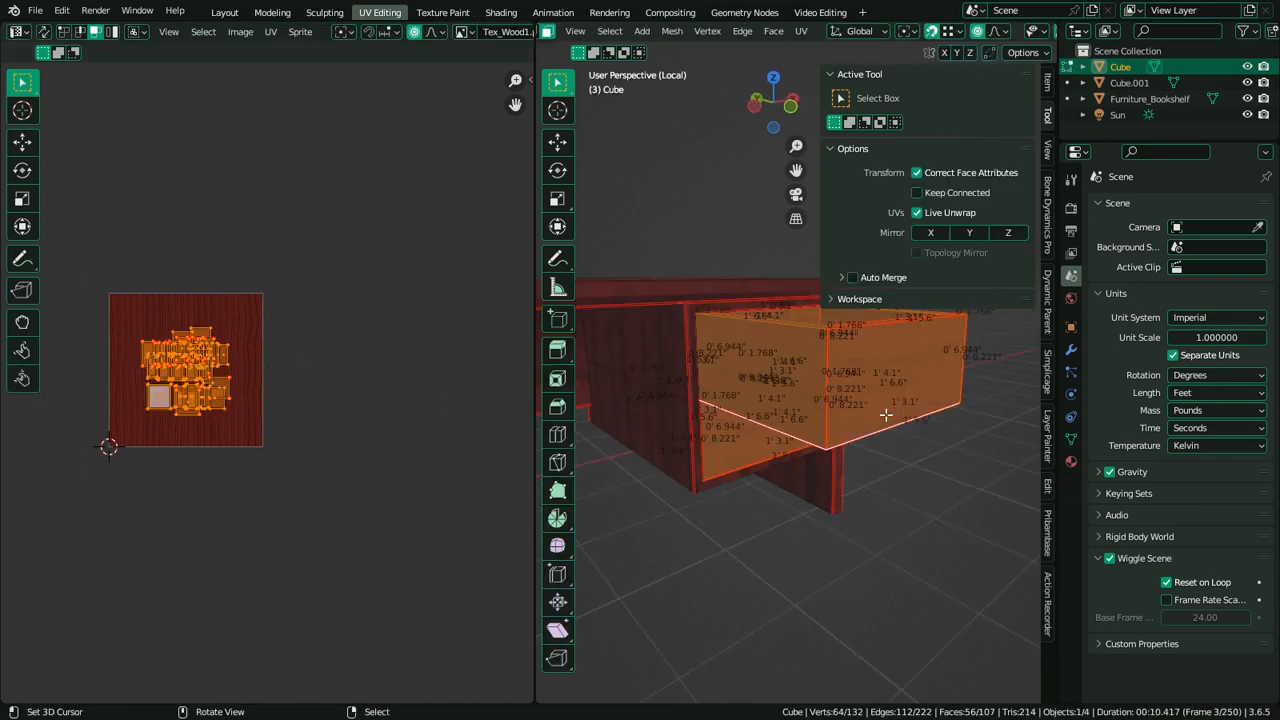
Select the entire pulled-out drawer with the Normal linked delimiter and maximize the 3D viewport
click(886, 414)
key(ctrl+l)
middle_drag(886, 414, 831, 413)
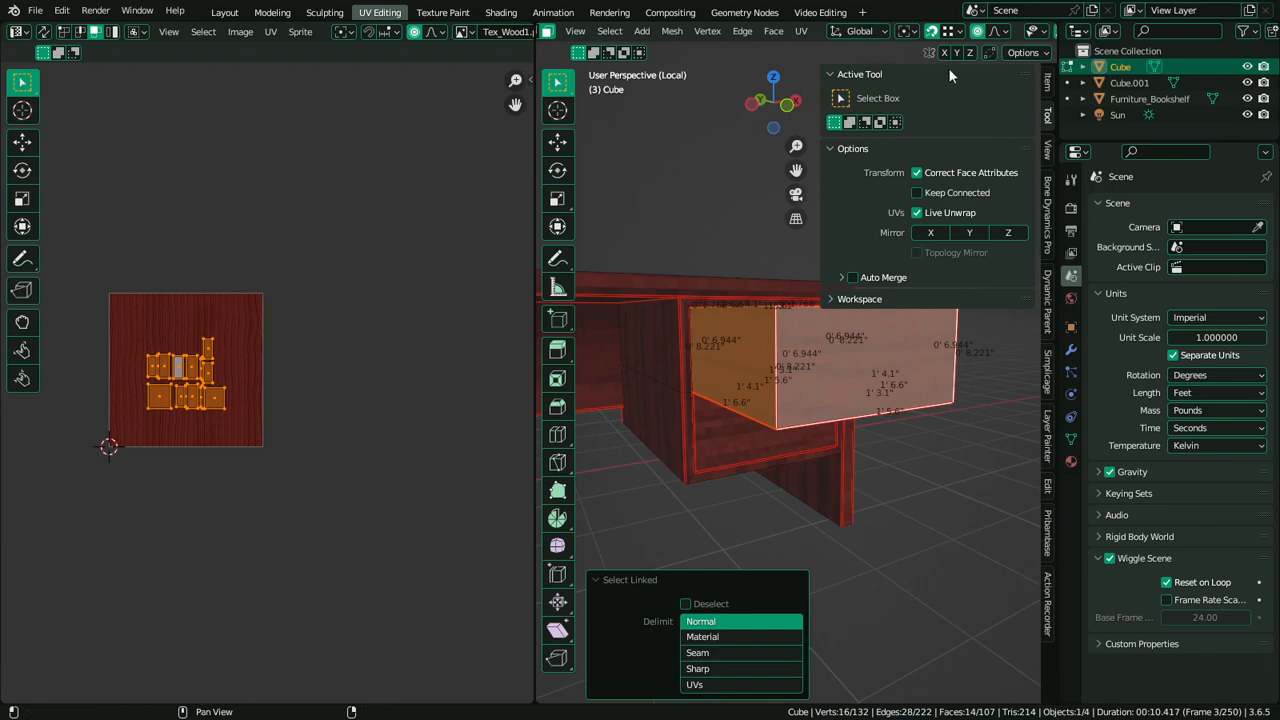
key(ctrl+space)
key(g)
key(y)
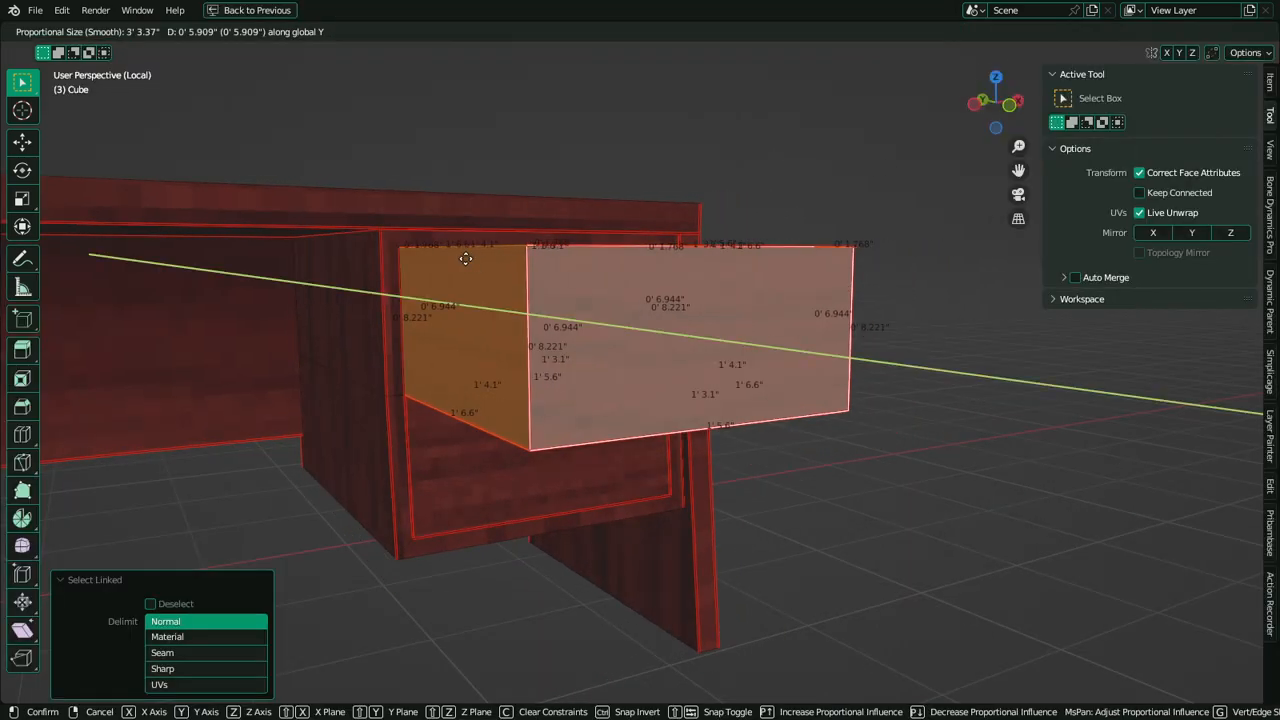
right_click(508, 249)
Turn off proportional editing and slide the pulled-out drawer along the Y axis until it sits closed in its pedestal
key(shift+Tab)
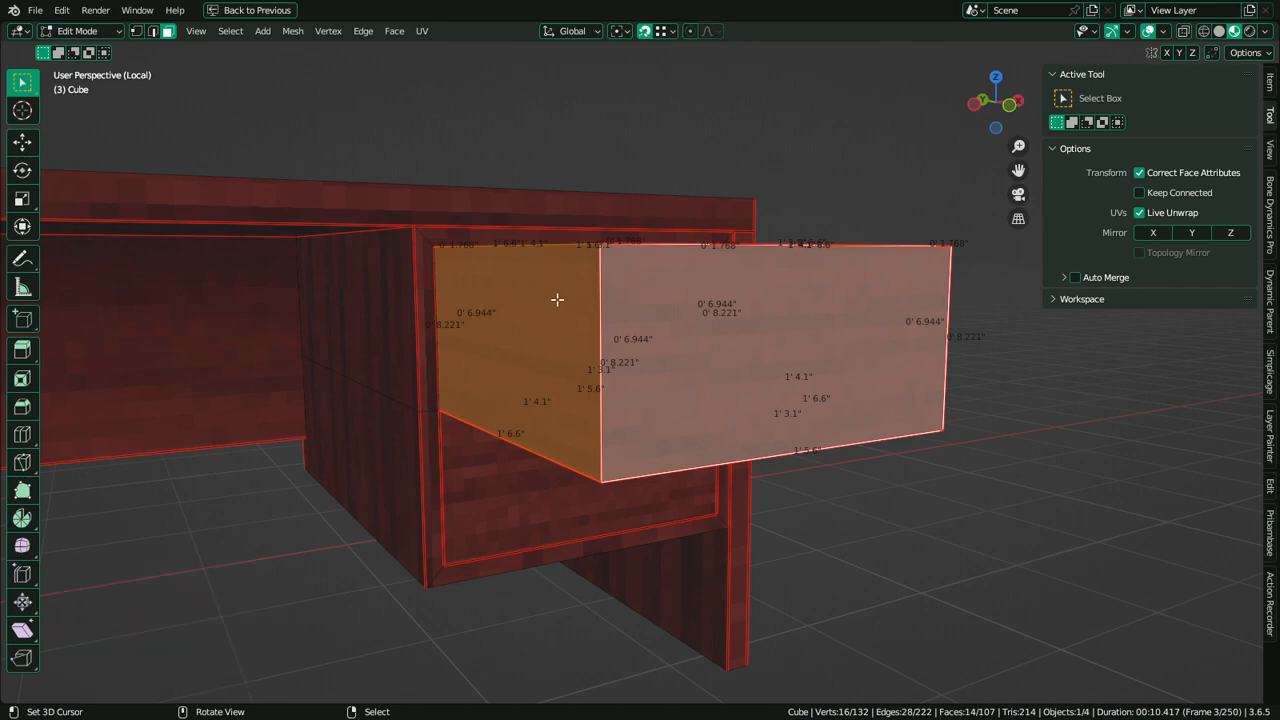
key(g)
key(y)
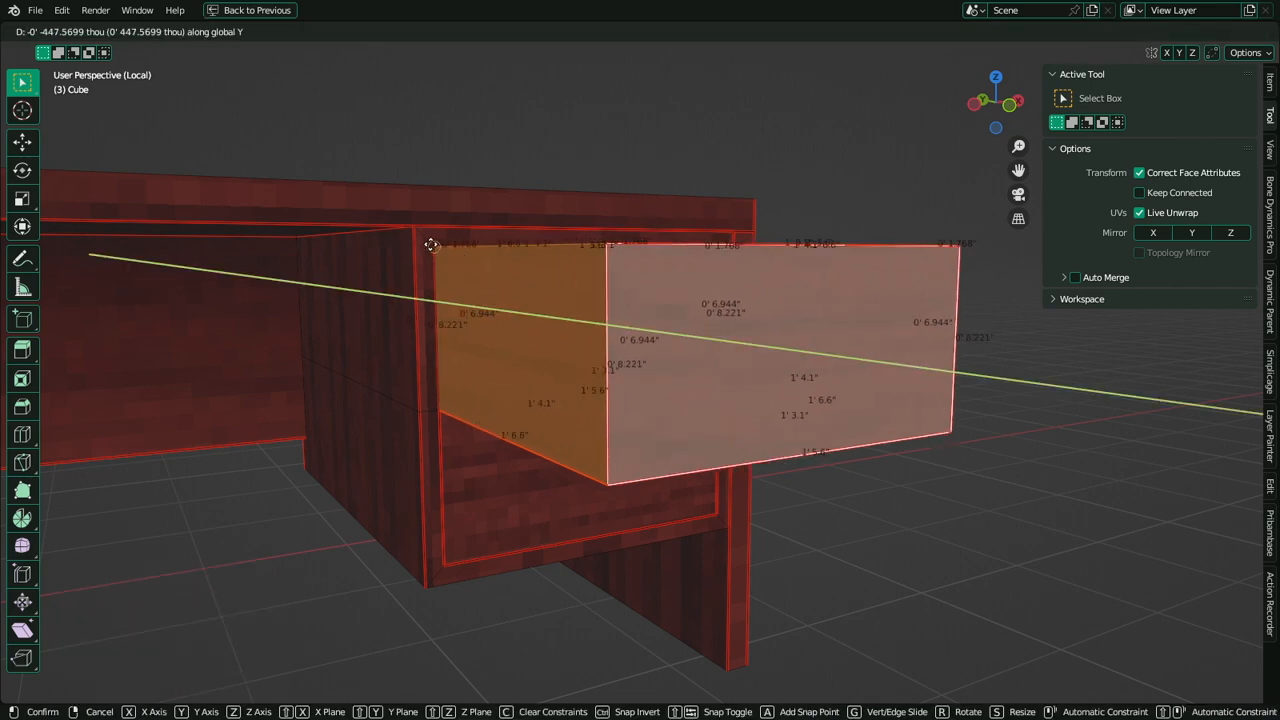
right_click(440, 260)
middle_drag(575, 313, 637, 280)
key(g)
key(y)
click(251, 358)
key(g)
key(y)
click(634, 268)
middle_drag(823, 418, 708, 455)
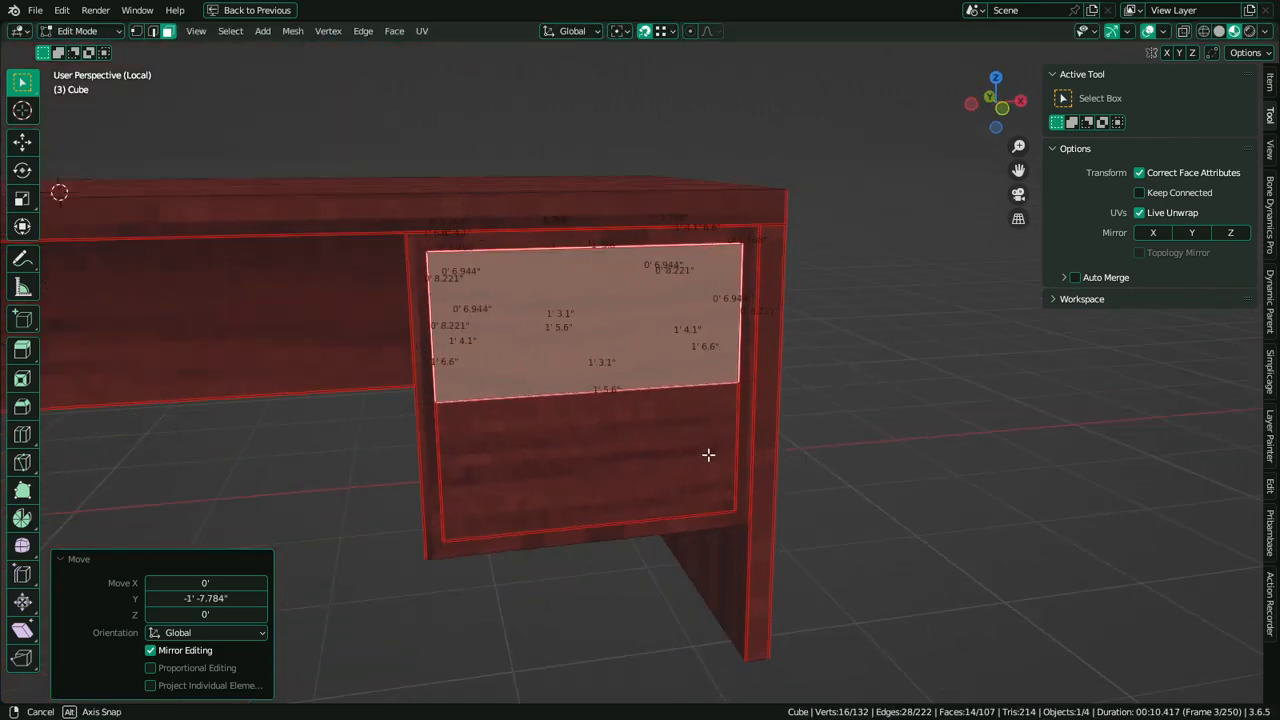
Try sliding the entire closed drawer back out along the Y axis
click(868, 405)
key(l)
middle_drag(621, 344, 648, 371)
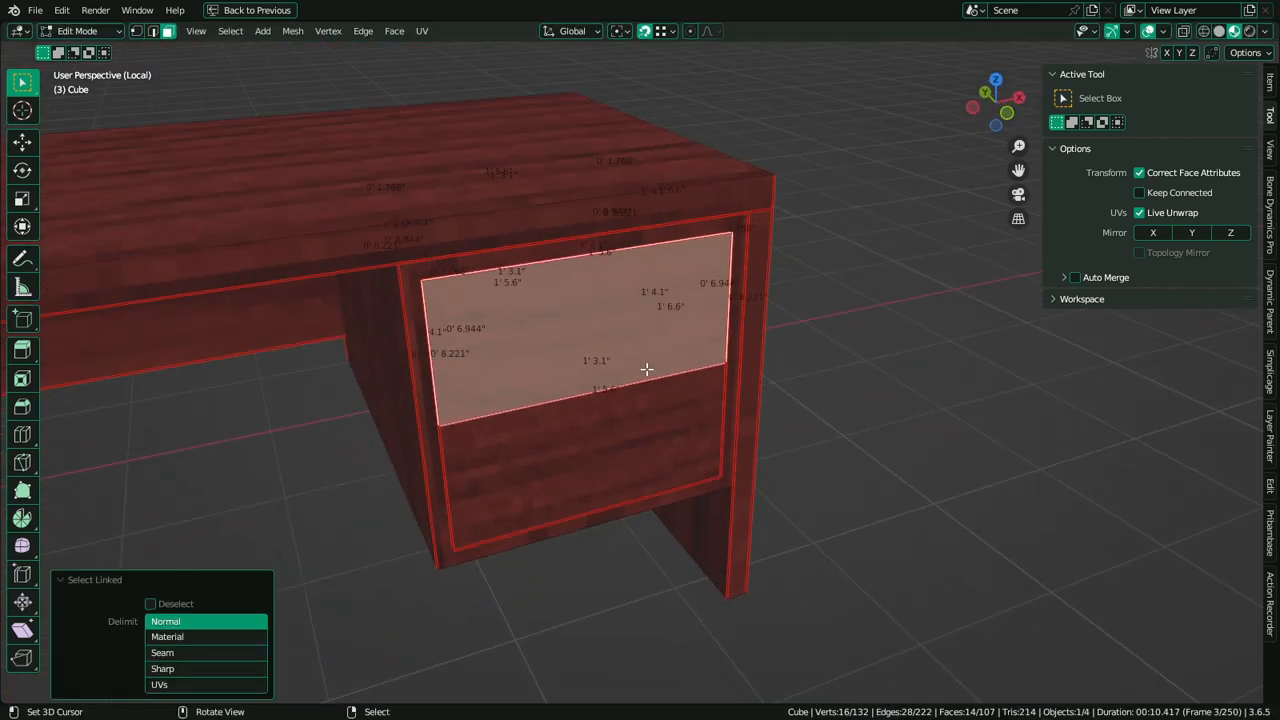
key(g)
key(y)
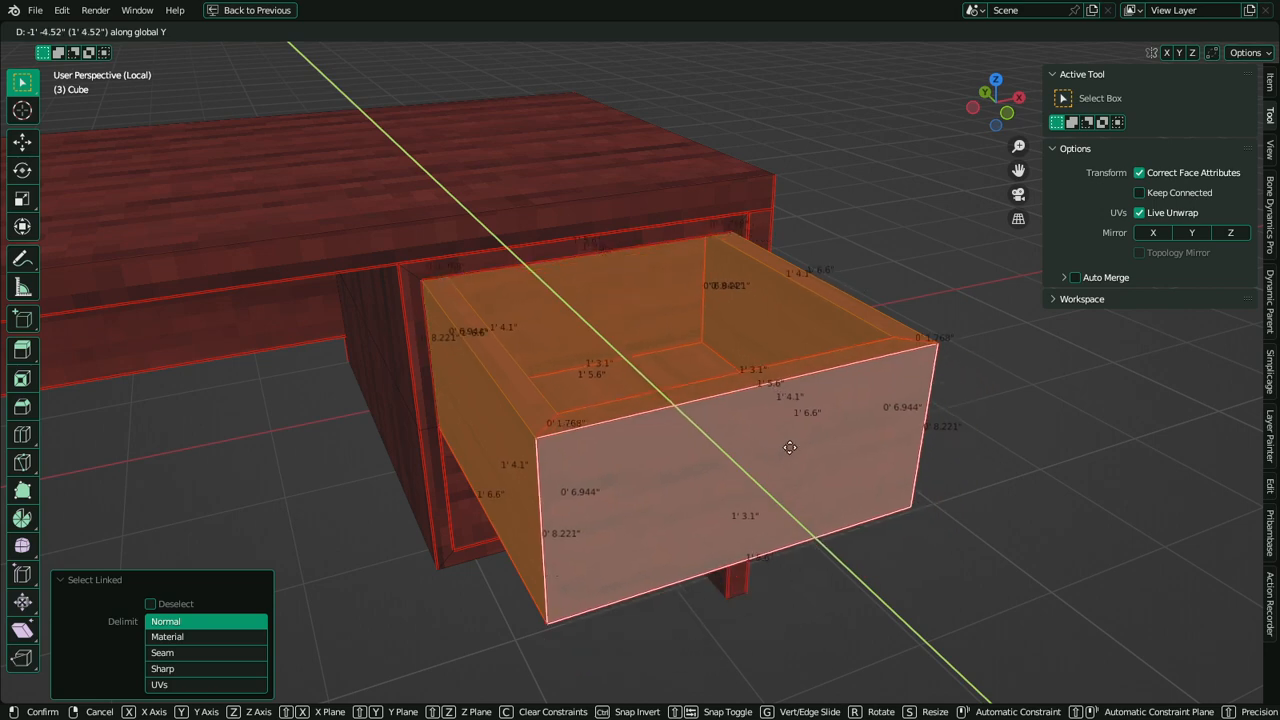
click(834, 491)
Examine the textured desk with its drawers closed from several angles in Object Mode
key(Tab)
scroll(838, 500, down, 5)
middle_drag(837, 493, 897, 440)
key(Tab)
key(Tab)
key(Tab)
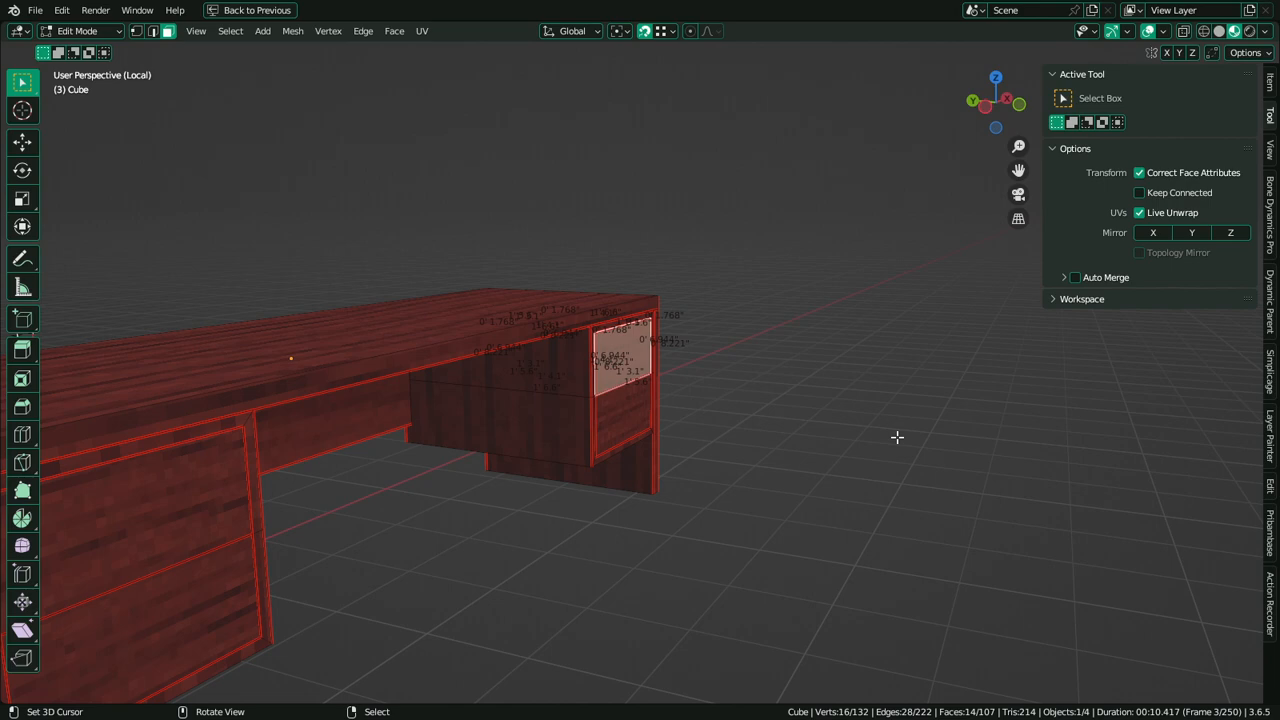
middle_drag(897, 437, 843, 434)
key(Tab)
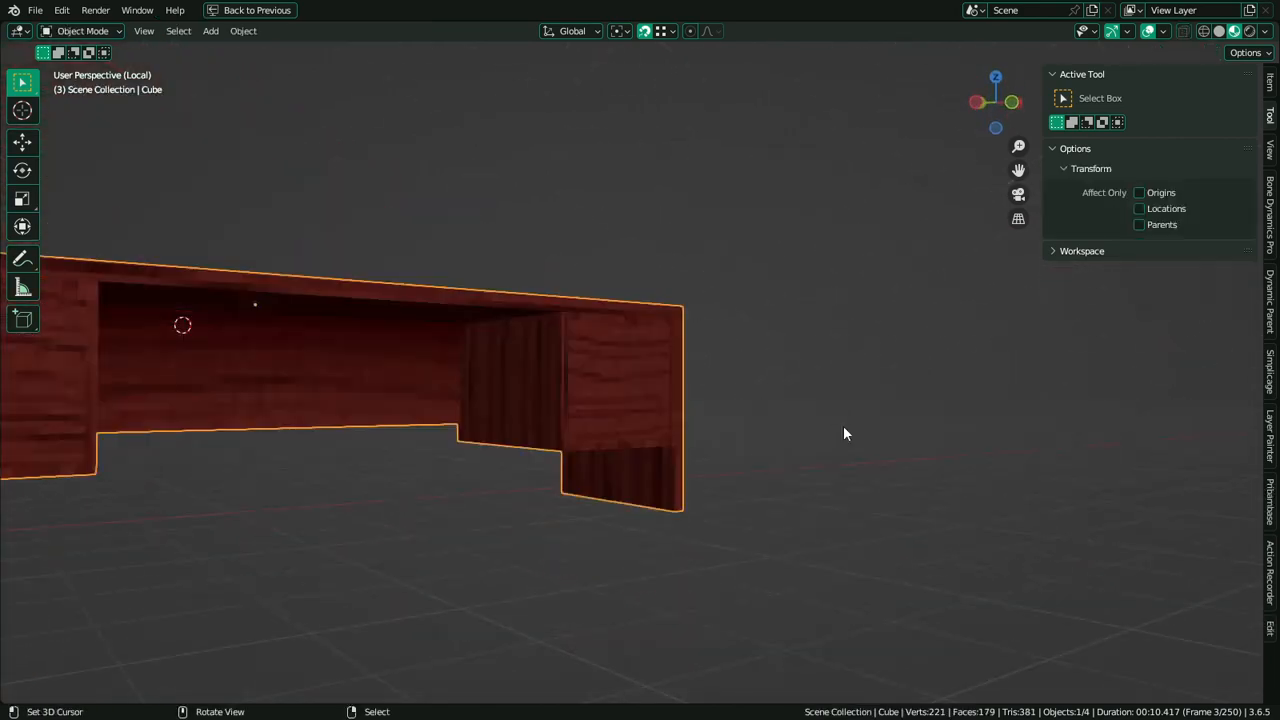
mouse_move(751, 446)
middle_down()
mouse_move(743, 397)
mouse_move(743, 467)
middle_up()
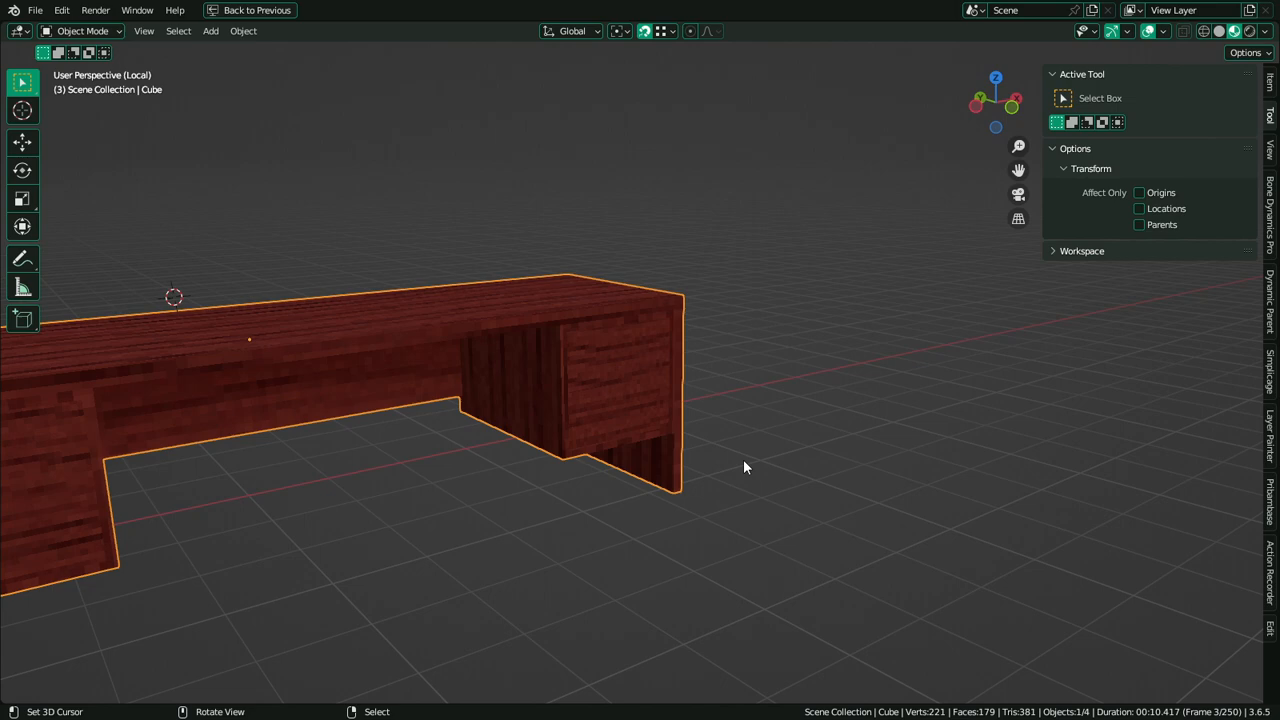
scroll(746, 460, down, 4)
middle_drag(748, 459, 691, 445)
scroll(696, 470, up, 2)
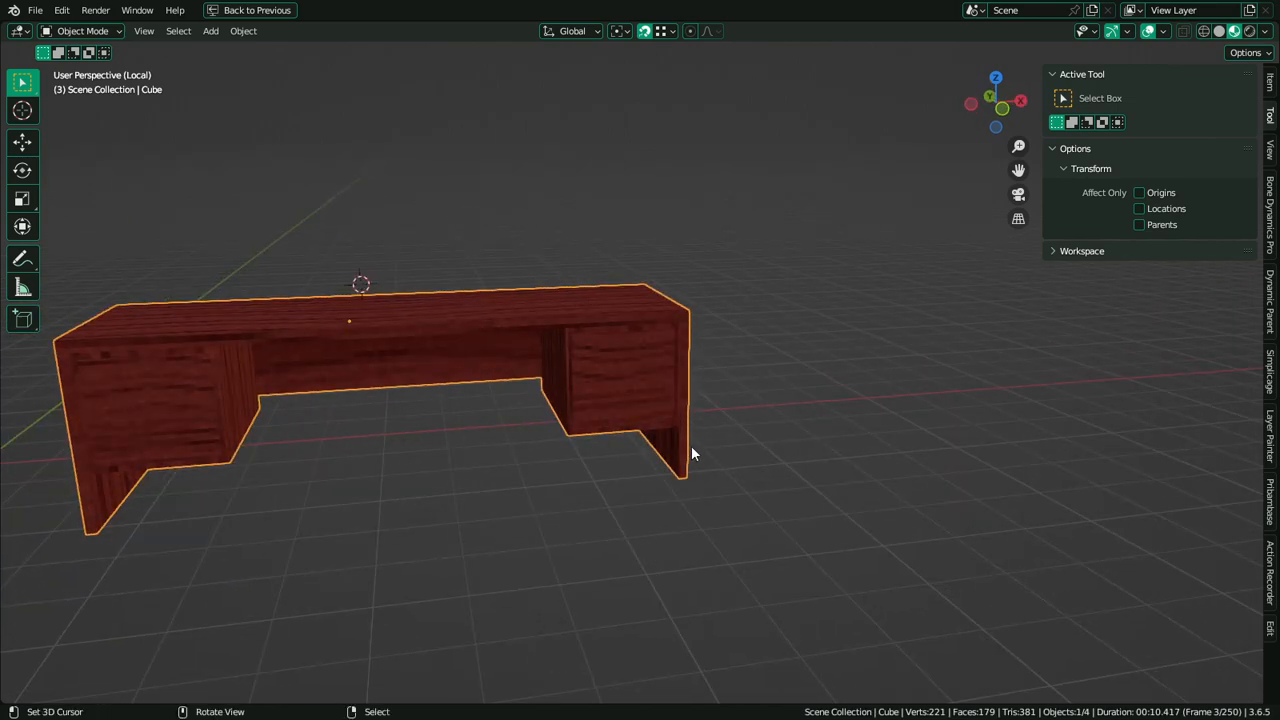
scroll(686, 432, up, 2)
scroll(688, 434, down, 3)
Return to Edit Mode in the UV Editing layout and add a second material slot with a new material
key(Tab)
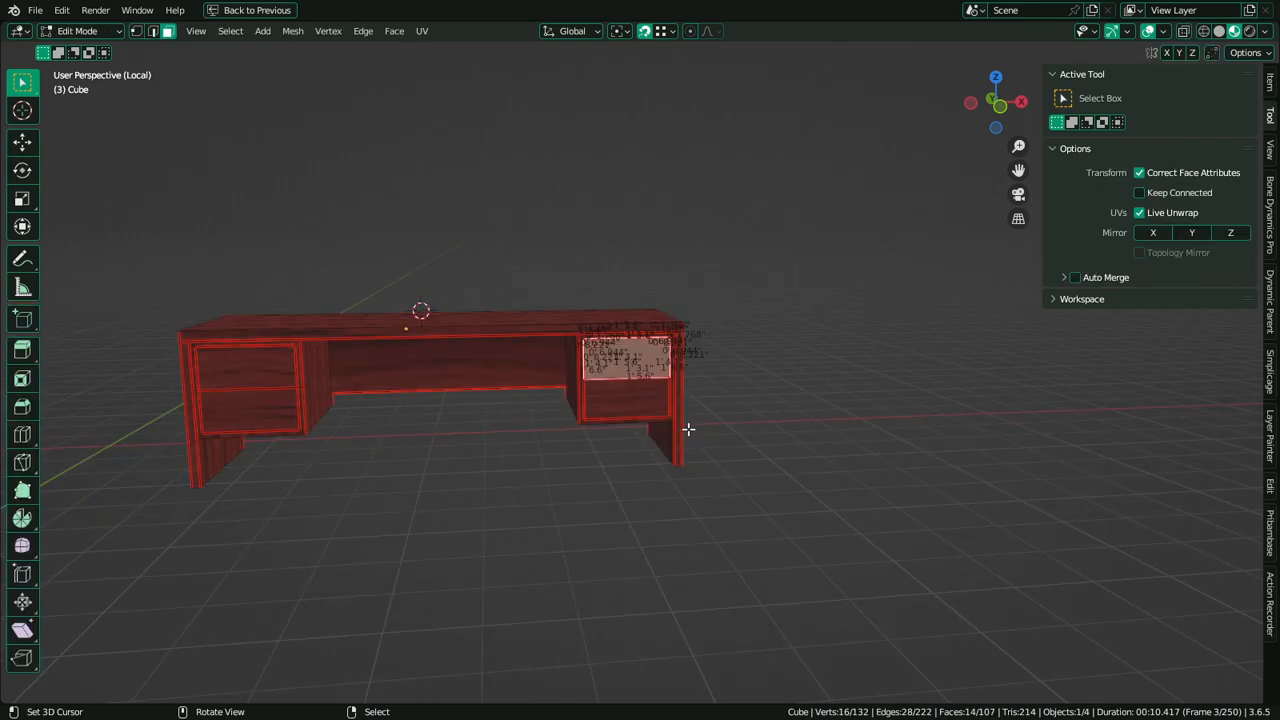
key(ctrl+space)
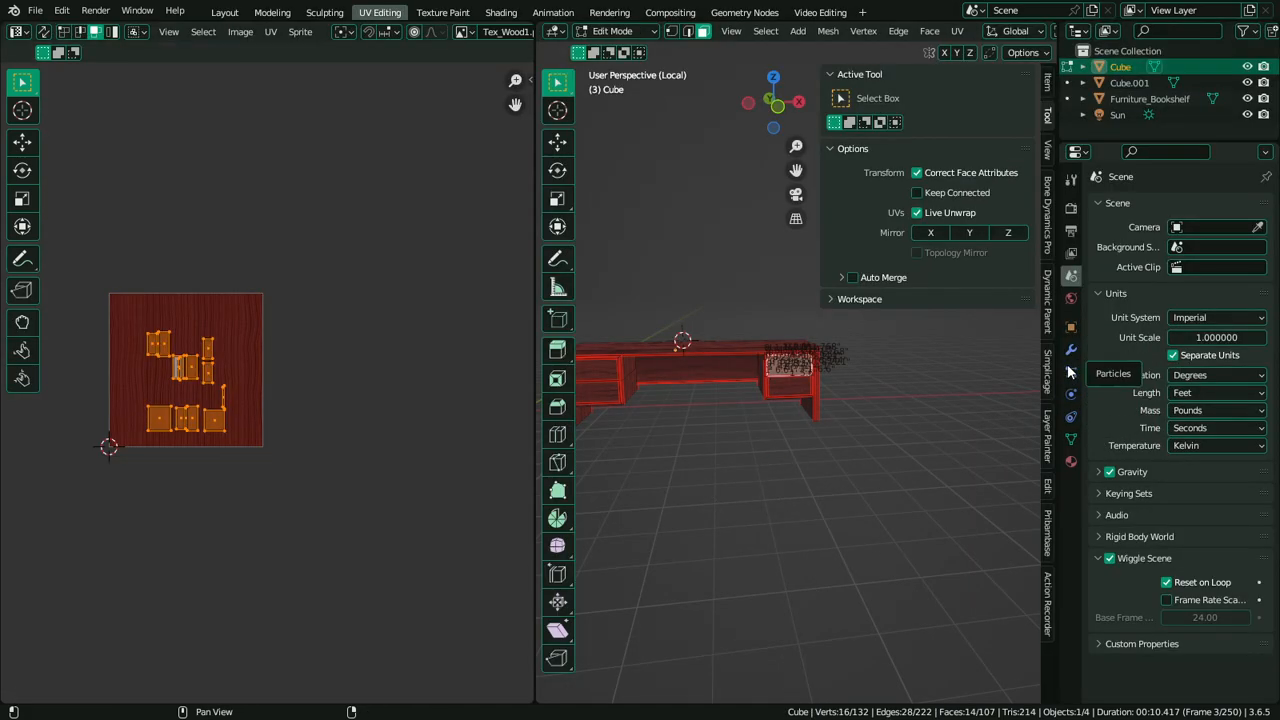
click(1071, 461)
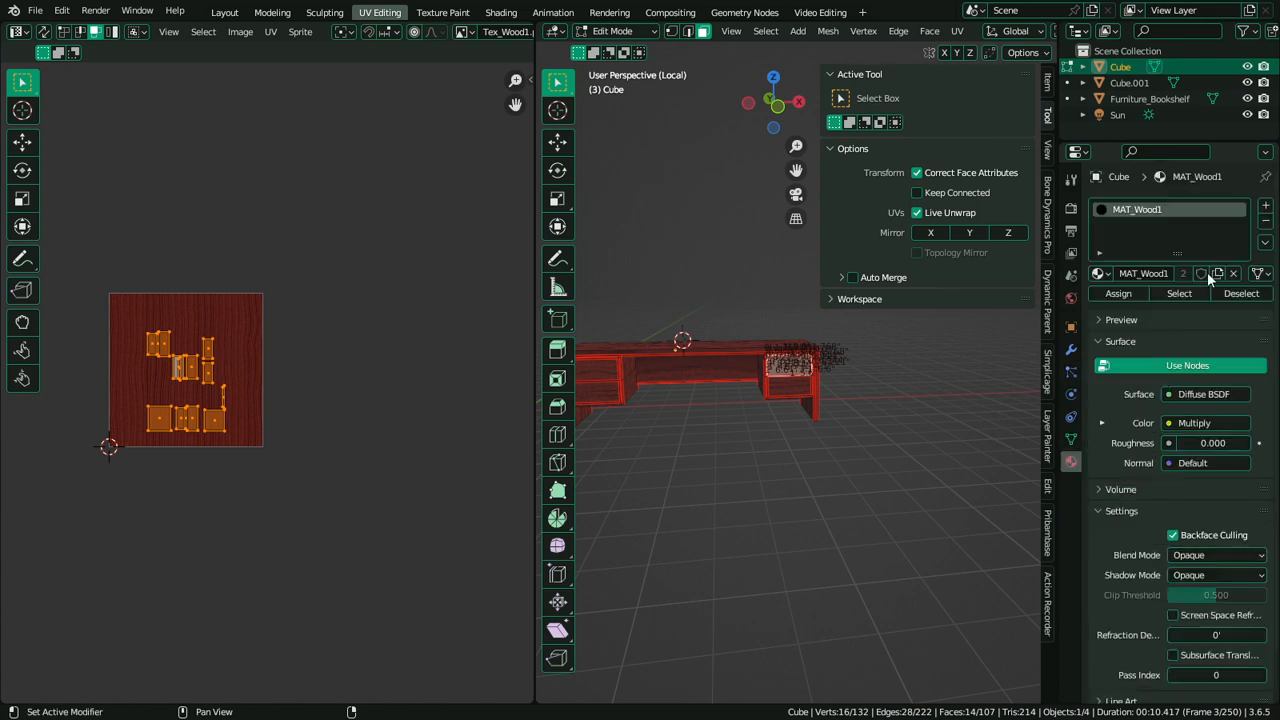
click(1265, 205)
click(1168, 305)
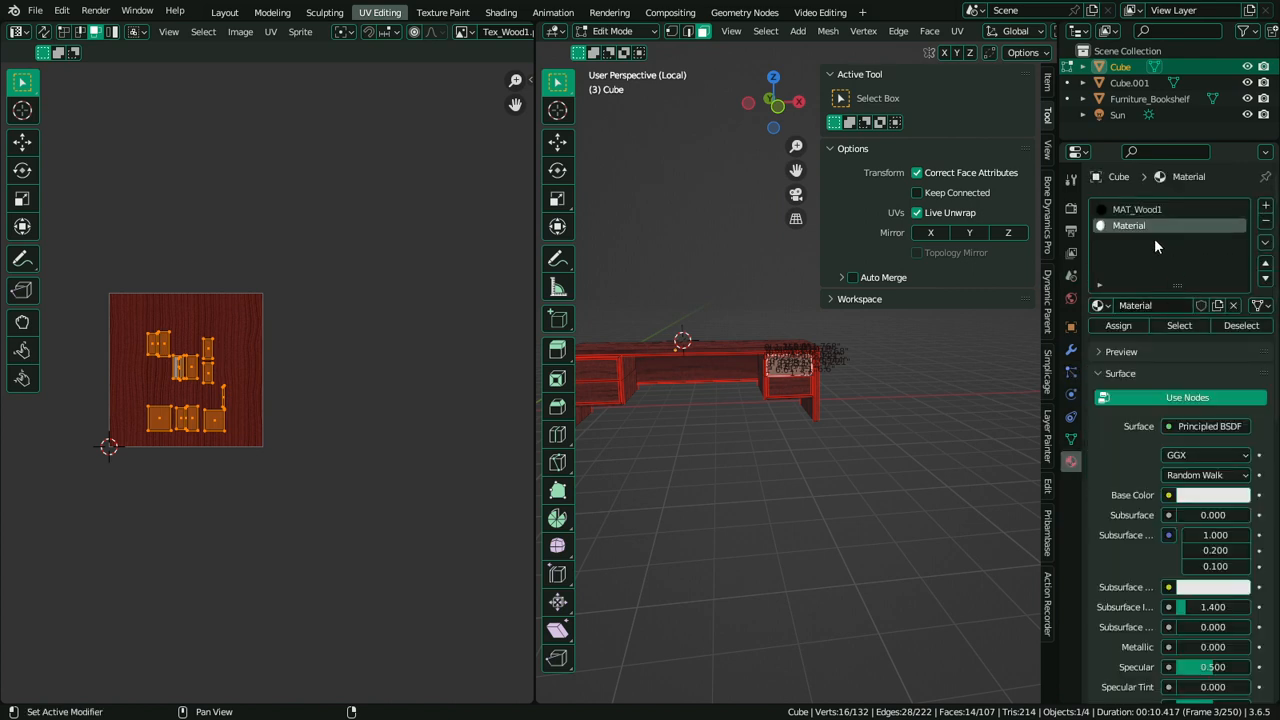
Name the new material MAT_Vertex
text(MAT_Verte)
key(Return)
double_click(1148, 226)
key(Right)
text(x)
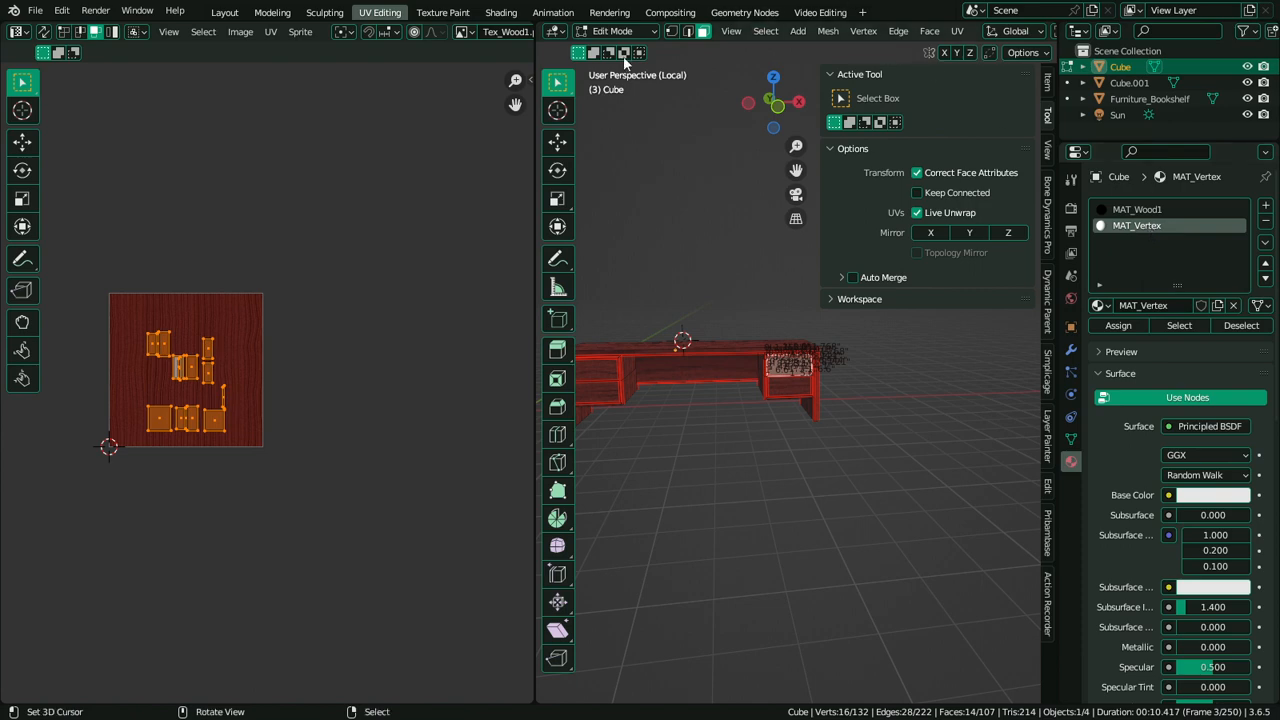
In the Shading workspace, replace MAT_Vertex's Principled BSDF with a Diffuse BSDF connected to the Material Output's Surface
click(501, 12)
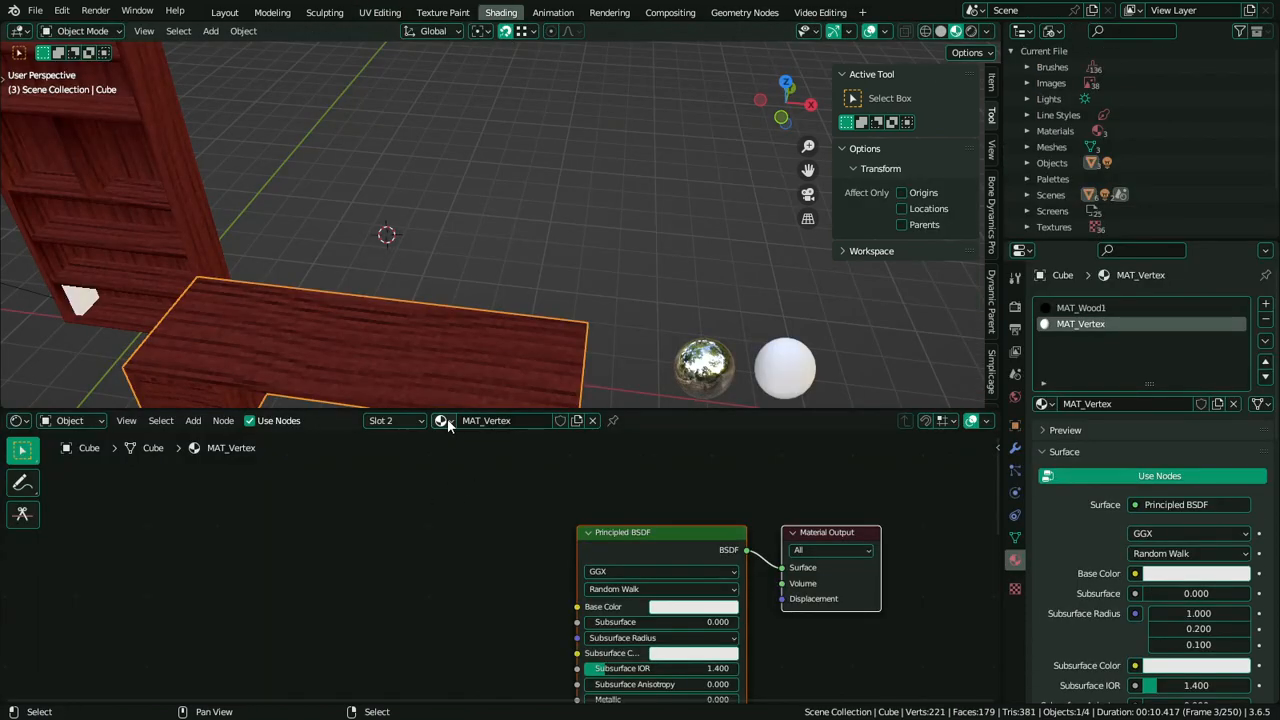
key(x)
key(shift+a)
text(d)
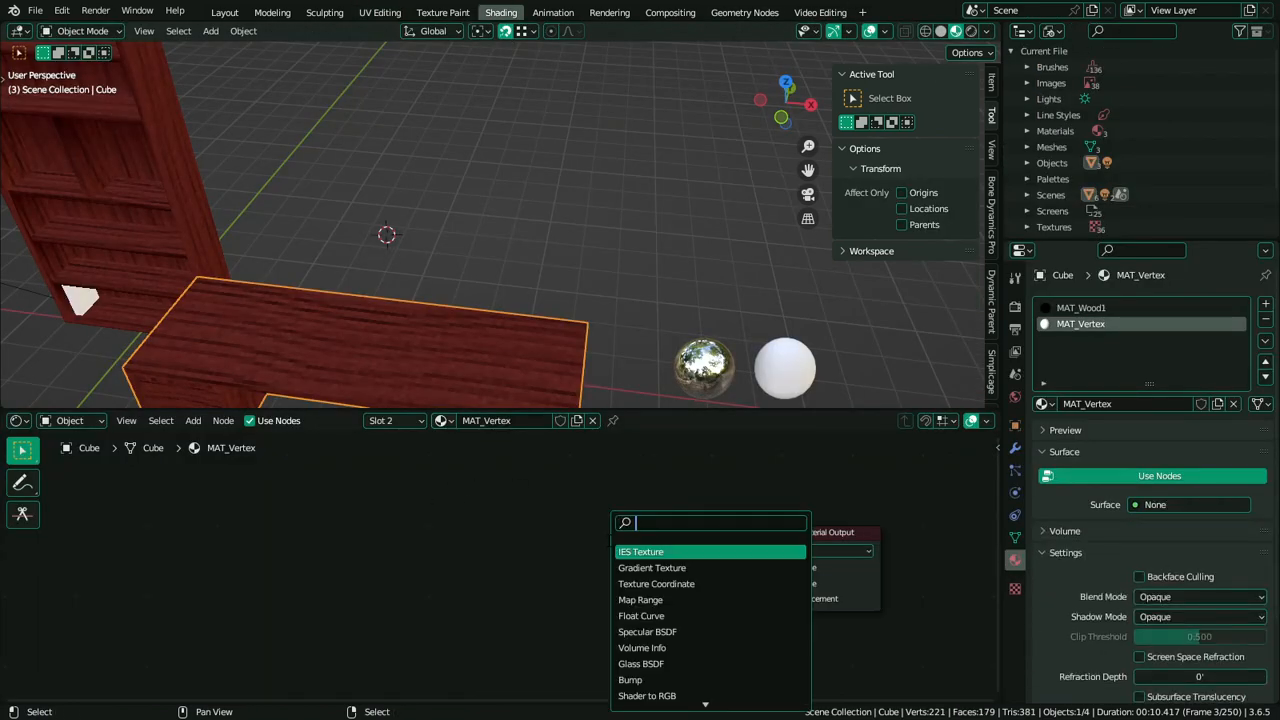
text(iff)
key(Return)
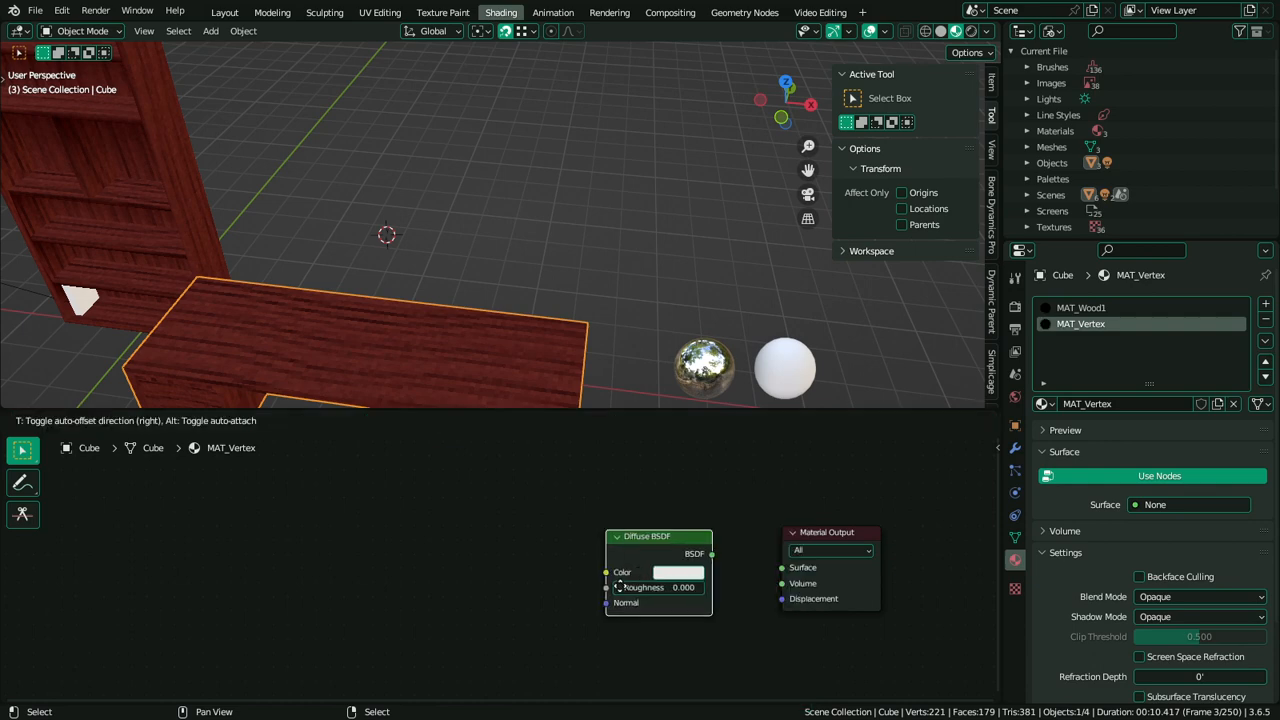
click(668, 590)
drag(689, 571, 782, 567)
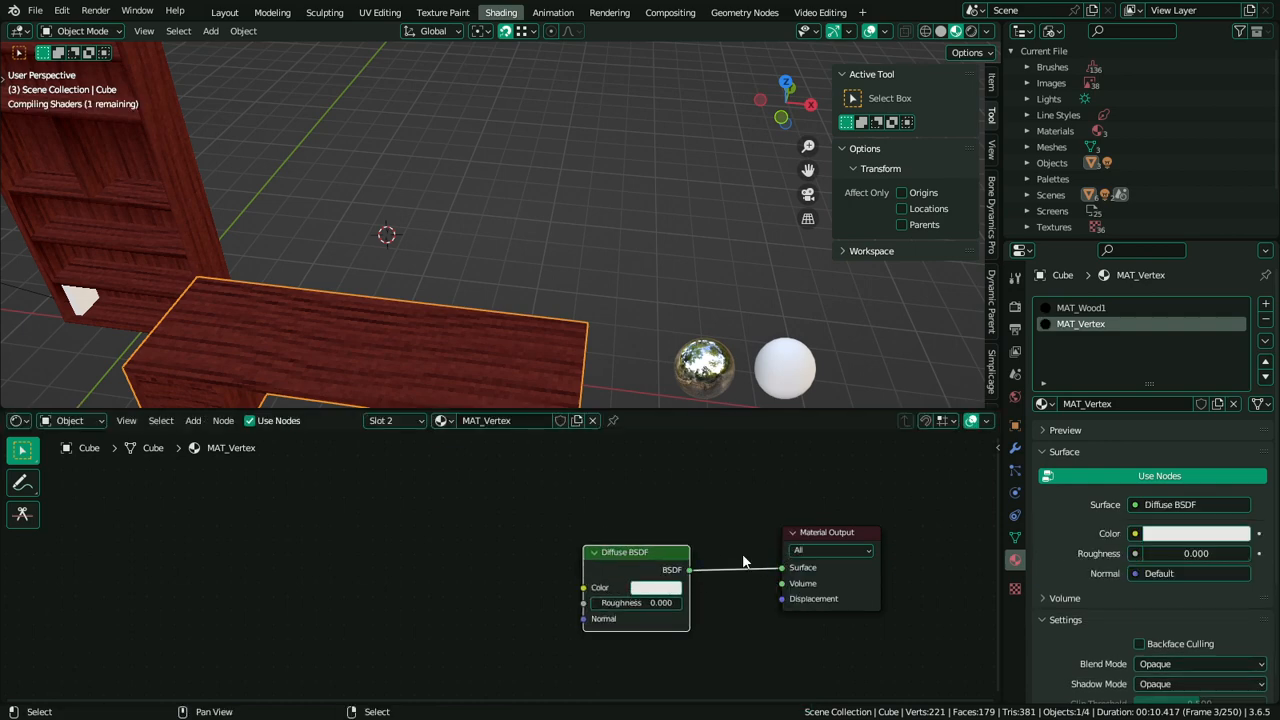
Add a Color Attribute node and connect its Color output to the Diffuse BSDF's Color input
key(shift+a)
click(619, 508)
text(co)
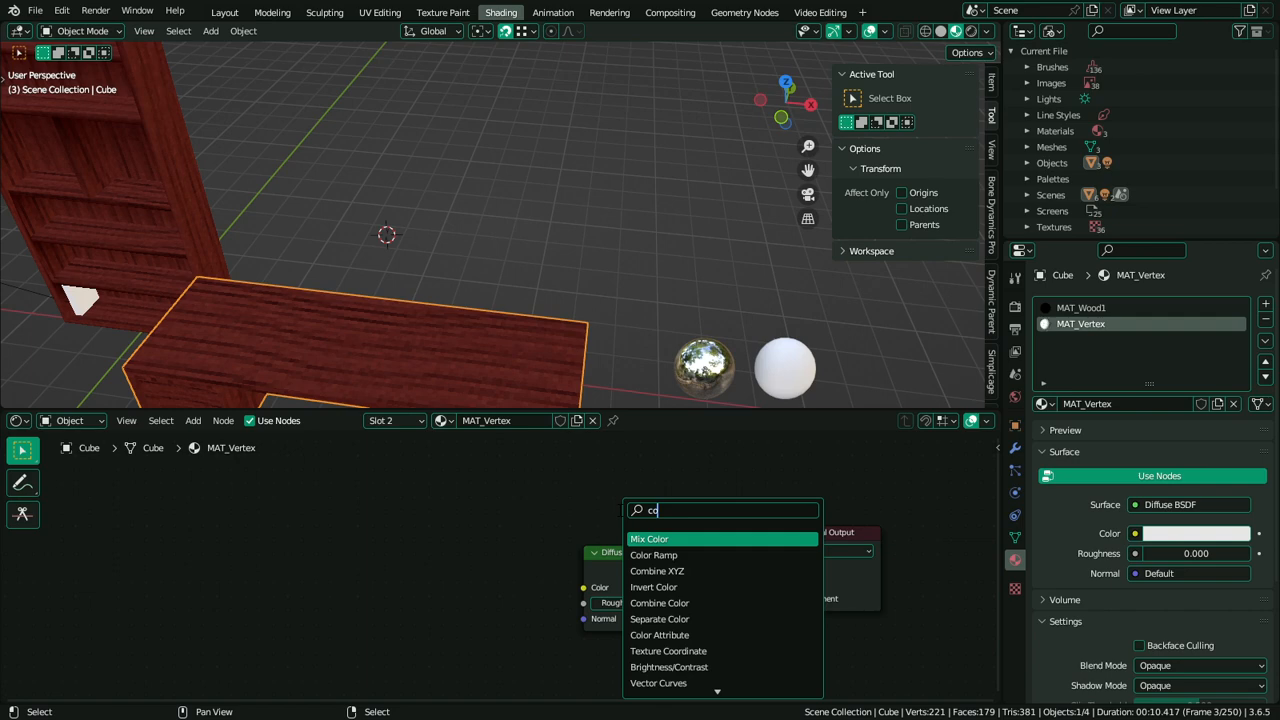
text(lor)
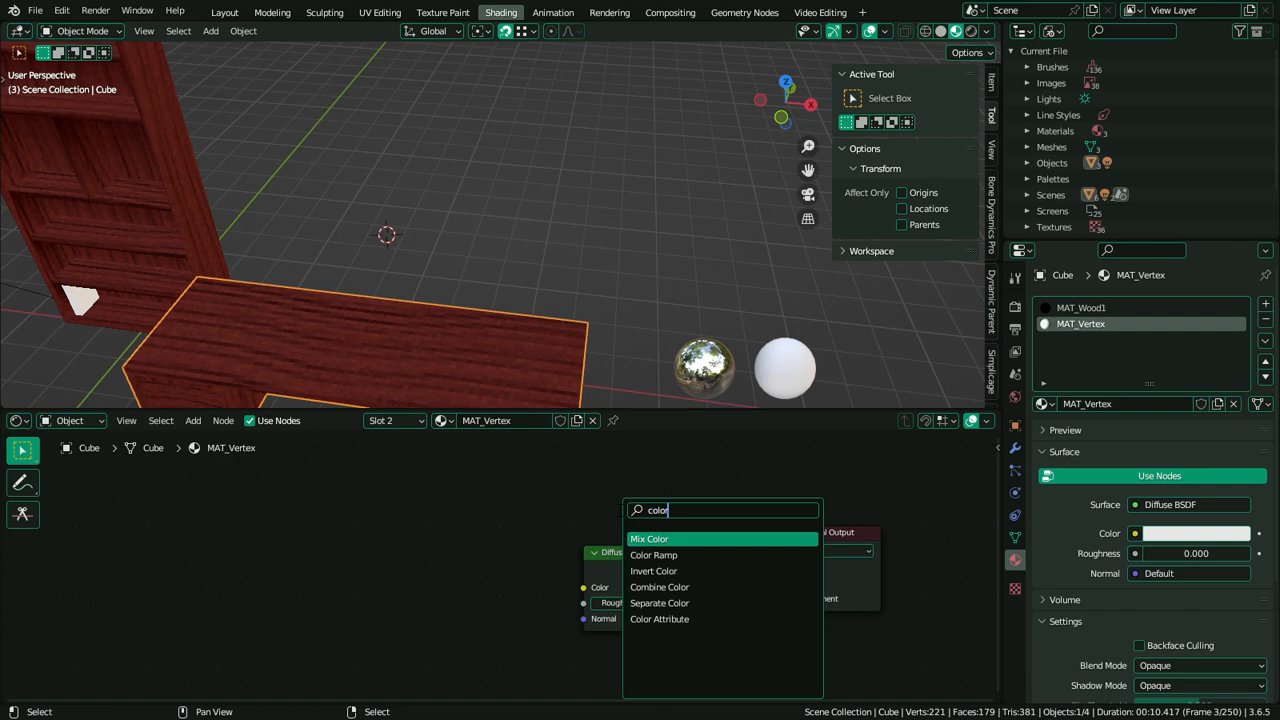
key(Down)
key(Down)
key(Down)
key(Down)
key(Down)
key(Return)
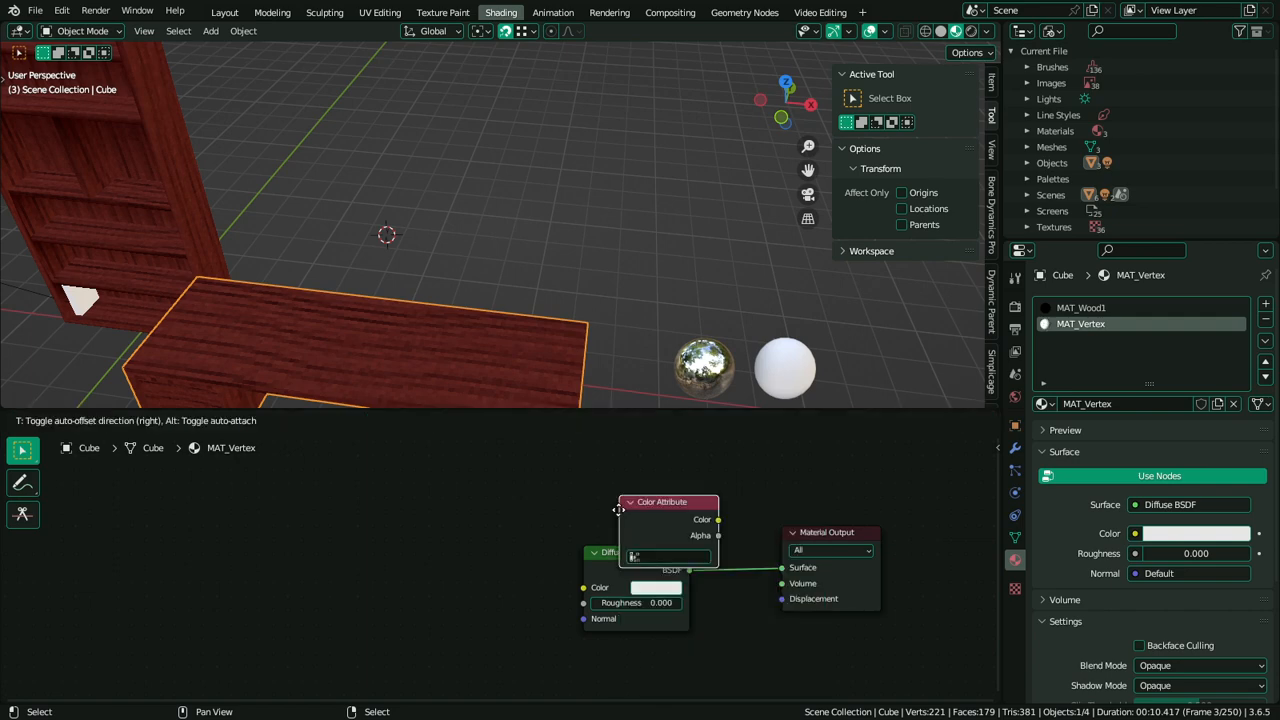
click(320, 619)
drag(460, 607, 583, 587)
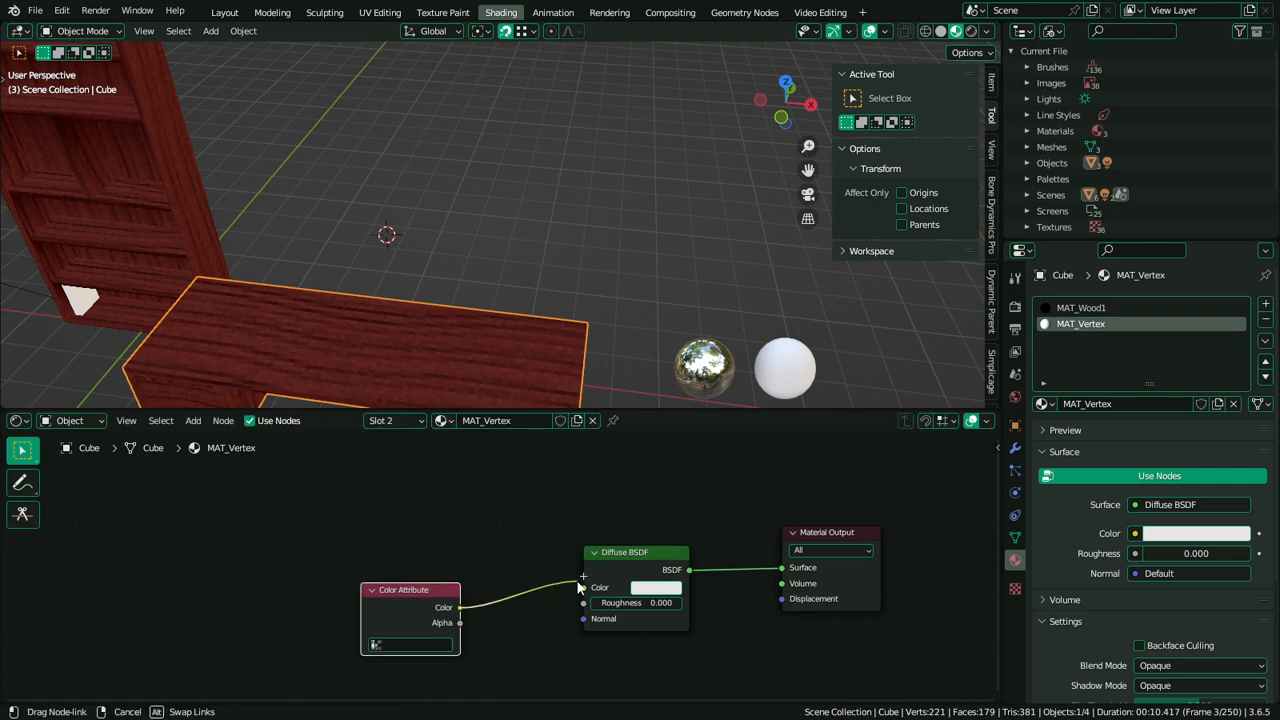
drag(434, 588, 493, 569)
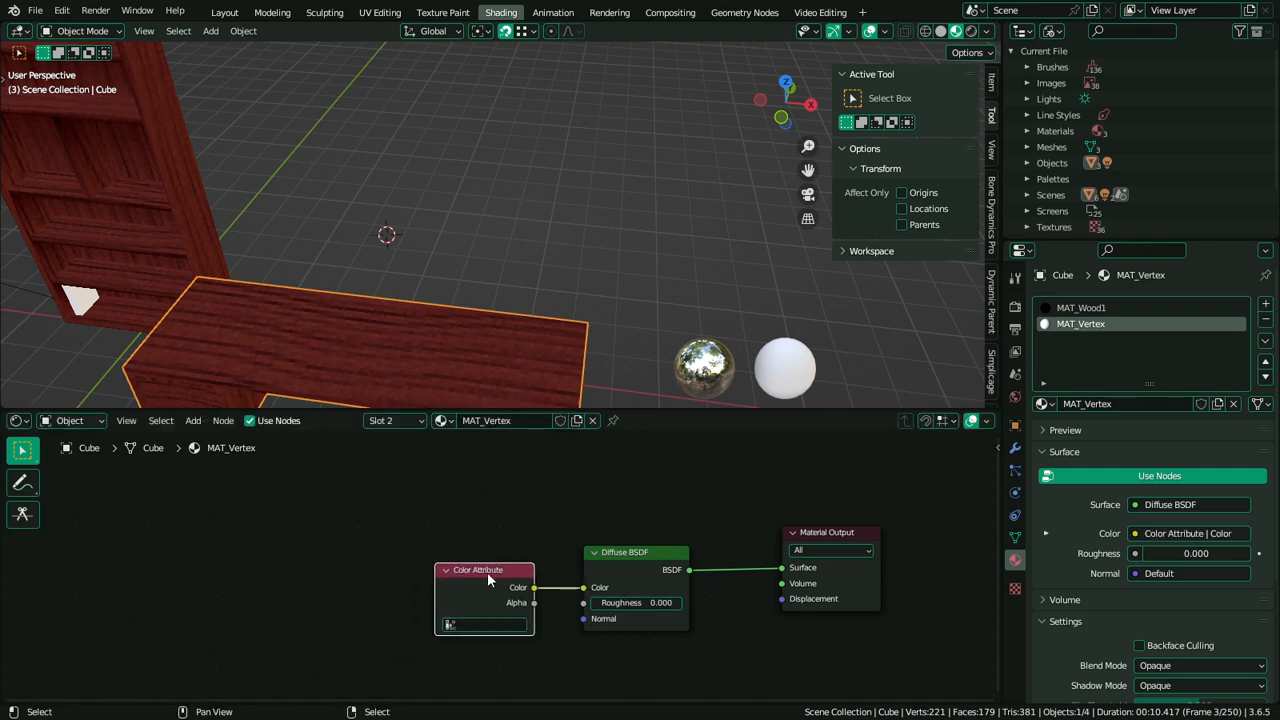
In Edit Mode, select the front faces of all four desk drawers and duplicate them in place
scroll(591, 205, down, 4)
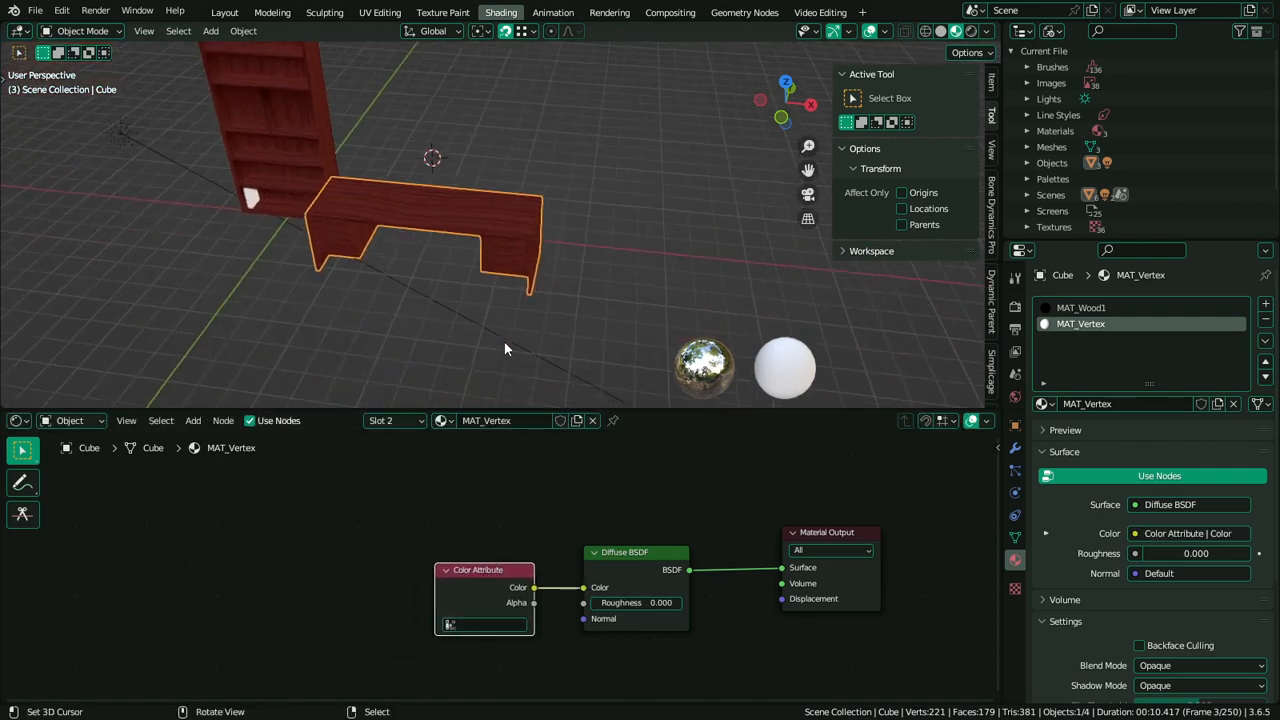
middle_drag(504, 341, 540, 272)
scroll(540, 272, up, 4)
key(Tab)
scroll(530, 262, up, 3)
click(520, 244)
shift+click(512, 310)
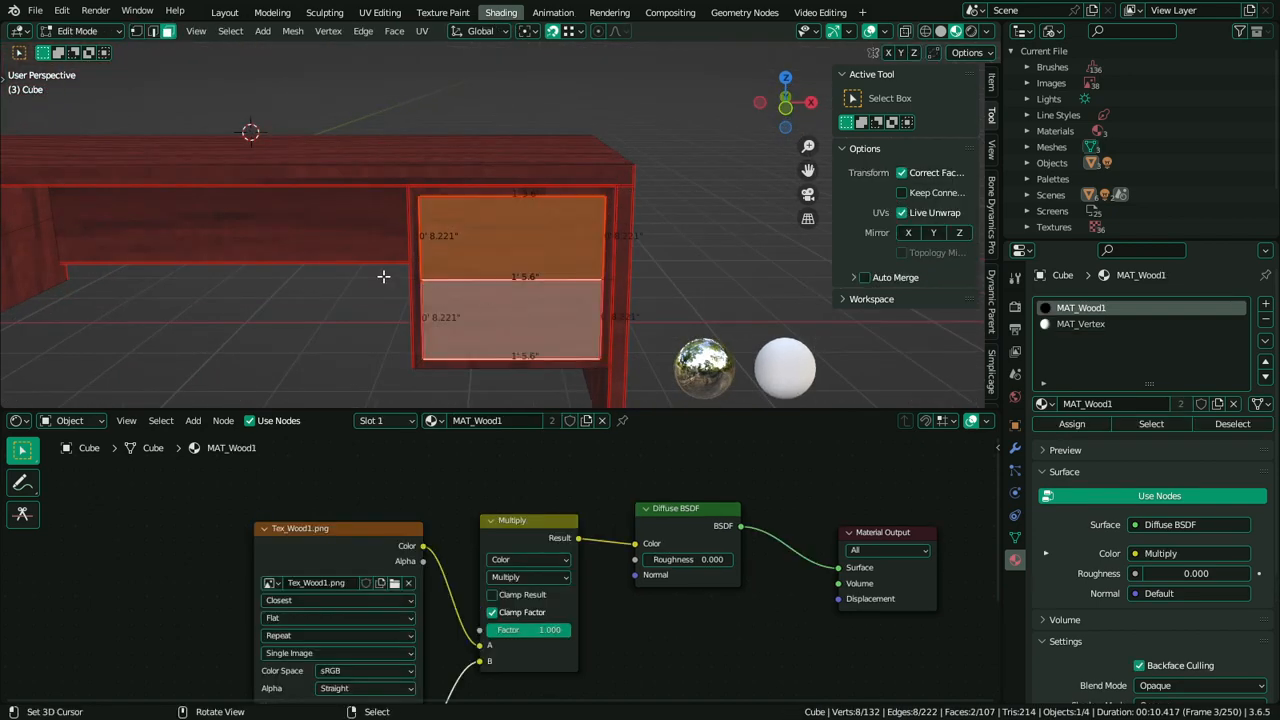
scroll(383, 276, down, 3)
shift+click(100, 240)
shift+click(80, 282)
key(shift+d)
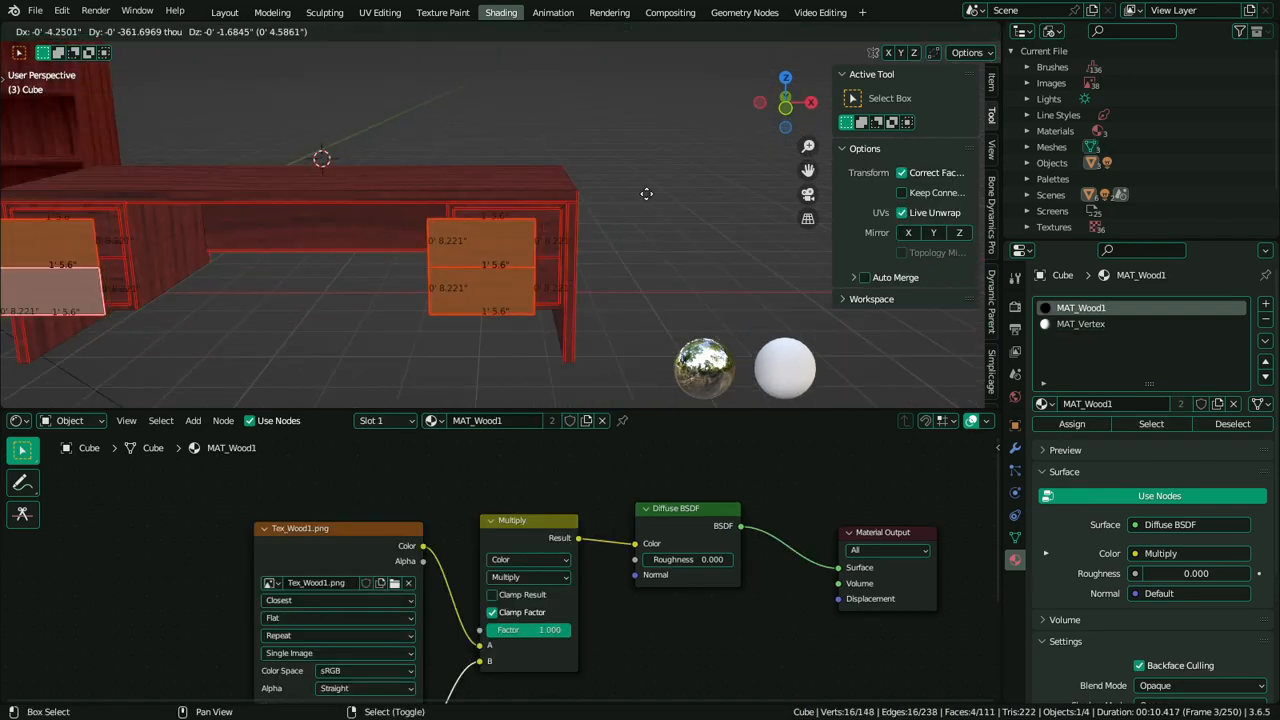
key(Escape)
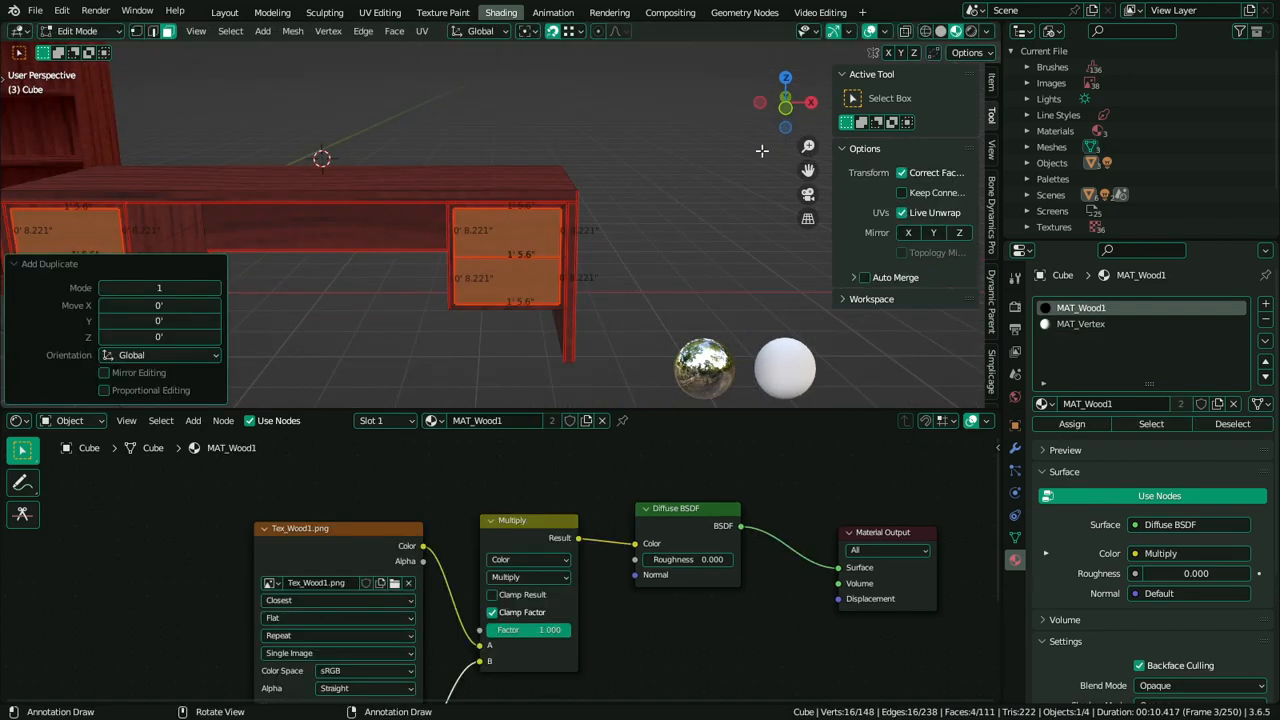
Scale the duplicated faces around their individual origins to 0.222, and stretch them by about 1.525 along X
click(537, 32)
click(645, 84)
key(s)
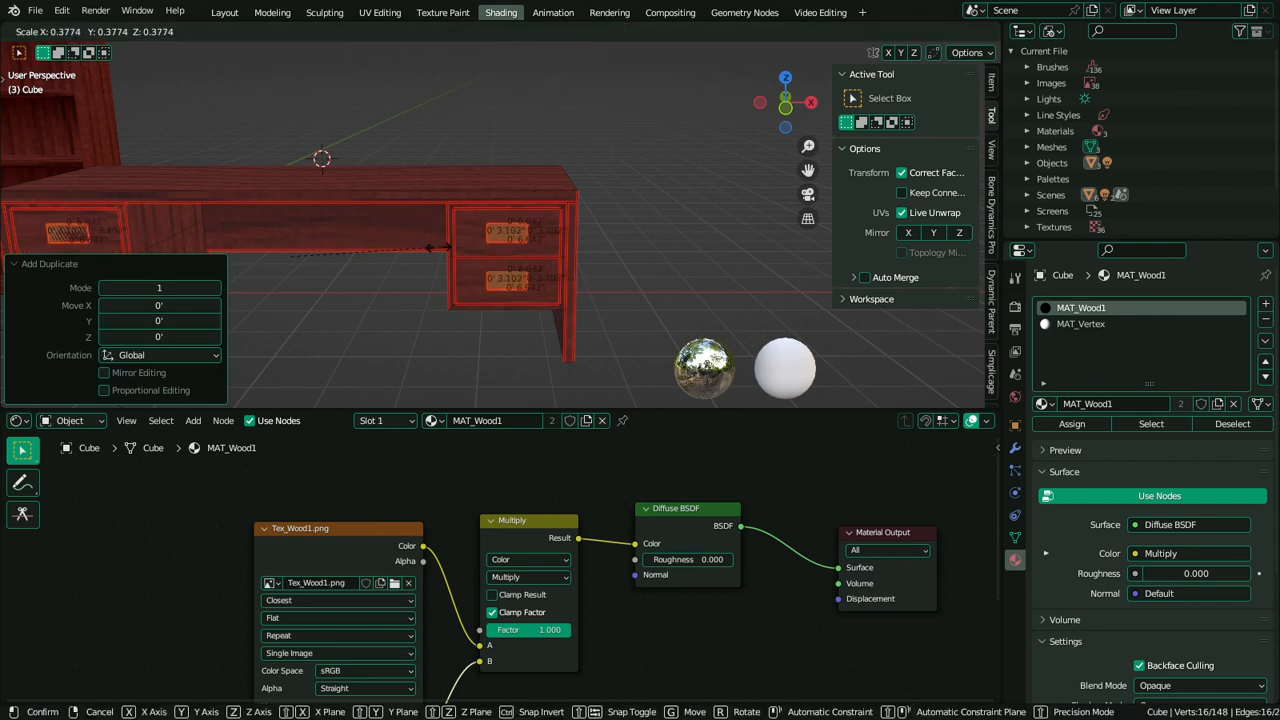
click(375, 270)
key(s)
key(x)
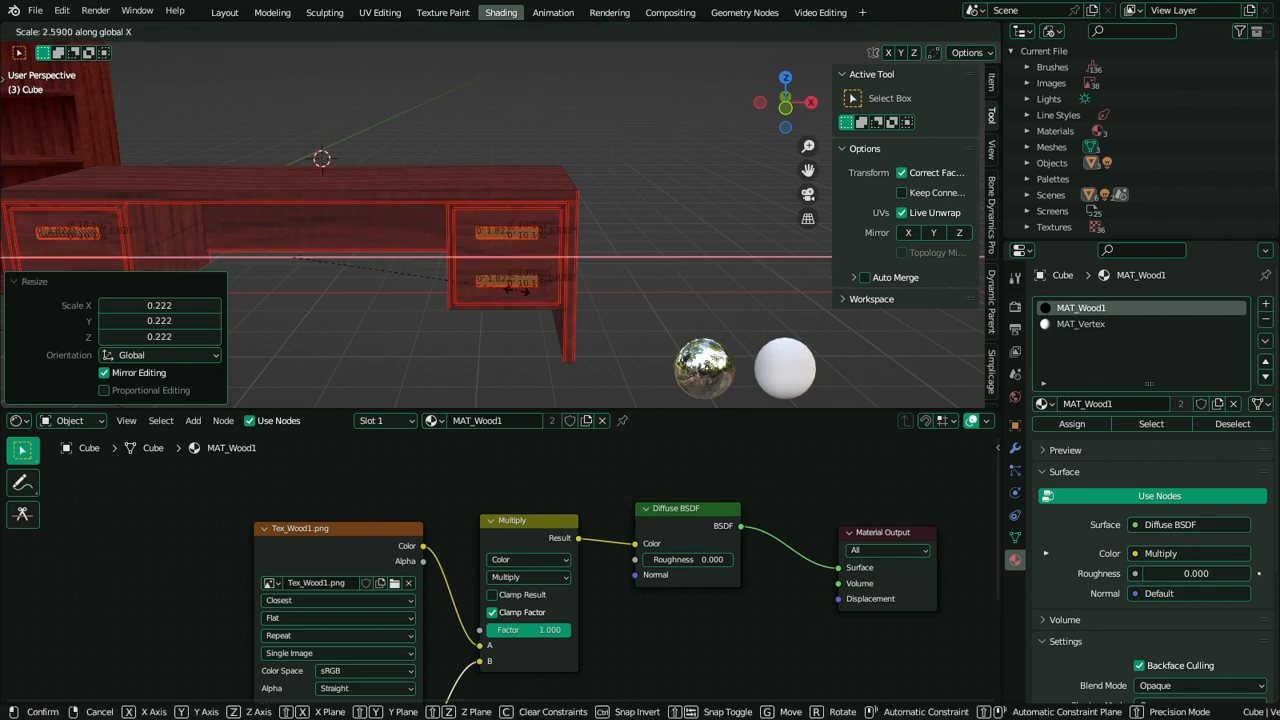
click(428, 294)
Extrude the four small faces outward along Y by about 864 thou to form block-shaped drawer handles
scroll(523, 263, up, 5)
middle_drag(523, 263, 685, 250)
key(e)
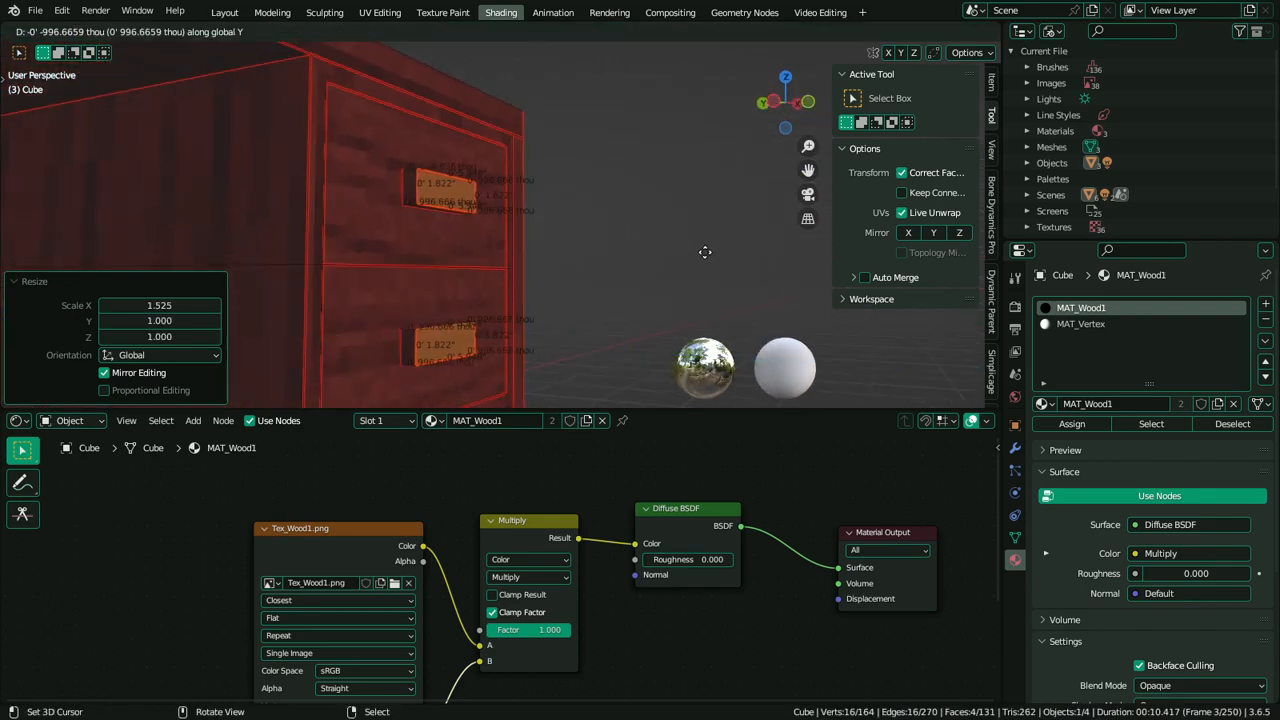
click(697, 255)
Select all linked geometry of the four handles, assign MAT_Vertex to it, and check the desk in Object Mode
alt+middle_click(417, 178)
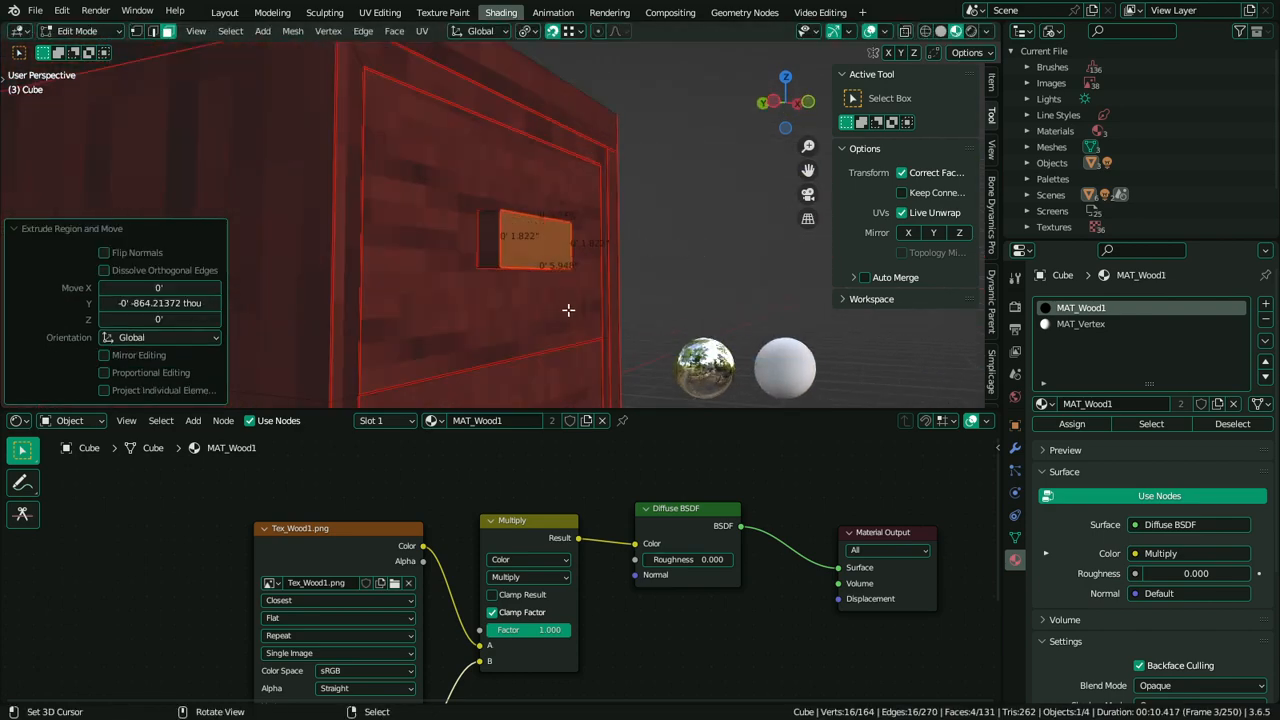
key(ctrl+l)
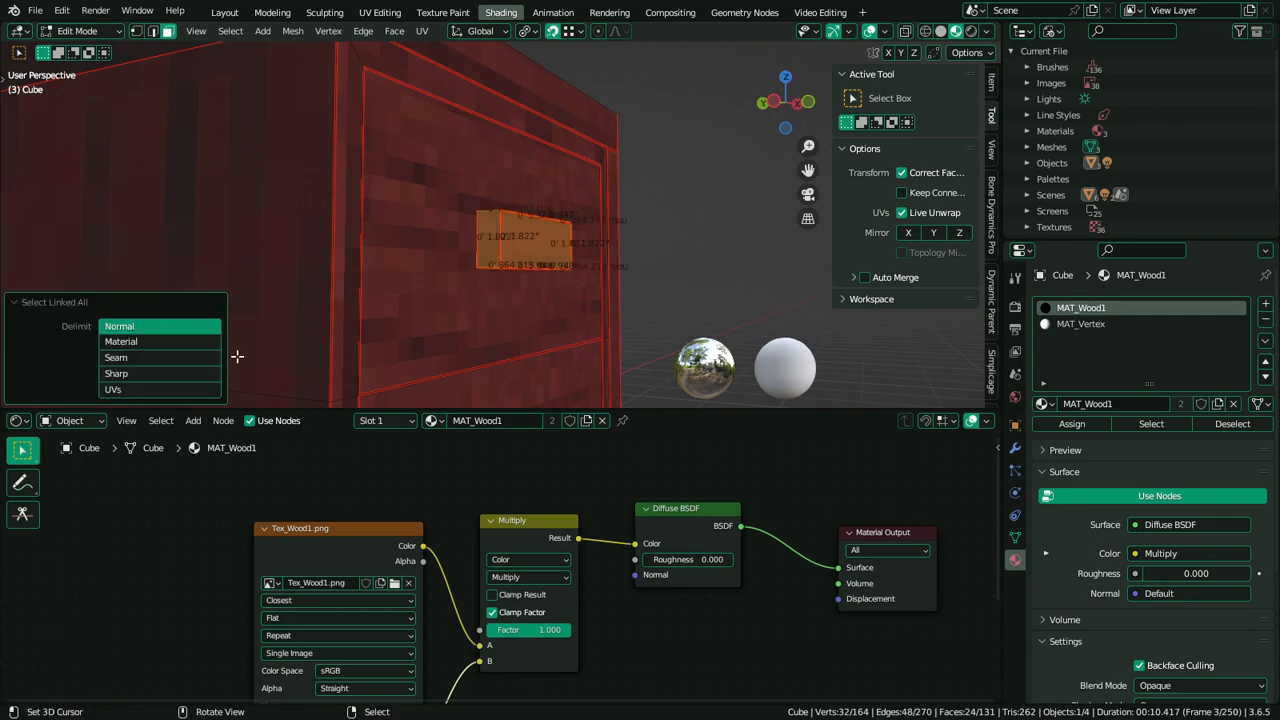
click(1082, 323)
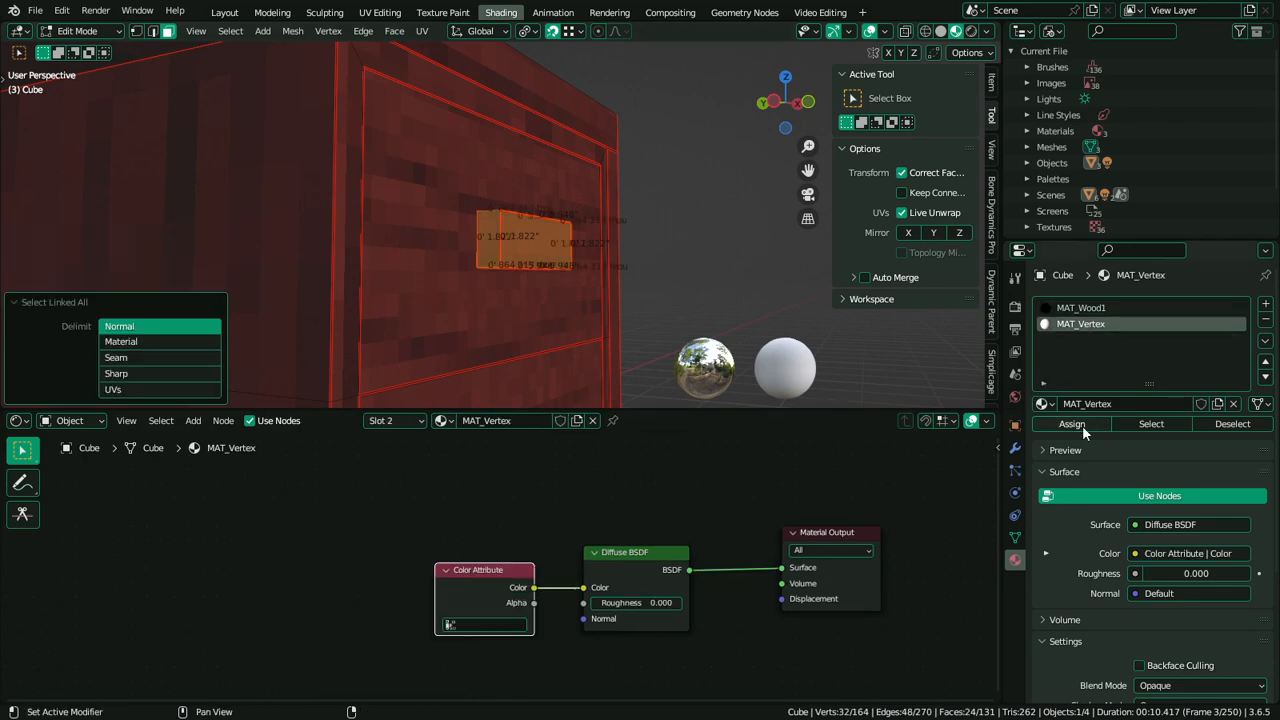
click(1082, 424)
middle_drag(460, 300, 420, 321)
scroll(420, 321, down, 5)
key(Tab)
scroll(420, 321, down, 4)
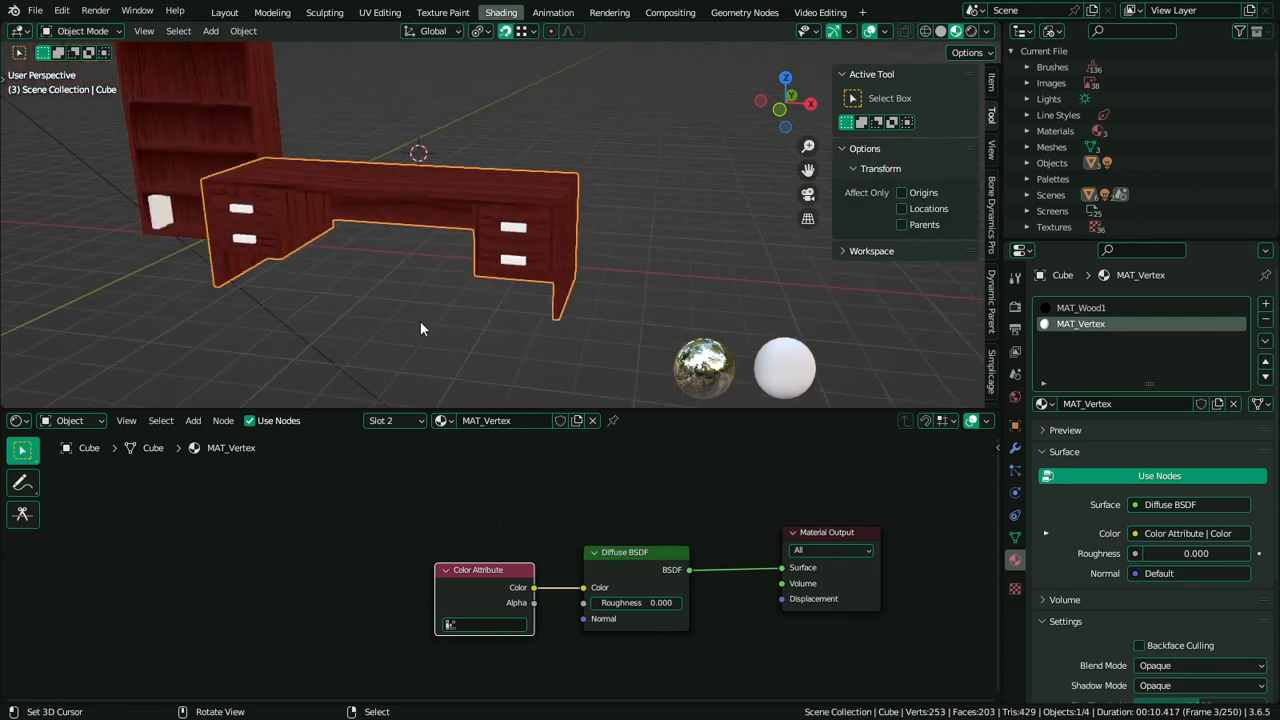
In Vertex Paint mode, set the brush to a darkened tan-gold colour and apply it to the drawer handles
scroll(420, 321, up, 3)
key(Tab)
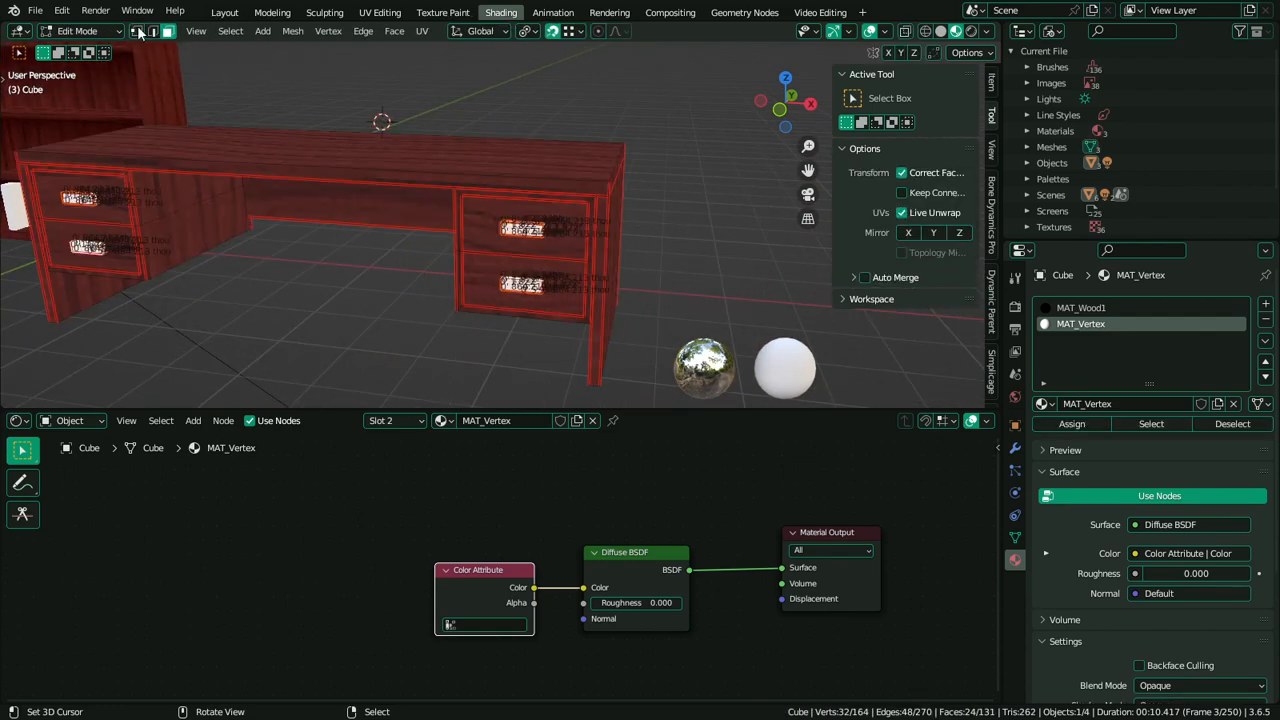
click(80, 31)
click(75, 97)
scroll(437, 208, up, 3)
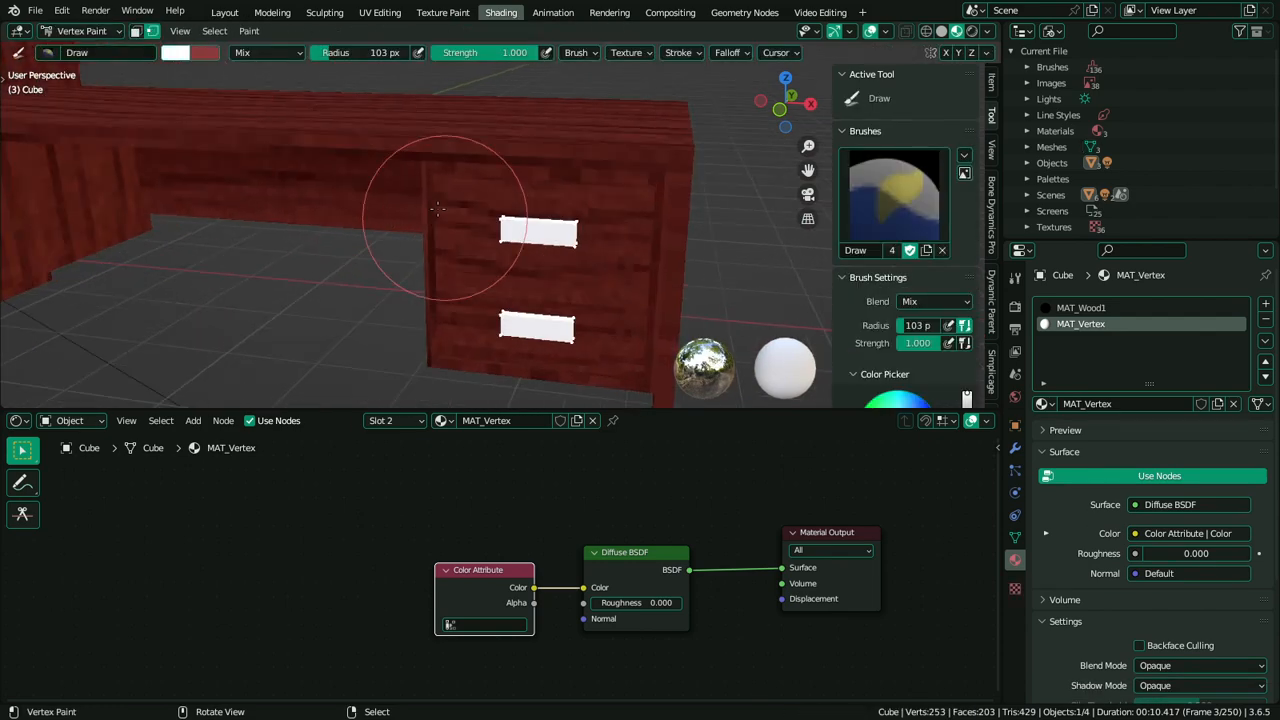
click(175, 63)
click(211, 154)
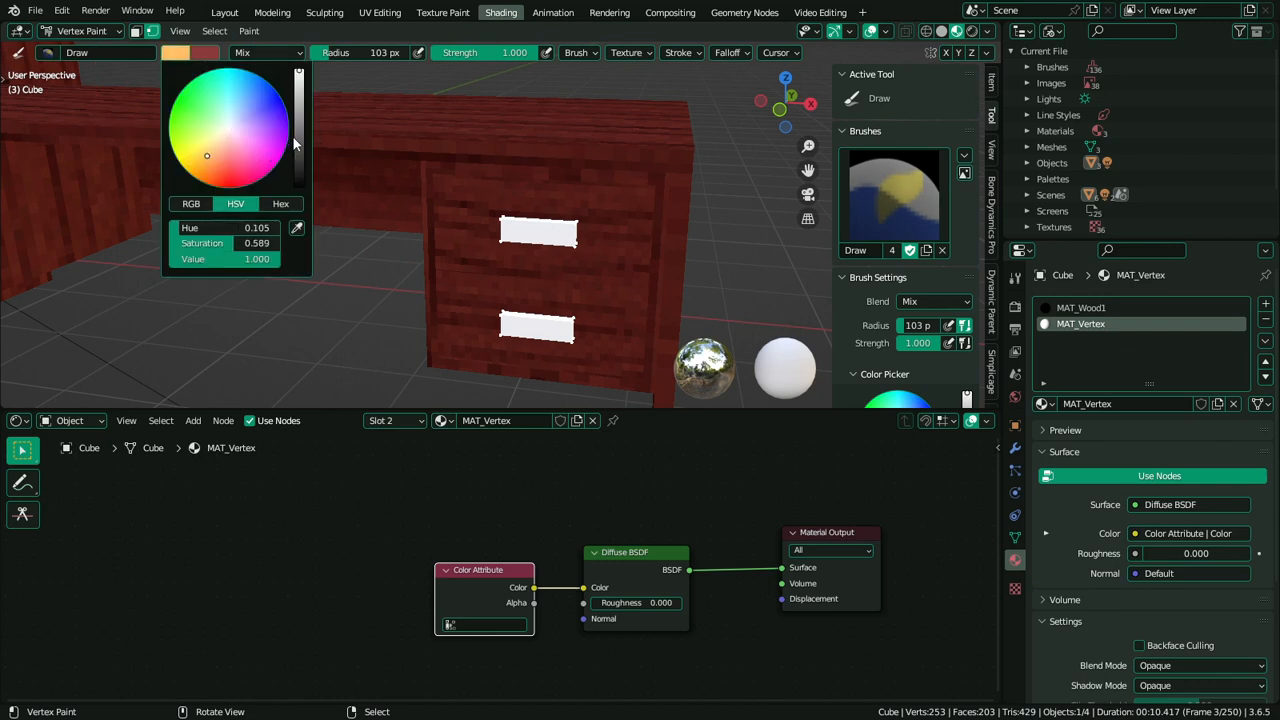
drag(296, 143, 298, 132)
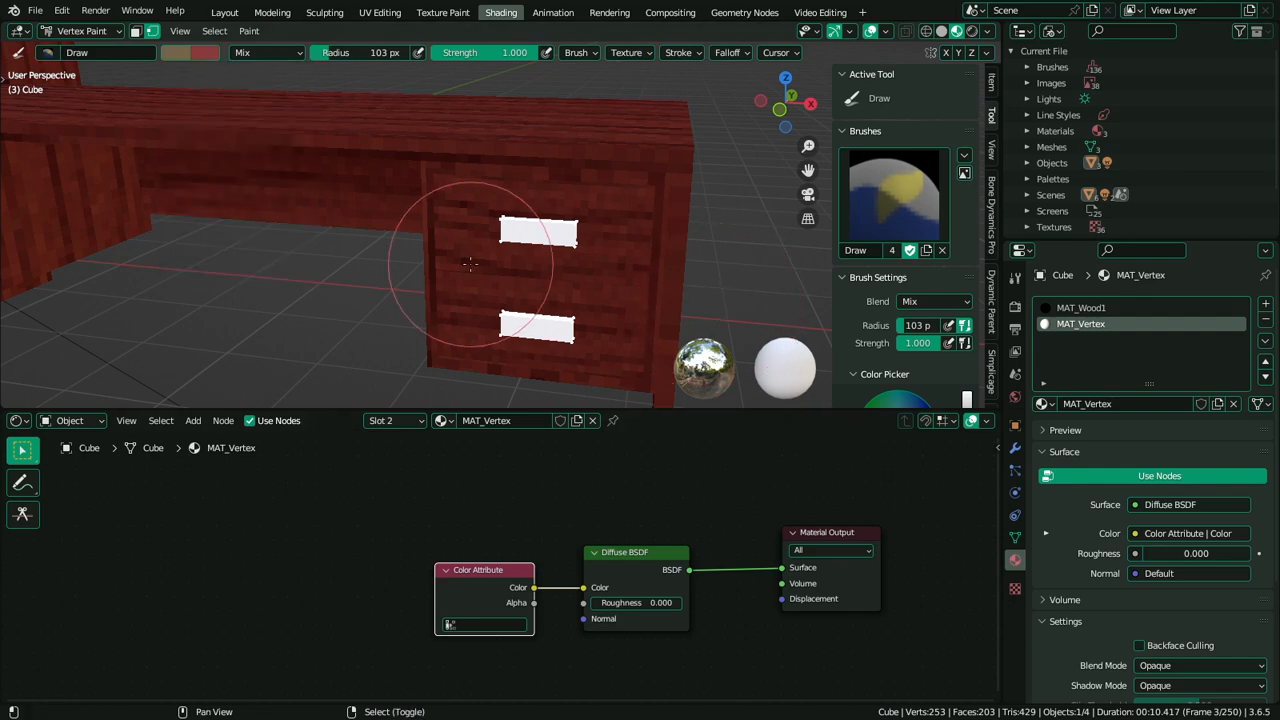
click(502, 272)
mouse_move(502, 272)
middle_down()
mouse_move(606, 154)
mouse_move(532, 271)
mouse_move(561, 290)
middle_up()
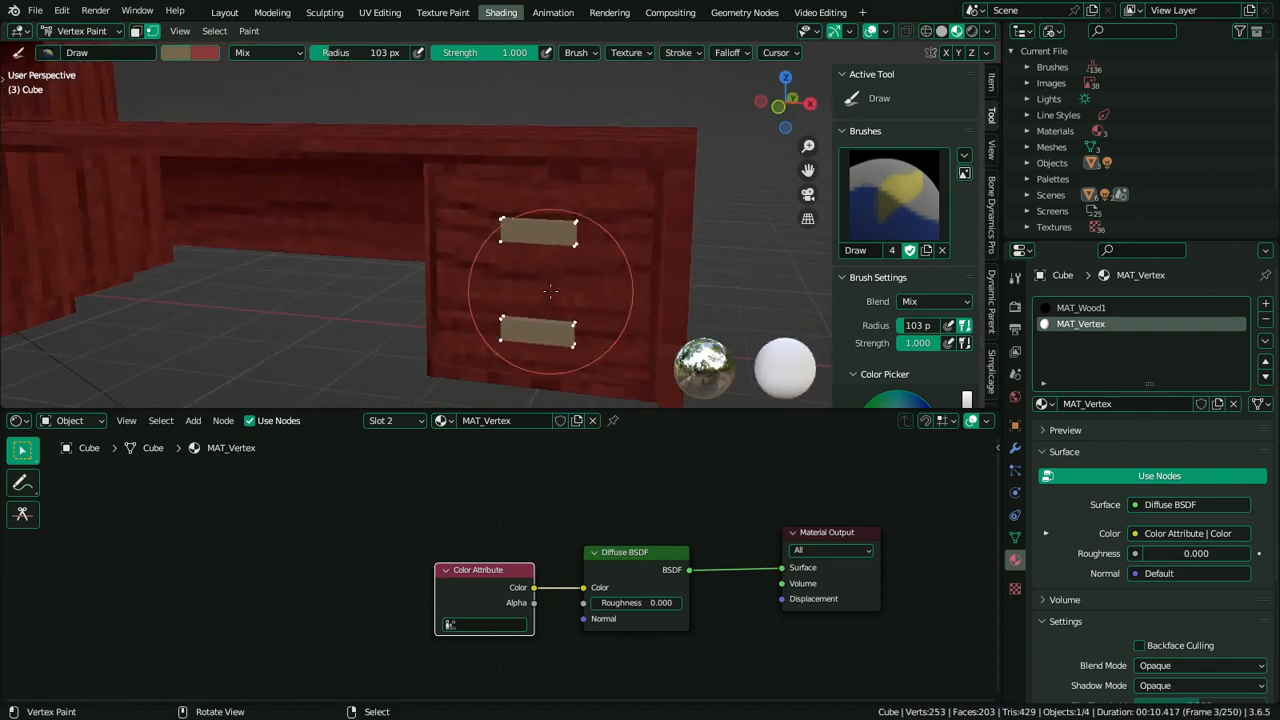
Return to Edit Mode and apply smooth shading to the drawer handles
key(Tab)
key(q)
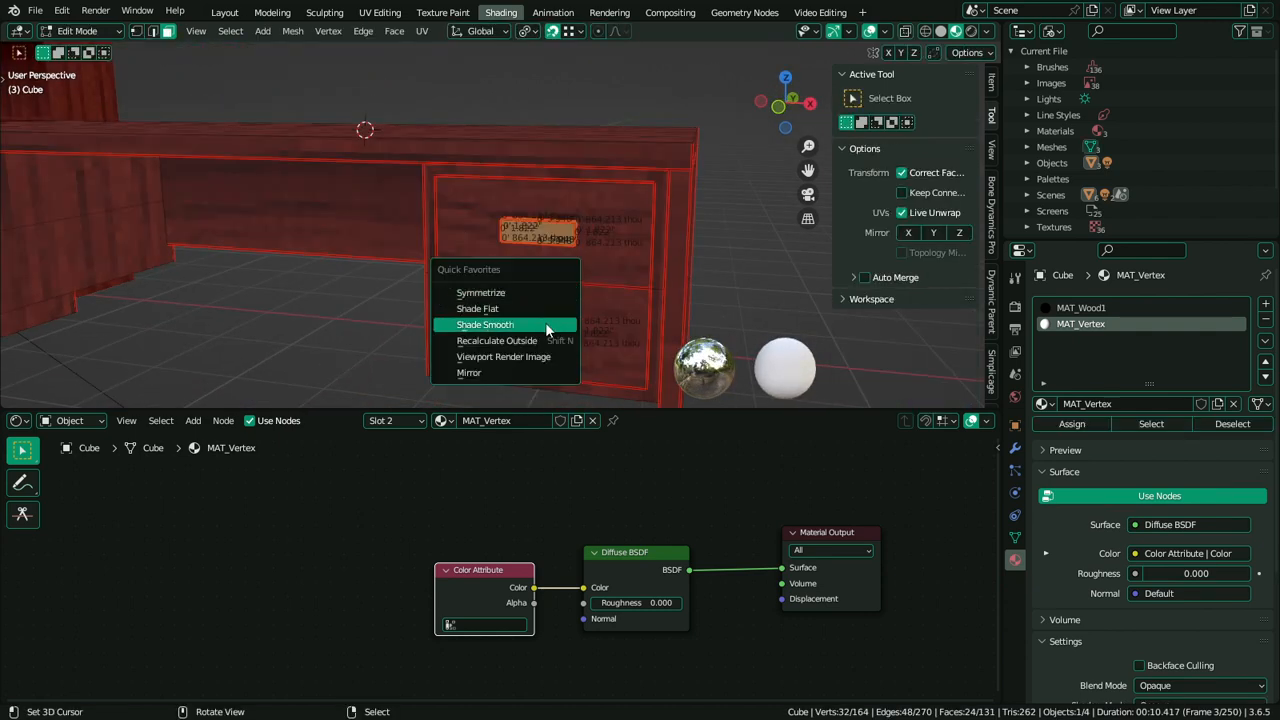
click(540, 325)
scroll(560, 300, up, 3)
key(Tab)
key(Tab)
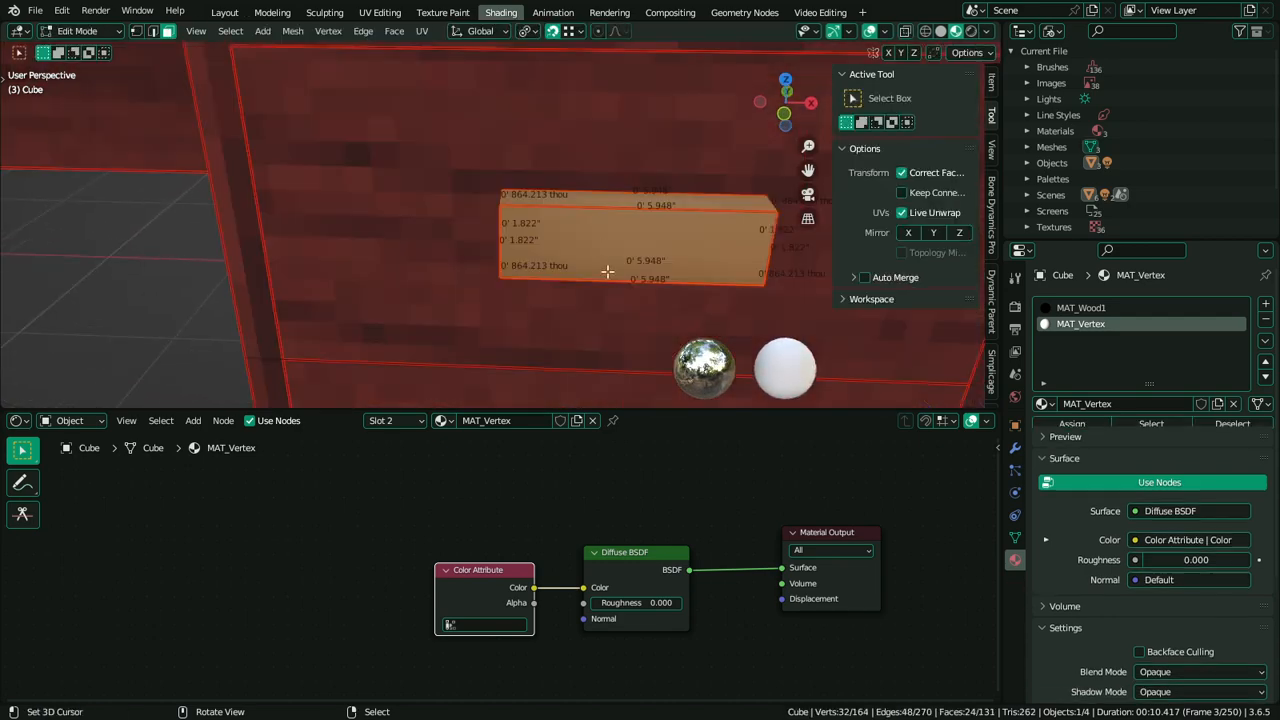
Select the front faces of the four handles and scale them to about 0.815 along X to taper the ends
click(606, 214)
key(3)
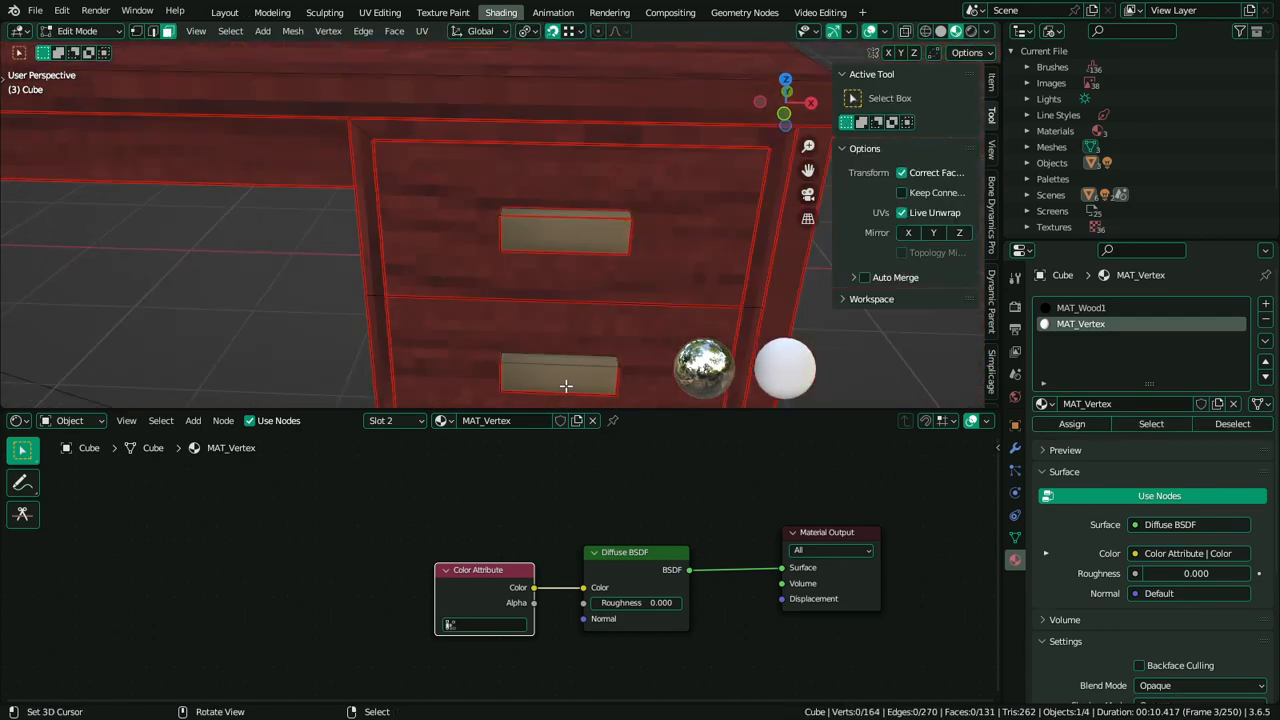
right_click(566, 386)
shift+right_click(580, 237)
shift+middle_drag(413, 289, 840, 268)
shift+middle_drag(178, 236, 494, 244)
shift+right_click(207, 199)
shift+right_click(237, 321)
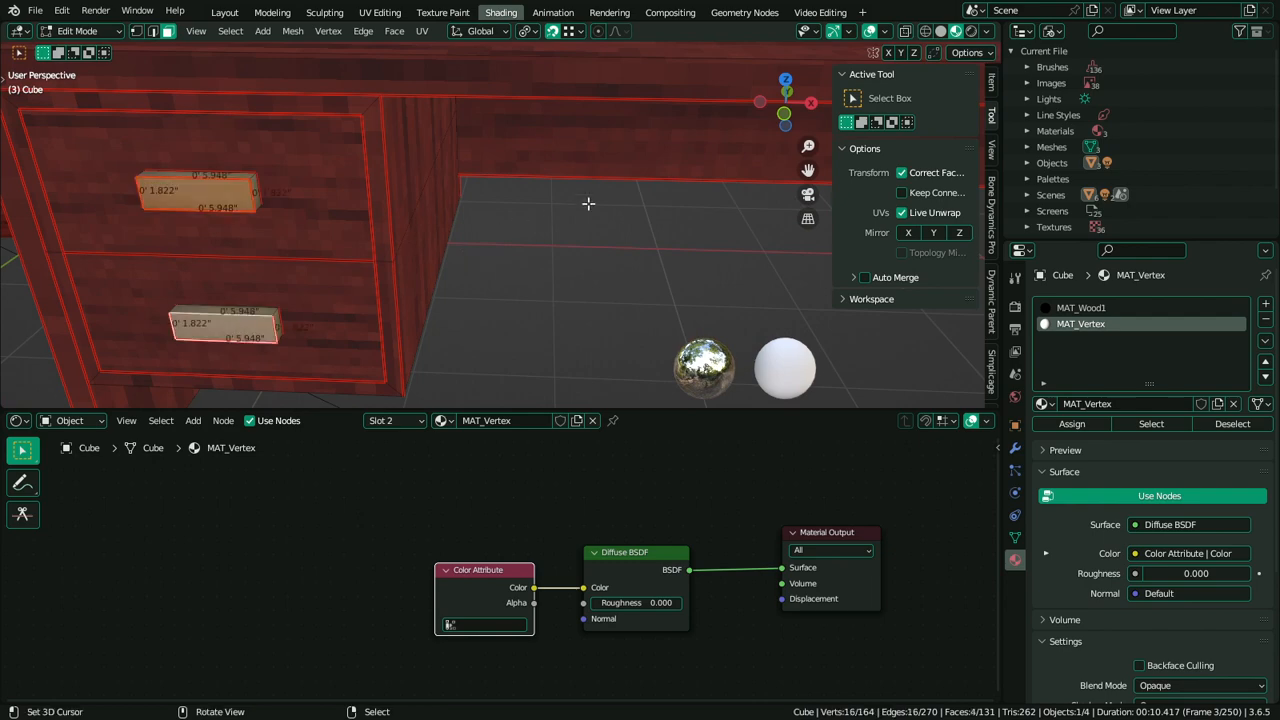
key(s)
key(x)
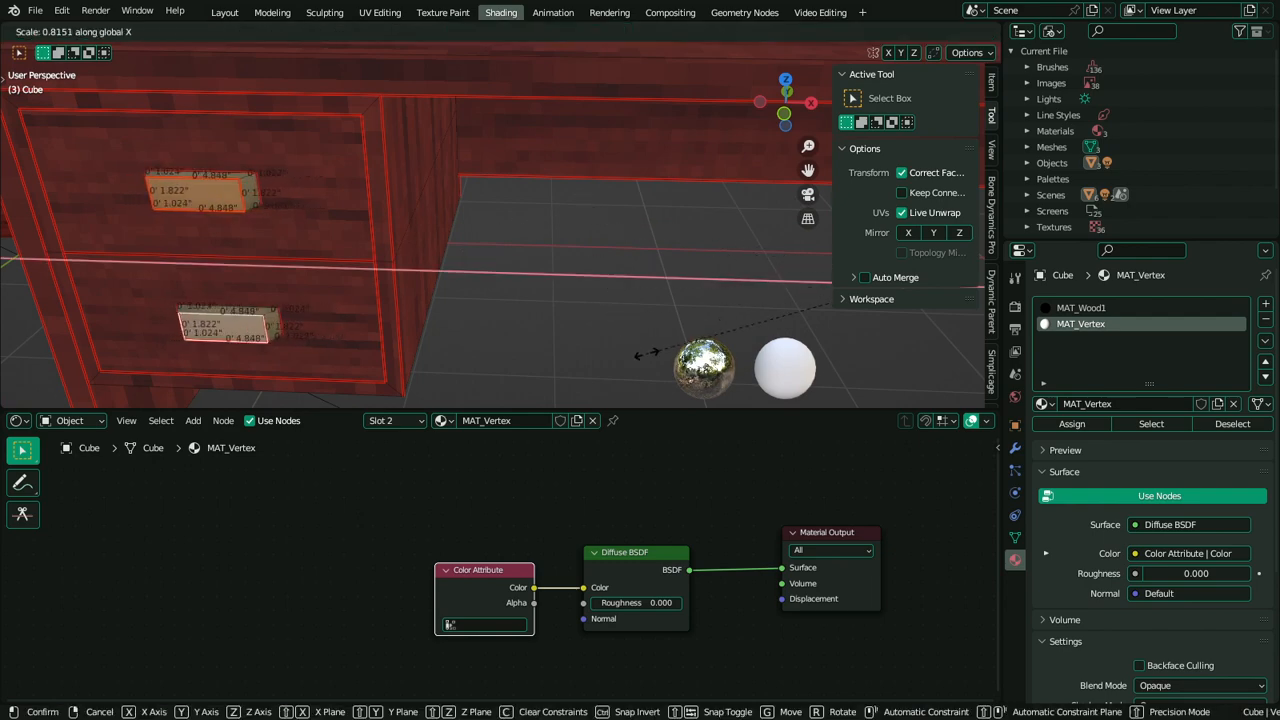
click(648, 351)
key(Tab)
scroll(585, 334, down, 2)
key(Tab)
Select the top front edges of the four handles and lower them about 657 thou along Z to slope the tops
mouse_move(414, 233)
middle_down()
mouse_move(346, 221)
mouse_move(715, 258)
middle_up()
scroll(623, 249, up, 4)
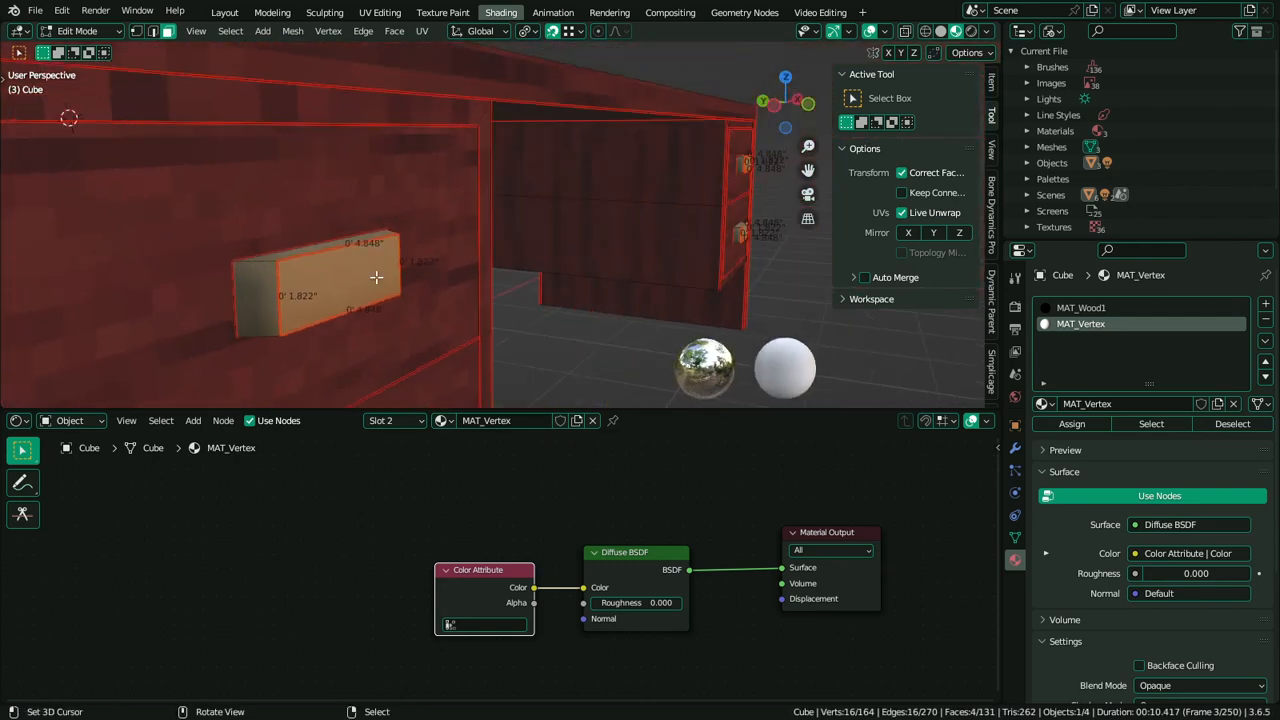
key(2)
right_click(363, 251)
shift+middle_drag(436, 398, 445, 297)
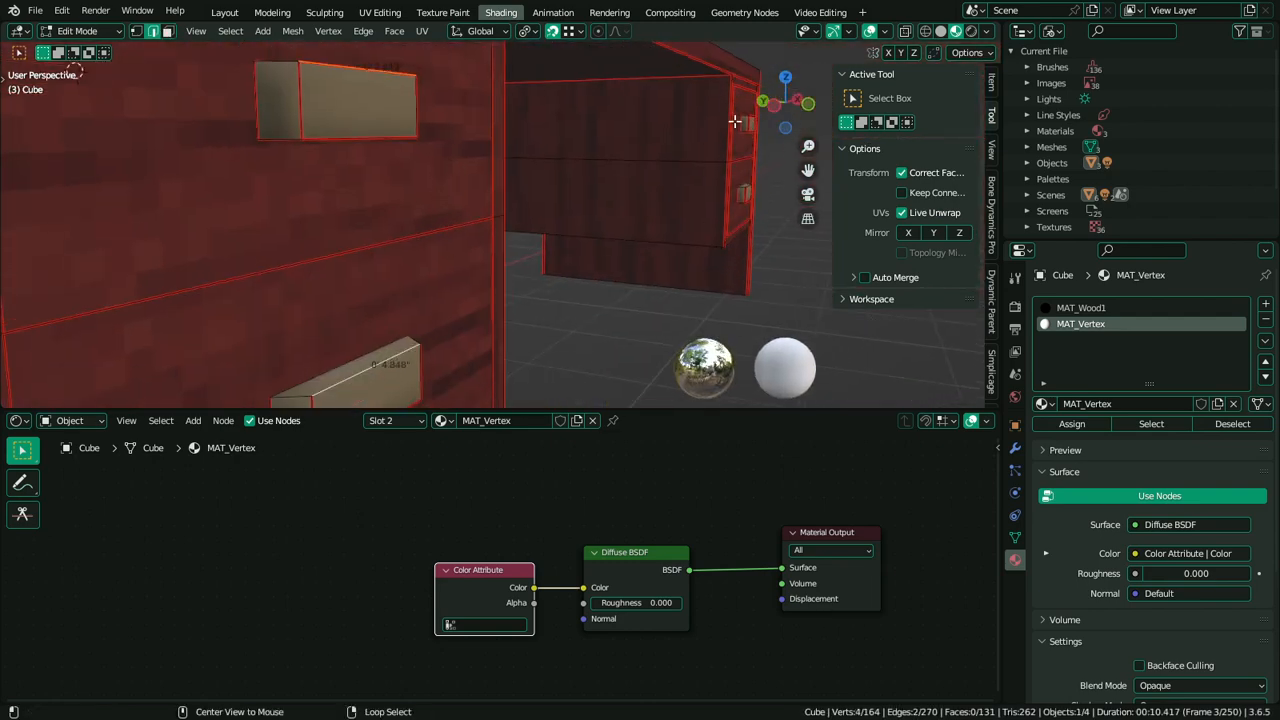
alt+middle_click(735, 121)
shift+middle_drag(660, 167, 607, 263)
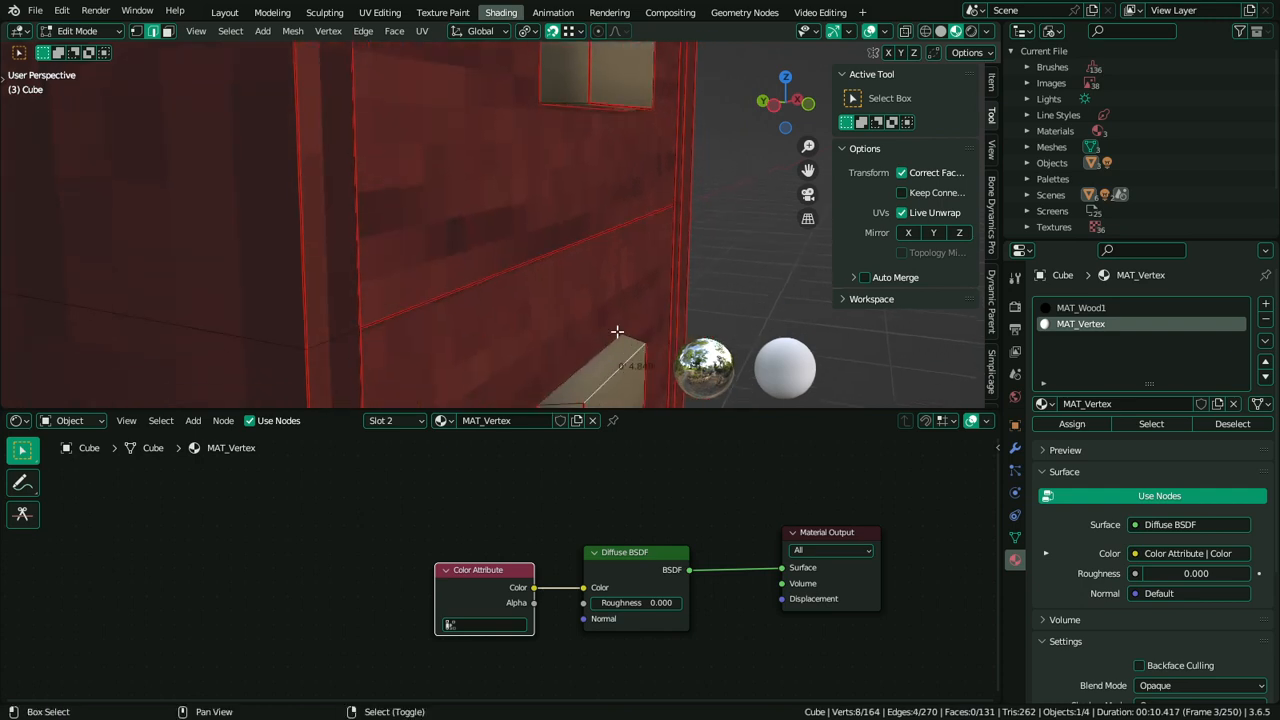
shift+middle_drag(617, 331, 594, 126)
key(g)
key(z)
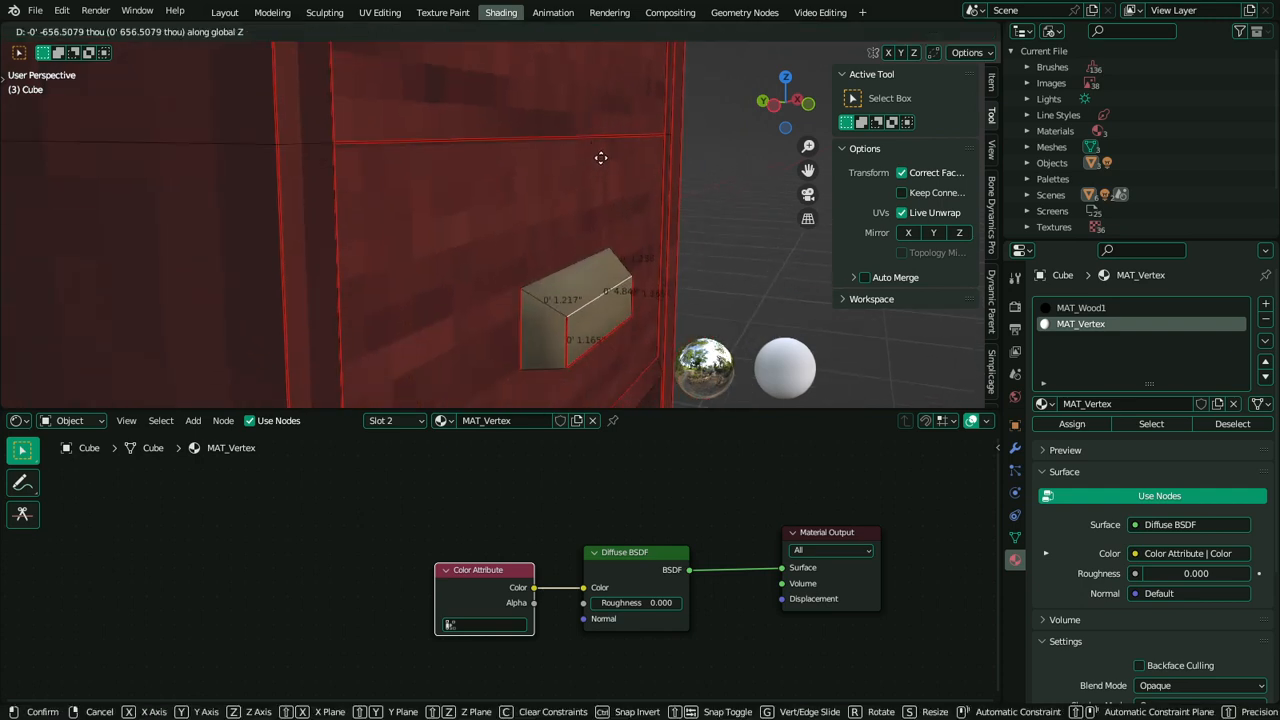
click(601, 158)
key(Tab)
scroll(603, 200, down, 3)
middle_drag(617, 326, 586, 226)
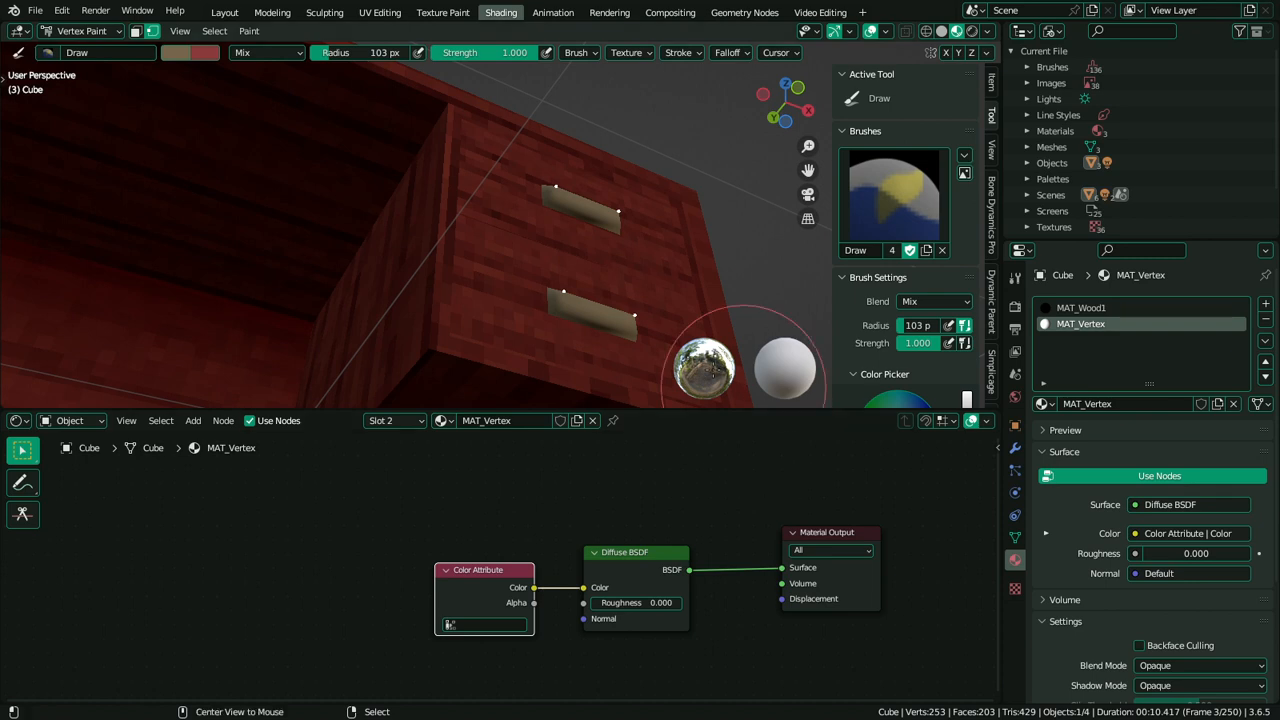
Select the underside faces of the four drawer handles in Edit Mode and return to Vertex Paint mode
alt+middle_click(604, 310)
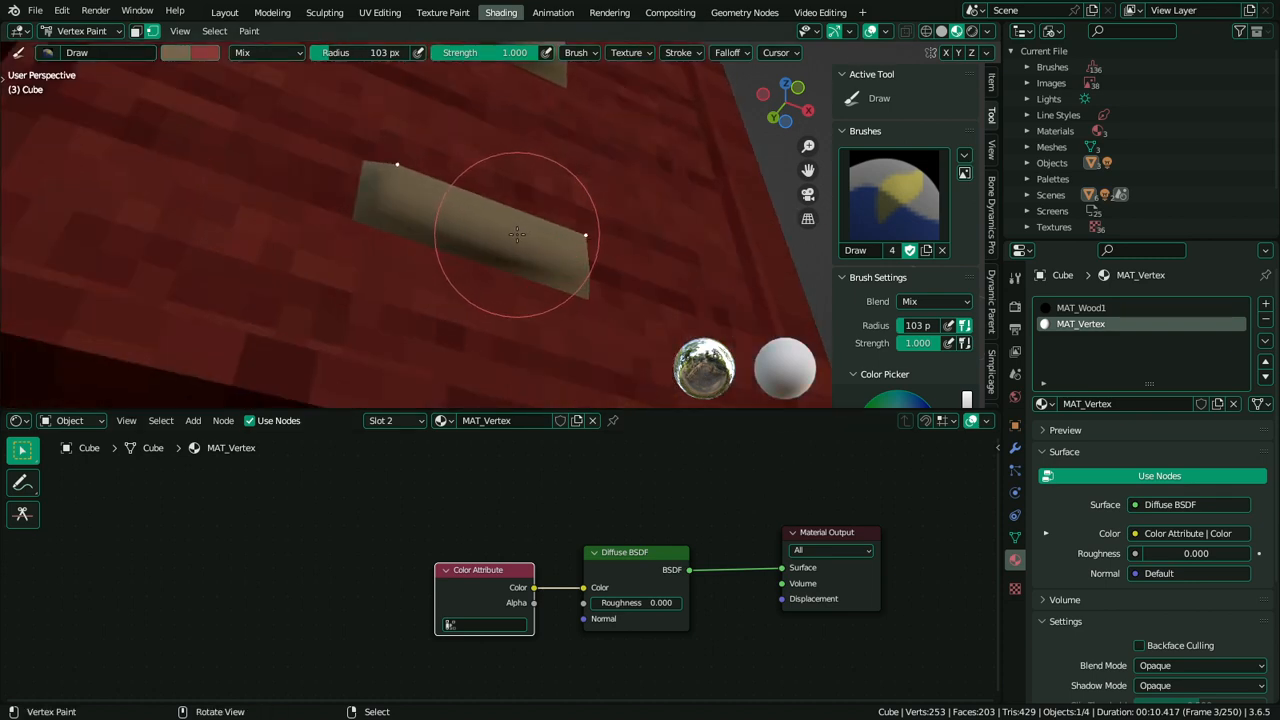
key(Tab)
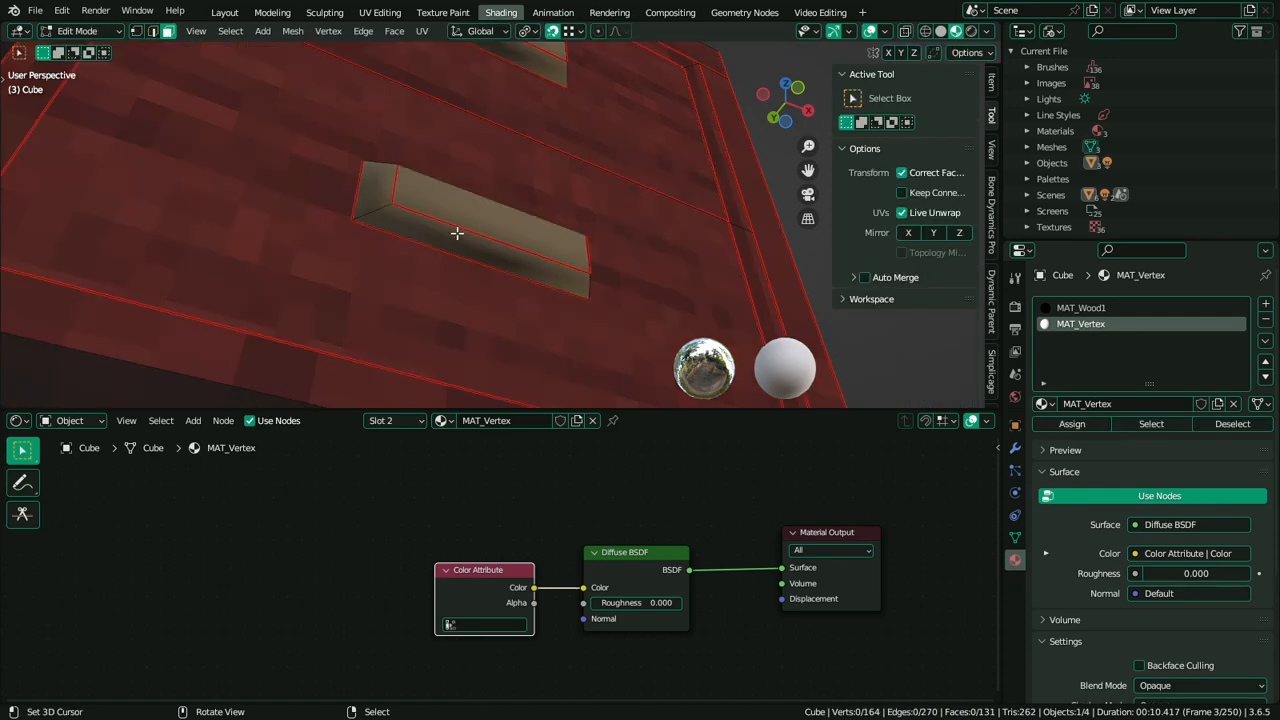
click(457, 233)
shift+middle_drag(503, 188, 529, 298)
shift+click(508, 135)
scroll(477, 166, down, 5)
middle_drag(477, 166, 700, 292)
scroll(404, 248, down, 1)
shift+middle_drag(230, 250, 489, 272)
middle_drag(305, 181, 379, 283)
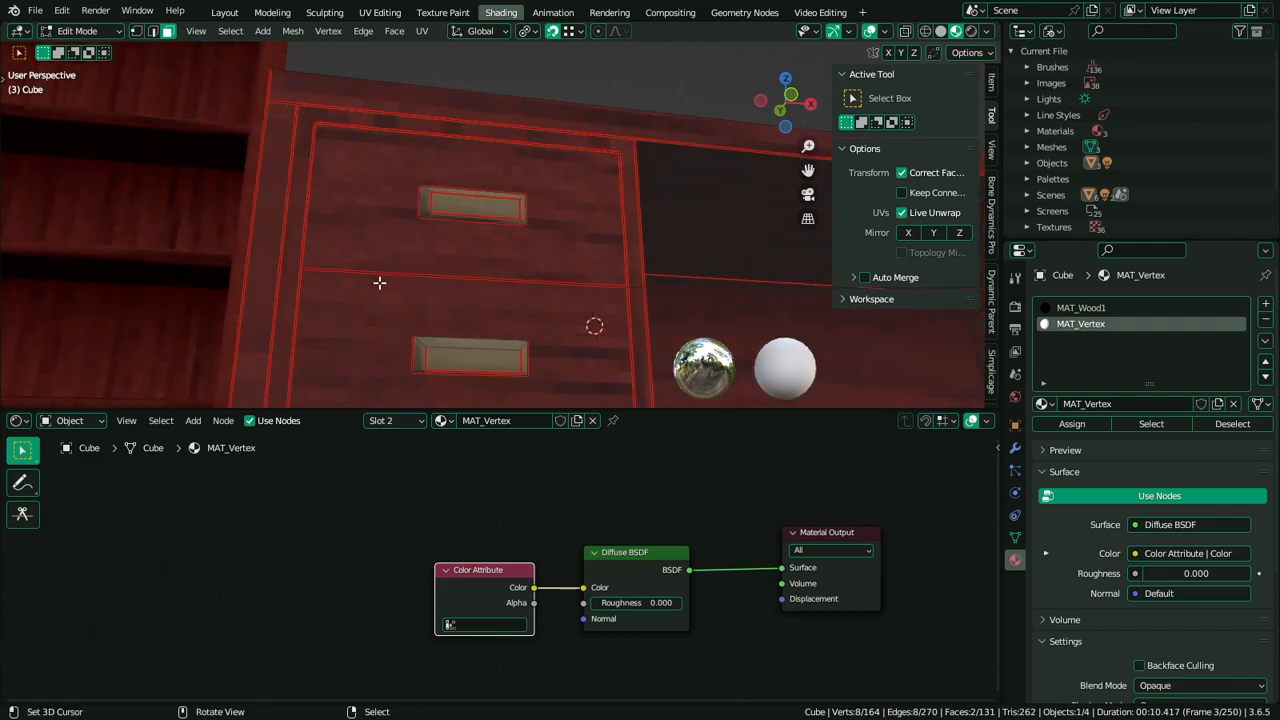
scroll(483, 219, up, 4)
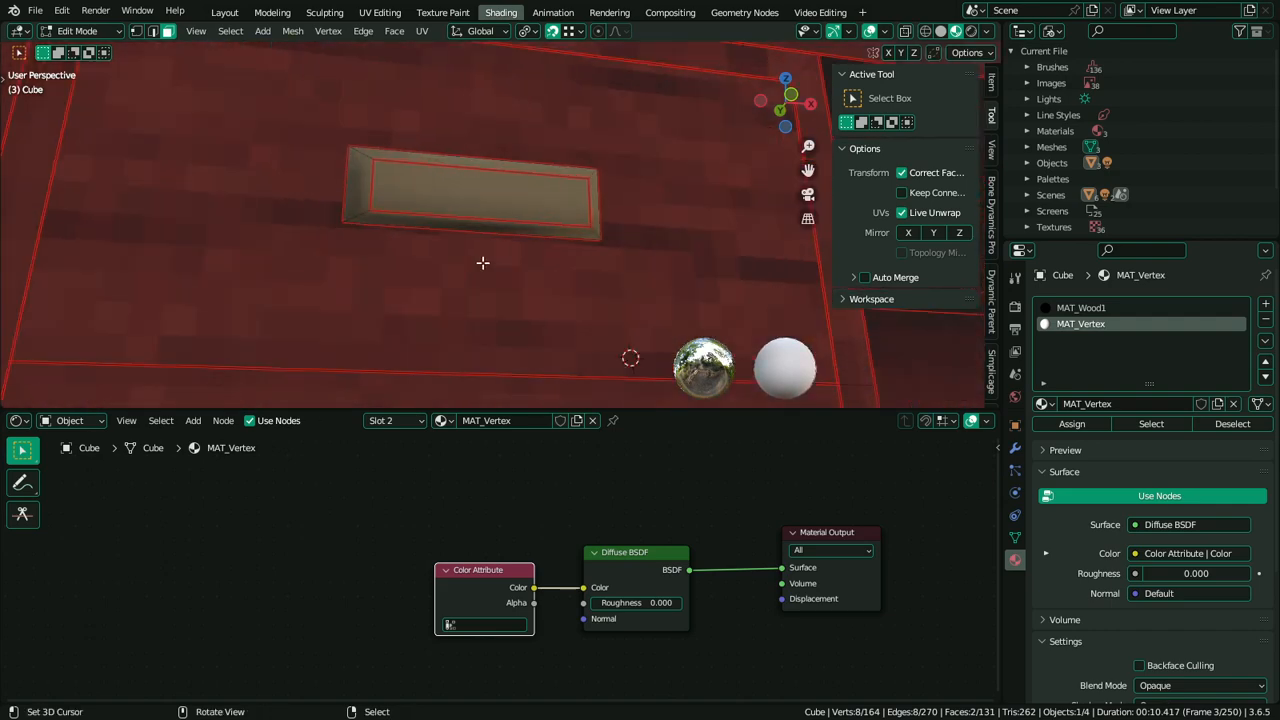
middle_drag(483, 263, 474, 223)
shift+right_click(474, 223)
shift+scroll(494, 203, down, 6)
shift+scroll(490, 315, down, 3)
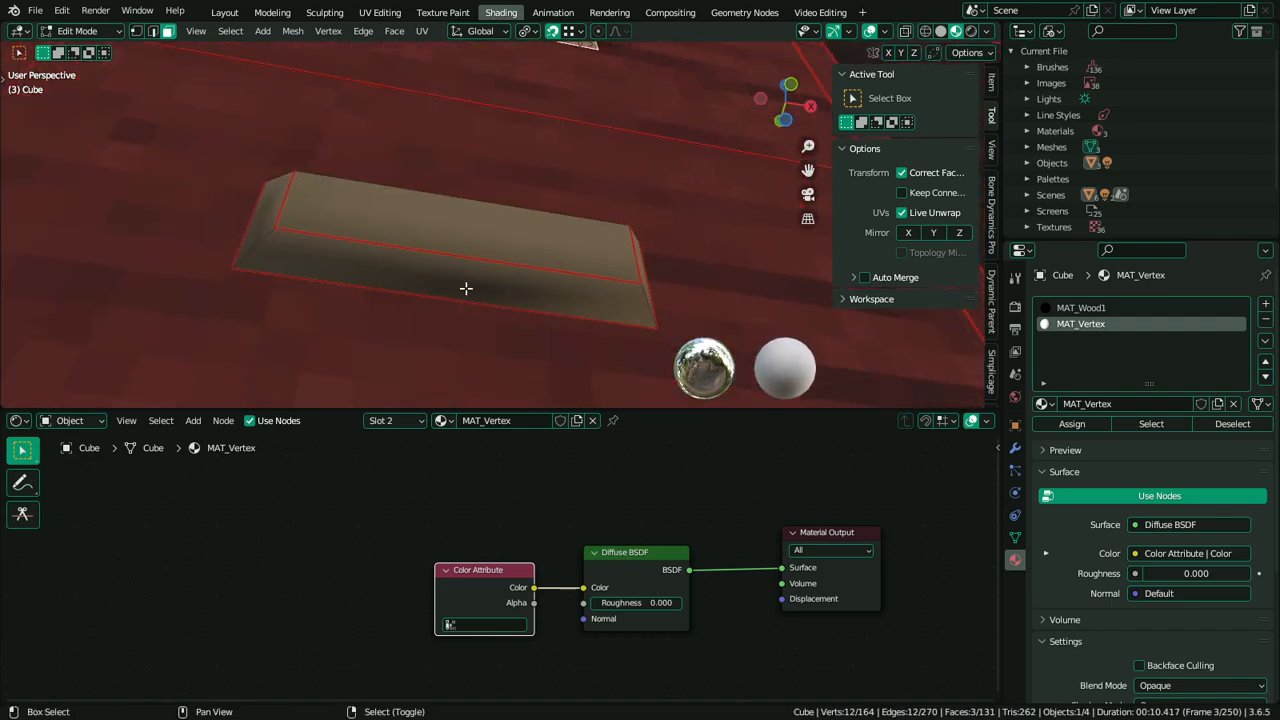
shift+right_click(466, 288)
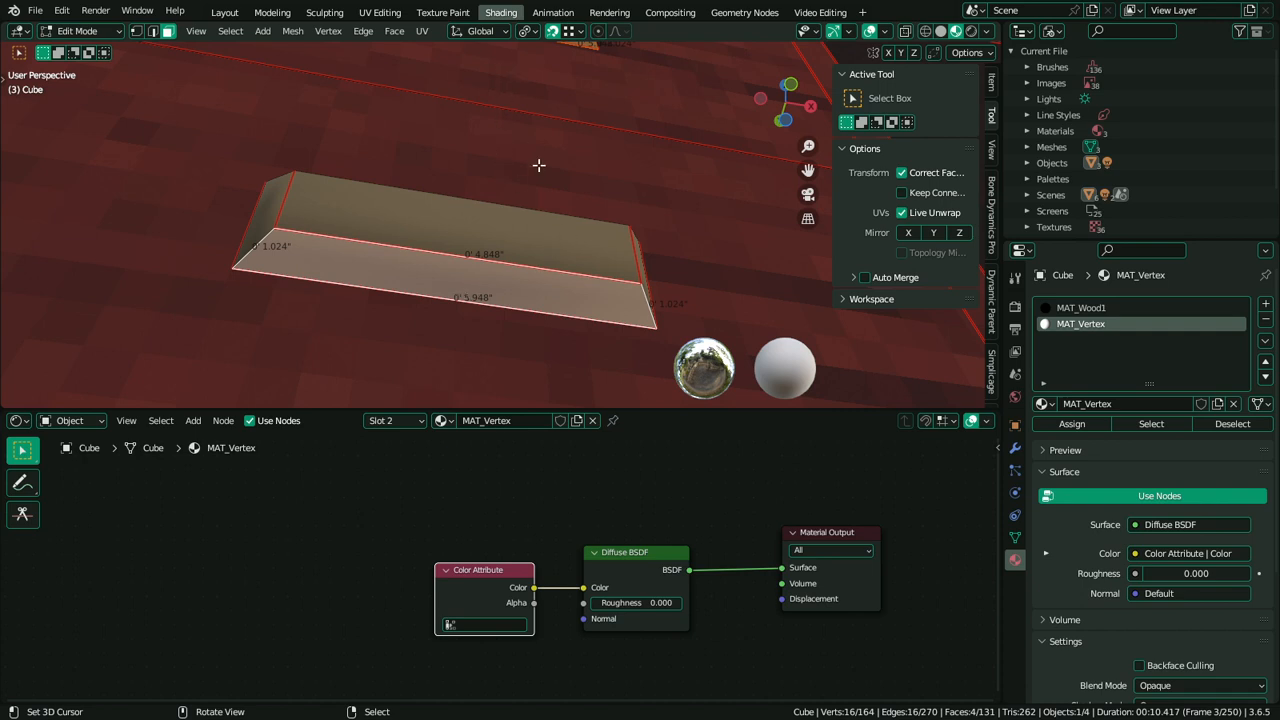
middle_drag(539, 165, 500, 243)
scroll(499, 243, down, 5)
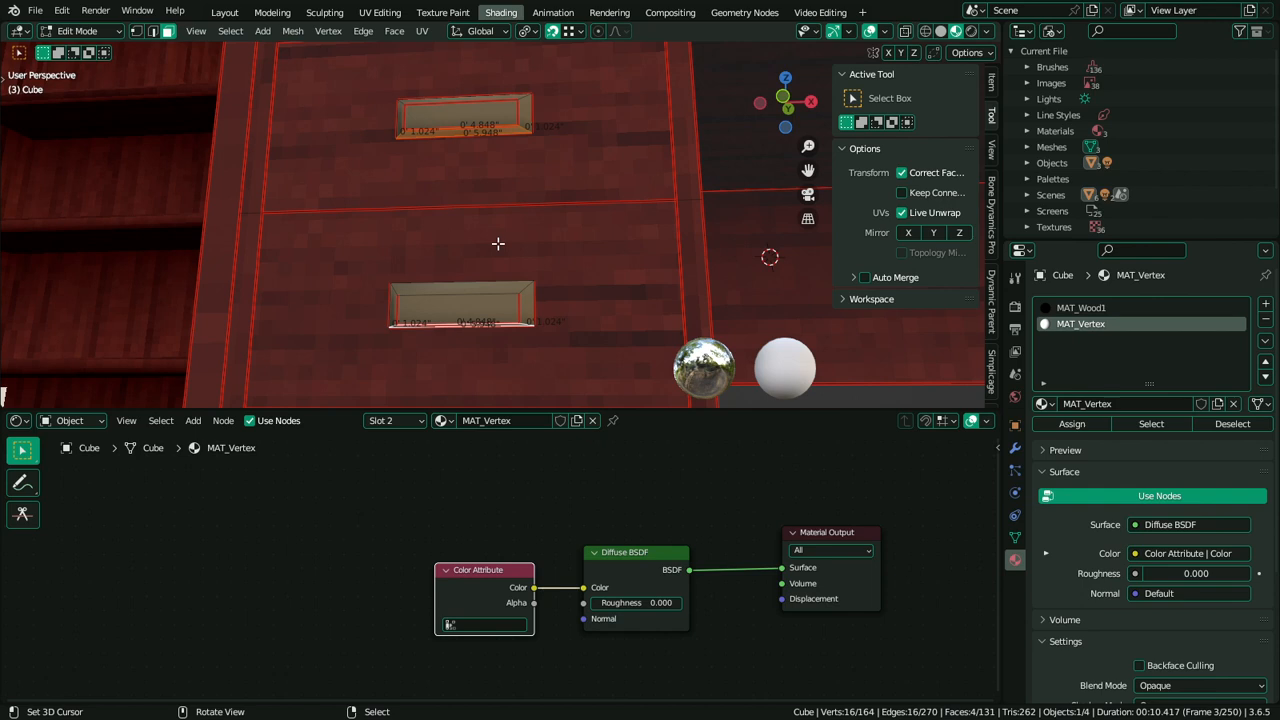
key(ctrl+Tab)
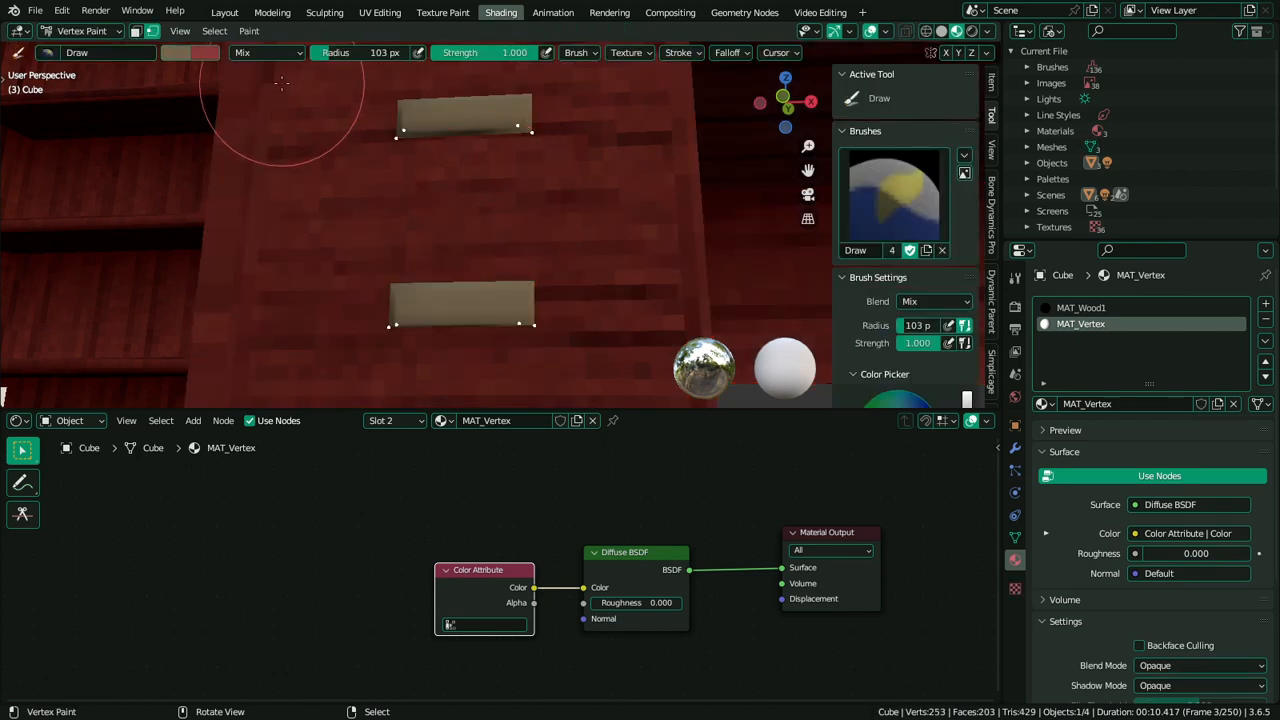
Try darkening the undersides of the handles with the brush blending set to Multiply, and undo the strokes
click(245, 52)
click(262, 114)
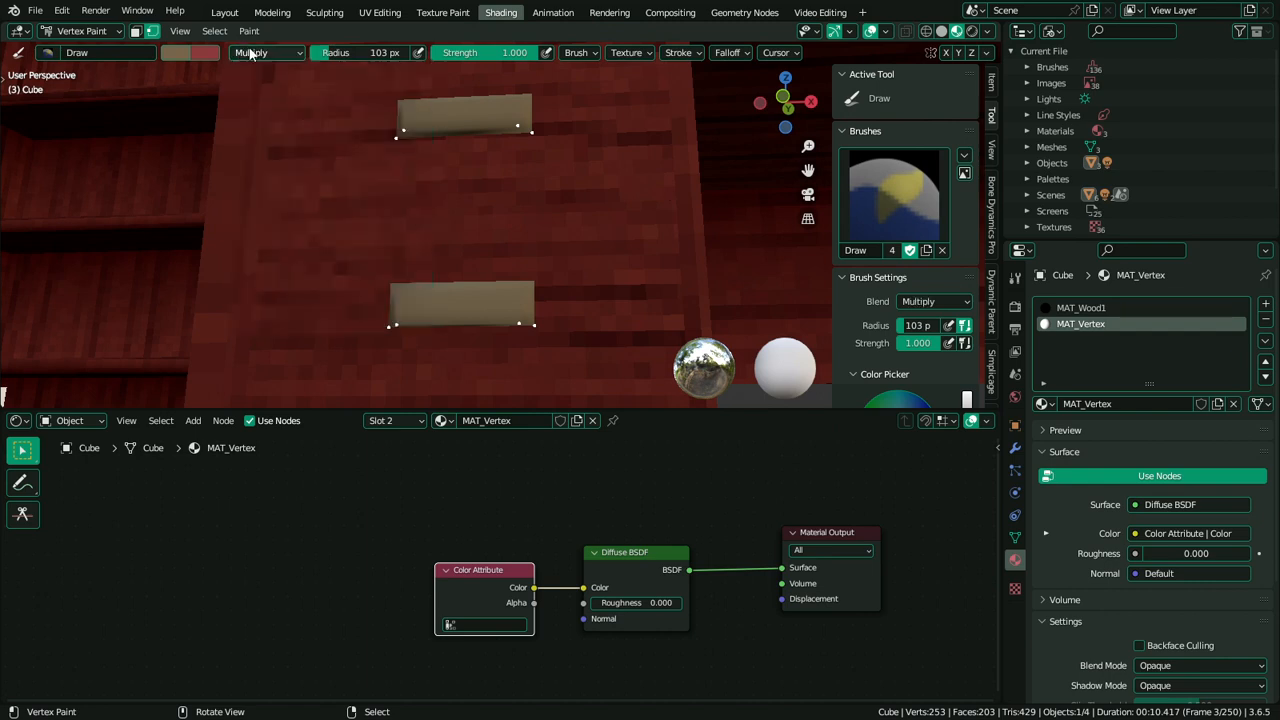
middle_drag(476, 165, 457, 145)
scroll(494, 164, up, 3)
scroll(523, 186, up, 1)
mouse_move(560, 188)
mouse_down()
mouse_move(548, 166)
mouse_move(466, 176)
mouse_up()
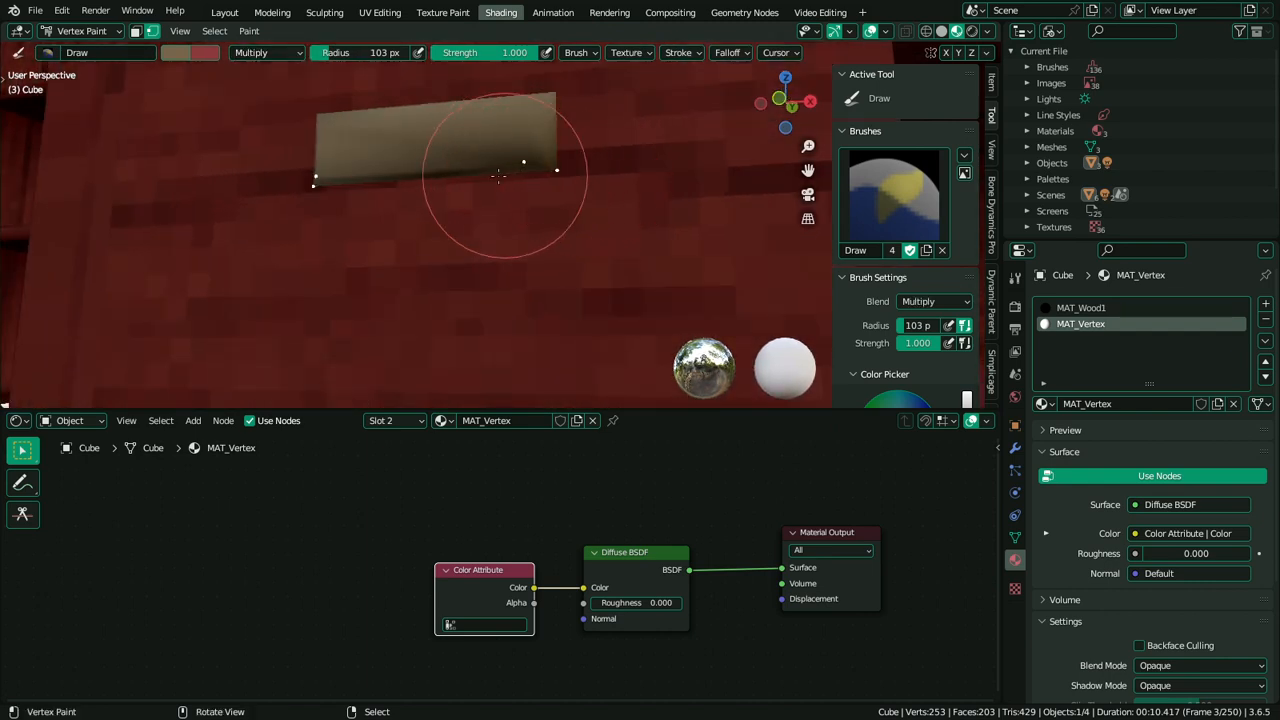
middle_drag(418, 197, 492, 206)
drag(370, 160, 288, 158)
key(ctrl+z)
key(ctrl+z)
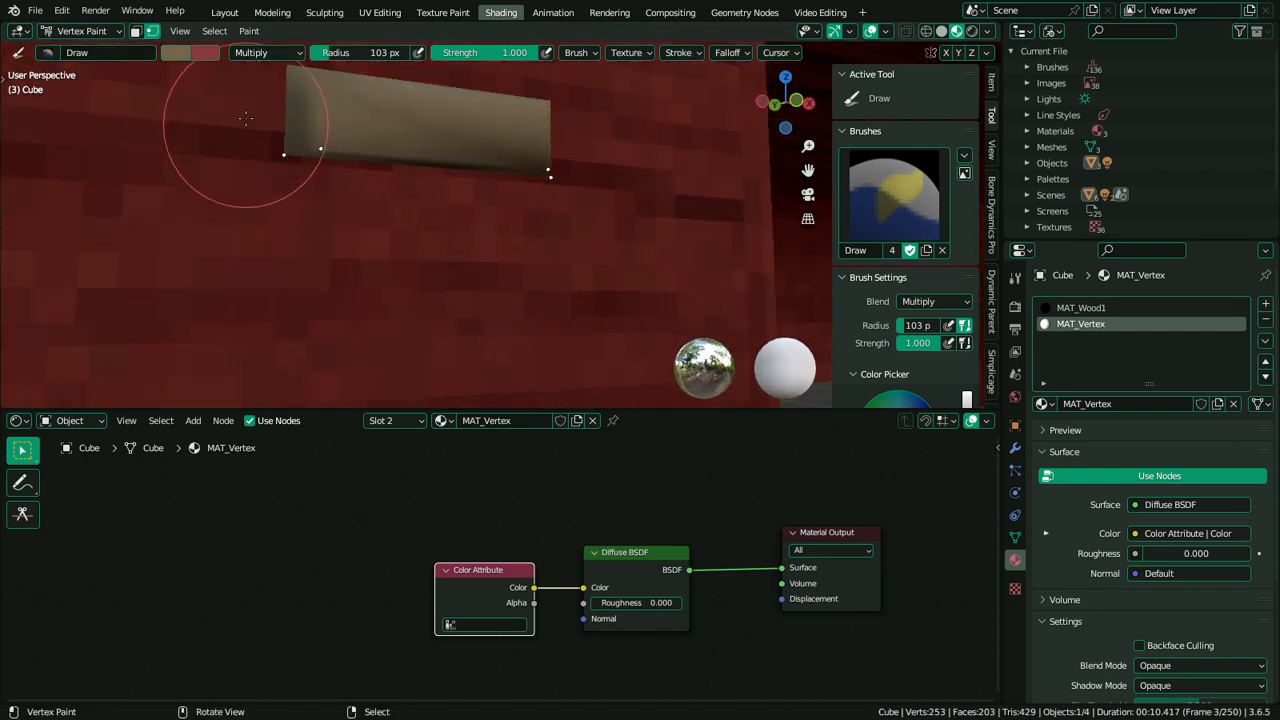
Set the brush to Add blending with a golden colour of hue 0.107, saturation 0.835 and value 0.460
click(263, 52)
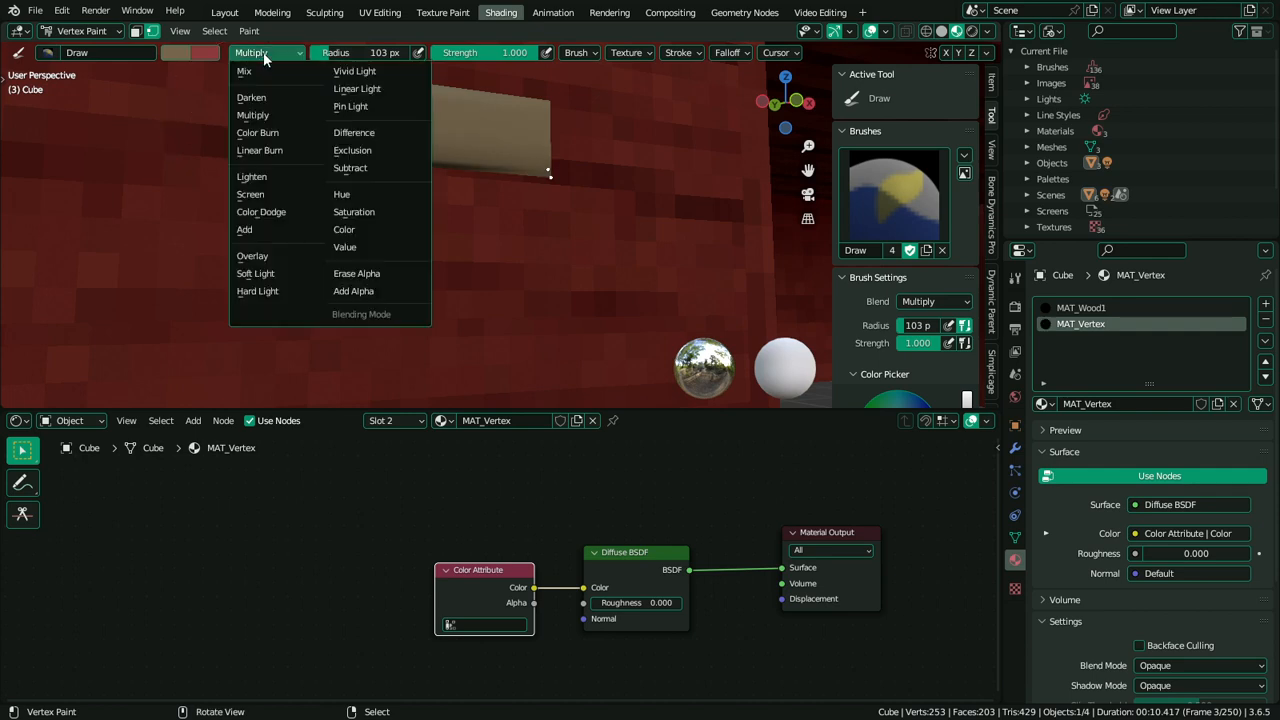
click(272, 51)
click(244, 229)
click(186, 52)
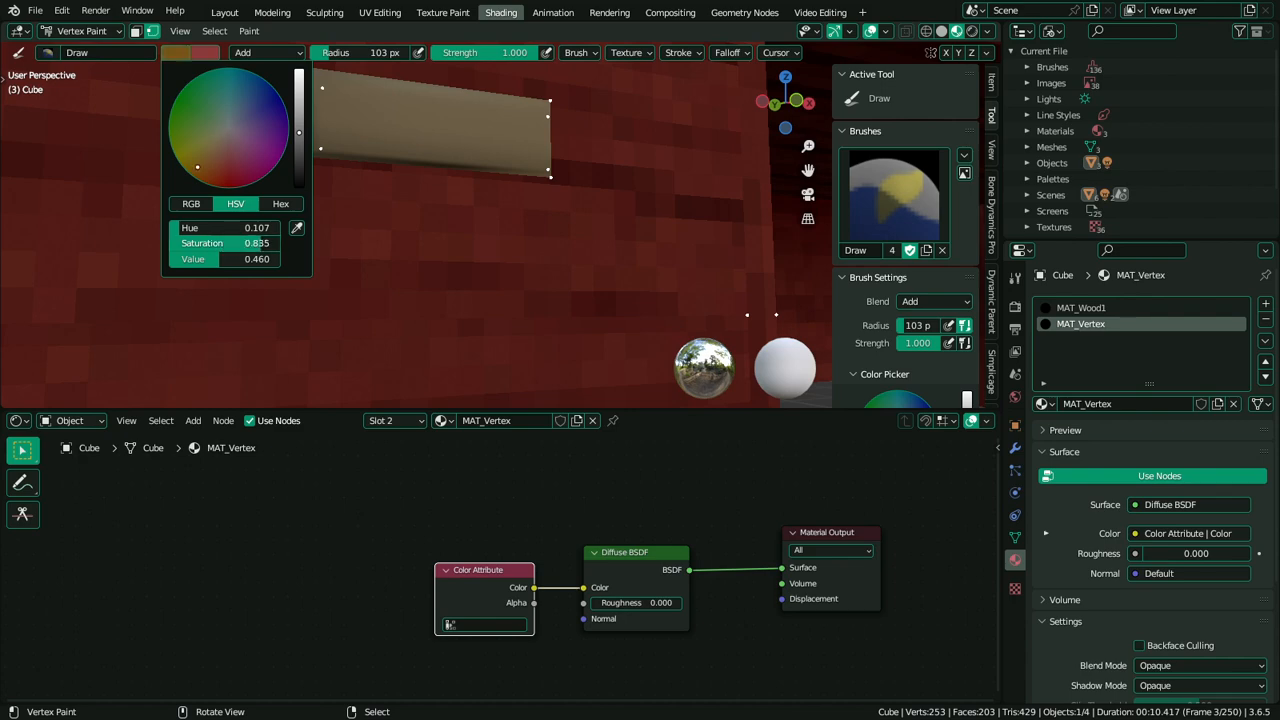
Paint golden highlights onto the two handles of the desk's left drawer unit
middle_drag(442, 205, 472, 260)
drag(578, 138, 466, 130)
mouse_move(466, 129)
middle_down()
mouse_move(463, 243)
mouse_move(452, 206)
mouse_move(320, 157)
mouse_move(357, 271)
mouse_move(398, 285)
mouse_move(430, 250)
mouse_move(480, 240)
mouse_move(503, 254)
middle_up()
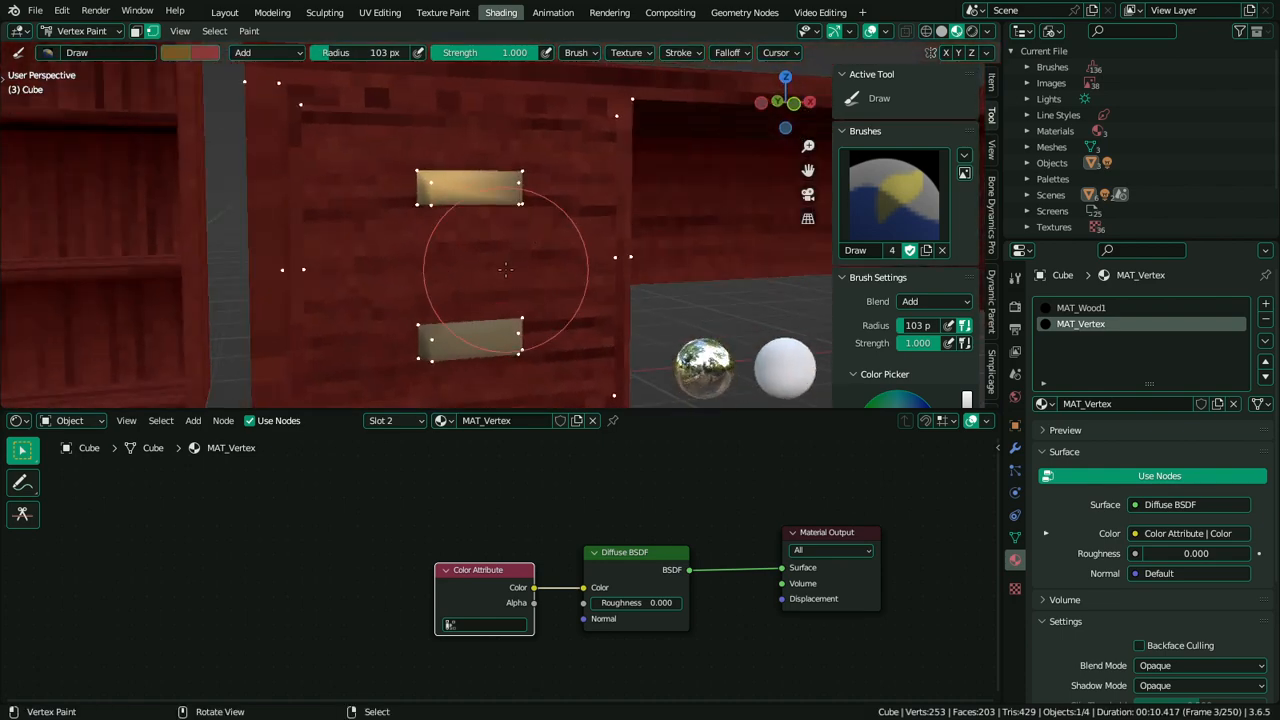
scroll(500, 297, down, 5)
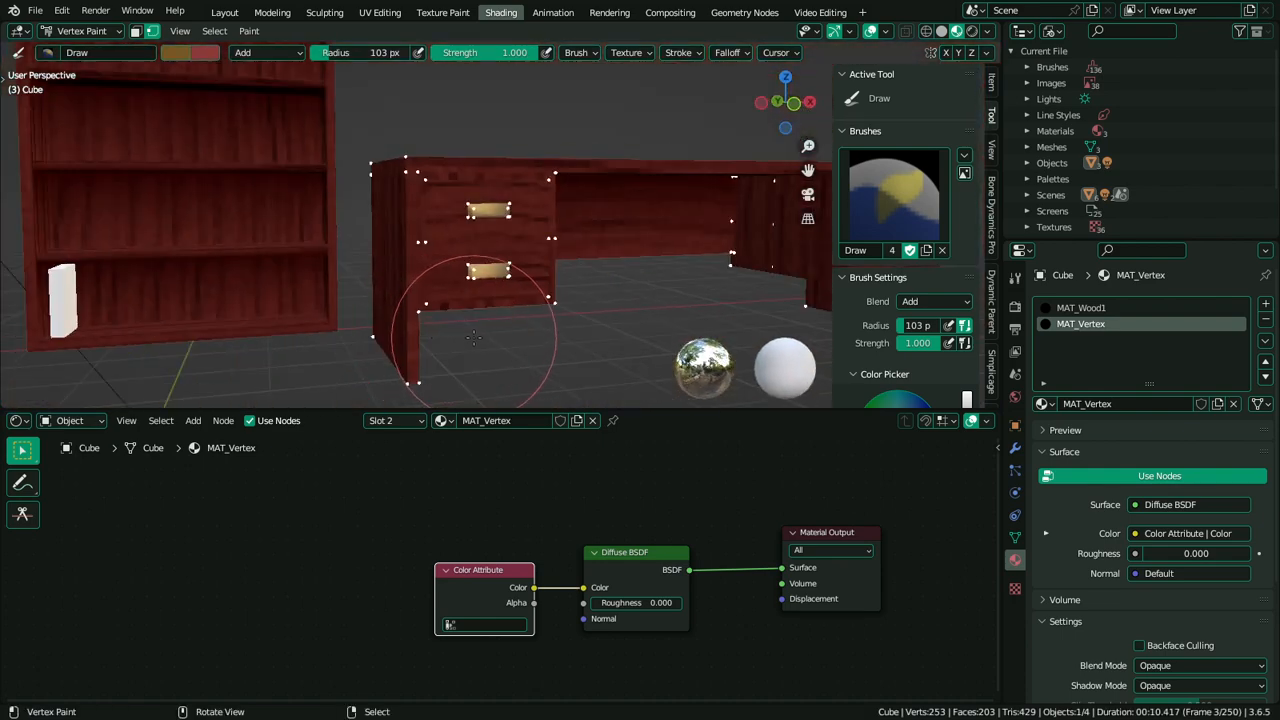
scroll(481, 328, up, 7)
key(ctrl+z)
alt+middle_click(422, 395)
scroll(452, 222, up, 2)
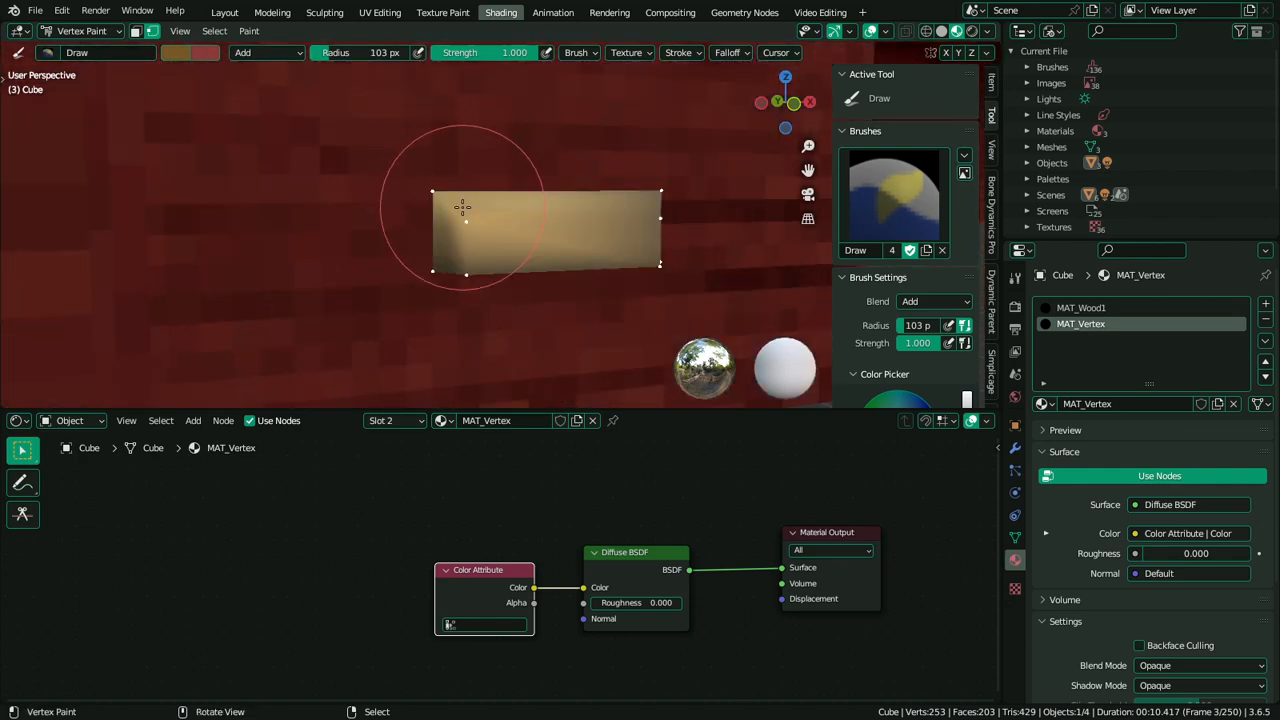
scroll(462, 207, down, 5)
shift+middle_drag(643, 214, 497, 278)
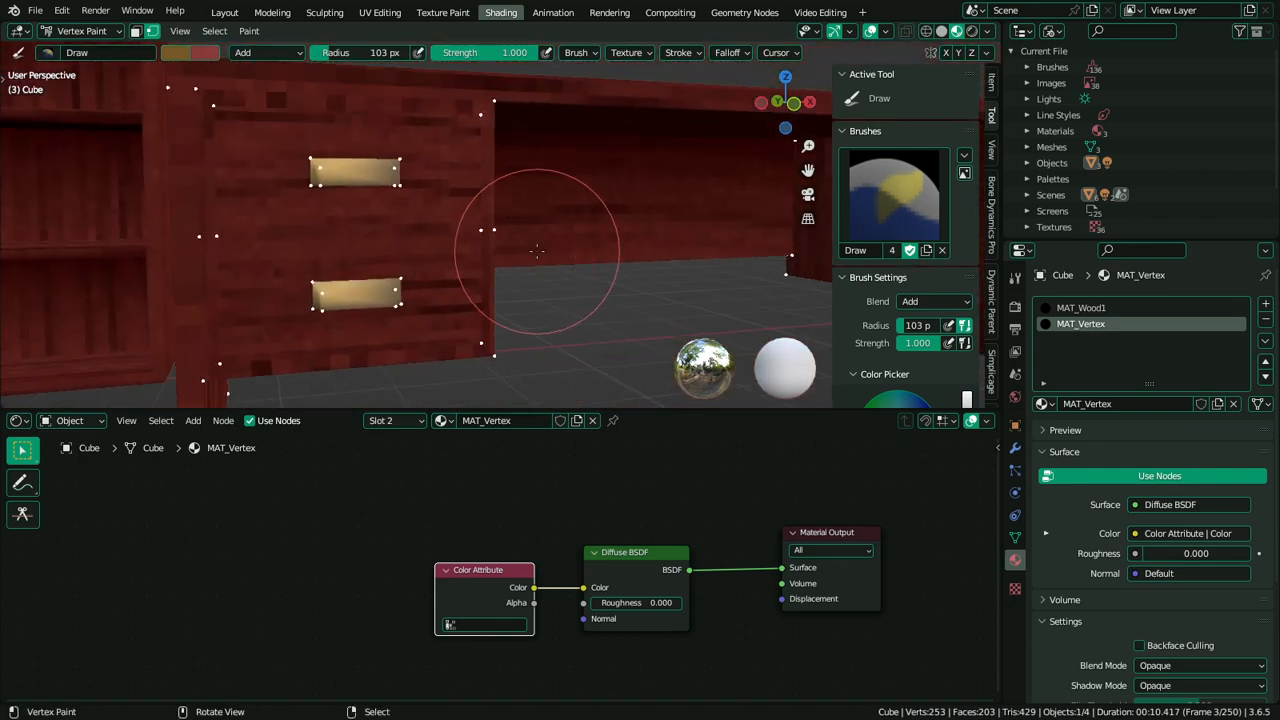
Paint matching golden highlights onto the two handles of the desk's right drawer unit
scroll(537, 251, down, 3)
alt+middle_click(769, 211)
alt+middle_click(643, 228)
scroll(560, 200, up, 3)
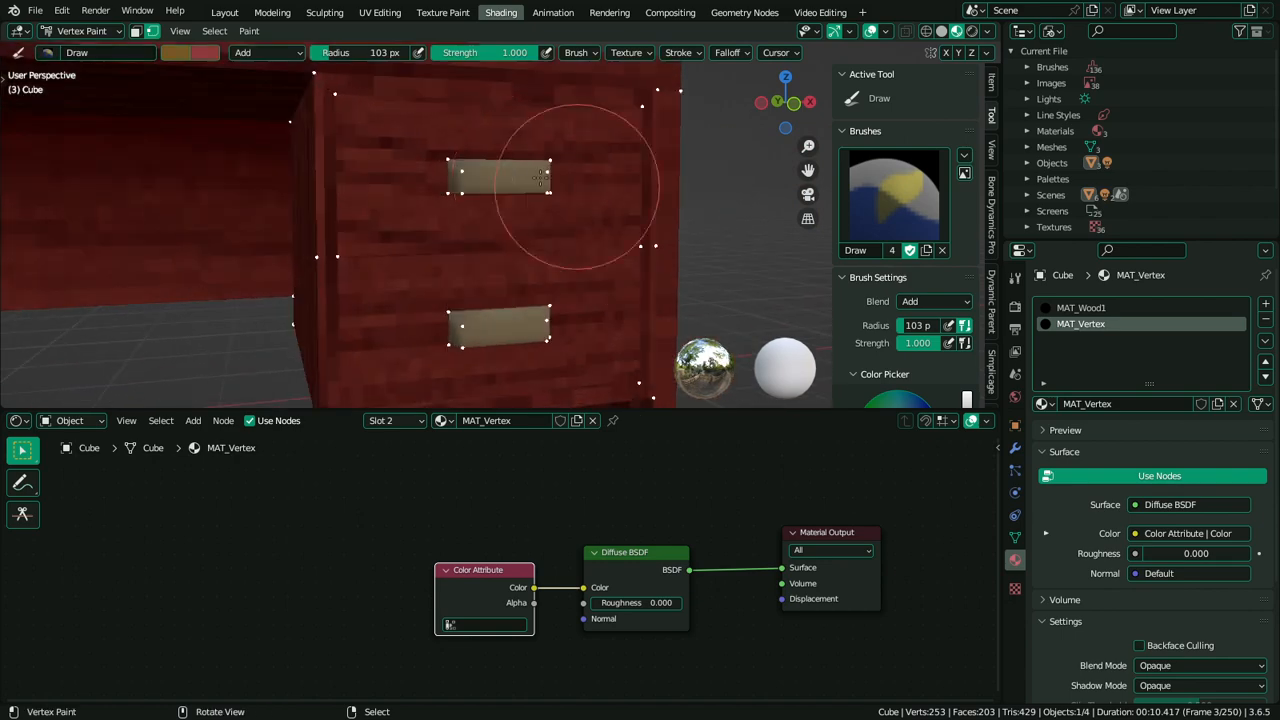
scroll(540, 178, up, 4)
shift+middle_drag(423, 113, 436, 196)
click(434, 183)
scroll(417, 266, down, 4)
shift+middle_drag(453, 310, 453, 209)
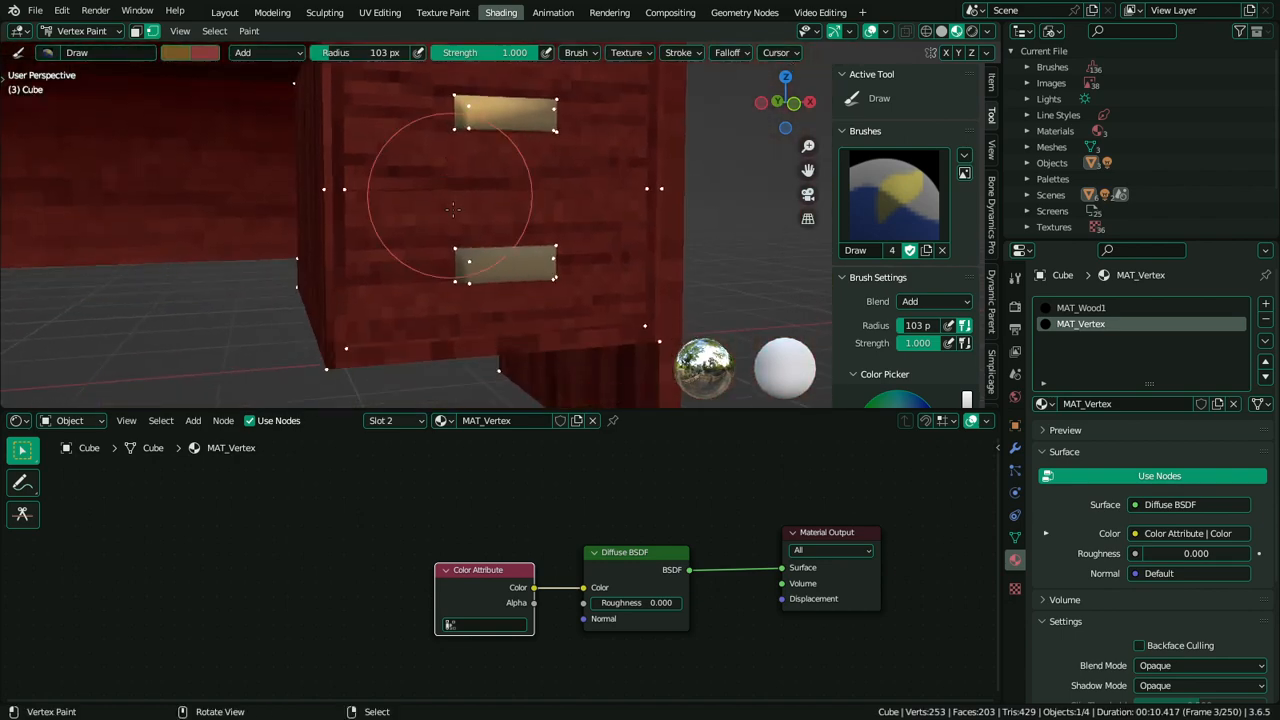
scroll(450, 245, up, 3)
Set the brush blending to Multiply and darken the lower right corners of the right drawer unit's handles
click(262, 52)
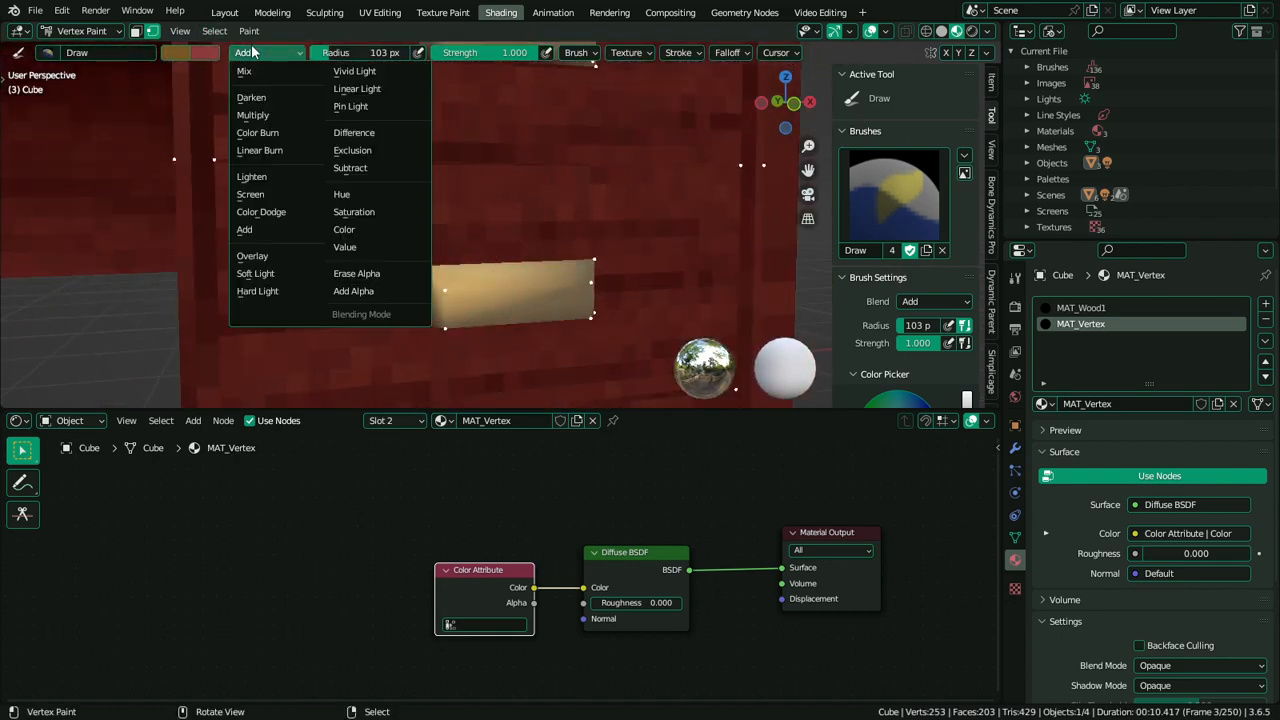
click(270, 114)
middle_drag(290, 120, 600, 215)
scroll(615, 298, down, 2)
scroll(603, 306, up, 4)
shift+middle_drag(579, 100, 570, 194)
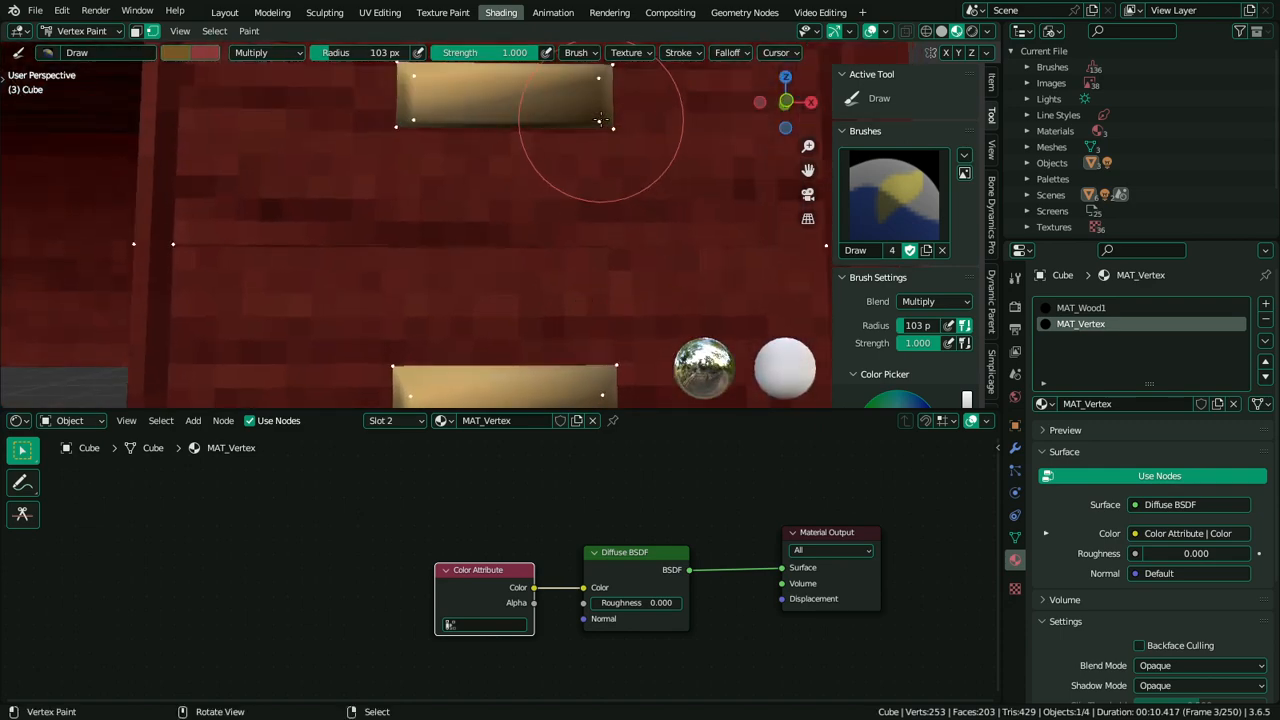
Darken the lower right corners of the left drawer unit's handles with the Multiply brush
middle_drag(610, 130, 672, 234)
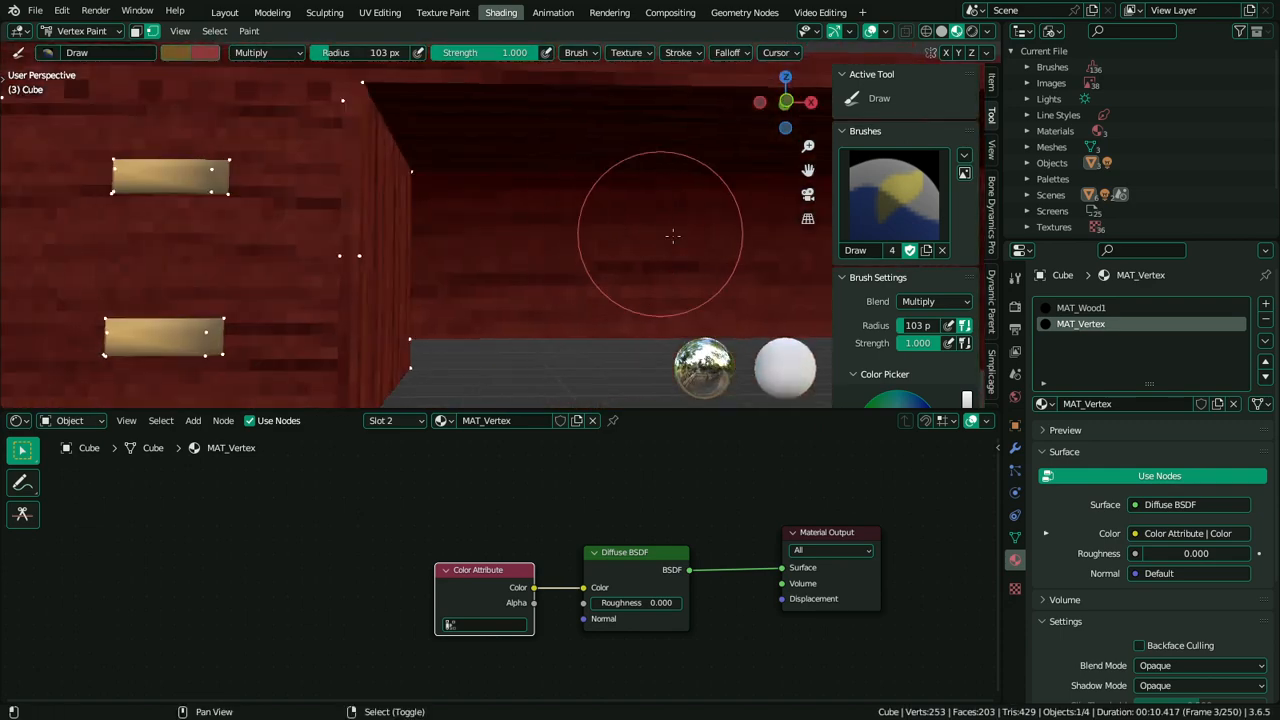
alt+middle_click(195, 183)
scroll(300, 240, up, 4)
mouse_move(590, 252)
shift+middle_down()
mouse_move(581, 219)
mouse_move(536, 338)
shift+middle_up()
click(490, 335)
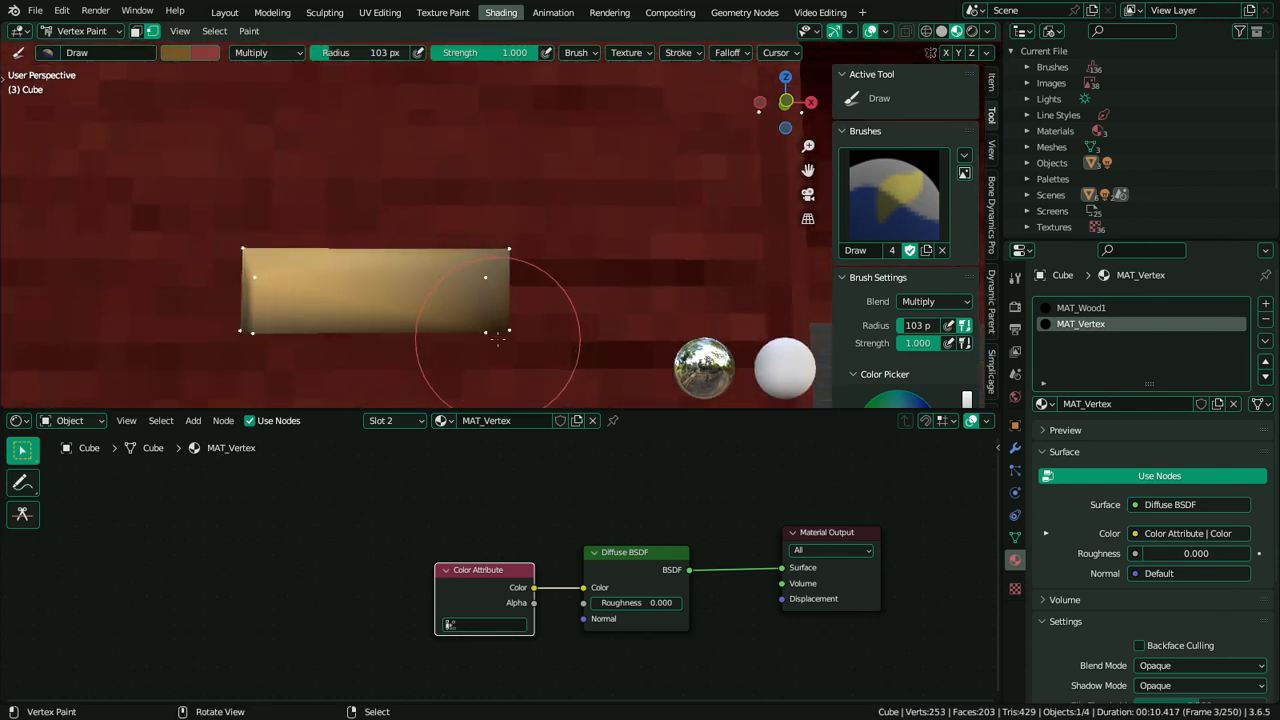
scroll(500, 334, down, 4)
middle_drag(522, 220, 506, 242)
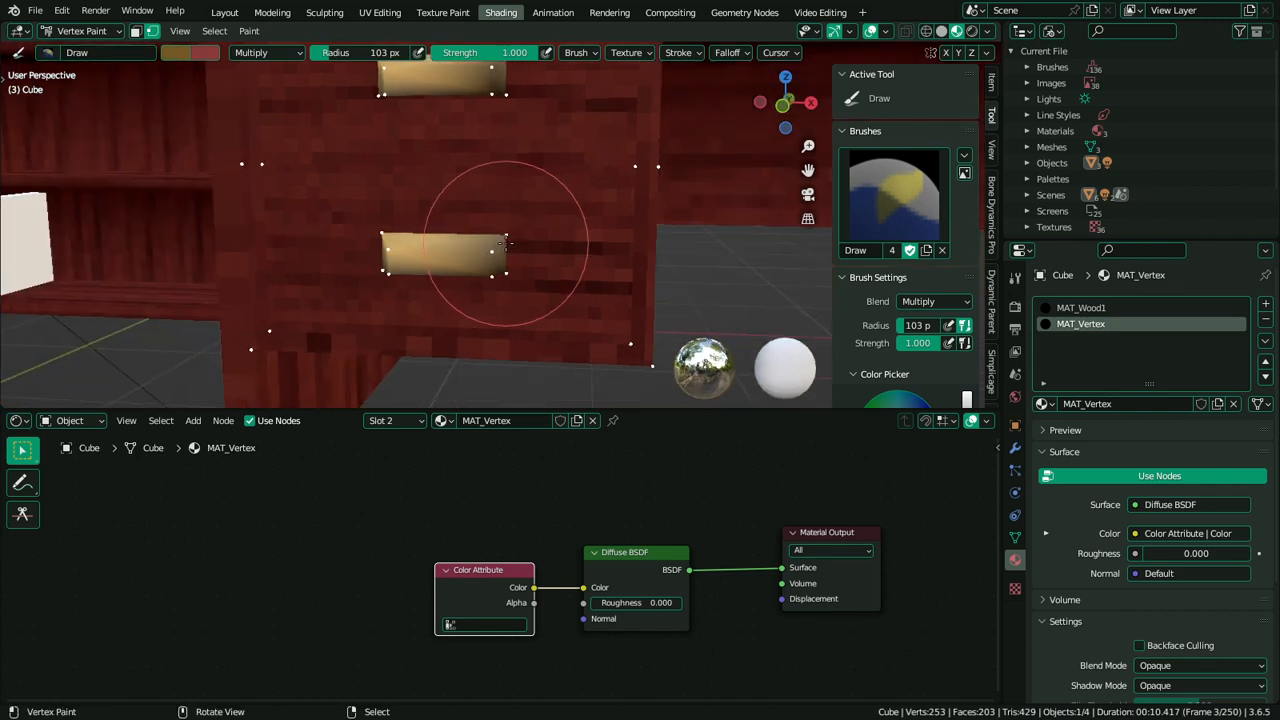
Leave Vertex Paint for Object Mode and review the painted handles across the whole desk
scroll(507, 242, down, 6)
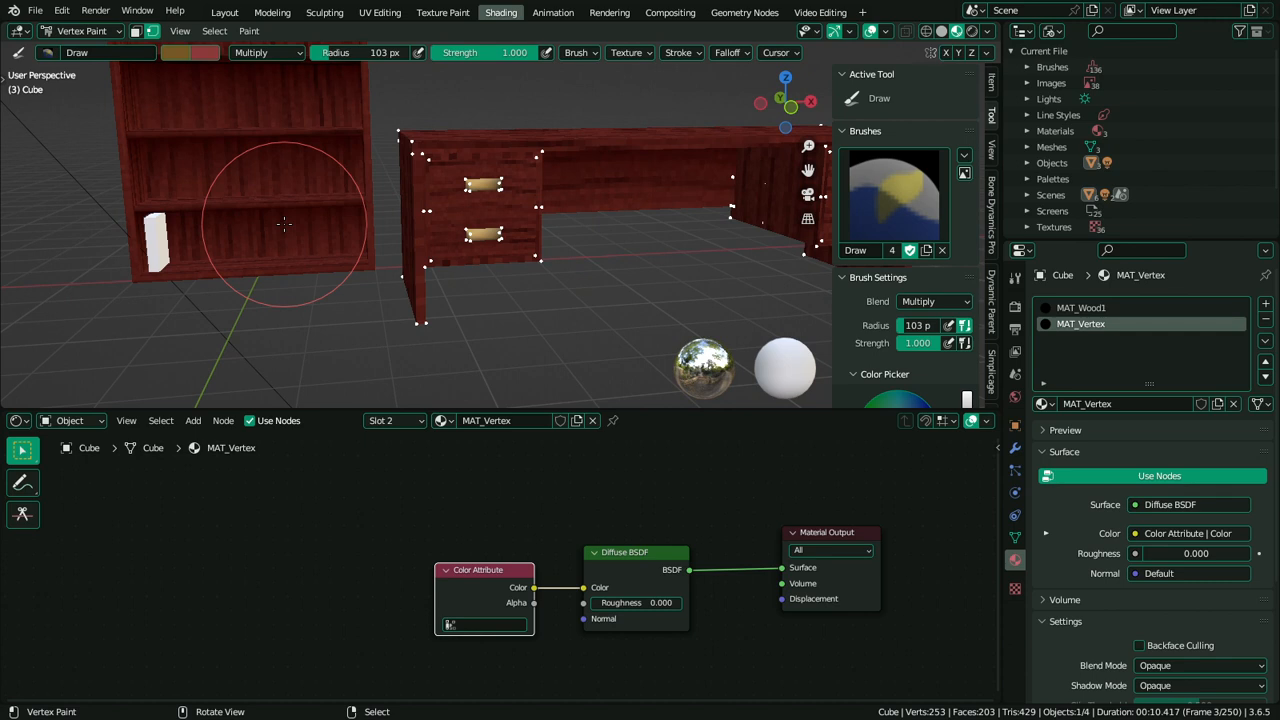
key(Tab)
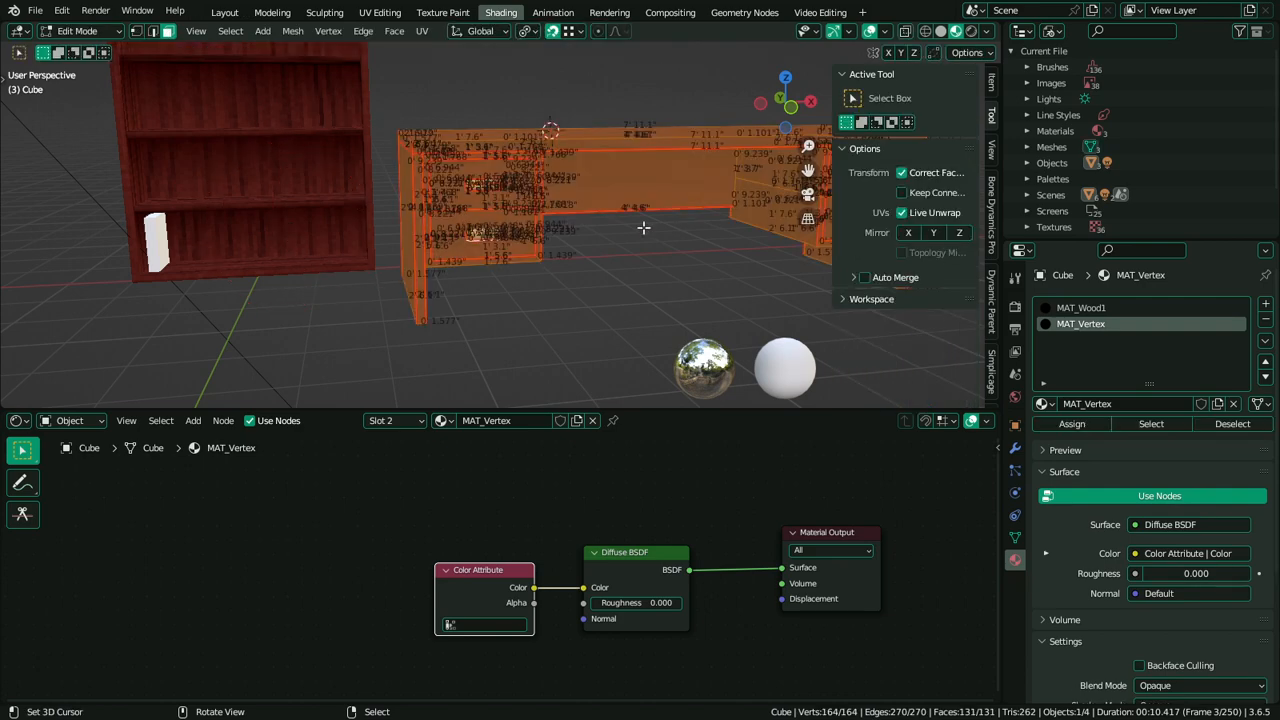
key(Tab)
middle_drag(520, 196, 588, 263)
alt+middle_click(609, 227)
scroll(600, 244, up, 3)
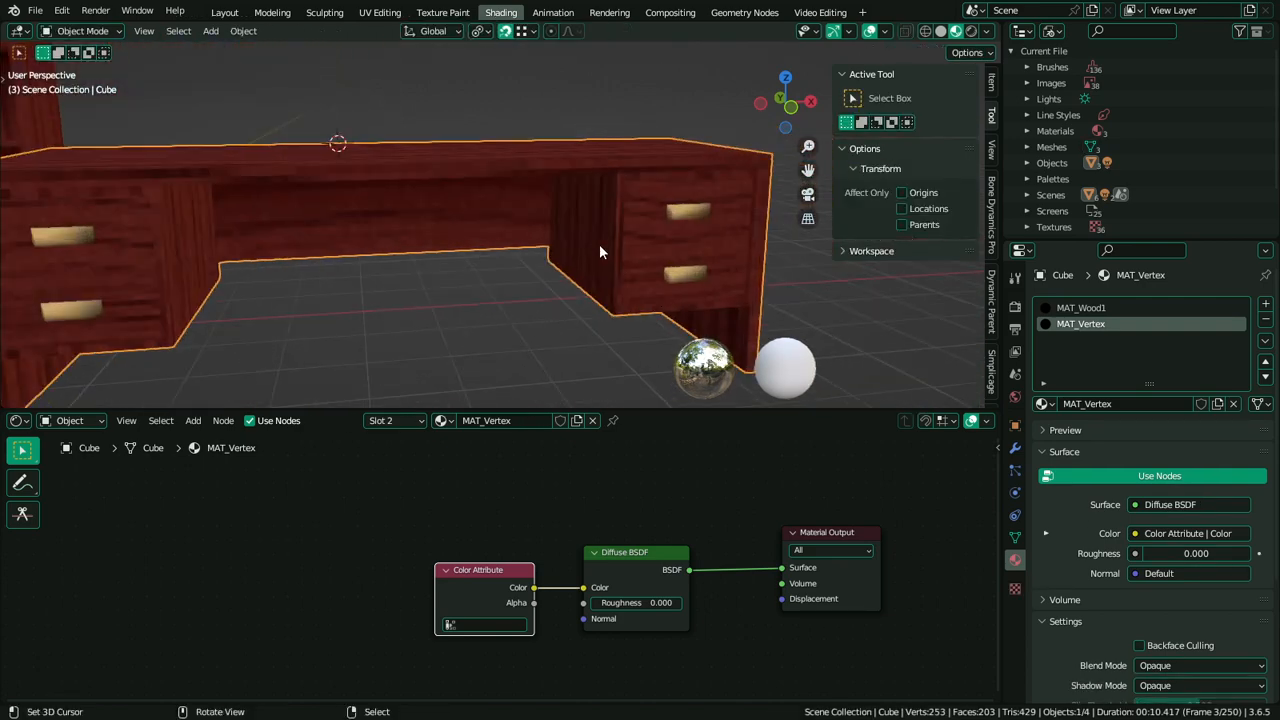
middle_drag(668, 282, 565, 256)
scroll(565, 256, down, 1)
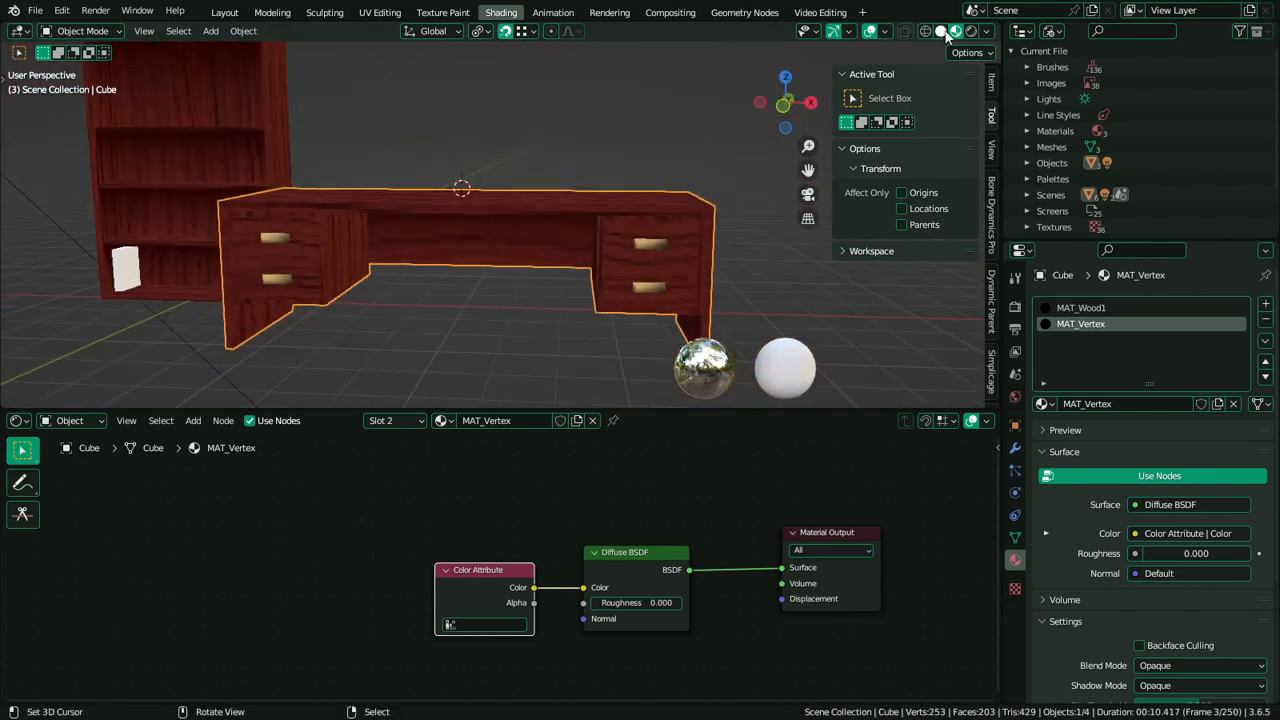
Mute the Diffuse BSDF node of MAT_Vertex and unmute it again
click(636, 557)
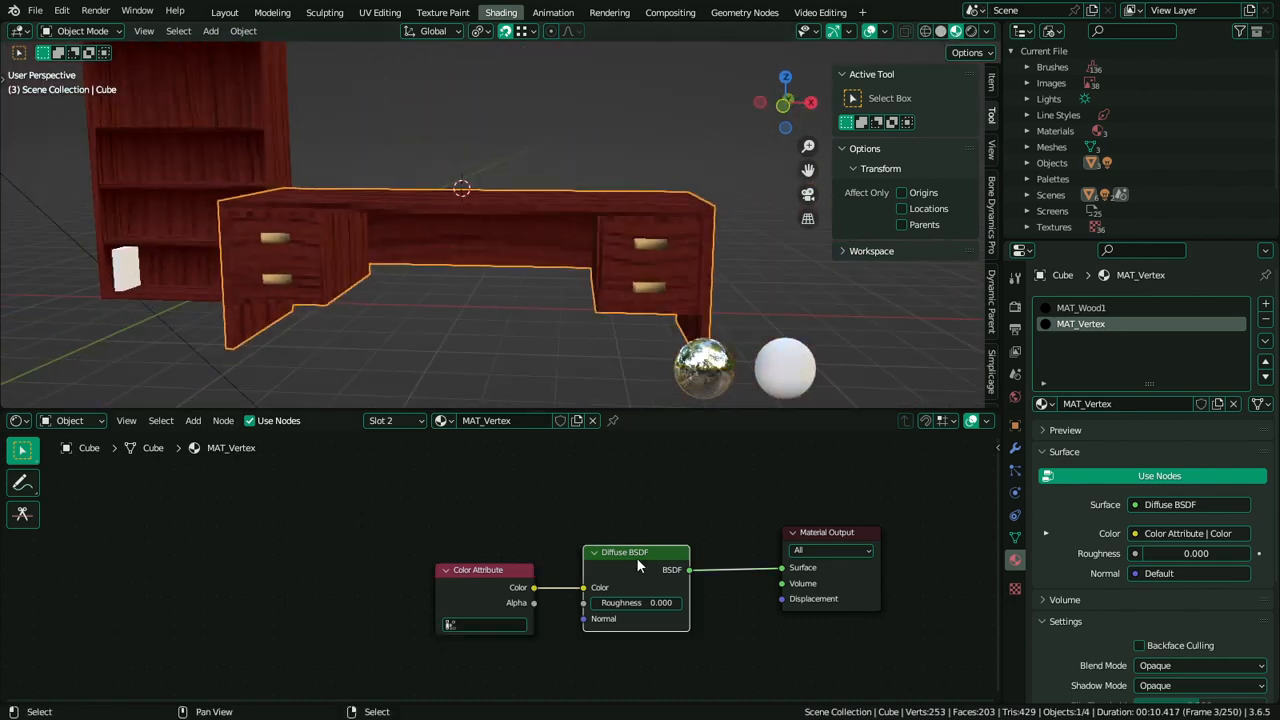
key(m)
key(m)
Compare the desk in Solid shading with Flat lighting, using Attribute and Texture colour, and return to Material Preview
click(940, 31)
click(986, 31)
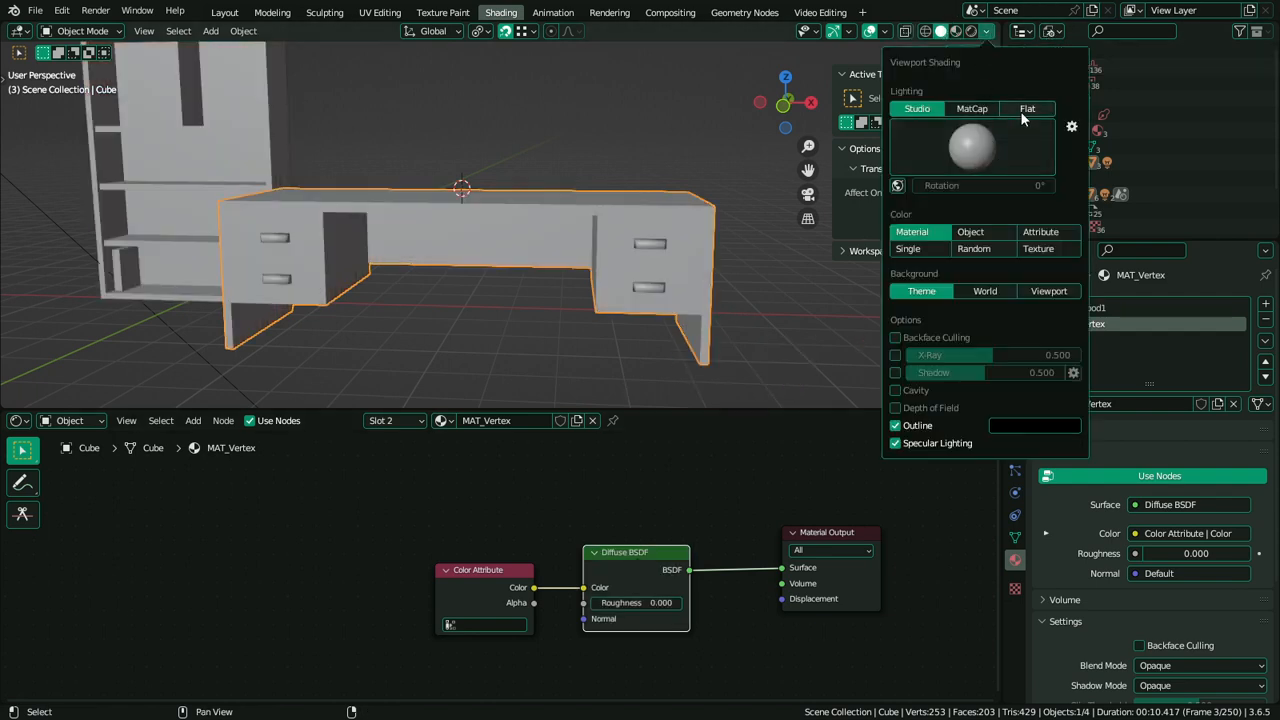
click(1024, 110)
click(1052, 157)
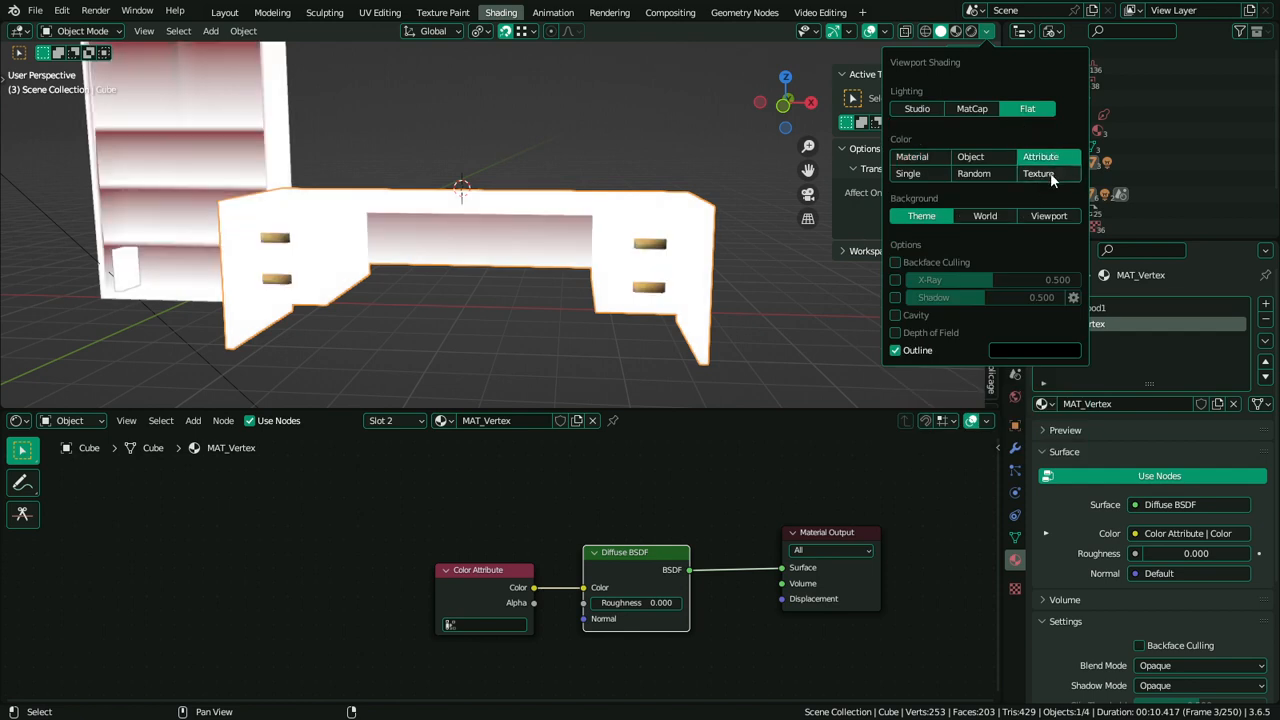
click(1050, 175)
mouse_move(804, 214)
middle_down()
mouse_move(797, 182)
mouse_move(786, 214)
middle_up()
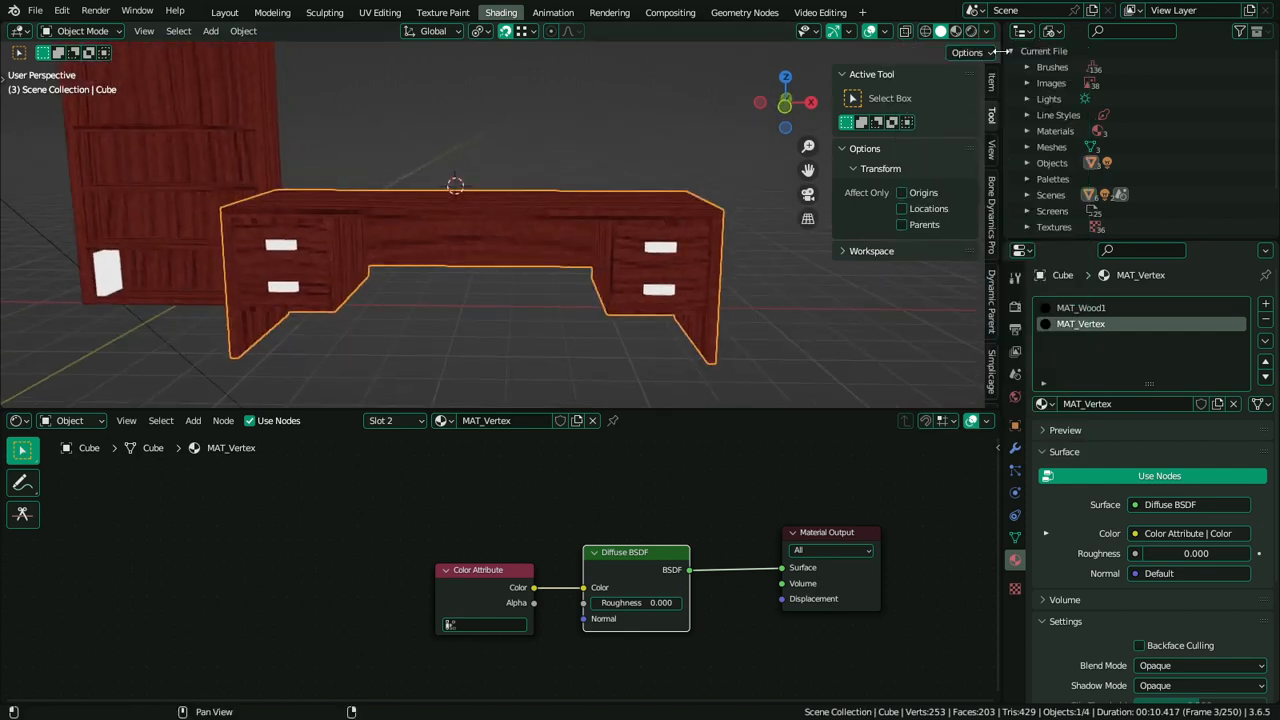
mouse_move(796, 170)
middle_down()
mouse_move(792, 146)
mouse_move(752, 214)
mouse_move(792, 188)
mouse_move(792, 206)
middle_up()
click(956, 31)
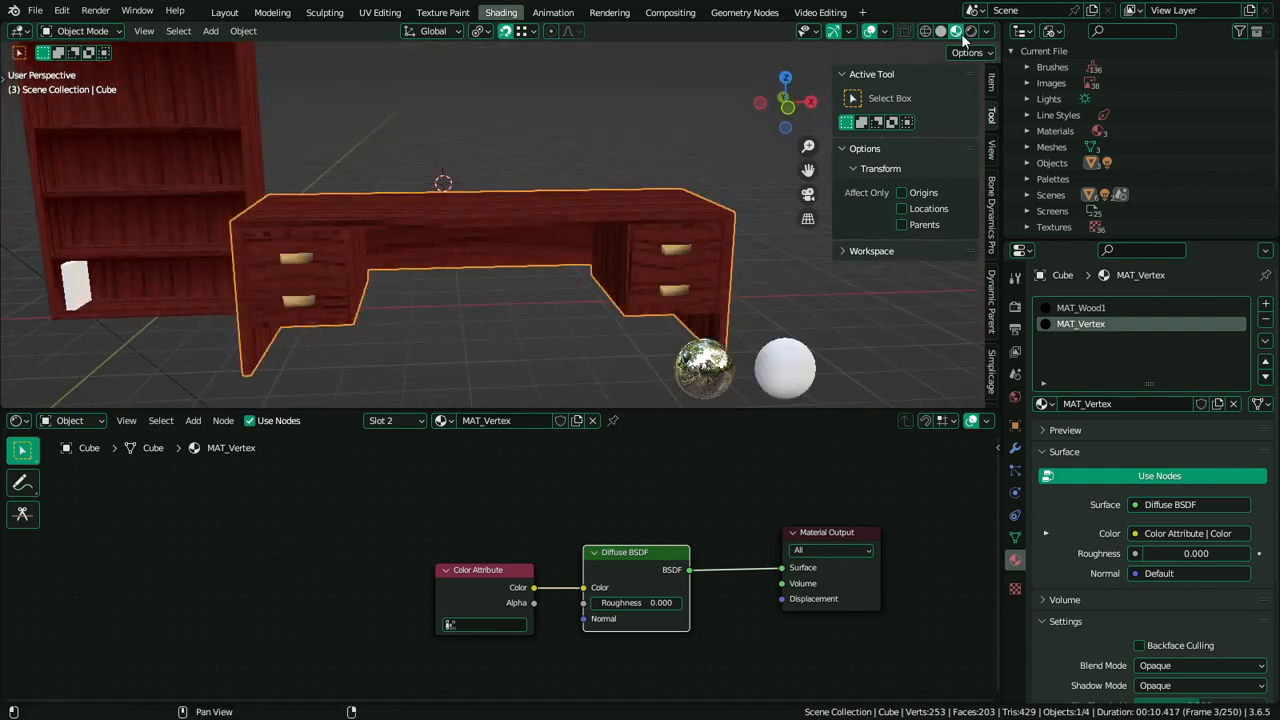
Maximize the 3D viewport, hide the overlays and check the desk in a Viewport Render Image
mouse_move(631, 237)
middle_down()
mouse_move(633, 207)
mouse_move(580, 238)
mouse_move(604, 268)
mouse_move(650, 268)
mouse_move(596, 288)
mouse_move(647, 246)
mouse_move(637, 278)
mouse_move(634, 241)
mouse_move(666, 251)
mouse_move(651, 282)
mouse_move(729, 318)
middle_up()
key(ctrl+space)
click(1149, 33)
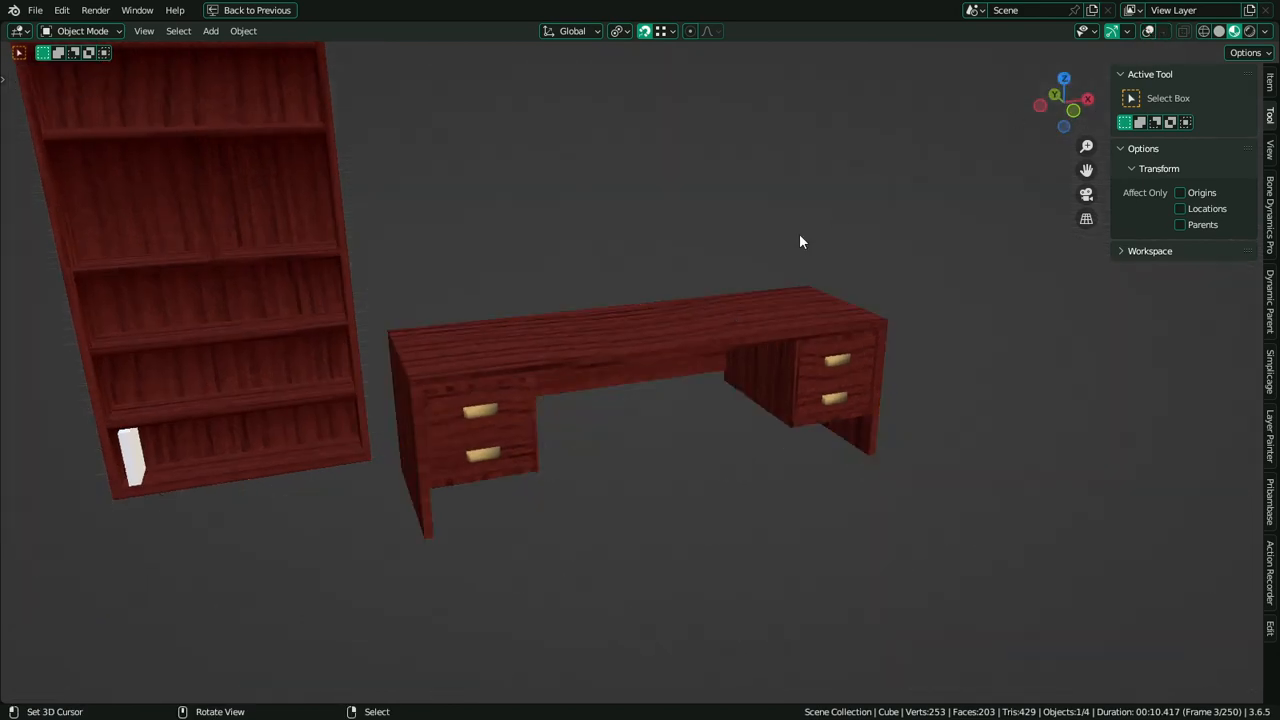
mouse_move(789, 239)
middle_down()
mouse_move(784, 213)
mouse_move(786, 258)
middle_up()
key(q)
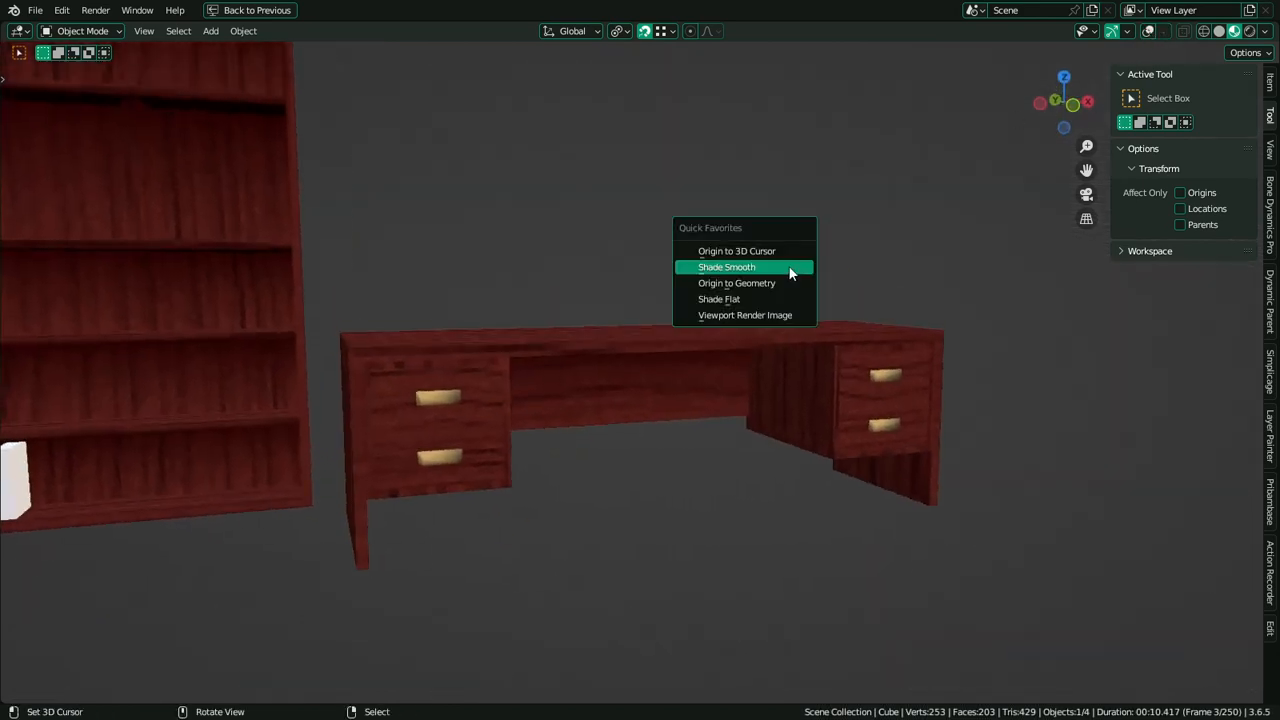
click(780, 316)
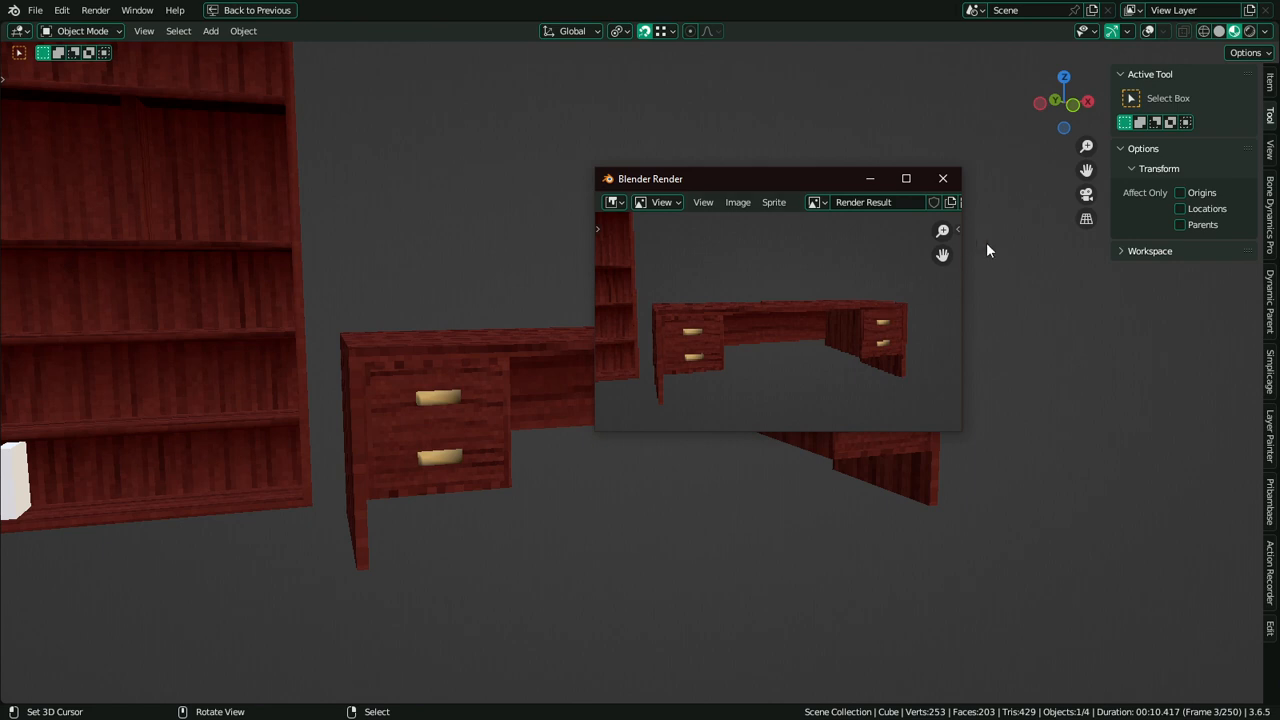
click(944, 179)
Turn the overlays back on and enter Edit Mode with face selection at the desk's left drawer unit
scroll(652, 365, up, 2)
shift+middle_drag(494, 412, 594, 358)
scroll(576, 341, up, 3)
shift+middle_drag(536, 318, 491, 372)
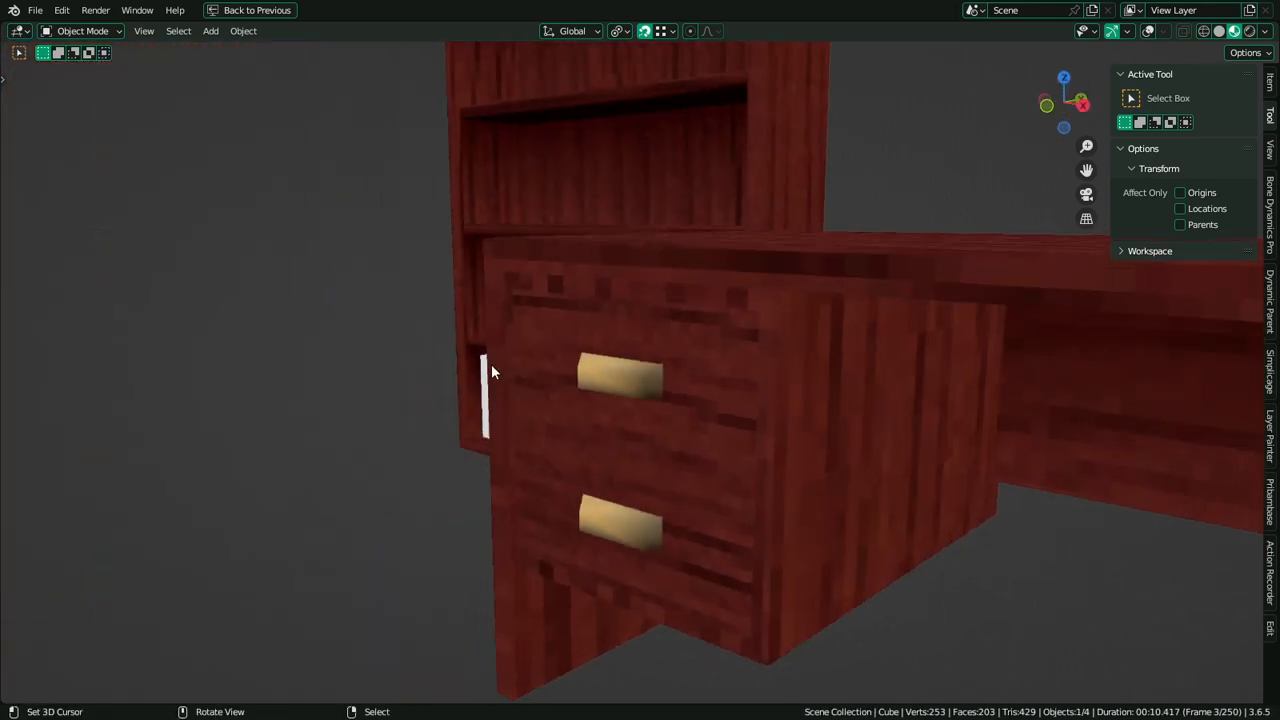
click(1147, 32)
key(Tab)
right_click(645, 318)
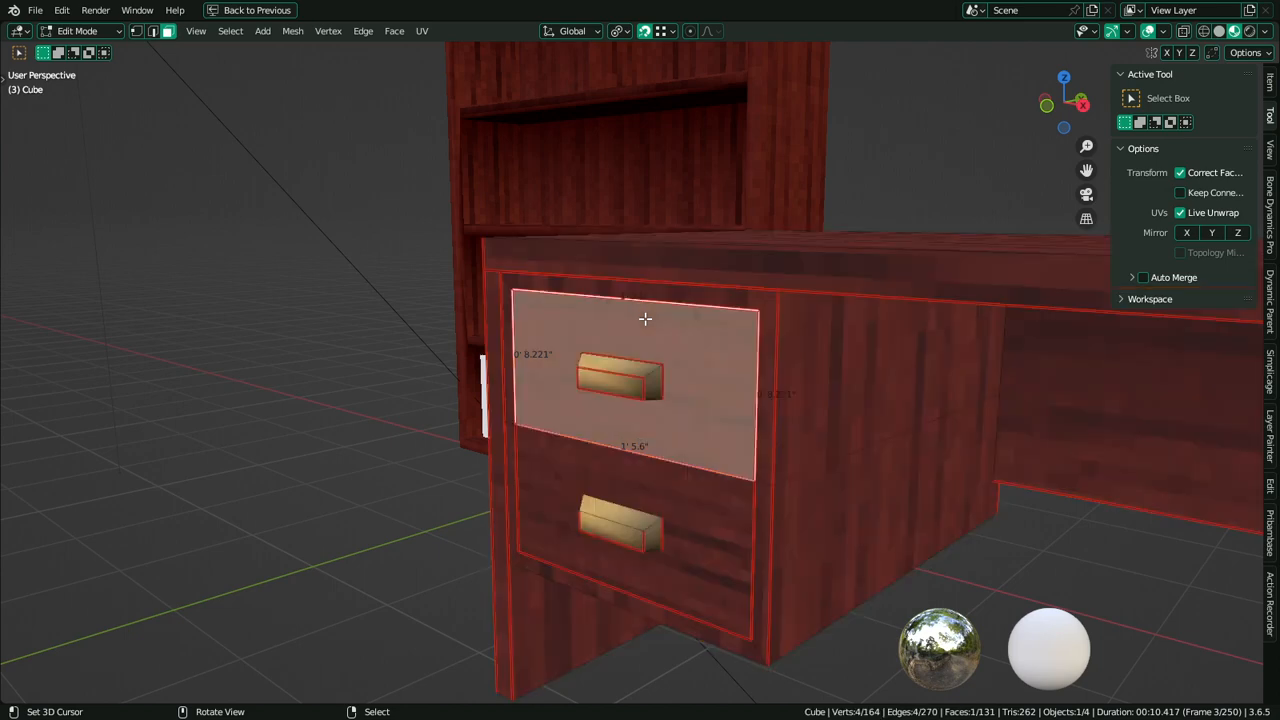
middle_drag(645, 329, 711, 281)
key(2)
right_click(643, 332)
middle_drag(640, 334, 657, 371)
key(3)
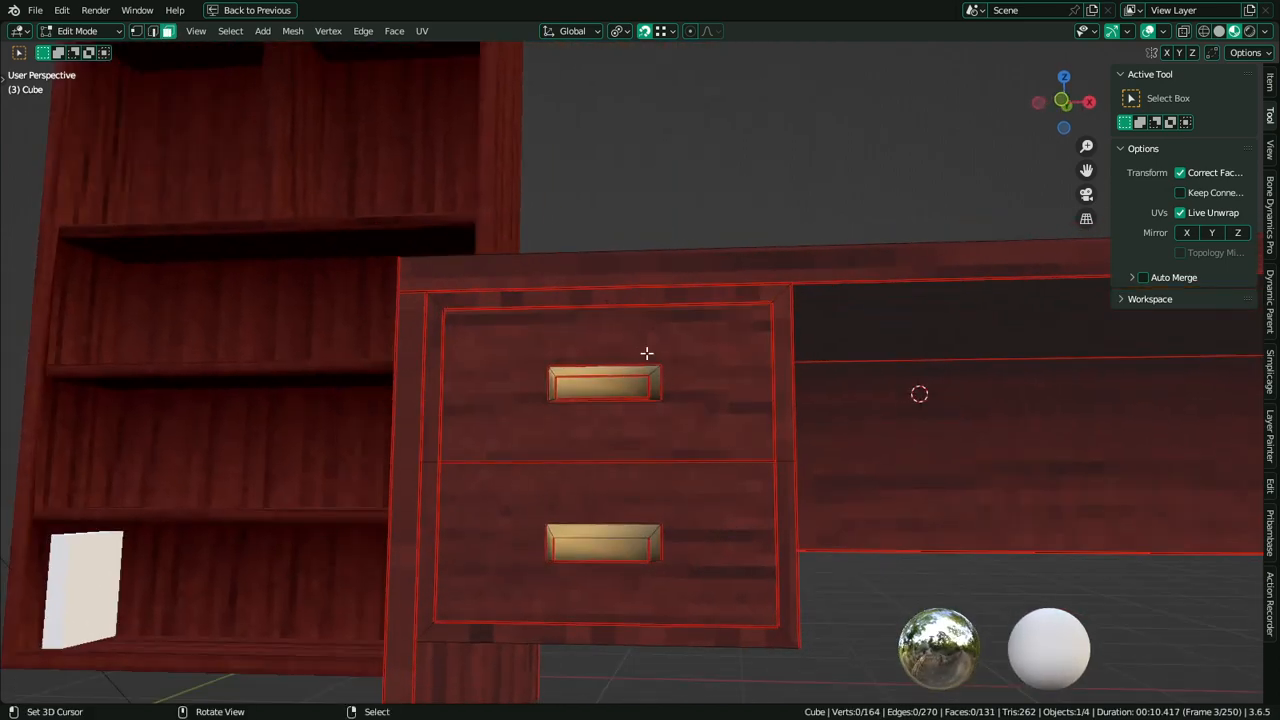
Select the four drawer front faces on both drawer units and hide all other faces
right_click(646, 352)
shift+right_click(706, 481)
shift+middle_drag(832, 433, 546, 440)
shift+middle_drag(886, 451, 657, 469)
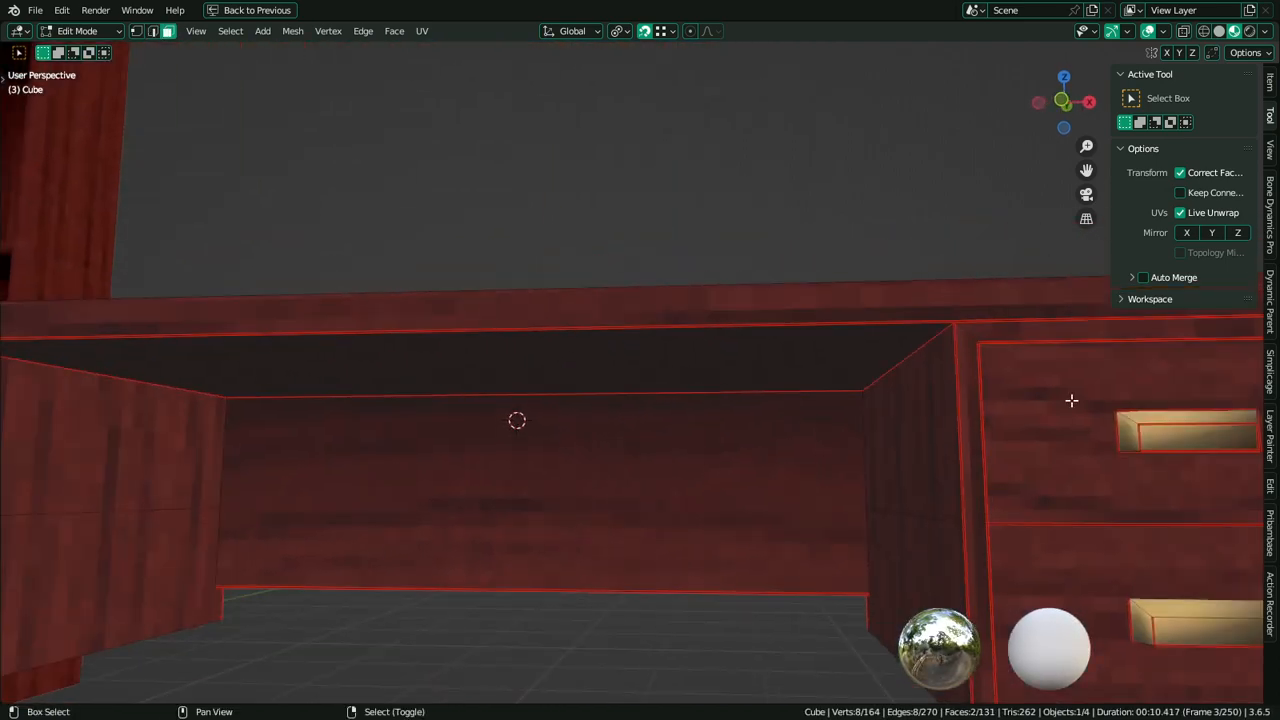
shift+right_click(1071, 401)
shift+right_click(1043, 507)
shift+right_click(1043, 559)
shift+right_click(1043, 500)
key(shift+h)
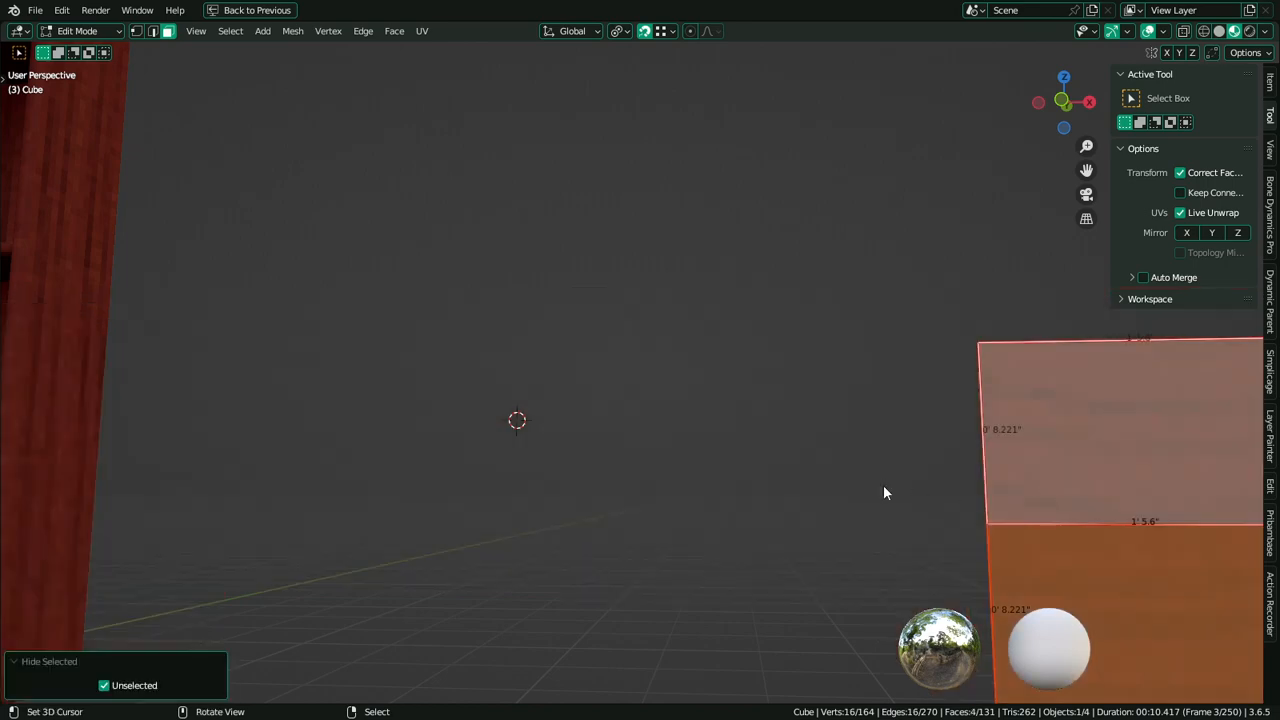
Switch to Vertex Paint and select the two top corner vertices of the right drawer fronts
key(Tab)
key(Tab)
click(92, 33)
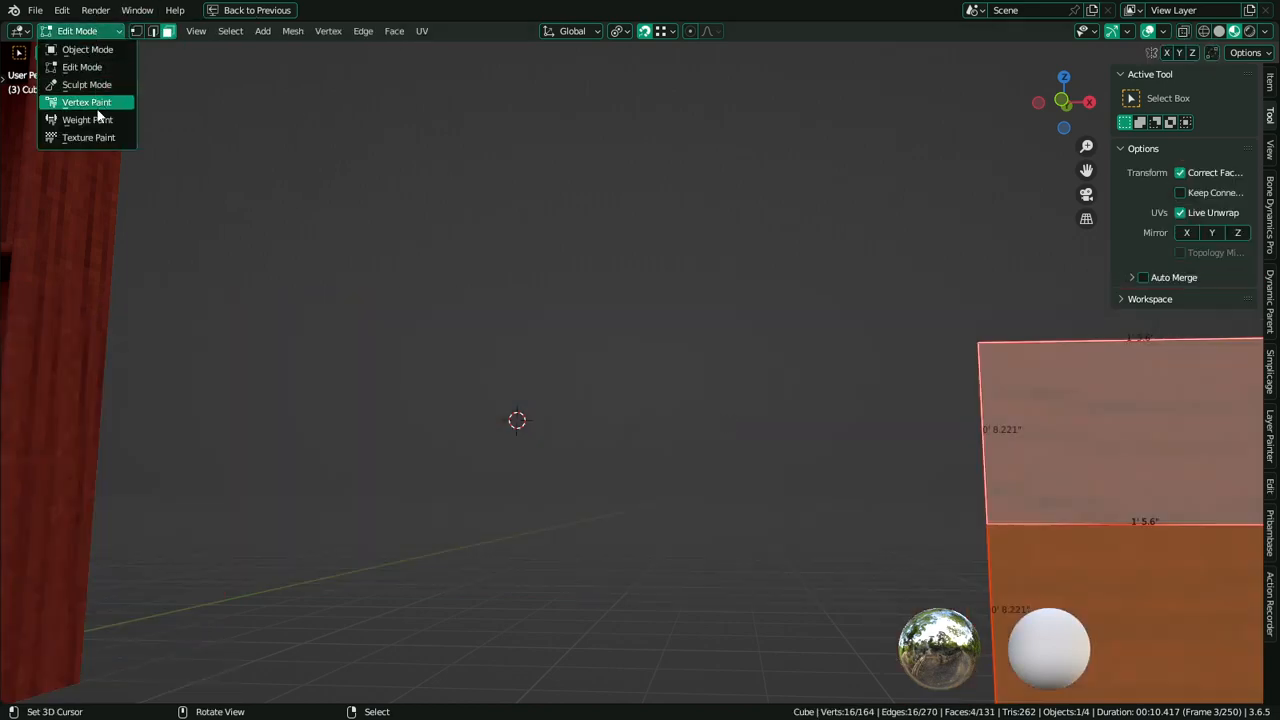
click(80, 100)
shift+middle_drag(614, 310, 320, 246)
key(ctrl+space)
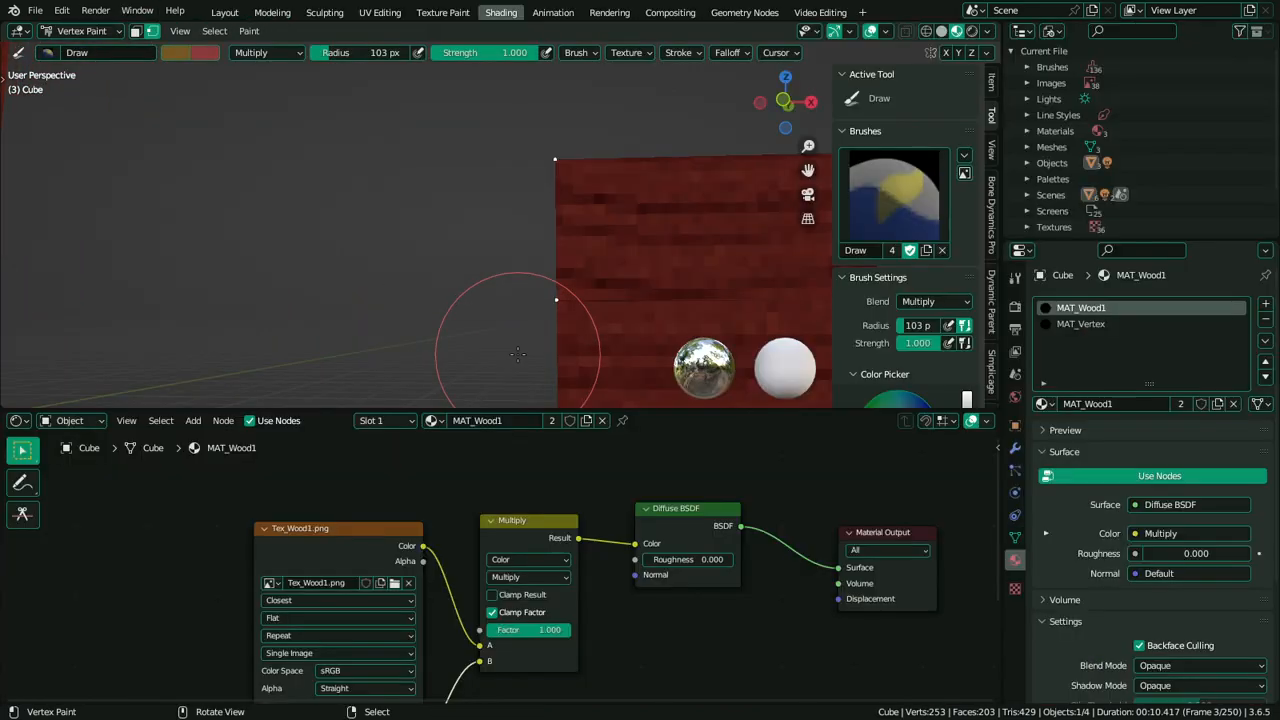
key(ctrl+space)
scroll(681, 328, down, 1)
right_click(678, 314)
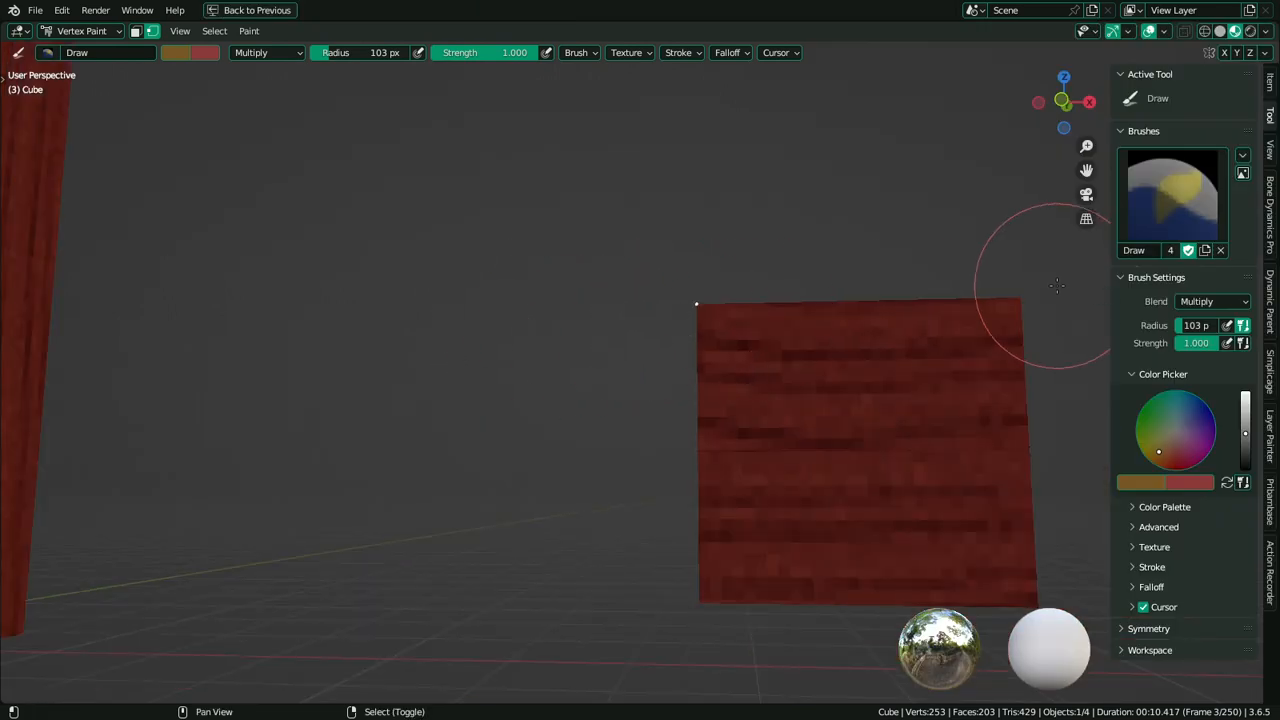
shift+right_click(1020, 298)
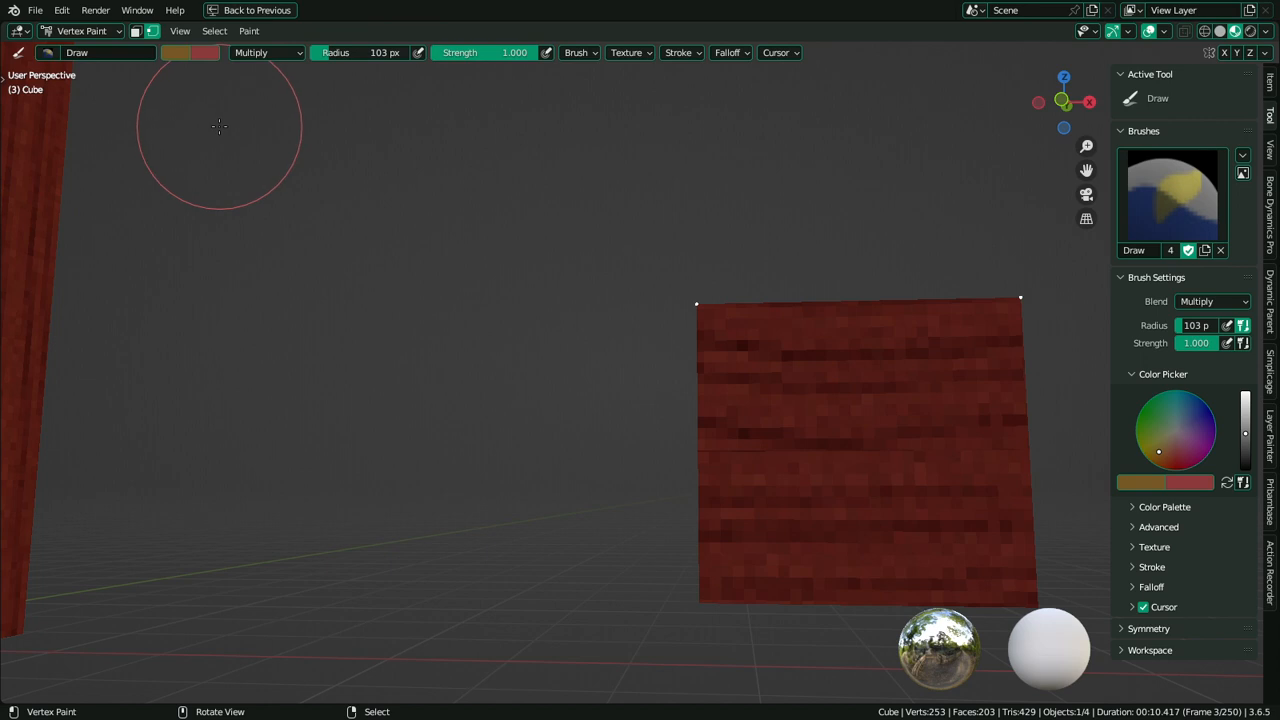
Swap the brush to the red colour, lower its saturation and store it in a new wood shading colour palette
key(x)
click(175, 55)
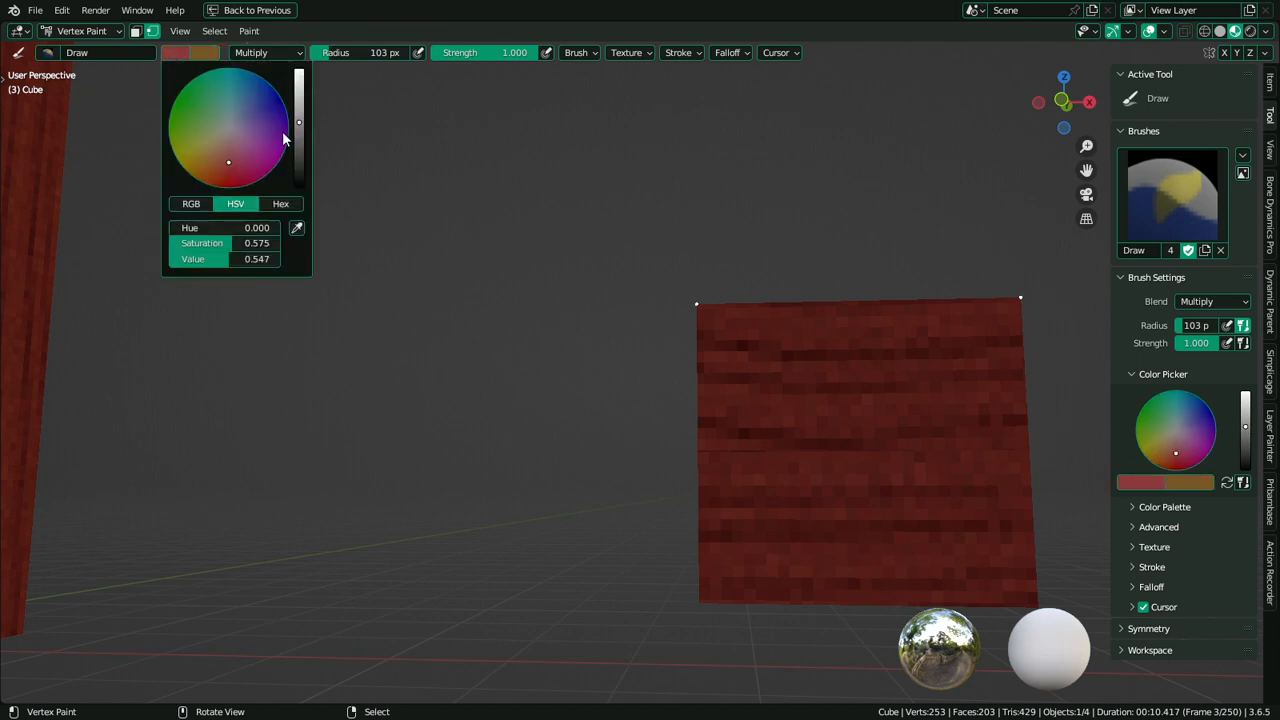
drag(233, 240, 212, 240)
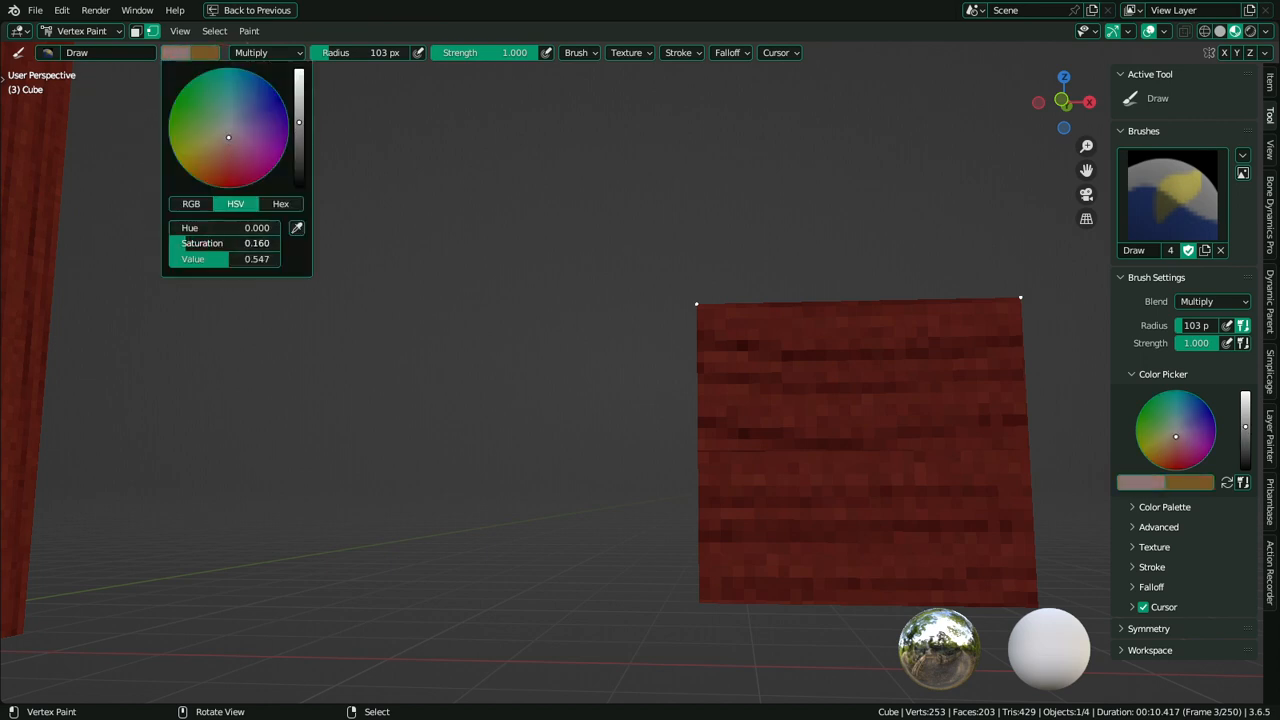
click(1165, 507)
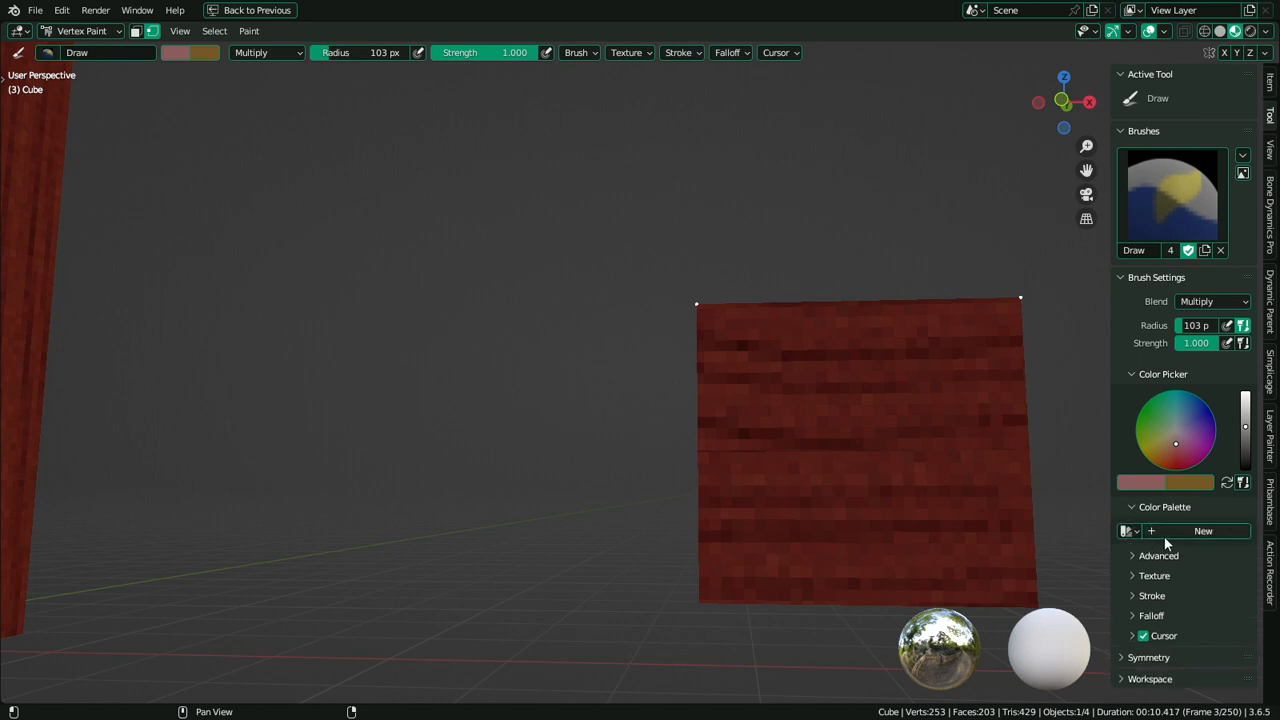
click(1164, 533)
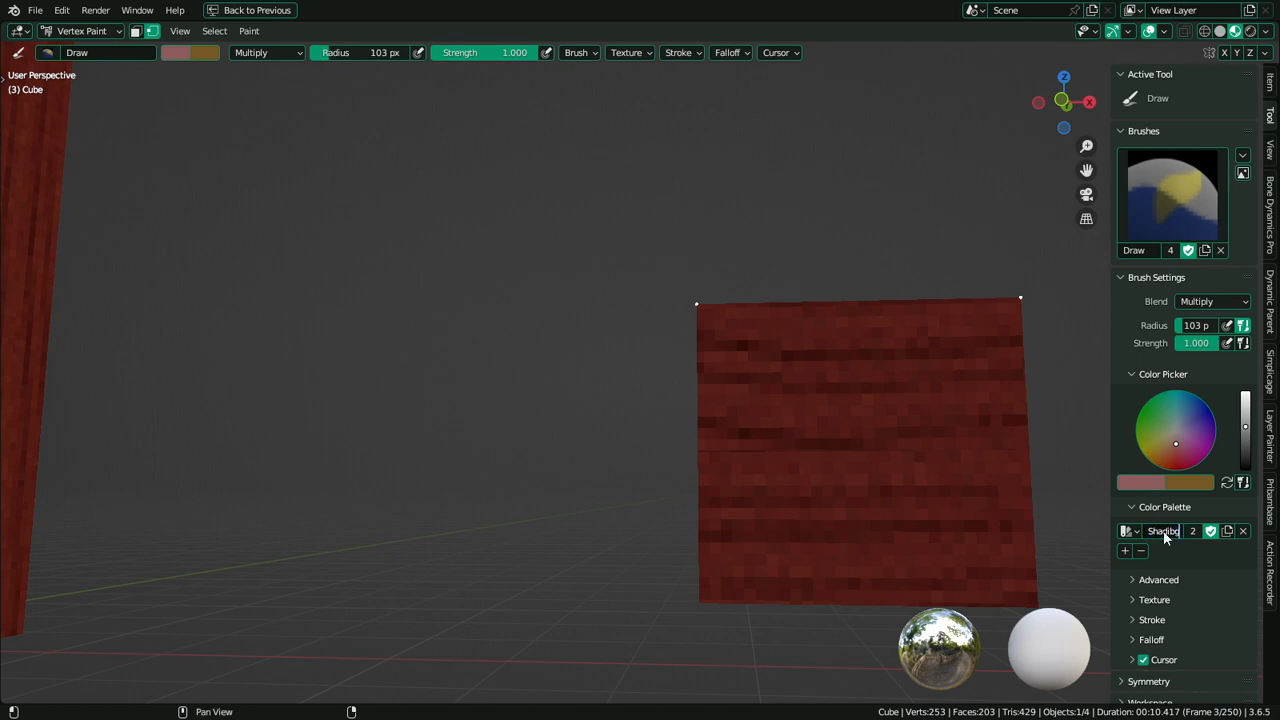
click(1125, 550)
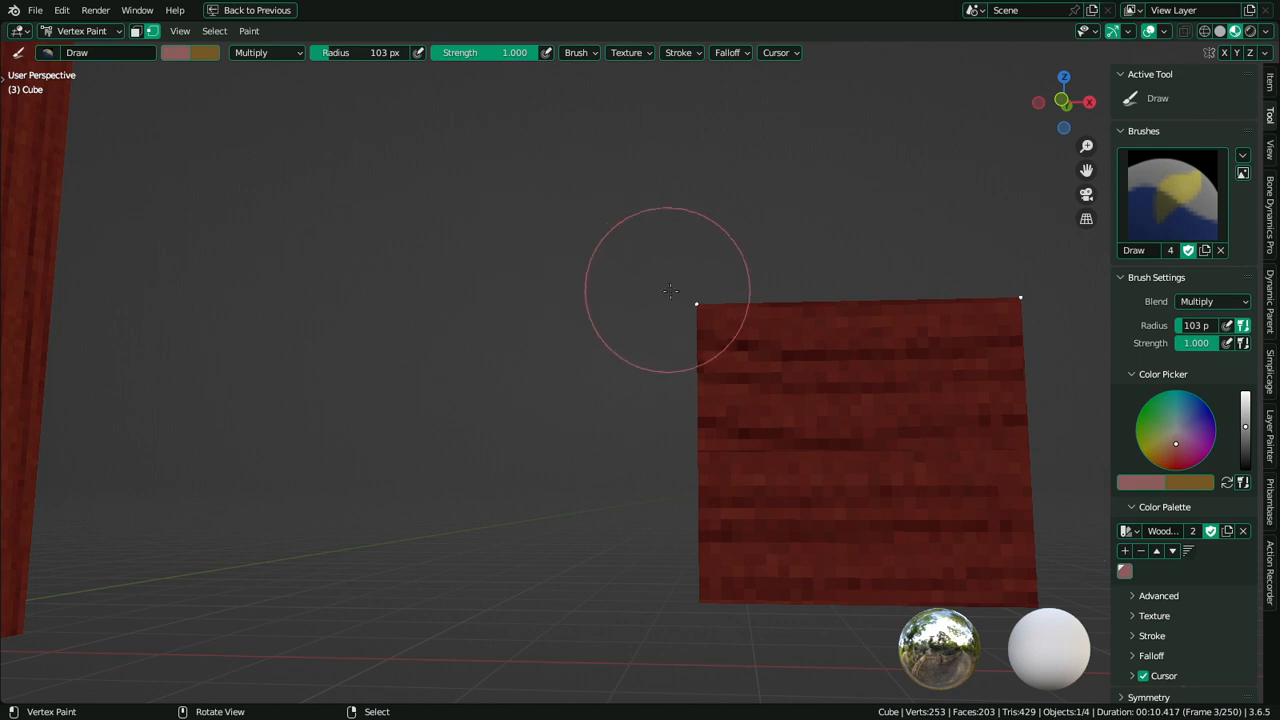
Darken the top edge of the right and left drawer fronts with the Multiply brush, limited to their top corner vertices
drag(680, 292, 965, 309)
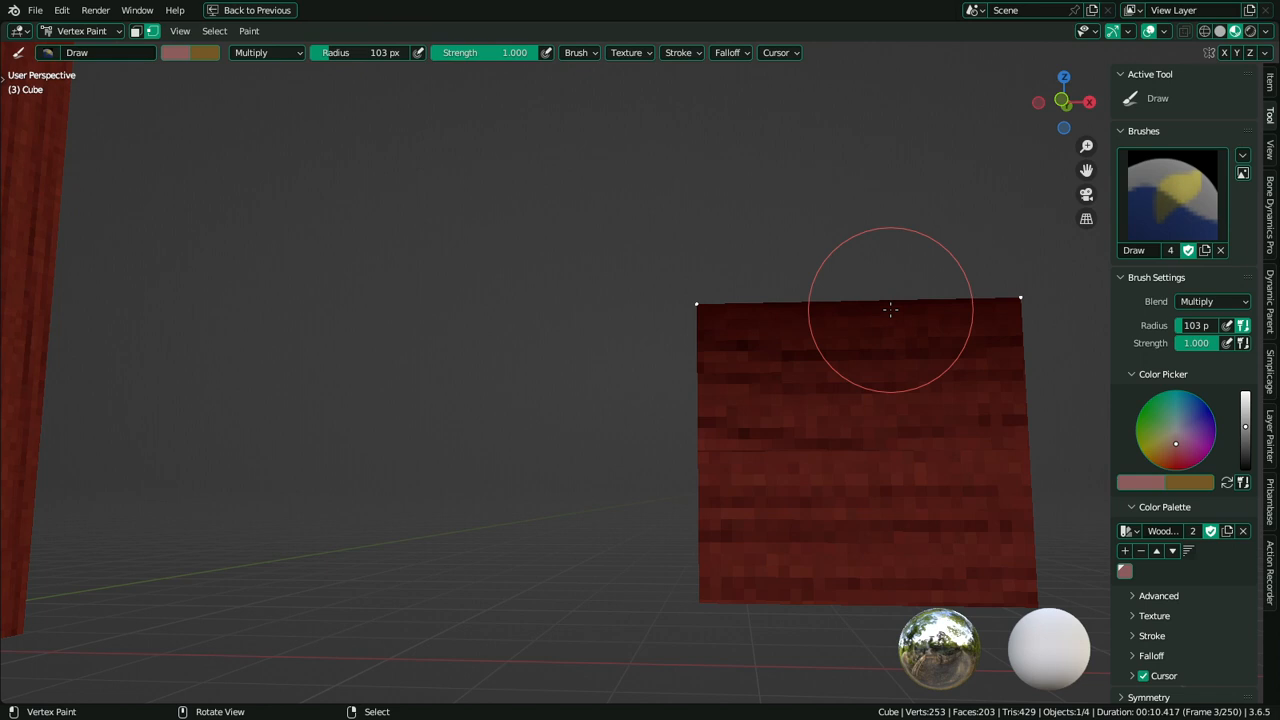
scroll(830, 312, down, 3)
alt+middle_click(126, 374)
scroll(271, 348, up, 4)
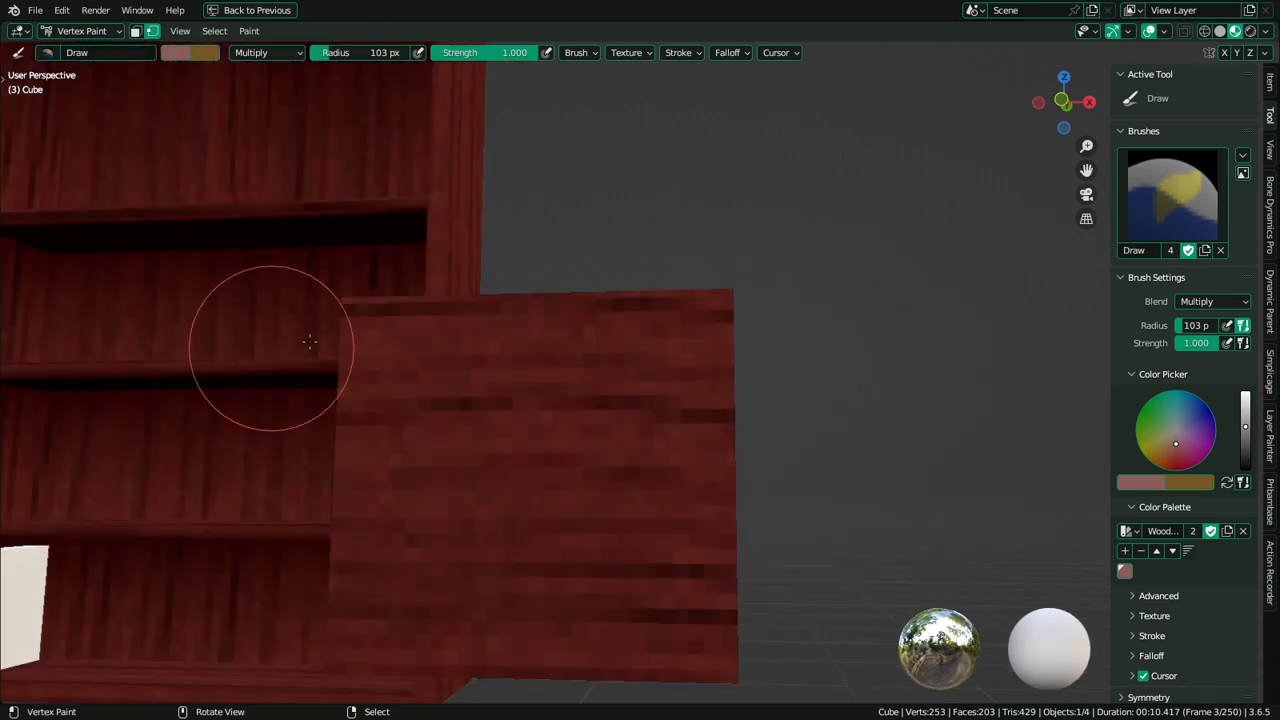
right_click(339, 297)
shift+right_click(730, 289)
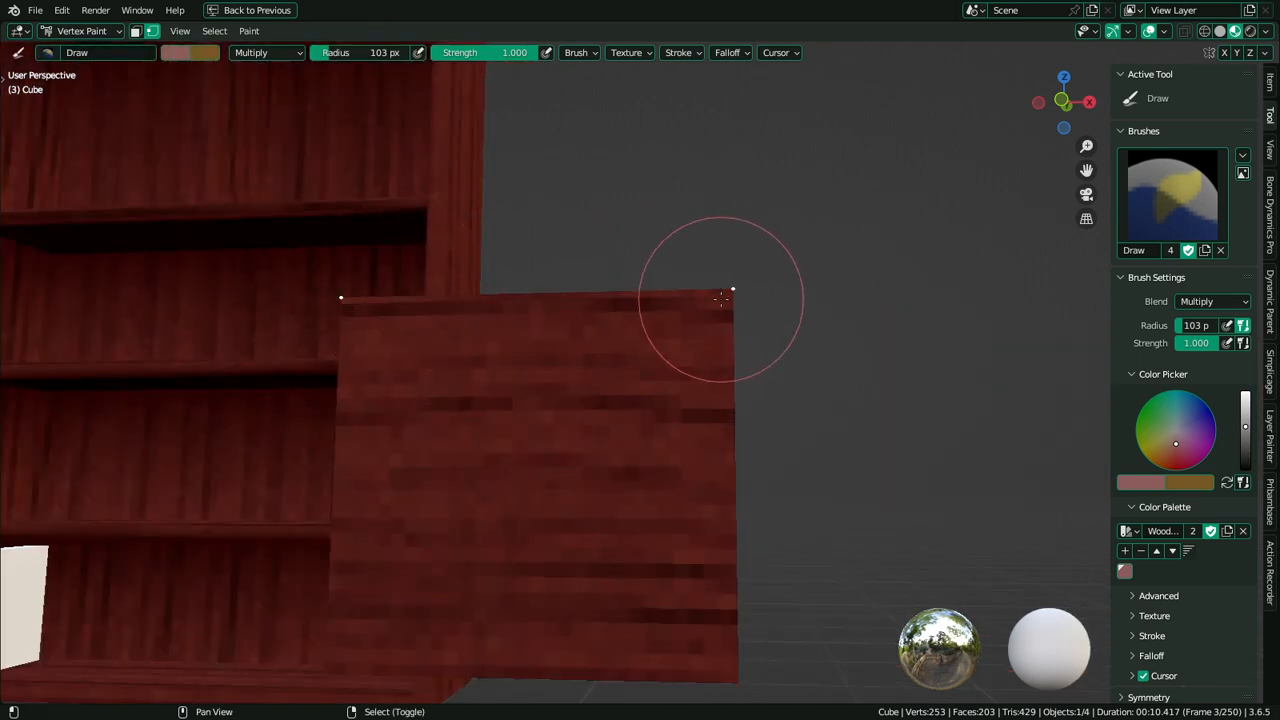
mouse_move(720, 298)
mouse_down()
mouse_move(652, 313)
mouse_move(391, 316)
mouse_up()
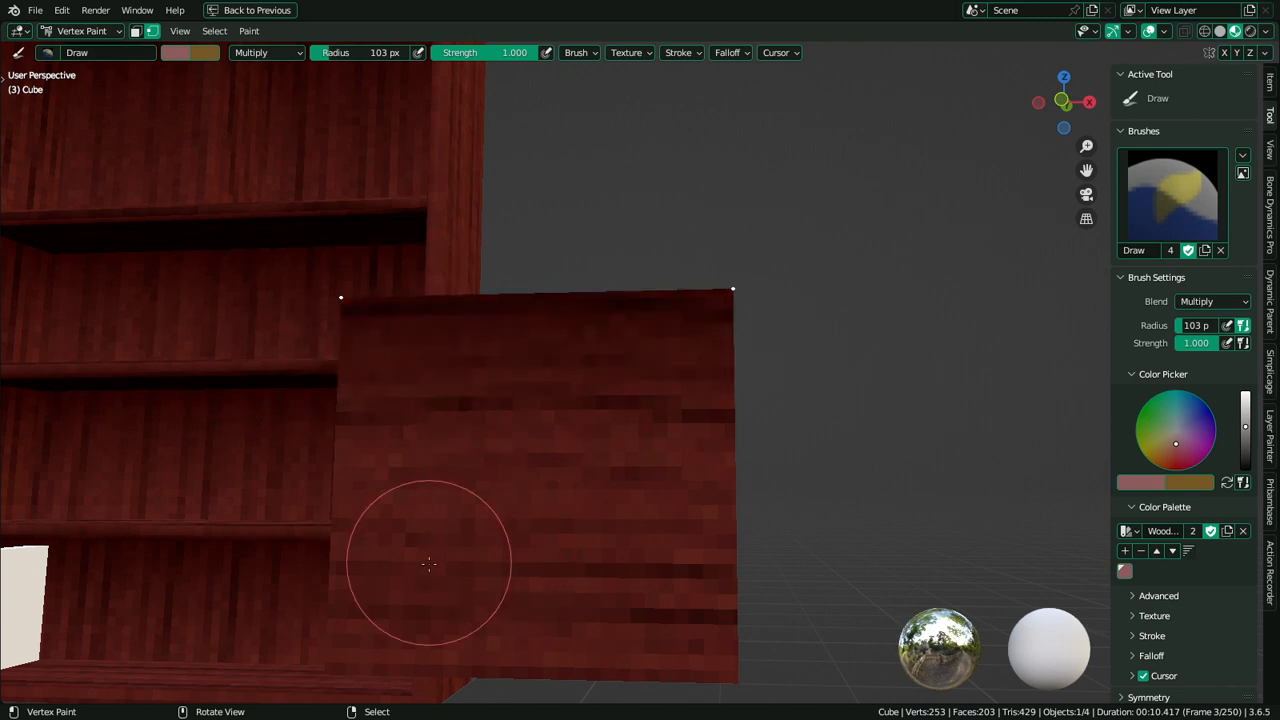
Isolate the lower drawer face of each drawer unit in Edit Mode and return to Vertex Paint
shift+middle_drag(429, 566, 249, 389)
scroll(300, 410, down, 4)
shift+middle_drag(703, 407, 392, 459)
key(Tab)
right_click(899, 445)
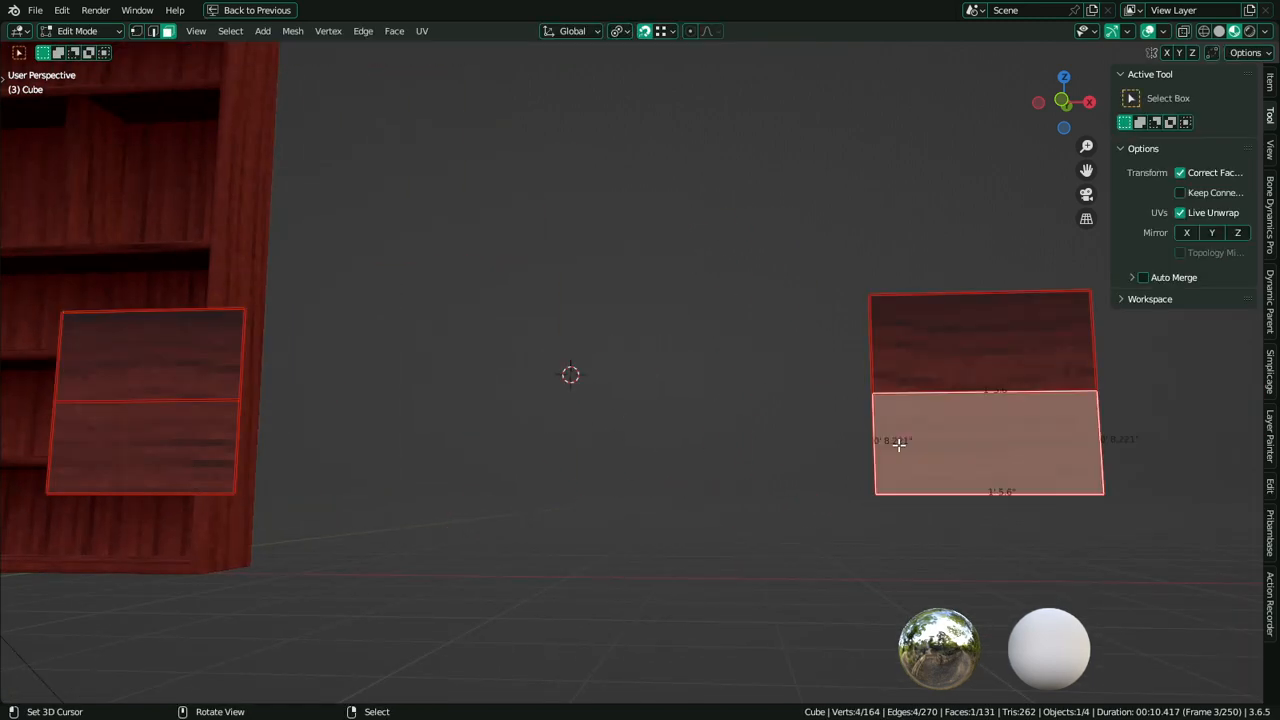
shift+right_click(180, 467)
key(Tab)
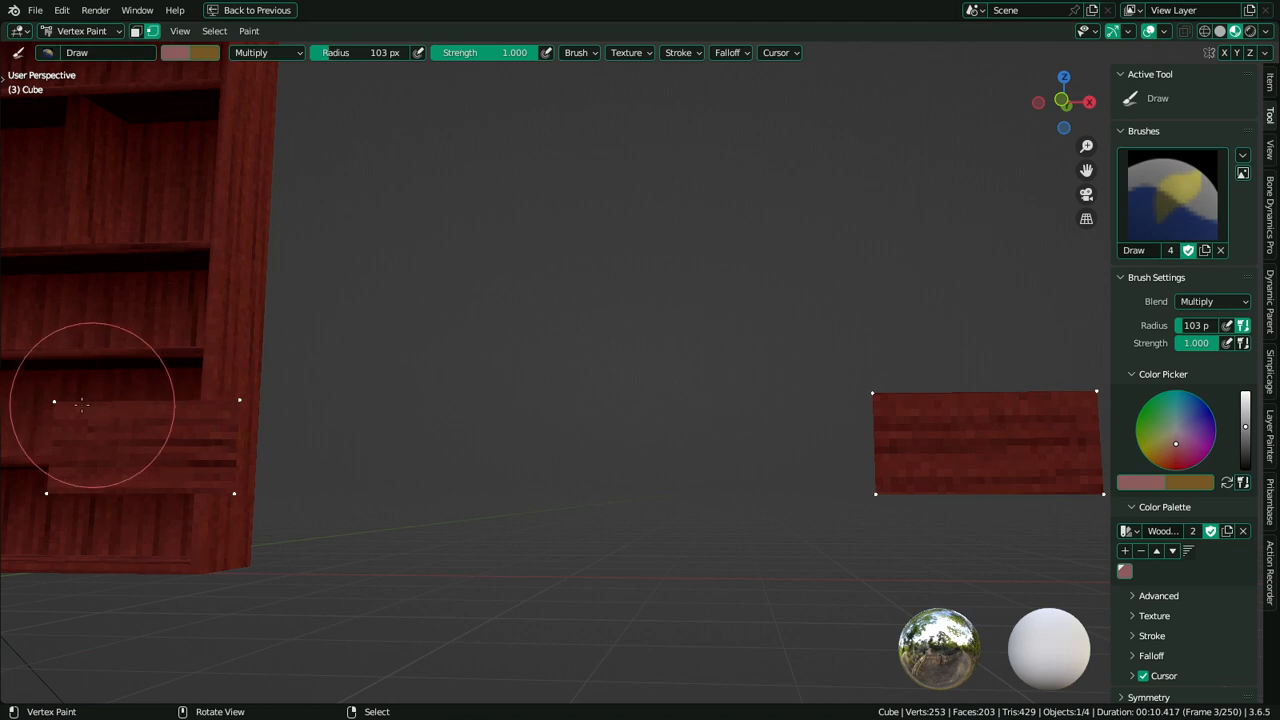
Limit the selection to the top corner vertices of the lower drawer faces and fill them with the brush colour
shift+right_click(866, 393)
shift+middle_drag(930, 395, 806, 420)
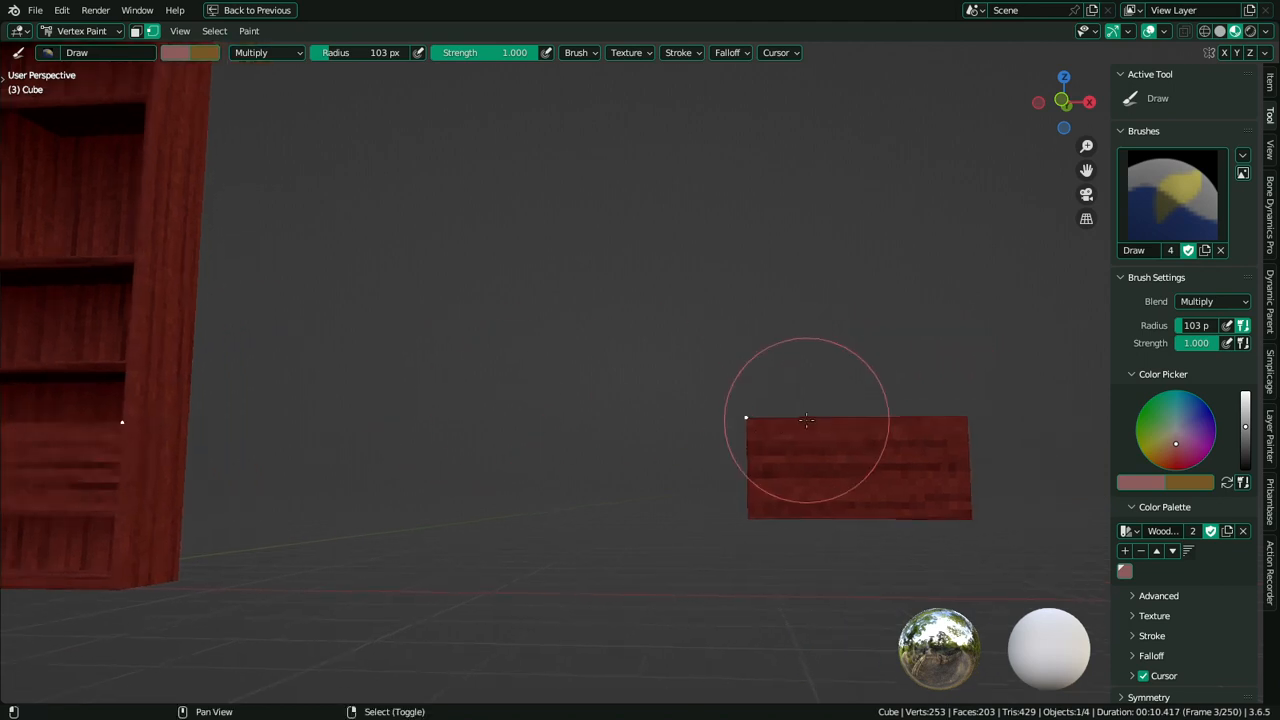
shift+right_click(948, 414)
key(shift+k)
Reveal all hidden faces of the desk and review the shaded drawers in Vertex Paint
key(Tab)
scroll(957, 429, down, 2)
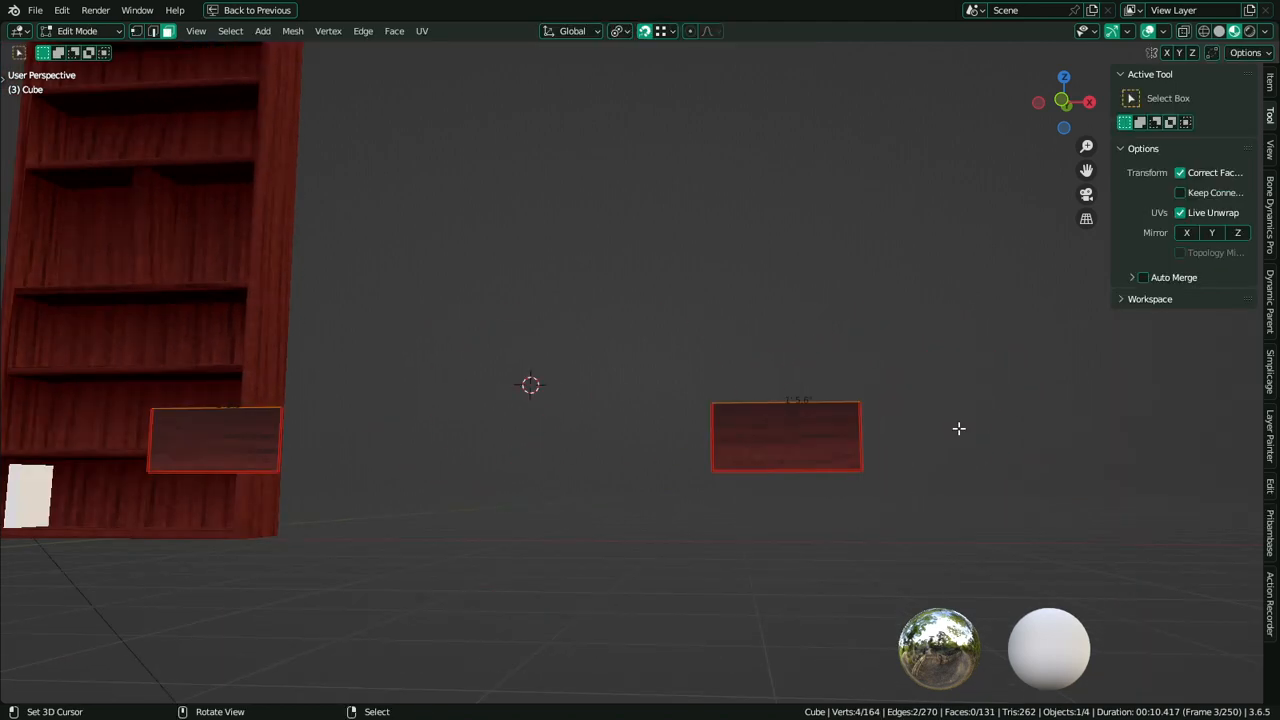
key(alt+h)
key(Tab)
mouse_move(766, 451)
middle_down()
mouse_move(720, 458)
mouse_move(784, 464)
middle_up()
scroll(784, 464, down, 5)
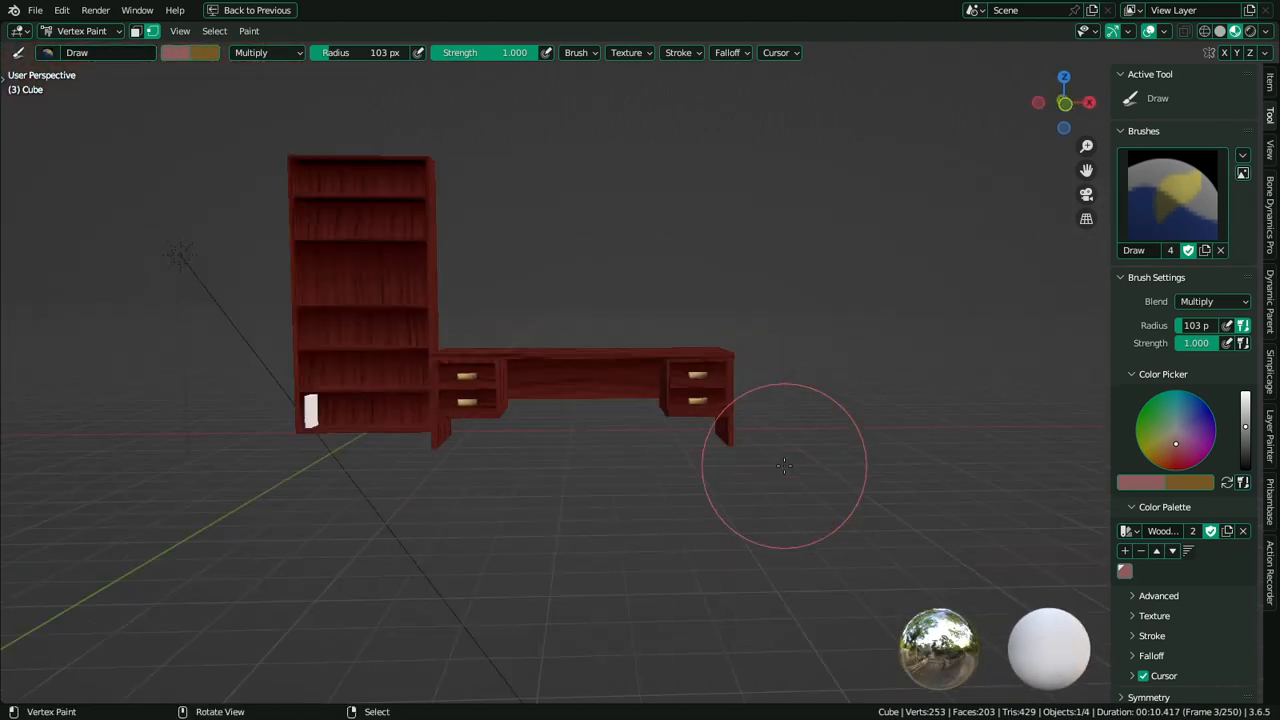
scroll(785, 465, up, 4)
alt+middle_click(760, 433)
scroll(760, 433, up, 2)
Isolate all four drawer front faces again in Edit Mode and go back to Vertex Paint
key(Tab)
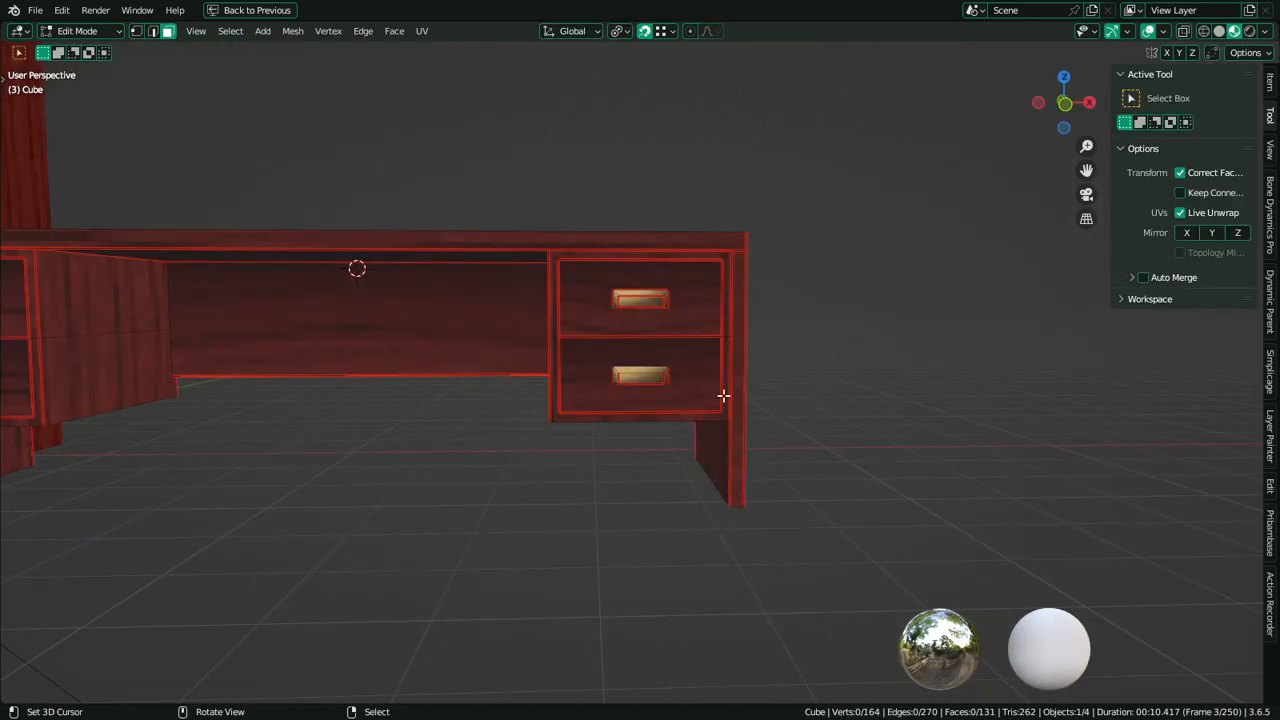
shift+middle_drag(611, 372, 694, 437)
right_click(687, 414)
shift+right_click(664, 374)
shift+middle_drag(482, 381, 676, 385)
shift+right_click(301, 384)
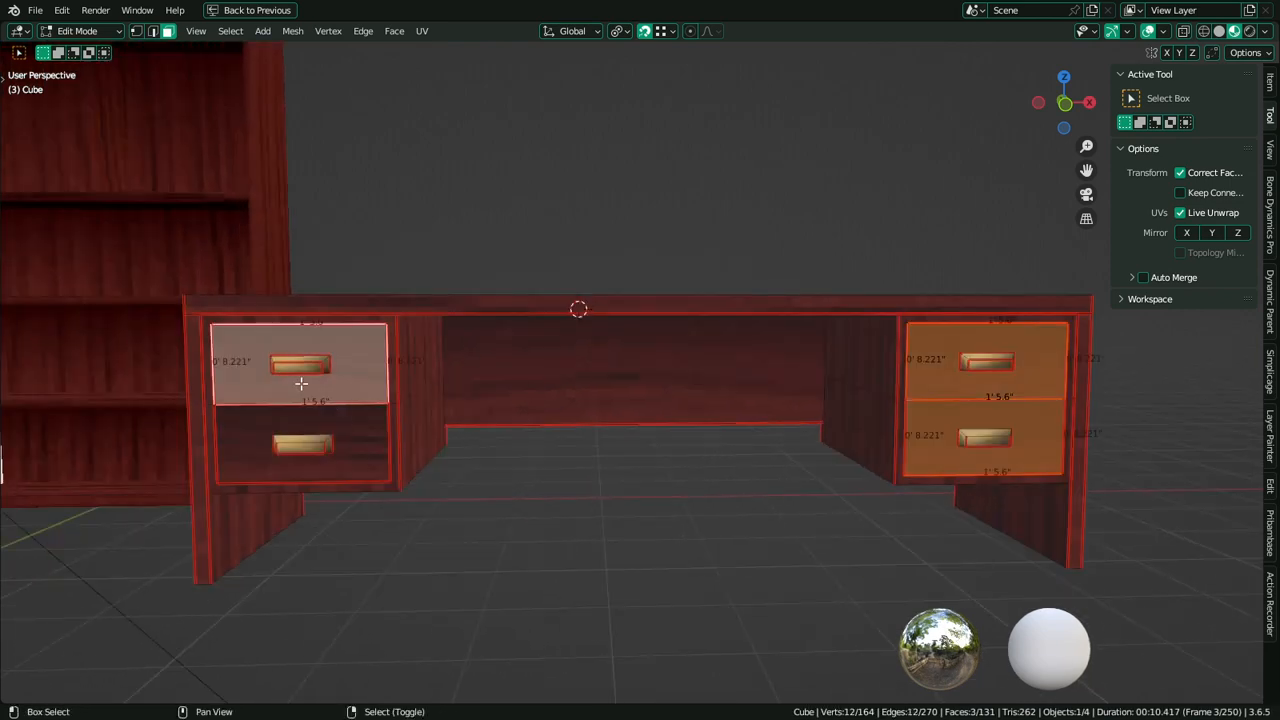
shift+right_click(343, 420)
key(shift+h)
key(Tab)
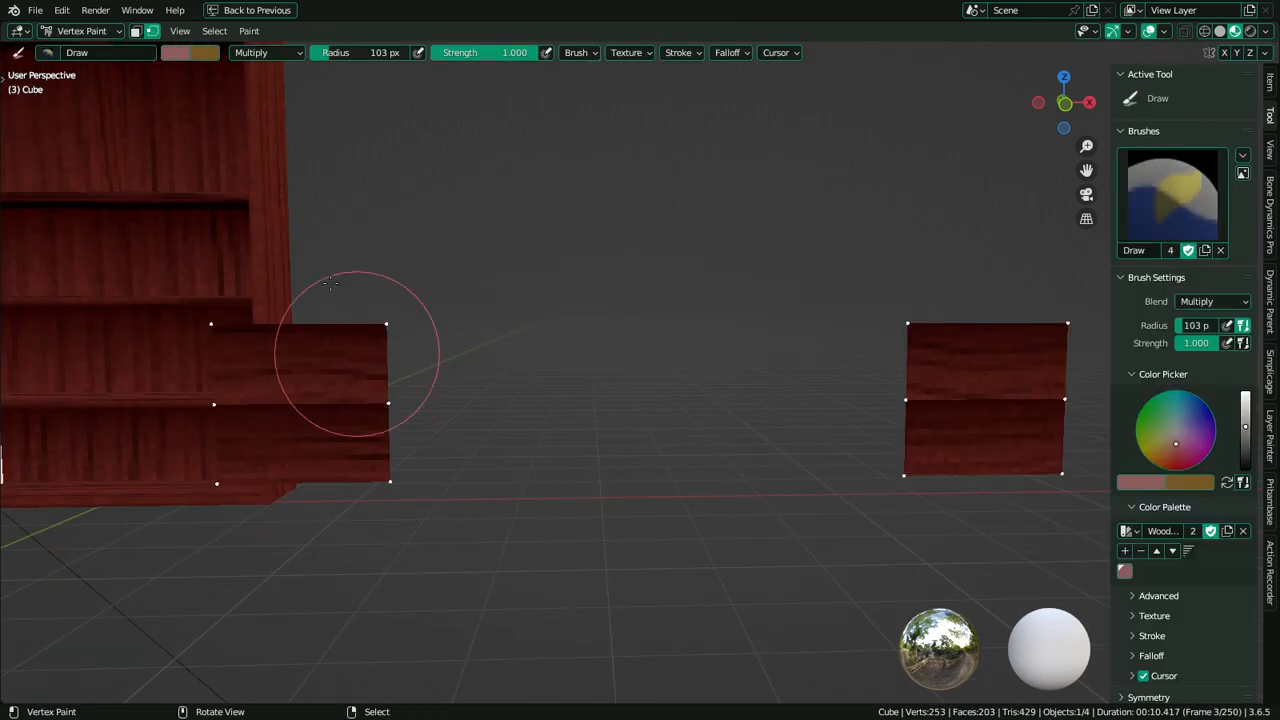
Lighten the brush colour to a pale pink and apply it to the top corner vertices of the upper drawer faces
click(175, 53)
drag(299, 107, 299, 91)
drag(232, 243, 221, 243)
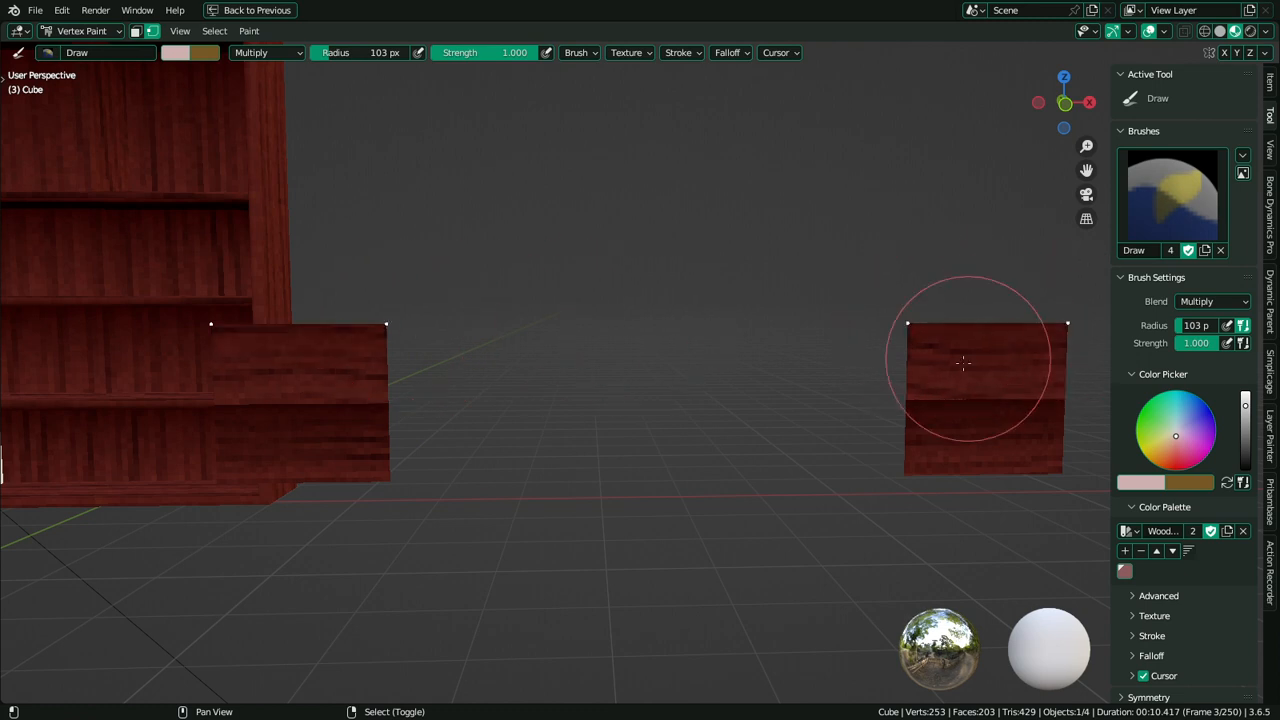
shift+middle_drag(963, 366, 752, 376)
key(Tab)
key(Tab)
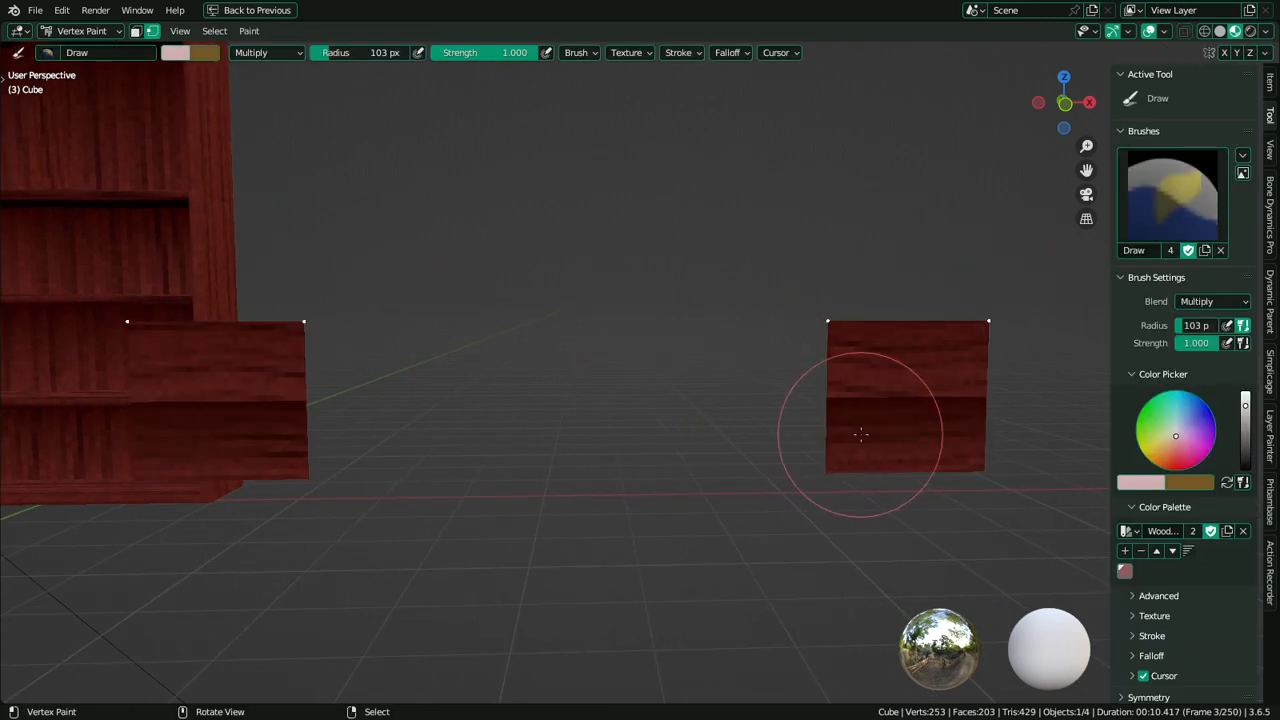
Select the two lower drawer faces and refill their shaded vertices with the pale pink brush colour
key(Tab)
right_click(860, 434)
shift+right_click(275, 442)
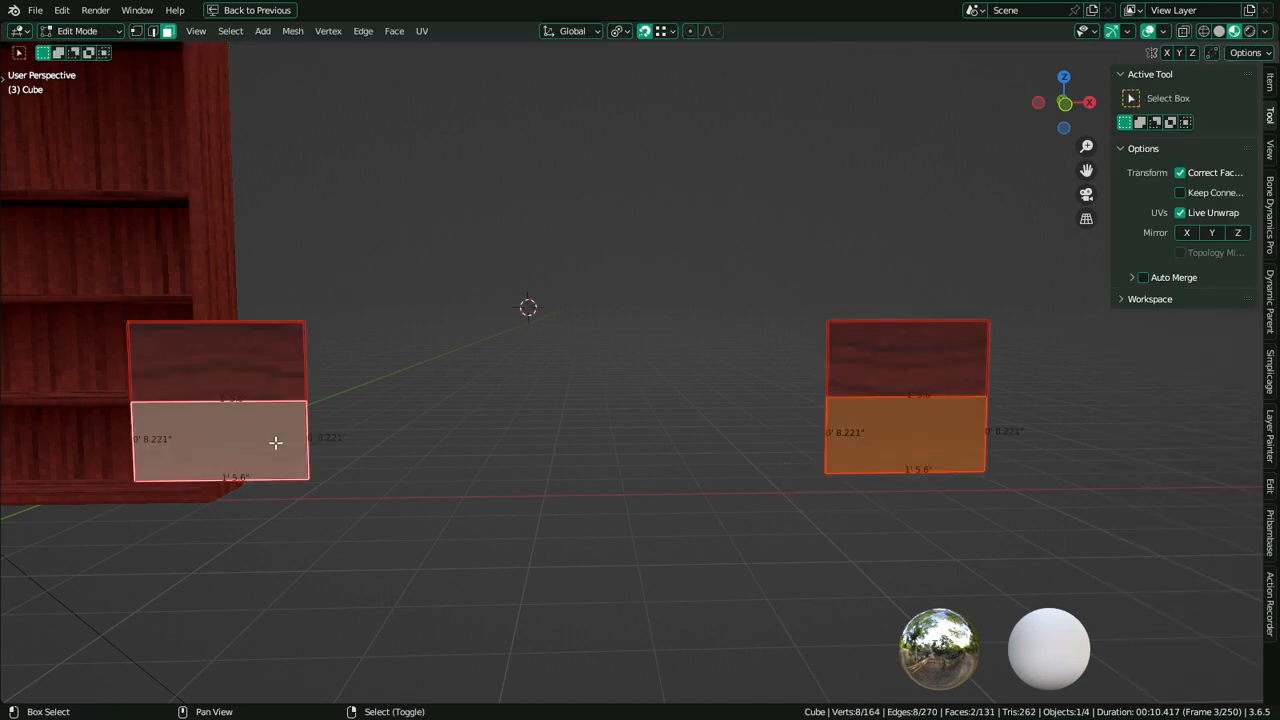
key(Tab)
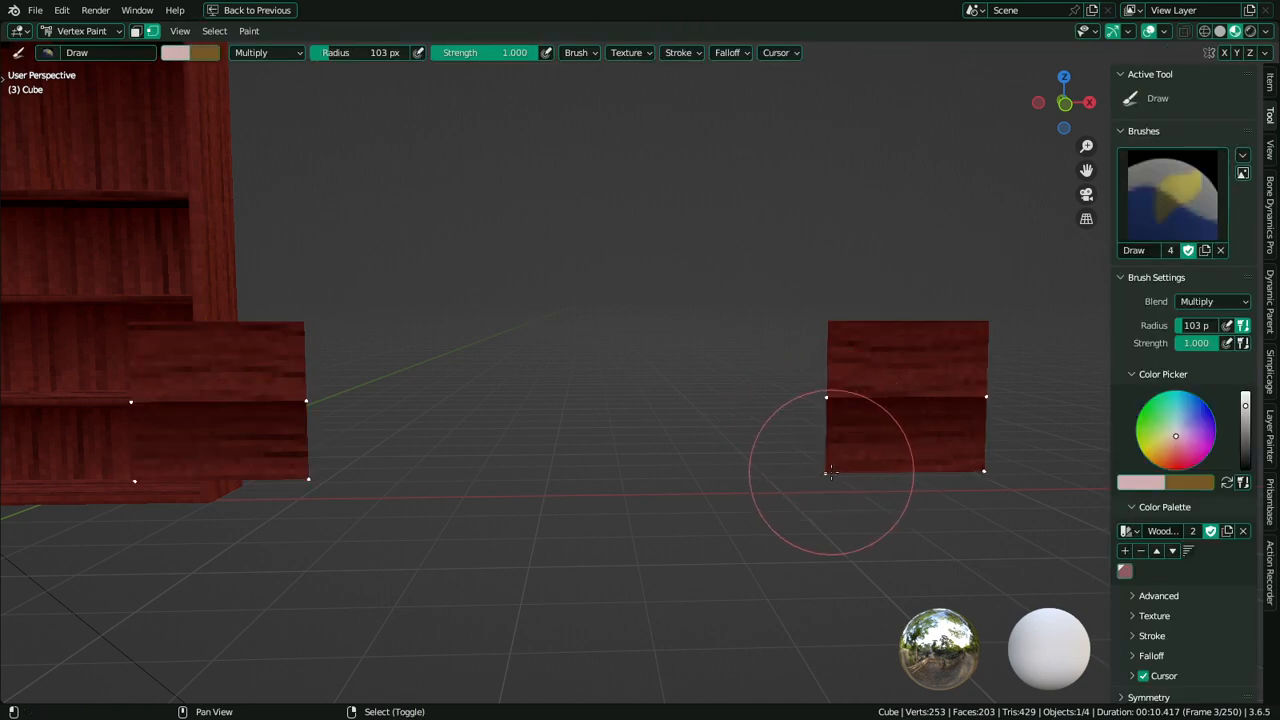
mouse_move(817, 490)
shift+mouse_down()
mouse_move(1000, 466)
mouse_move(134, 481)
shift+mouse_up()
right_click(134, 481)
key(shift+k)
Return to Object Mode and view the whole desk with the overlays hidden
key(ctrl+Tab)
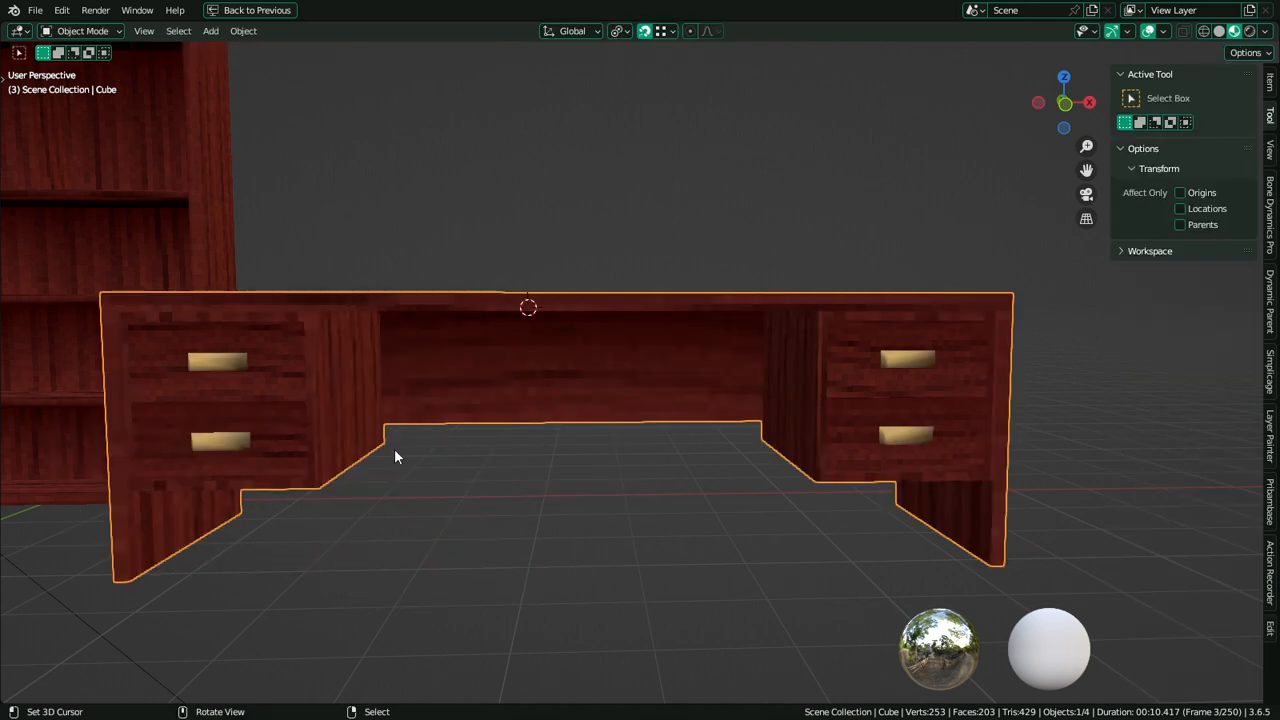
scroll(469, 440, down, 3)
click(1148, 31)
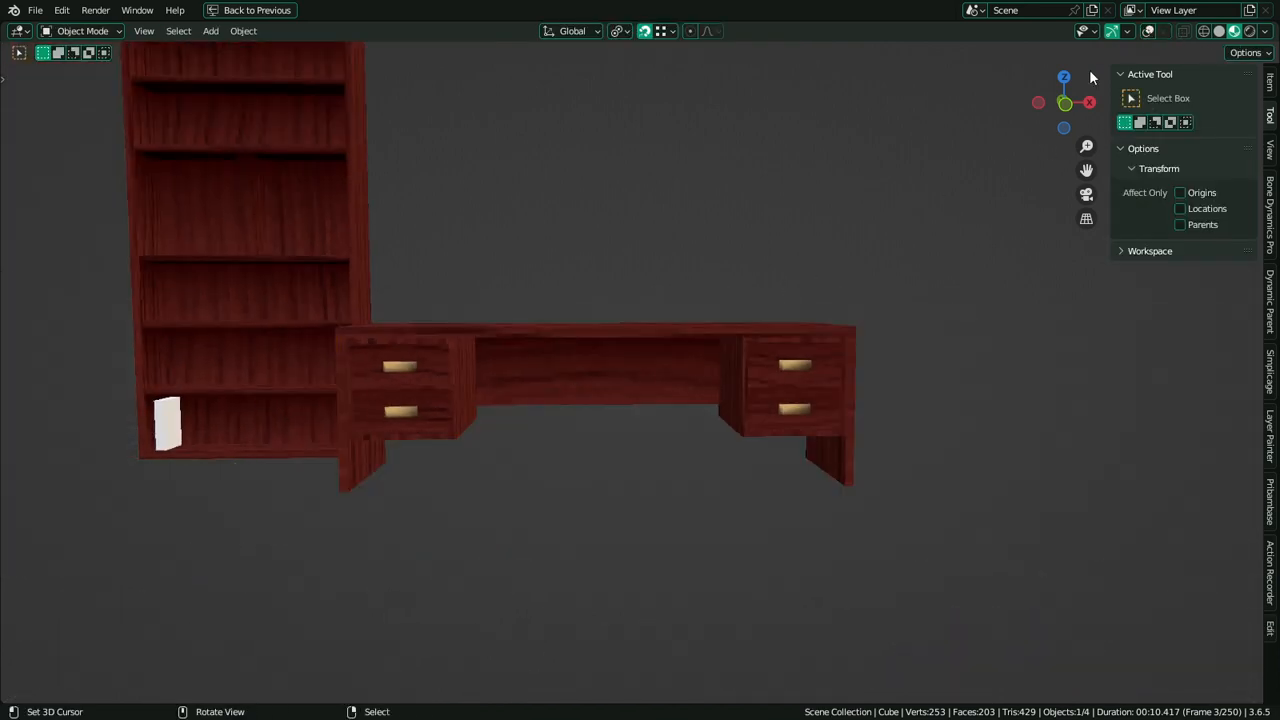
Render a preview of the desk and bookcase from an angled front view and close the render result
scroll(760, 304, down, 3)
middle_drag(757, 304, 735, 436)
scroll(780, 336, up, 2)
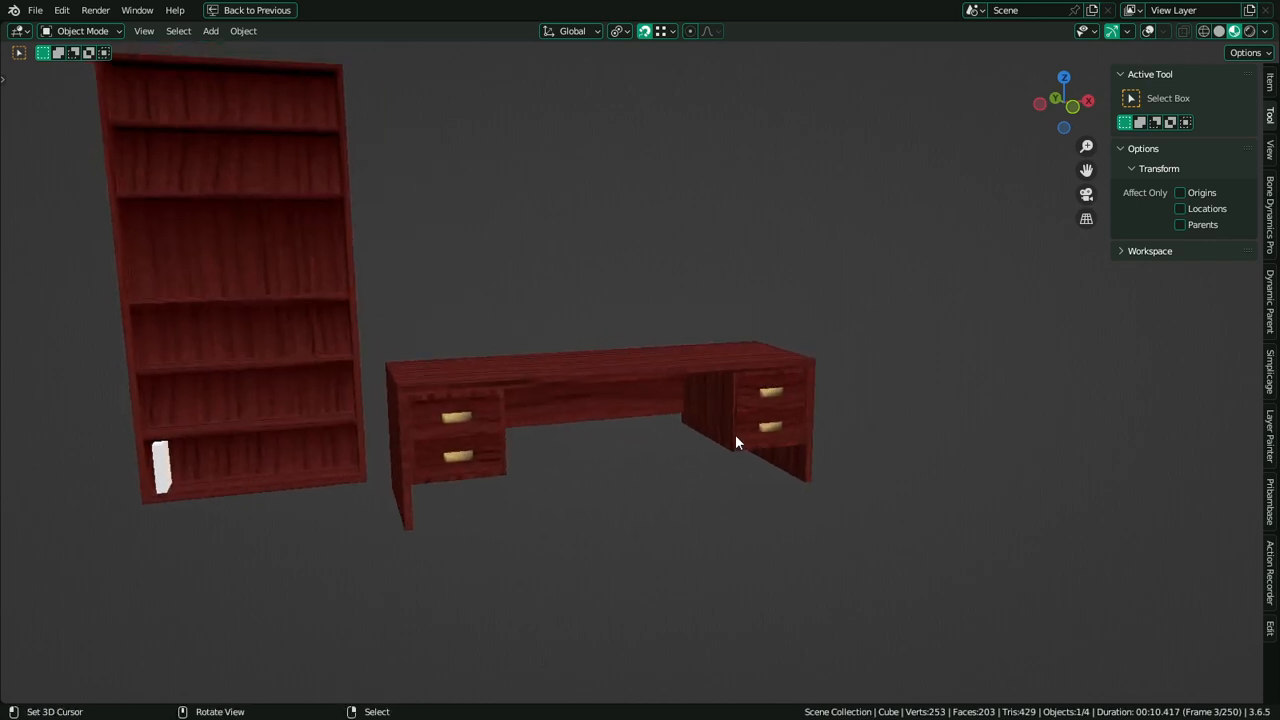
mouse_move(735, 436)
middle_down()
mouse_move(723, 434)
mouse_move(737, 449)
middle_up()
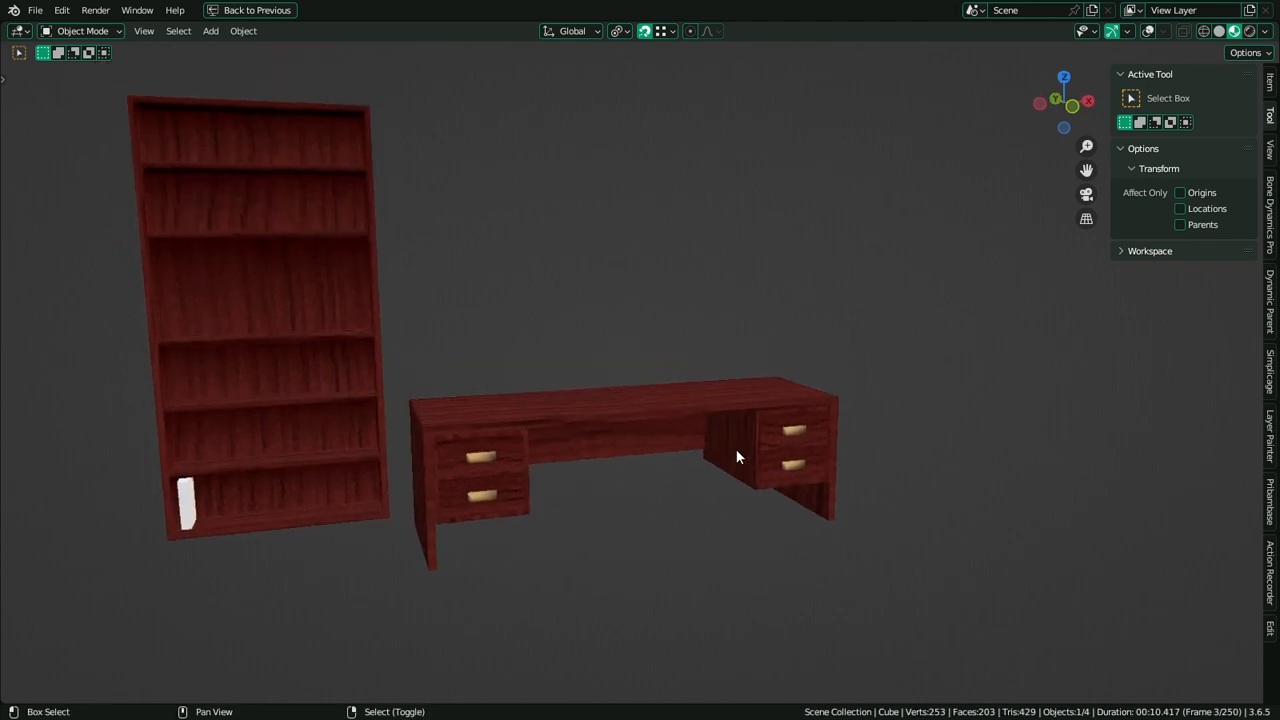
key(q)
click(736, 452)
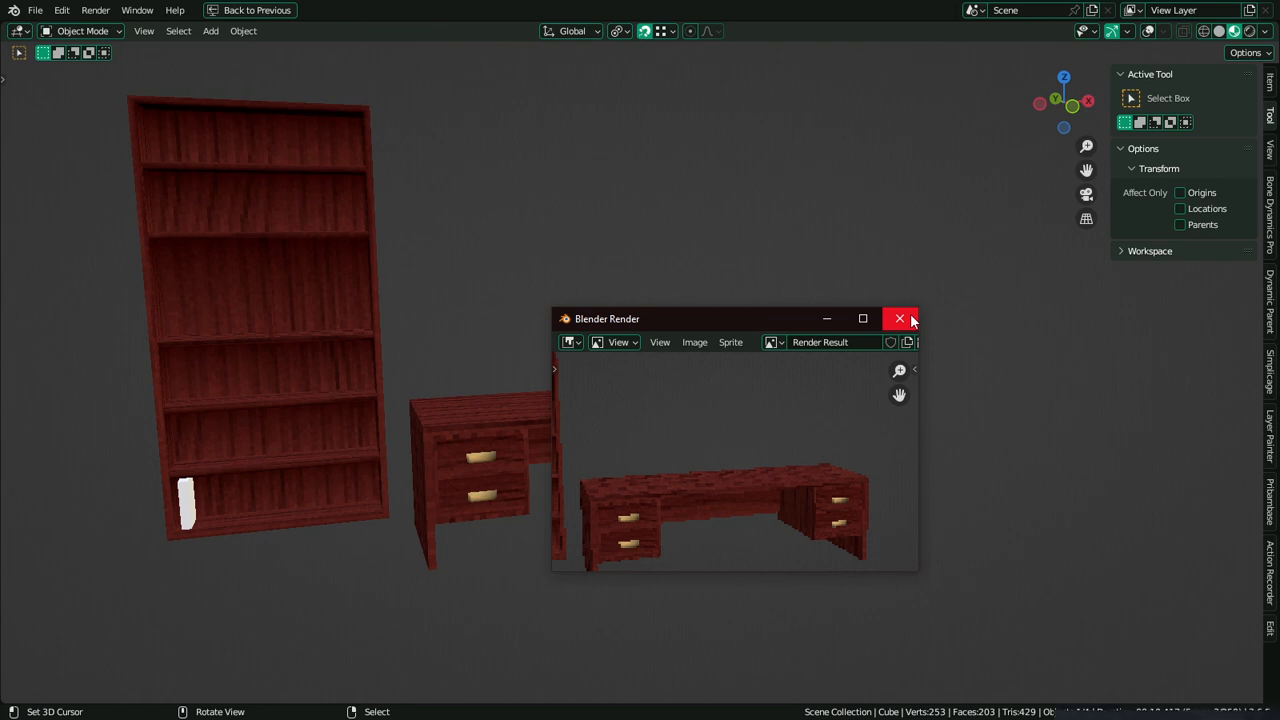
click(900, 319)
Turn the overlays back on, reveal the hidden desk parts in Edit Mode and select the desktop's underside face
middle_drag(851, 400, 782, 366)
scroll(775, 365, up, 3)
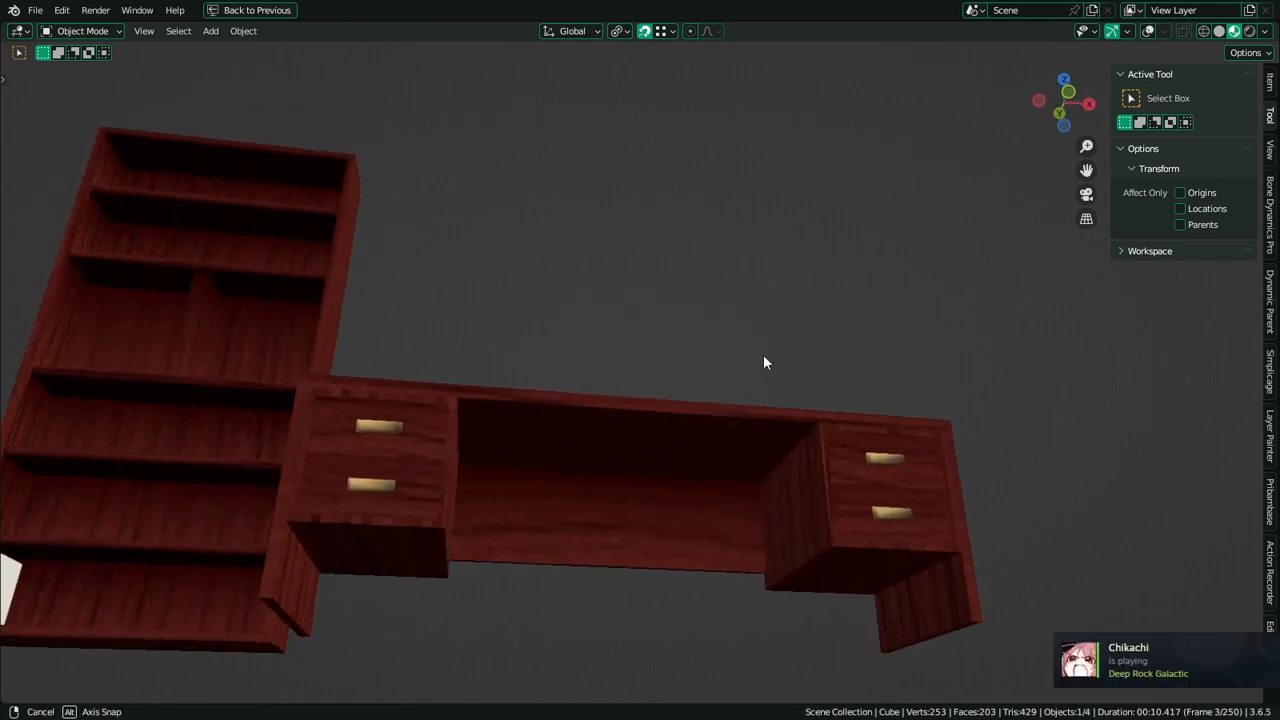
click(1148, 31)
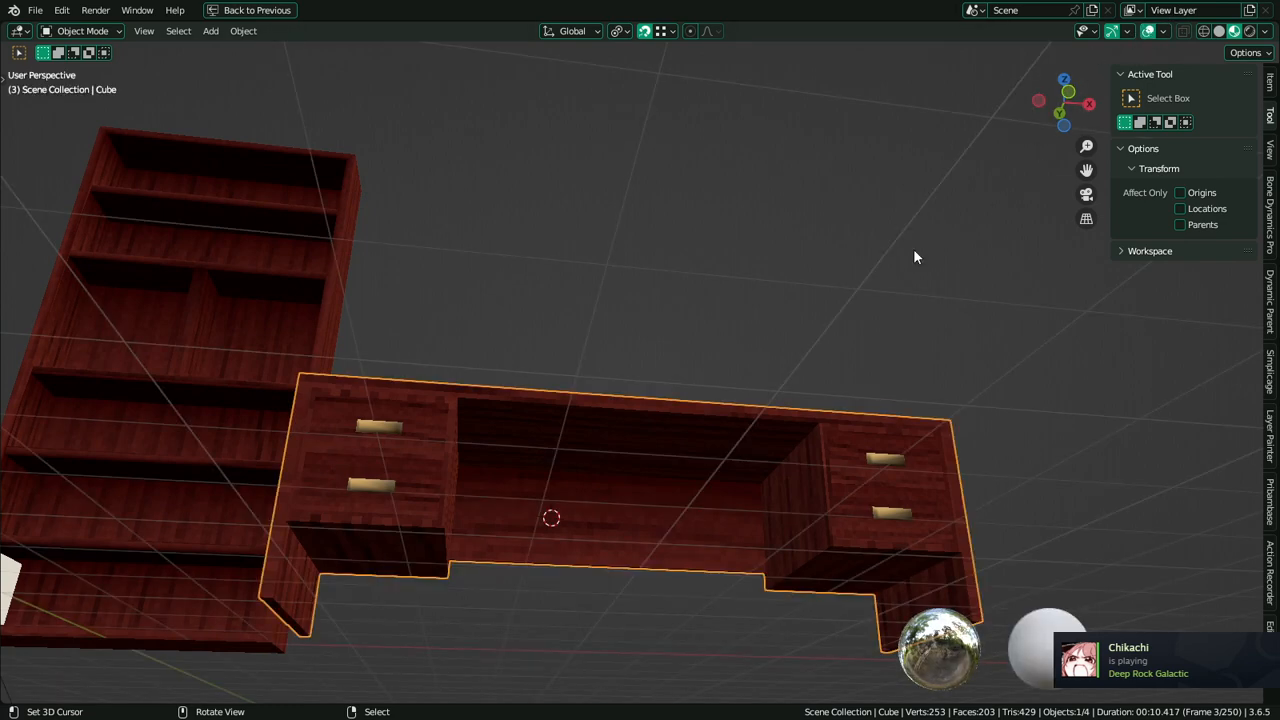
key(Tab)
key(alt+h)
click(660, 443)
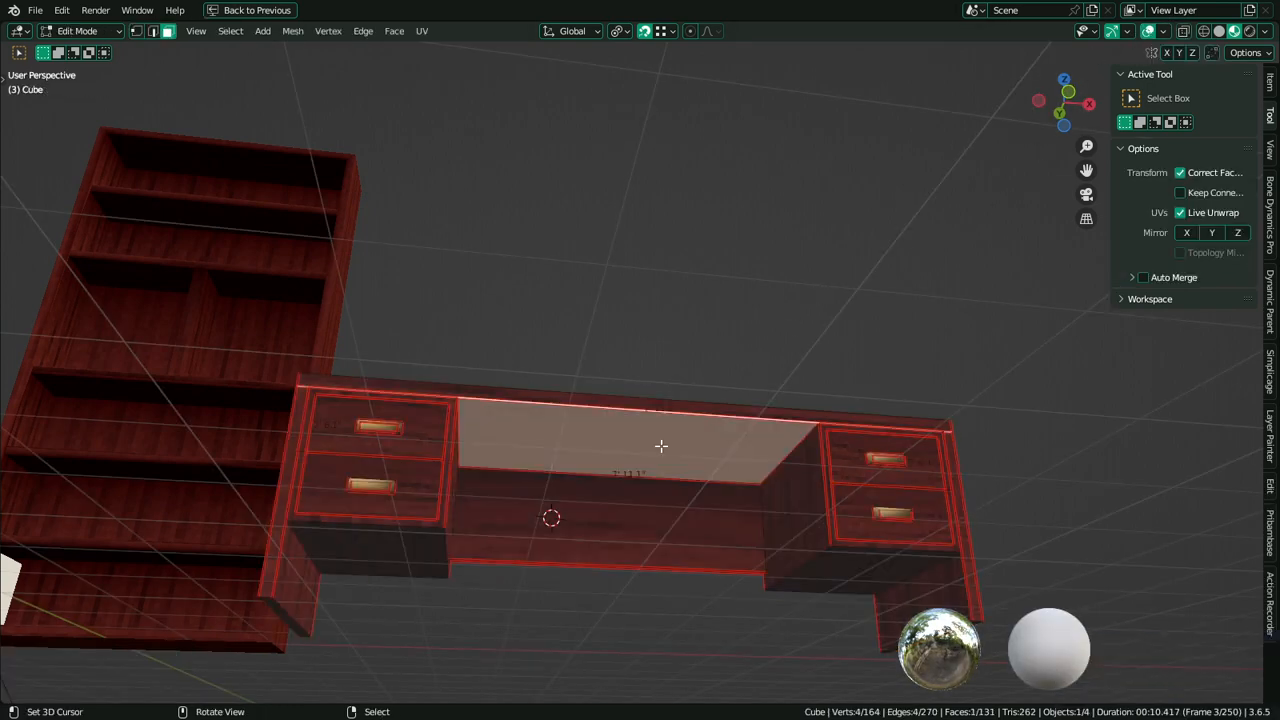
Fill the desktop's underside vertices with the saved dusty pink palette colour in Vertex Paint and return to Object Mode
key(Tab)
click(82, 31)
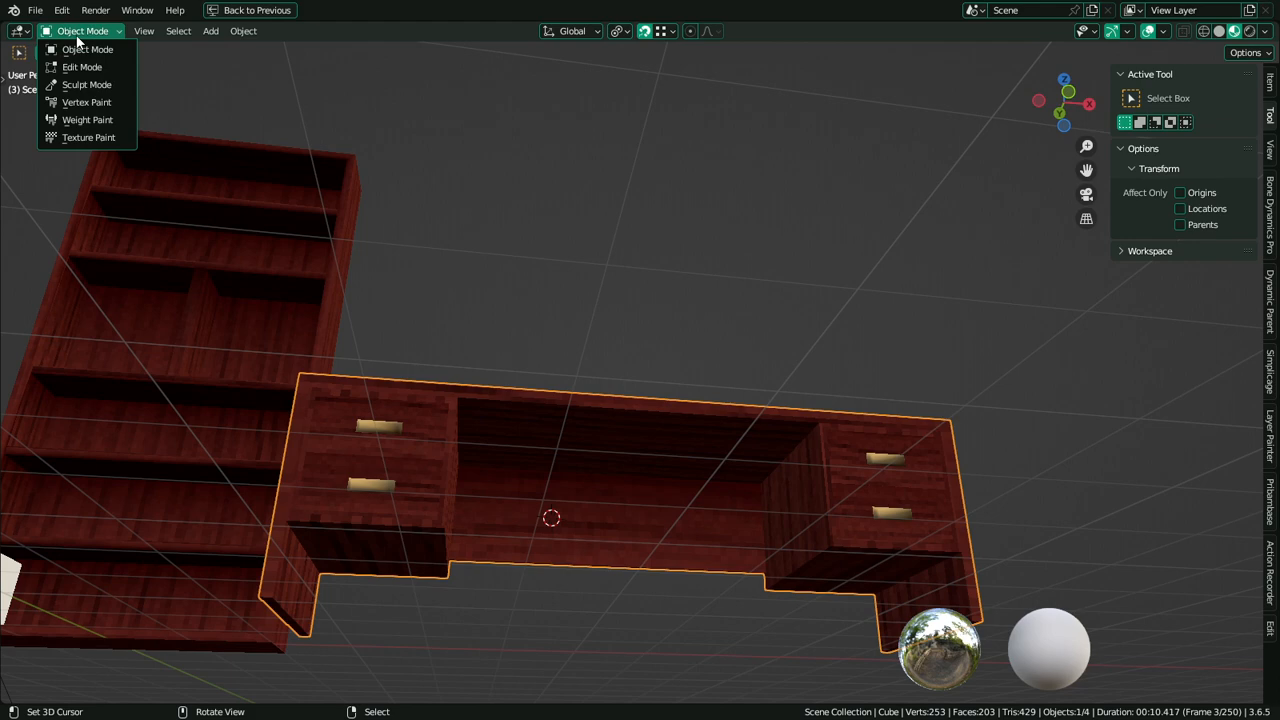
click(85, 97)
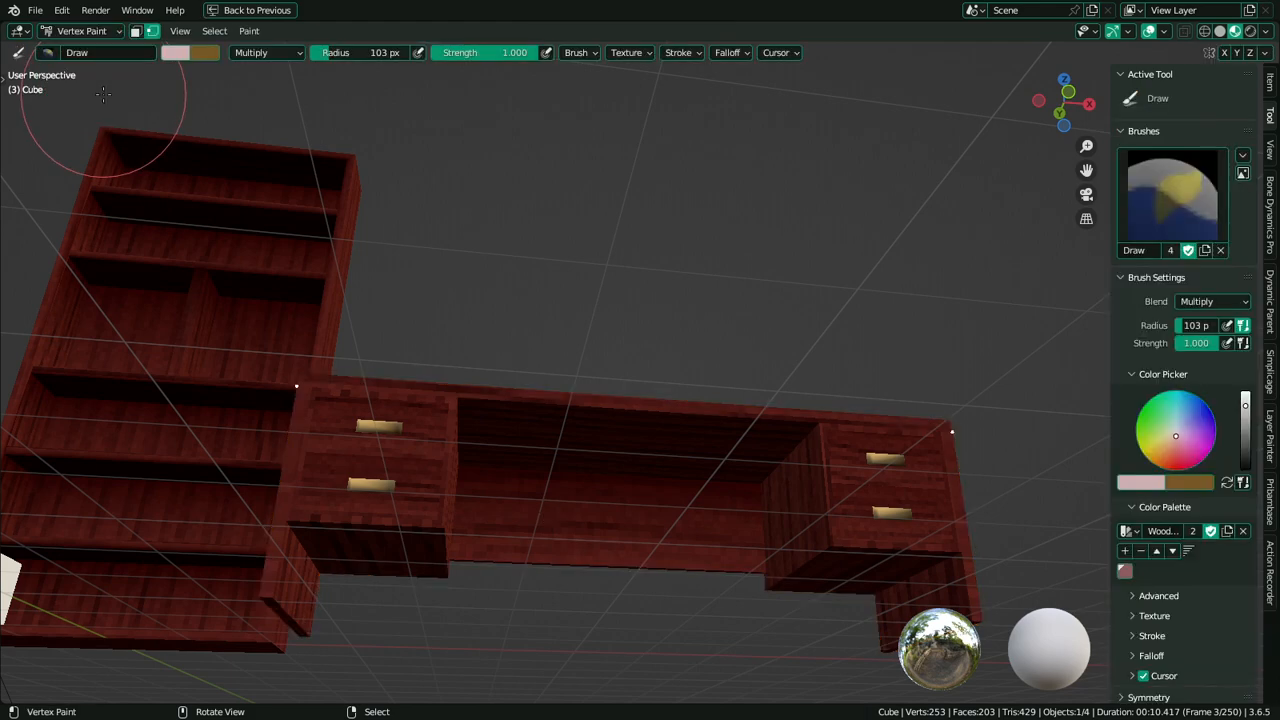
click(1125, 570)
key(shift+k)
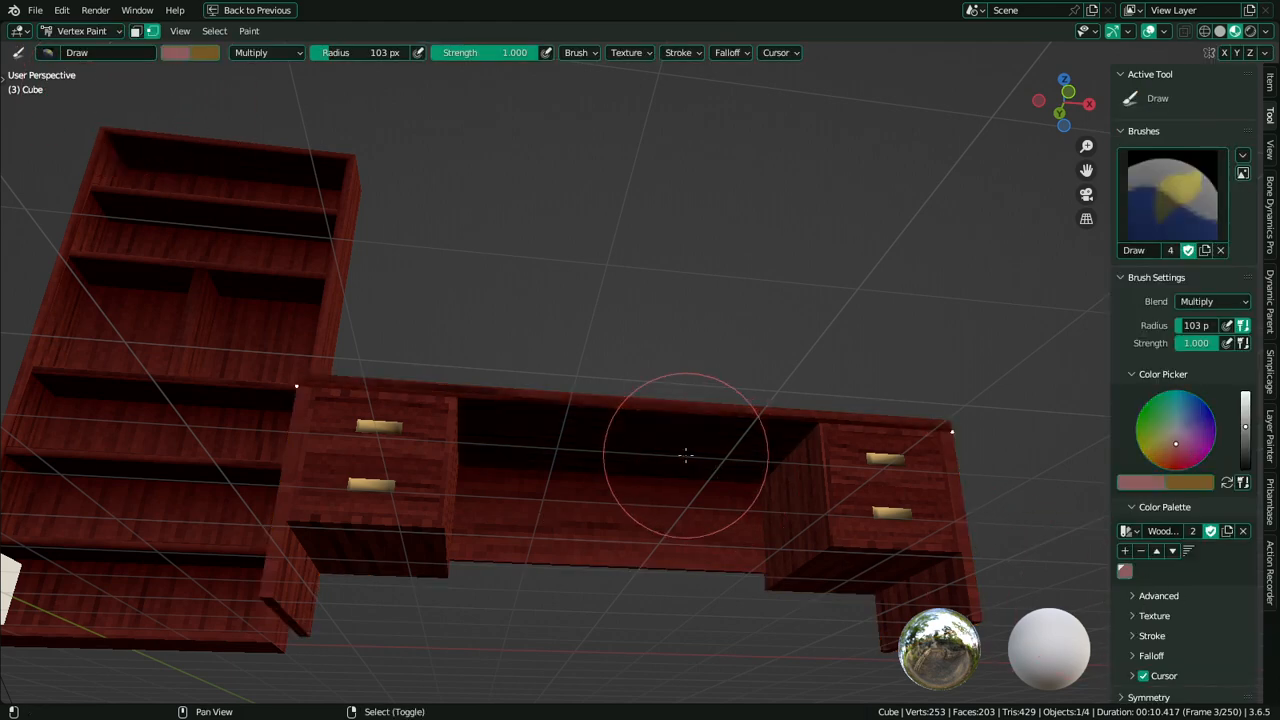
mouse_move(686, 455)
middle_down()
mouse_move(660, 506)
mouse_move(620, 495)
middle_up()
key(ctrl+Tab)
Select both outer side panels of the desk as linked geometry in Edit Mode and isolate them
middle_drag(338, 505, 956, 470)
key(Tab)
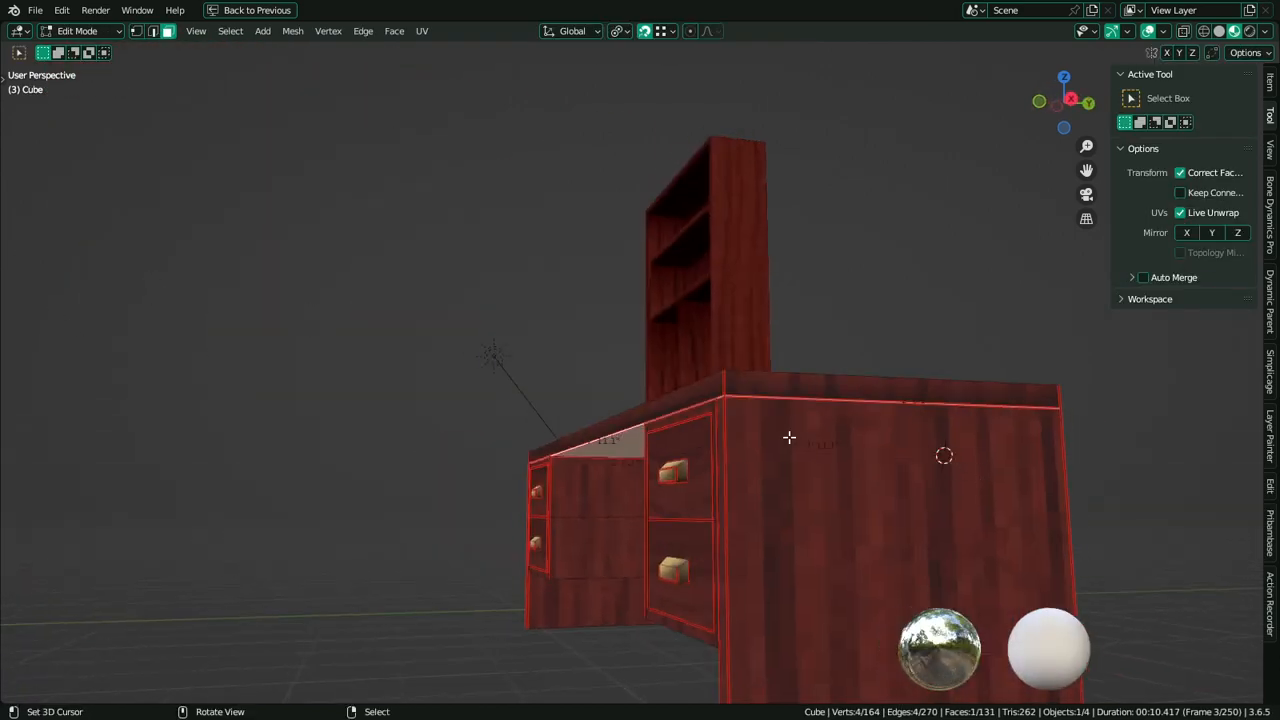
key(a)
middle_drag(786, 437, 962, 473)
key(1)
key(3)
click(984, 484)
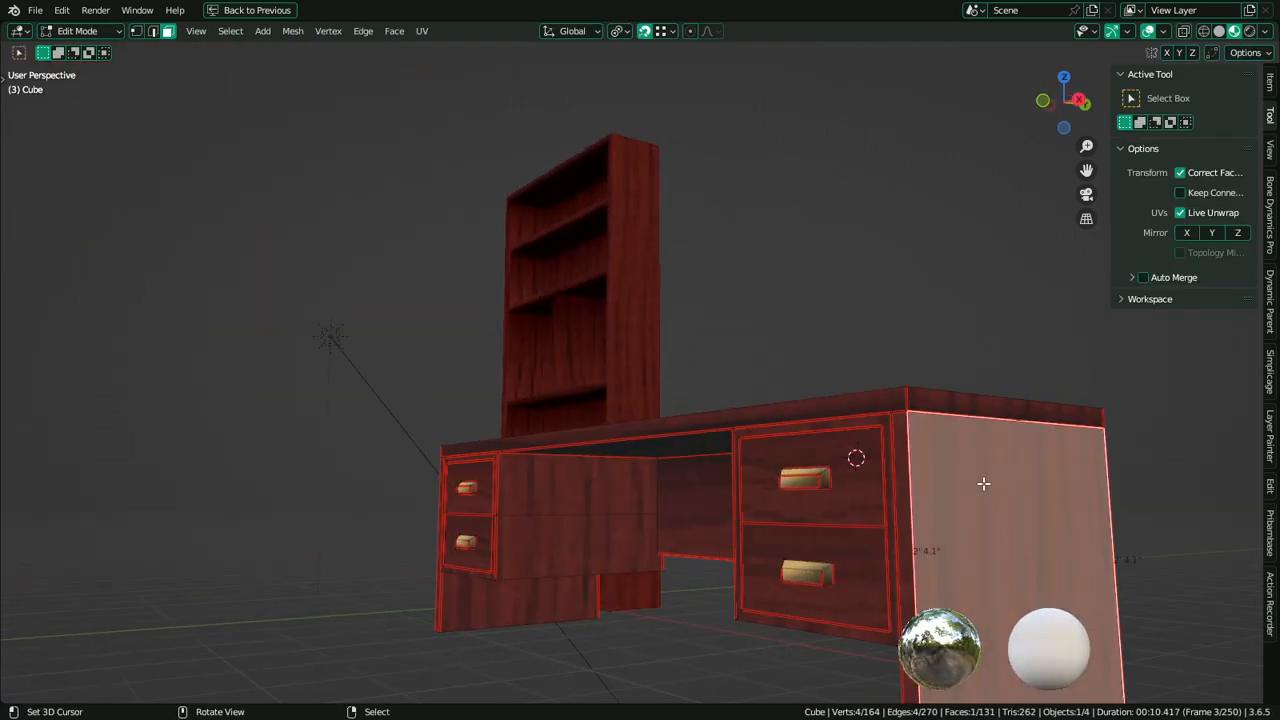
shift+click(528, 595)
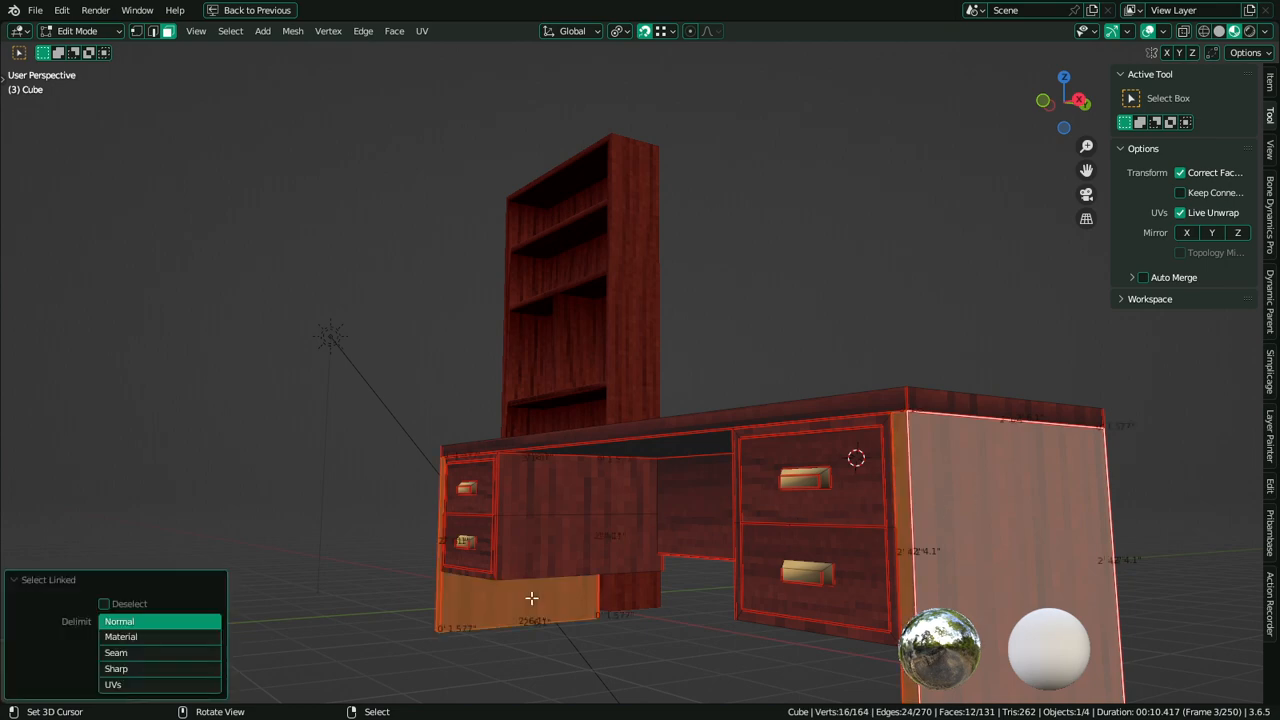
key(shift+h)
Select only the narrow top faces of the two isolated side panels
middle_drag(526, 577, 559, 590)
key(2)
scroll(471, 501, up, 1)
key(3)
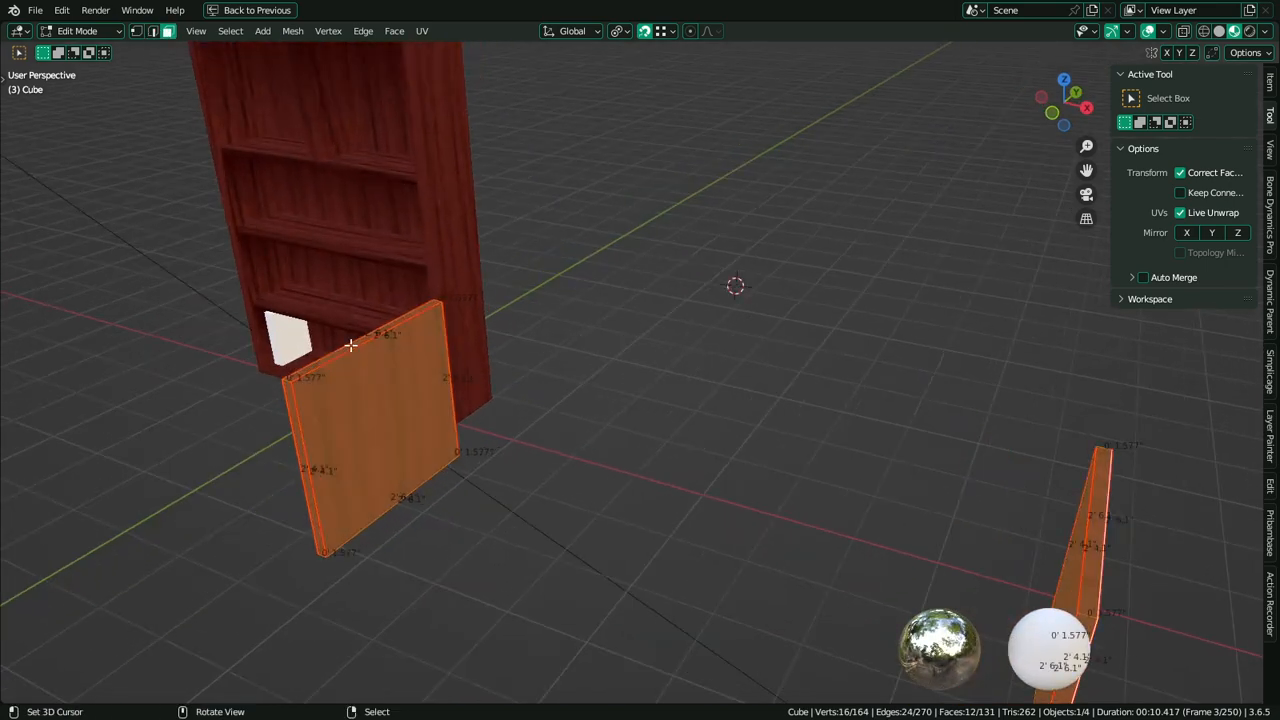
click(357, 336)
shift+middle_drag(926, 420, 844, 402)
Darken the side panels' top vertices with the dusty pink colour in Vertex Paint and return to Object Mode
key(Tab)
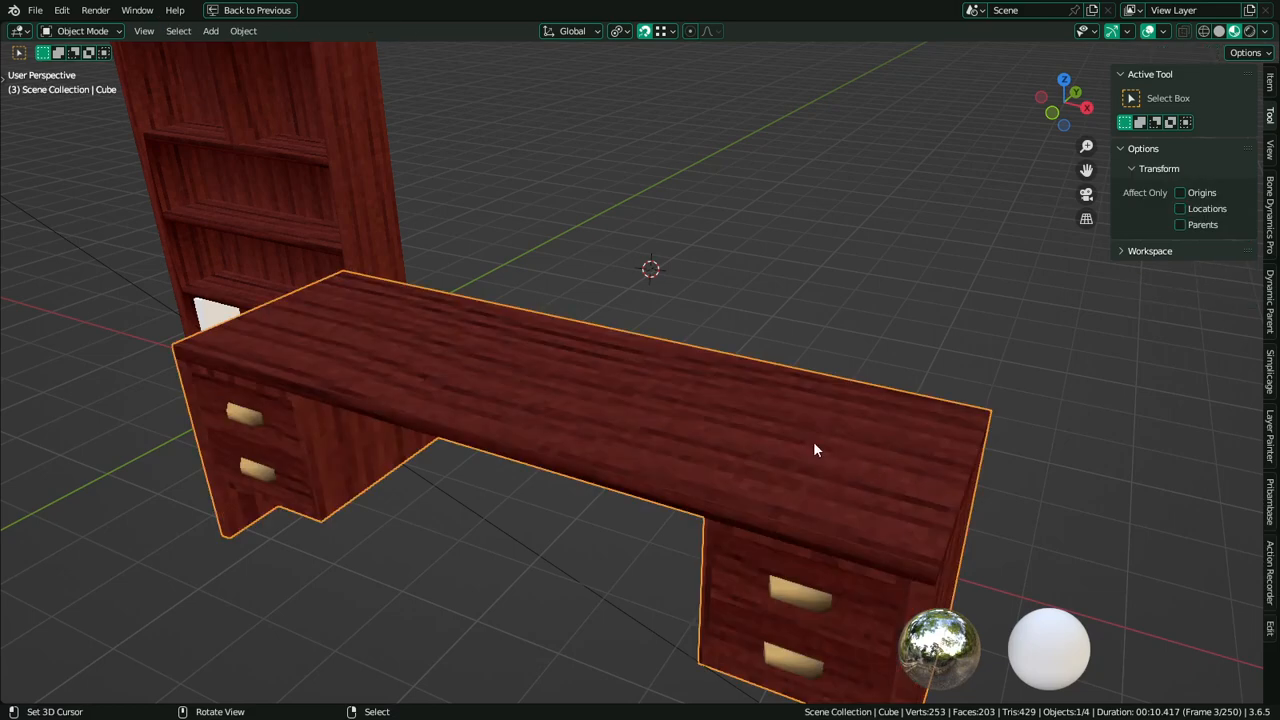
click(88, 31)
click(100, 102)
middle_drag(730, 390, 635, 334)
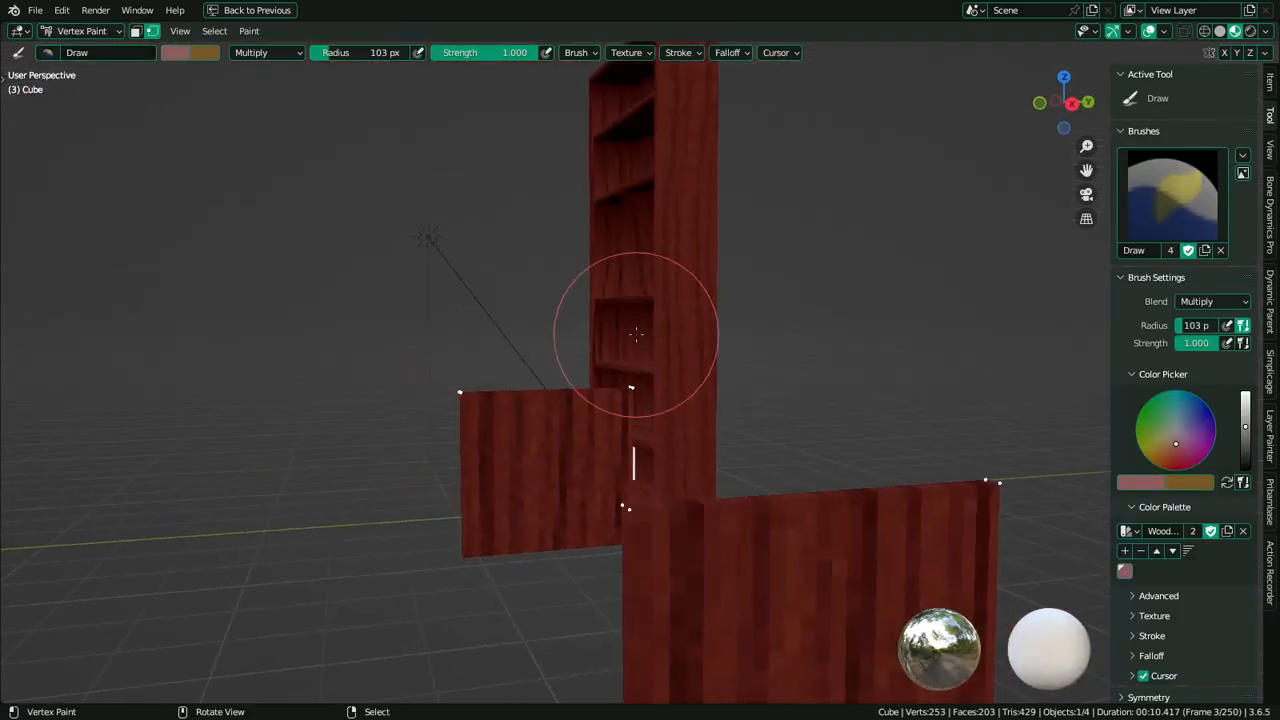
key(ctrl+Tab)
mouse_move(477, 382)
middle_down()
mouse_move(733, 398)
mouse_move(800, 374)
mouse_move(583, 380)
mouse_move(503, 397)
mouse_move(640, 400)
middle_up()
Hide the overlays and render previews of the desk and bookcase from the back and from the front
scroll(733, 398, down, 3)
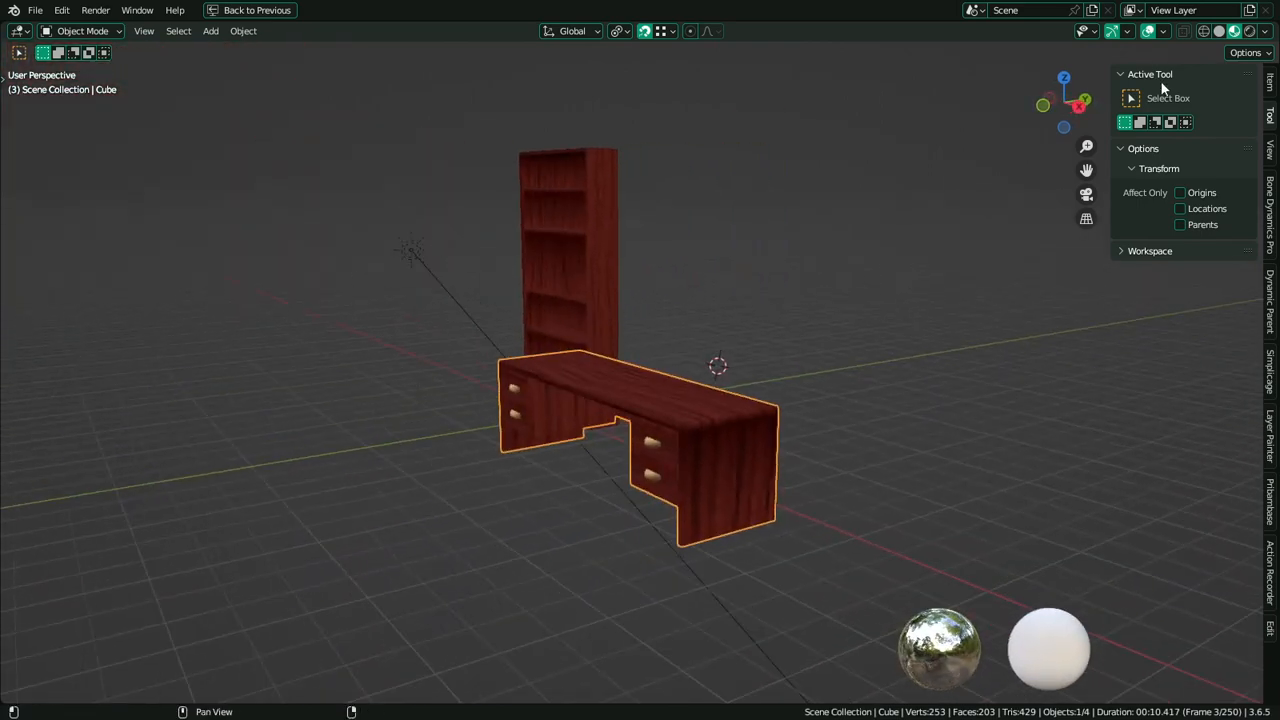
click(1148, 32)
middle_drag(720, 245, 644, 245)
key(q)
click(646, 237)
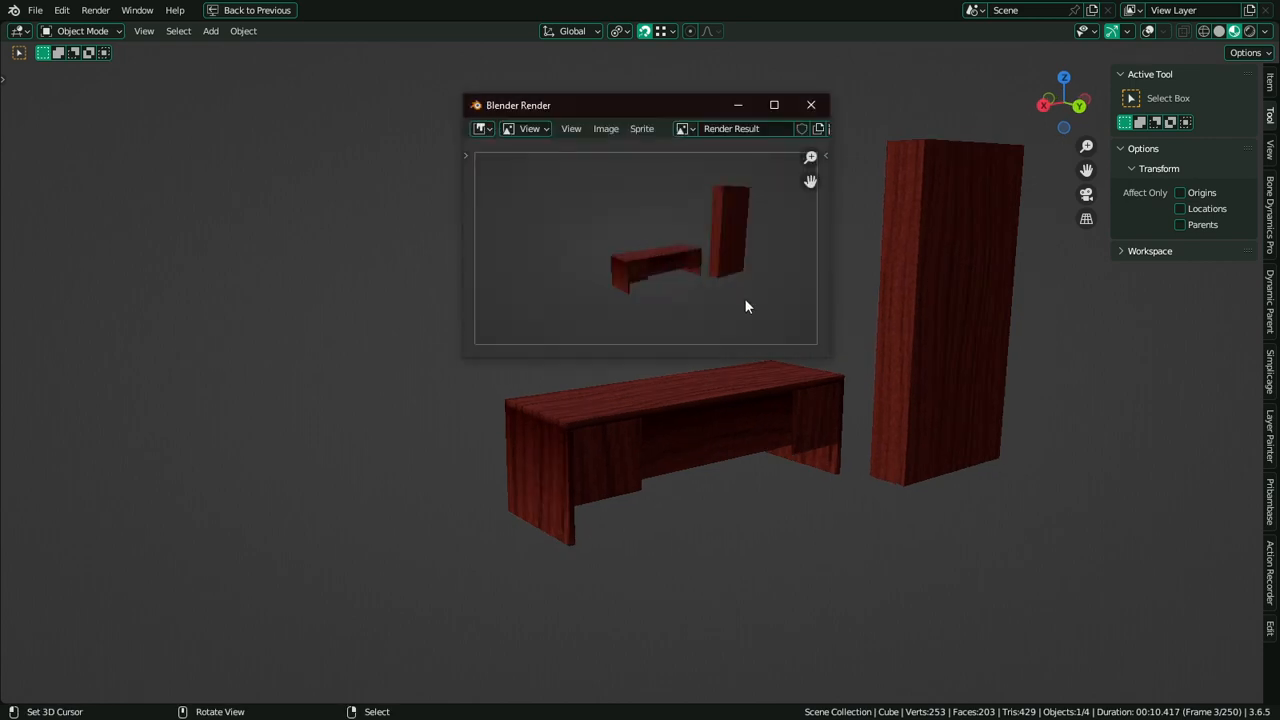
click(811, 105)
middle_drag(780, 200, 832, 371)
key(q)
click(833, 371)
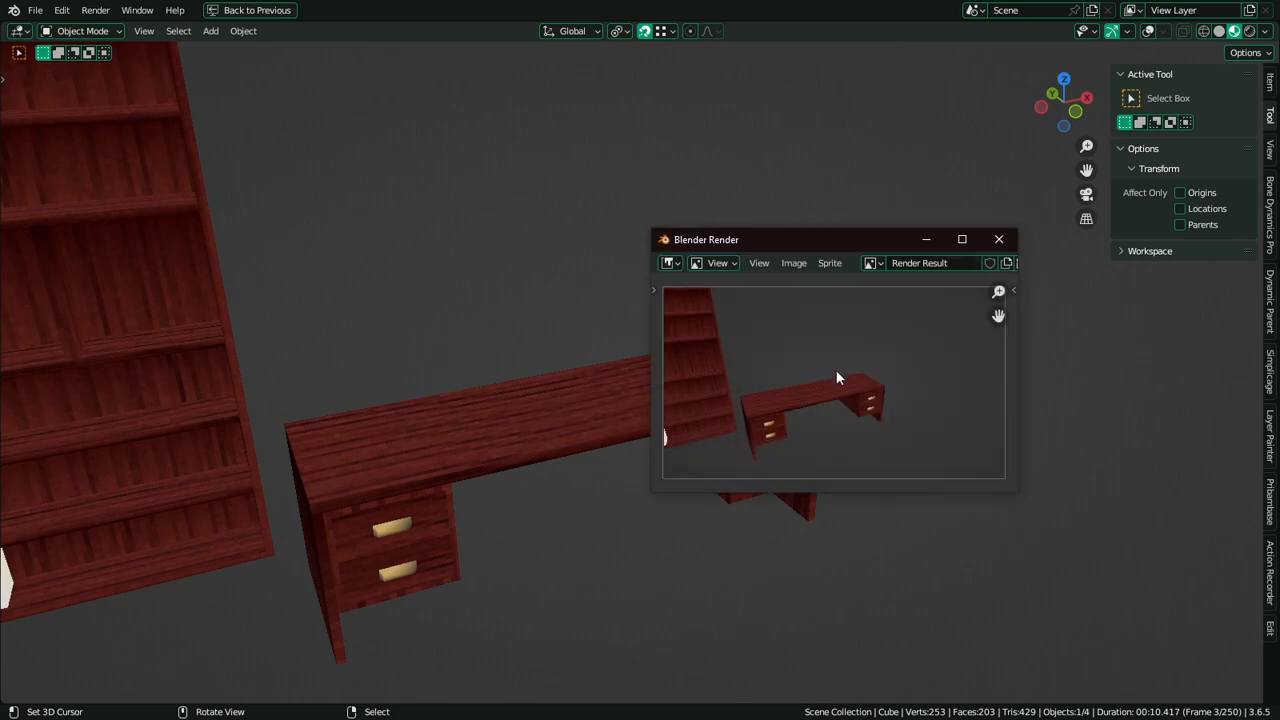
click(998, 239)
middle_drag(908, 366, 867, 372)
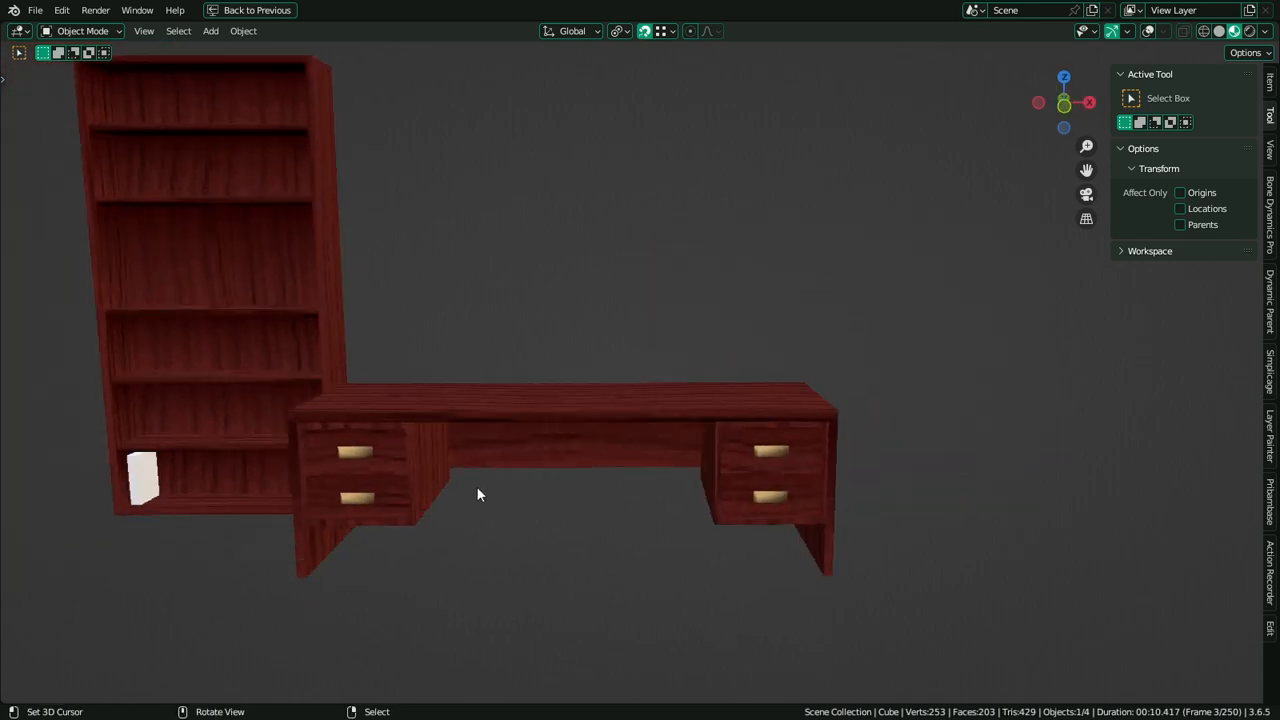
Reveal the whole desk in Edit Mode and circle-select one drawer end, including its side panel, in wireframe with overlays shown
key(Tab)
click(1149, 31)
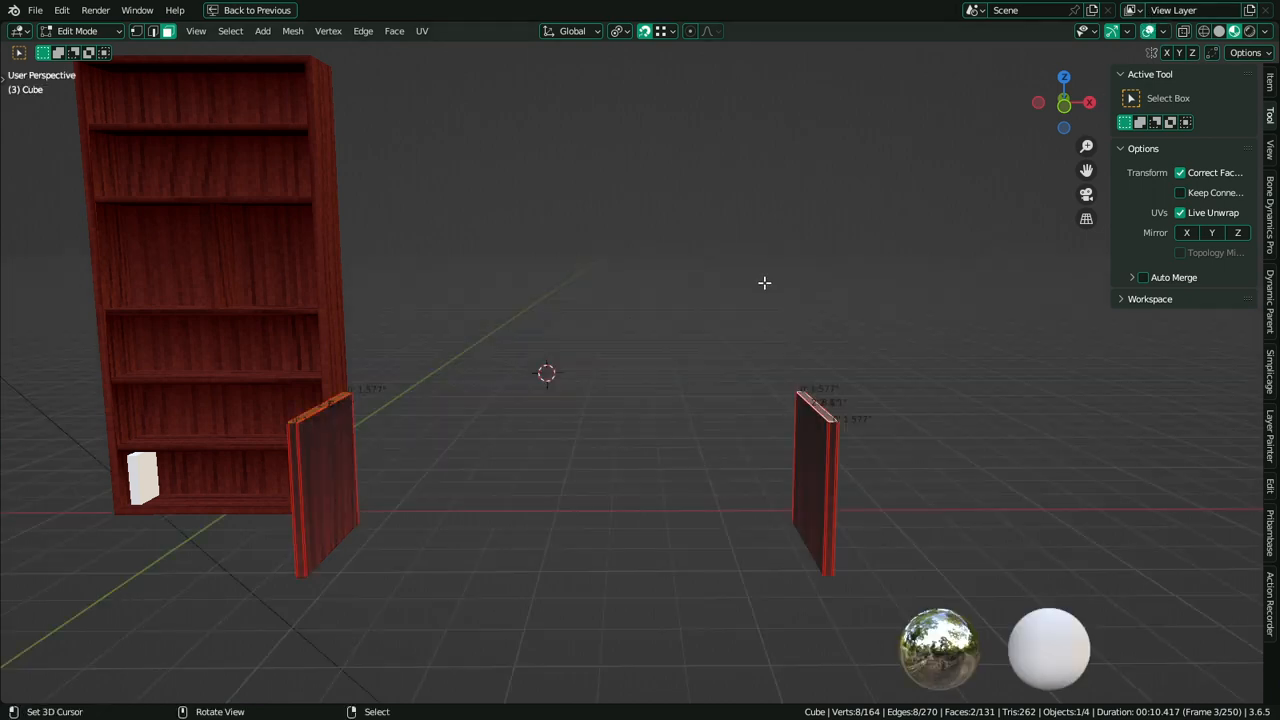
key(alt+h)
key(alt+a)
key(z)
key(c)
scroll(702, 363, down, 15)
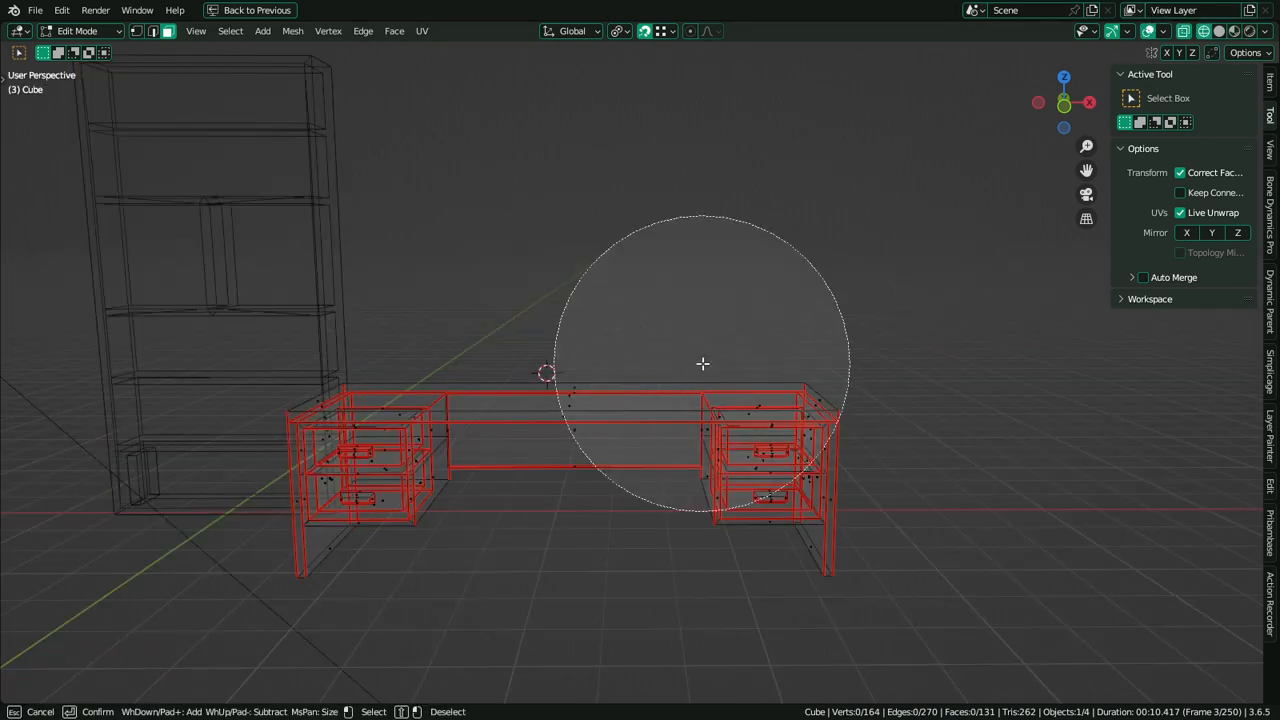
drag(760, 352, 794, 520)
right_click(794, 520)
Try shortening the desk by moving the selected end -1' 5.667" along X, inspect it in material preview, and undo the move
key(1)
key(g)
key(x)
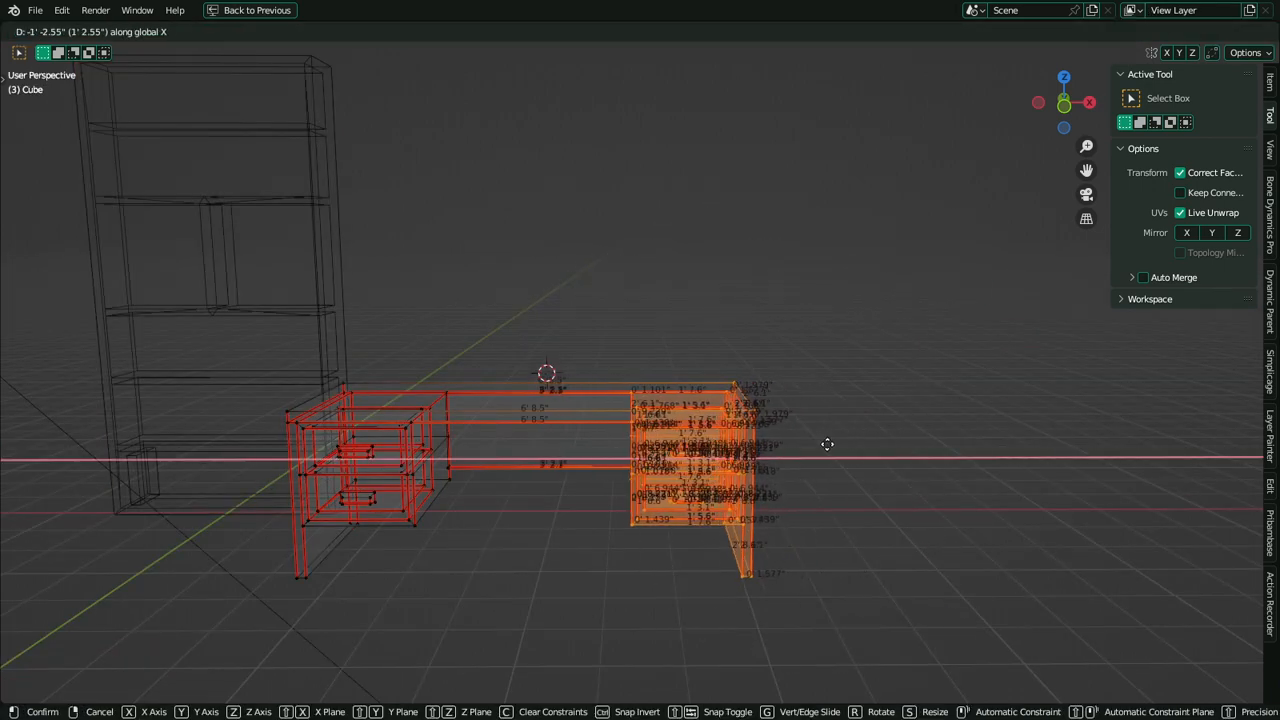
click(812, 451)
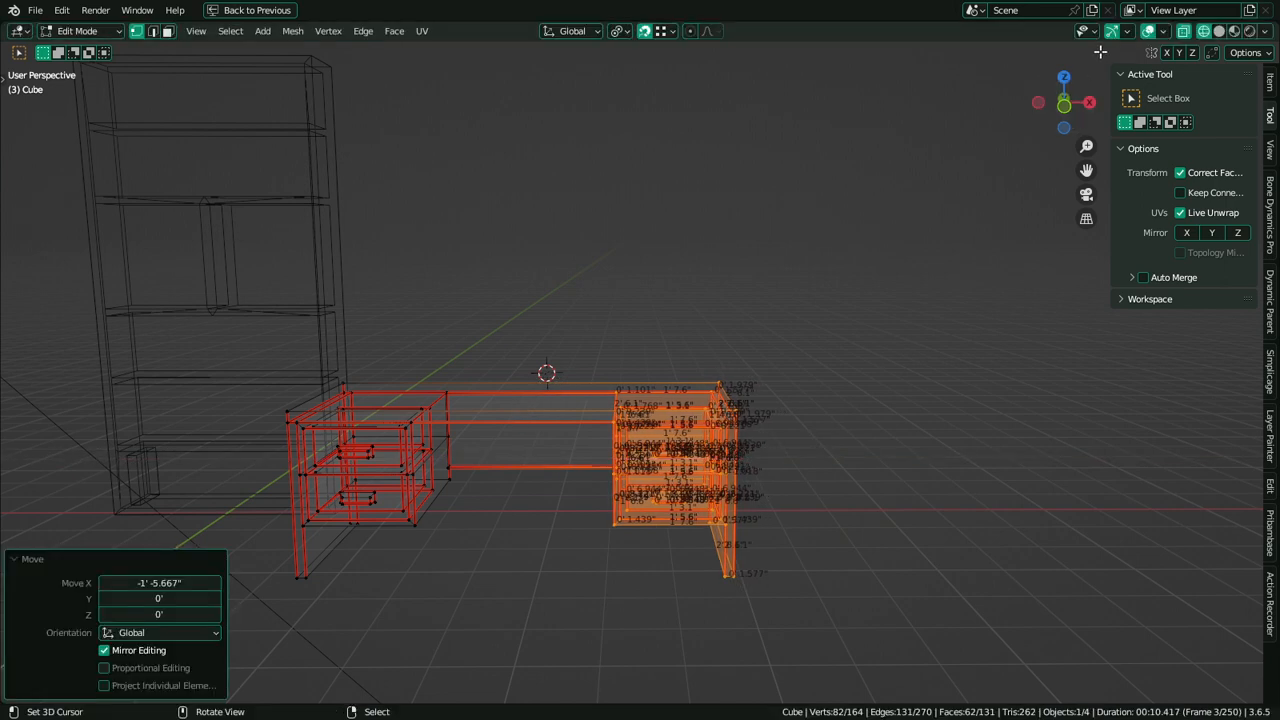
key(Tab)
click(1148, 31)
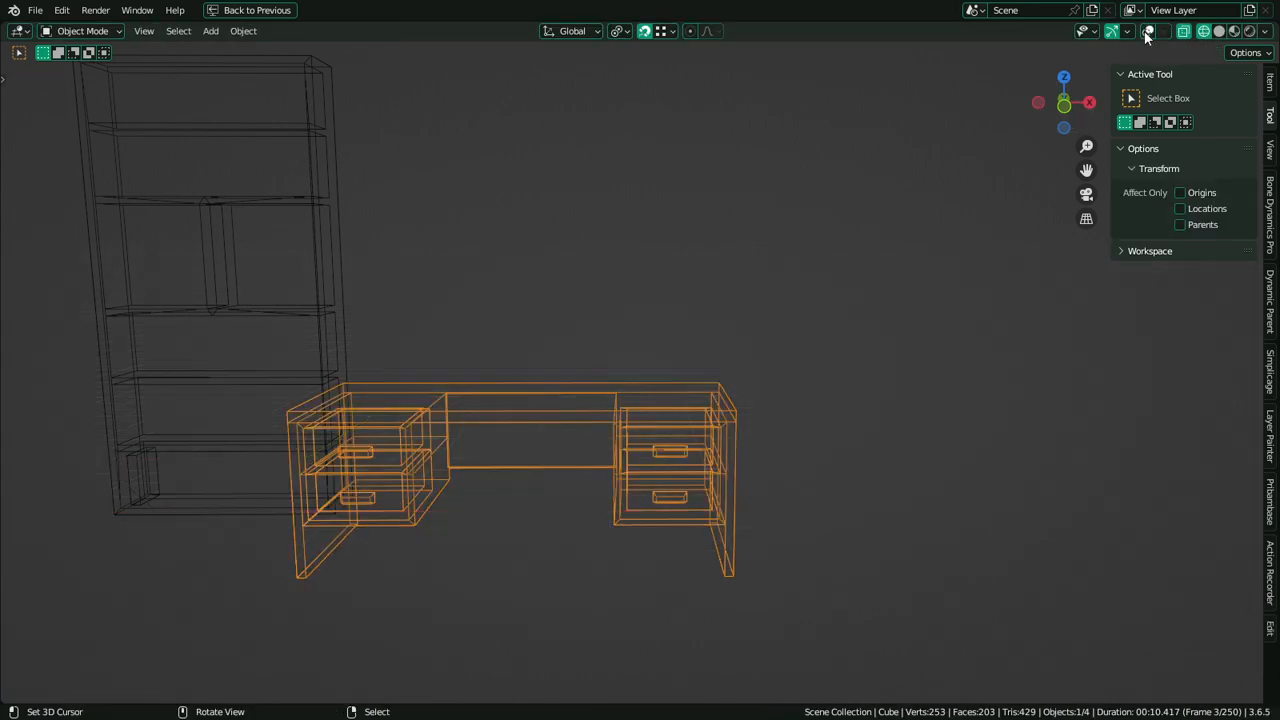
click(1234, 31)
key(Tab)
key(ctrl+z)
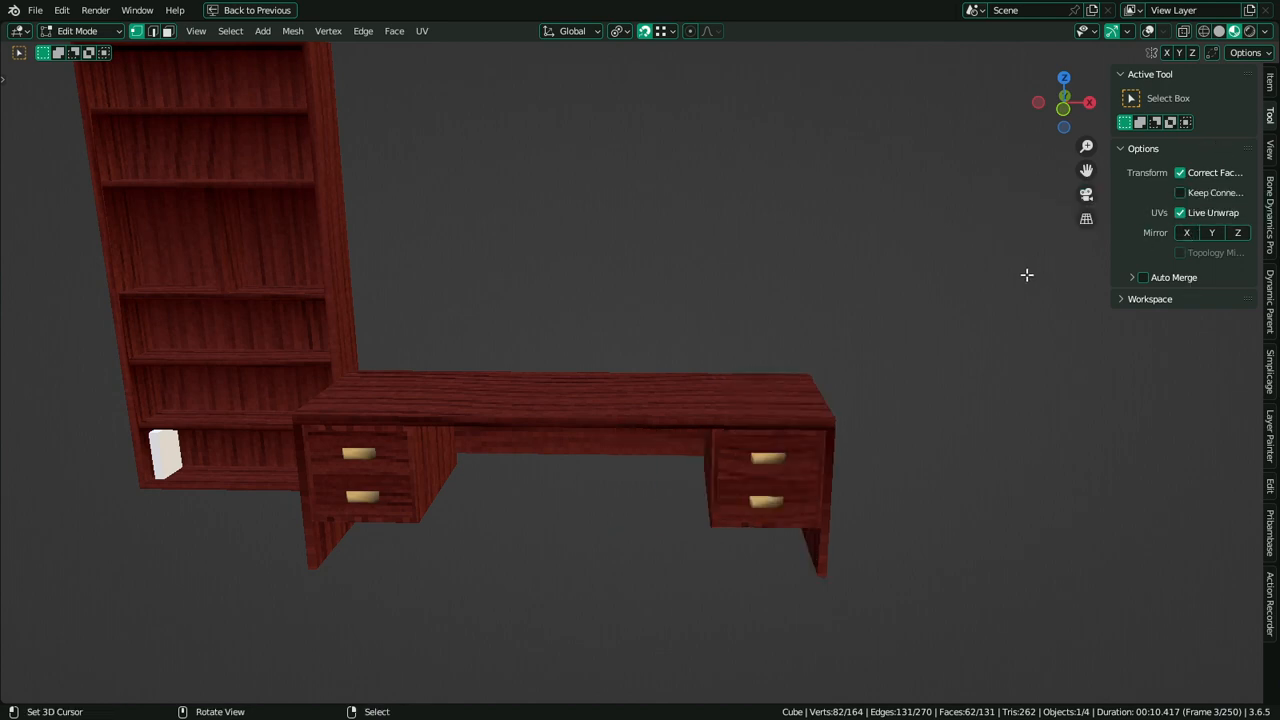
Turn off Correct Face Attributes and try out moving the selected desk end inward along X
click(1181, 172)
key(g)
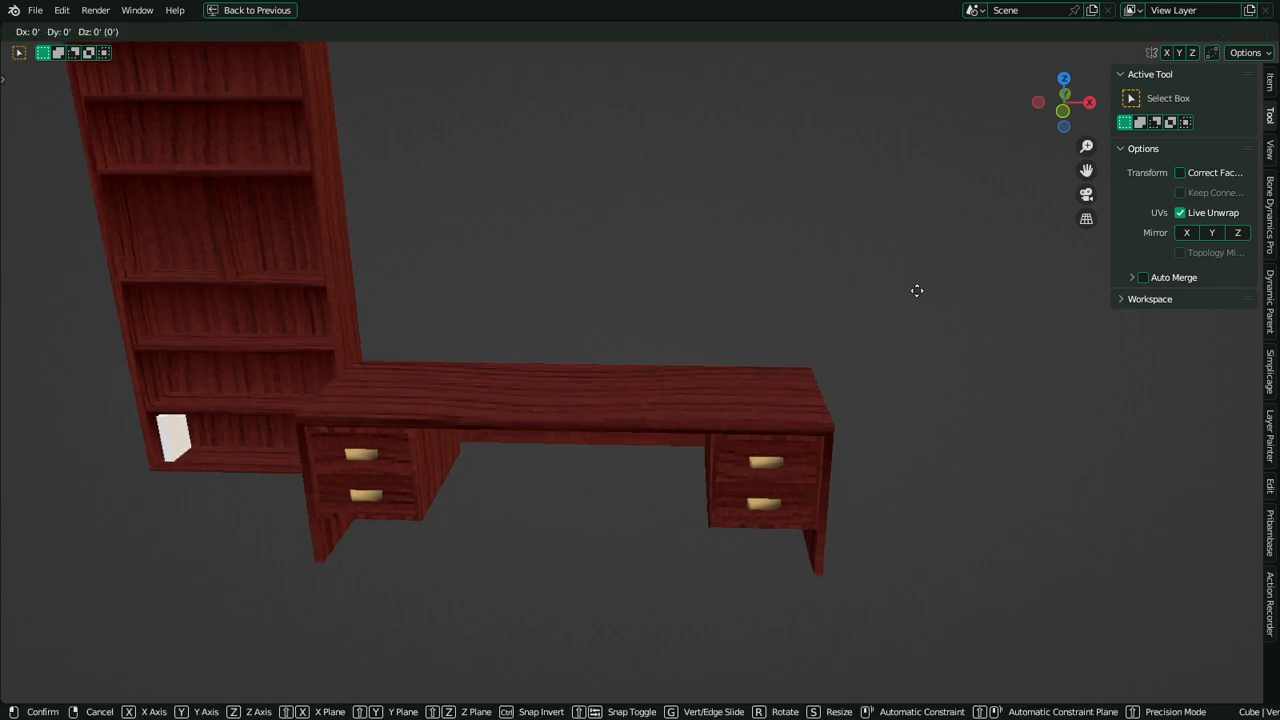
key(x)
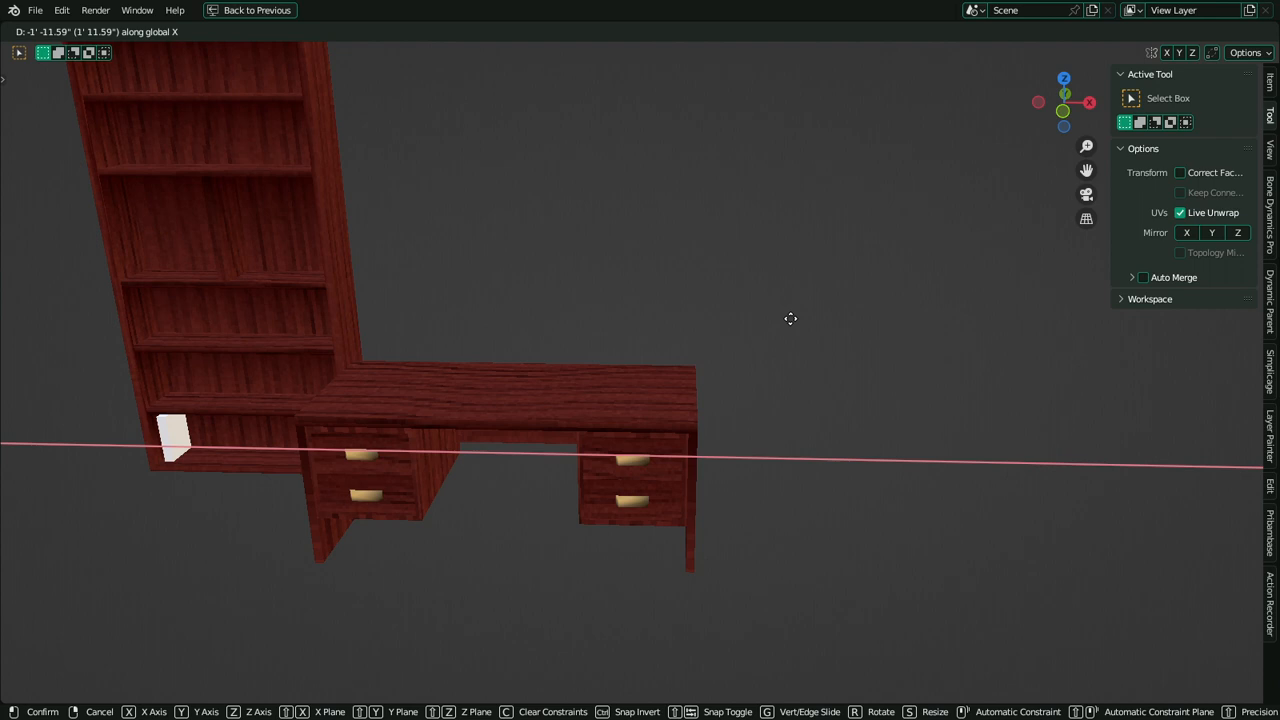
key(Escape)
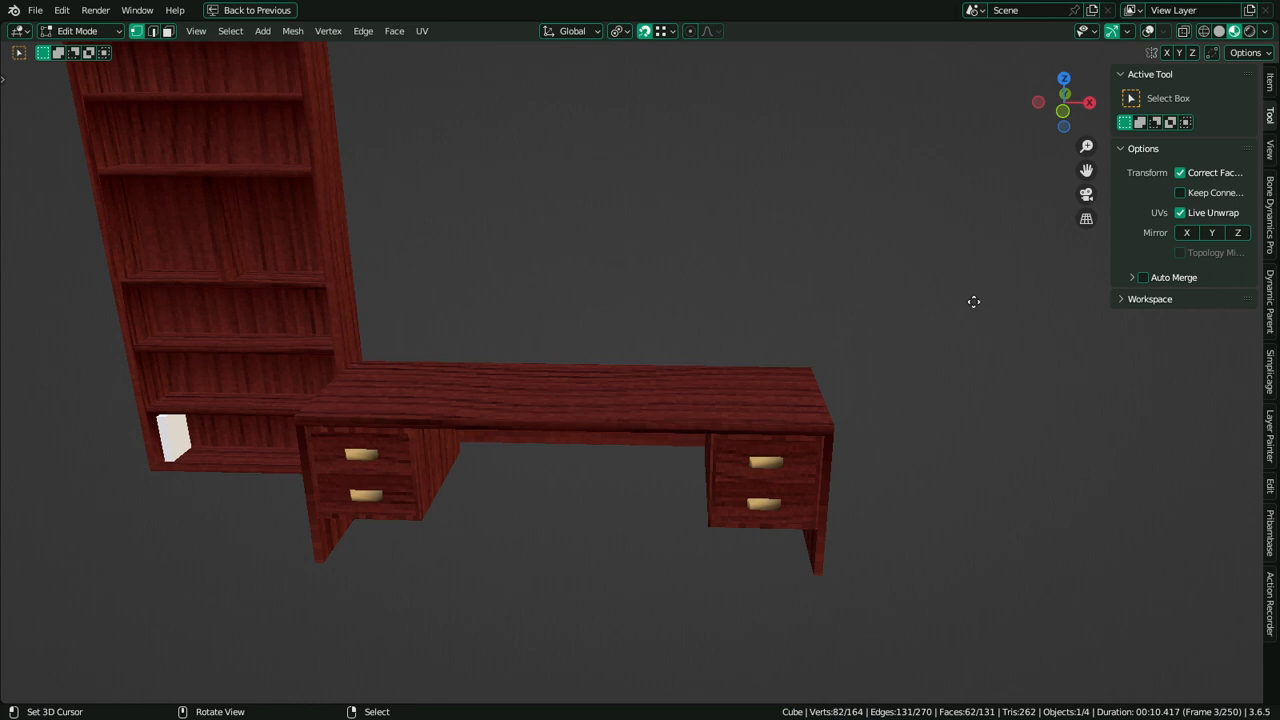
key(g)
key(x)
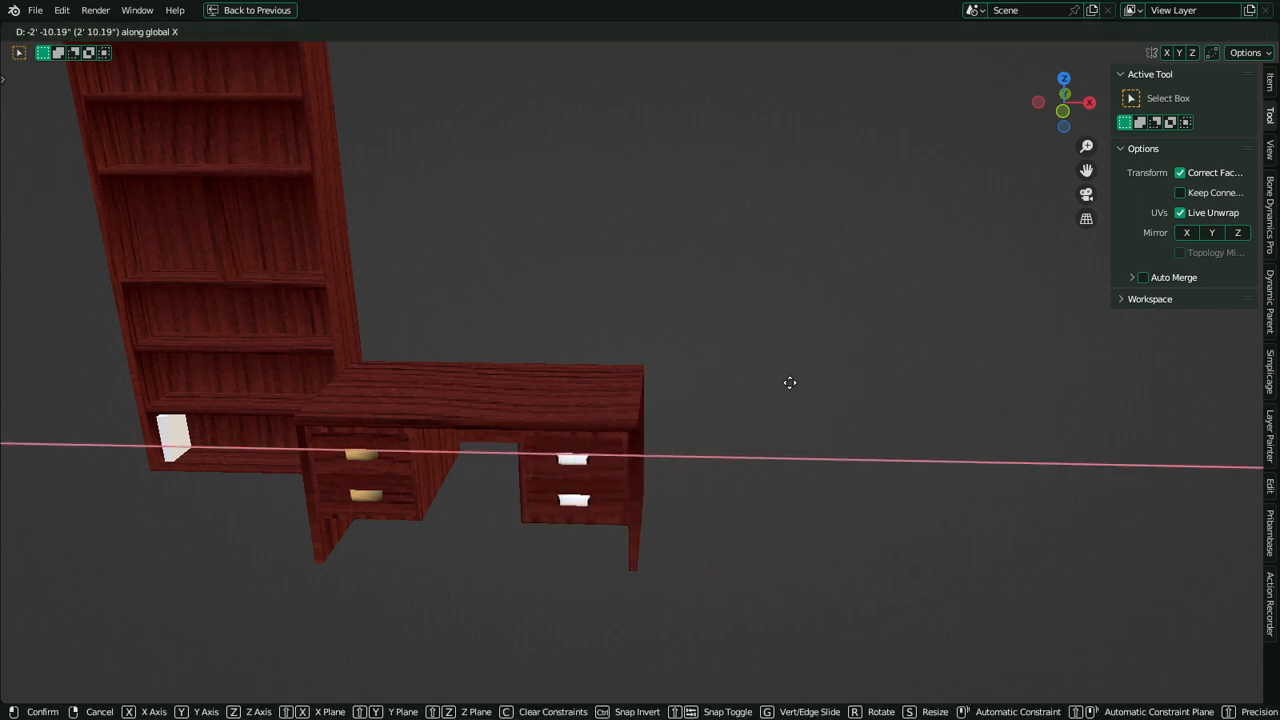
key(Escape)
Shorten the desk by moving the selected drawer end -1' 8.985" along X and inspect the desktop's wood texture
key(g)
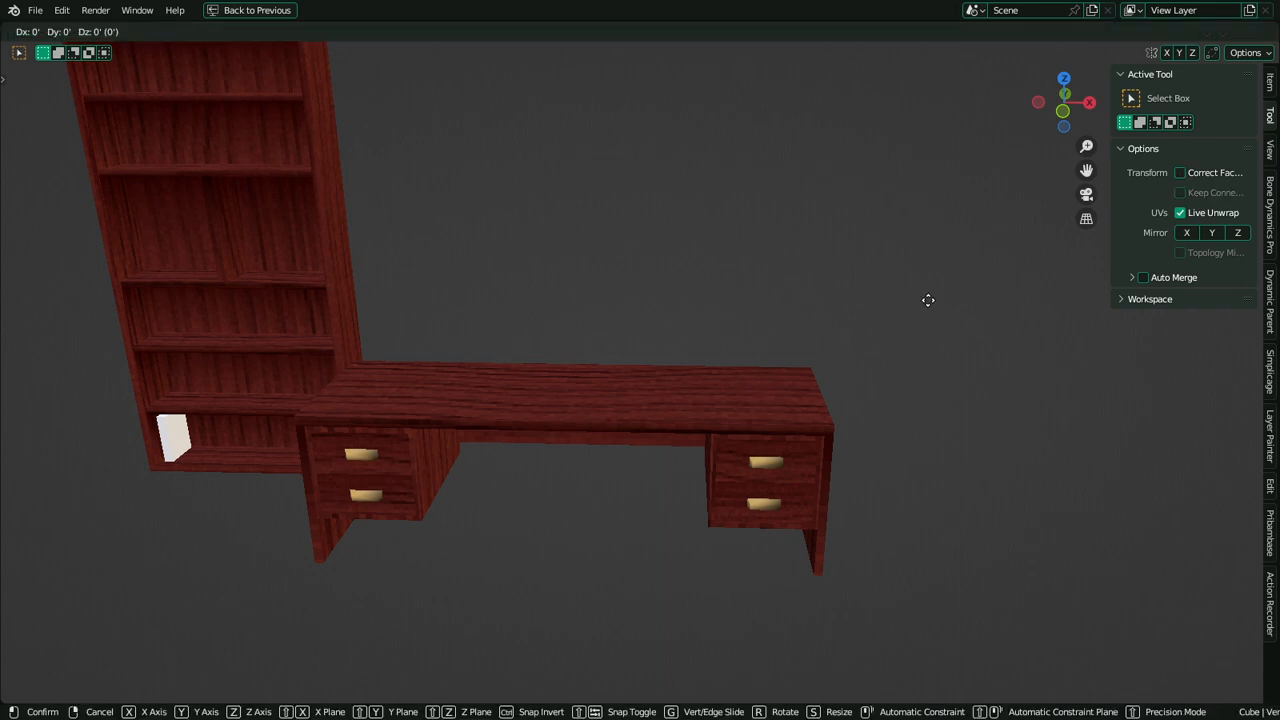
key(x)
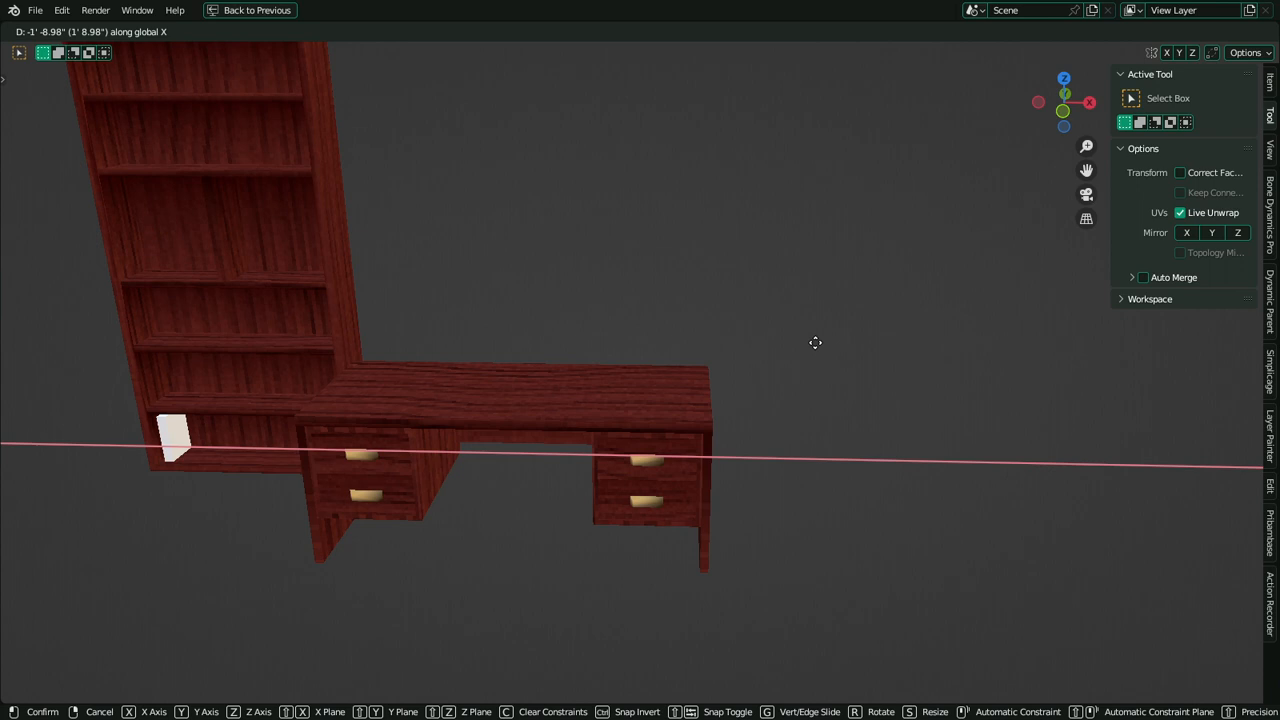
click(815, 342)
middle_drag(815, 342, 654, 420)
scroll(655, 420, up, 3)
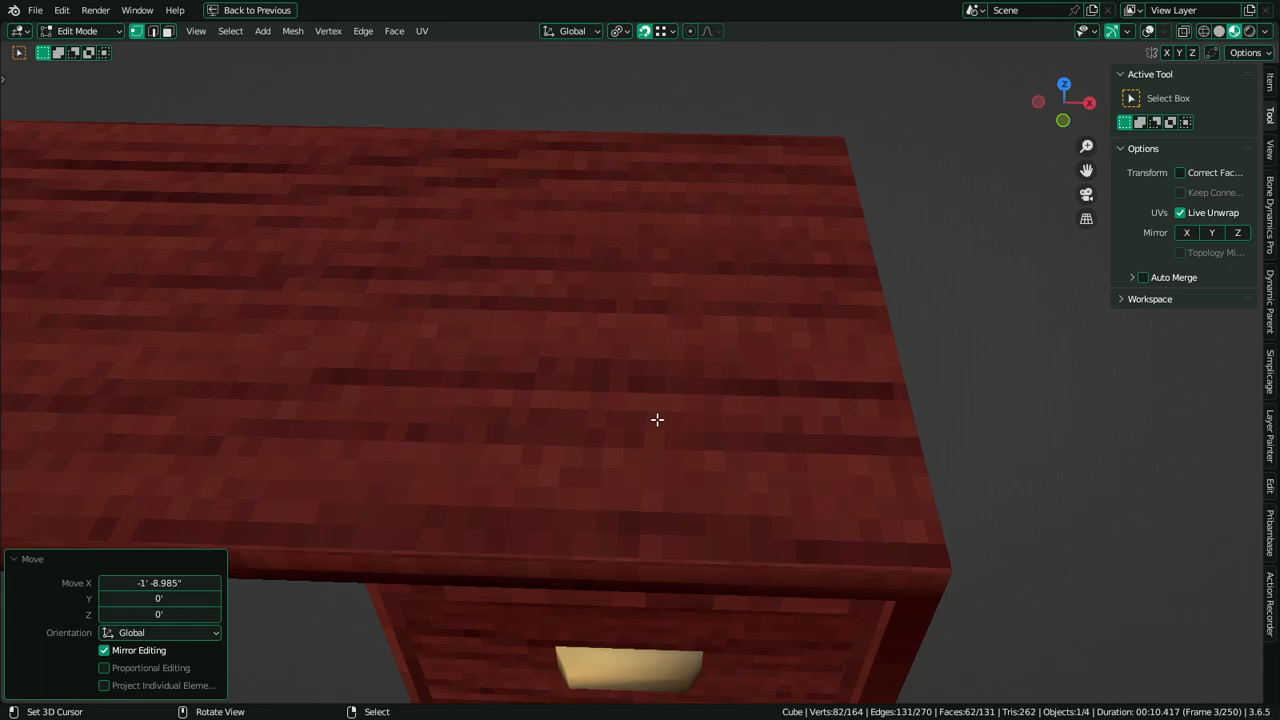
scroll(657, 419, up, 3)
Turn the overlays on, select the entire desktop slab as linked geometry and restore the full Shading workspace layout
key(Tab)
click(1148, 31)
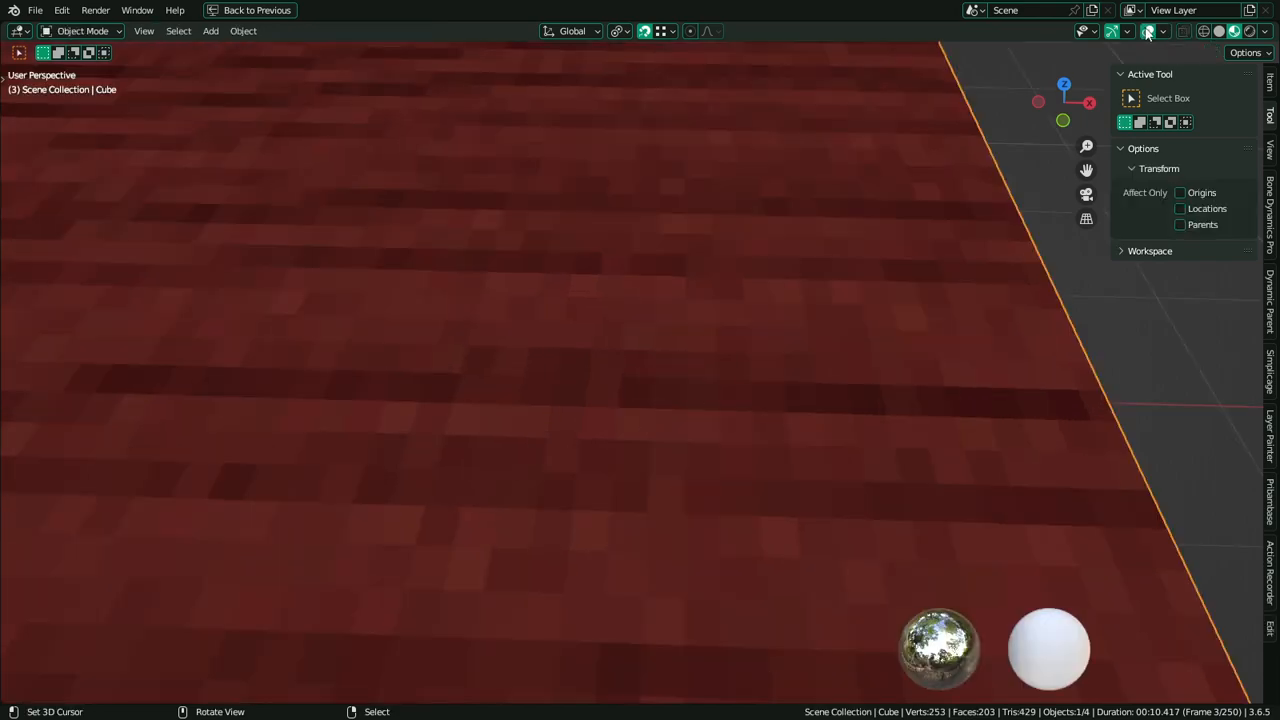
scroll(768, 319, down, 5)
key(Tab)
click(746, 326)
key(l)
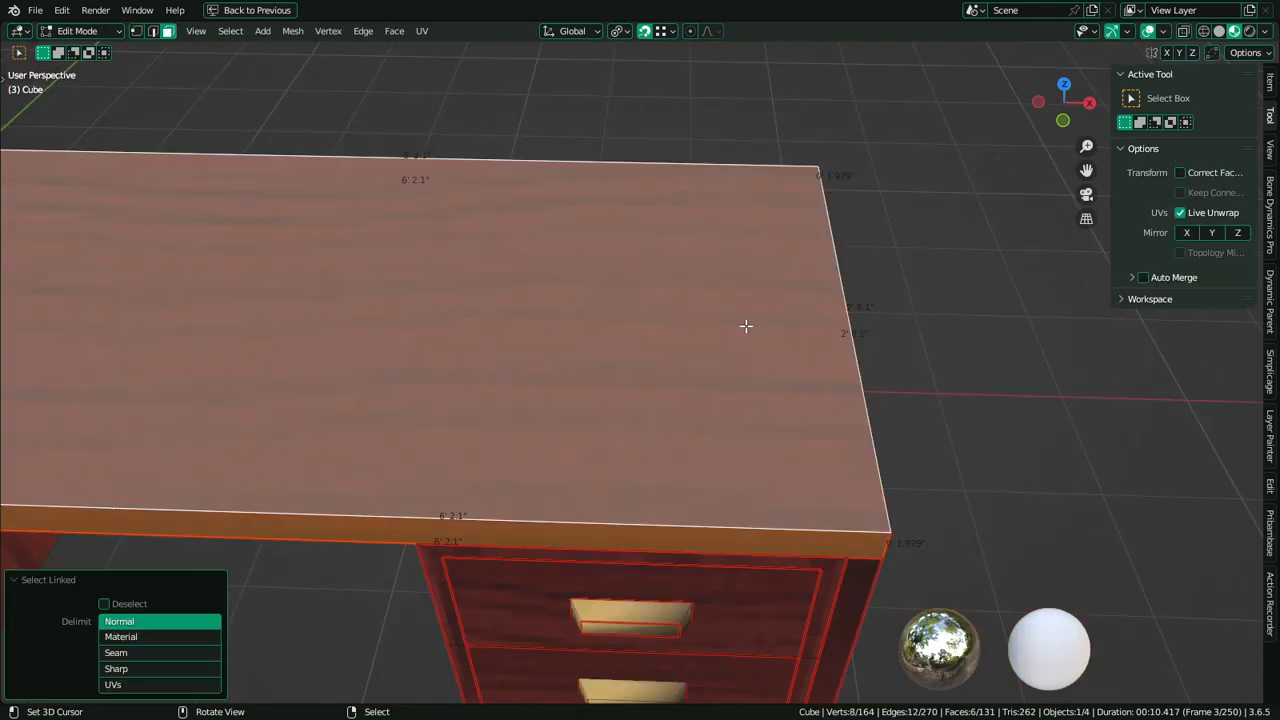
middle_drag(746, 326, 735, 100)
key(ctrl+space)
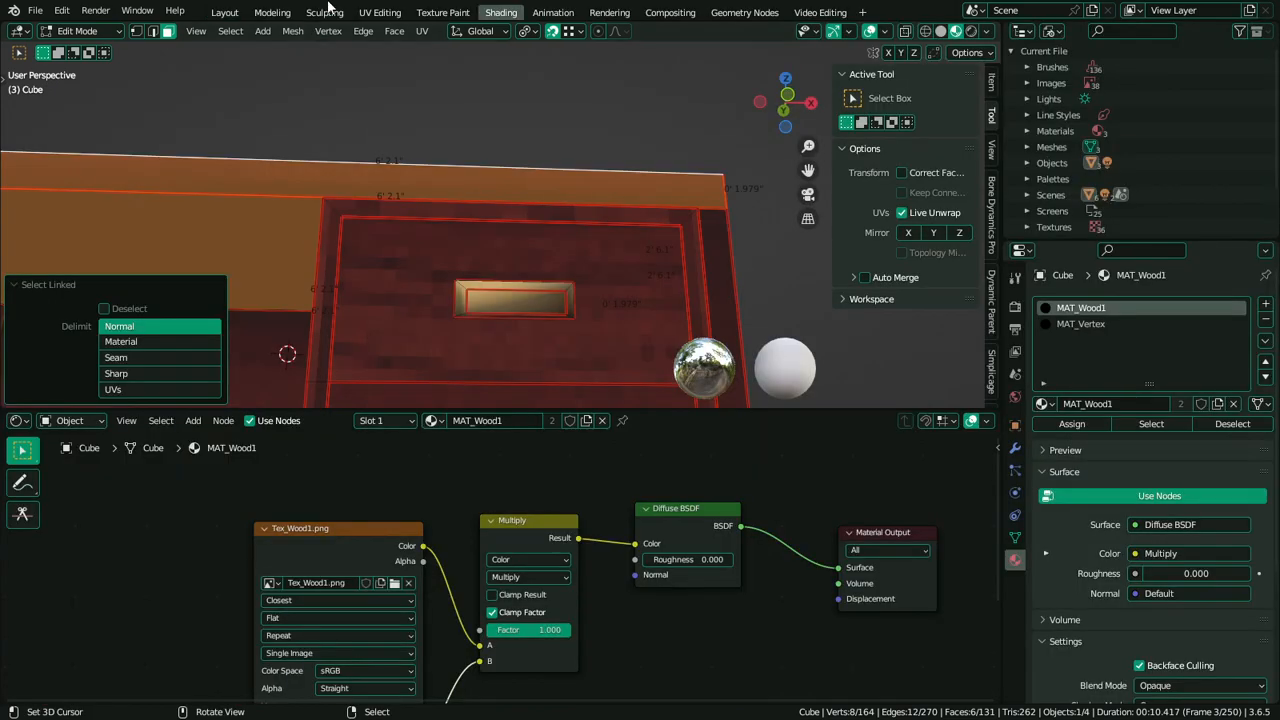
Stretch the desktop slab's UVs slightly along Y in the UV Editing workspace, with the 3D viewport overlays hidden
click(379, 12)
scroll(270, 382, up, 2)
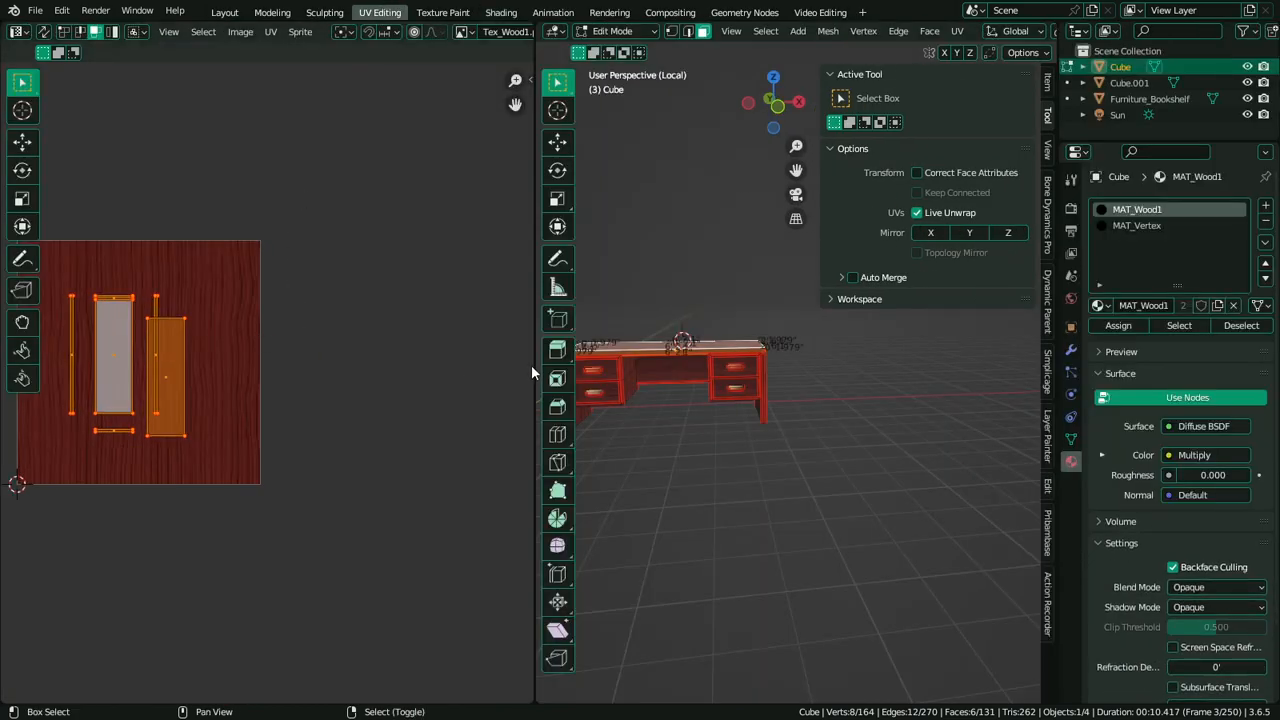
alt+middle_click(688, 368)
middle_drag(688, 368, 714, 414)
scroll(730, 406, up, 8)
scroll(850, 333, down, 3)
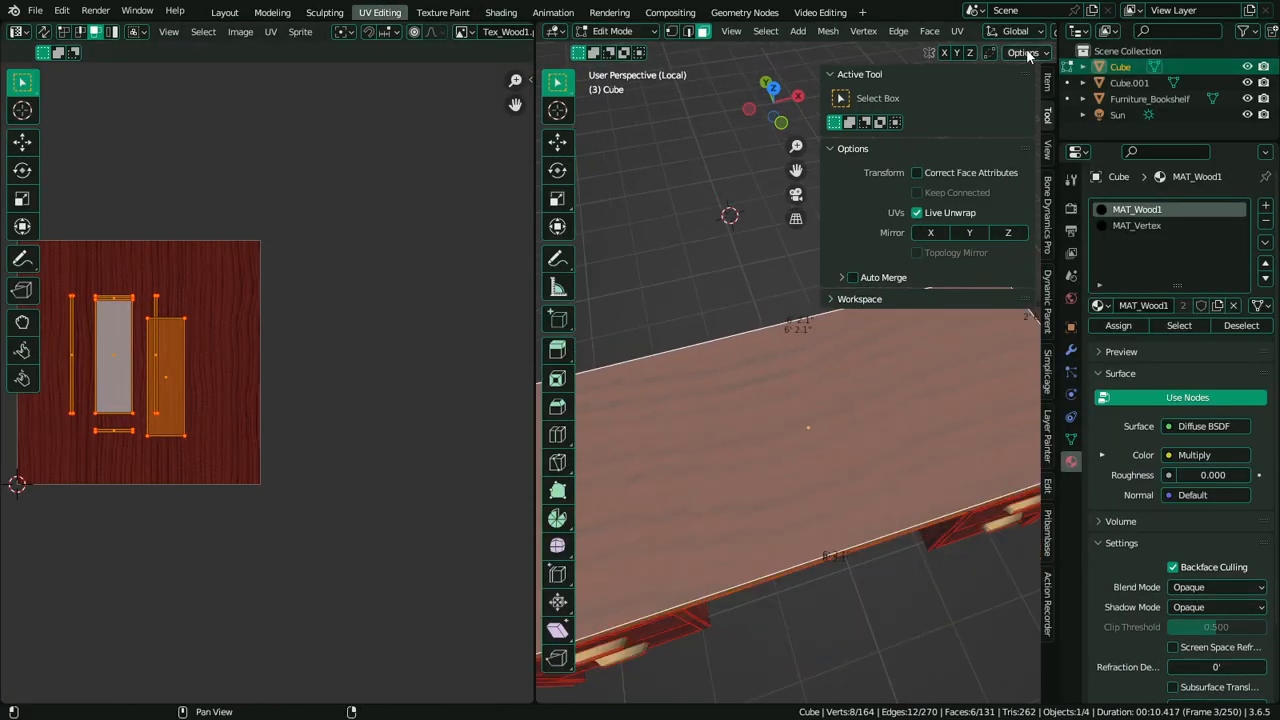
scroll(1010, 32, right, 3)
click(1034, 33)
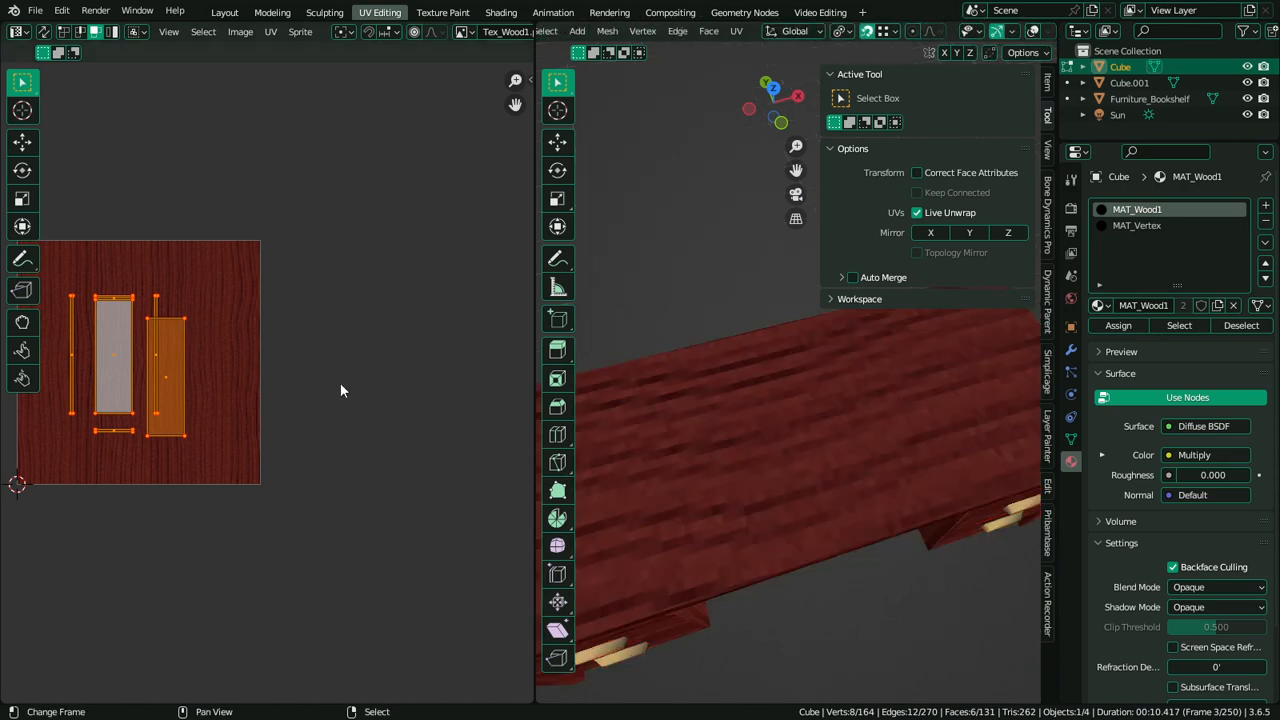
key(s)
key(y)
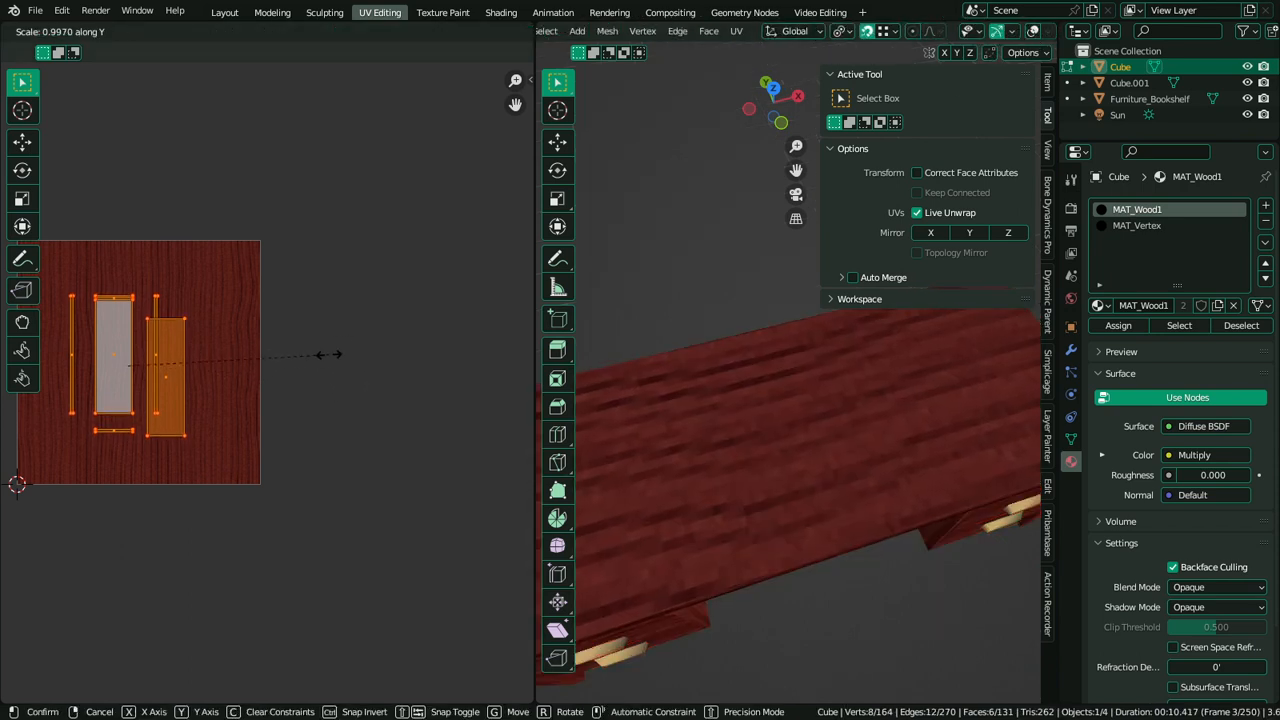
click(340, 352)
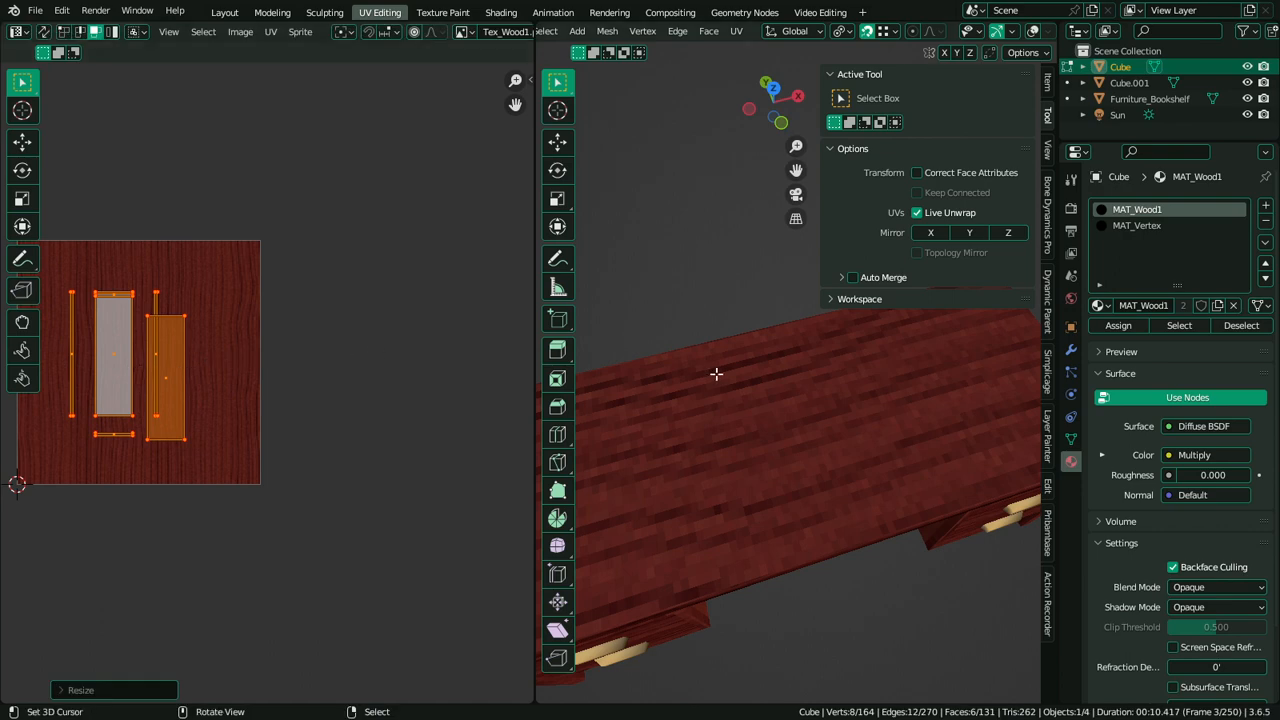
Maximize the 3D viewport, reveal all hidden geometry and leave local view to bring back the bookshelf beside the desk
key(ctrl+space)
scroll(774, 409, down, 5)
middle_drag(729, 449, 690, 392)
key(alt+h)
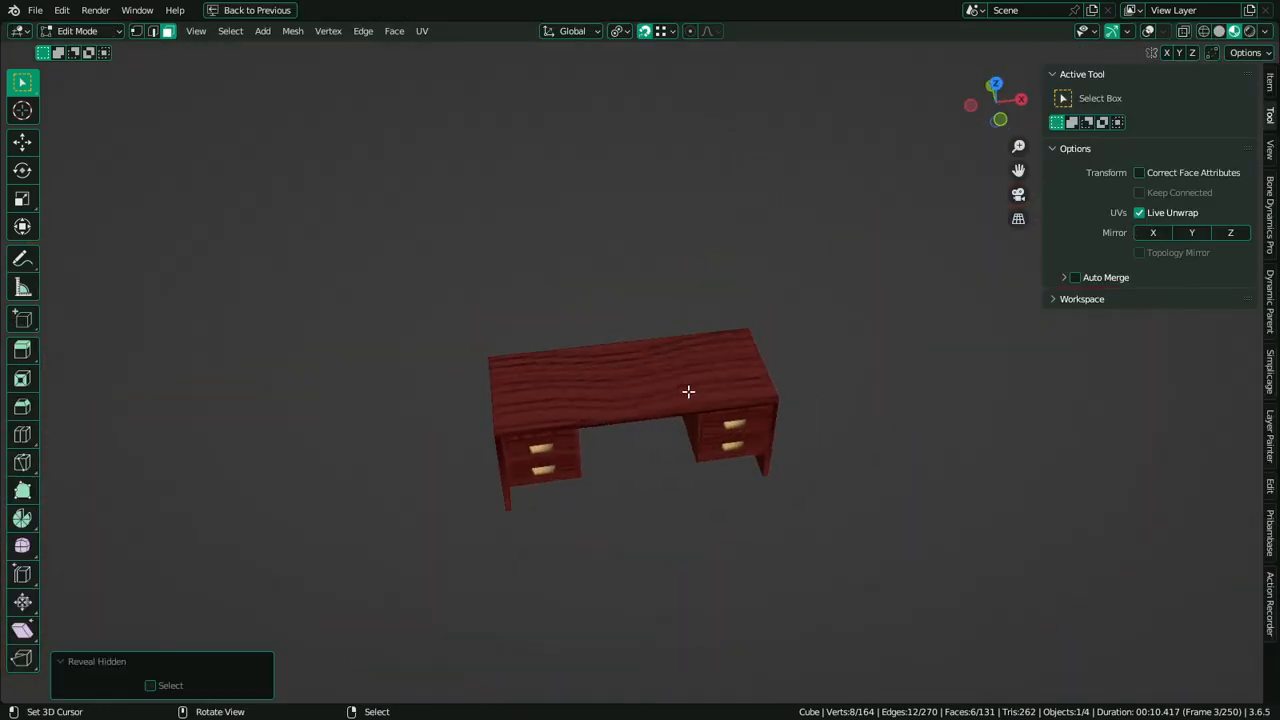
key(KP_Divide)
scroll(681, 382, down, 4)
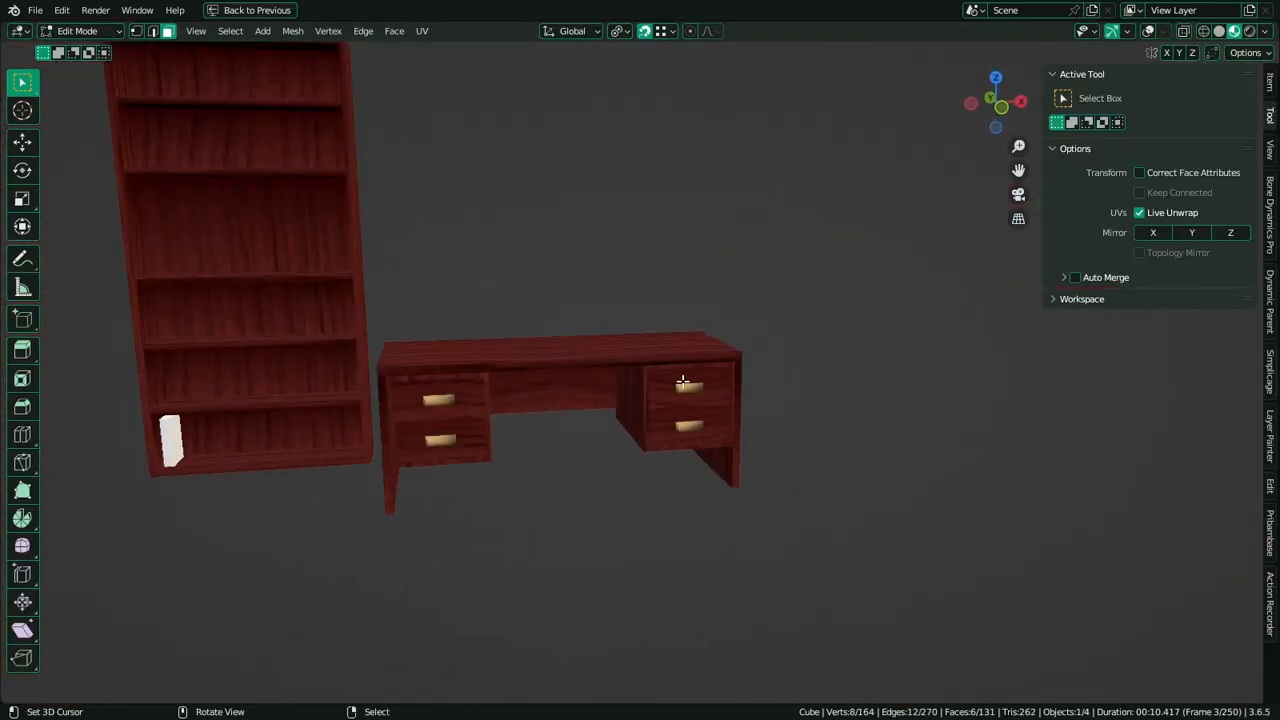
middle_drag(686, 380, 721, 340)
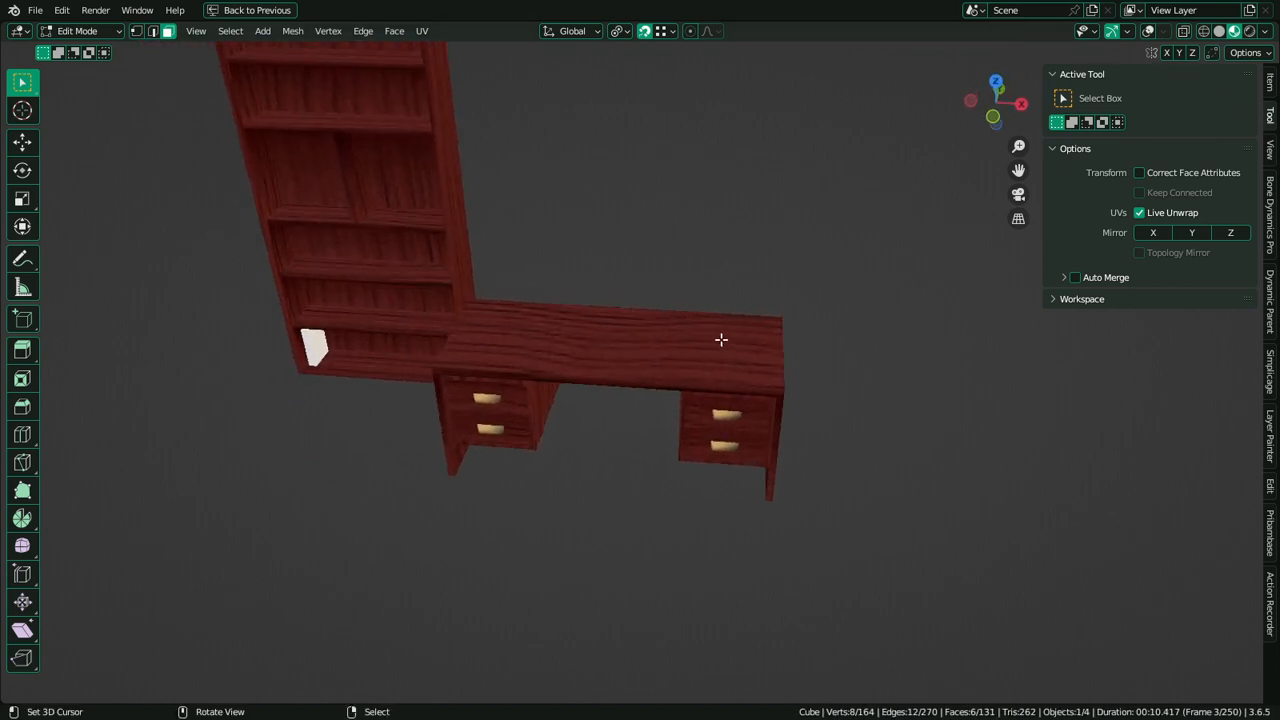
Render a viewport image of the desk and bookshelf, close it and inspect both pieces from a distance and up close
key(q)
click(721, 338)
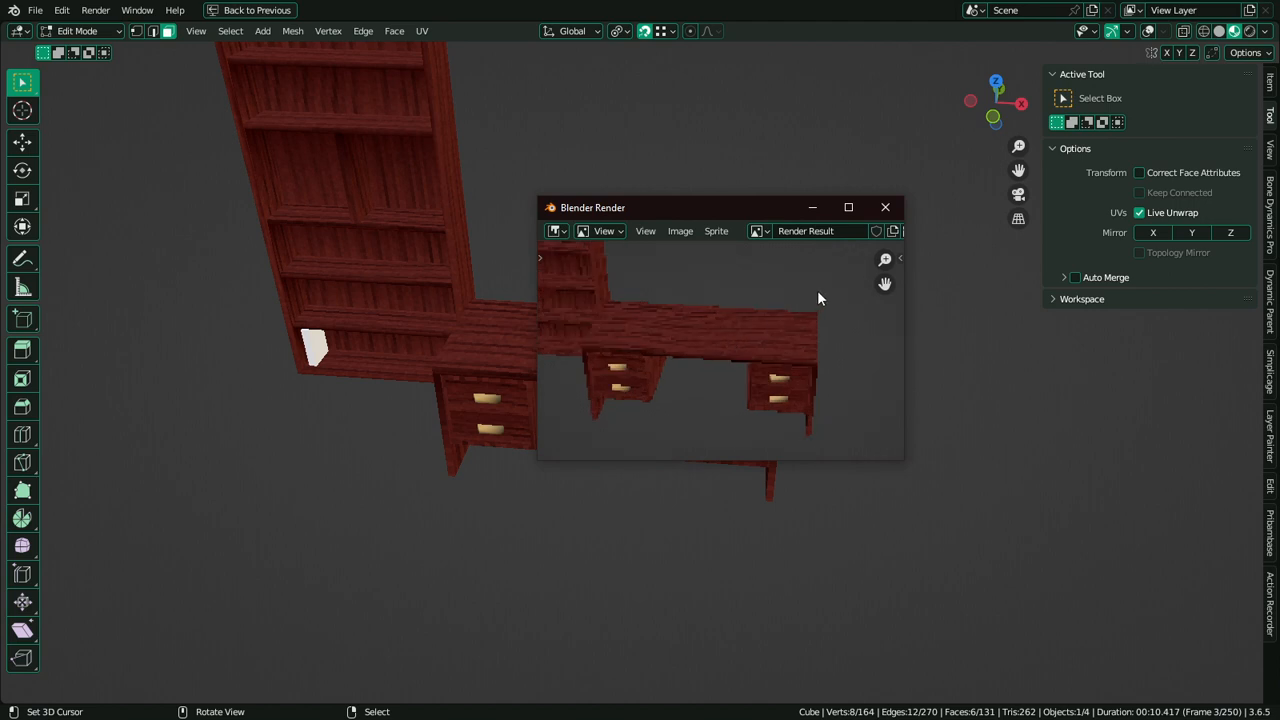
click(887, 205)
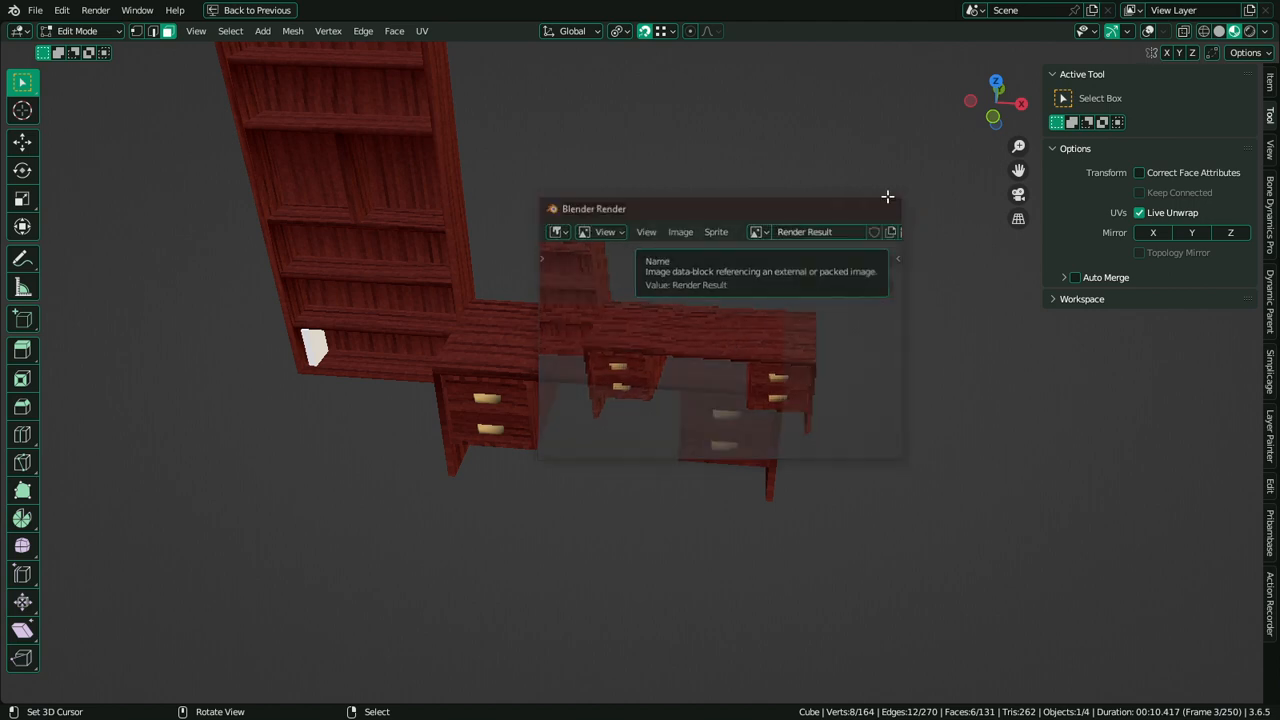
middle_drag(803, 294, 738, 277)
scroll(823, 274, down, 4)
scroll(824, 277, down, 2)
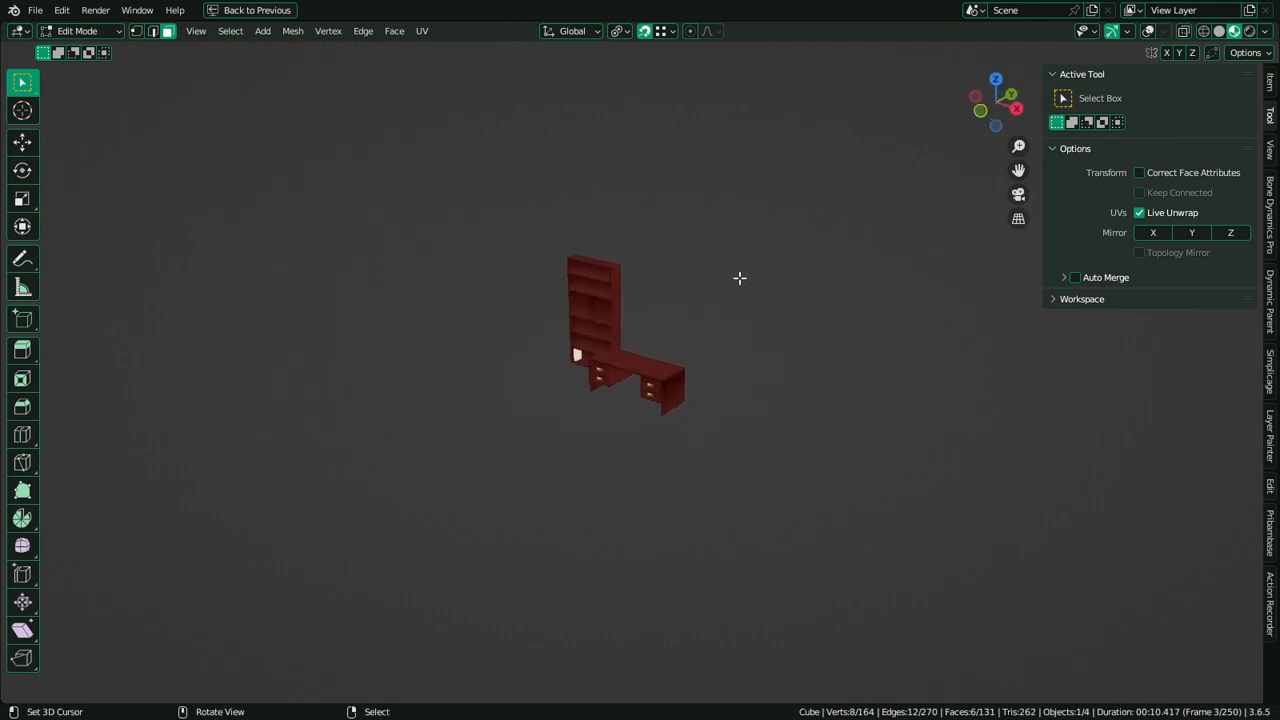
scroll(739, 277, up, 8)
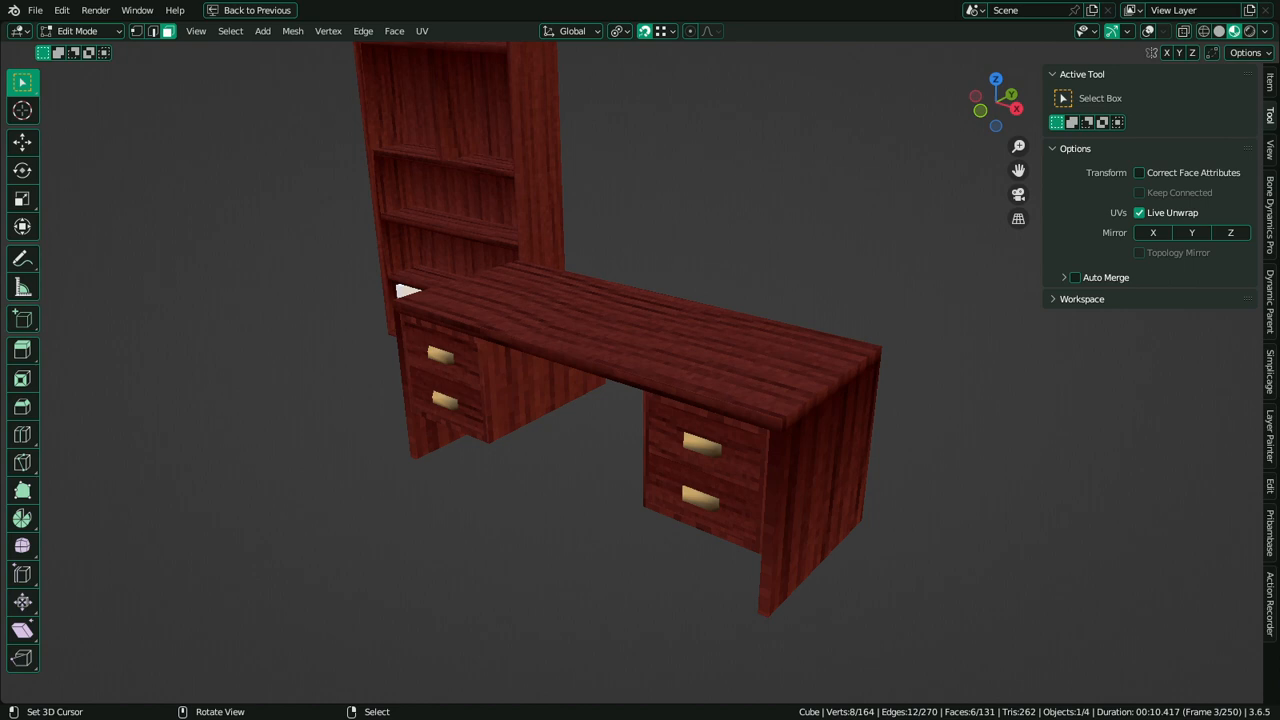
Turn the overlays on, duplicate the desktop slab 6' 10.96" along X and separate the copy into its own object
middle_drag(757, 297, 829, 271)
click(1147, 32)
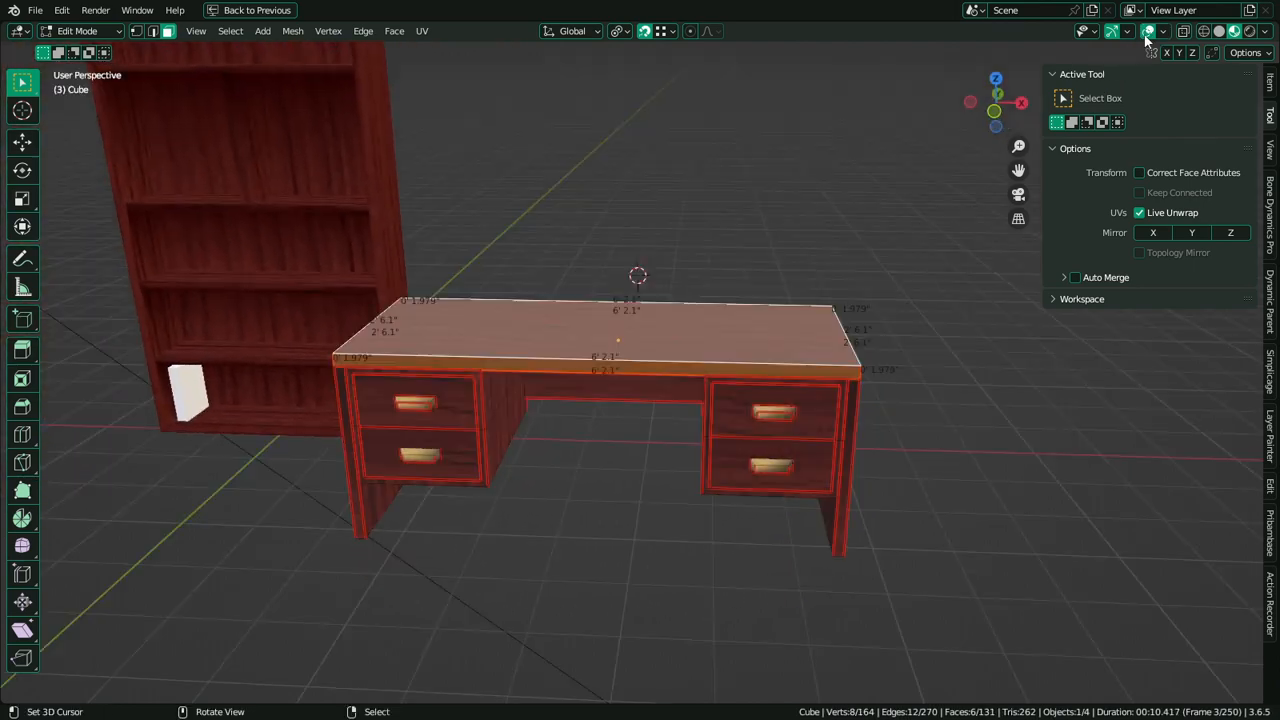
scroll(675, 377, down, 4)
middle_drag(666, 343, 695, 344)
key(shift+d)
key(x)
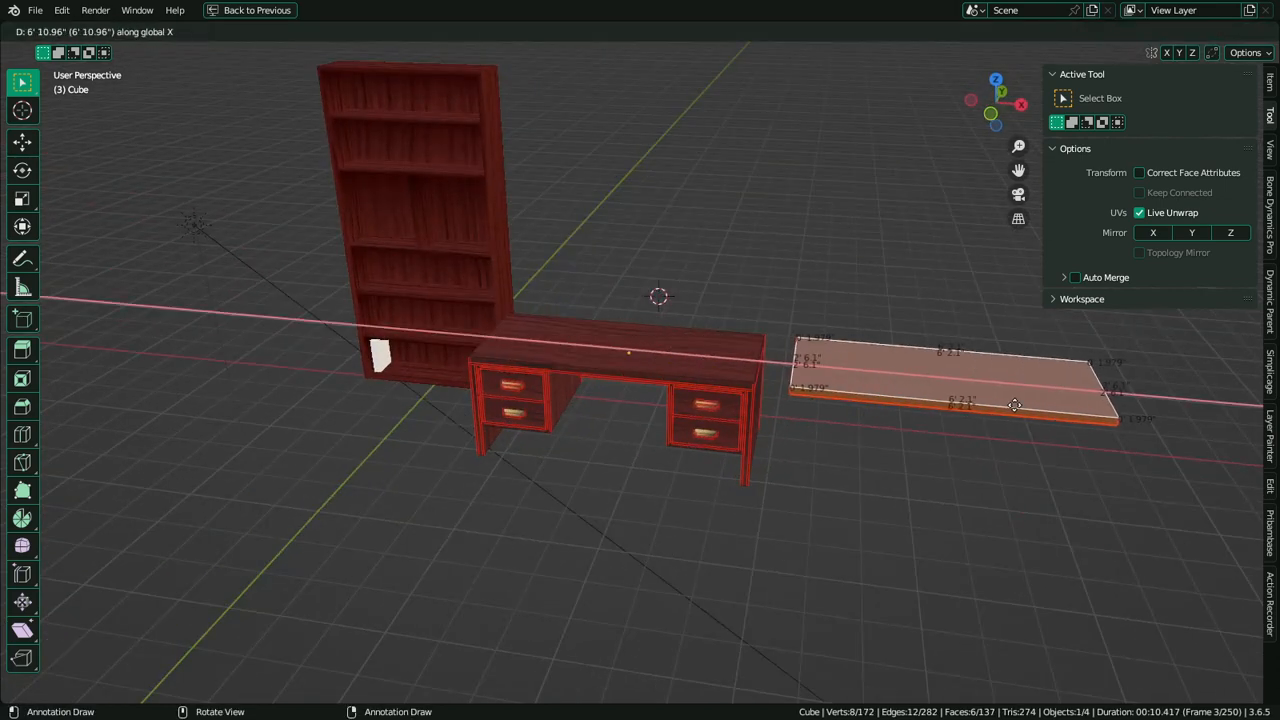
click(972, 405)
key(p)
click(971, 403)
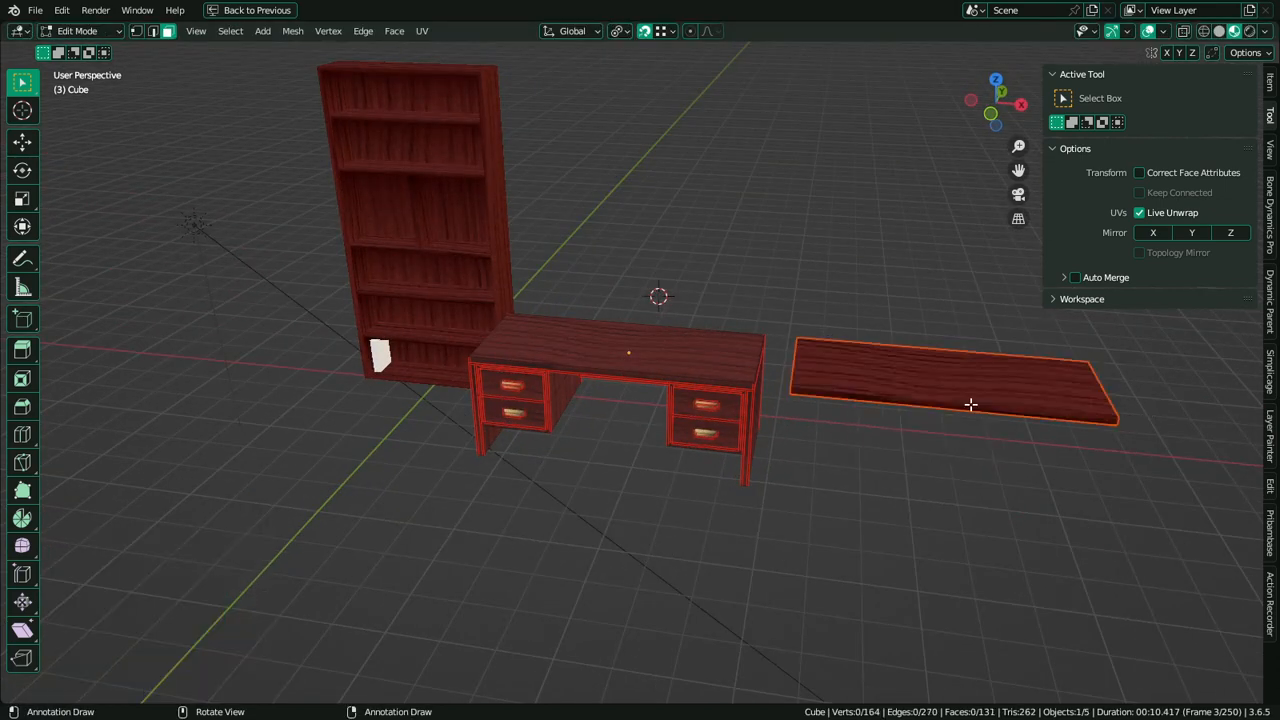
Select the separated slab in Object Mode and snap the 3D cursor to the center of its geometry
key(Tab)
click(971, 403)
key(q)
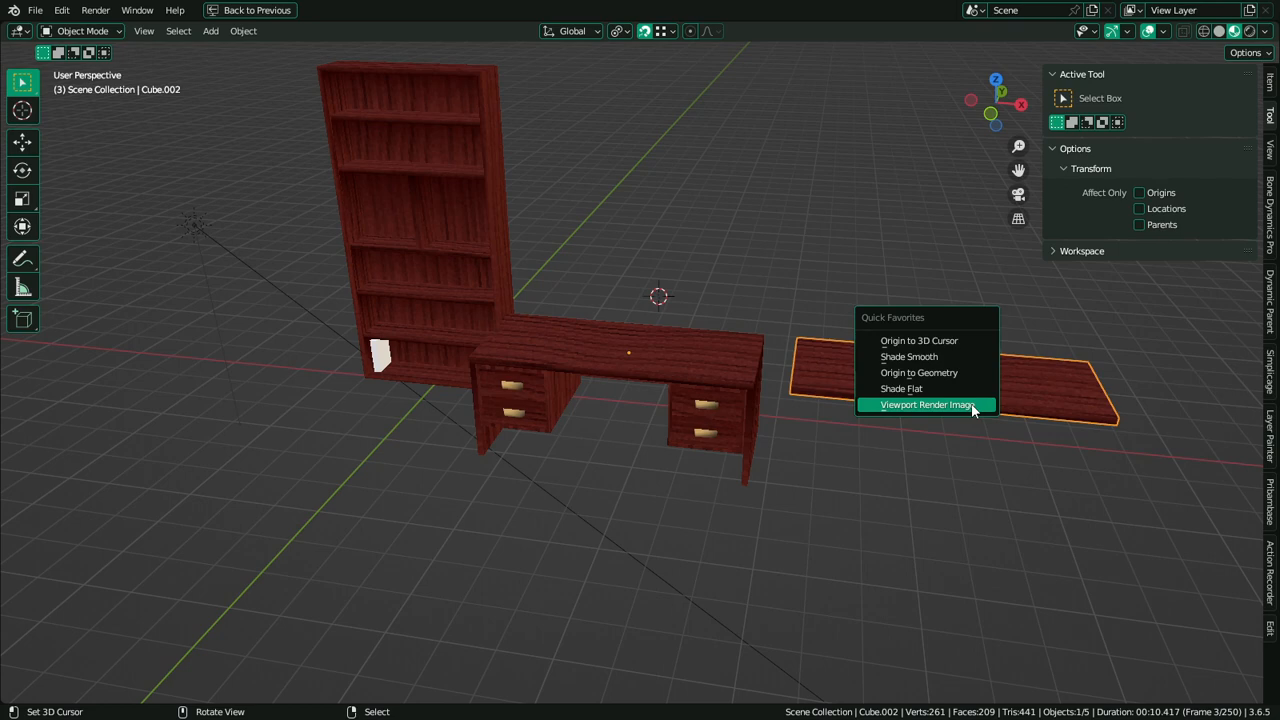
click(977, 346)
key(Tab)
key(a)
key(shift+s)
click(1026, 501)
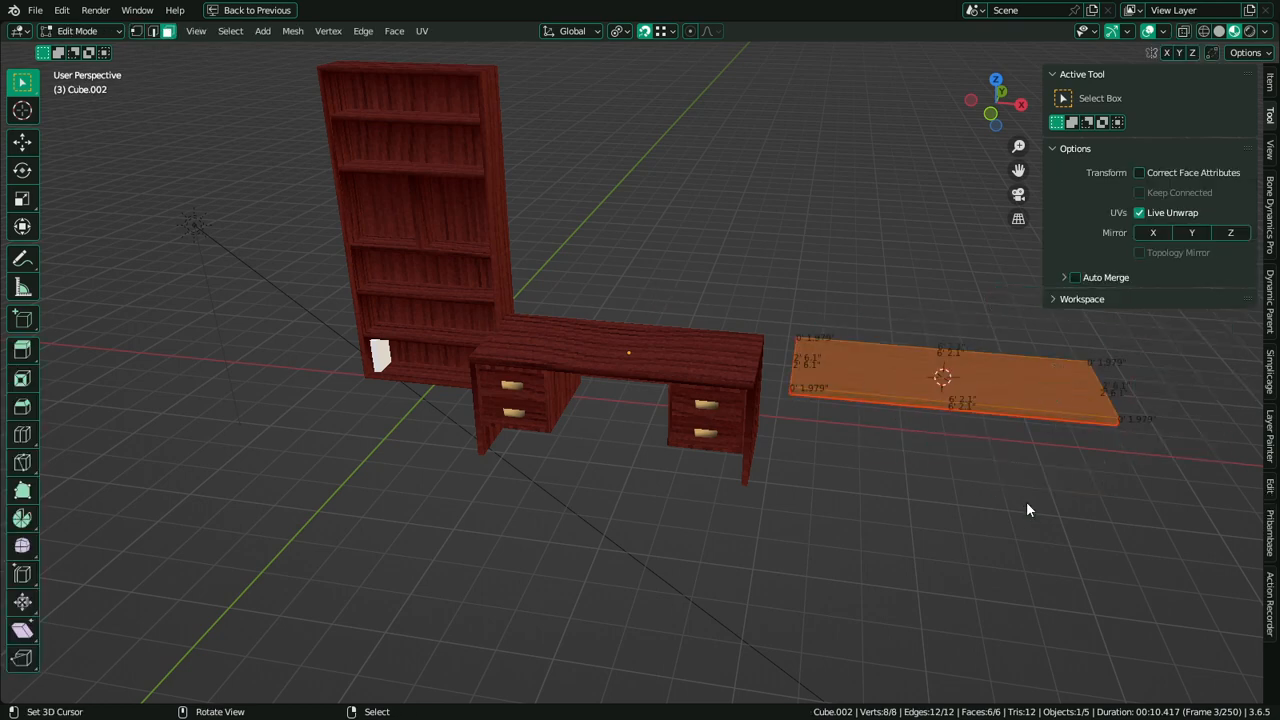
key(Tab)
Select the bottom faces of the desk's two side panels and snap the 3D cursor to the point midway between them
middle_drag(829, 403, 826, 333)
key(Tab)
key(Tab)
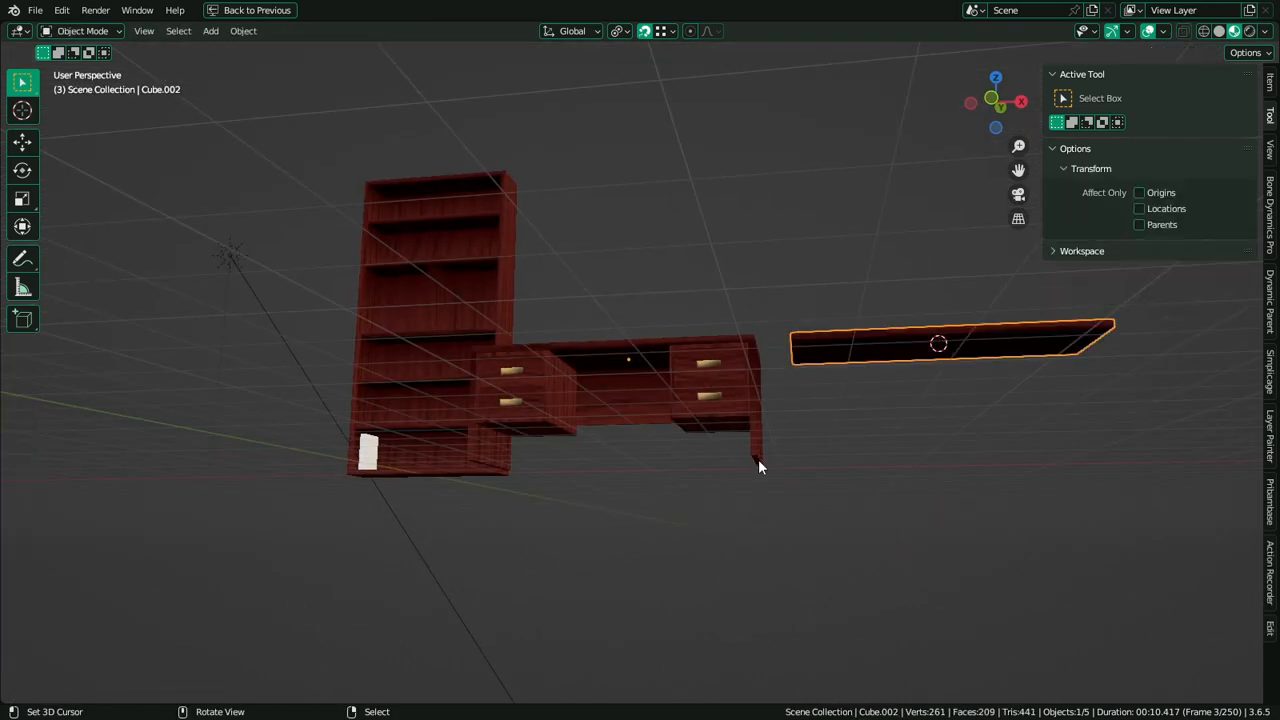
click(758, 459)
middle_drag(758, 459, 769, 424)
key(Tab)
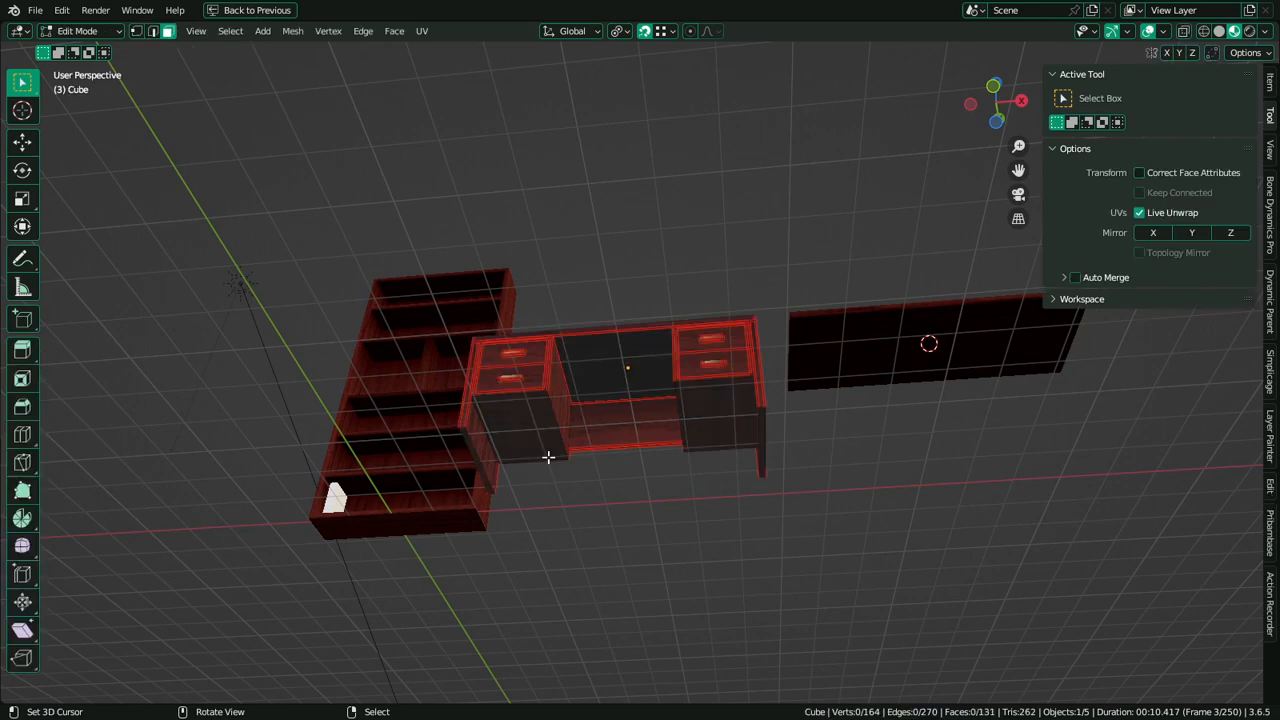
click(476, 468)
shift+click(760, 436)
key(shift+s)
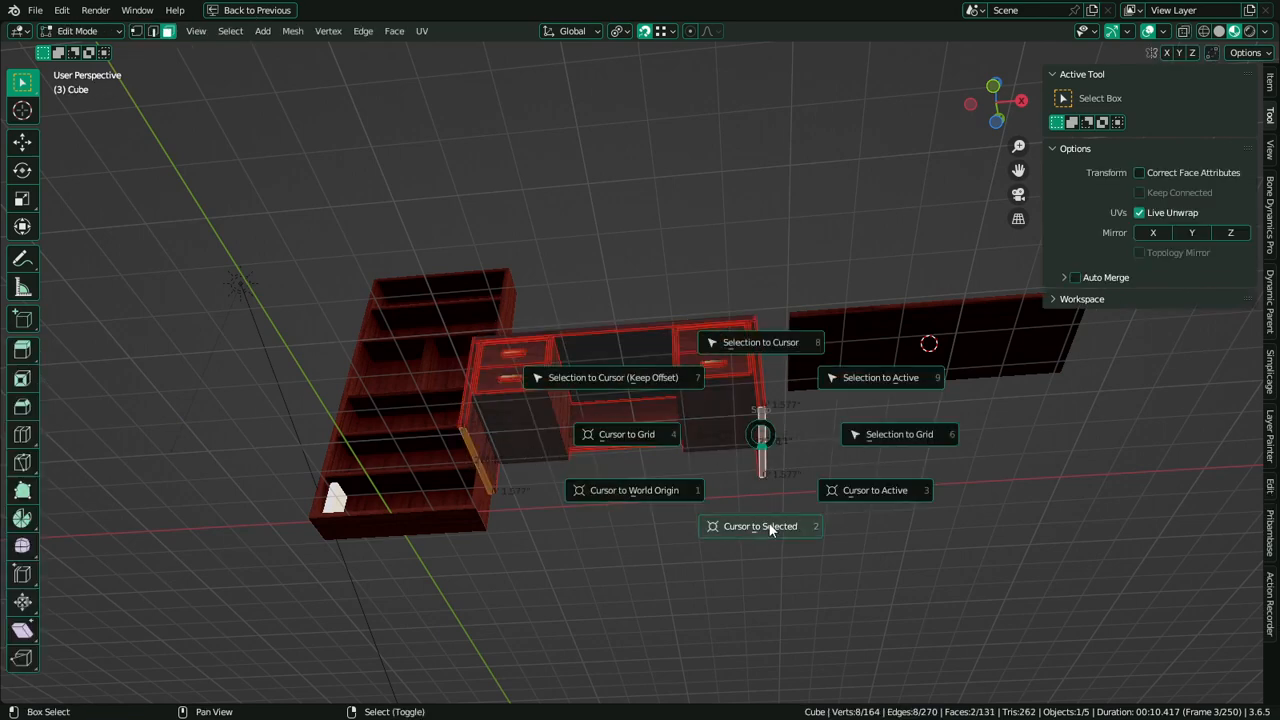
click(771, 526)
Set the desk's origin to the 3D cursor at floor level in Object Mode
middle_drag(731, 443, 735, 497)
key(Tab)
key(q)
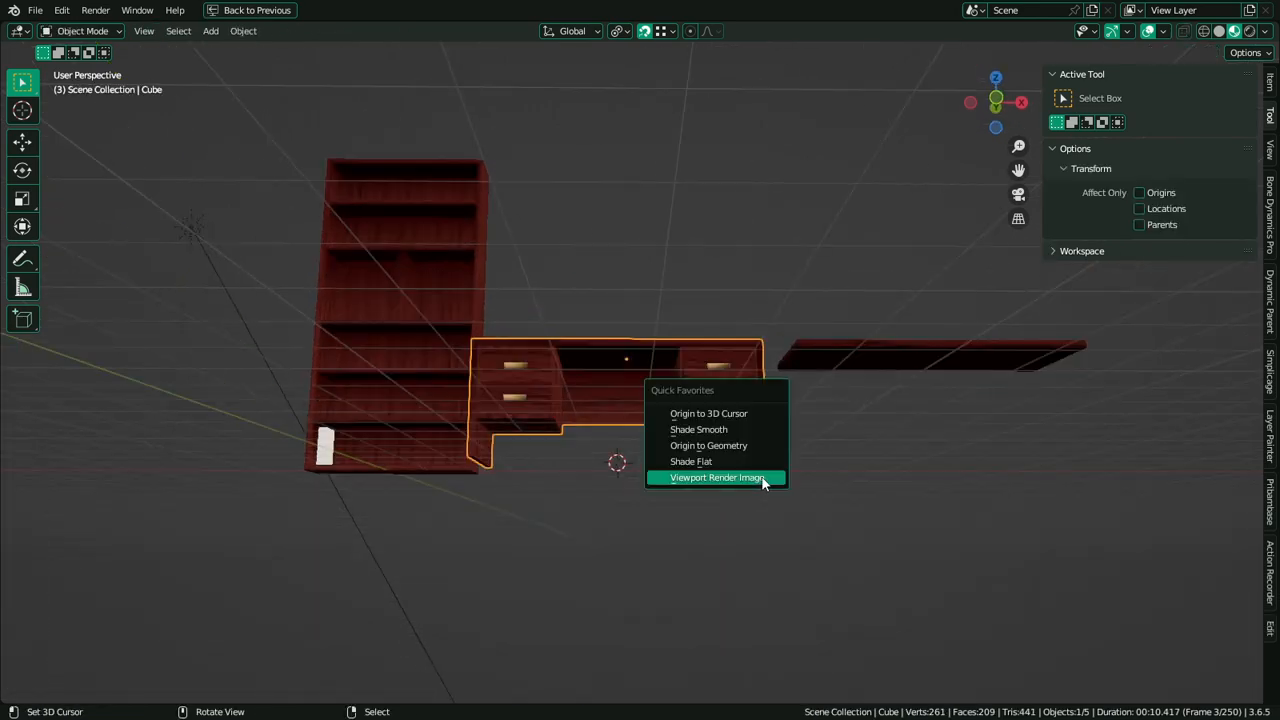
click(741, 418)
middle_drag(741, 418, 678, 455)
scroll(702, 458, up, 4)
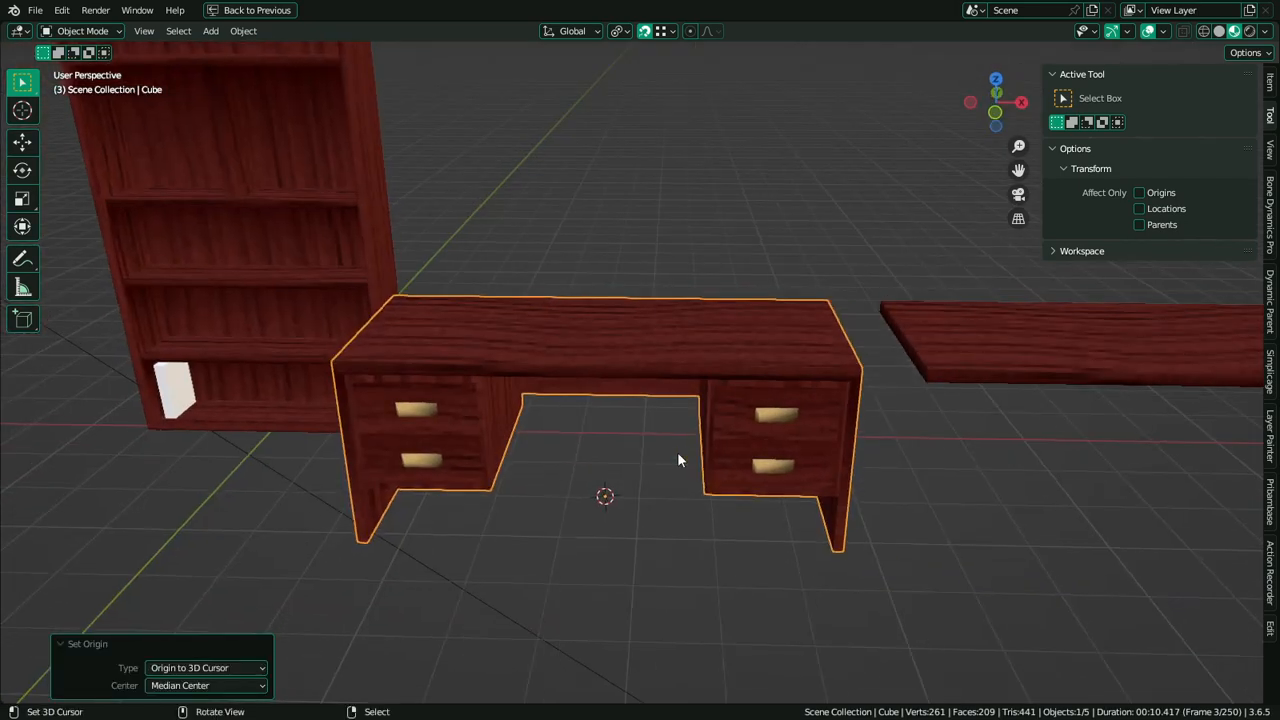
Check the bookshelf object, then rename the desk object as Furniture_Desk
click(281, 375)
scroll(432, 369, down, 3)
scroll(432, 369, up, 3)
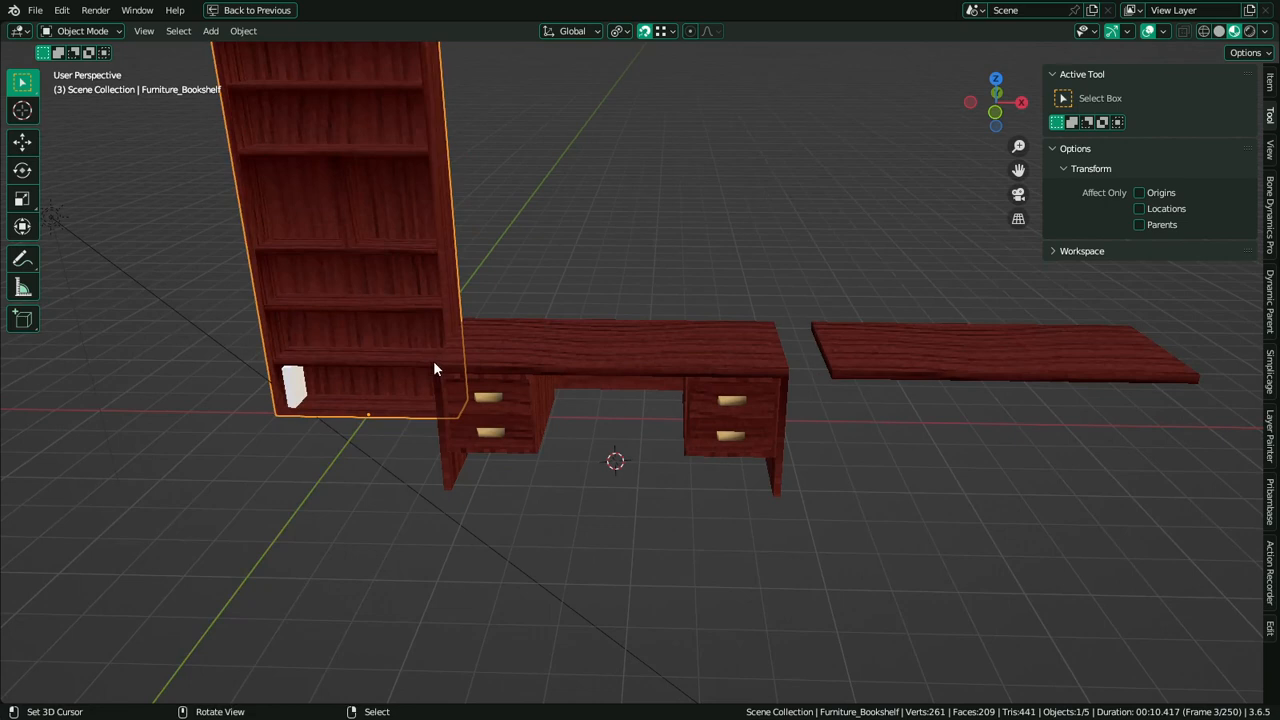
scroll(437, 367, down, 2)
middle_drag(491, 371, 666, 423)
click(665, 388)
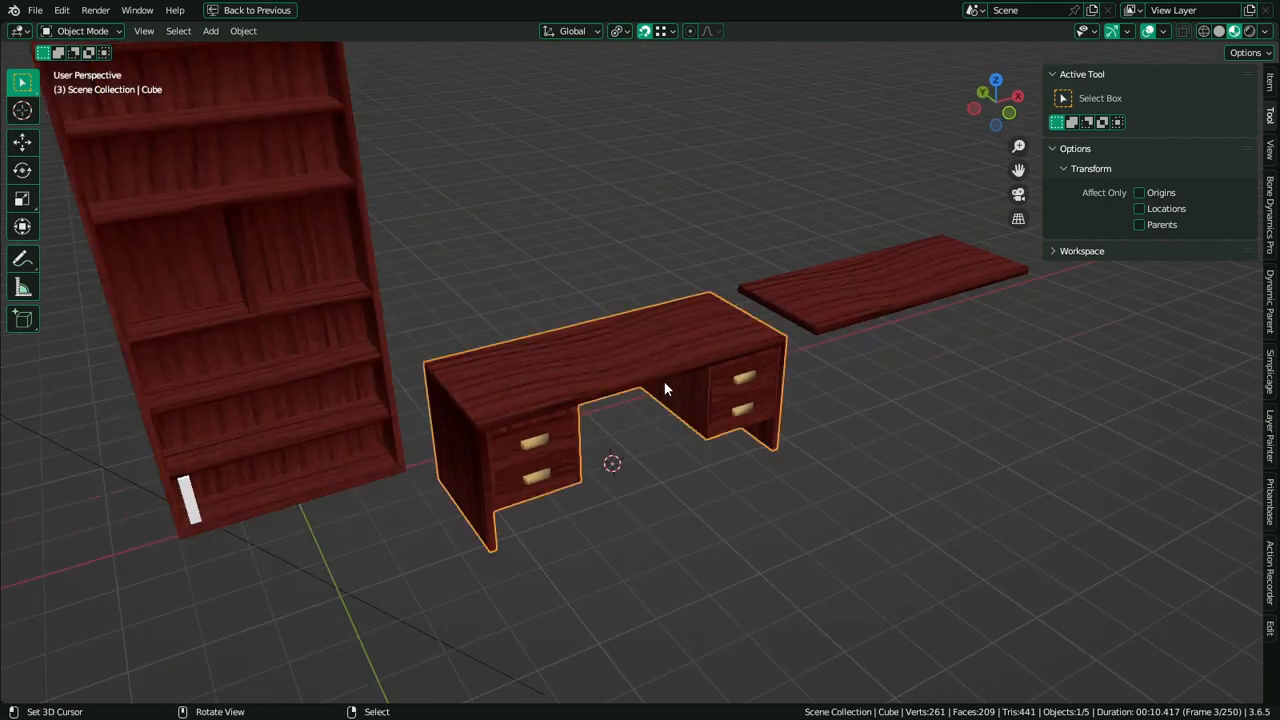
key(F2)
text(Fu)
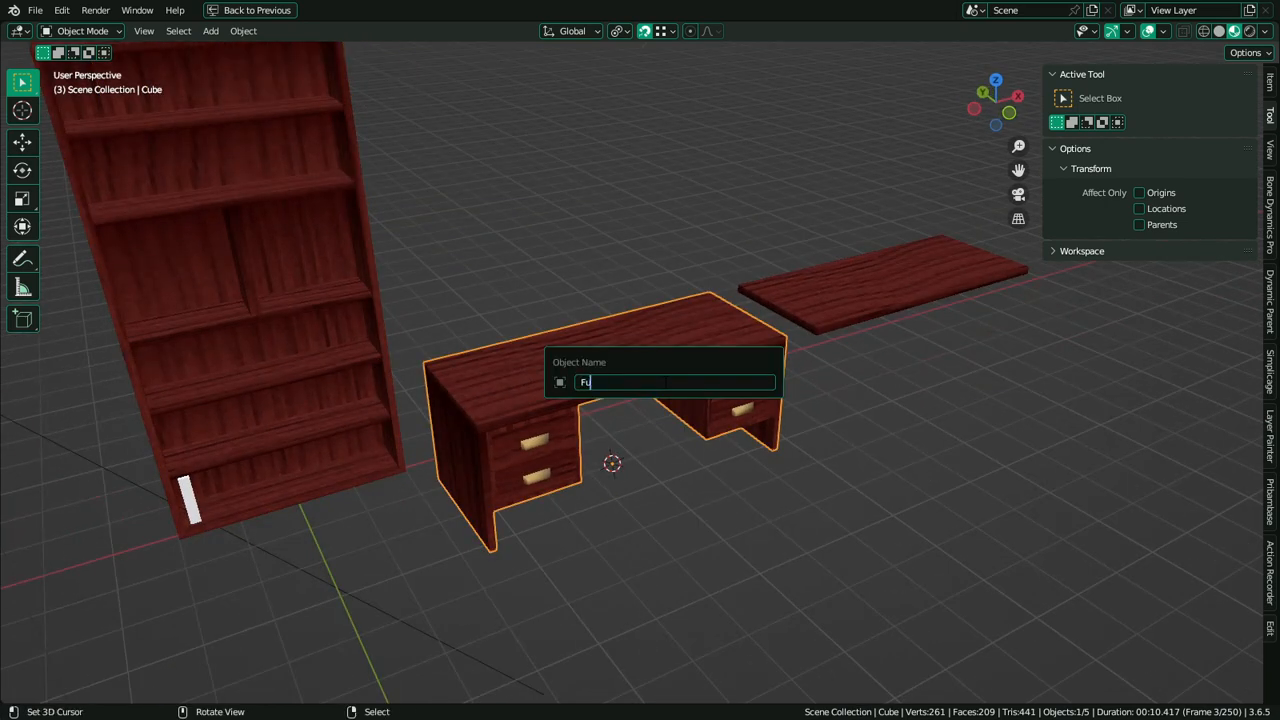
text(rniture)
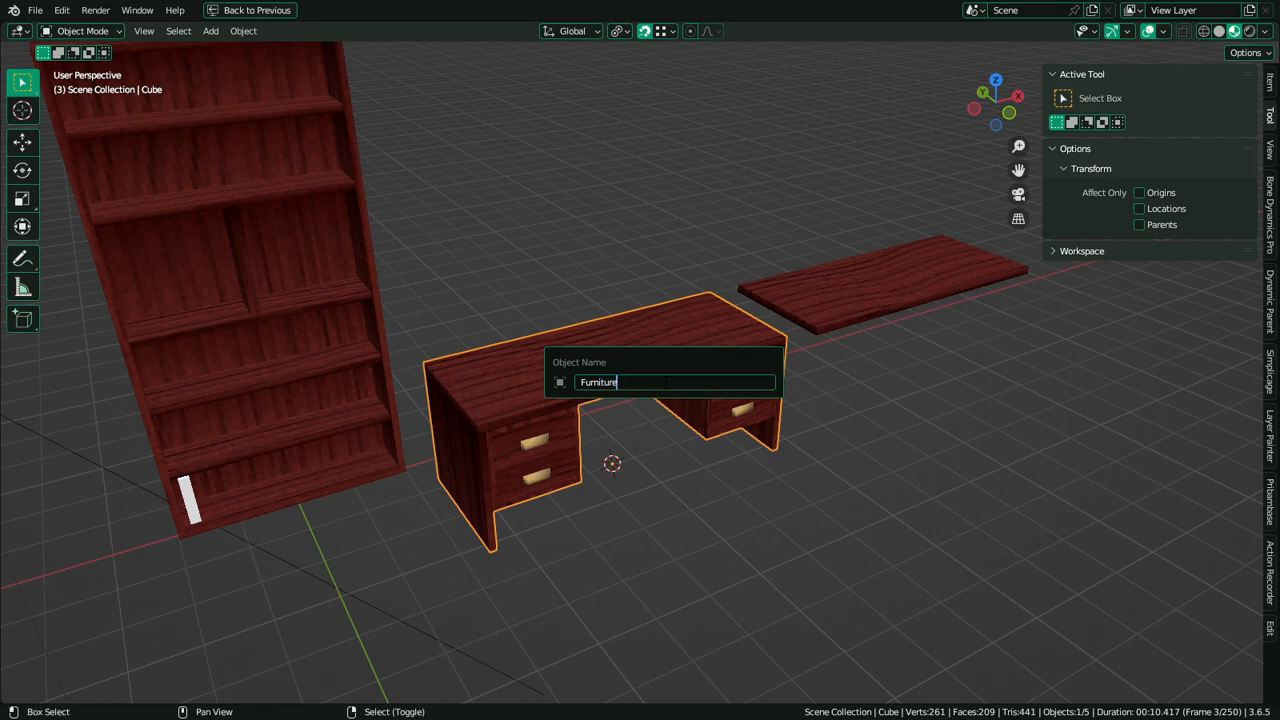
text(_Desk)
key(Return)
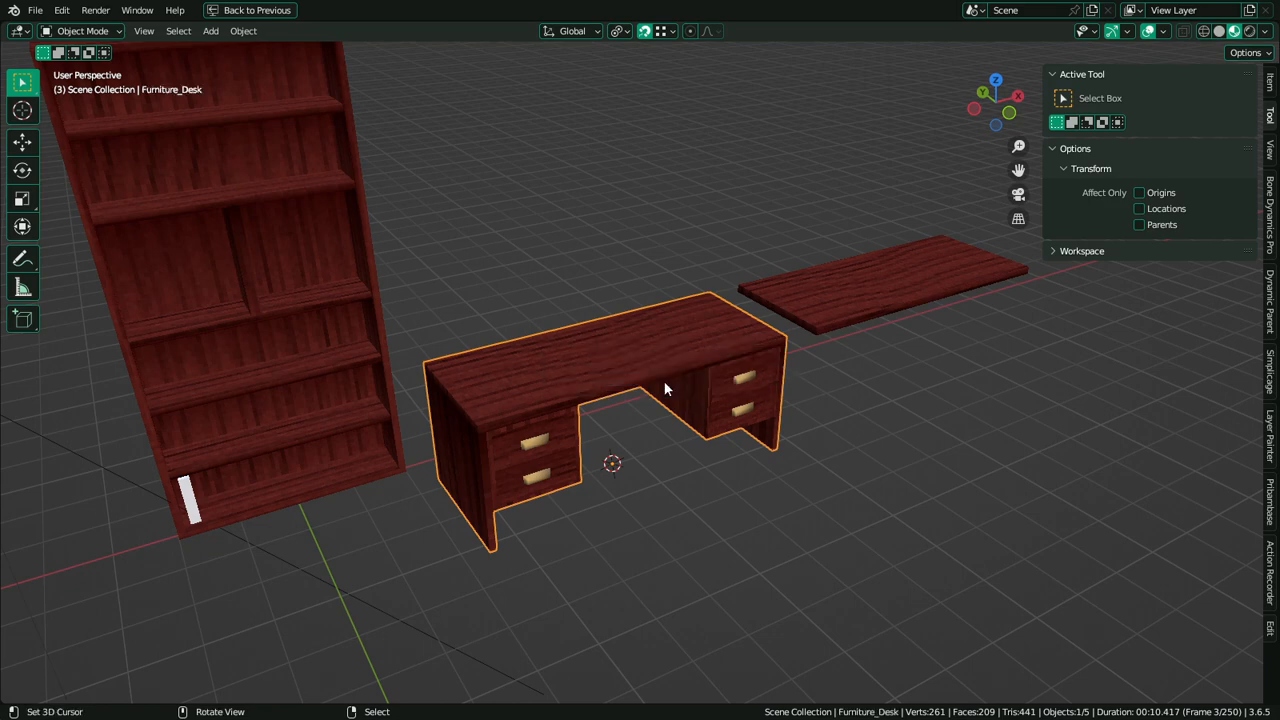
Copy the desk's object name and give its mesh data the same name, Furniture_Desk
key(F2)
key(ctrl+c)
key(ctrl+space)
click(1071, 438)
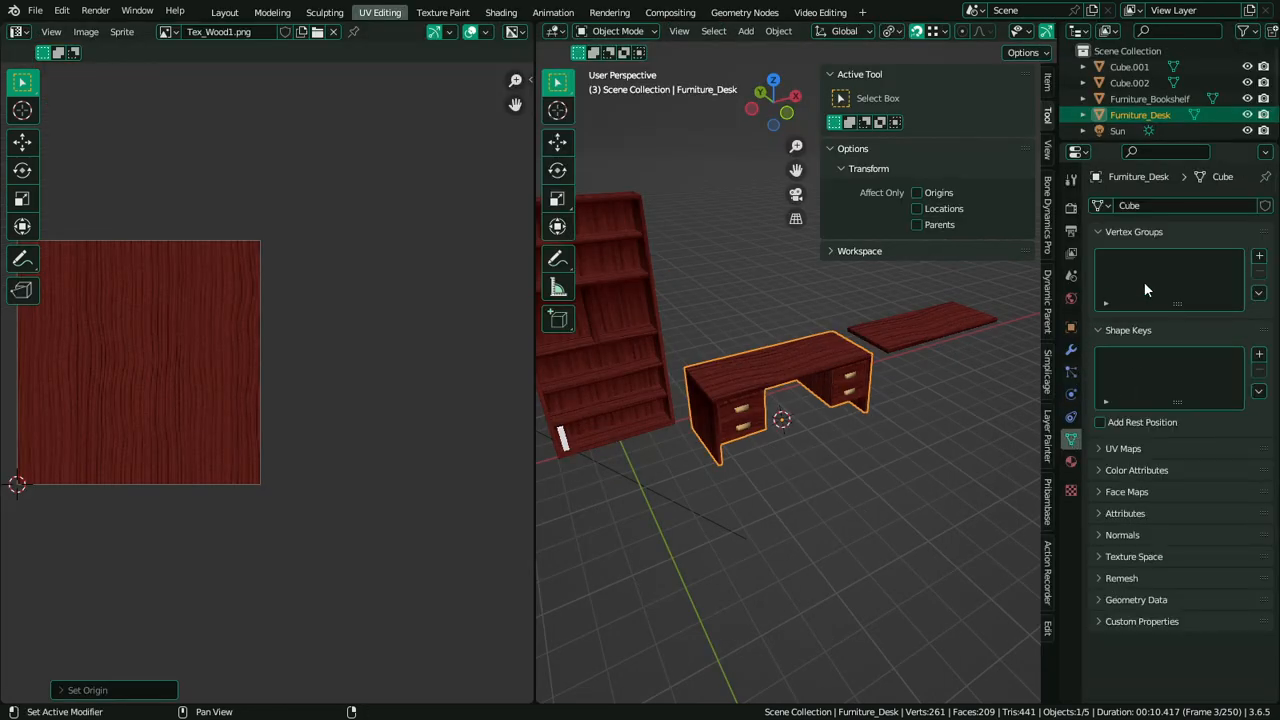
key(ctrl+v)
key(ctrl+space)
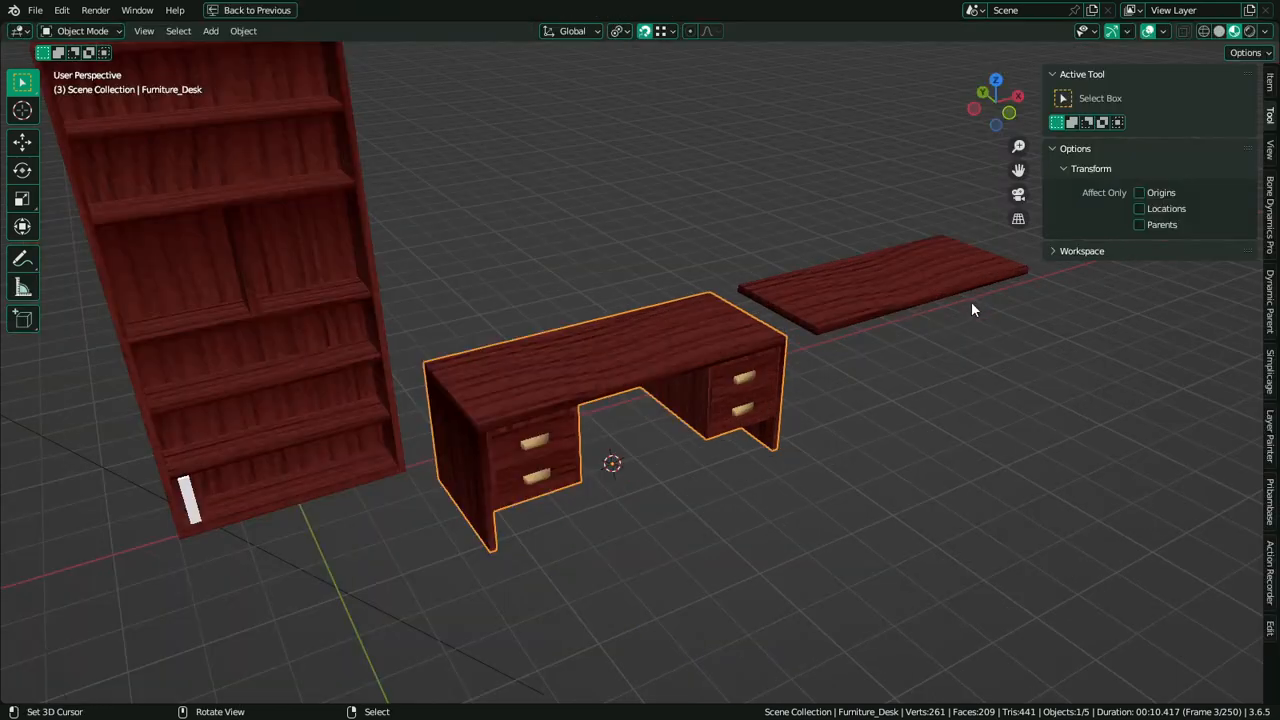
Center the view on the separated slab and rename it as Door
click(873, 309)
alt+middle_click(873, 309)
key(F3)
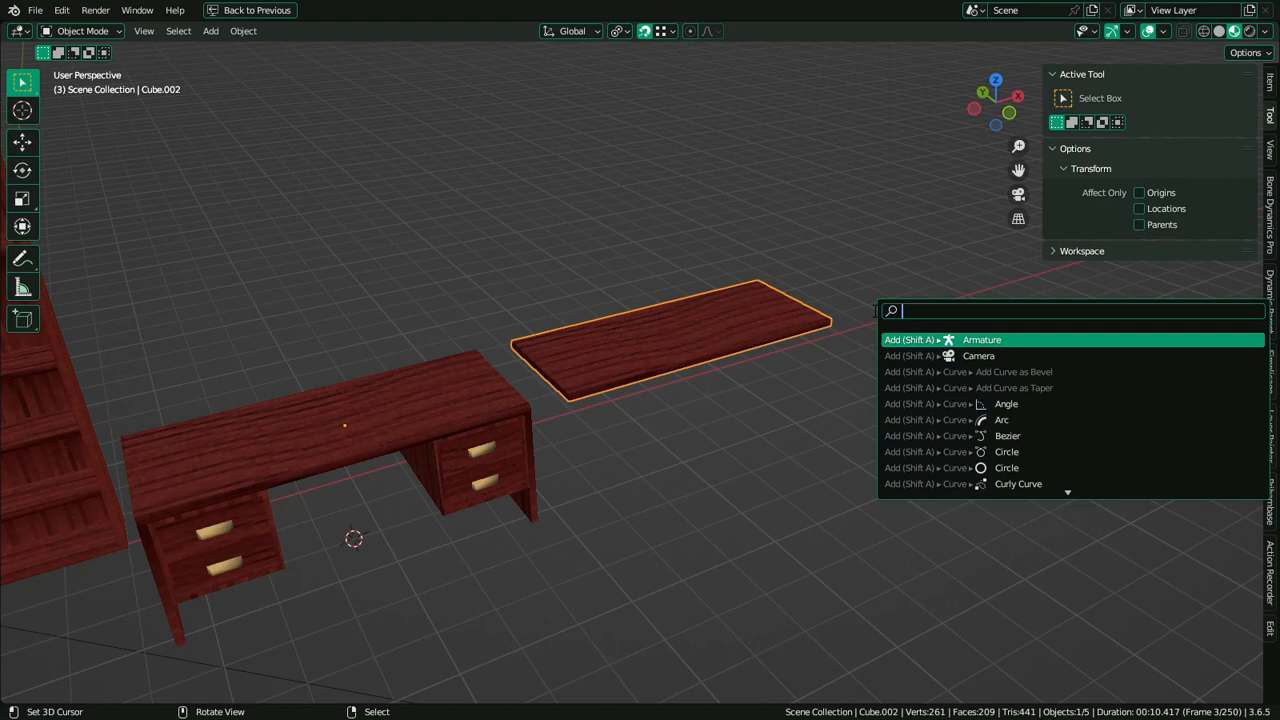
key(Escape)
key(F2)
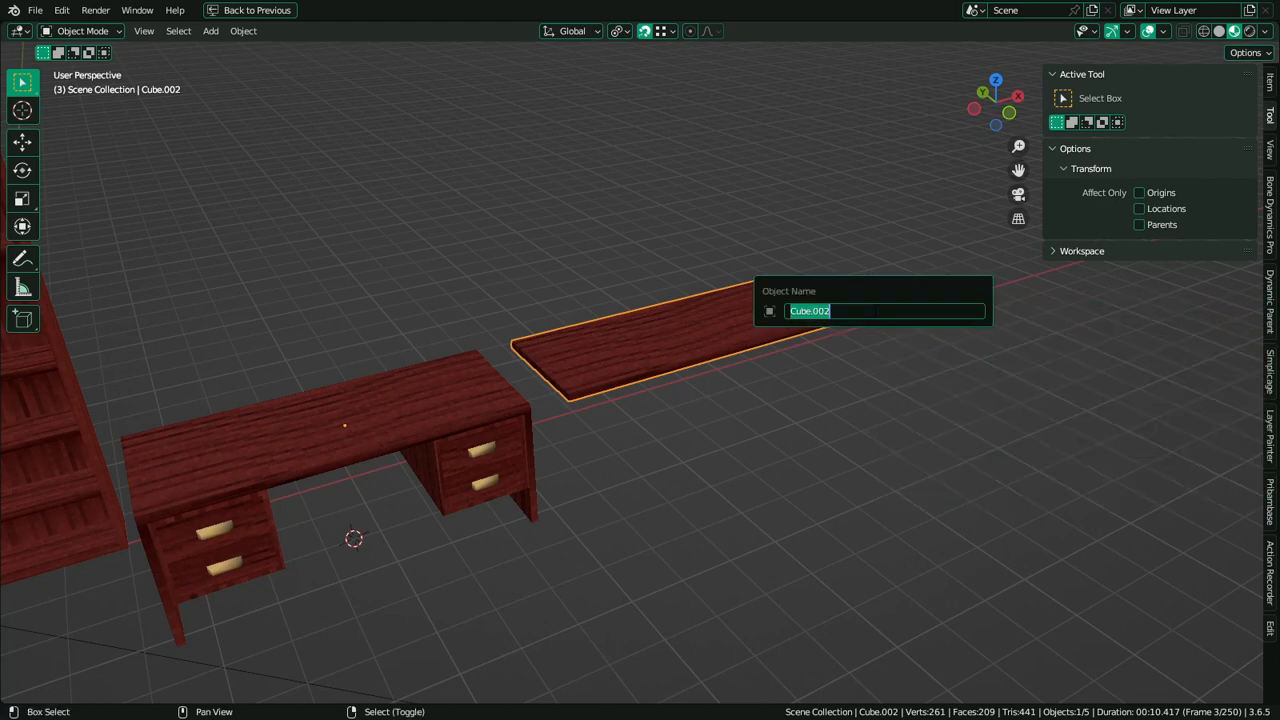
text(Door)
key(Return)
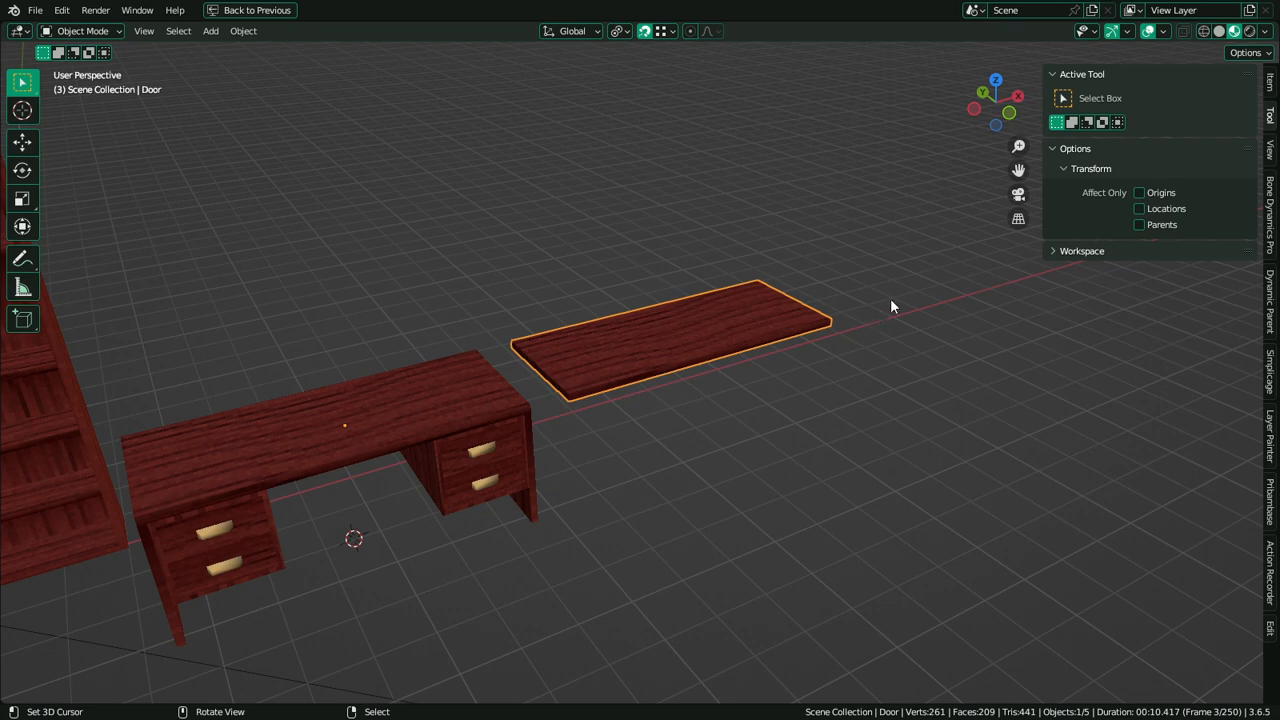
Enter Edit Mode on the door slab with all its geometry selected
scroll(800, 346, up, 2)
key(Tab)
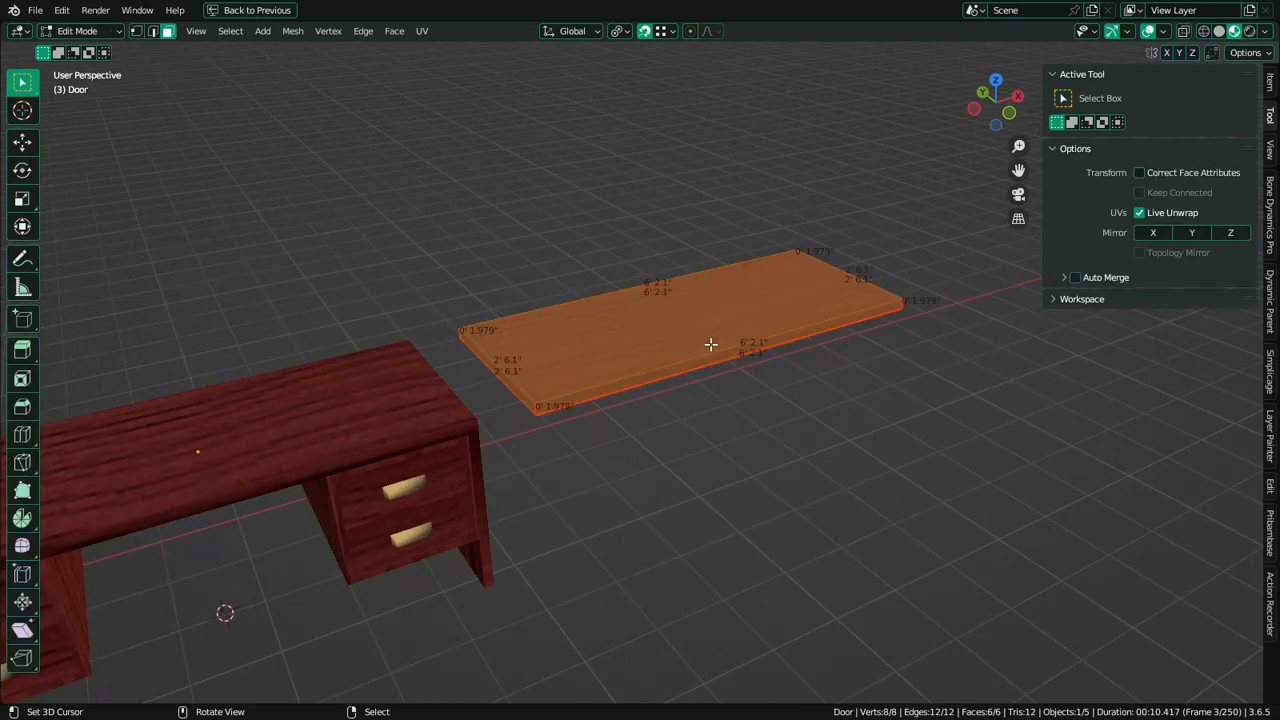
middle_drag(749, 337, 751, 334)
key(r)
key(x)
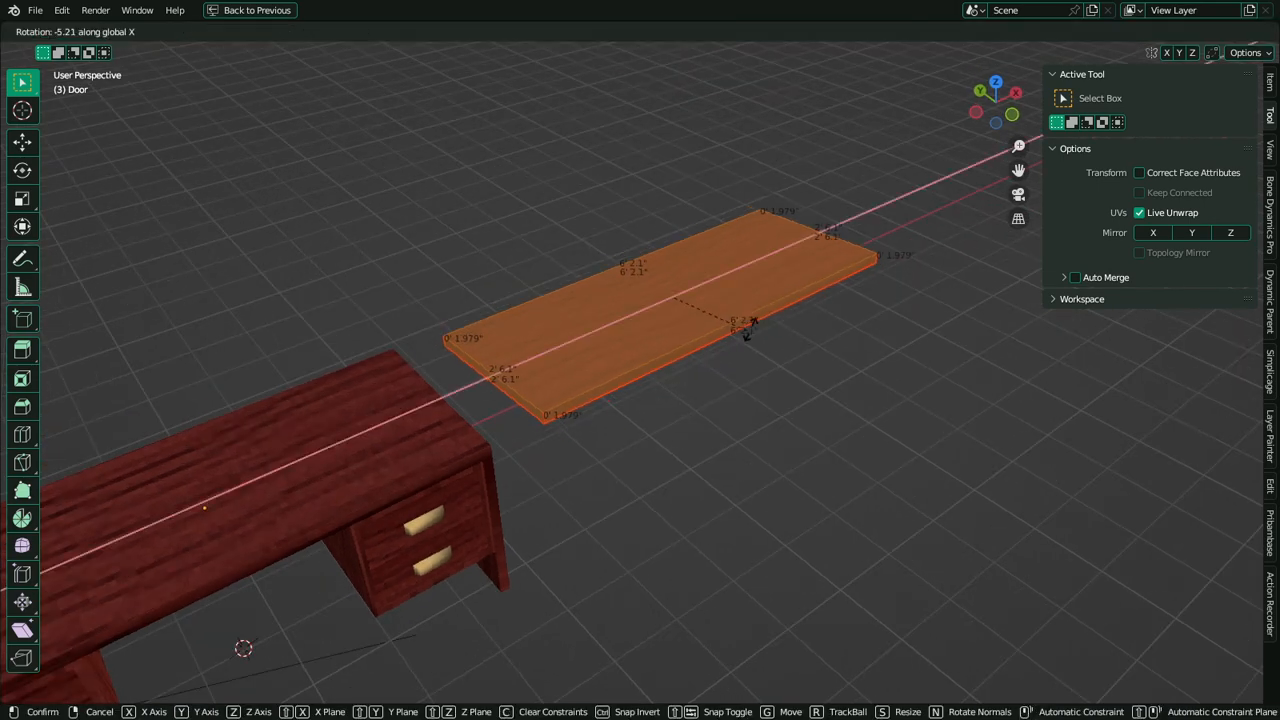
click(769, 286)
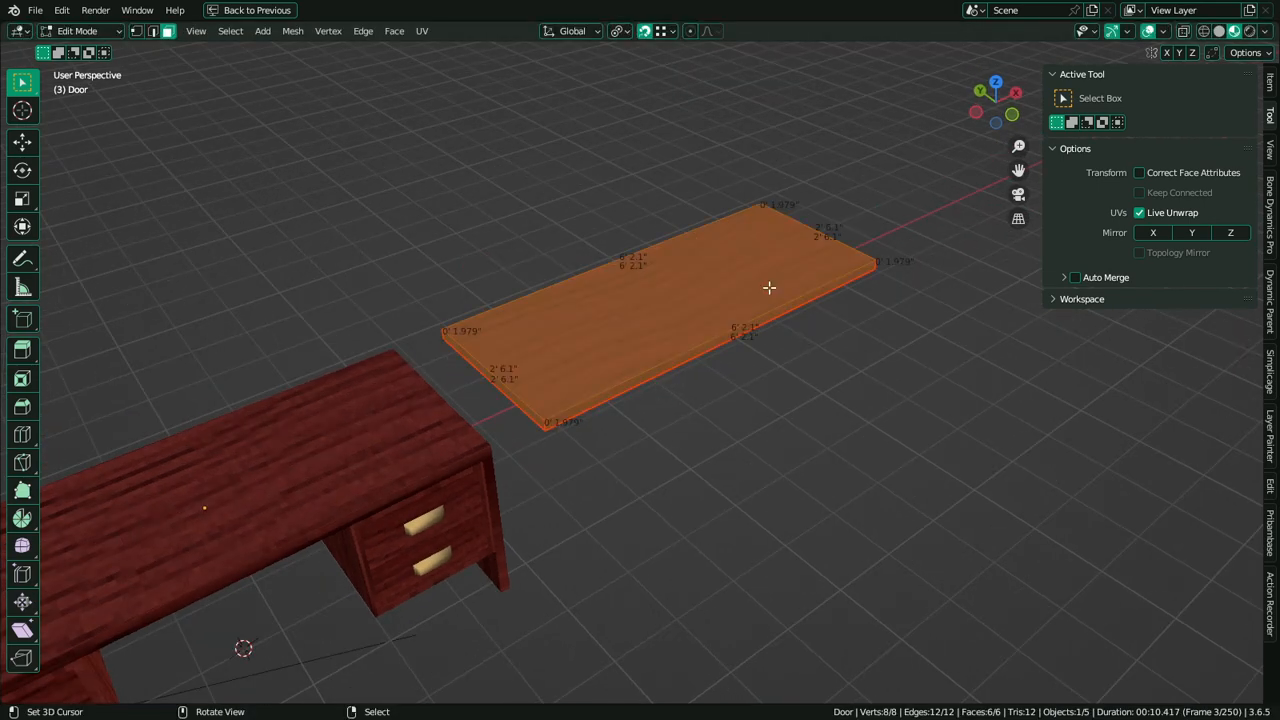
Rotate the whole door slab 90° about the global Y axis to stand it upright
key(r)
key(x)
text(y)
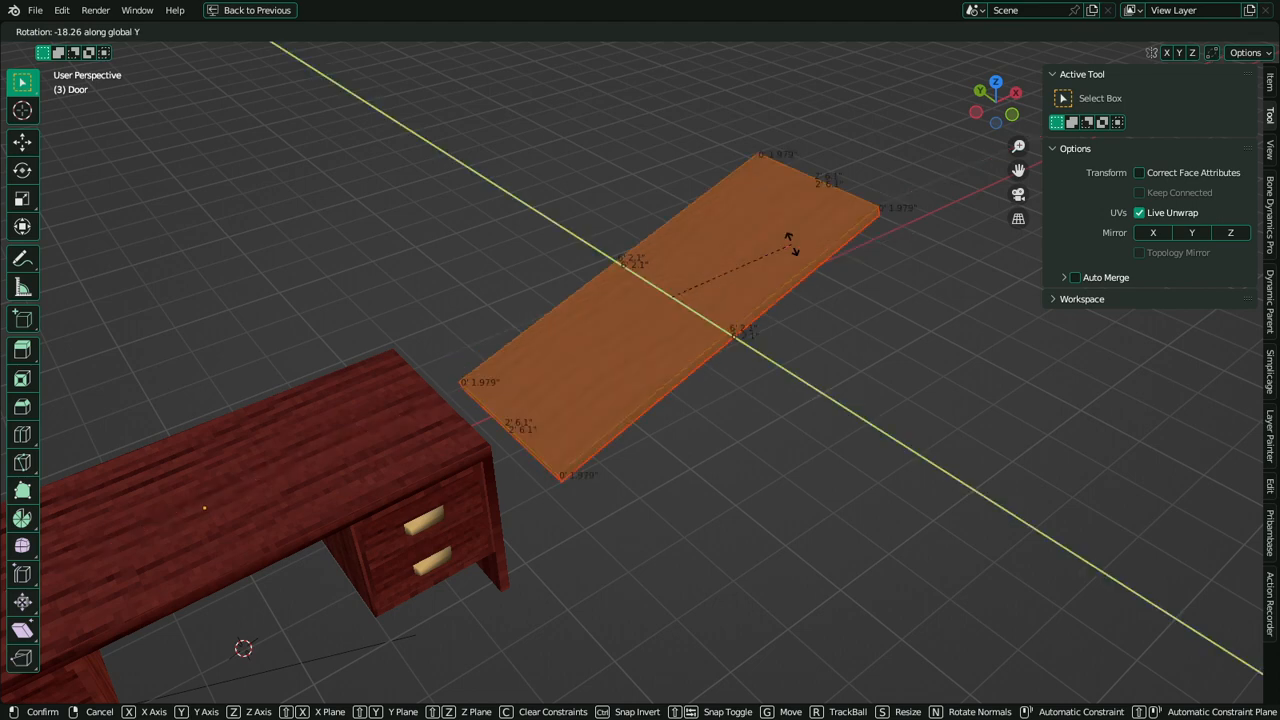
text(90)
key(Return)
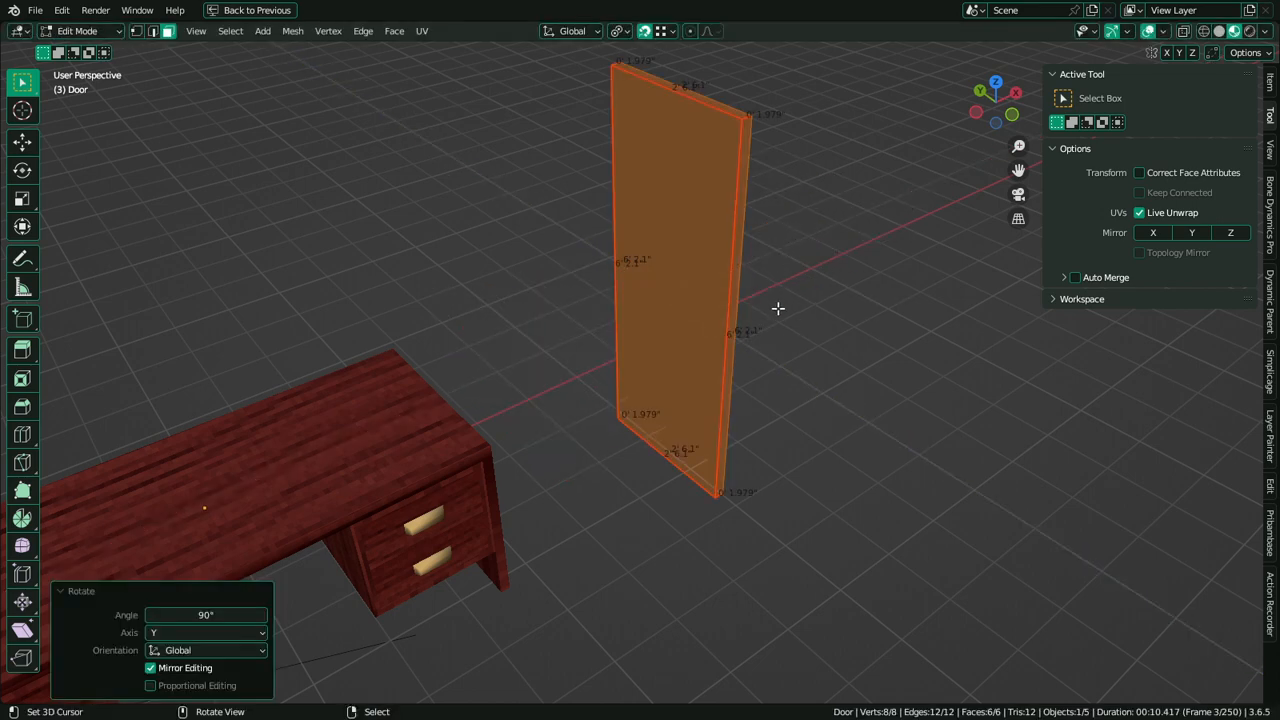
Rotate the upright door 90° about the global Z axis
key(r)
key(z)
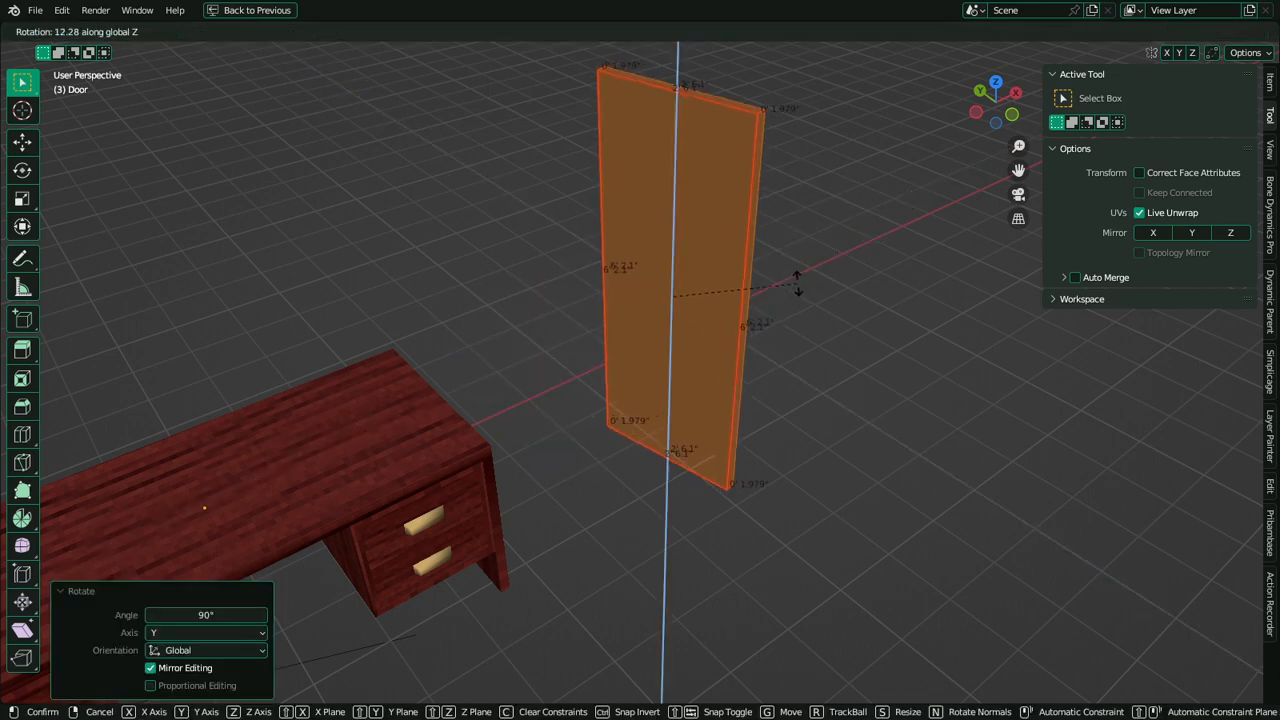
text(90)
key(Return)
Try to move the door mesh along the global Z axis to bring it to floor level
middle_drag(770, 440, 574, 471)
key(g)
key(z)
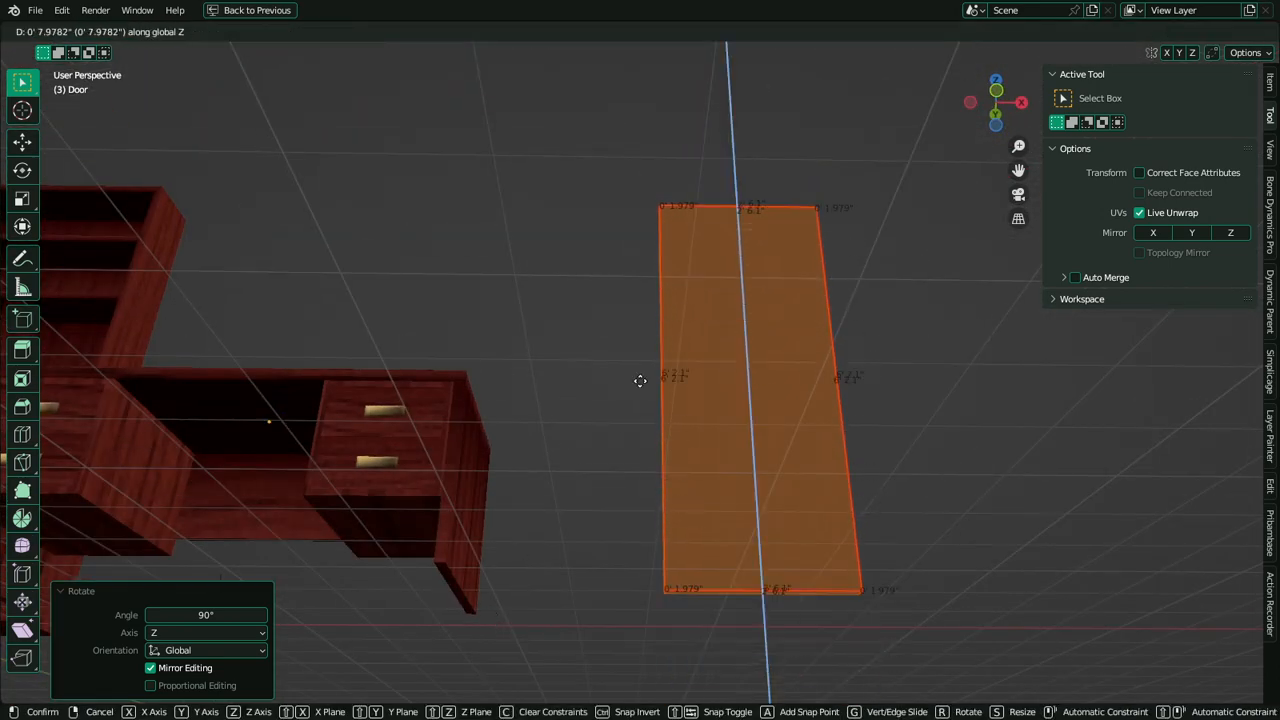
click(594, 477)
key(g)
key(z)
click(487, 607)
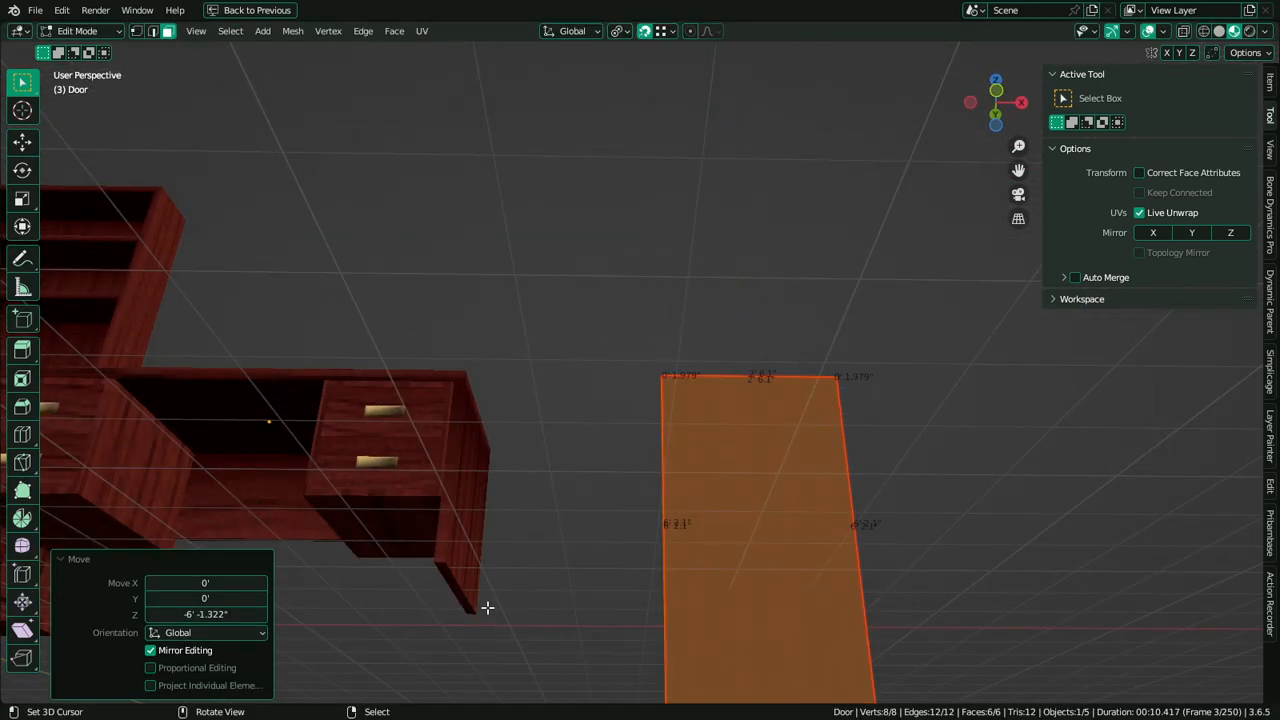
Change the transform pivot point and move the door mesh along Z until its bottom edge sits near floor level
click(626, 31)
click(633, 49)
key(g)
key(z)
click(615, 638)
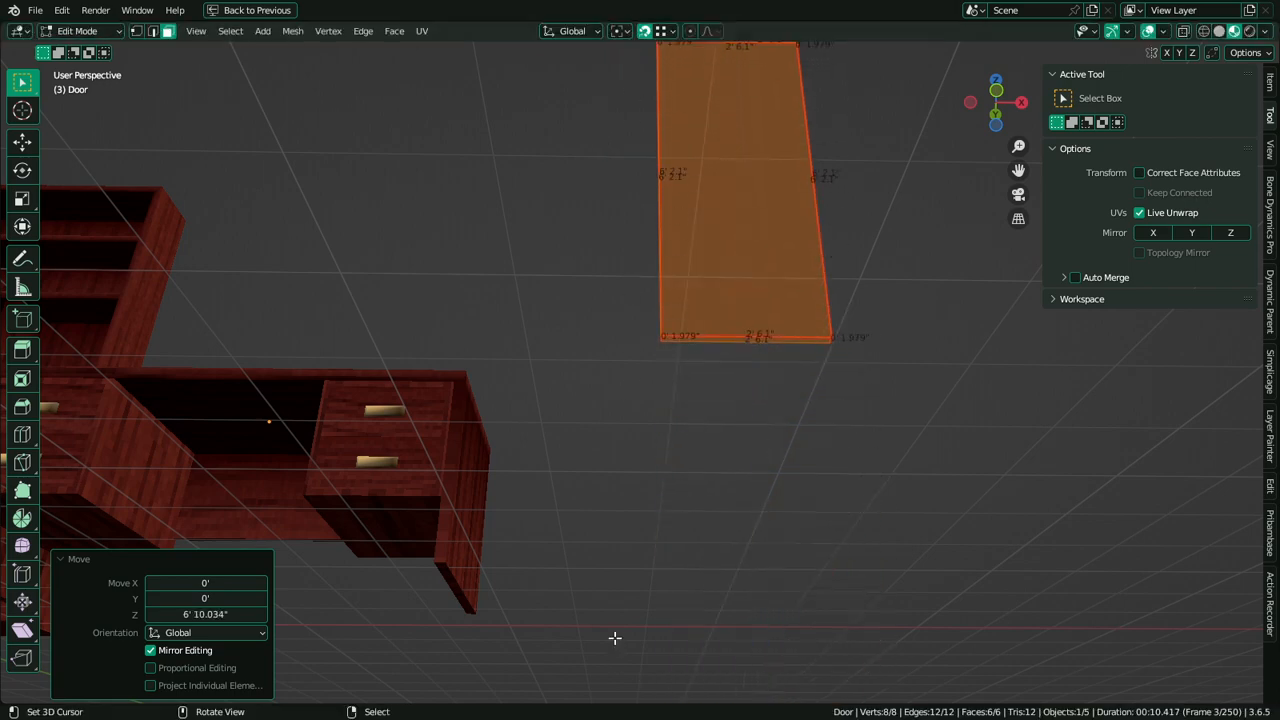
key(g)
key(z)
click(674, 583)
Select only the top face of the door
middle_drag(674, 583, 706, 469)
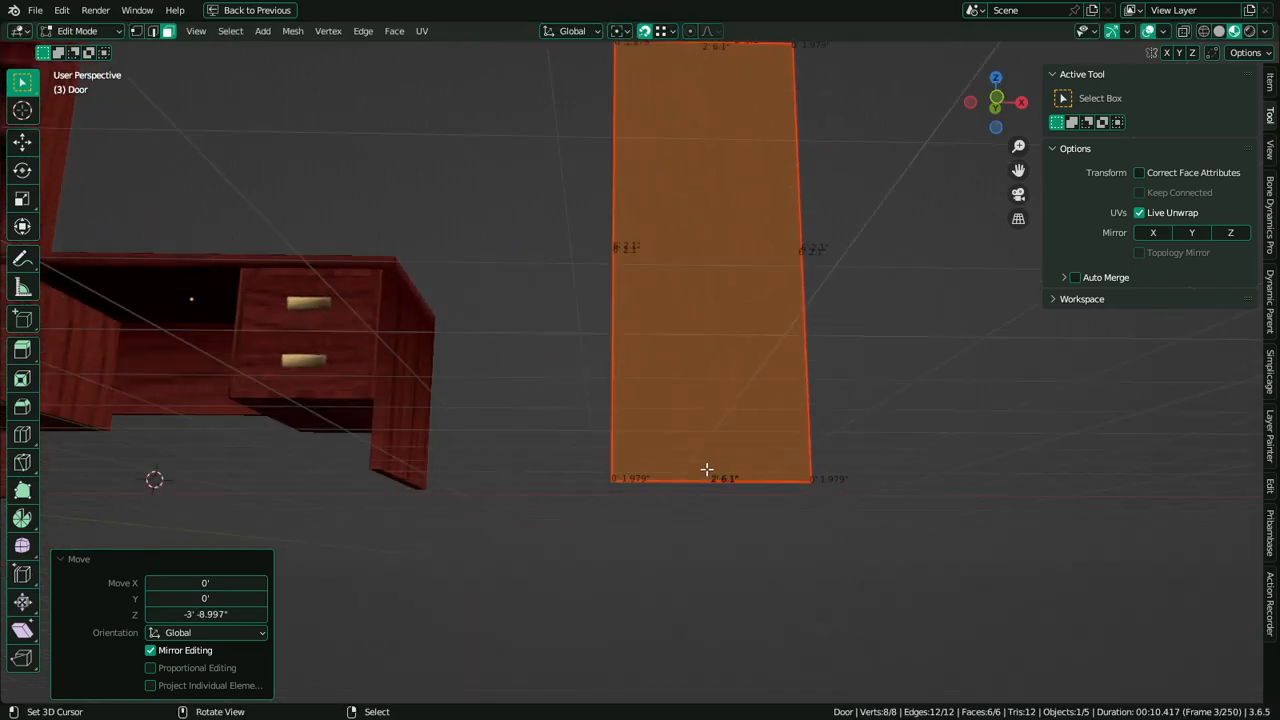
shift+middle_drag(671, 391, 677, 503)
shift+middle_drag(719, 287, 664, 521)
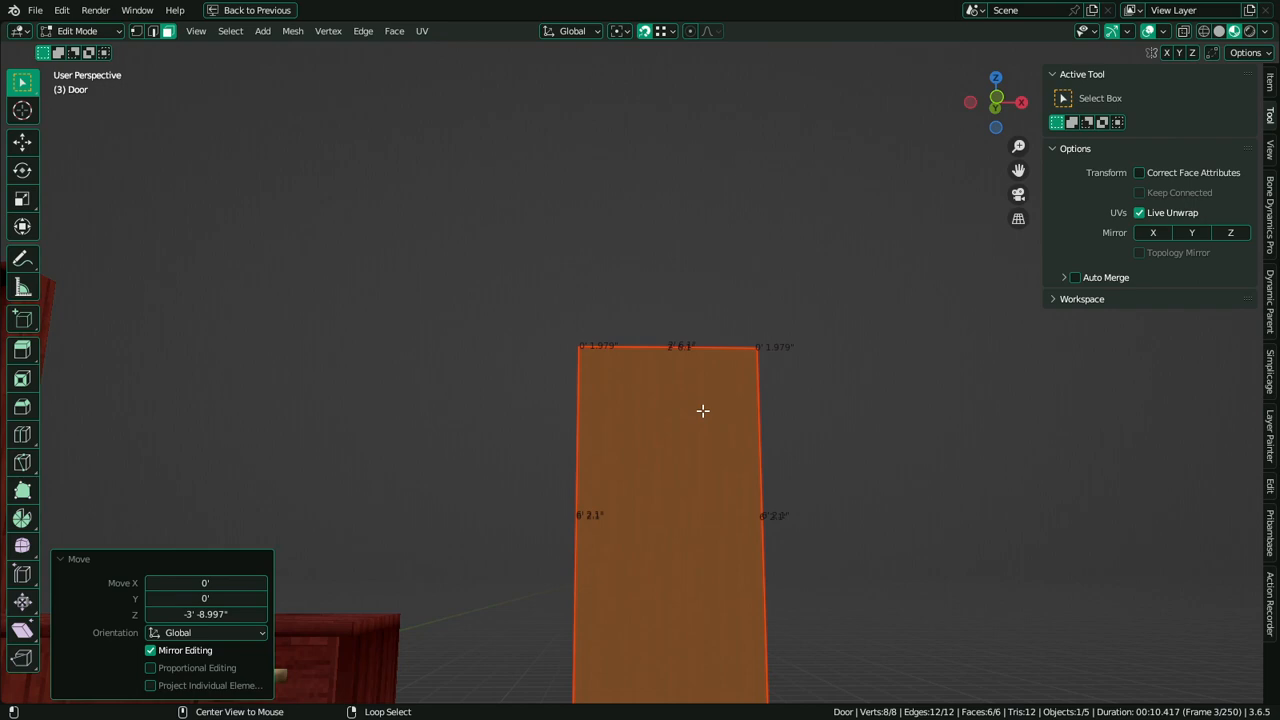
scroll(703, 411, up, 3)
middle_drag(788, 285, 714, 414)
scroll(714, 414, up, 1)
right_click(814, 216)
scroll(808, 349, down, 2)
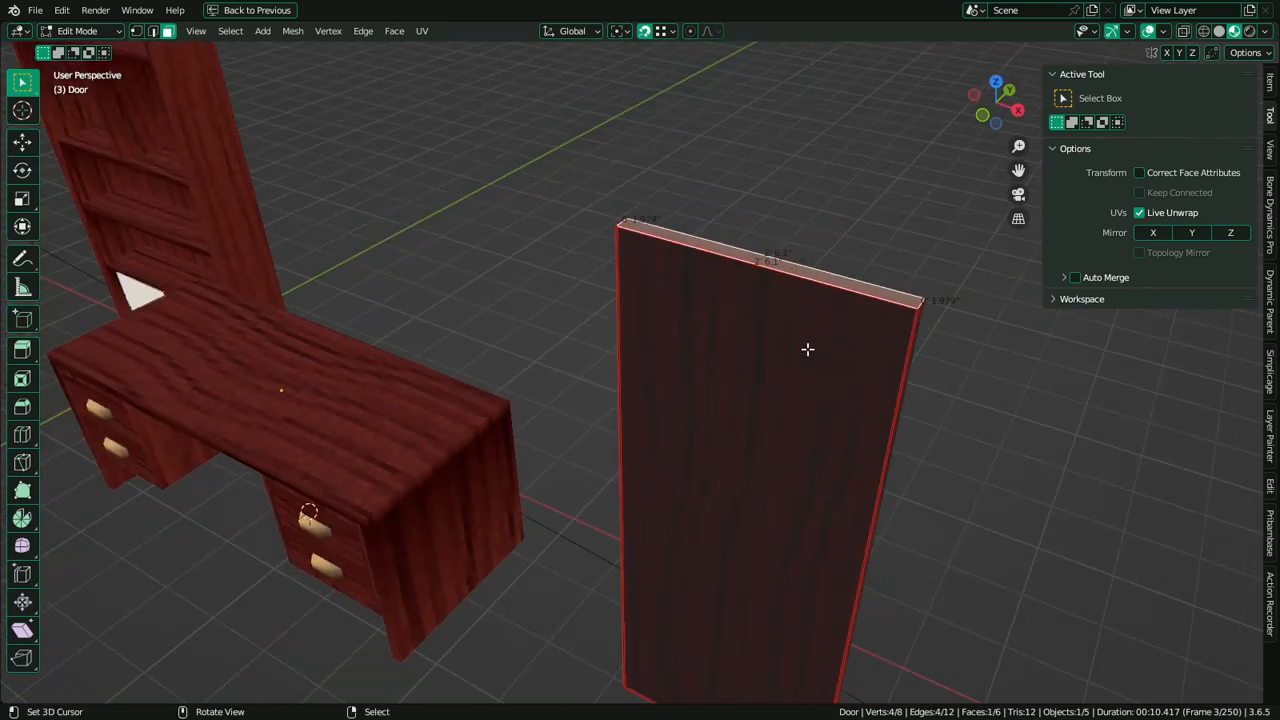
middle_drag(808, 349, 800, 417)
key(g)
key(z)
right_click(800, 403)
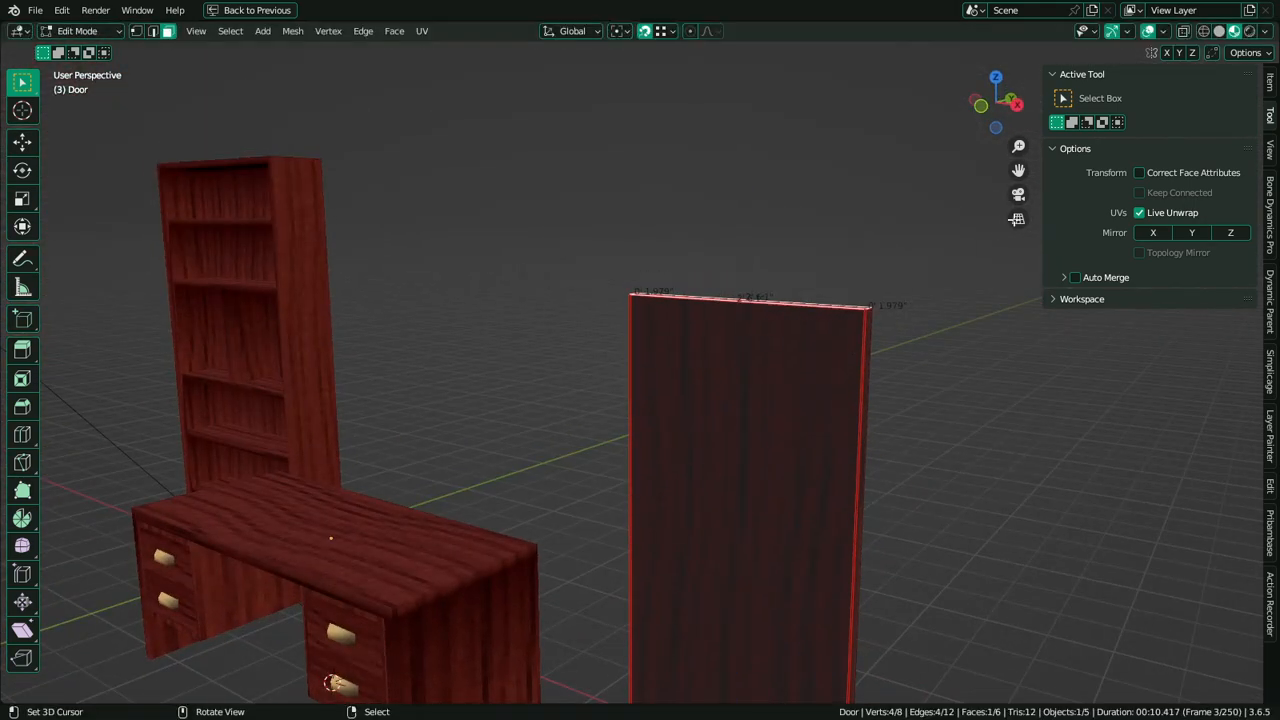
Turn on Correct Face Attributes and raise the door's top face about 1' 9.9" along Z
click(1139, 173)
middle_drag(790, 480, 734, 489)
key(g)
key(z)
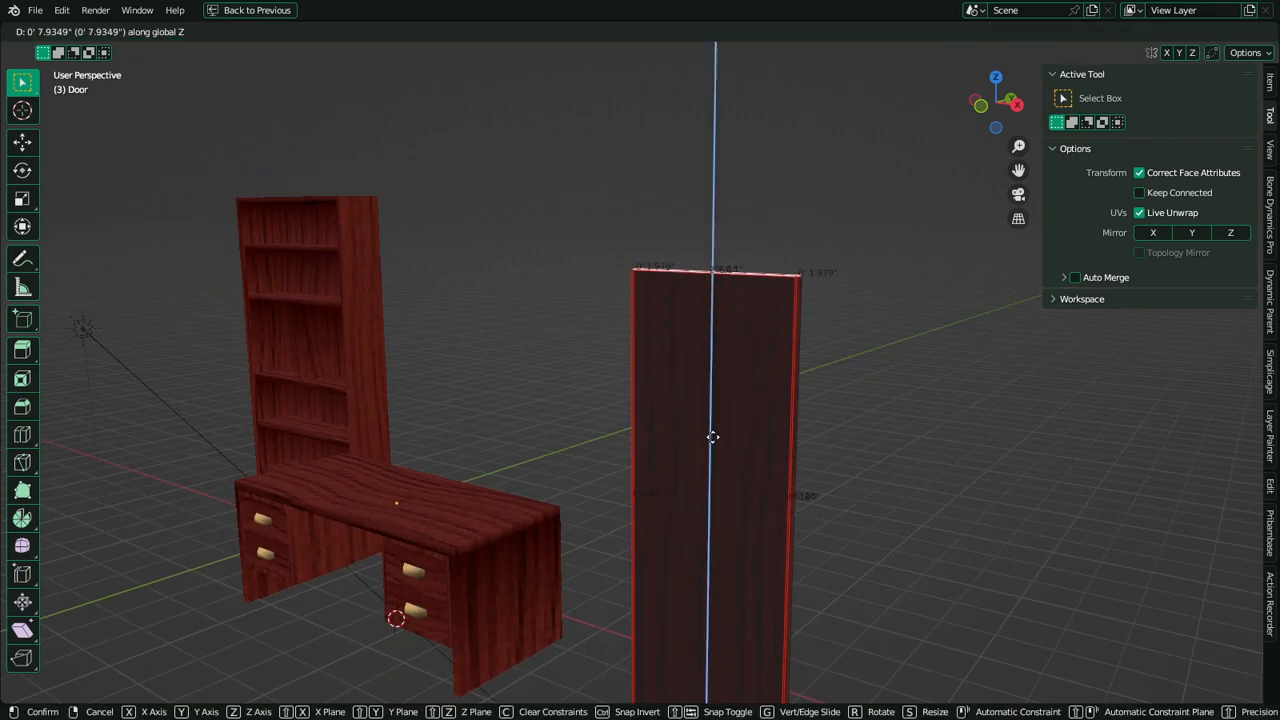
click(497, 284)
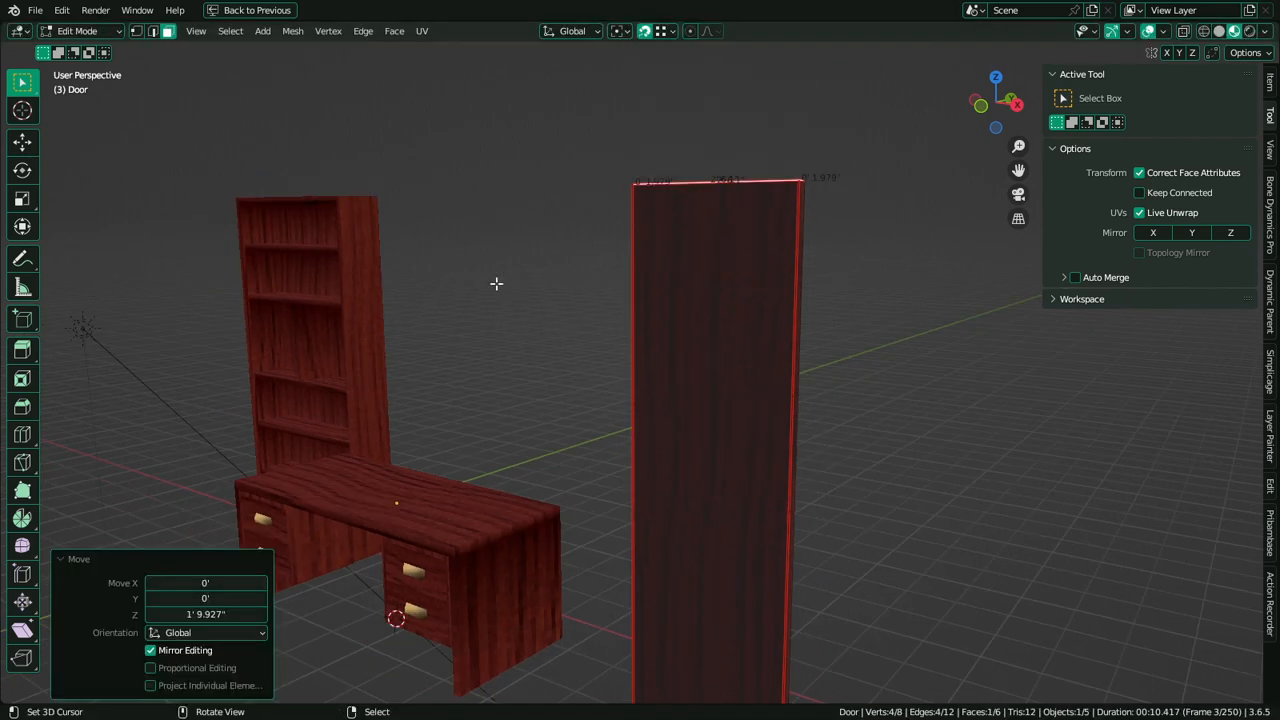
Select the door's side face facing away from the desk and move it outward about 11" along the global X axis
click(788, 476)
key(g)
key(x)
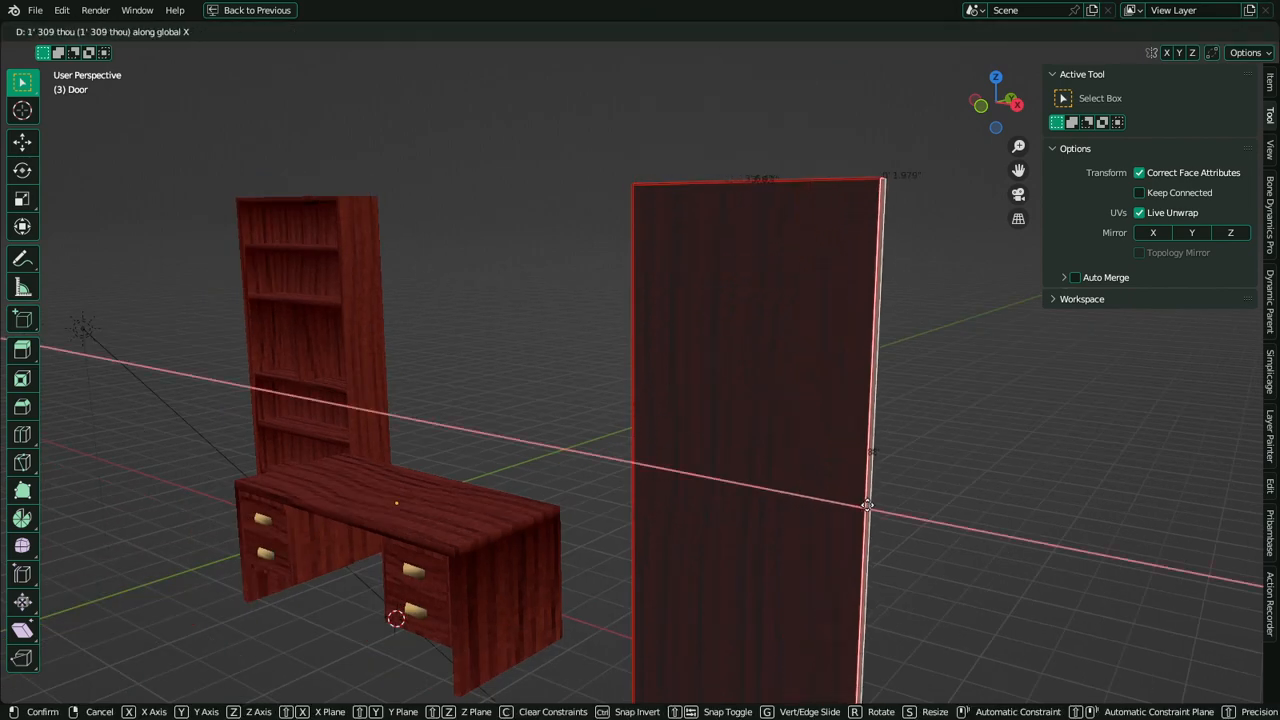
click(857, 508)
Fine-tune the door's width by moving the selected side face slightly inward along X
middle_drag(857, 508, 766, 460)
key(g)
key(x)
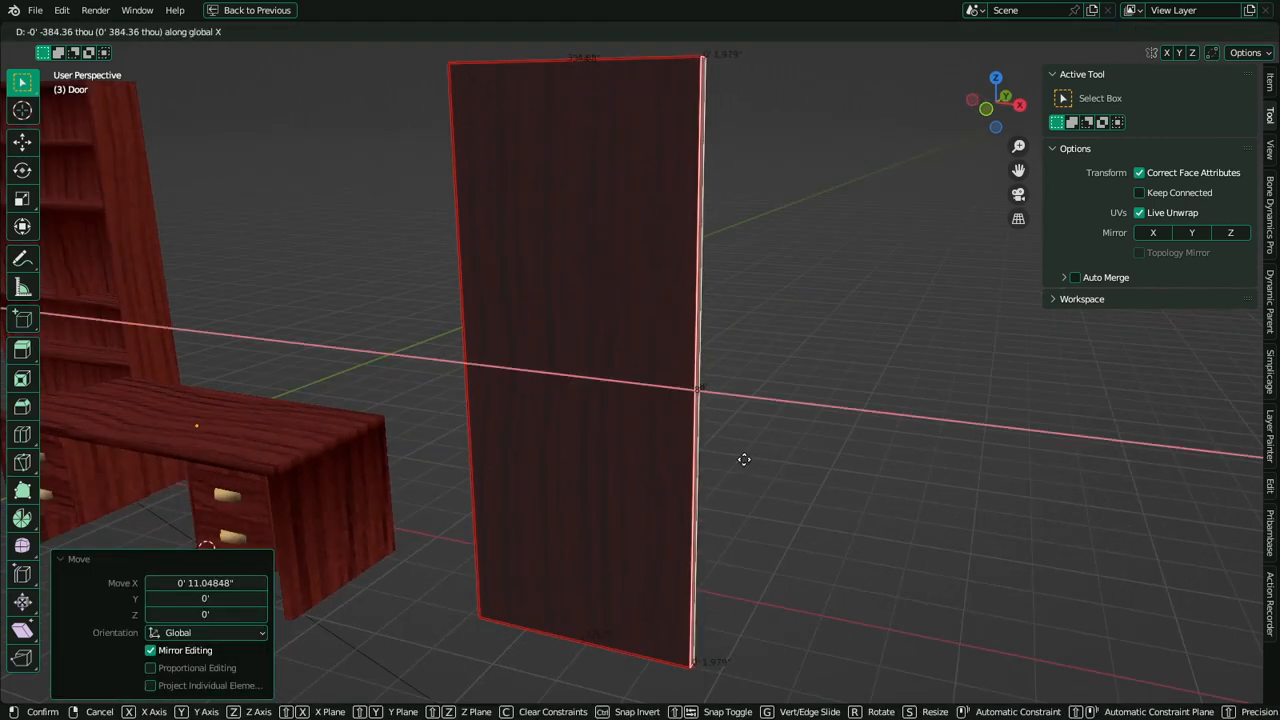
Move the door's narrow side face about -1.2 inches along the X axis and return to Object Mode
click(693, 458)
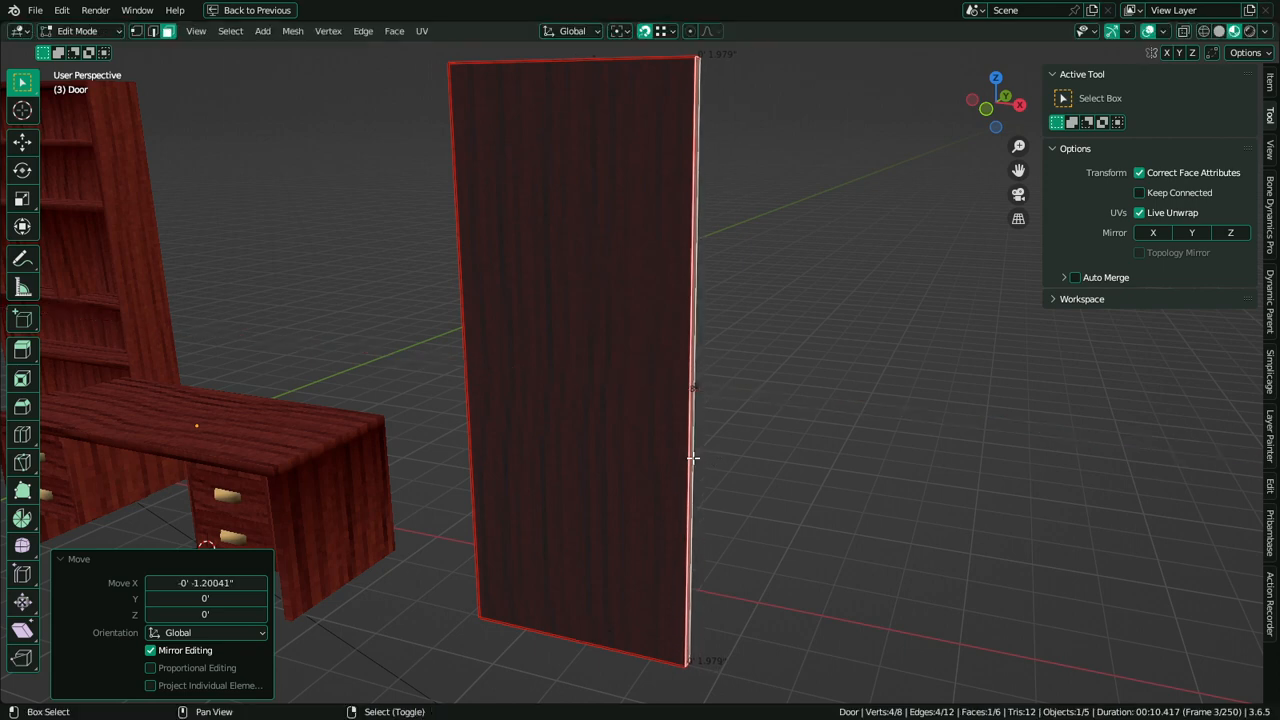
scroll(690, 465, down, 5)
middle_drag(686, 471, 714, 457)
scroll(716, 470, up, 5)
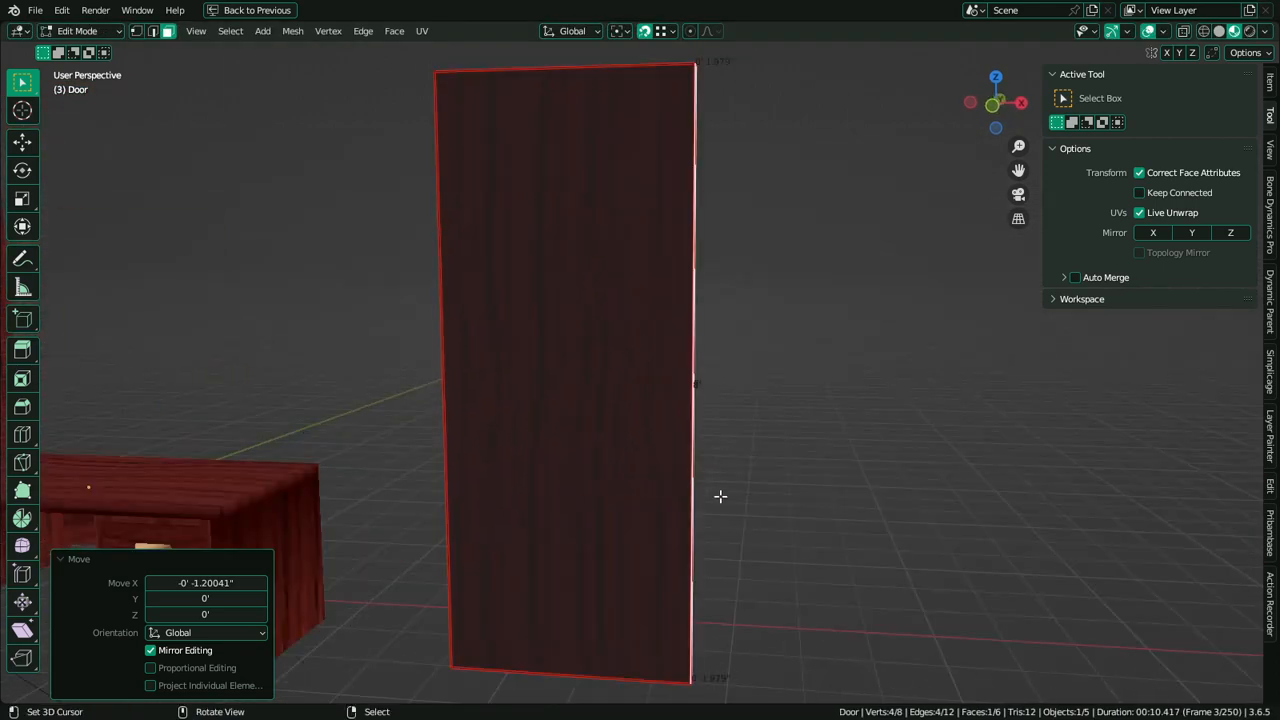
key(Tab)
scroll(606, 333, down, 3)
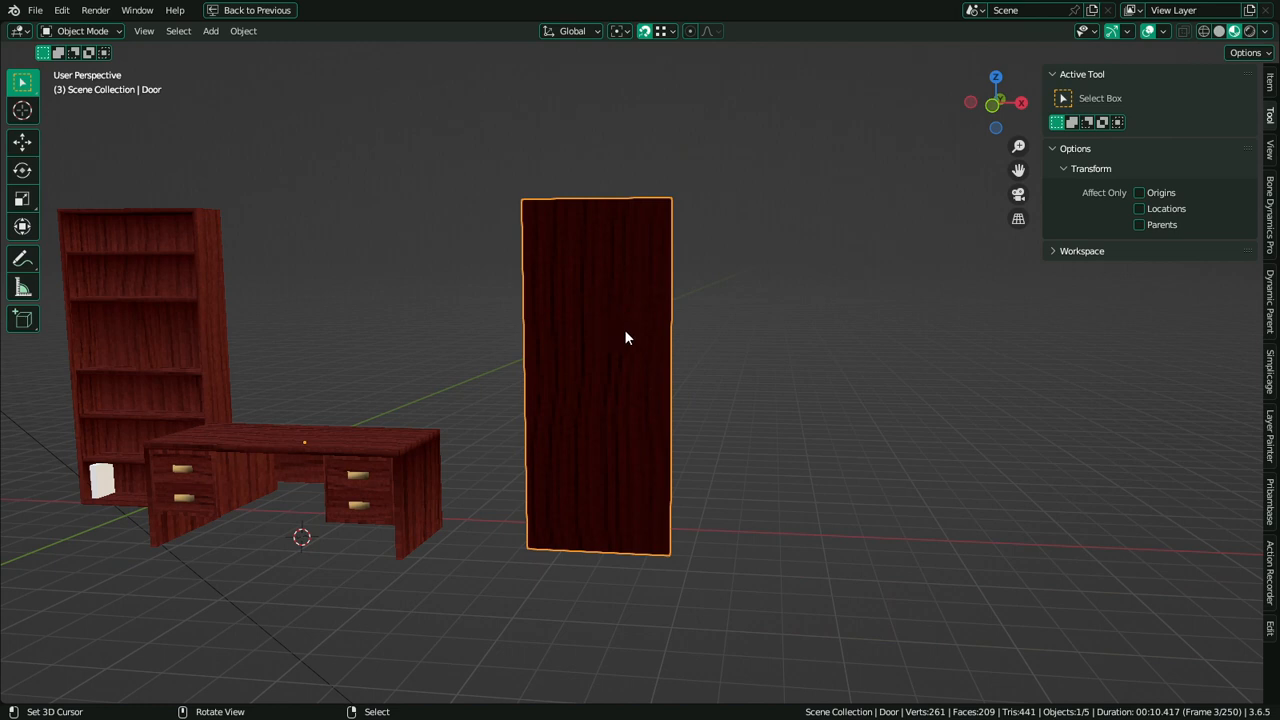
Edit the door mesh, select its front face and place the 3D cursor near the right edge in front view
key(Tab)
click(621, 300)
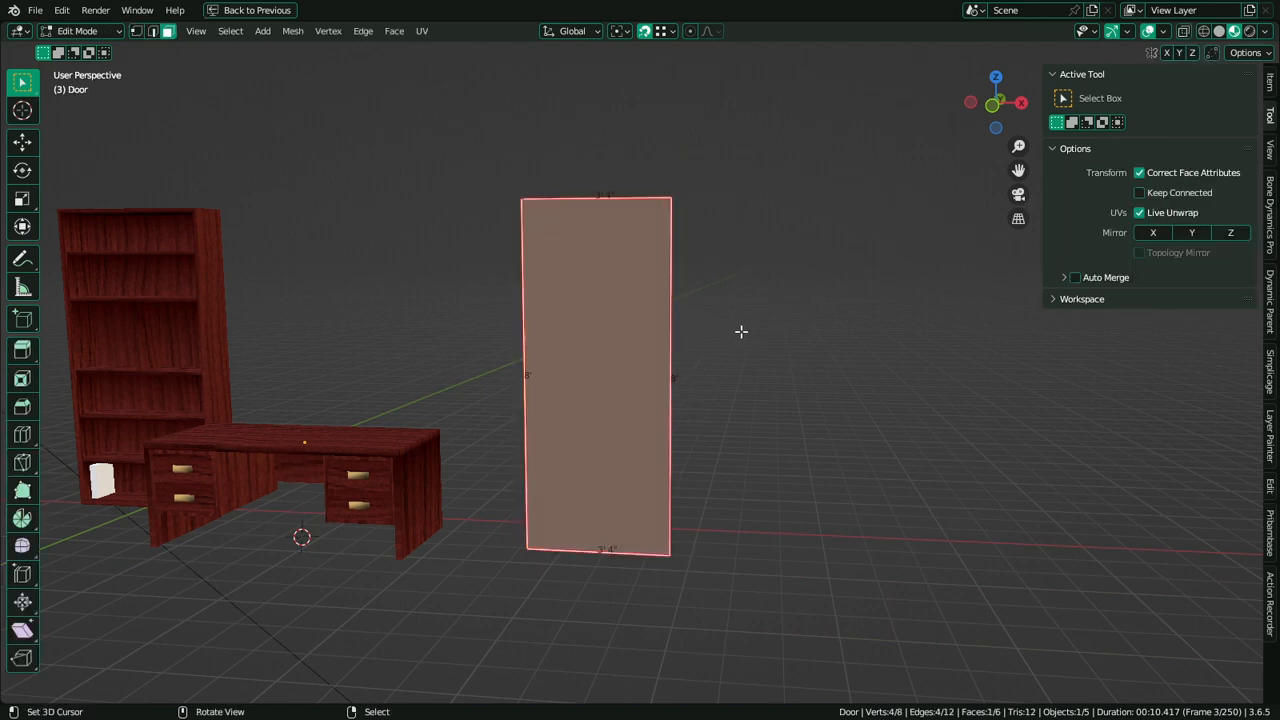
key(ctrl+r)
scroll(742, 403, up, 4)
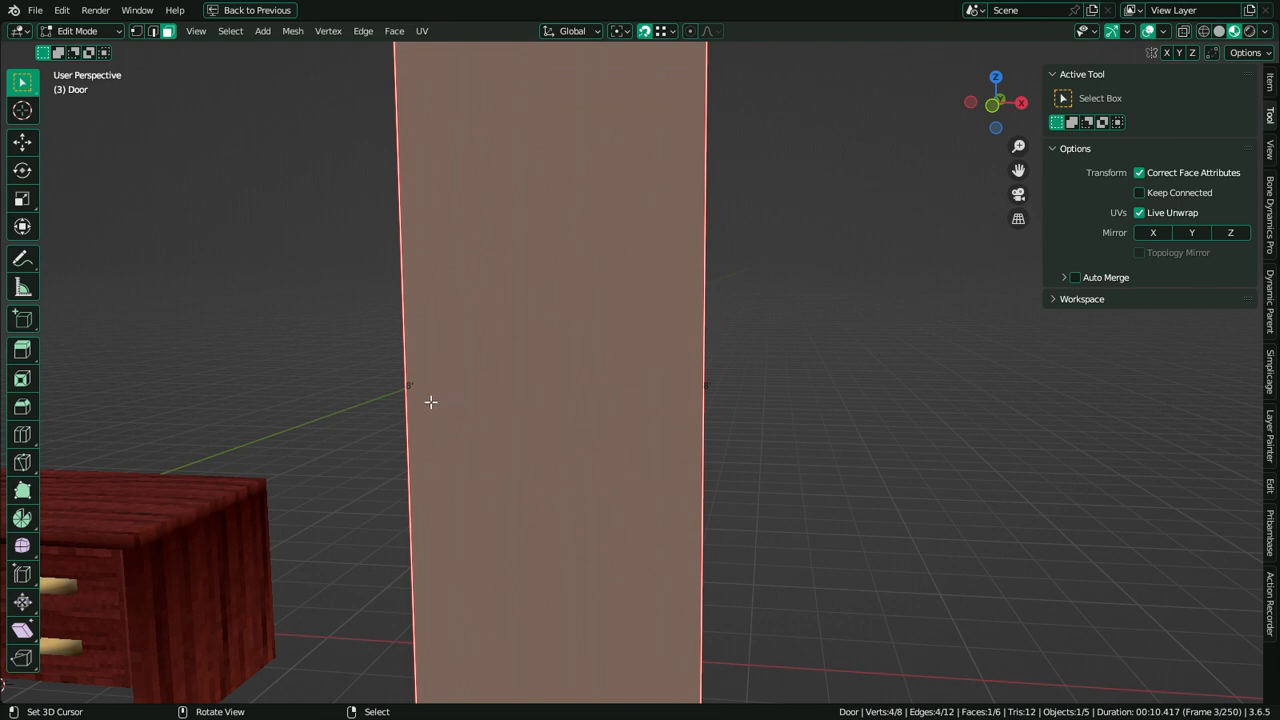
key(KP_1)
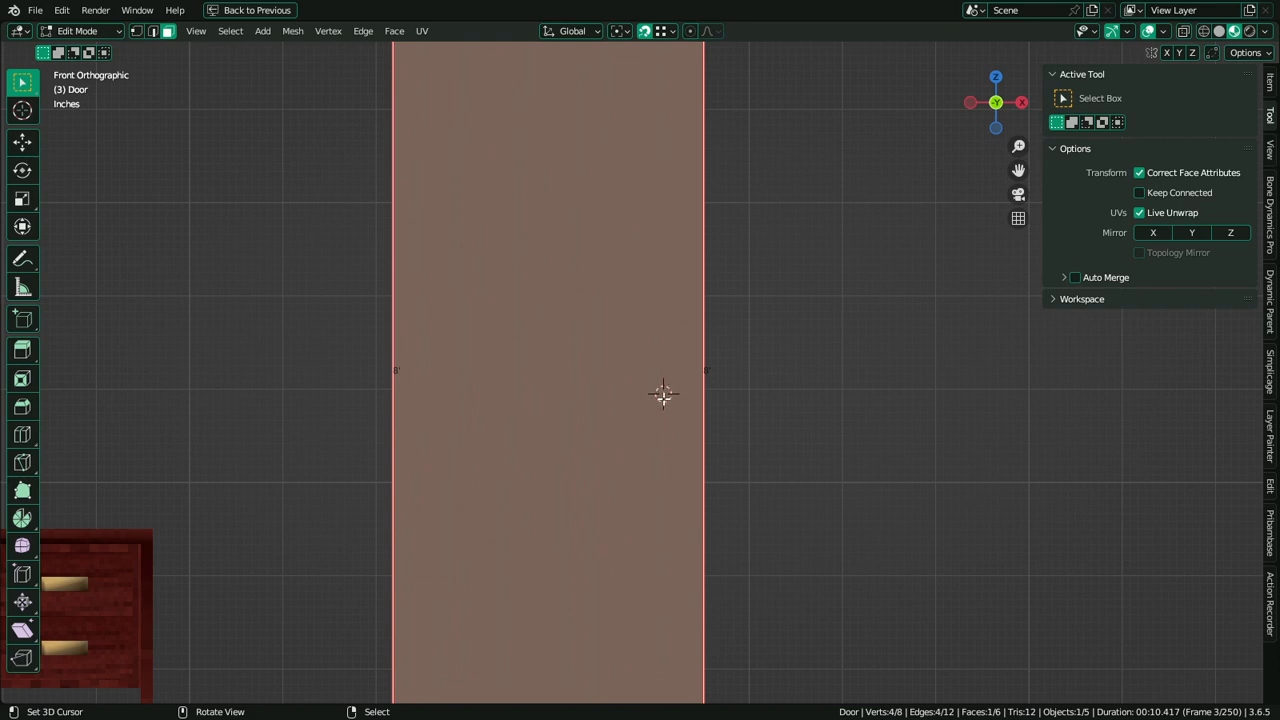
scroll(662, 393, down, 3)
Add a circle with 5 vertices at the 3D cursor
key(shift+a)
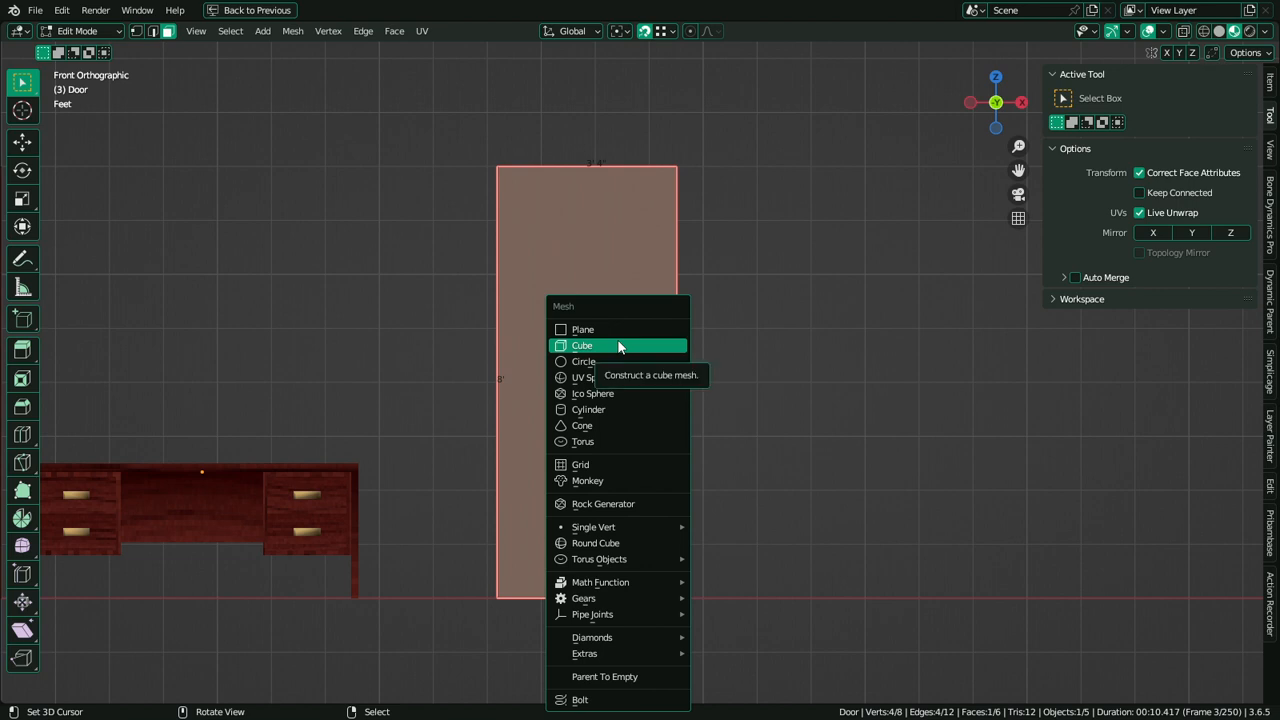
click(588, 361)
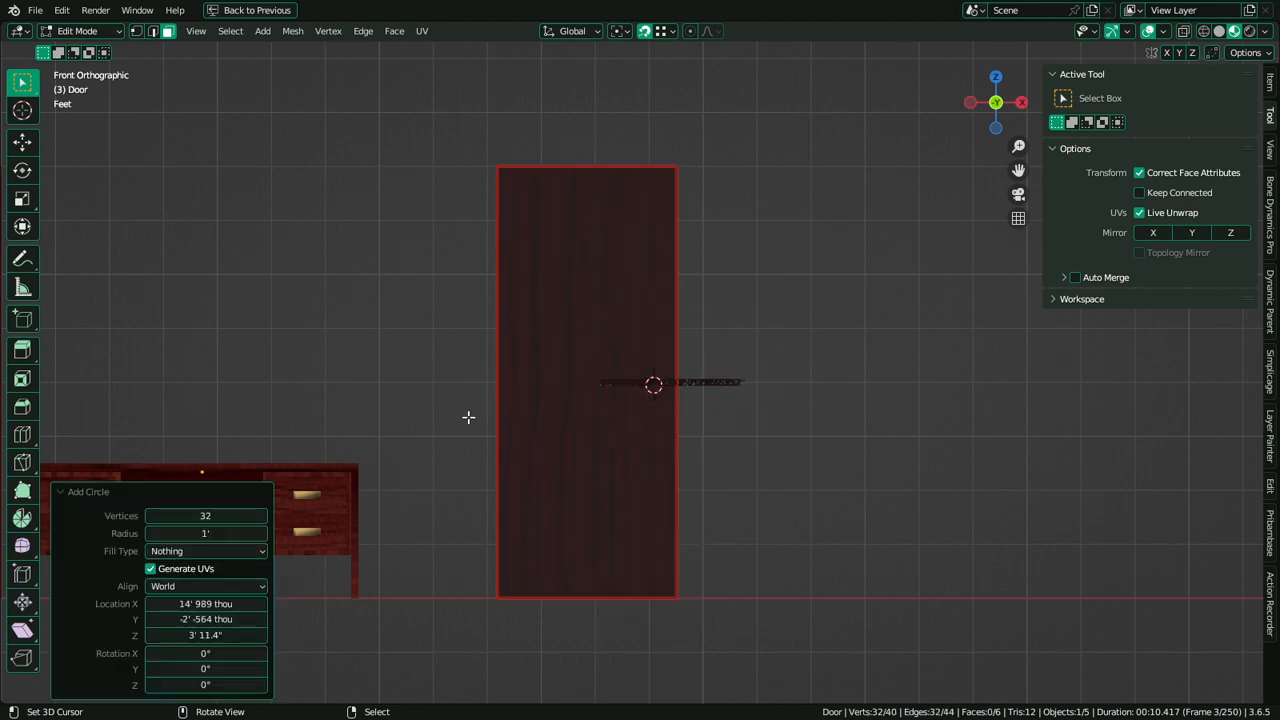
click(229, 516)
key(Return)
scroll(641, 391, up, 5)
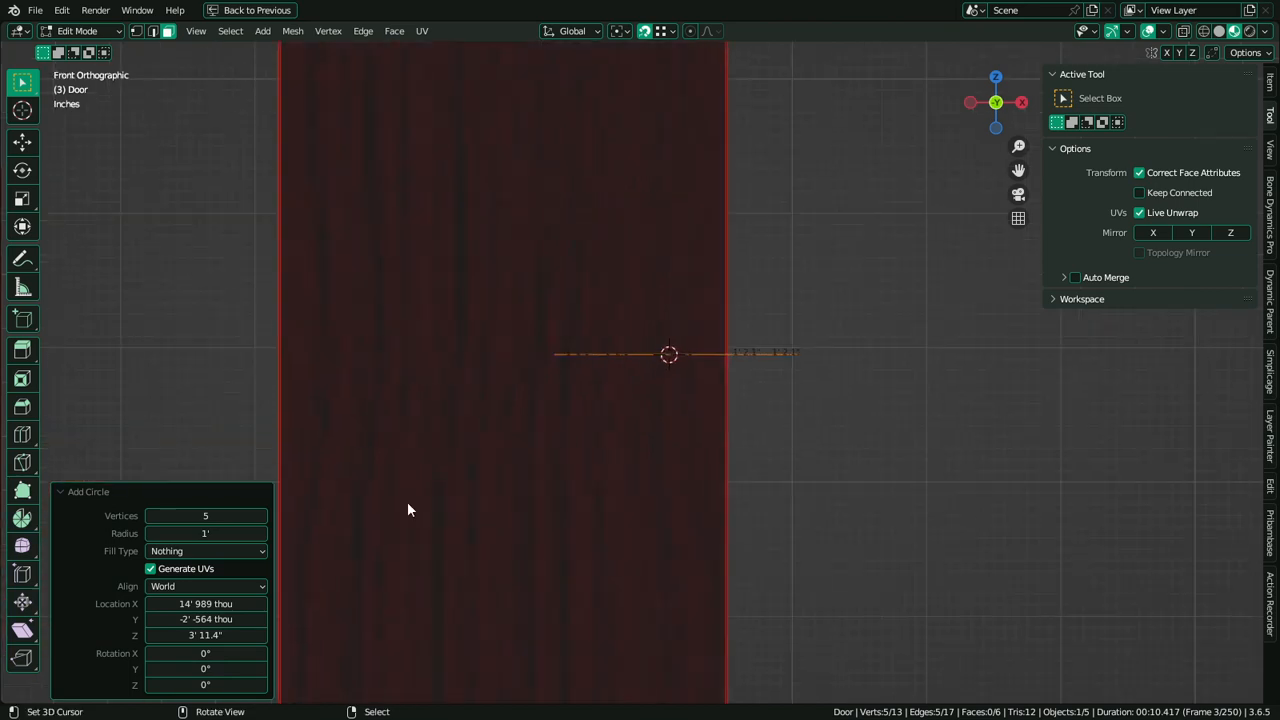
Delete the newly added five-vertex circle from the door mesh
click(187, 551)
key(ctrl+z)
key(ctrl+shift+z)
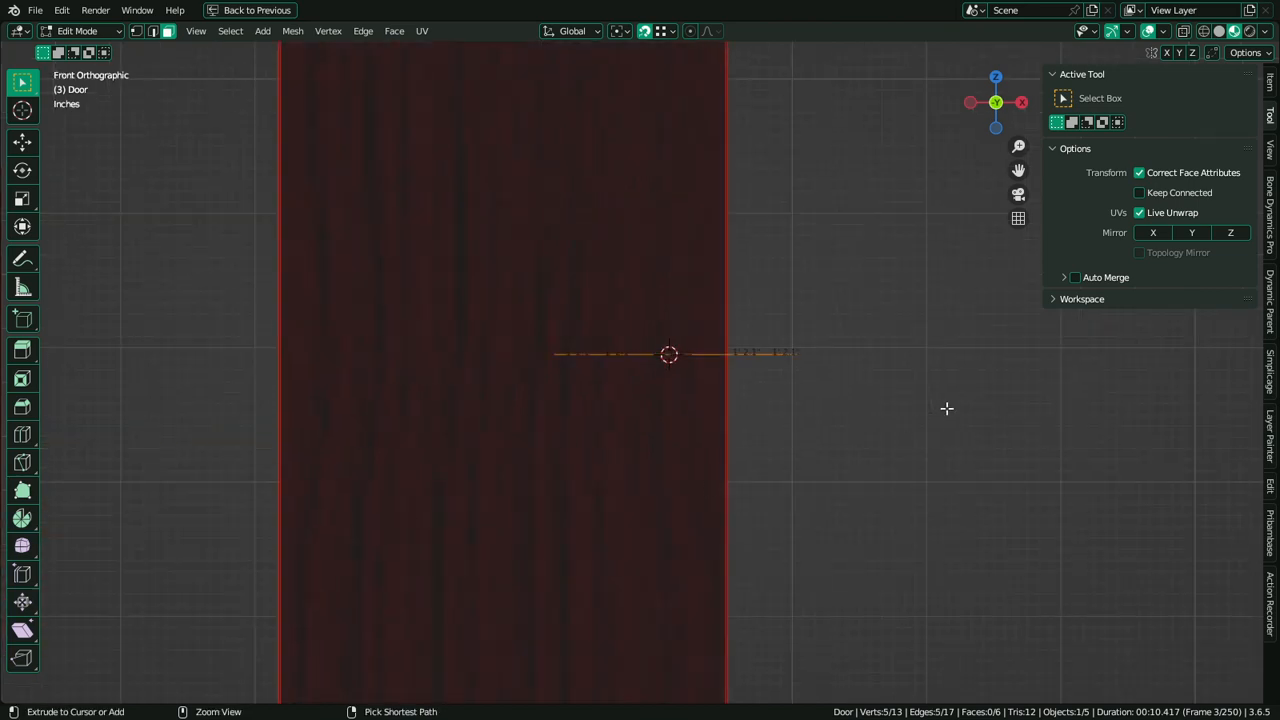
key(x)
click(946, 408)
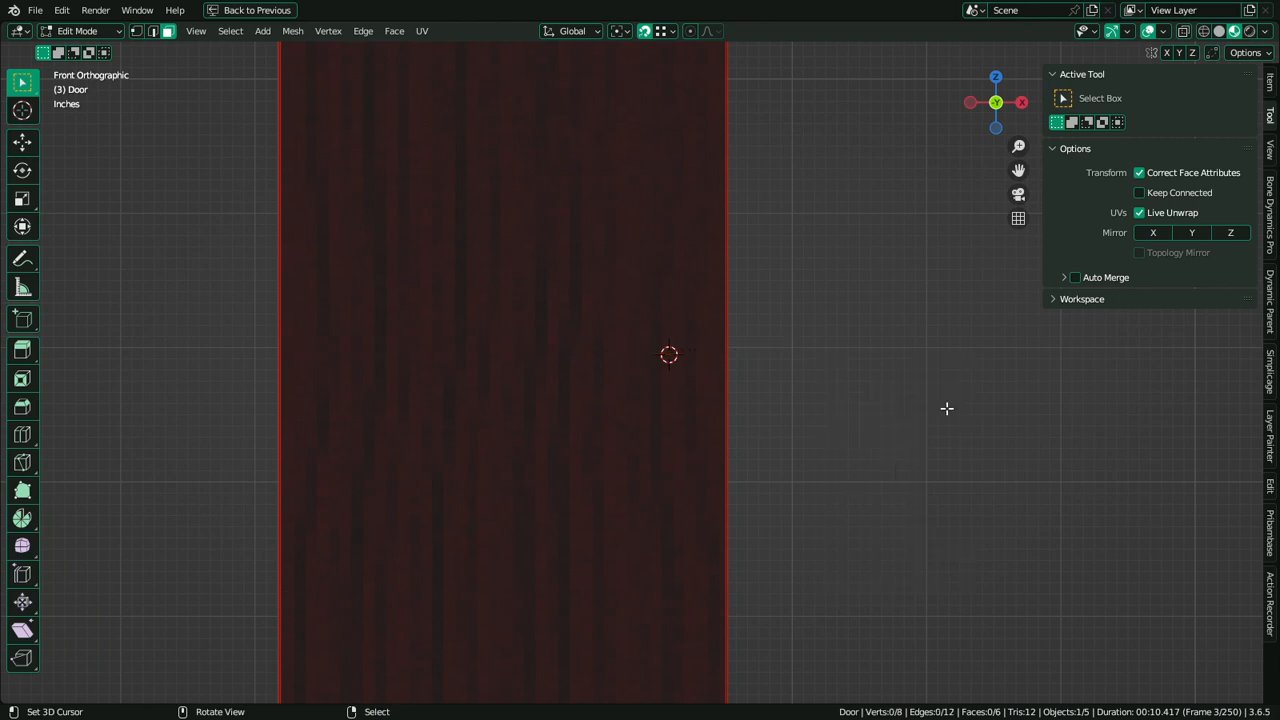
Add a 5-vertex circle at the 3D cursor with N-Gon fill, aligned to the view
key(shift+a)
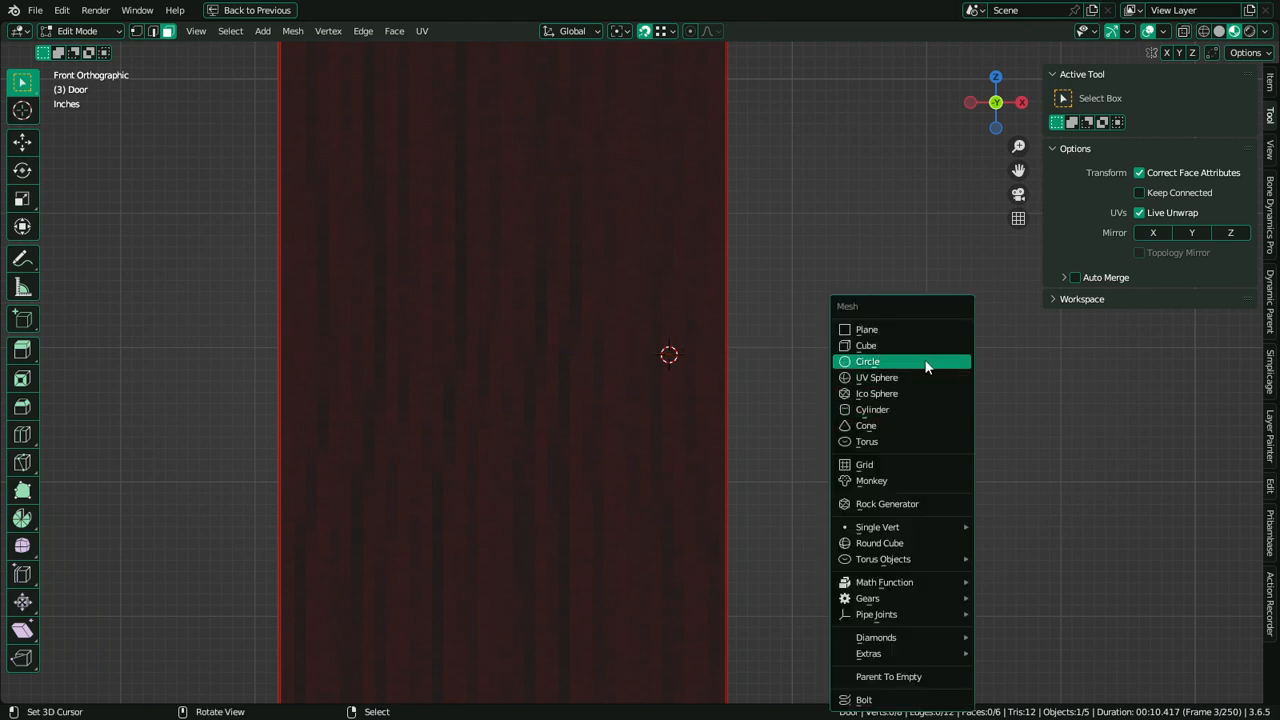
click(926, 363)
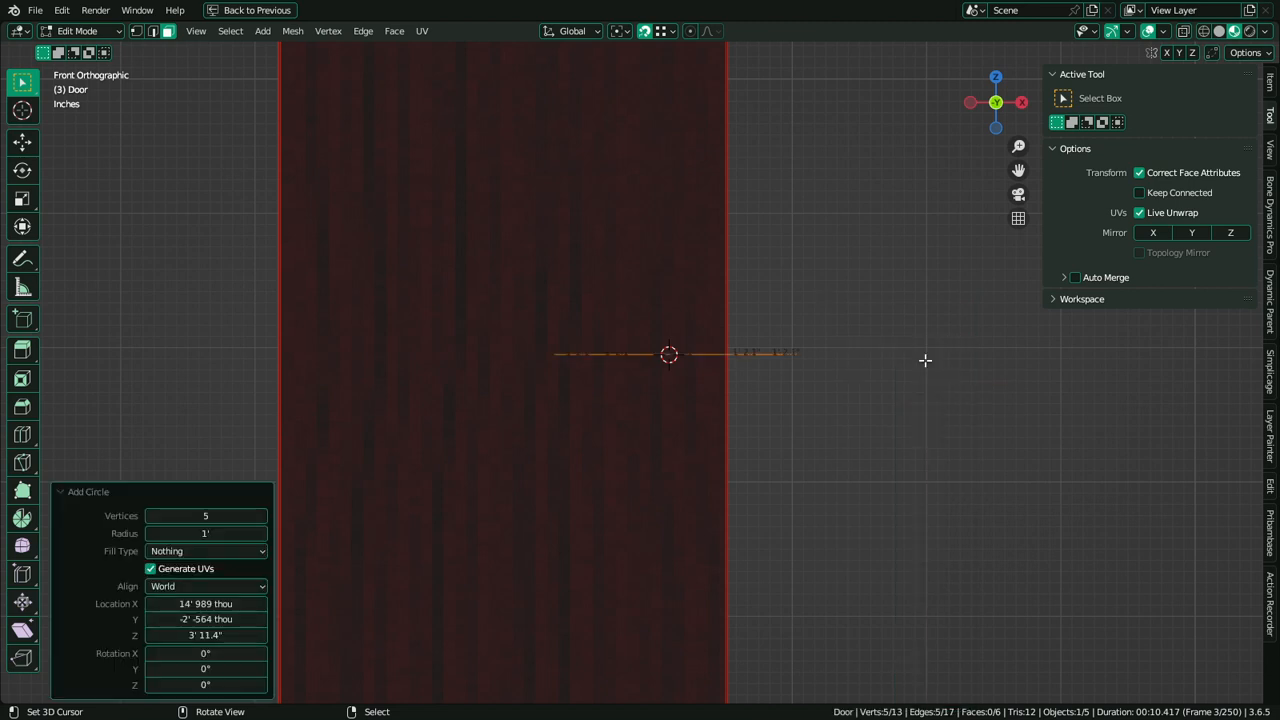
click(202, 552)
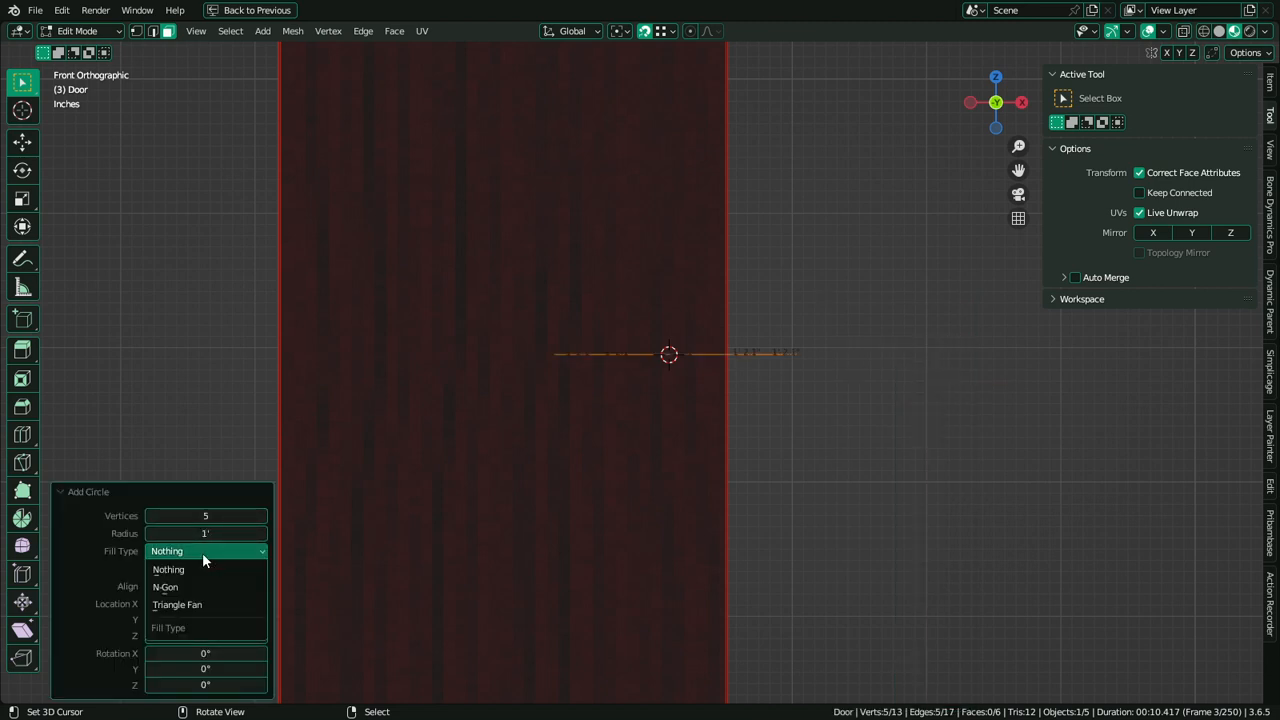
click(202, 552)
click(199, 552)
click(195, 587)
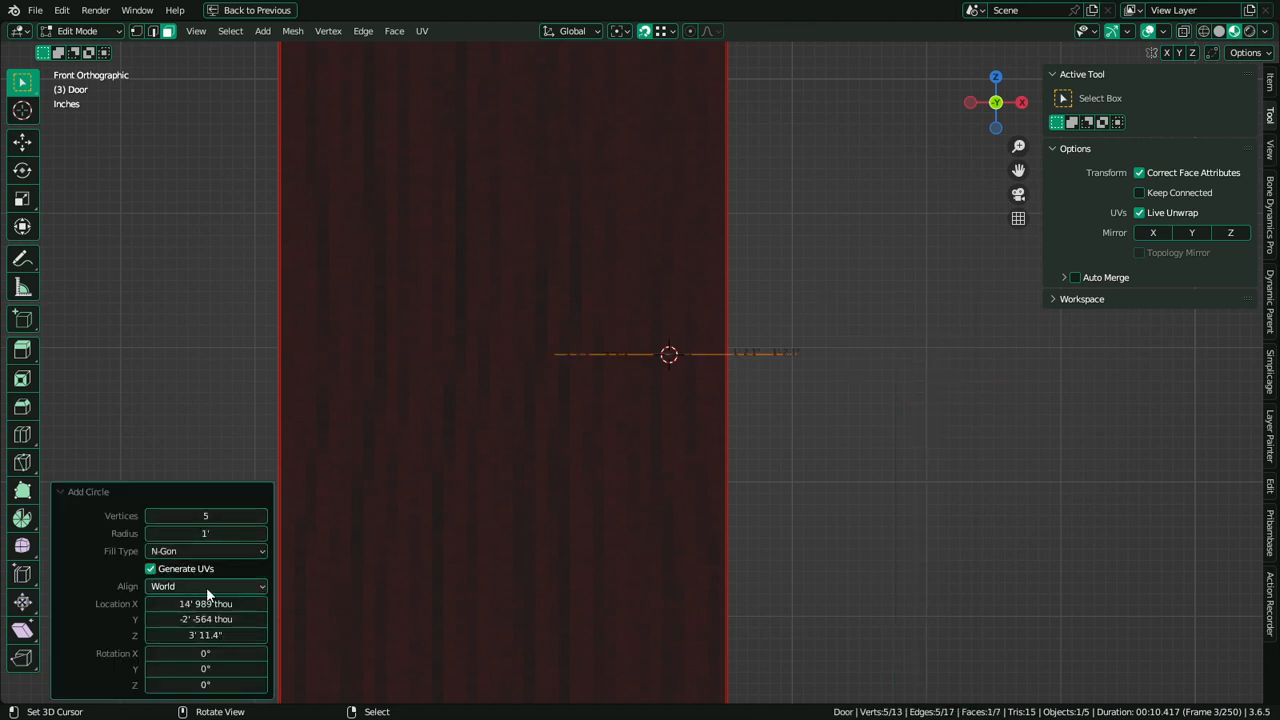
click(206, 587)
click(231, 622)
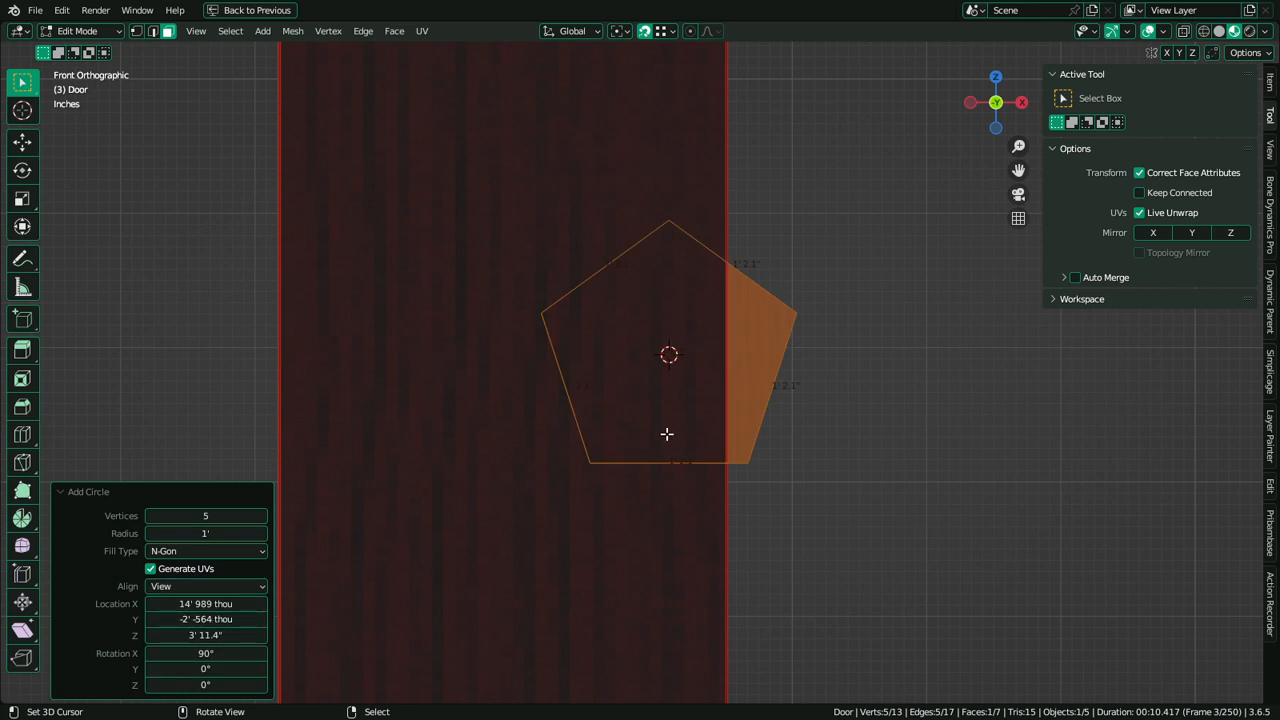
Scale the pentagon down to about 0.3 and snap the 3D cursor to its centre
key(s)
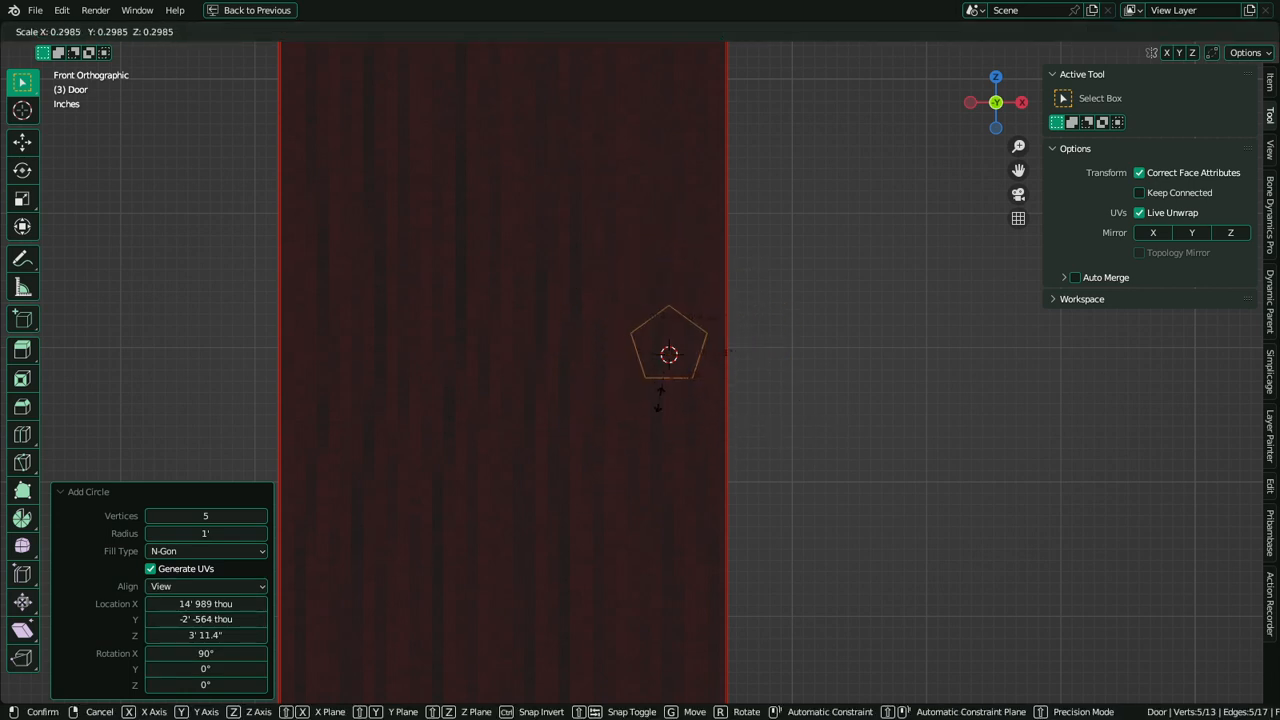
click(658, 397)
key(shift+s)
click(676, 494)
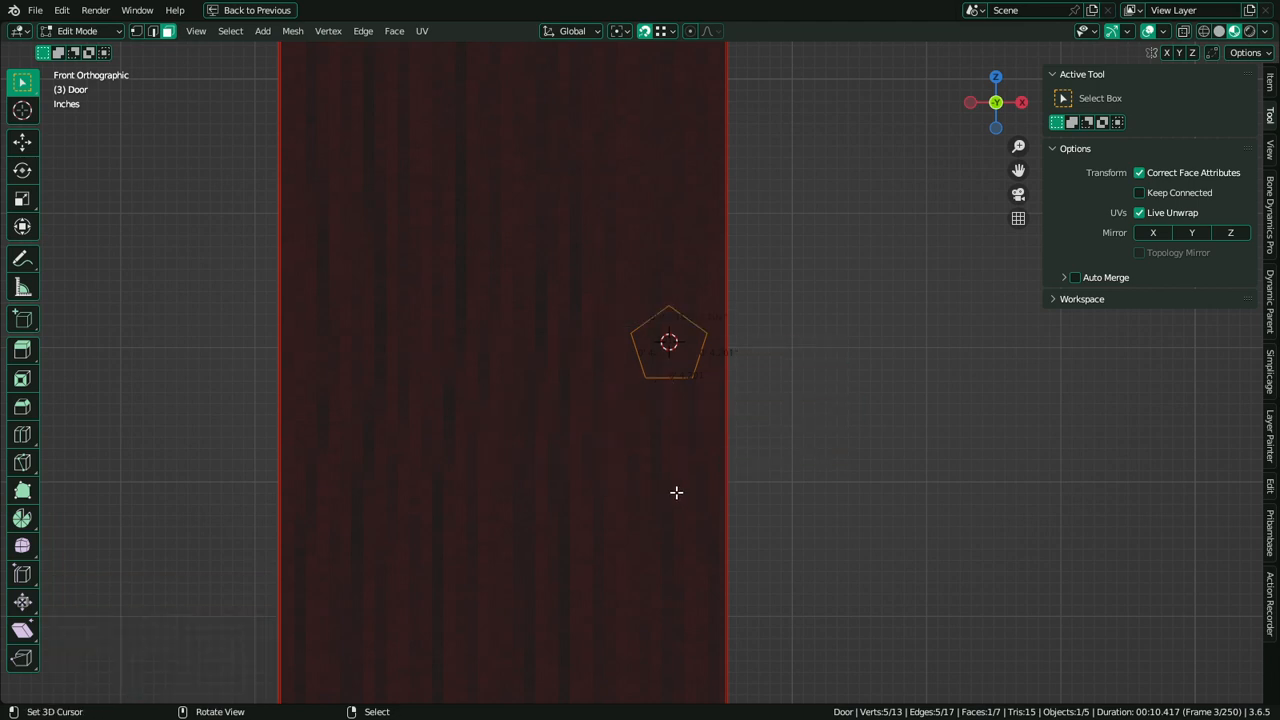
Move the pentagon about -3.09 inches along Y, out in front of the door, and scale it to 0.794
middle_drag(672, 410, 789, 423)
key(g)
key(y)
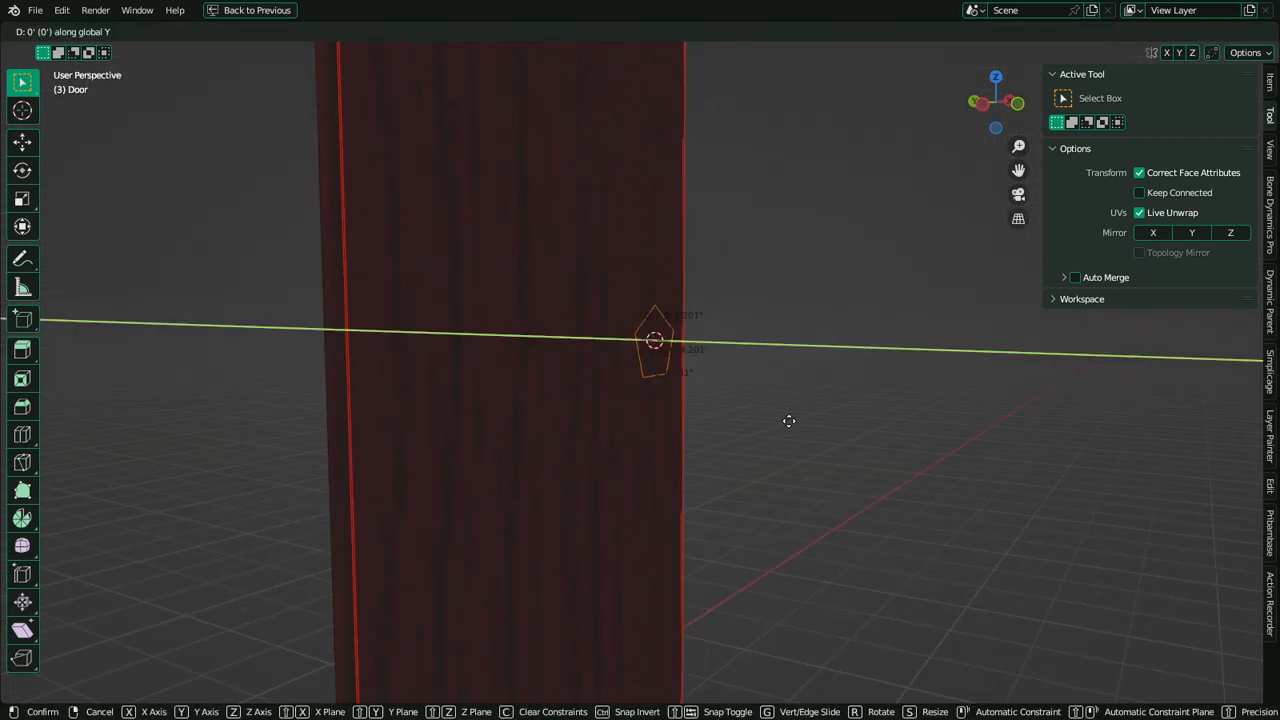
click(817, 443)
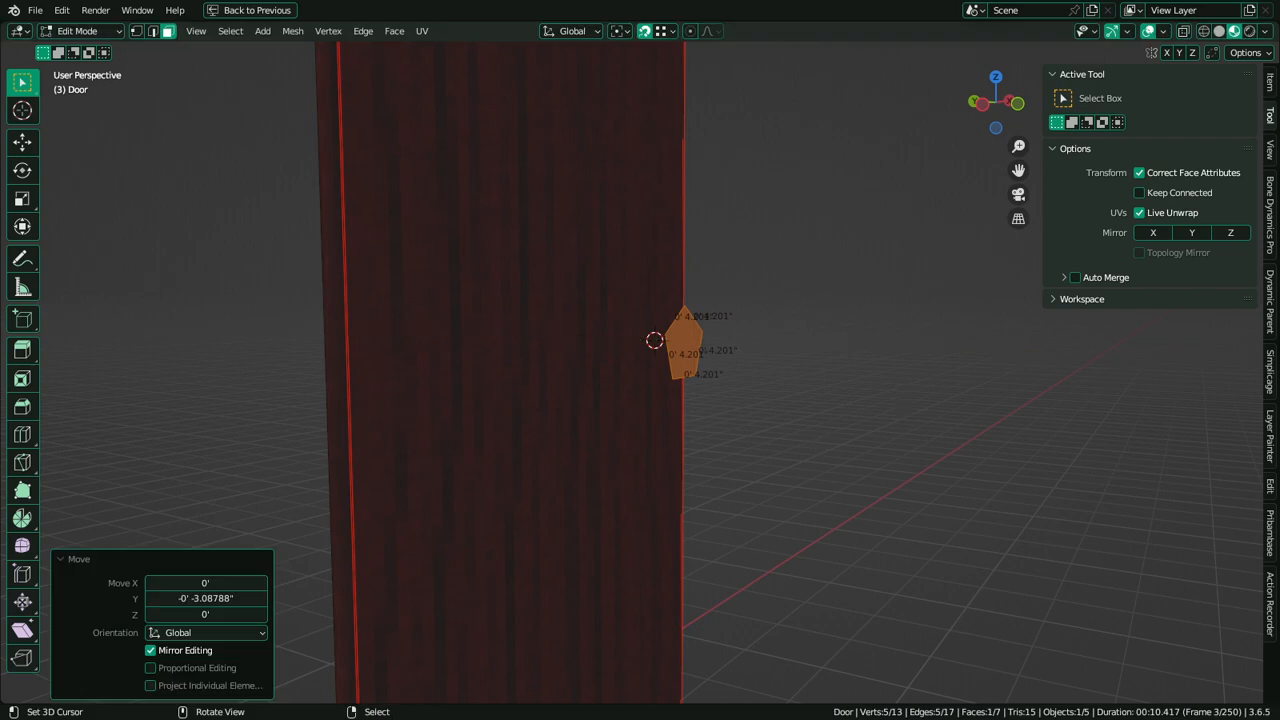
key(s)
click(852, 402)
Extrude the pentagon back toward the door and scale the extruded end to 0.422 to form a tapered doorknob
scroll(866, 397, down, 2)
key(e)
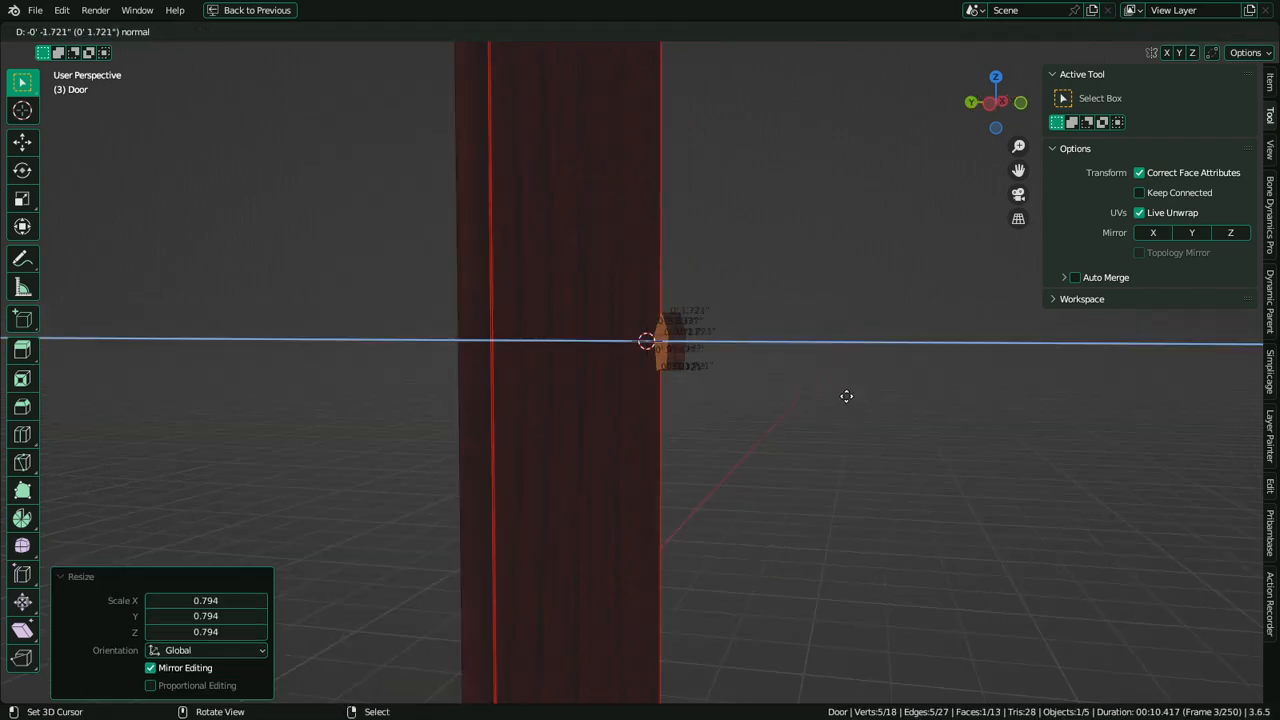
click(817, 395)
key(s)
click(725, 372)
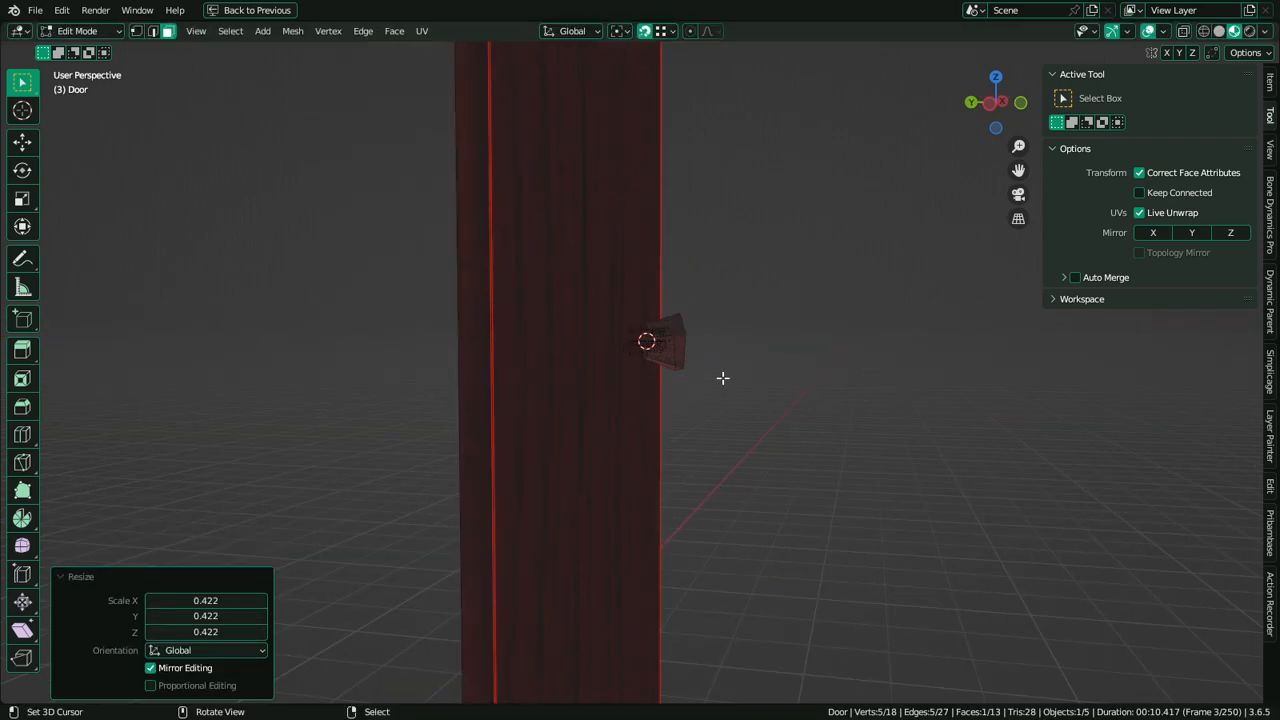
Select all linked geometry of the doorknob and flip its normals
scroll(723, 391, up, 5)
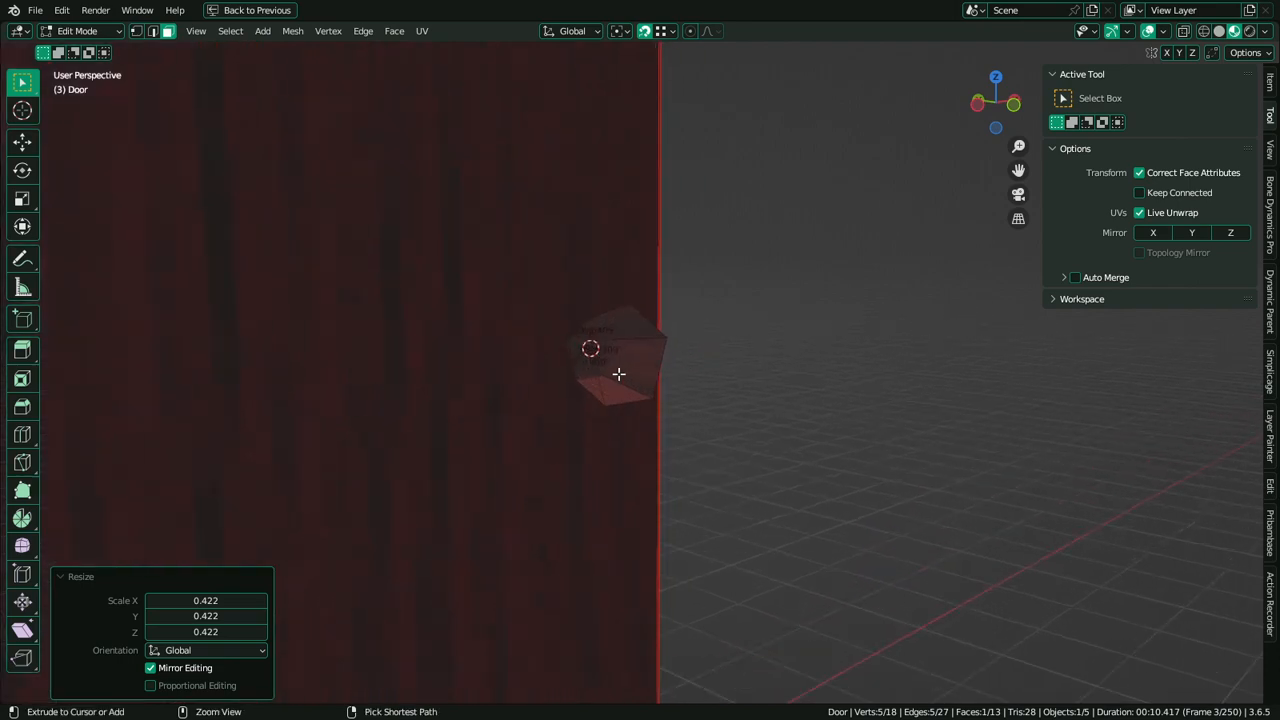
key(ctrl+l)
key(alt+n)
click(611, 358)
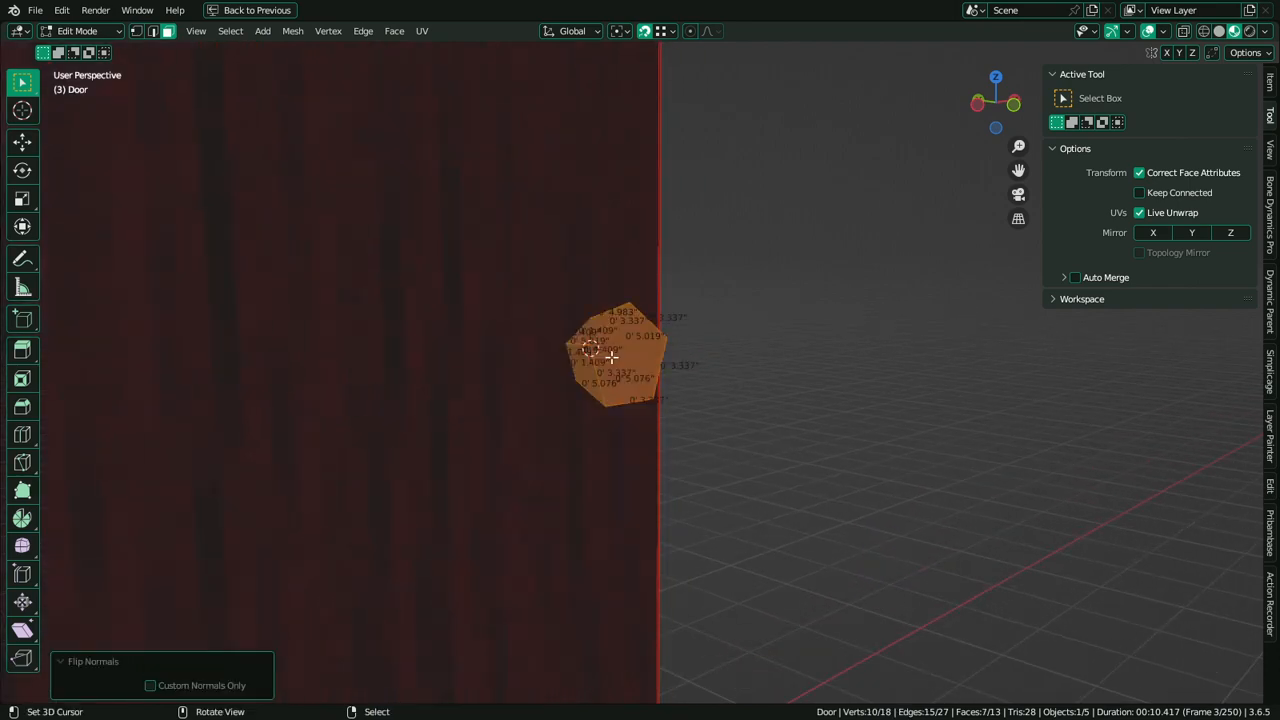
Assign the MAT_Vertex material to the doorknob faces and shade them smooth
middle_drag(713, 377, 740, 376)
key(ctrl+space)
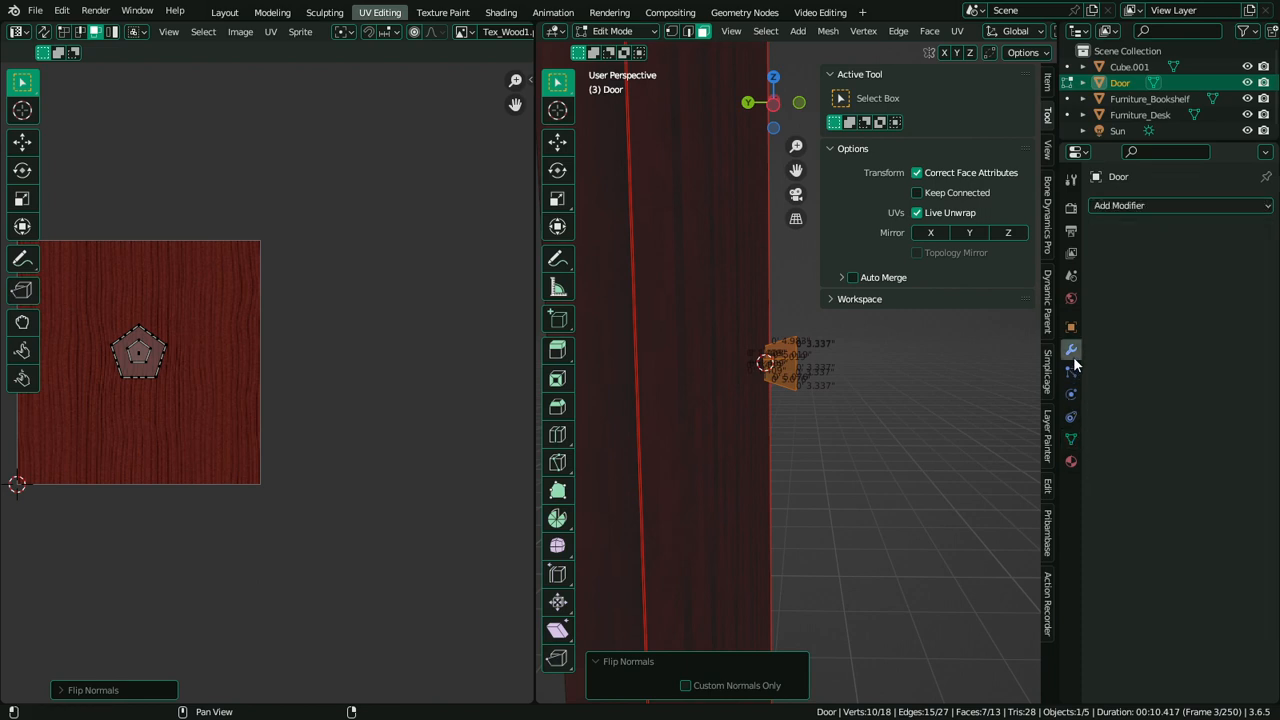
click(1071, 461)
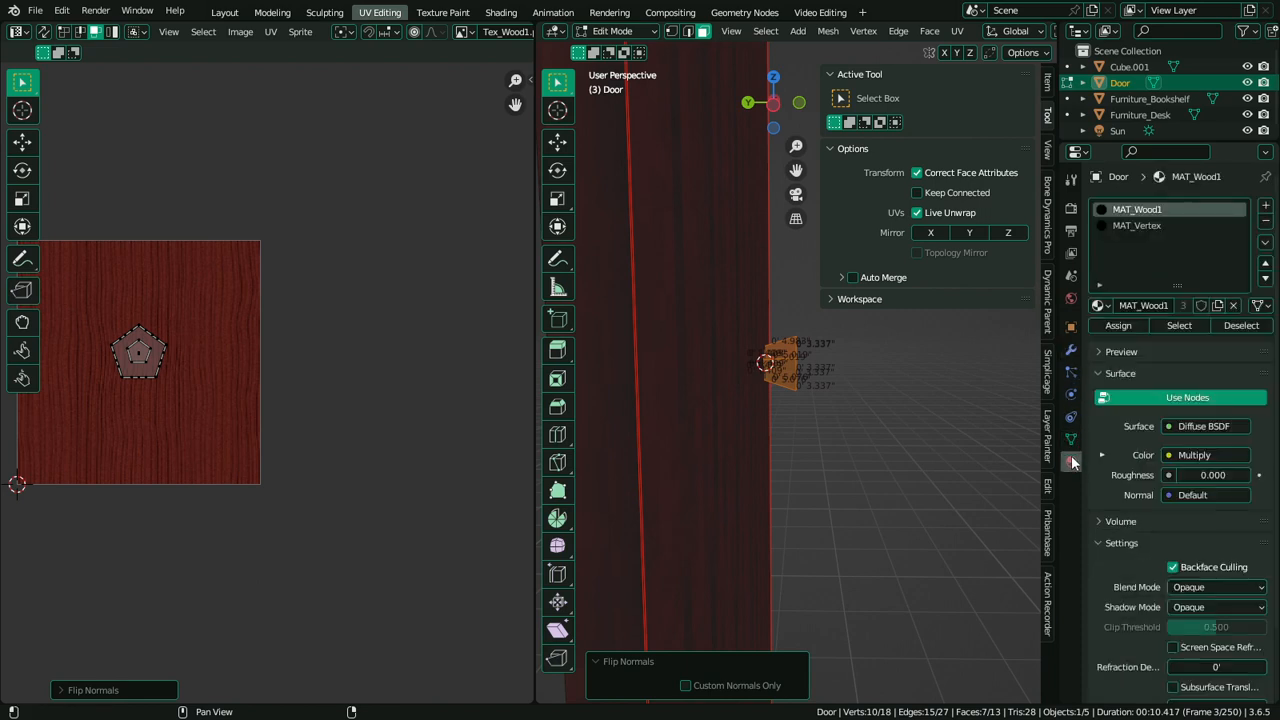
click(1136, 226)
click(1119, 327)
middle_drag(860, 400, 824, 428)
key(q)
click(715, 450)
key(Tab)
Snap the 3D cursor to the door's bottom face and set the door's origin there
middle_drag(796, 560, 766, 481)
key(Tab)
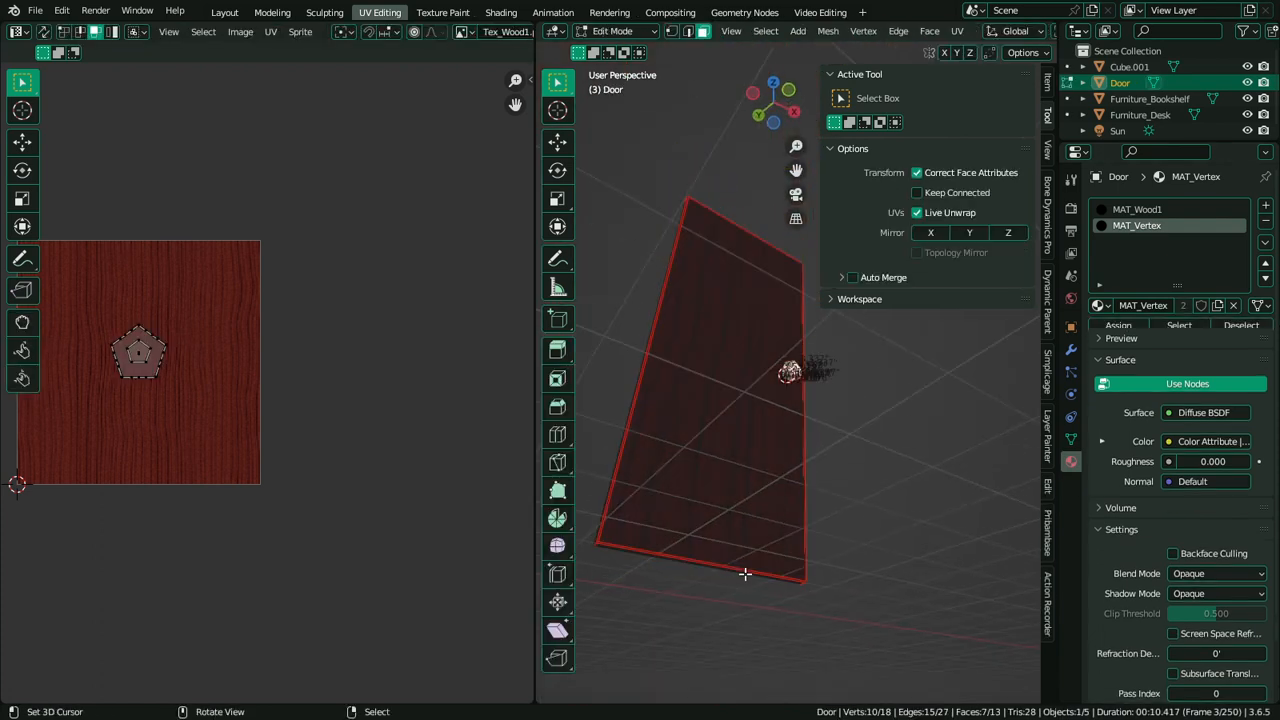
key(alt+a)
key(ctrl+space)
middle_drag(716, 567, 489, 569)
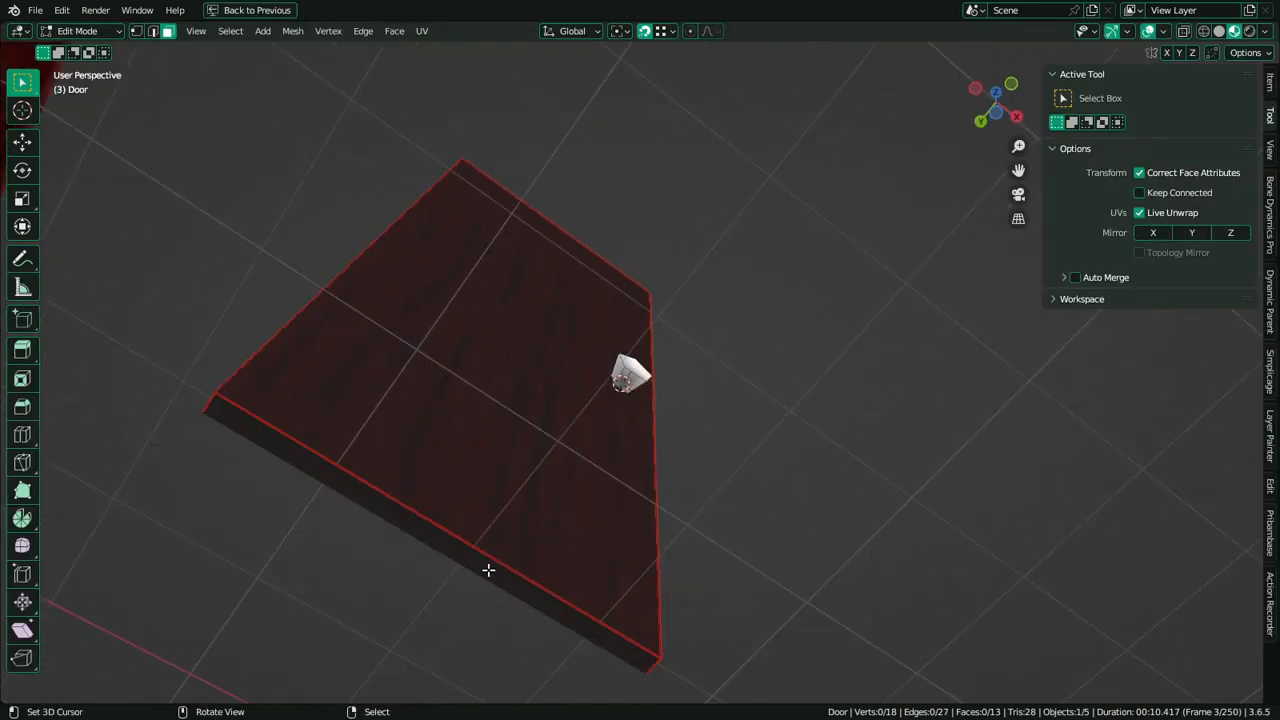
click(475, 569)
key(q)
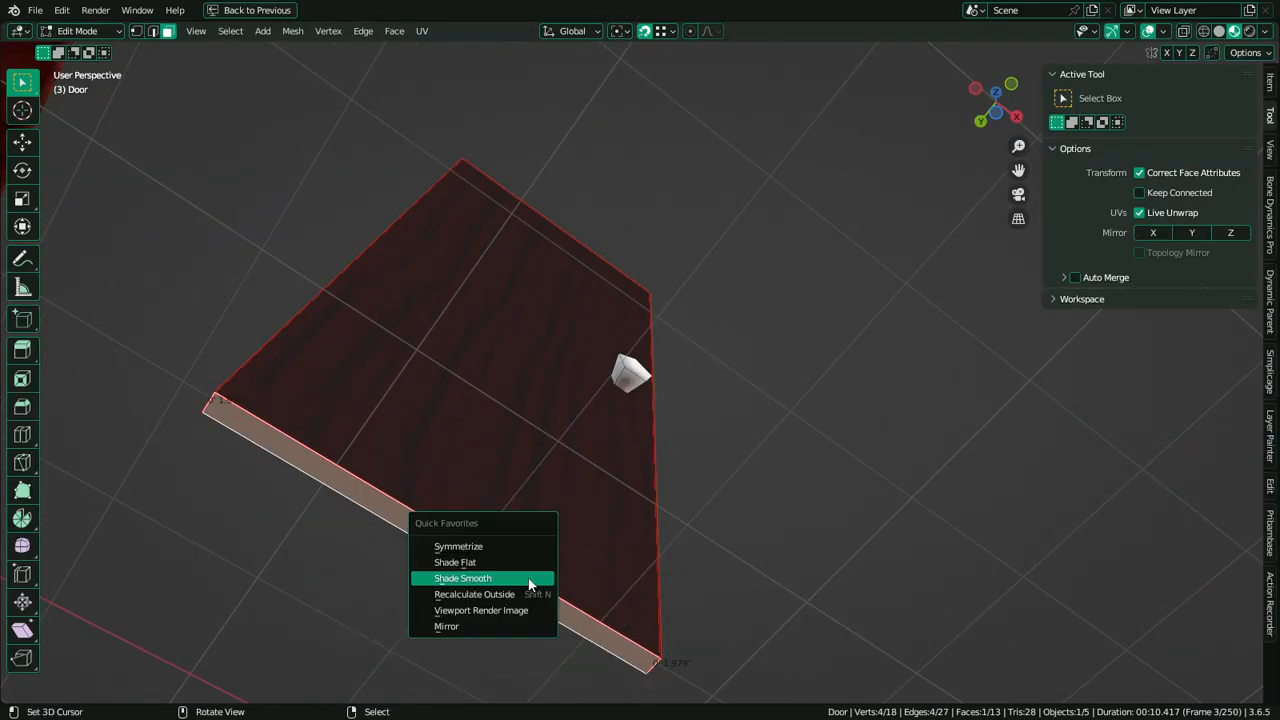
click(531, 592)
key(Tab)
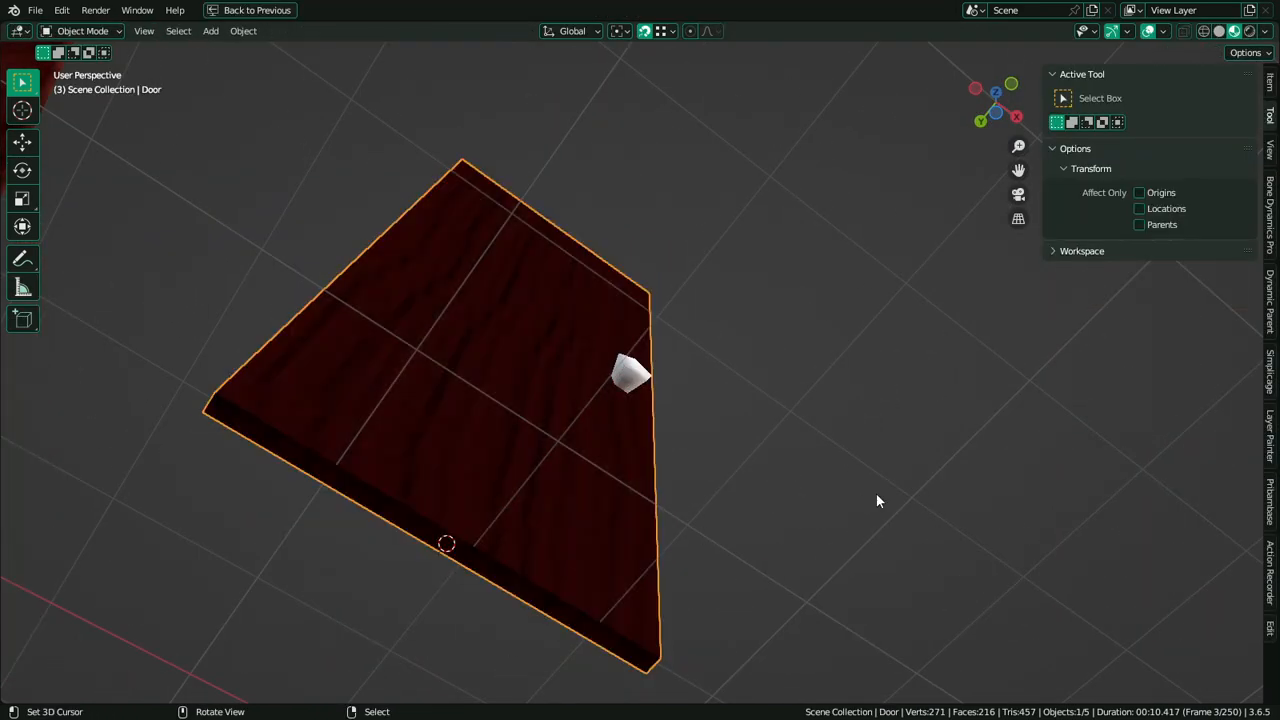
key(q)
click(870, 480)
Select the linked doorknob geometry and symmetrize it along the Y axis so a knob sits on both sides of the door
middle_drag(870, 480, 688, 531)
key(Tab)
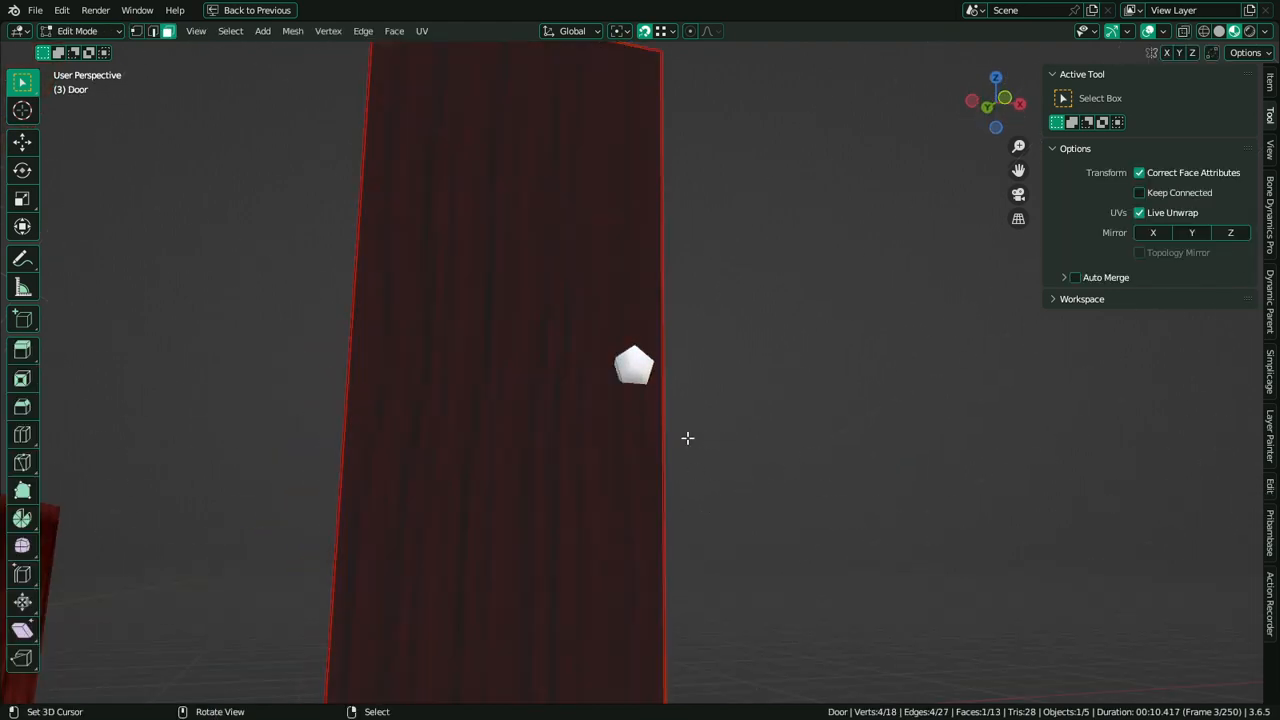
key(Tab)
middle_drag(660, 365, 677, 403)
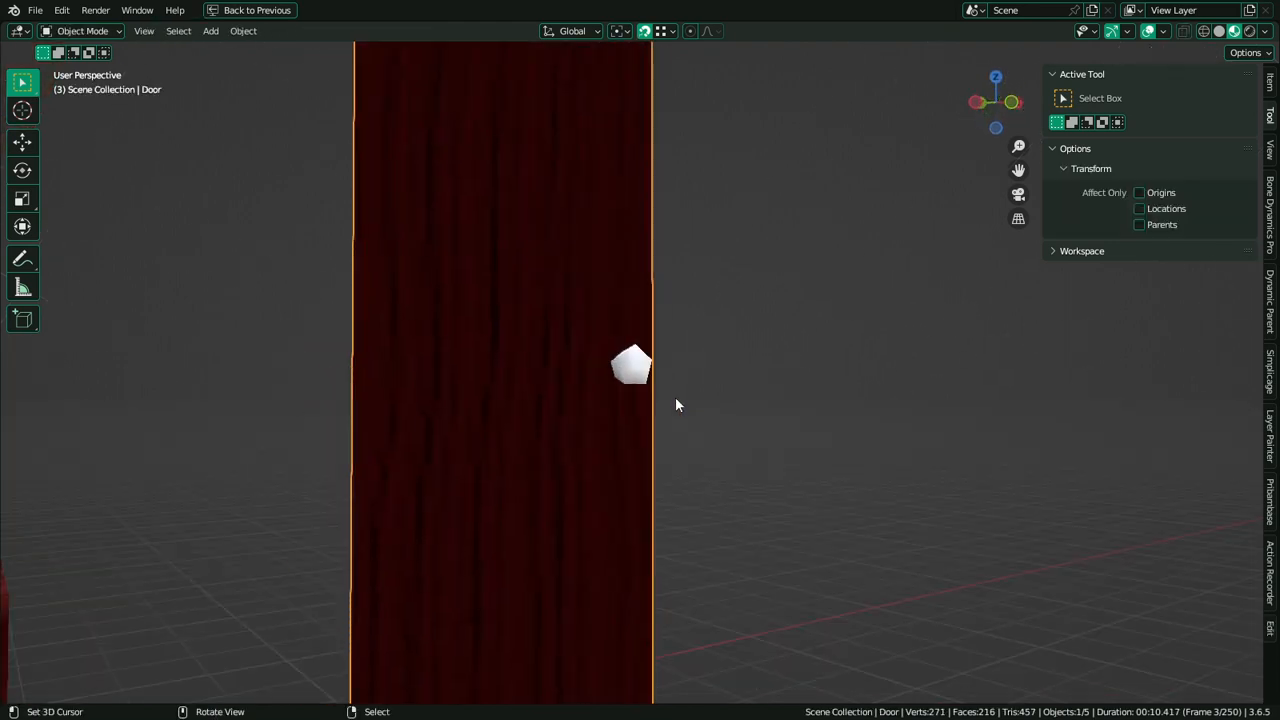
key(Tab)
key(l)
key(q)
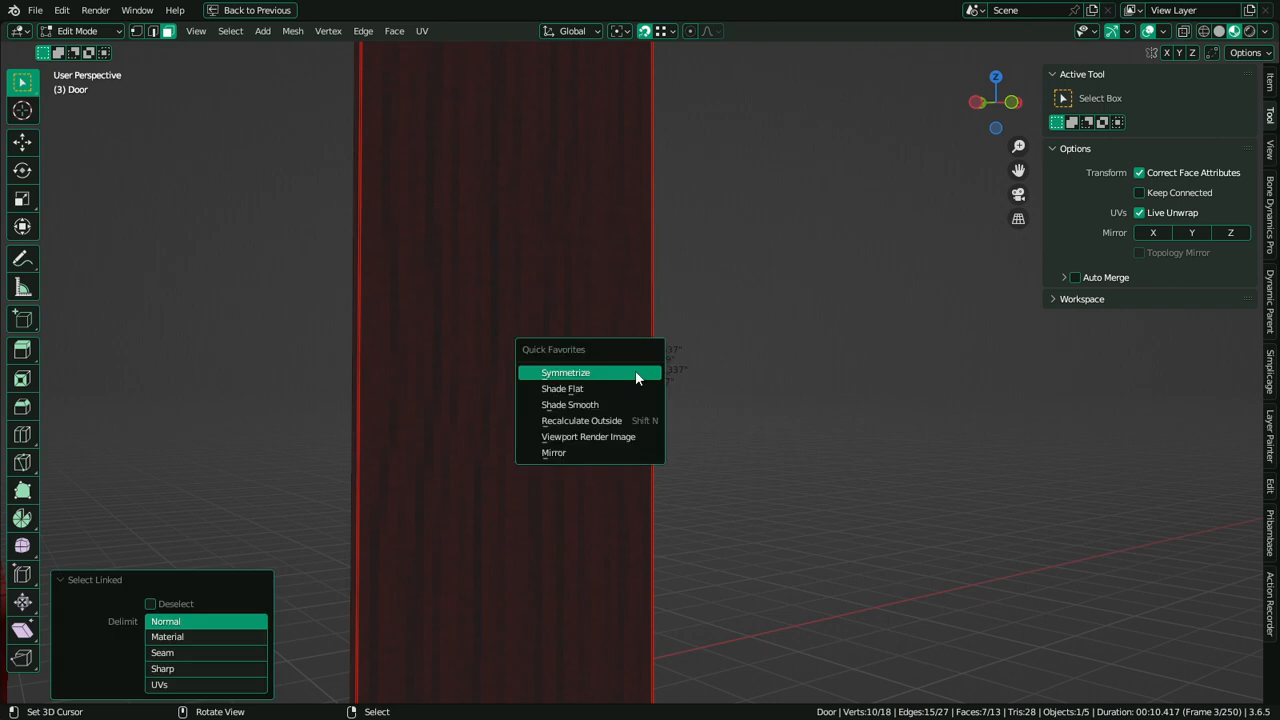
click(634, 371)
middle_drag(634, 371, 579, 479)
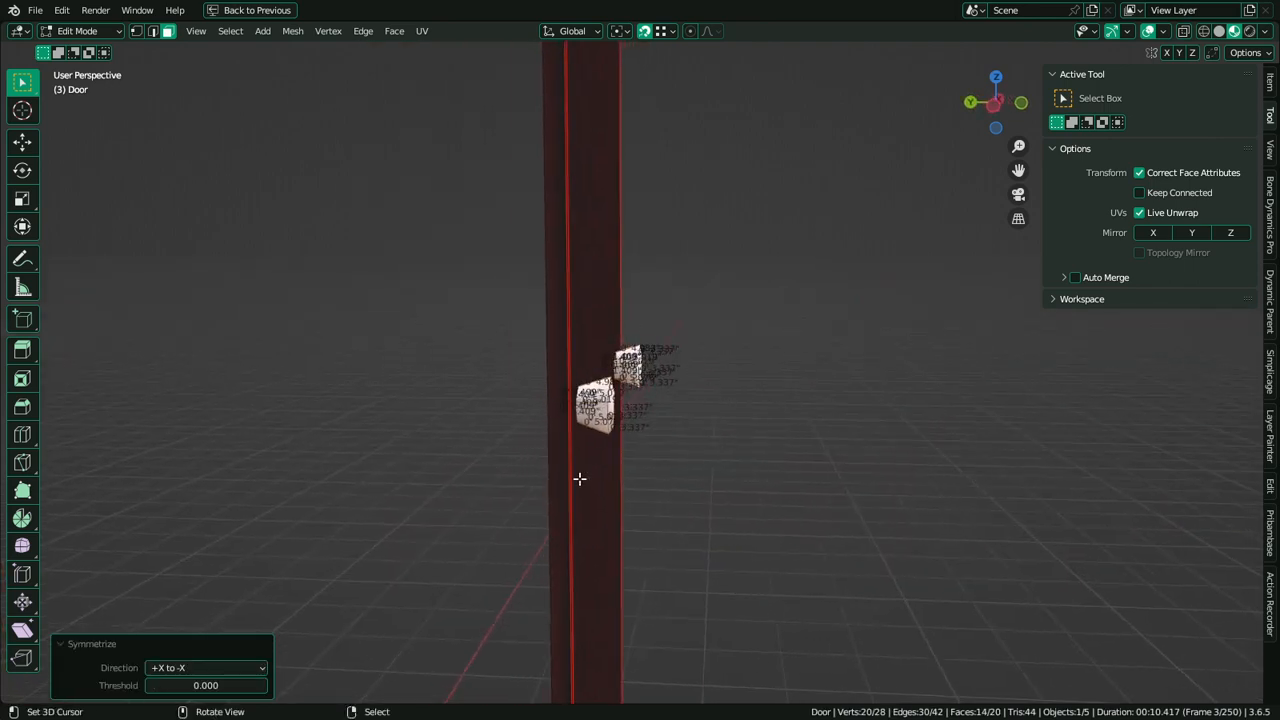
click(247, 667)
click(233, 597)
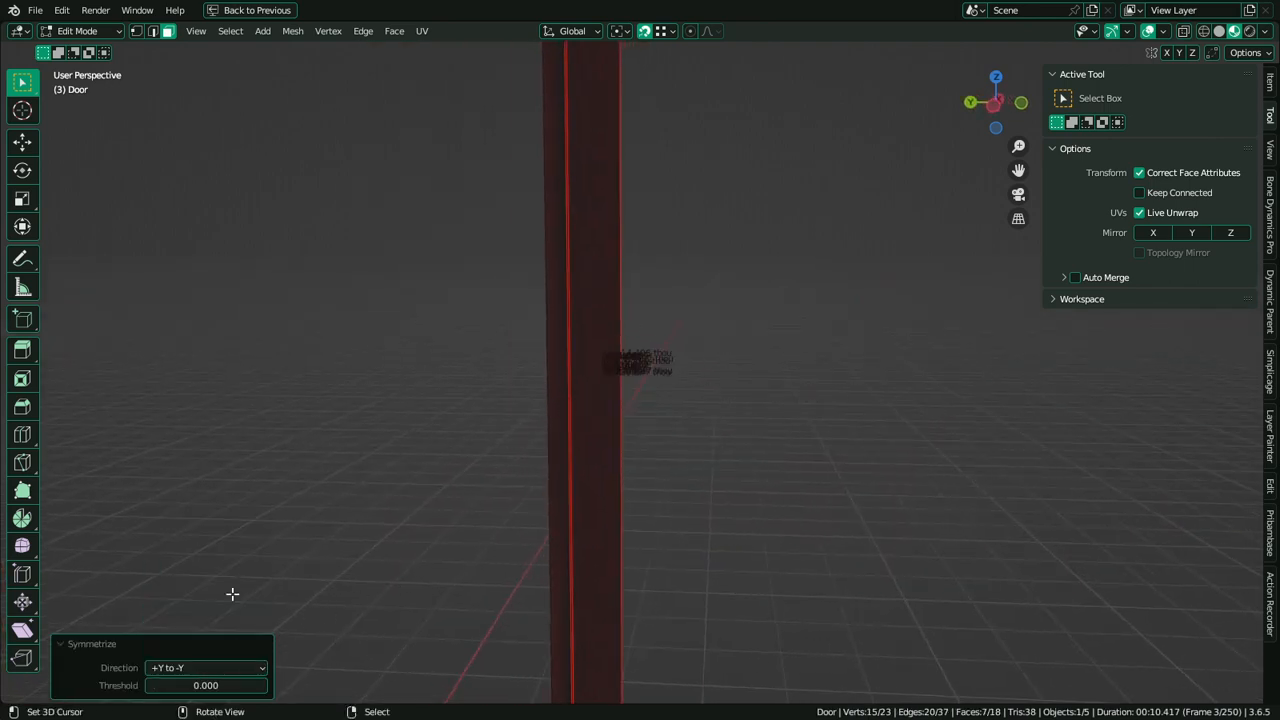
click(189, 660)
click(199, 597)
click(173, 667)
click(184, 600)
middle_drag(186, 611, 706, 459)
key(Tab)
scroll(633, 395, up, 4)
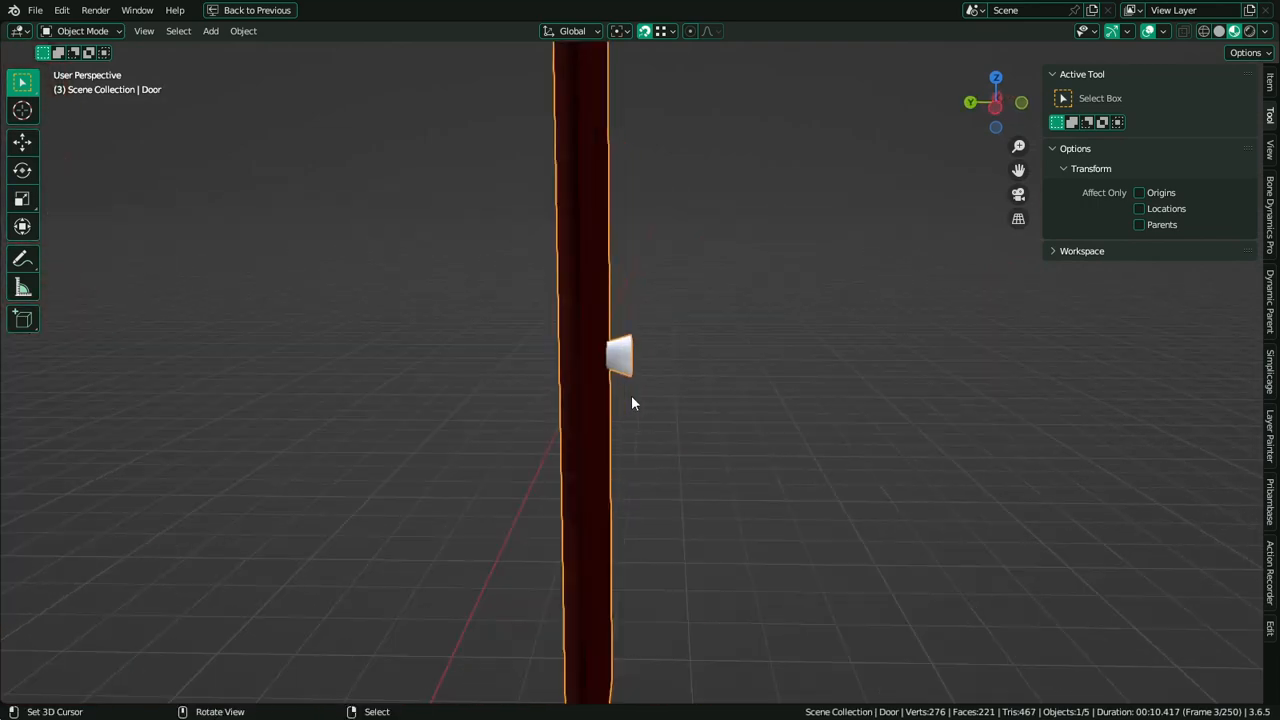
Select the linked doorknob geometry and move the selection about 622 thou along the Y axis
key(Tab)
middle_drag(577, 402, 612, 378)
key(ctrl+l)
key(g)
key(y)
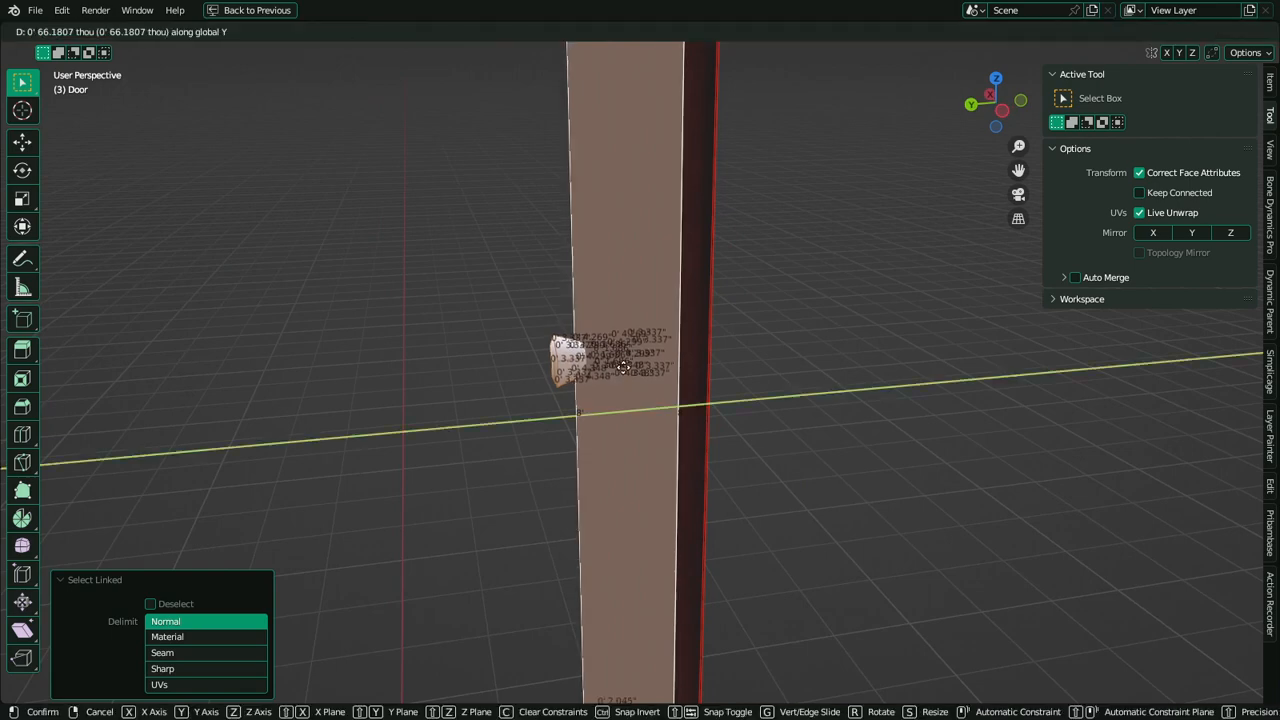
click(563, 381)
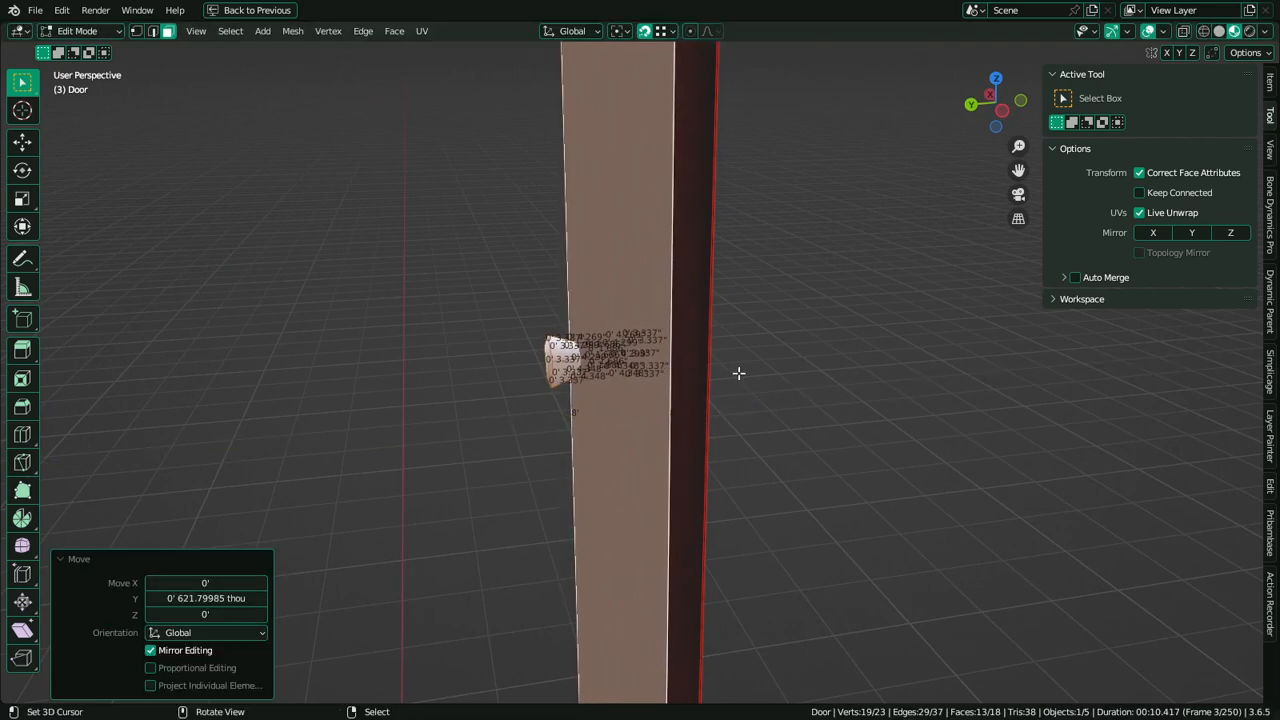
key(Tab)
middle_drag(781, 371, 608, 386)
scroll(608, 386, down, 6)
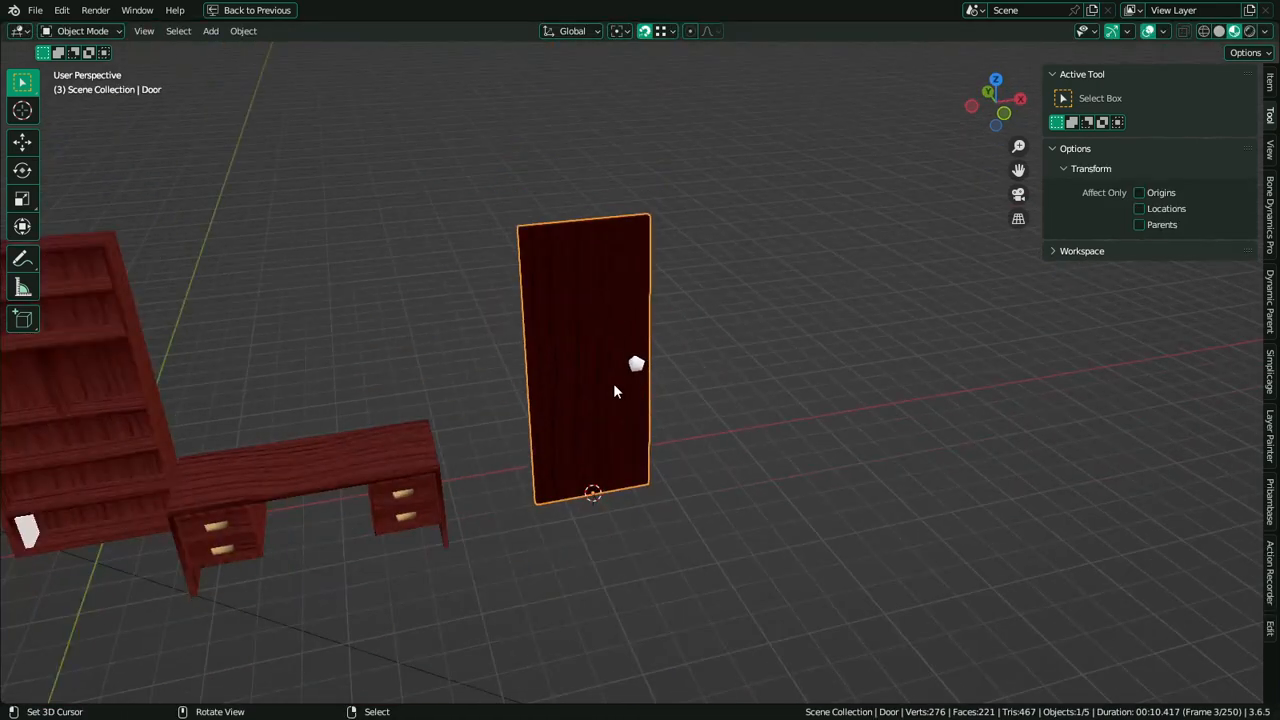
middle_drag(628, 440, 726, 367)
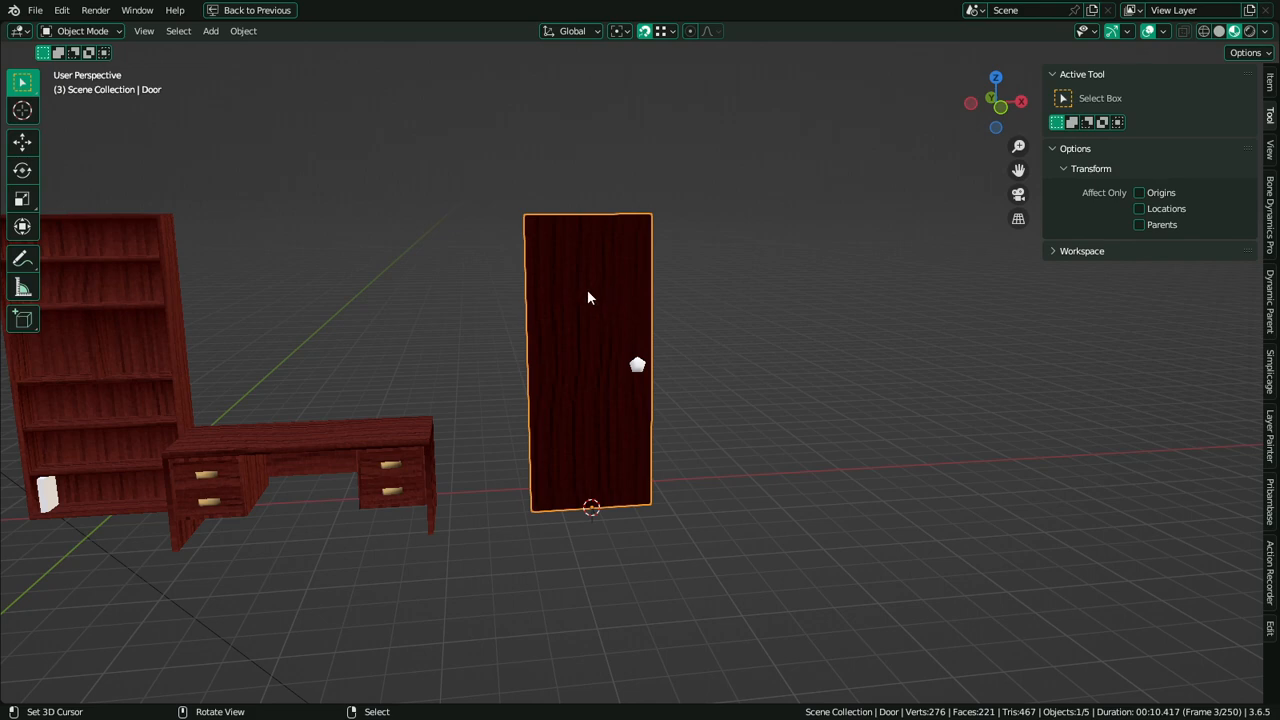
Select all of the door's linked faces and assign the MAT_Vertex material to them
key(Tab)
key(ctrl+space)
scroll(723, 351, up, 4)
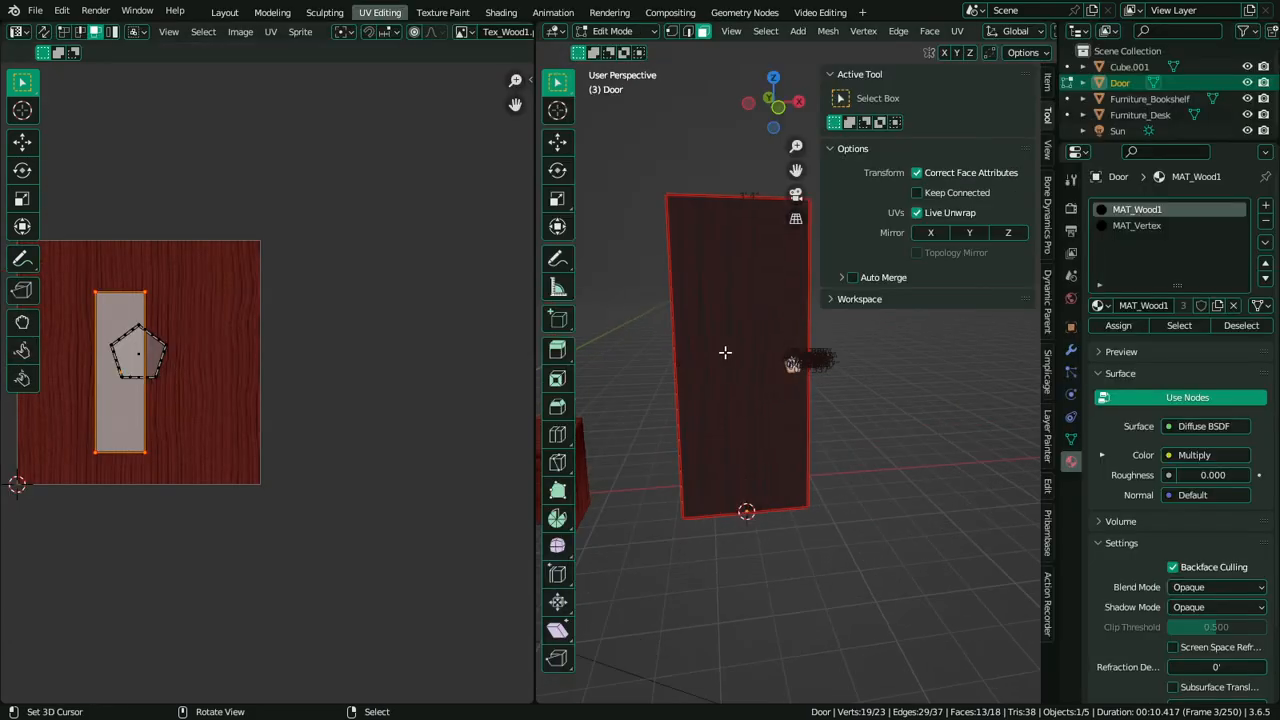
key(ctrl+l)
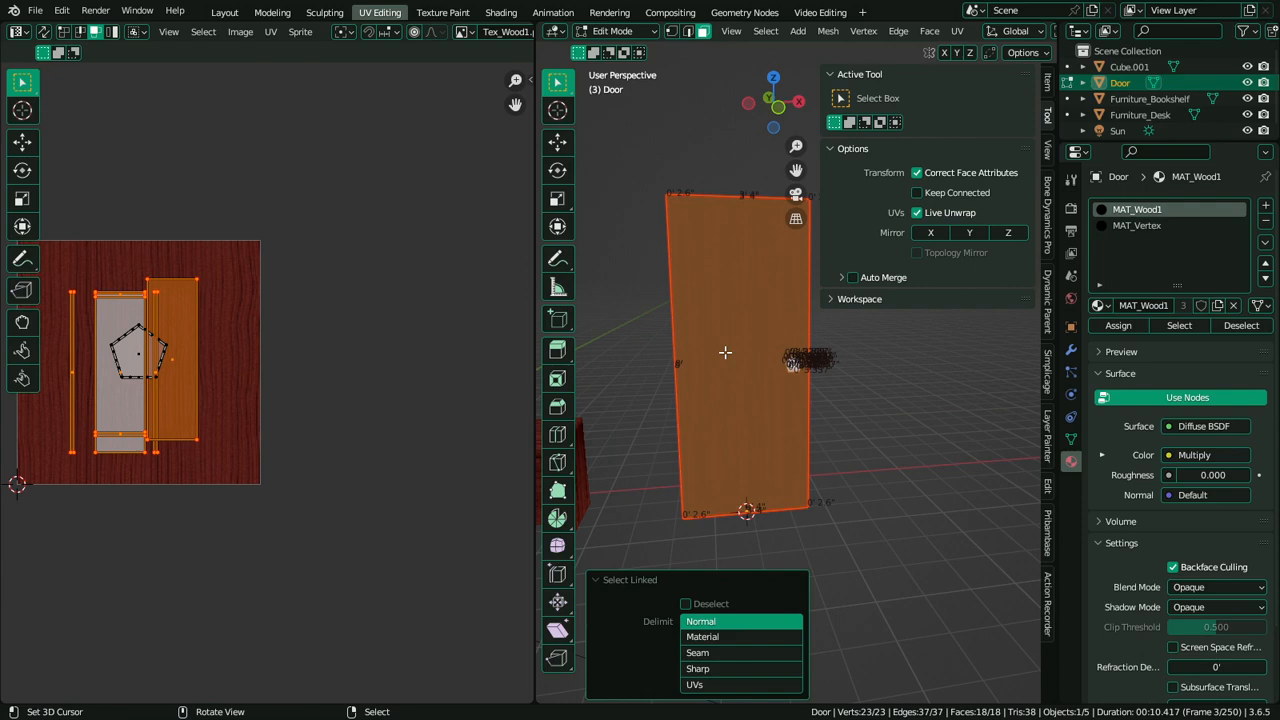
click(1140, 226)
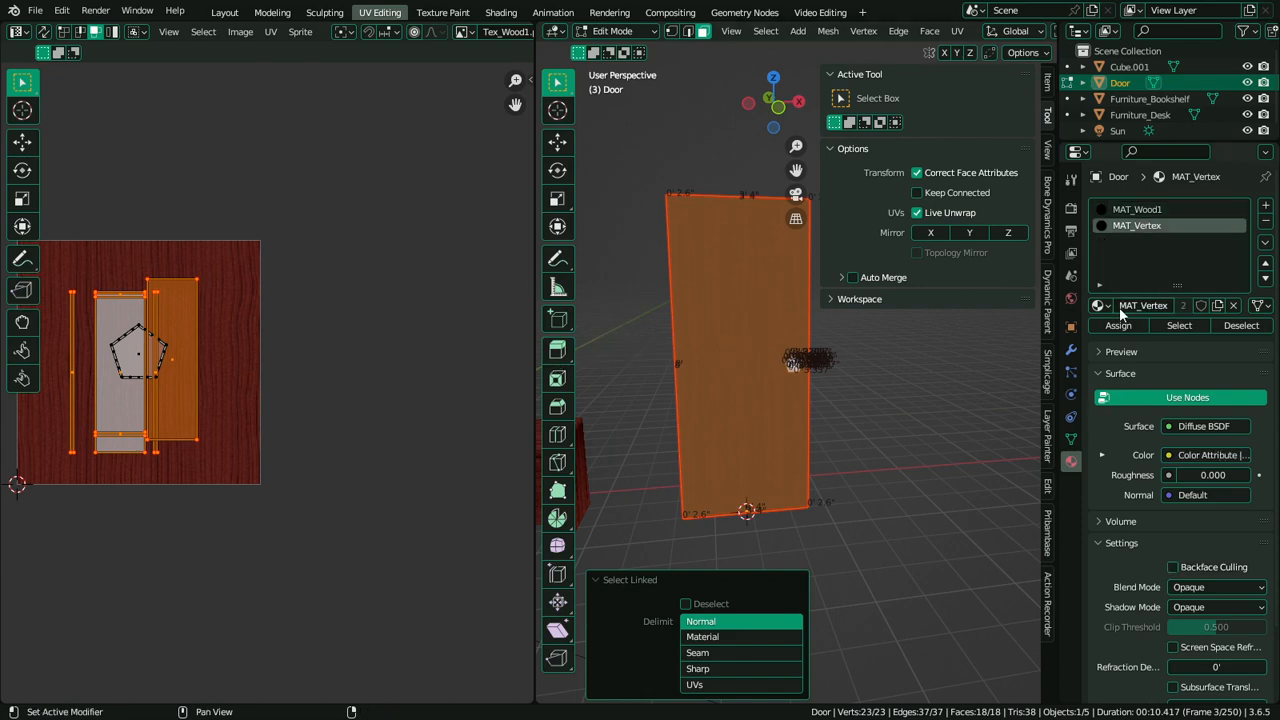
click(1118, 325)
key(Tab)
middle_drag(838, 410, 790, 382)
key(ctrl+space)
Duplicate the door and place the copy about 5' 3.81" away along the X axis
key(shift+d)
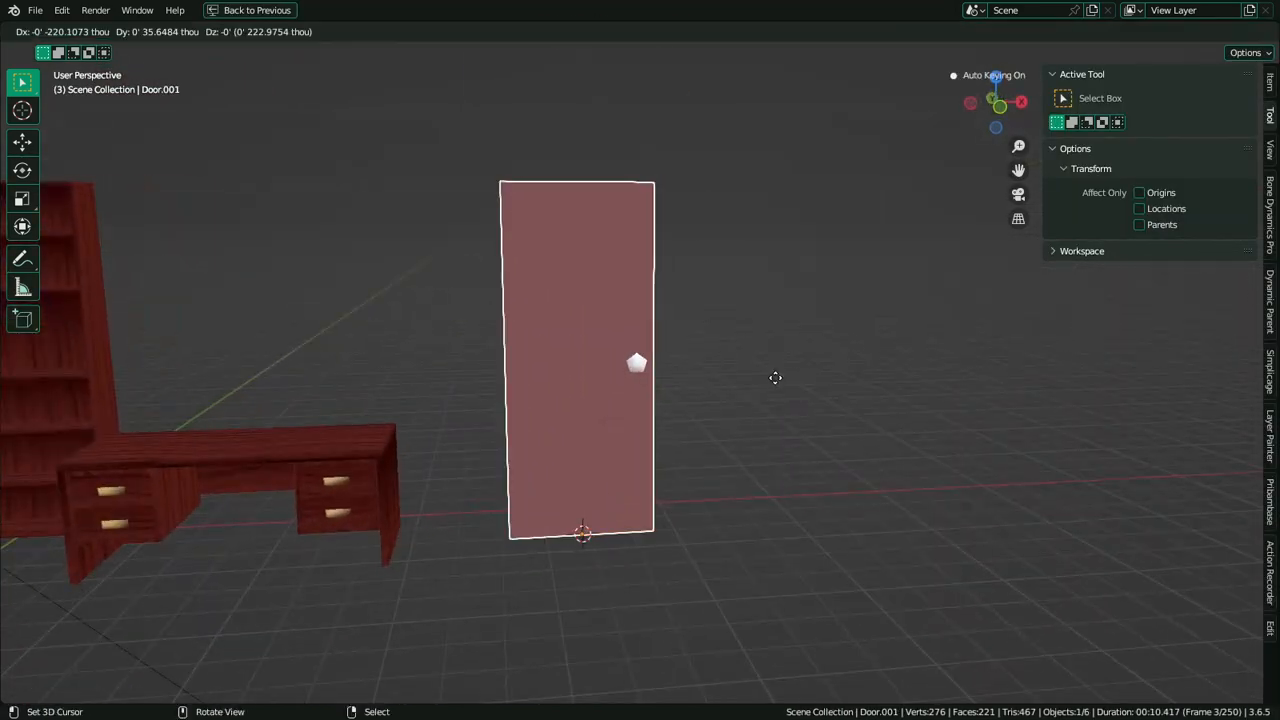
key(x)
click(1000, 376)
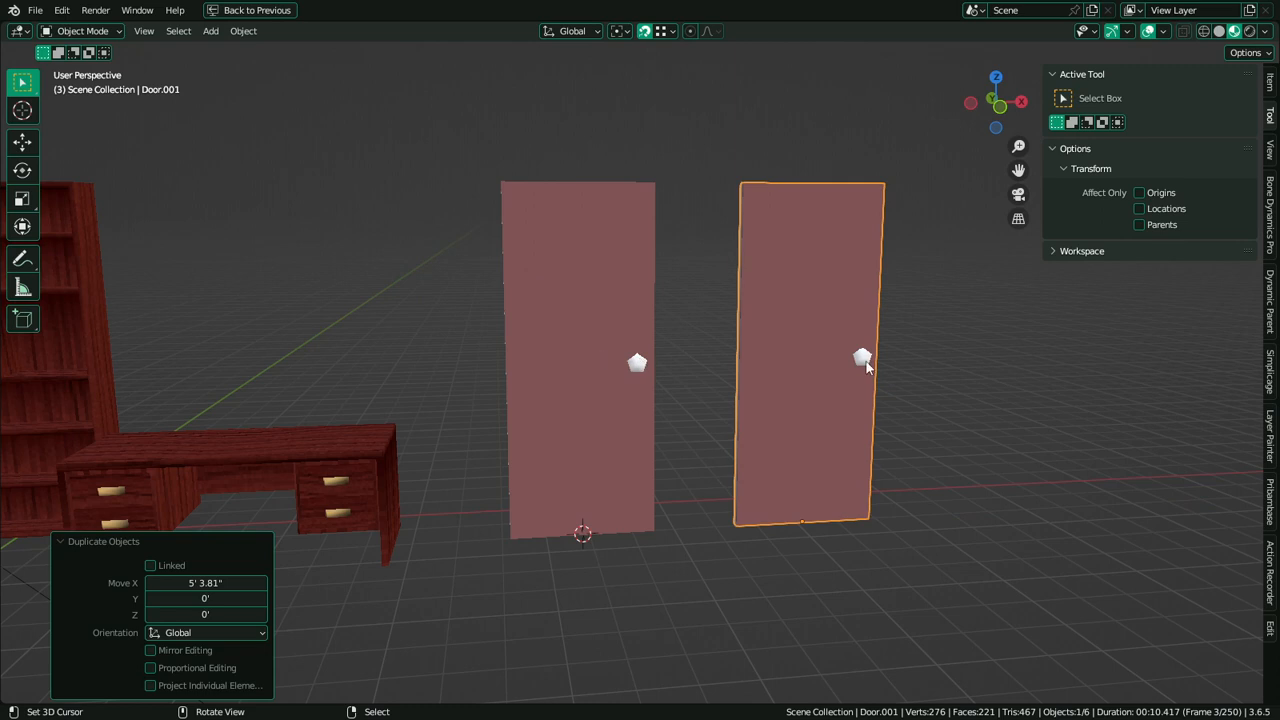
key(KP_Decimal)
Add a centered horizontal loop cut around the duplicated door at mid-height
key(Tab)
scroll(644, 328, down, 3)
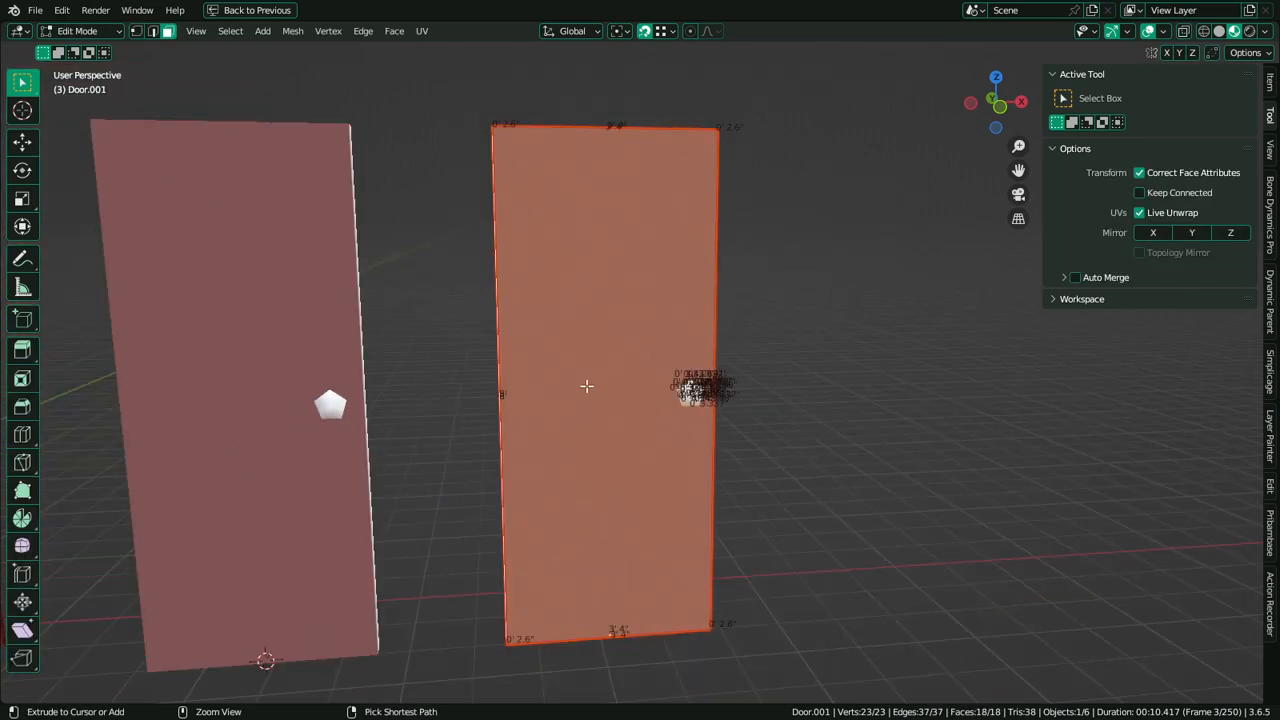
key(ctrl+r)
click(527, 411)
right_click(527, 411)
Select the horizontal mid-height edge loop and bevel it about 1' 4.8" wide to divide the door into three sections
click(626, 300)
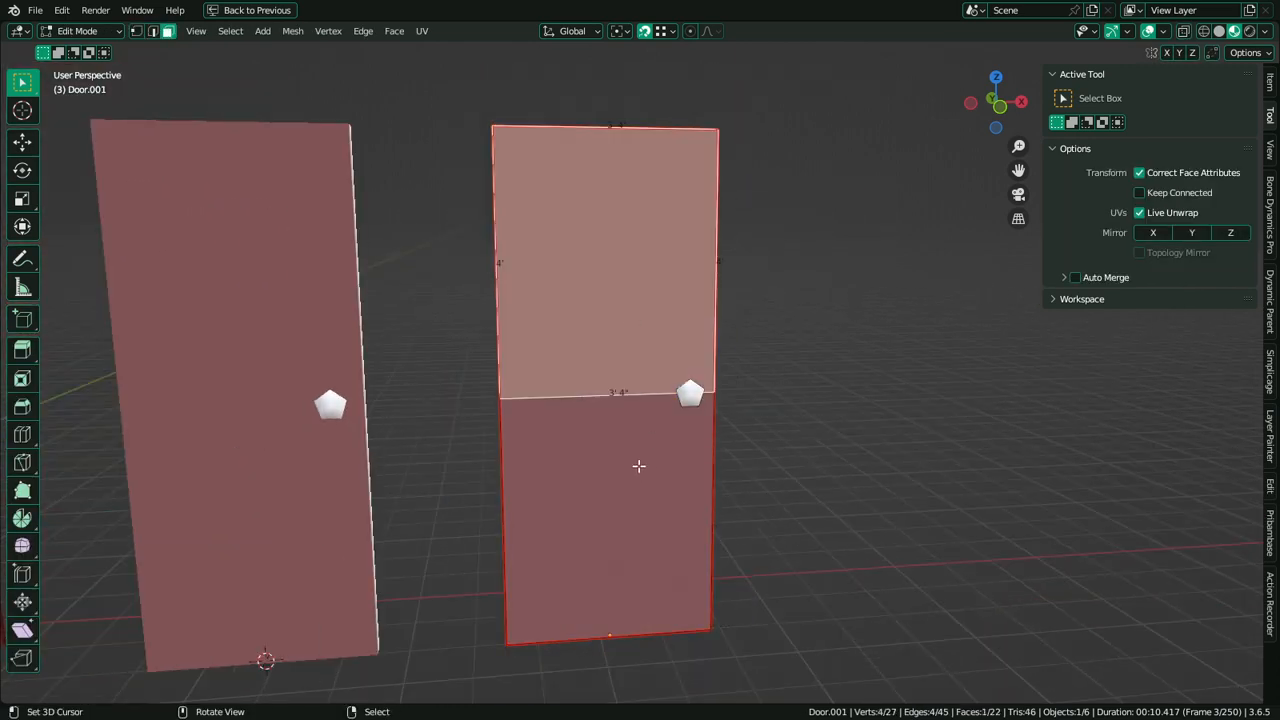
alt+click(616, 393)
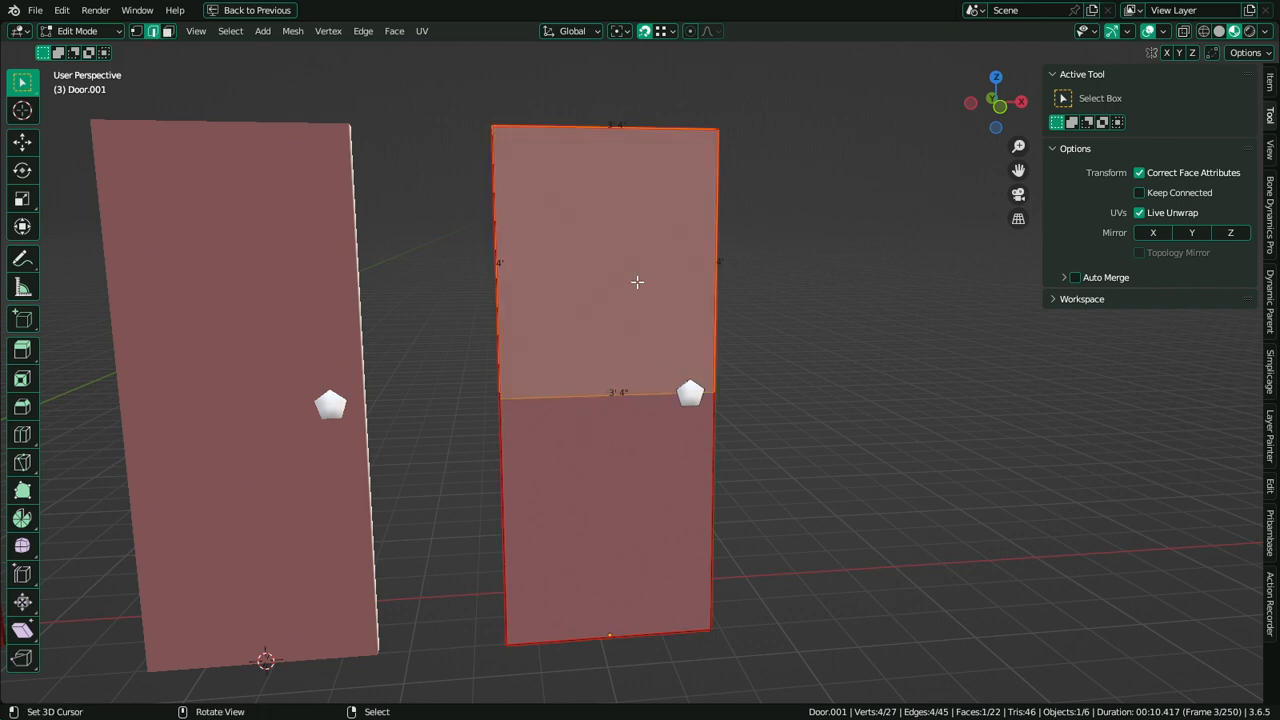
click(635, 282)
alt+click(607, 393)
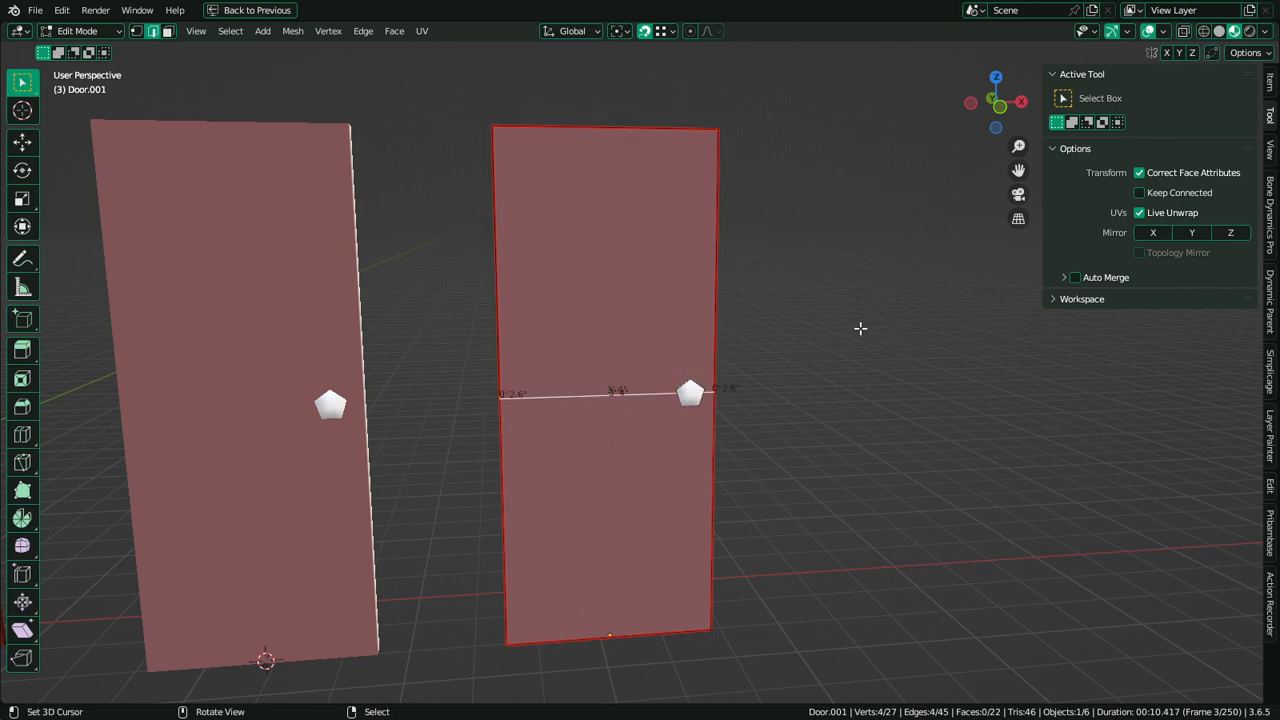
key(ctrl+b)
click(914, 343)
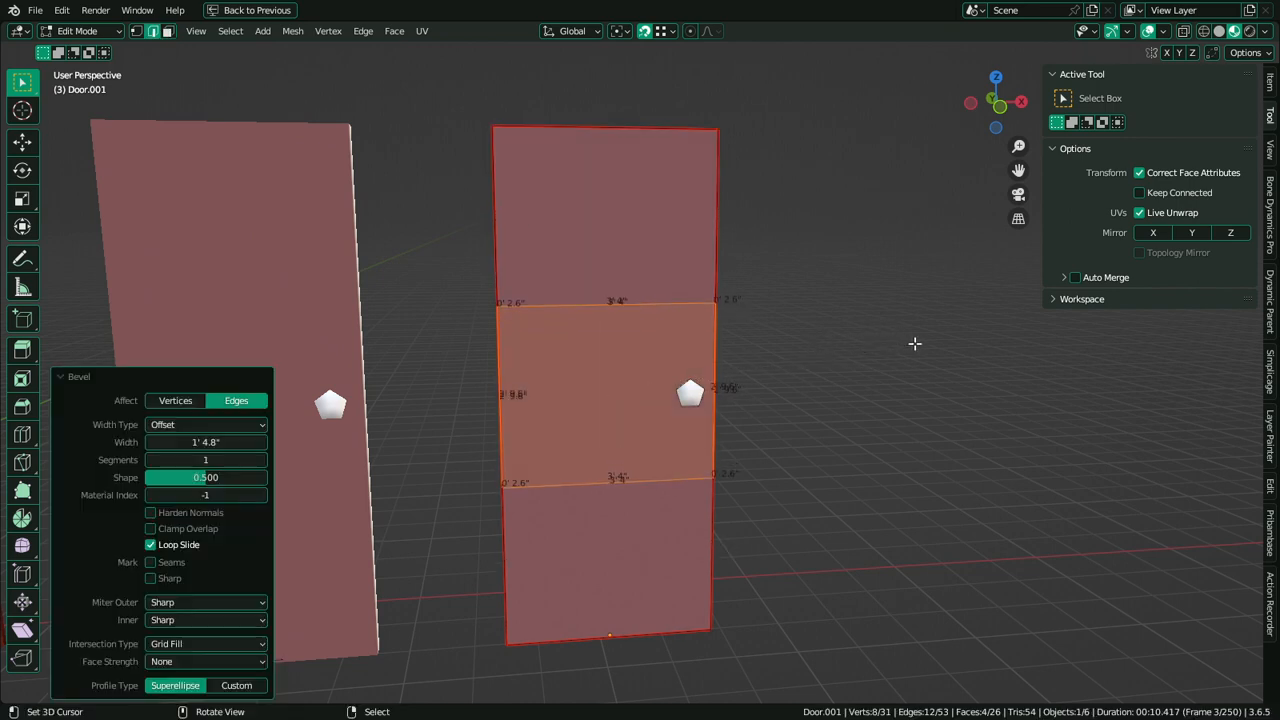
Inset the door's three front faces individually with a thickness of about 3.1"
key(3)
click(652, 256)
shift+click(647, 420)
shift+click(644, 508)
key(i)
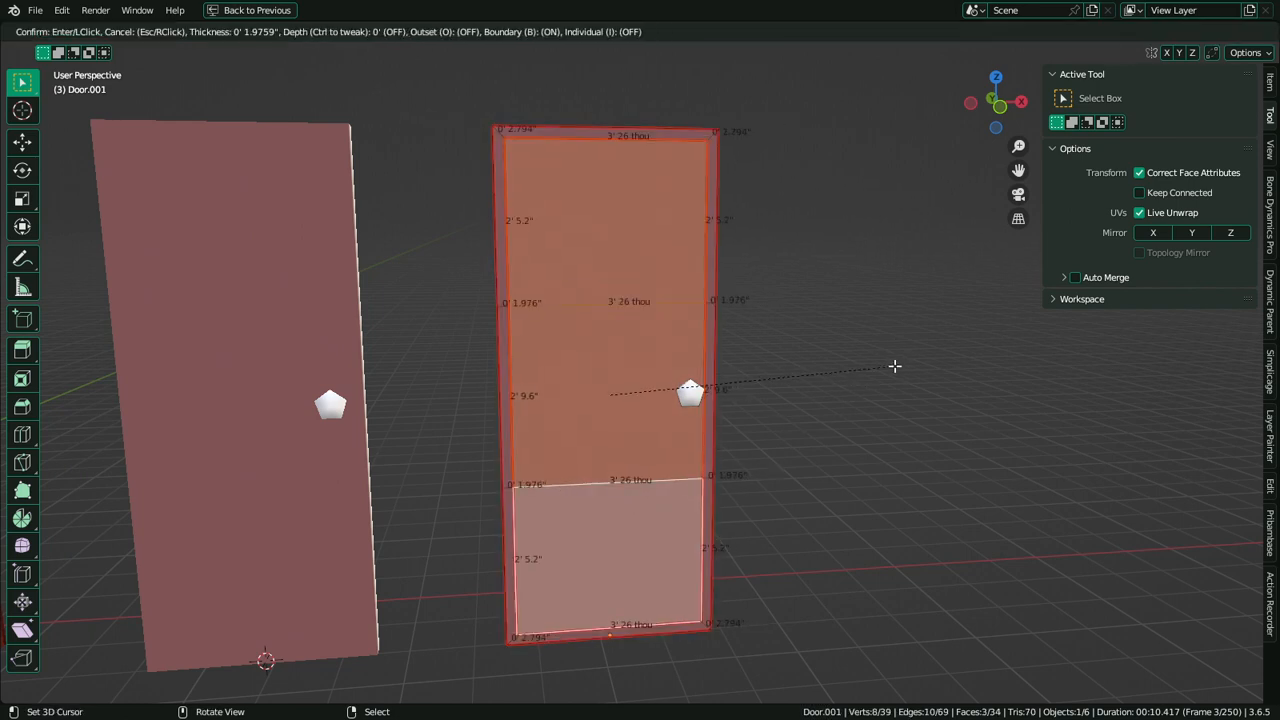
click(886, 372)
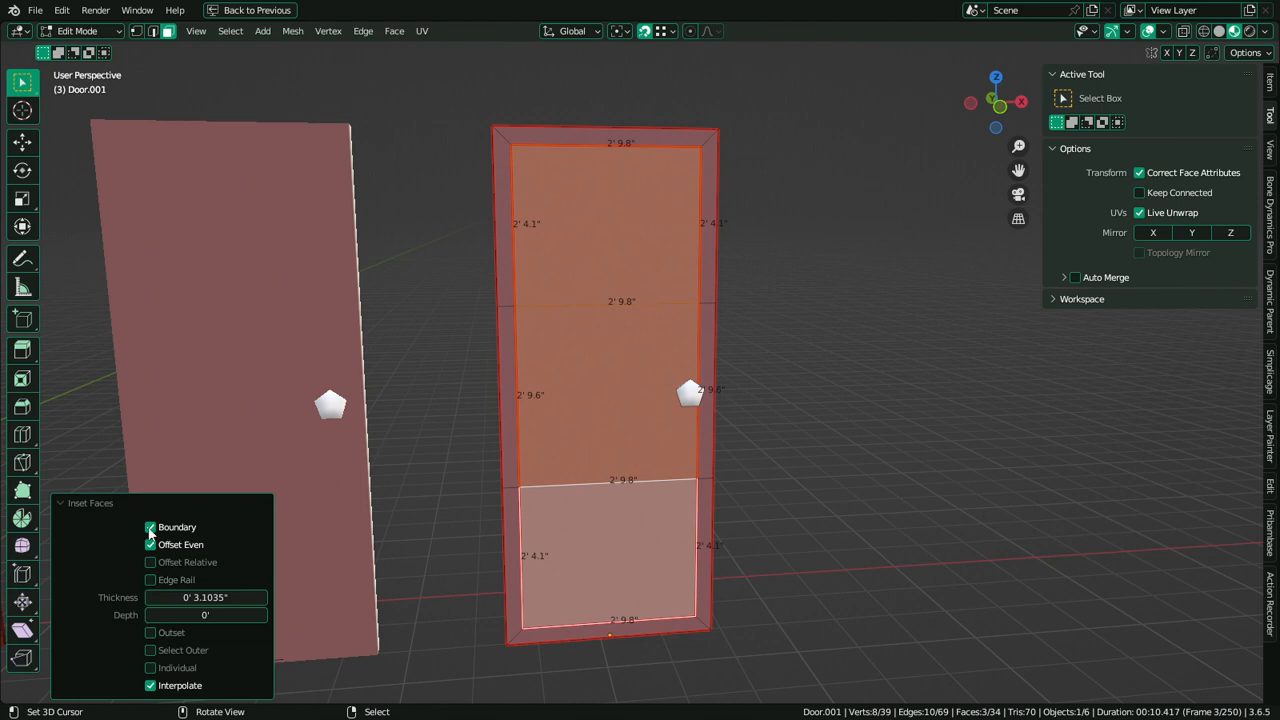
click(150, 668)
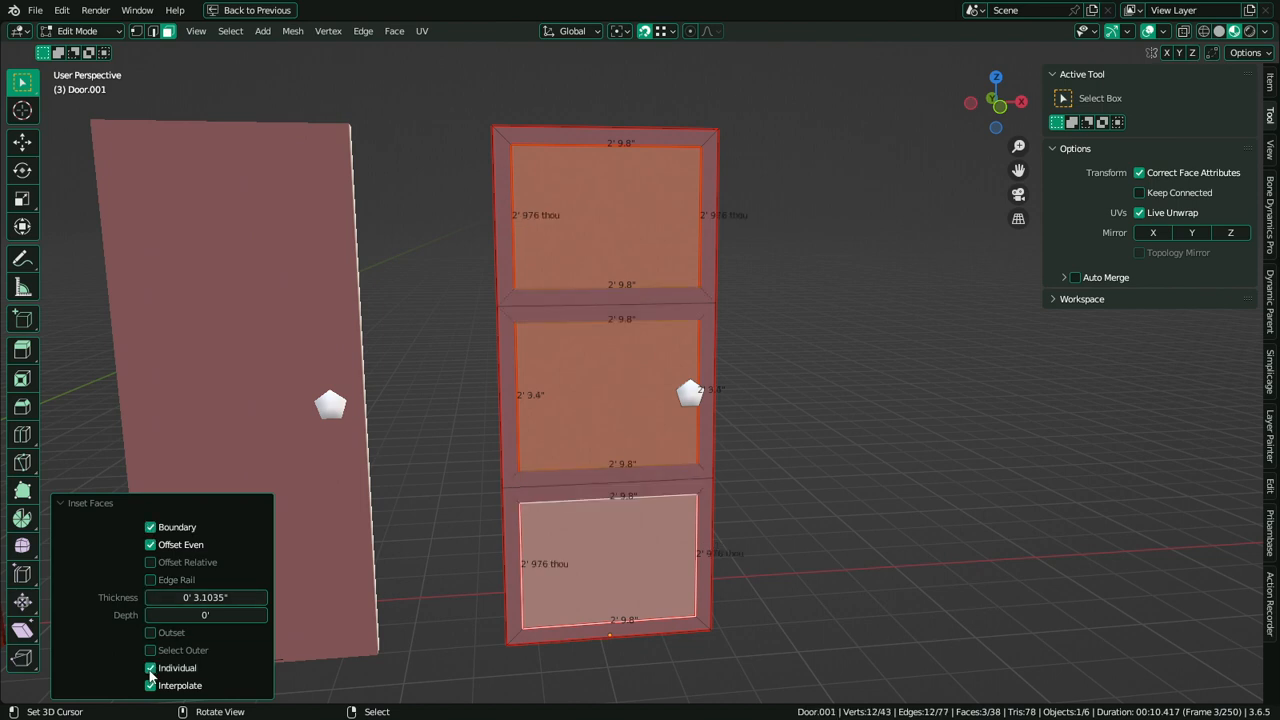
Recess the three inset door panels about 893 thou using Inset depth with zero thickness
middle_drag(549, 449, 664, 434)
scroll(786, 404, up, 2)
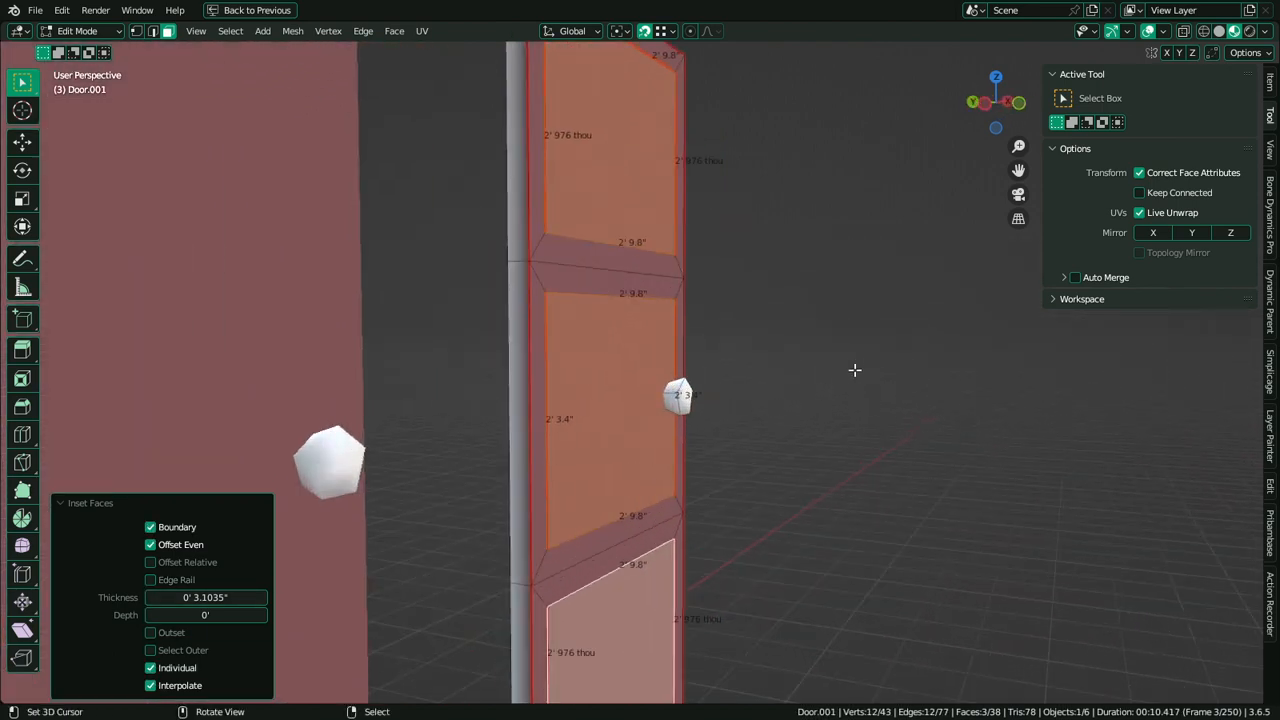
key(i)
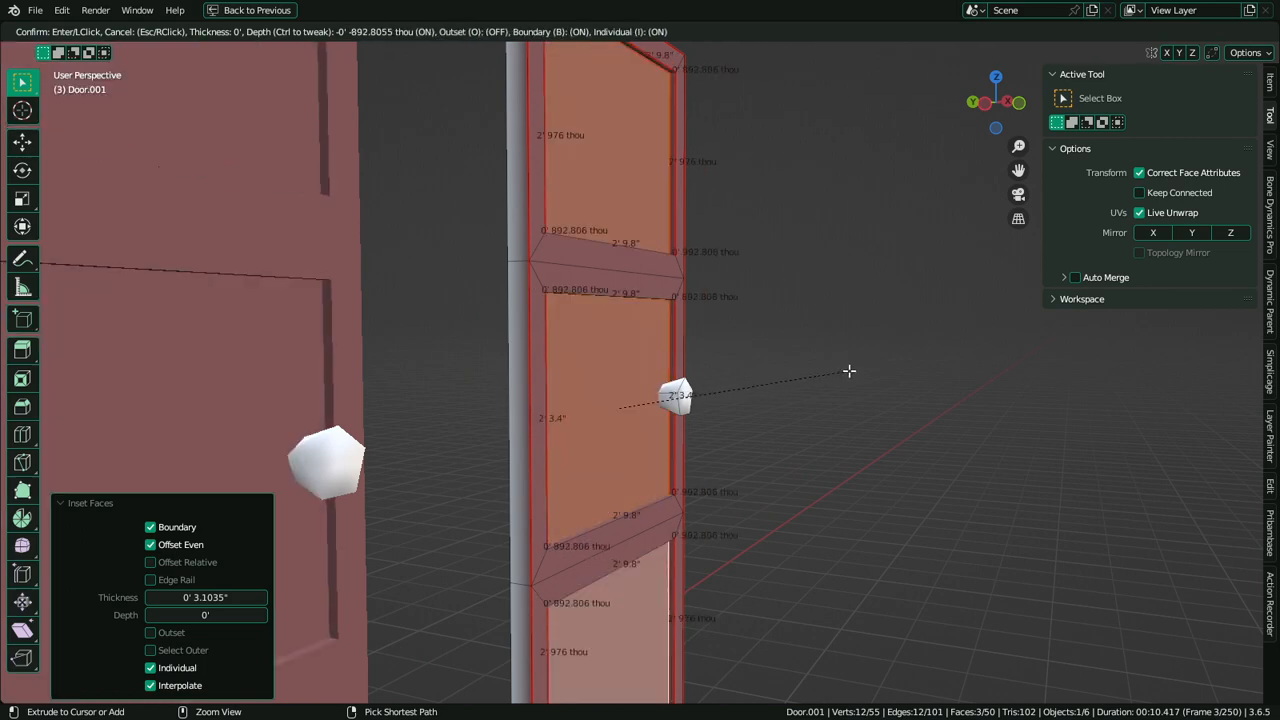
click(849, 371)
Set the pivot point to Individual Origins and scale the three recessed panel faces to 0.870
middle_drag(849, 371, 738, 397)
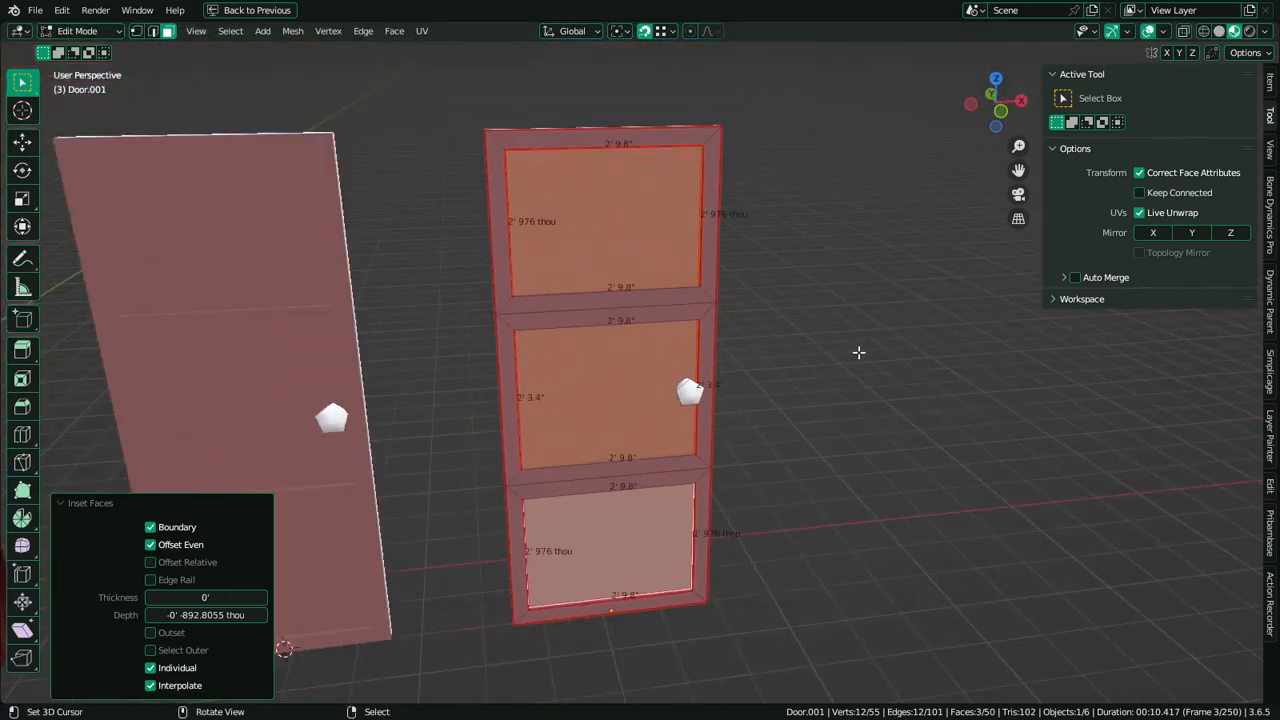
key(s)
key(Escape)
click(618, 34)
click(652, 82)
key(s)
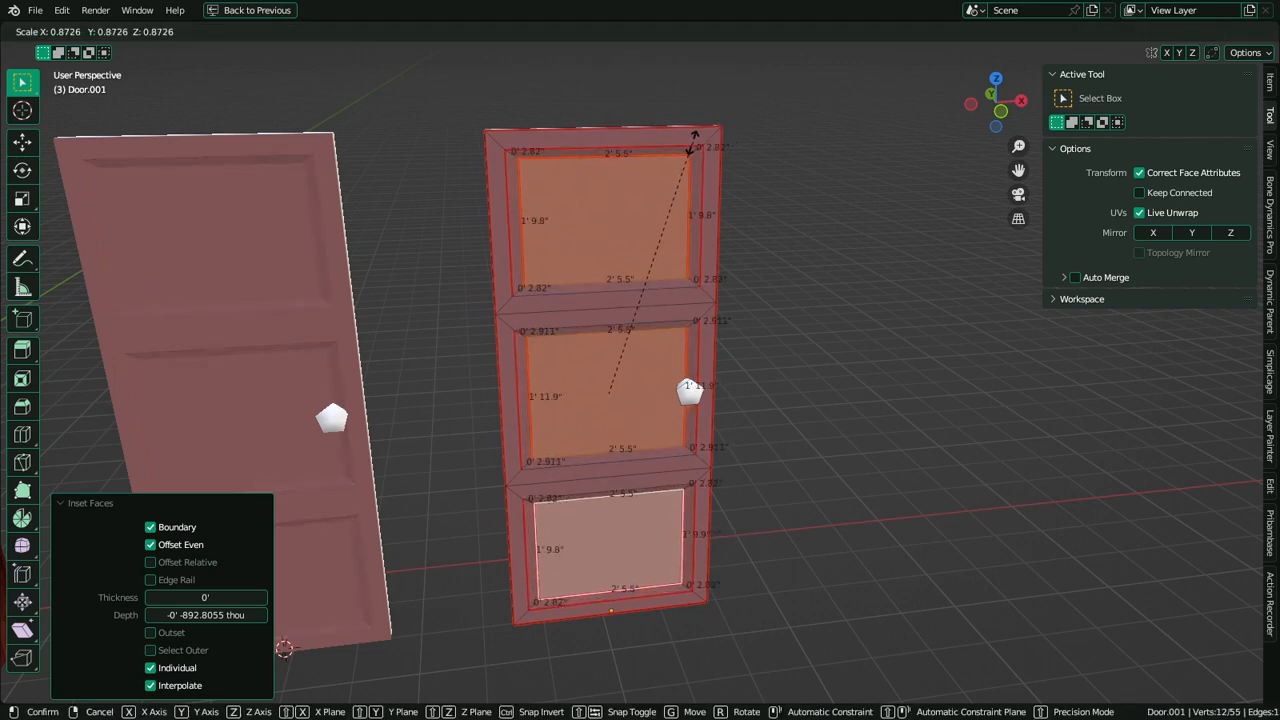
click(692, 141)
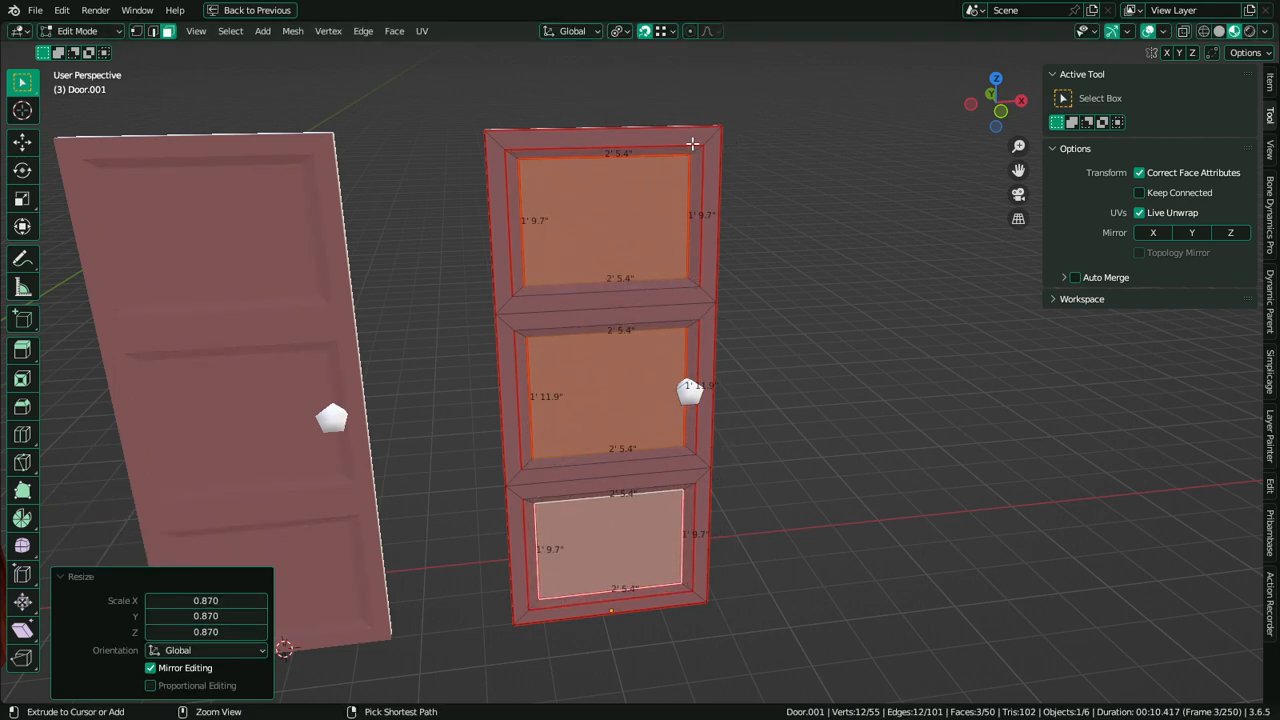
key(ctrl+KP_Add)
key(s)
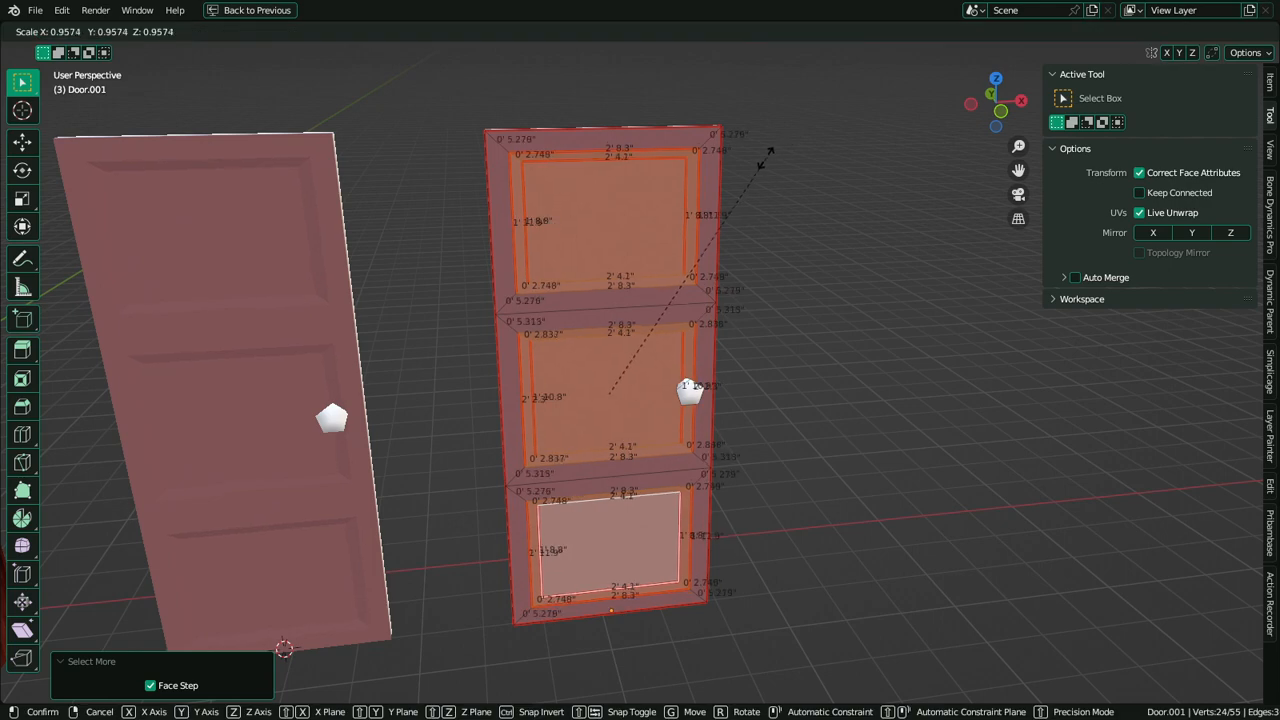
key(Escape)
Select the three recessed panel faces and inset them individually about 1.99" with a raised depth of about 1.08"
middle_drag(765, 152, 673, 316)
click(650, 255)
shift+click(646, 363)
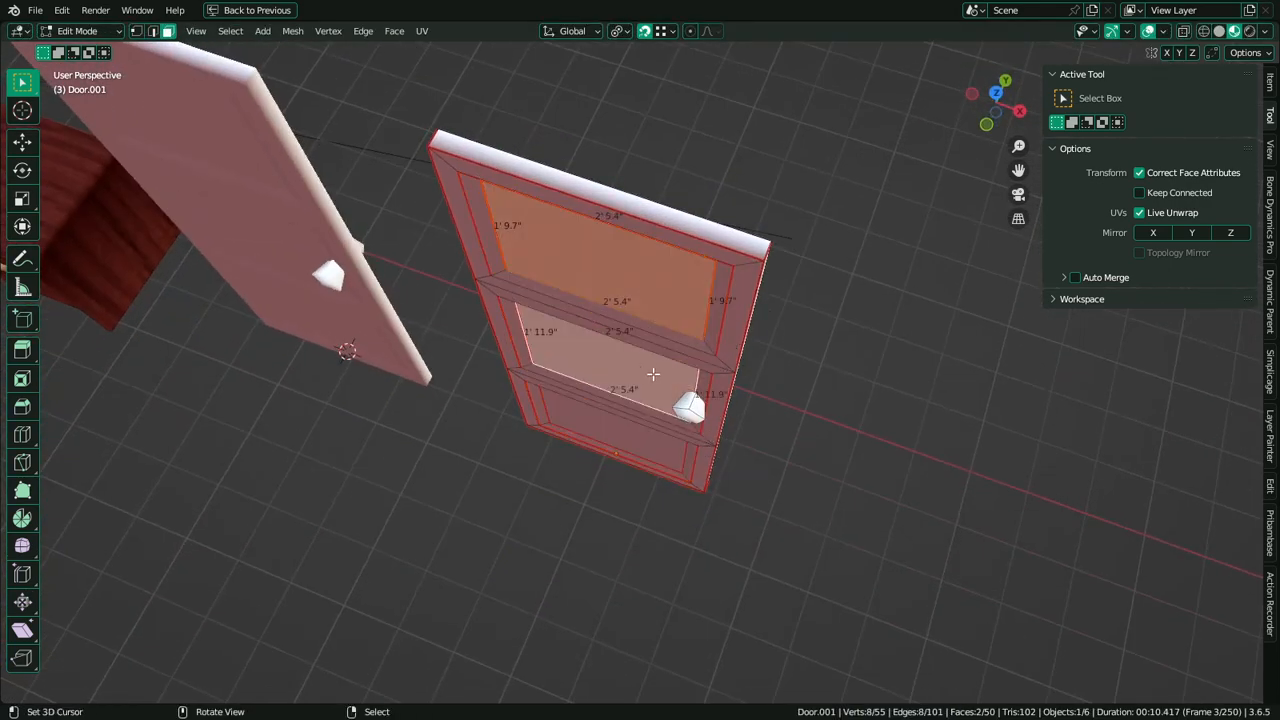
shift+click(636, 442)
middle_drag(829, 337, 886, 234)
scroll(890, 241, up, 3)
key(i)
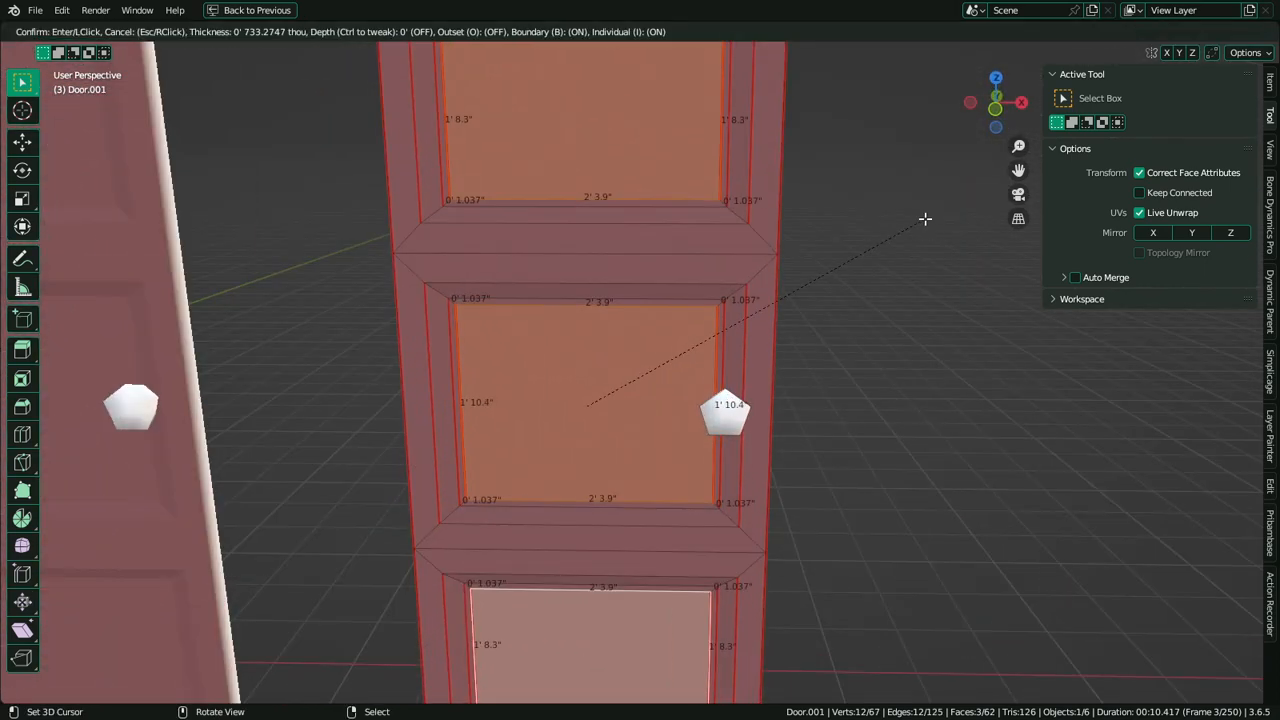
key(ctrl)
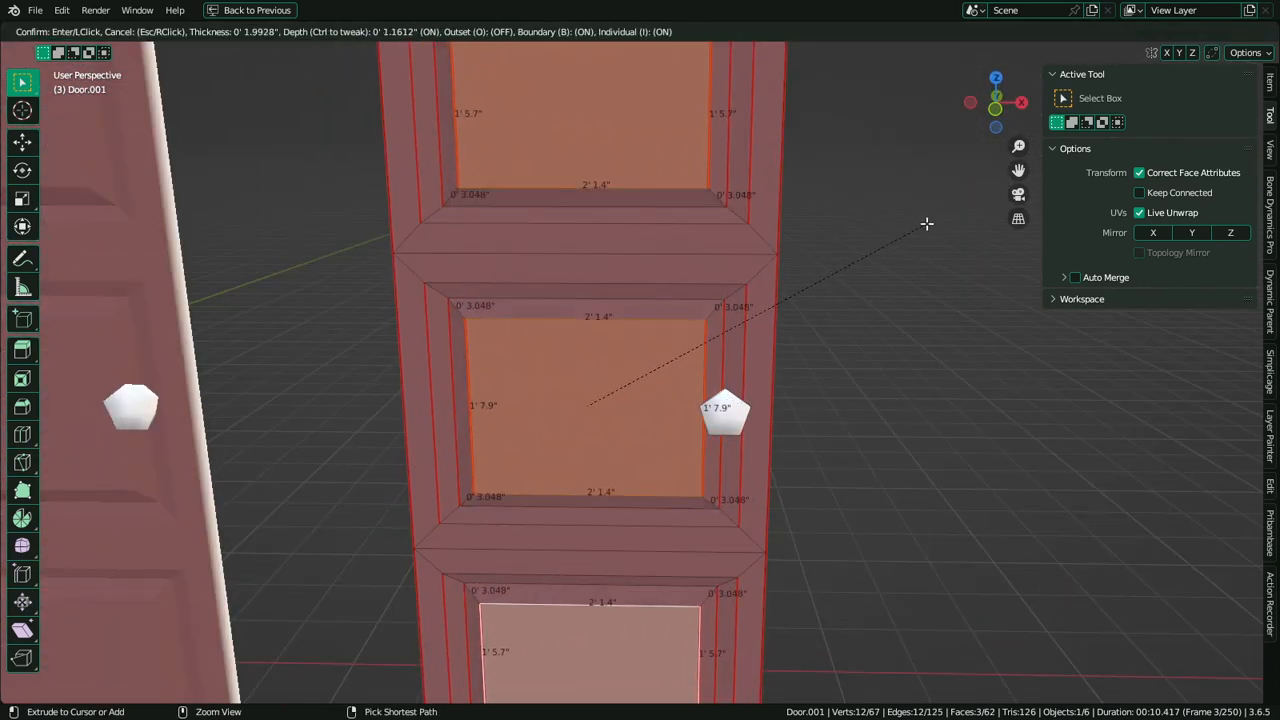
click(928, 224)
Move the three raised panel faces along the Y axis to adjust how far they protrude
middle_drag(928, 224, 818, 336)
scroll(818, 336, up, 4)
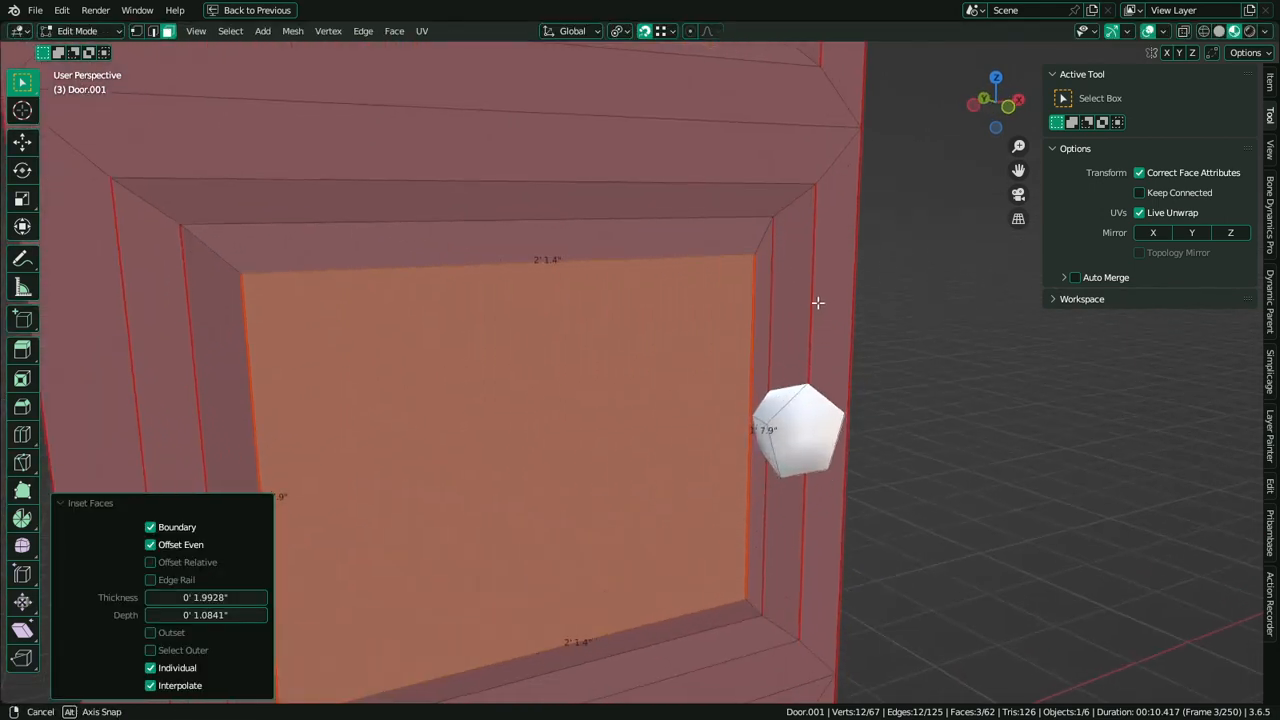
middle_drag(782, 232, 743, 249)
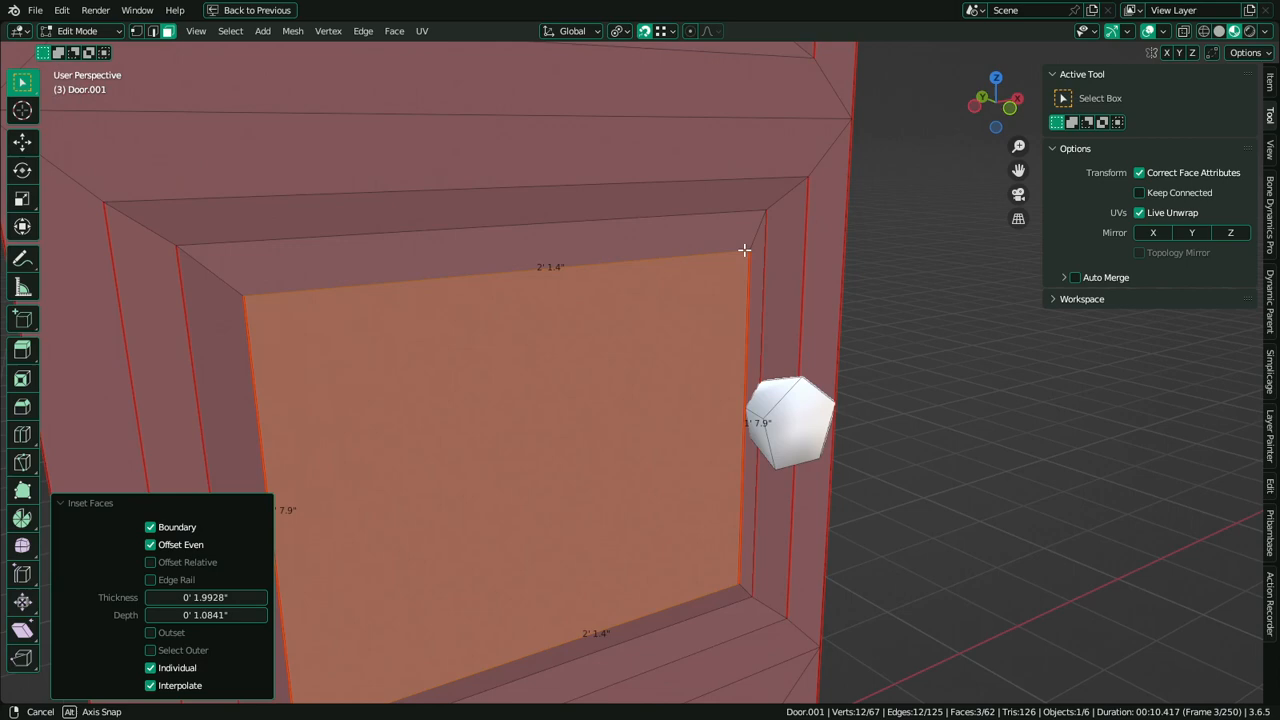
key(g)
key(y)
click(816, 175)
Narrow the middle door panel to about 2' 4.4" wide by moving its two knob-side bevel faces inward along X
middle_drag(816, 175, 766, 354)
click(757, 354)
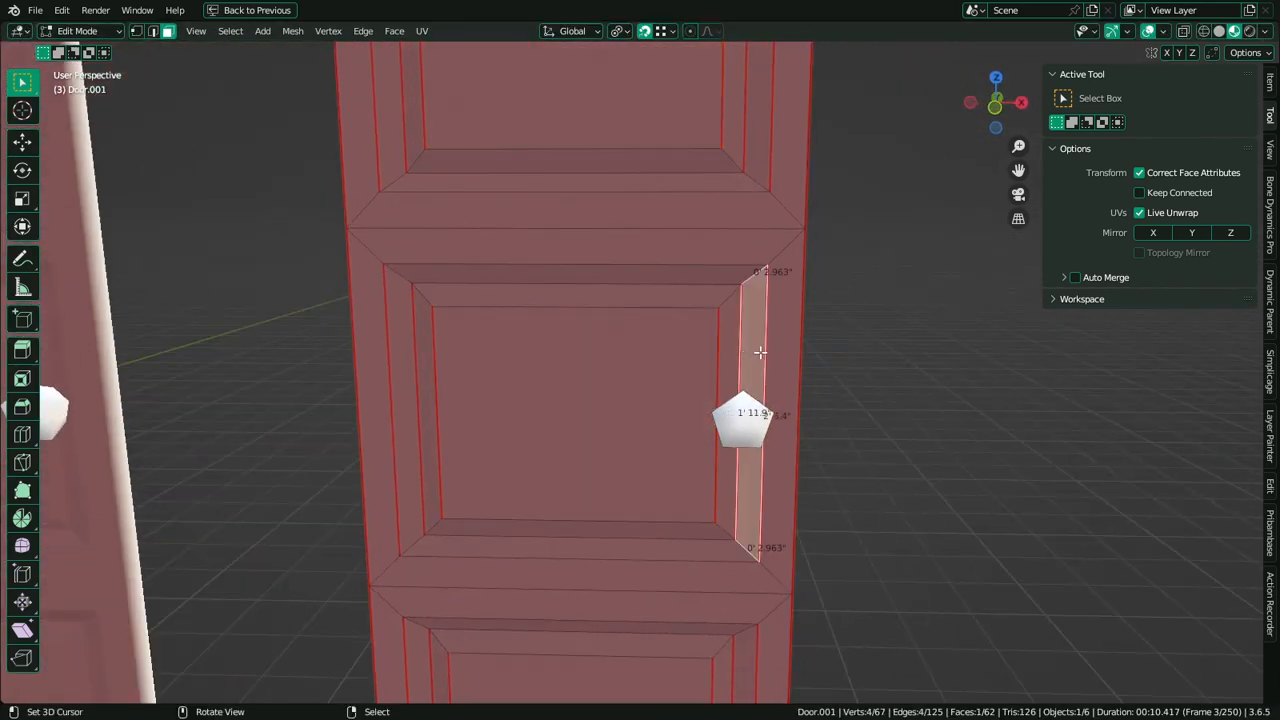
shift+click(728, 352)
key(g)
key(x)
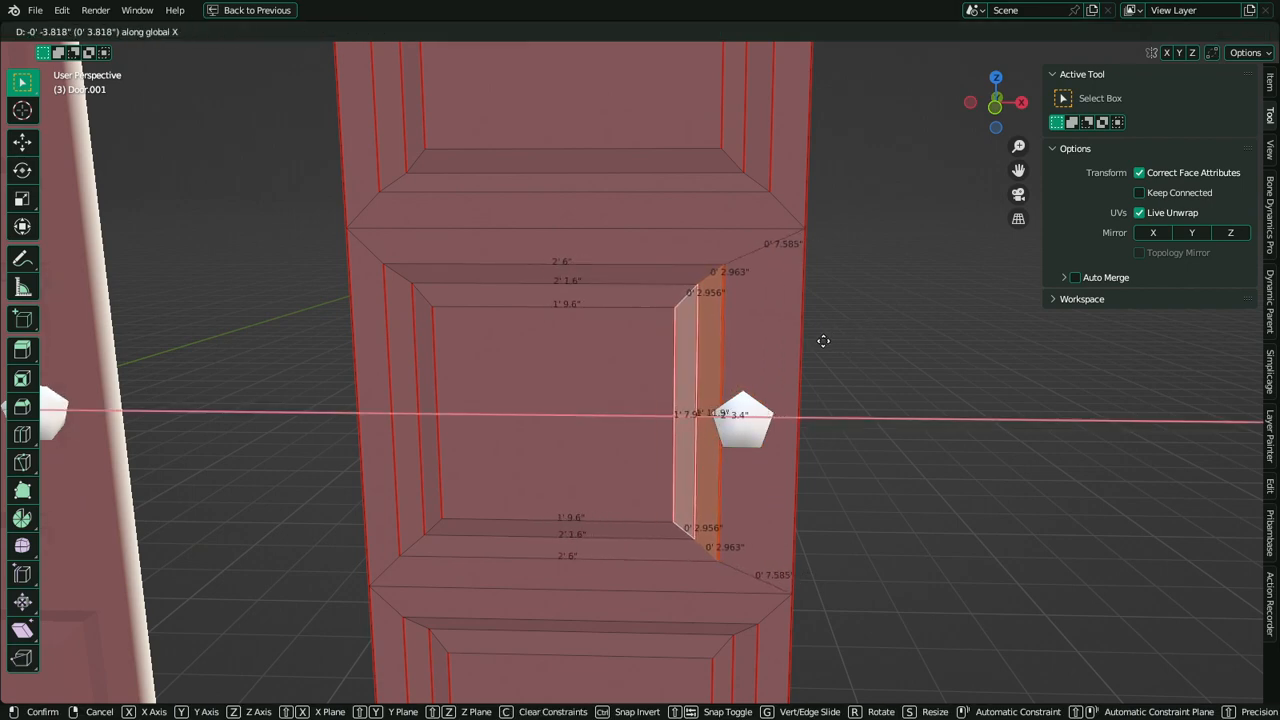
click(807, 344)
key(Tab)
scroll(723, 349, down, 5)
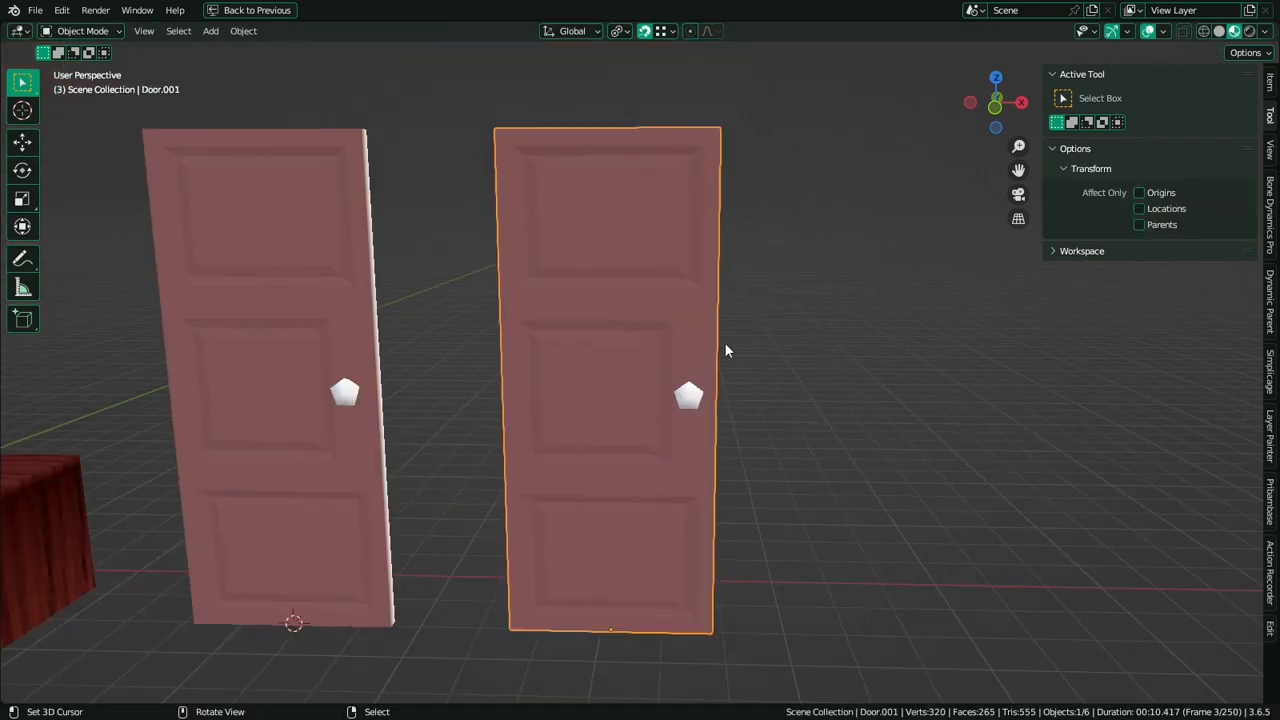
middle_drag(723, 349, 731, 382)
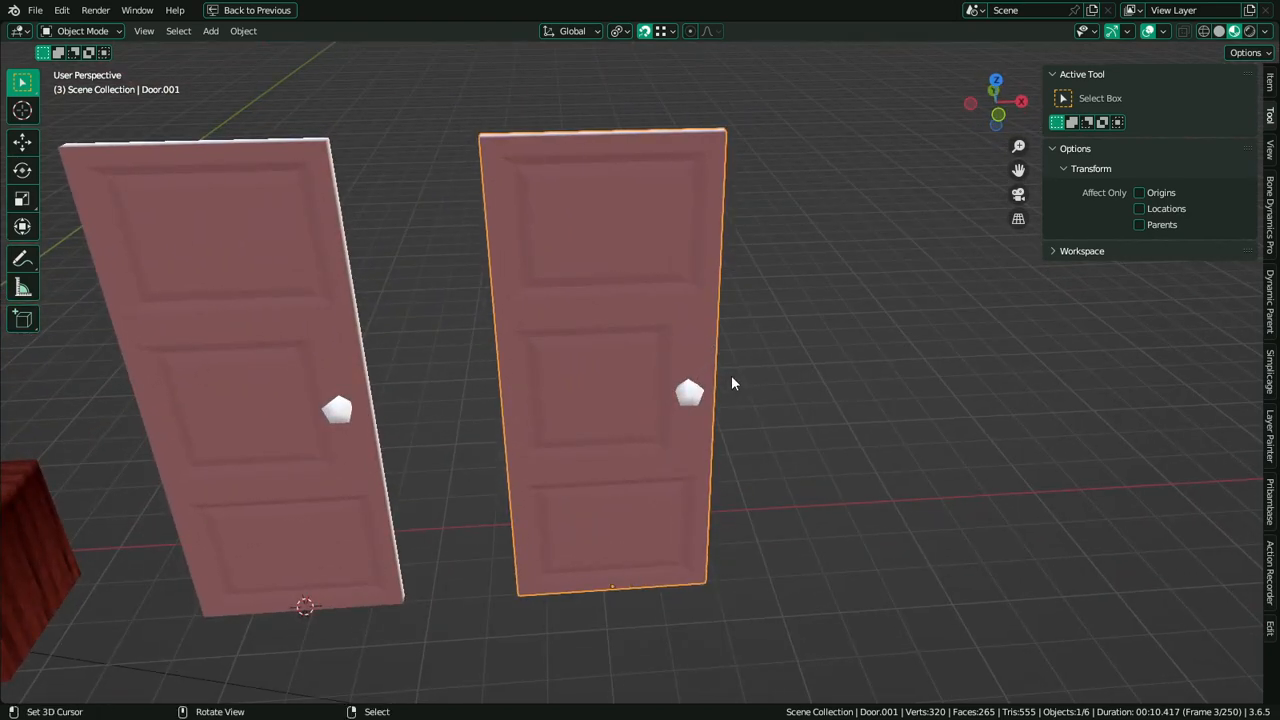
Make the original door's mesh data single-user so it no longer shares geometry with its duplicate
click(337, 398)
key(ctrl+space)
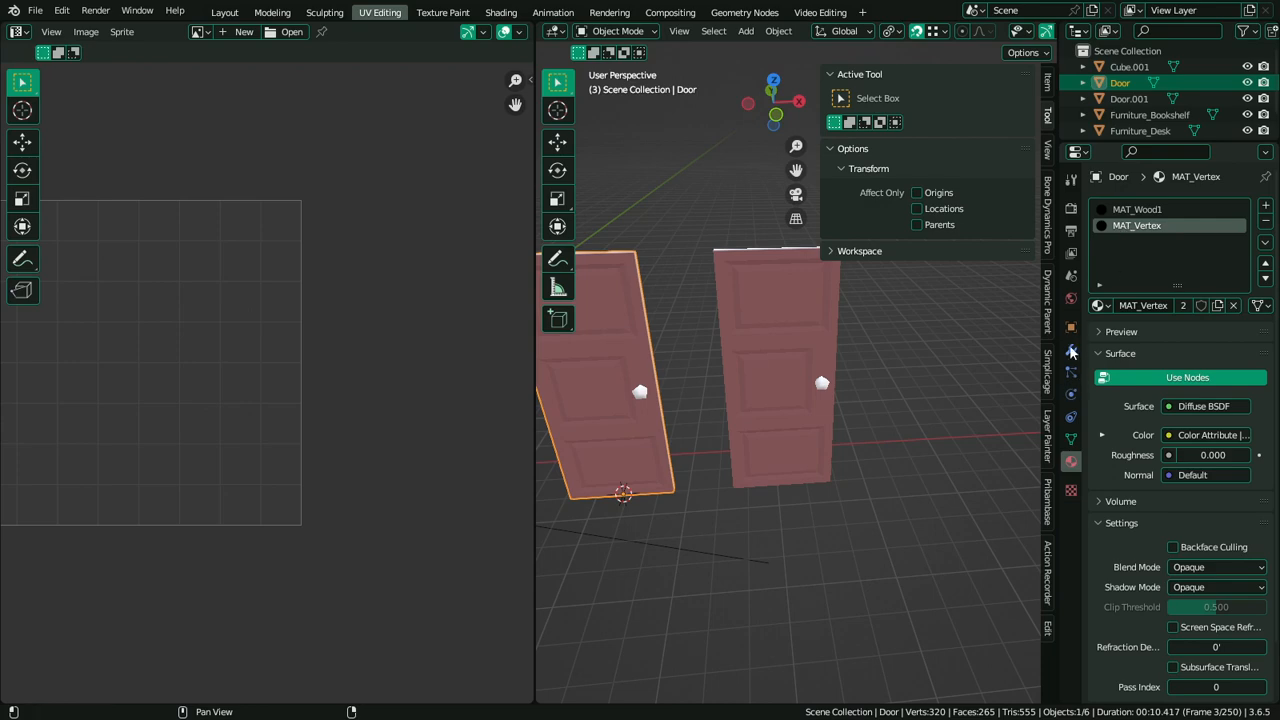
click(1071, 440)
click(1244, 205)
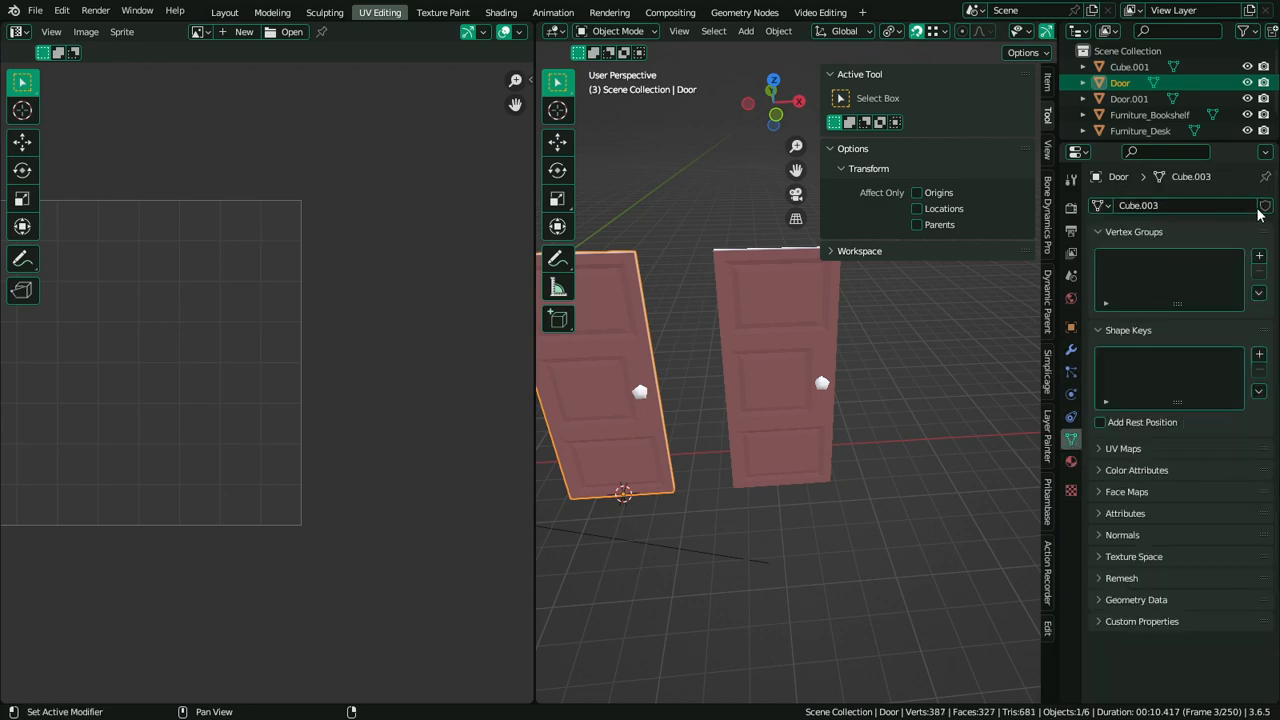
key(ctrl+space)
Dissolve the top panel's inset and bevel geometry on the original door, expanding the selection from the panel's center face
key(Tab)
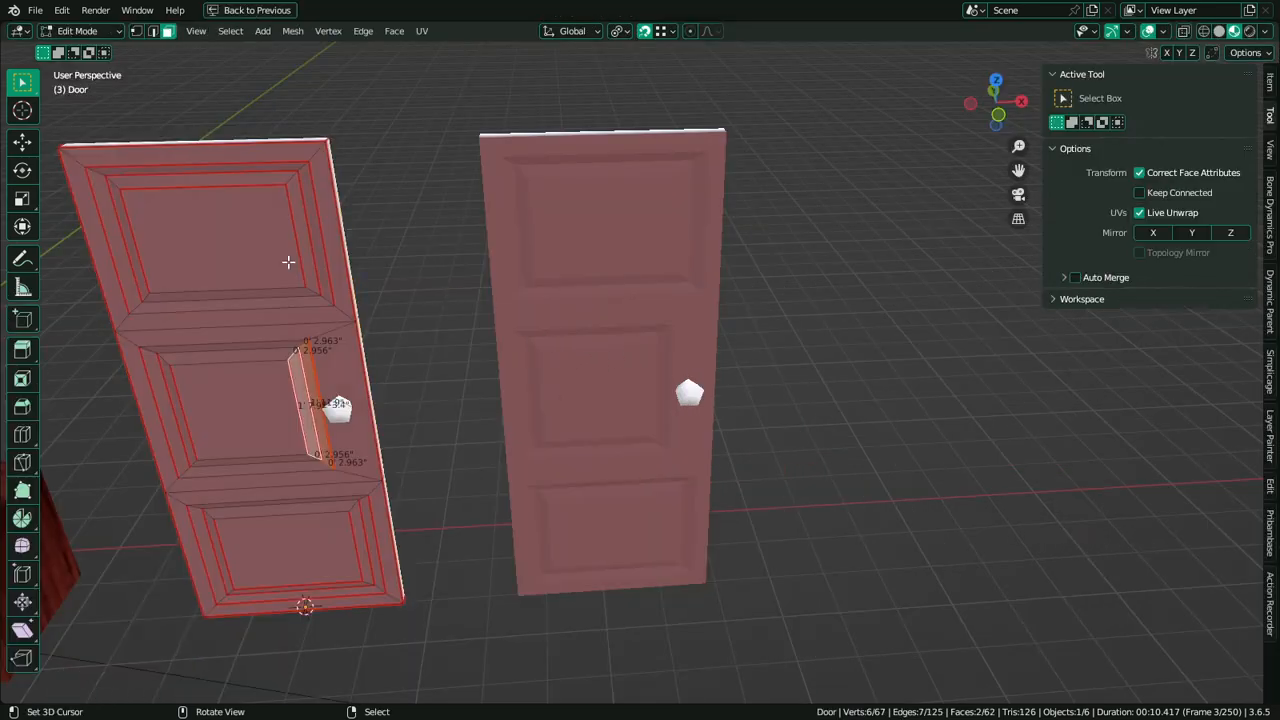
click(239, 260)
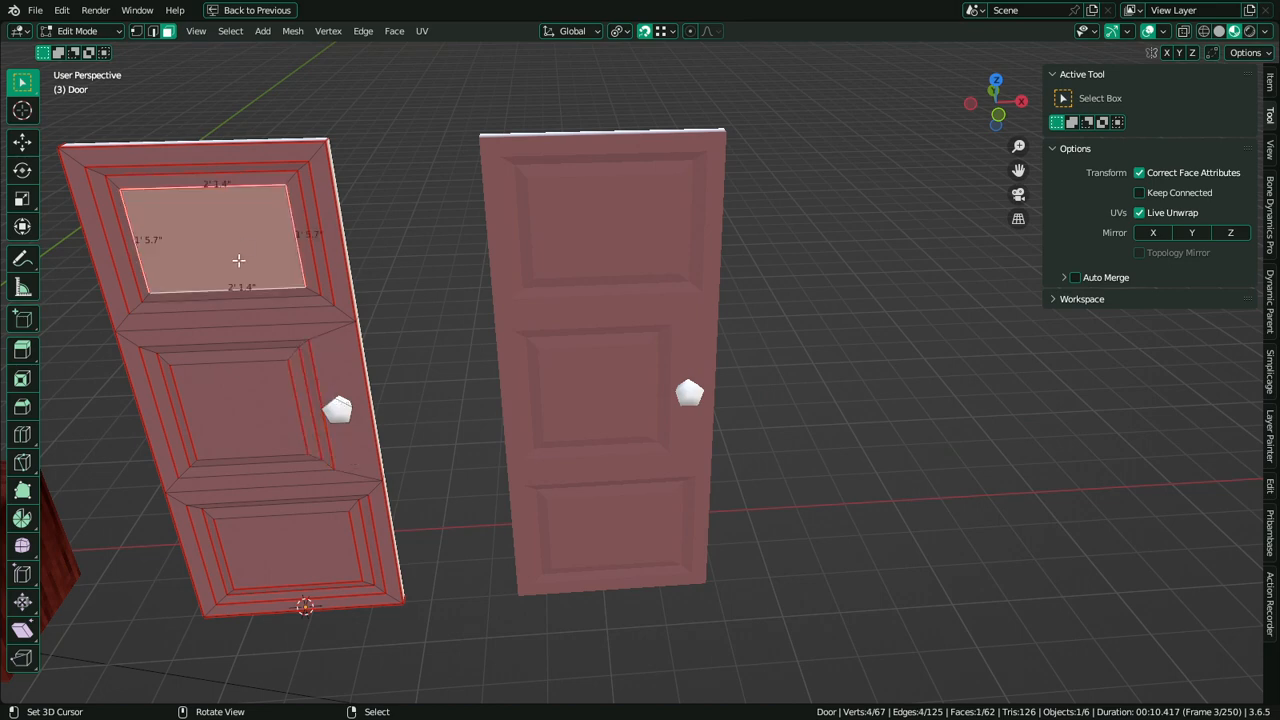
key(2)
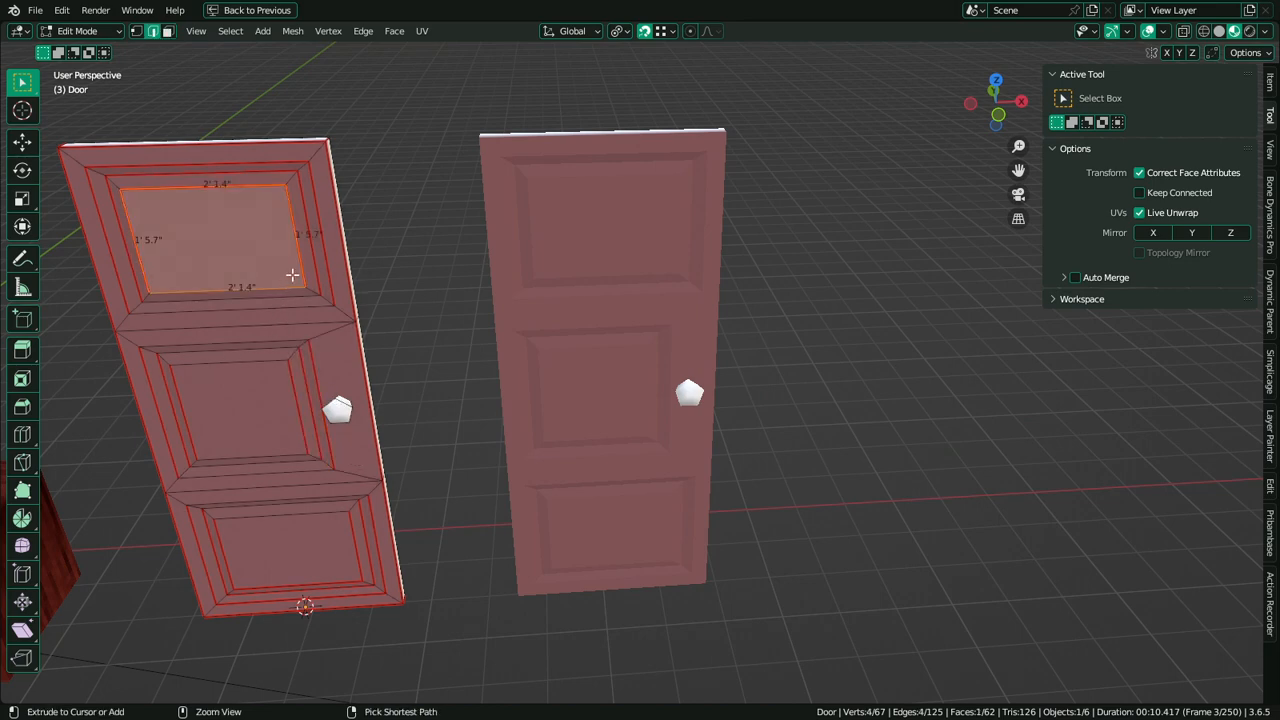
key(ctrl+KP_Add)
key(ctrl+KP_Add)
key(ctrl+x)
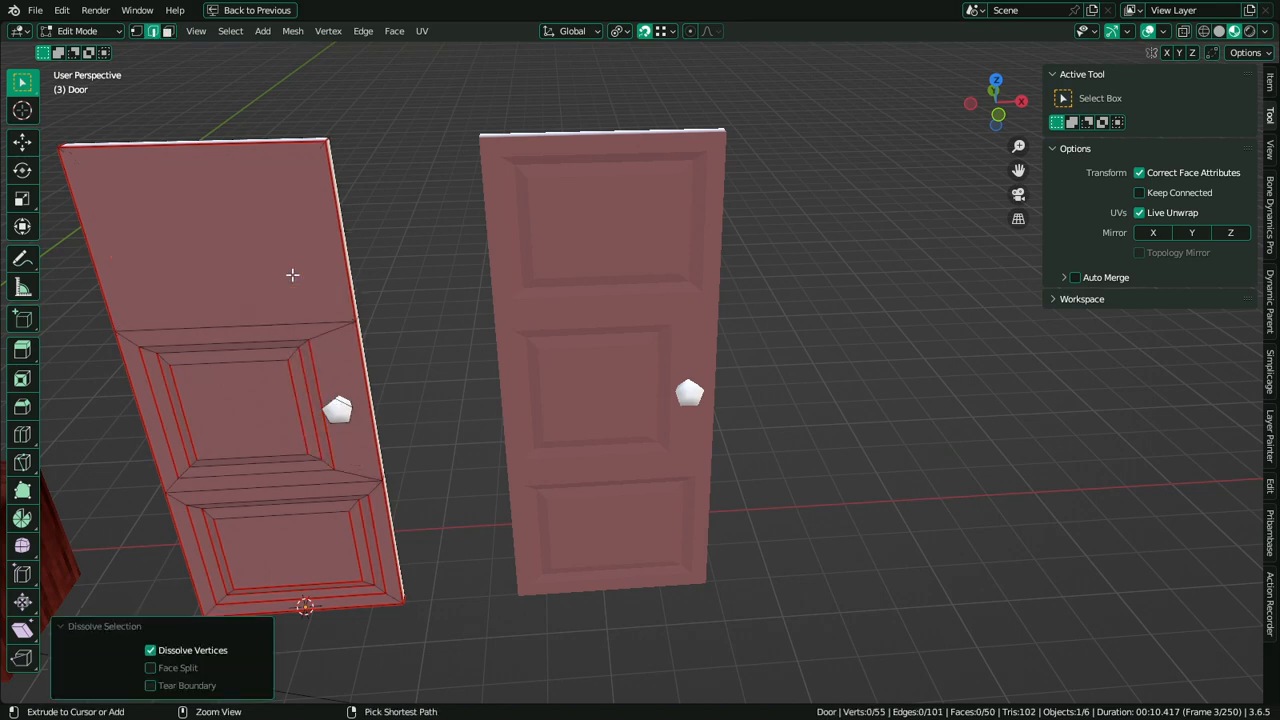
Dissolve the middle panel's inset and bevel geometry on the original door into a flat surface
click(235, 400)
key(ctrl+KP_Add)
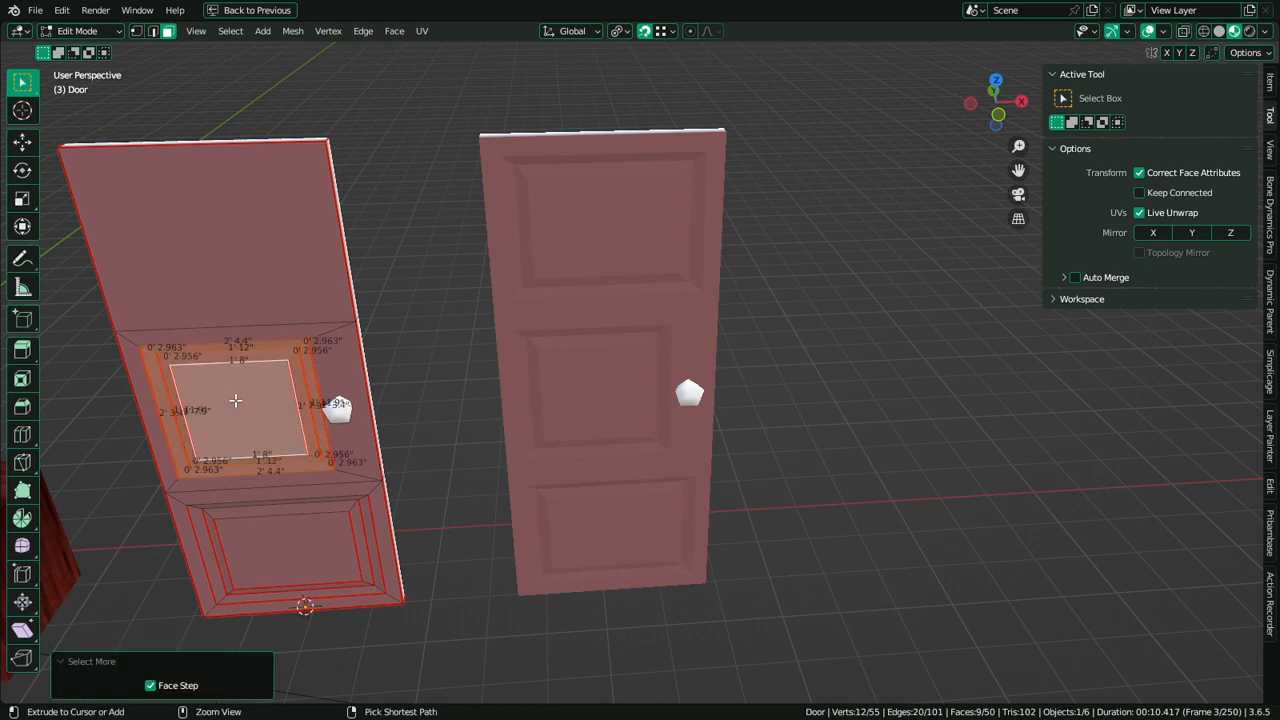
key(ctrl+x)
key(1)
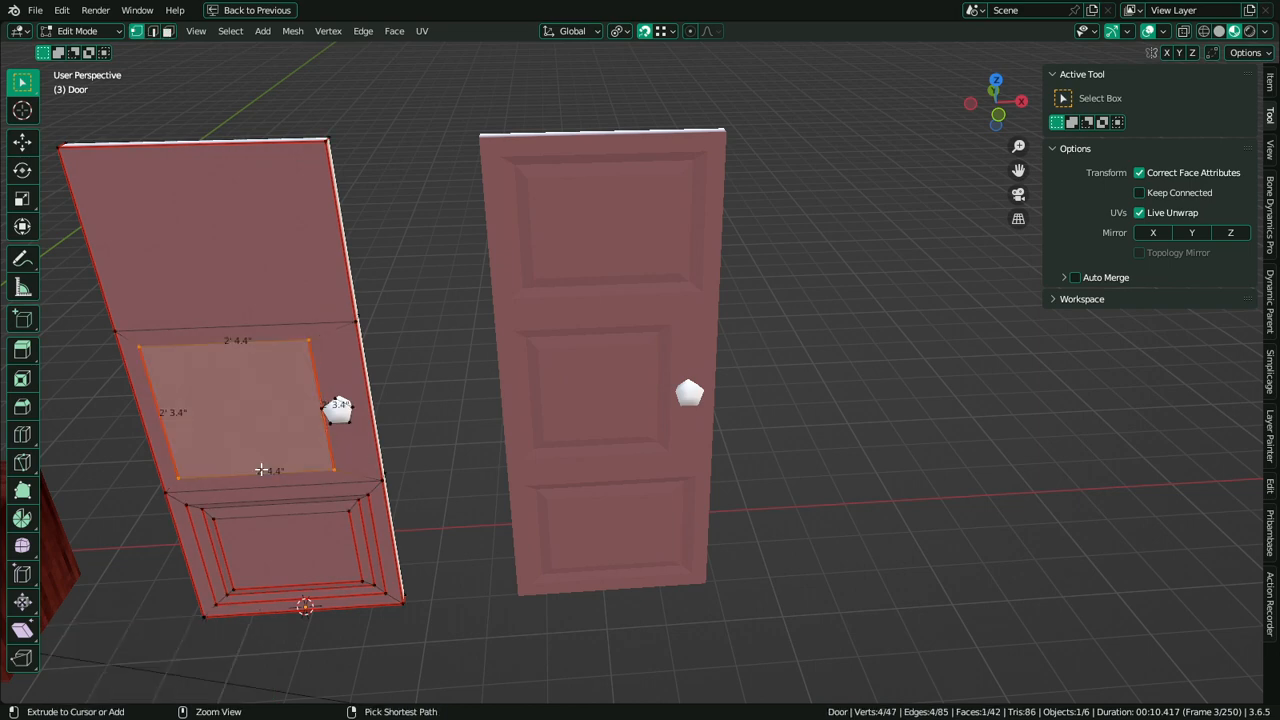
key(ctrl+x)
Dissolve the bottom panel's inset and bevel geometry on the original door
key(3)
click(283, 520)
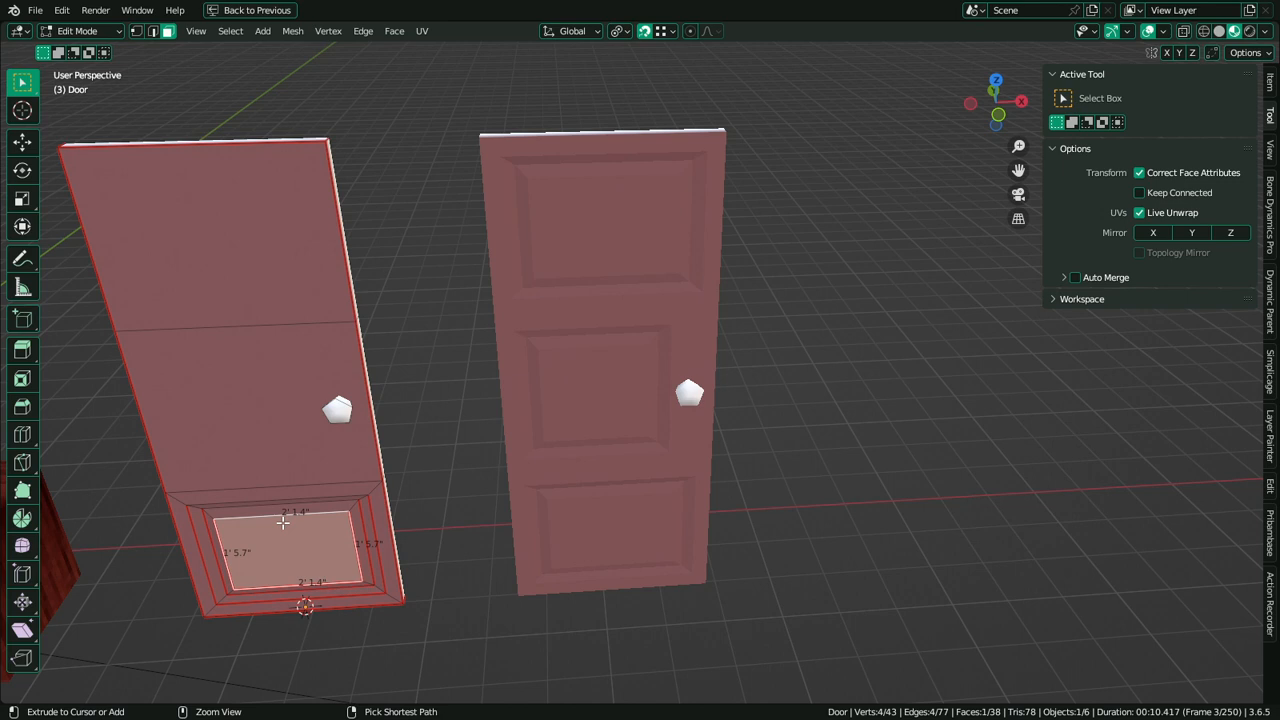
key(ctrl+KP_Add)
key(ctrl+KP_Add)
key(ctrl+KP_Subtract)
key(1)
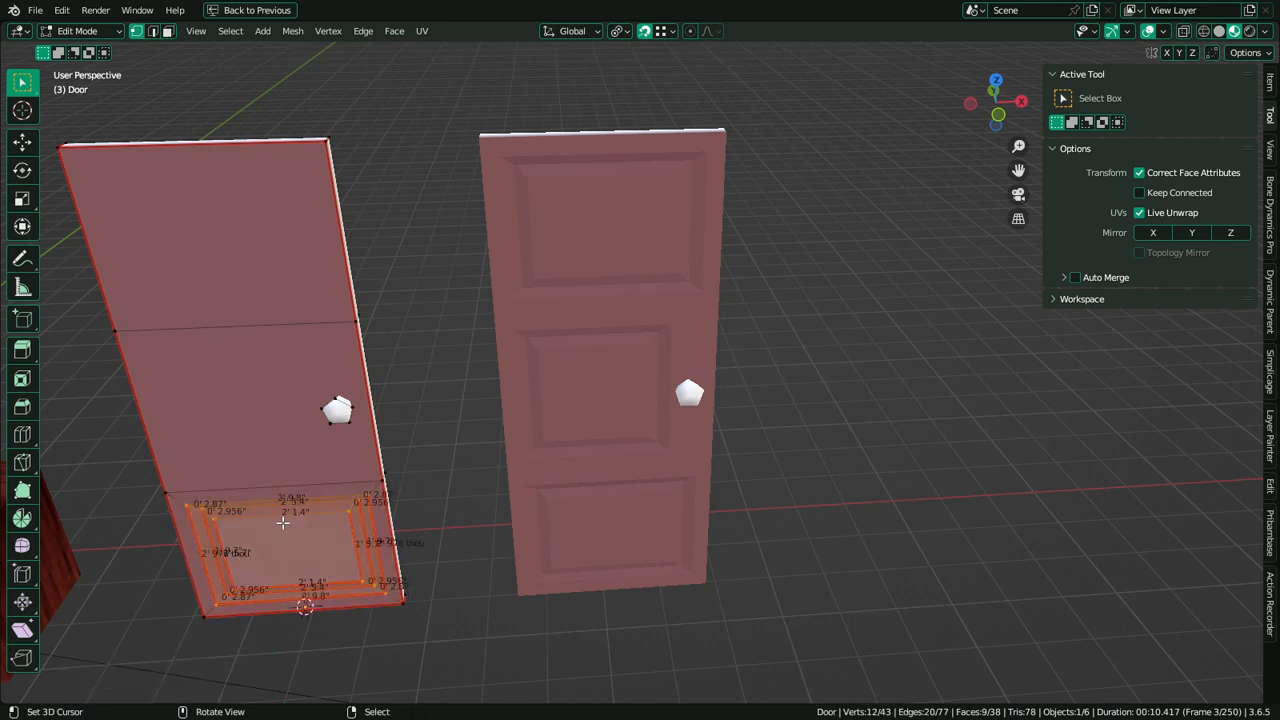
key(ctrl+x)
Dissolve the remaining horizontal dividing edge loops across the original door to leave a plain slab
key(2)
alt+click(295, 483)
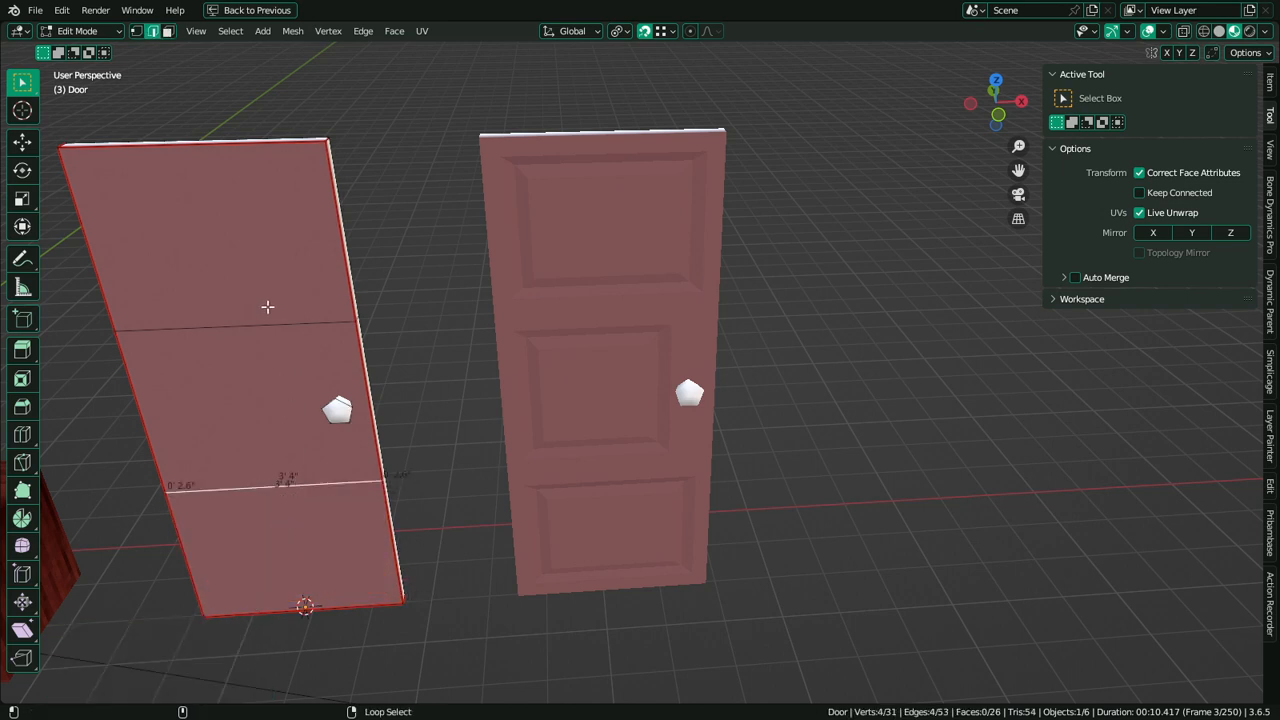
key(ctrl+x)
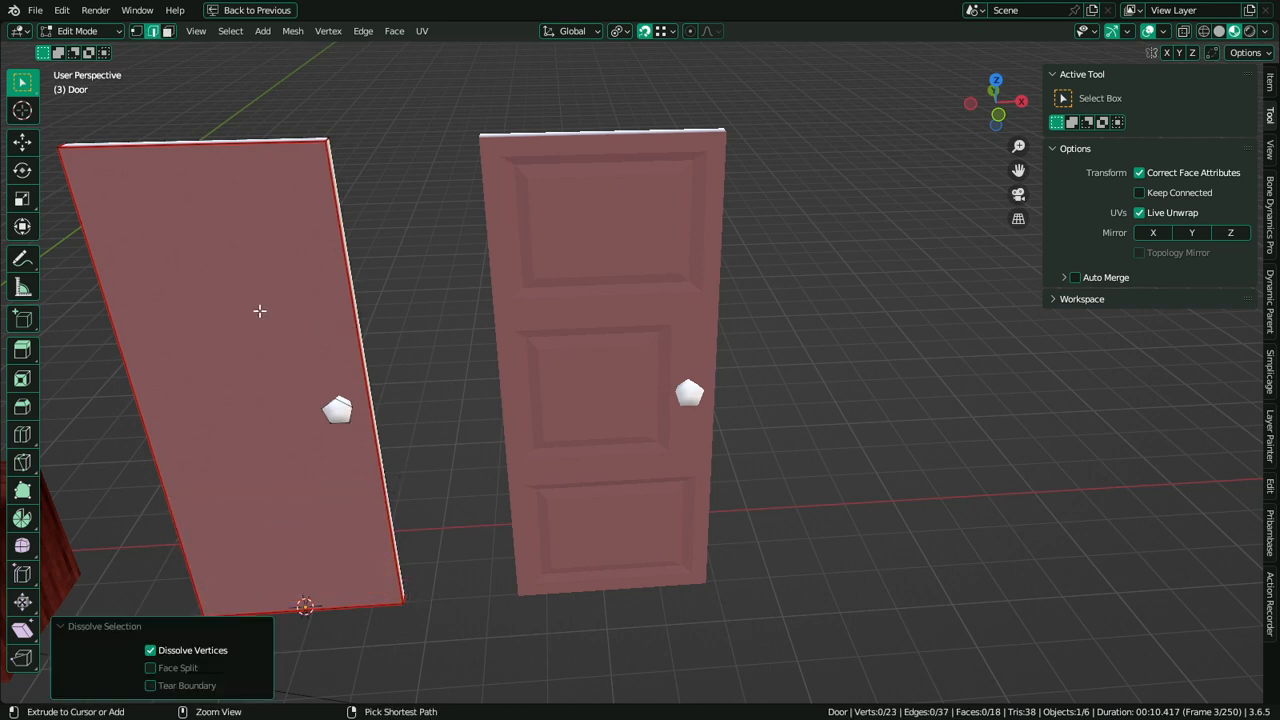
key(grave)
key(Escape)
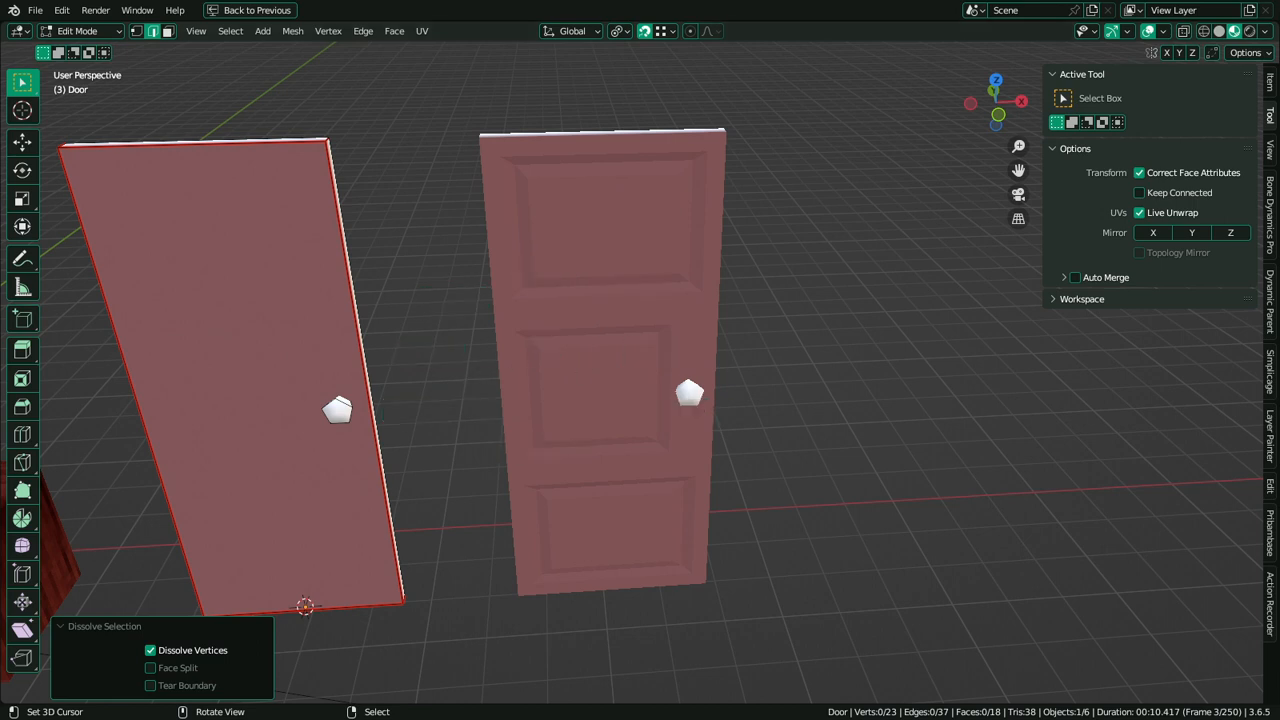
Switch to the Chrome browser and run an Ecosia image search for "paneled wood door"
key(alt+Tab)
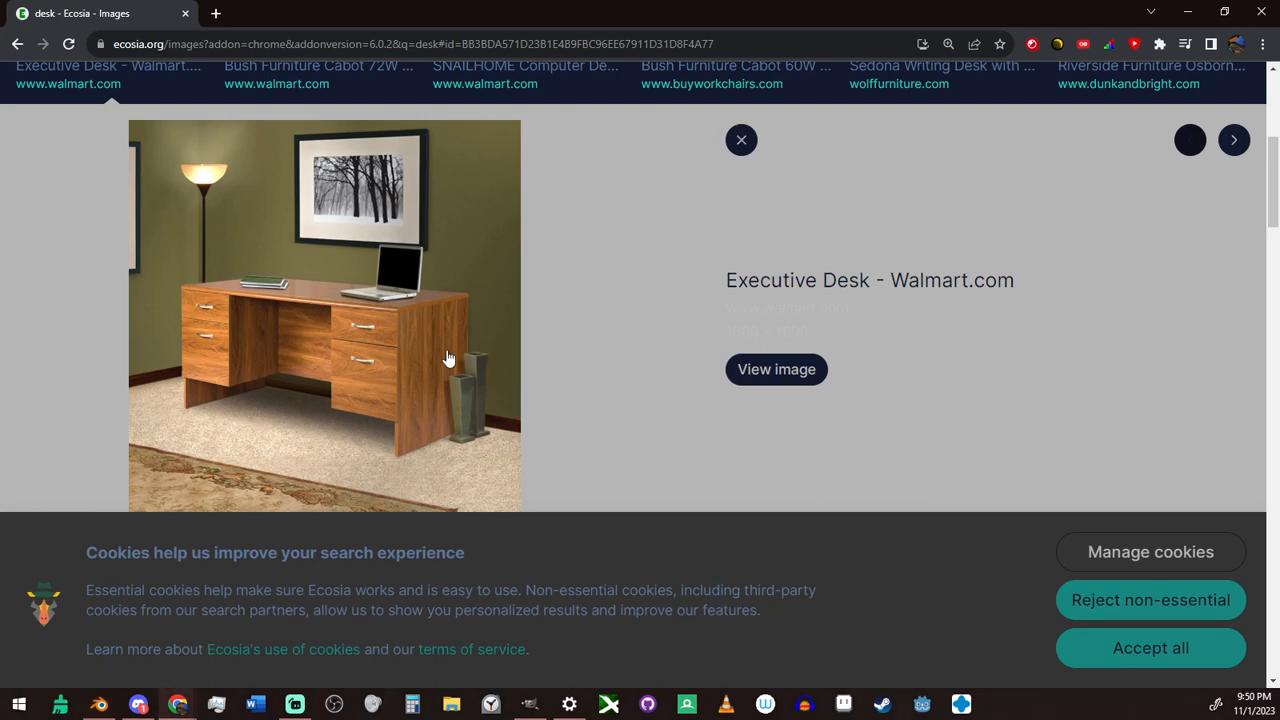
scroll(448, 358, up, 4)
click(265, 91)
key(ctrl+a)
text(pa)
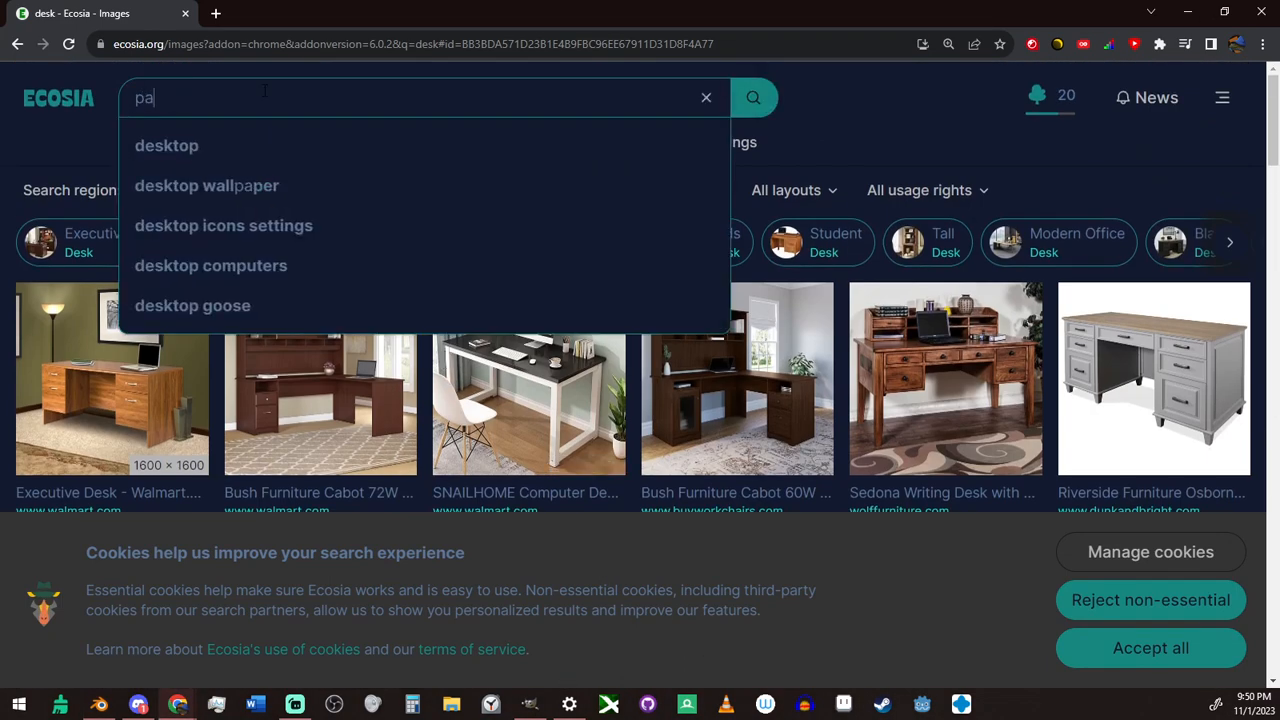
text(nel;)
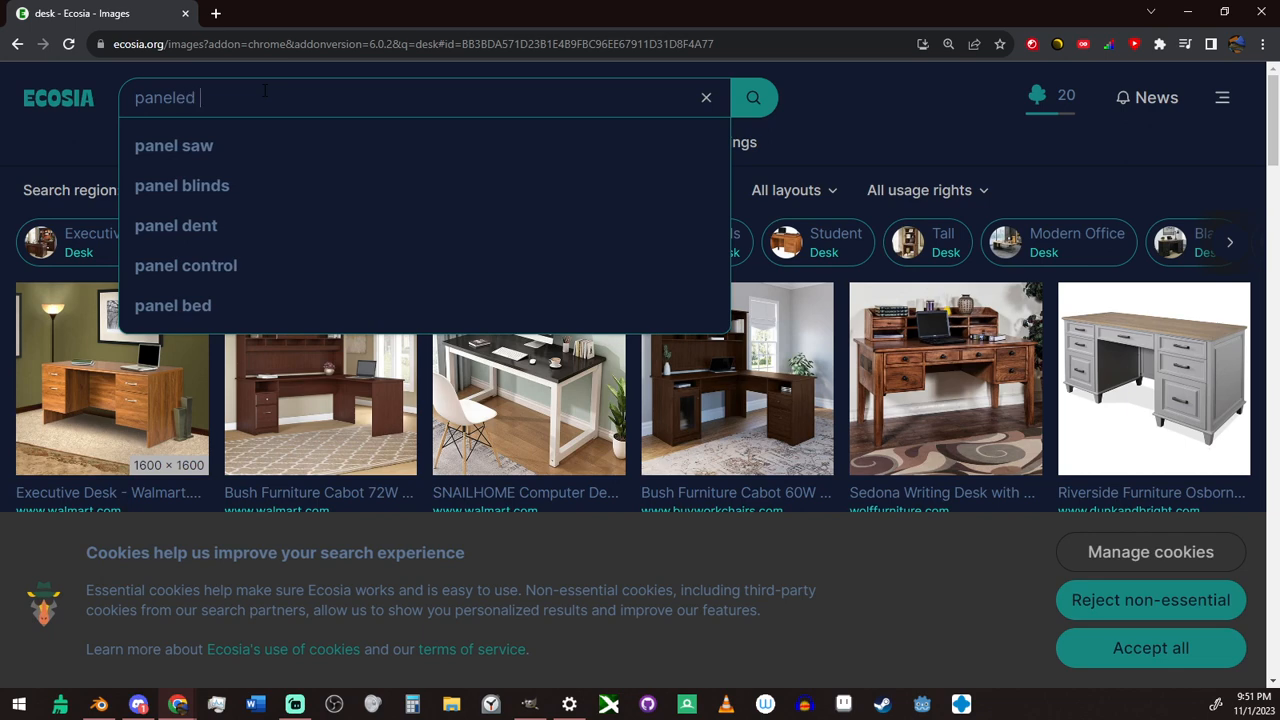
text(ed wood door)
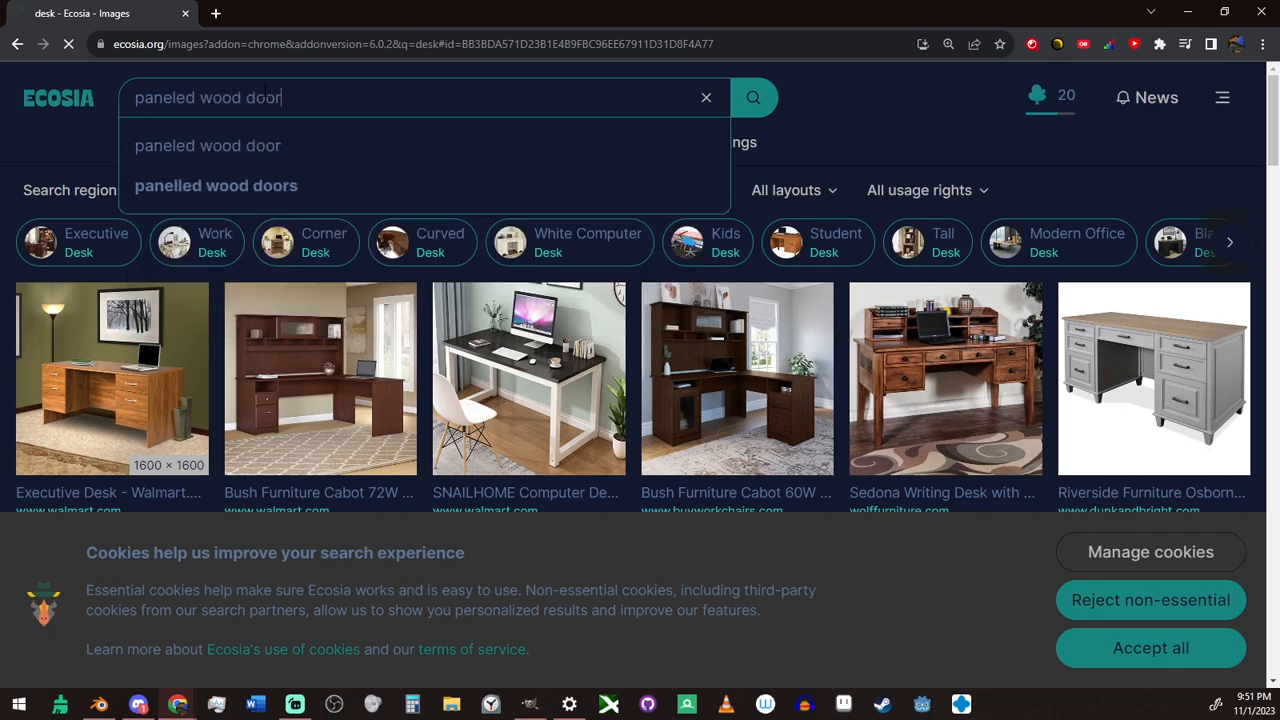
key(Return)
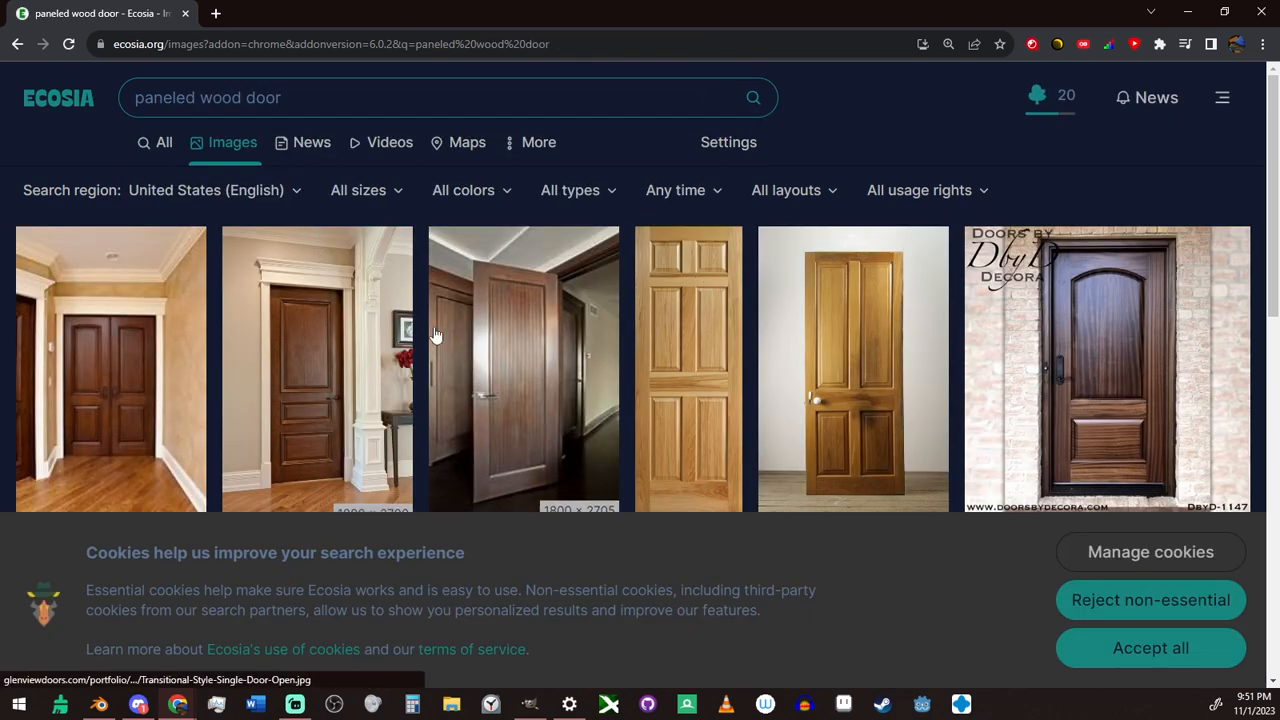
Examine the panel layout of the walnut-finish single interior door image, then return to Blender
click(356, 400)
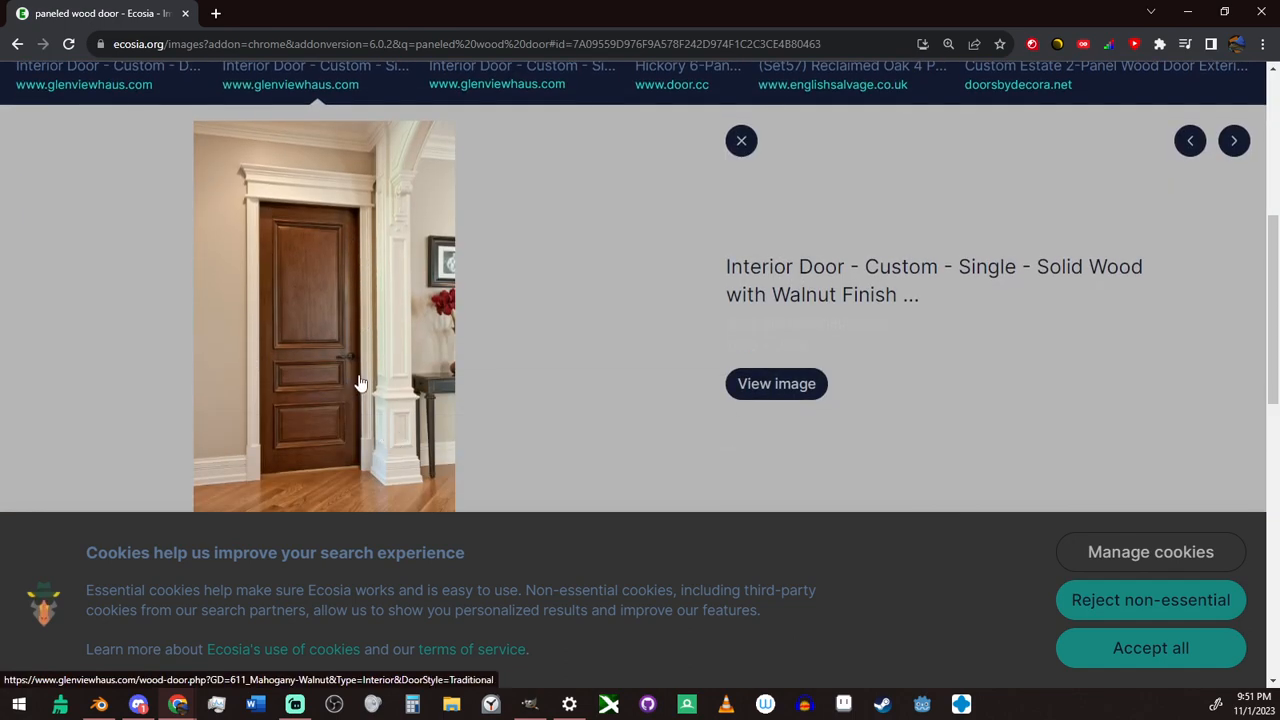
scroll(394, 354, up, 3)
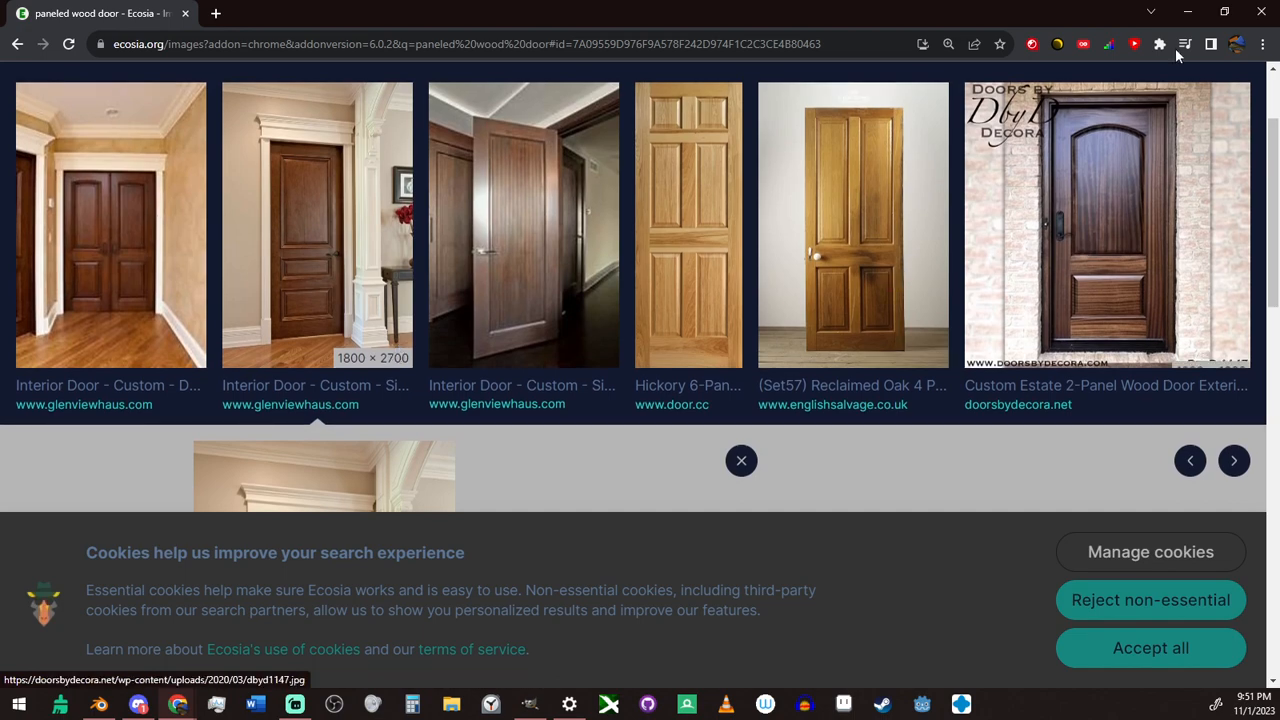
click(1187, 12)
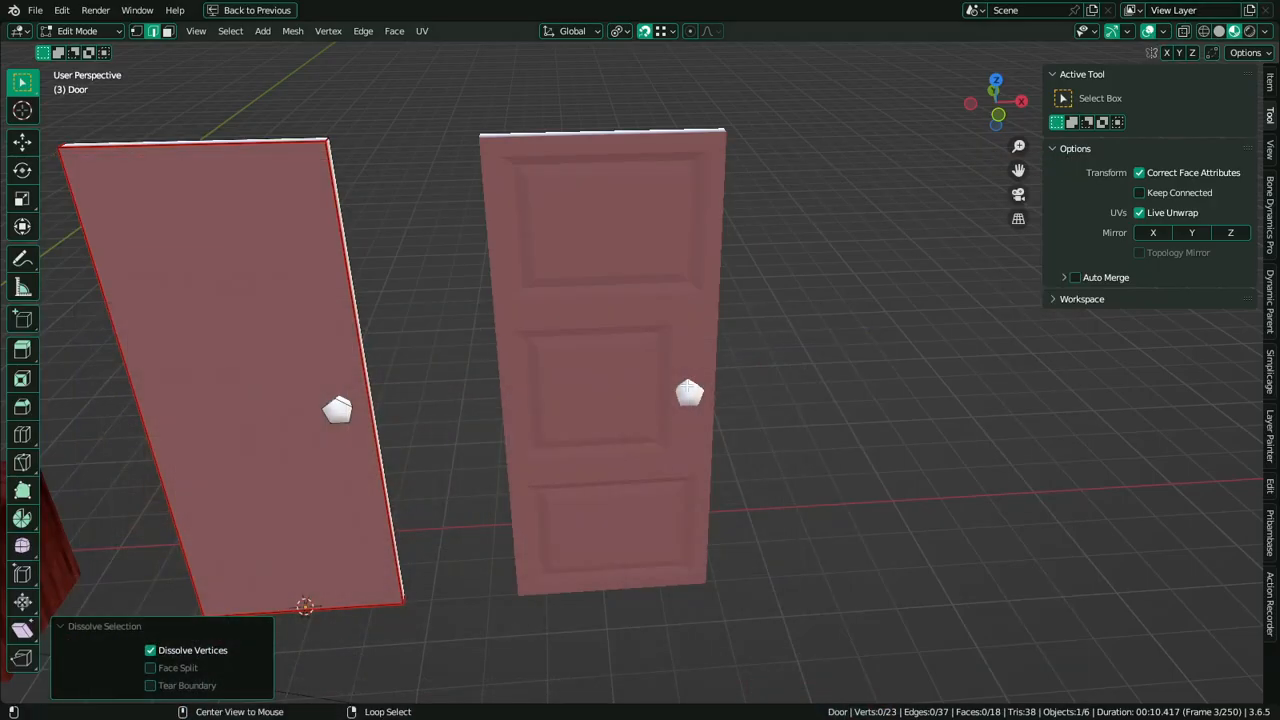
Leave editing of the plain door and open the three-panel door's mesh for editing in face select mode
key(ctrl+space)
key(ctrl+space)
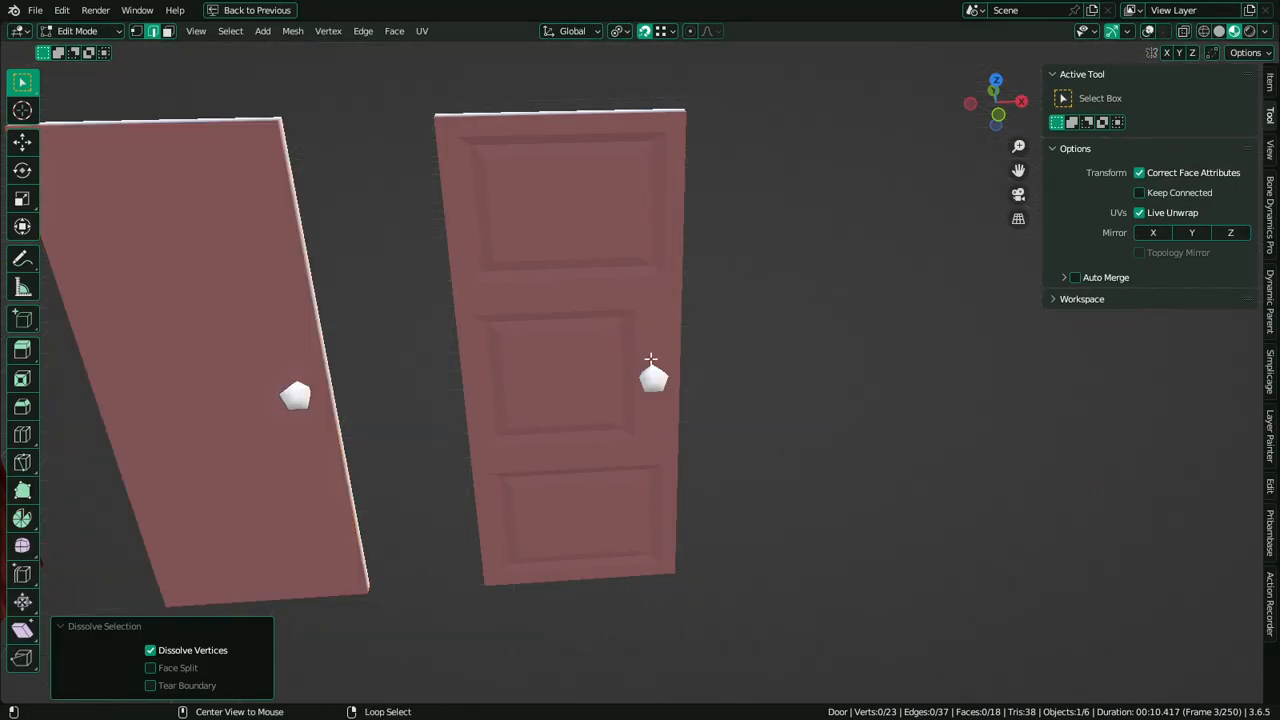
scroll(650, 358, up, 3)
key(KP_1)
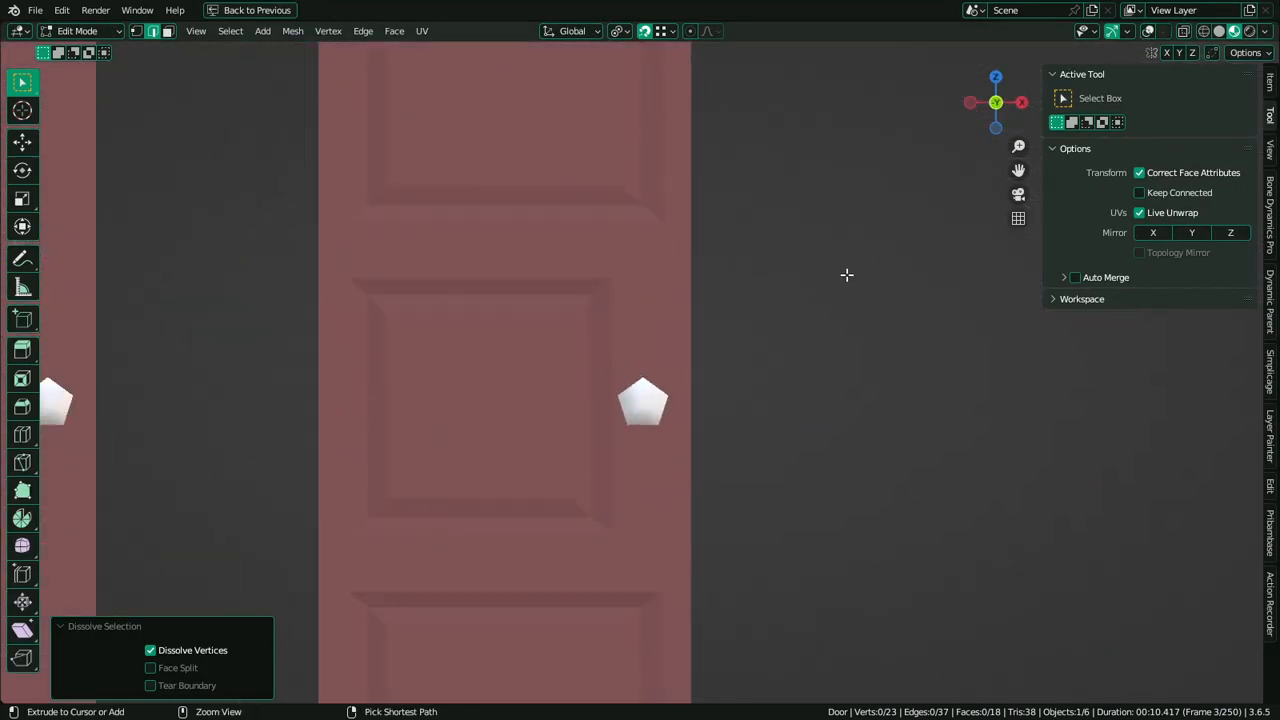
key(ctrl+space)
key(ctrl+space)
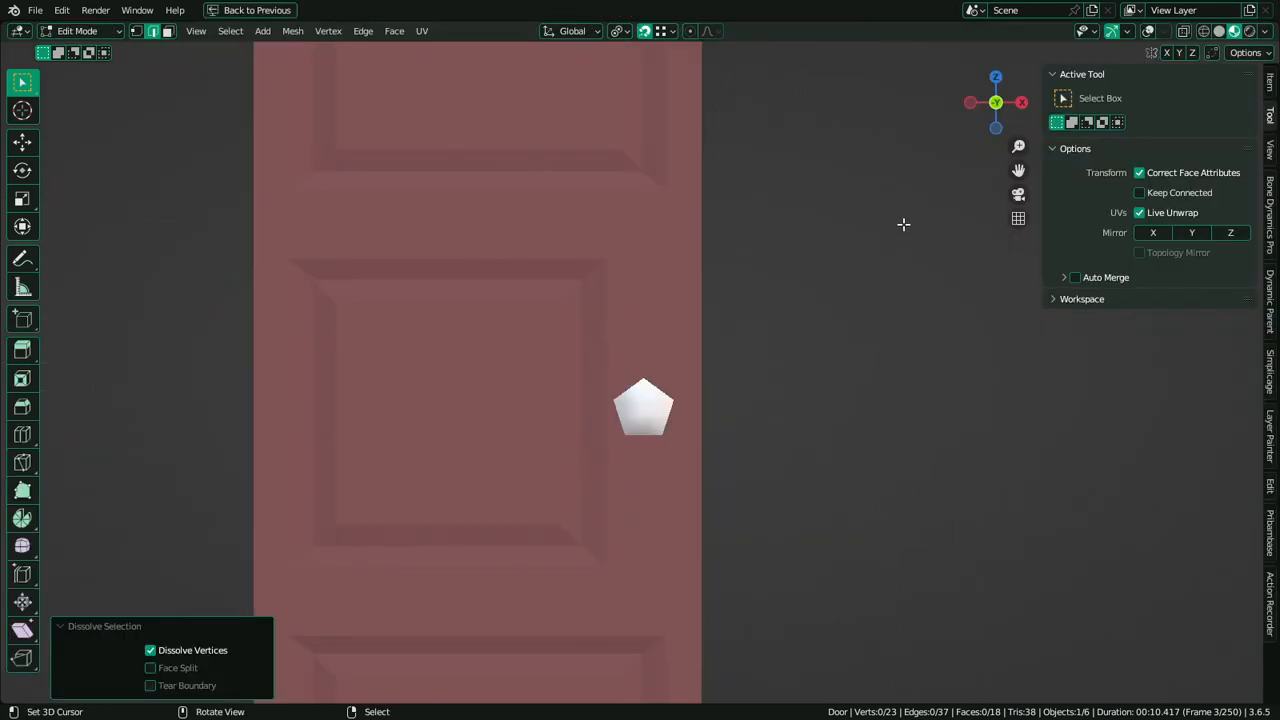
right_click(520, 342)
key(Tab)
right_click(474, 348)
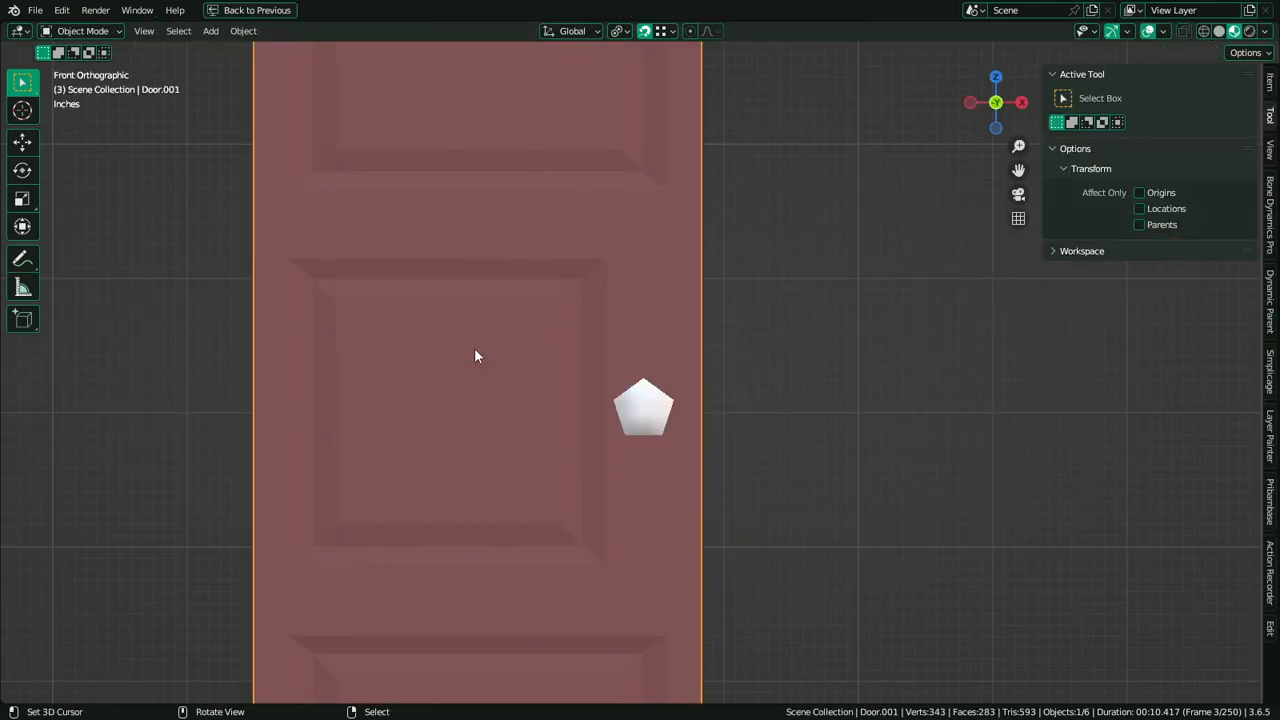
key(Tab)
key(3)
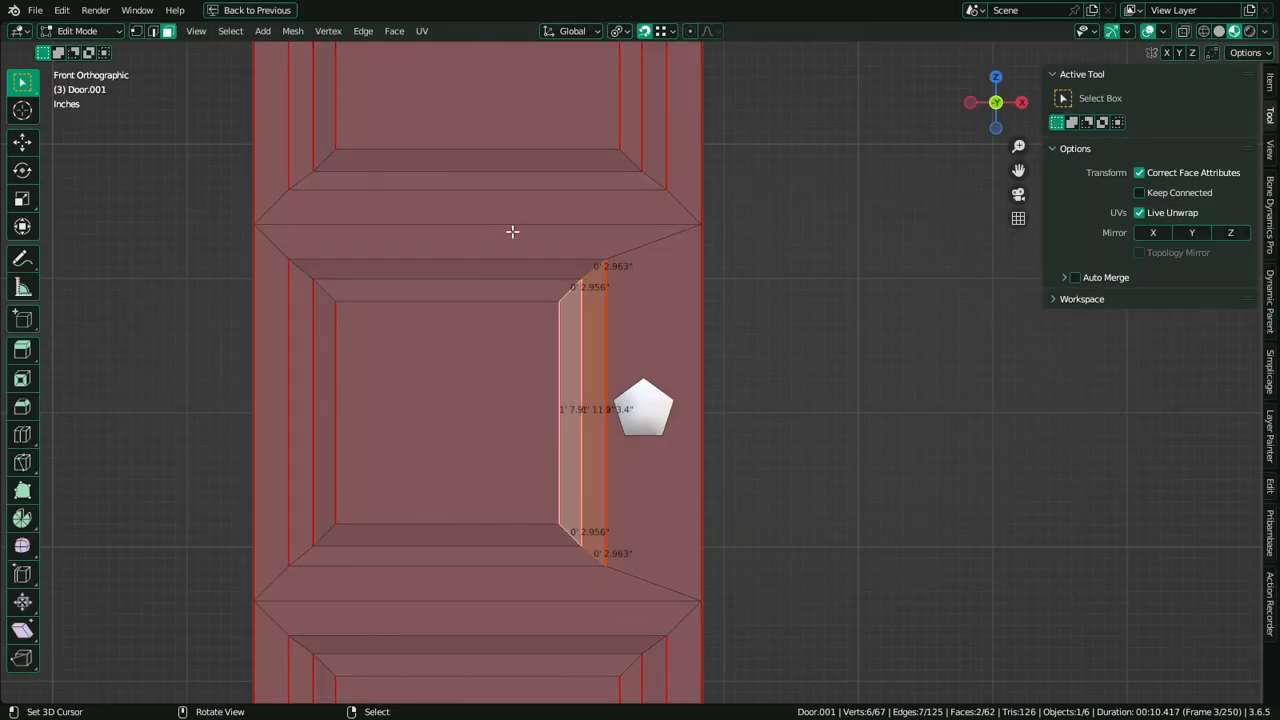
scroll(512, 231, down, 1)
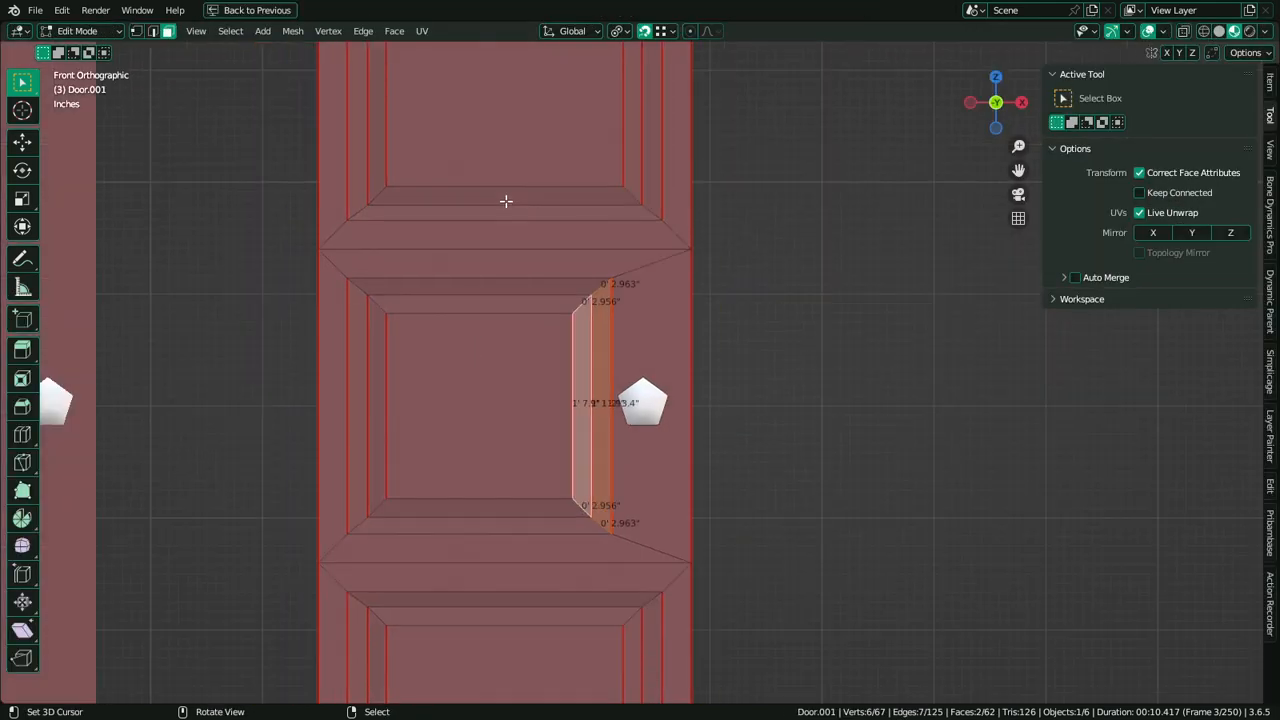
Select the six bevel and border faces between the top and middle panels and move them down about 11.92" along Z
click(509, 198)
ctrl+click(512, 212)
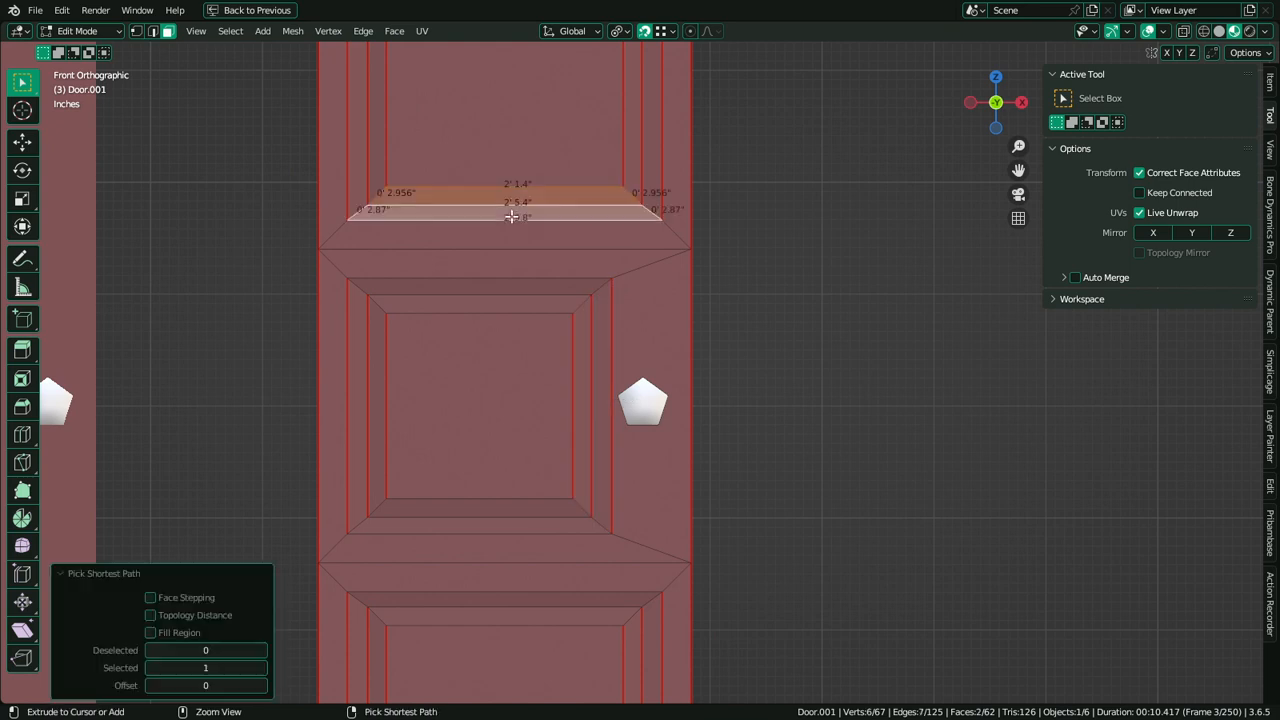
shift+click(559, 247)
shift+click(549, 262)
shift+click(537, 288)
shift+click(531, 303)
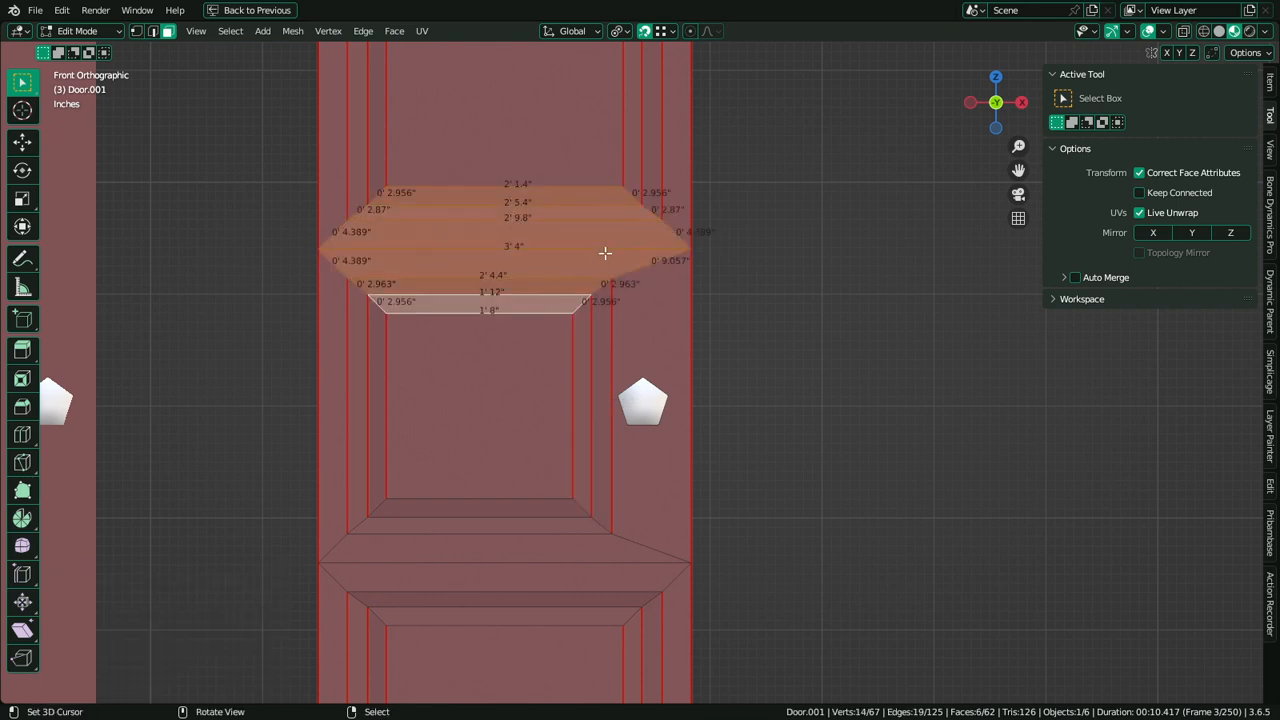
key(g)
key(z)
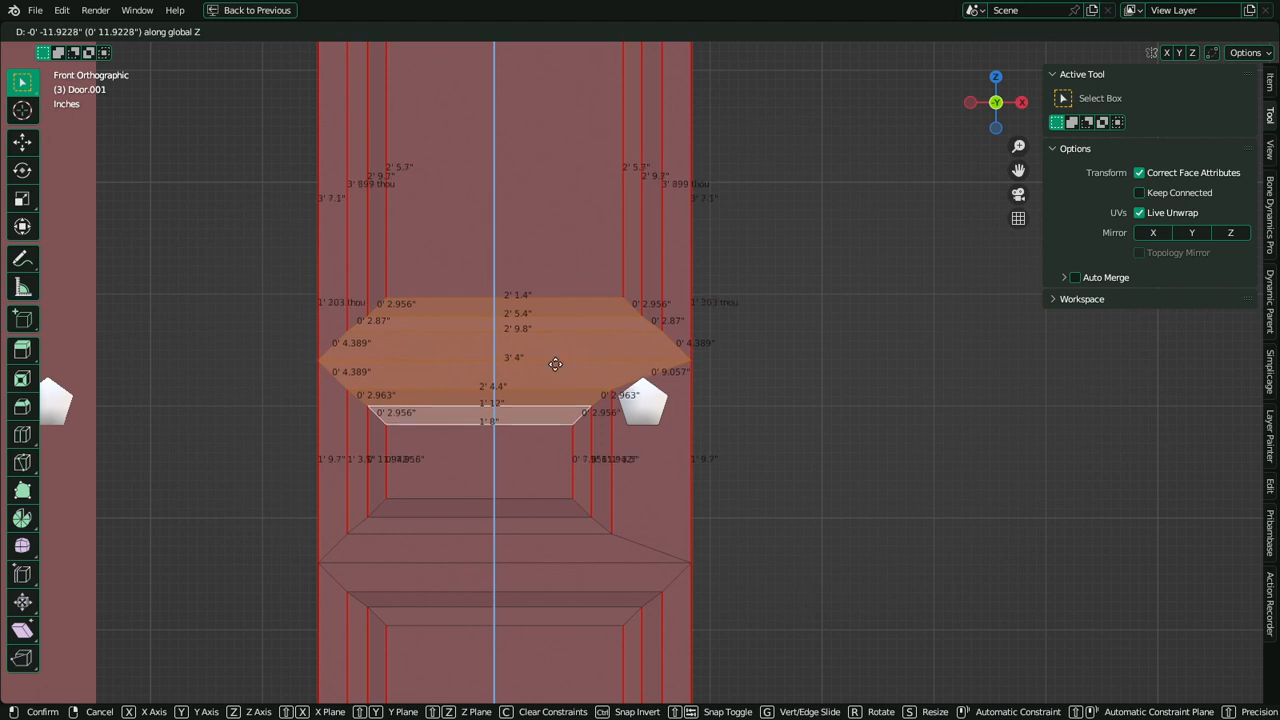
click(555, 364)
Select the six bevel and border faces between the middle and lower panels and move them up about 10.1" along Z
shift+middle_drag(642, 503, 620, 407)
click(580, 522)
shift+click(576, 505)
shift+click(571, 486)
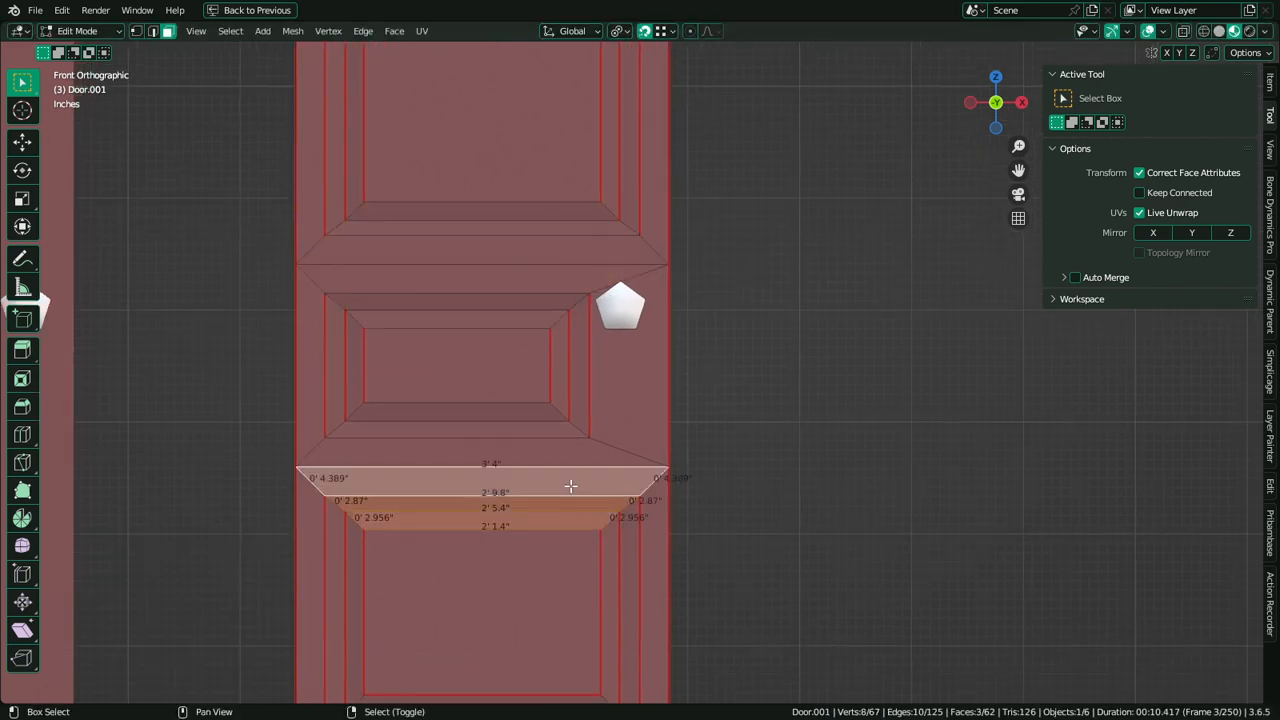
shift+click(520, 450)
shift+click(506, 416)
key(g)
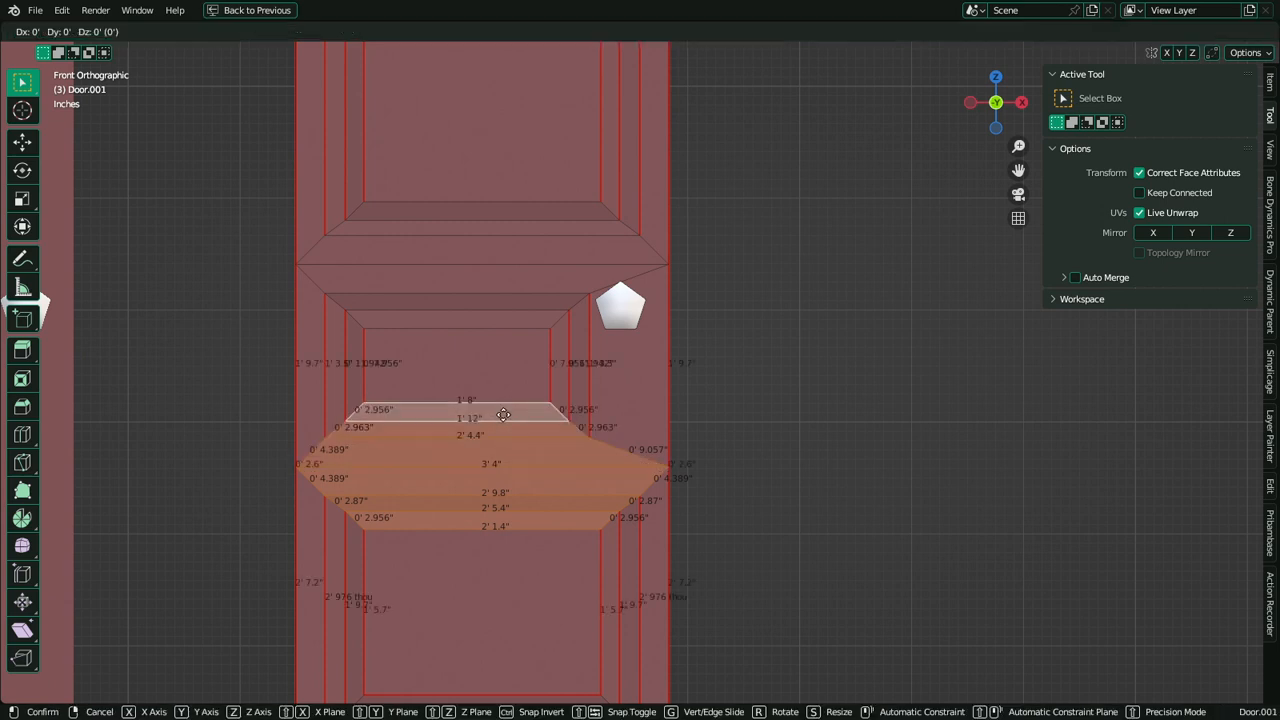
key(z)
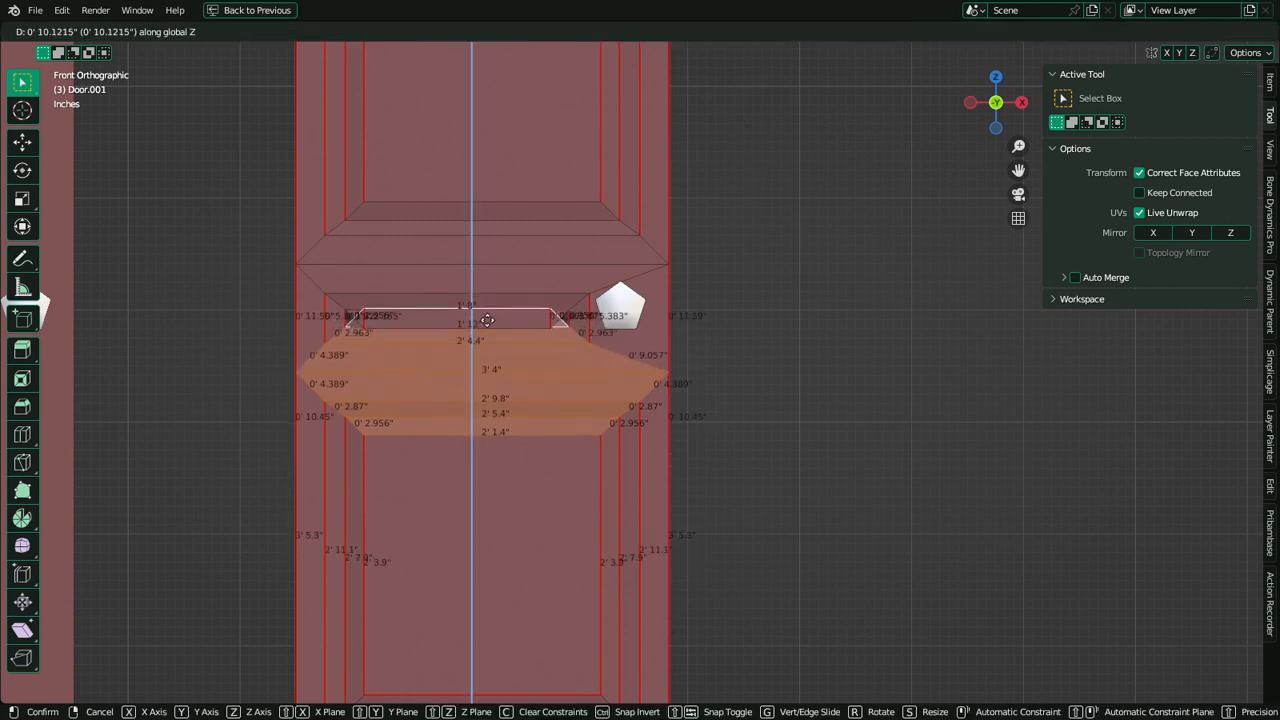
click(486, 318)
Select the collapsed middle panel's face, grow the selection over its surrounding bevel faces, and dissolve it into a flat strip
click(481, 316)
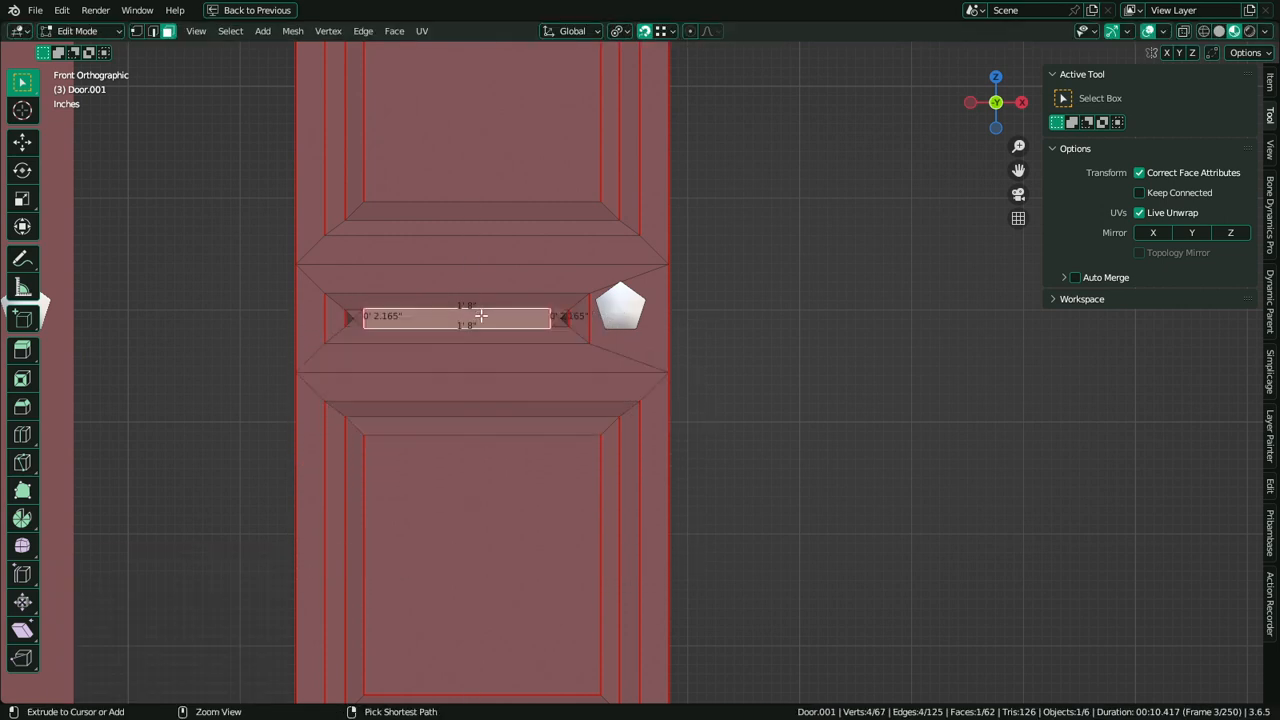
key(ctrl+KP_Add)
key(ctrl+KP_Add)
key(ctrl+x)
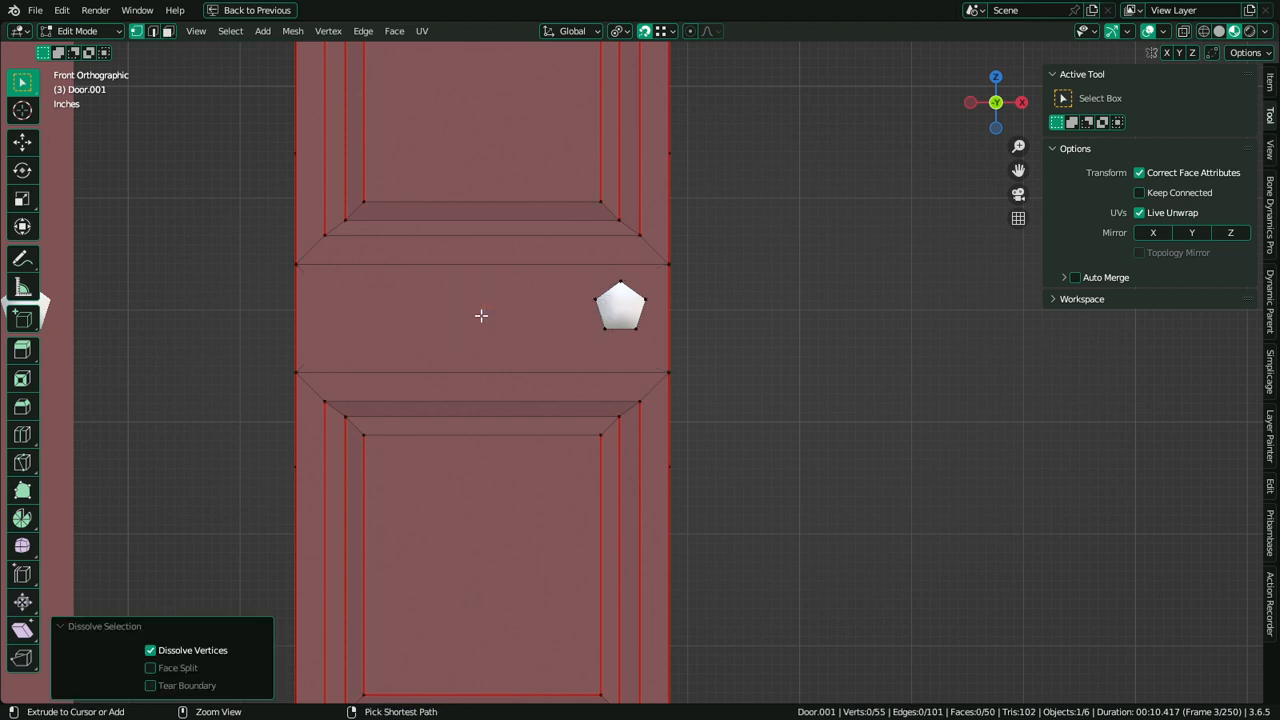
Select the three bevel and border faces above the lower panel and raise them along Z to just below the doorknob
key(3)
click(484, 430)
shift+click(482, 410)
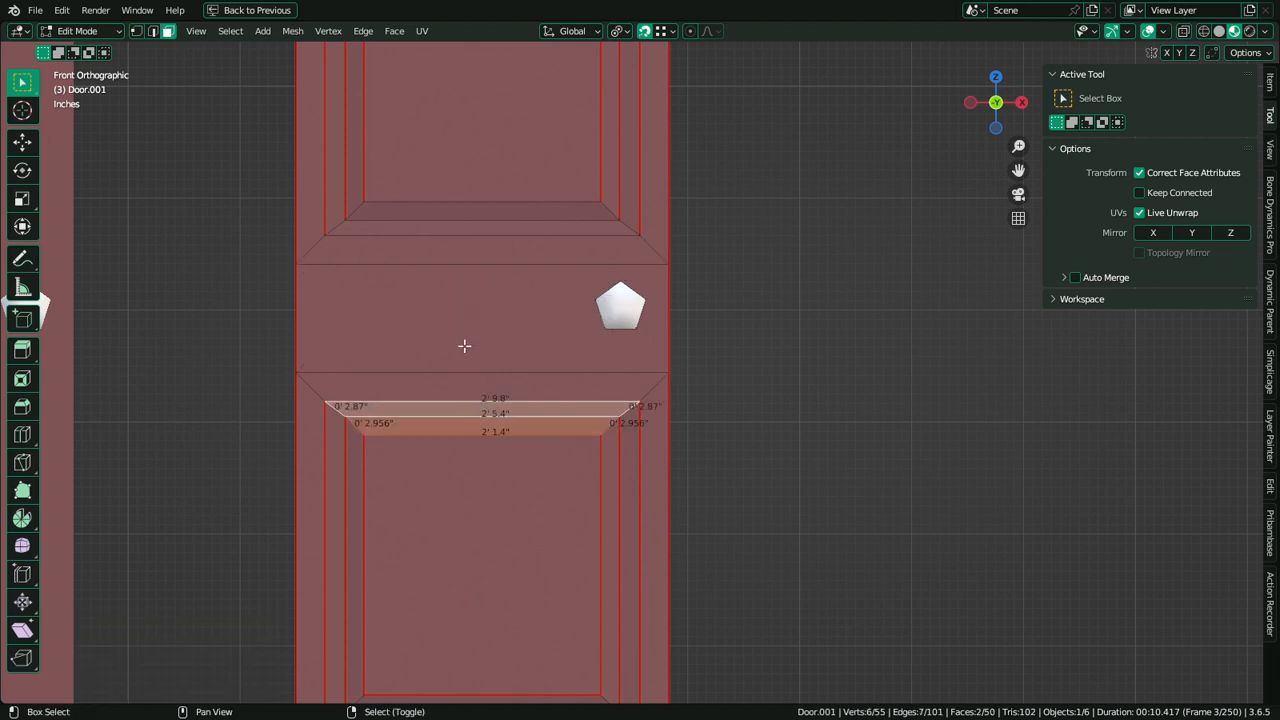
key(g)
key(z)
key(Escape)
shift+click(486, 379)
key(g)
key(z)
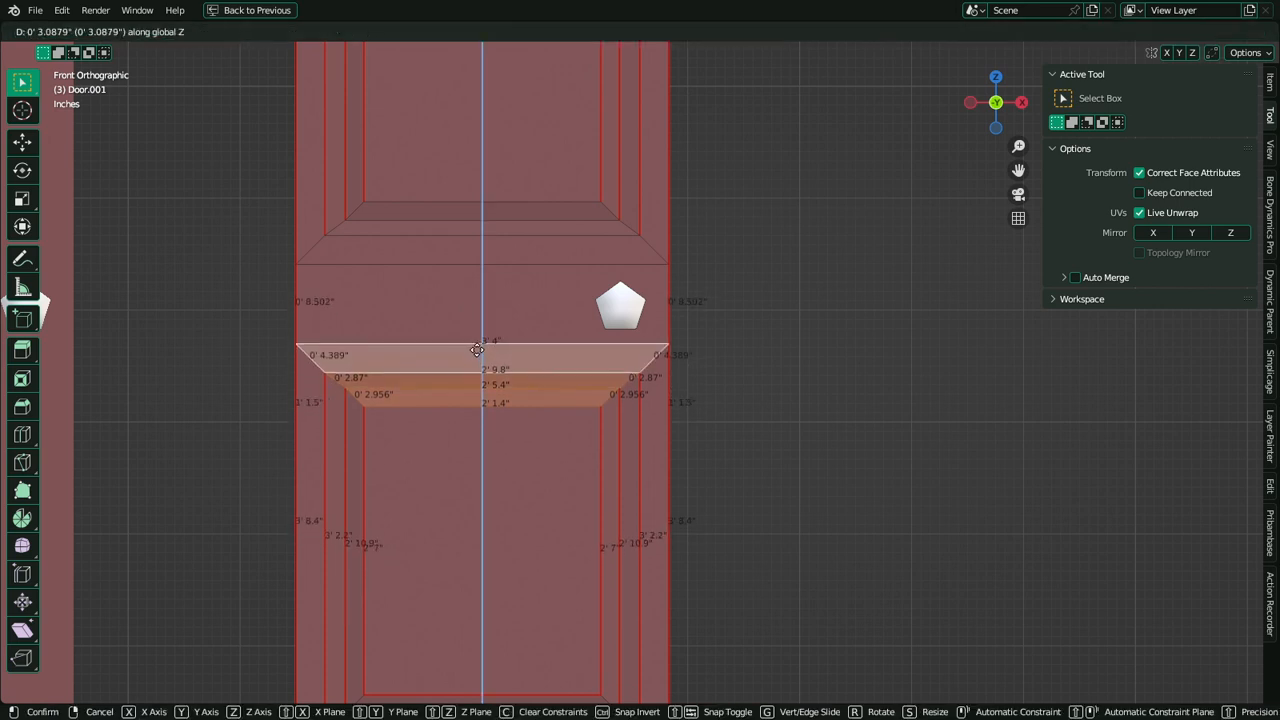
click(472, 341)
Select the three bevel and border faces beneath the upper panel and move them down about 4.72" along Z
click(491, 252)
shift+click(491, 225)
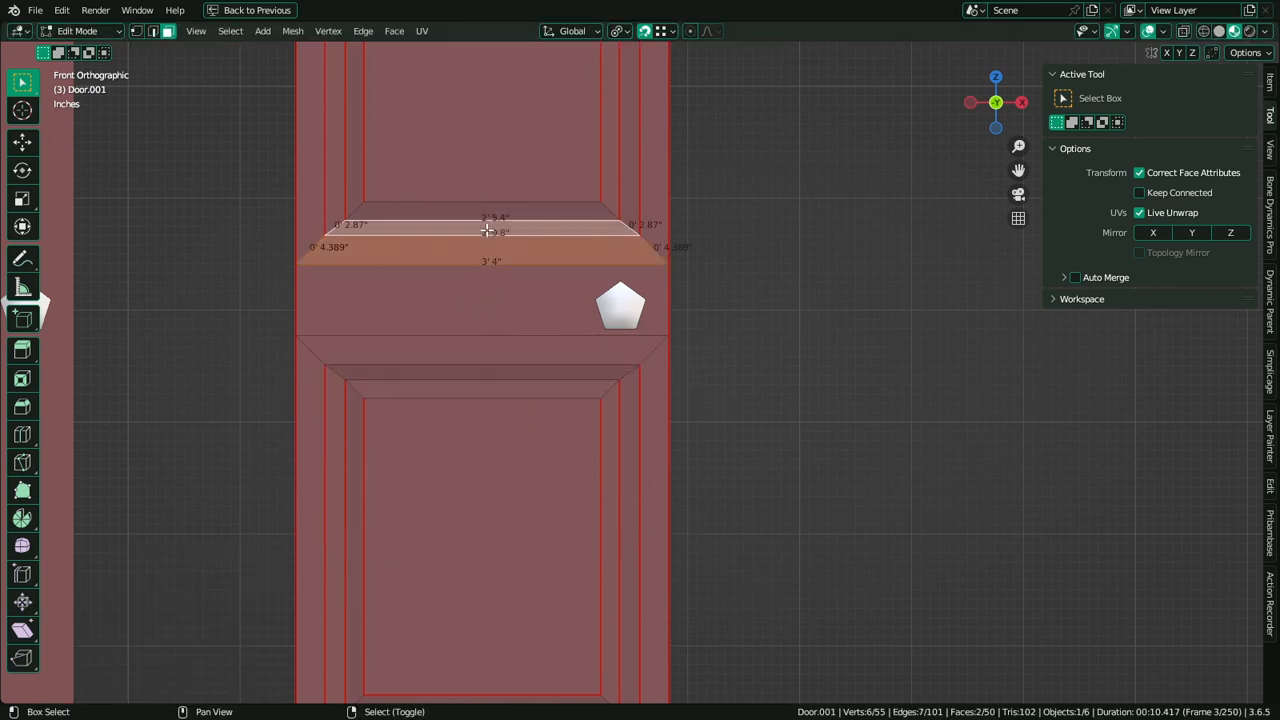
shift+click(491, 209)
key(g)
key(z)
click(485, 259)
scroll(491, 268, down, 4)
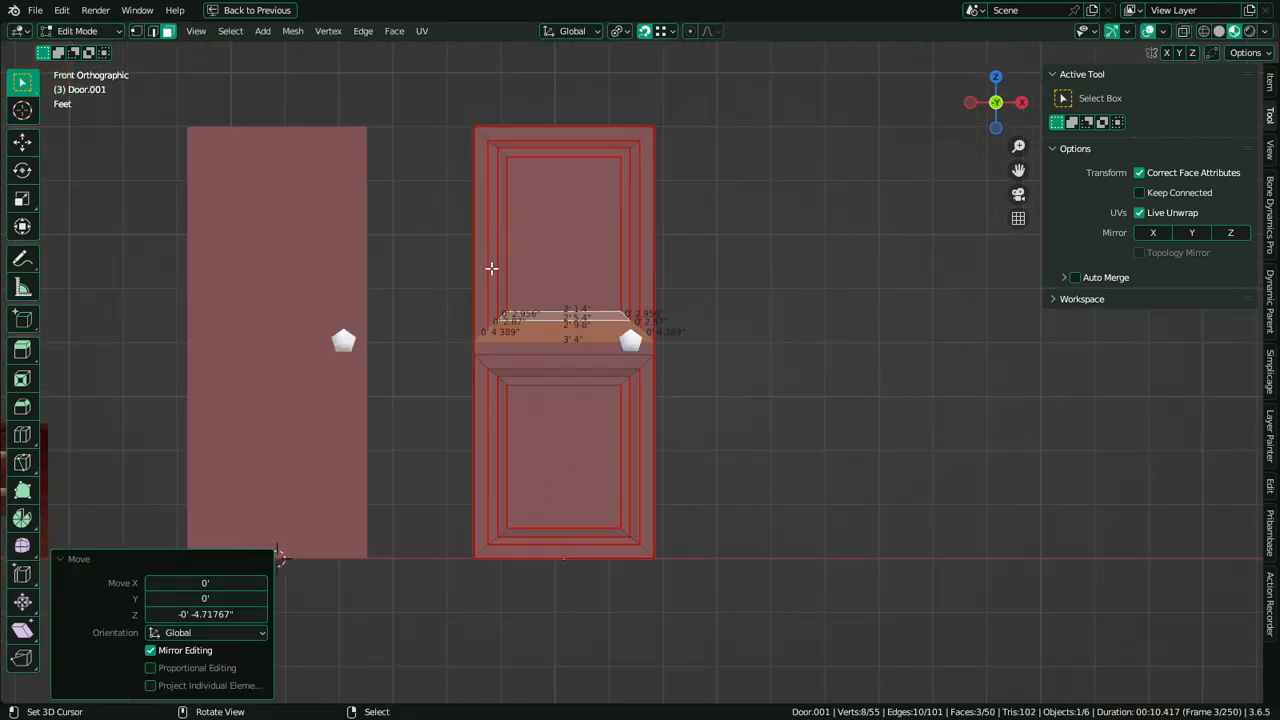
scroll(668, 357, up, 1)
Leave mesh editing, inspect the two-panel door in perspective, check the reference doors in Chrome, and return to Blender
key(Tab)
middle_drag(671, 358, 657, 406)
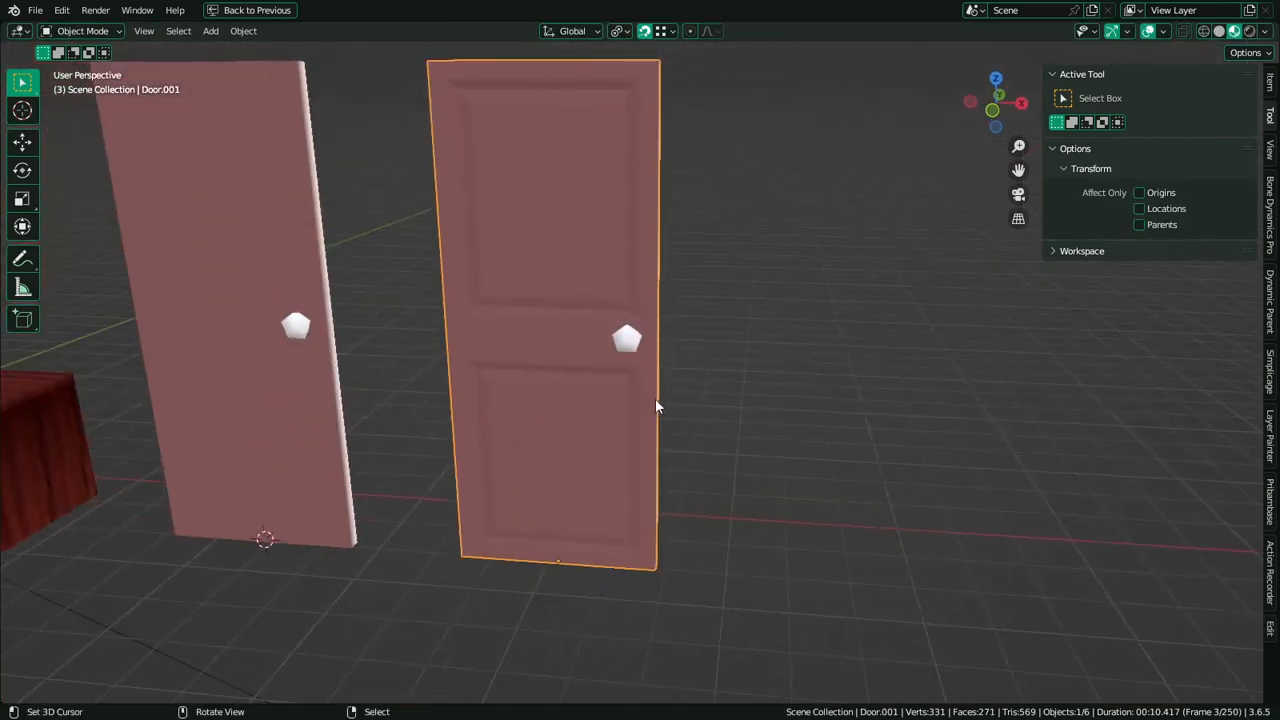
key(alt+Tab)
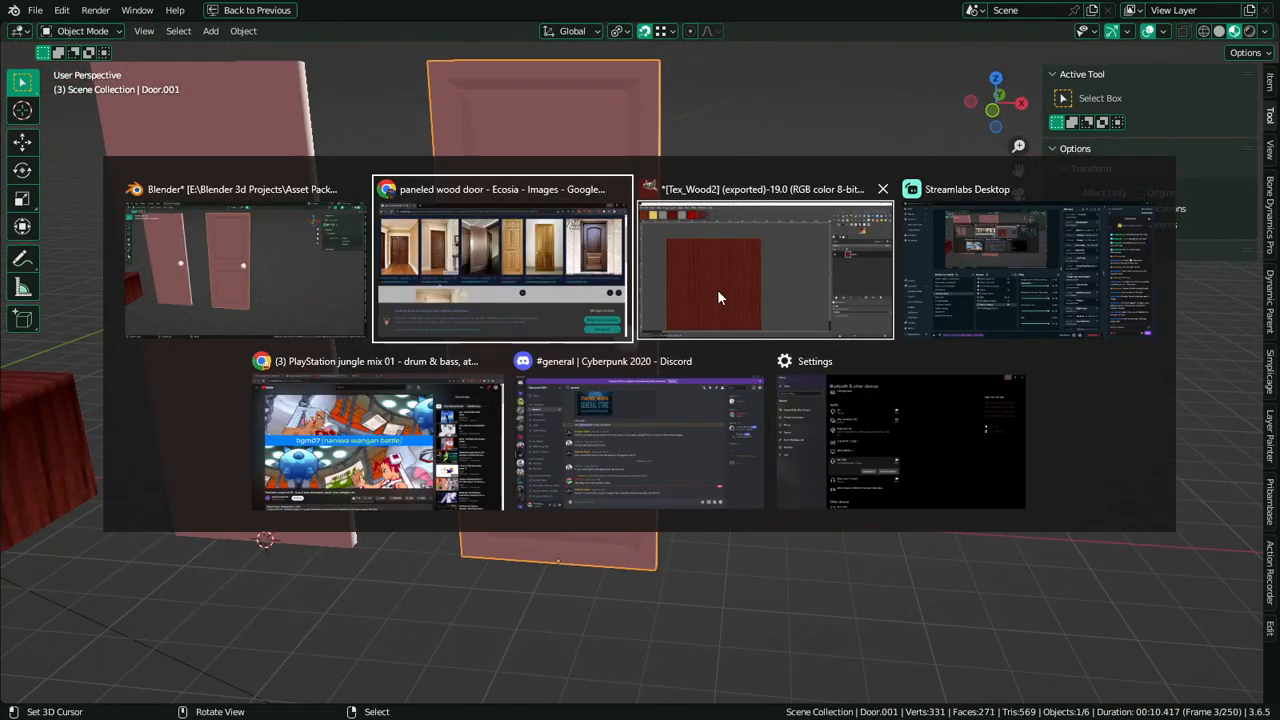
click(248, 281)
key(alt+Tab)
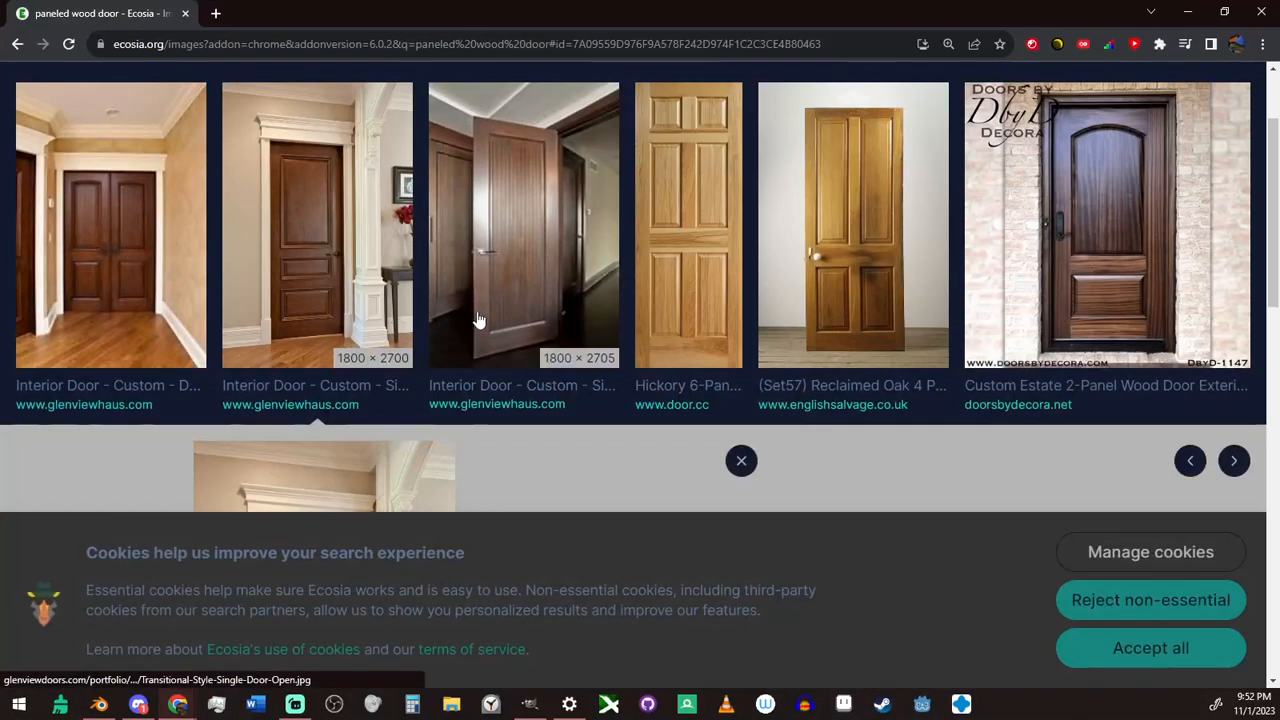
click(1187, 12)
Reopen the paneled door's mesh for editing and frame its upper panel
key(Tab)
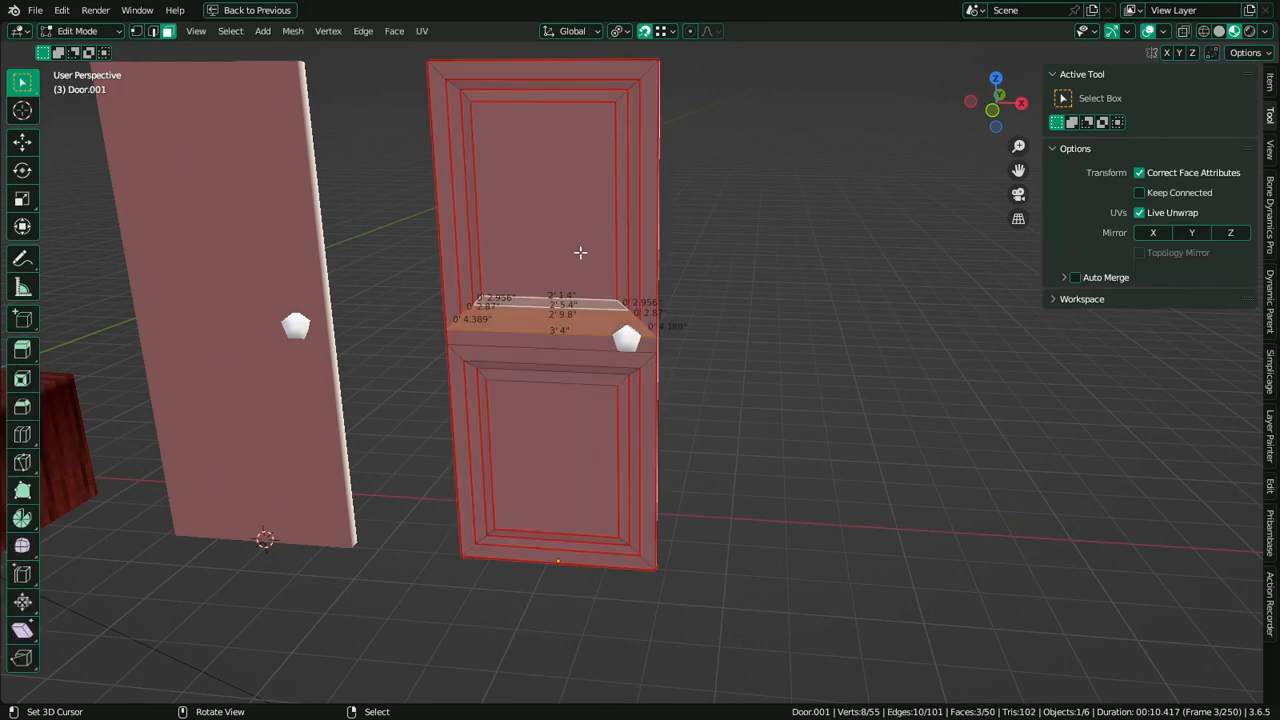
shift+middle_drag(535, 155, 616, 237)
scroll(618, 224, up, 2)
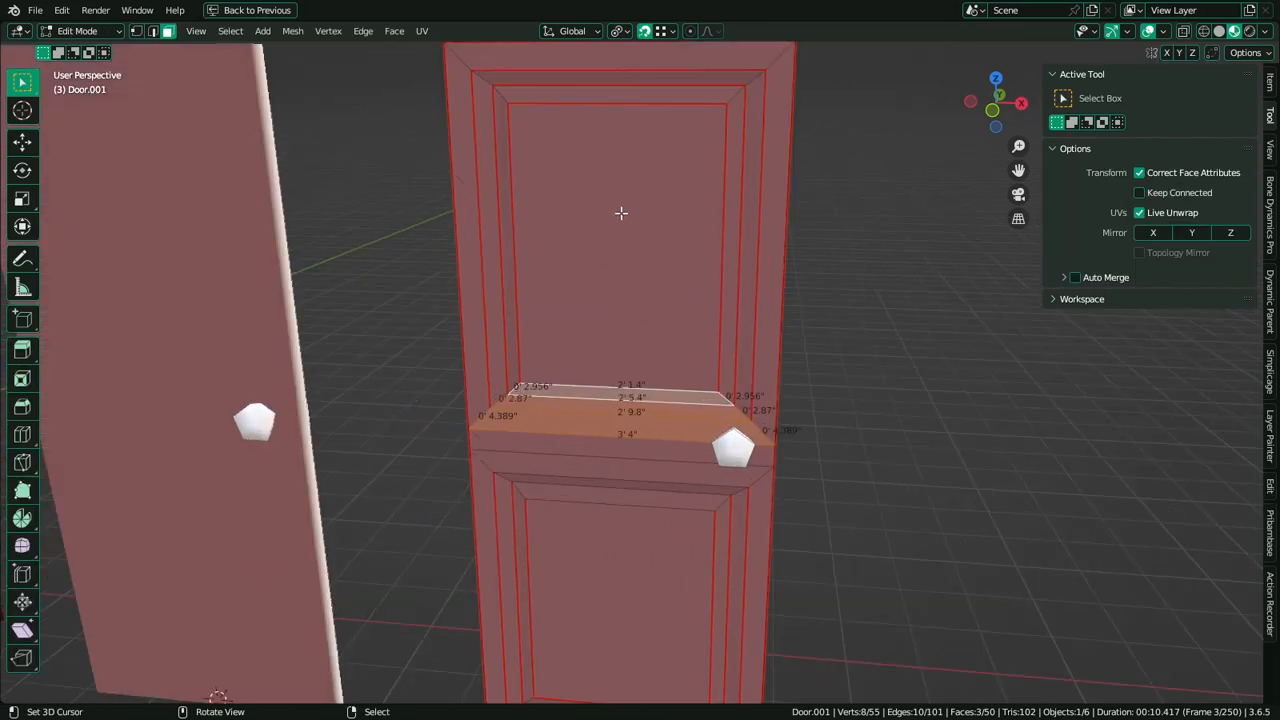
shift+scroll(625, 200, up, 1)
Select the facing horizontal bevel edges at the bottom of the upper panel and the top of the lower panel
click(628, 163)
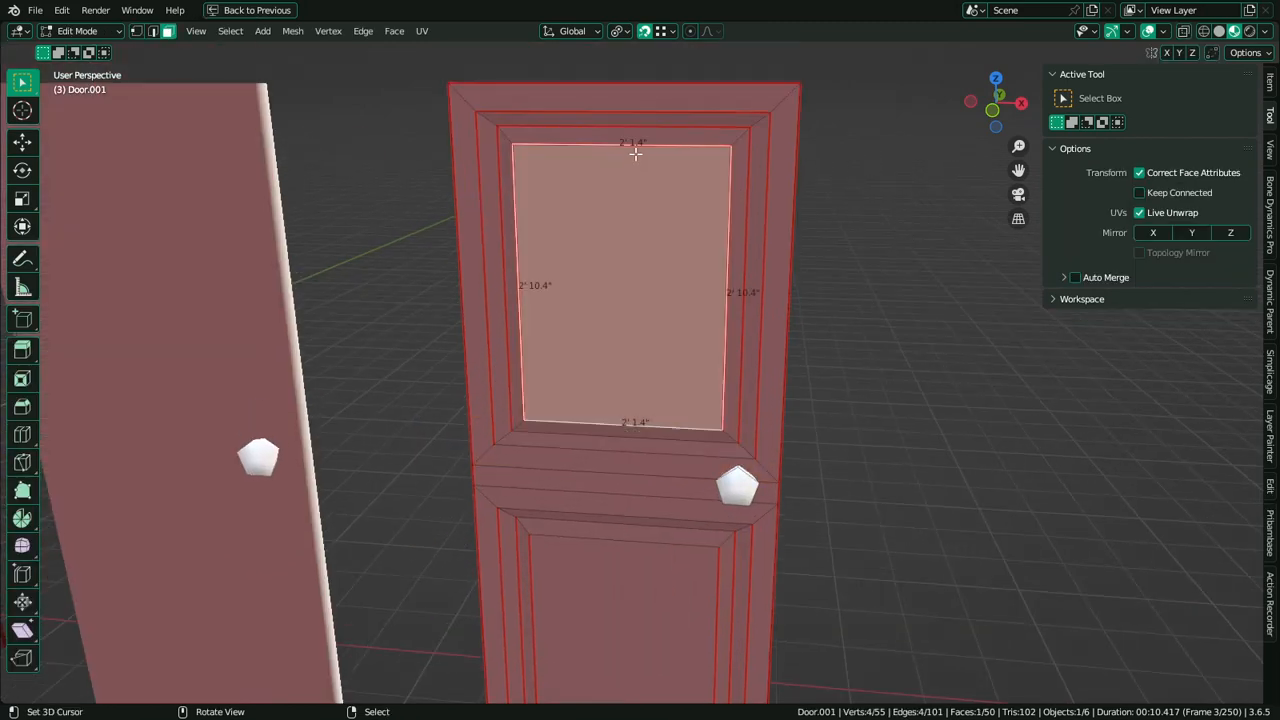
shift+click(635, 136)
shift+click(624, 430)
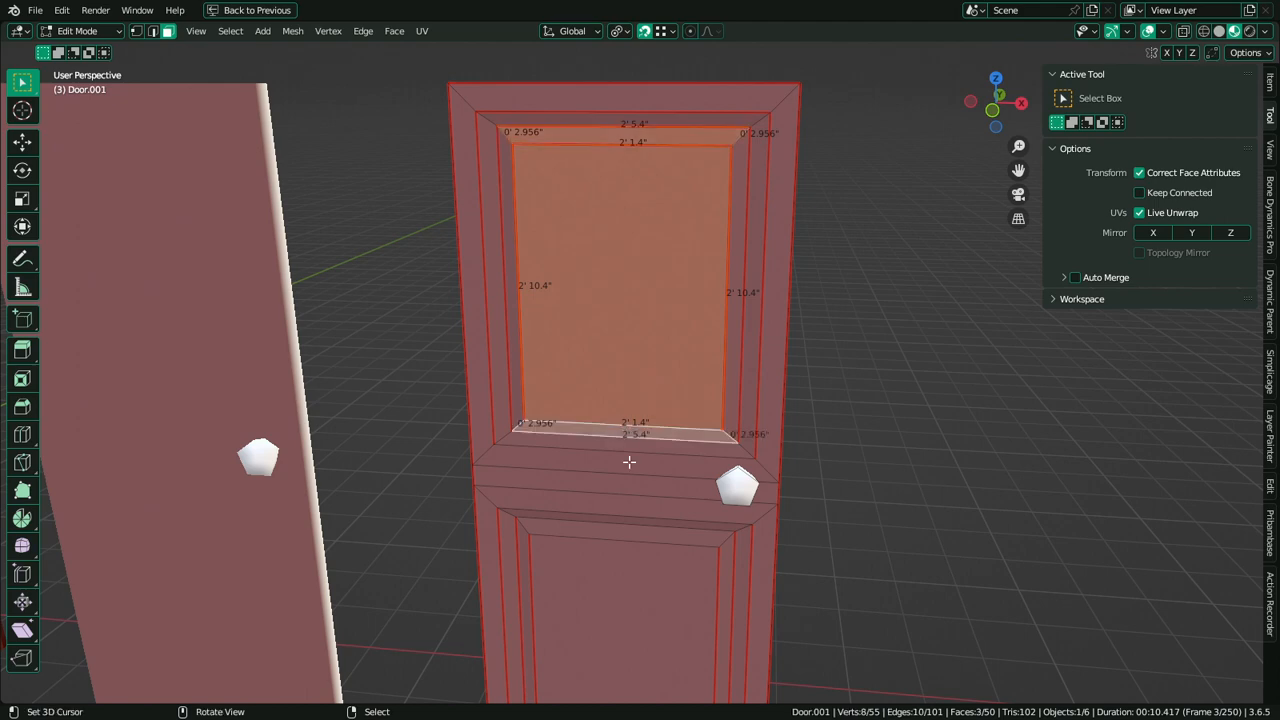
key(2)
click(625, 519)
shift+click(627, 539)
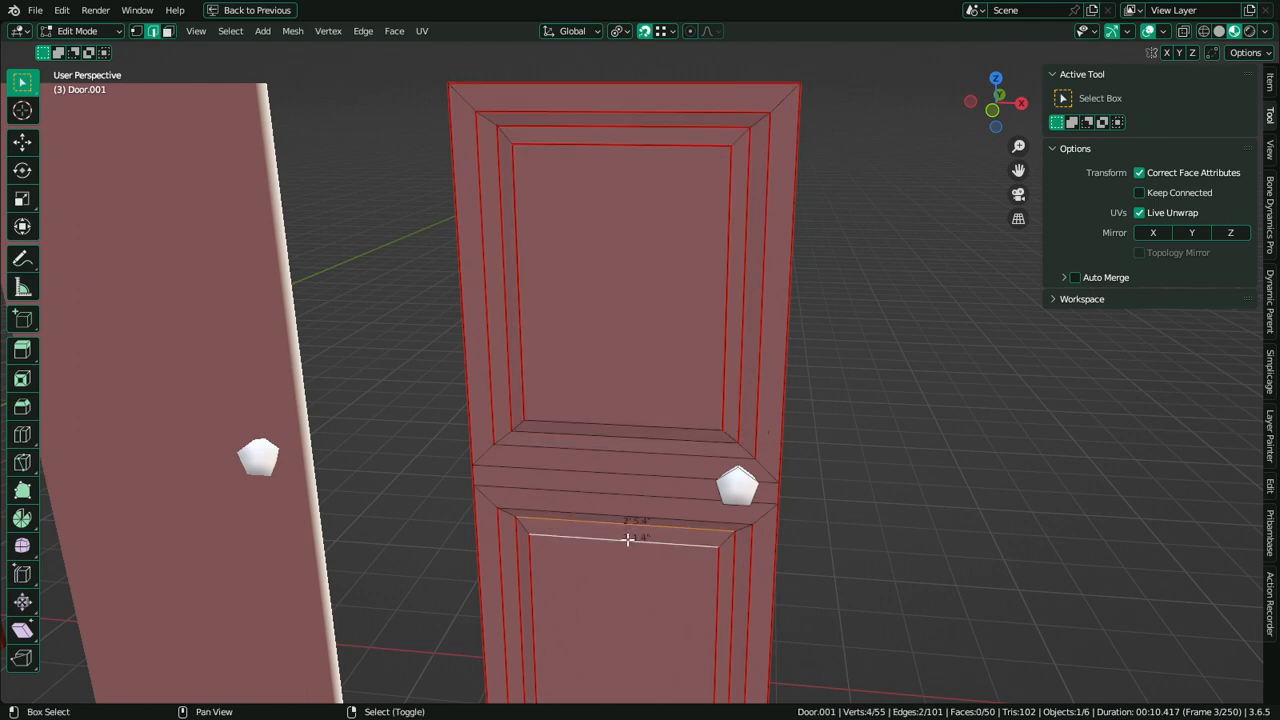
shift+click(625, 434)
shift+click(624, 423)
Recheck the reference doors in Chrome, return to Blender, and add one centered horizontal loop cut across the lower panel
middle_drag(636, 435, 637, 403)
shift+middle_drag(628, 697, 609, 437)
scroll(610, 436, up, 3)
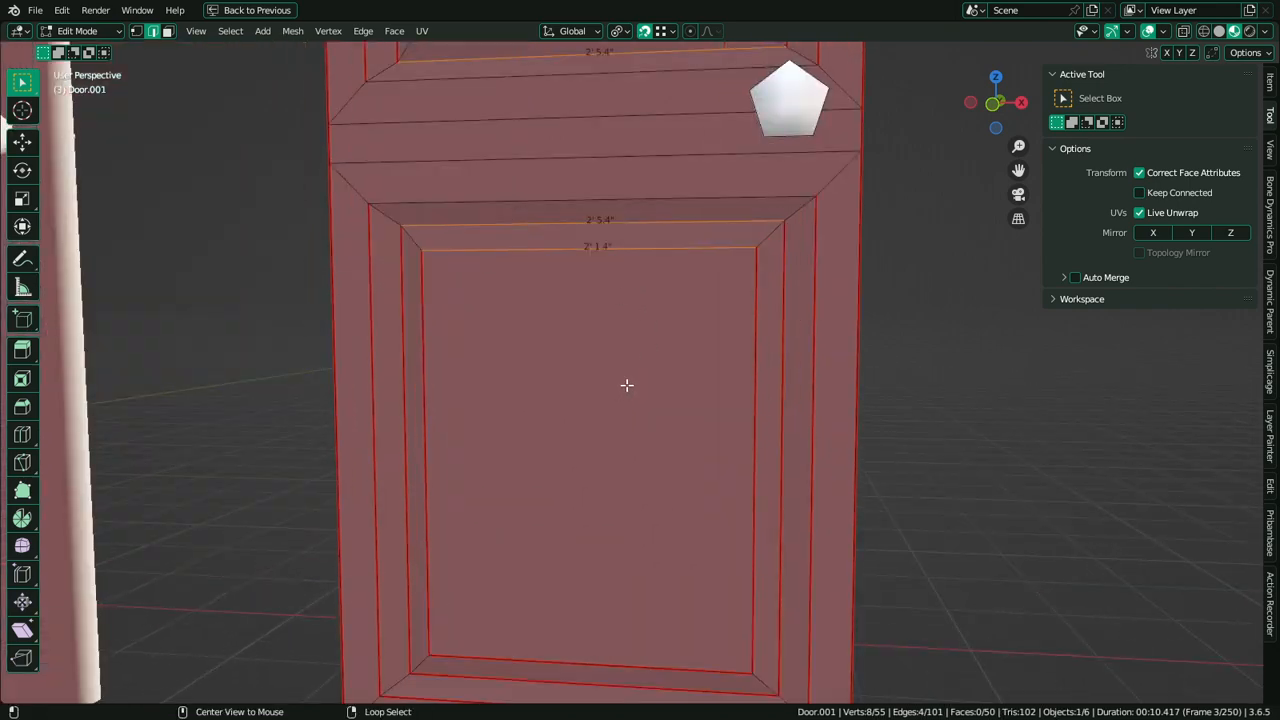
key(alt+Tab)
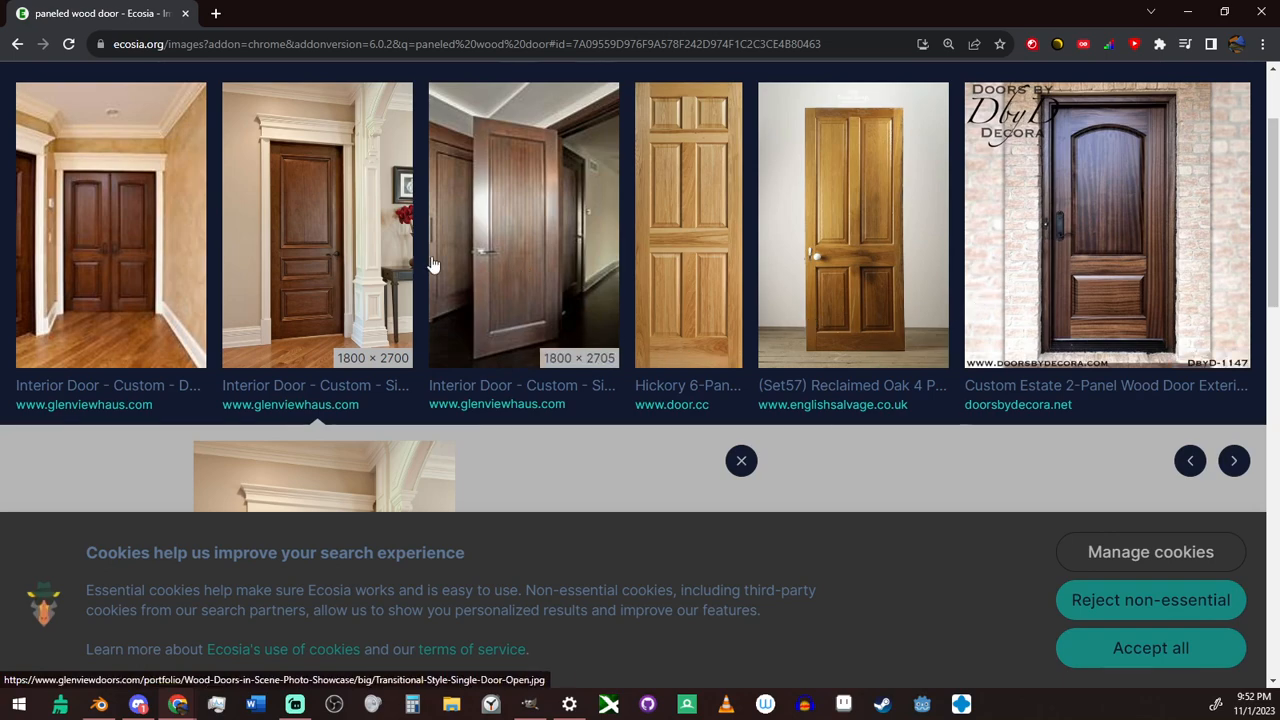
click(1187, 12)
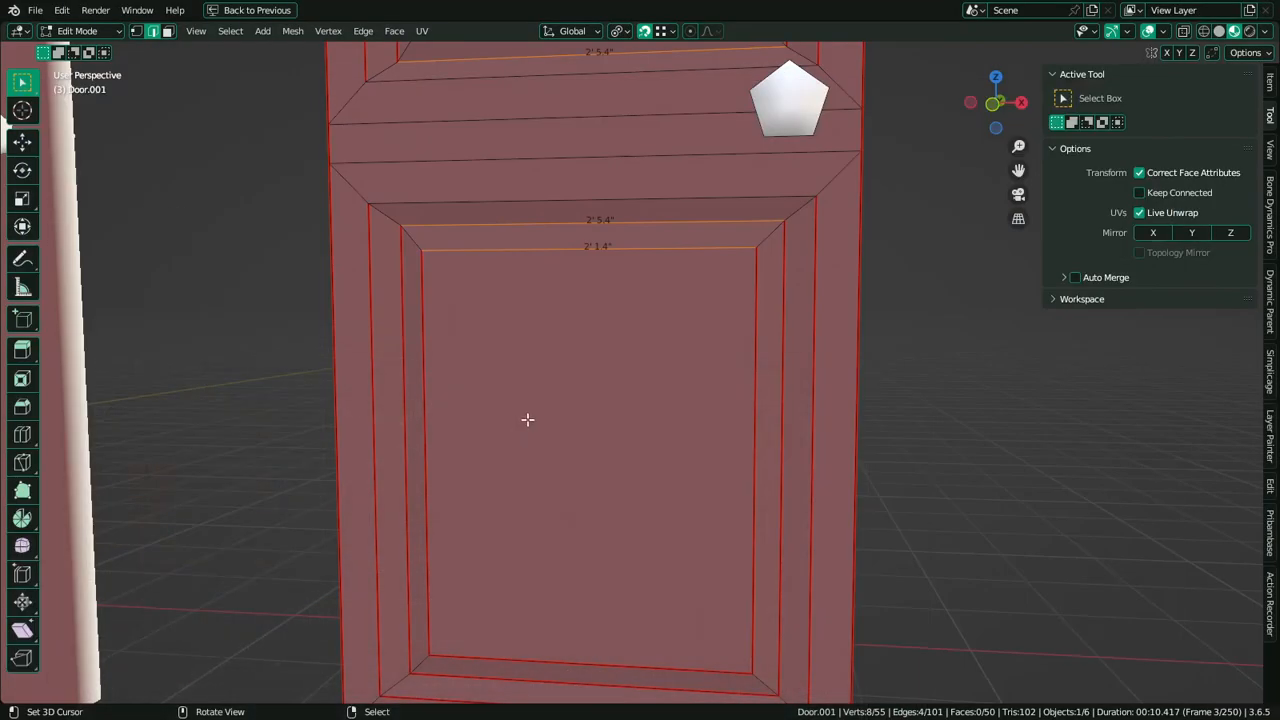
key(ctrl+r)
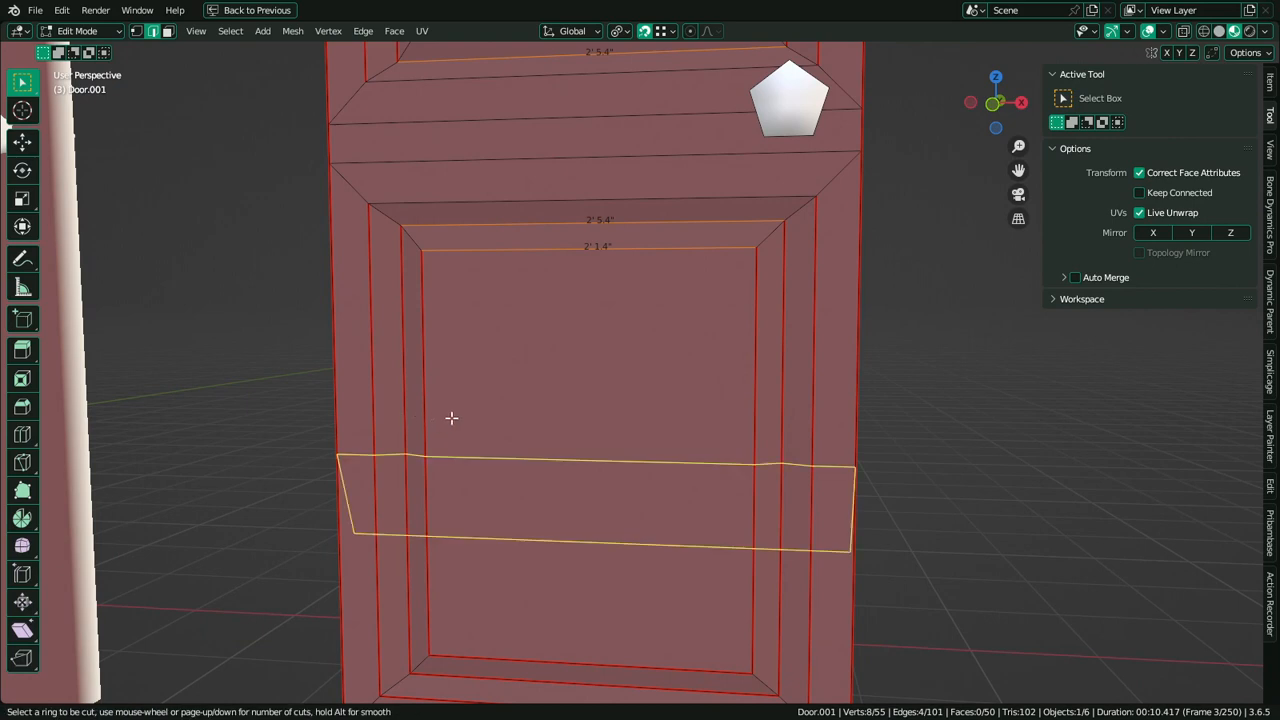
click(451, 418)
right_click(451, 418)
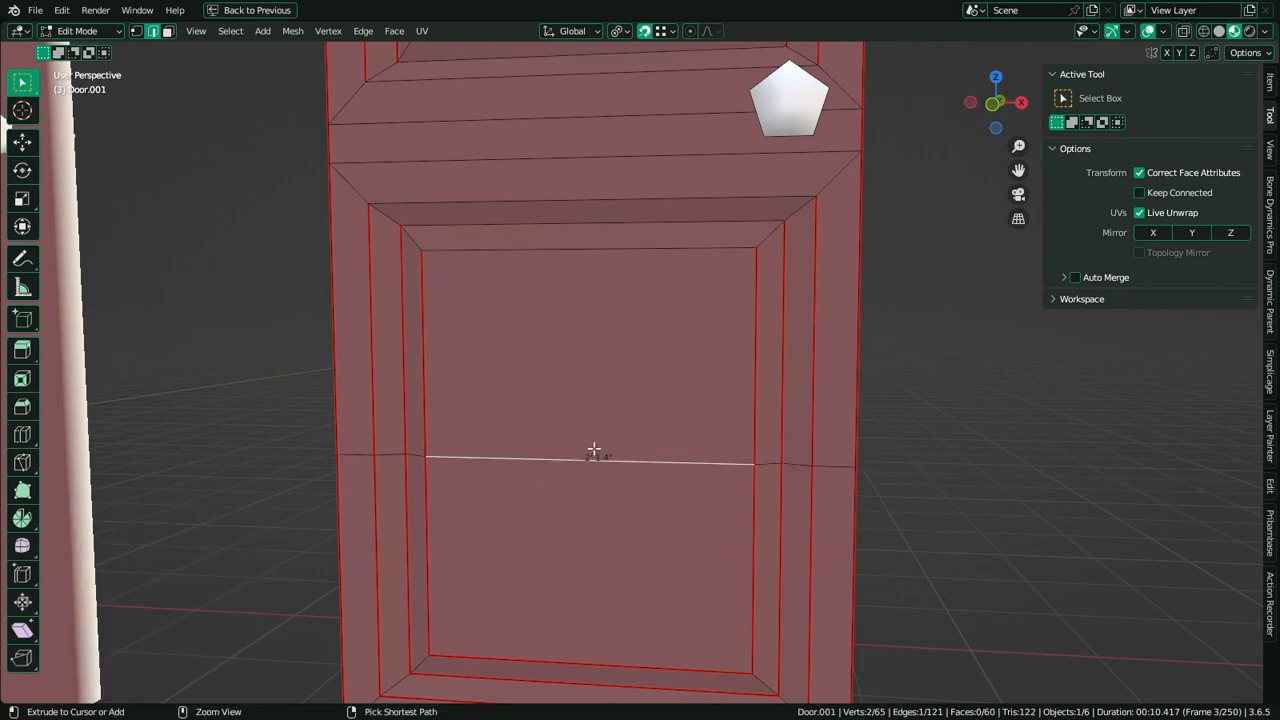
key(ctrl+b)
scroll(622, 437, up, 1)
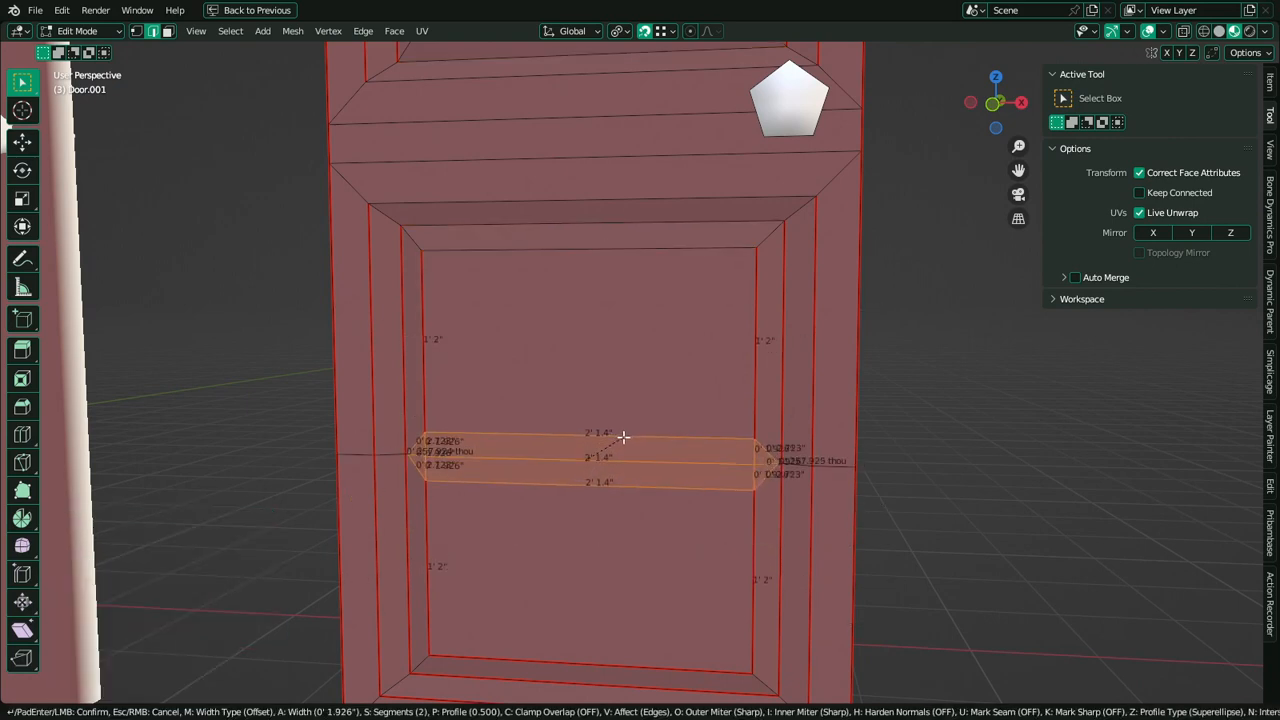
scroll(622, 437, down, 1)
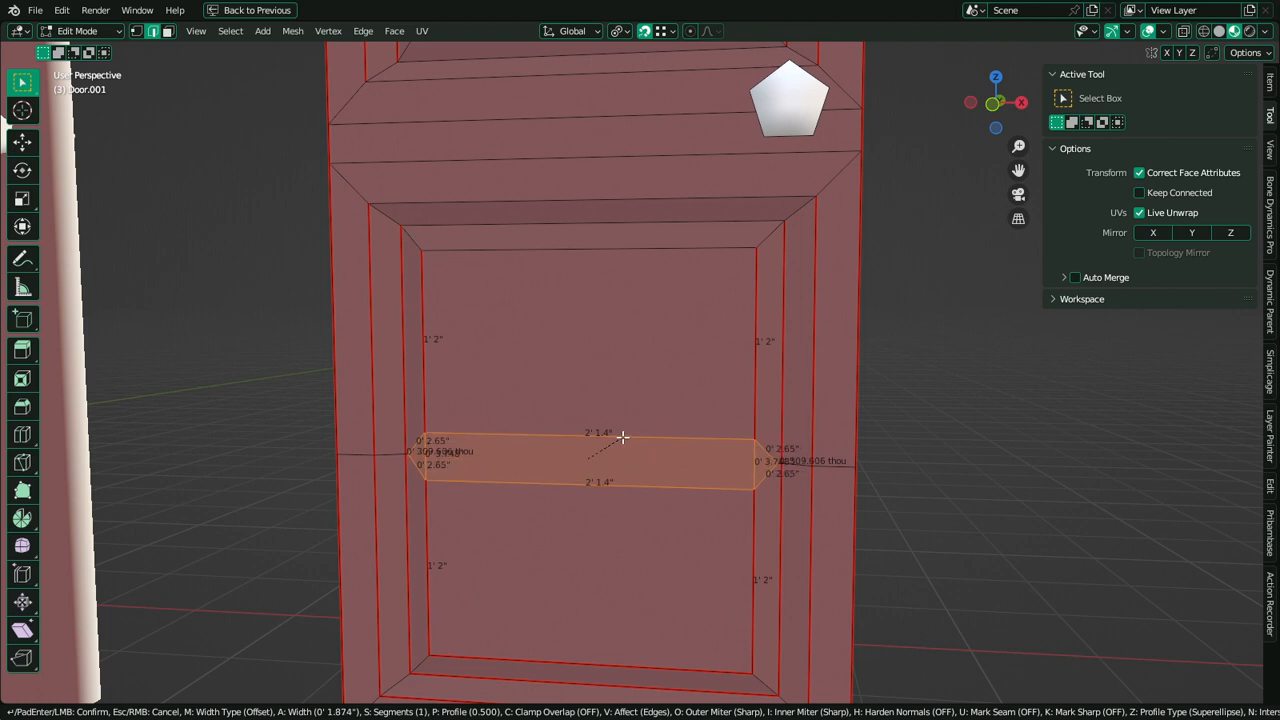
key(Escape)
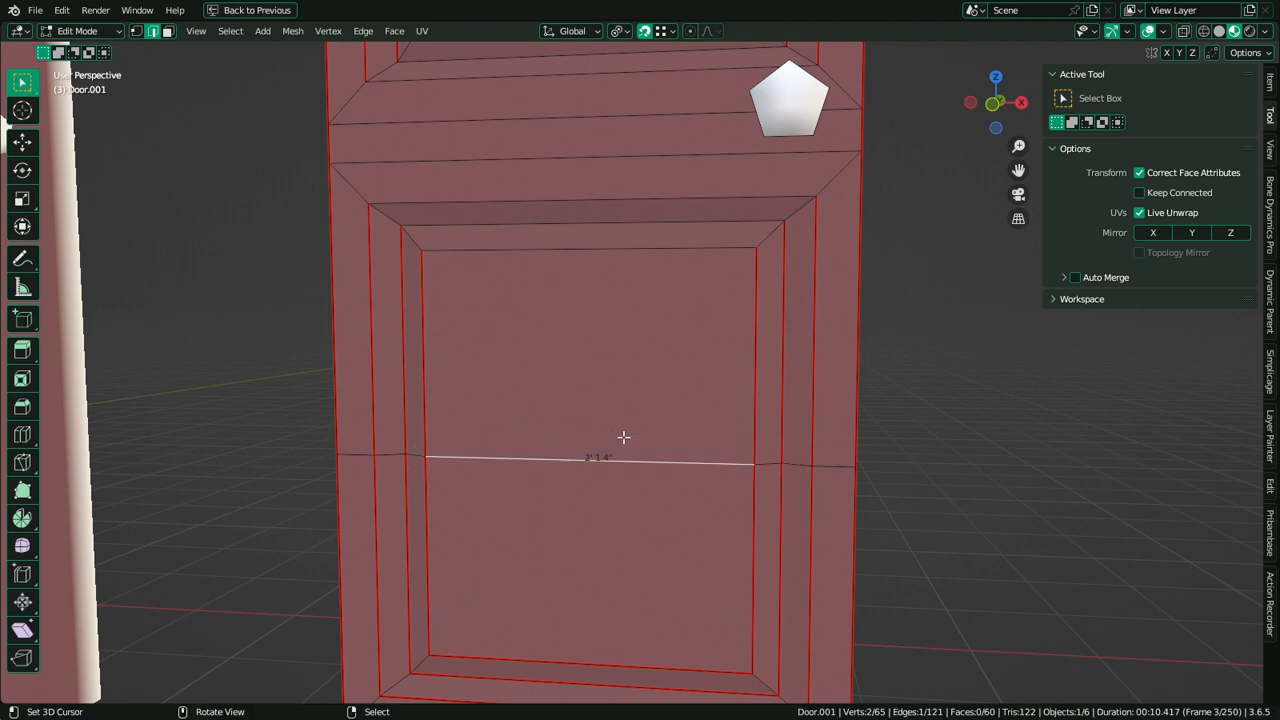
key(ctrl+b)
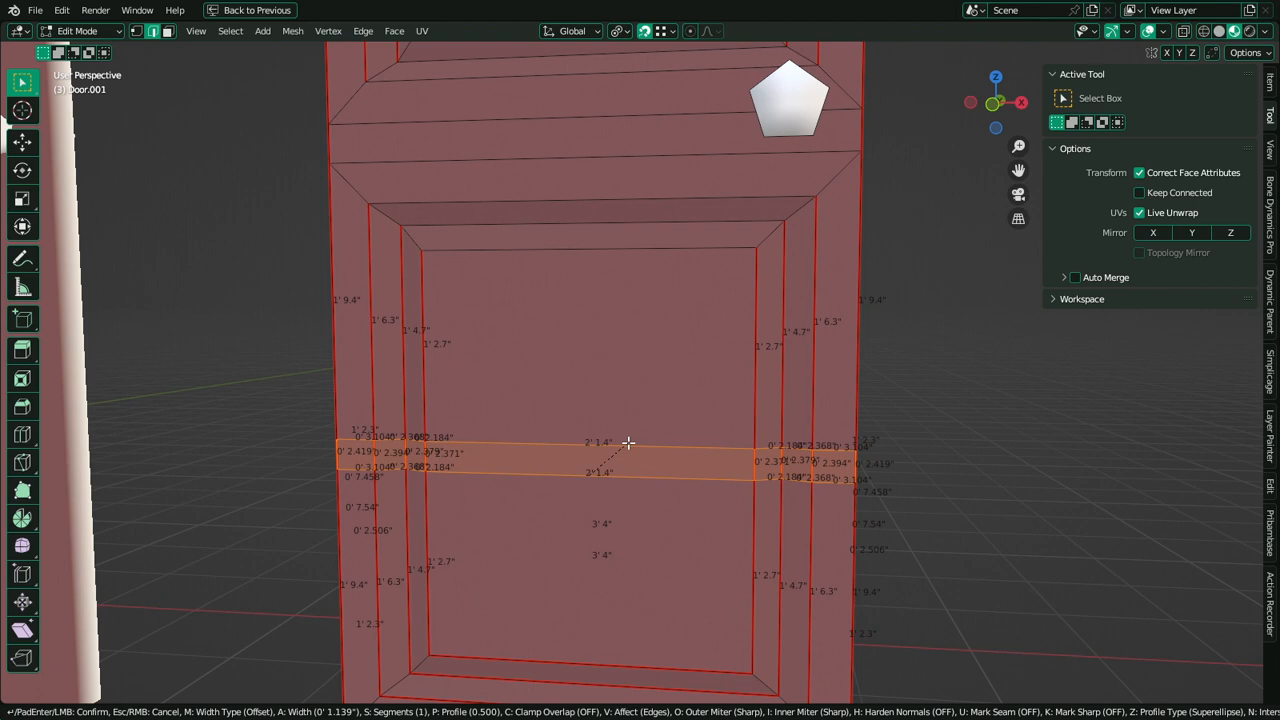
right_click(629, 443)
Select both inner faces of the split lower panel in face select mode and dissolve them together with their vertices
key(3)
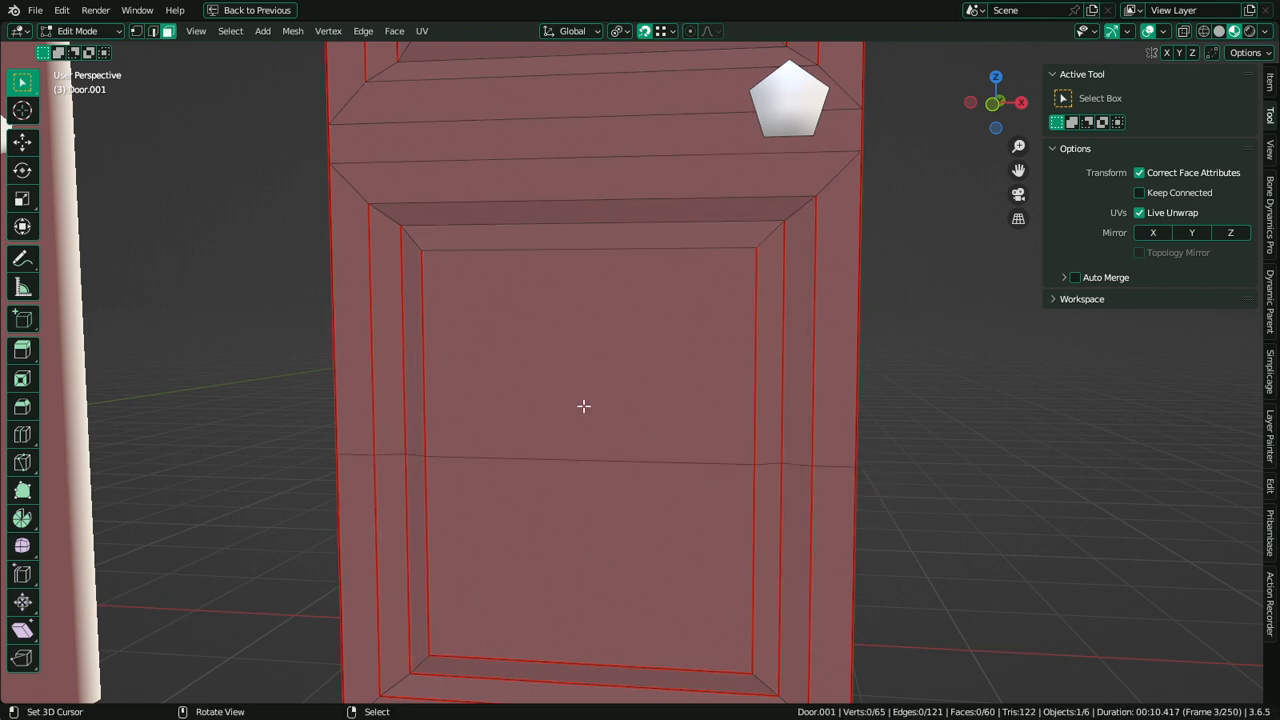
right_click(584, 406)
key(1)
key(3)
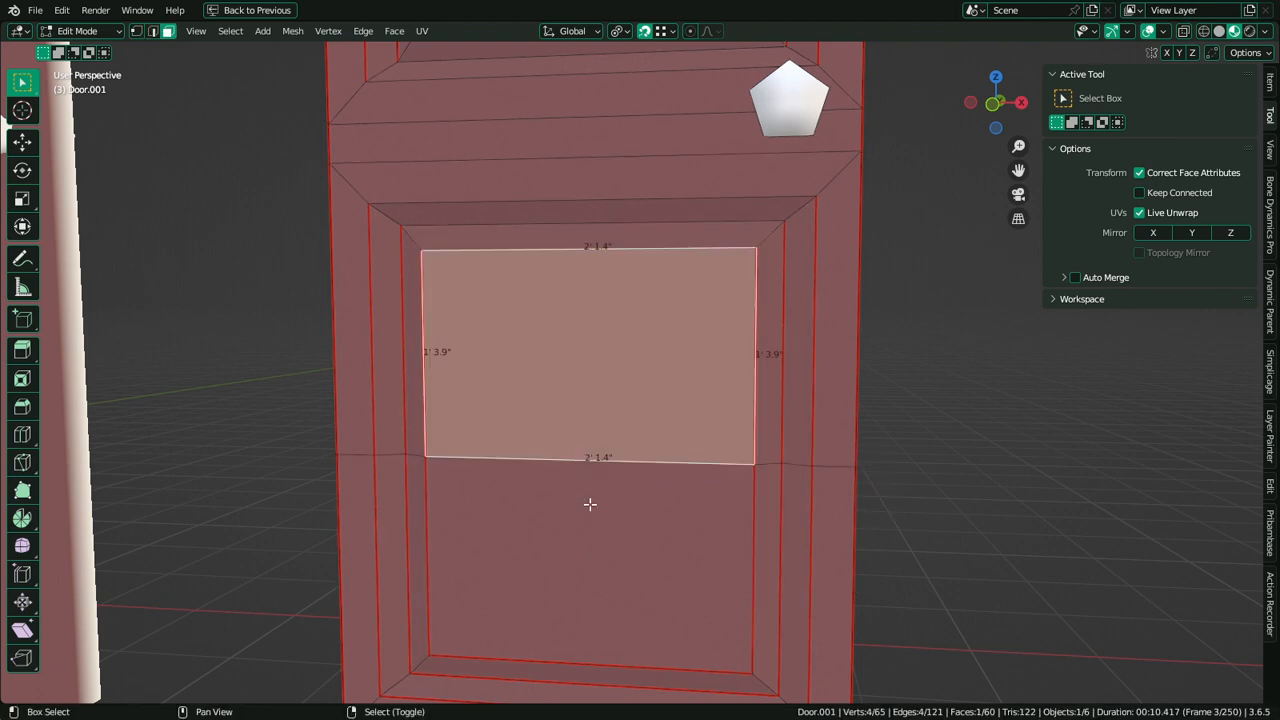
shift+right_click(590, 503)
key(1)
key(ctrl+x)
key(3)
Select the two midpoint vertices on the lower recess's side edges and connect them with a horizontal edge
right_click(560, 439)
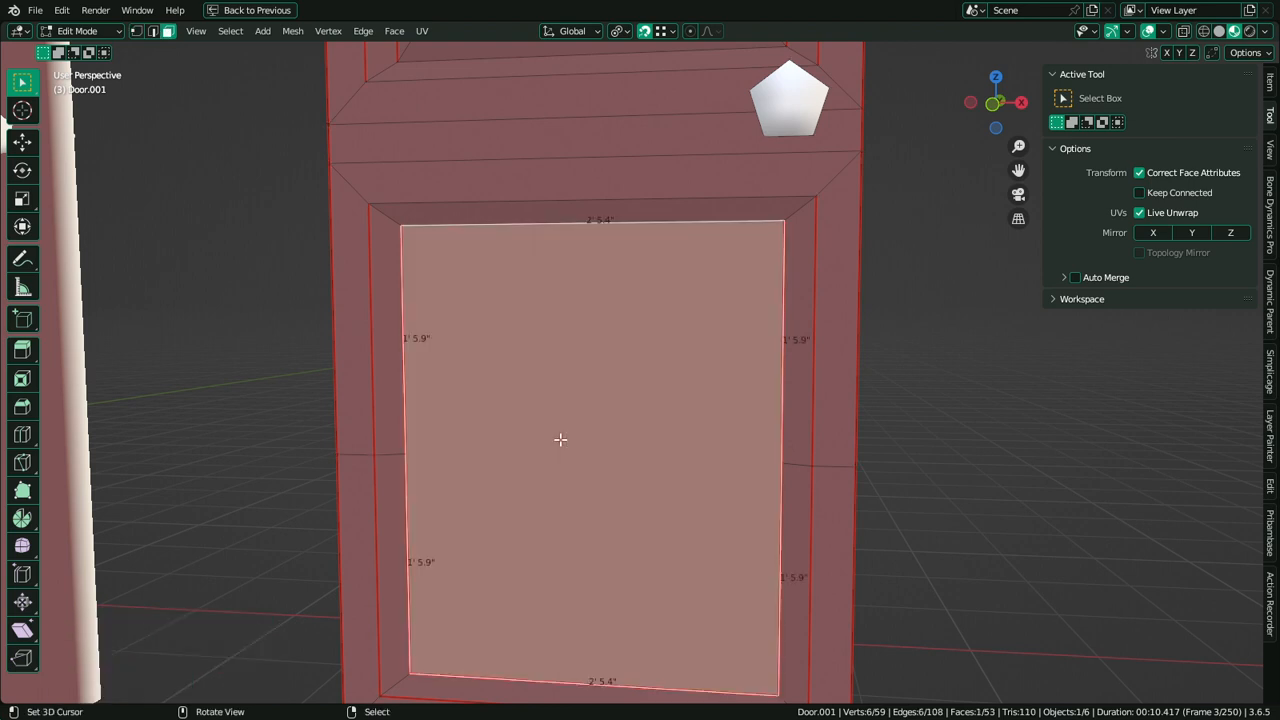
key(2)
alt+right_click(420, 451)
key(1)
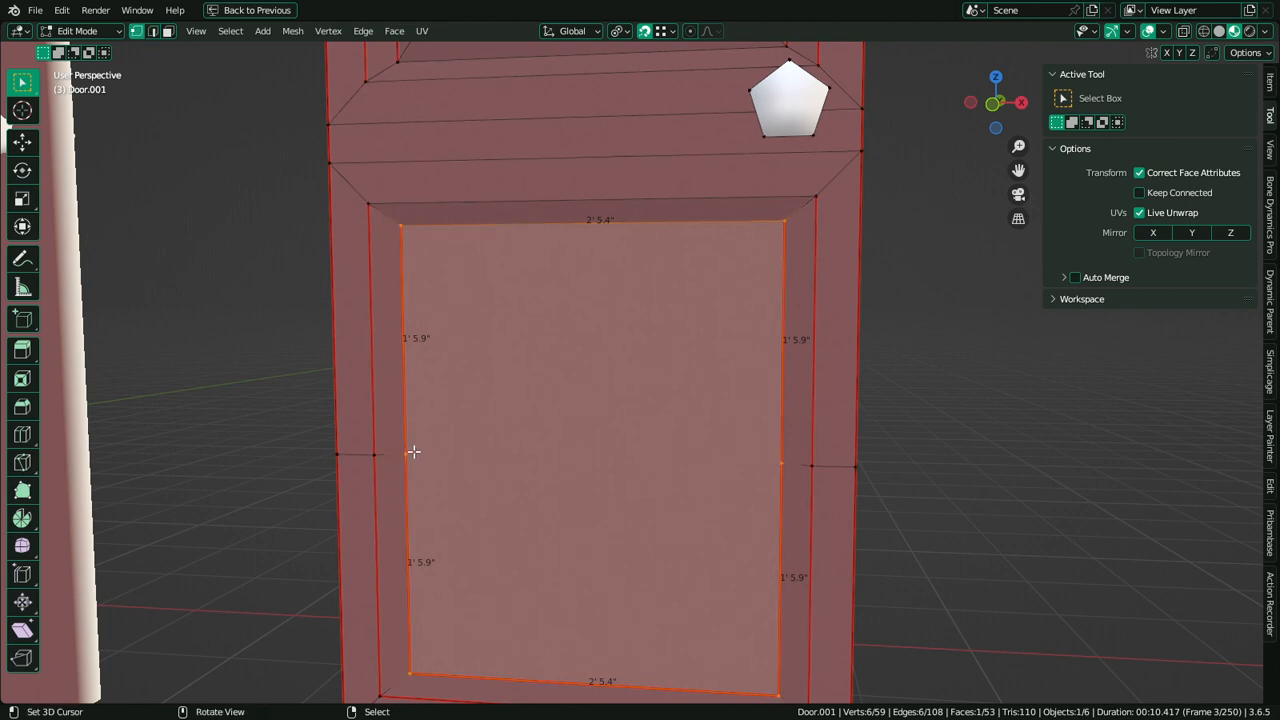
right_click(413, 453)
shift+right_click(819, 467)
right_click(779, 464)
shift+right_click(406, 457)
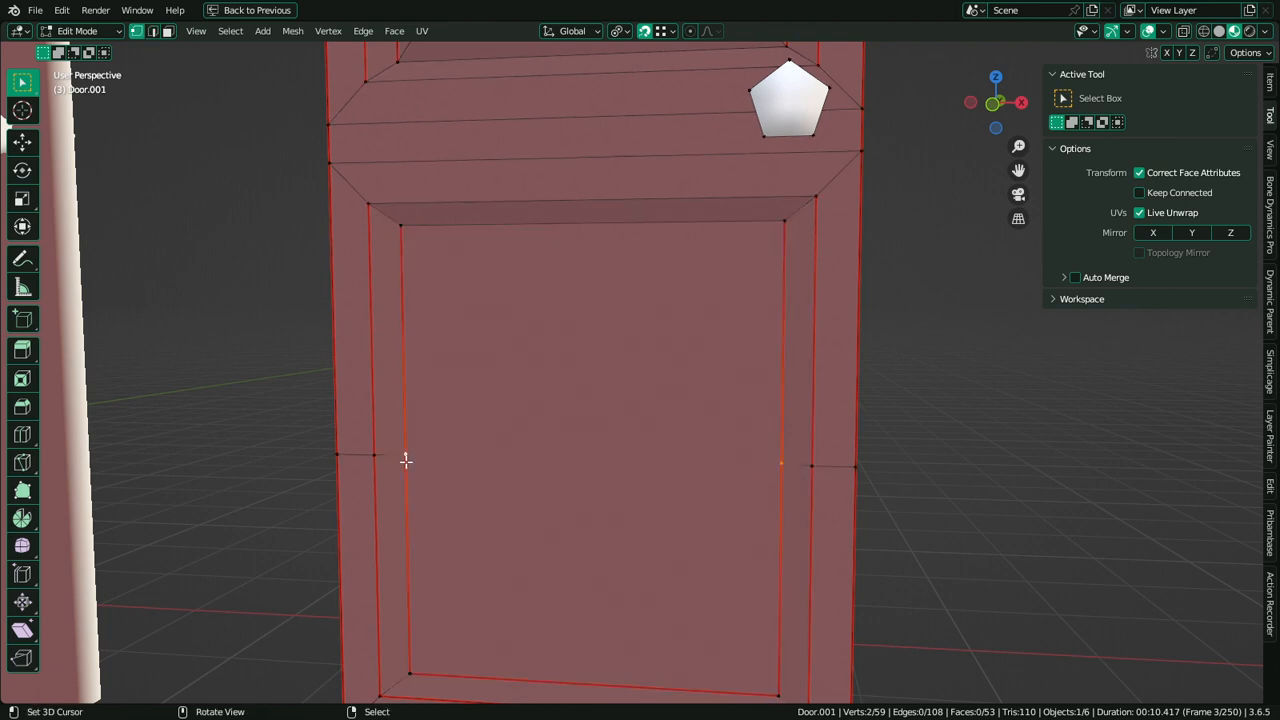
key(j)
Select the two faces of the divided lower recess and inset them individually with 1.5689" thickness and 1.2934" depth
key(3)
right_click(580, 378)
shift+right_click(600, 505)
key(i)
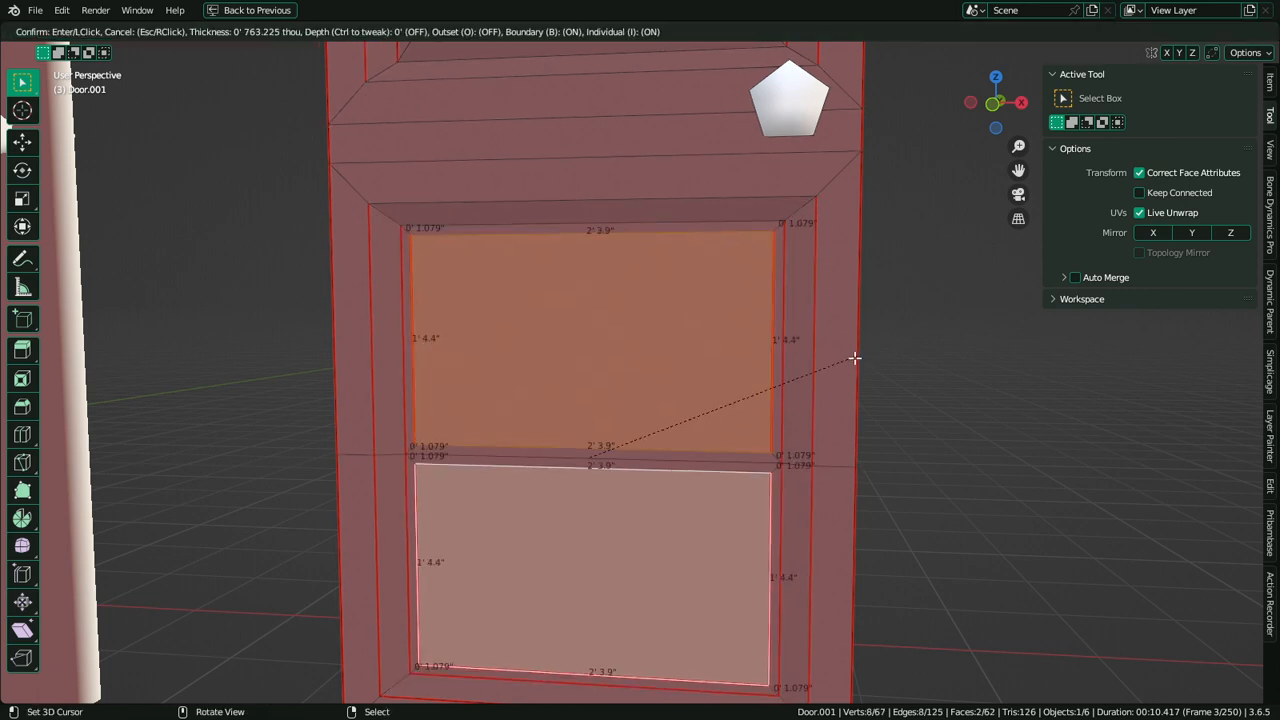
click(858, 354)
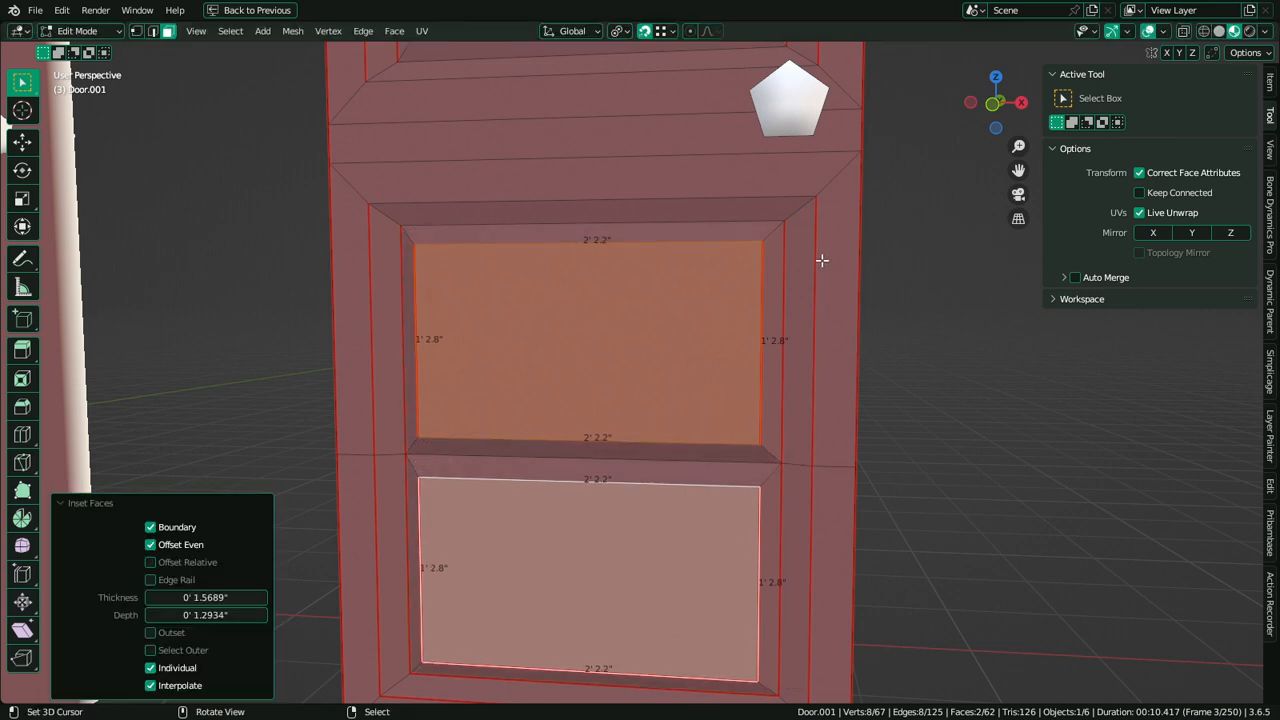
Move the two inset lower panel faces about 400.57 thou along Y
key(g)
key(z)
key(y)
click(604, 423)
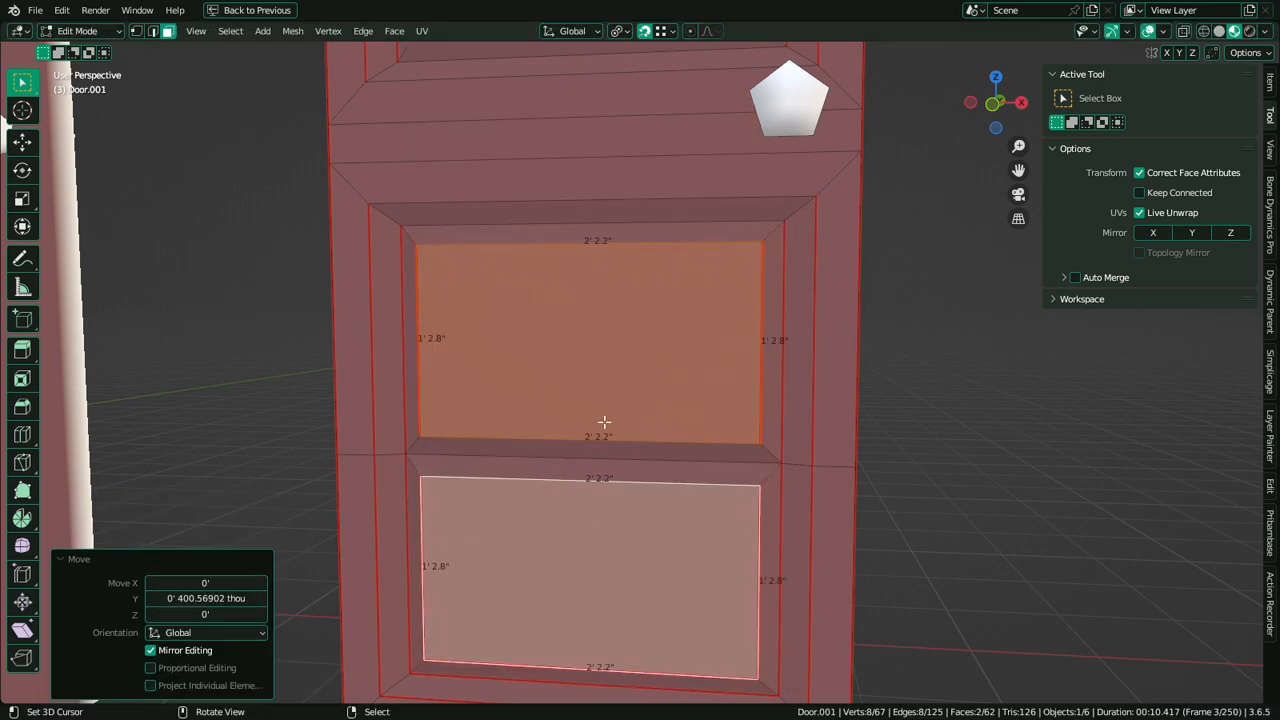
key(2)
alt+click(562, 460)
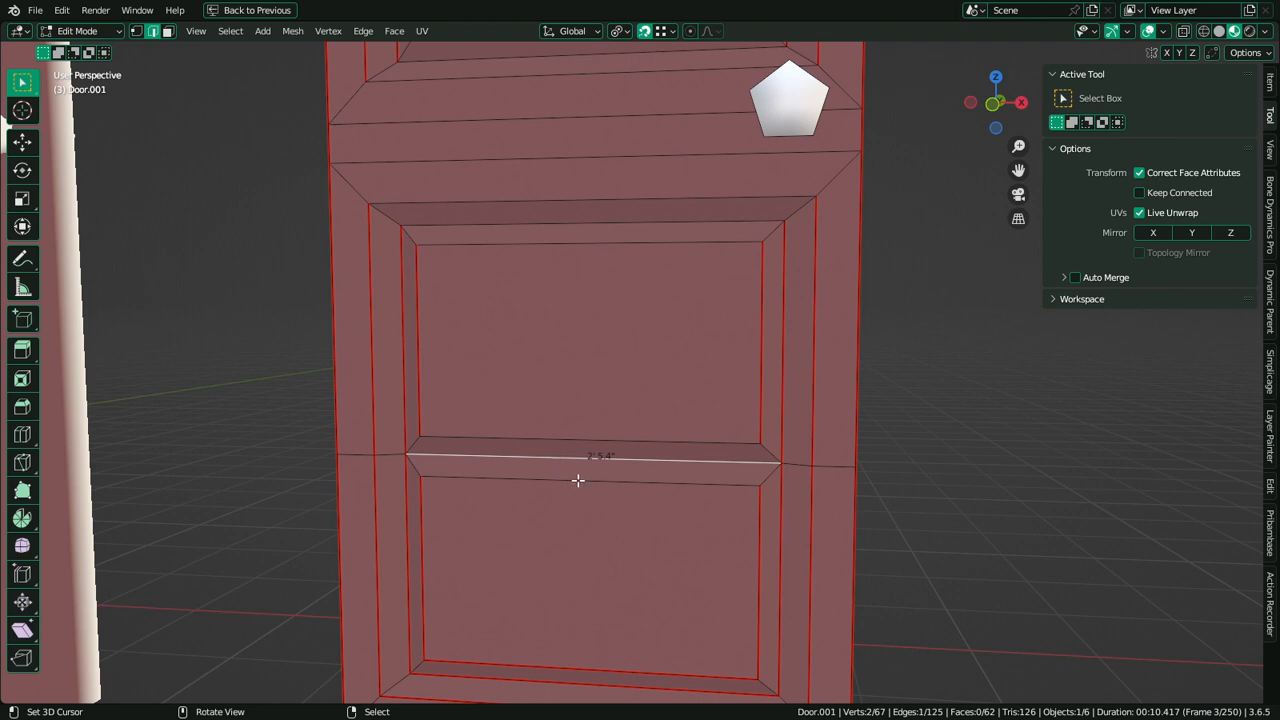
key(3)
click(480, 450)
key(2)
click(538, 478)
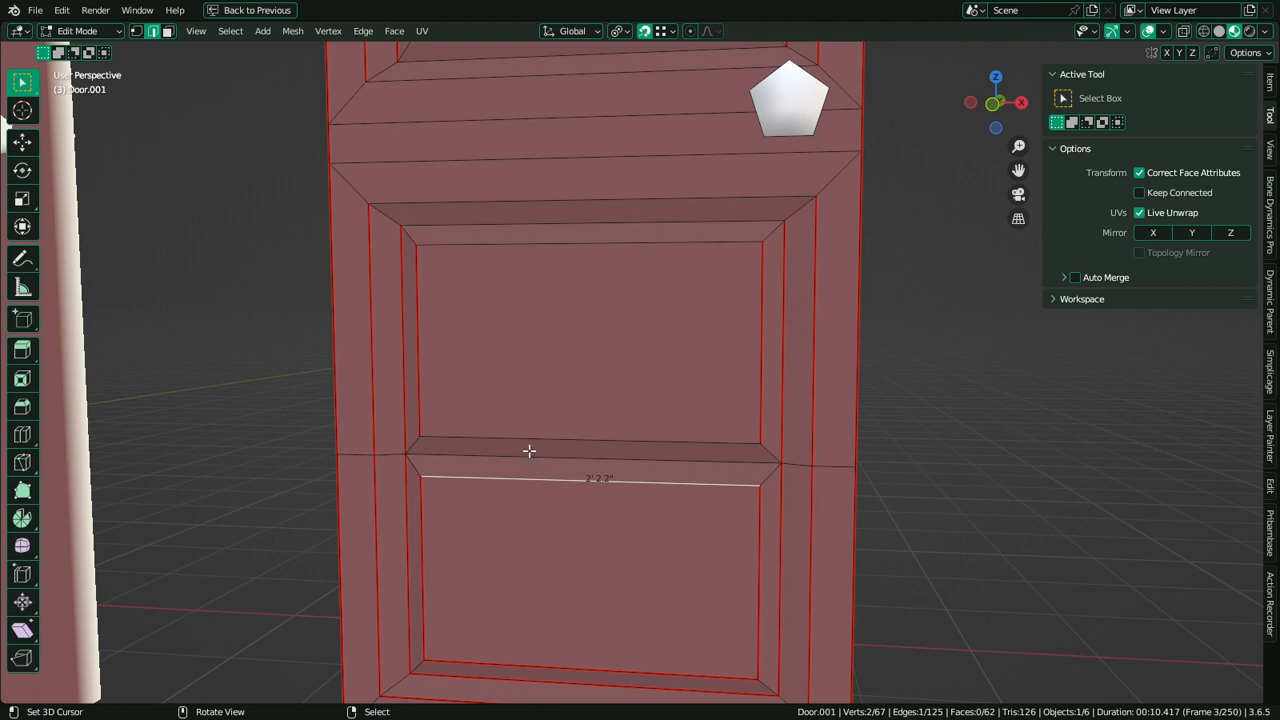
key(3)
click(541, 472)
key(2)
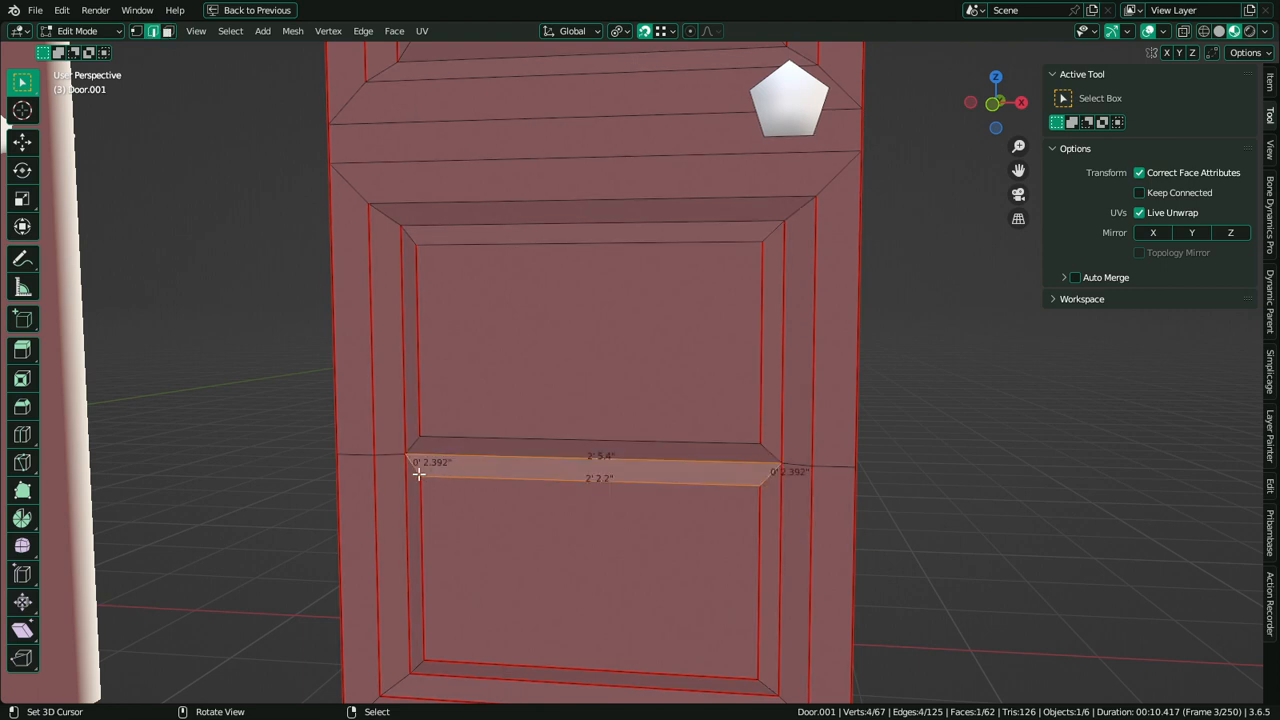
Try selecting the door faces below the horizontal split, including the bottom, and moving them down along Z
key(3)
alt+click(400, 494)
shift+click(454, 476)
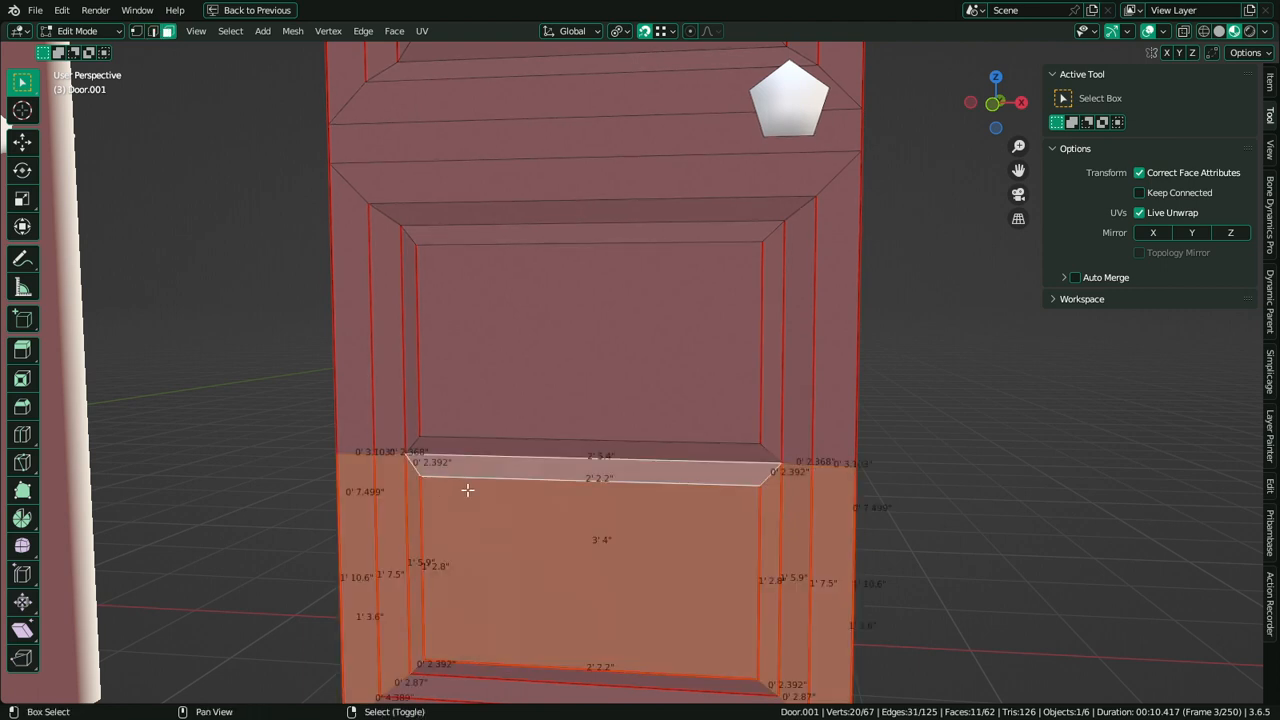
shift+middle_drag(533, 686, 529, 590)
shift+right_click(521, 605)
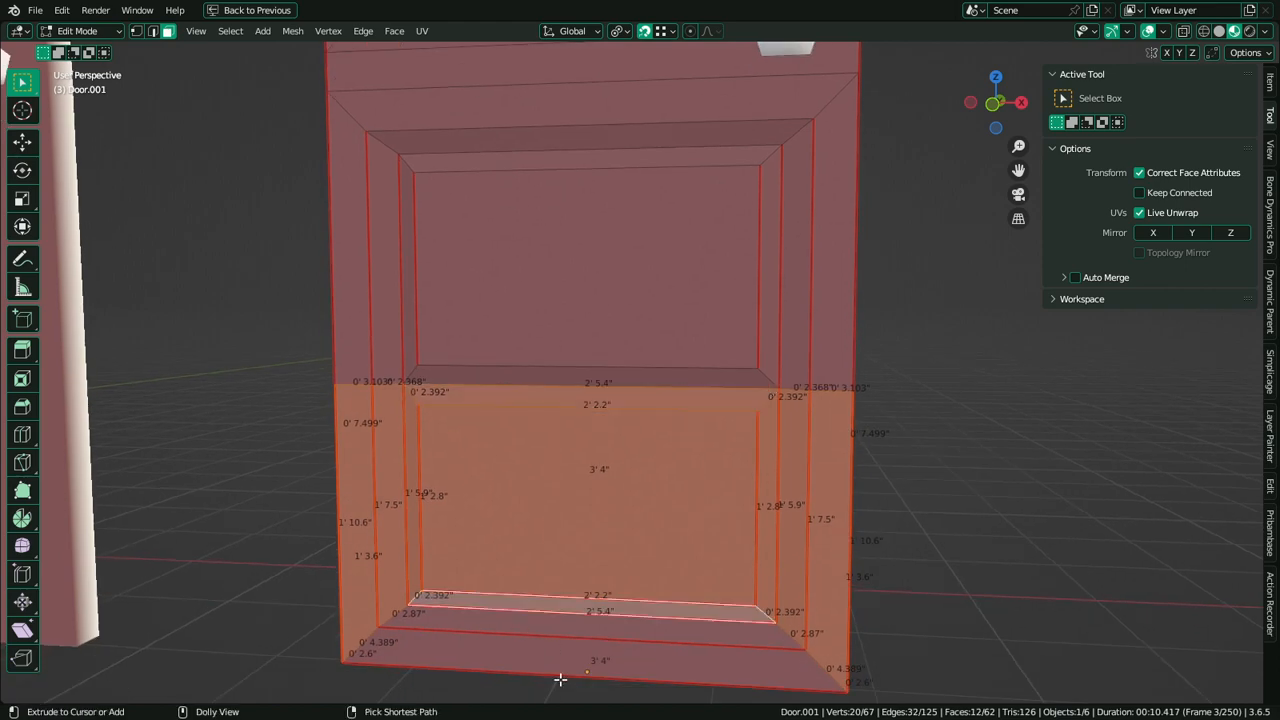
ctrl+right_click(560, 660)
middle_drag(560, 660, 774, 582)
shift+right_click(601, 567)
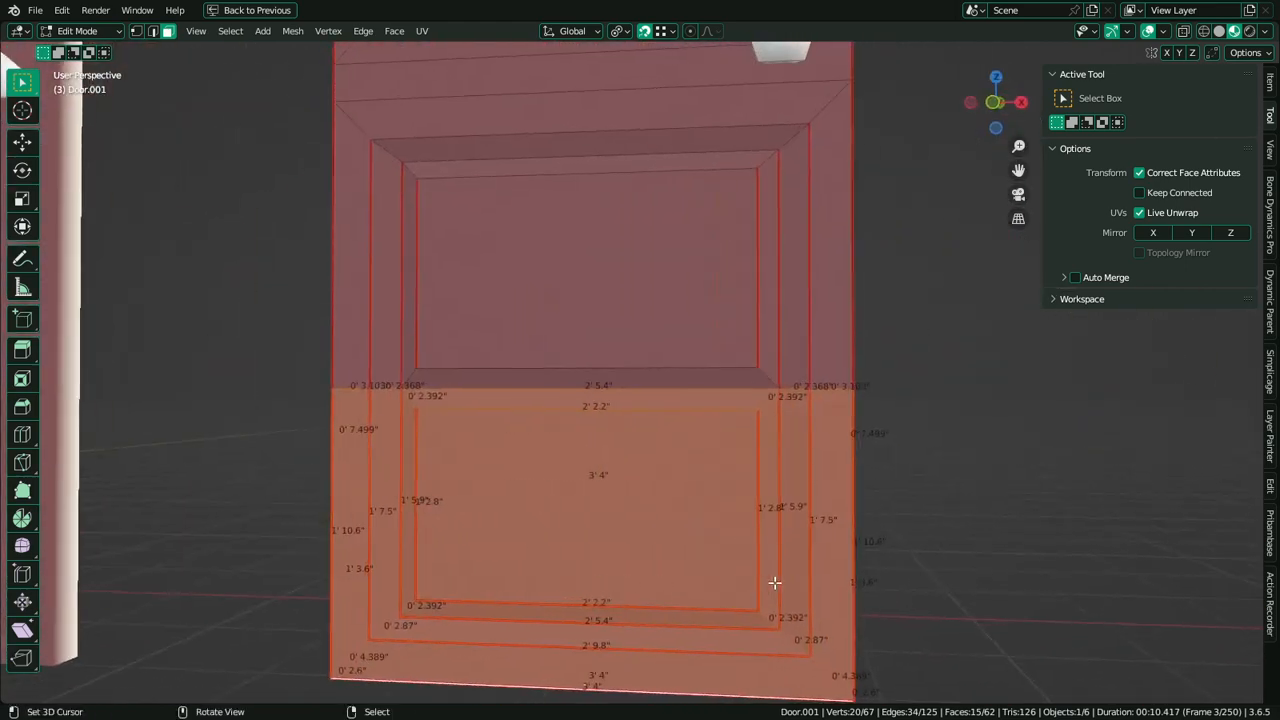
middle_drag(660, 463, 537, 463)
key(g)
key(z)
click(651, 476)
key(2)
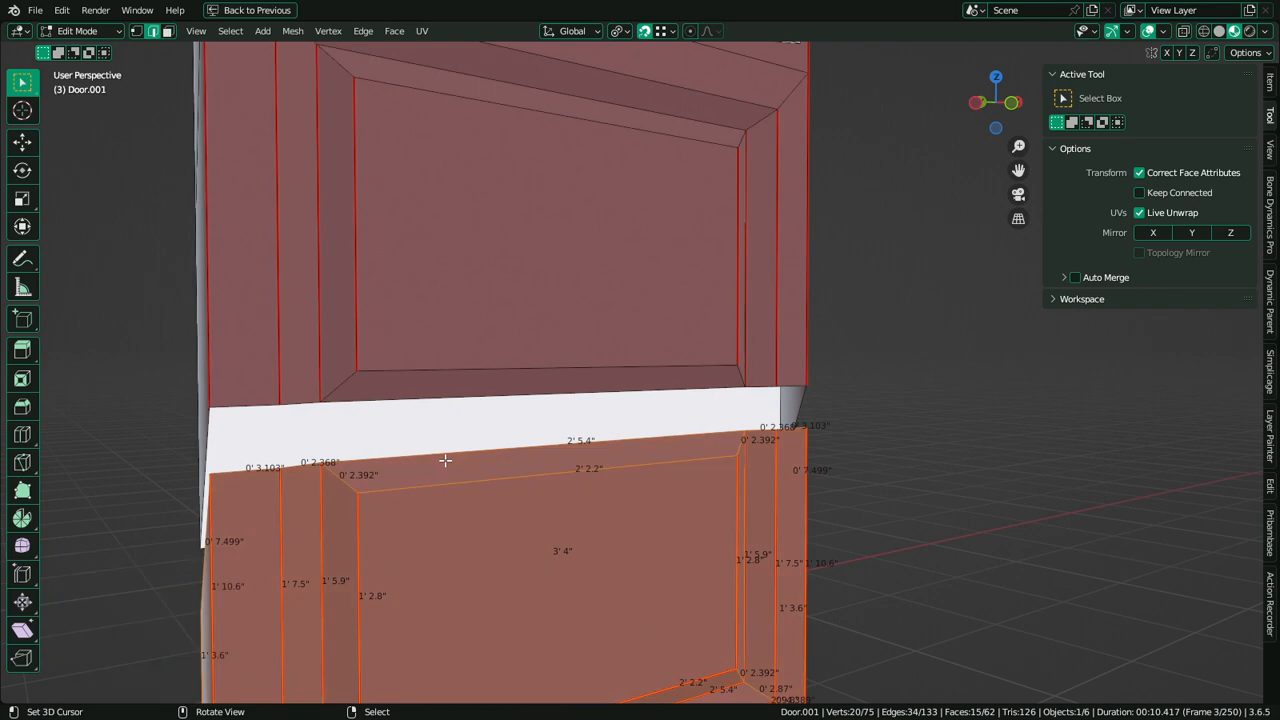
middle_drag(445, 460, 491, 470)
key(3)
right_click(491, 480)
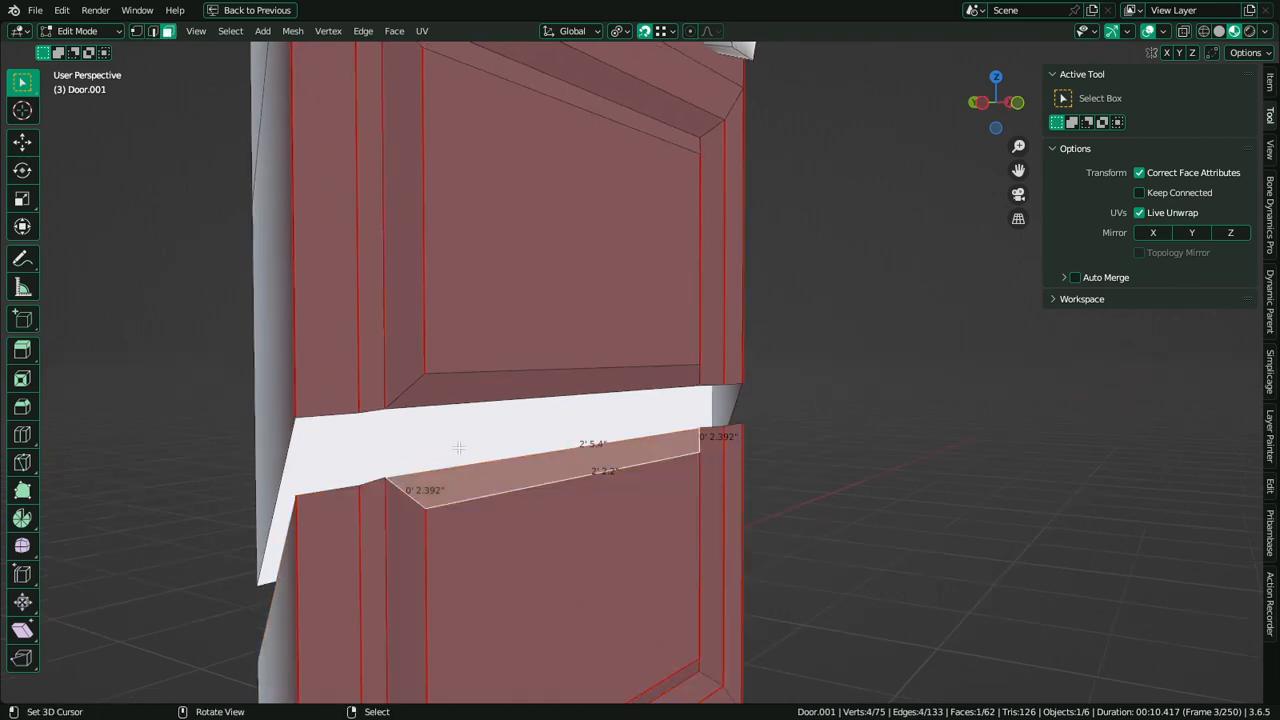
key(g)
key(z)
key(Escape)
Switch to the browser to examine the layout of the paneled walnut door reference, and return to Blender
key(alt+Tab)
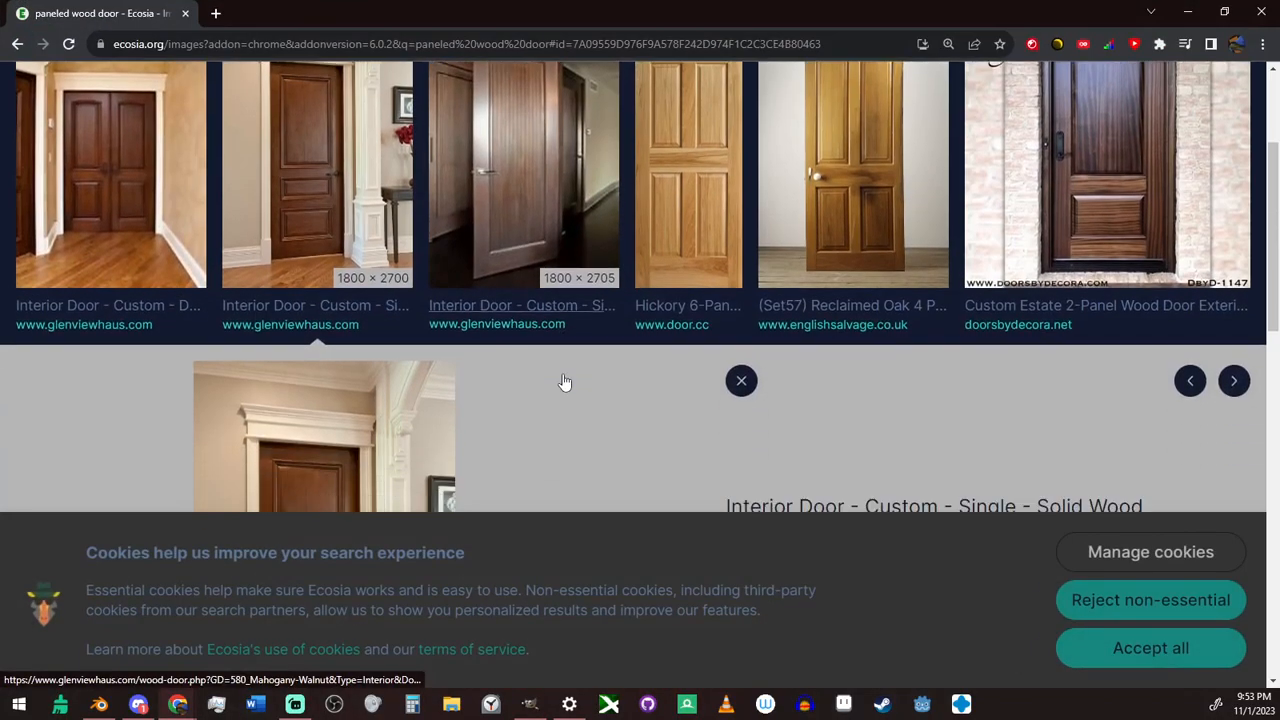
scroll(560, 384, down, 2)
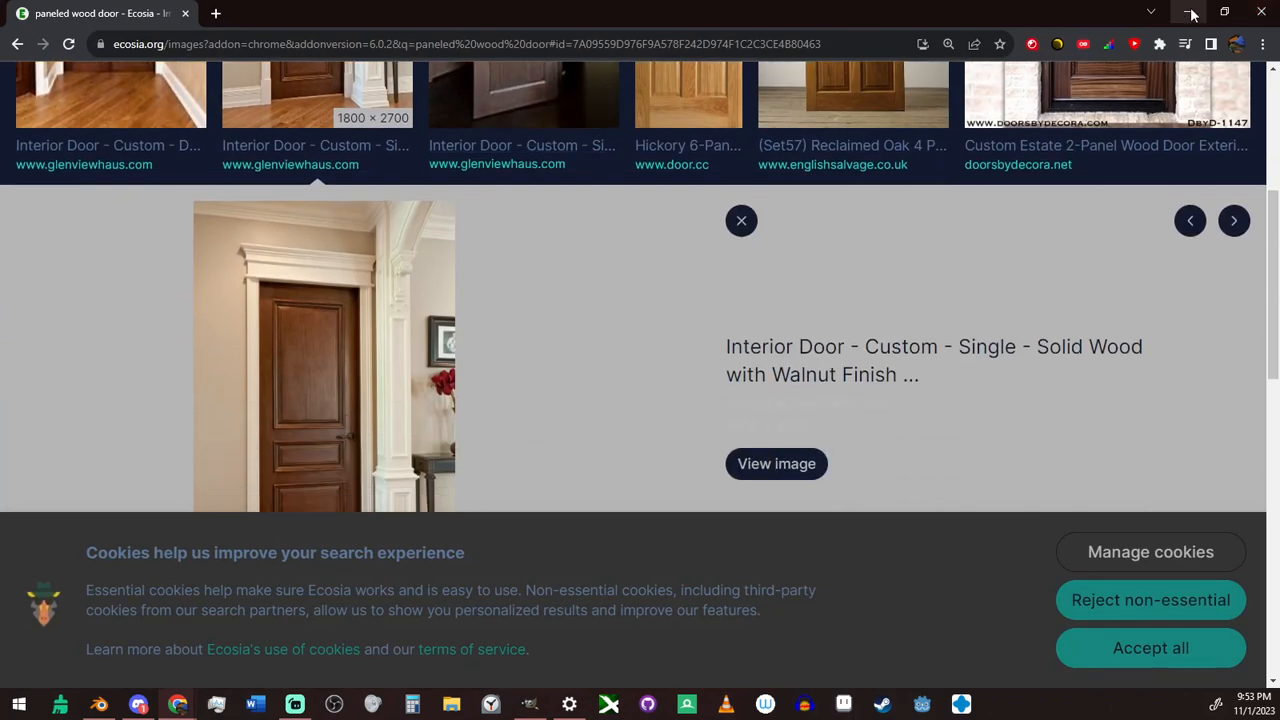
click(1192, 14)
Undo the lower section's move, the two lower panel insets and the horizontal edge dividing the recess
middle_drag(754, 354, 576, 406)
key(ctrl)
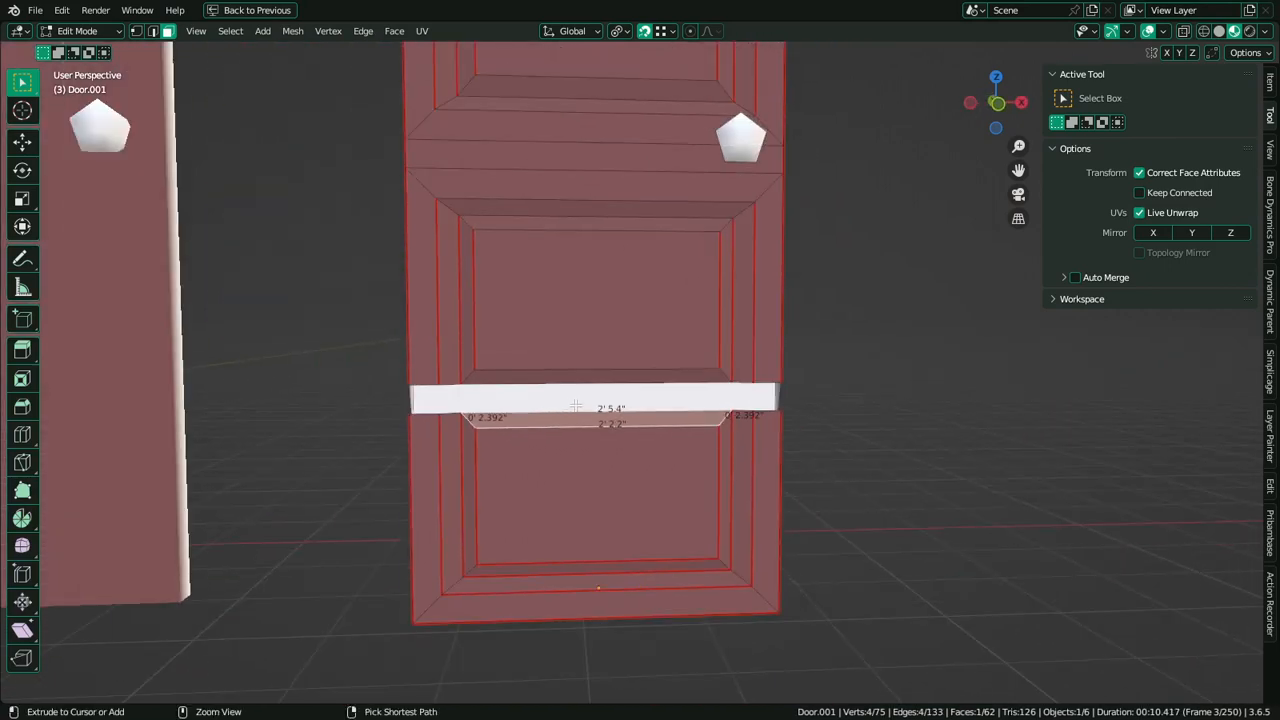
key(ctrl+z)
key(ctrl+z)
key(ctrl+z)
key(ctrl+z)
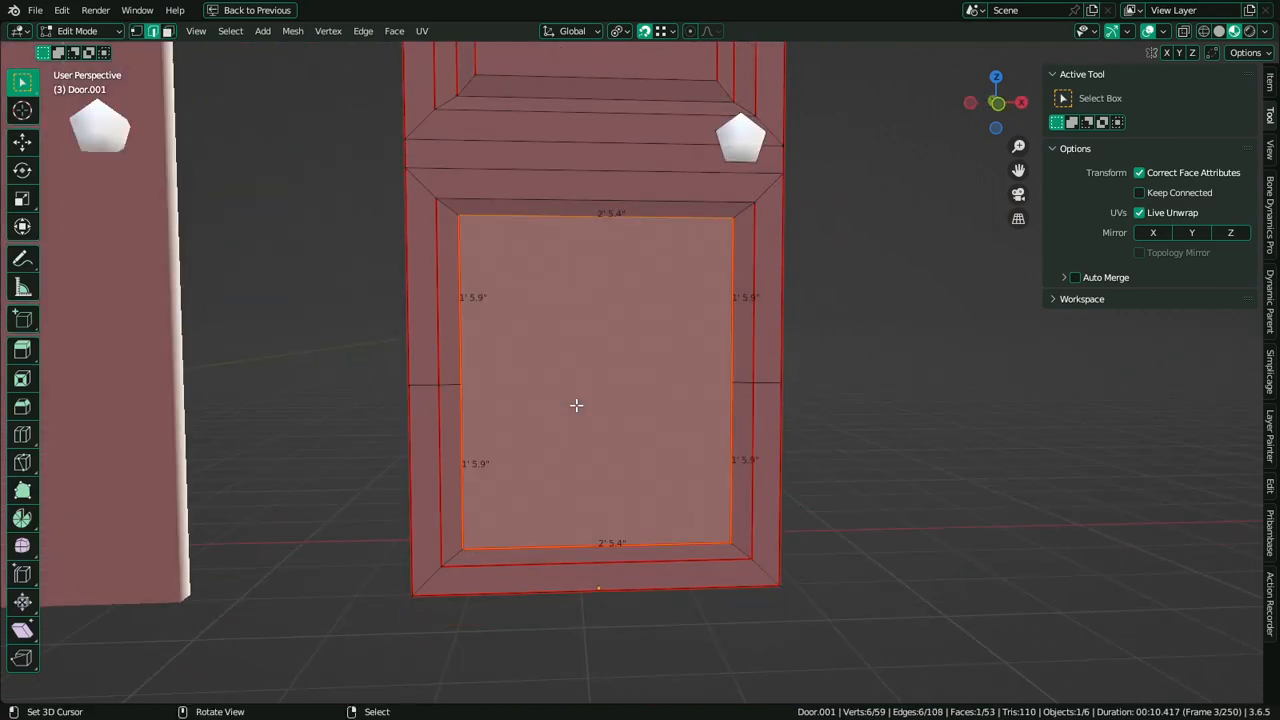
Dissolve the inner face of the lower recess with its vertices and connect the two side midpoint vertices with a horizontal edge
key(3)
key(1)
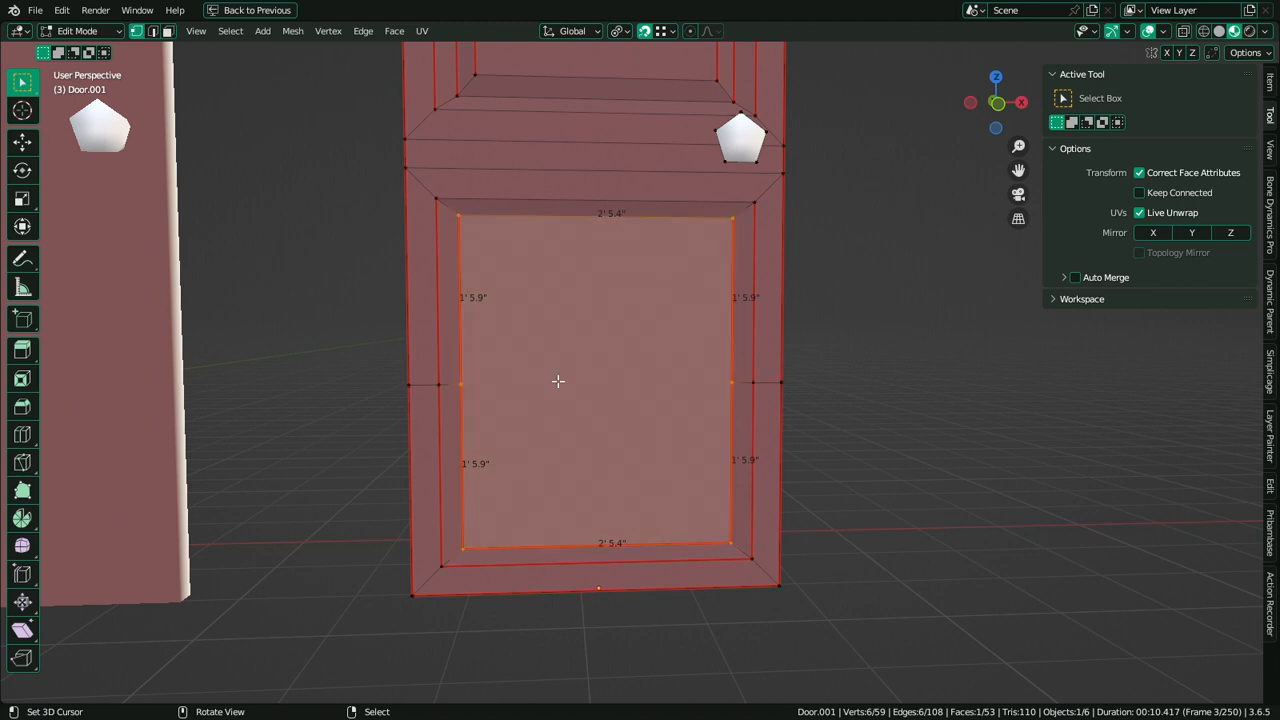
key(ctrl+x)
click(480, 386)
shift+click(750, 394)
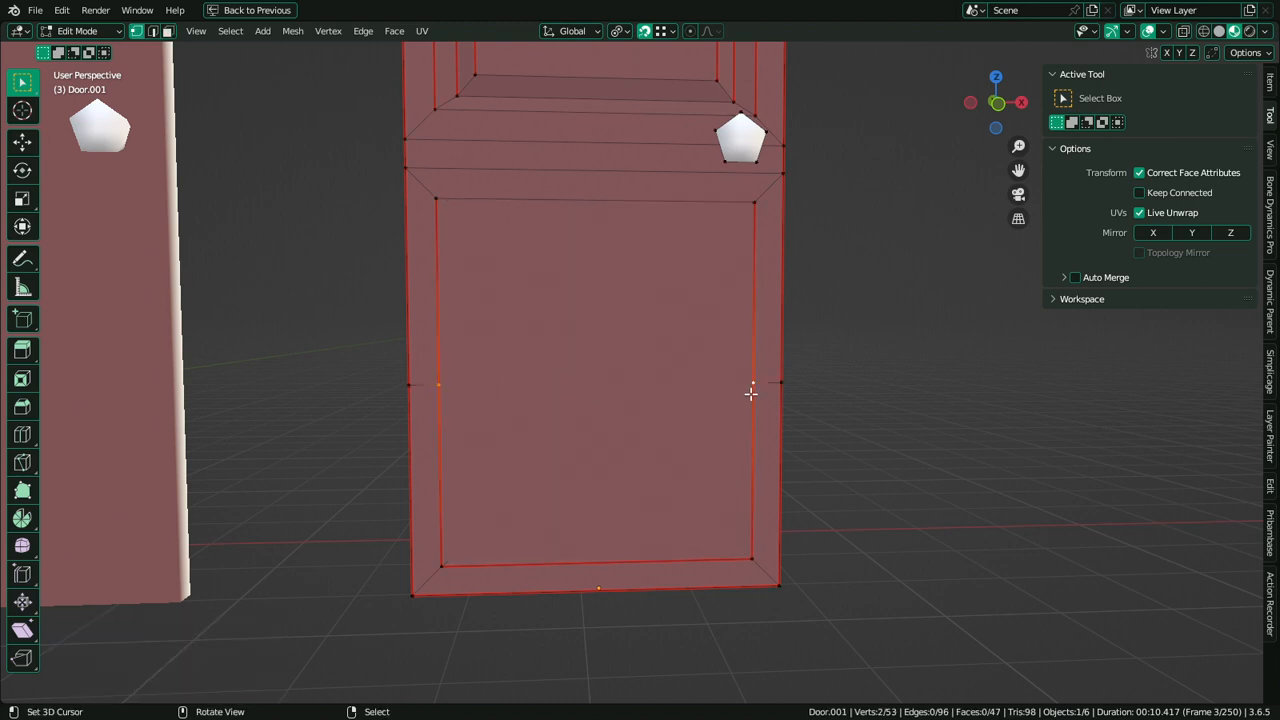
Select the two stacked lower panel faces and inset them individually with a thickness of 1.9026"
key(3)
click(614, 306)
shift+click(606, 440)
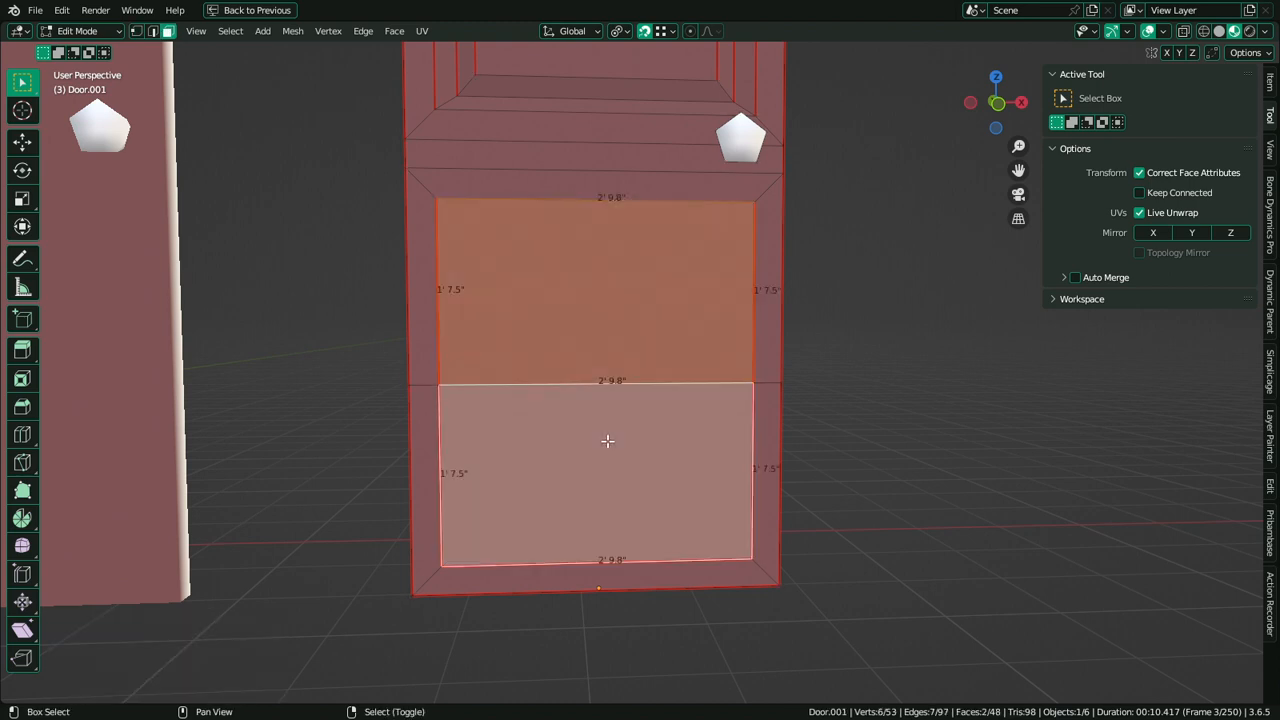
key(i)
click(931, 310)
Move the two inset lower panel faces about 892.81 thou along Y and inset them individually once more
shift+scroll(691, 369, up, 3)
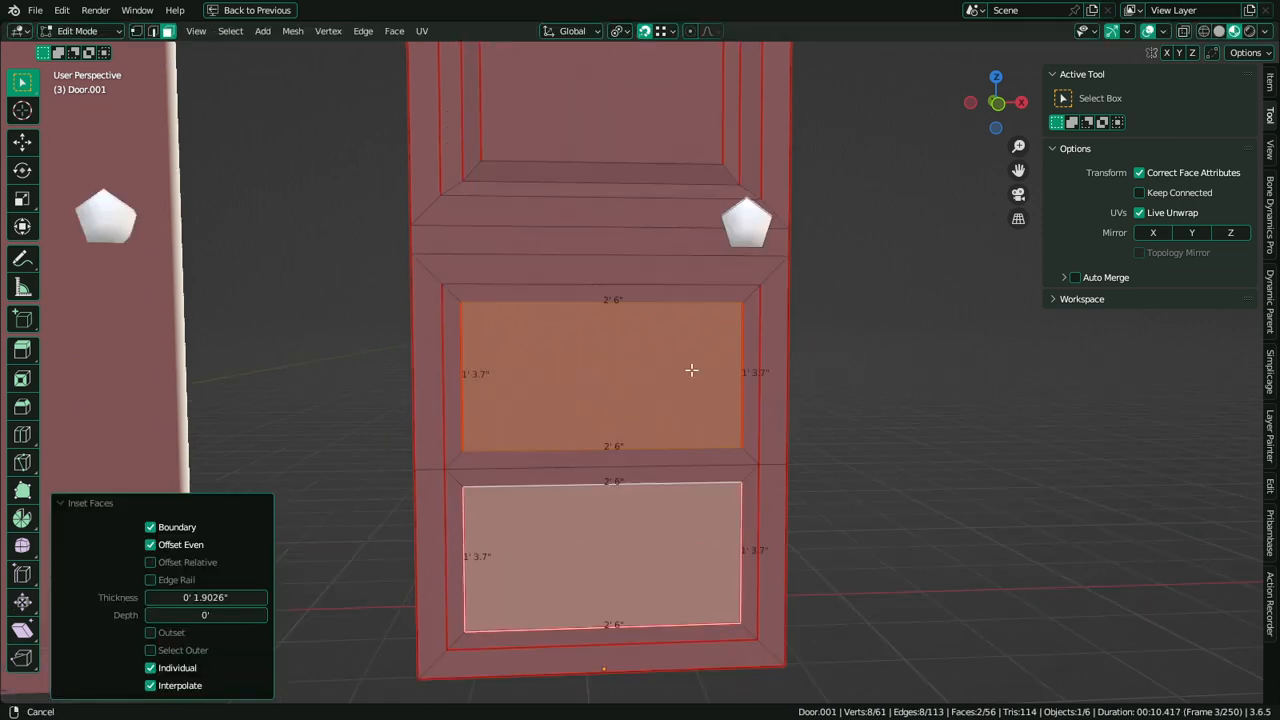
key(g)
key(y)
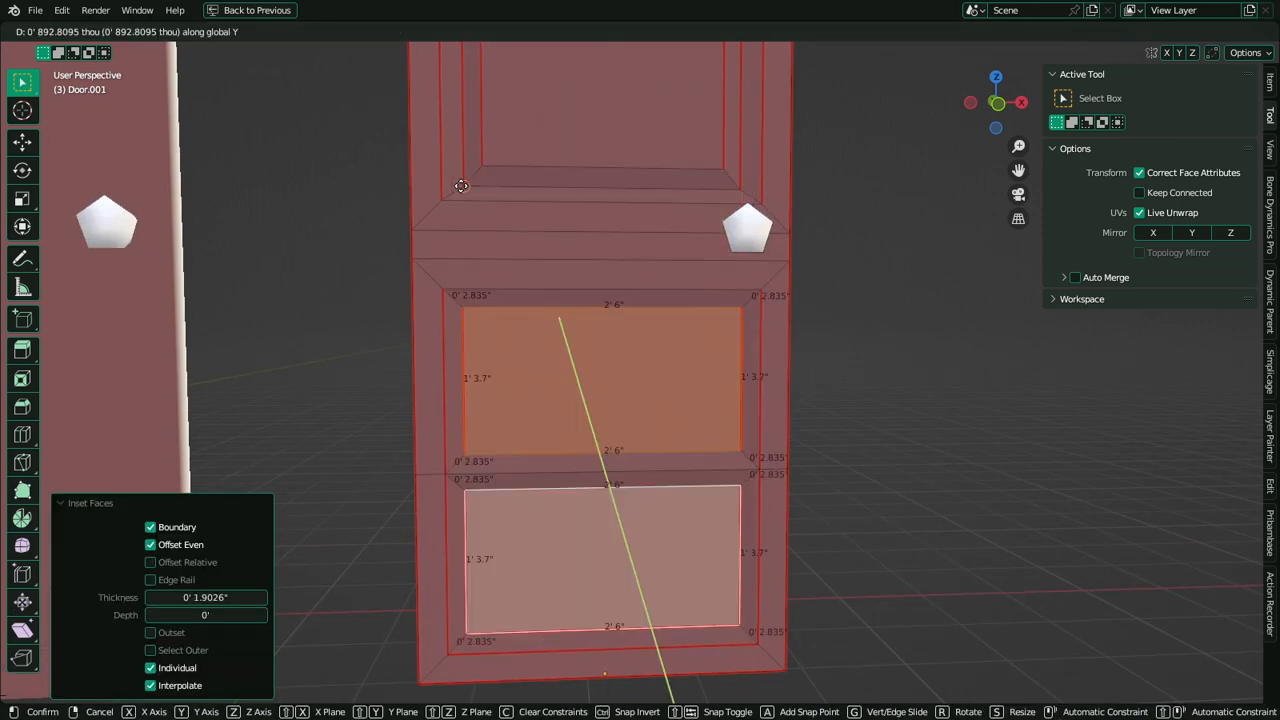
click(465, 185)
key(i)
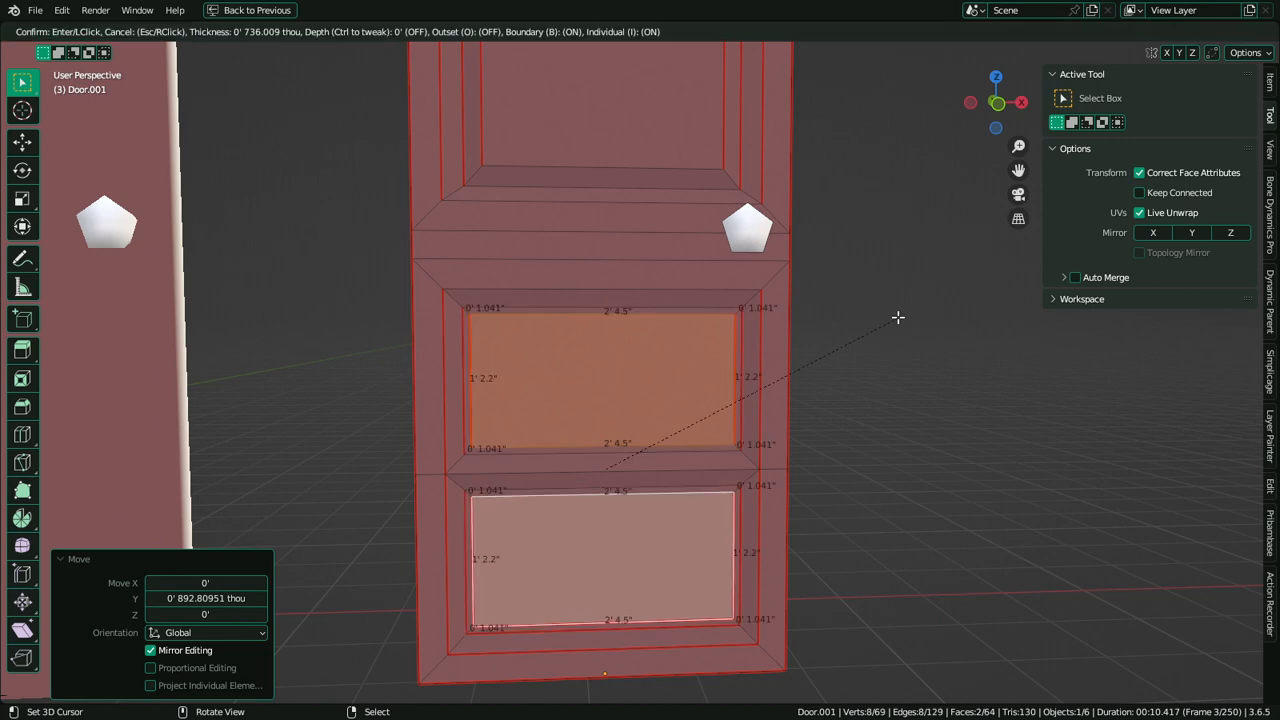
click(888, 318)
Move the inner lower panel faces about -892.80 thou along Y and scale them to 0.961
key(g)
key(y)
click(490, 164)
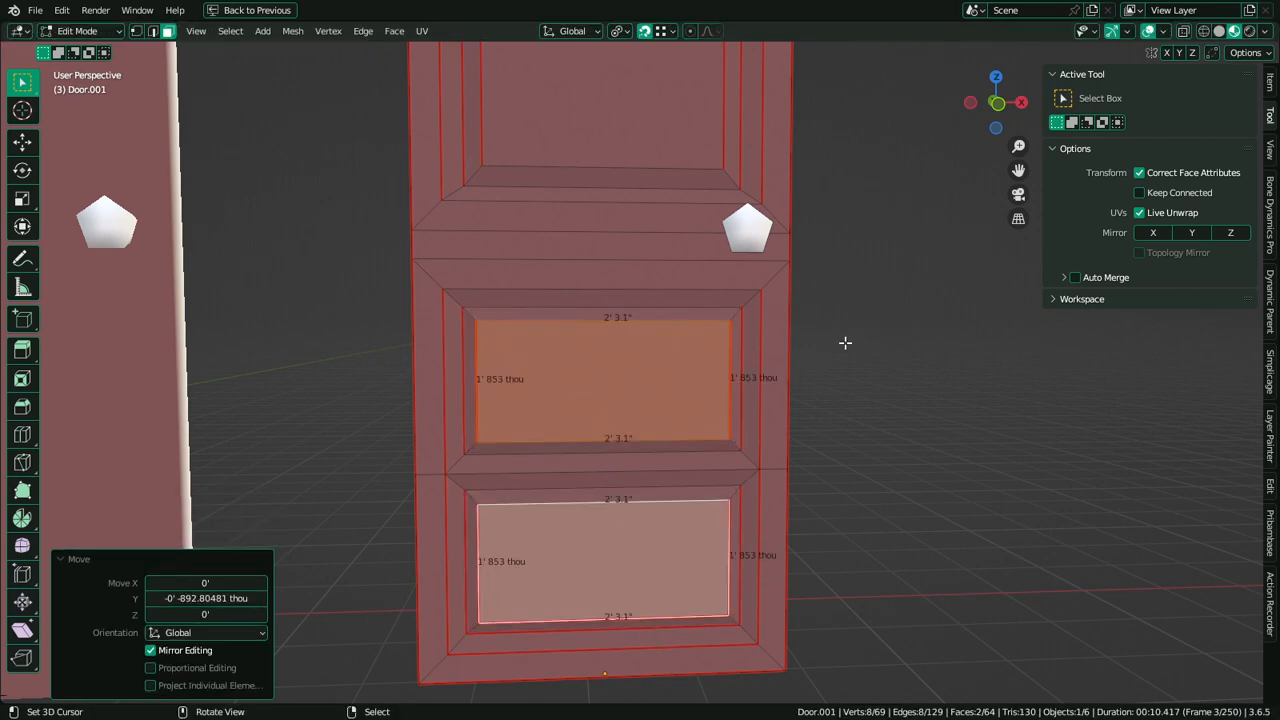
key(s)
click(930, 333)
mouse_move(823, 409)
middle_down()
mouse_move(889, 391)
mouse_move(934, 401)
mouse_move(831, 406)
middle_up()
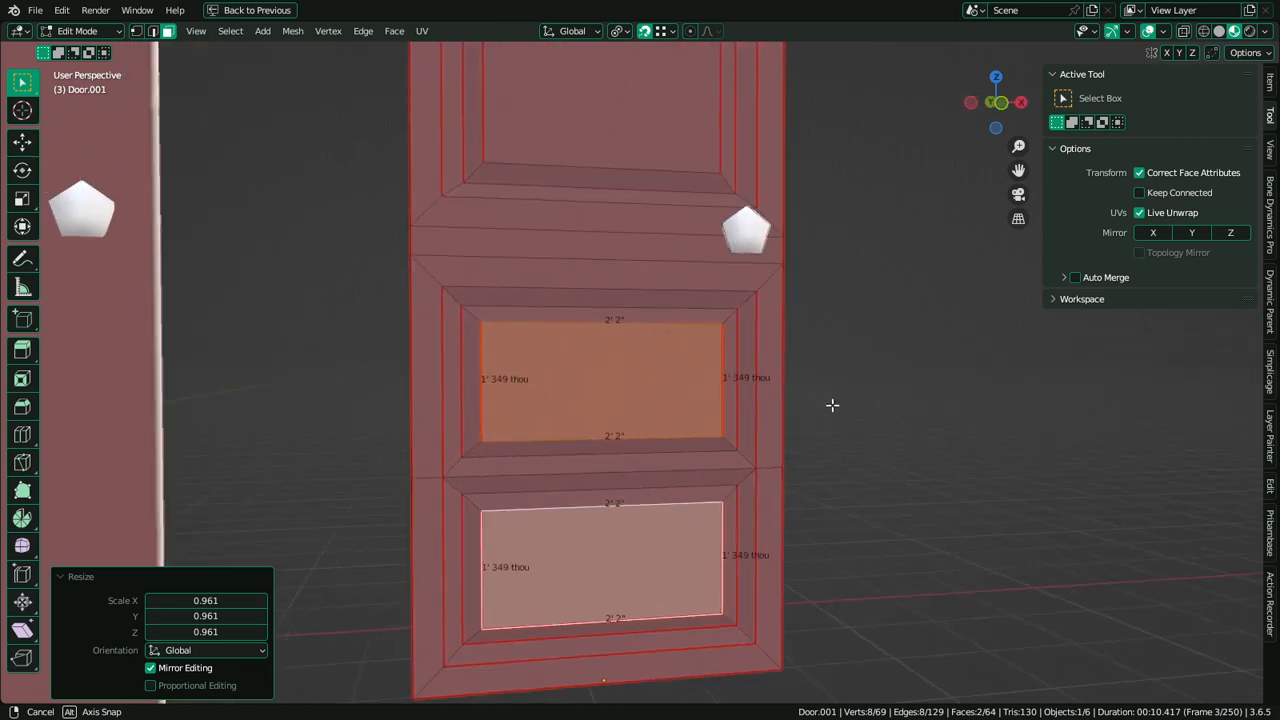
scroll(688, 486, up, 2)
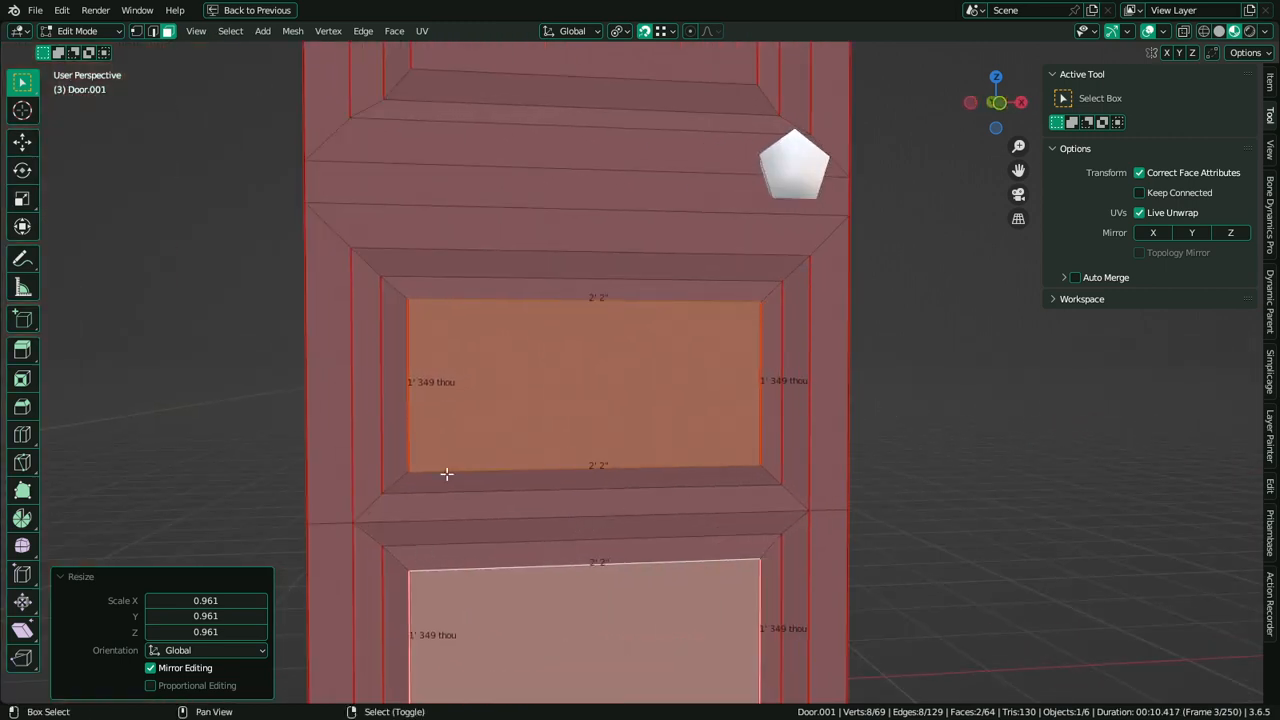
scroll(446, 474, down, 2)
click(360, 400)
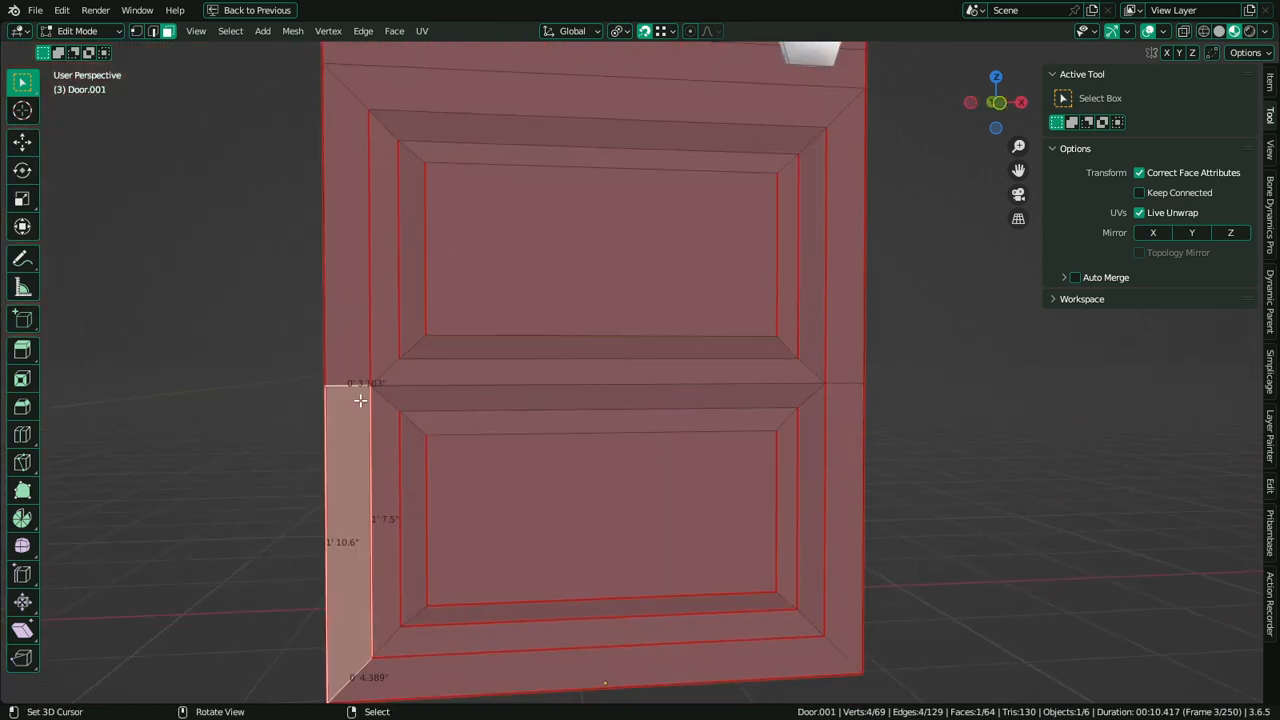
ctrl+click(853, 639)
ctrl+shift+click(419, 403)
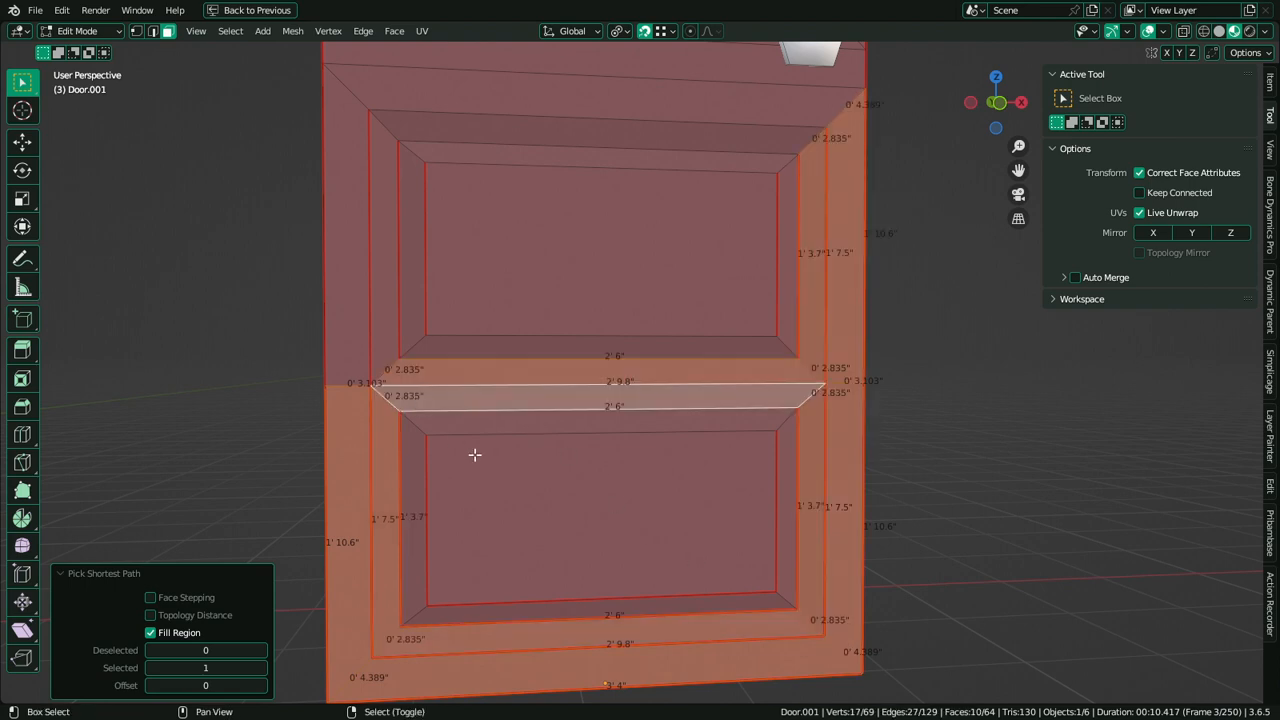
key(alt+a)
Circle-select the faces of the door's lowest panel section, add its remaining outer faces, and move the selection down along Z
key(c)
scroll(800, 500, up, 2)
mouse_move(766, 540)
mouse_down()
mouse_move(774, 514)
mouse_move(486, 517)
mouse_move(531, 611)
mouse_move(771, 594)
mouse_up()
right_click(771, 594)
middle_drag(771, 594, 677, 500)
shift+click(651, 492)
middle_drag(788, 471, 631, 492)
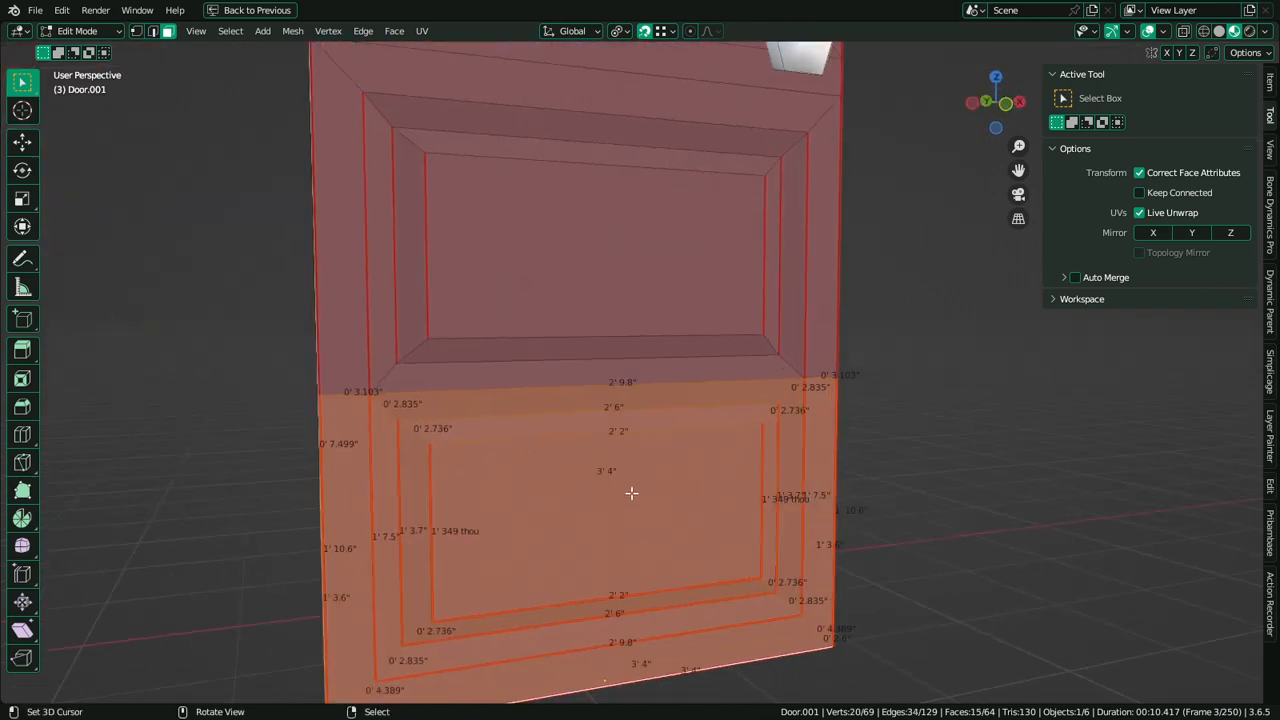
key(g)
key(y)
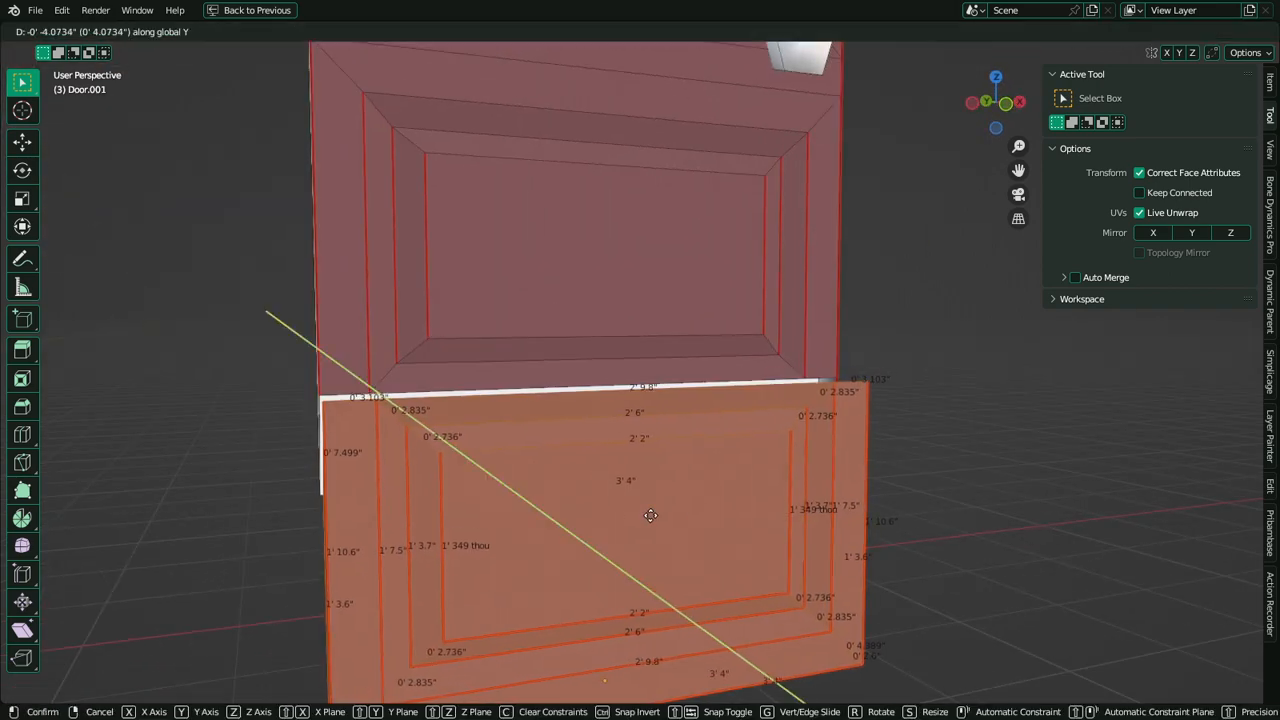
key(z)
click(652, 522)
Select the front edges above and below the gap between the two lower panels, fill it with a face and triangulate it
key(2)
click(350, 433)
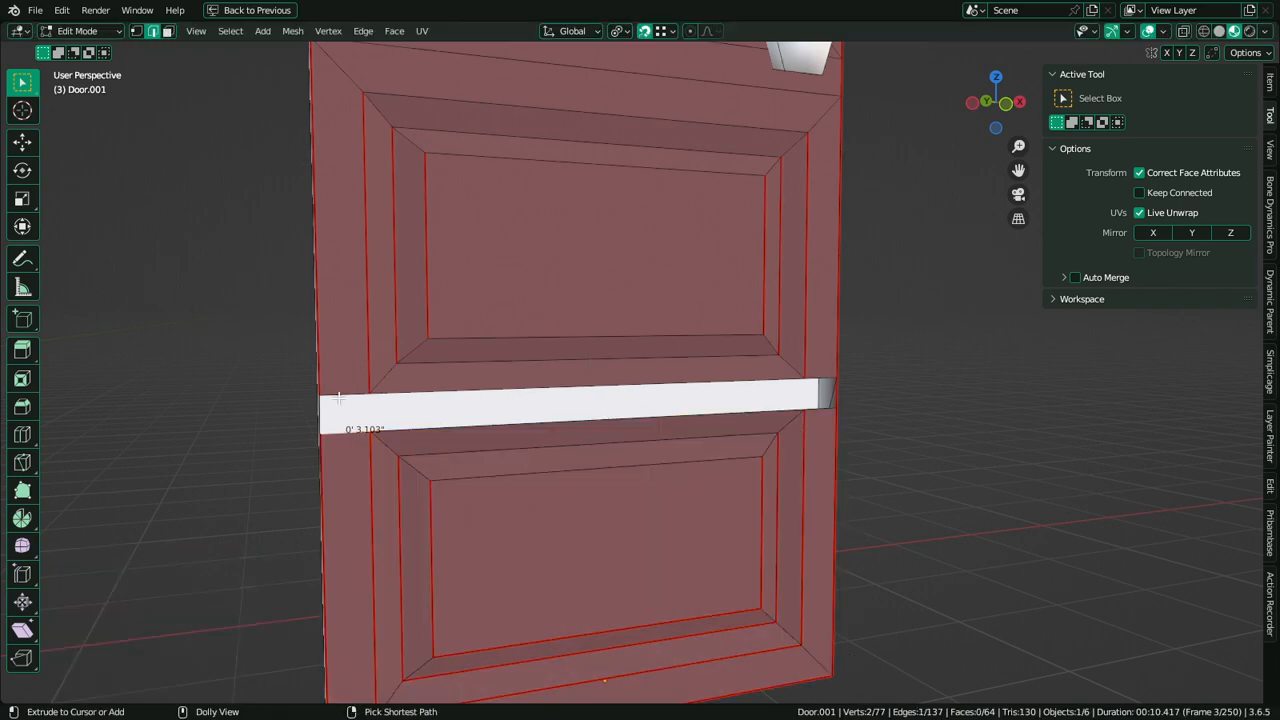
ctrl+shift+click(821, 405)
mouse_move(820, 406)
middle_down()
mouse_move(649, 437)
mouse_move(814, 428)
middle_up()
click(814, 428)
ctrl+click(505, 354)
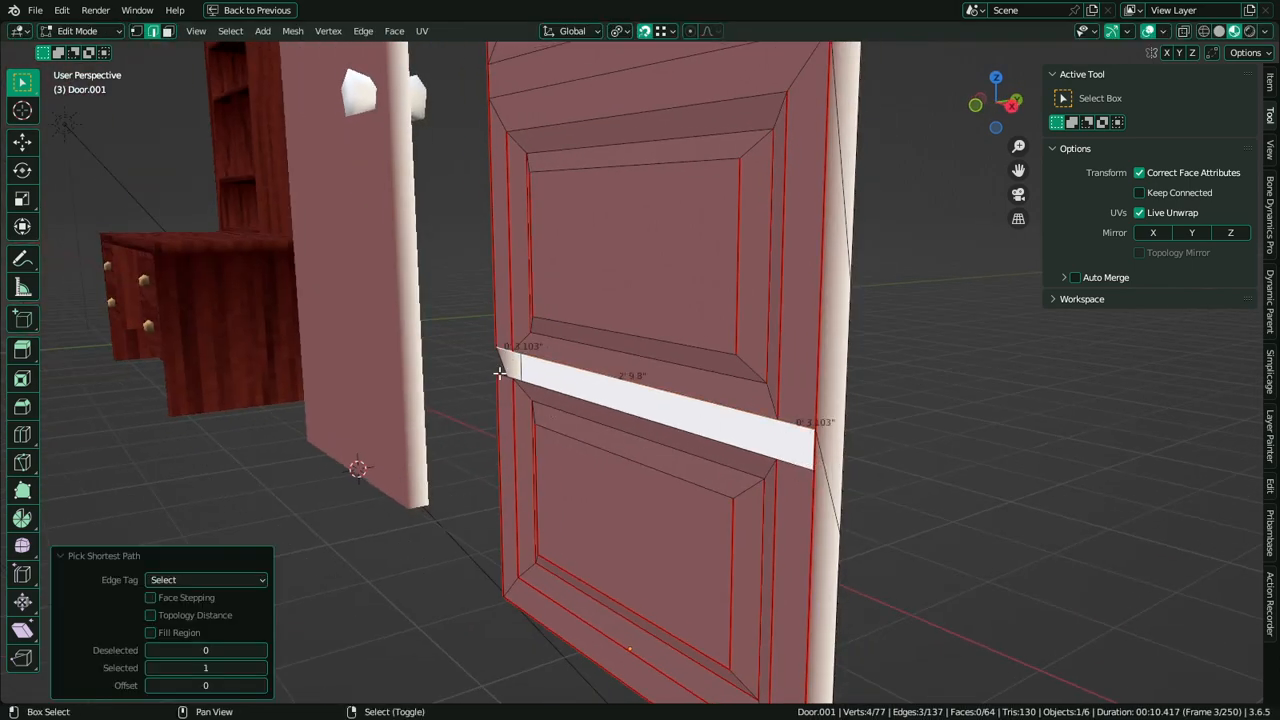
shift+click(501, 377)
ctrl+shift+click(802, 467)
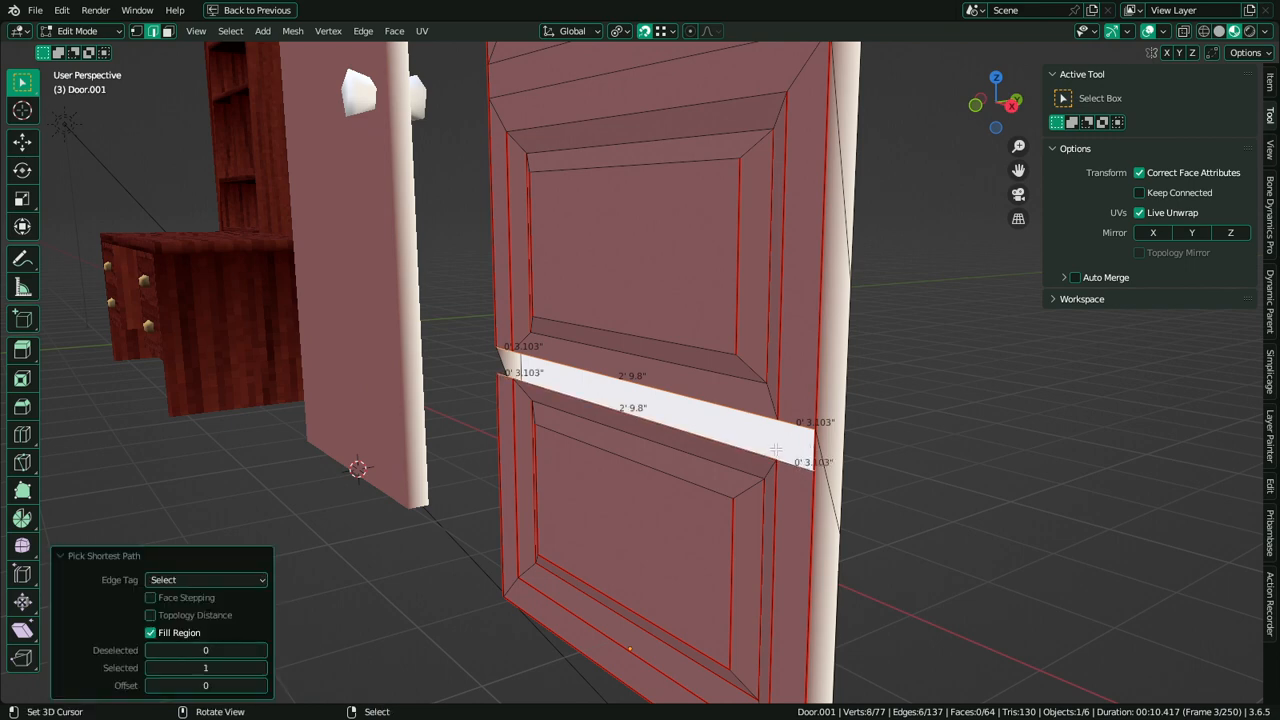
key(f)
middle_drag(776, 450, 653, 546)
key(ctrl+t)
Select the lower section's back face in face select mode and try to extrude it upward along Z
key(3)
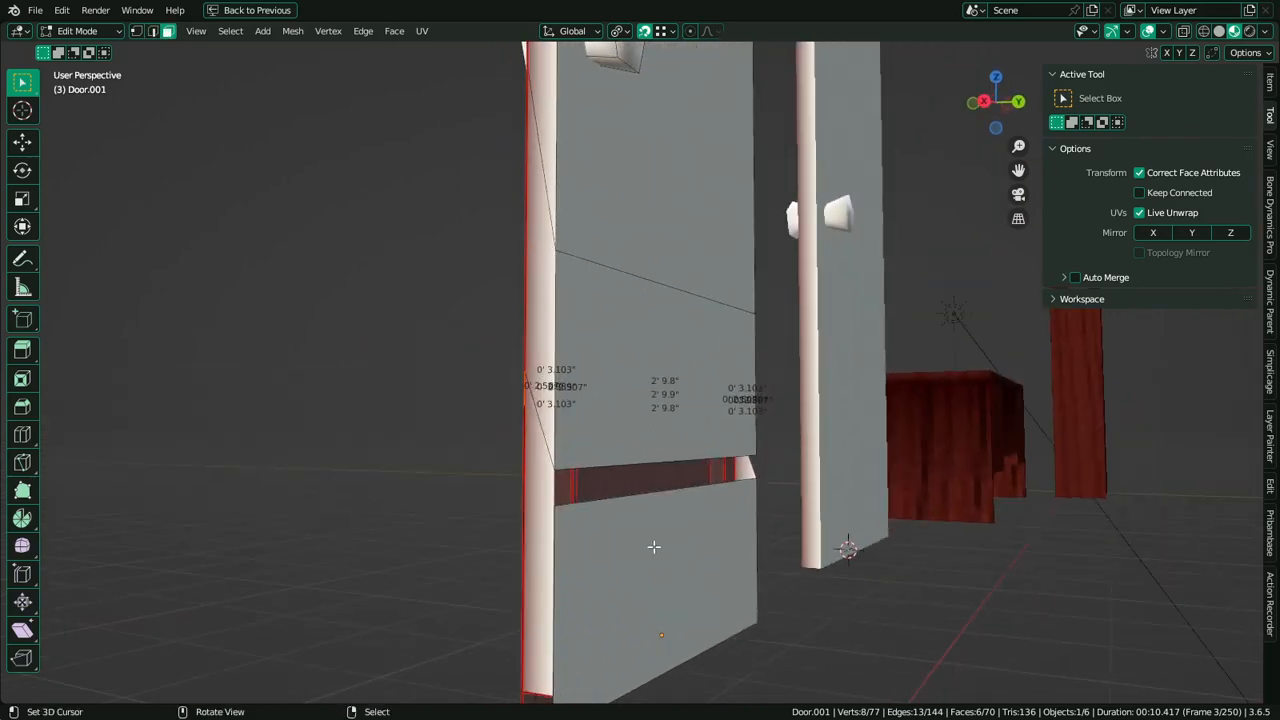
click(653, 546)
key(e)
key(z)
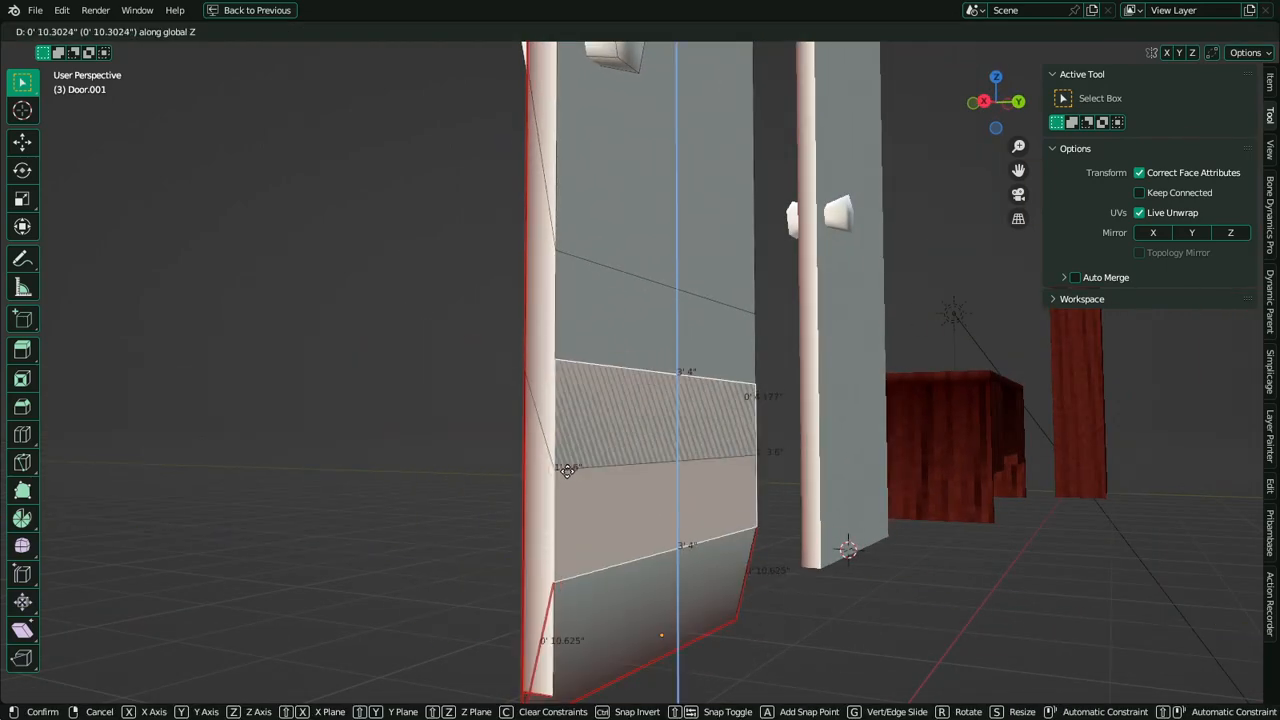
click(580, 508)
Set the pivot to Bounding Box Center and move the lower section's back and bottom faces up about 2.5067" along Z
click(617, 31)
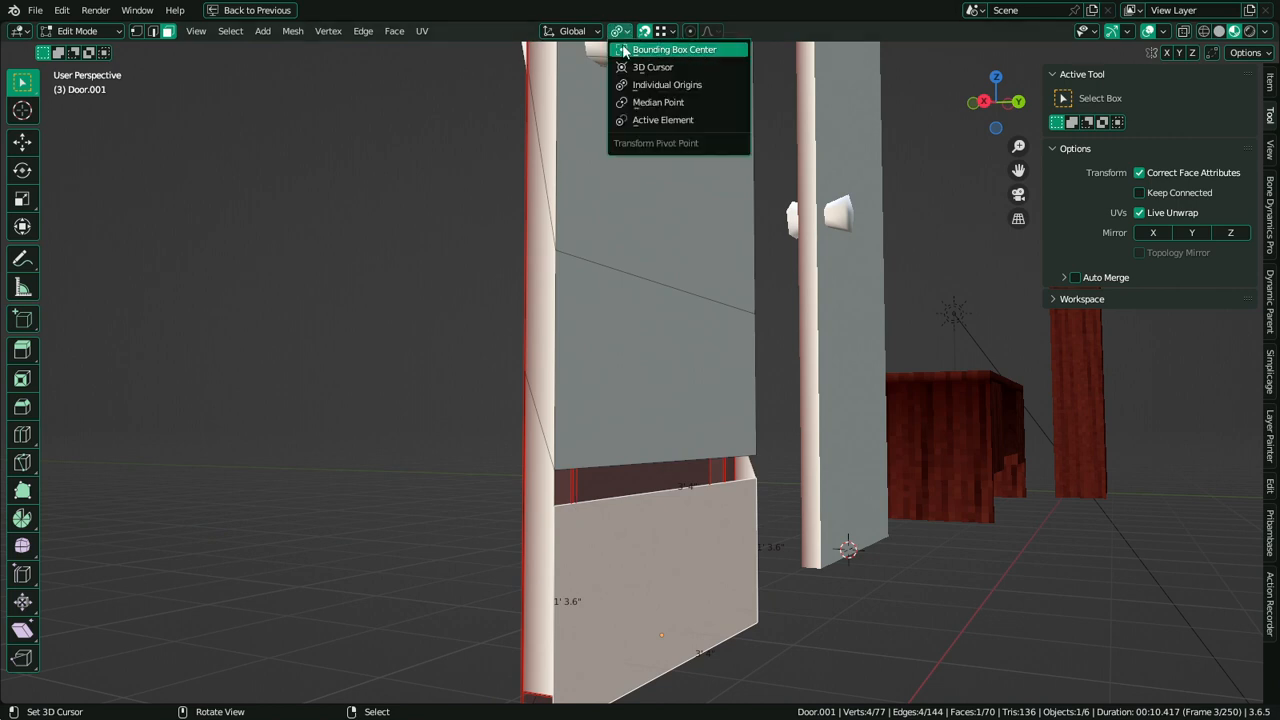
click(640, 48)
mouse_move(562, 528)
middle_down()
mouse_move(549, 562)
mouse_move(555, 517)
middle_up()
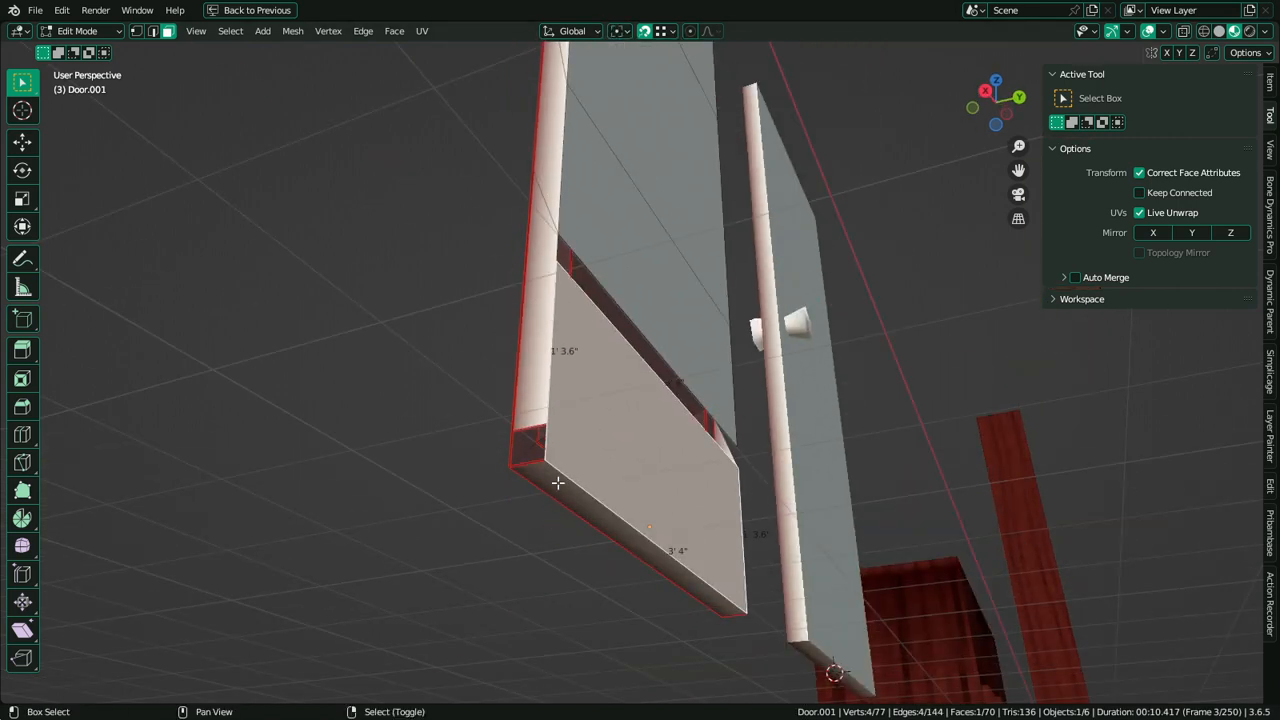
shift+click(553, 485)
key(g)
key(z)
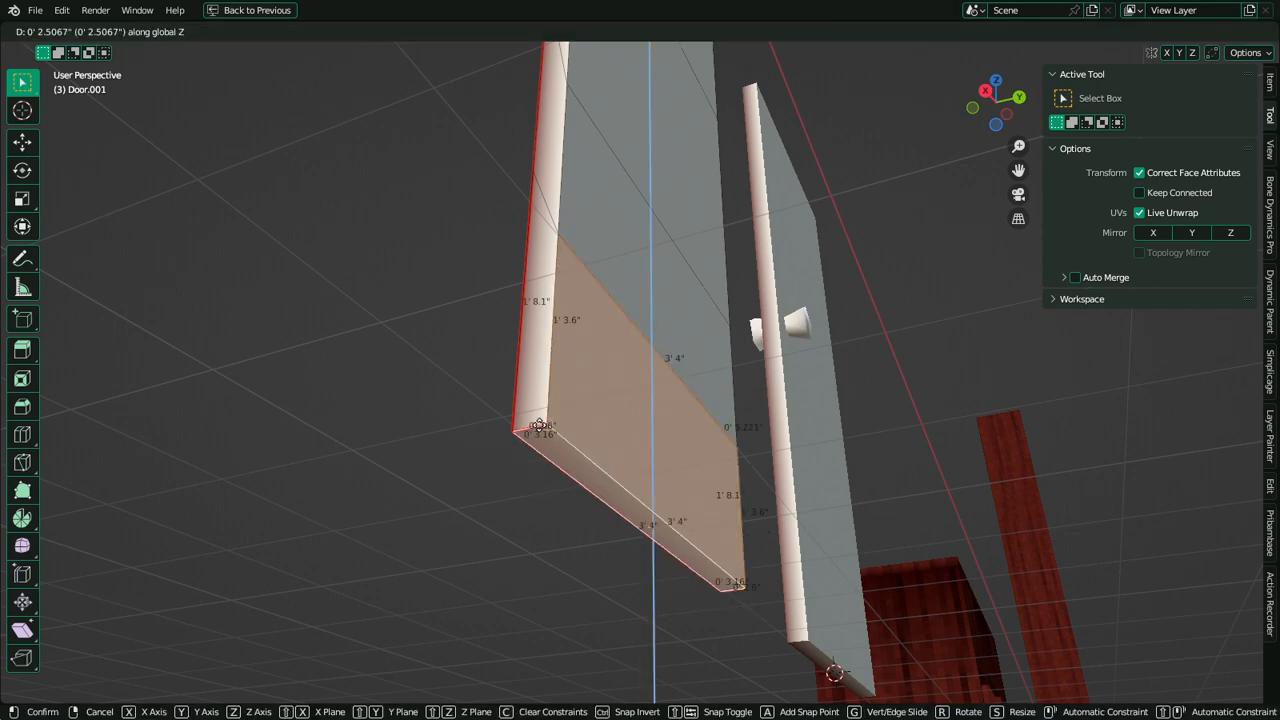
click(539, 425)
Select the whole door mesh, merge its vertices by distance, and reselect everything
middle_drag(556, 384, 752, 408)
key(a)
key(m)
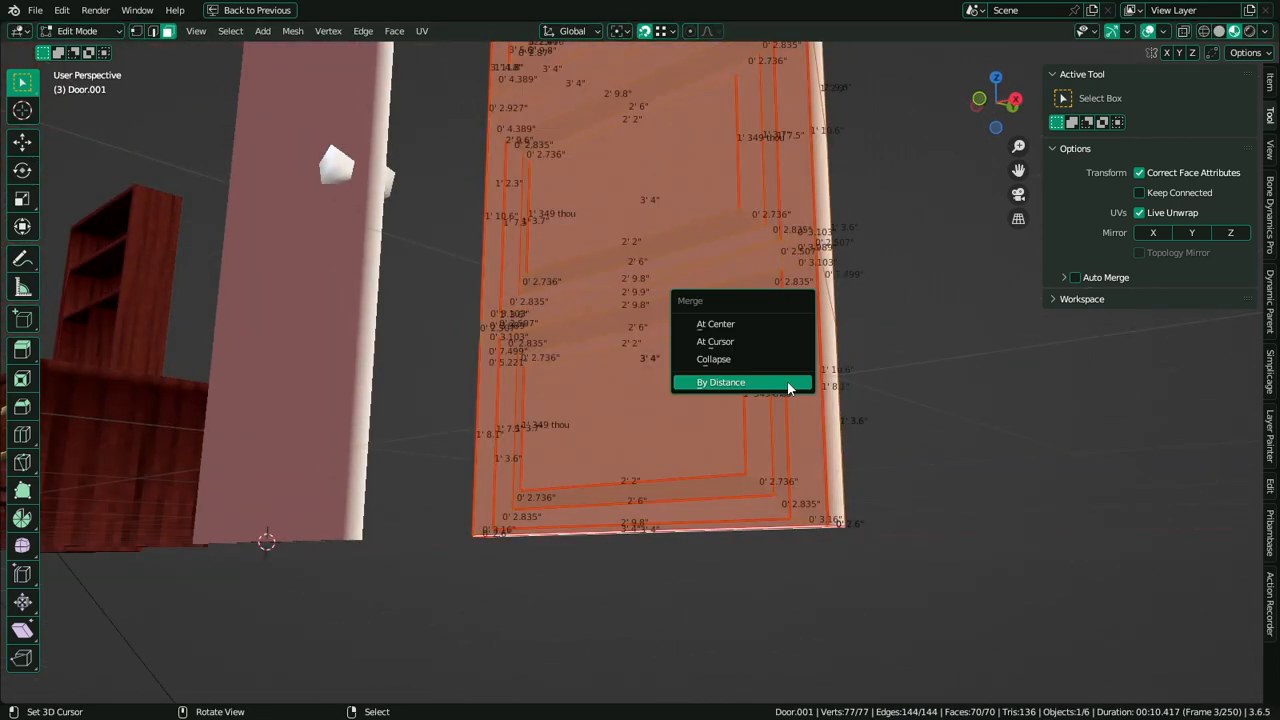
click(740, 382)
middle_drag(808, 350, 763, 297)
key(alt+a)
key(a)
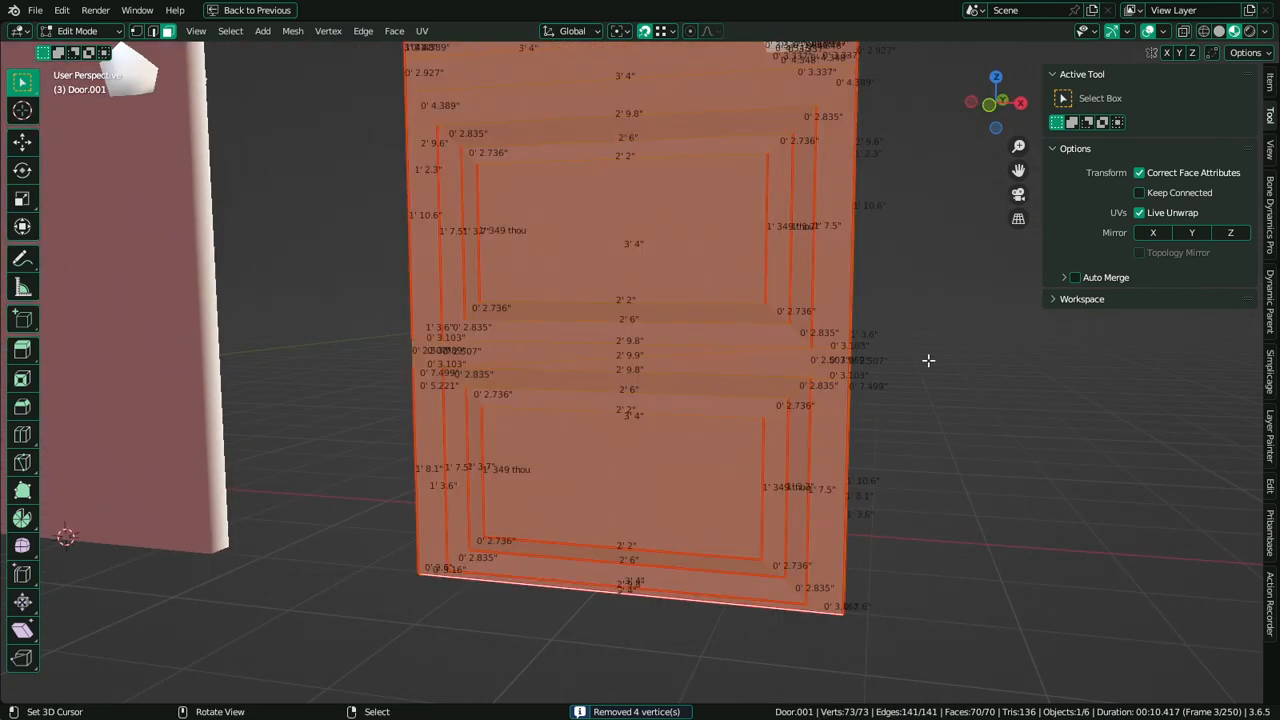
Select the sloped faces and frame face along the upper panel's lower border and move them up along Z
key(Tab)
mouse_move(923, 380)
middle_down()
mouse_move(808, 408)
mouse_move(817, 385)
mouse_move(929, 380)
mouse_move(829, 371)
mouse_move(955, 377)
mouse_move(697, 420)
mouse_move(686, 394)
mouse_move(714, 455)
middle_up()
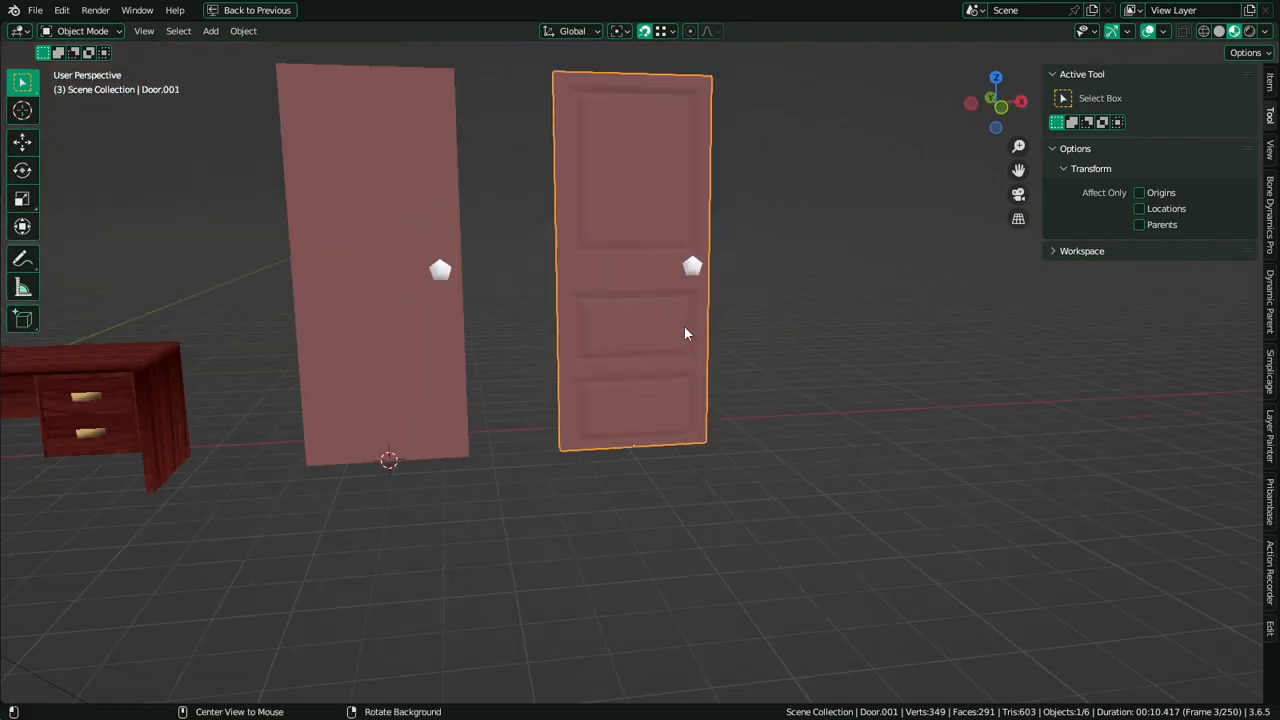
scroll(625, 282, up, 5)
key(Tab)
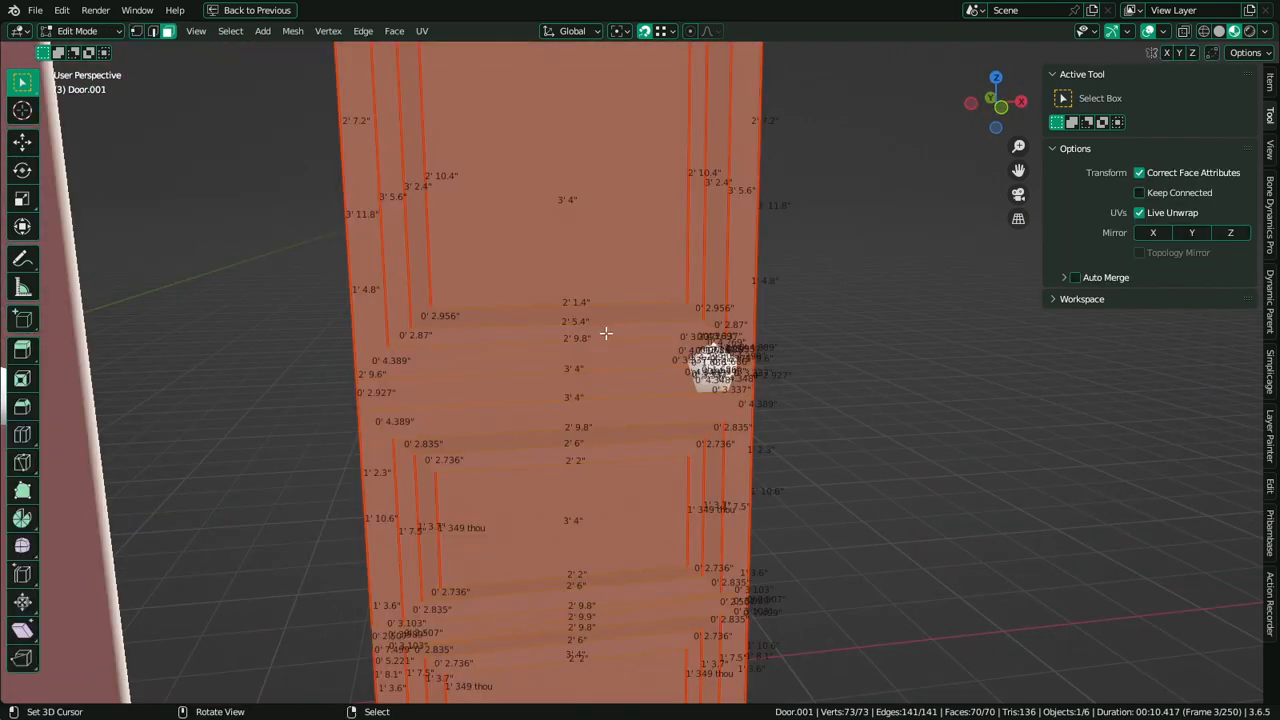
click(614, 329)
ctrl+shift+click(604, 337)
key(g)
key(z)
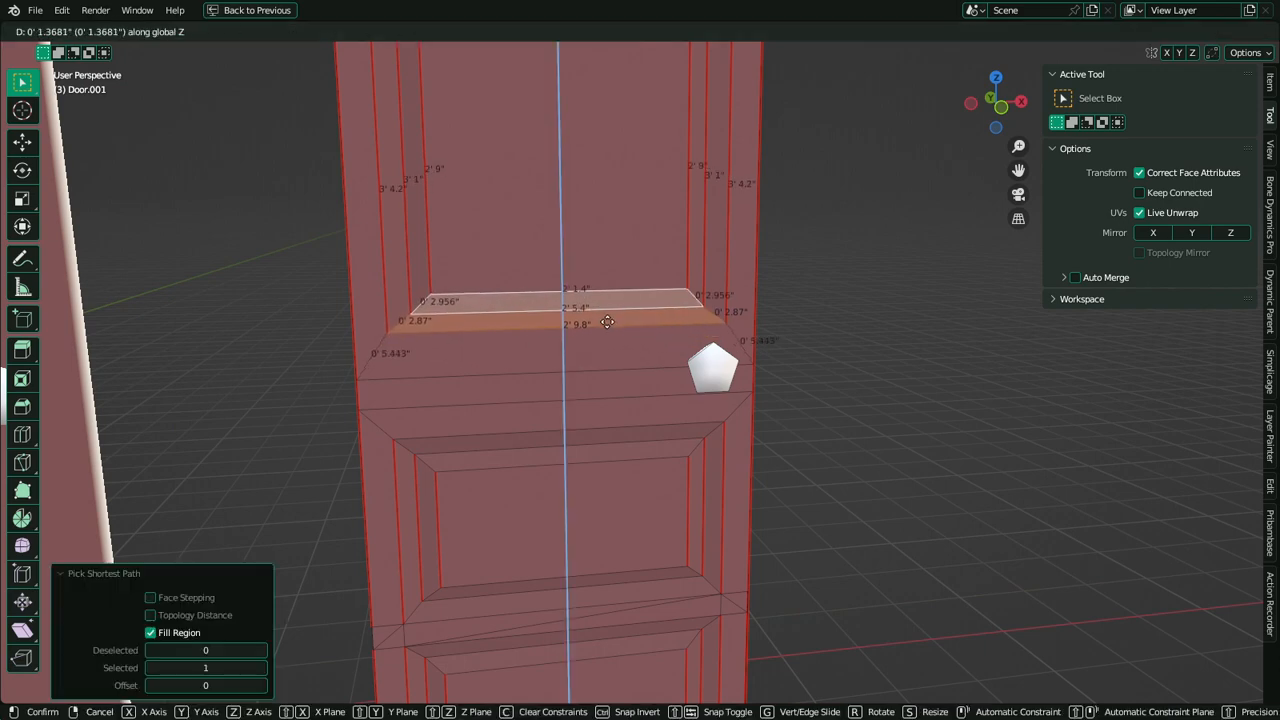
key(Escape)
key(g)
key(z)
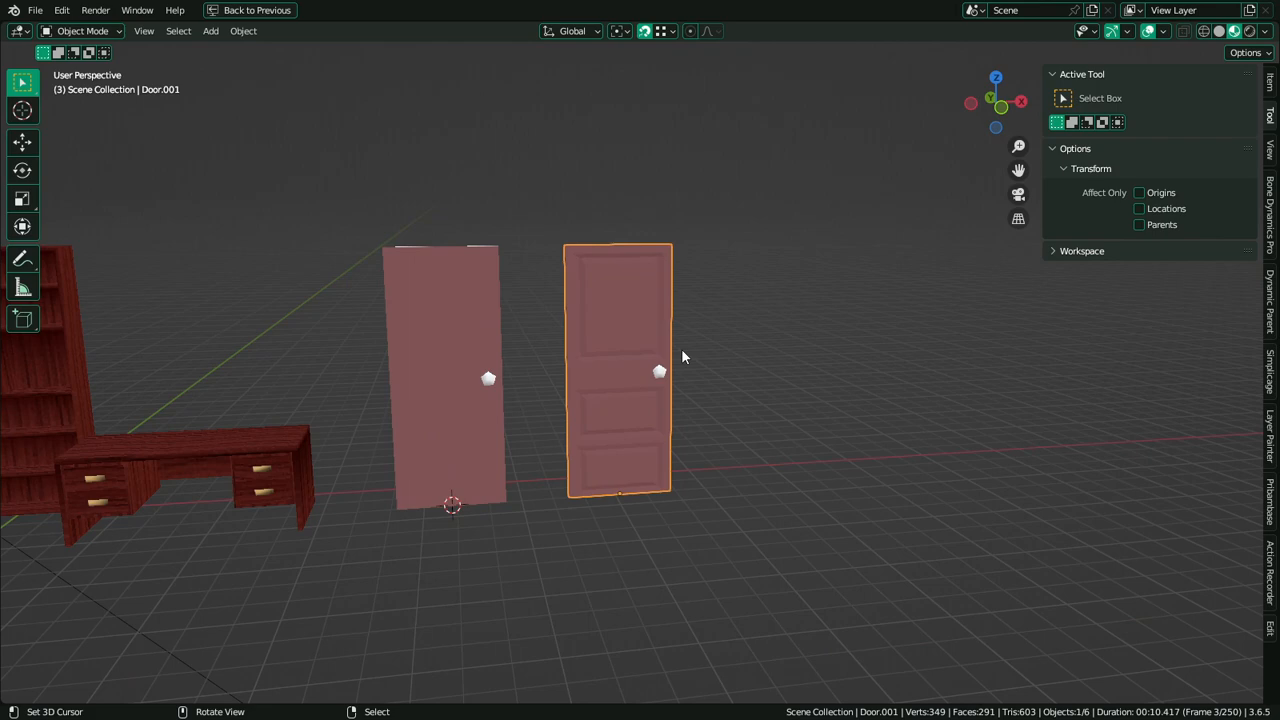
Select the whole paneled door mesh and clear all of its seams
middle_drag(681, 357, 618, 335)
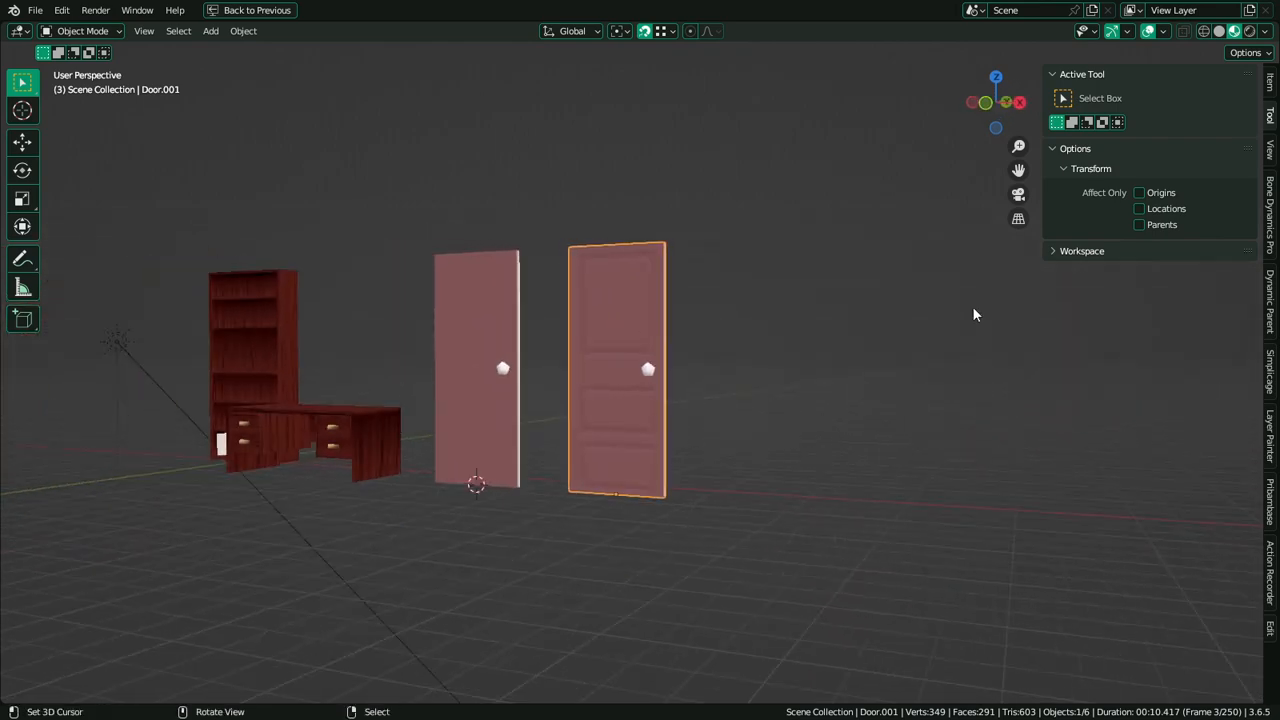
scroll(700, 229, up, 3)
key(Tab)
scroll(580, 520, up, 2)
alt+middle_click(589, 540)
scroll(620, 510, up, 4)
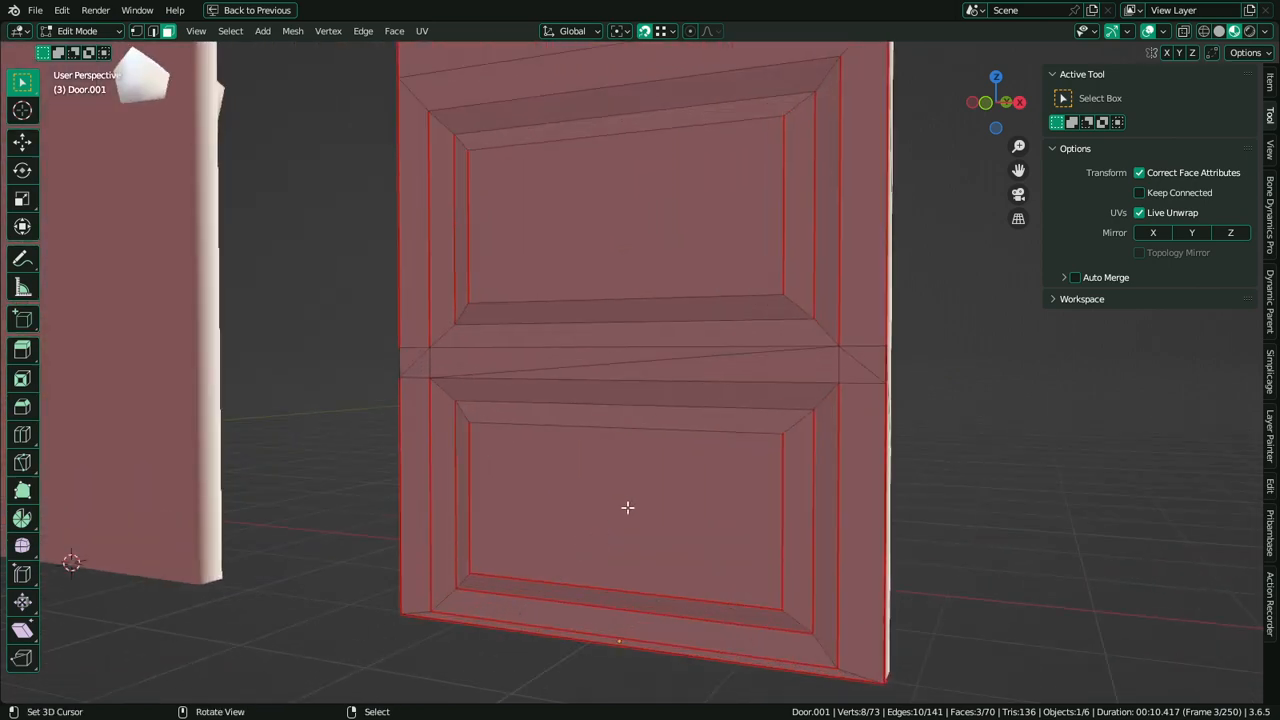
key(ctrl+l)
key(ctrl+e)
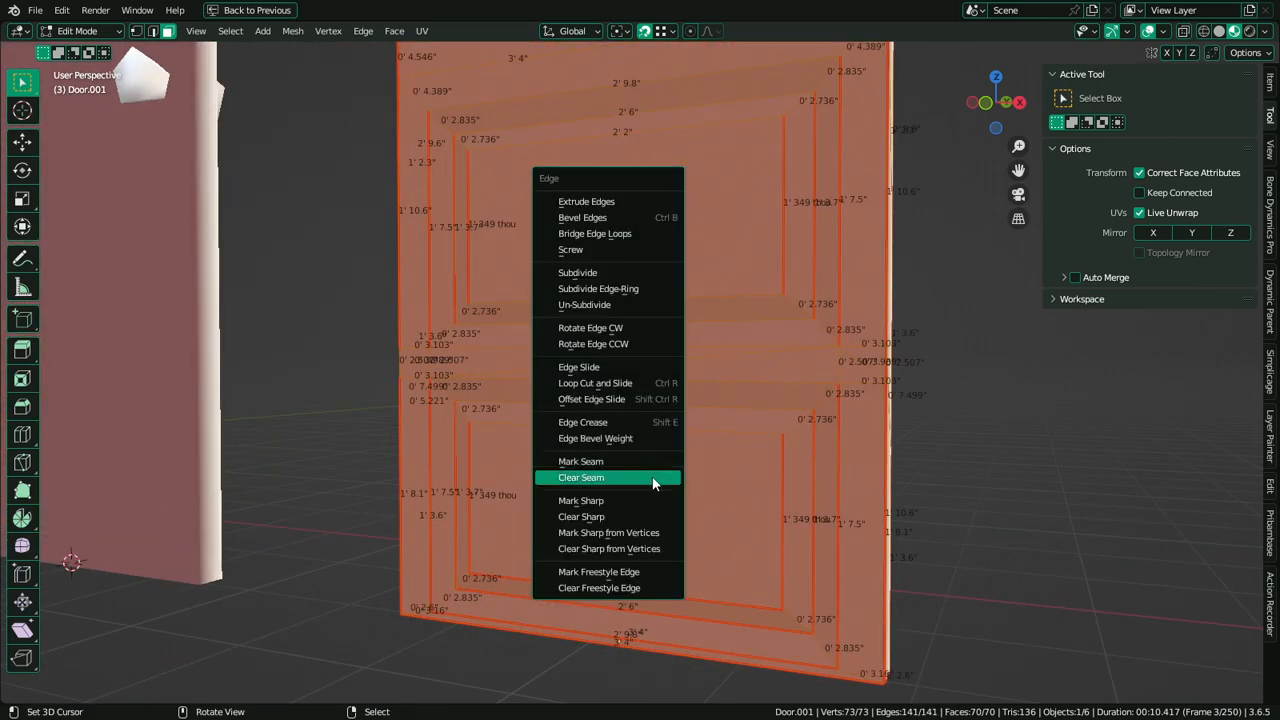
click(651, 477)
Deselect everything, pick the three diagonal edges across the strip between the two lower panels in edge select mode, and dissolve them
key(Tab)
middle_drag(686, 502, 715, 500)
scroll(715, 500, down, 5)
key(Tab)
scroll(663, 437, up, 4)
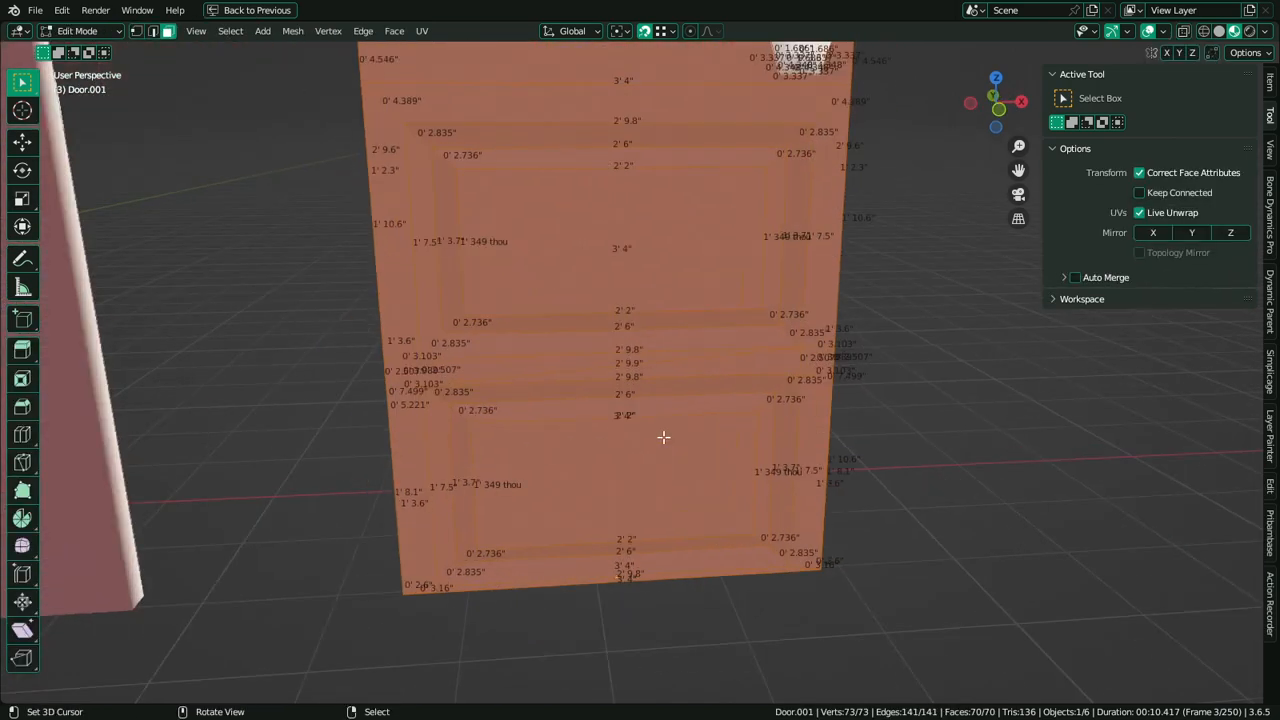
key(alt+a)
middle_drag(803, 423, 791, 435)
key(2)
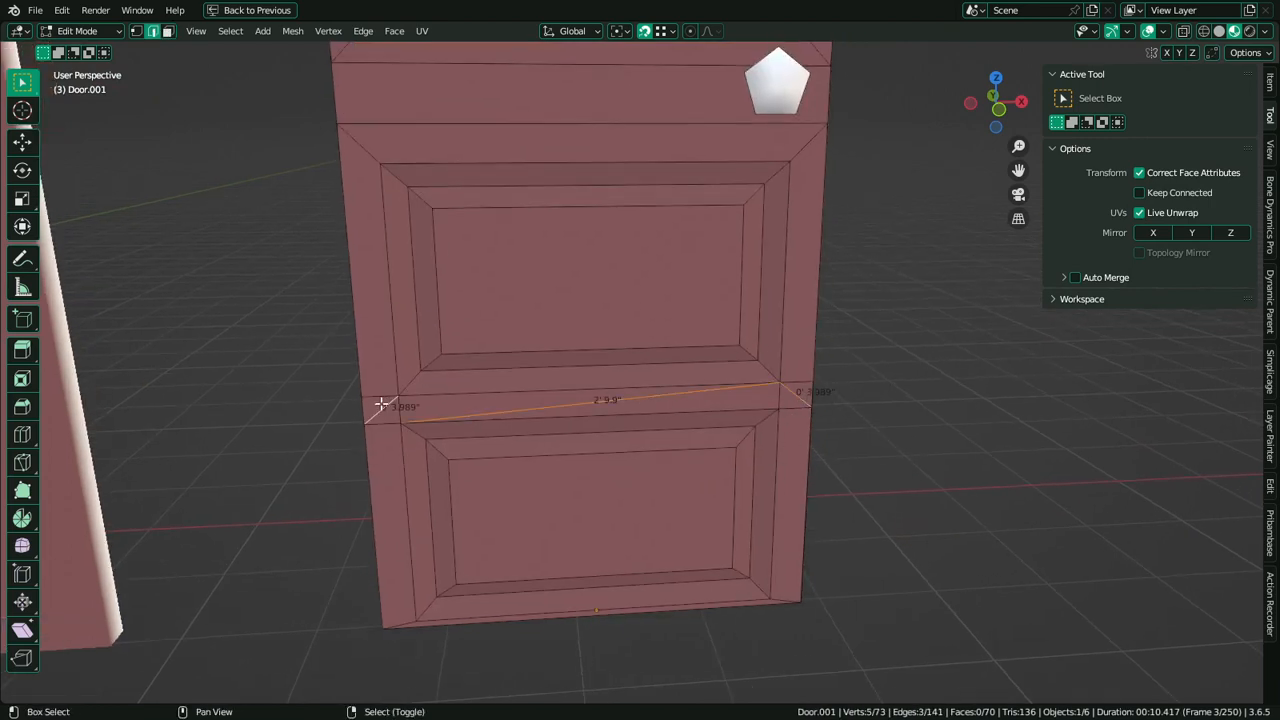
key(ctrl+x)
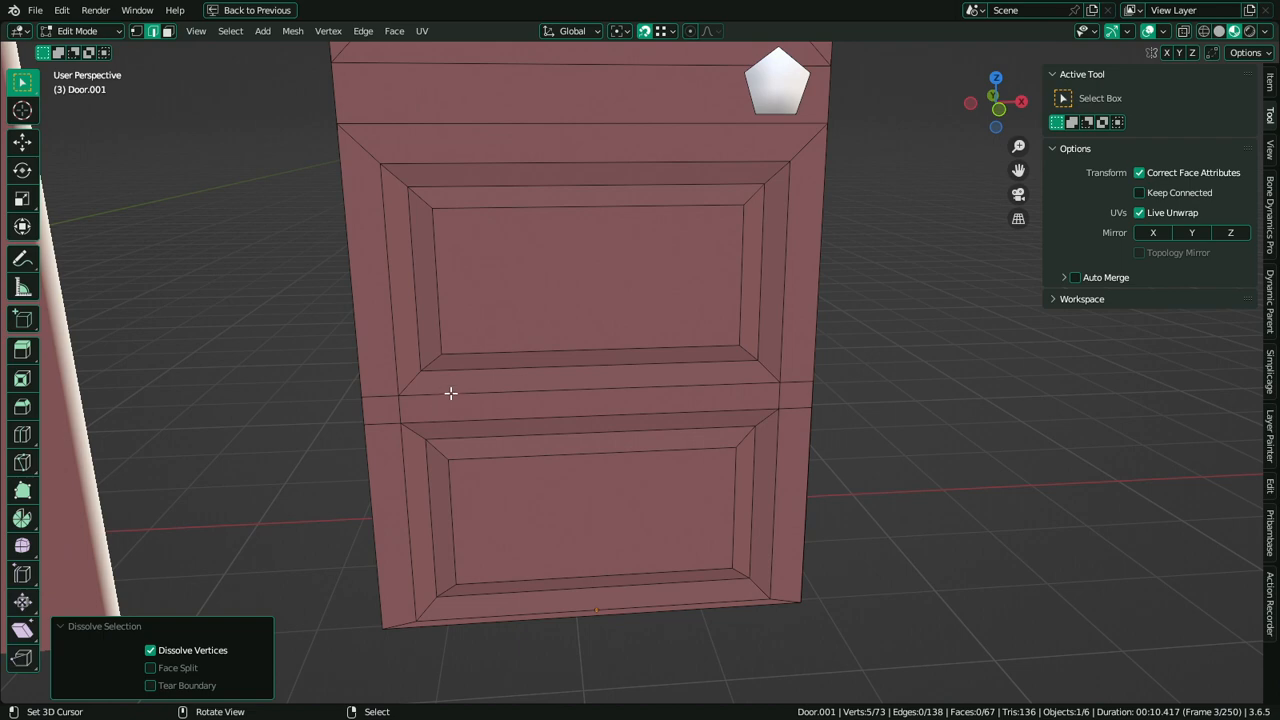
Dissolve the two diagonal edges on the door's narrow knob-side surface
middle_drag(450, 393, 646, 391)
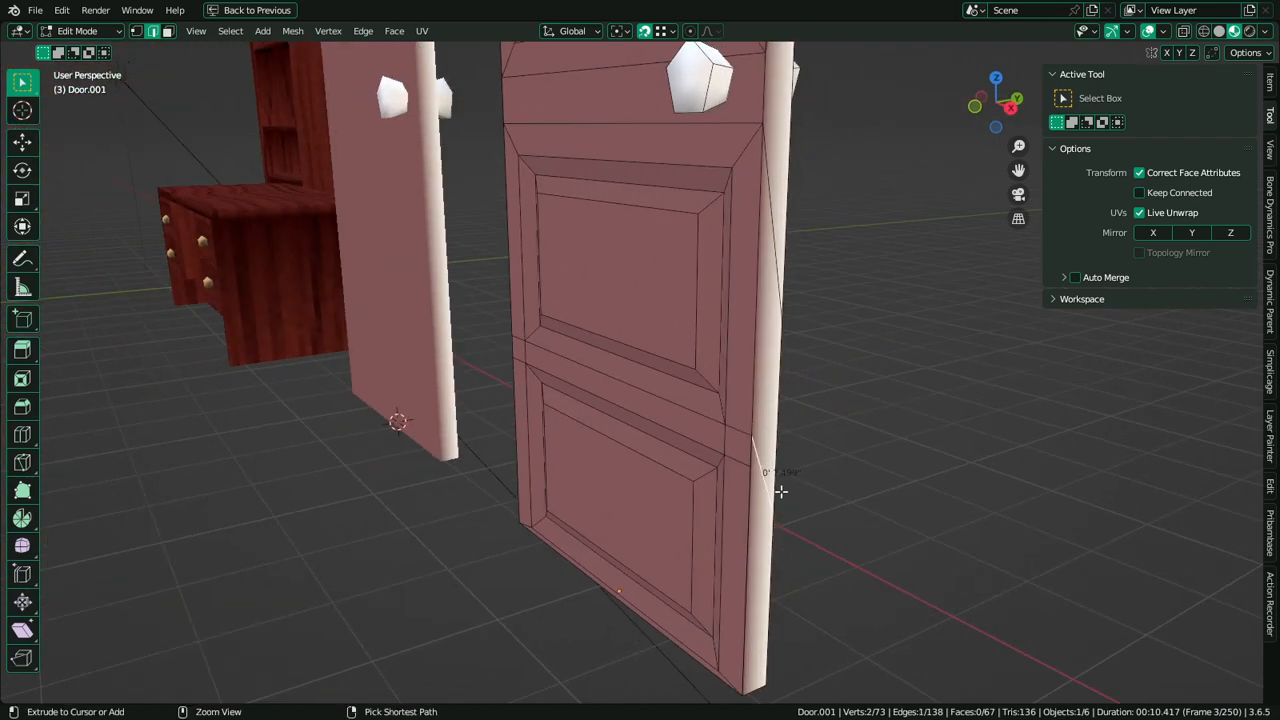
key(ctrl+x)
key(ctrl+x)
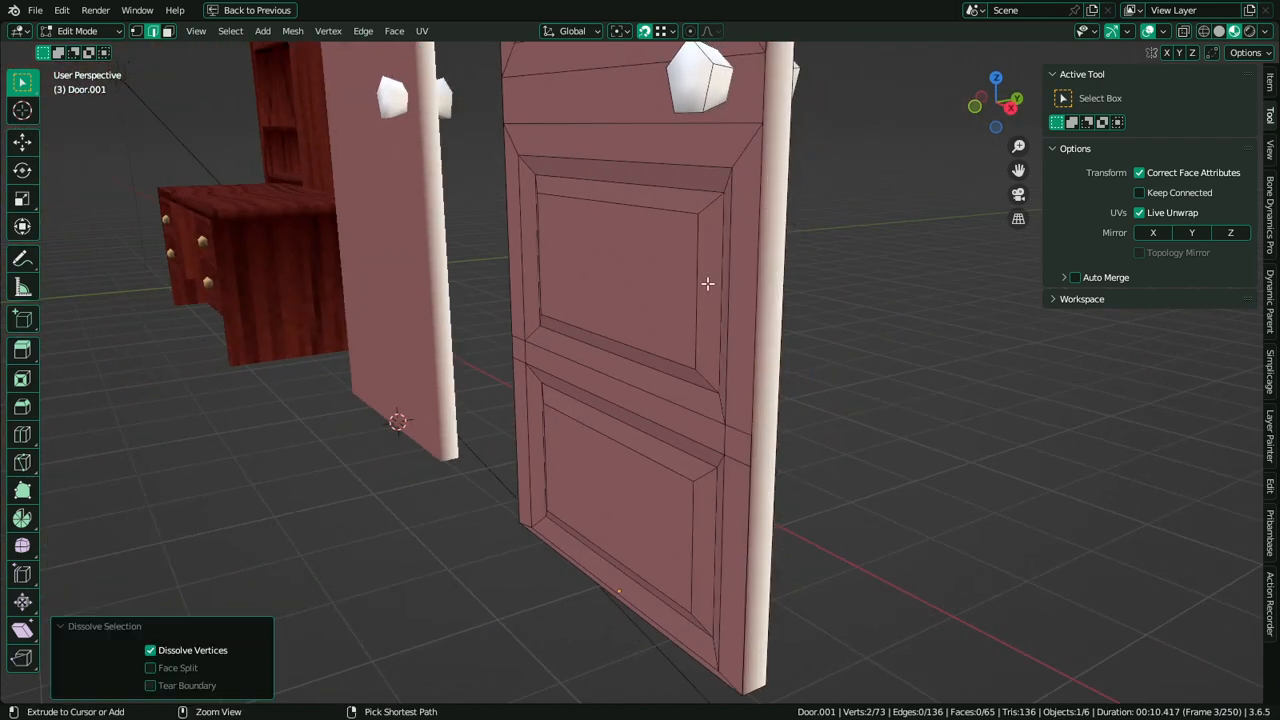
Try to symmetrize the whole door mesh from -Y to +Y around its existing origin, and undo it
middle_drag(709, 283, 467, 443)
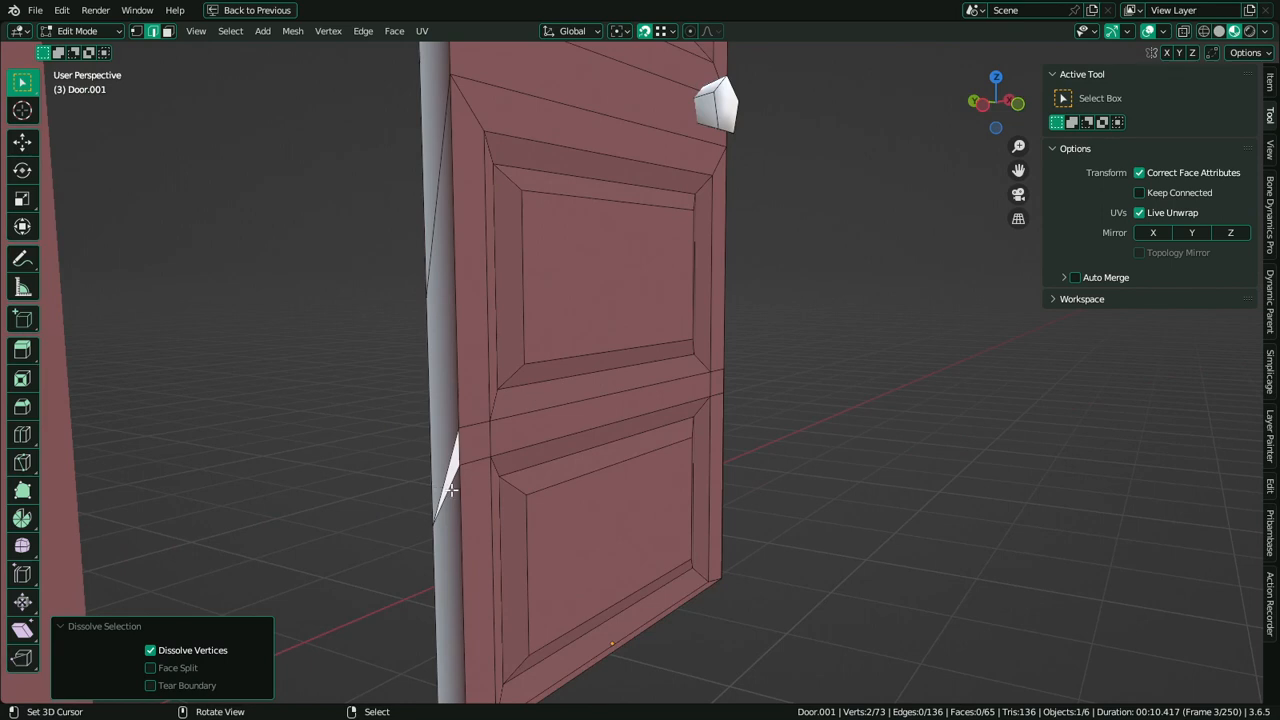
shift+click(451, 489)
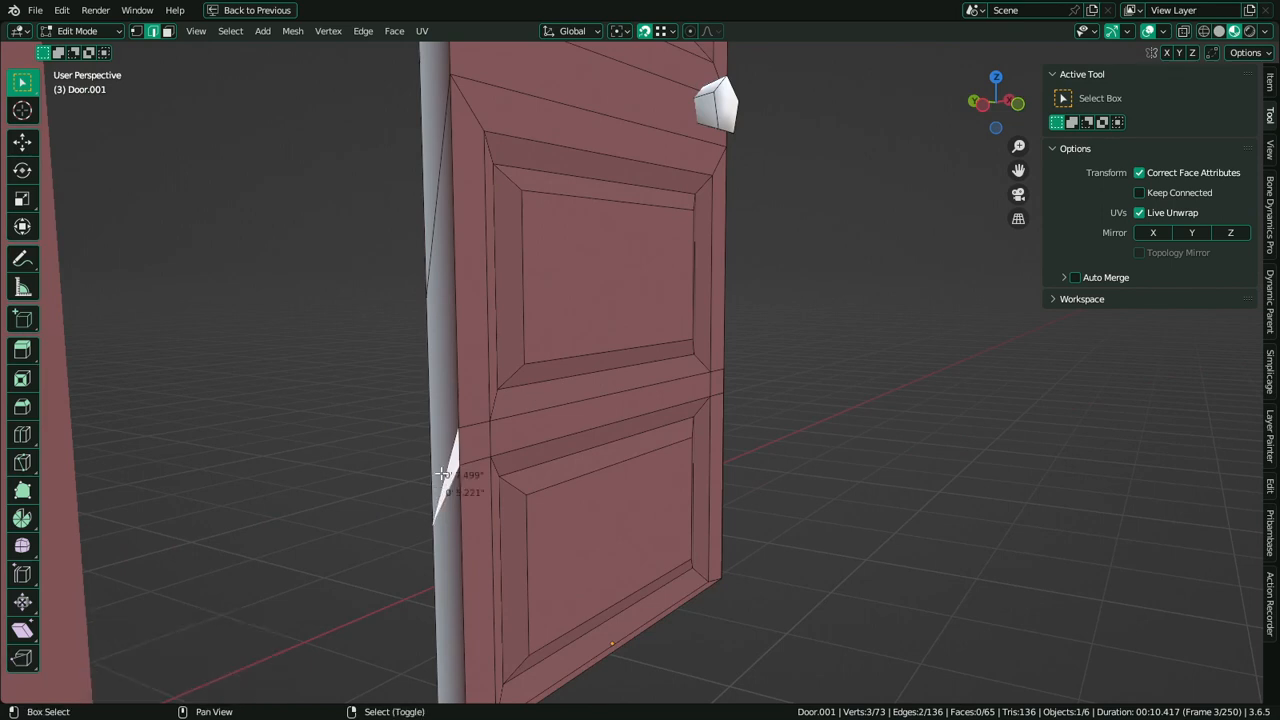
key(a)
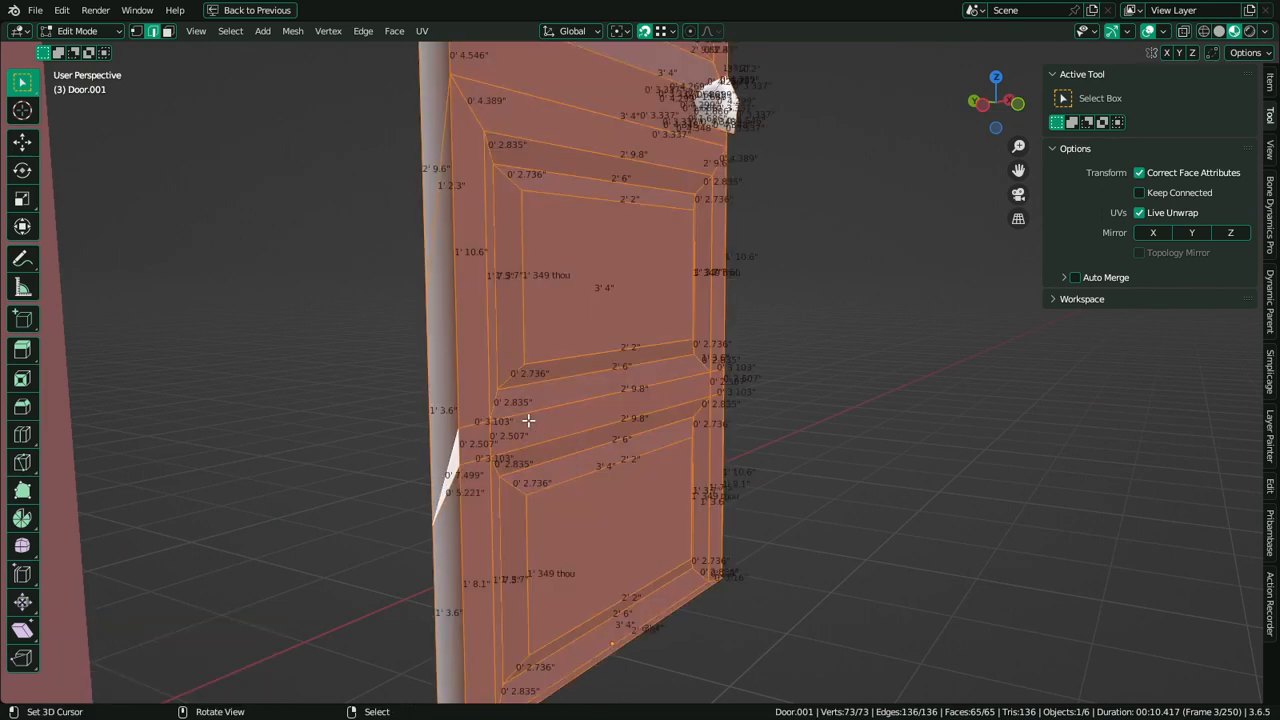
click(636, 394)
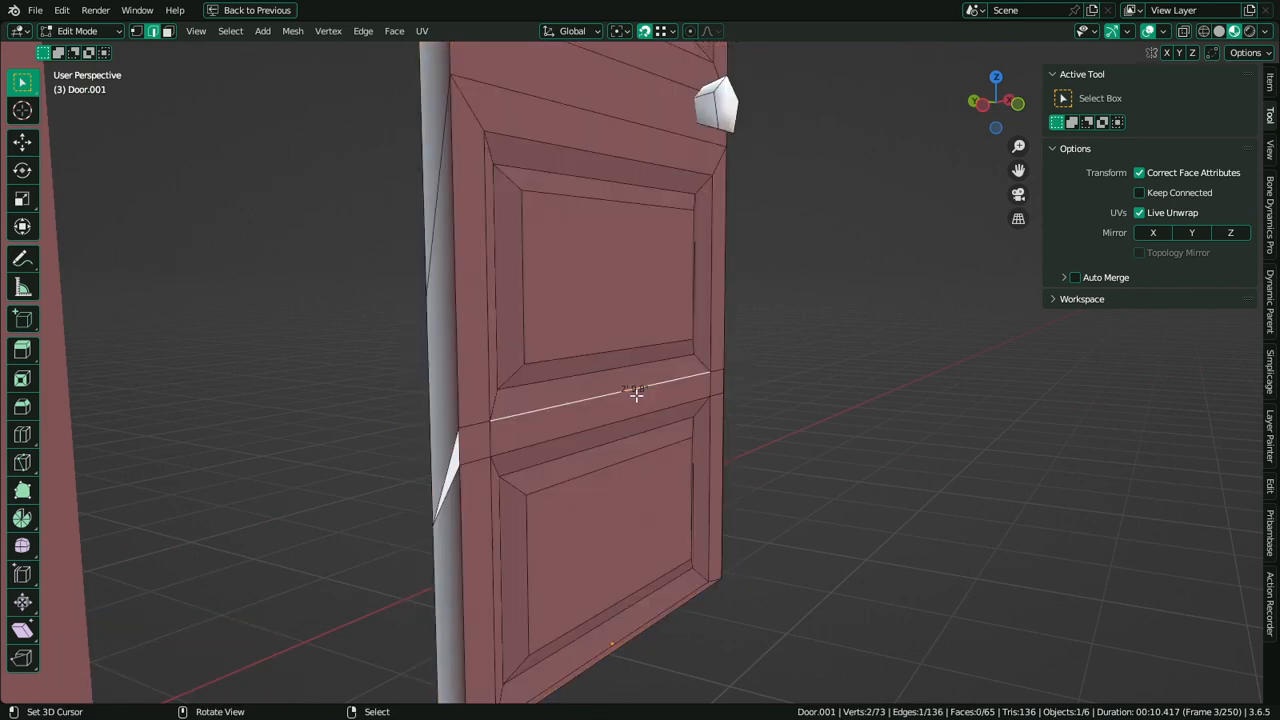
key(a)
key(q)
click(636, 394)
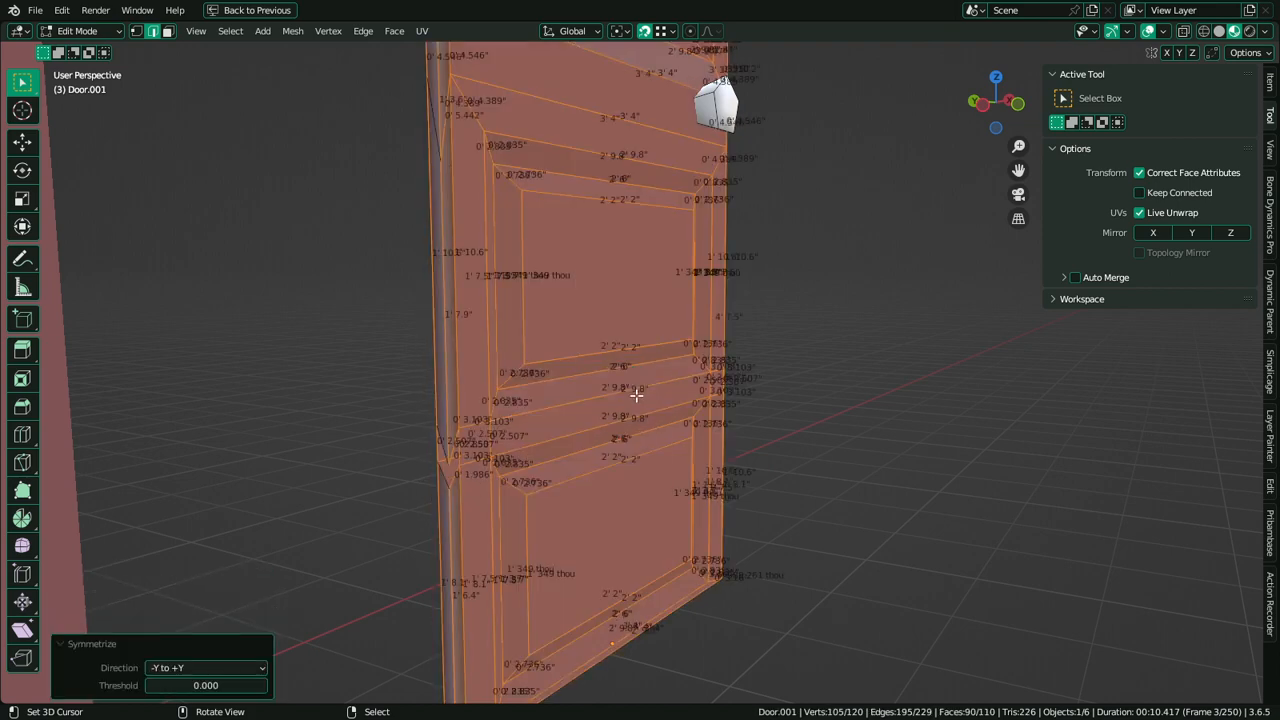
middle_drag(636, 394, 623, 540)
key(ctrl+z)
Snap the 3D cursor to the door's bottom face and set the object's origin to the 3D cursor
key(3)
click(598, 608)
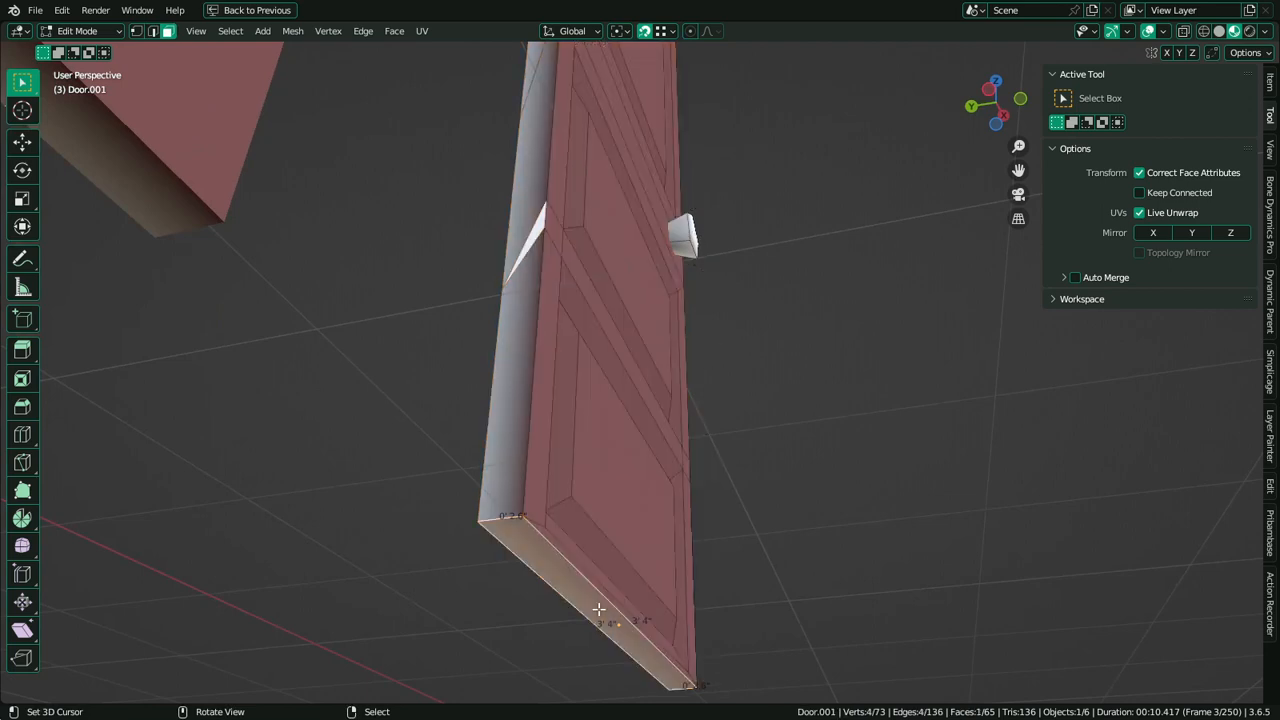
key(shift+s)
click(594, 674)
middle_drag(595, 656, 650, 530)
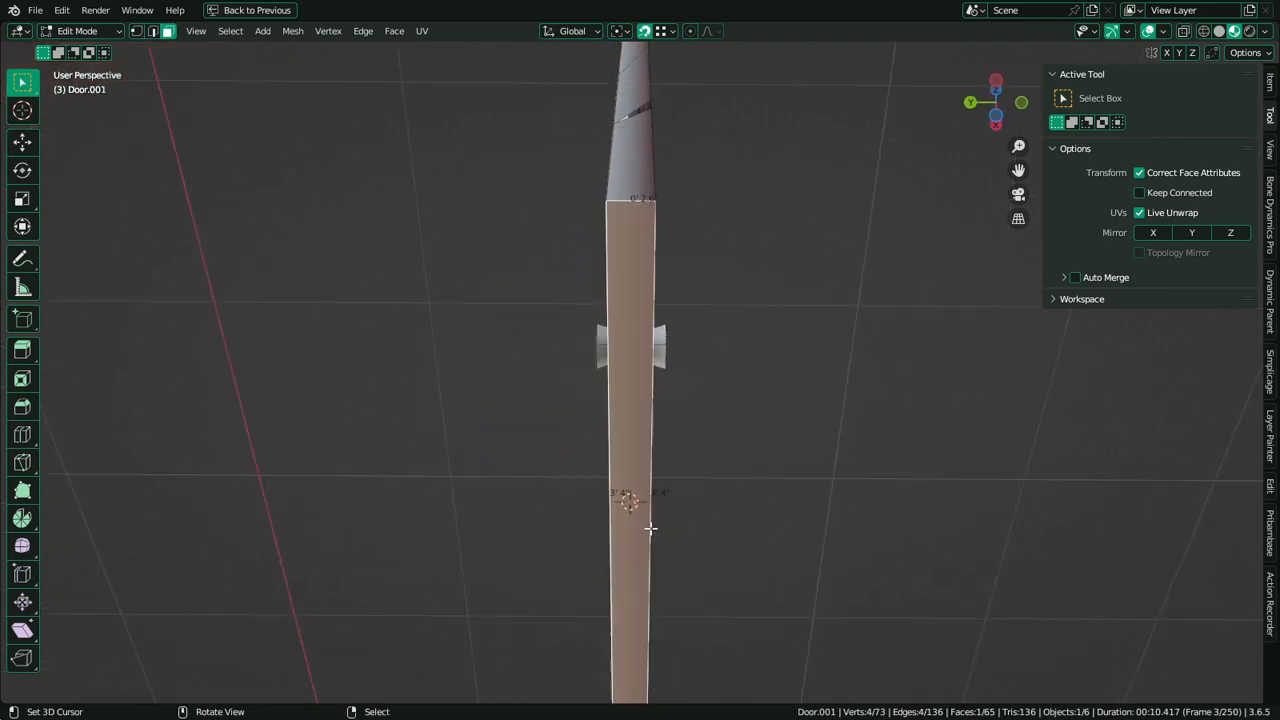
key(Tab)
key(q)
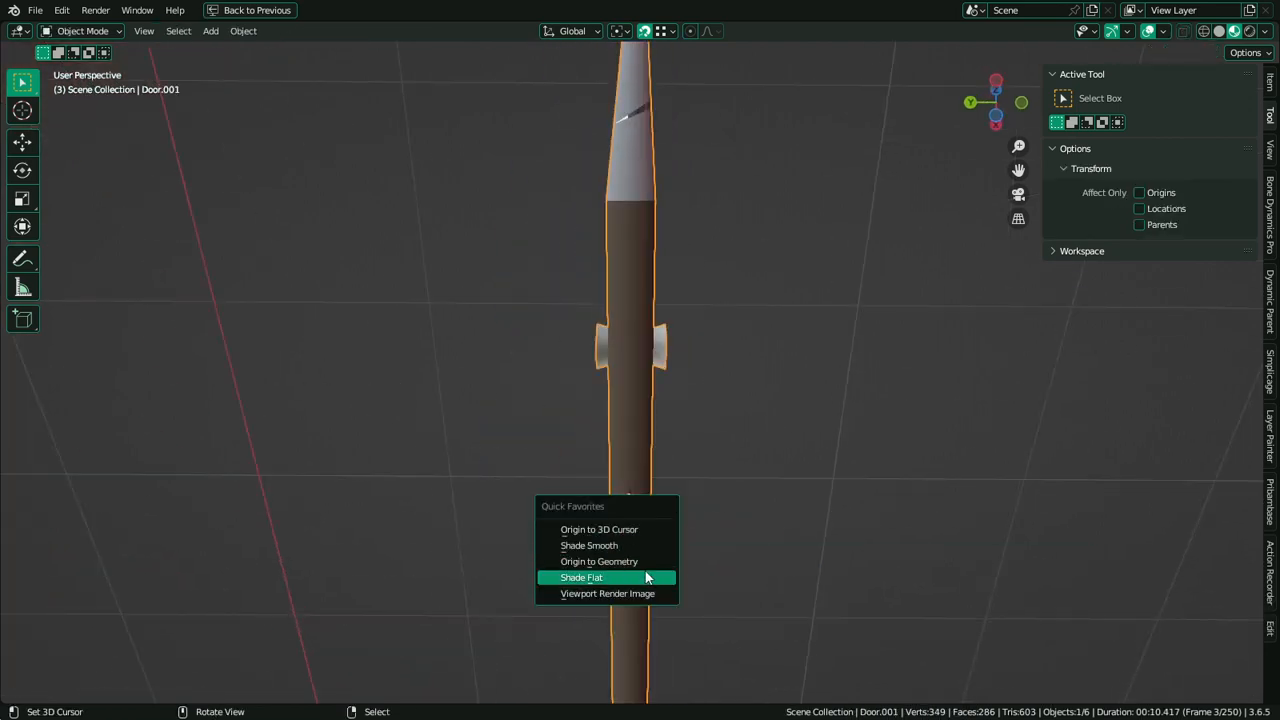
click(646, 529)
Symmetrize the entire door mesh from -Y to +Y about the new origin, toggling undo and redo to compare
key(Tab)
middle_drag(703, 466, 634, 491)
key(a)
key(q)
click(646, 560)
key(ctrl+z)
key(ctrl+shift+z)
key(ctrl+z)
key(ctrl+shift+z)
key(Tab)
key(Tab)
Select the centre edge loop along the door's narrow sides and dissolve it in edge select mode
key(2)
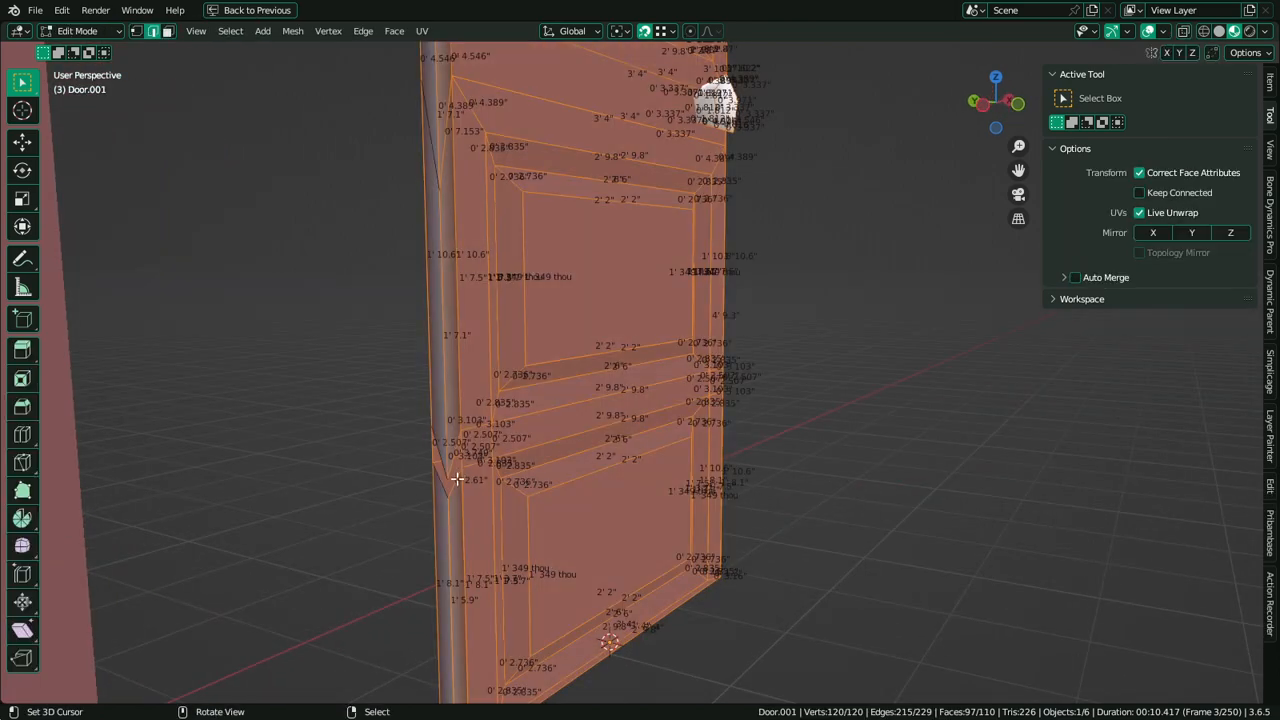
alt+click(449, 488)
middle_drag(450, 496, 450, 447)
key(1)
scroll(450, 447, up, 3)
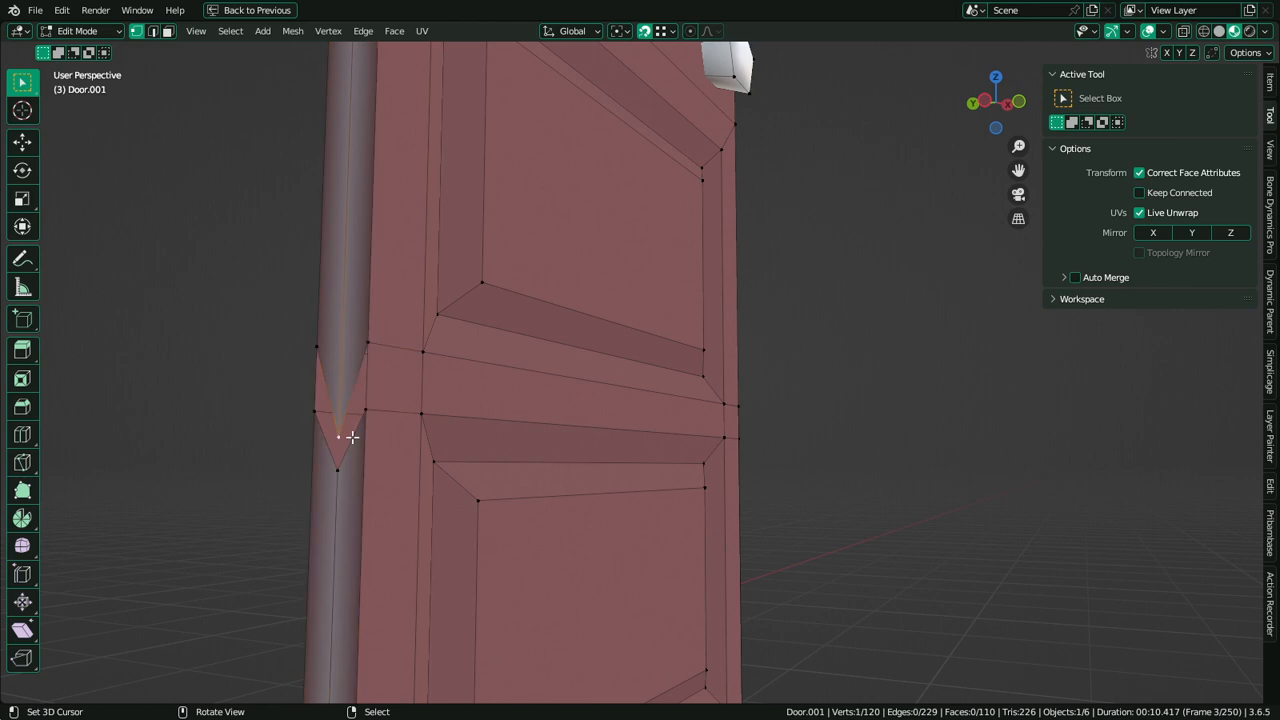
alt+shift+click(344, 503)
key(ctrl+x)
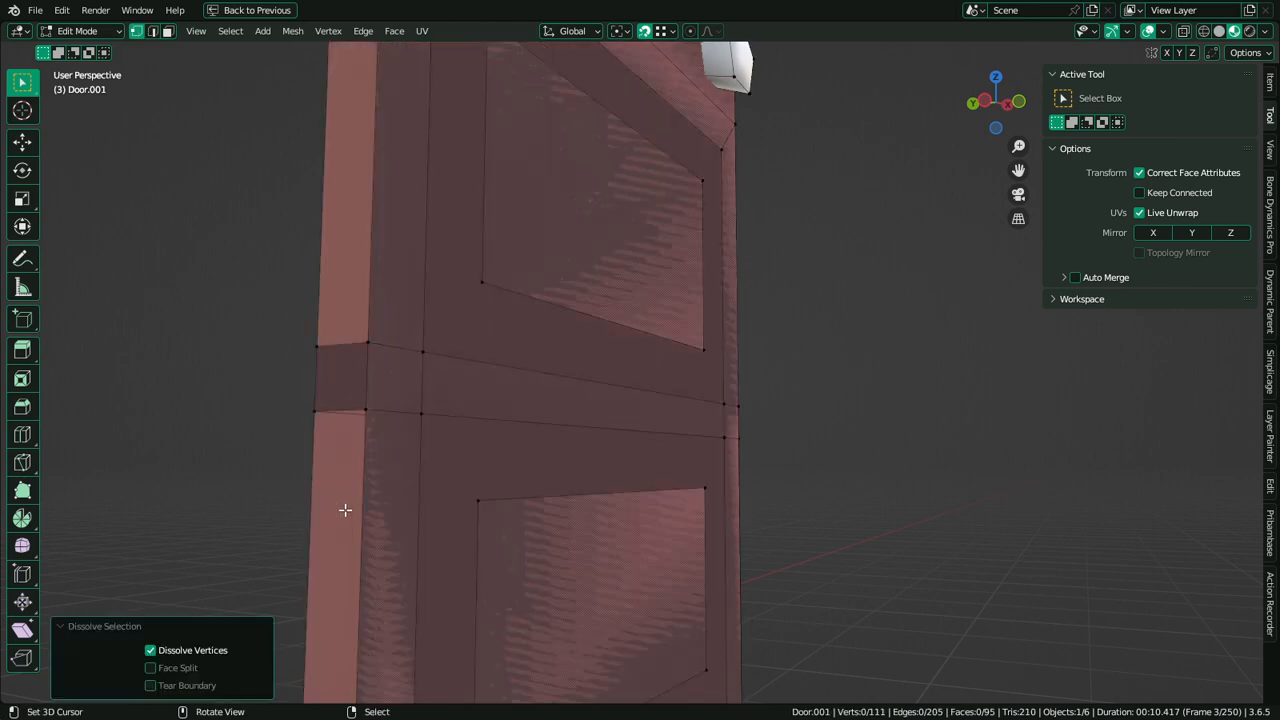
key(ctrl+z)
key(2)
key(ctrl+x)
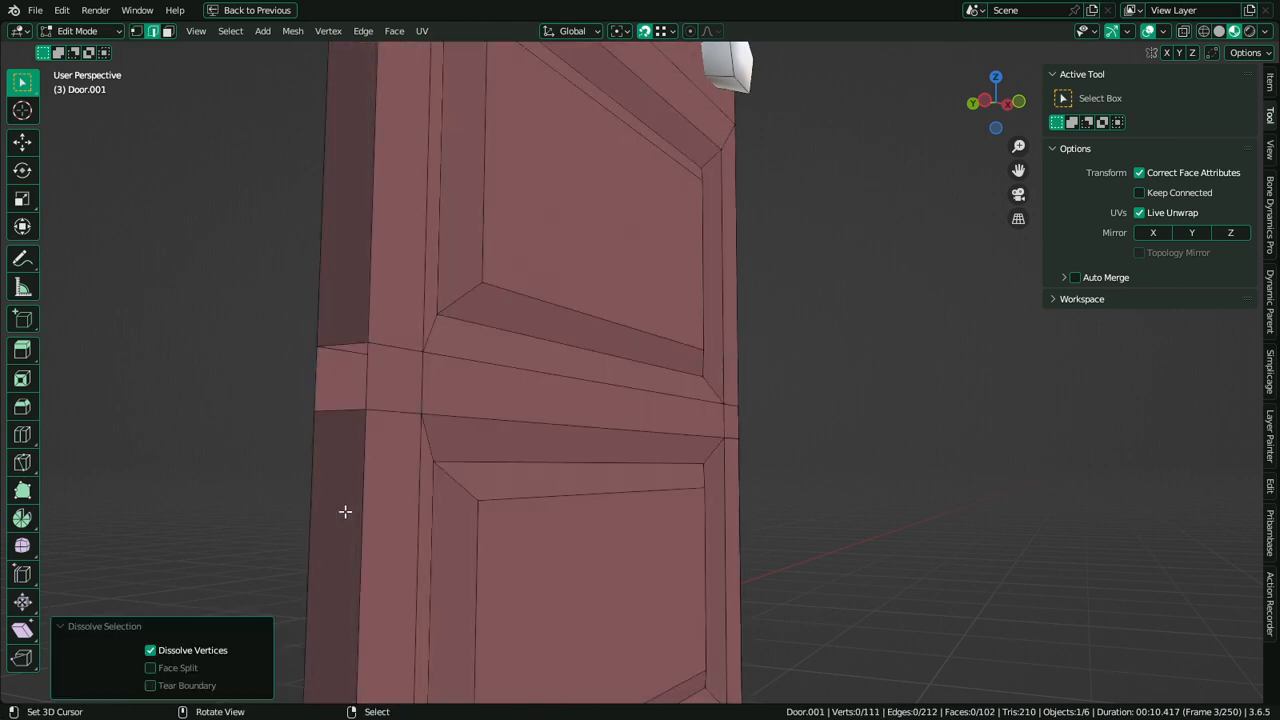
Select the whole door mesh and recalculate its normals
middle_drag(343, 514, 747, 448)
key(a)
key(alt+n)
click(520, 470)
key(Tab)
key(Tab)
Collapse the two short edges across the hinge side, level with the strip between the lower panels, by scaling to 0 along Z with Auto Merge
right_click(789, 412)
shift+right_click(797, 342)
middle_drag(940, 340, 805, 305)
key(s)
key(z)
click(543, 362)
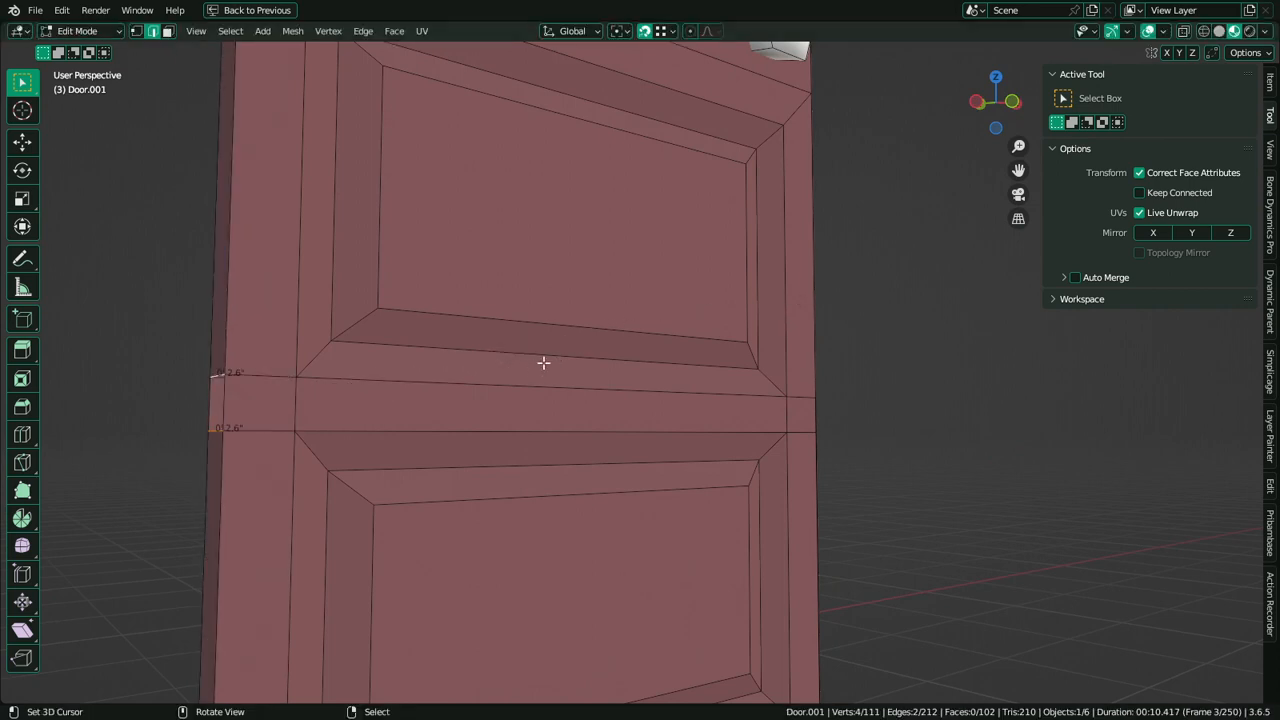
key(g)
right_click(820, 219)
key(s)
key(z)
key(0)
key(Return)
Connect the upper pair of vertices across the narrow knob side, level with the strip between the lower panels
middle_drag(680, 289, 685, 448)
key(3)
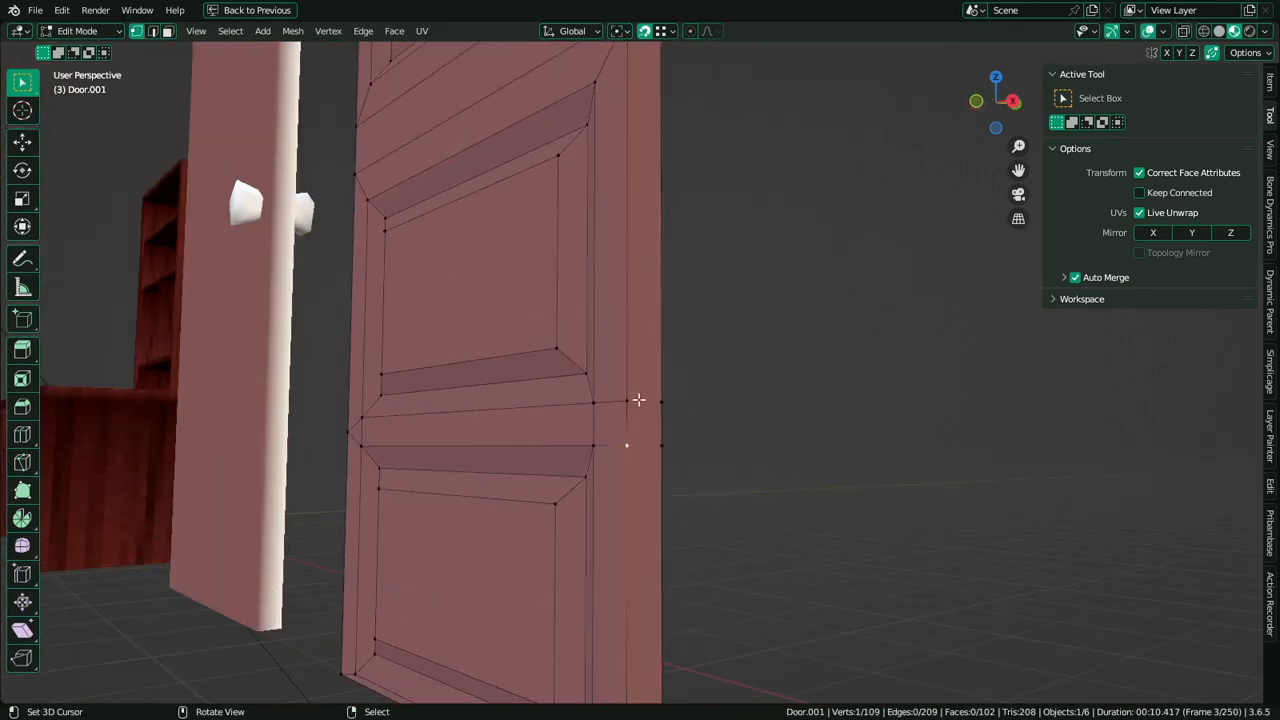
shift+click(638, 399)
key(j)
Try to connect the lower pair of vertices across the narrow knob side, and undo the resulting cuts
key(2)
middle_drag(697, 491, 697, 491)
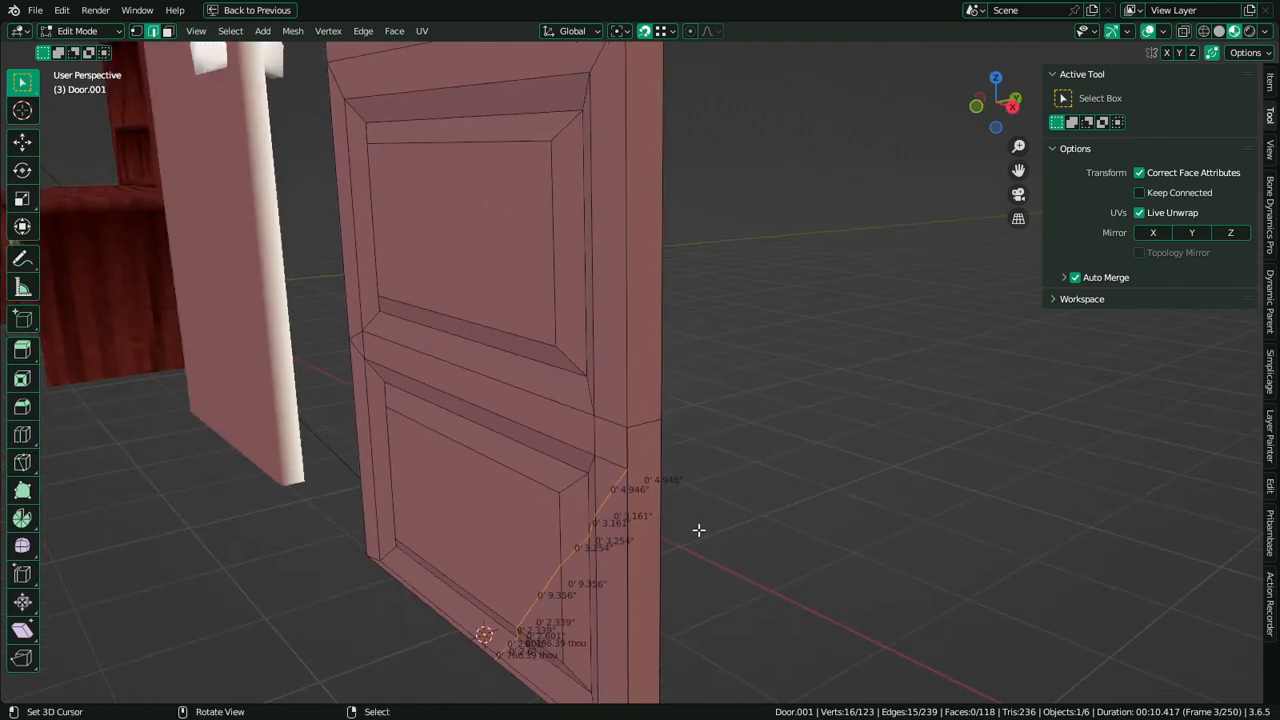
key(ctrl+z)
key(ctrl+z)
Try to knife-cut the narrow knob-side face straight across near the lower pair of vertices
scroll(645, 480, up, 5)
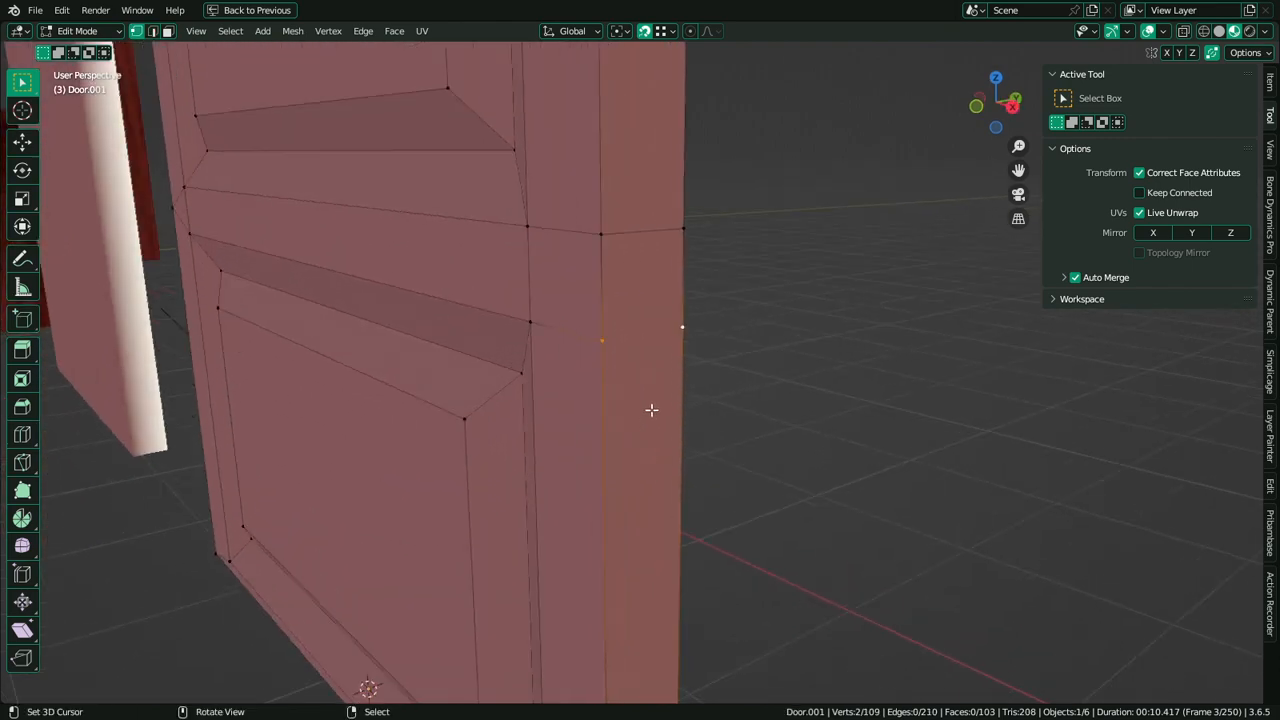
middle_drag(619, 340, 606, 391)
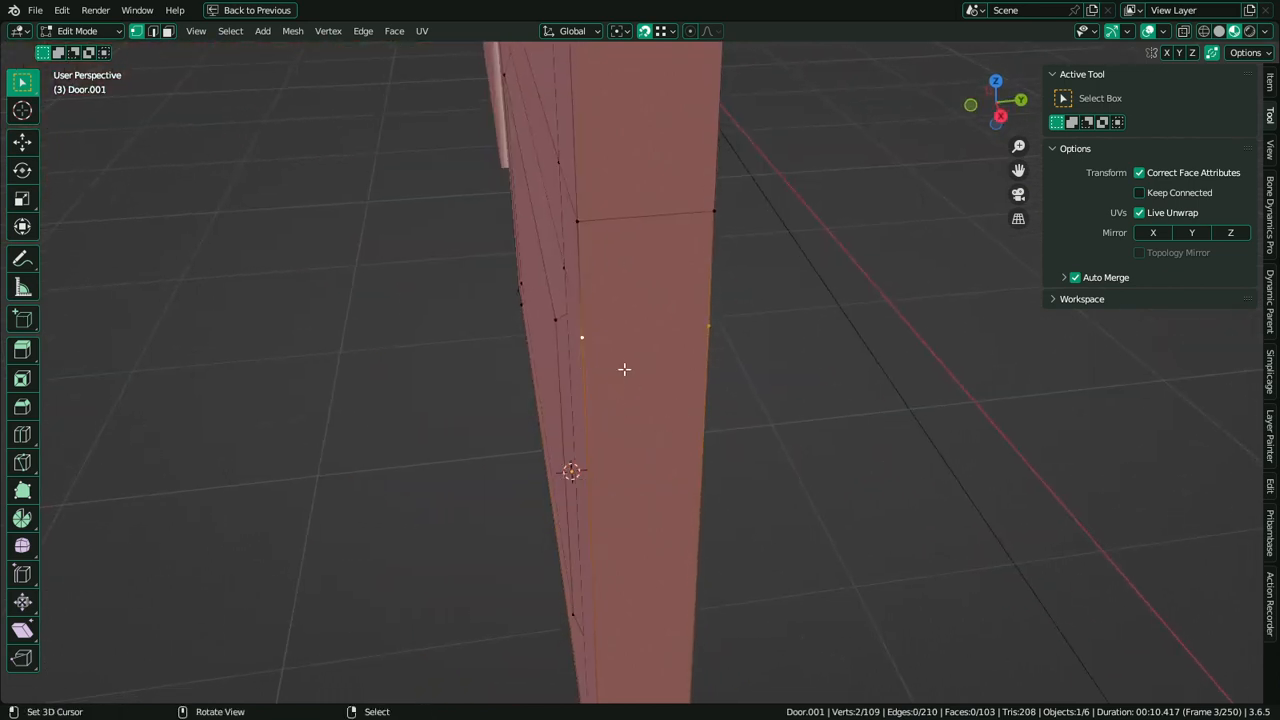
scroll(624, 369, up, 2)
key(k)
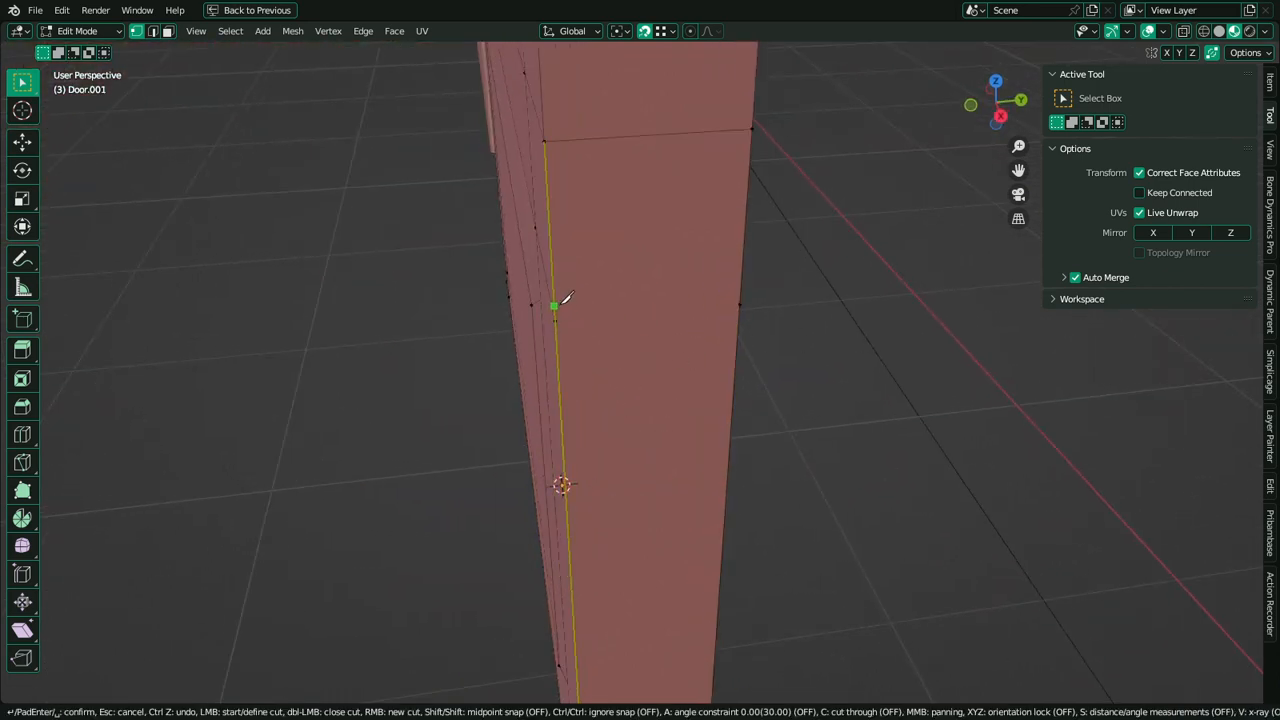
click(560, 296)
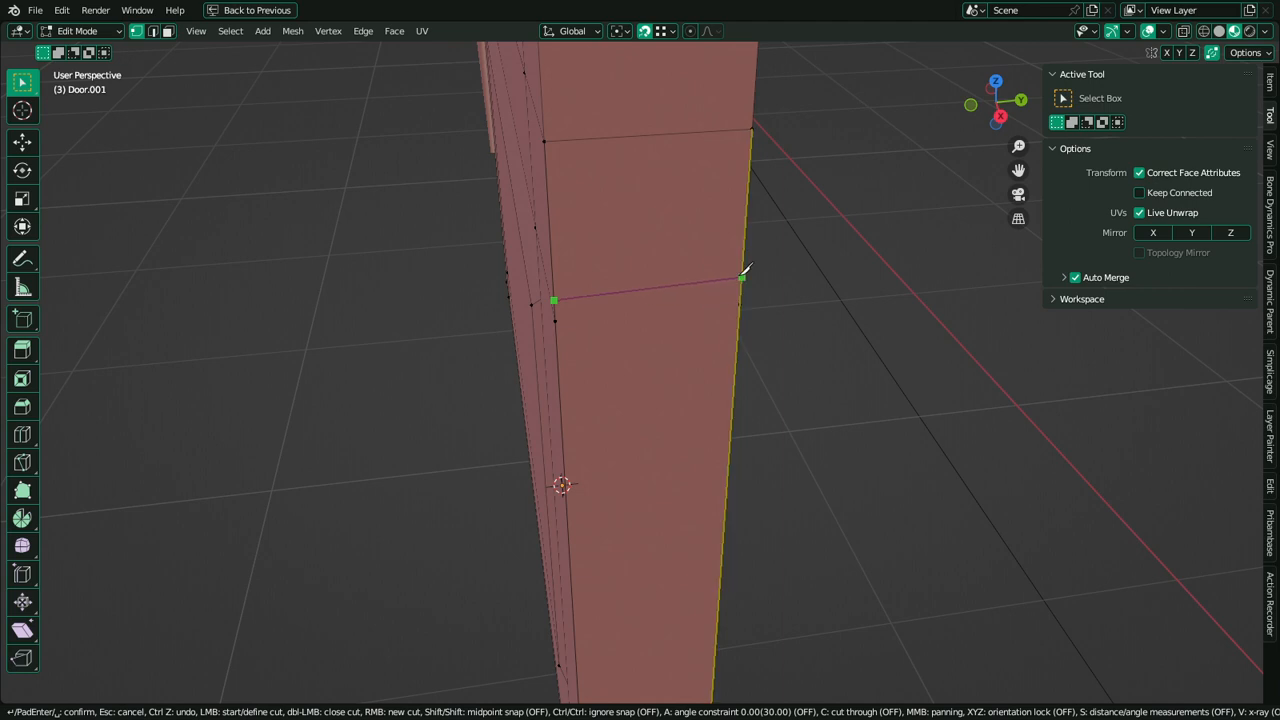
click(743, 276)
key(Return)
Delete the long knob-side face below the newly connected edge
middle_drag(811, 346, 670, 319)
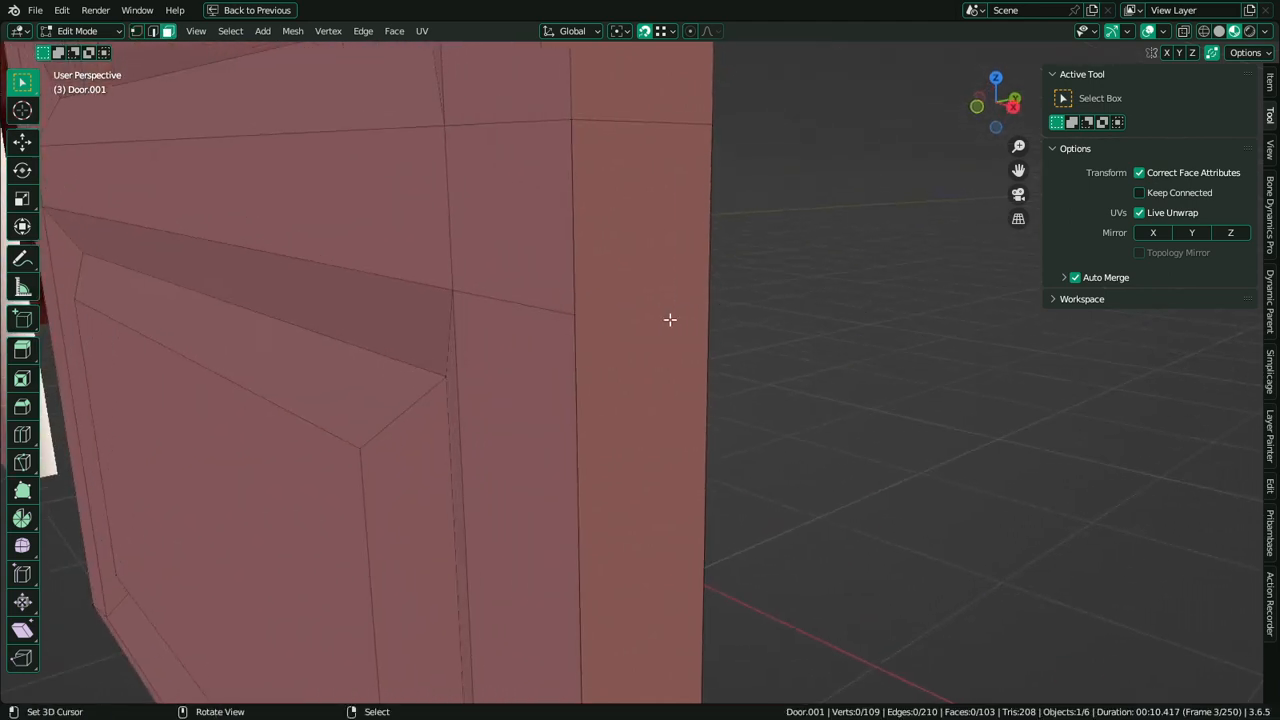
click(670, 319)
key(x)
click(687, 384)
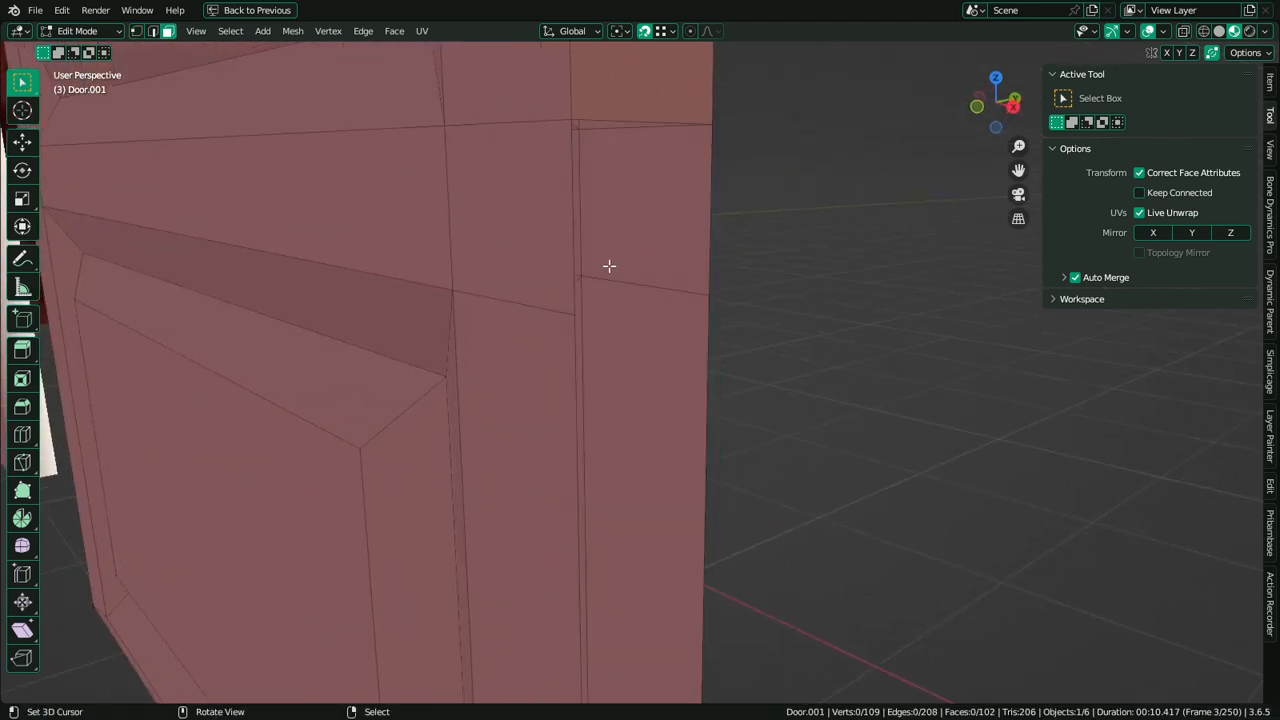
Fill the open knob side of the paneled door with two faces, one beside the strip between the lower panels and one below it
middle_drag(609, 266, 570, 283)
key(f)
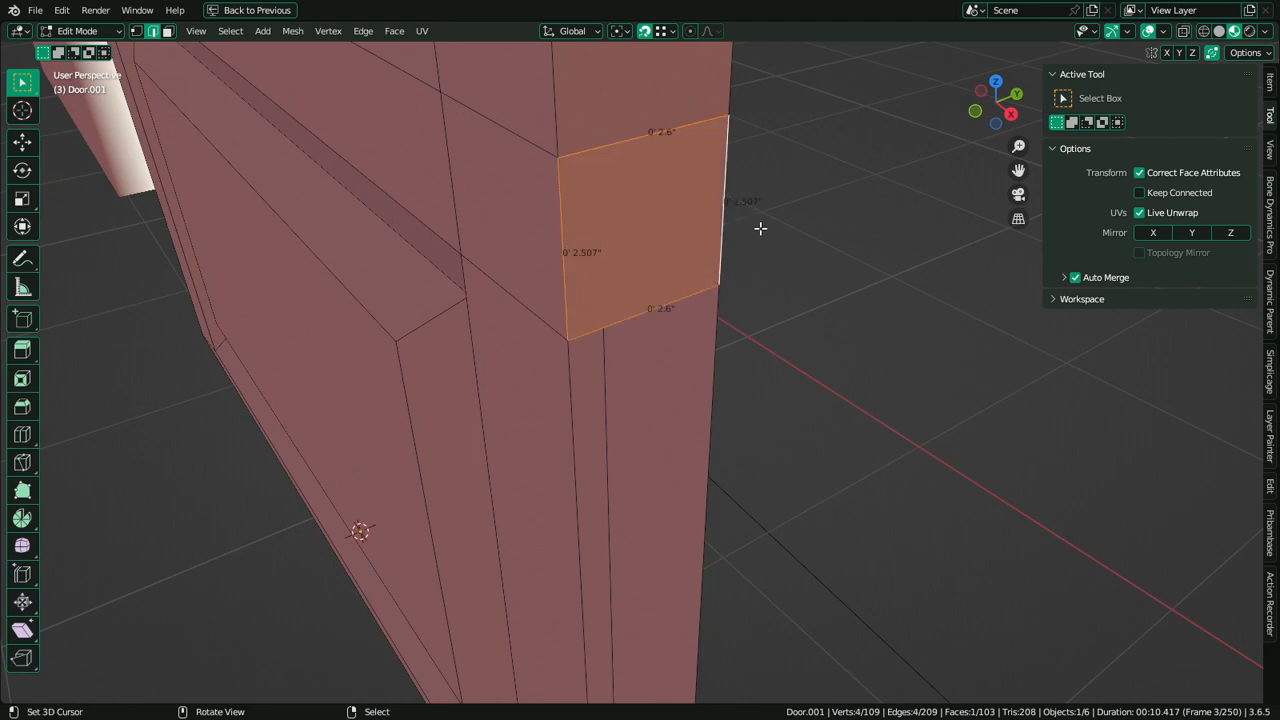
click(663, 303)
middle_drag(663, 303, 605, 417)
key(f)
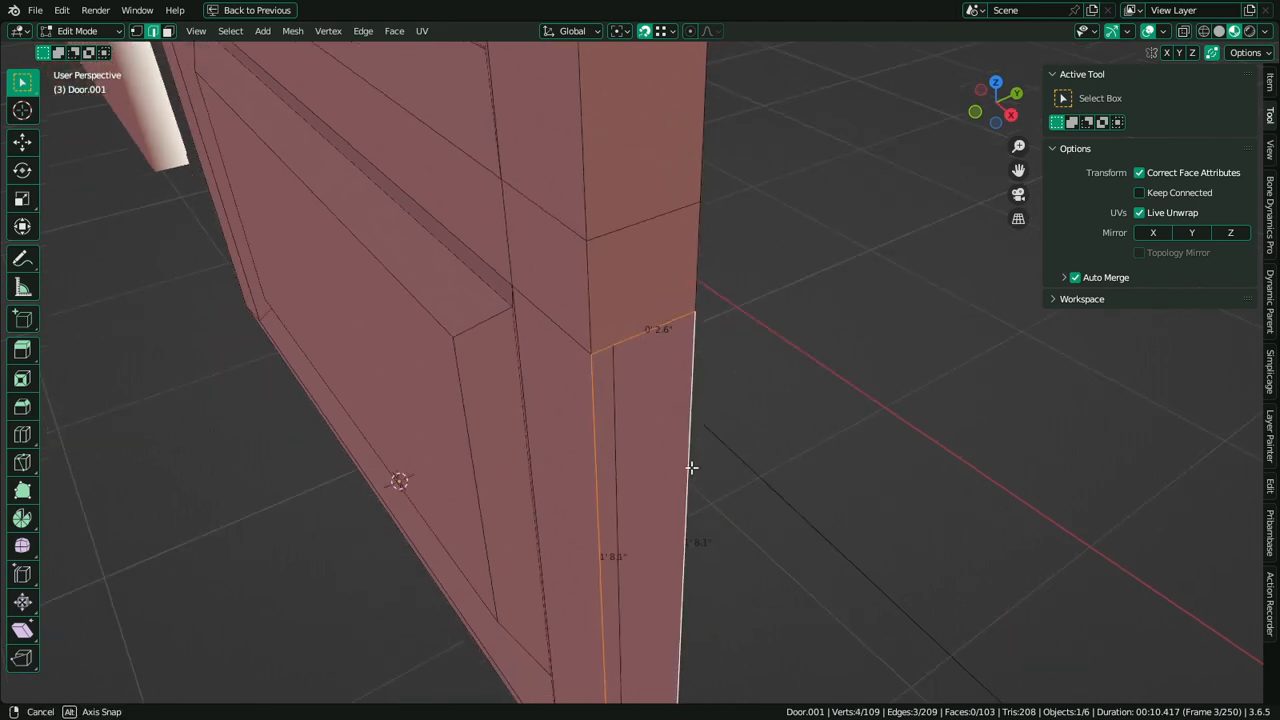
middle_drag(691, 466, 652, 460)
Collapse the two short vertical edges on the knob side by scaling them to 0 along Z, merging their end vertices
click(610, 316)
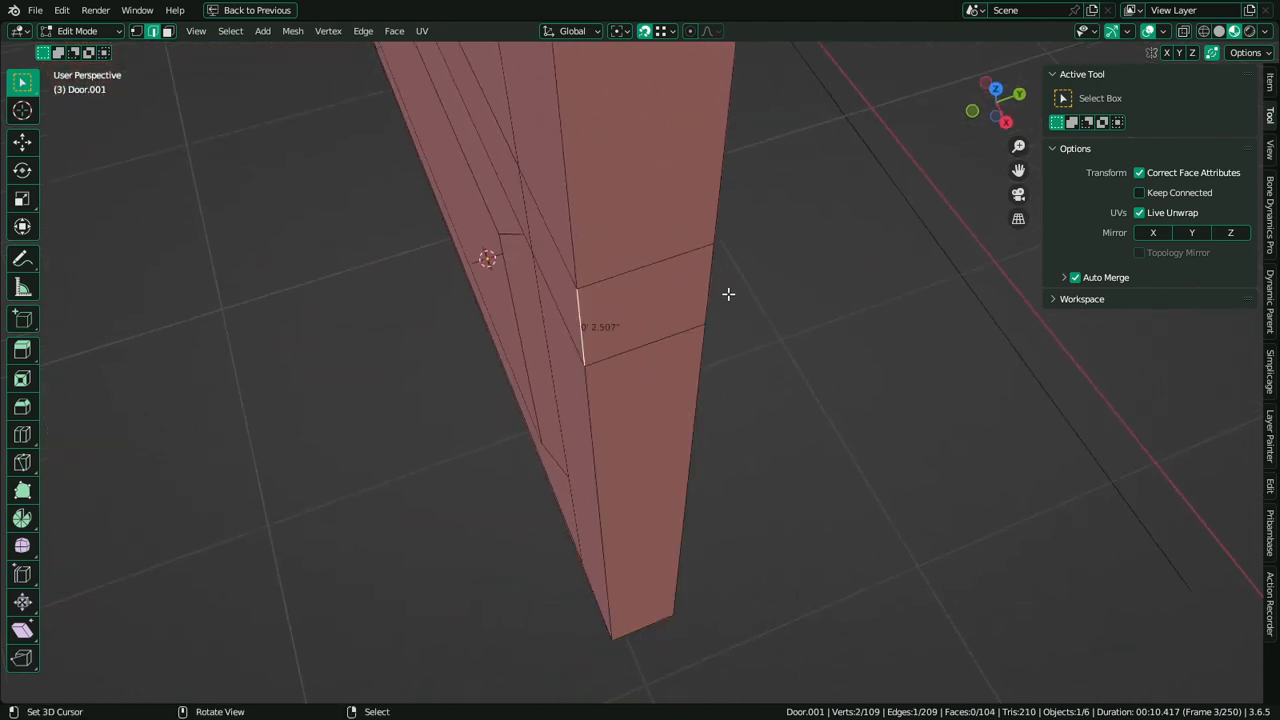
key(s)
right_click(771, 250)
key(s)
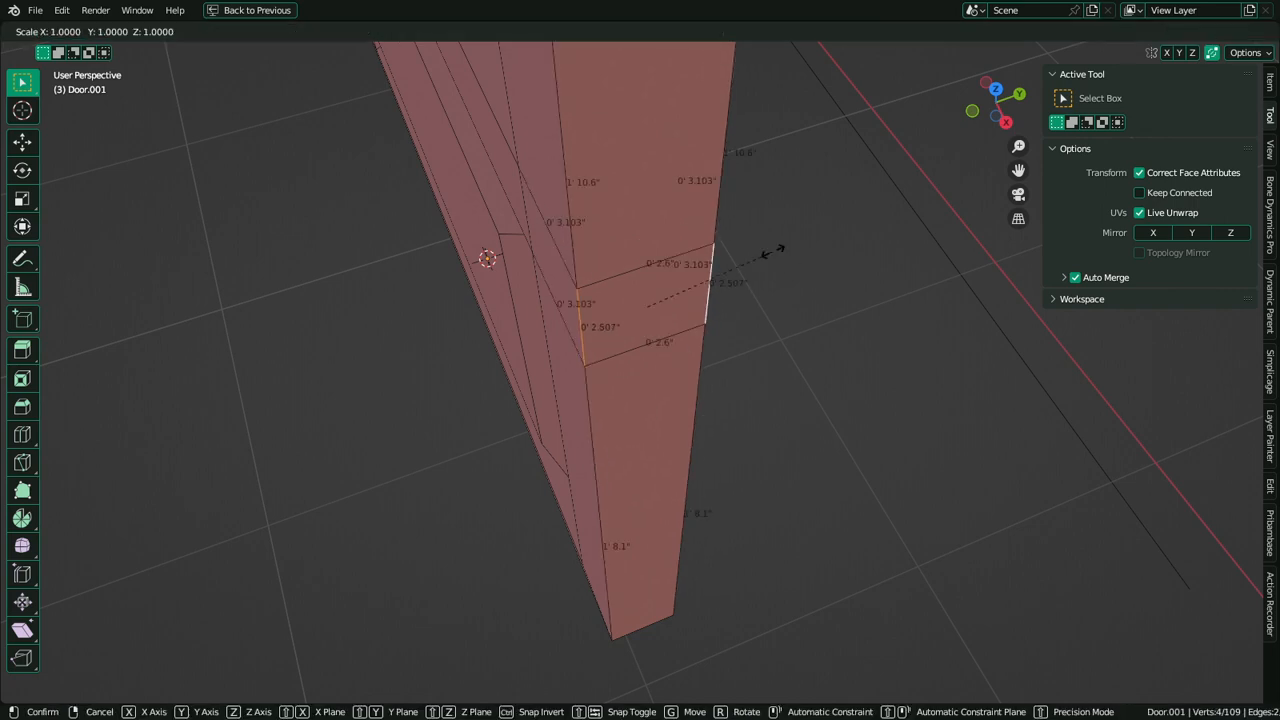
key(y)
text(z)
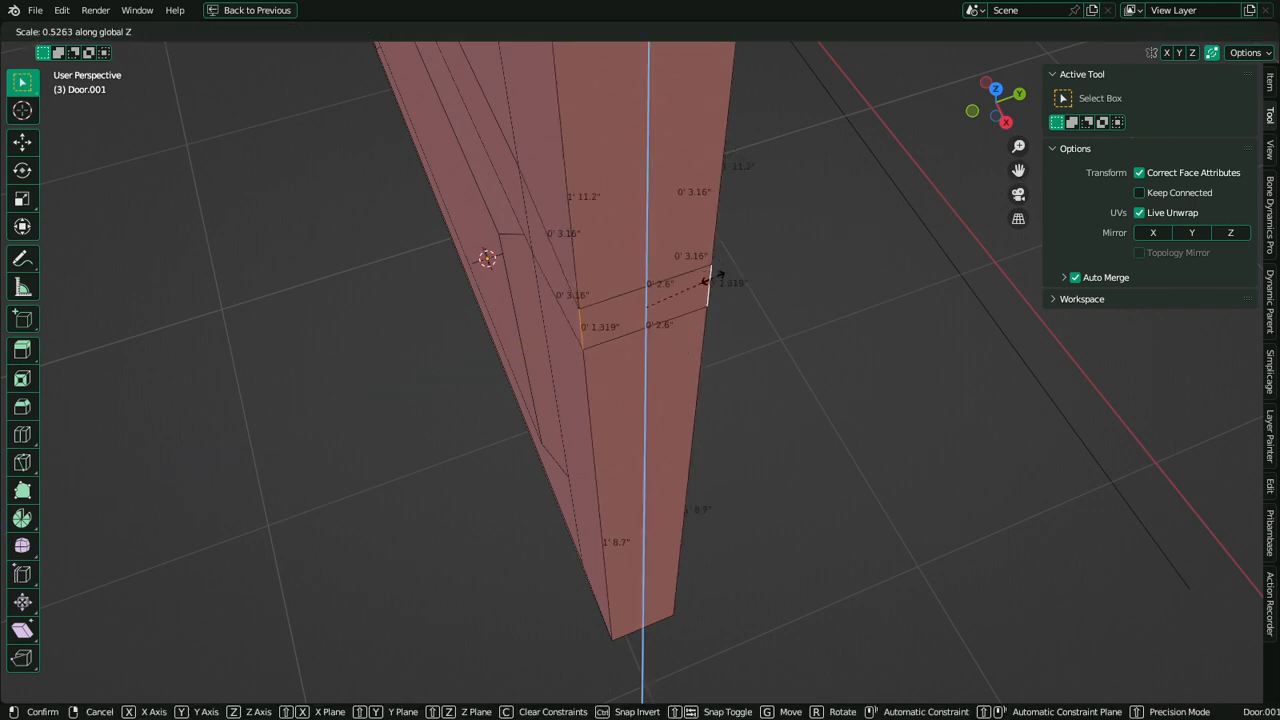
text(0)
click(713, 278)
Move the paneled door's bottom face straight down about 1.69 inches along Z to widen the bottom rail
middle_drag(703, 332, 791, 277)
scroll(723, 391, down, 7)
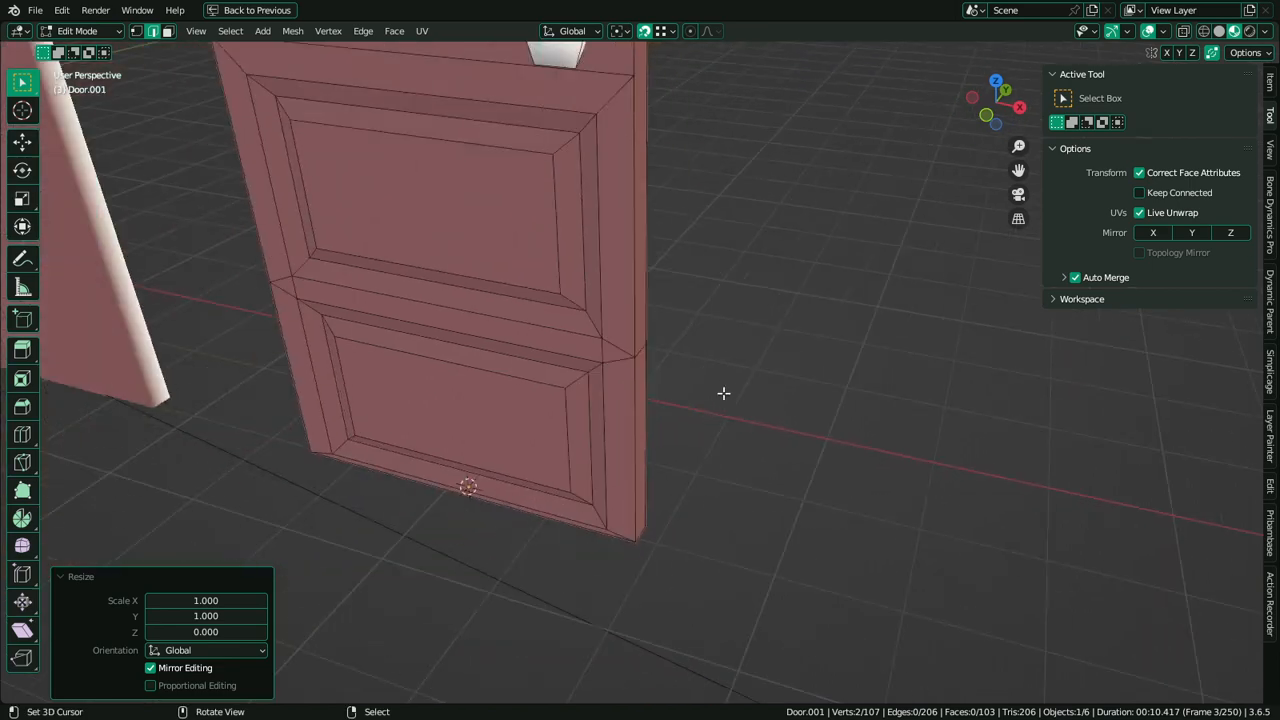
middle_drag(630, 391, 711, 357)
middle_drag(640, 460, 567, 492)
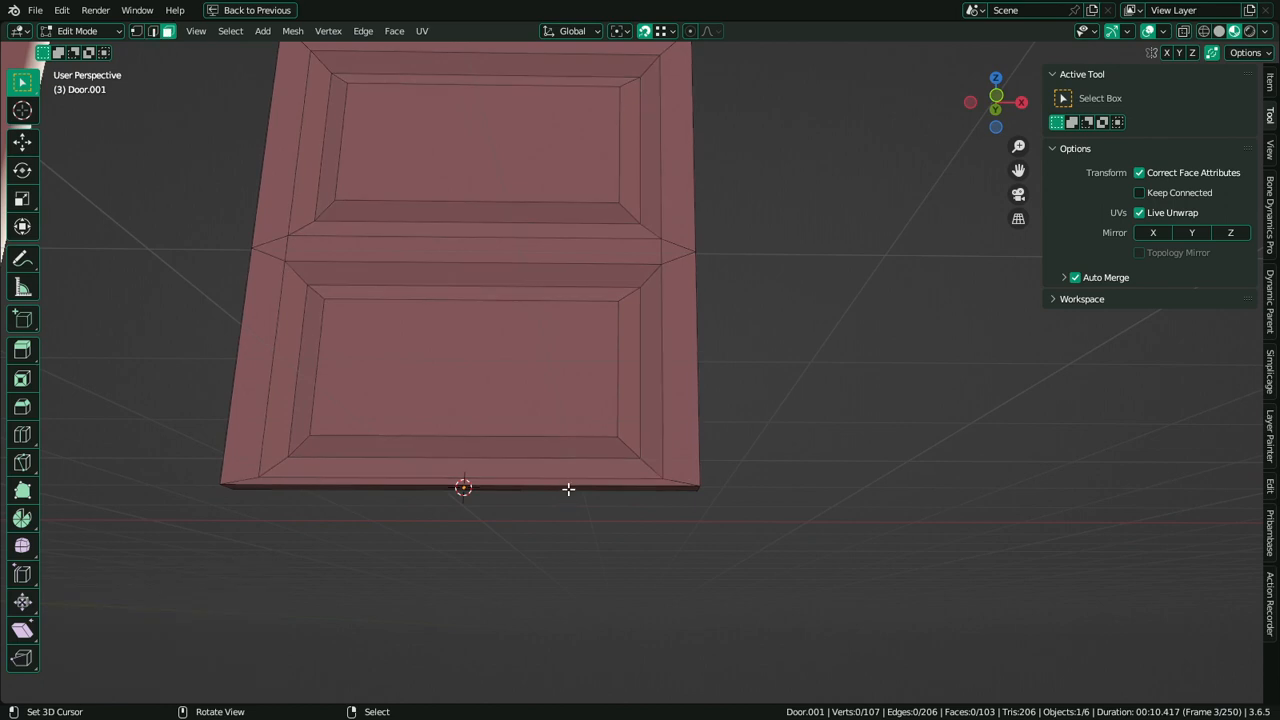
click(568, 489)
middle_drag(631, 457, 634, 485)
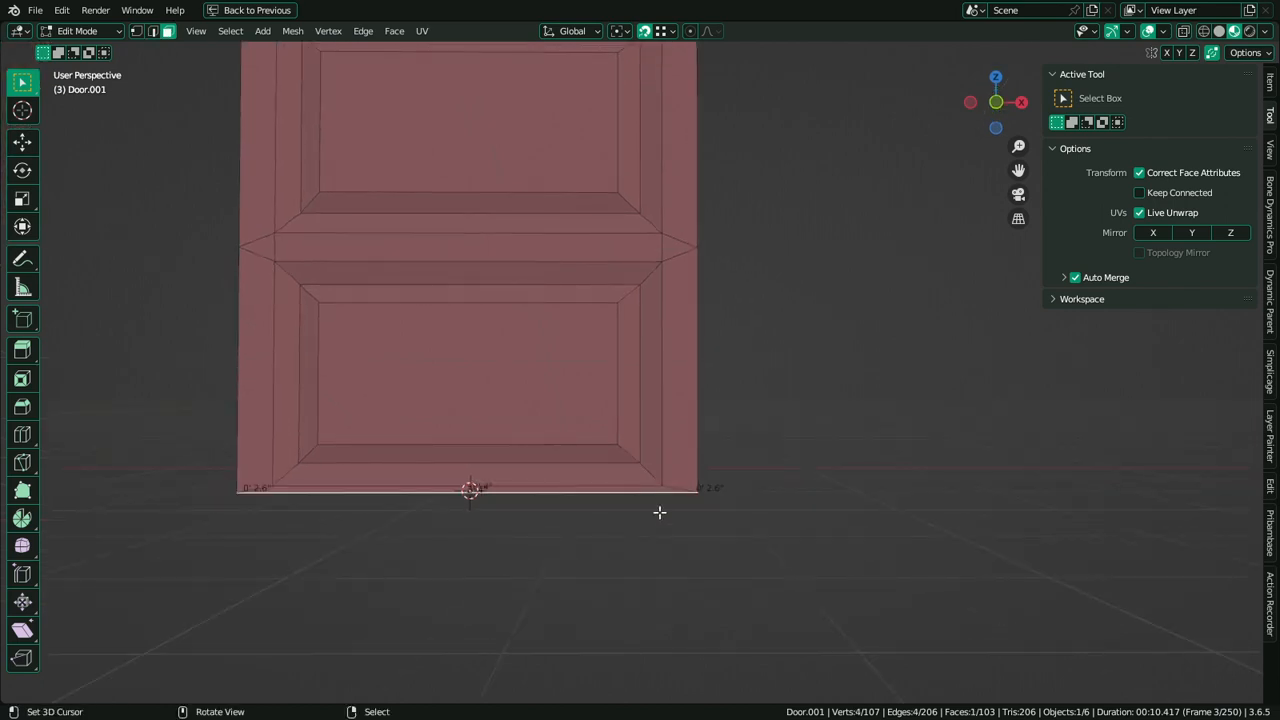
key(g)
key(z)
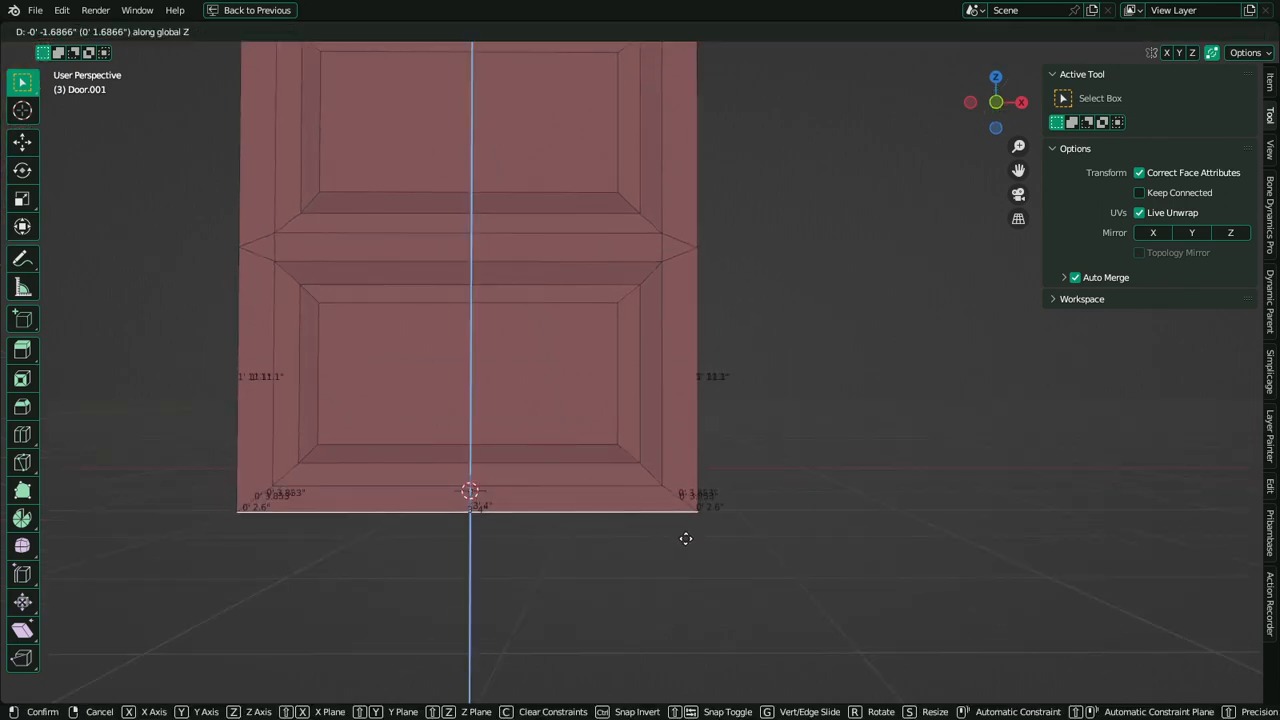
click(684, 532)
middle_drag(678, 507, 637, 523)
middle_drag(551, 498, 609, 669)
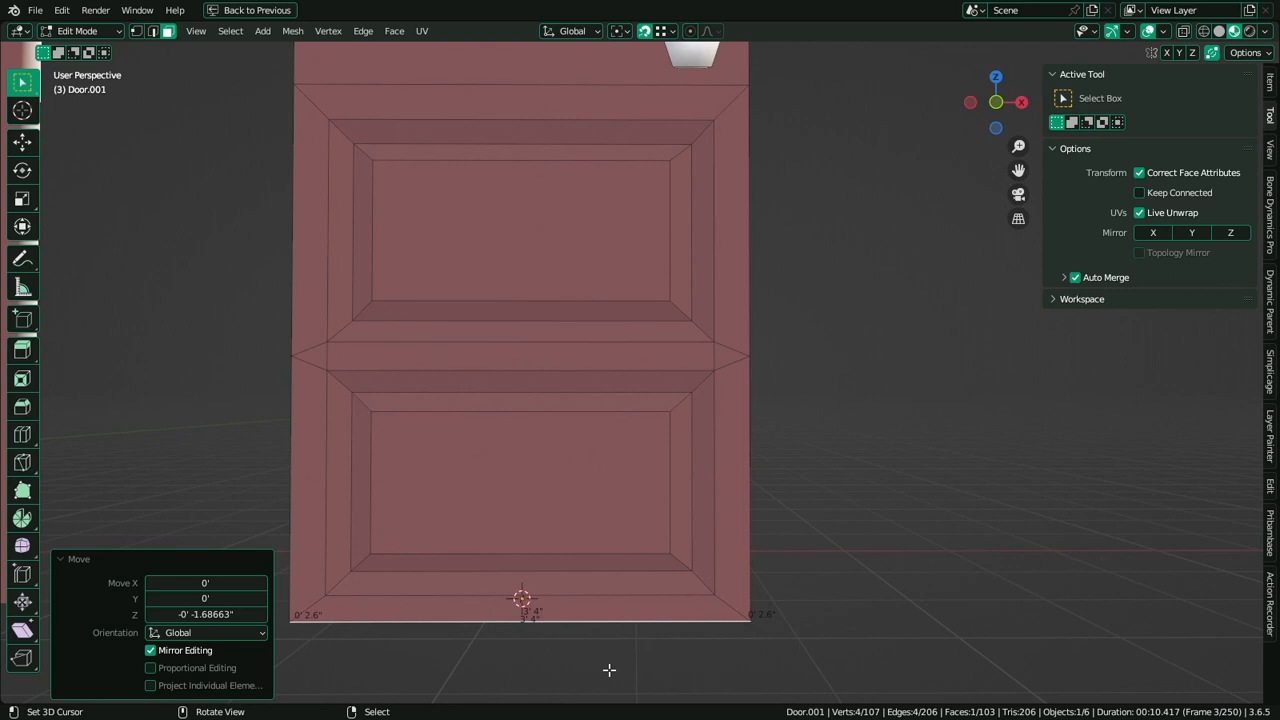
Raise the entire paneled door mesh about 1.69 inches along Z, snapping its base level with the plain door's bottom
shift+middle_drag(644, 300, 644, 470)
scroll(644, 470, down, 5)
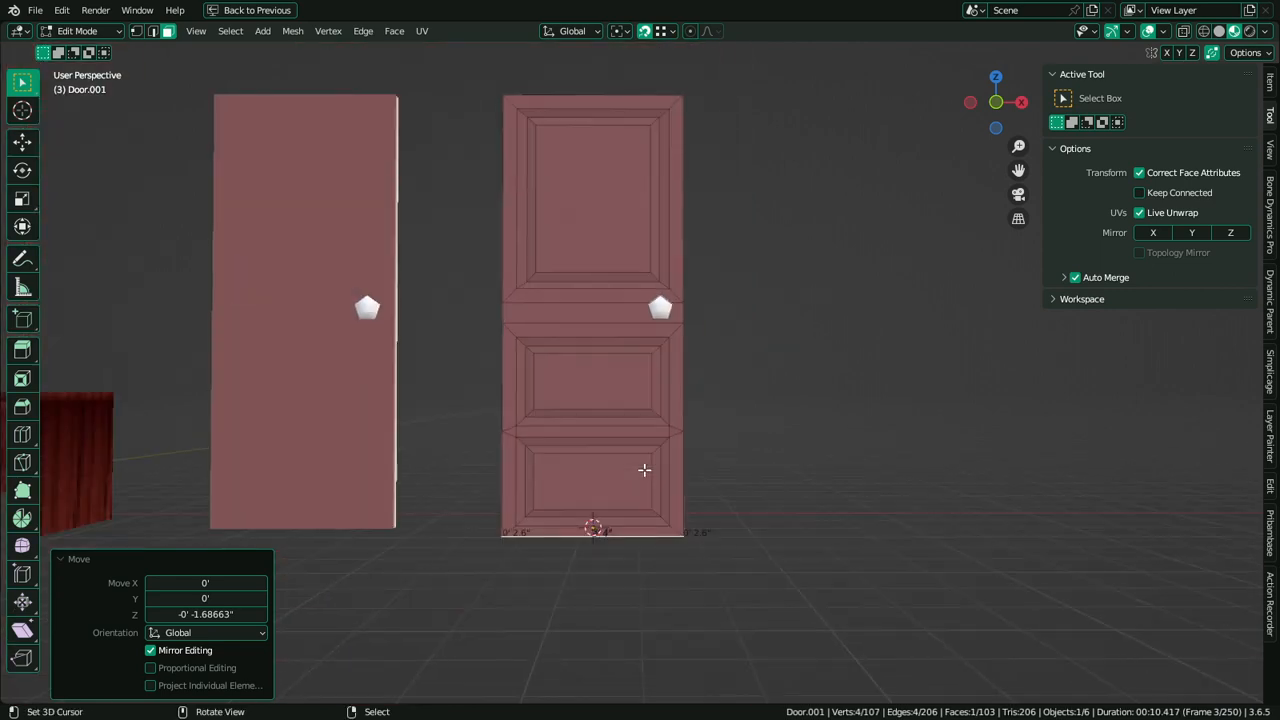
key(a)
key(g)
key(z)
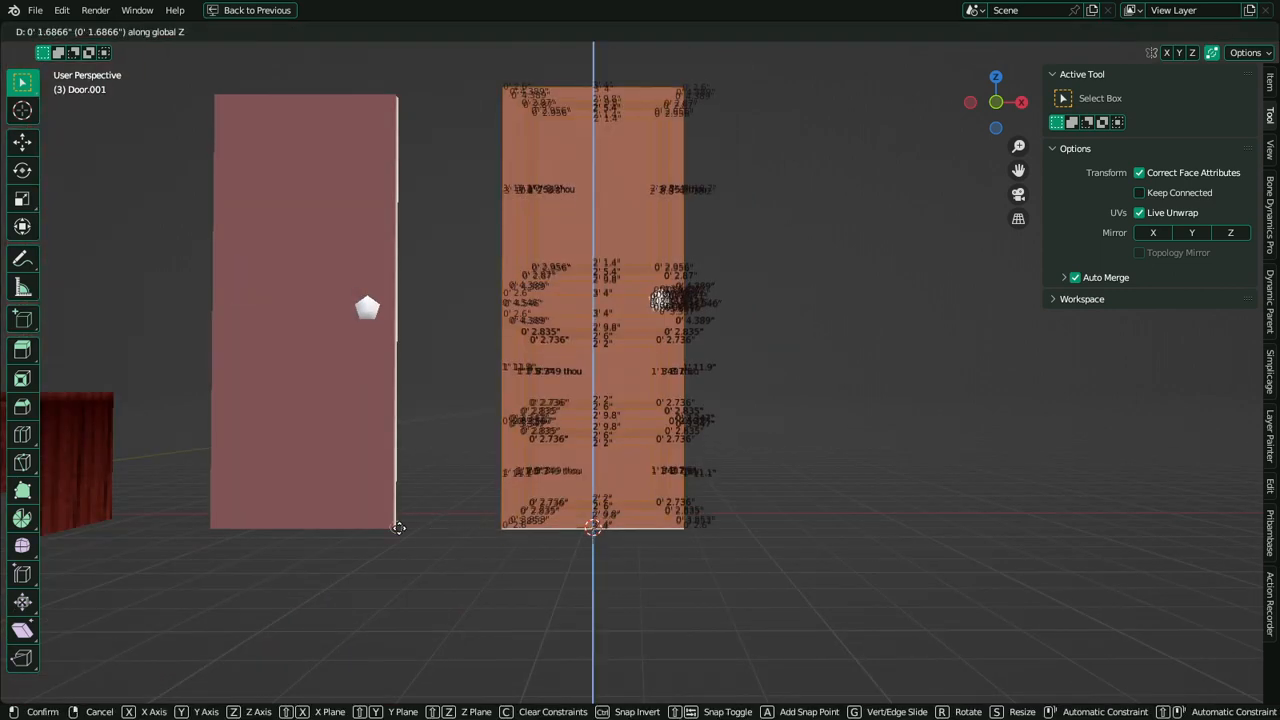
click(399, 528)
Examine the paneled door's overall dimensions in Object Mode, leaving its height value as it is
shift+middle_drag(523, 420, 529, 533)
scroll(529, 533, up, 2)
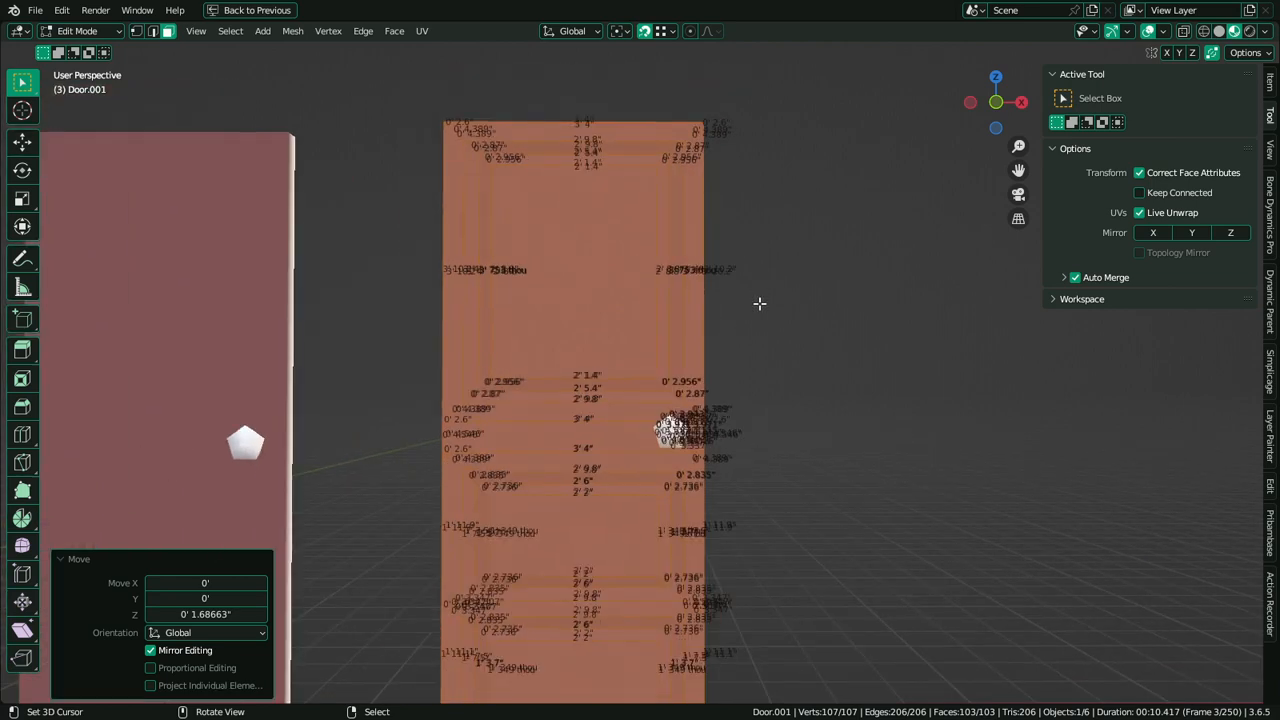
key(n)
key(n)
key(Tab)
middle_drag(755, 323, 740, 330)
click(1268, 82)
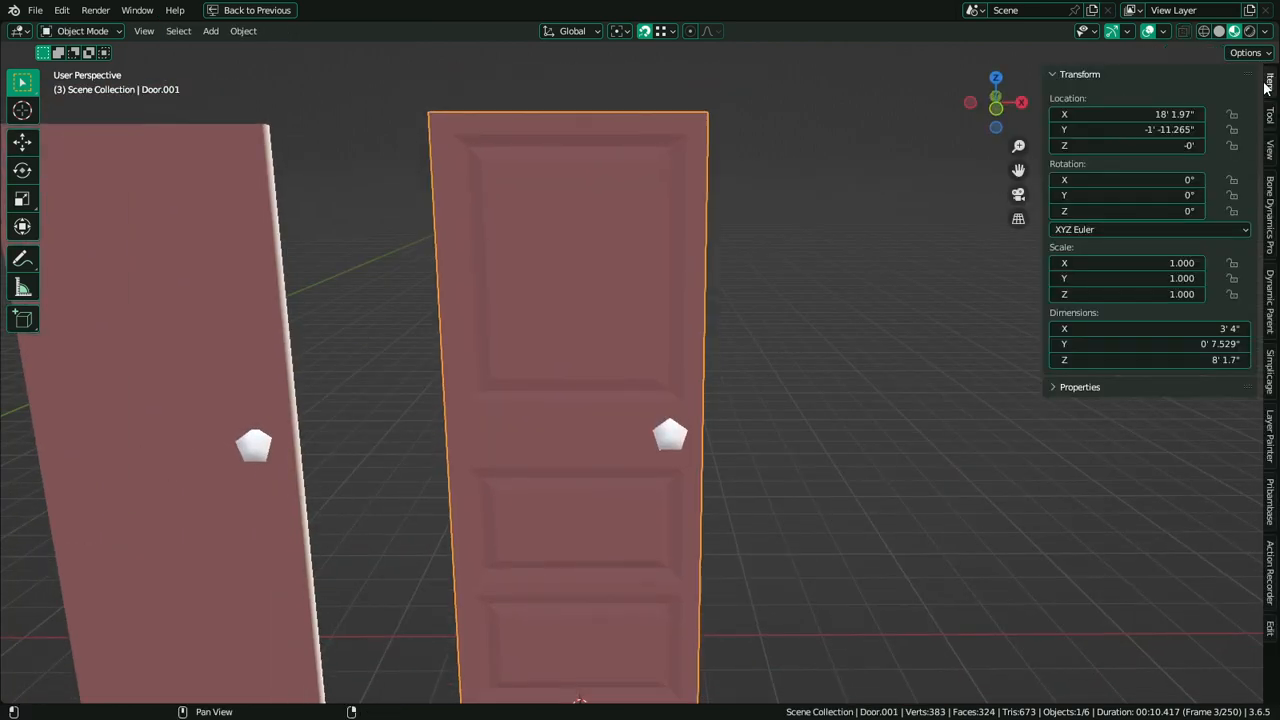
click(1198, 362)
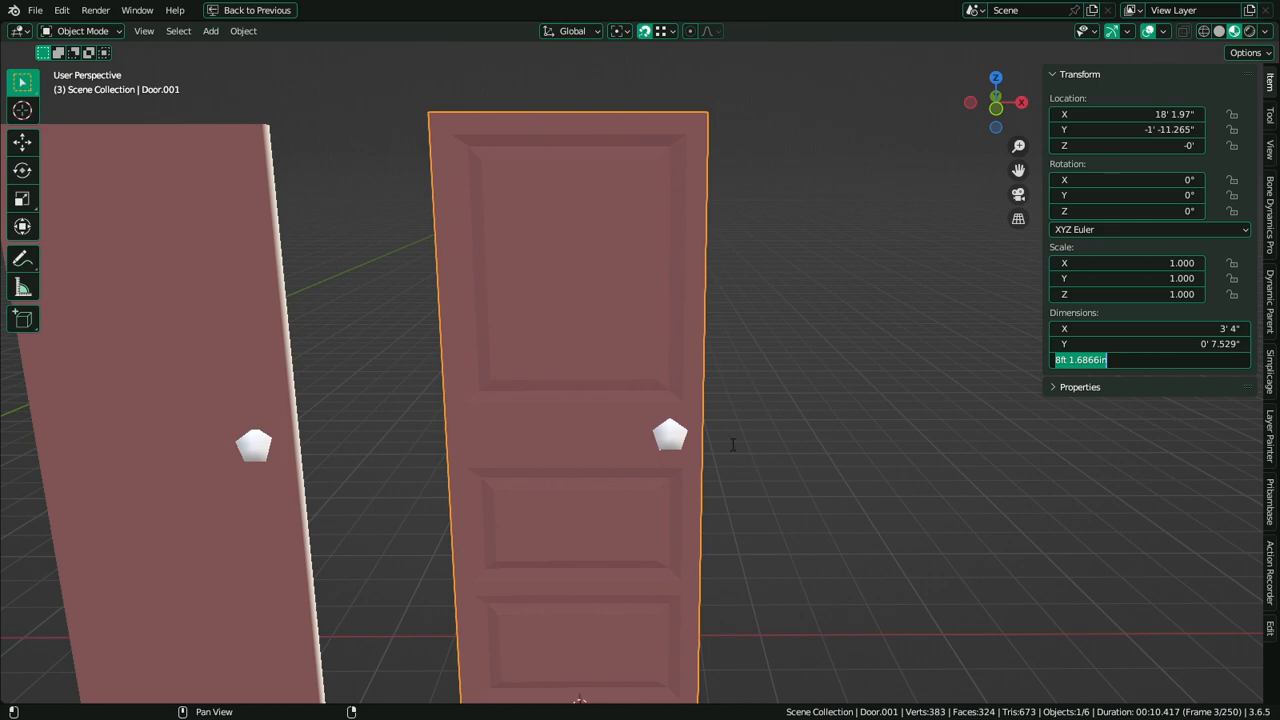
click(761, 406)
middle_drag(761, 406, 631, 428)
scroll(715, 405, down, 3)
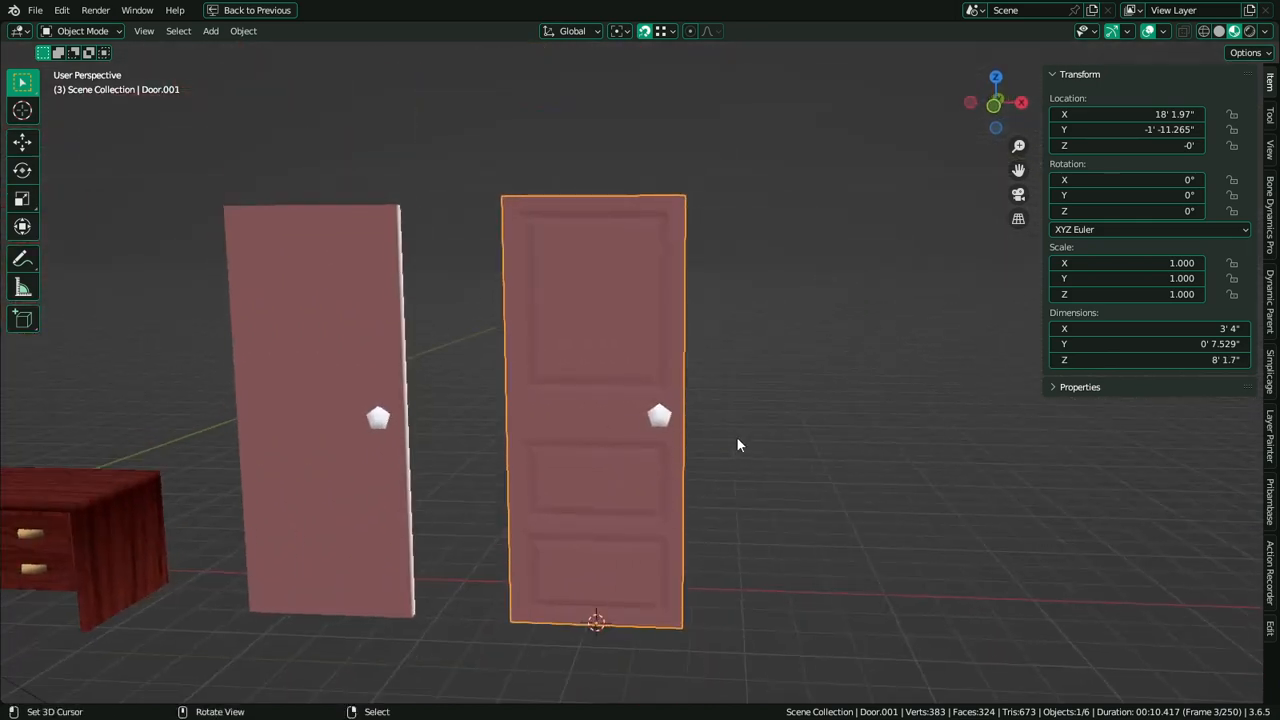
Select the linked knob geometry on the paneled door, check it in isolation, and separate it into its own object
key(Tab)
middle_drag(604, 374, 800, 469)
key(alt+a)
scroll(813, 463, up, 3)
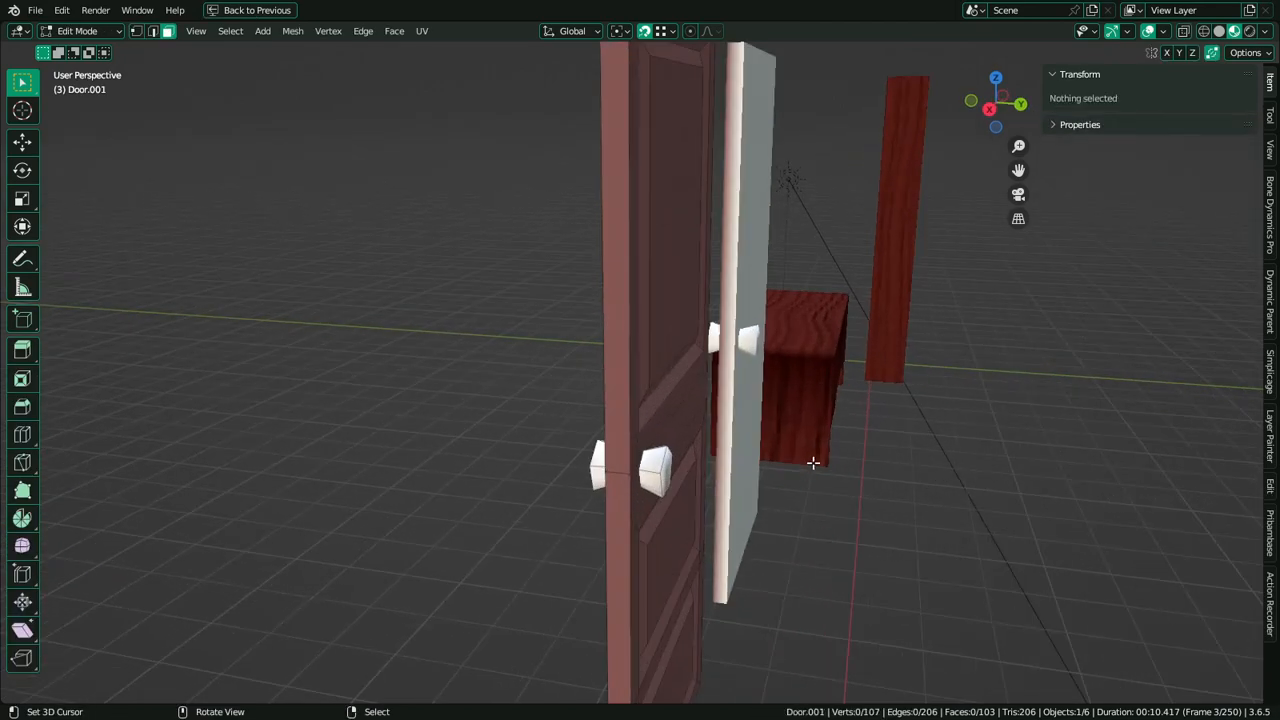
key(l)
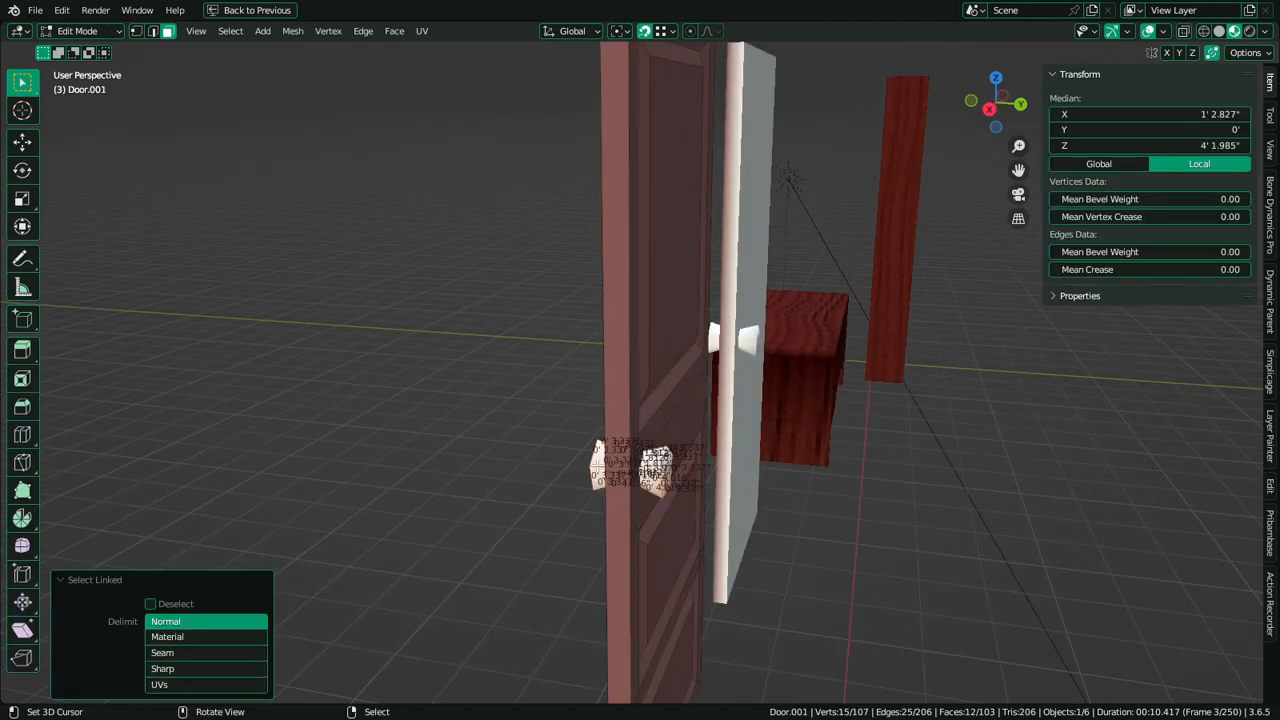
middle_drag(556, 466, 596, 466)
key(shift+h)
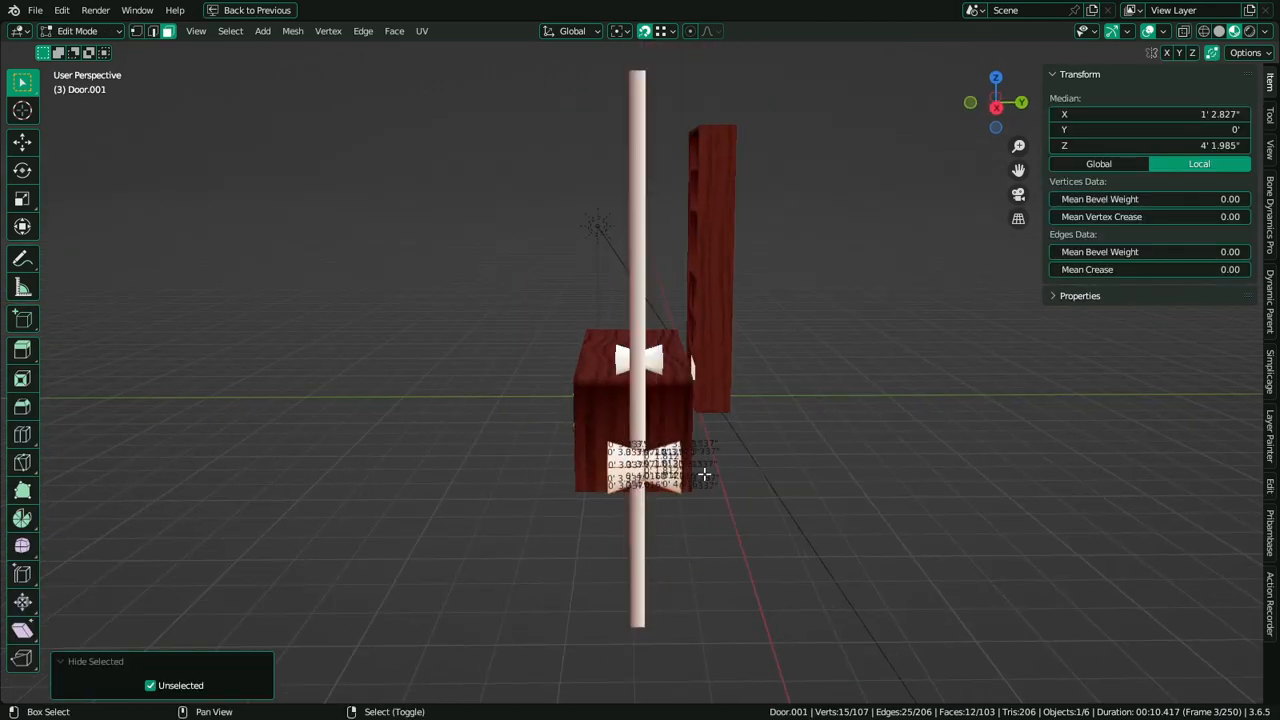
middle_drag(700, 472, 658, 555)
key(alt+h)
middle_drag(677, 673, 749, 551)
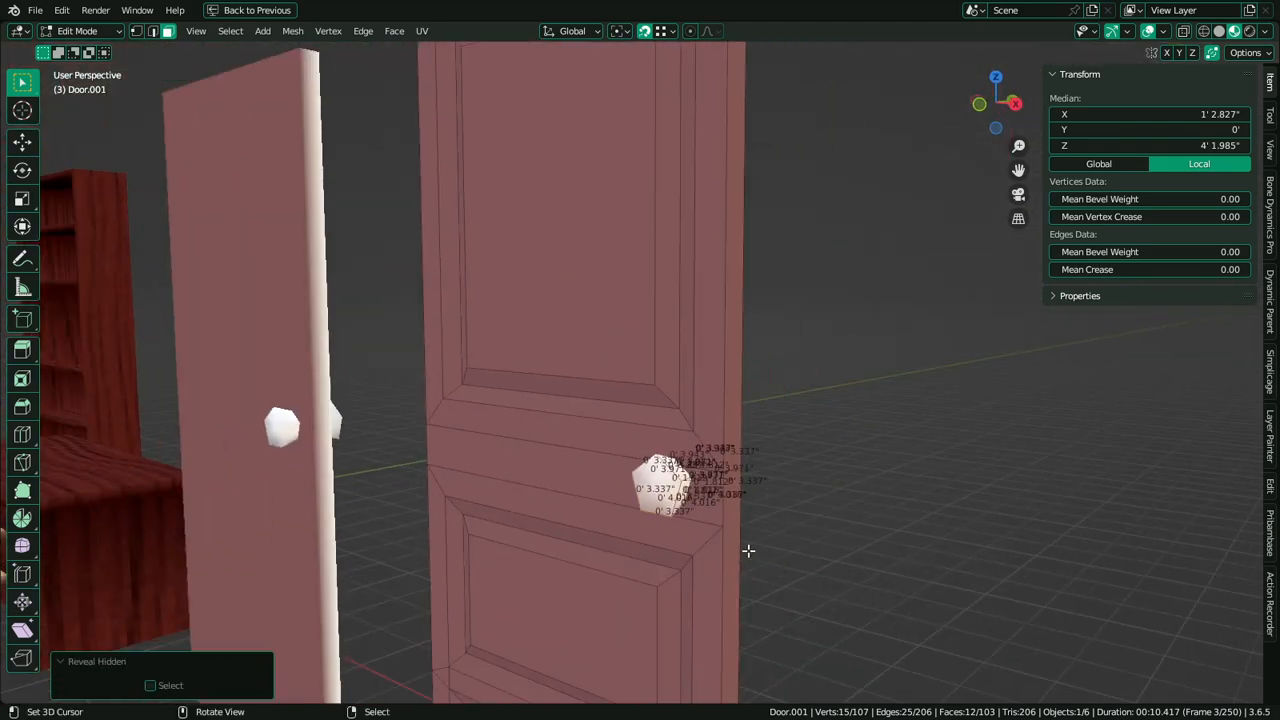
key(p)
click(749, 522)
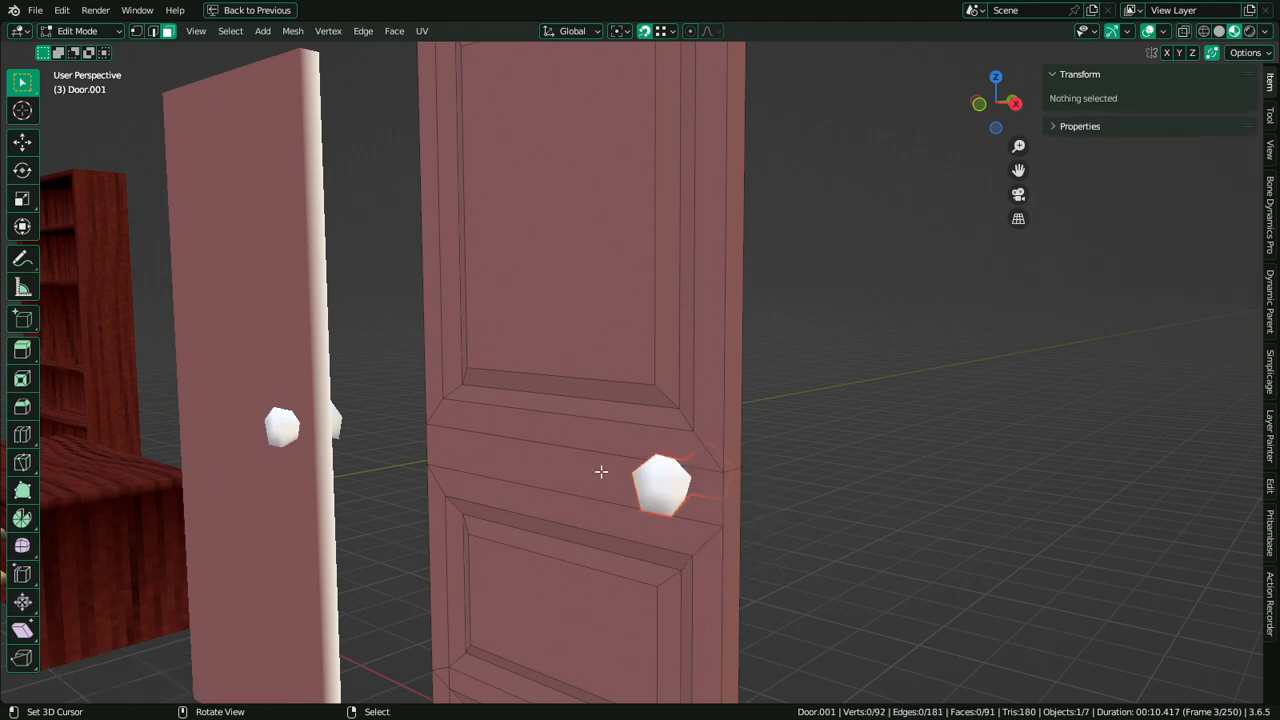
Set the paneled door's Z dimension to 8 feet and apply its scale
middle_drag(457, 471, 580, 472)
key(Tab)
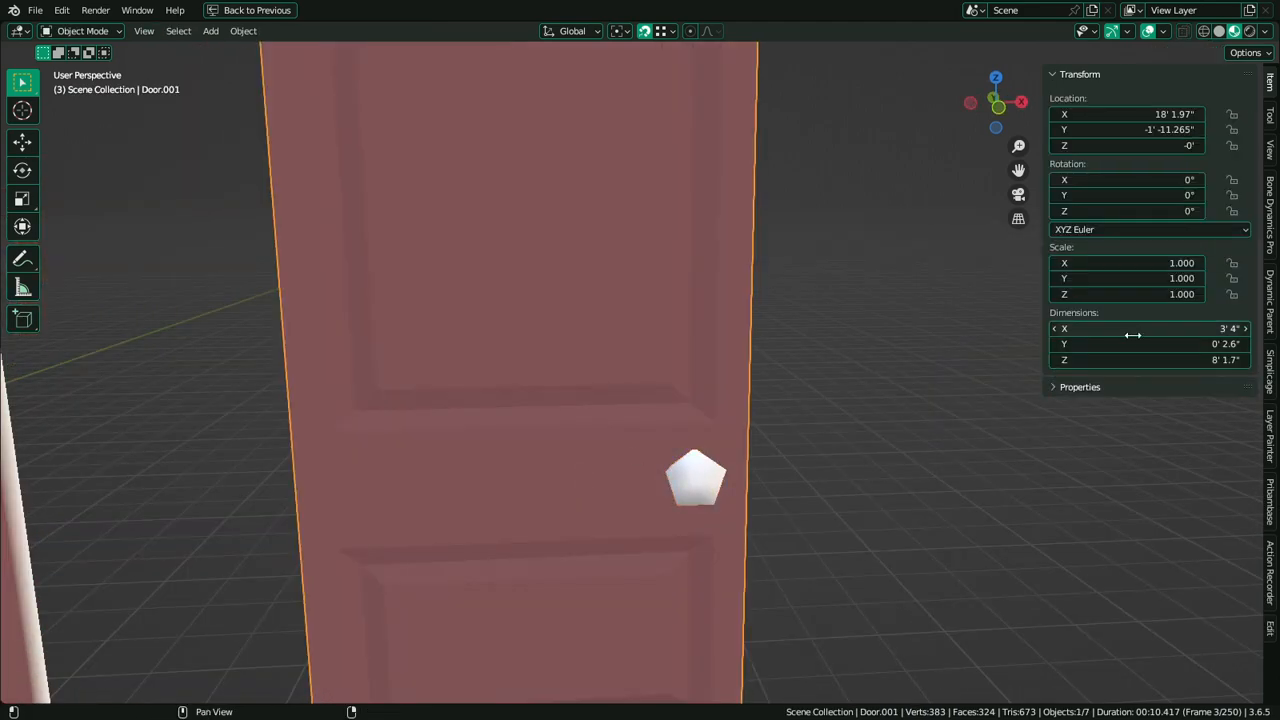
click(1150, 360)
text(8)
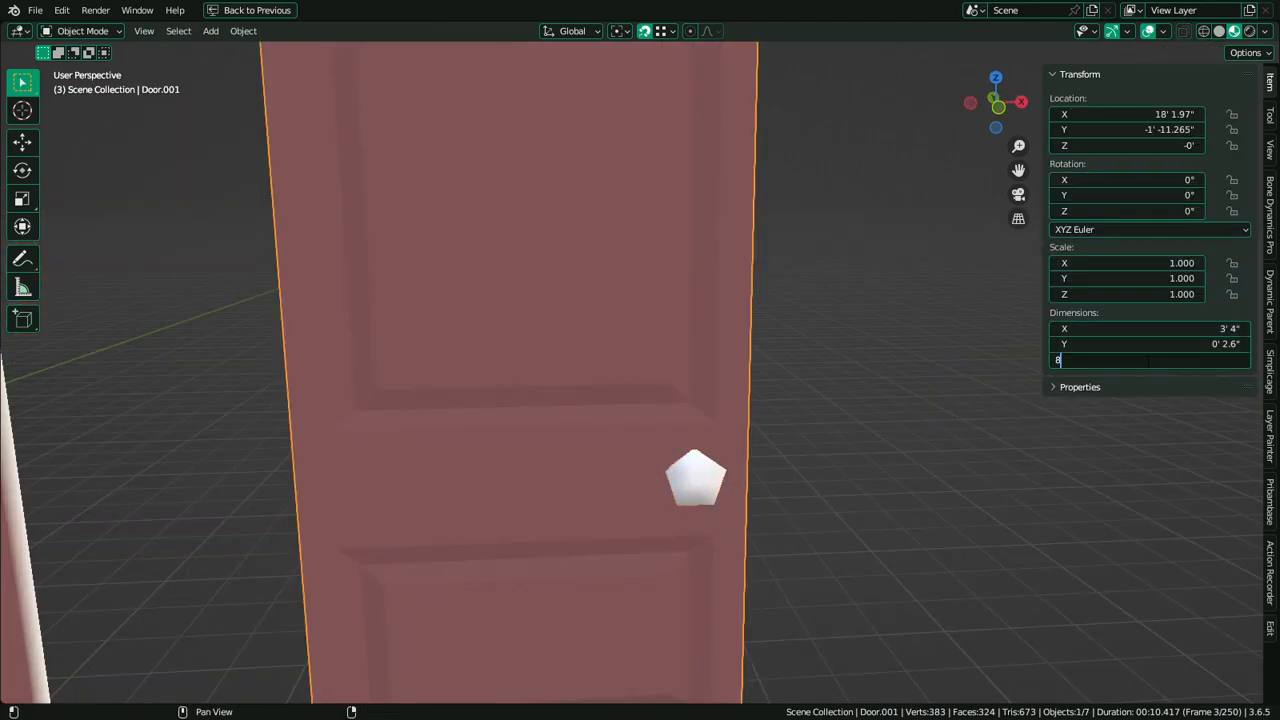
key(Return)
middle_drag(1005, 387, 648, 416)
key(ctrl+a)
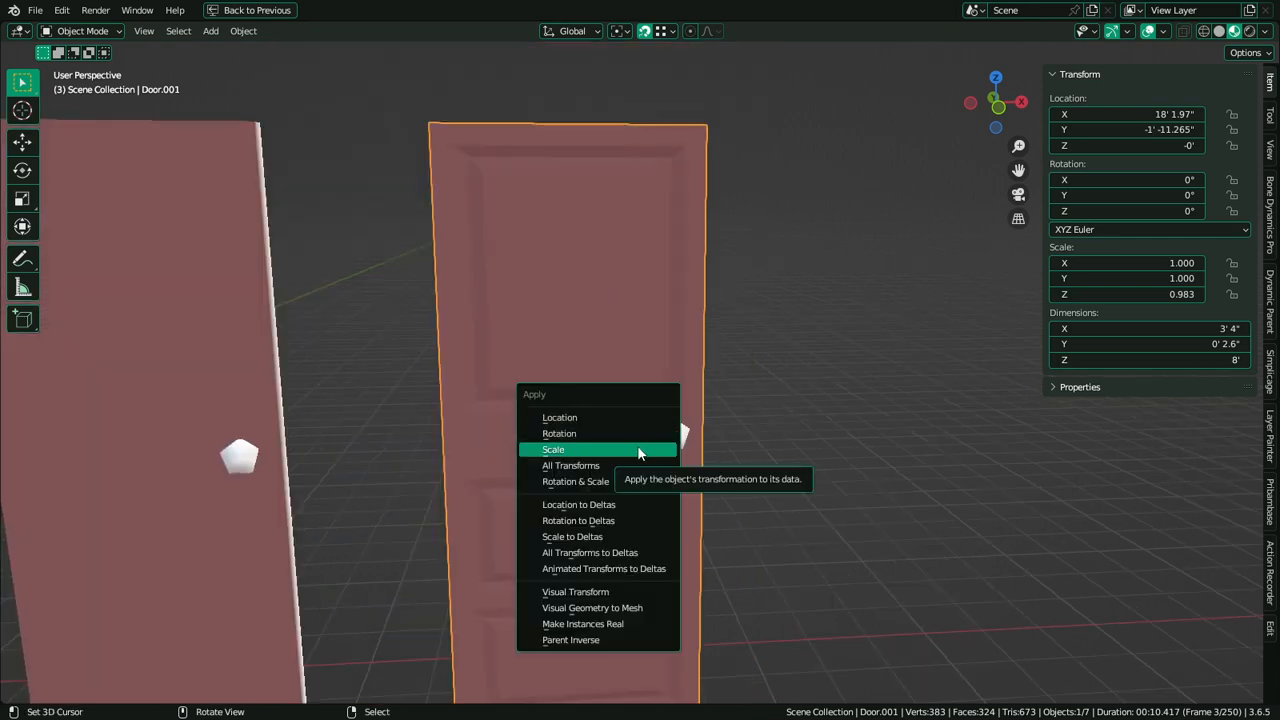
click(640, 453)
Join the separated knobs back into the paneled door object
key(Tab)
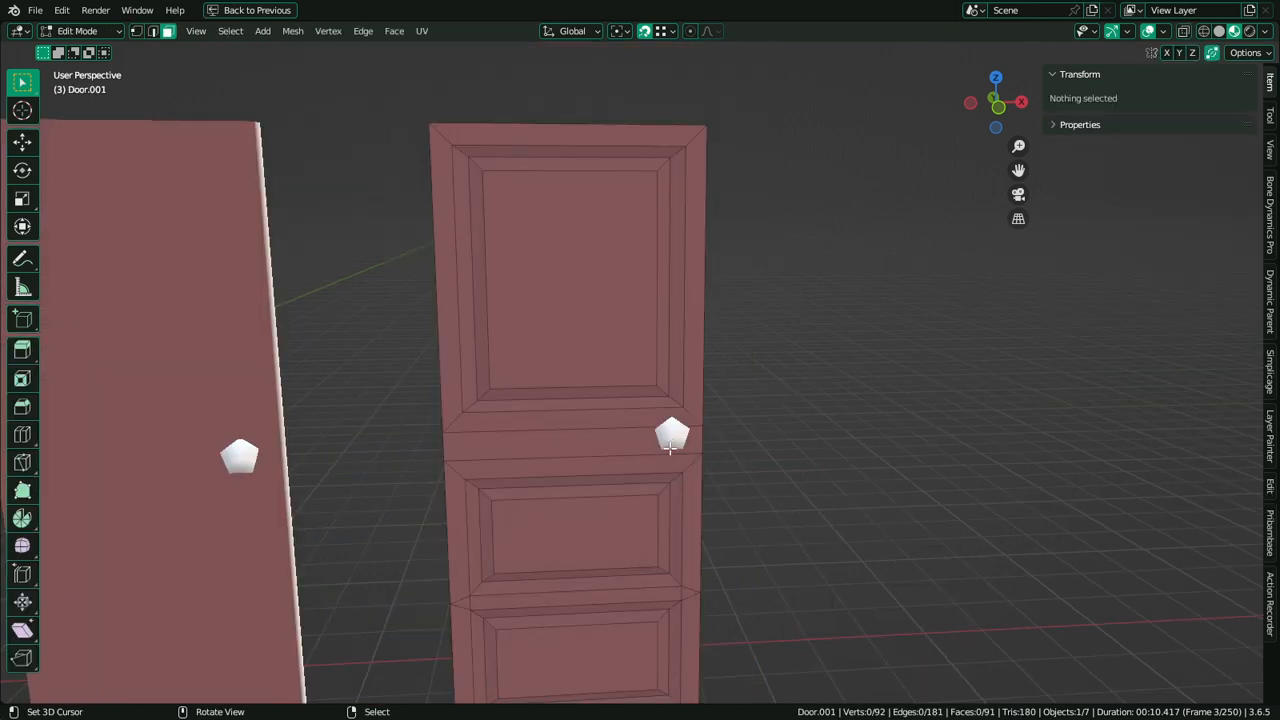
key(Tab)
shift+click(668, 398)
key(ctrl+j)
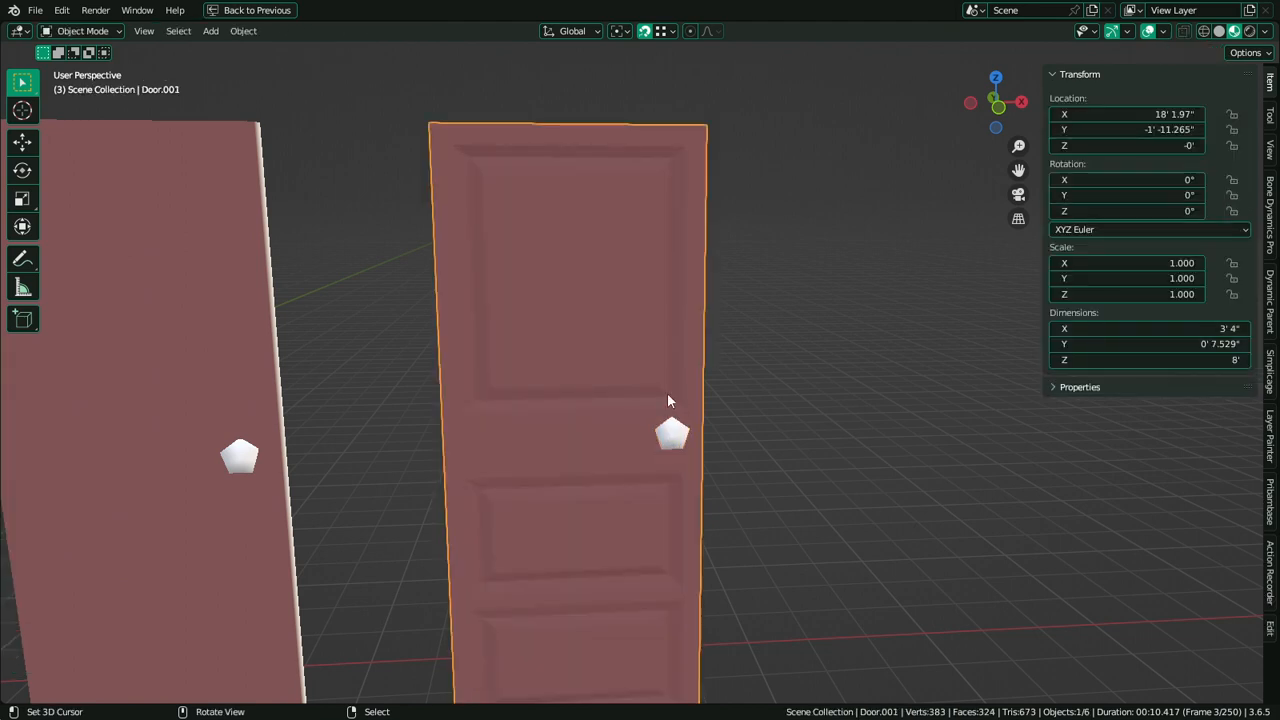
Examine the rejoined paneled door's mesh, sides and knobs from the front and back
key(Tab)
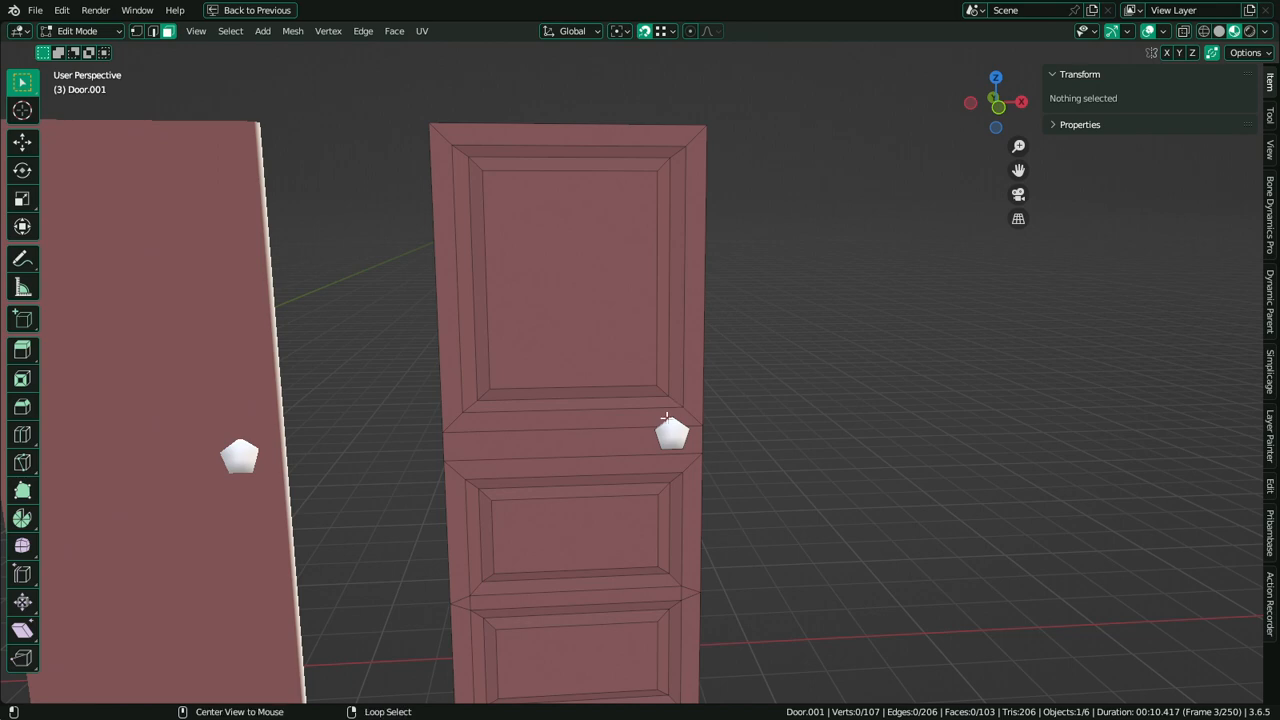
alt+middle_click(666, 415)
scroll(666, 417, down, 6)
scroll(657, 429, up, 2)
middle_drag(619, 433, 409, 440)
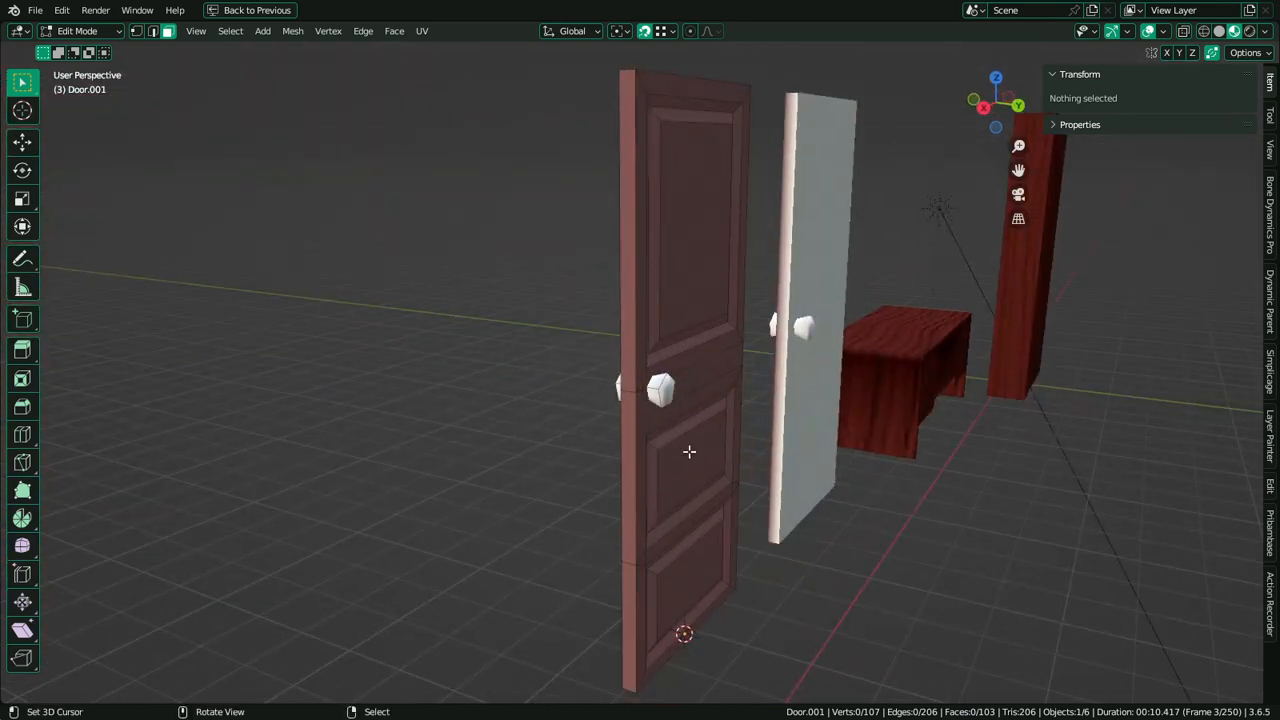
middle_drag(703, 543, 797, 494)
key(Tab)
scroll(790, 498, down, 5)
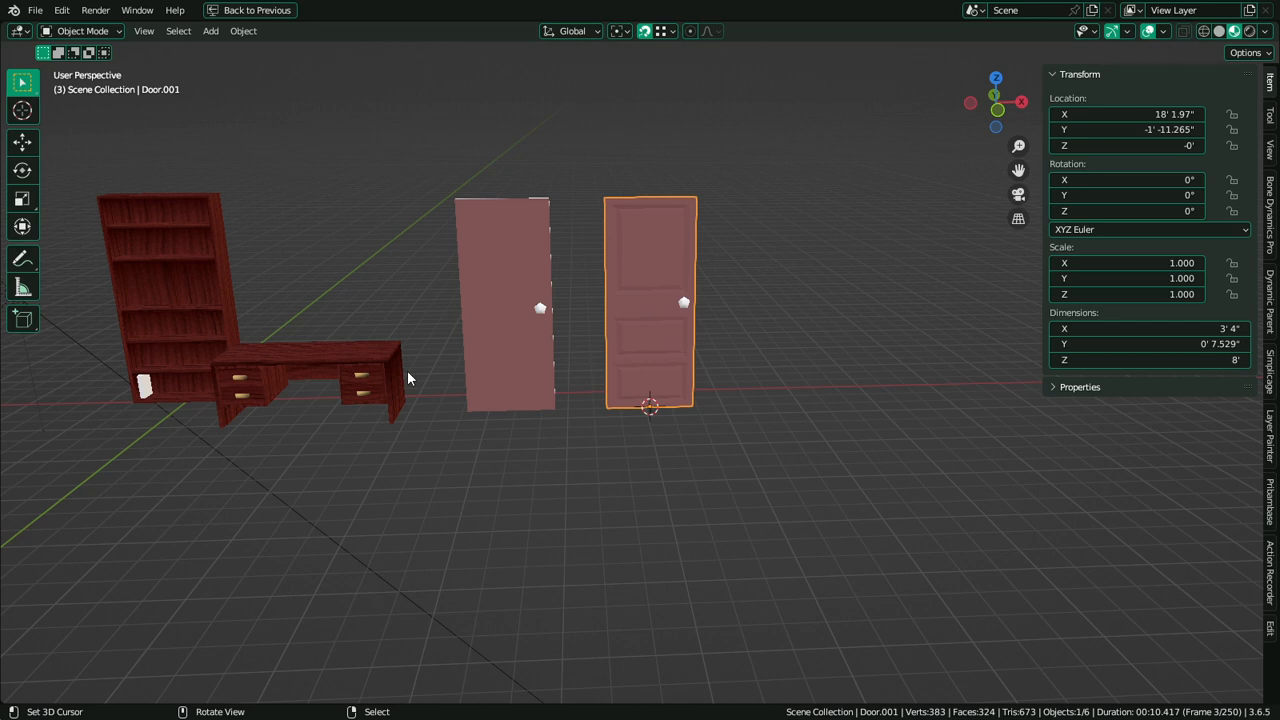
Select all of the plain door's mesh and fill it, knobs included, with the current reddish brush color in Vertex Paint mode
middle_drag(522, 321, 648, 301)
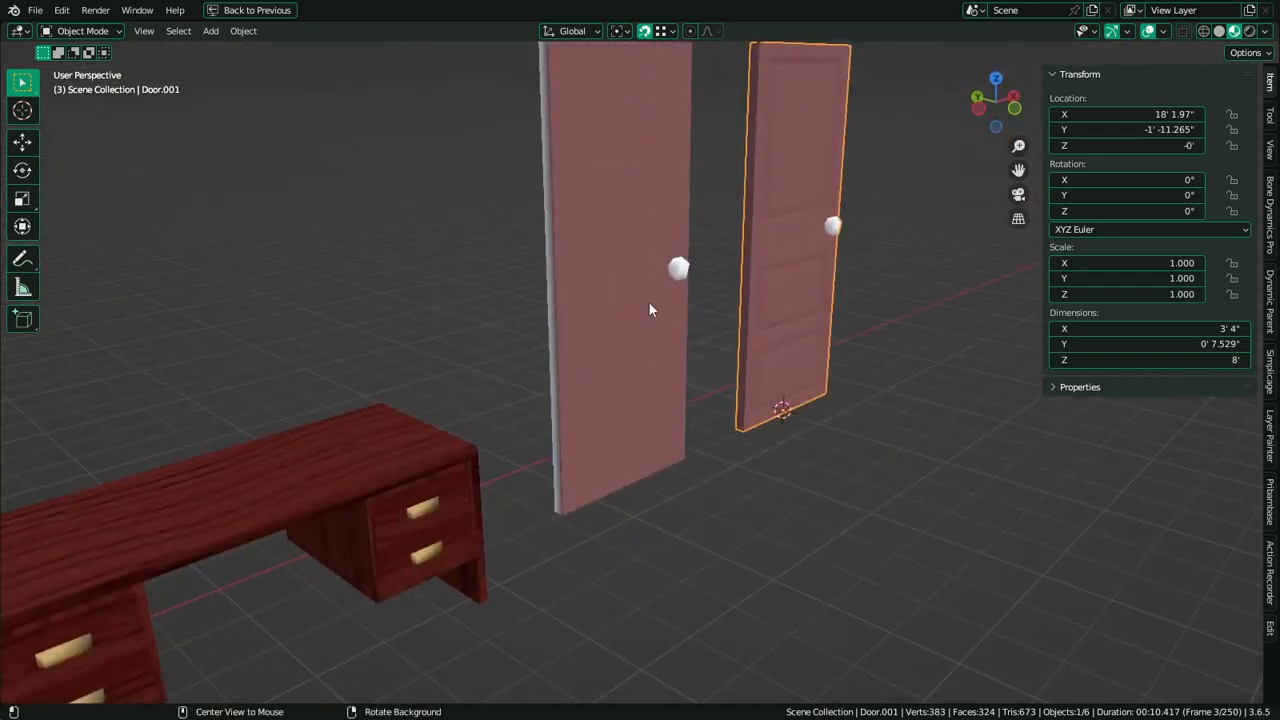
scroll(648, 301, up, 3)
click(613, 313)
key(Tab)
key(a)
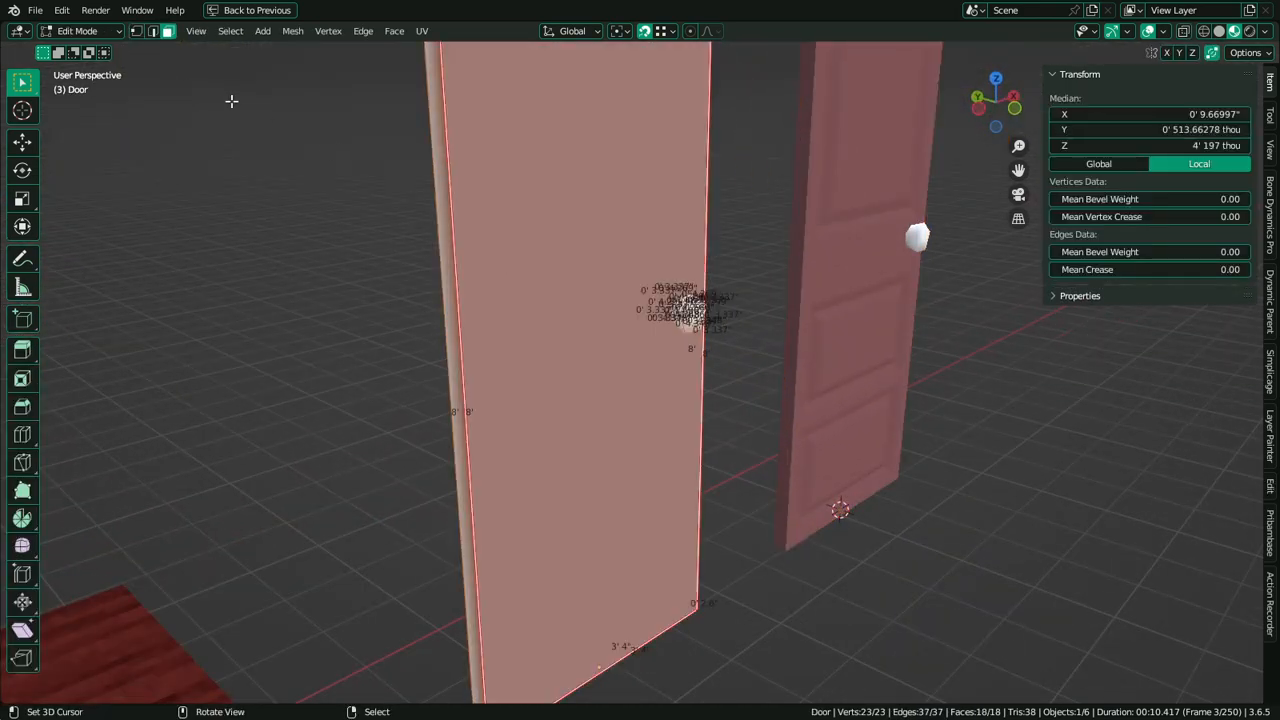
click(100, 31)
click(129, 104)
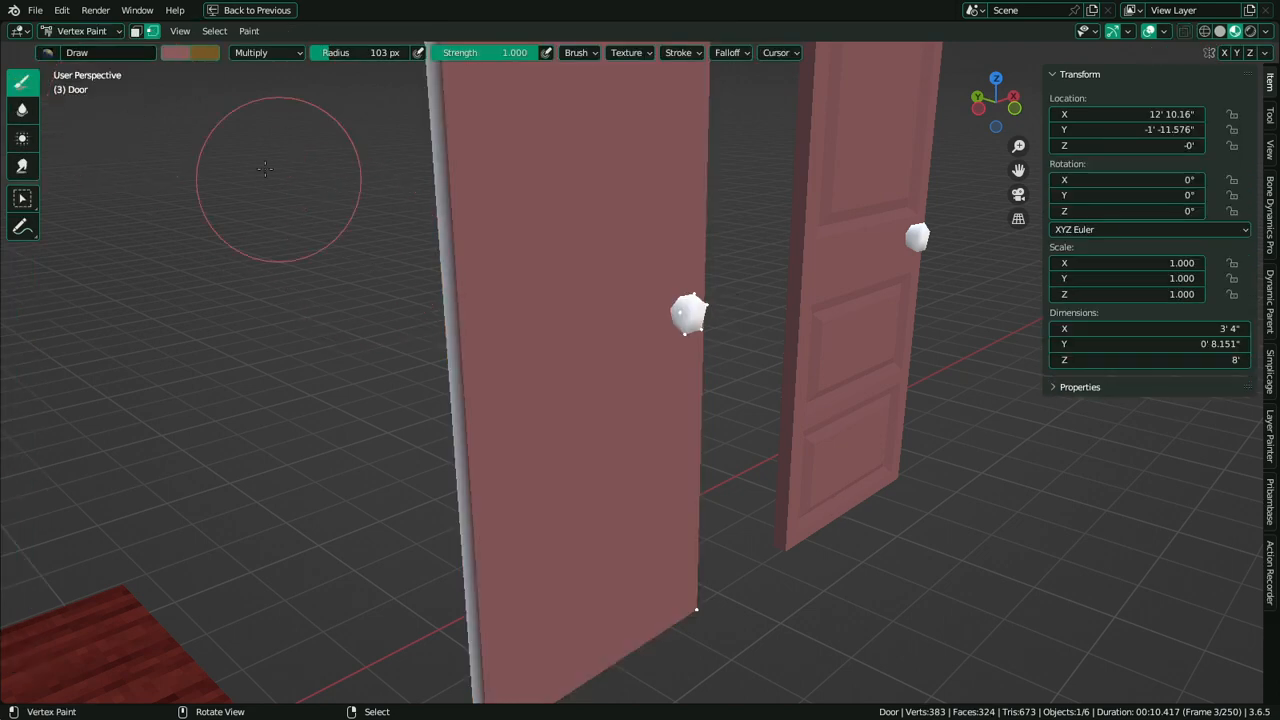
key(shift+k)
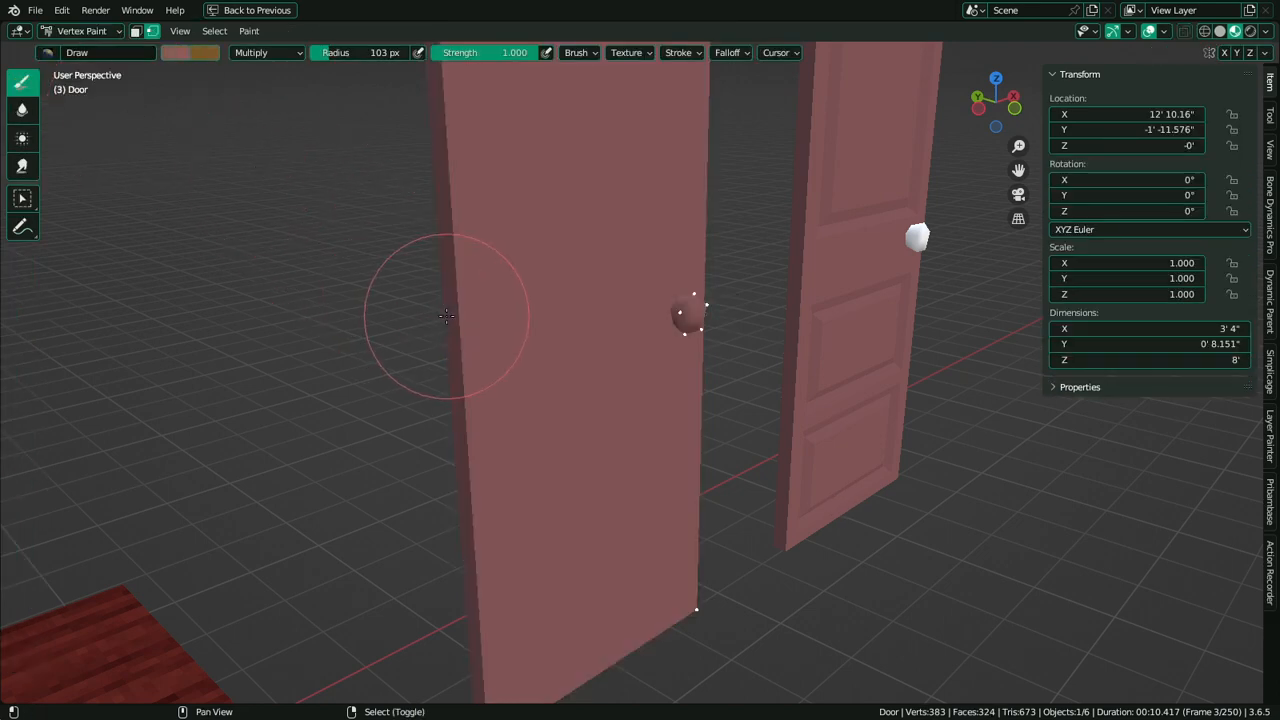
Set the vertex paint brush color to white by removing its saturation and raising its value to the maximum
middle_drag(533, 336, 686, 343)
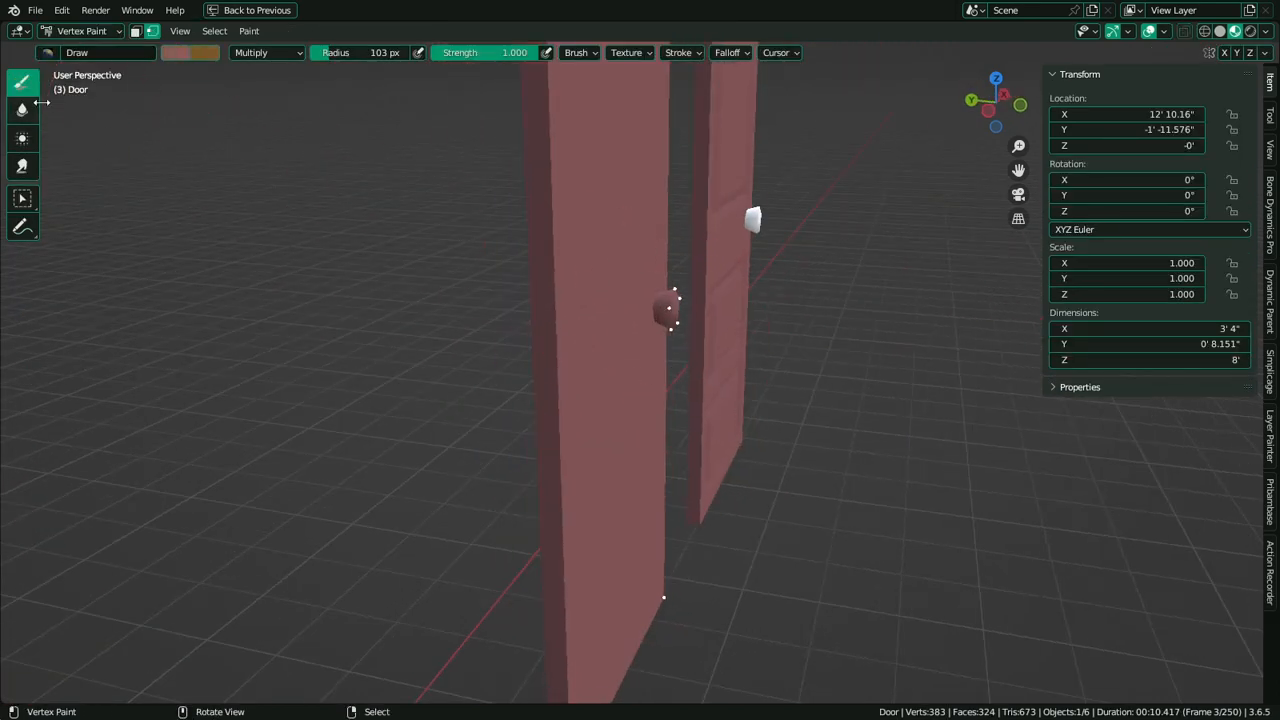
click(189, 54)
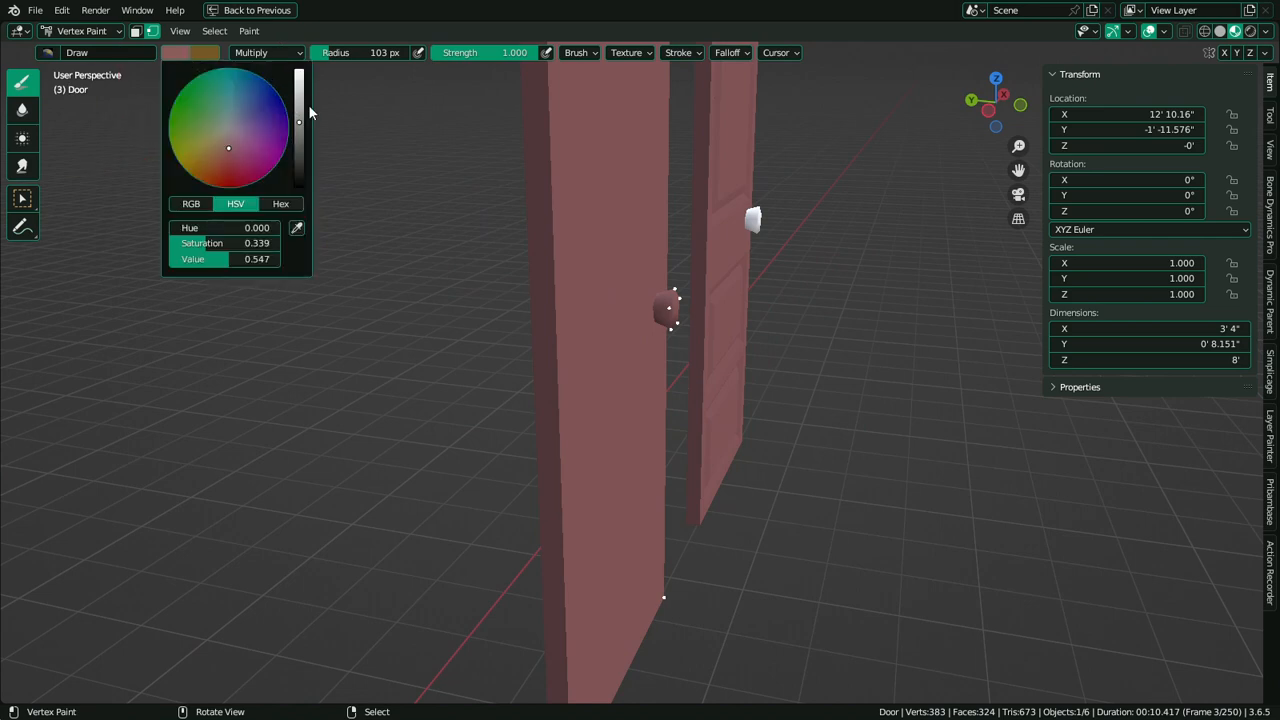
drag(212, 242, 158, 233)
drag(299, 123, 300, 64)
click(189, 54)
Select the plain door's knob mesh, fill it with white vertex color, and return to Object Mode
right_click(680, 302)
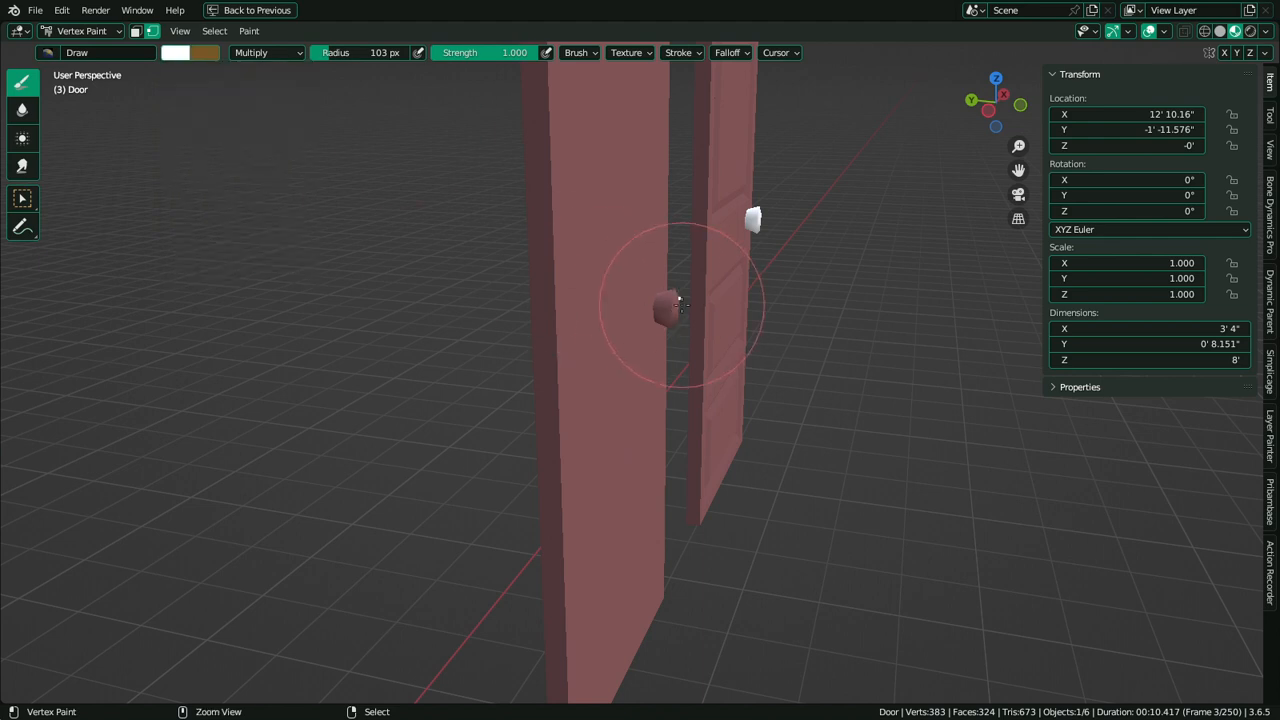
click(680, 302)
key(Tab)
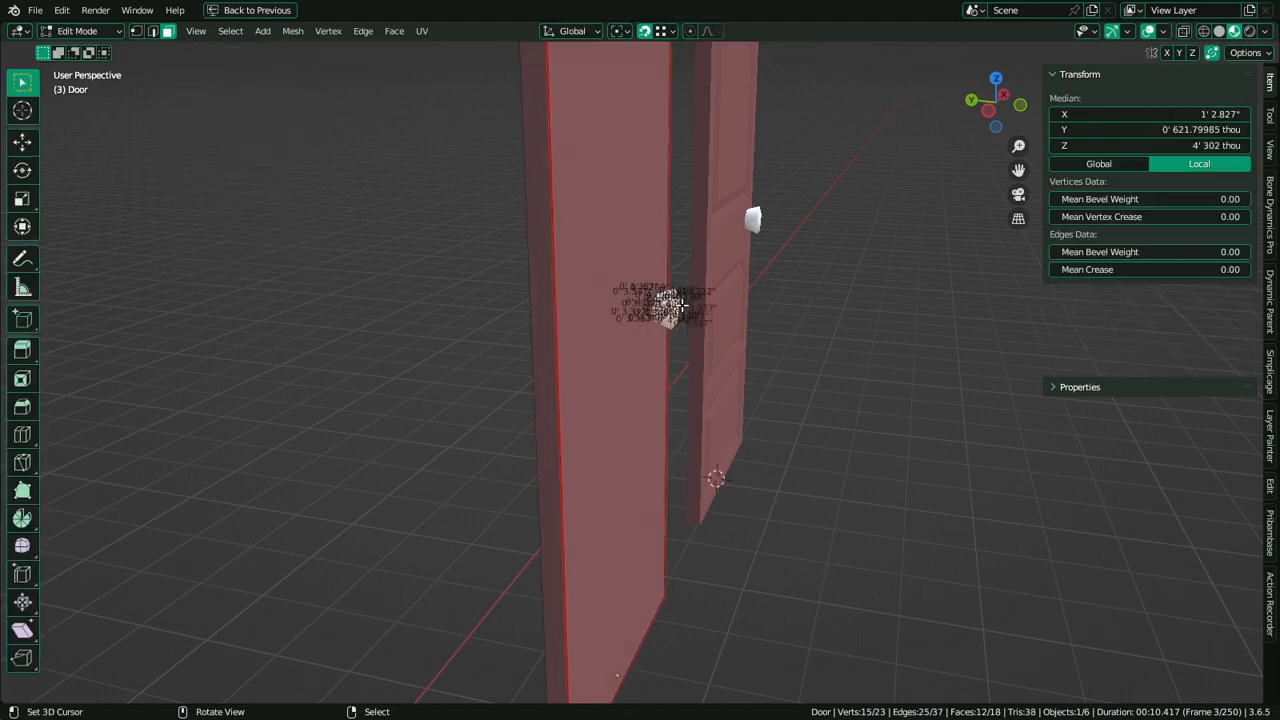
middle_drag(682, 305, 790, 312)
key(Tab)
scroll(710, 326, down, 3)
middle_drag(710, 326, 540, 312)
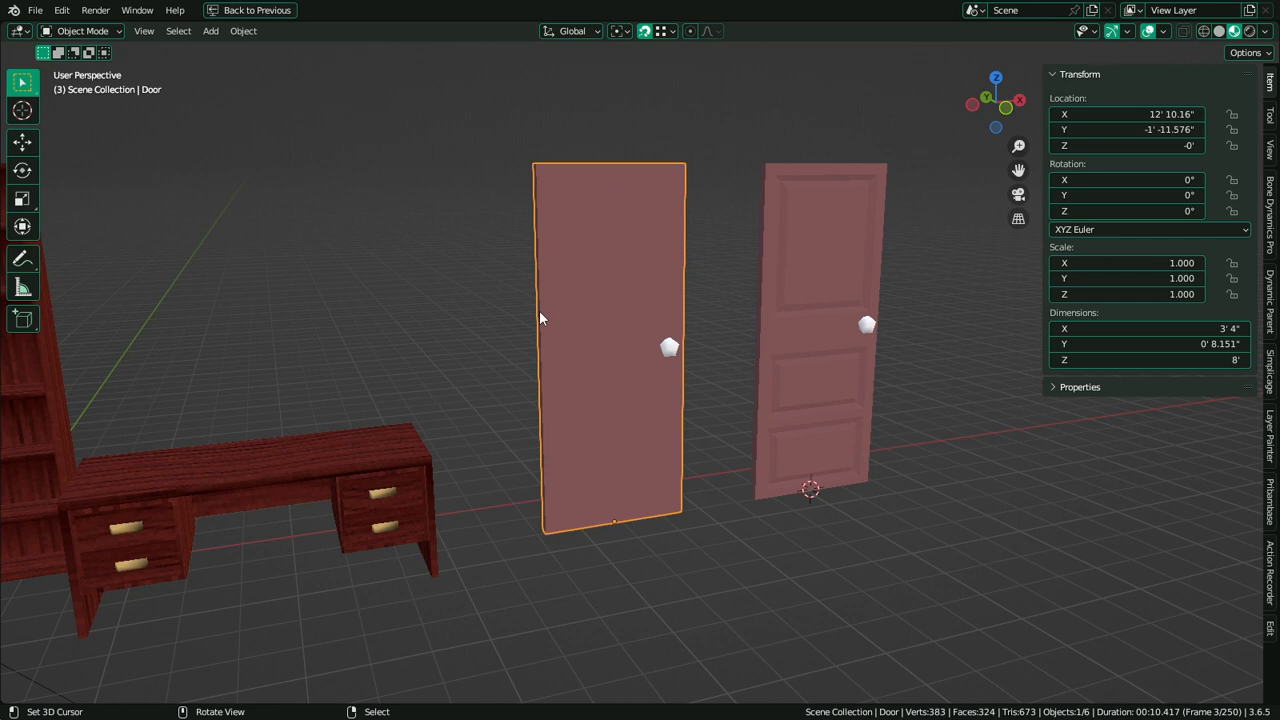
middle_drag(539, 318, 660, 425)
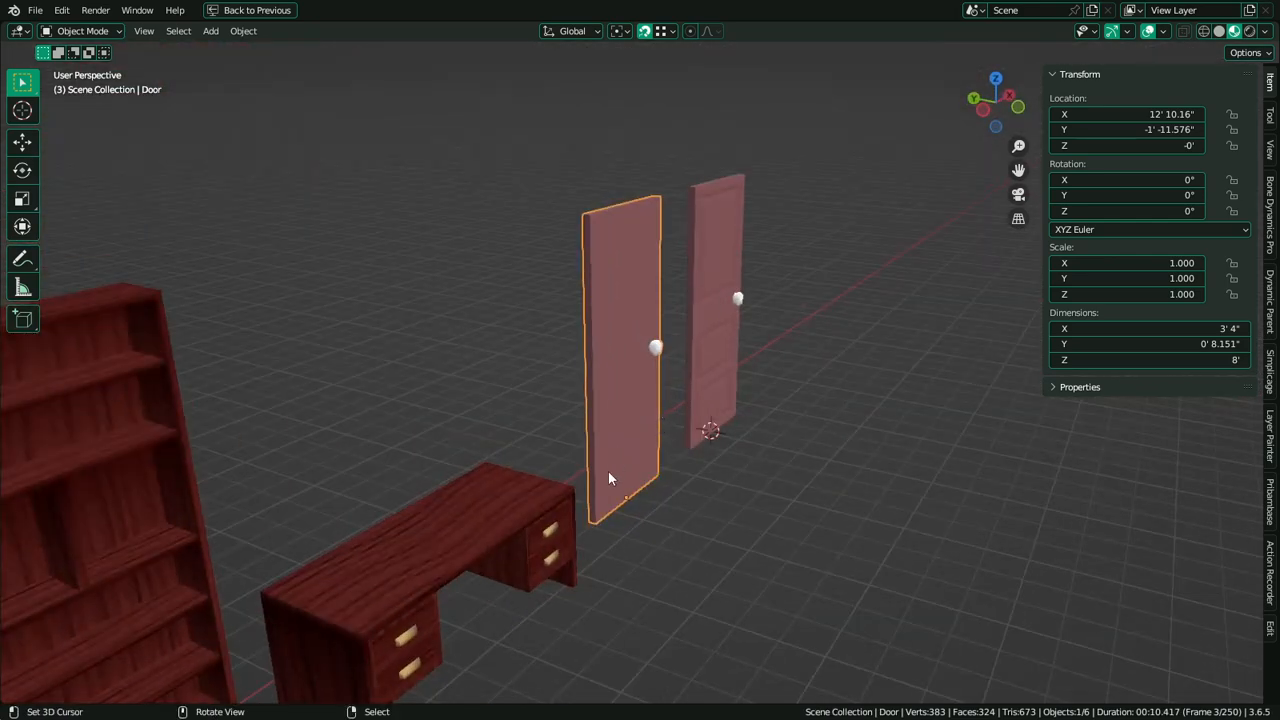
middle_drag(502, 520, 446, 514)
click(446, 514)
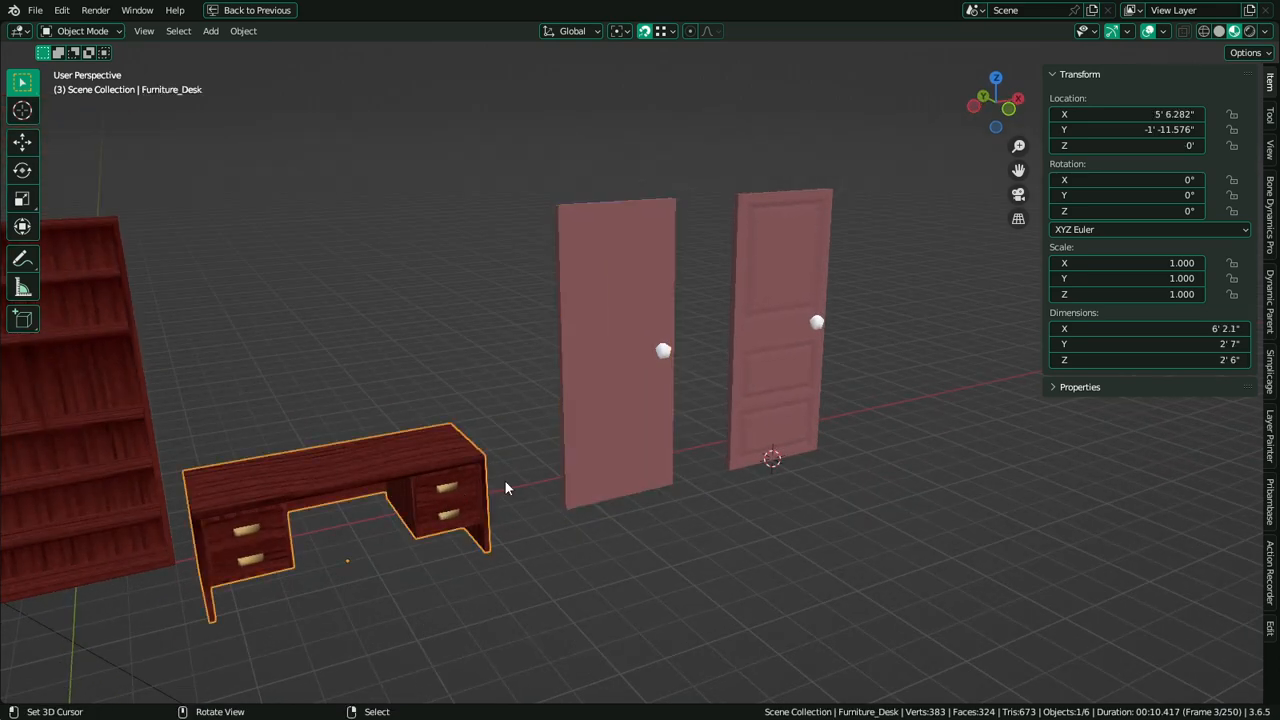
middle_drag(507, 484, 517, 508)
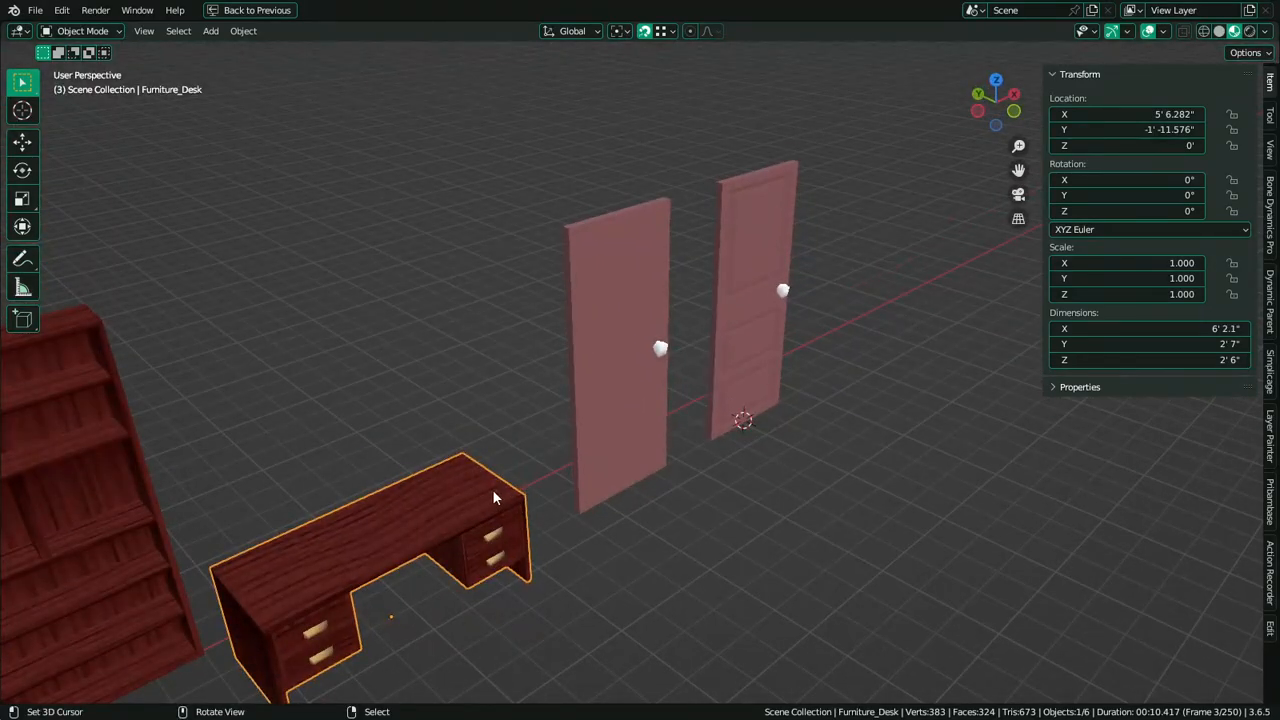
key(shift+a)
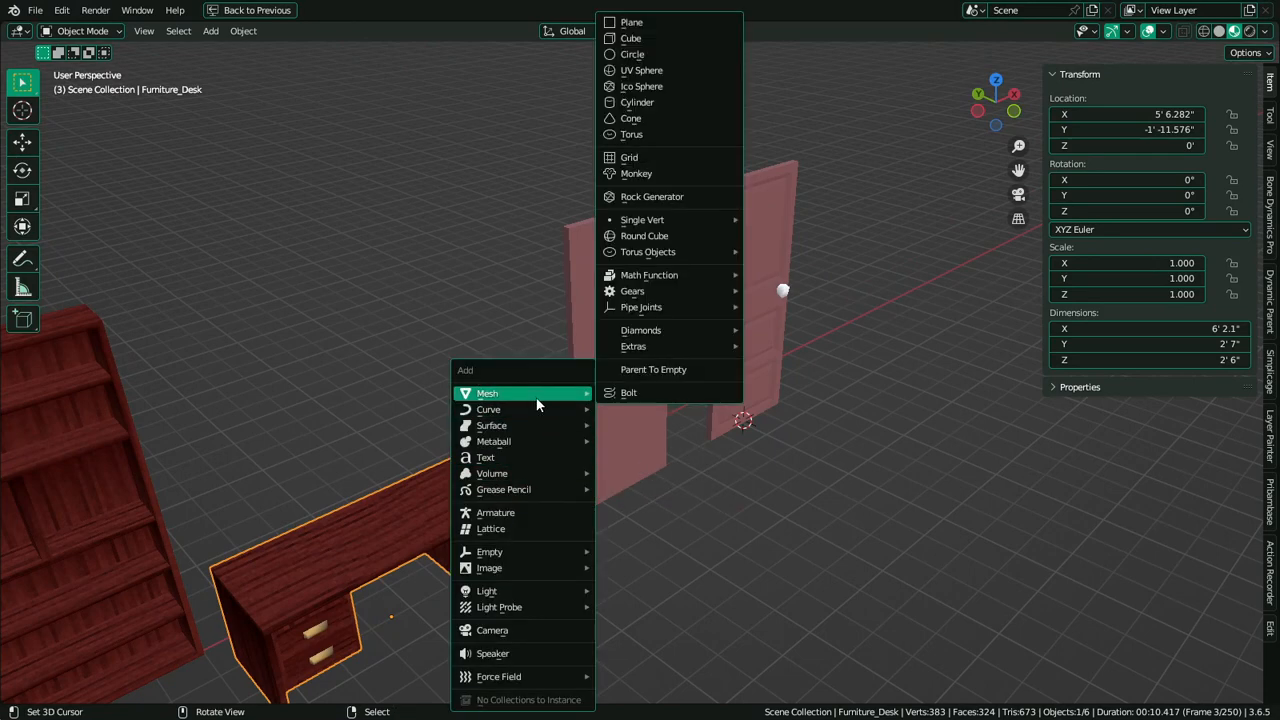
key(Escape)
Add a cube beside the paneled door, on the side away from the plain door, with a size of 1 m
mouse_move(648, 480)
middle_down()
mouse_move(608, 468)
mouse_move(611, 515)
mouse_move(660, 490)
middle_up()
scroll(660, 483, up, 4)
key(shift+a)
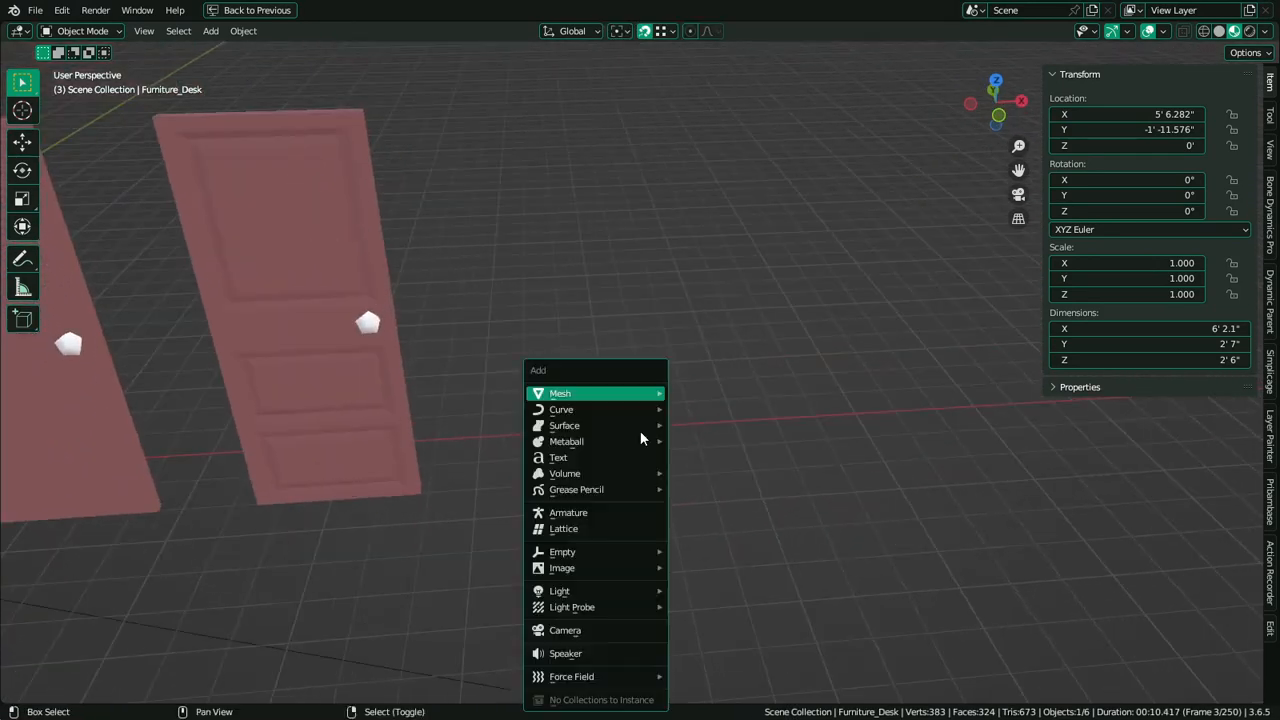
mouse_move(645, 425)
mouse_move(600, 393)
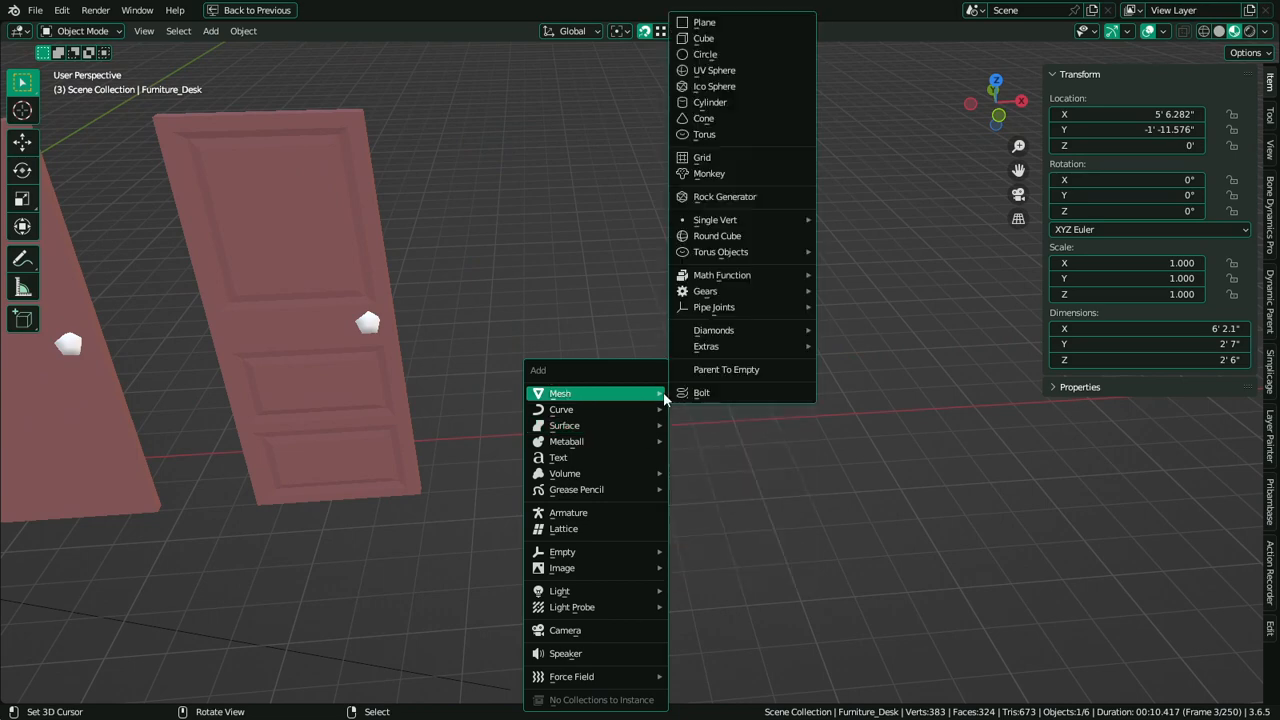
click(727, 41)
middle_drag(714, 222, 760, 228)
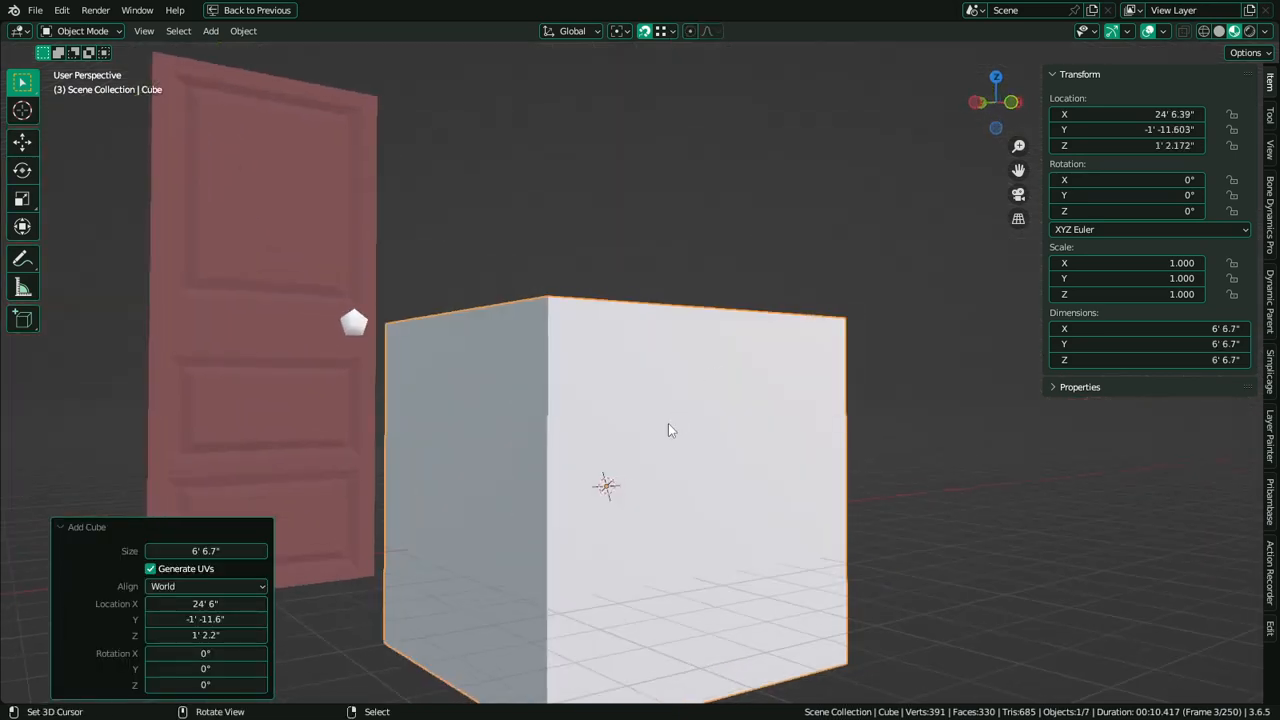
double_click(218, 551)
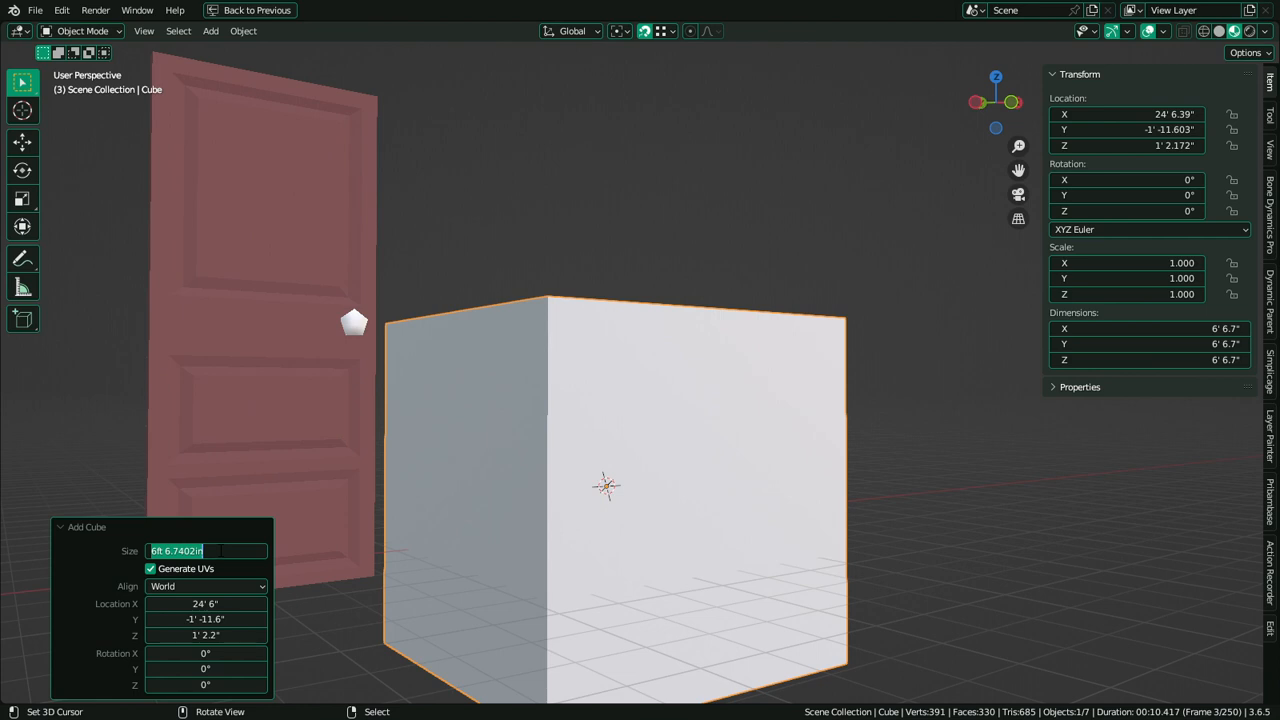
text(1m)
key(Return)
Move the new cube along Z to about 1' 7.7" so its base rests on the ground
middle_drag(334, 422, 529, 414)
key(g)
key(z)
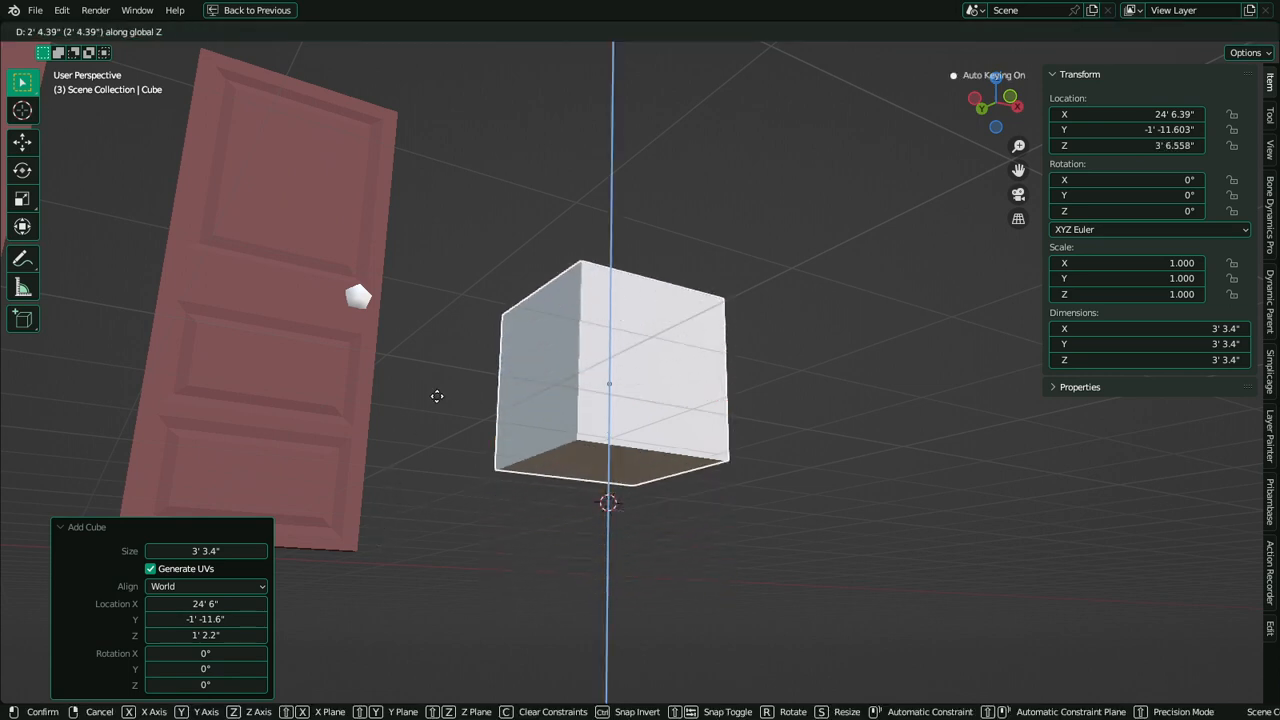
click(436, 514)
middle_drag(436, 519, 479, 580)
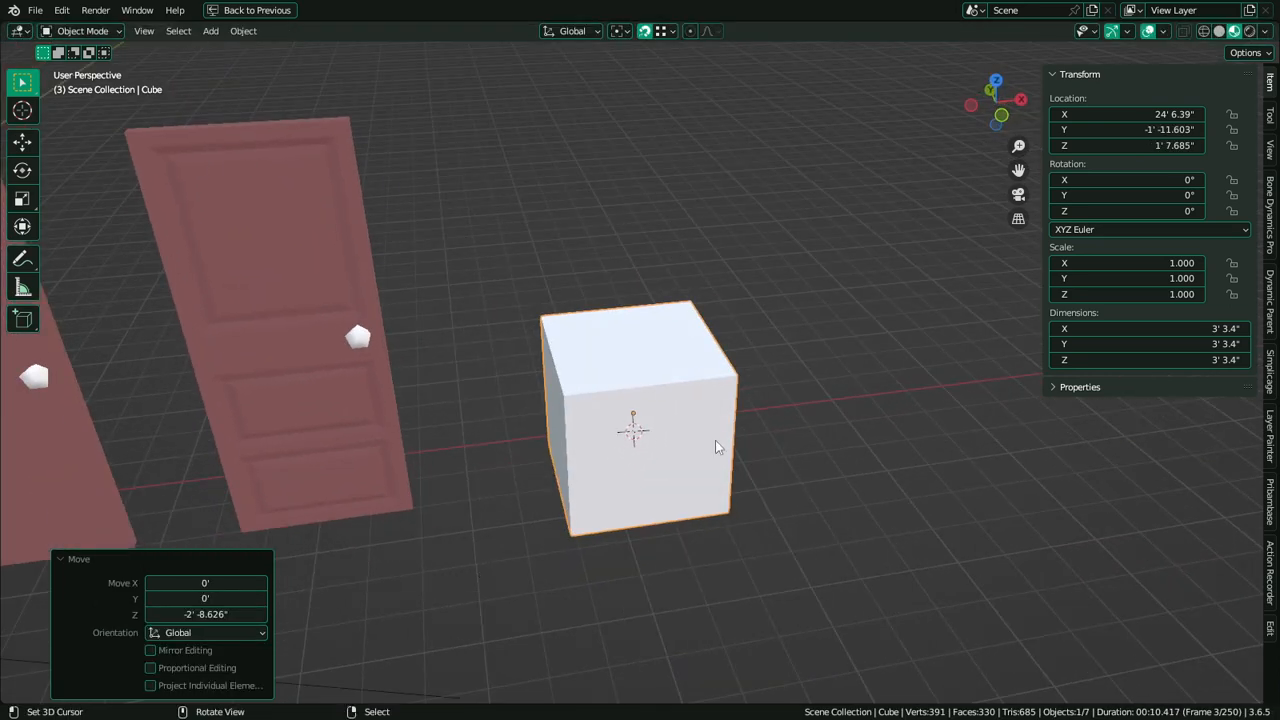
middle_drag(874, 275, 606, 404)
Duplicate the cube's top face in place and extrude it about 2.2" upward along Z as a countertop slab
key(Tab)
alt+middle_click(634, 354)
click(628, 360)
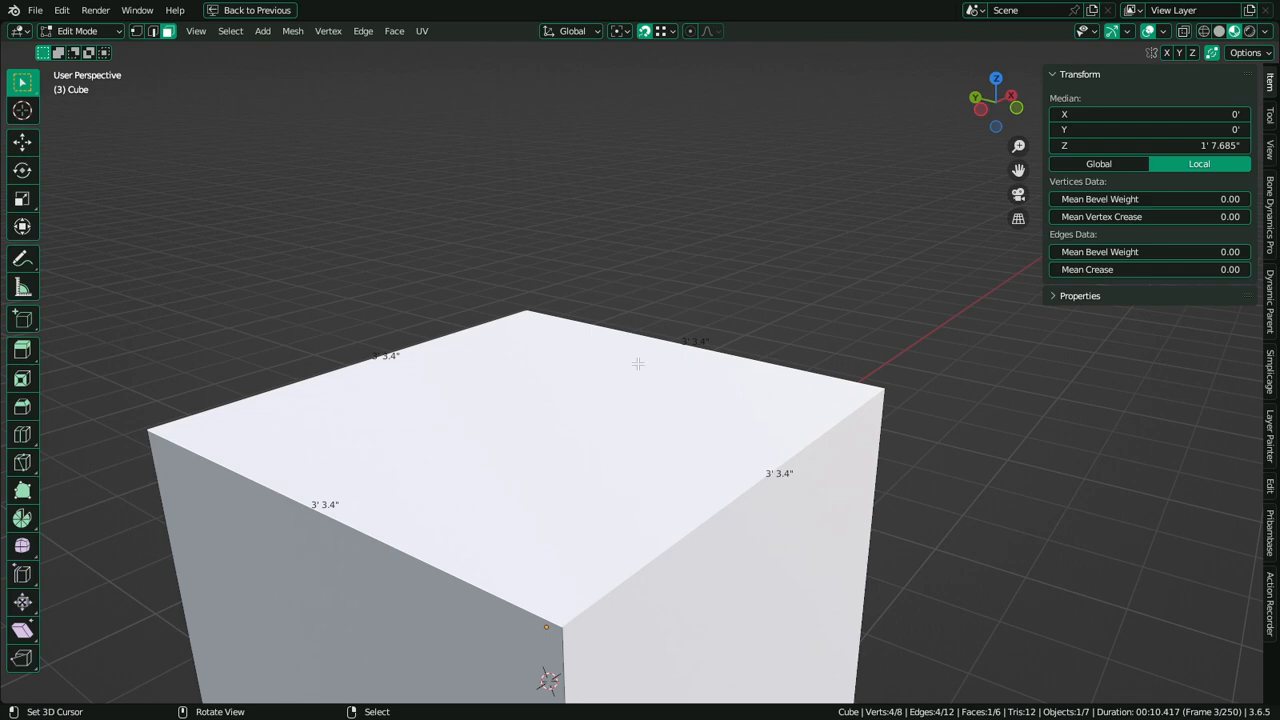
middle_drag(638, 364, 691, 334)
key(shift+d)
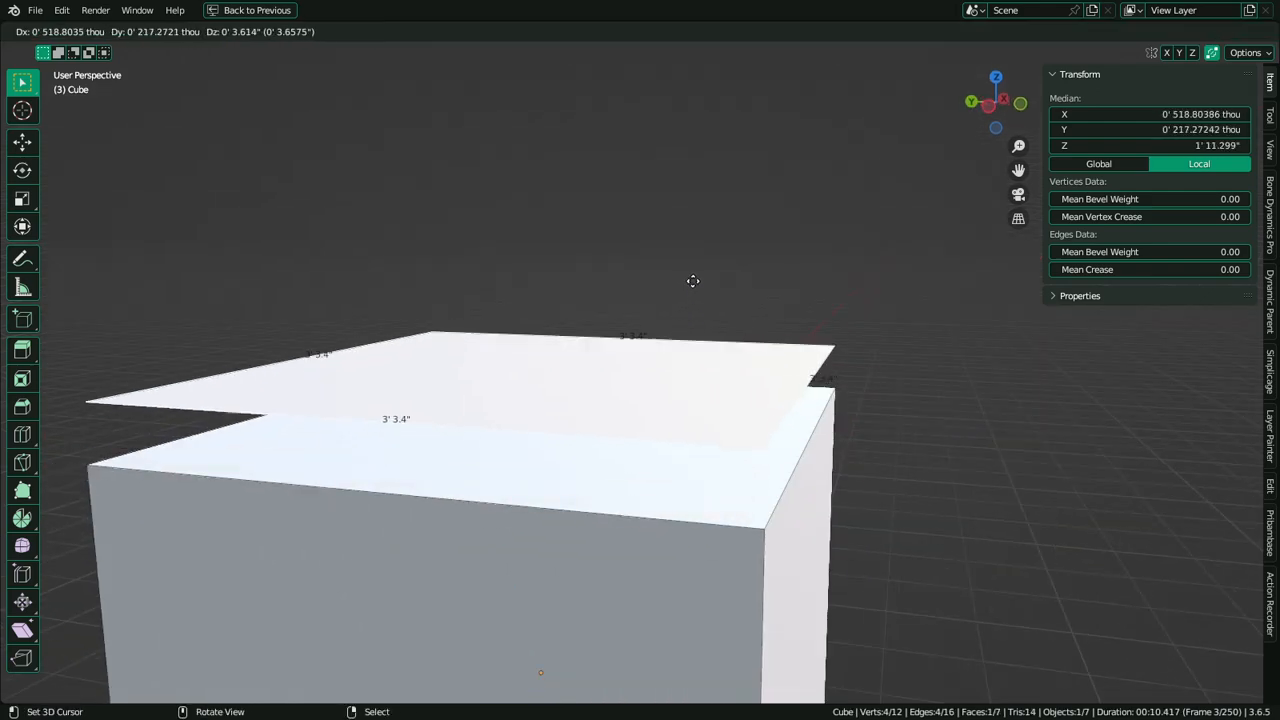
key(Escape)
key(e)
key(z)
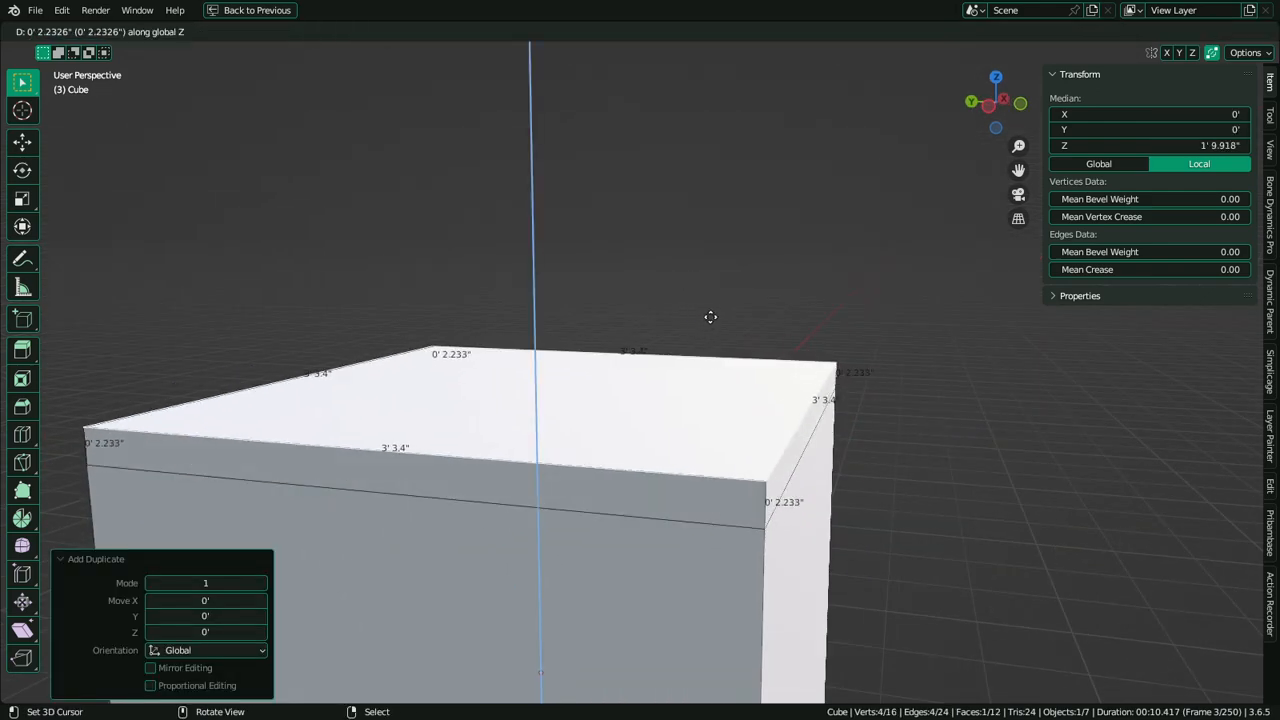
click(709, 314)
Add a loop cut across the countertop slab about 2.3" from its back edge
middle_drag(732, 353, 774, 354)
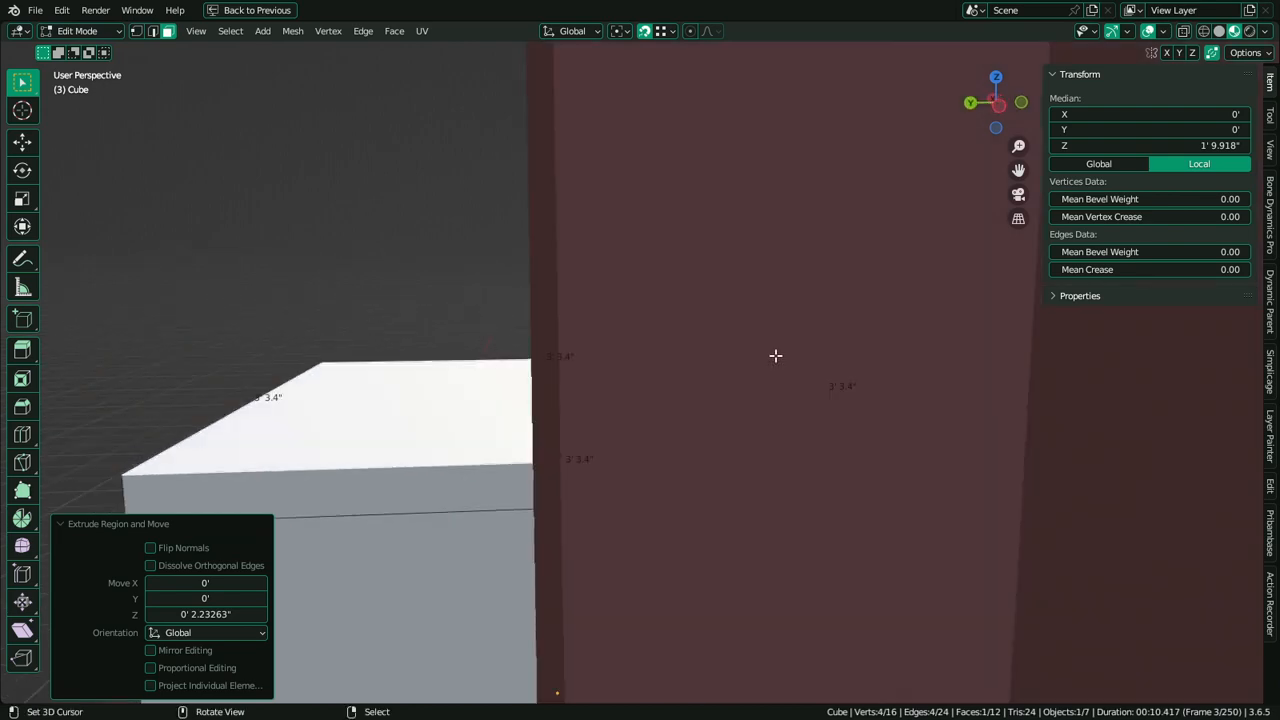
key(ctrl+r)
click(545, 410)
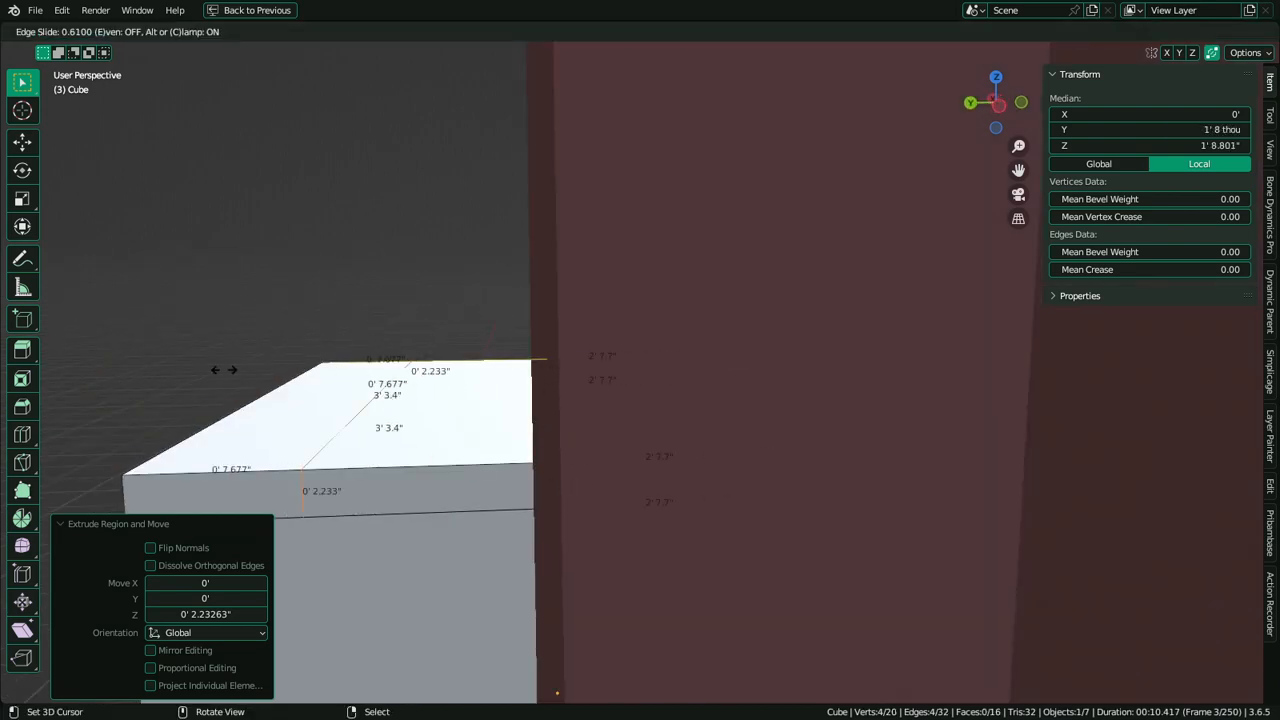
click(171, 371)
Extrude the narrow strip along the countertop's back edge about 2.9" upward as a backsplash
shift+middle_drag(348, 423, 394, 416)
key(3)
right_click(396, 415)
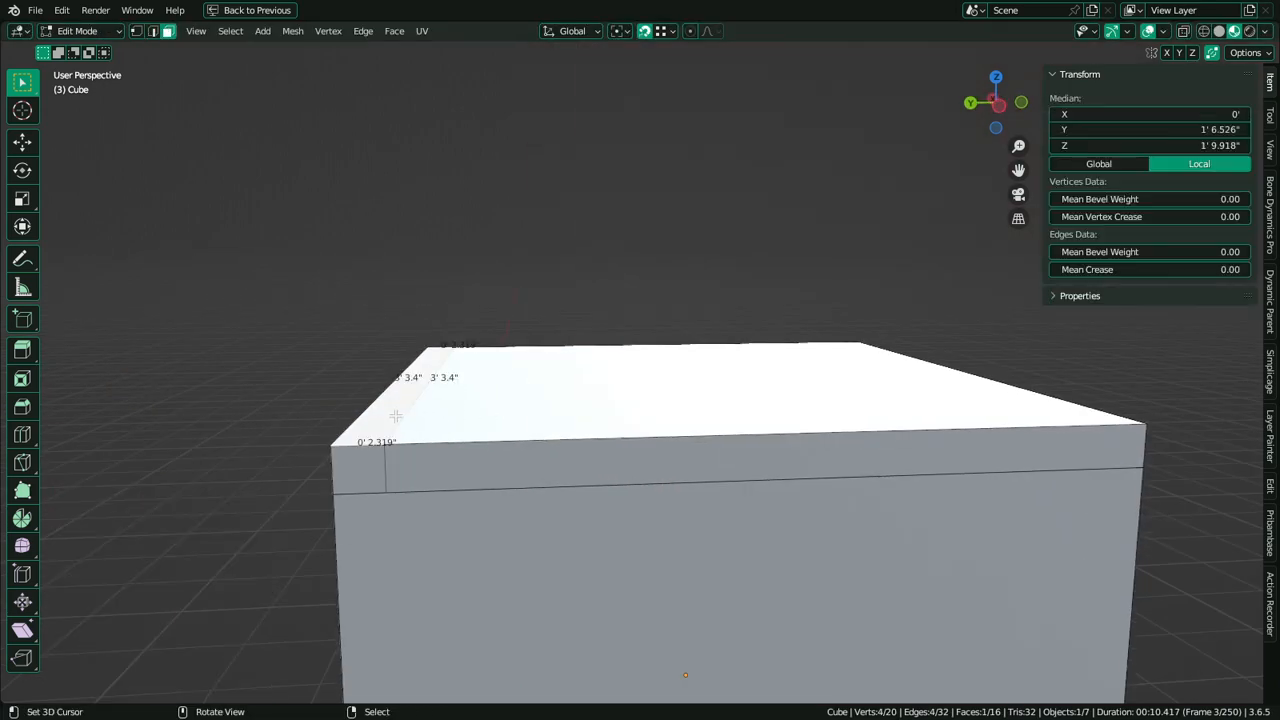
key(e)
key(z)
key(z)
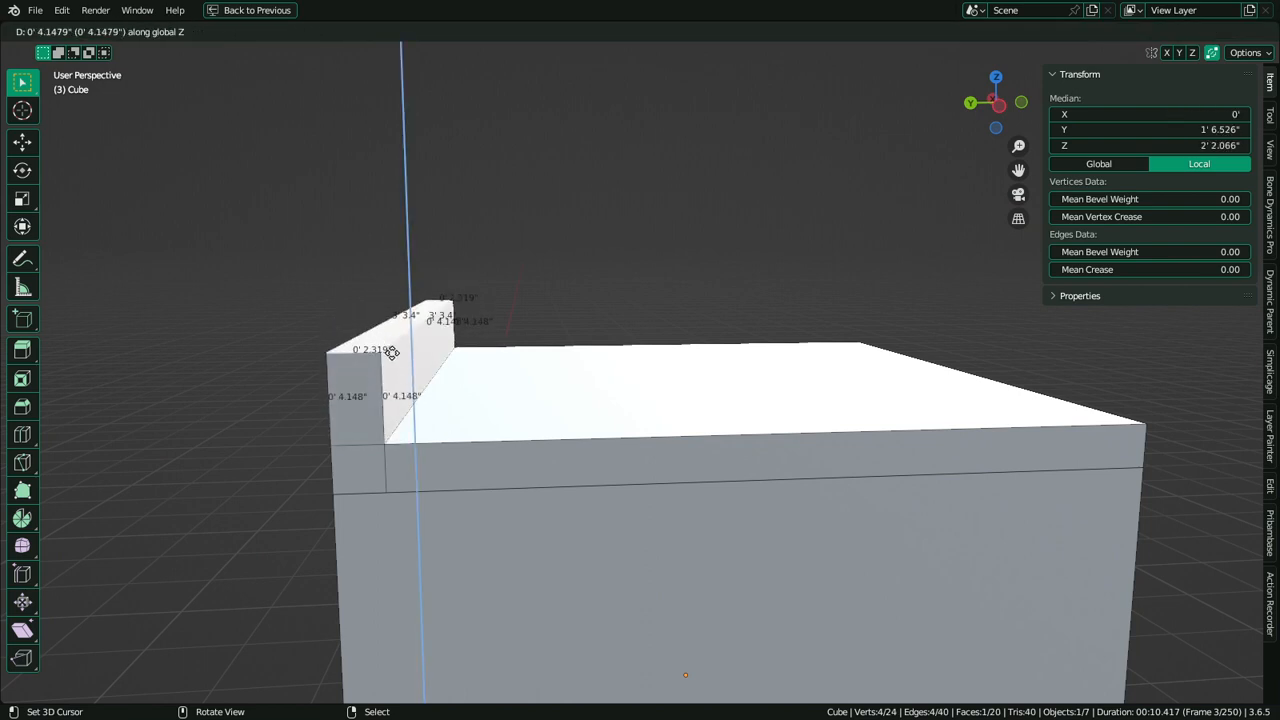
click(397, 372)
Lower the backsplash's front top edge along Z and shift it slightly backward to slope the profile
key(2)
click(397, 372)
key(g)
key(z)
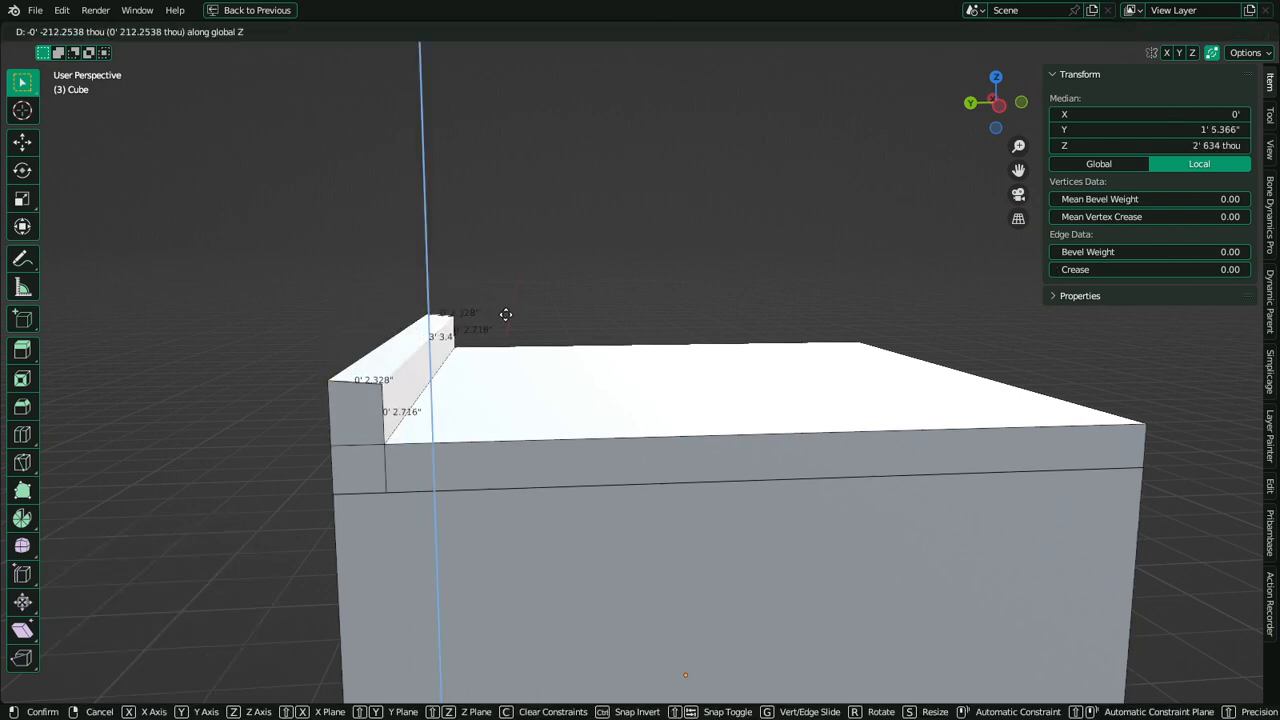
click(499, 324)
middle_drag(499, 324, 474, 397)
key(alt+s)
click(523, 311)
Try to move the back faces of the countertop slab and backsplash along Y
key(3)
click(487, 359)
shift+click(477, 409)
key(g)
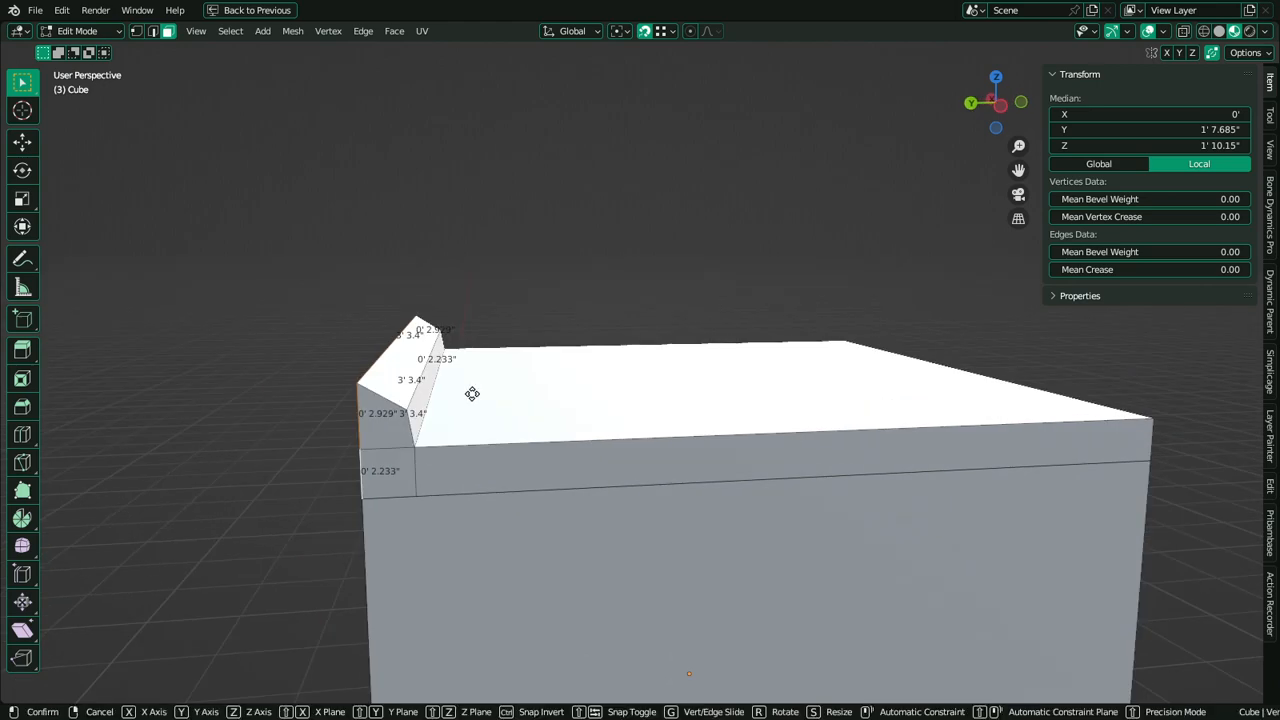
key(y)
click(480, 388)
middle_drag(480, 388, 408, 394)
scroll(410, 390, down, 2)
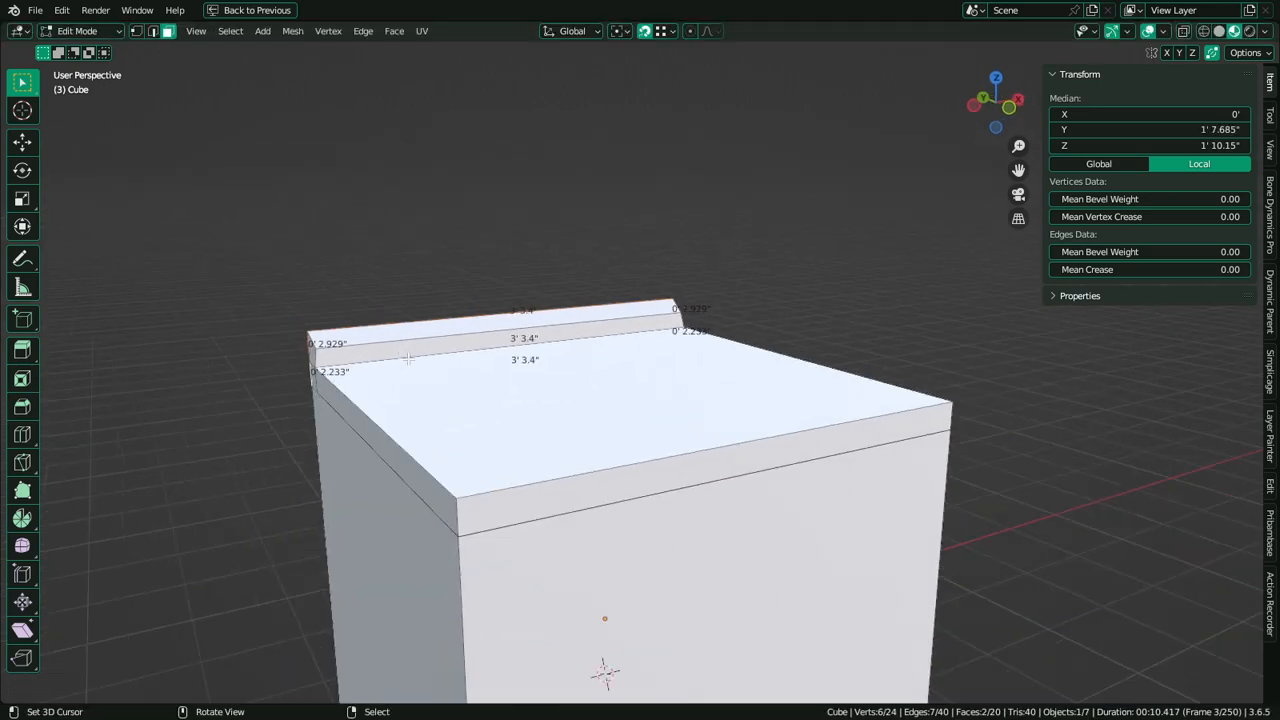
Apply Shade Smooth to the cube's entire mesh and check the result in Object Mode
key(a)
key(q)
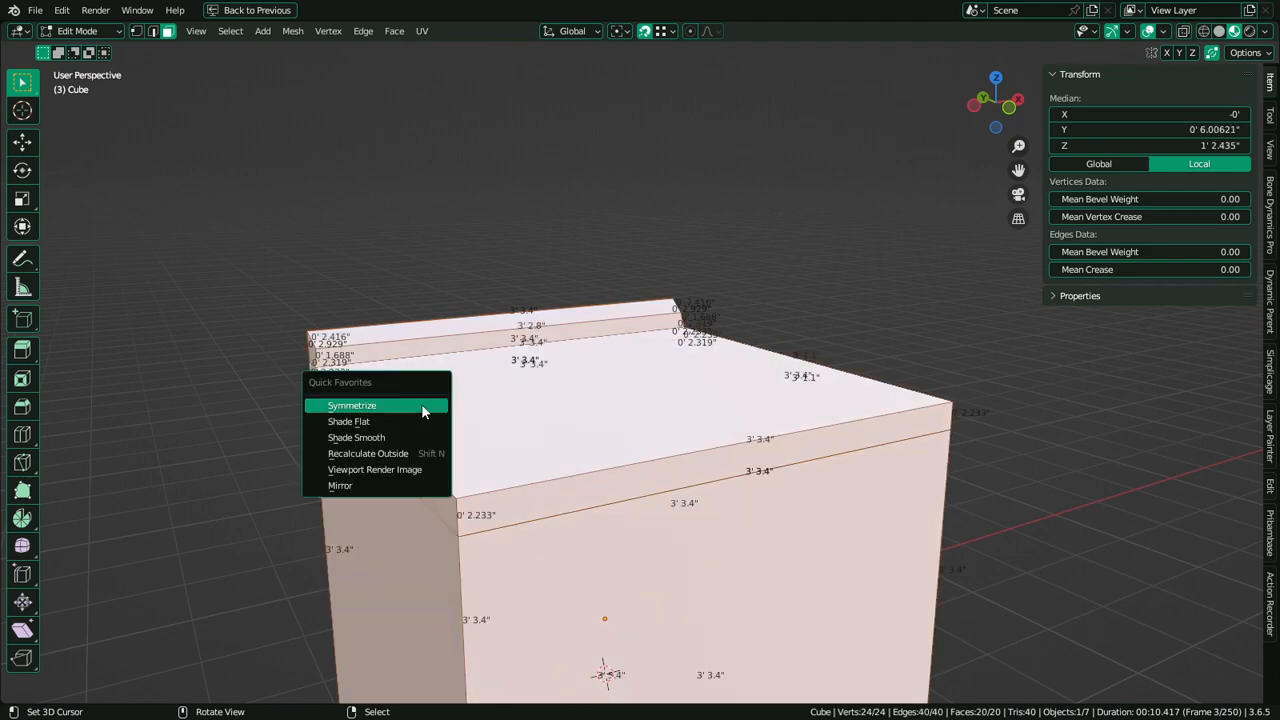
click(410, 436)
key(Tab)
middle_drag(410, 436, 431, 416)
scroll(431, 416, up, 2)
Mark the edge where the backsplash meets the countertop as sharp
key(Tab)
key(2)
click(522, 336)
key(ctrl+e)
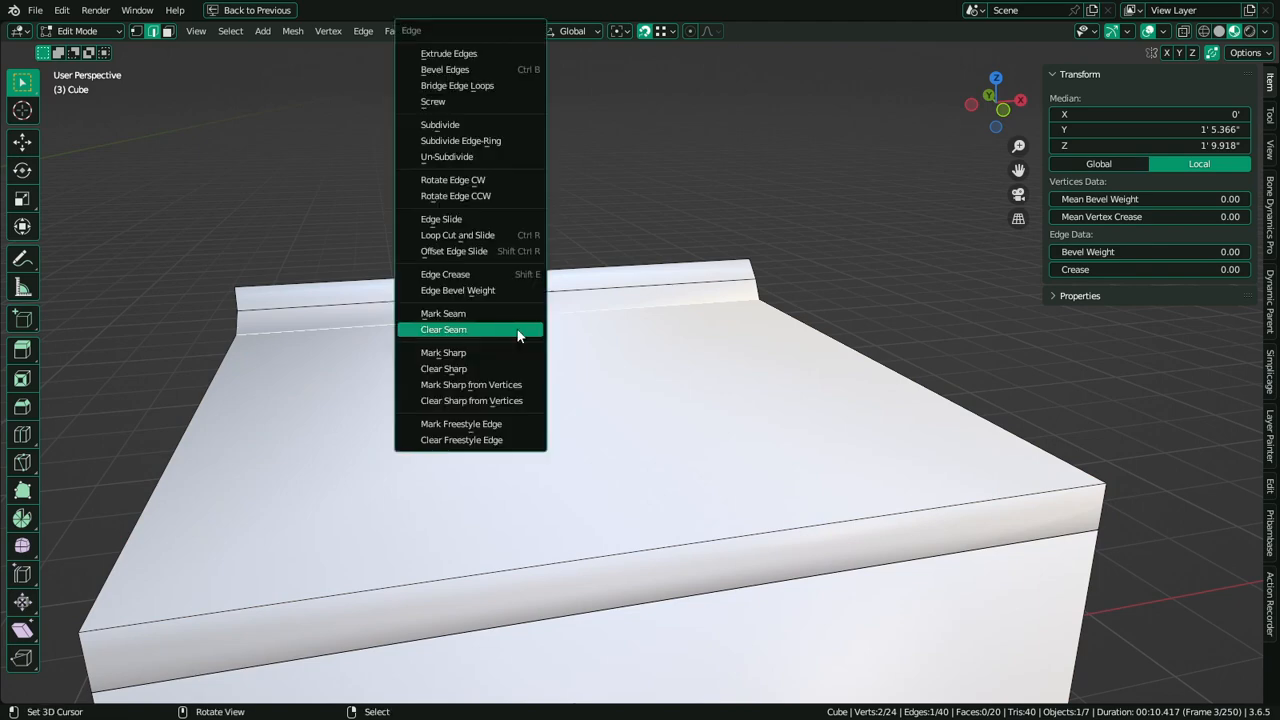
click(478, 356)
key(ctrl+space)
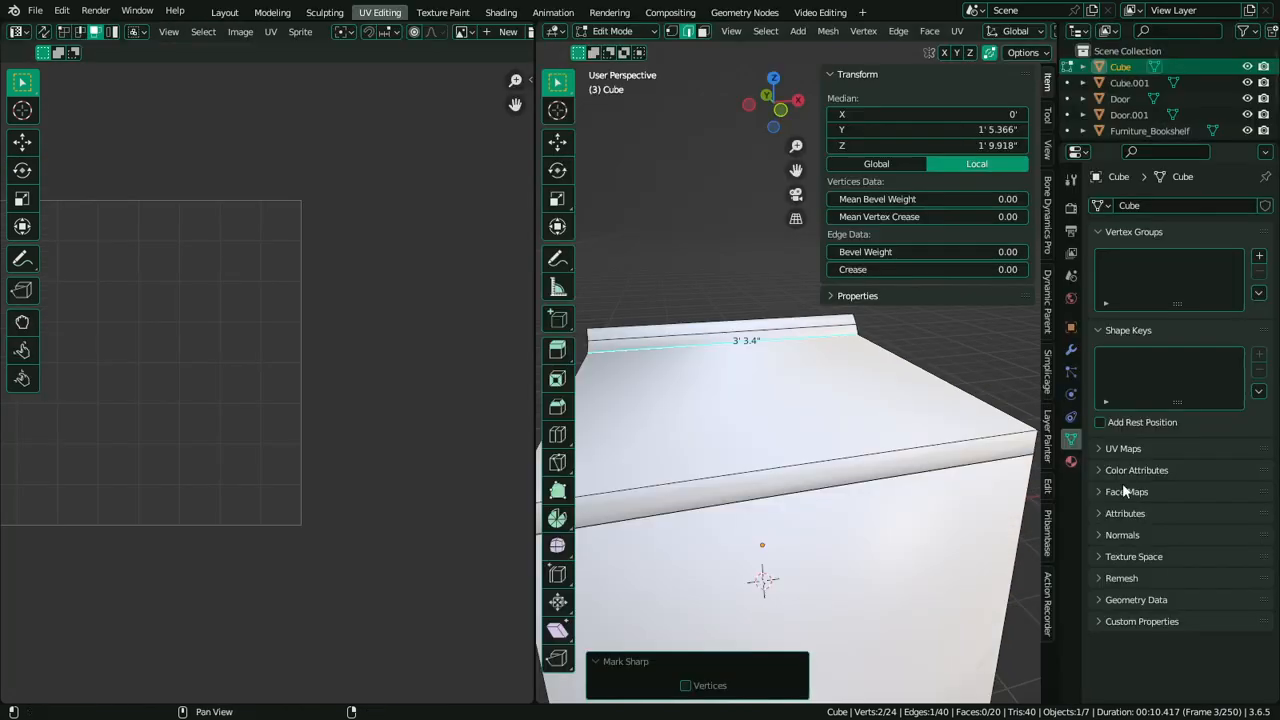
middle_drag(898, 494, 896, 457)
key(ctrl+space)
click(837, 402)
key(g)
key(y)
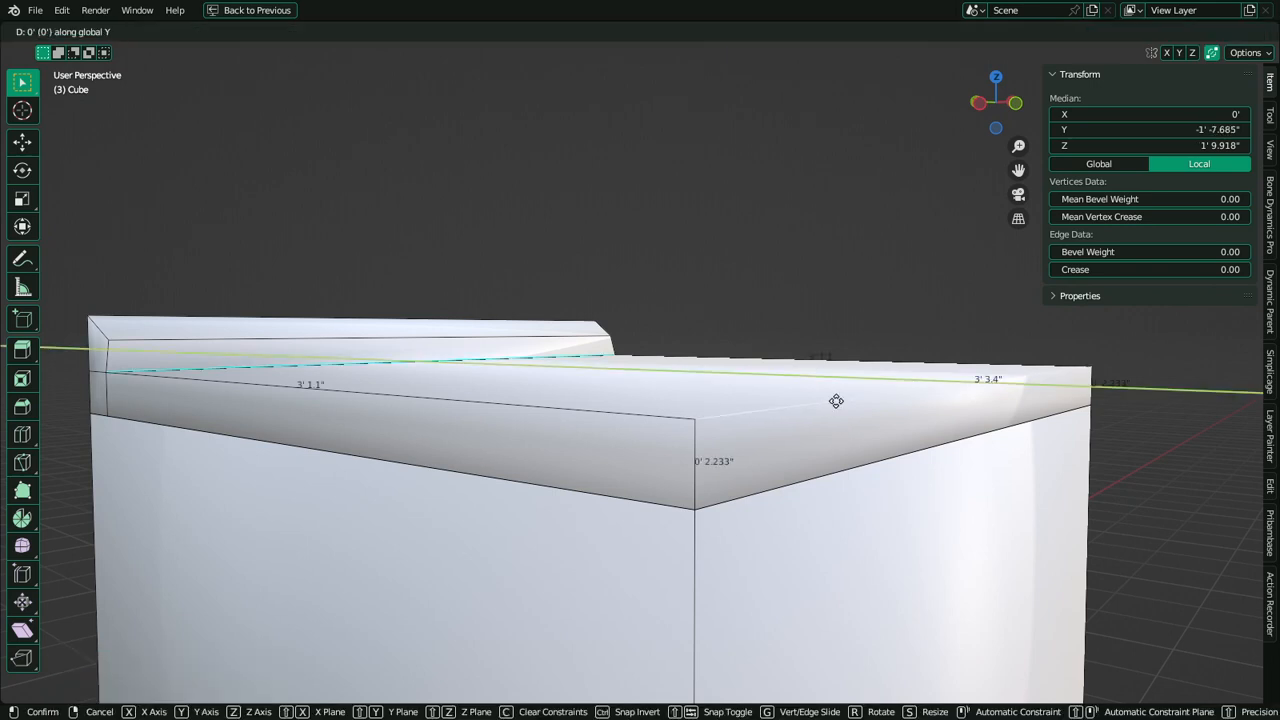
right_click(814, 399)
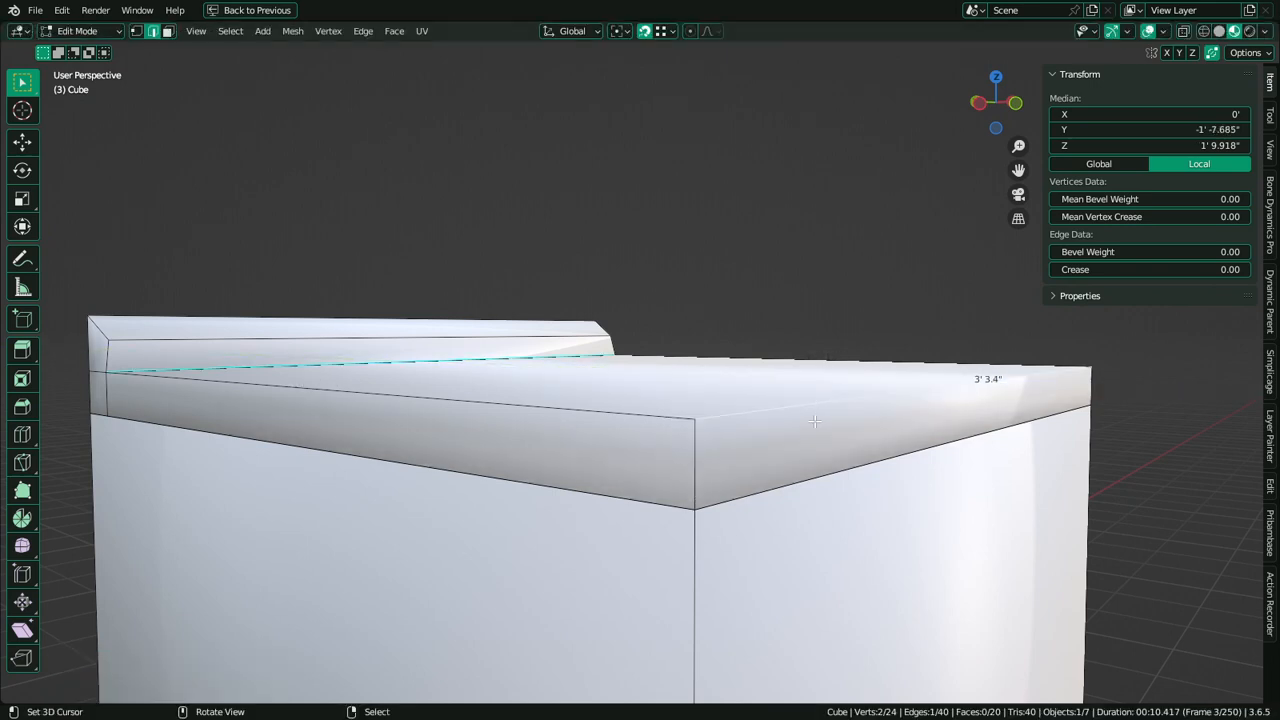
Move the countertop slab's front face about 1.7" outward along Y so it overhangs the cabinet body
key(3)
click(814, 422)
key(g)
key(y)
click(855, 454)
Move the countertop's front top edge about 0.8" back along Y to slant the front face
key(2)
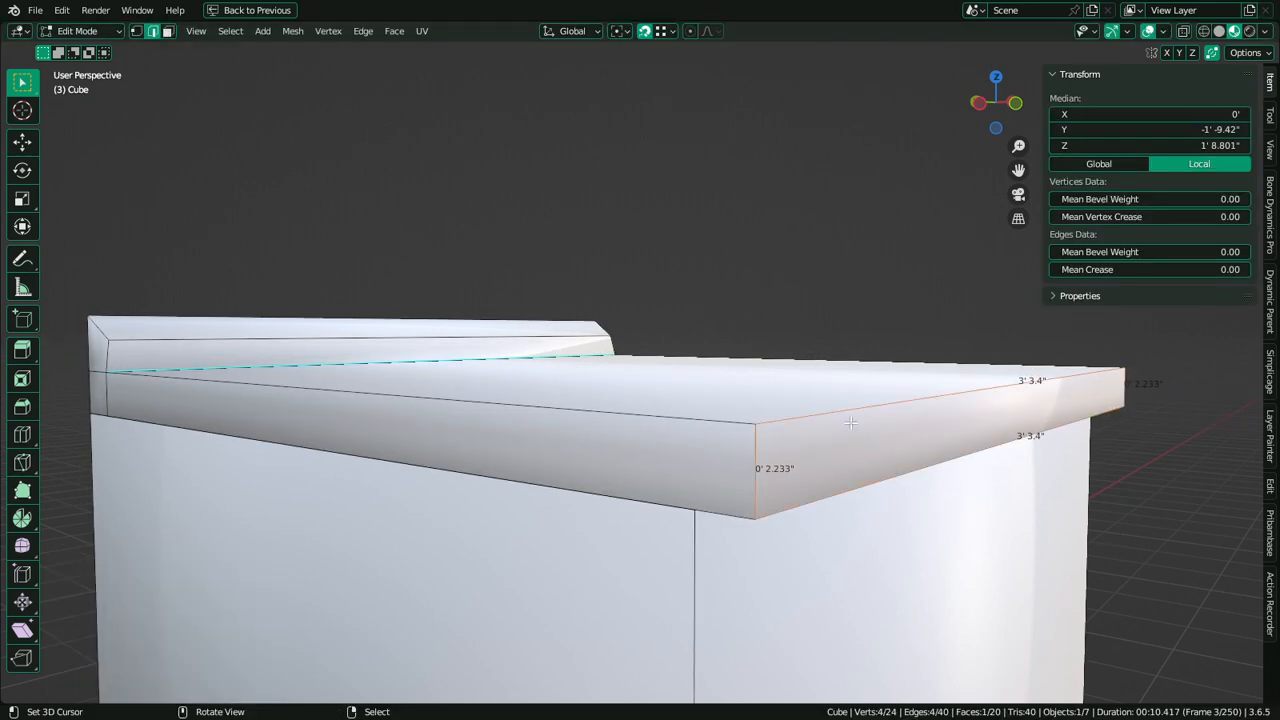
click(848, 420)
key(g)
key(y)
click(831, 414)
Select the side faces of the countertop slab and the backsplash on the end facing the doors
key(3)
middle_drag(795, 502, 749, 483)
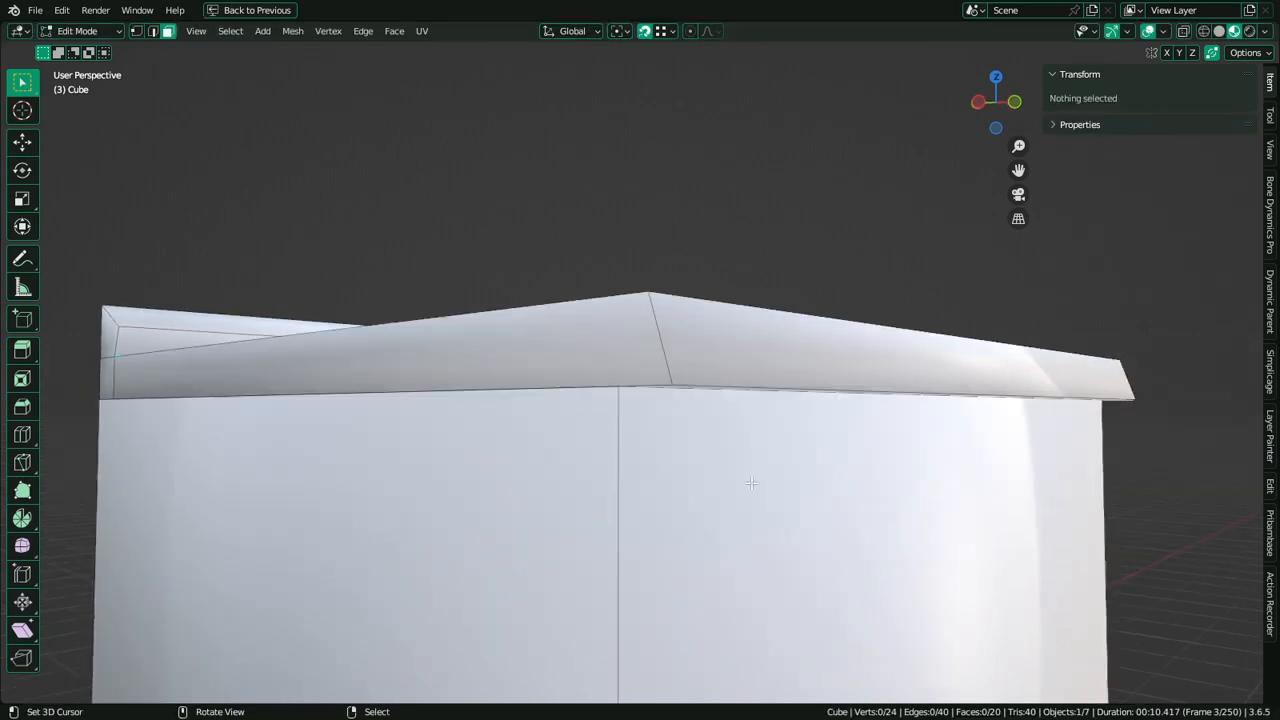
click(530, 343)
middle_drag(149, 350, 220, 368)
alt+middle_click(178, 364)
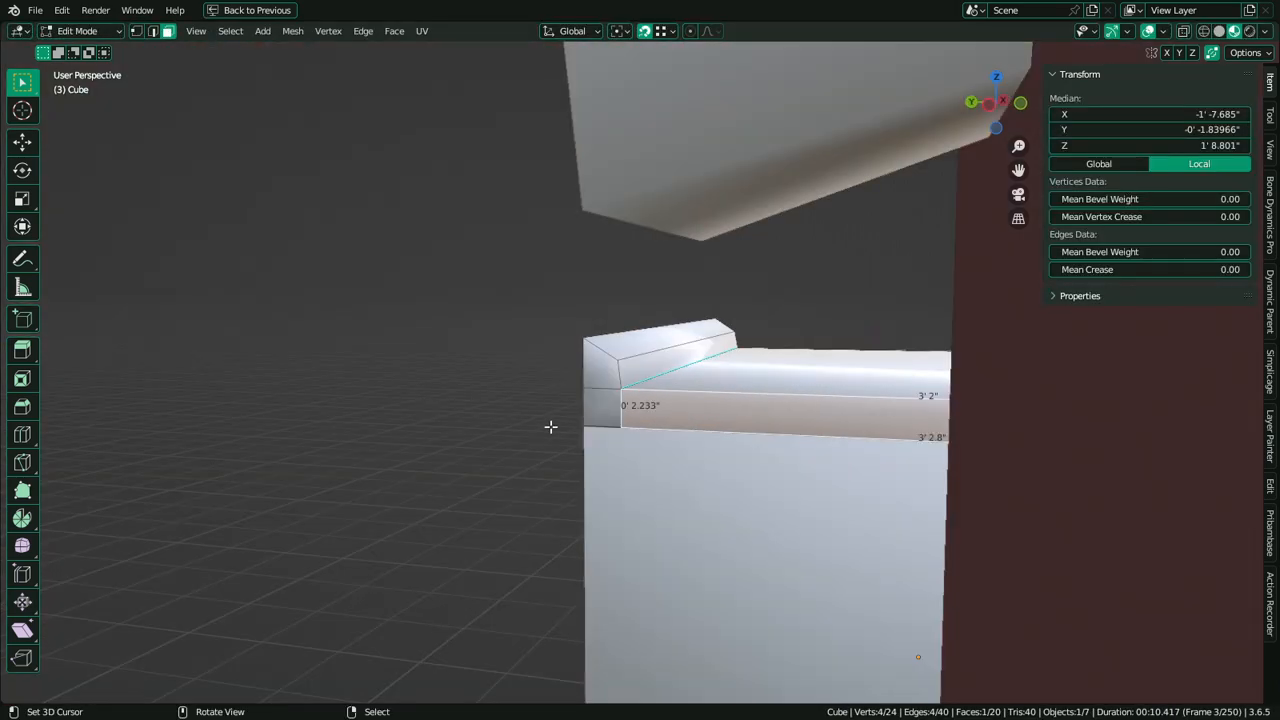
scroll(551, 426, up, 3)
shift+right_click(571, 391)
shift+right_click(571, 436)
middle_drag(783, 426, 867, 428)
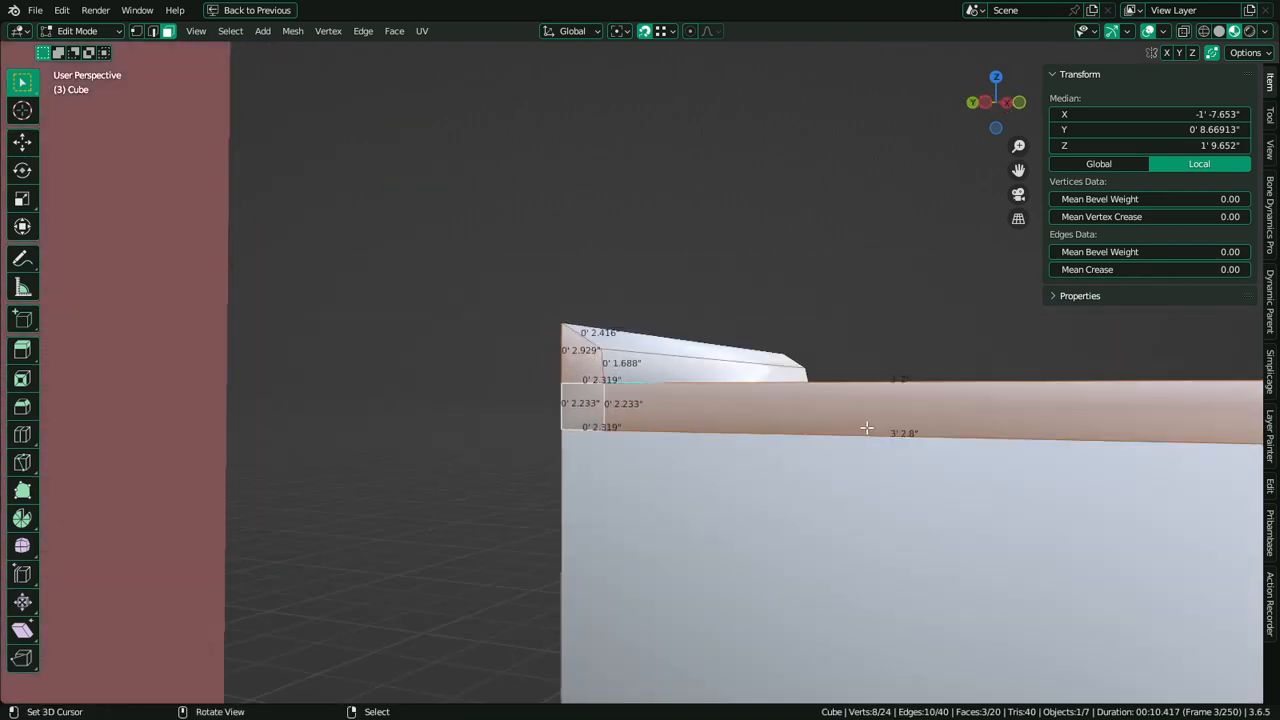
Enable Auto Smooth for the cabinet mesh's normals and set its angle to 180°
key(ctrl+space)
click(1142, 536)
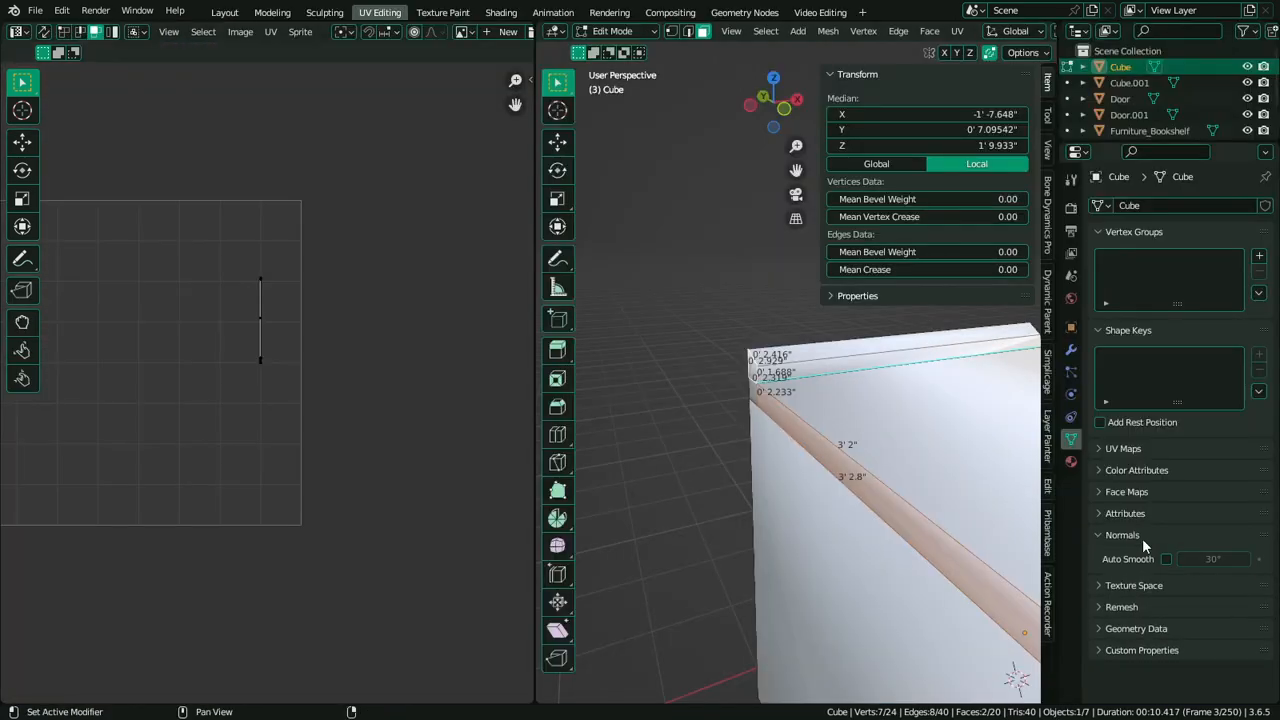
click(1166, 559)
click(1190, 559)
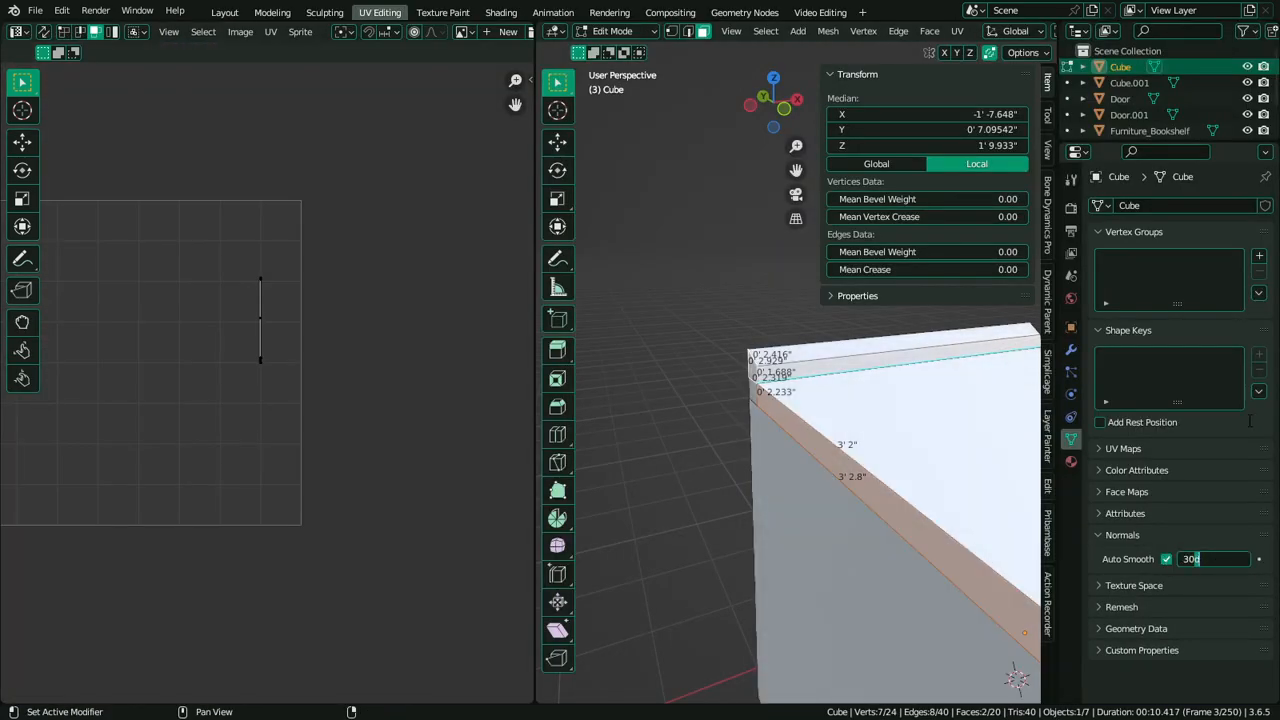
text(180)
key(Return)
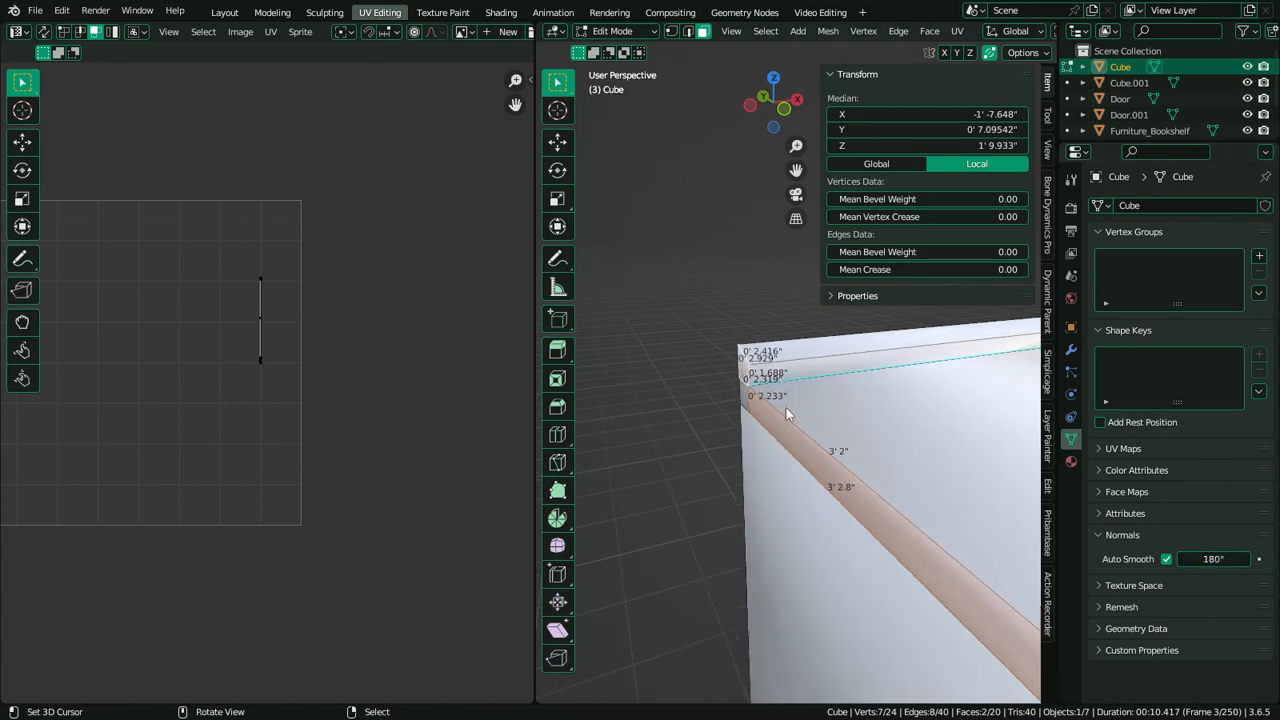
key(ctrl+space)
key(Tab)
middle_drag(791, 407, 870, 405)
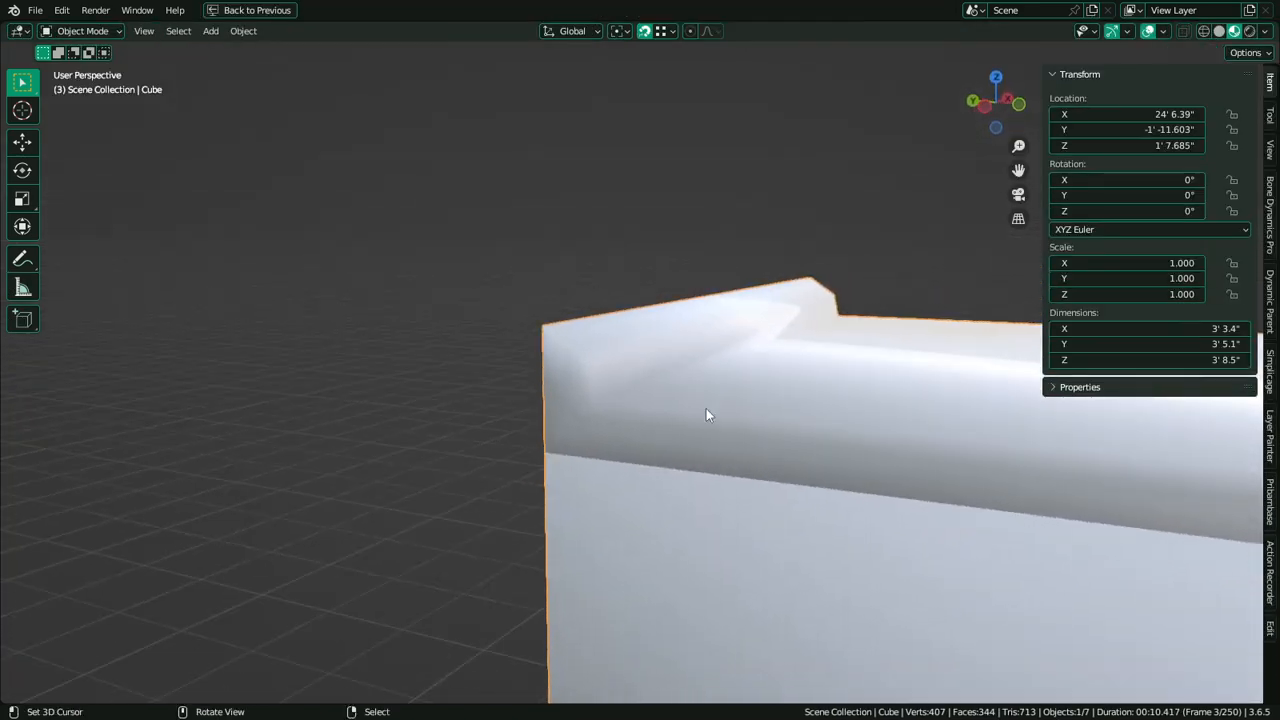
Mark the top outline edges and slanted front corner edges of the countertop and backsplash as sharp at both ends
key(Tab)
key(2)
click(586, 368)
shift+click(592, 372)
shift+click(580, 352)
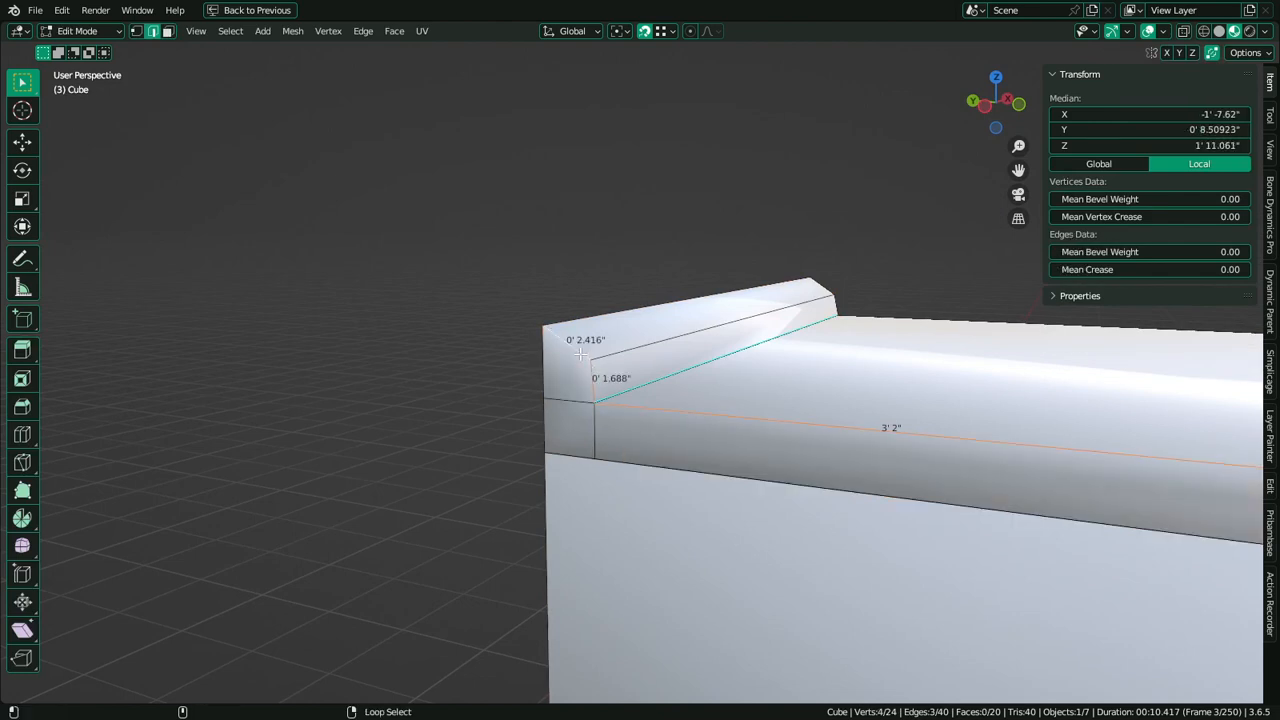
alt+shift+right_click(841, 302)
alt+shift+right_click(837, 287)
shift+middle_drag(854, 434, 762, 444)
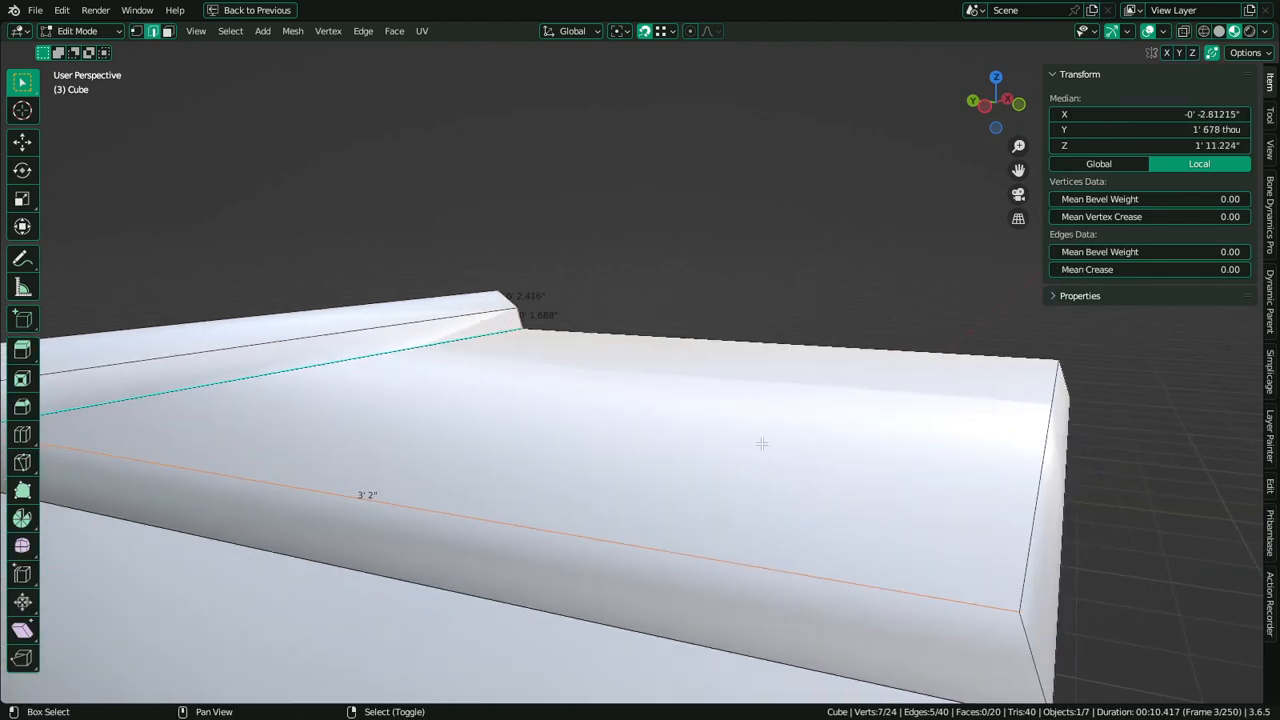
shift+right_click(1037, 652)
shift+middle_drag(1037, 652, 1262, 532)
middle_drag(751, 470, 680, 452)
ctrl+right_click(1118, 356)
key(ctrl+e)
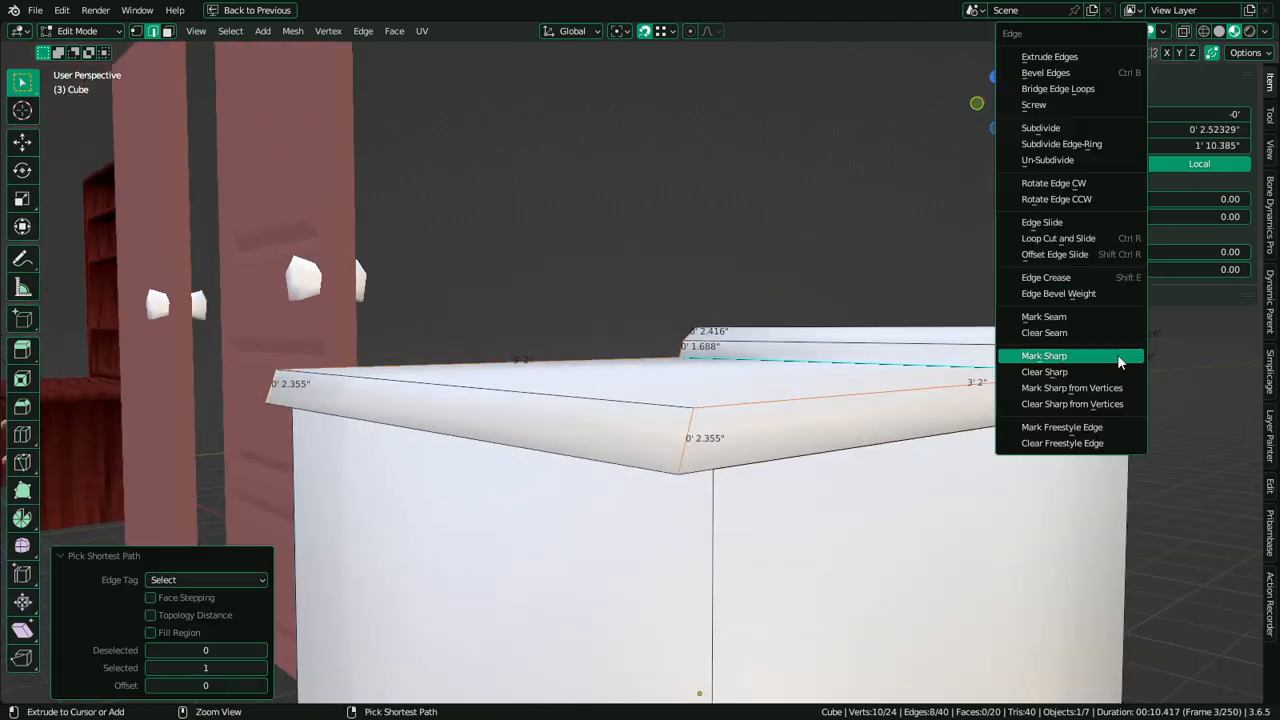
click(1119, 360)
Mark the long top edge along the back of the backsplash as sharp
key(Tab)
middle_drag(738, 350, 768, 378)
middle_drag(680, 366, 498, 489)
key(Tab)
key(3)
right_click(443, 483)
shift+right_click(474, 442)
key(2)
right_click(453, 513)
key(ctrl+e)
click(453, 513)
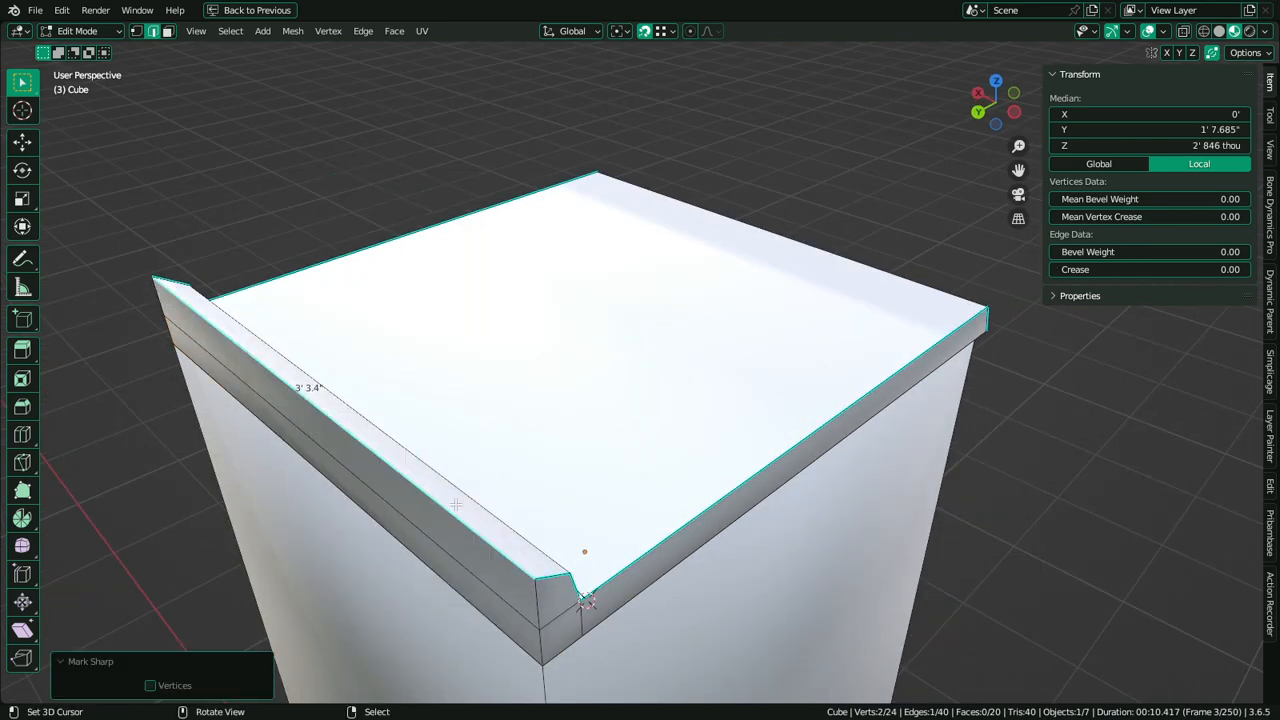
key(Tab)
middle_drag(744, 476, 667, 444)
scroll(435, 443, down, 4)
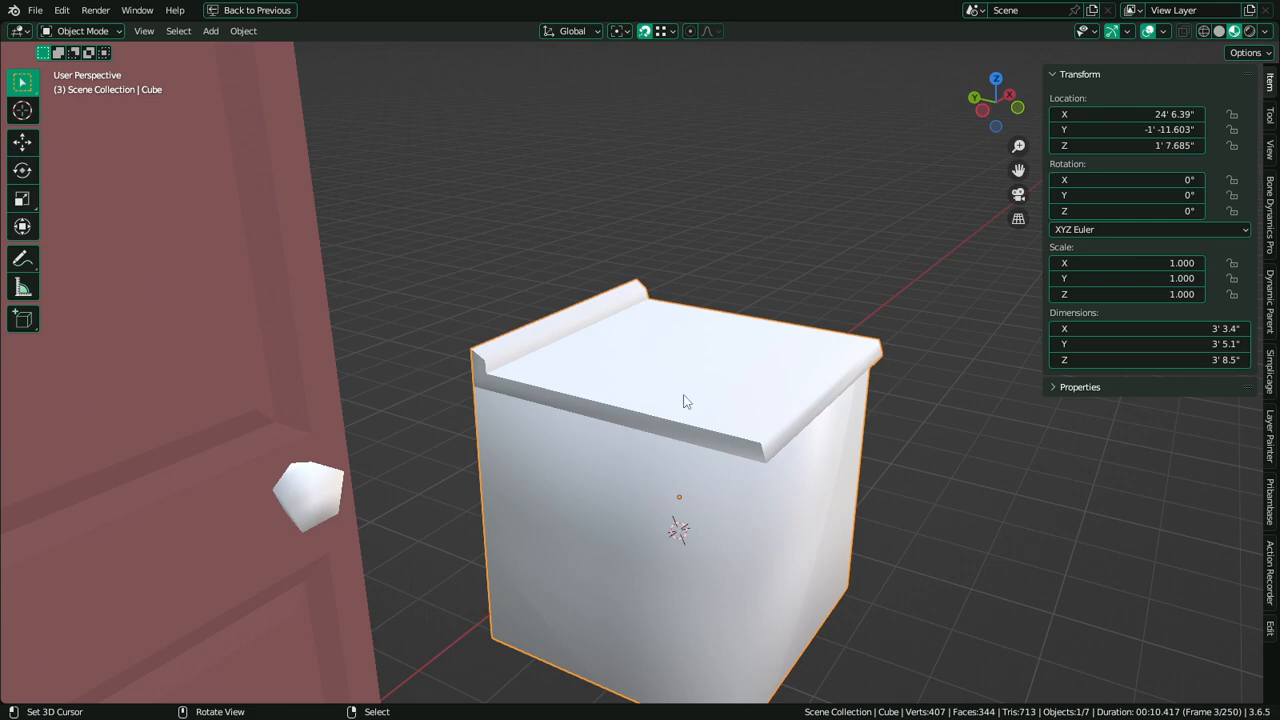
Duplicate the whole countertop with its backsplash about 3' 11" along X, beside the cabinet
scroll(695, 398, up, 1)
middle_drag(827, 473, 717, 536)
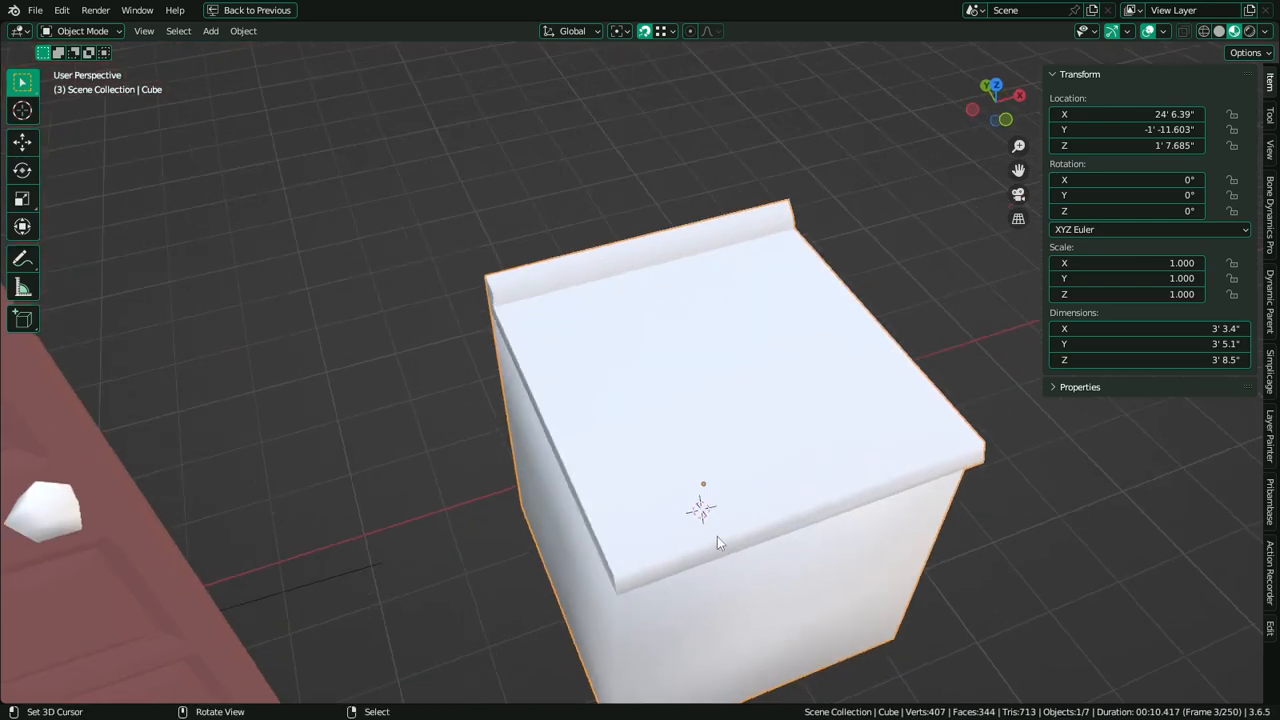
alt+middle_click(777, 457)
middle_drag(841, 506, 739, 513)
key(Tab)
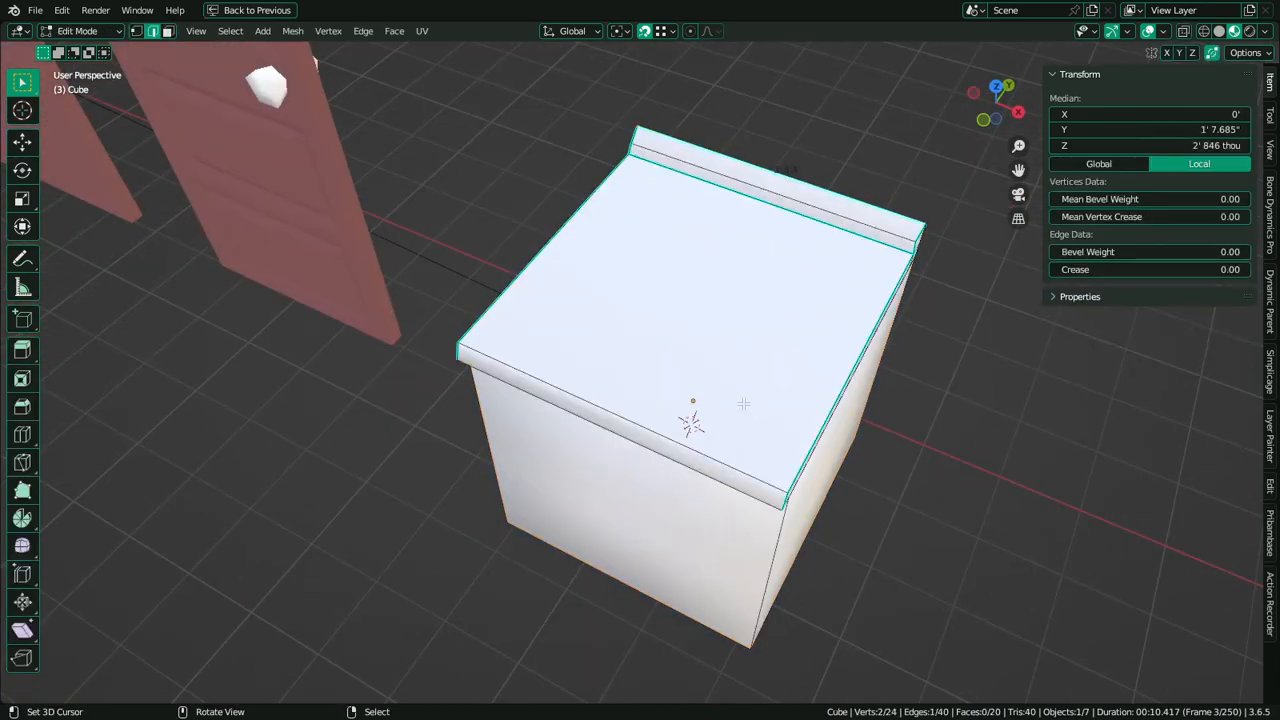
shift+middle_drag(743, 403, 589, 475)
key(ctrl+l)
middle_drag(553, 430, 600, 505)
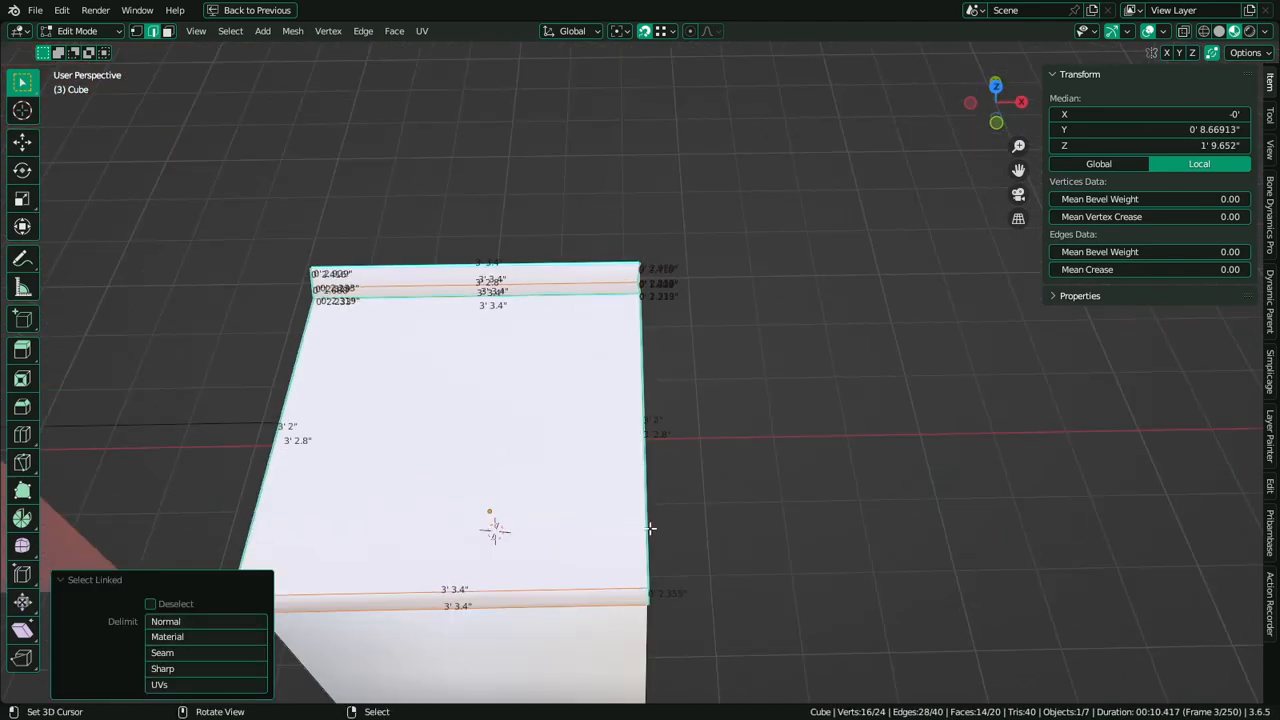
middle_drag(690, 532, 708, 432)
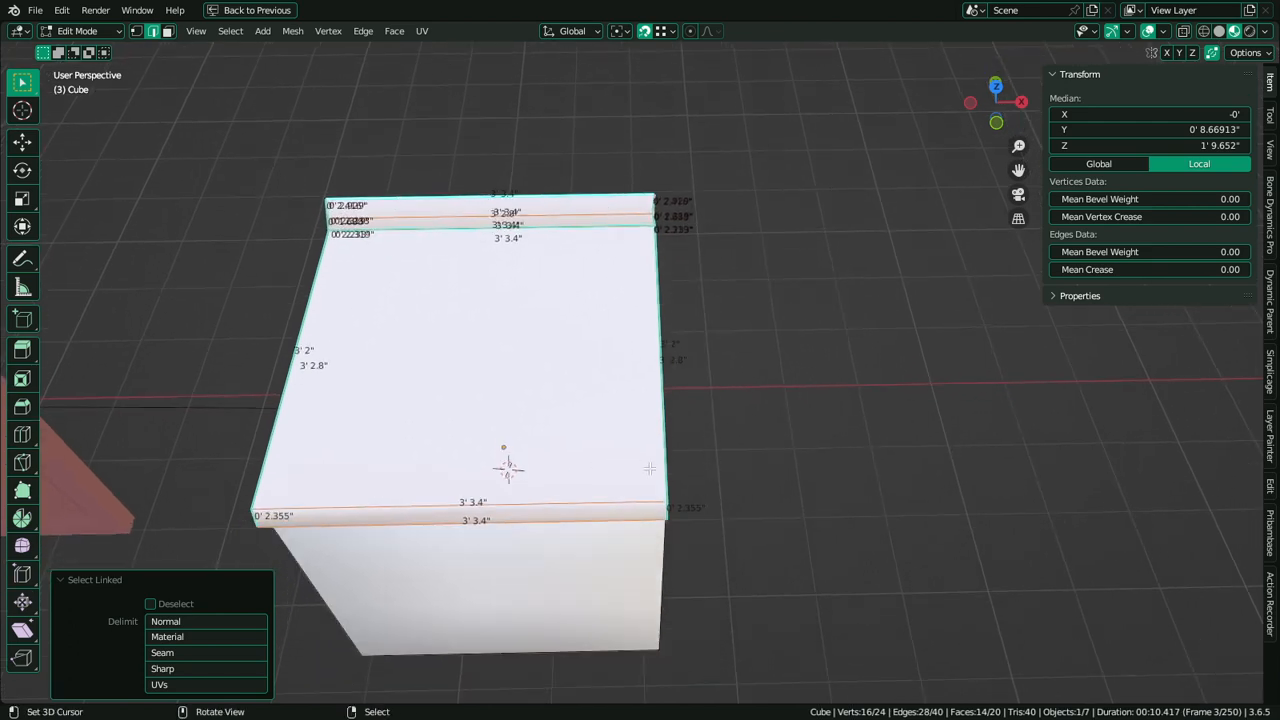
key(shift+d)
key(x)
click(1077, 463)
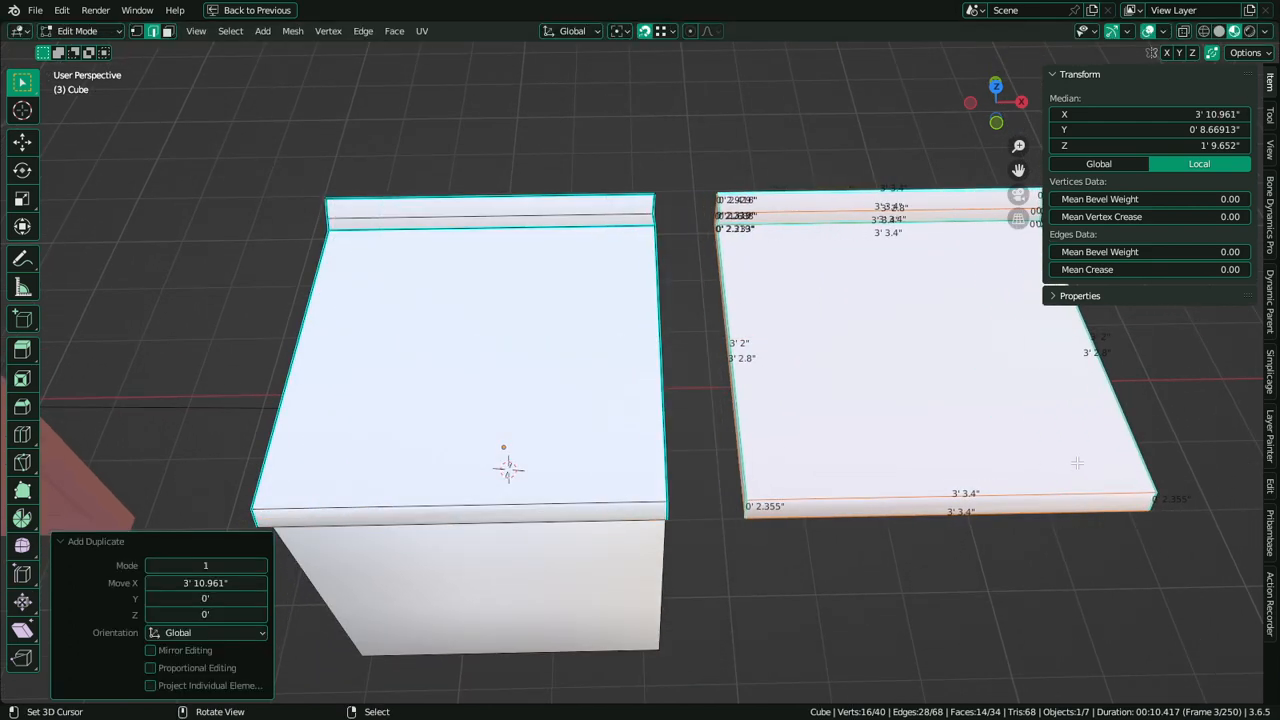
Separate the duplicated countertop from the cabinet into its own object
key(p)
click(1077, 463)
middle_drag(1077, 463, 866, 349)
key(Tab)
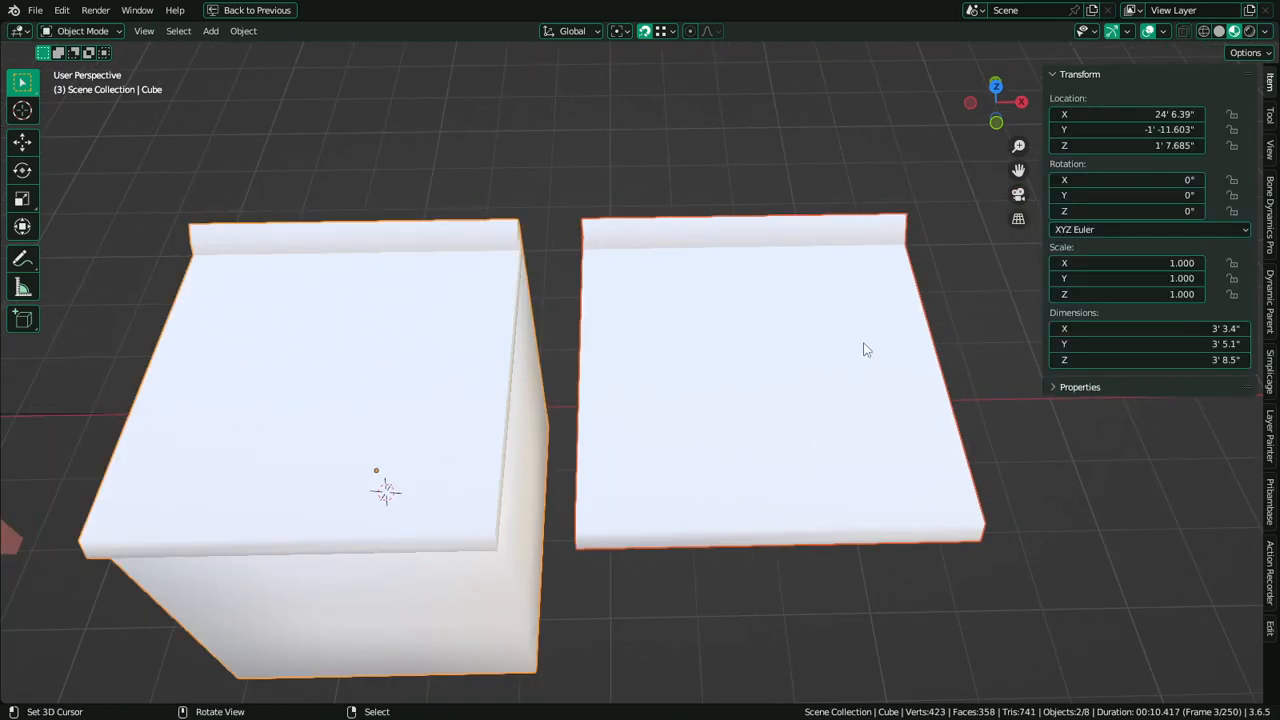
Cut diagonals across the duplicate's top and underside, from the far back corner to the front corner nearest the cabinet
key(Tab)
click(912, 214)
shift+click(578, 527)
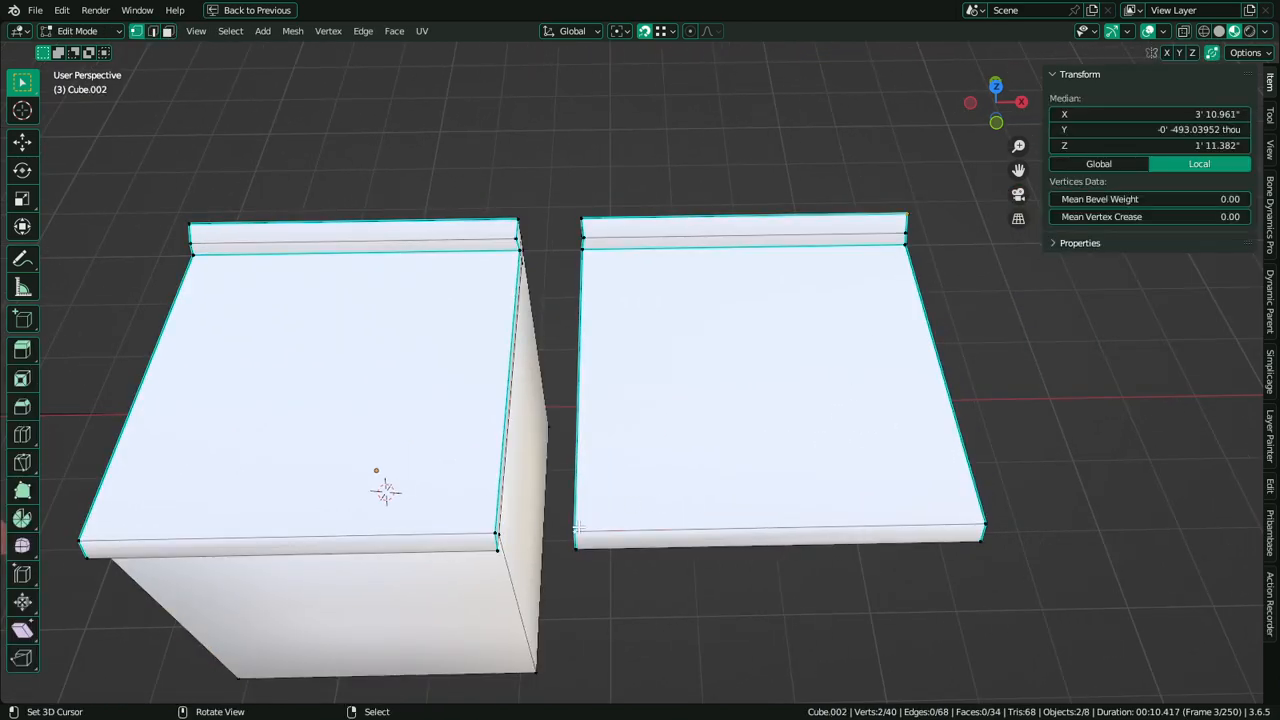
key(j)
middle_drag(683, 506, 943, 543)
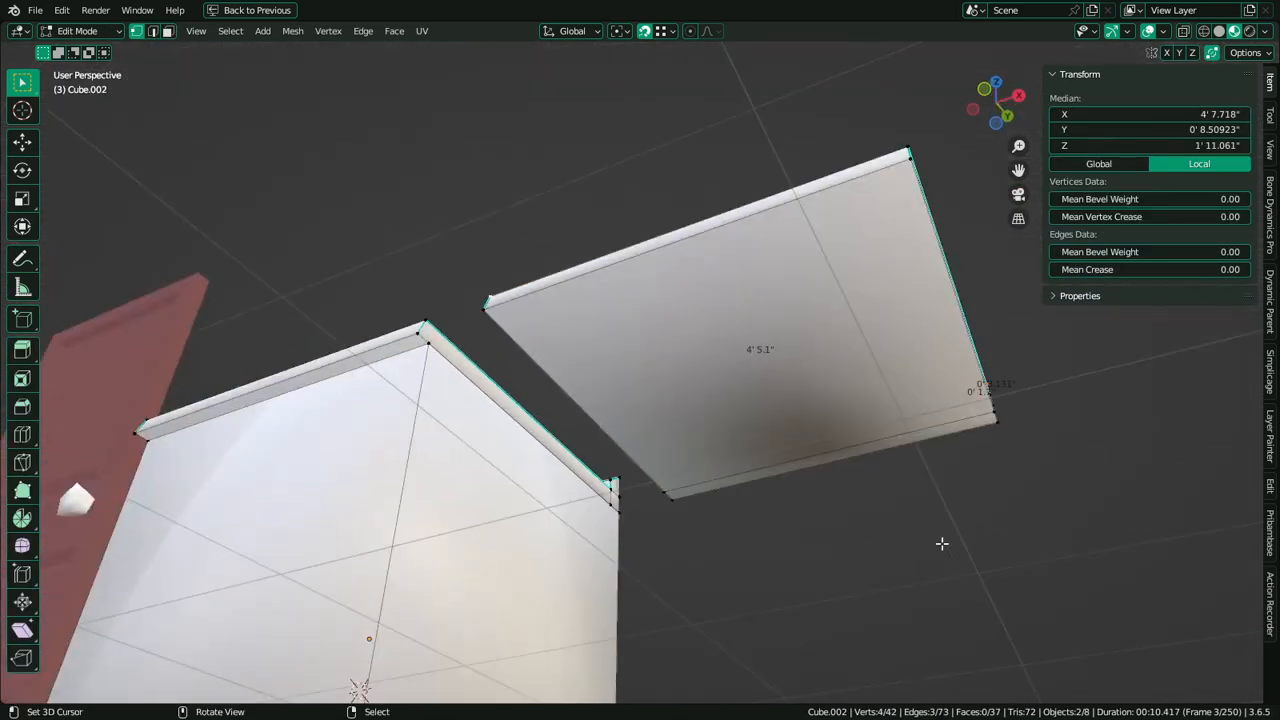
right_click(1002, 430)
shift+click(488, 306)
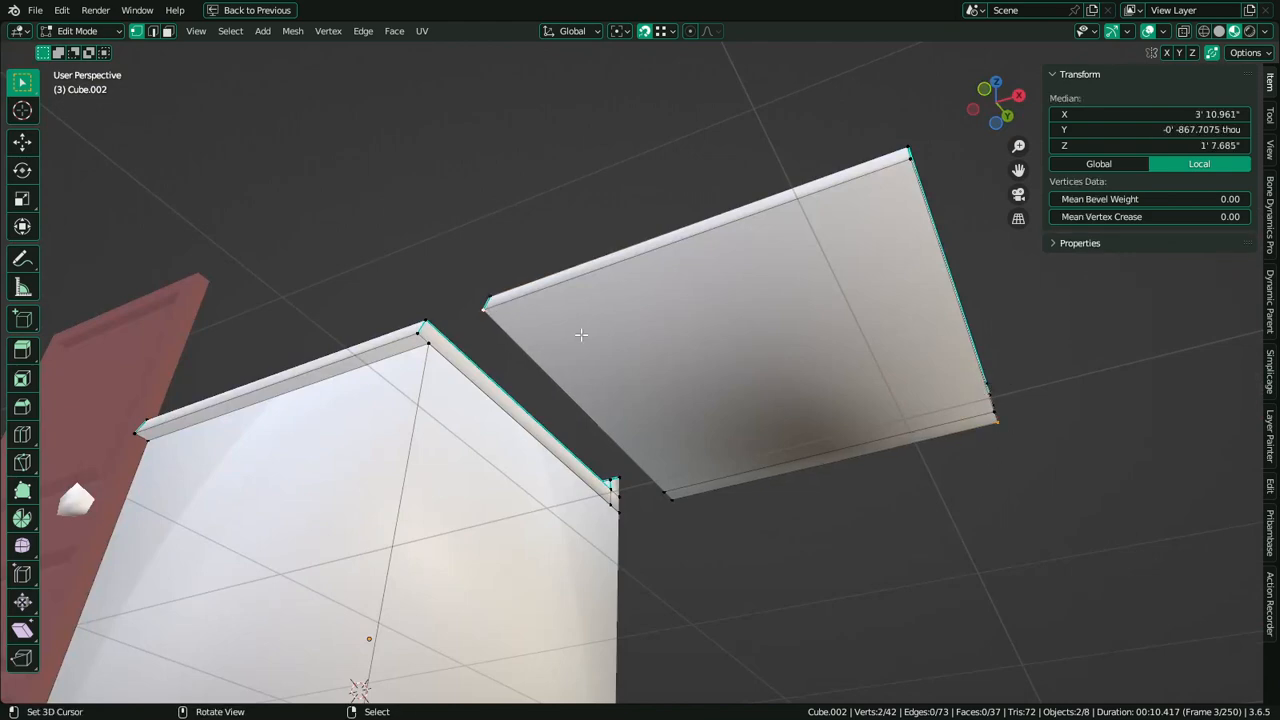
key(j)
middle_drag(581, 334, 750, 489)
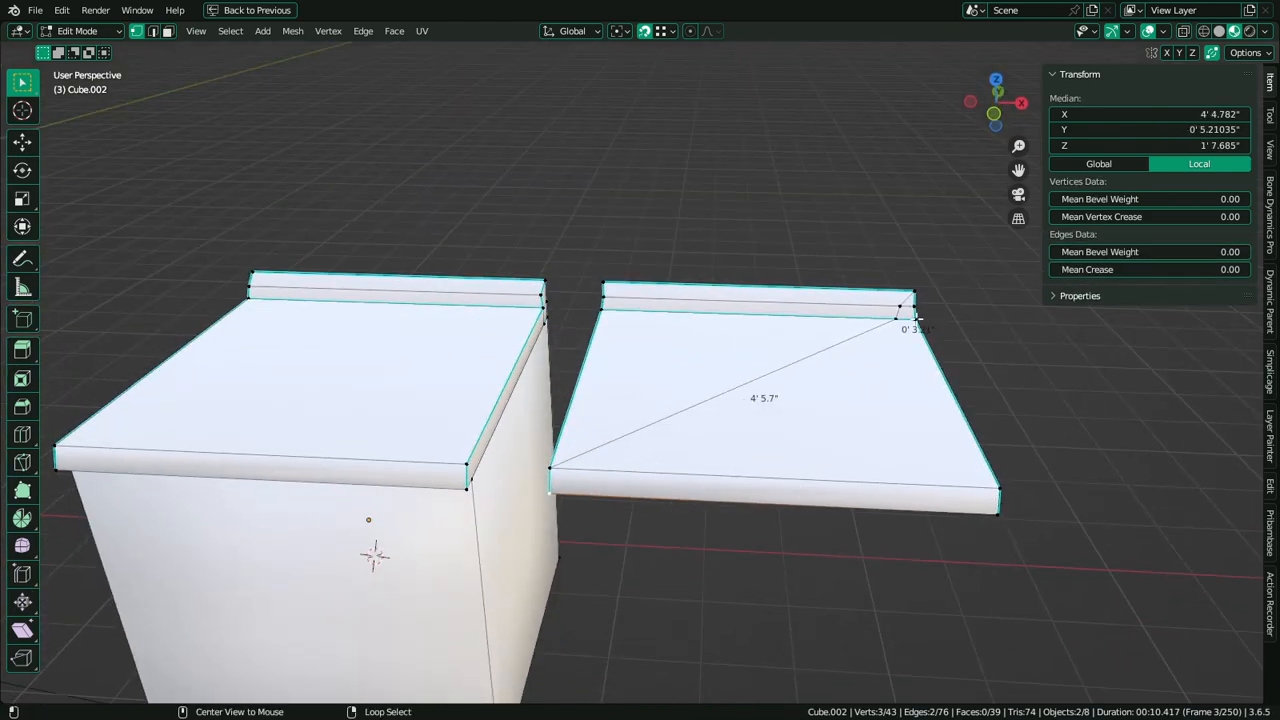
Select all linked geometry of the duplicated countertop and separate it into another object
right_click(1001, 476)
shift+right_click(1004, 523)
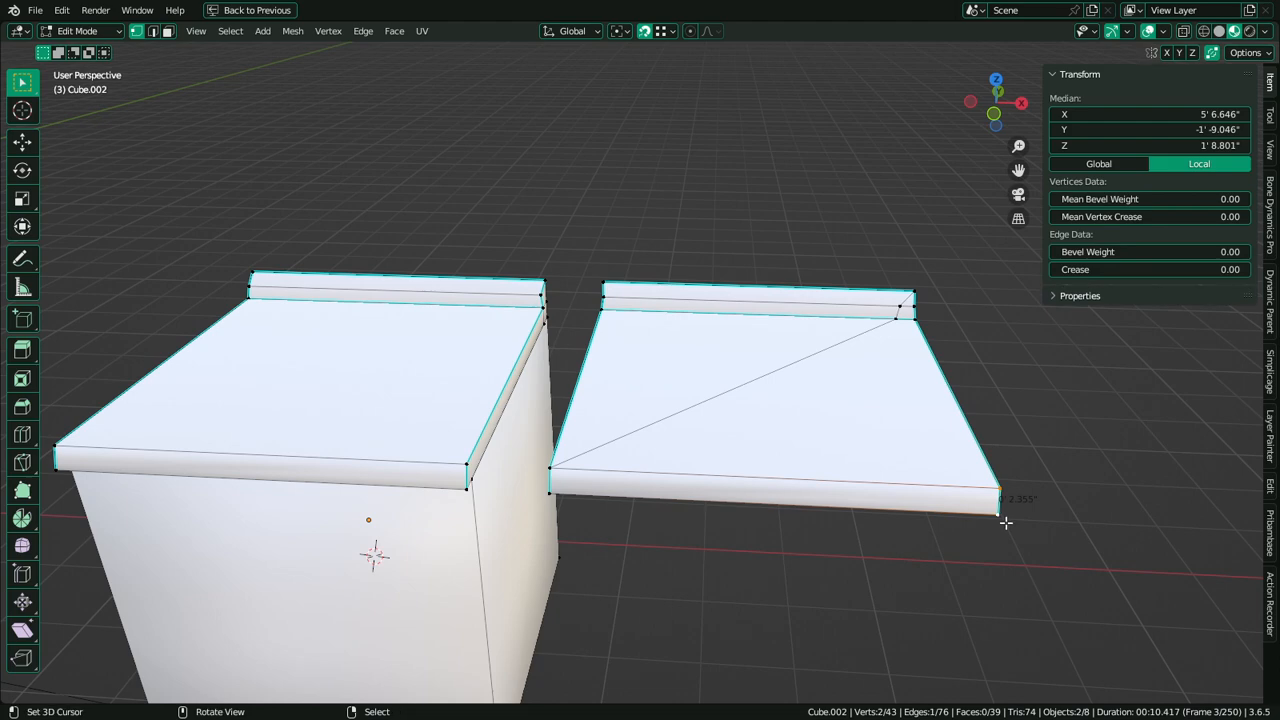
key(ctrl+l)
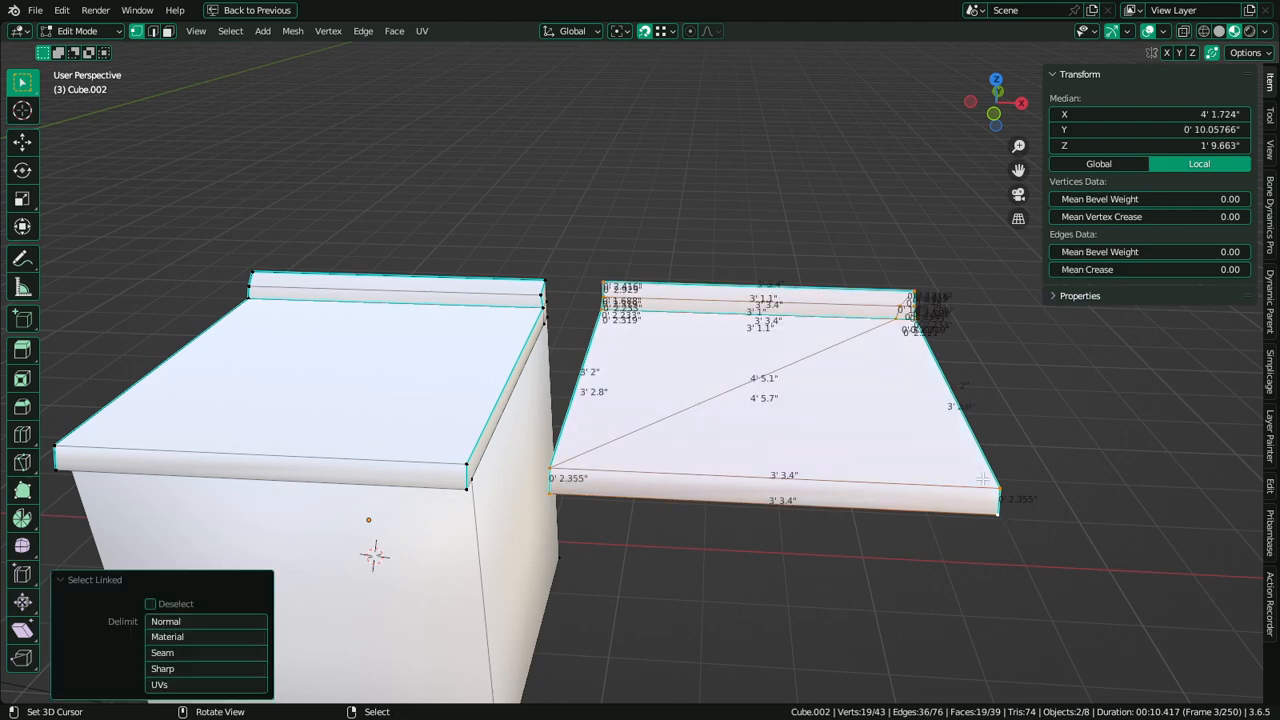
key(p)
click(984, 486)
key(Tab)
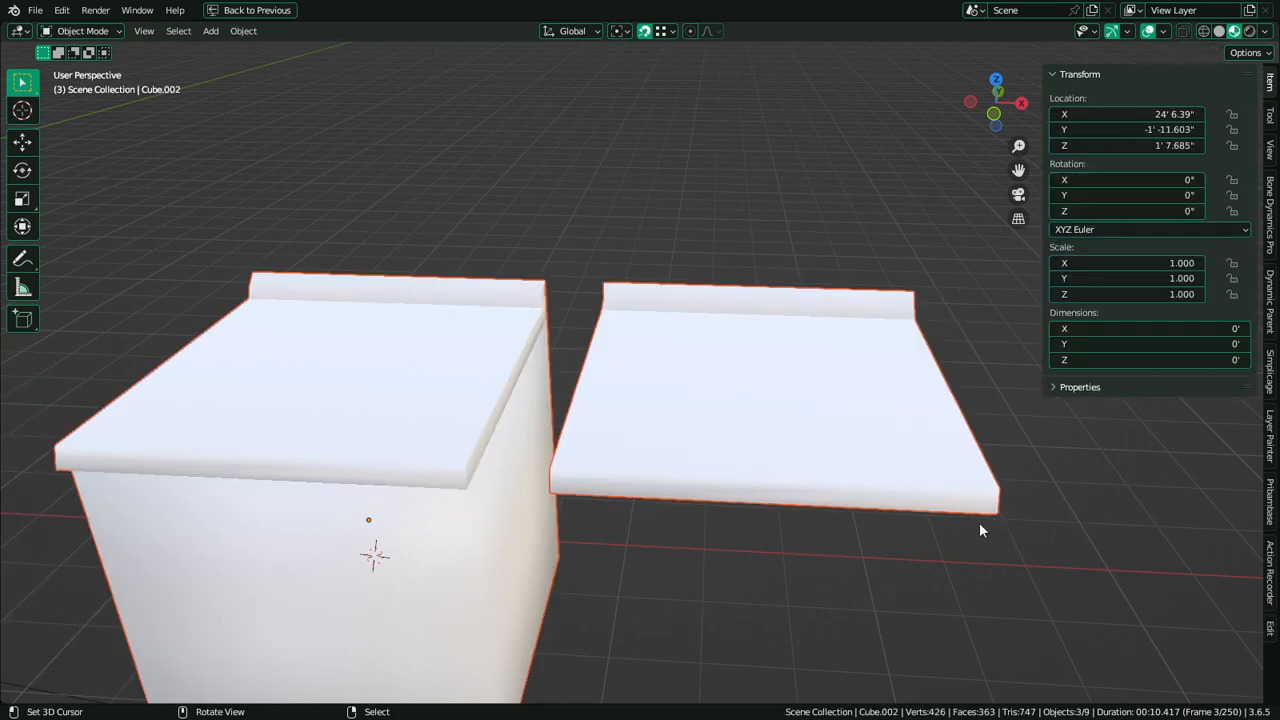
key(Tab)
right_click(1000, 510)
shift+right_click(1004, 487)
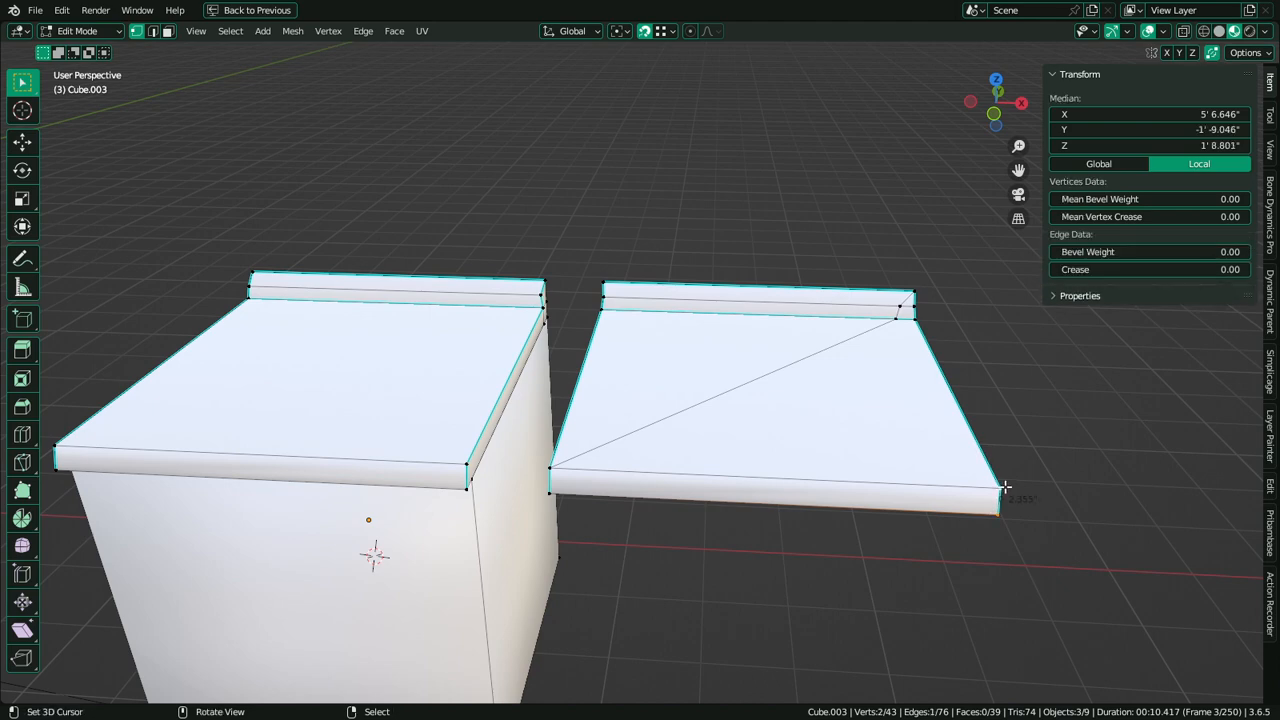
key(KP_7)
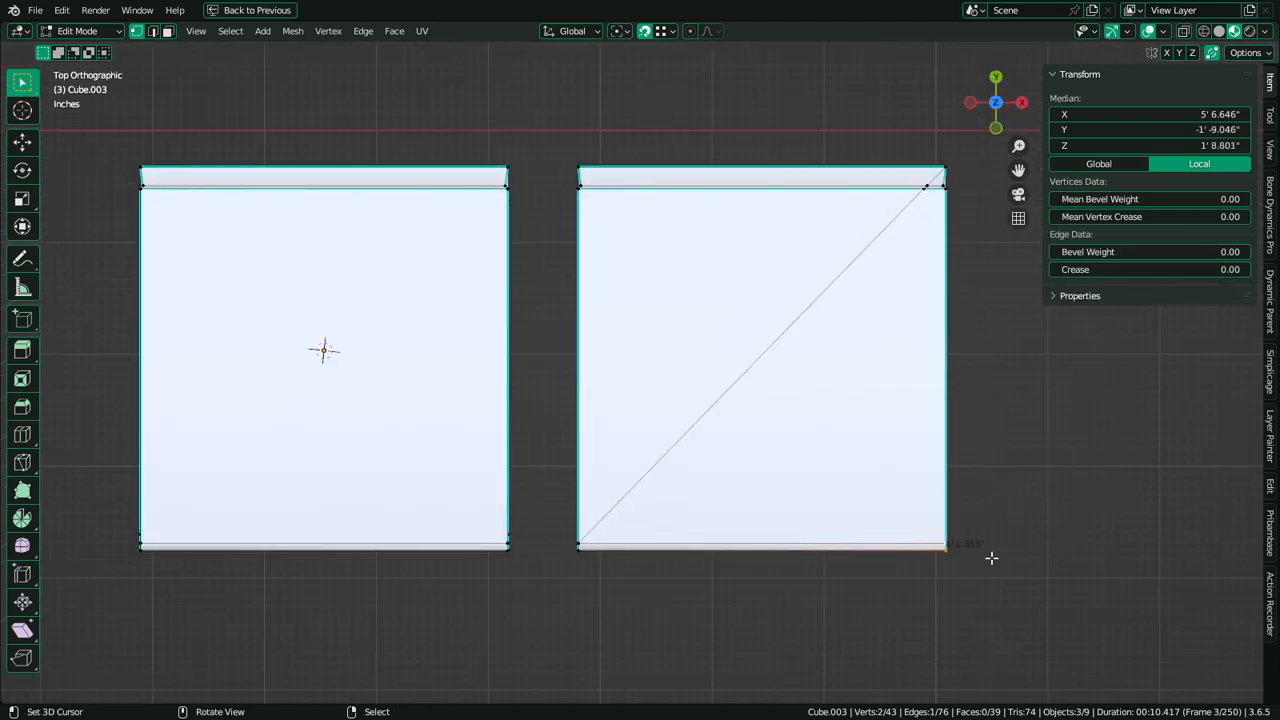
key(ctrl+z)
key(2)
key(1)
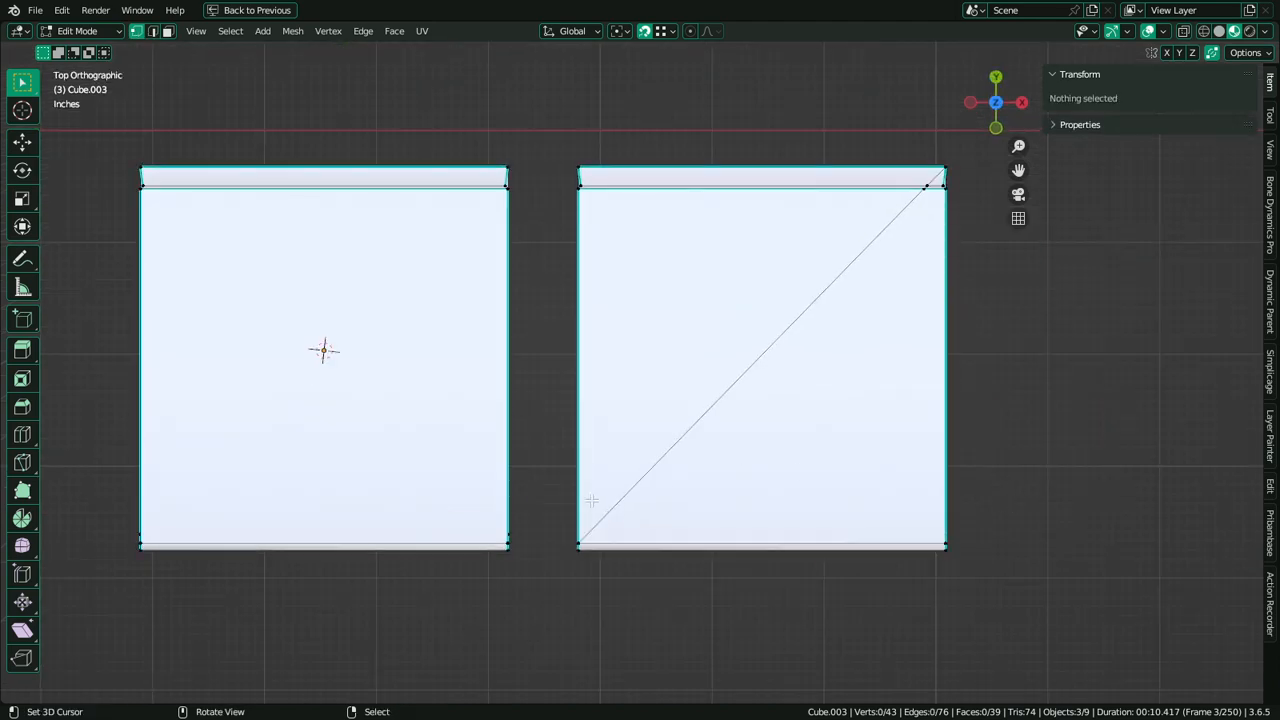
Try to dissolve the diagonal edges across the duplicated countertop together as one loop
key(2)
right_click(618, 490)
alt+middle_click(854, 254)
scroll(857, 311, up, 3)
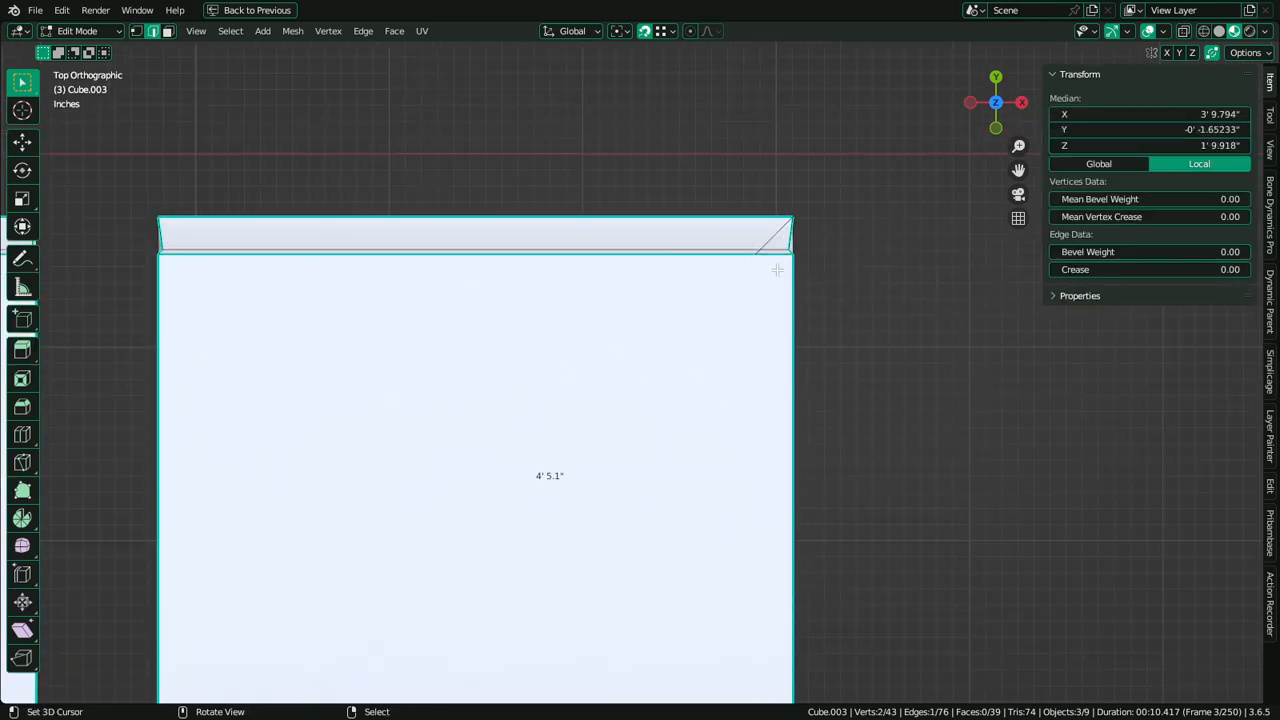
alt+right_click(774, 242)
middle_drag(769, 303, 643, 194)
click(645, 200)
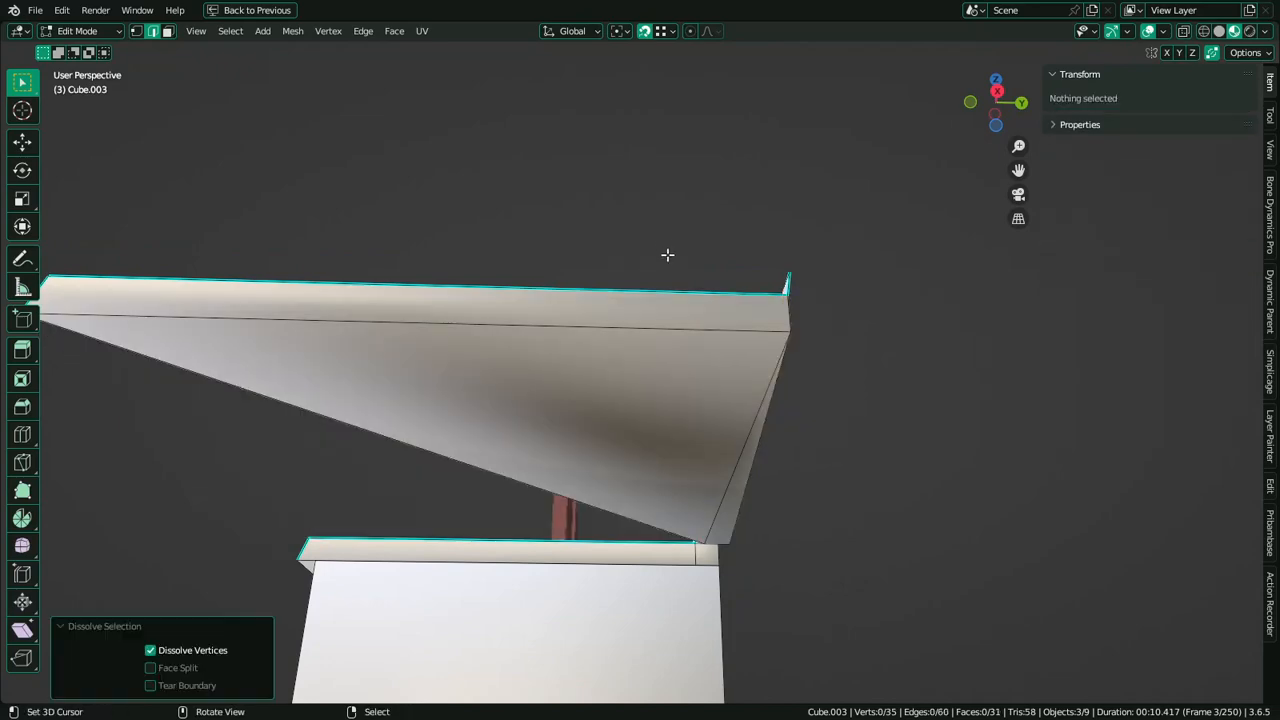
key(ctrl+z)
Dissolve the diagonal edges on the duplicated countertop's underside, backsplash and top one by one
key(ctrl+x)
key(ctrl+z)
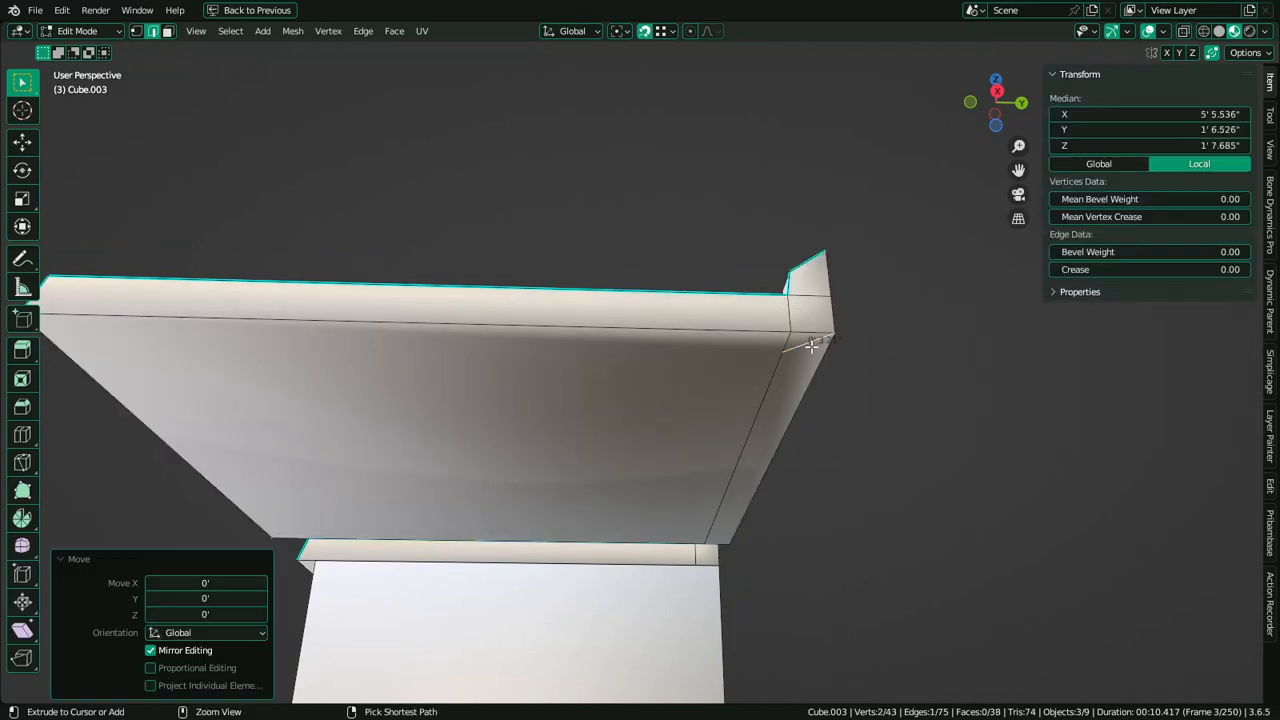
key(ctrl+shift+z)
middle_drag(866, 361, 800, 540)
right_click(781, 477)
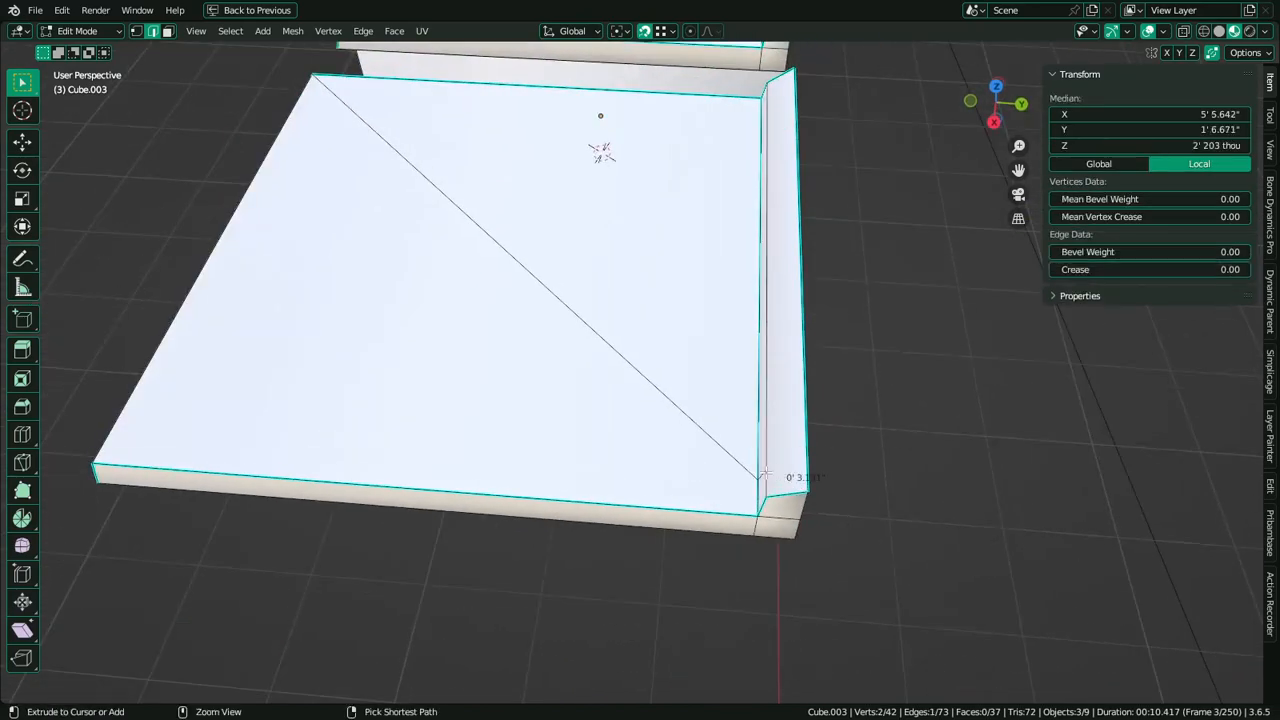
key(ctrl+x)
right_click(742, 466)
key(ctrl+x)
middle_drag(742, 466, 837, 431)
key(ctrl+x)
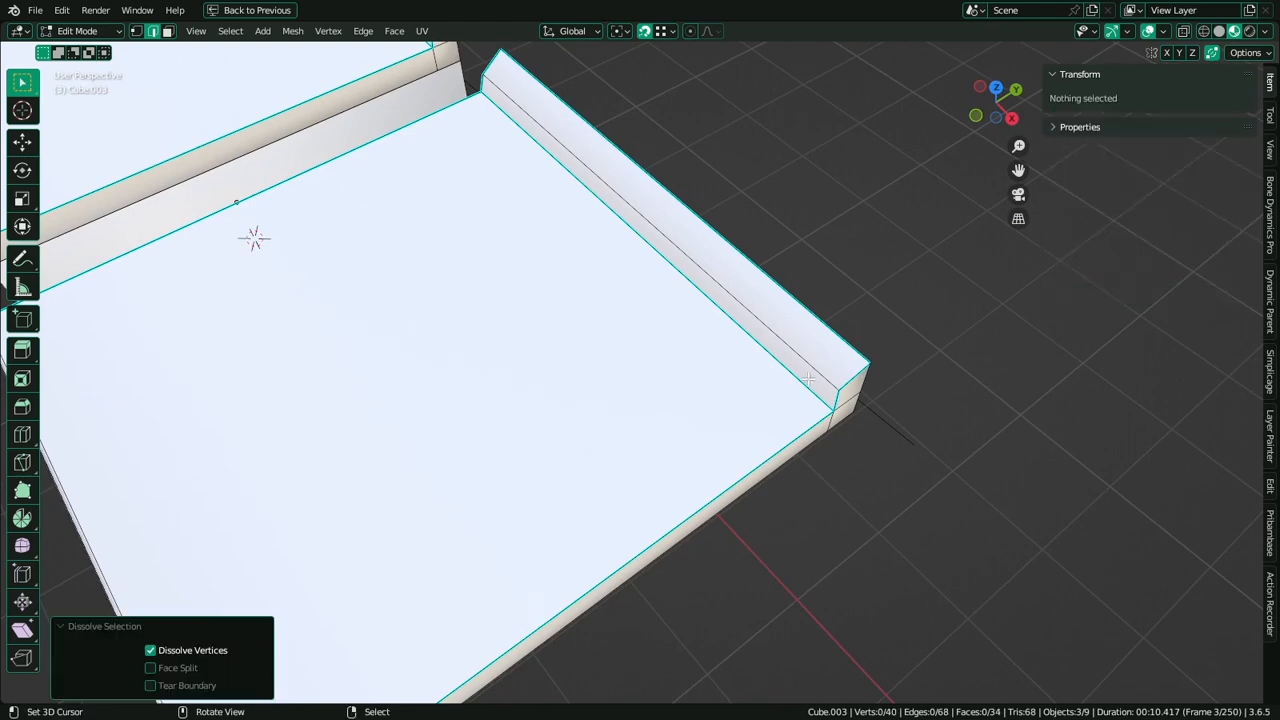
Flatten the duplicated countertop's far end by scaling its side faces to 0 along X
key(KP_7)
middle_drag(869, 417, 643, 309)
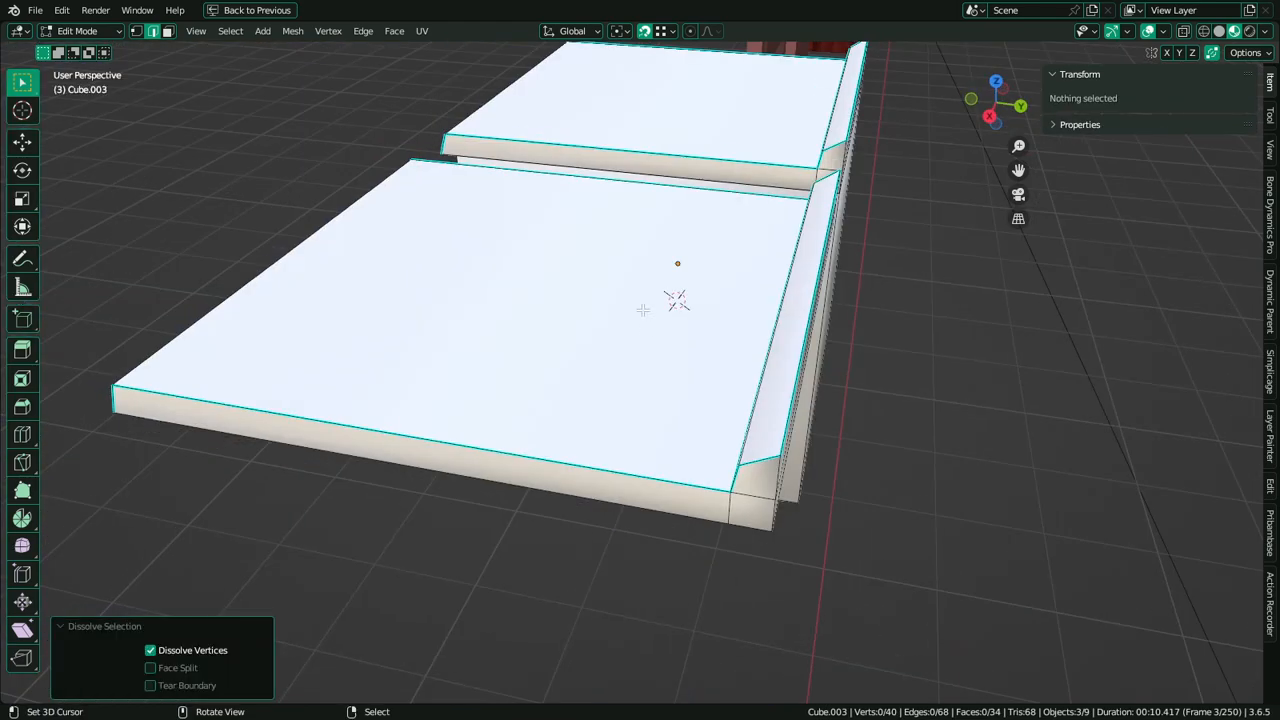
key(3)
right_click(757, 484)
key(ctrl+l)
text(sx)
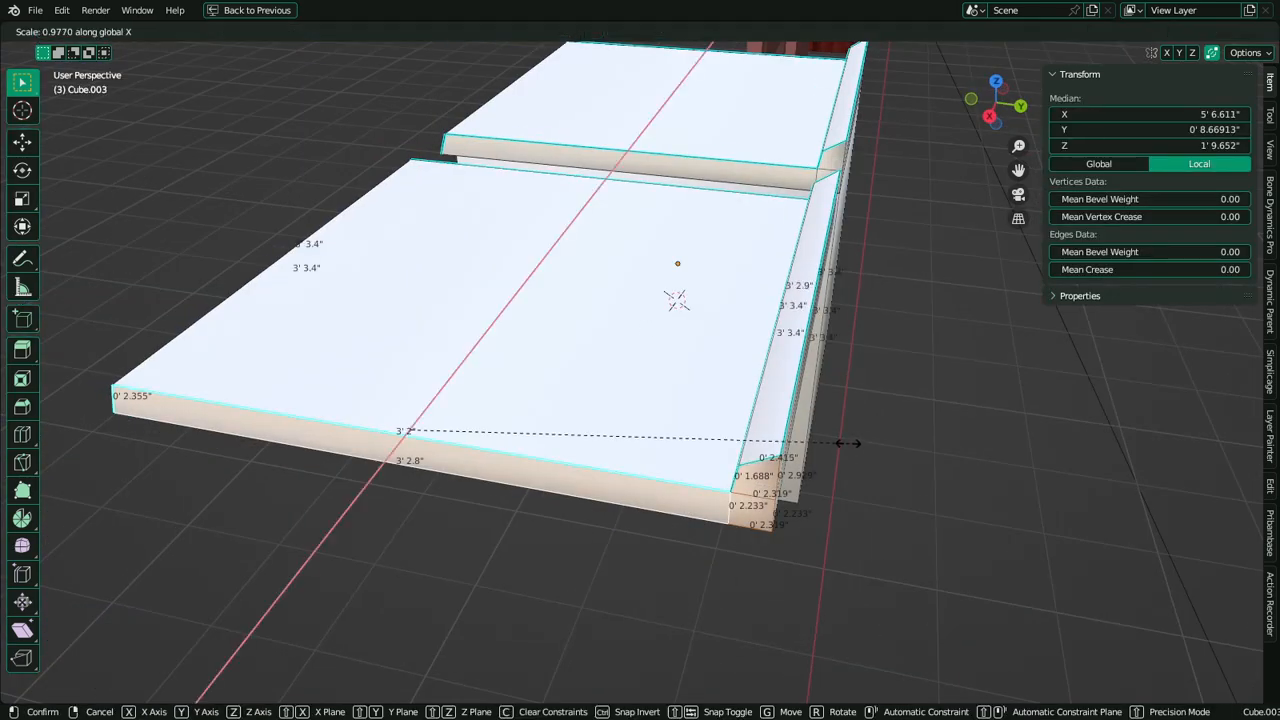
text(0)
key(Return)
Move the duplicate's far end faces about 1' 8.3" outward along X to lengthen the countertop
middle_drag(743, 436, 848, 440)
key(g)
key(x)
click(834, 463)
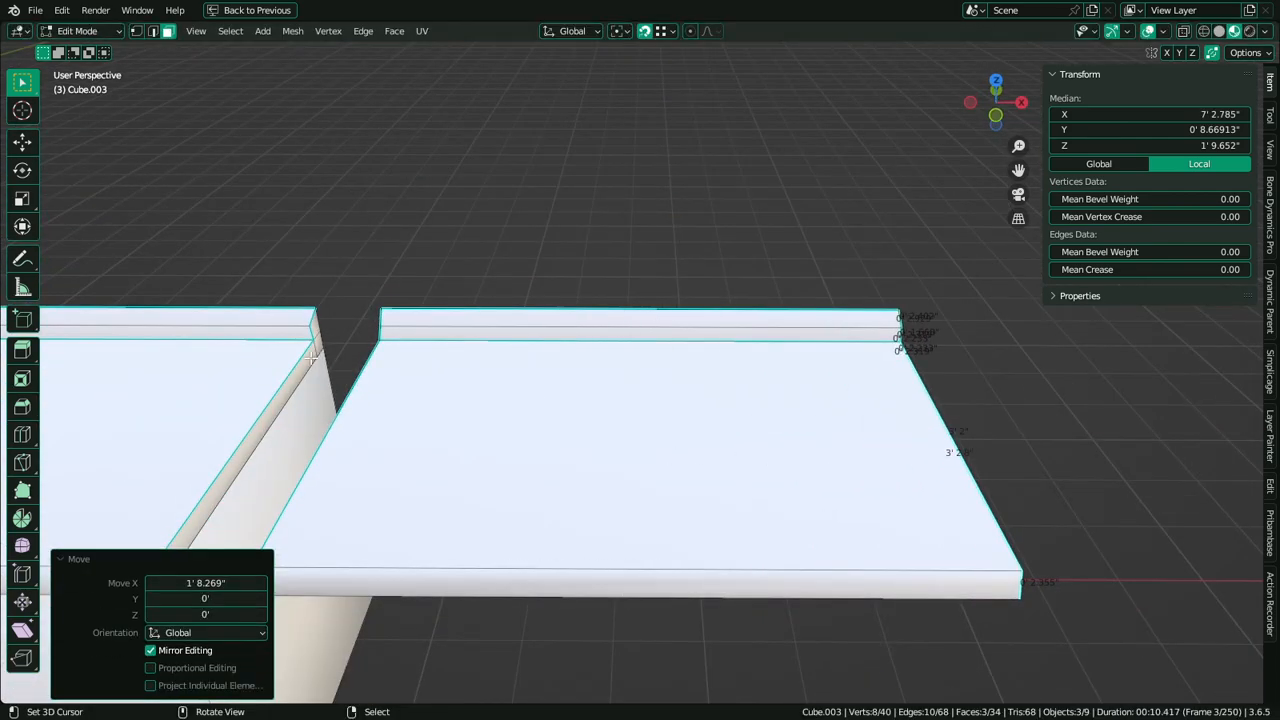
Flatten the original countertop's end facing the duplicate by scaling its side faces to 0 along X
click(312, 356)
key(s)
key(x)
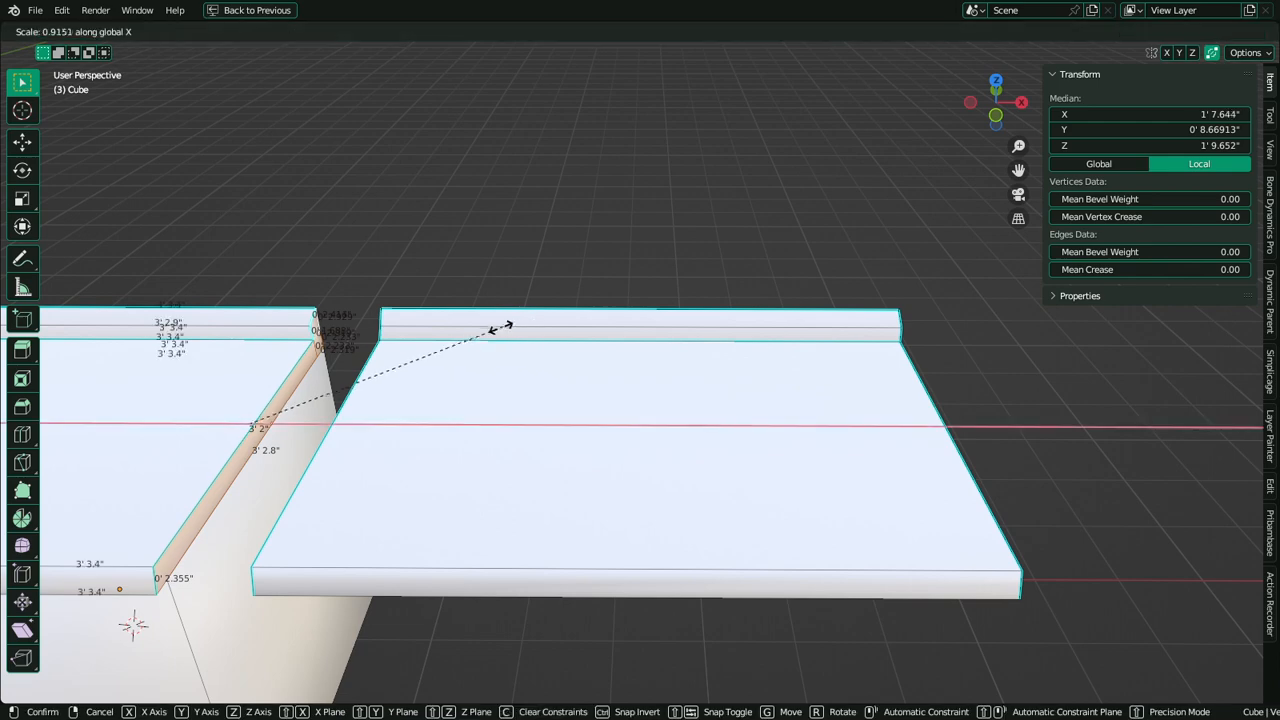
key(0)
key(Return)
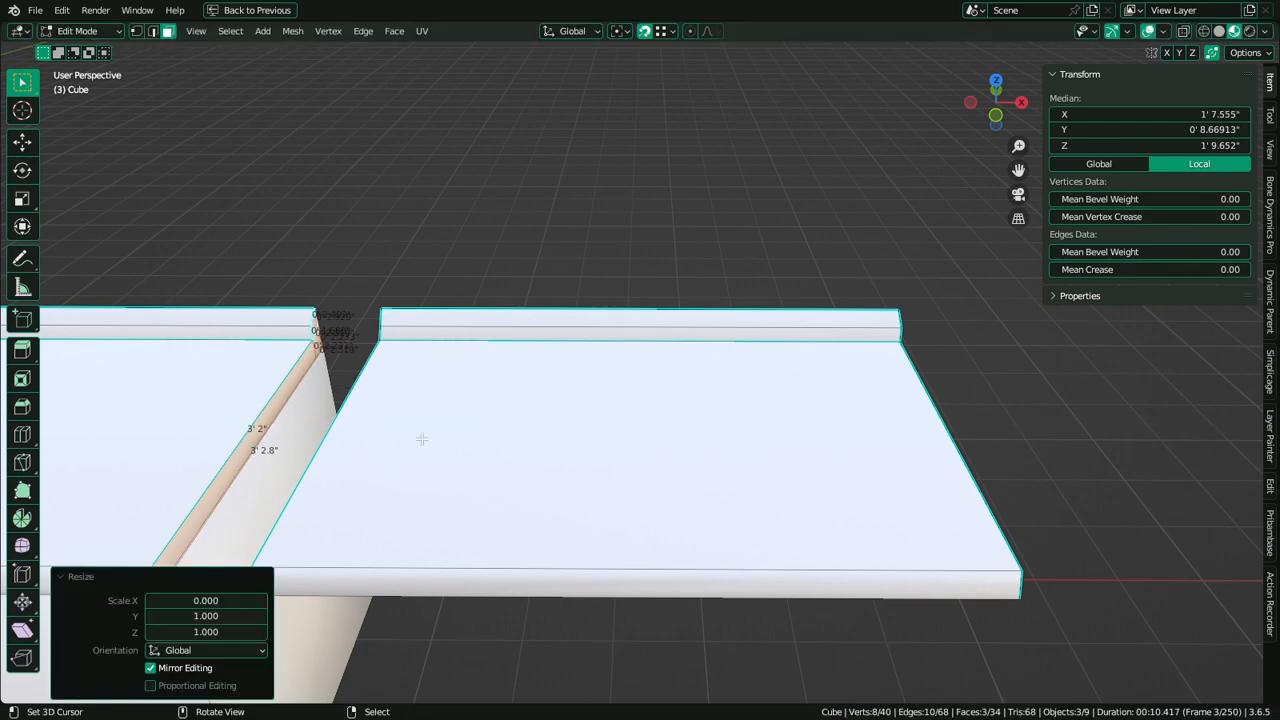
Duplicate the longer countertop in top view and move the copy about 4' 1.3" toward the front along Y
middle_drag(438, 454, 563, 449)
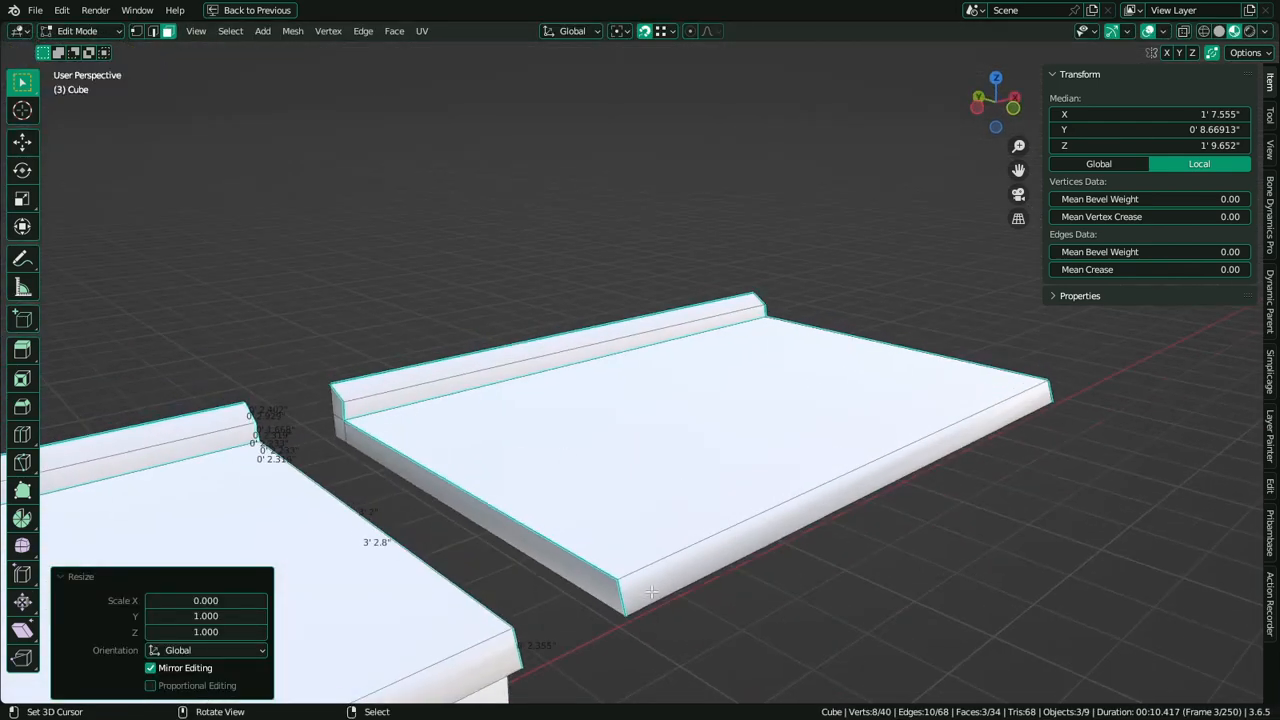
middle_drag(650, 595, 578, 597)
key(Tab)
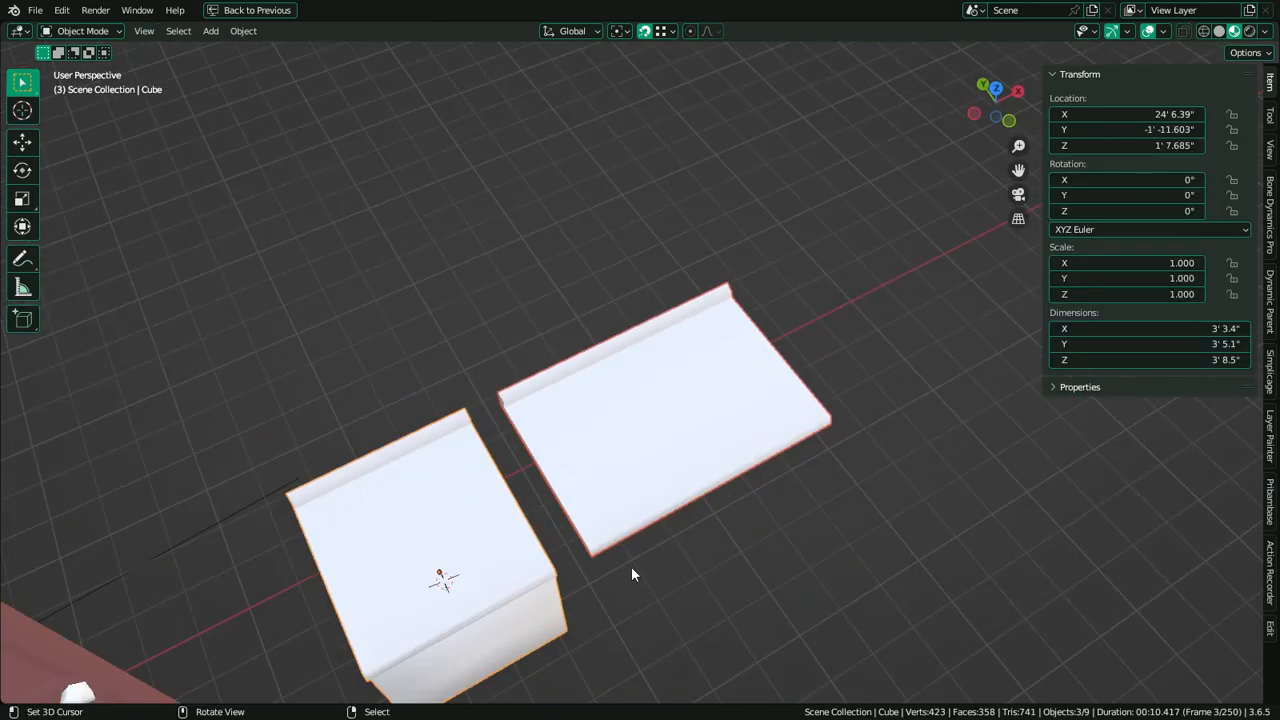
key(KP_7)
scroll(631, 566, up, 3)
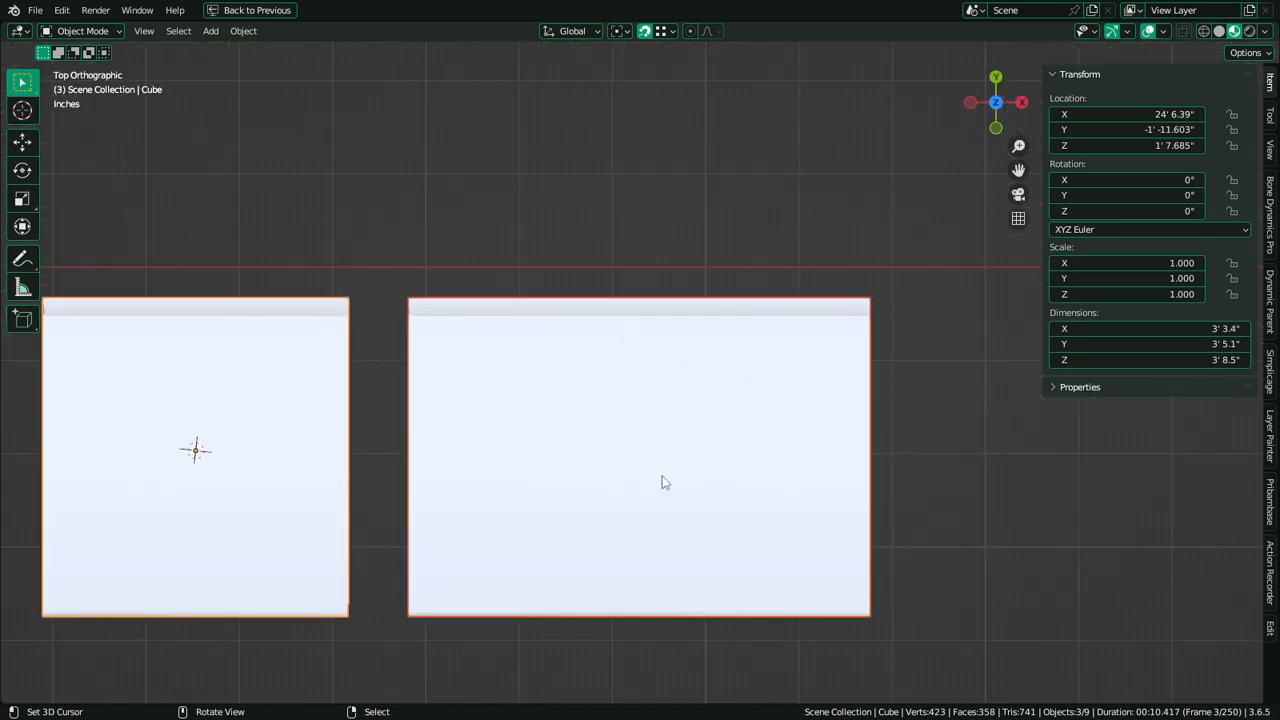
key(Tab)
key(alt+a)
click(675, 293)
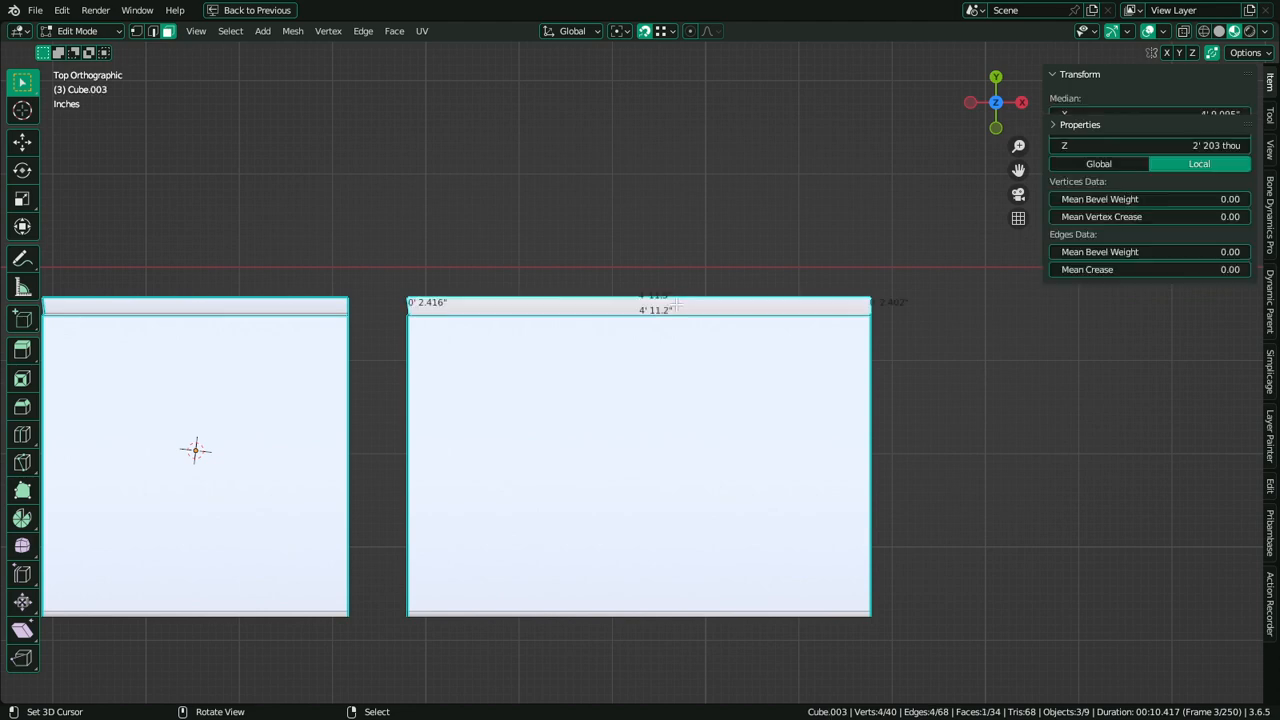
key(ctrl+l)
key(shift+d)
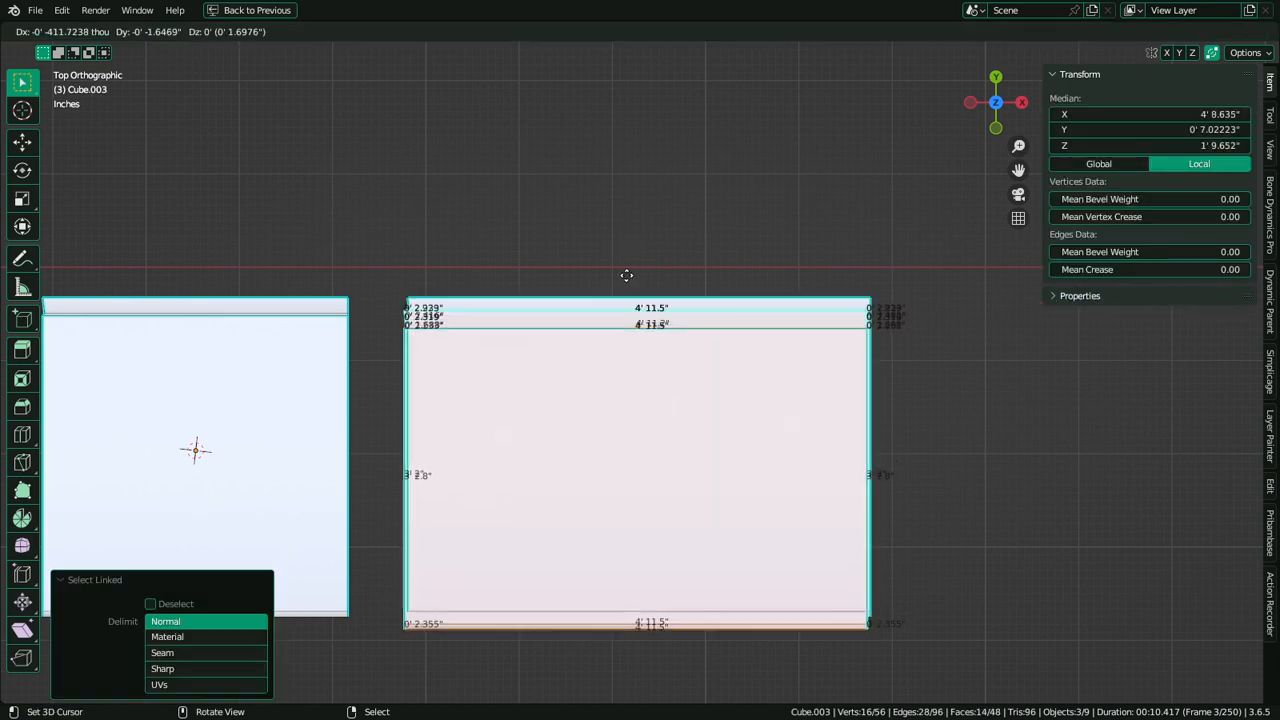
key(y)
click(621, 637)
Rotate the countertop copy 90° in top view and move it back so it overlaps the longer countertop
shift+middle_drag(621, 637, 623, 397)
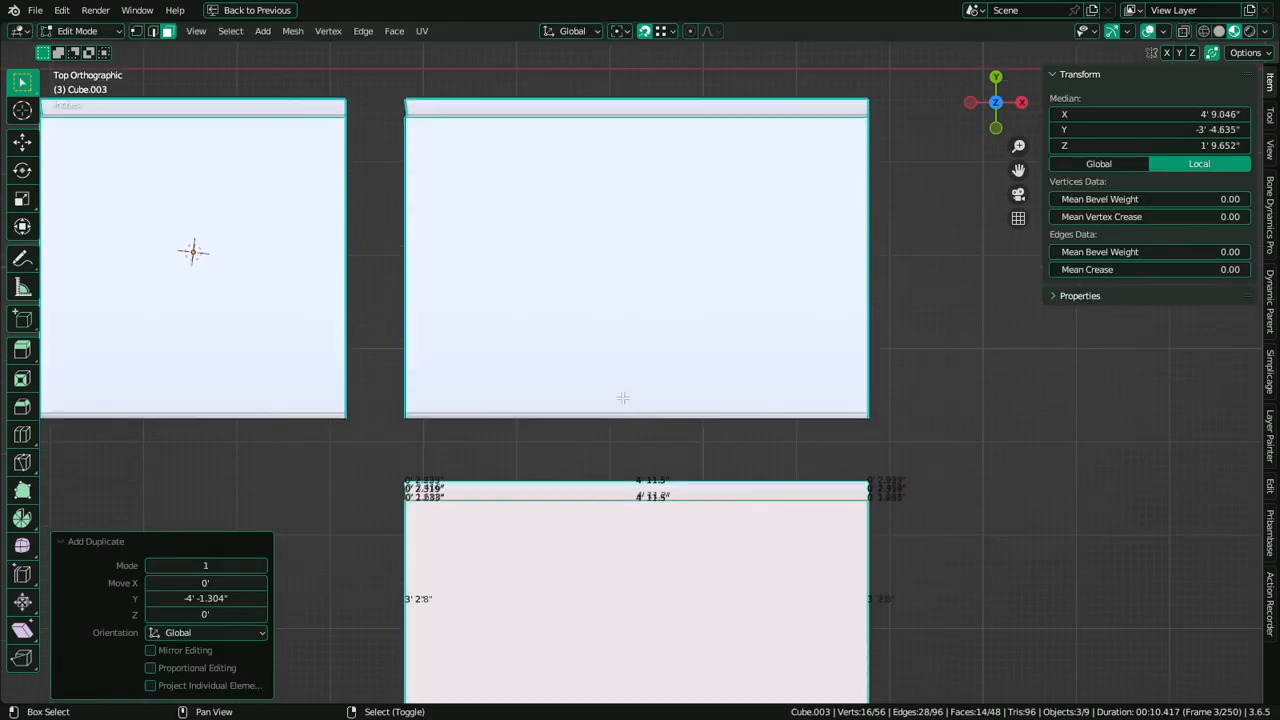
text(r90)
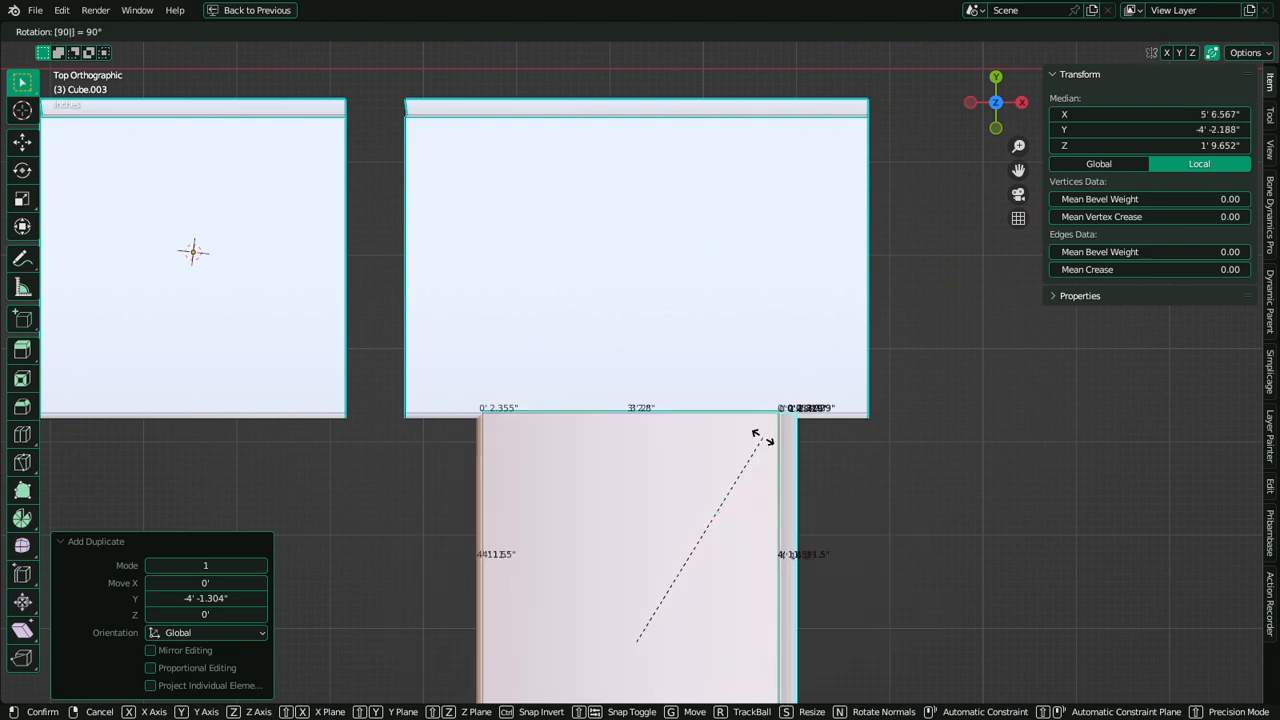
key(Return)
key(g)
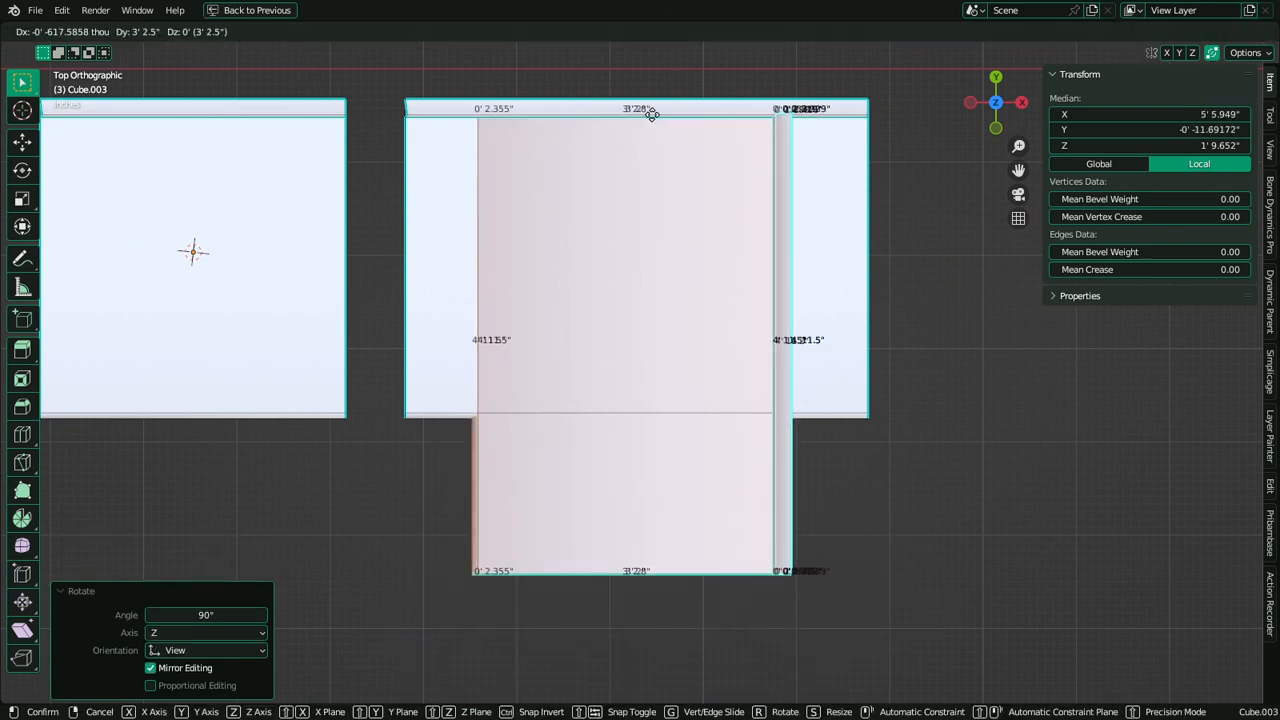
click(635, 157)
Align the rotated copy with the longer countertop's back edge along Y and shift it about 4.5" along negative X
shift+middle_drag(661, 244, 635, 339)
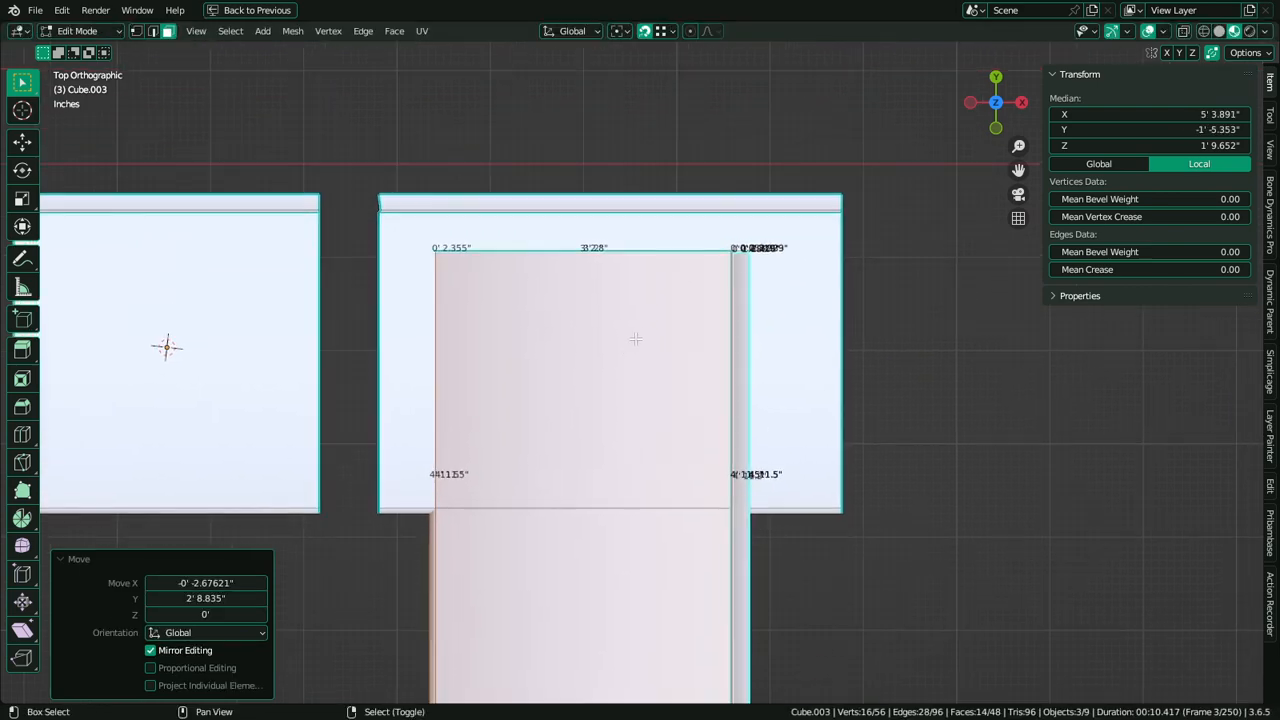
key(g)
key(y)
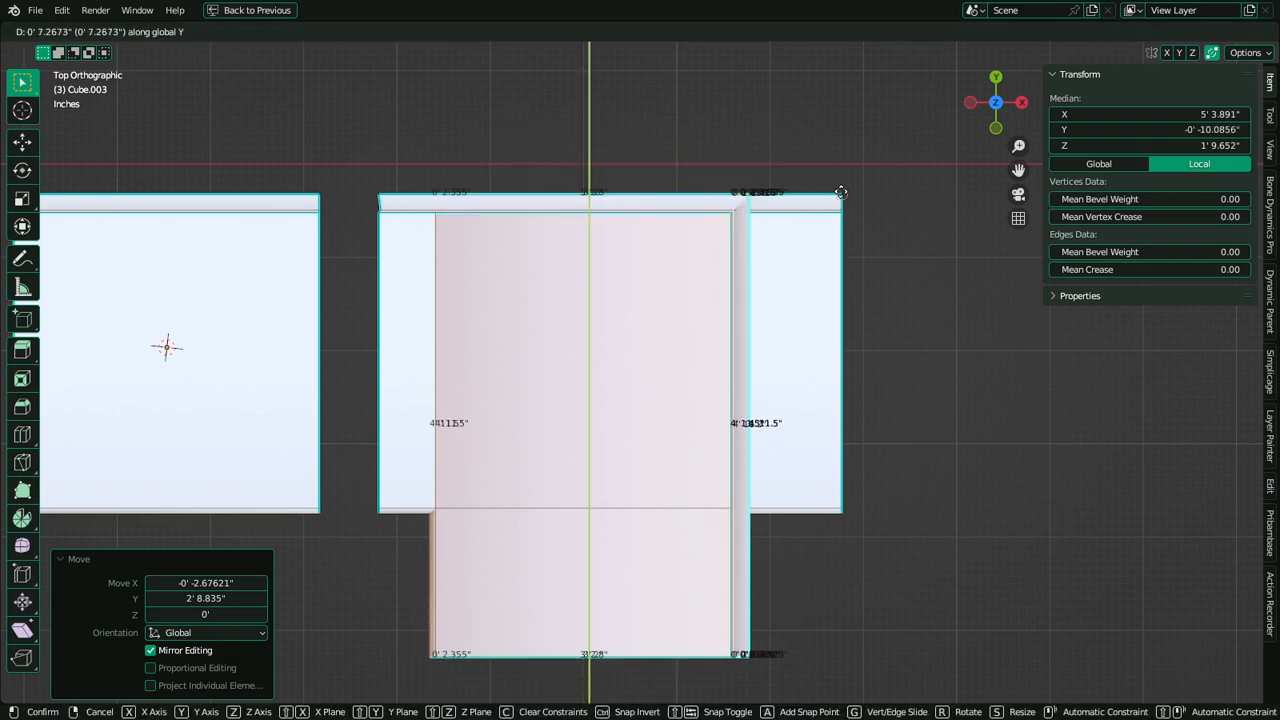
click(836, 203)
key(g)
key(y)
right_click(705, 382)
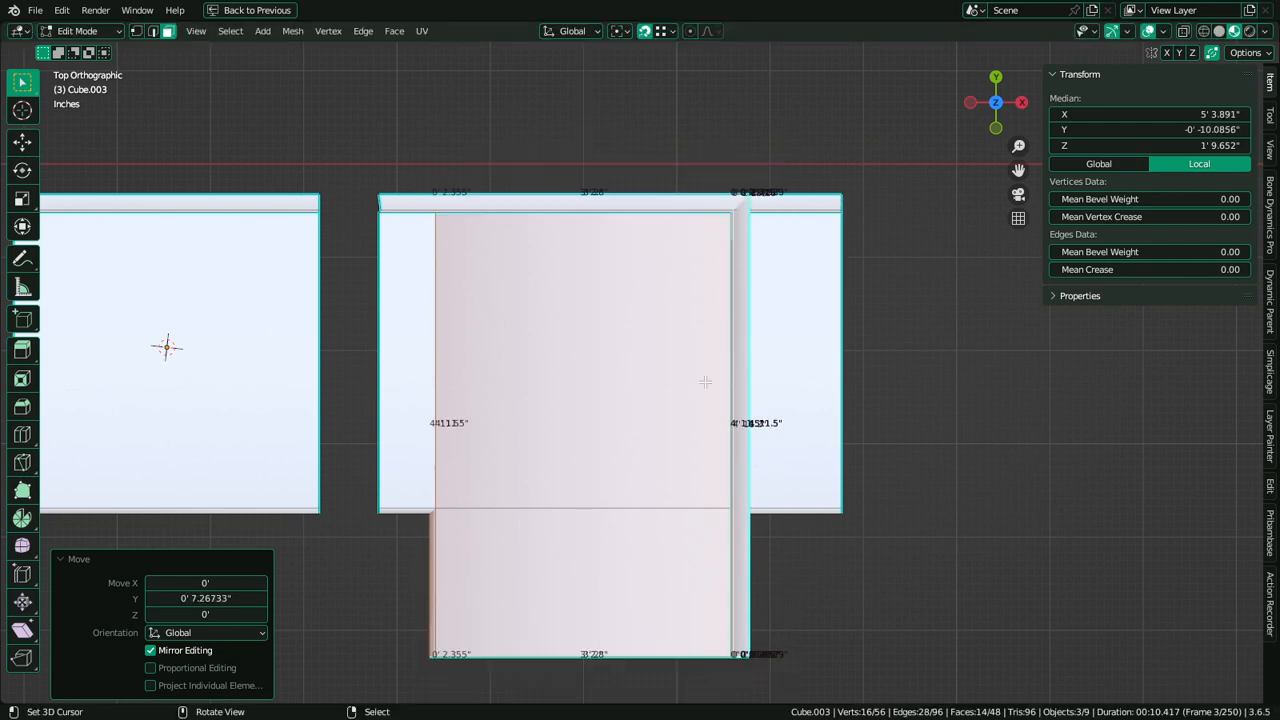
key(g)
key(x)
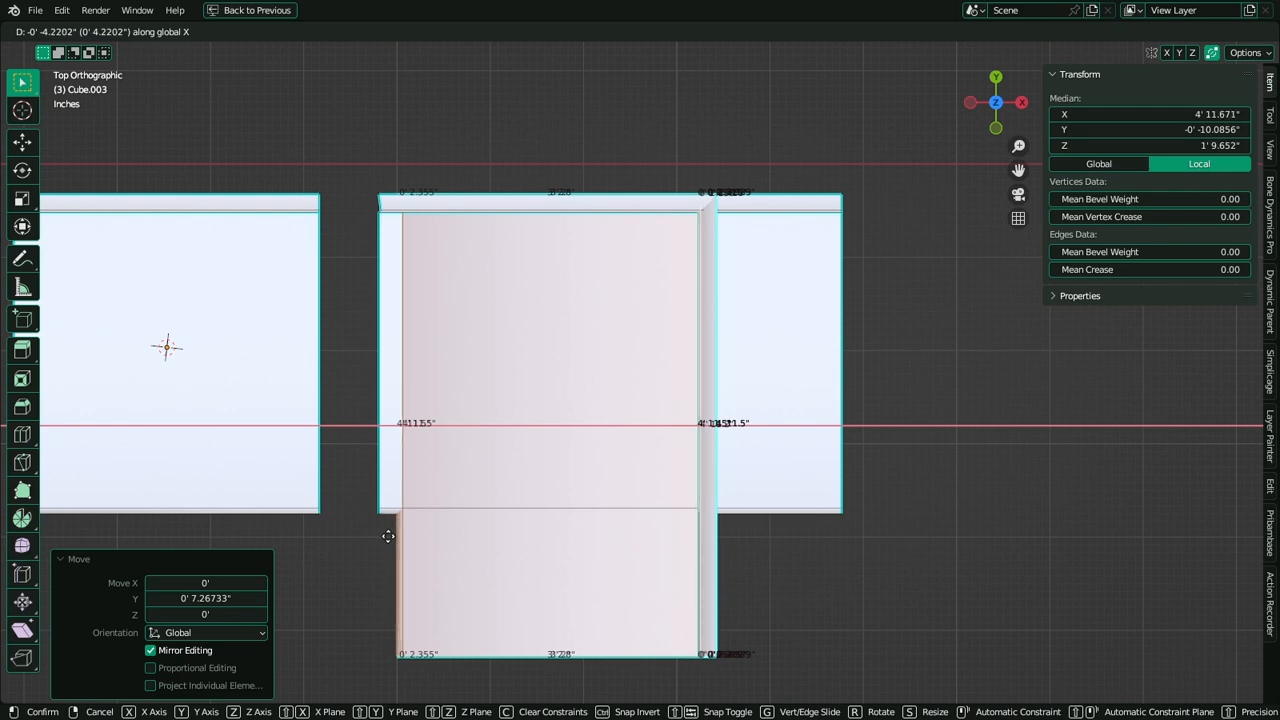
click(385, 541)
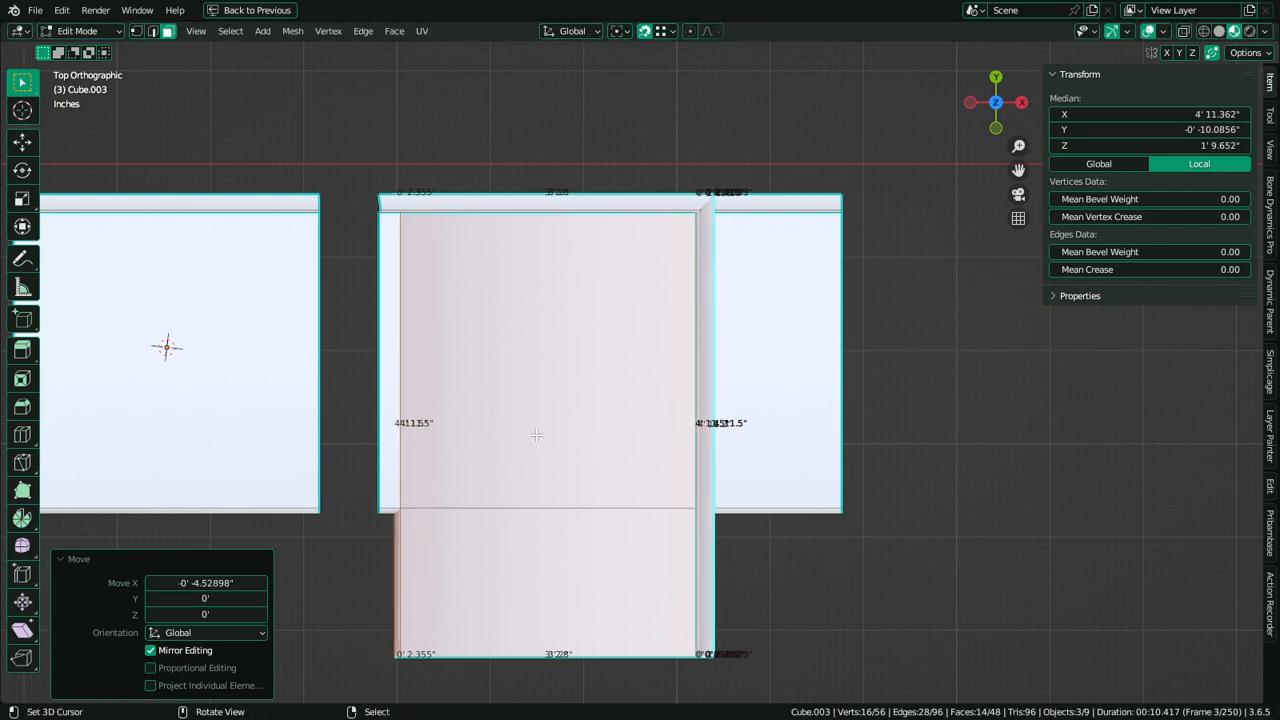
Delete the vertices of the three far-end faces of the longer countertop lying under the rotated copy
middle_drag(538, 428, 860, 554)
click(879, 489)
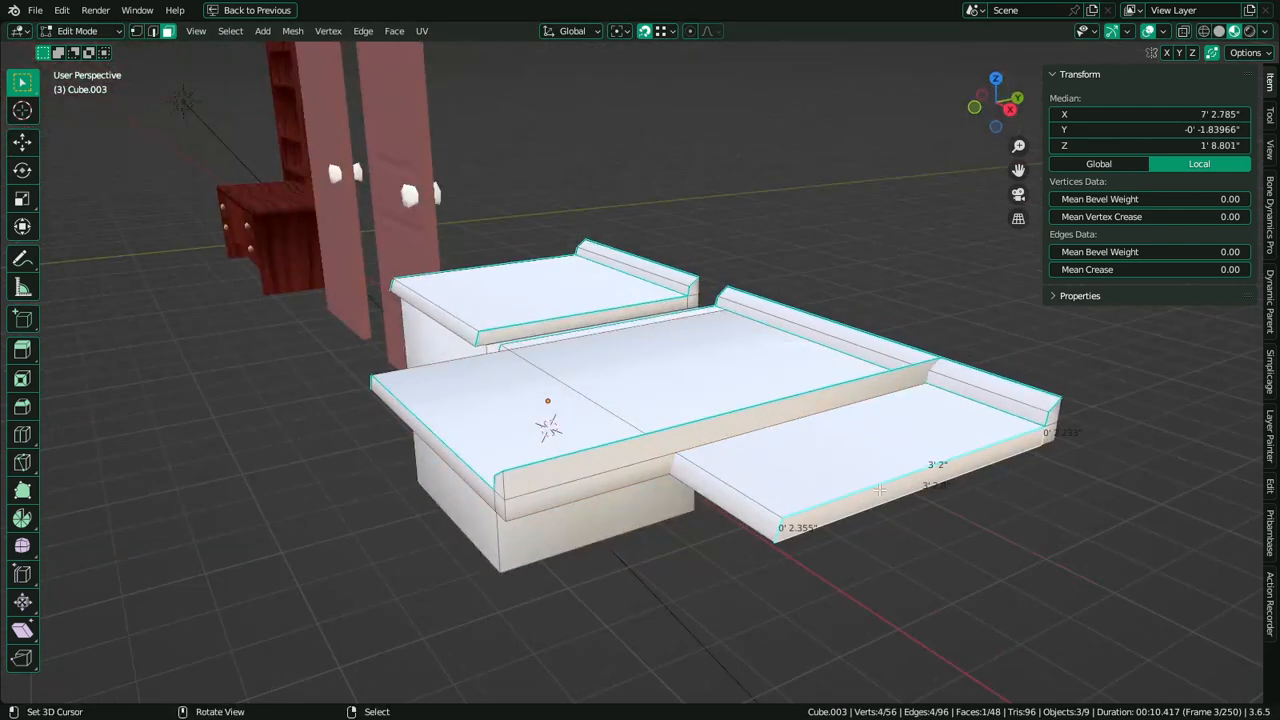
shift+click(1048, 423)
shift+click(1052, 413)
middle_drag(823, 486, 943, 554)
scroll(943, 554, up, 1)
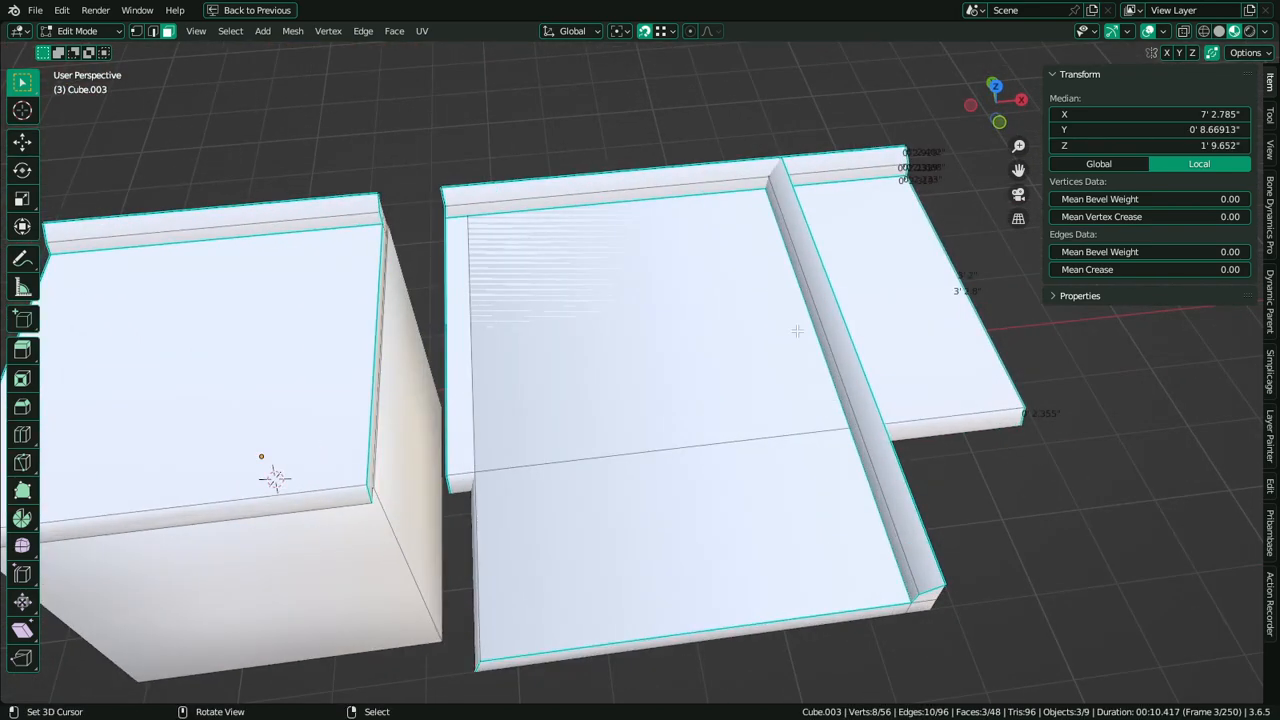
key(x)
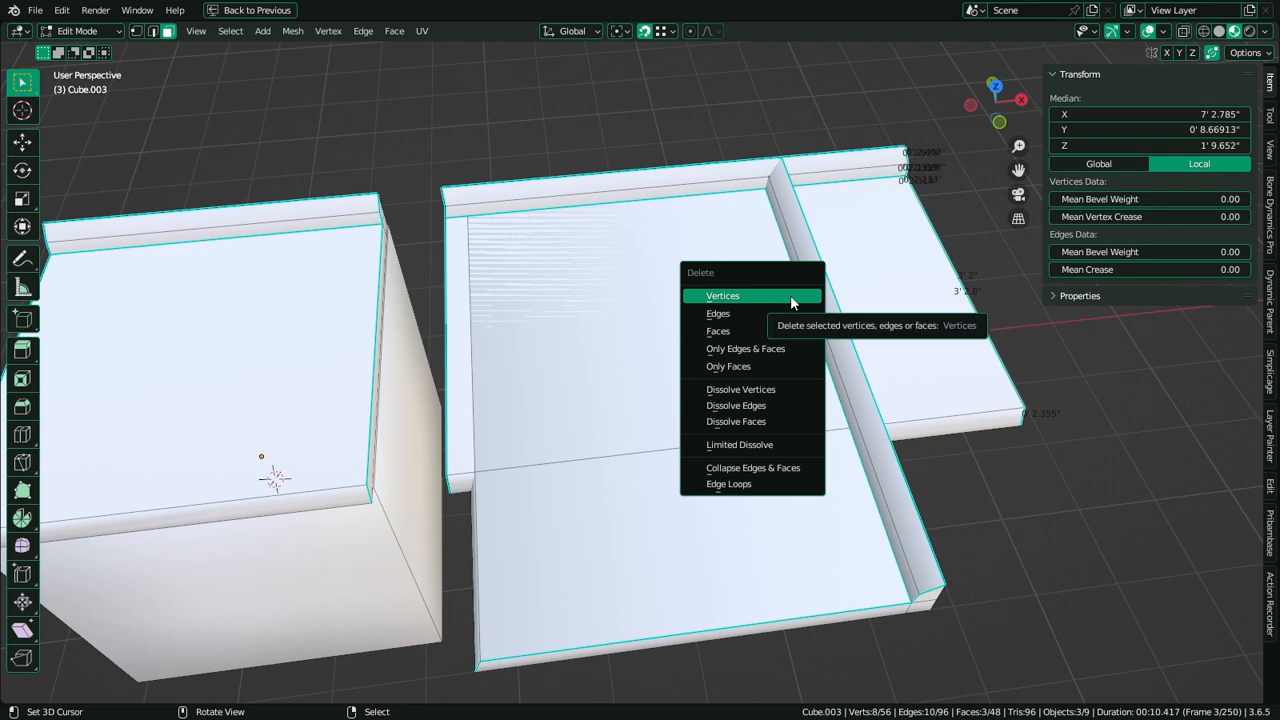
click(790, 296)
Delete the three end faces at the rotated countertop's back end, keeping the adjoining surfaces
middle_drag(687, 318, 517, 437)
key(2)
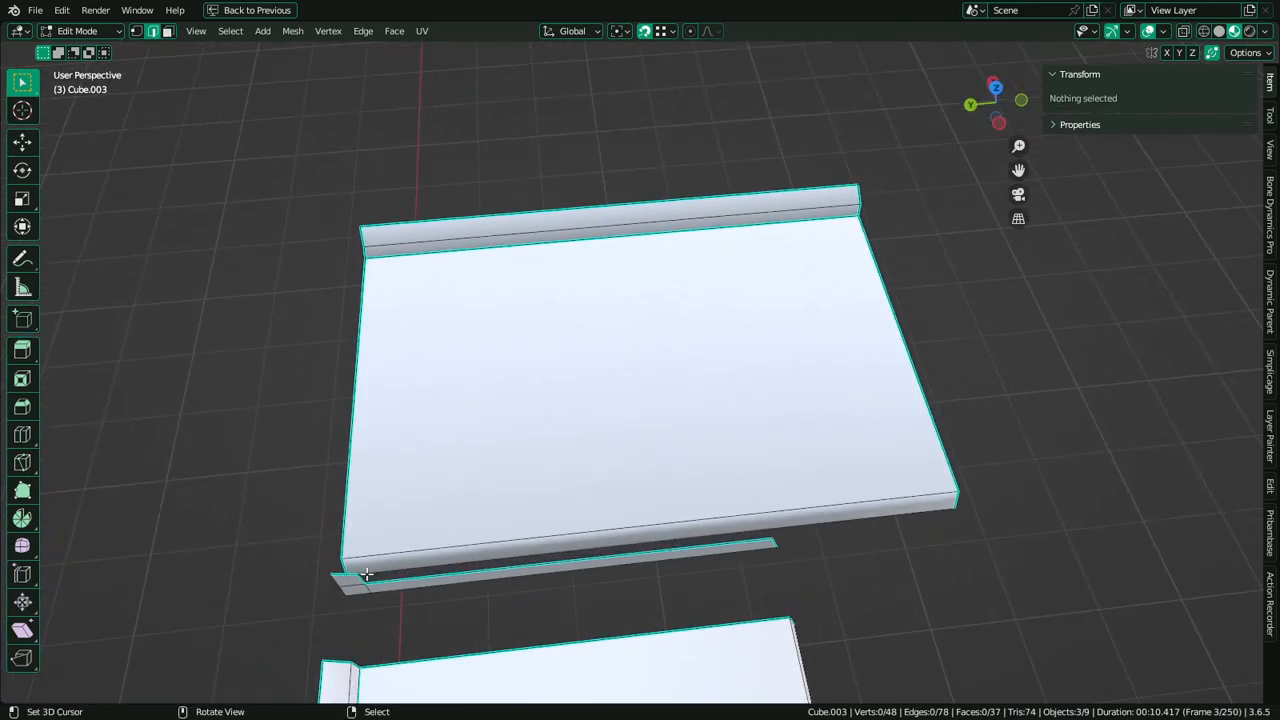
click(353, 578)
shift+click(338, 589)
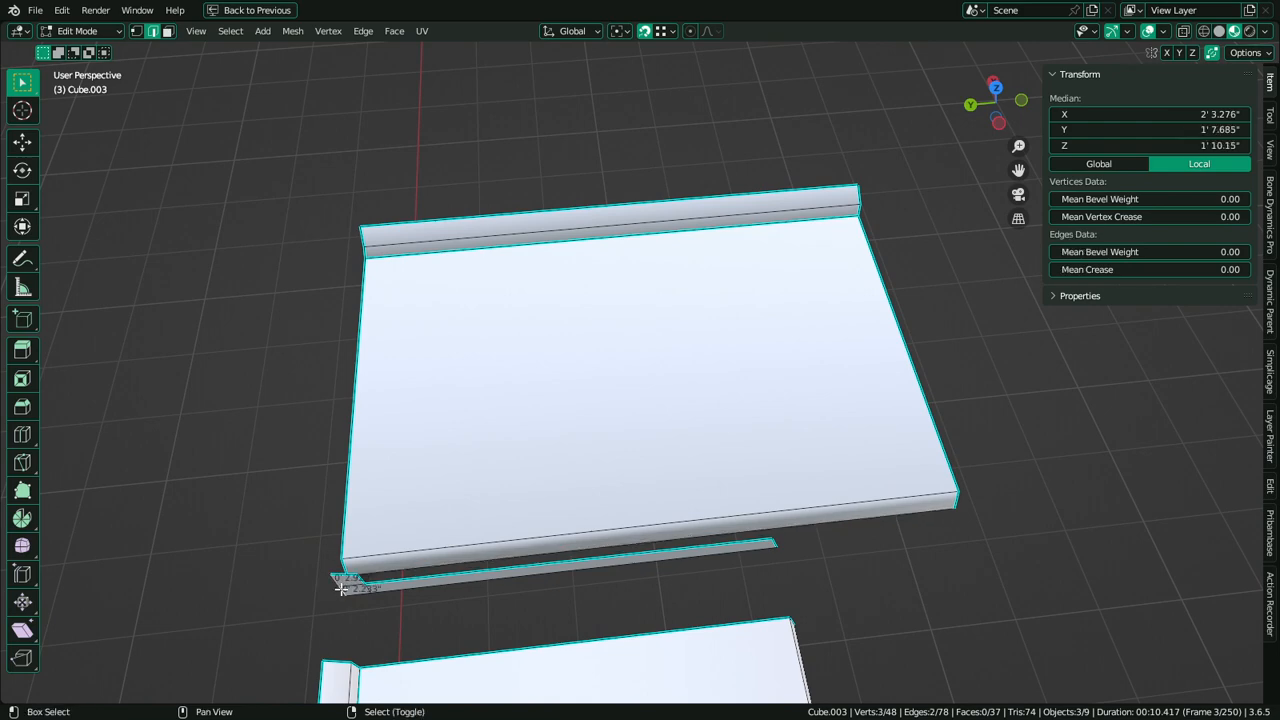
middle_drag(343, 586, 344, 468)
key(3)
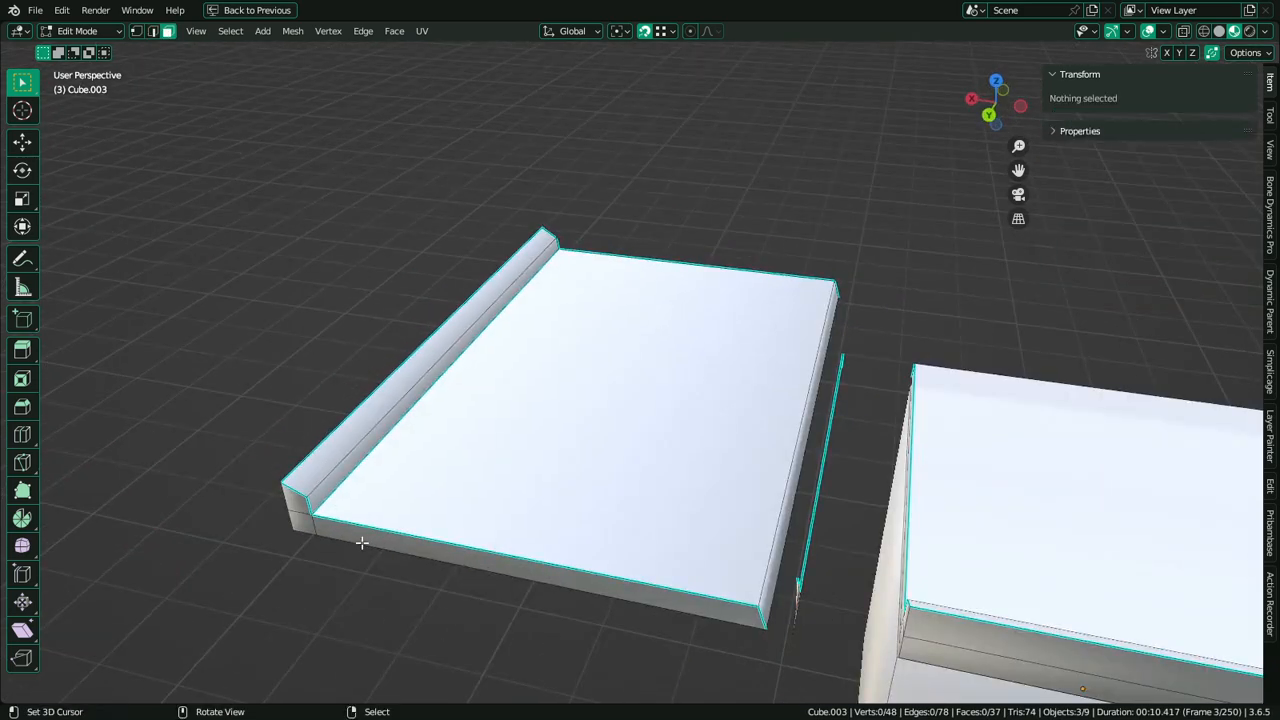
right_click(340, 536)
shift+click(310, 526)
key(x)
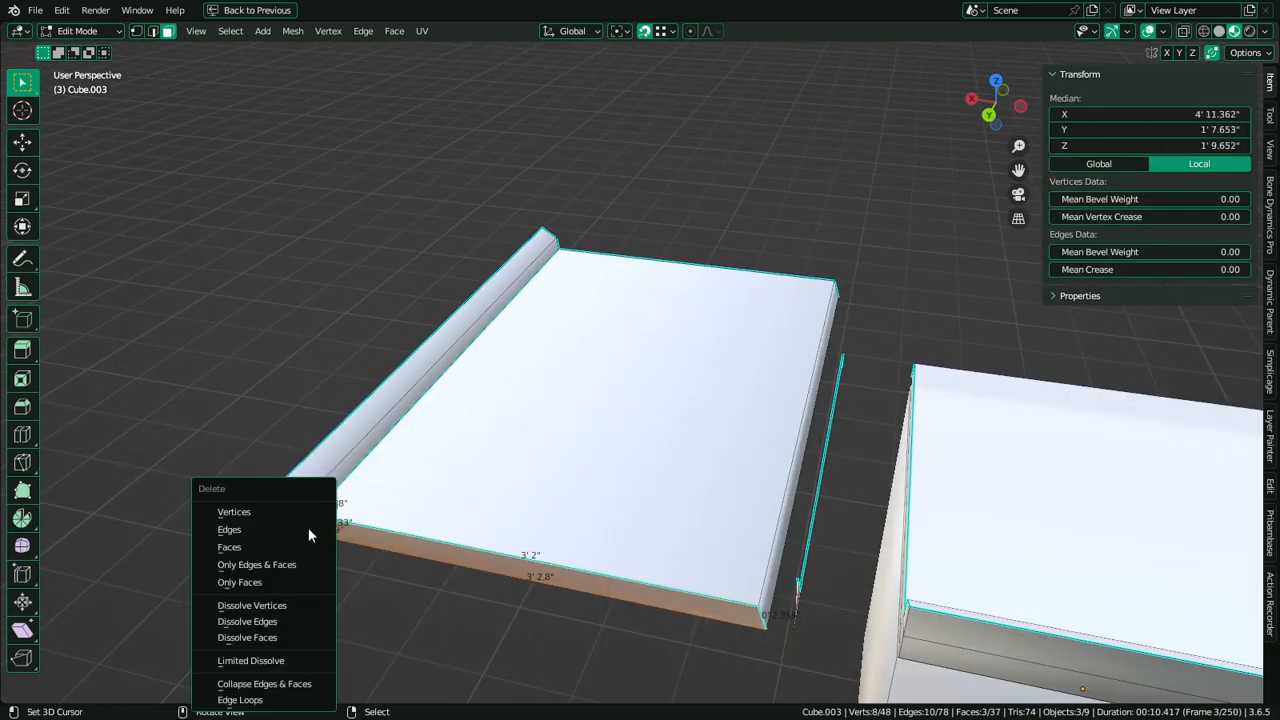
click(300, 547)
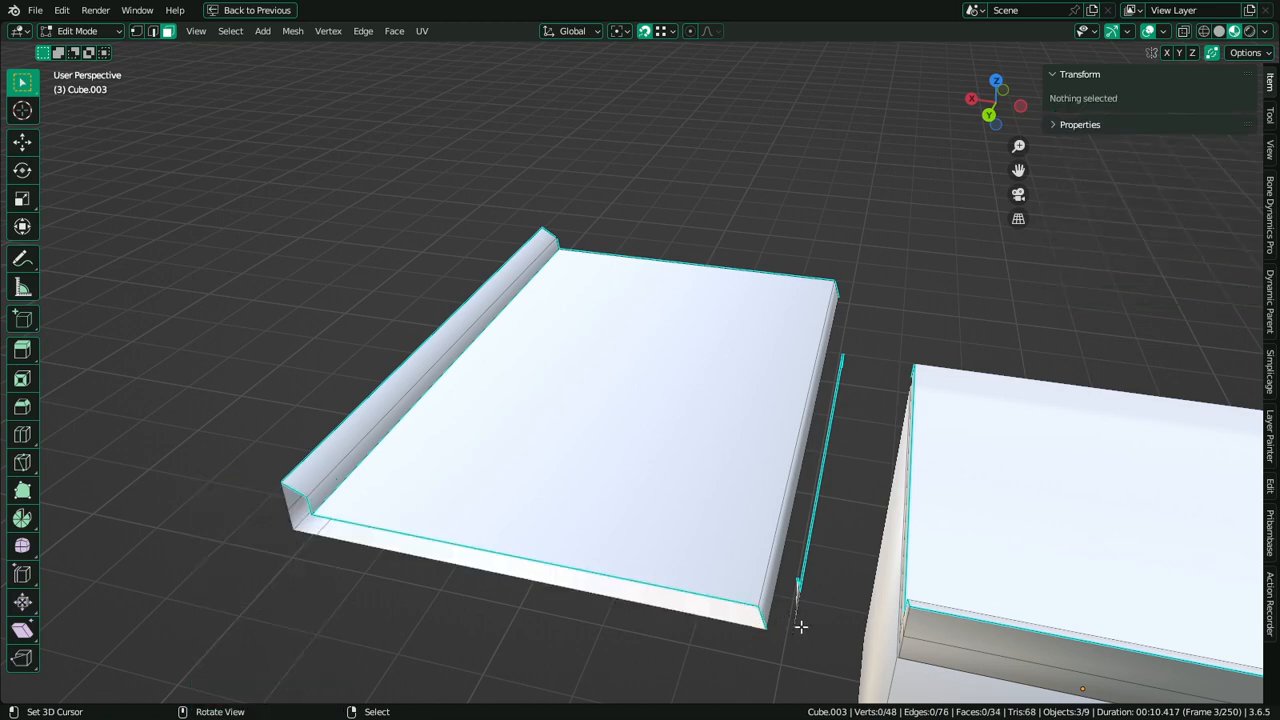
Fill a face between the outer edges of the leftover end strip and the rotated countertop's open end
middle_drag(801, 627, 969, 519)
key(2)
right_click(950, 510)
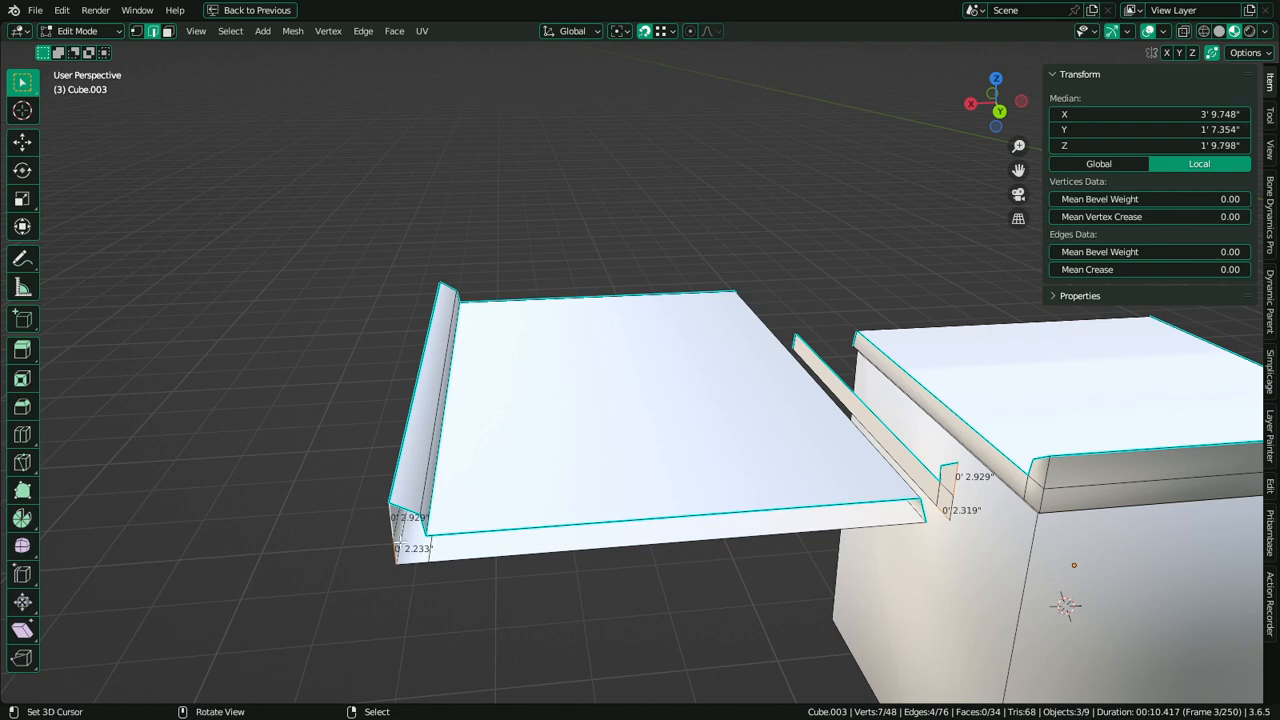
scroll(473, 557, up, 2)
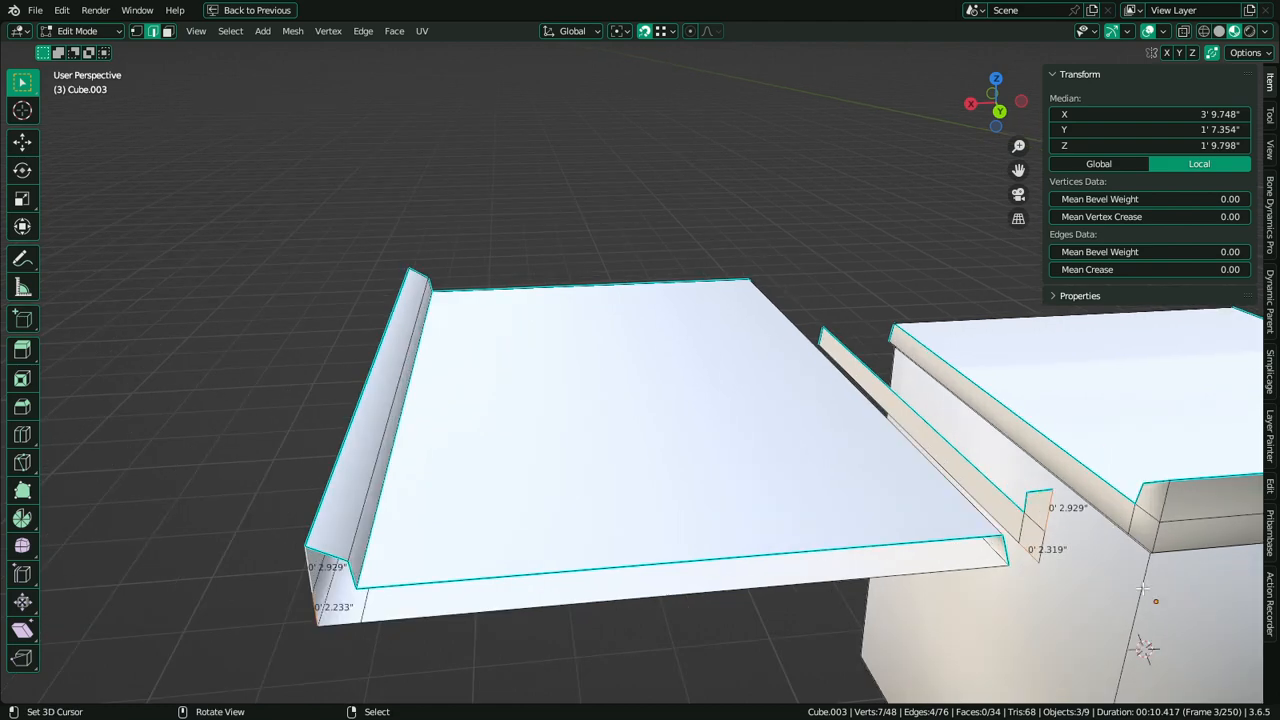
right_click(1052, 548)
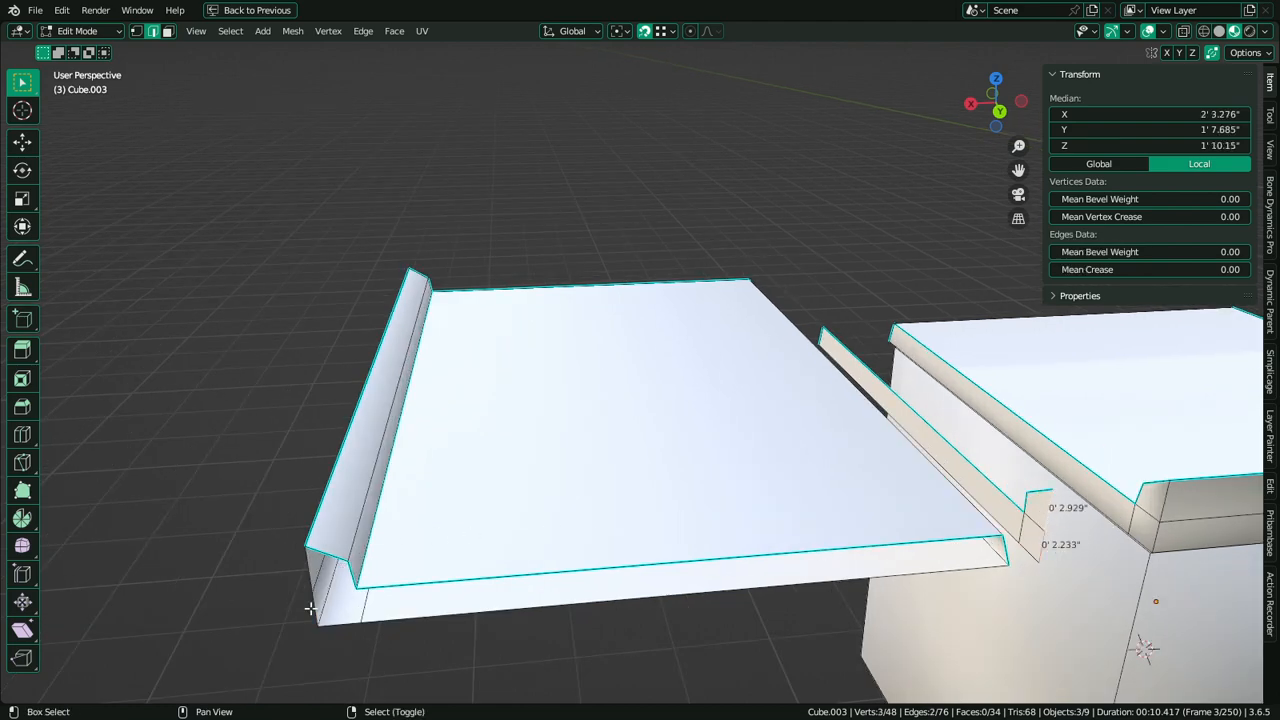
key(f)
Extrude the sloped backsplash edge of the leftover end strip along X to the rotated countertop's backsplash
middle_drag(302, 572, 262, 452)
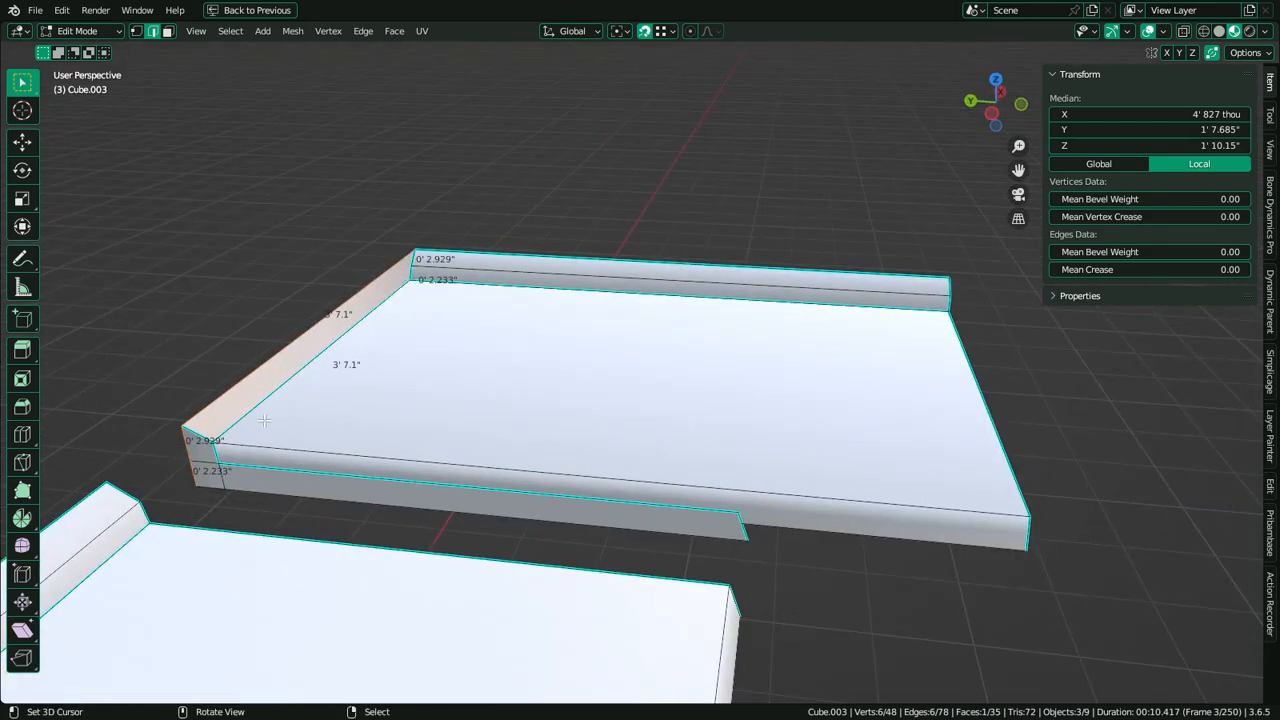
alt+middle_click(280, 430)
shift+middle_drag(648, 388, 614, 466)
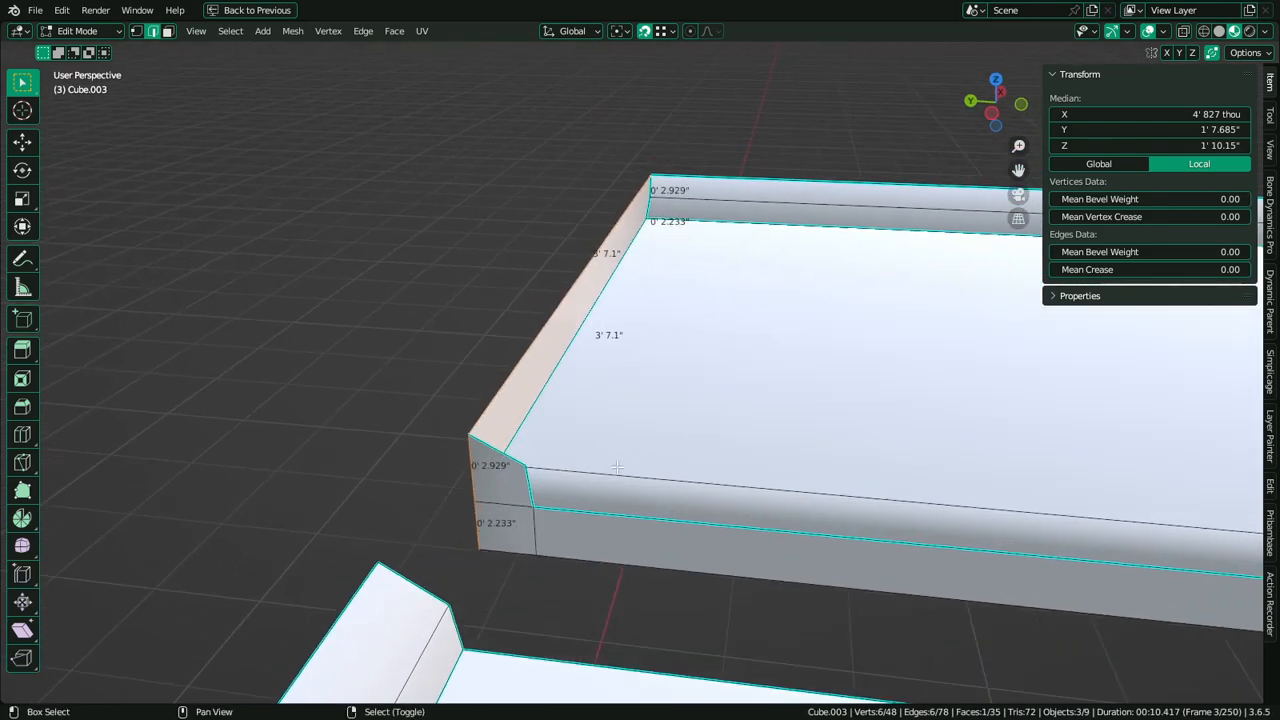
scroll(694, 255, up, 2)
click(470, 544)
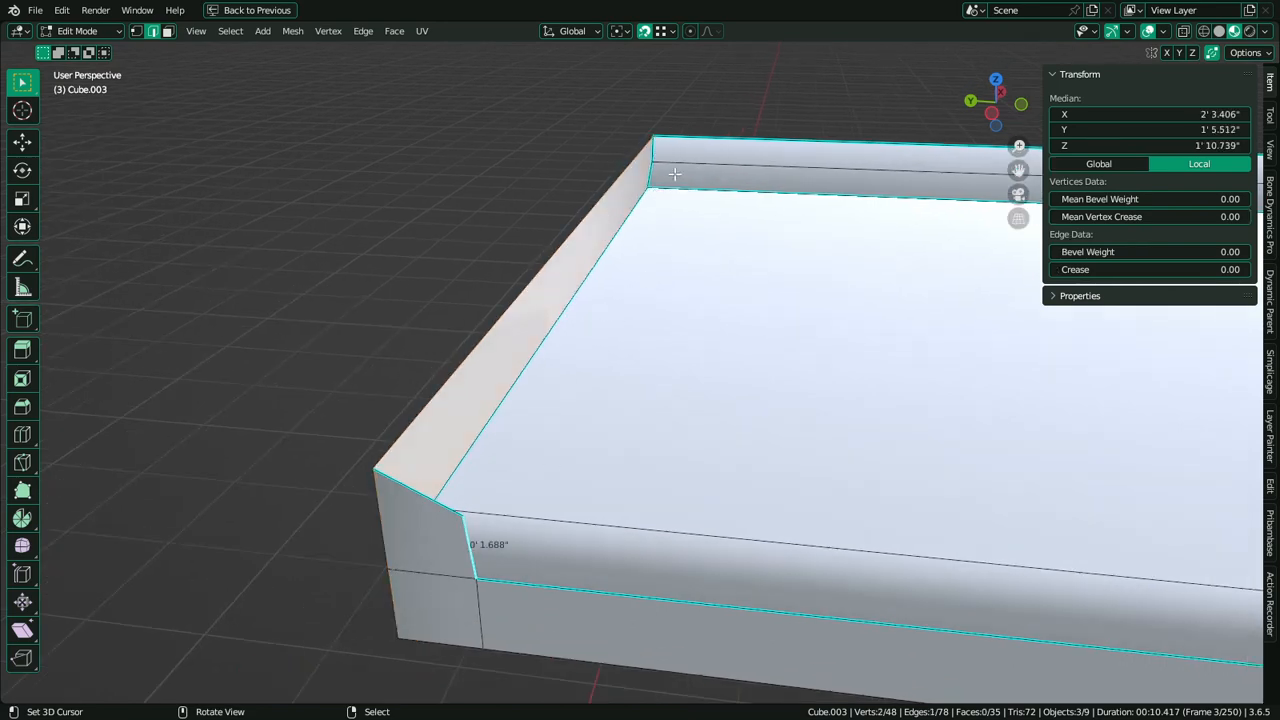
middle_drag(675, 174, 651, 354)
key(e)
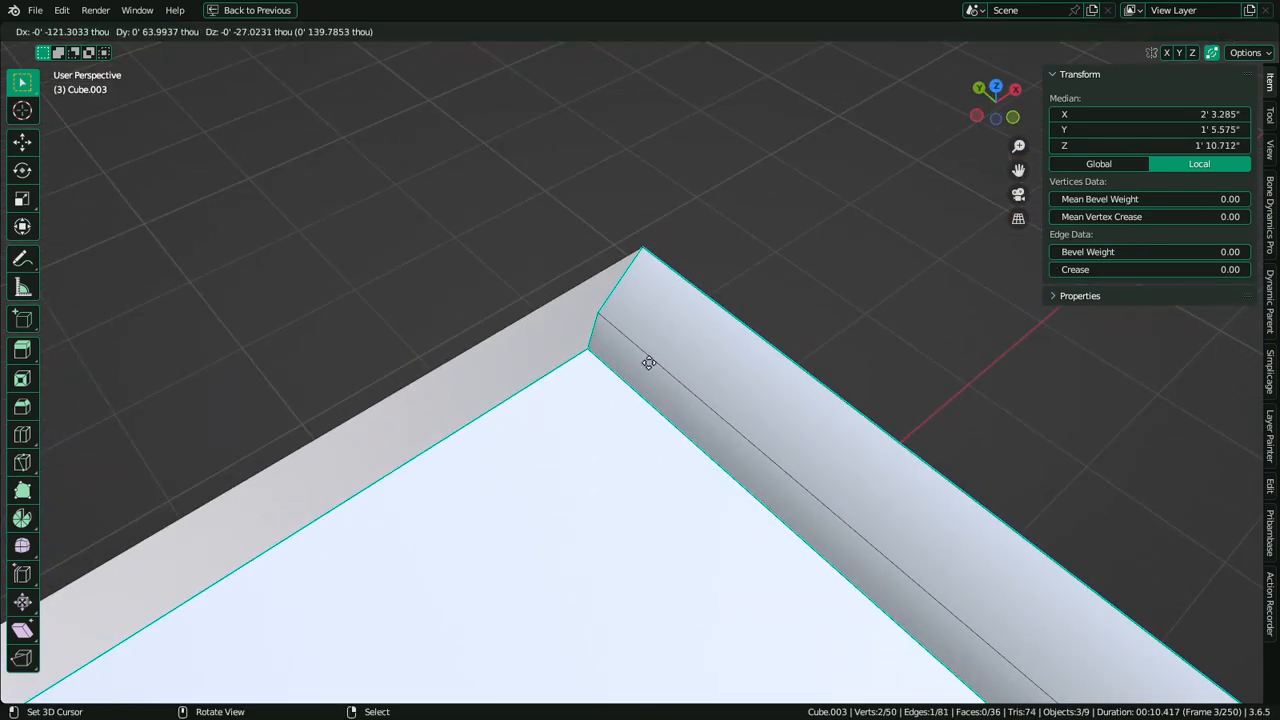
right_click(655, 361)
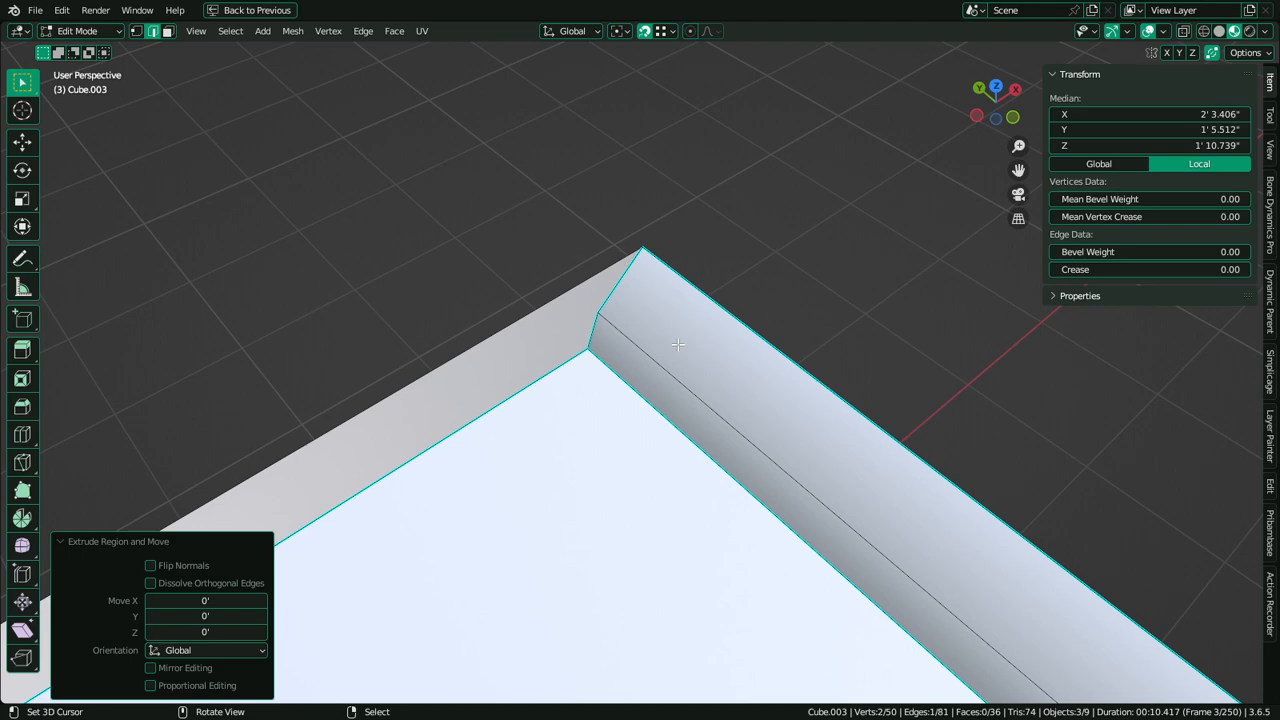
key(g)
key(x)
click(606, 322)
Fill a face between the new backsplash strip and the top edge of the outer wall
middle_drag(606, 322, 604, 350)
right_click(604, 348)
shift+right_click(590, 294)
middle_drag(590, 294, 500, 363)
key(f)
right_click(496, 360)
Move the upper vertex at the inner backsplash corner about 1.8" along negative Y onto the new backsplash strip
key(1)
right_click(505, 315)
middle_drag(505, 315, 617, 314)
scroll(617, 314, up, 3)
key(g)
key(y)
click(488, 424)
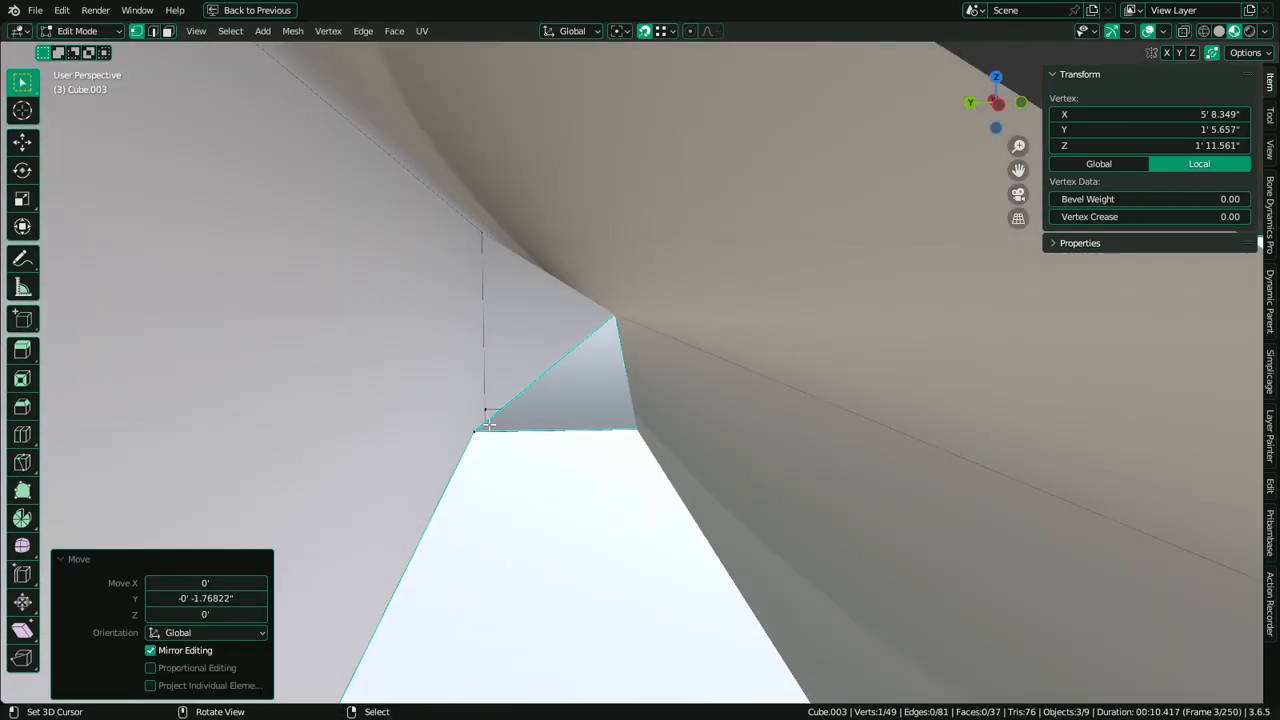
Snap the lower vertex at the inner backsplash corner to the new strip's lower corner, about 2.3" along negative Y
right_click(489, 424)
key(g)
click(650, 433)
key(ctrl+z)
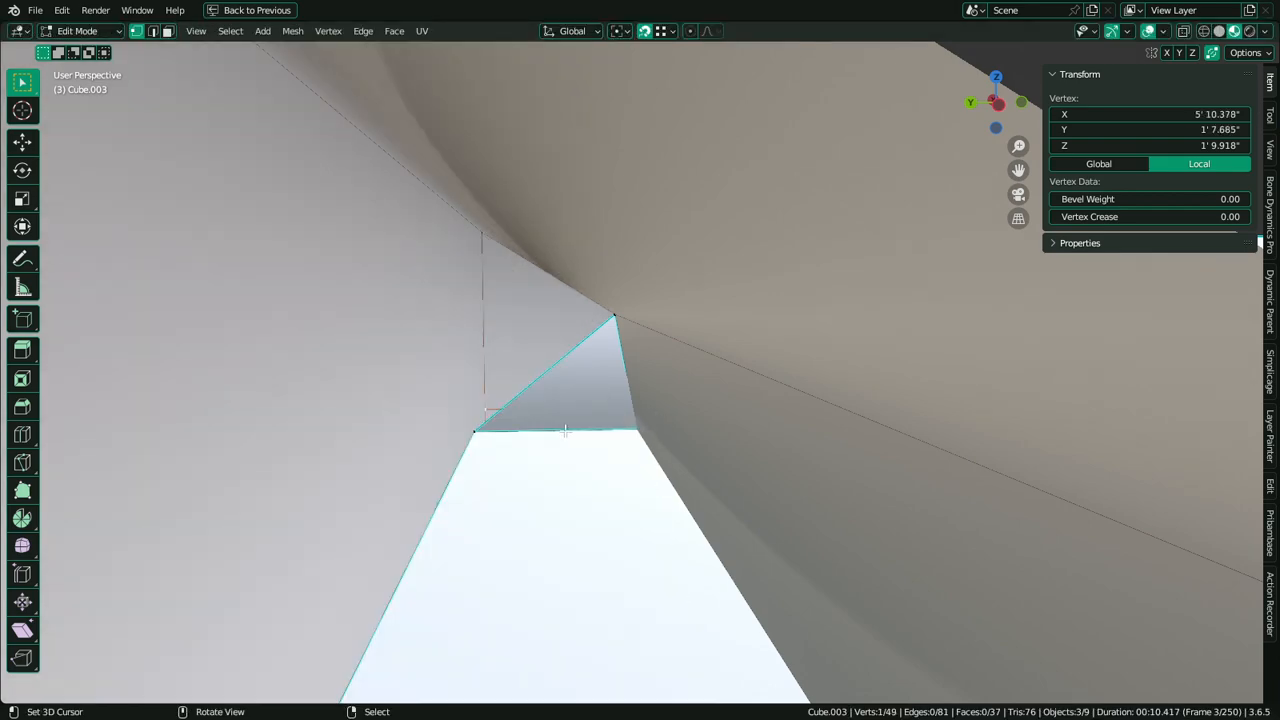
key(g)
click(626, 428)
scroll(626, 428, down, 4)
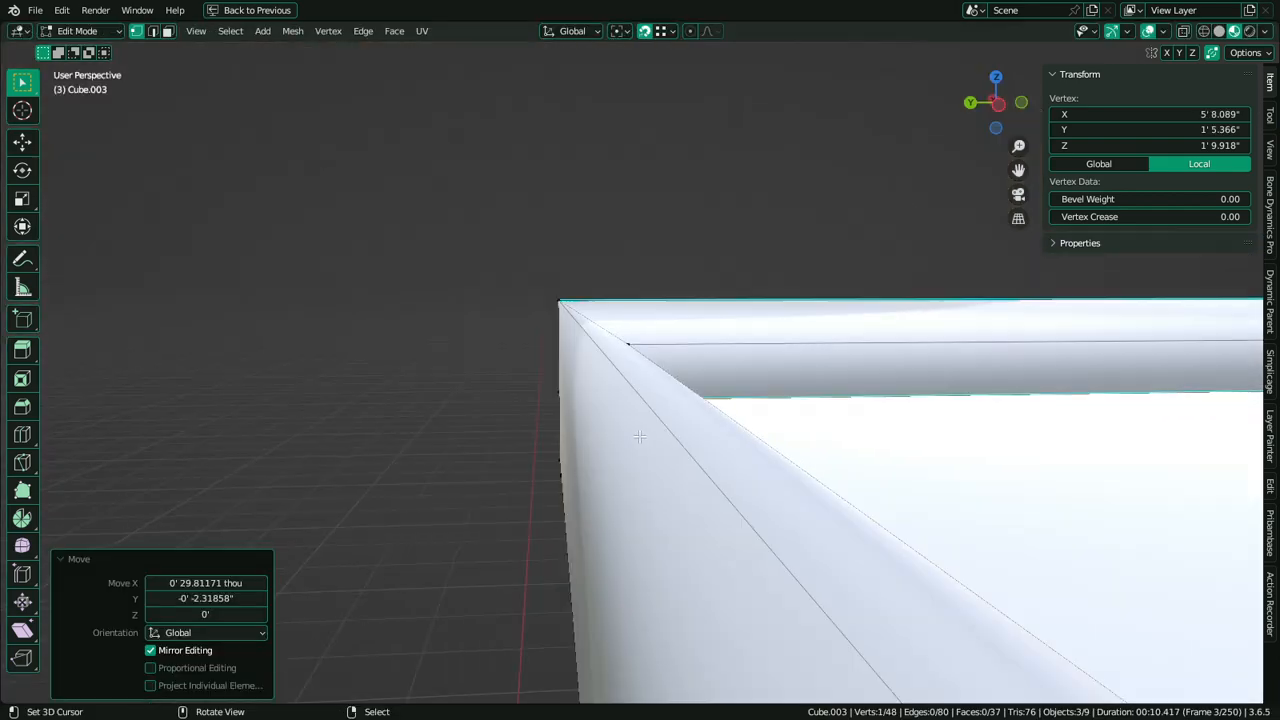
Move the short end edge of the countertop's sloped side lip about 2.3" along negative Y to line up with the backsplash
middle_drag(630, 430, 406, 414)
alt+middle_click(406, 414)
alt+middle_click(290, 424)
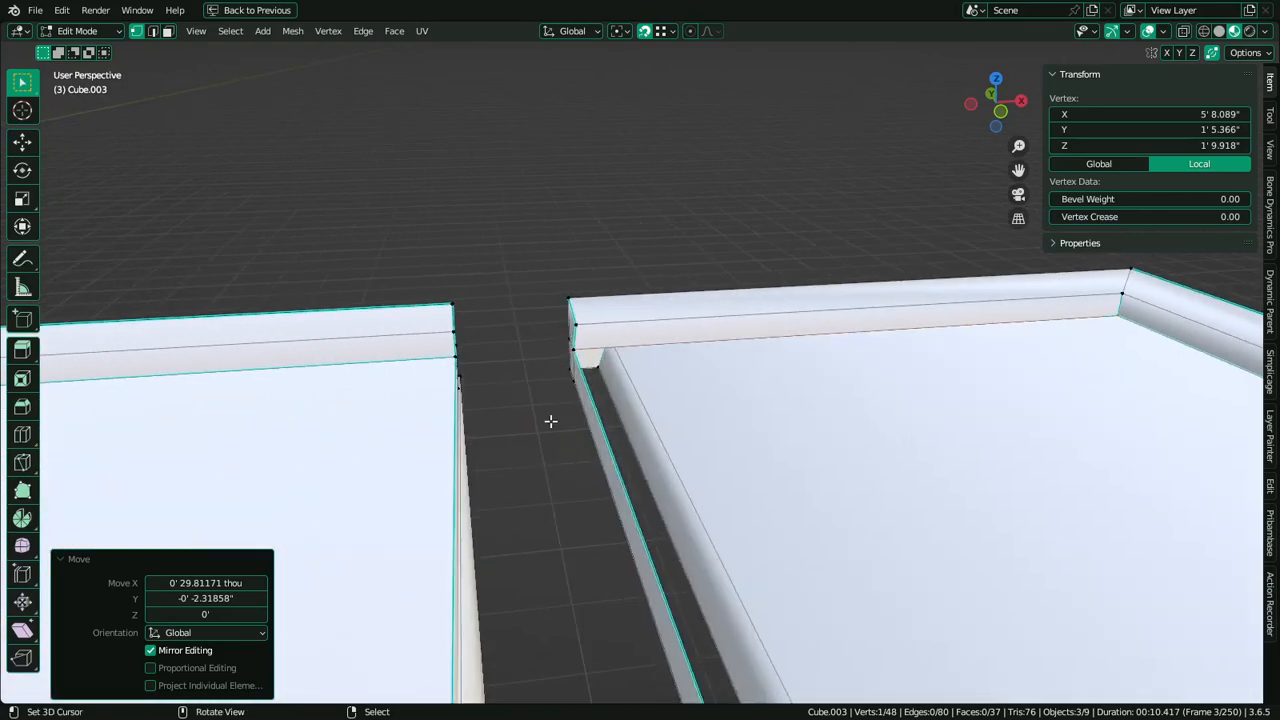
scroll(570, 412, up, 6)
middle_drag(626, 397, 209, 349)
alt+middle_click(209, 349)
middle_drag(349, 422, 163, 404)
scroll(163, 404, down, 3)
scroll(257, 415, up, 1)
shift+middle_drag(243, 404, 490, 372)
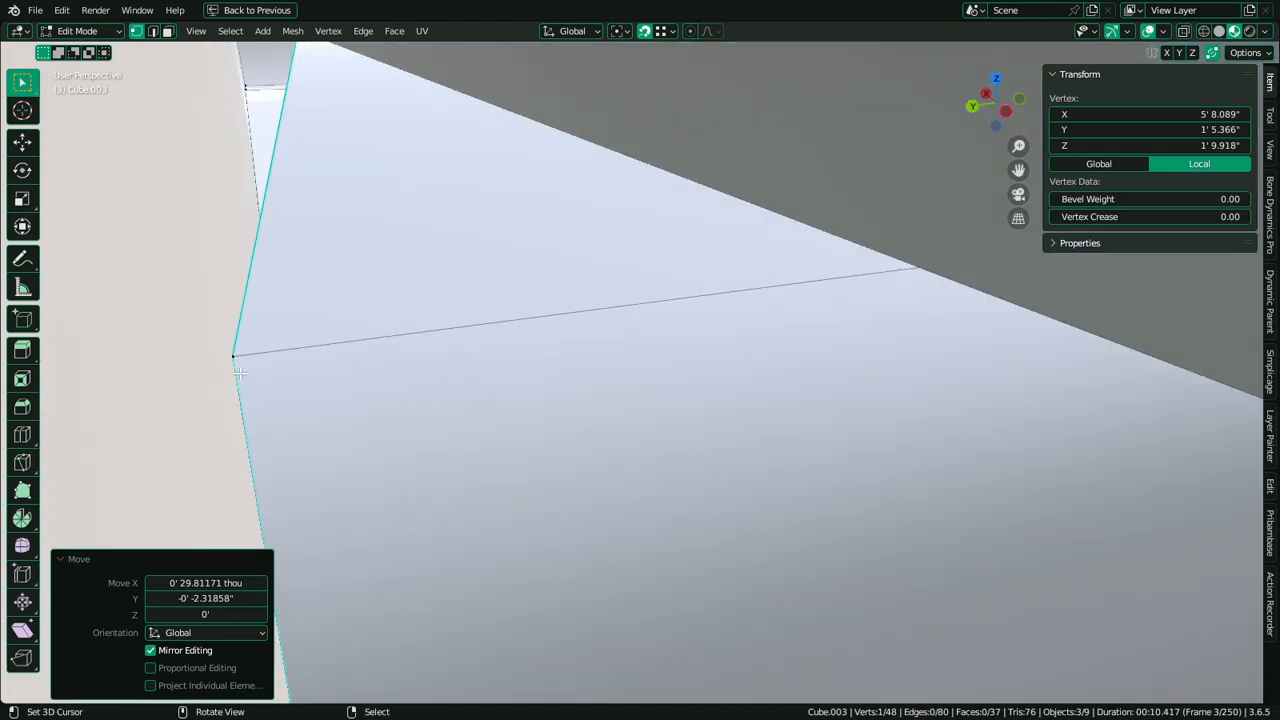
key(2)
right_click(241, 371)
middle_drag(241, 371, 343, 397)
key(g)
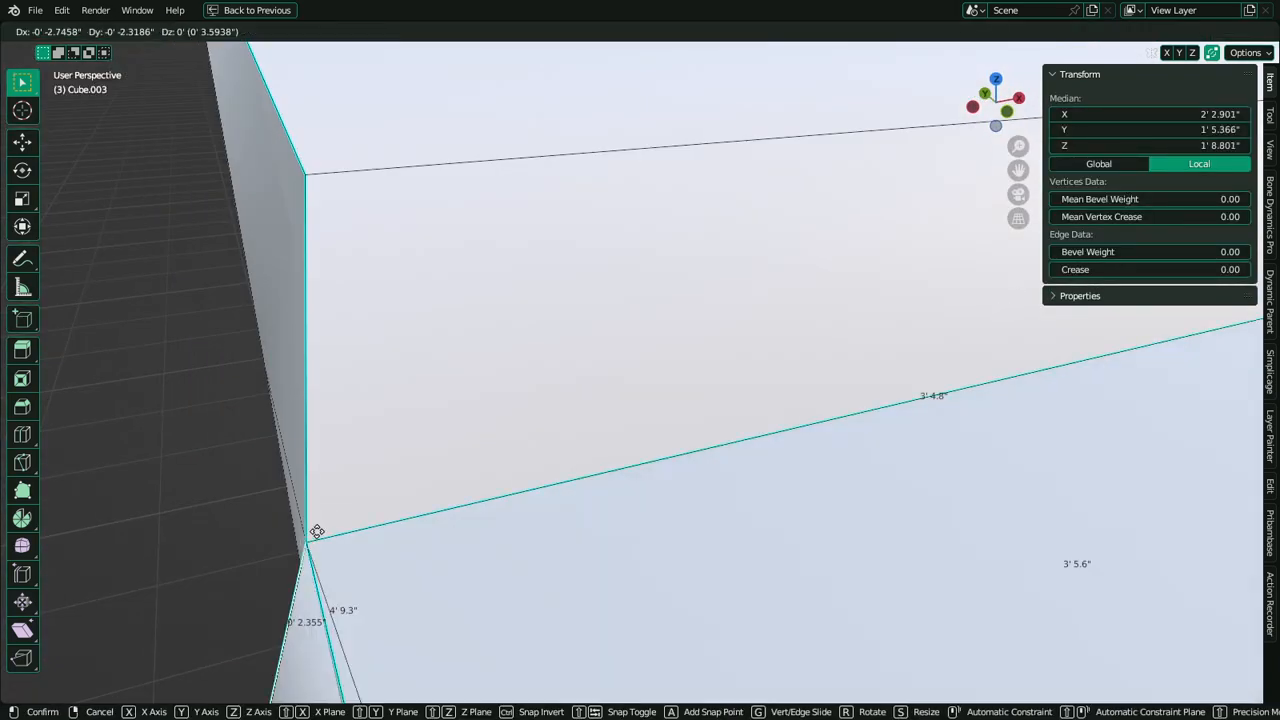
key(y)
click(311, 542)
Flatten the lip's end edge along Y by scaling it to 0
scroll(629, 463, down, 4)
middle_drag(629, 463, 645, 455)
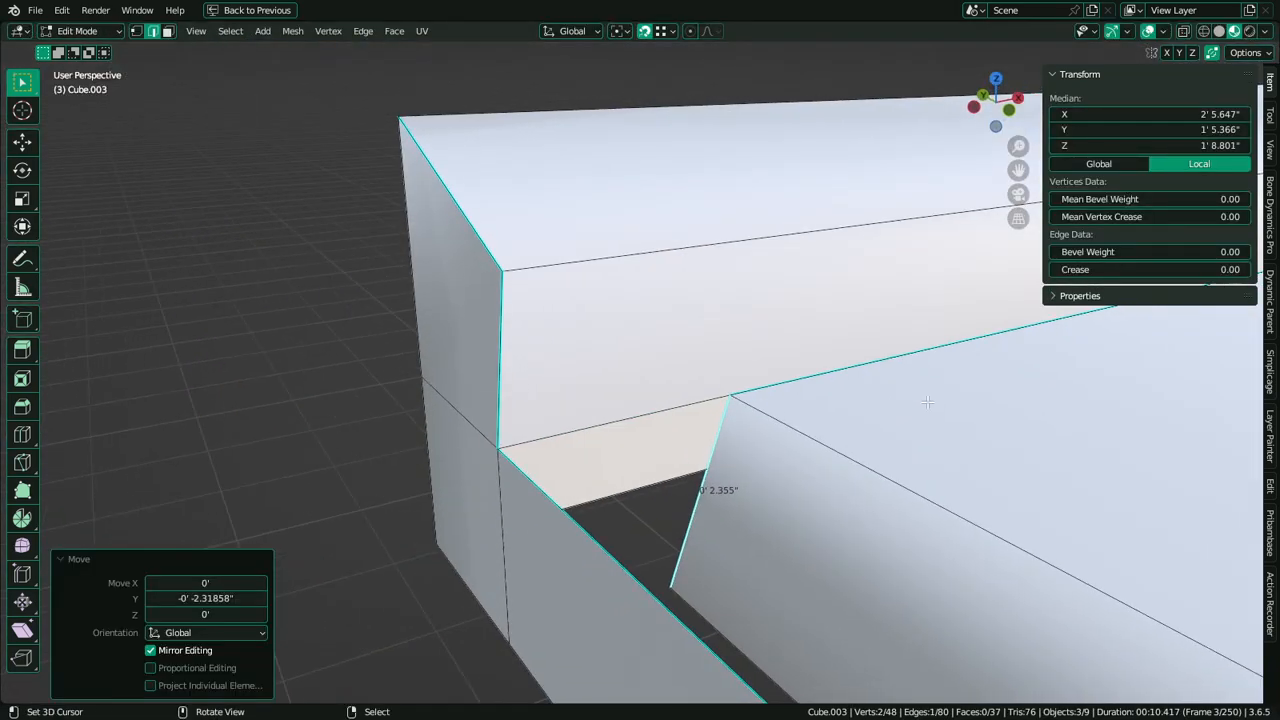
text(sy)
text(0)
key(Return)
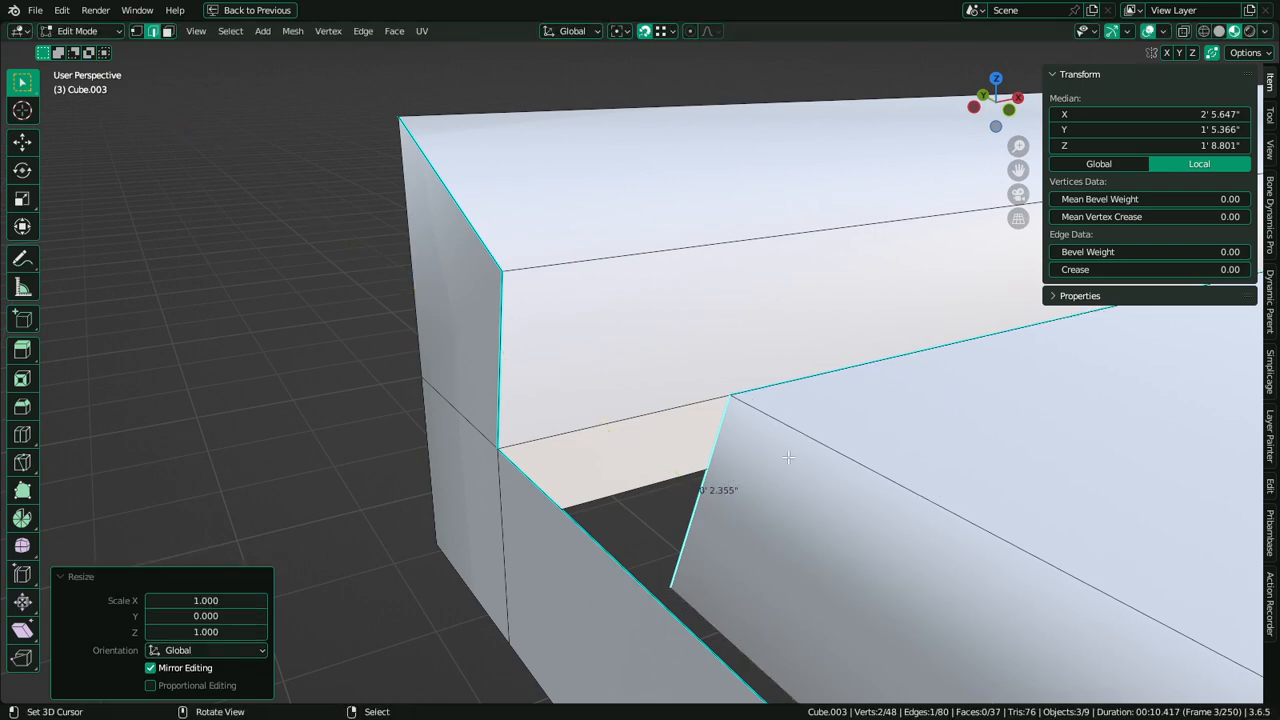
scroll(788, 457, down, 4)
middle_drag(788, 457, 800, 490)
scroll(800, 490, up, 2)
mouse_move(499, 413)
middle_down()
mouse_move(471, 406)
mouse_move(494, 389)
mouse_move(497, 405)
middle_up()
middle_drag(522, 355, 522, 358)
scroll(522, 358, down, 2)
key(3)
right_click(634, 440)
scroll(502, 391, down, 4)
shift+middle_drag(640, 446, 577, 441)
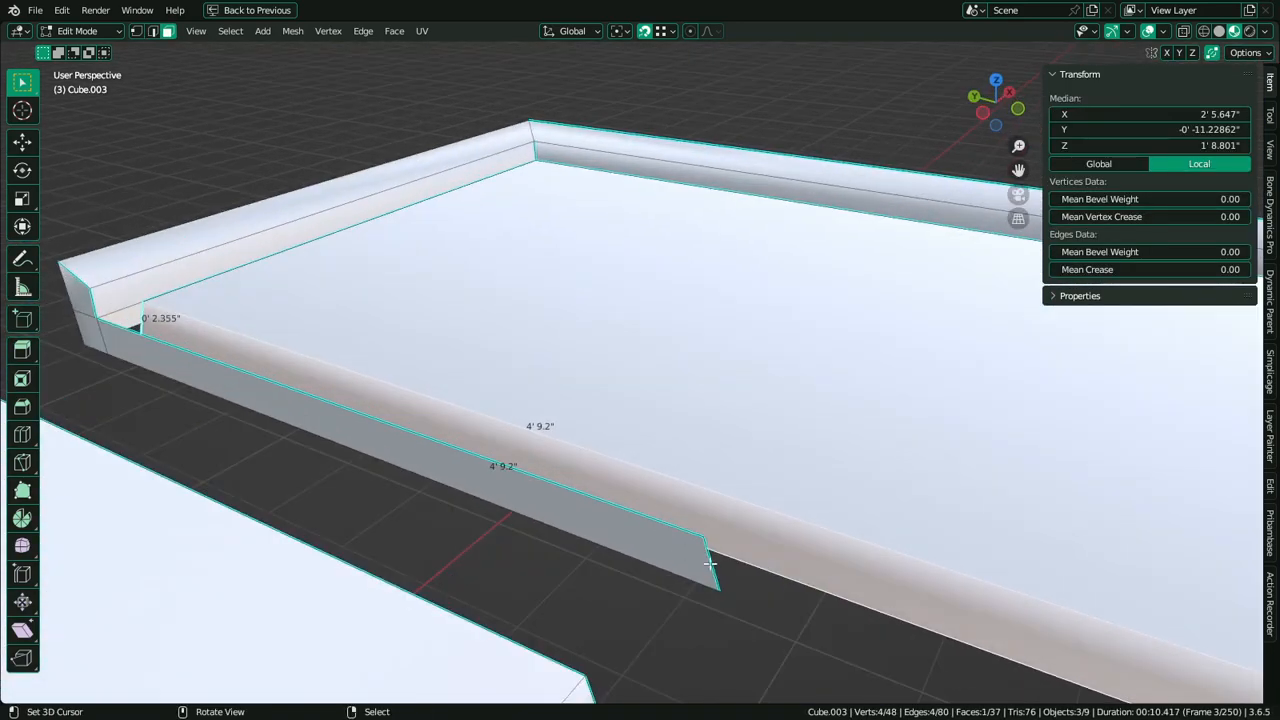
middle_drag(708, 563, 913, 444)
key(s)
key(x)
right_click(972, 453)
middle_drag(894, 418, 876, 505)
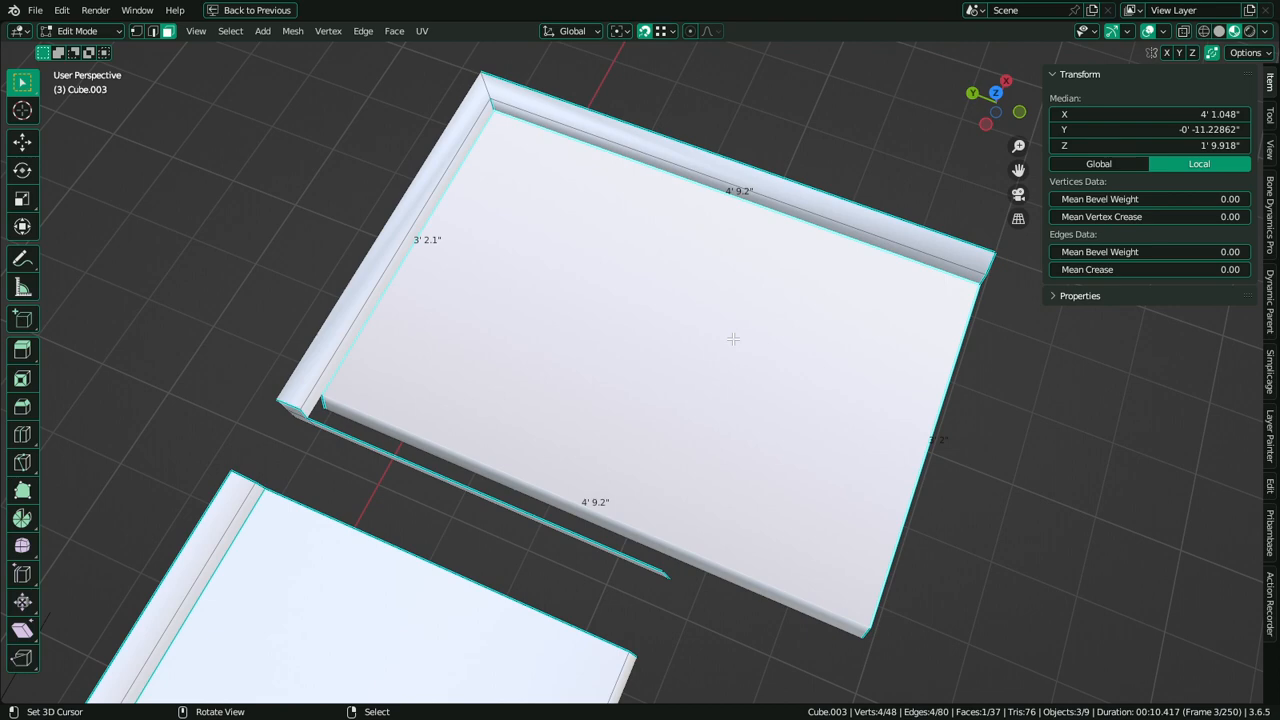
Move the countertop's open front end, including its backsplash end faces, about 1' 6.4" along Y to the end of the loose strip
middle_drag(1047, 587, 982, 436)
ctrl+right_click(1020, 342)
middle_drag(717, 380, 771, 480)
scroll(771, 480, up, 2)
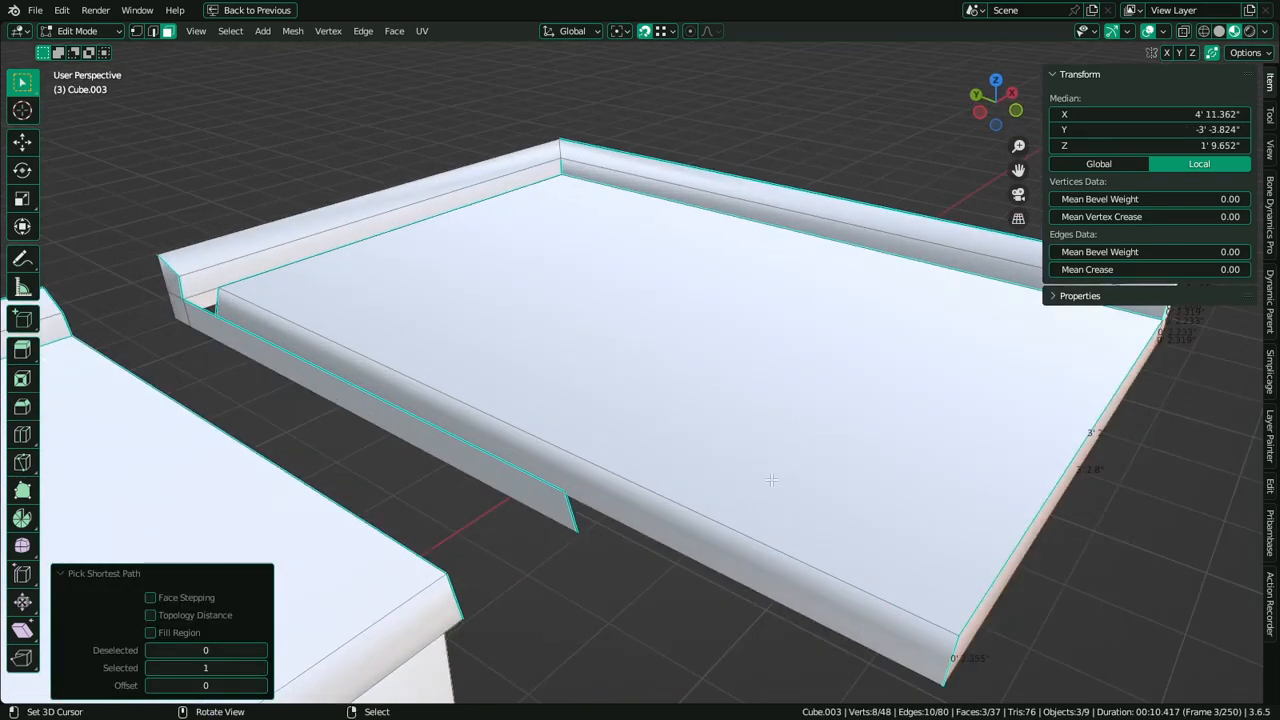
key(g)
key(y)
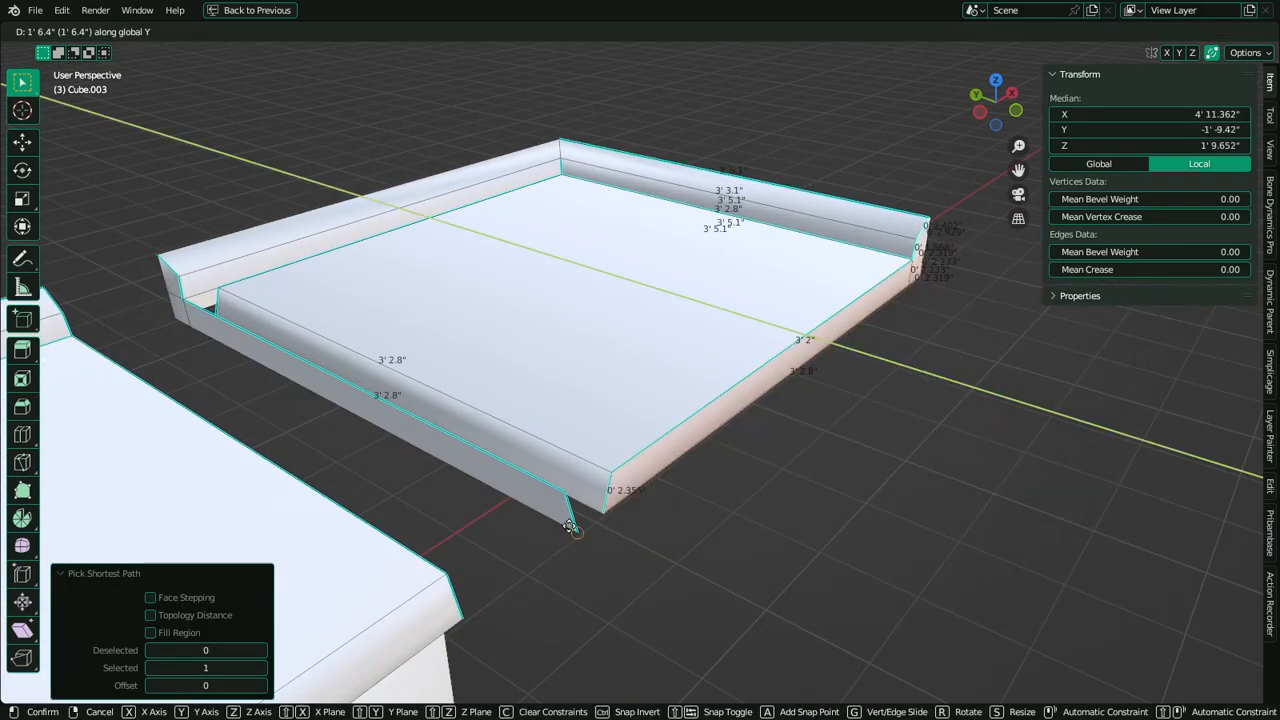
click(574, 532)
Delete the sloped lip face on the countertop side facing the loose strip
middle_drag(576, 532, 308, 382)
right_click(506, 503)
alt+middle_click(304, 380)
scroll(786, 412, down, 4)
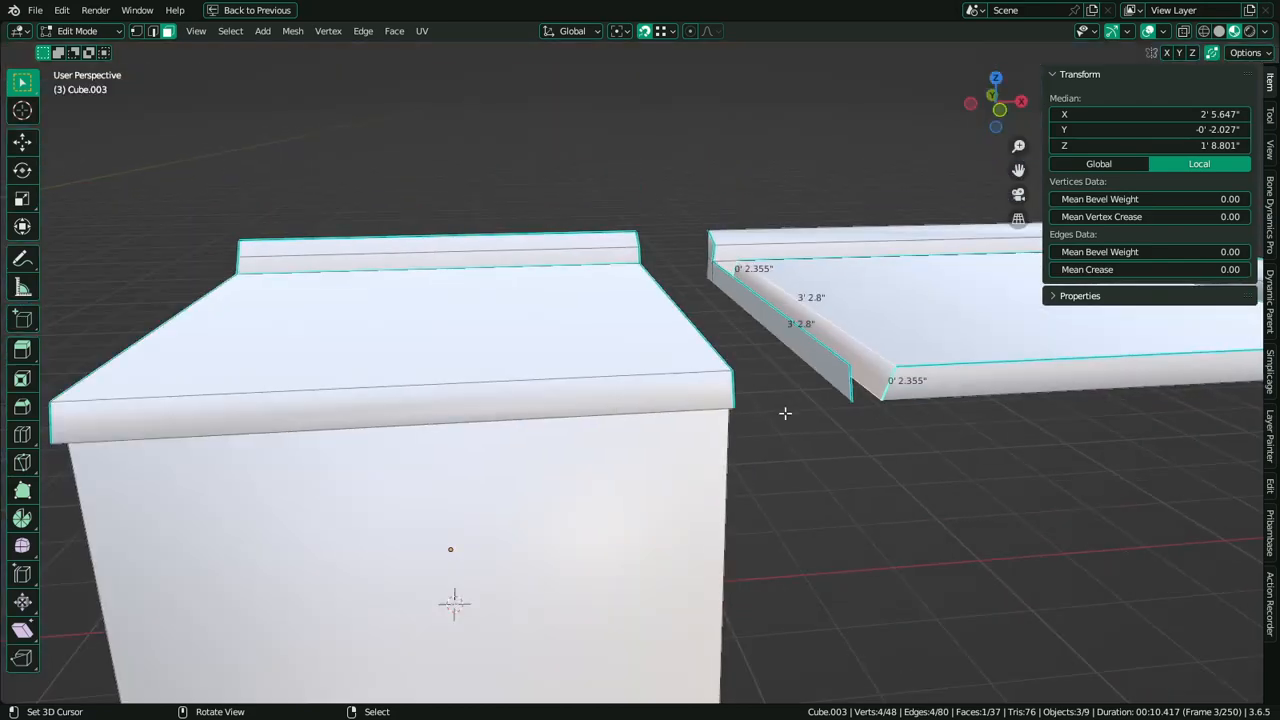
alt+middle_click(840, 372)
alt+middle_click(750, 375)
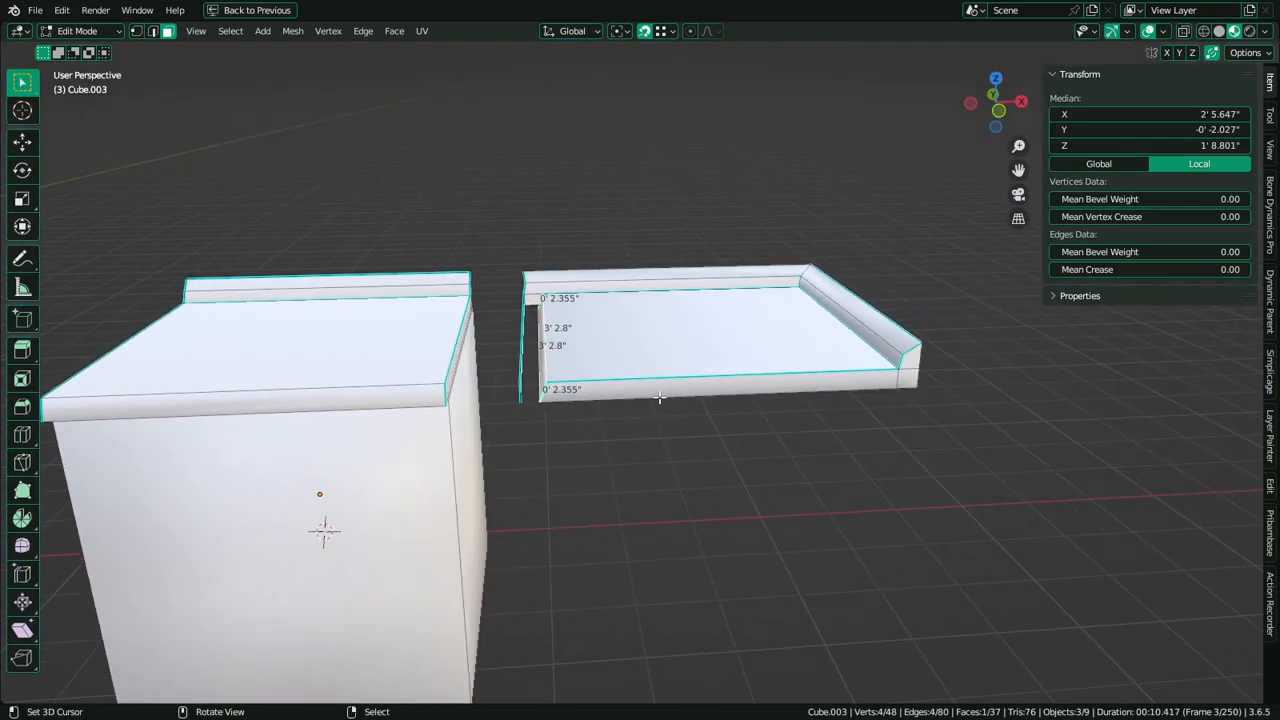
scroll(569, 396, up, 3)
middle_drag(569, 396, 510, 433)
key(x)
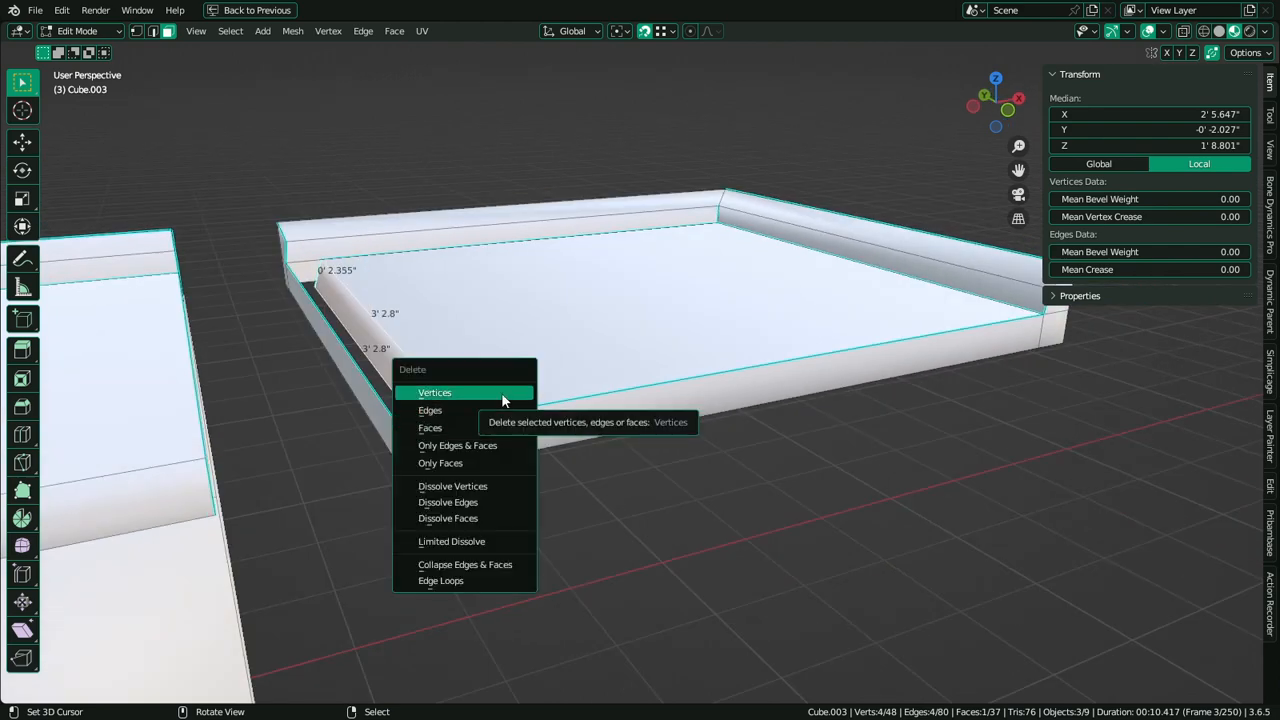
click(478, 413)
Snap the countertop's rear top corner vertex about 2.75" along negative X onto the lower corner of the backsplash
scroll(470, 430, up, 2)
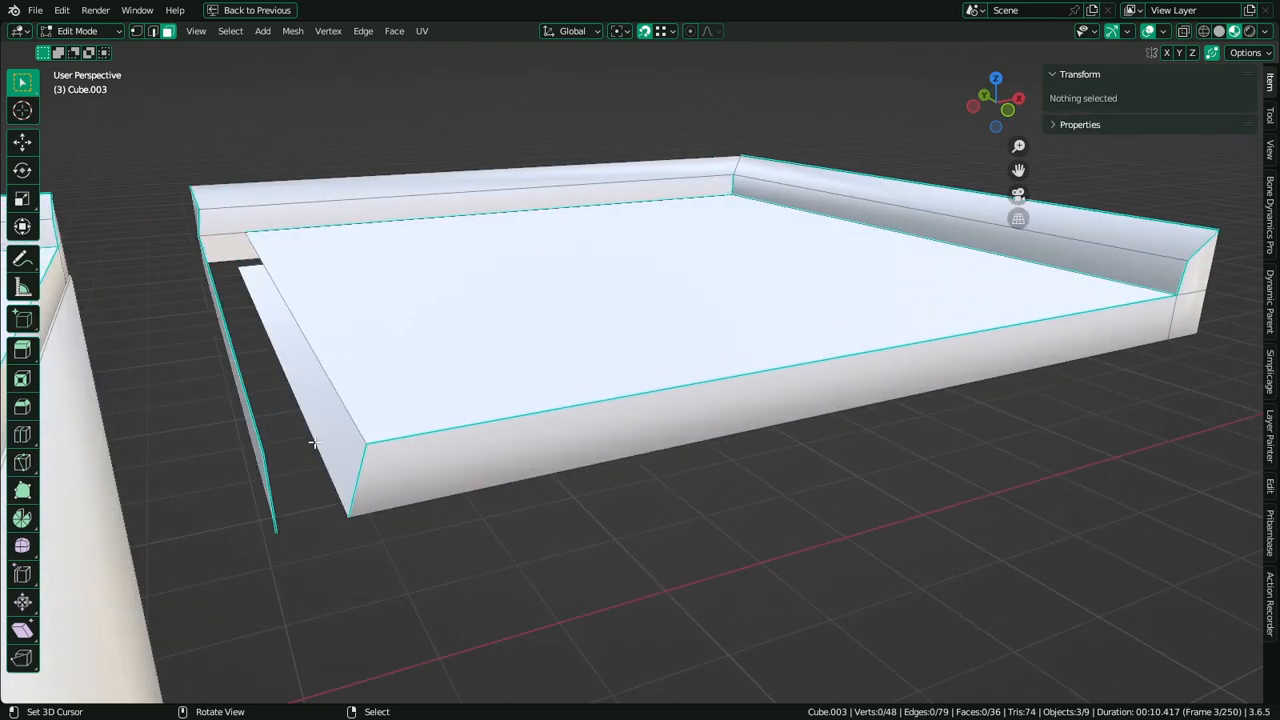
middle_drag(368, 433, 368, 423)
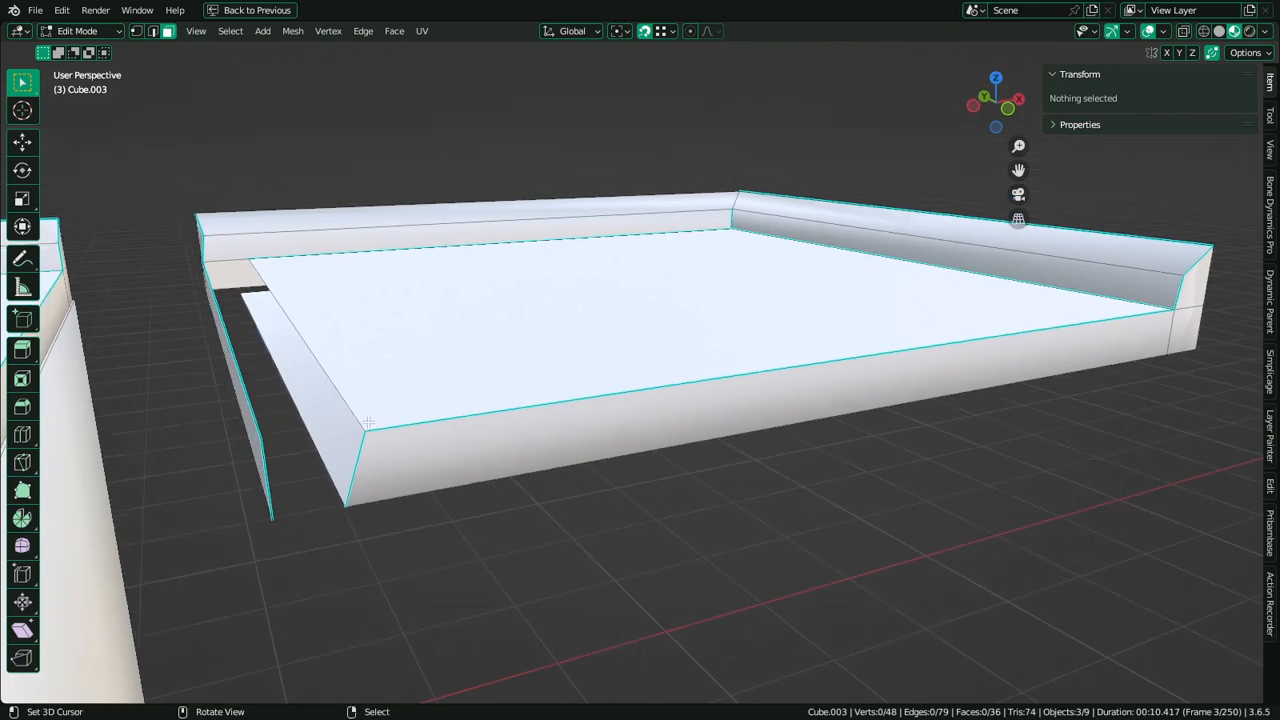
click(337, 371)
middle_drag(236, 278, 510, 384)
scroll(340, 323, up, 2)
key(1)
right_click(668, 326)
key(g)
key(x)
click(587, 371)
Align the upper and lower end vertices of the loose strip along Y with the countertop's front corner
scroll(587, 371, down, 4)
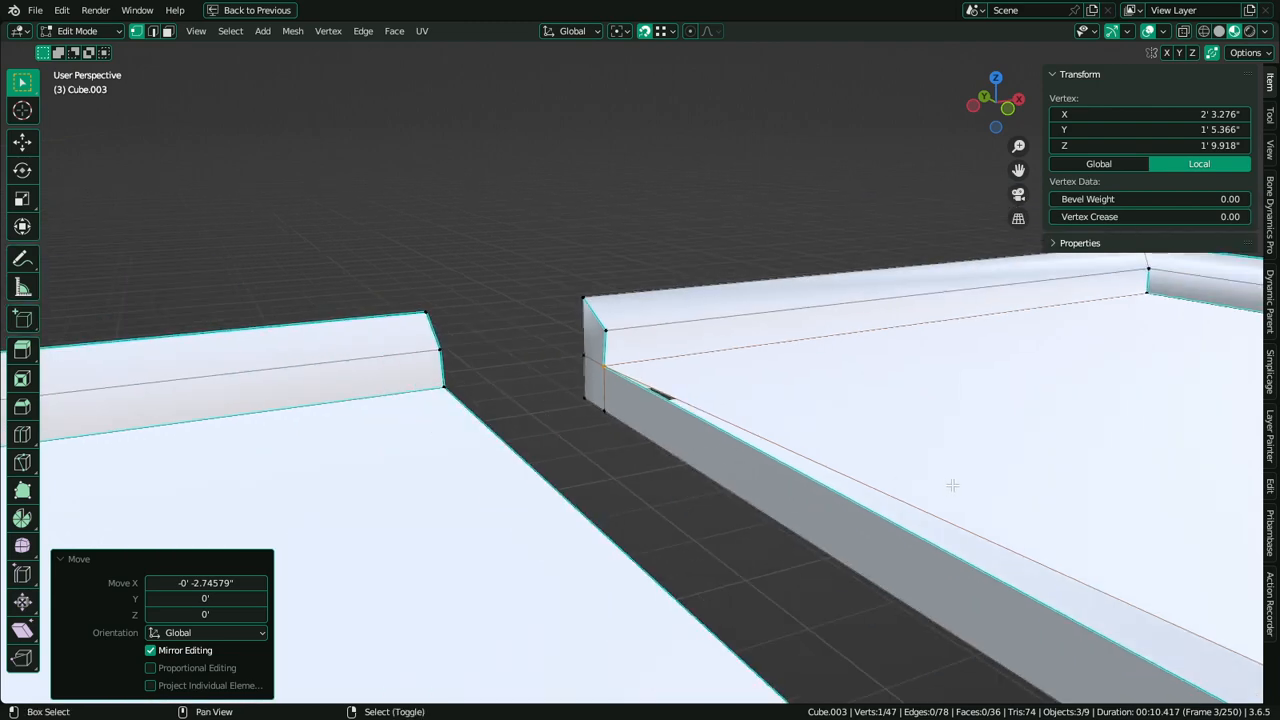
scroll(833, 471, down, 3)
shift+middle_drag(951, 486, 944, 433)
right_click(741, 457)
key(2)
right_click(689, 487)
key(1)
right_click(845, 522)
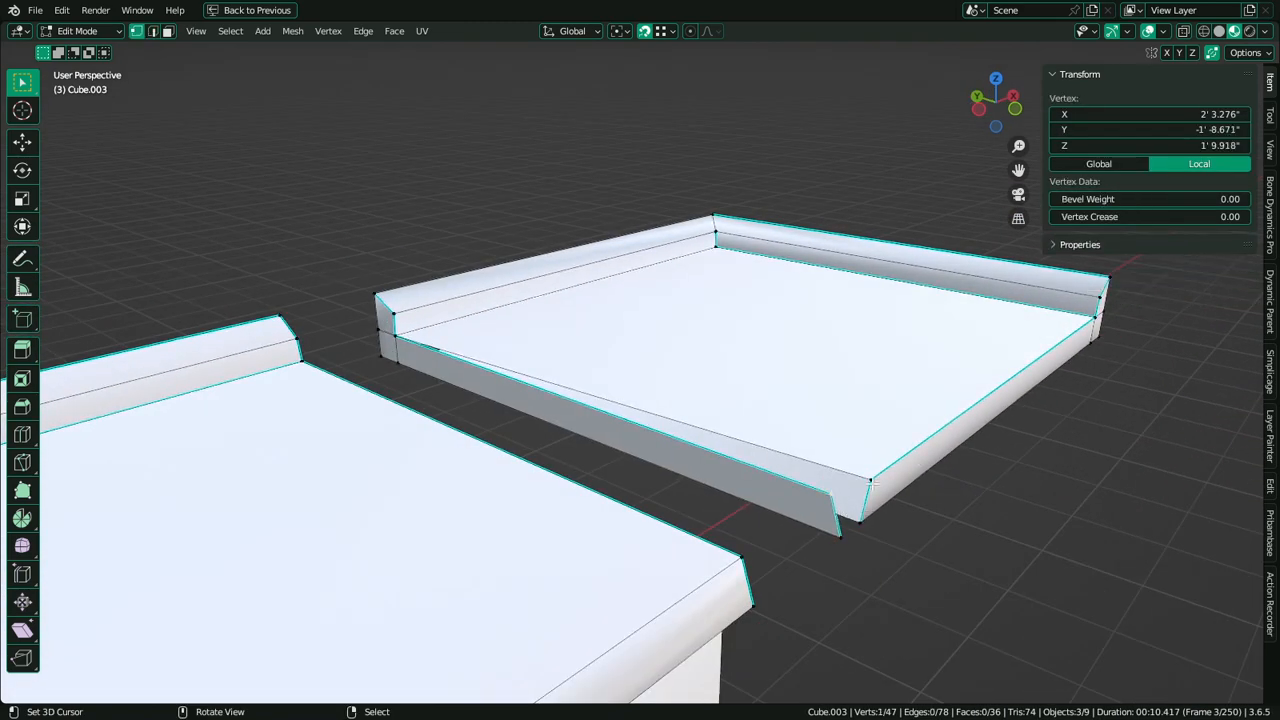
key(g)
click(847, 524)
key(g)
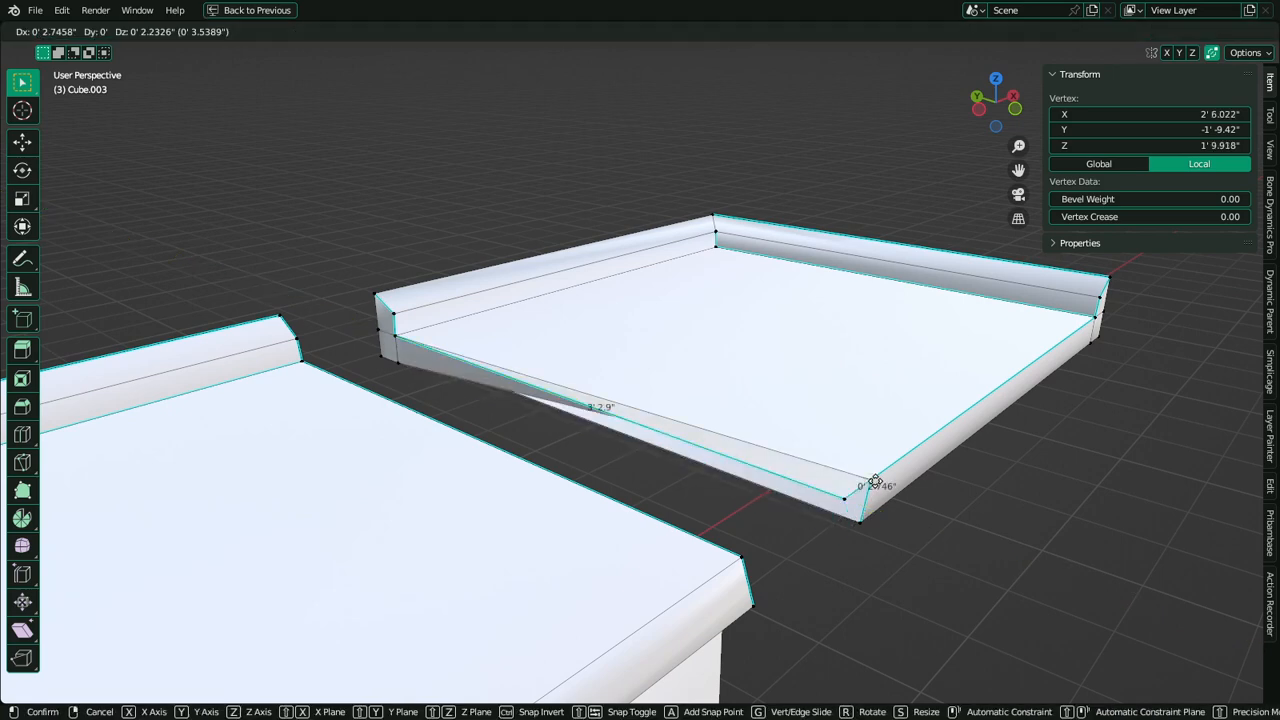
key(y)
click(866, 522)
Delete the countertop's underside face beside the strip
right_click(864, 527)
key(3)
right_click(830, 505)
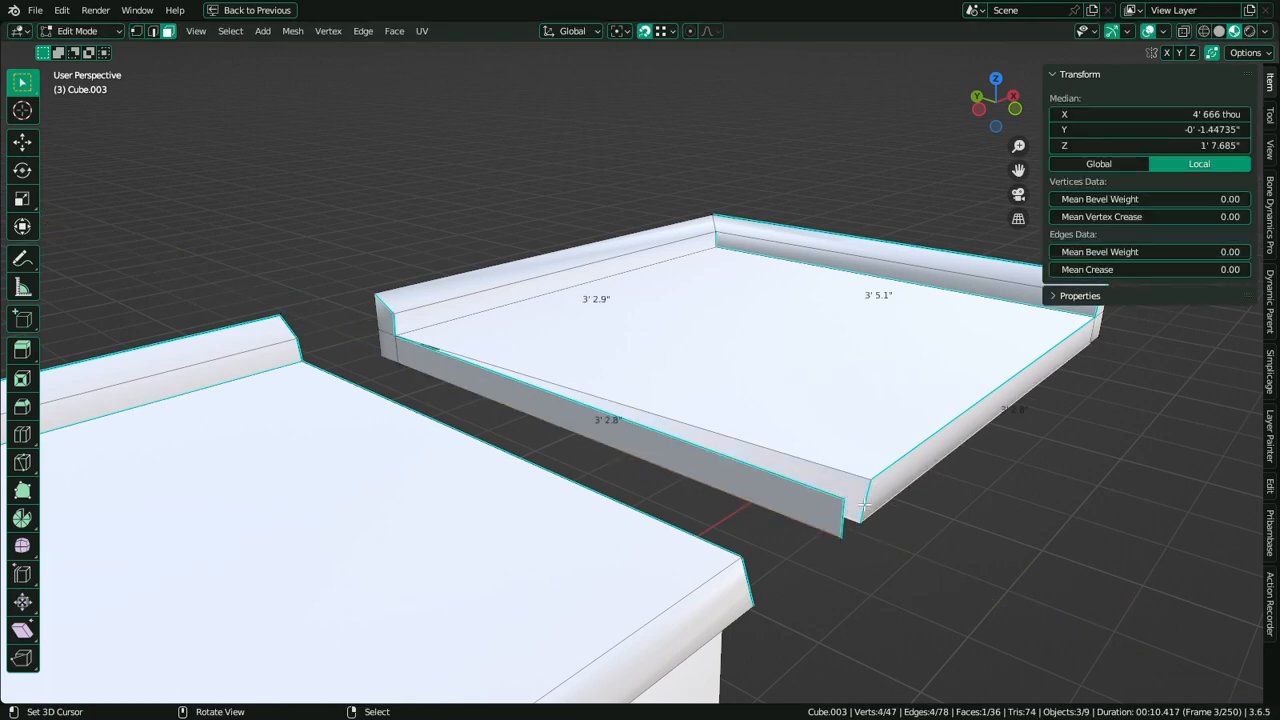
key(x)
click(786, 506)
Snap the upper and lower vertices of the countertop's open front corner along negative X onto the strip's end vertices
middle_drag(851, 486, 784, 460)
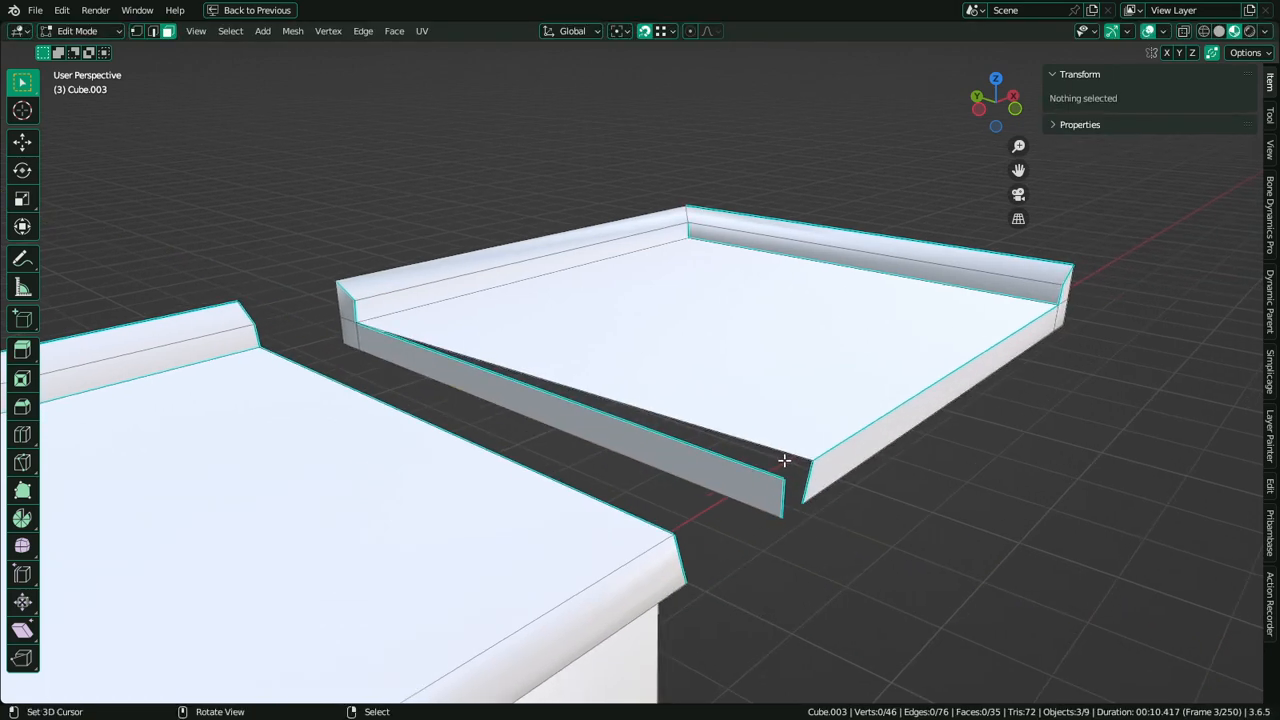
right_click(808, 464)
key(g)
key(x)
click(786, 478)
right_click(808, 503)
key(g)
key(x)
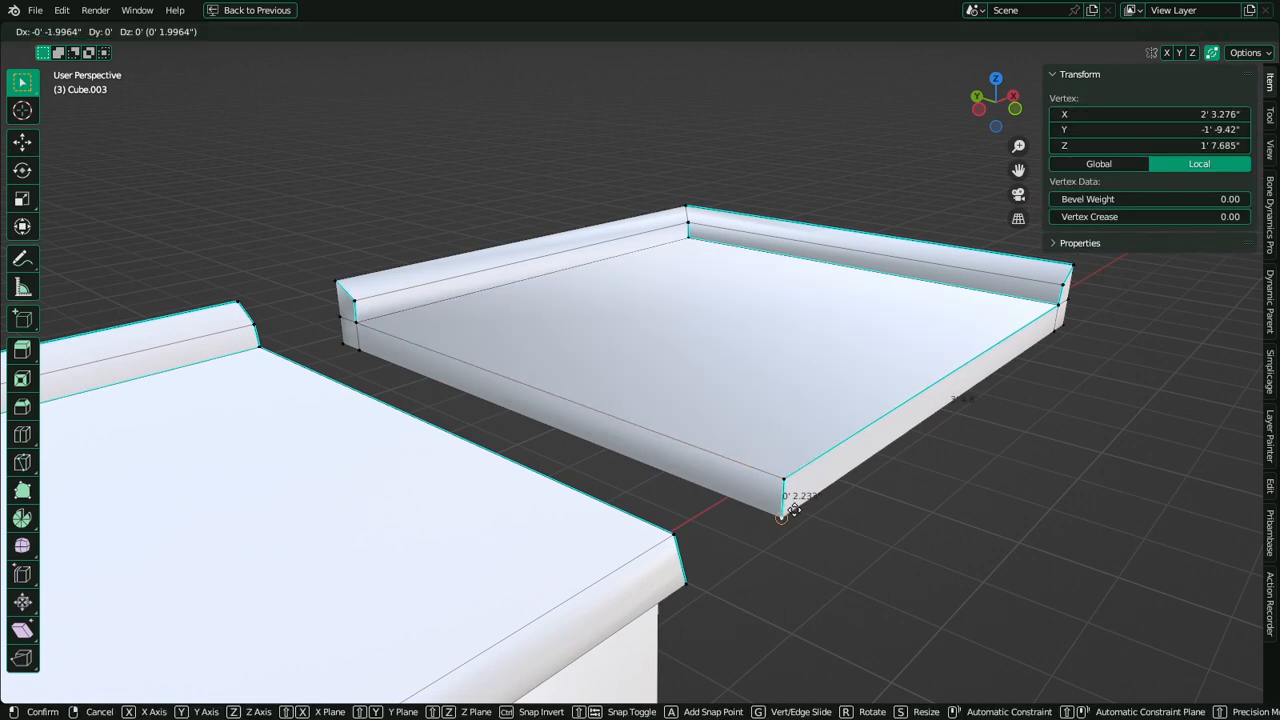
click(784, 514)
Mark the upper edge between the countertop surface and the side strip as sharp
key(2)
middle_drag(869, 497, 820, 350)
right_click(631, 463)
key(ctrl+e)
click(597, 464)
Try to delete the narrow bottom face beneath the side backsplash
key(3)
right_click(789, 446)
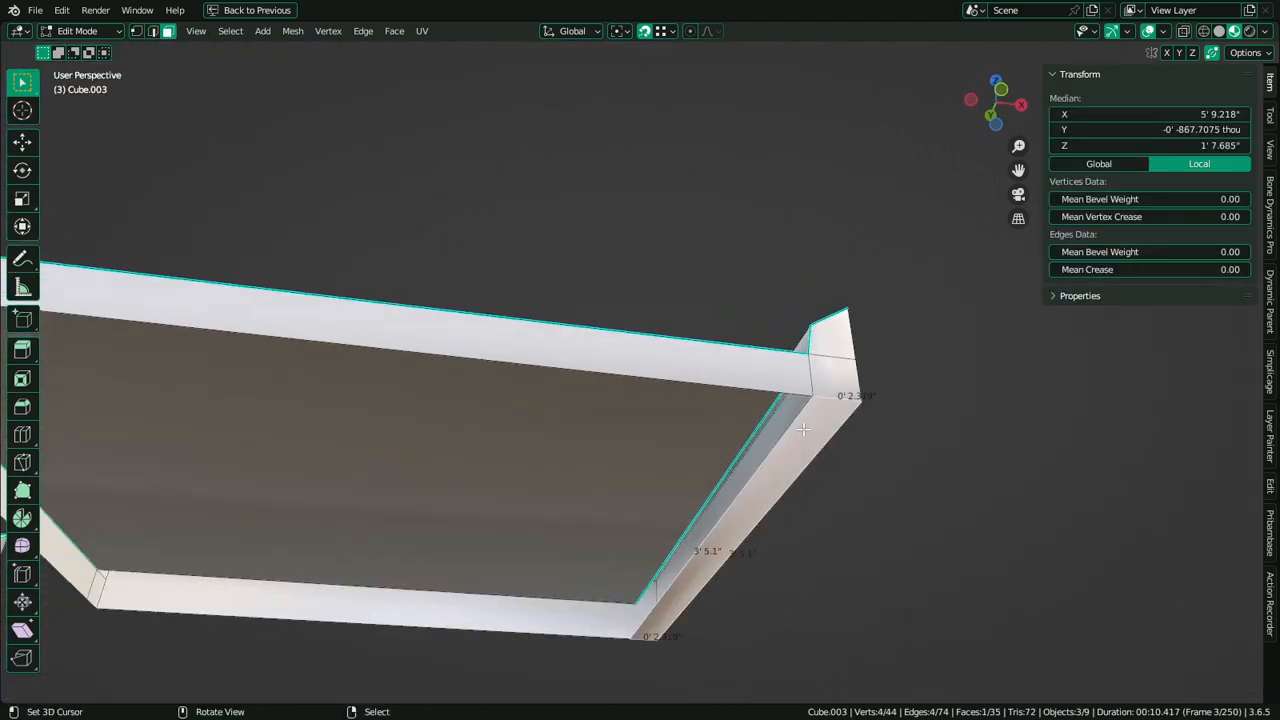
key(x)
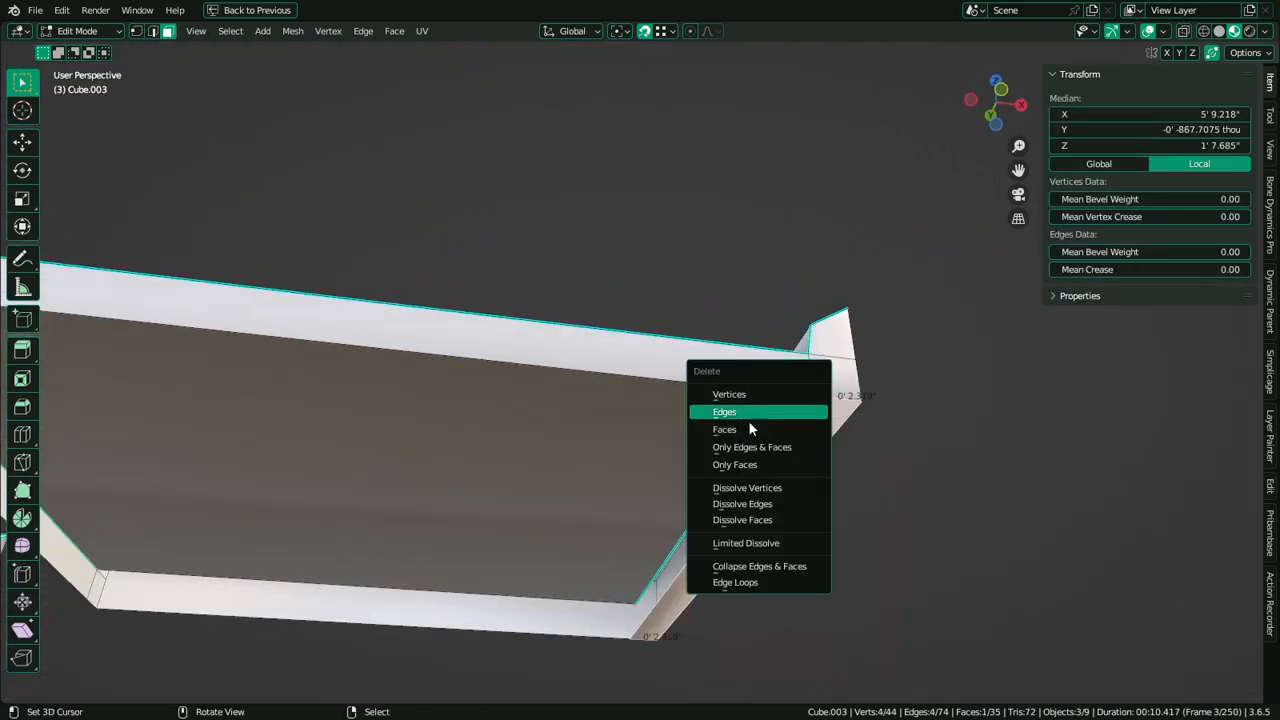
click(744, 429)
key(ctrl+z)
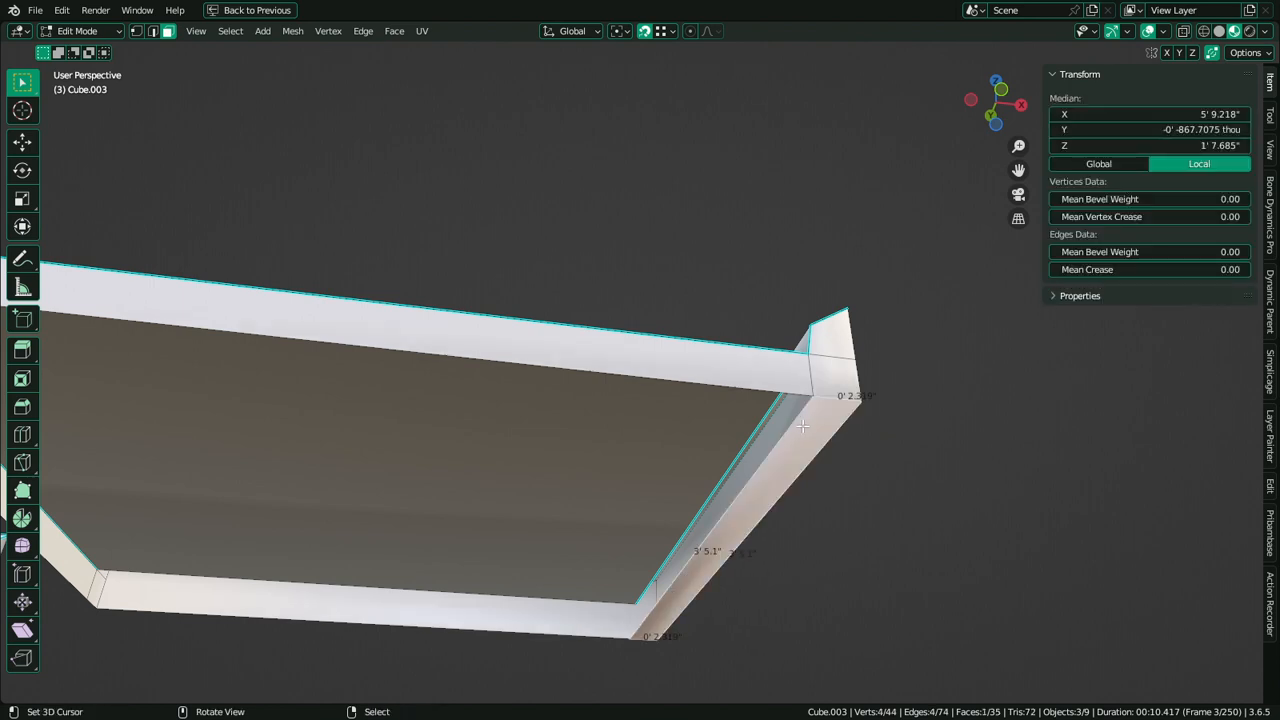
middle_drag(799, 445, 713, 418)
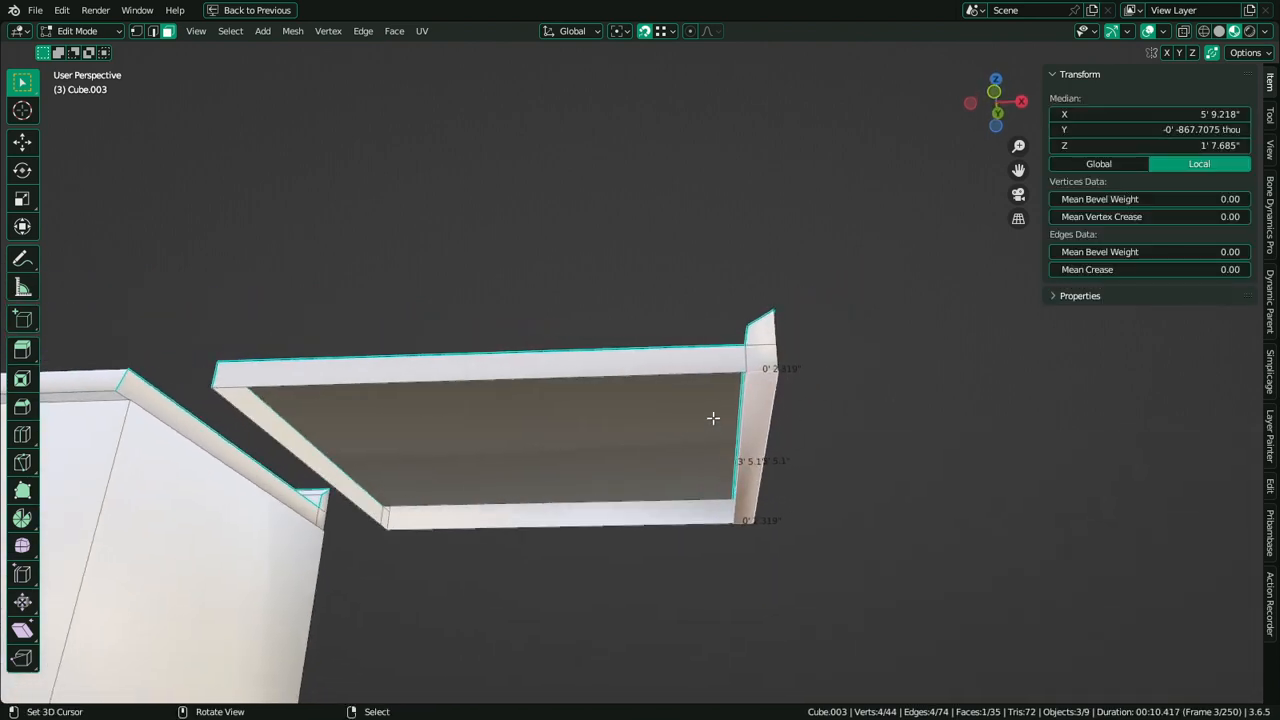
key(x)
middle_drag(773, 395, 733, 403)
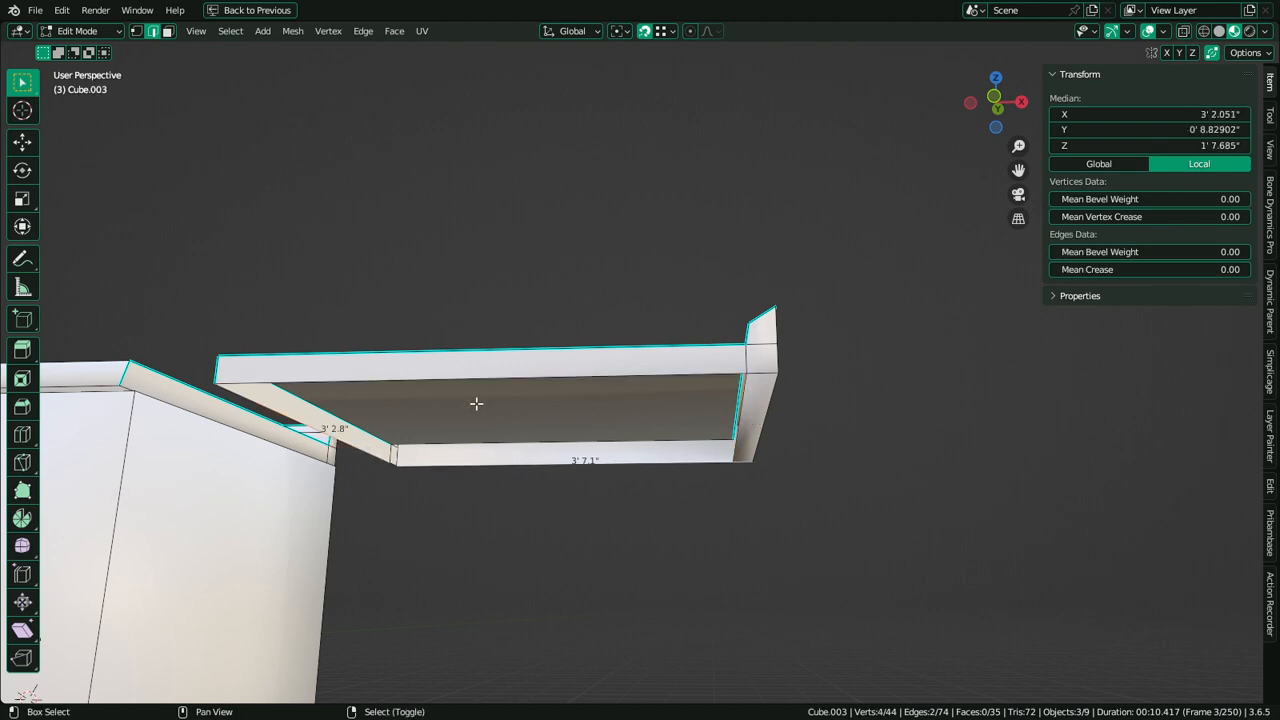
Fill the countertop's open underside with a face built from its bottom edges
mouse_move(729, 422)
middle_down()
mouse_move(786, 526)
mouse_move(769, 591)
middle_up()
key(c)
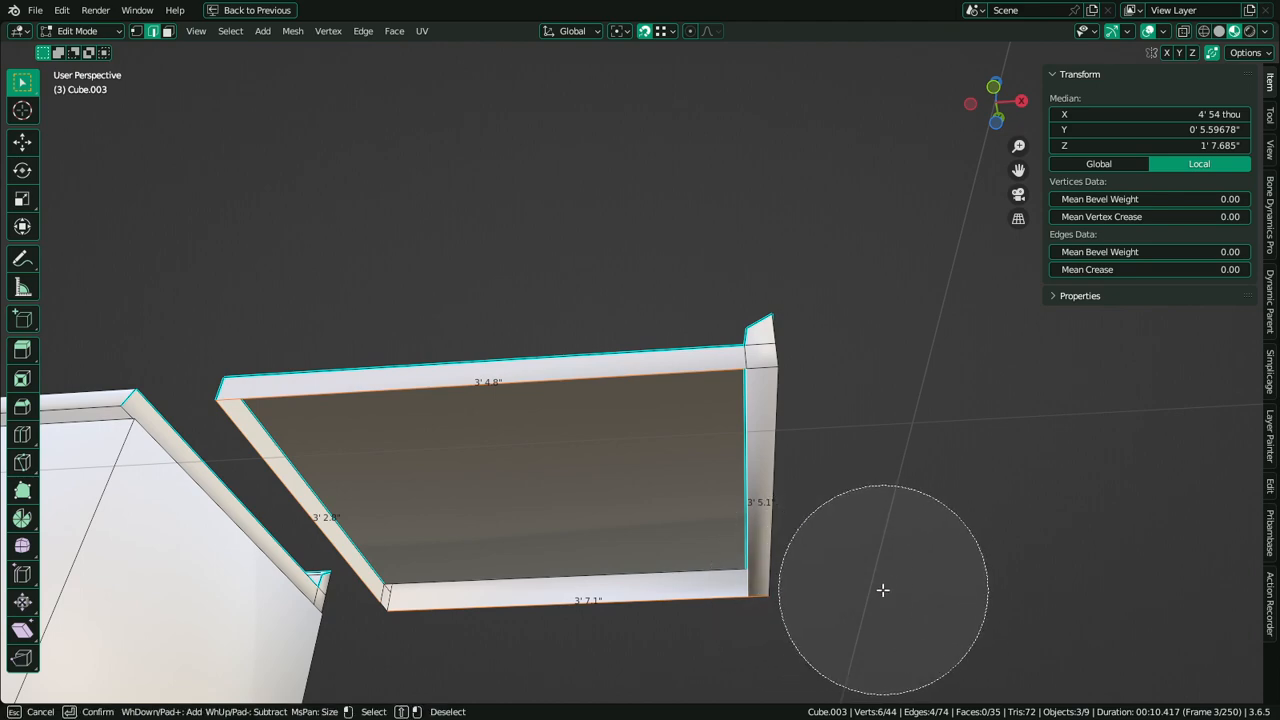
key(Escape)
key(f)
middle_drag(860, 583, 791, 422)
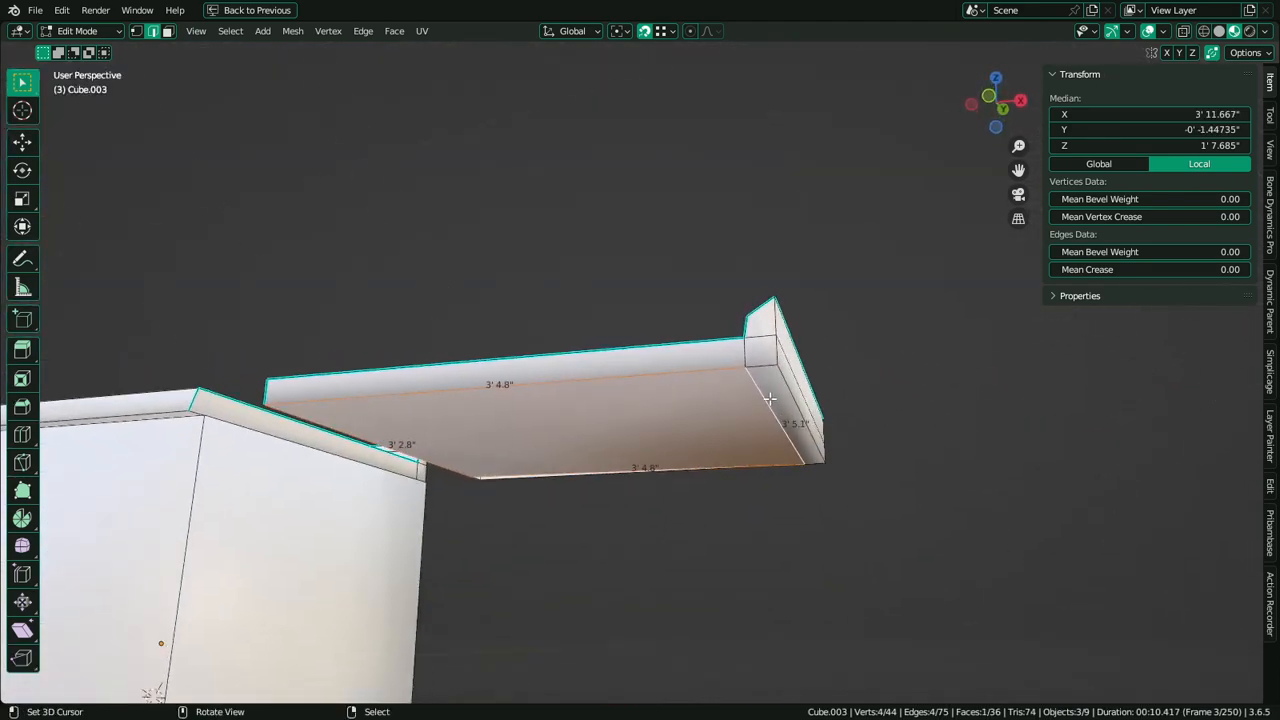
Slide the underside's inner edge beside the side backsplash fully onto the outer edge, with a slide factor of -1
click(769, 399)
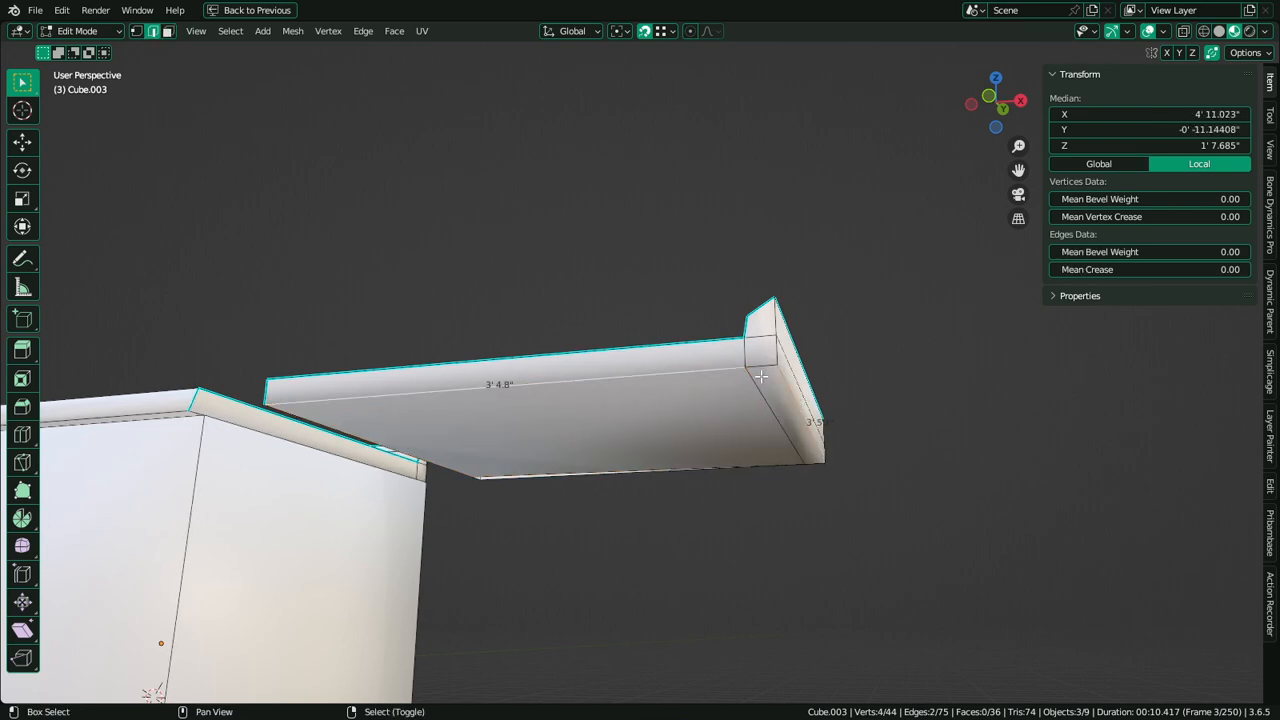
middle_drag(673, 470, 674, 429)
shift+middle_drag(600, 650, 606, 531)
scroll(606, 531, up, 3)
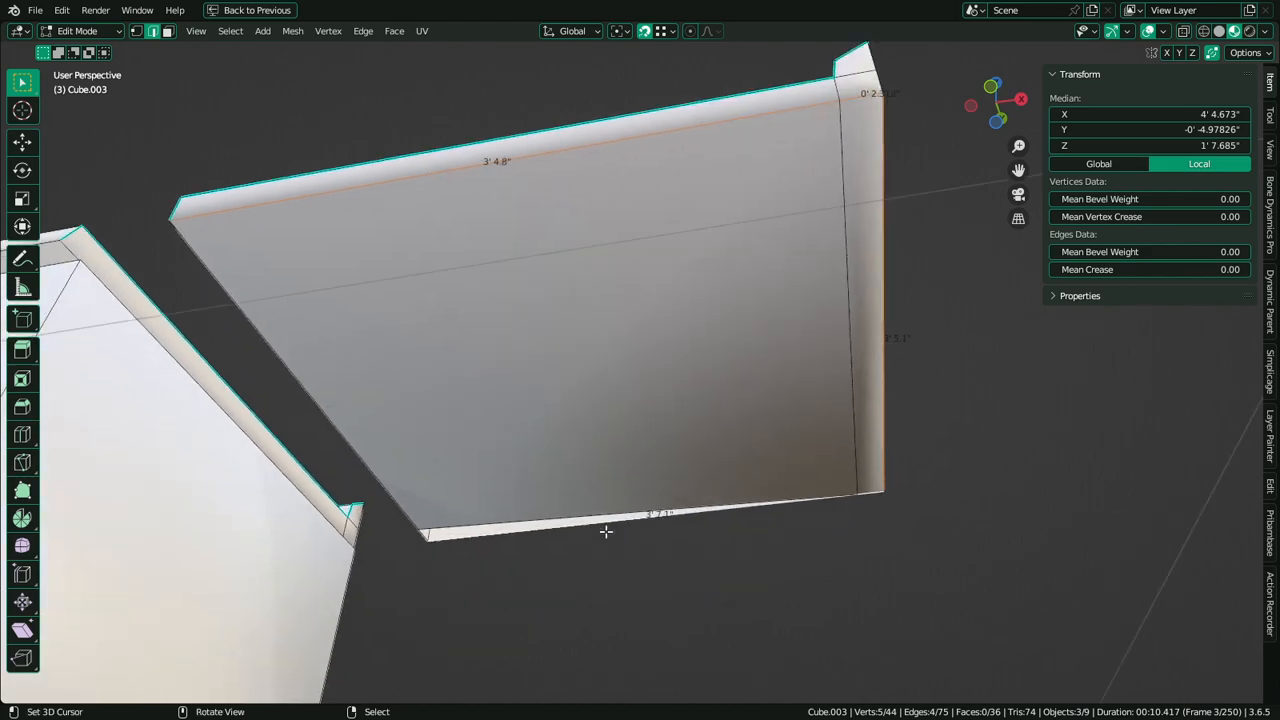
middle_drag(499, 569, 537, 545)
scroll(537, 545, down, 1)
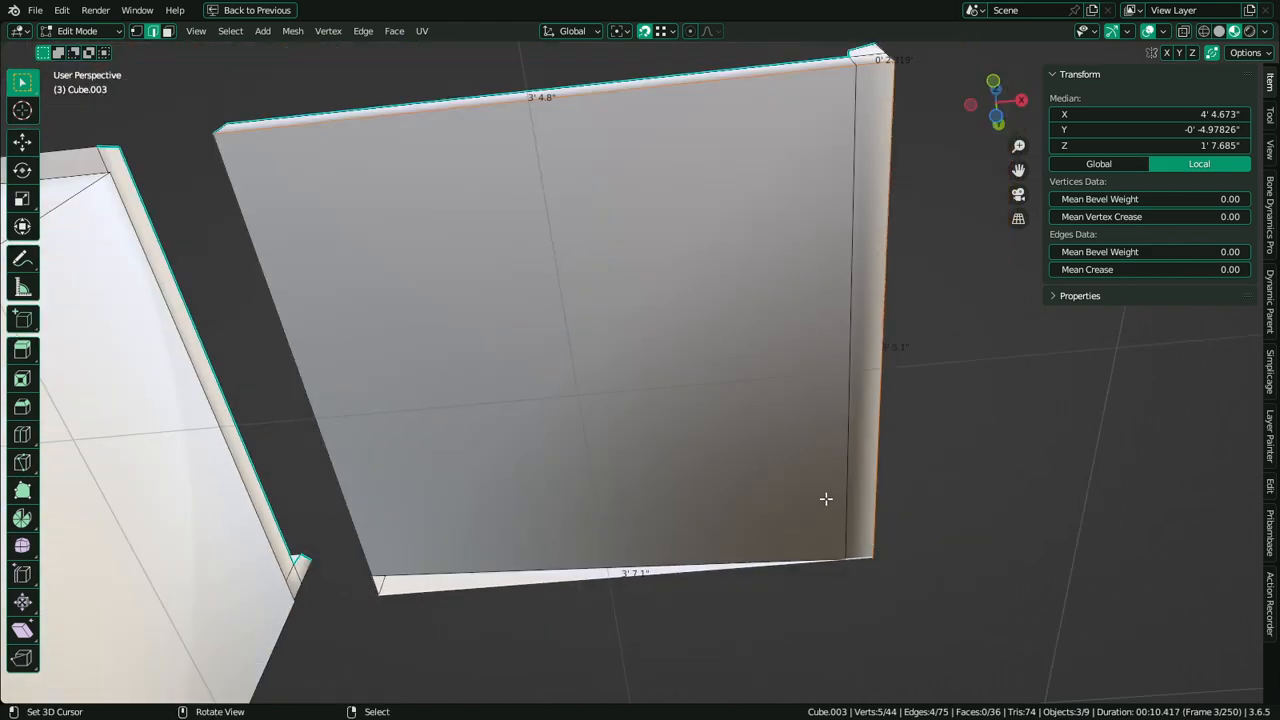
key(g)
key(g)
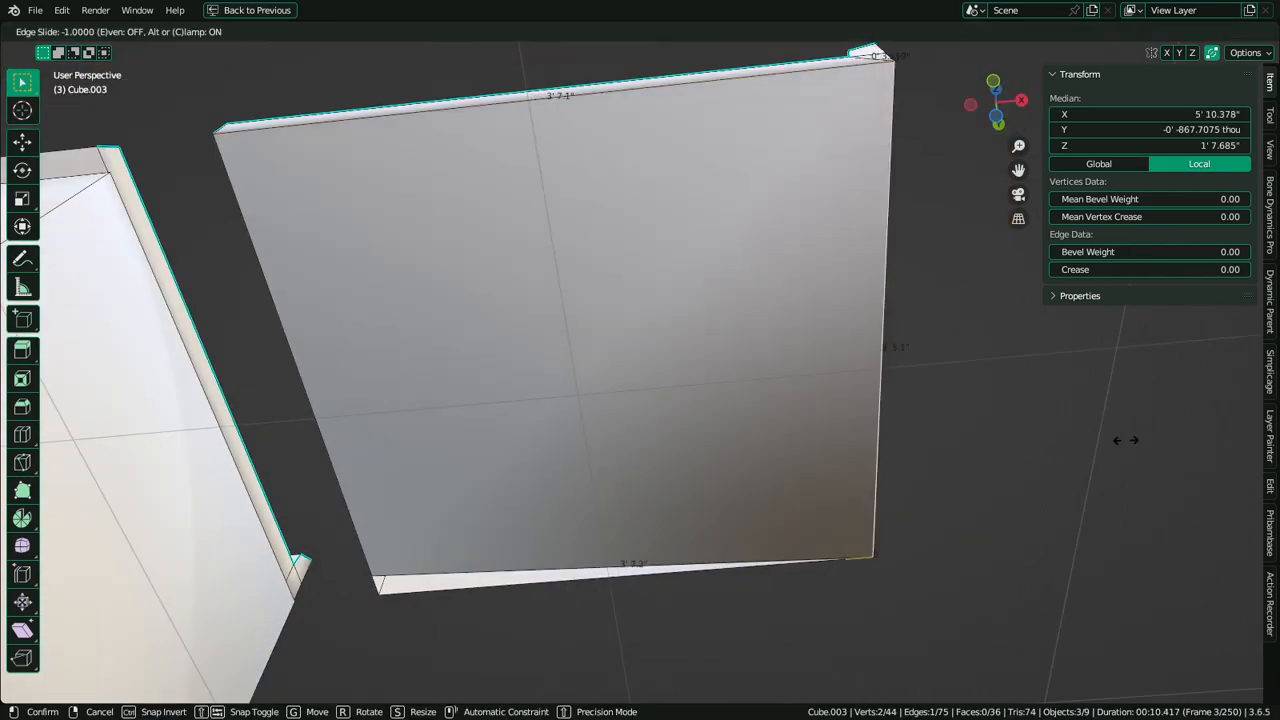
click(1114, 449)
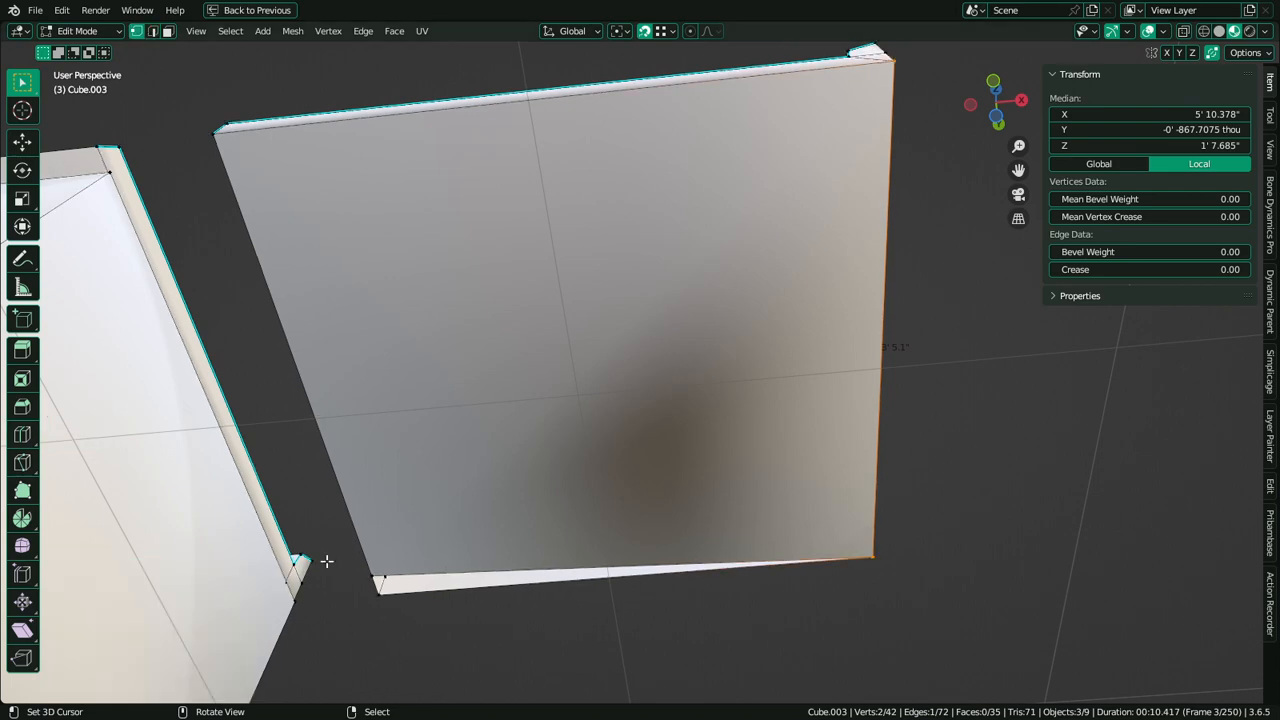
Slide the underside vertex at the rear corner onto the outer corner with a factor of 1
click(371, 567)
key(g)
key(g)
click(476, 604)
Connect the two mid-height corner vertices across the countertop's rear wall with an edge
middle_drag(476, 604, 40, 300)
middle_drag(762, 367, 501, 368)
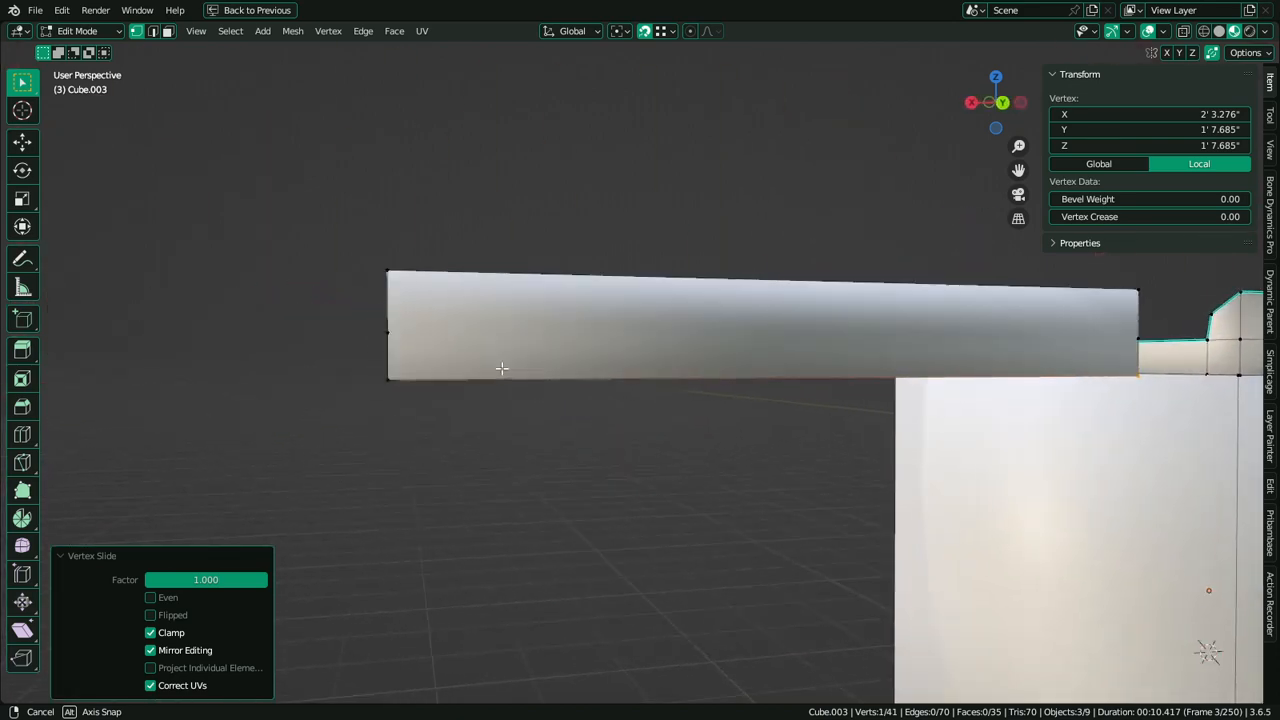
click(921, 392)
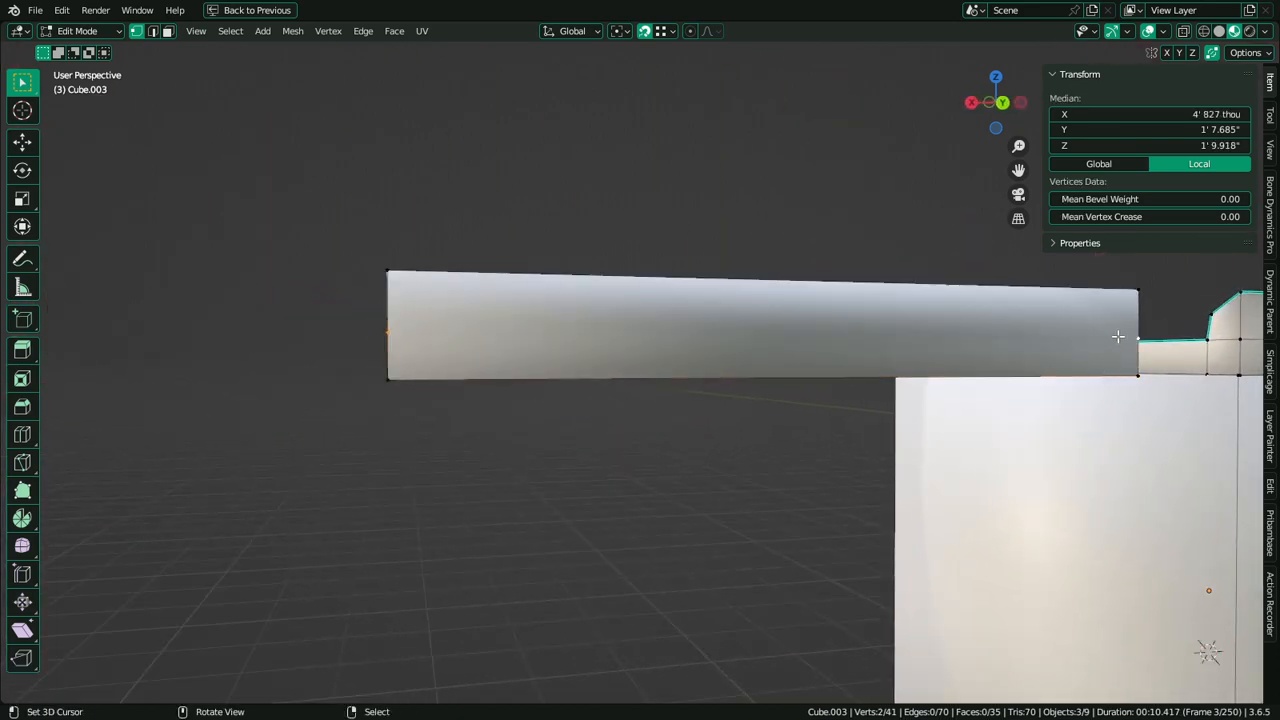
shift+click(1118, 337)
middle_drag(1118, 337, 766, 420)
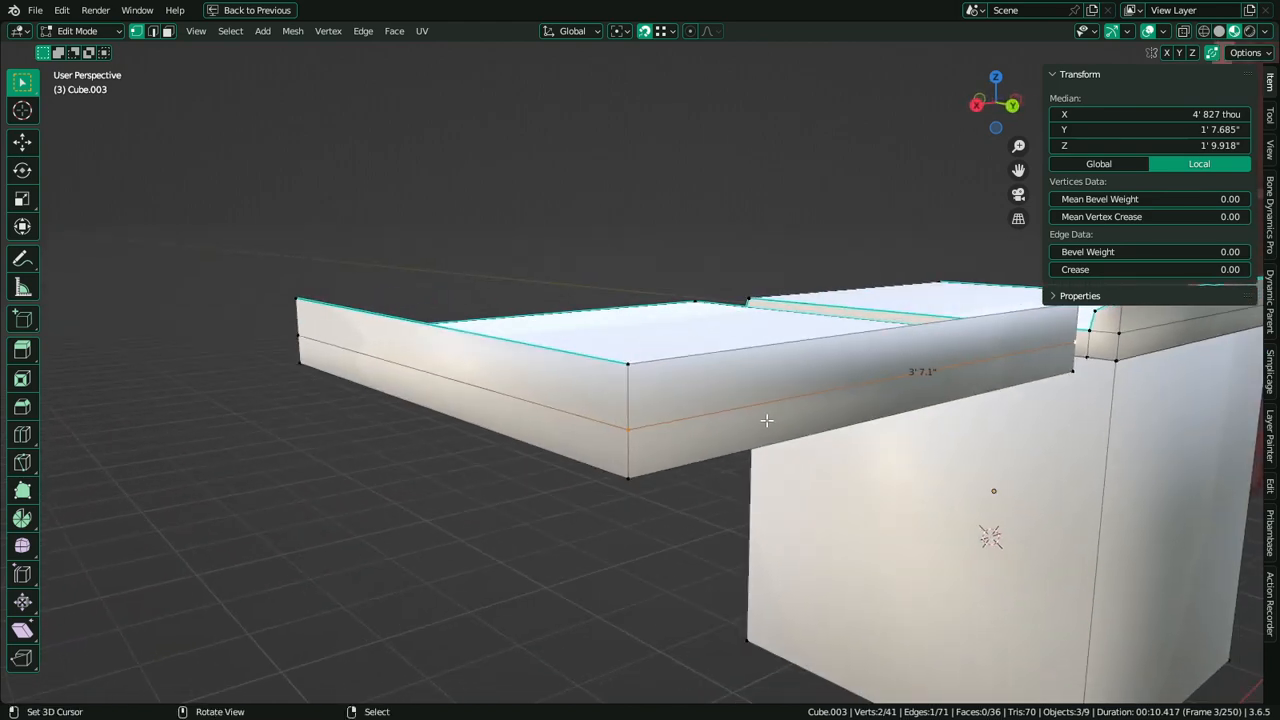
Mark the mitre edges and outer vertical edges at the corner where the two backsplashes meet as sharp
key(ctrl+e)
click(620, 405)
middle_drag(957, 381, 798, 387)
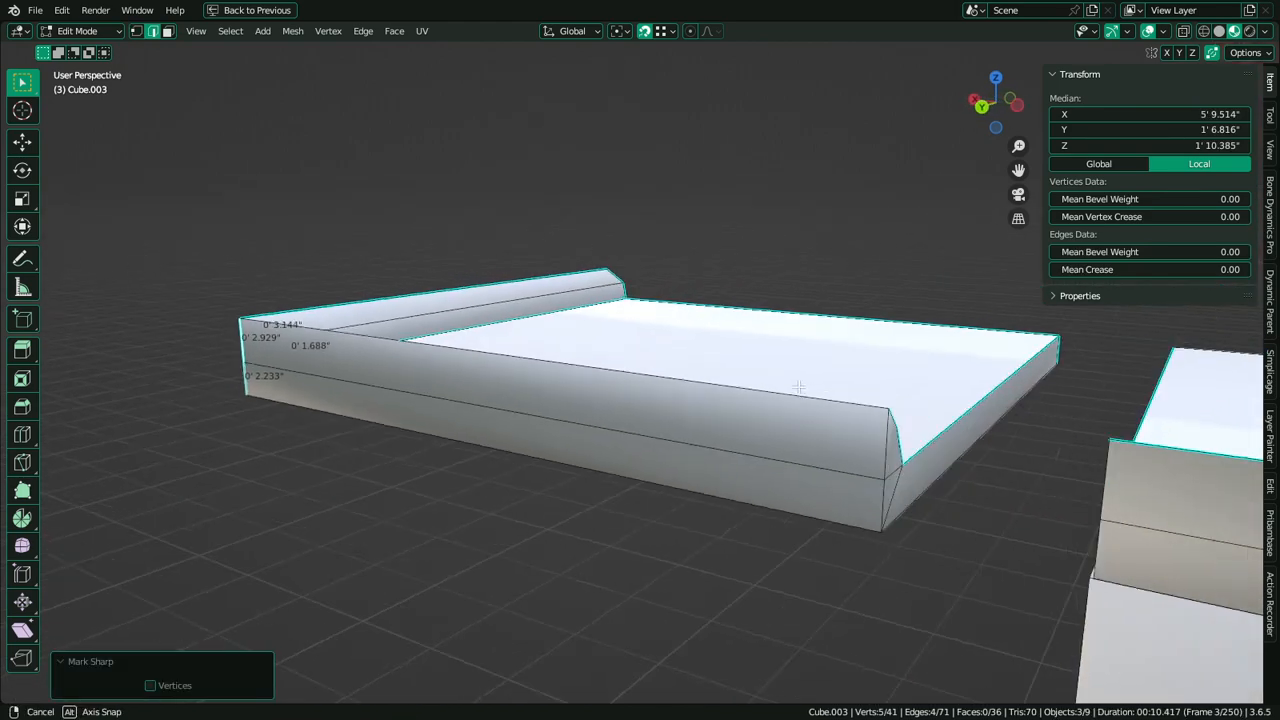
right_click(872, 455)
key(alt+a)
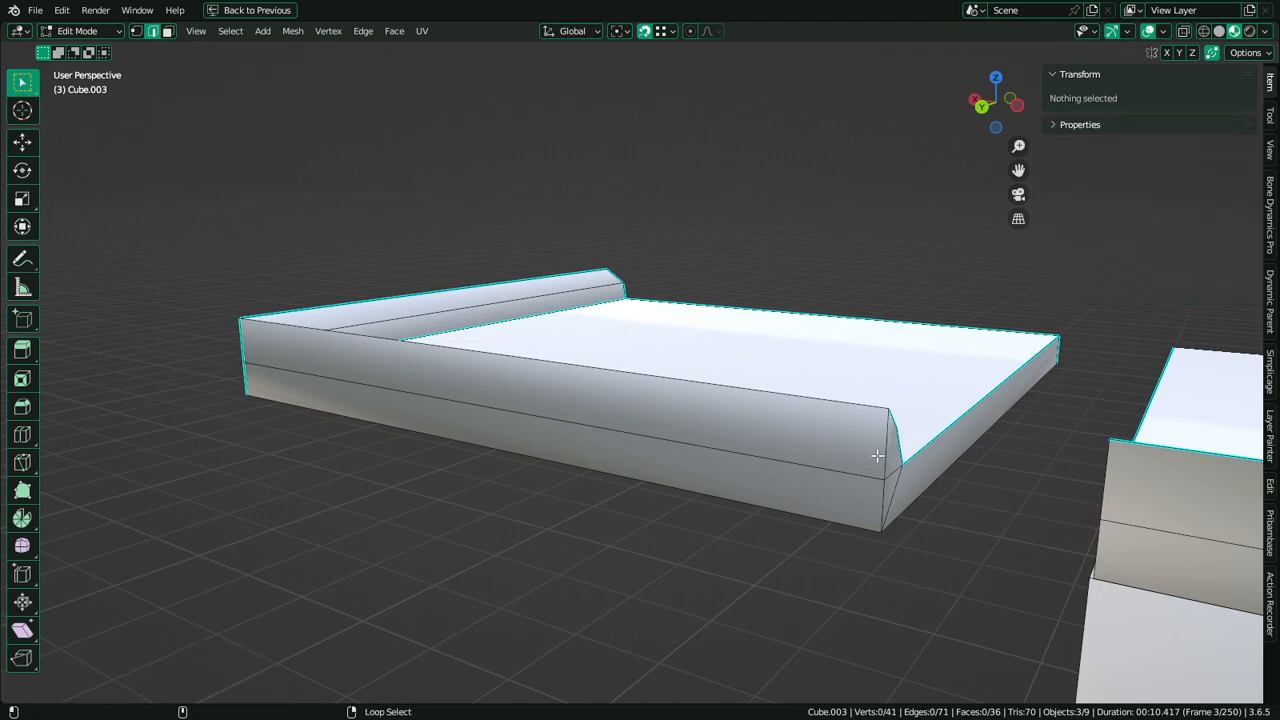
Mark the outer vertical edges at both open ends of the corner countertop's backsplash as sharp and leave mesh editing
alt+right_click(884, 466)
middle_drag(936, 454, 696, 425)
middle_drag(614, 304, 688, 432)
shift+right_click(697, 344)
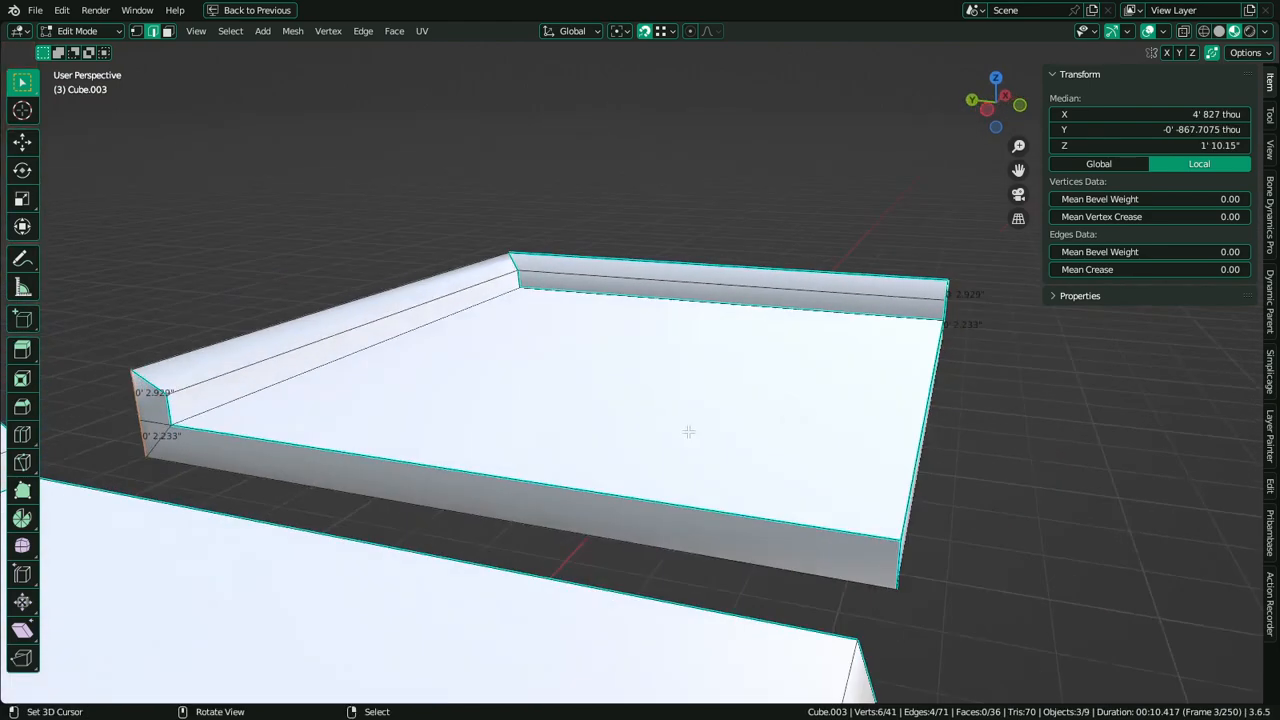
shift+middle_drag(918, 522, 960, 507)
shift+right_click(843, 515)
key(ctrl+e)
click(845, 517)
key(Tab)
Move the corner countertop along X by -7.72", snapping it against the end of the cabinet's countertop
scroll(839, 509, down, 5)
middle_drag(680, 498, 550, 427)
scroll(550, 427, up, 5)
click(628, 423)
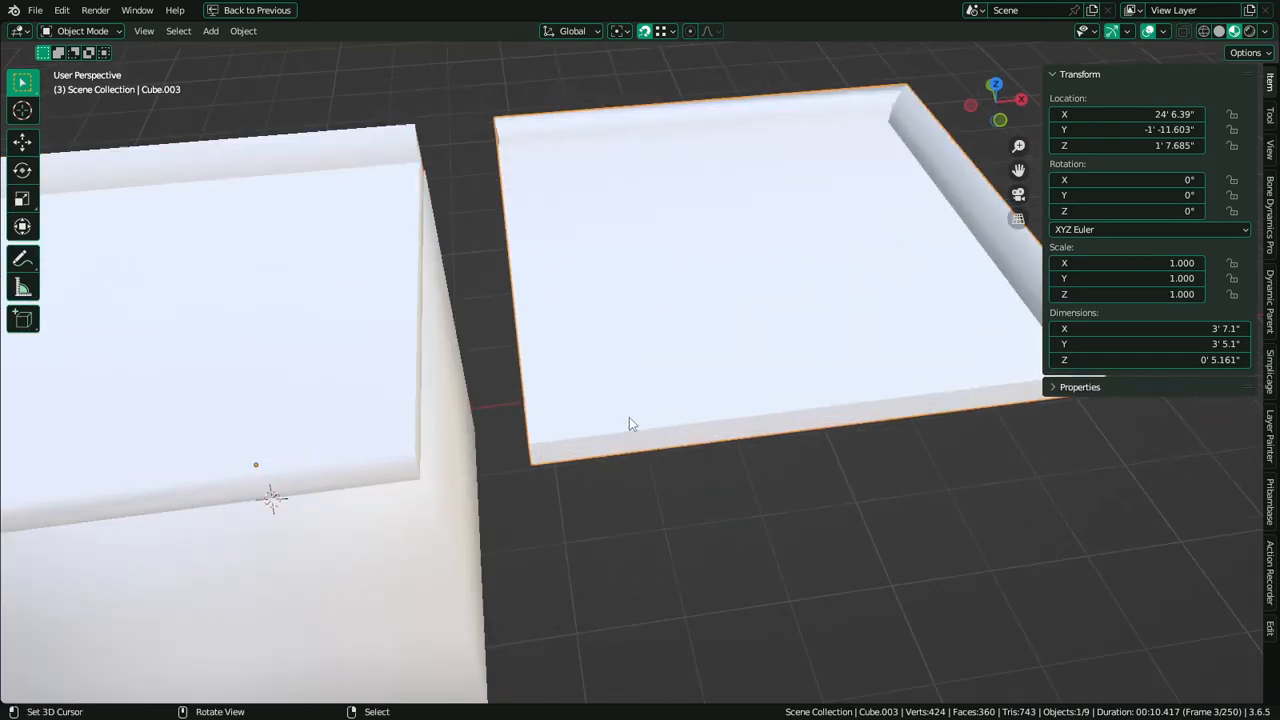
middle_drag(628, 423, 529, 383)
key(g)
key(y)
key(x)
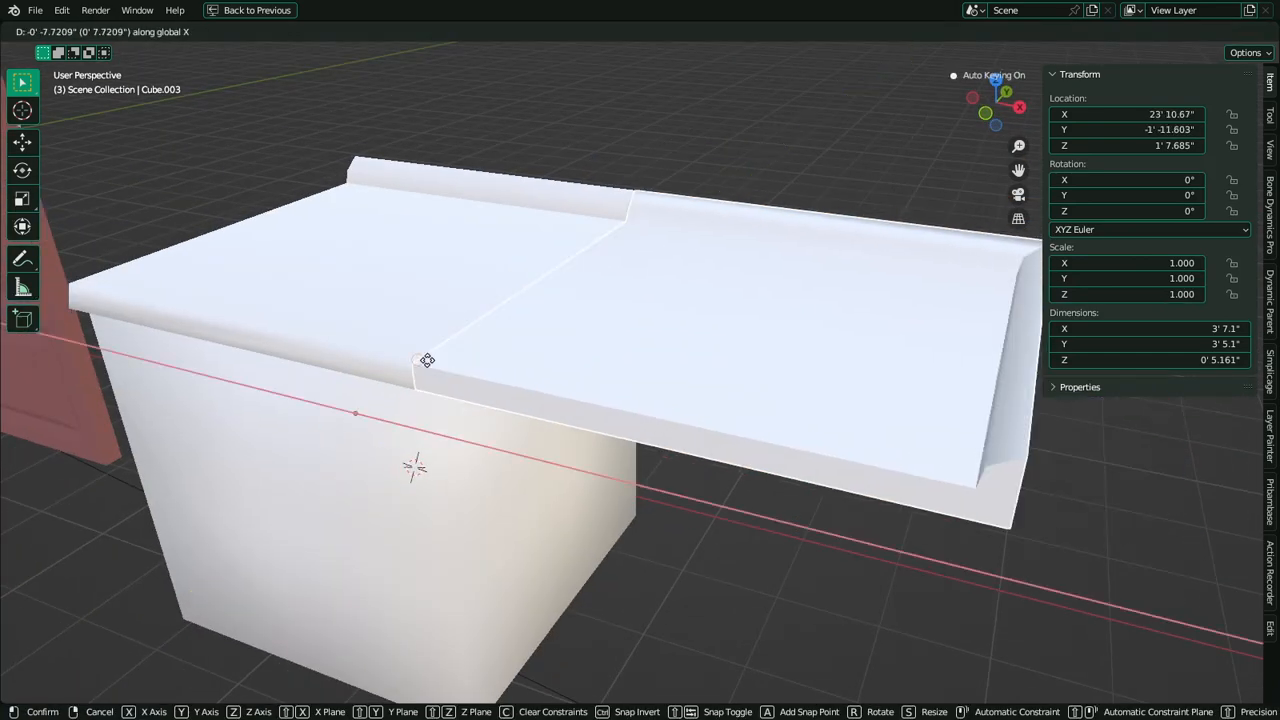
click(427, 360)
middle_drag(655, 396, 734, 404)
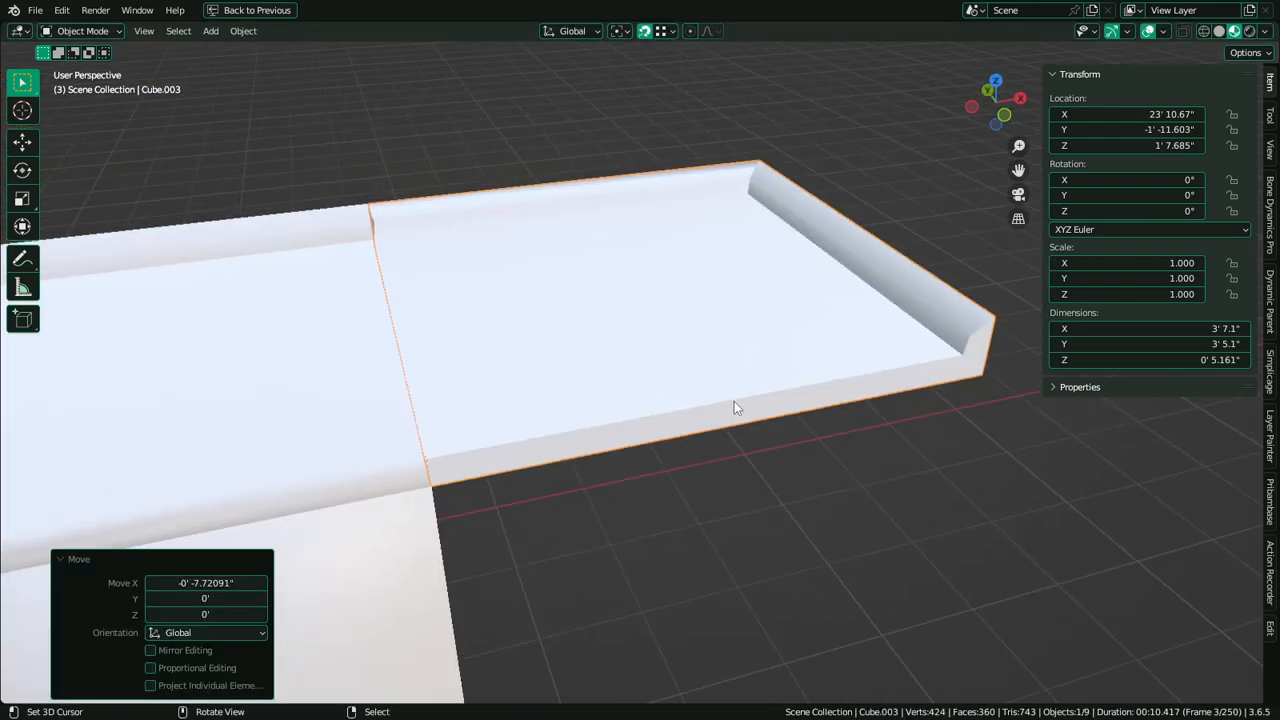
key(Tab)
middle_drag(580, 410, 556, 500)
scroll(467, 453, down, 4)
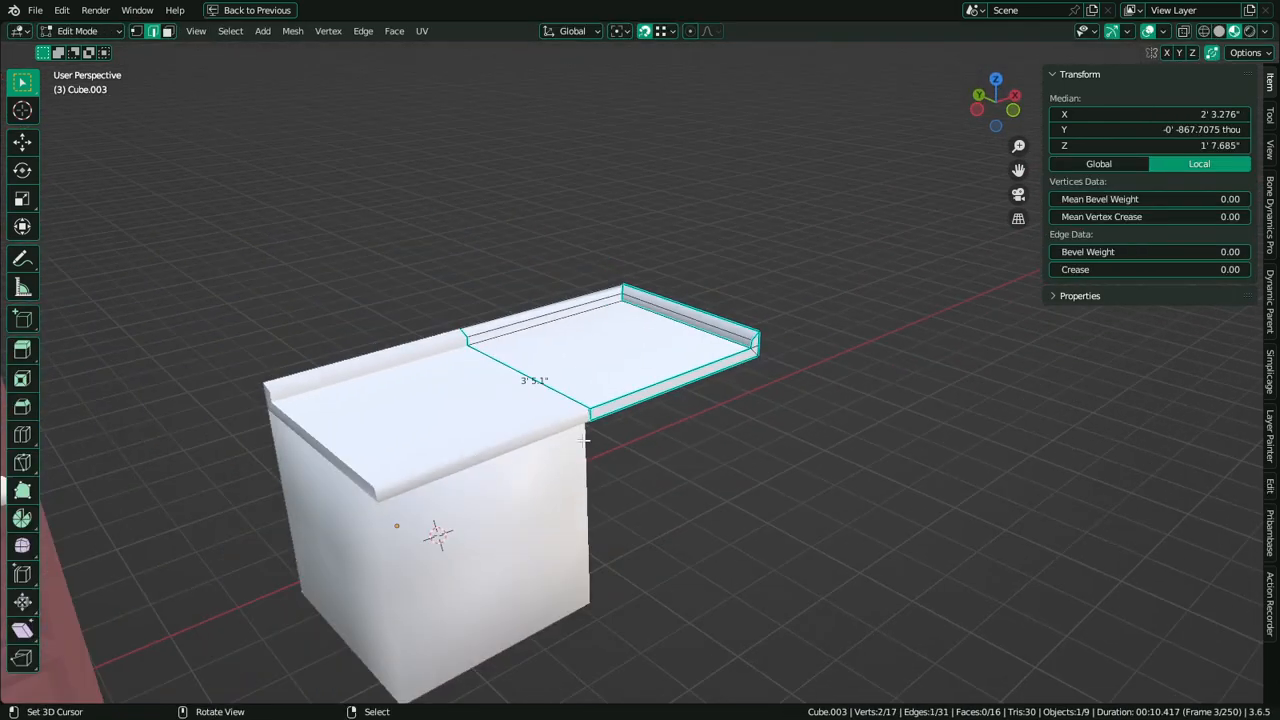
key(Tab)
Duplicate the cabinet, place the copy beside the corner countertop and rotate it -90° about Z
middle_drag(400, 428, 449, 539)
key(shift+d)
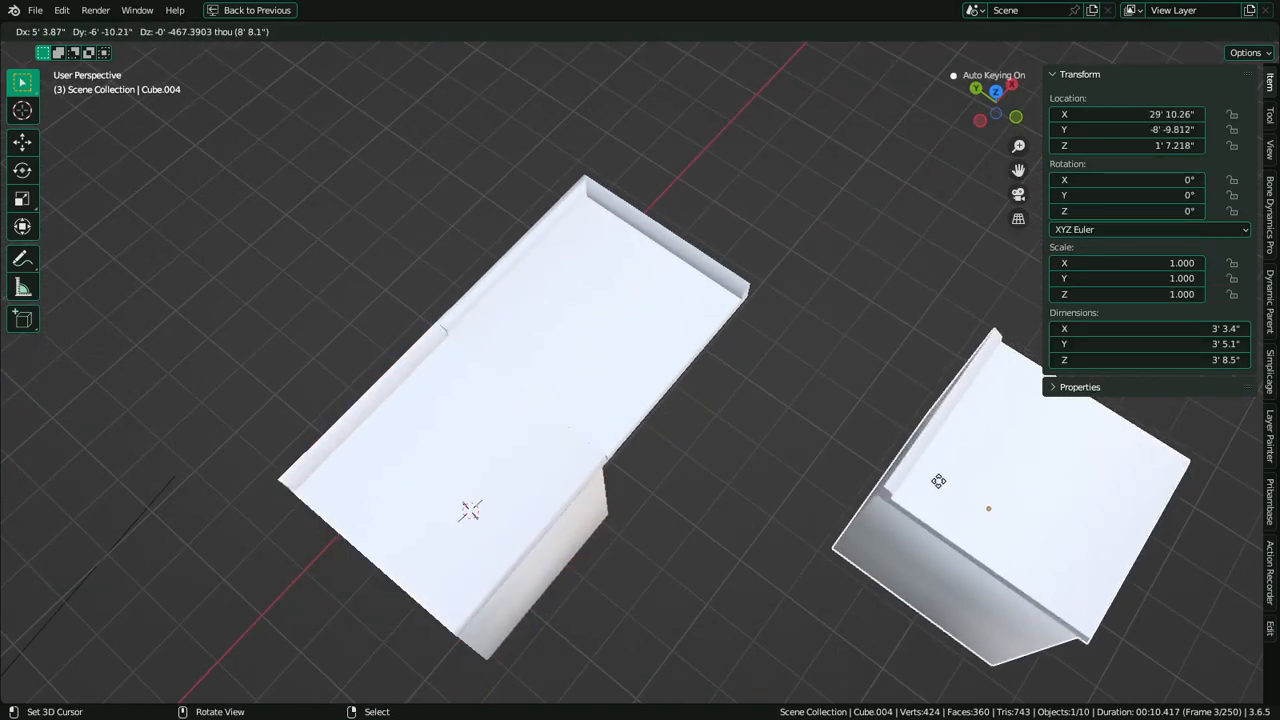
click(829, 460)
text(rz)
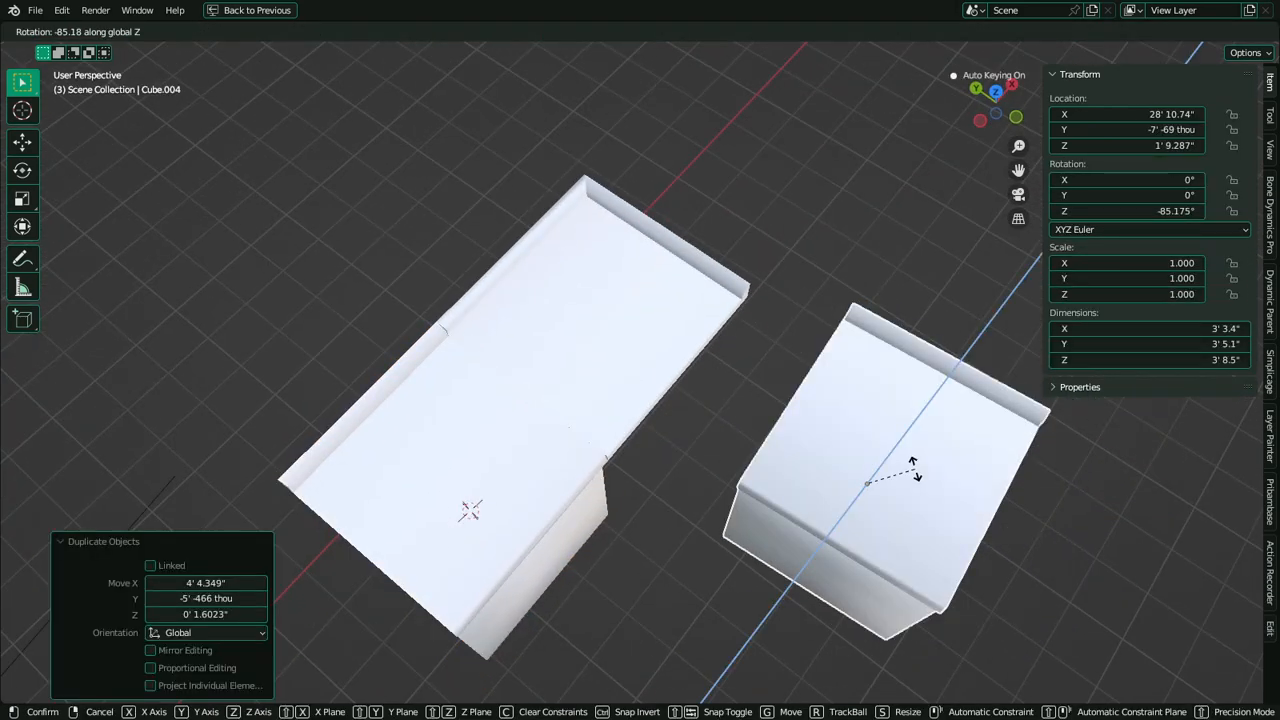
text(90)
key(minus)
key(Return)
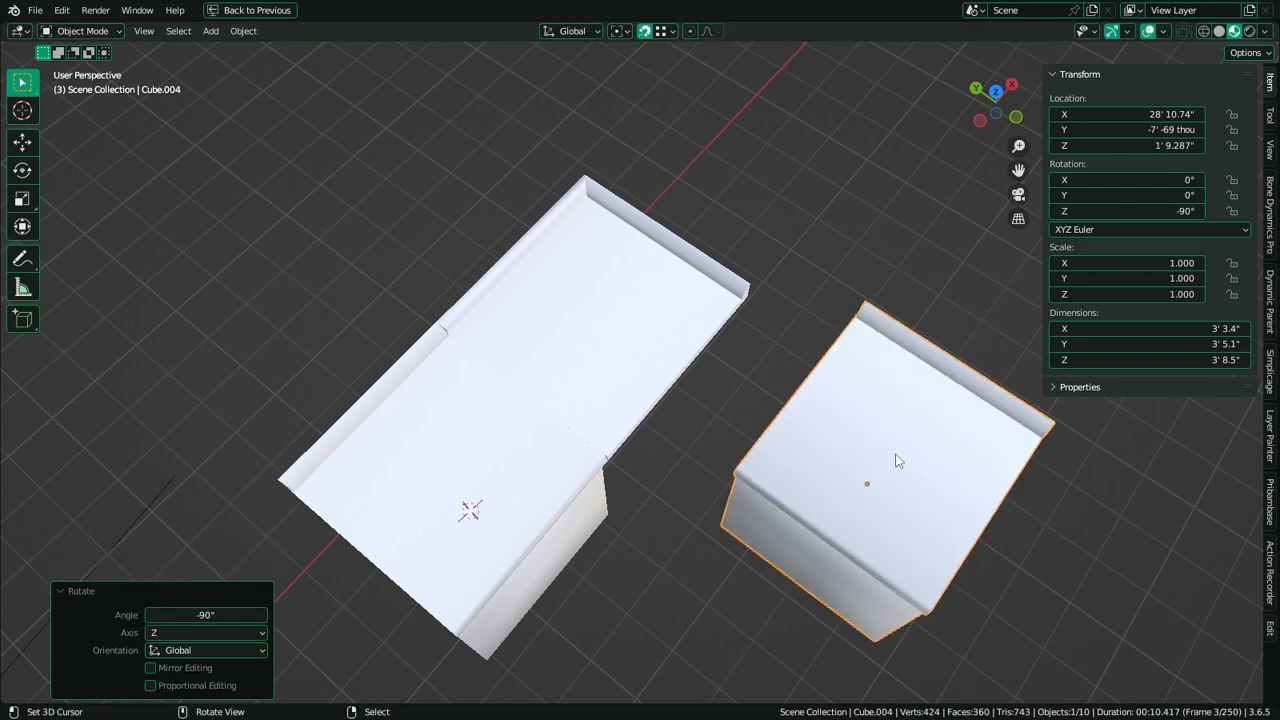
Move the rotated cabinet copy beside the corner countertop's front end, snapping it to the countertop's height
key(g)
click(812, 349)
middle_drag(812, 349, 736, 258)
scroll(614, 376, down, 2)
key(g)
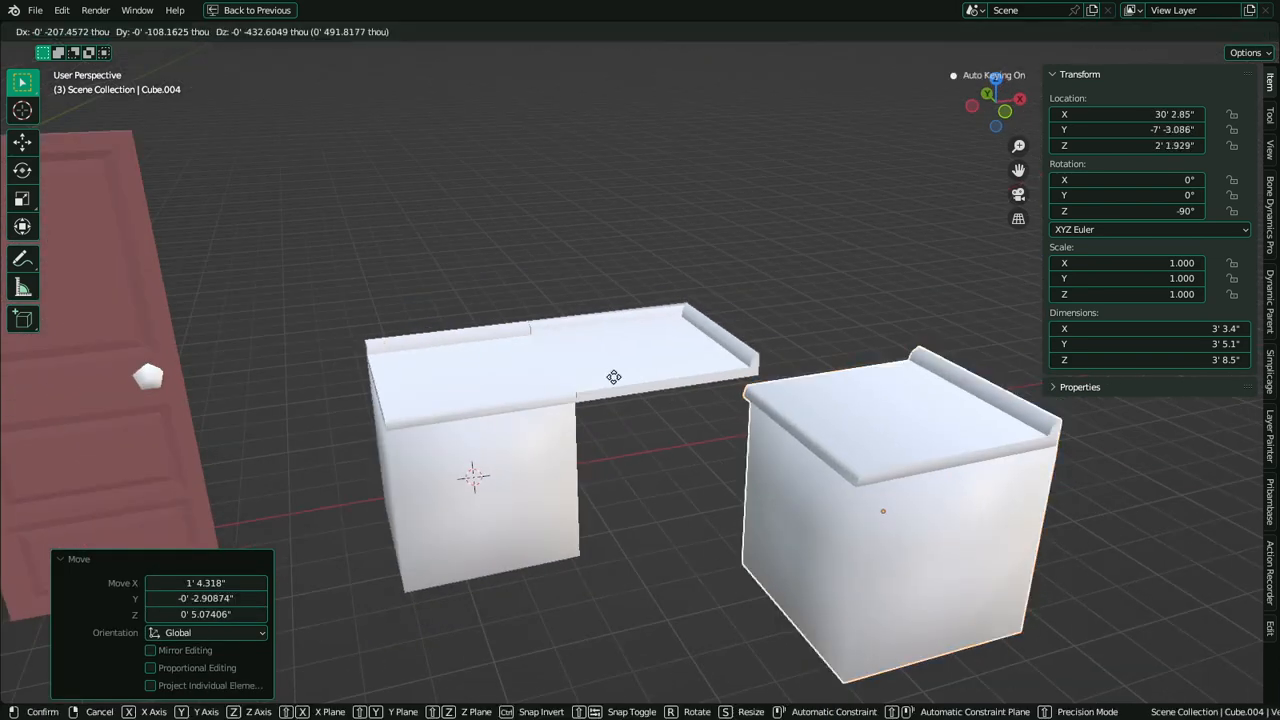
click(756, 357)
Shift the cabinet copy along X so its backsplash lines up with the corner countertop's side backsplash
key(g)
key(y)
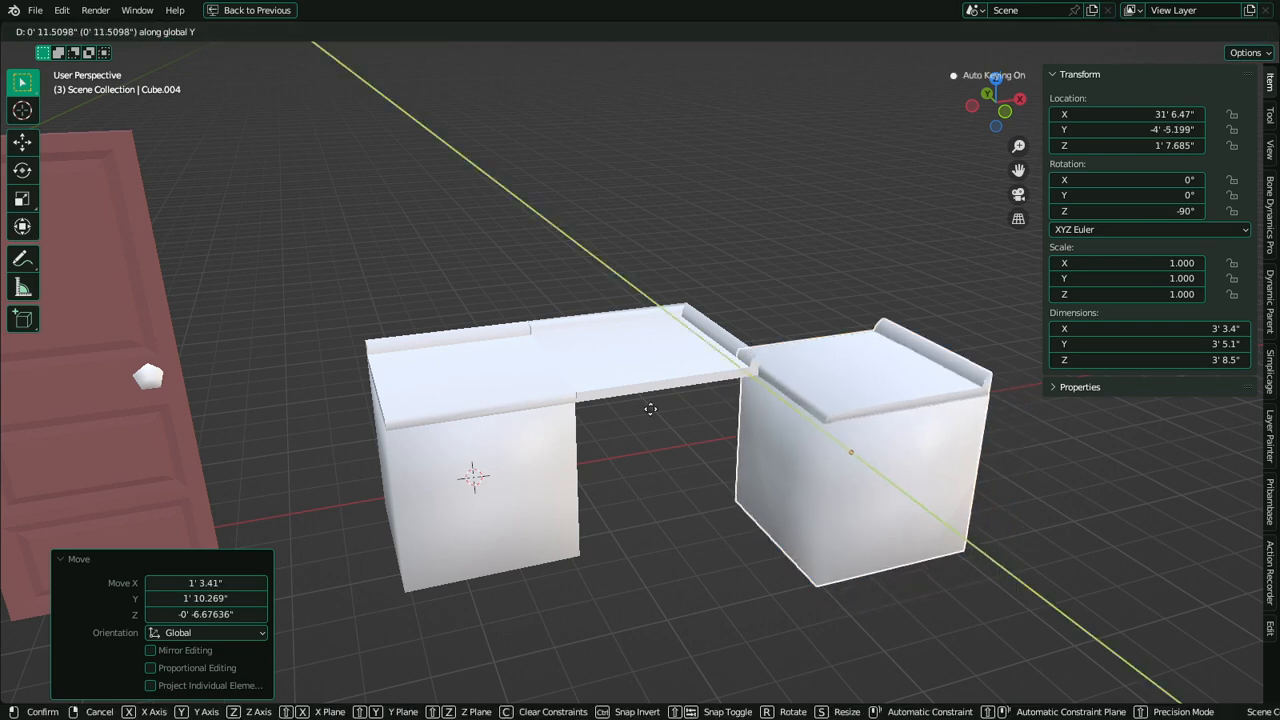
key(x)
click(430, 476)
key(g)
key(x)
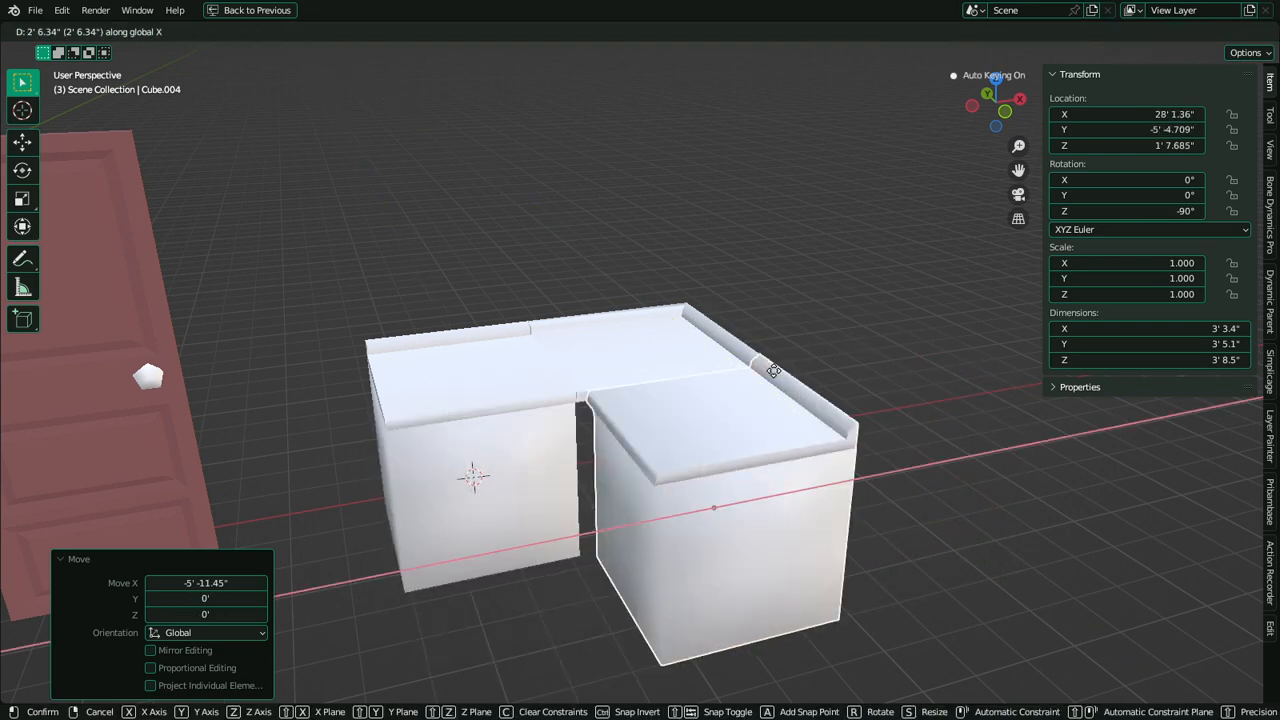
click(773, 371)
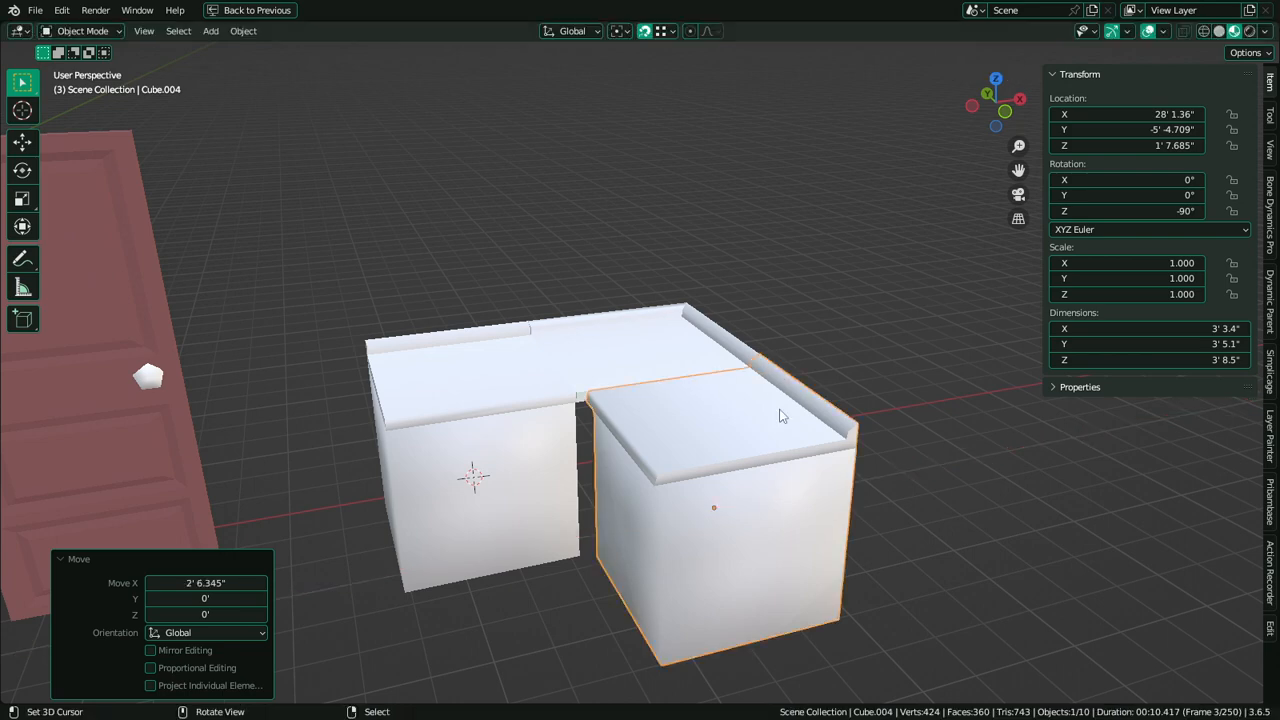
Move the cabinet copy along X to snap its front edge to the first cabinet's countertop at the inner corner
middle_drag(780, 409, 789, 505)
scroll(617, 405, up, 3)
middle_drag(617, 405, 671, 334)
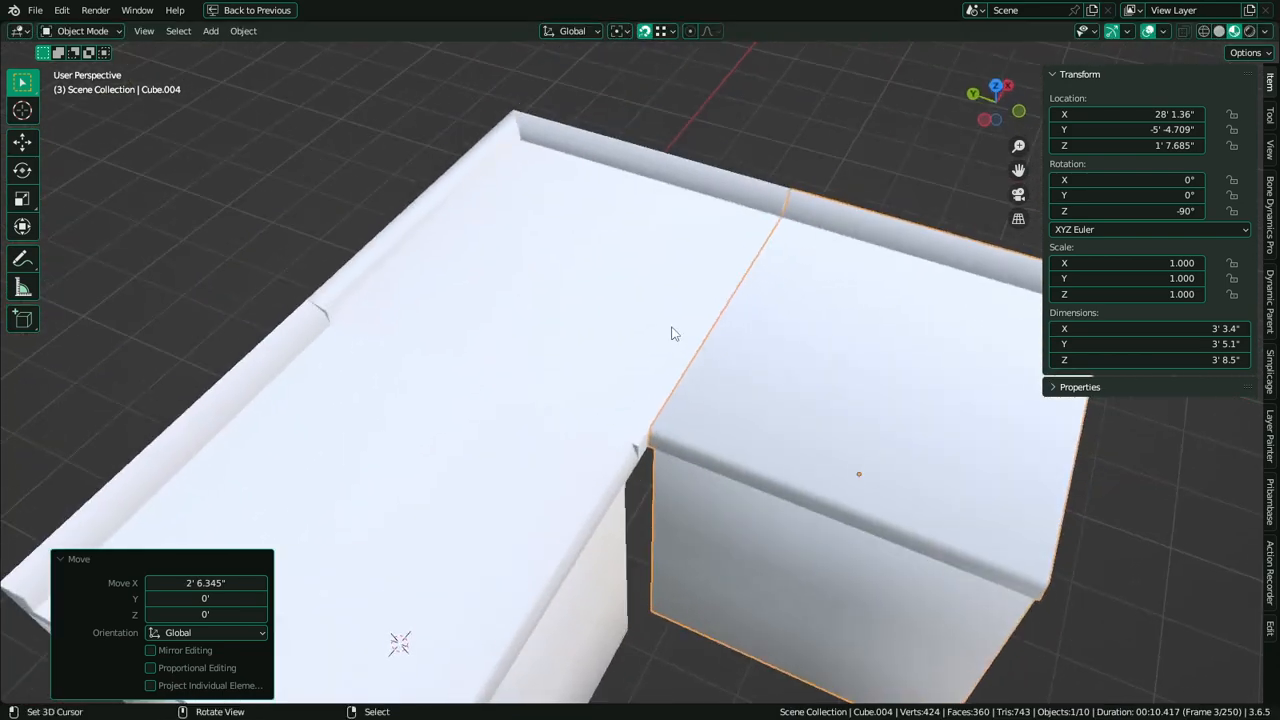
scroll(652, 380, up, 4)
middle_drag(620, 479, 558, 465)
scroll(617, 424, down, 3)
middle_drag(617, 424, 575, 445)
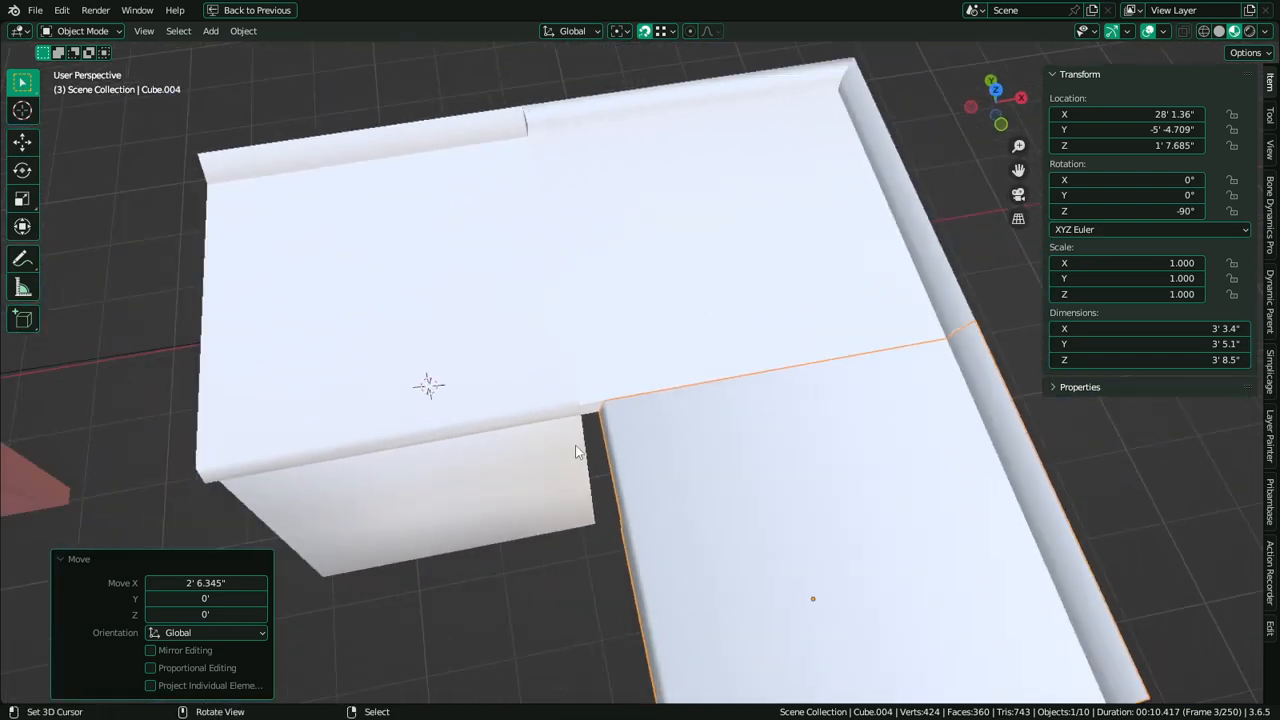
key(g)
key(x)
click(582, 427)
Select the corner countertop instead of the cabinet copy and open its mesh for editing
middle_drag(666, 409, 660, 383)
key(Tab)
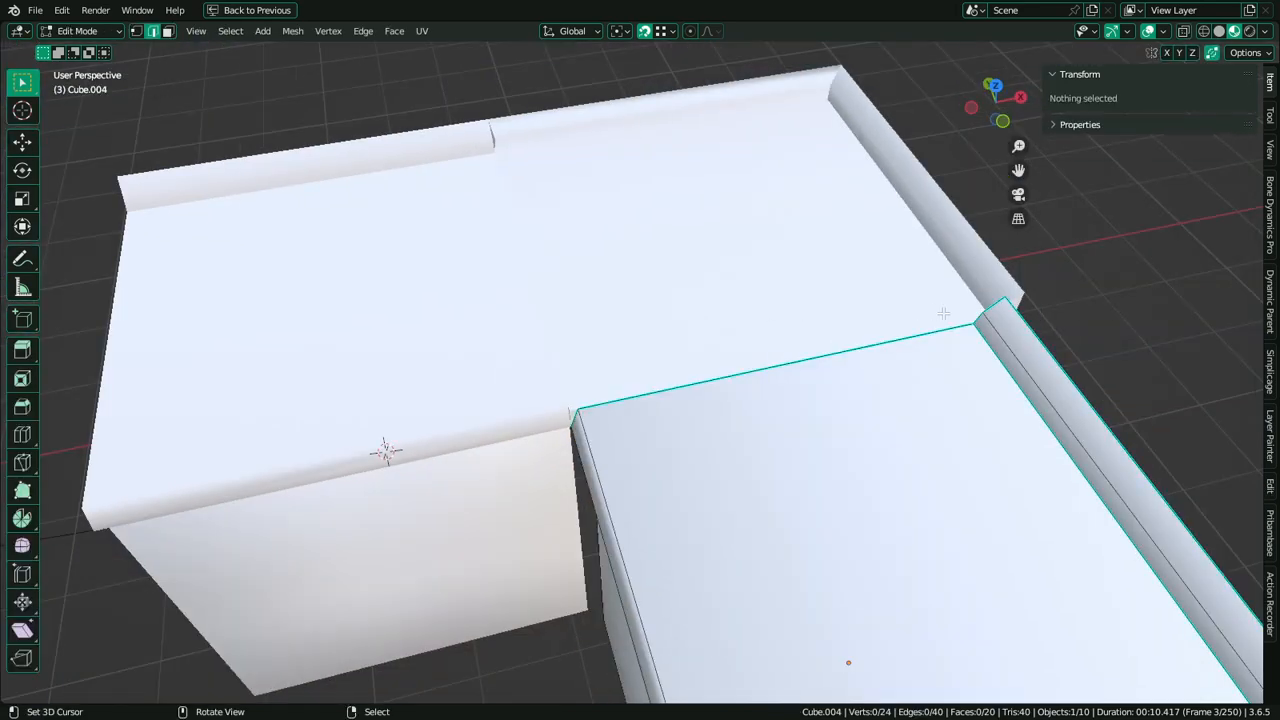
middle_drag(991, 269, 838, 371)
key(Tab)
right_click(888, 470)
shift+middle_drag(908, 518, 748, 290)
key(Tab)
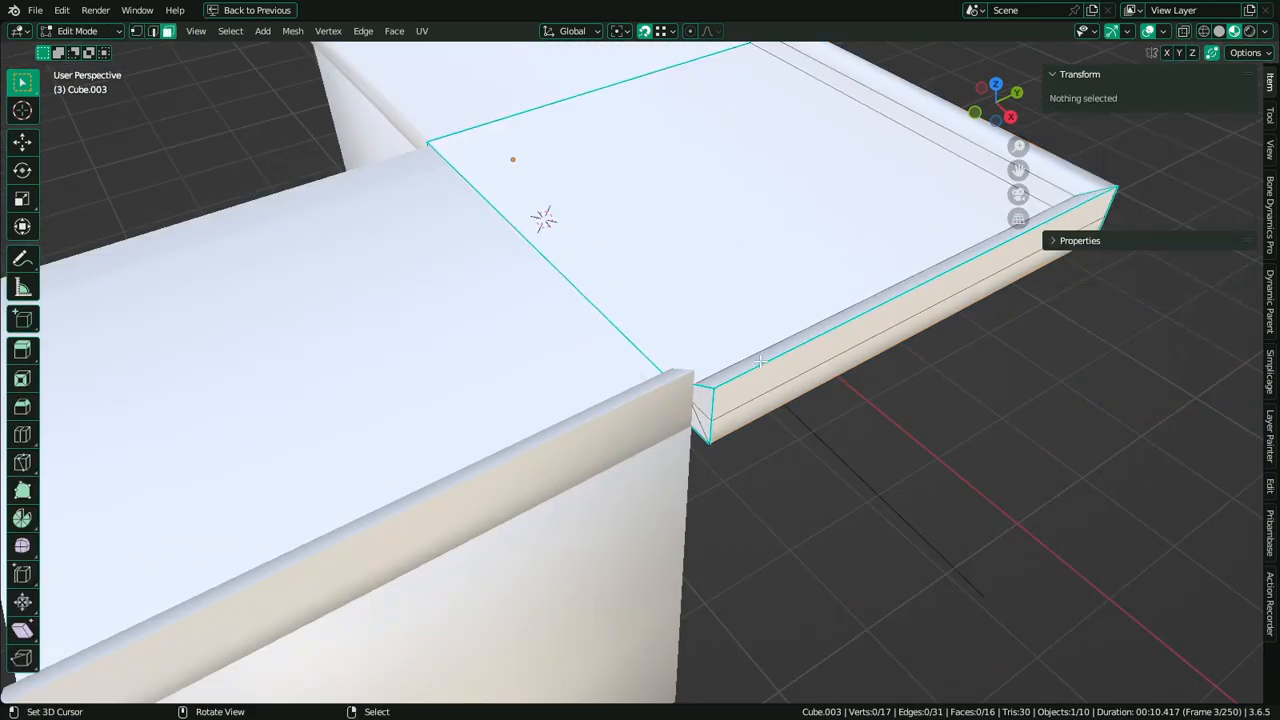
Select the corner countertop's side backsplash faces, outer and inner, and move them along X by -6.335"
right_click(756, 385)
ctrl+right_click(745, 420)
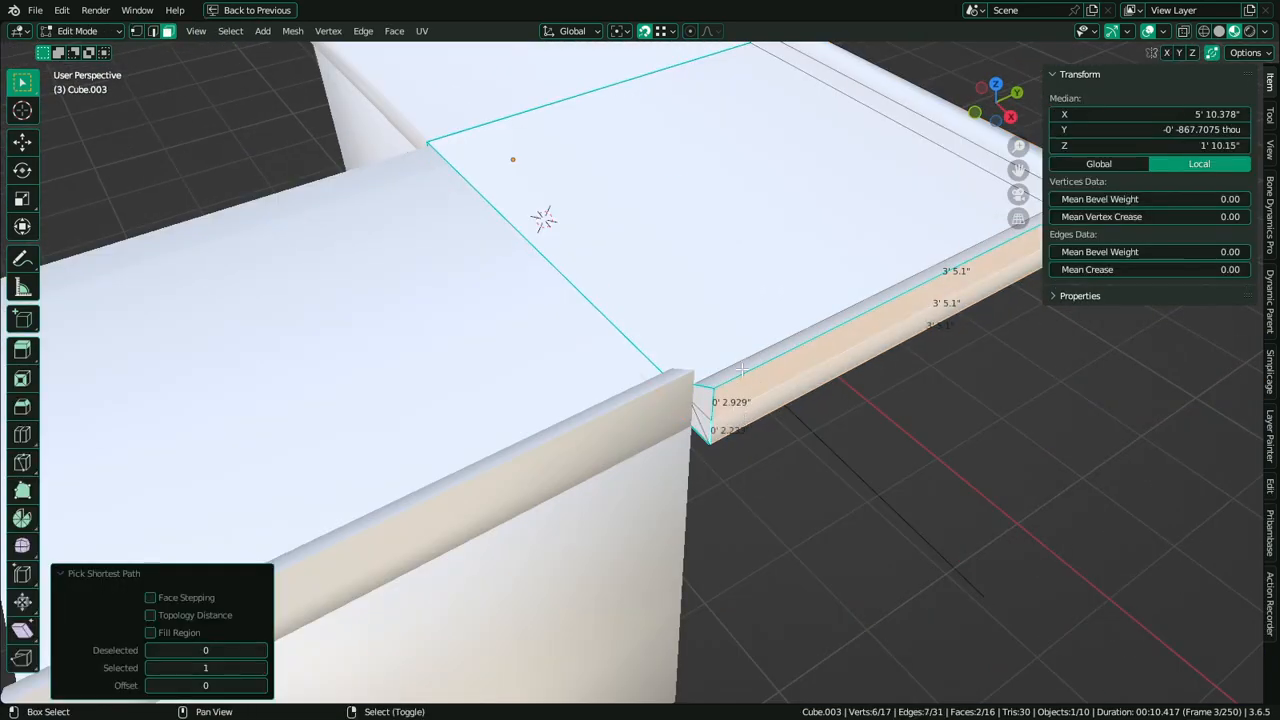
shift+right_click(742, 369)
middle_drag(742, 369, 851, 386)
alt+middle_click(807, 222)
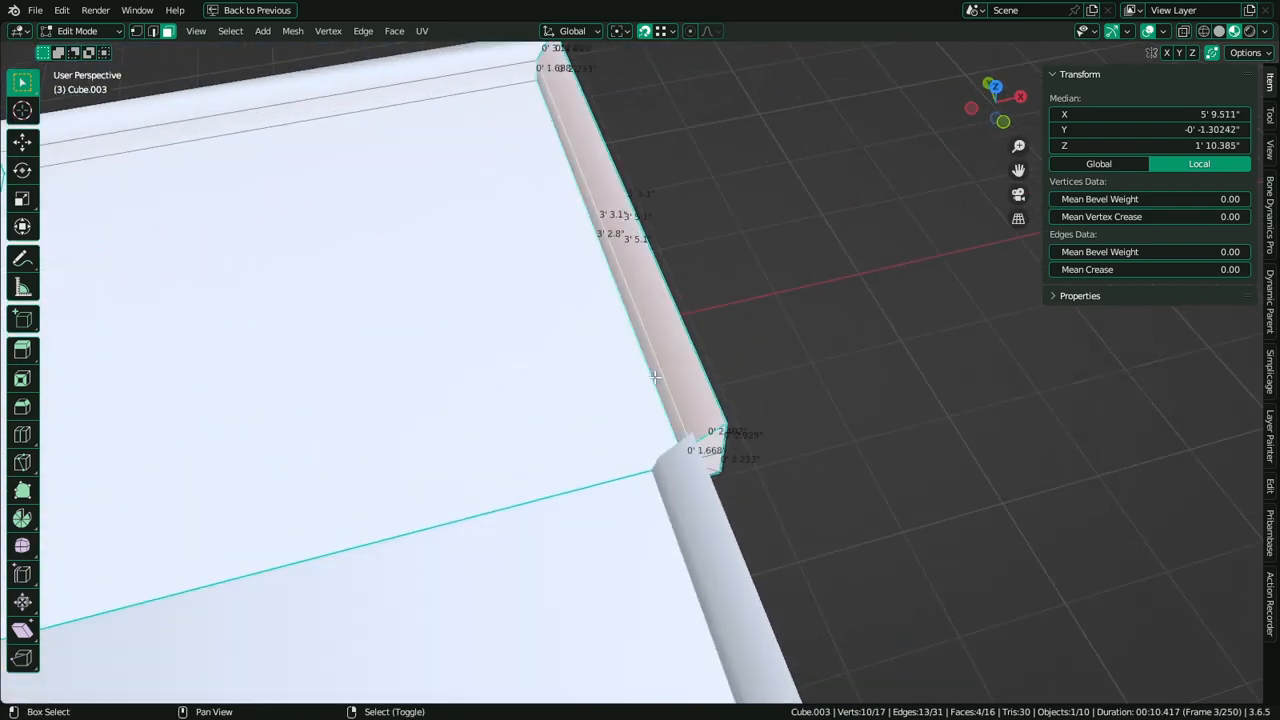
middle_drag(654, 376, 650, 400)
key(g)
key(z)
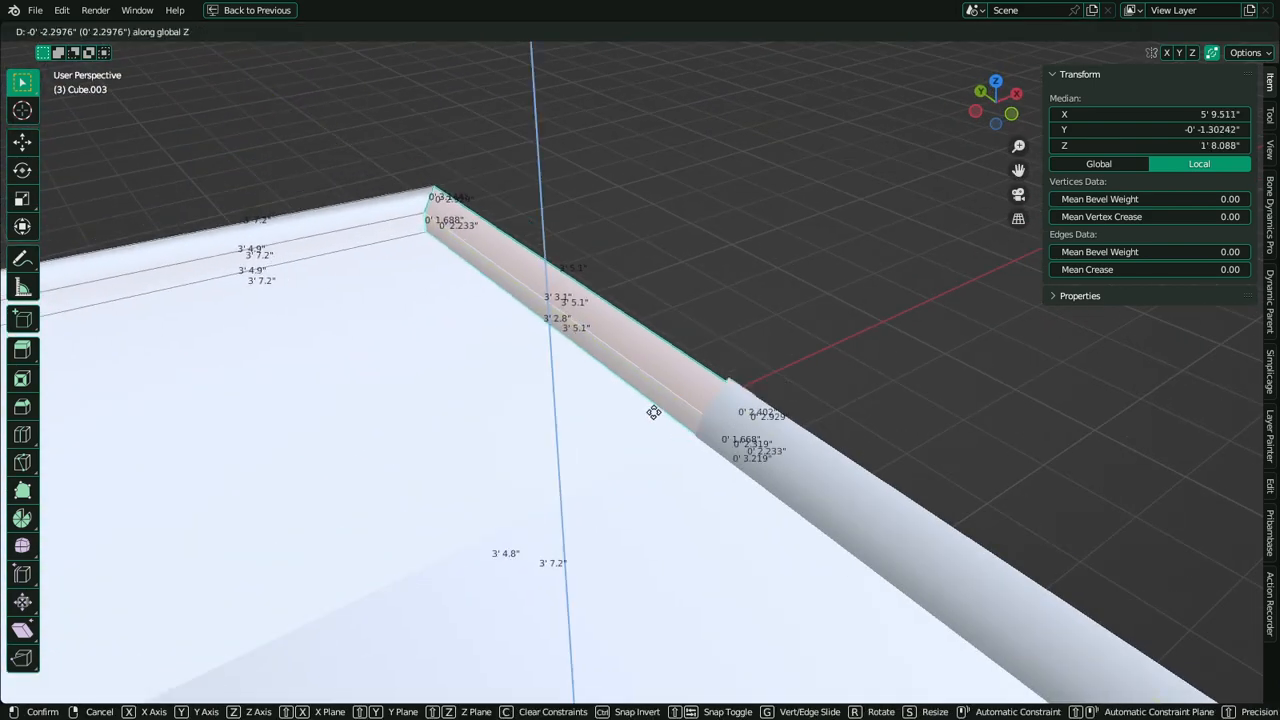
key(x)
click(737, 380)
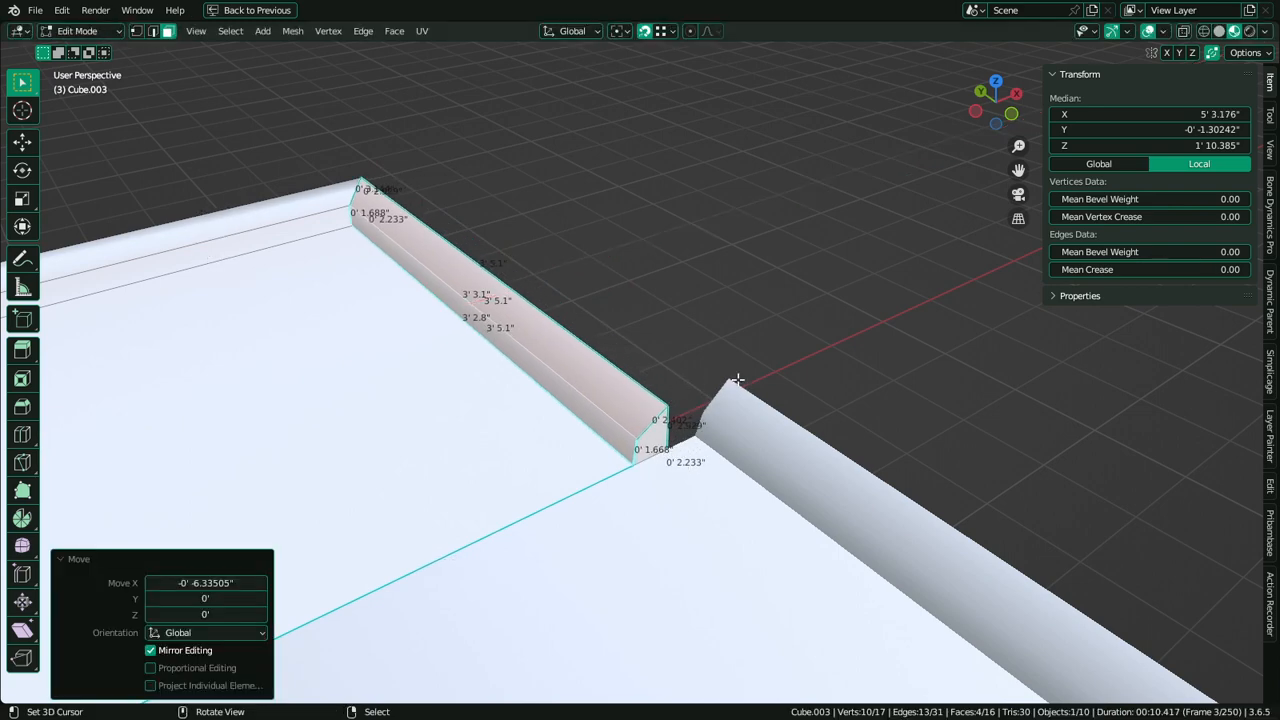
Move the corner countertop's selected backsplash strip along X until it snaps to the neighbouring counter's backsplash
key(g)
key(x)
click(736, 377)
Close the backsplash gap by snapping the middle vertex of the adjoining cabinet's backsplash end about 0.26 inches along Y to the corner countertop
middle_drag(732, 413, 771, 420)
key(Tab)
click(740, 420)
key(Tab)
click(728, 398)
key(g)
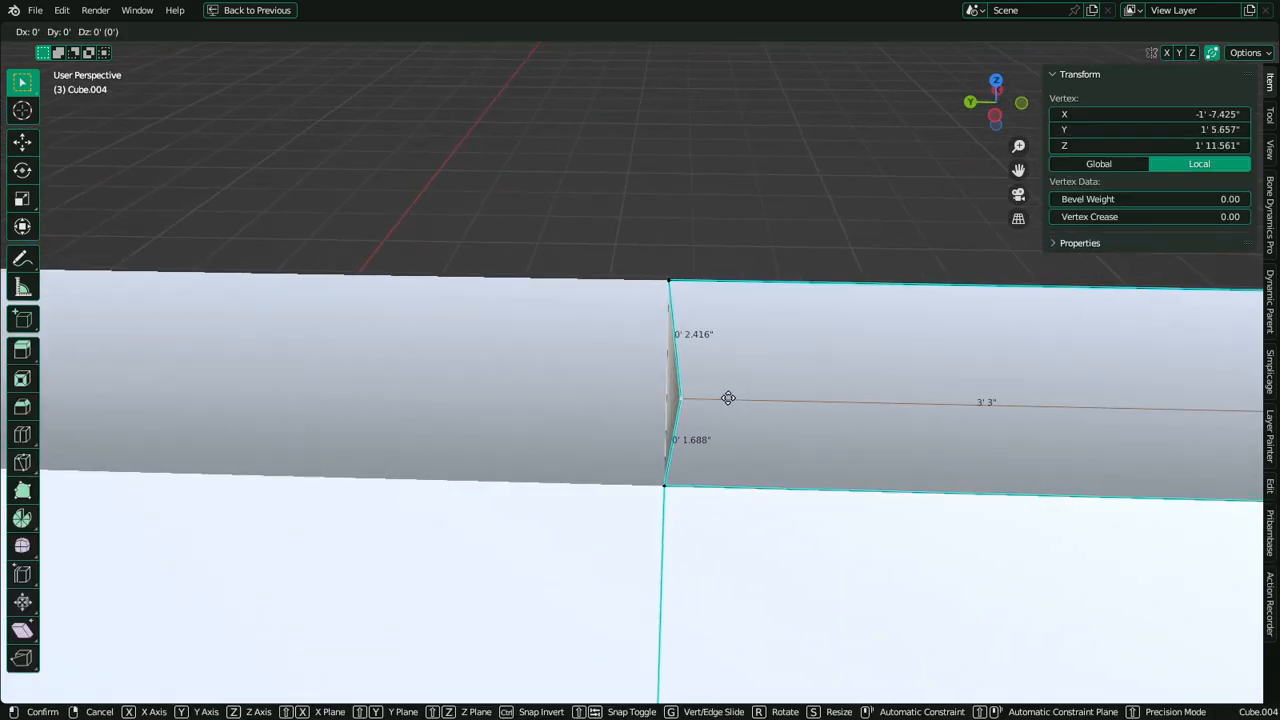
click(666, 397)
middle_drag(666, 397, 540, 381)
scroll(540, 381, down, 4)
middle_drag(348, 375, 431, 371)
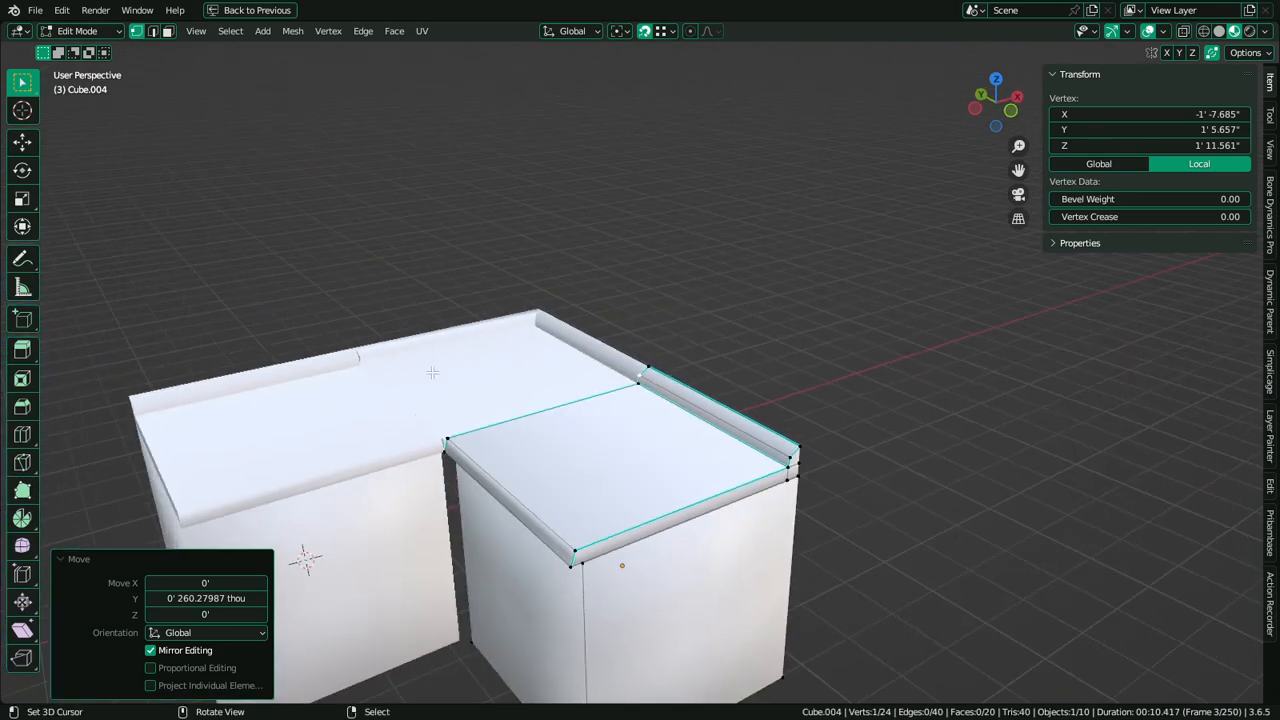
scroll(431, 371, up, 4)
mouse_move(510, 390)
middle_down()
mouse_move(549, 400)
mouse_move(490, 390)
middle_up()
alt+middle_click(135, 376)
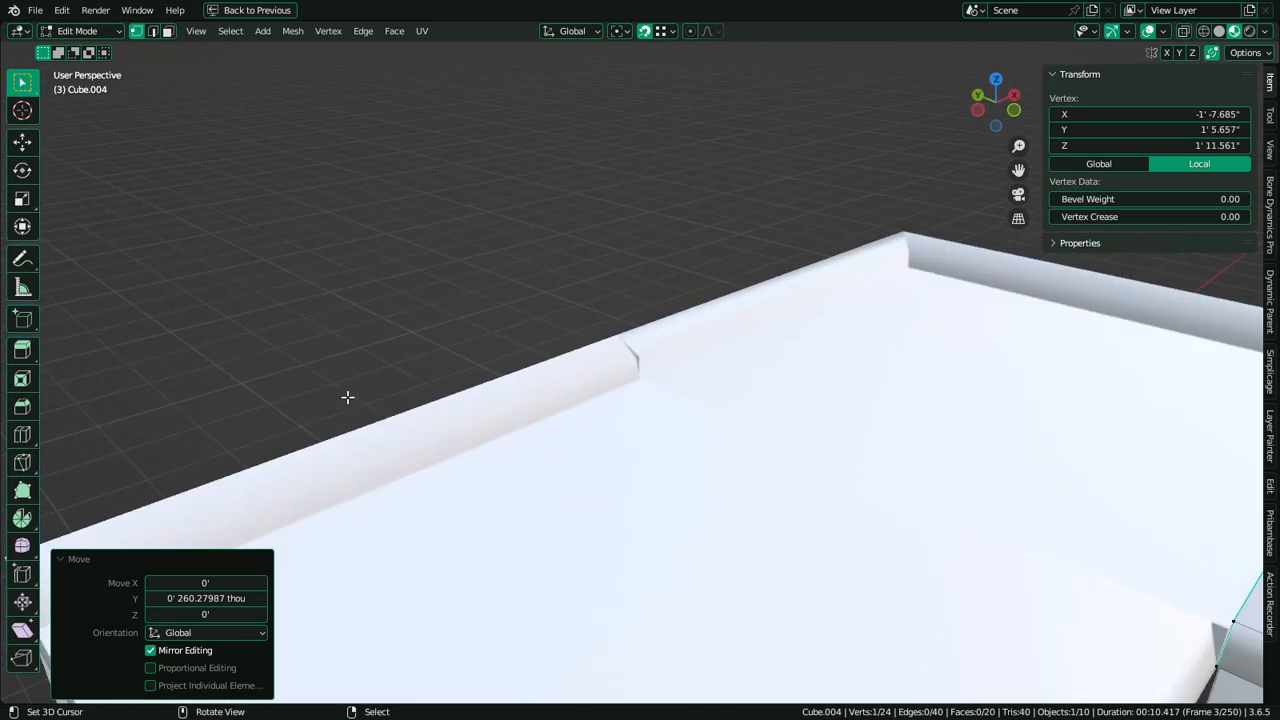
scroll(480, 392, up, 3)
middle_drag(630, 388, 865, 281)
scroll(520, 389, up, 3)
key(Tab)
scroll(650, 365, up, 1)
click(650, 362)
key(Tab)
scroll(866, 281, down, 2)
middle_drag(749, 315, 575, 336)
scroll(680, 368, up, 3)
key(Tab)
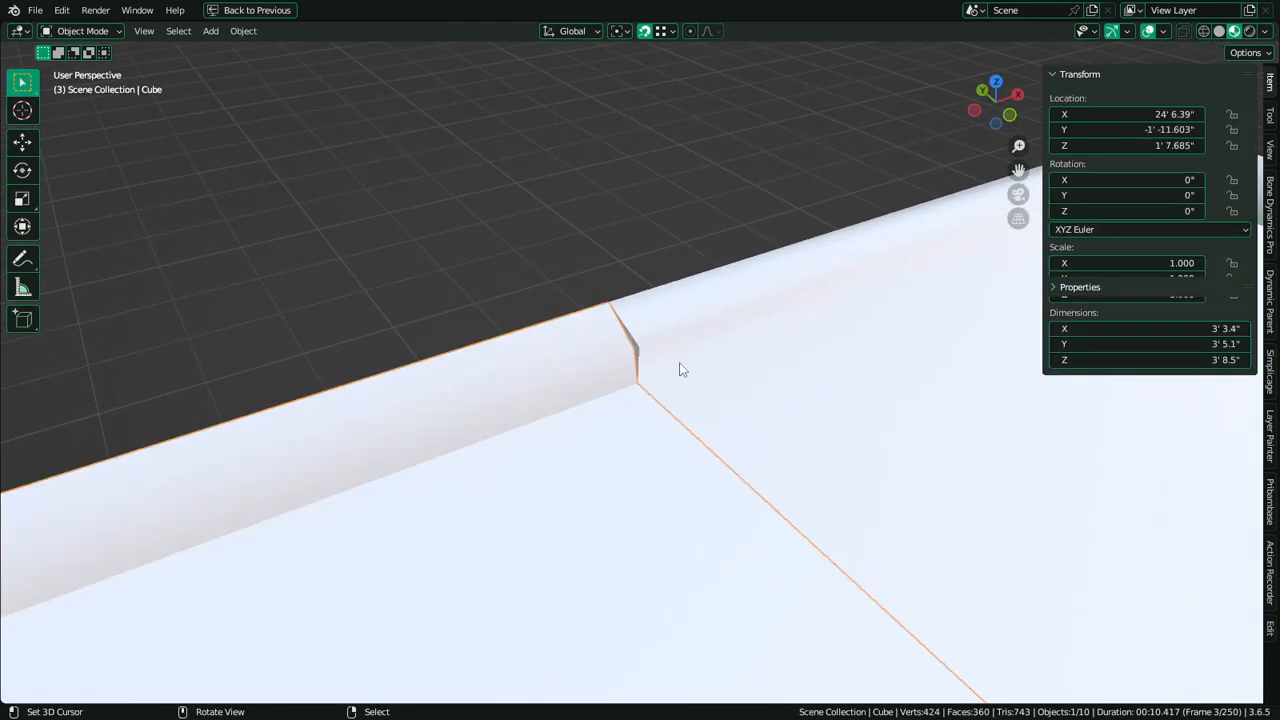
Snap the middle vertex of the corner countertop's backsplash end onto the end profile of the cabinet nearer the door
right_click(682, 362)
scroll(682, 362, up, 3)
middle_drag(682, 362, 602, 360)
key(Tab)
right_click(644, 333)
scroll(646, 350, up, 3)
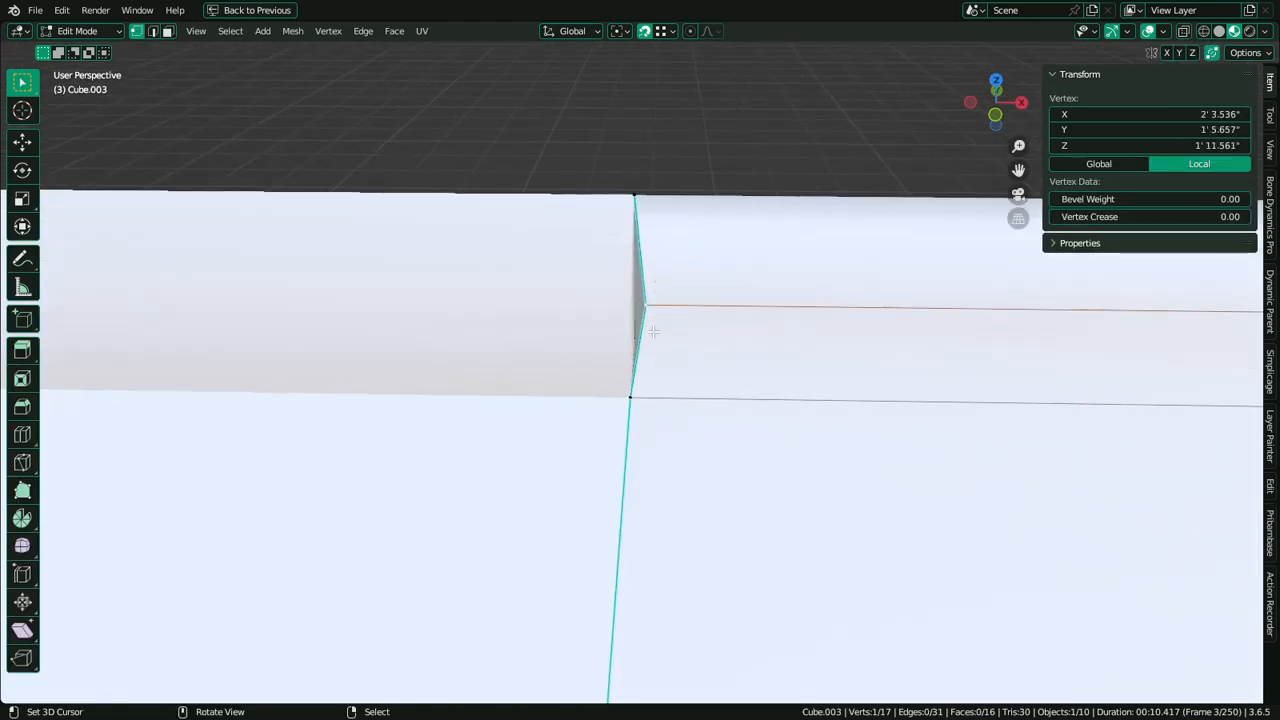
key(g)
click(629, 312)
middle_drag(686, 403, 780, 385)
key(Tab)
Vertex-bevel the corner countertop's top vertex at the inner front corner by about 339 thou with one segment
scroll(880, 390, down, 4)
alt+middle_click(921, 390)
scroll(866, 427, up, 4)
alt+middle_click(752, 454)
scroll(752, 454, up, 4)
key(Tab)
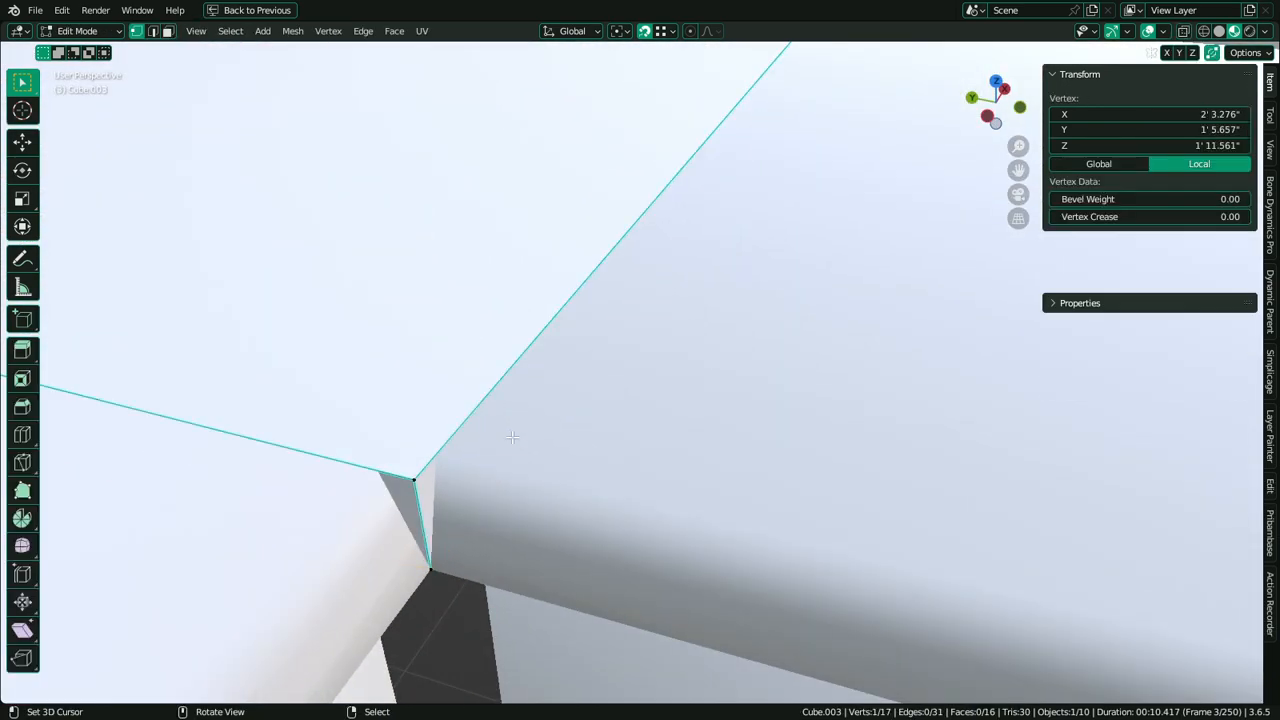
mouse_move(510, 434)
middle_down()
mouse_move(434, 540)
mouse_move(503, 455)
middle_up()
middle_drag(552, 460, 551, 484)
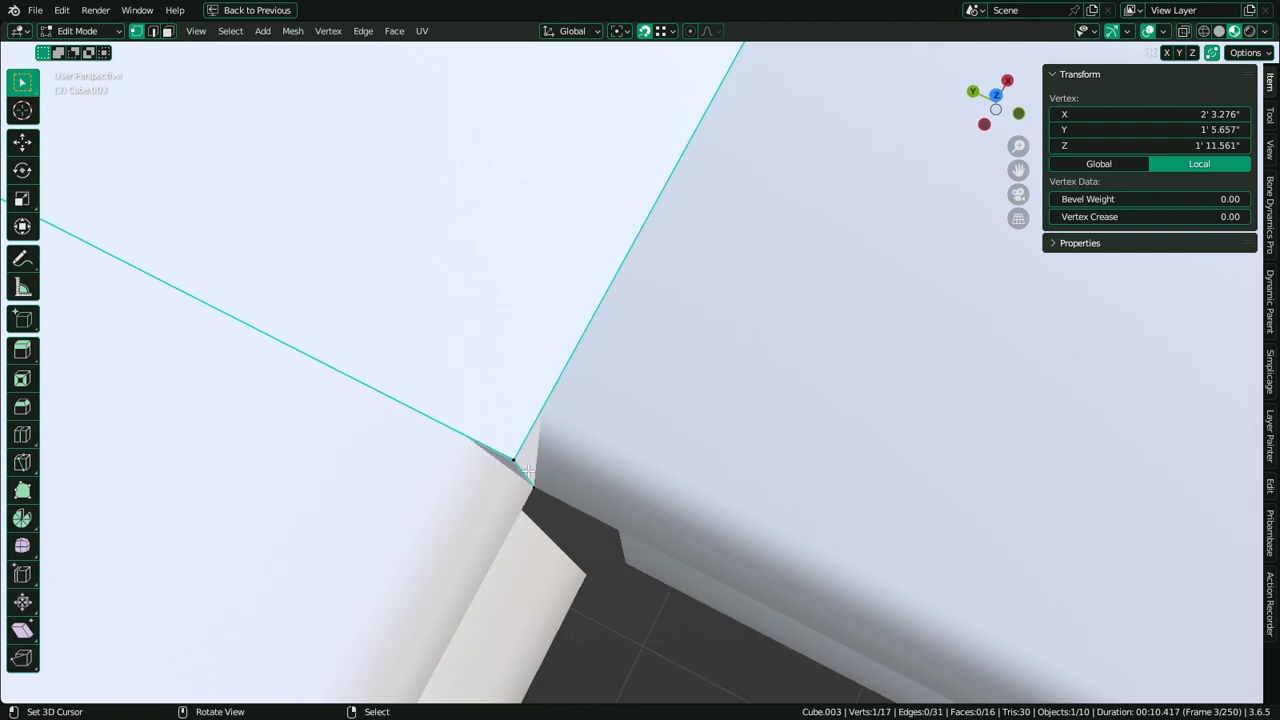
right_click(513, 459)
key(ctrl+shift+b)
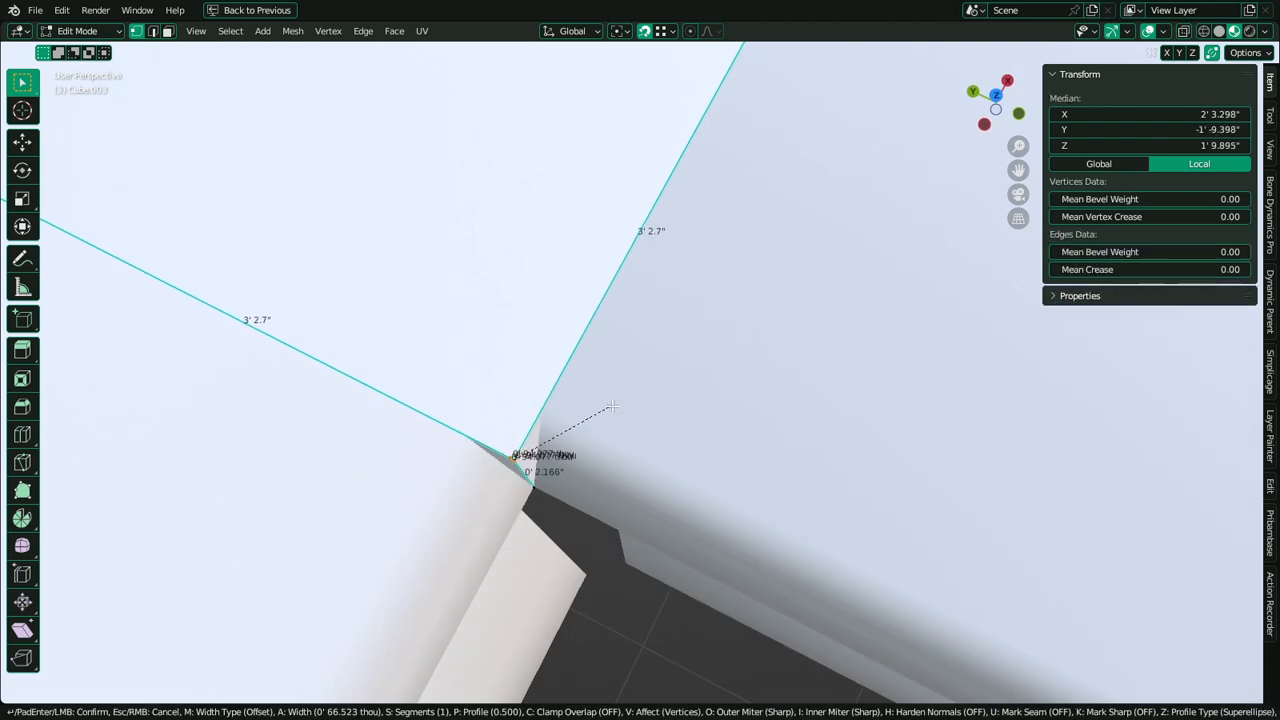
click(579, 398)
middle_drag(579, 398, 583, 334)
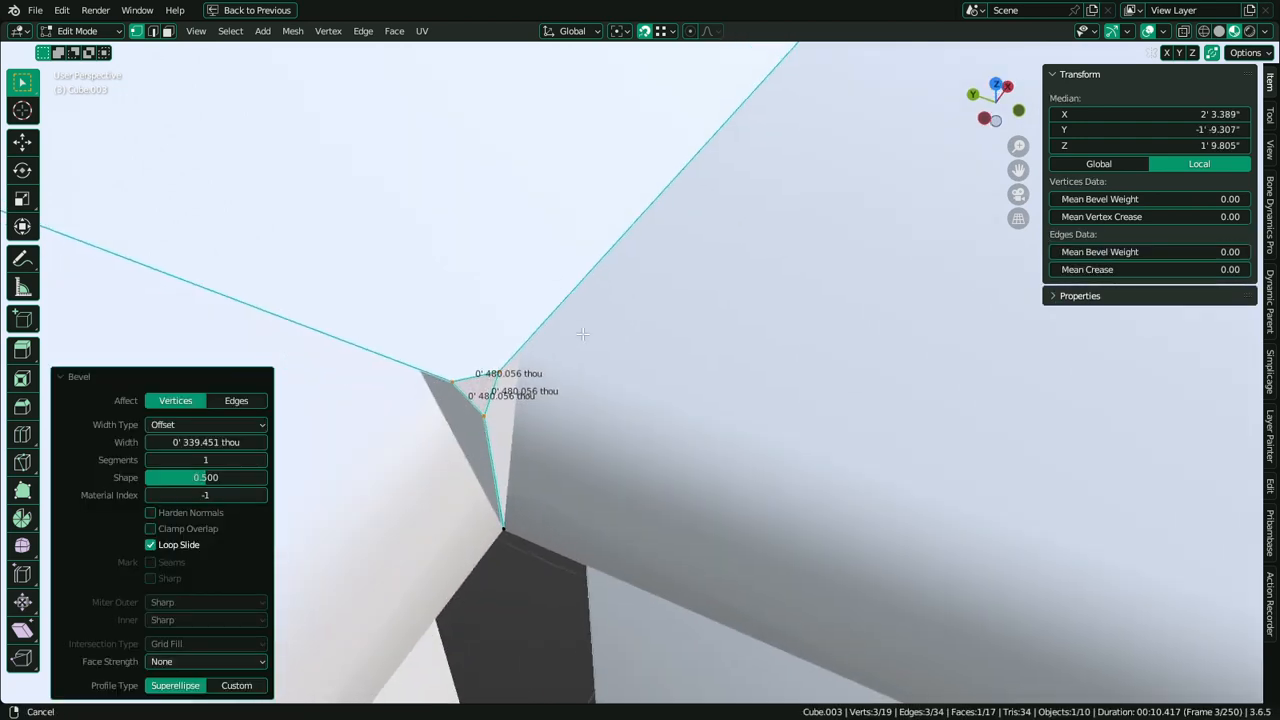
Snap the bevel's two top vertices to the neighbouring counters' edges and its third vertex to the bottom corner point
scroll(484, 450, up, 3)
right_click(432, 314)
key(g)
click(375, 288)
right_click(523, 296)
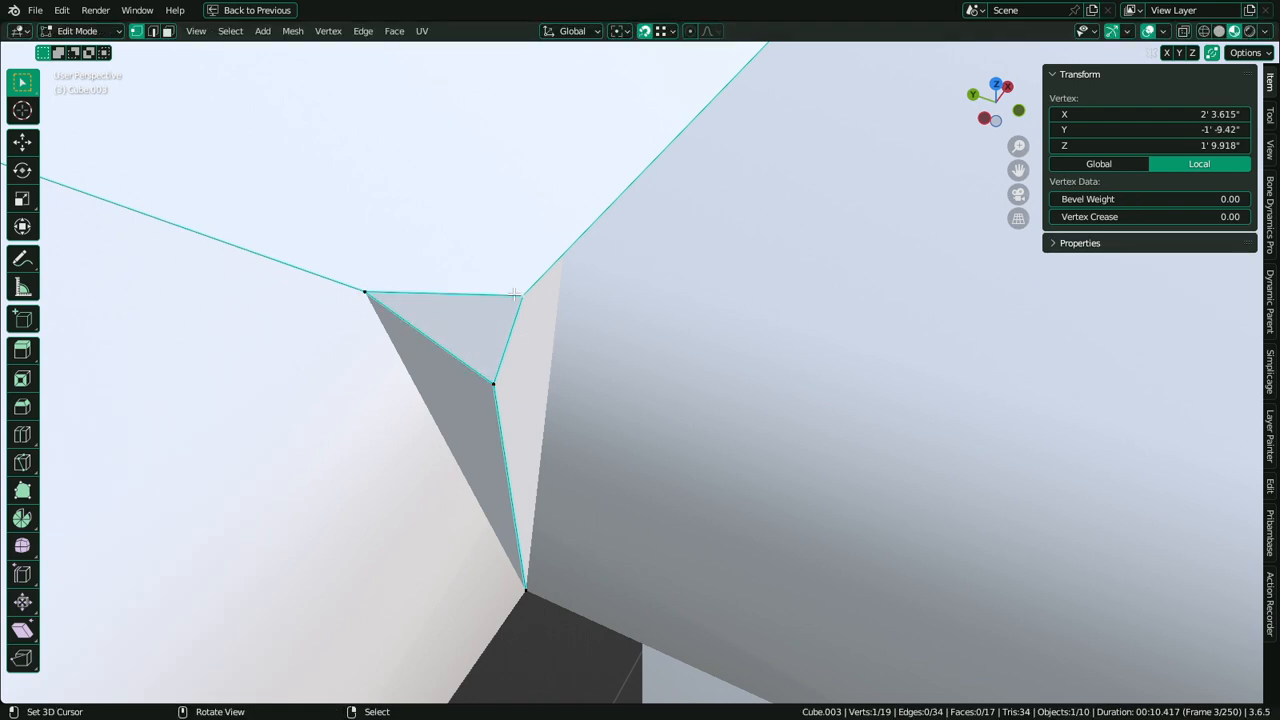
key(g)
click(560, 267)
right_click(493, 384)
key(g)
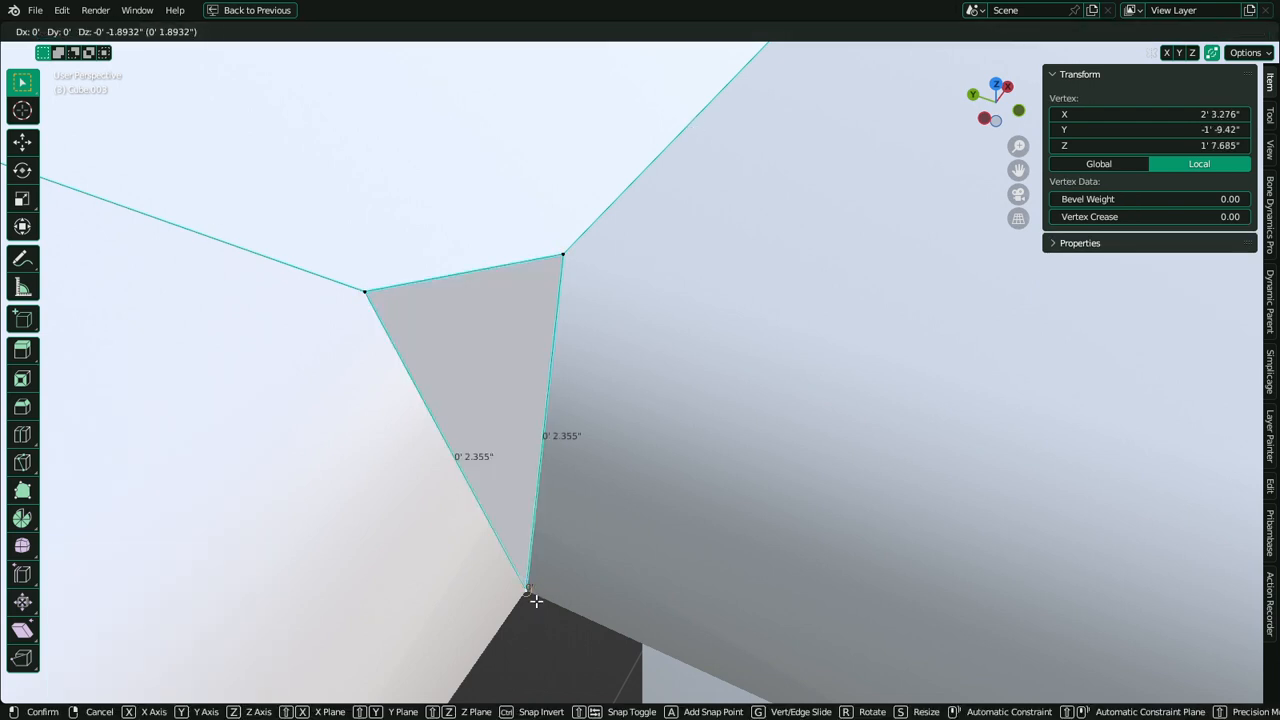
click(536, 600)
Merge all of the corner countertop's overlapping vertices by distance
middle_drag(580, 423, 677, 383)
key(a)
key(m)
click(650, 461)
Mark the short top edge of the inner corner bevel as sharp and finish editing the corner countertop
key(2)
right_click(583, 289)
key(ctrl+e)
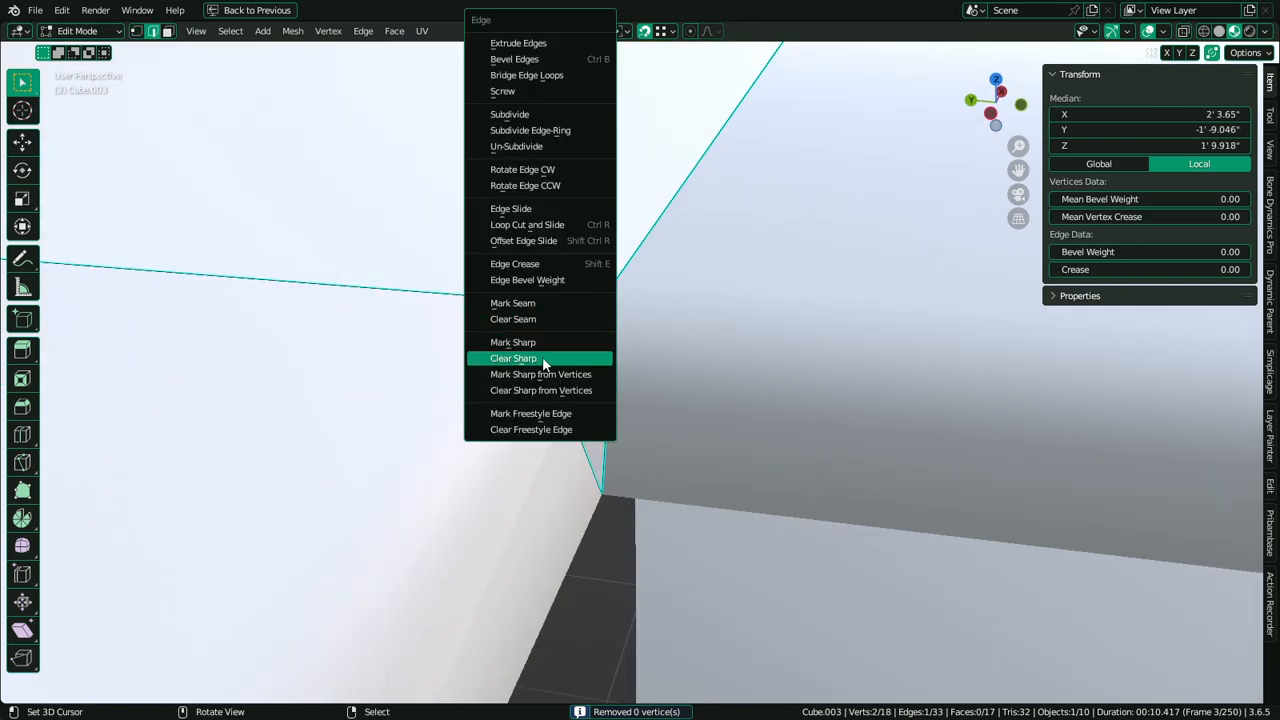
click(512, 342)
middle_drag(512, 342, 741, 327)
key(Tab)
scroll(741, 327, down, 10)
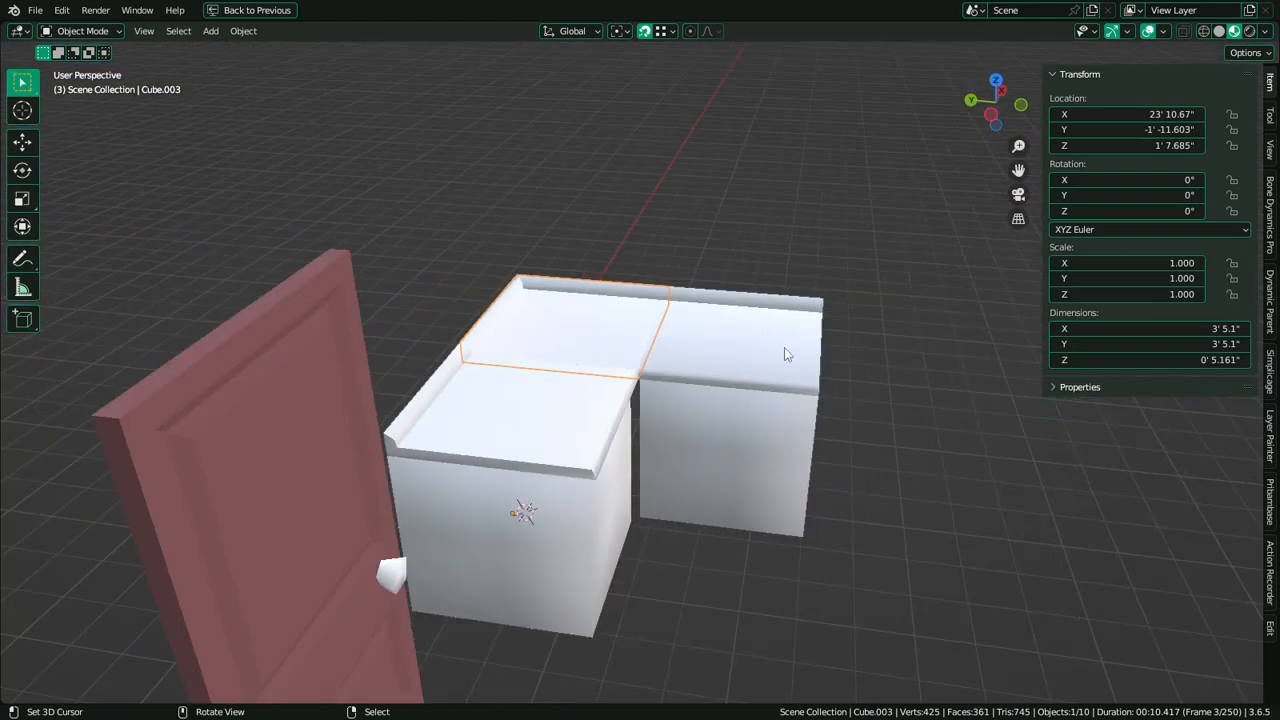
Delete the rotated cabinet on the far side of the corner countertop
middle_drag(785, 349, 800, 428)
scroll(791, 383, up, 3)
middle_drag(766, 383, 631, 331)
scroll(631, 320, up, 2)
middle_drag(640, 266, 606, 219)
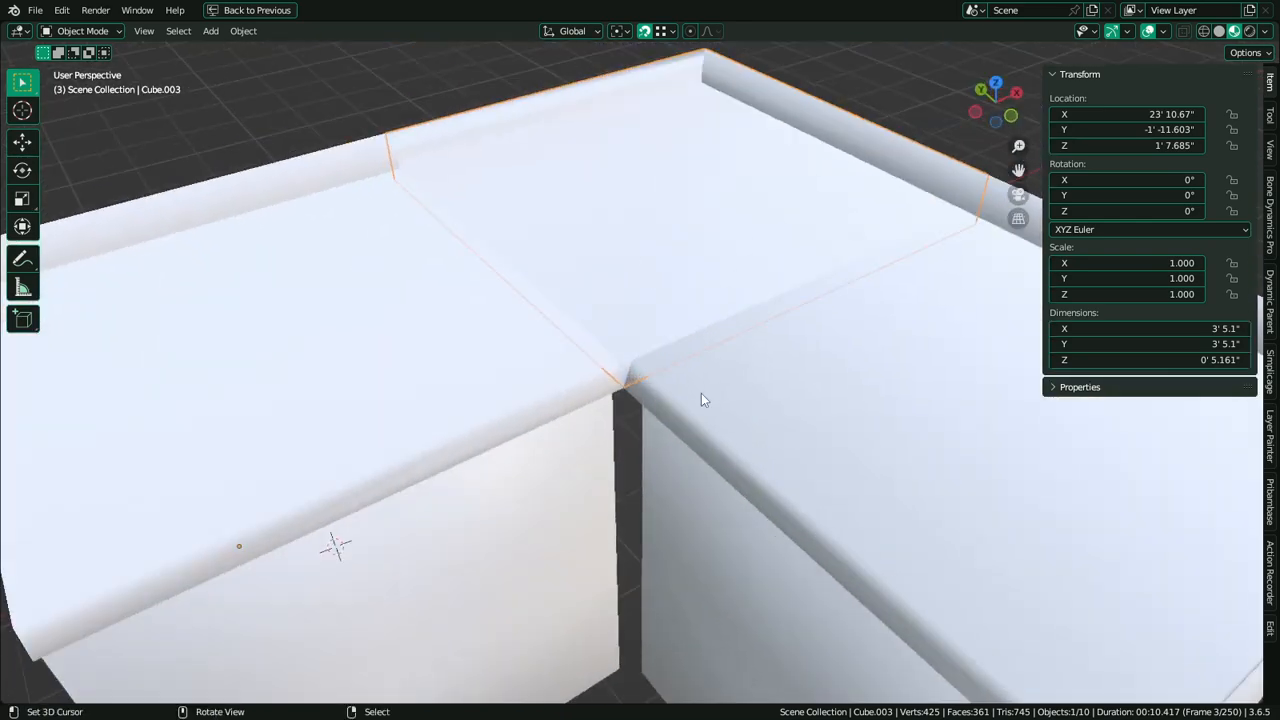
click(701, 398)
scroll(719, 445, down, 4)
key(x)
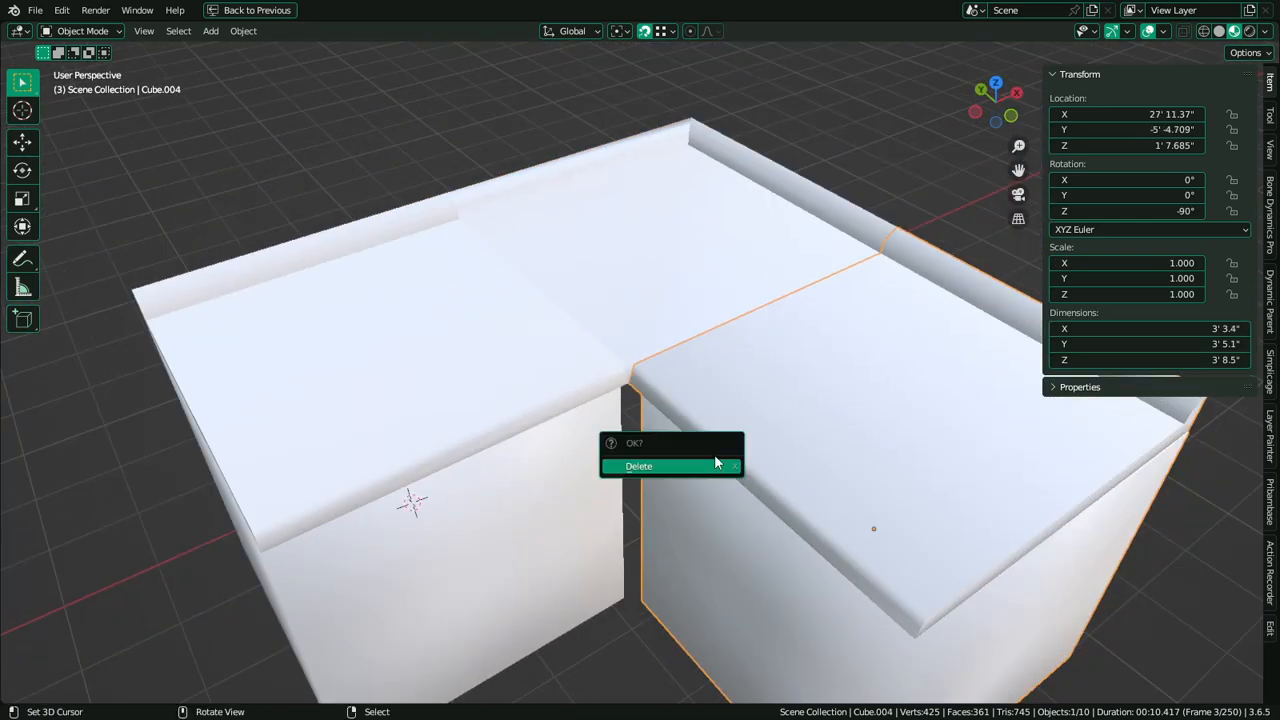
click(714, 462)
middle_drag(702, 469, 687, 493)
Check the length of the corner countertop's lower front edge on the open side
click(740, 359)
middle_drag(740, 359, 623, 404)
scroll(720, 369, up, 3)
key(Tab)
click(769, 388)
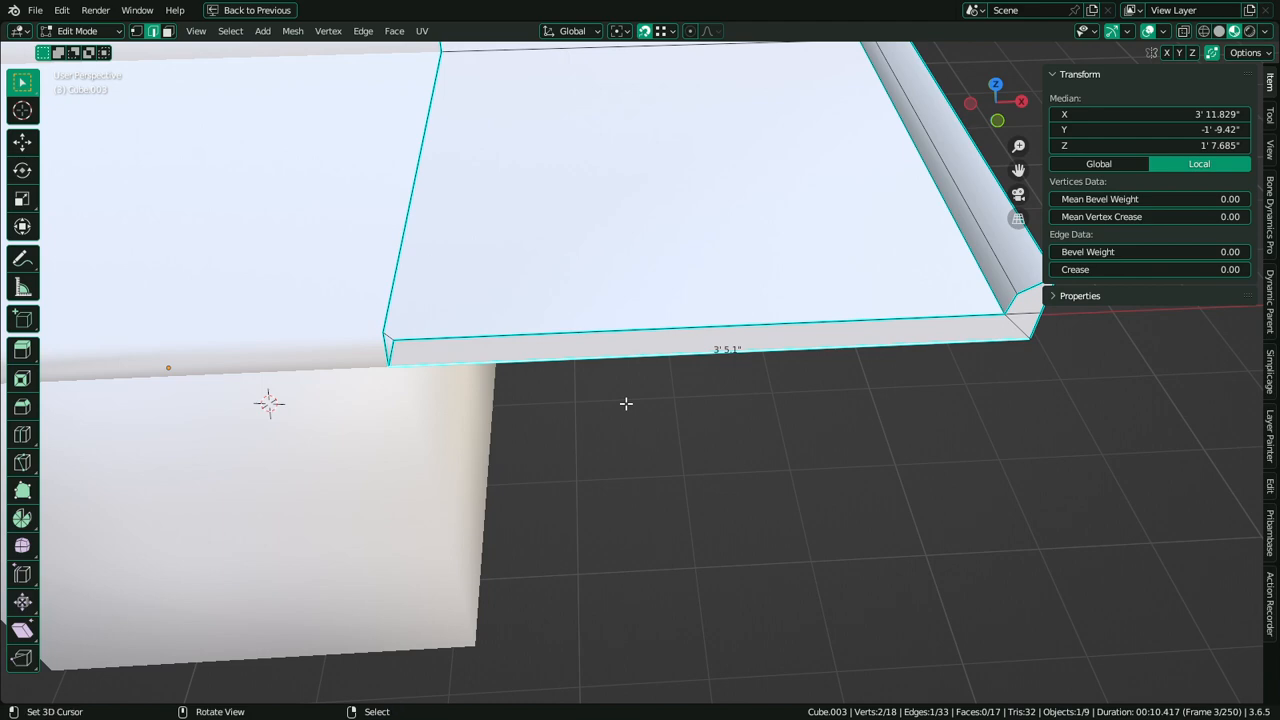
shift+middle_drag(589, 371, 940, 461)
shift+middle_drag(370, 330, 648, 363)
Check the edge lengths along the remaining cabinet's countertop front and end face
key(Tab)
right_click(618, 356)
key(Tab)
right_click(514, 433)
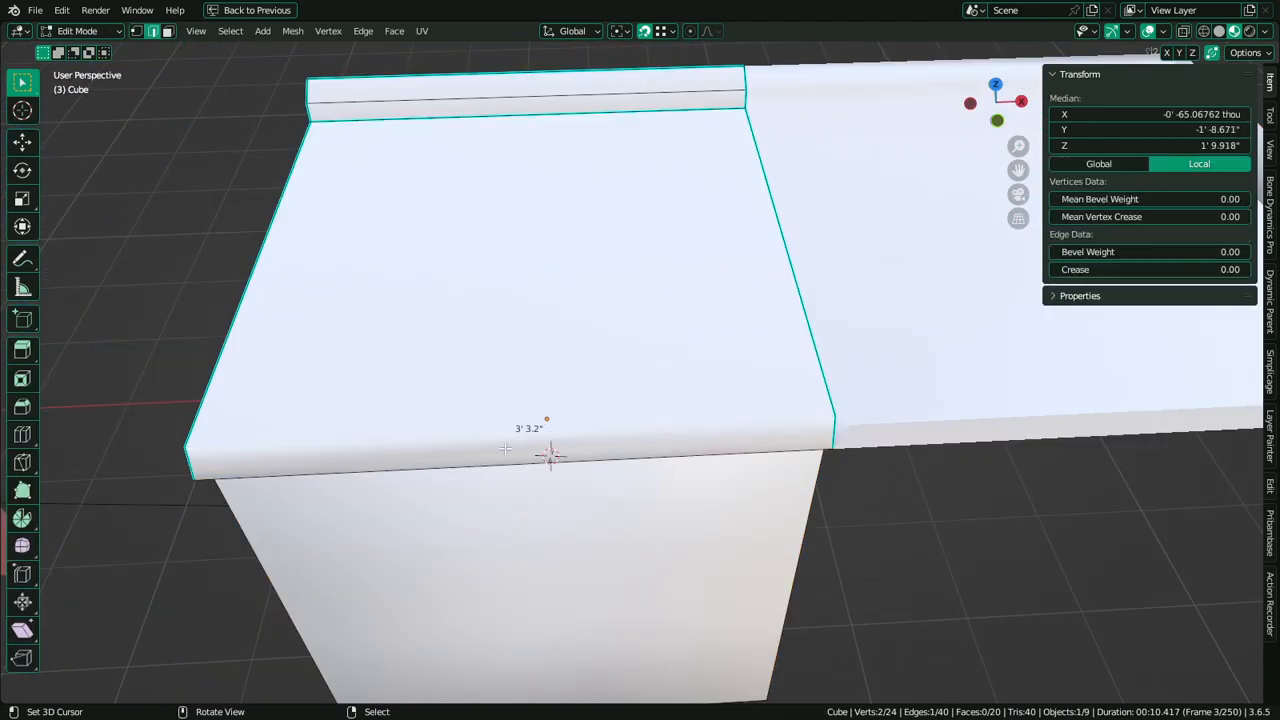
right_click(503, 467)
middle_drag(485, 462, 512, 413)
key(3)
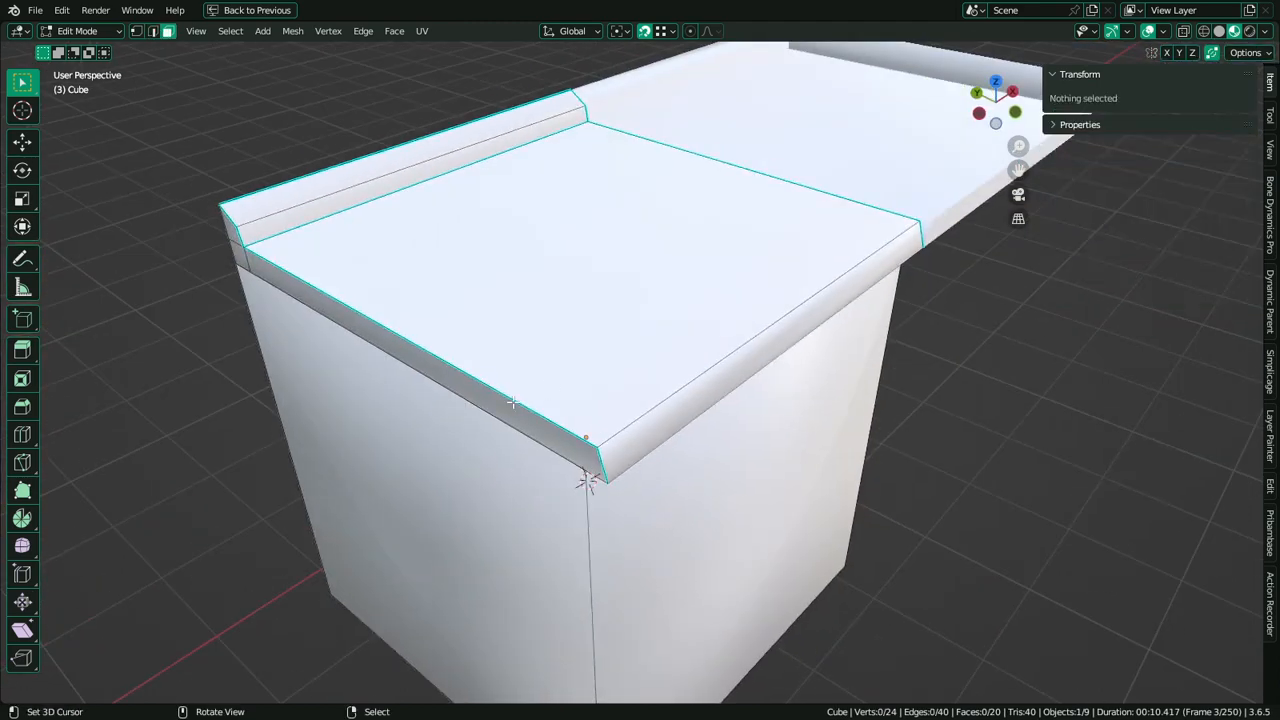
right_click(512, 413)
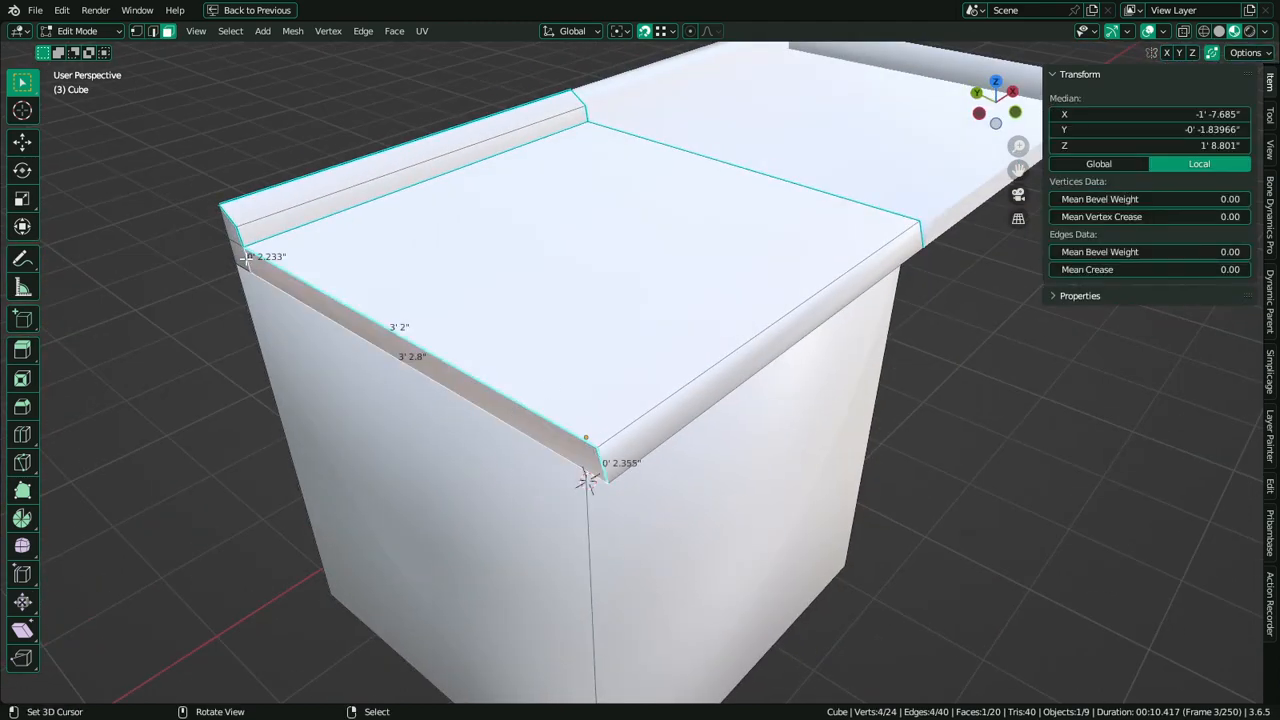
key(alt+a)
Examine the corner countertop's open side and underside from several angles, including its edge length
middle_drag(583, 471, 846, 283)
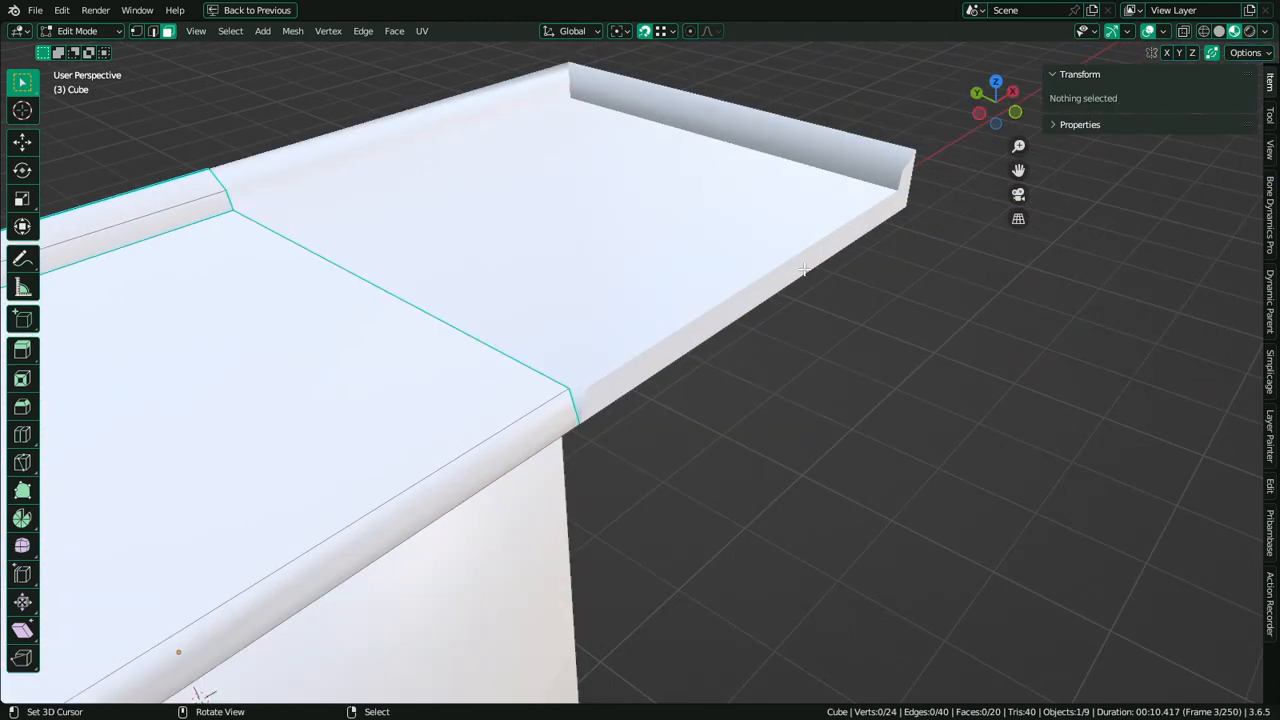
key(ctrl+Tab)
right_click(682, 360)
key(Tab)
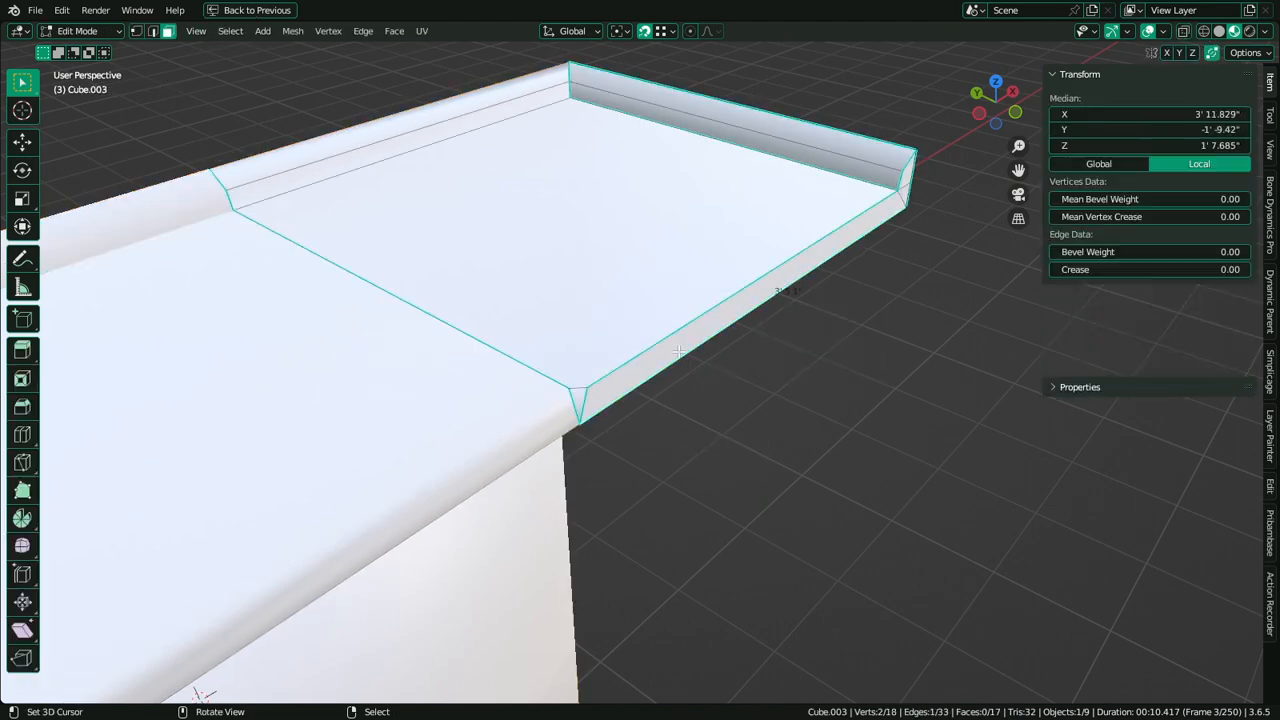
middle_drag(678, 352, 737, 386)
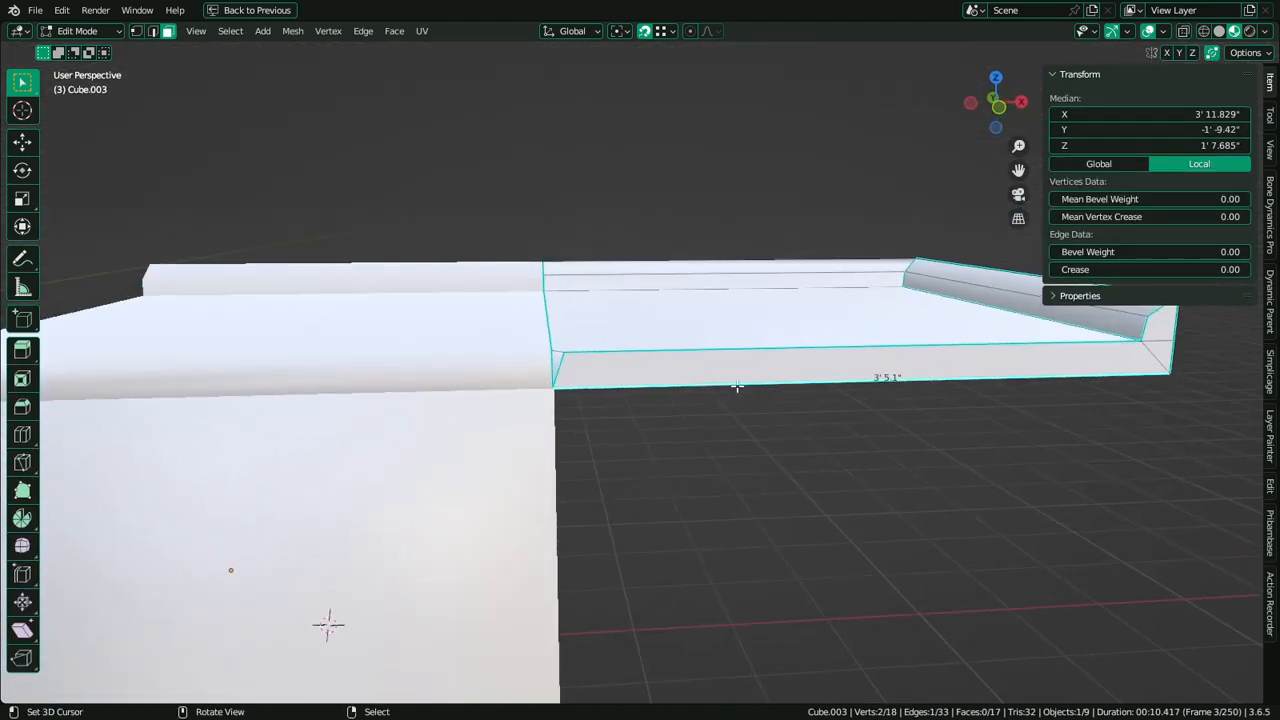
middle_drag(528, 377, 651, 399)
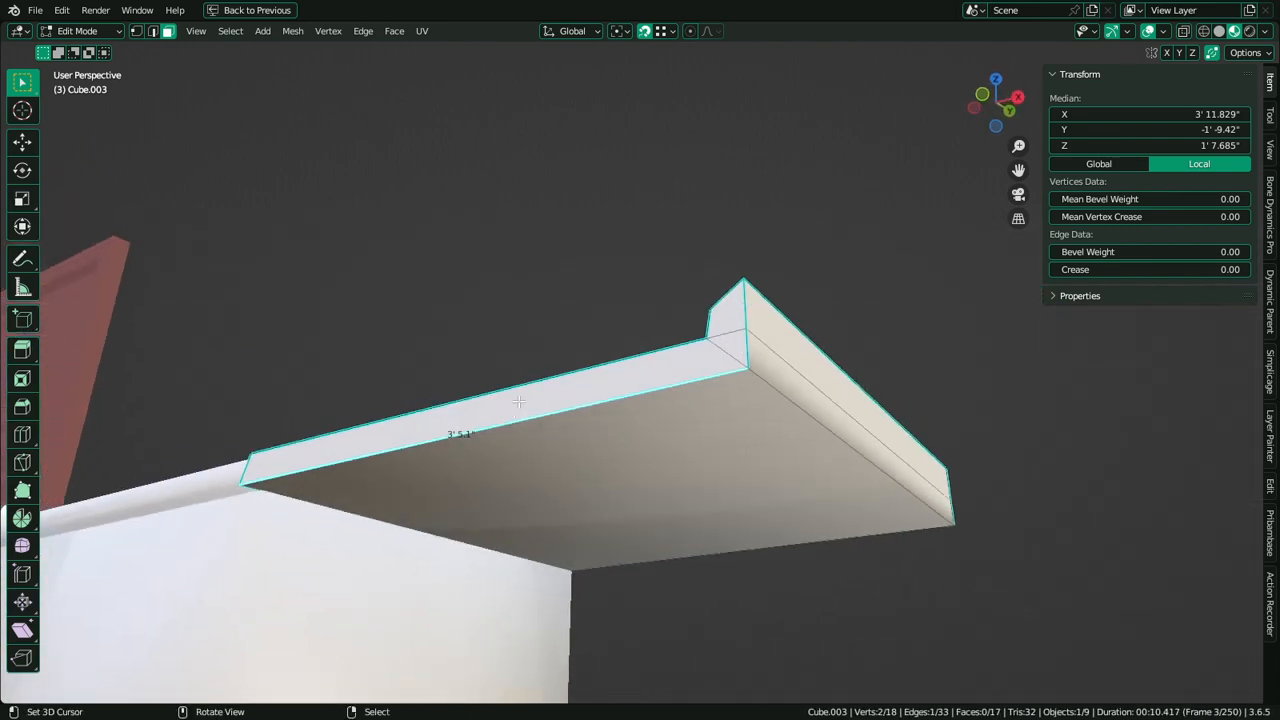
scroll(570, 333, up, 3)
middle_drag(570, 333, 668, 419)
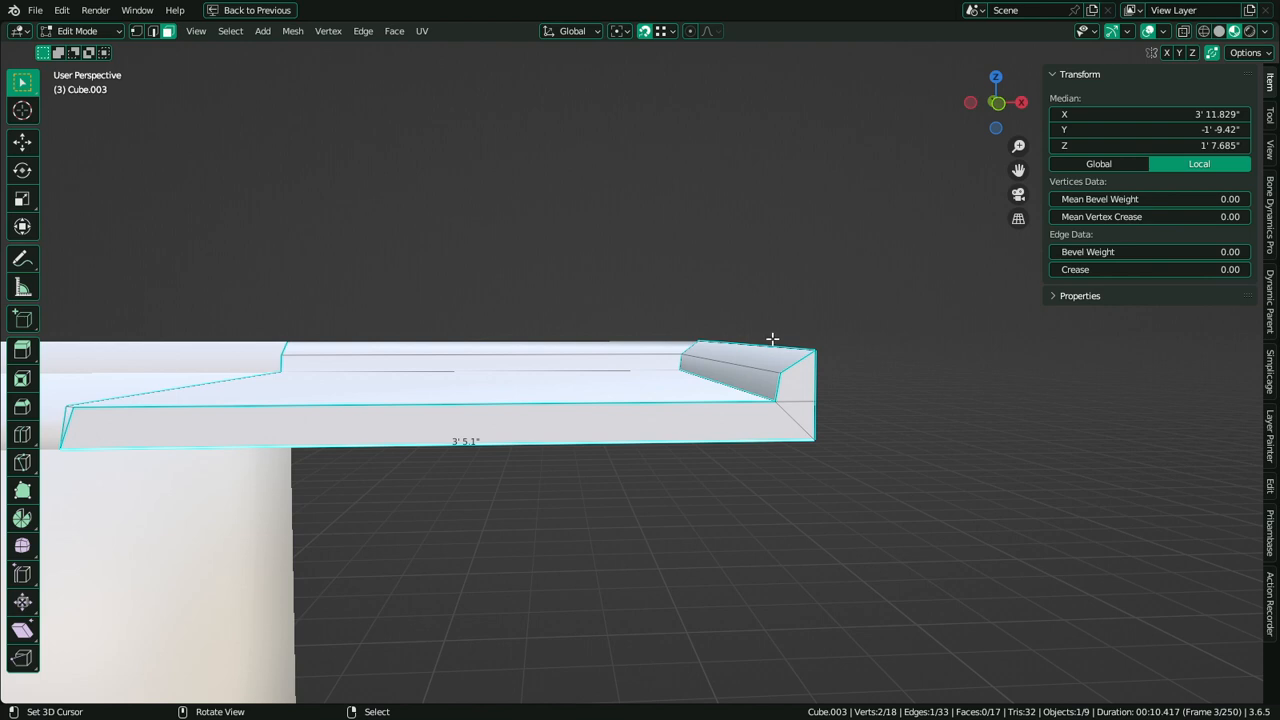
middle_drag(769, 341, 708, 420)
key(Tab)
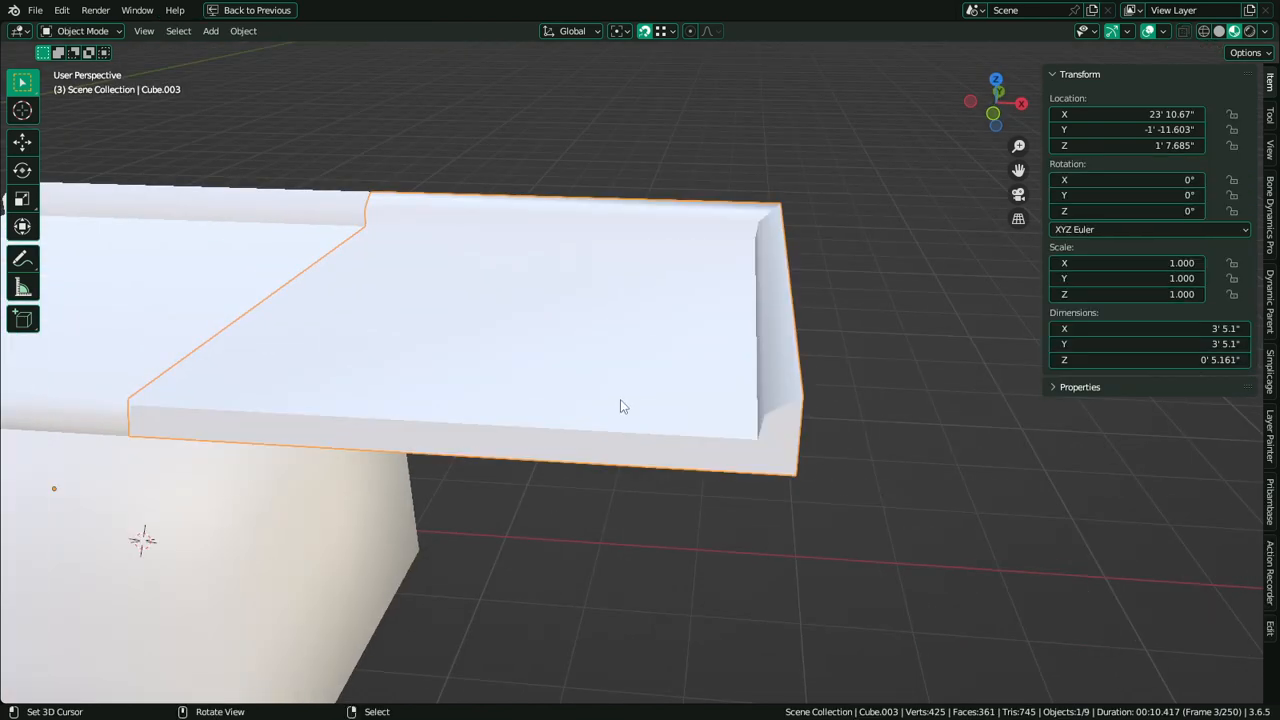
click(1224, 328)
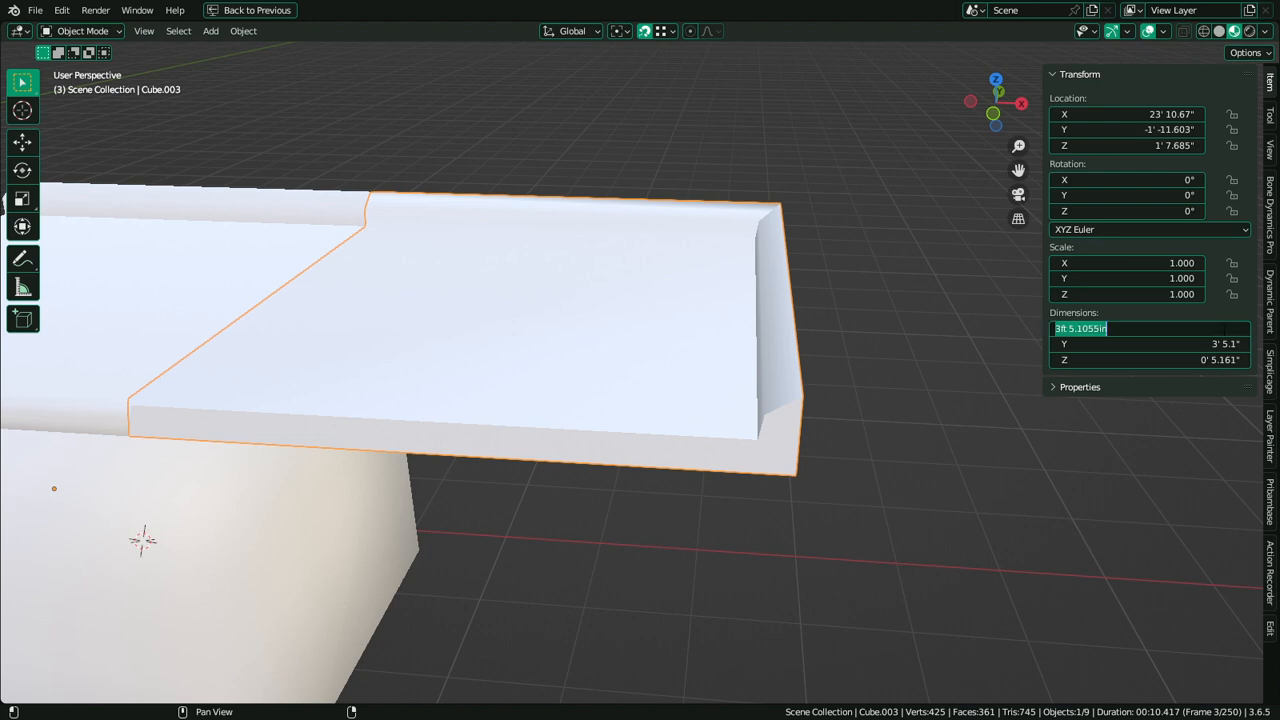
click(1124, 331)
key(Return)
key(ctrl+z)
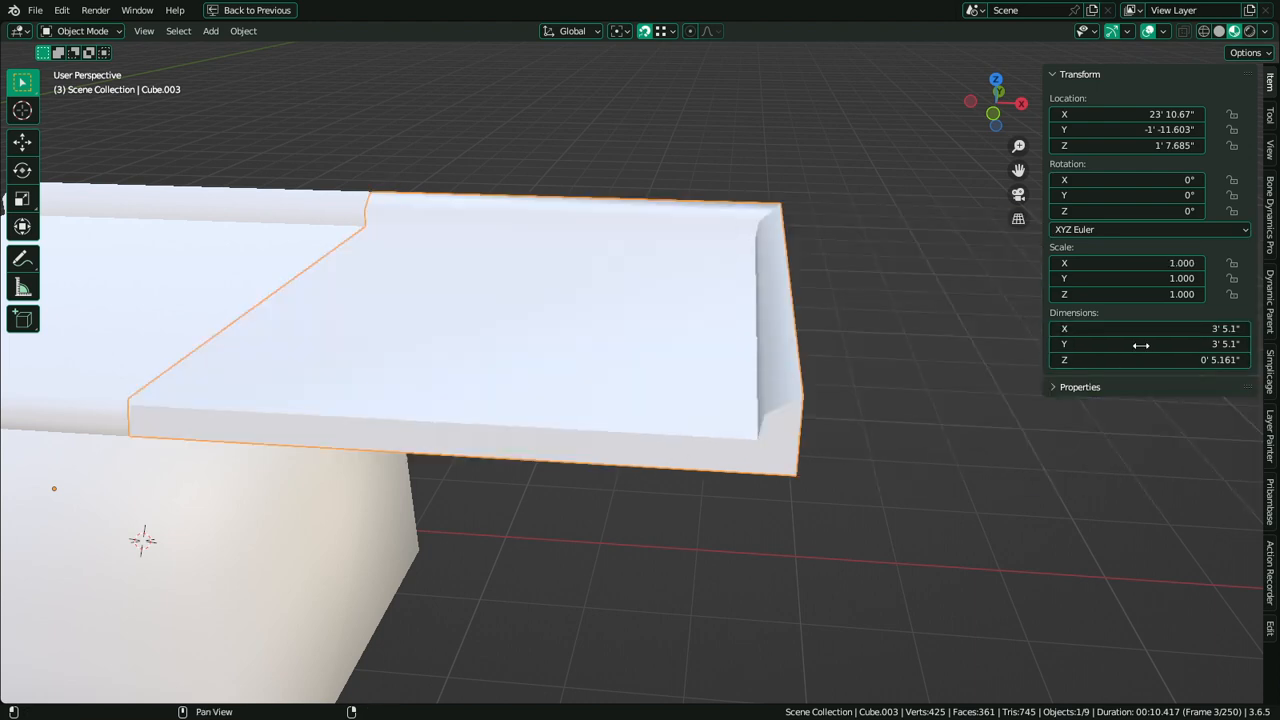
Set the corner countertop's X and Y dimensions to 3' 5"
click(1141, 328)
key(Left)
key(Right)
key(shift+End)
key(Delete)
key(Return)
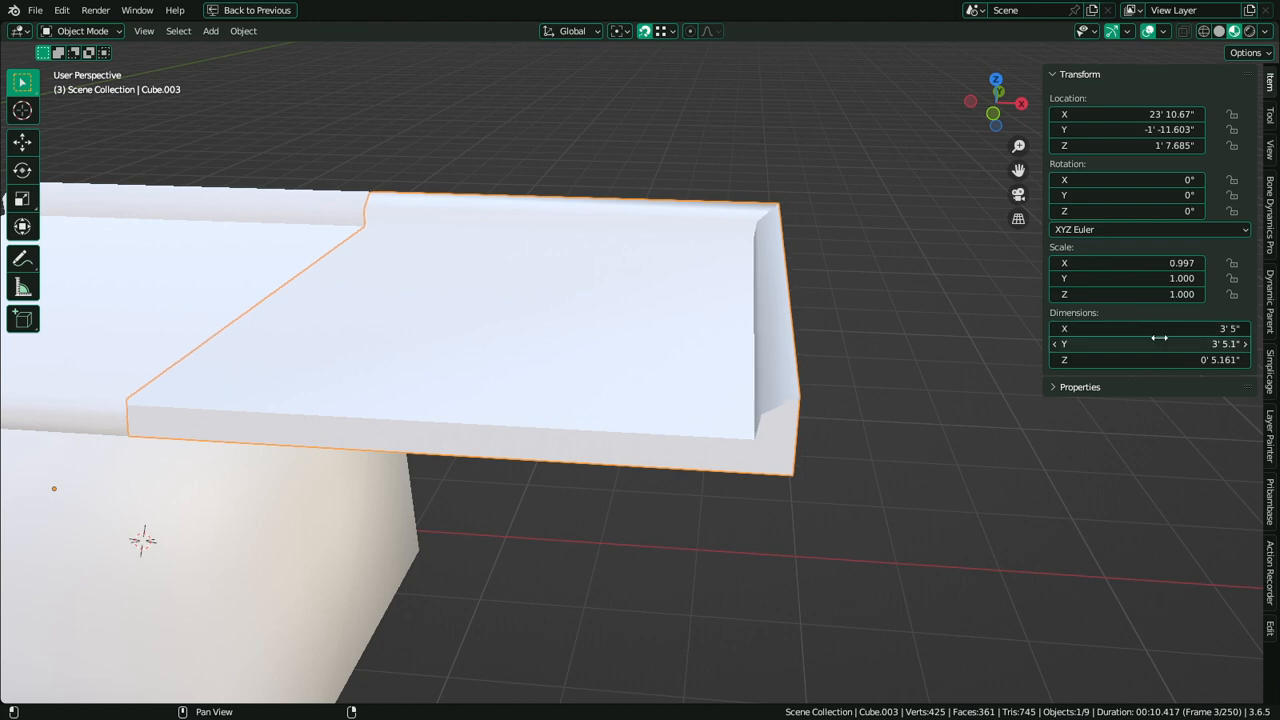
text(3' 5")
key(ctrl+z)
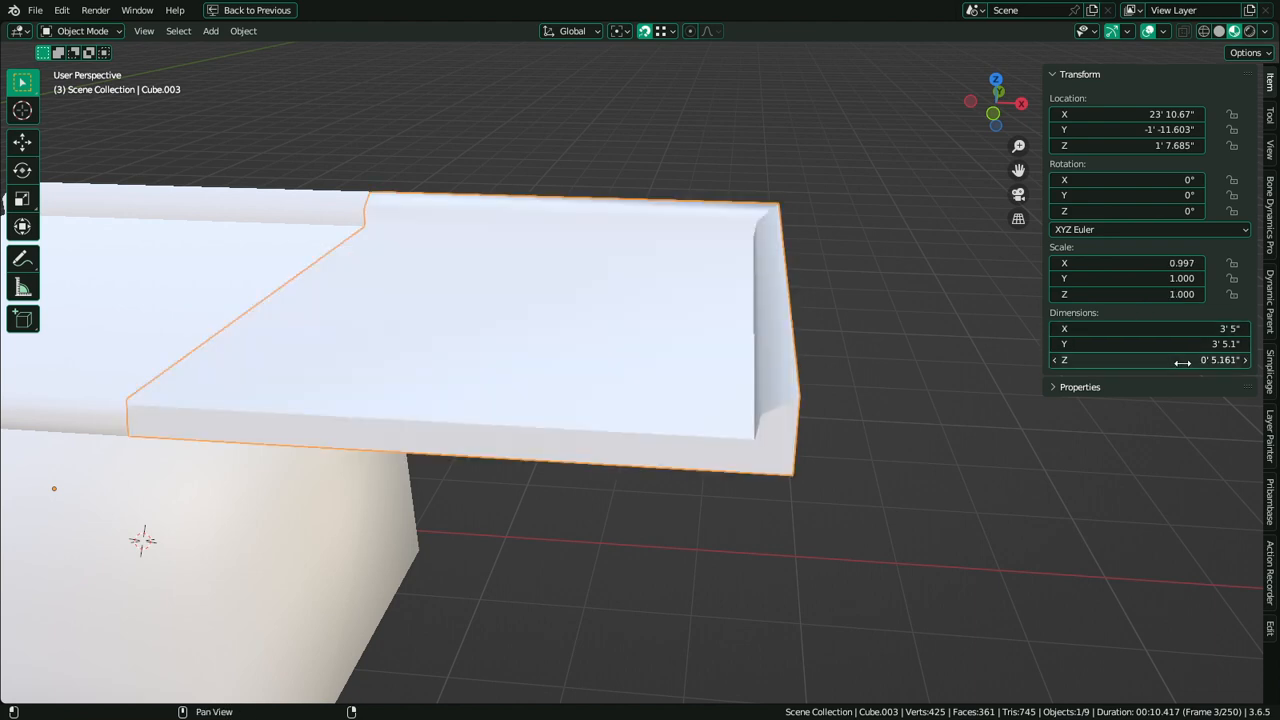
text(3' 5")
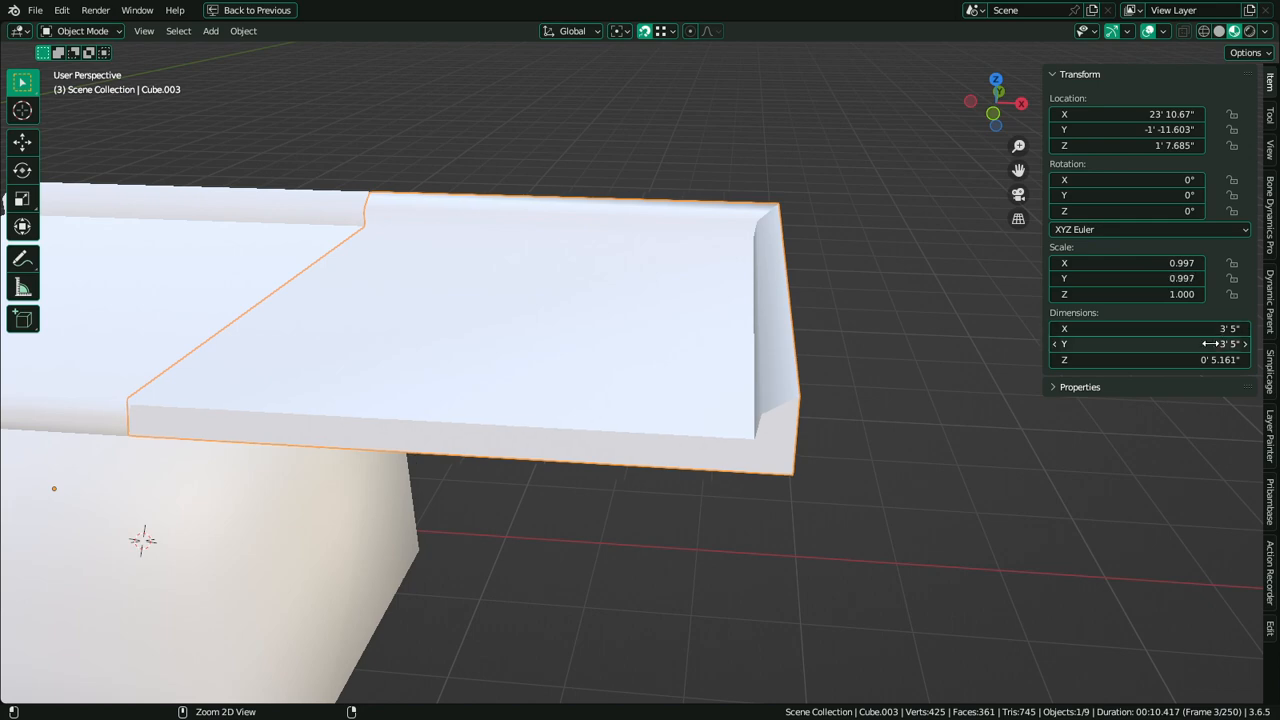
Set the remaining cabinet's X and Y scale to 0.997 to match the corner countertop
scroll(714, 309, down, 3)
shift+middle_drag(636, 320, 760, 340)
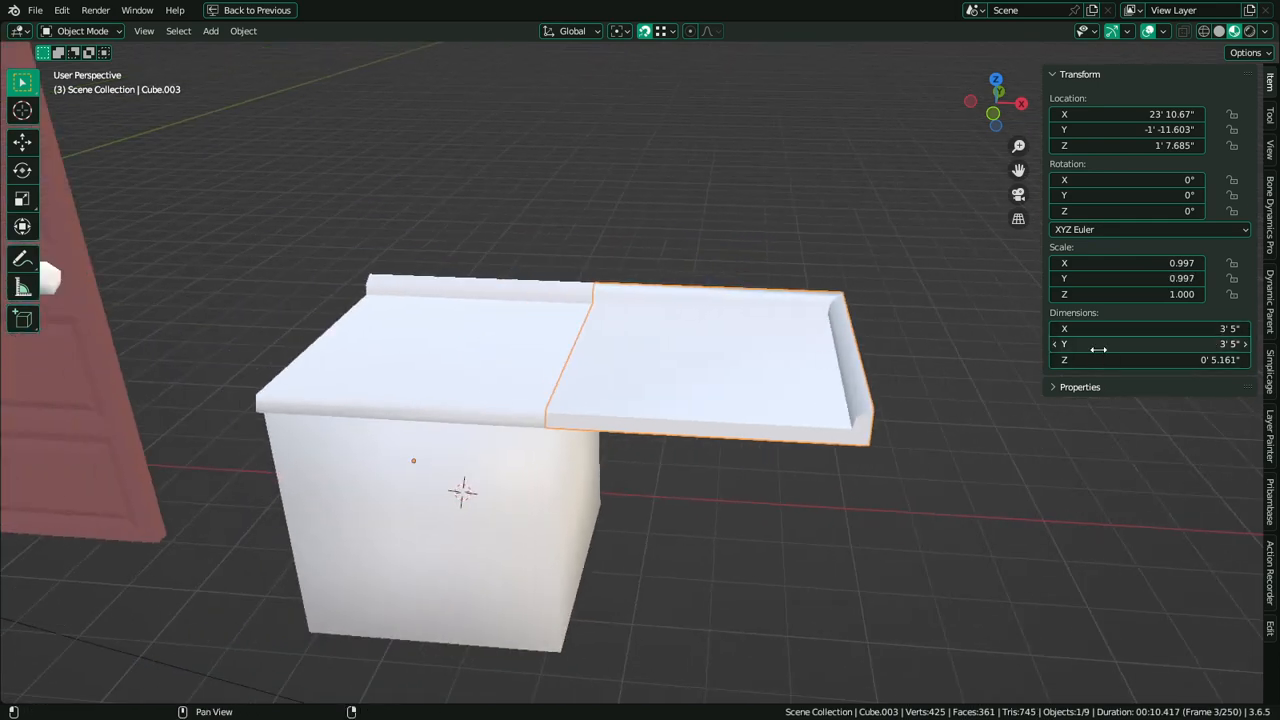
click(578, 326)
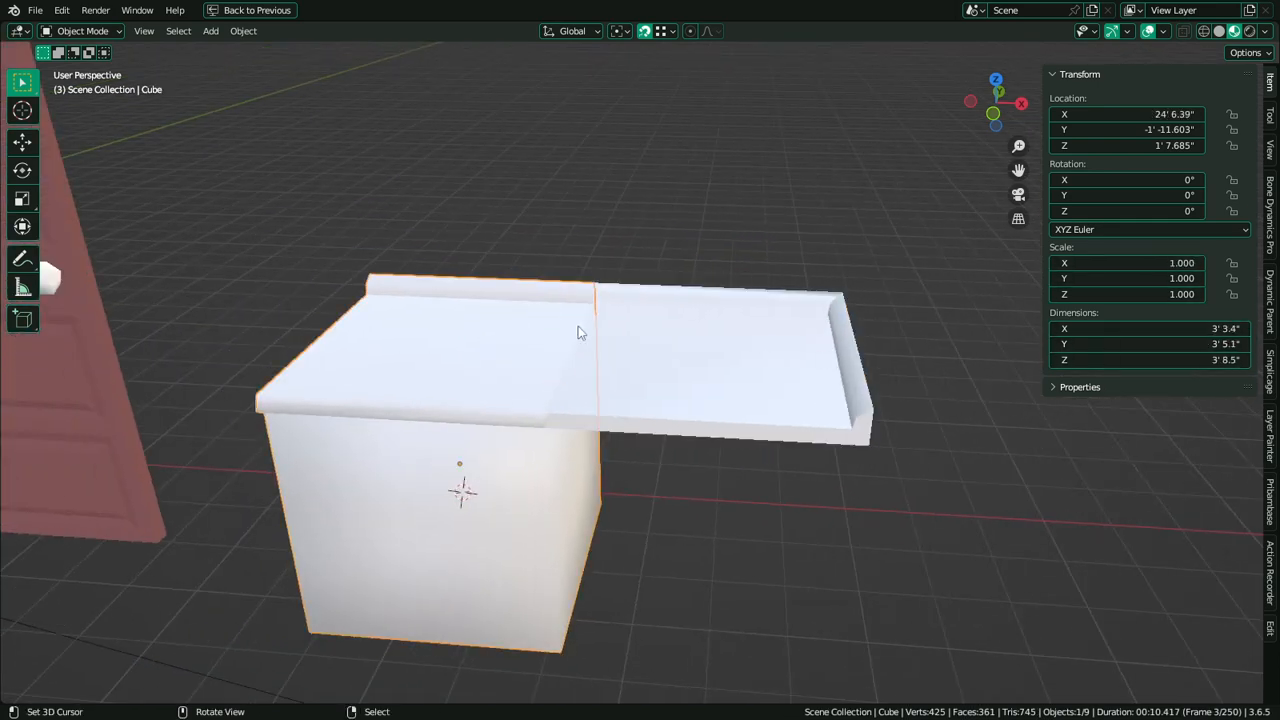
key(ctrl+v)
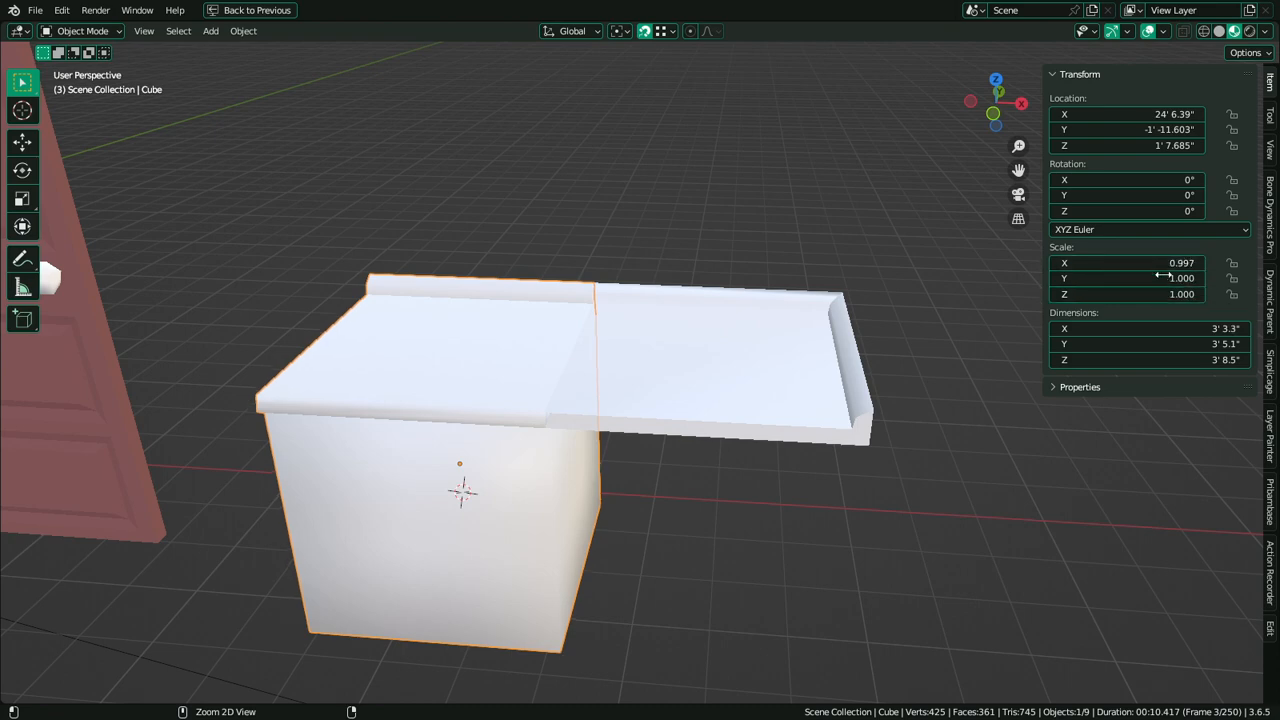
key(ctrl+v)
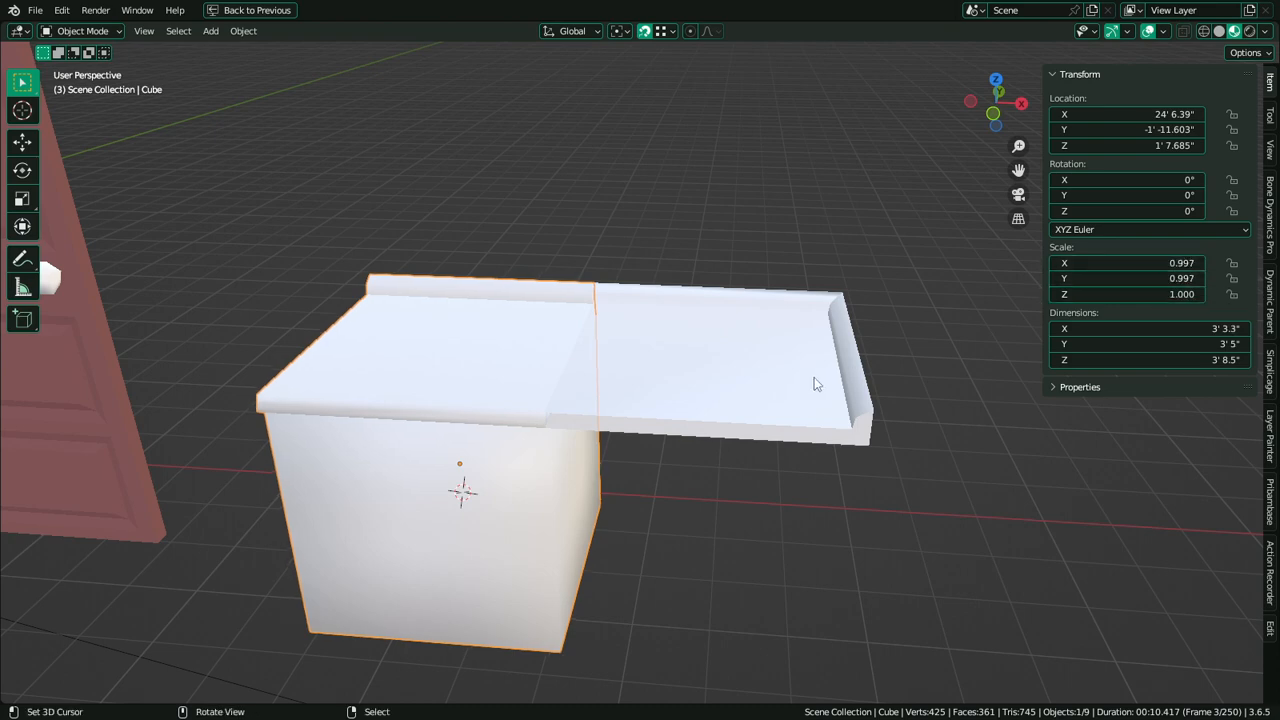
Apply the scale of both the cabinet and the corner countertop, and select only the corner countertop
shift+click(729, 352)
key(ctrl+a)
click(729, 358)
middle_drag(626, 386, 606, 457)
click(556, 420)
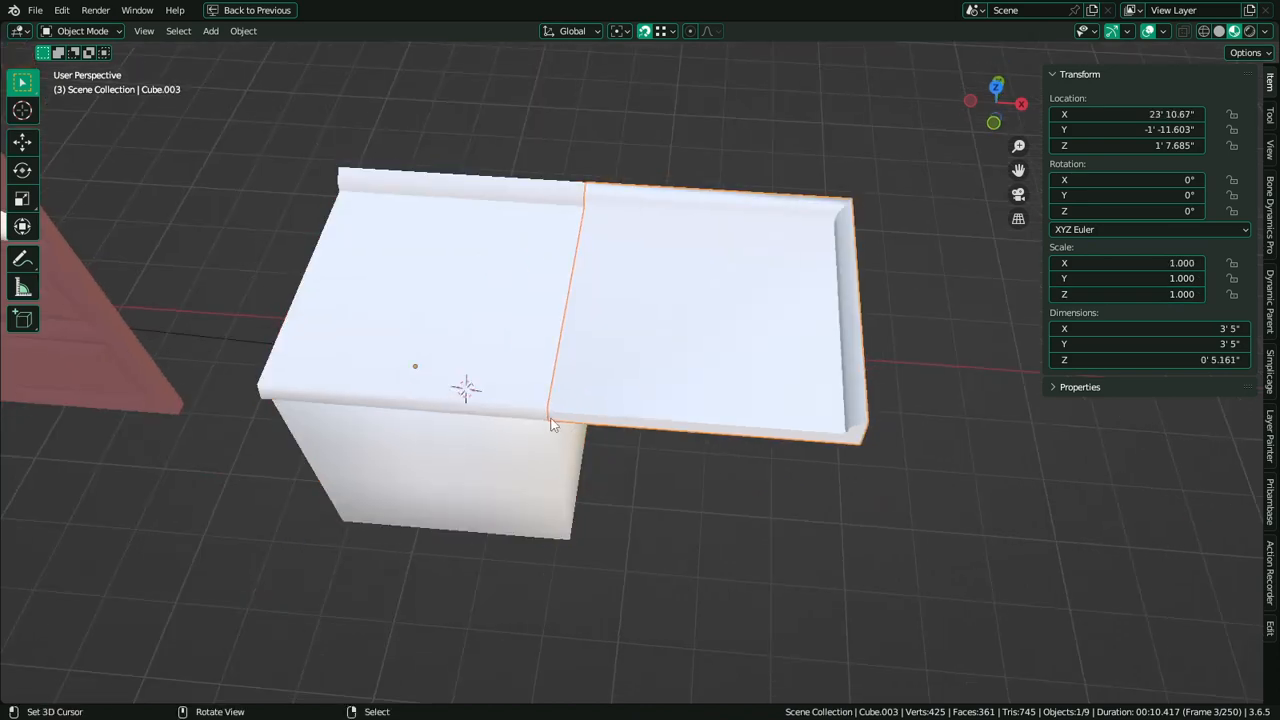
Select the three narrow faces that close the open end of the neighbouring cabinet's countertop
key(Tab)
shift+middle_drag(565, 361, 800, 255)
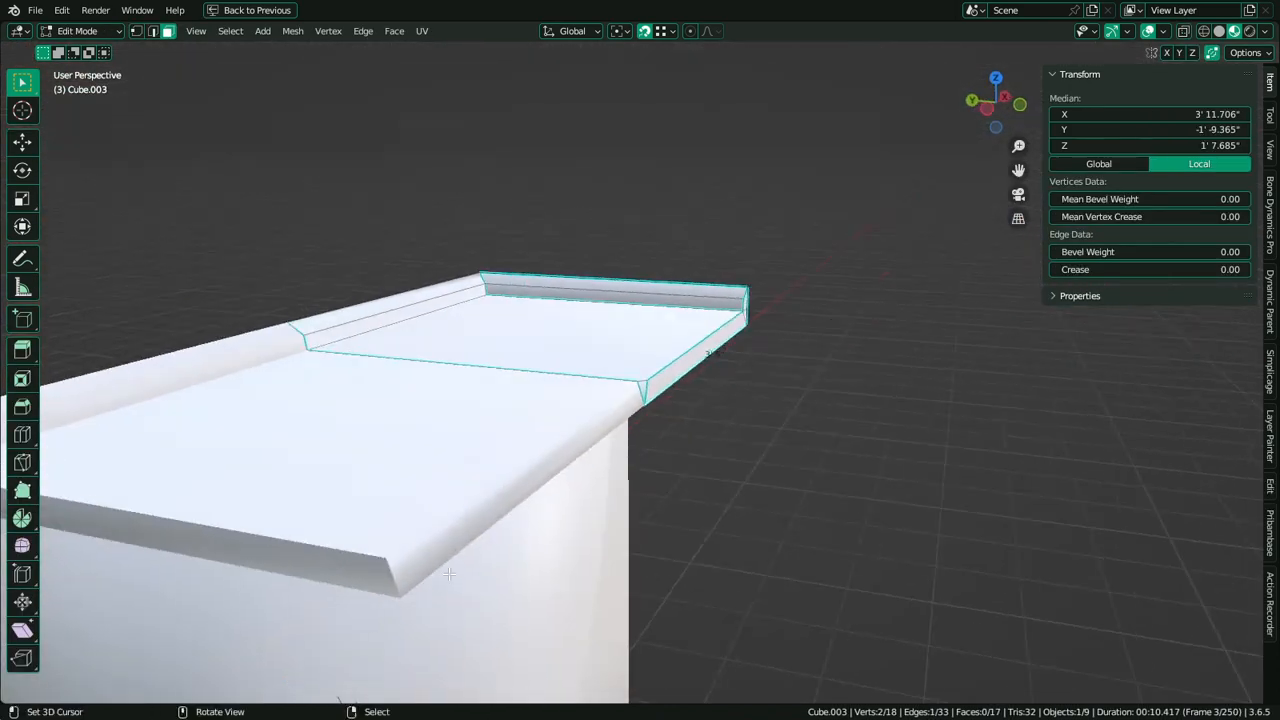
alt+middle_click(446, 571)
key(Tab)
right_click(519, 431)
key(Tab)
right_click(543, 343)
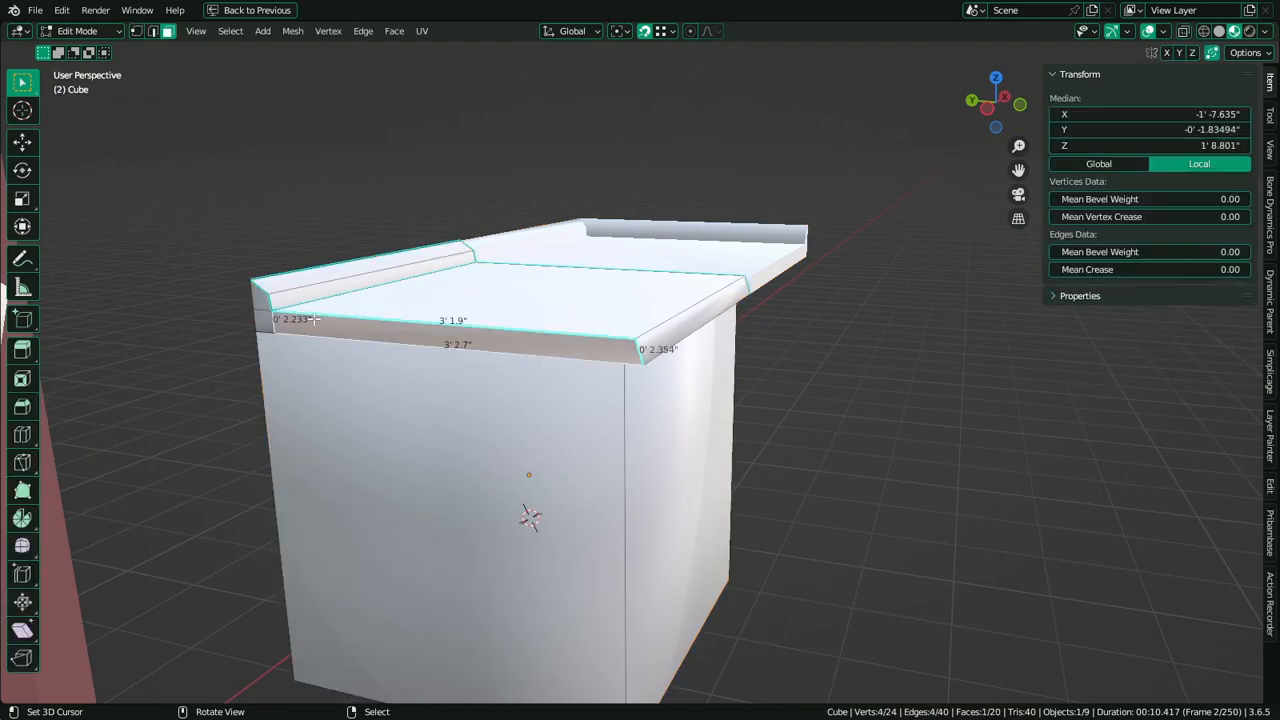
ctrl+shift+right_click(397, 275)
middle_drag(397, 275, 359, 311)
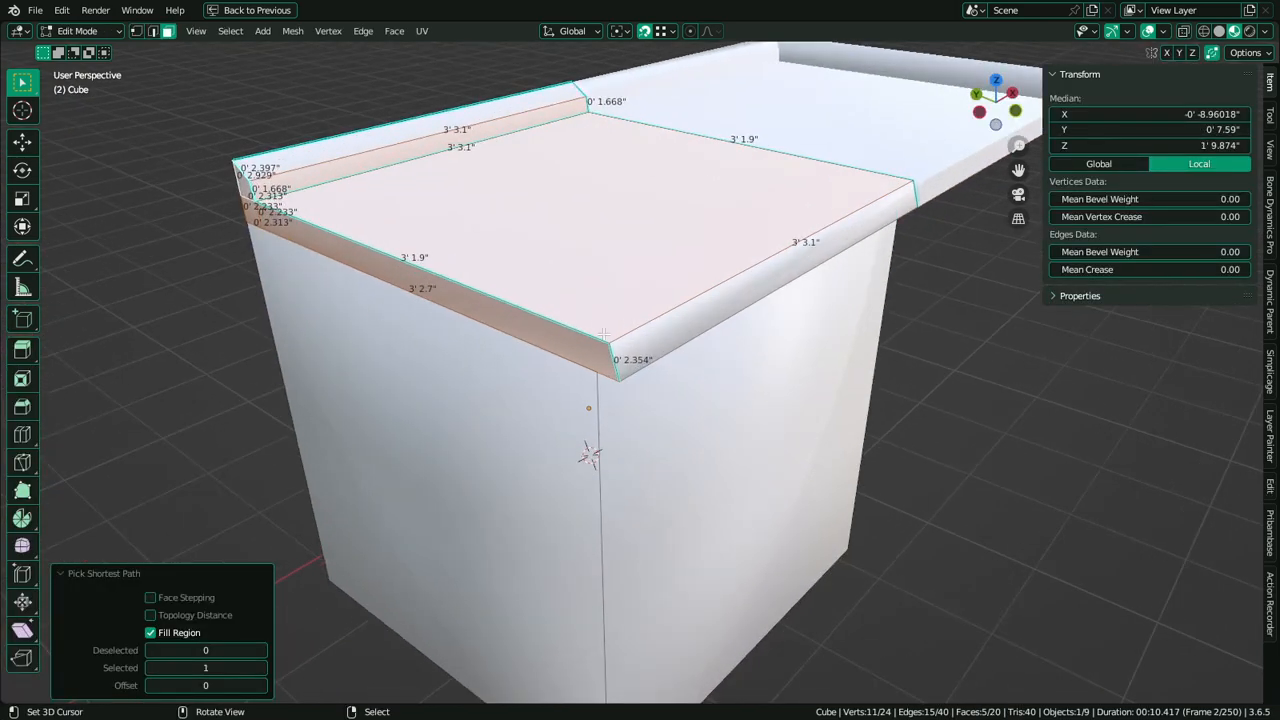
right_click(591, 343)
shift+right_click(248, 216)
shift+right_click(244, 184)
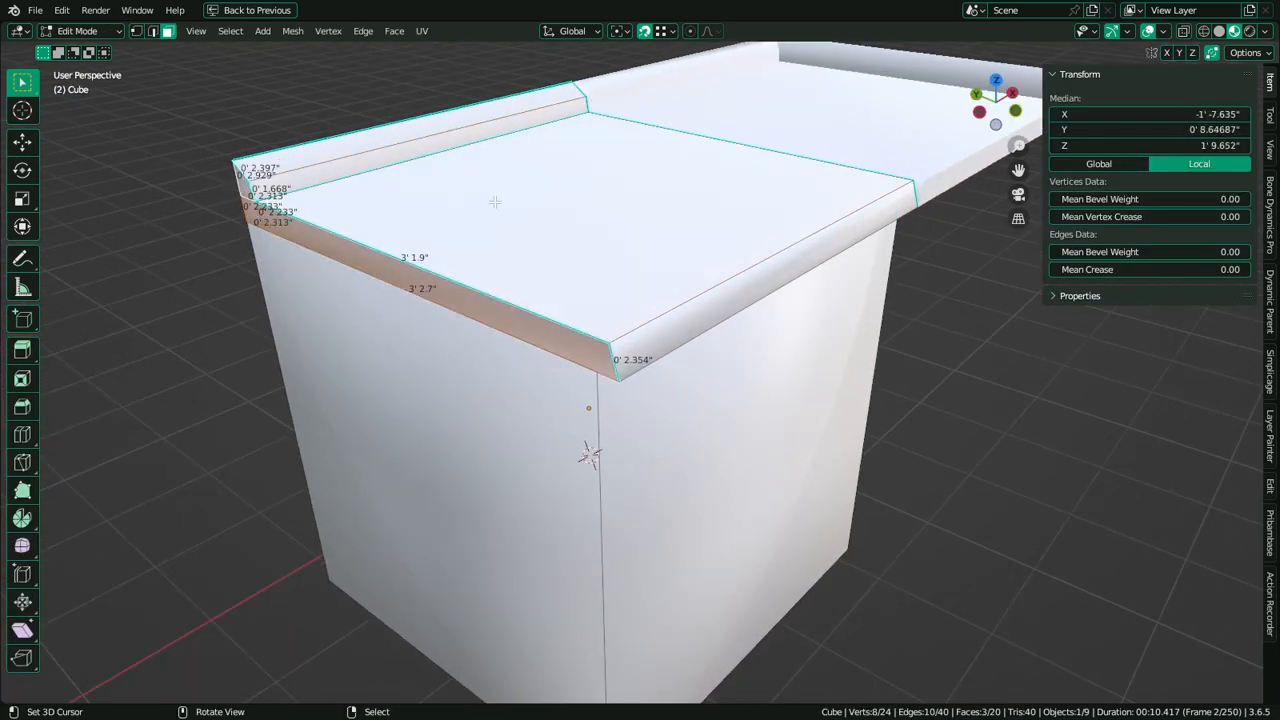
key(g)
key(x)
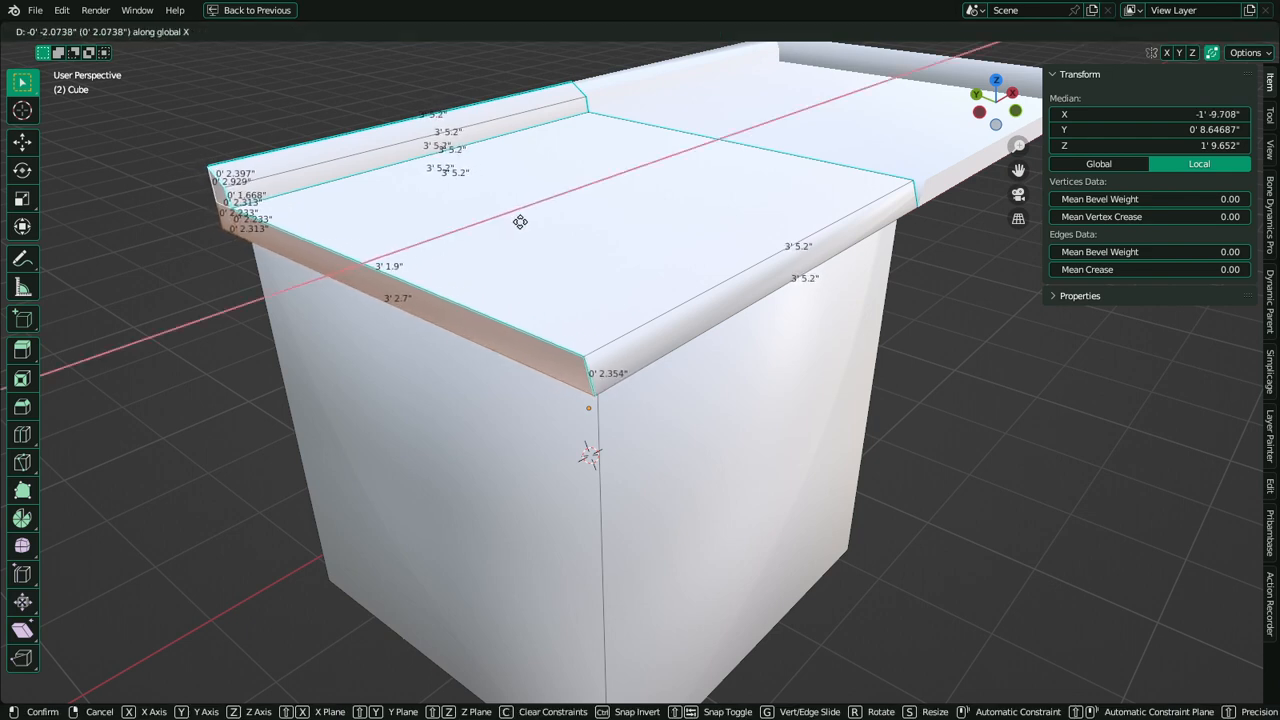
click(524, 221)
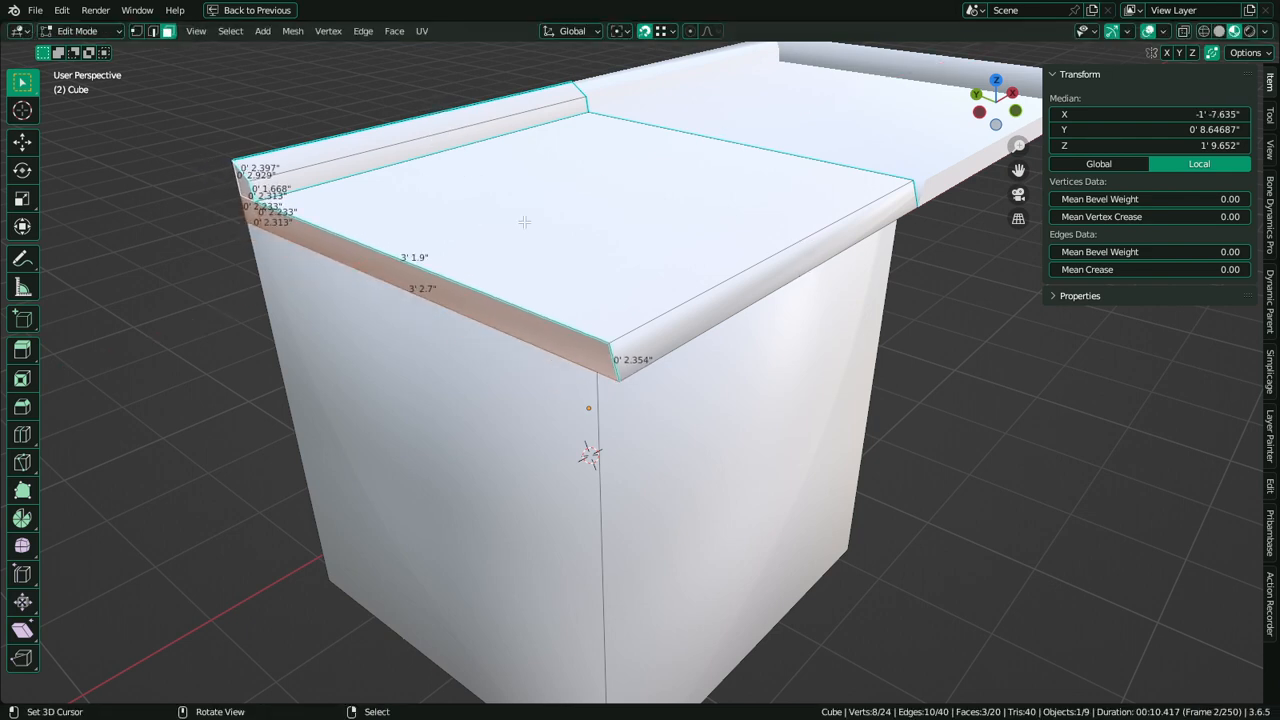
key(g)
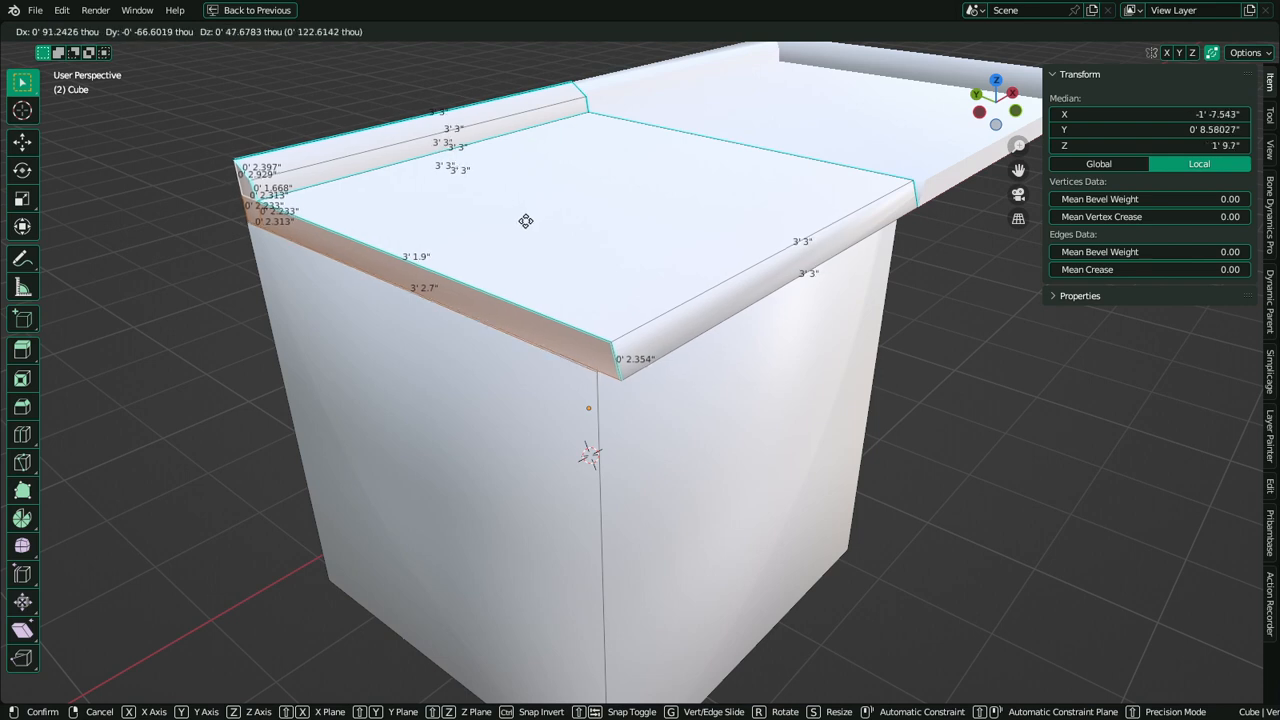
click(525, 221)
Try an X dimension of 6' on the cabinet and undo it
key(Tab)
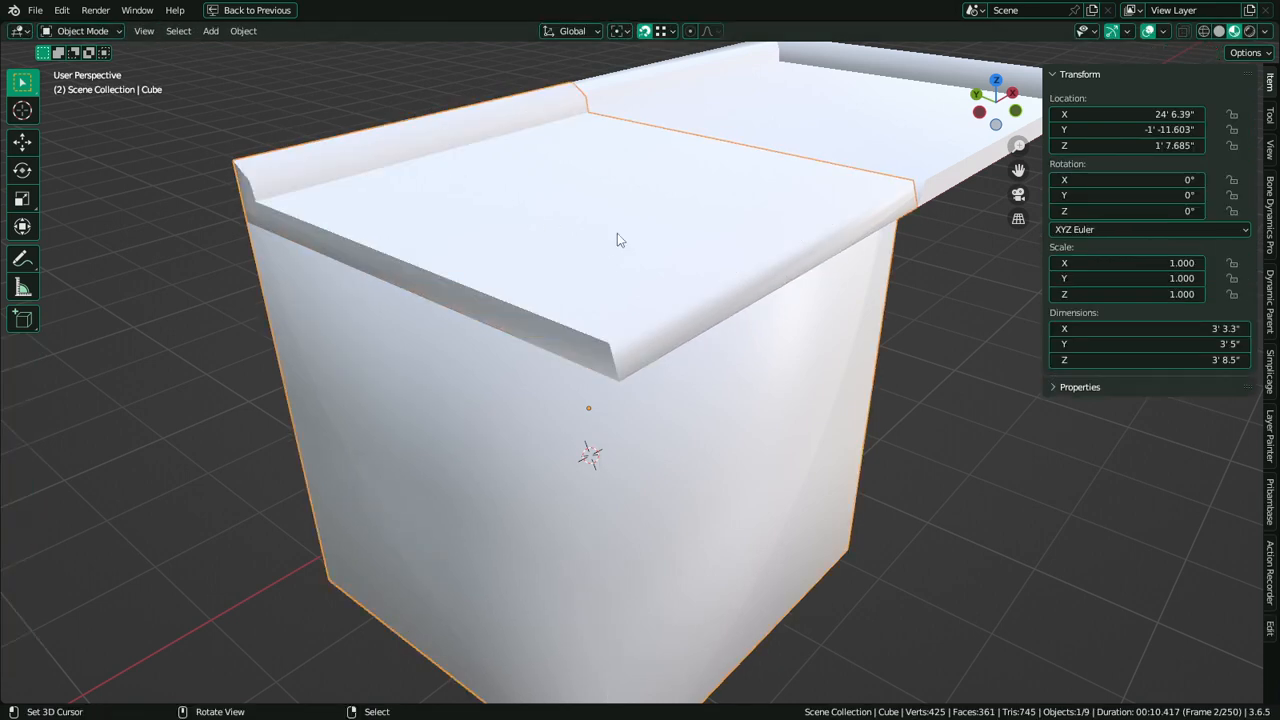
click(1138, 329)
click(1140, 328)
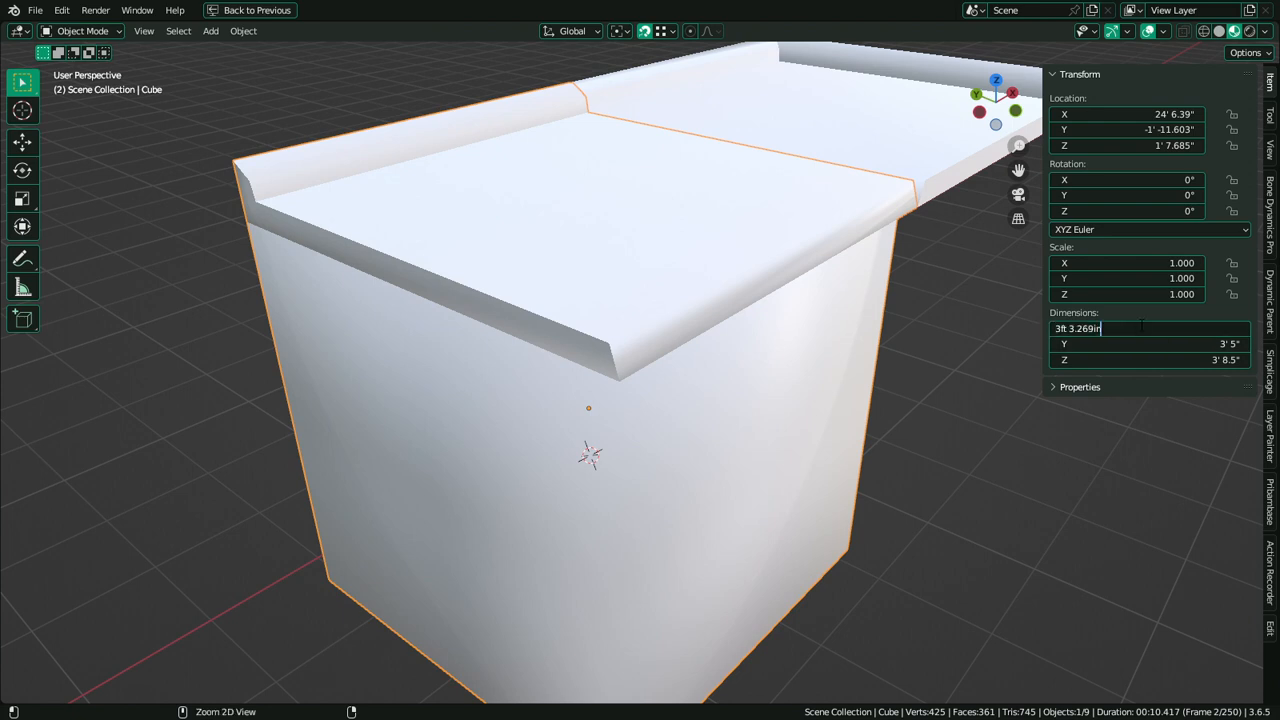
key(ctrl+a)
text(6)
key(Return)
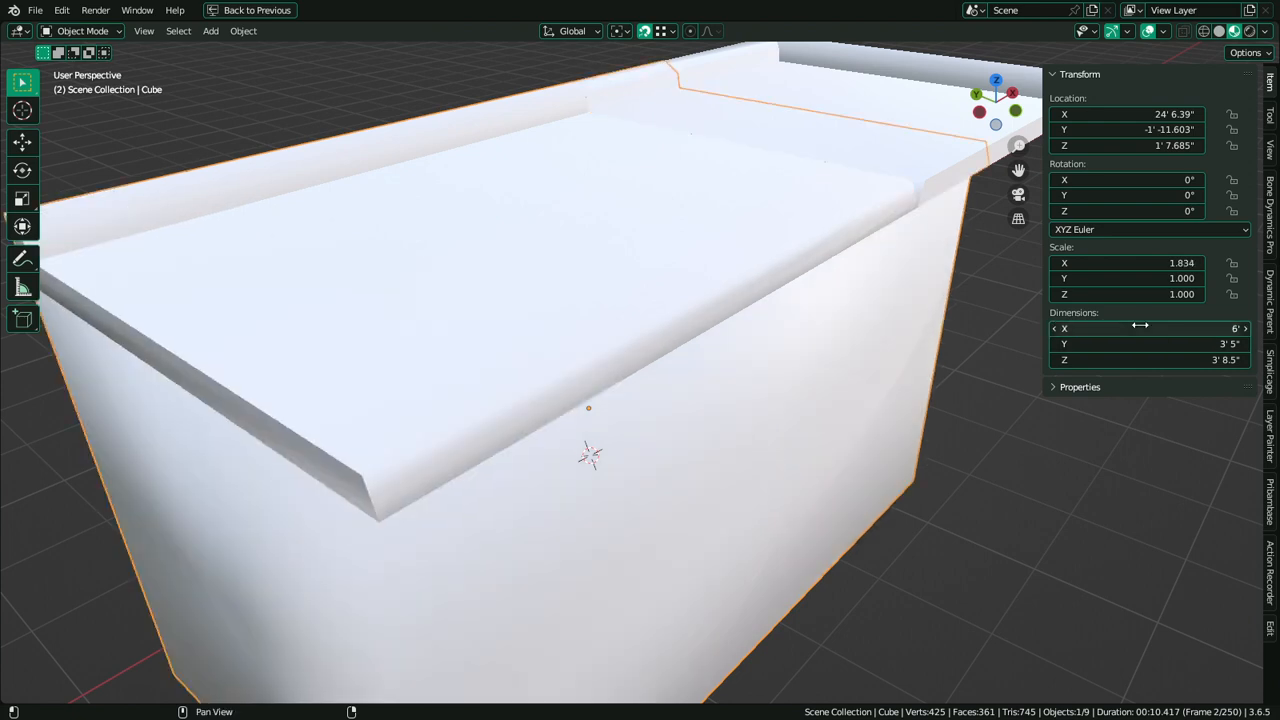
key(ctrl+z)
Set the cabinet's X dimension to 3' 3" and apply its scale
click(1140, 327)
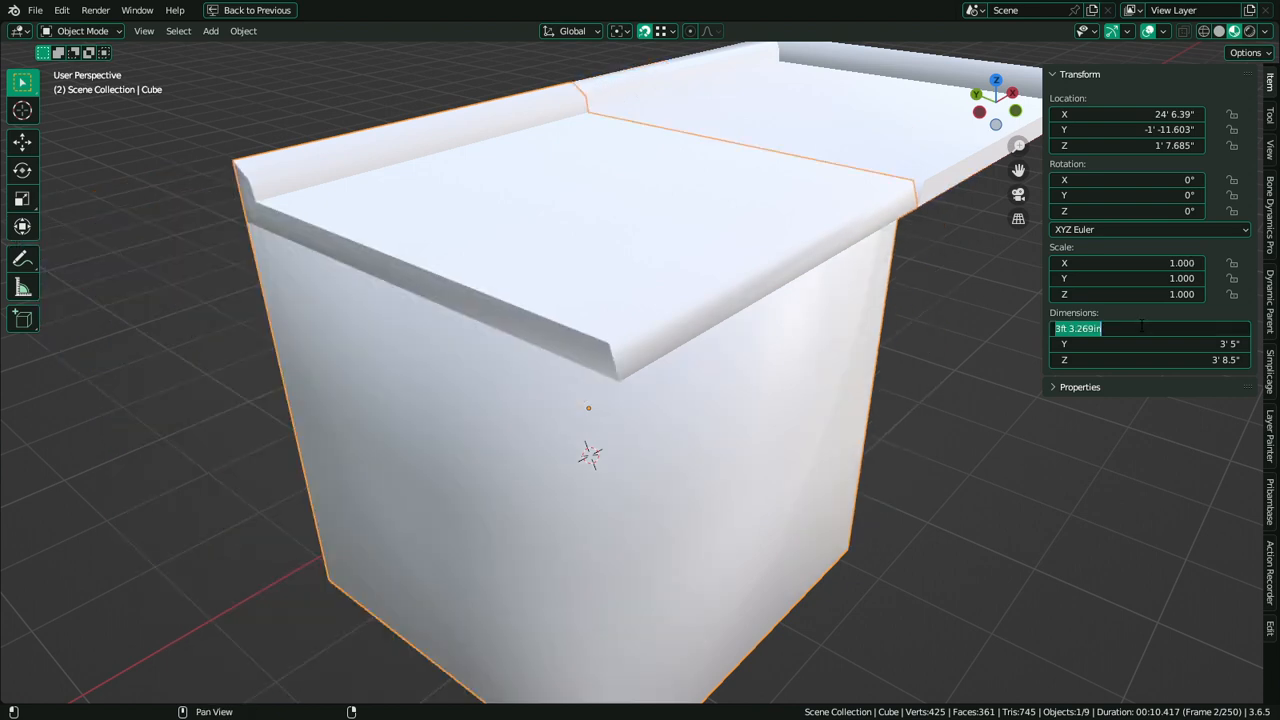
click(1141, 326)
key(BackSpace)
key(BackSpace)
key(Return)
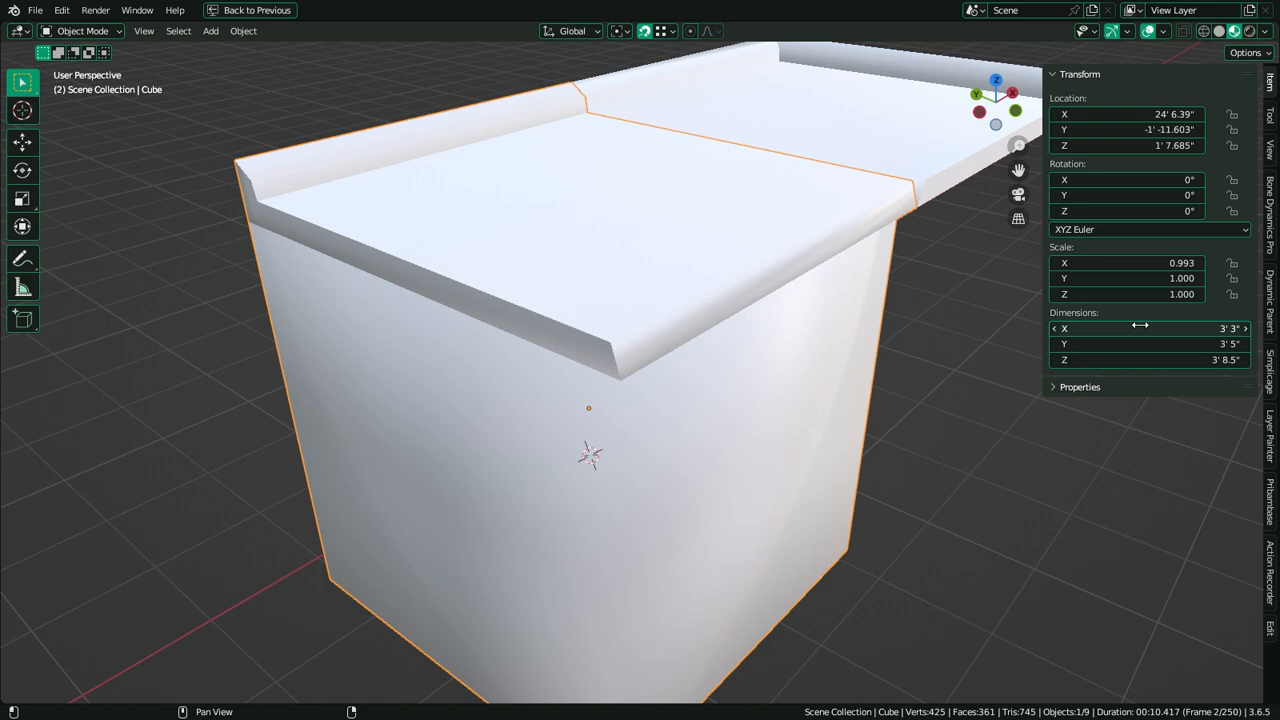
key(ctrl+a)
click(821, 291)
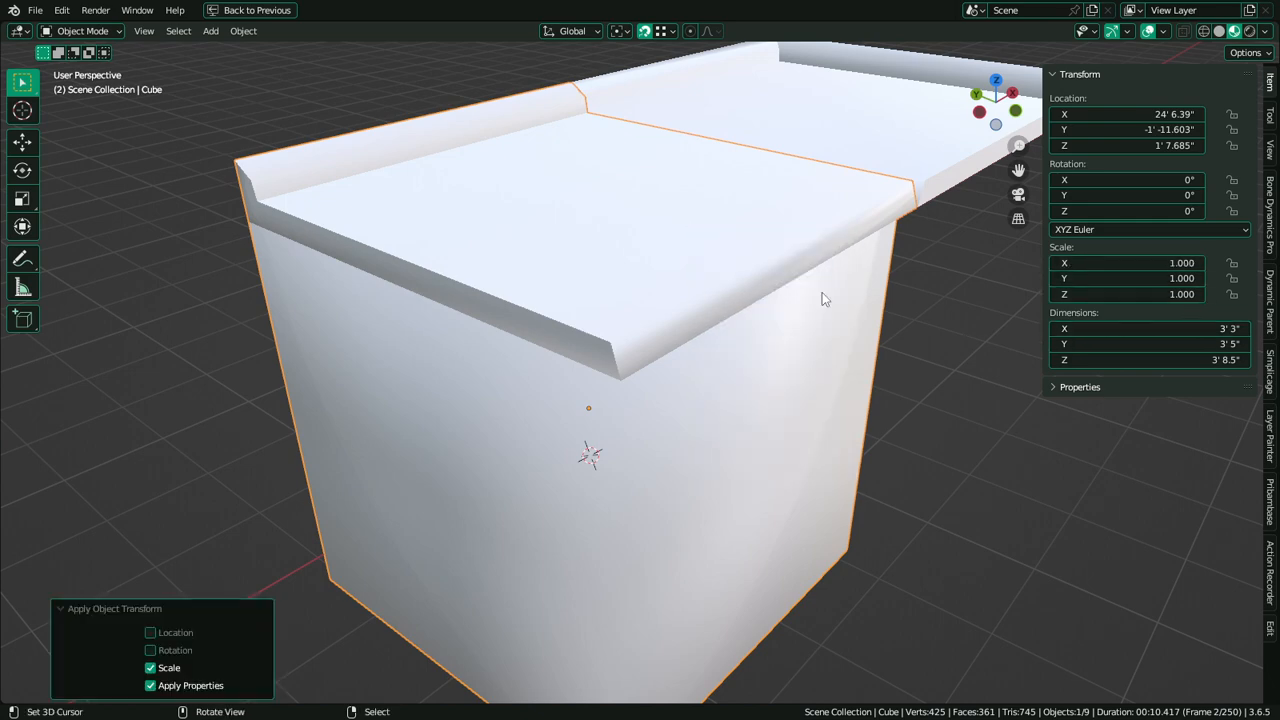
Add the cabinet's side face to the selected countertop end faces and move them all -2" along X
key(Tab)
shift+click(493, 367)
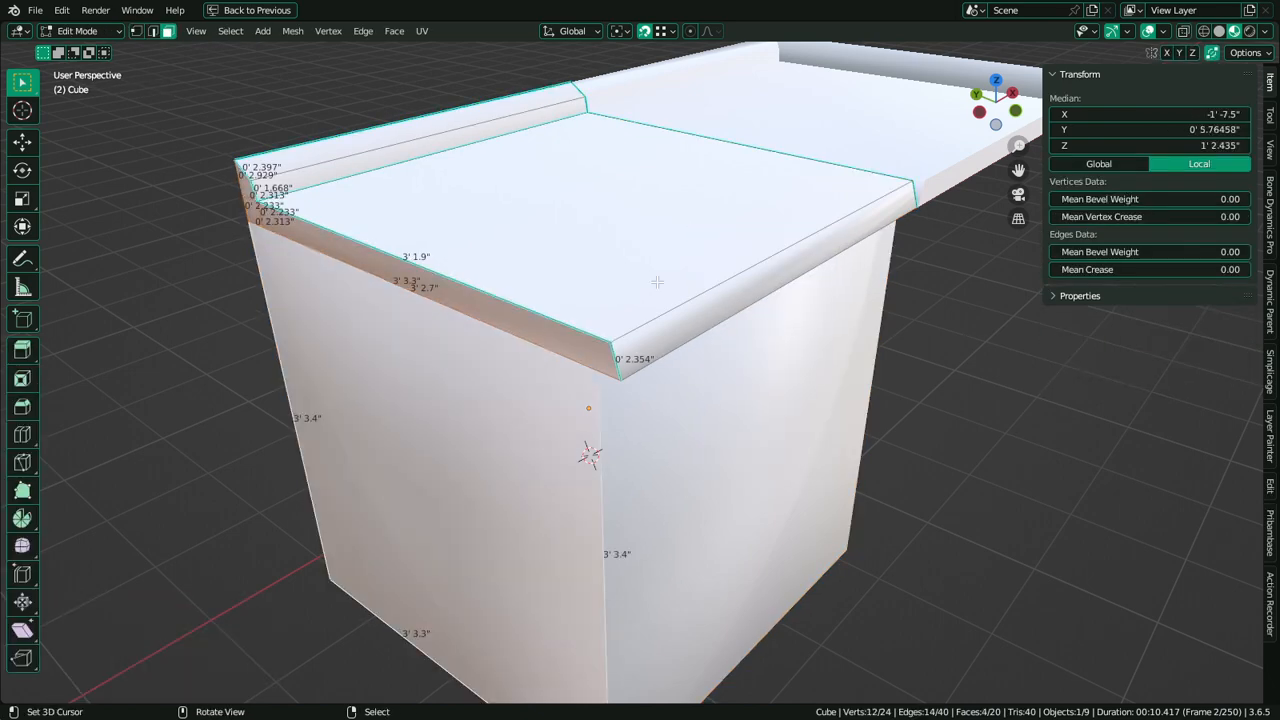
middle_drag(657, 283, 601, 305)
key(g)
key(y)
key(x)
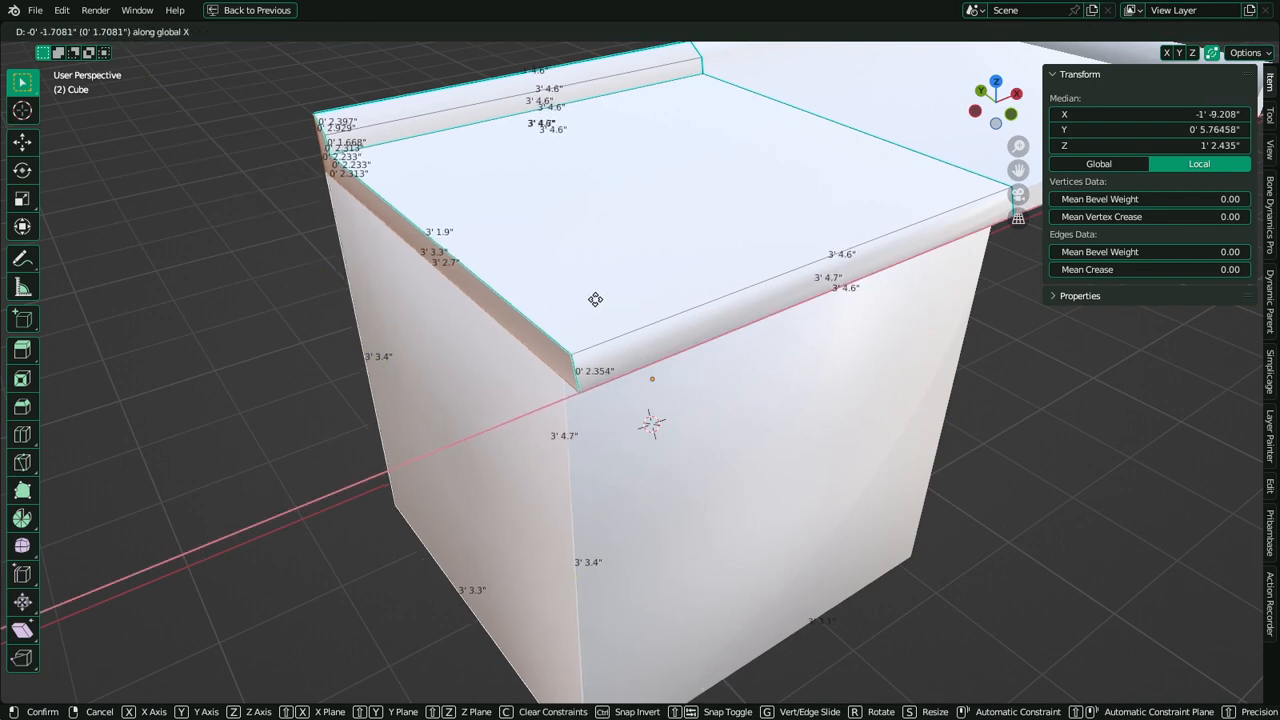
click(595, 299)
double_click(185, 582)
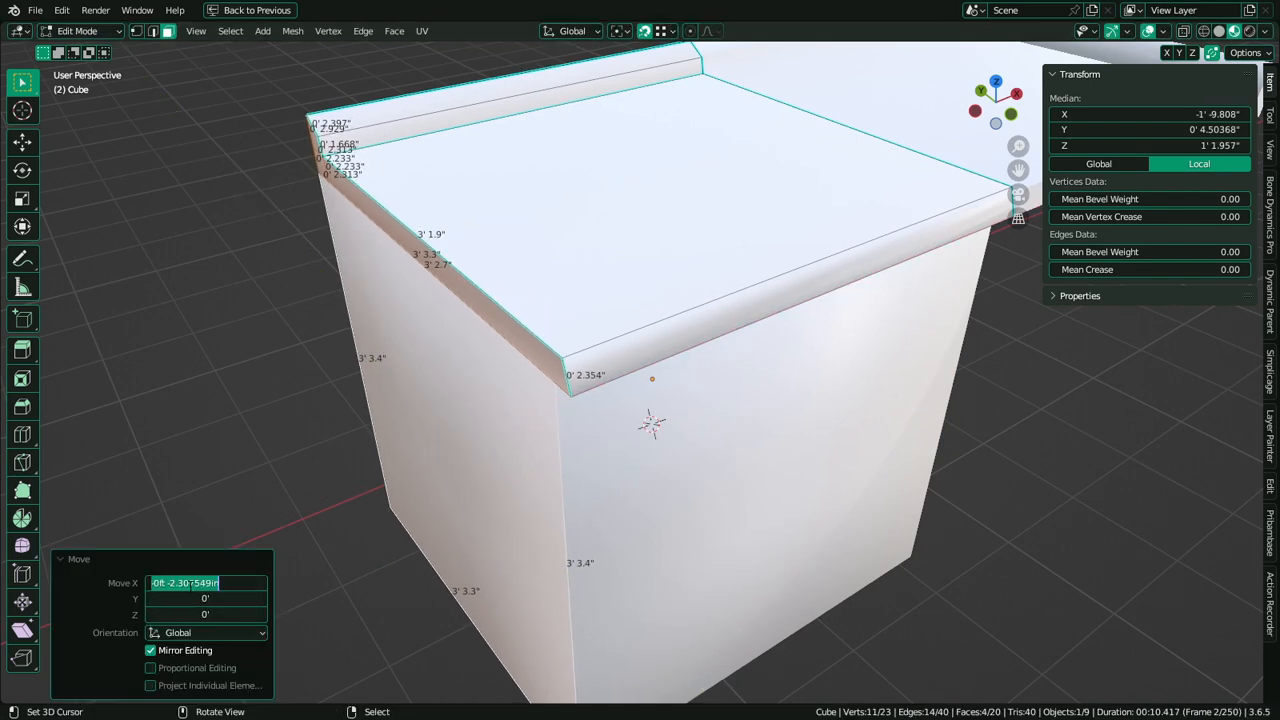
key(BackSpace)
text(-2)
key(Return)
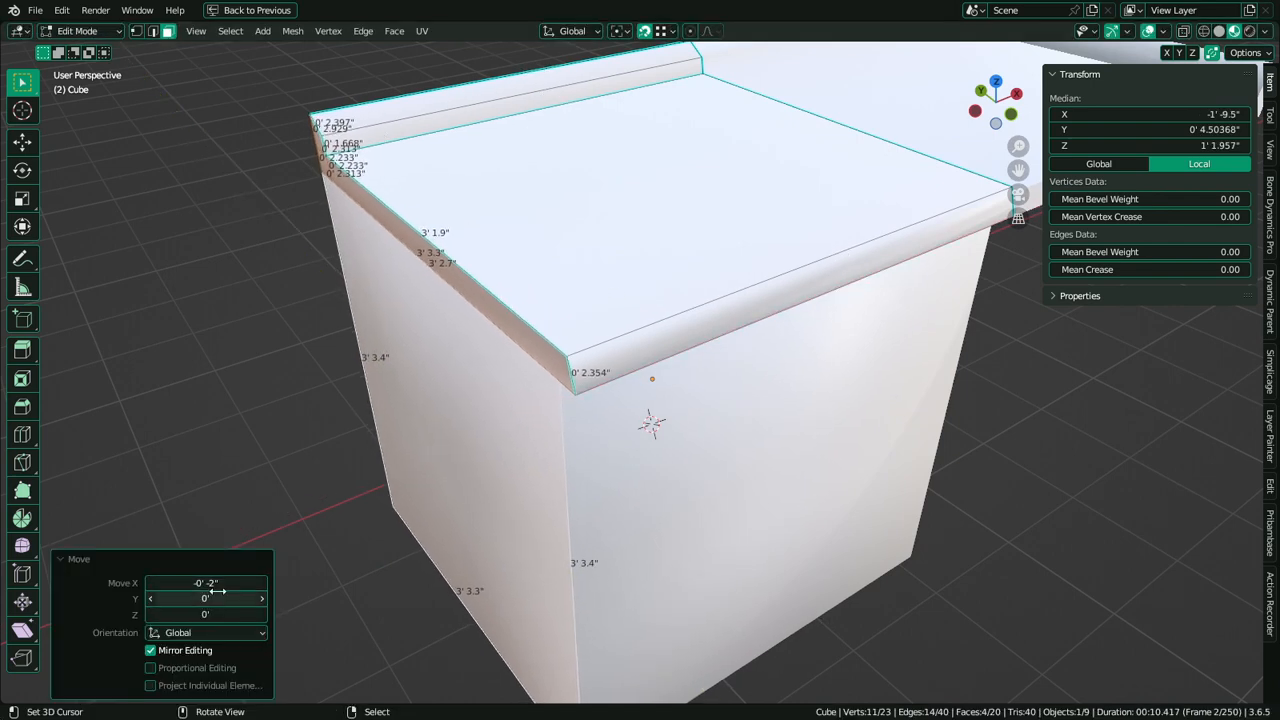
Check the length of the countertop's lower front edge and of all the cabinet's other edges
key(2)
click(798, 313)
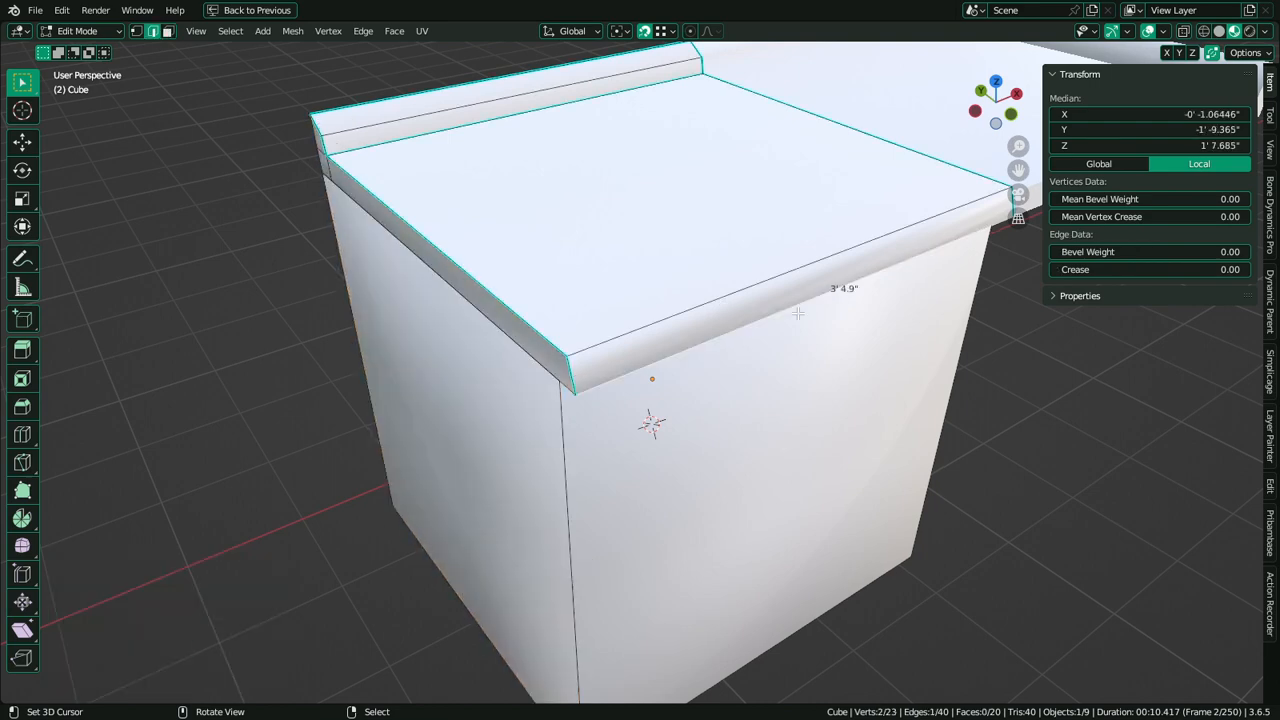
key(ctrl+space)
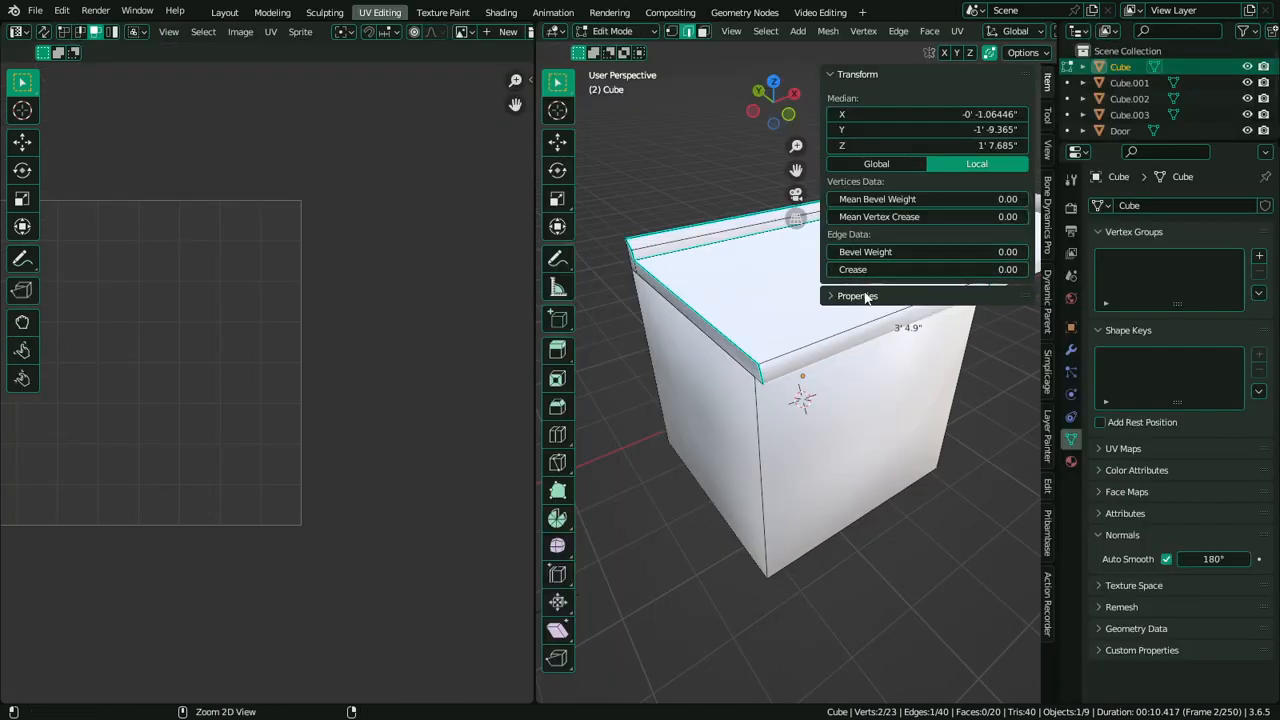
key(ctrl+space)
key(a)
key(n)
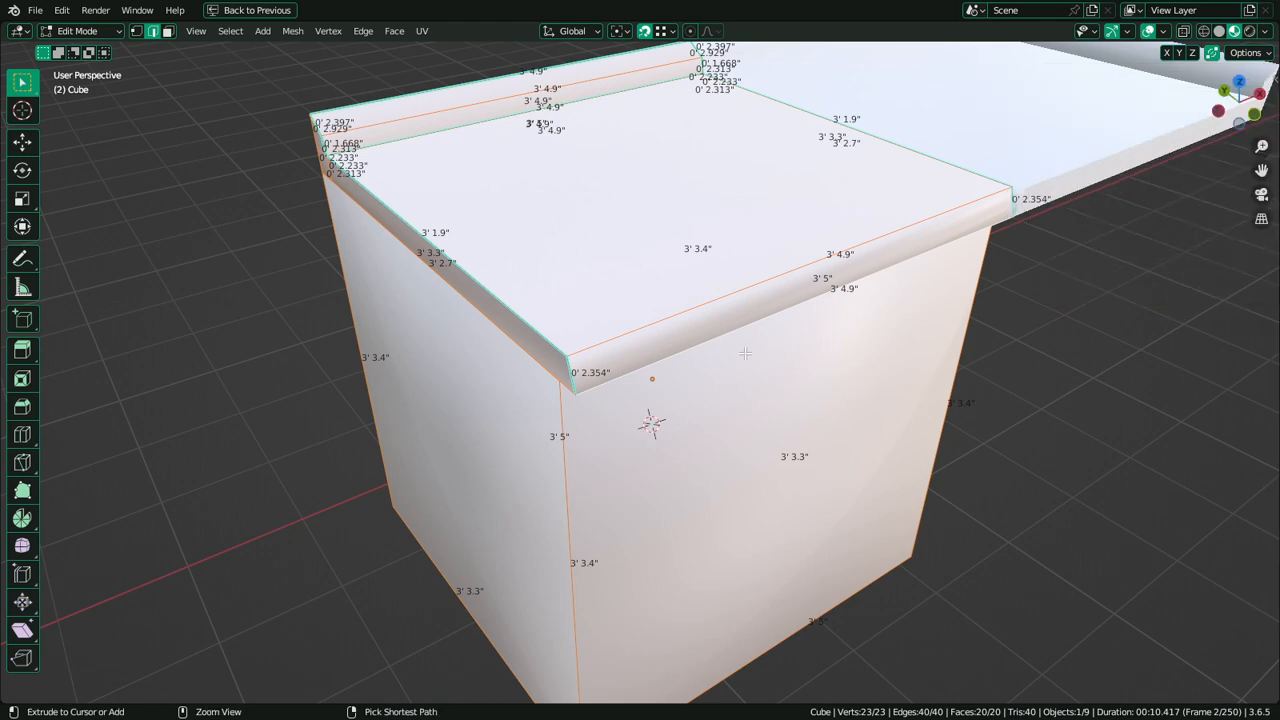
key(ctrl+space)
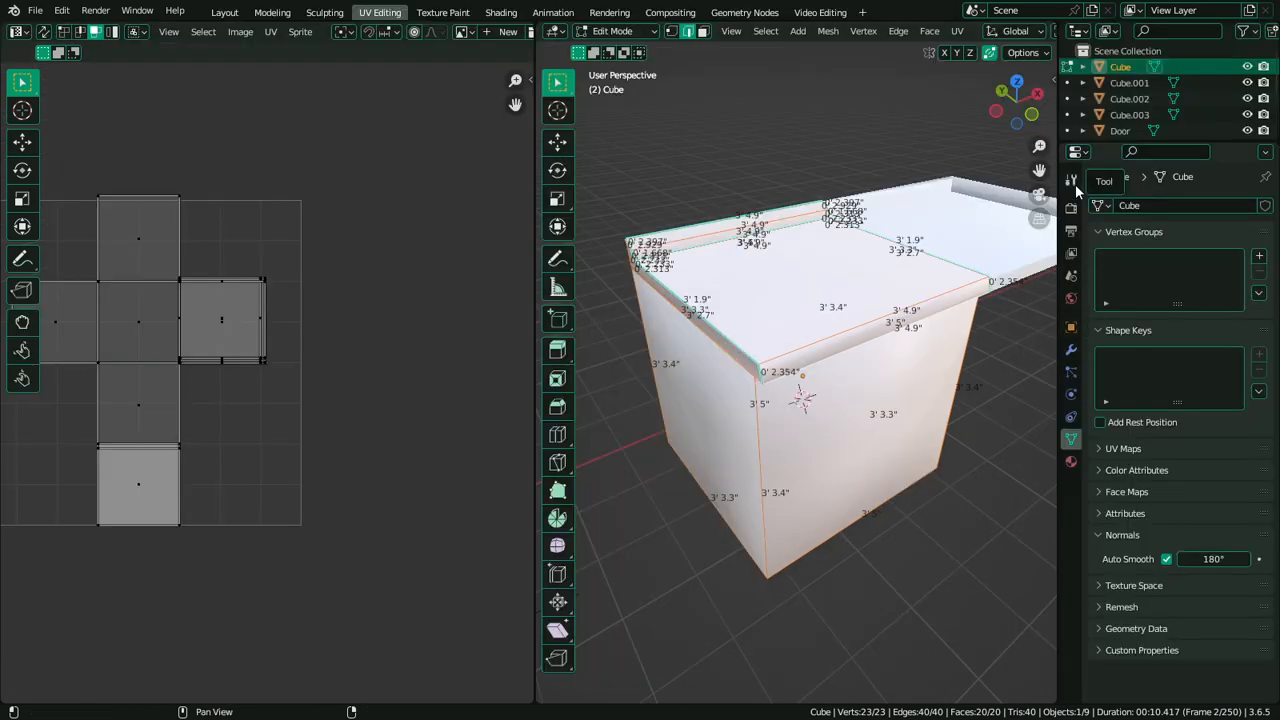
key(ctrl+space)
key(Tab)
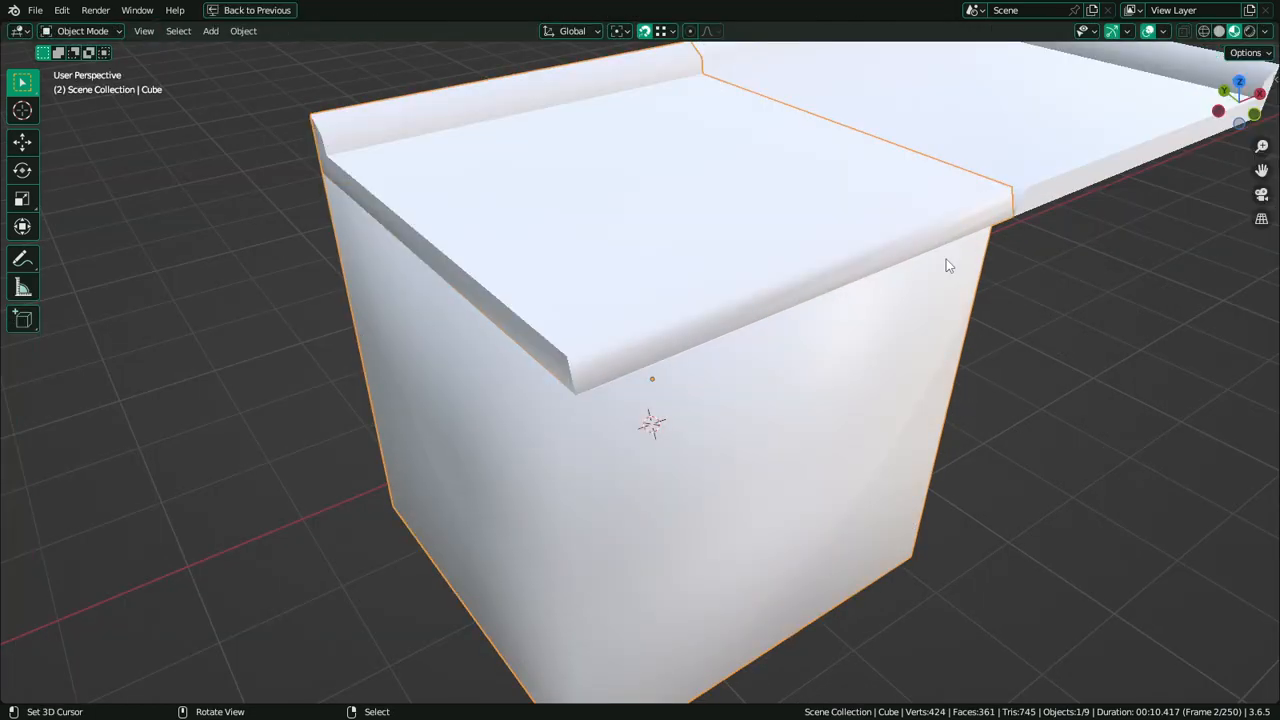
Compare the cabinet's overall X and Y dimensions with the length of its countertop's lower front edge
key(n)
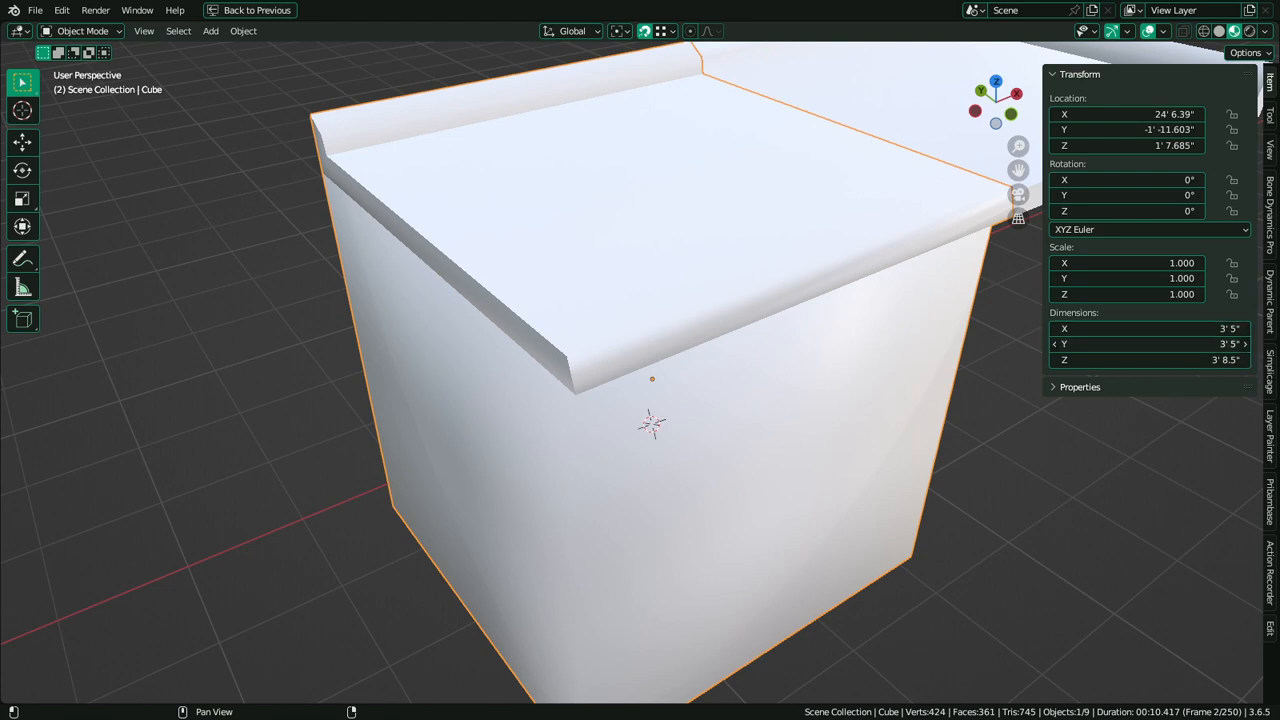
click(1195, 344)
key(Tab)
click(798, 326)
key(ctrl+Tab)
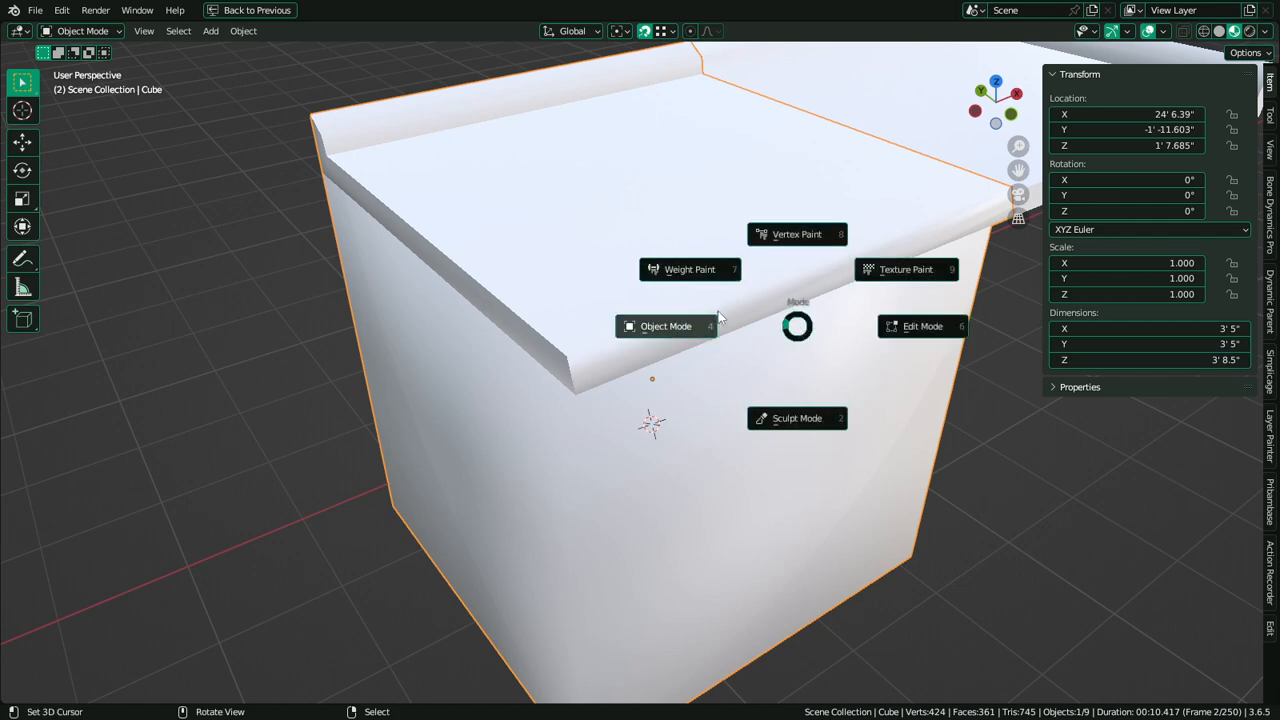
click(712, 318)
key(Tab)
click(732, 316)
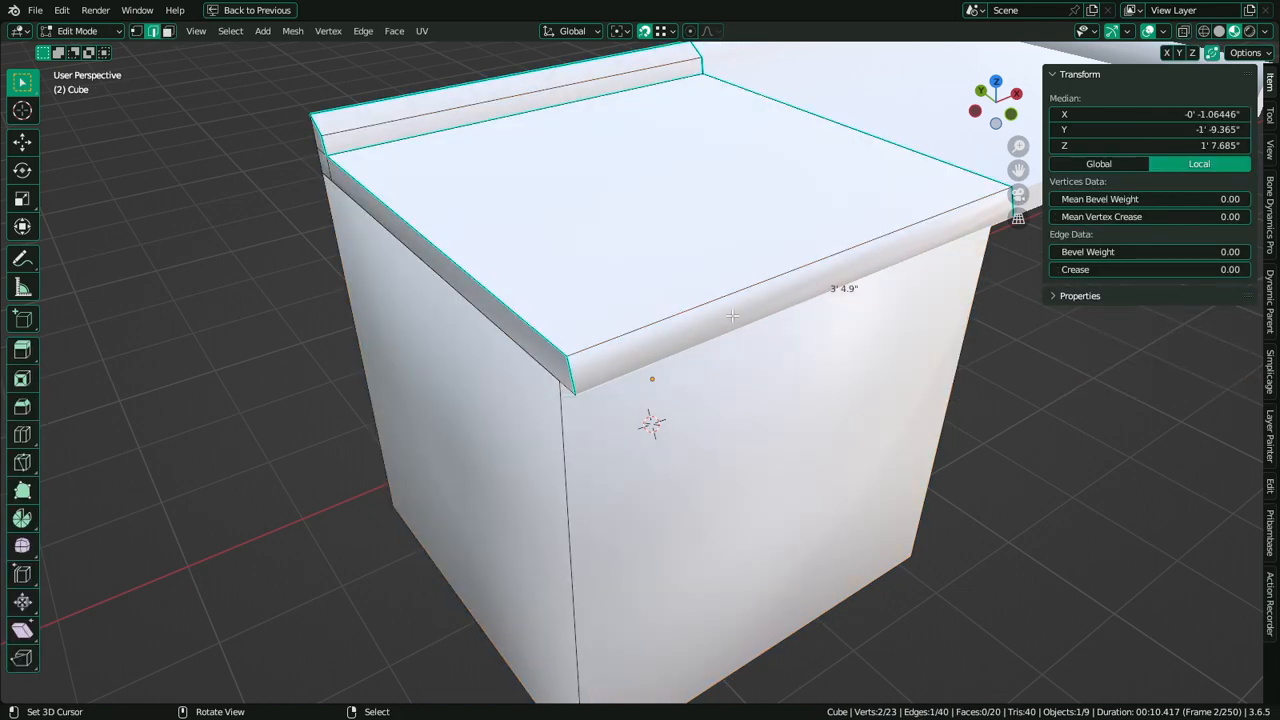
Examine the joint between the cabinet and the corner countertop from a distance and close up
middle_drag(732, 316, 688, 310)
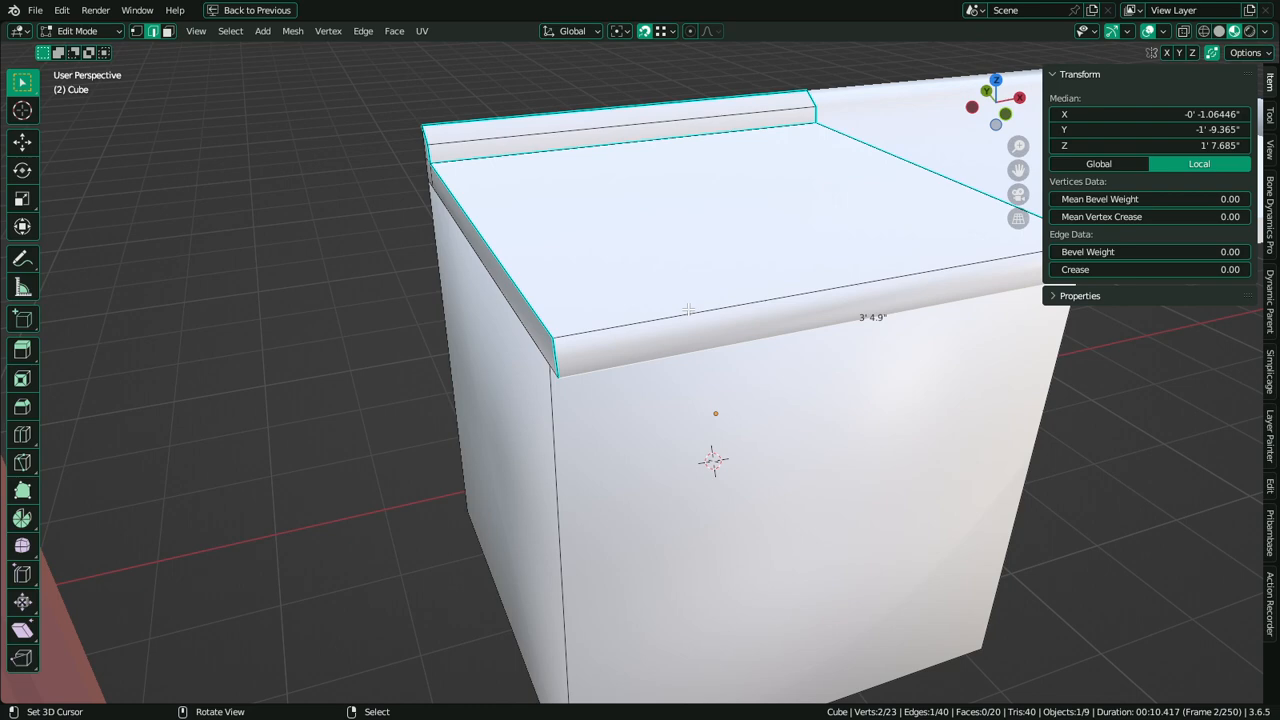
middle_drag(720, 268, 800, 434)
scroll(800, 434, down, 5)
middle_drag(880, 310, 843, 296)
key(Tab)
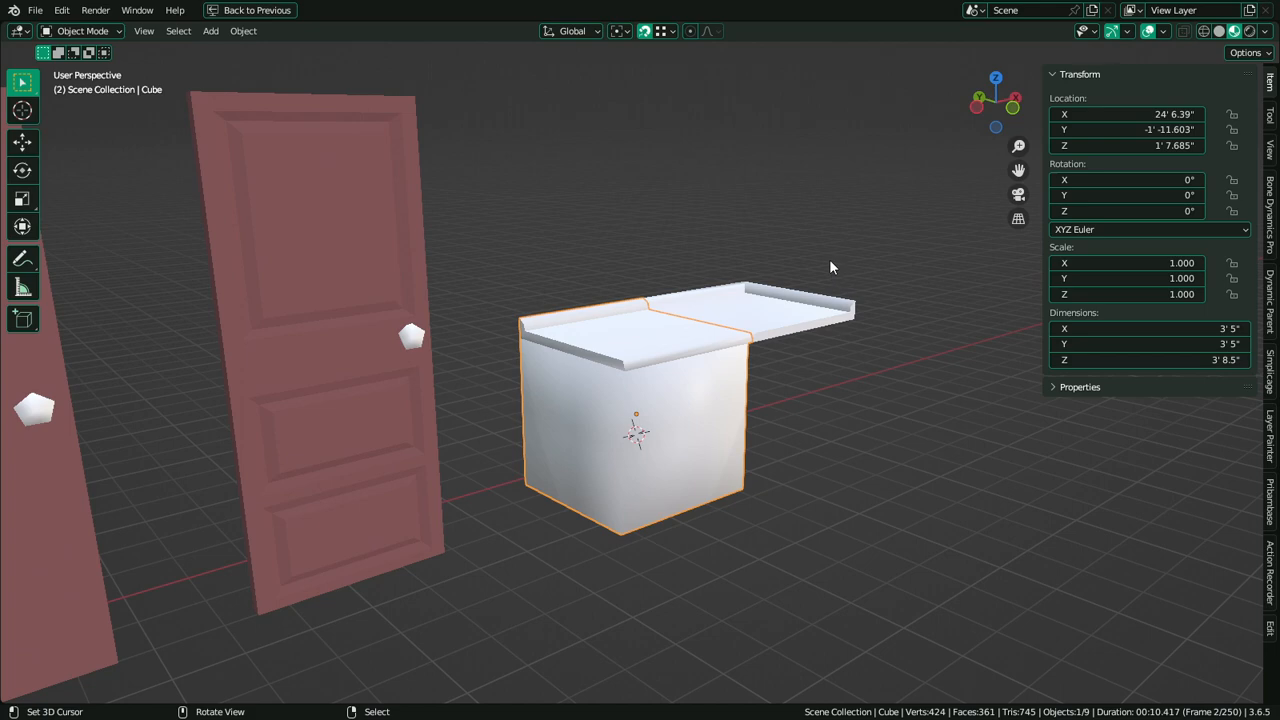
scroll(829, 259, up, 5)
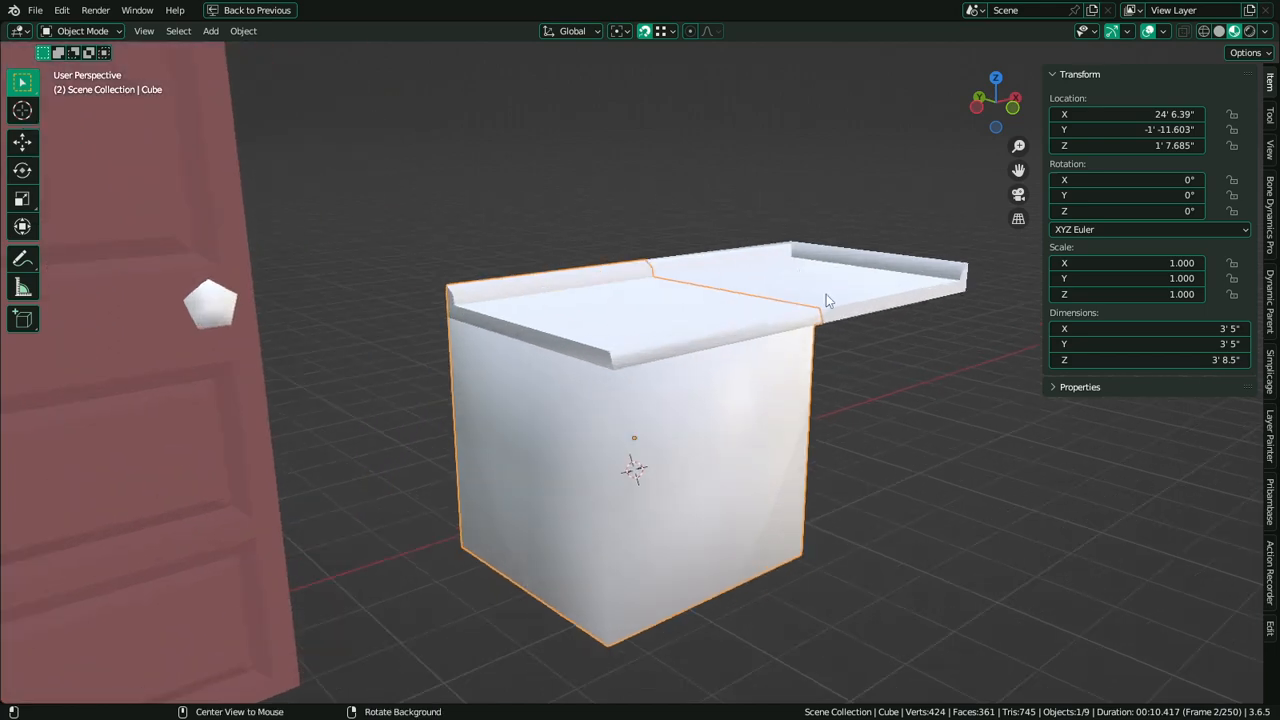
scroll(829, 300, up, 4)
middle_drag(832, 309, 540, 457)
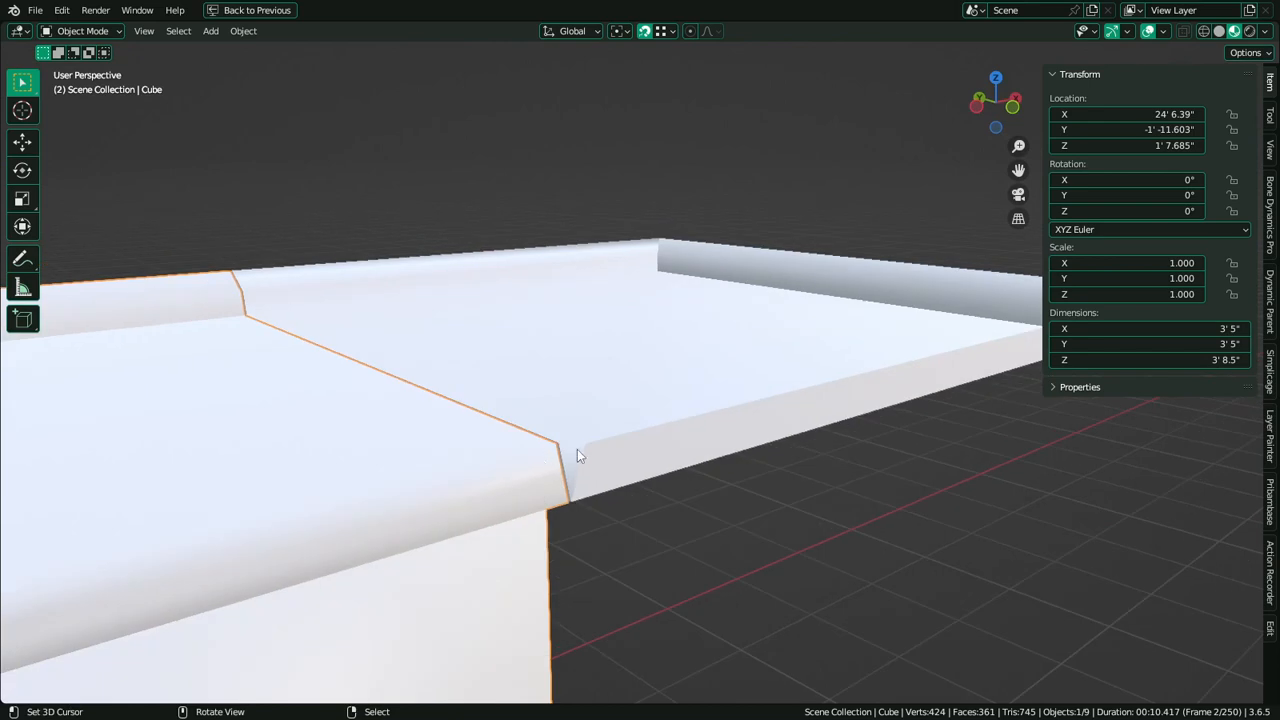
key(g)
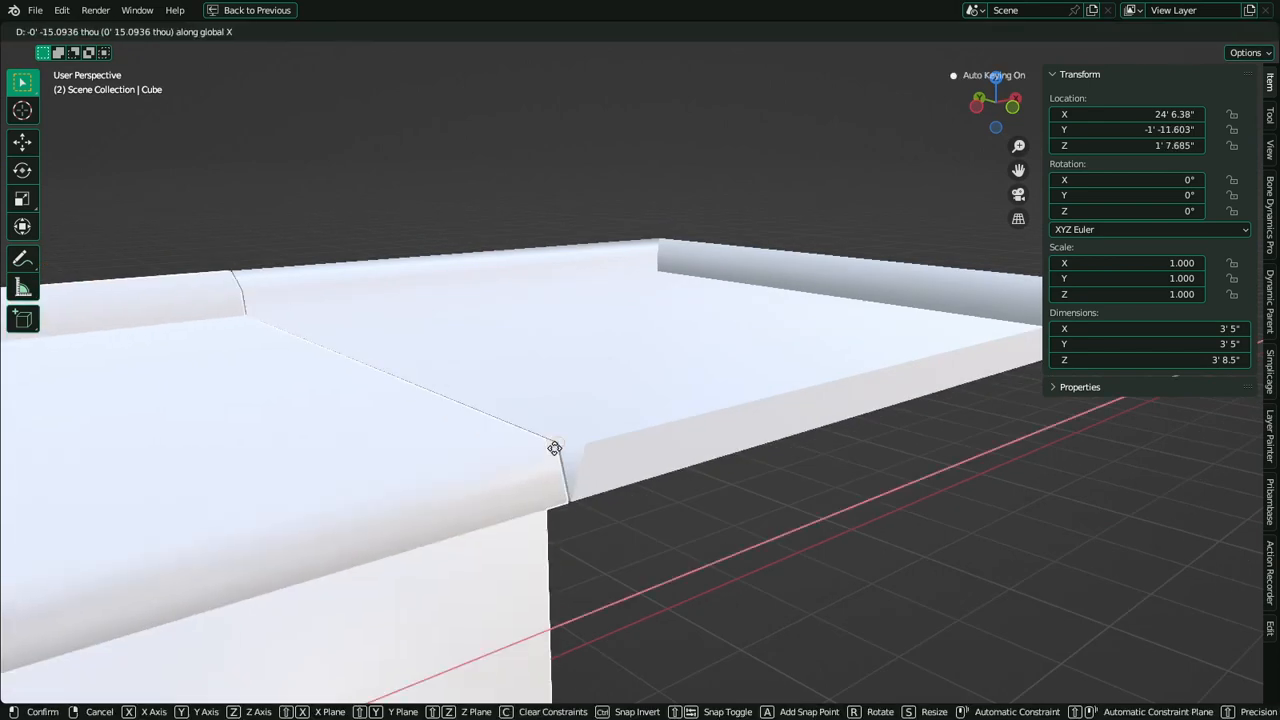
click(568, 443)
middle_drag(568, 443, 655, 375)
key(g)
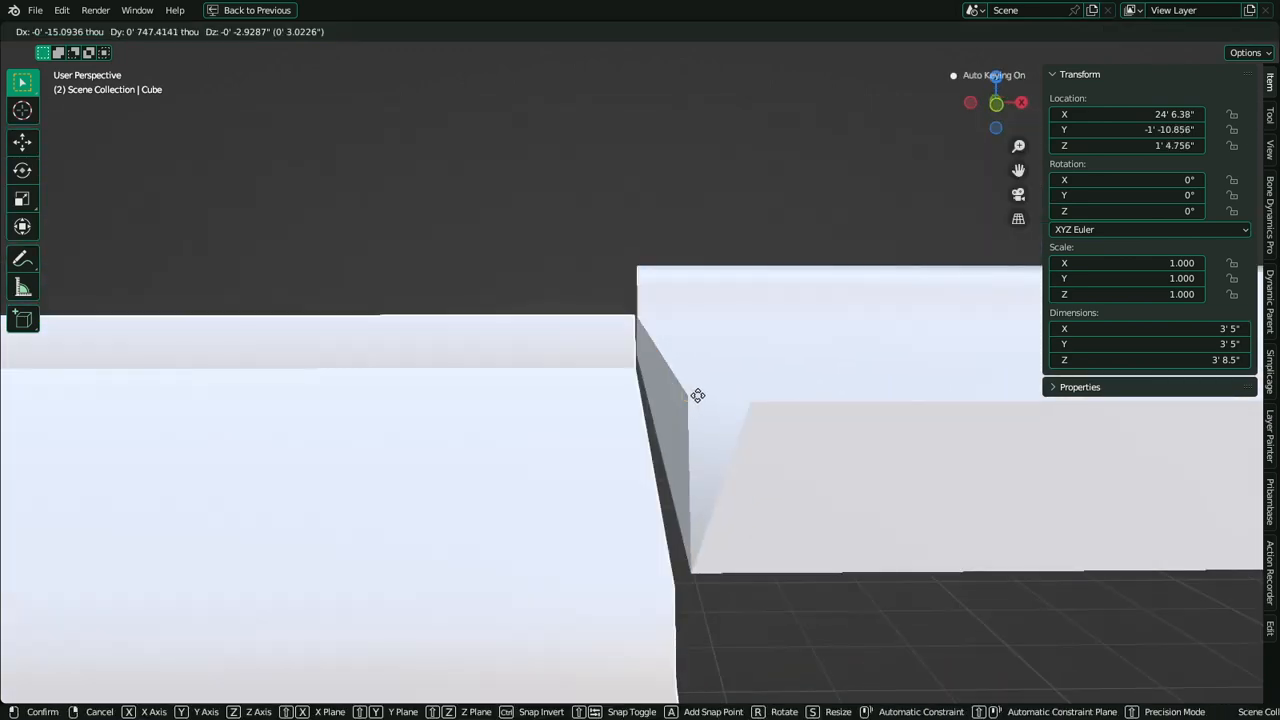
right_click(697, 394)
Move the cabinet about 8.4" along X away from the corner countertop
key(g)
key(x)
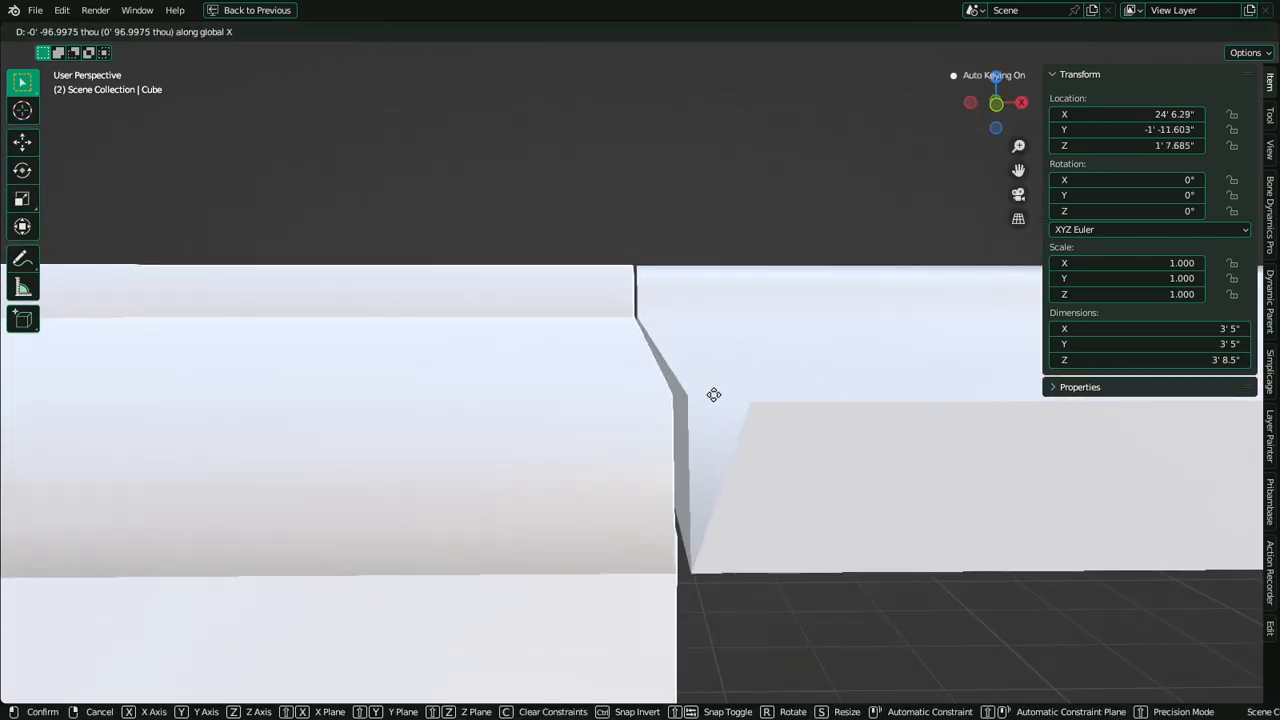
click(492, 384)
key(g)
key(x)
right_click(697, 391)
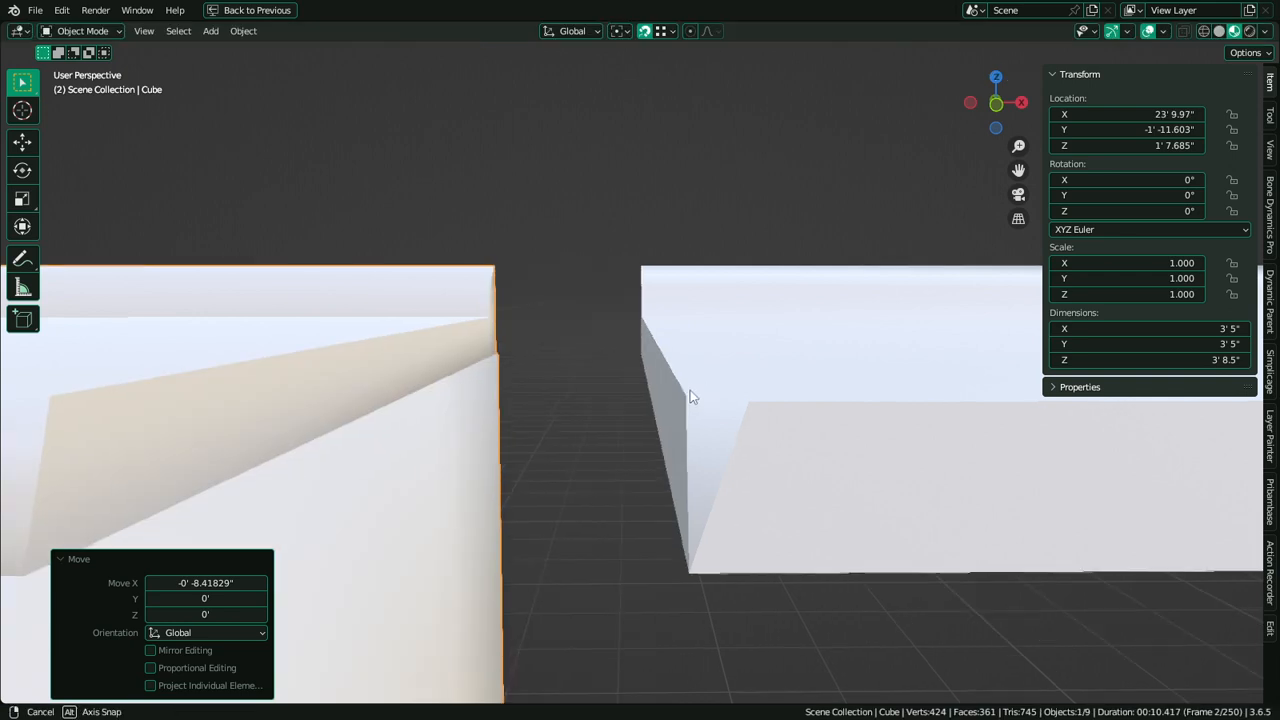
Move the cabinet about 8.4" along X back against the corner countertop
middle_drag(690, 391, 723, 311)
key(g)
key(x)
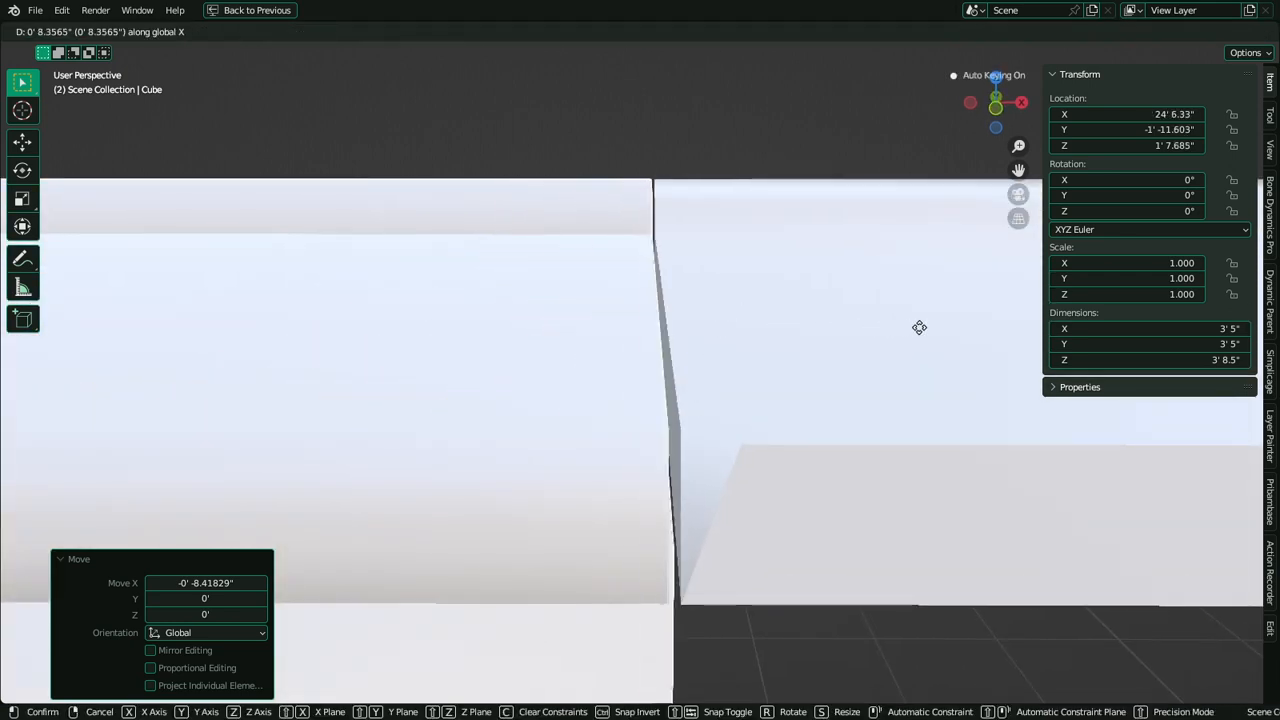
click(923, 329)
key(g)
key(x)
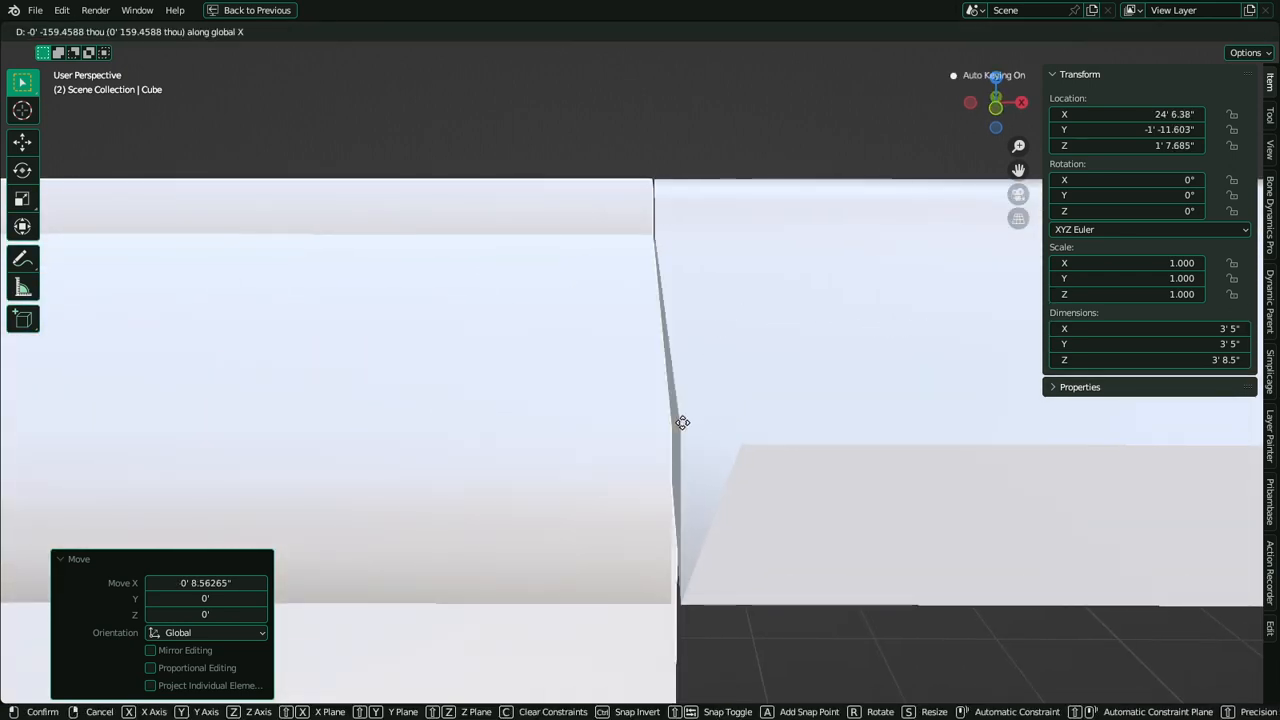
click(681, 423)
Move the cabinet body's side face next to the corner countertop along X to line up with its own countertop's end
scroll(683, 400, down, 4)
key(KP_1)
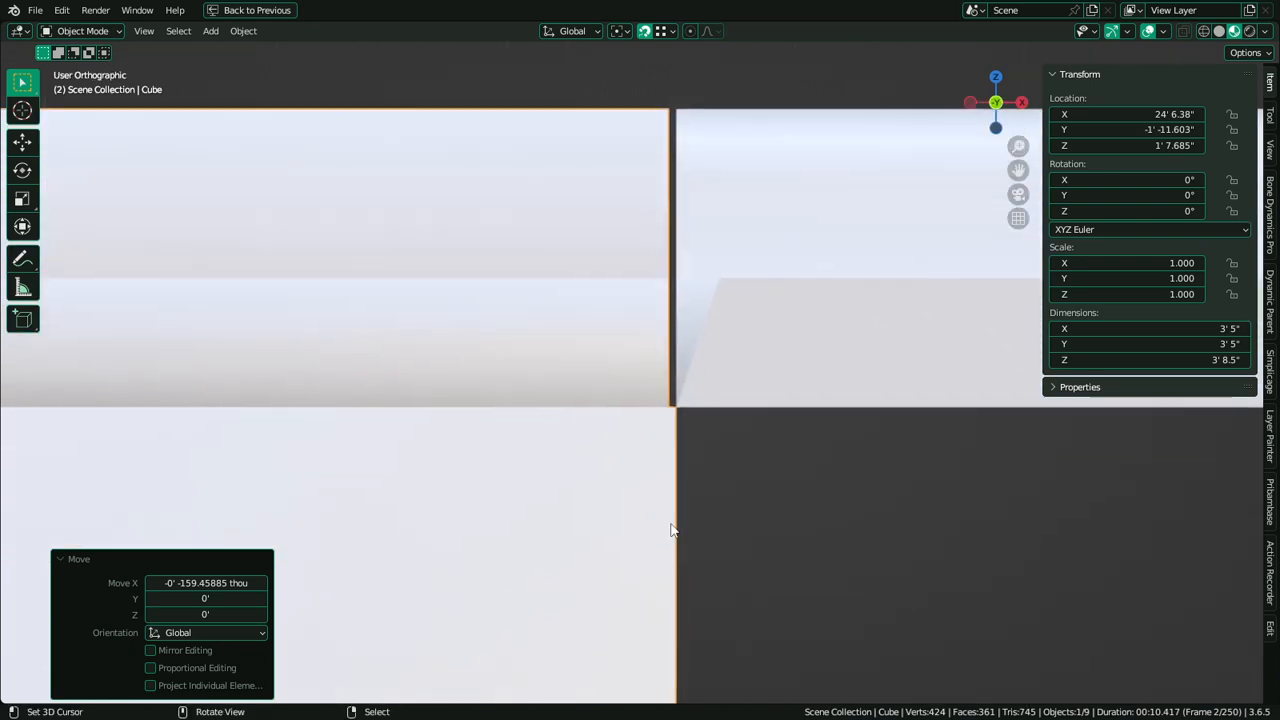
key(Tab)
middle_drag(653, 491, 693, 441)
key(g)
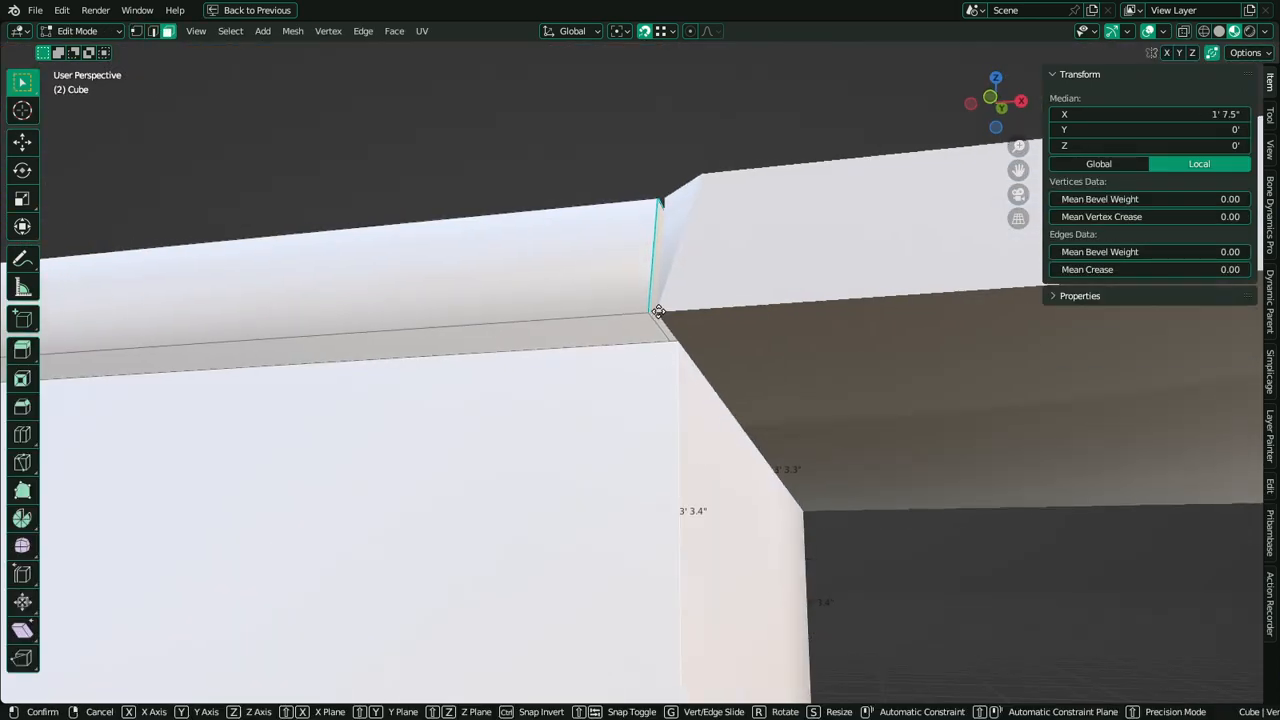
key(x)
click(638, 318)
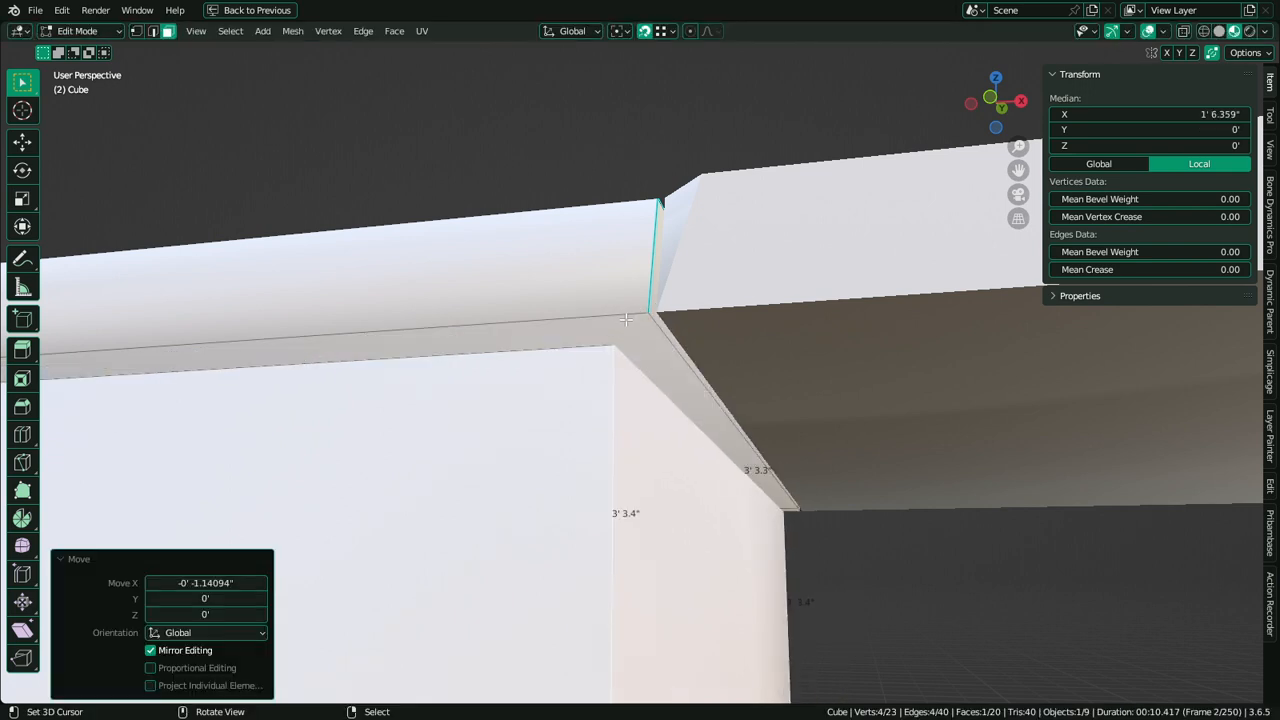
key(g)
key(x)
click(637, 317)
middle_drag(637, 317, 677, 366)
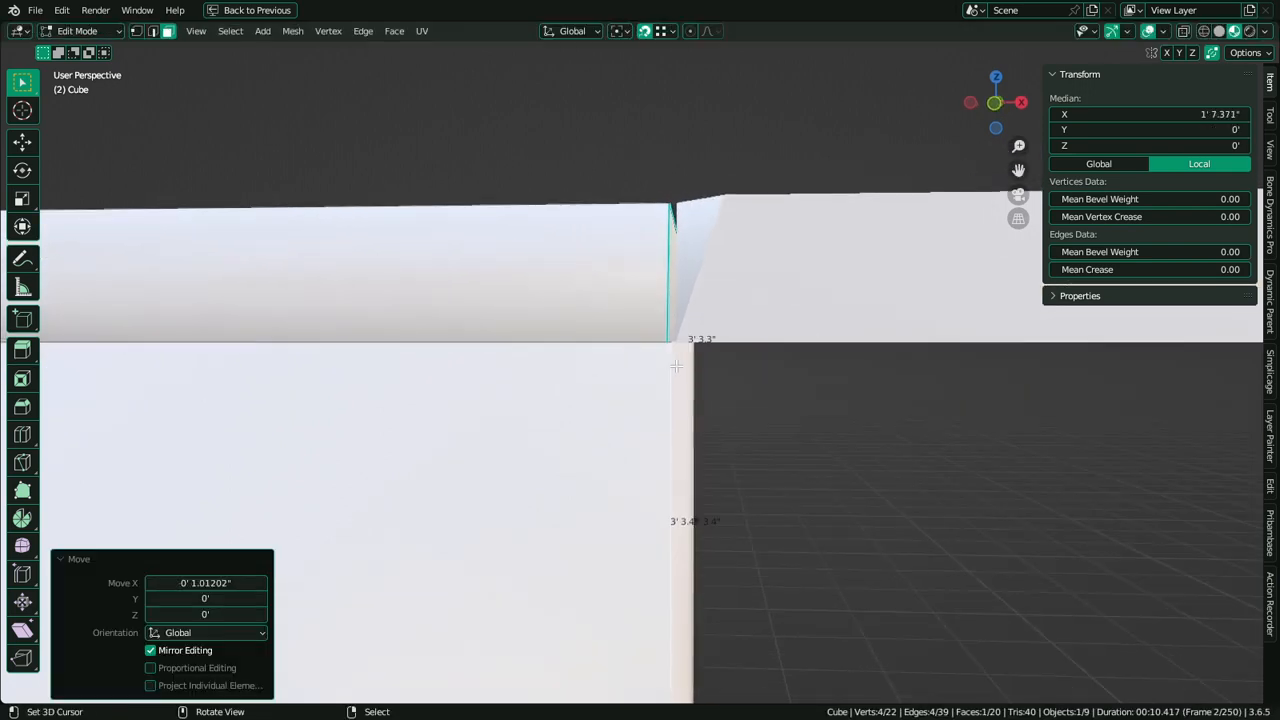
Snap the cabinet body's opposite side face along X to the far end of its countertop
key(KP_1)
scroll(677, 366, down, 7)
shift+middle_drag(334, 510, 771, 480)
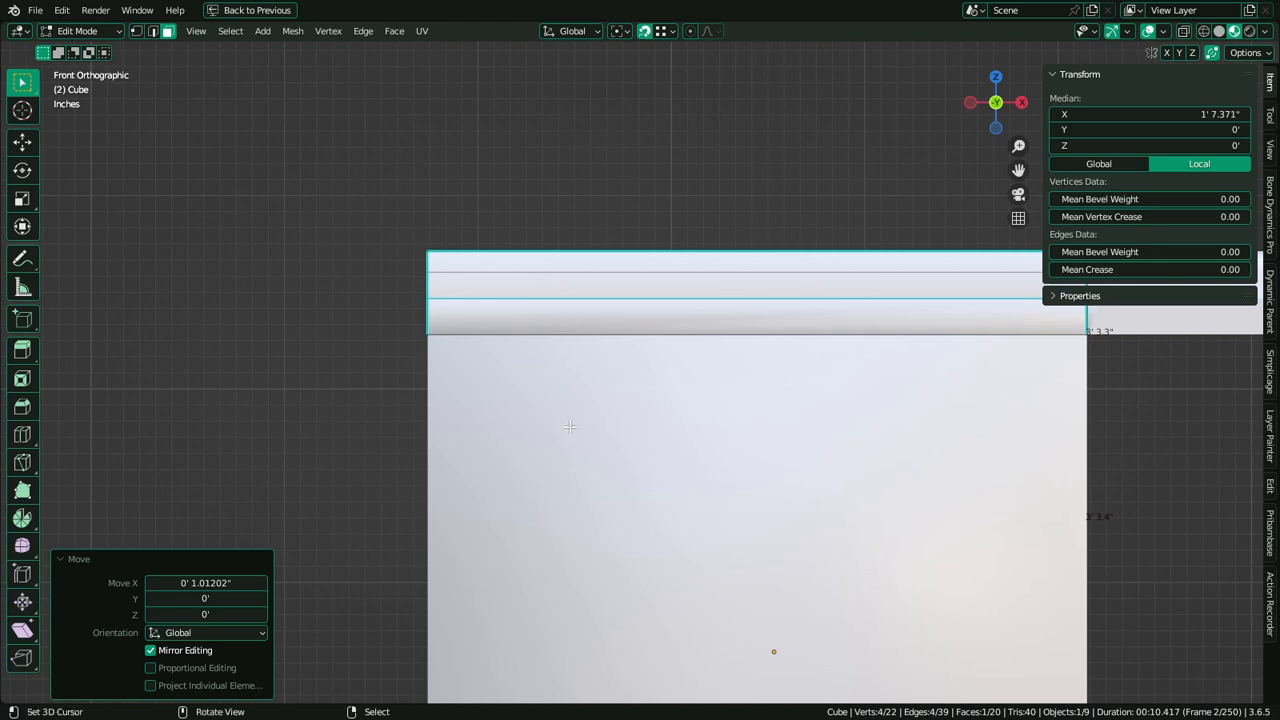
scroll(571, 429, up, 6)
shift+middle_drag(396, 409, 748, 440)
scroll(537, 391, up, 2)
middle_drag(175, 428, 273, 398)
right_click(180, 399)
scroll(180, 399, down, 2)
key(g)
key(x)
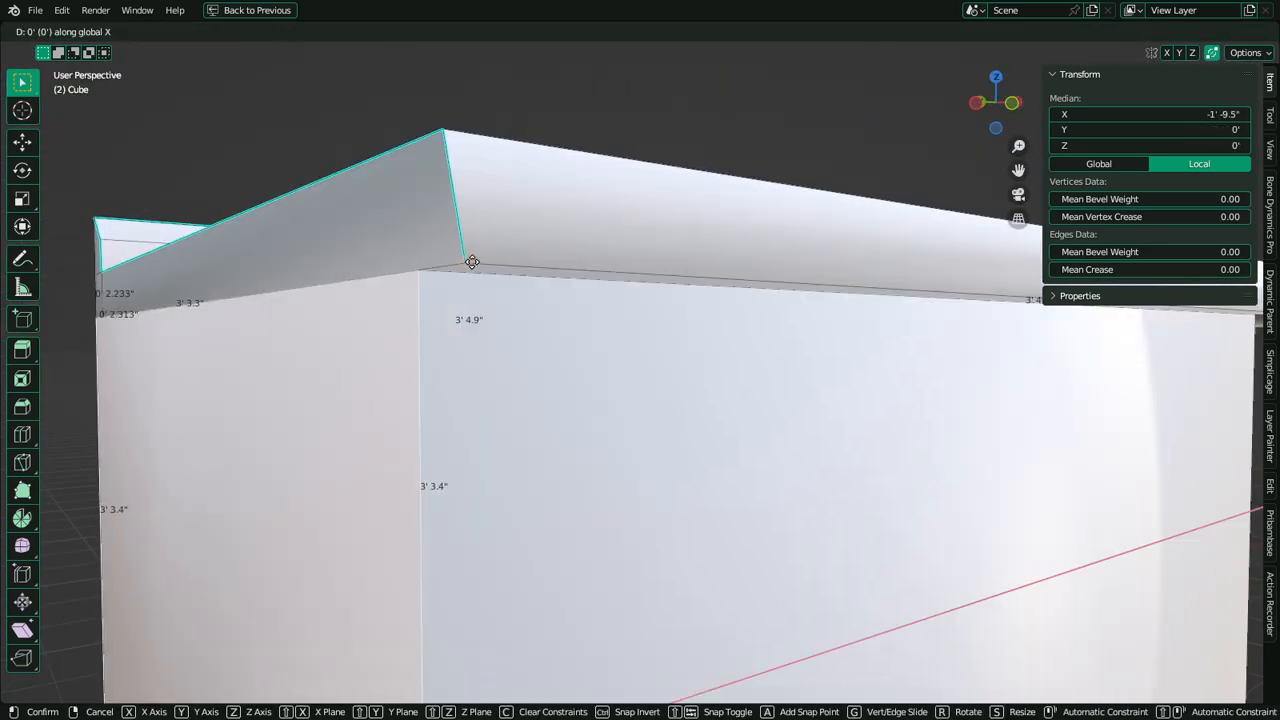
click(469, 262)
Move the cabinet along X until it sits flush against the corner countertop, at X location 24' 6.51"
key(Tab)
scroll(614, 367, down, 4)
scroll(686, 463, down, 1)
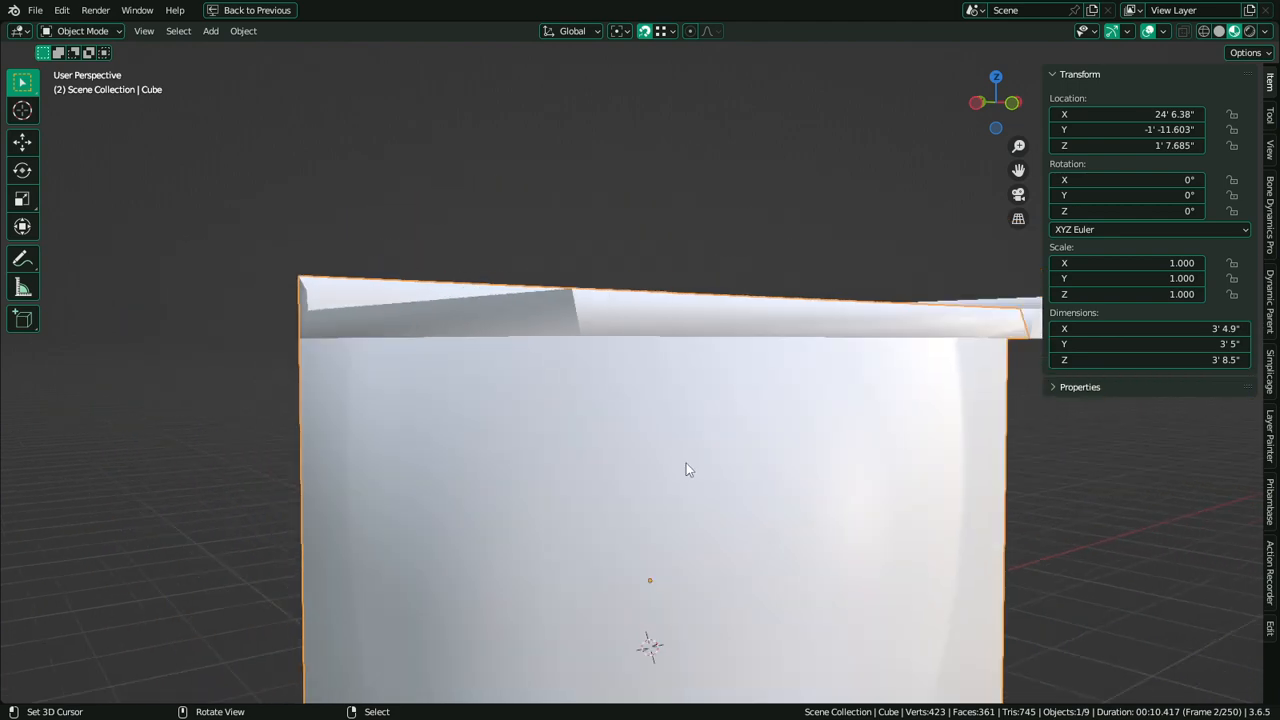
key(KP_1)
shift+middle_drag(686, 463, 182, 497)
scroll(786, 320, up, 3)
key(g)
key(x)
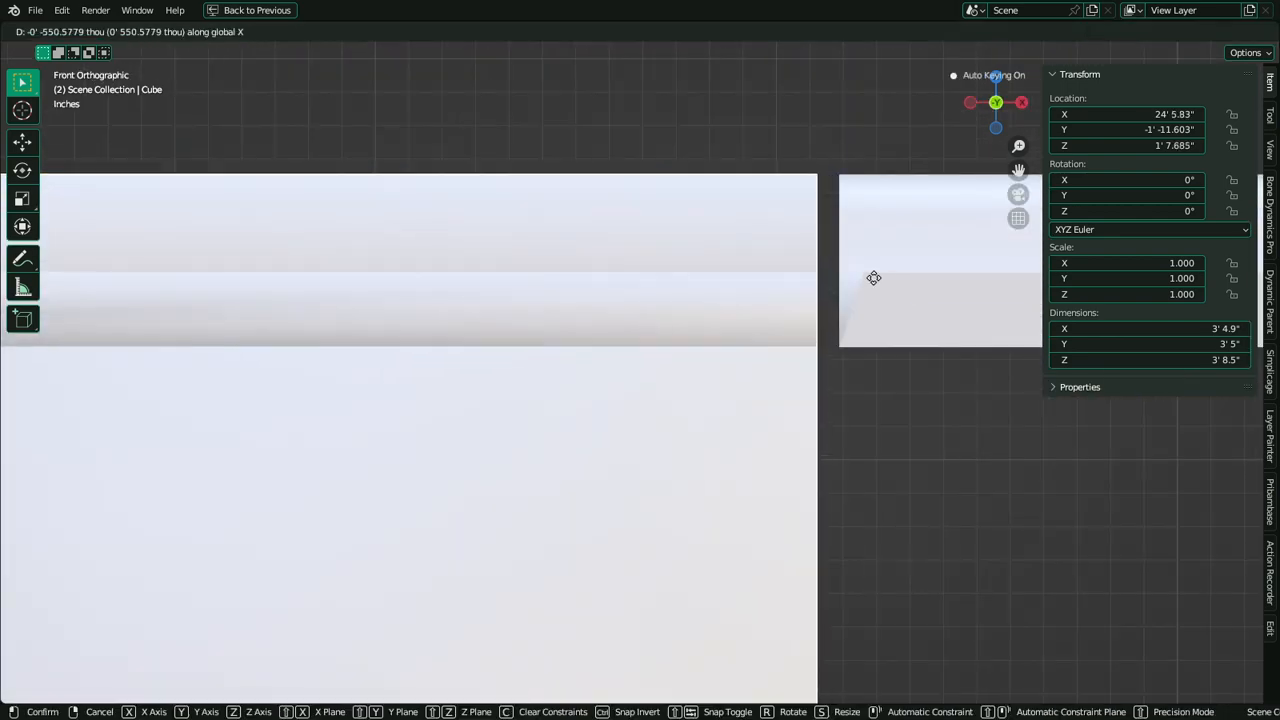
click(843, 275)
Examine the joint between the two countertops from the front and along the backsplash with the viewport overlays hidden
key(Tab)
middle_drag(841, 320, 891, 395)
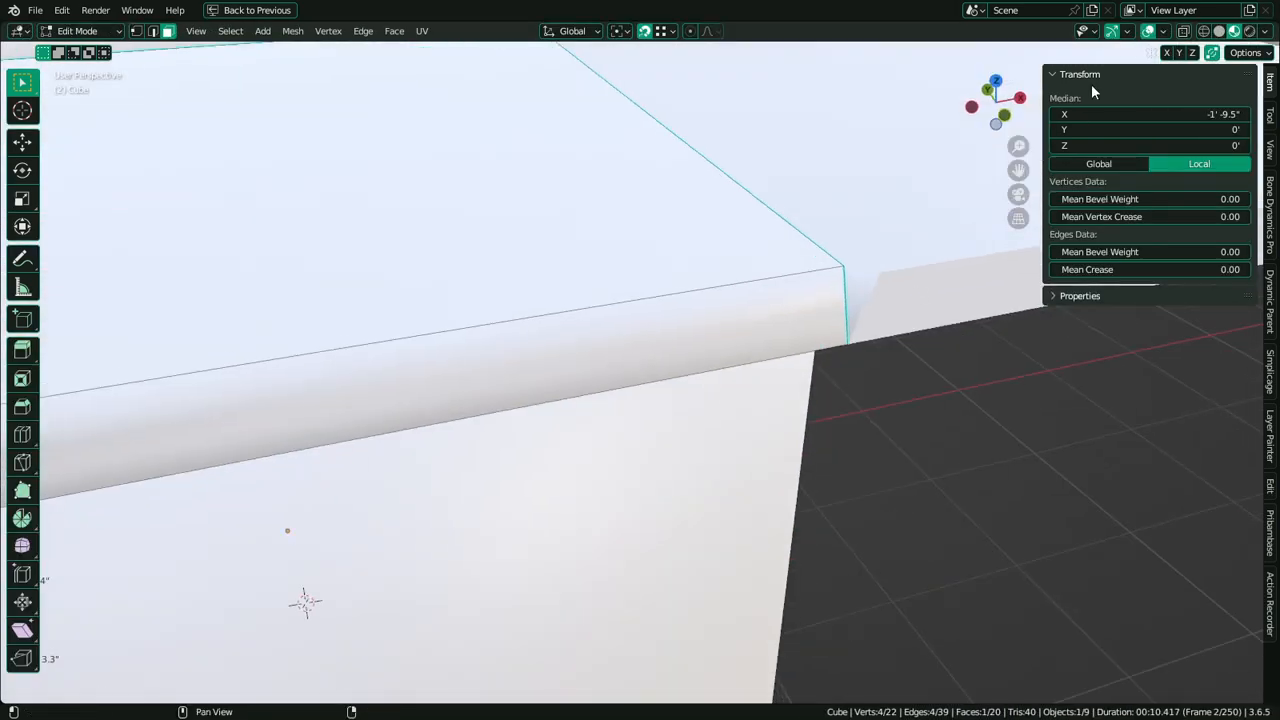
click(1148, 31)
scroll(753, 294, down, 5)
key(Tab)
middle_drag(752, 300, 669, 214)
scroll(675, 250, up, 5)
key(Tab)
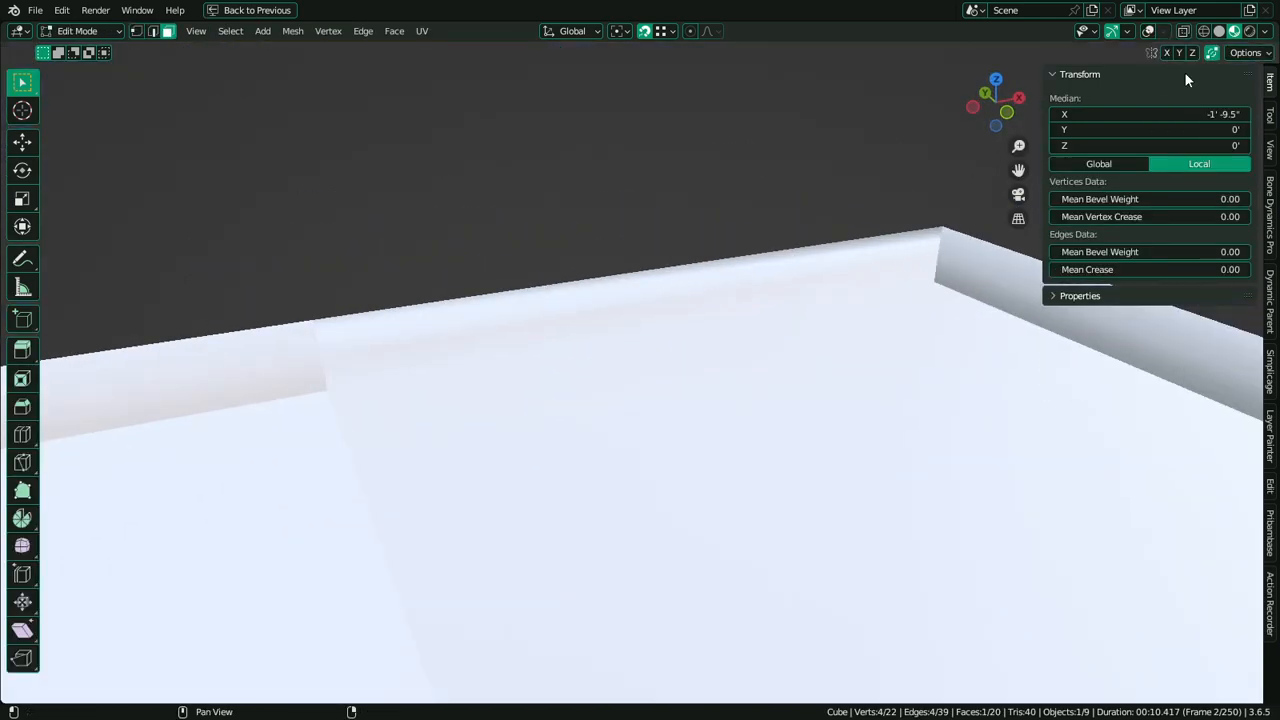
click(1148, 31)
key(Tab)
Mark the corner countertop's long edge at the foot of the rear backsplash as sharp
click(716, 294)
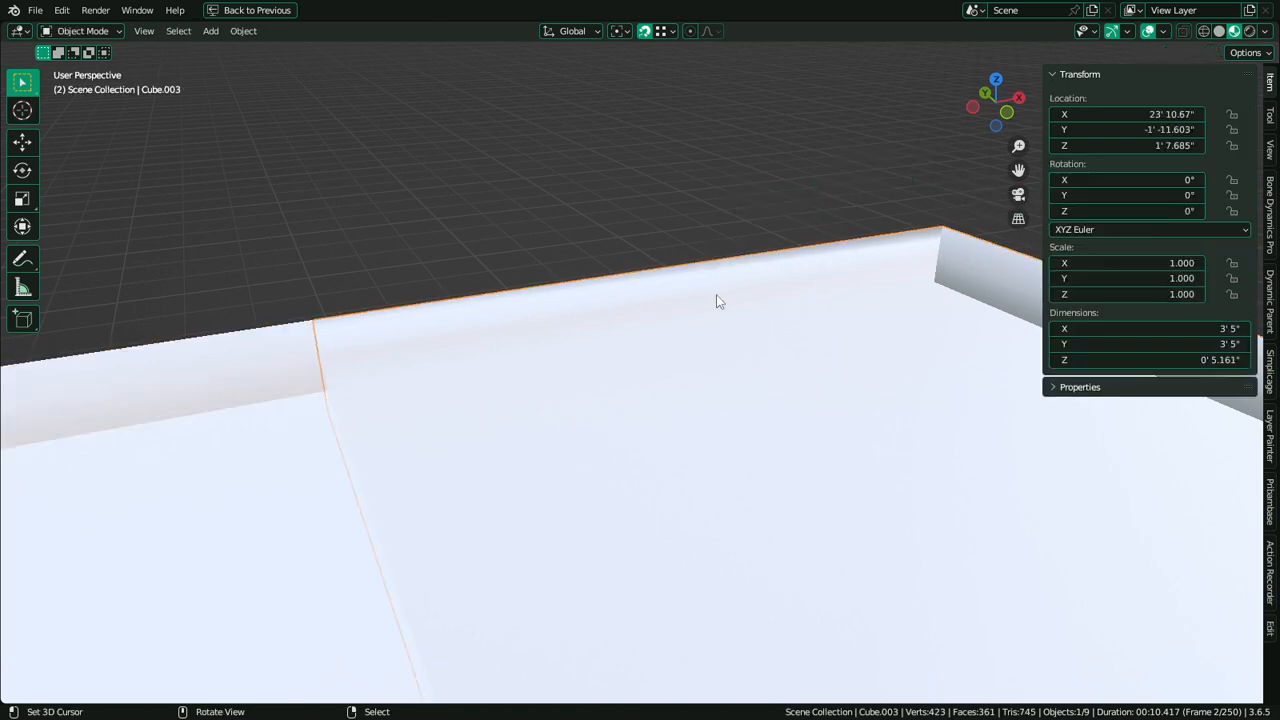
key(Tab)
key(2)
click(529, 373)
key(ctrl+e)
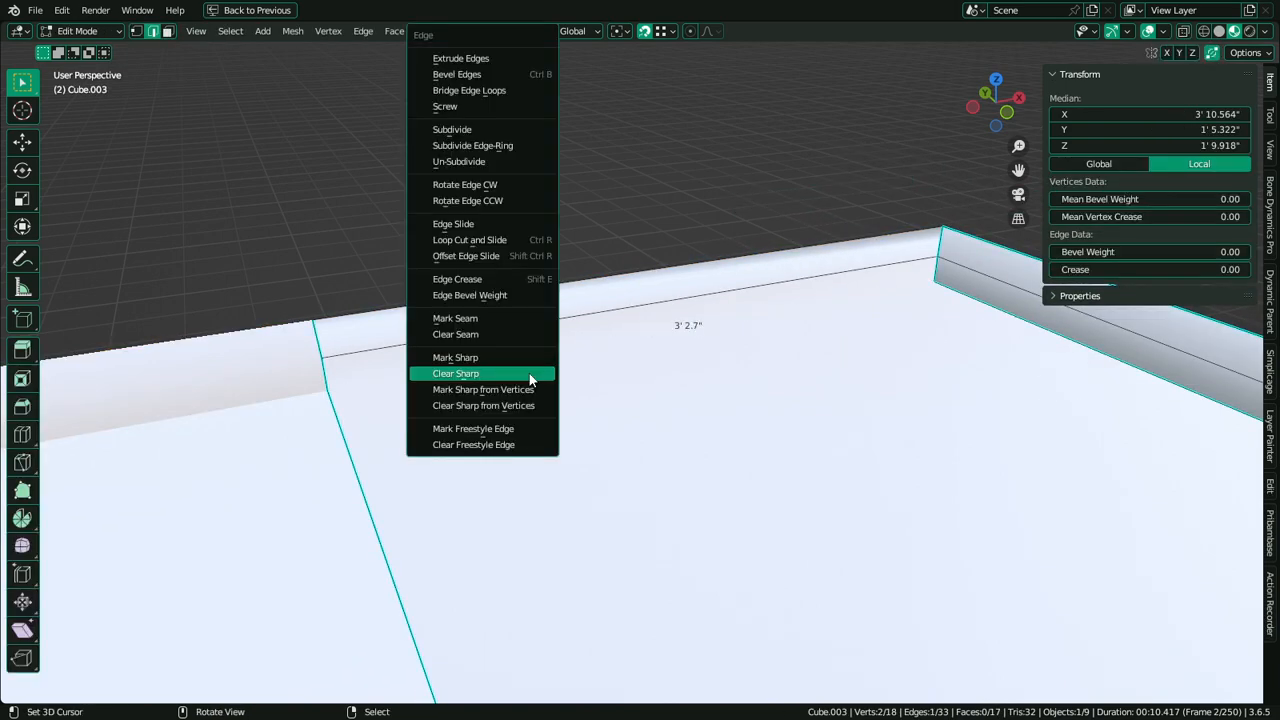
click(531, 357)
key(Tab)
Deselect everything and examine the joined countertops from the front and close up at the front joint
scroll(533, 353, down, 6)
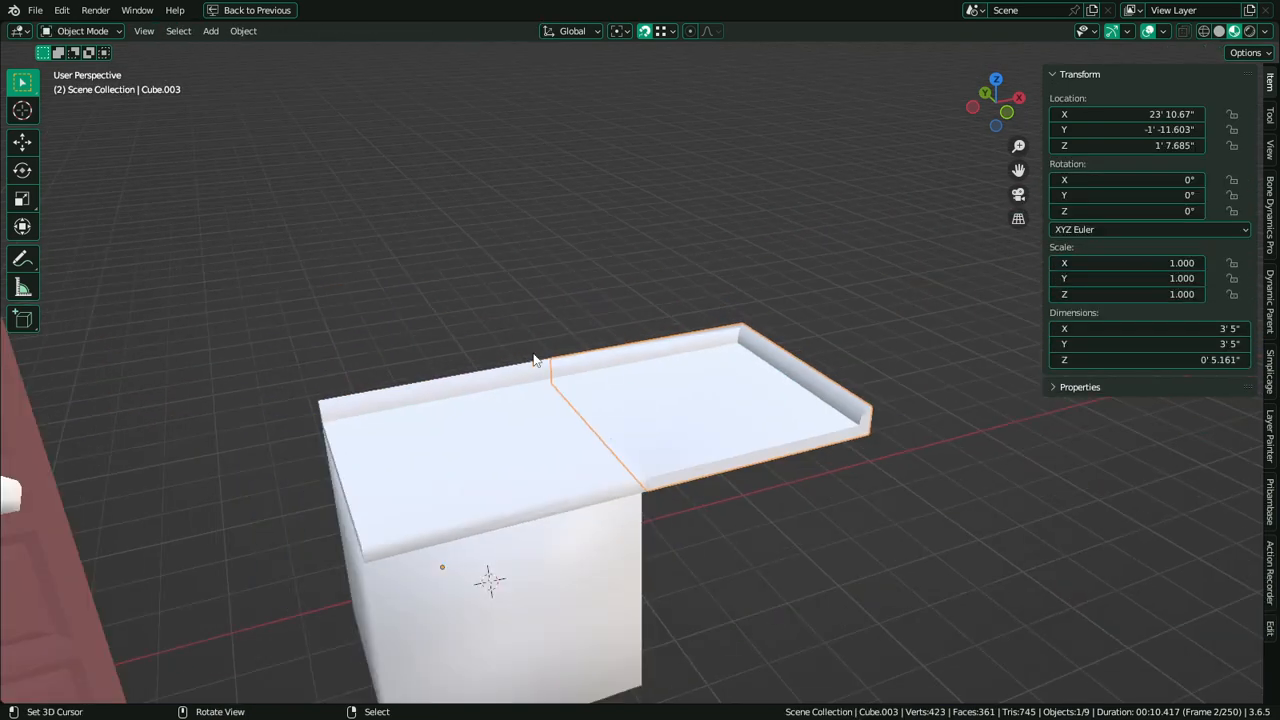
click(948, 310)
middle_drag(600, 365, 549, 372)
scroll(540, 444, up, 3)
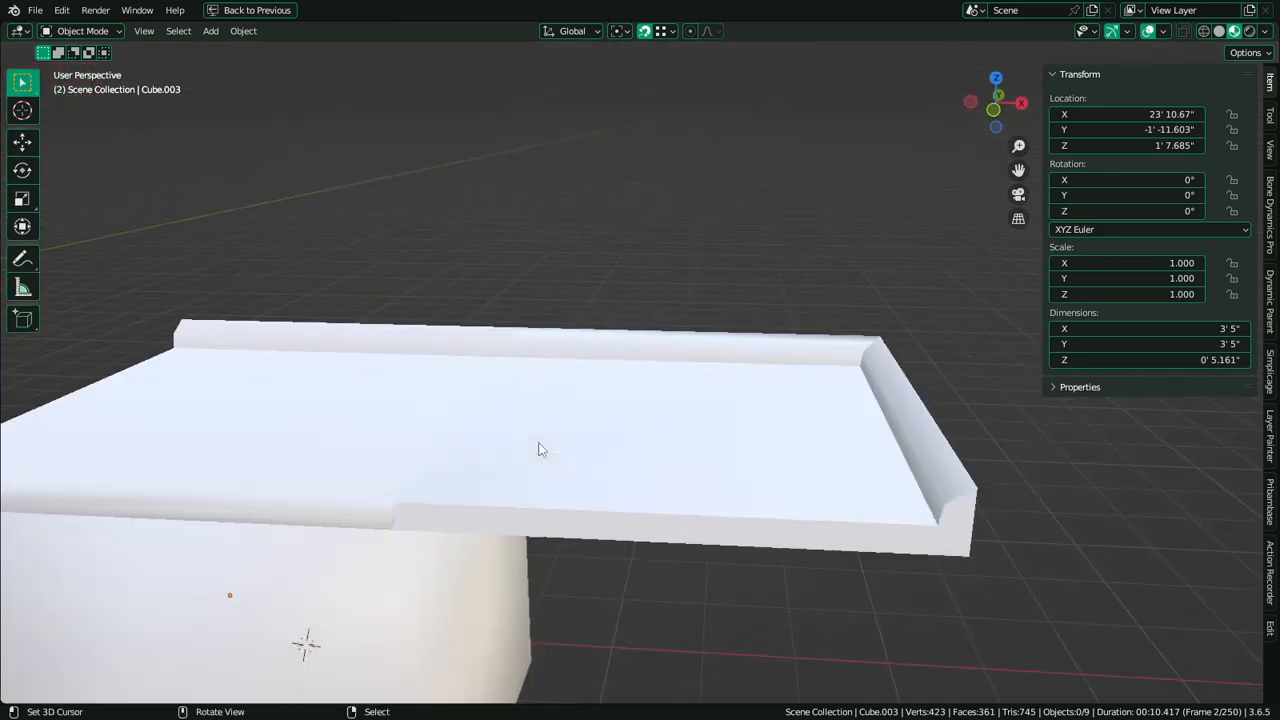
alt+middle_click(464, 498)
scroll(464, 498, up, 2)
middle_drag(464, 498, 622, 543)
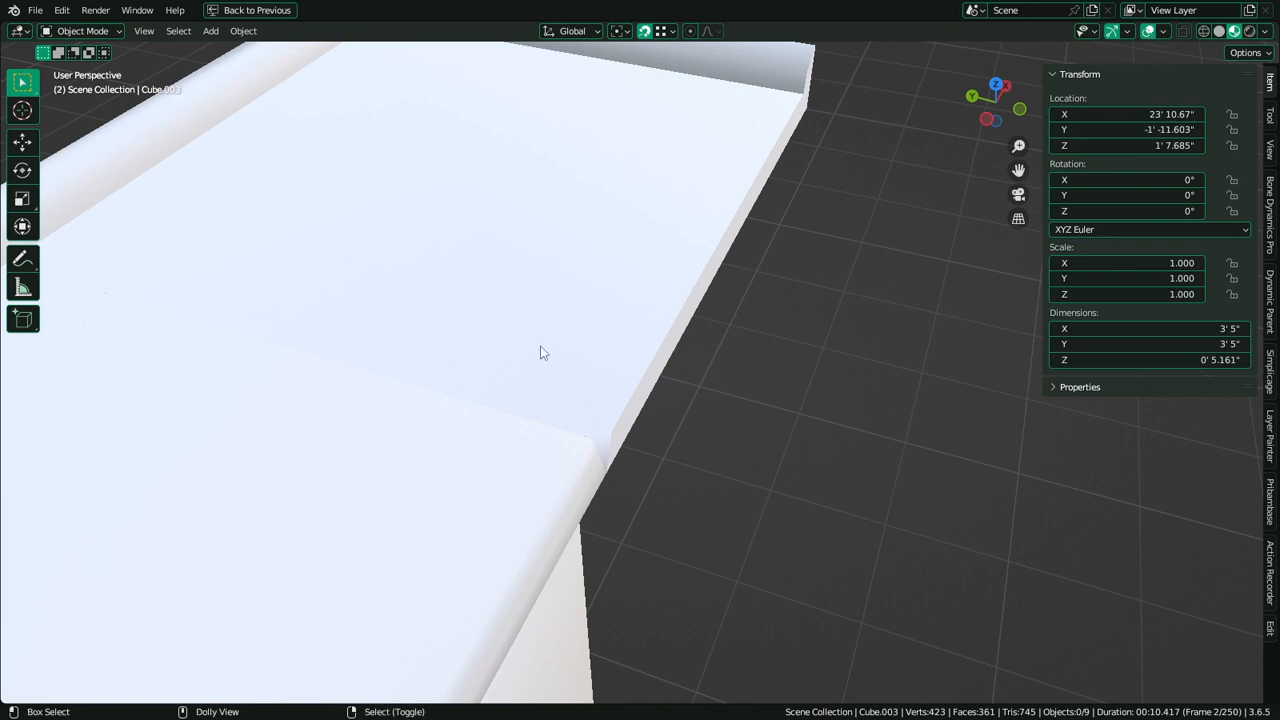
Isolate the corner countertop, examine the geometry of its notched front corner, and unhide the other objects
key(ctrl+Tab)
right_click(326, 411)
right_click(481, 343)
key(shift+h)
key(Tab)
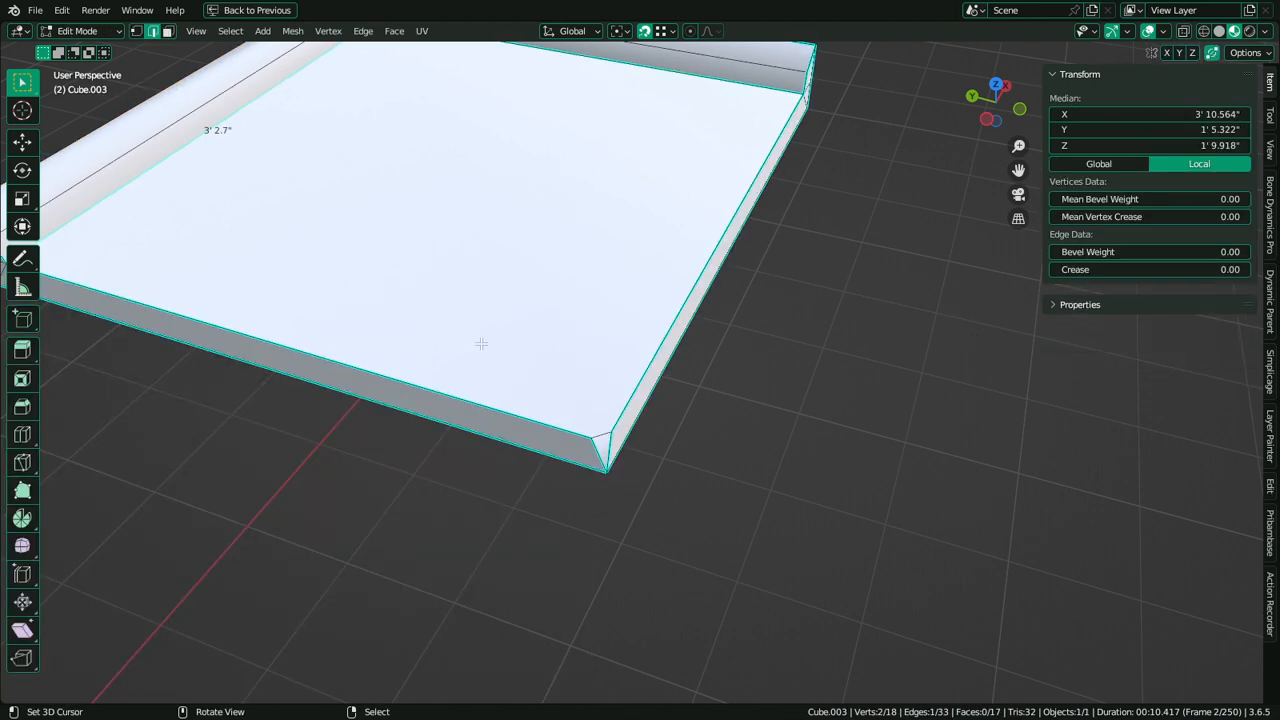
middle_drag(766, 402, 786, 362)
key(alt+a)
scroll(763, 391, up, 2)
middle_drag(574, 424, 527, 410)
key(Tab)
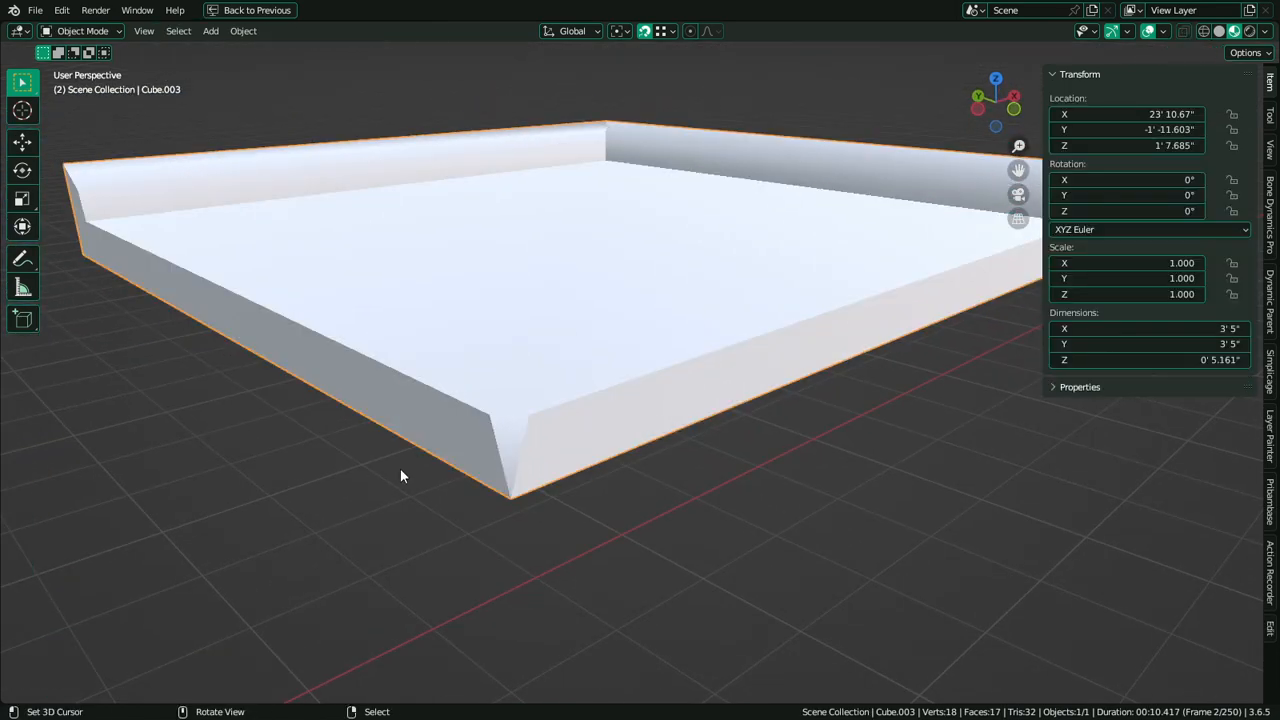
key(alt+h)
Delete the five faces of the cabinet's box body beneath the straight countertop
scroll(529, 470, down, 3)
right_click(531, 467)
scroll(536, 467, down, 3)
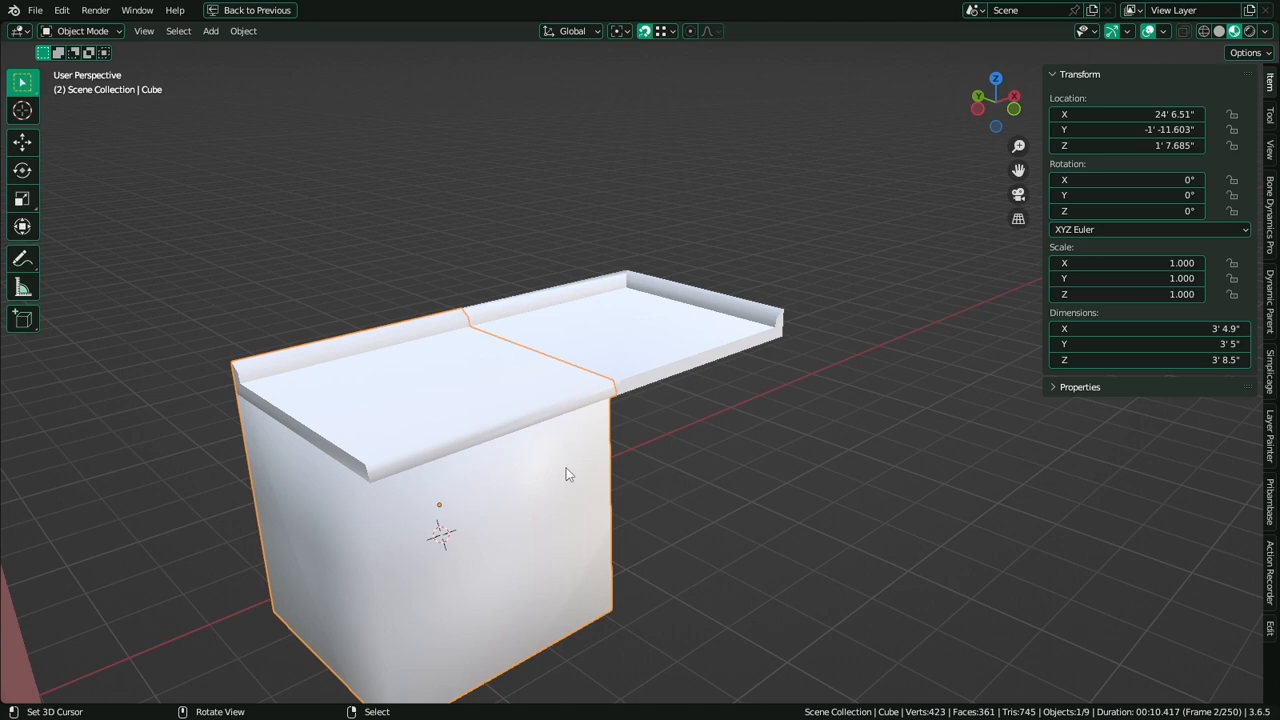
key(Tab)
key(ctrl+l)
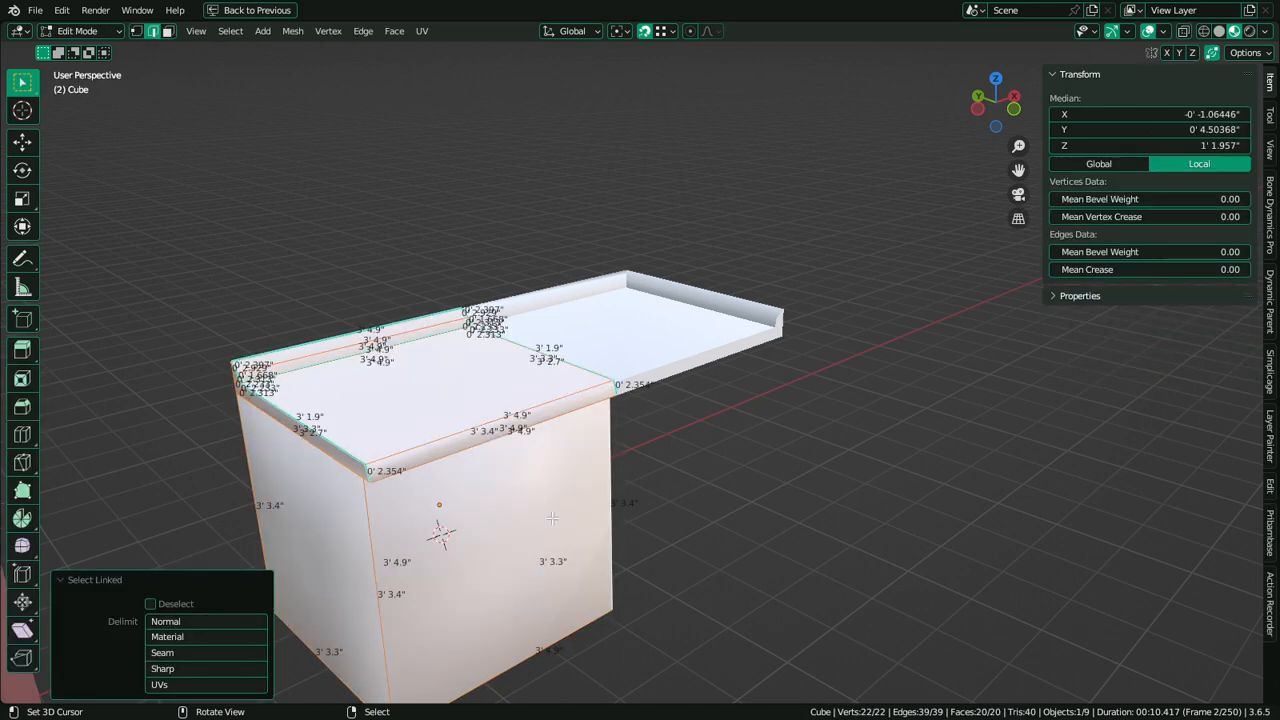
key(3)
click(505, 572)
middle_drag(505, 572, 504, 452)
shift+click(411, 569)
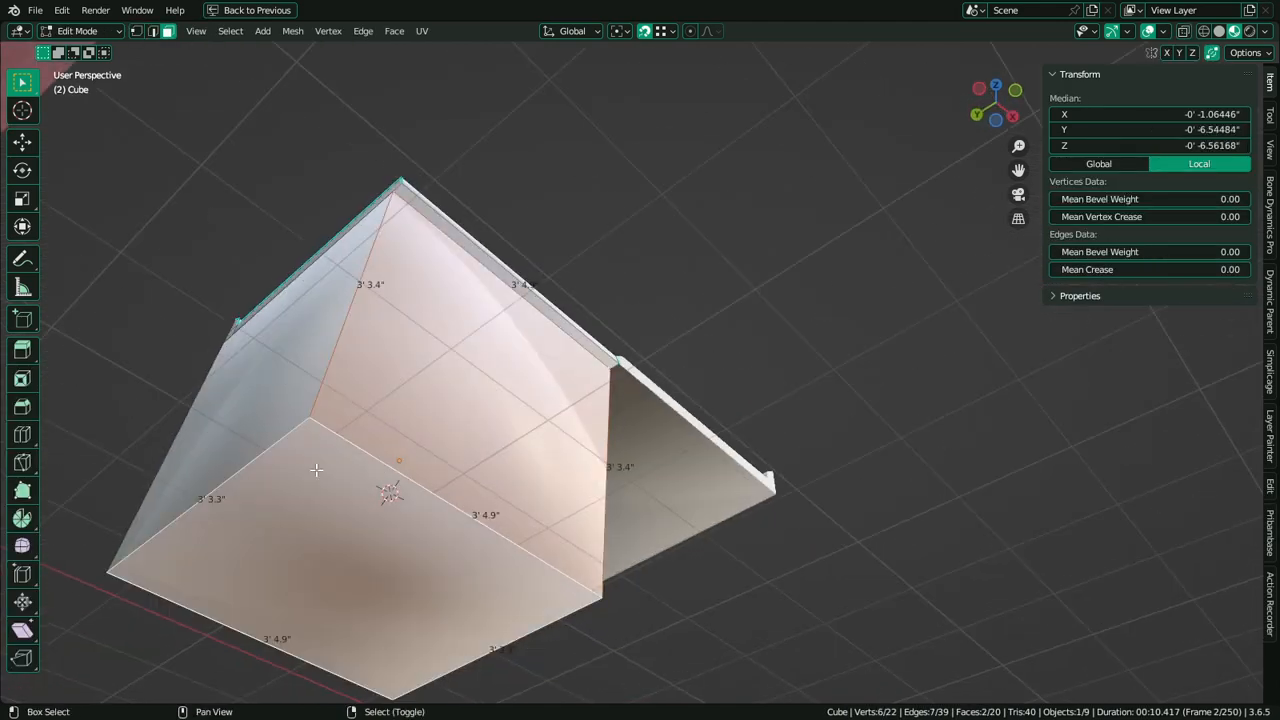
shift+click(295, 412)
middle_drag(334, 500, 900, 425)
shift+right_click(774, 360)
shift+right_click(764, 445)
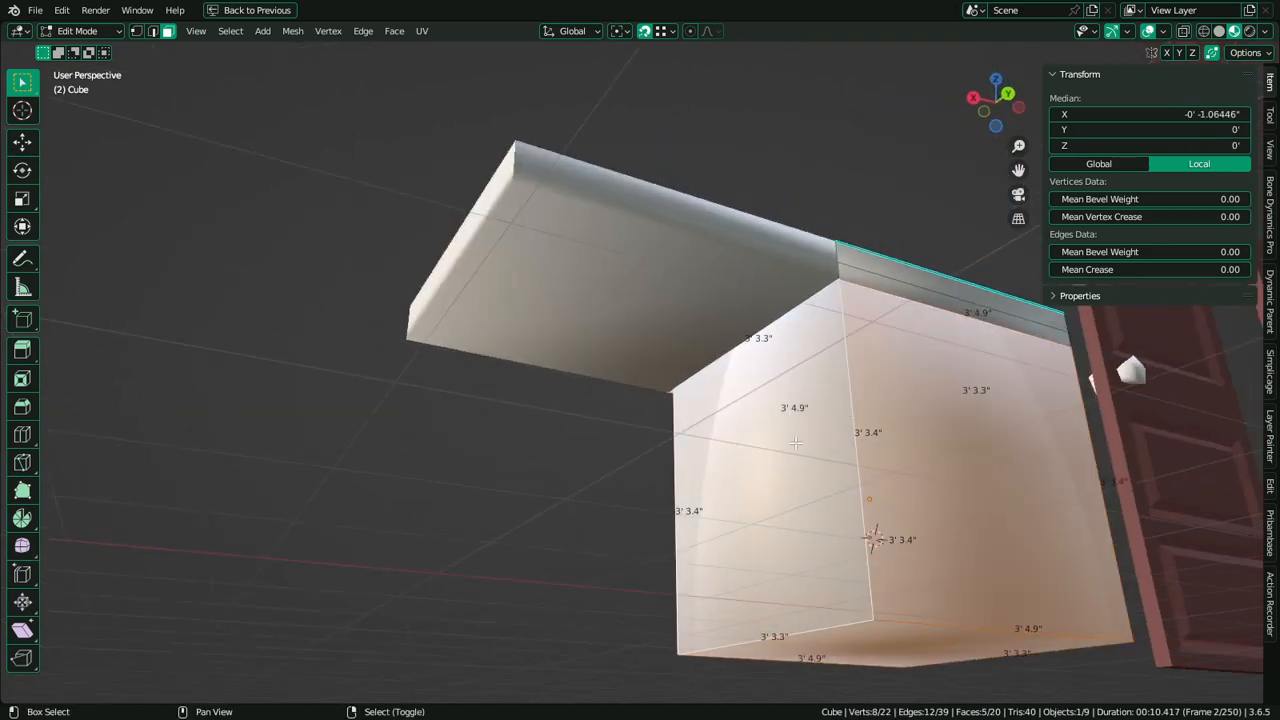
middle_drag(764, 445, 785, 425)
key(g)
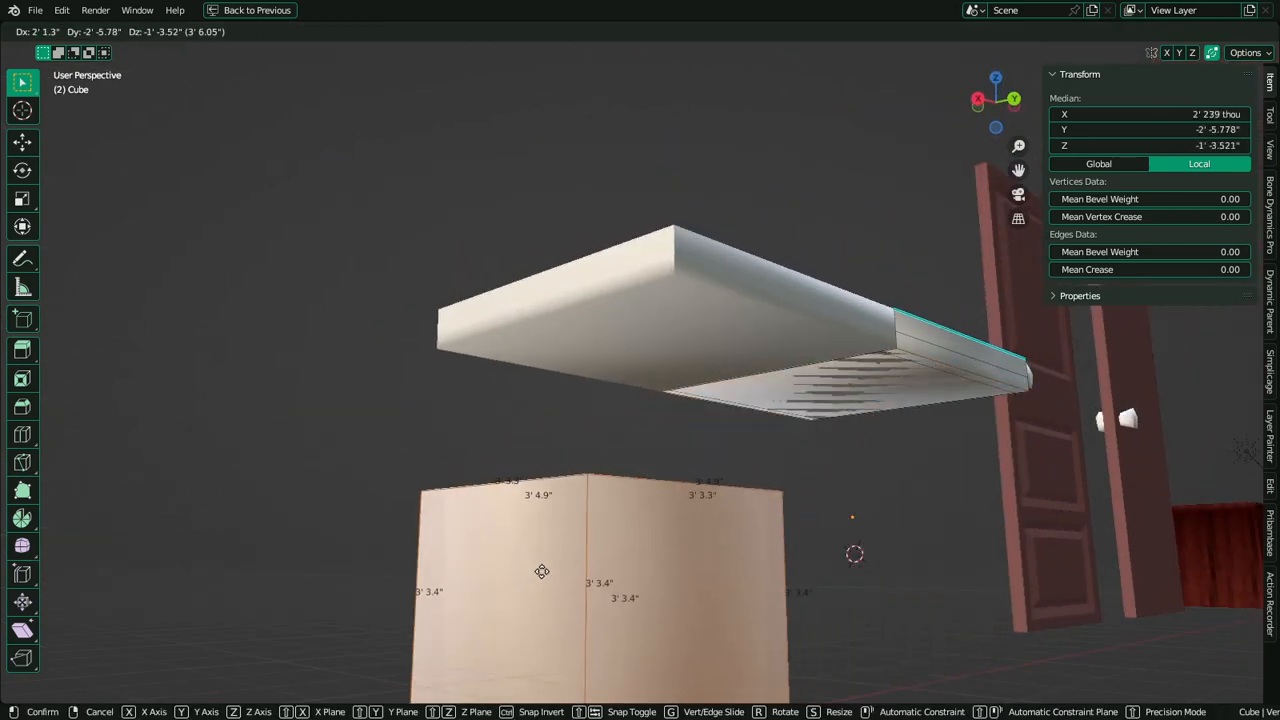
click(795, 412)
key(x)
click(795, 403)
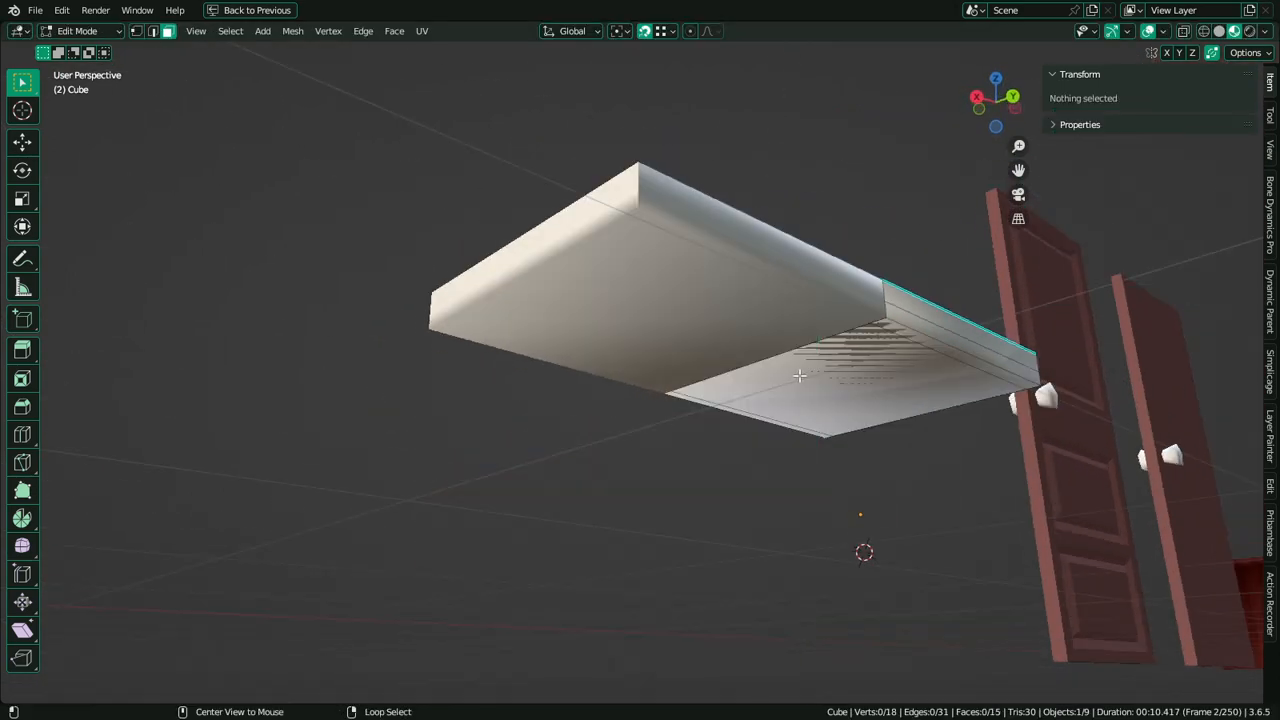
Delete the underside face of the straight countertop and return to Object Mode
scroll(795, 403, up, 5)
middle_drag(795, 403, 683, 366)
right_click(684, 364)
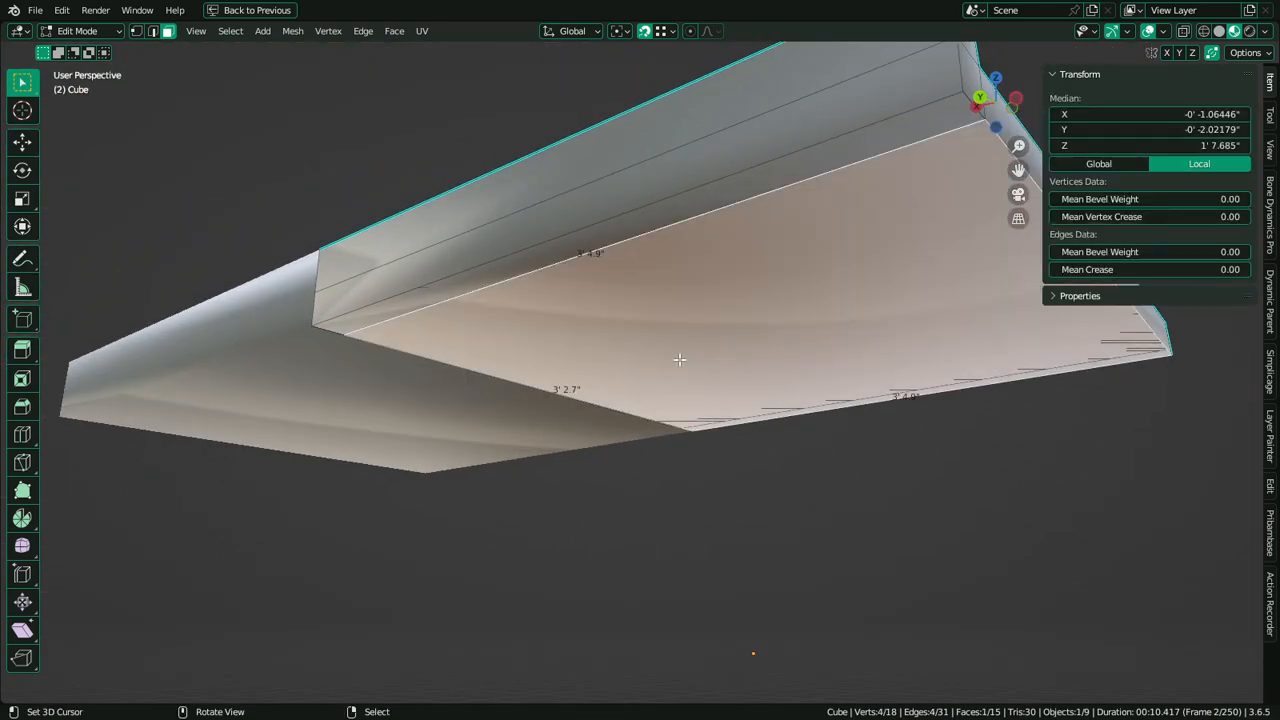
key(x)
click(674, 356)
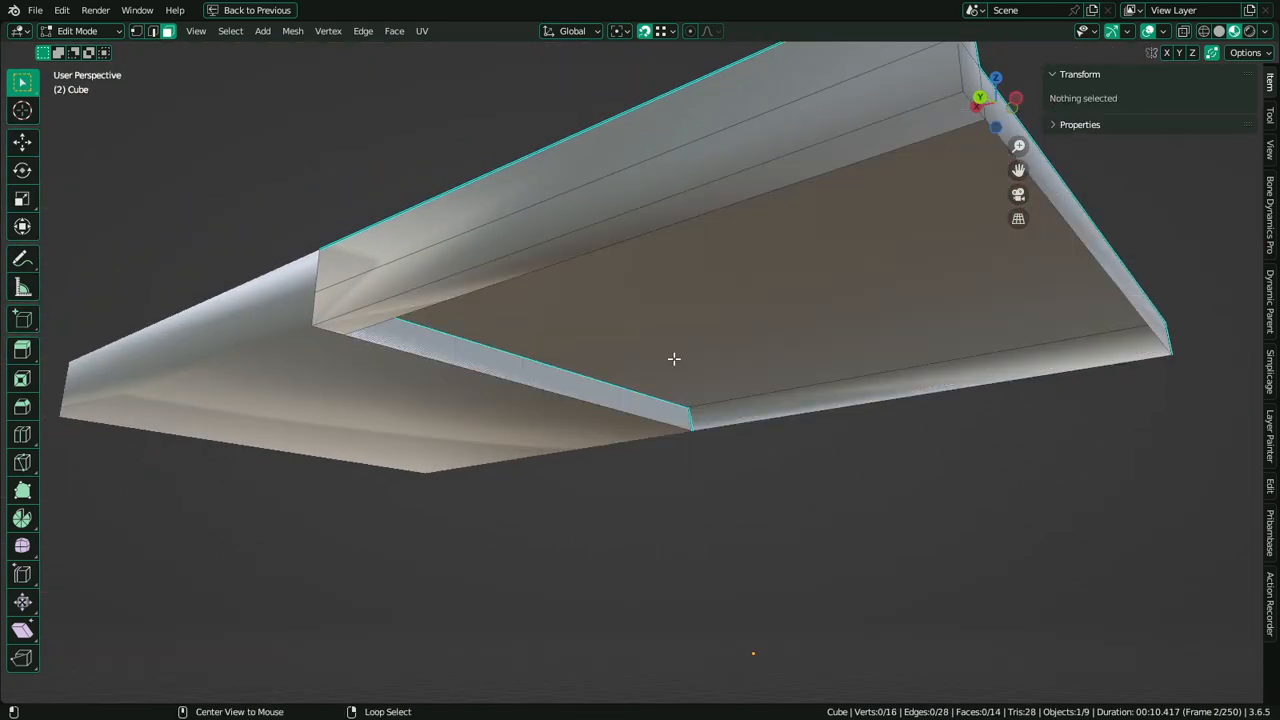
key(alt+h)
key(Tab)
Rename the straight countertop object as Furniture-Countertop
middle_drag(674, 358, 579, 446)
scroll(579, 446, down, 5)
key(F2)
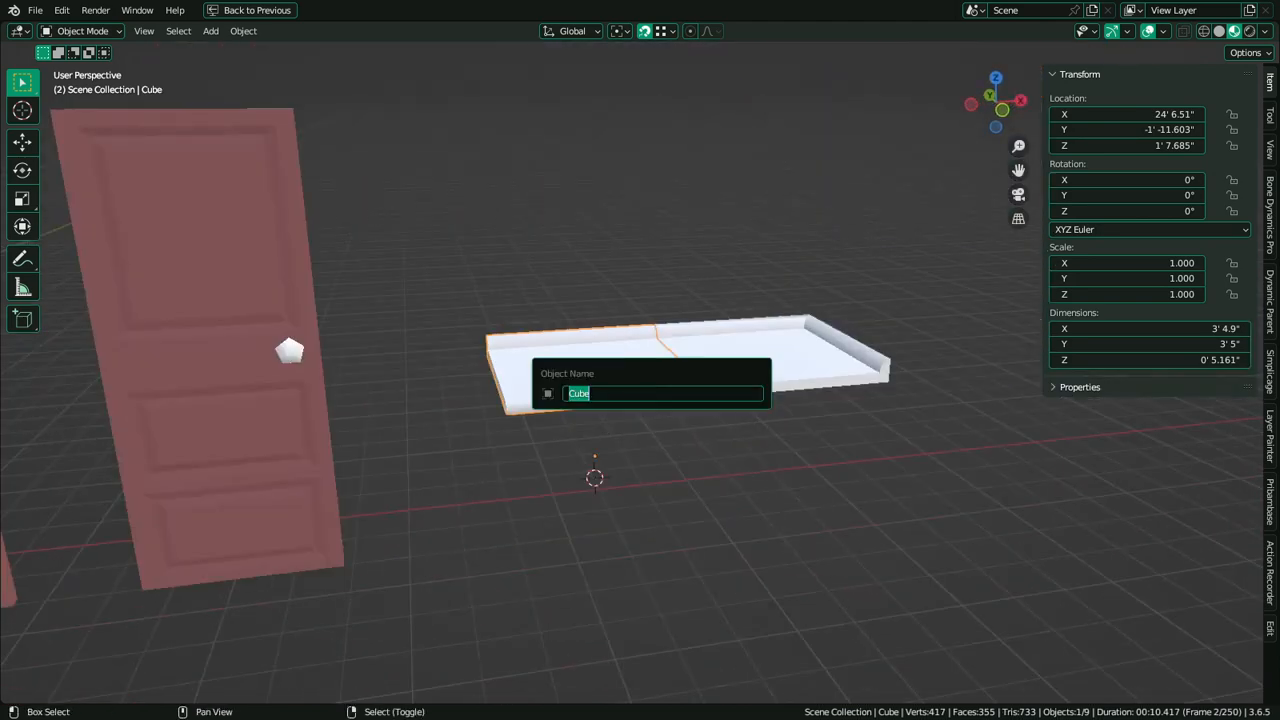
text(Furniture-Countertop)
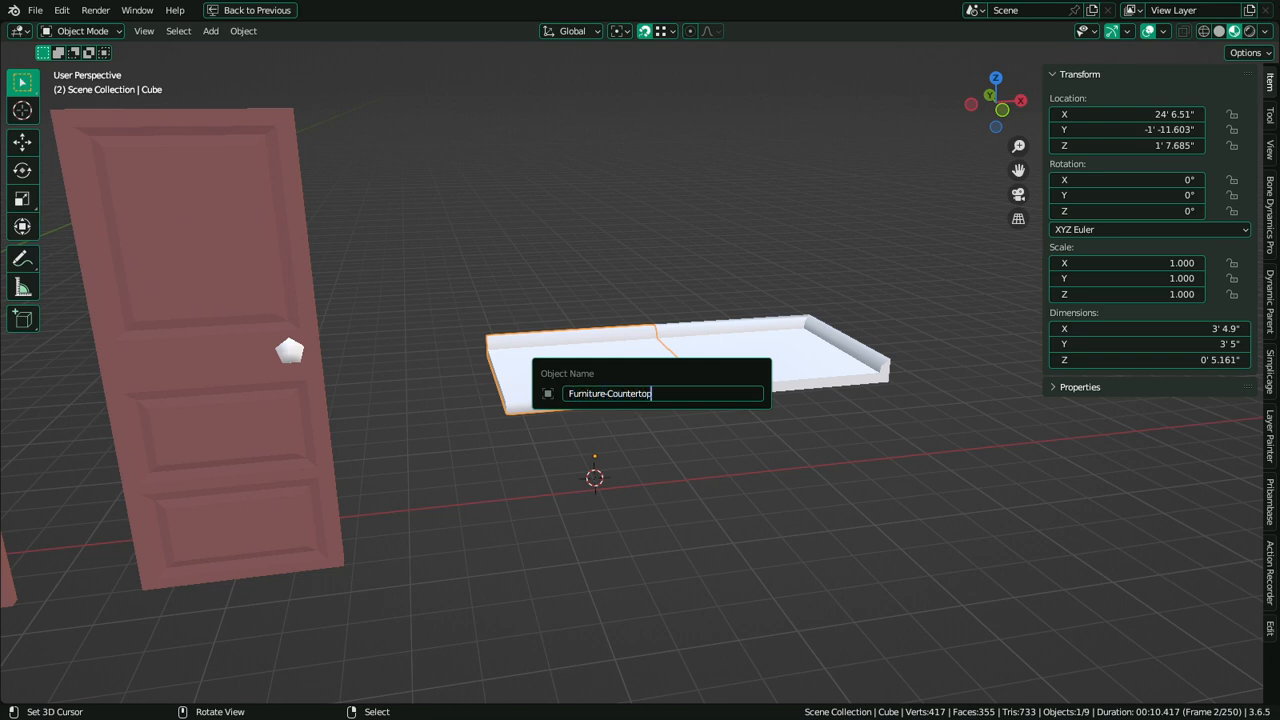
key(Return)
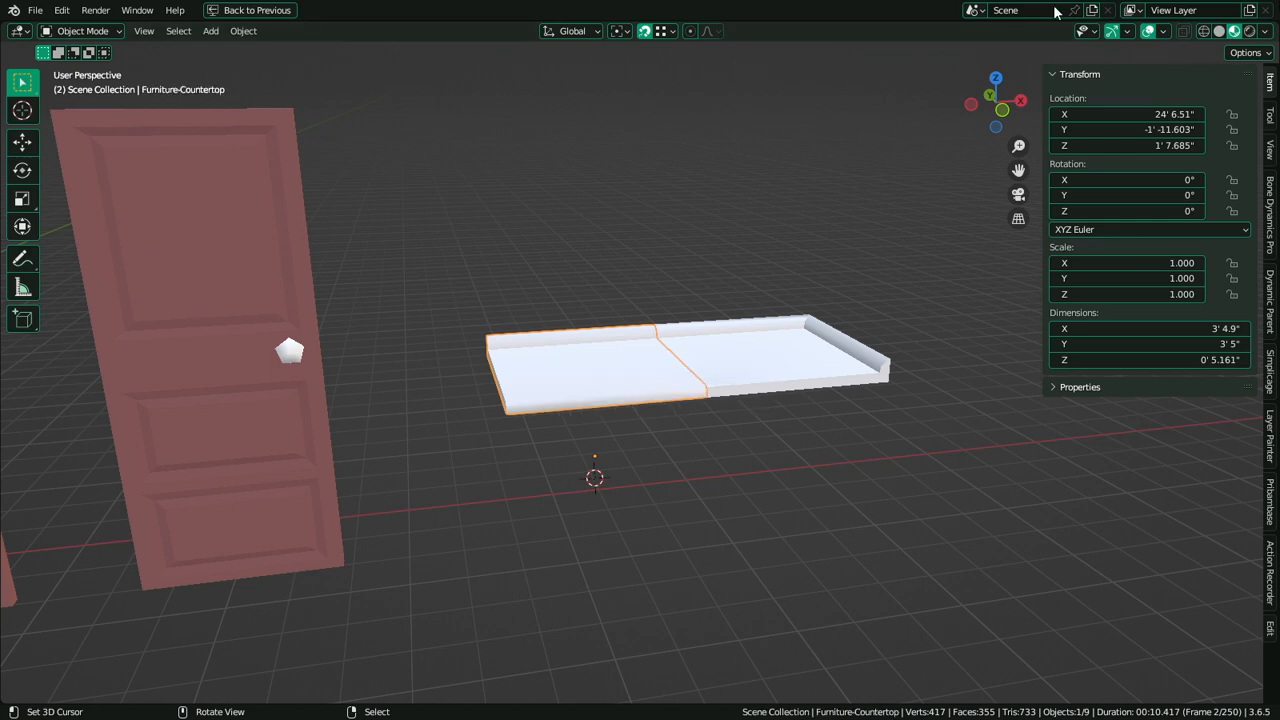
click(823, 392)
key(F2)
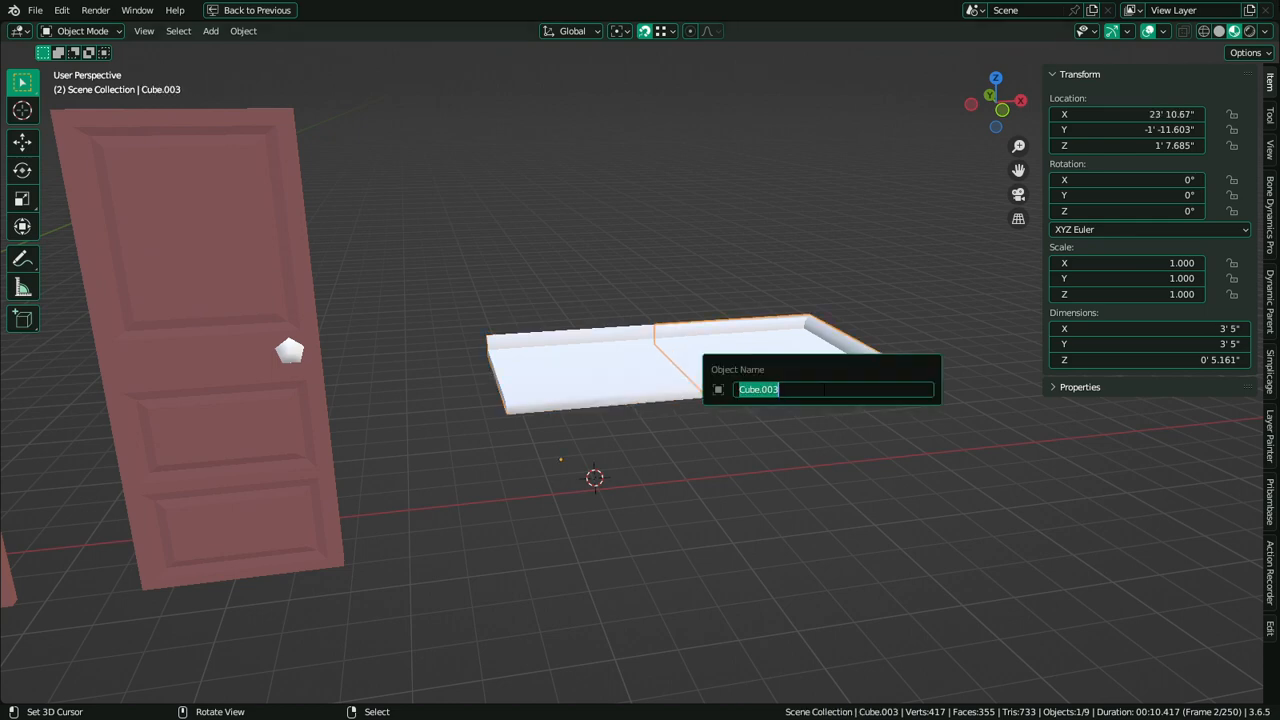
key(Escape)
Copy the straight countertop's name and rename the corner countertop as Furniture-Countertop_Corner
click(622, 390)
key(F2)
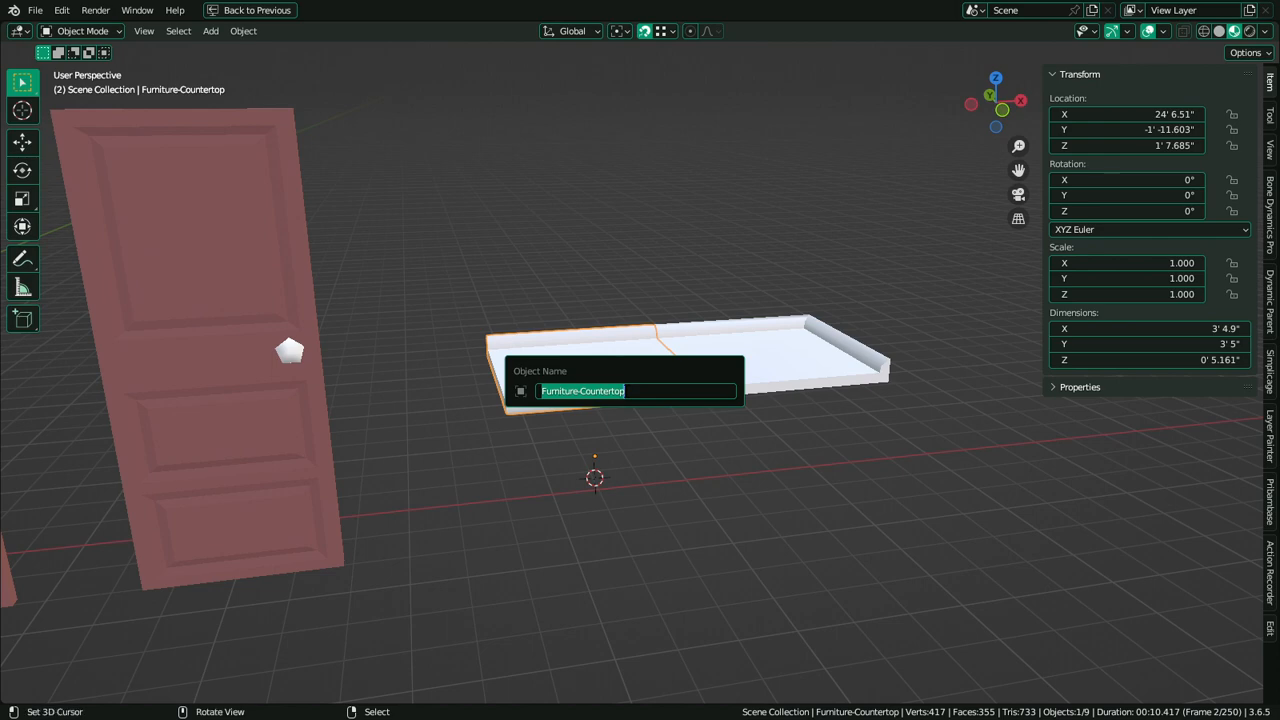
key(ctrl+c)
key(Escape)
click(723, 371)
key(F2)
key(ctrl+v)
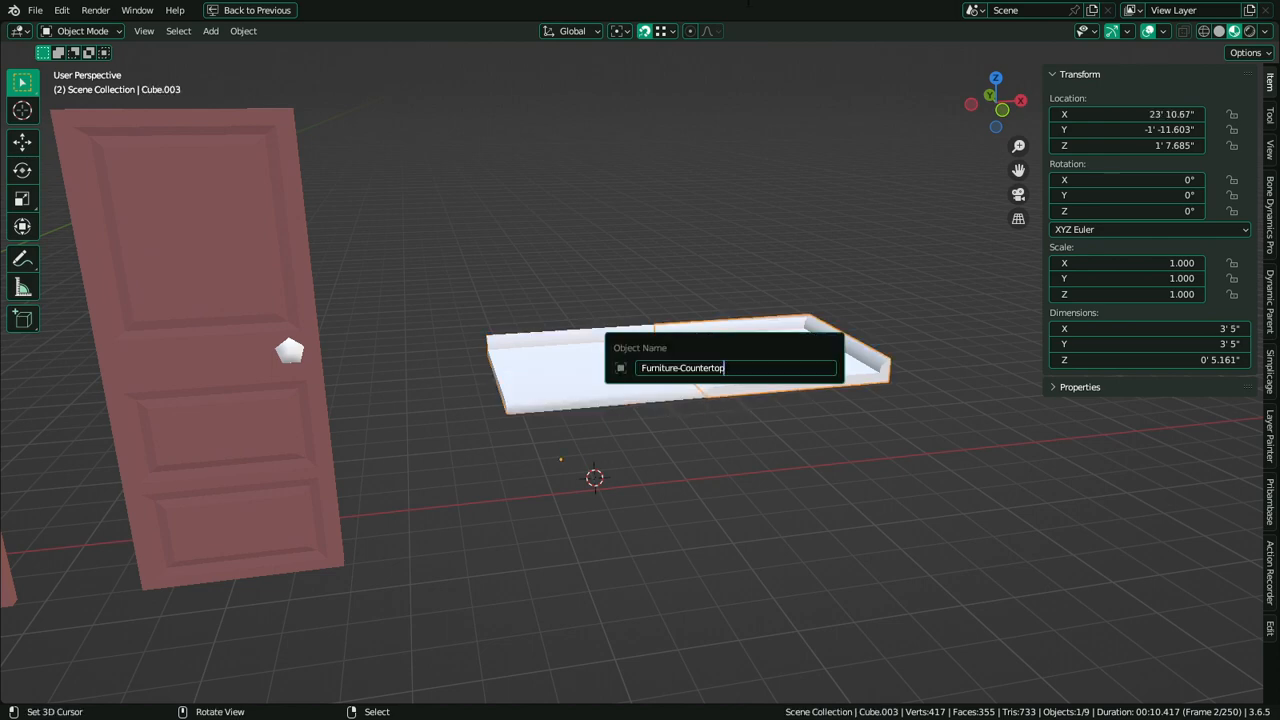
text(_Co)
key(BackSpace)
text(_Corner)
key(Return)
Rename the straight countertop object as Furniture_Countertop
click(666, 387)
key(F2)
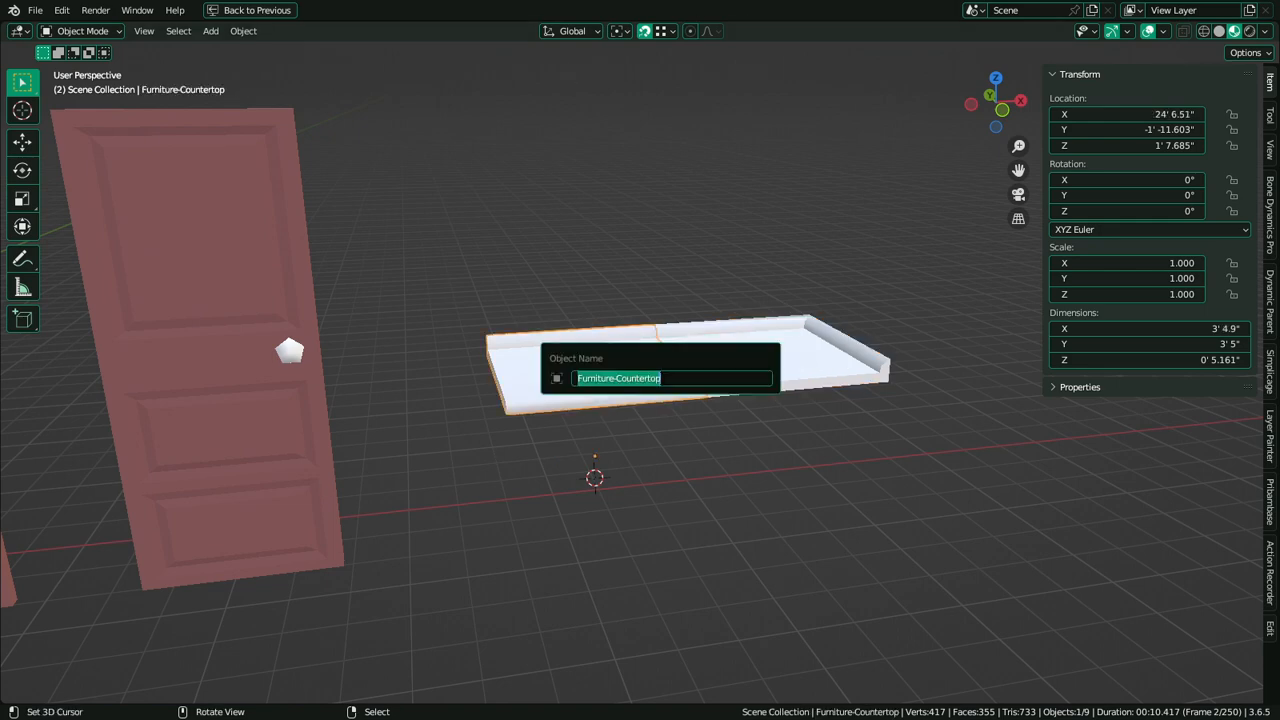
key(Home)
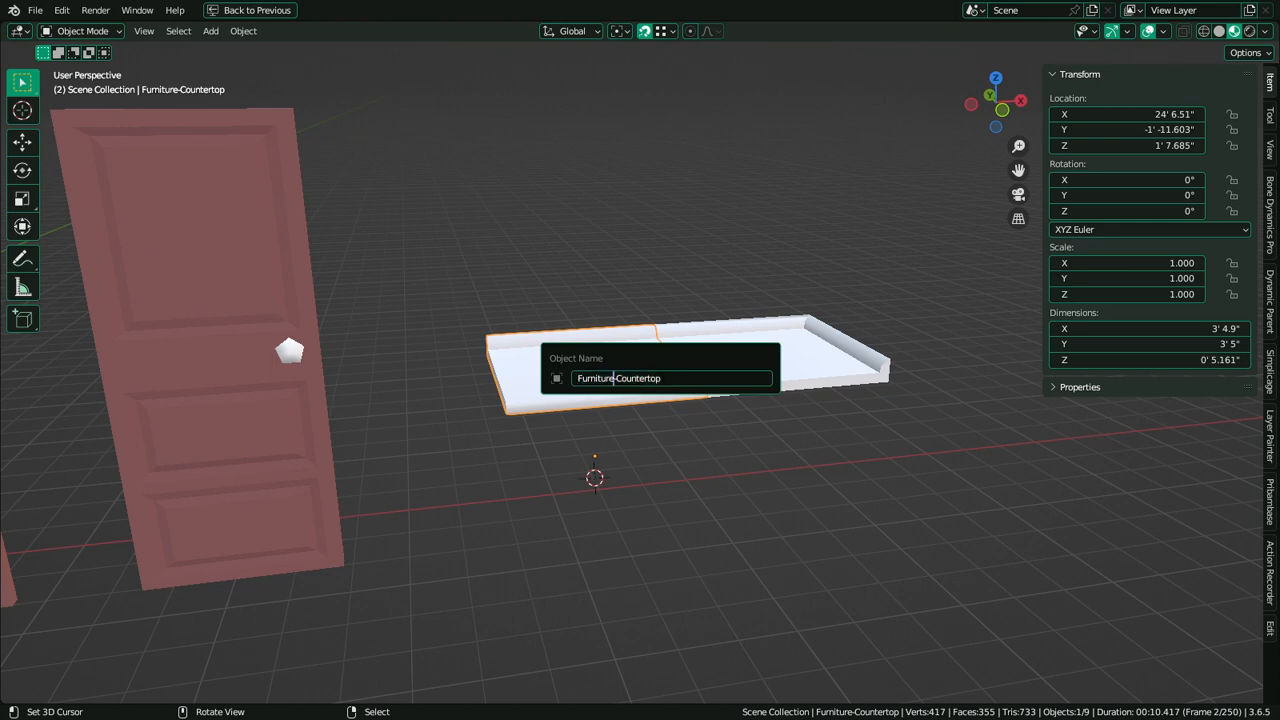
key(Delete)
text(_)
key(Return)
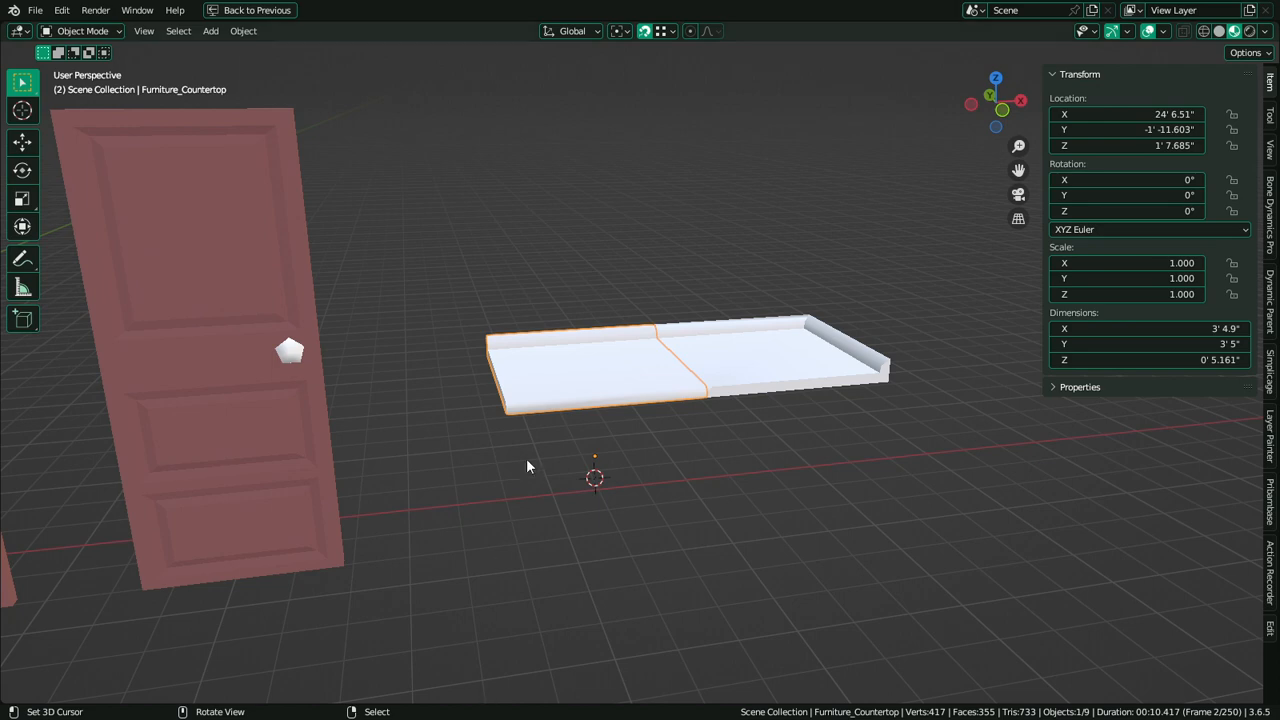
middle_drag(527, 466, 615, 367)
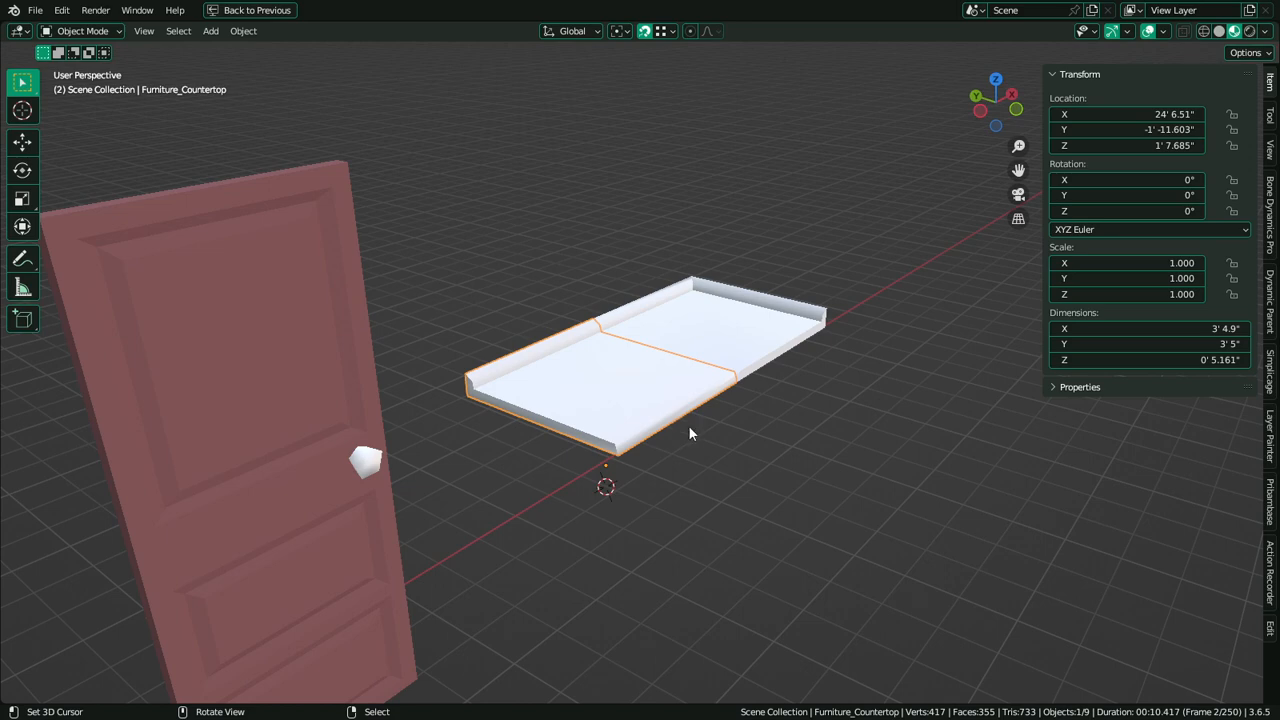
middle_drag(688, 425, 591, 496)
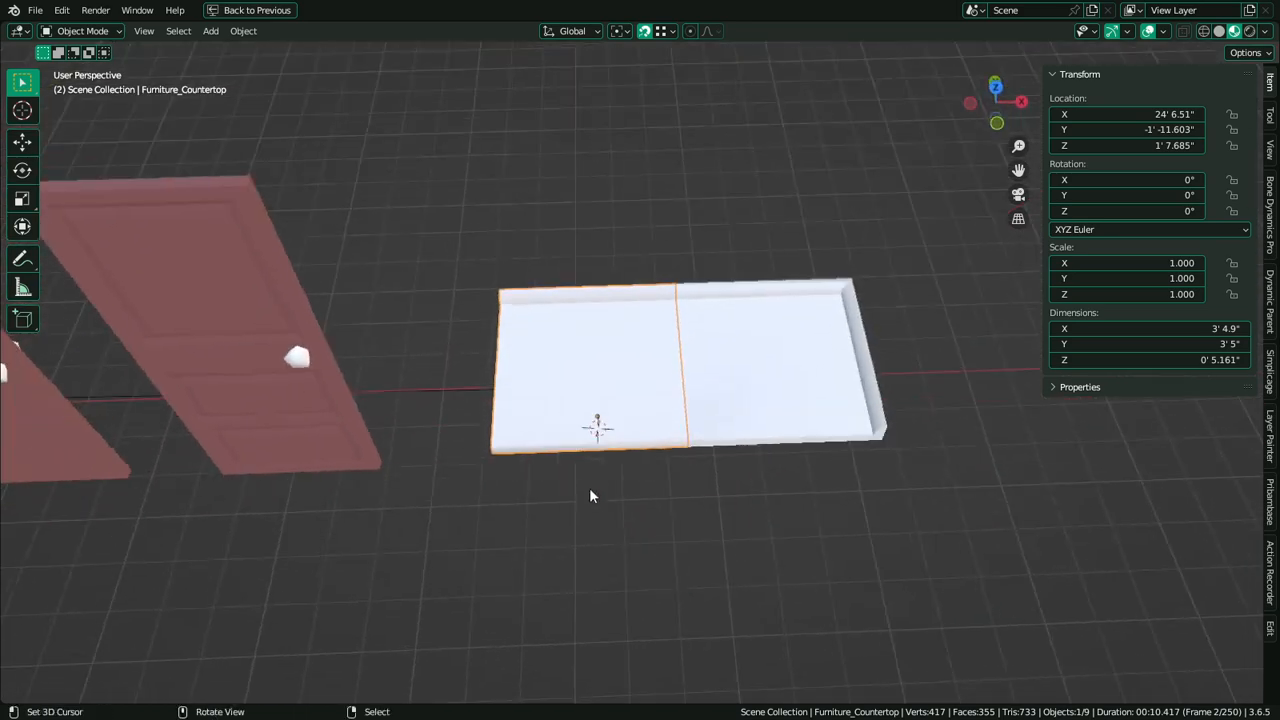
middle_drag(571, 586, 595, 450)
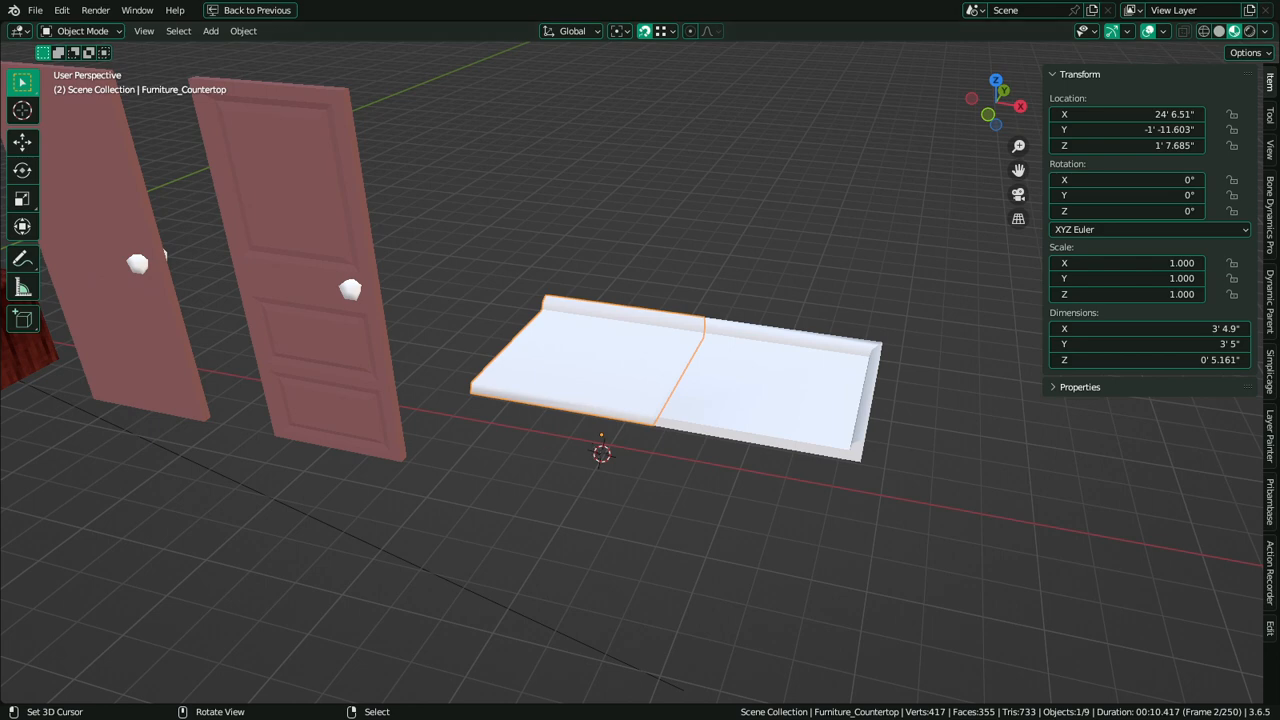
middle_drag(553, 389, 656, 374)
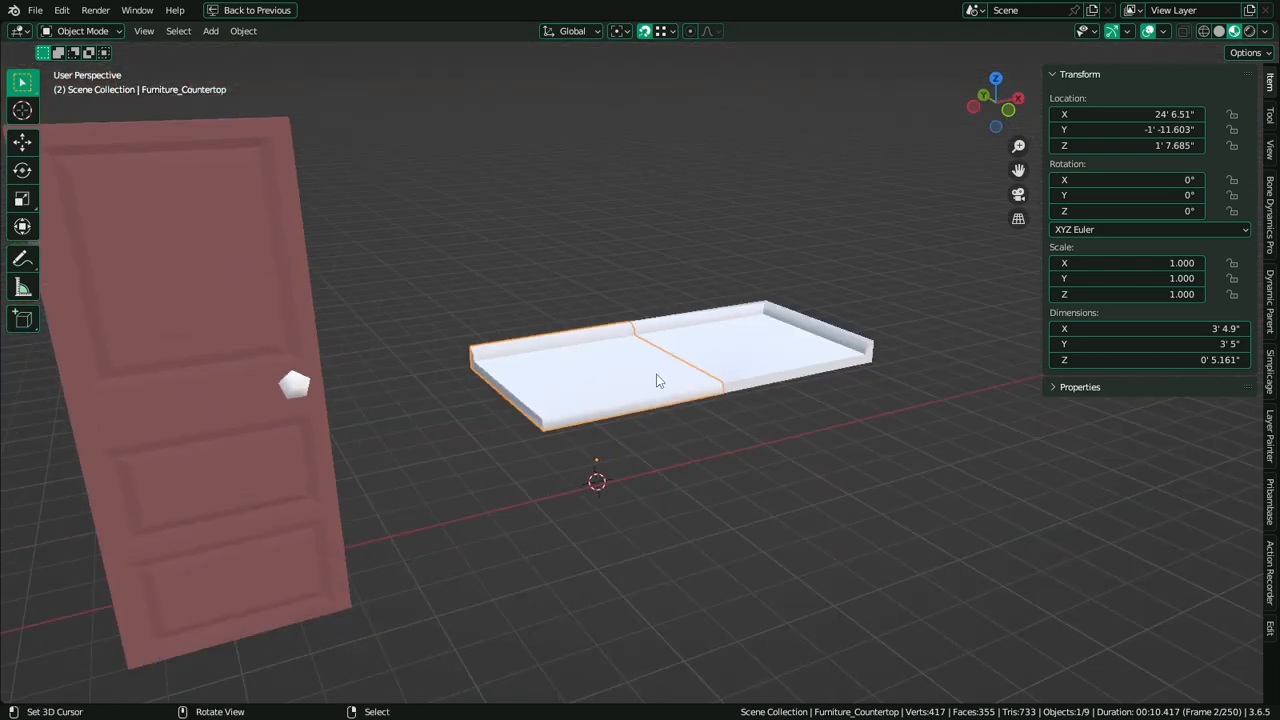
Edit the straight countertop's mesh and mark all edges of its two underside faces as UV seams
key(Tab)
middle_drag(643, 428, 571, 388)
scroll(590, 408, up, 3)
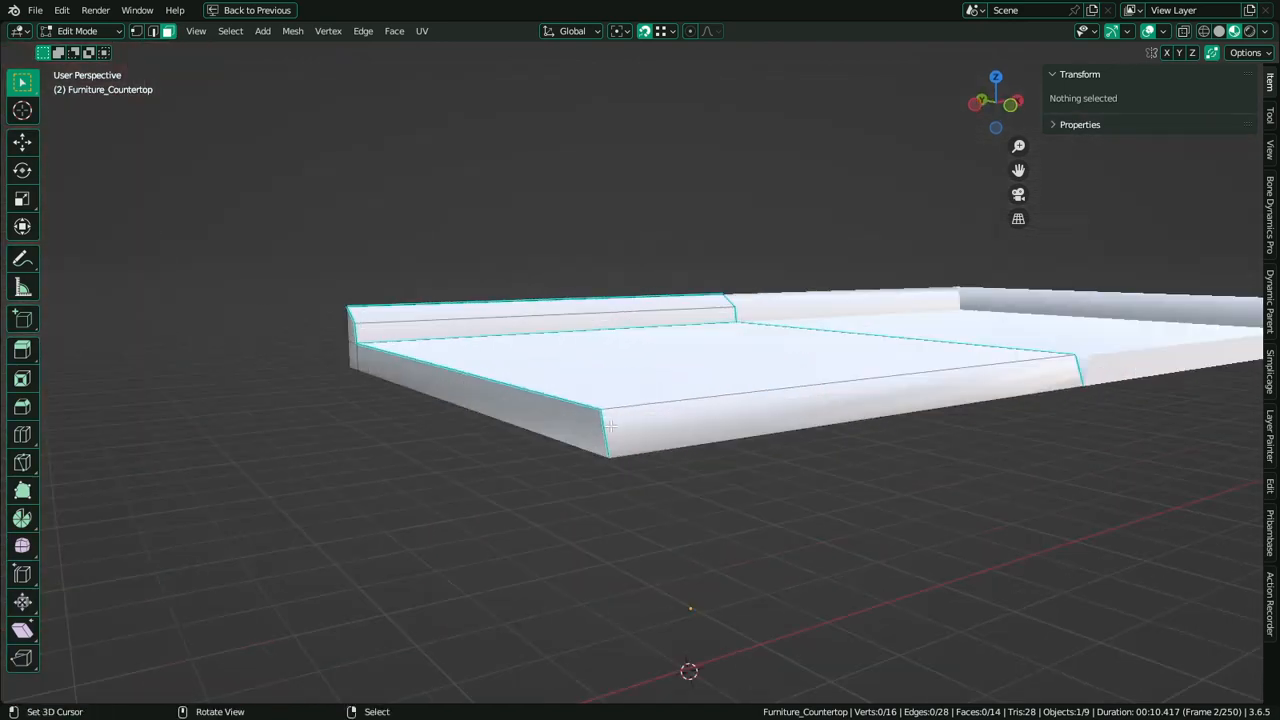
middle_drag(602, 437, 629, 371)
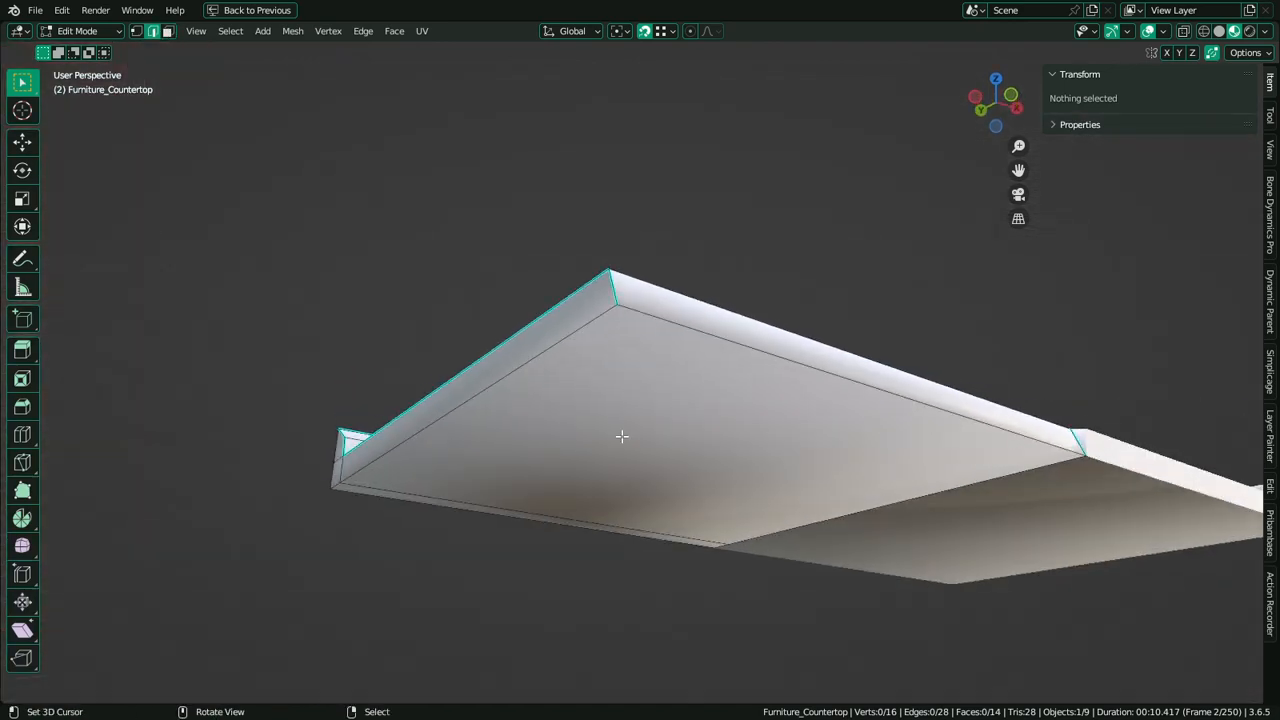
shift+click(500, 485)
shift+right_click(423, 503)
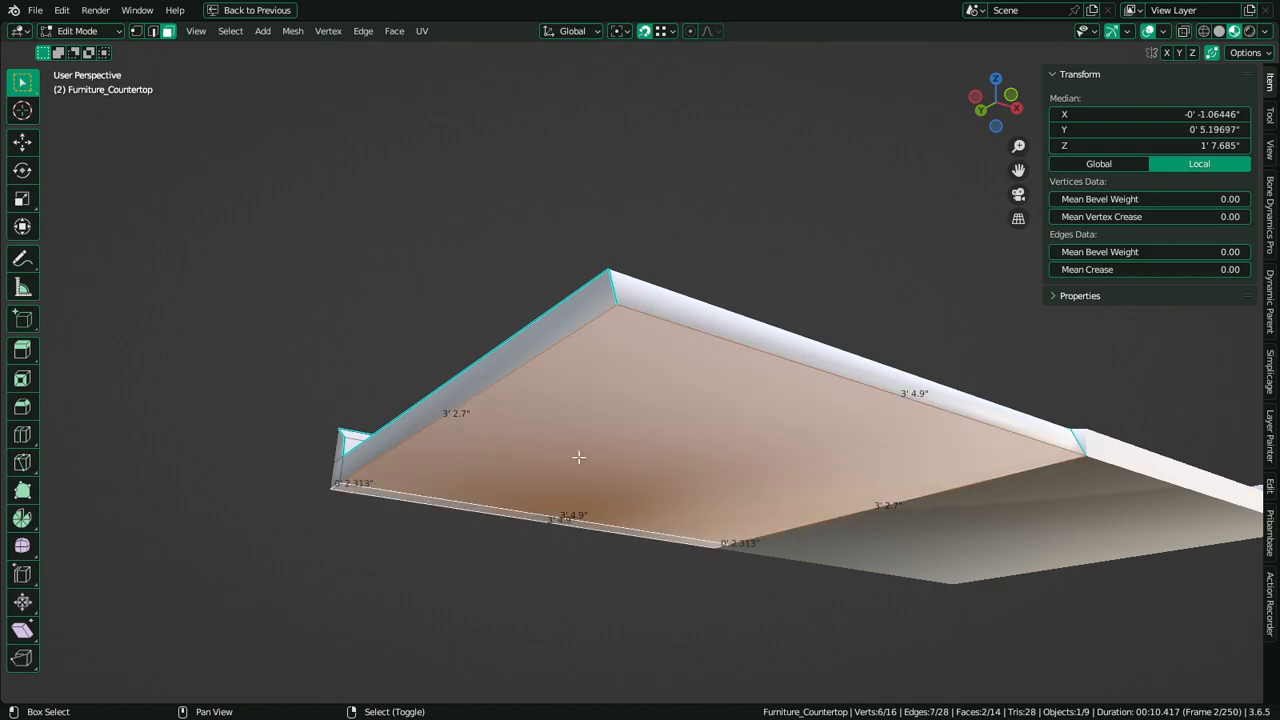
middle_drag(577, 451, 571, 509)
middle_drag(539, 430, 359, 436)
key(ctrl+e)
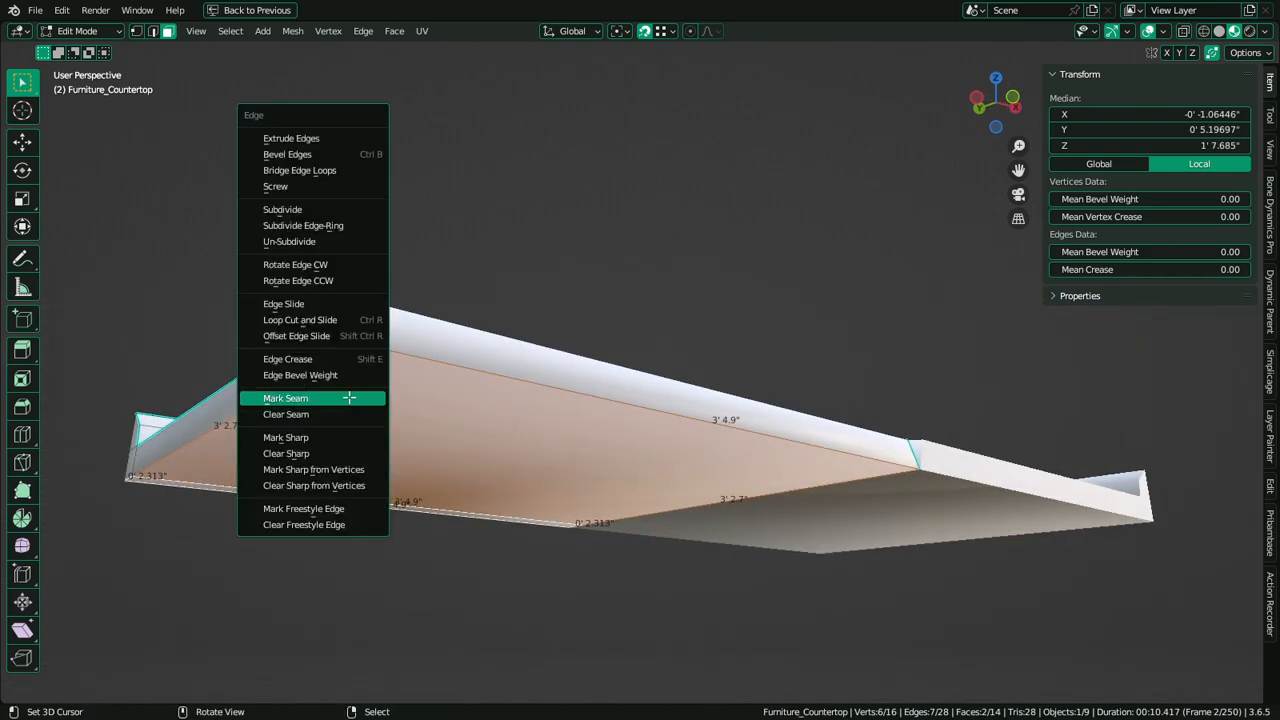
click(349, 398)
Clear the seam from the long edge dividing the straight countertop's two underside faces
middle_drag(549, 471, 560, 406)
key(2)
right_click(314, 597)
key(ctrl+e)
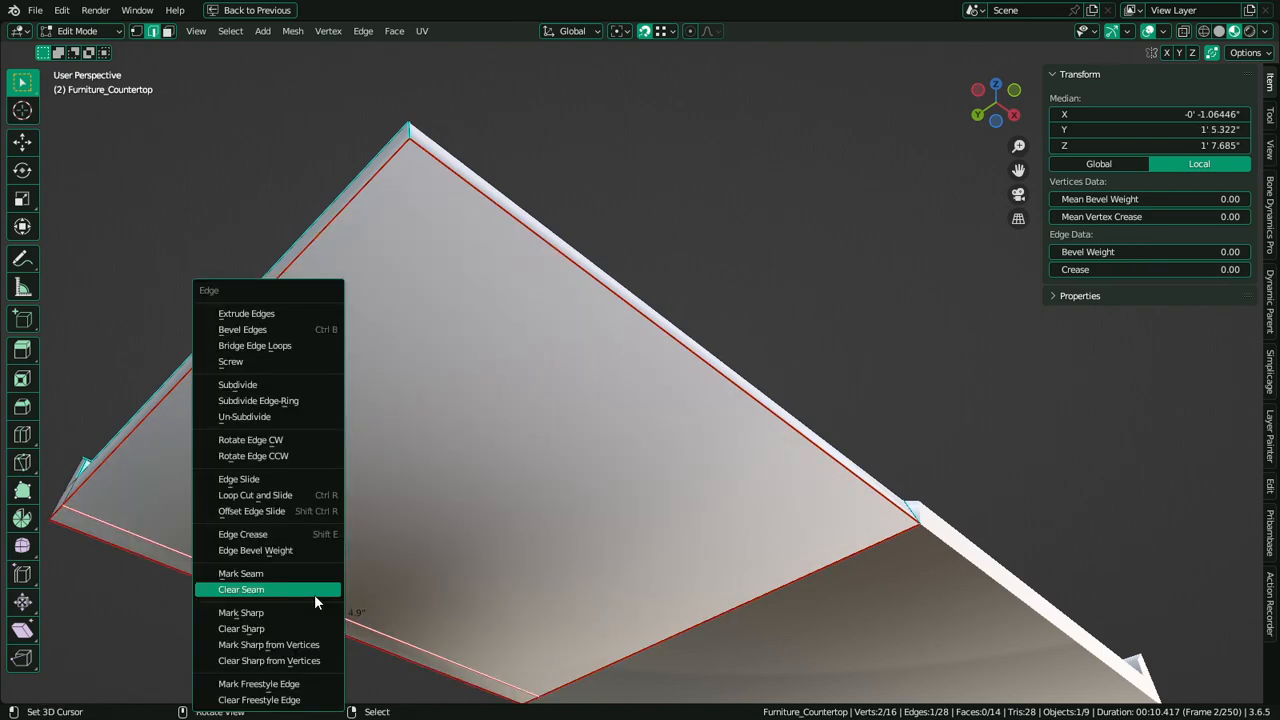
click(314, 594)
Mark seams along the front corner, top edge, backsplash profile and rear corner of the straight countertop's free end
middle_drag(624, 430, 592, 522)
shift+click(306, 455)
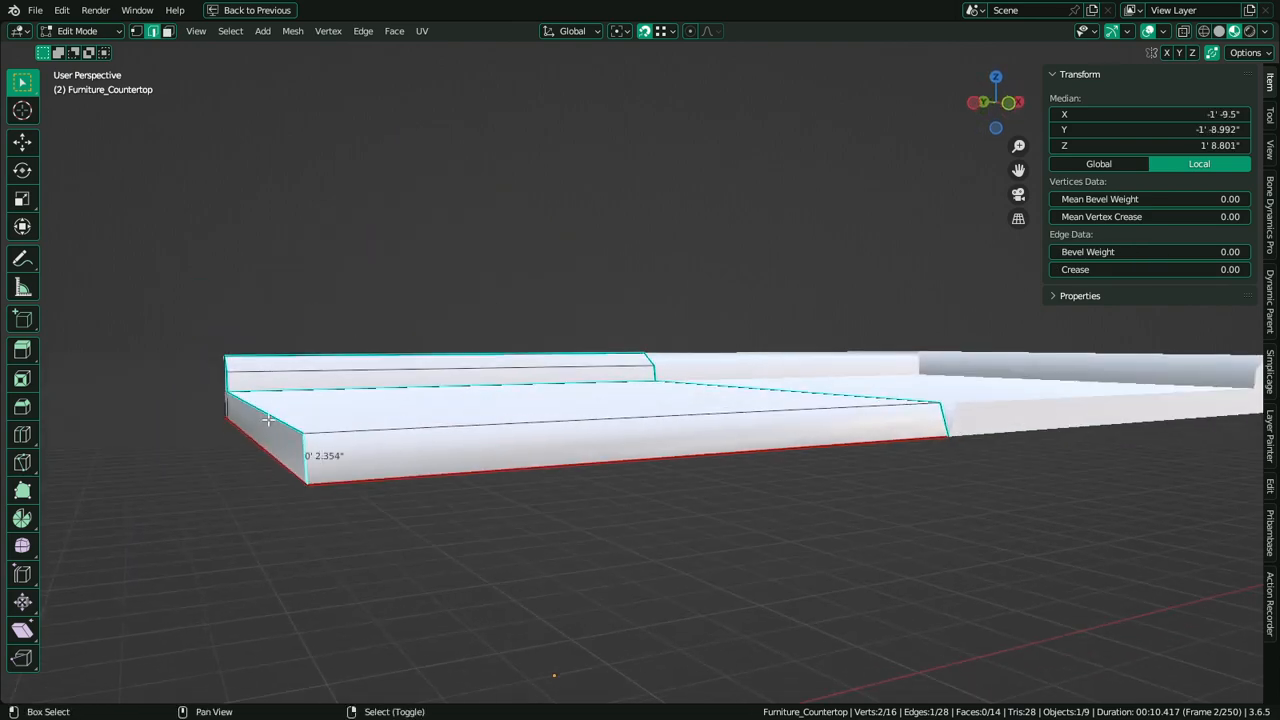
middle_drag(243, 403, 470, 400)
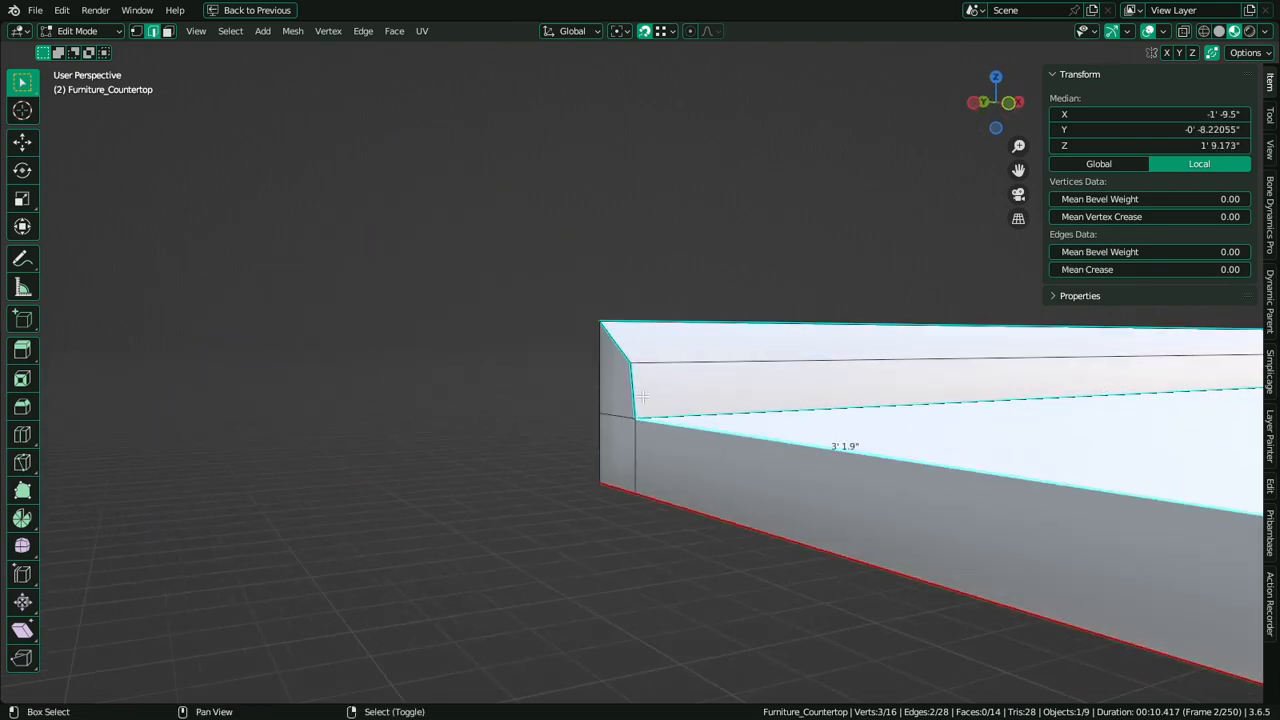
shift+click(638, 397)
shift+click(607, 368)
shift+click(607, 368)
shift+click(593, 427)
key(ctrl+e)
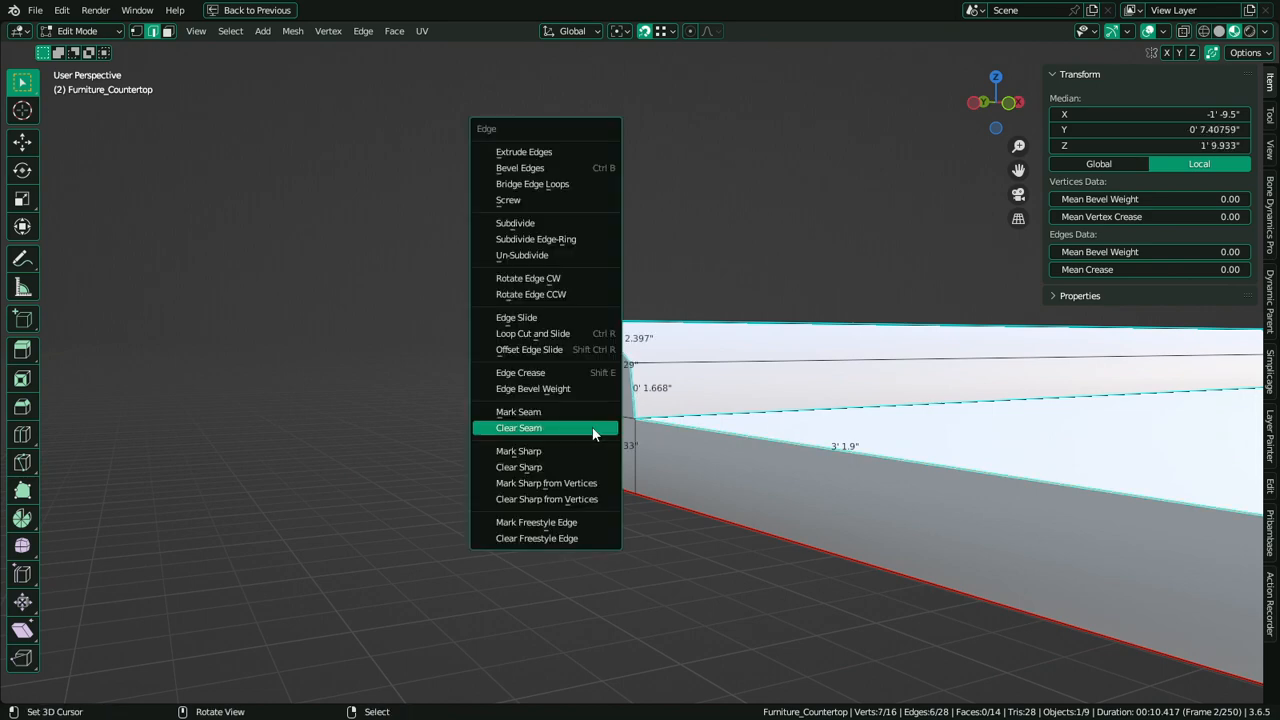
click(575, 410)
Select the free end's faces, extend the selection to all linked geometry, and isolate the straight countertop in local view
middle_drag(748, 402, 863, 420)
scroll(766, 420, down, 3)
scroll(666, 394, up, 3)
key(3)
right_click(674, 462)
shift+right_click(551, 408)
shift+right_click(544, 374)
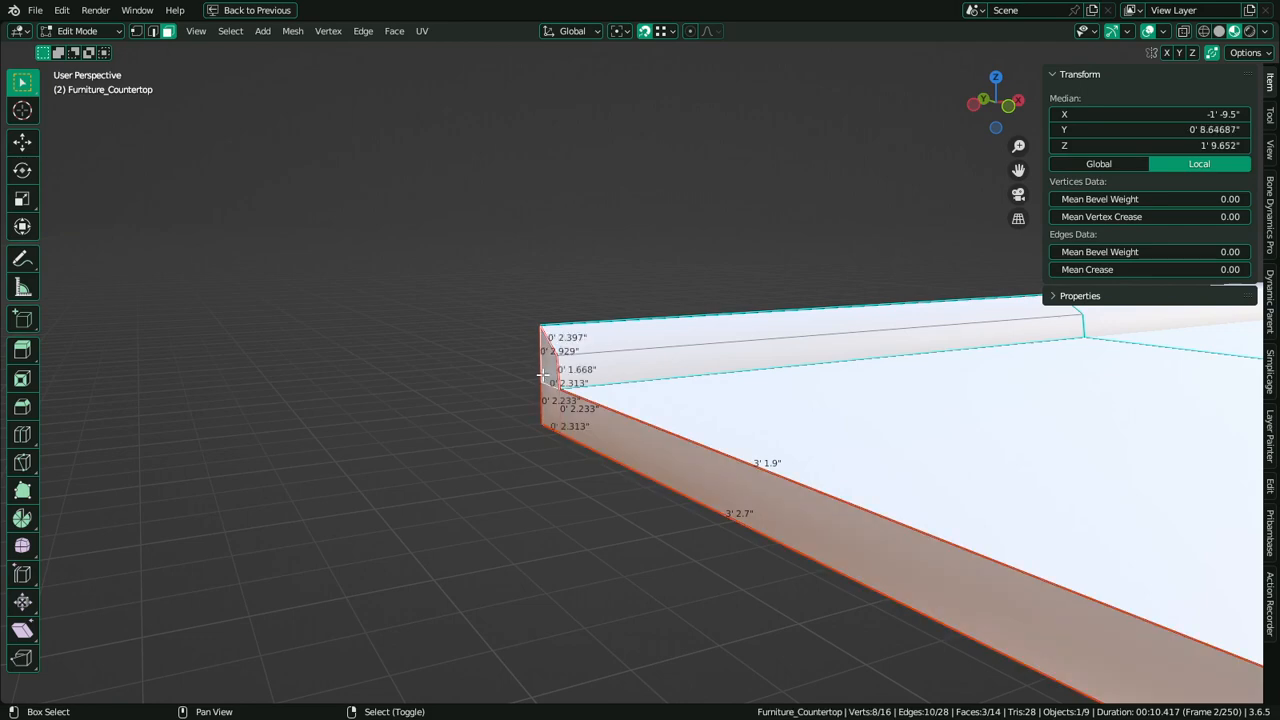
key(ctrl+l)
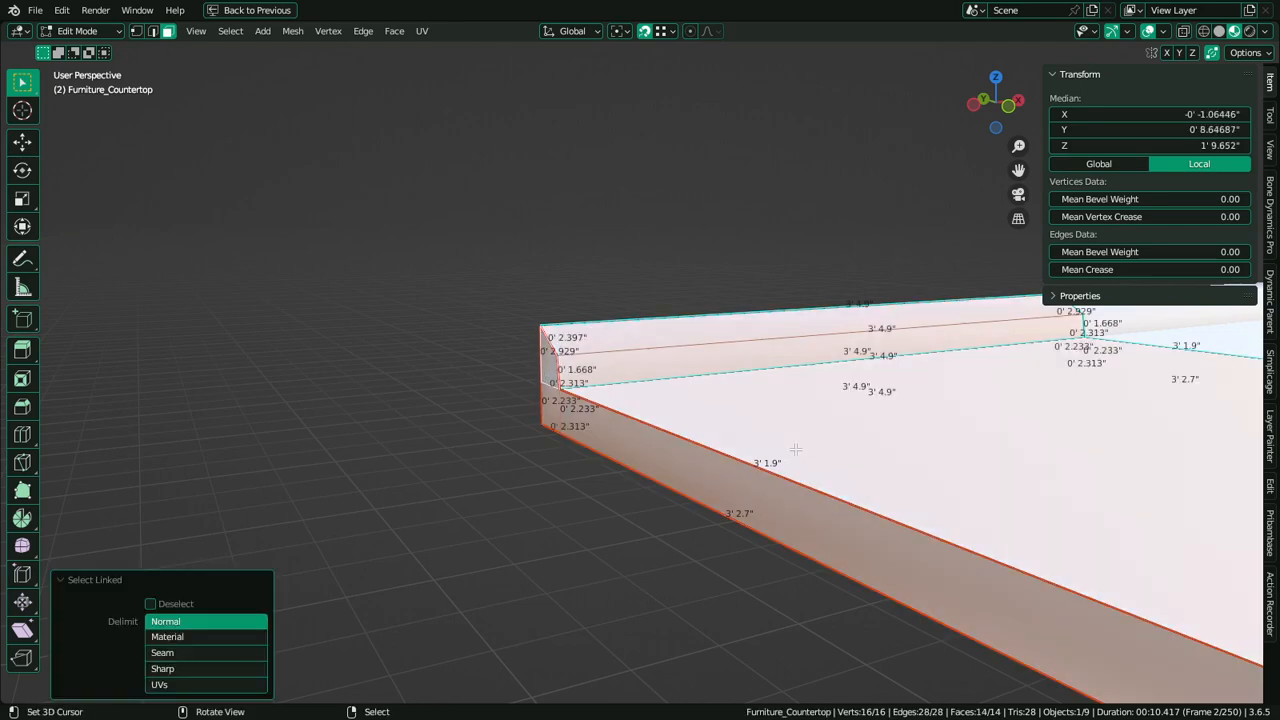
scroll(860, 434, down, 3)
key(slash)
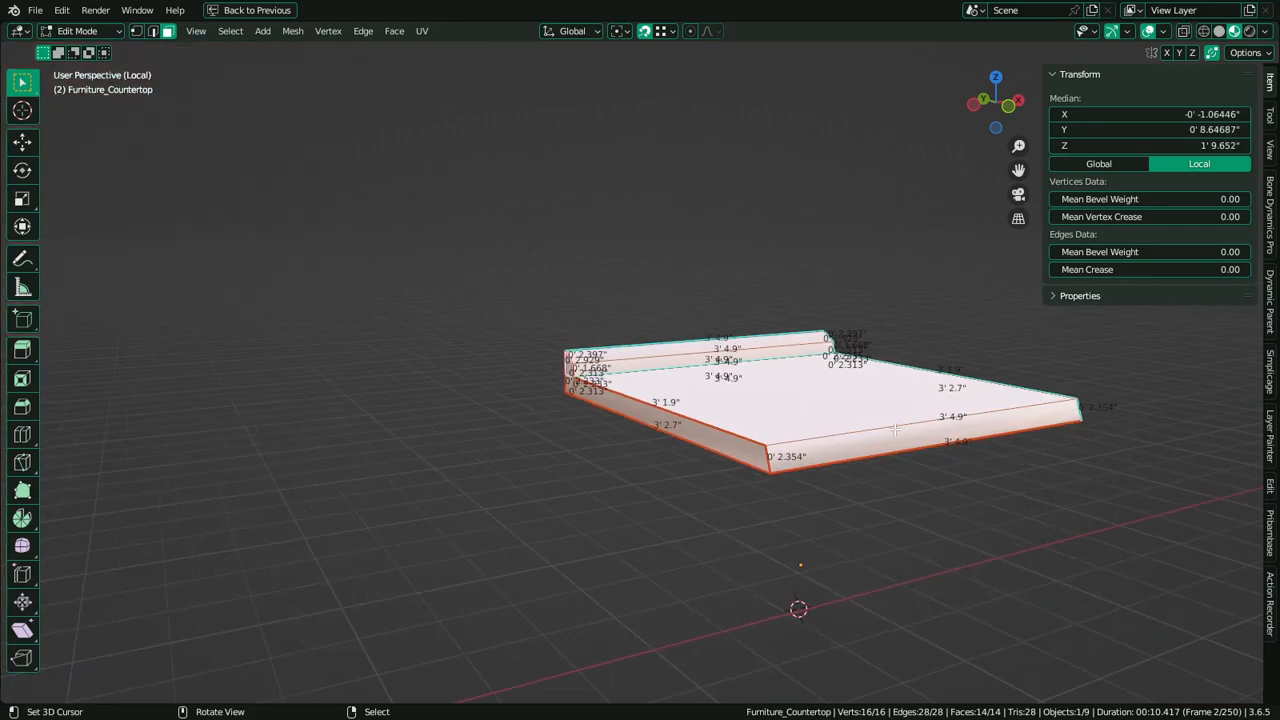
Mark matching seams along the front corner, top edge, backsplash profile and rear corner of the countertop's opposite end
middle_drag(895, 430, 749, 437)
scroll(749, 437, up, 3)
right_click(1003, 519)
middle_drag(1020, 506, 935, 458)
key(2)
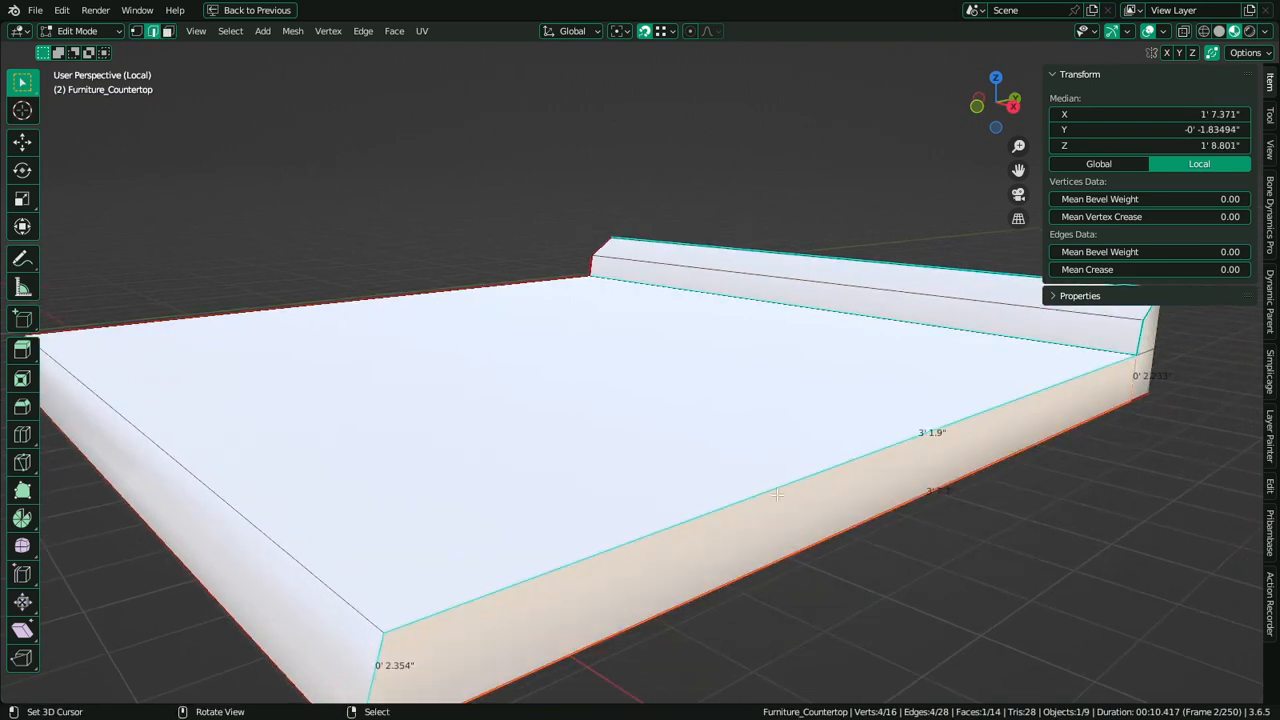
right_click(780, 485)
alt+shift+right_click(1154, 368)
alt+shift+right_click(1141, 340)
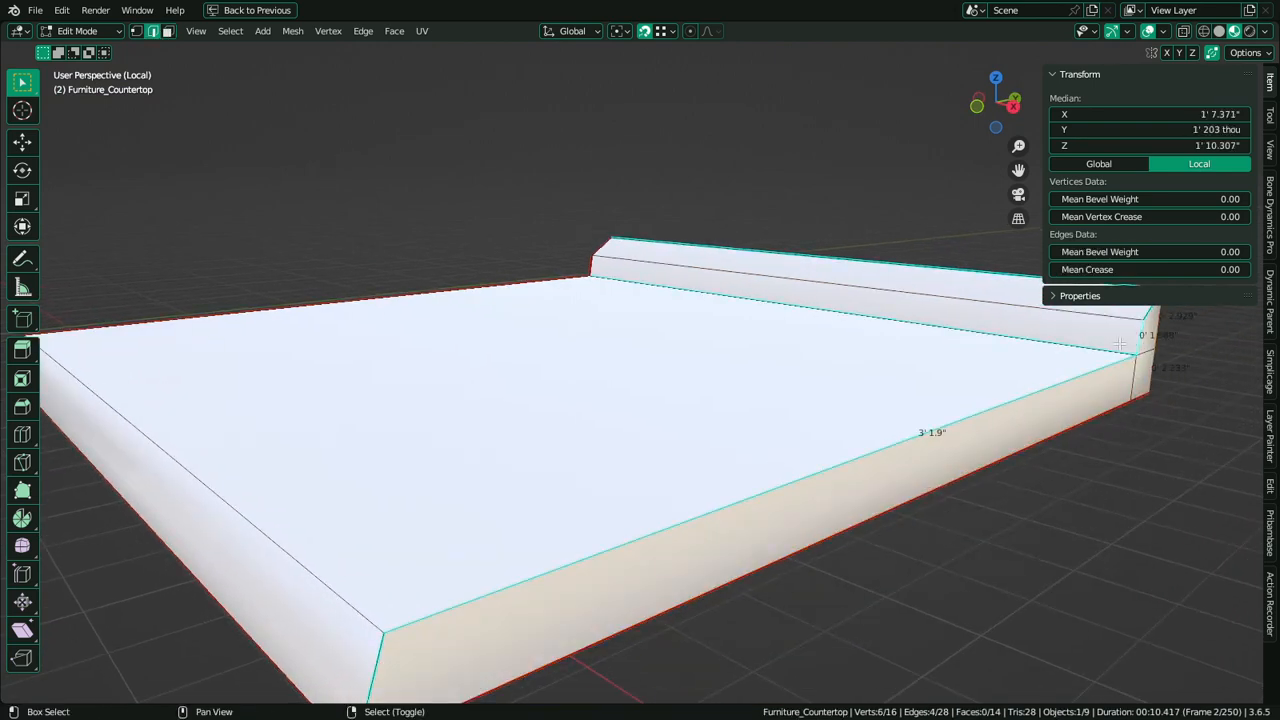
scroll(1000, 345, down, 2)
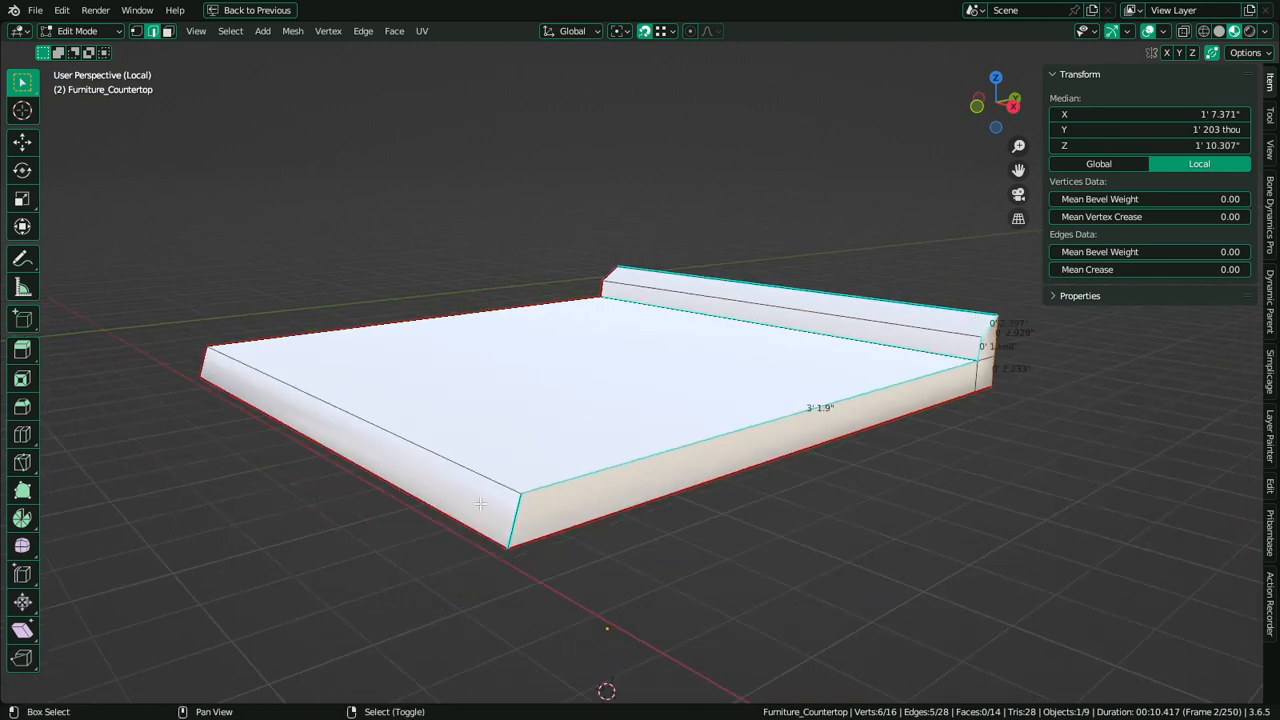
shift+right_click(511, 508)
key(ctrl+e)
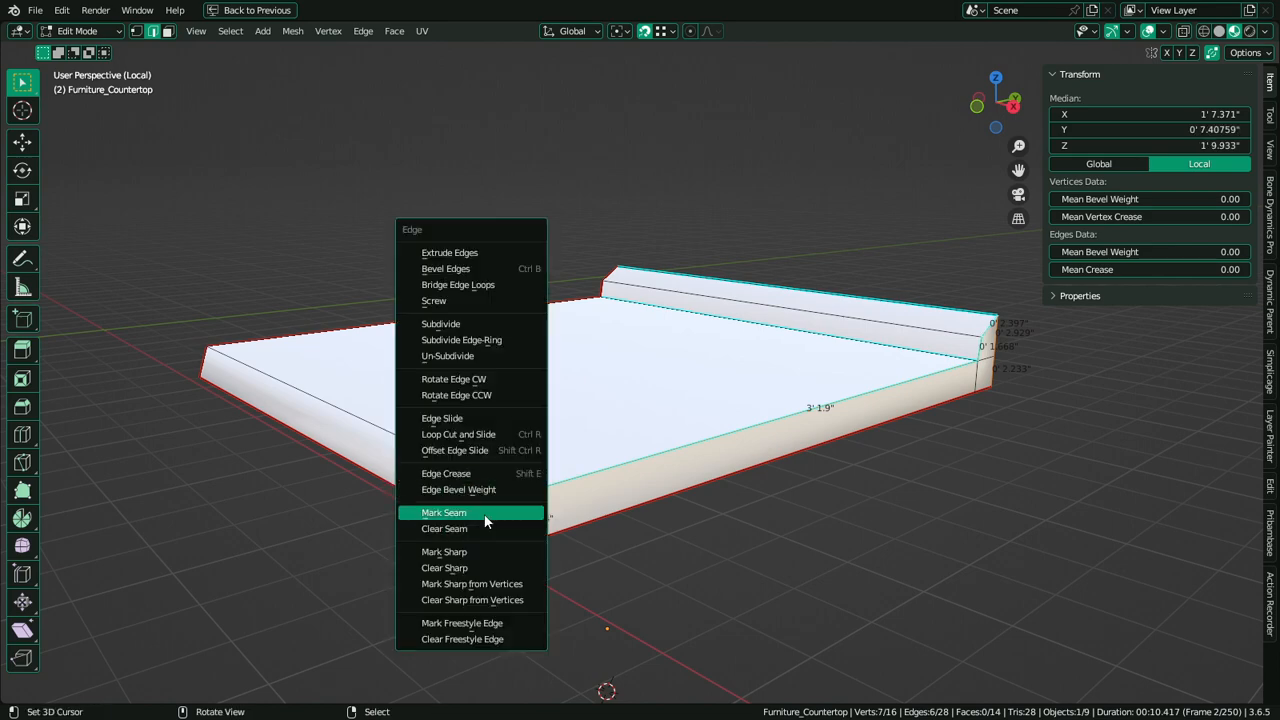
click(485, 513)
Unwrap the whole straight countertop with Cube Projection in the UV Editing workspace and switch to GIMP
middle_drag(659, 438, 629, 429)
key(a)
key(ctrl+space)
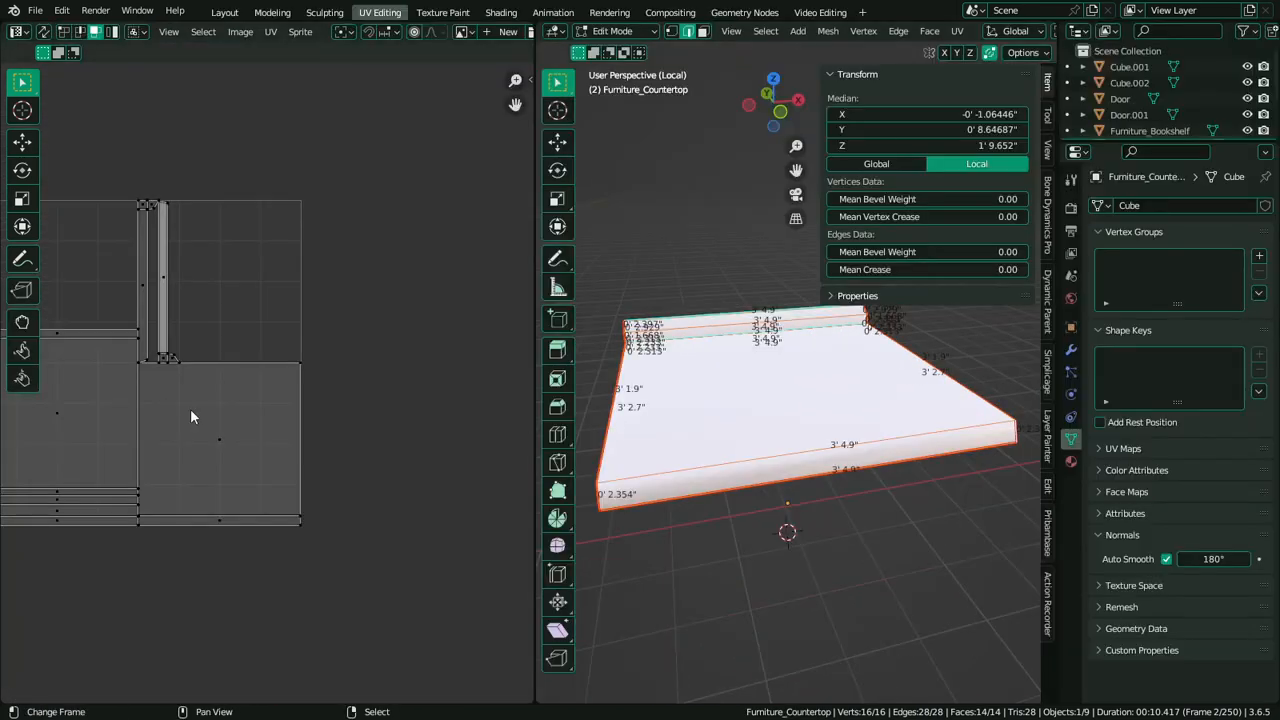
key(u)
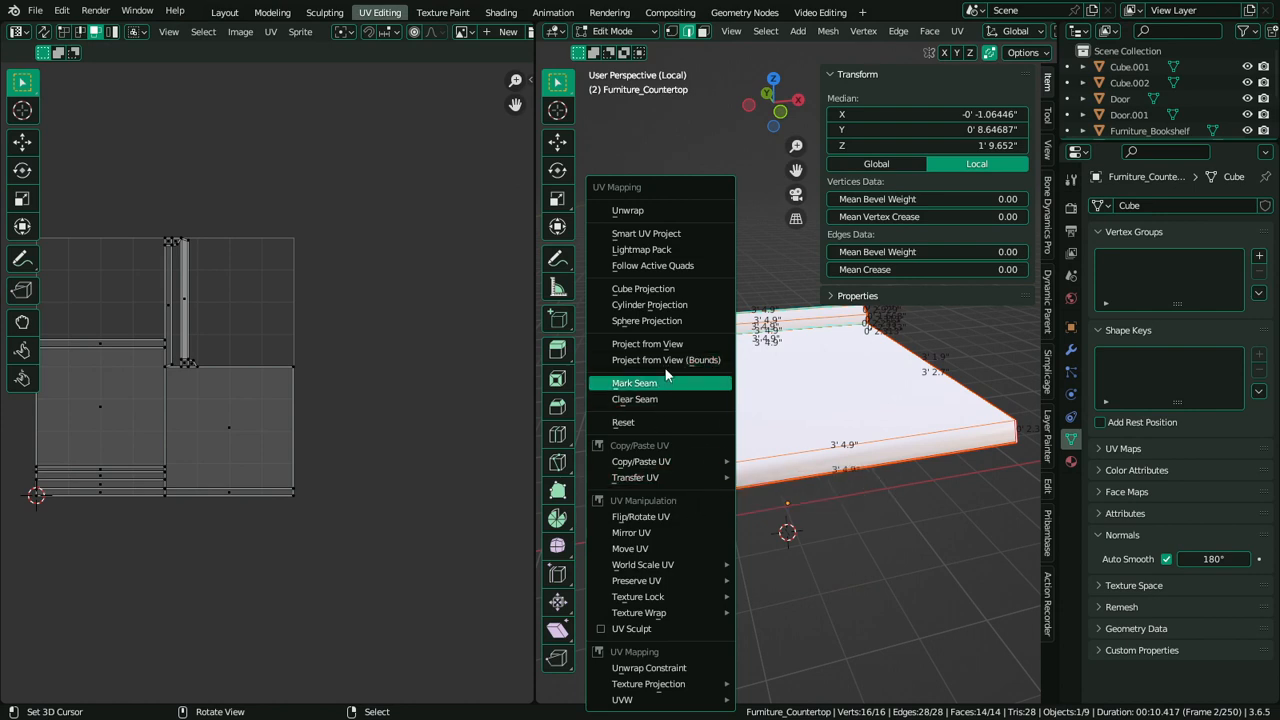
click(674, 289)
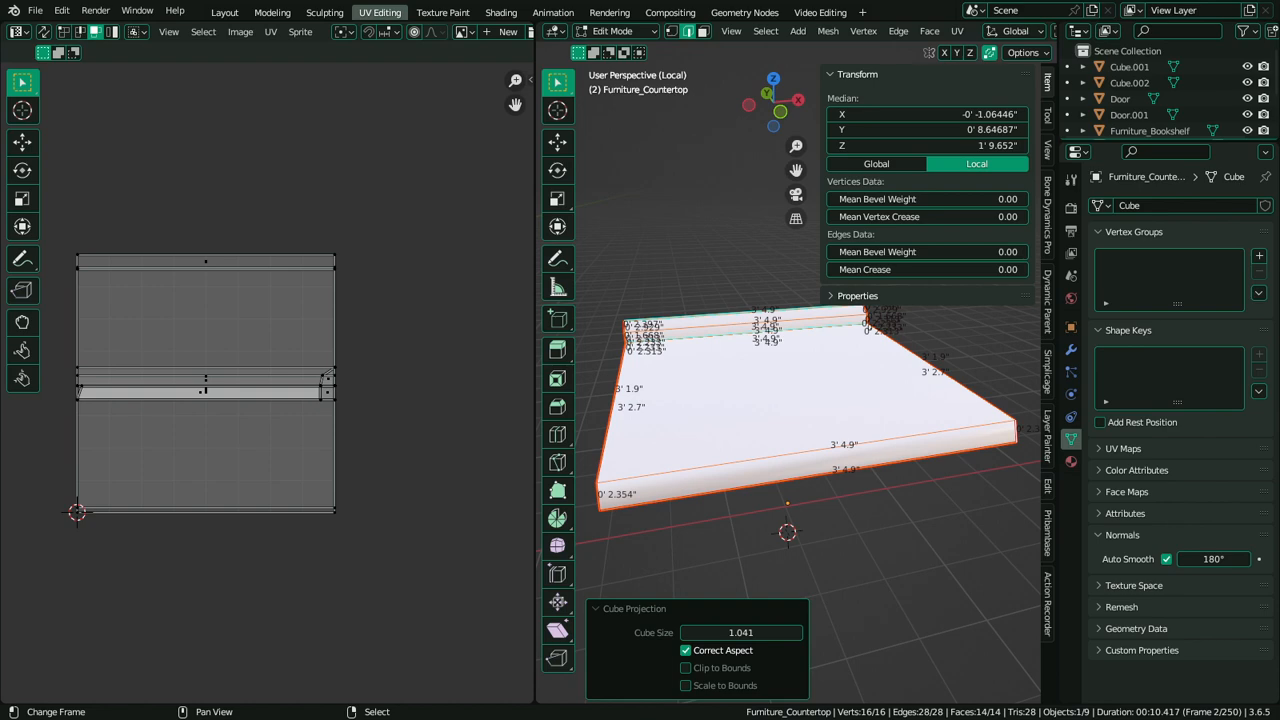
click(530, 704)
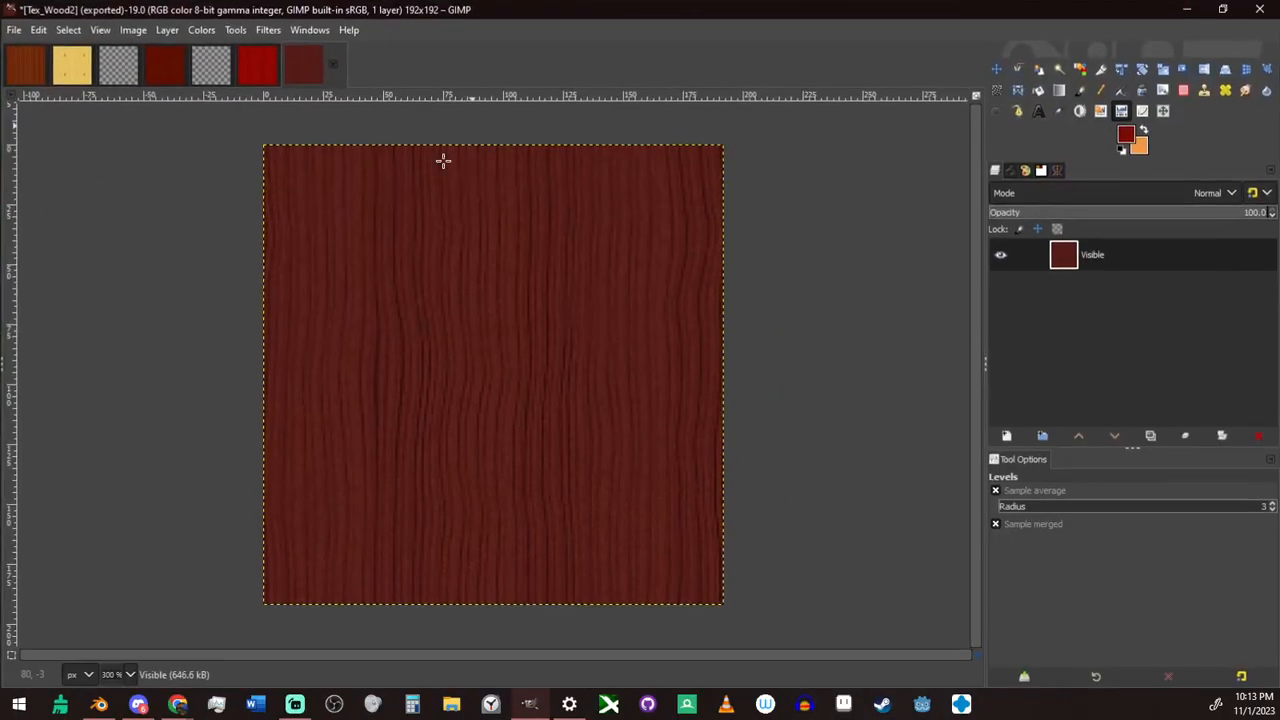
click(13, 29)
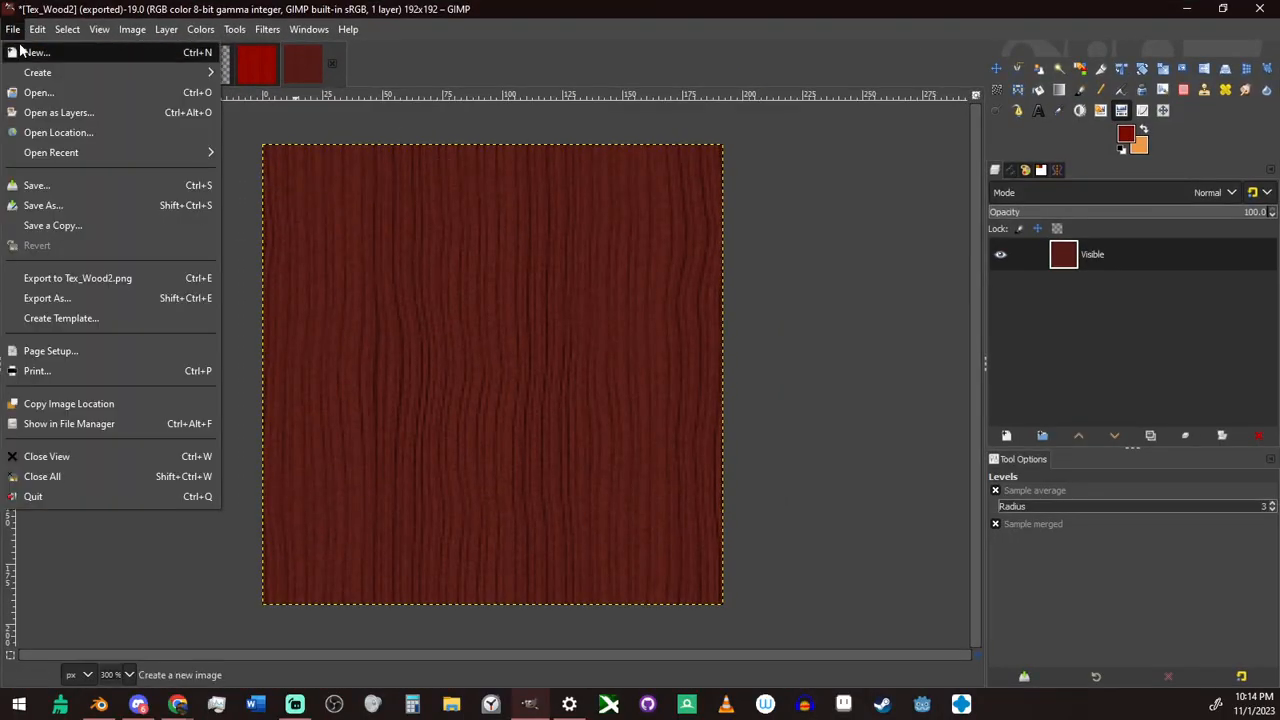
click(40, 51)
drag(160, 131, 57, 132)
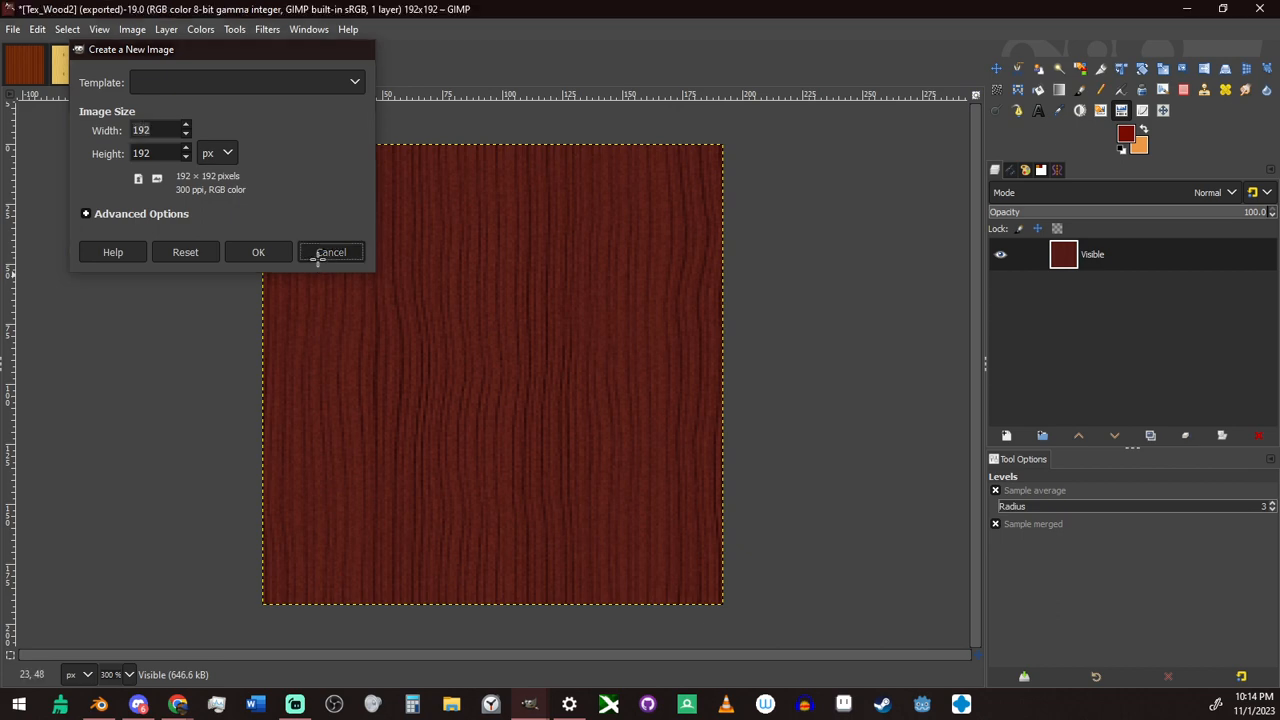
click(320, 253)
click(268, 30)
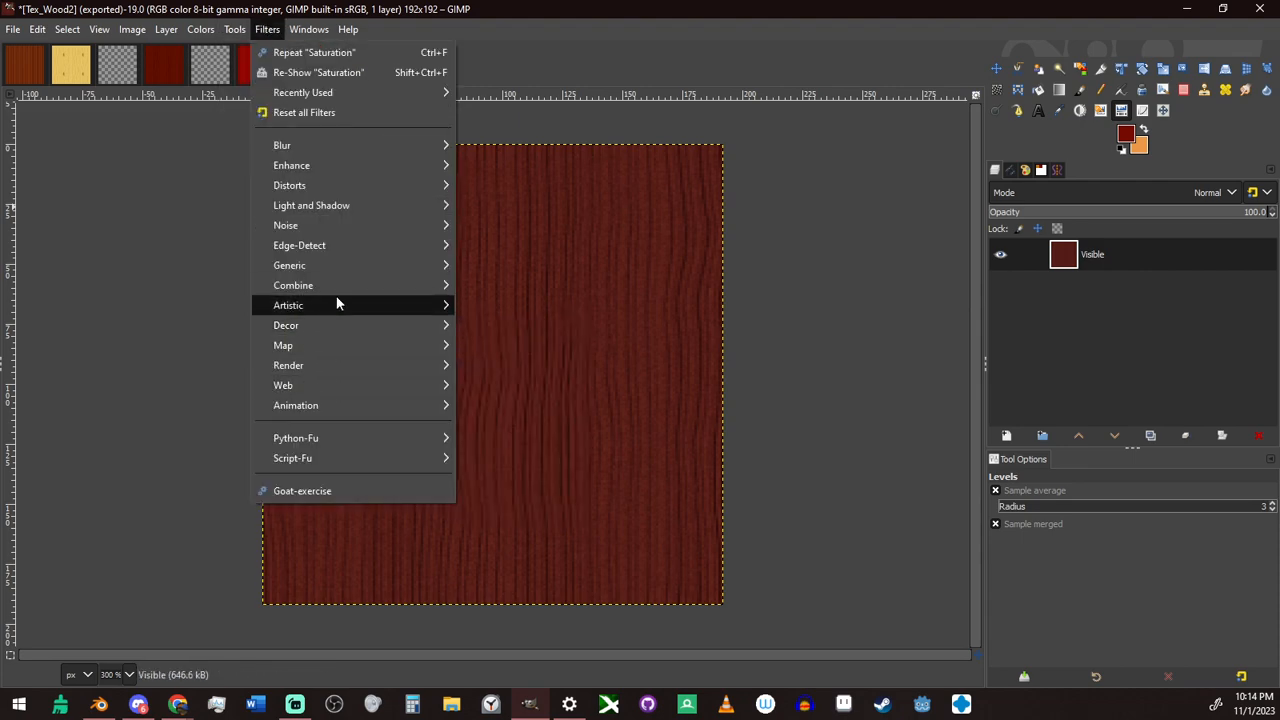
click(556, 281)
Tile the Tex_Wood2 wood texture to 256 × 256 px as a new image and view it at 200%
key(slash)
text(Til)
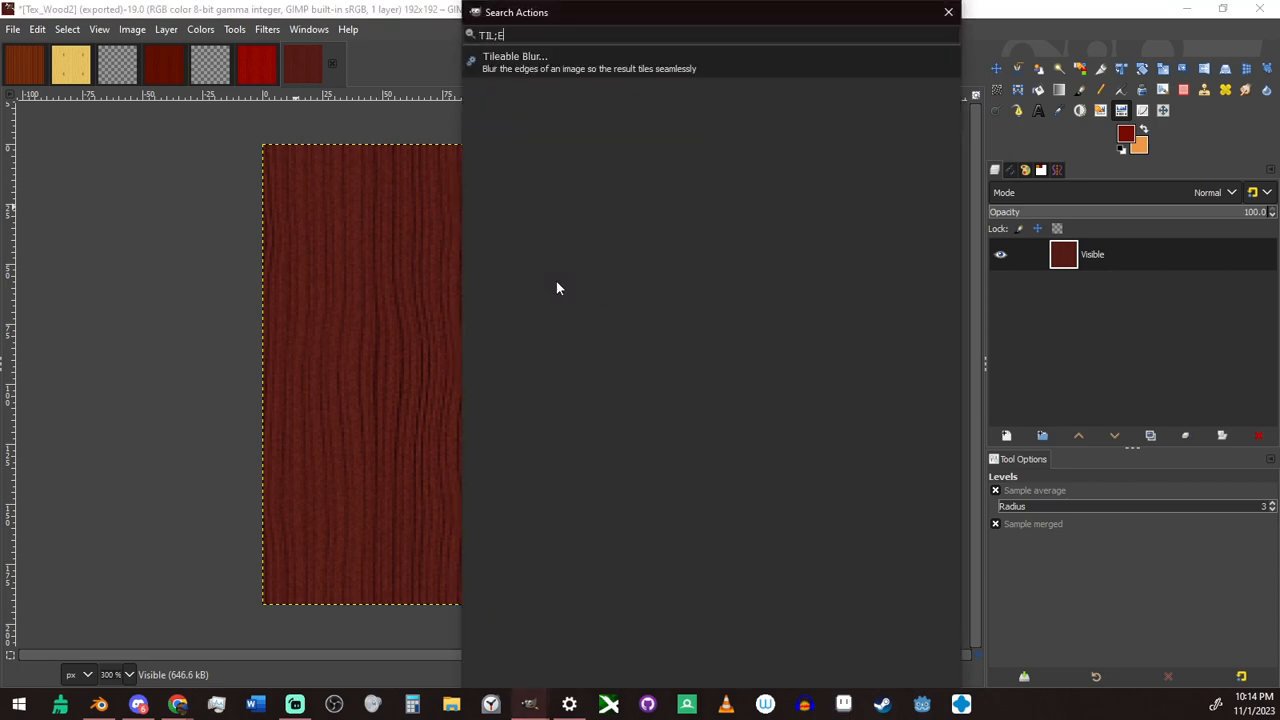
key(BackSpace)
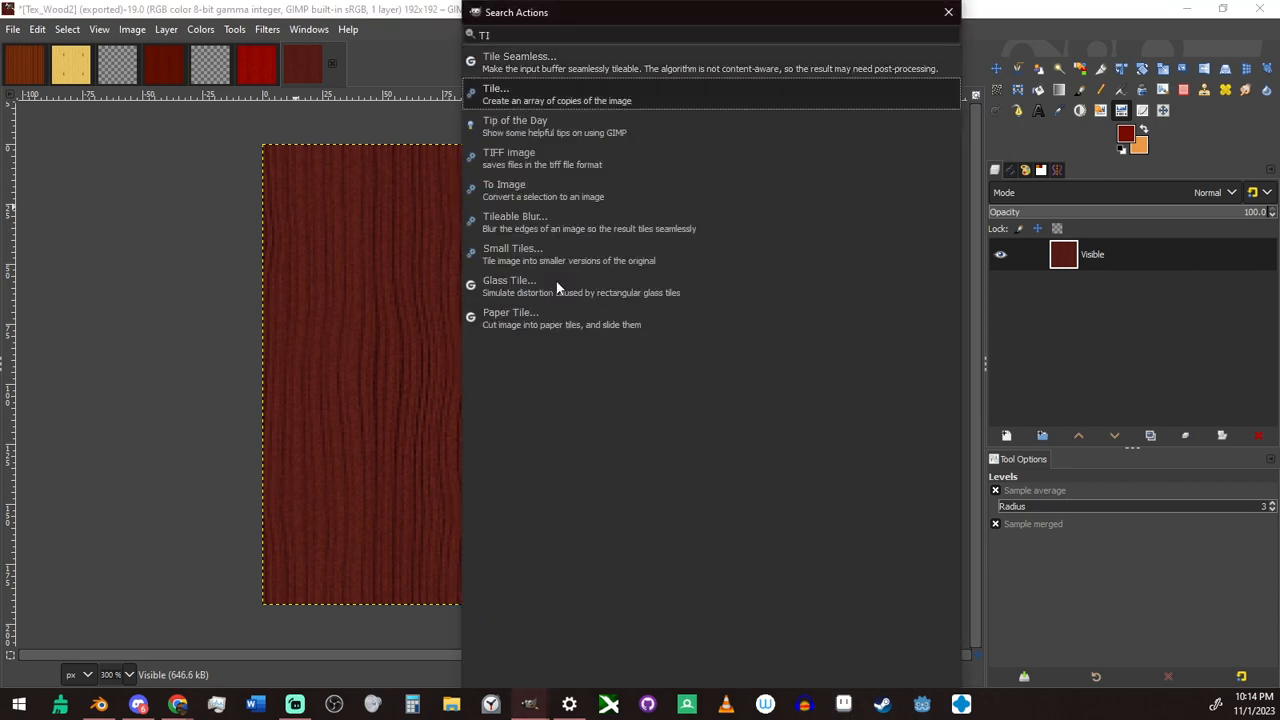
key(Escape)
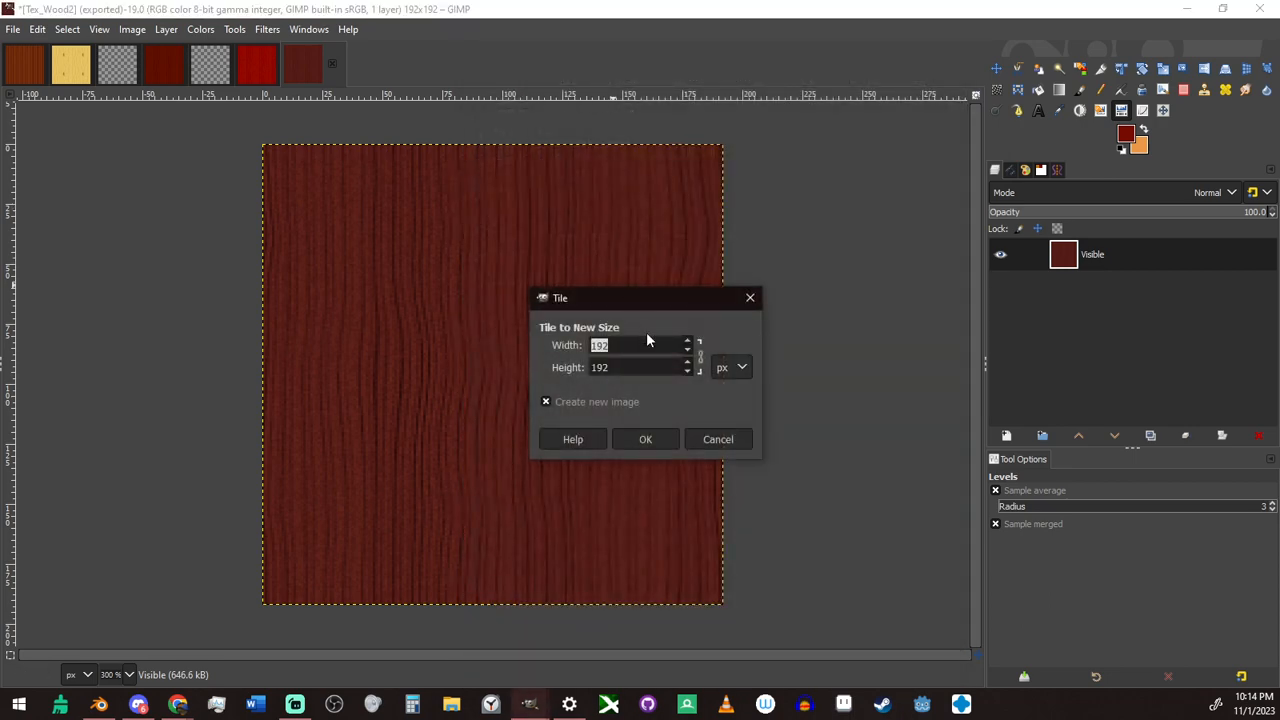
text(256)
key(Tab)
text(256)
click(648, 439)
key(2)
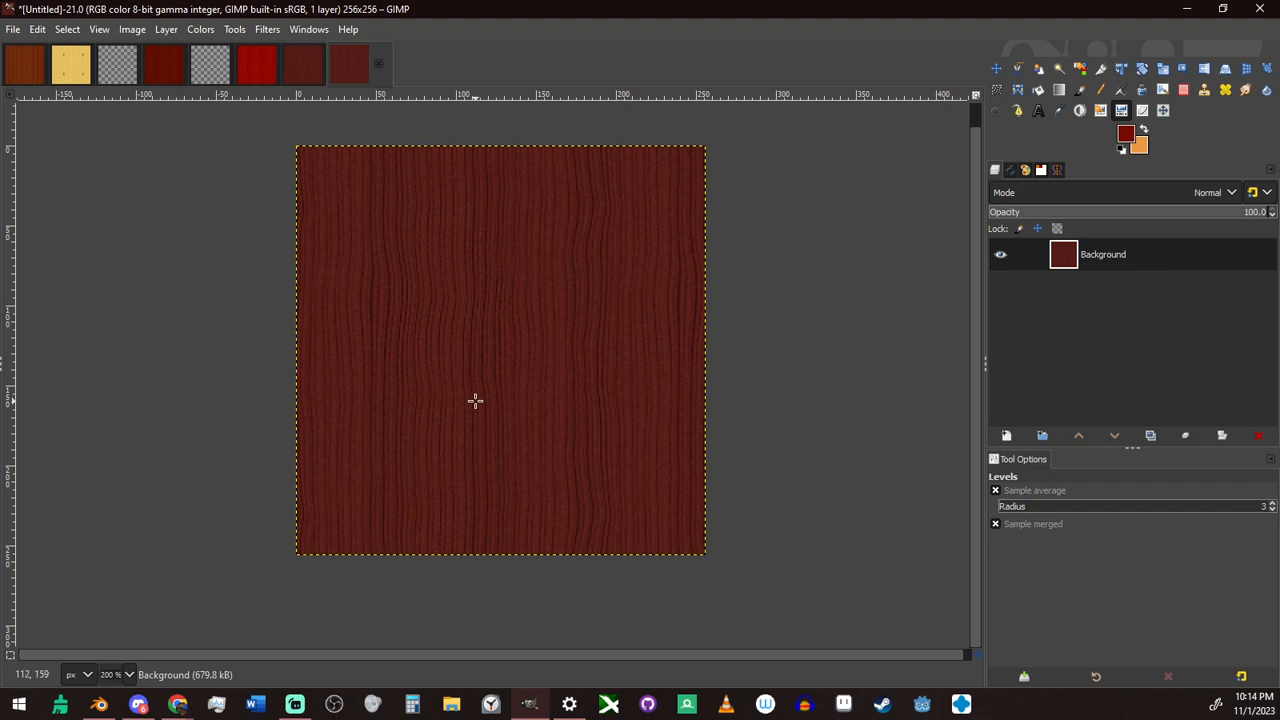
Preview the wood texture wrapped around by half its width and height to check how it tiles, without applying the offset
key(slash)
text(lop)
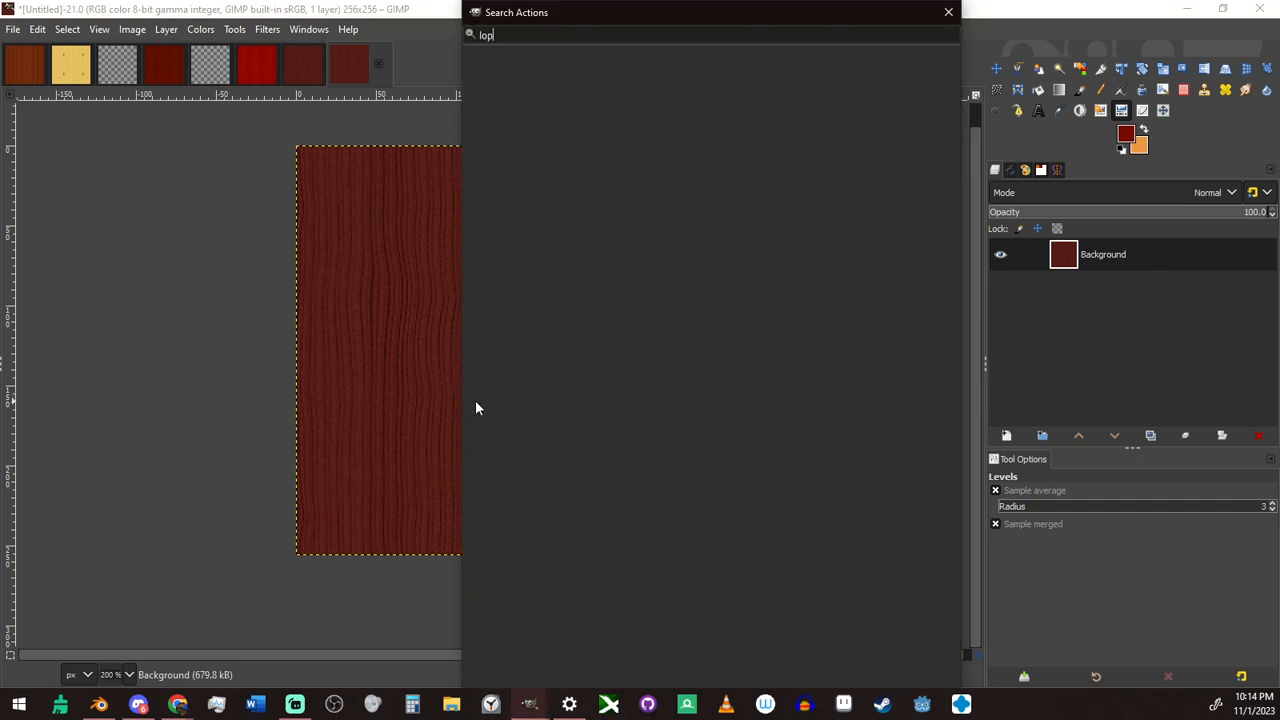
key(BackSpace)
key(BackSpace)
key(BackSpace)
text(off)
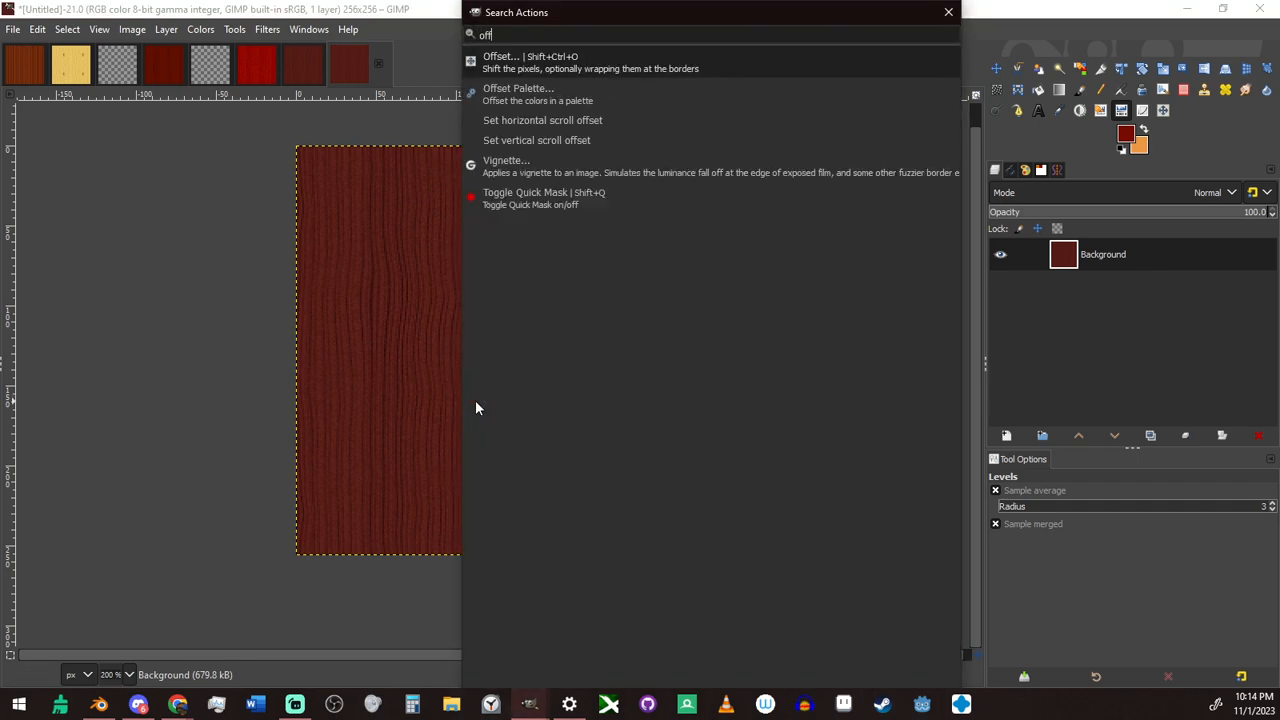
key(Return)
click(1035, 300)
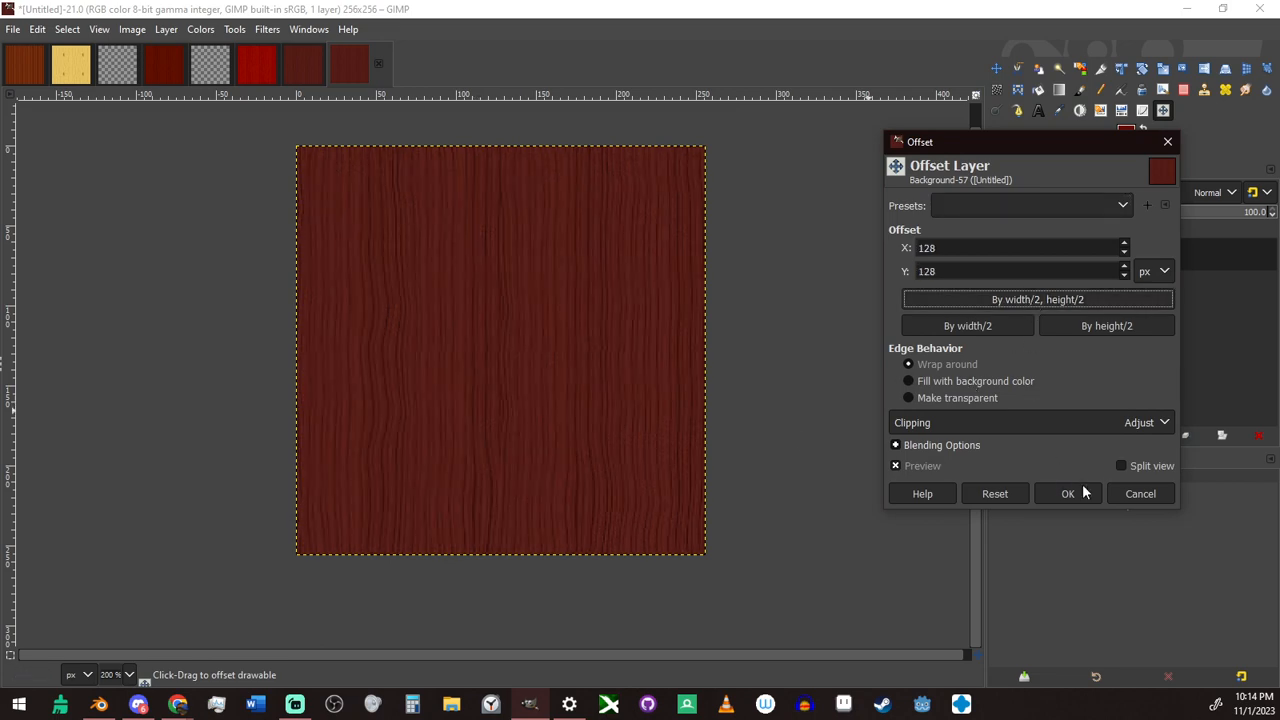
click(1131, 494)
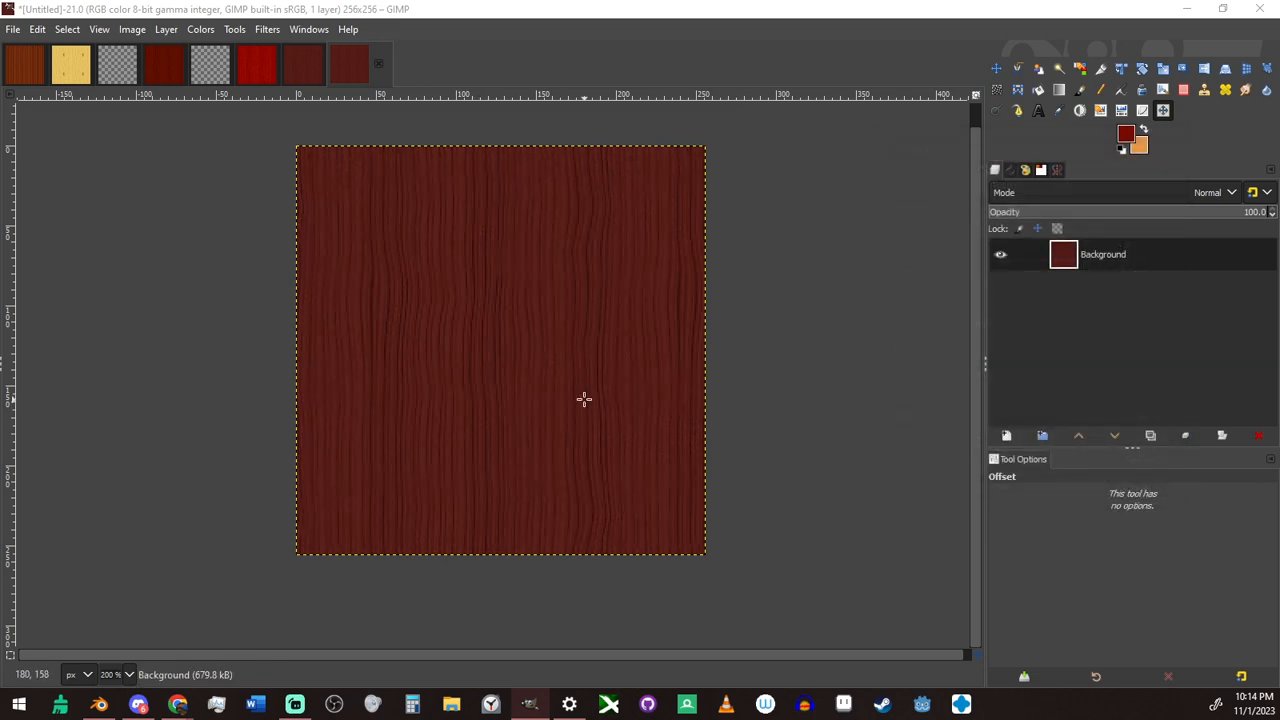
click(570, 12)
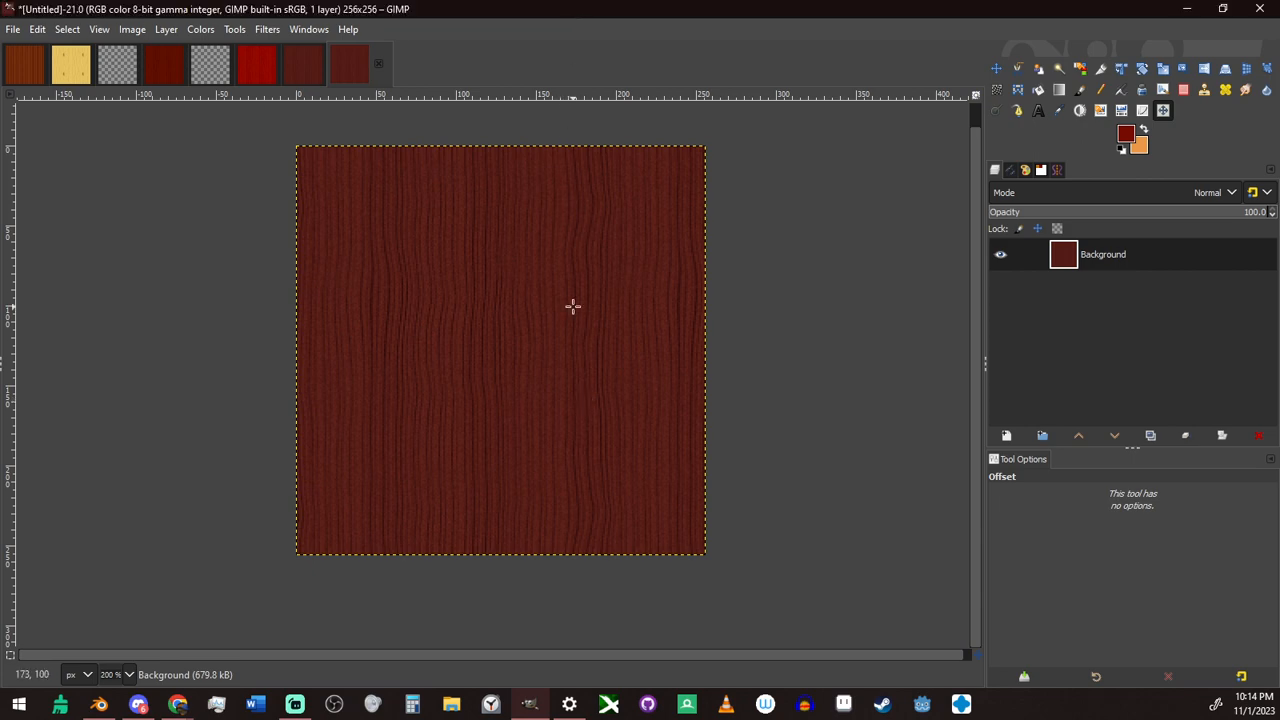
Export the tiled wood texture over the existing Tex_Wood1.png in the Textures folder
key(ctrl+shift+e)
double_click(388, 197)
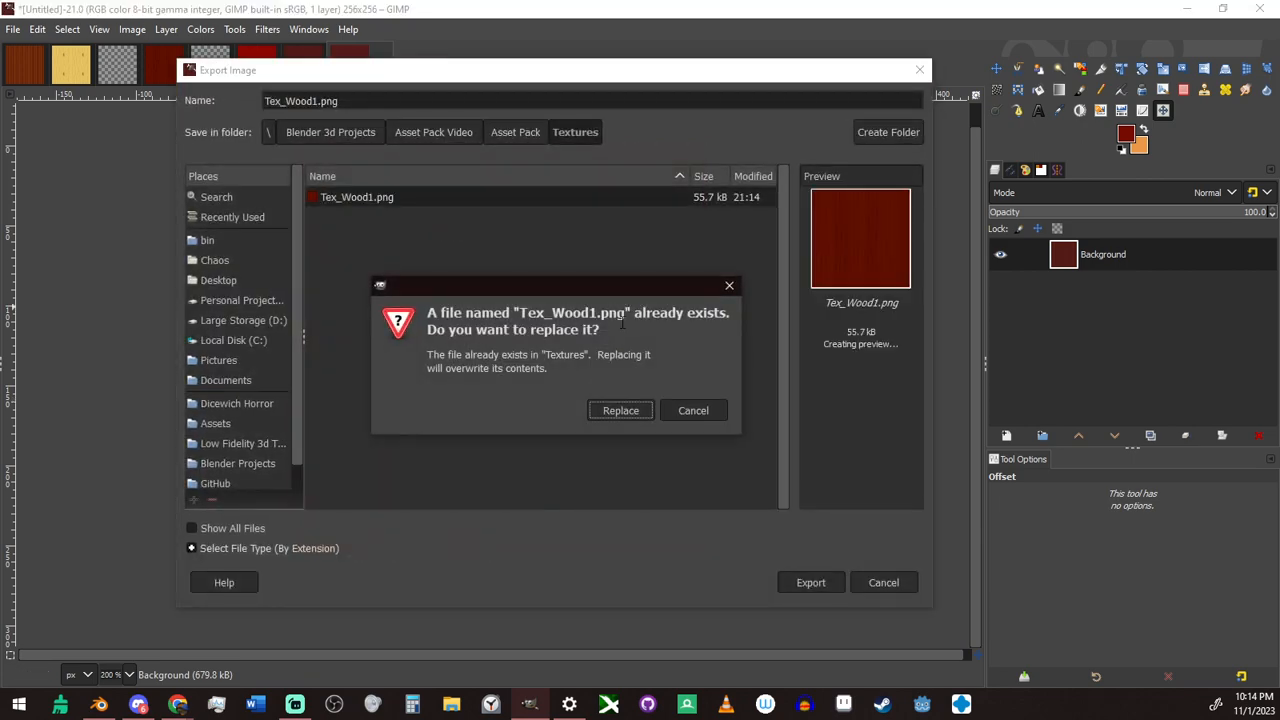
click(628, 410)
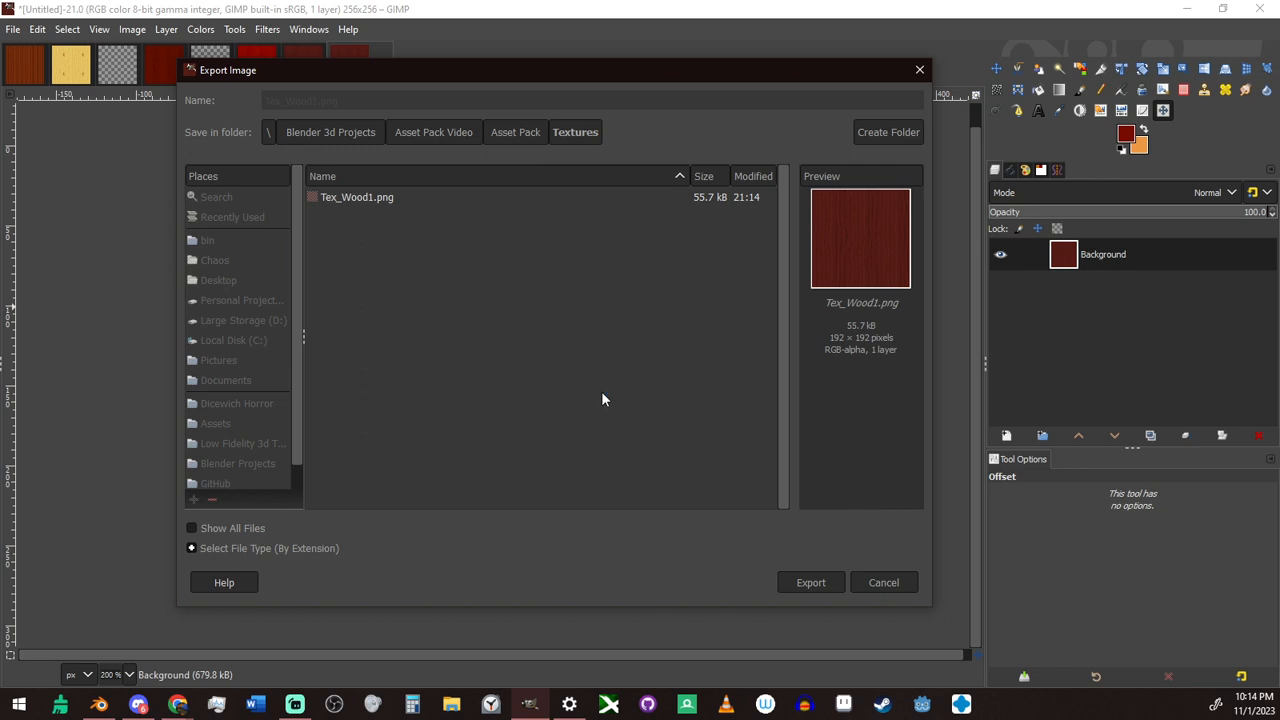
click(641, 552)
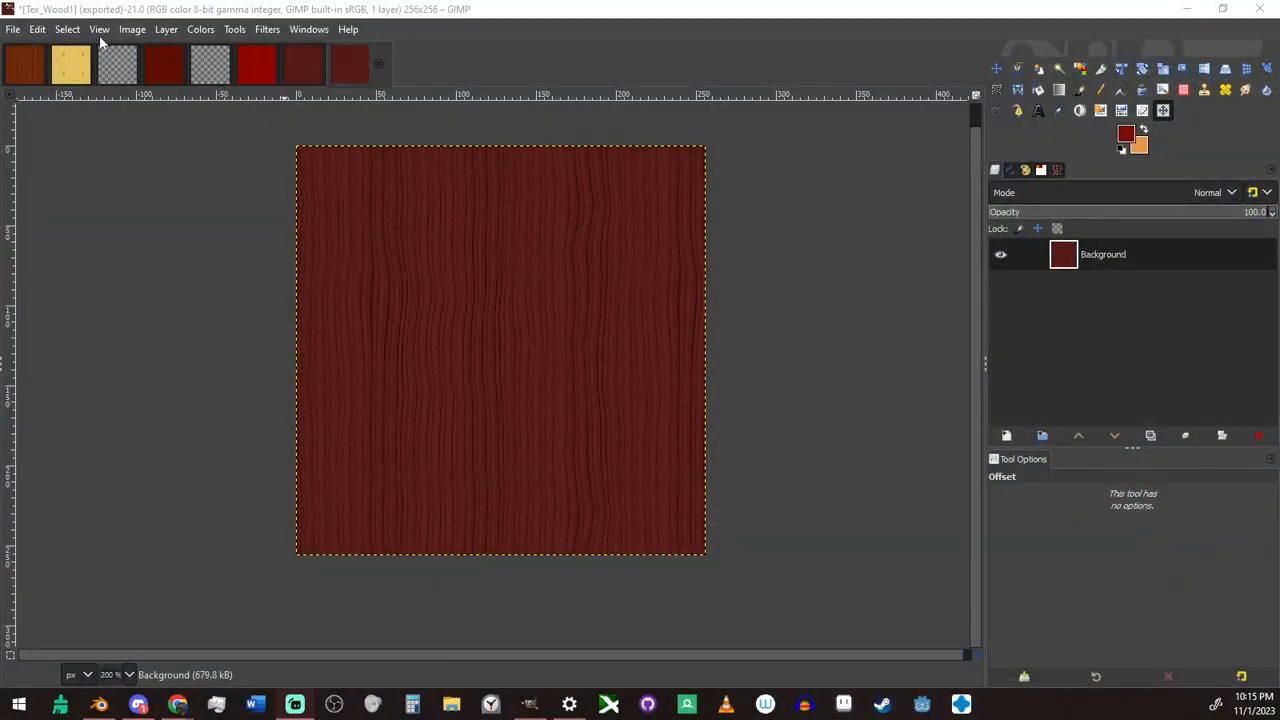
Create a new 256 × 256 px image with the orange background fill and view it at 200%
click(13, 29)
click(40, 48)
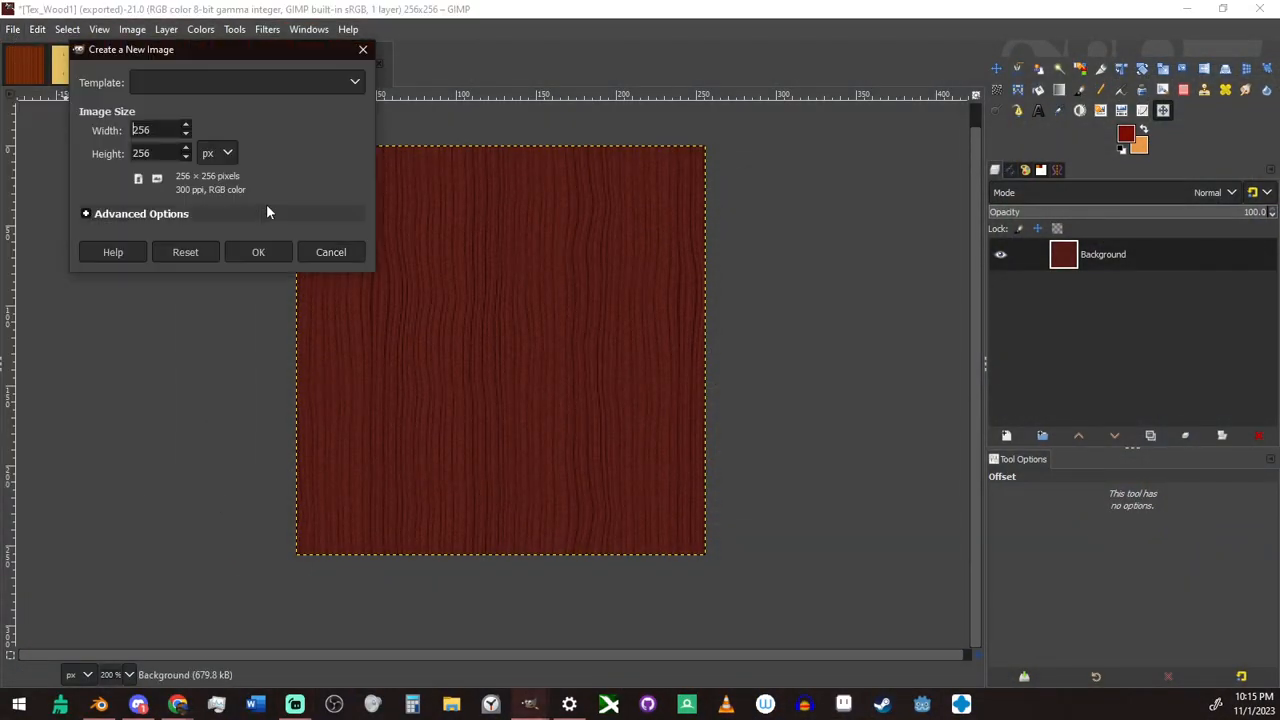
click(257, 251)
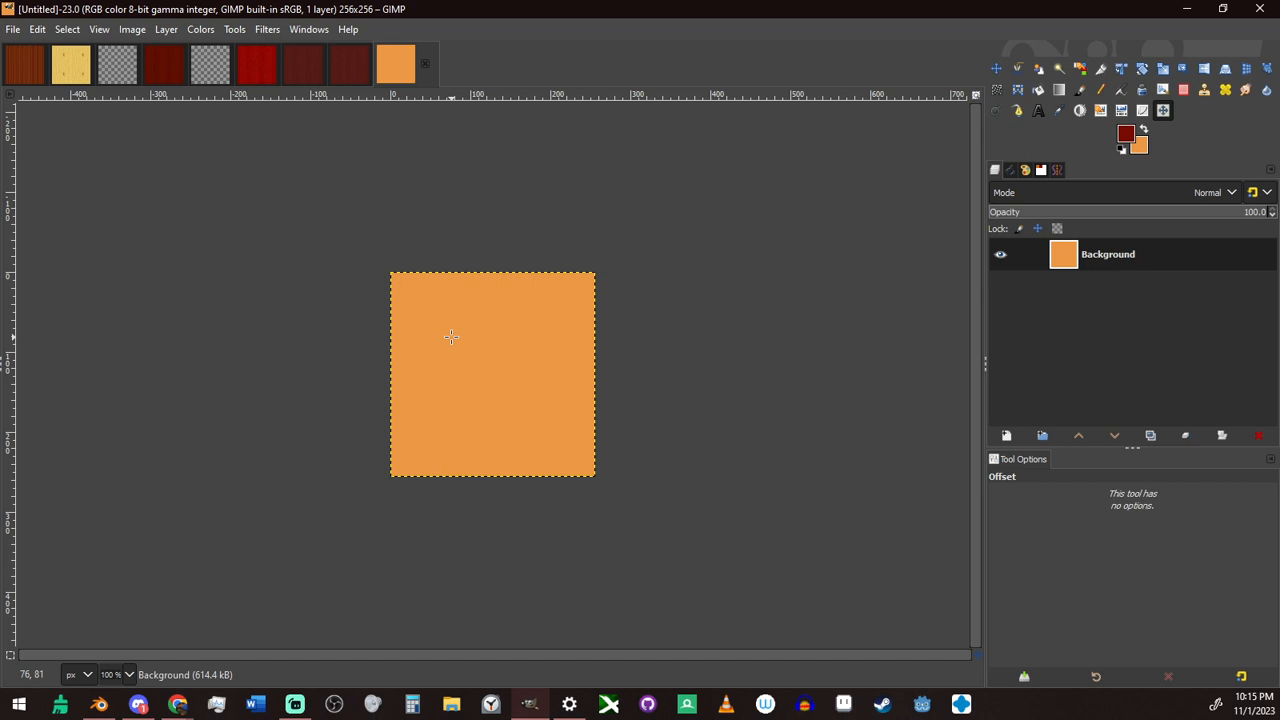
ctrl+scroll(489, 386, up, 2)
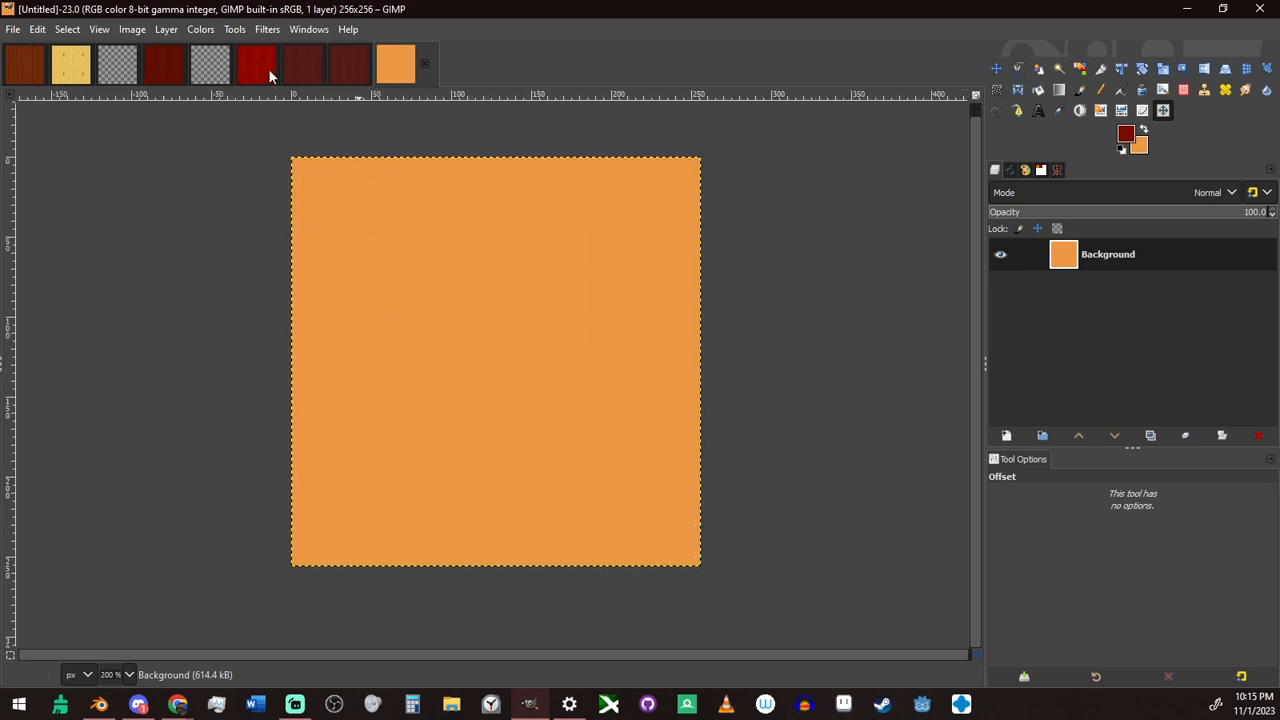
Apply HSV Noise to the orange image with hue 59.65, value 1.000 and a strongly raised saturation
click(263, 28)
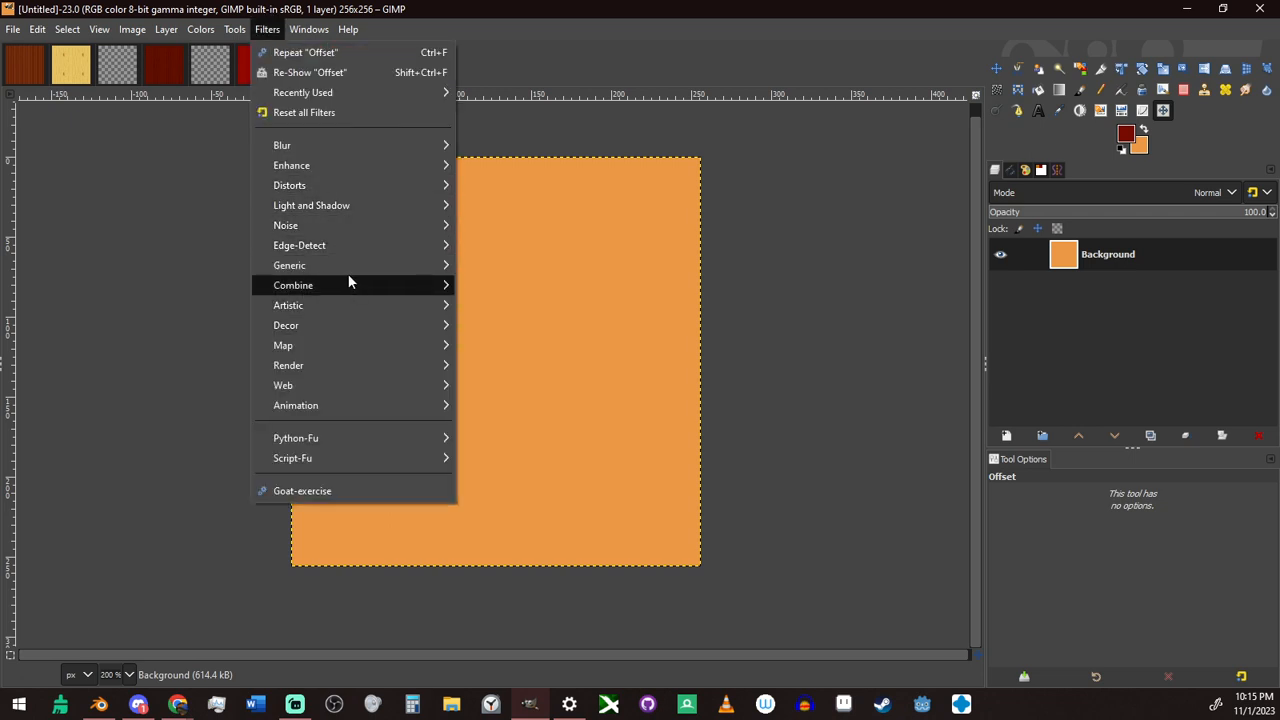
mouse_move(341, 227)
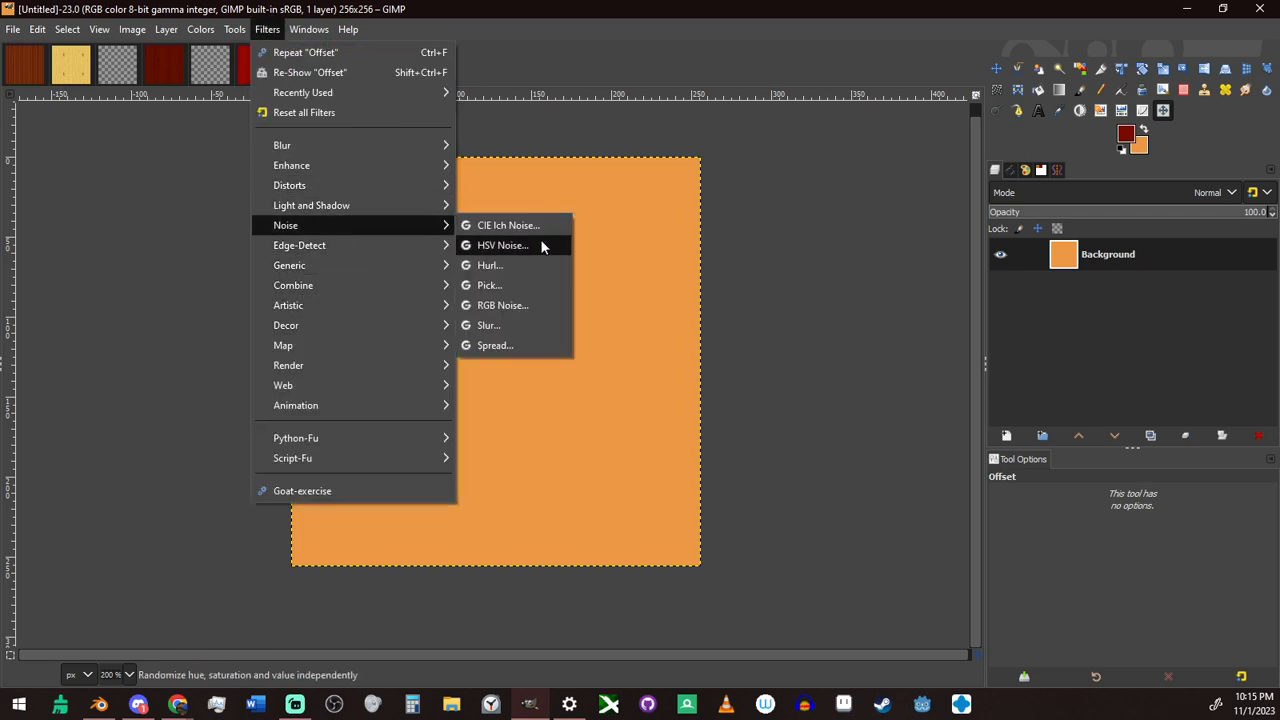
click(541, 245)
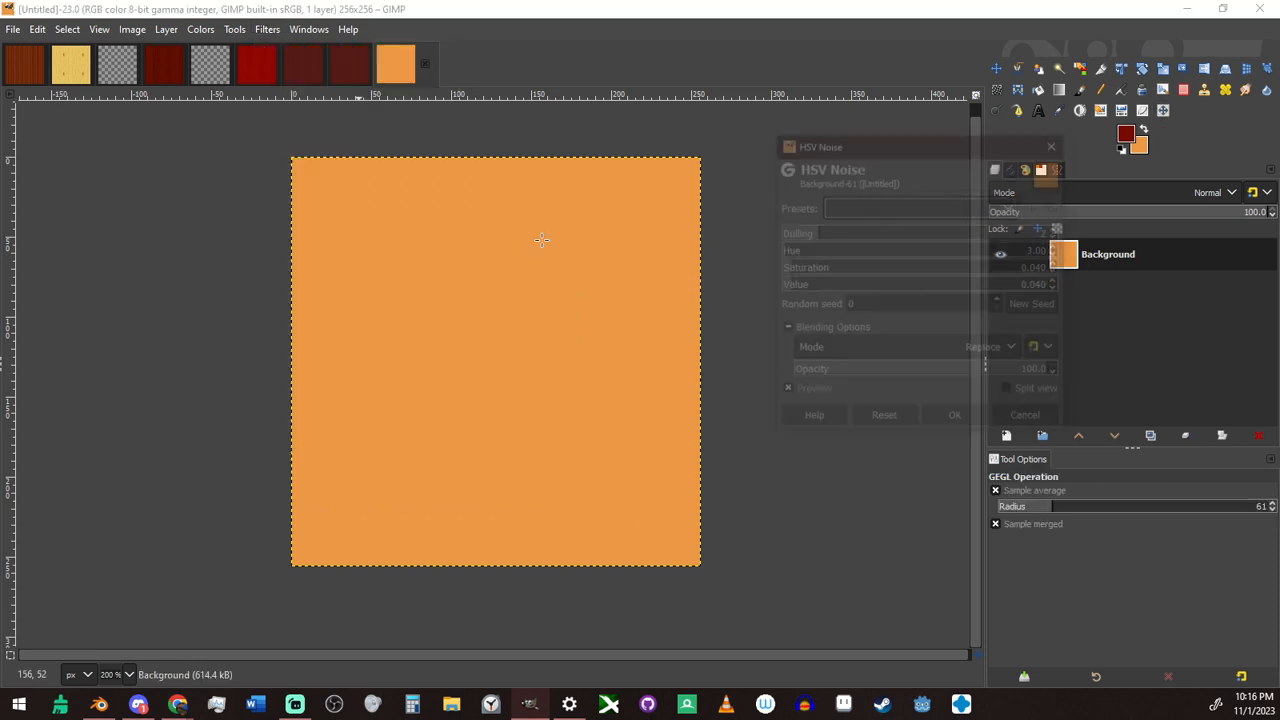
drag(826, 278, 1145, 288)
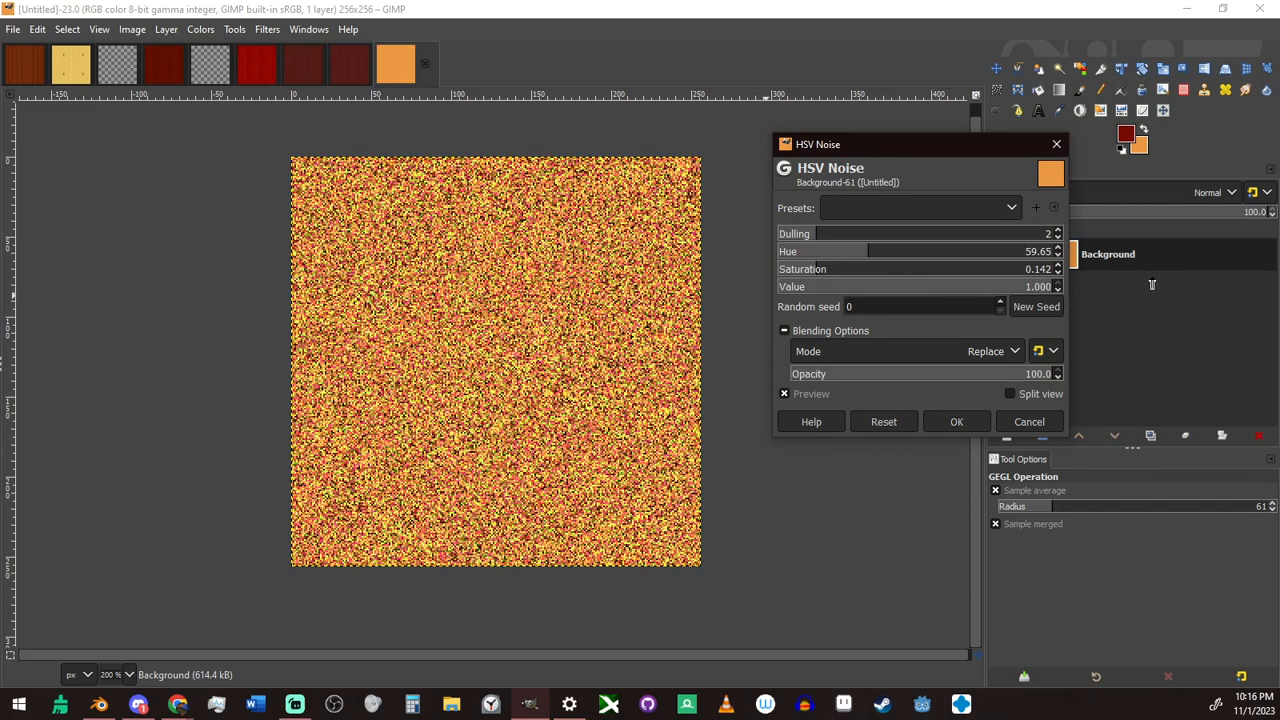
drag(818, 270, 924, 272)
click(960, 421)
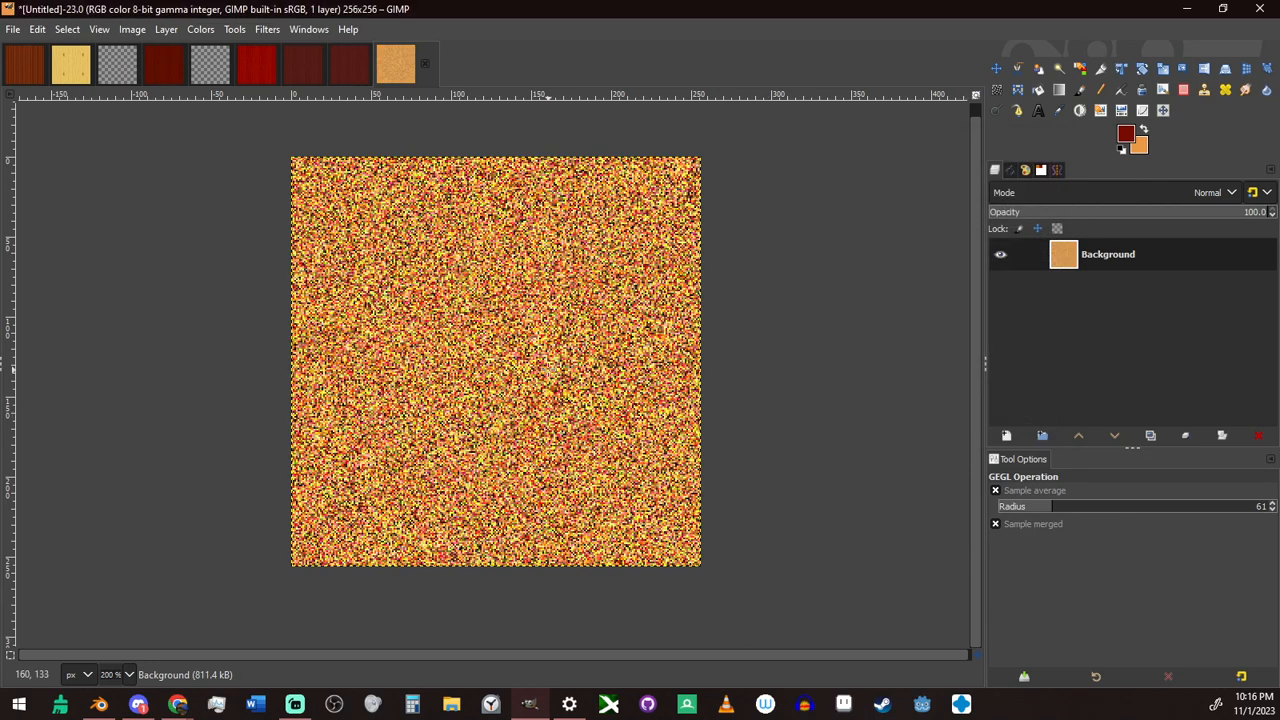
Apply the Slur filter to the noise with 85.17% randomization and 62 repeats
key(slash)
text(sl)
key(Return)
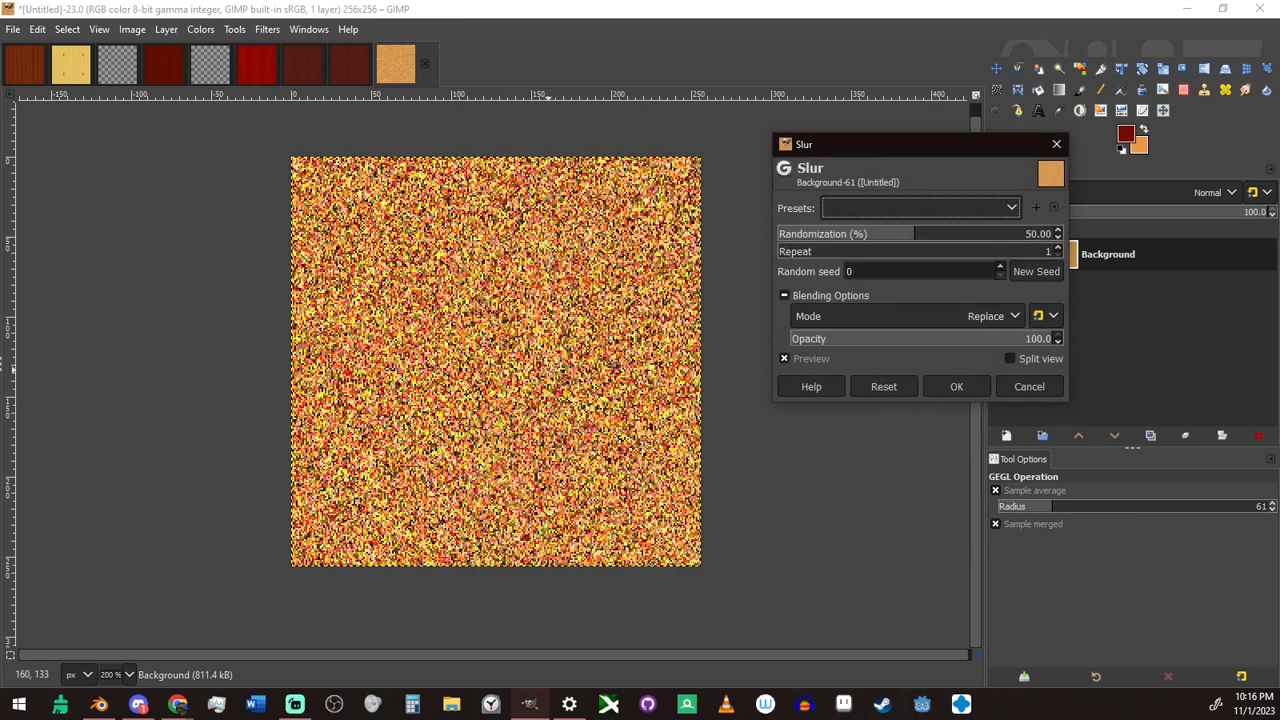
drag(923, 236, 1013, 247)
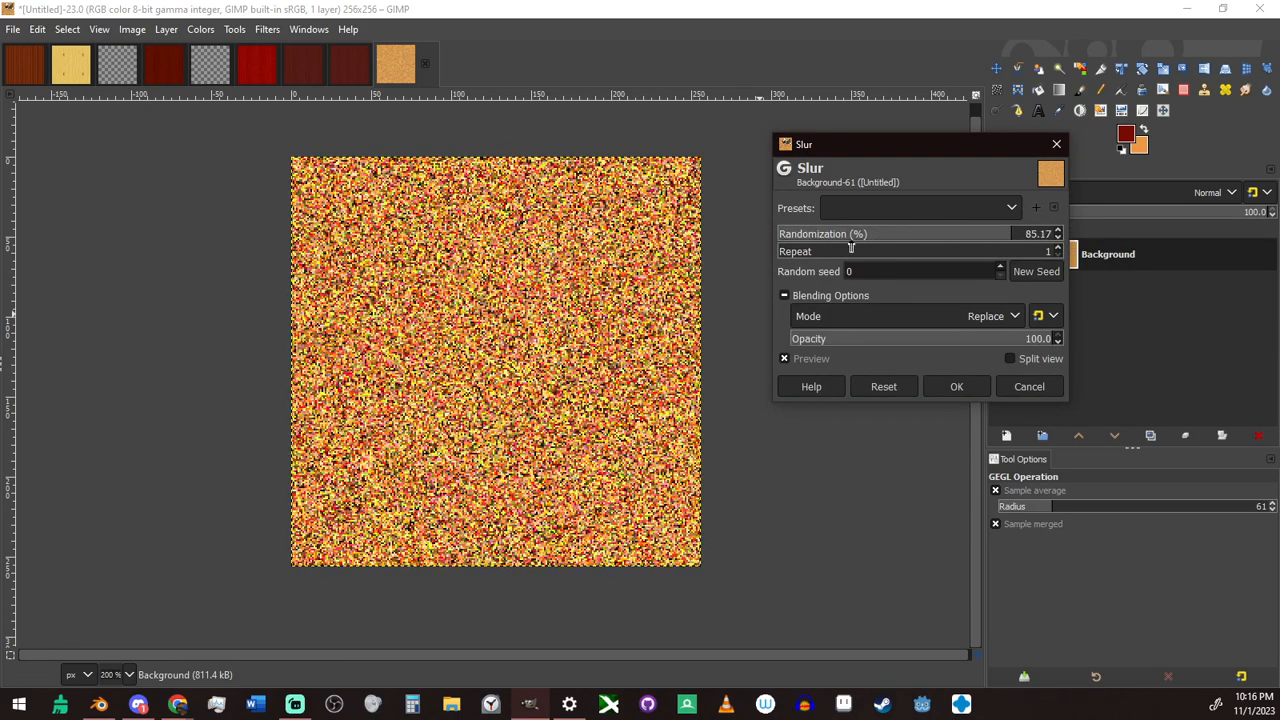
drag(814, 252, 940, 263)
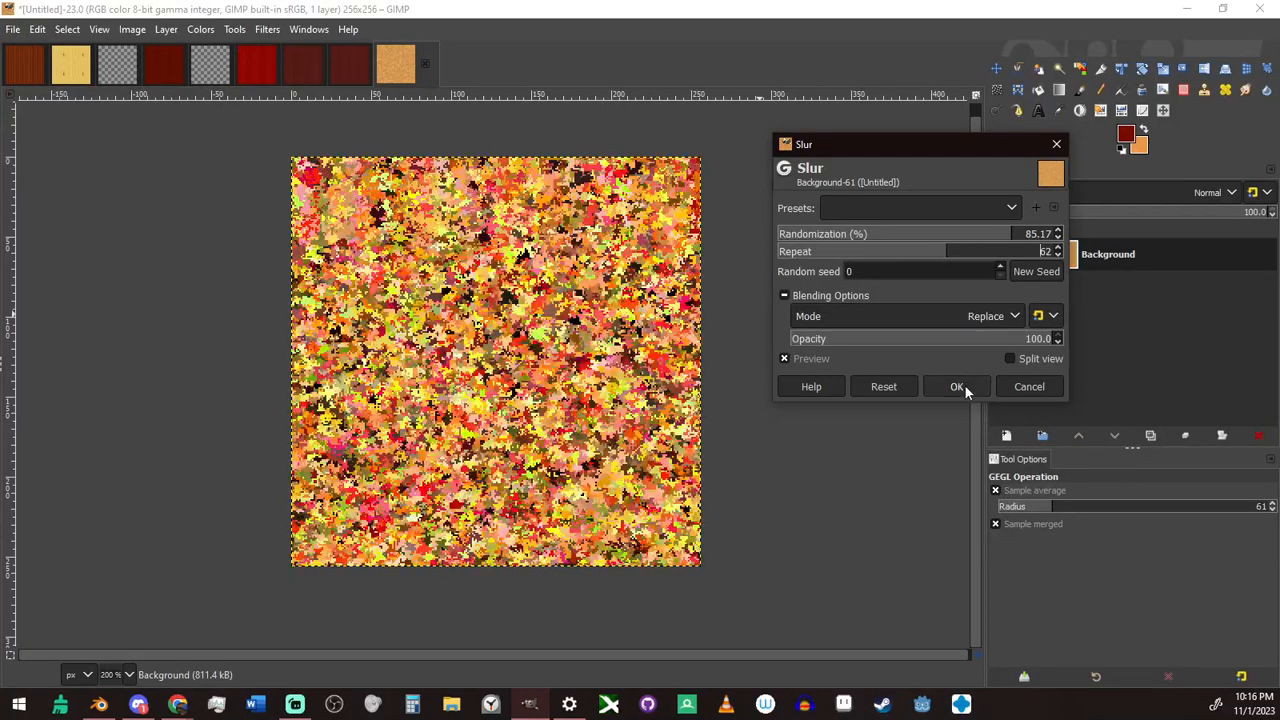
click(962, 386)
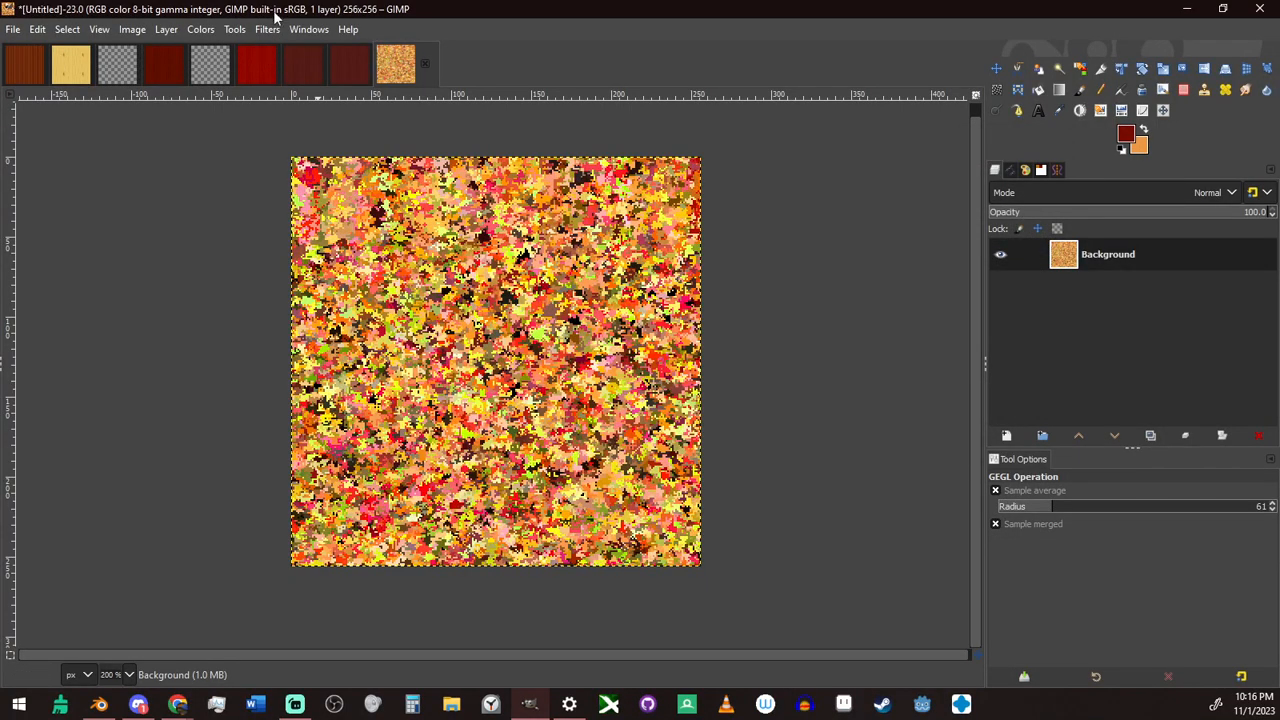
Desaturate the slurred noise to greyscale using the Saturation filter with a scale of 0
click(302, 32)
mouse_move(263, 32)
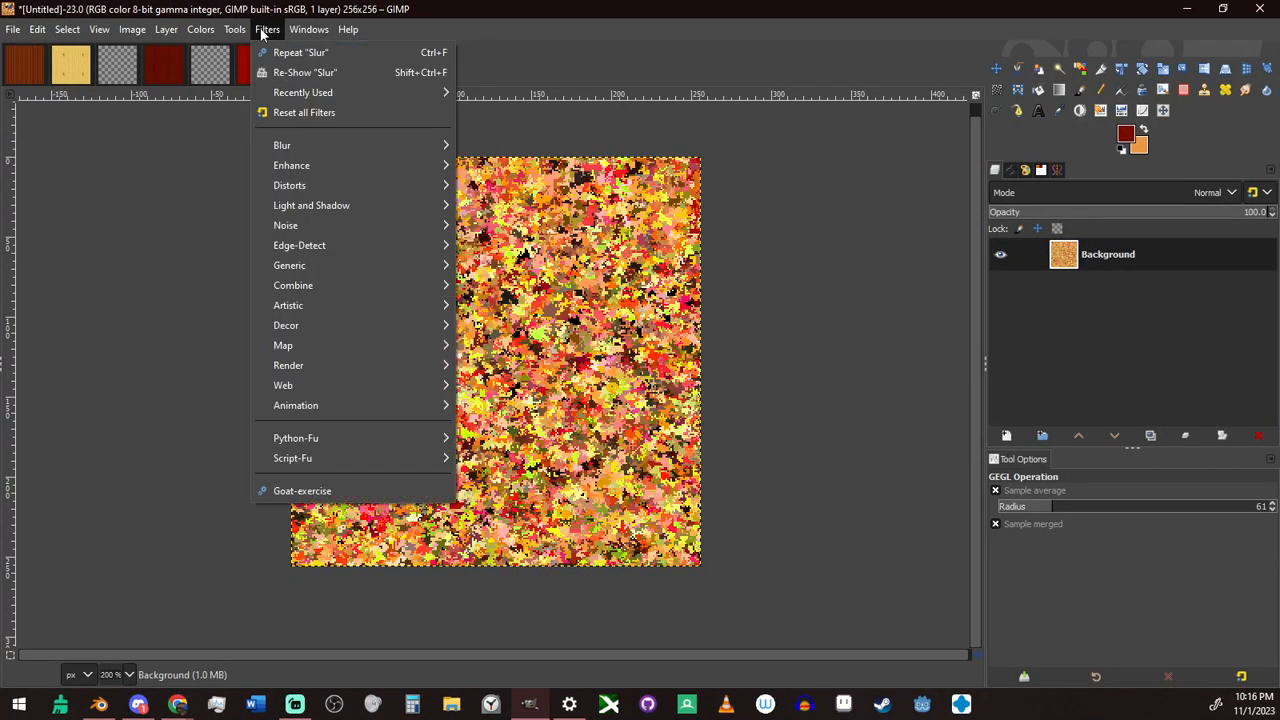
click(809, 300)
key(slash)
text(saut)
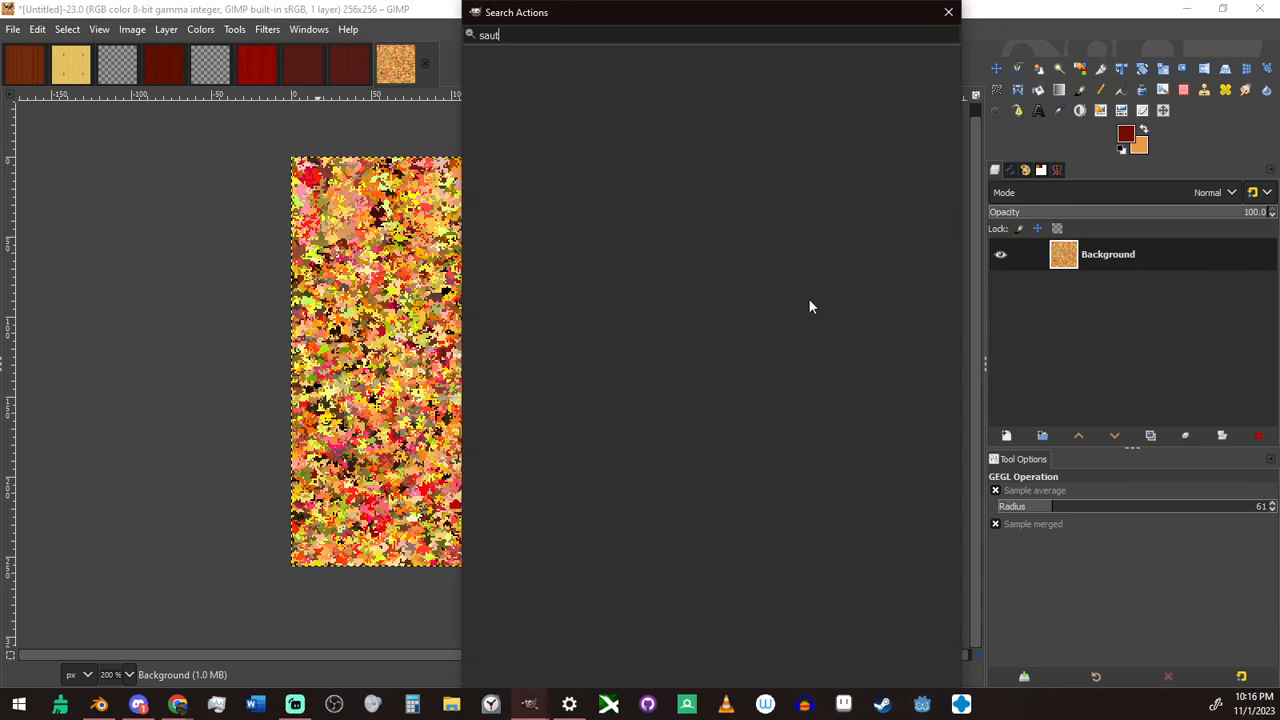
key(BackSpace)
key(BackSpace)
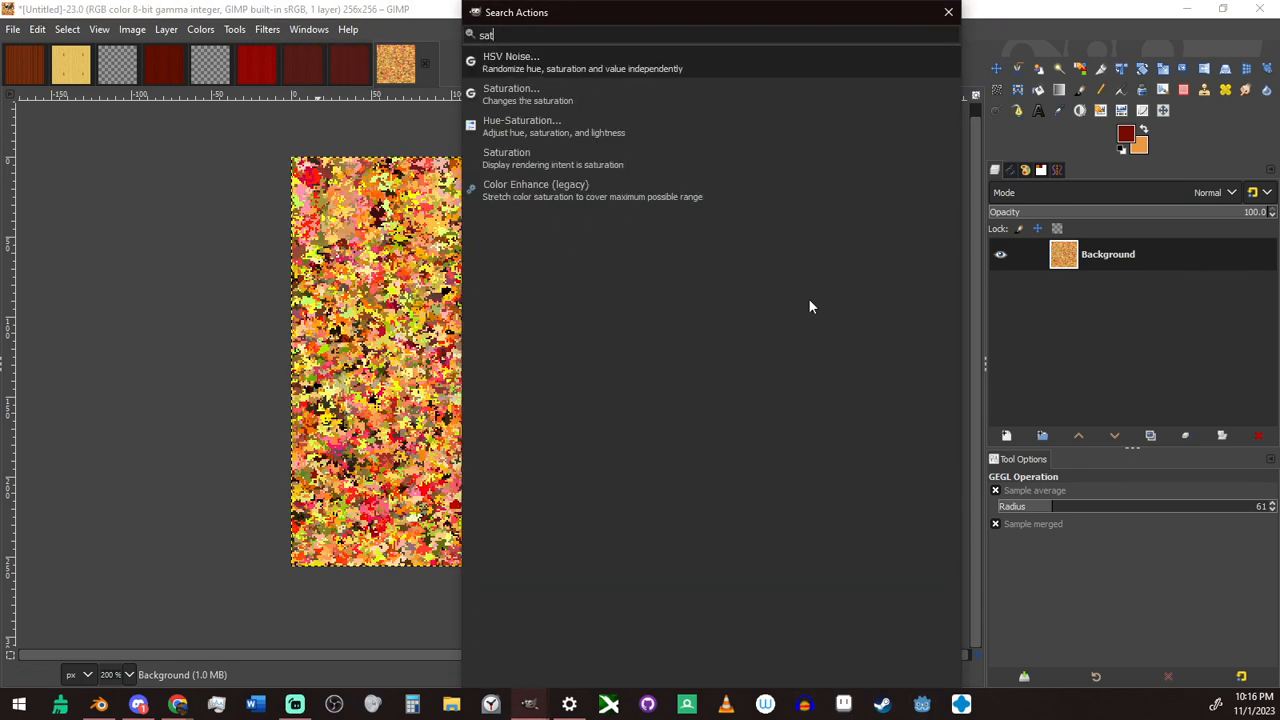
key(Down)
key(Return)
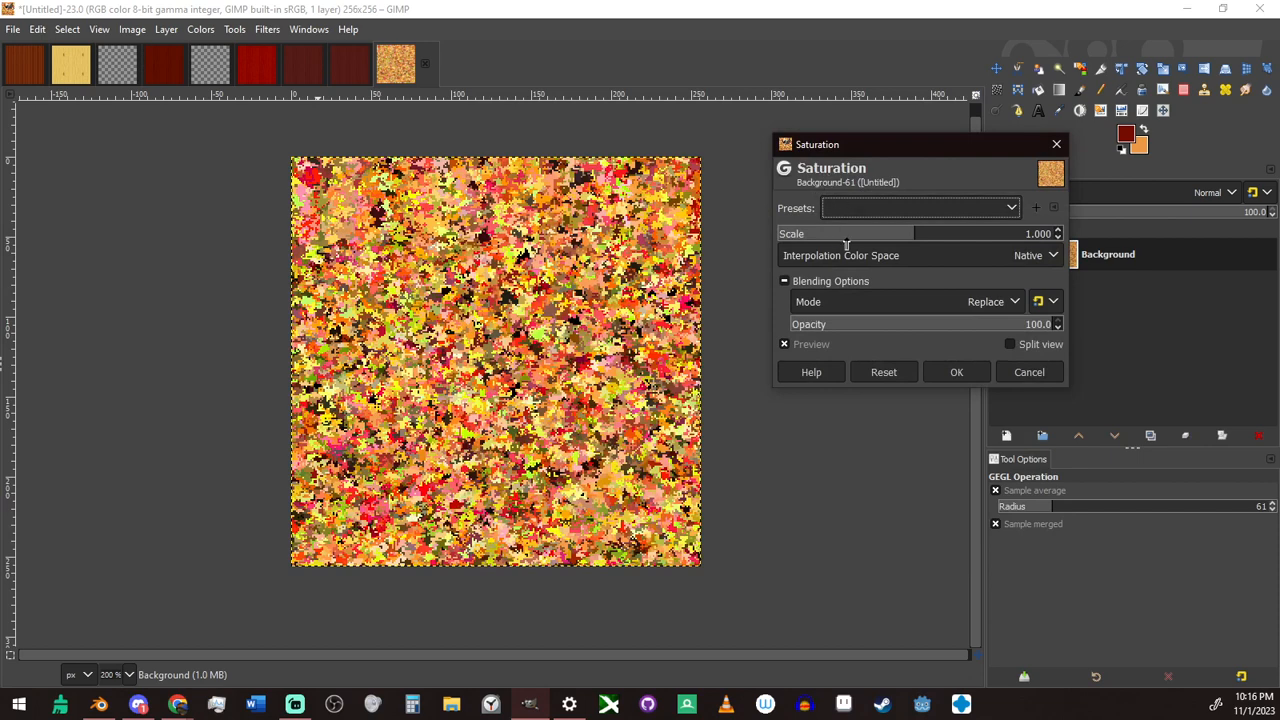
drag(846, 239, 760, 248)
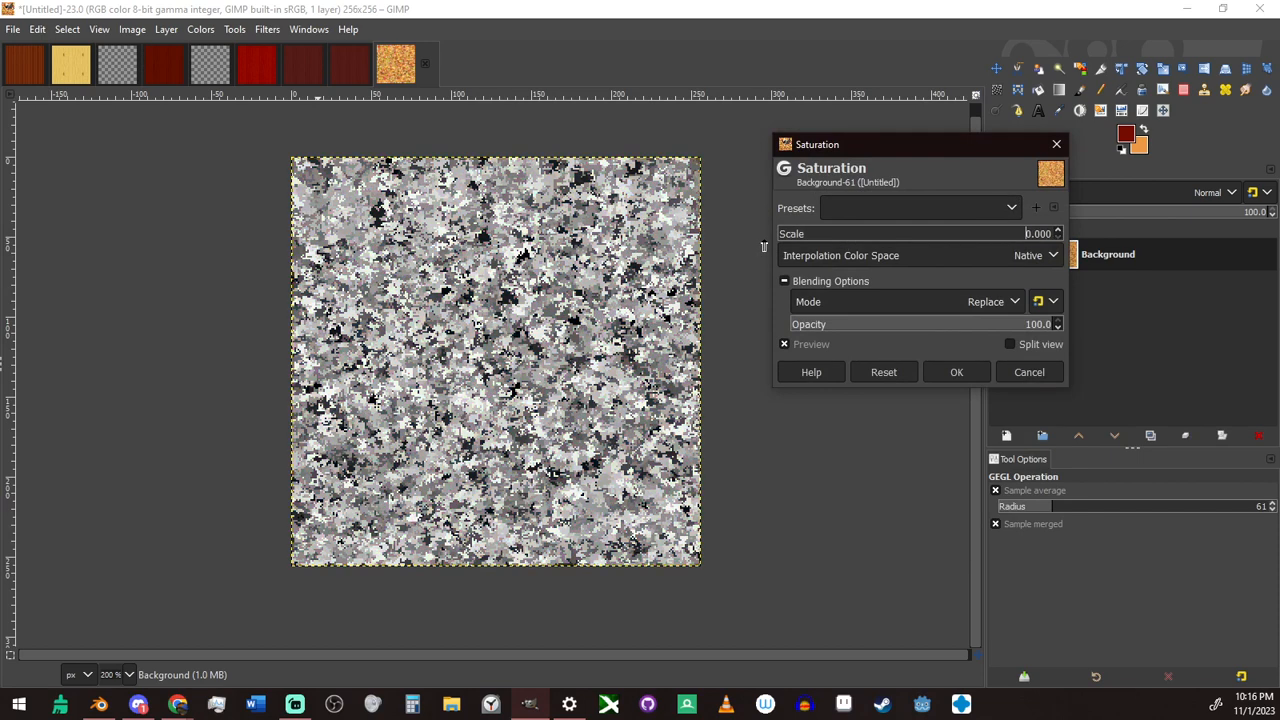
click(956, 372)
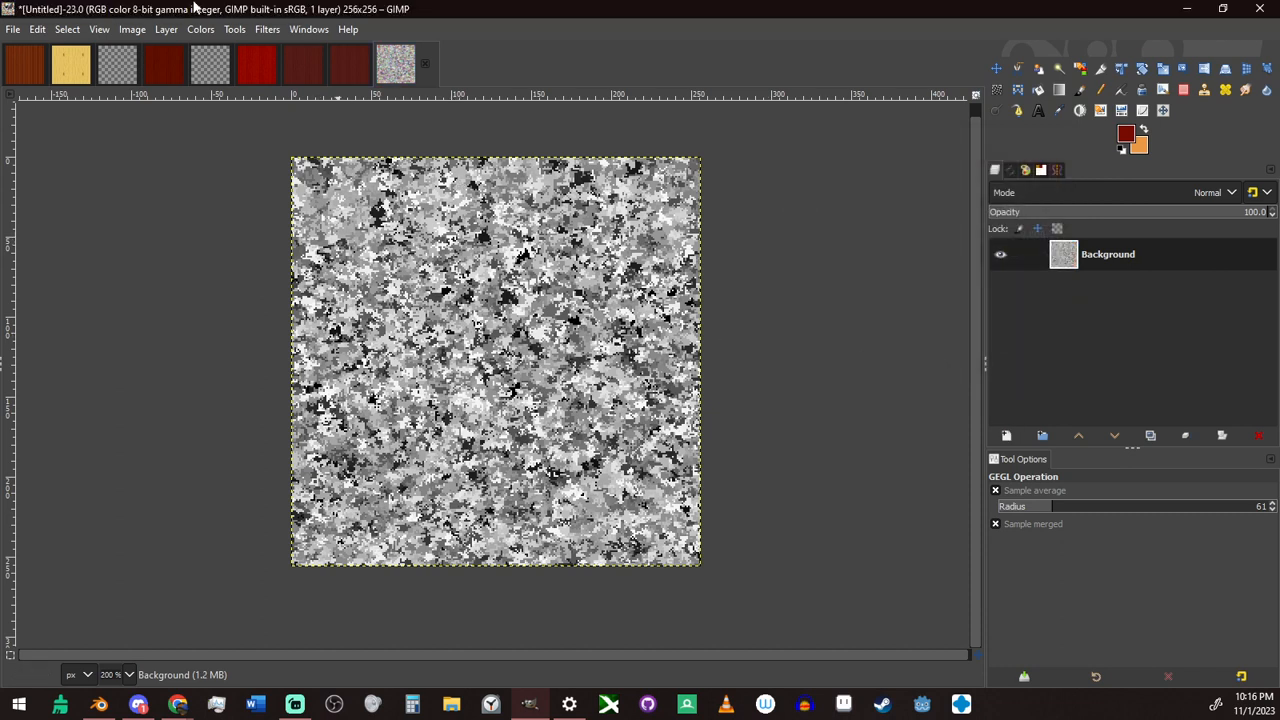
Apply the Waterpixels filter to the grey noise with a superpixels size of 12 and average color
click(268, 30)
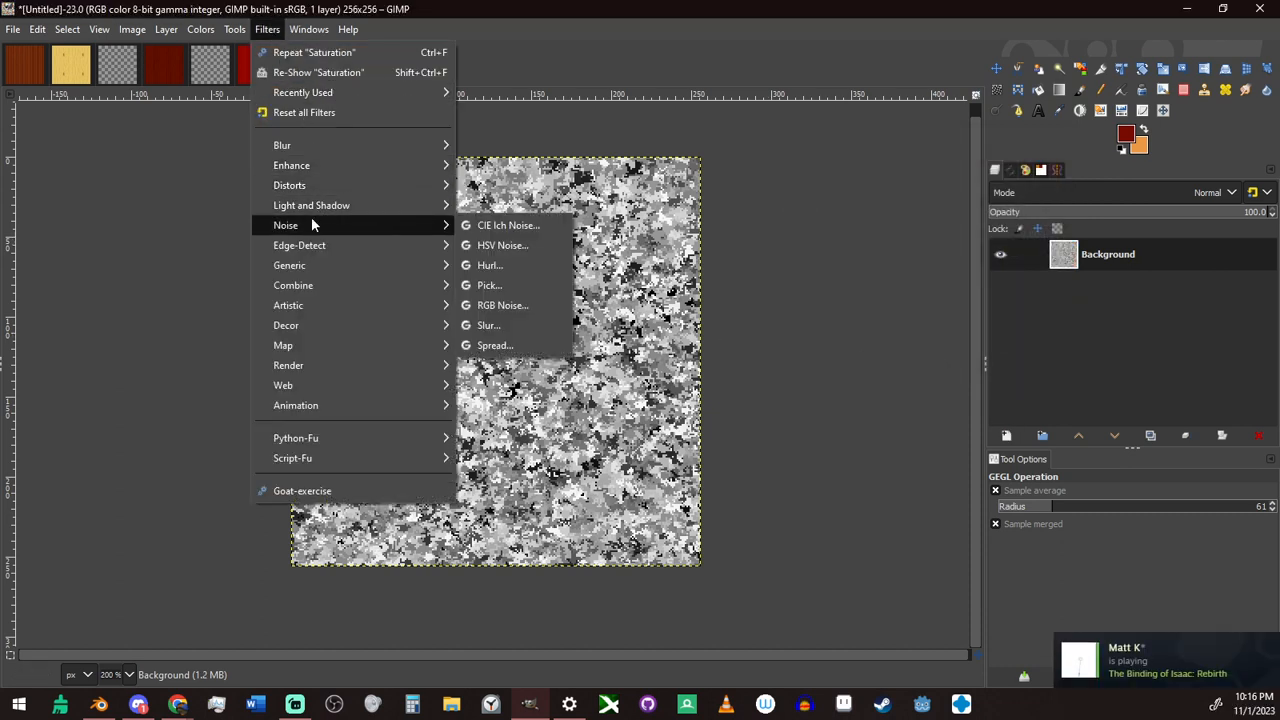
mouse_move(310, 304)
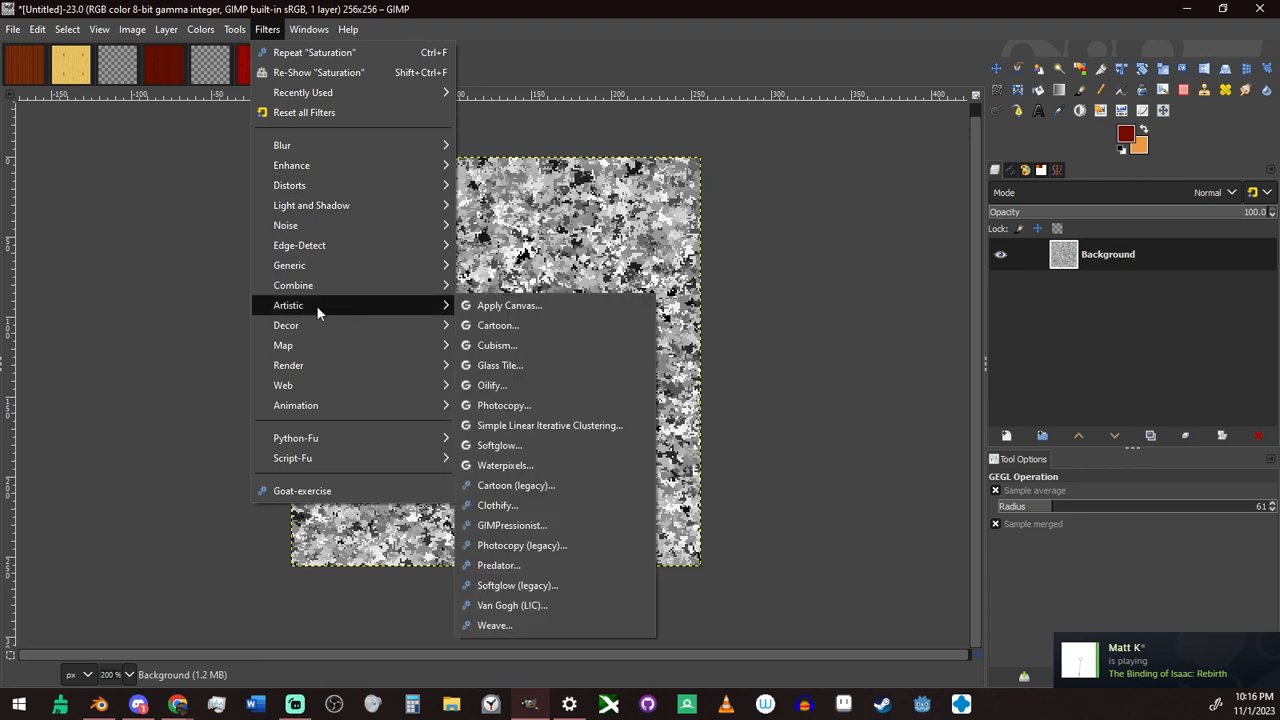
click(510, 465)
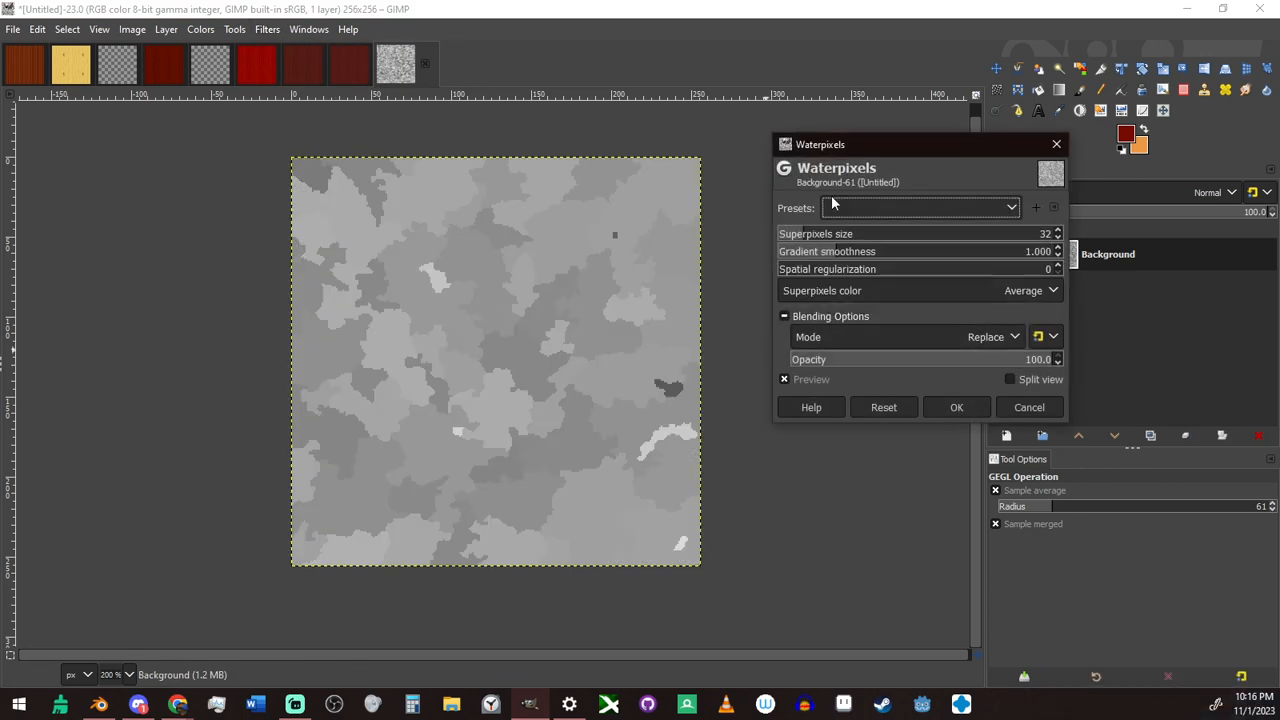
drag(844, 238, 781, 245)
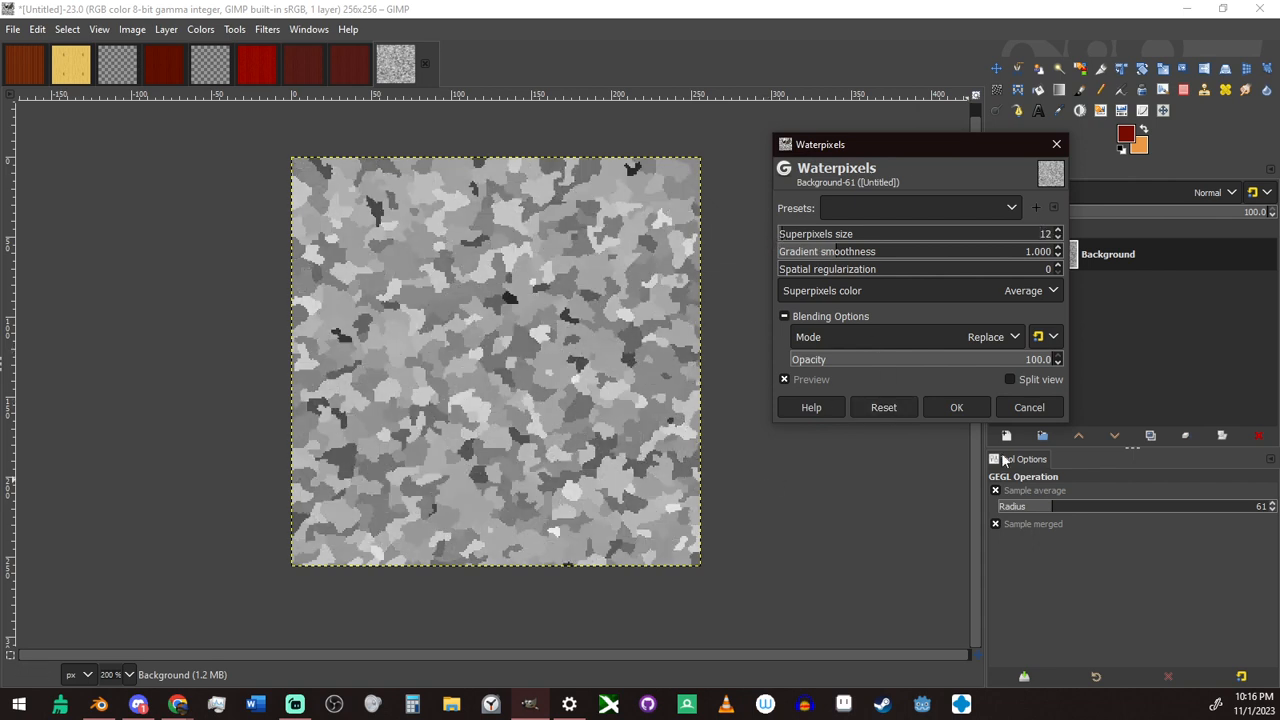
click(956, 408)
Add fine grey grain with HSV Noise using dulling 1, hue 0, saturation 0 and a low value amount
key(slash)
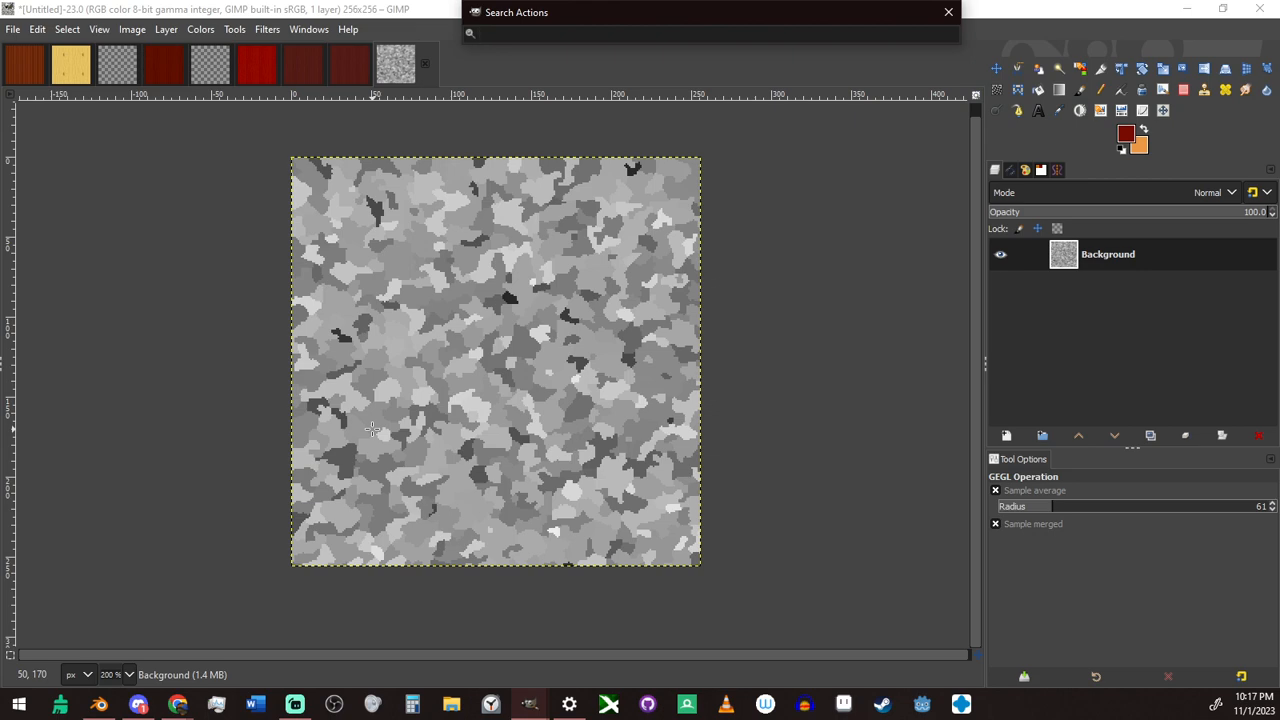
text(noi)
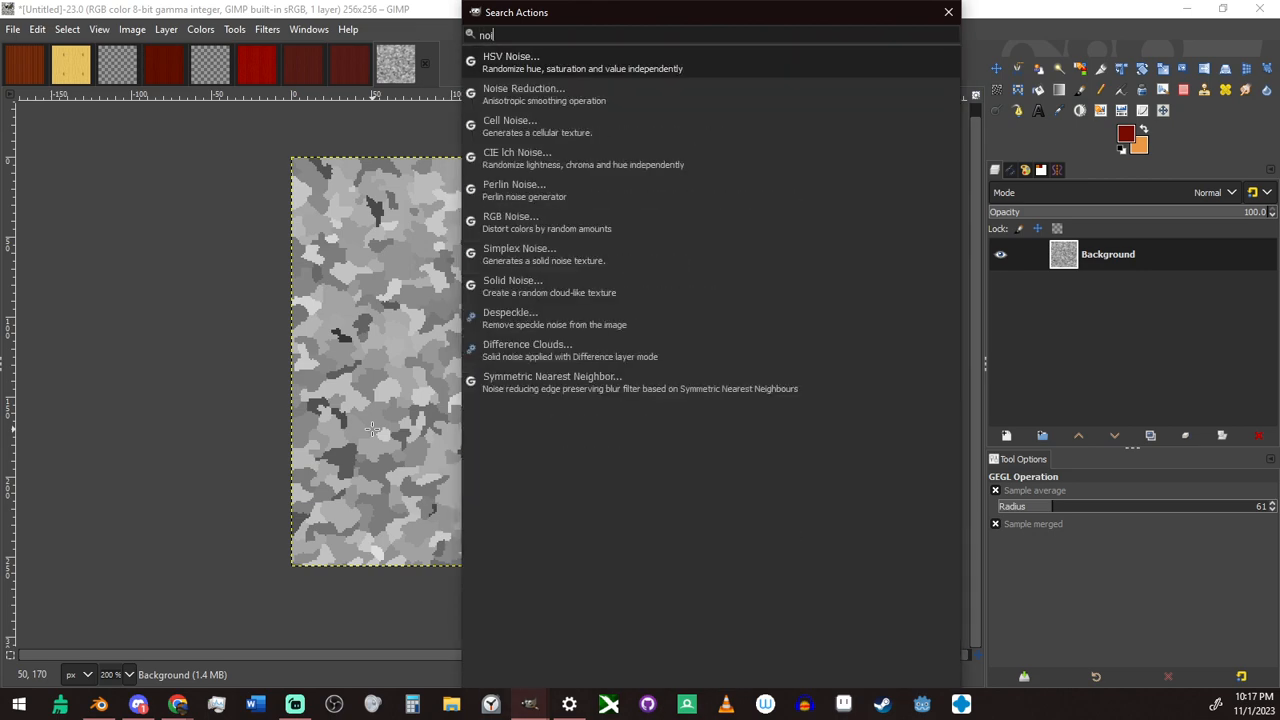
key(Return)
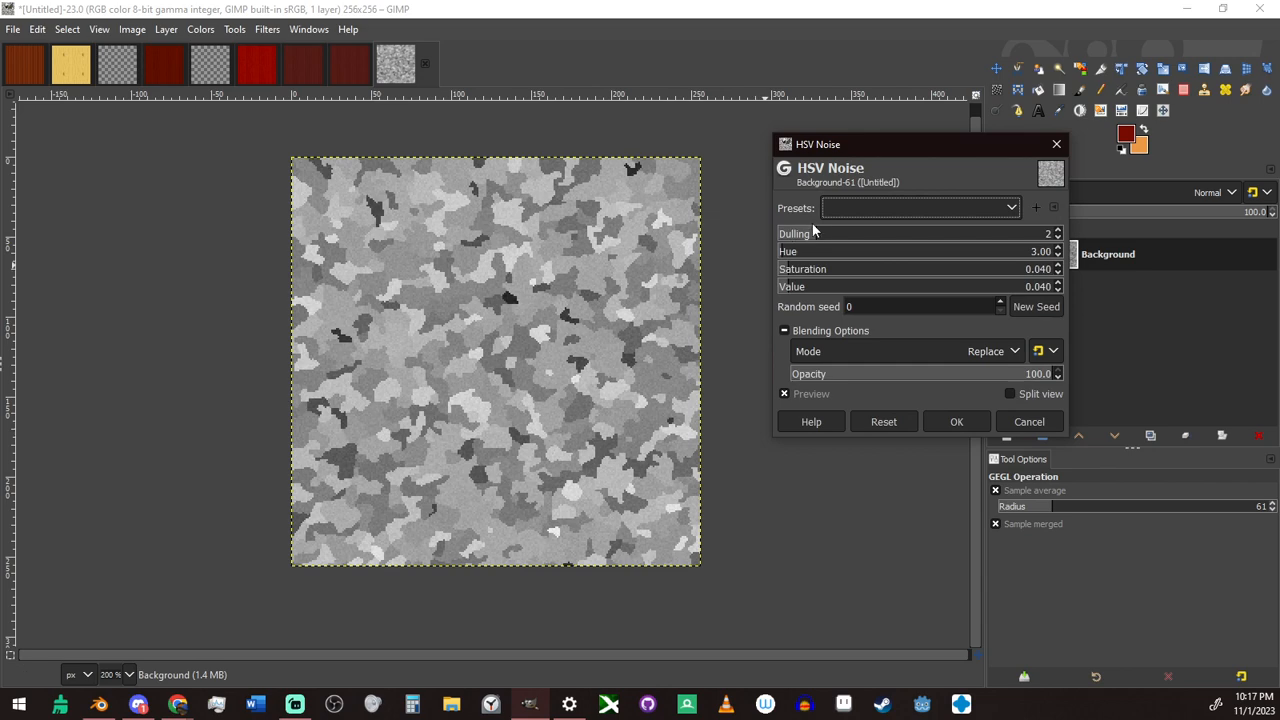
drag(843, 237, 699, 276)
click(799, 287)
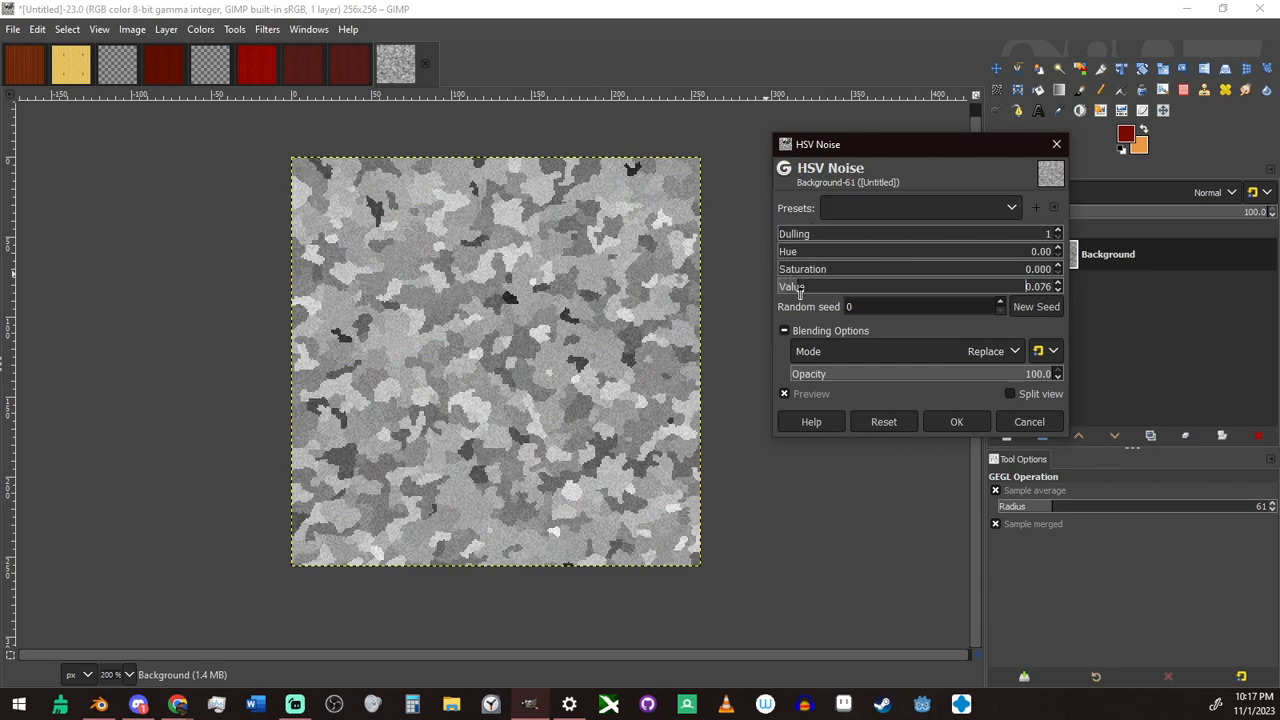
drag(799, 289, 793, 294)
click(968, 415)
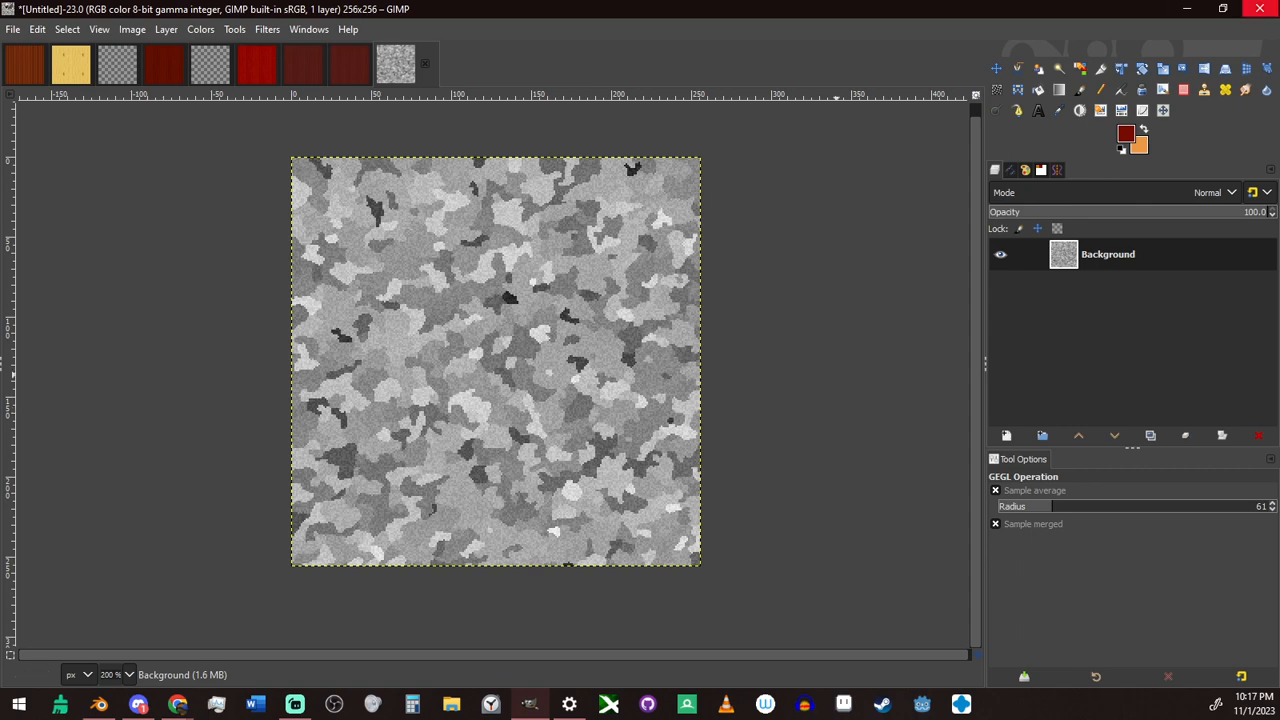
key(slash)
text(sca)
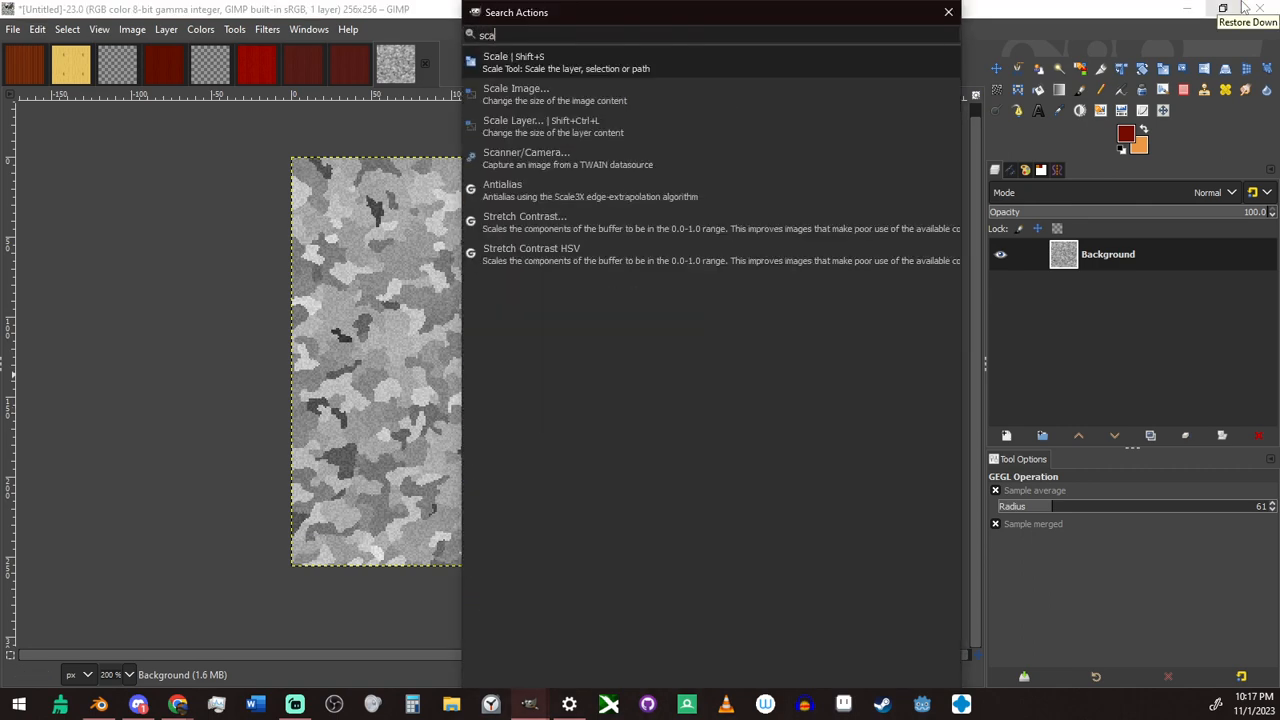
key(Escape)
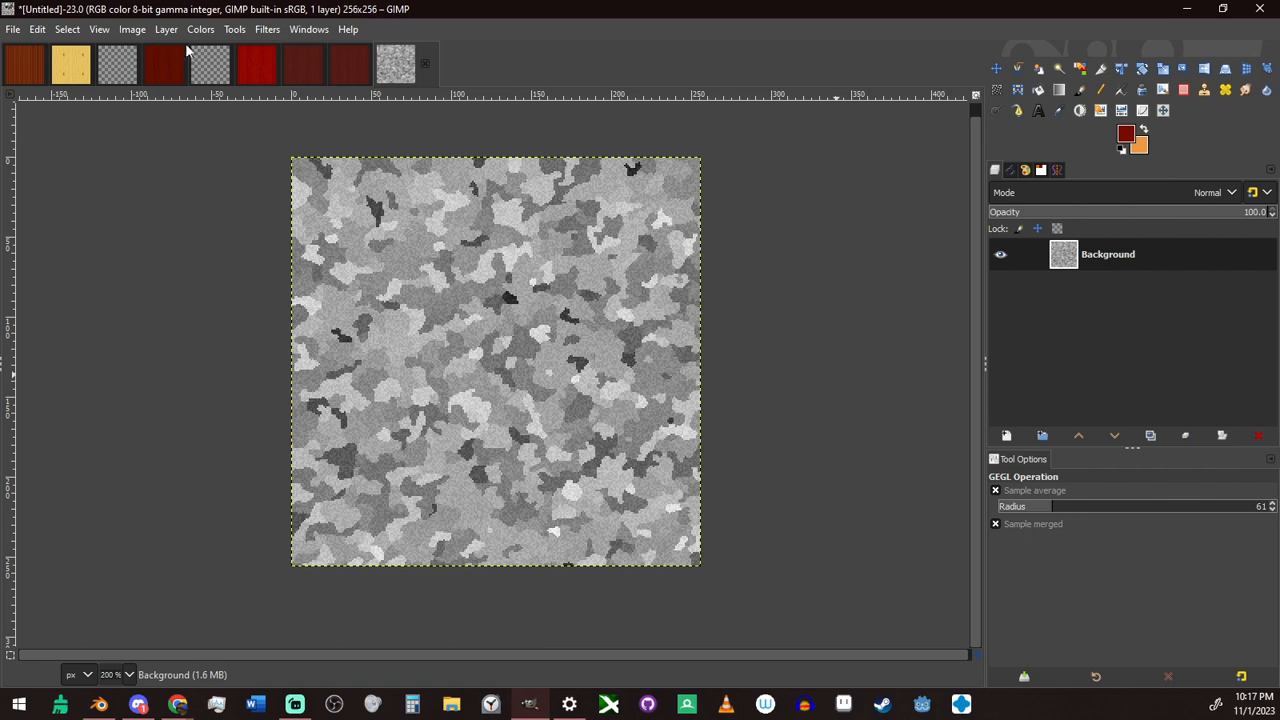
Scale the grey stone image down to a quarter of its size, 64 × 64 pixels
click(166, 29)
mouse_move(132, 29)
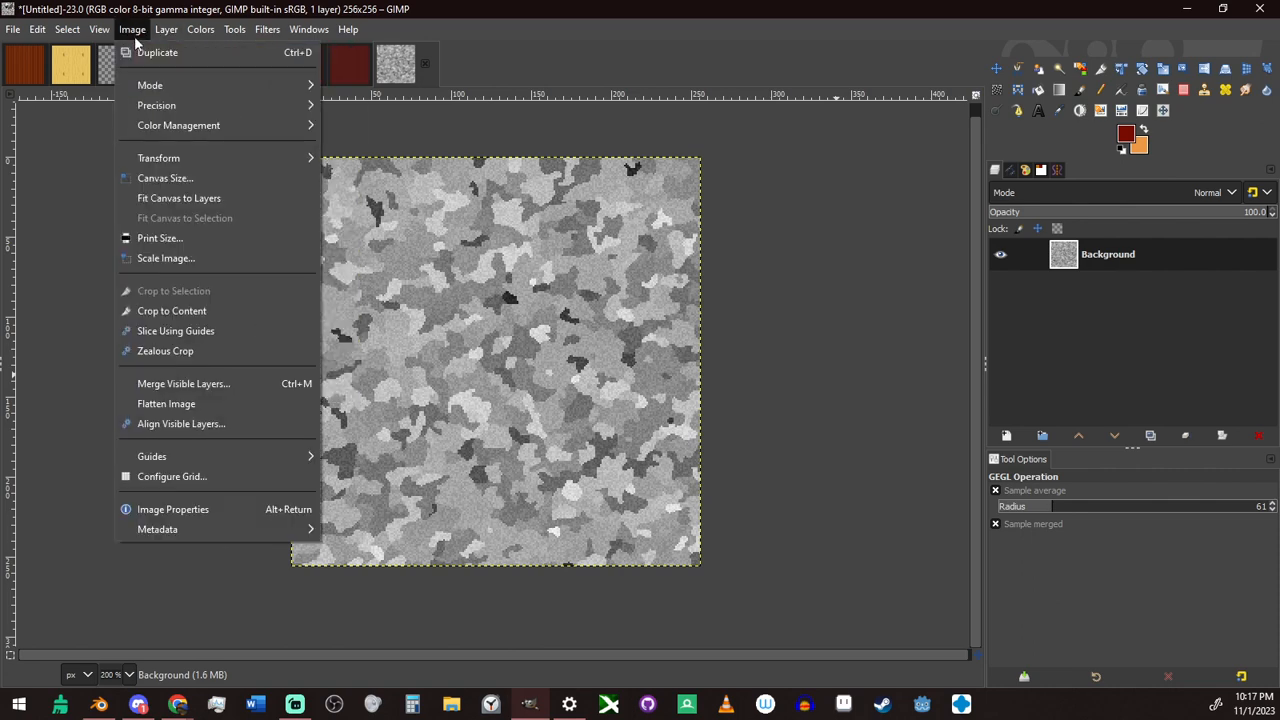
click(155, 257)
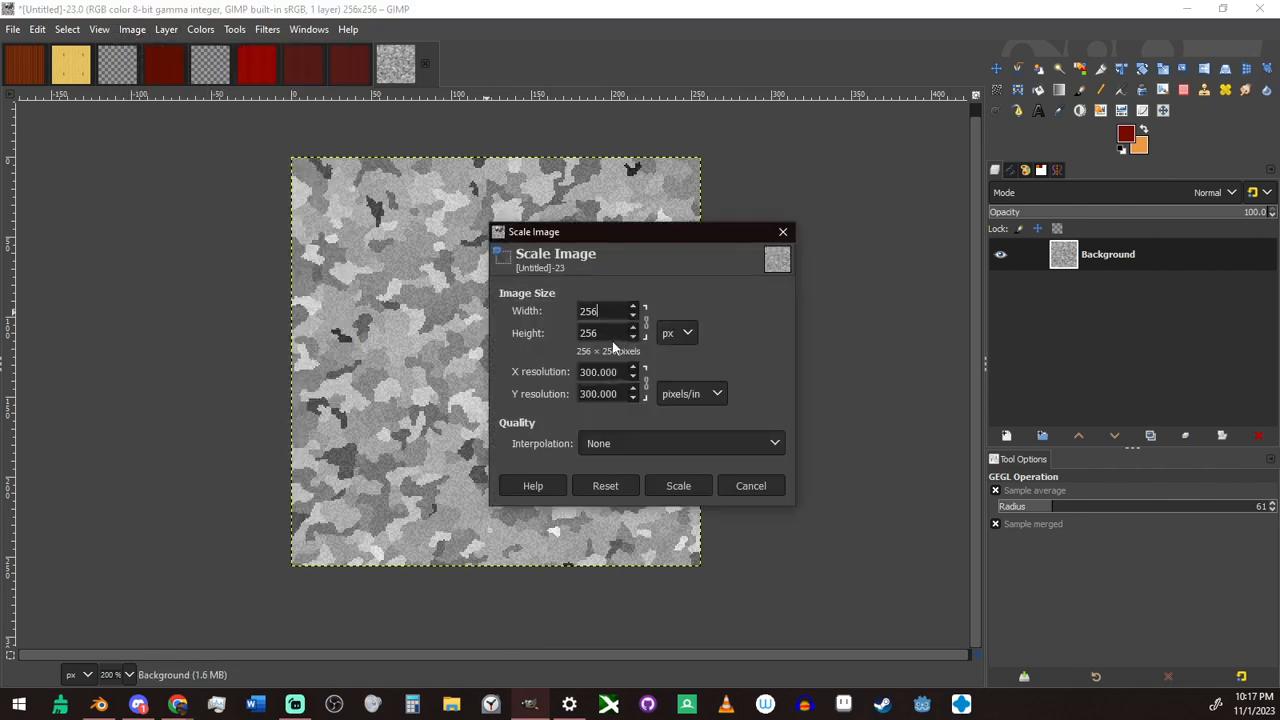
text(/4)
key(Tab)
click(678, 484)
ctrl+scroll(546, 446, up, 3)
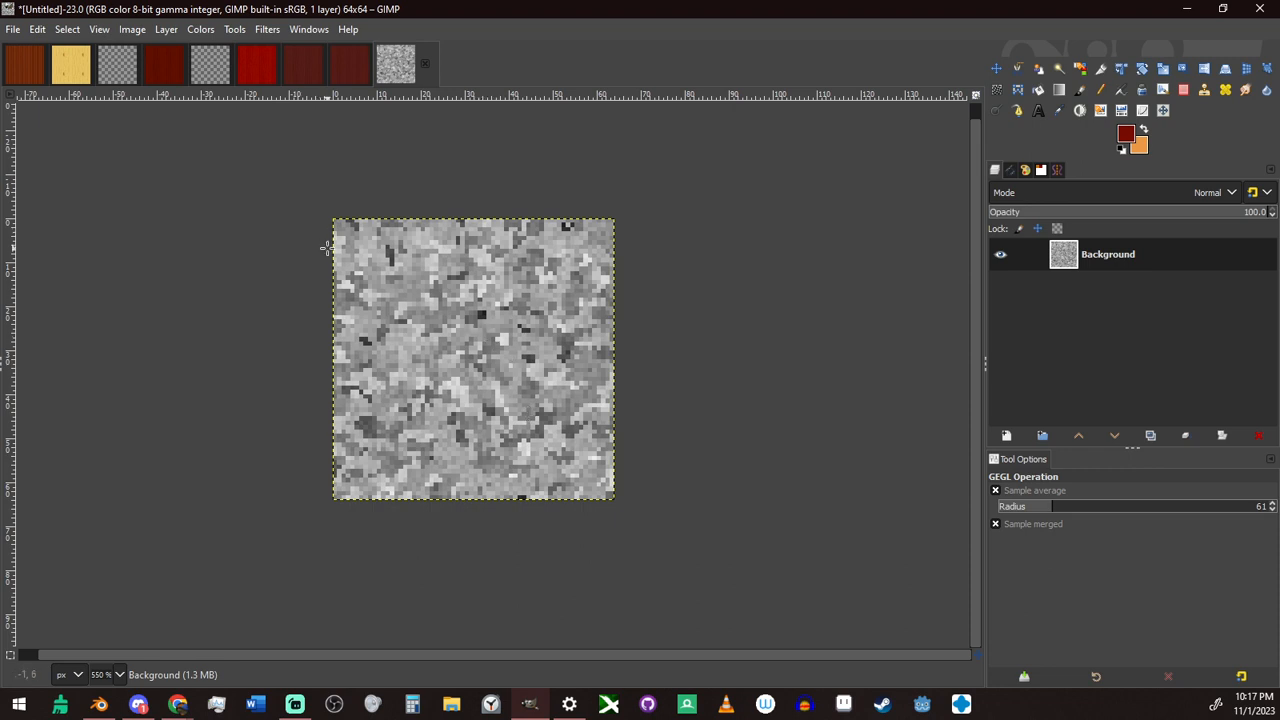
Export the stone image as TEX_Granite.png to the Textures folder with the default PNG options
key(ctrl+shift+e)
text(TEX_)
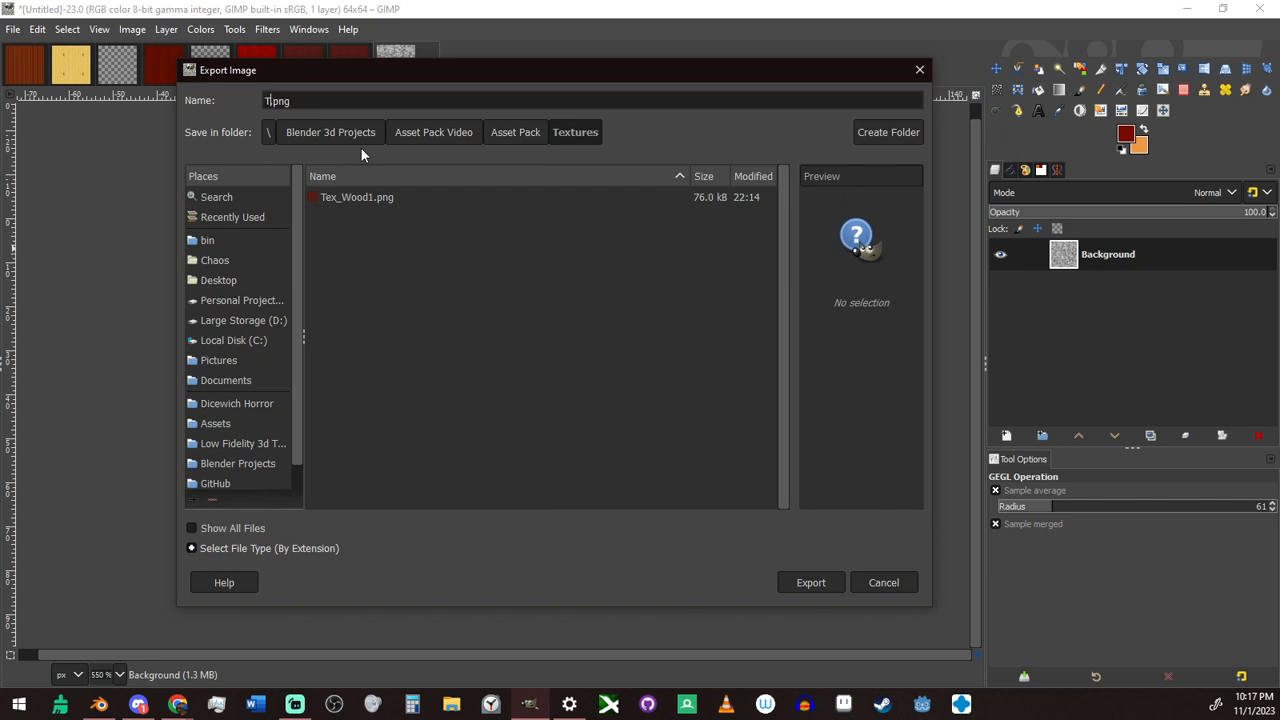
text(Granit)
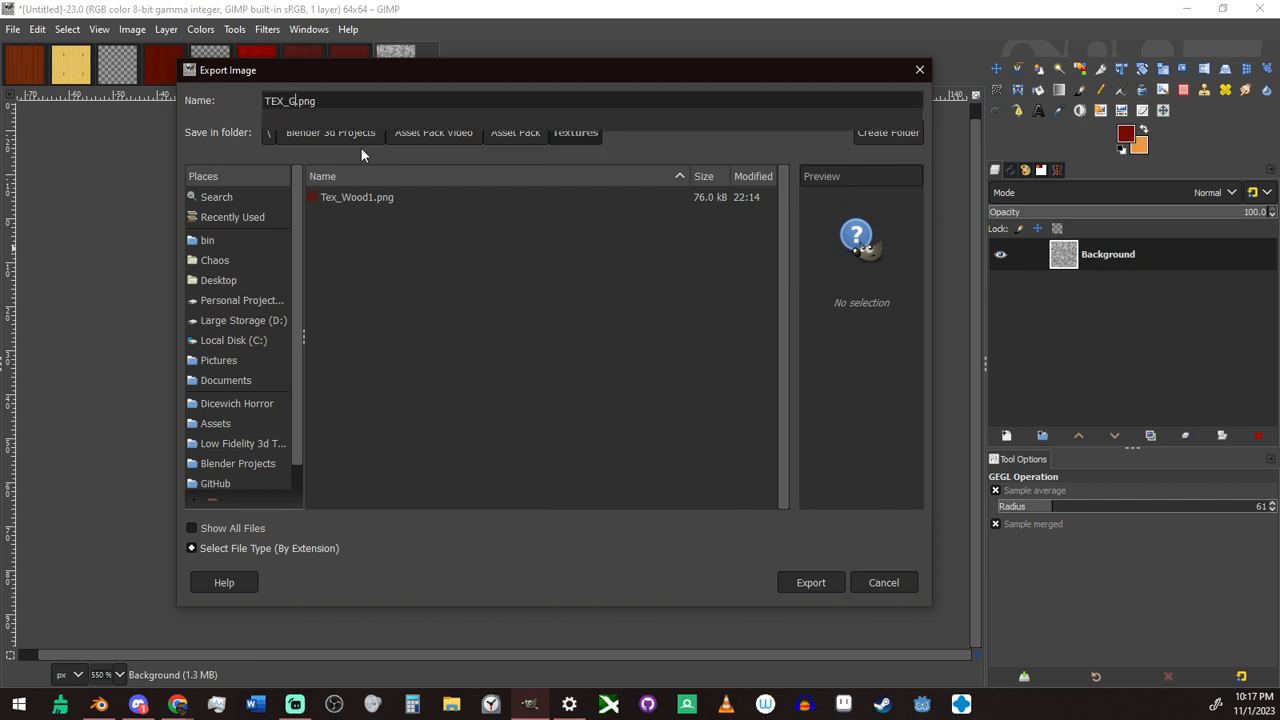
text(e)
key(Return)
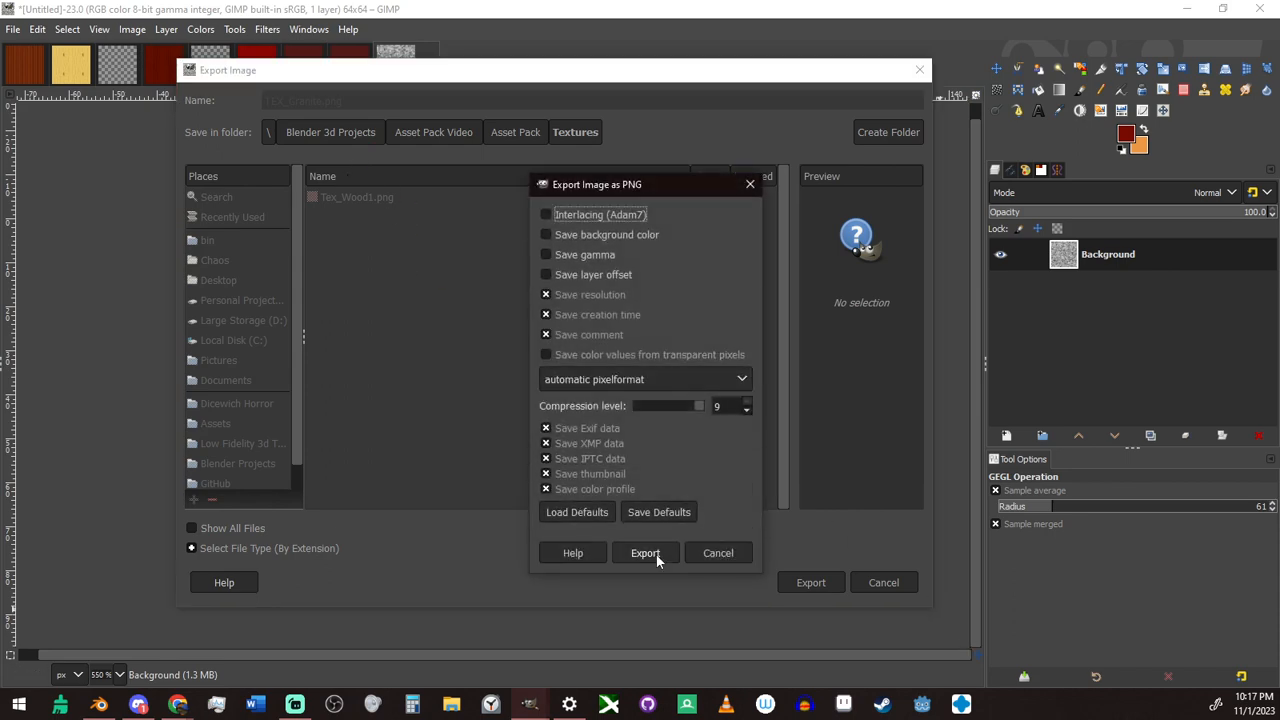
click(652, 553)
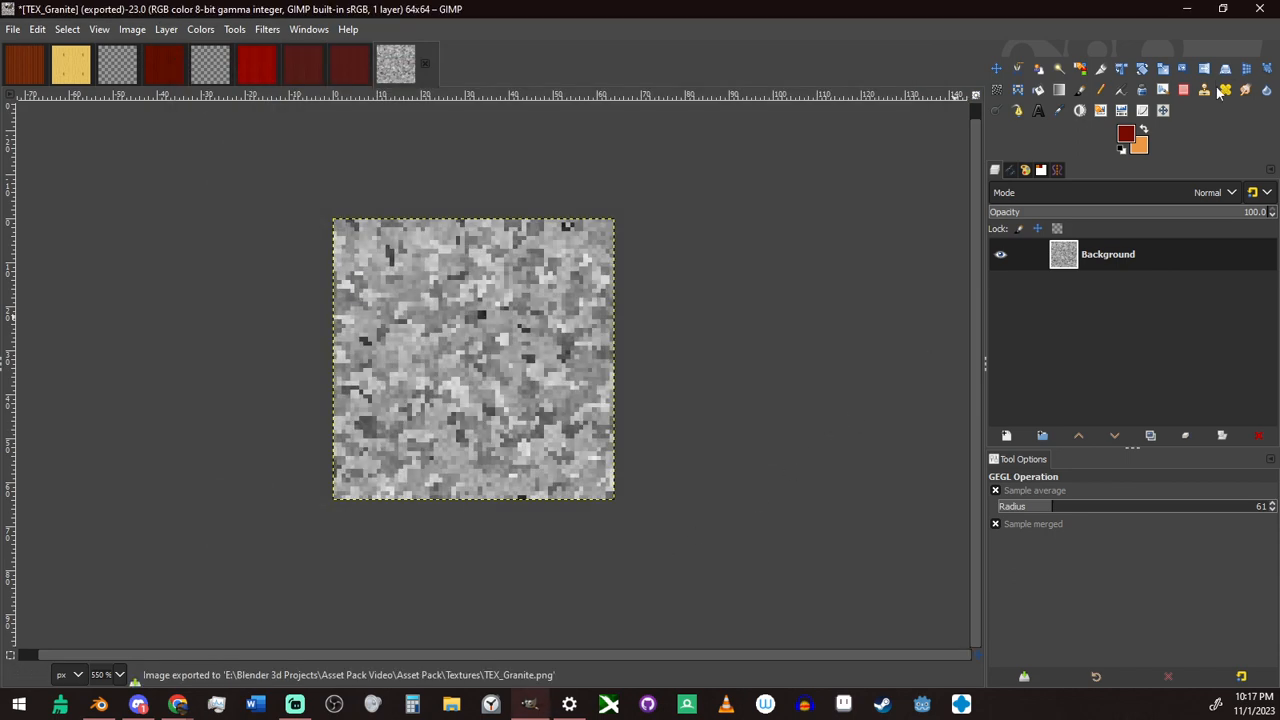
Switch to Blender, open the Shading workspace and frame the Furniture_Countertop object
click(1188, 10)
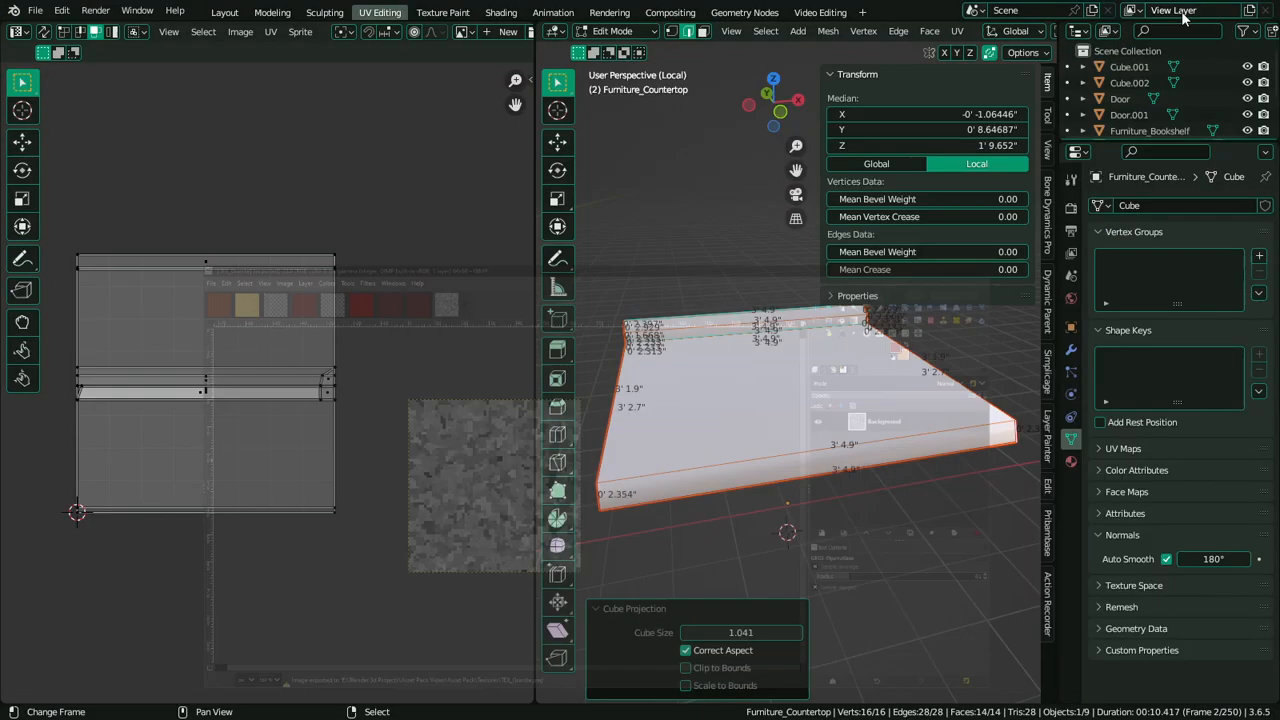
click(501, 12)
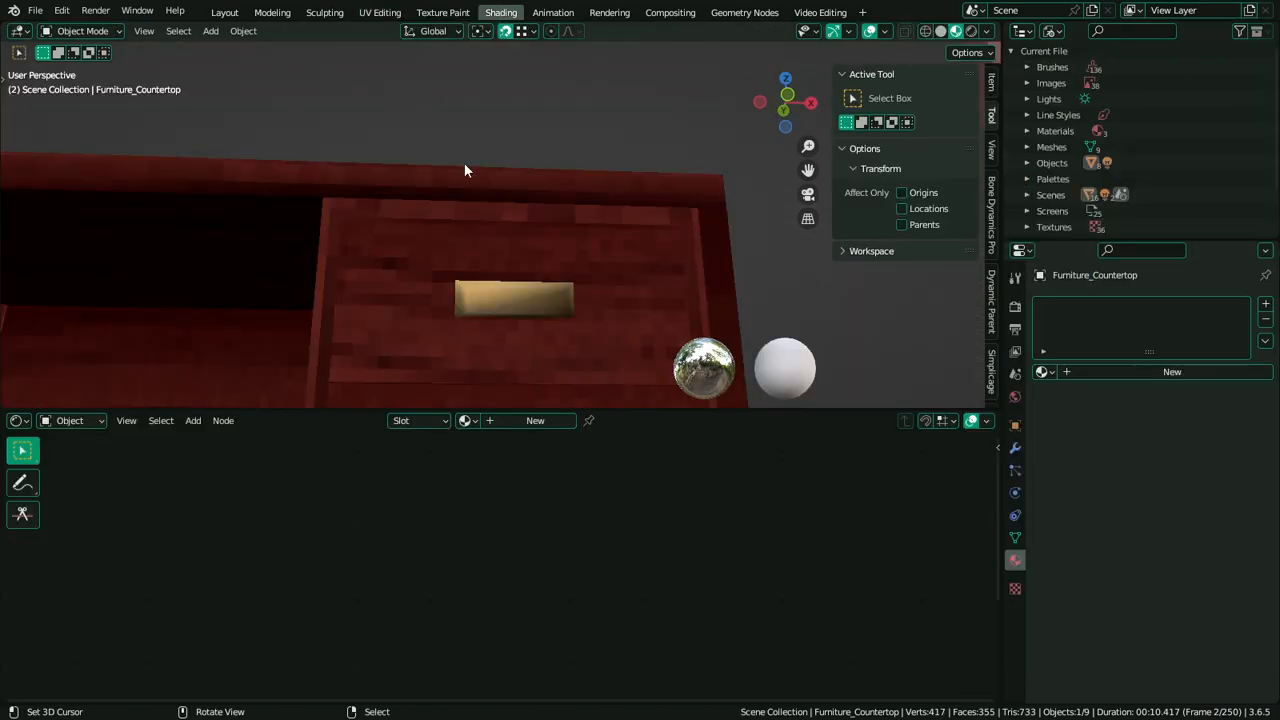
scroll(512, 362, down, 5)
key(KP_Decimal)
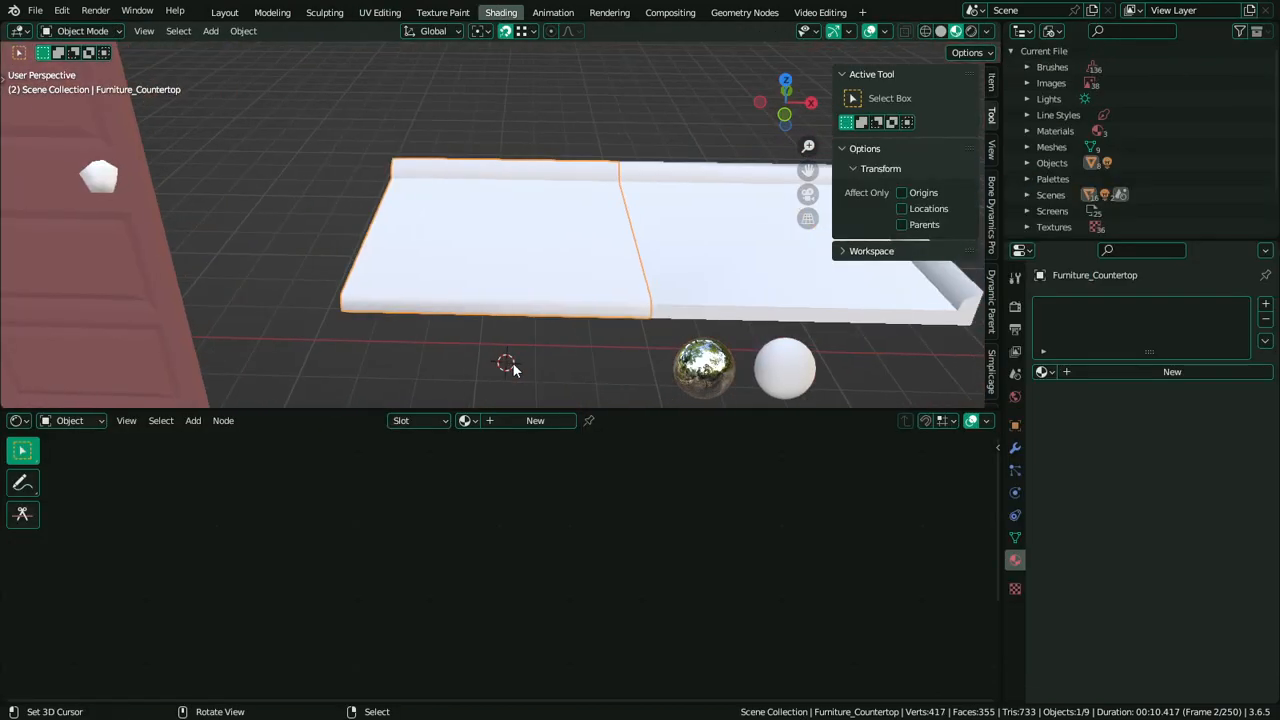
middle_drag(646, 309, 697, 255)
key(Tab)
key(Tab)
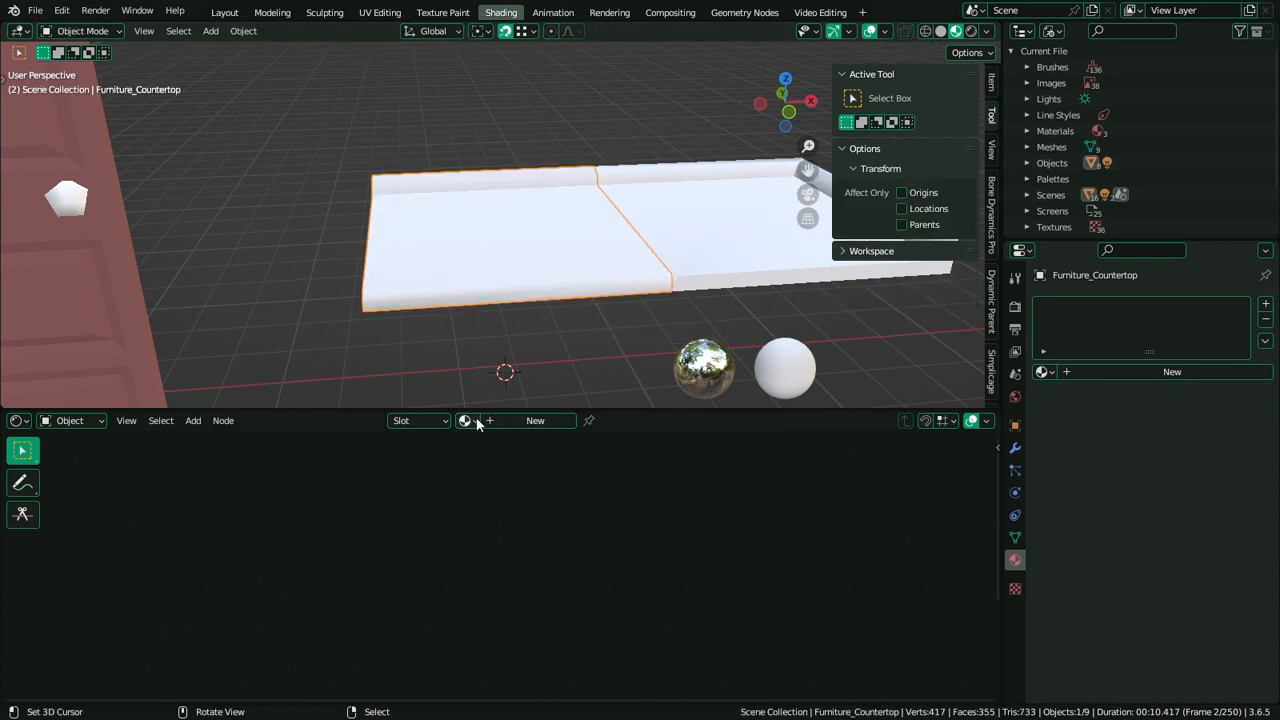
Assign MAT_Wood1 to the countertop and make it an independent copy of the material
click(1042, 371)
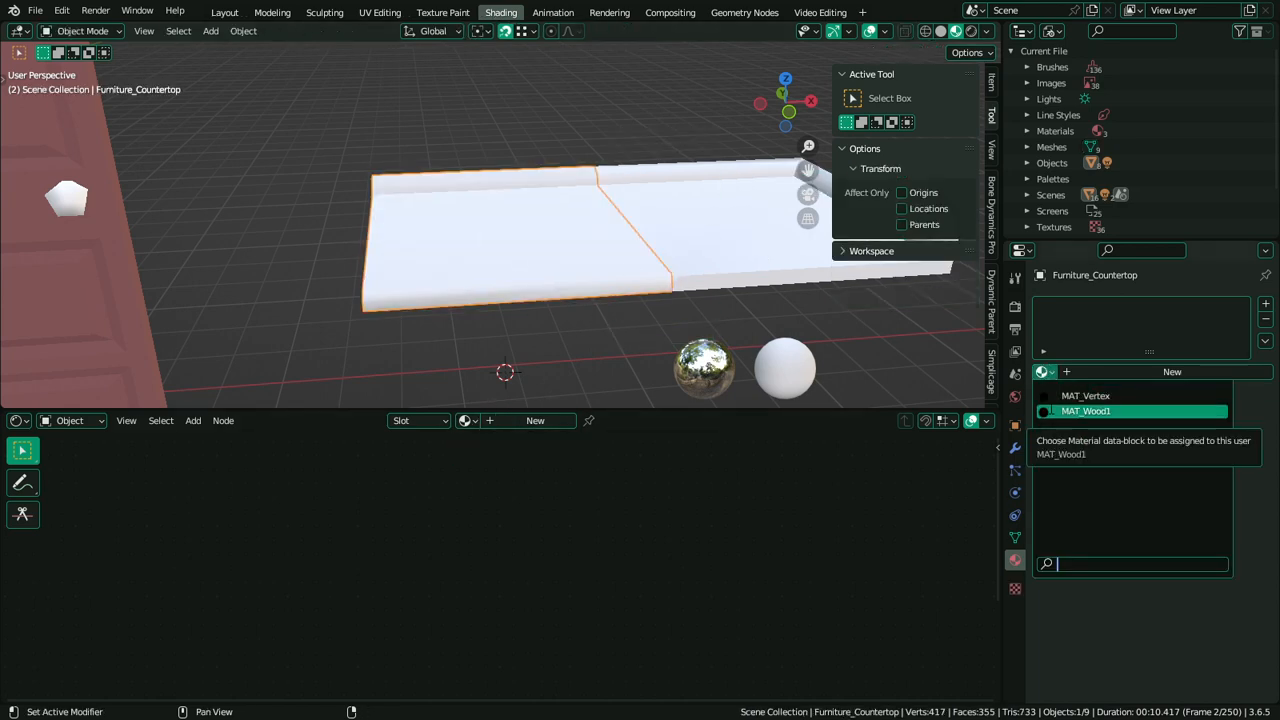
click(1088, 411)
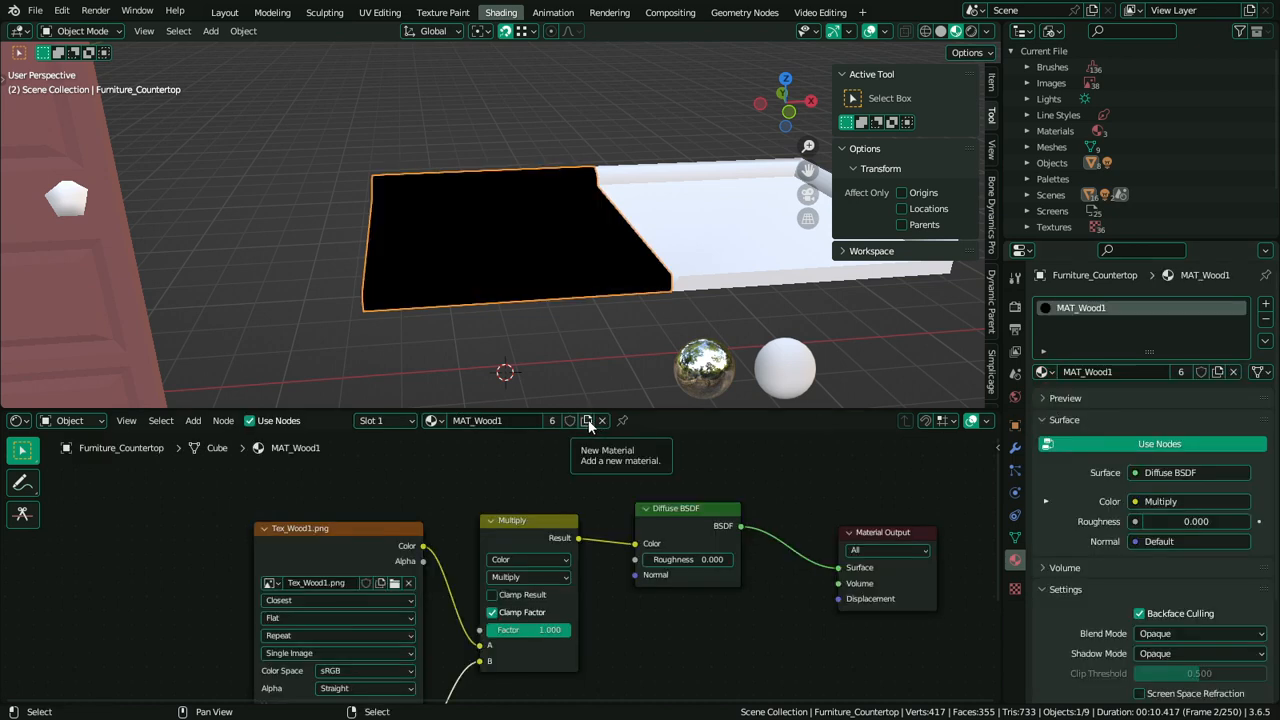
click(588, 420)
Rename the countertop's copied material as MAT_Granite
double_click(1132, 309)
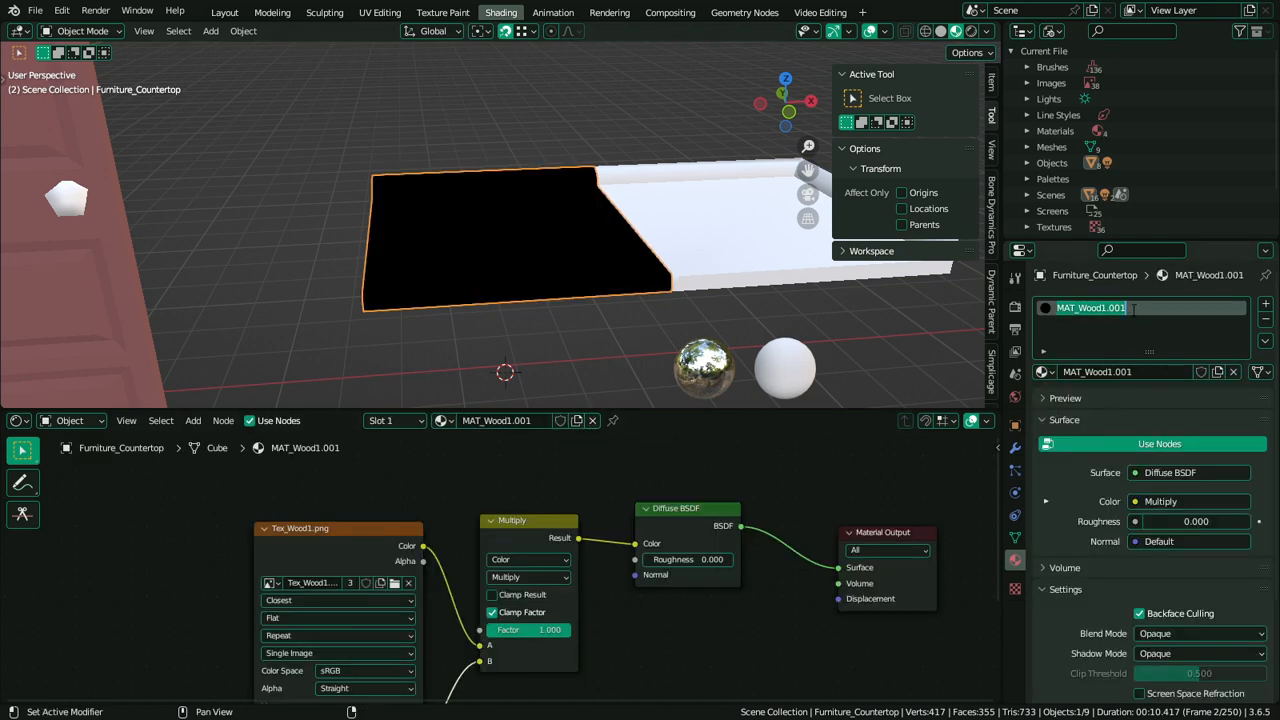
key(Right)
key(ctrl+shift+Left)
key(ctrl+shift+Left)
key(ctrl+shift+Right)
key(shift+Right)
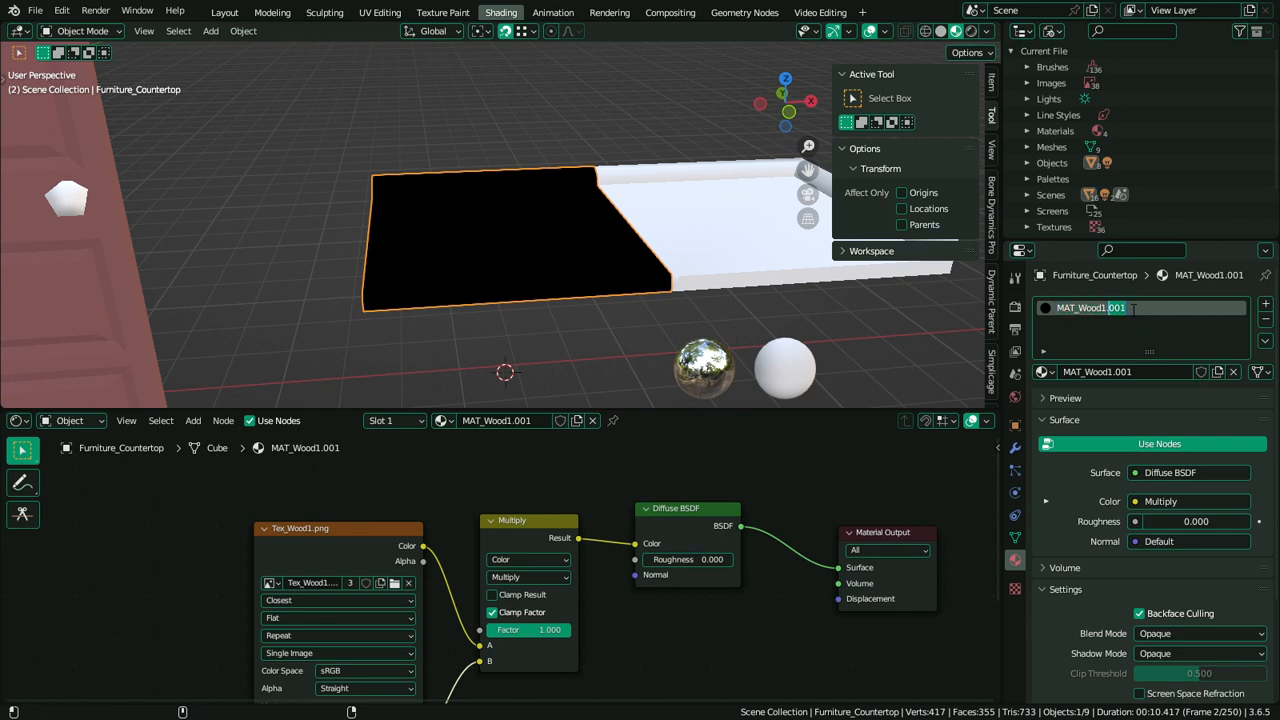
text(Granite)
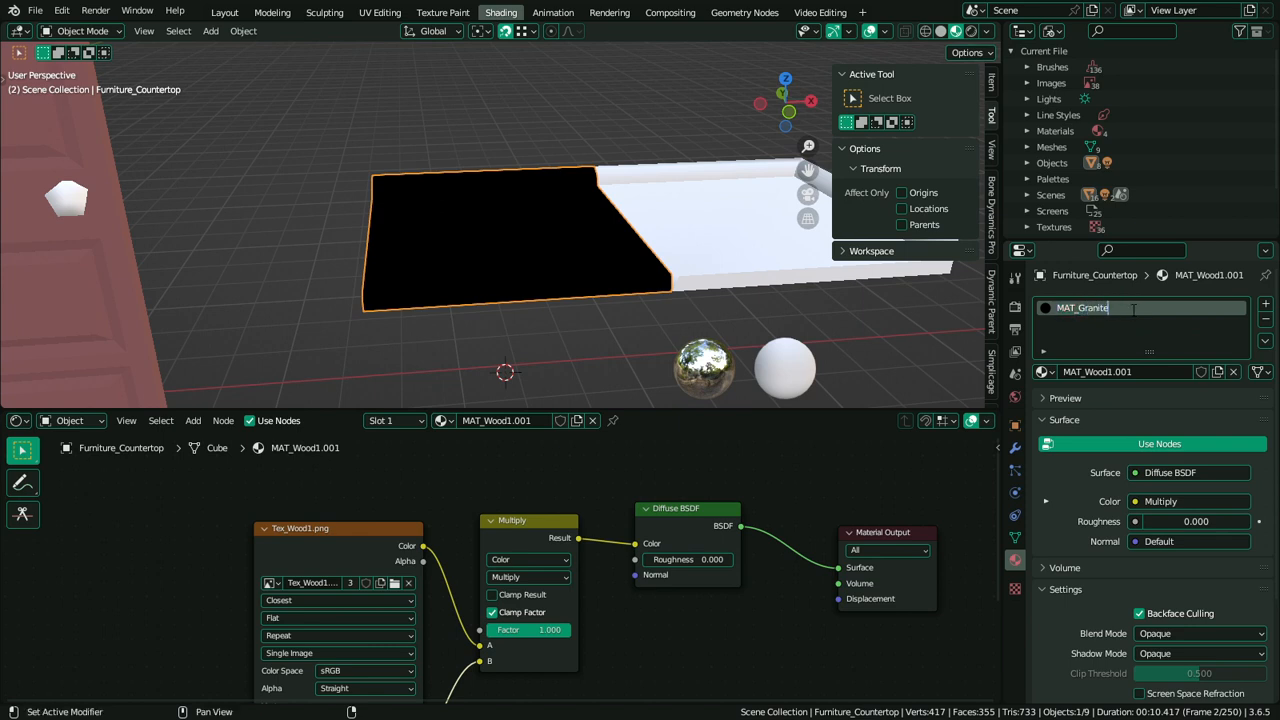
key(Return)
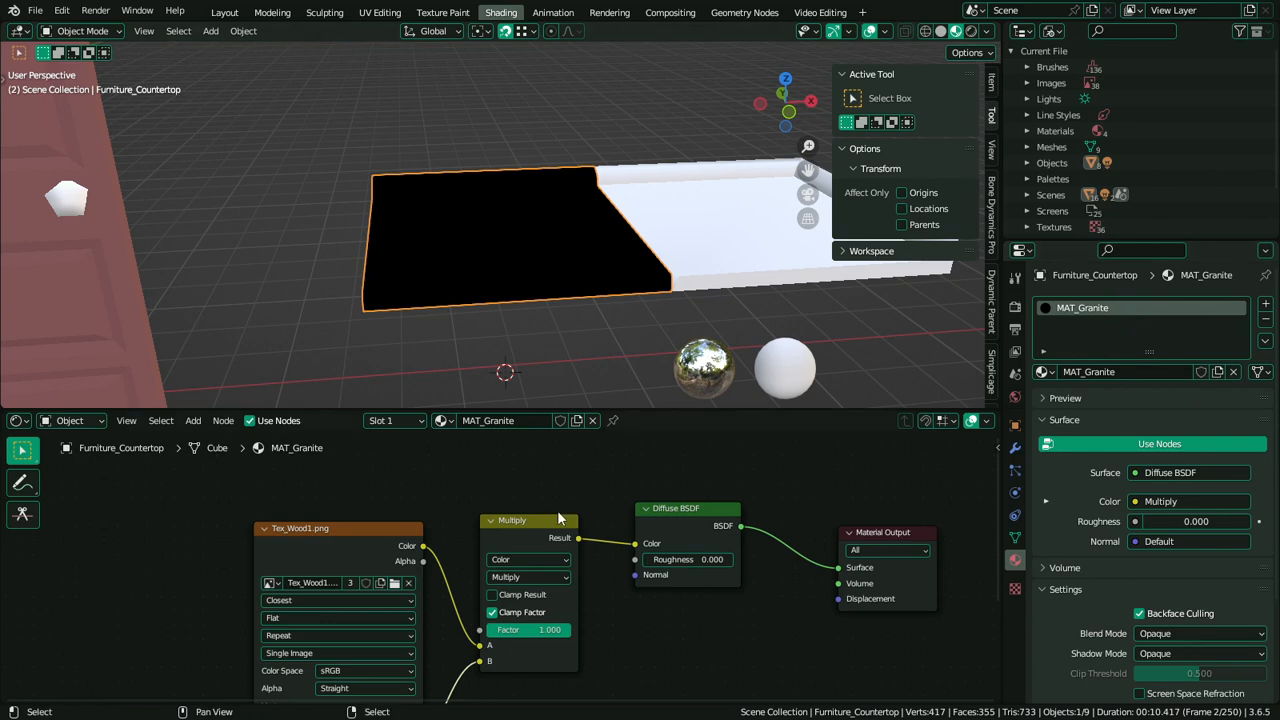
Replace the image in MAT_Granite's texture node with TEX_Granite.png
click(395, 583)
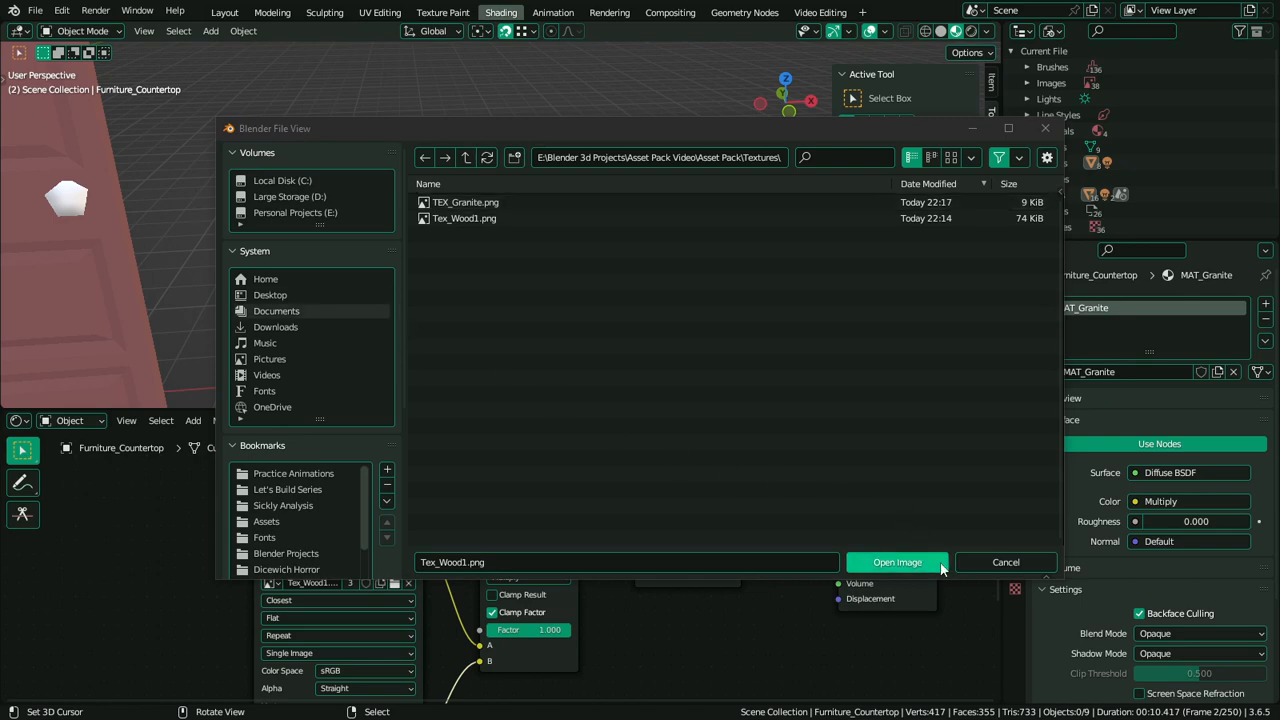
double_click(500, 202)
scroll(618, 351, down, 5)
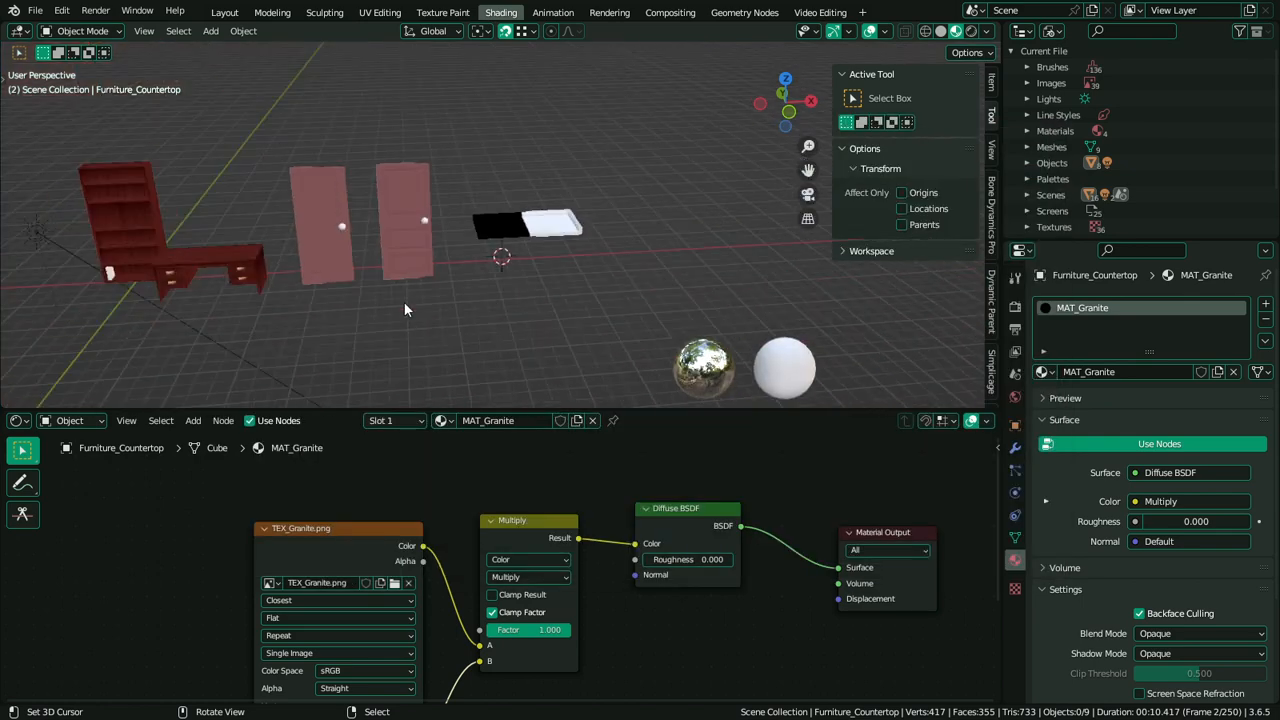
scroll(474, 312, up, 6)
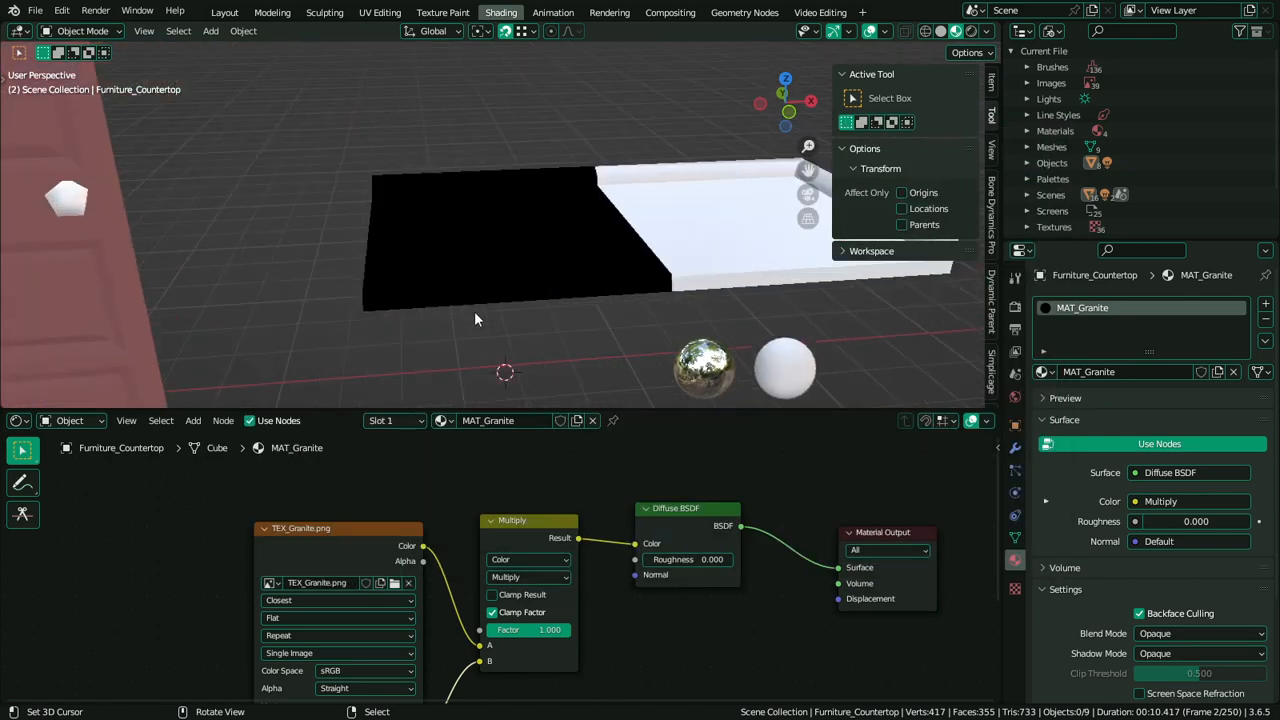
Put the countertop into Vertex Paint mode to give it vertex colours, and return to Object Mode
scroll(474, 312, down, 9)
alt+middle_click(186, 256)
scroll(186, 256, up, 5)
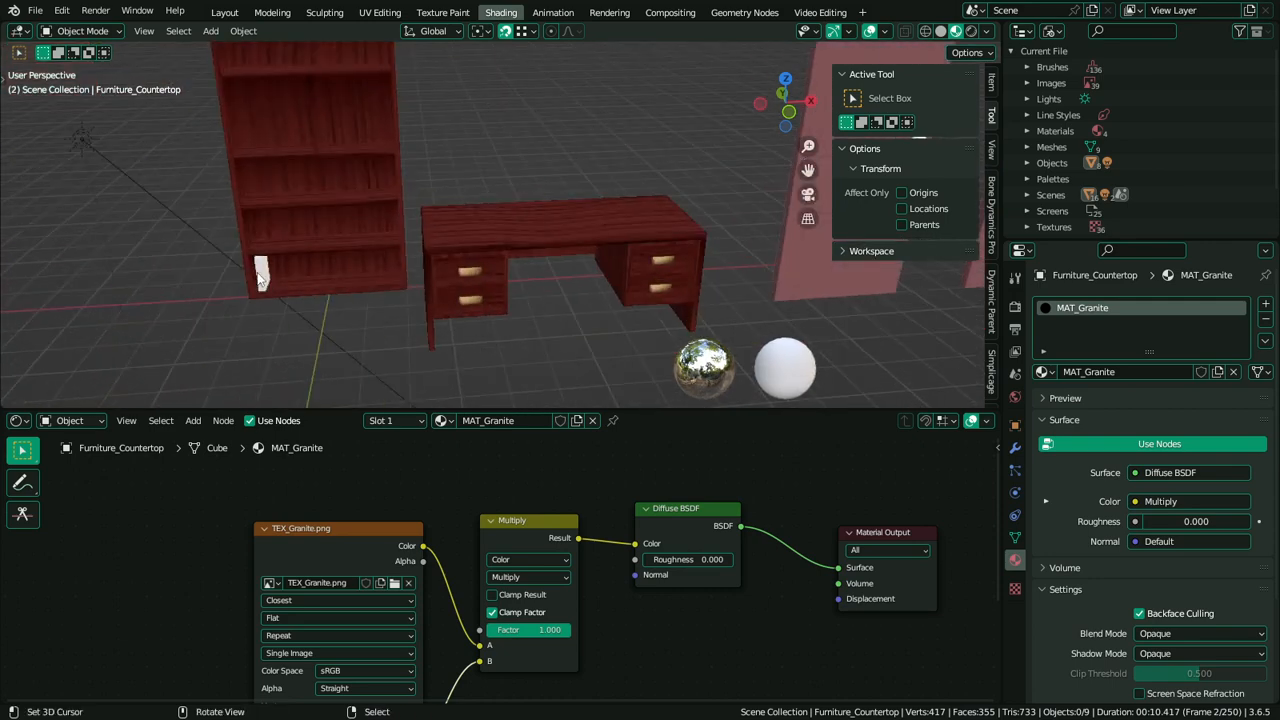
scroll(258, 276, down, 5)
shift+middle_drag(773, 189, 560, 225)
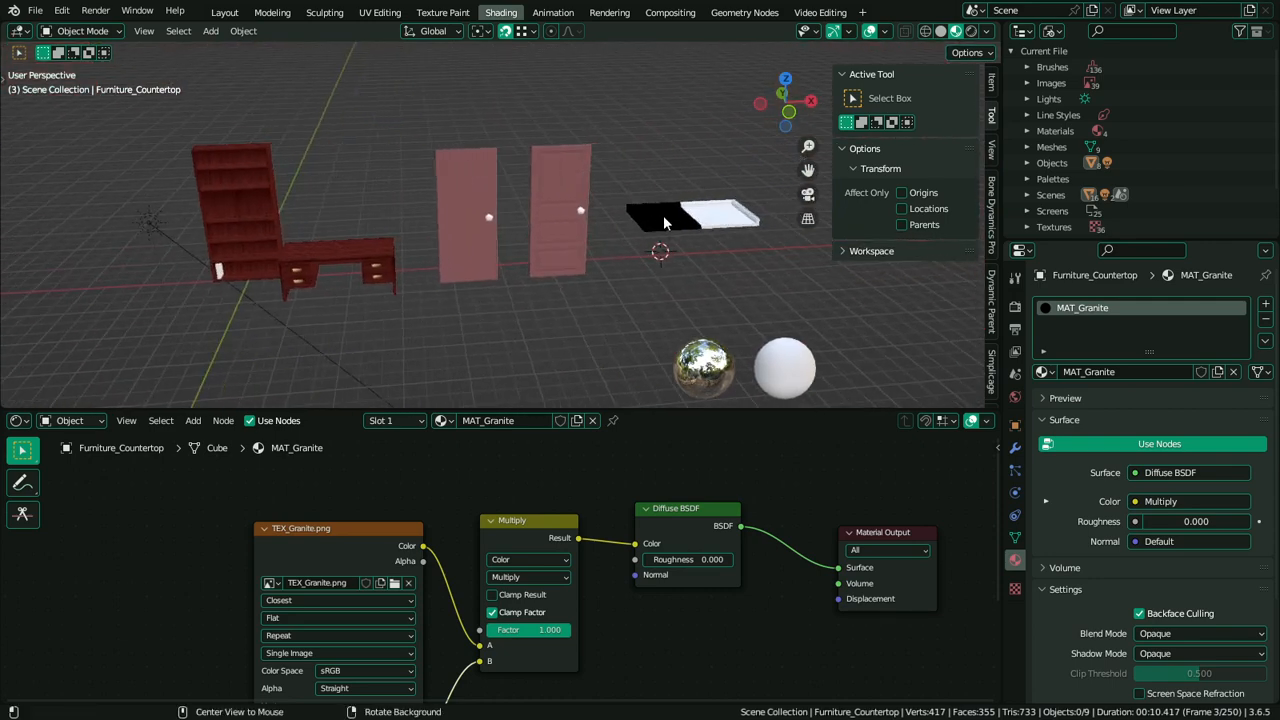
scroll(600, 220, up, 4)
click(83, 31)
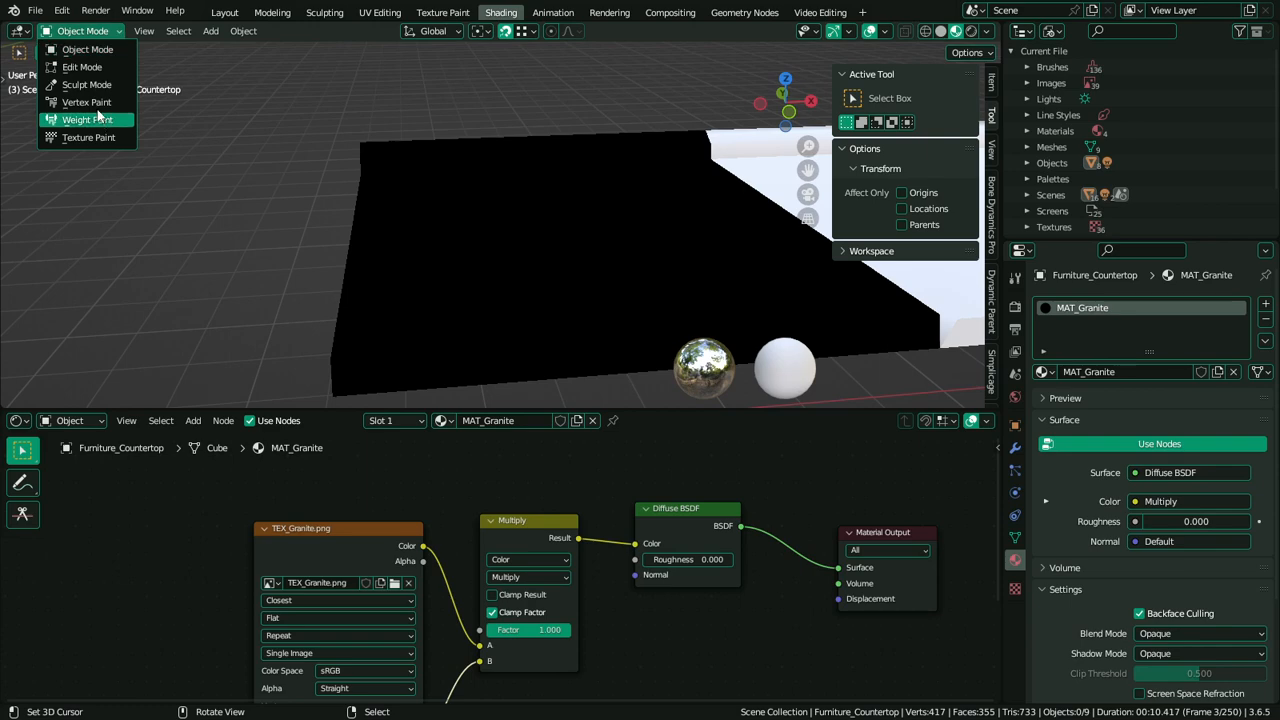
click(98, 104)
scroll(537, 257, down, 5)
key(ctrl+Tab)
click(403, 258)
scroll(304, 263, down, 4)
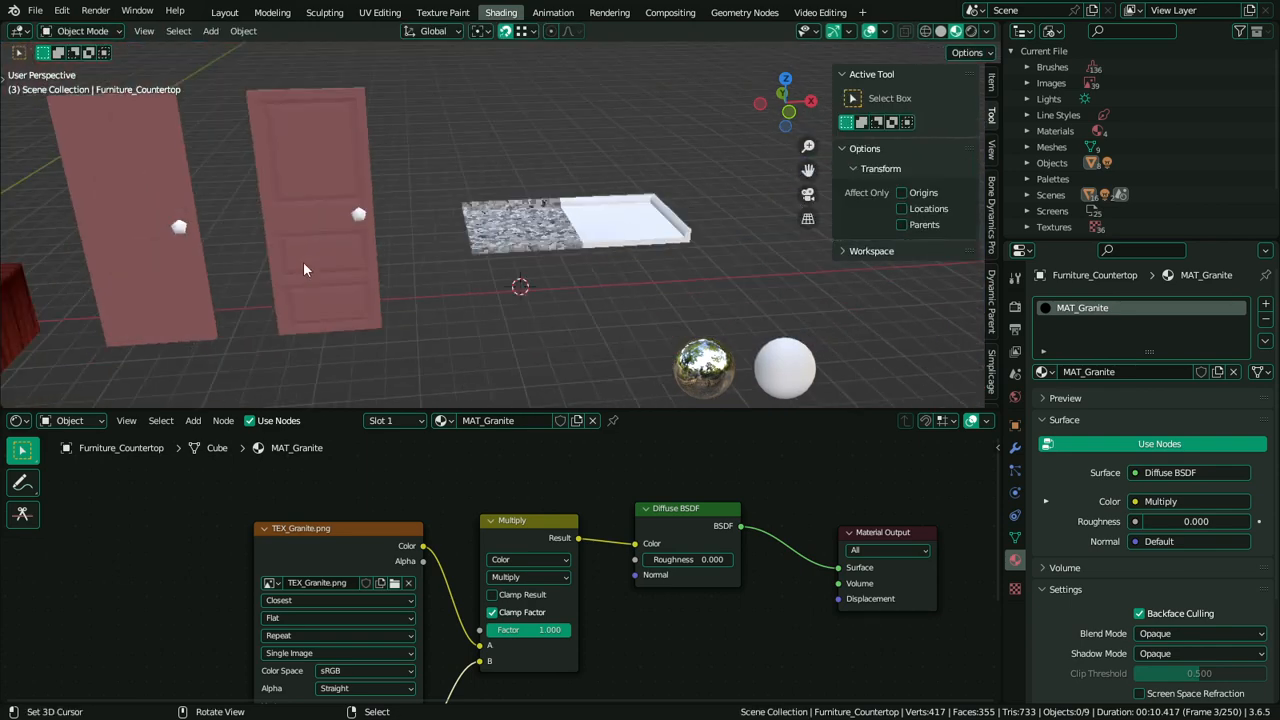
Examine the granite texture on the countertop up close and from a distance in a maximized viewport
scroll(440, 258, up, 3)
middle_drag(496, 258, 687, 355)
scroll(476, 322, up, 4)
scroll(542, 220, down, 4)
key(ctrl+space)
scroll(710, 403, up, 2)
scroll(684, 362, down, 5)
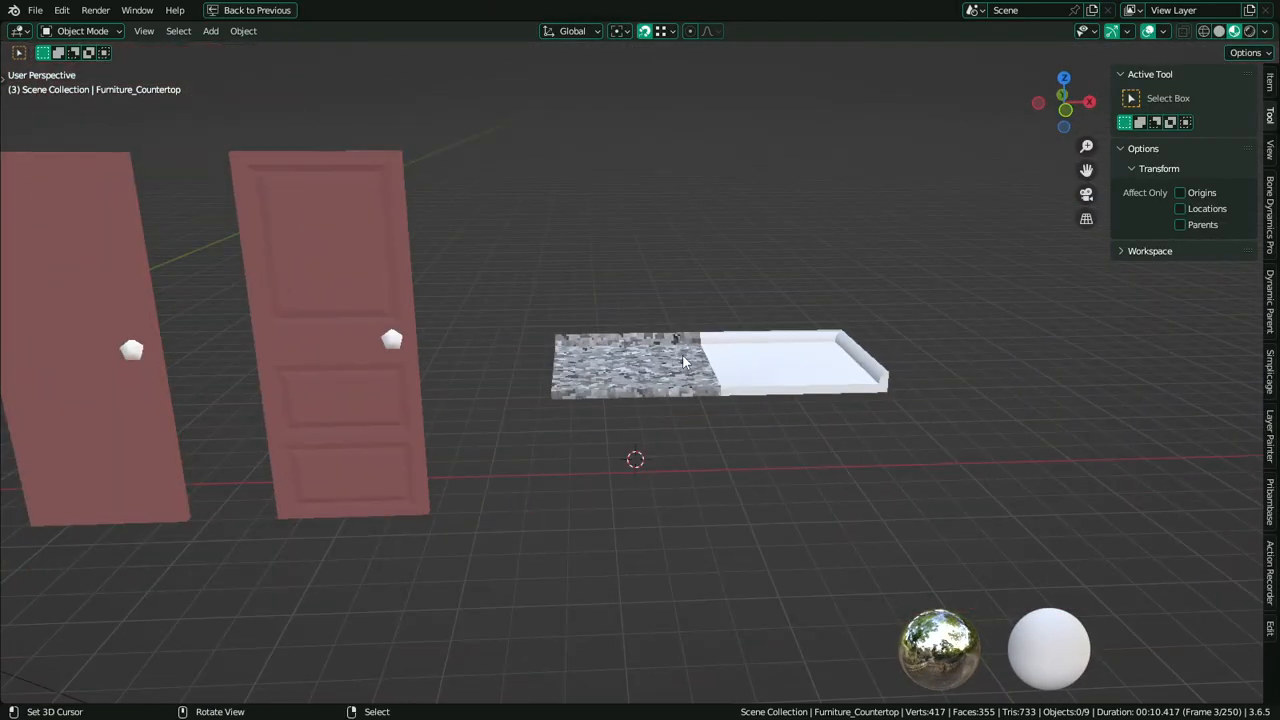
key(ctrl+space)
Open the Texture Paint workspace and swap the brush's primary and secondary colours to make cream the active colour
click(443, 14)
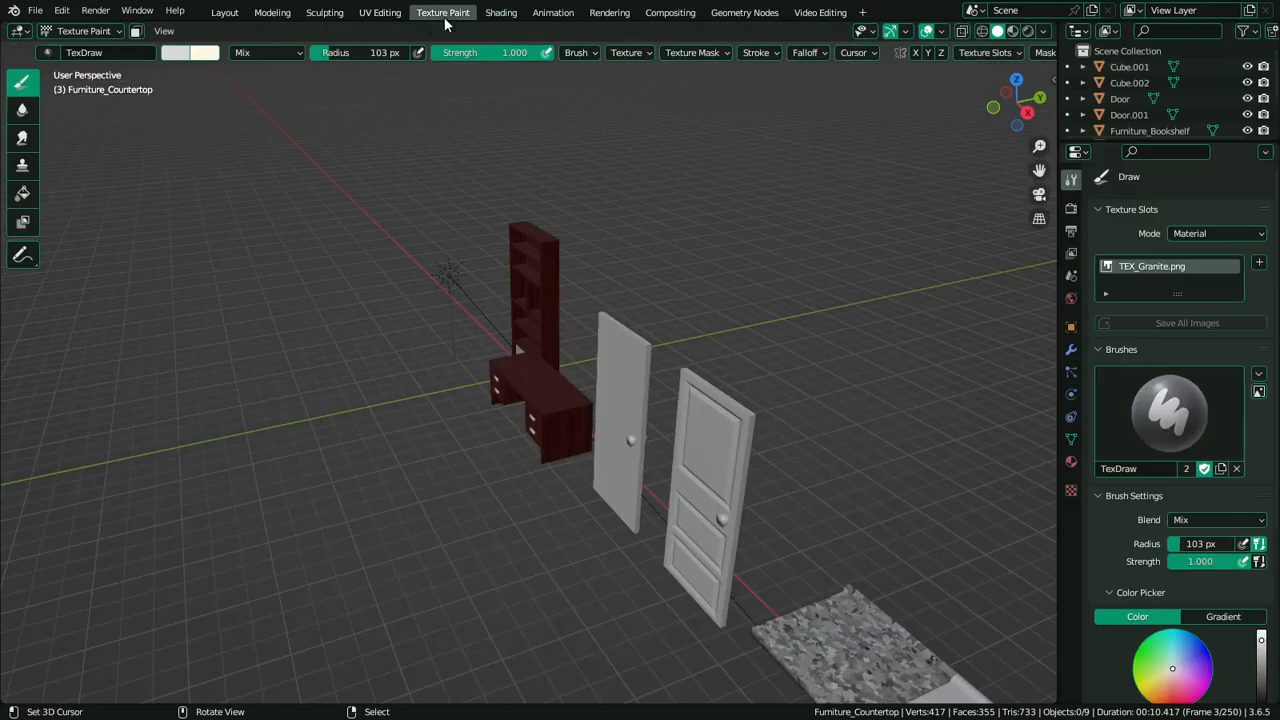
scroll(329, 154, up, 3)
key(Home)
scroll(408, 200, down, 3)
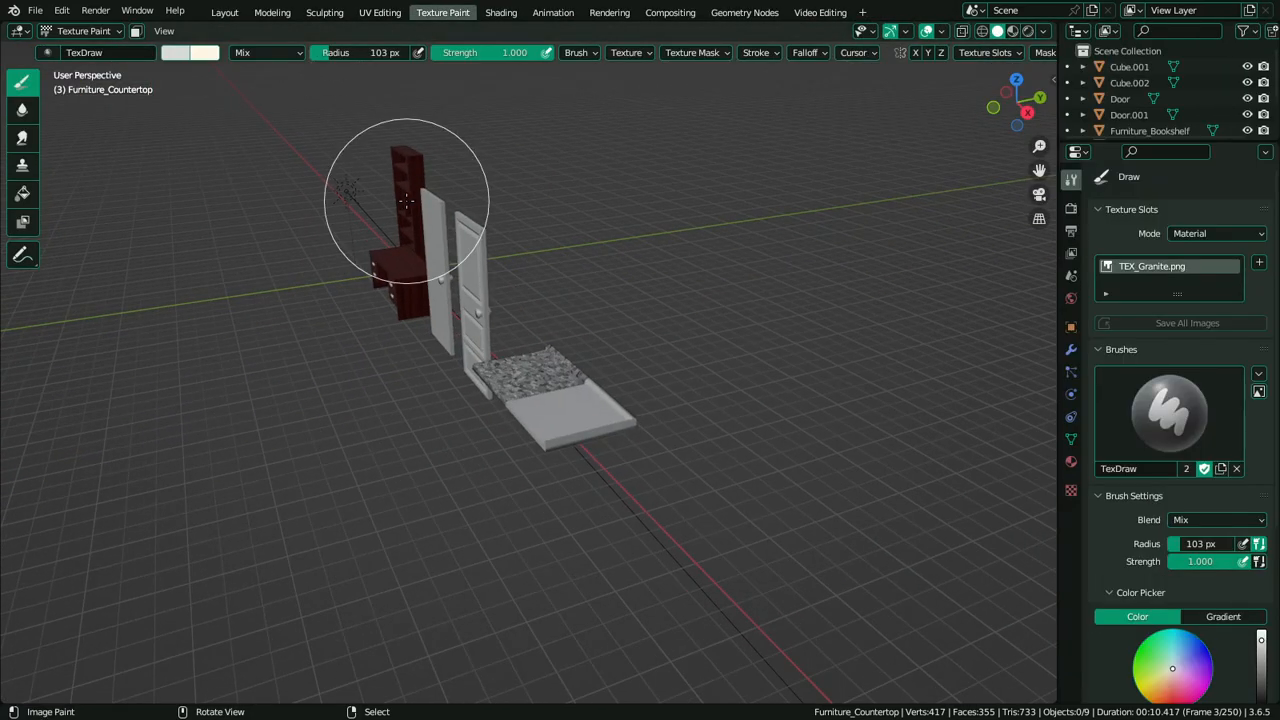
key(x)
scroll(540, 360, up, 6)
middle_drag(556, 312, 658, 324)
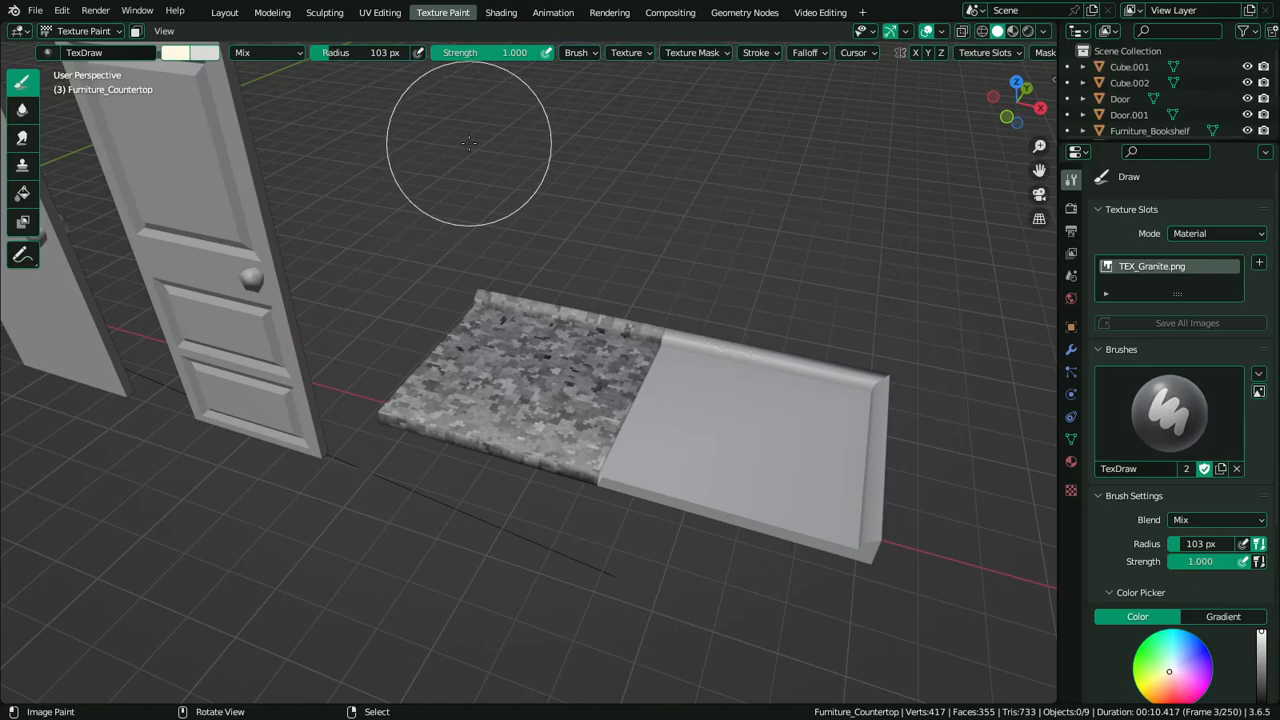
Fill the whole countertop's vertex colours with the cream brush colour in Vertex Paint mode, and return to Object Mode
click(84, 31)
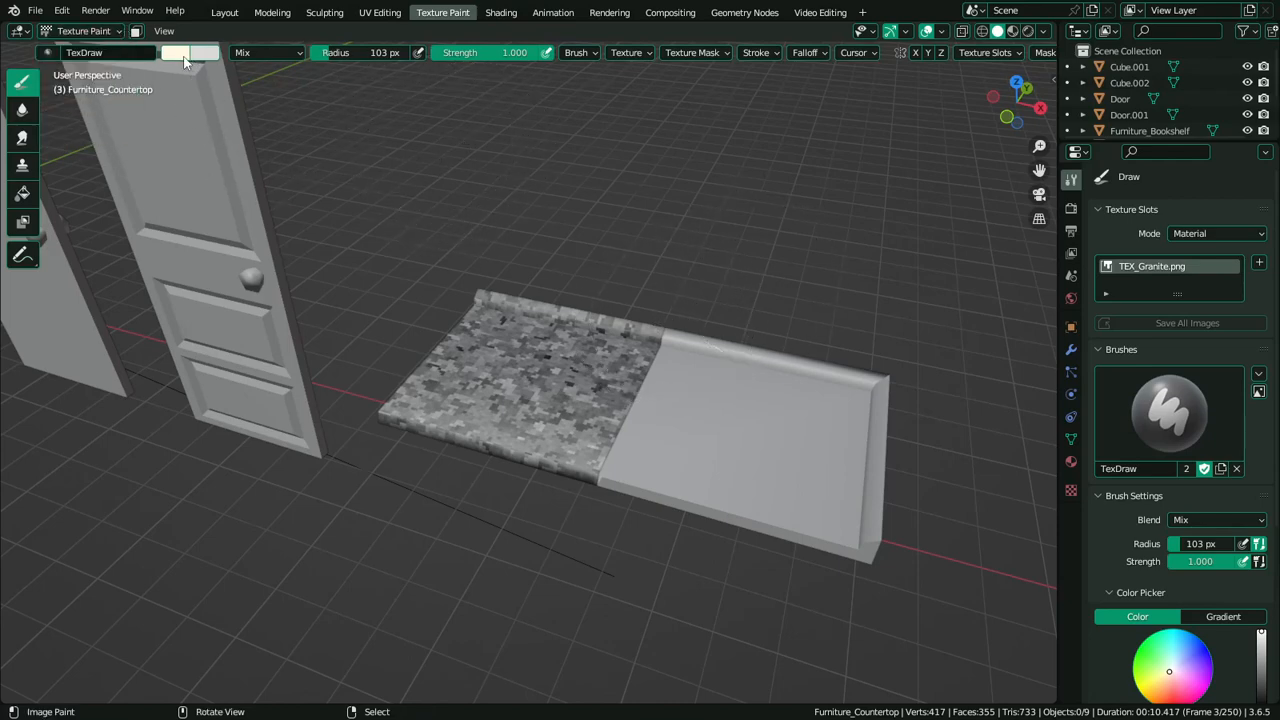
click(86, 31)
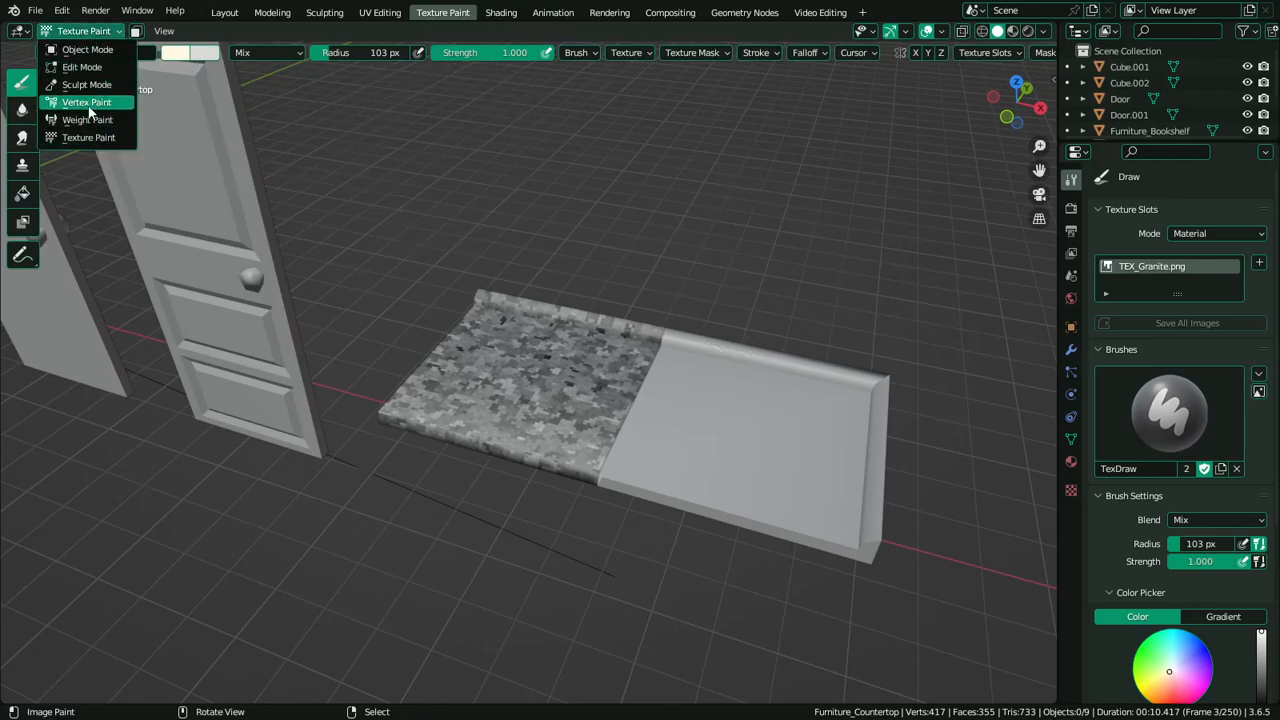
click(86, 102)
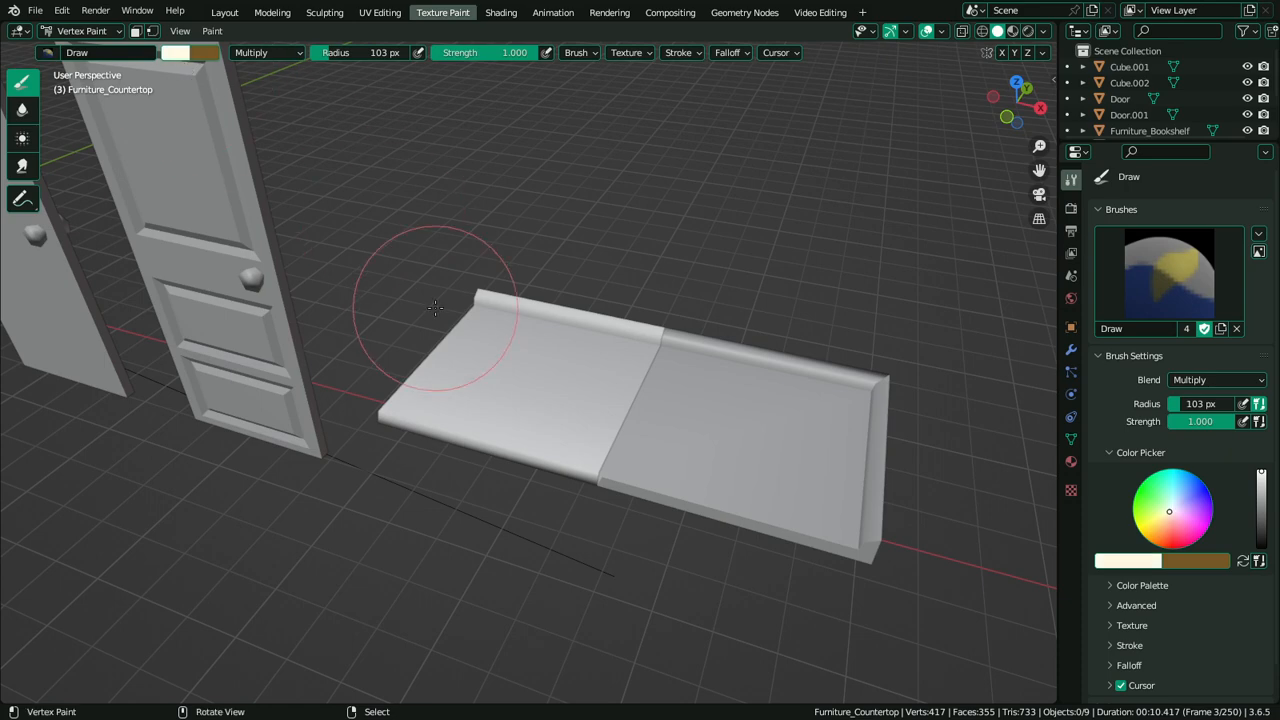
key(shift+k)
key(ctrl+Tab)
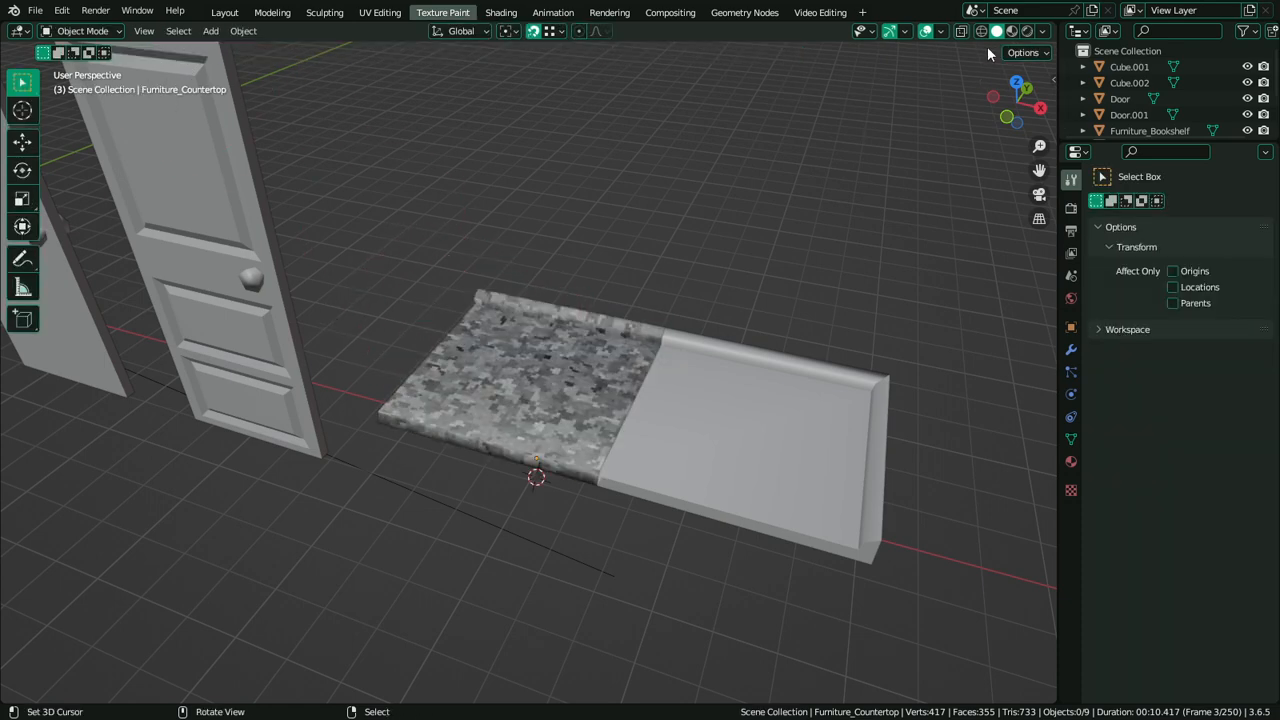
Display the scene in Material Preview shading and inspect the tinted granite countertop
click(1012, 31)
mouse_move(740, 200)
middle_down()
mouse_move(711, 227)
mouse_move(729, 251)
mouse_move(631, 351)
mouse_move(783, 206)
mouse_move(691, 252)
middle_up()
scroll(631, 351, up, 4)
scroll(690, 254, down, 3)
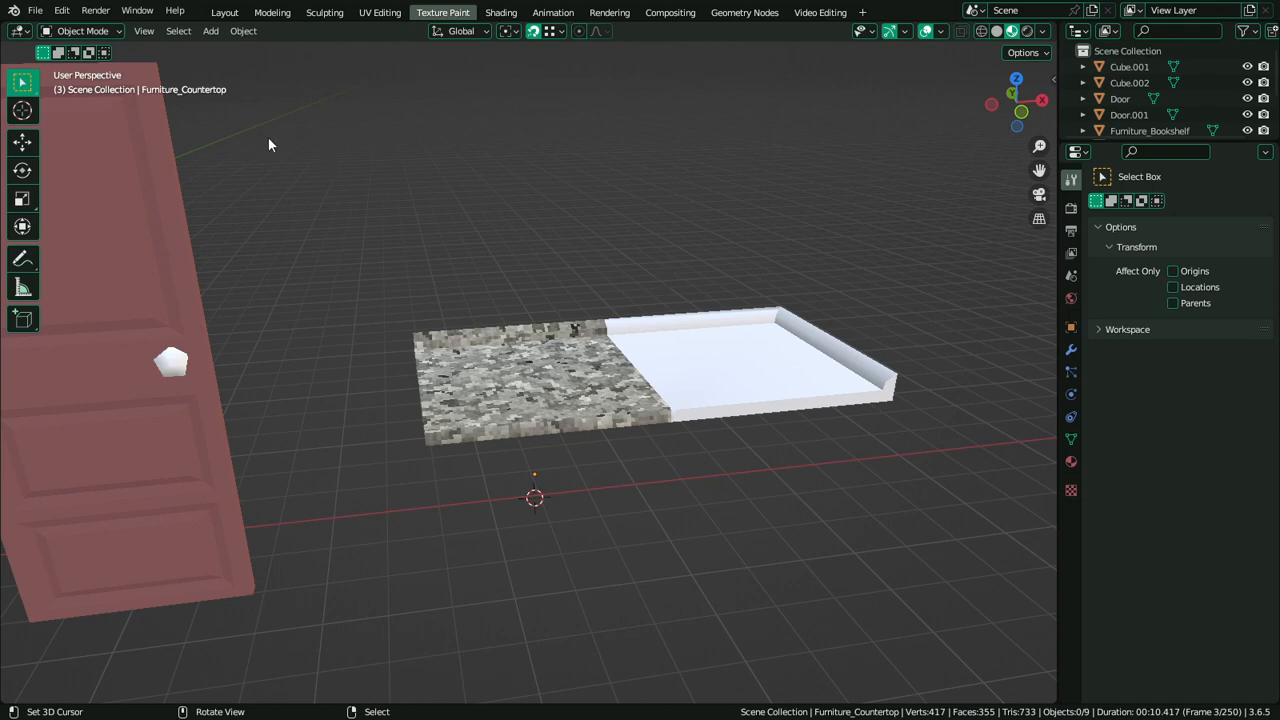
Fill the whole countertop's vertex colours with a dark red brush colour in Vertex Paint mode and check the tint from a distance
scroll(527, 304, up, 2)
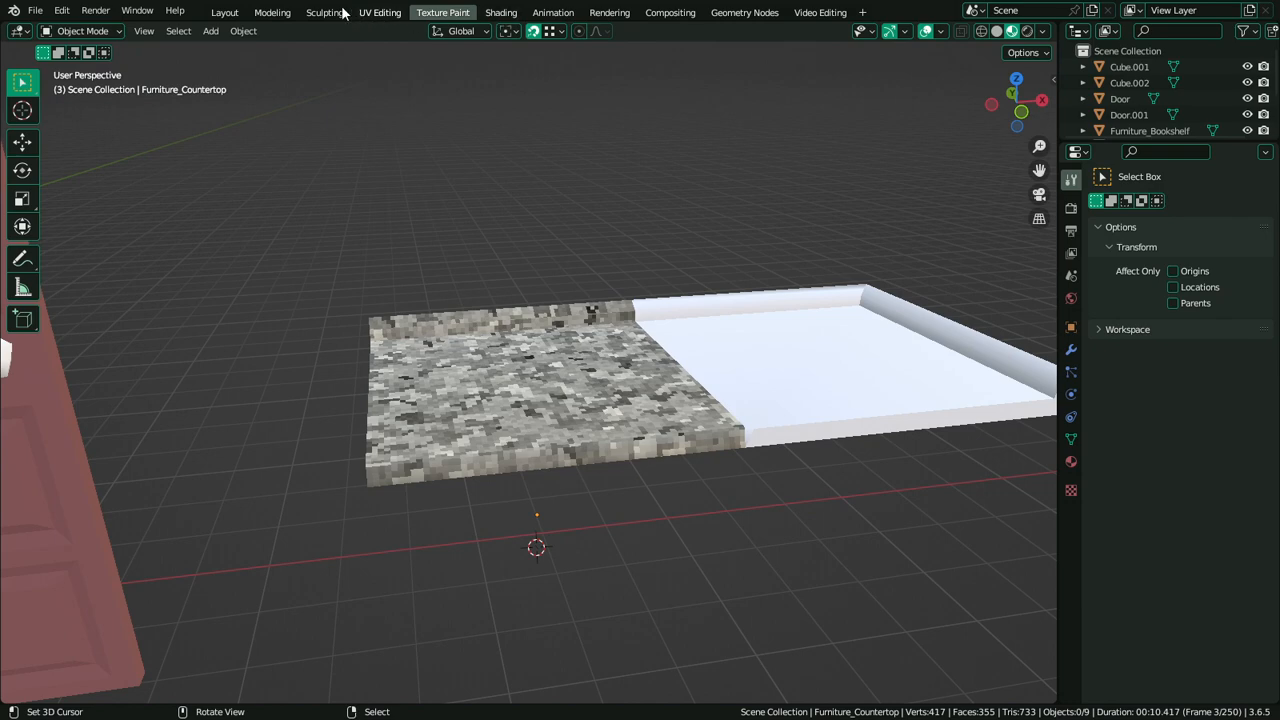
click(80, 31)
click(86, 102)
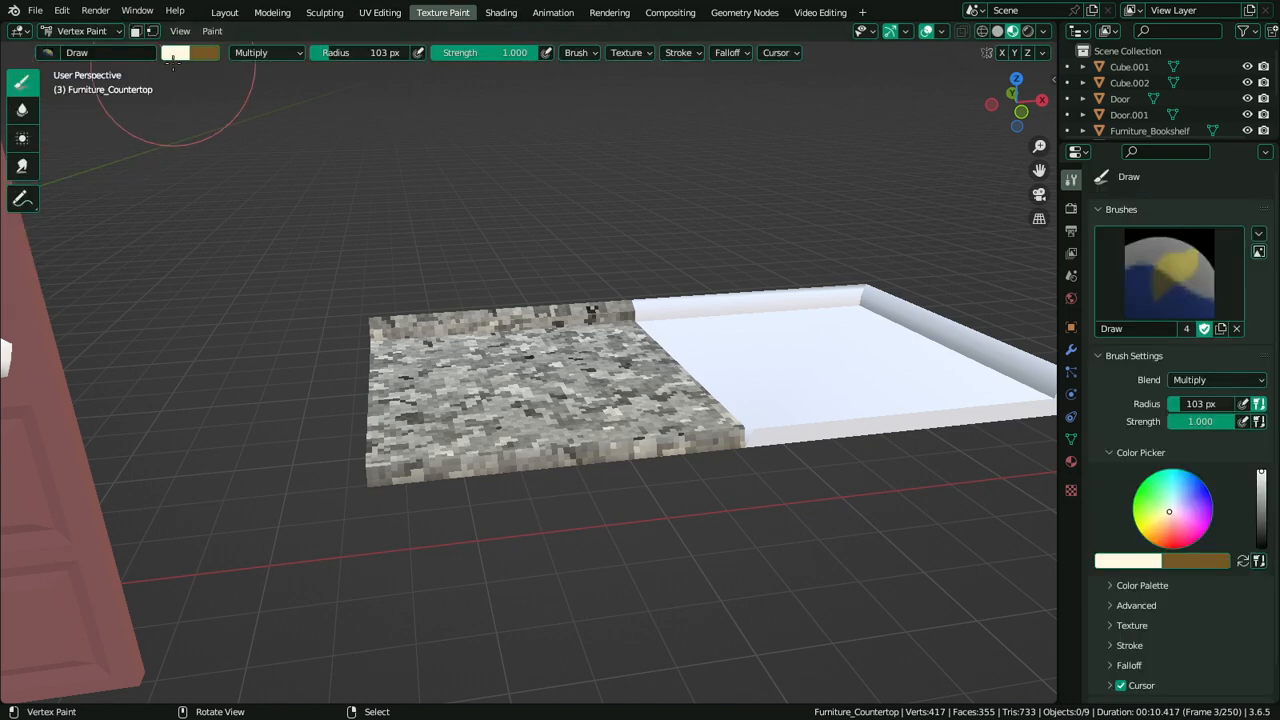
click(178, 53)
drag(231, 118, 232, 164)
key(shift+k)
scroll(525, 314, down, 5)
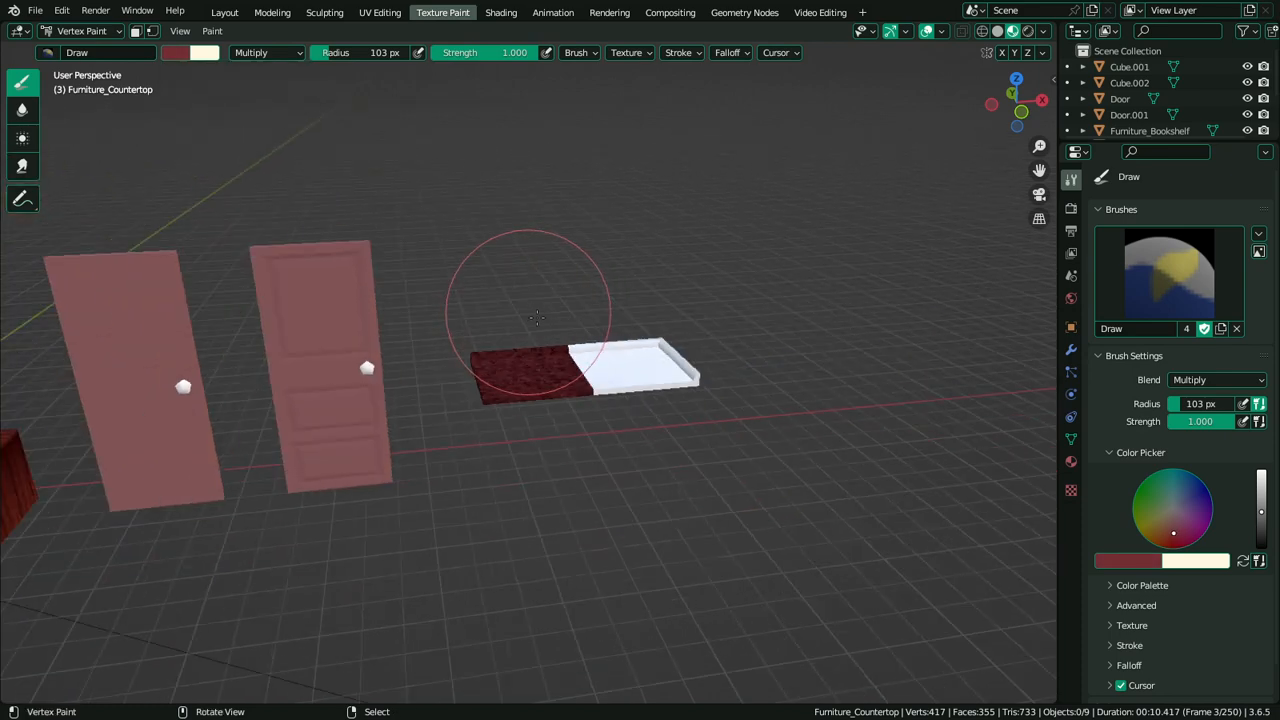
scroll(546, 305, up, 4)
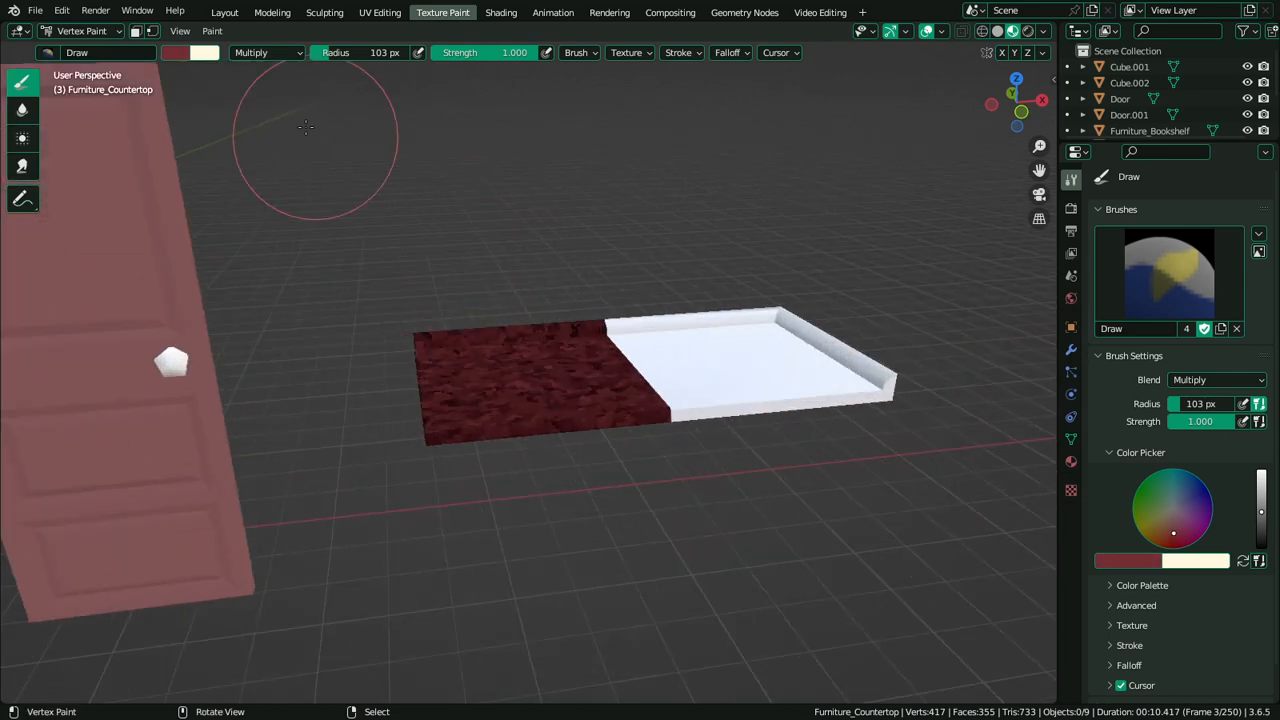
Set the brush colour to olive with hue 0.170, saturation 0.307 and value 0.460, and fill the countertop's vertex colours with it
click(179, 52)
drag(231, 147, 210, 144)
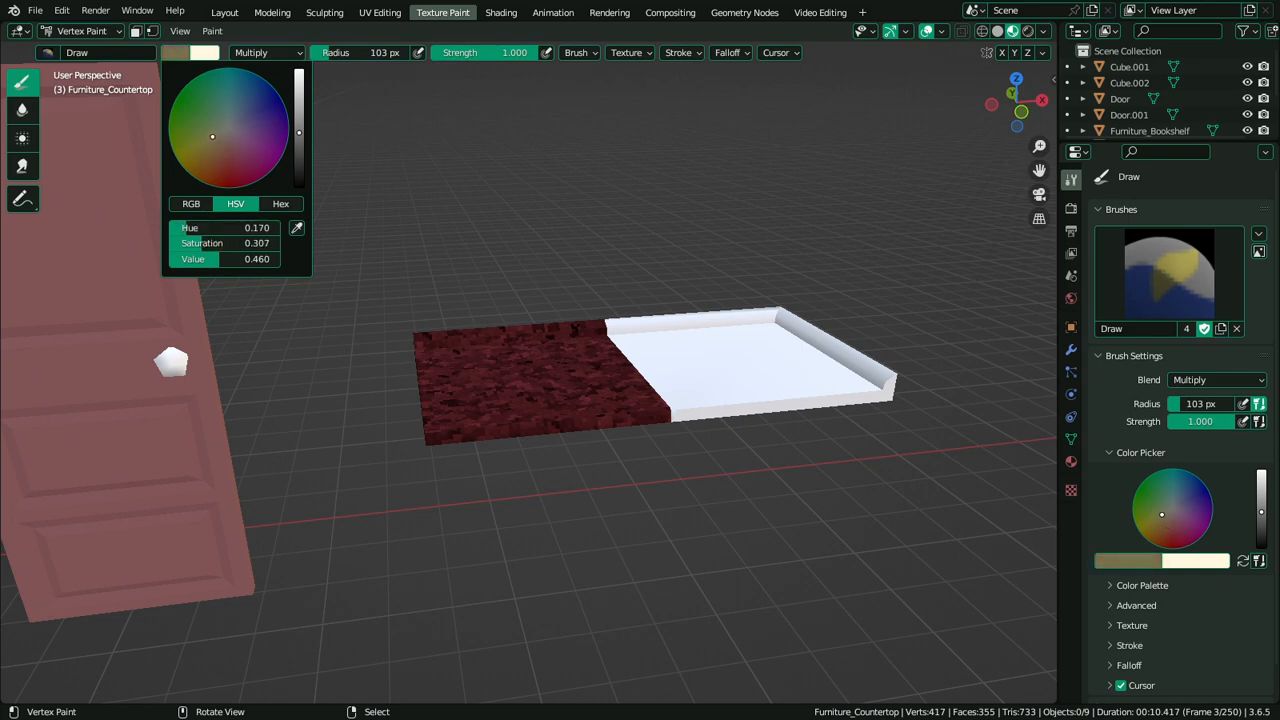
key(shift+k)
scroll(614, 440, down, 2)
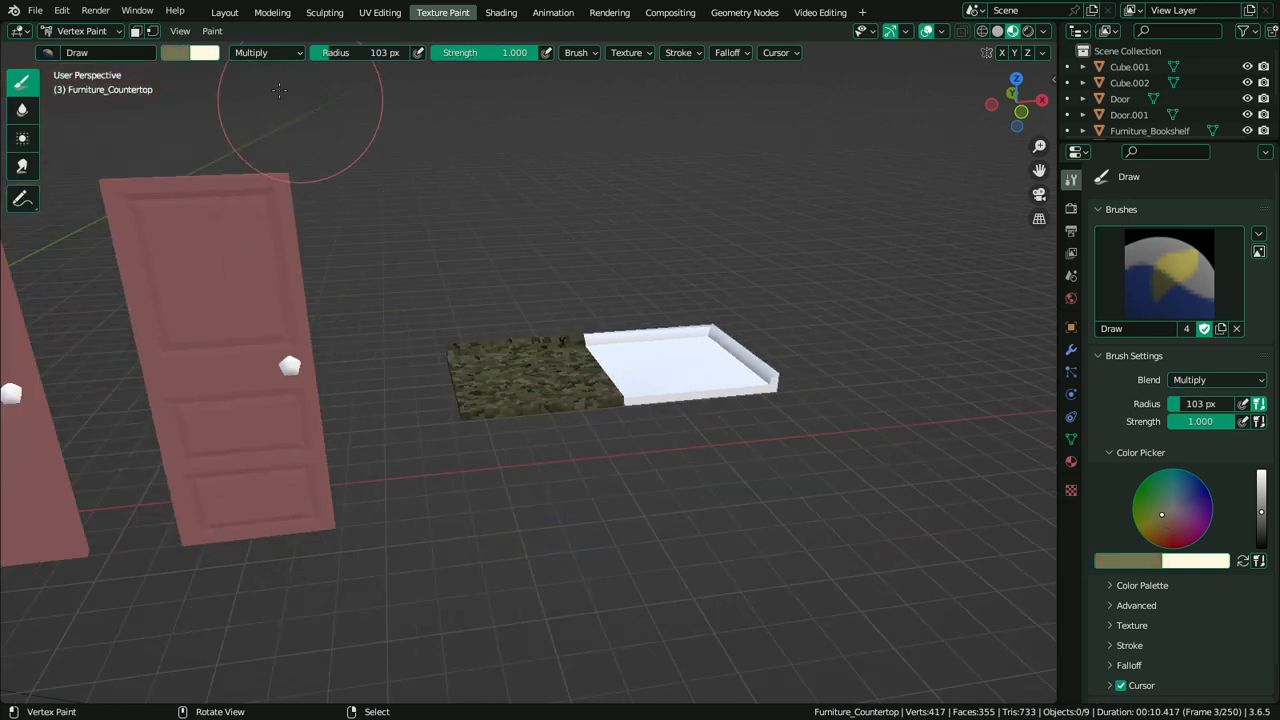
Brighten the olive brush colour to a pale yellow-green, refill the countertop's vertex colours, and inspect the tint from near and far
click(176, 52)
drag(215, 259, 260, 259)
key(shift+k)
scroll(535, 370, up, 3)
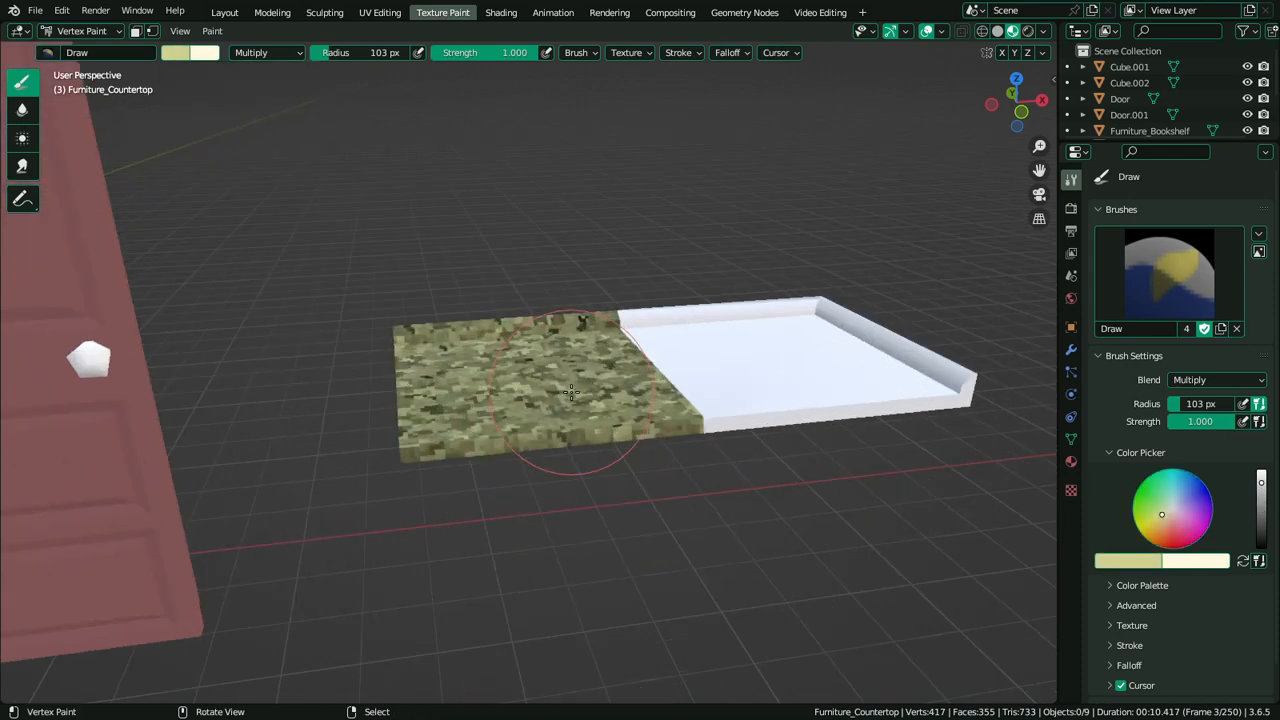
middle_drag(571, 392, 735, 440)
scroll(637, 446, down, 6)
scroll(694, 403, up, 6)
Switch to GIMP, brighten the granite texture with Levels using gamma 2.74 and input white point 228, and re-export TEX_Granite
key(alt+Tab)
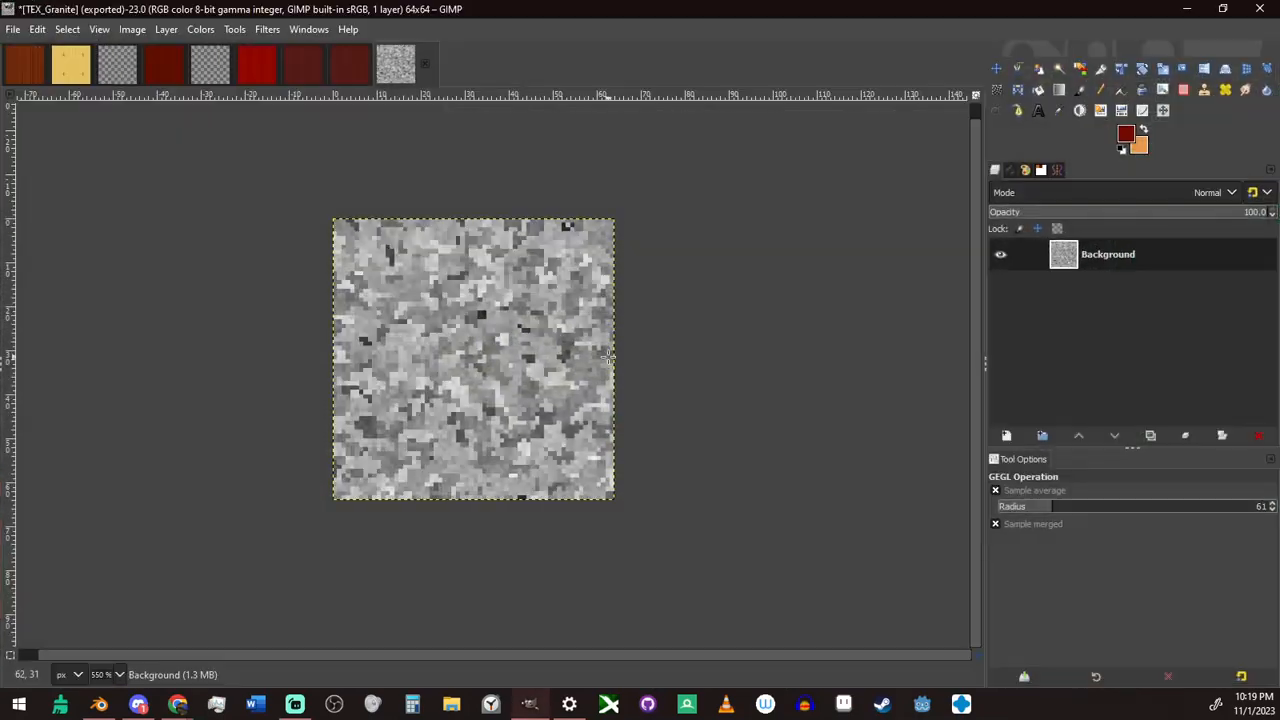
click(1121, 111)
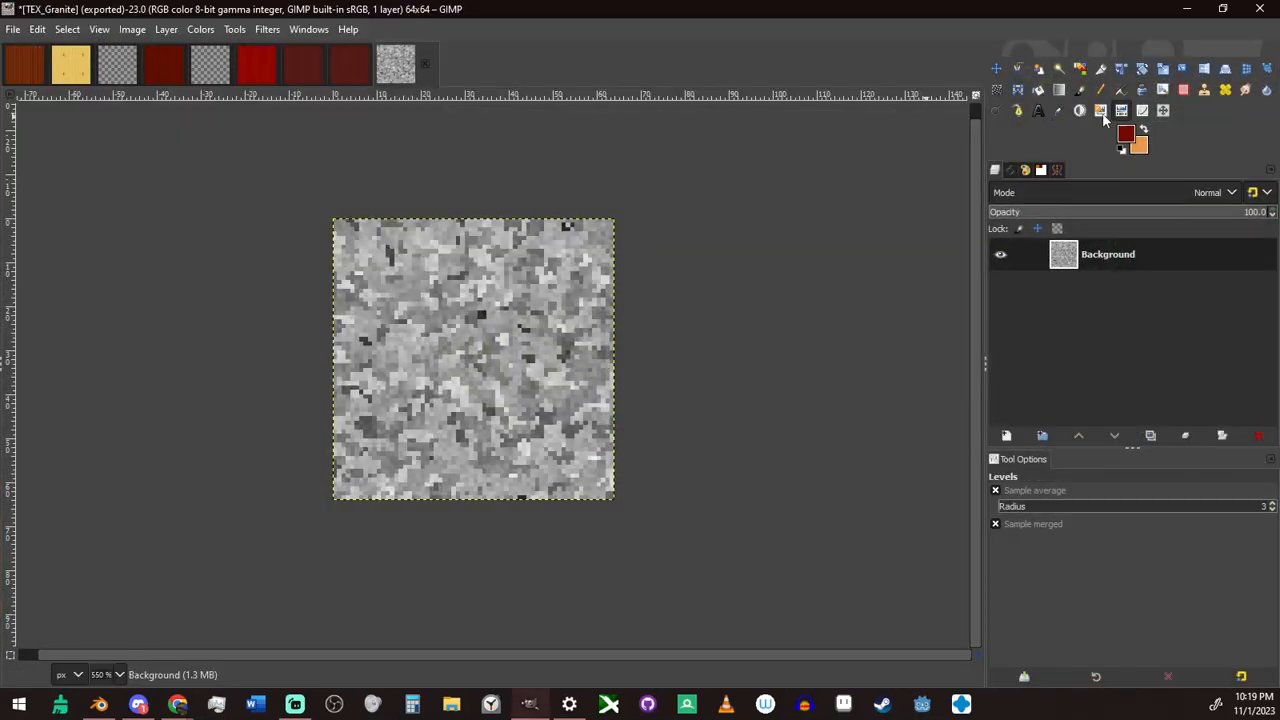
click(610, 307)
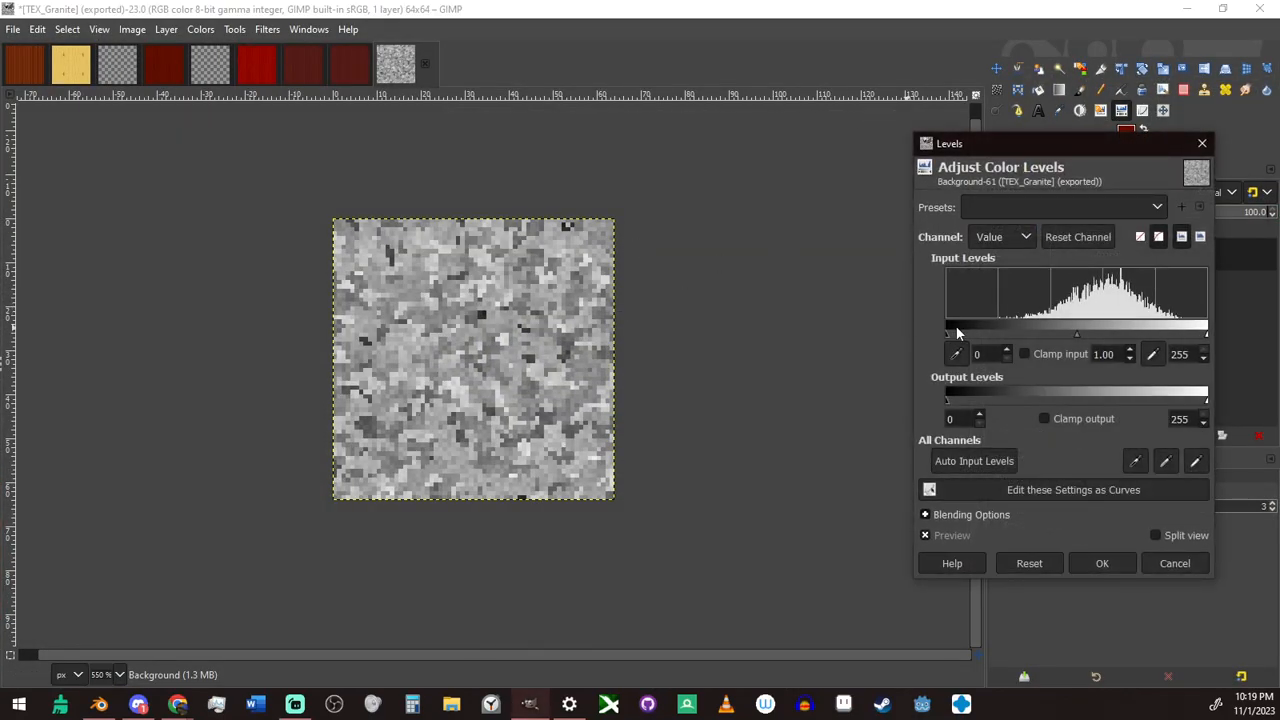
drag(1075, 332, 1019, 330)
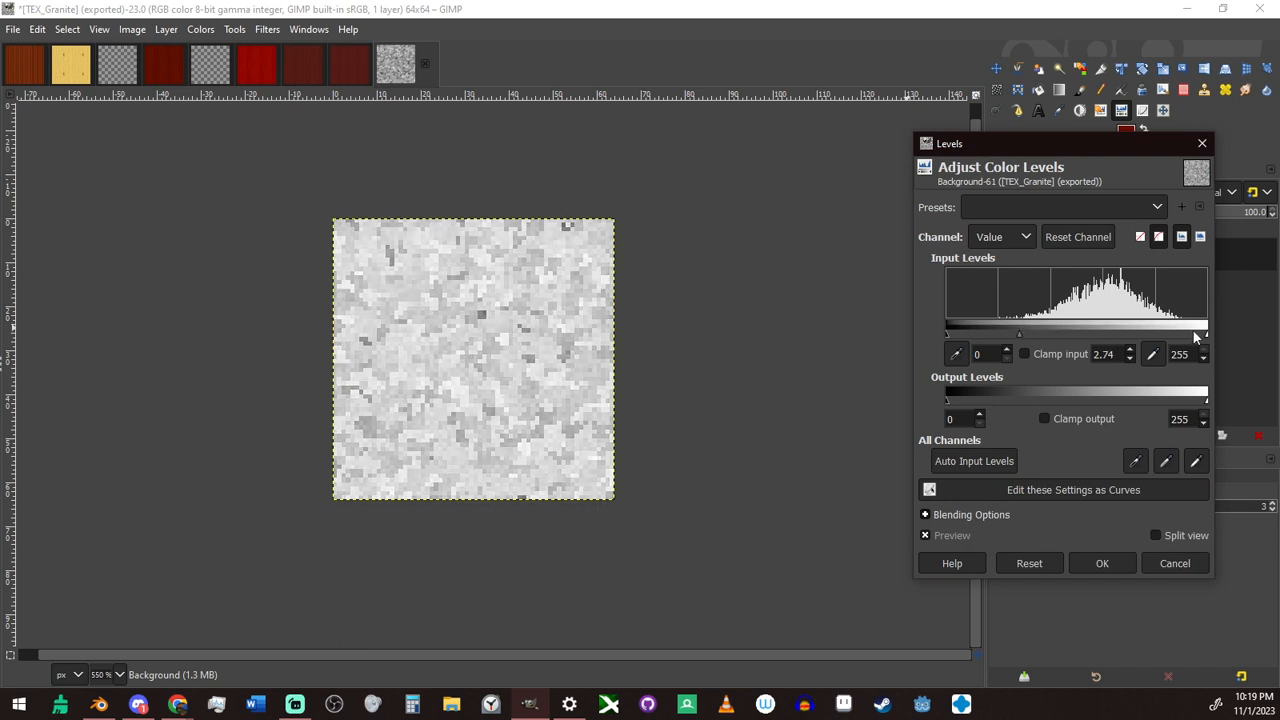
drag(1205, 332, 1178, 332)
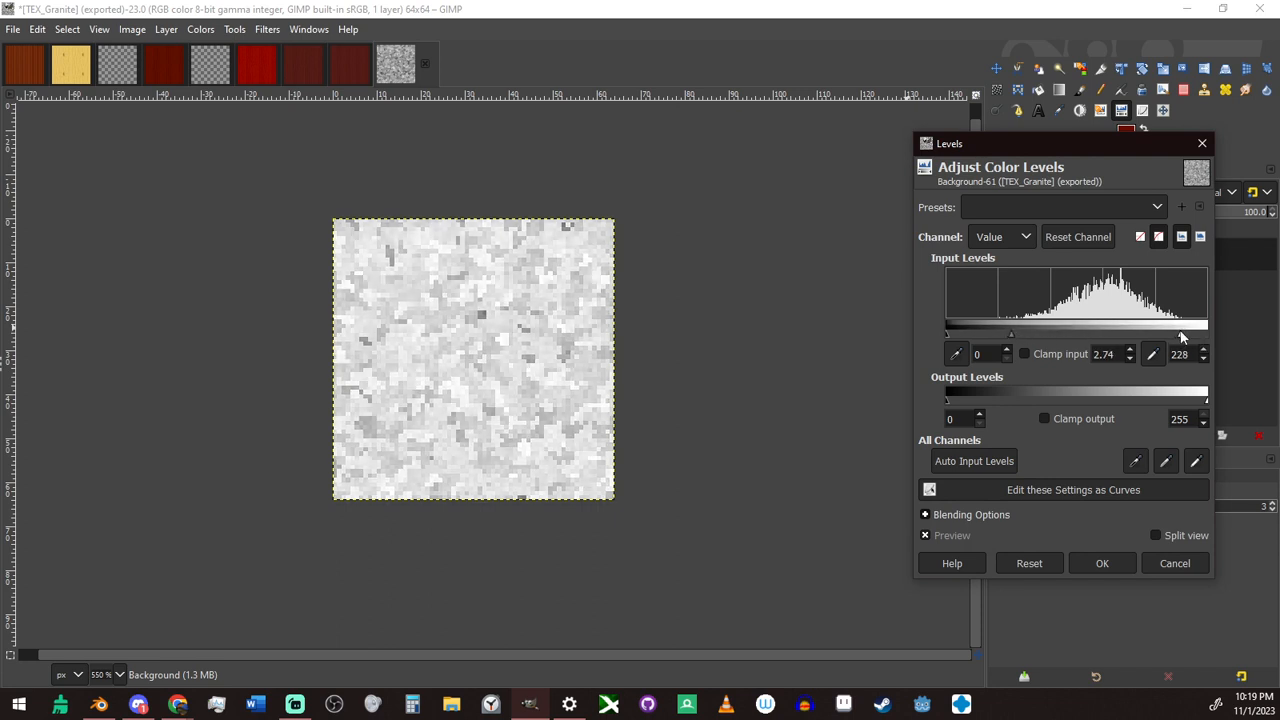
click(1106, 564)
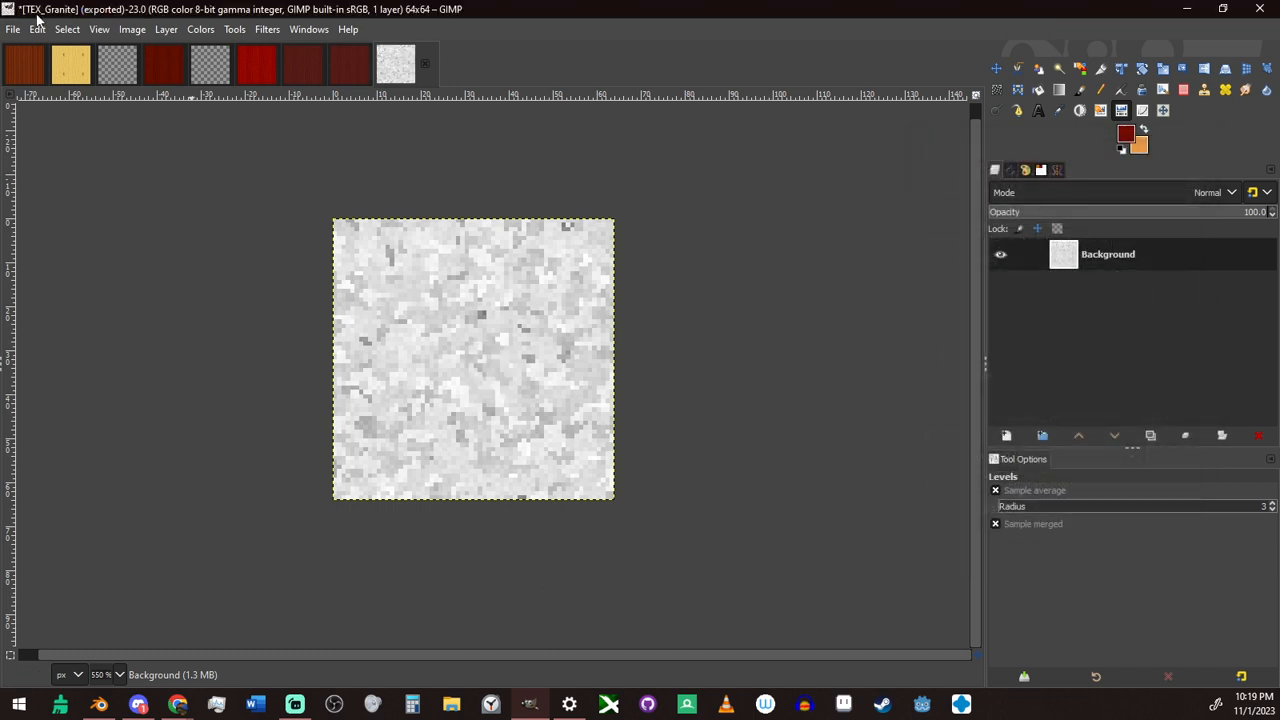
key(ctrl+e)
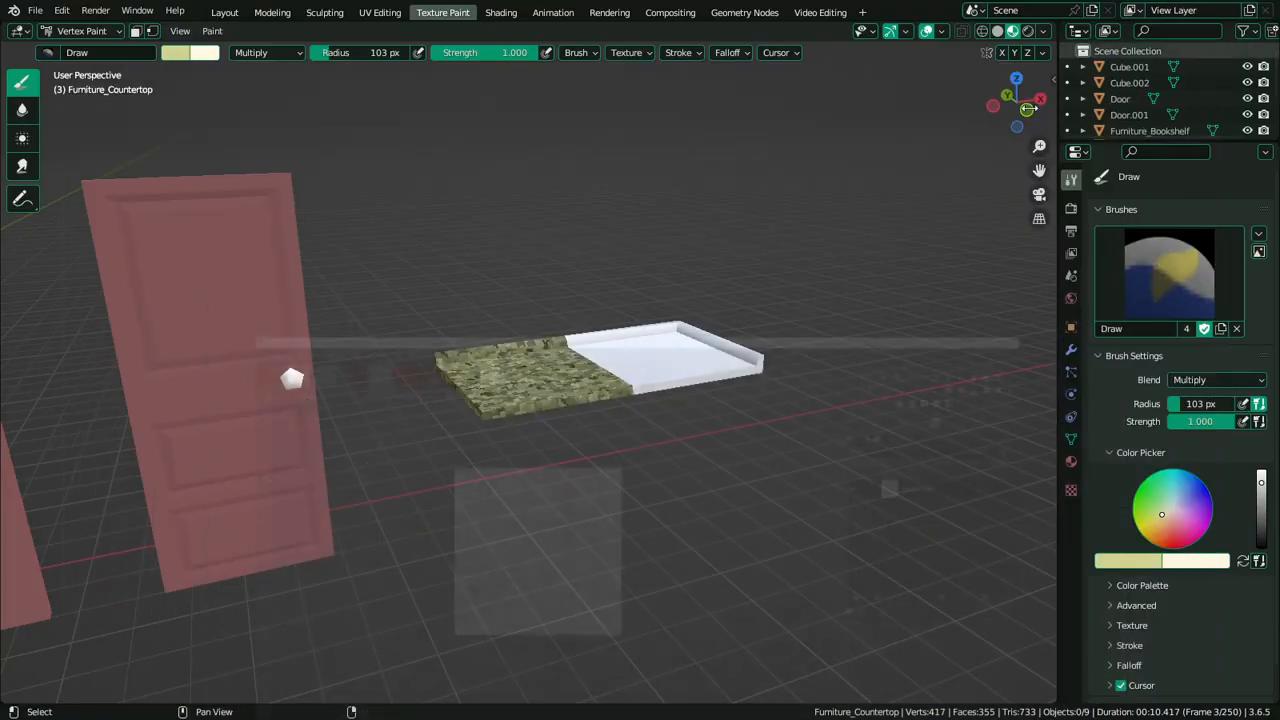
Switch back to Blender, reload the granite image in the UV Editing workspace, and reveal any hidden countertop geometry
middle_drag(590, 350, 463, 85)
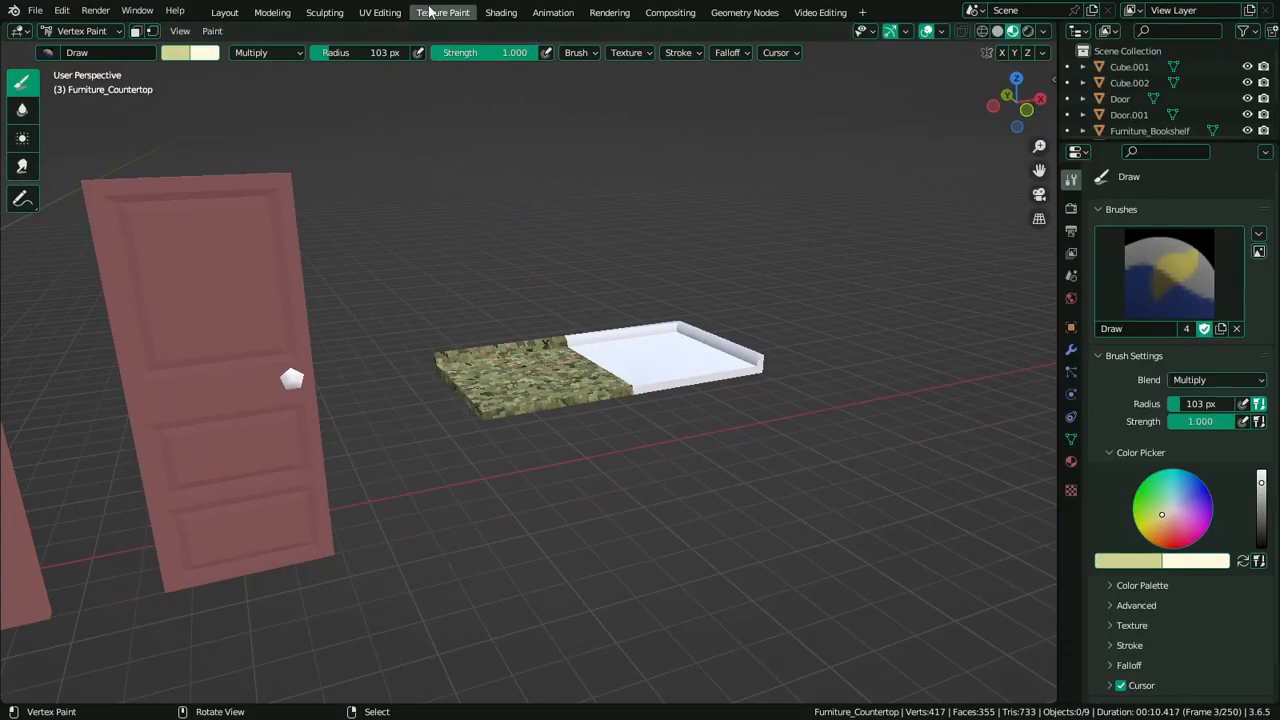
click(500, 12)
click(380, 12)
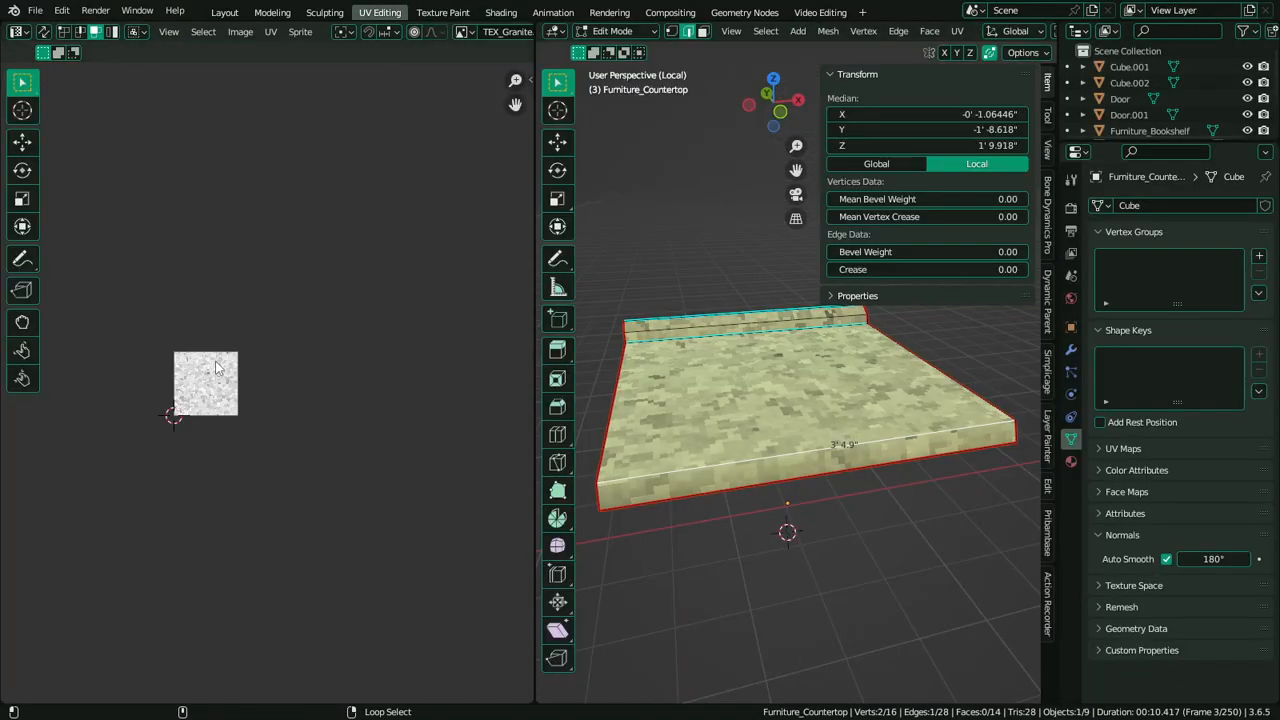
key(ctrl+space)
key(alt+h)
scroll(774, 436, down, 5)
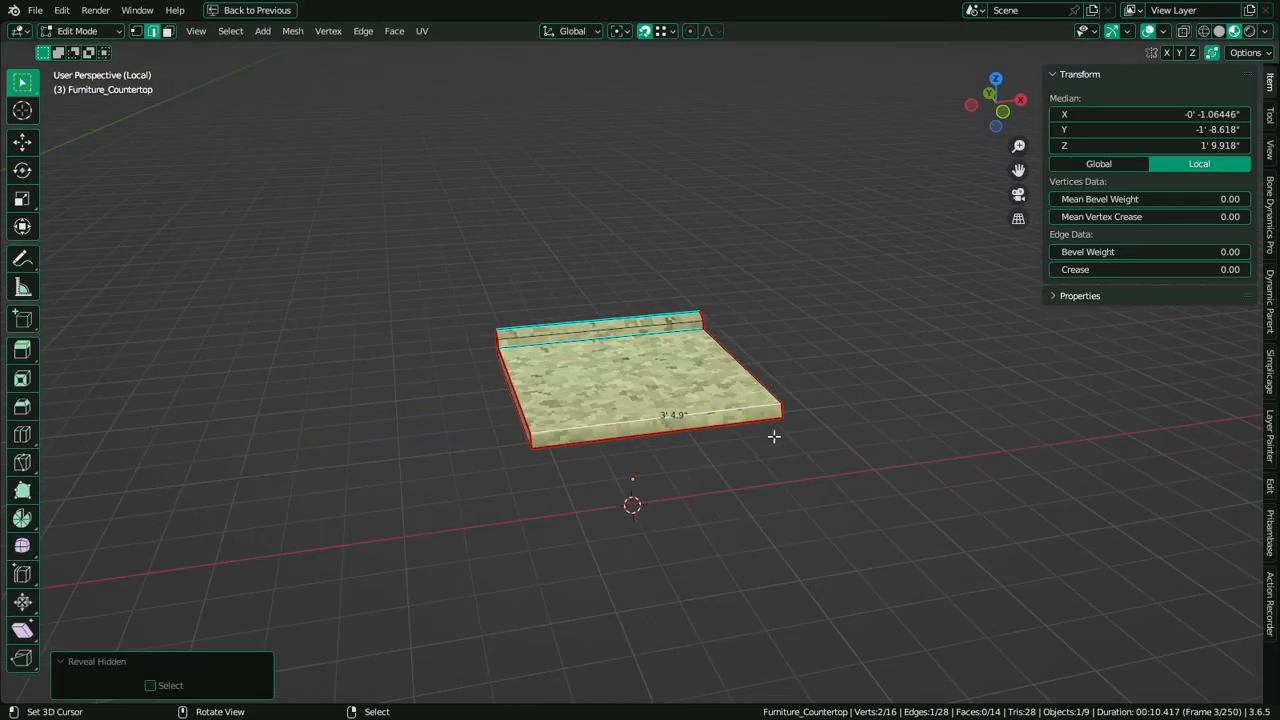
key(ctrl+space)
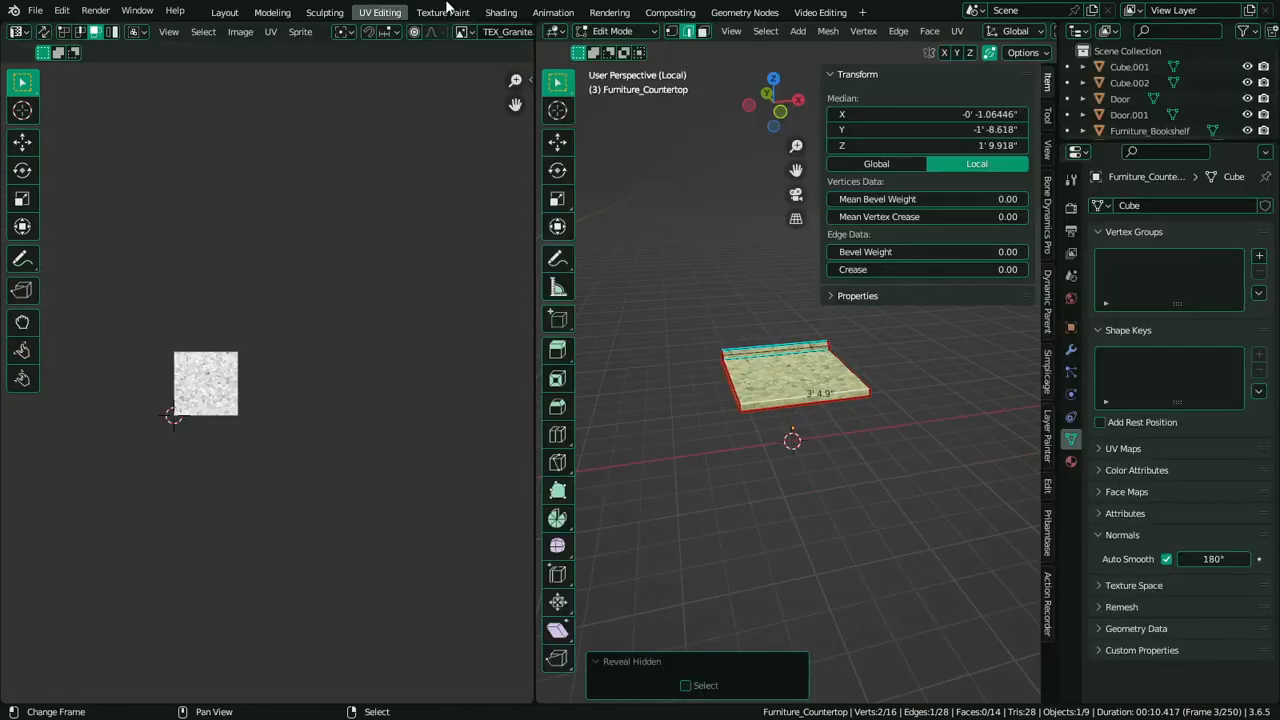
Return to Vertex Paint mode in the Texture Paint workspace, set the brush colour's value to 0.673, and refill the countertop
click(500, 12)
click(425, 12)
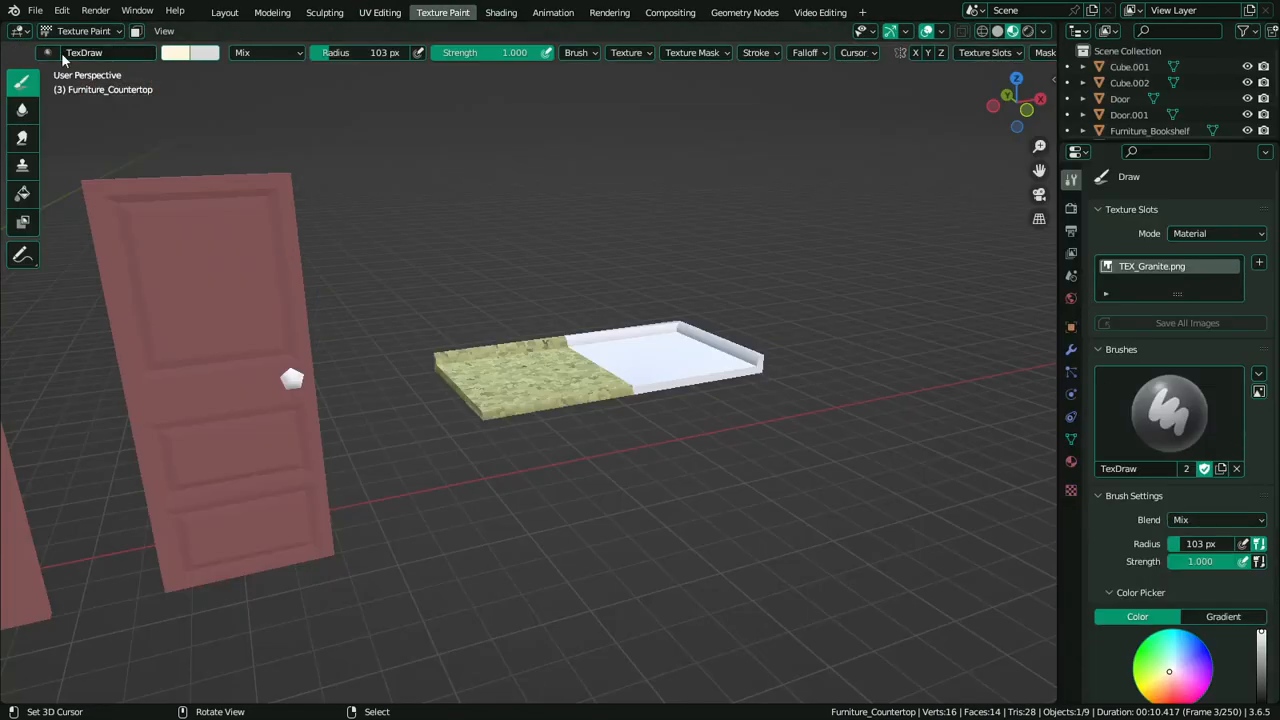
click(80, 31)
click(75, 97)
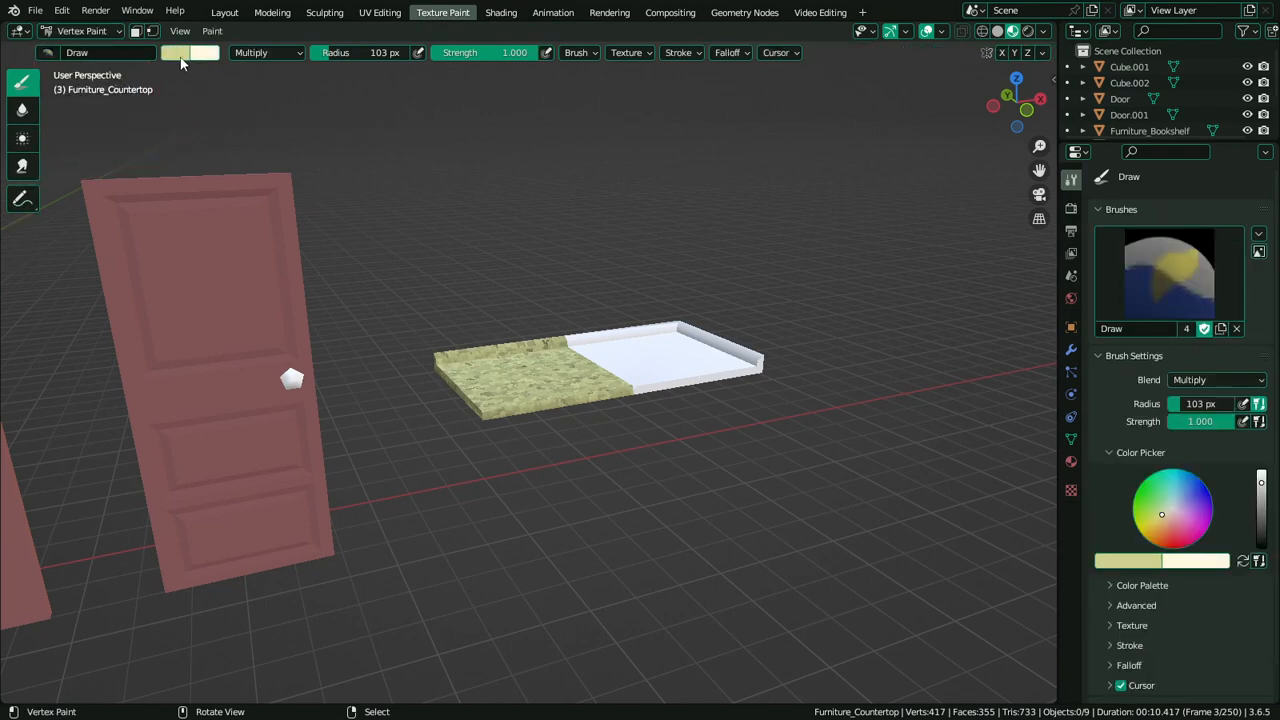
click(183, 56)
drag(299, 96, 299, 108)
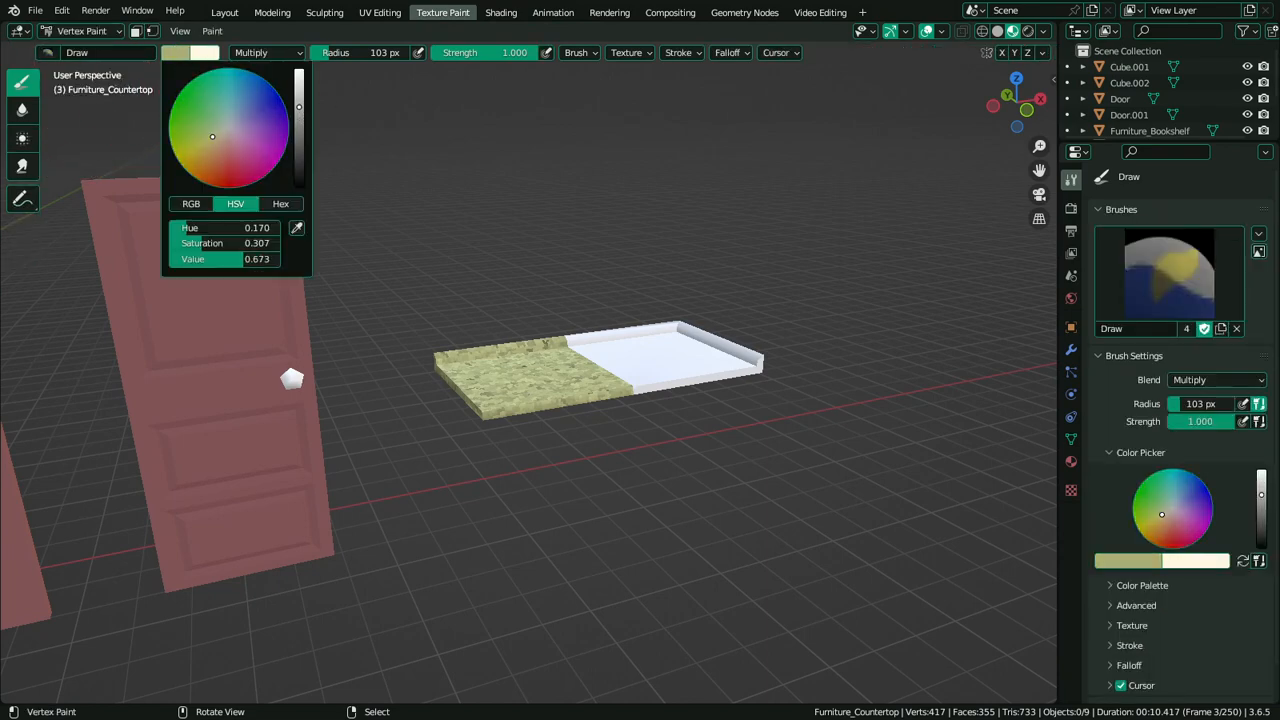
key(shift+k)
mouse_move(675, 309)
middle_down()
mouse_move(656, 368)
mouse_move(720, 323)
mouse_move(330, 170)
middle_up()
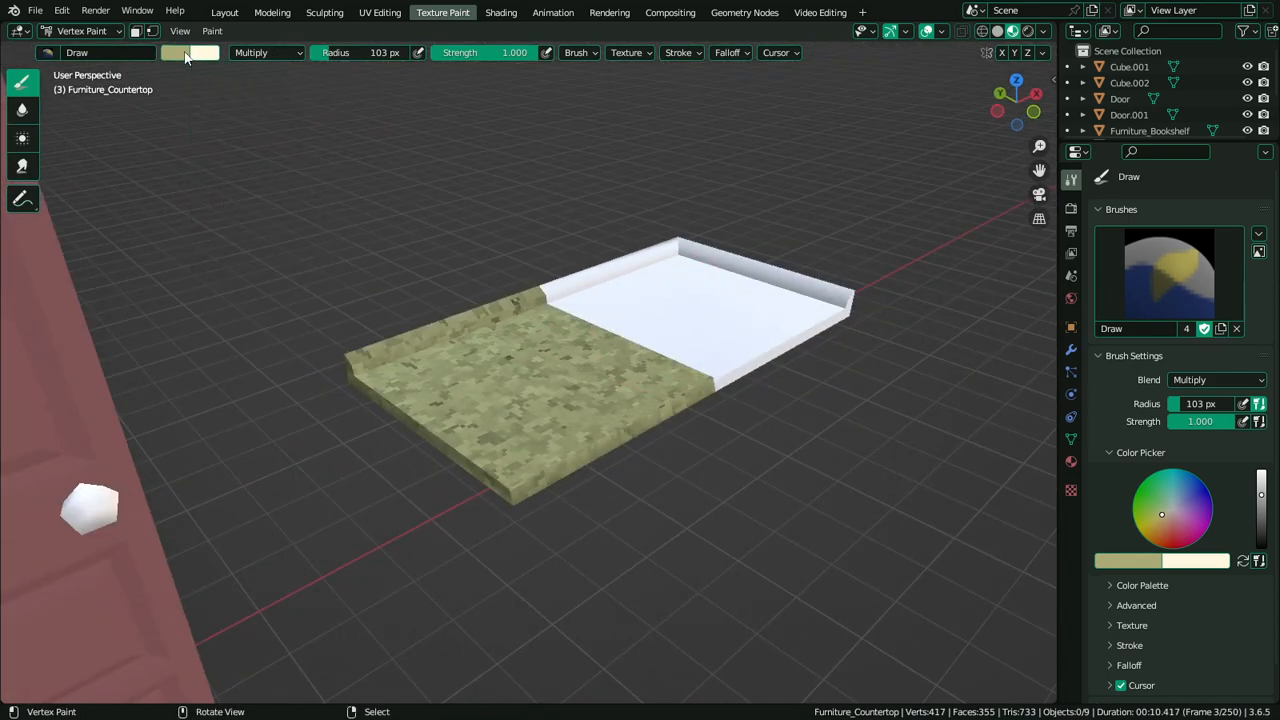
Change the brush colour to a muted beige, fill the countertop's vertex colours with it, and return to Object Mode
click(185, 55)
middle_drag(629, 271, 600, 265)
key(q)
key(Escape)
key(ctrl+Tab)
Create a viewport render image of the countertops, view it maximized, and close the render window
key(q)
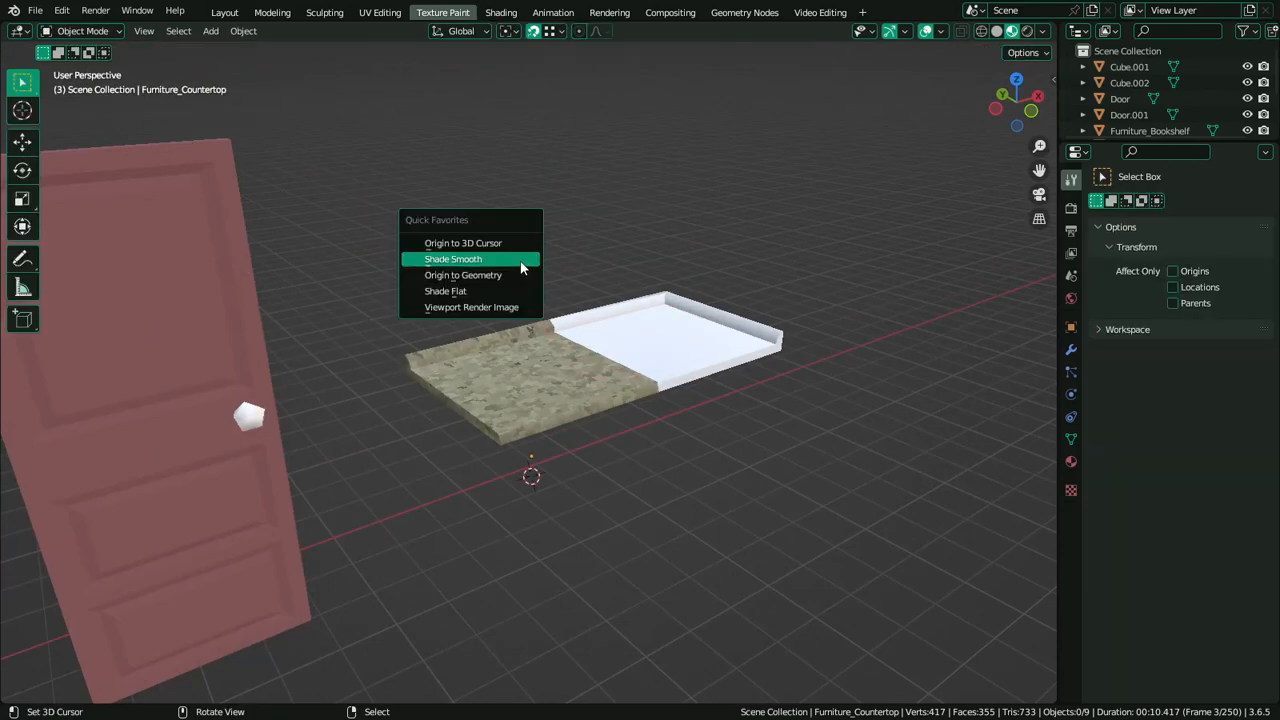
click(486, 308)
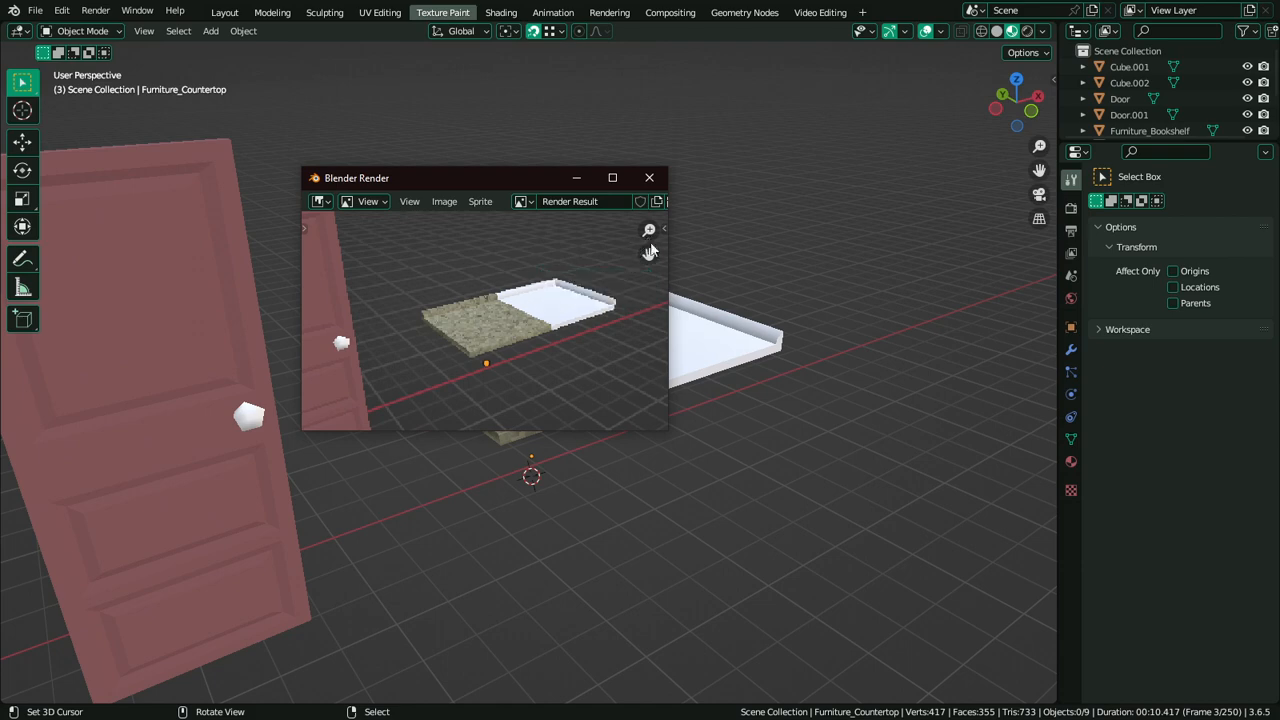
click(612, 177)
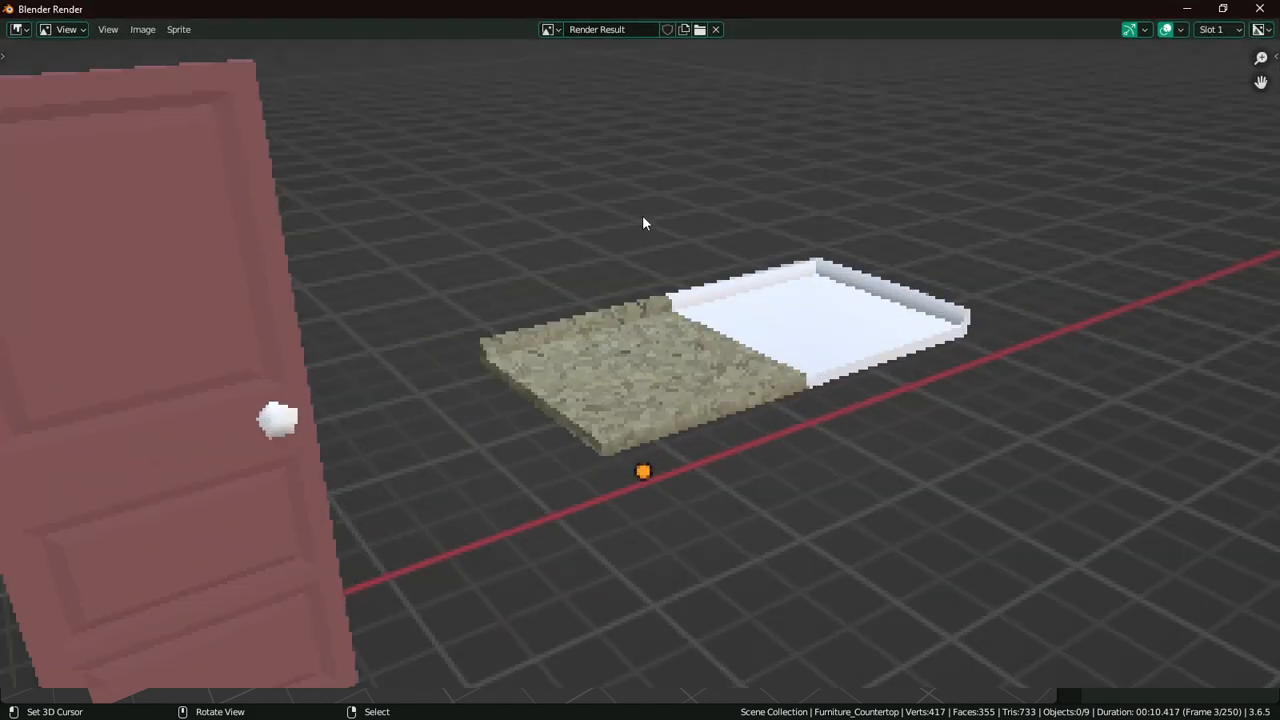
click(1259, 8)
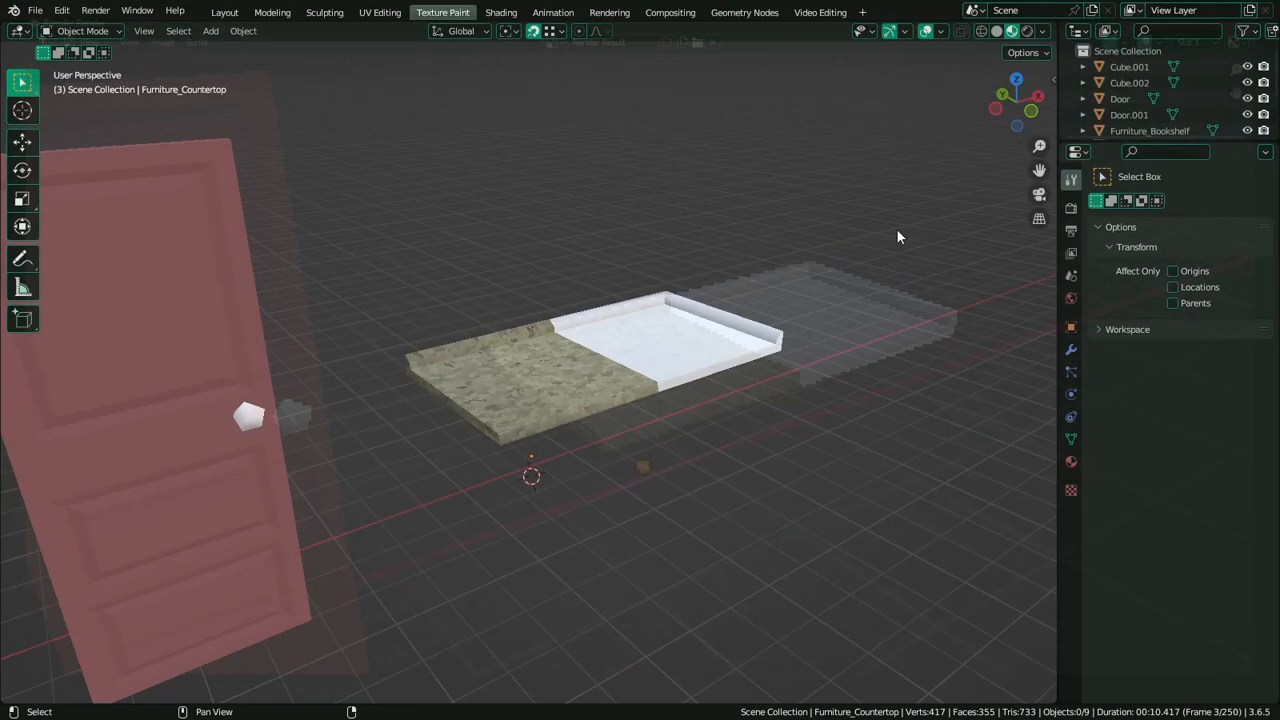
Unwrap all faces of the corner countertop with Cube Projection in Edit Mode, and return to Object Mode
click(813, 298)
key(Tab)
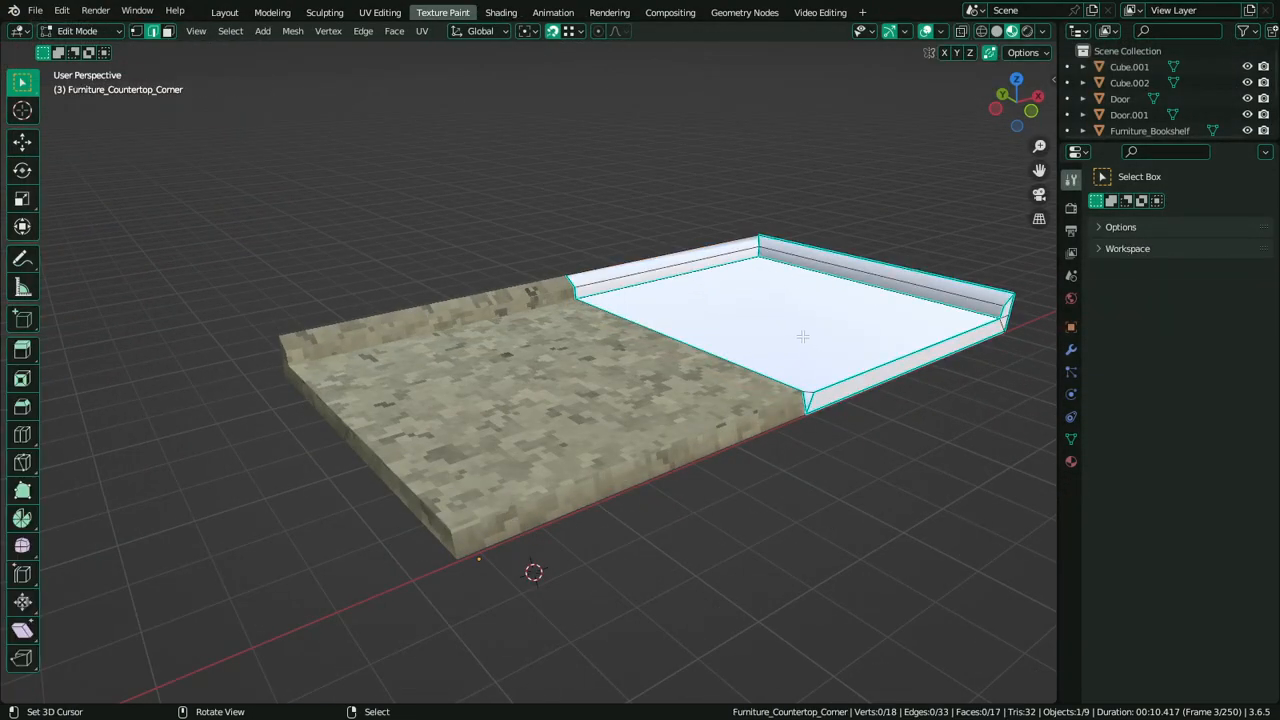
key(a)
right_click(801, 336)
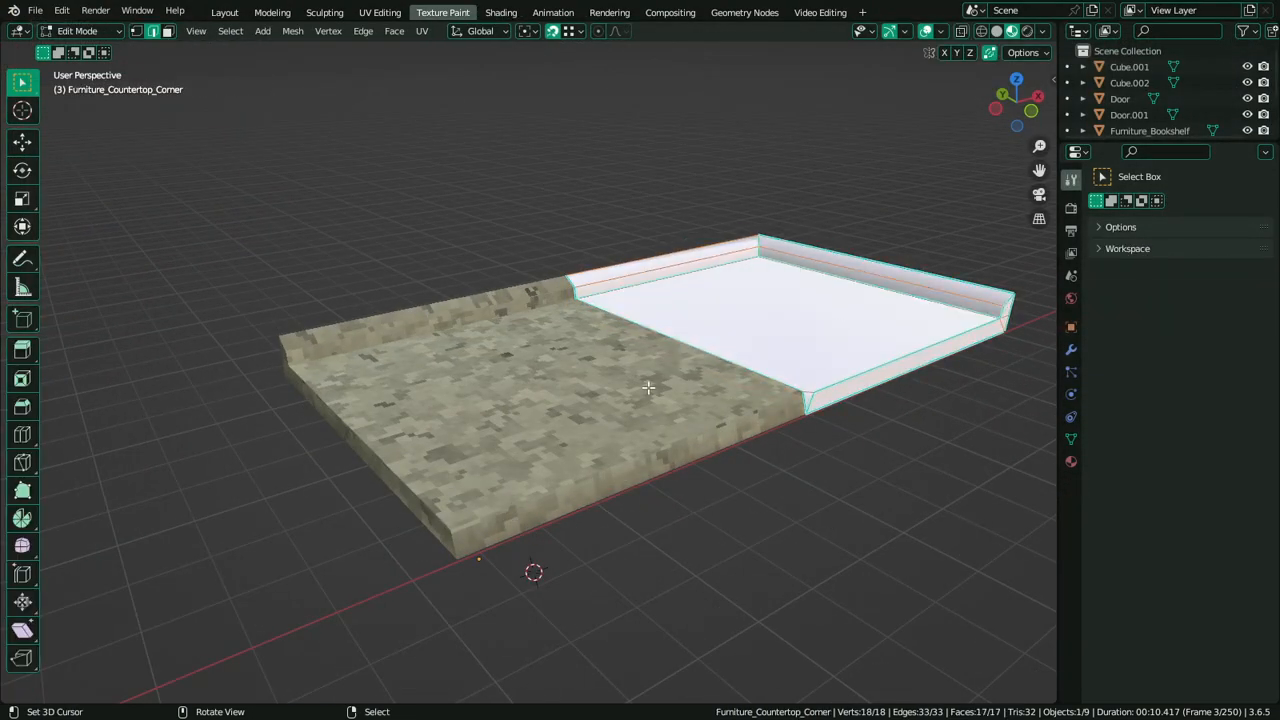
key(u)
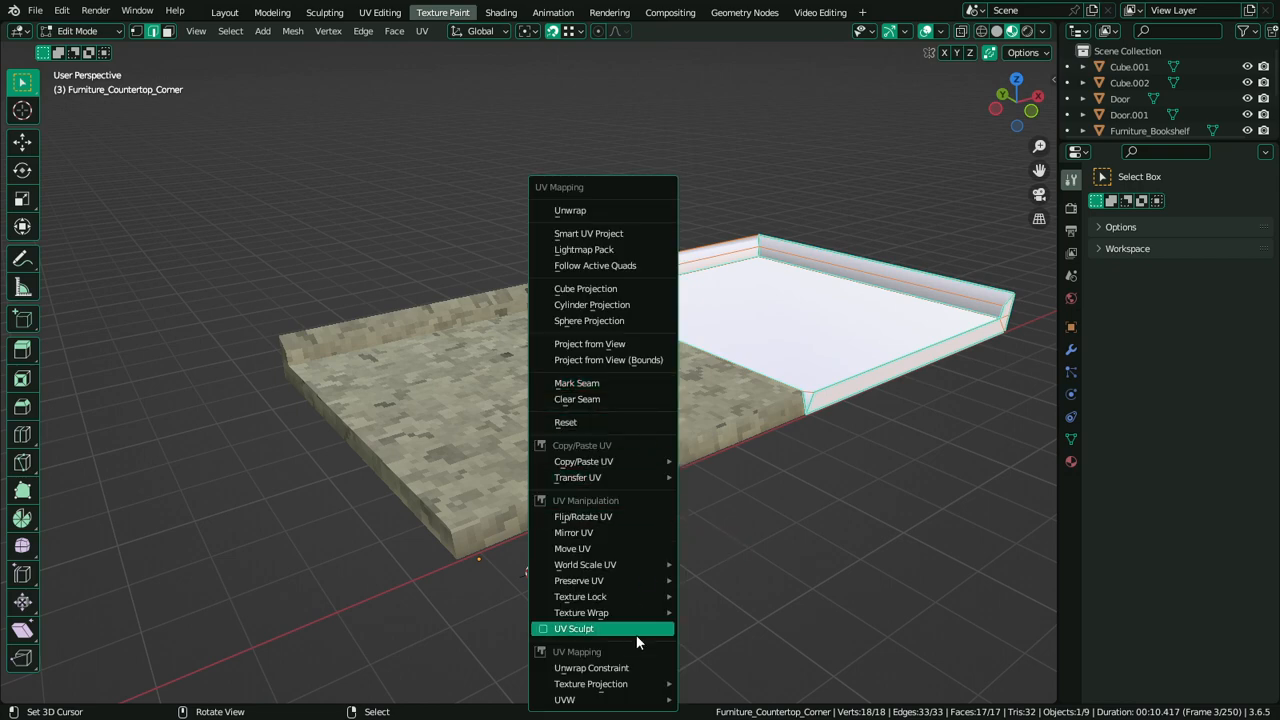
click(614, 290)
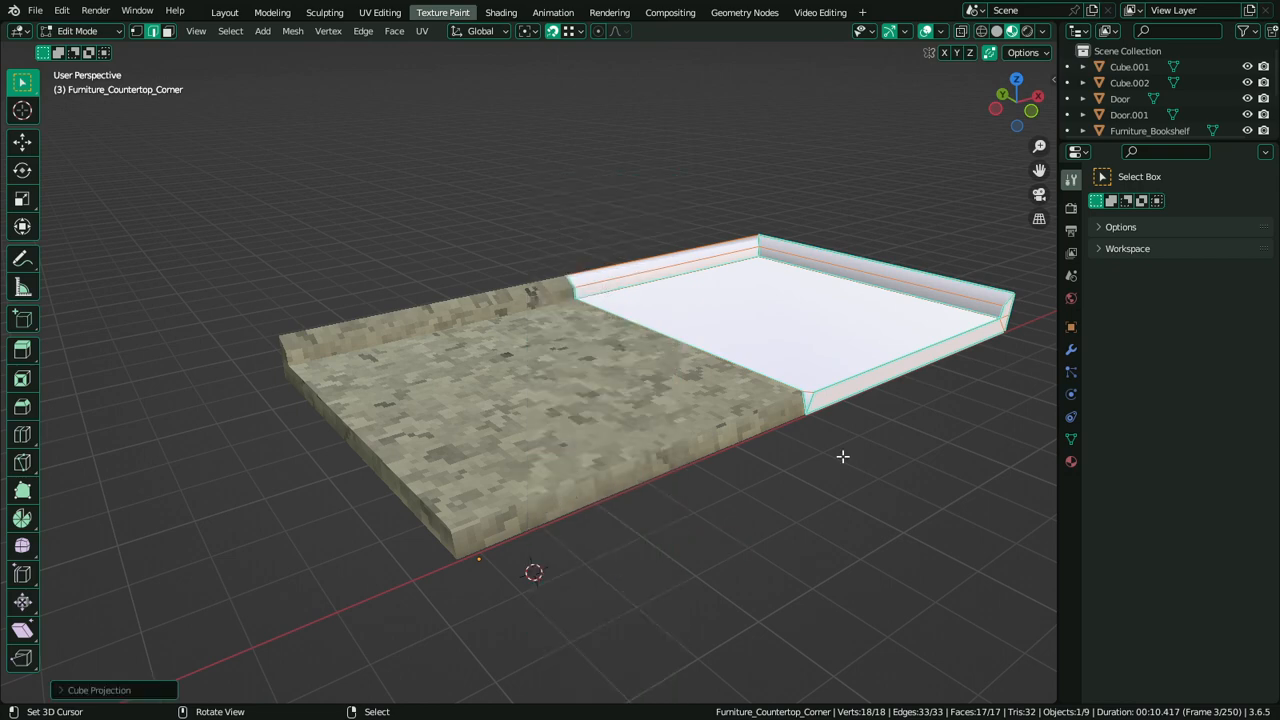
middle_drag(842, 456, 762, 416)
key(Tab)
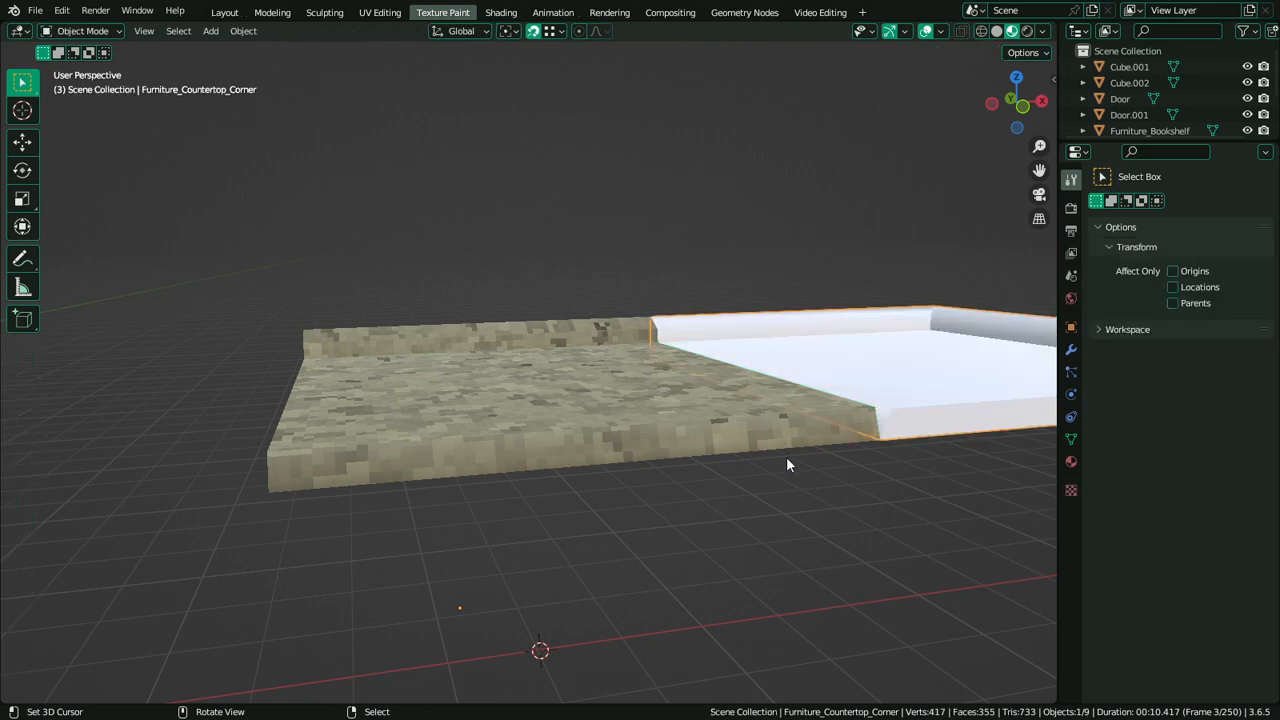
Assign the MAT_Granite material to the corner countertop and fill its vertex colours with the beige brush colour in Vertex Paint mode
click(1070, 462)
click(1100, 273)
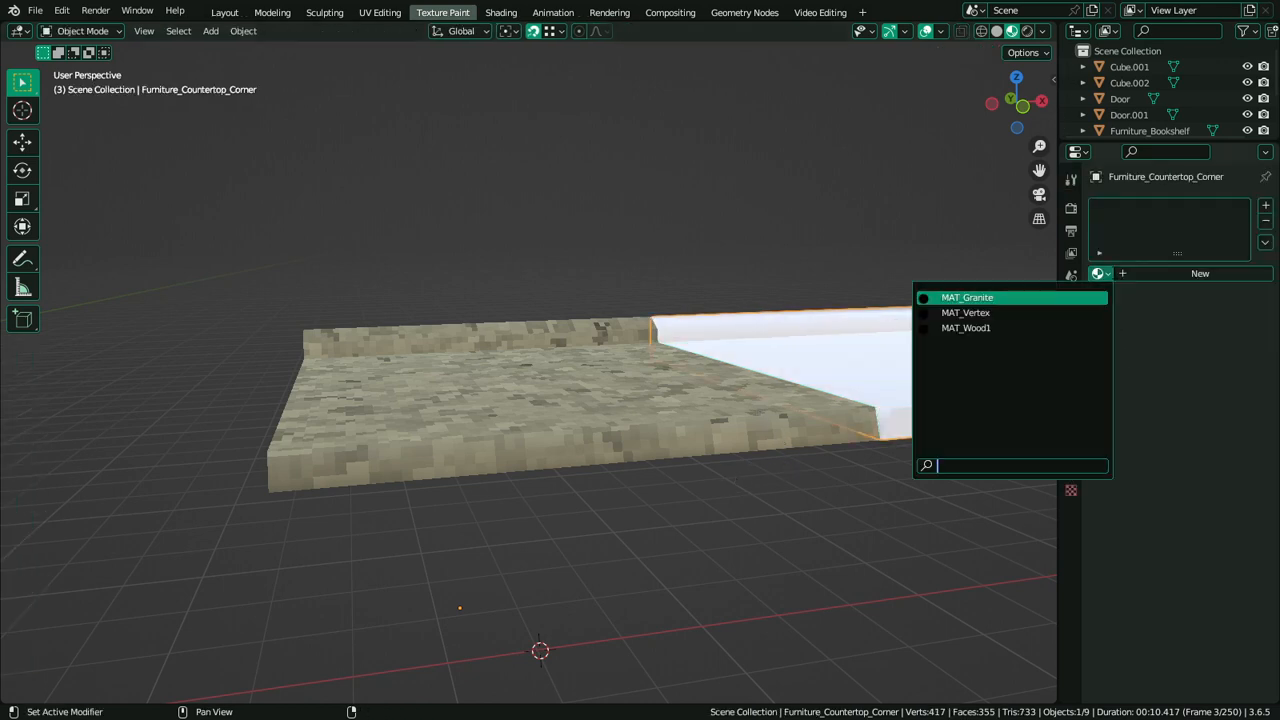
click(960, 297)
shift+middle_drag(697, 410, 523, 445)
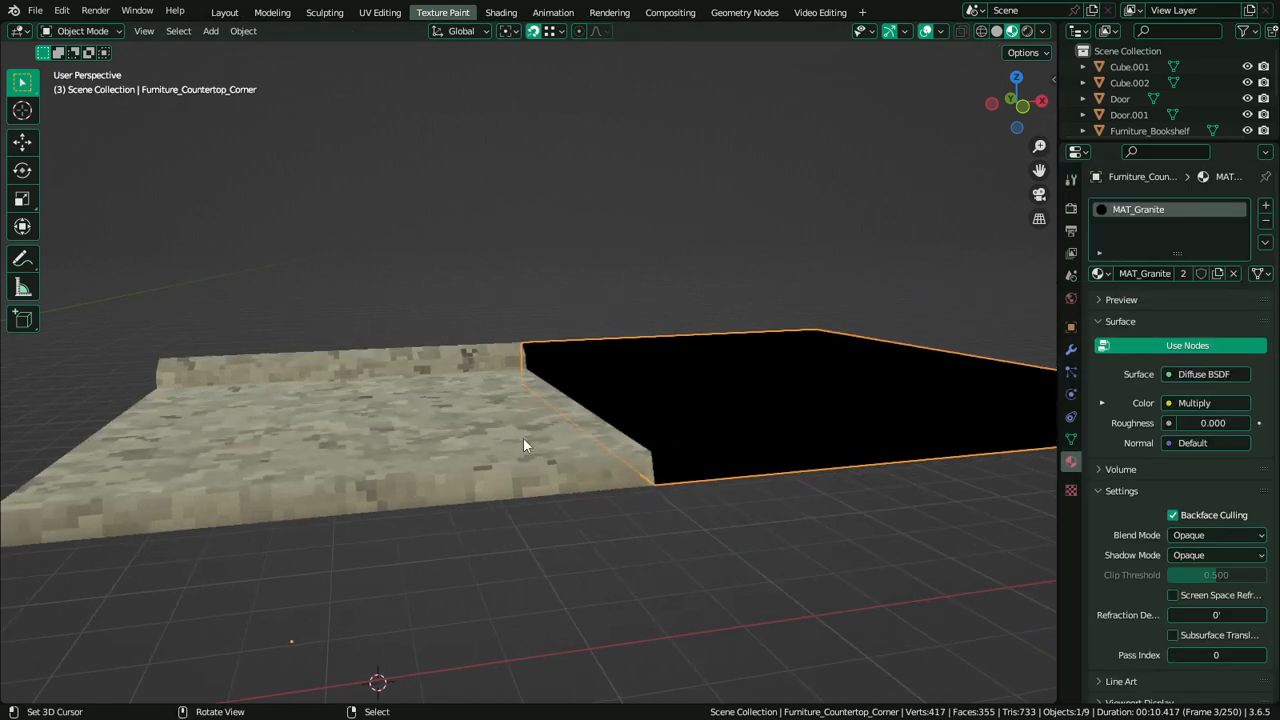
click(98, 31)
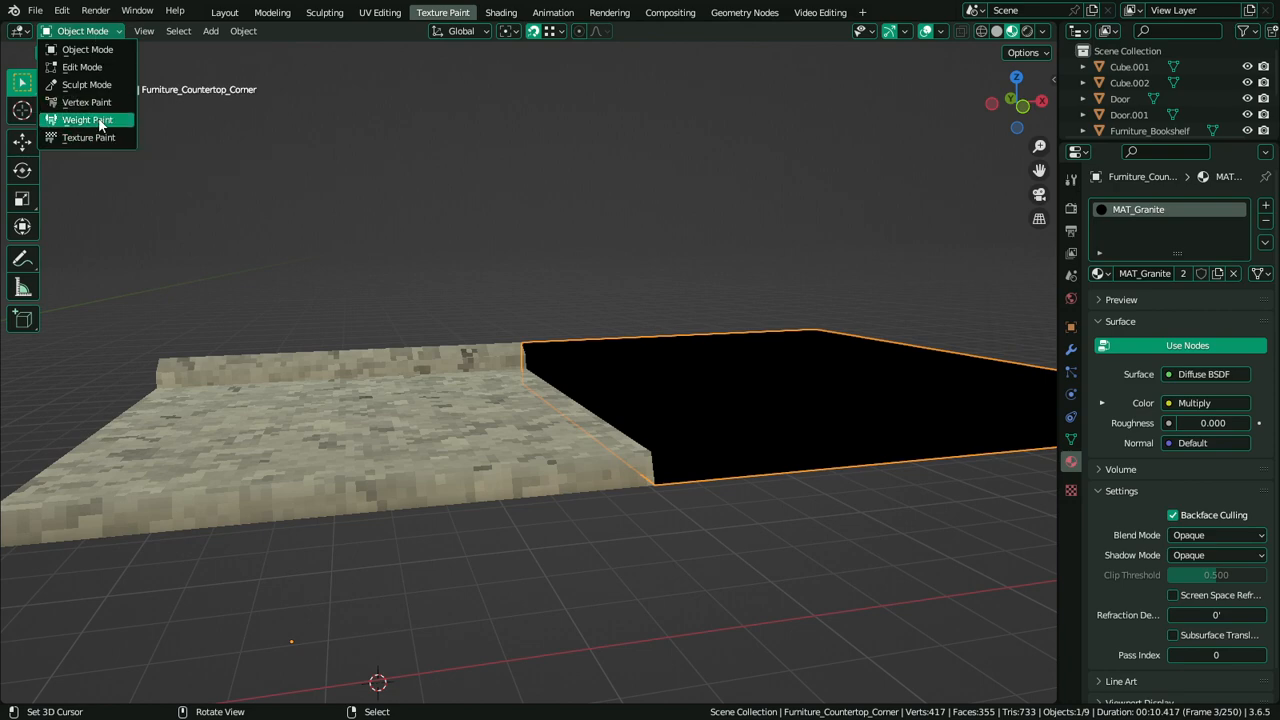
click(99, 104)
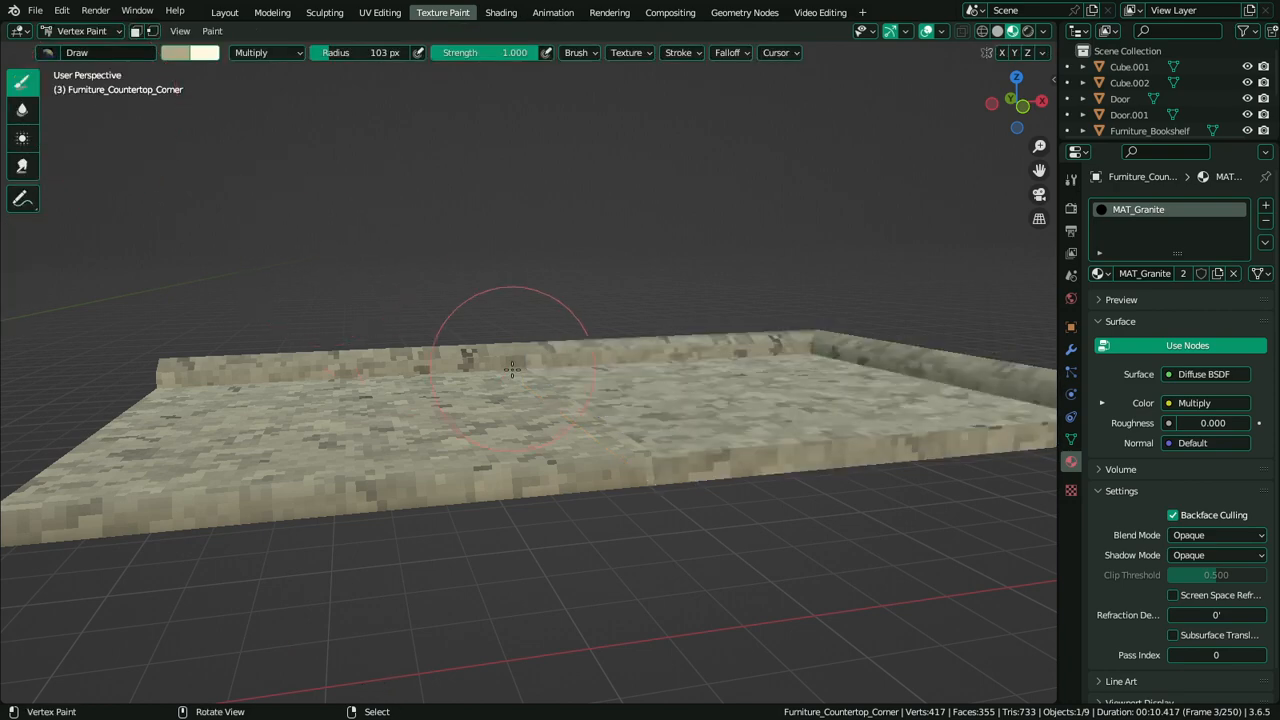
Return to Object Mode, create a viewport render image of both countertops, and close the render window
mouse_move(525, 260)
middle_down()
mouse_move(494, 474)
mouse_move(662, 392)
mouse_move(424, 388)
mouse_move(645, 382)
mouse_move(614, 394)
middle_up()
scroll(420, 391, down, 4)
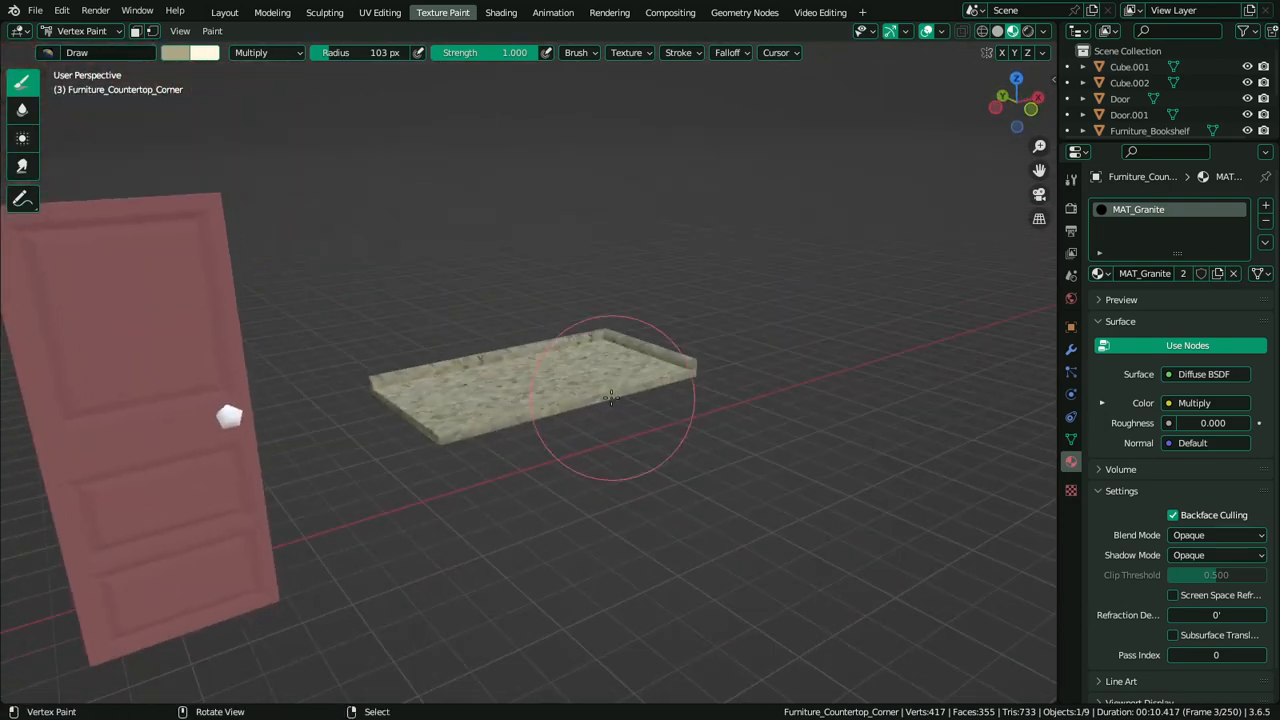
scroll(614, 394, up, 2)
key(q)
key(ctrl+Tab)
key(q)
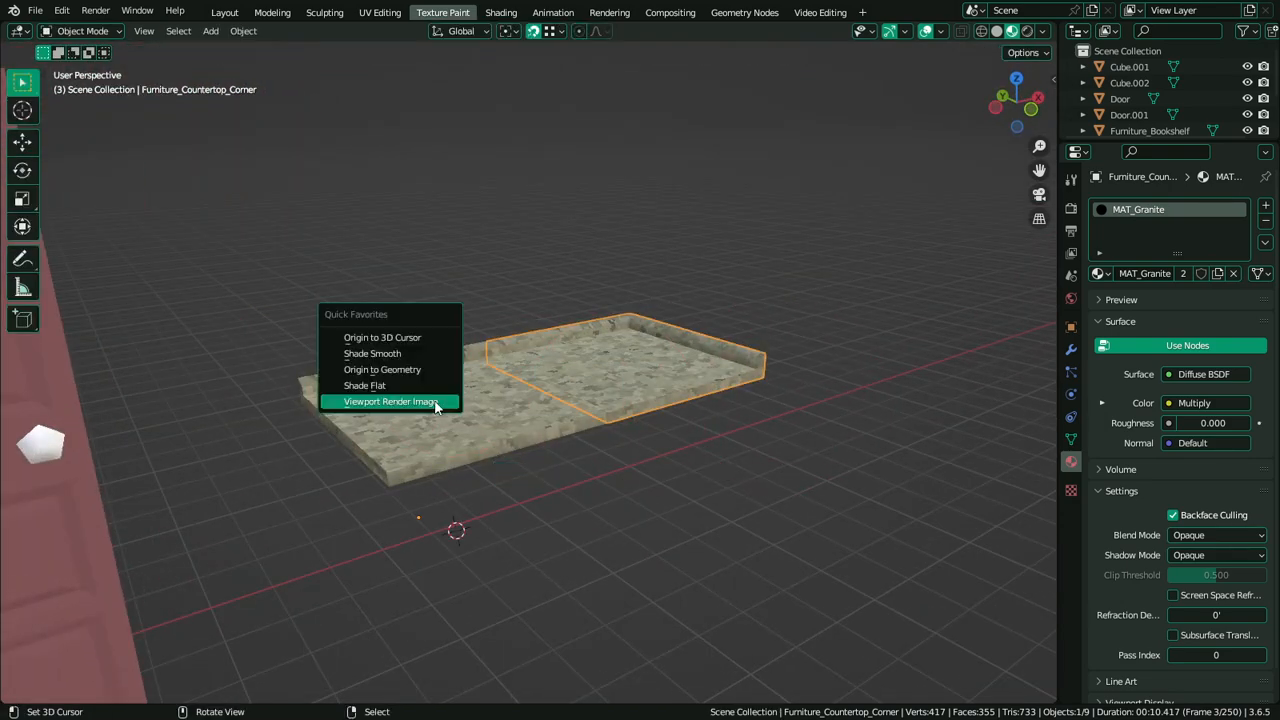
key(Escape)
click(425, 329)
key(q)
click(425, 333)
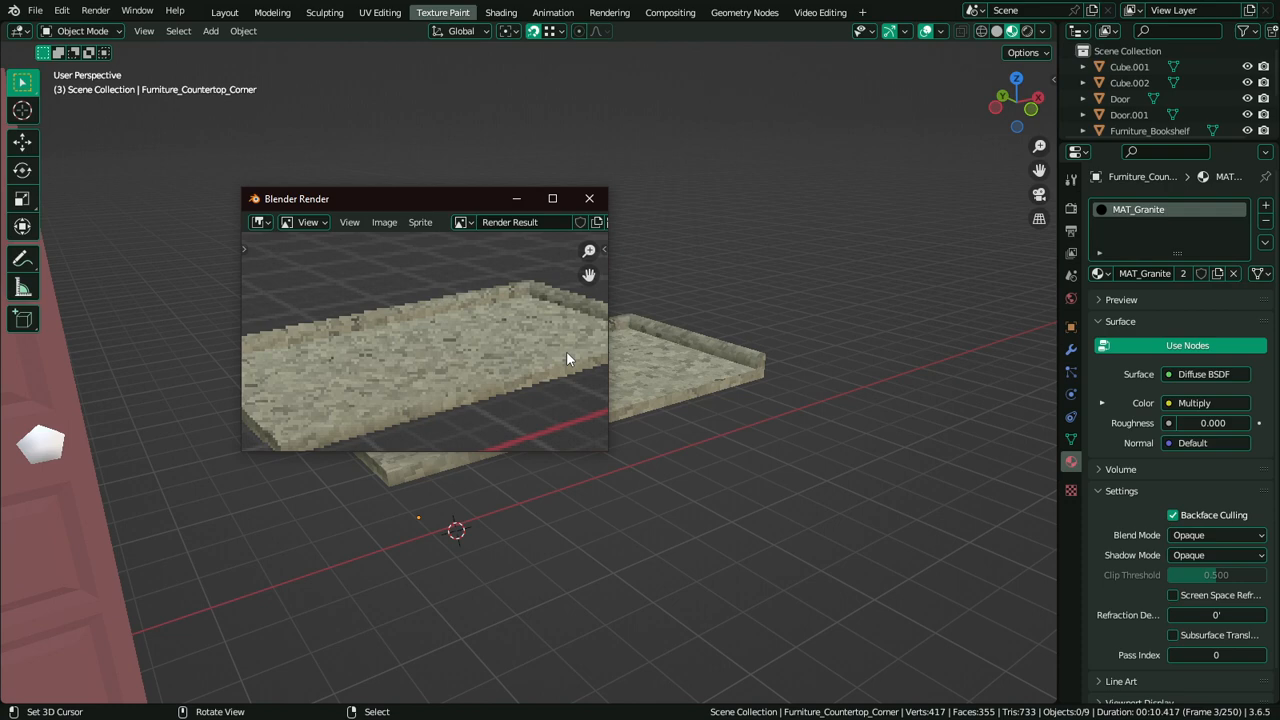
click(589, 198)
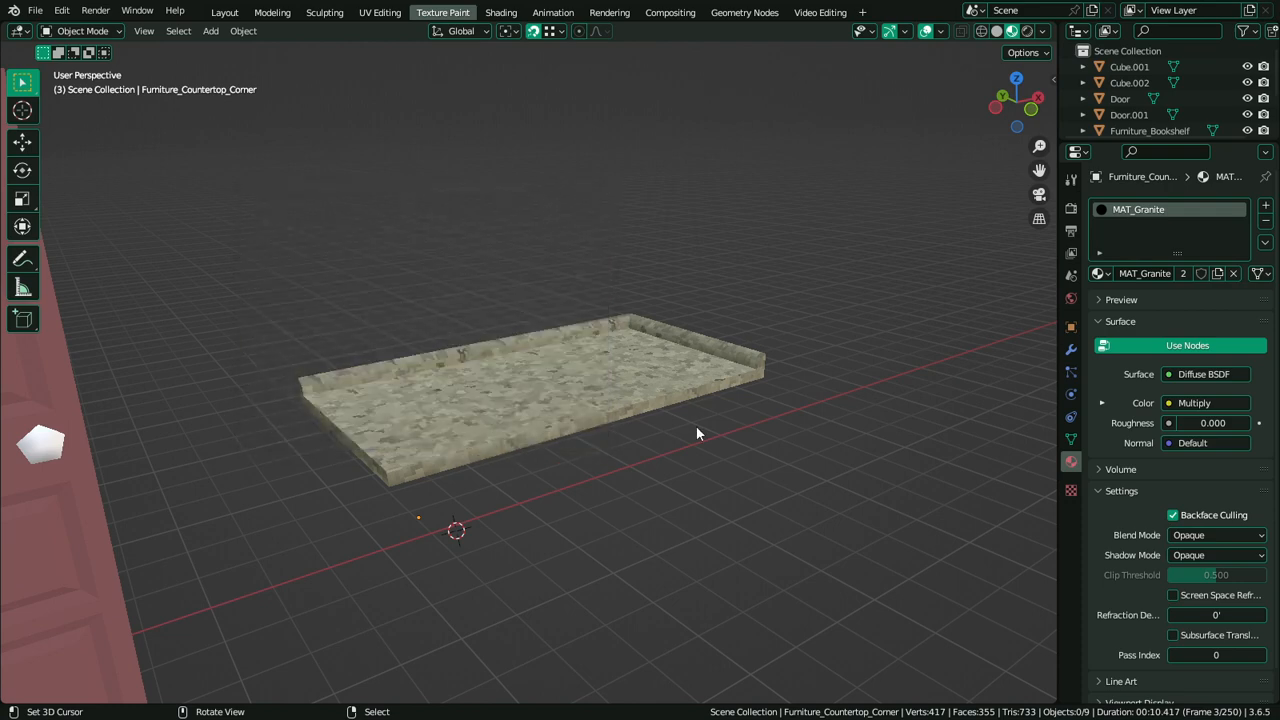
Move the straight countertop along the X axis away from the corner countertop, leaving a gap between them
middle_drag(697, 433, 630, 375)
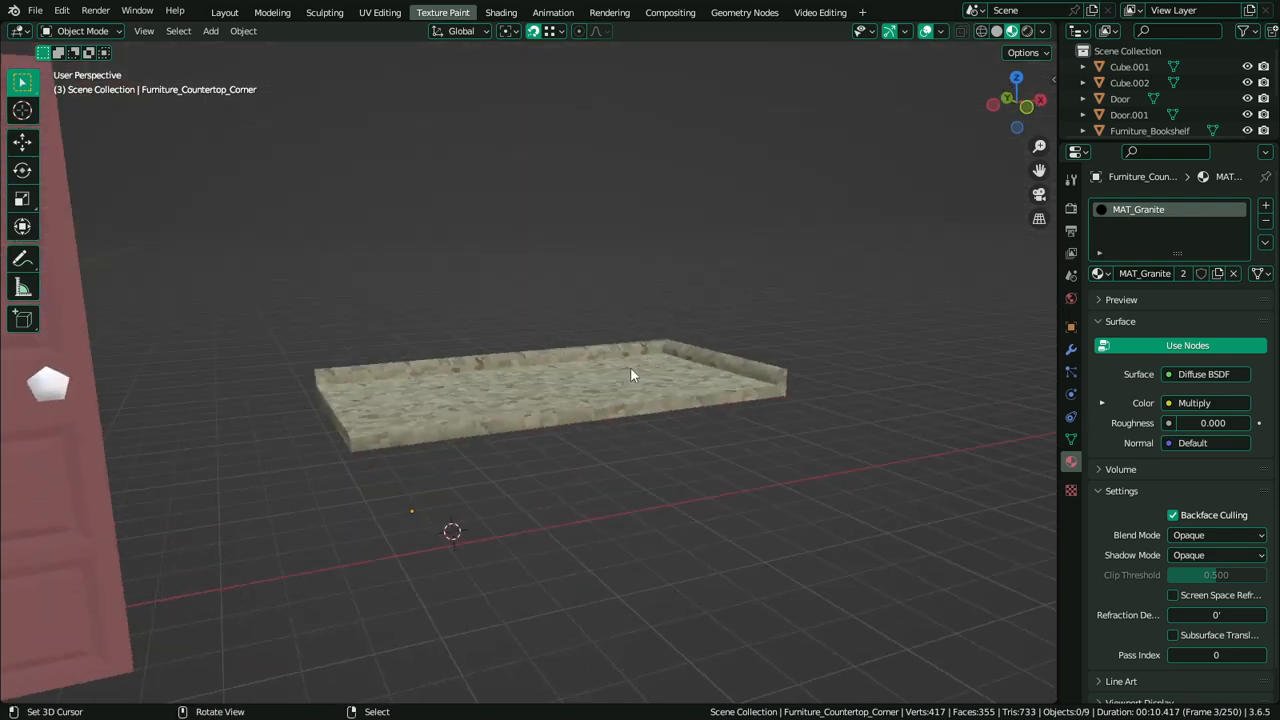
scroll(499, 399, up, 5)
right_click(521, 407)
middle_drag(557, 408, 507, 400)
key(g)
key(x)
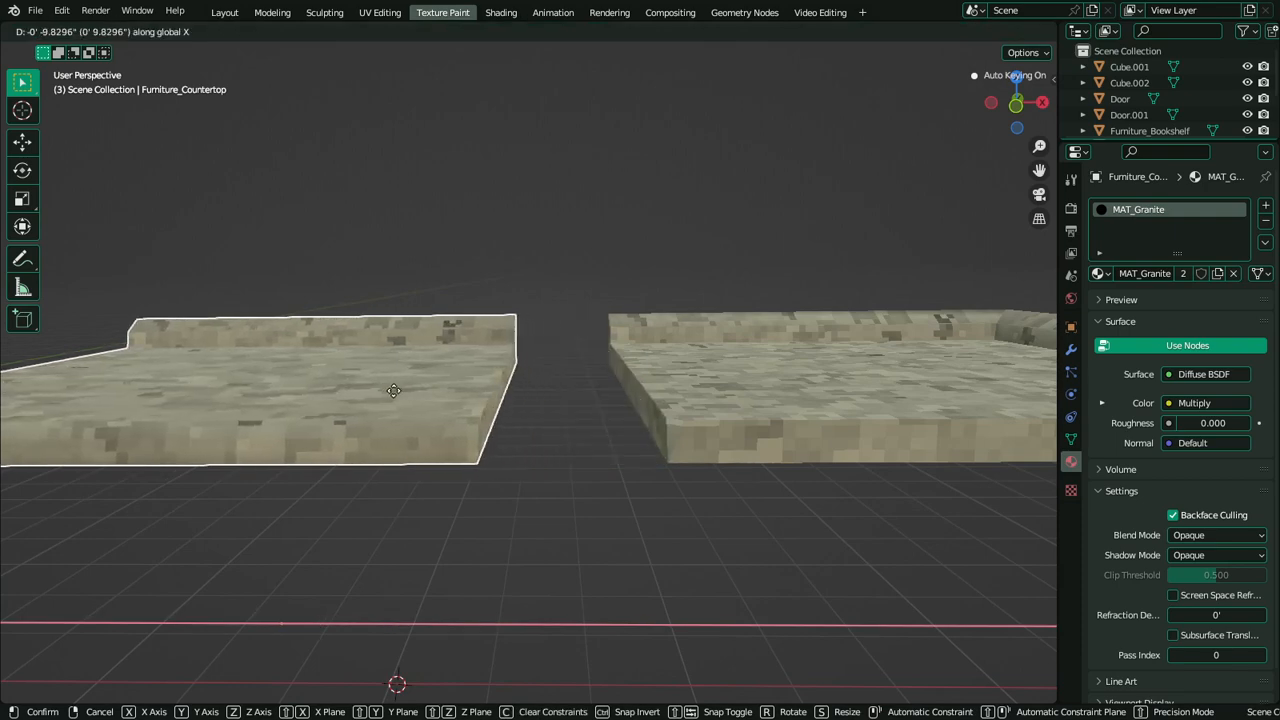
click(365, 400)
Try to lengthen the straight countertop by moving the faces at its outer end along the X axis in Edit Mode
middle_drag(660, 430, 613, 405)
key(Tab)
key(3)
middle_drag(467, 390, 527, 435)
scroll(527, 435, down, 3)
middle_drag(420, 412, 524, 412)
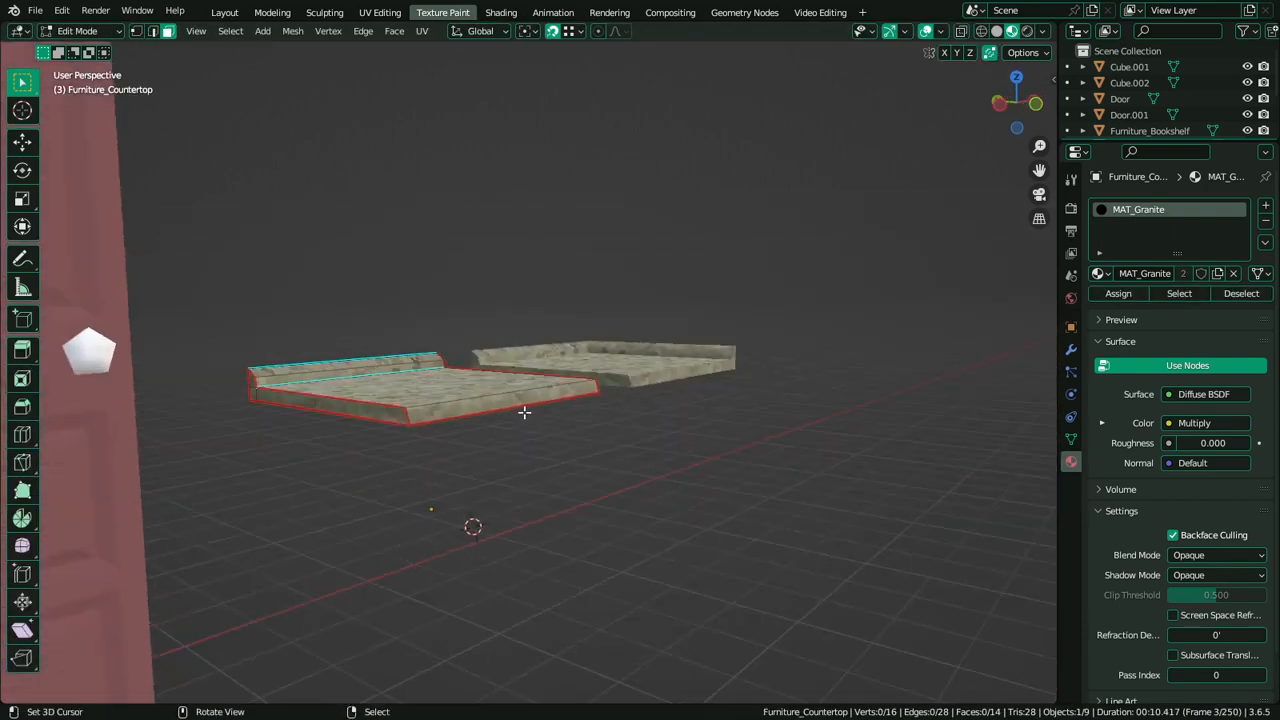
click(312, 408)
ctrl+right_click(249, 380)
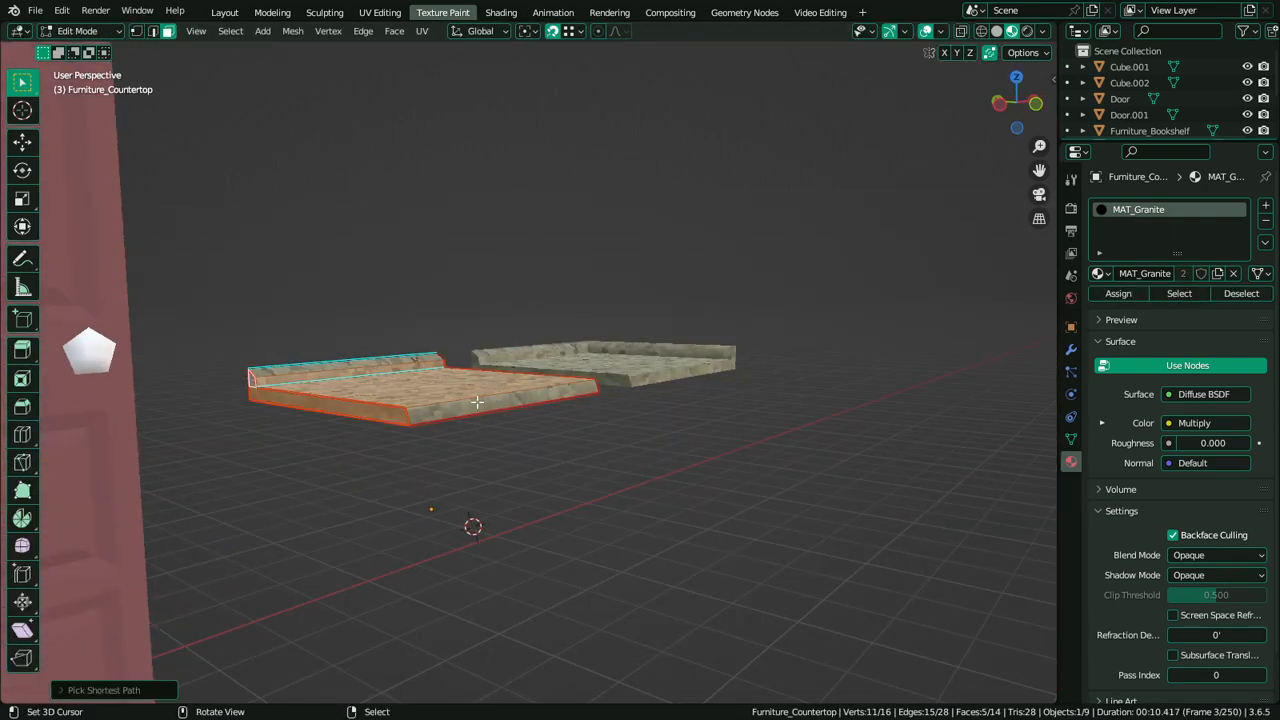
middle_drag(489, 347, 454, 366)
scroll(454, 366, up, 2)
key(c)
key(Escape)
middle_drag(545, 390, 548, 387)
key(g)
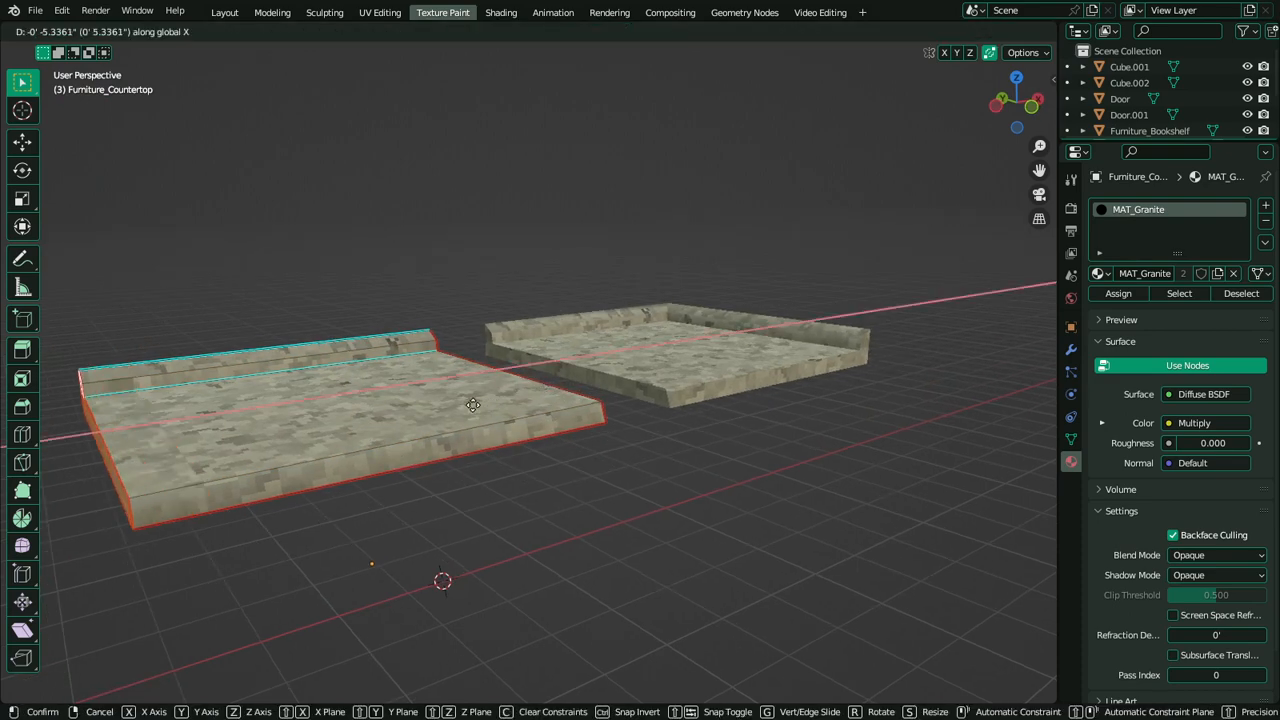
click(591, 486)
Undo the straight countertop's end-face extension and return to Object Mode
middle_drag(591, 486, 740, 407)
shift+click(708, 432)
ctrl+click(708, 434)
middle_drag(601, 443, 479, 462)
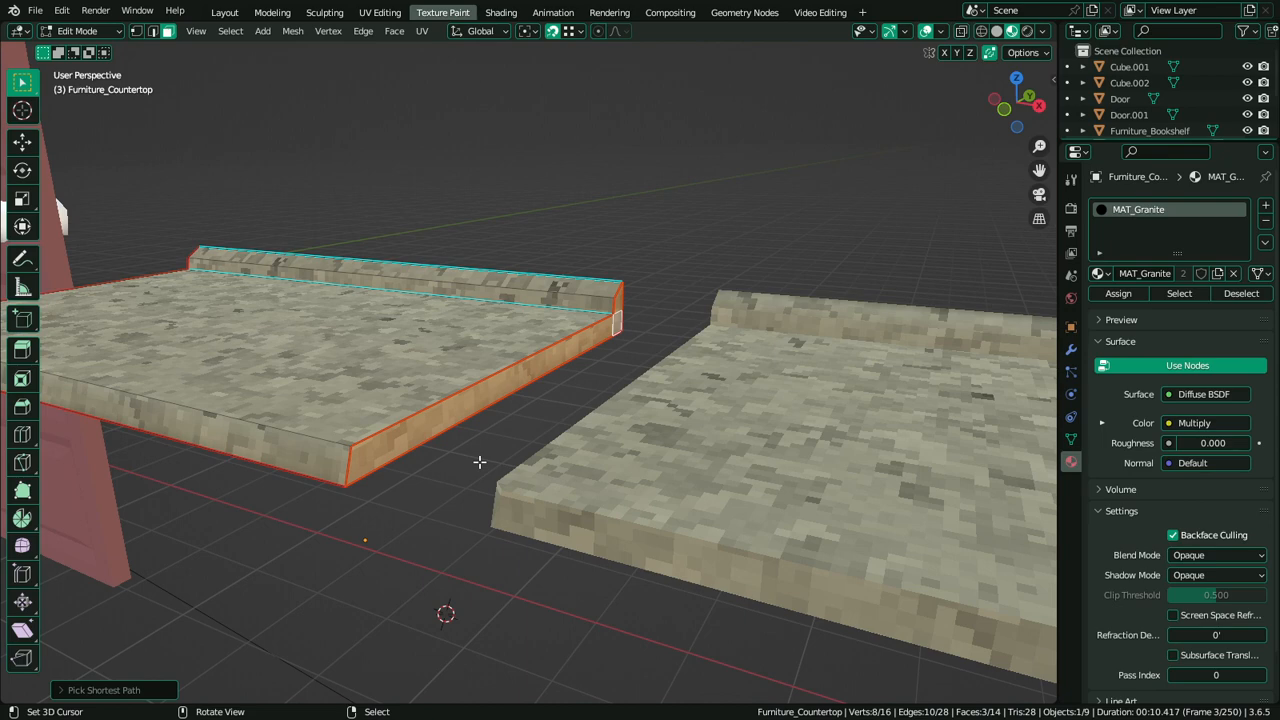
key(ctrl+z)
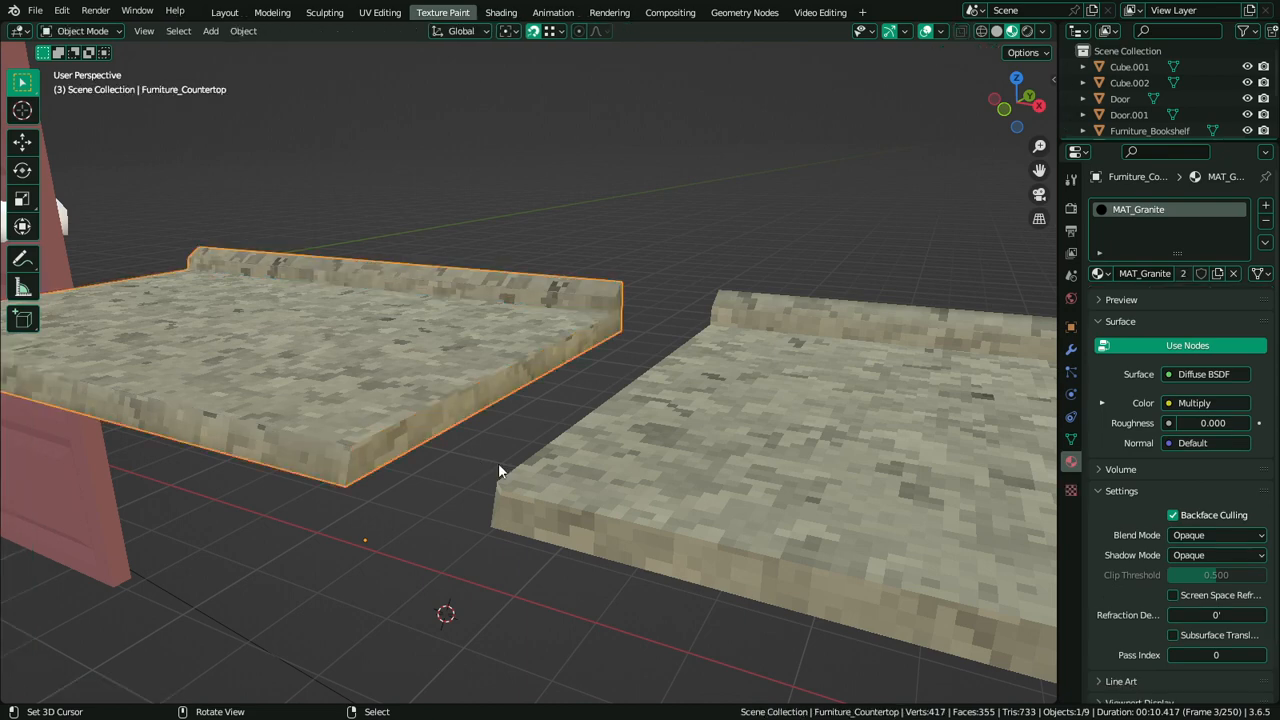
key(ctrl+z)
key(ctrl+z)
key(ctrl+z)
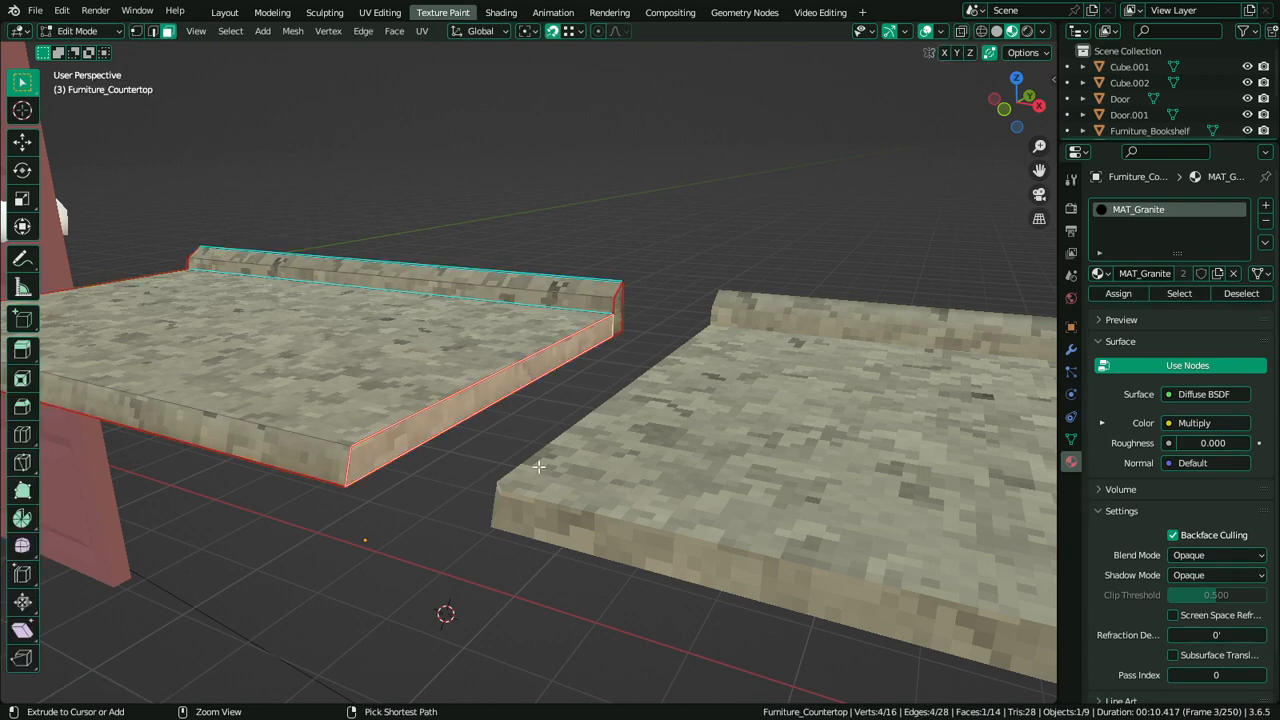
key(Tab)
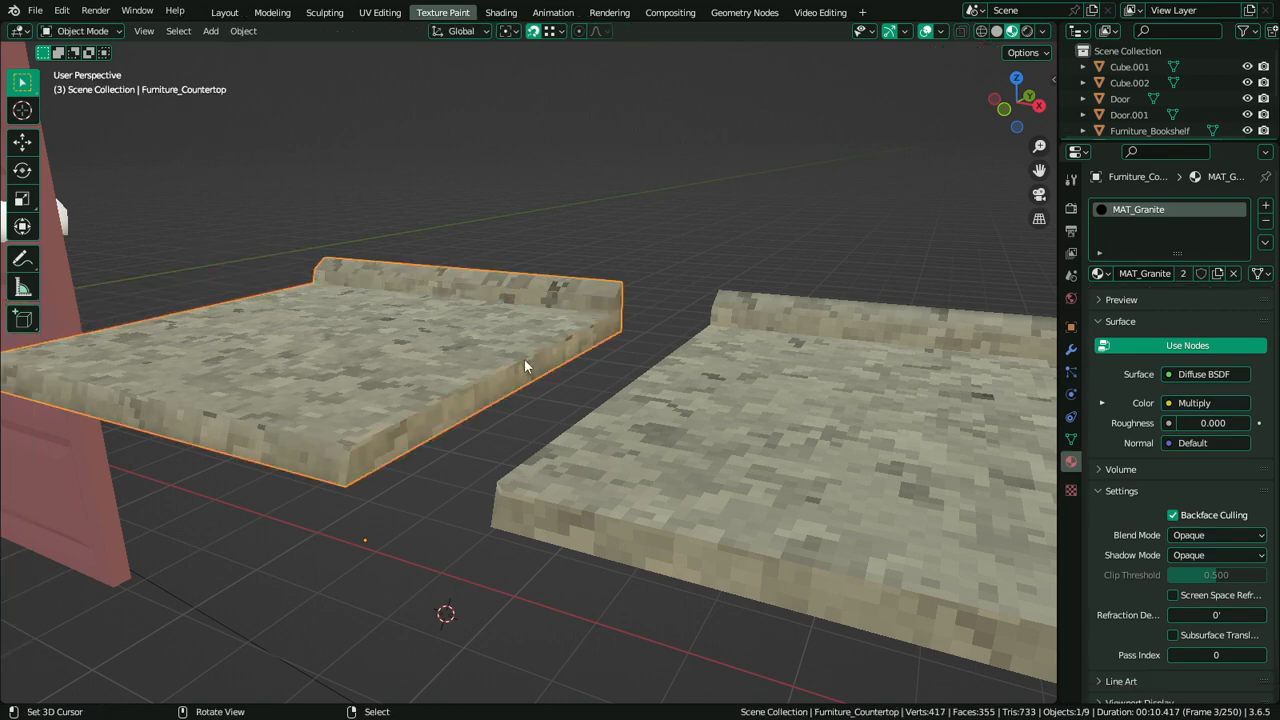
Snap the 3D cursor to the underside face of the straight countertop in Edit Mode
middle_drag(524, 359, 503, 426)
key(q)
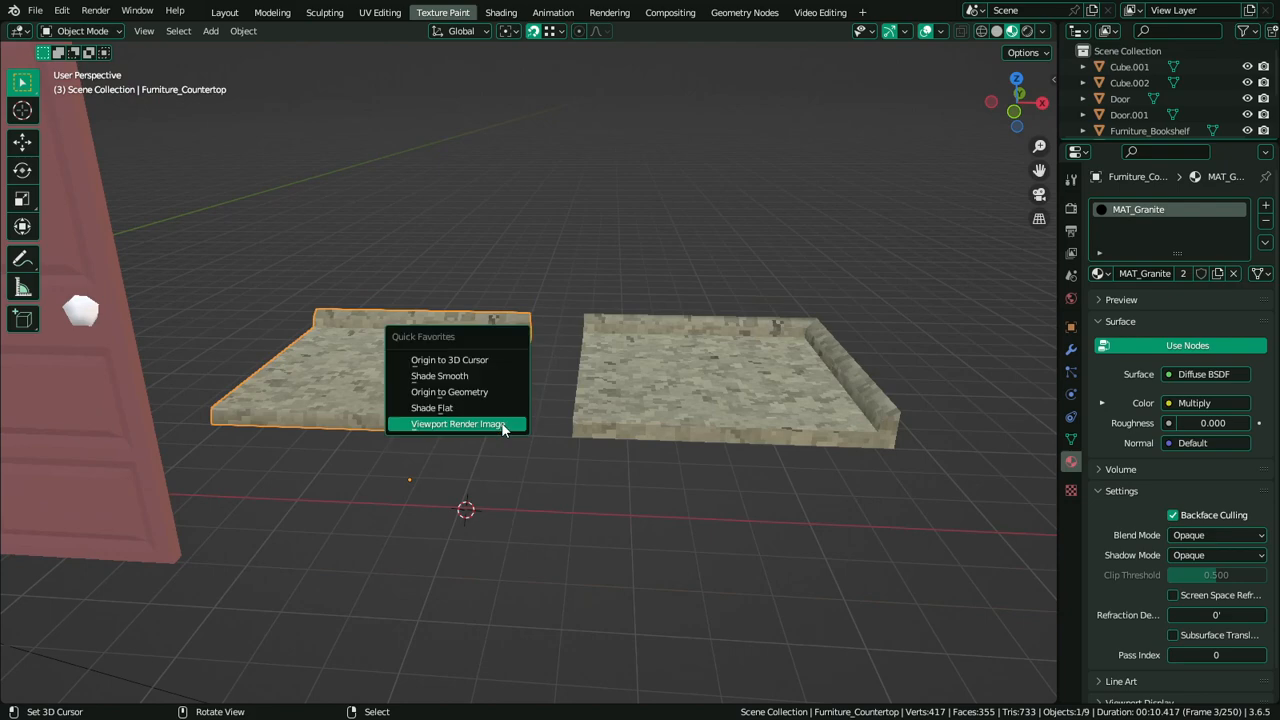
key(Escape)
key(Tab)
middle_drag(654, 403, 409, 383)
key(shift+s)
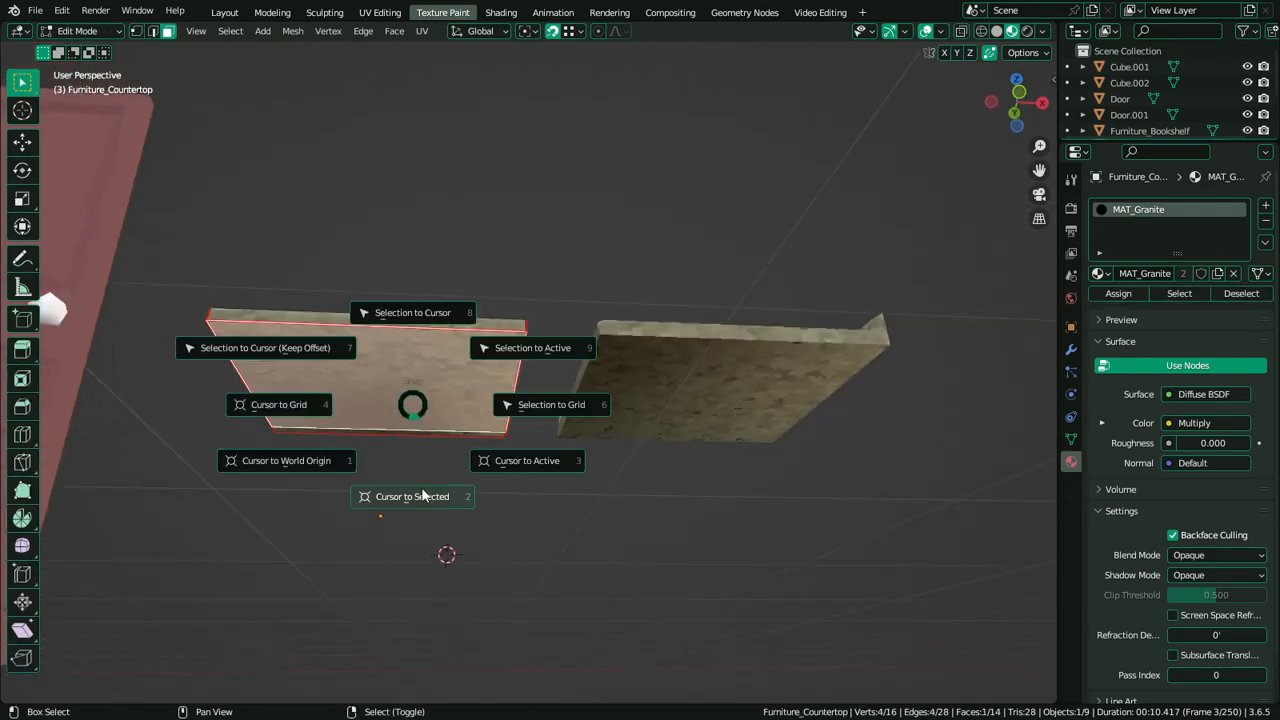
click(422, 496)
Slide the inner rear edge of the straight countertop's underside back onto its outer rear edge
middle_drag(422, 496, 493, 375)
key(2)
click(307, 318)
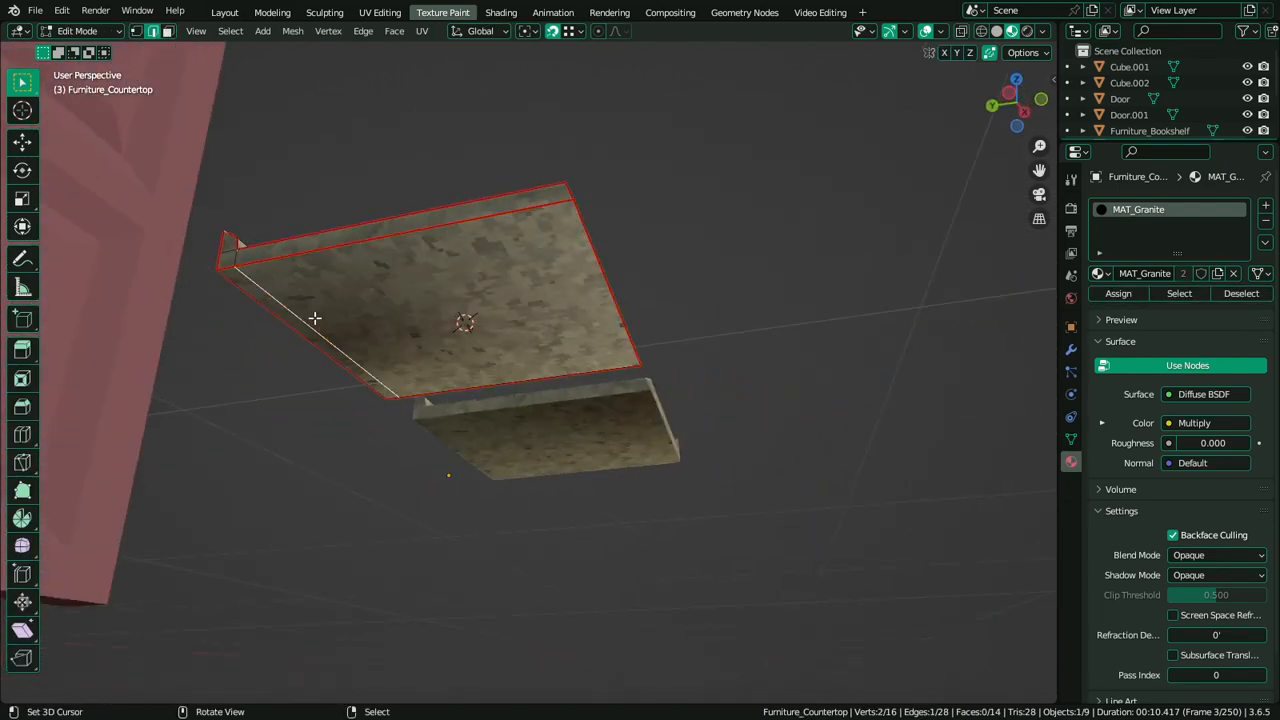
key(g)
key(g)
click(152, 406)
middle_drag(385, 335, 143, 354)
middle_drag(316, 396, 434, 377)
Return to Object Mode and set the straight countertop's origin to the 3D cursor
key(Tab)
key(q)
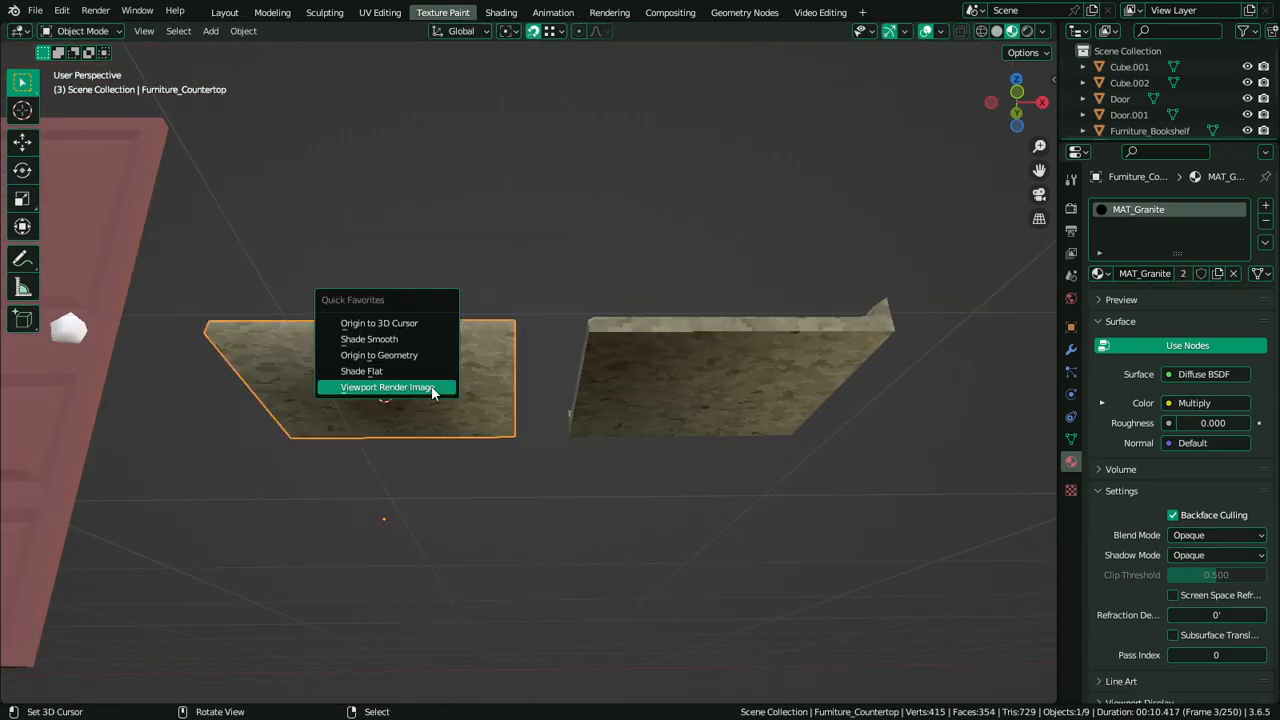
click(424, 321)
Snap the 3D cursor to the corner countertop's mesh selection and set the object's origin to the cursor
key(Tab)
middle_drag(612, 383, 730, 344)
key(Tab)
click(680, 400)
key(Tab)
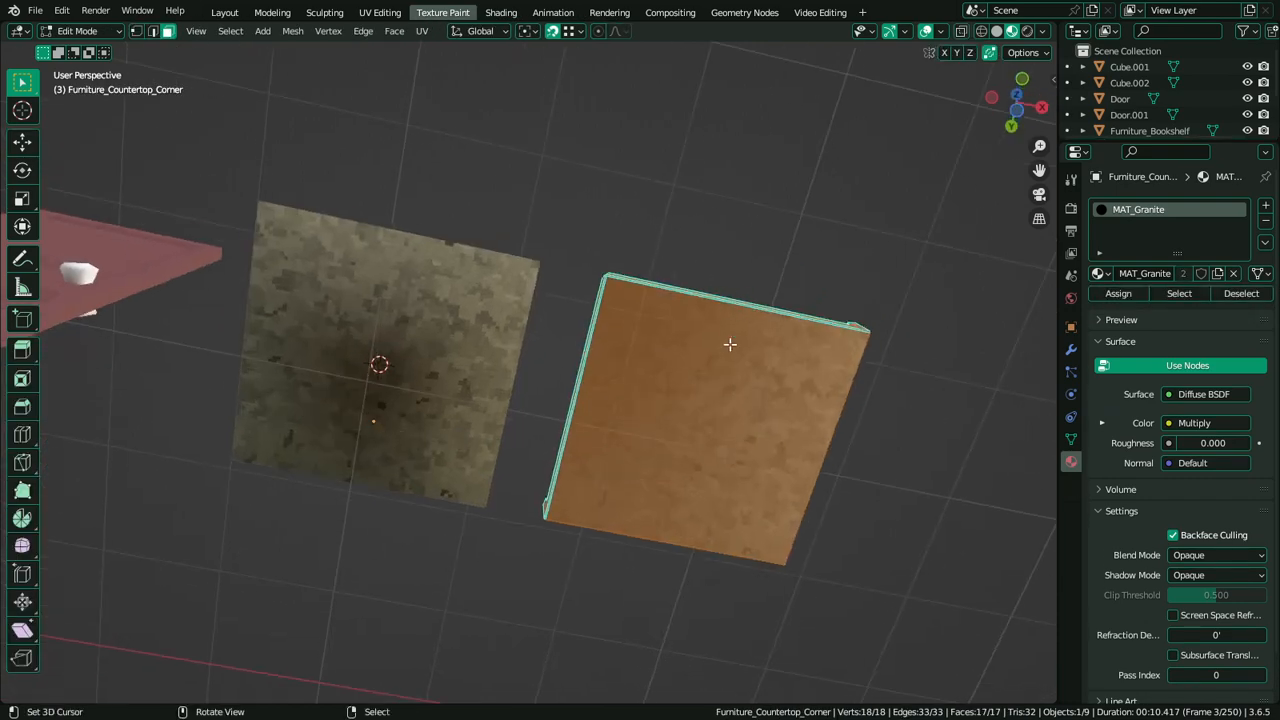
key(shift+s)
key(Tab)
key(q)
click(704, 434)
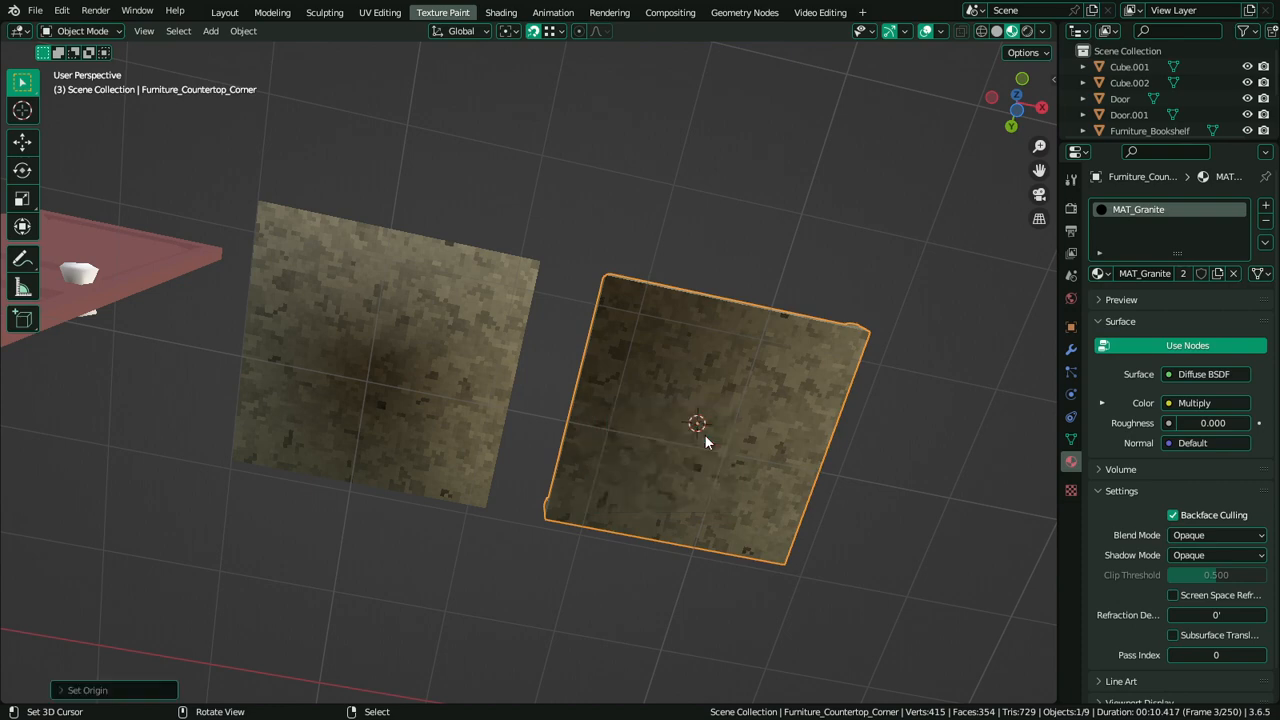
Extrude the straight countertop's underside face slightly downward and separate the extruded face into its own object
middle_drag(704, 434, 421, 389)
click(421, 389)
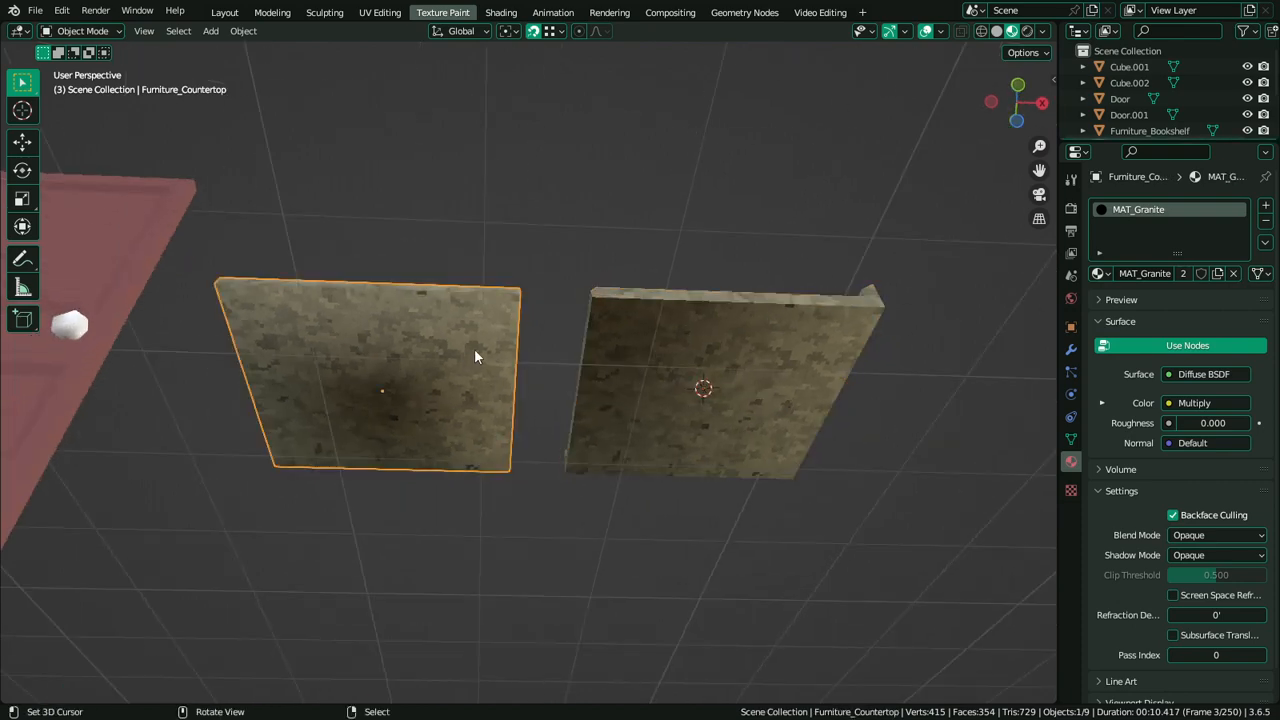
middle_drag(474, 350, 698, 404)
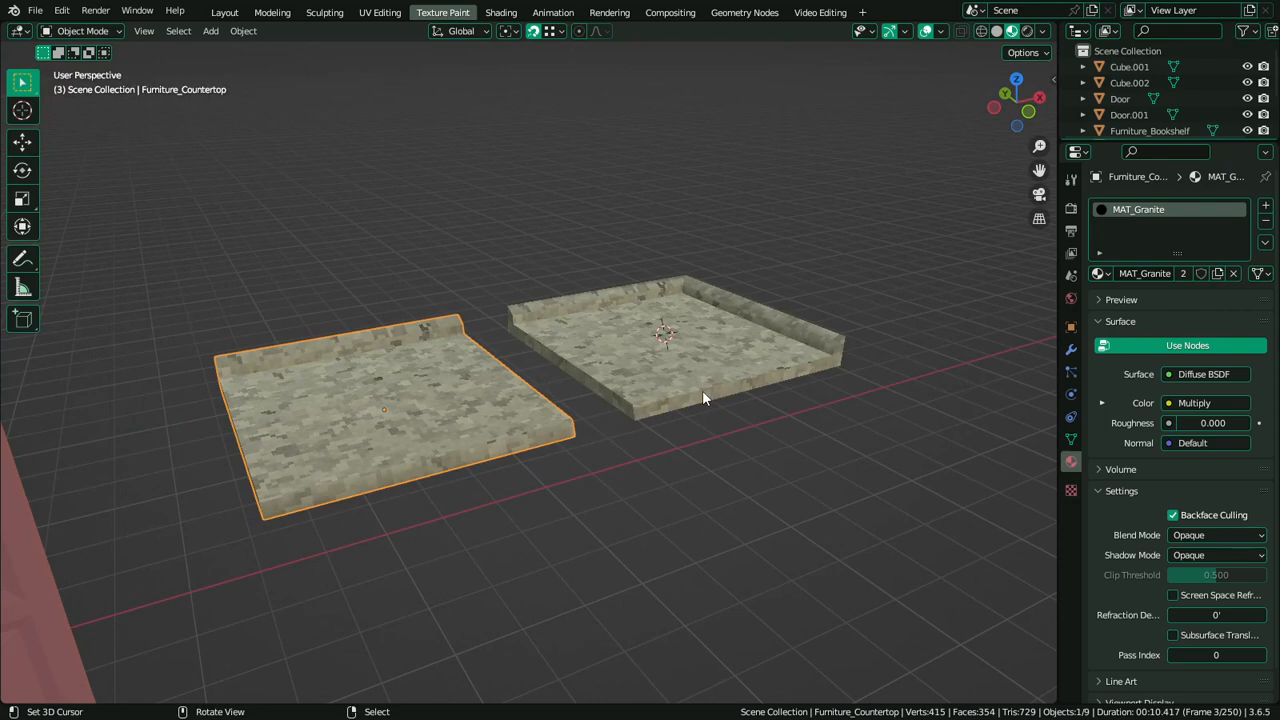
middle_drag(702, 390, 587, 407)
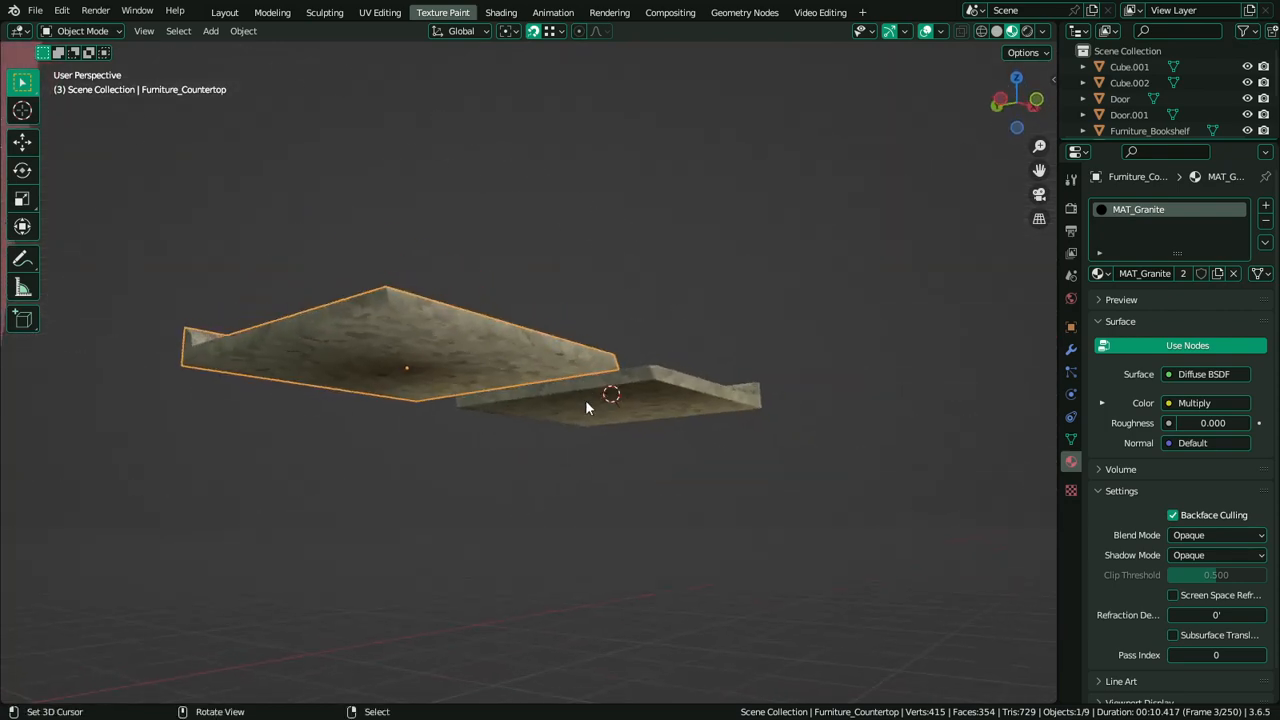
middle_drag(493, 396, 449, 418)
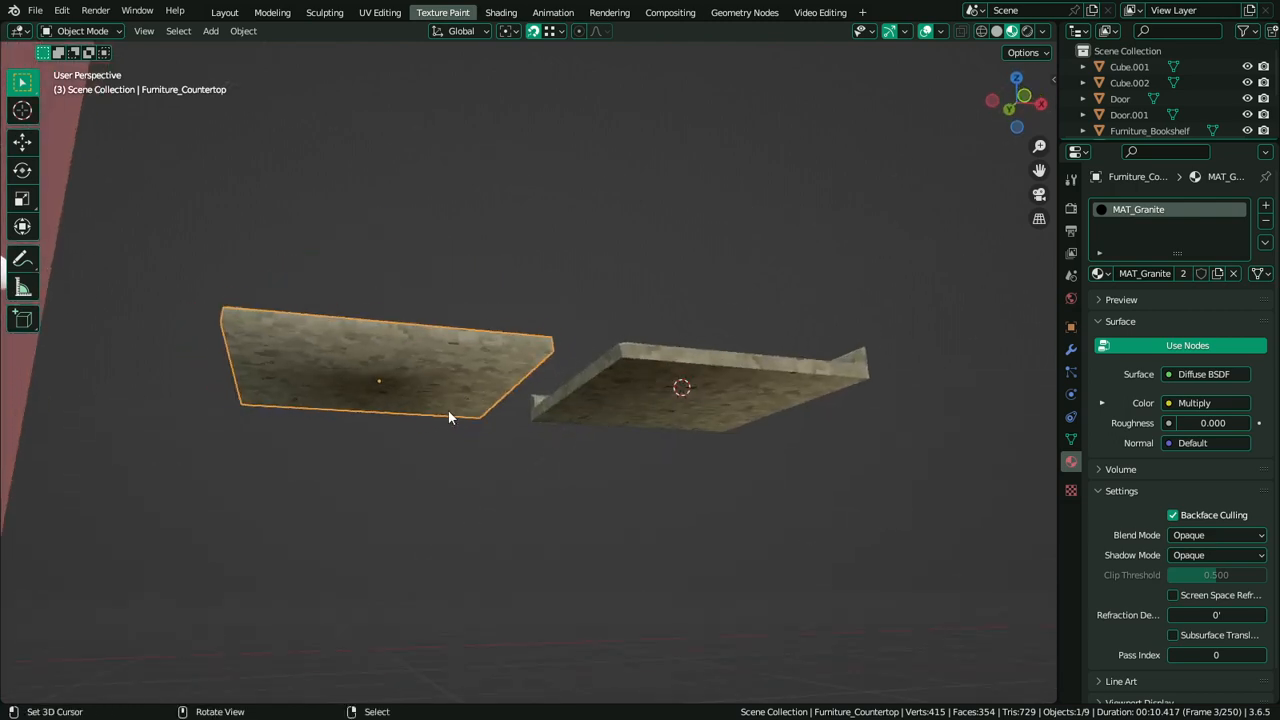
key(Tab)
click(426, 393)
key(e)
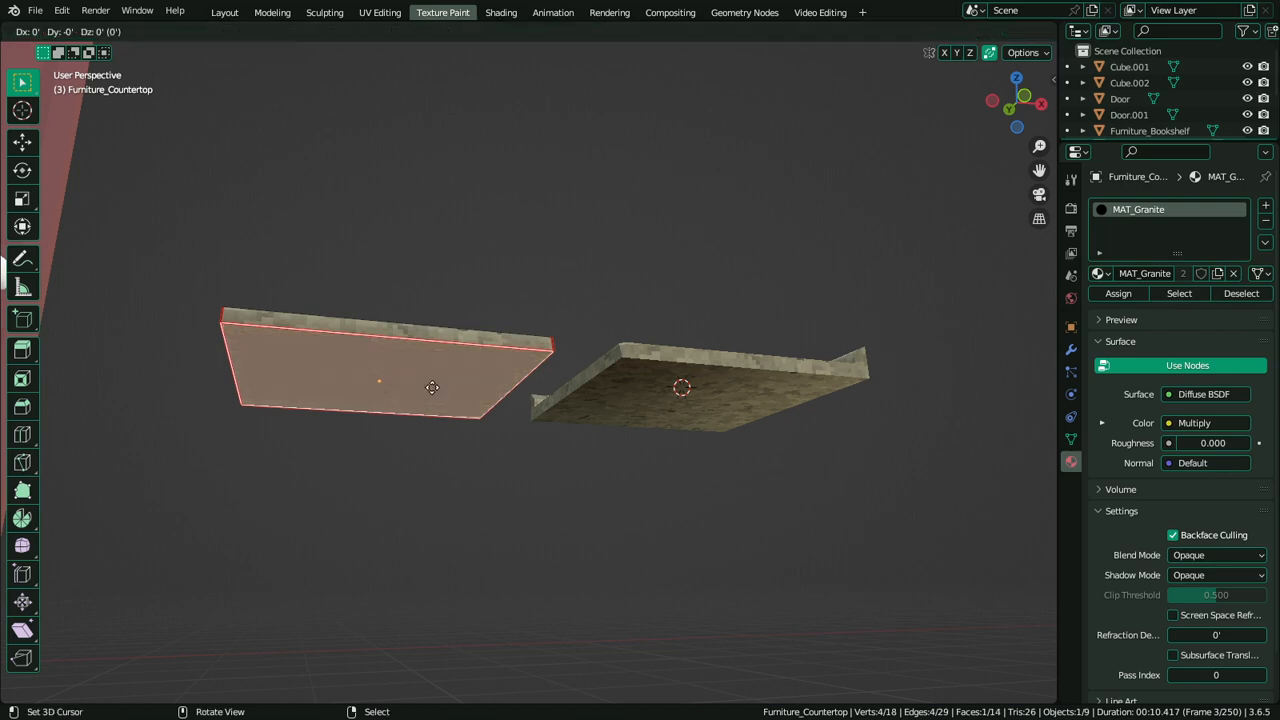
click(442, 412)
key(p)
click(442, 412)
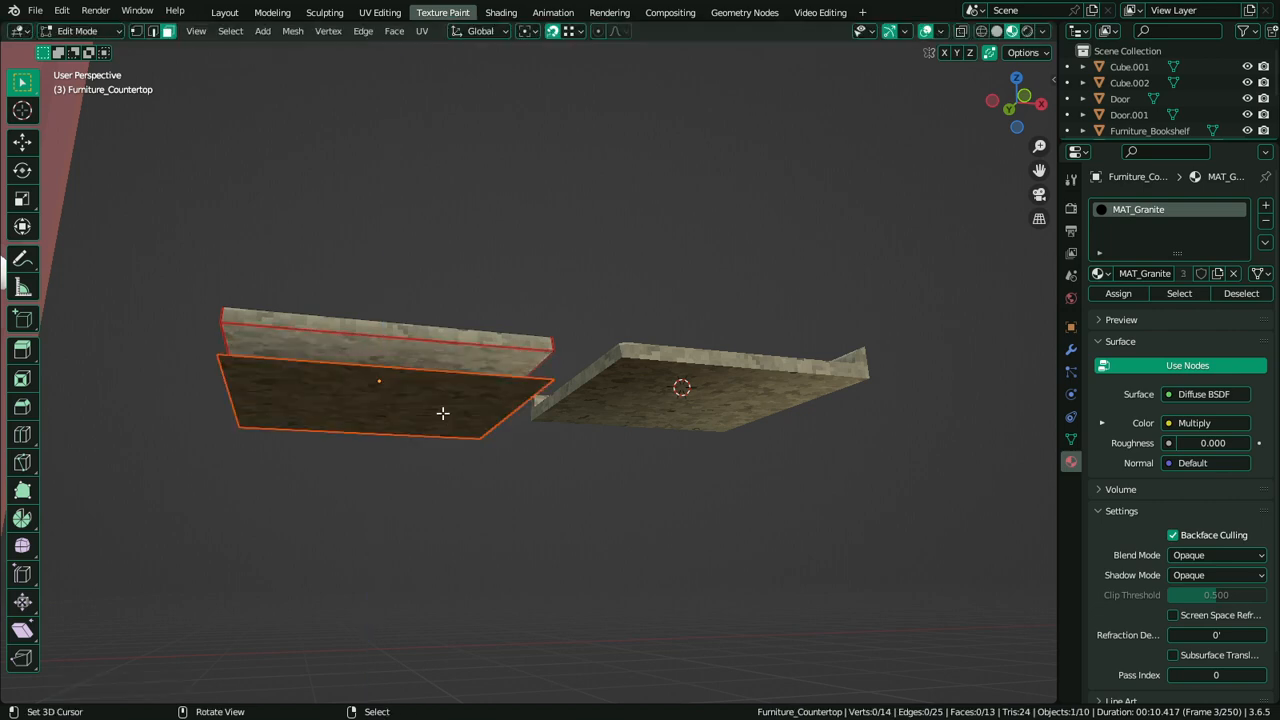
Rename the separated underside face object to Furniture_Cabinet in Object Mode
key(Tab)
click(442, 412)
key(F2)
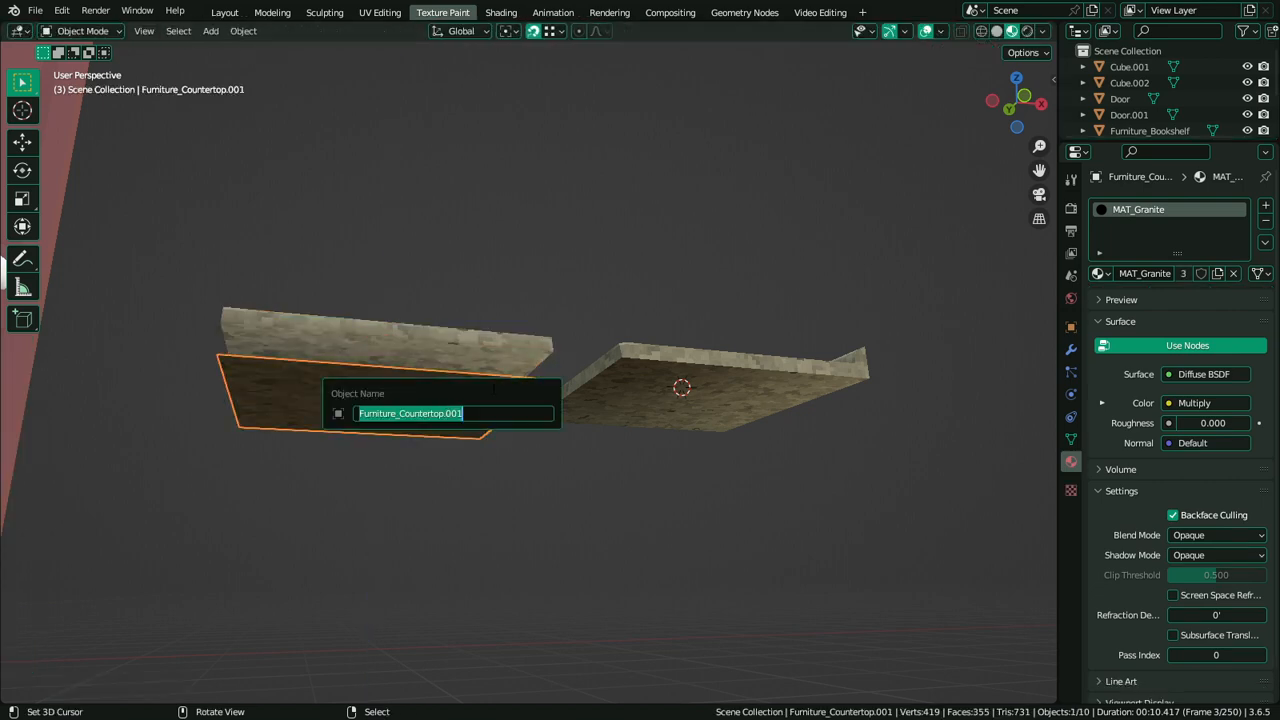
key(Right)
key(ctrl+shift+Left)
key(ctrl+shift+Left)
key(ctrl+shift+Left)
key(ctrl+shift+Right)
key(ctrl+shift+Right)
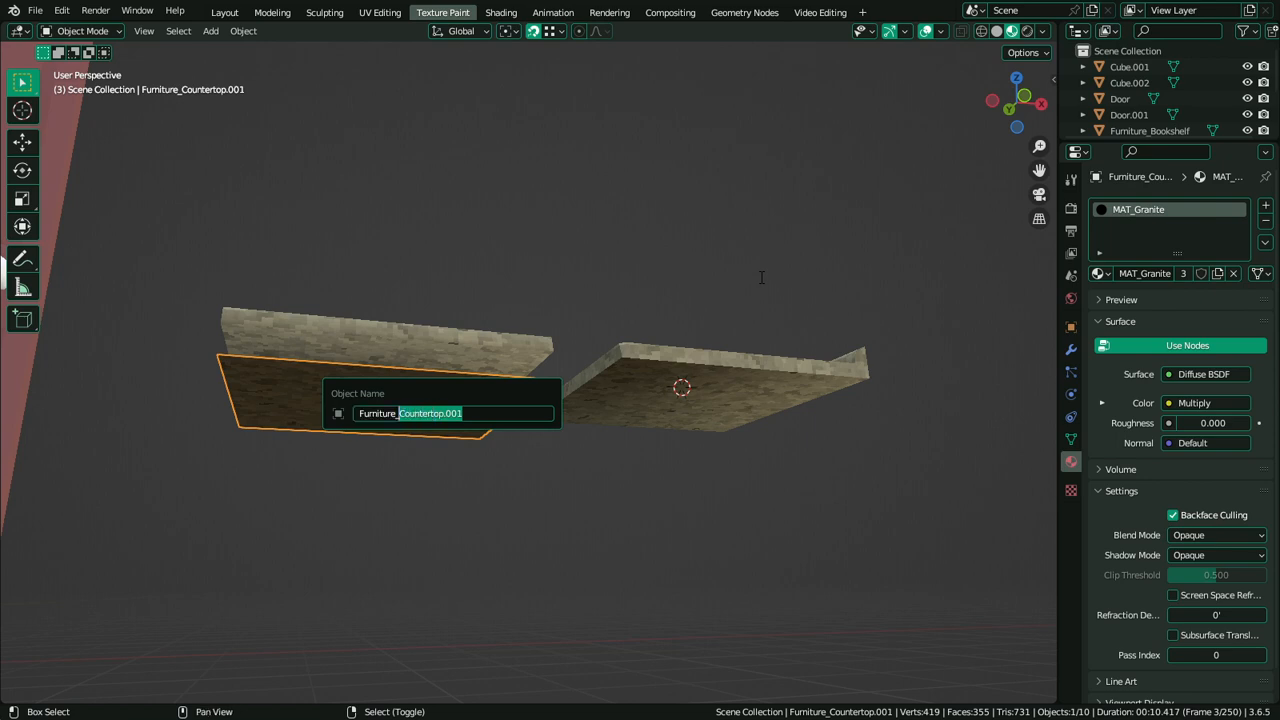
text(K)
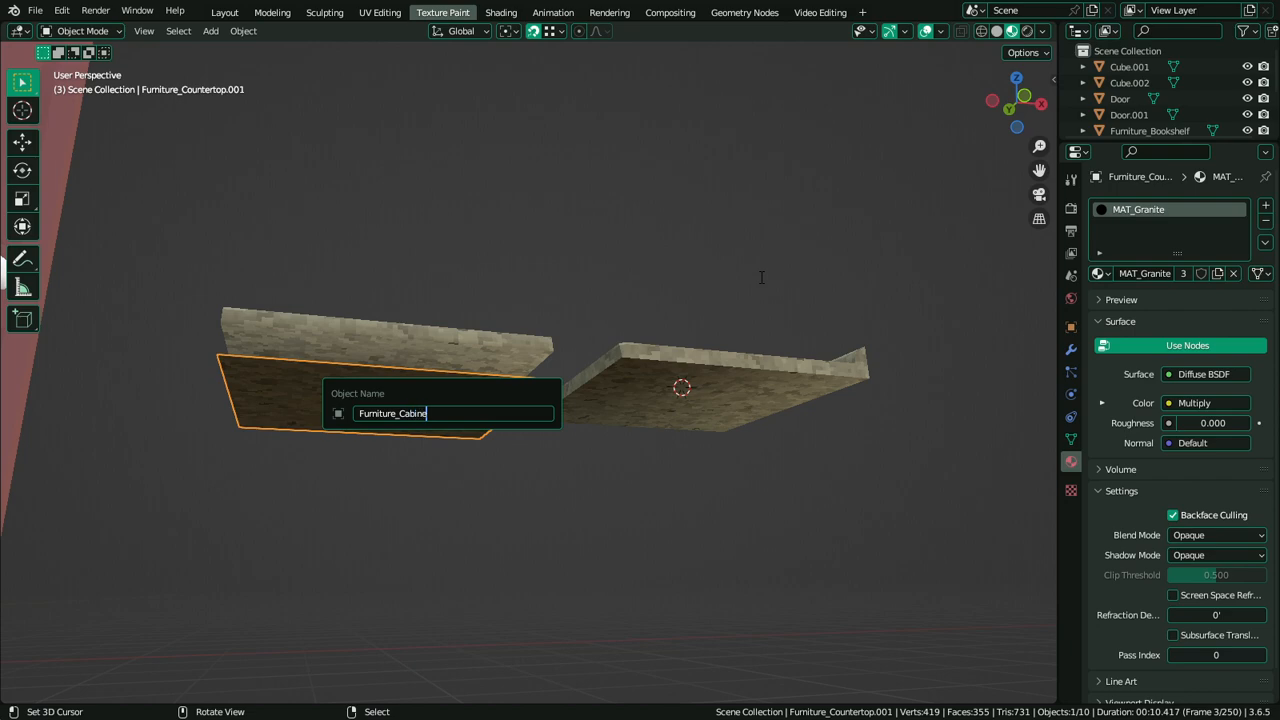
text(t)
key(Return)
Flip the normal of the Furniture_Cabinet face in Edit Mode
middle_drag(635, 277, 738, 314)
key(Tab)
key(alt+n)
click(623, 350)
key(Tab)
Move the front edge of the cabinet face slightly inward along the Y axis to leave a countertop overhang
key(Tab)
key(2)
right_click(617, 306)
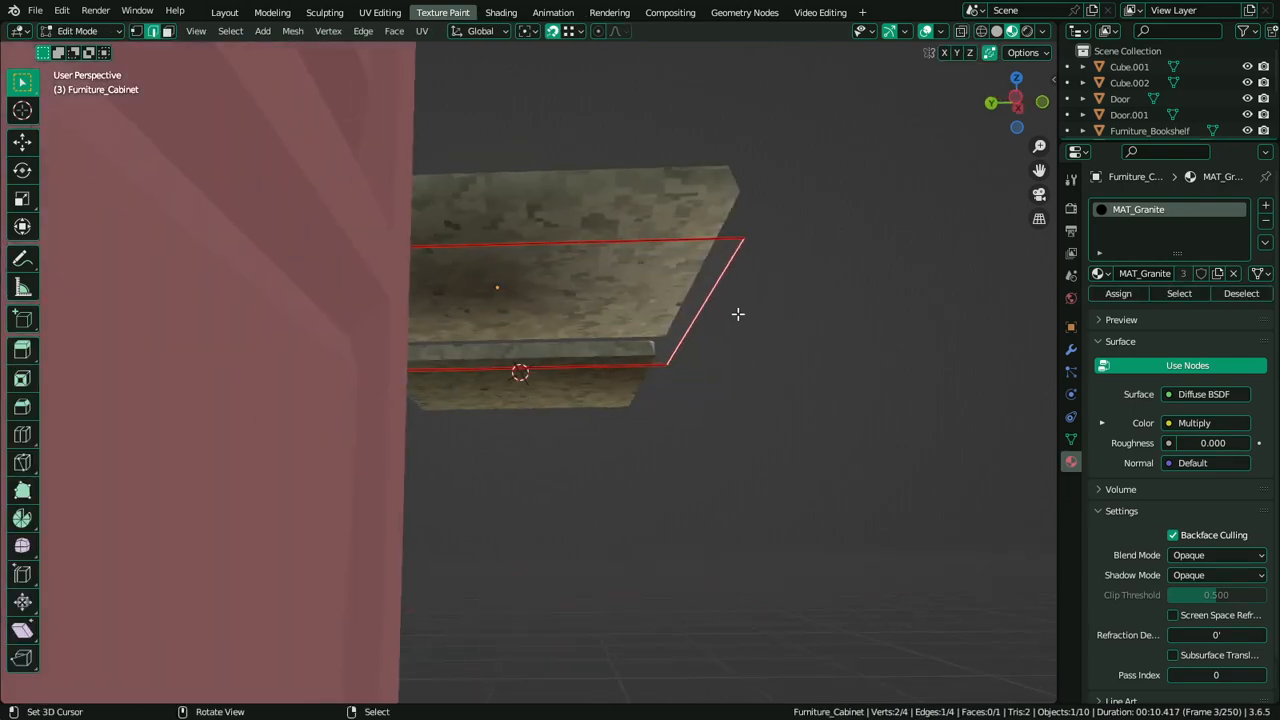
key(g)
key(y)
click(717, 314)
Move the cabinet face up along the Z axis to meet the countertop's underside
middle_drag(640, 331, 674, 171)
key(3)
right_click(620, 330)
key(g)
key(z)
click(700, 214)
Extrude the cabinet face down about 3' 3.37" to floor level, snapping to the base of the door
middle_drag(700, 214, 397, 471)
key(e)
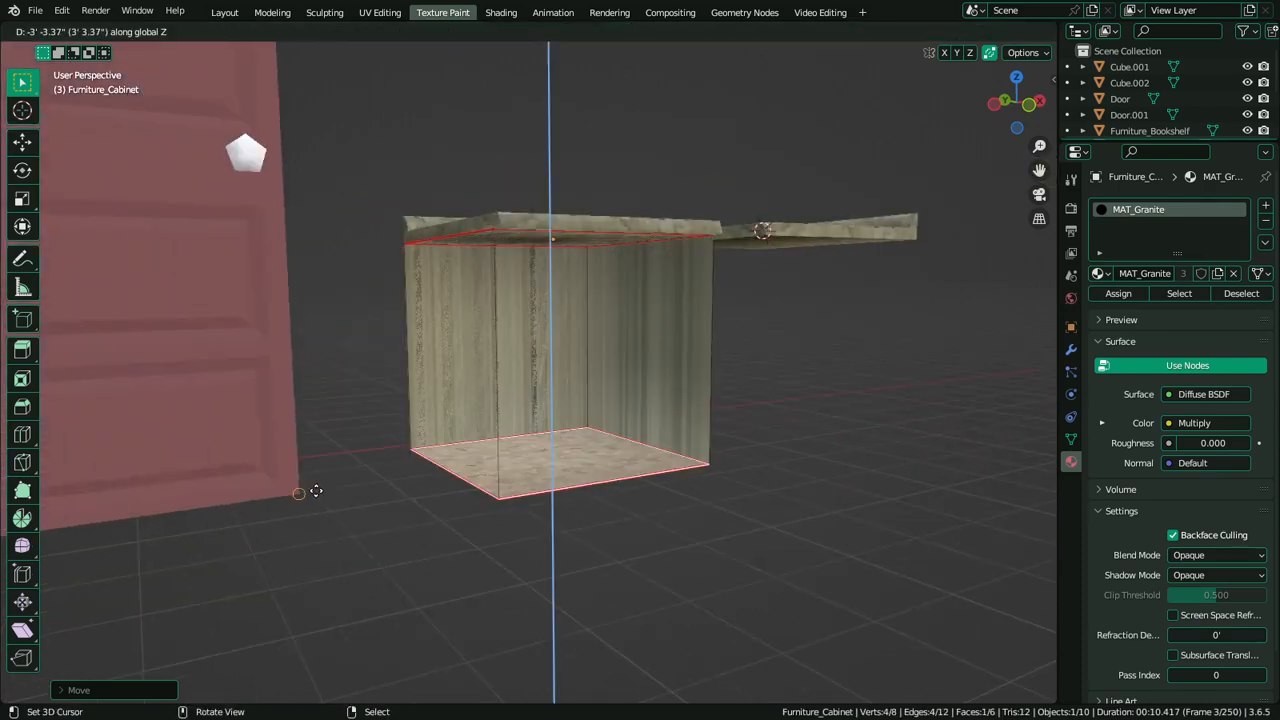
click(316, 491)
Add a horizontal loop cut around the cabinet and slide it down close to the floor
key(ctrl+e)
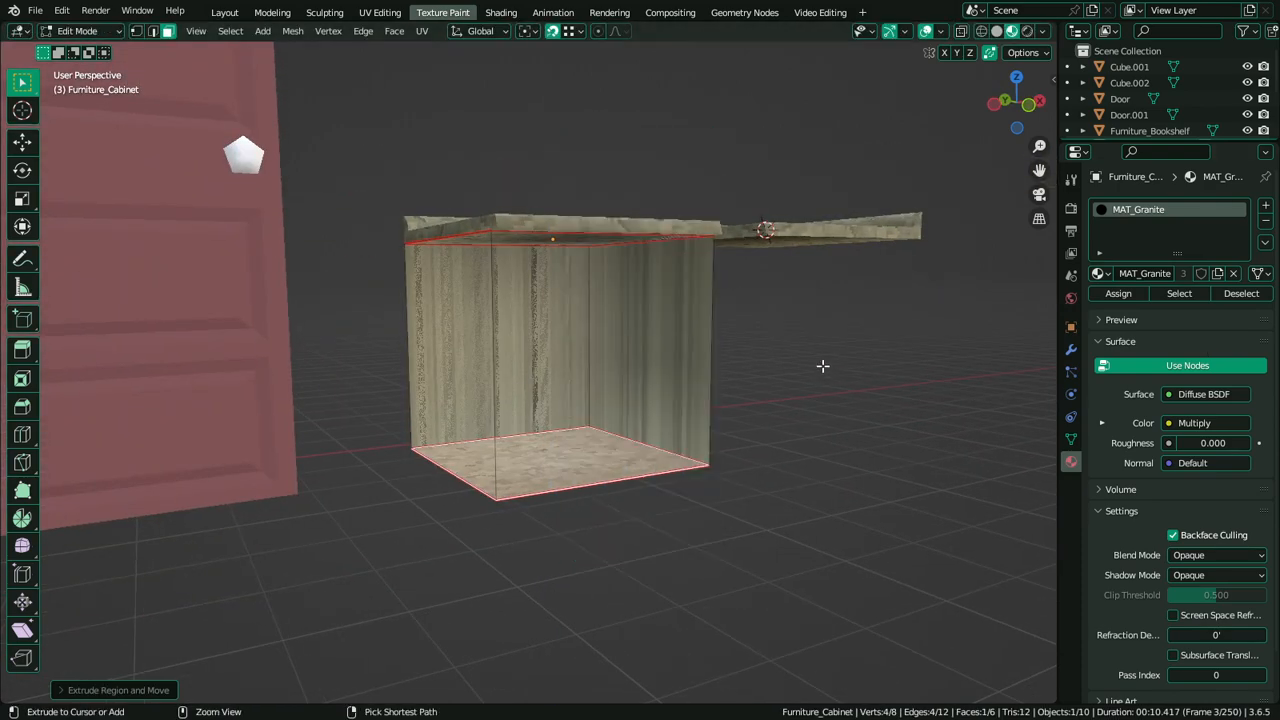
key(ctrl+r)
click(706, 346)
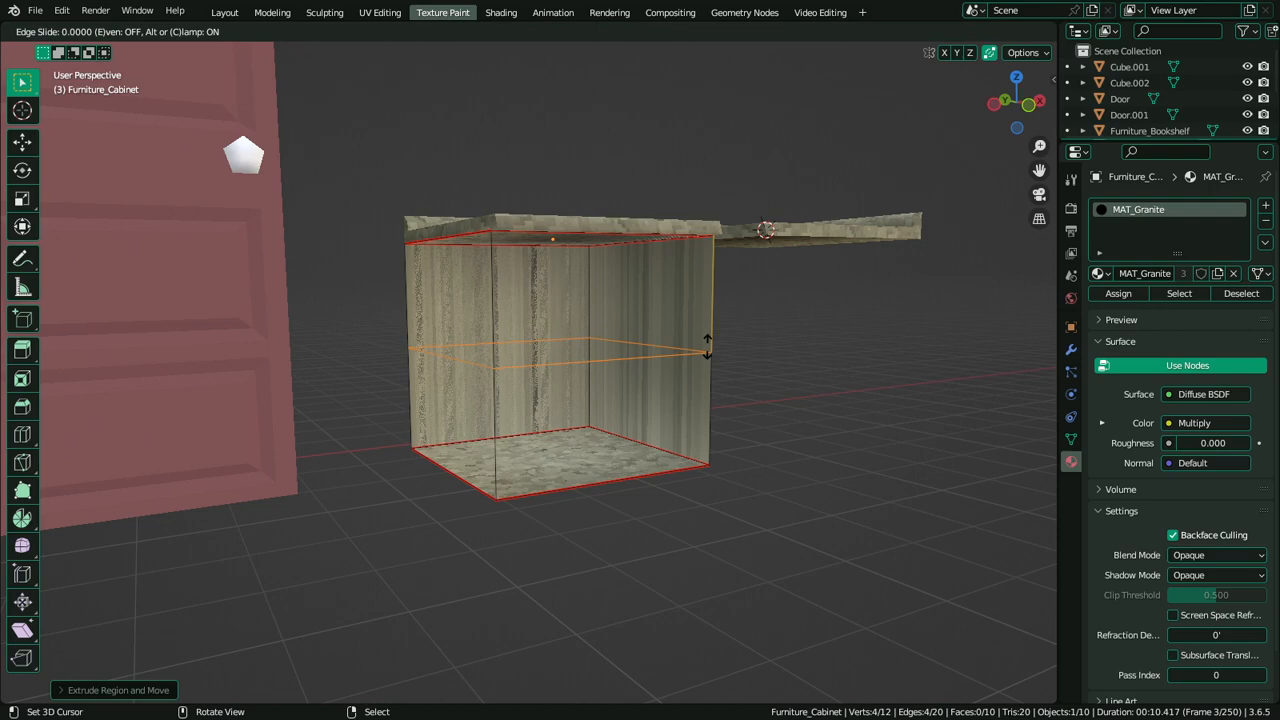
click(701, 440)
Flip the normals of all the cabinet's faces so that they point outward
click(635, 468)
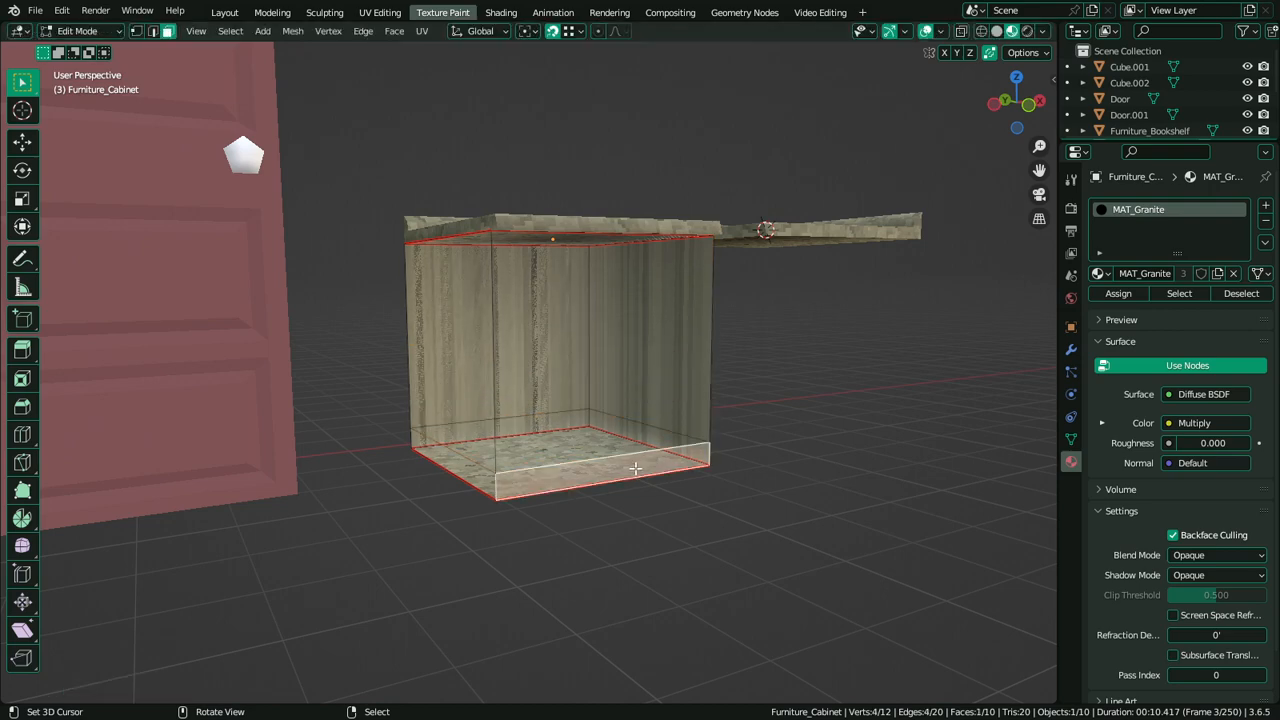
alt+middle_click(634, 468)
middle_drag(634, 468, 706, 449)
scroll(523, 391, up, 4)
key(a)
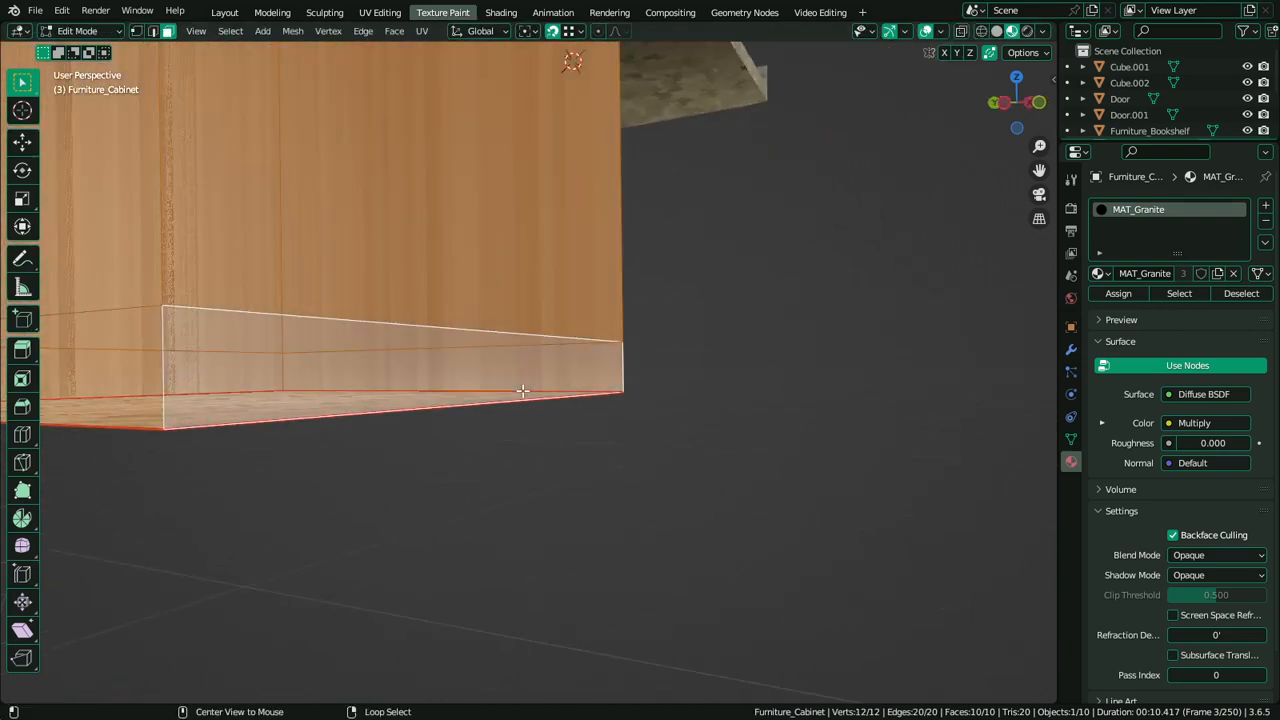
key(alt+n)
click(523, 391)
middle_drag(523, 380, 611, 394)
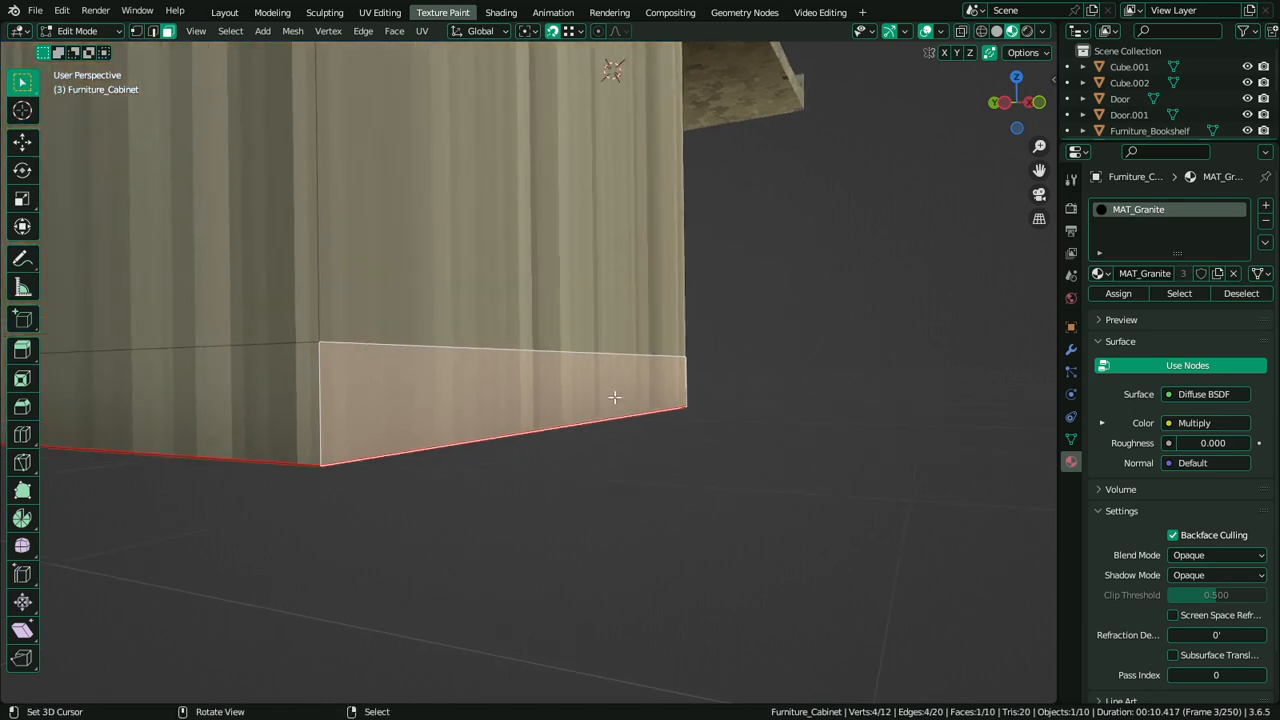
Replace the cabinet's material with MAT_Wood1
click(1105, 276)
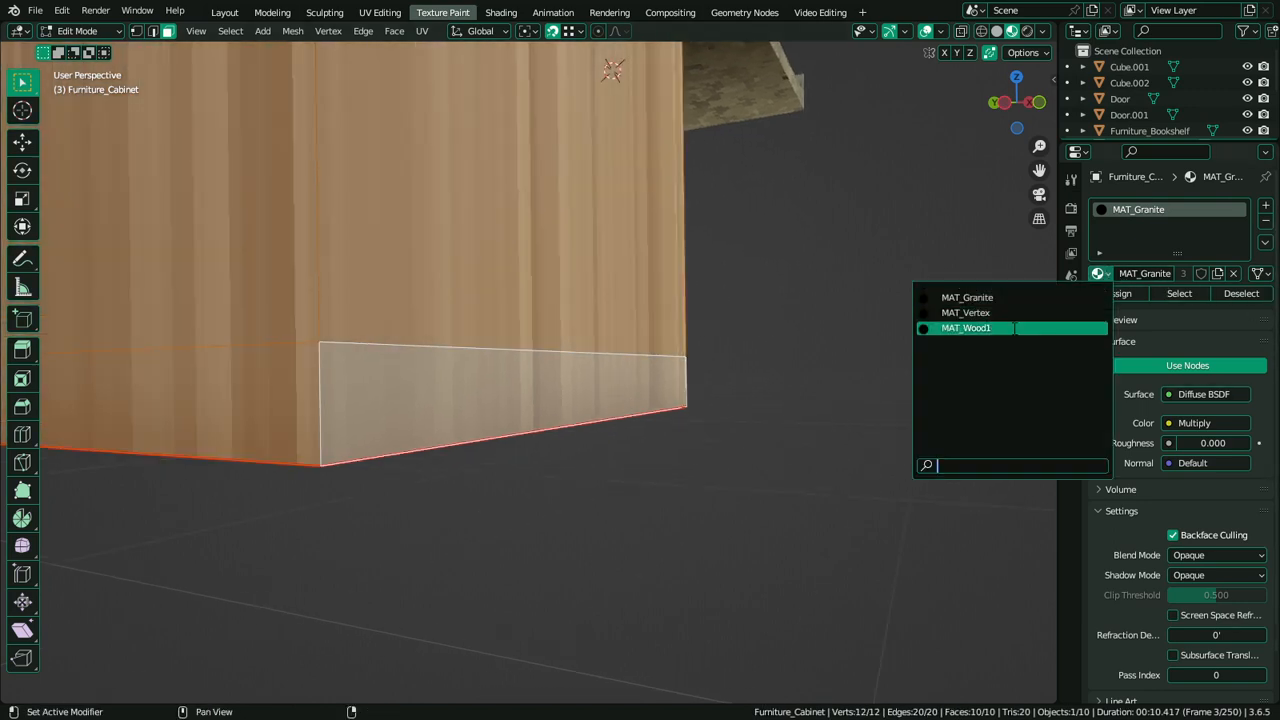
click(1000, 329)
Detach the cabinet's front base strip from the front panel along the loop-cut edge
click(234, 437)
shift+click(608, 437)
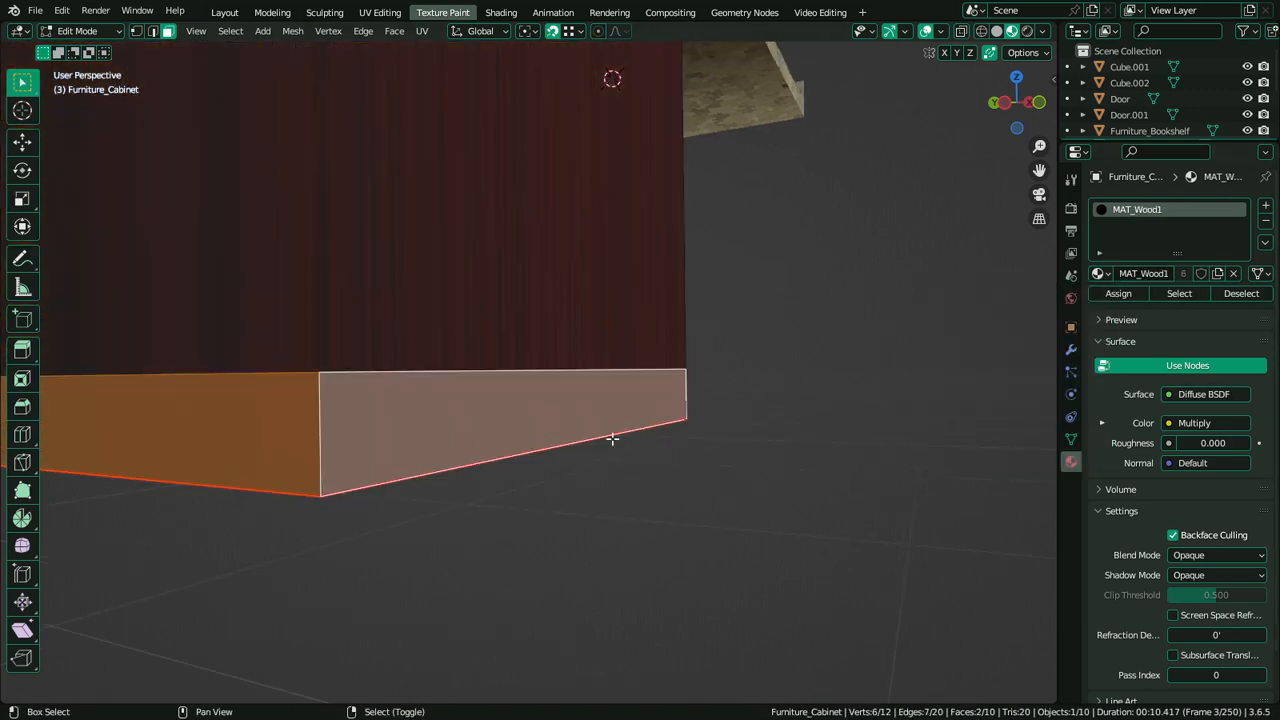
key(2)
click(517, 372)
key(g)
right_click(499, 411)
key(3)
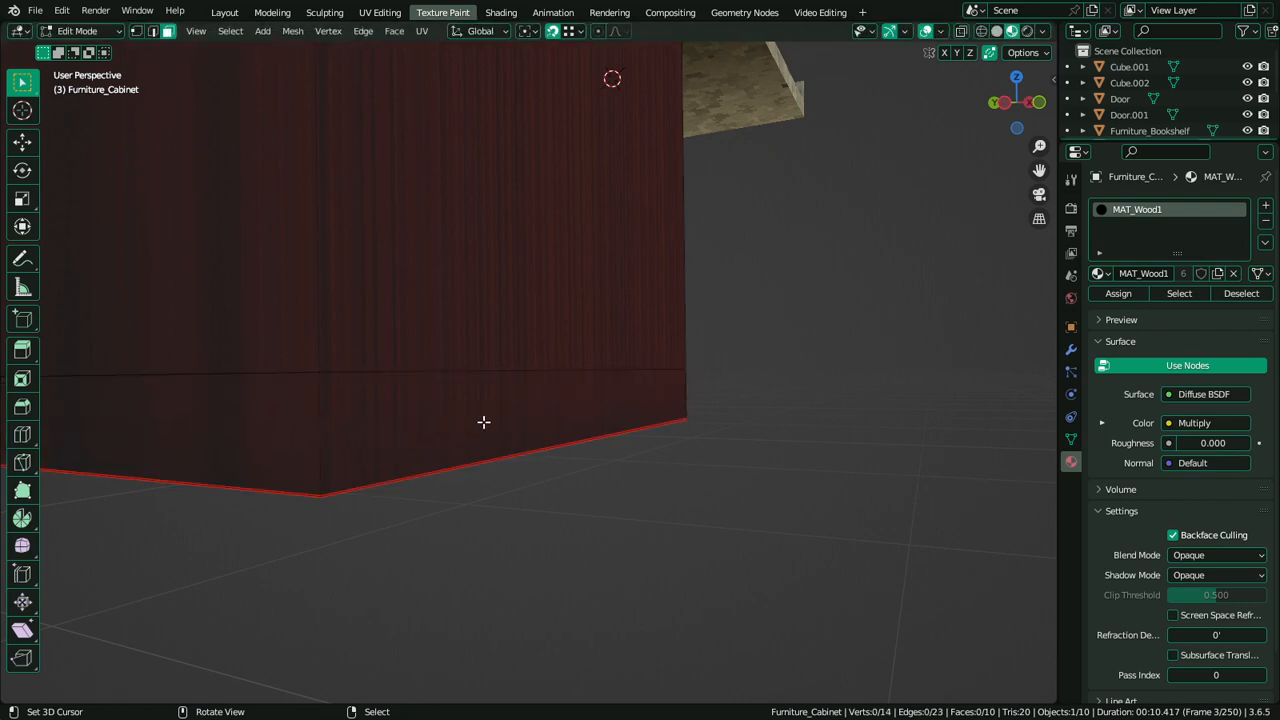
Move the detached front base strip inward along the Y axis to recess a toe kick
click(483, 423)
middle_drag(483, 423, 557, 357)
key(g)
key(y)
click(529, 414)
key(g)
right_click(573, 364)
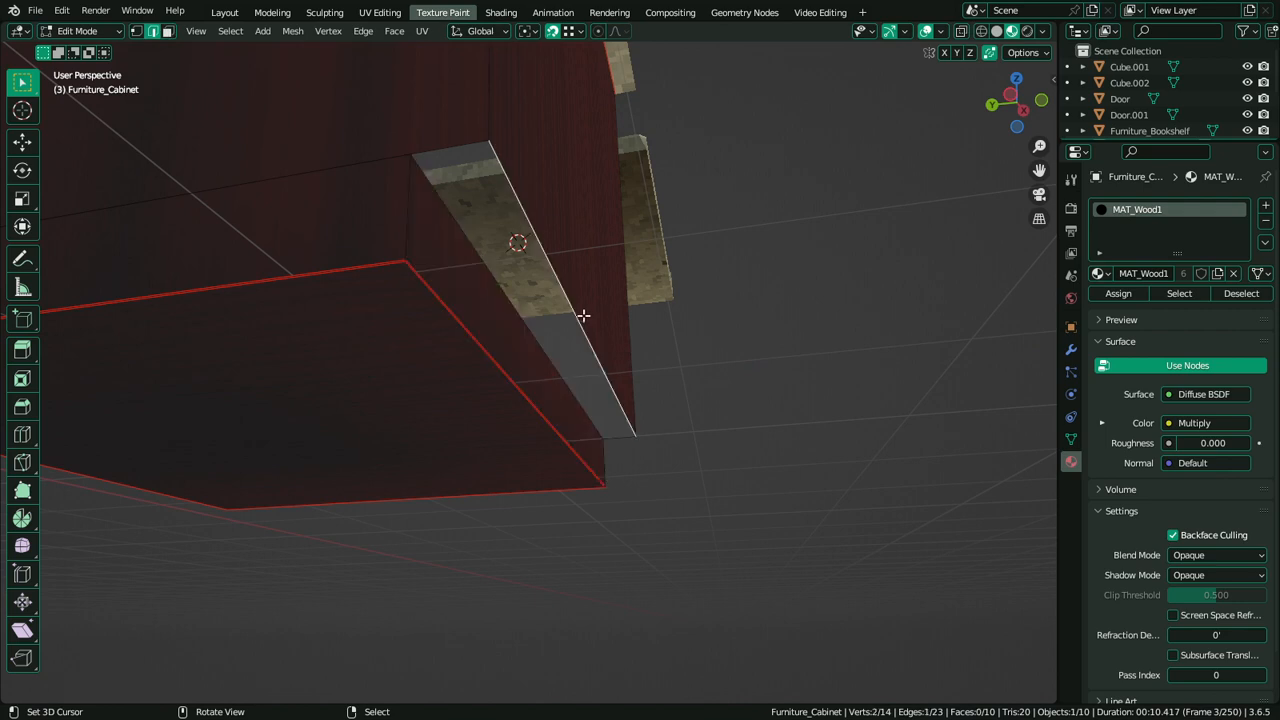
Delete the cabinet's upper side panel that faces the doors
key(2)
click(577, 314)
key(3)
click(354, 143)
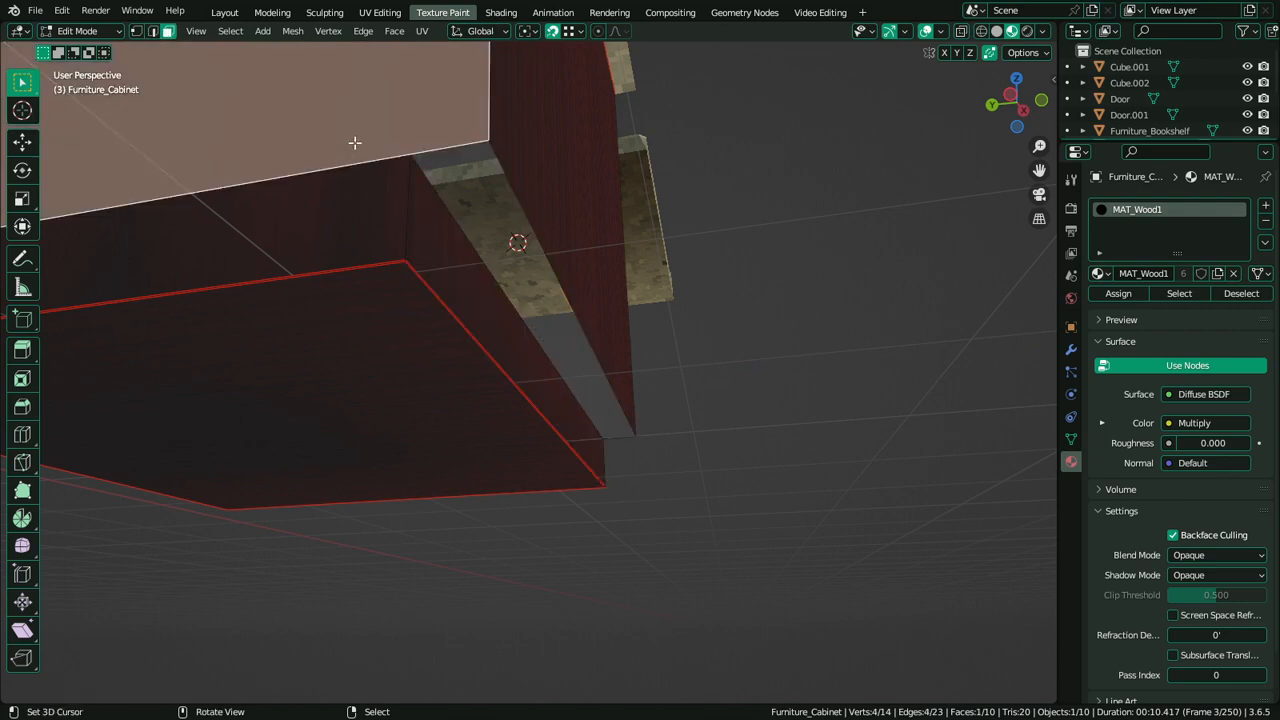
key(x)
click(348, 190)
Fill the underside gap between the front panel's bottom edge and the recessed base strip with a face
middle_drag(349, 230, 533, 363)
key(2)
click(534, 360)
shift+click(543, 323)
key(f)
middle_drag(543, 311, 523, 396)
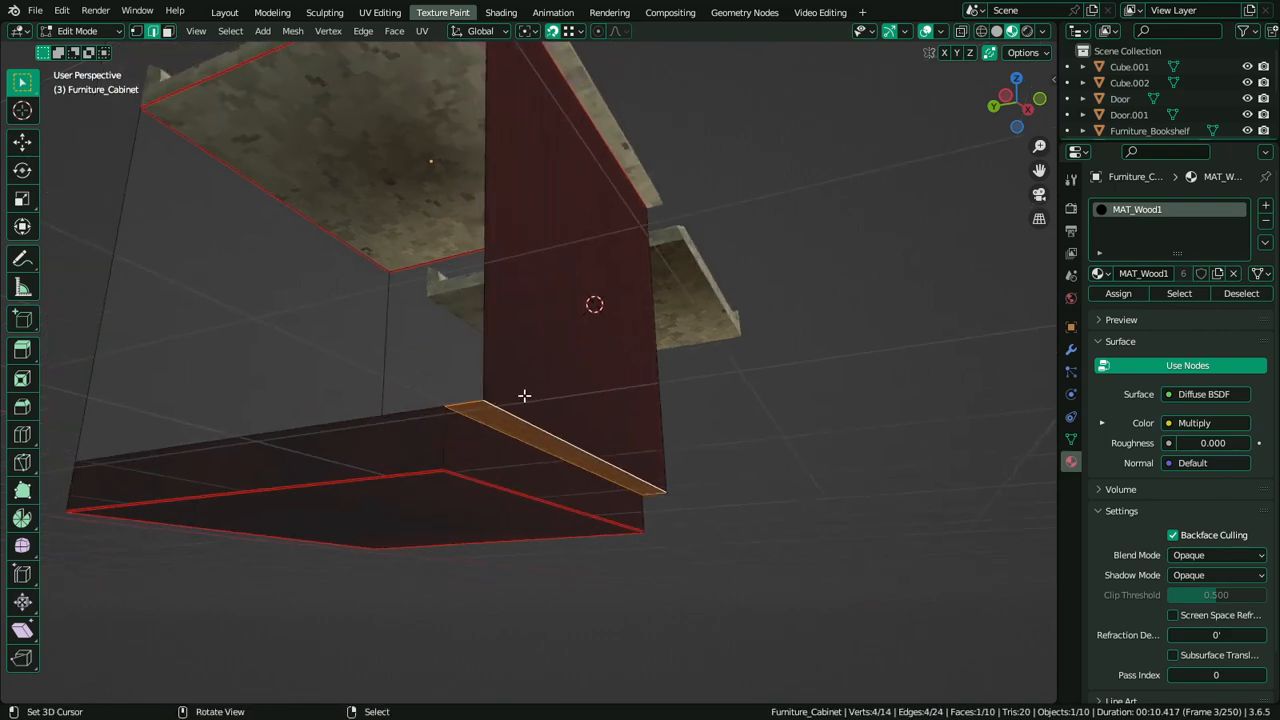
Fill a narrow triangular face along the front panel's vertical edge on the side facing the doors
key(1)
key(2)
right_click(480, 394)
shift+right_click(487, 368)
key(f)
Delete the upper and base faces on the cabinet side away from the doors
middle_drag(488, 318, 741, 427)
key(3)
right_click(720, 463)
key(x)
click(718, 457)
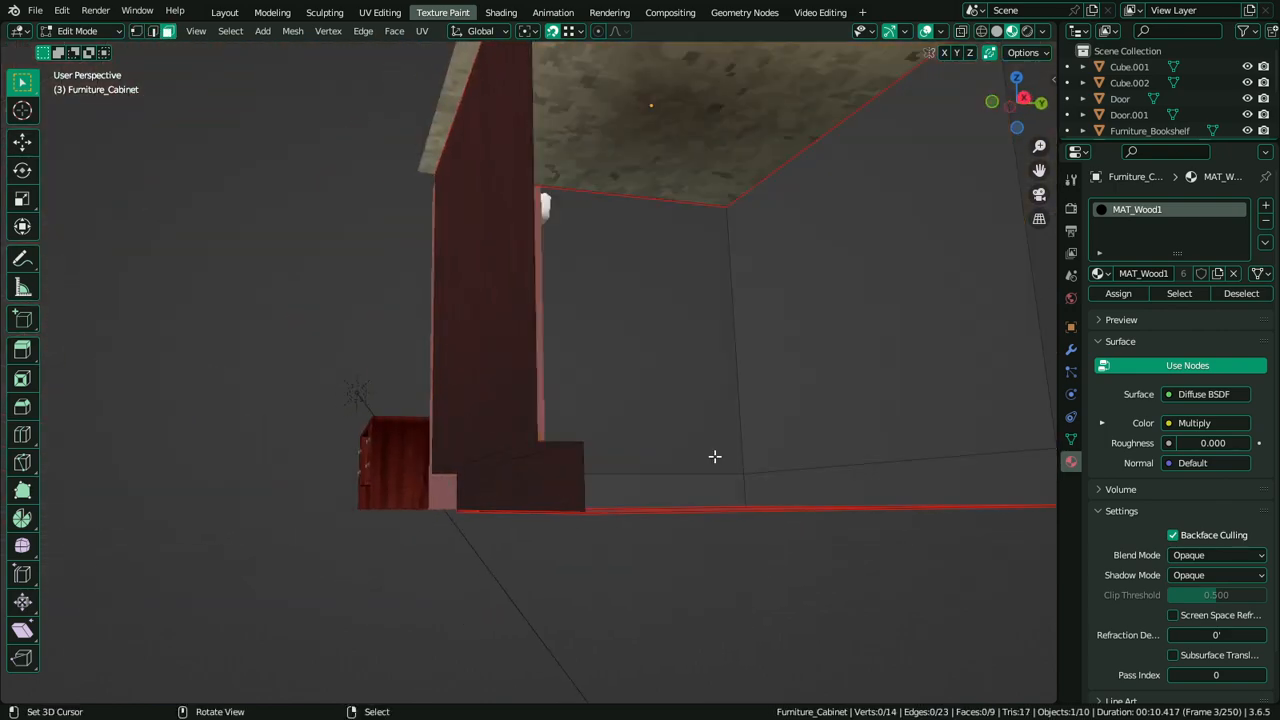
Rebuild the base face on the side away from the doors by filling between its toe-kick, bottom and rear edges
right_click(581, 462)
middle_drag(581, 462, 680, 550)
shift+right_click(680, 550)
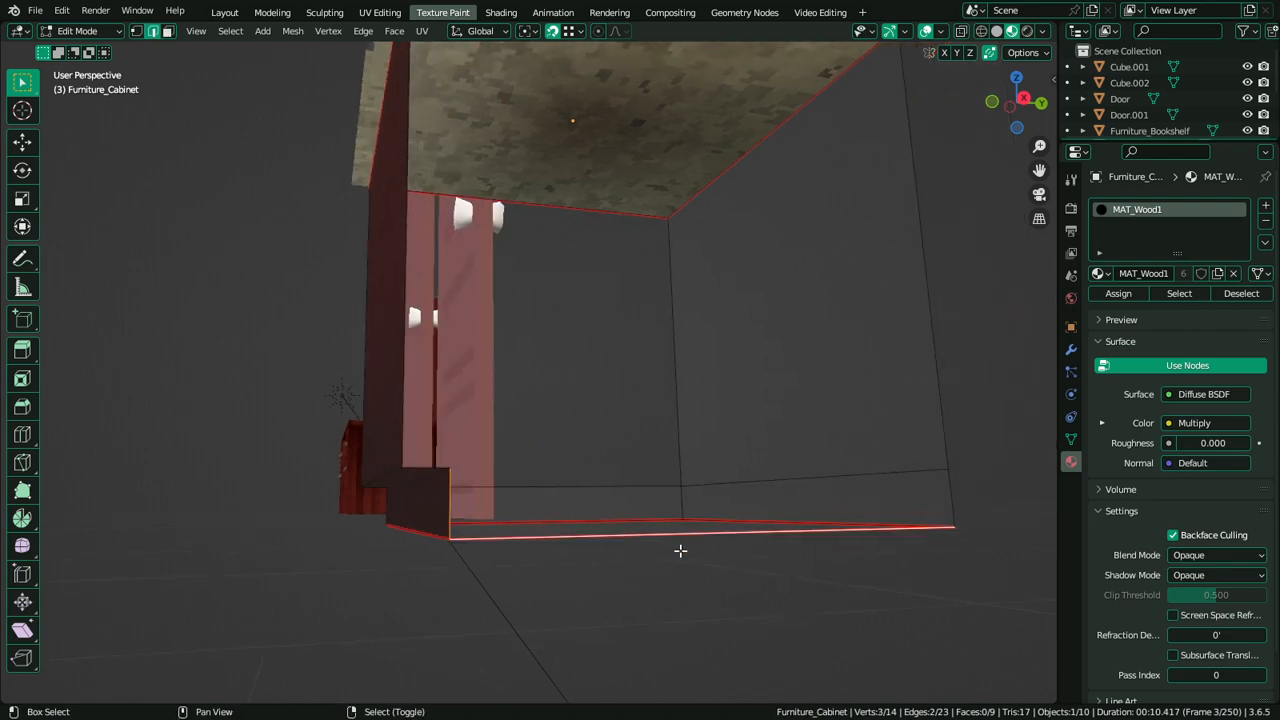
shift+right_click(946, 506)
key(f)
Close the upper side away from the doors with a narrow triangle at the front edge and a large side panel
middle_drag(911, 486, 430, 575)
right_click(312, 540)
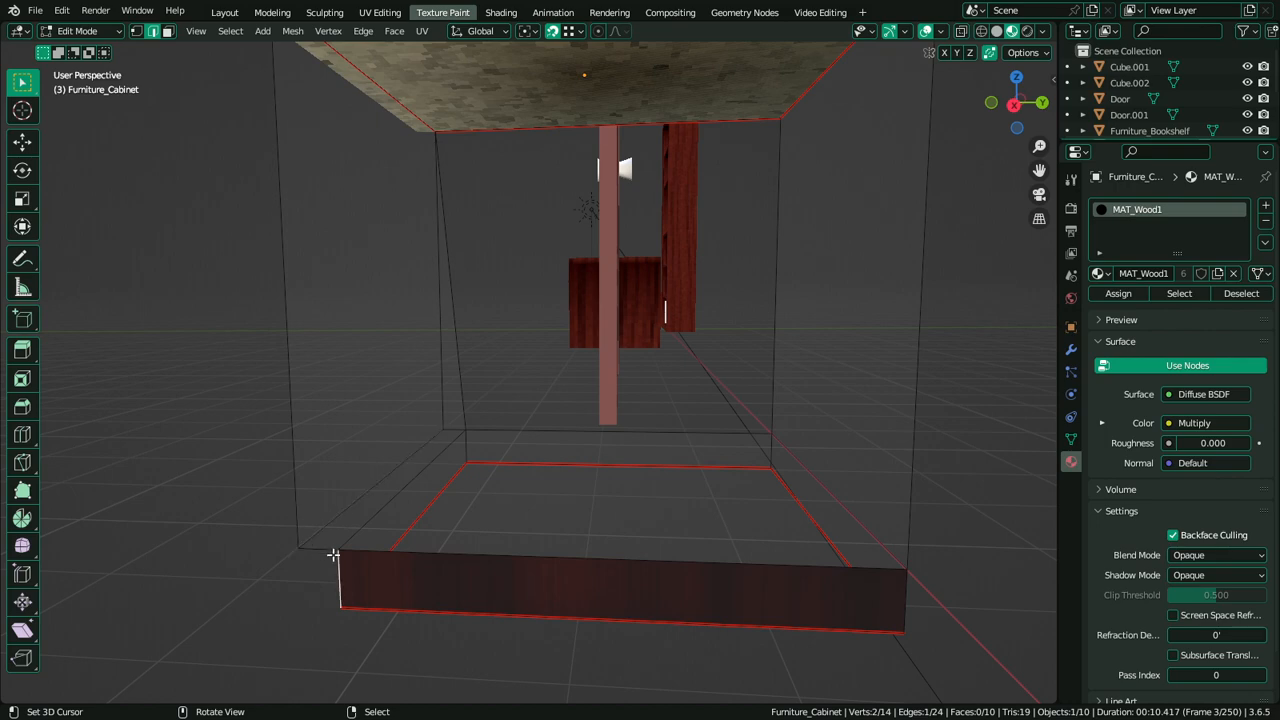
shift+right_click(315, 552)
key(f)
scroll(489, 551, down, 2)
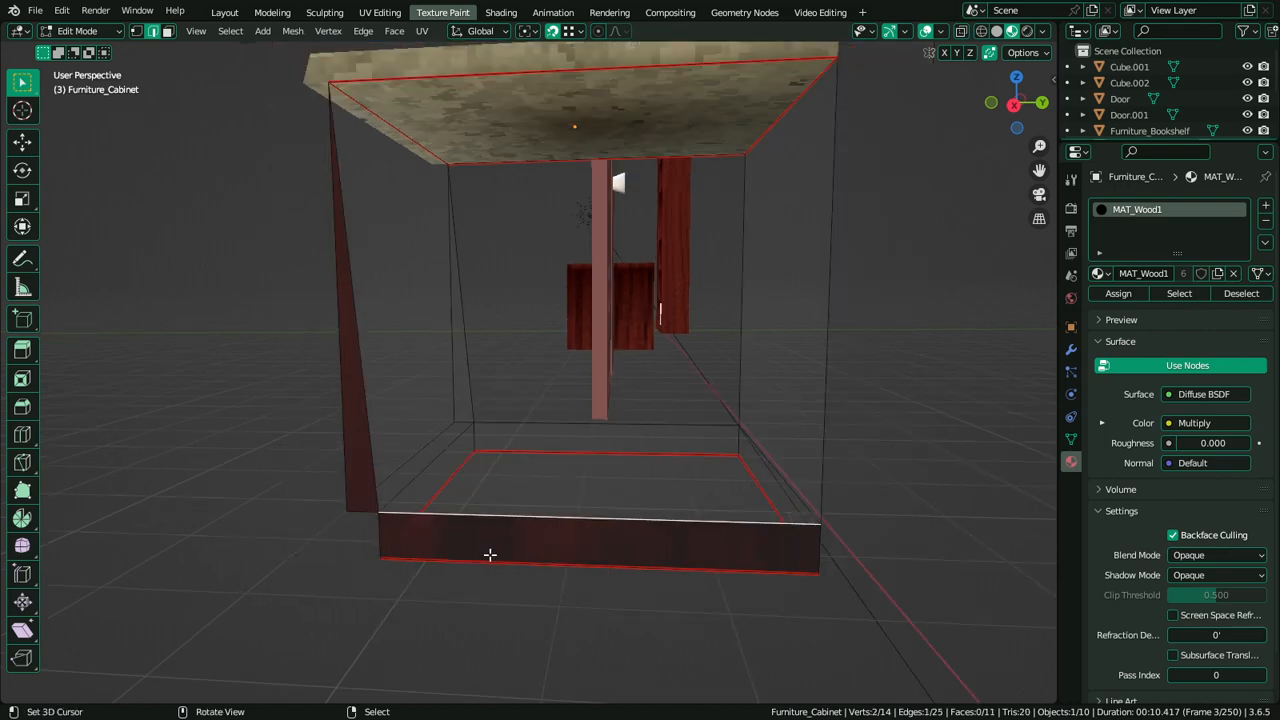
key(f)
middle_drag(490, 553, 503, 509)
key(3)
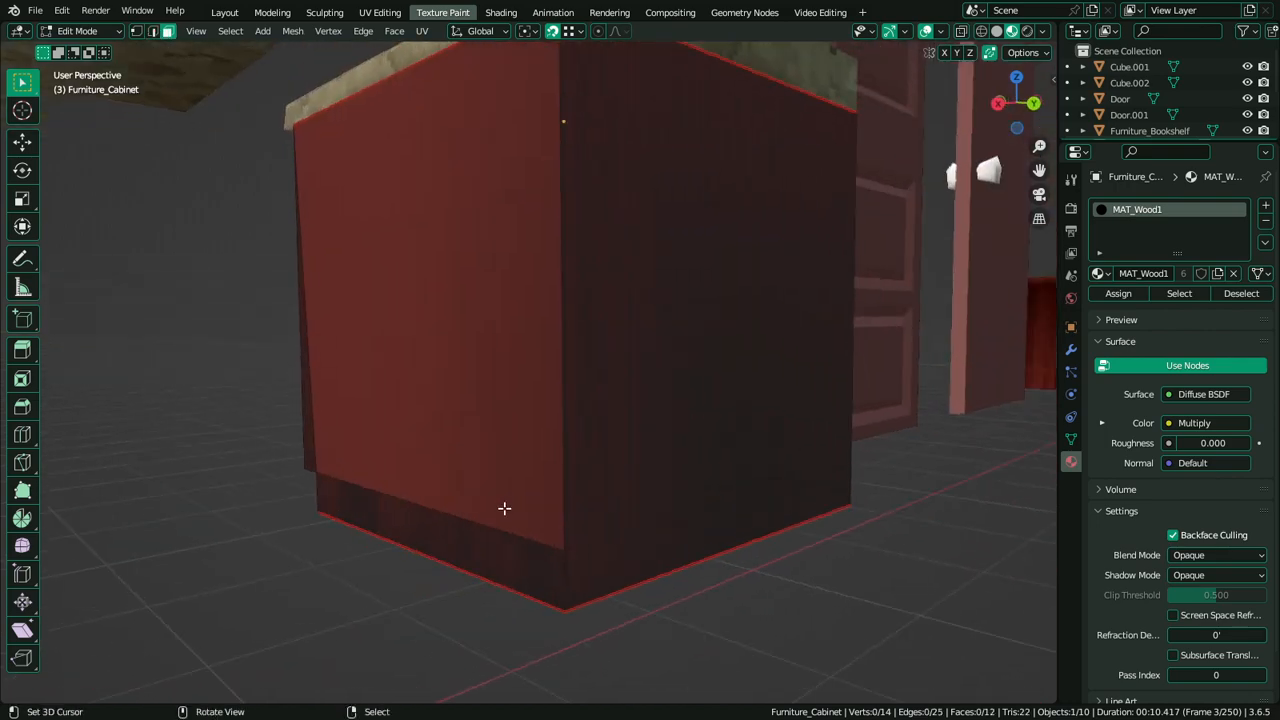
Mark seams on the vertical edges of both rear corners of the cabinet, including their base segments
right_click(567, 565)
shift+right_click(561, 515)
key(2)
right_click(566, 566)
shift+right_click(570, 504)
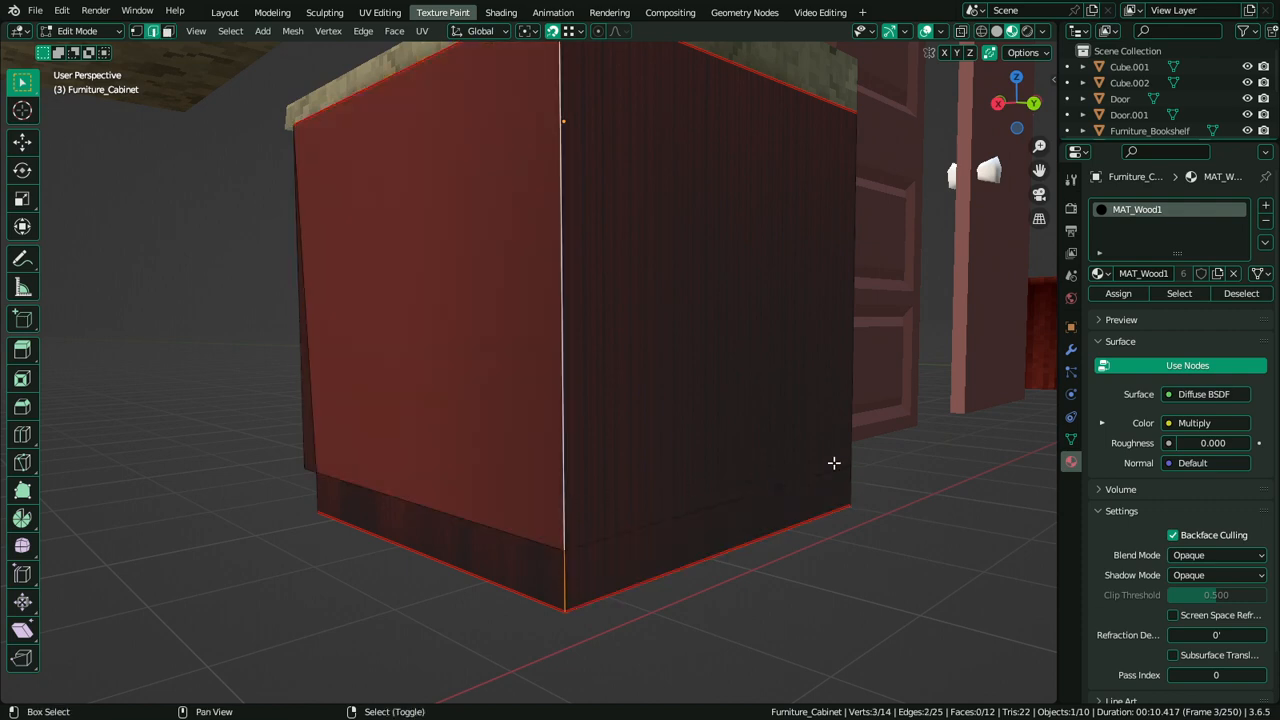
shift+right_click(855, 485)
shift+right_click(860, 441)
key(ctrl+e)
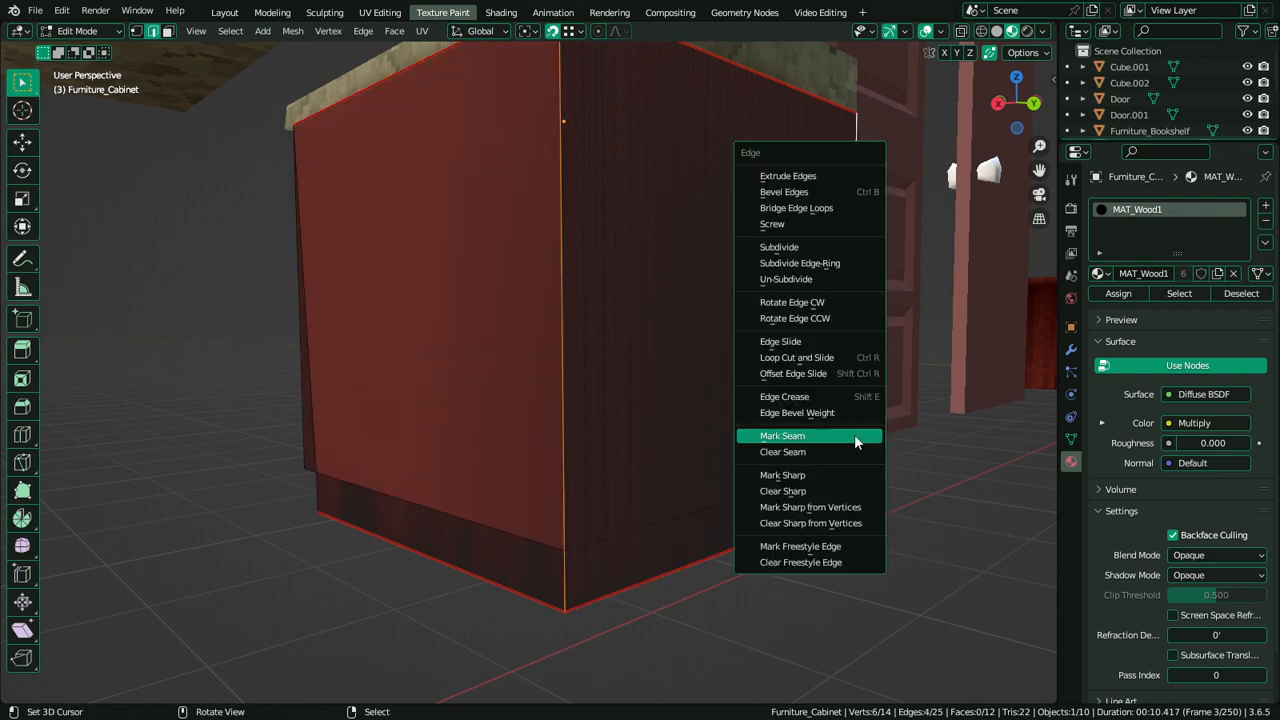
click(854, 434)
Mark seams along the front vertical edge and toe-kick edges on the side away from the doors
middle_drag(537, 433, 427, 521)
alt+shift+right_click(333, 521)
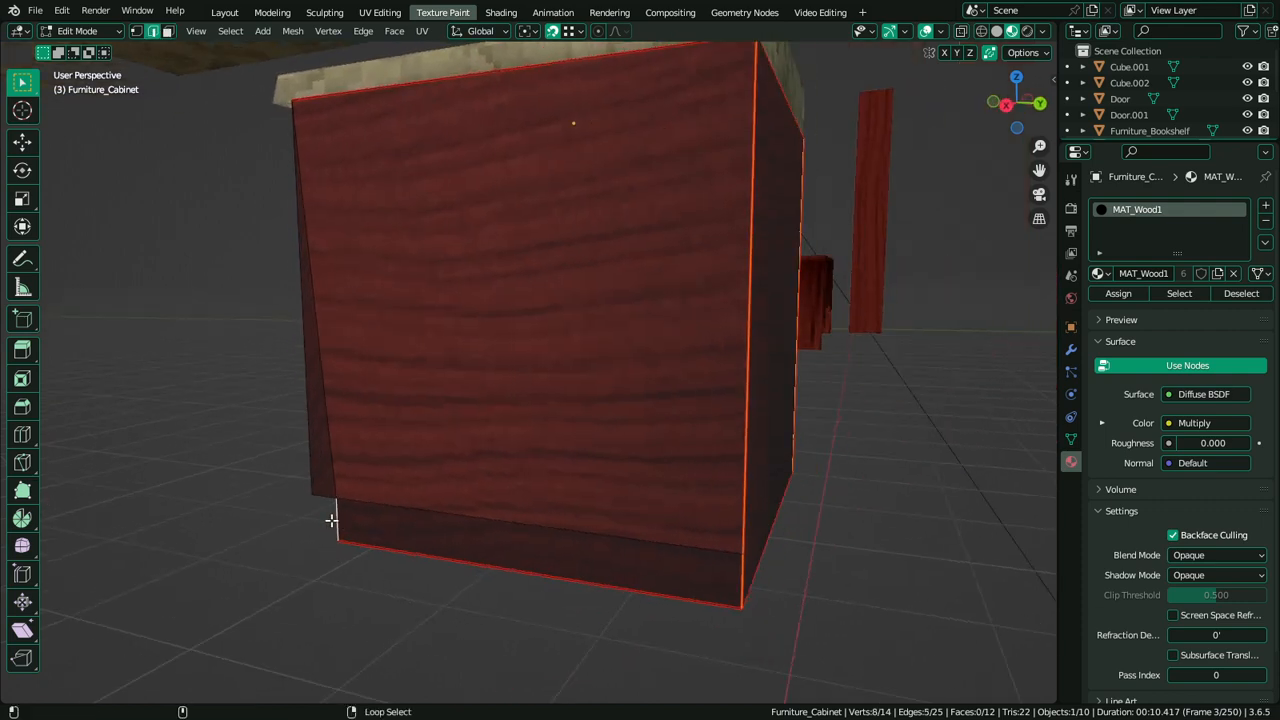
alt+shift+right_click(326, 498)
alt+shift+right_click(309, 483)
key(ctrl+e)
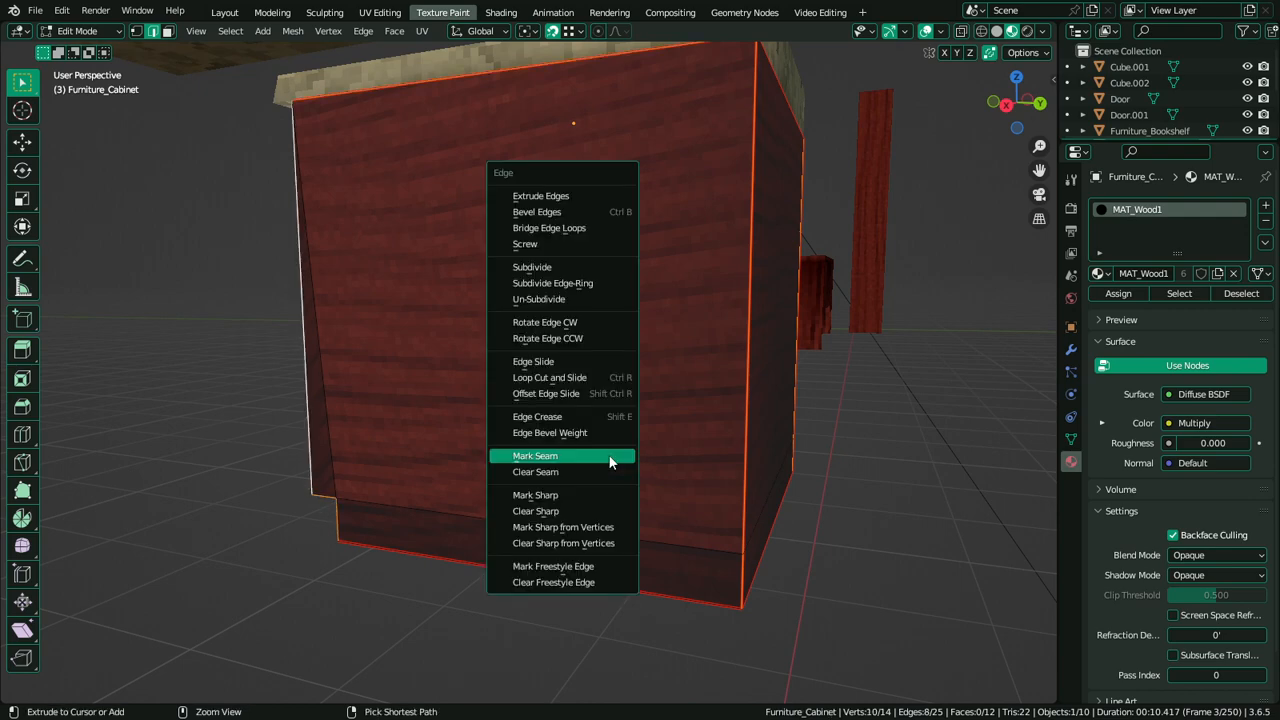
click(609, 456)
Fill the remaining opening on the side facing the doors with a side panel face
middle_drag(609, 454, 540, 500)
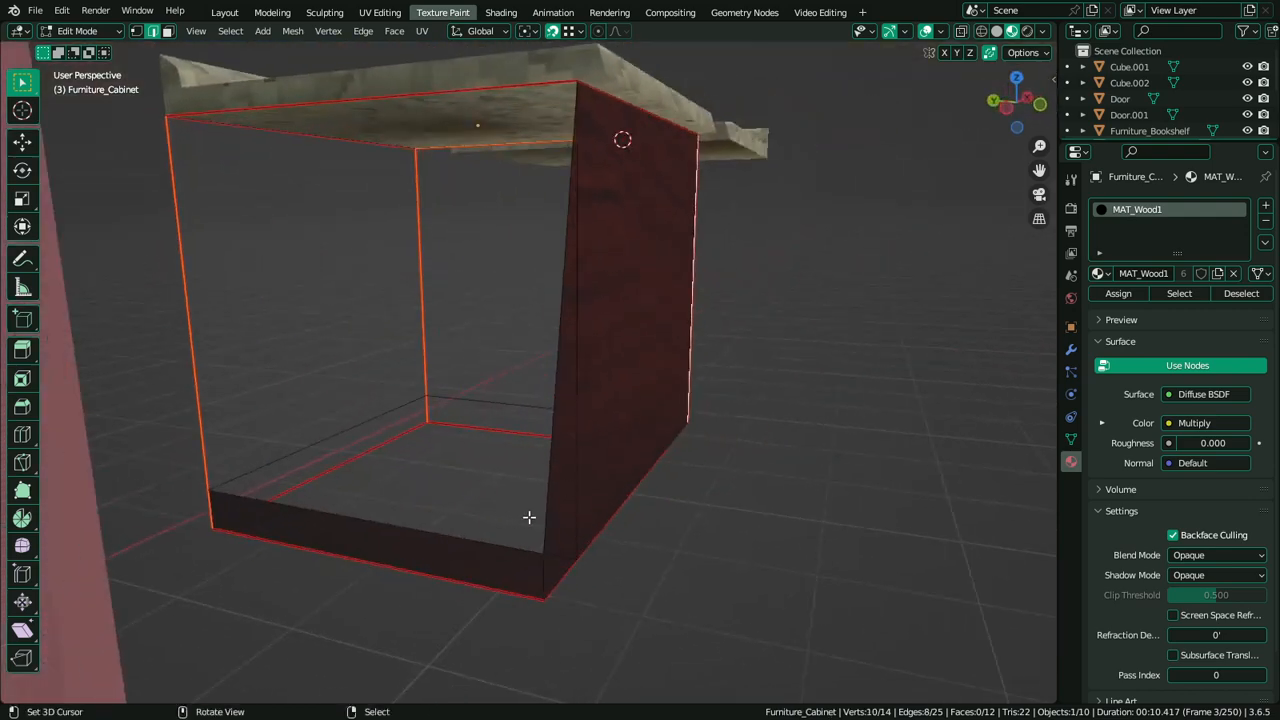
right_click(505, 541)
shift+right_click(549, 517)
key(1)
right_click(543, 545)
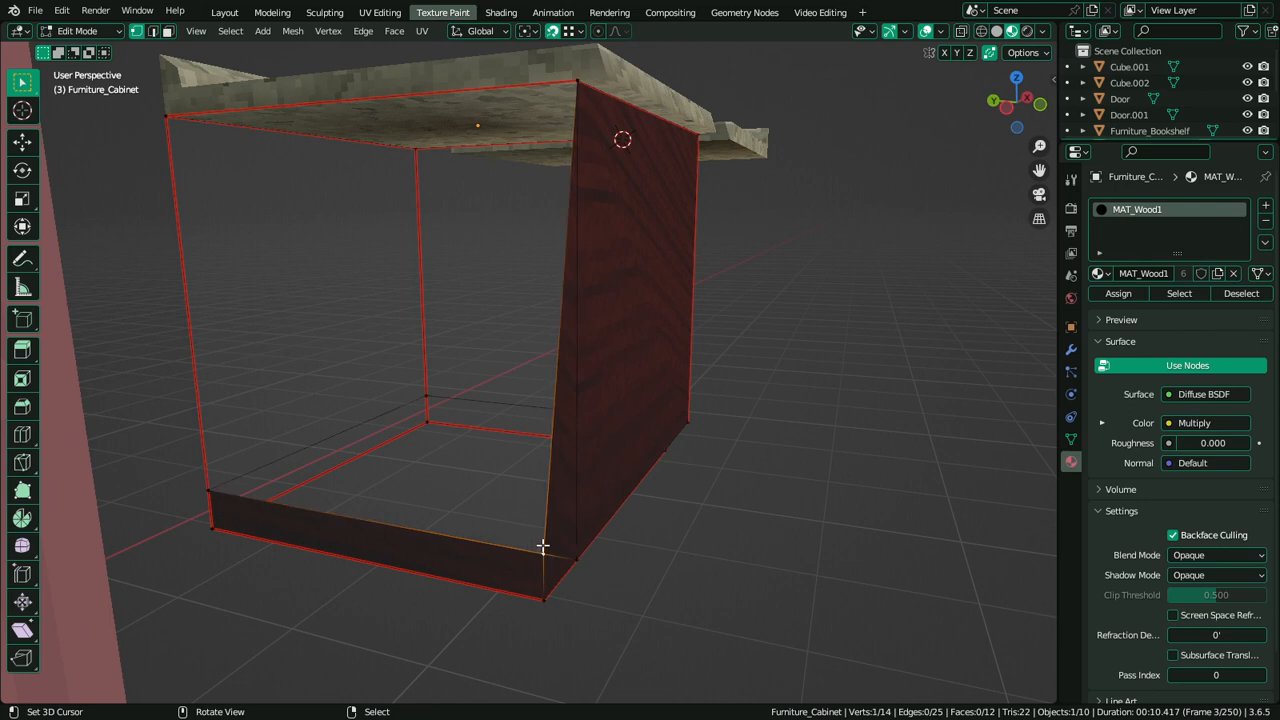
key(2)
right_click(337, 512)
key(f)
Mark seams along the front vertical edge and toe-kick edges on the side facing the doors
middle_drag(337, 509, 603, 506)
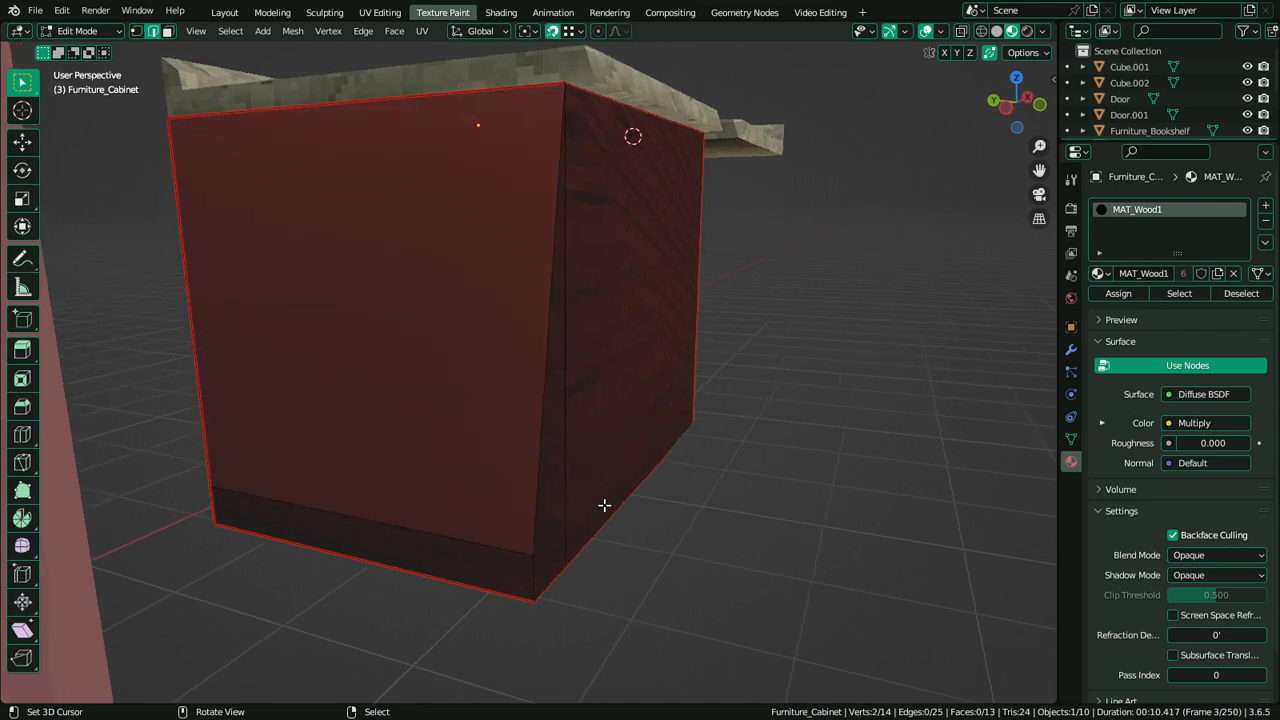
alt+shift+right_click(561, 495)
alt+shift+right_click(545, 554)
alt+shift+right_click(537, 566)
key(ctrl+e)
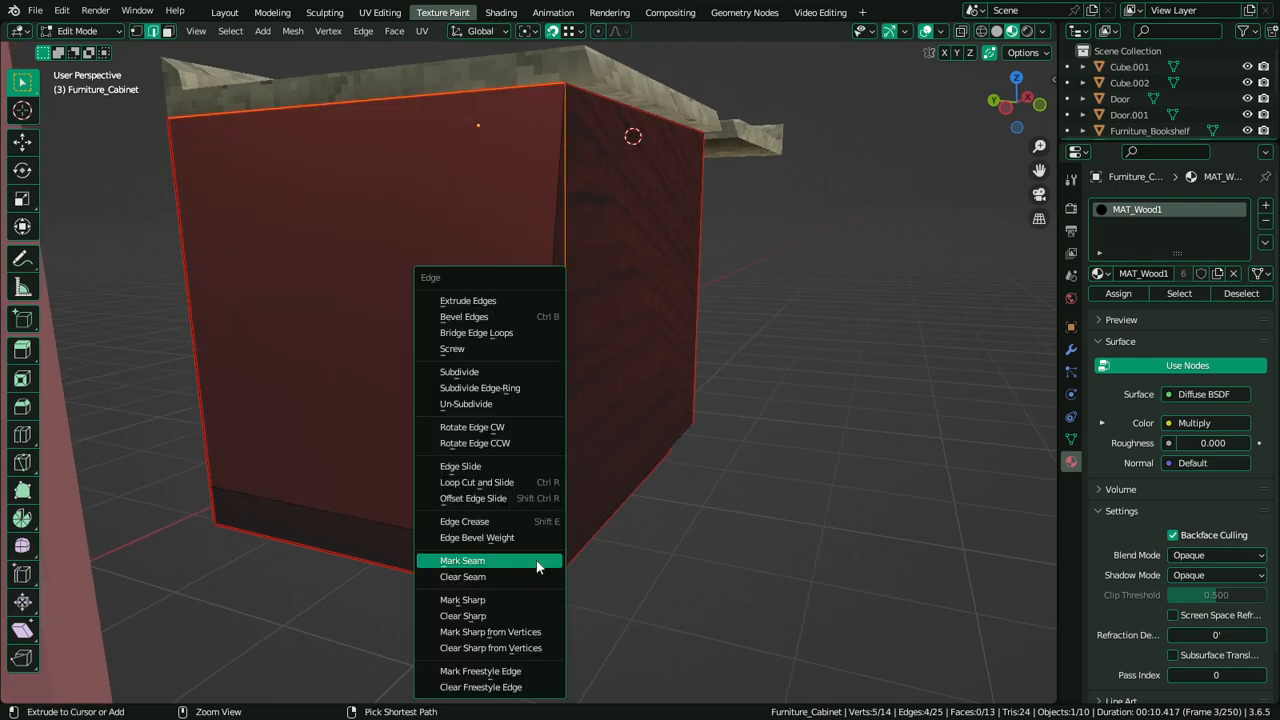
click(537, 562)
Select all the cabinet's faces, switch to Vertex Paint mode and fill the vertex colors with white
middle_drag(537, 562, 546, 460)
key(alt+a)
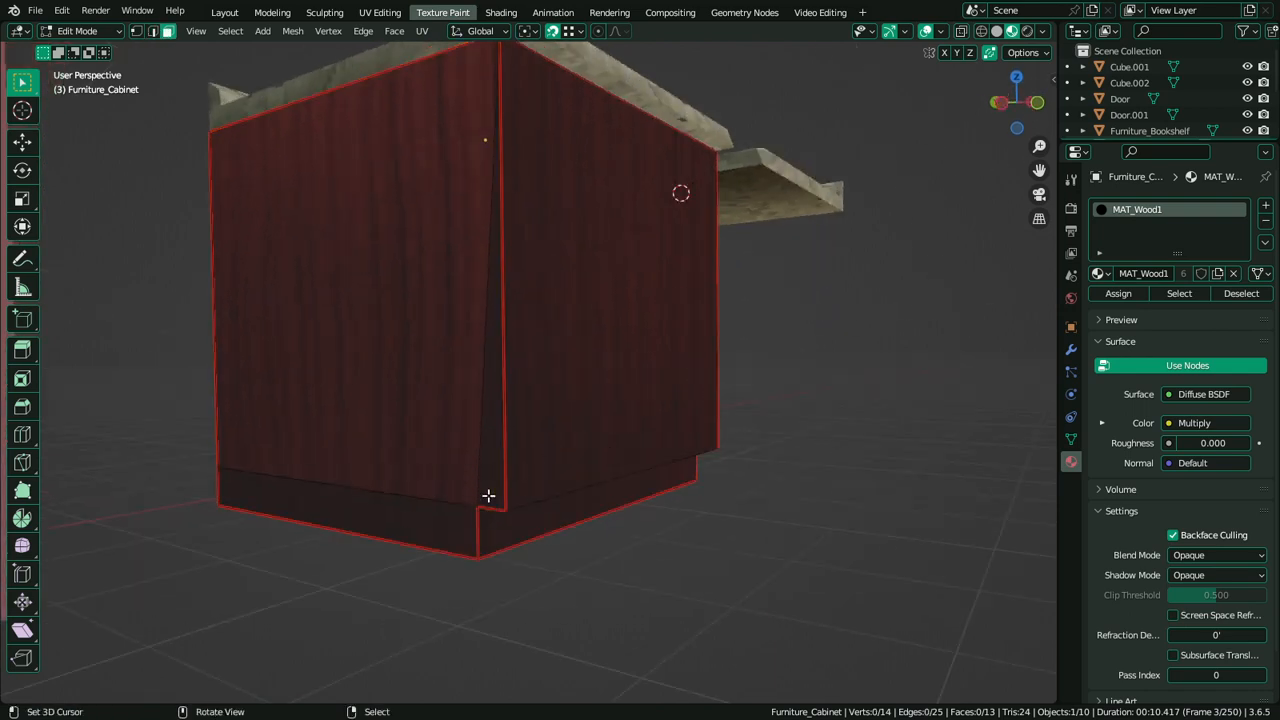
key(a)
click(80, 30)
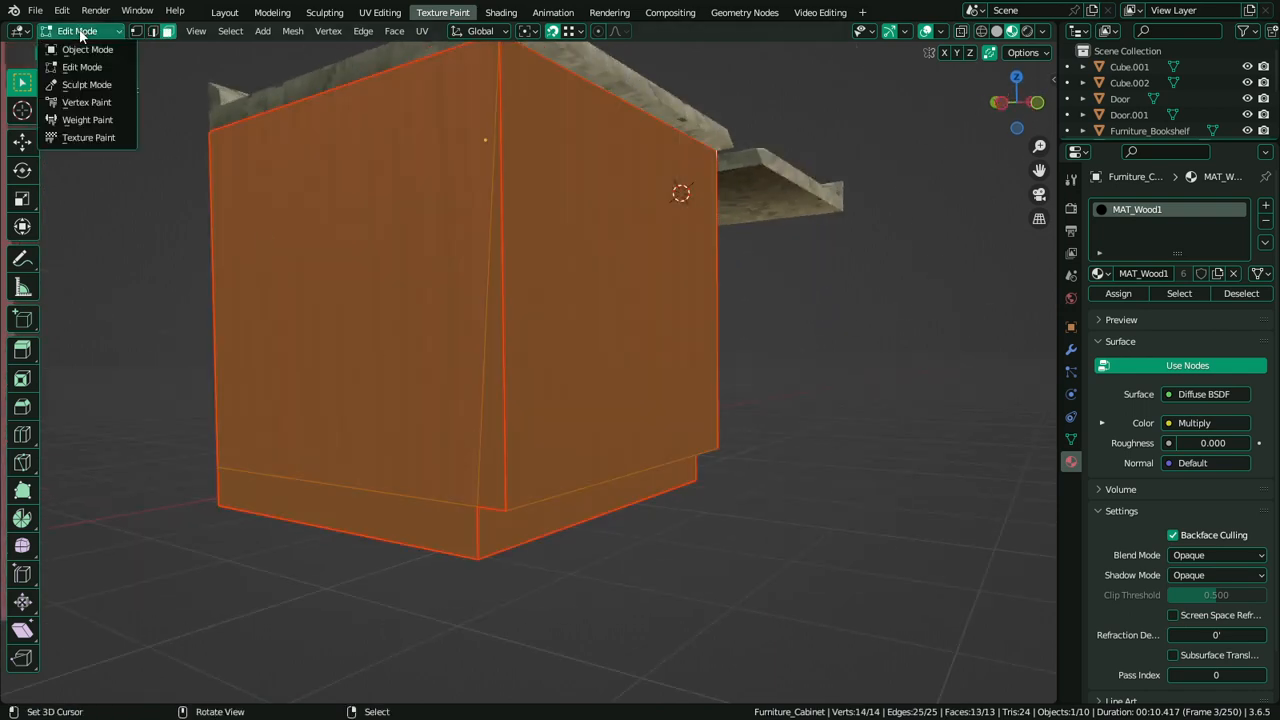
click(119, 104)
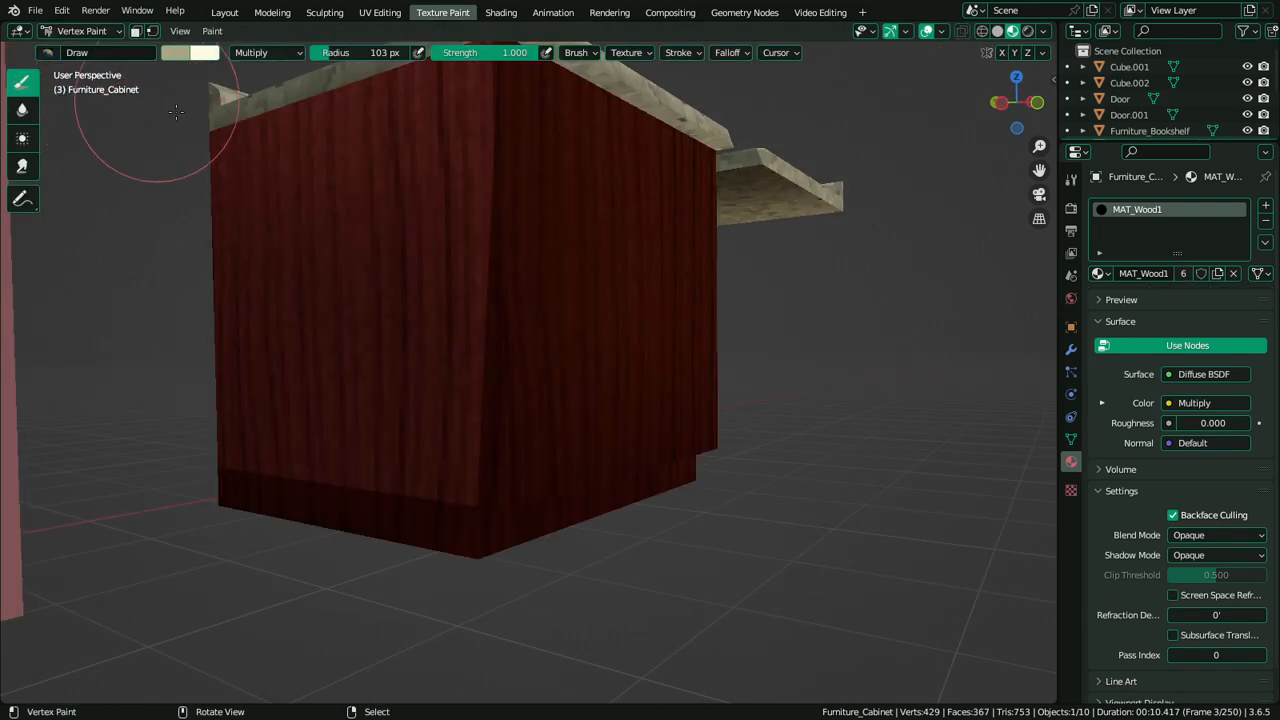
click(180, 55)
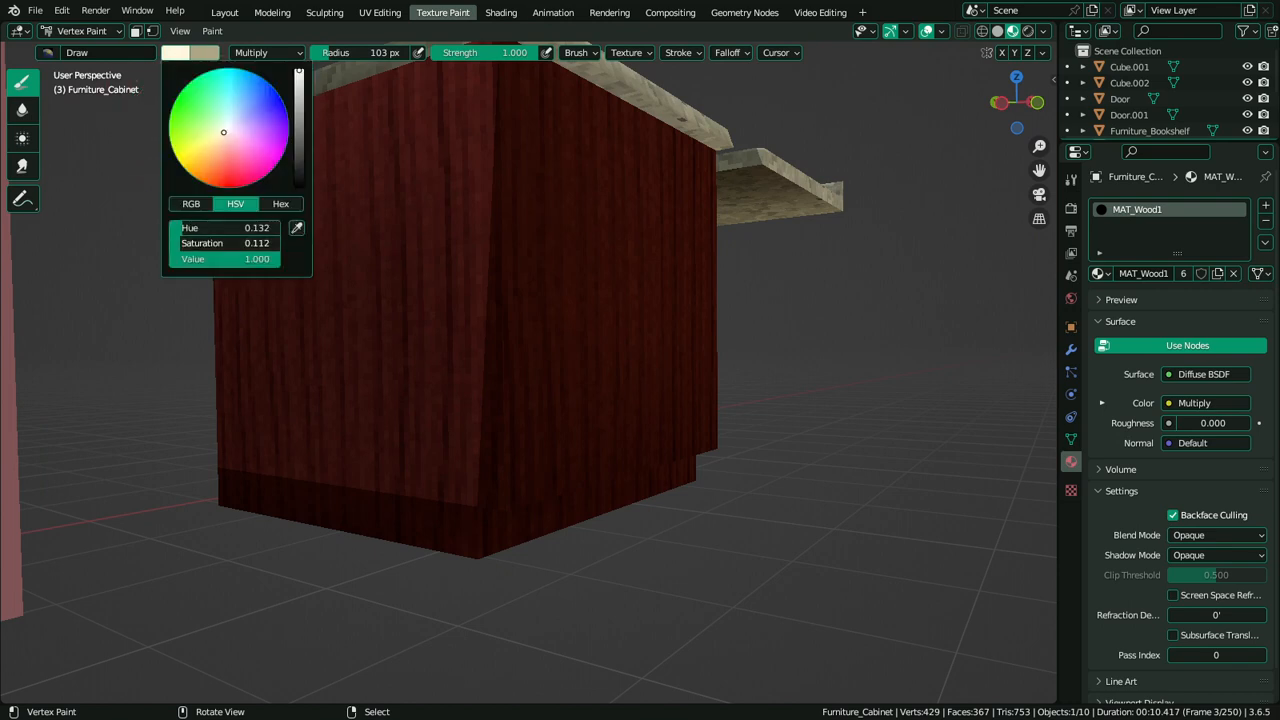
key(shift+k)
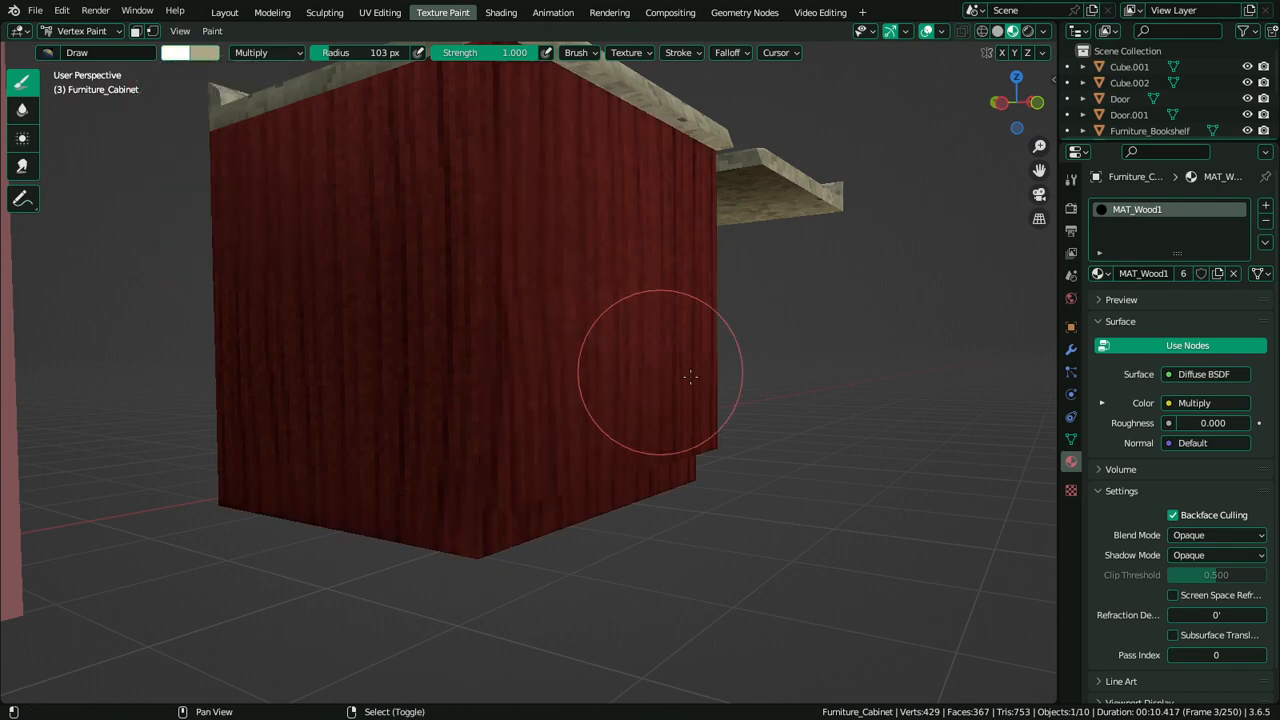
Replace the cabinet's material with MAT_Vertex and return to Vertex Paint mode
mouse_move(716, 386)
middle_down()
mouse_move(661, 334)
mouse_move(663, 400)
mouse_move(562, 441)
mouse_move(640, 450)
middle_up()
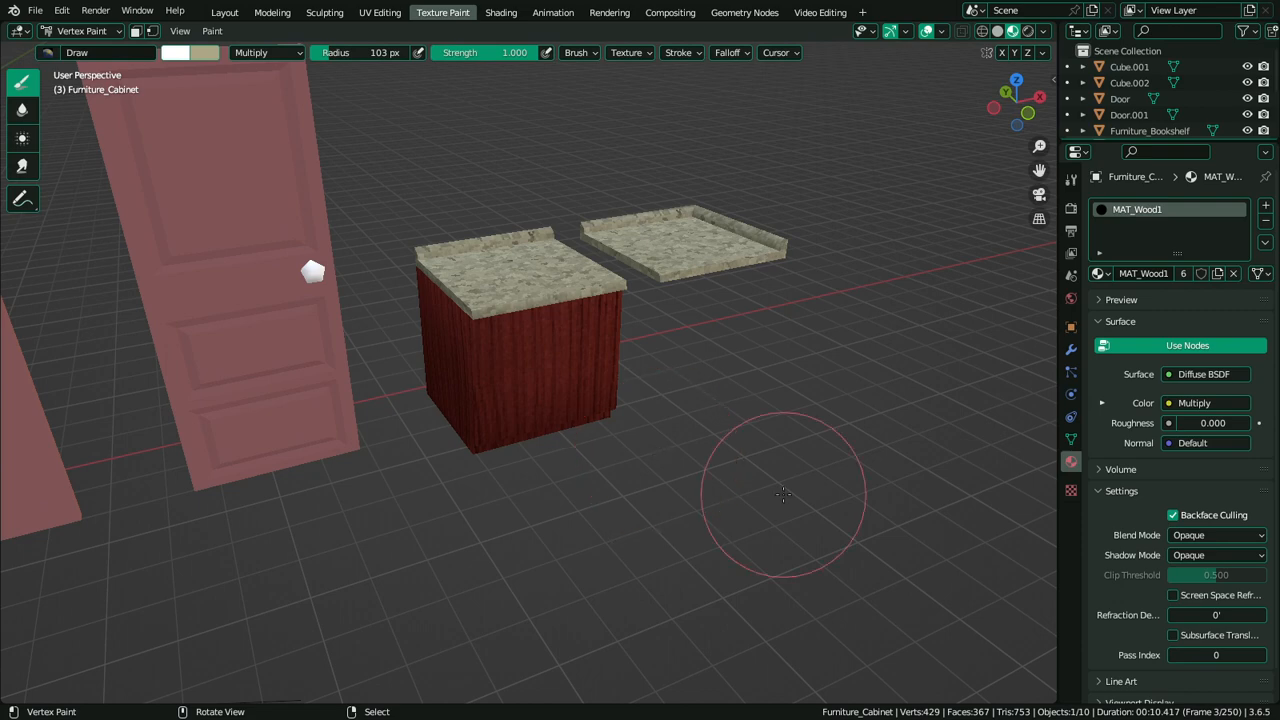
middle_drag(694, 508, 794, 443)
middle_drag(738, 451, 674, 469)
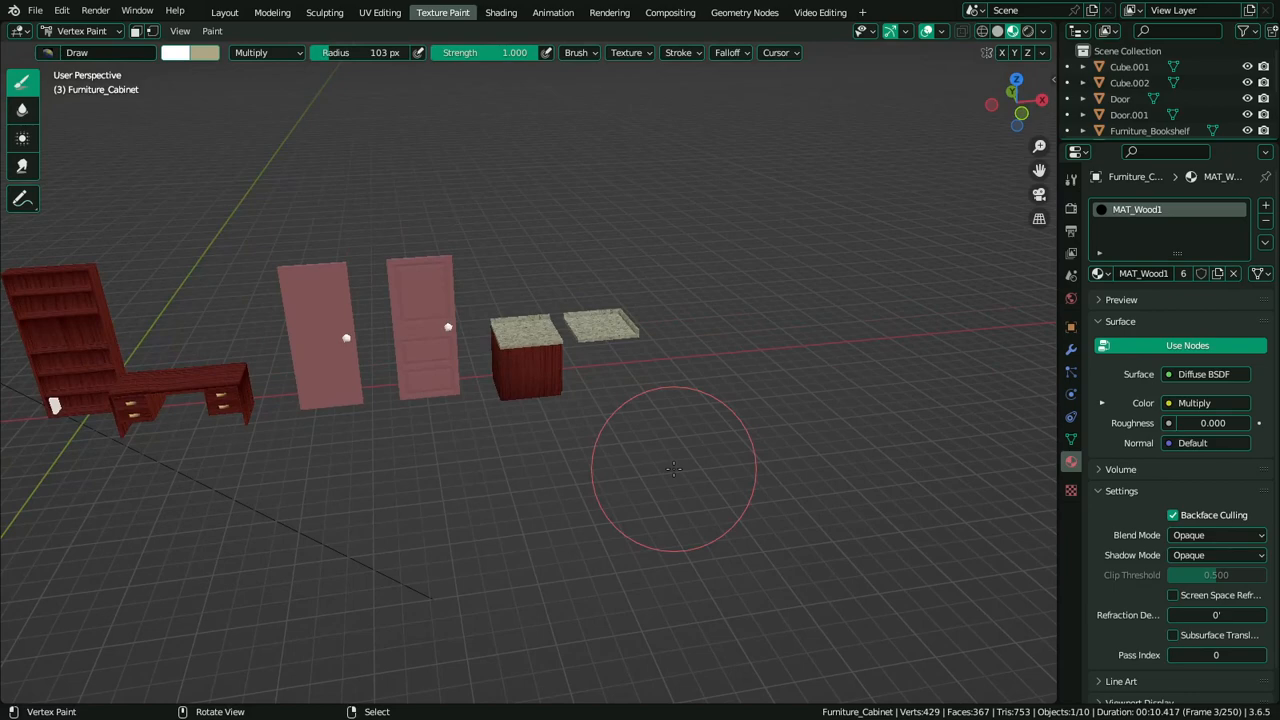
scroll(674, 469, up, 9)
key(Tab)
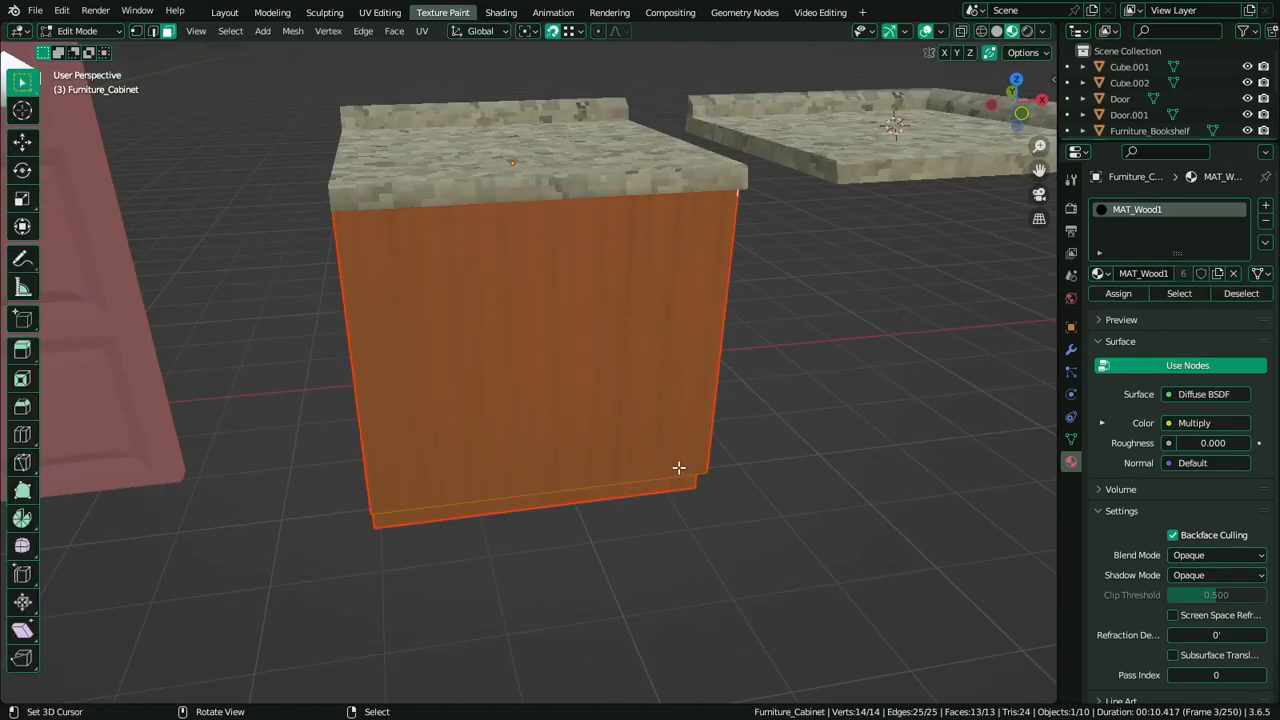
click(1099, 273)
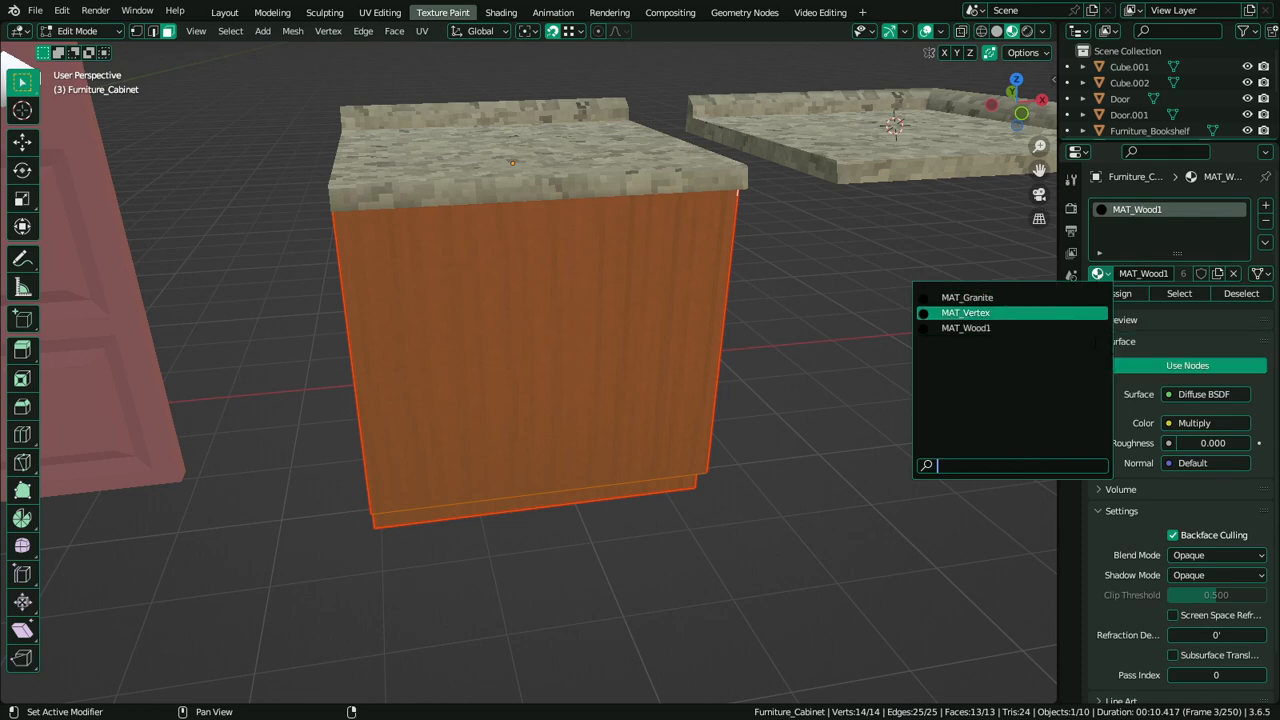
click(970, 313)
key(ctrl+Tab)
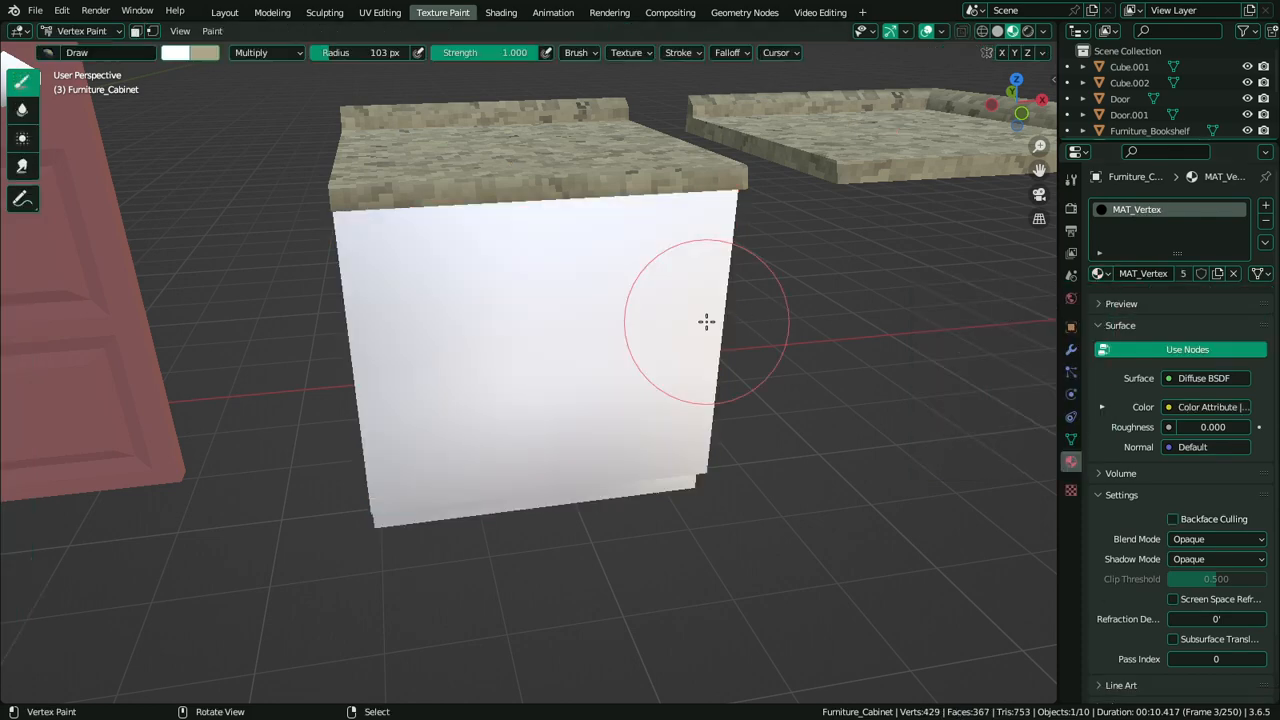
Fill the cabinet's vertex colors with a dark brown of hue 0.054, saturation 0.158 and value 0.287
mouse_move(706, 320)
middle_down()
mouse_move(696, 293)
mouse_move(640, 340)
middle_up()
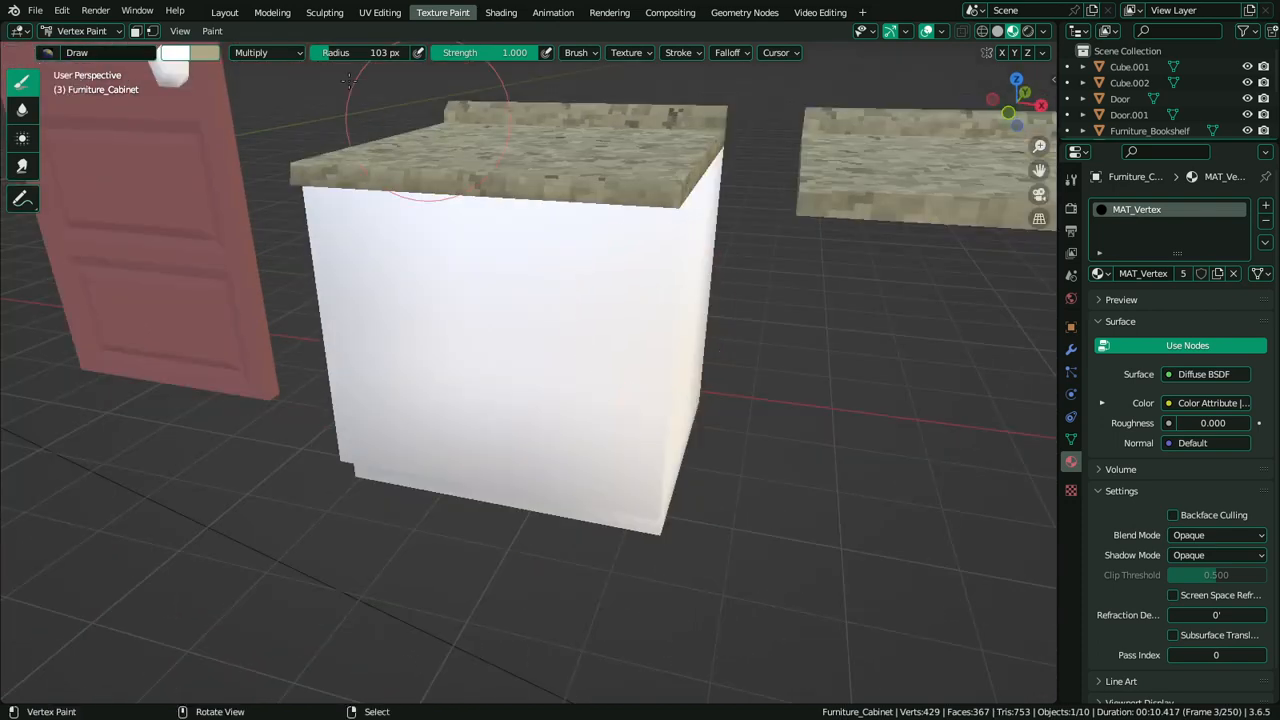
click(174, 52)
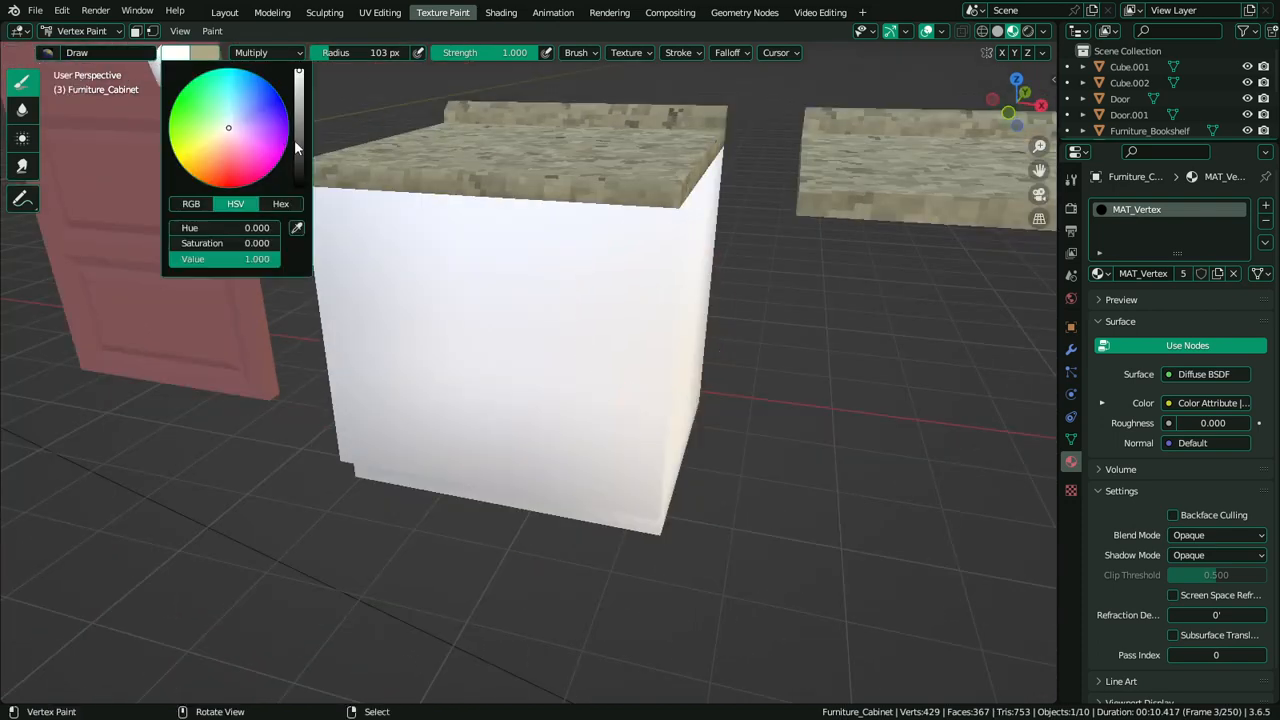
drag(299, 150, 298, 185)
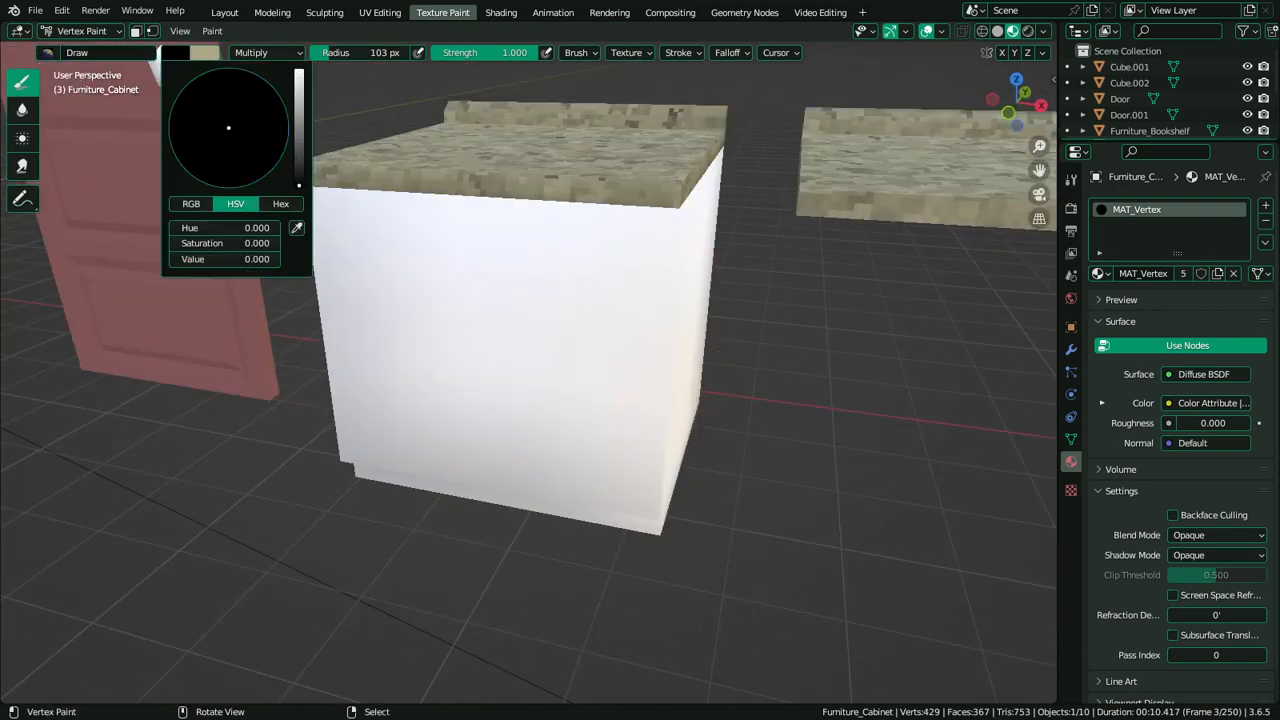
click(298, 153)
drag(228, 128, 225, 137)
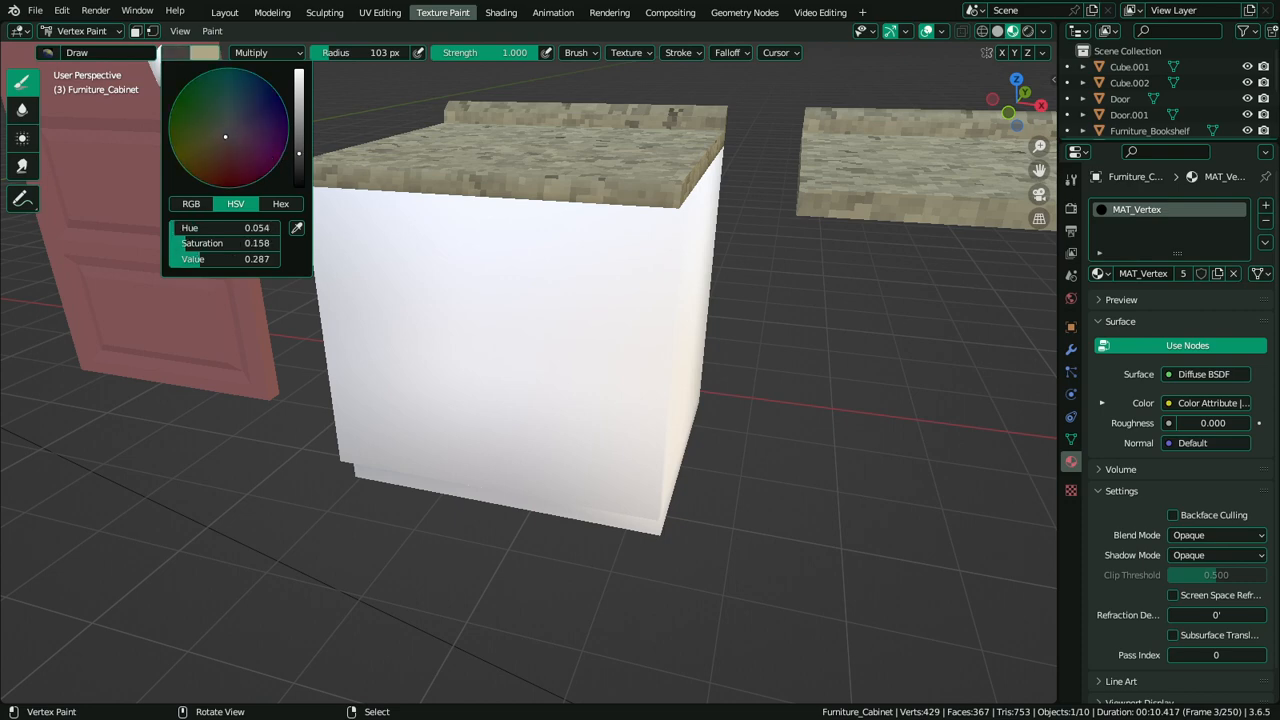
key(shift+k)
middle_drag(591, 273, 622, 238)
scroll(672, 248, down, 3)
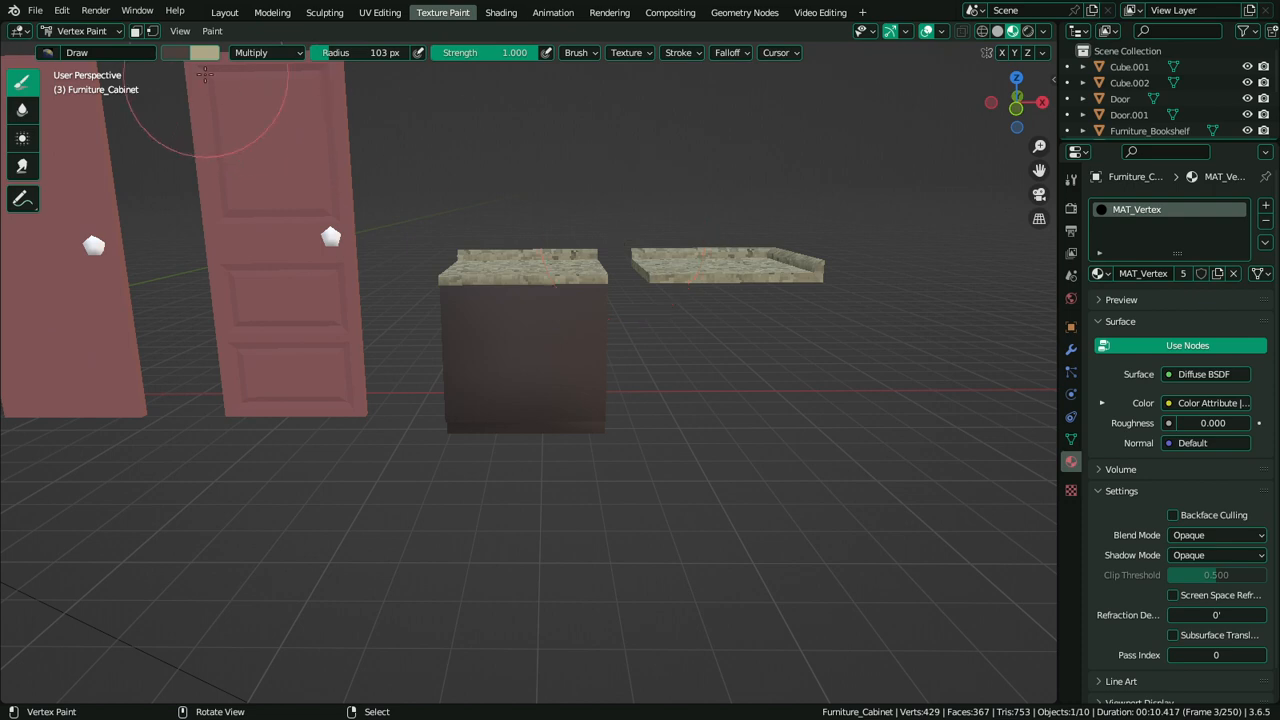
Sample the dark red of the wooden desk, fill the cabinet's vertex colors with it and return to Object Mode
scroll(220, 180, down, 6)
shift+middle_drag(266, 251, 363, 251)
scroll(340, 200, up, 3)
click(170, 53)
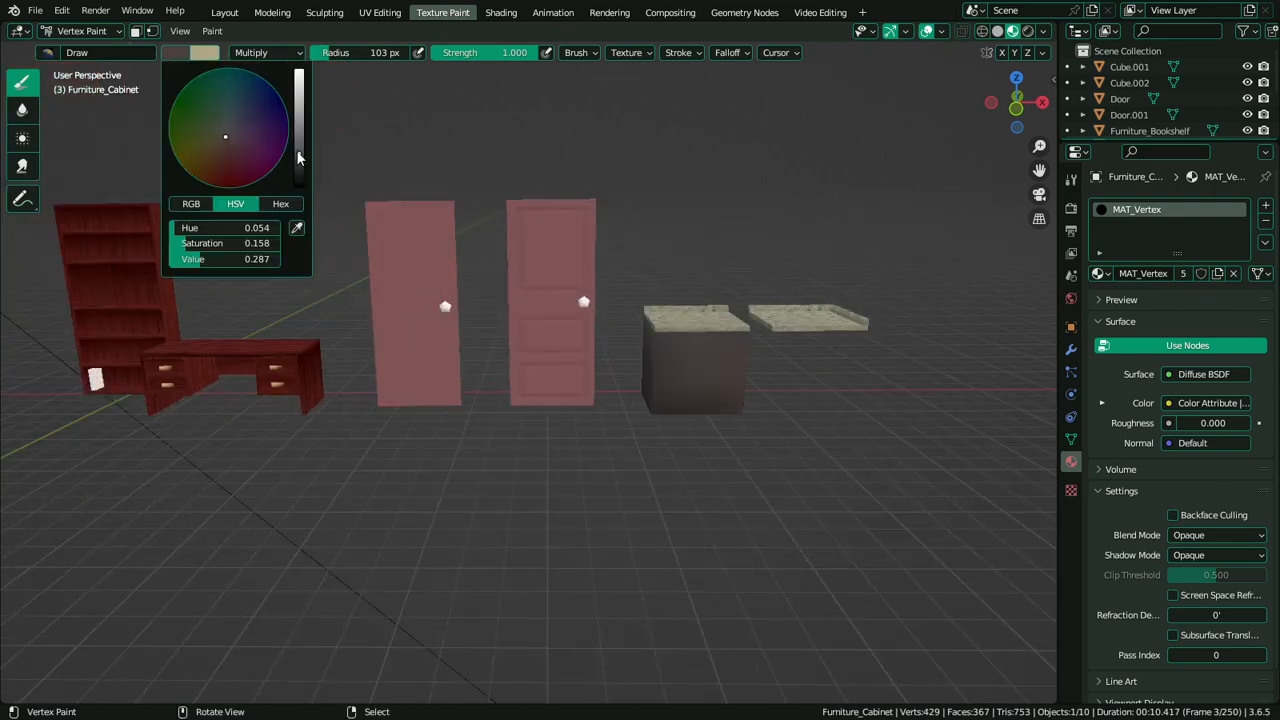
click(299, 231)
click(253, 345)
scroll(503, 351, up, 3)
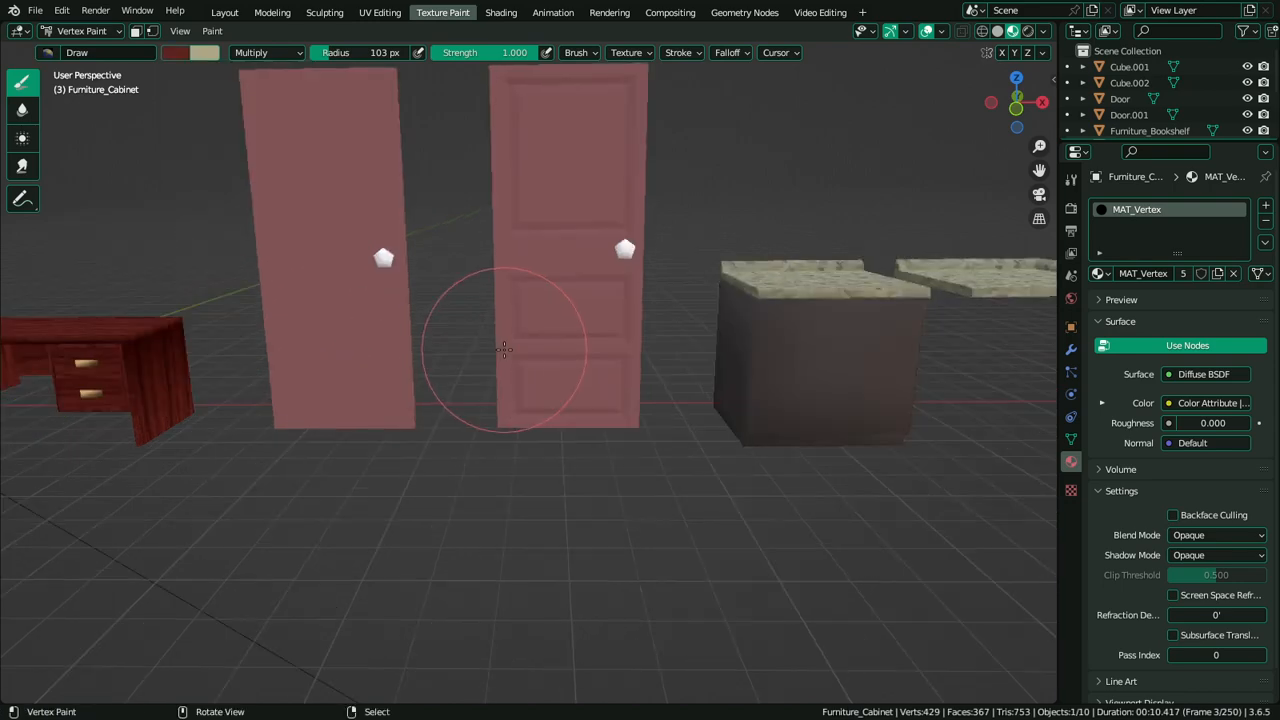
key(shift+k)
shift+middle_drag(749, 317, 702, 406)
alt+middle_click(669, 386)
key(ctrl+Tab)
shift+middle_drag(536, 401, 606, 426)
scroll(607, 432, up, 2)
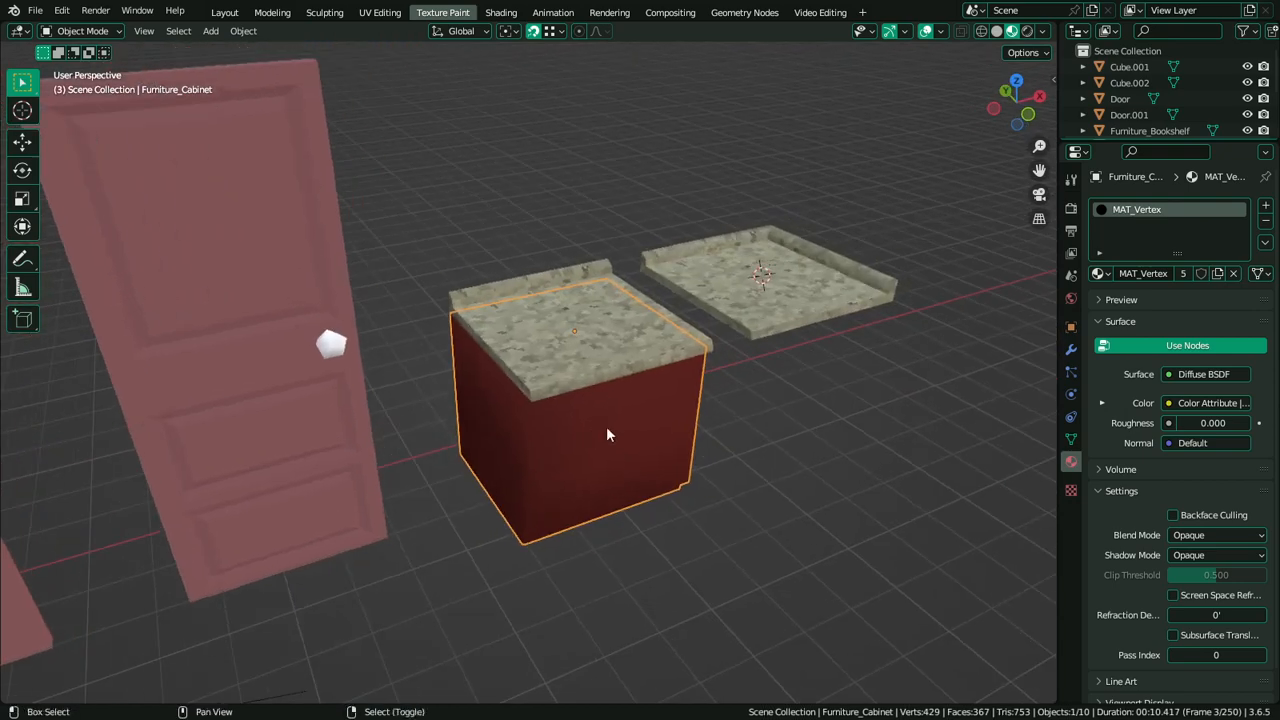
Check the cabinet's shading without overlays, then set the cabinet to Shade Flat
click(926, 31)
middle_drag(691, 326, 730, 273)
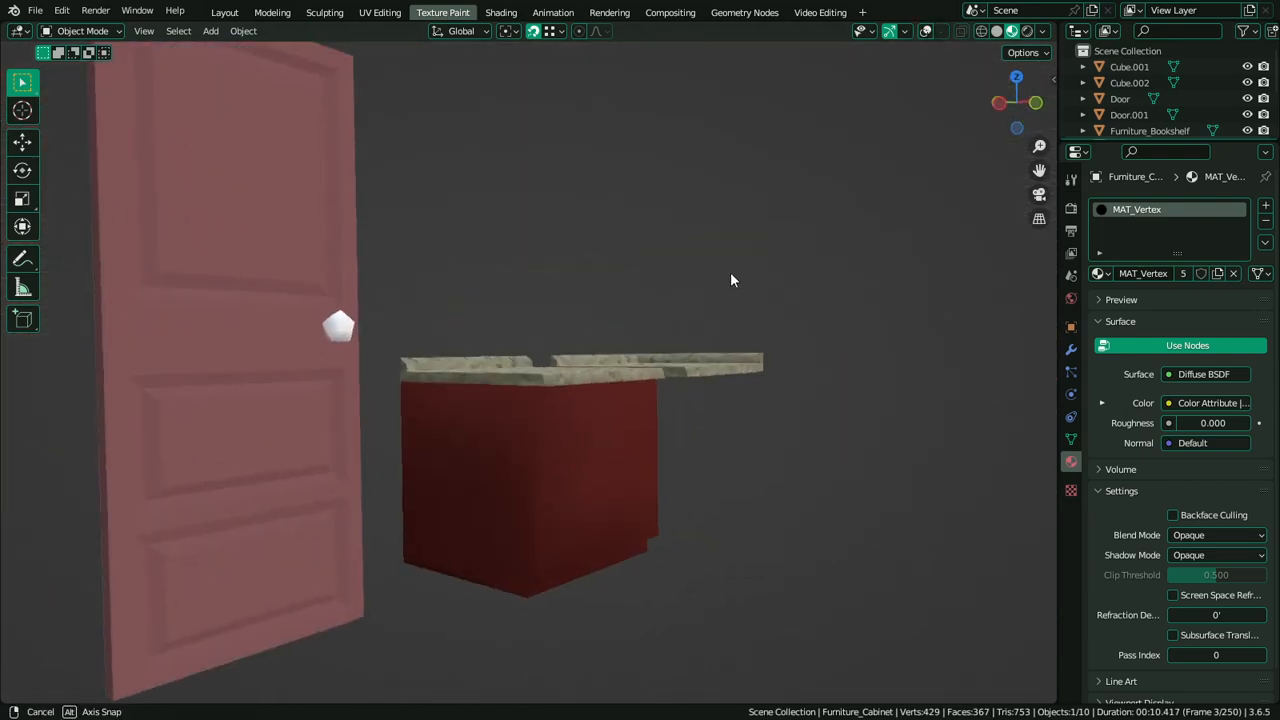
click(926, 31)
key(Tab)
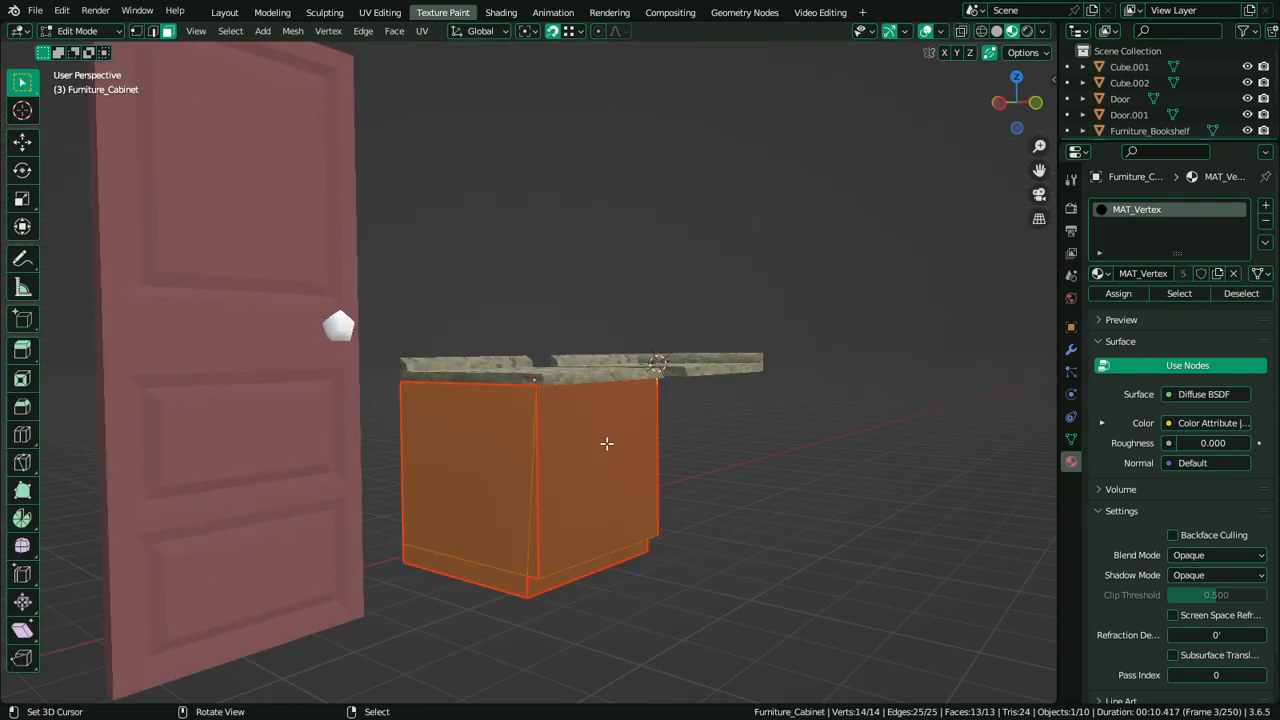
right_click(606, 443)
click(590, 457)
key(Tab)
middle_drag(590, 457, 643, 407)
key(q)
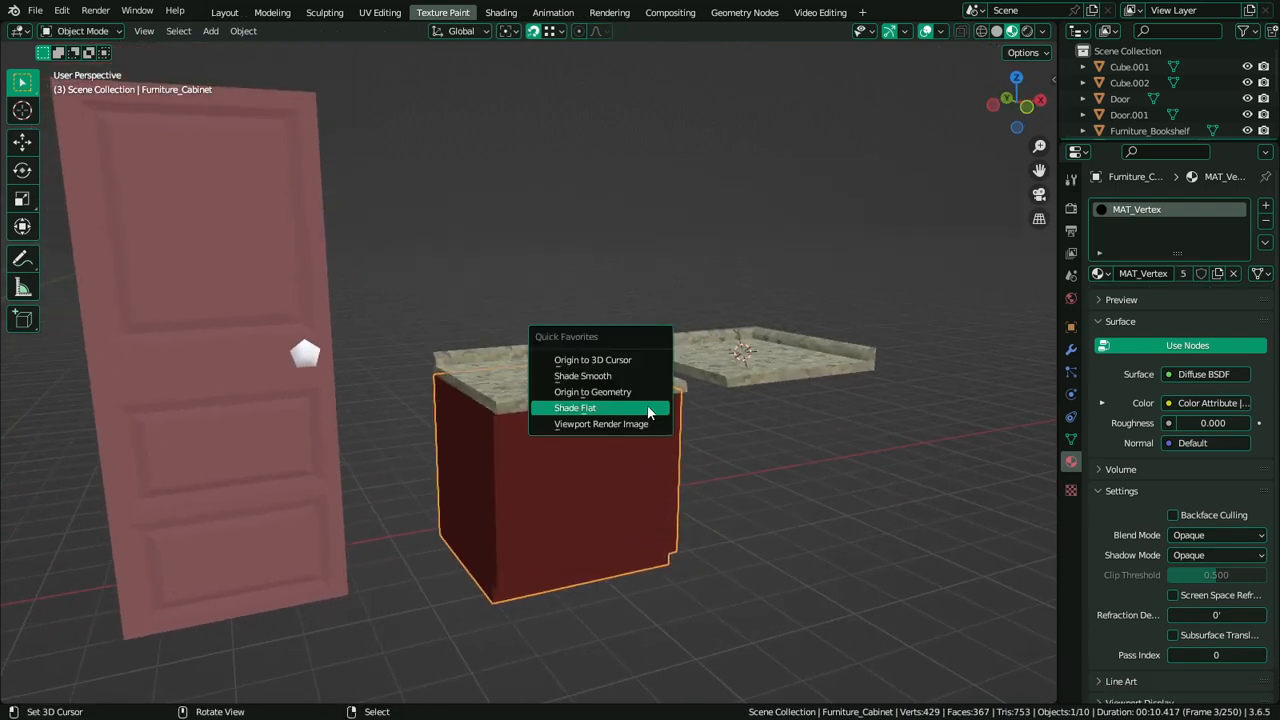
click(650, 408)
middle_drag(784, 424, 782, 462)
key(q)
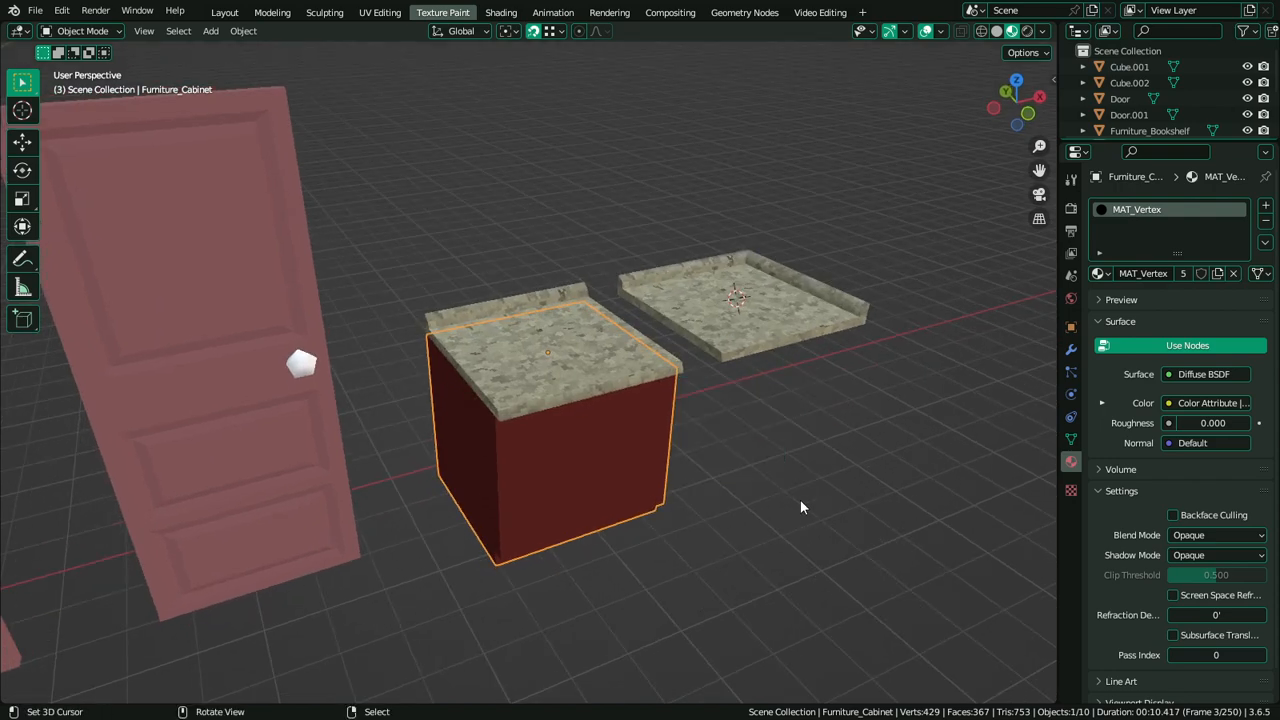
Deselect everything, hide the overlays, render a viewport image of the cabinet and close the render window
right_click(803, 494)
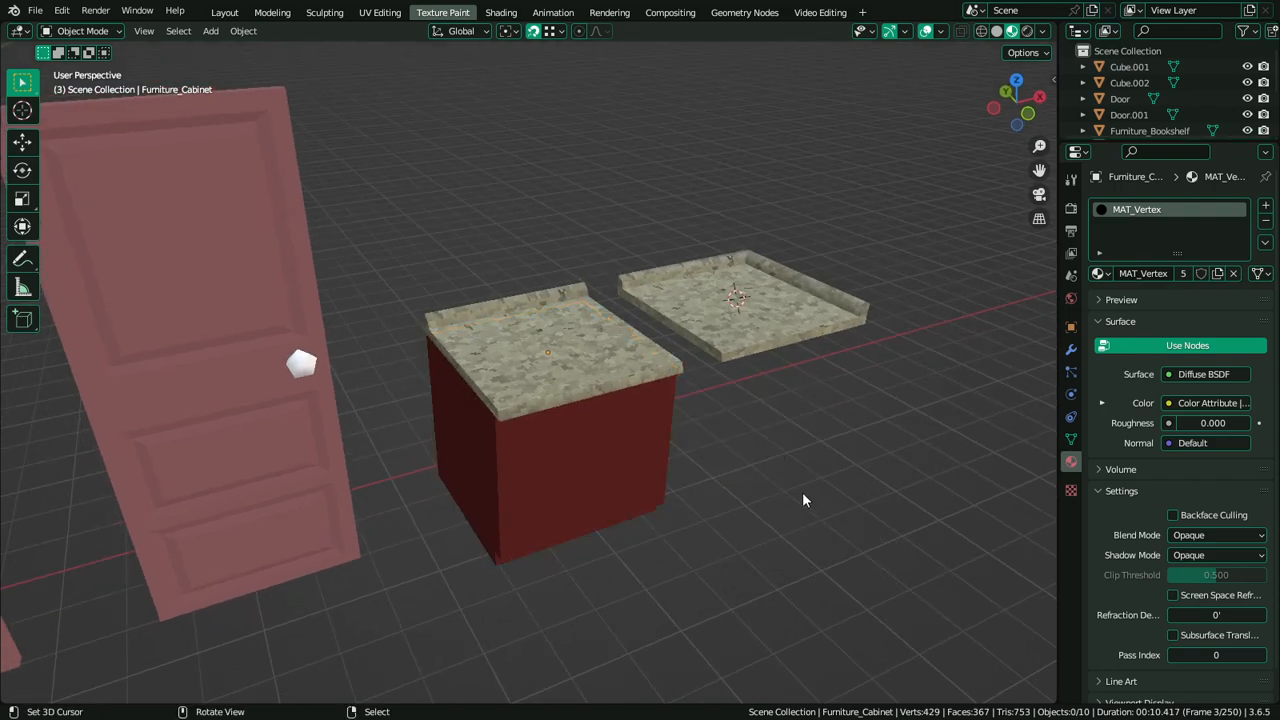
click(925, 31)
middle_drag(644, 417, 627, 360)
key(q)
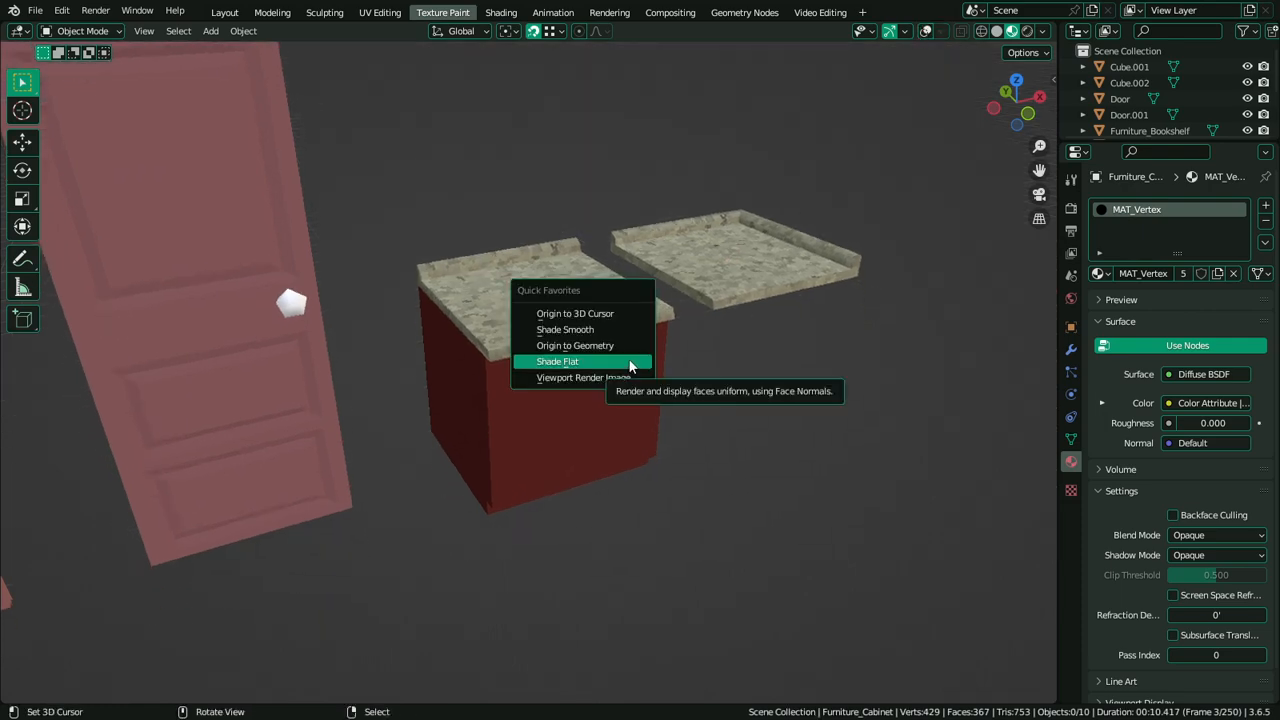
click(633, 379)
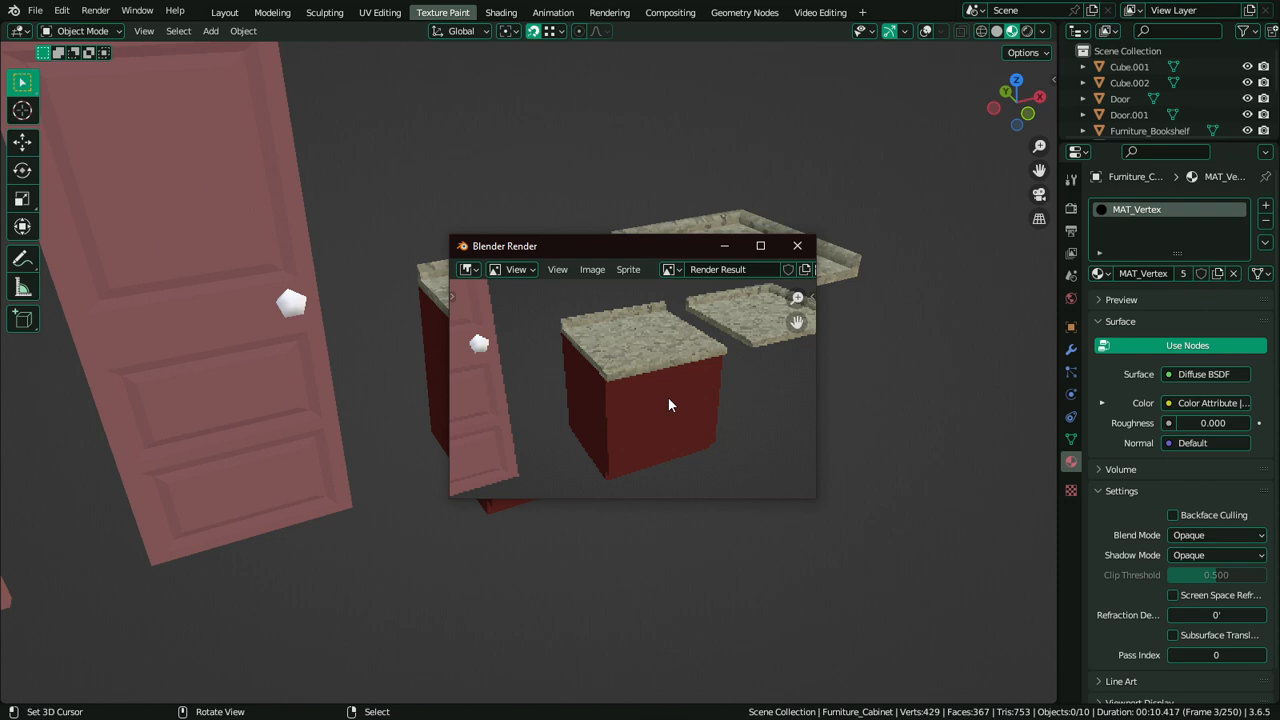
click(797, 245)
Show the overlays again in Edit Mode and duplicate the cabinet's front face in place
middle_drag(765, 250, 801, 263)
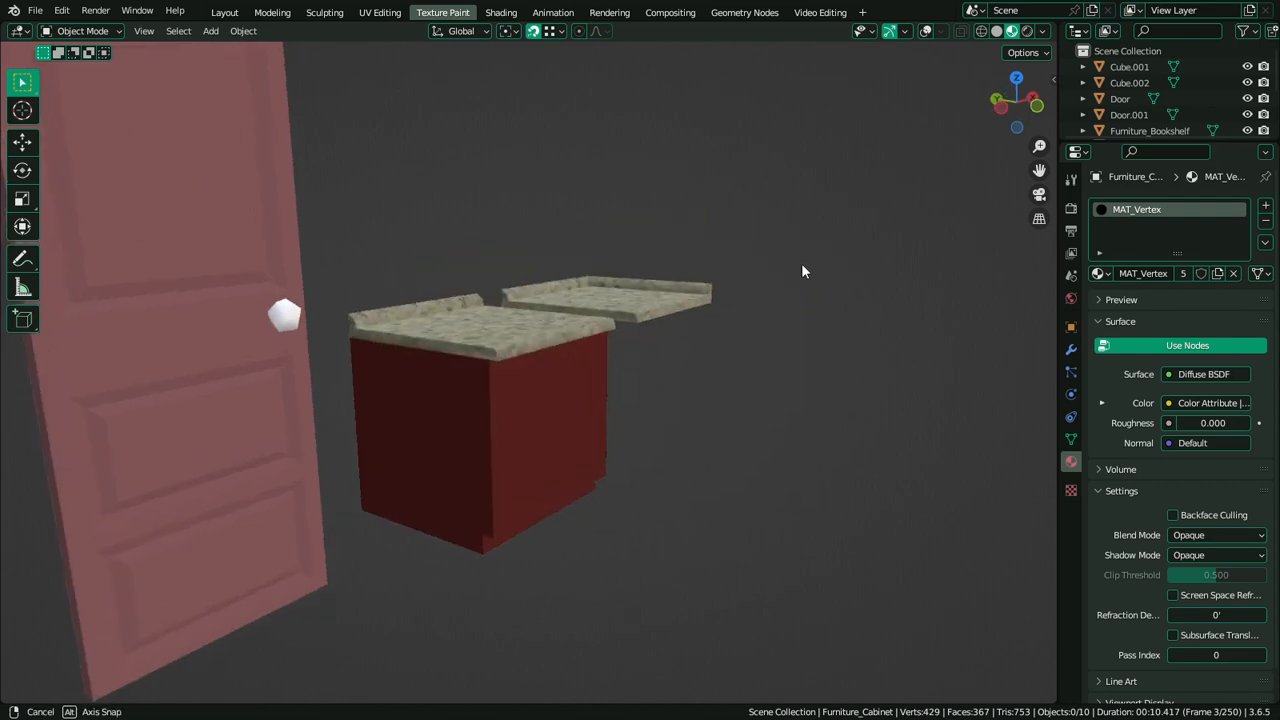
scroll(540, 414, up, 8)
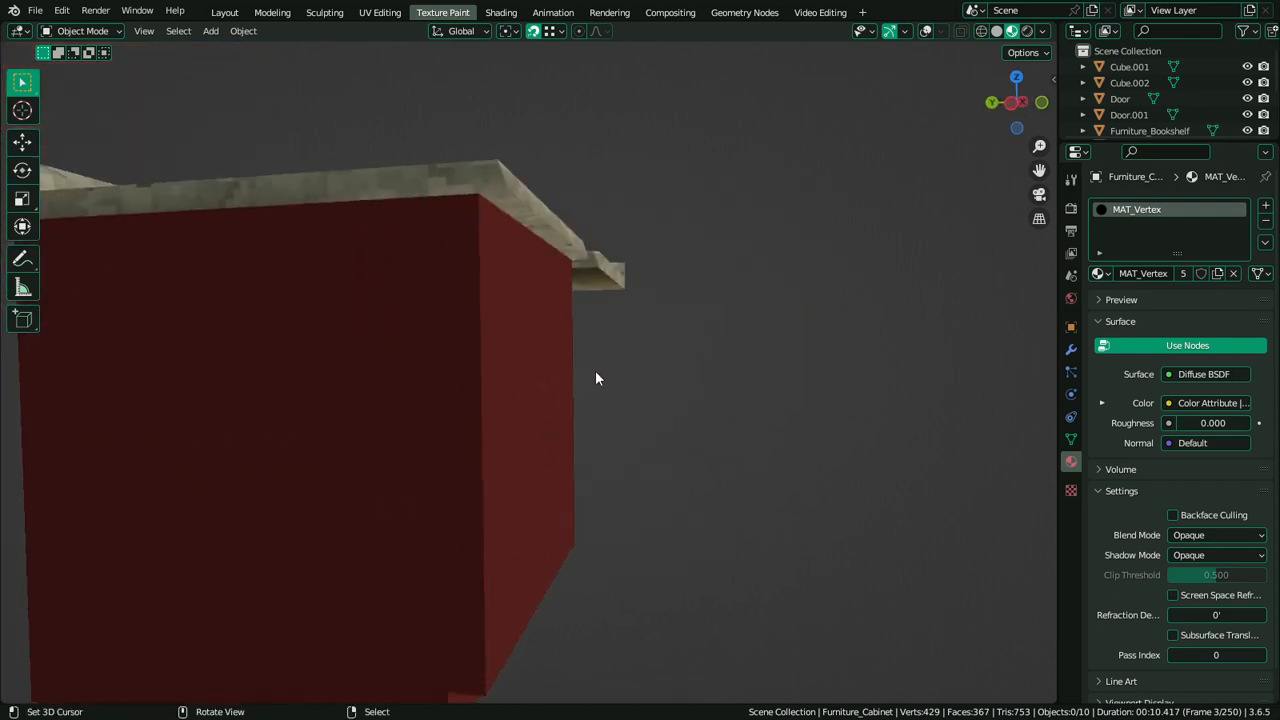
key(Tab)
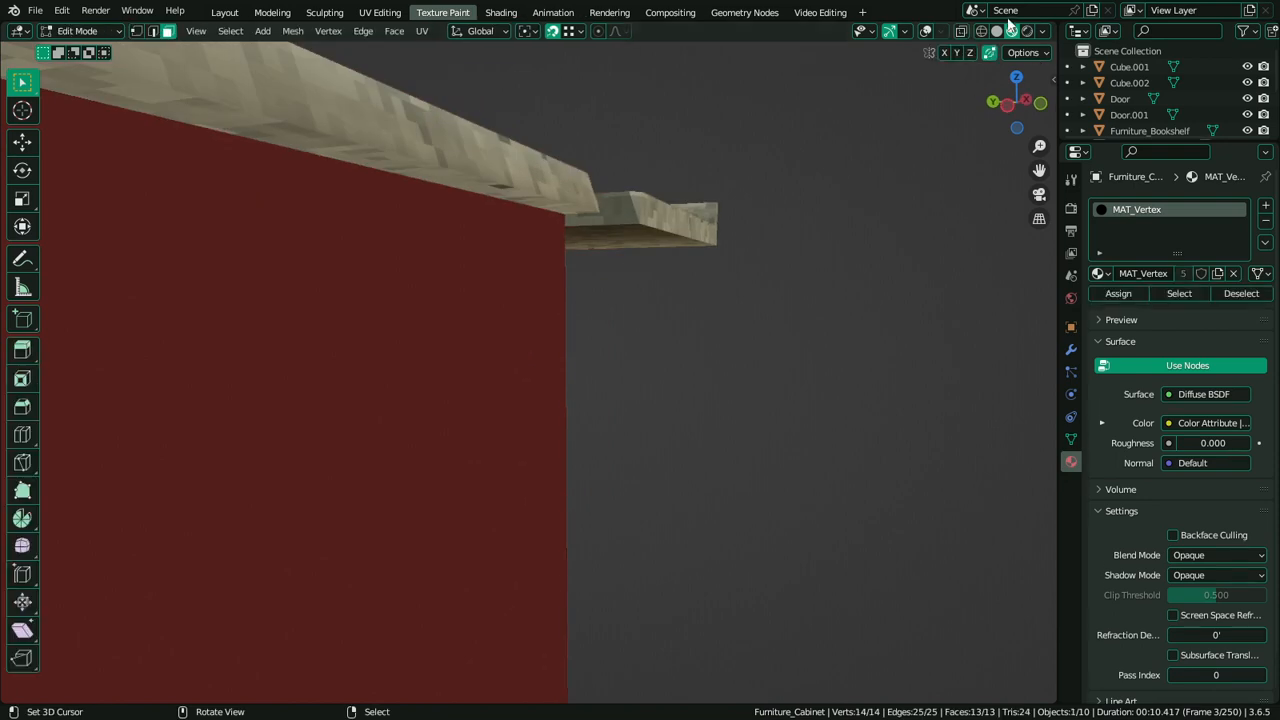
click(926, 32)
middle_drag(820, 255, 651, 449)
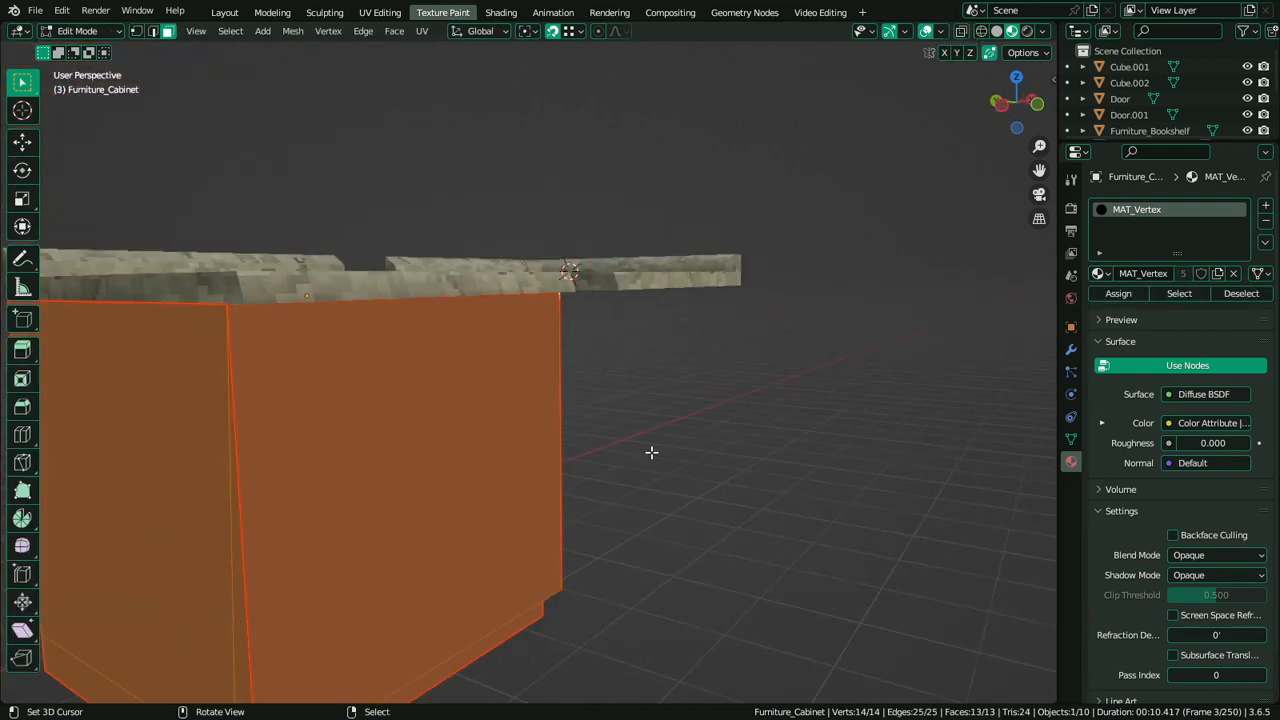
click(457, 518)
scroll(457, 518, down, 5)
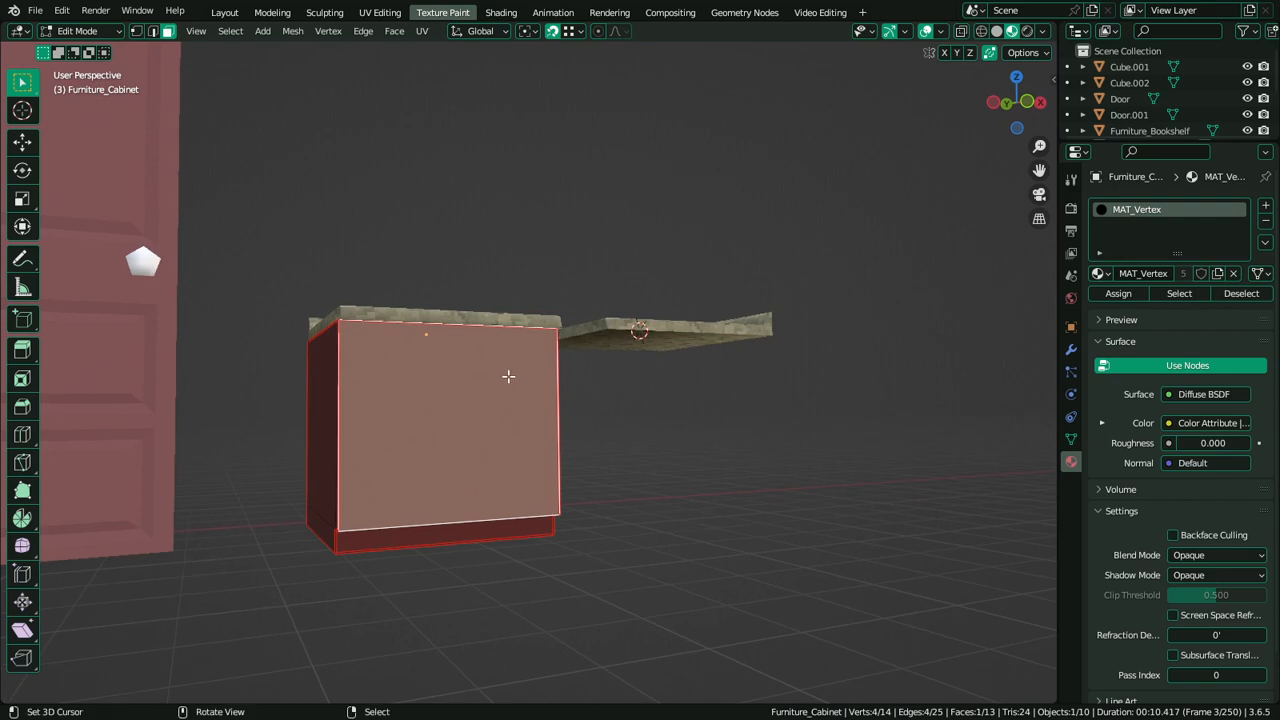
middle_drag(508, 376, 497, 383)
key(shift+d)
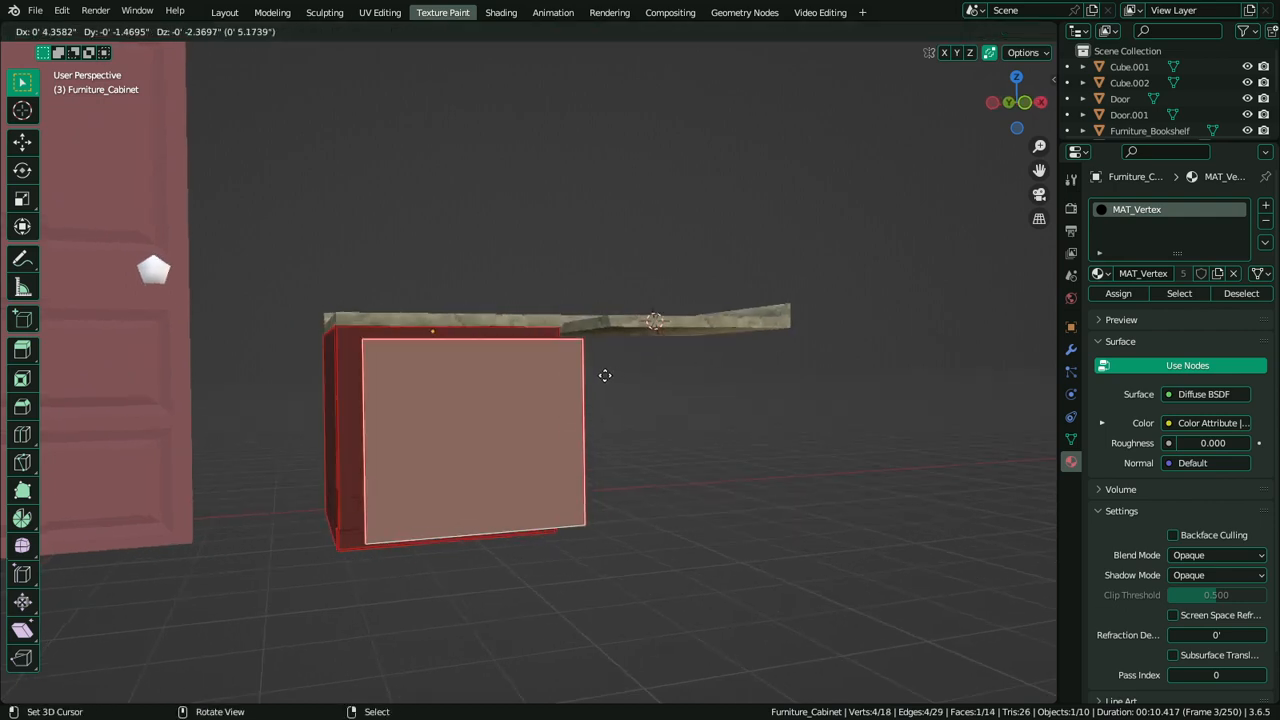
right_click(660, 371)
Scale the duplicated face overall, then along X and Z, into a panel slightly smaller than the cabinet front above the toe kick
key(s)
click(603, 390)
key(s)
key(z)
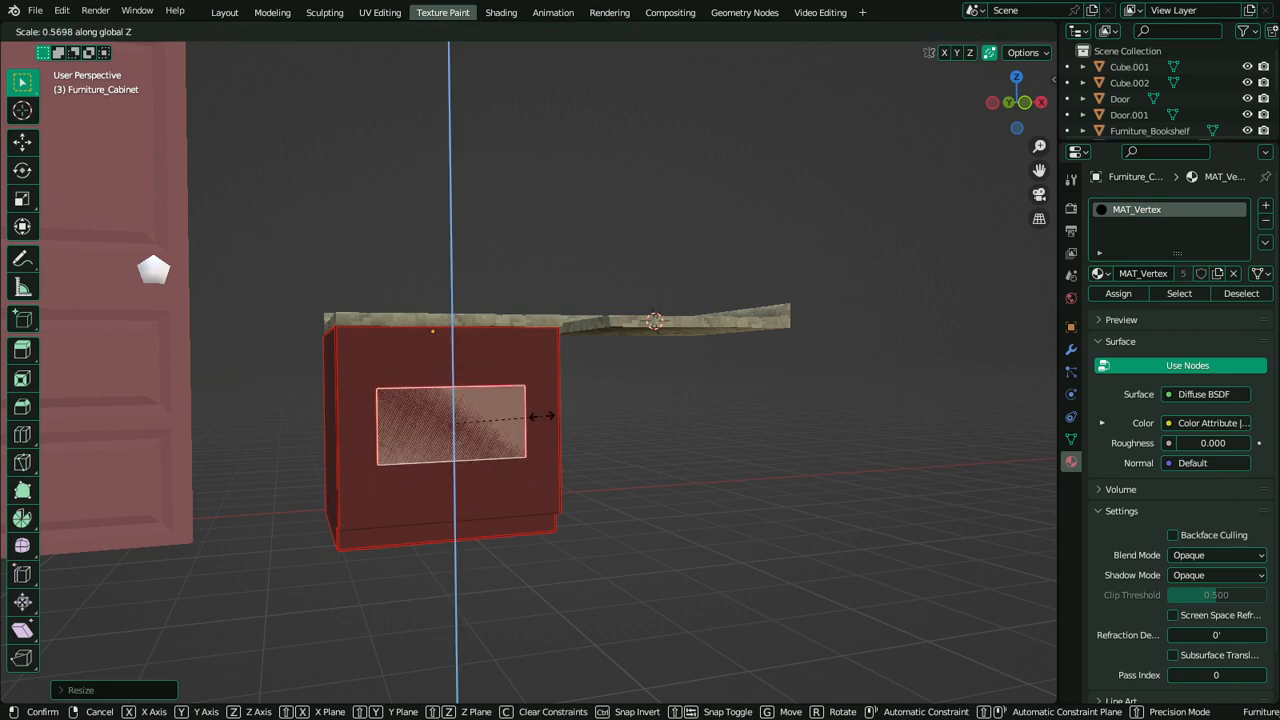
click(530, 420)
key(KP_1)
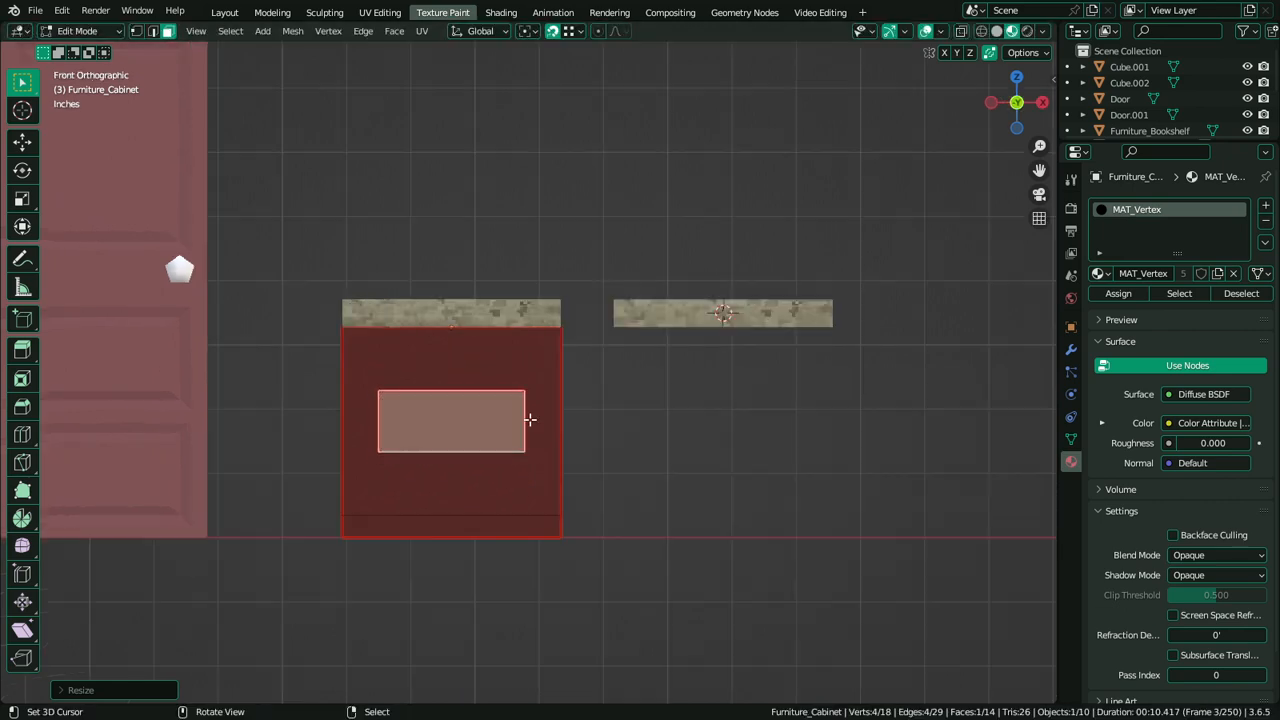
scroll(530, 422, up, 5)
scroll(528, 430, down, 3)
key(s)
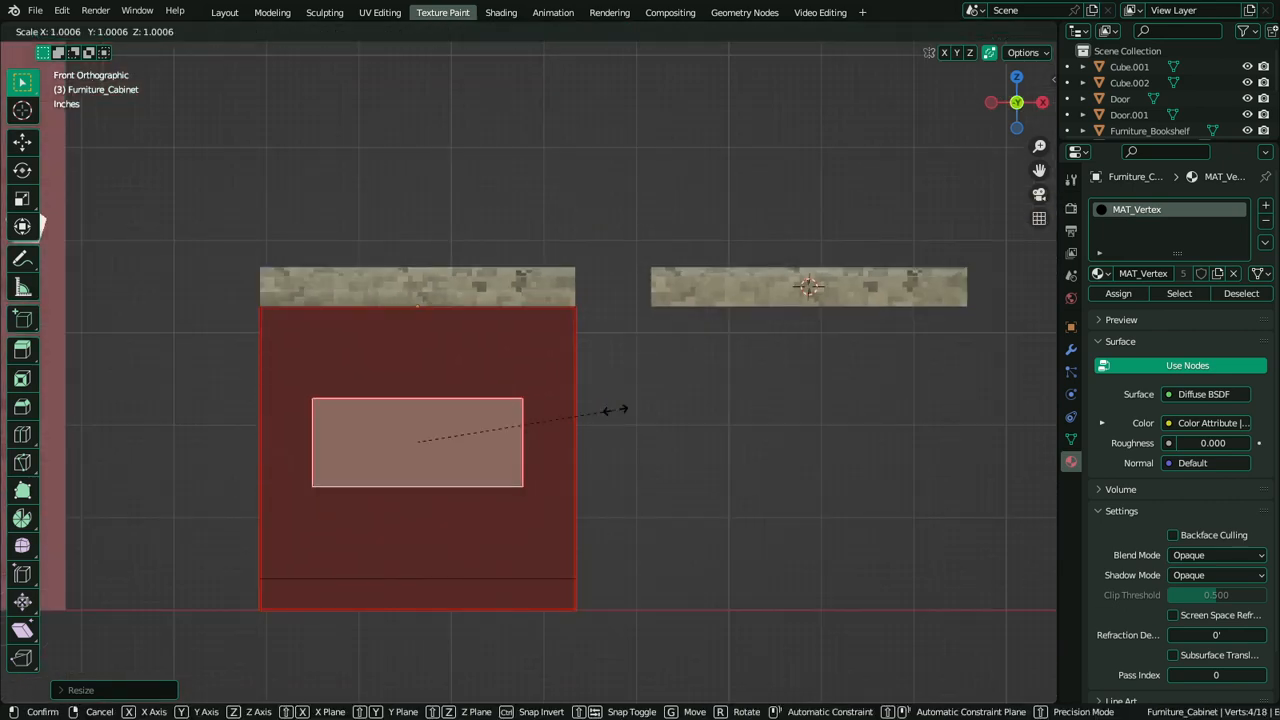
key(x)
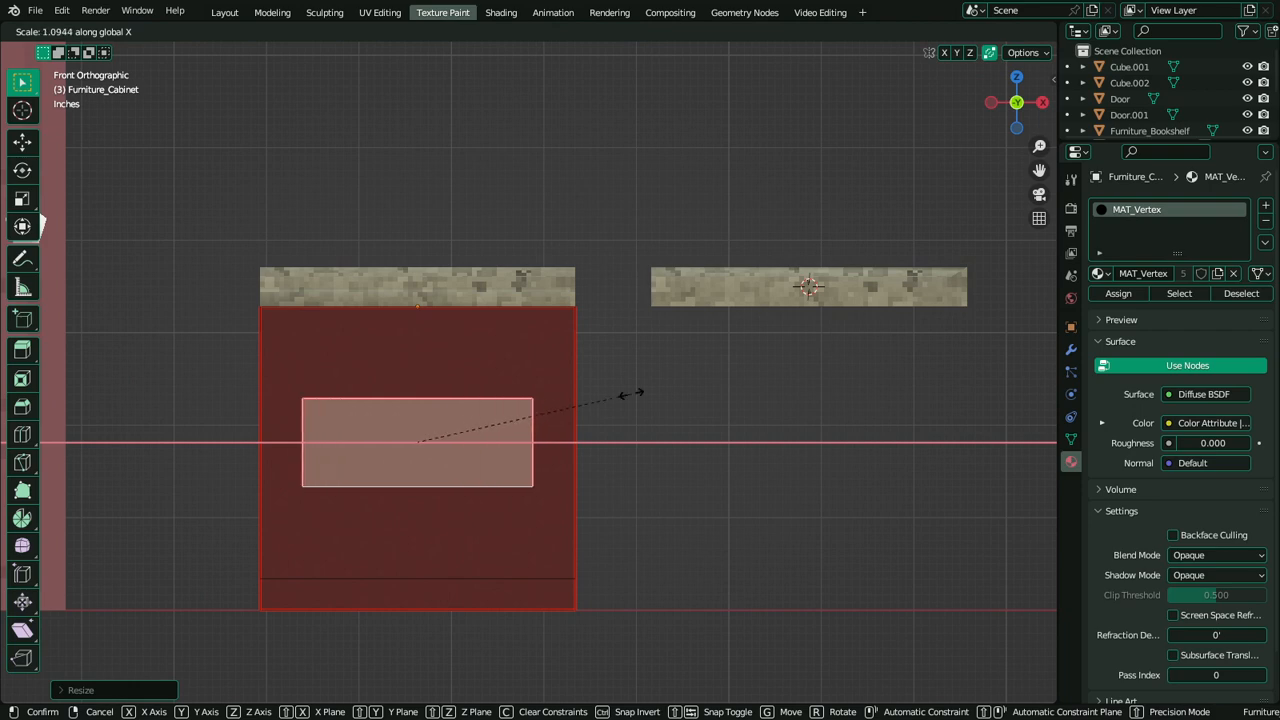
click(686, 383)
key(s)
key(z)
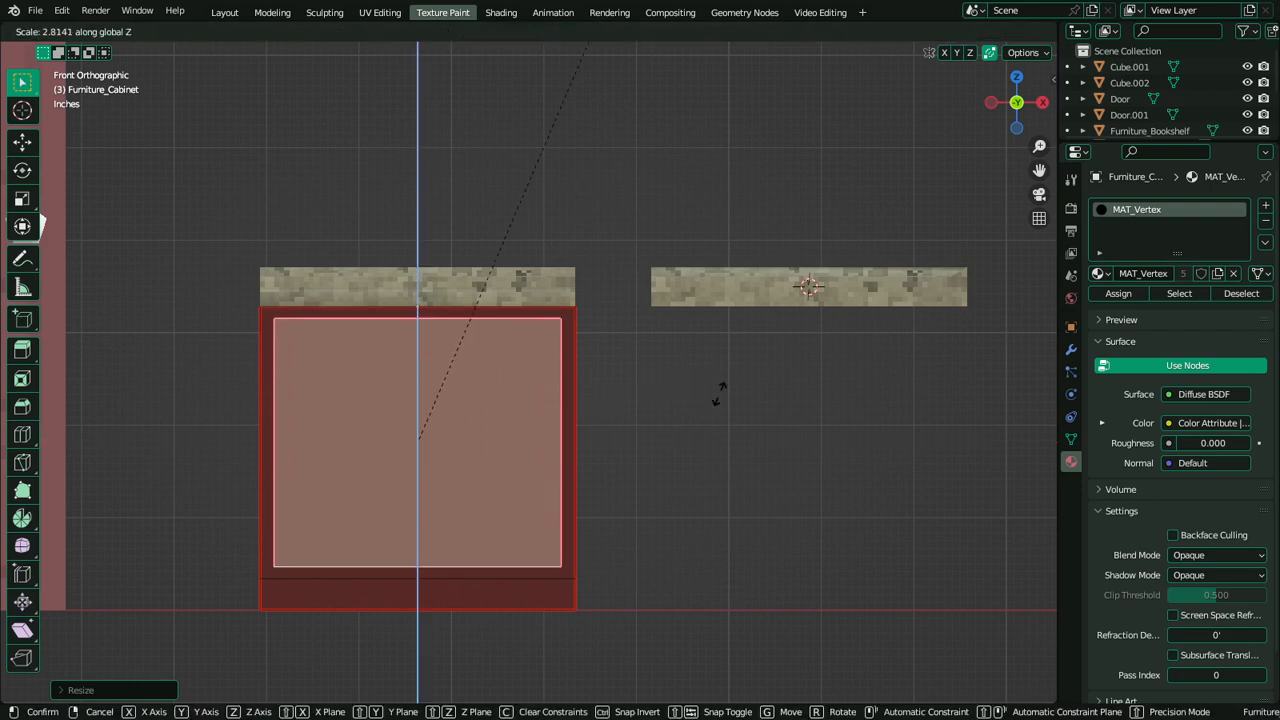
click(723, 429)
Split the panel into two doors by adding a vertical center loop cut, beveling it into a narrow strip and deleting that strip
key(ctrl+e)
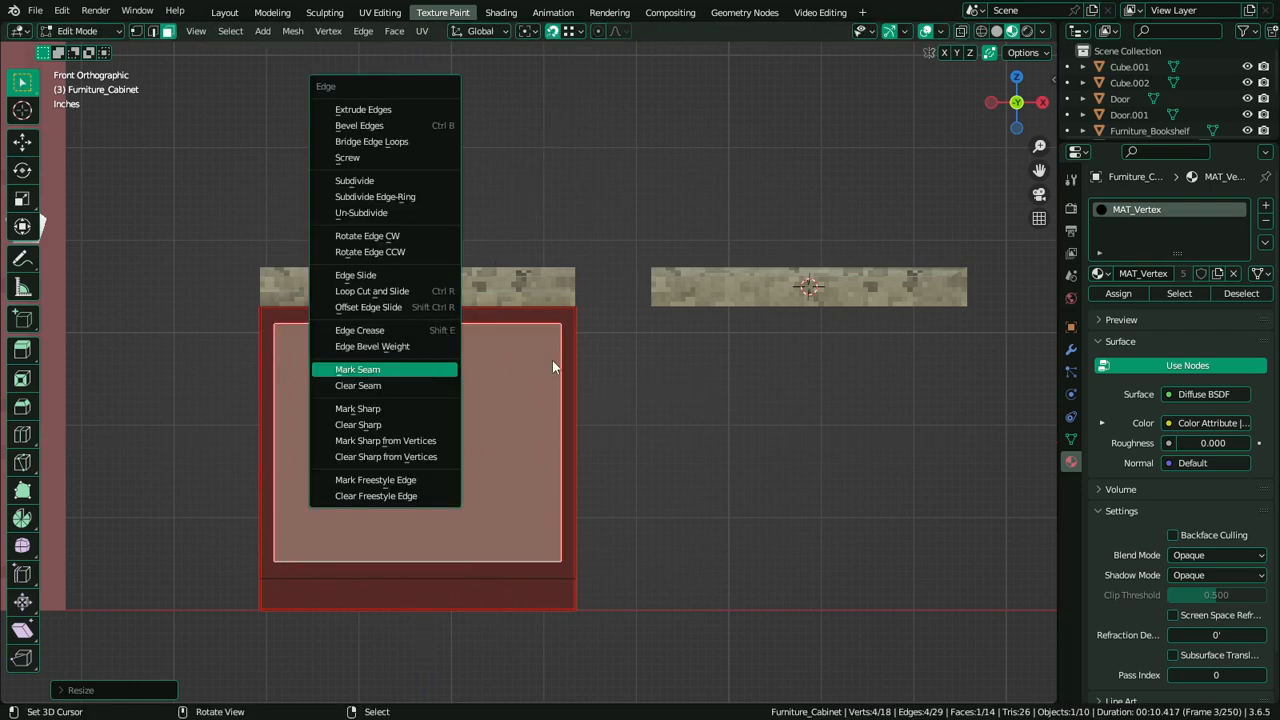
key(ctrl+r)
click(472, 337)
right_click(472, 337)
key(ctrl+b)
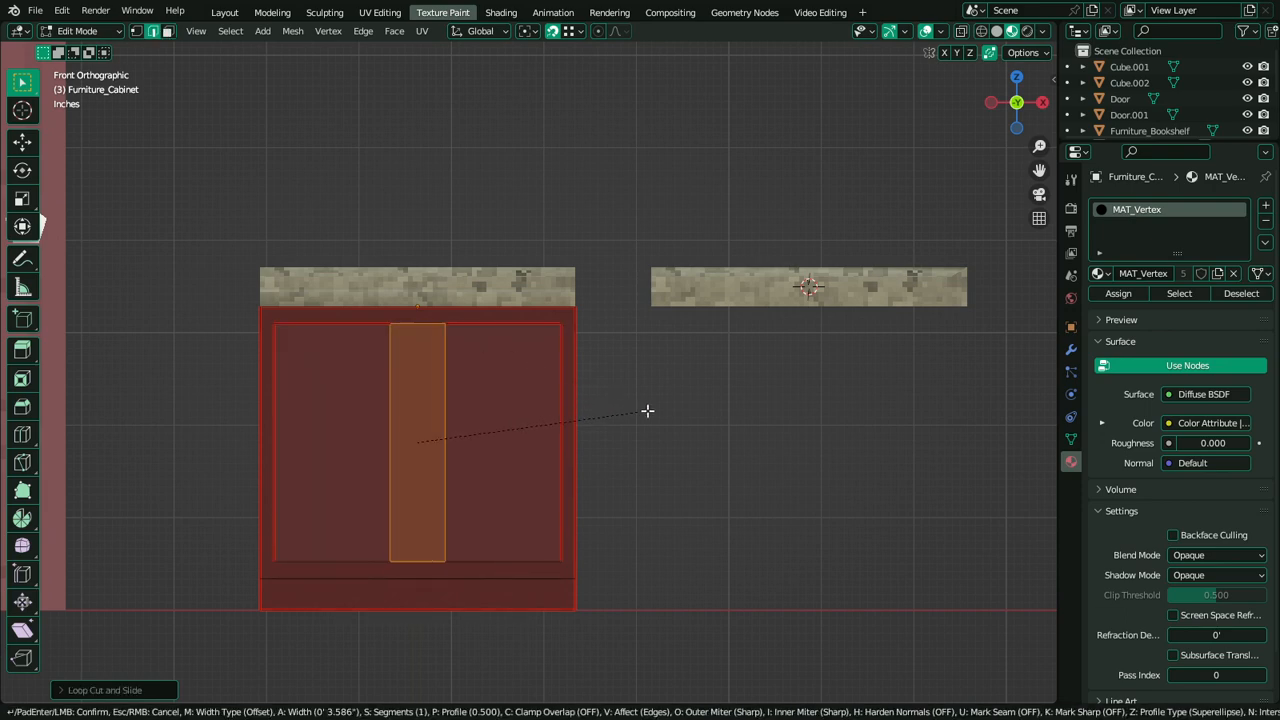
click(626, 418)
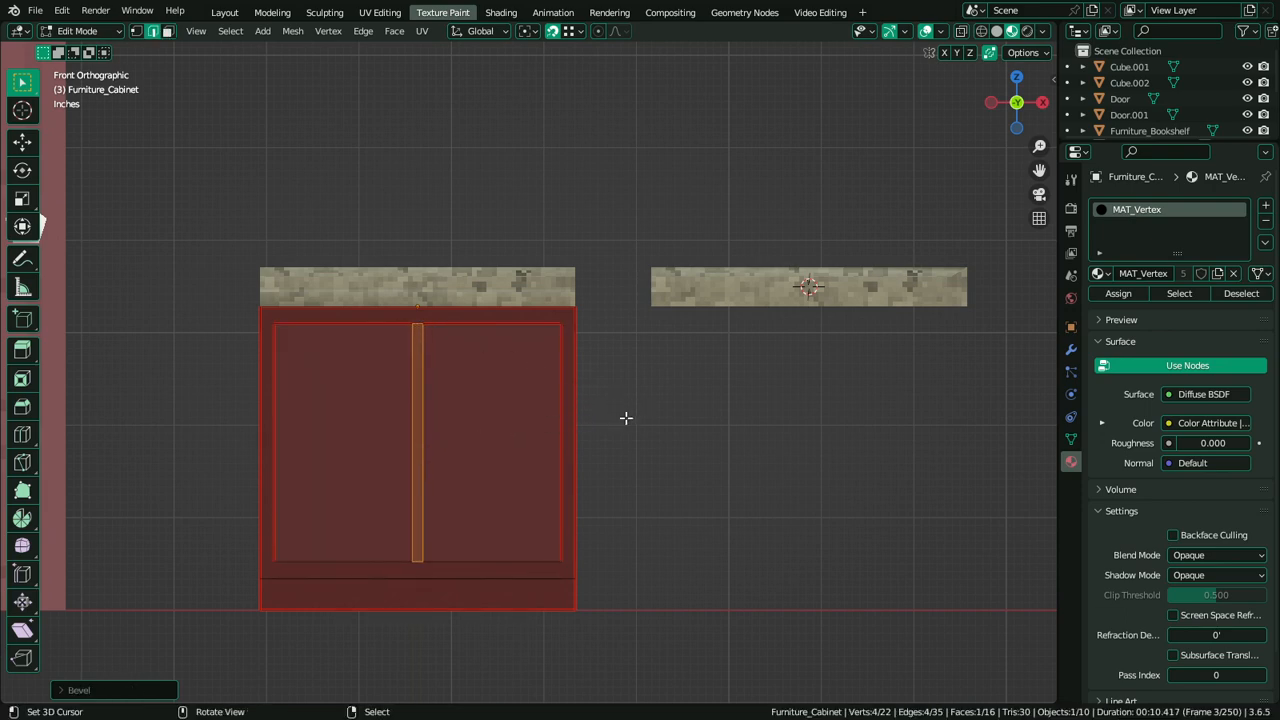
key(x)
click(626, 421)
Select both door faces and inset them individually, about 883 thou thick and 707 thou deep
key(3)
right_click(511, 453)
shift+click(371, 453)
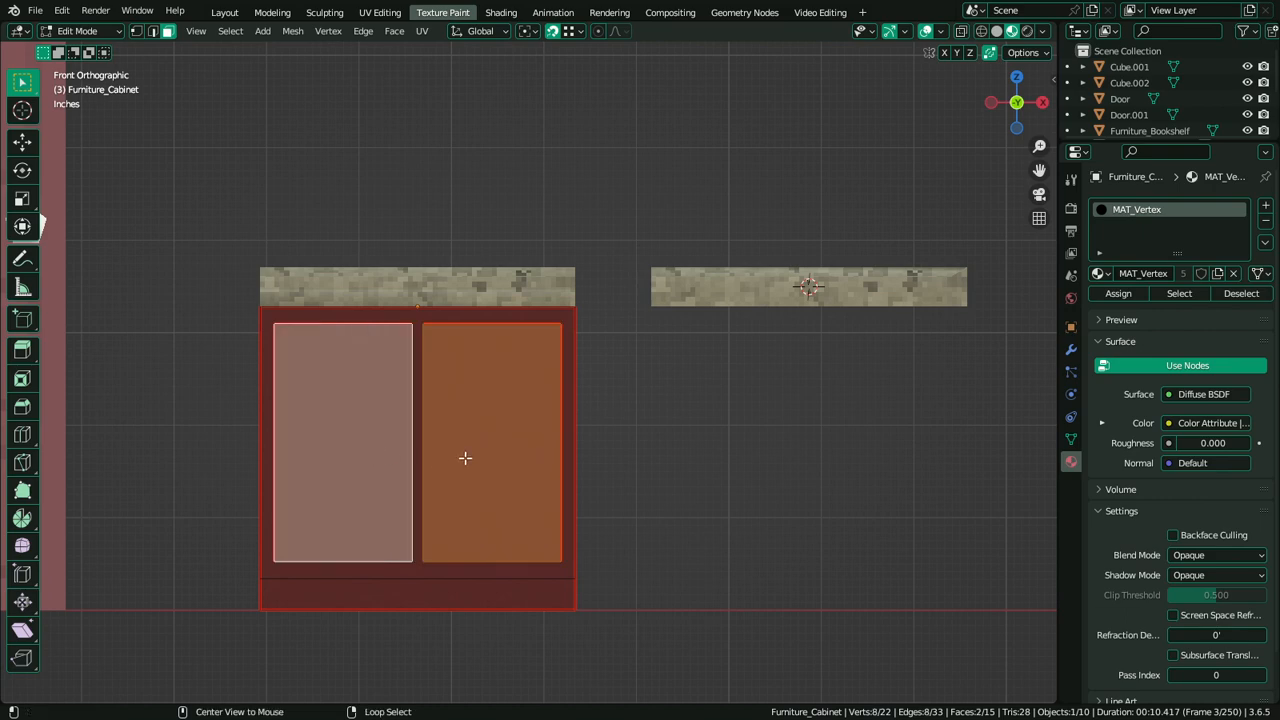
scroll(463, 457, up, 3)
key(i)
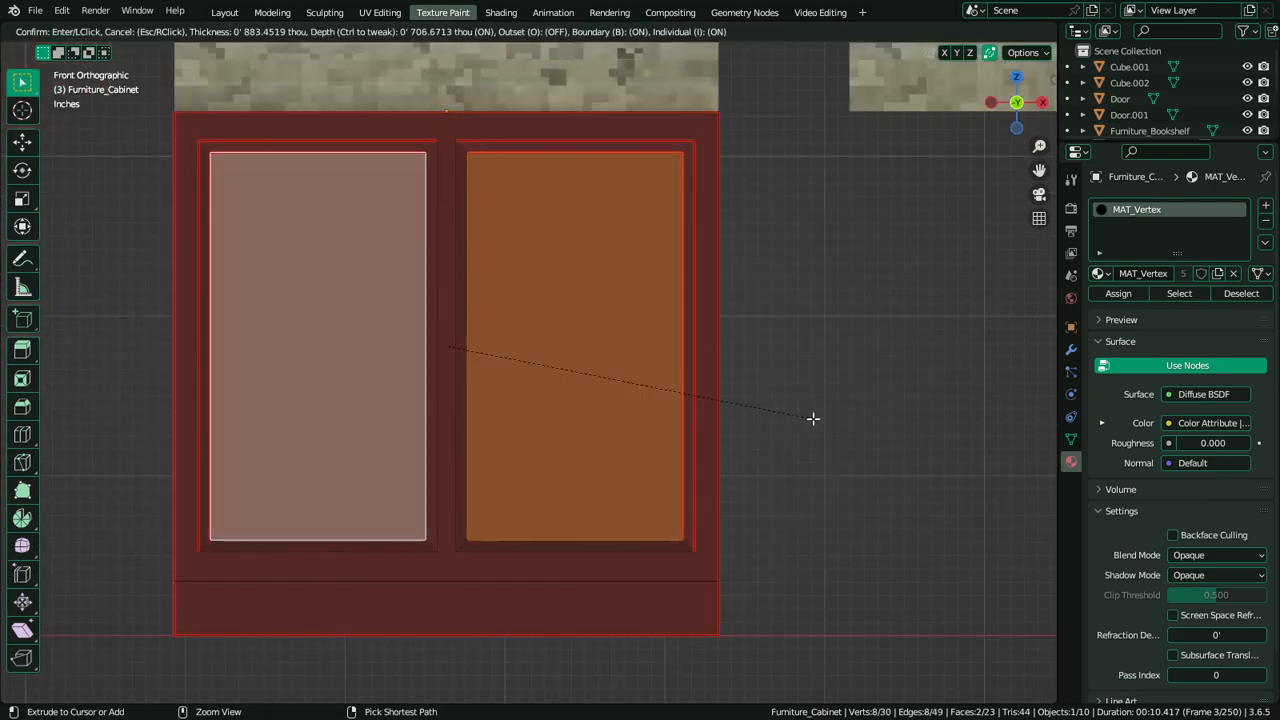
click(811, 417)
Inspect the inset doors from several angles, temporarily hiding and revealing their center panels
middle_drag(811, 417, 778, 440)
key(Tab)
key(alt+a)
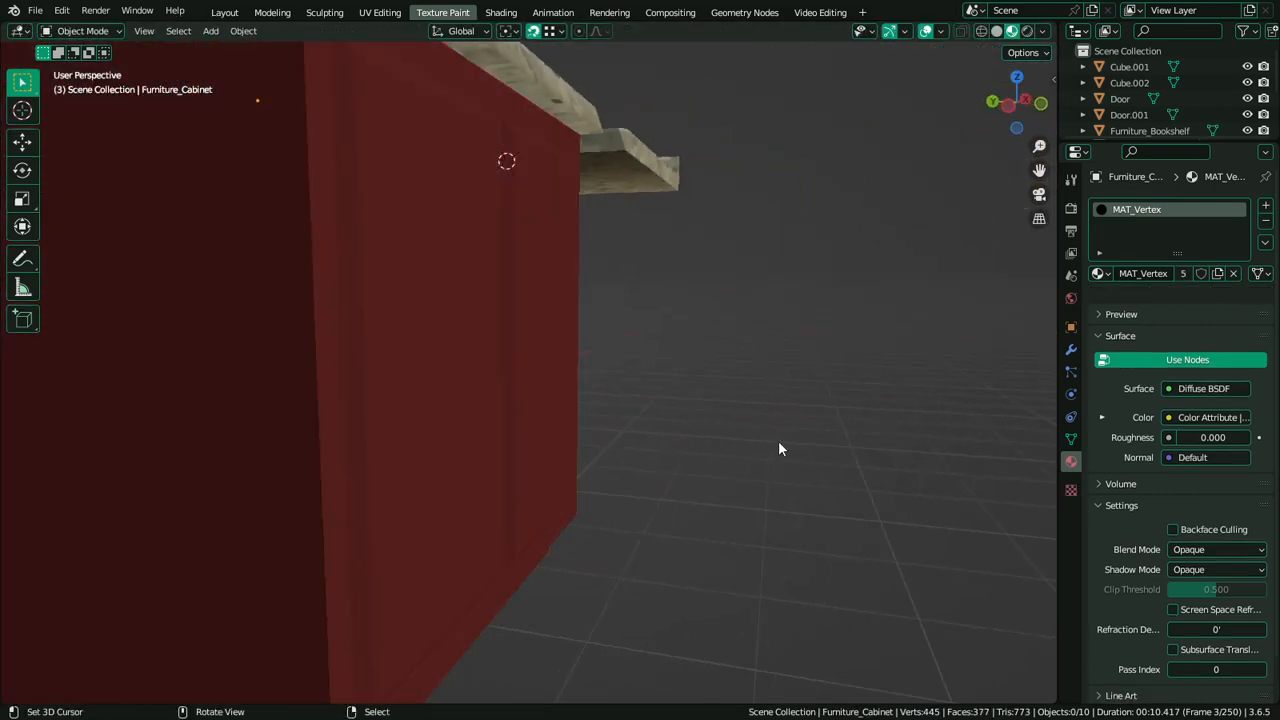
scroll(745, 465, down, 4)
middle_drag(733, 476, 530, 500)
scroll(500, 365, up, 4)
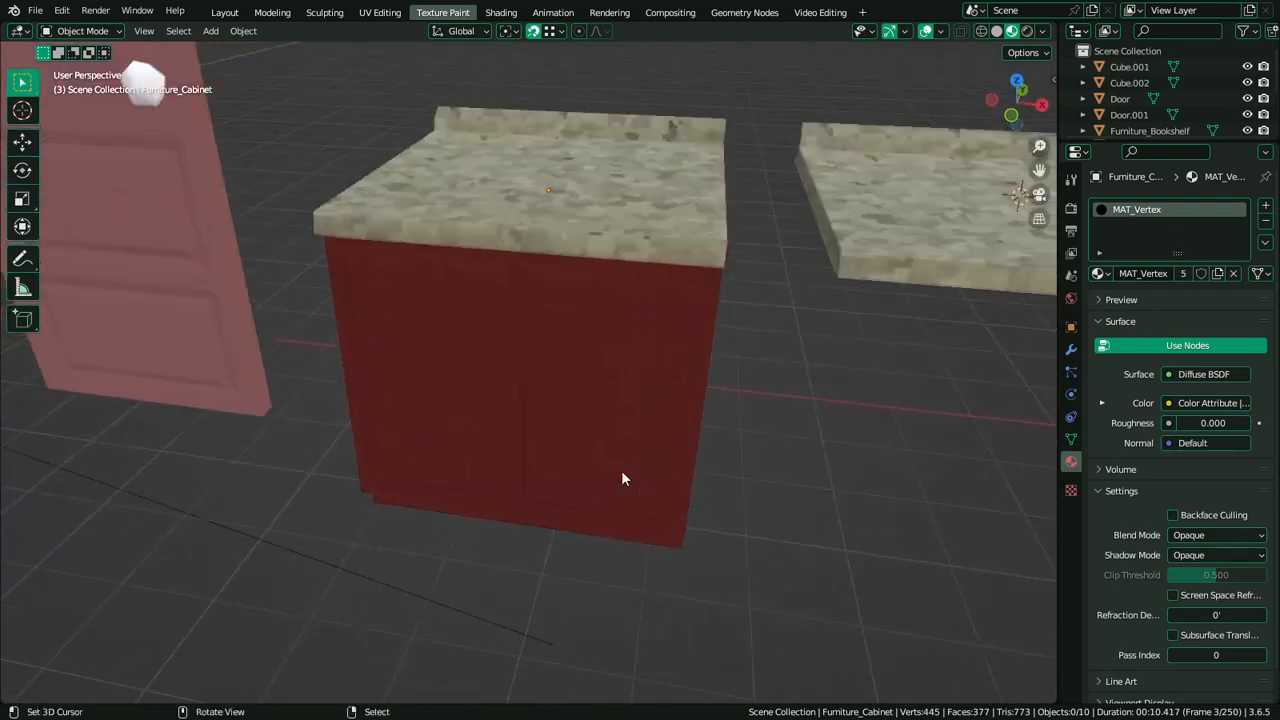
middle_drag(621, 470, 573, 412)
key(Tab)
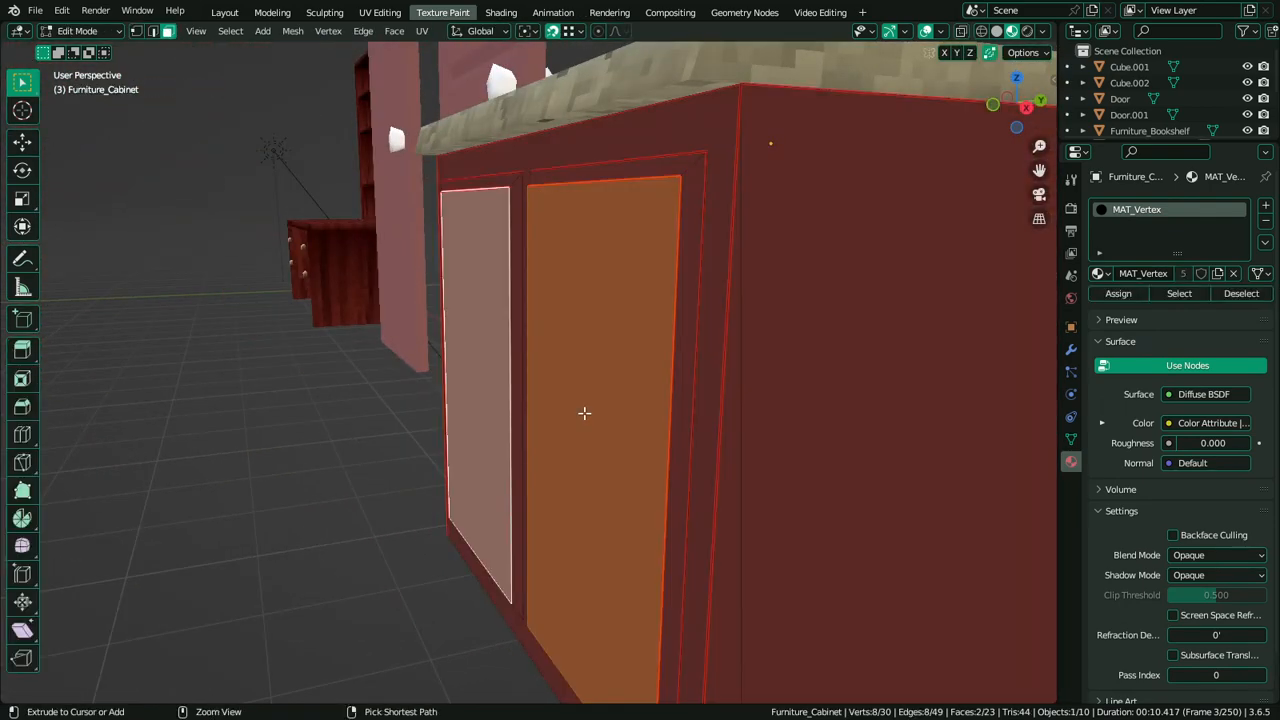
key(h)
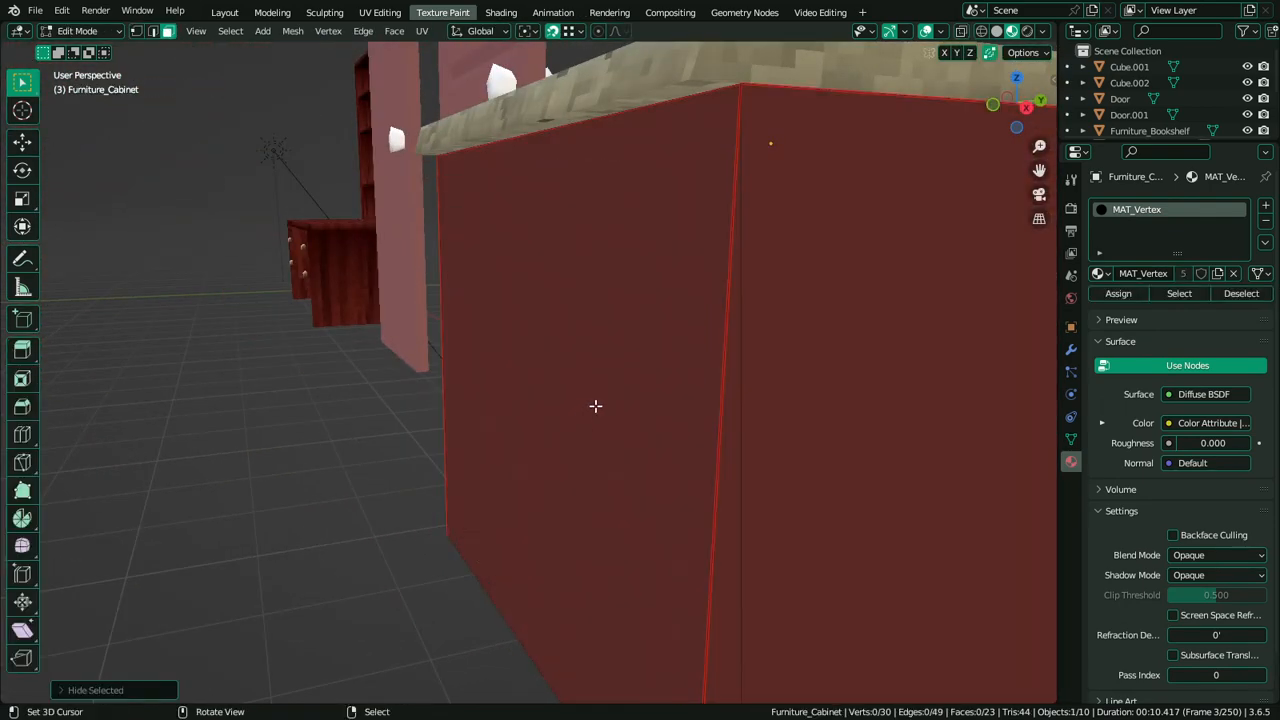
key(alt+h)
key(KP_Decimal)
Select the right door's linked faces and try moving the door along the Y axis, then undo the move
click(686, 430)
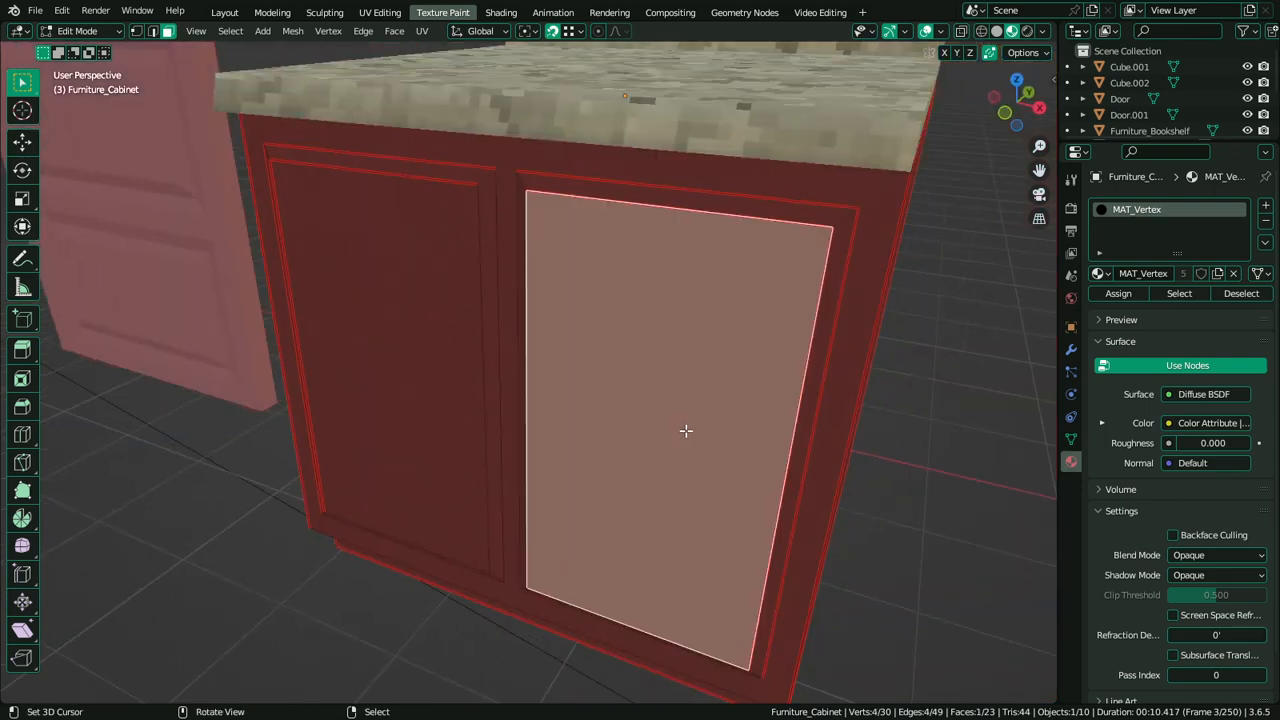
key(ctrl+l)
scroll(550, 487, down, 3)
middle_drag(550, 487, 754, 463)
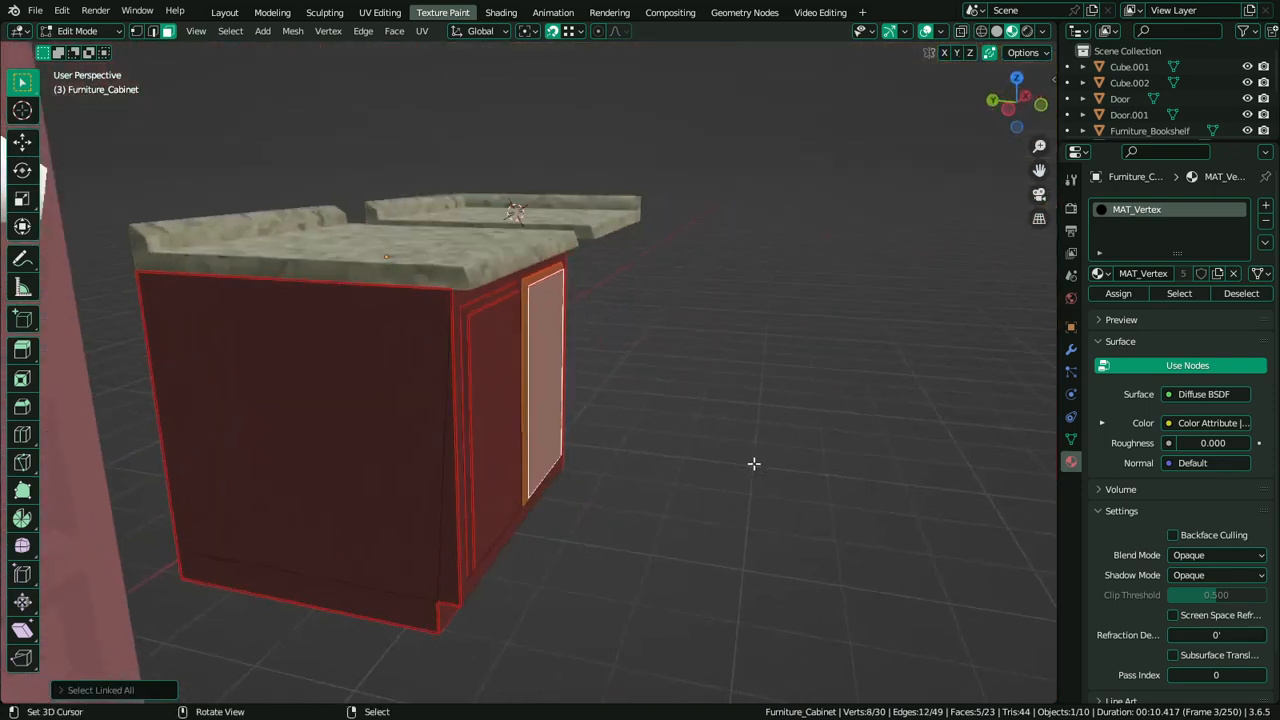
key(g)
key(y)
click(854, 497)
mouse_move(600, 440)
middle_down()
mouse_move(652, 422)
mouse_move(671, 449)
mouse_move(592, 440)
middle_up()
key(ctrl+z)
Select the inset center panels of both doors and clear the seams on their edges
scroll(487, 375, up, 3)
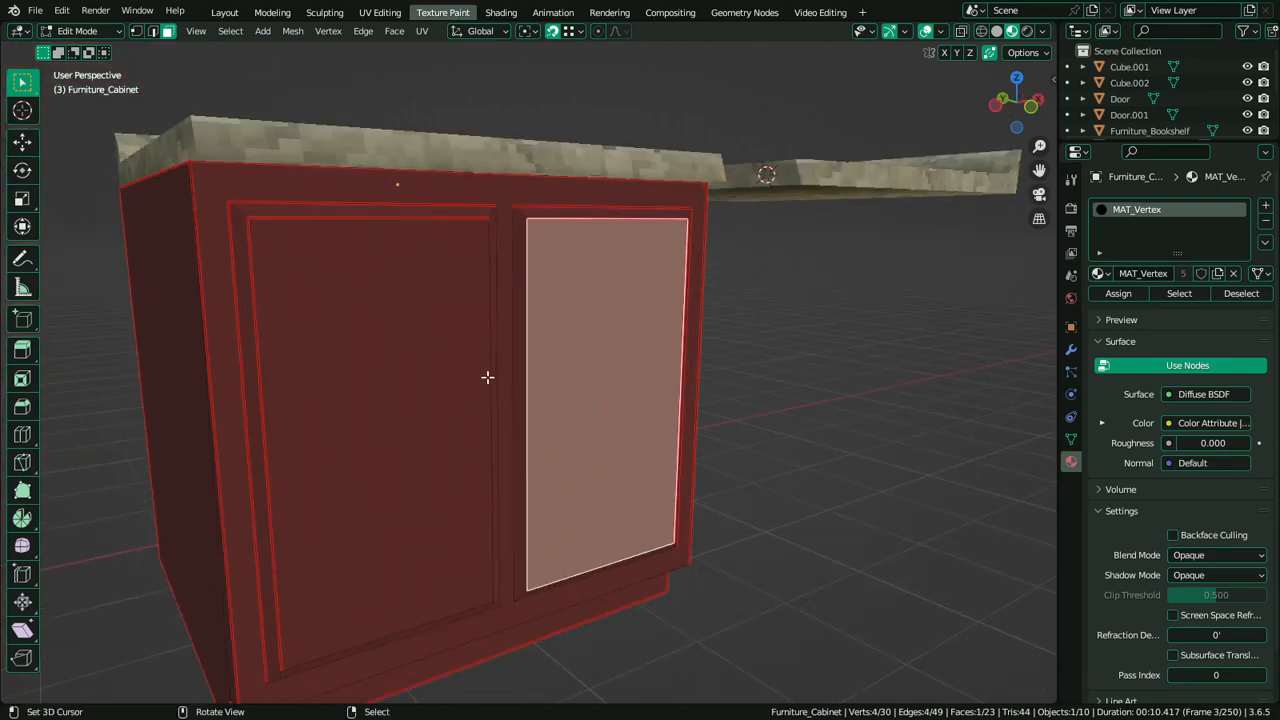
right_click(480, 366)
shift+right_click(589, 354)
key(ctrl+e)
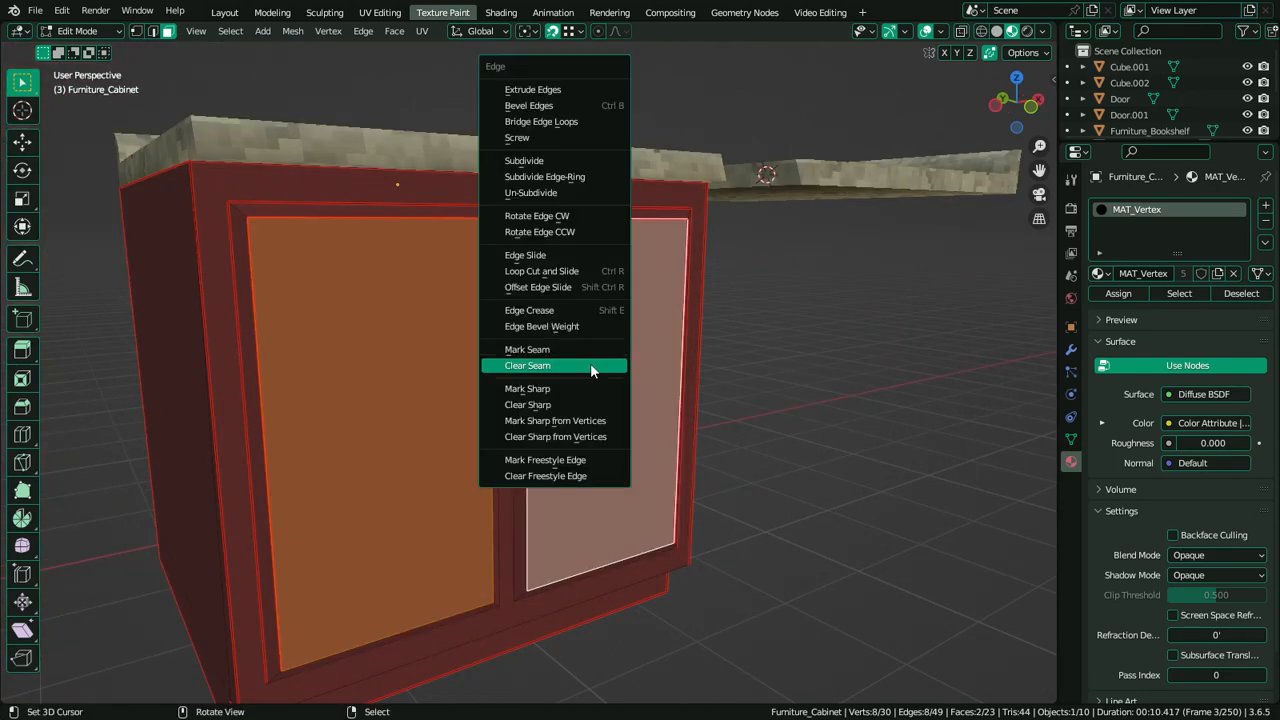
click(590, 364)
Select the left door's center panel and examine the cabinet's inset doors from several angles
key(Tab)
scroll(610, 380, down, 4)
middle_drag(636, 395, 574, 424)
scroll(574, 424, up, 2)
key(Tab)
right_click(377, 391)
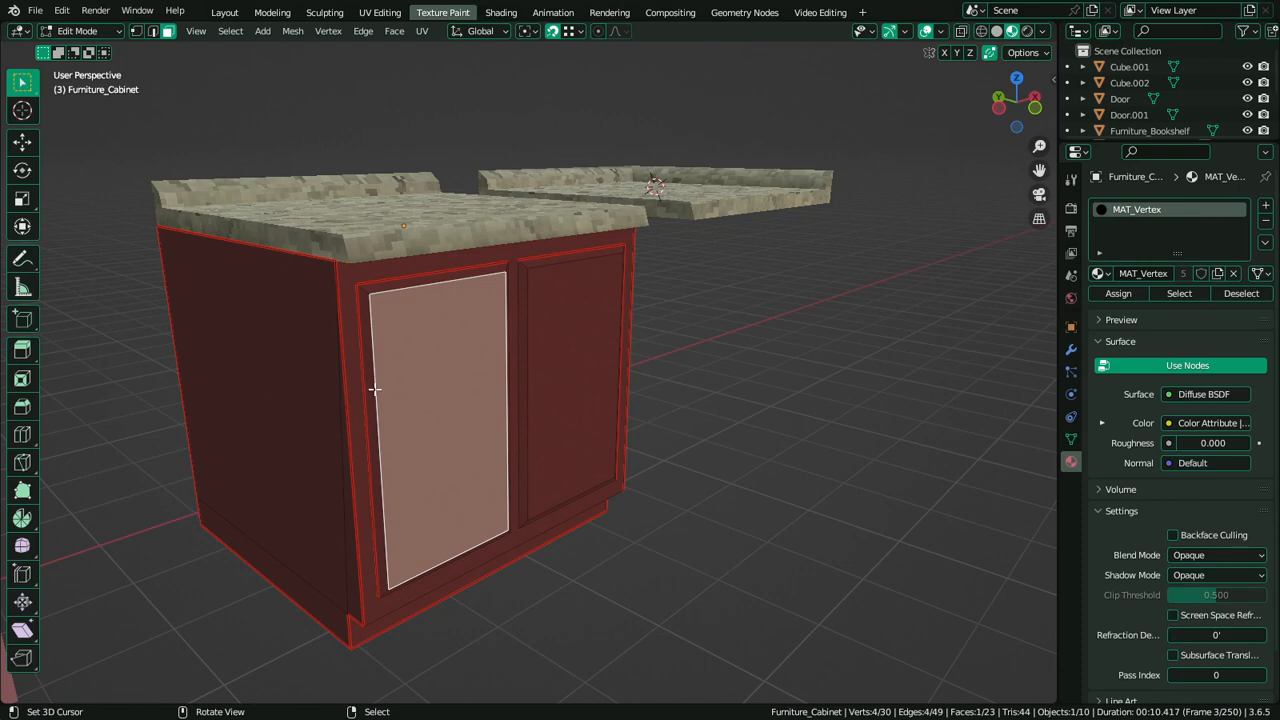
middle_drag(374, 390, 307, 387)
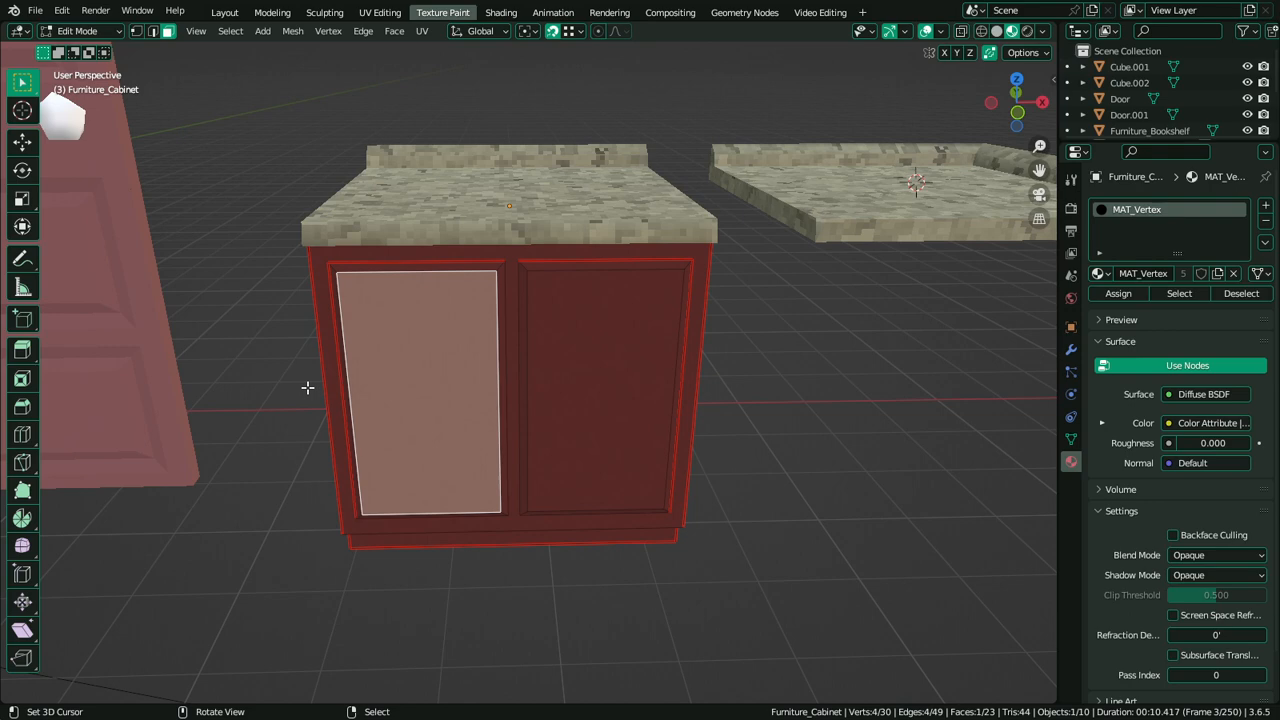
middle_drag(307, 387, 449, 349)
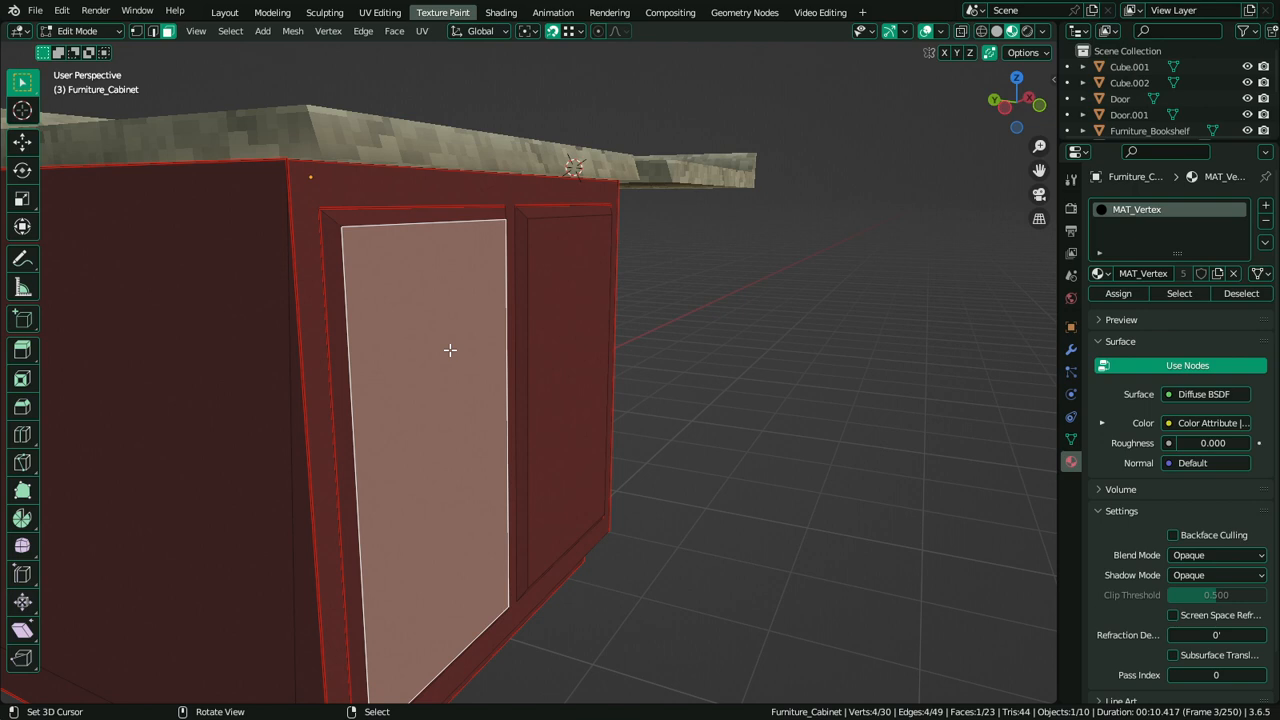
scroll(450, 350, down, 4)
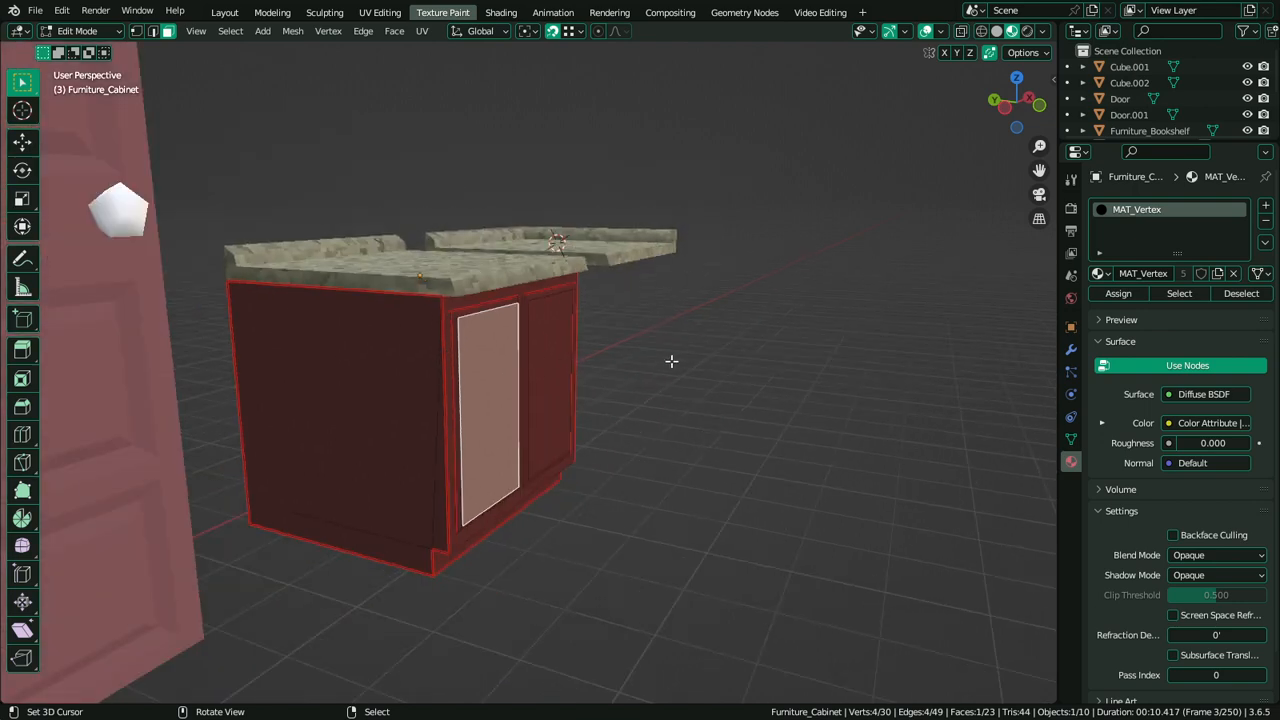
Return to Object Mode, deselect everything and examine the finished cabinet in an enlarged viewport
key(Tab)
key(alt+a)
middle_drag(671, 360, 569, 399)
scroll(569, 399, down, 3)
scroll(568, 406, up, 3)
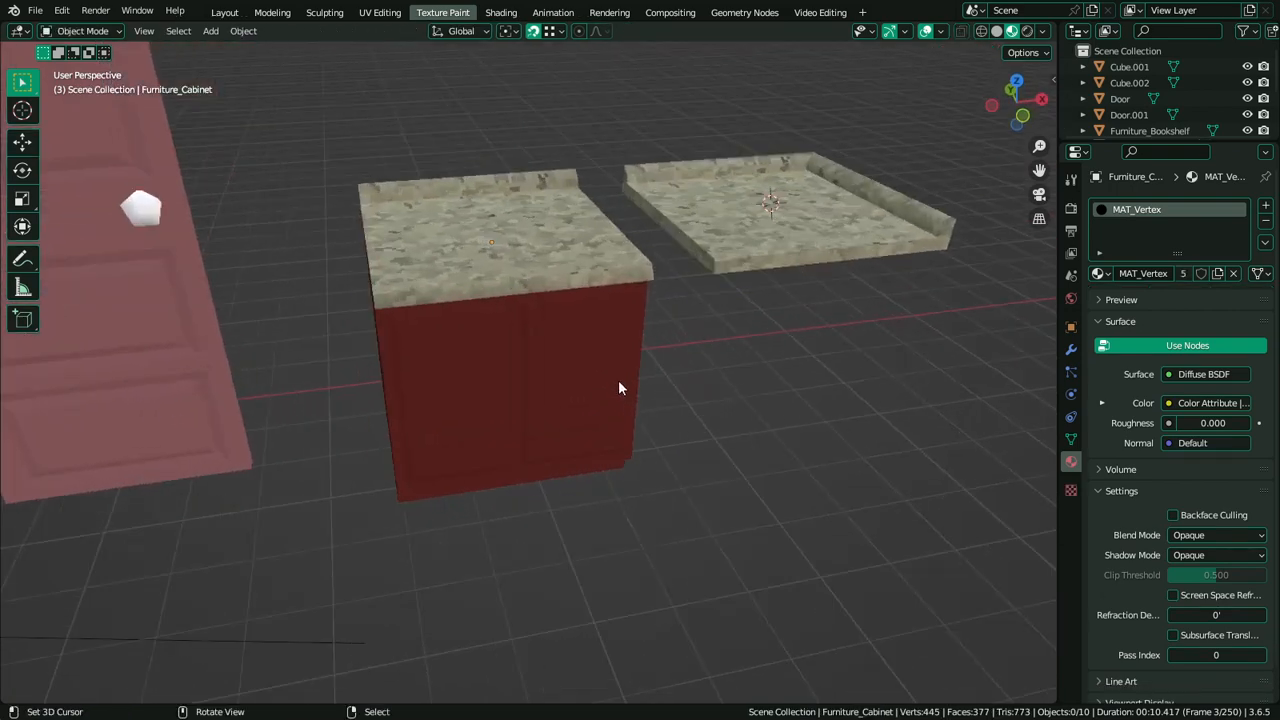
key(ctrl+space)
scroll(584, 292, up, 3)
scroll(615, 275, down, 4)
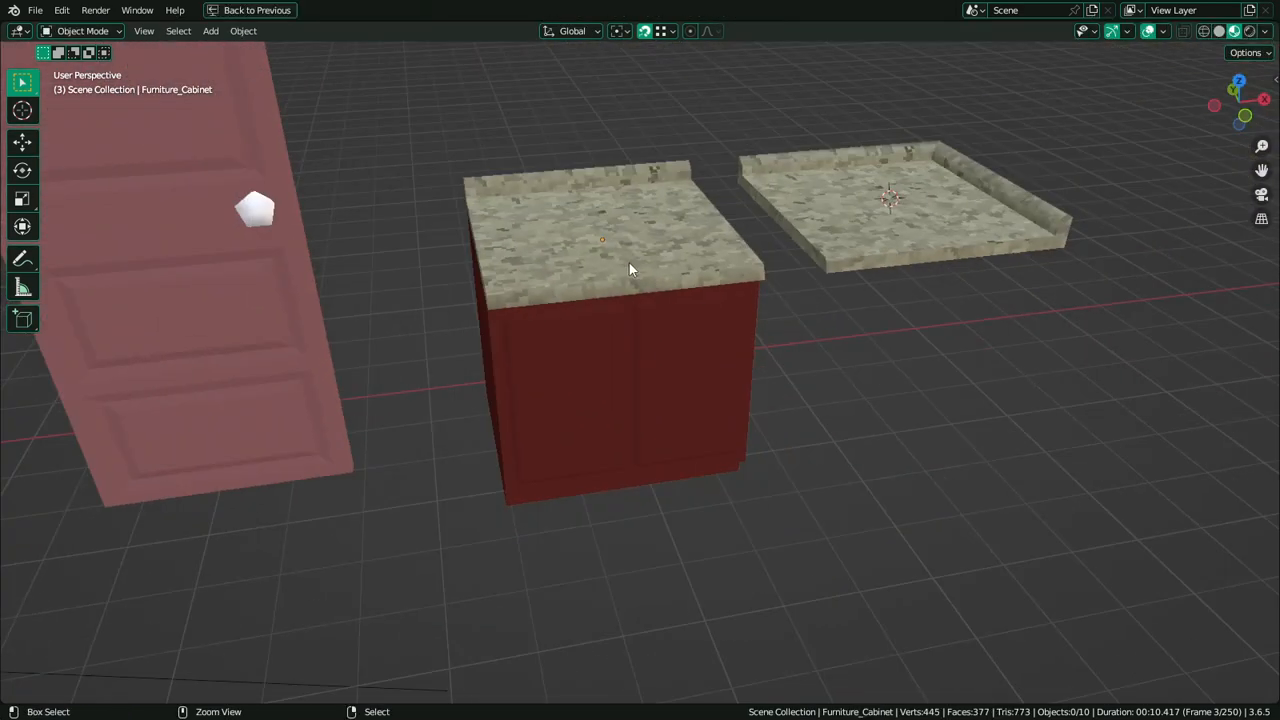
key(ctrl+space)
Switch to the UV Editing workspace, select all of the cabinet's faces and inspect the model in Edit and Object Mode
click(380, 12)
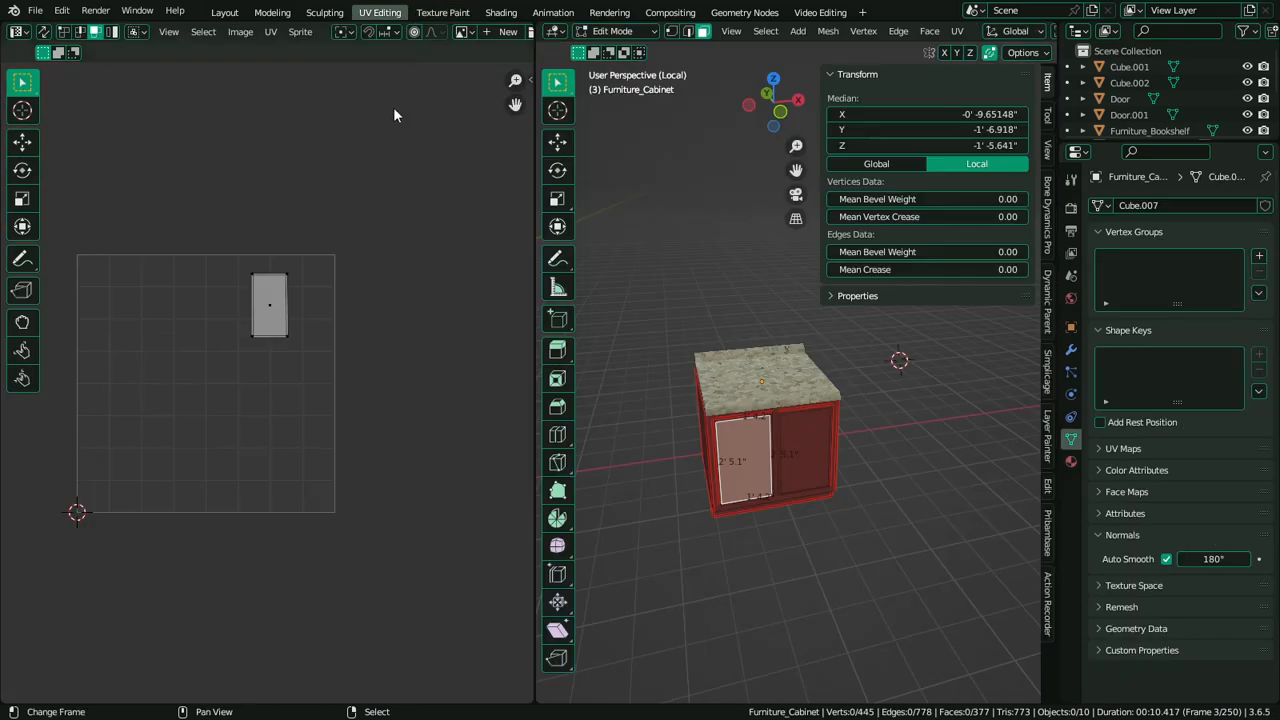
key(a)
key(ctrl+space)
scroll(748, 402, up, 3)
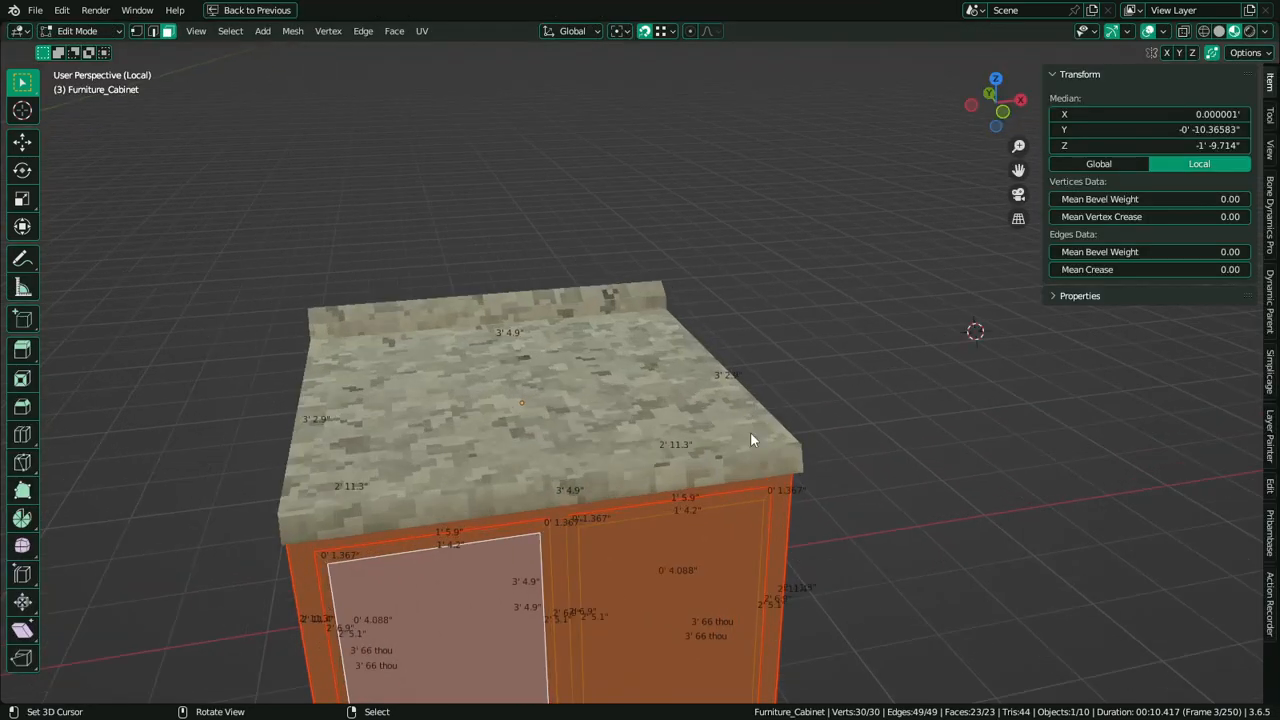
key(Tab)
scroll(780, 380, up, 1)
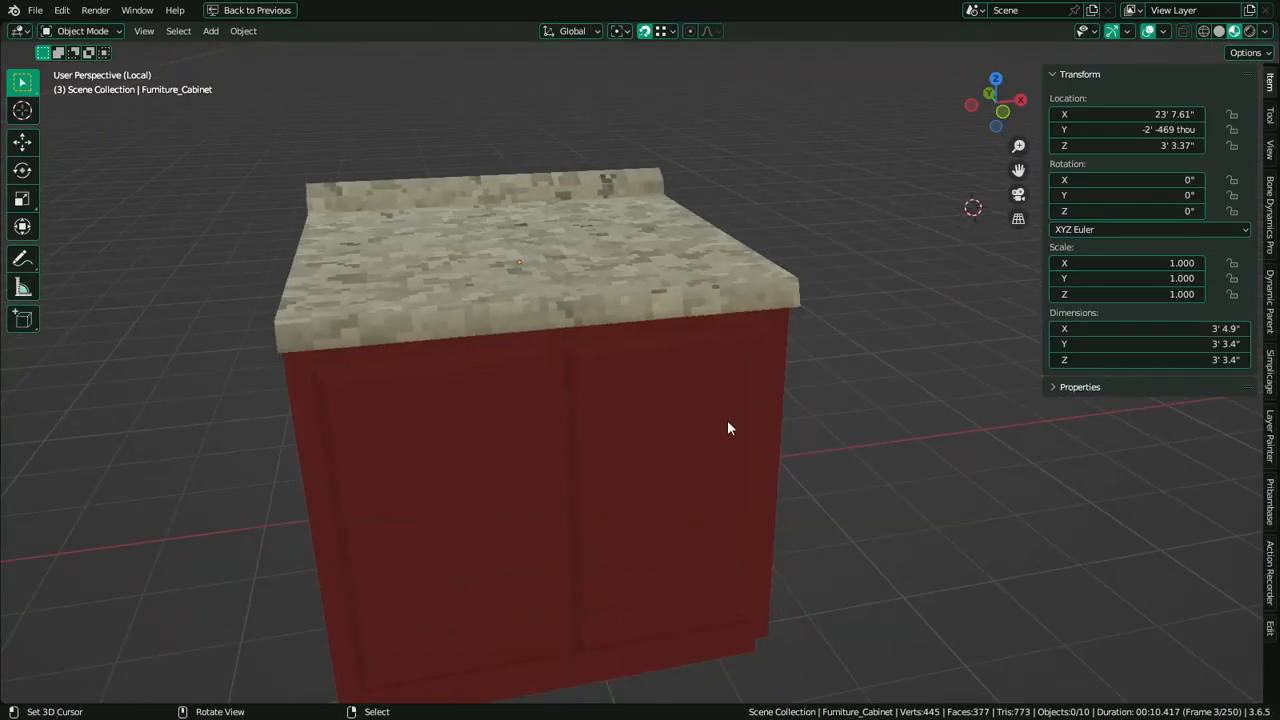
key(Tab)
key(ctrl+space)
key(Tab)
key(ctrl+space)
click(280, 12)
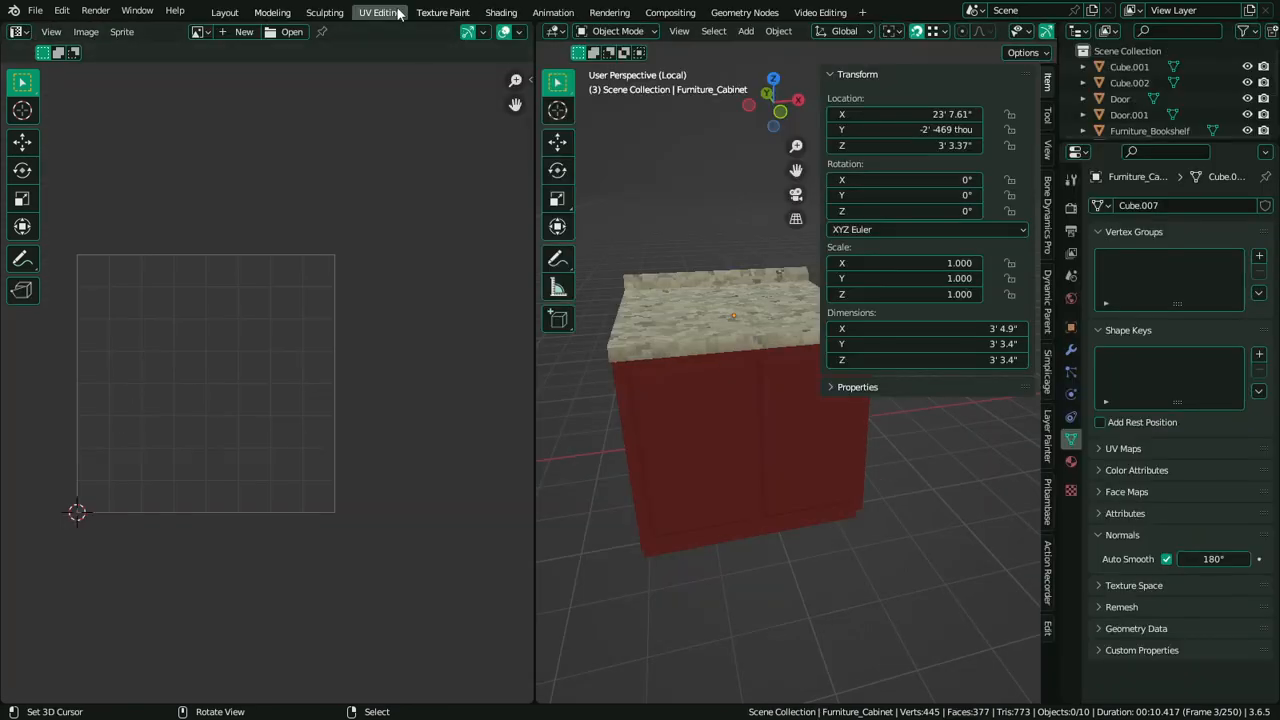
key(ctrl+space)
Duplicate the cabinet body along the X axis and place the copy beside the original at X 20' 4.56"
click(563, 378)
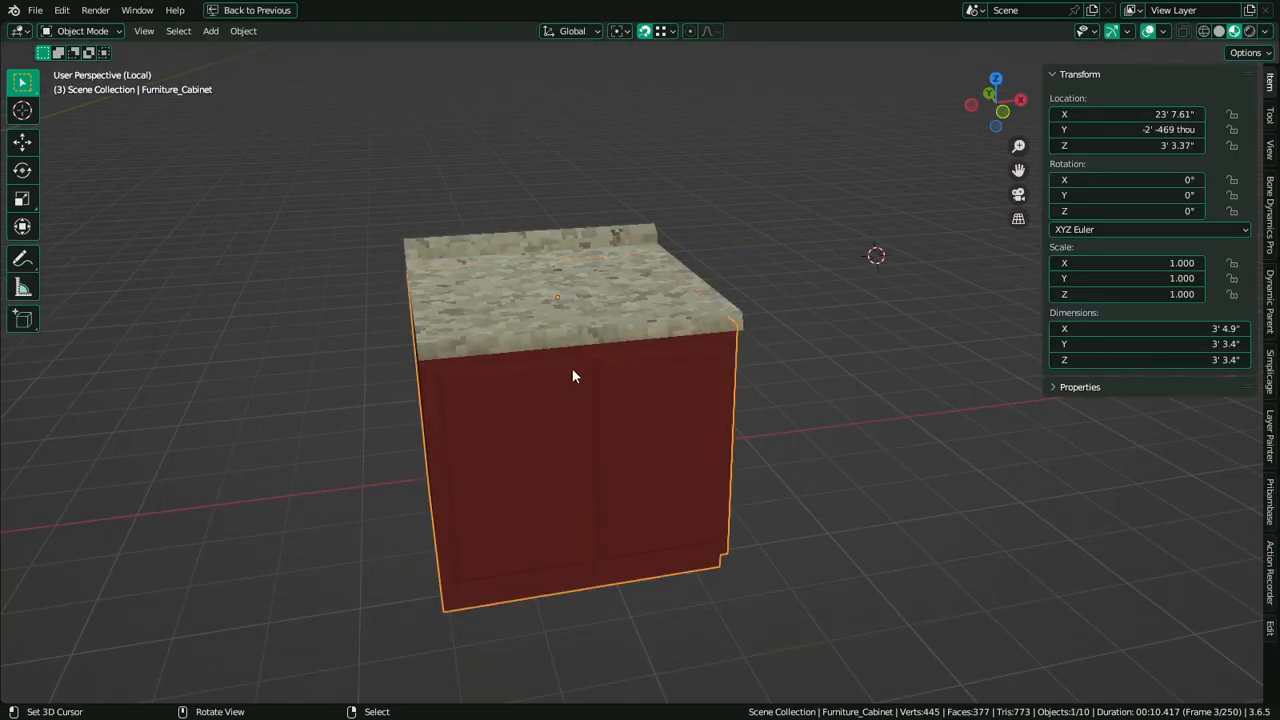
scroll(572, 370, down, 3)
middle_drag(204, 141, 670, 273)
key(shift+d)
key(x)
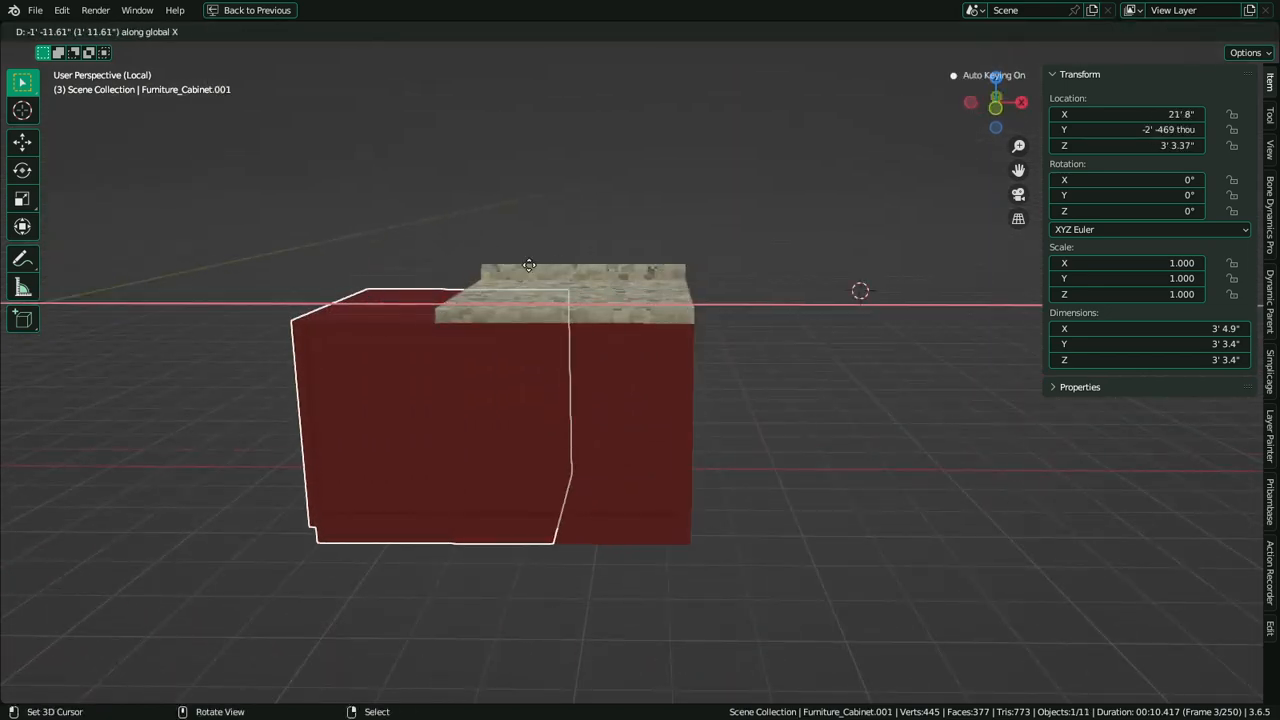
click(506, 398)
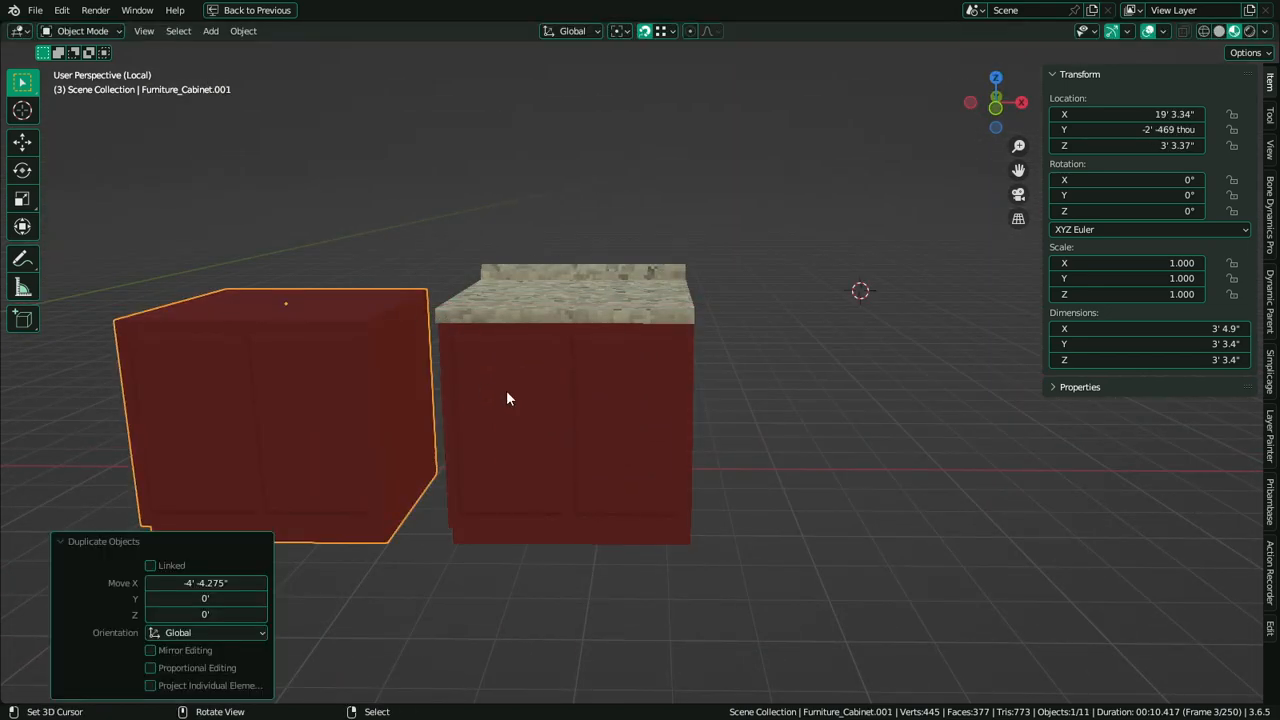
click(471, 340)
middle_drag(471, 340, 577, 365)
key(Tab)
key(Tab)
key(ctrl+space)
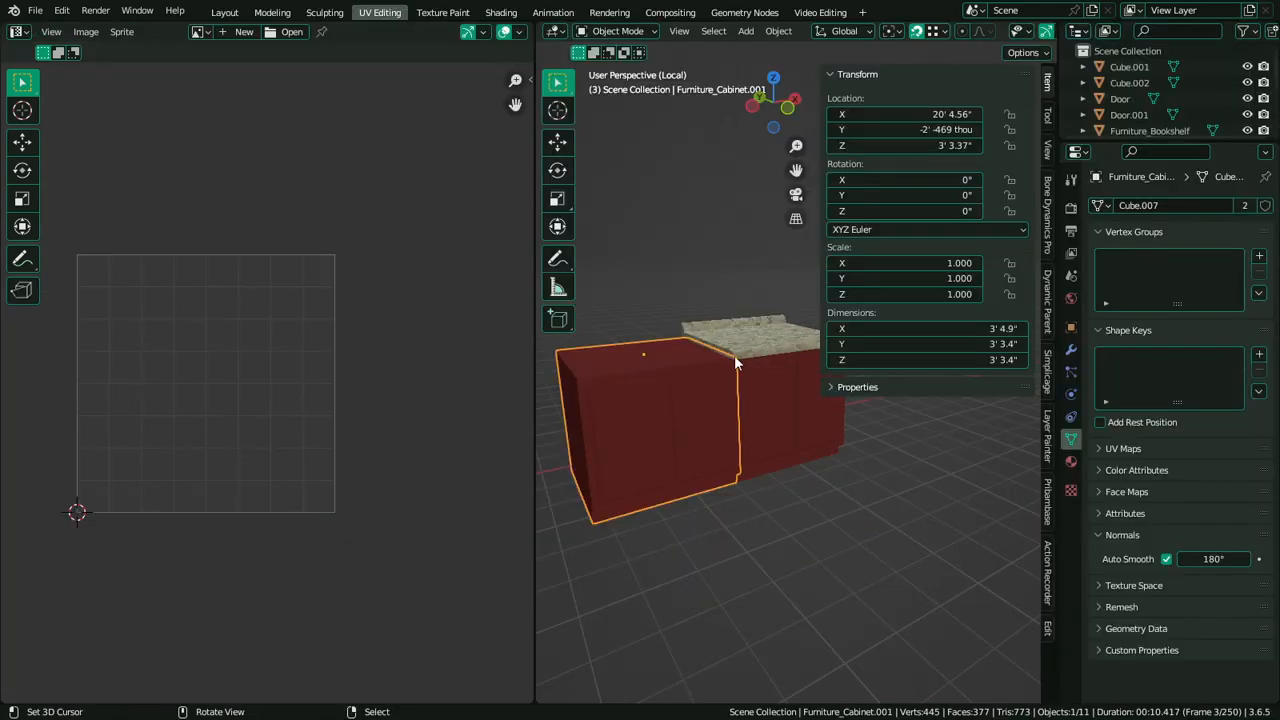
Delete the duplicated cabinet body
middle_drag(734, 355, 698, 376)
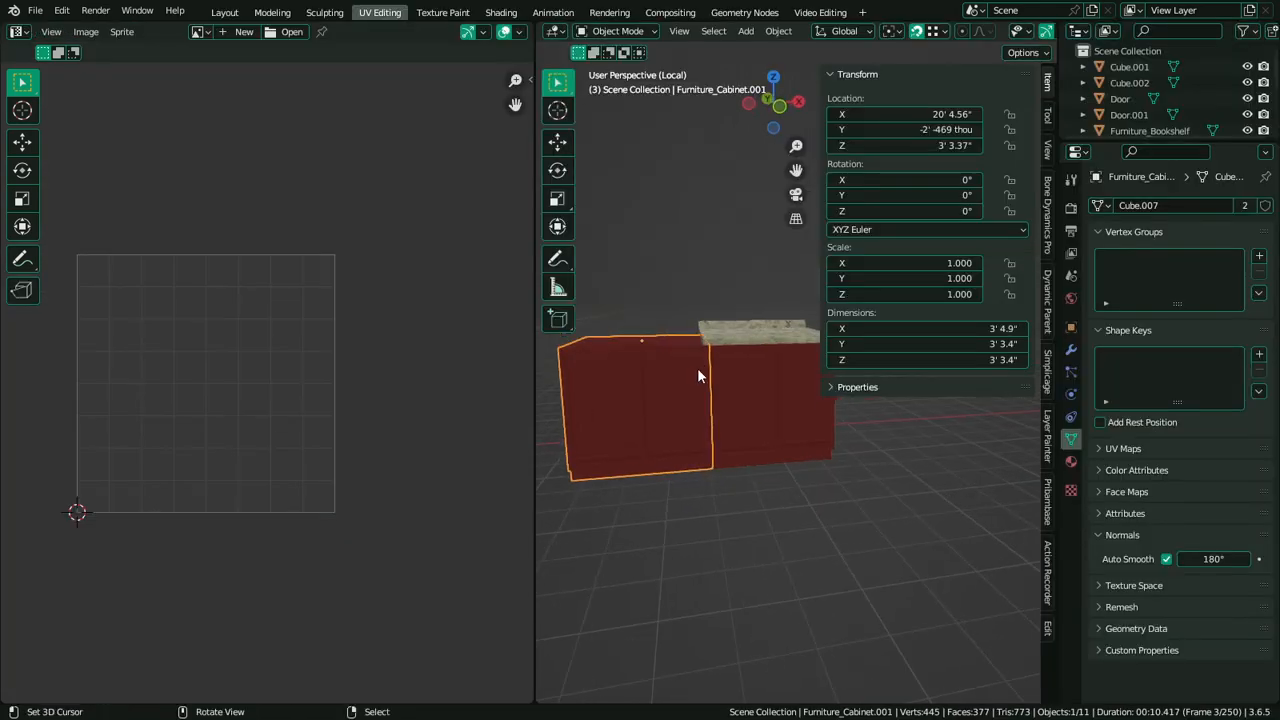
key(x)
click(698, 376)
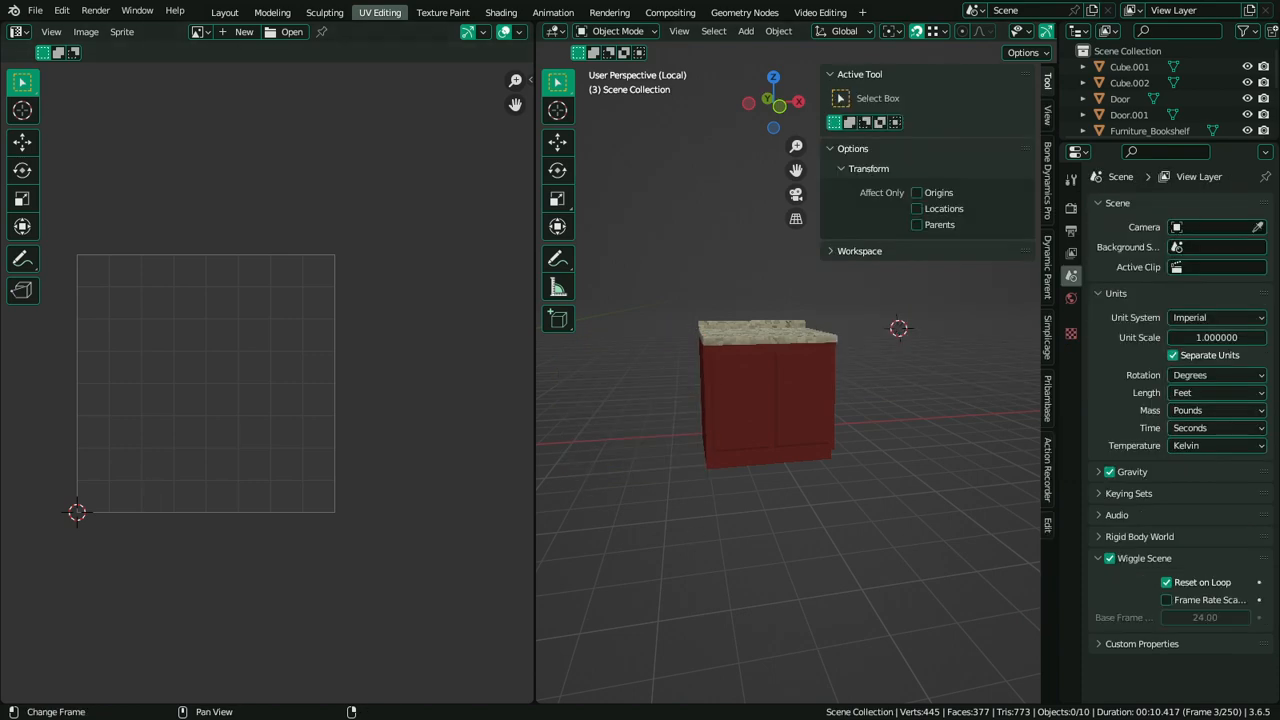
Switch to the Chrome browser and run an Ecosia image search for "kitchen cabinet"
key(alt+Tab)
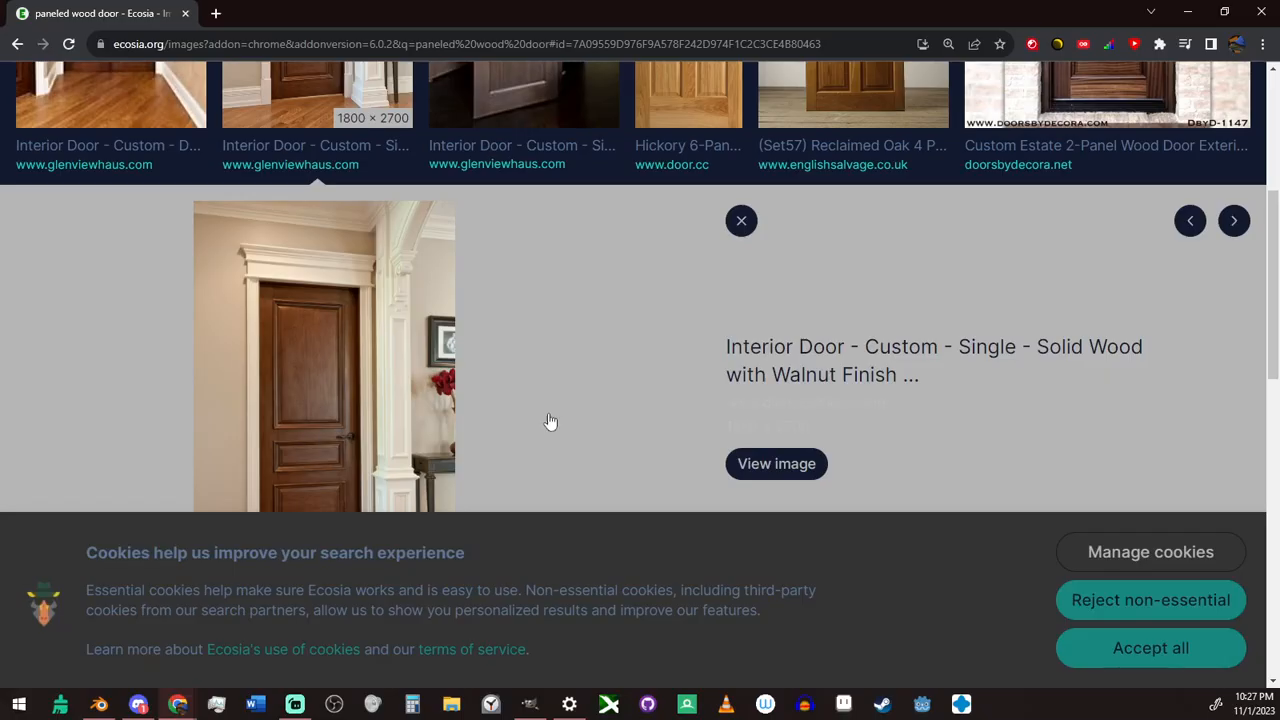
scroll(496, 298, up, 4)
click(356, 104)
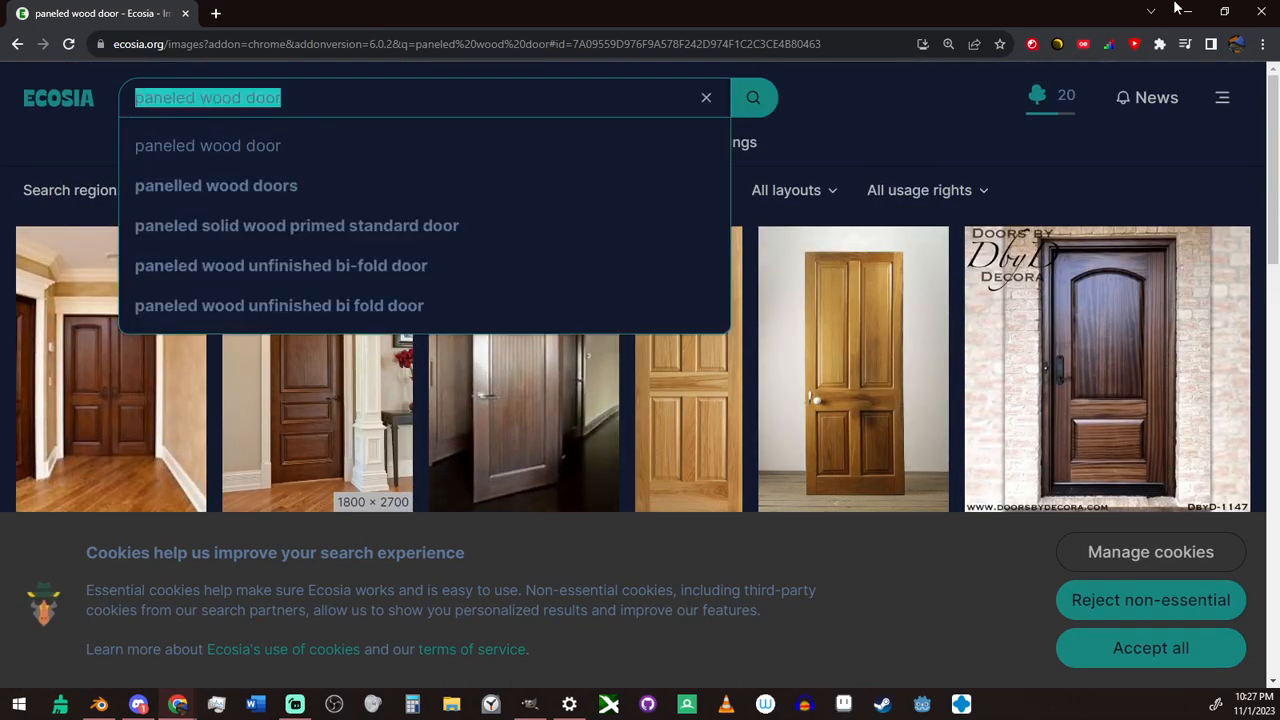
text(kitec)
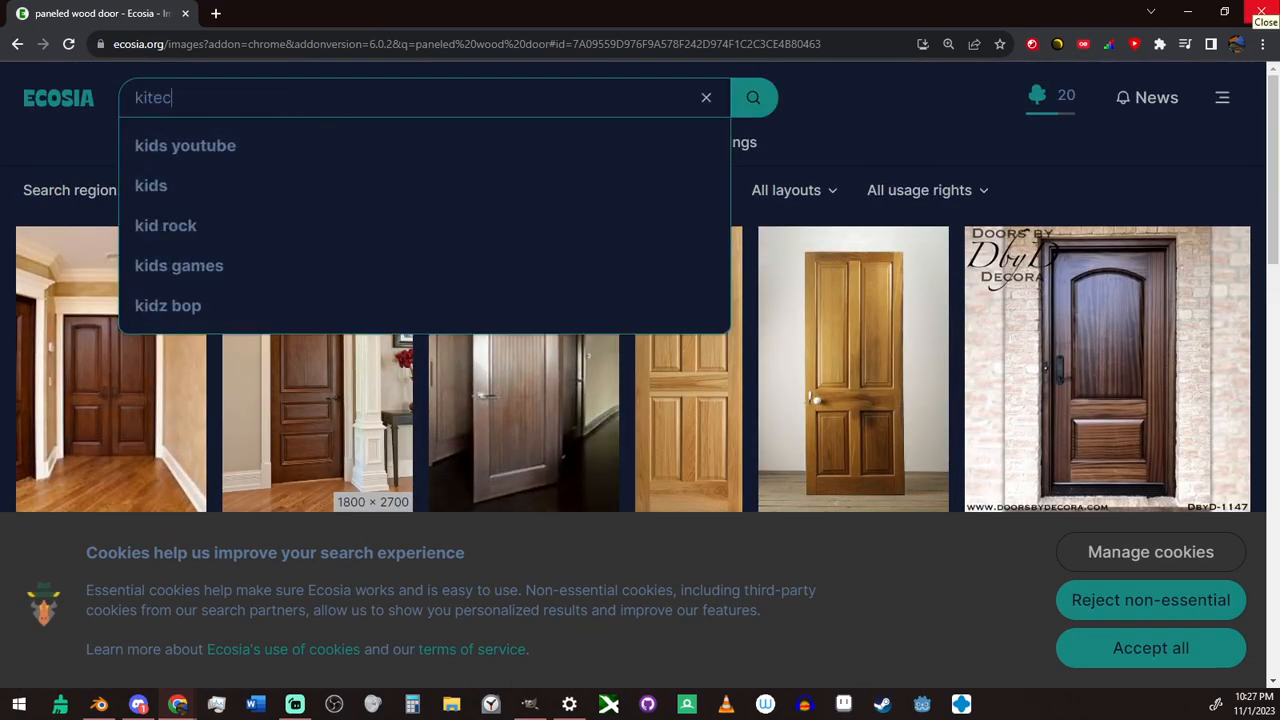
key(BackSpace)
key(BackSpace)
text(chen cabi)
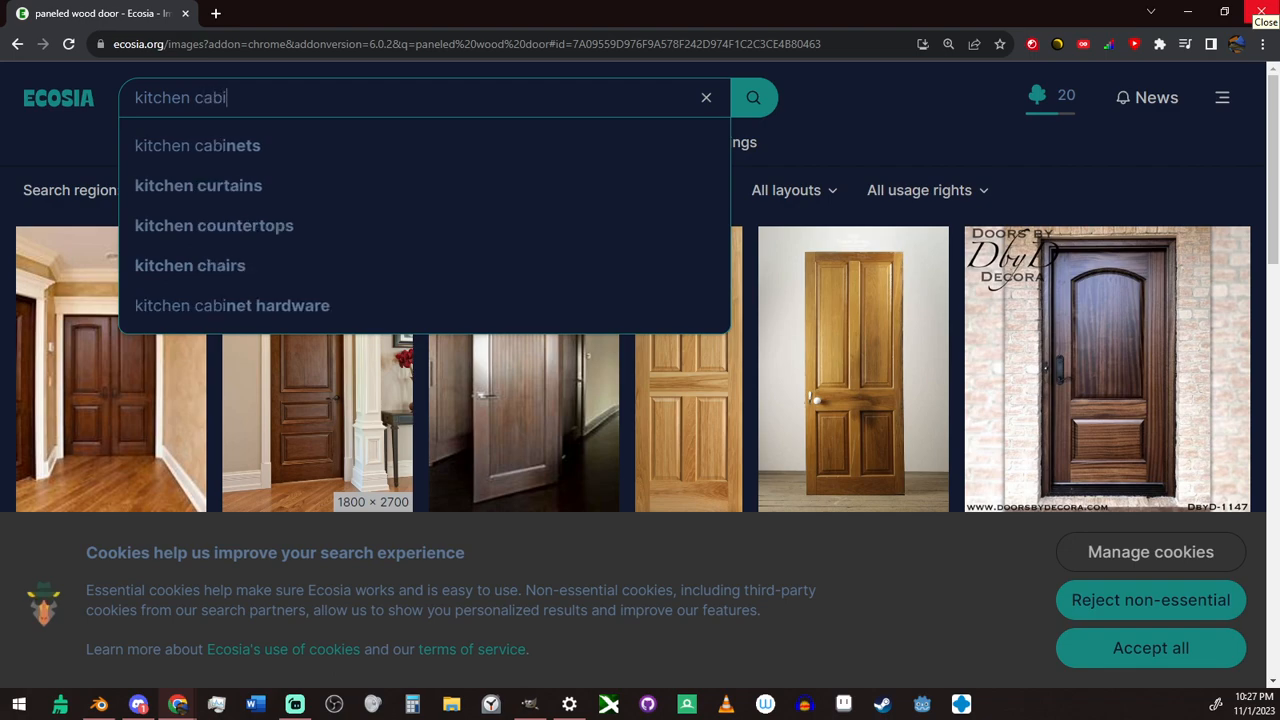
text(net)
key(Return)
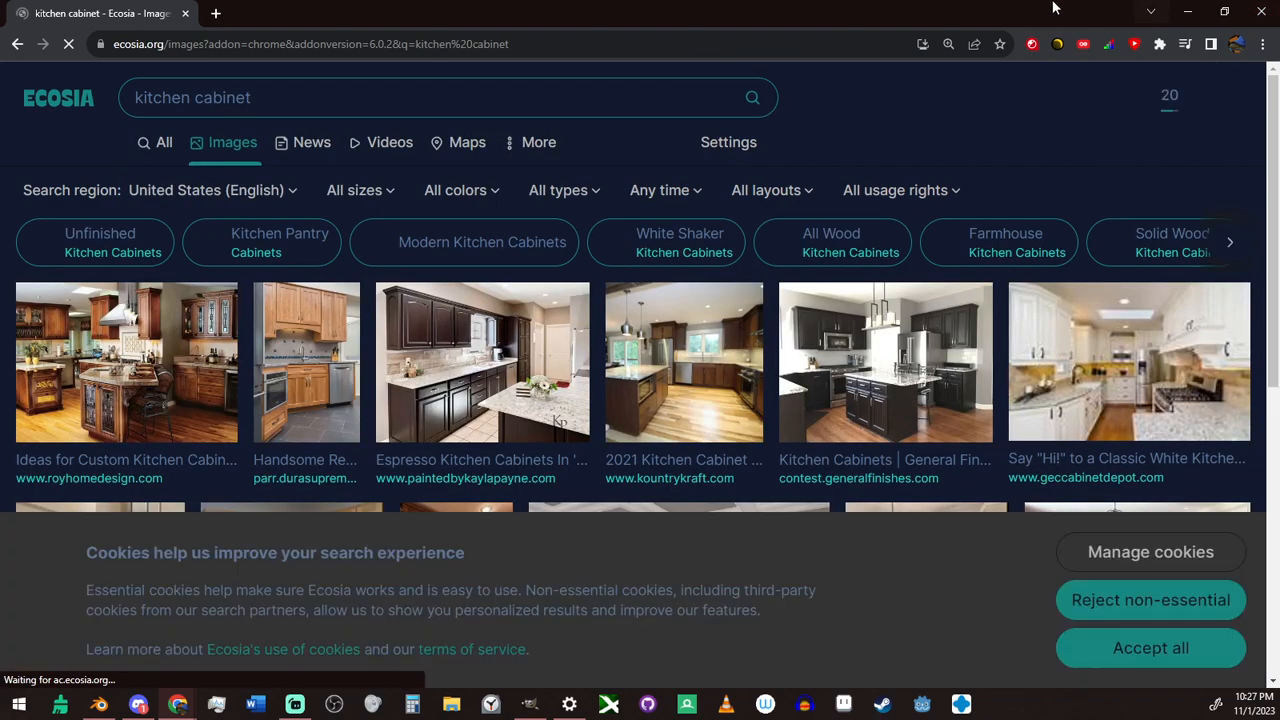
Examine the espresso, walnut and oak kitchen cabinet photos for door and drawer layouts, then return to Blender
click(500, 375)
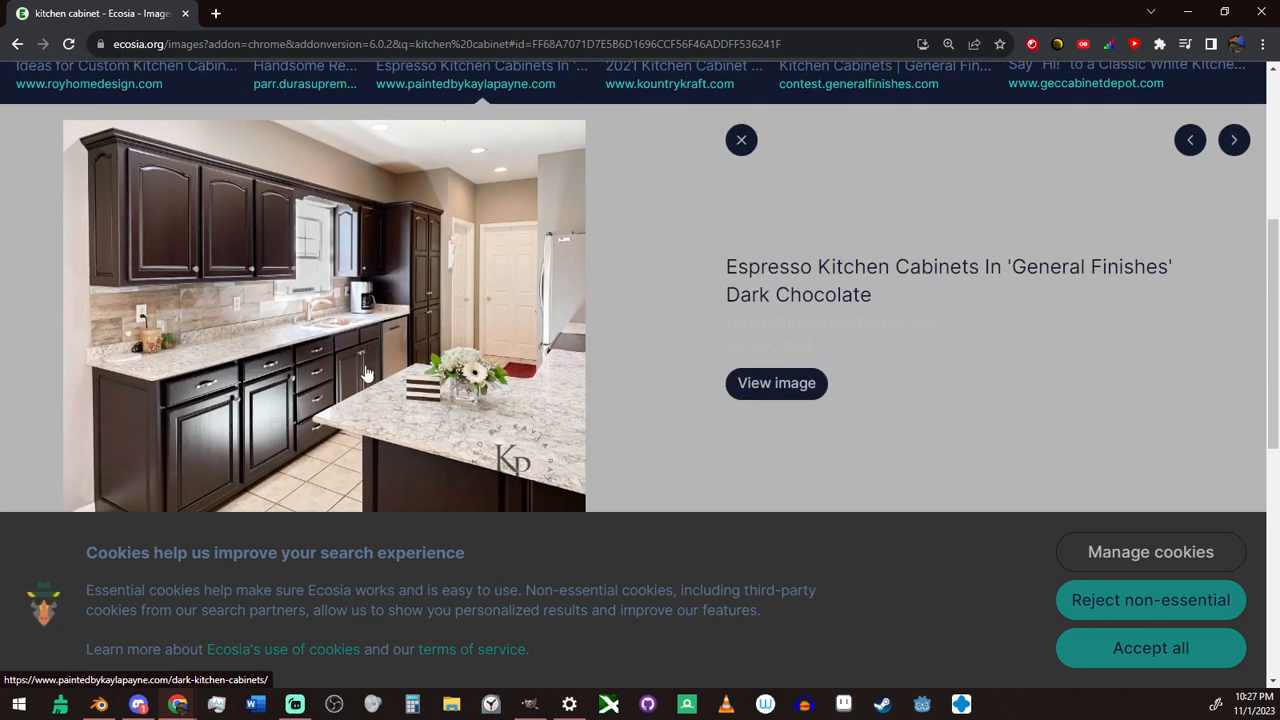
scroll(372, 372, down, 2)
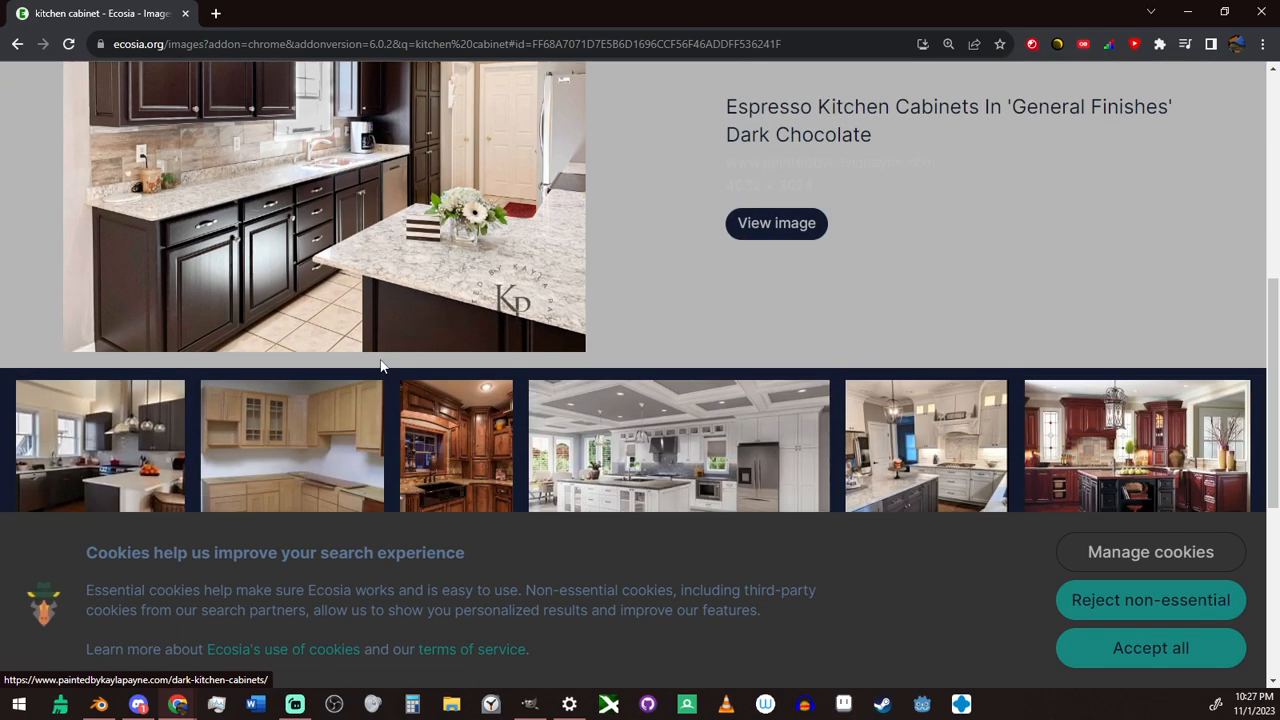
scroll(366, 272, down, 3)
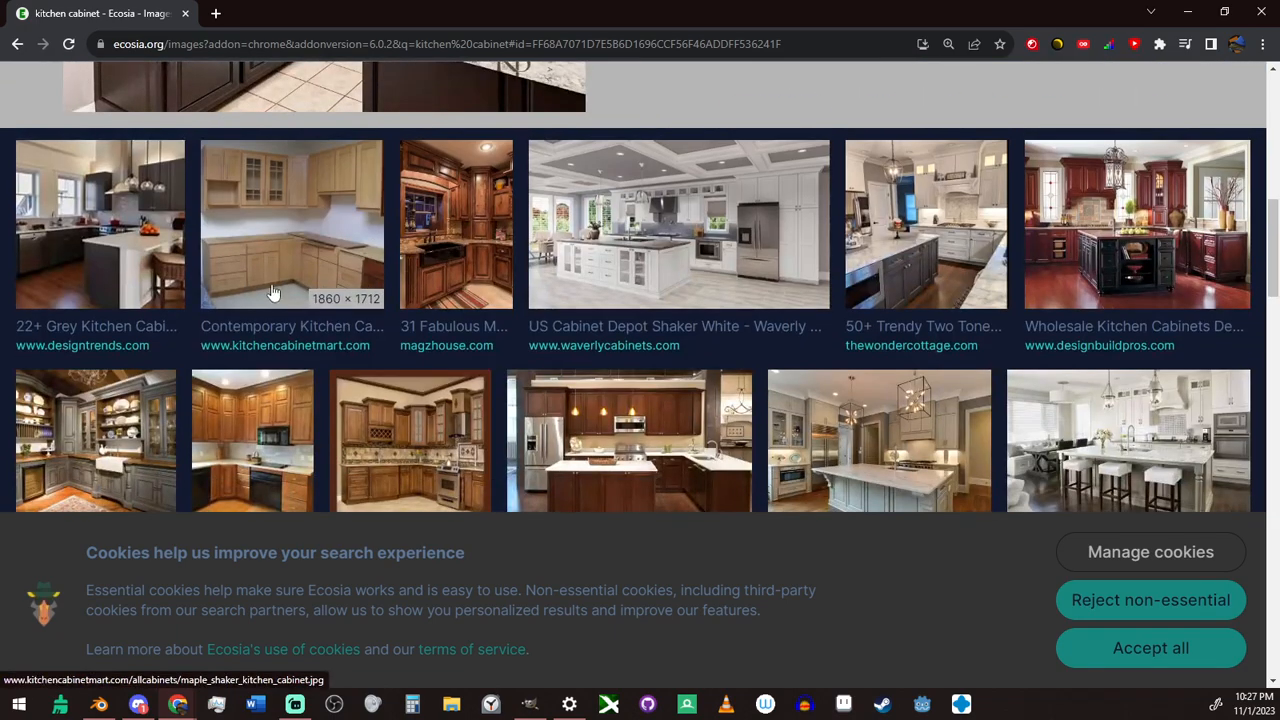
scroll(615, 430, down, 1)
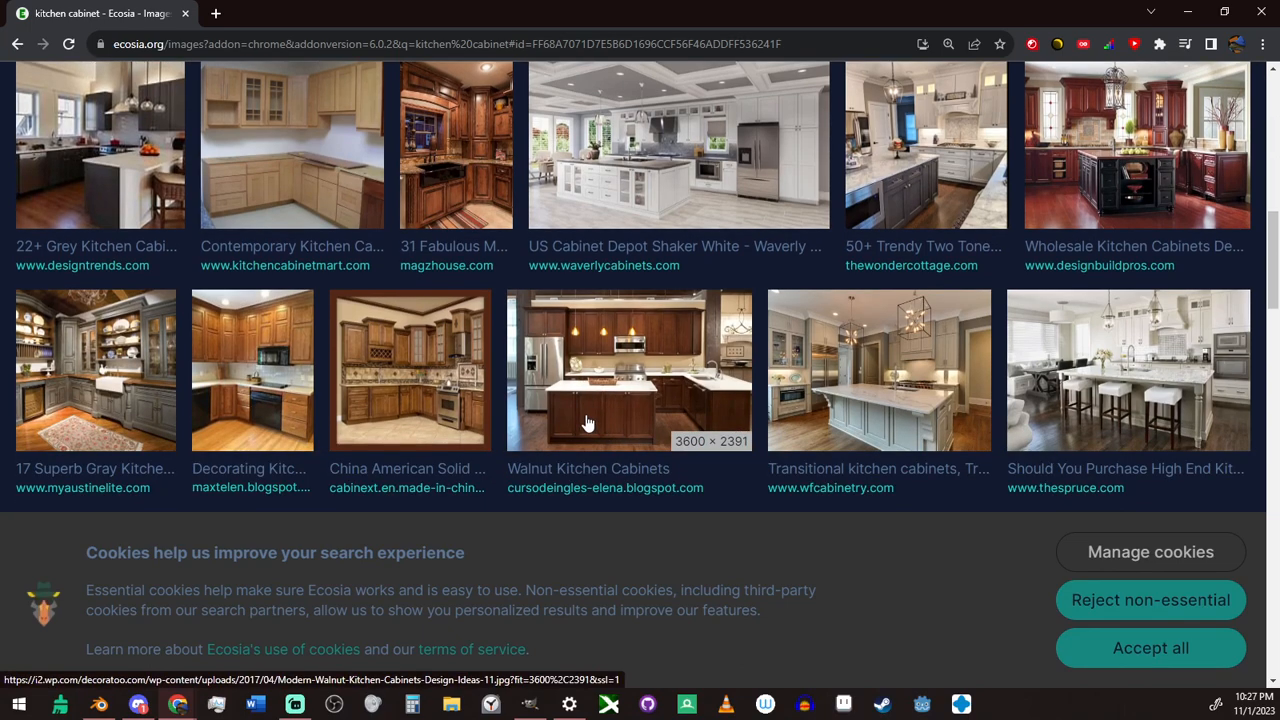
click(588, 425)
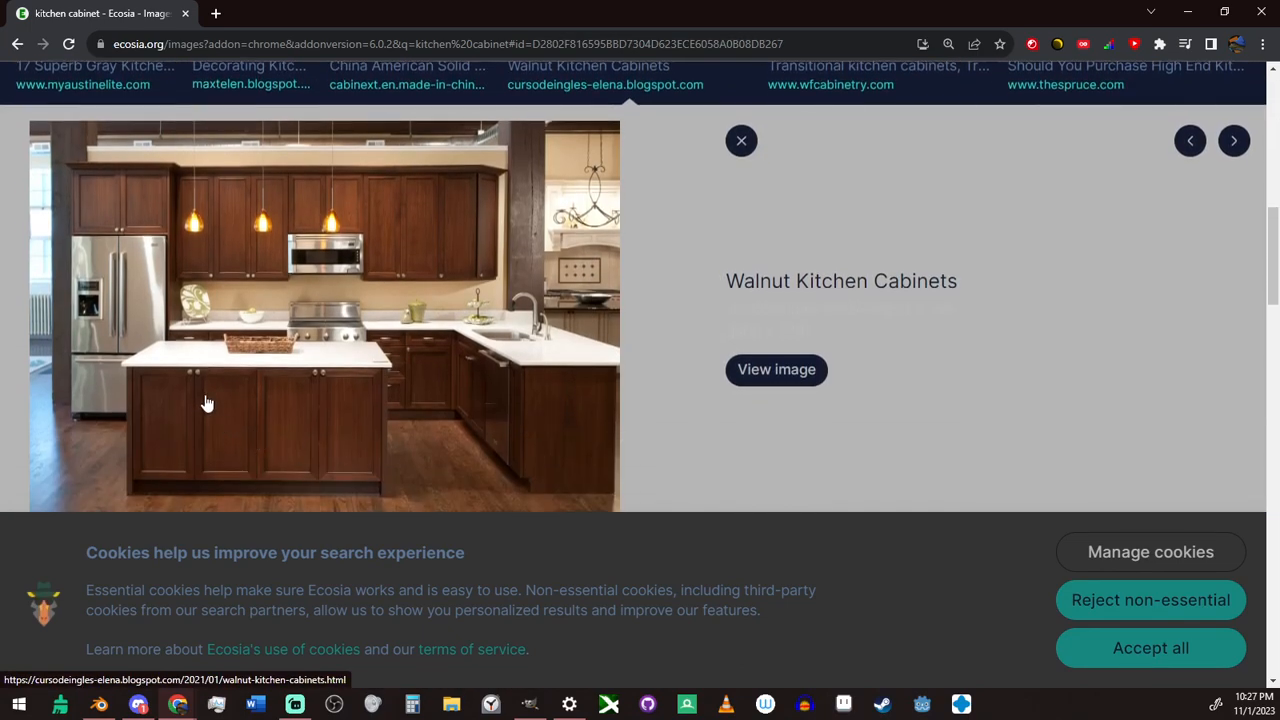
scroll(408, 374, up, 3)
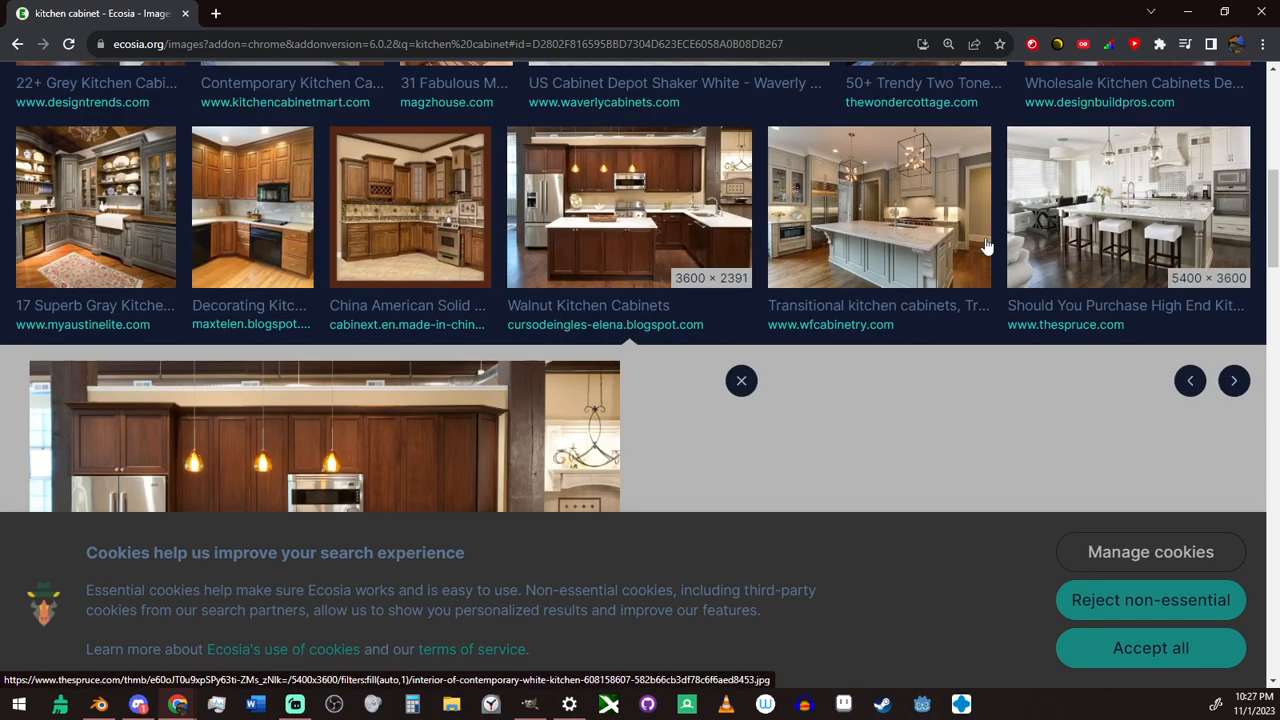
click(260, 230)
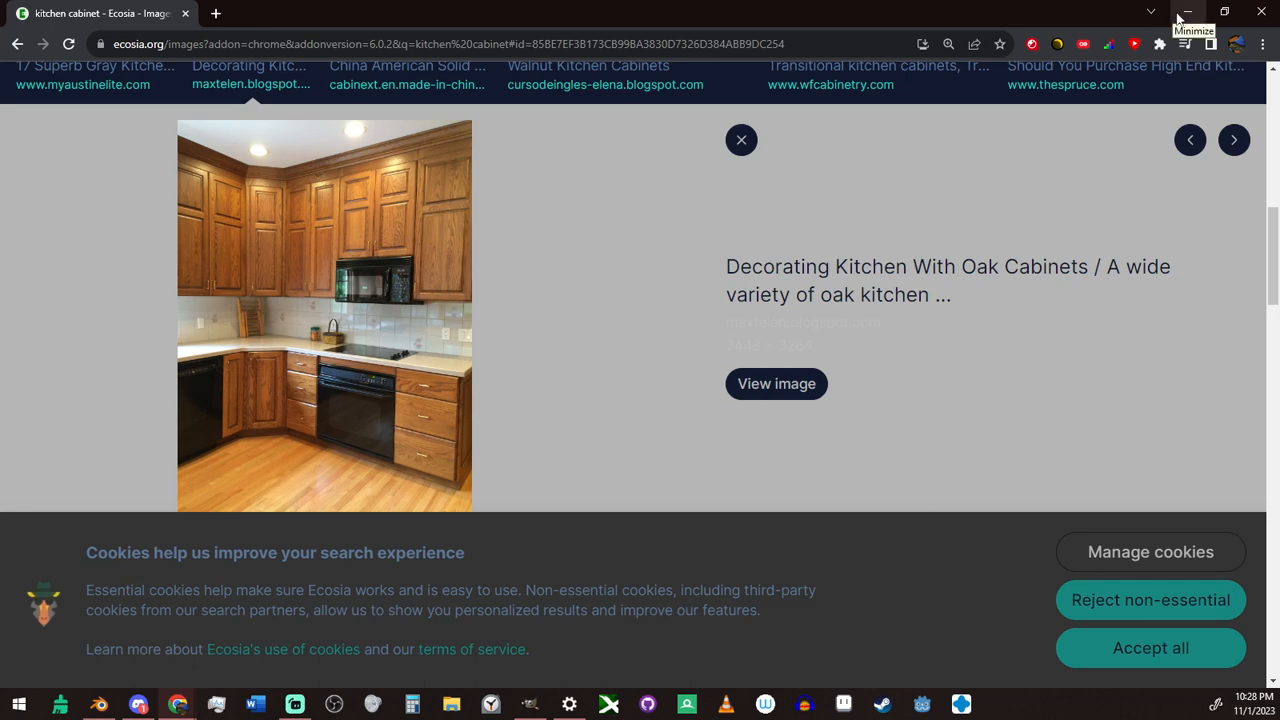
click(1186, 12)
Exit local view, inspect the paneled door's topology in Edit Mode and delete that door
key(ctrl+space)
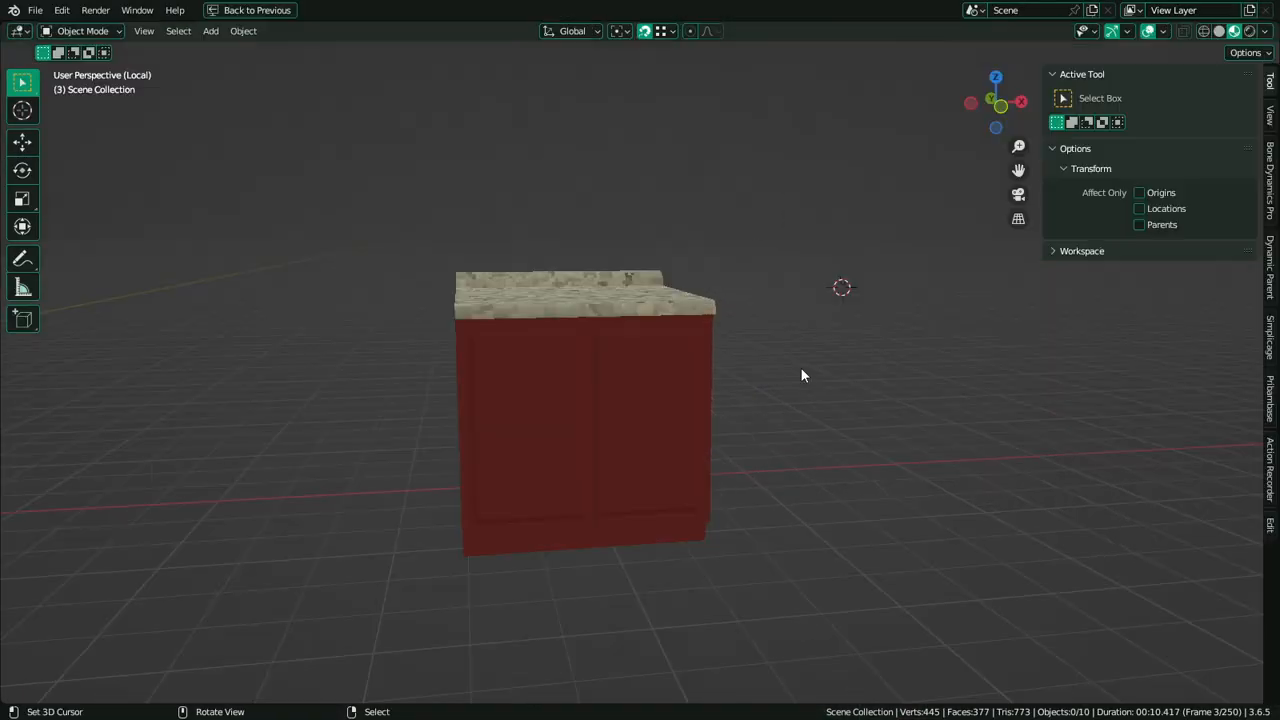
key(KP_Divide)
scroll(512, 372, up, 4)
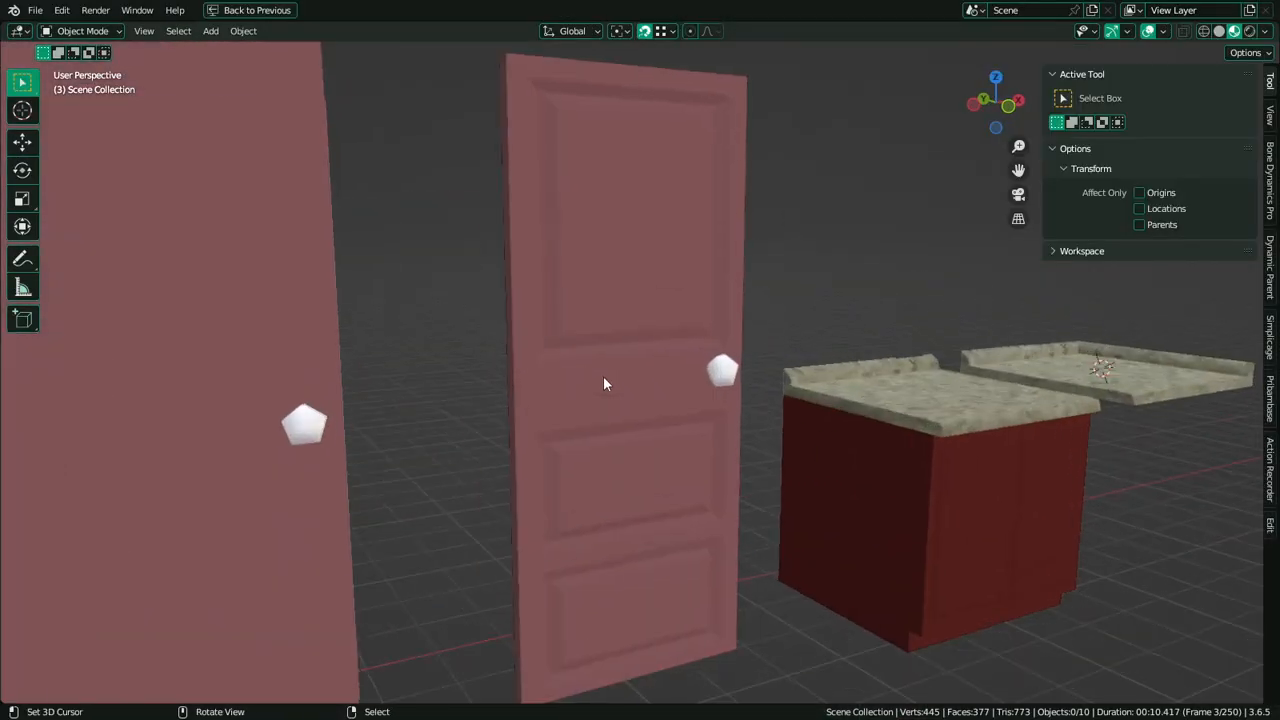
click(657, 374)
key(Tab)
middle_drag(684, 363, 503, 406)
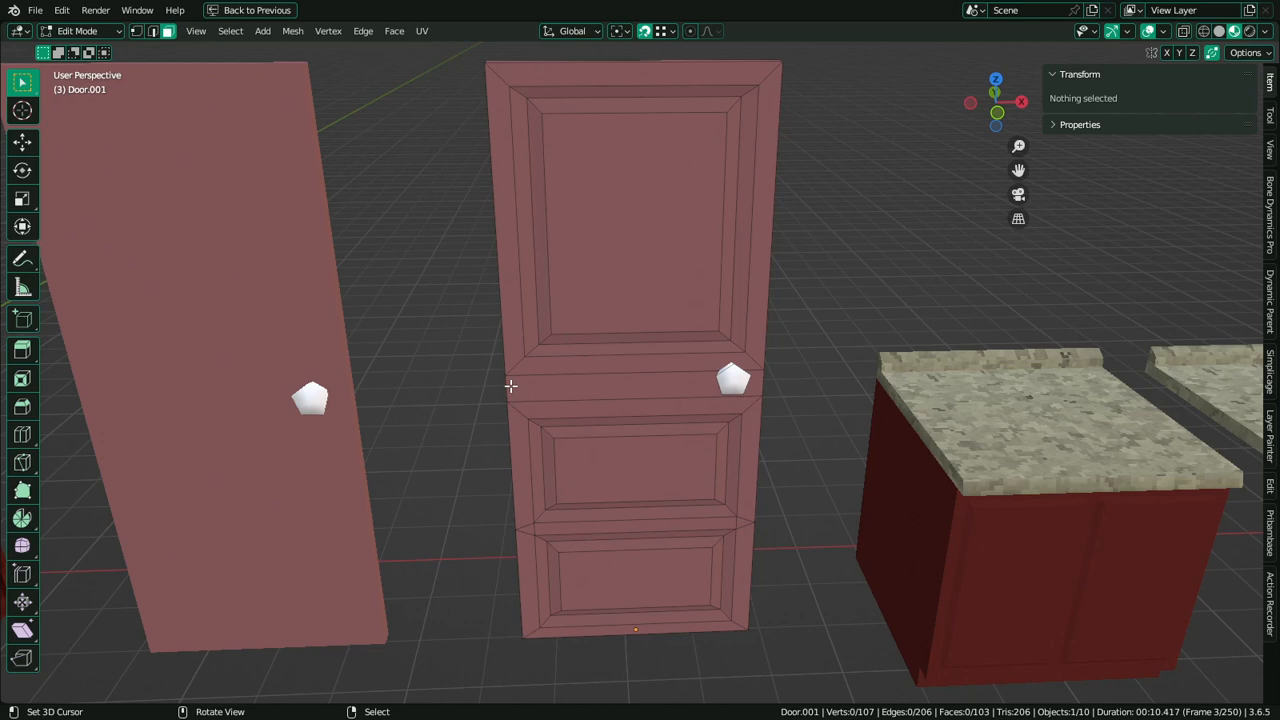
key(Tab)
key(x)
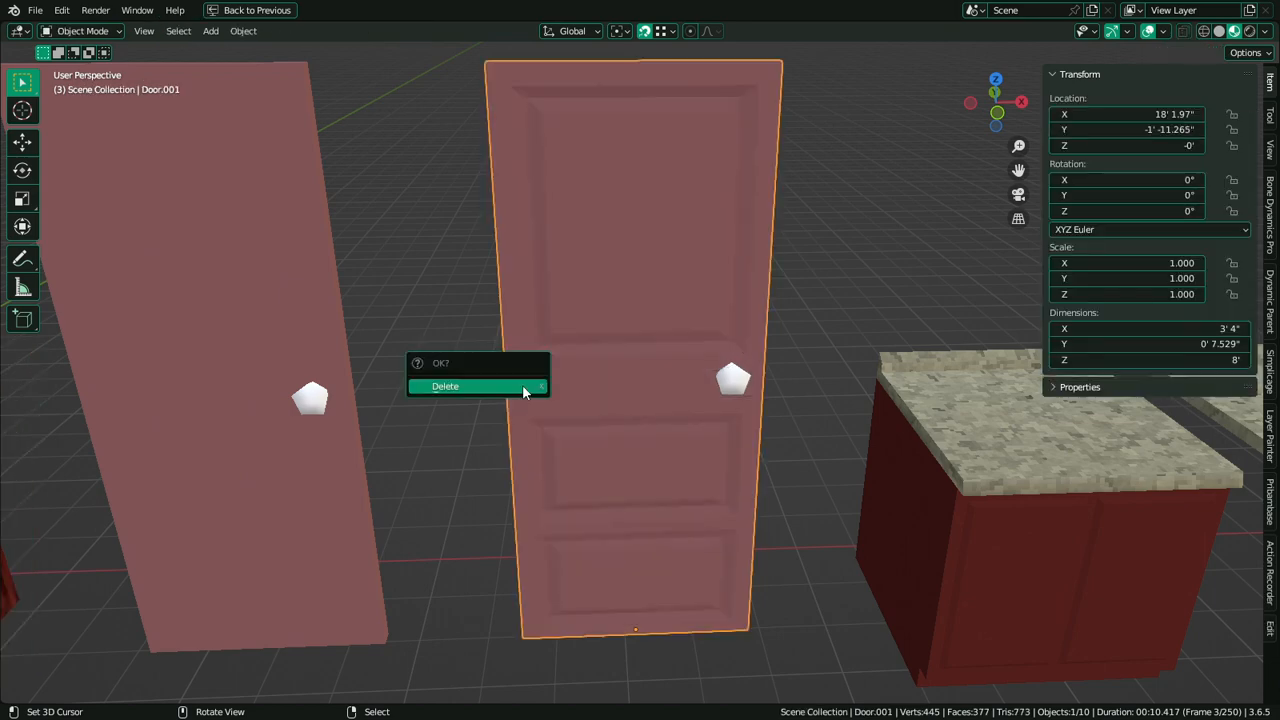
click(524, 391)
Add the plain door's opposite large face to the selection and unwrap the selected faces
key(ctrl+z)
key(ctrl+z)
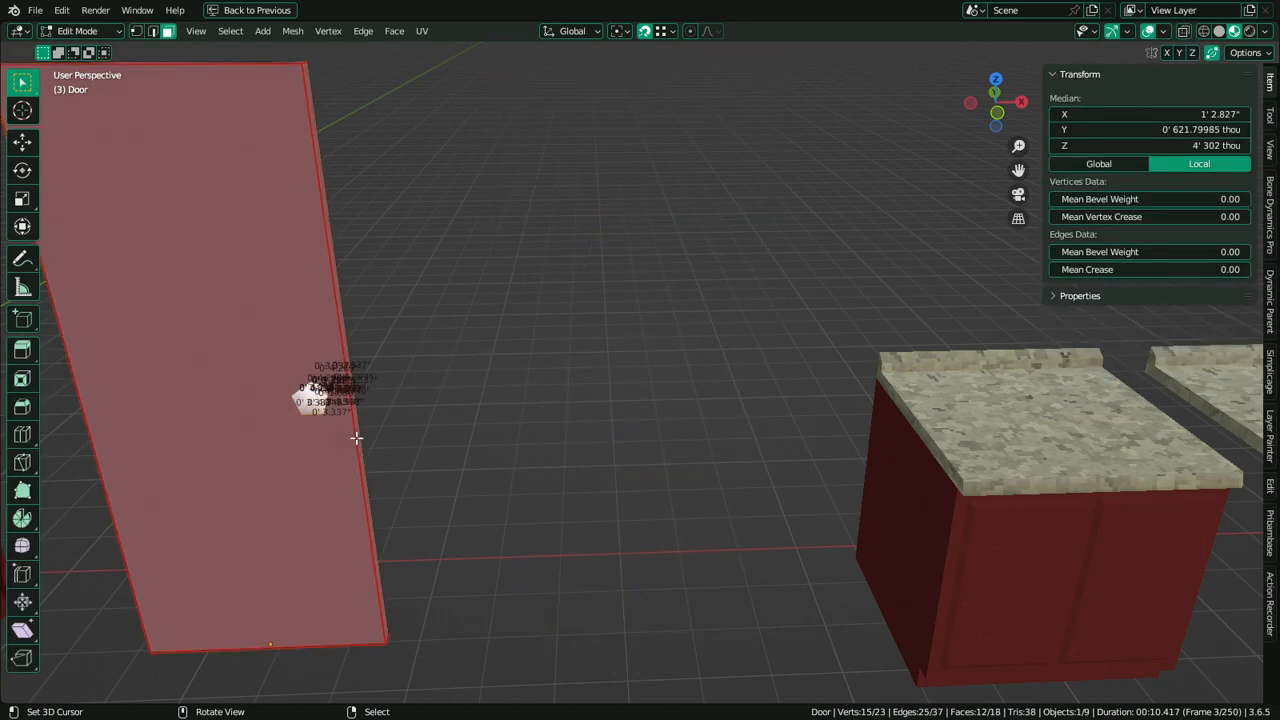
middle_drag(354, 437, 689, 426)
shift+click(805, 413)
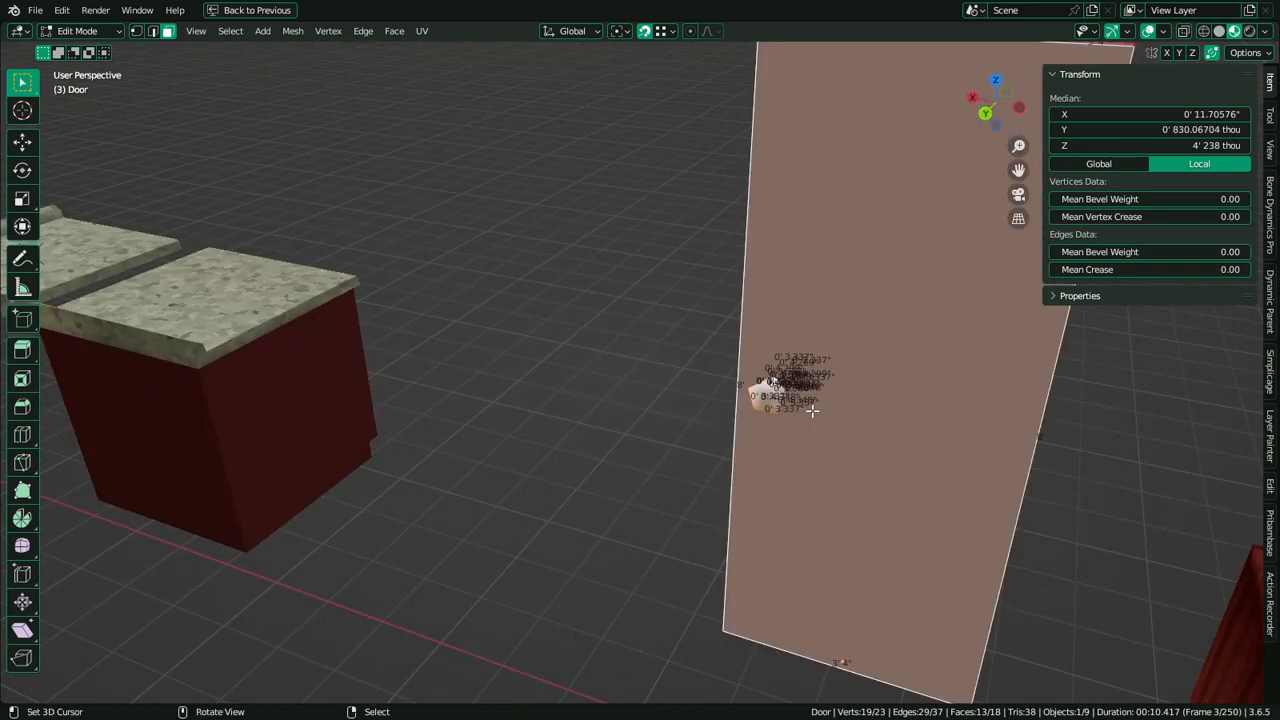
middle_drag(812, 410, 606, 423)
key(u)
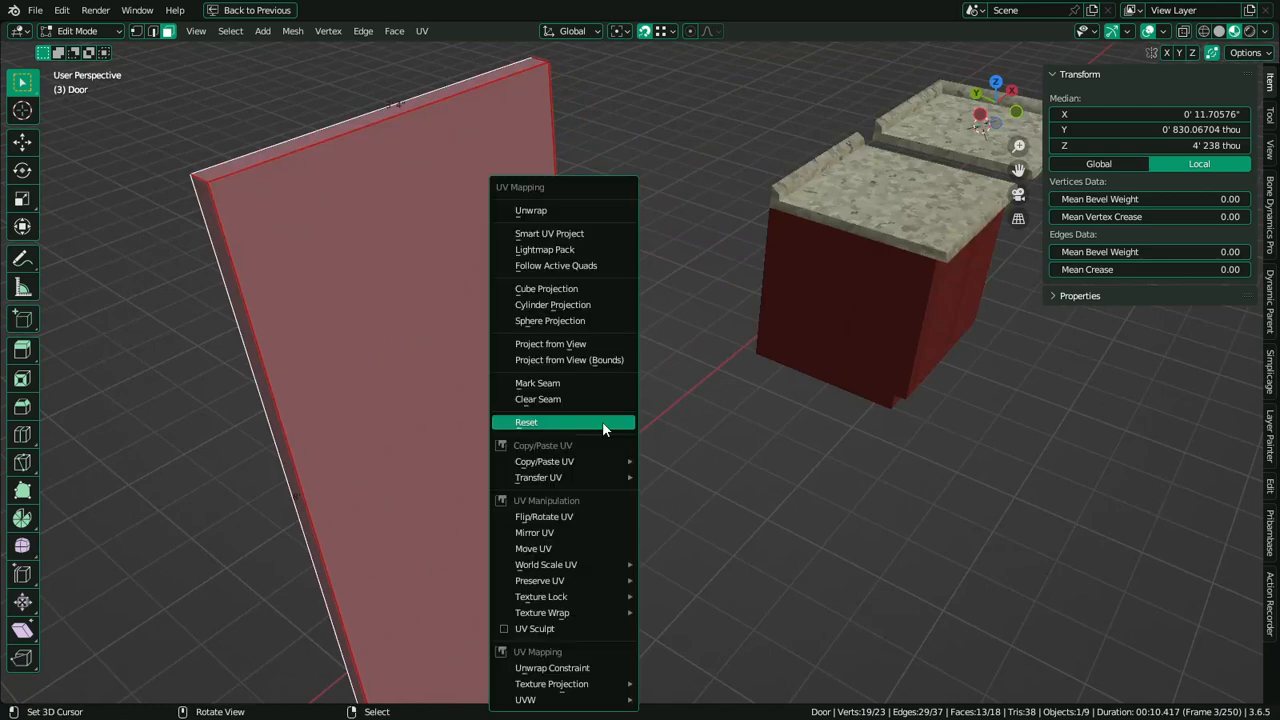
click(549, 211)
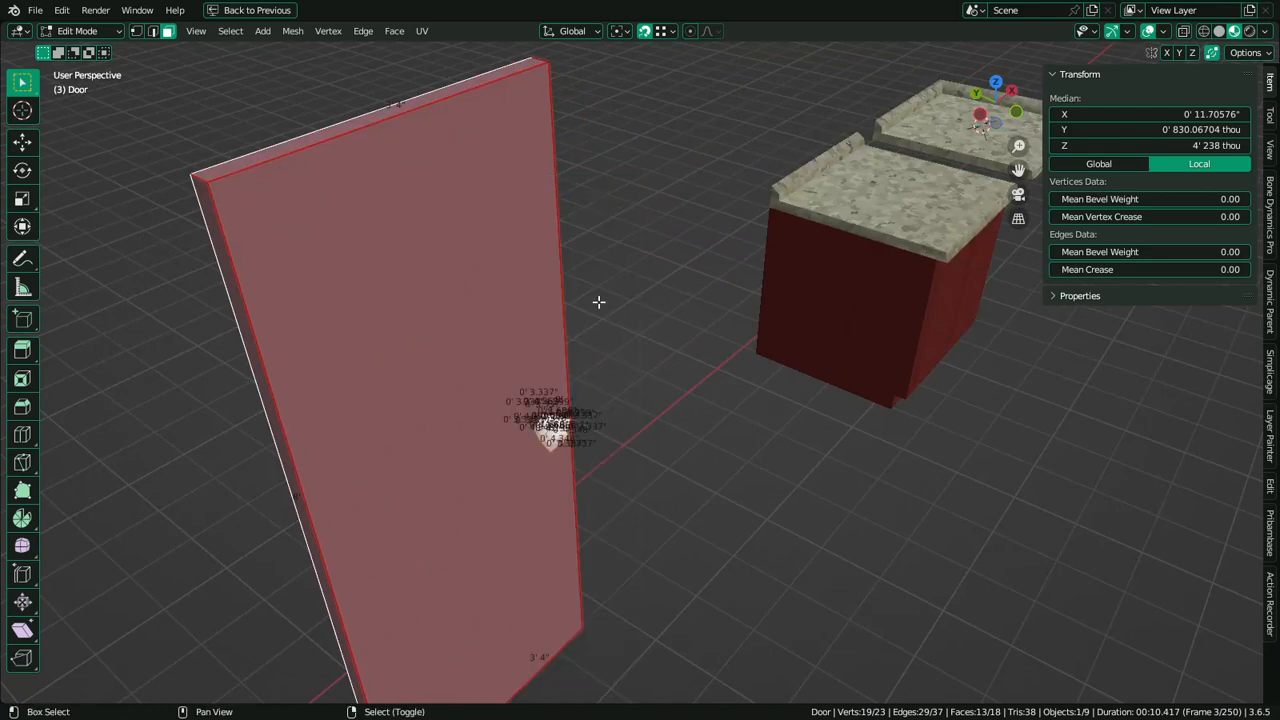
middle_drag(600, 300, 631, 304)
key(ctrl+e)
click(771, 312)
middle_drag(547, 341, 489, 323)
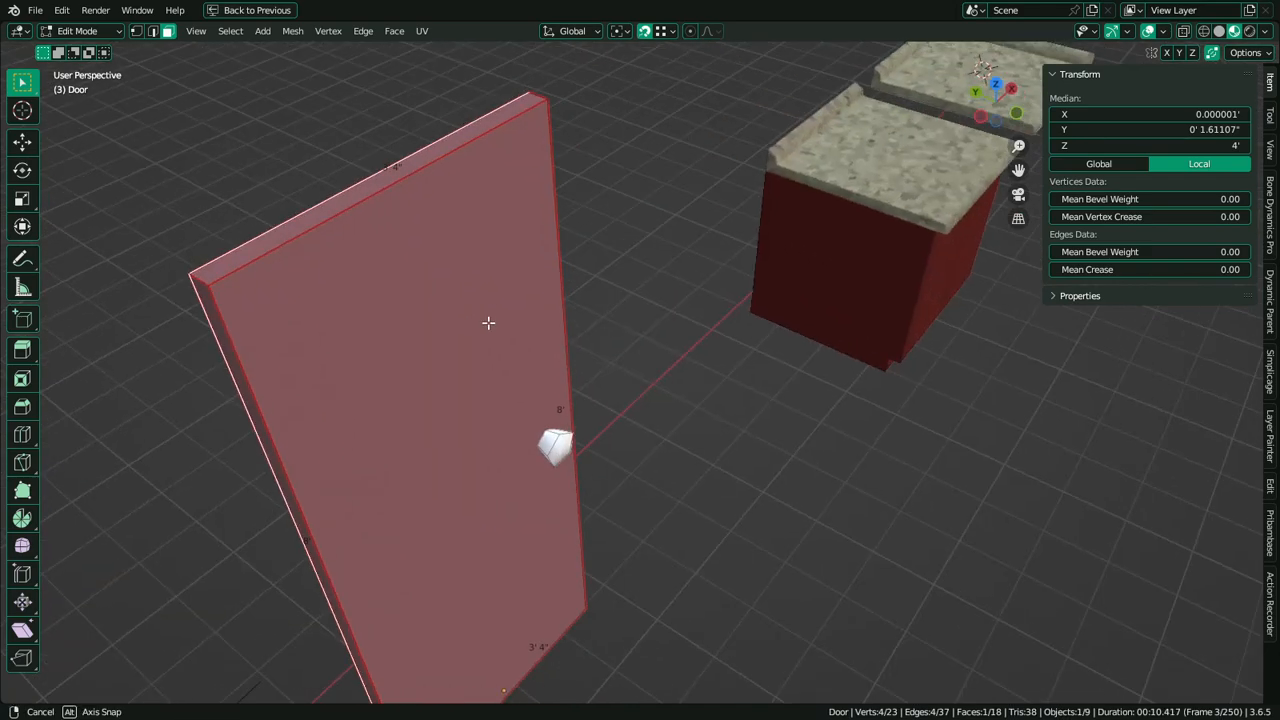
Select the plain door's front and back faces, project their UVs from the front orthographic view and pin them
click(459, 313)
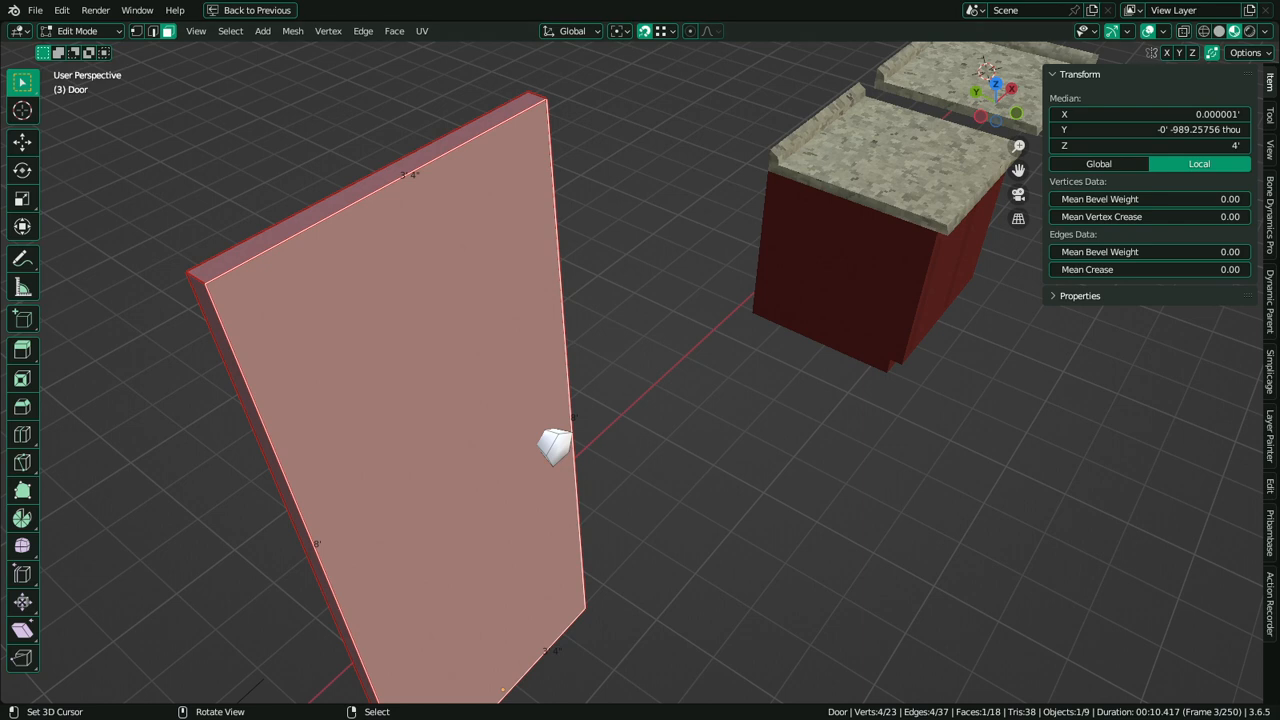
key(ctrl+space)
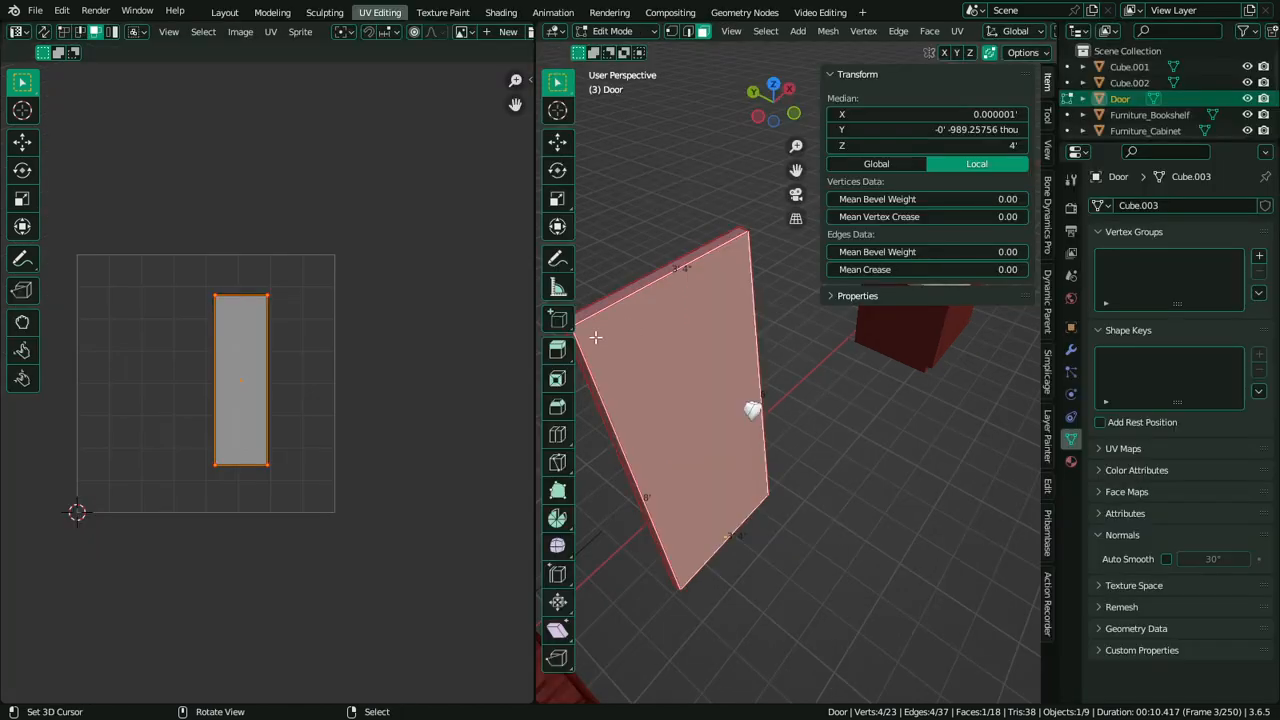
middle_drag(659, 333, 885, 405)
shift+click(891, 407)
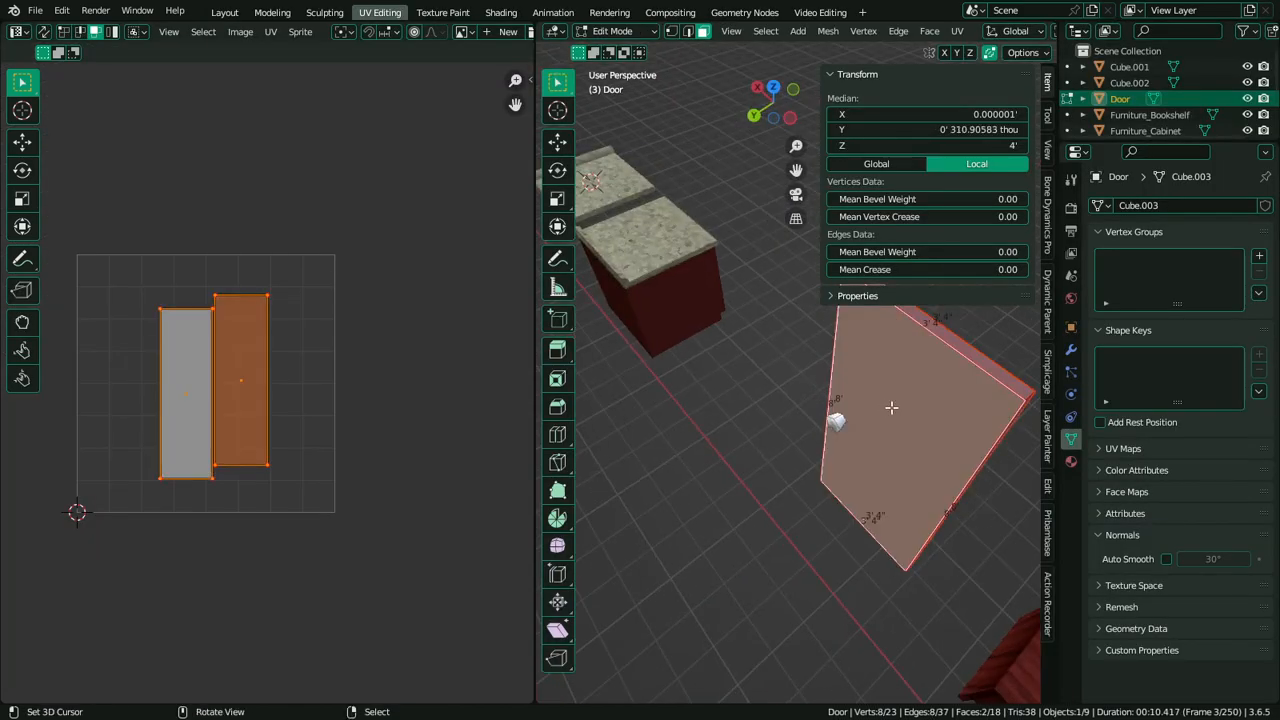
key(KP_7)
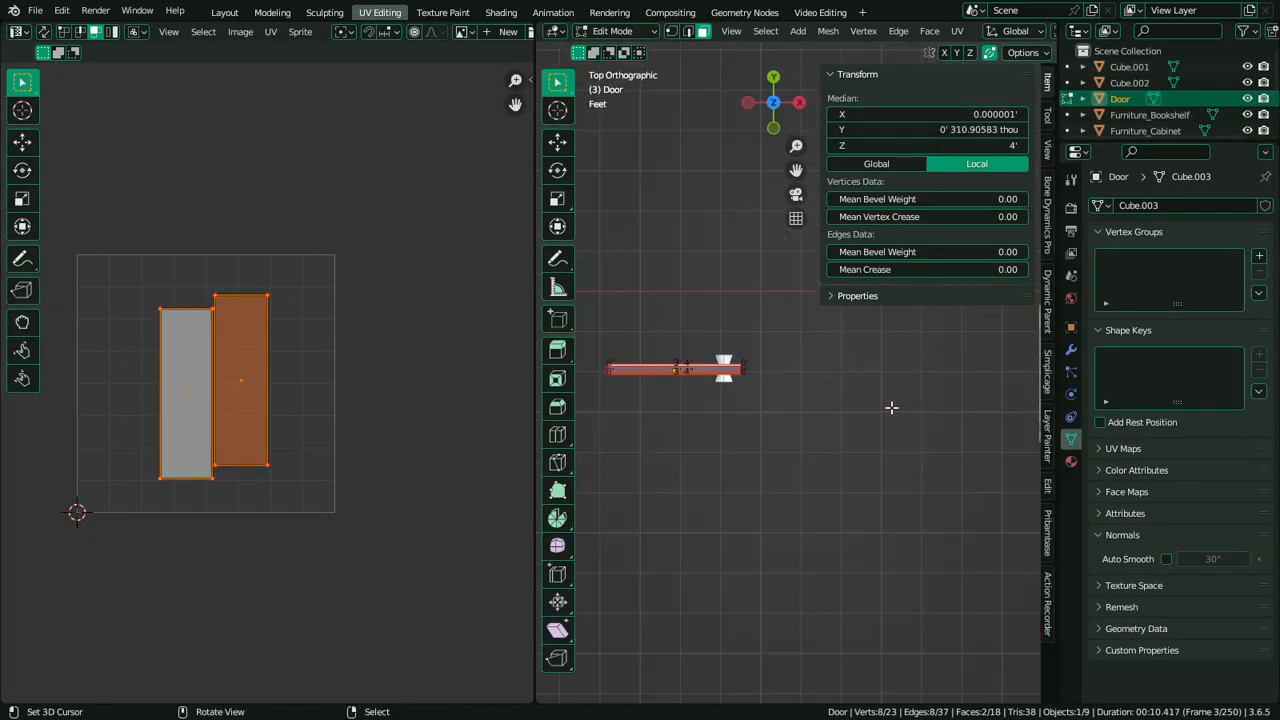
key(KP_1)
key(u)
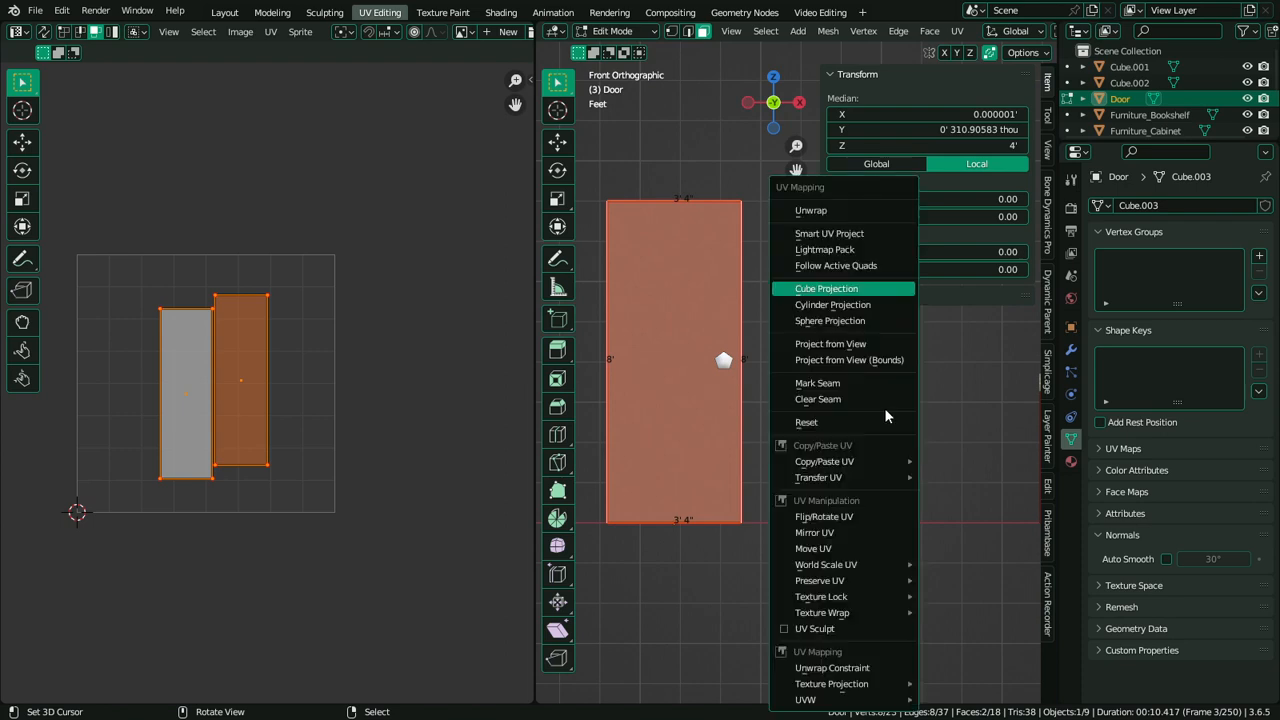
click(877, 340)
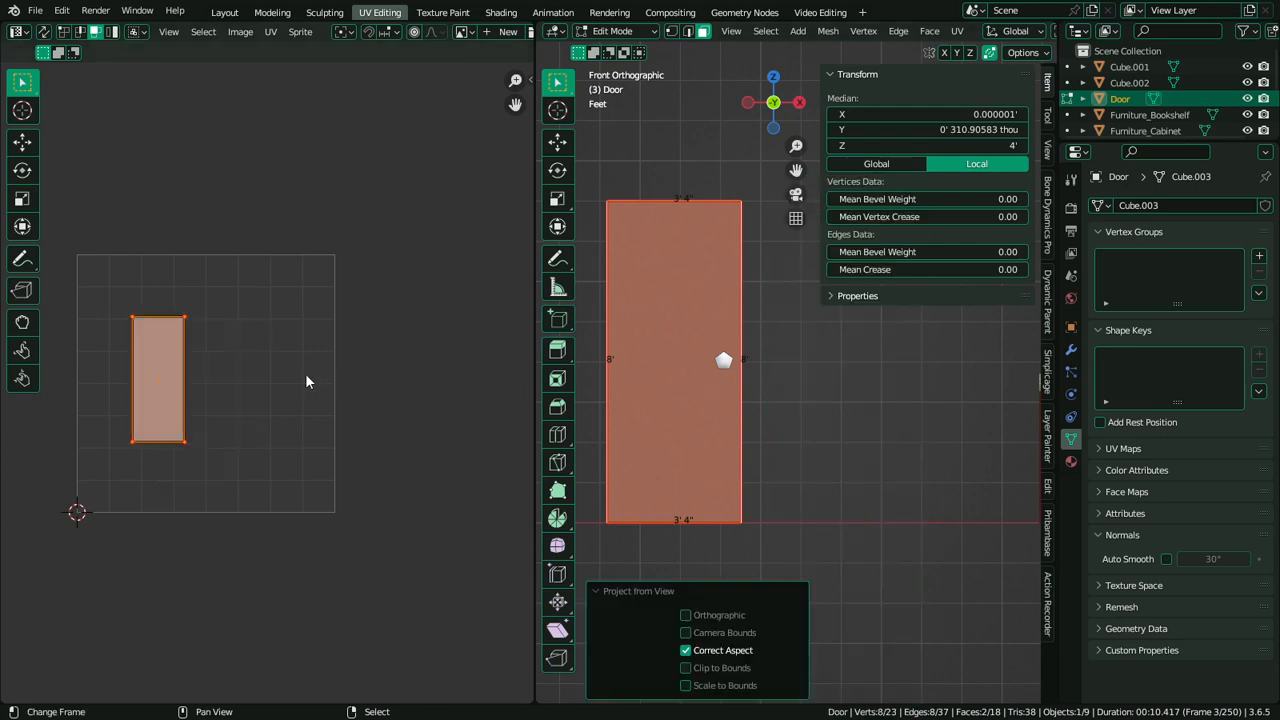
key(p)
Switch to the Shading workspace with the door in Object Mode and select its MAT_Wood1 material slot
middle_drag(723, 380, 757, 398)
alt+middle_click(743, 383)
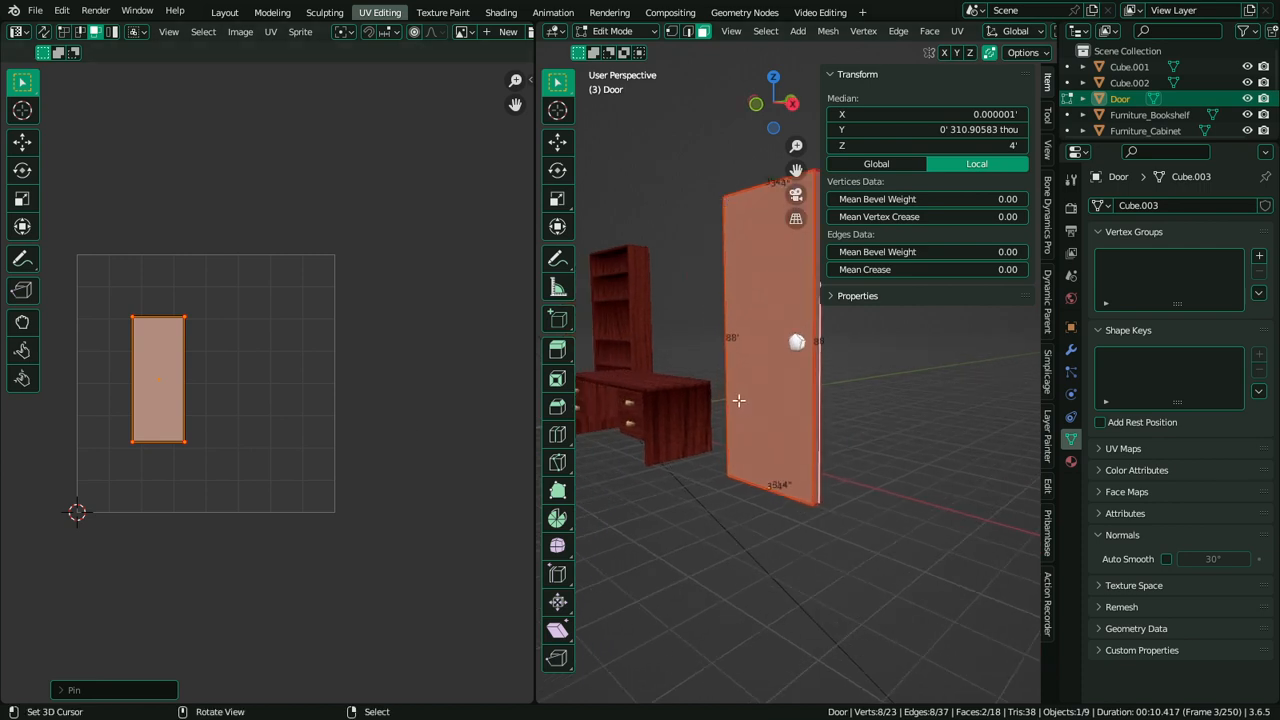
scroll(768, 426, up, 5)
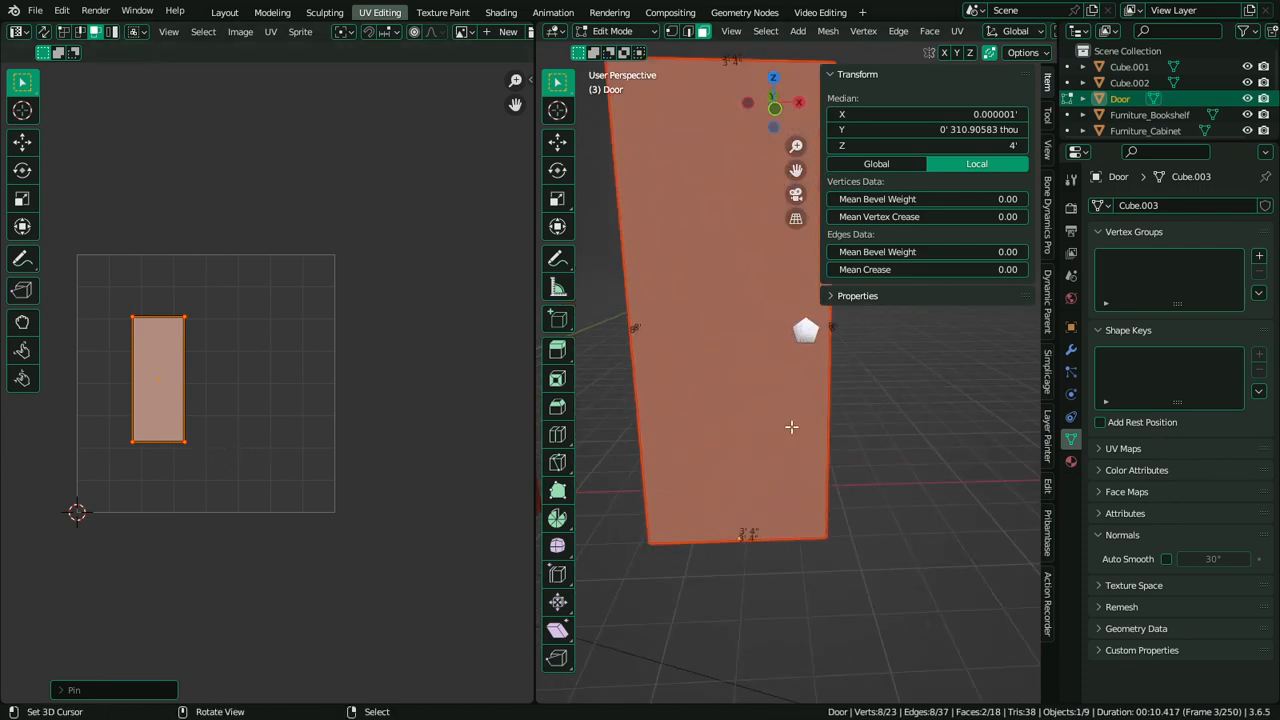
middle_drag(817, 520, 814, 511)
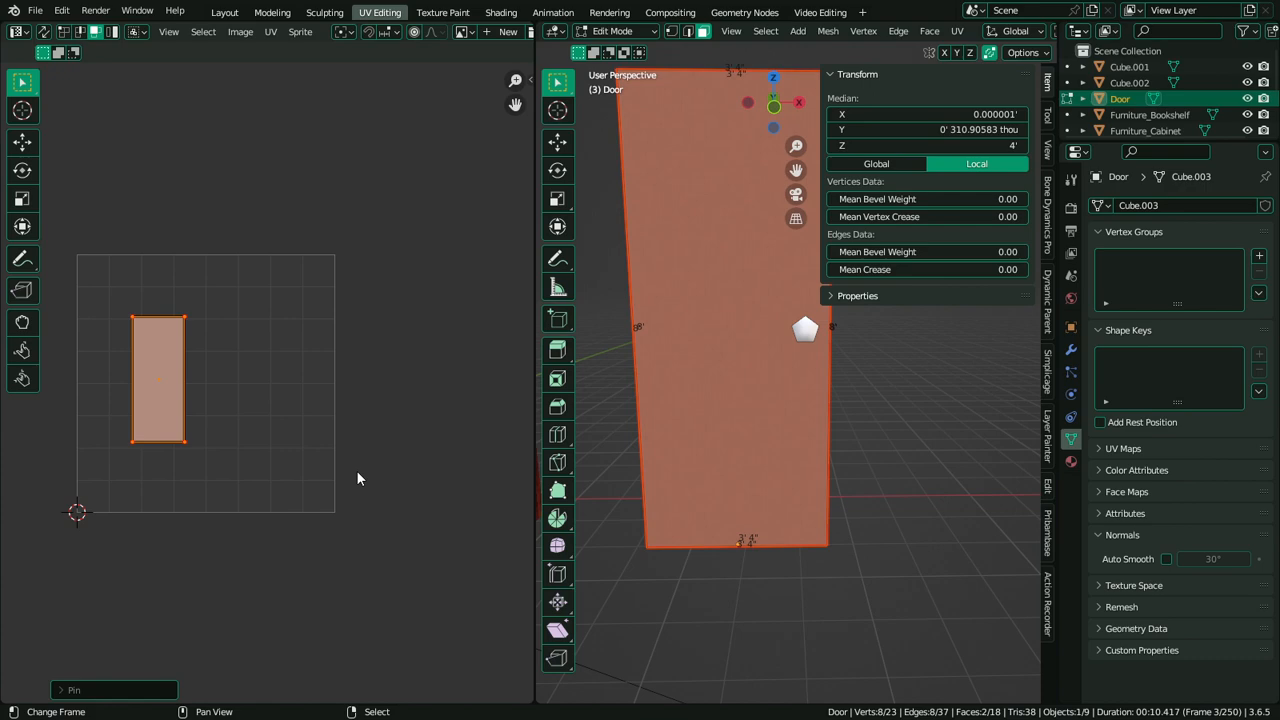
click(500, 12)
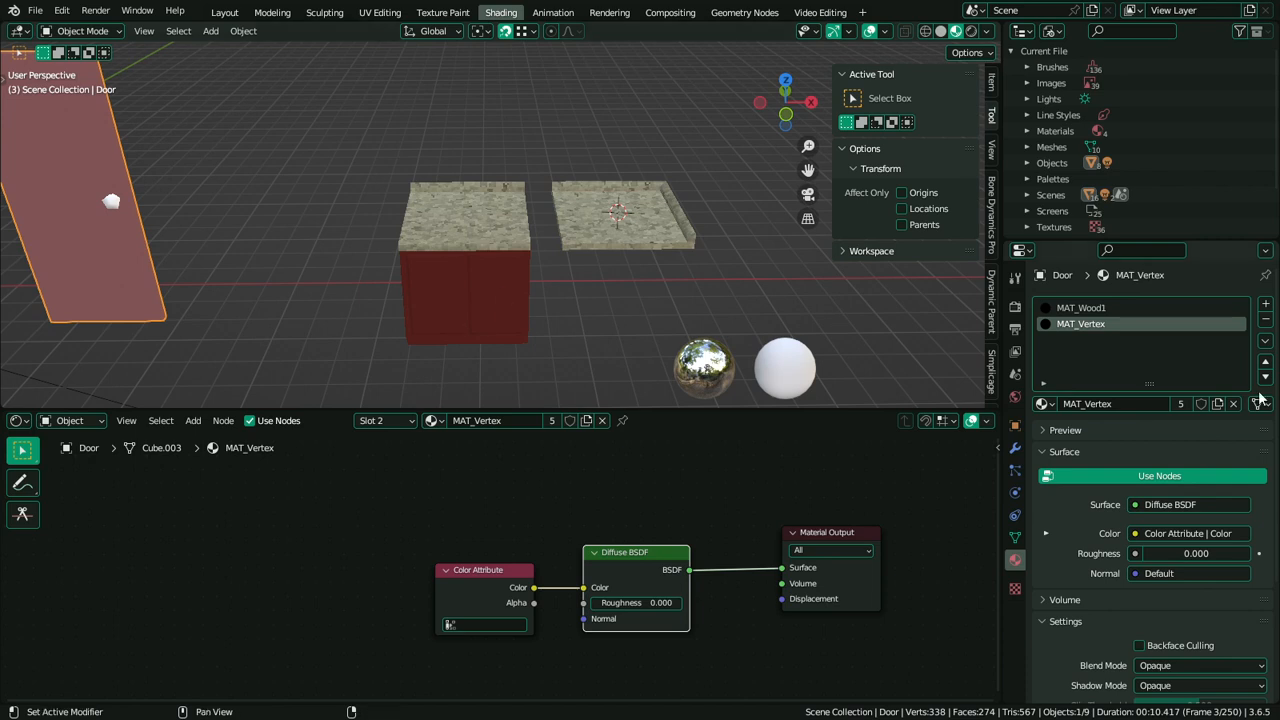
click(1108, 308)
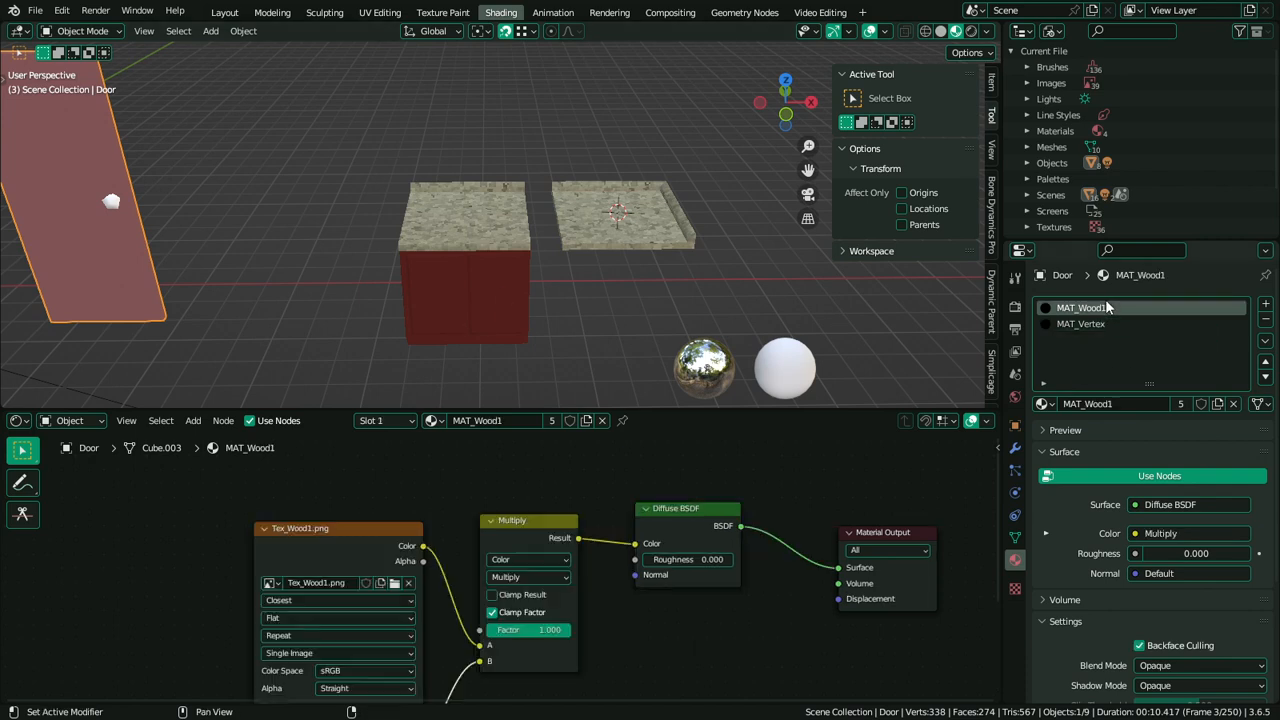
Make the door's MAT_Wood1 material a single-user copy and rename it MAT_WoodDoor1
click(551, 420)
double_click(517, 421)
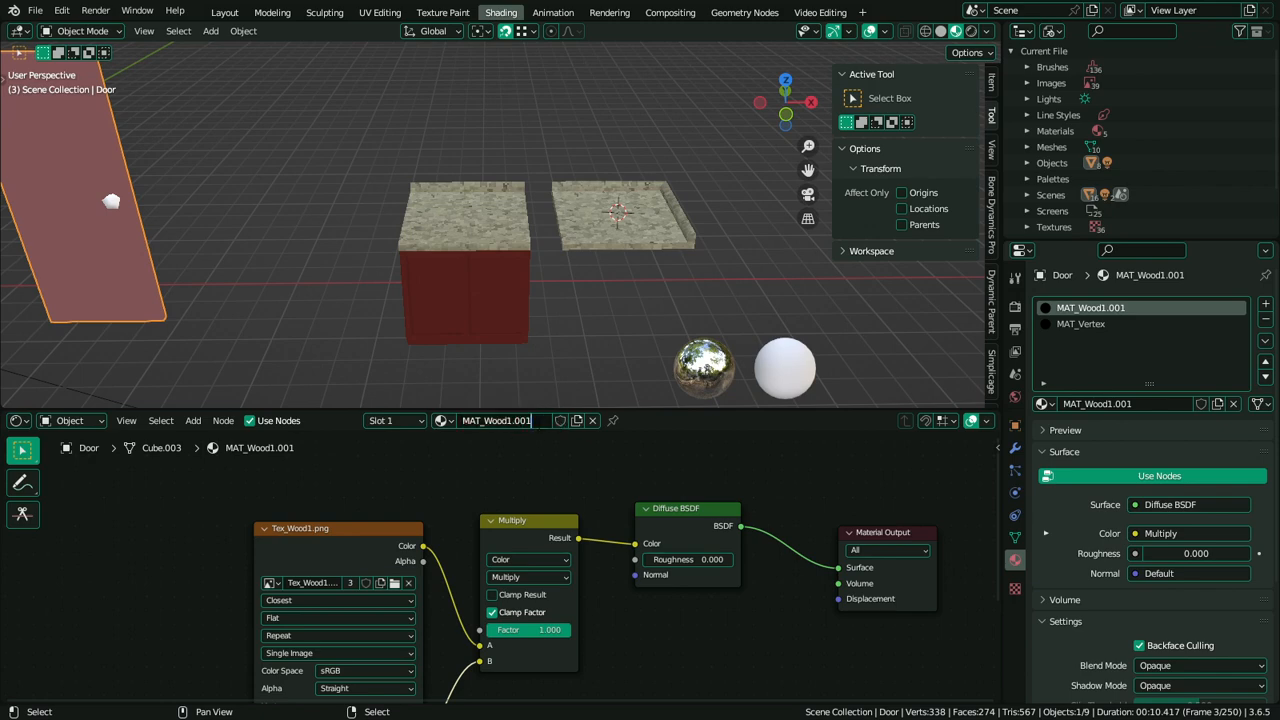
key(ctrl+a)
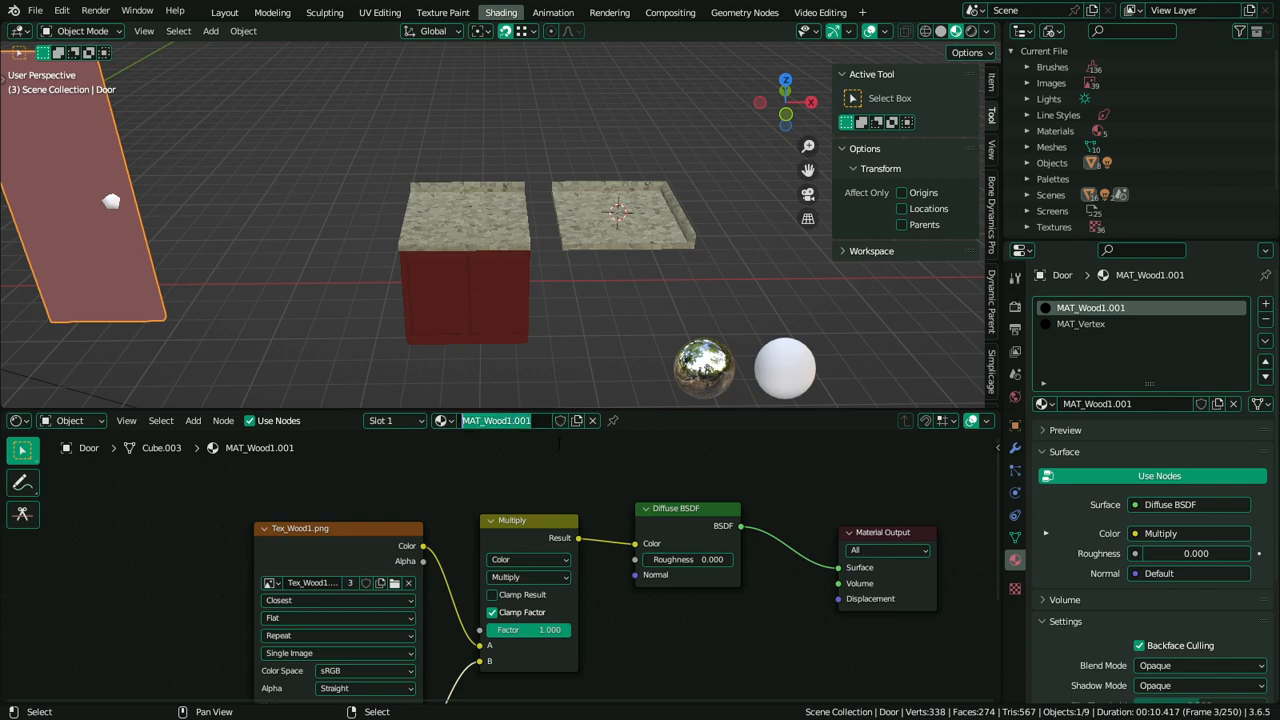
key(Right)
key(shift+Left)
key(shift+Left)
key(shift+Left)
key(shift+Left)
key(shift+Left)
key(shift+Left)
key(shift+Left)
key(shift+Left)
key(shift+Left)
text(Wo)
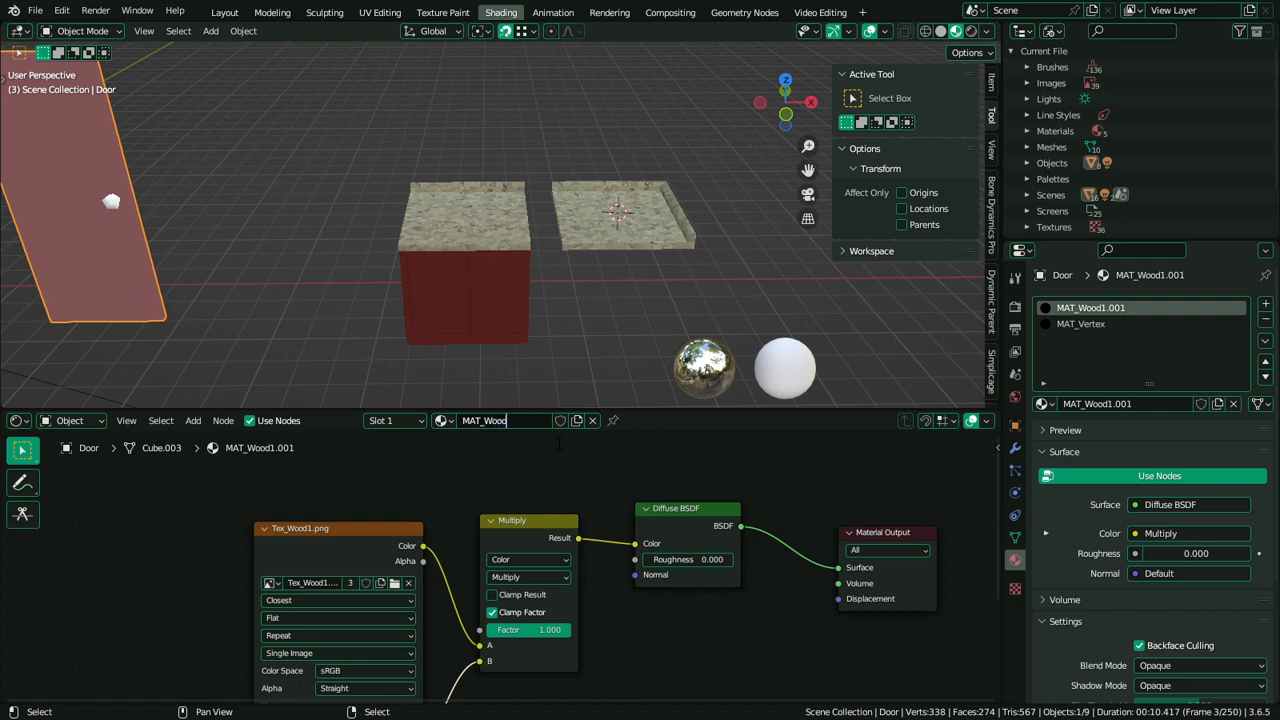
text(odDoor1)
key(Return)
Select the red cabinet under the countertop and maximise the 3D viewport
middle_drag(463, 314, 502, 257)
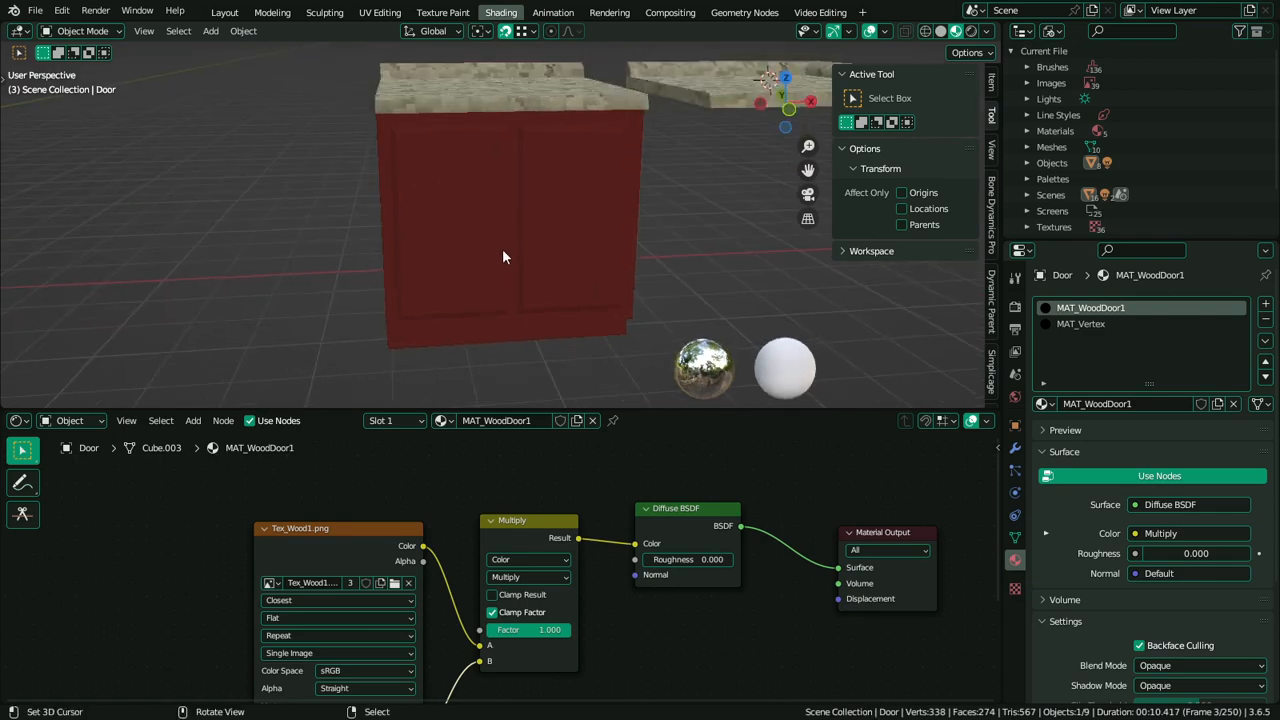
click(441, 200)
key(Tab)
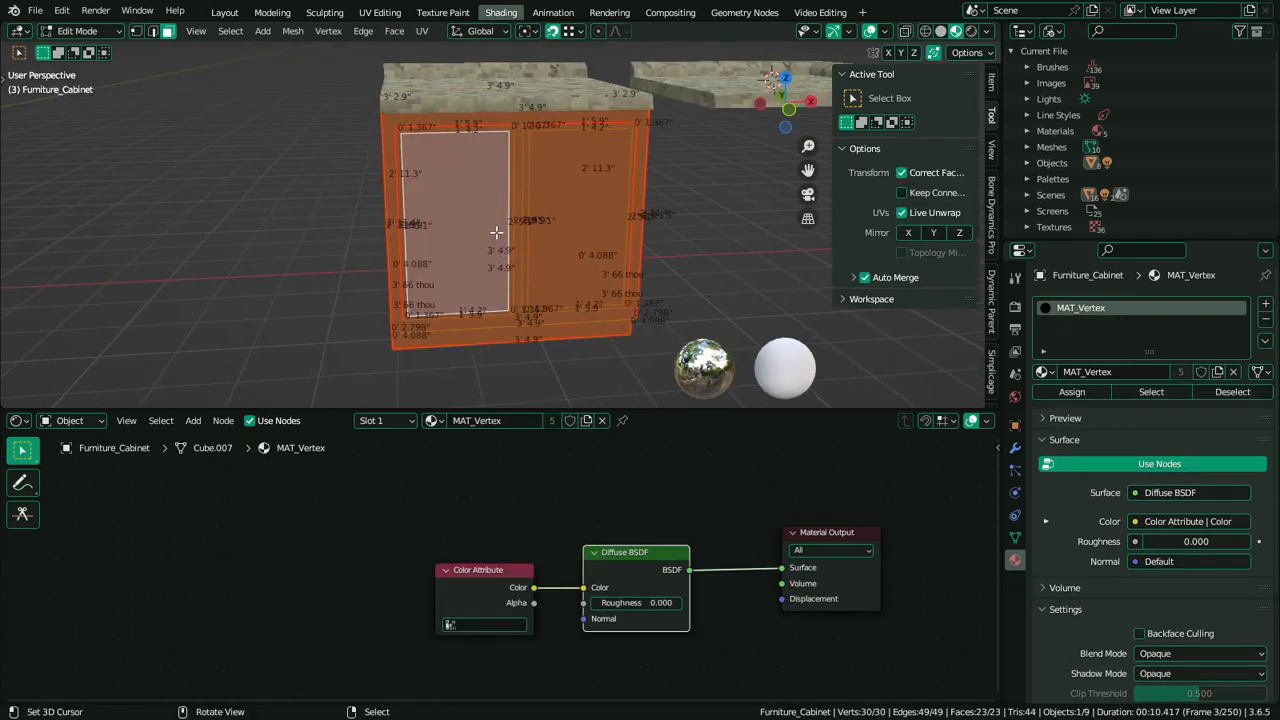
key(ctrl+space)
scroll(534, 206, up, 5)
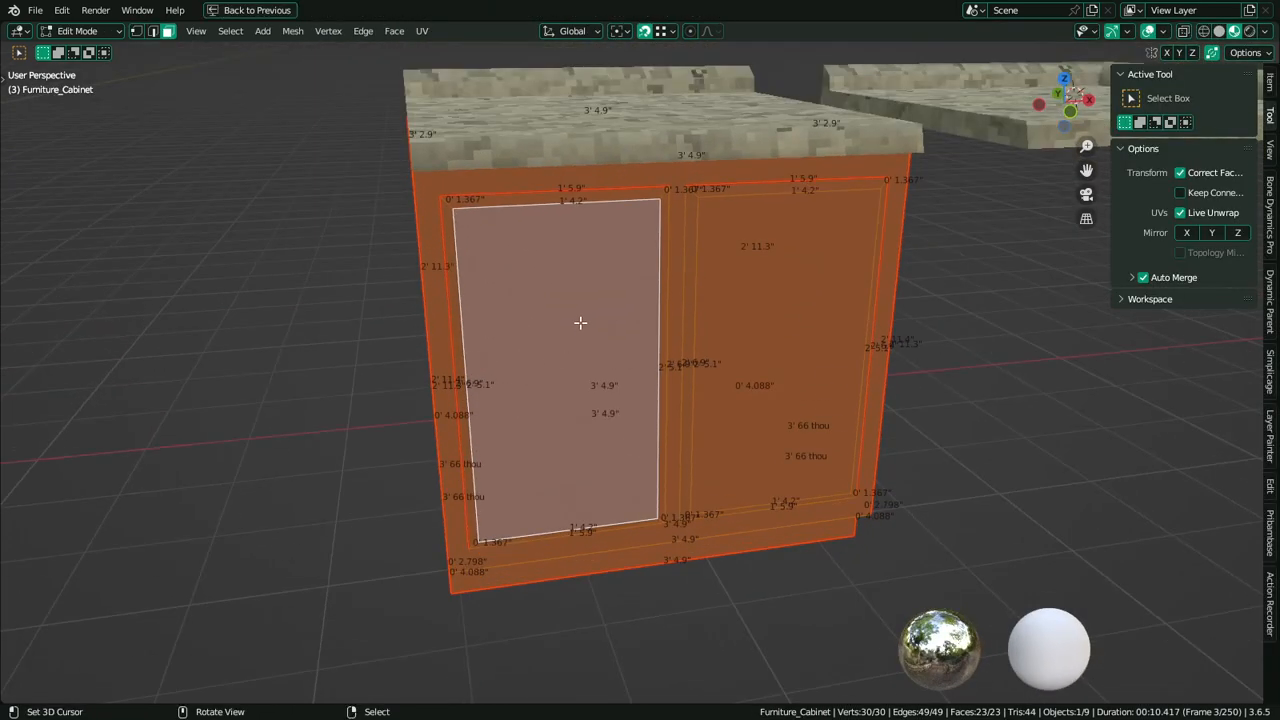
key(Tab)
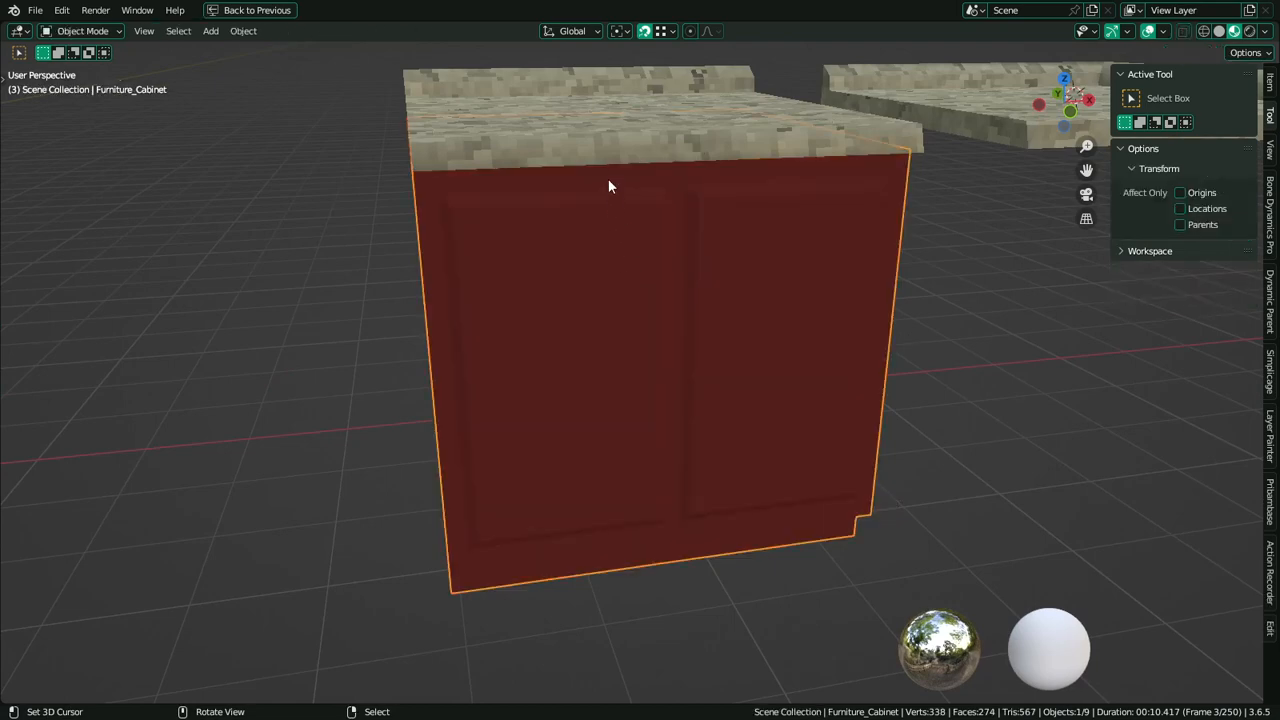
Hide everything except the cabinet and delete the cabinet's hidden top face
scroll(608, 178, down, 3)
middle_drag(608, 178, 673, 296)
click(636, 327)
click(592, 426)
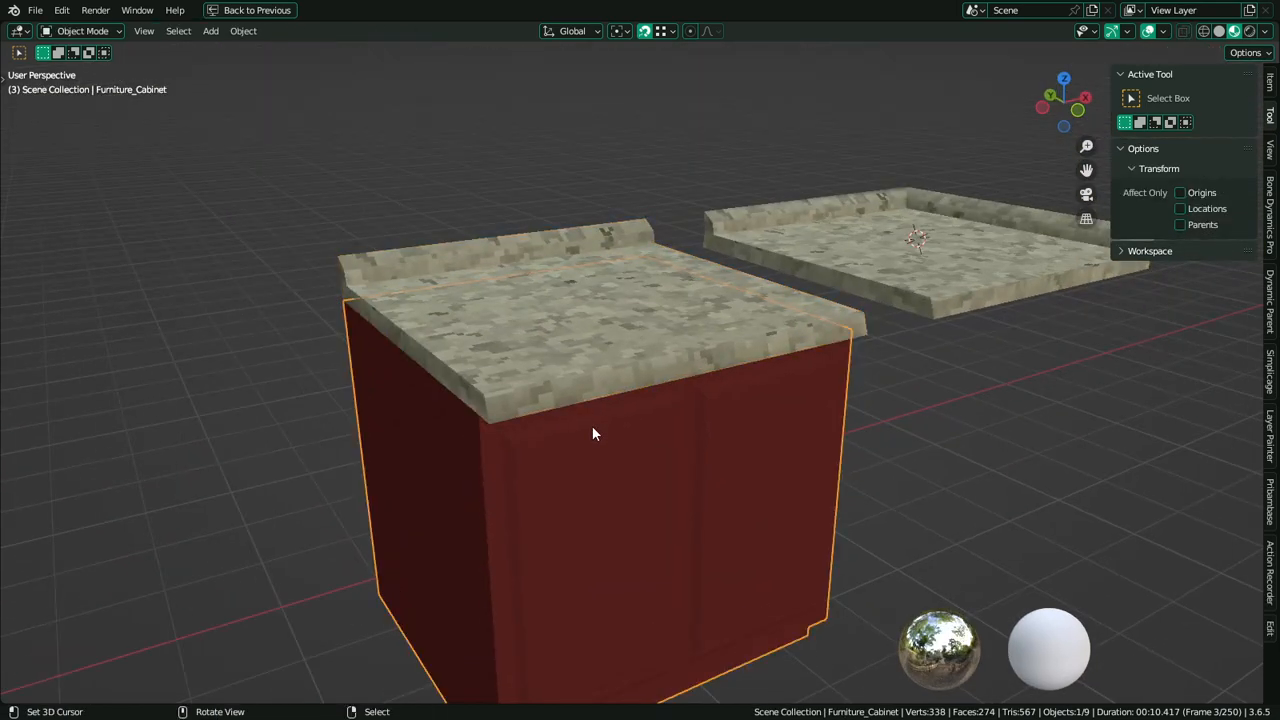
key(shift+h)
key(Tab)
click(597, 336)
key(x)
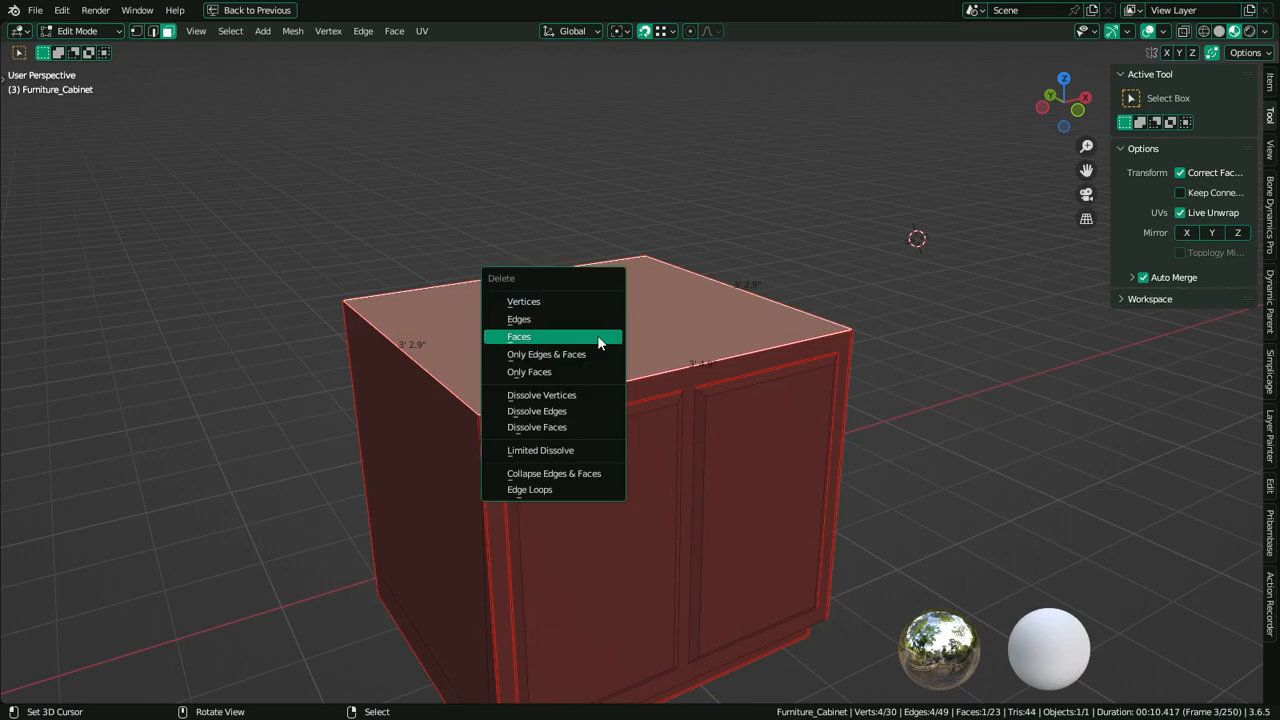
click(556, 337)
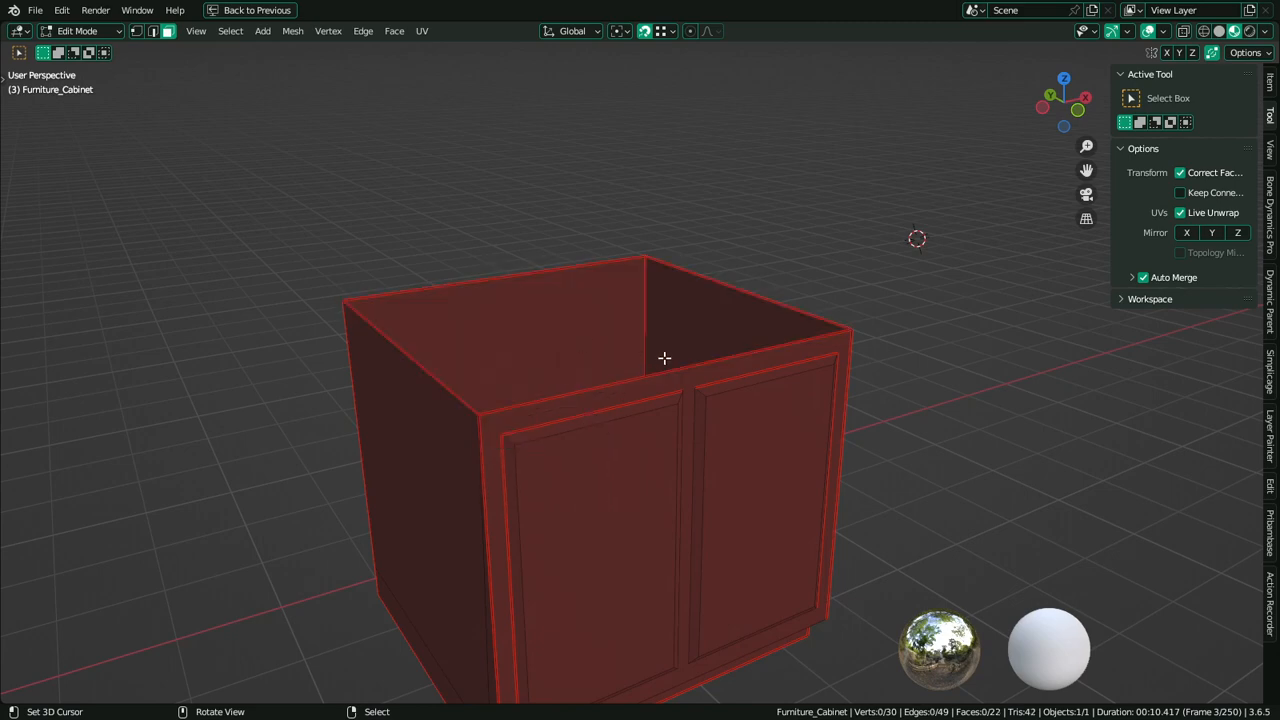
Finish editing the cabinet mesh and bring all hidden objects back into view
key(Tab)
middle_drag(663, 357, 774, 326)
key(alt+h)
middle_drag(658, 344, 601, 454)
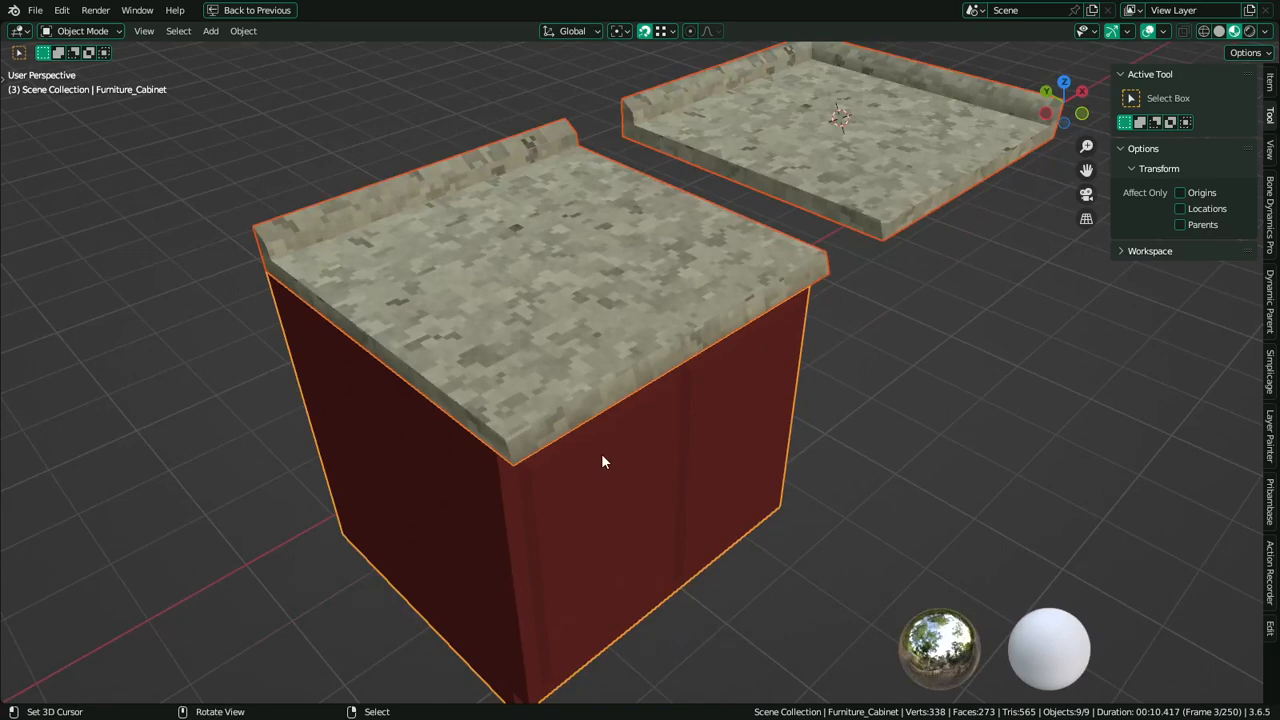
alt+middle_click(598, 330)
middle_drag(620, 372, 565, 352)
Duplicate the cabinet's countertop along the global X axis and open the original Furniture_Countertop mesh for editing
right_click(578, 322)
scroll(586, 332, down, 5)
key(shift+d)
key(x)
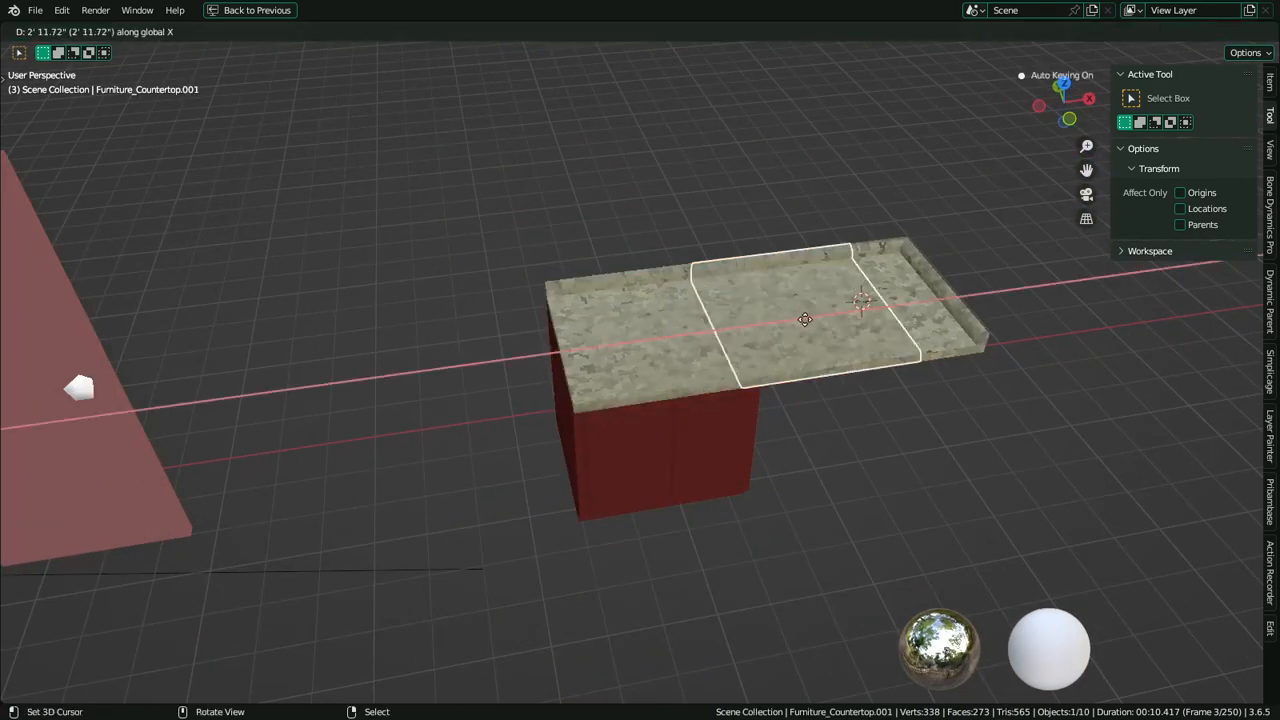
click(632, 378)
alt+middle_click(633, 347)
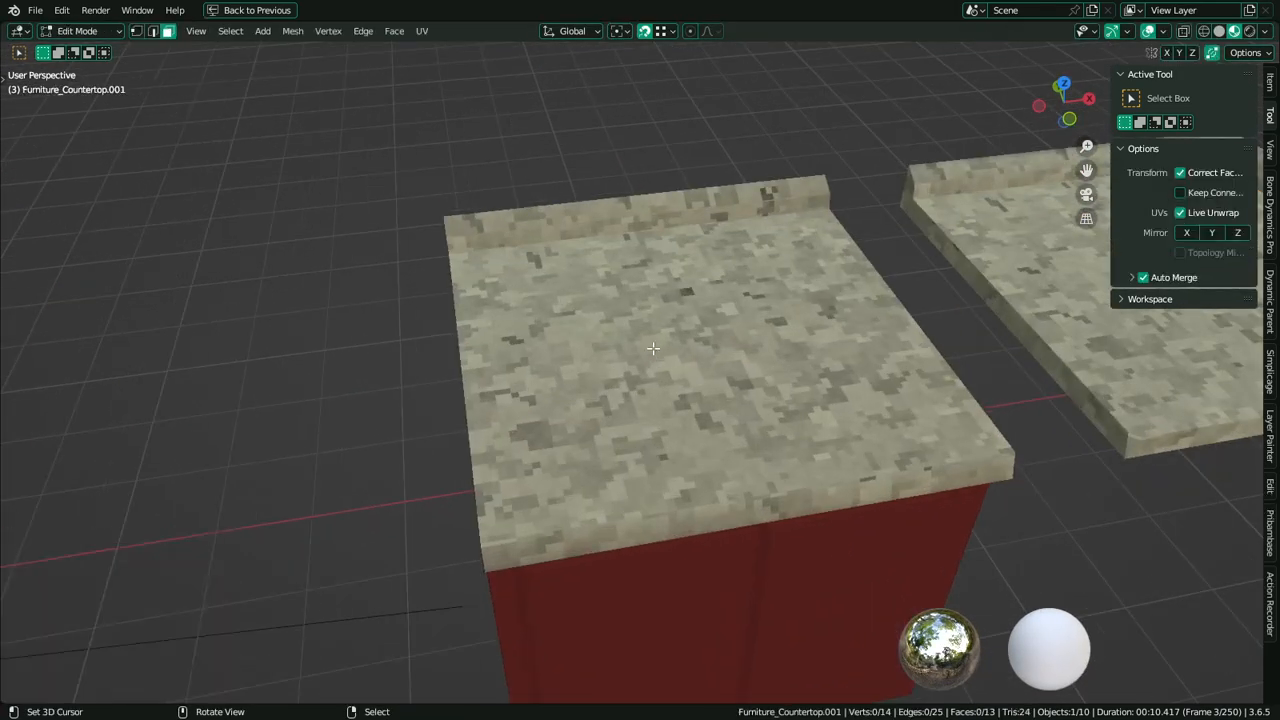
key(ctrl+z)
key(ctrl+shift+z)
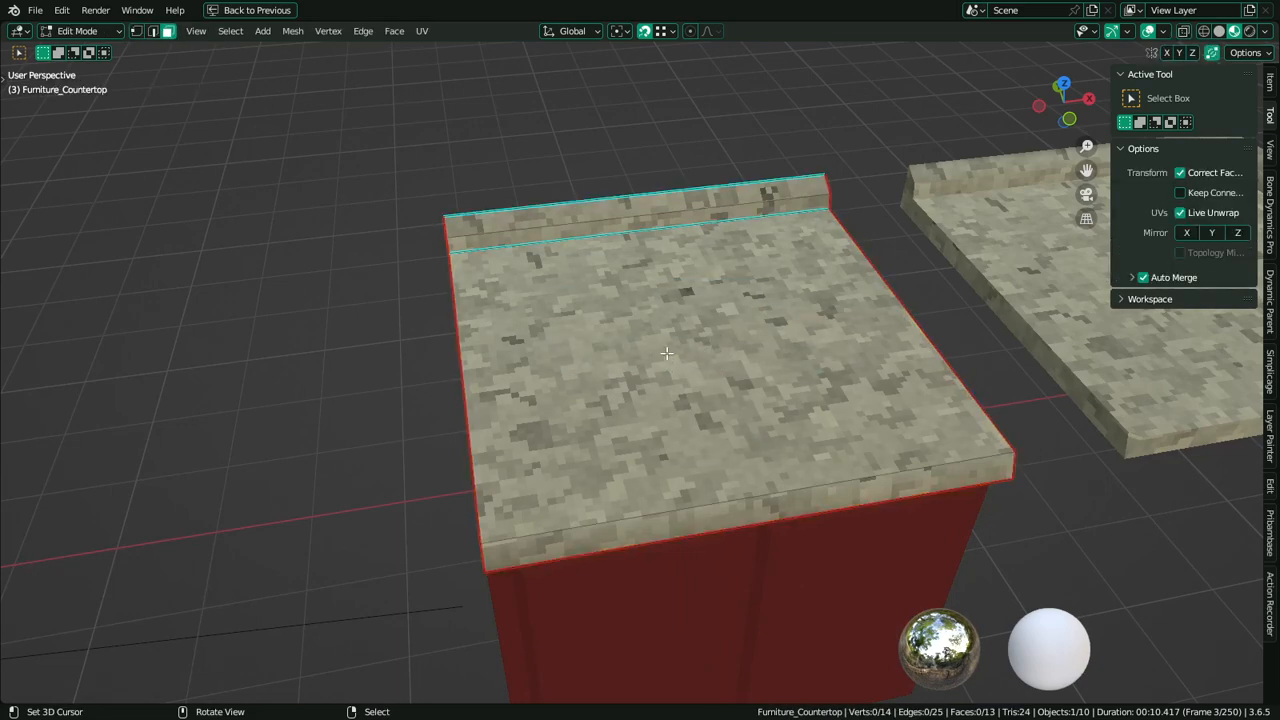
Inset the countertop's top face by about 5.12 inches and bevel the inset's corners by about 5.7 inches into an octagon
click(667, 353)
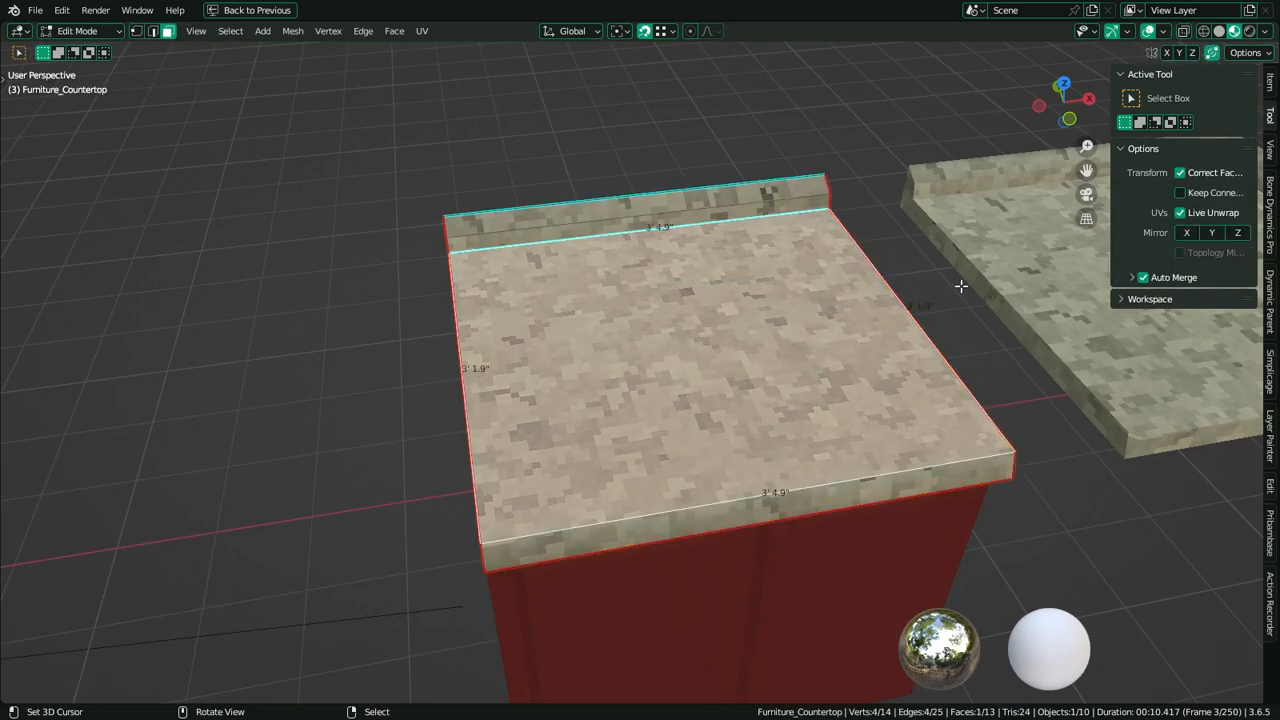
key(i)
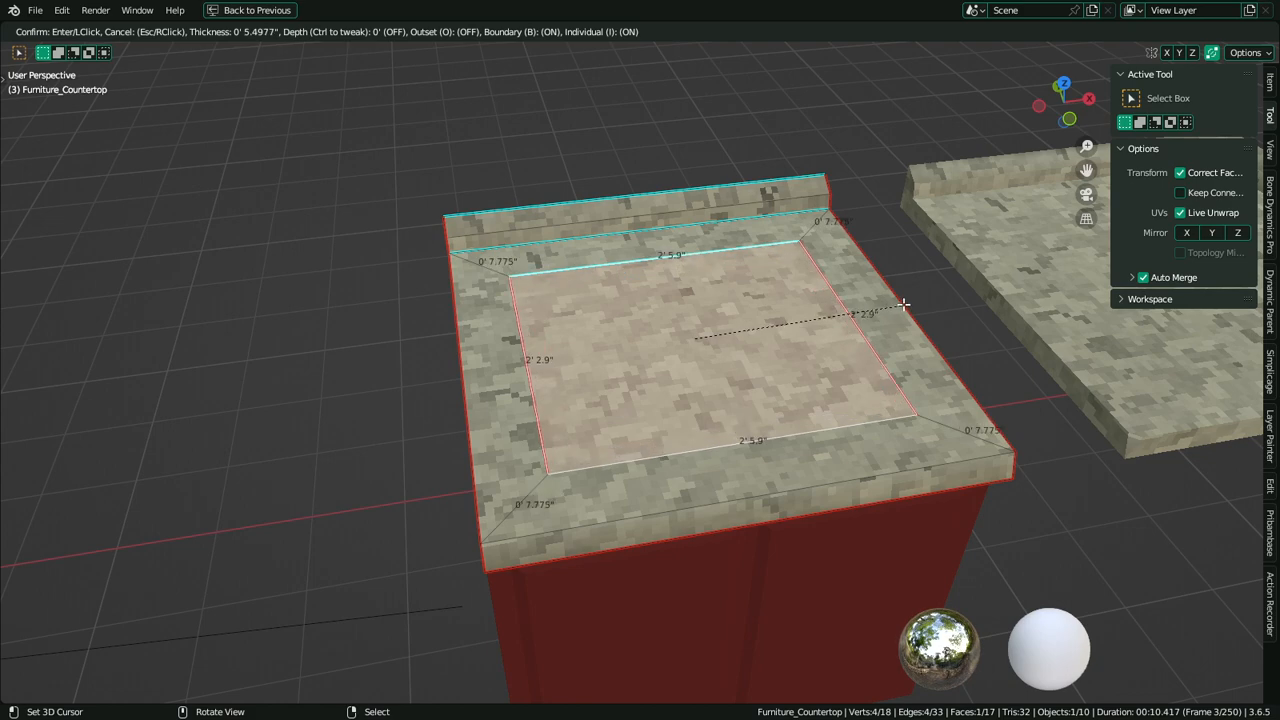
click(905, 303)
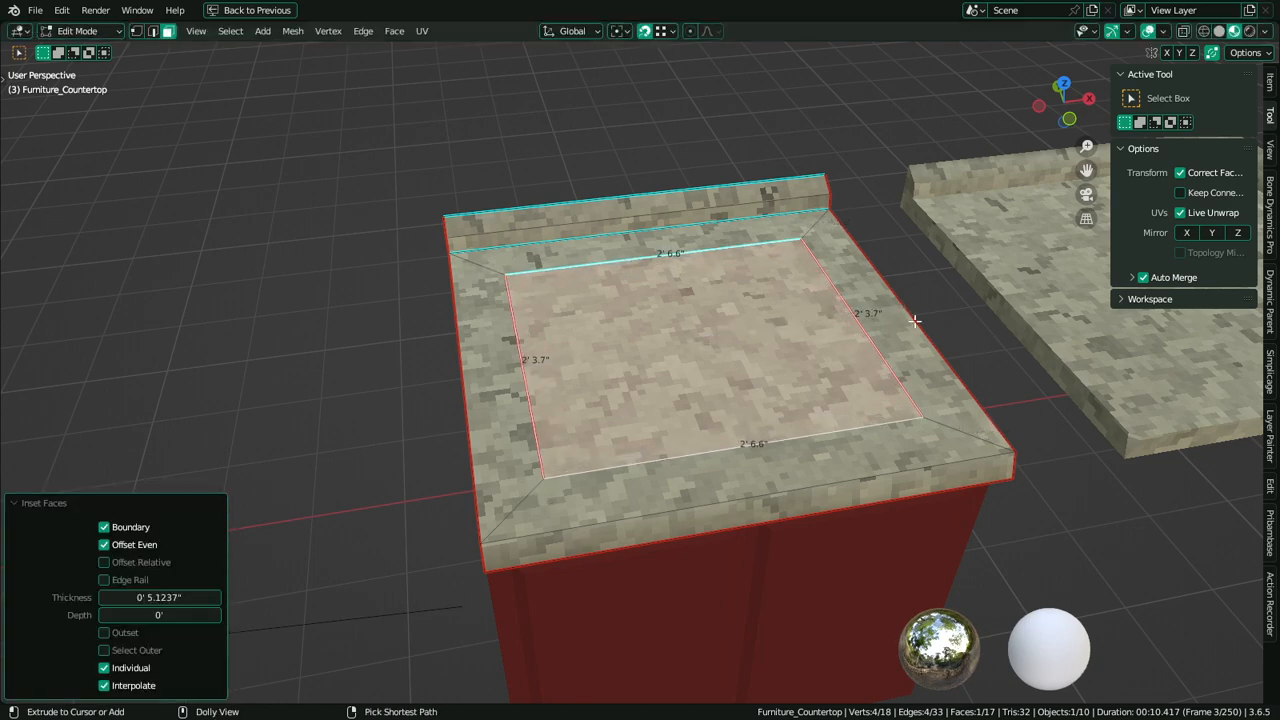
key(ctrl+b)
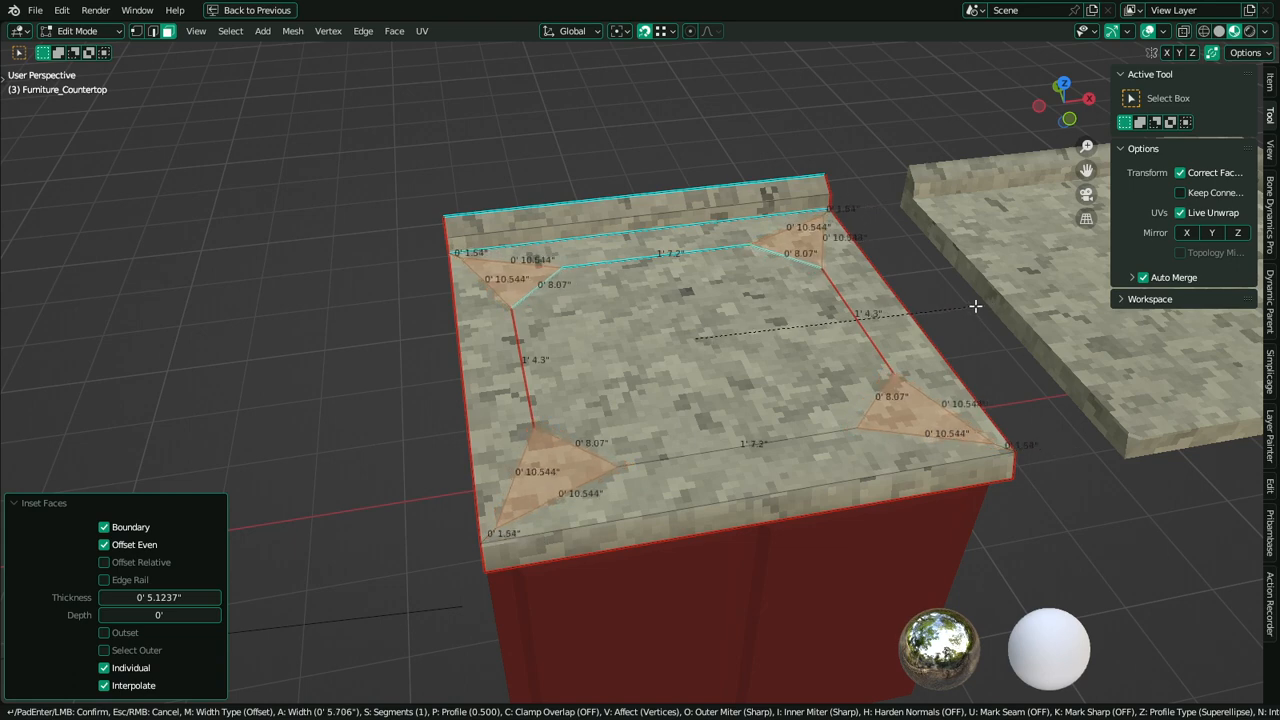
click(977, 305)
Slide the two stray bevel vertices near the backsplash into the countertop's back corners so they merge
key(1)
right_click(488, 366)
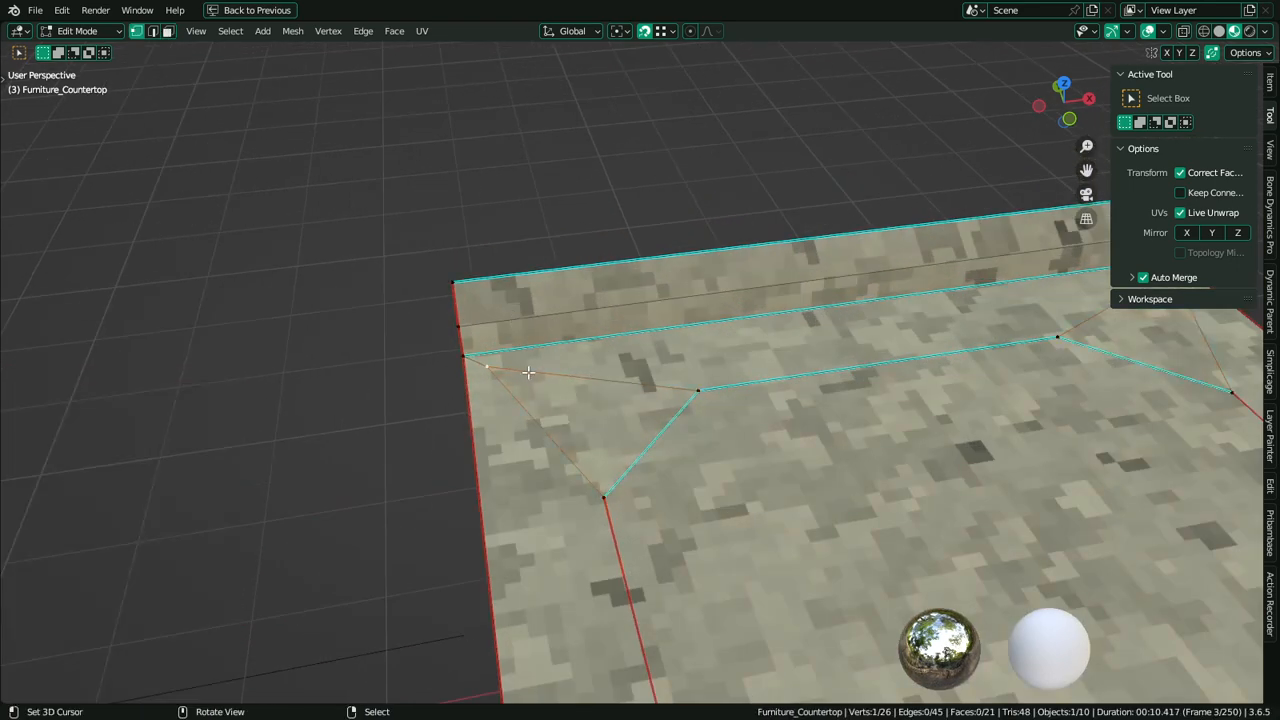
key(g)
key(g)
click(463, 338)
shift+middle_drag(1178, 356, 848, 332)
right_click(878, 279)
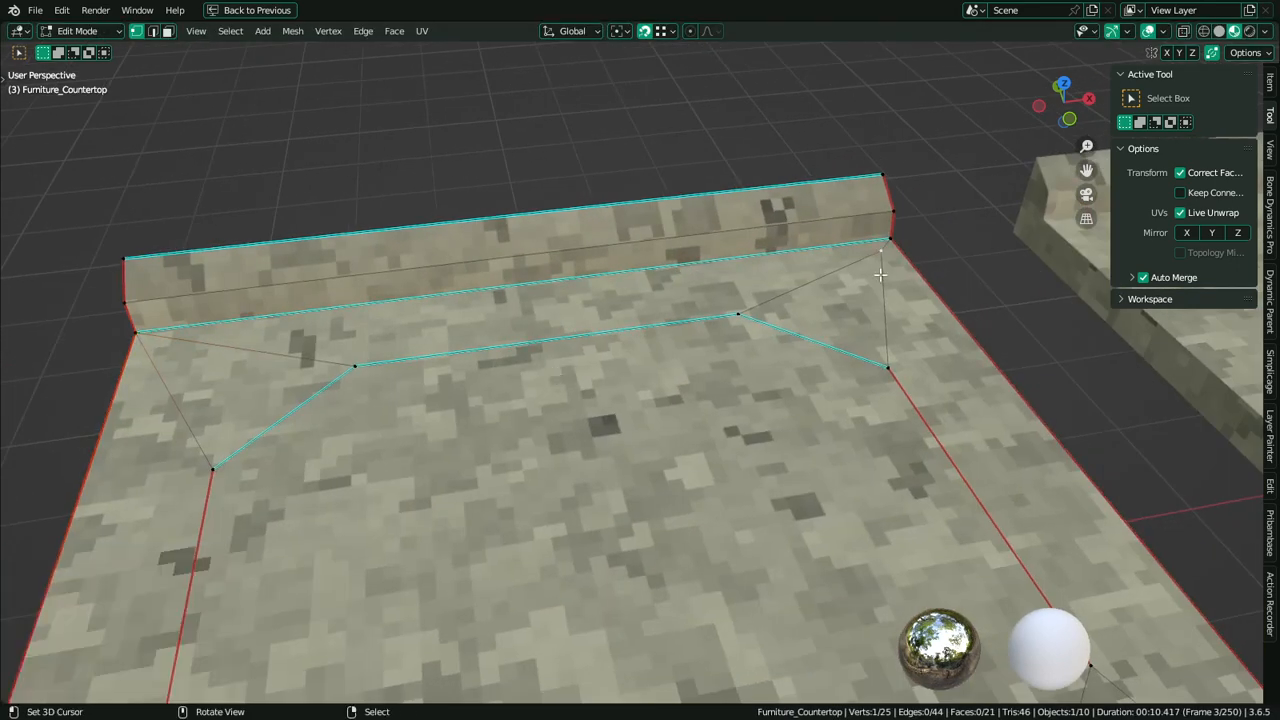
key(g)
key(g)
click(903, 214)
Slide the two stray bevel vertices at the front into the countertop's front corners so they merge
scroll(872, 472, down, 4)
right_click(908, 568)
key(g)
key(g)
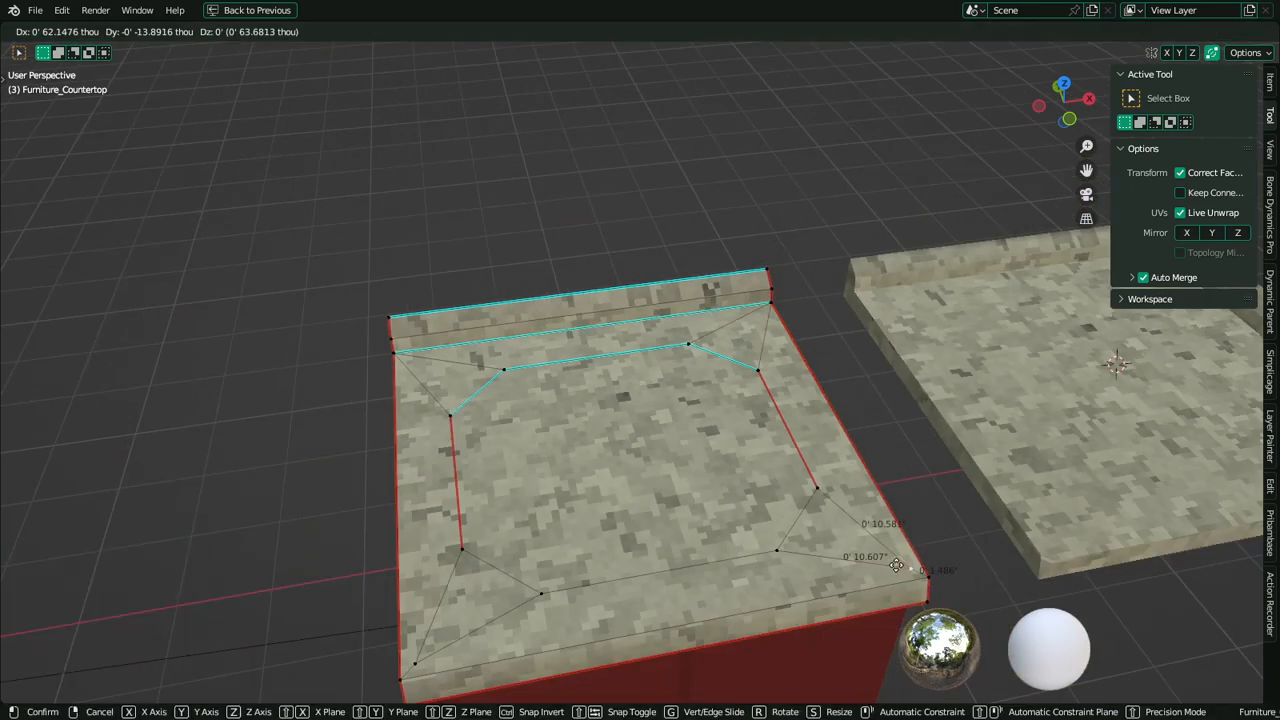
click(928, 577)
shift+middle_drag(663, 566, 695, 507)
right_click(455, 589)
key(g)
click(458, 587)
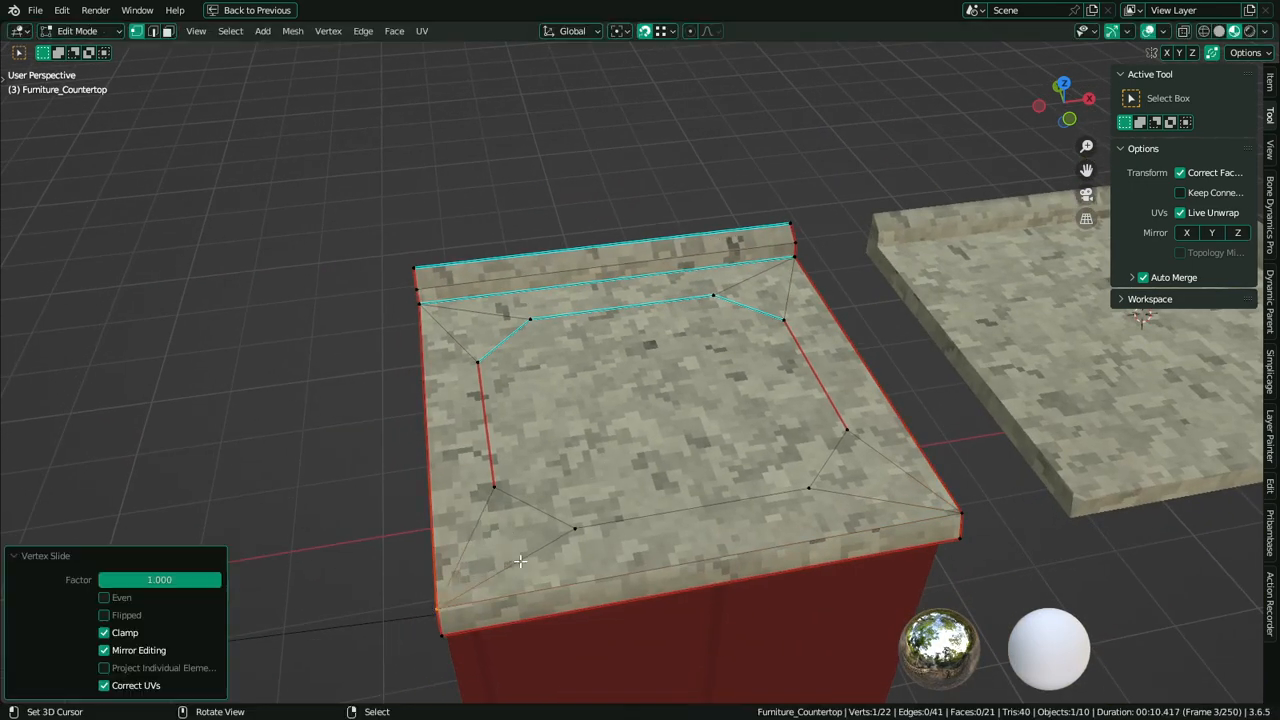
Scale the octagonal face on the countertop up to about 1.088
scroll(581, 437, up, 2)
key(2)
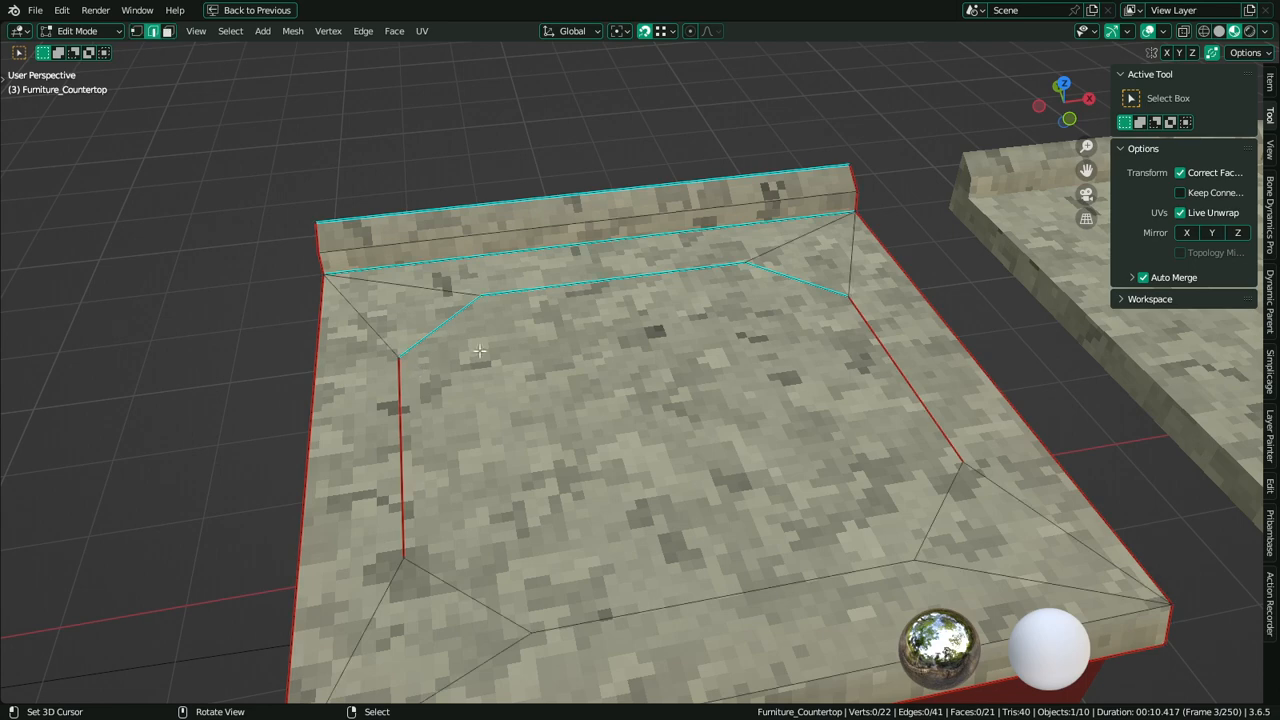
key(3)
click(669, 428)
key(s)
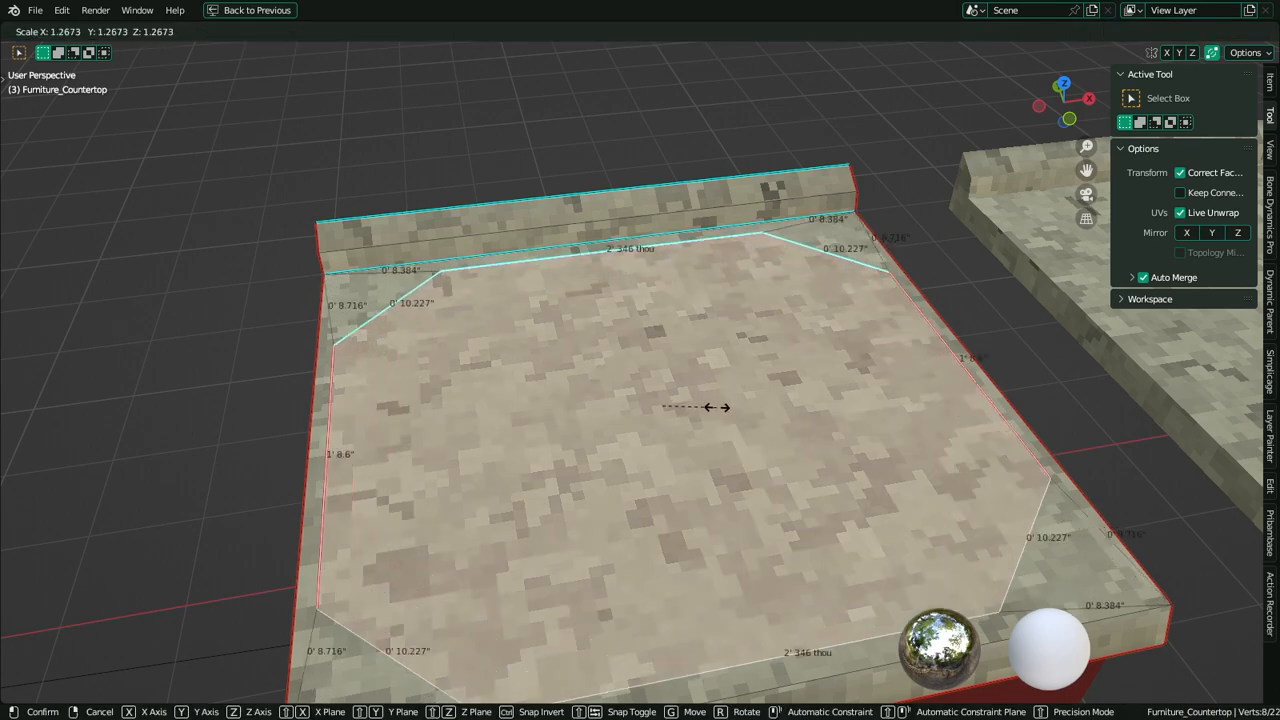
click(677, 403)
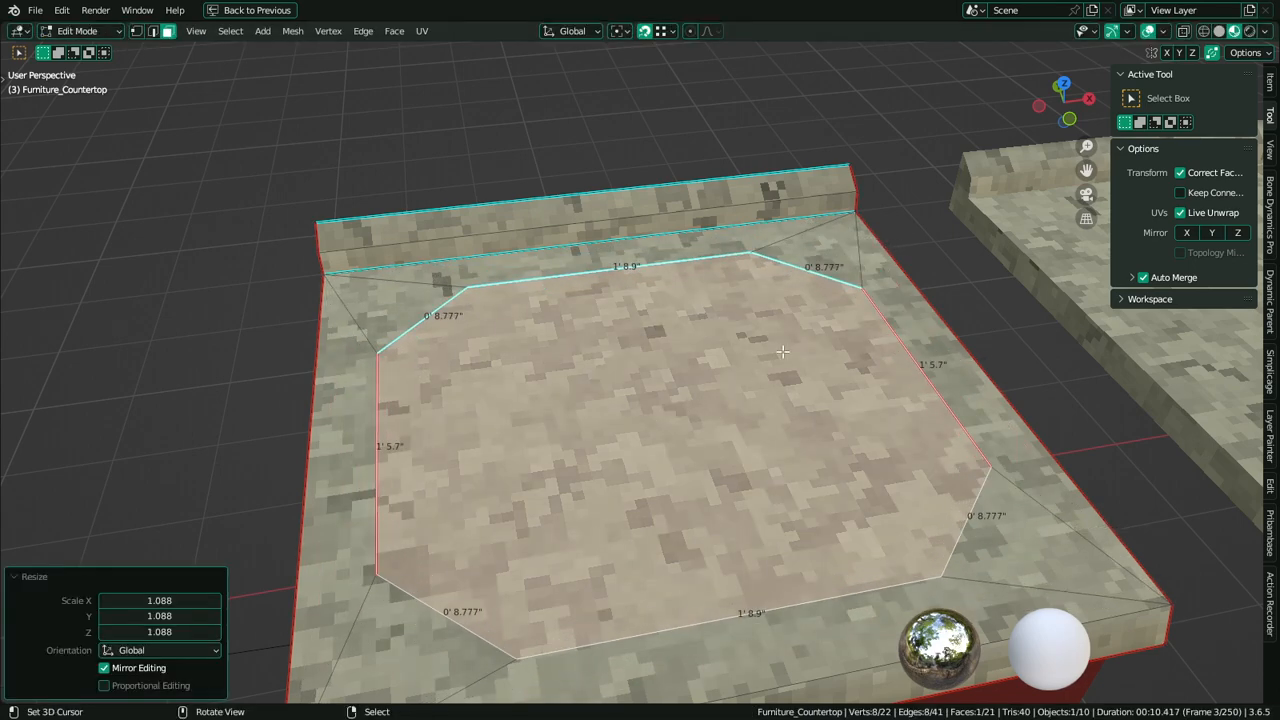
Inset the octagonal face by about 3.13 inches and extrude it down about 5.94 inches to form a sink basin
key(i)
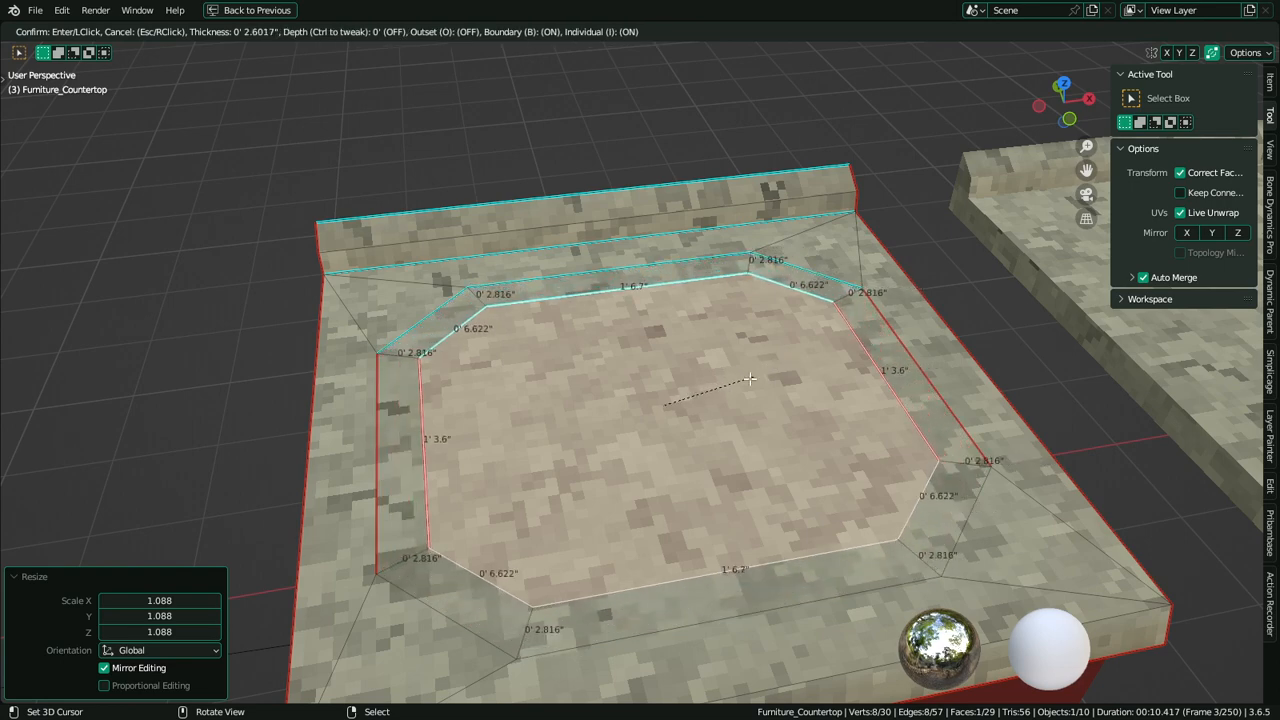
click(740, 370)
middle_drag(740, 370, 735, 371)
key(e)
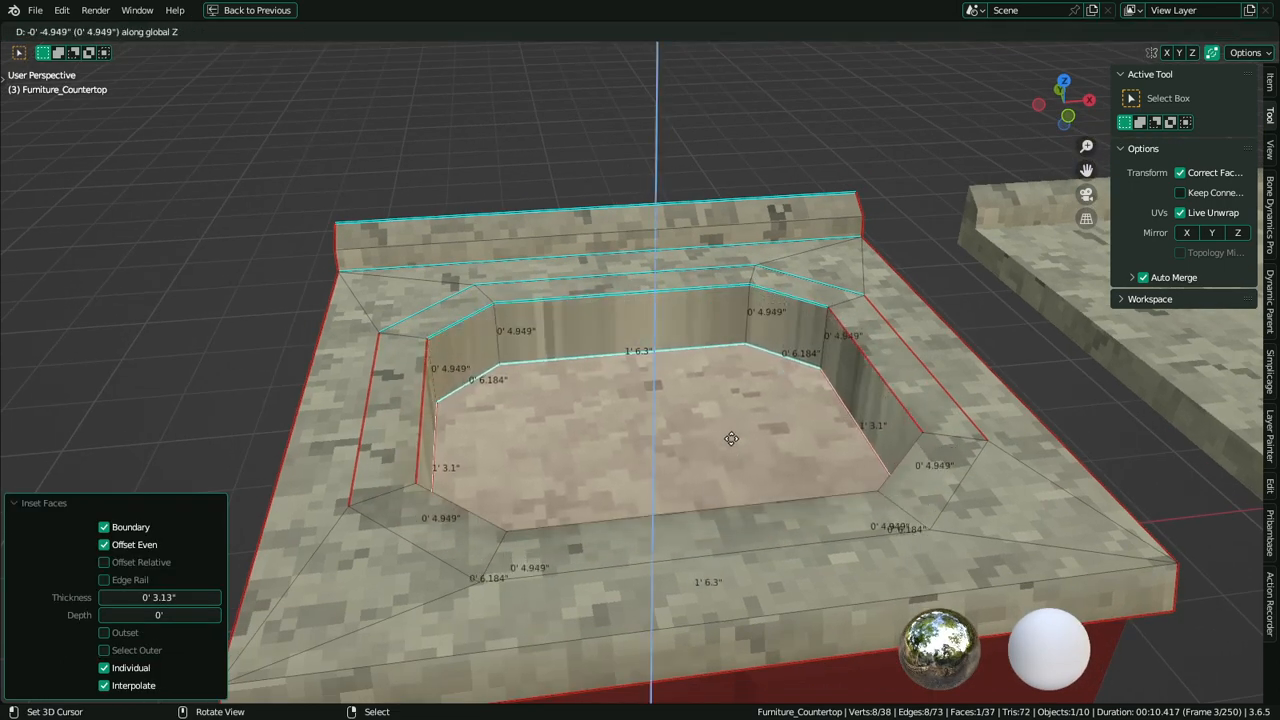
click(772, 431)
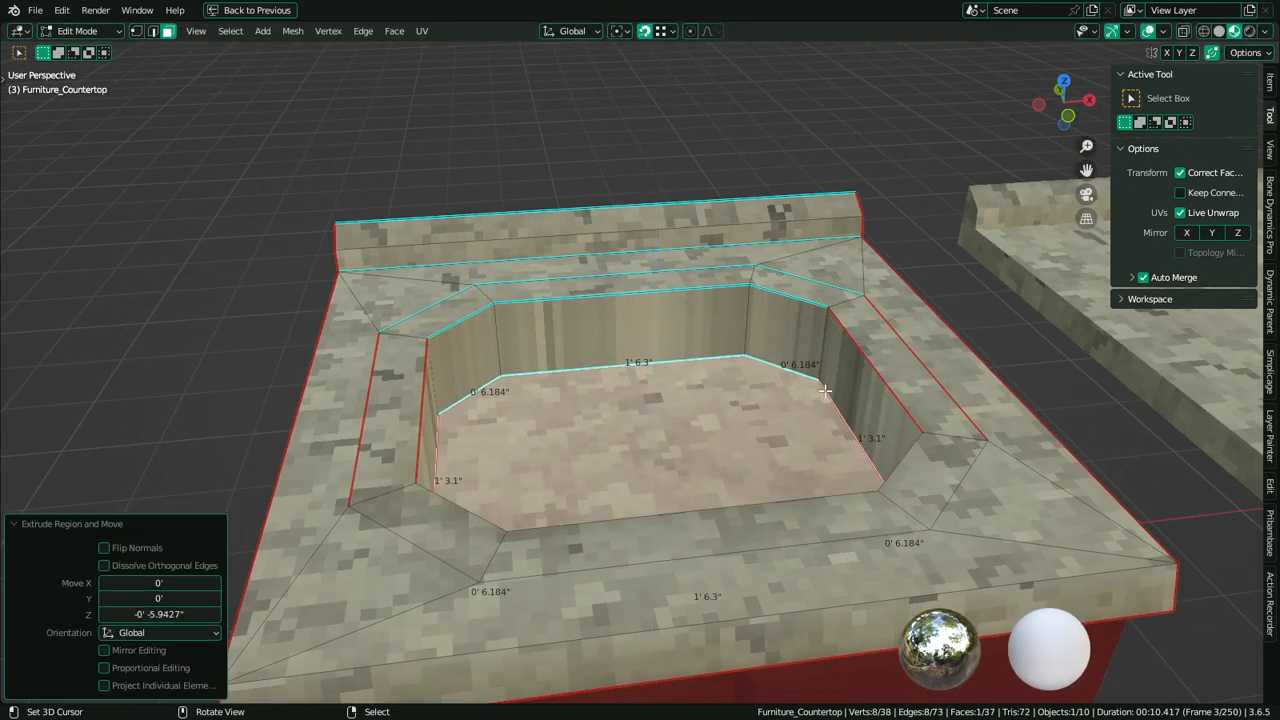
Scale the basin floor to about 0.782 so the sink walls taper inward
key(s)
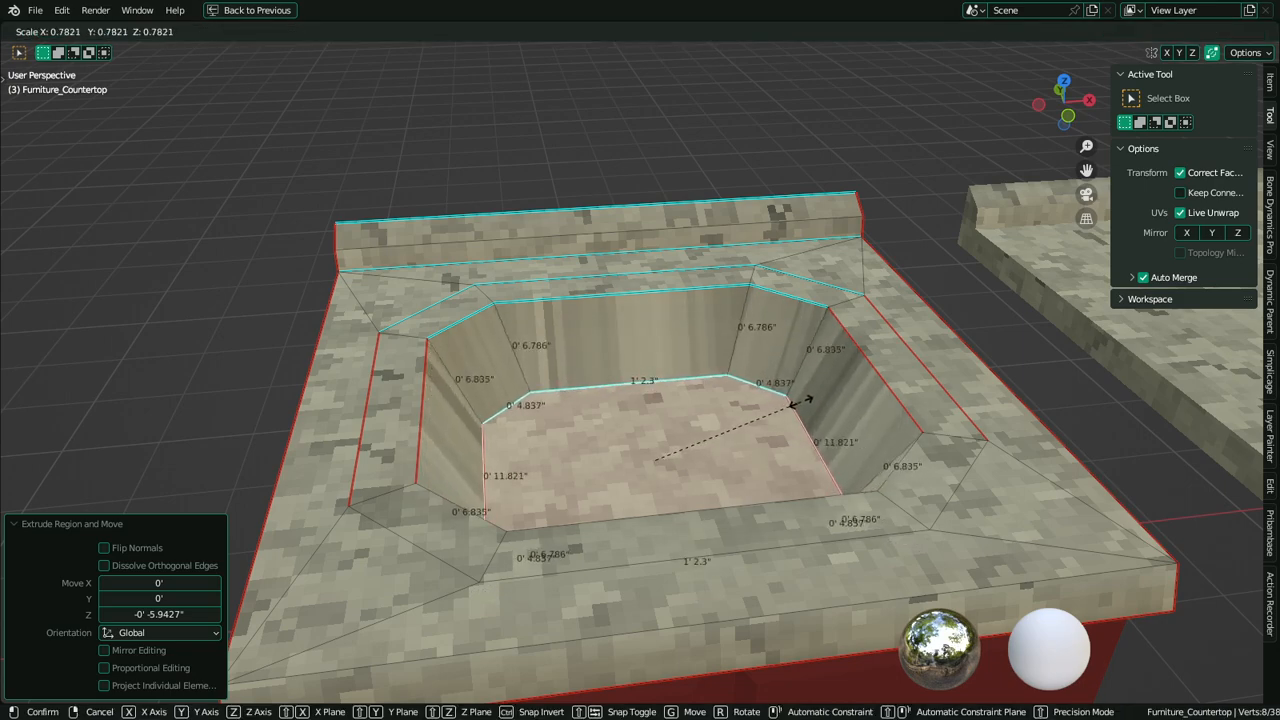
click(665, 392)
middle_drag(665, 392, 623, 447)
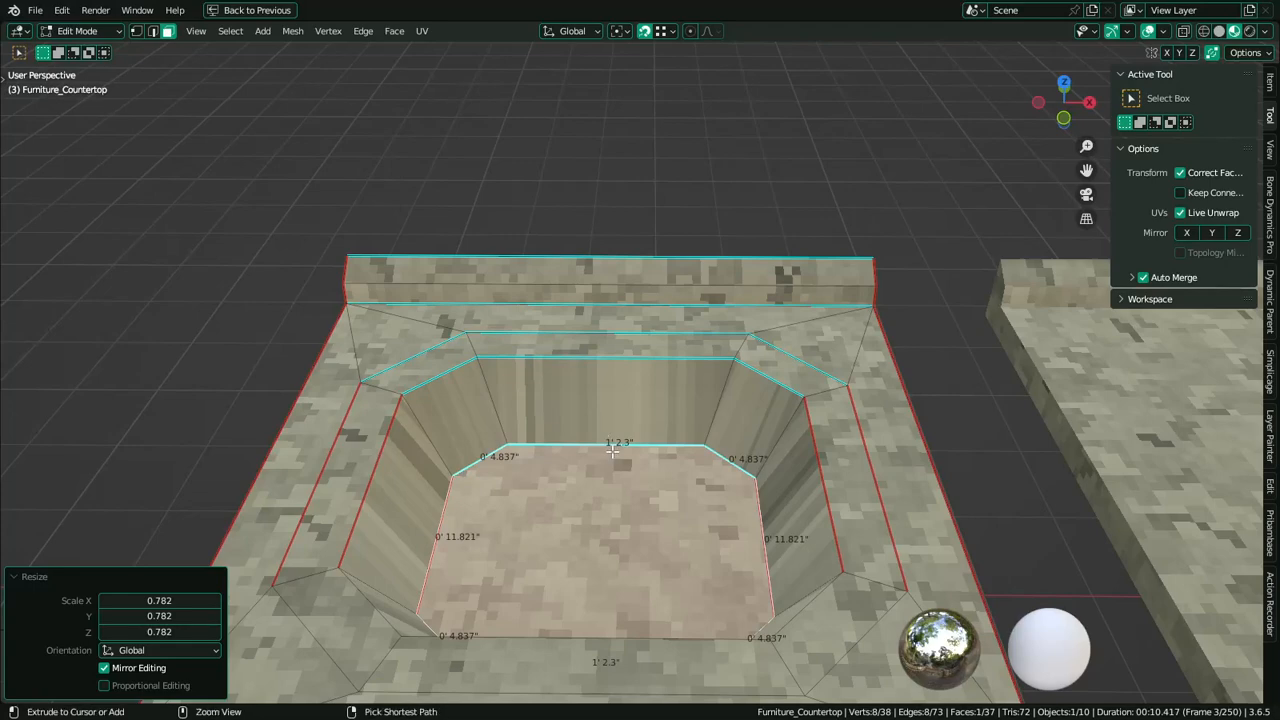
key(ctrl+l)
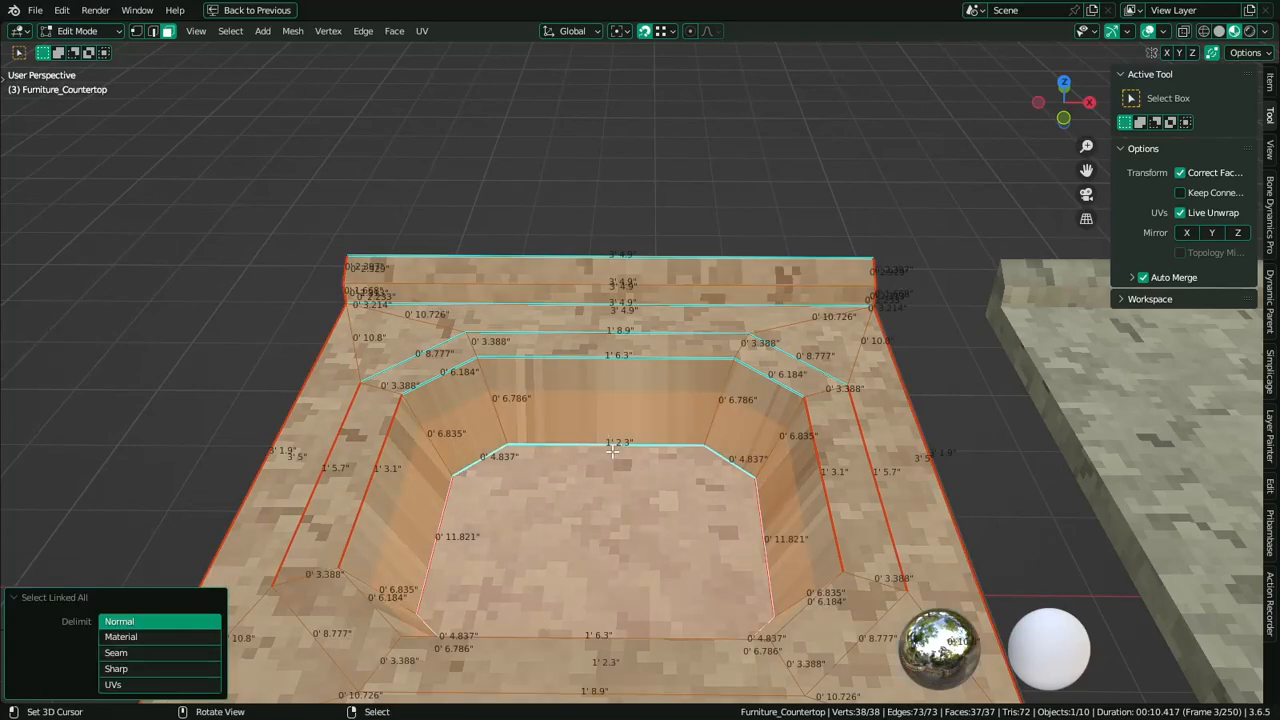
key(ctrl+z)
key(ctrl+KP_Add)
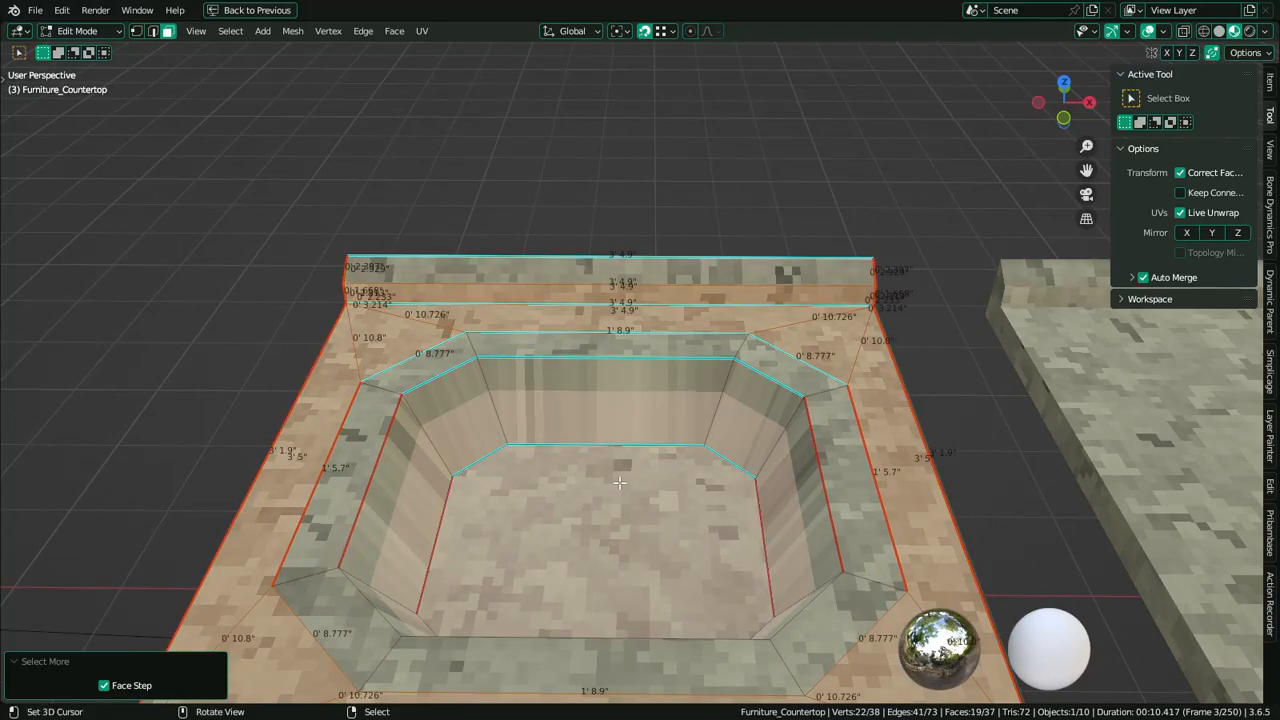
click(620, 483)
Isolate the countertop with the sink basin in local view
middle_drag(598, 514, 568, 553)
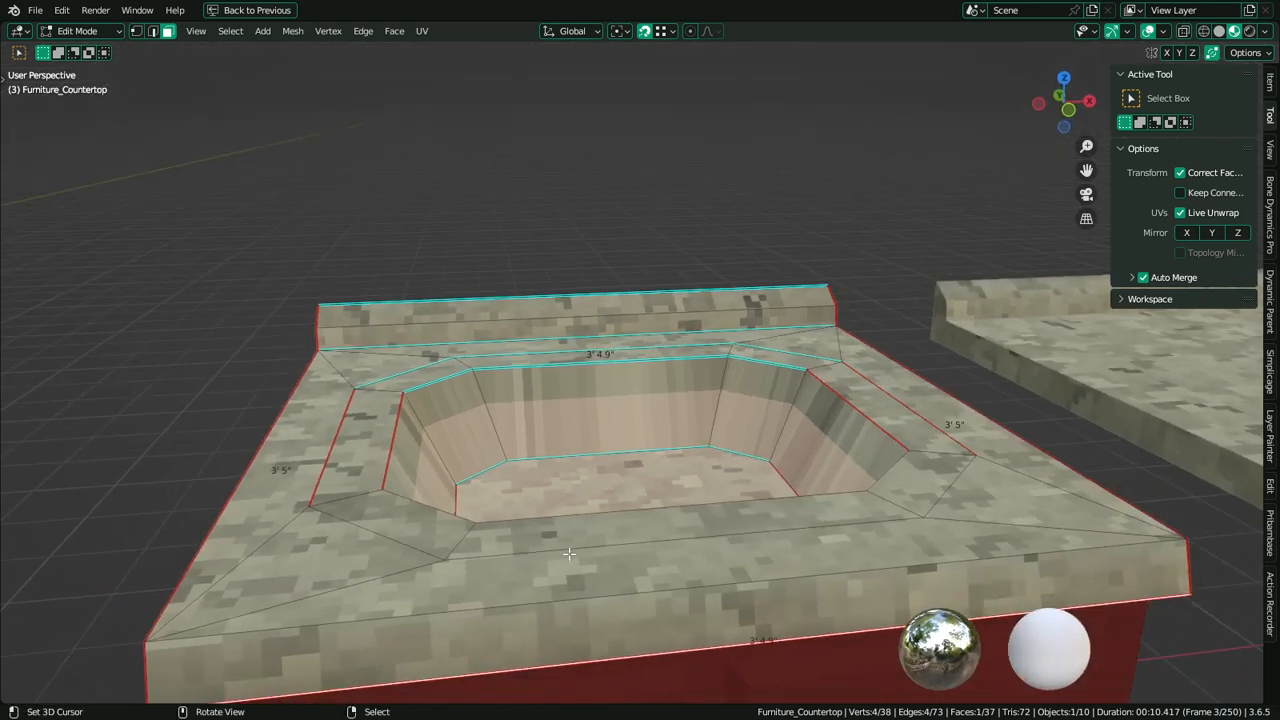
middle_drag(586, 601, 603, 558)
click(603, 611)
key(KP_Divide)
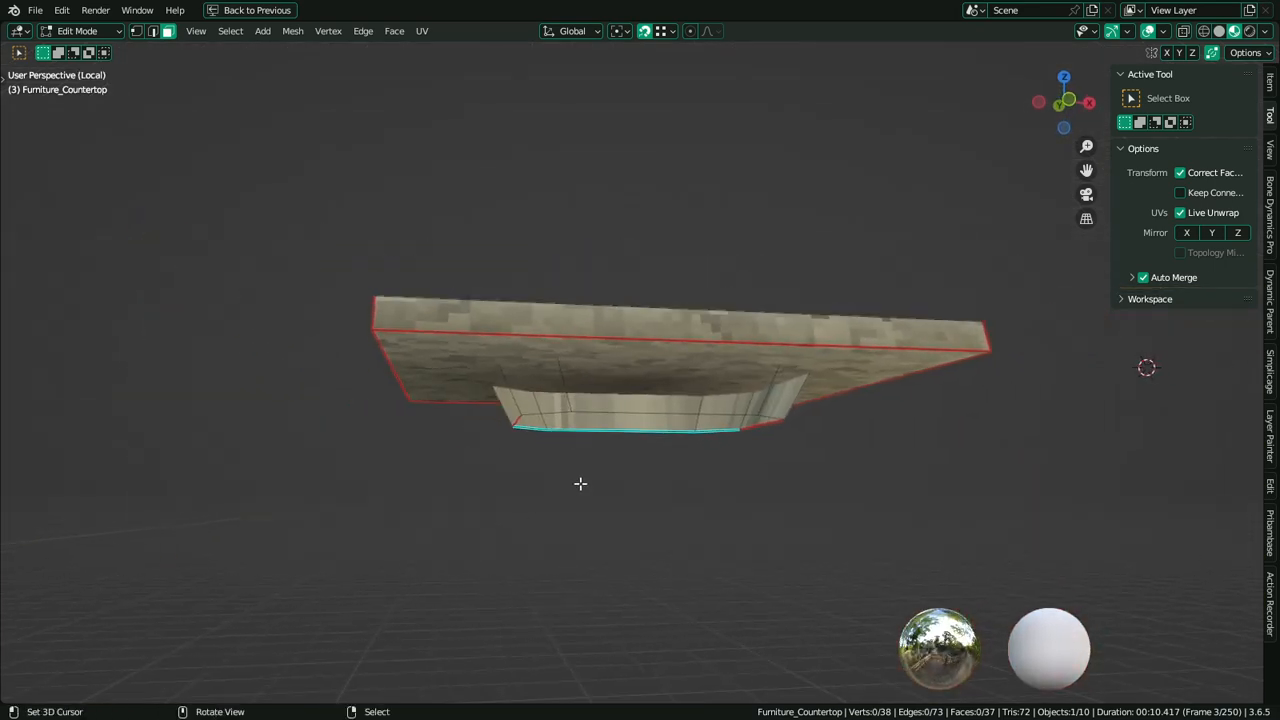
Subdivide the two opposite side edges of the countertop's underside with one cut to split the bottom face in two
middle_drag(580, 483, 597, 438)
click(625, 309)
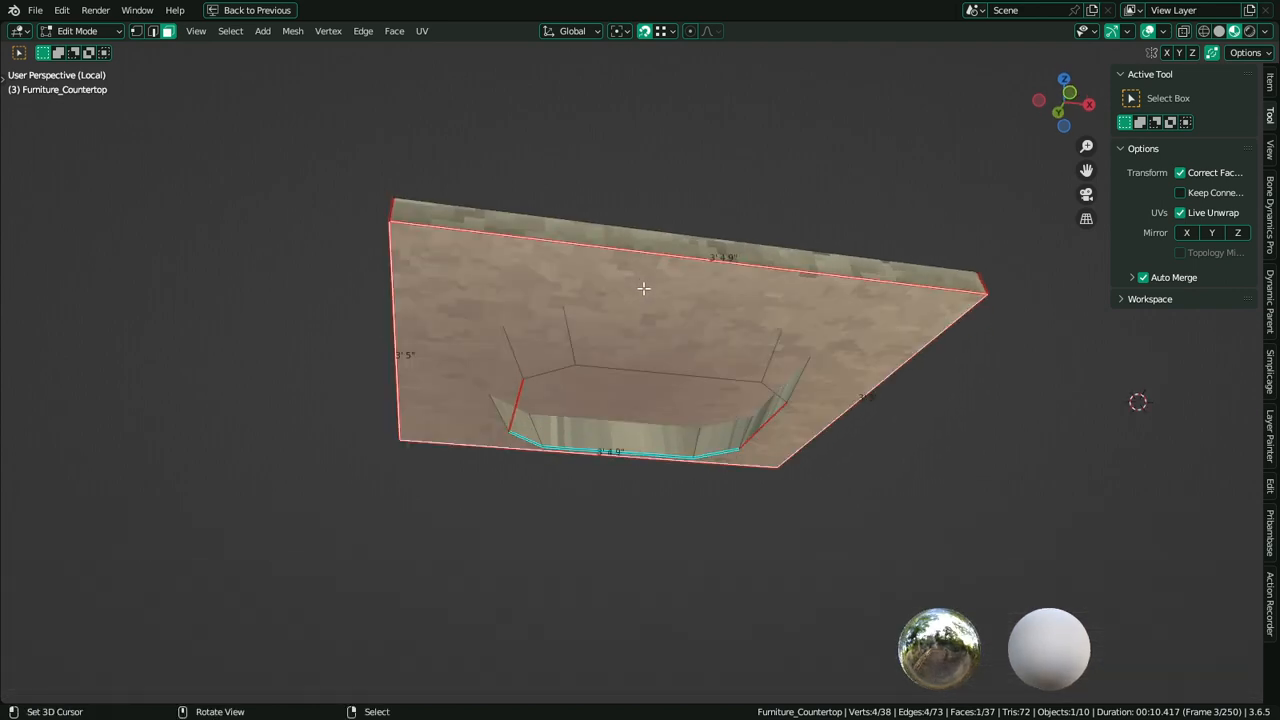
middle_drag(640, 289, 797, 355)
key(2)
right_click(751, 285)
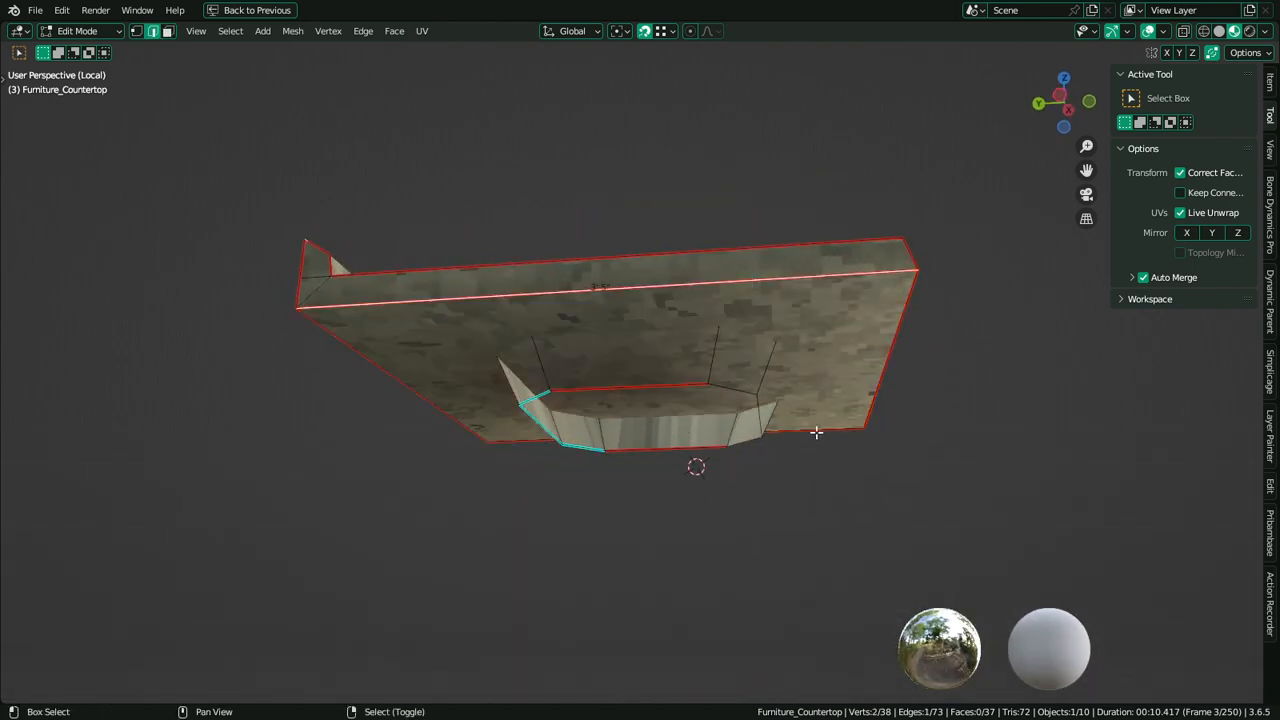
shift+right_click(816, 432)
key(w)
click(787, 240)
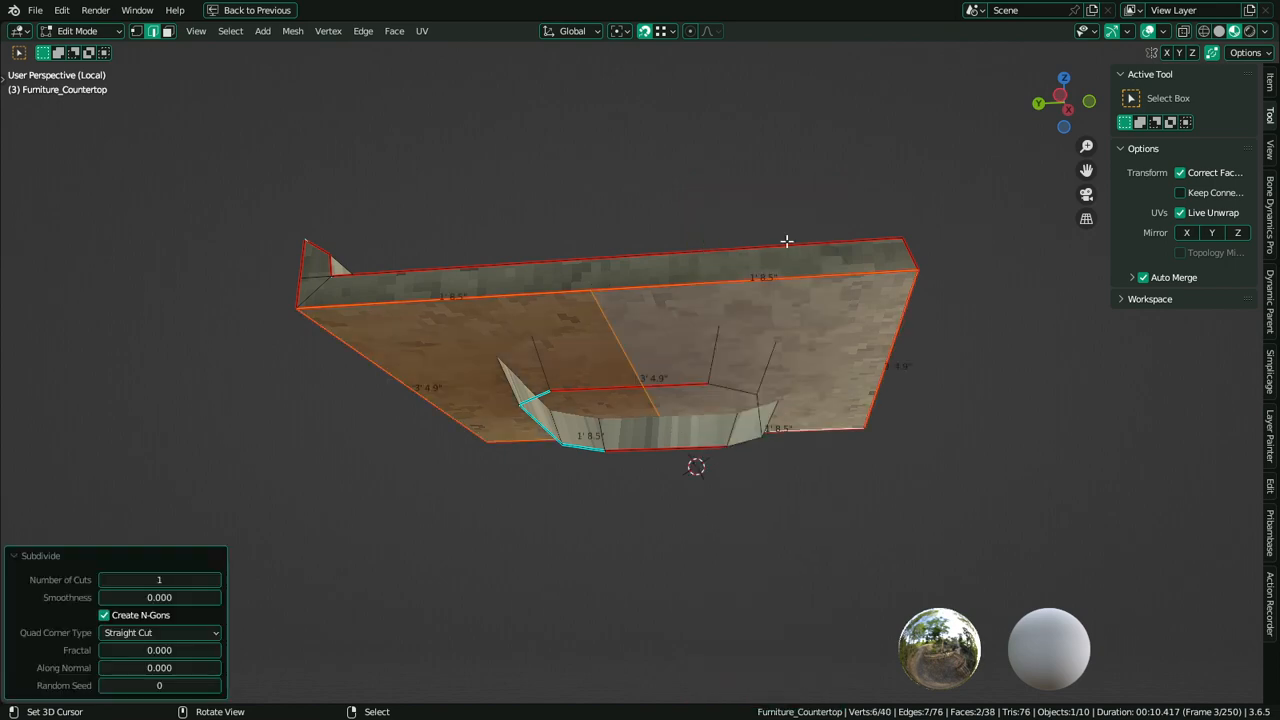
click(613, 326)
key(g)
key(x)
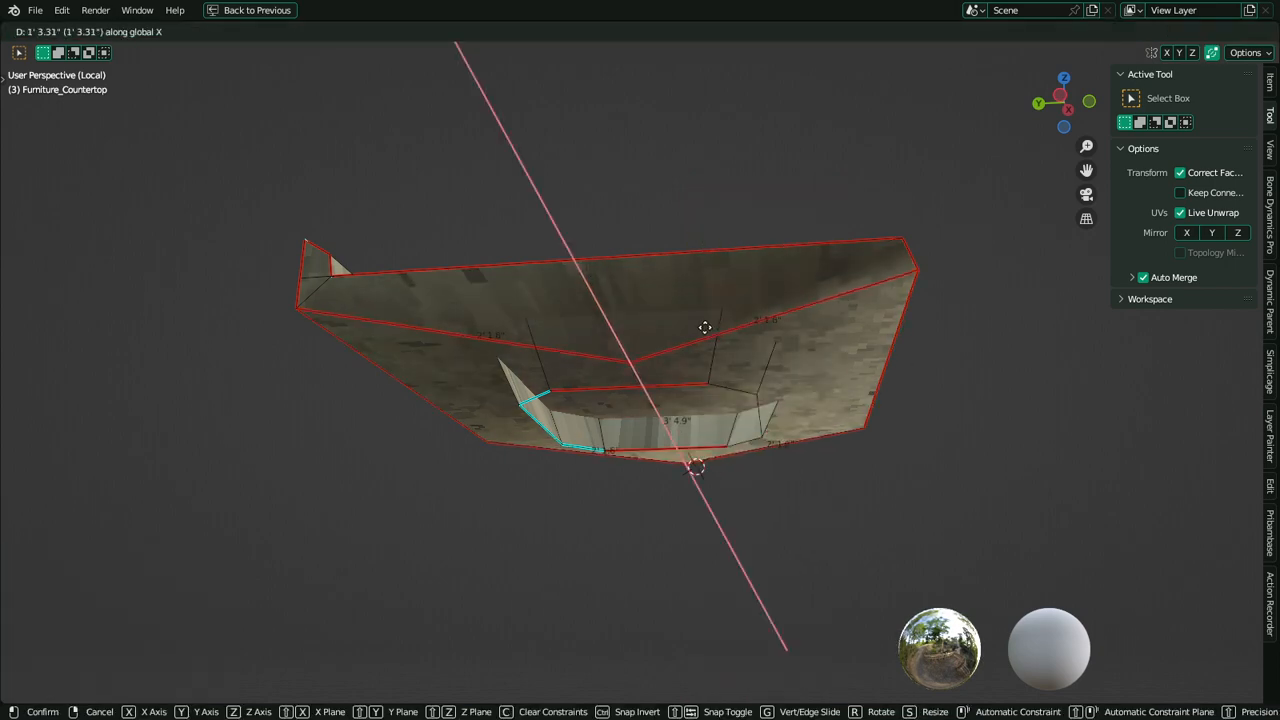
key(Escape)
Leave local view and show all three countertops together with the cabinet in the maximized viewport
key(ctrl+space)
middle_drag(563, 343, 551, 56)
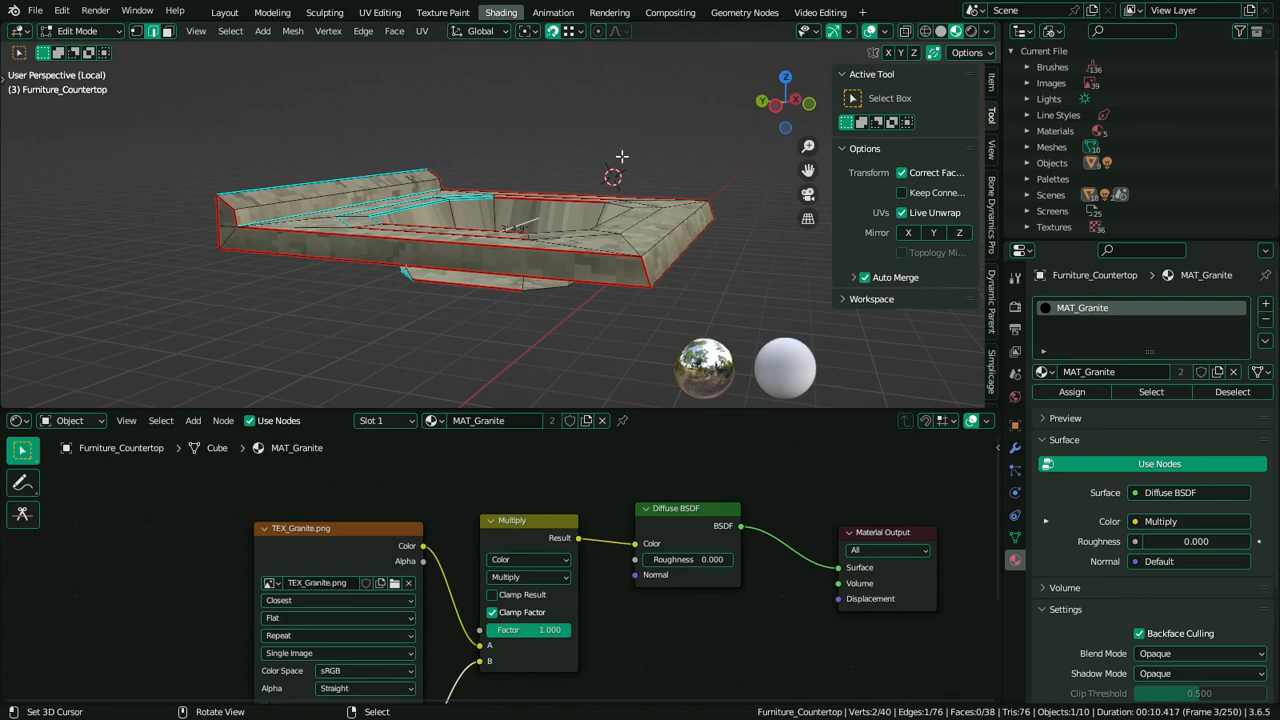
key(KP_Divide)
scroll(615, 206, down, 6)
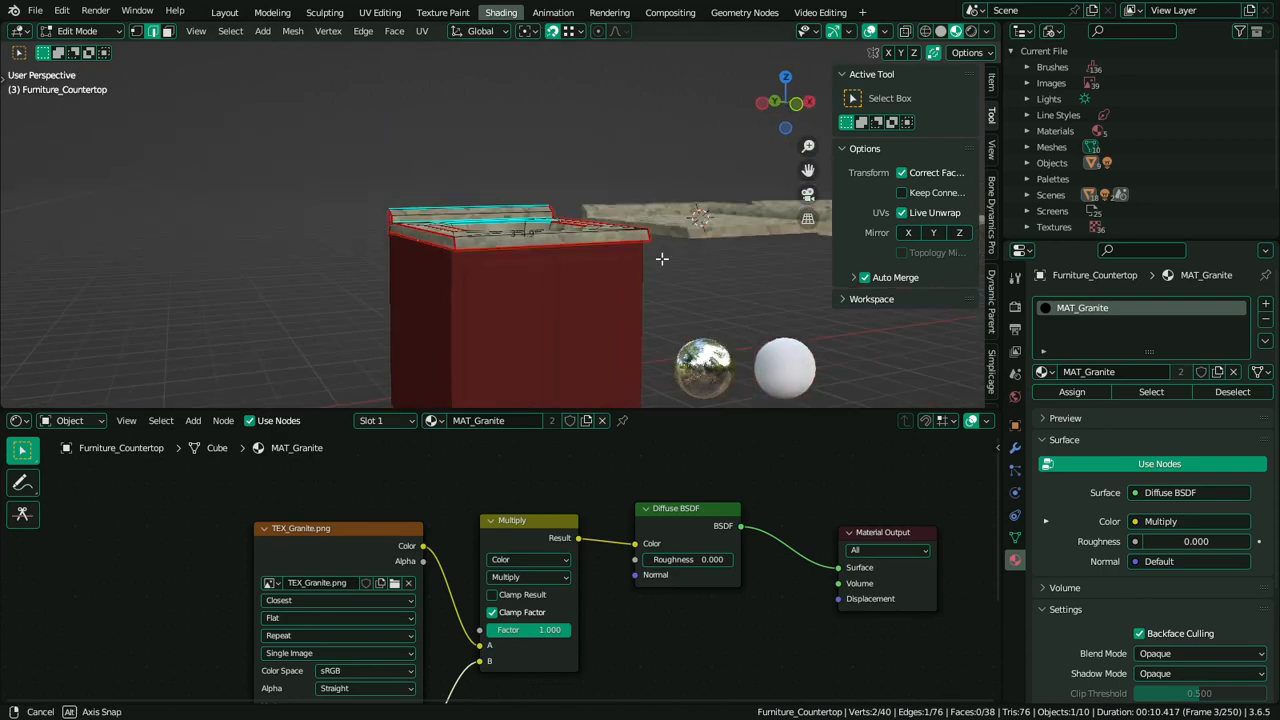
middle_drag(714, 166, 706, 210)
key(ctrl+space)
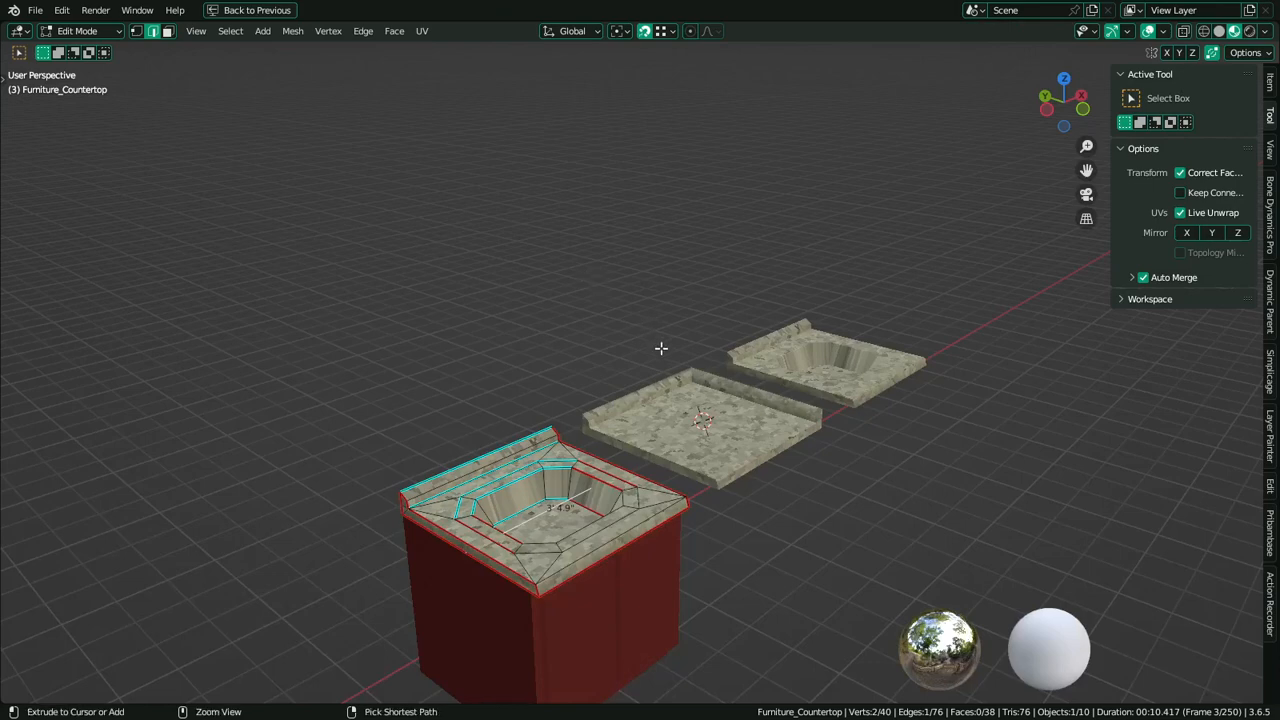
key(ctrl+x)
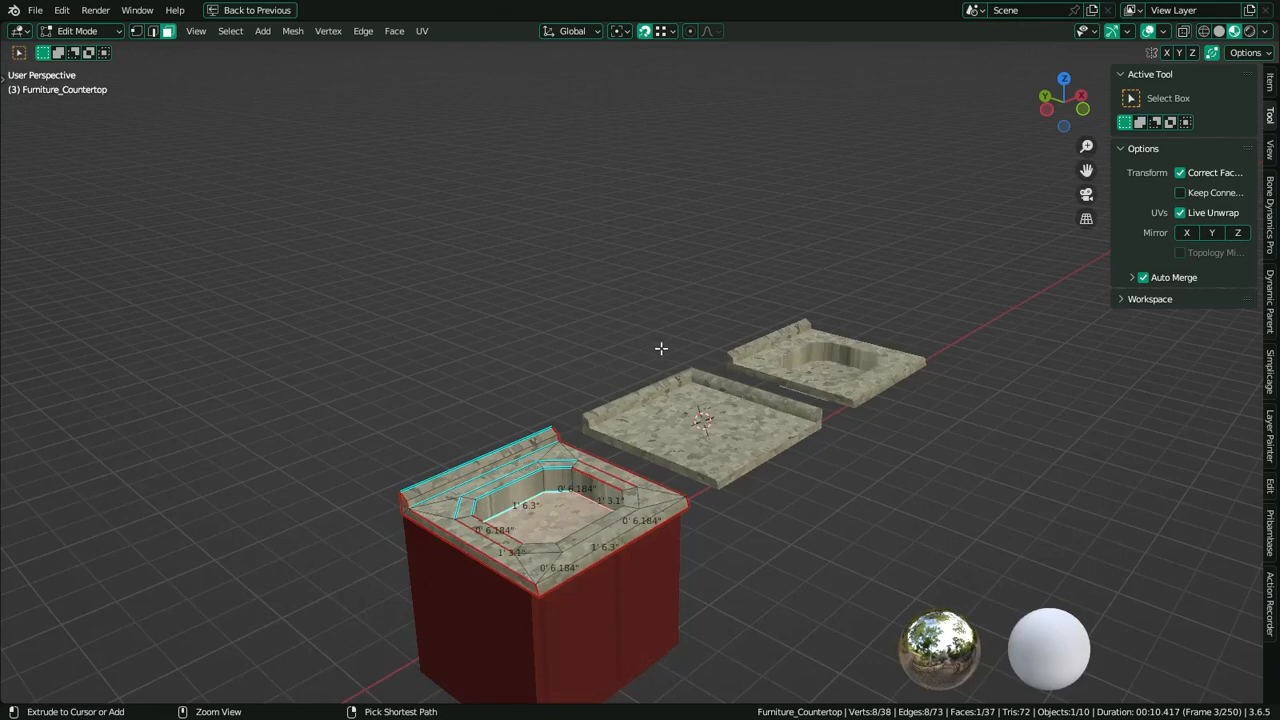
key(ctrl+z)
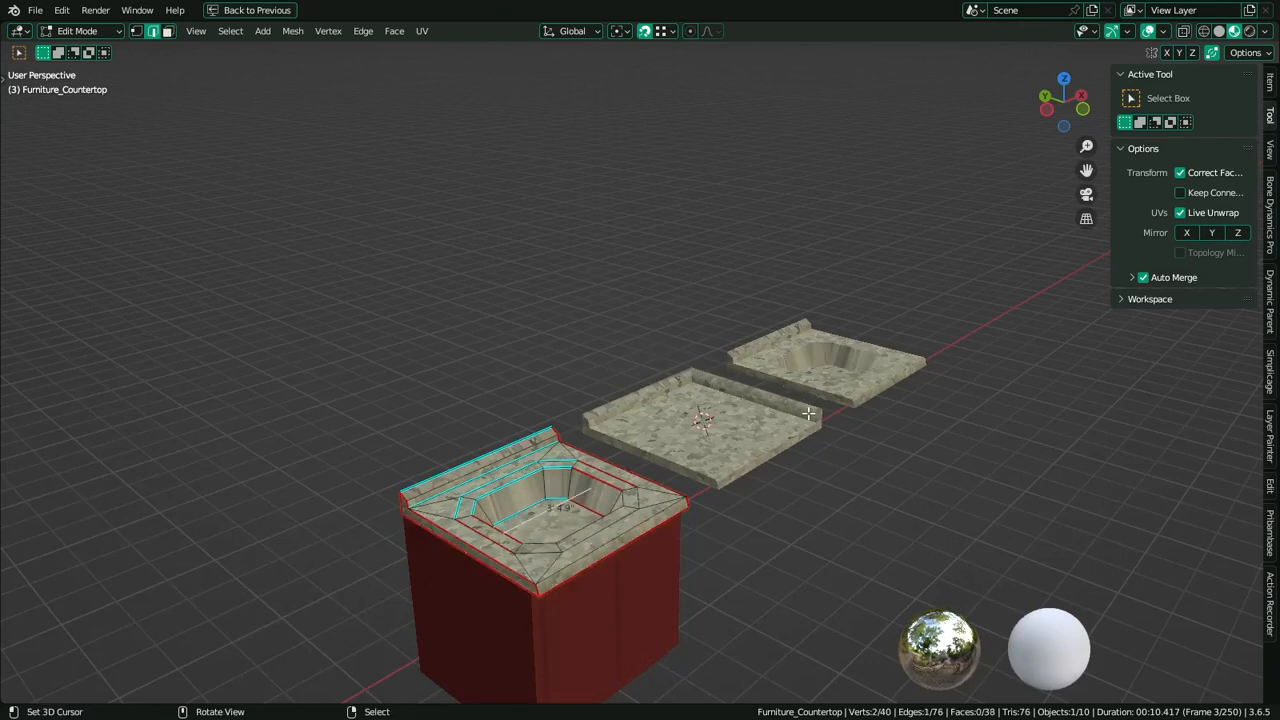
Make the mesh data of the countertop on the red cabinet single-user and copy the object's name
key(ctrl+space)
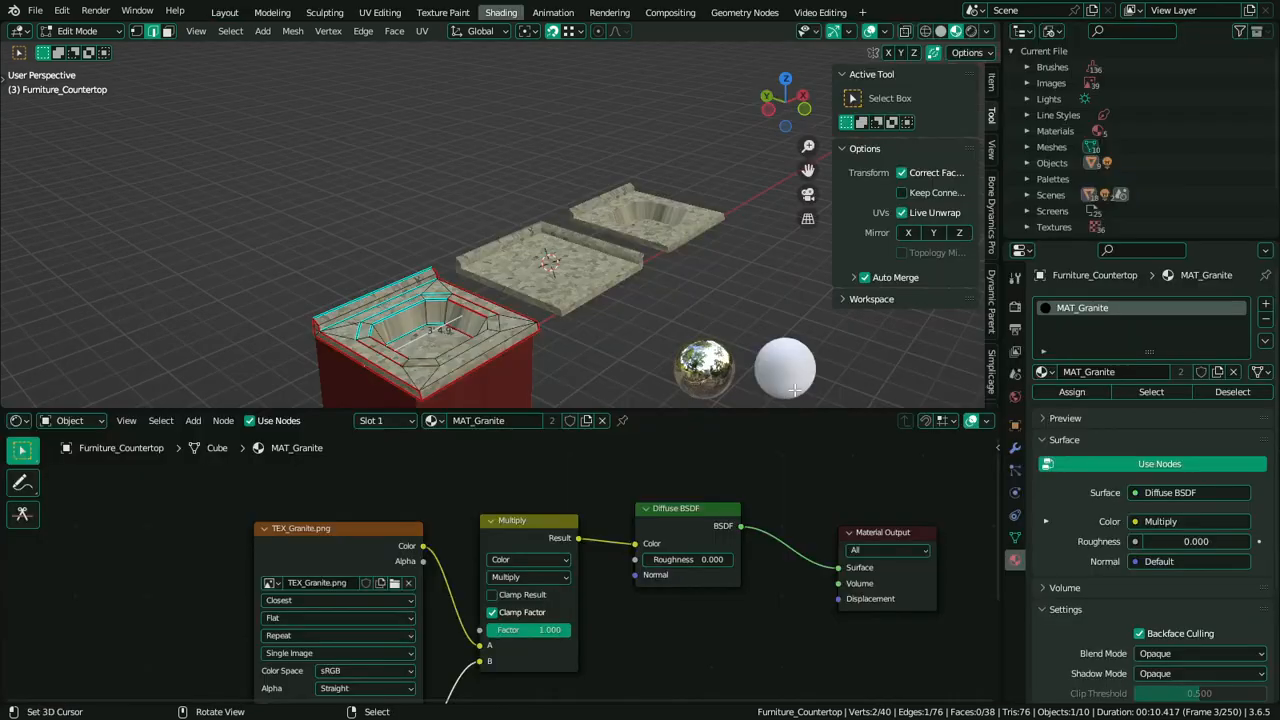
click(1015, 537)
key(Tab)
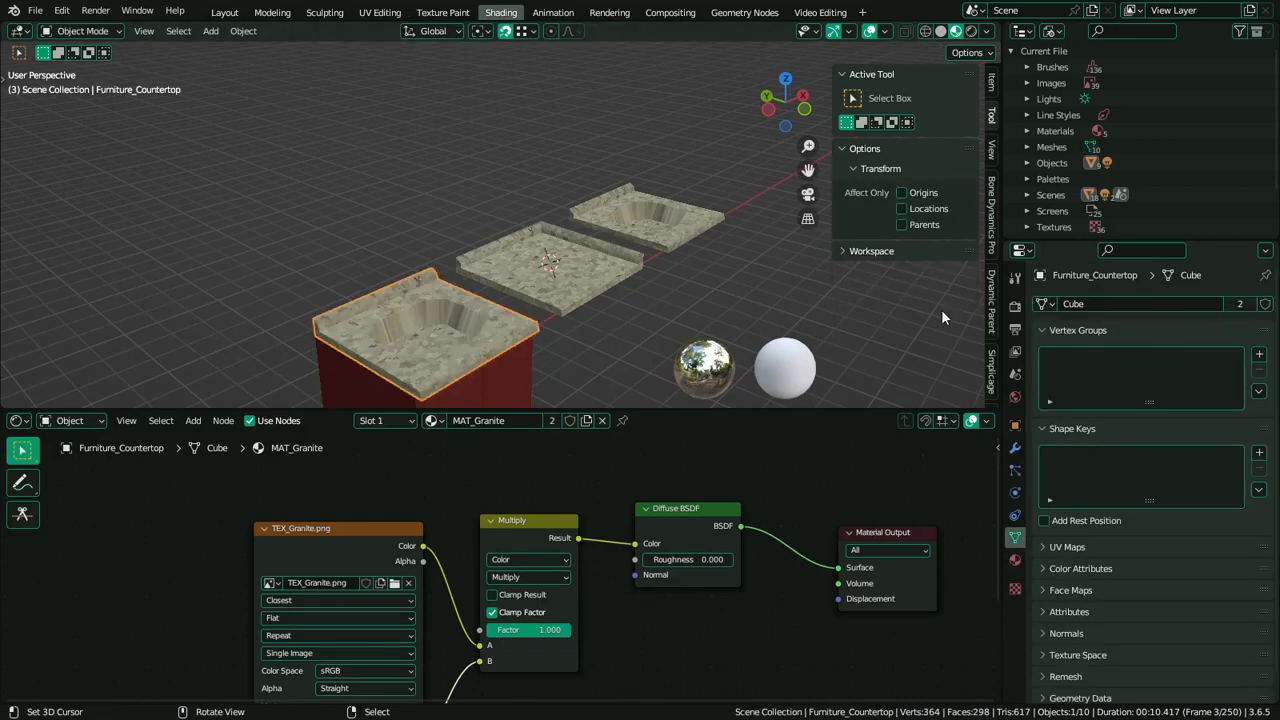
click(1238, 305)
key(F2)
key(ctrl+c)
key(Escape)
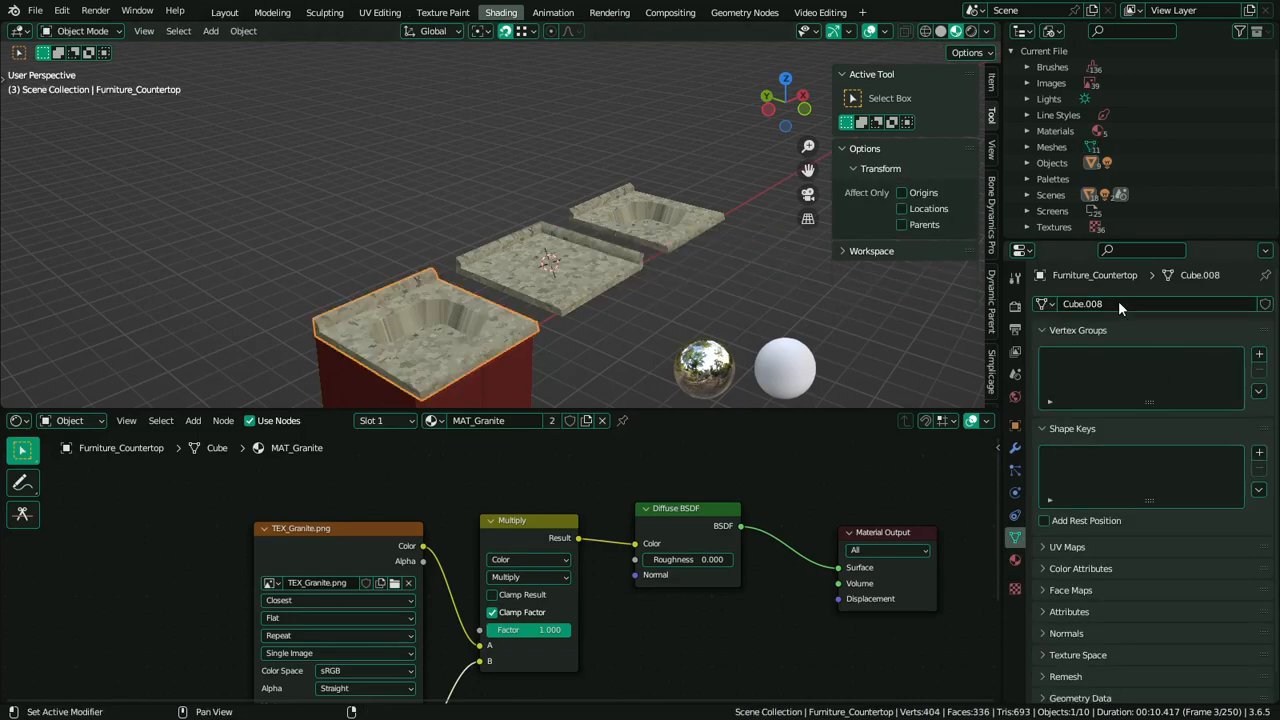
Paste the copied object name Furniture_Countertop as the mesh name of the cabinet's countertop and of the farthest countertop
click(1119, 303)
key(ctrl+v)
key(Return)
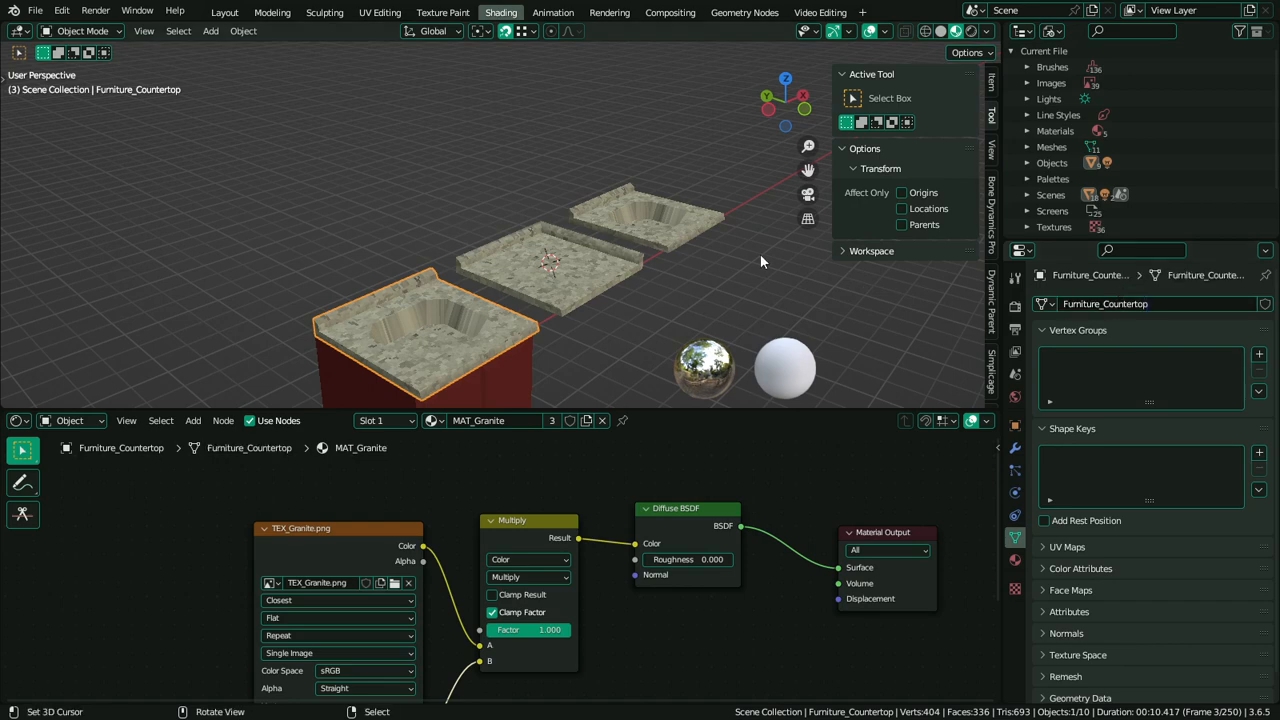
click(685, 235)
key(ctrl+v)
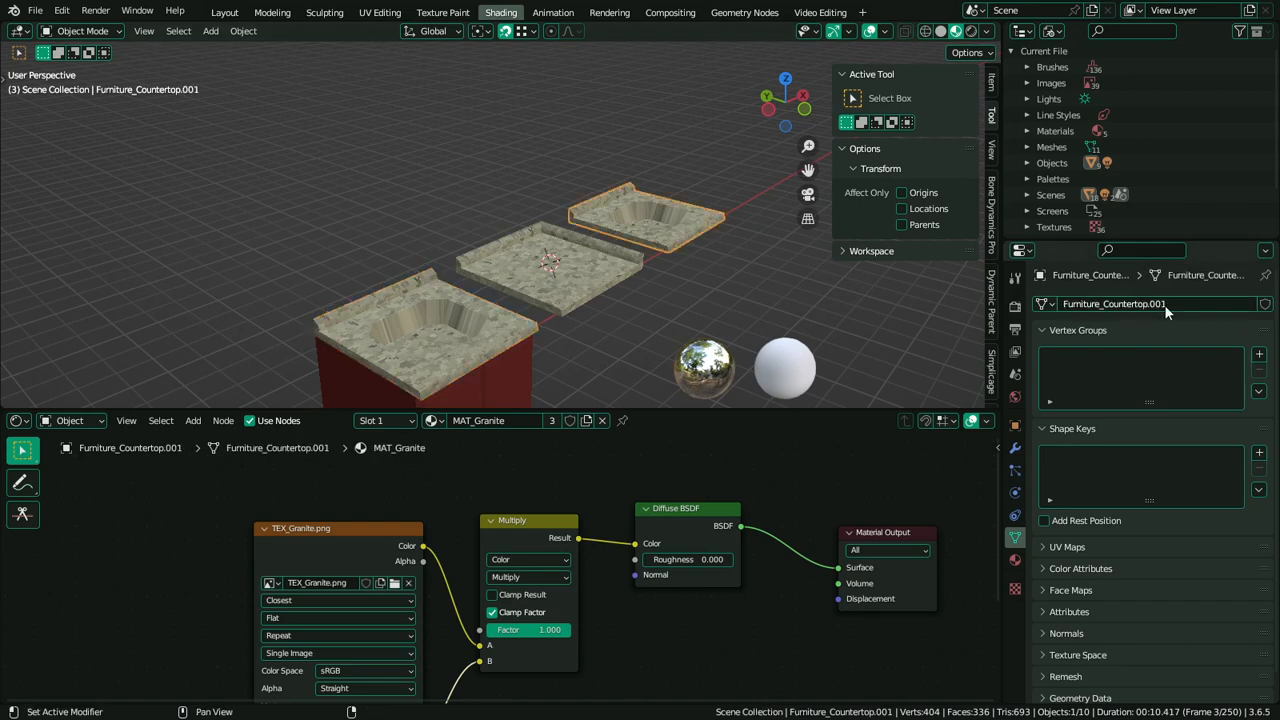
Rename the mesh of the countertop on the red cabinet to Furniture_Countertop-Sink
click(507, 320)
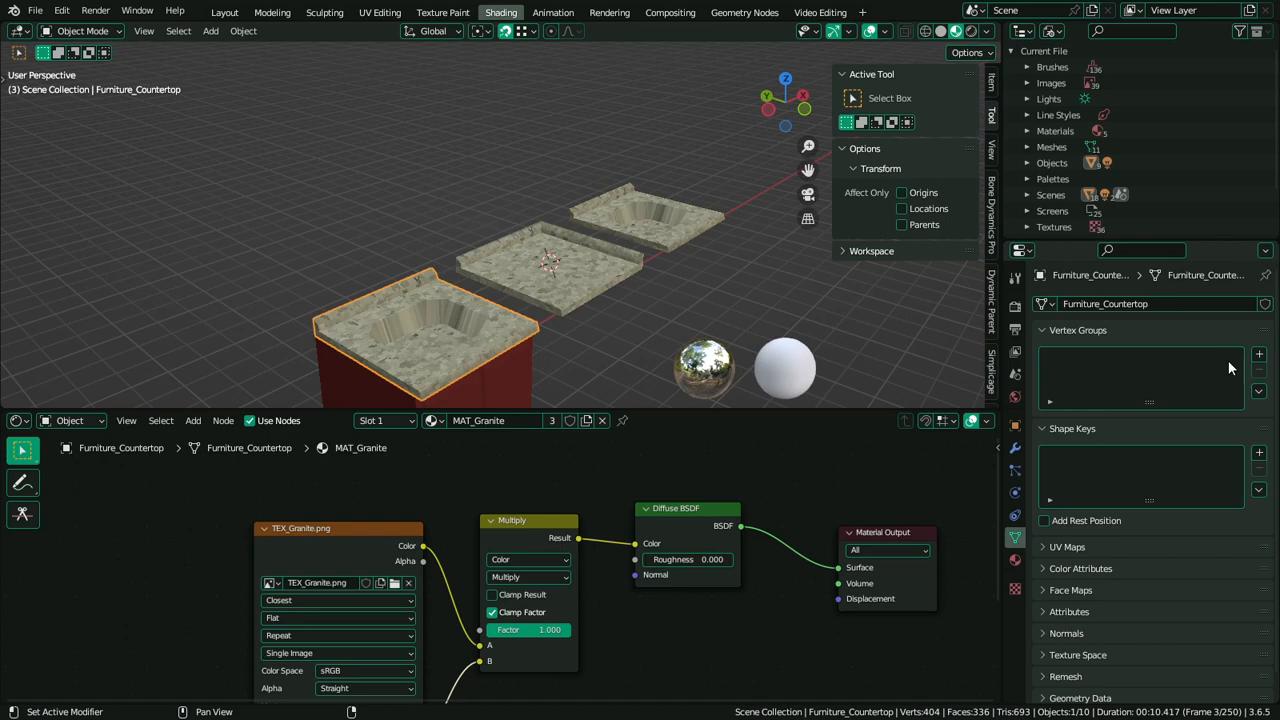
click(1175, 309)
text(-Sink)
key(Return)
Remove the numeric suffix from the farthest countertop's mesh name
click(661, 234)
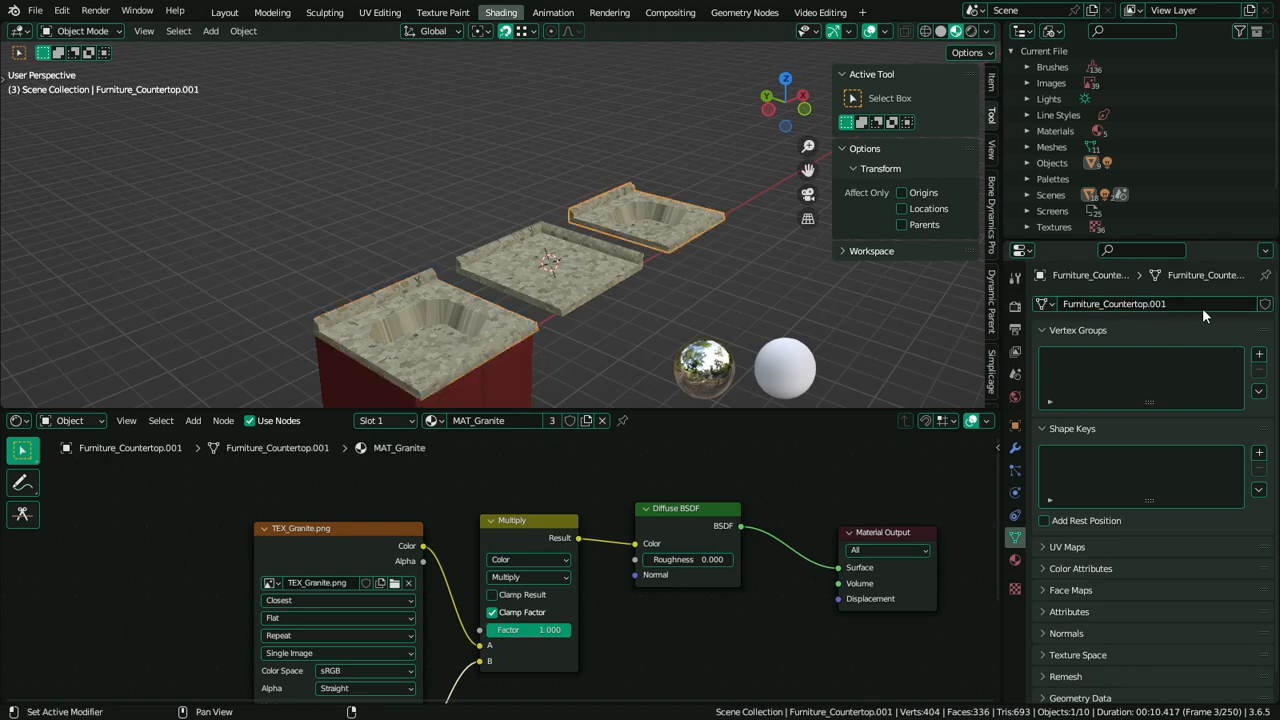
double_click(1202, 308)
click(1200, 309)
key(Return)
Rename both the mesh and the object of the middle corner countertop to Furniture_Countertop-Corner
click(542, 266)
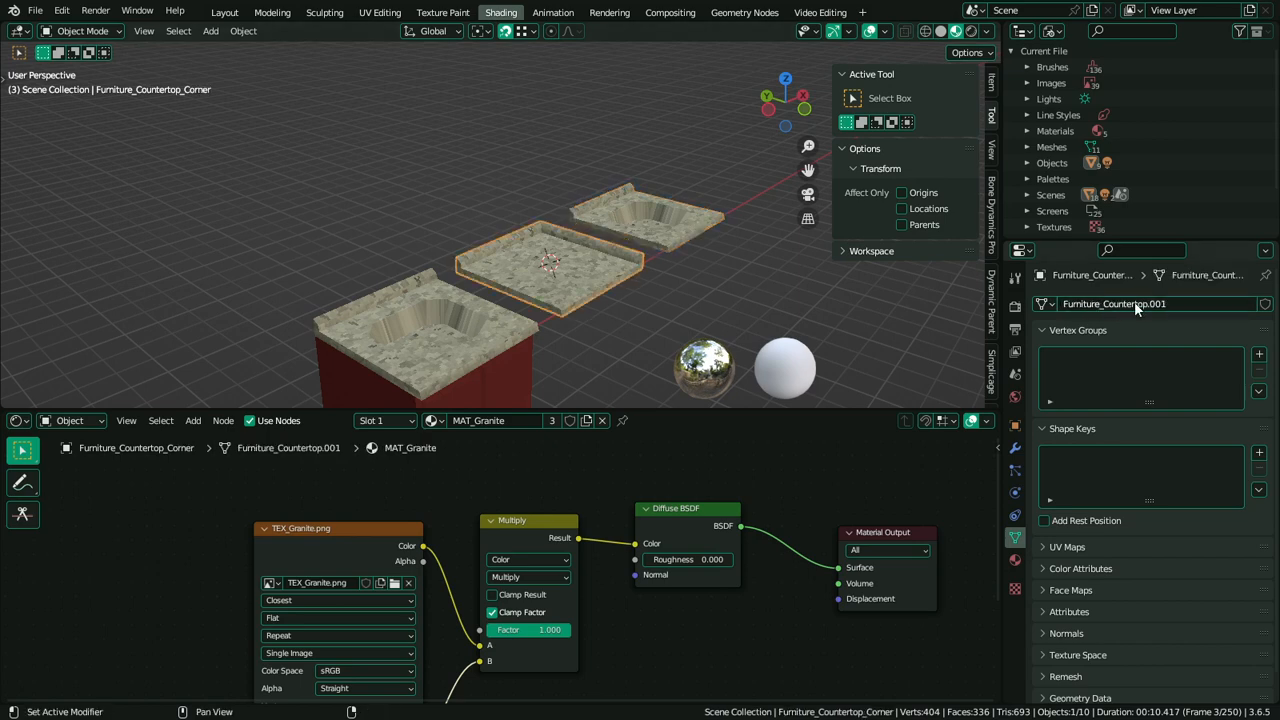
double_click(1134, 301)
key(End)
key(Return)
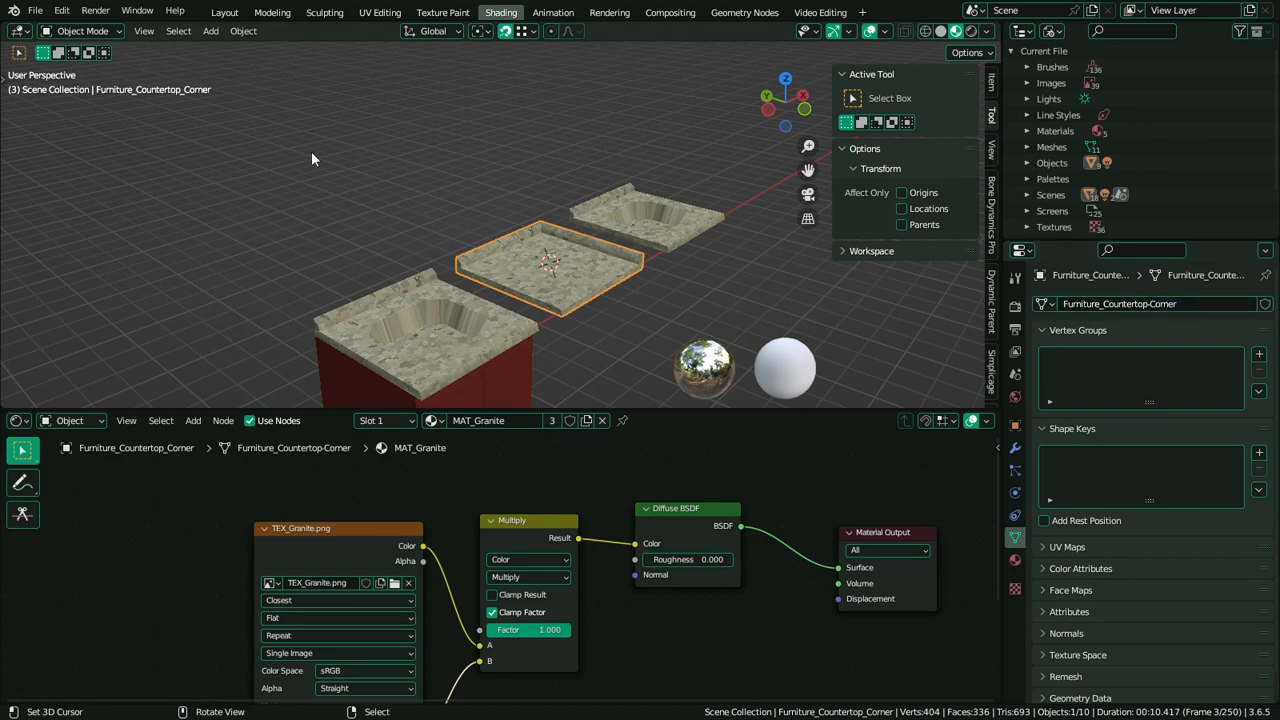
key(F2)
click(510, 219)
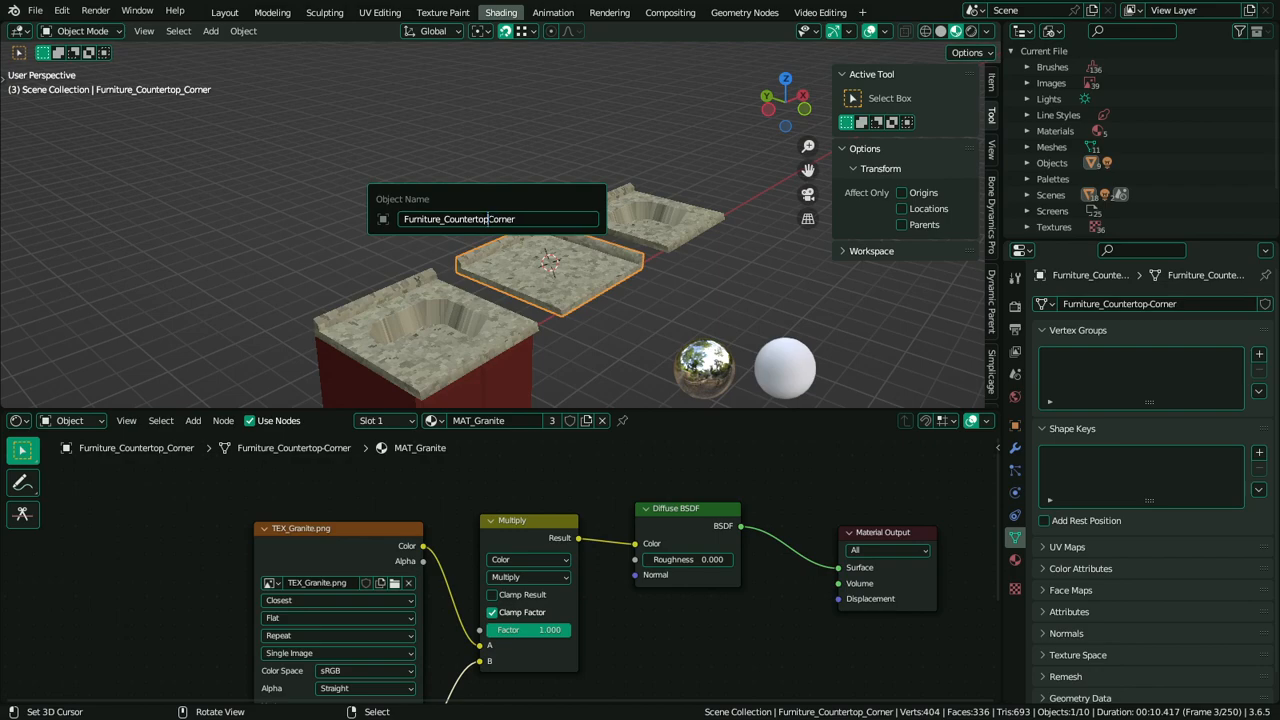
key(Return)
Dissolve the basin floor's vertices on the farthest countertop so its recessed sink disappears
click(689, 229)
key(ctrl+alt+space)
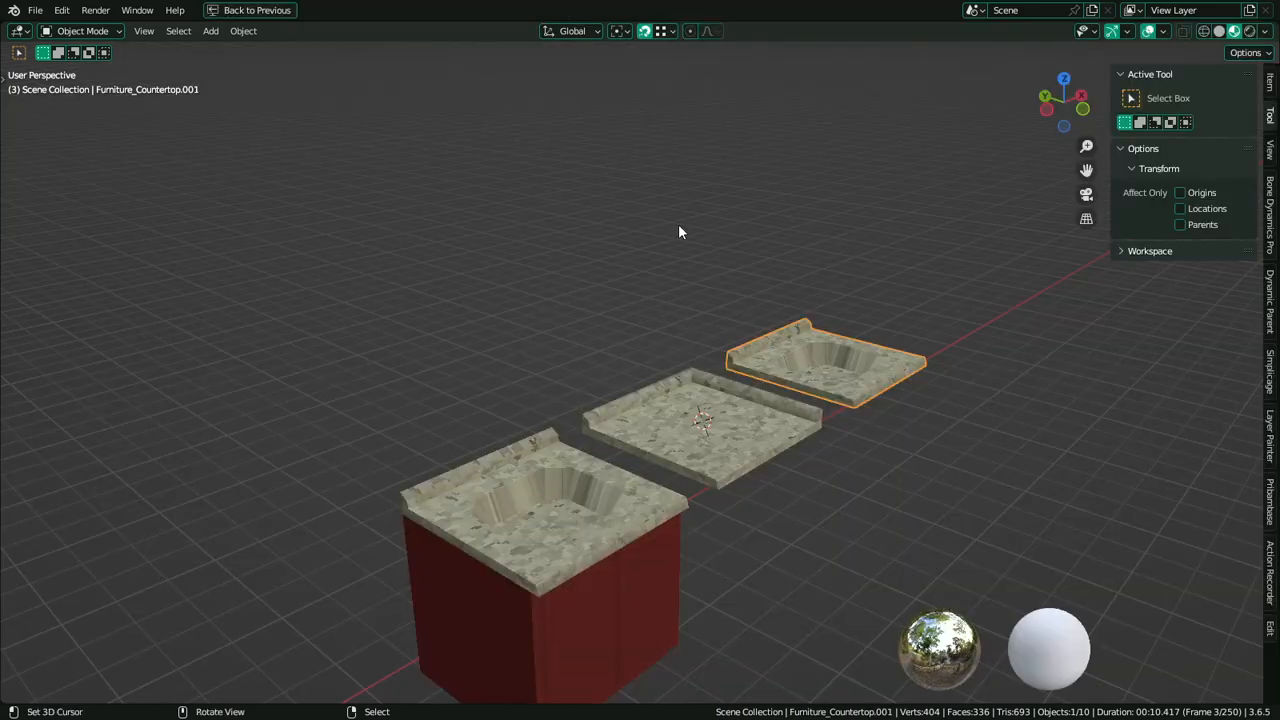
key(KP_Decimal)
key(Tab)
middle_drag(660, 400, 632, 250)
key(3)
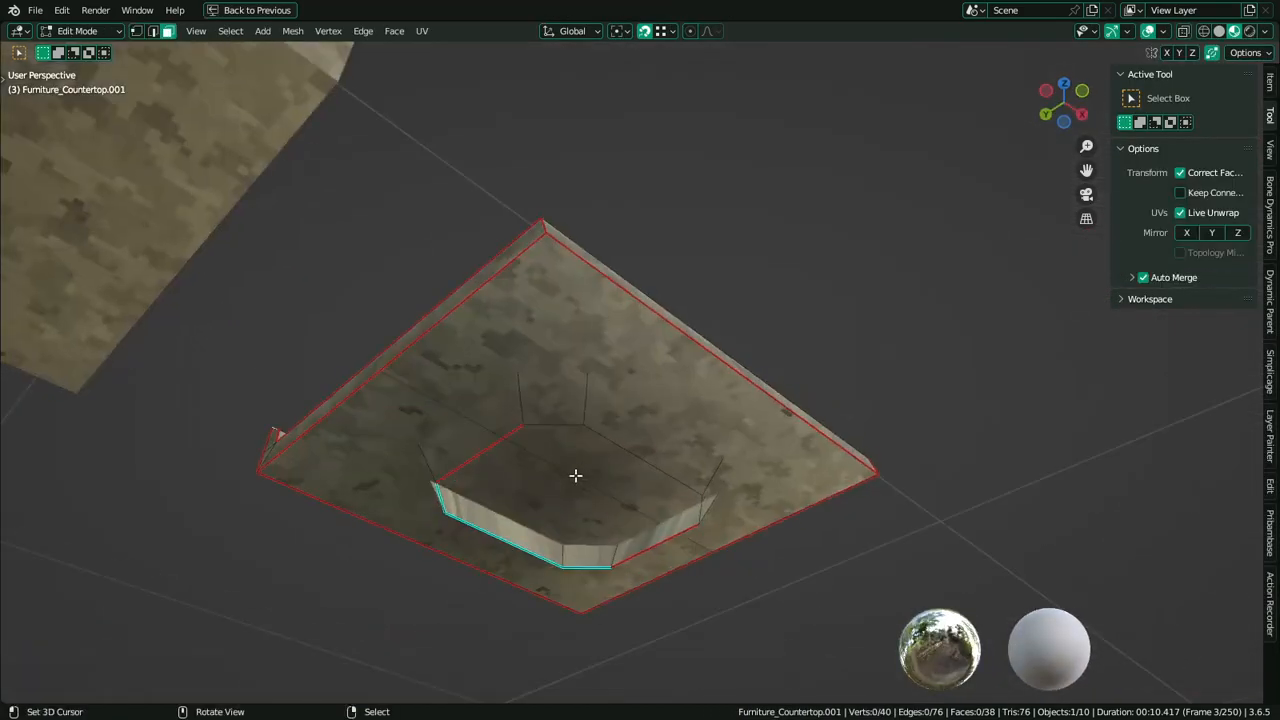
right_click(574, 475)
middle_drag(574, 475, 598, 389)
key(1)
key(ctrl+x)
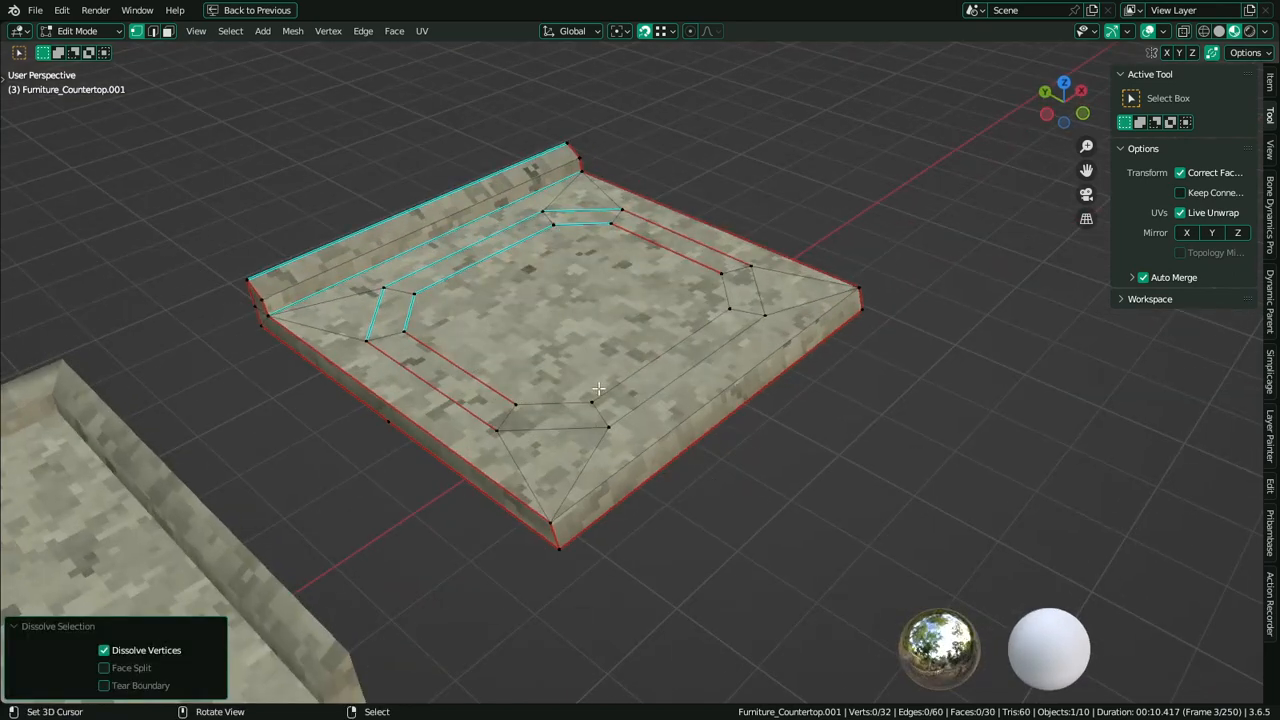
Dissolve the remaining octagonal ring of vertices on the farthest countertop's top surface
key(3)
right_click(557, 342)
key(ctrl+KP_Add)
key(1)
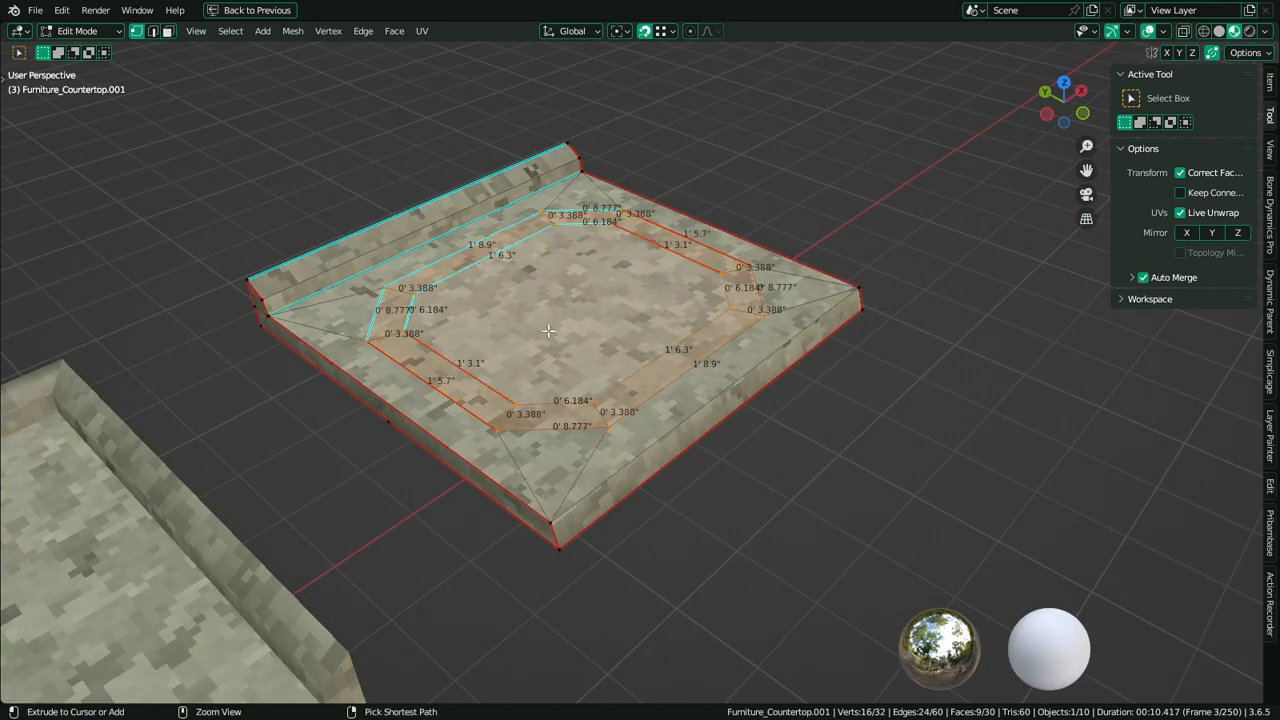
key(ctrl+x)
Dissolve the dividing edge across the farthest countertop's underside
scroll(463, 449, down, 2)
middle_drag(463, 449, 457, 394)
right_click(450, 388)
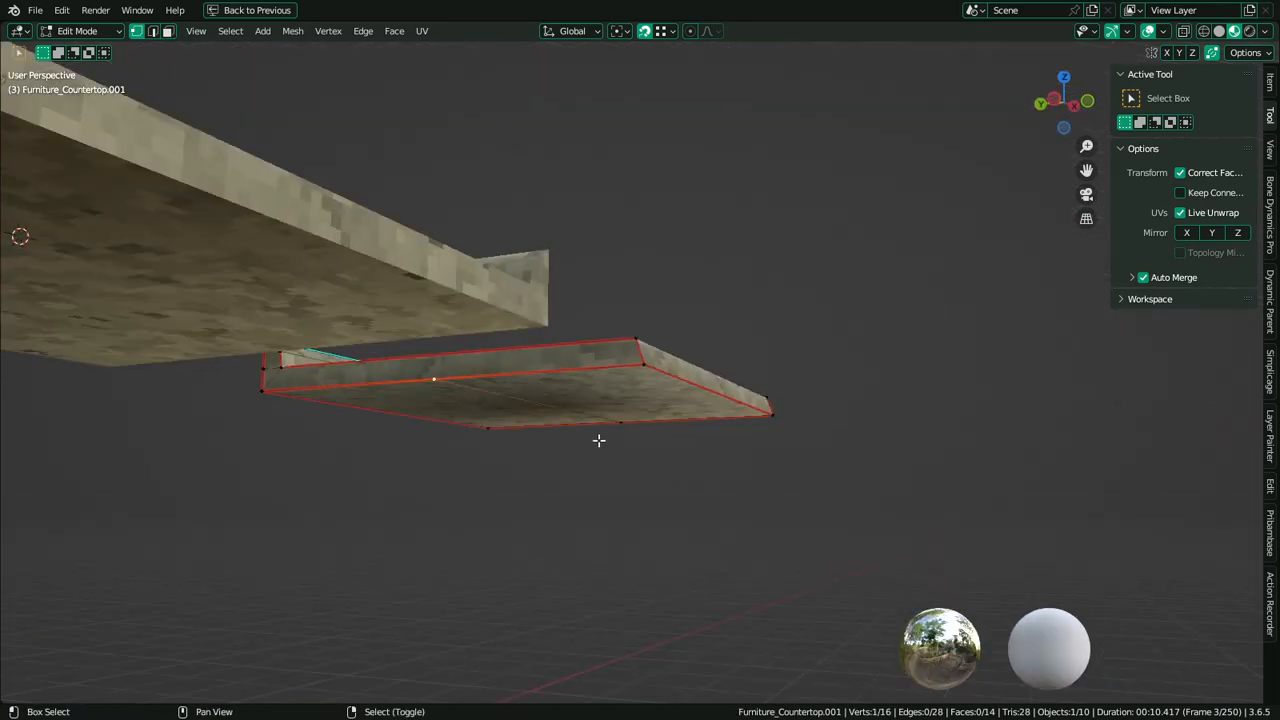
key(2)
right_click(583, 404)
key(ctrl+x)
Switch to editing the sink countertop on the red cabinet and isolate it in local view
middle_drag(637, 391, 520, 480)
scroll(520, 480, down, 4)
shift+middle_drag(210, 470, 562, 467)
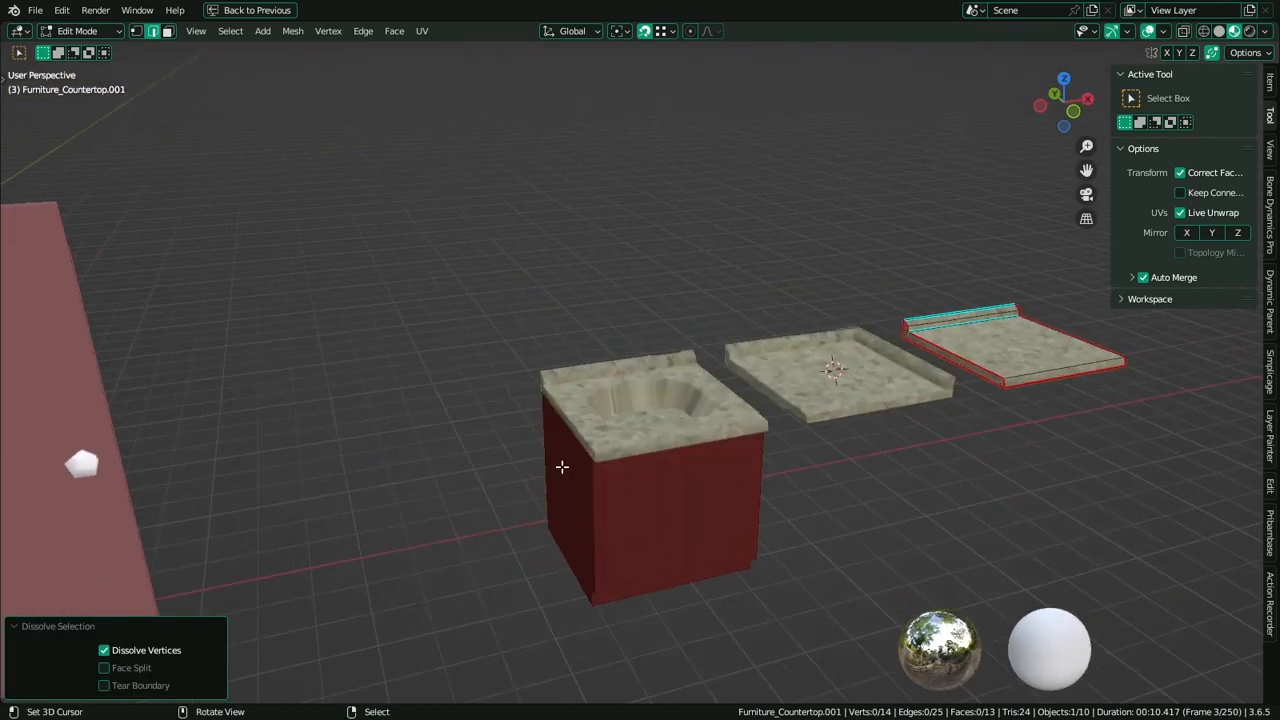
scroll(562, 467, up, 4)
key(ctrl+Tab)
click(632, 506)
right_click(620, 506)
key(Tab)
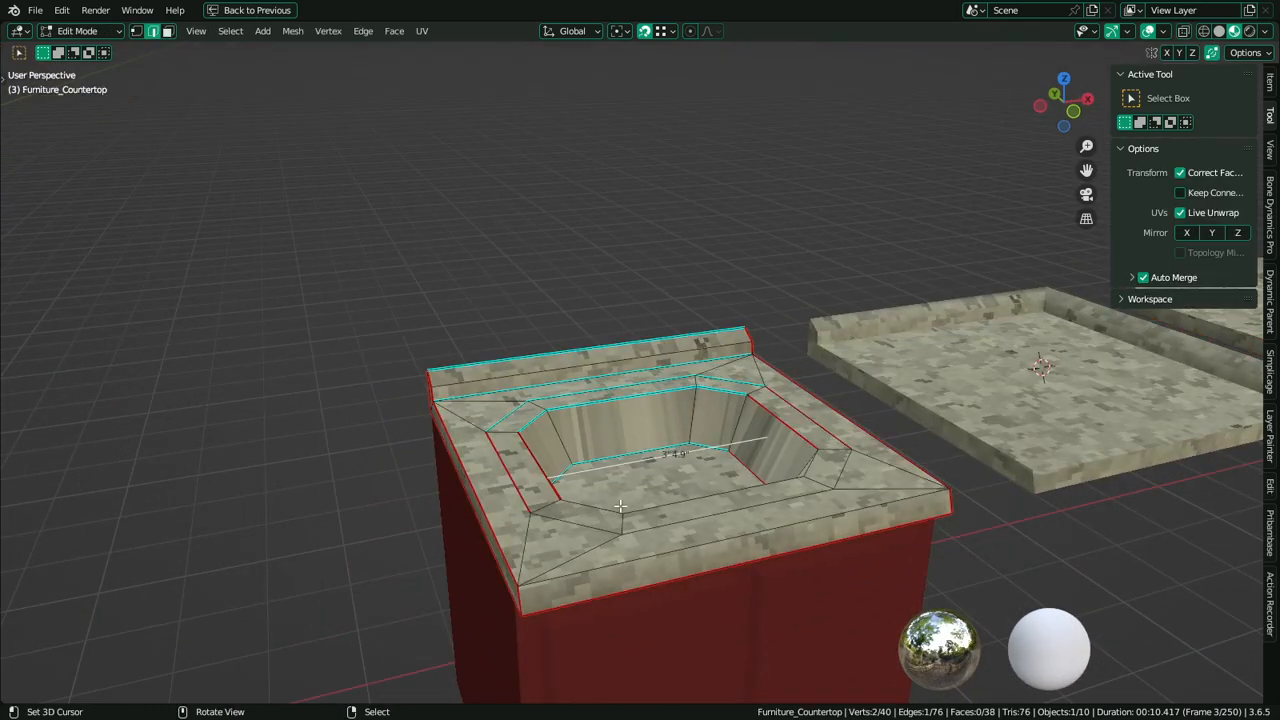
middle_drag(691, 547, 684, 486)
key(KP_Divide)
Slide the dividing edge on the sink countertop's underside toward the front, just short of the front edge
middle_drag(692, 548, 600, 324)
key(g)
key(g)
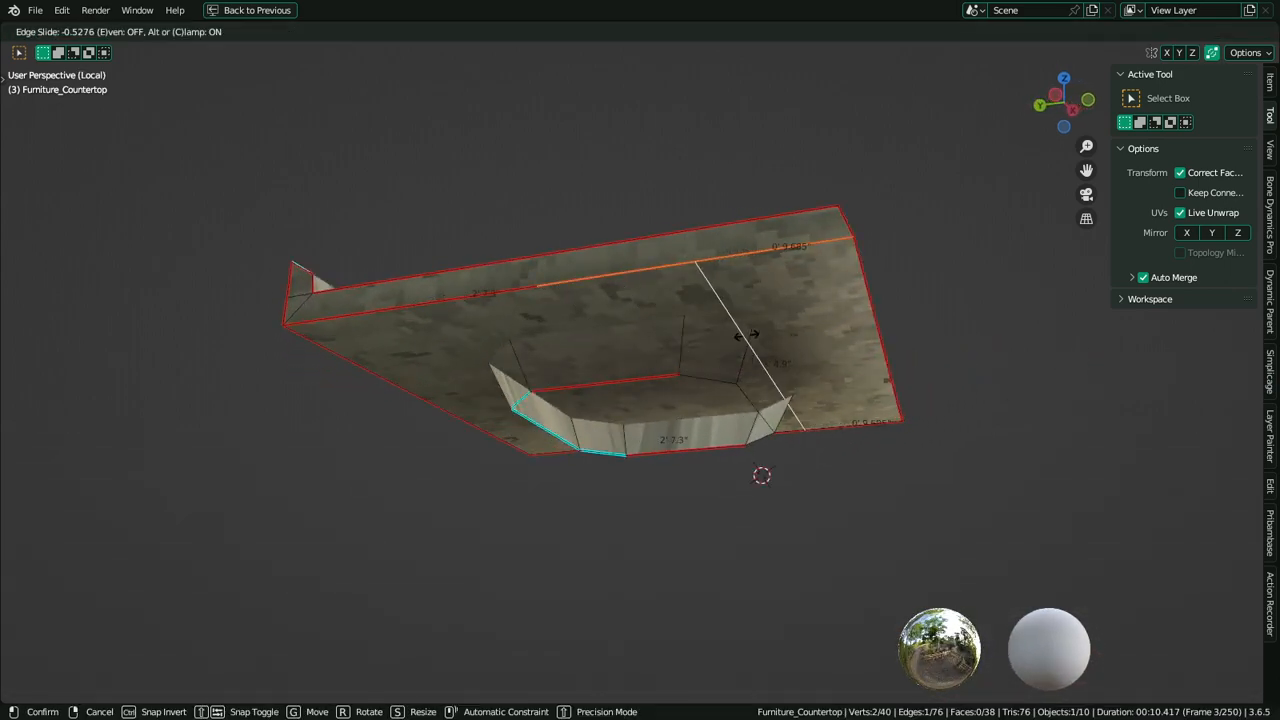
click(789, 339)
Delete the large rear face of the sink countertop's underside, keeping the narrow front strip
key(3)
click(671, 293)
key(x)
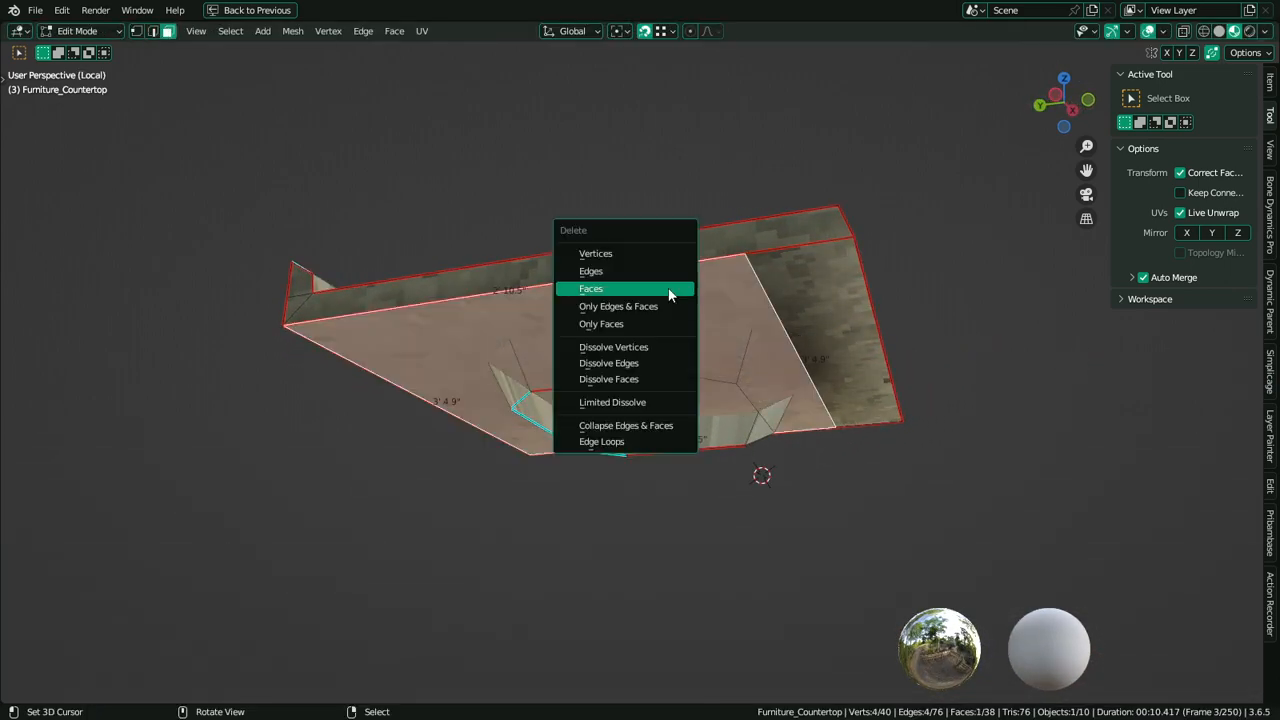
click(669, 293)
Raise the edge loop around the sink basin's inner rim about 0.47 inches along Z
middle_drag(771, 274, 555, 301)
scroll(630, 416, up, 2)
click(630, 416)
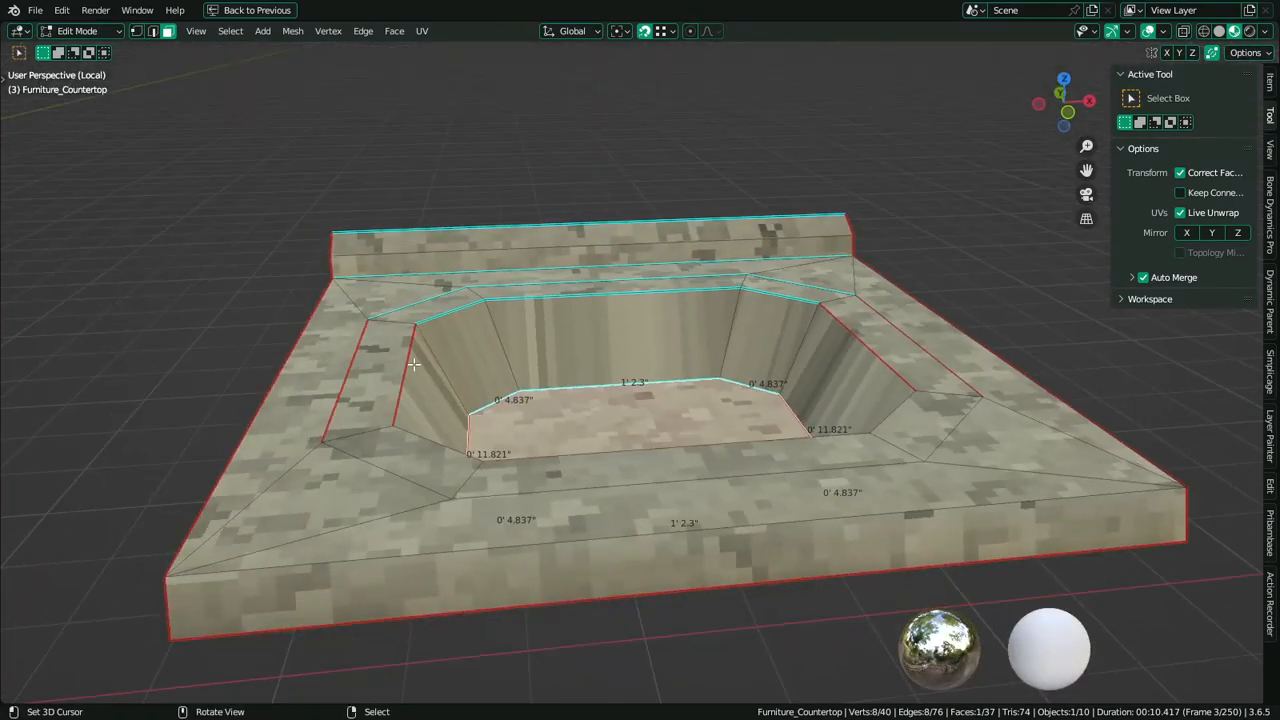
right_click(416, 365)
key(2)
alt+right_click(568, 297)
key(g)
key(z)
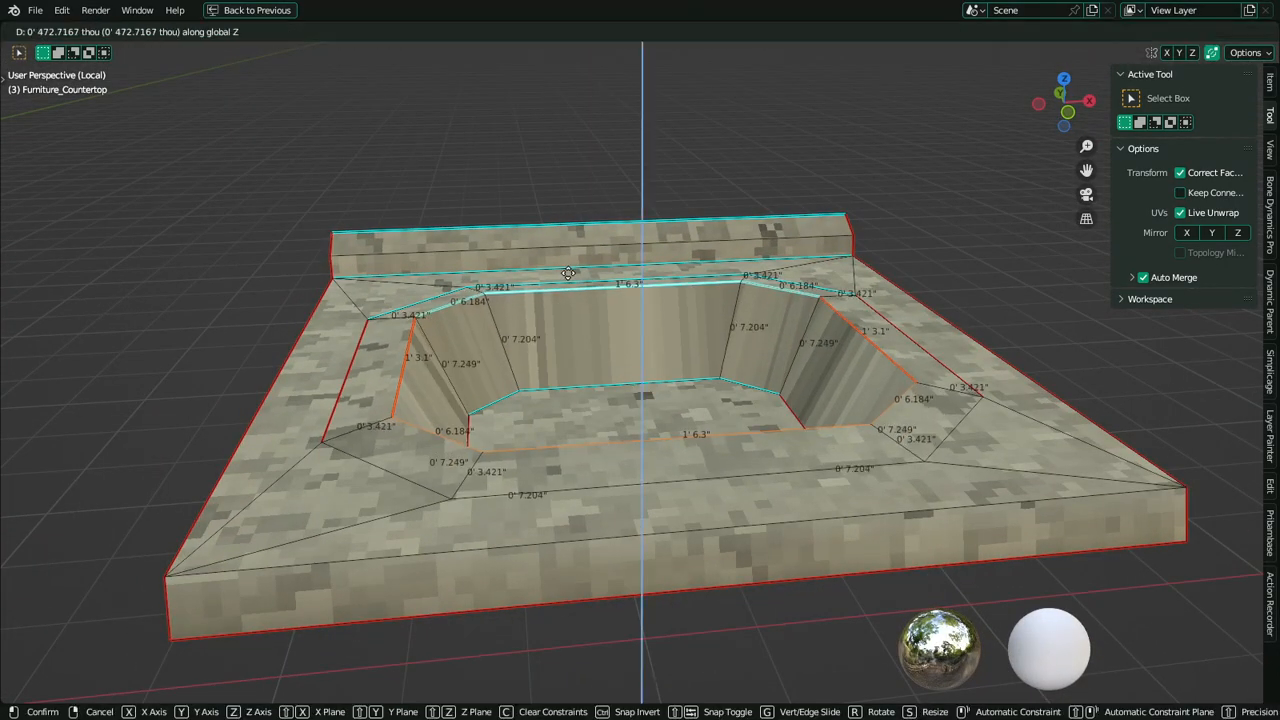
click(568, 273)
Select the ring of eight sink wall faces and return to Object Mode with the full workspace layout
key(3)
key(ctrl+KP_Add)
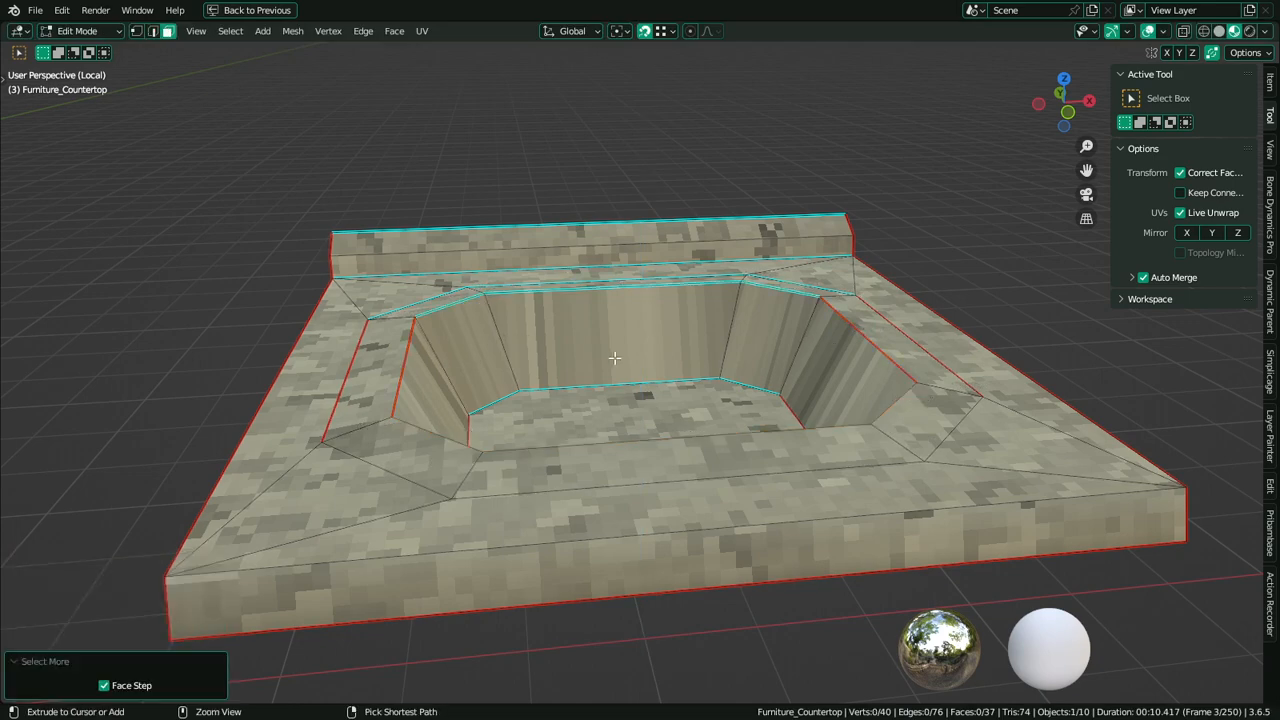
alt+right_click(520, 343)
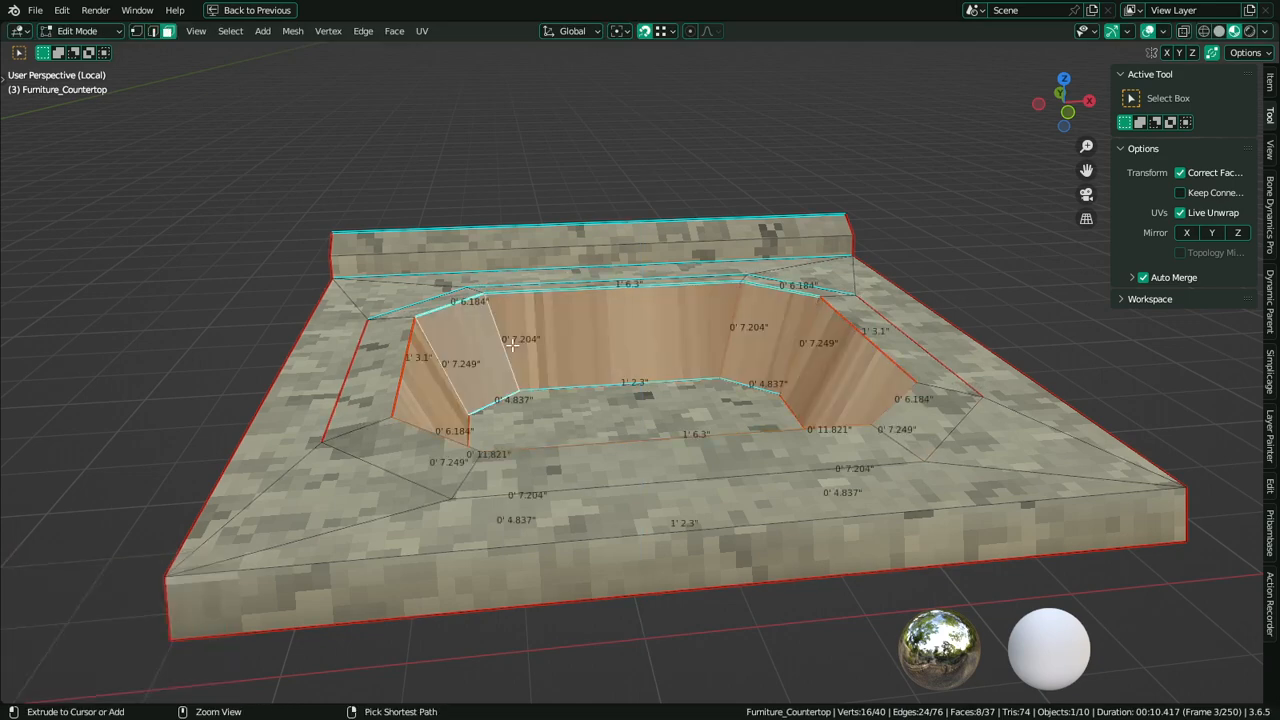
key(Tab)
key(ctrl+space)
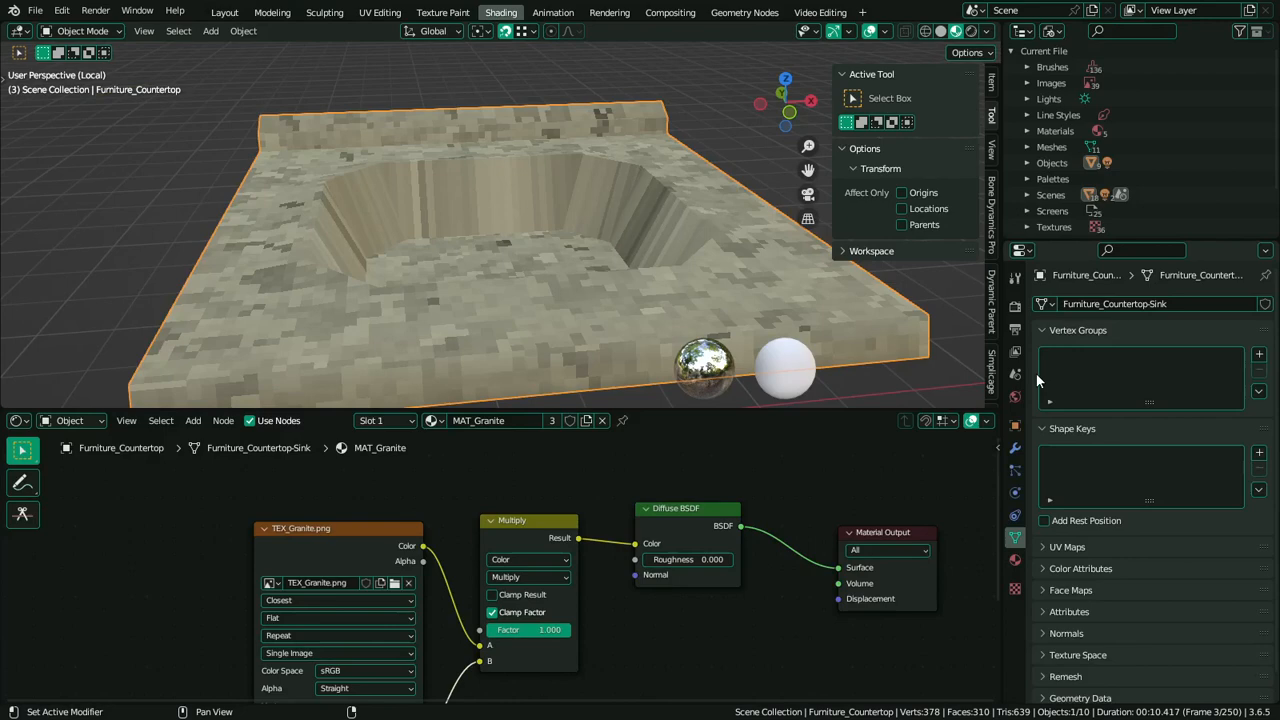
Add a second material slot using MAT_Vertex on the sink countertop and assign it to the selected sink faces
click(1015, 560)
click(1265, 303)
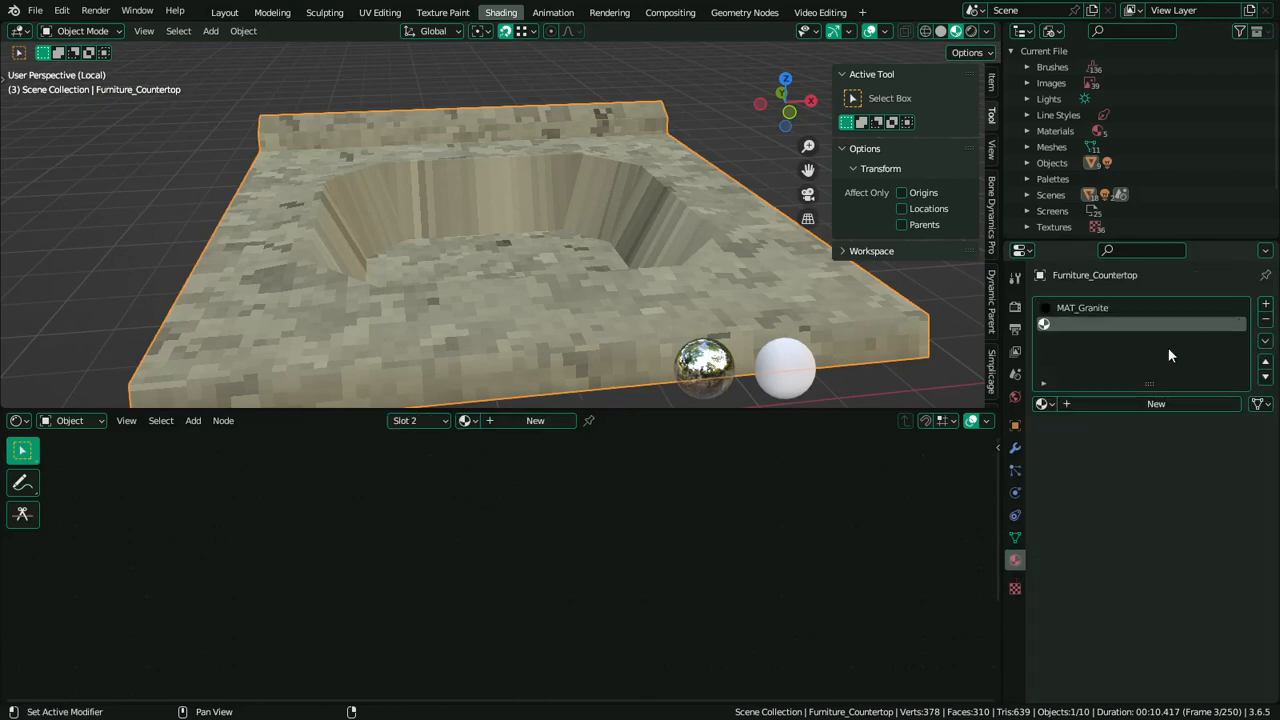
click(1046, 405)
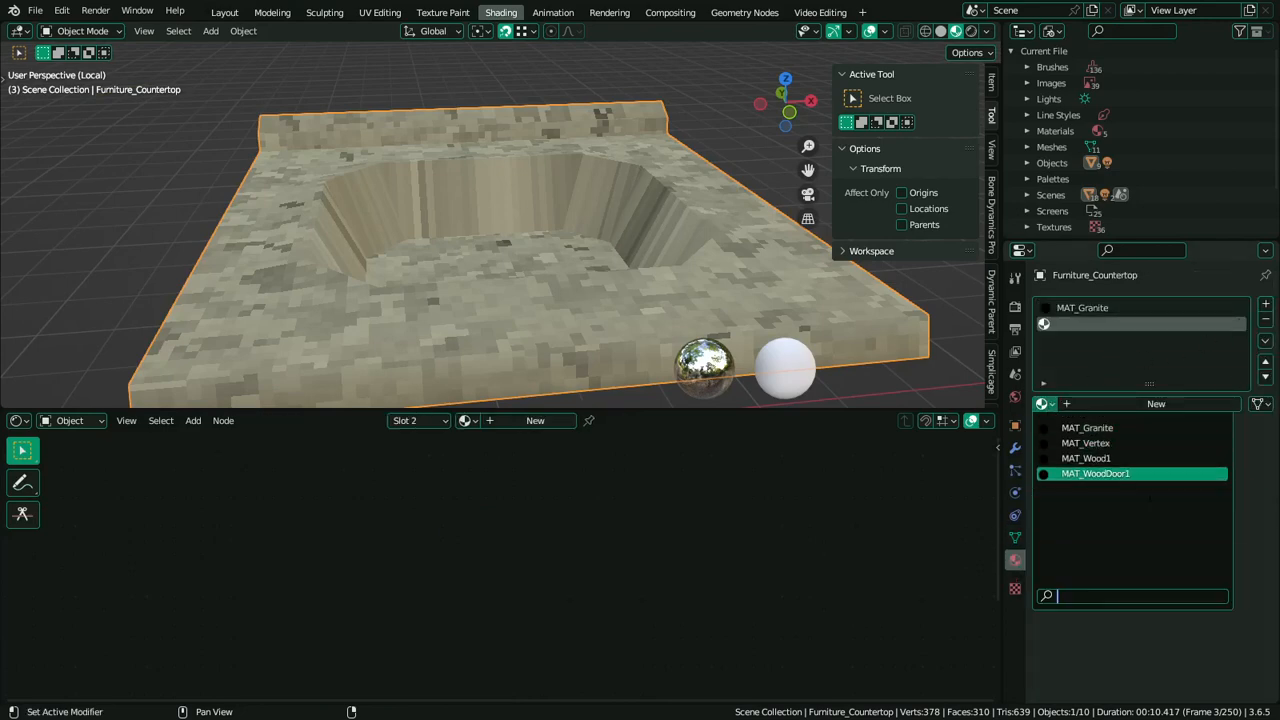
click(1130, 443)
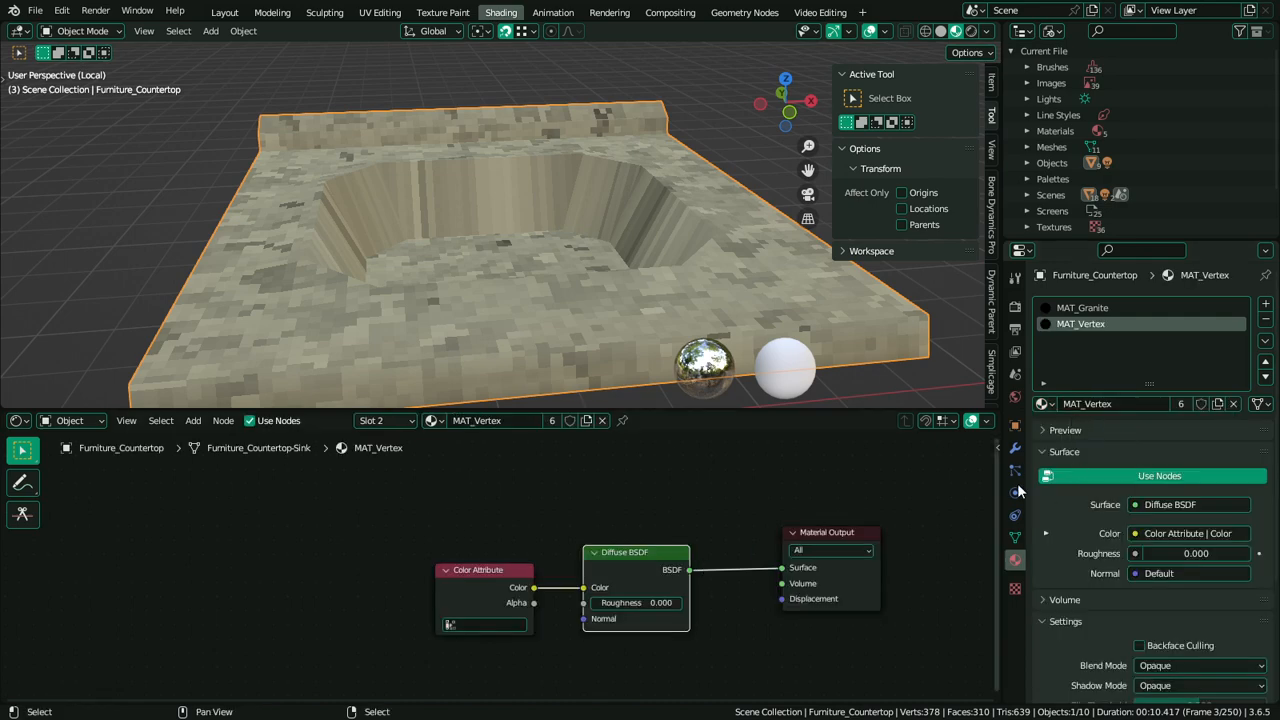
key(Tab)
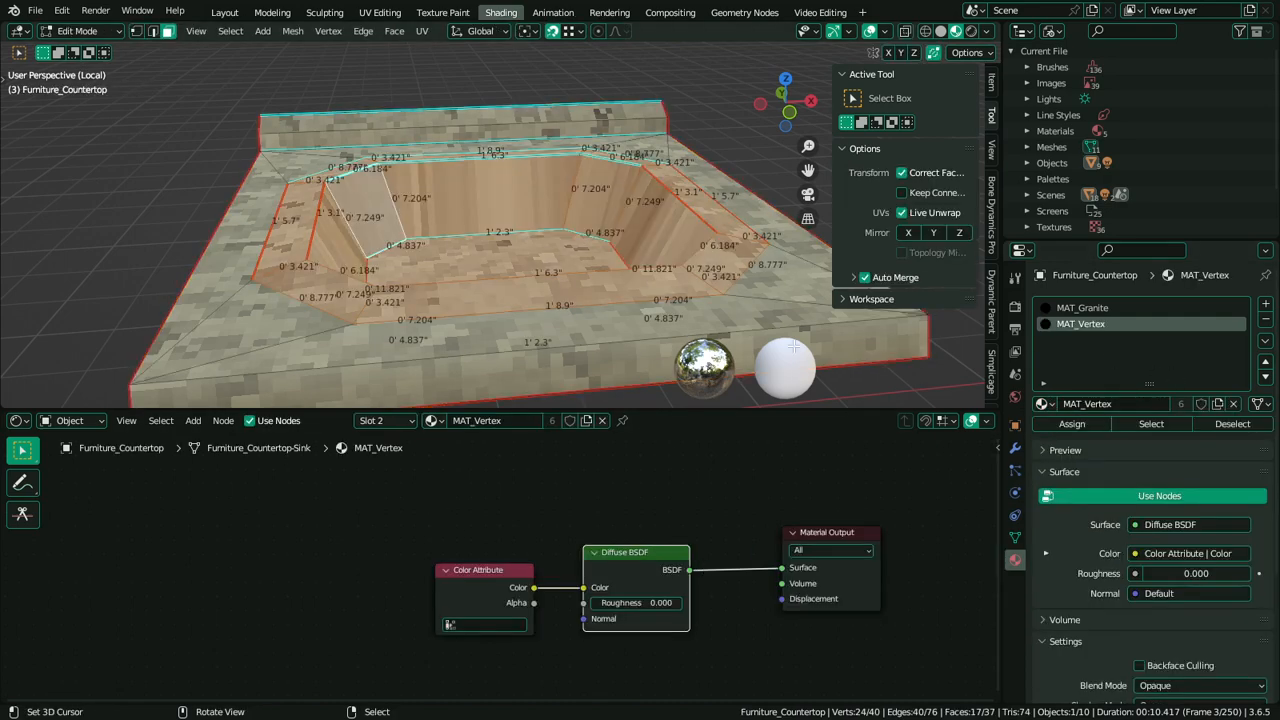
click(1088, 420)
key(Tab)
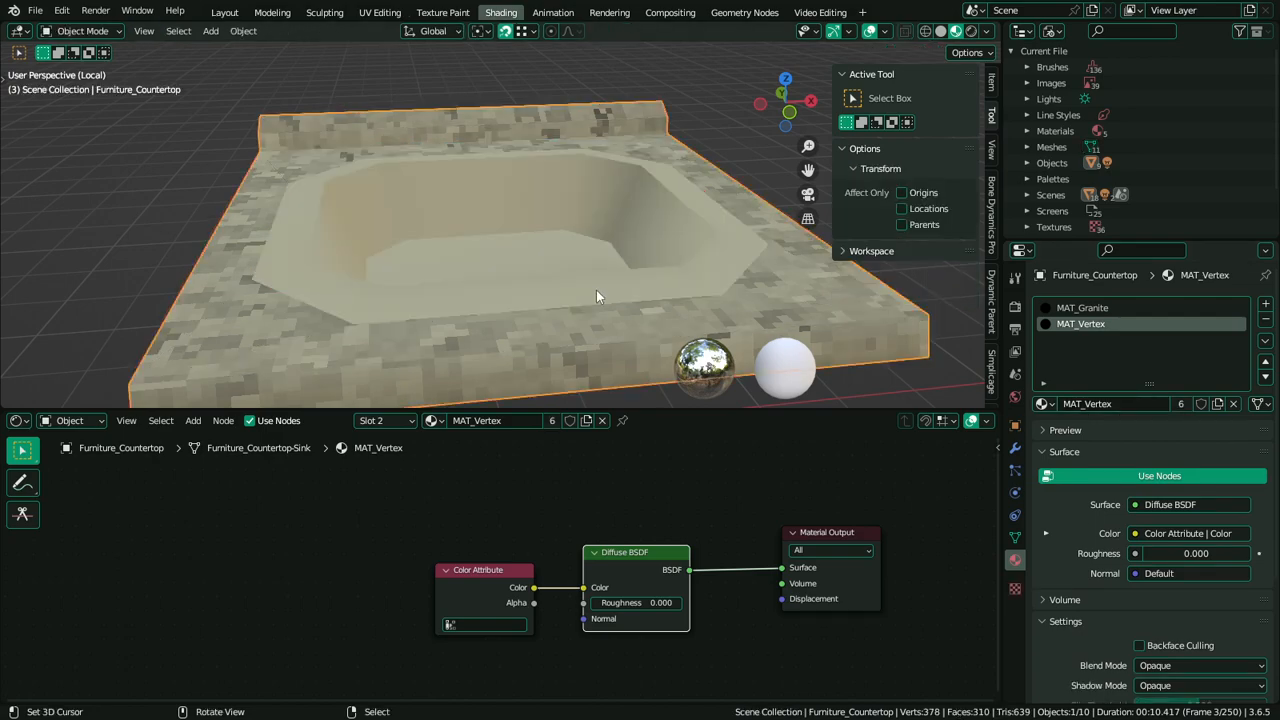
Maximize the 3D viewport and select the sink basin's floor face in Edit Mode
middle_drag(596, 290, 762, 331)
key(ctrl+space)
scroll(546, 322, down, 6)
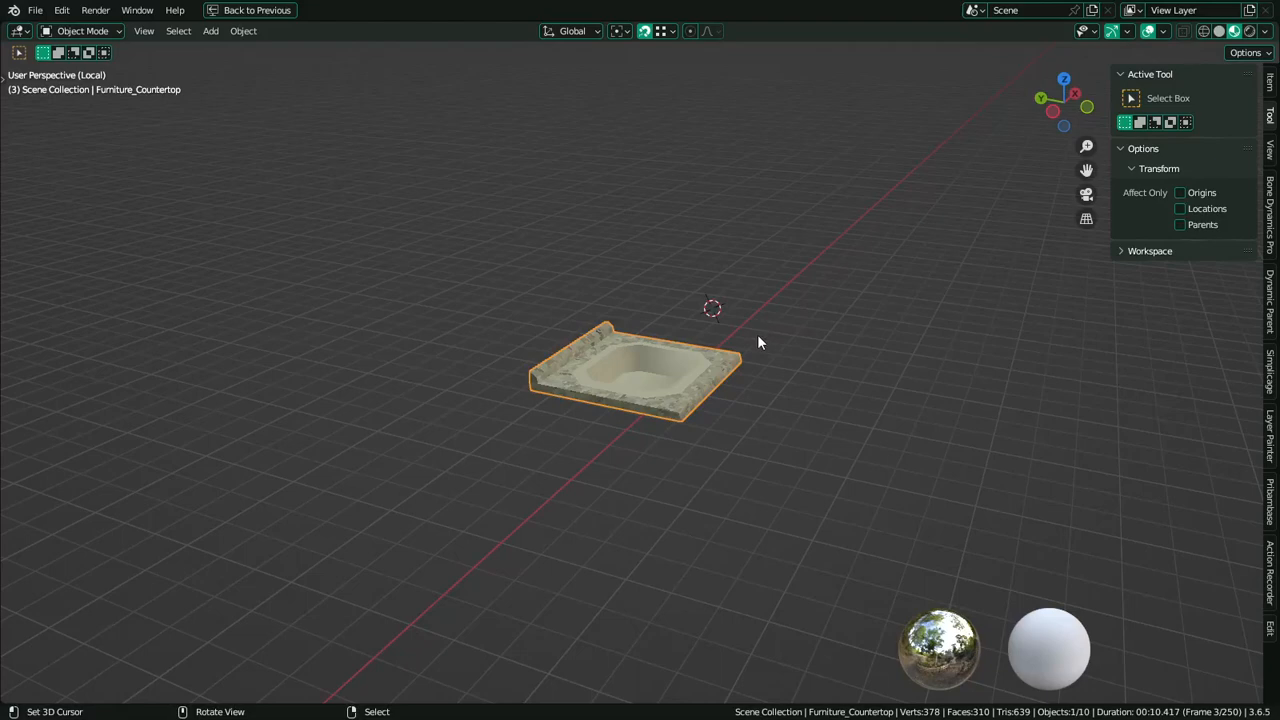
scroll(760, 335, up, 10)
key(Tab)
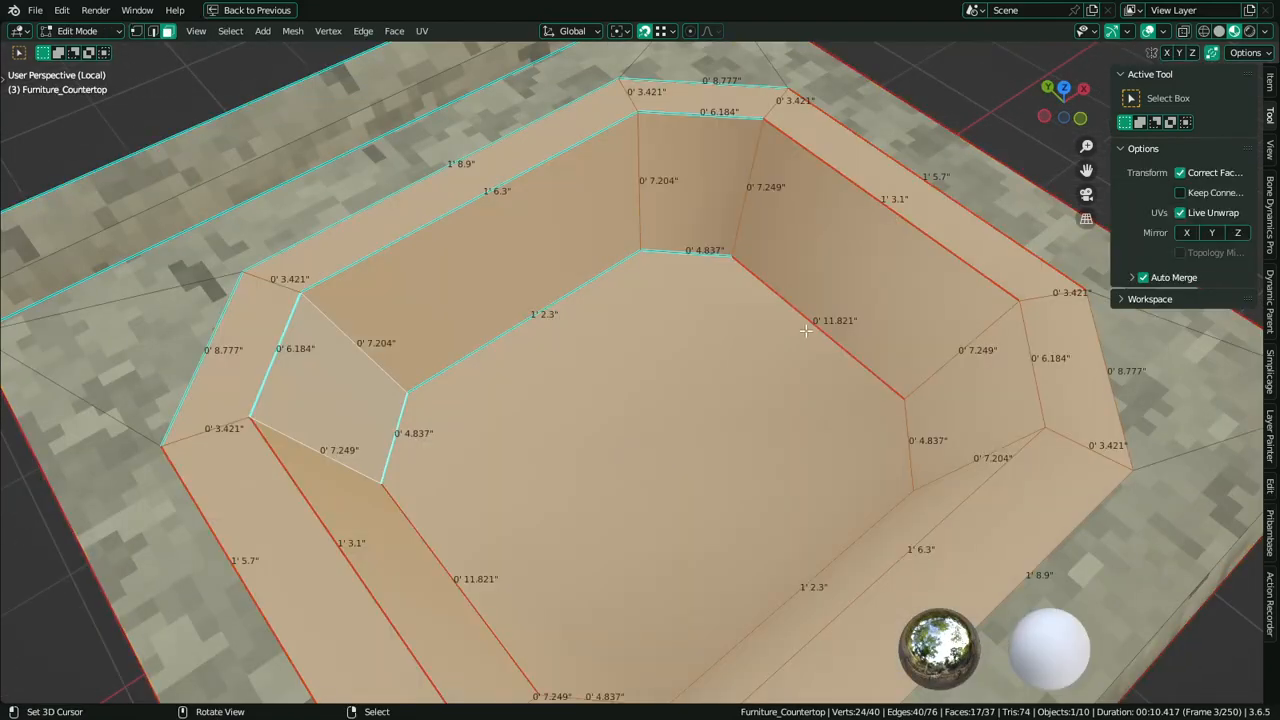
click(659, 447)
key(i)
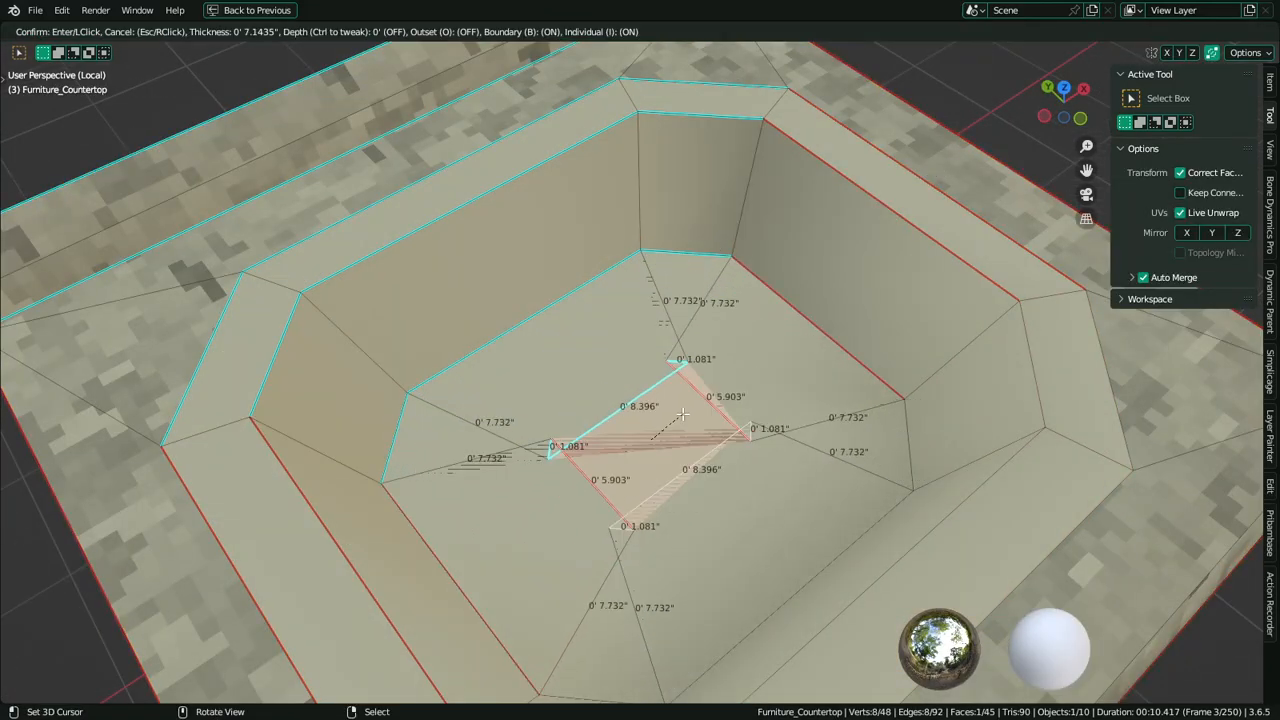
key(Escape)
key(s)
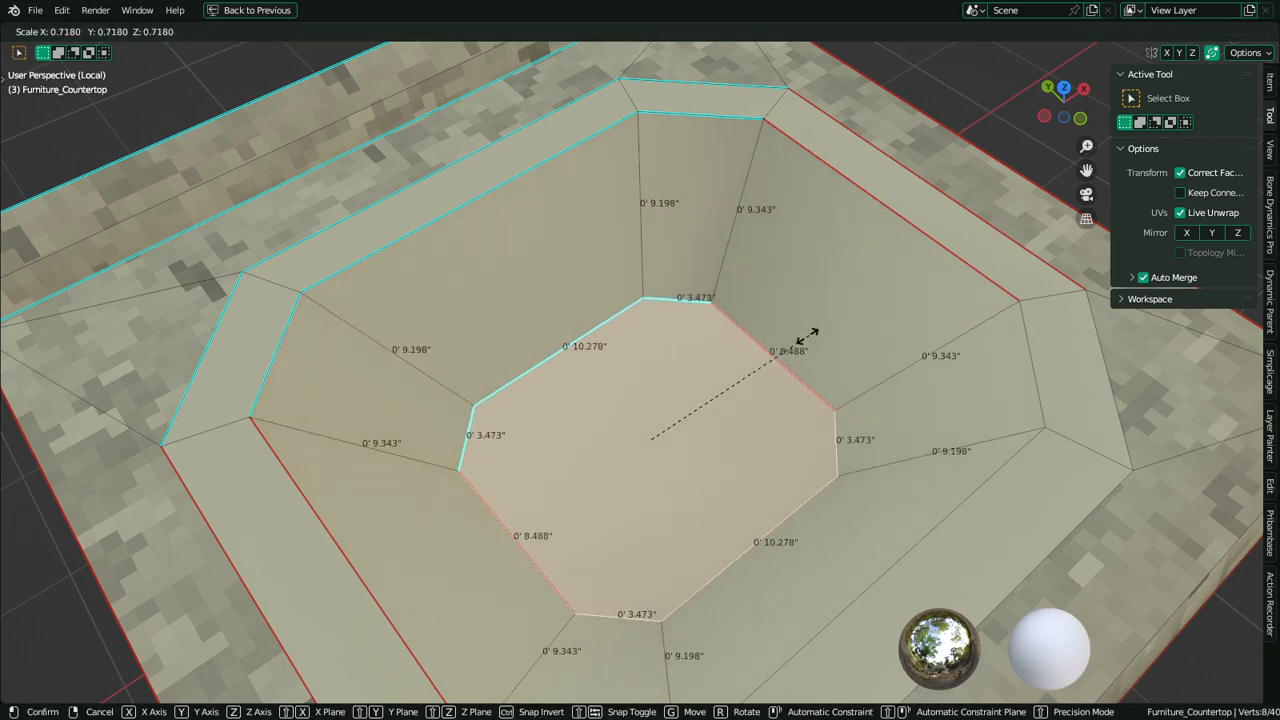
key(Escape)
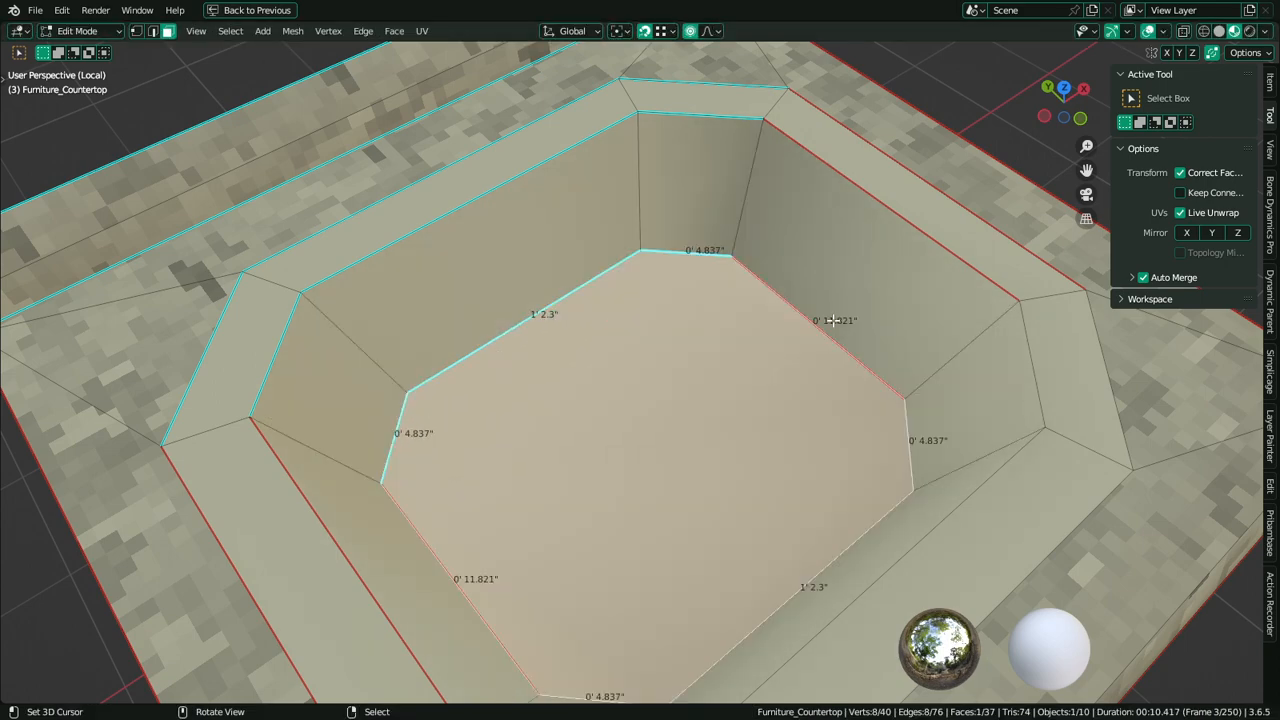
Try insetting the basin floor face and scaling the inner face to about 0.25, and dissolve its vertices again
key(i)
key(Return)
key(s)
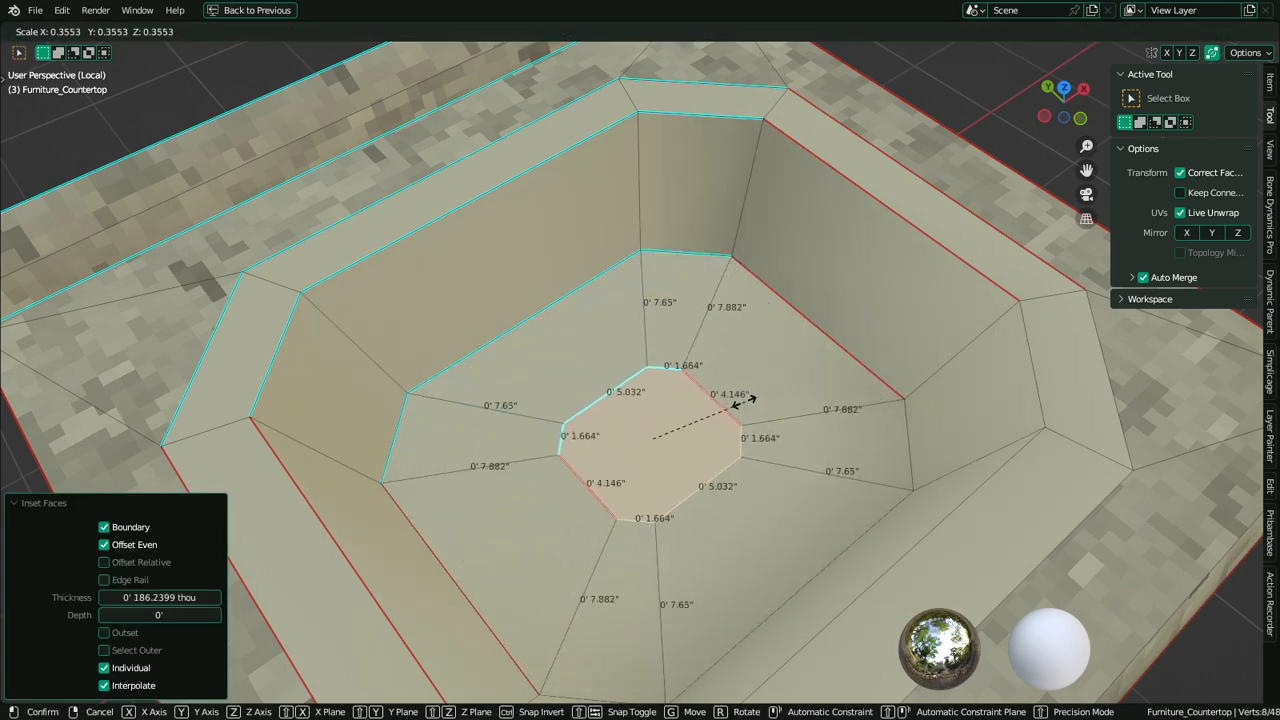
click(721, 424)
middle_drag(852, 362, 783, 383)
key(s)
key(x)
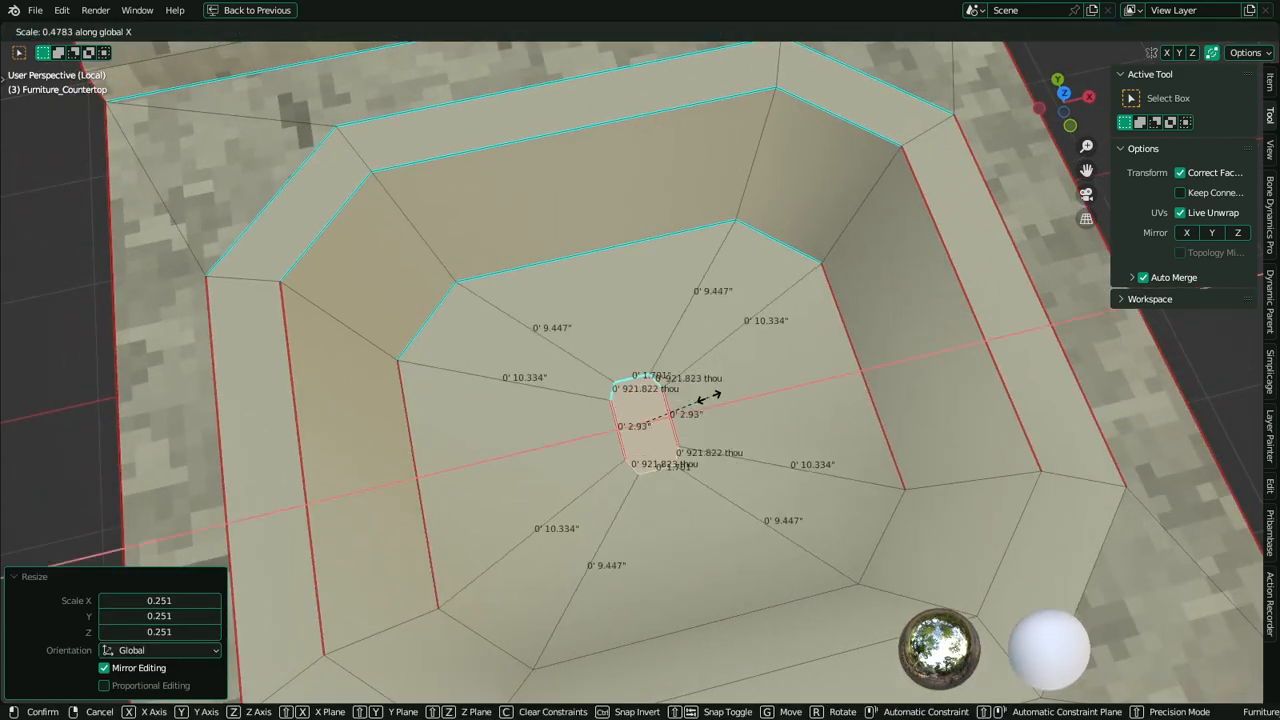
right_click(776, 367)
key(1)
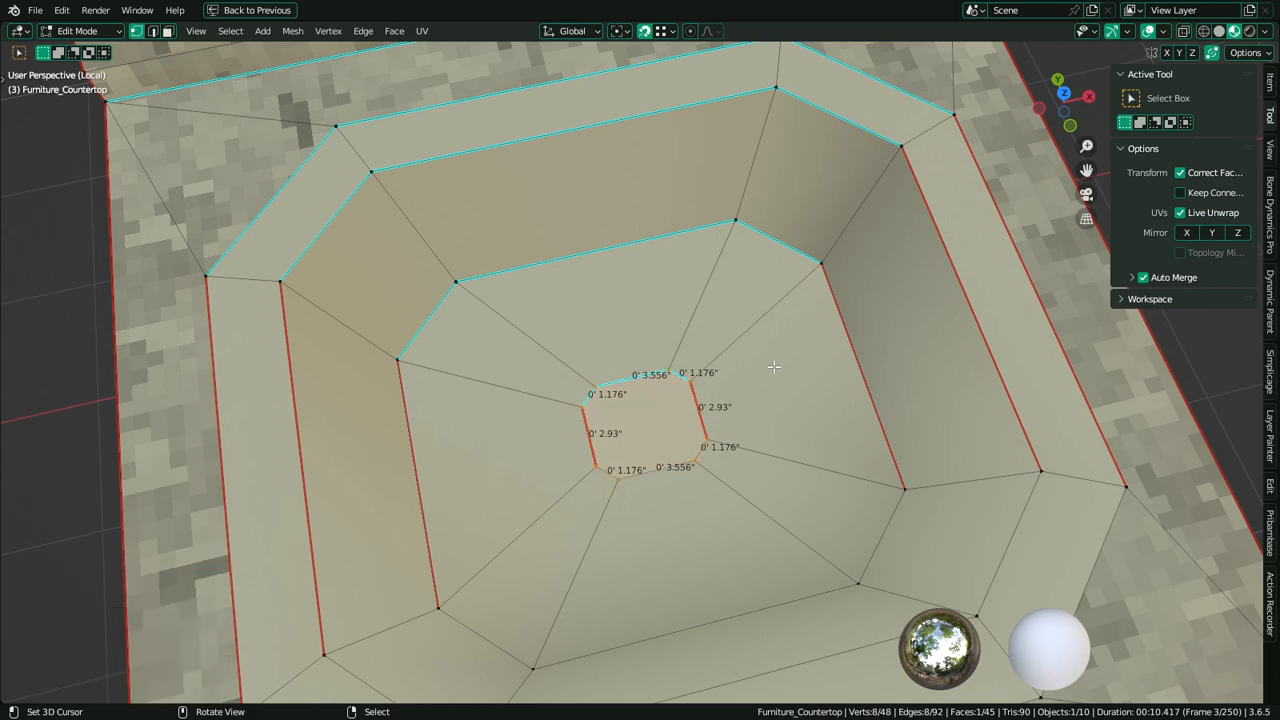
key(ctrl+x)
key(3)
Duplicate the basin floor face in place and scale the copy to about 0.16 as a small drain face
right_click(629, 400)
middle_drag(629, 400, 728, 358)
scroll(728, 358, up, 1)
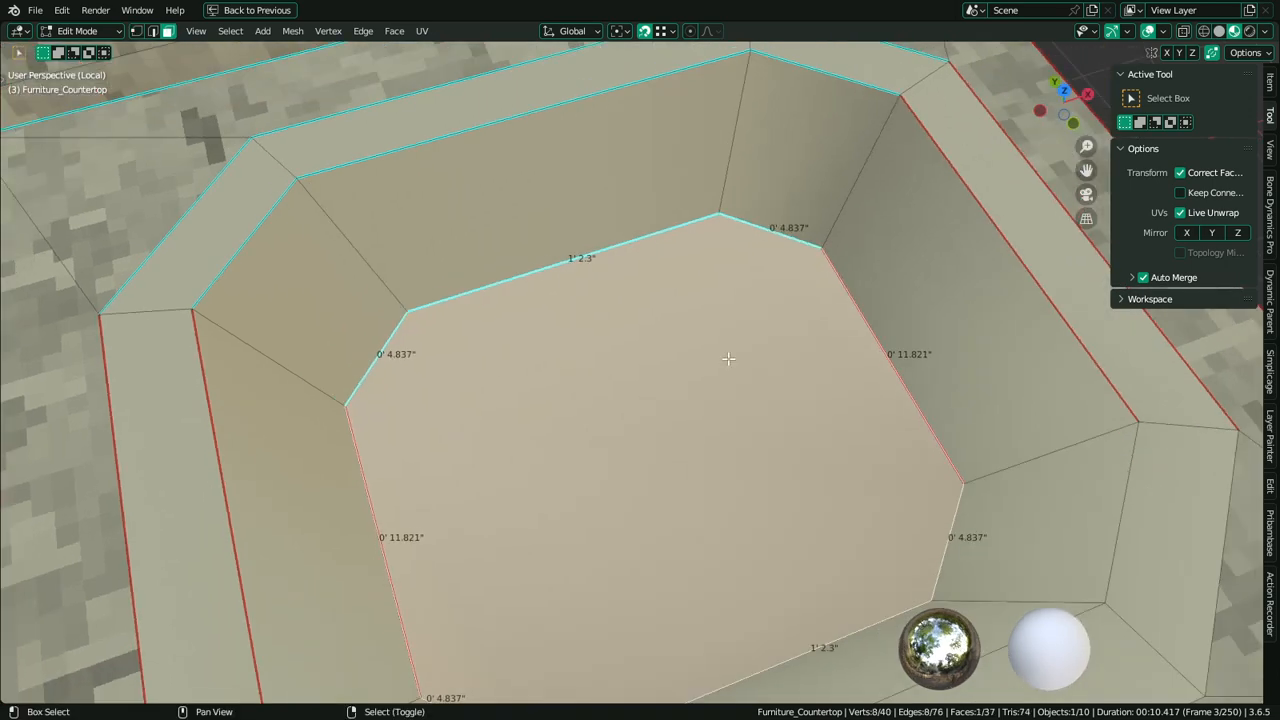
key(shift+d)
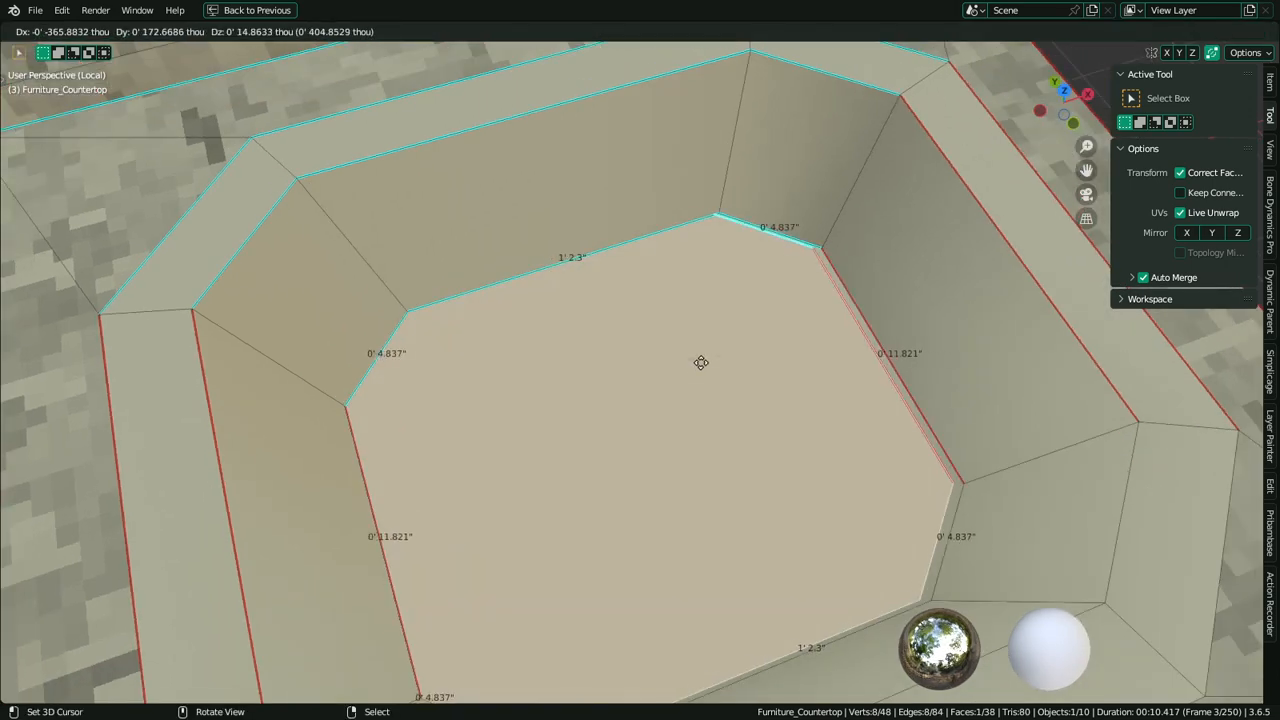
right_click(795, 343)
scroll(785, 350, down, 4)
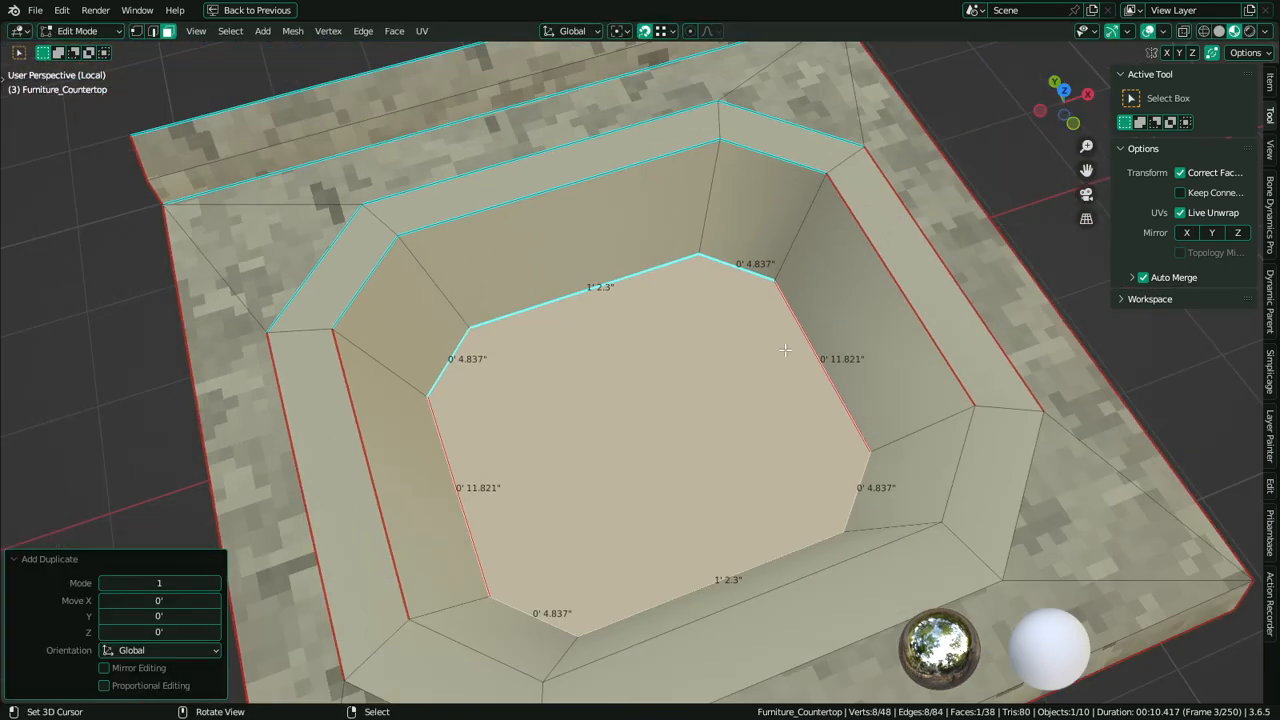
key(s)
click(676, 408)
scroll(676, 408, up, 3)
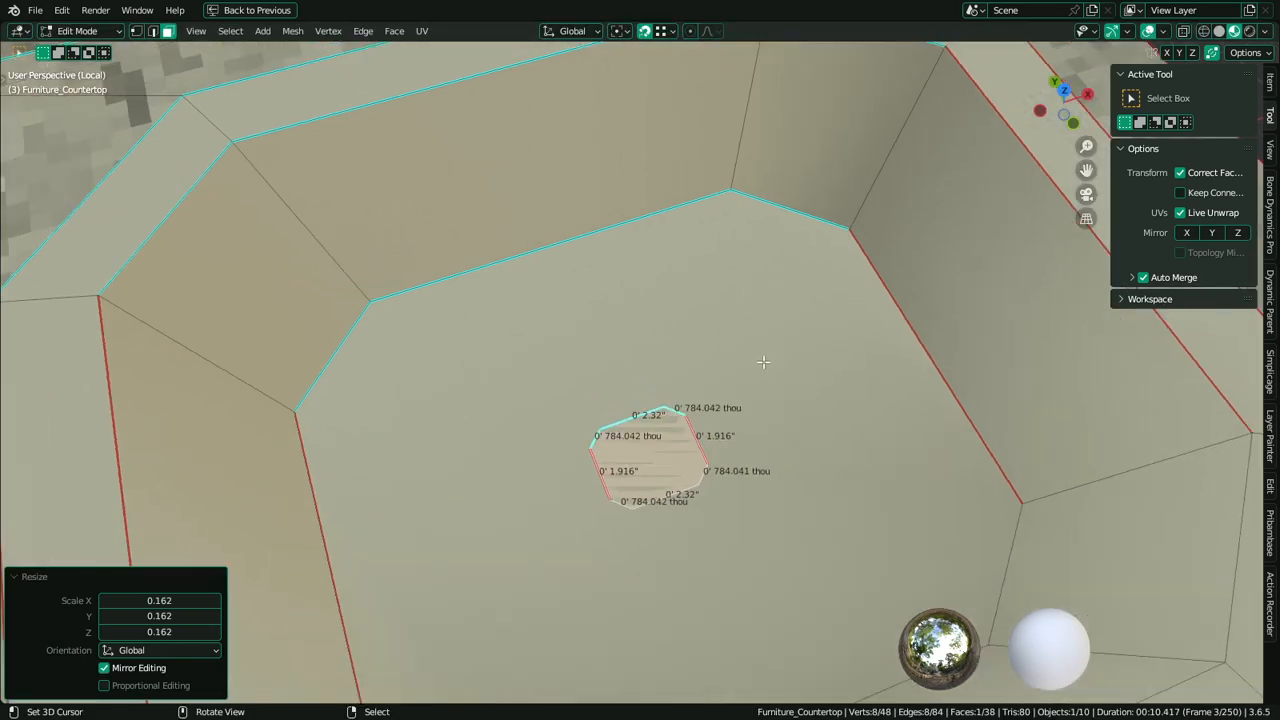
key(s)
key(y)
key(x)
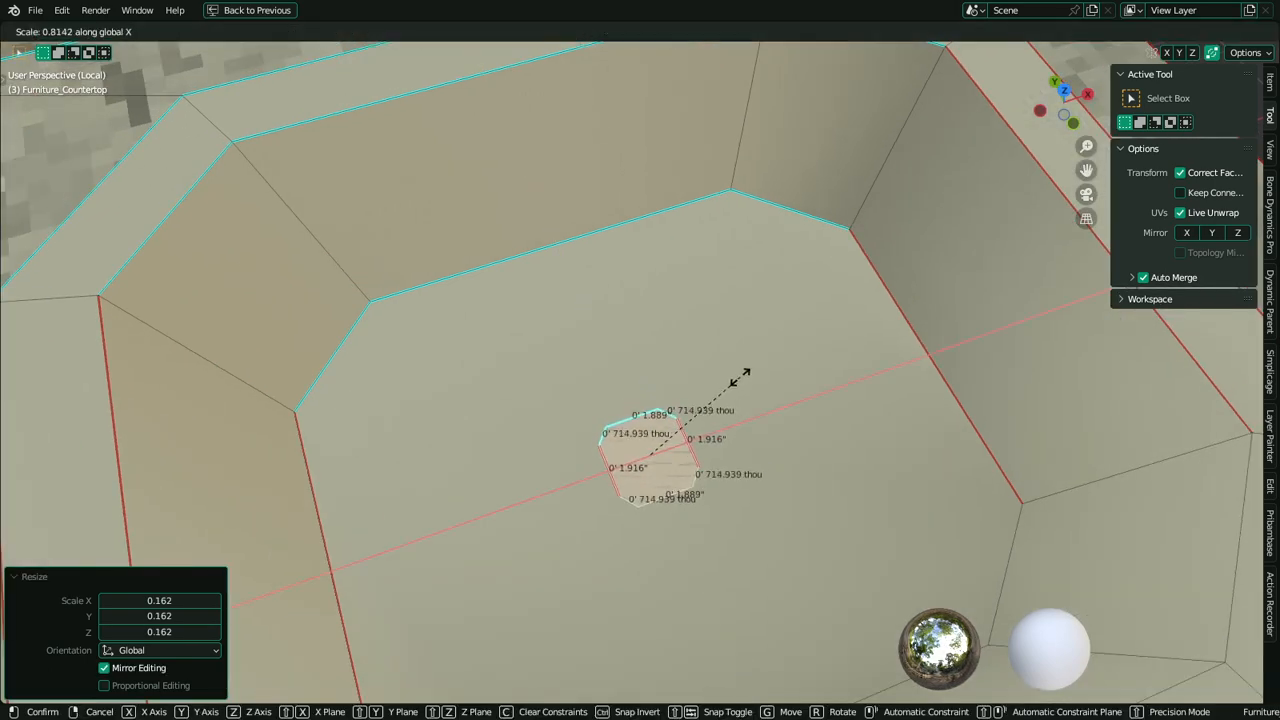
right_click(740, 376)
key(x)
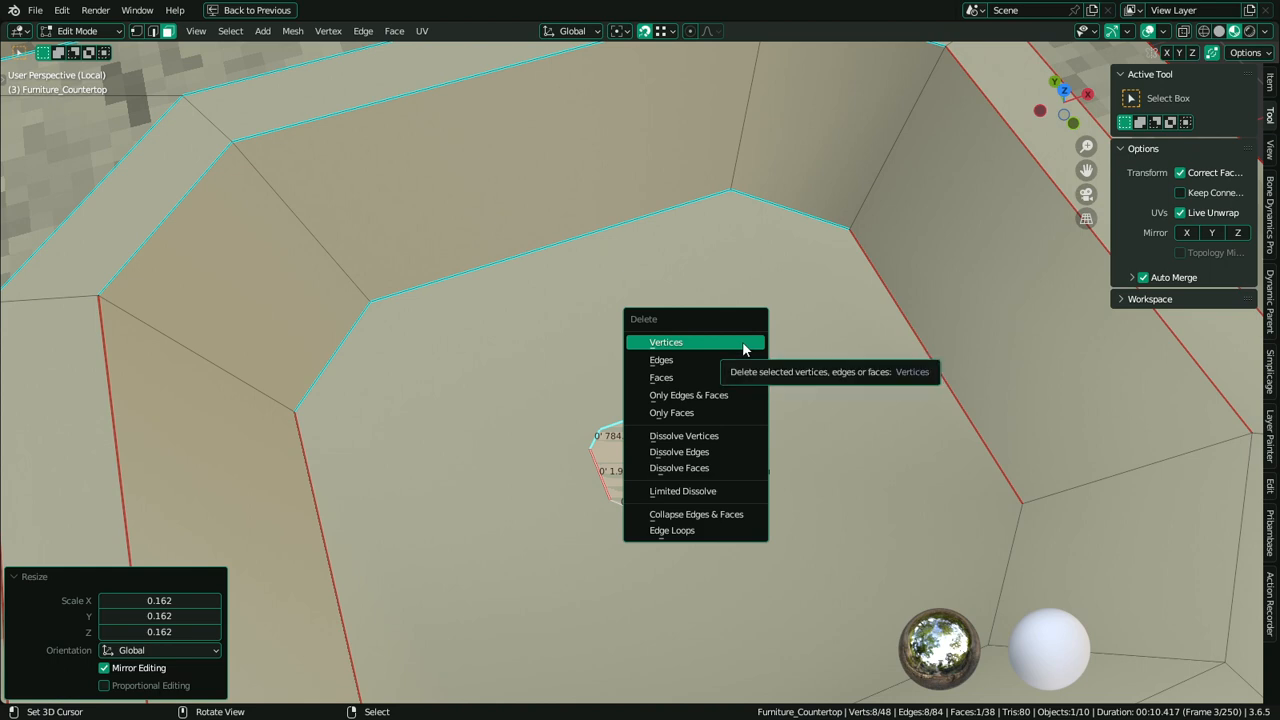
Enlarge the small drain face uniformly to about 1.4 times its size
middle_drag(860, 338, 797, 323)
key(s)
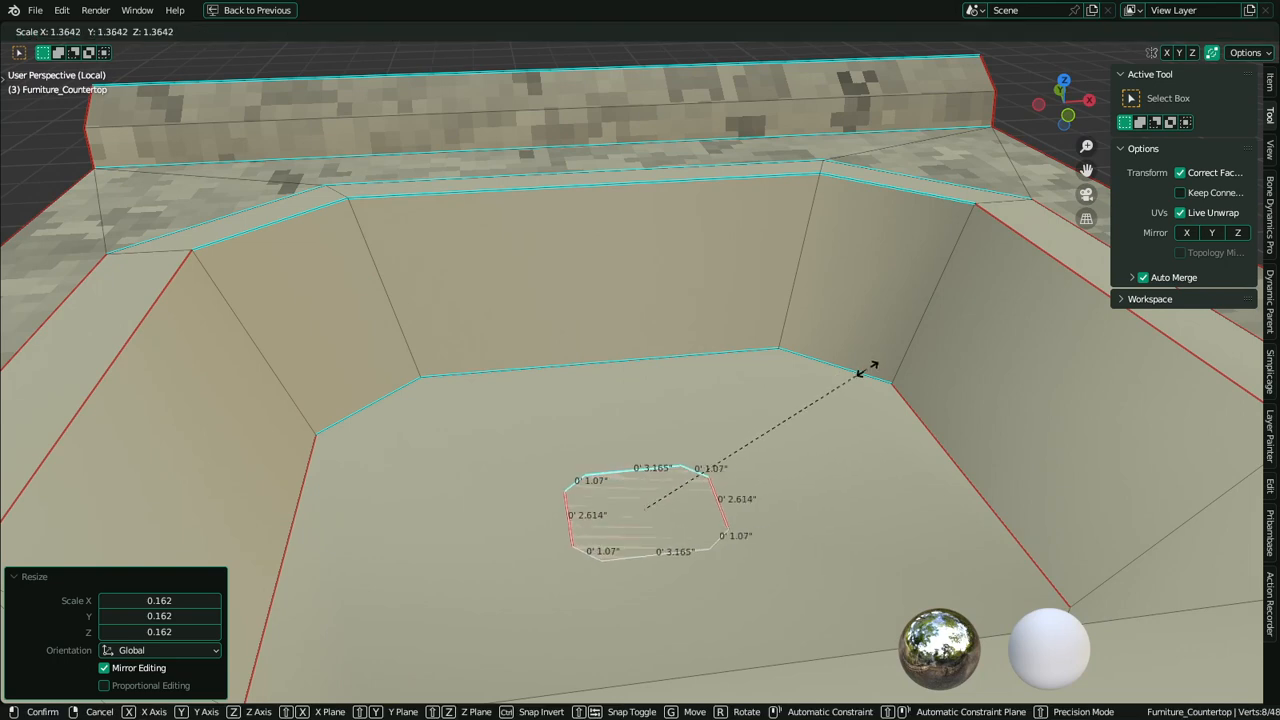
click(873, 366)
Extrude the drain face, scaling its top to about 0.74 and raising it about 0.29 inches along Z
key(e)
click(854, 373)
key(s)
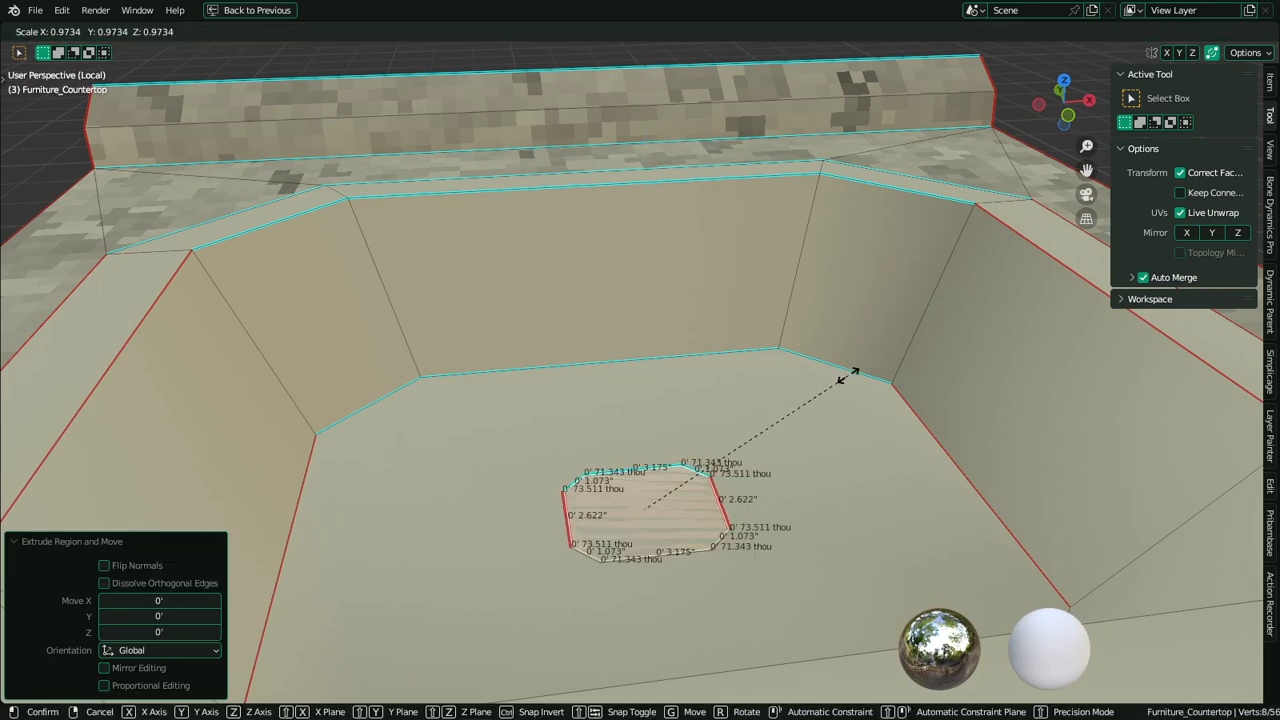
click(794, 400)
key(e)
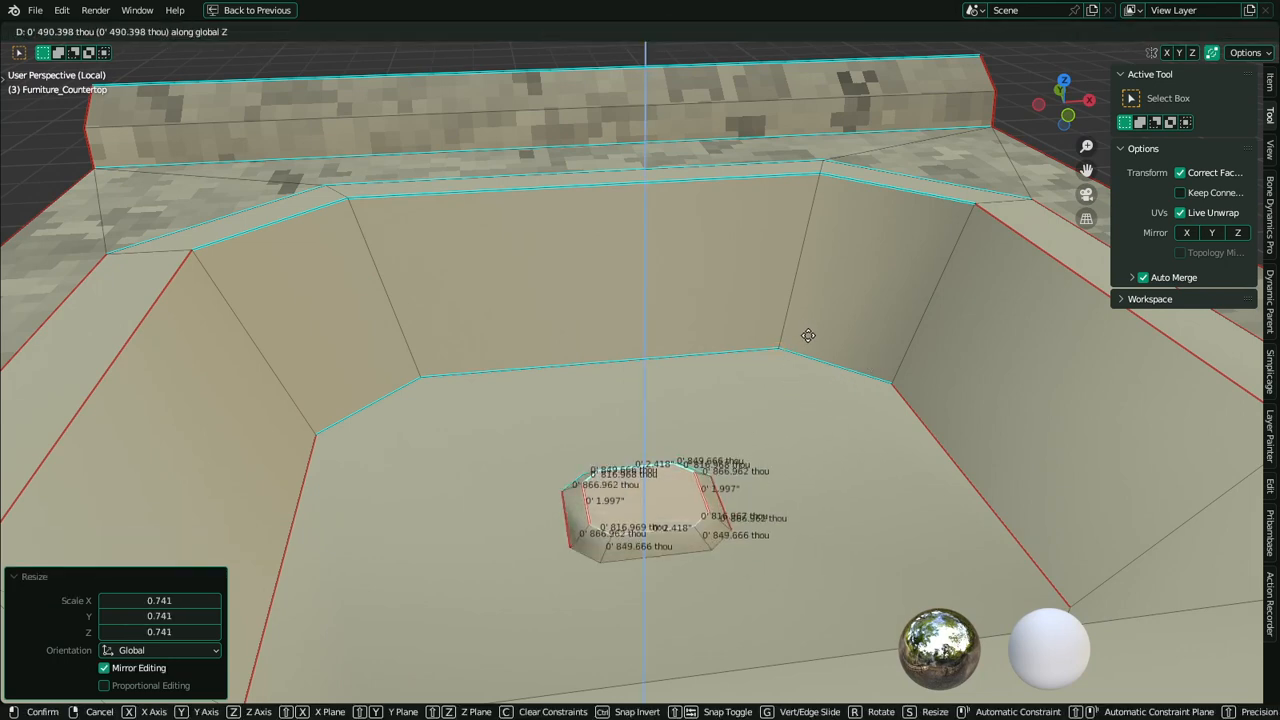
click(759, 491)
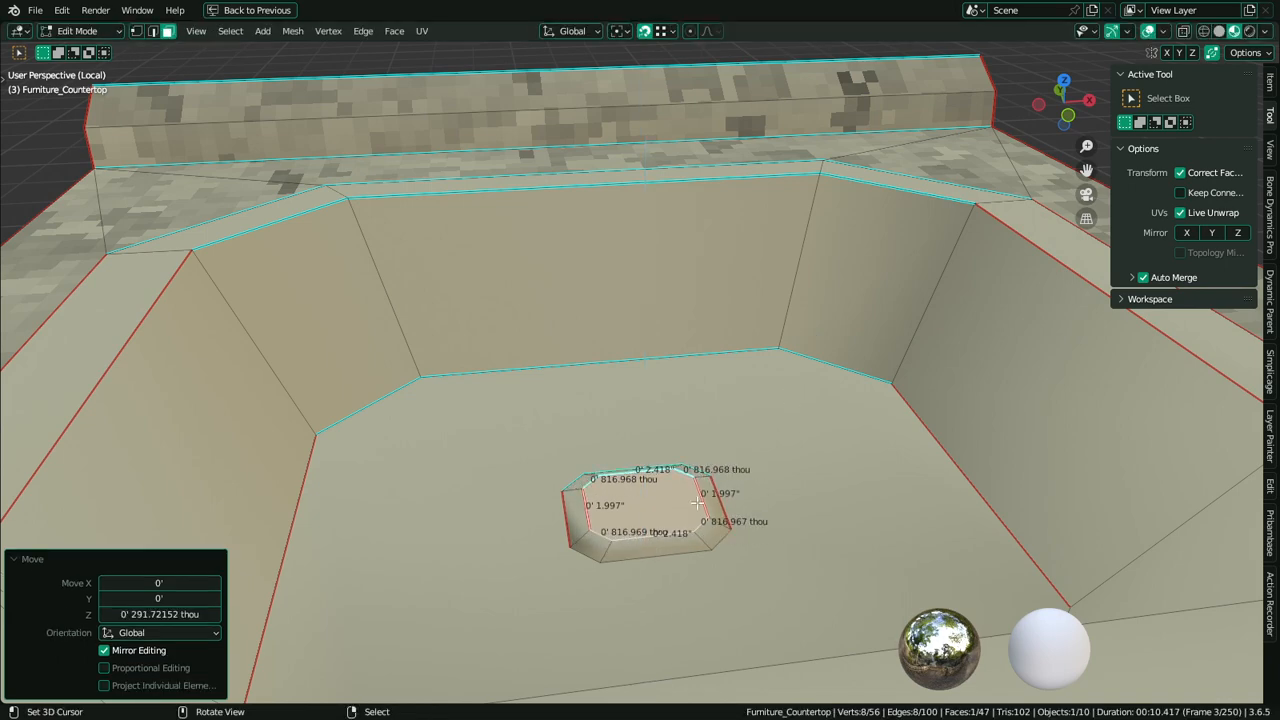
Narrow the whole drain piece to about 0.85 along X
key(l)
key(s)
key(x)
click(761, 456)
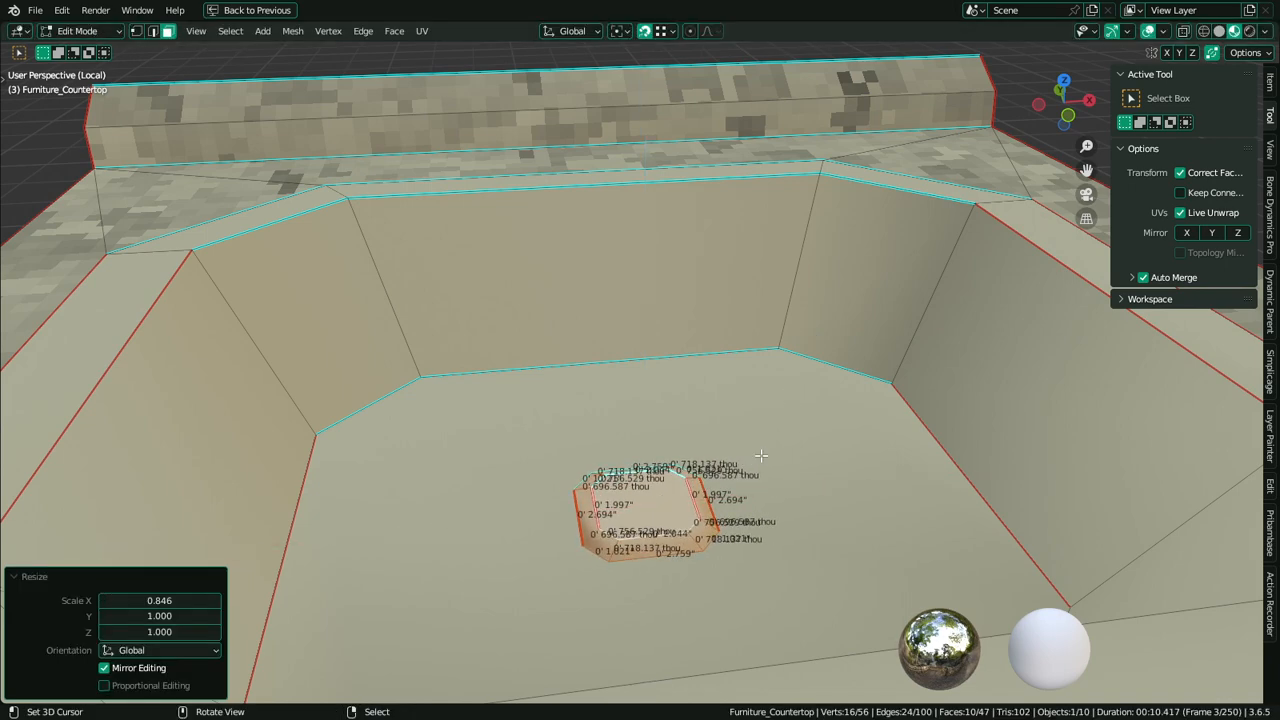
Lengthen the drain's diagonal corner edges on both rings about 1.5 times, scaling them around their individual origins
middle_drag(761, 456, 720, 552)
scroll(572, 554, up, 2)
key(2)
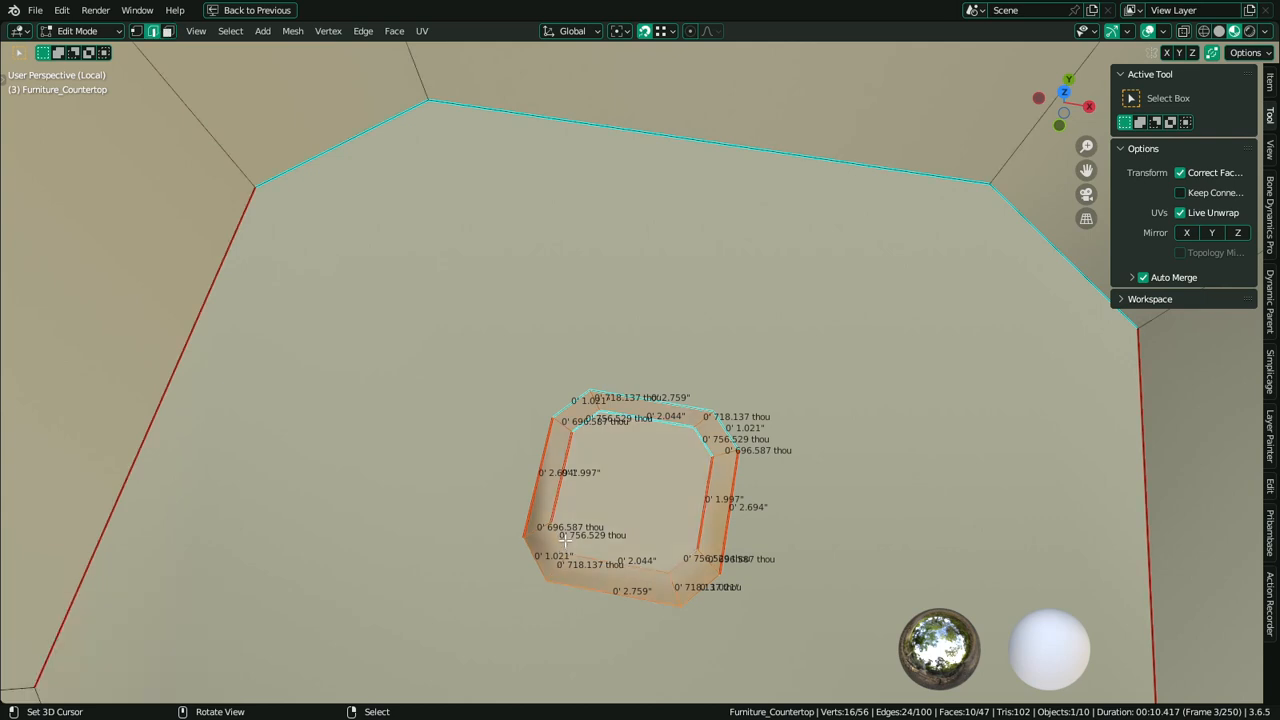
click(543, 556)
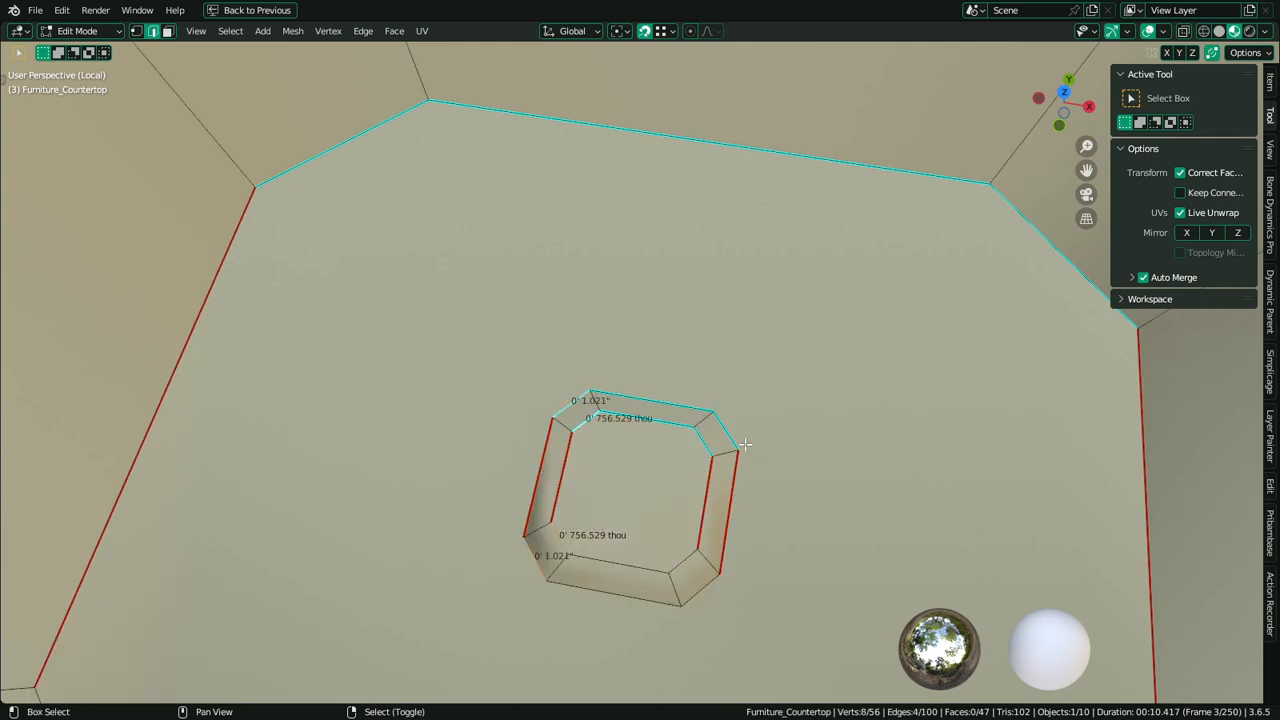
shift+click(704, 452)
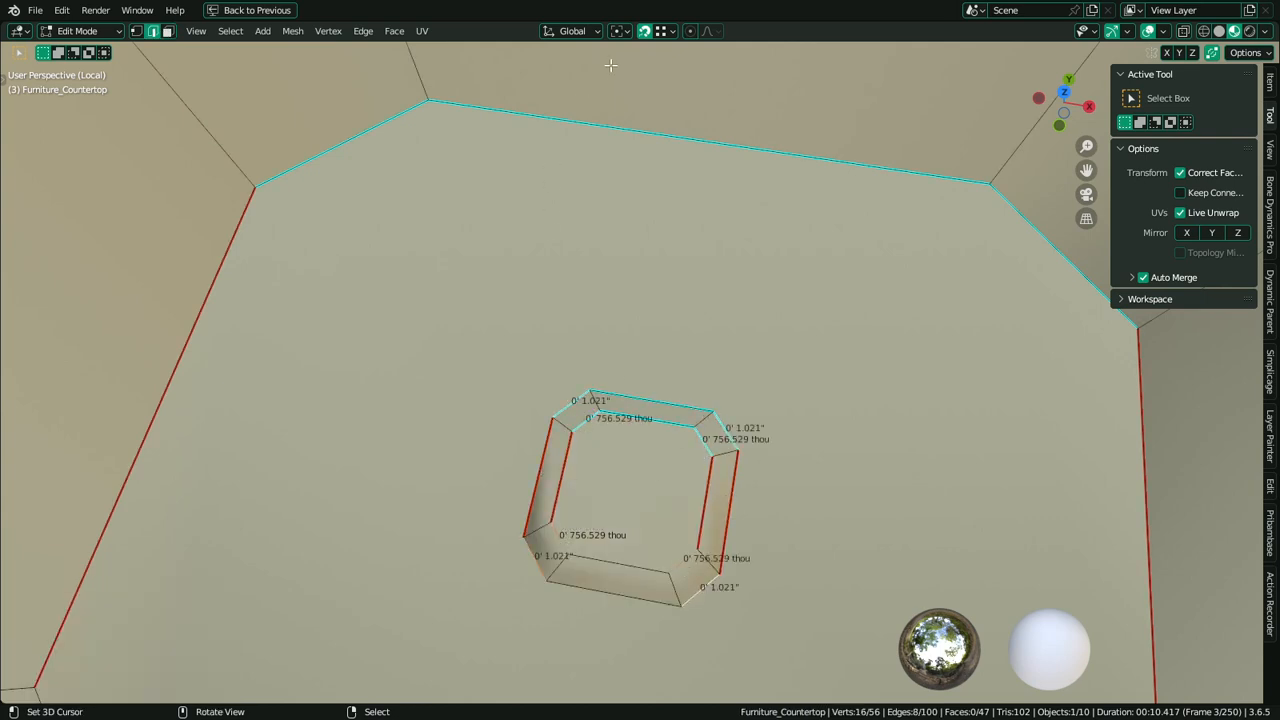
click(621, 31)
click(630, 66)
key(s)
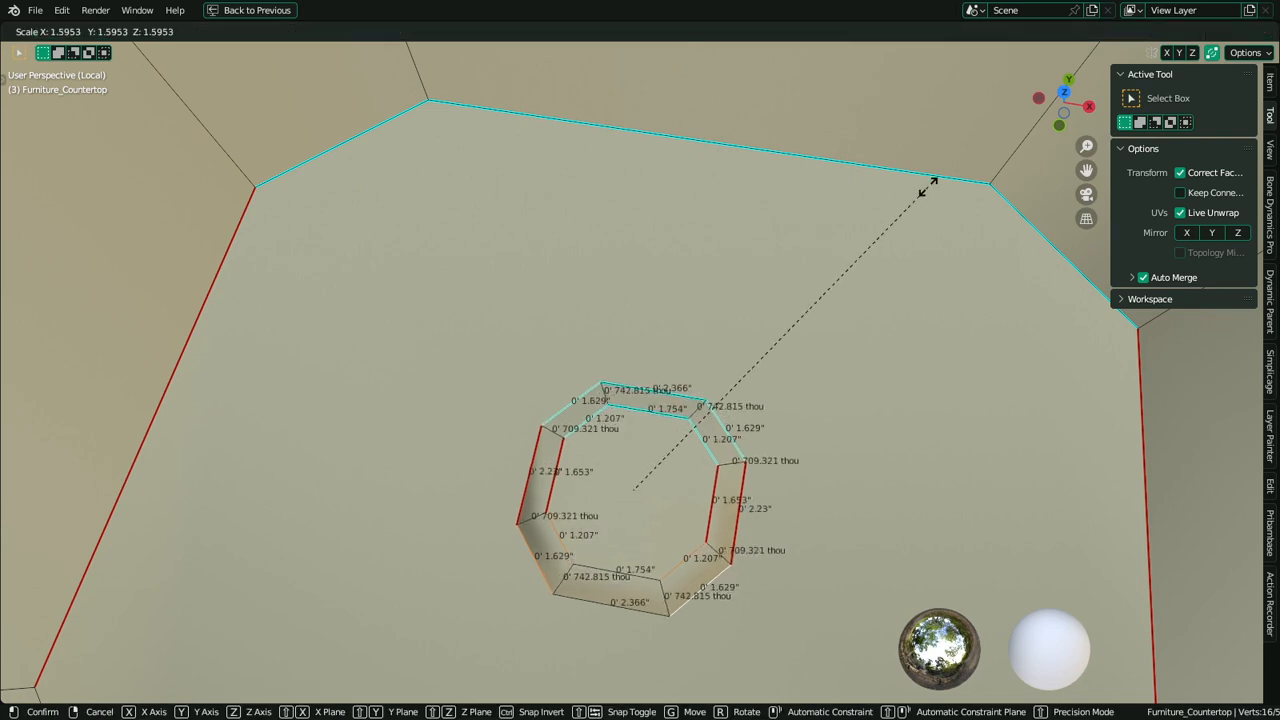
click(933, 182)
Shrink the entire linked drain piece to about 0.57 in X and Y, keeping its height locked
key(3)
right_click(596, 486)
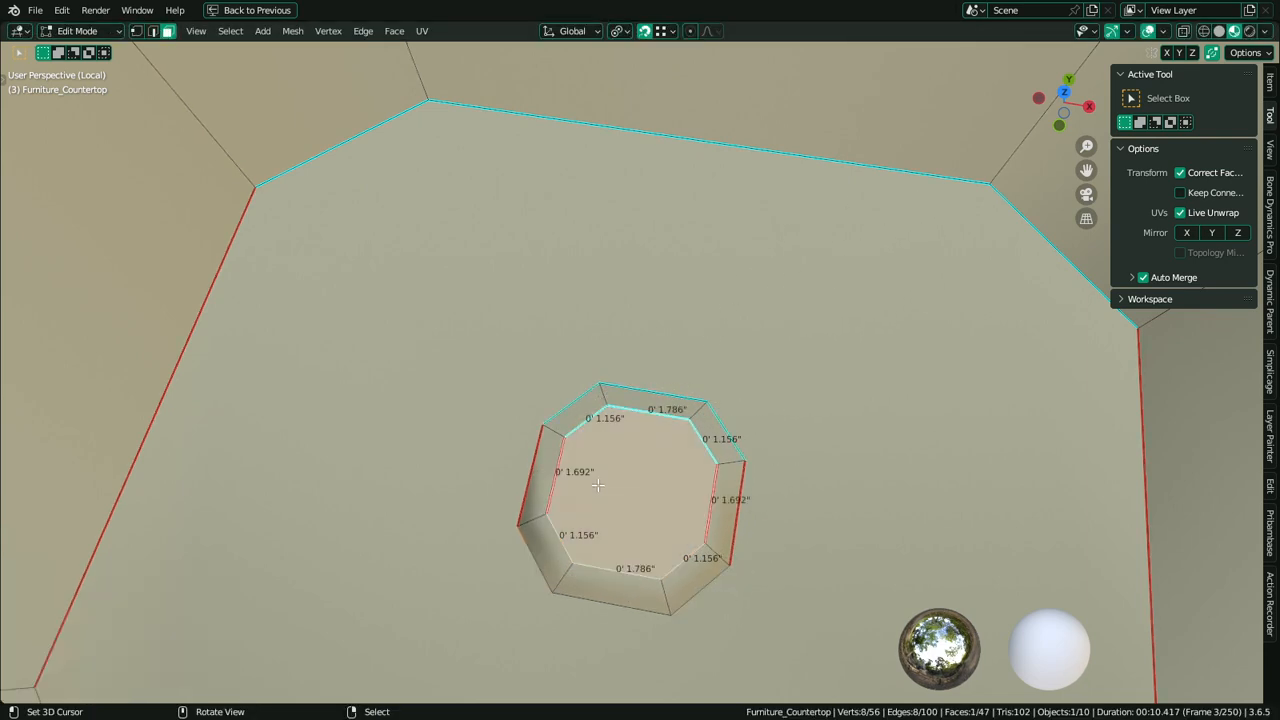
key(ctrl+l)
key(s)
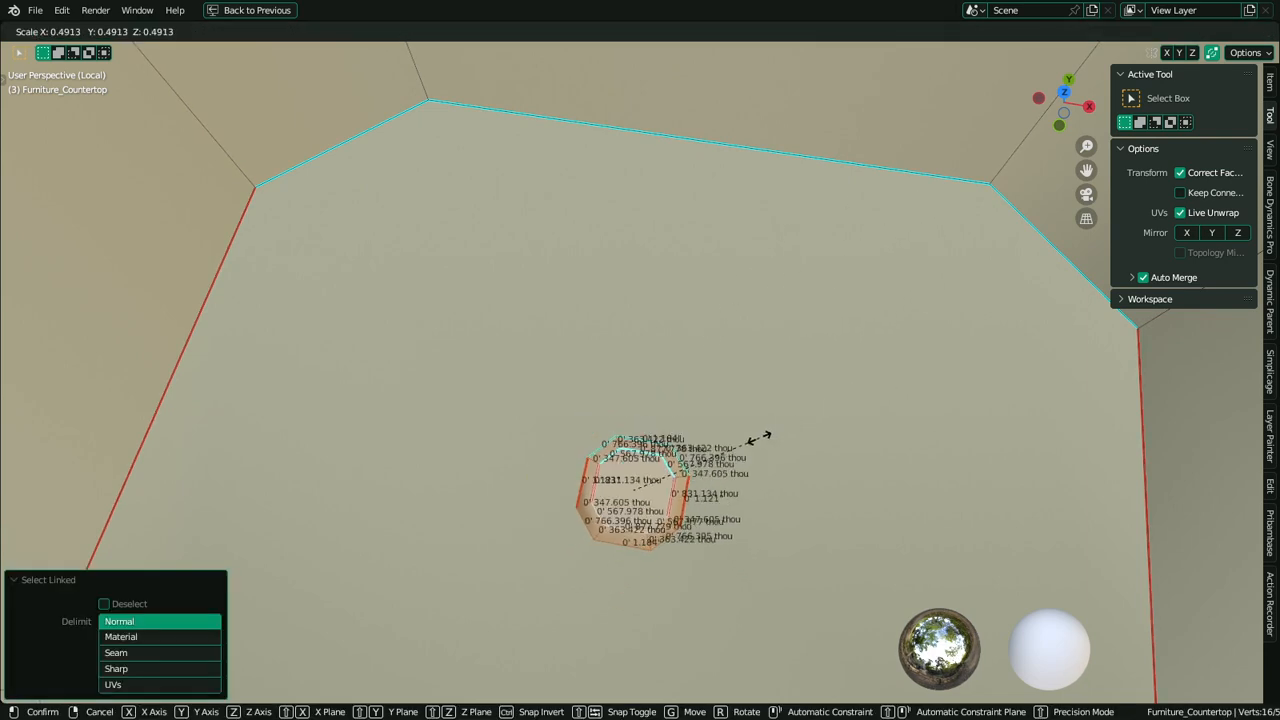
key(shift+z)
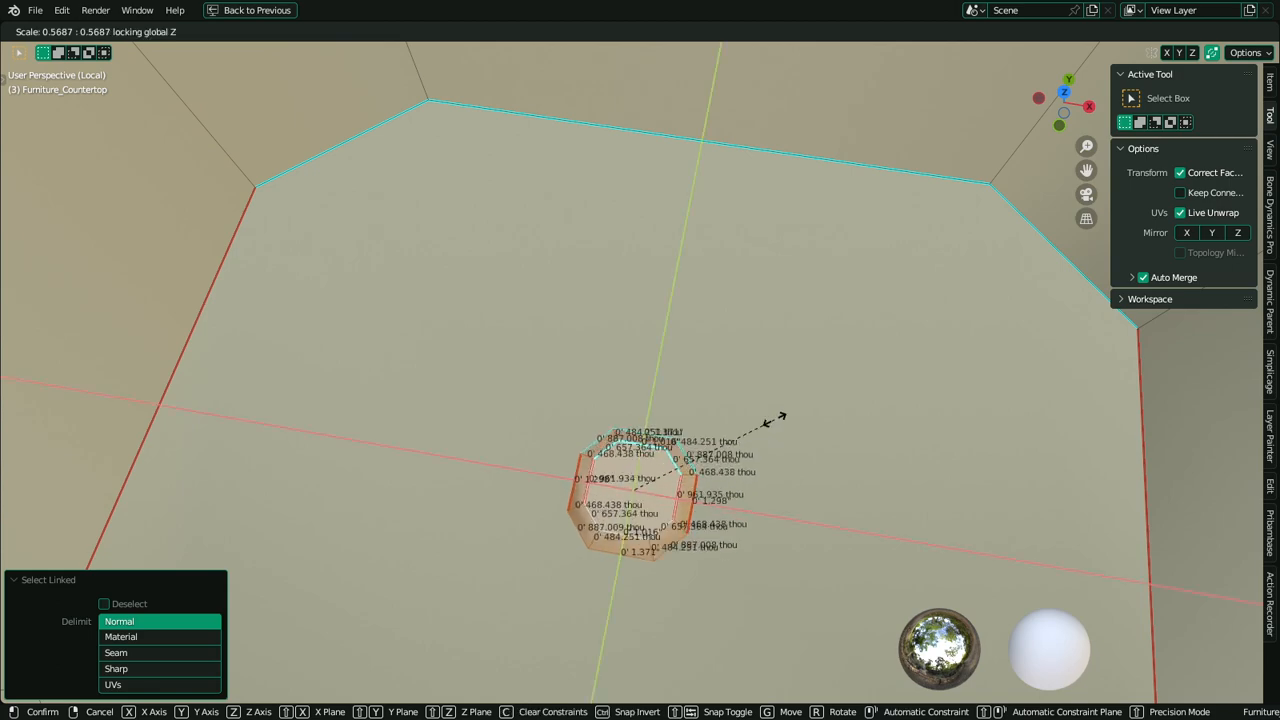
click(776, 419)
In Vertex Paint mode, enable face selection masking and fill the selected drain faces with the dark red brush color
scroll(738, 451, down, 4)
key(Tab)
middle_drag(738, 451, 850, 440)
key(Tab)
click(105, 31)
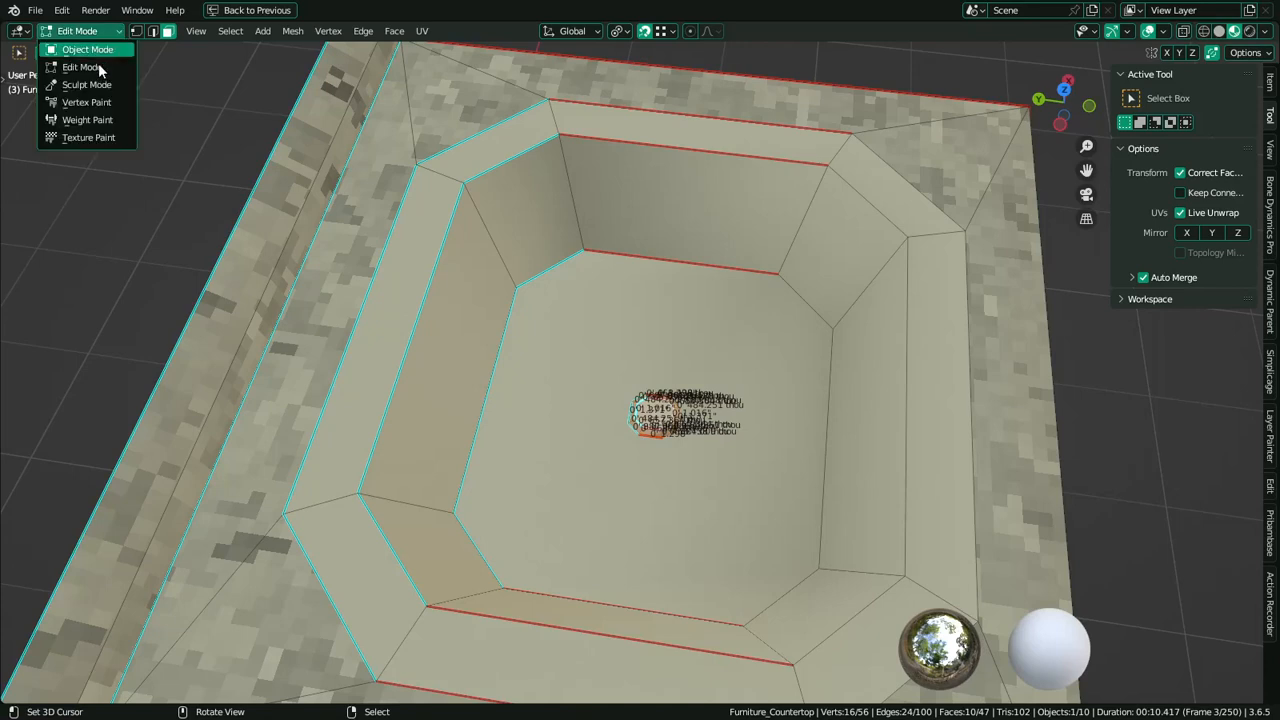
click(100, 137)
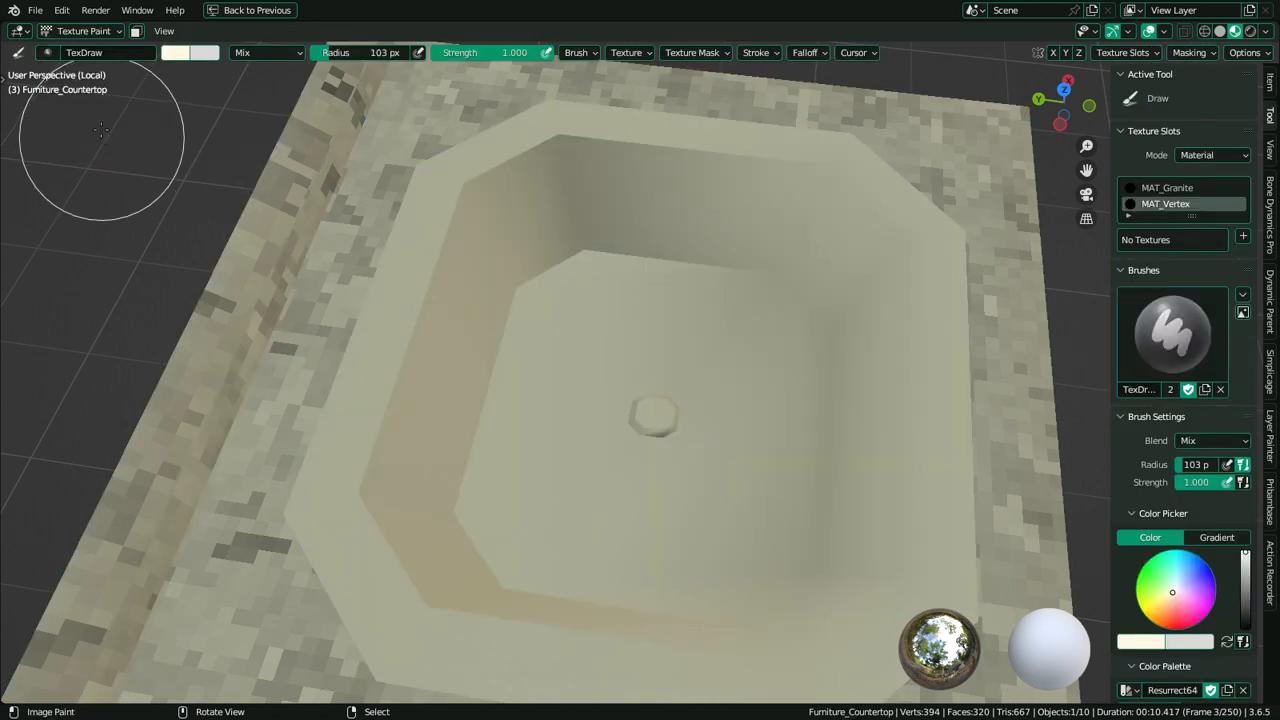
click(80, 31)
click(93, 100)
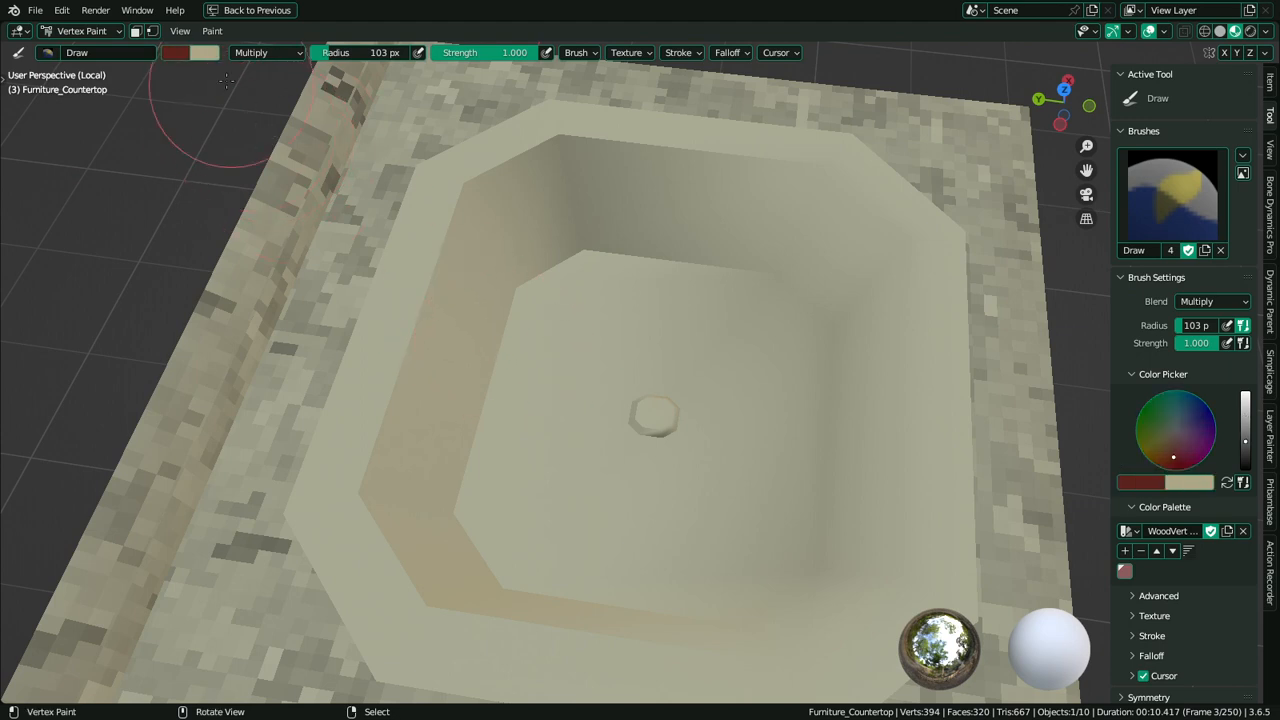
click(137, 31)
key(shift+k)
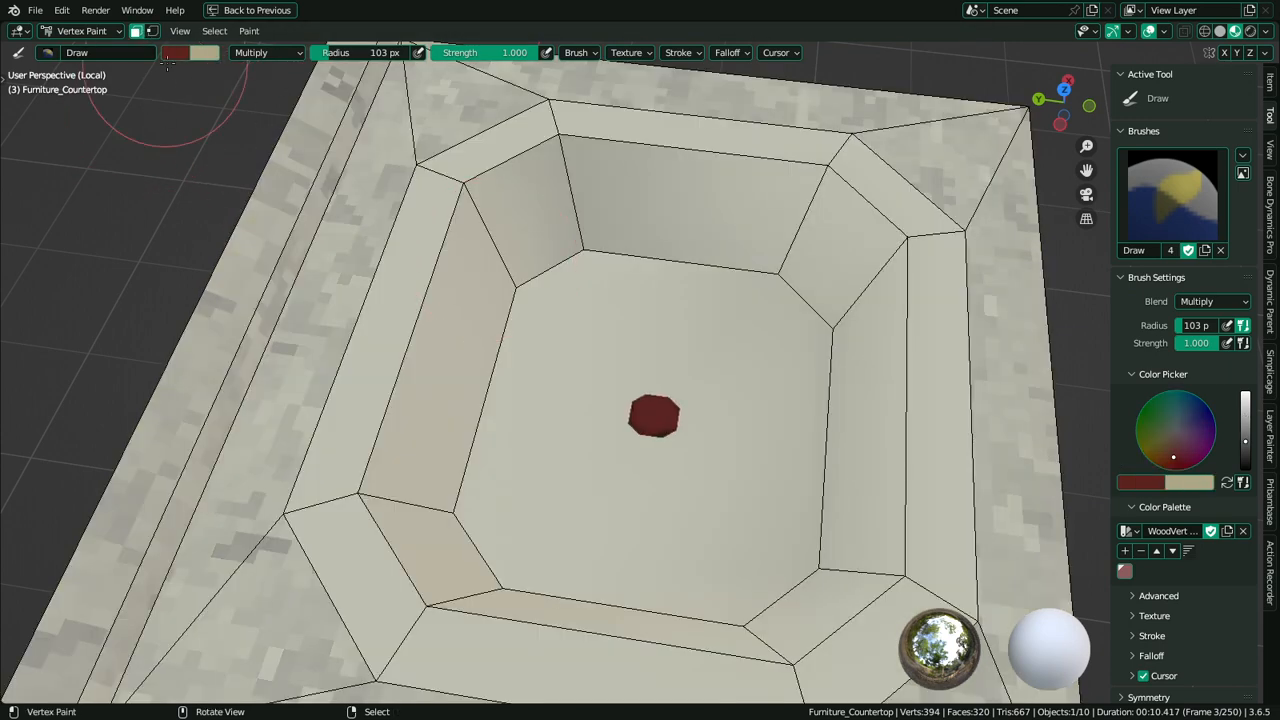
Desaturate the brush color to a muted dark gray and refill the selected drain faces with it
click(181, 52)
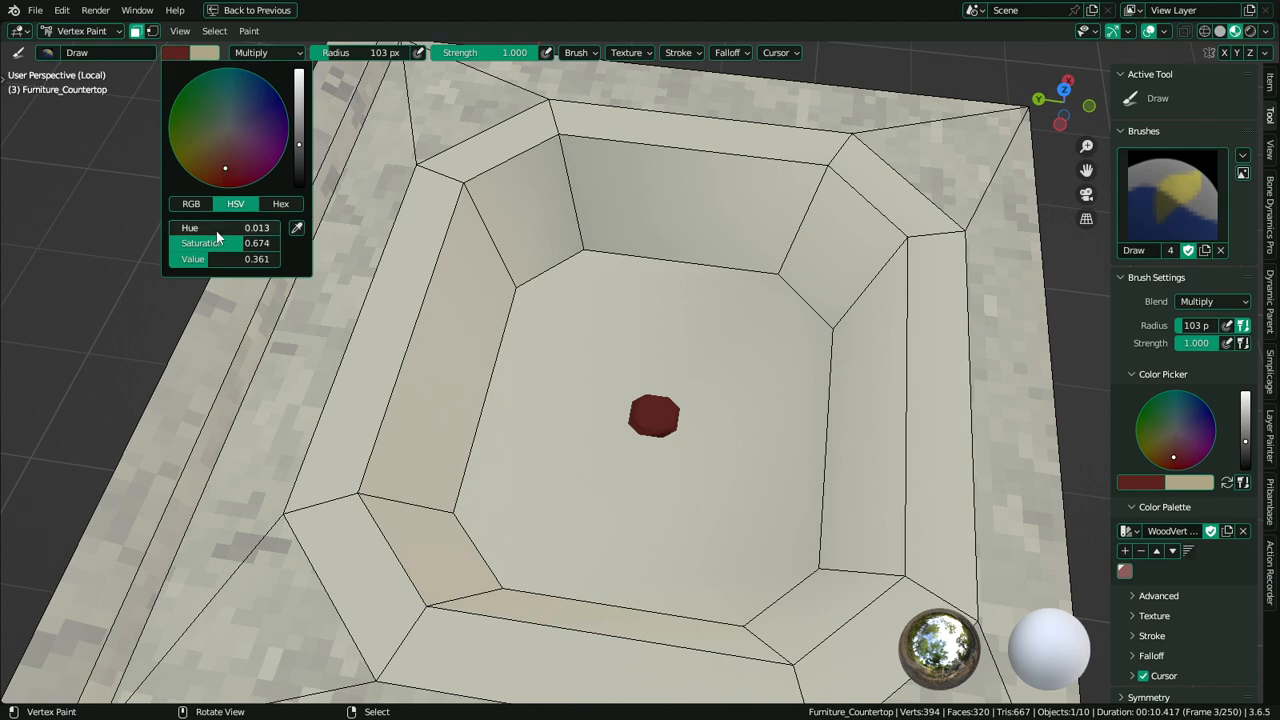
drag(218, 242, 165, 242)
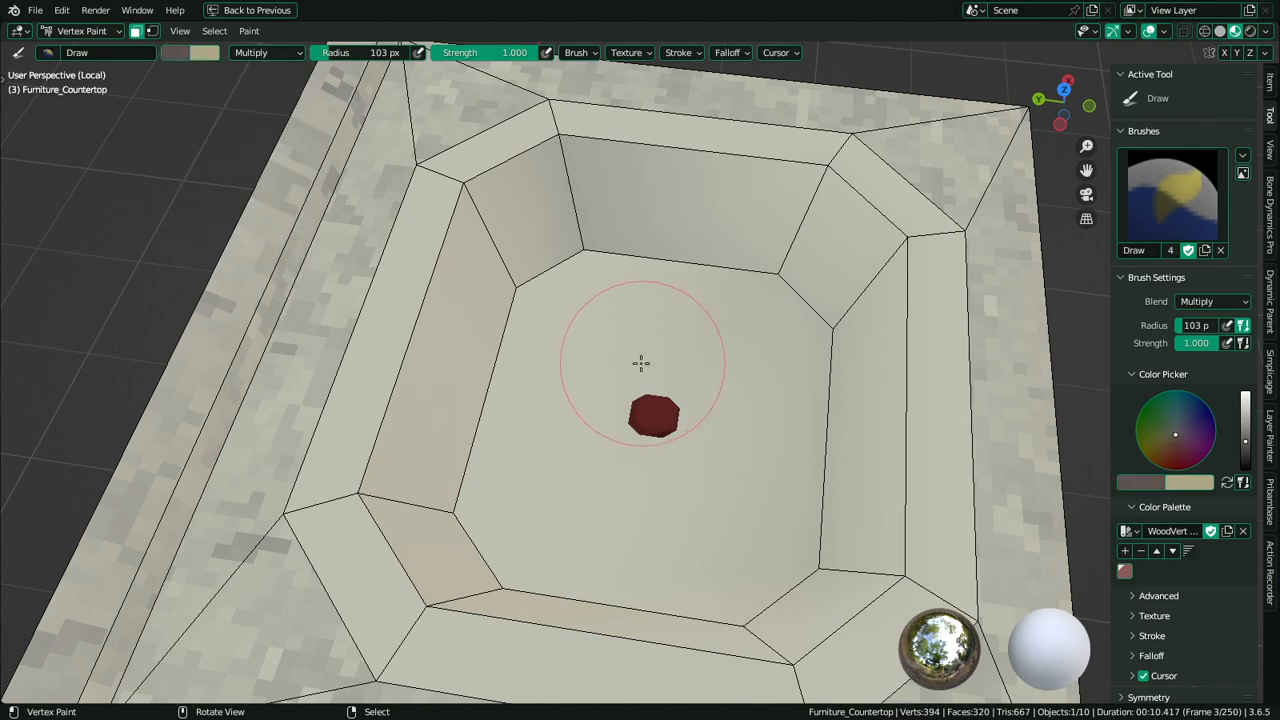
key(shift+k)
Temporarily hide the viewport overlays and examine the drain and basin coloring from several angles
key(Tab)
middle_drag(699, 333, 699, 306)
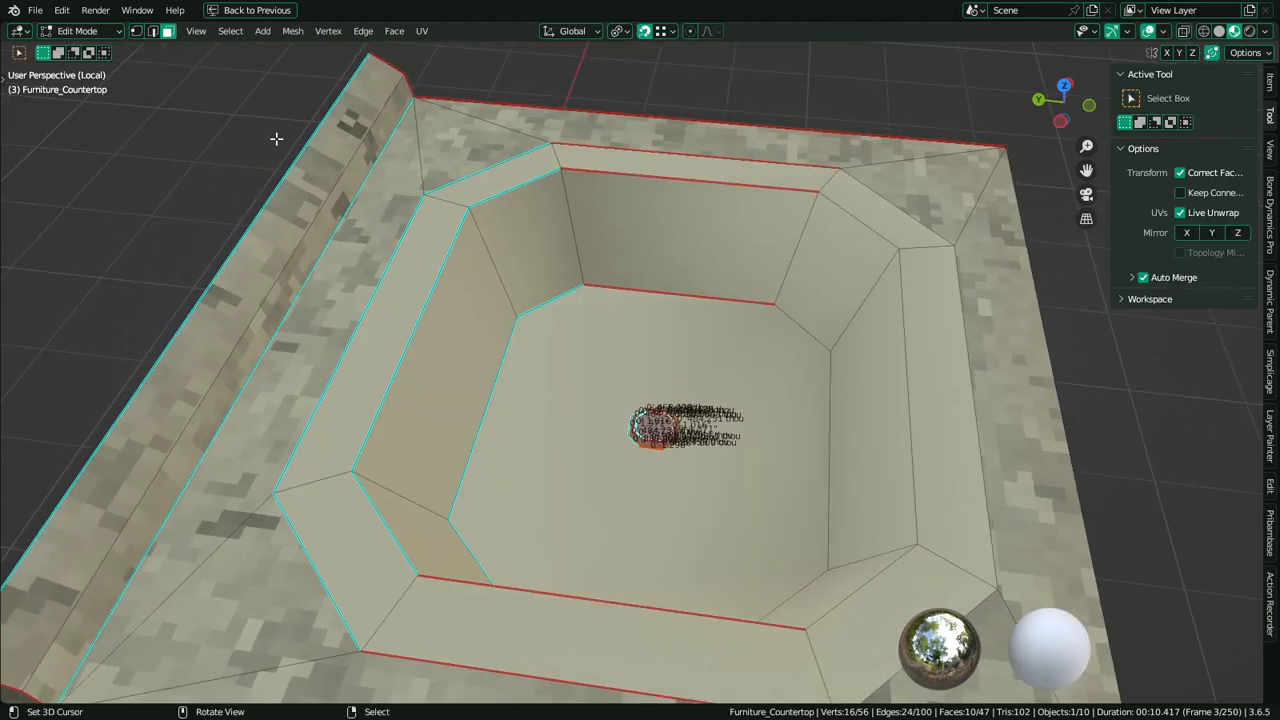
click(1147, 31)
scroll(870, 228, down, 6)
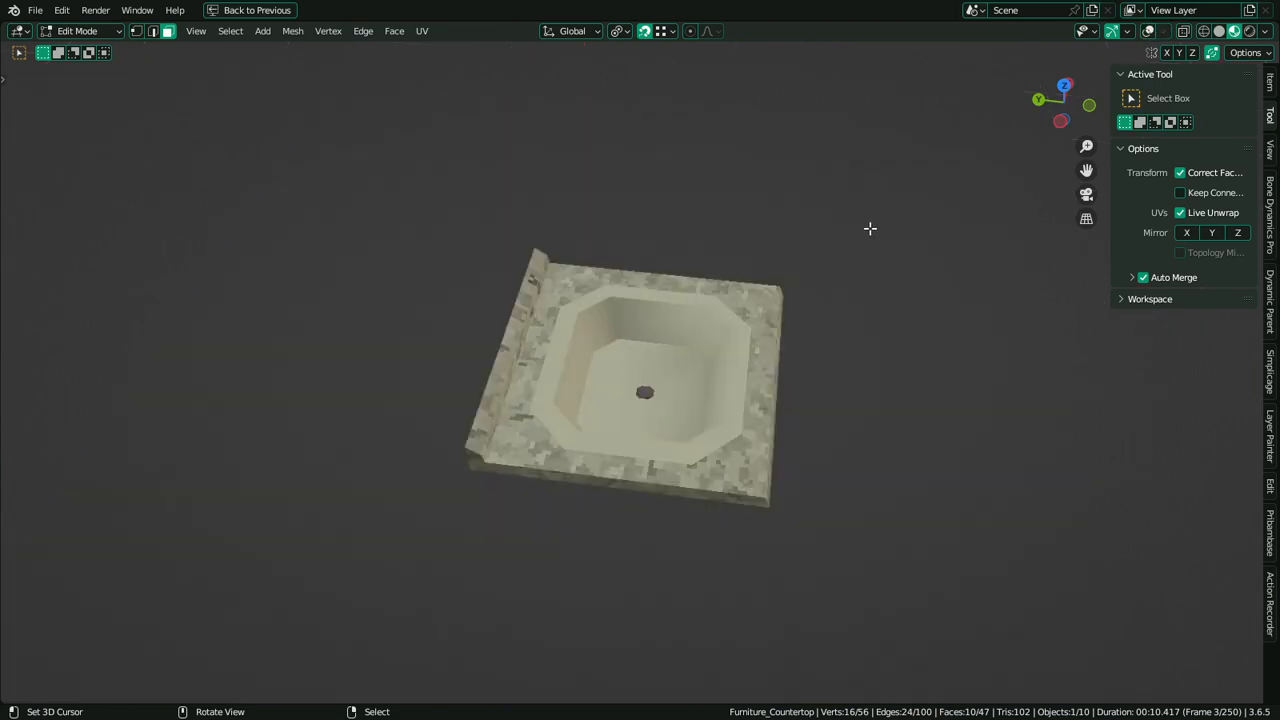
middle_drag(870, 228, 778, 170)
scroll(782, 213, up, 8)
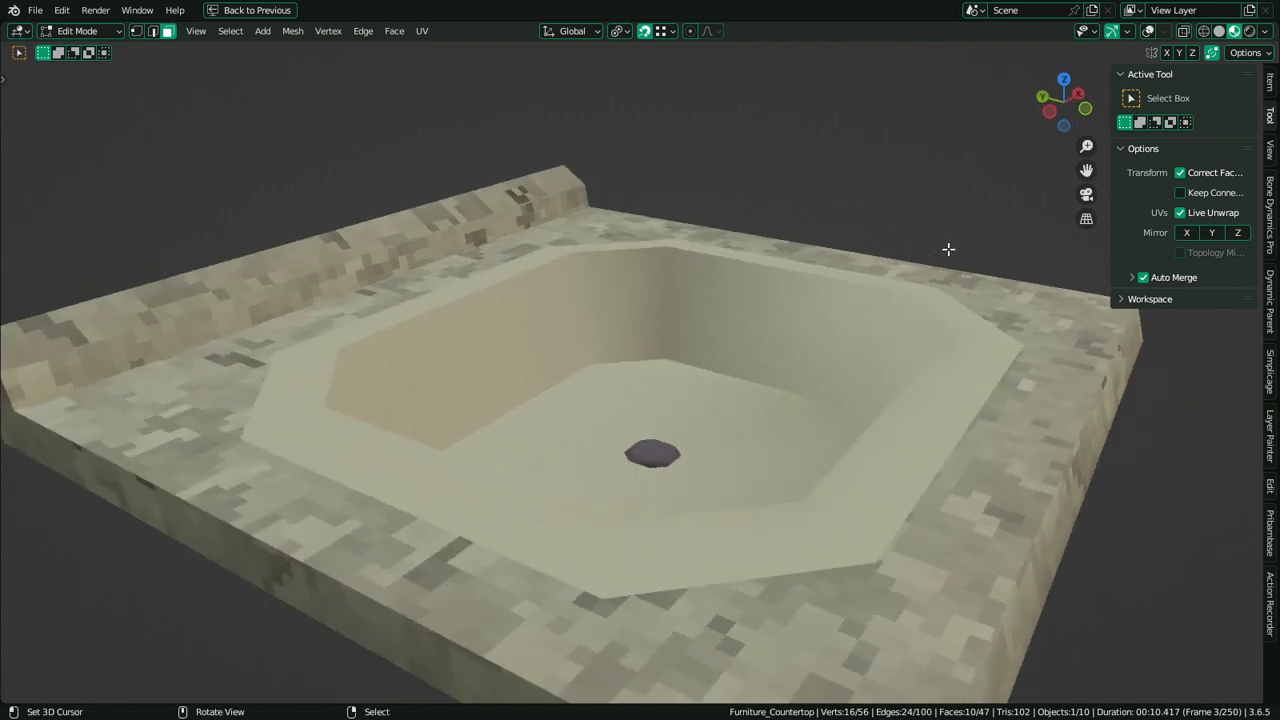
key(Tab)
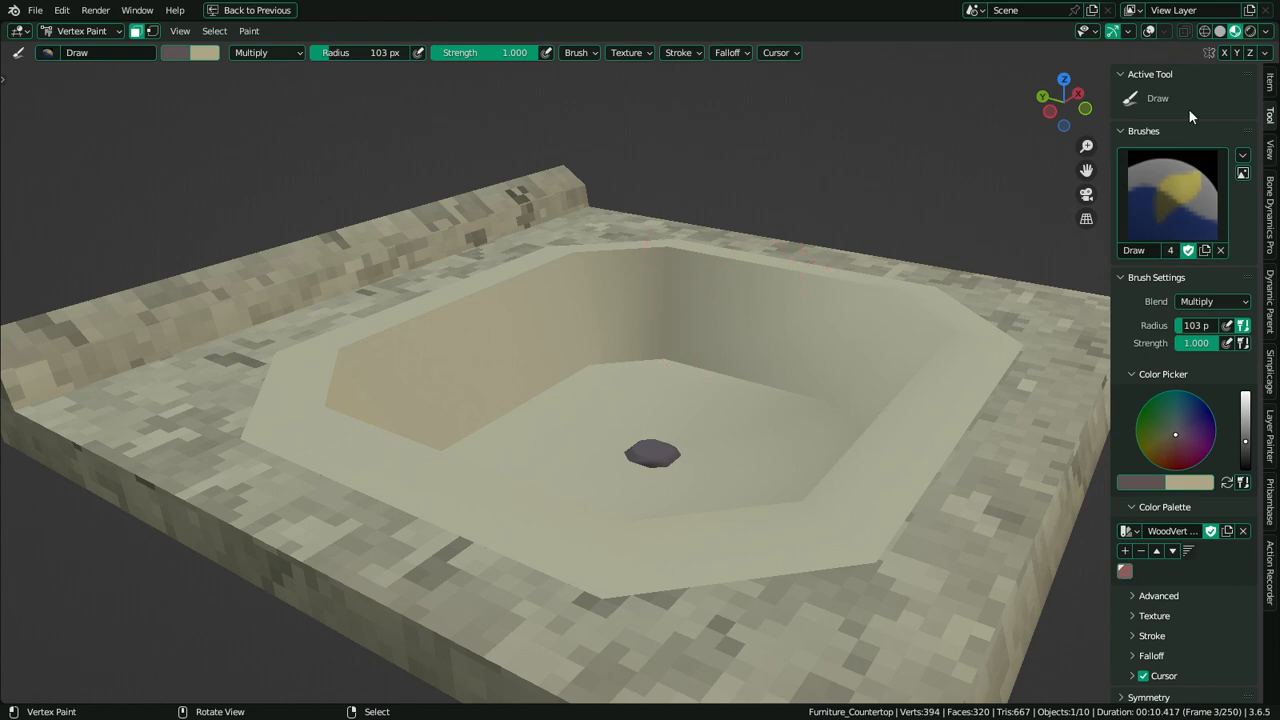
click(1147, 33)
key(Tab)
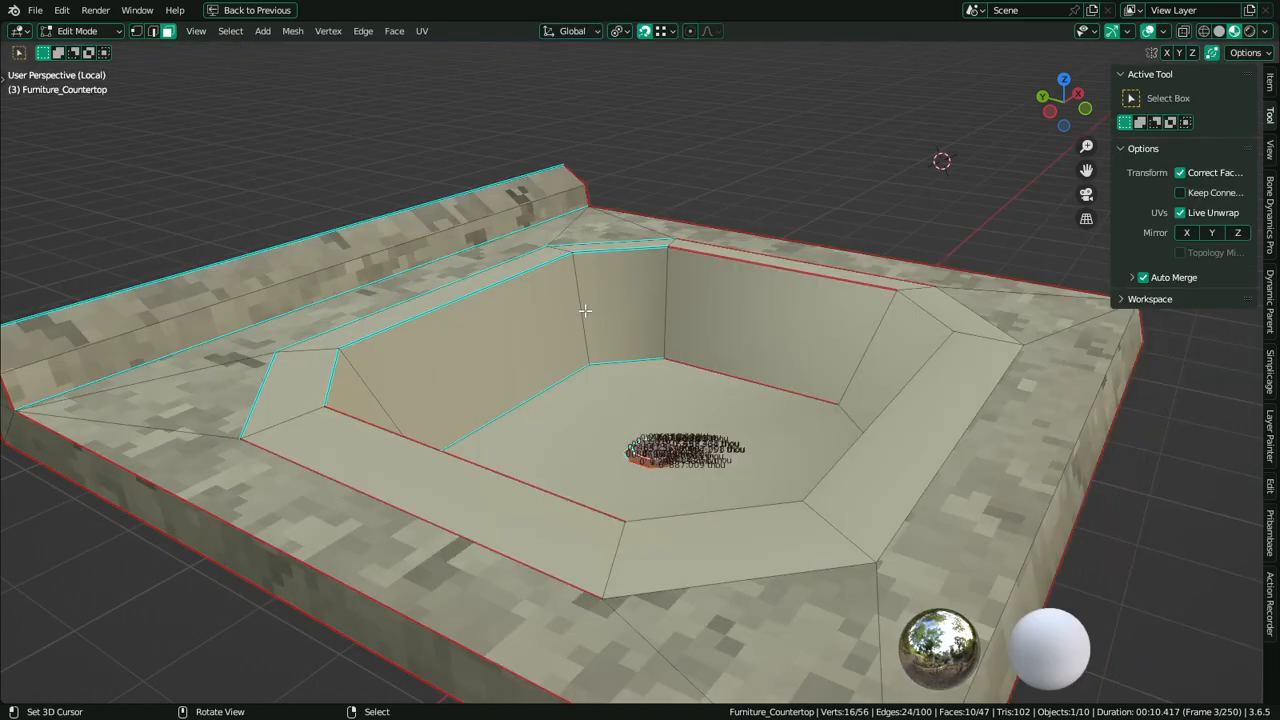
Select the entire linked basin and rim without the drain, and fill it with the muted dark gray vertex color
ctrl+middle_drag(585, 311, 596, 313)
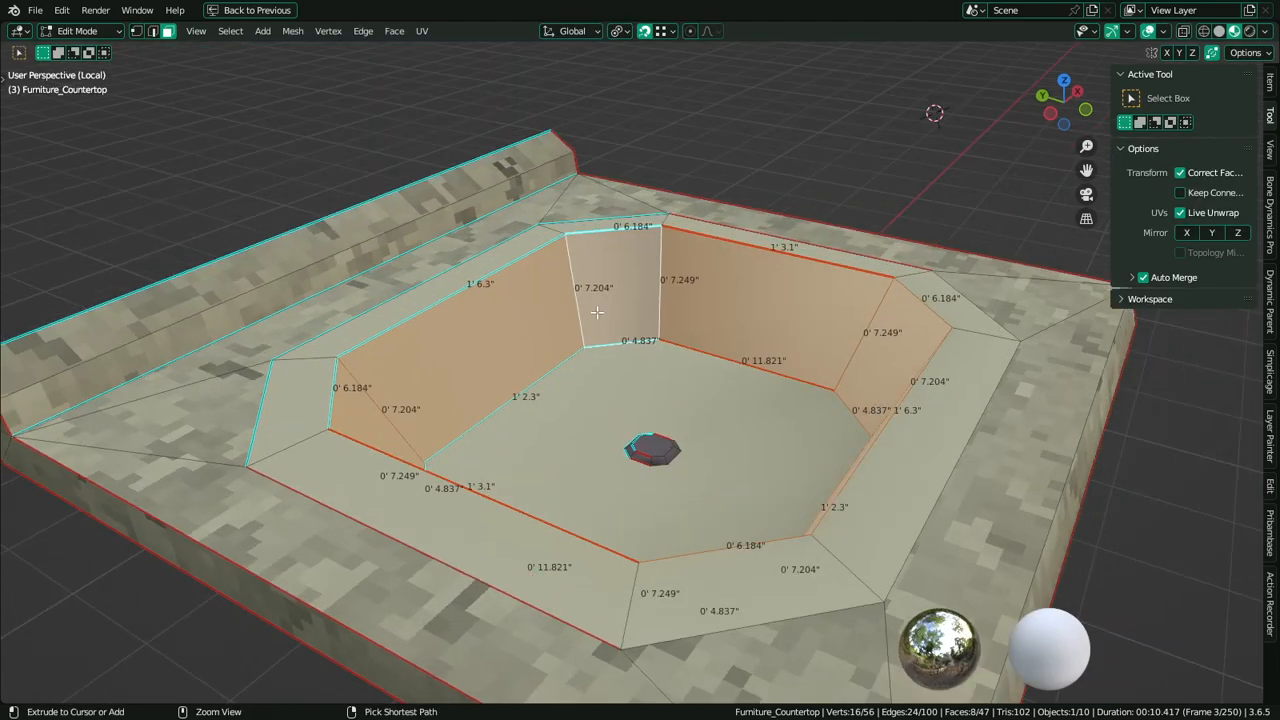
key(ctrl+l)
key(Tab)
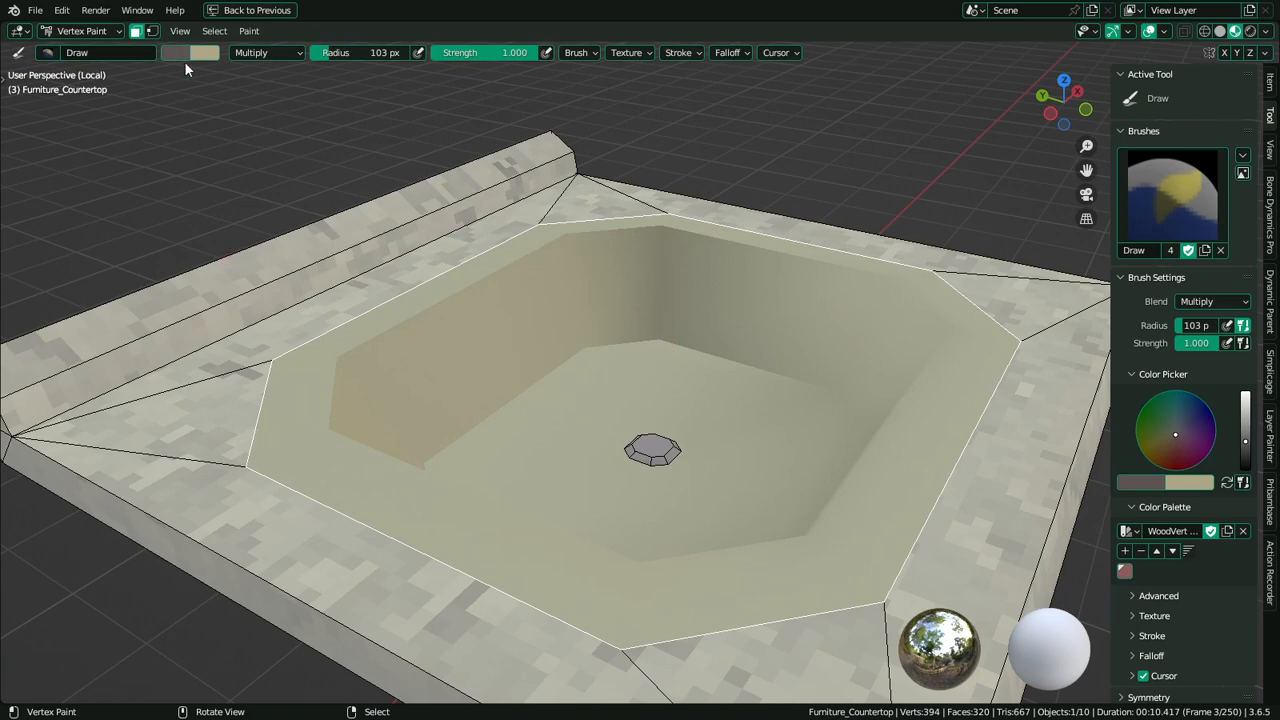
key(shift+k)
Select only the sink's flat rim face loop and return to Vertex Paint mode with it masked
key(Tab)
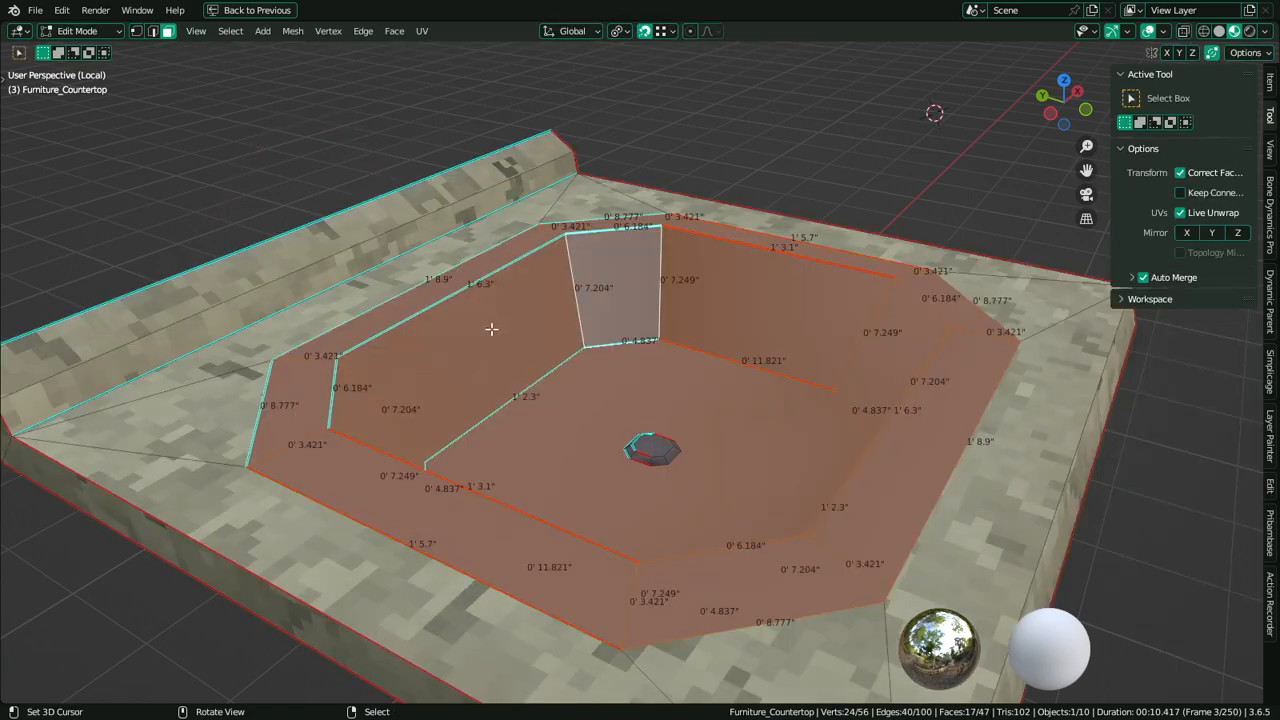
key(2)
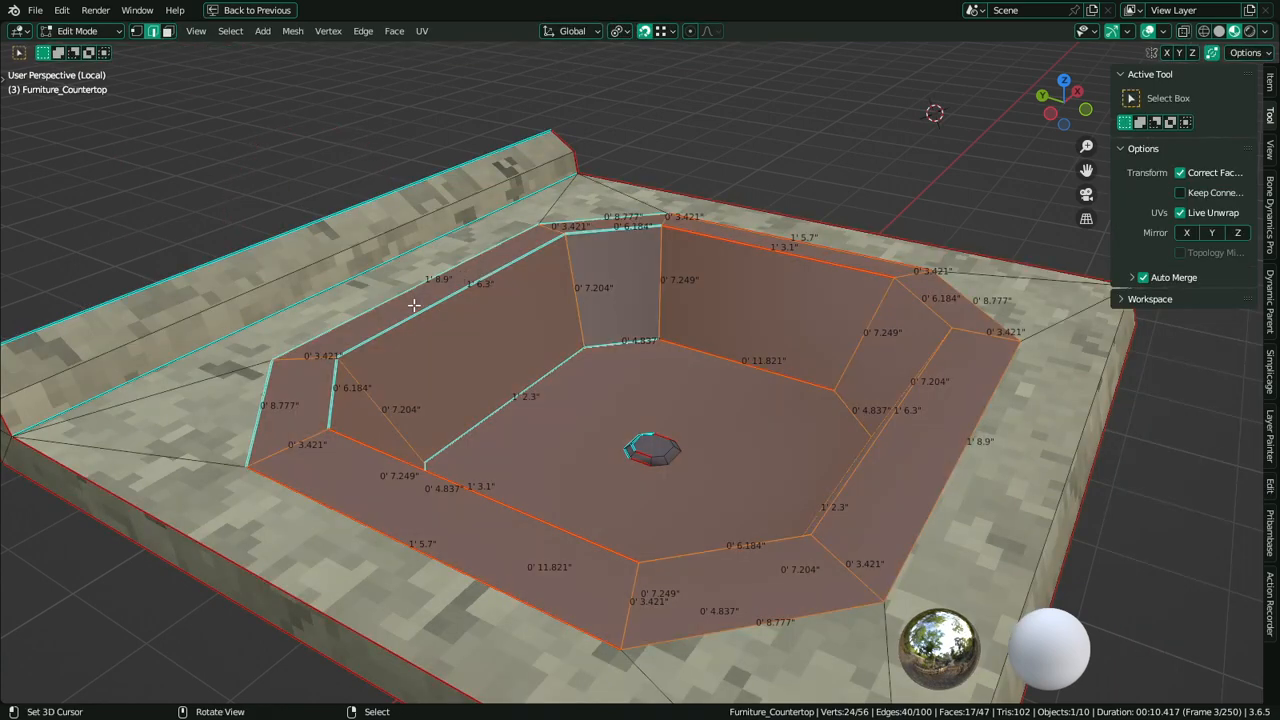
key(3)
key(Tab)
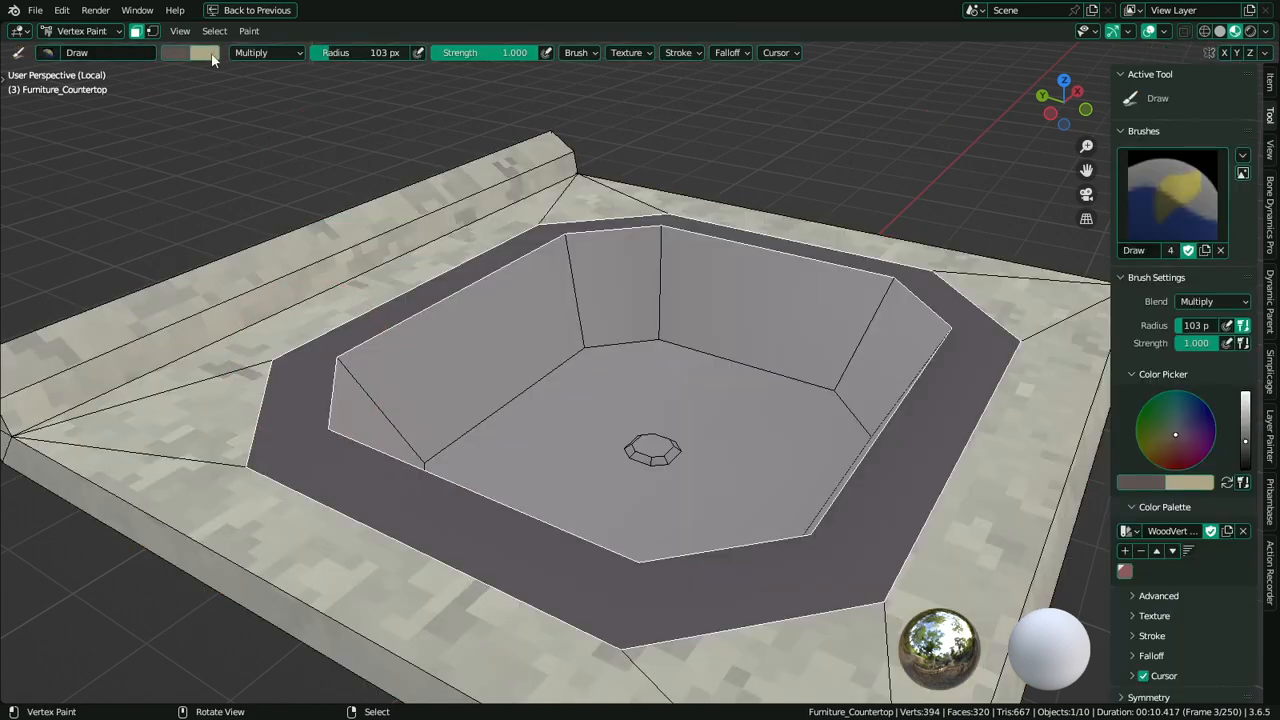
Set the brush color to a pale, low-saturation blue-gray with a value of about 0.81
click(182, 53)
drag(300, 112, 303, 93)
drag(210, 243, 170, 243)
drag(229, 128, 231, 126)
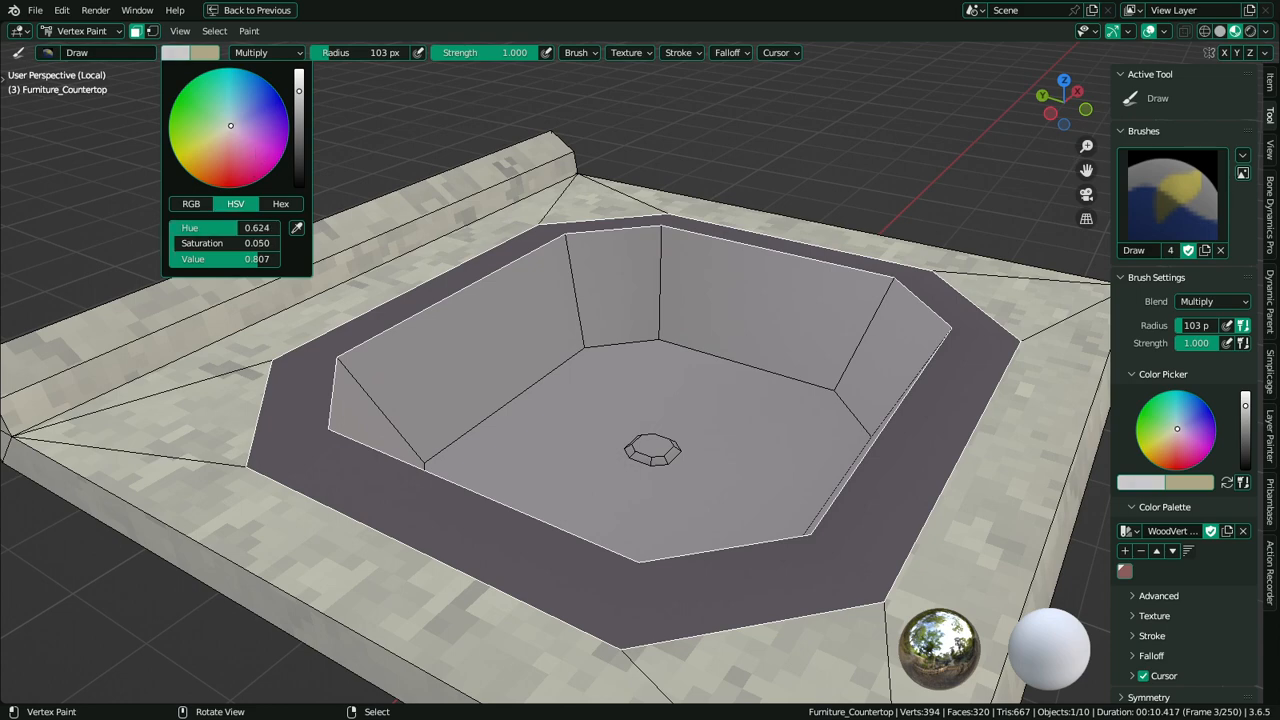
Try filling the masked rim faces with the pale blue-gray color in Multiply blending
key(shift+k)
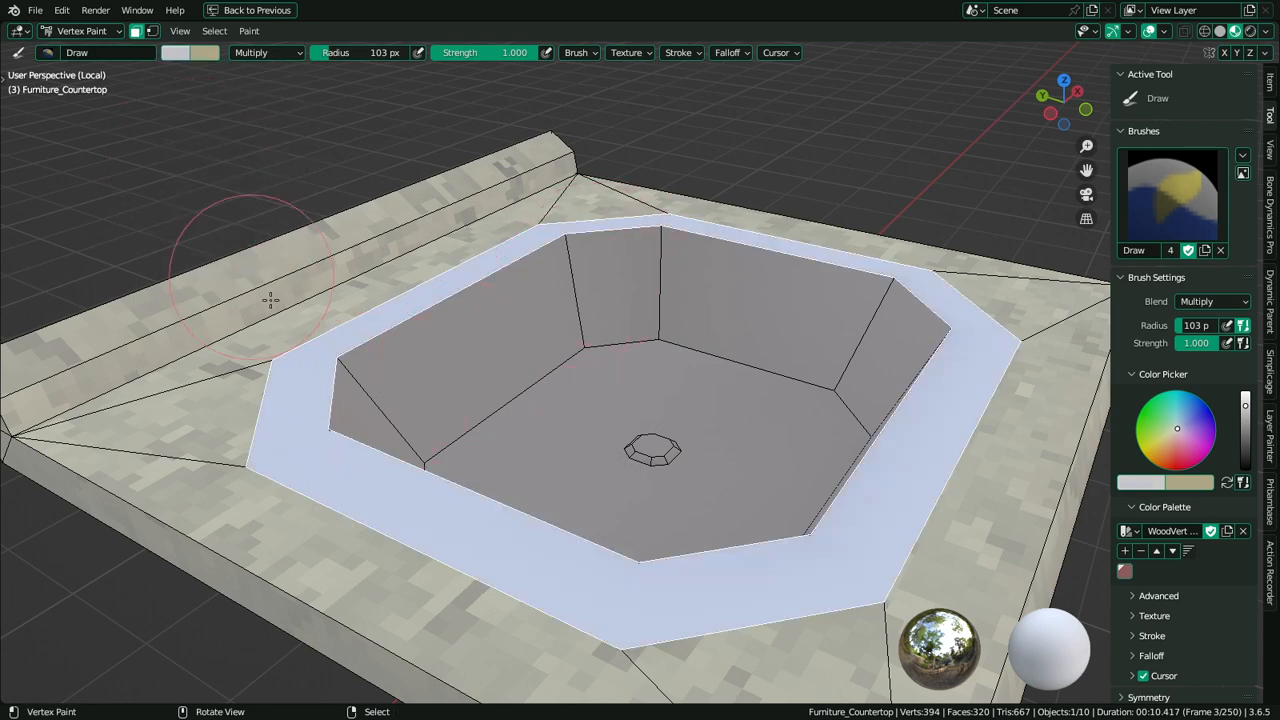
key(ctrl+z)
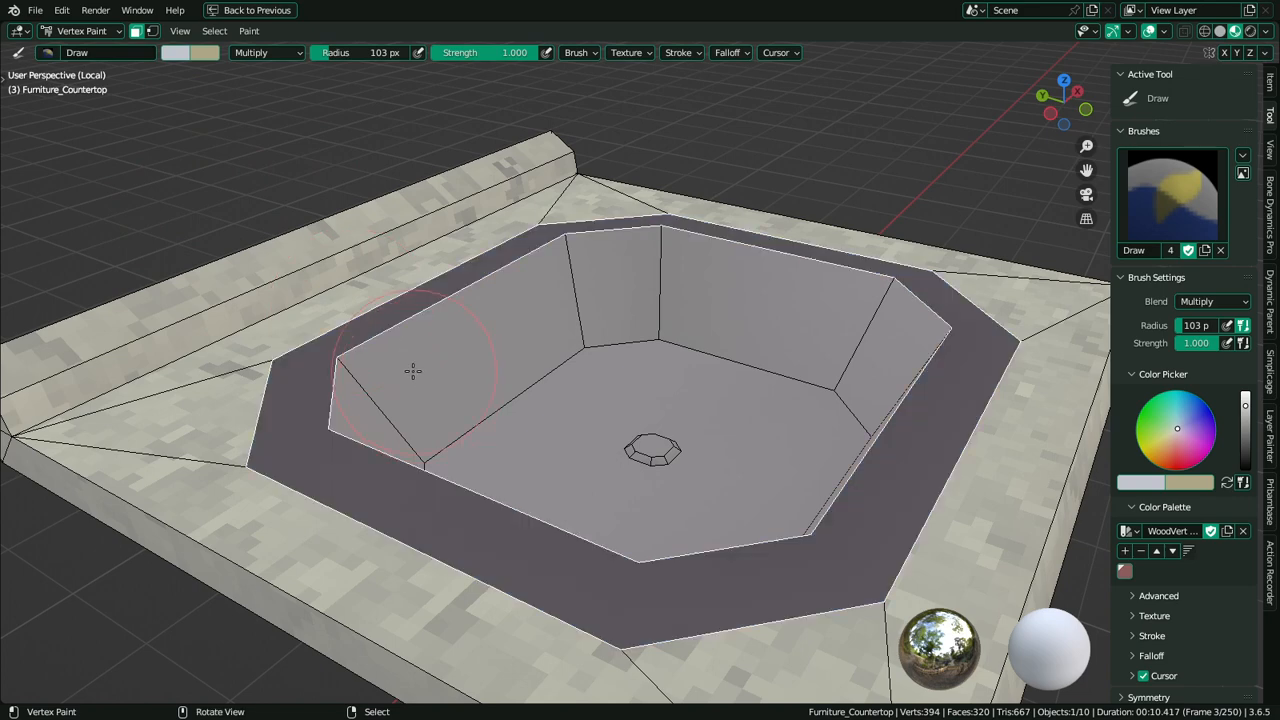
key(x)
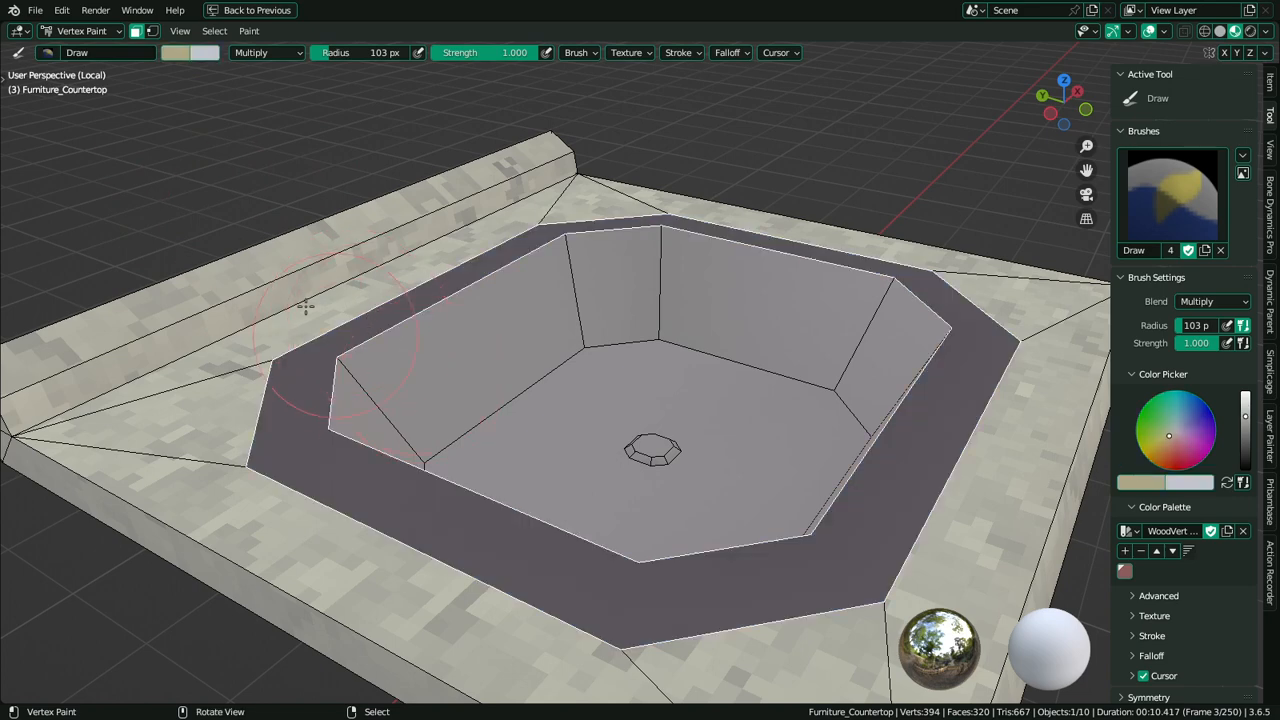
key(x)
Set the vertex paint brush's blending mode to Add
click(241, 53)
click(250, 71)
click(269, 56)
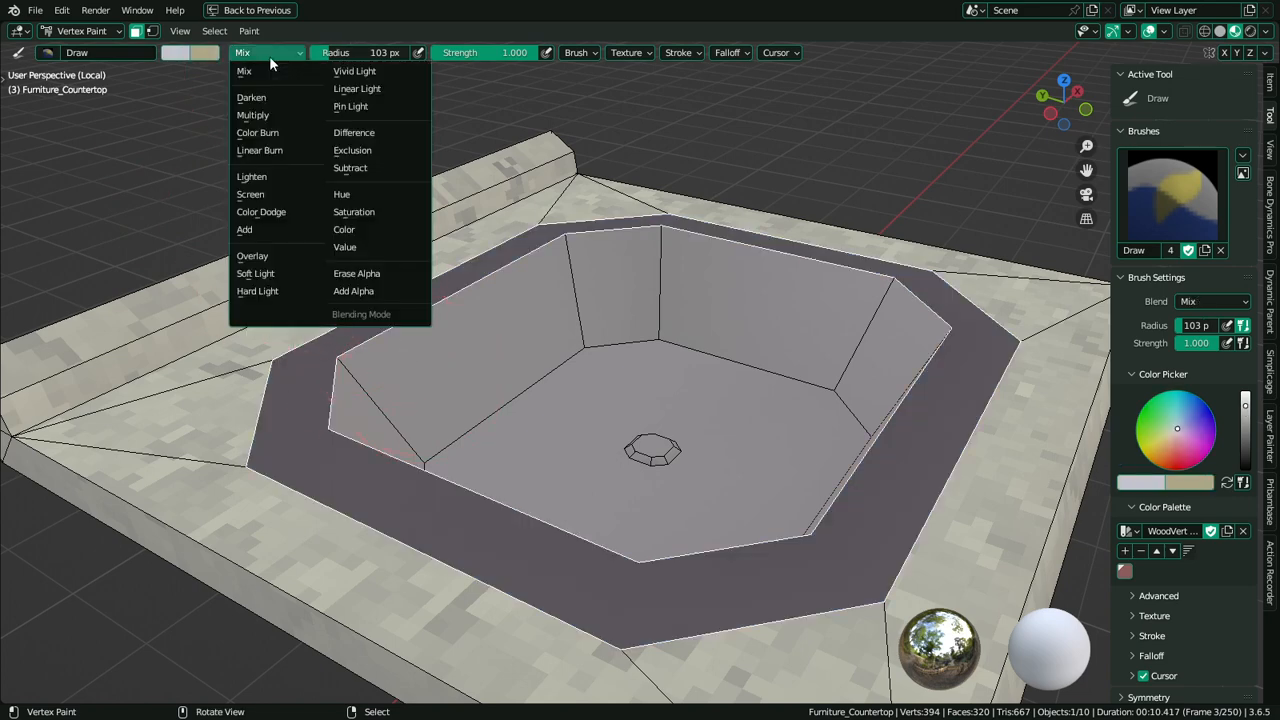
key(a)
key(grave)
Limit the paint mask to the basin's side wall loop together with its rim loop
key(Tab)
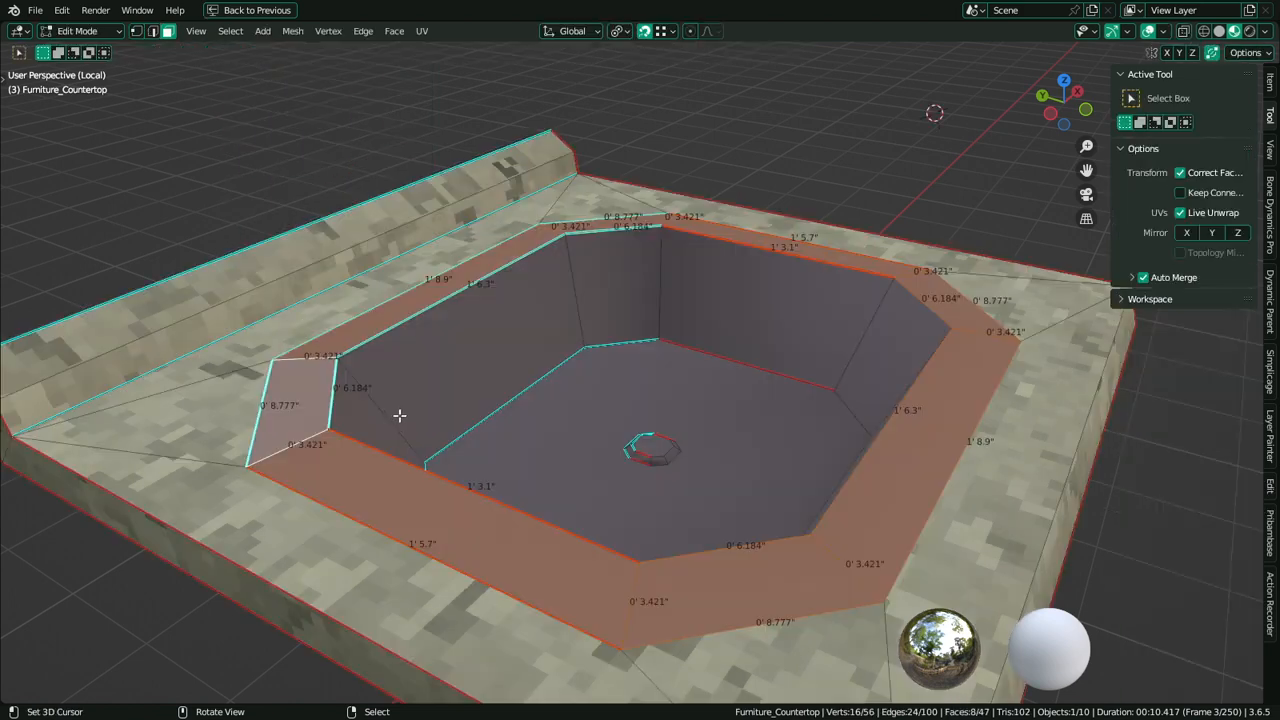
alt+click(388, 415)
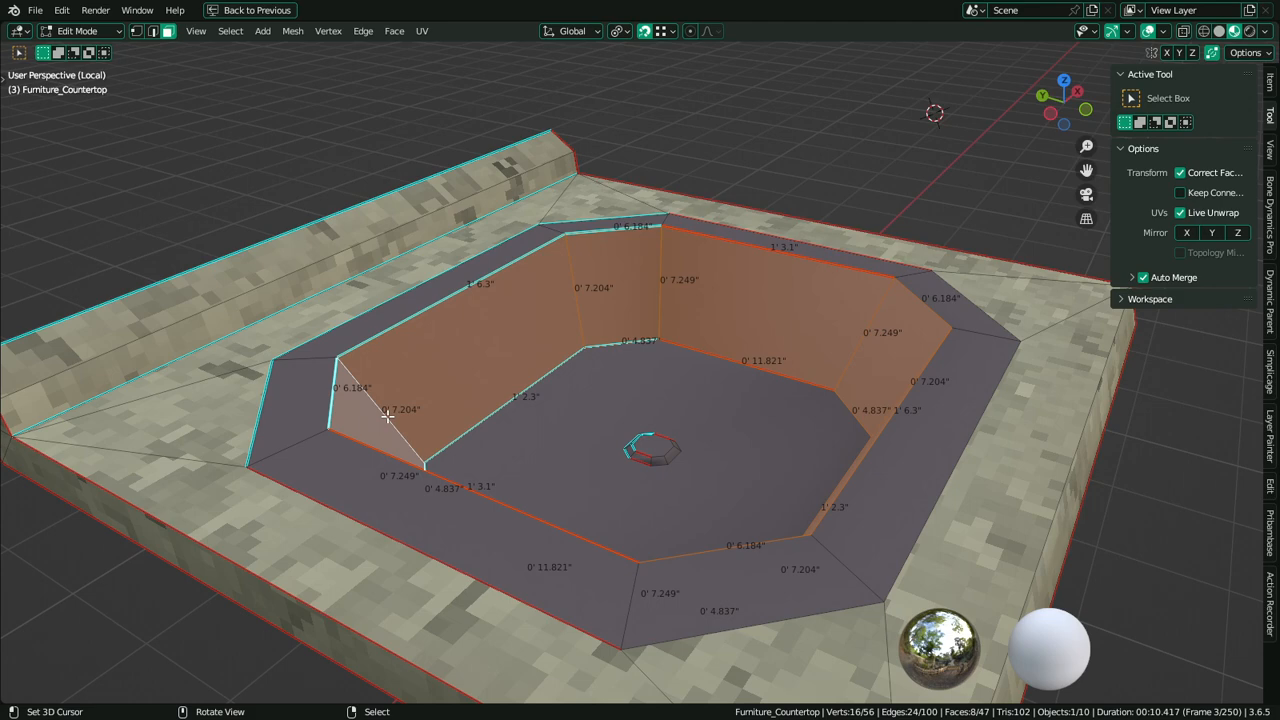
alt+shift+click(281, 456)
key(Tab)
middle_drag(424, 364, 369, 429)
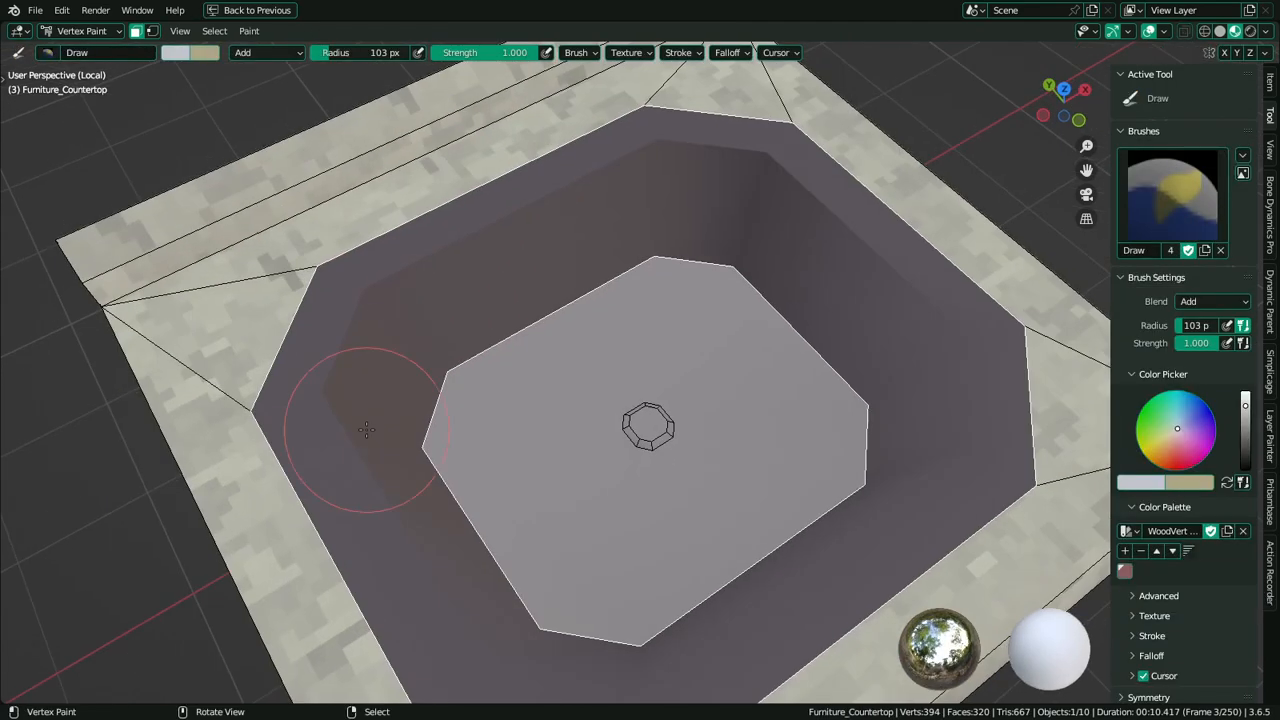
scroll(369, 429, up, 3)
Test a highlight stroke on a basin corner, undo it, and lower the brush strength to 0.285
drag(223, 228, 174, 231)
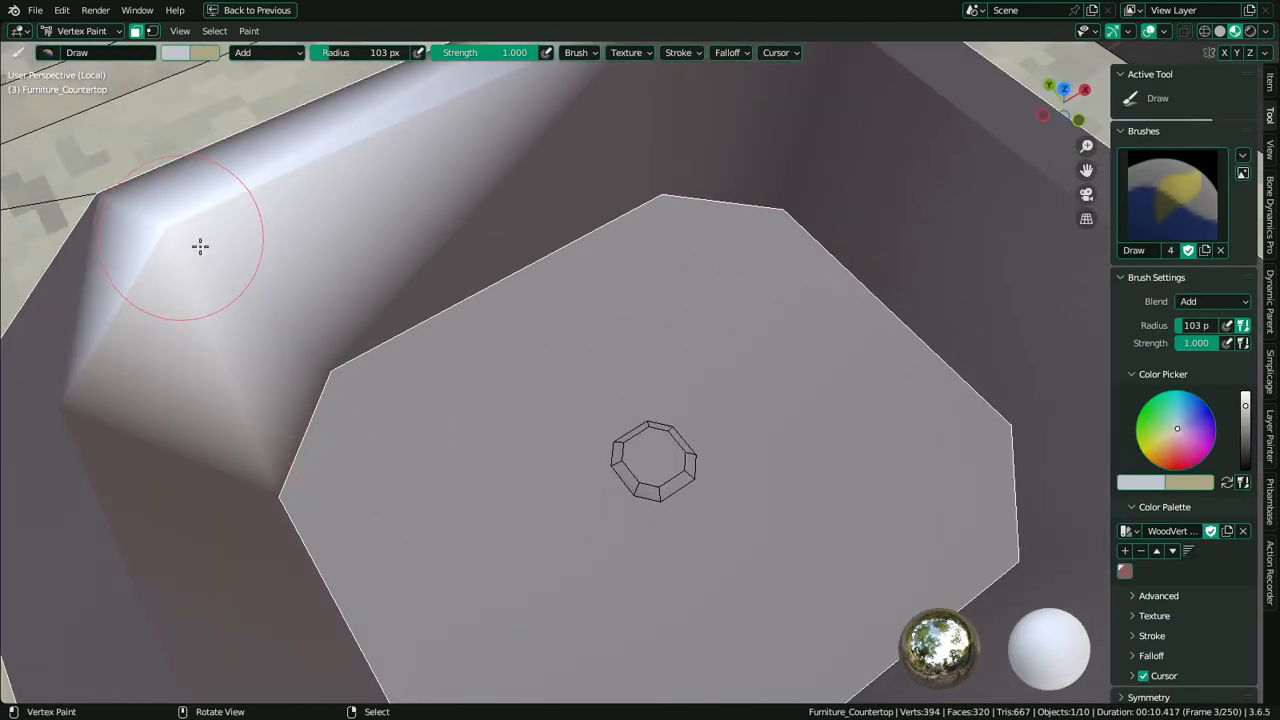
key(ctrl+z)
key(shift+f)
click(334, 310)
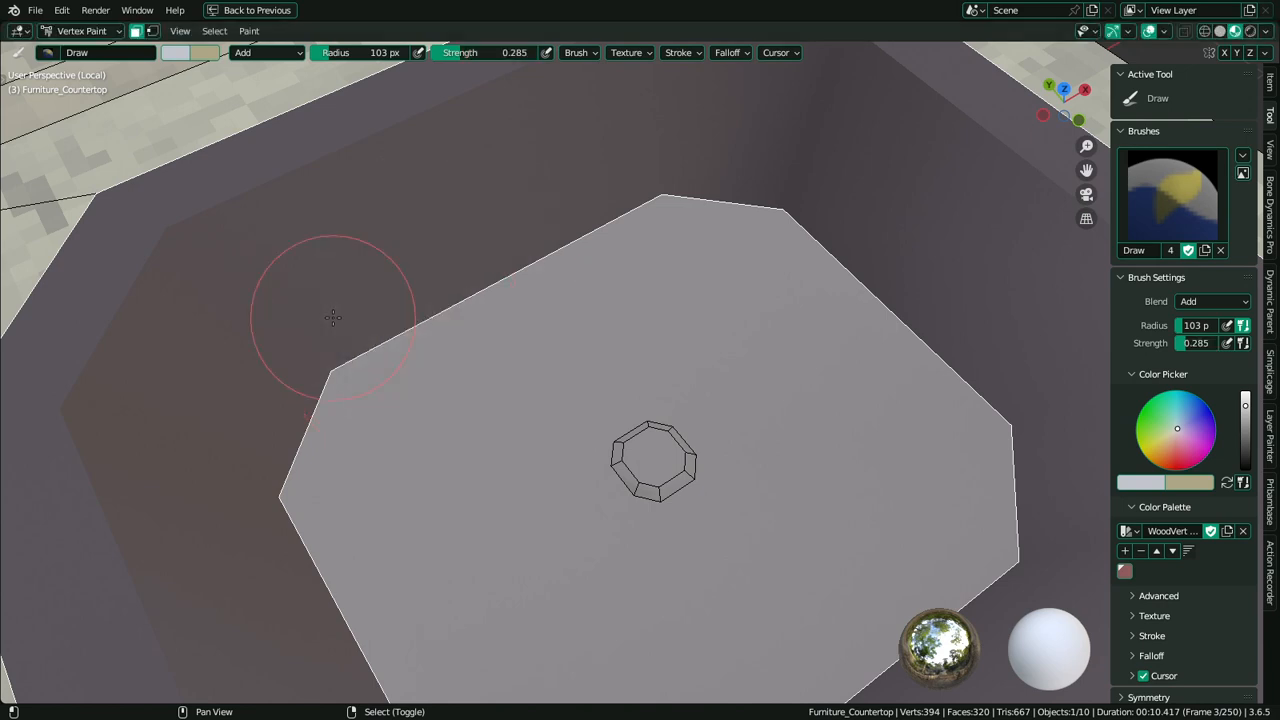
Brush soft pale highlights around the basin's full upper inner edge, covering every corner where the walls meet the rim
drag(191, 229, 89, 424)
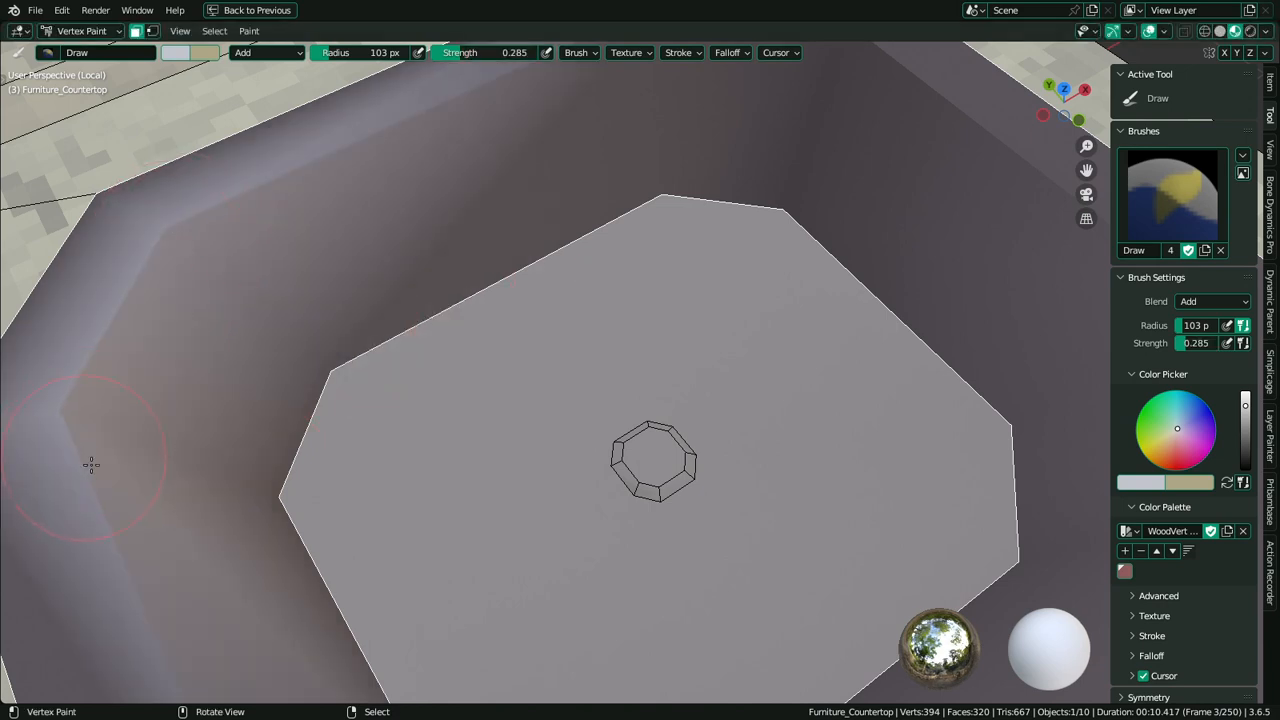
shift+middle_drag(140, 485, 175, 290)
scroll(400, 545, down, 2)
drag(494, 537, 669, 570)
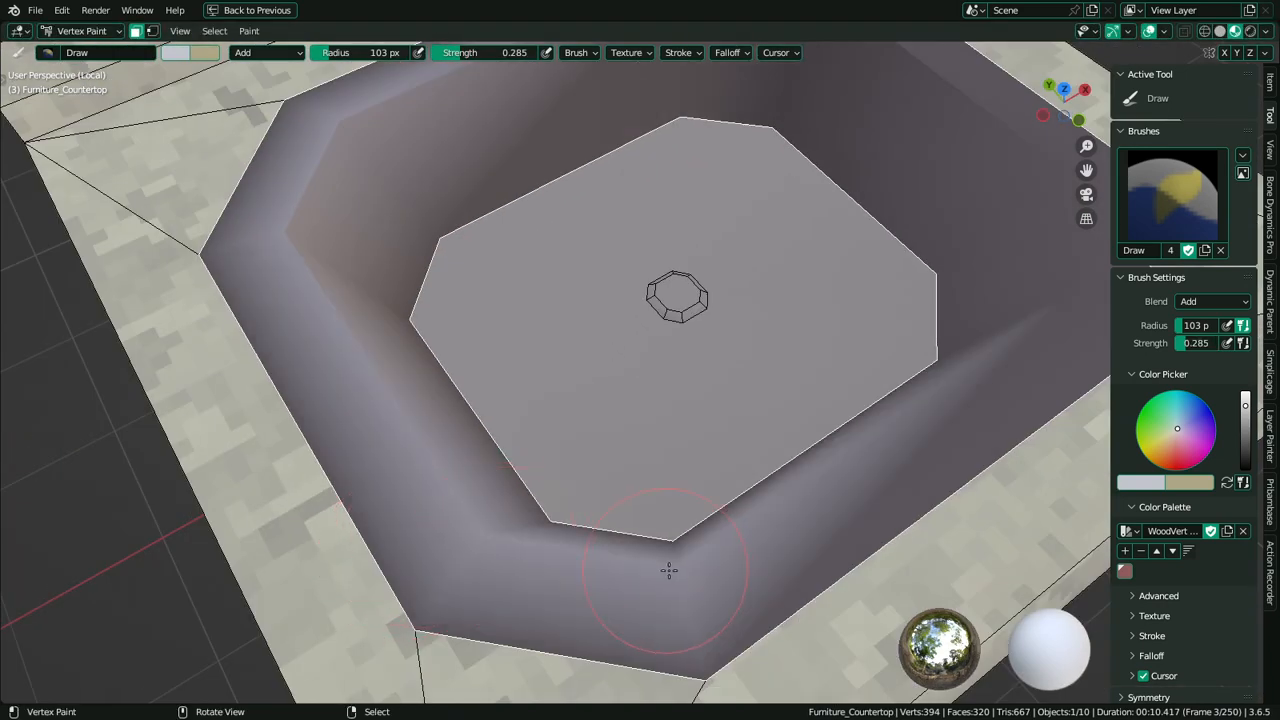
middle_drag(796, 432, 606, 434)
click(581, 418)
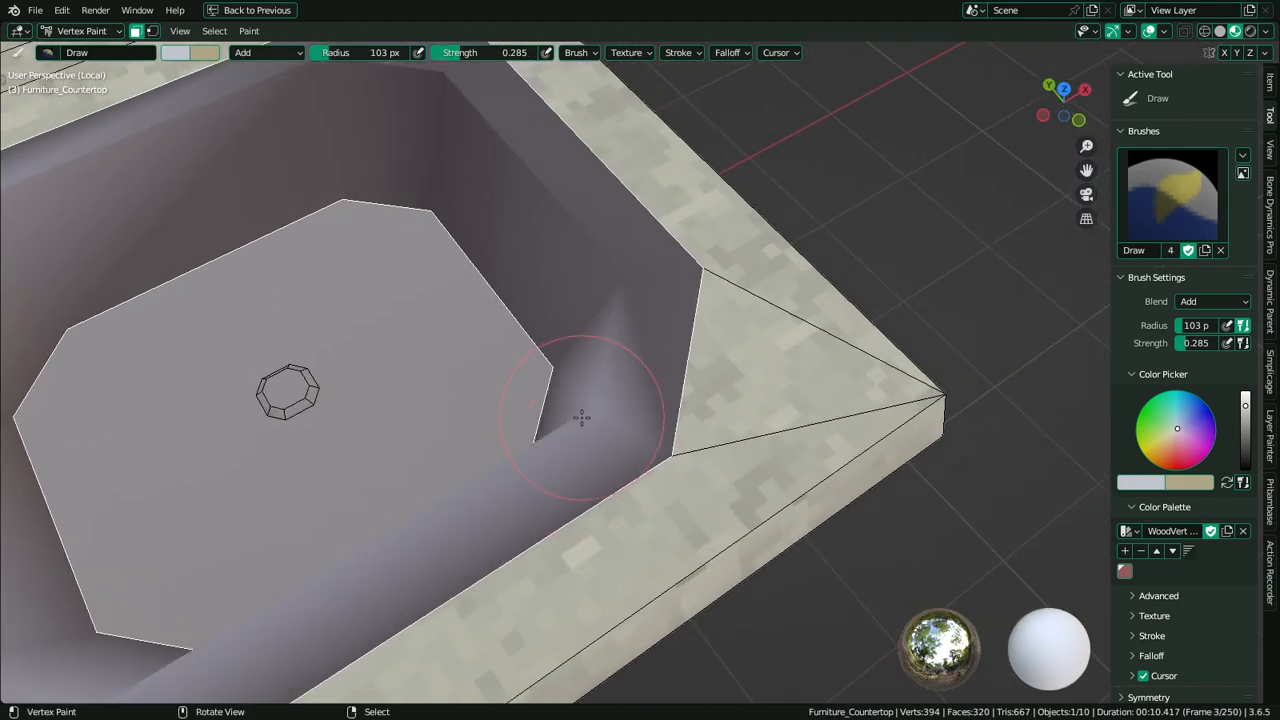
click(614, 290)
shift+middle_drag(563, 229, 630, 360)
click(520, 206)
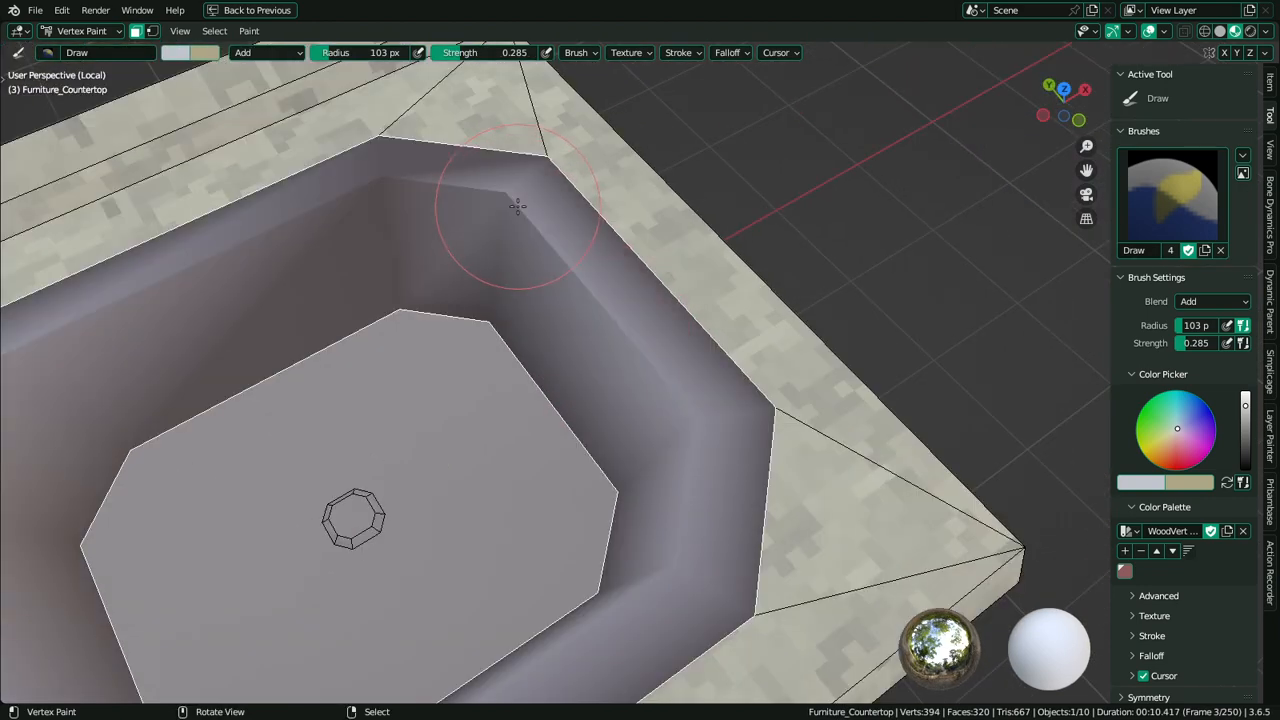
click(373, 182)
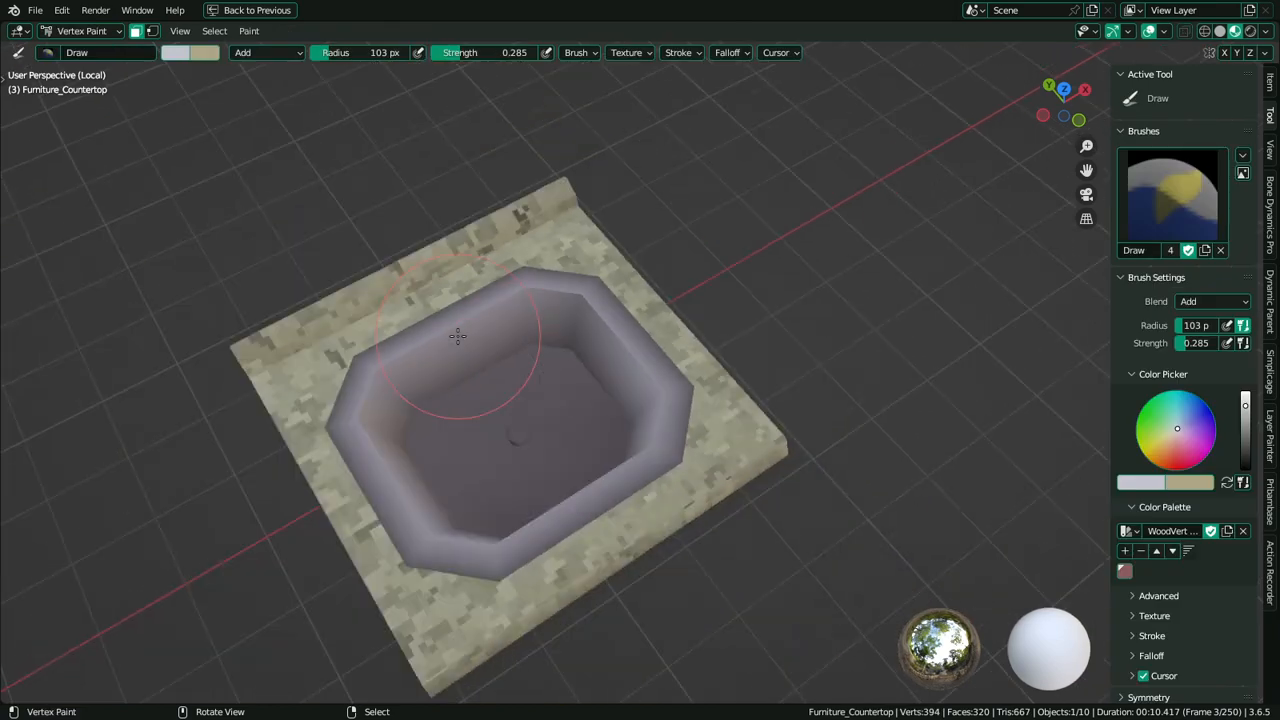
Lighten the corner vertices at one end of the basin floor, where it meets the side walls
scroll(472, 357, up, 6)
click(372, 297)
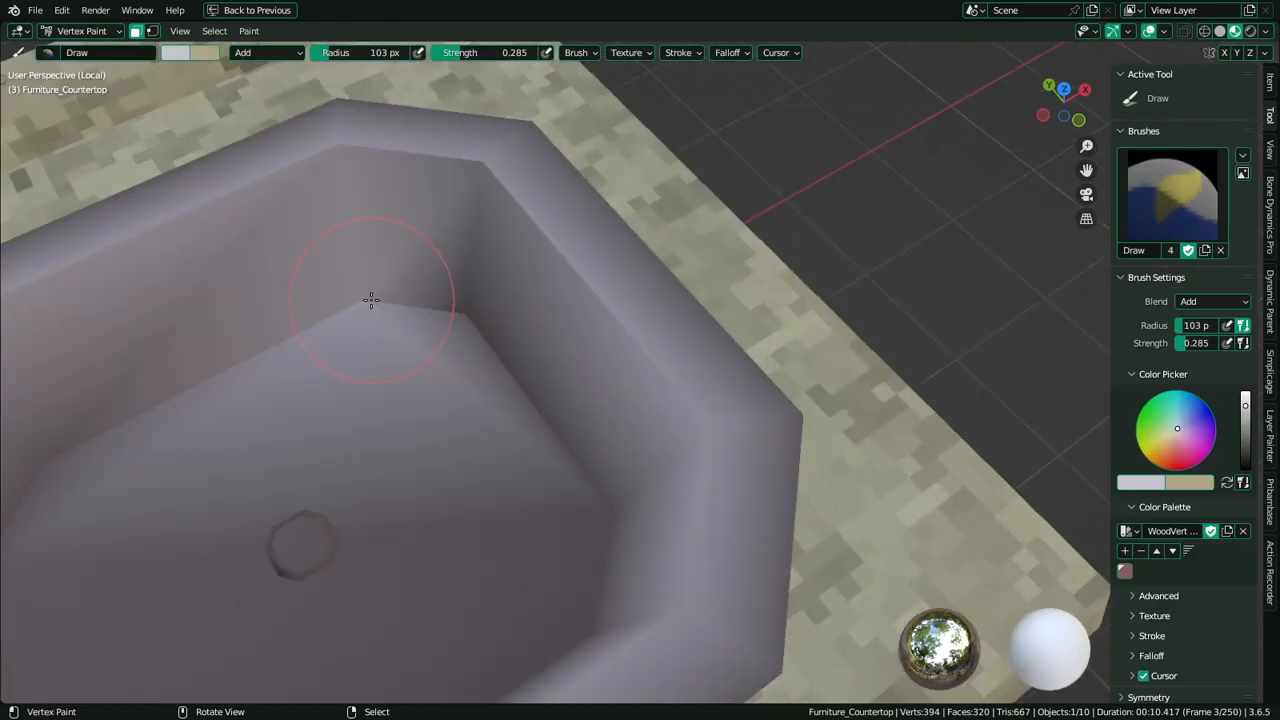
click(477, 311)
middle_drag(518, 343, 749, 514)
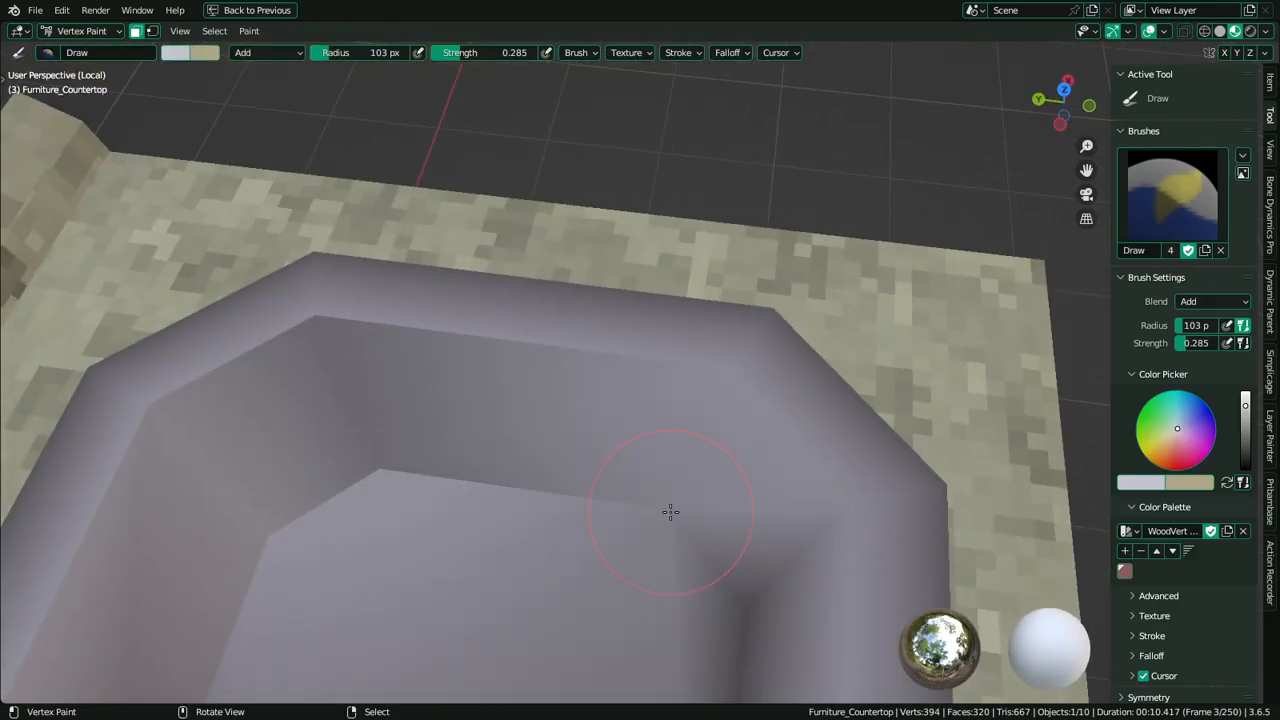
shift+middle_drag(671, 511, 671, 400)
middle_drag(692, 475, 551, 424)
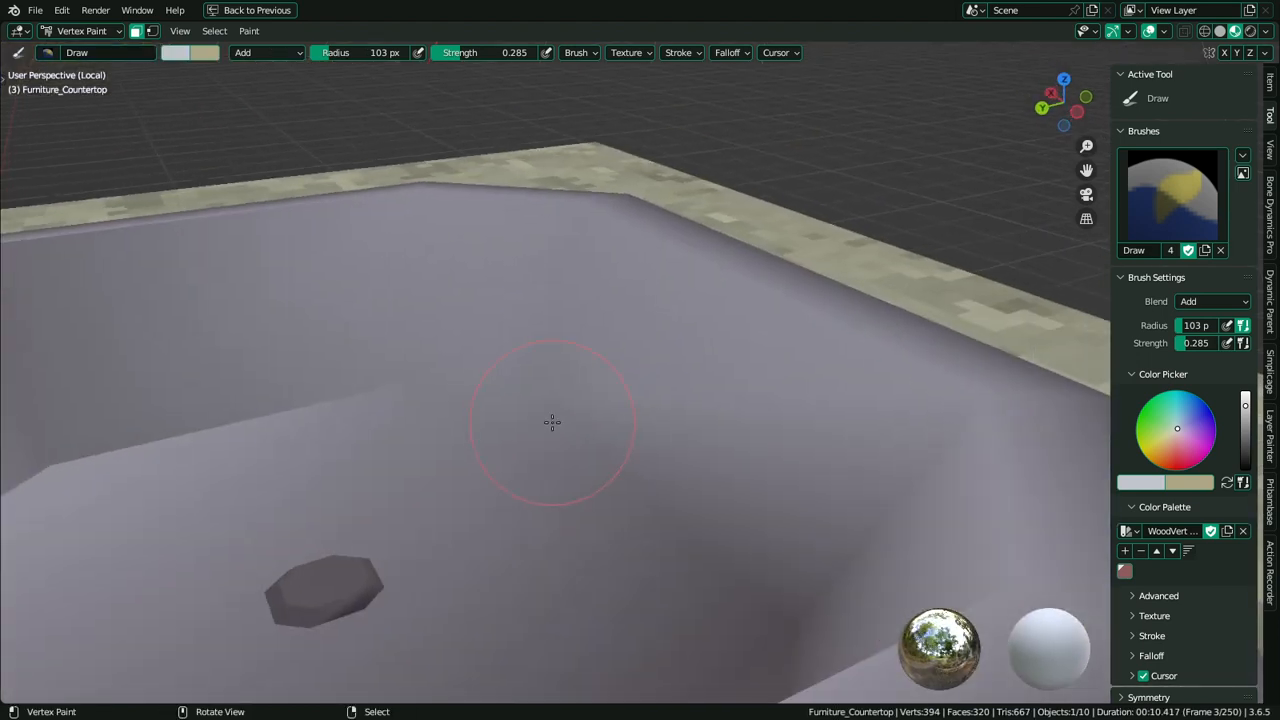
mouse_move(550, 379)
middle_down()
mouse_move(774, 391)
mouse_move(651, 406)
middle_up()
Lighten the floor corners at the basin's opposite end, undoing the extra dab on the corner away from the backsplash
click(660, 374)
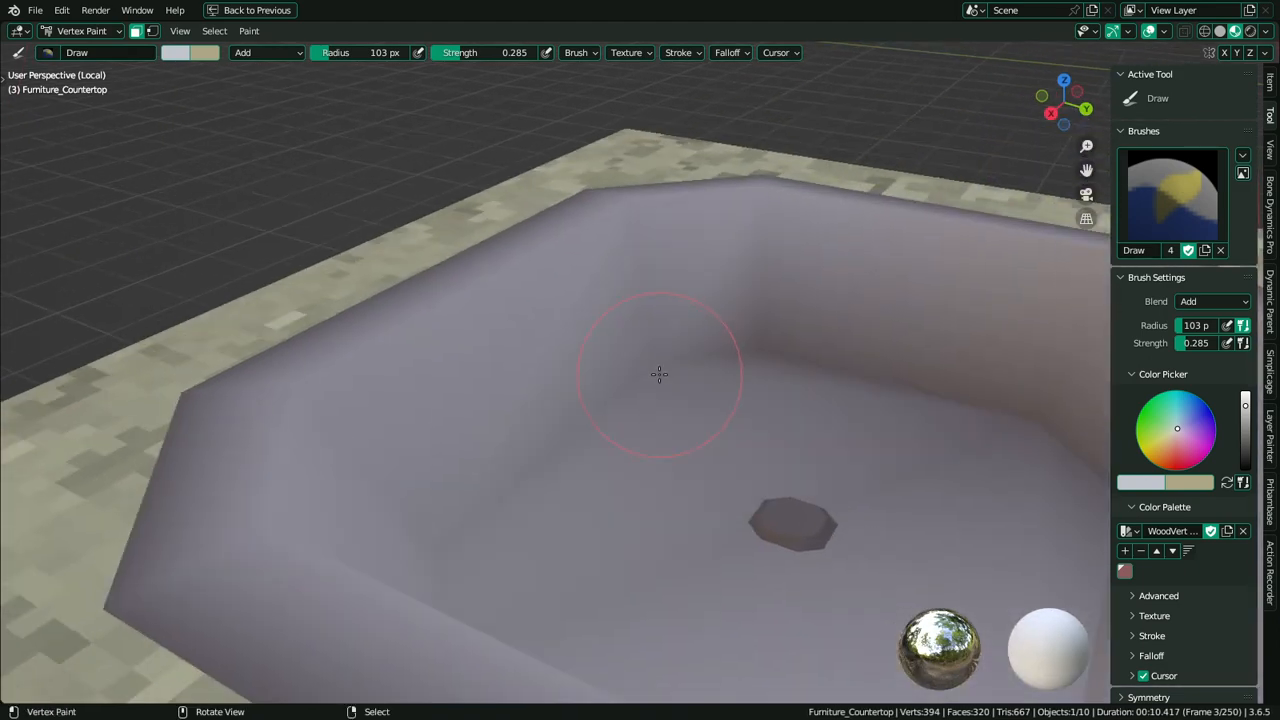
click(753, 354)
shift+middle_drag(753, 354, 503, 360)
middle_drag(708, 383, 743, 386)
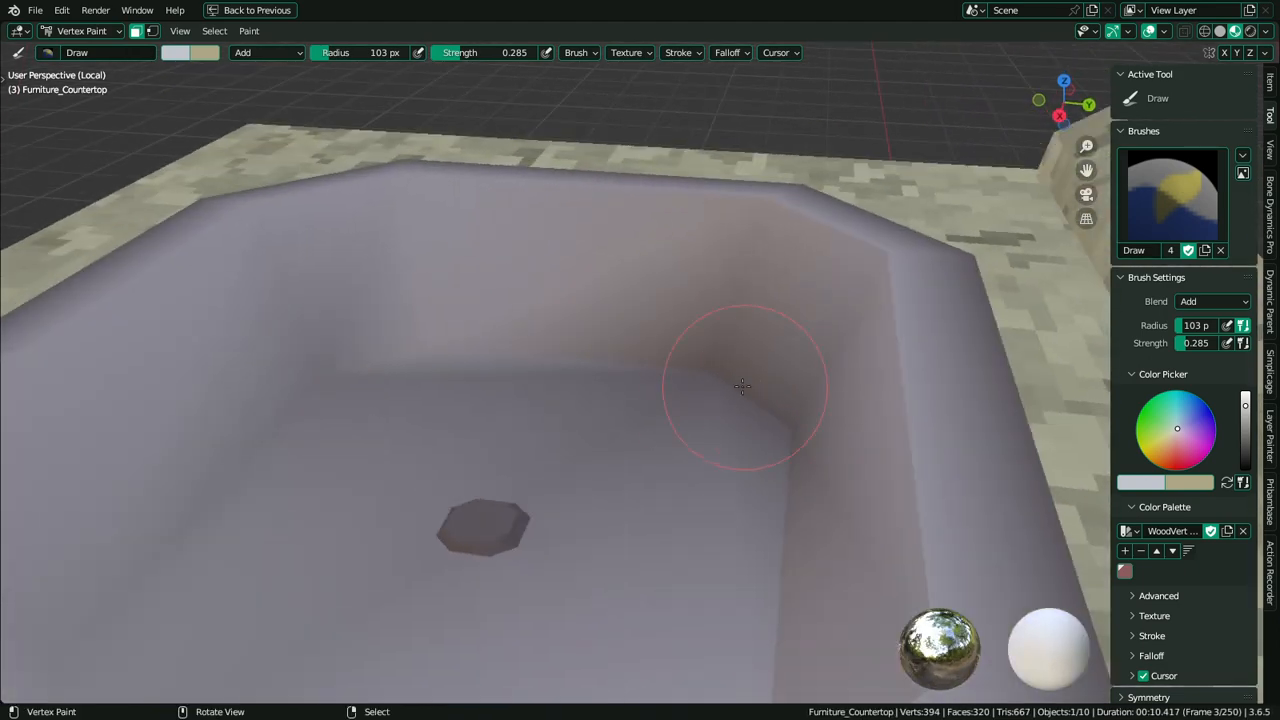
click(738, 392)
click(757, 403)
click(322, 384)
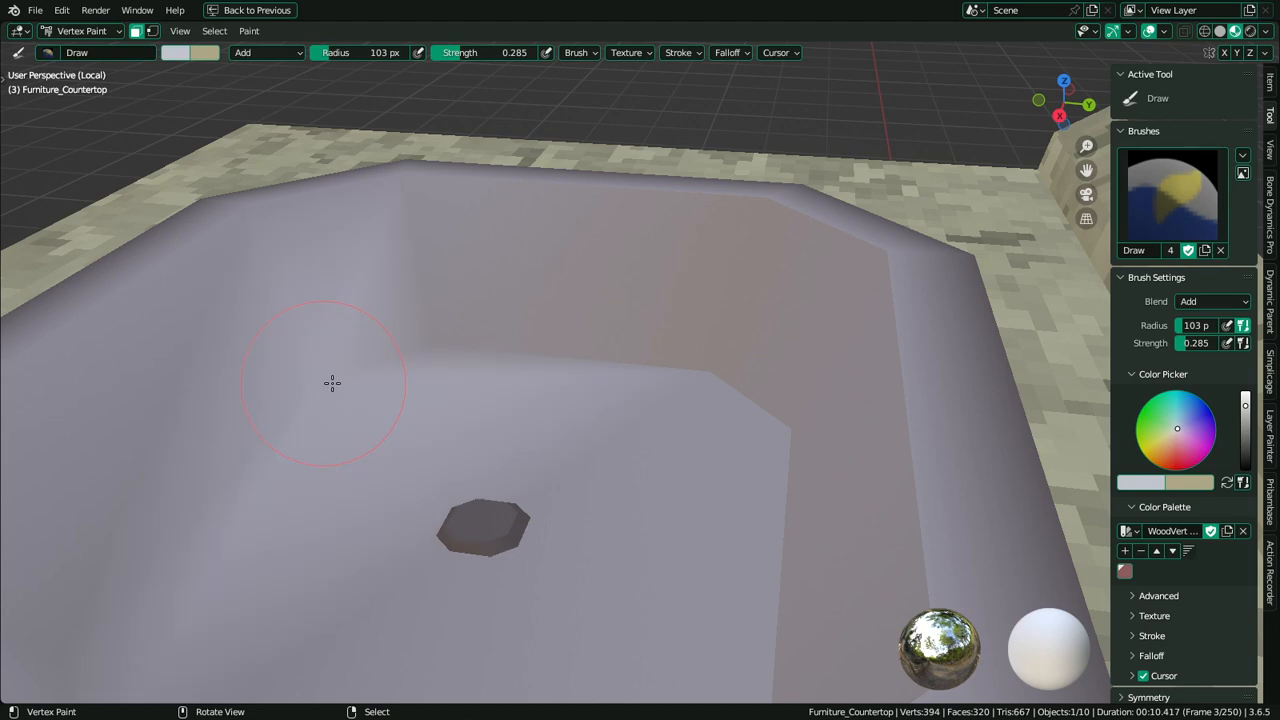
scroll(430, 403, down, 3)
key(ctrl+z)
Brighten the two upper wall vertices at the basin corner next to the backsplash
middle_drag(566, 352, 668, 446)
scroll(690, 380, up, 2)
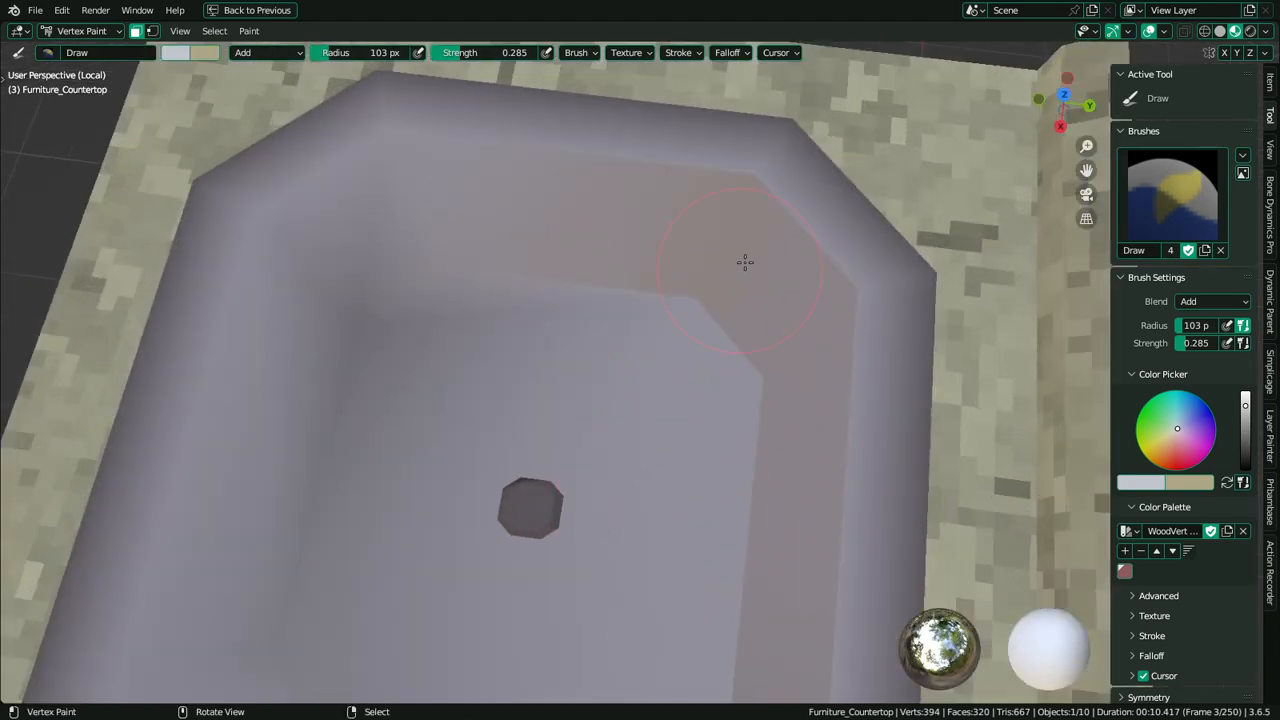
click(752, 202)
click(841, 277)
scroll(749, 346, down, 4)
middle_drag(560, 425, 660, 352)
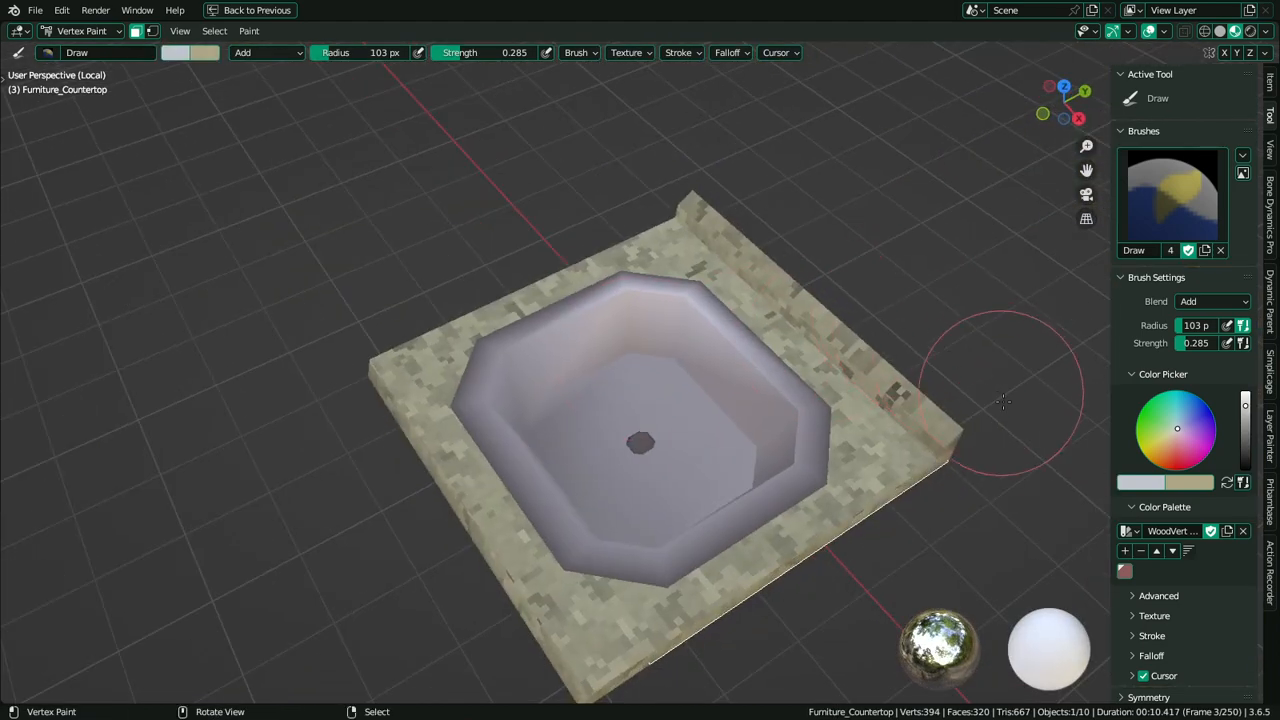
Brighten the two upper wall vertices at the basin's other backsplash-side corner with the Add brush
scroll(820, 430, up, 2)
middle_drag(774, 440, 853, 420)
scroll(853, 420, up, 2)
shift+middle_drag(975, 428, 786, 410)
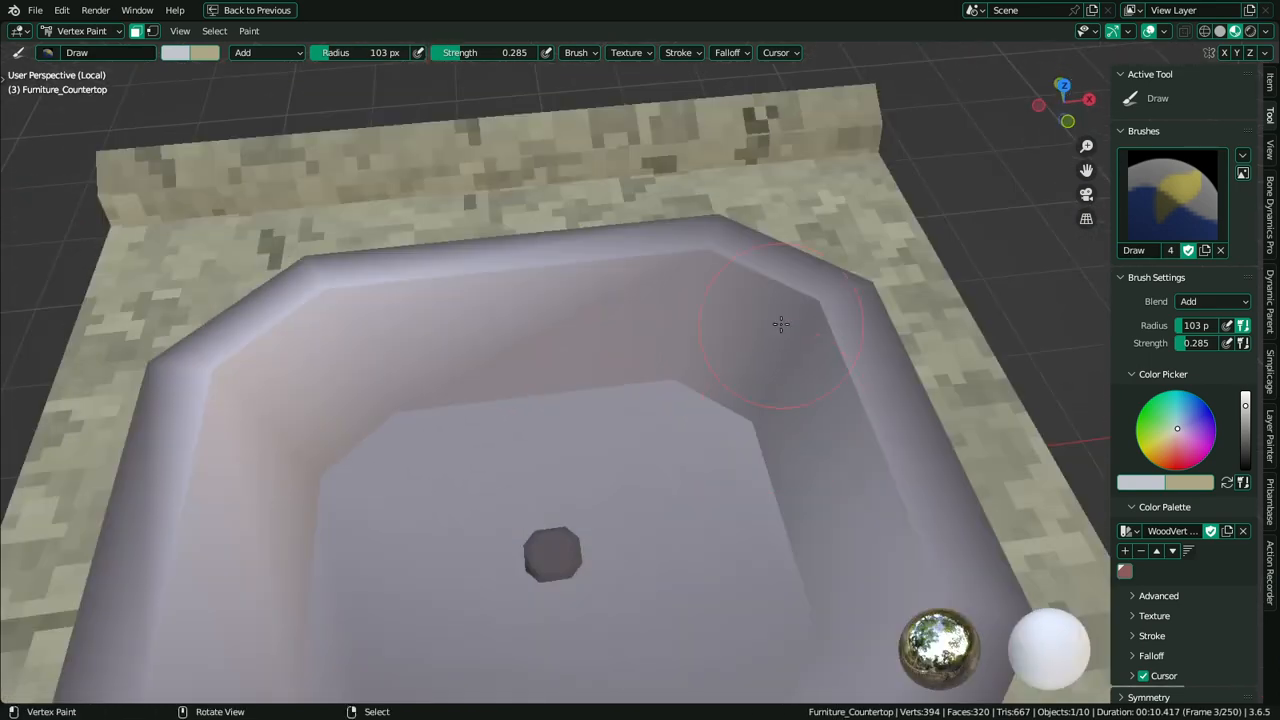
click(710, 256)
click(811, 301)
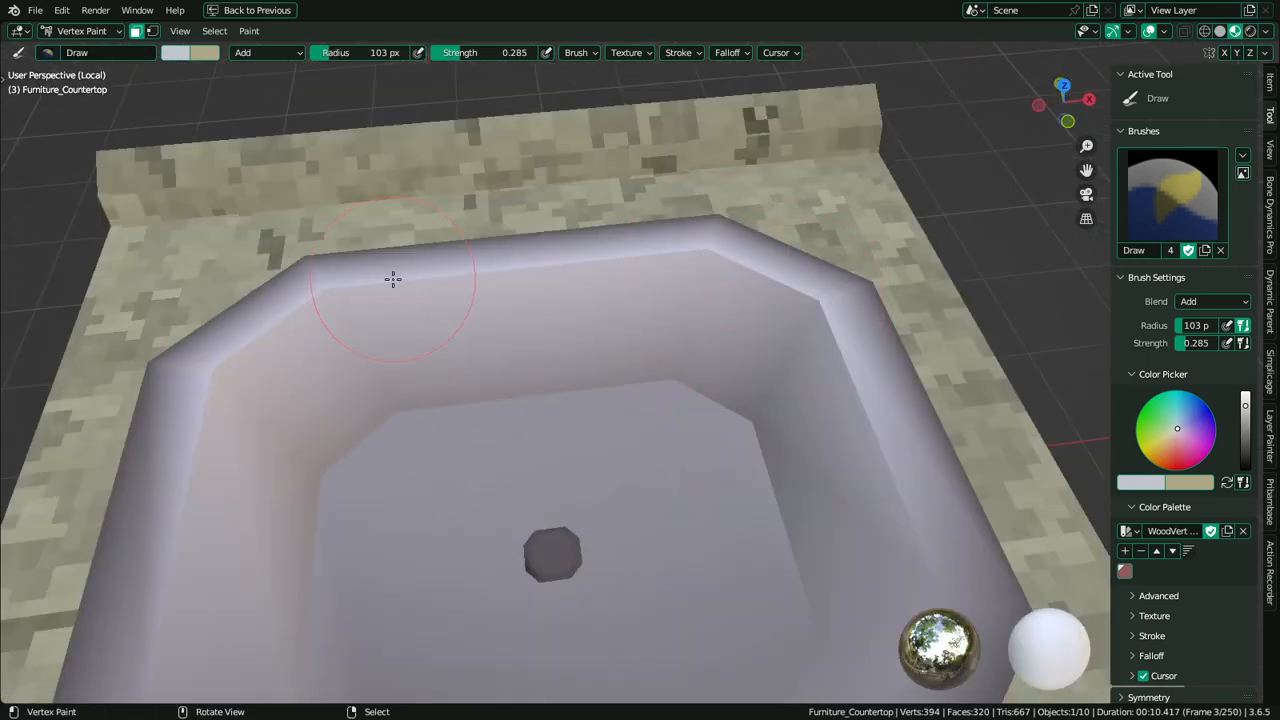
Set the brush blending to Multiply and darken the basin floor corner just painted above, on the side nearest the backsplash
click(266, 51)
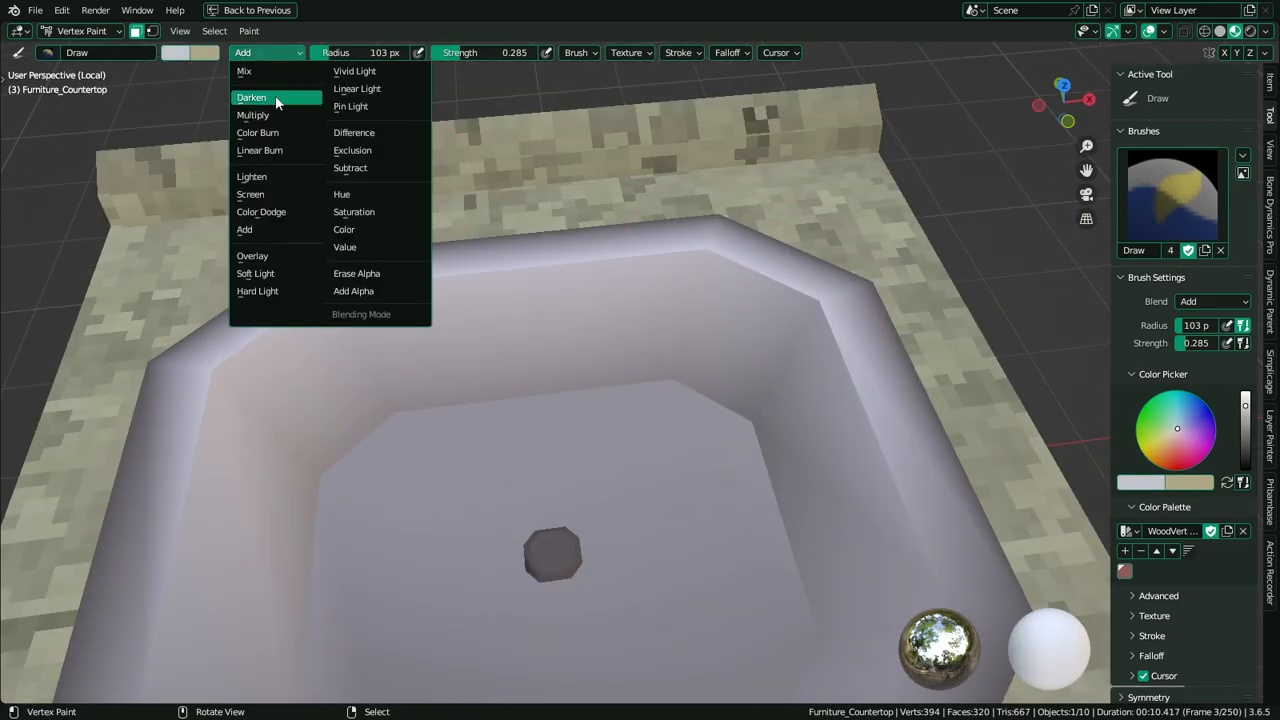
click(276, 95)
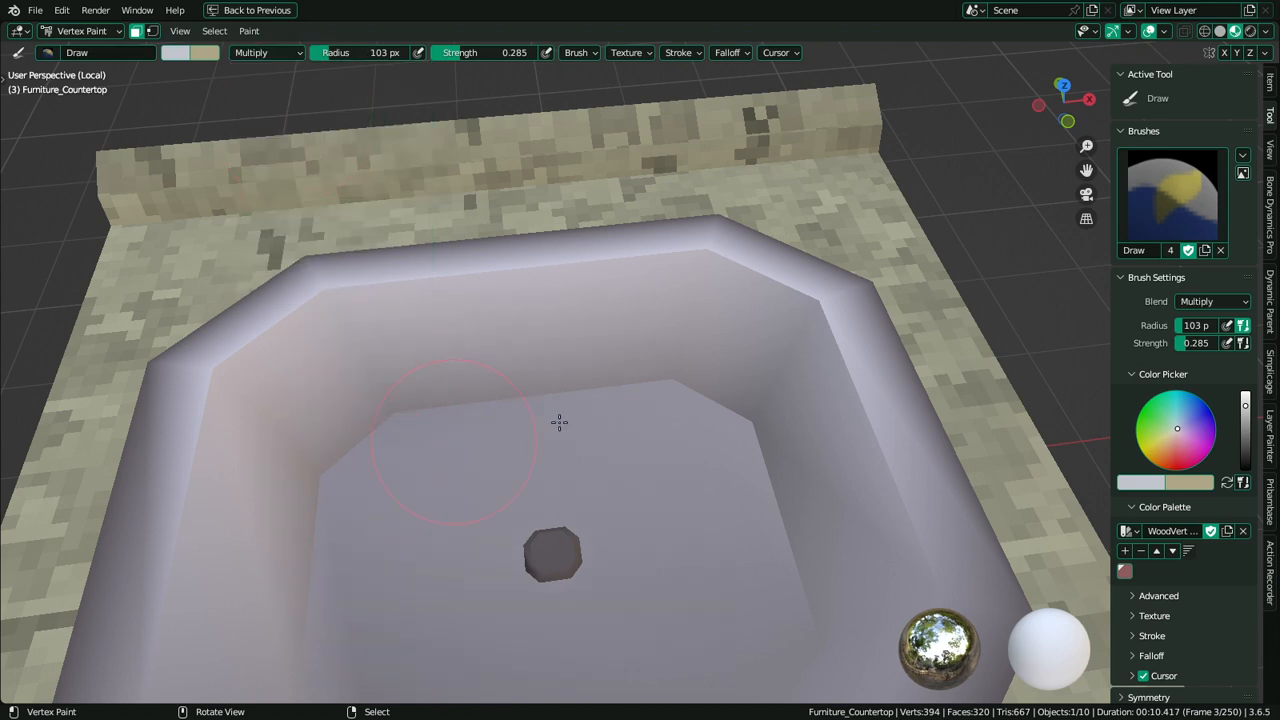
click(685, 378)
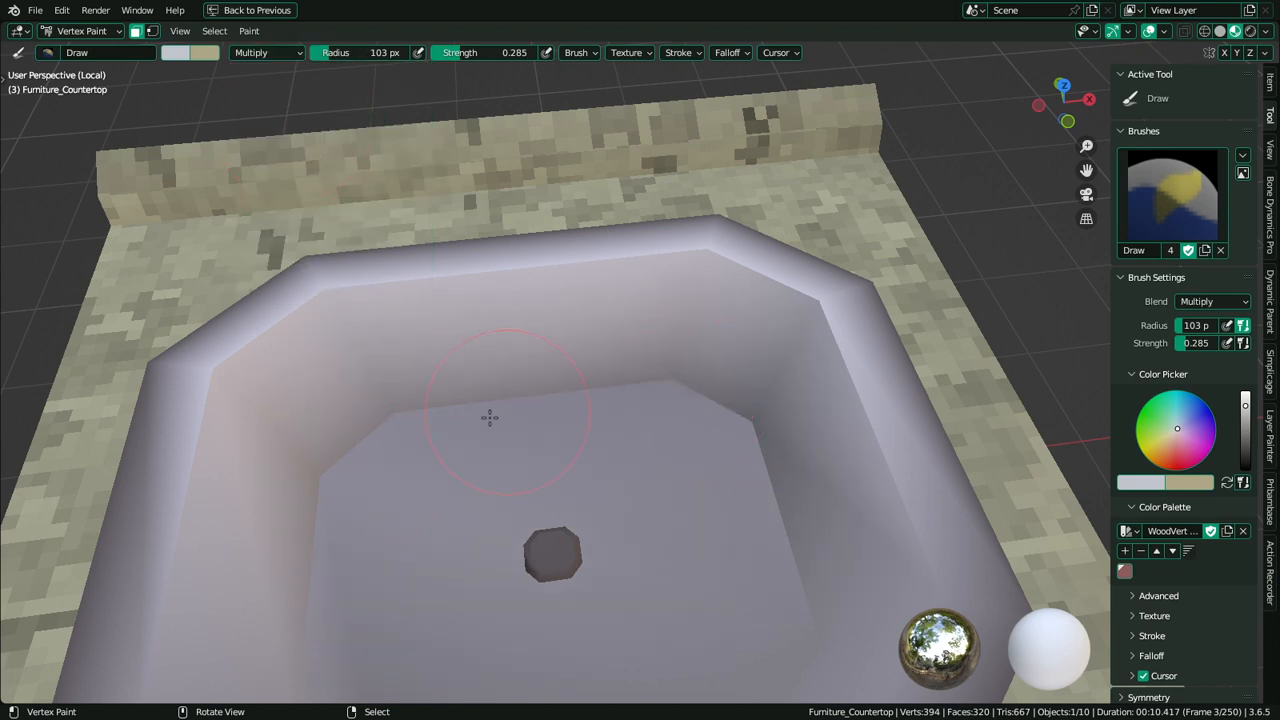
Leave vertex painting and open the sink countertop mesh in Edit Mode, framed on the rim along the backsplash
scroll(454, 452, down, 8)
middle_drag(610, 451, 529, 423)
scroll(529, 423, down, 4)
mouse_move(640, 417)
middle_down()
mouse_move(705, 413)
mouse_move(745, 485)
mouse_move(771, 406)
middle_up()
scroll(771, 406, up, 5)
key(Tab)
alt+middle_click(628, 329)
alt+scroll(628, 329, down, 1)
scroll(628, 340, up, 5)
middle_drag(628, 400, 642, 415)
scroll(642, 415, down, 1)
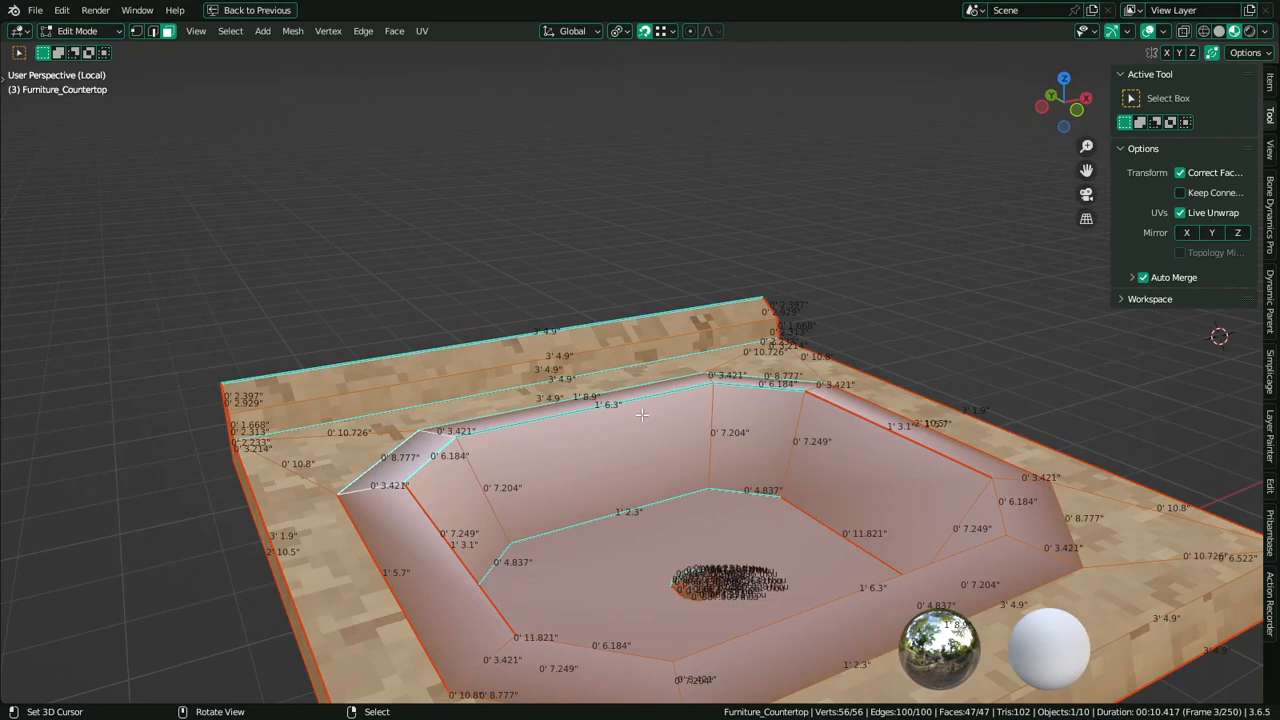
Switch to the web browser and search Ecosia images for "kitchen sink"
key(alt+Tab)
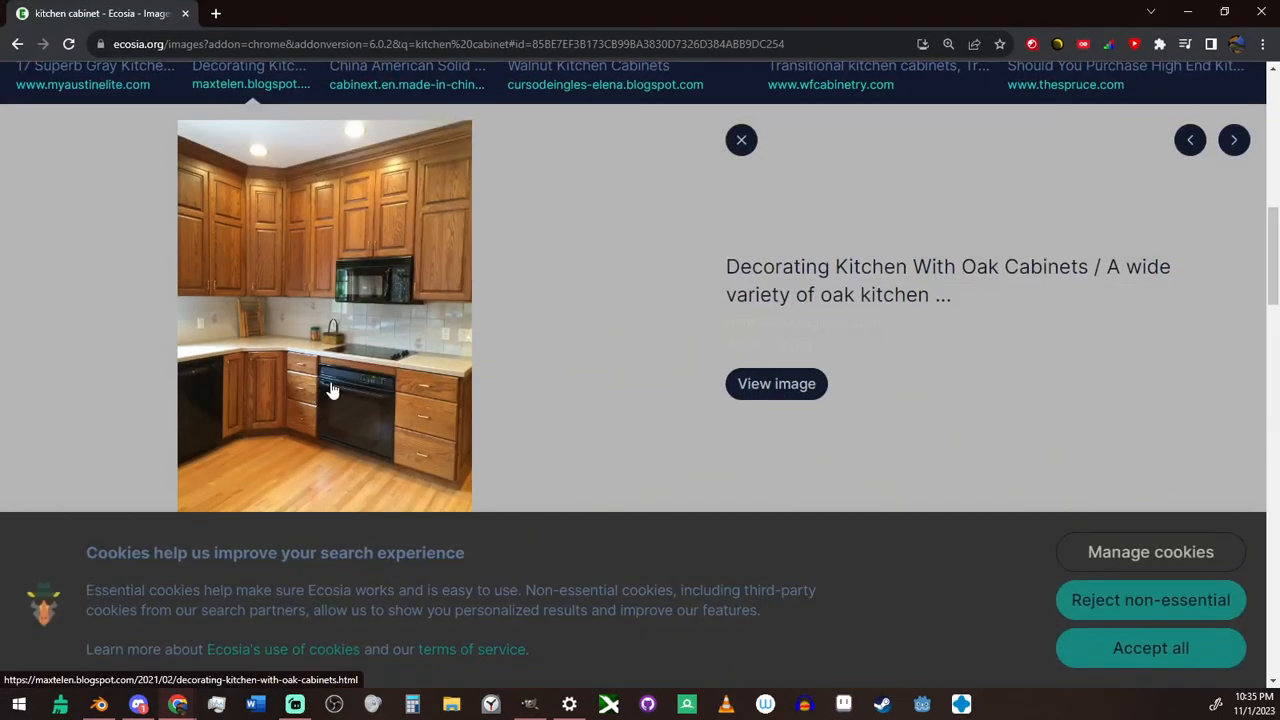
scroll(331, 380, up, 5)
click(307, 97)
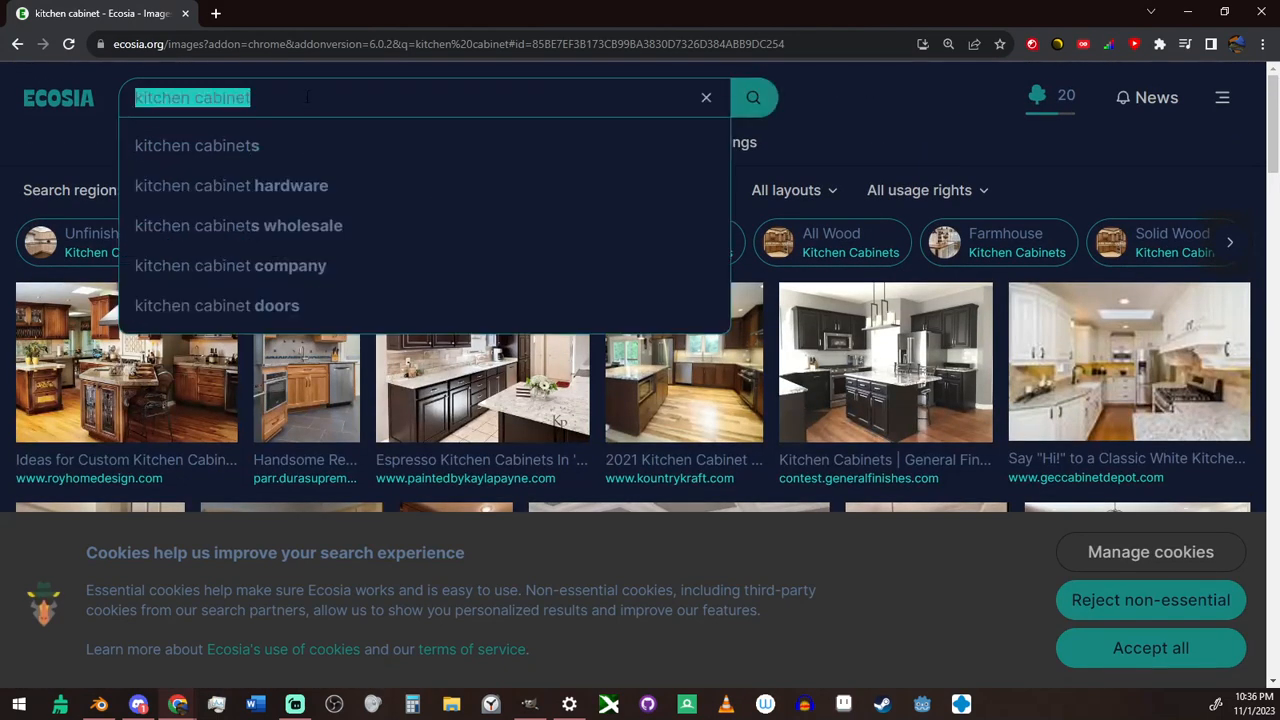
text(kitchen sink)
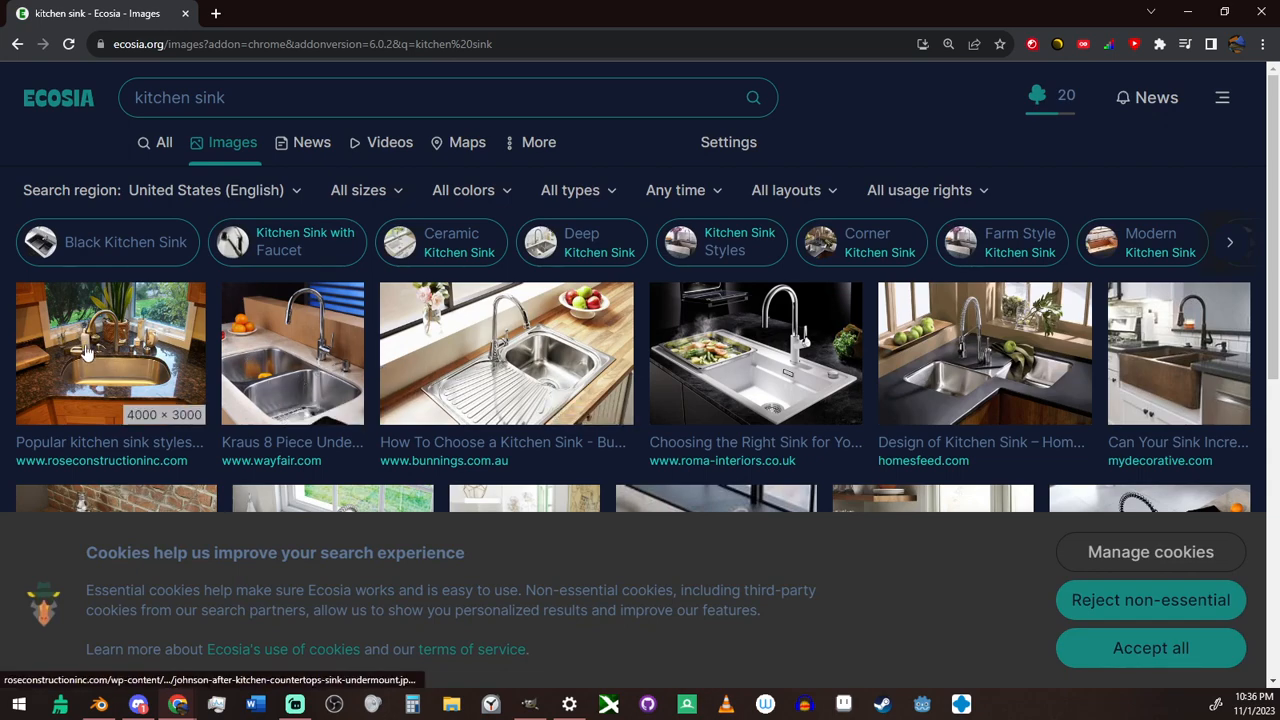
Browse the kitchen sink image results to examine basin shapes, rims and faucet placement
scroll(360, 377, down, 2)
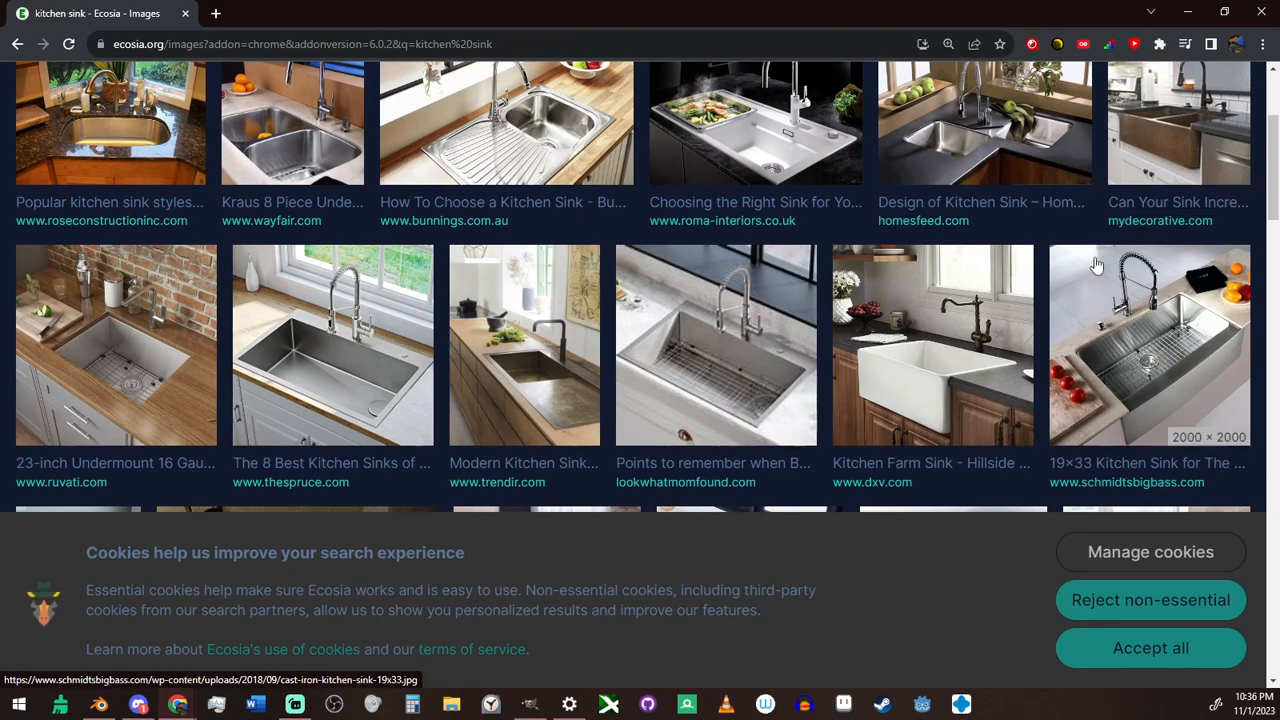
scroll(1147, 238, up, 1)
scroll(1085, 270, down, 3)
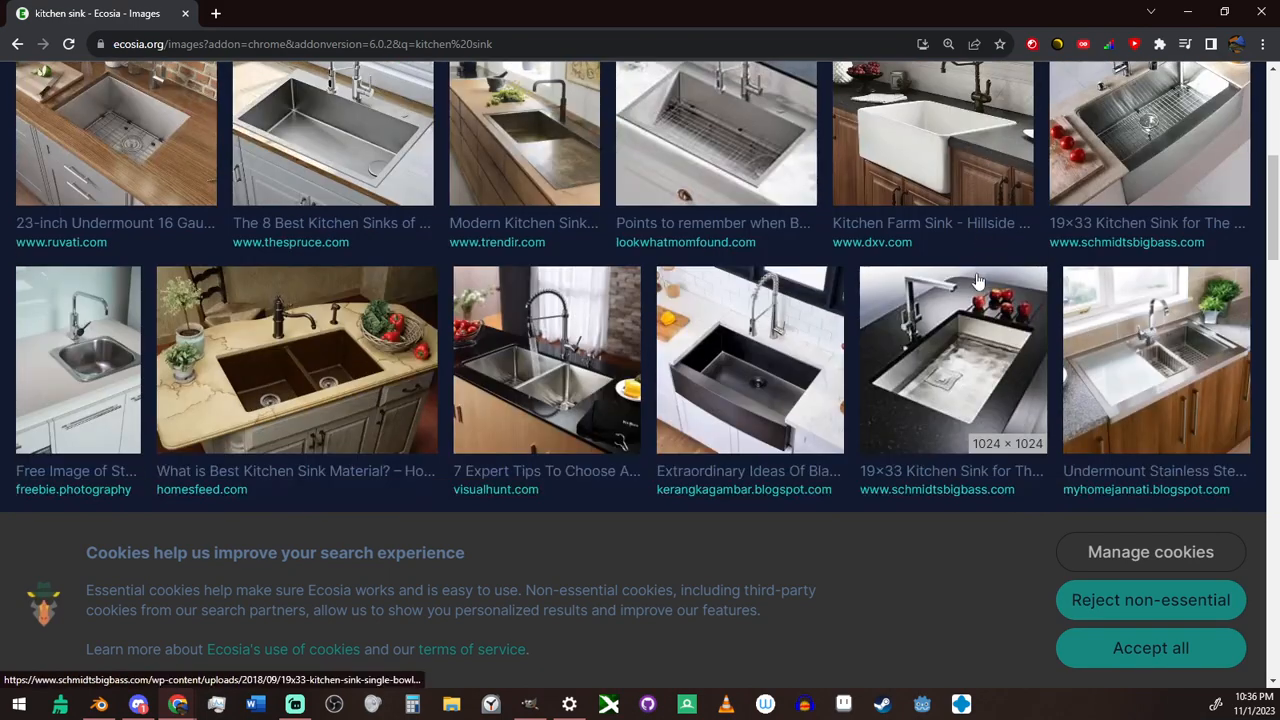
scroll(855, 340, down, 3)
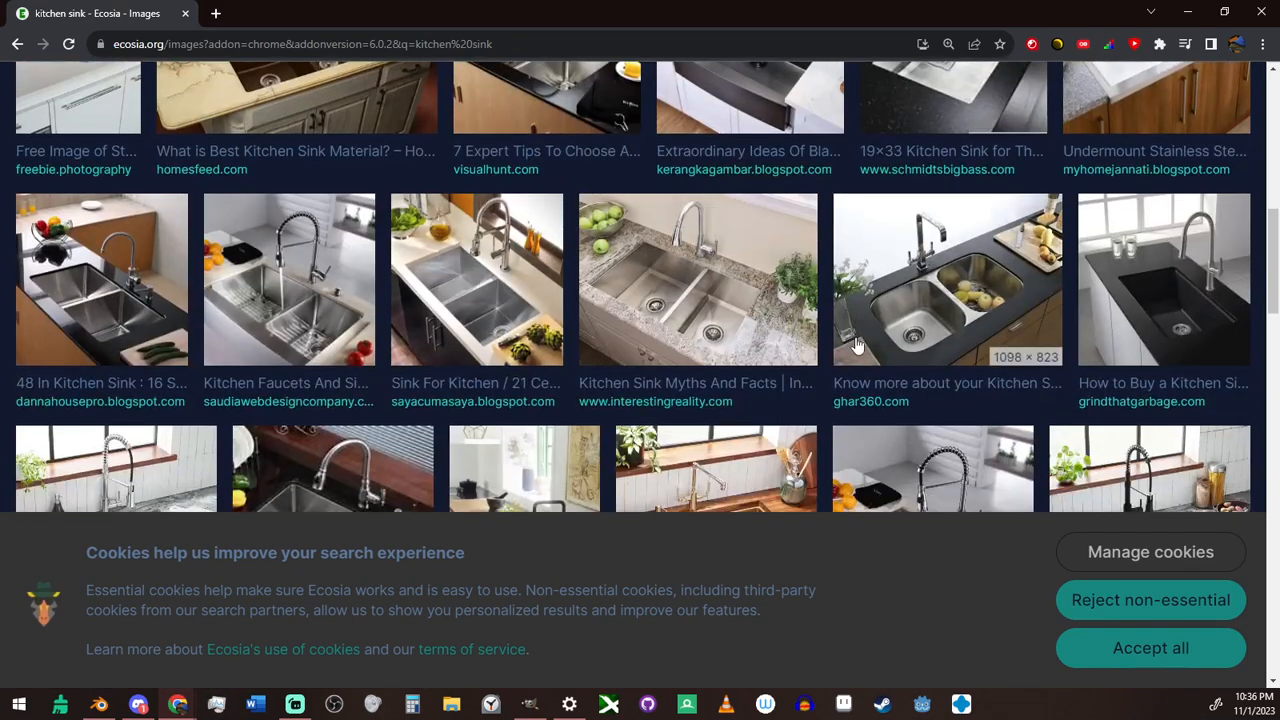
scroll(855, 343, down, 3)
scroll(857, 343, down, 2)
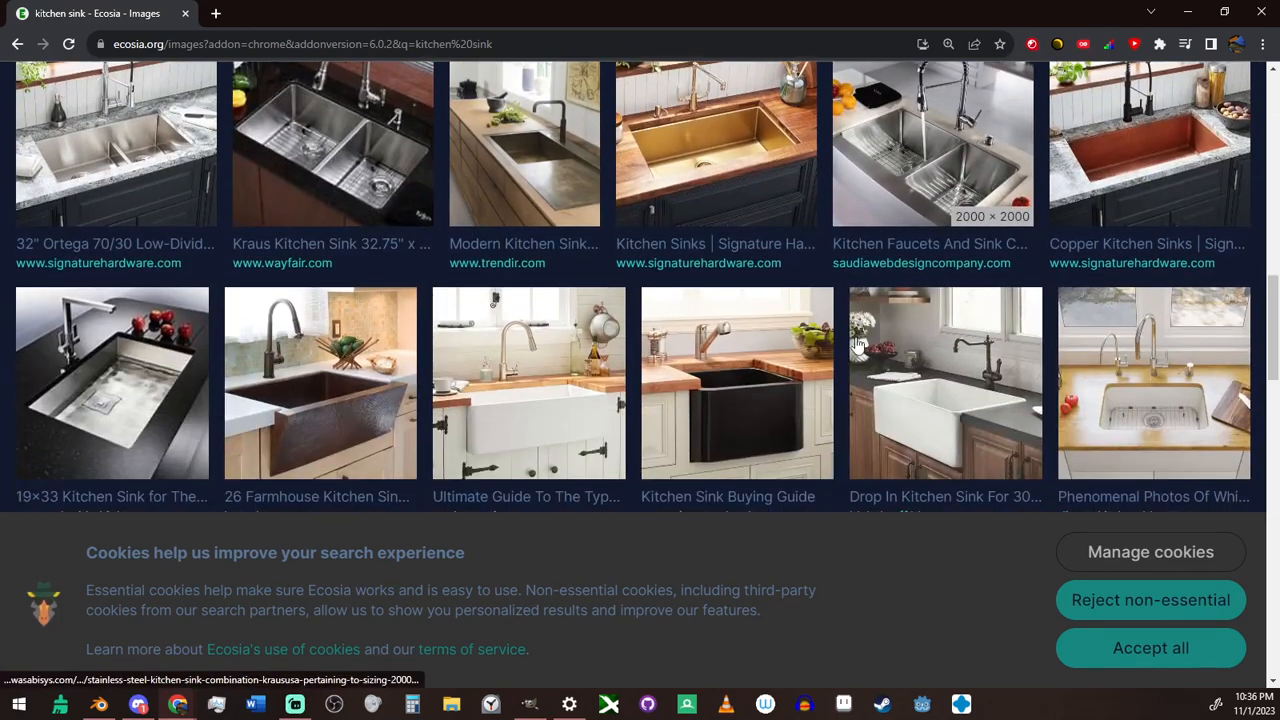
scroll(858, 343, up, 2)
scroll(857, 343, down, 2)
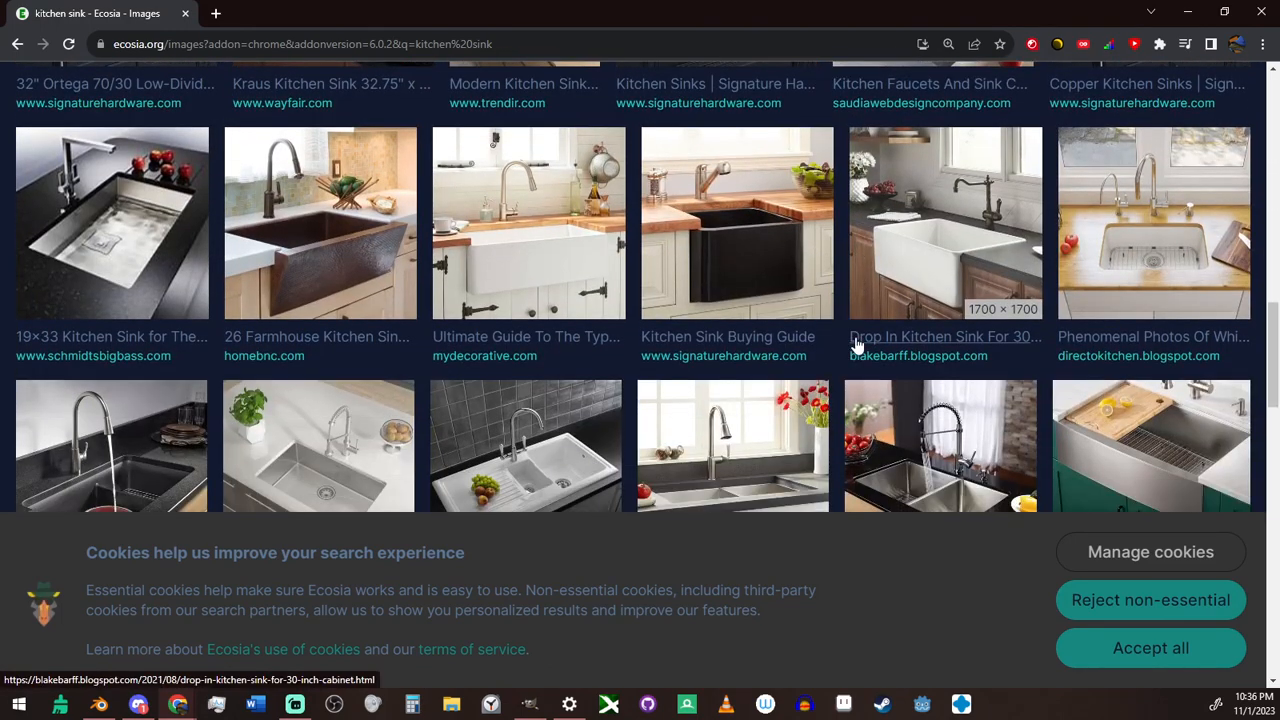
scroll(857, 343, down, 2)
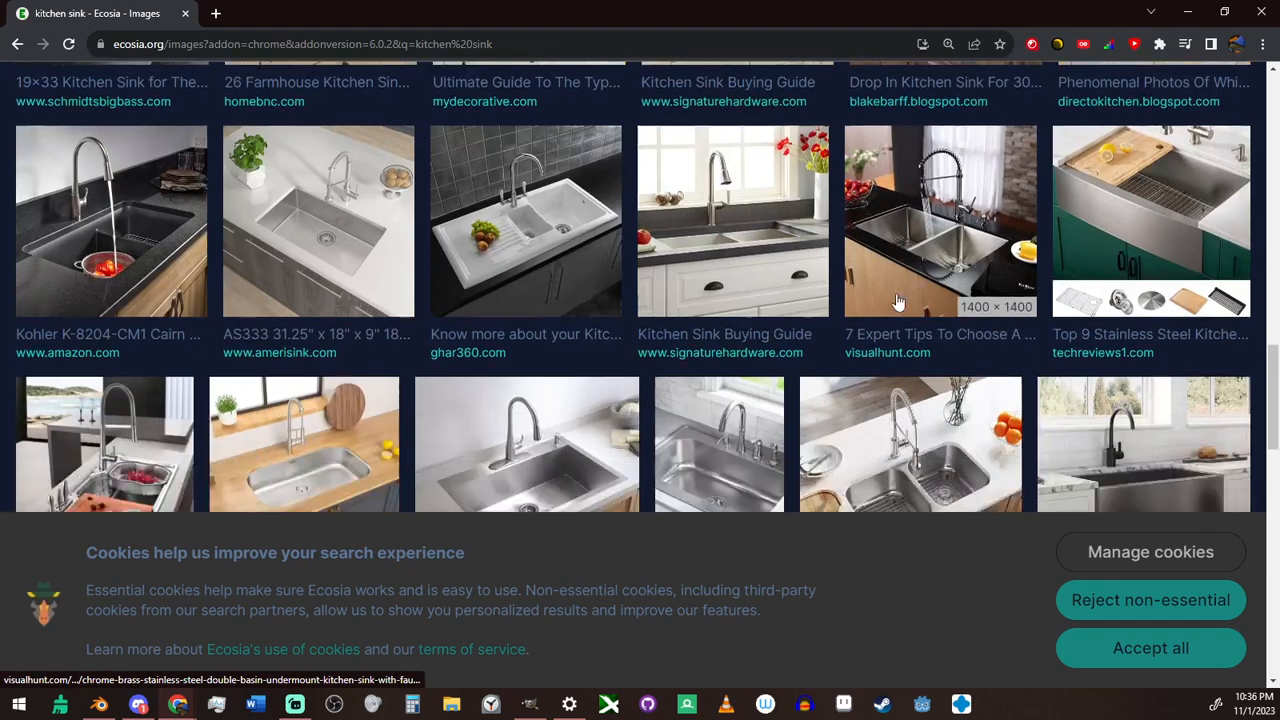
scroll(536, 268, down, 2)
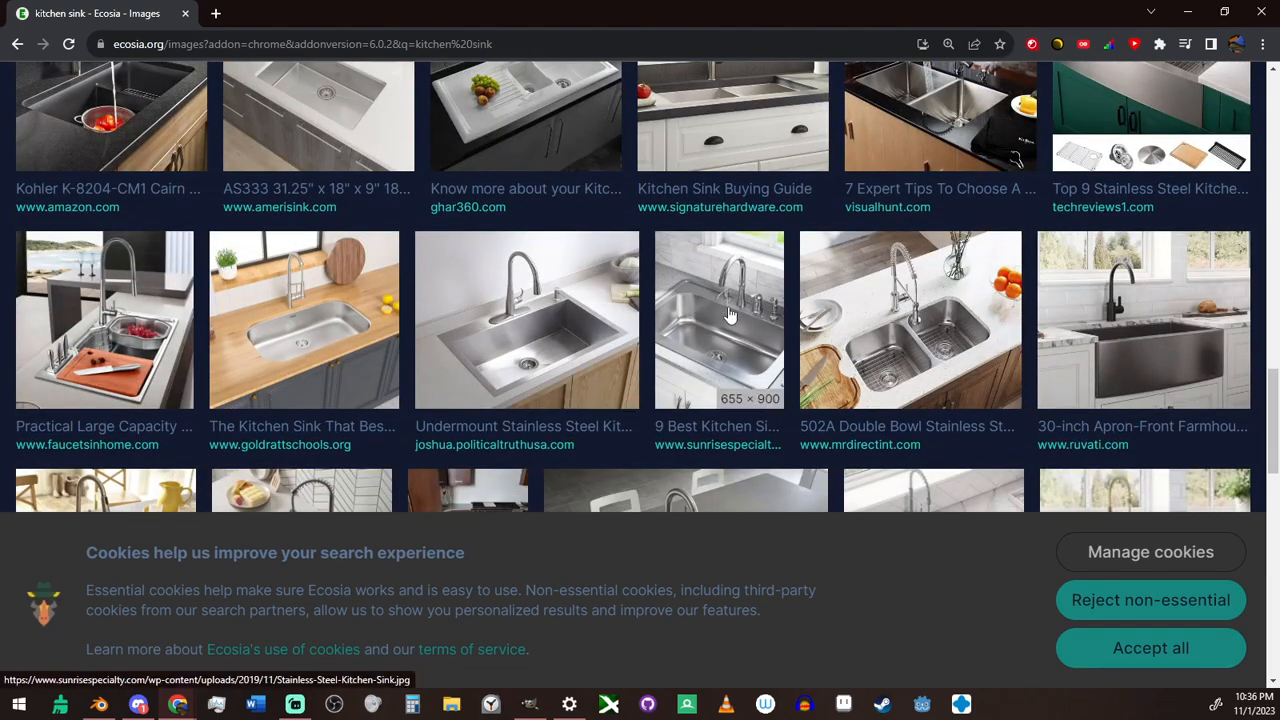
scroll(745, 355, down, 3)
scroll(745, 355, up, 10)
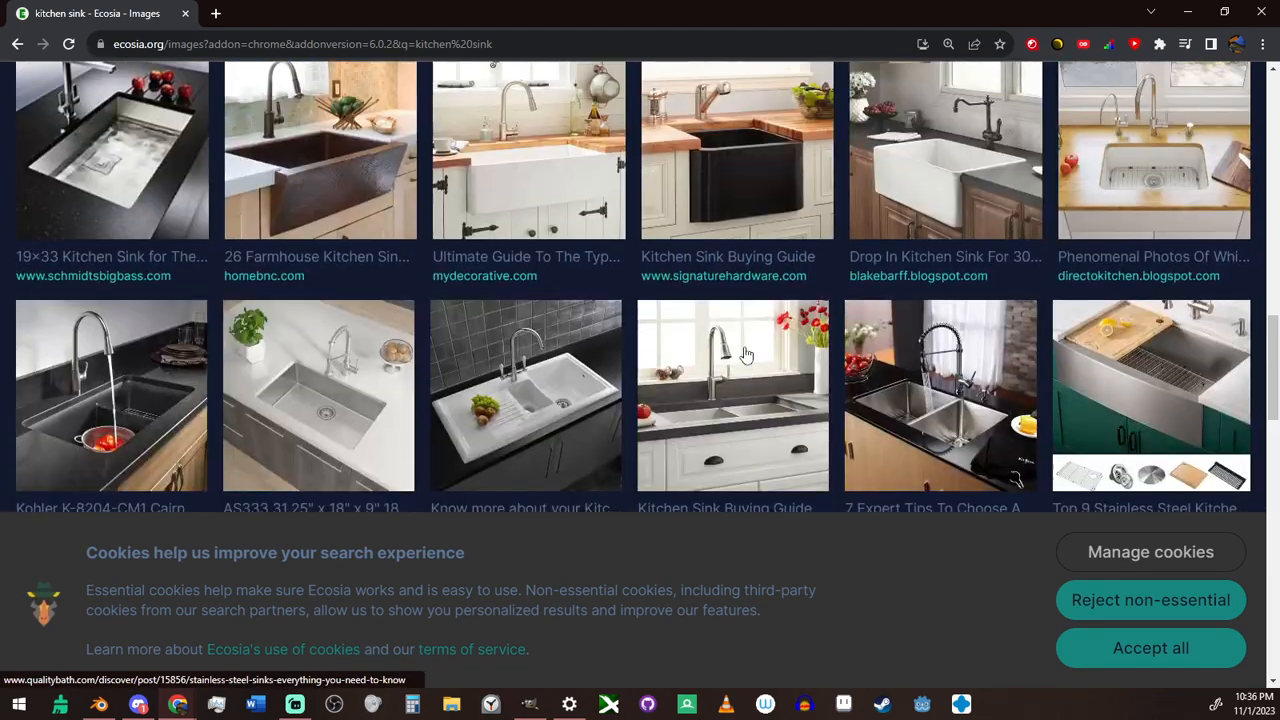
scroll(745, 355, up, 6)
Refine the image search to "kitchen sink 90s" and examine the period sink designs for reference
click(283, 101)
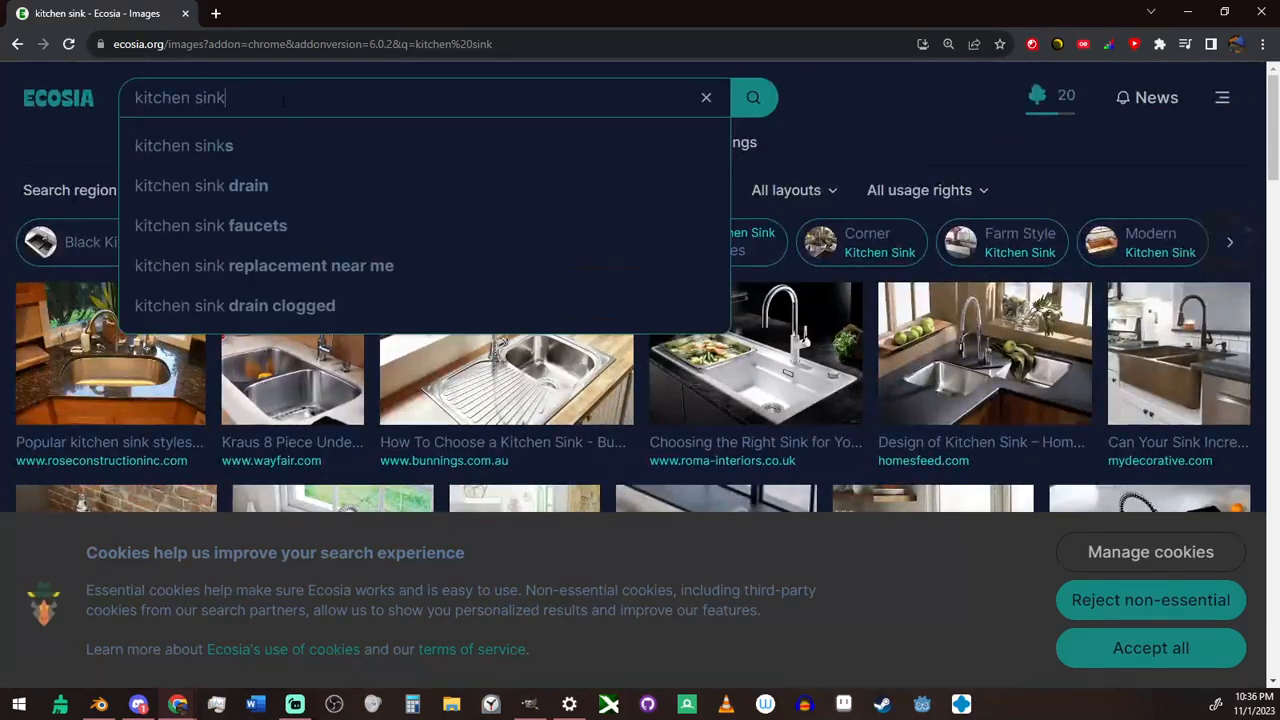
text(90s)
key(Return)
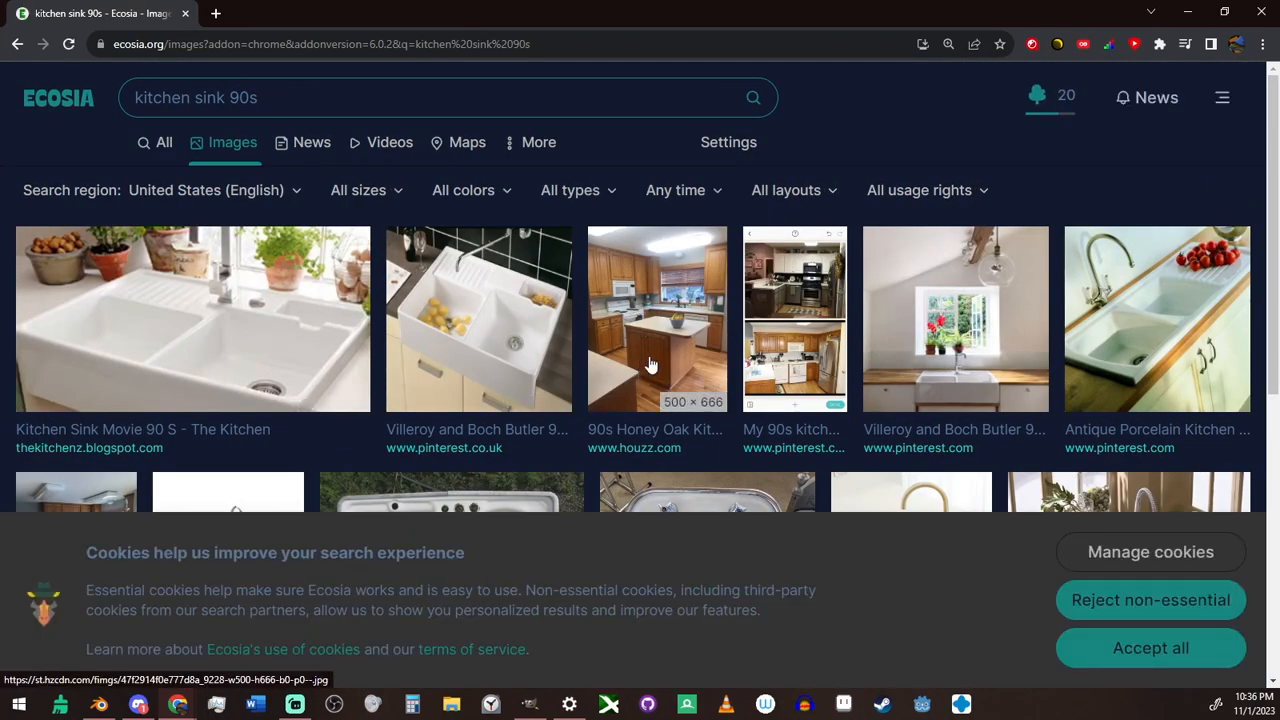
scroll(650, 365, down, 3)
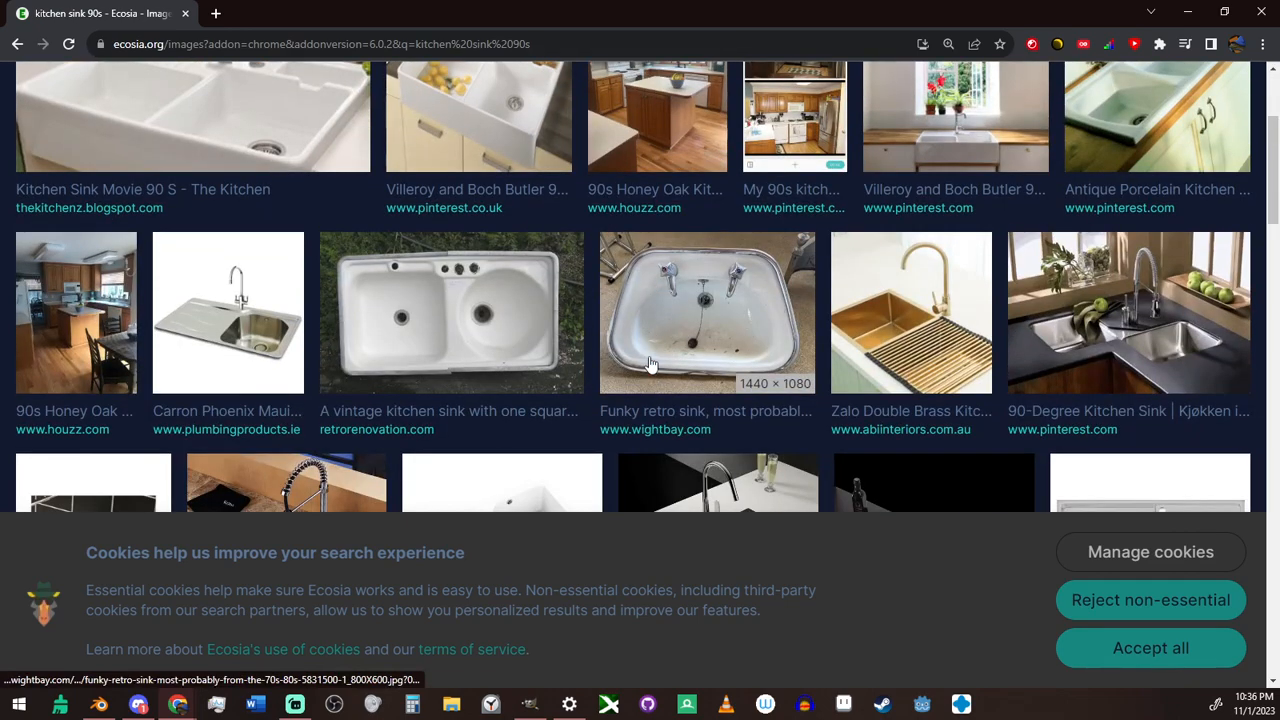
scroll(650, 365, down, 3)
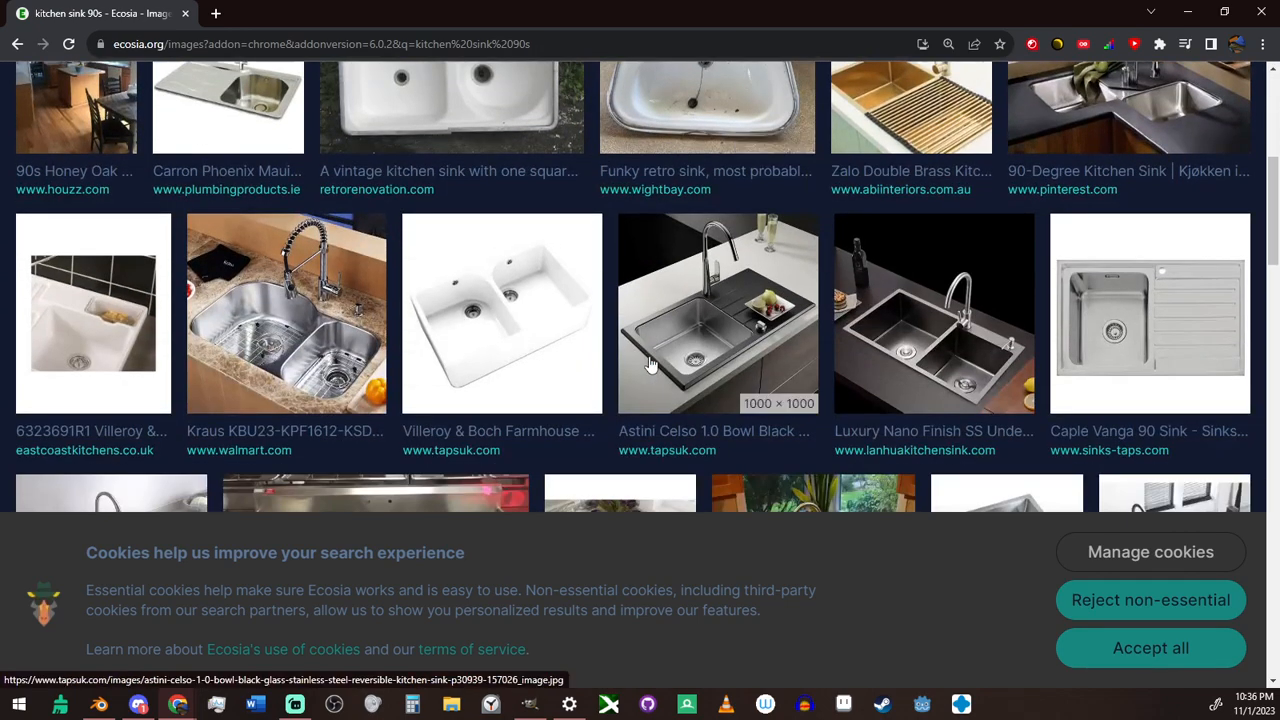
scroll(650, 365, down, 3)
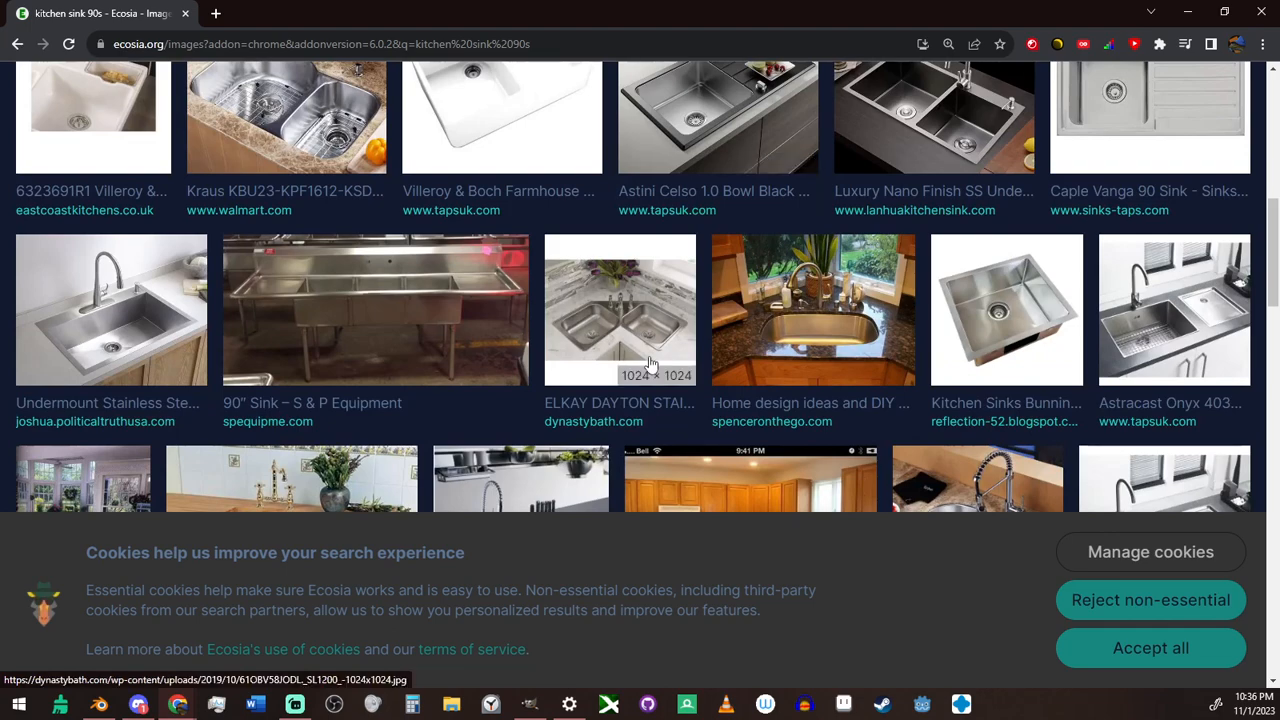
scroll(141, 290, down, 4)
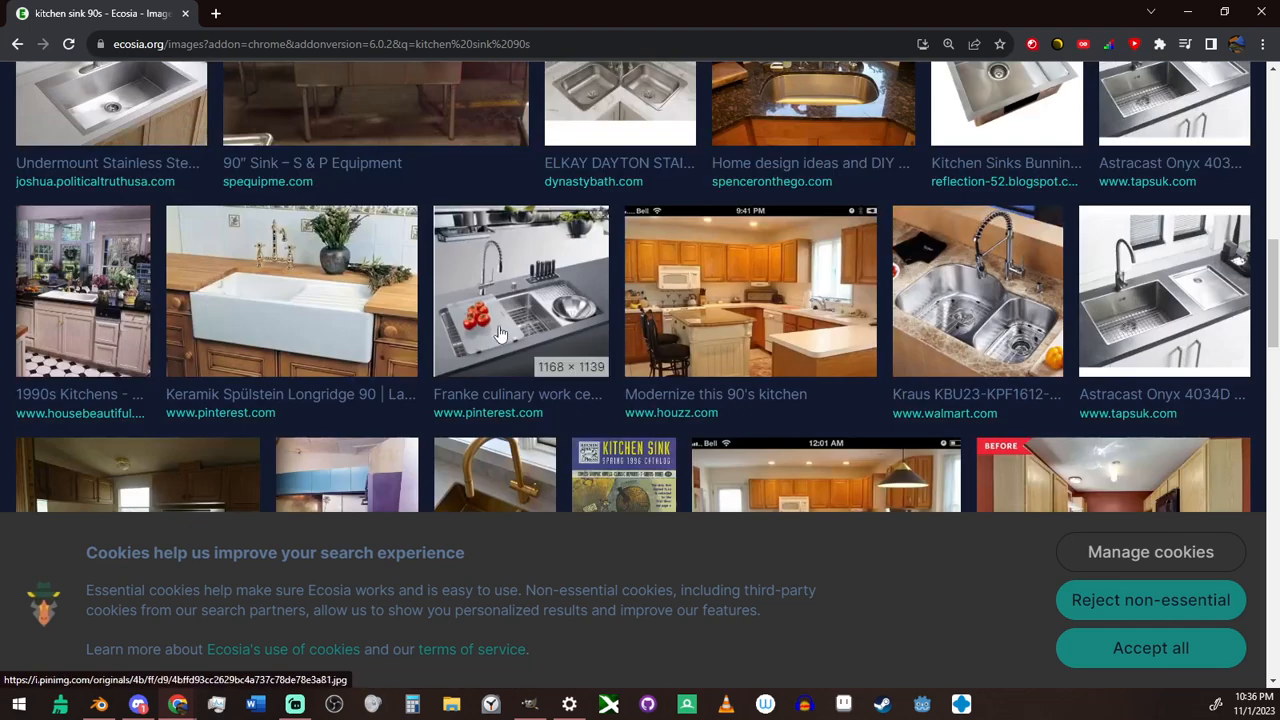
scroll(153, 265, up, 4)
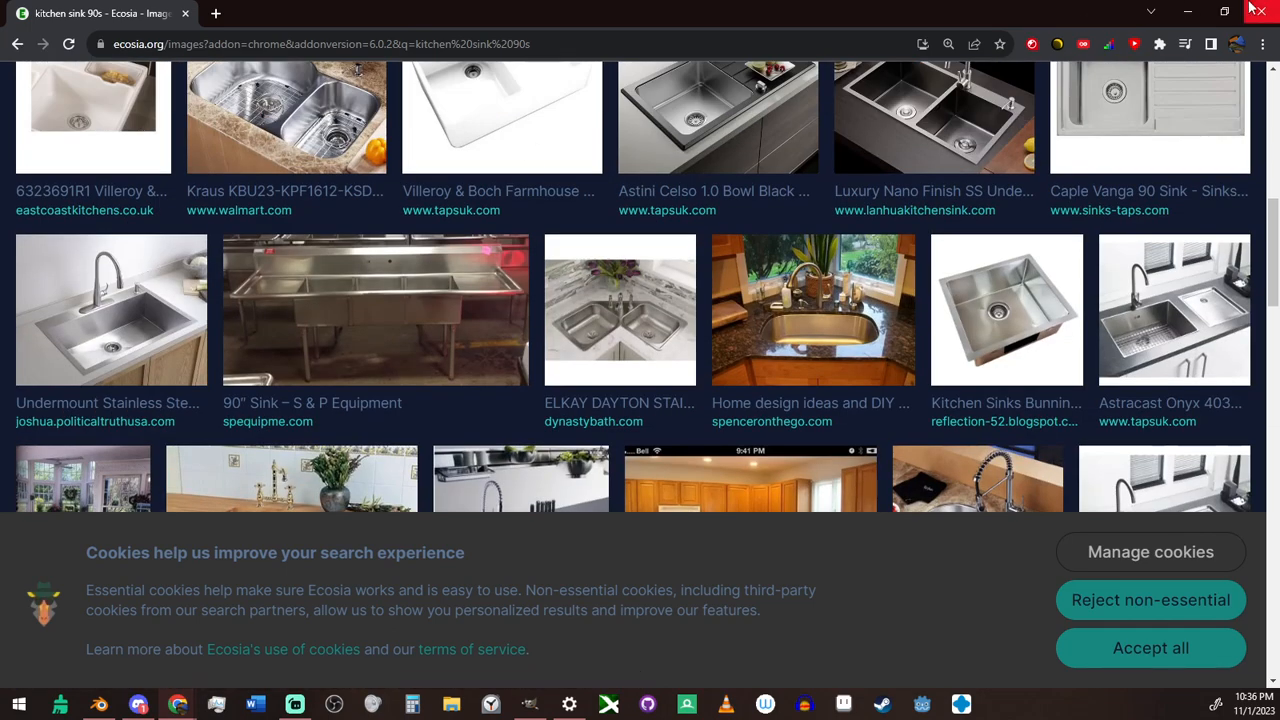
Return to Blender and move the rim's outer edge beside the backsplash about 1.23 inches along Y toward the backsplash
click(1187, 12)
middle_drag(628, 428, 645, 458)
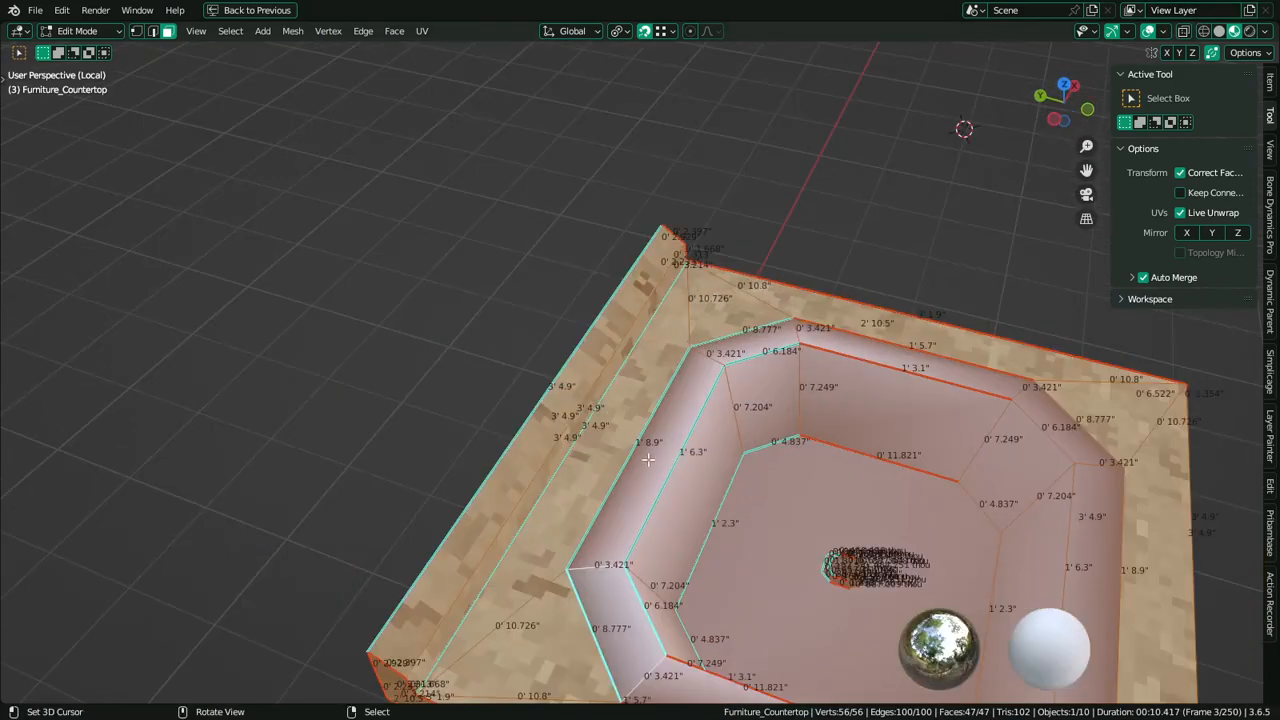
key(2)
click(645, 450)
key(g)
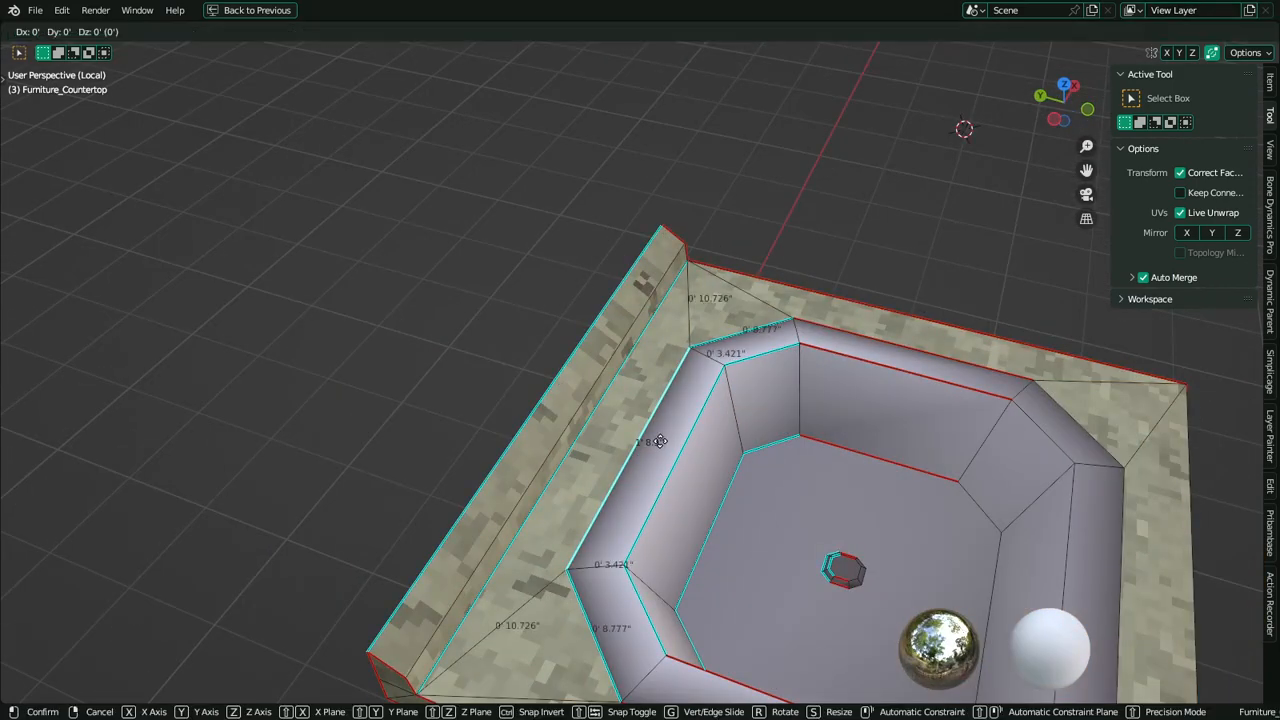
key(y)
key(Escape)
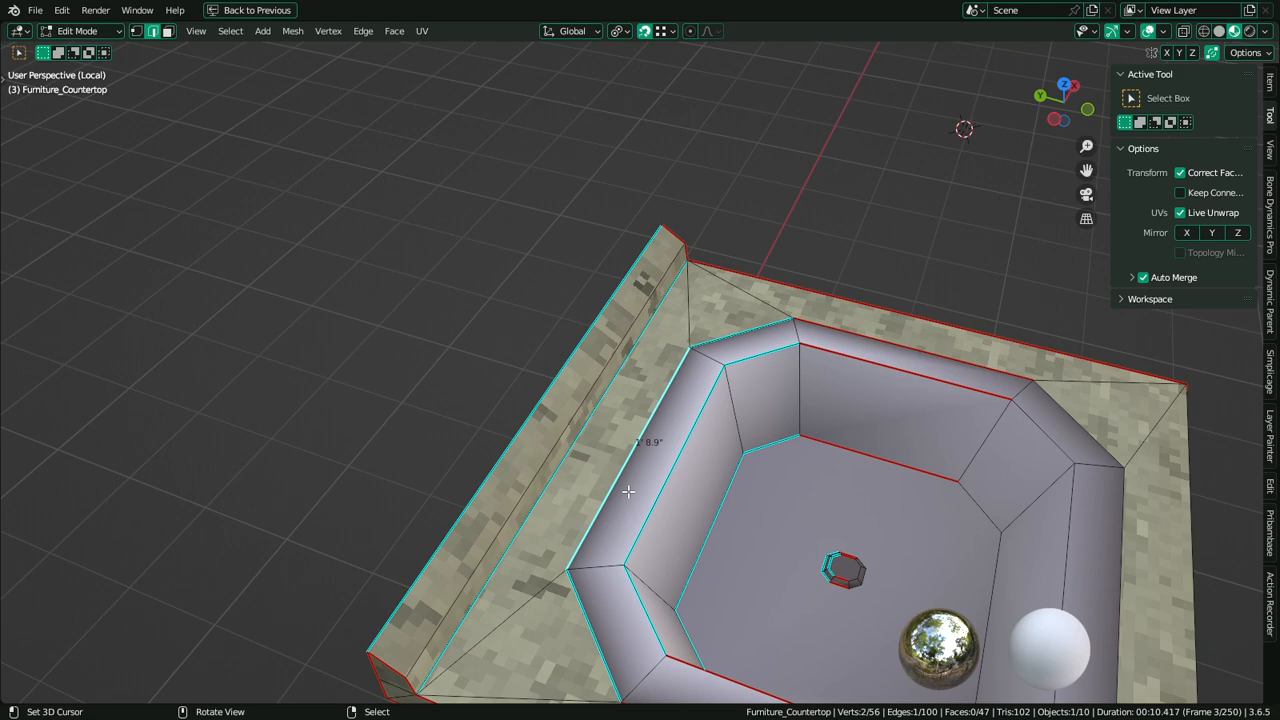
key(g)
key(y)
click(638, 480)
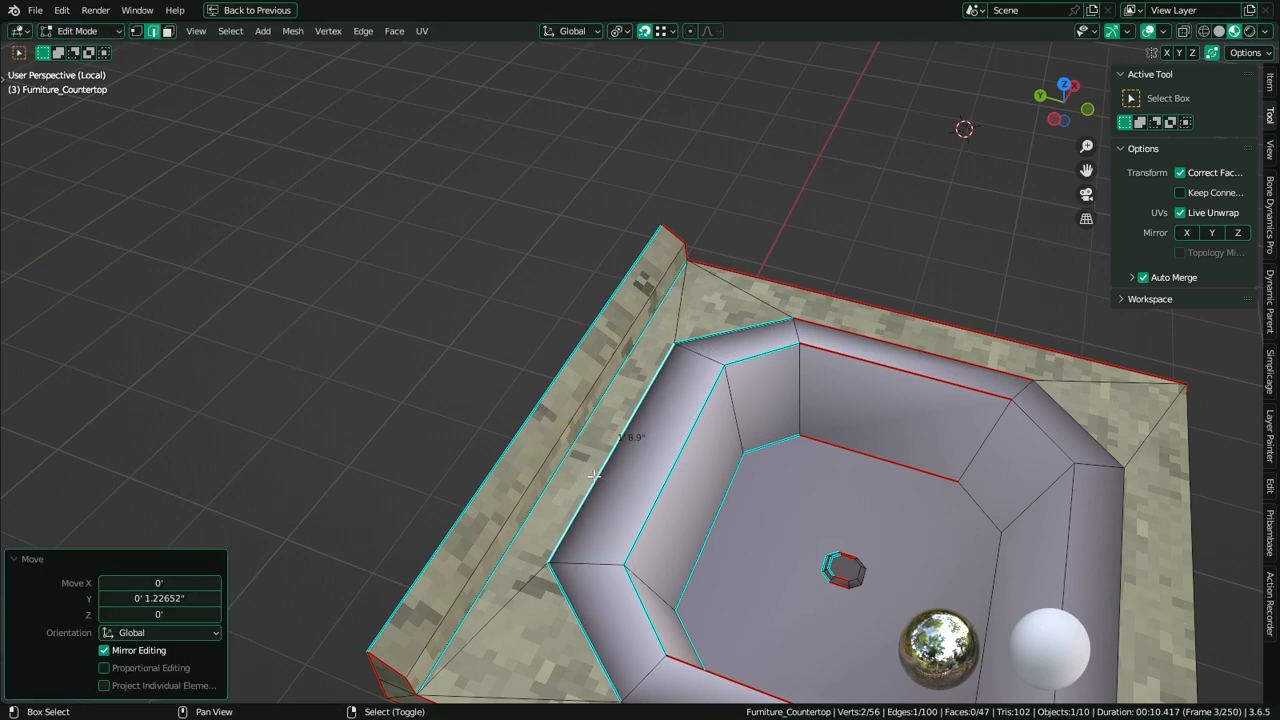
middle_drag(638, 480, 611, 517)
Duplicate the widened rim face beside the backsplash in place and raise the copy about 0.886 inches along Z
middle_drag(579, 437, 846, 286)
key(3)
right_click(646, 437)
scroll(700, 395, up, 3)
key(shift+d)
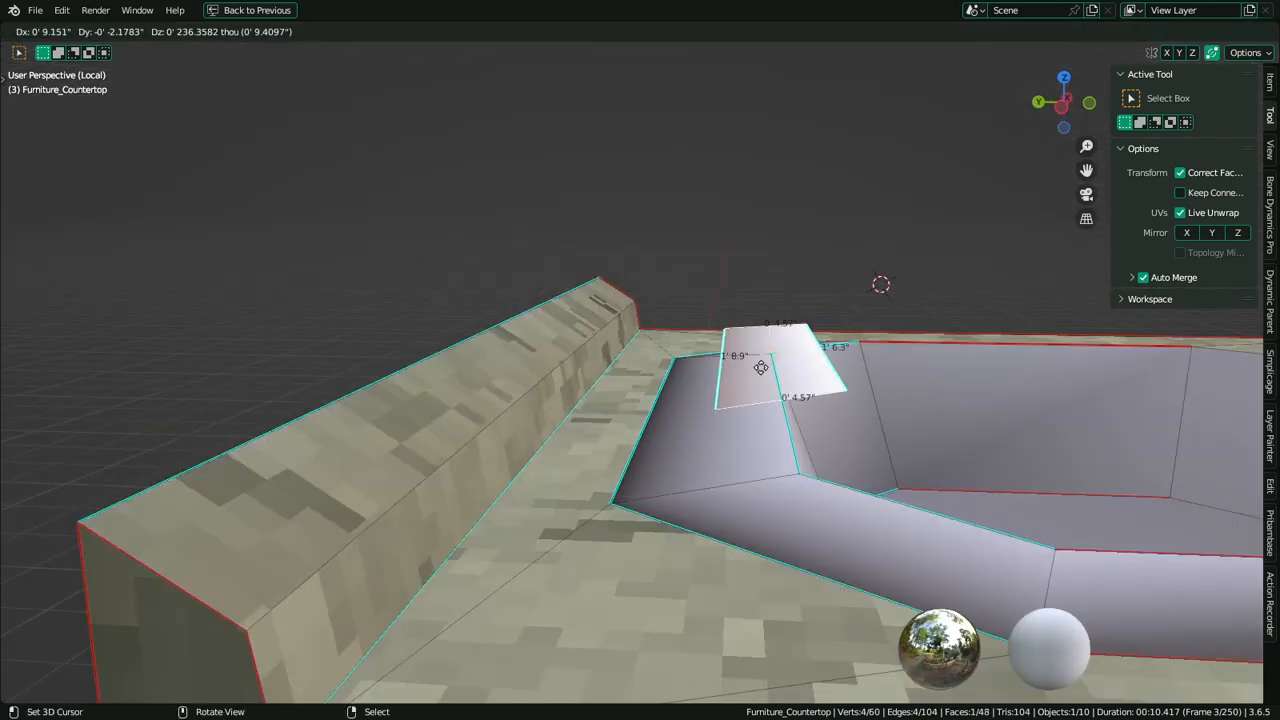
right_click(846, 286)
key(g)
key(z)
click(851, 229)
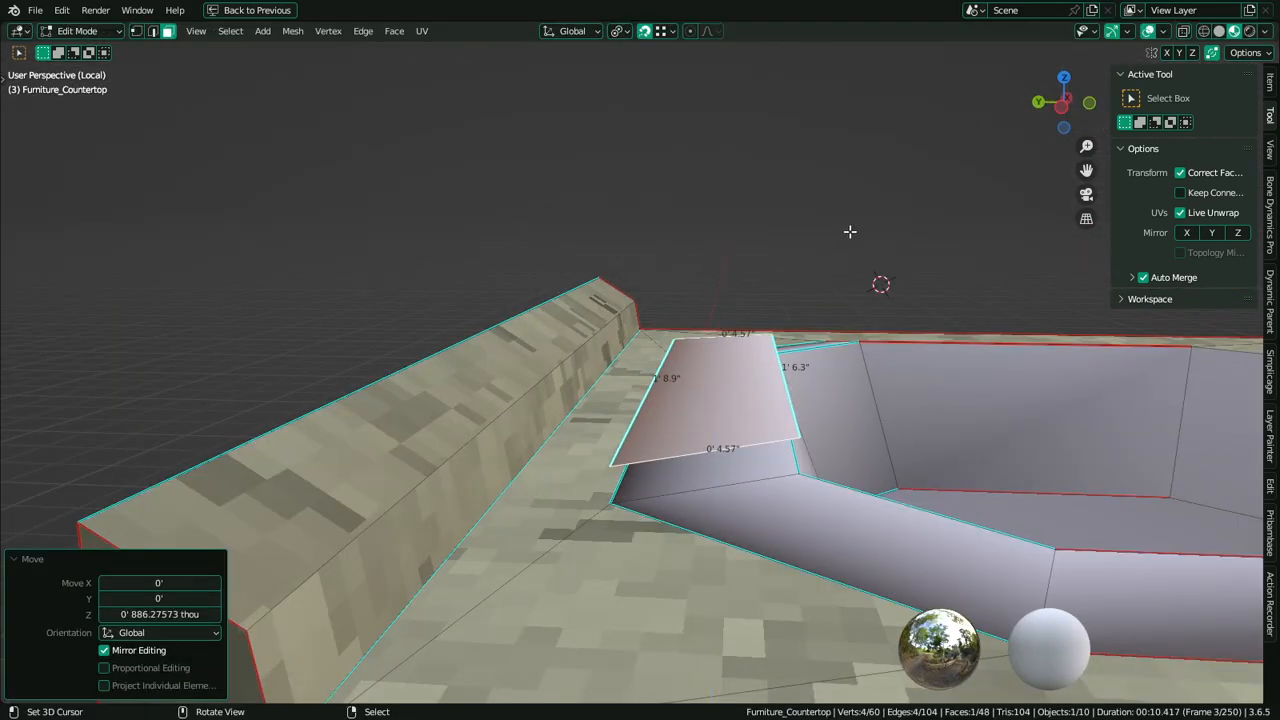
Flatten the duplicated rim face by scaling it to 0 along Z
key(s)
key(z)
key(0)
key(Return)
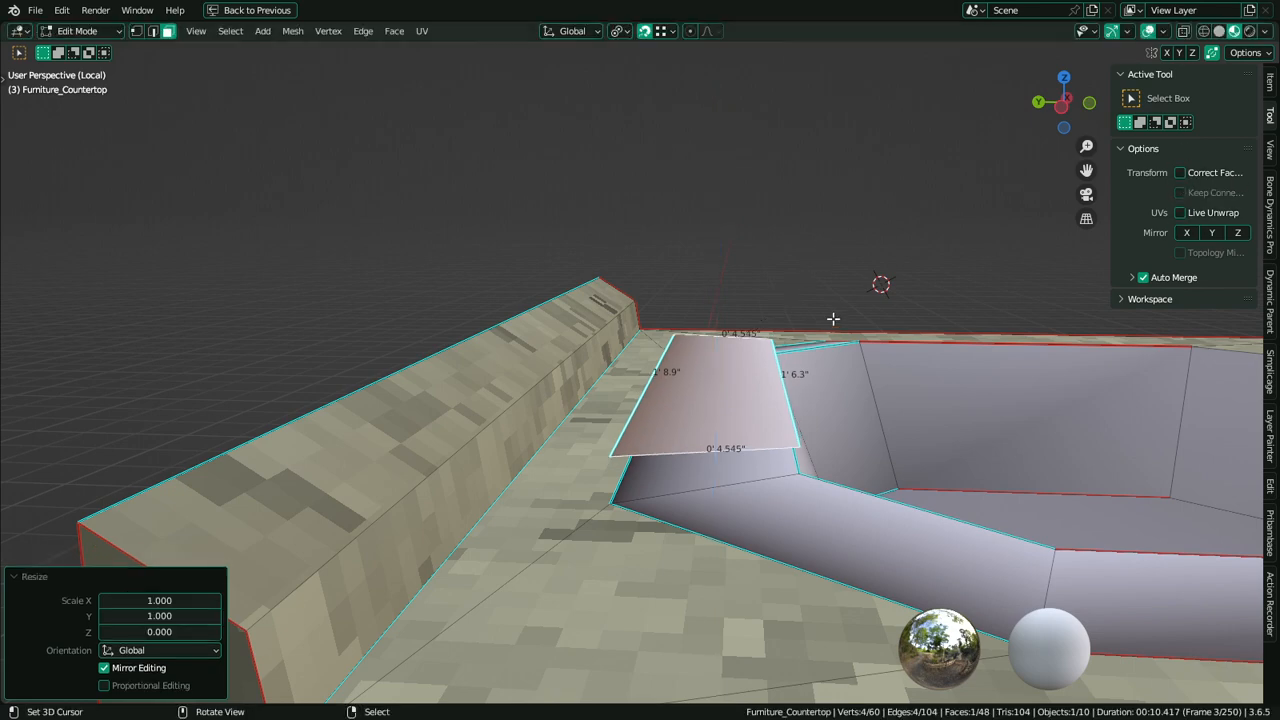
Select the flattened face's two short end edges and straighten them by scaling to 0 along X
middle_drag(833, 319, 662, 394)
key(2)
right_click(818, 396)
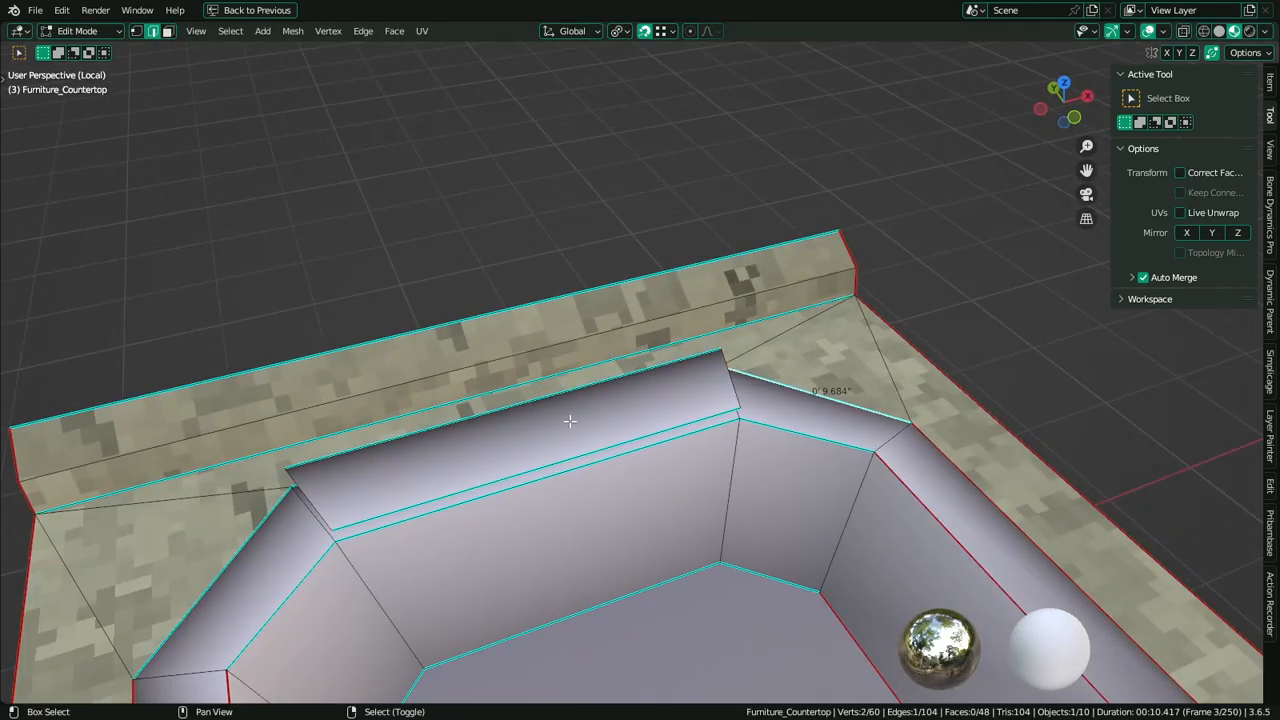
shift+right_click(340, 484)
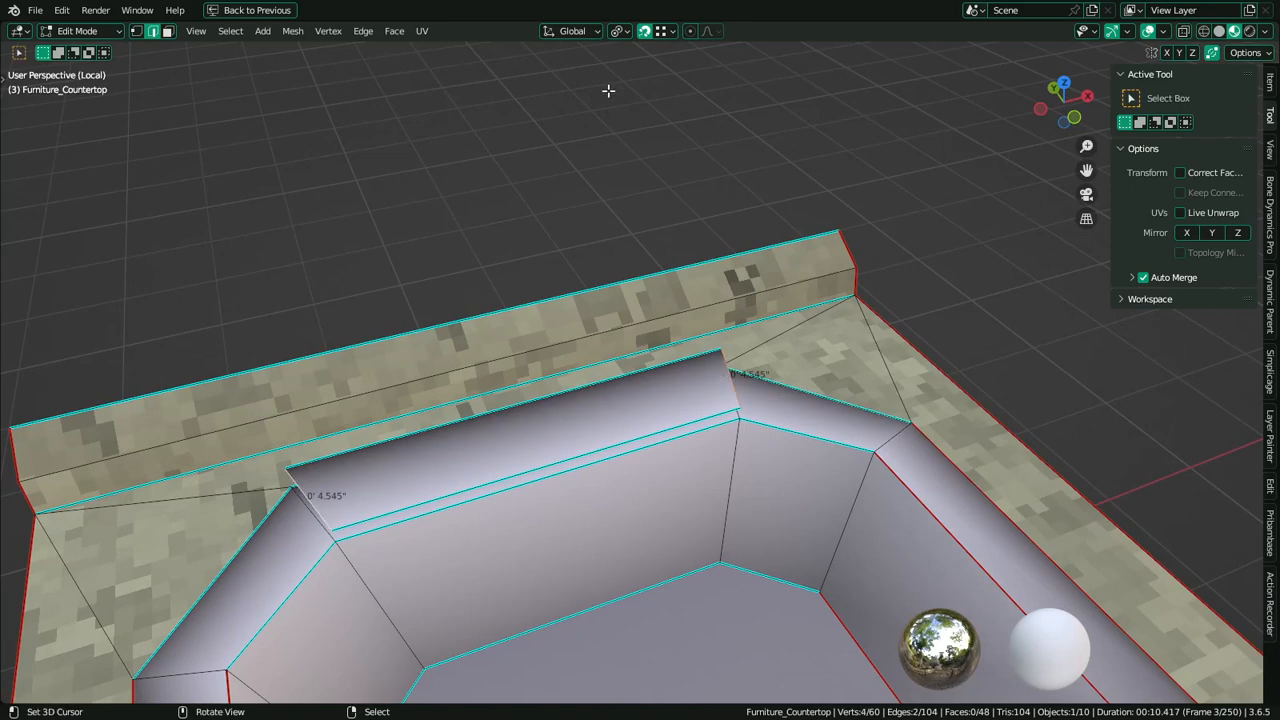
key(s)
key(x)
click(669, 212)
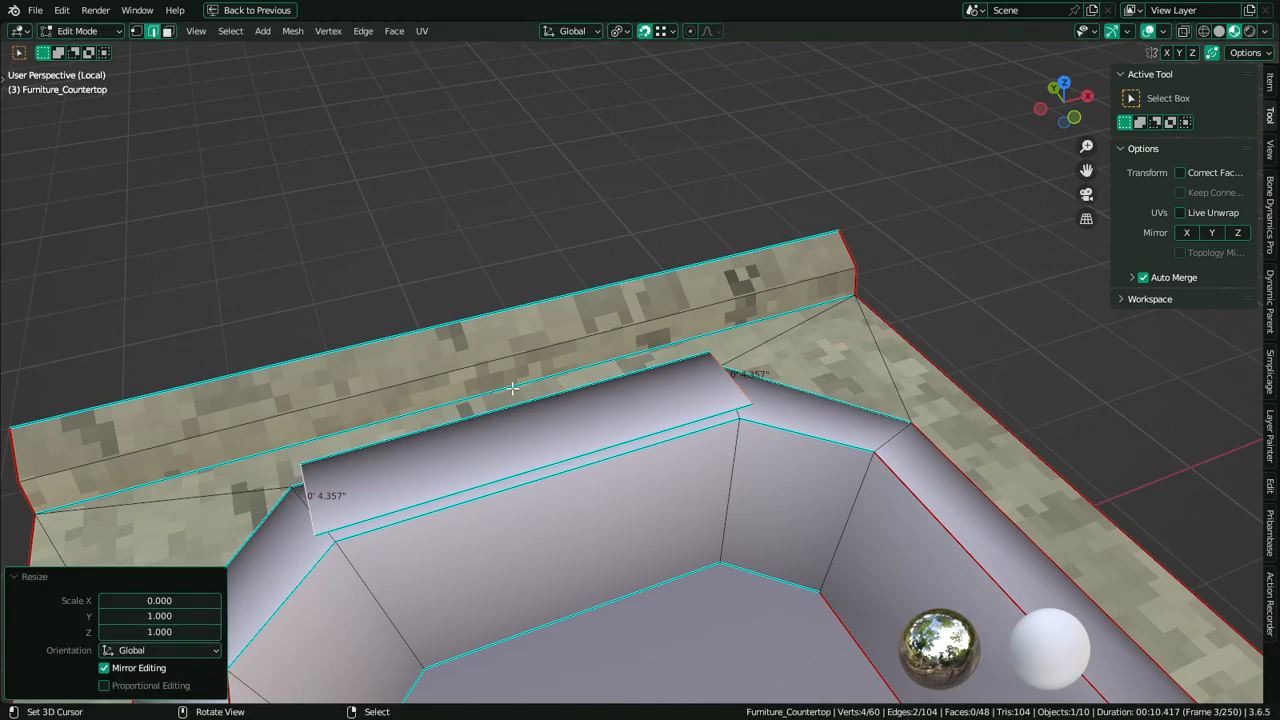
Scale the flattened face down to about 9.7 by 3.1 inches above the rim's backsplash side
mouse_move(669, 212)
middle_down()
mouse_move(708, 366)
mouse_move(800, 350)
mouse_move(771, 320)
mouse_move(600, 400)
middle_up()
key(s)
key(y)
click(705, 362)
key(s)
click(770, 355)
Adjust the small face's height above the rim and extrude it about 1.186 inches downward to form a raised block
key(g)
key(z)
click(762, 374)
key(g)
key(z)
click(791, 318)
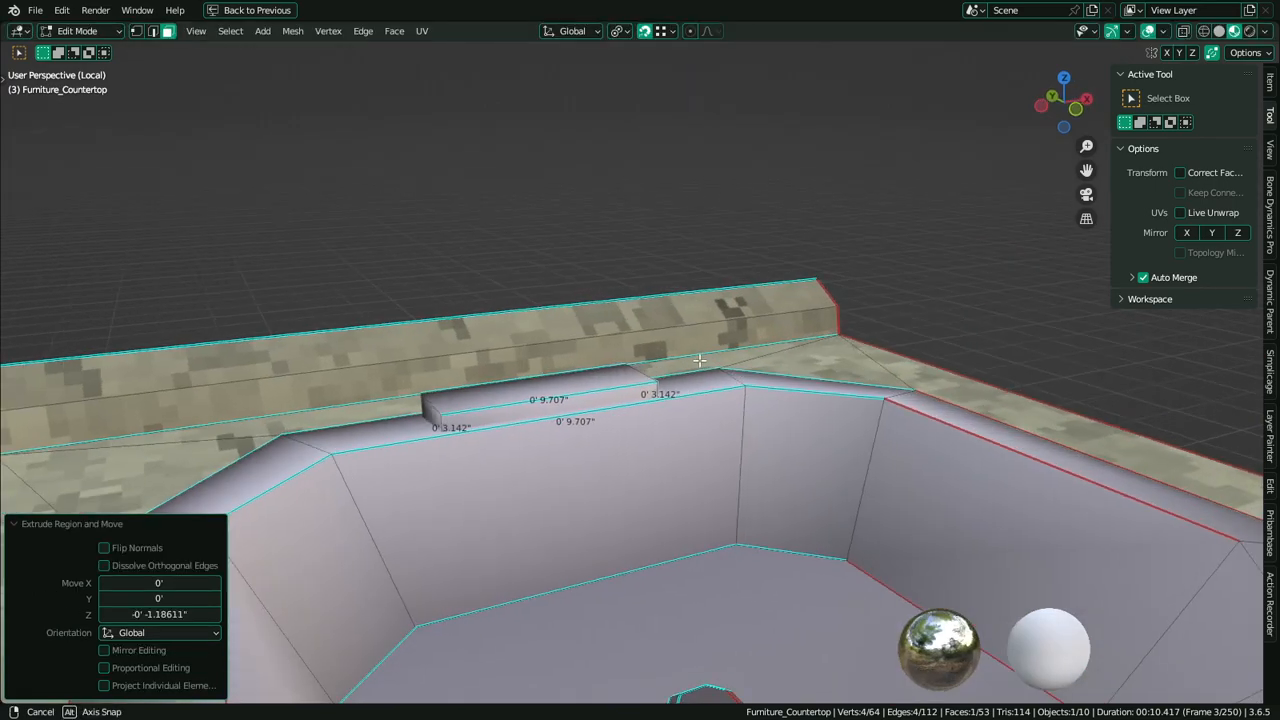
Select the raised block's top face and inspect its shading in Vertex Paint mode
scroll(746, 351, down, 4)
key(ctrl+Tab)
middle_drag(746, 351, 699, 397)
scroll(676, 363, up, 2)
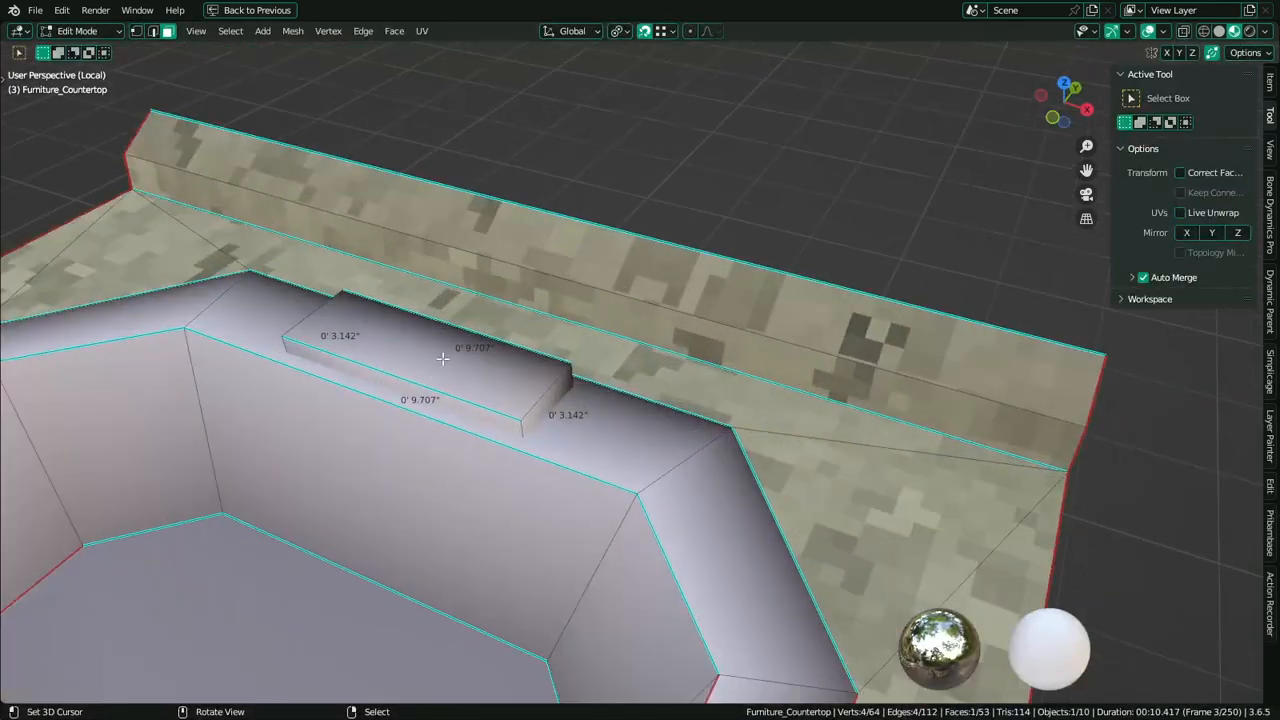
right_click(437, 352)
key(ctrl+Tab)
click(486, 409)
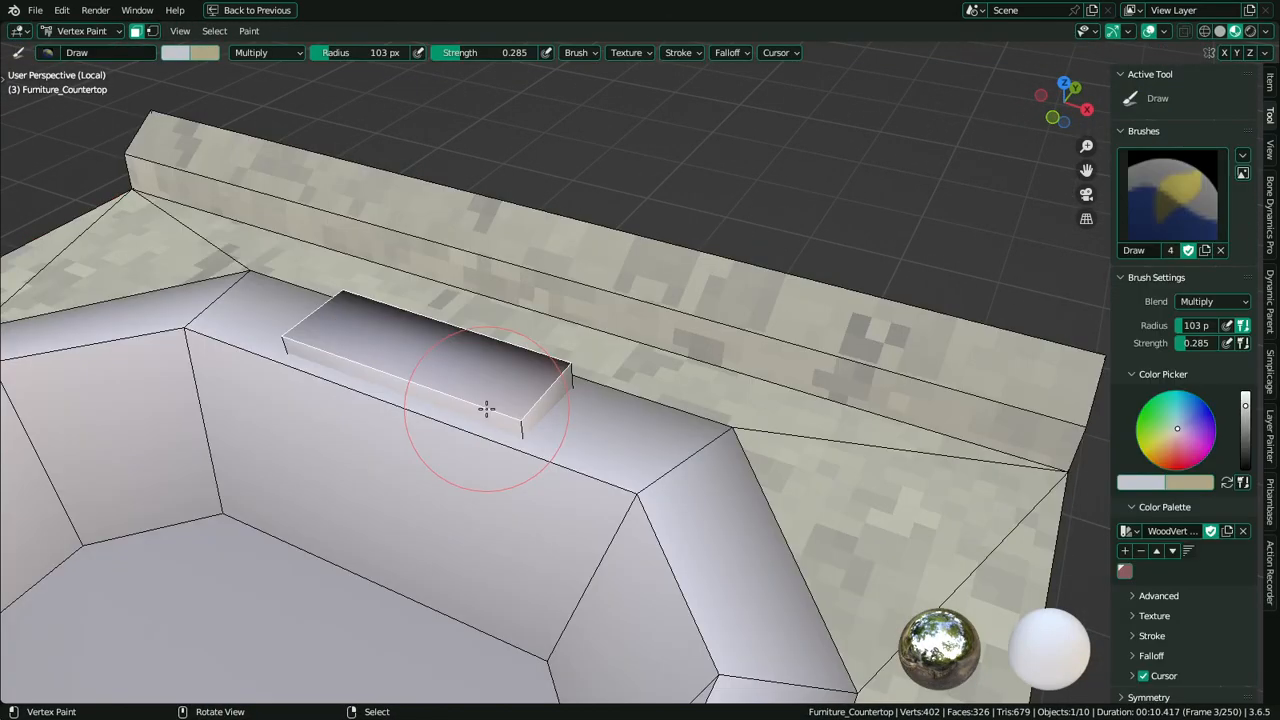
In Edit Mode, add an N-gon-filled circle with 3 vertices and a 1-foot radius on the raised block's top
key(Tab)
key(shift+a)
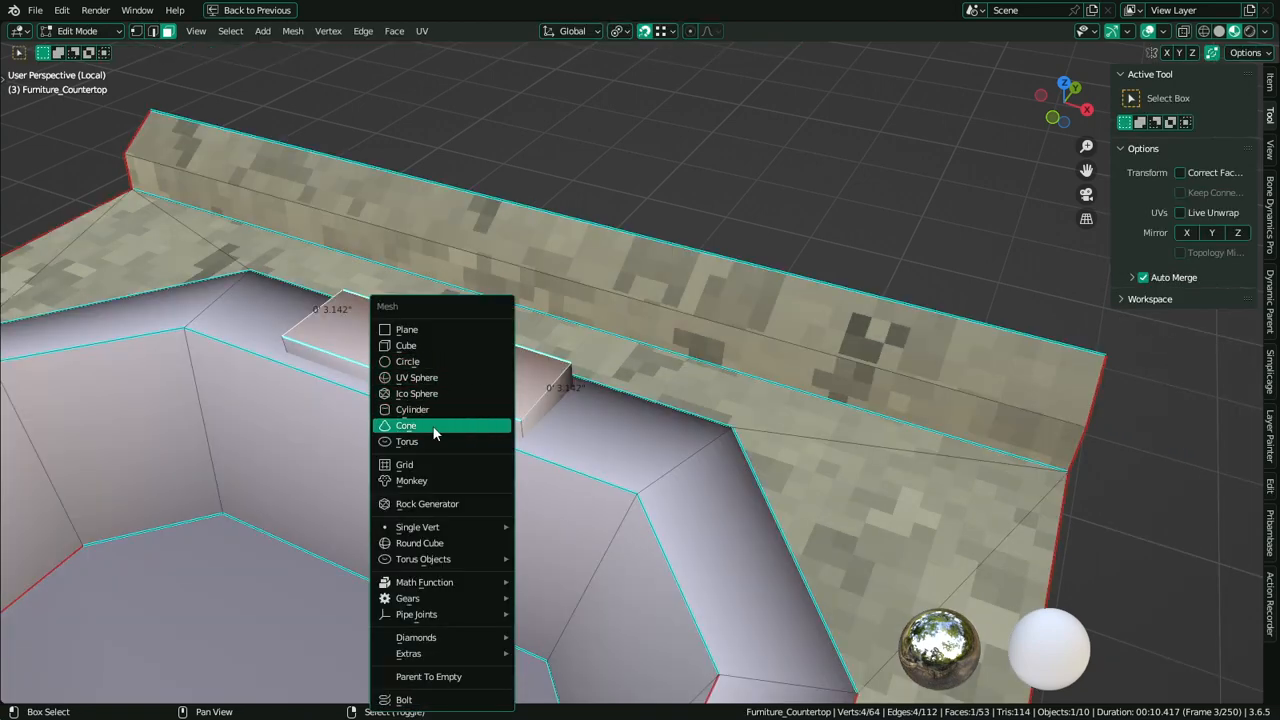
click(433, 360)
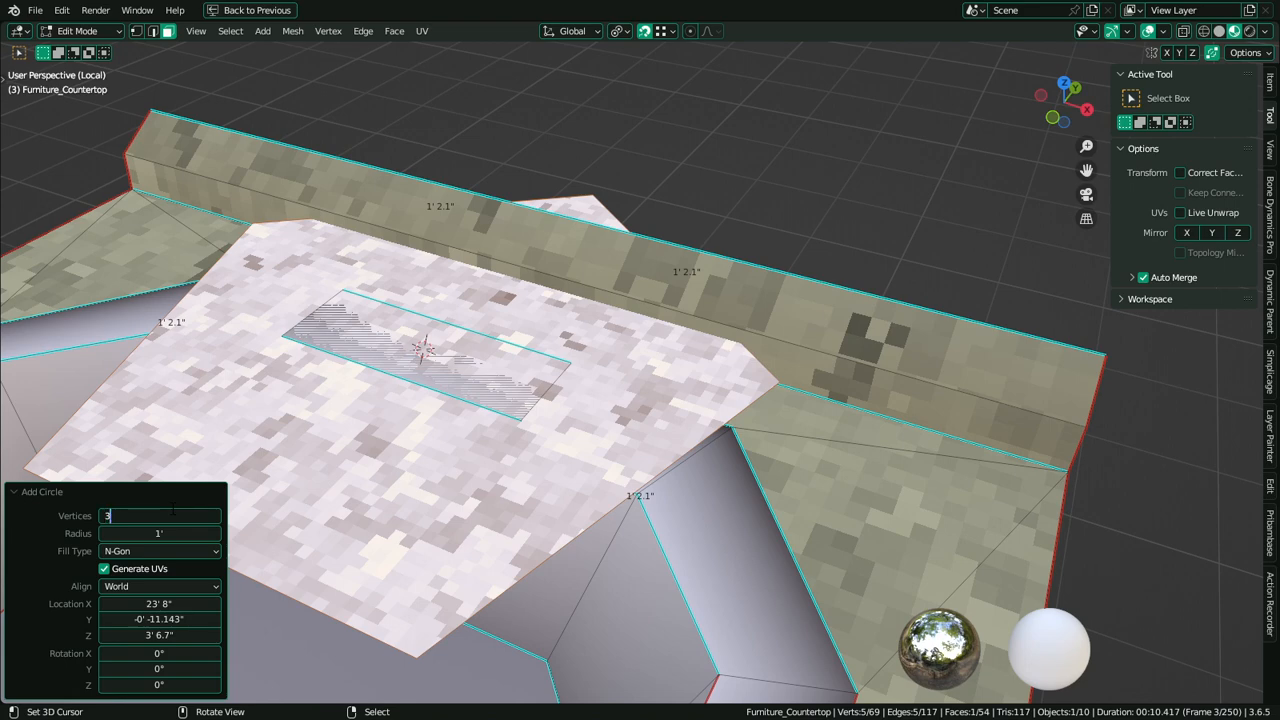
key(Return)
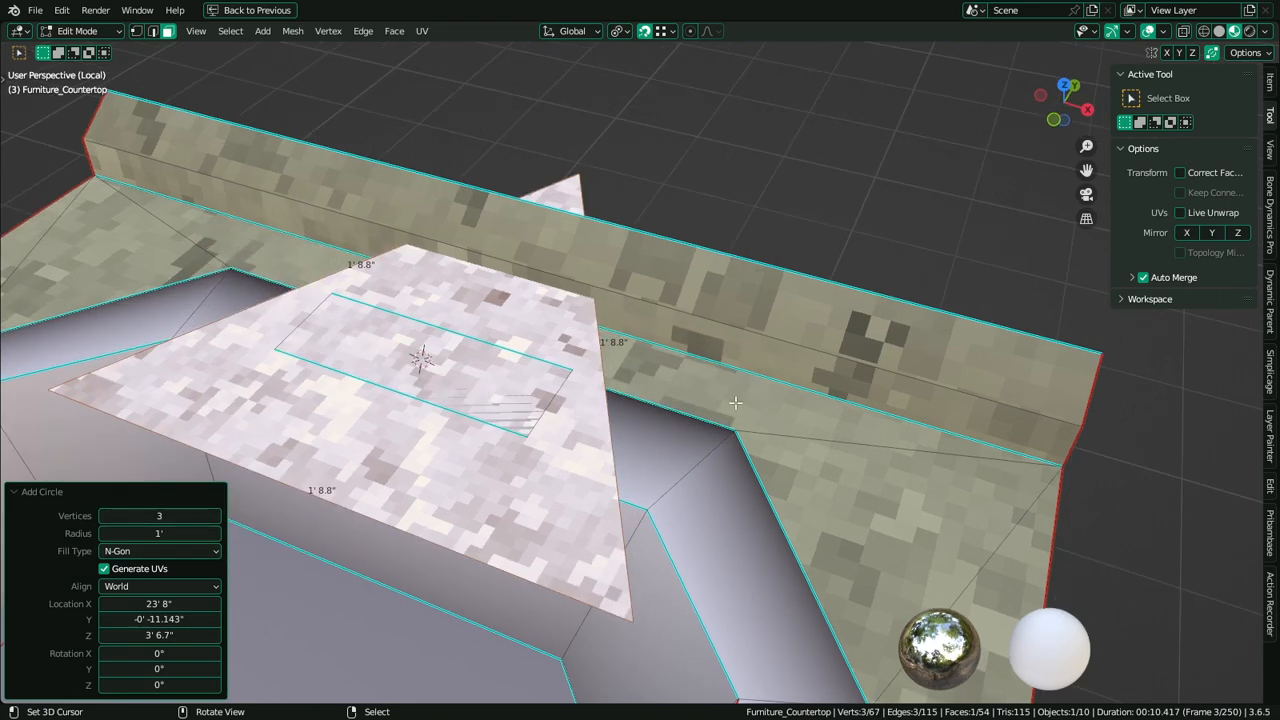
Rotate the triangle 180° about Z and scale it down to sides of about 2.3 inches
key(r)
key(z)
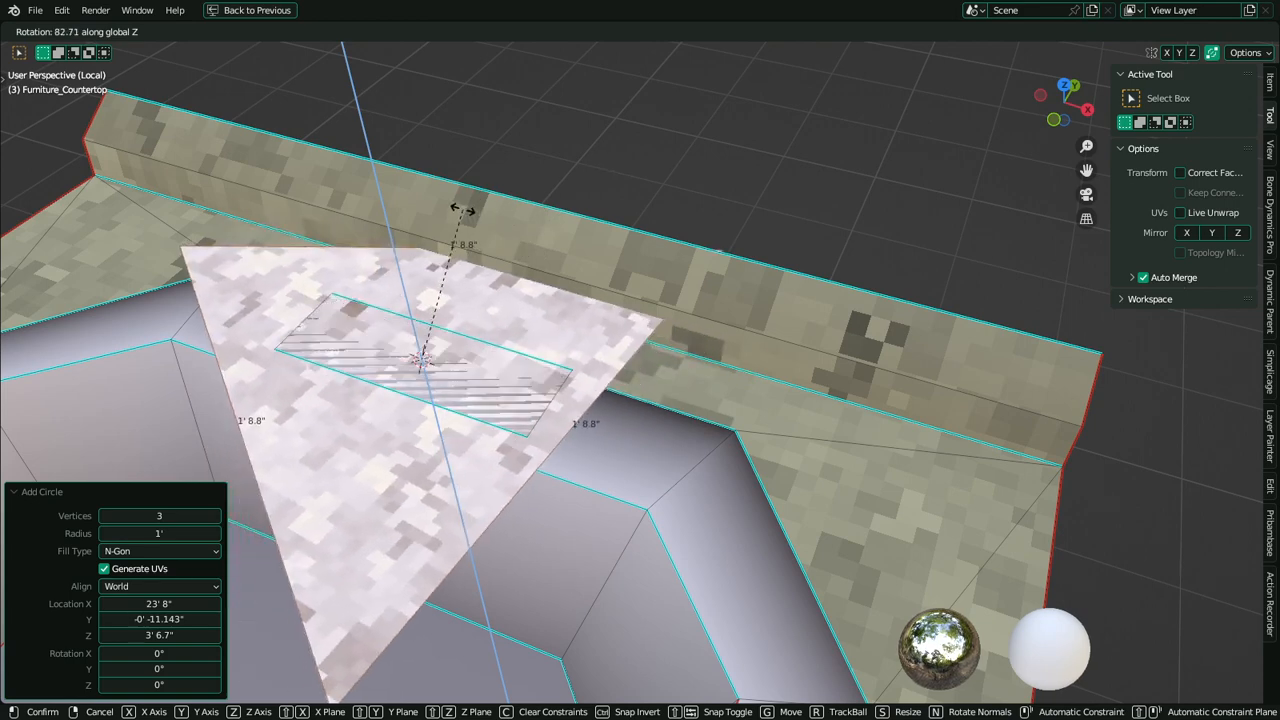
text(180)
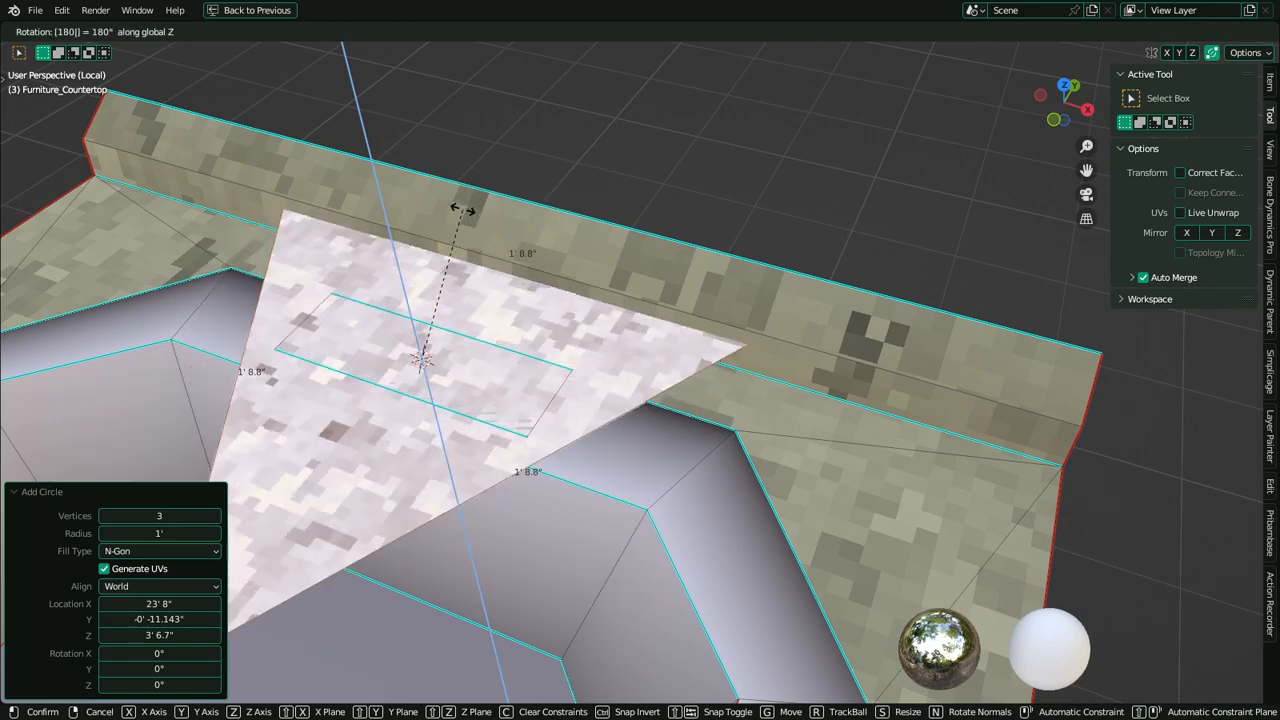
key(Return)
scroll(650, 255, down, 3)
key(s)
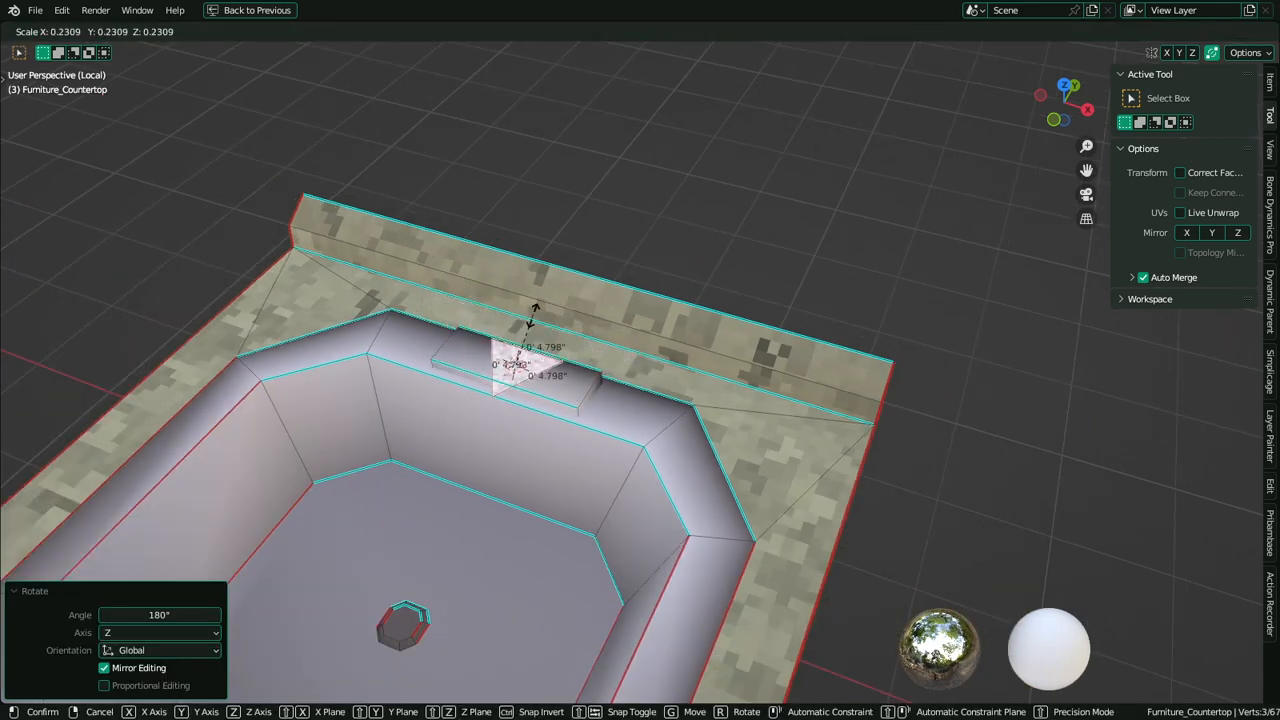
click(521, 340)
Shift the triangle about 0.17 inch along Y on the block and assign it the MAT_Vertex material
middle_drag(543, 359, 841, 348)
scroll(841, 348, up, 3)
key(g)
key(y)
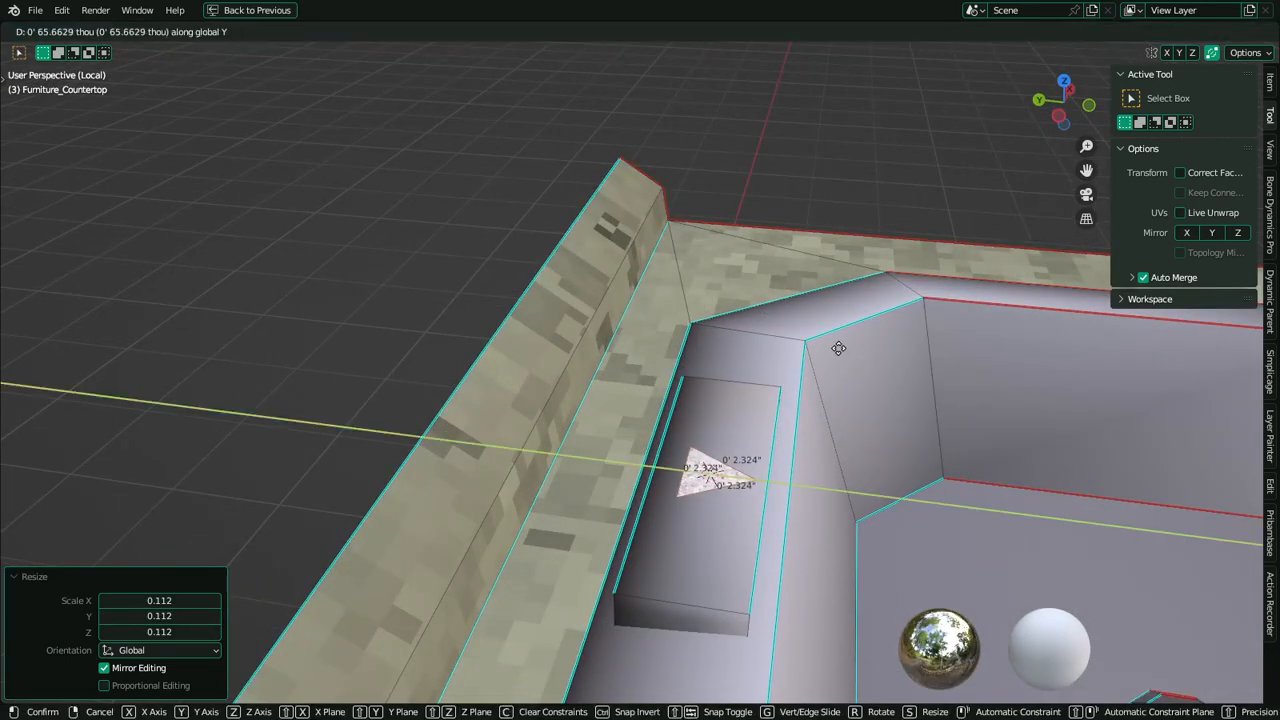
click(836, 348)
key(ctrl+space)
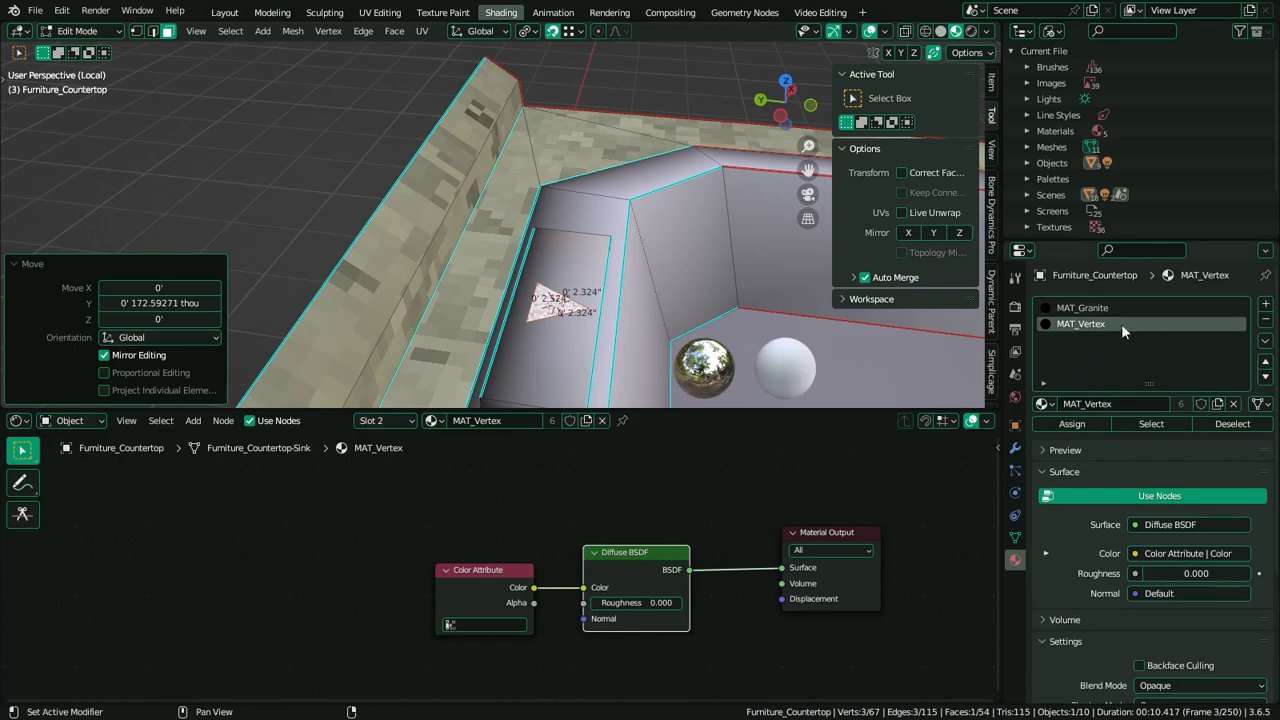
click(1089, 423)
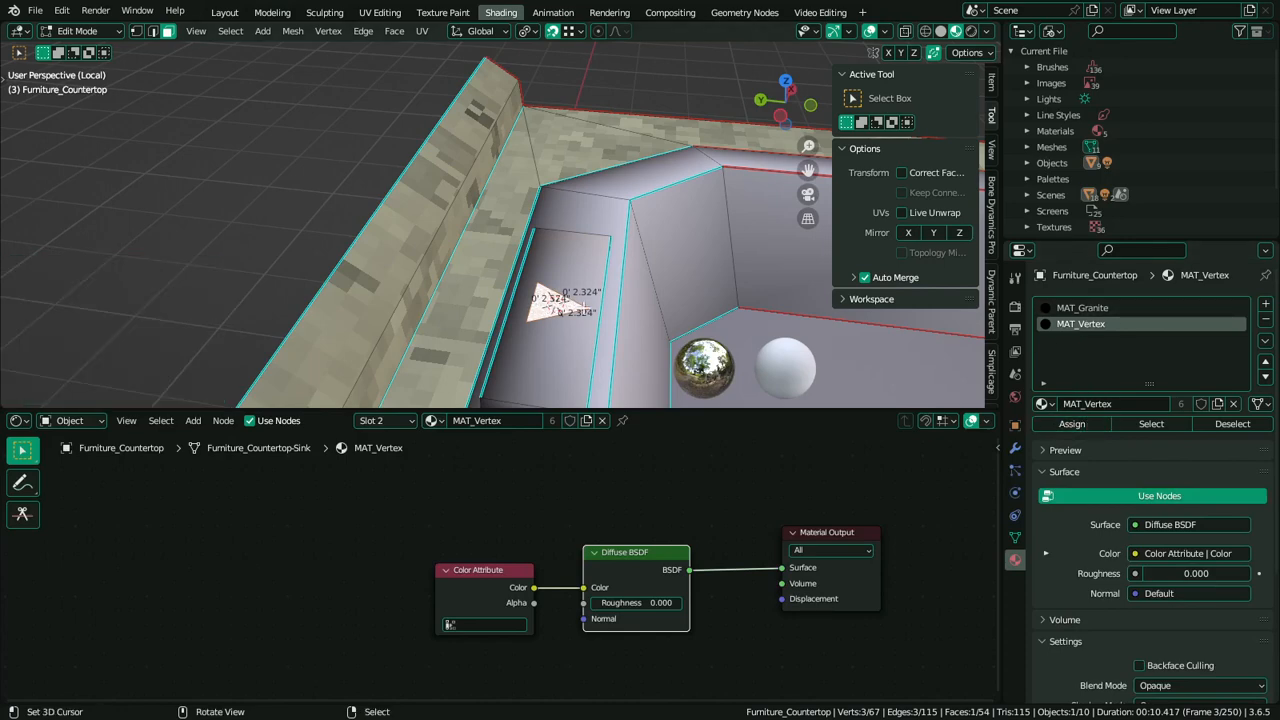
Extrude the triangle about 10.3 inches upward as the faucet's stem and lower its top by about 3.8 inches
key(KP_3)
shift+middle_drag(566, 262, 636, 375)
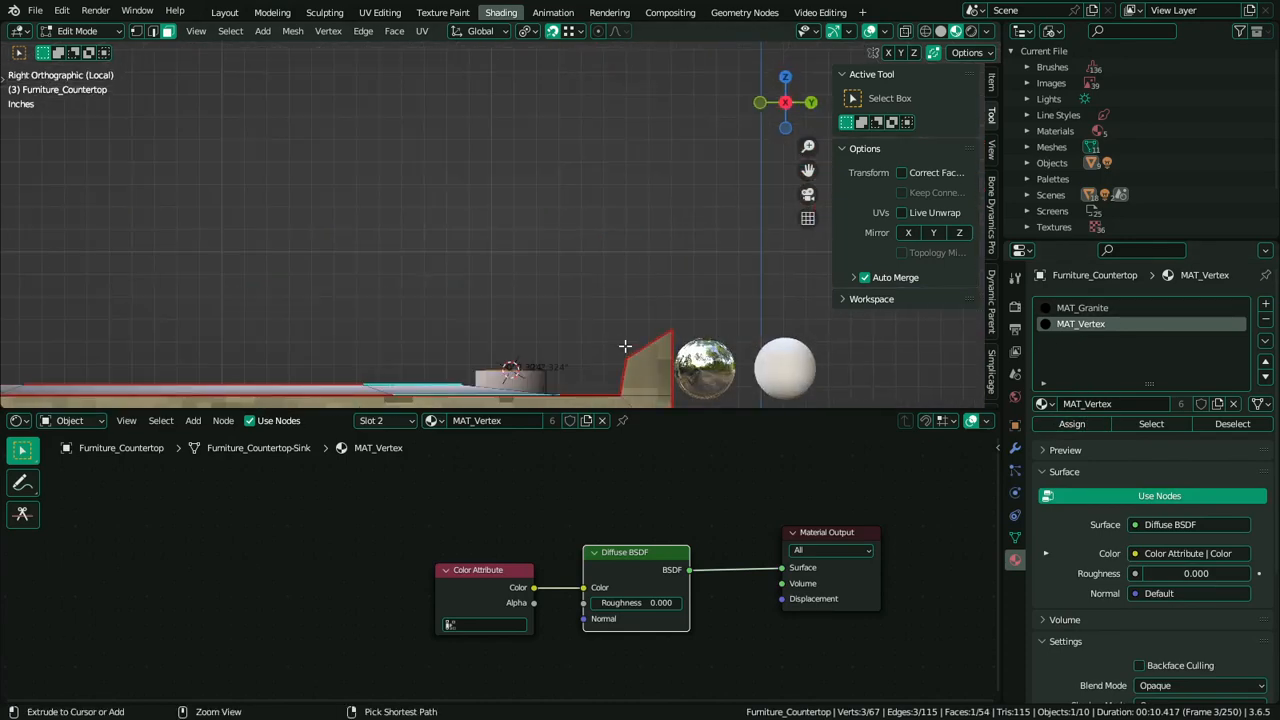
key(ctrl+space)
key(e)
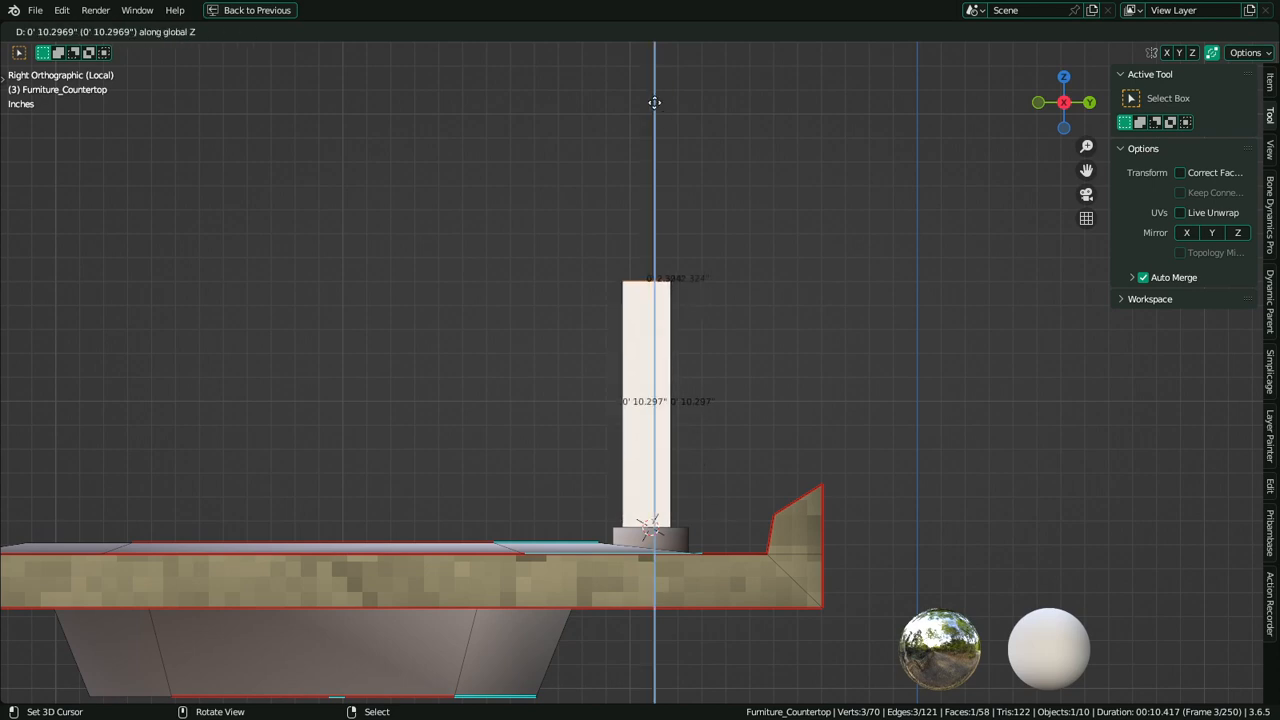
click(655, 103)
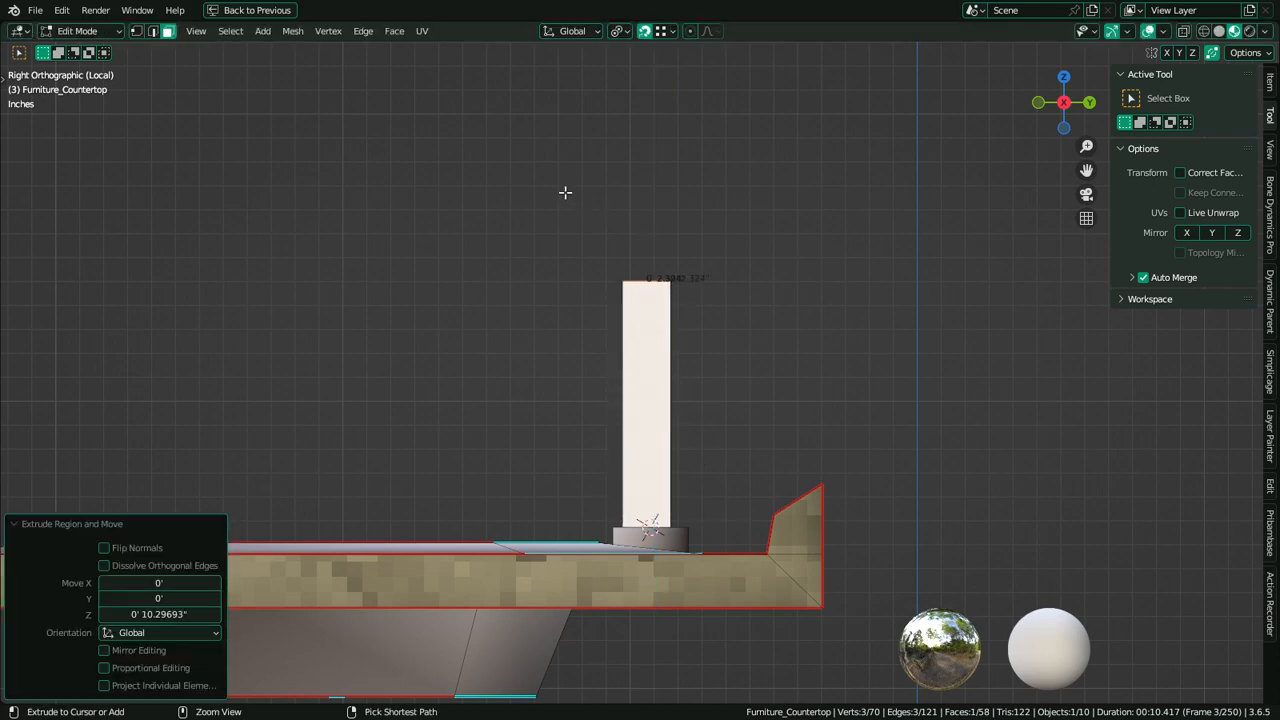
key(g)
key(z)
click(620, 291)
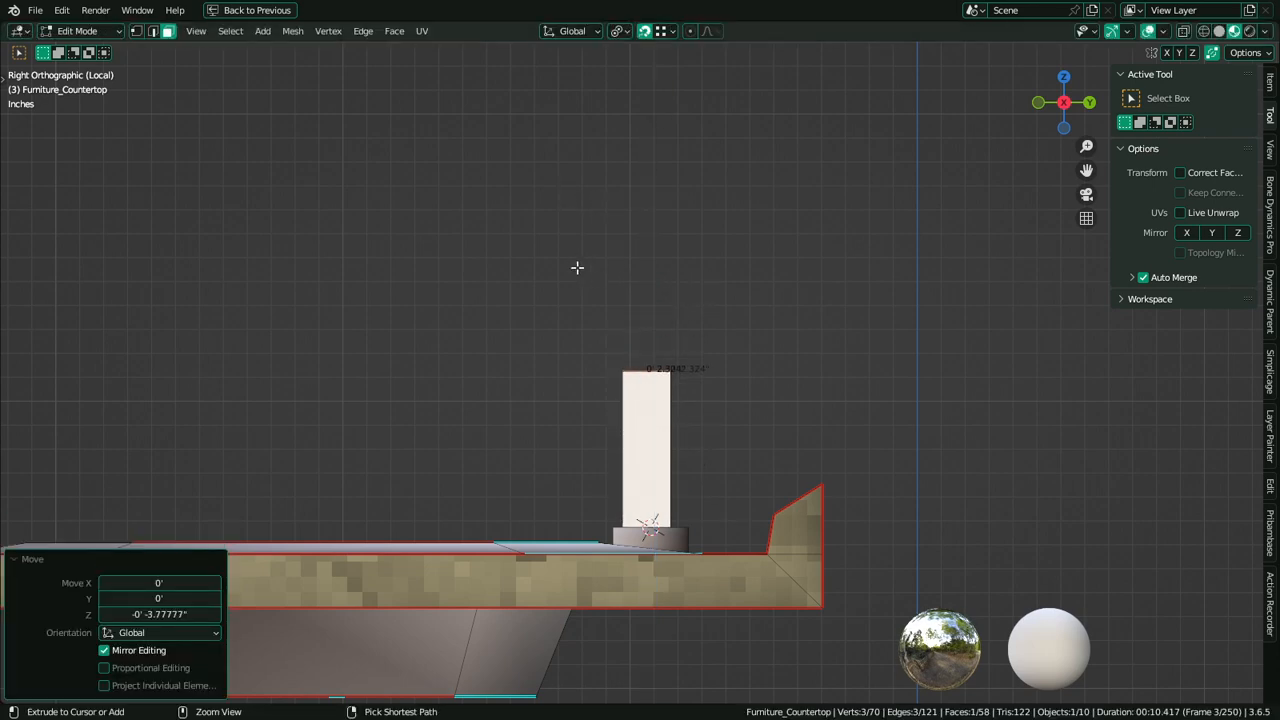
Extend the faucet from the stem's top with an angled, a level and a down-sloping section arching over the basin
key(e)
ctrl+click(479, 276)
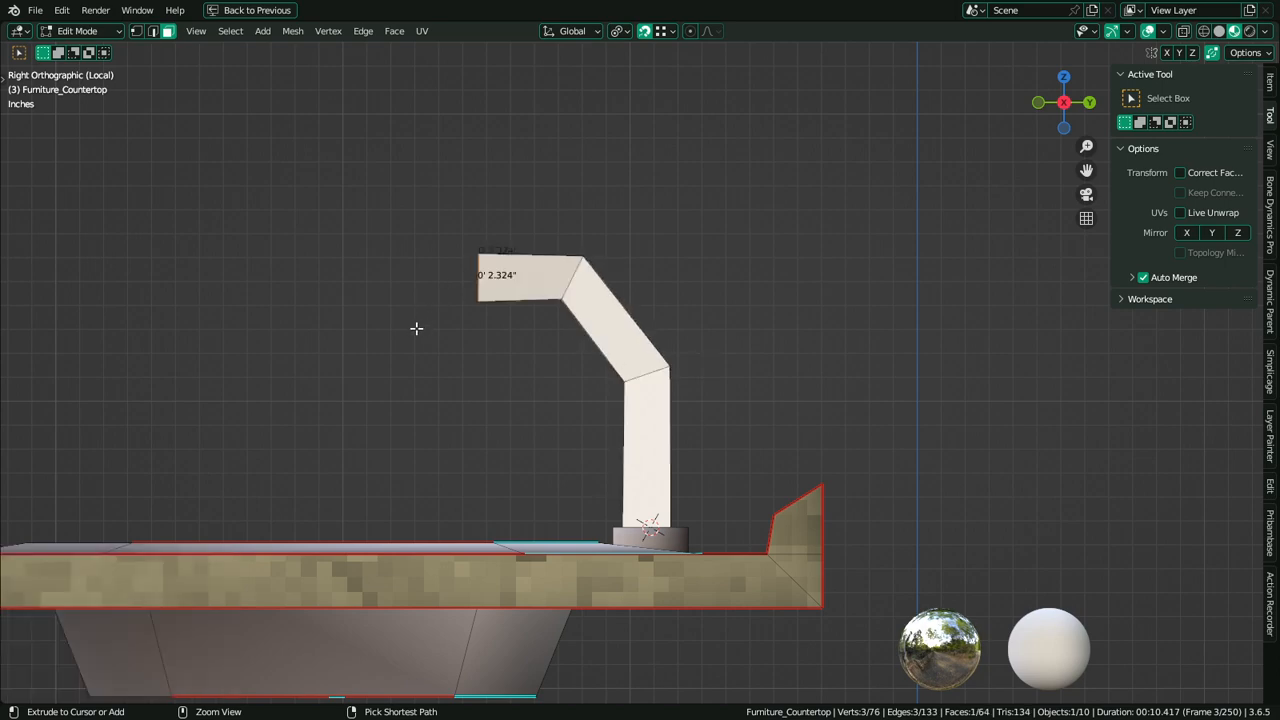
ctrl+click(421, 347)
middle_drag(487, 395, 548, 400)
key(KP_3)
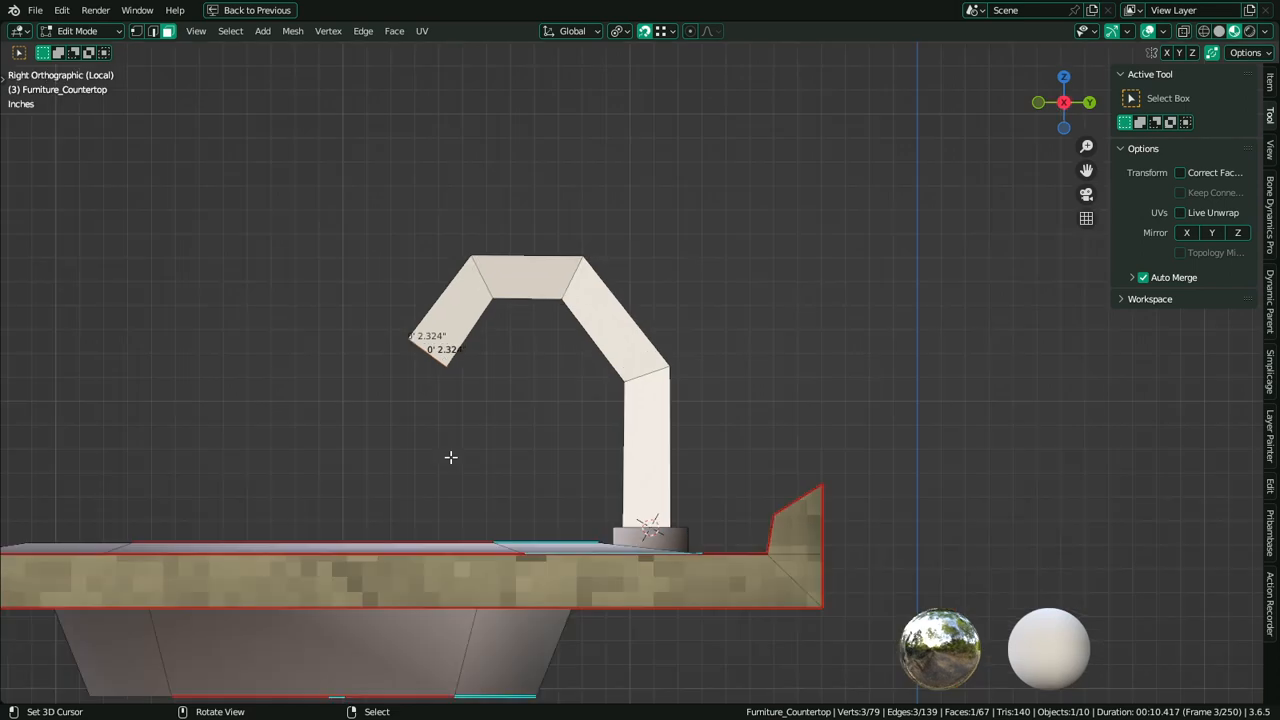
key(e)
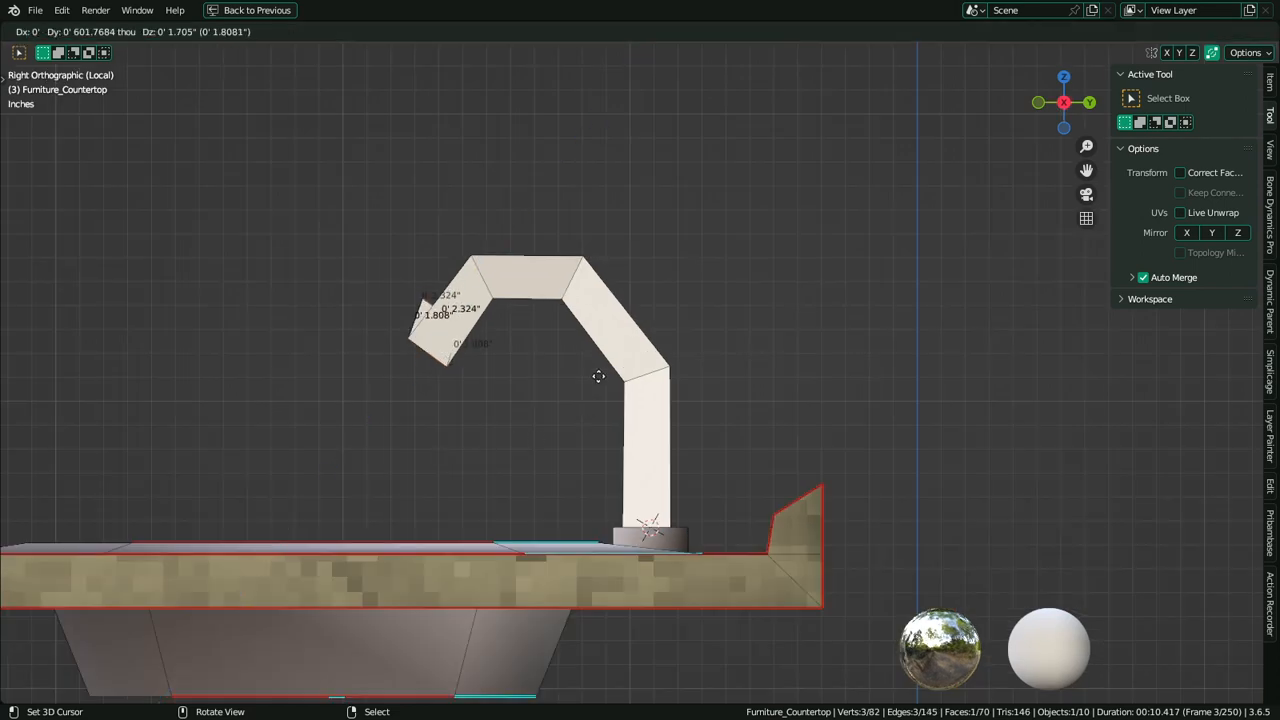
right_click(585, 407)
key(ctrl+z)
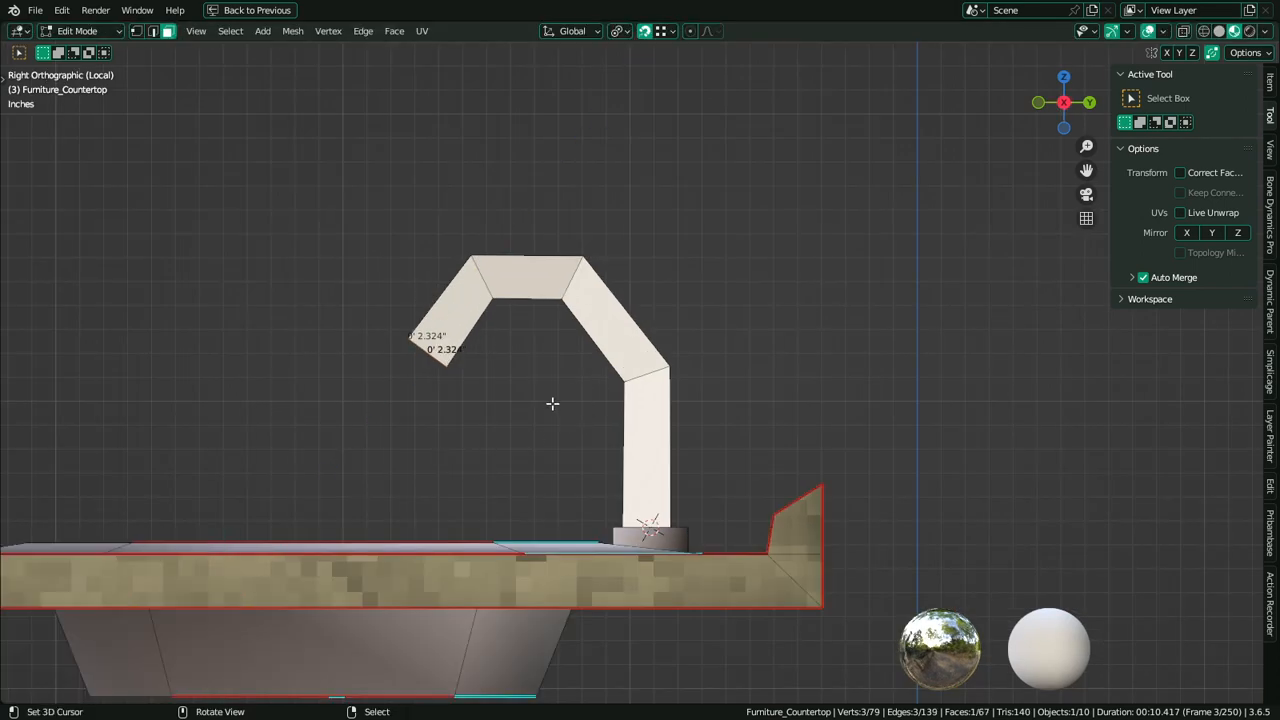
Extrude one more section downward from the faucet's tip and flatten its end face by scaling to 0 along Z
ctrl+right_click(427, 479)
middle_drag(432, 490, 481, 476)
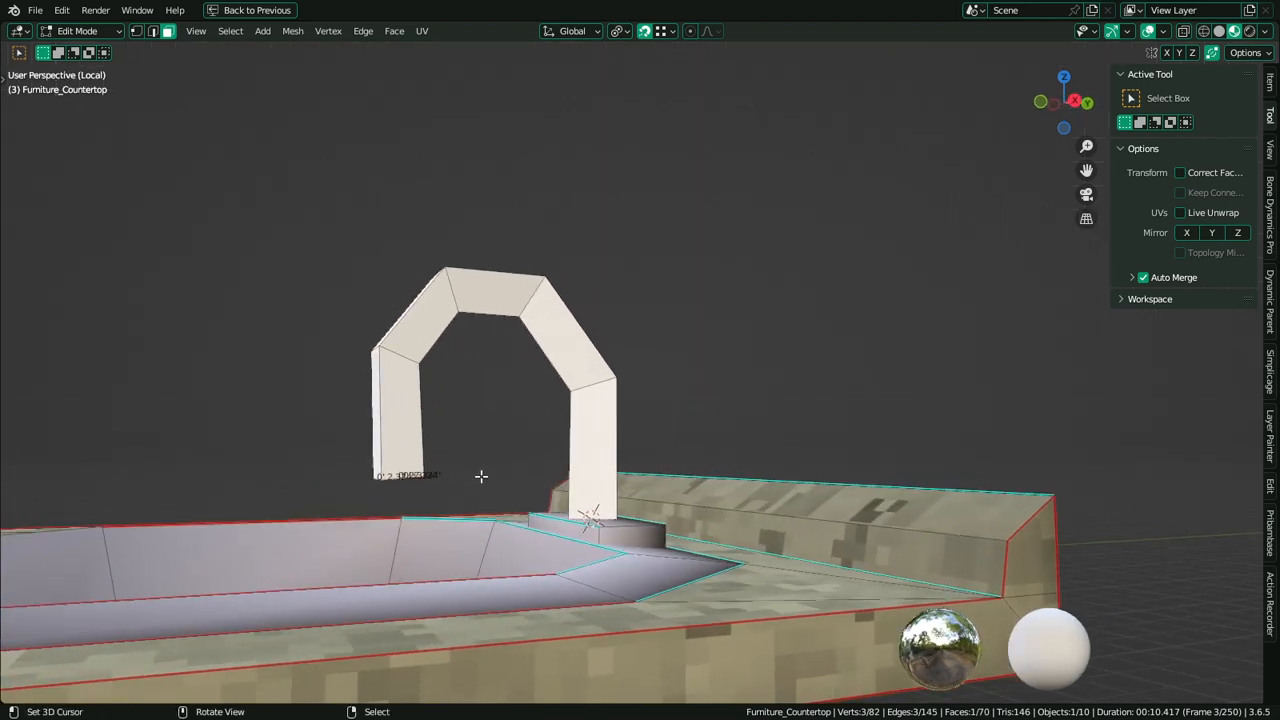
key(KP_3)
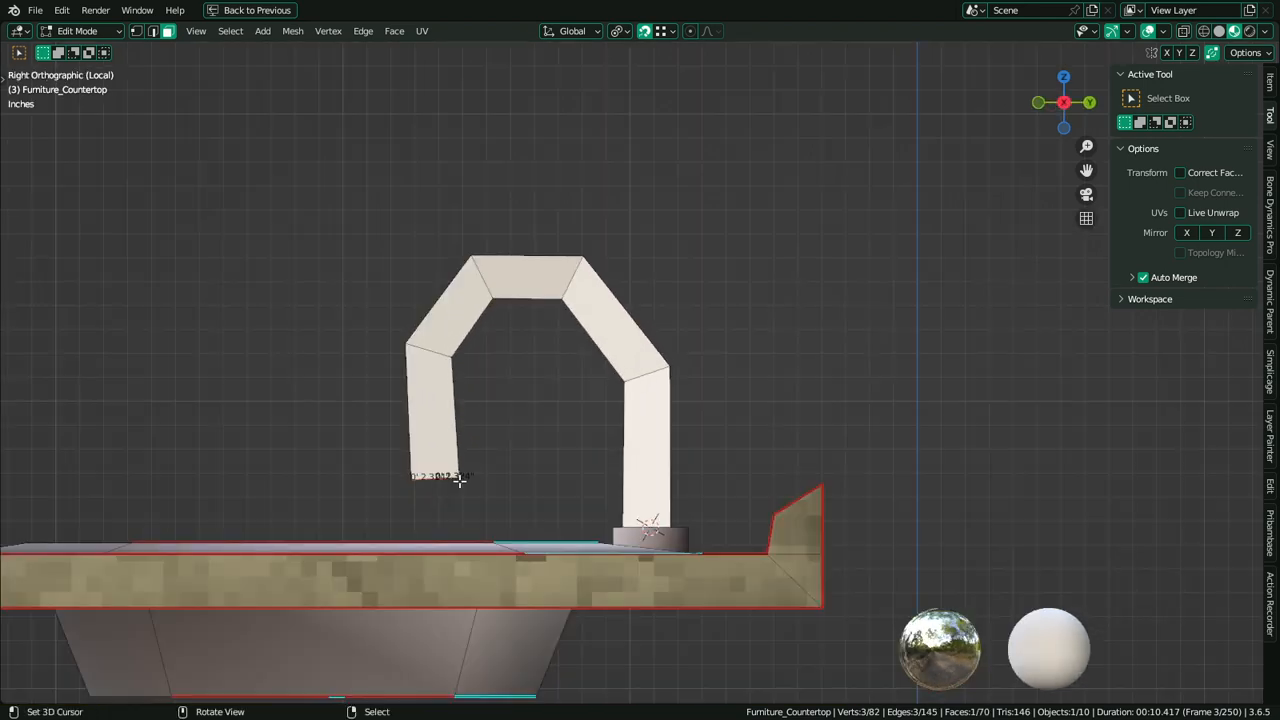
key(s)
key(z)
key(Return)
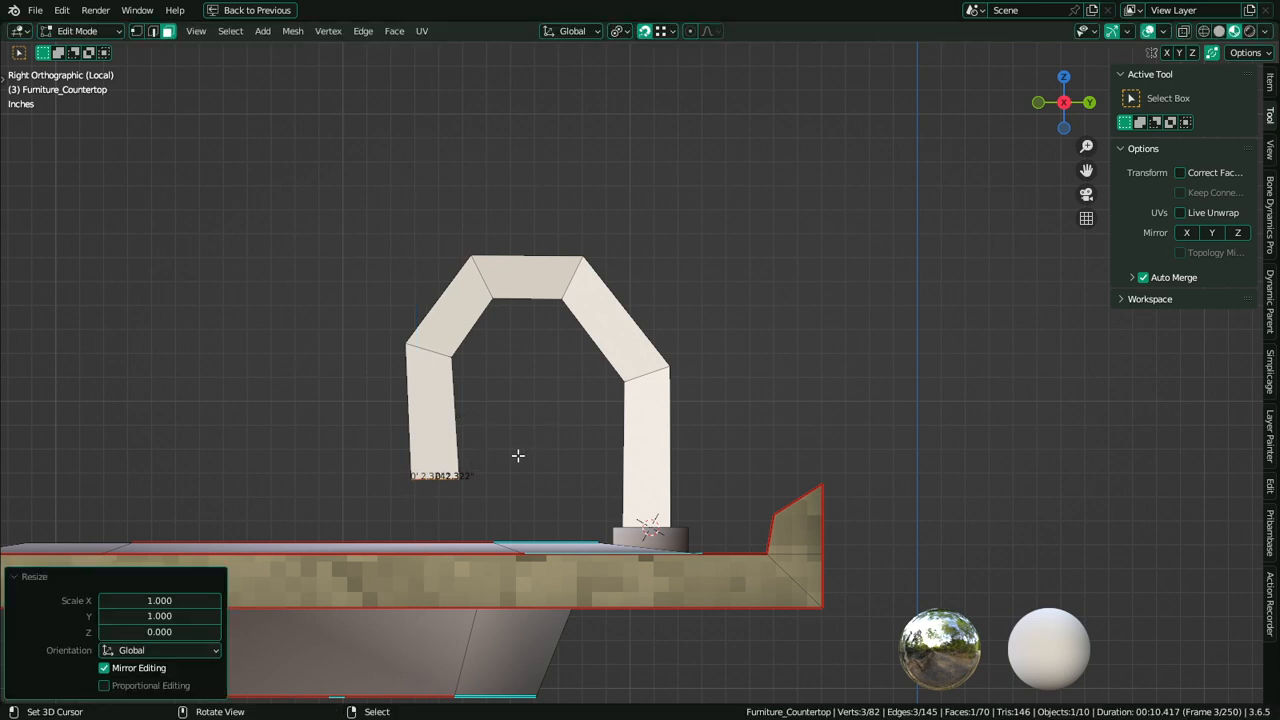
Move the spout's flattened end face up about 5.1 inches, close beneath the last bend
key(g)
right_click(391, 368)
key(g)
click(358, 404)
click(614, 31)
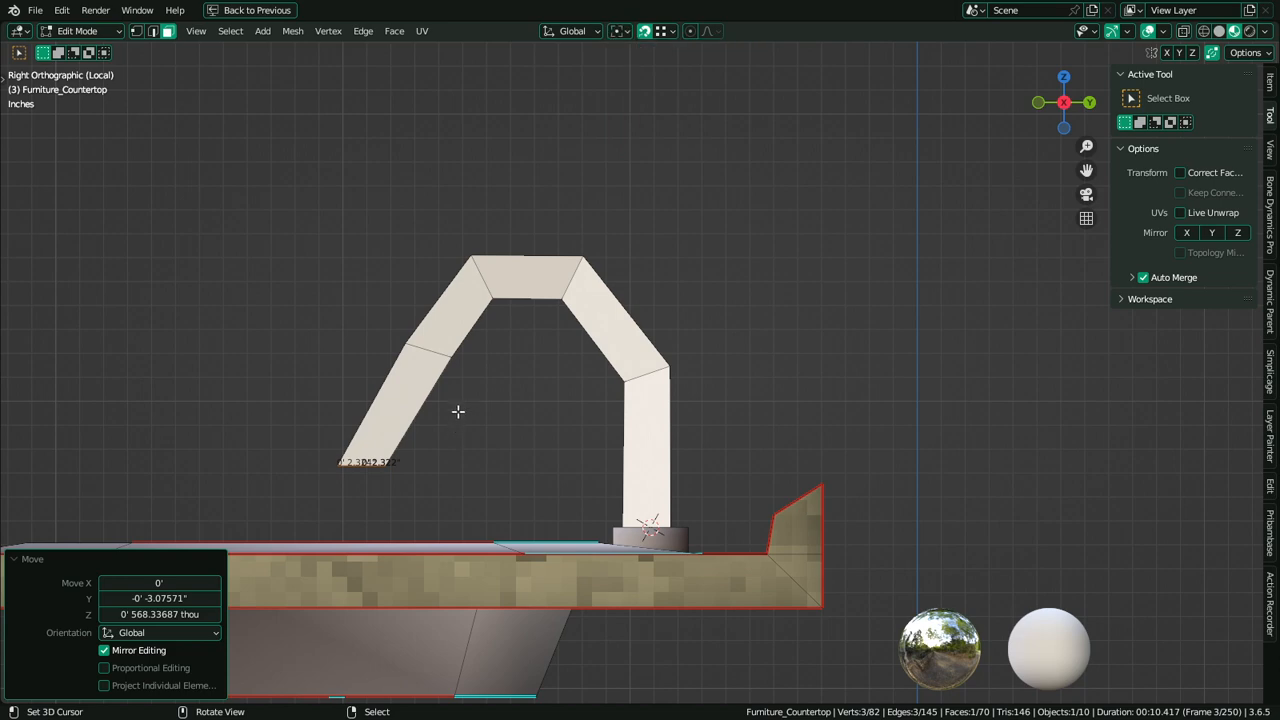
key(g)
click(456, 357)
Edge-slide the leftover bend edge fully onto the spout's tip to merge it away
middle_drag(456, 357, 230, 396)
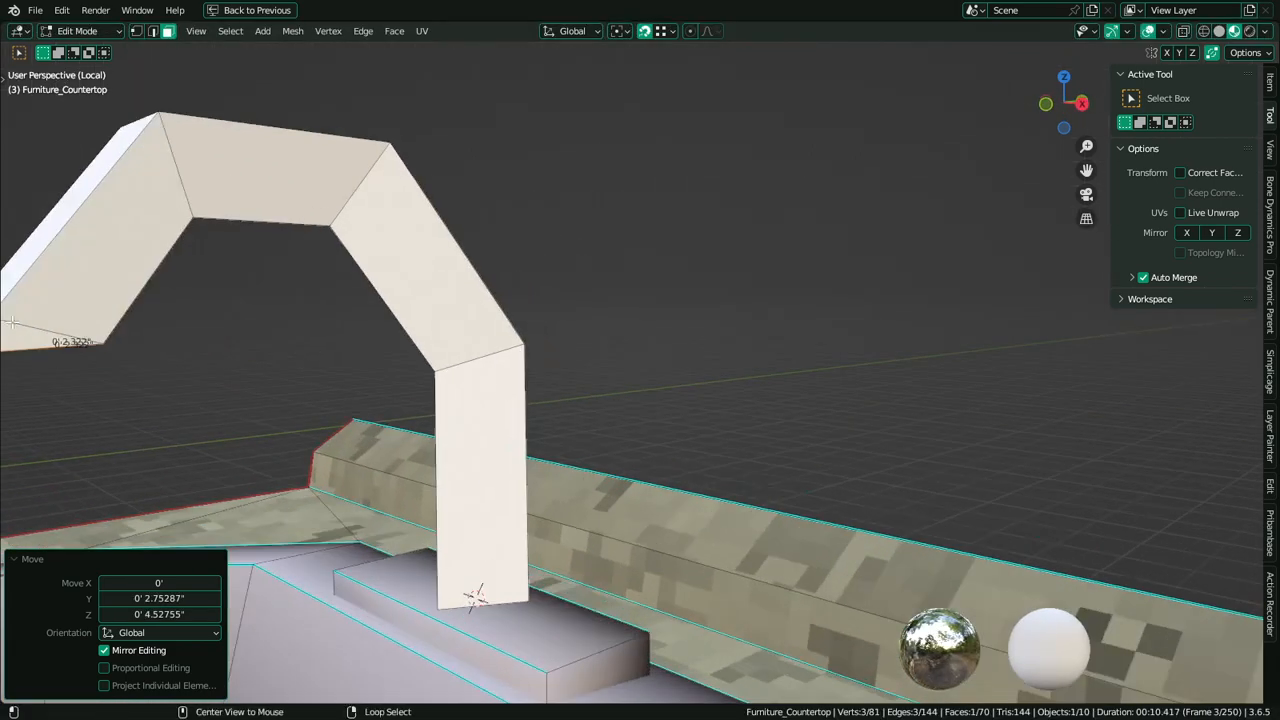
shift+middle_drag(12, 322, 566, 355)
key(g)
key(g)
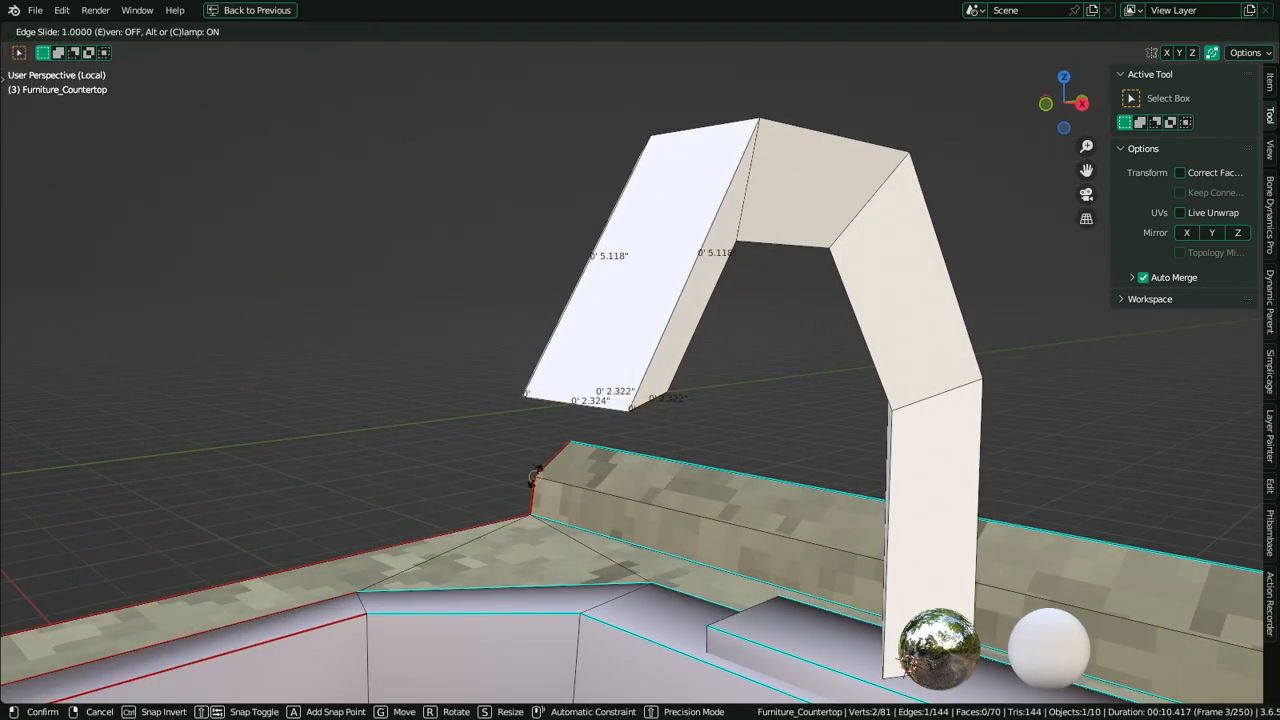
click(676, 366)
Move the outer edge of the spout's upper bend about 0.67 inch along Y toward the basin
key(g)
key(y)
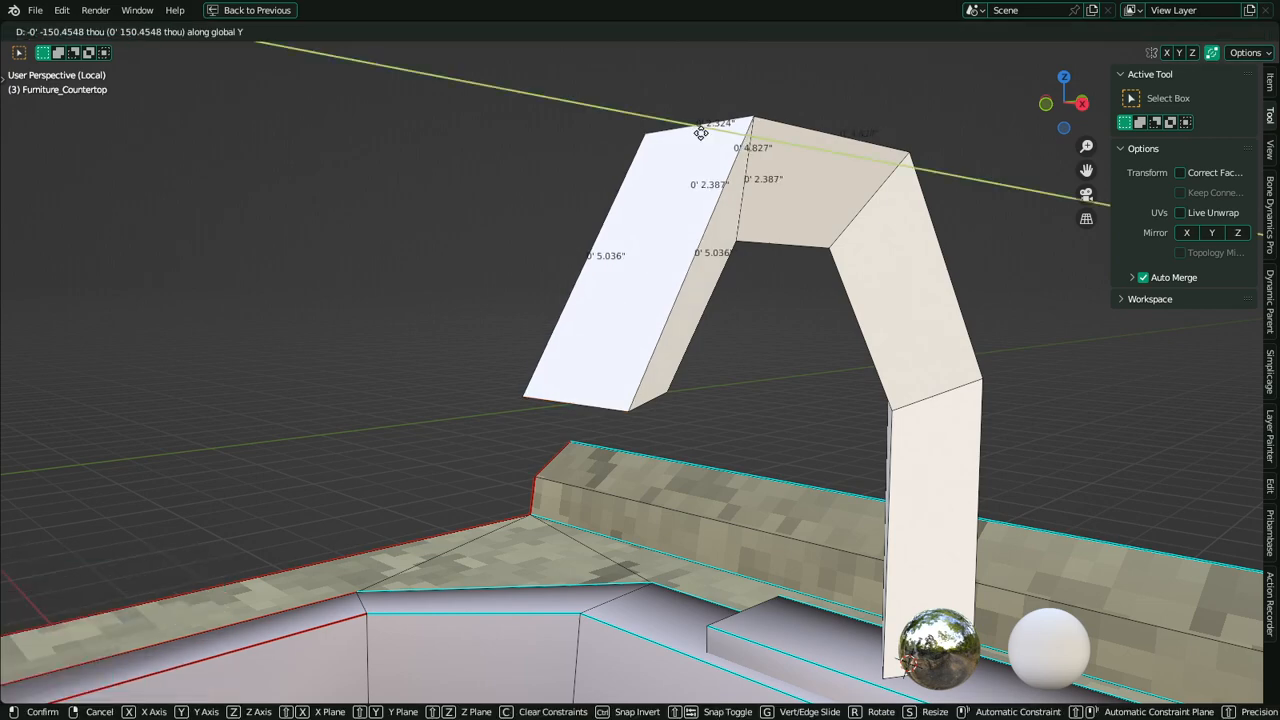
click(678, 144)
middle_drag(691, 304, 780, 405)
scroll(754, 386, down, 5)
scroll(740, 400, down, 2)
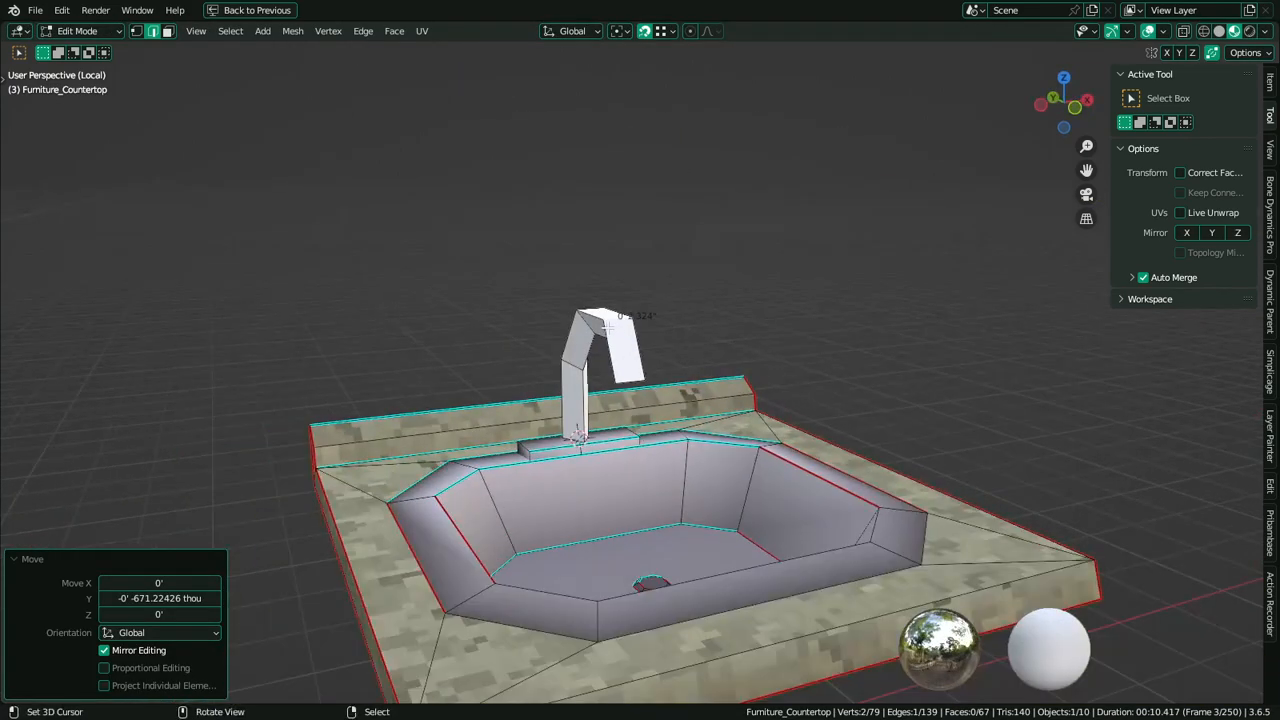
Select the entire faucet, shade it smooth and bring it into Vertex Paint mode
key(l)
key(q)
click(573, 296)
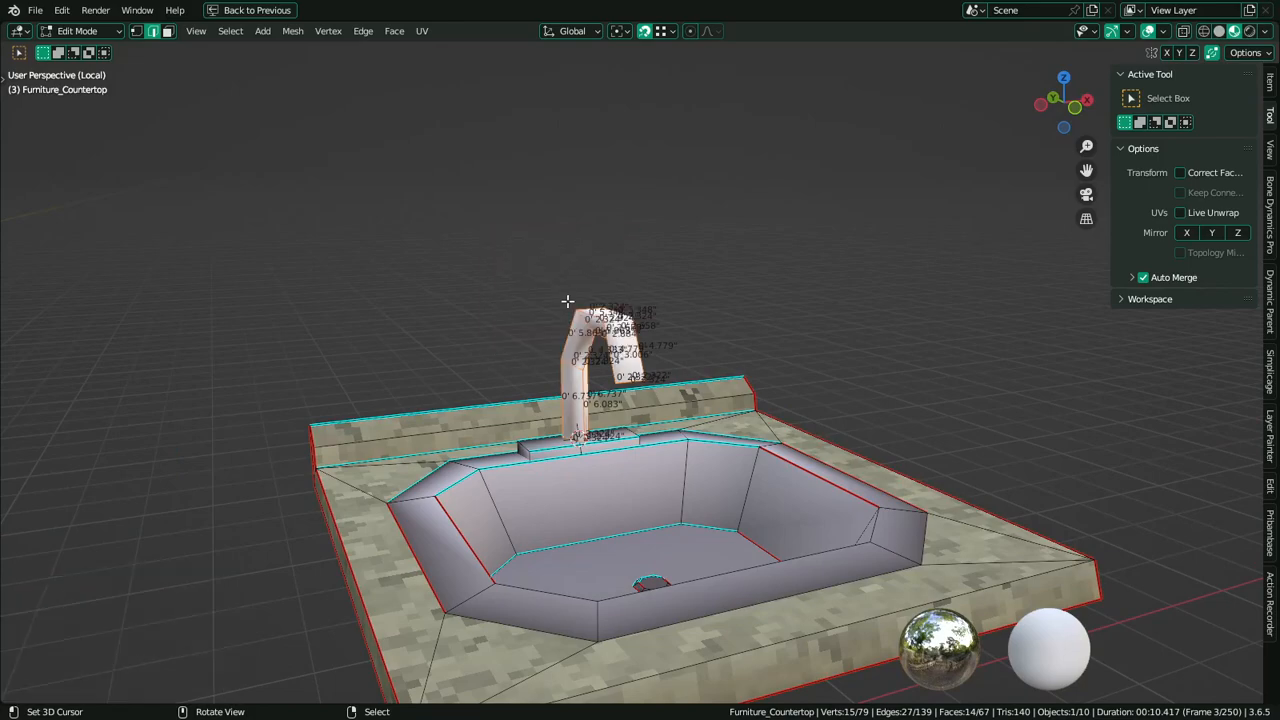
key(ctrl+Tab)
middle_drag(567, 301, 727, 313)
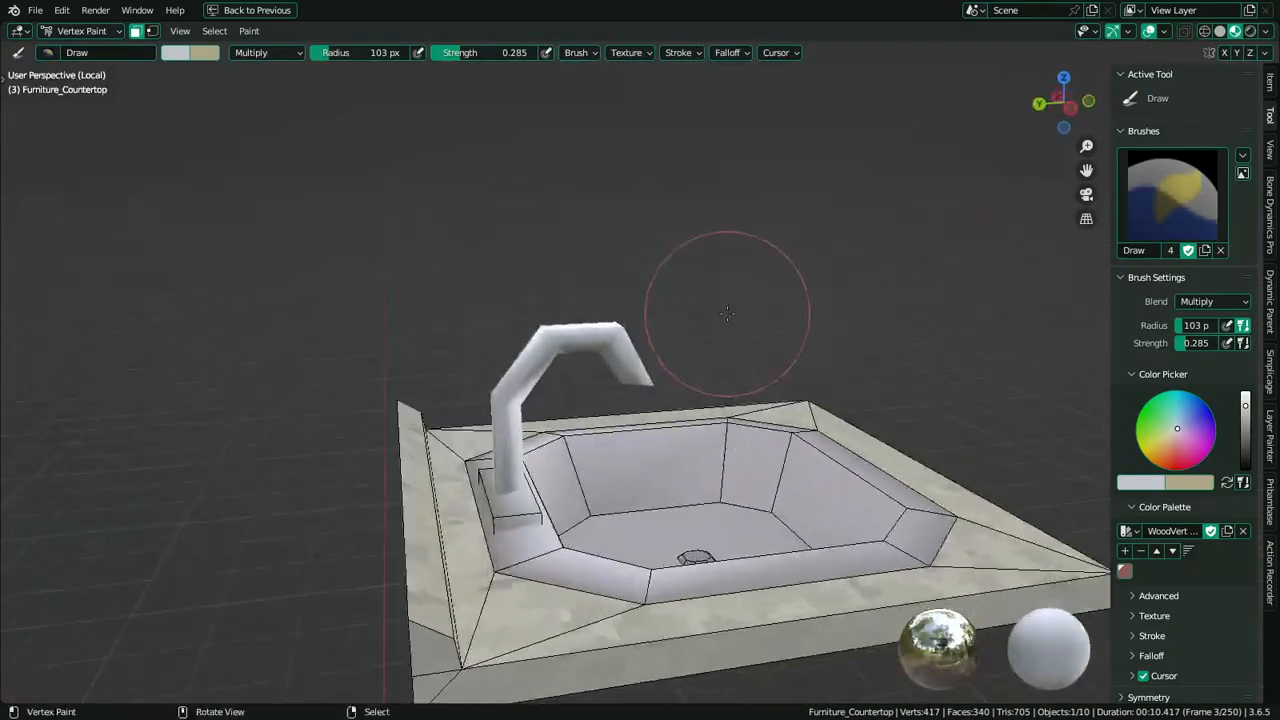
scroll(727, 313, up, 3)
Sample a darker lavender-grey from the sink and fill all of the faucet's linked faces with it
key(a)
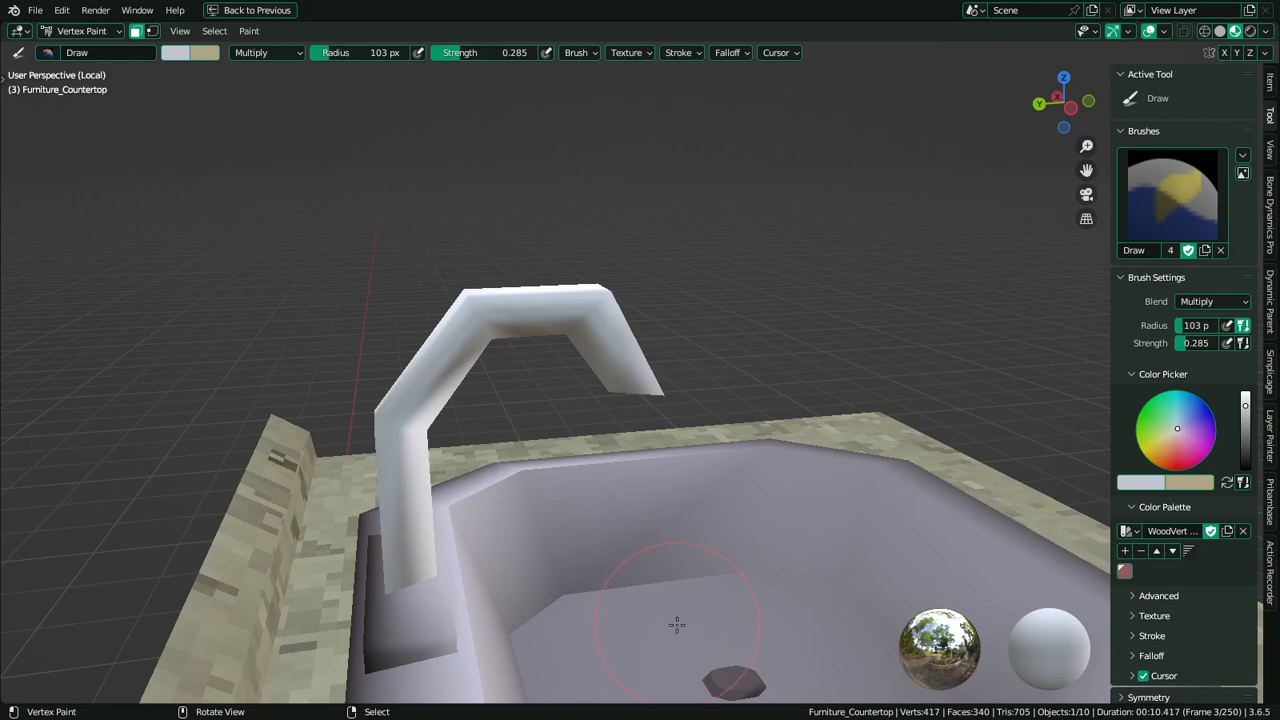
middle_drag(677, 625, 668, 682)
key(s)
middle_drag(548, 497, 546, 452)
right_click(495, 344)
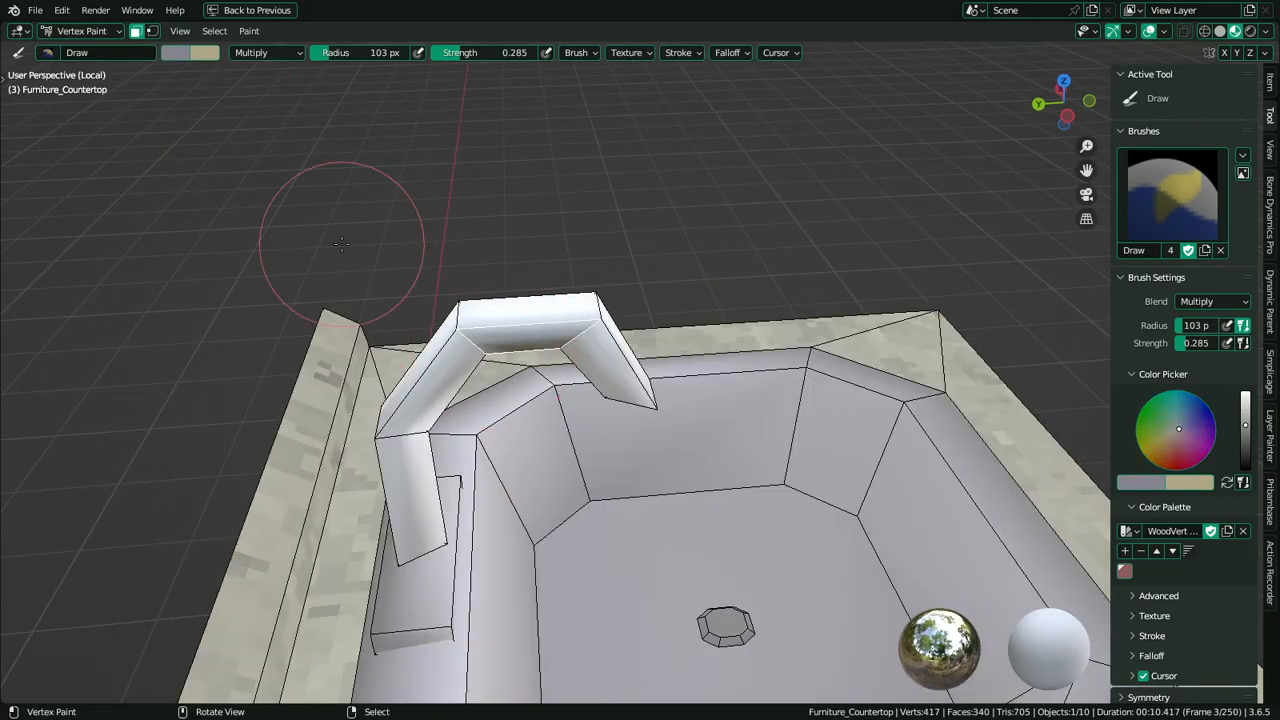
key(ctrl+l)
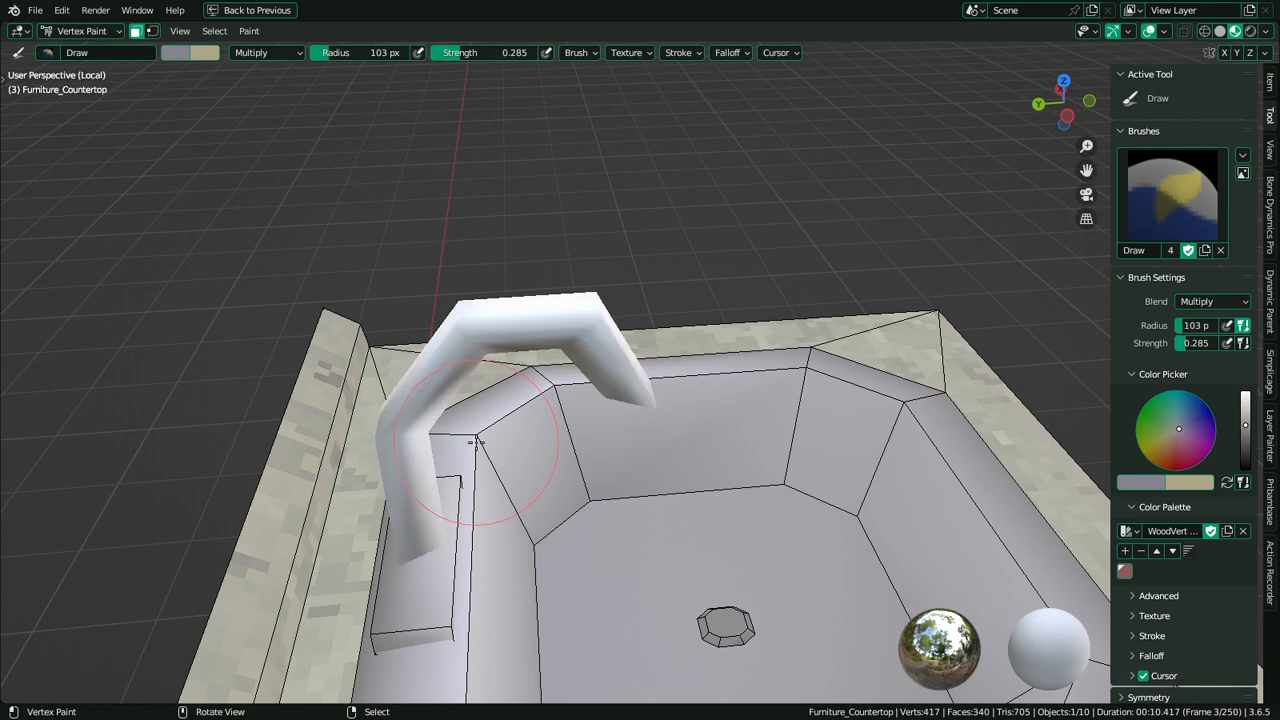
key(shift+k)
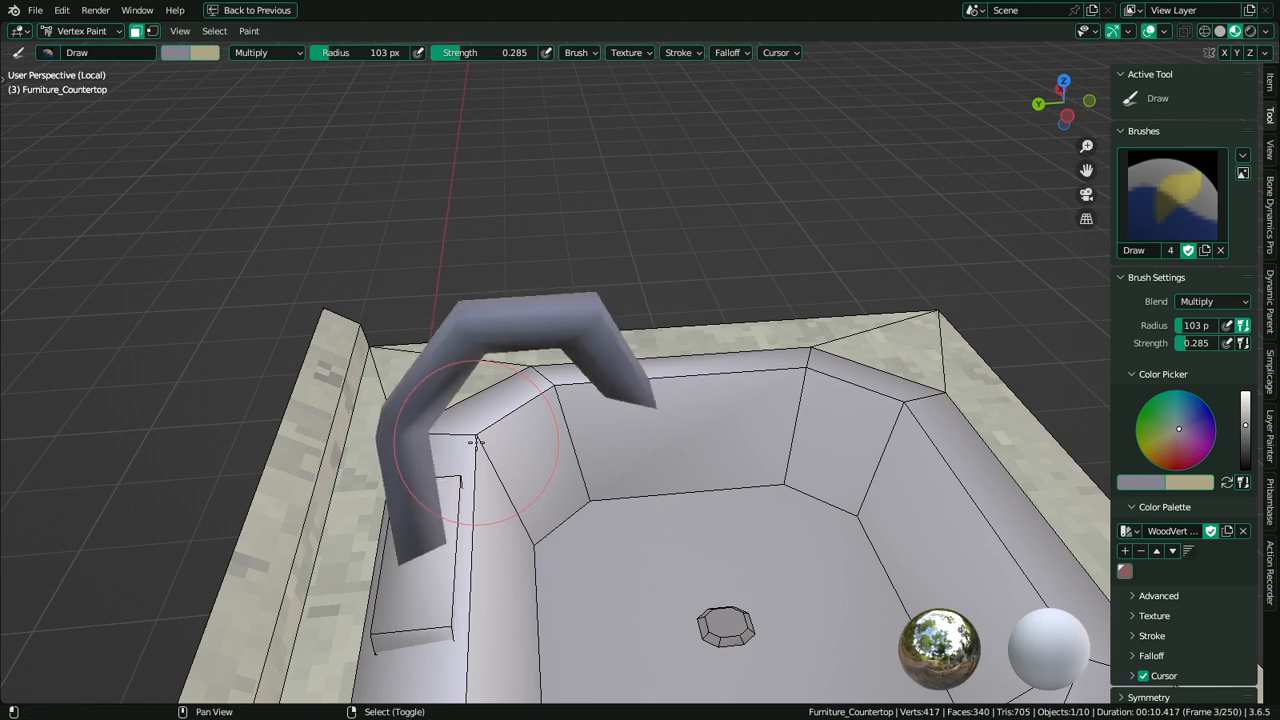
Darken the underside and inner bends of the faucet with Draw brush strokes in Multiply blend mode
click(278, 56)
middle_drag(708, 410, 623, 306)
scroll(623, 306, up, 3)
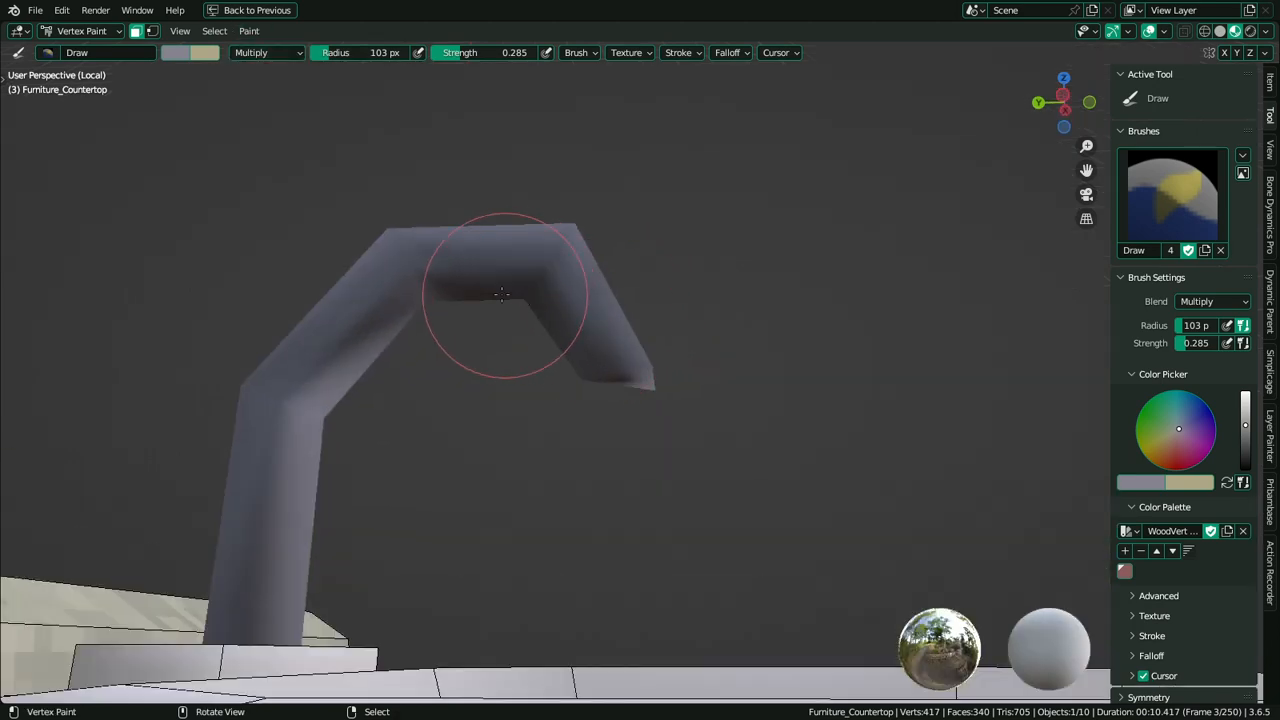
drag(502, 294, 429, 297)
mouse_move(336, 406)
mouse_down()
mouse_move(294, 437)
mouse_move(500, 277)
mouse_move(591, 417)
mouse_move(510, 308)
mouse_move(320, 426)
mouse_move(489, 295)
mouse_move(605, 347)
mouse_up()
Set the brush blend mode to Add and paint a highlight along the top of the faucet's arch
middle_drag(605, 347, 590, 425)
click(265, 52)
click(248, 225)
middle_drag(248, 225, 523, 249)
mouse_move(578, 264)
mouse_down()
mouse_move(343, 257)
mouse_move(543, 229)
mouse_up()
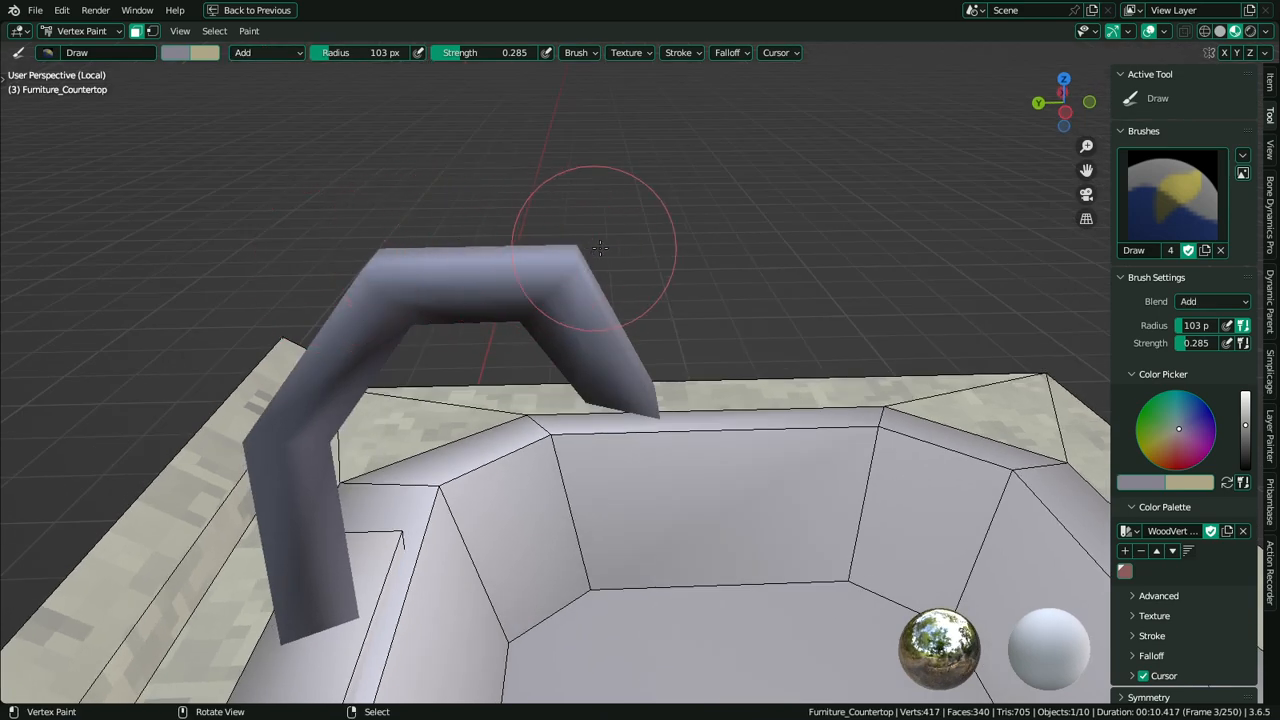
Brighten the faucet's upper bends and the outer side of its arch with further Add brush strokes
middle_drag(543, 229, 520, 286)
mouse_move(520, 286)
mouse_down()
mouse_move(345, 325)
mouse_move(597, 260)
mouse_up()
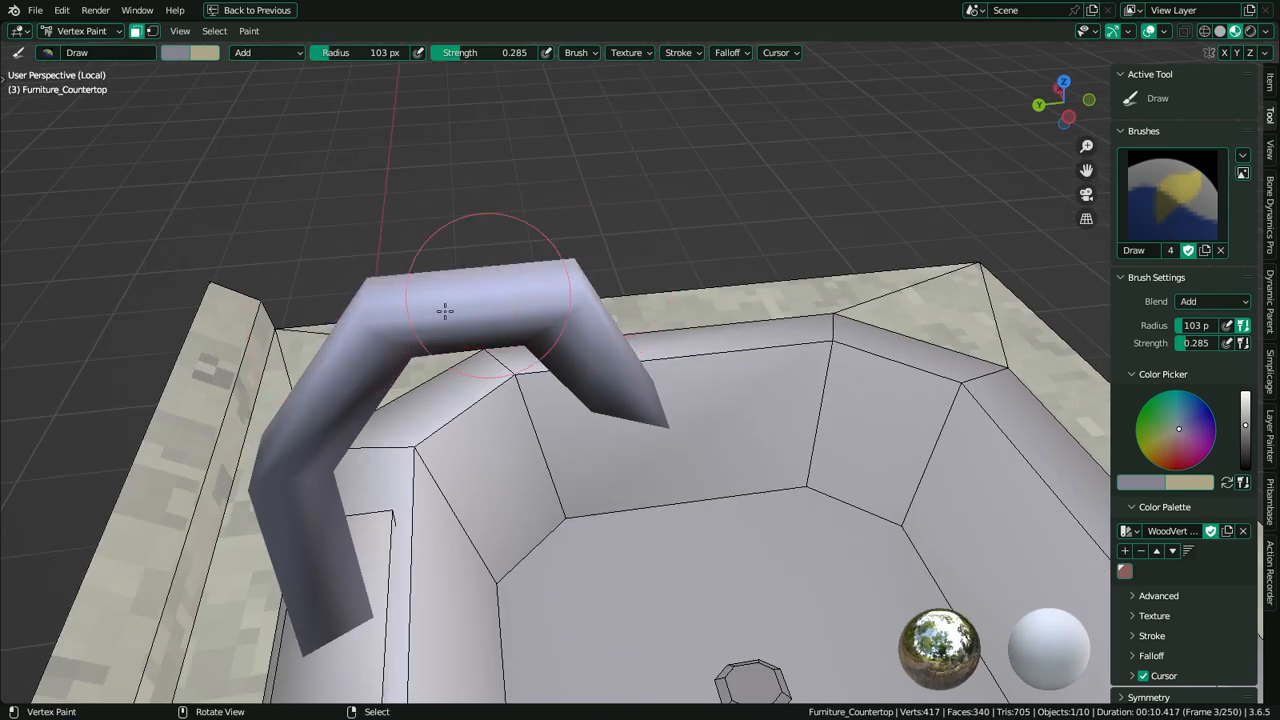
drag(445, 311, 288, 423)
drag(590, 280, 577, 260)
middle_drag(630, 268, 422, 221)
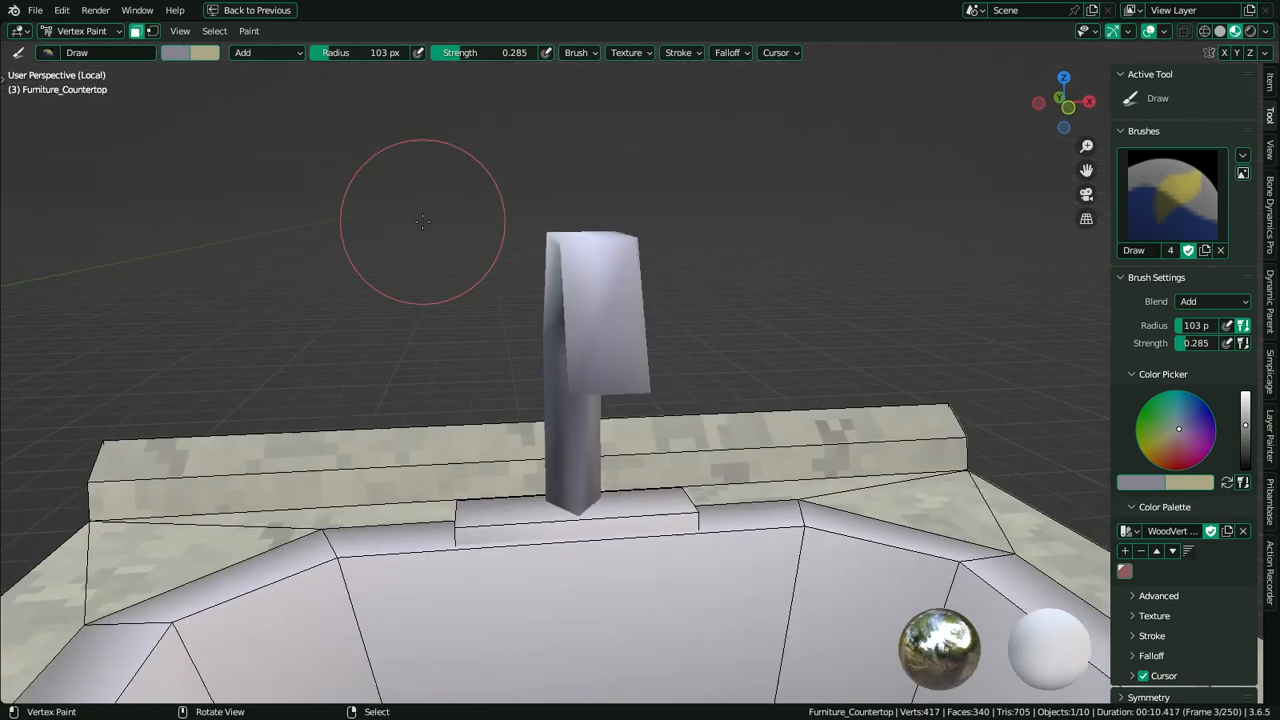
Return to Object Mode and examine the faucet's shading against the sink and countertop from several angles
key(a)
key(ctrl+Tab)
scroll(386, 415, down, 5)
middle_drag(386, 415, 760, 390)
scroll(631, 395, up, 2)
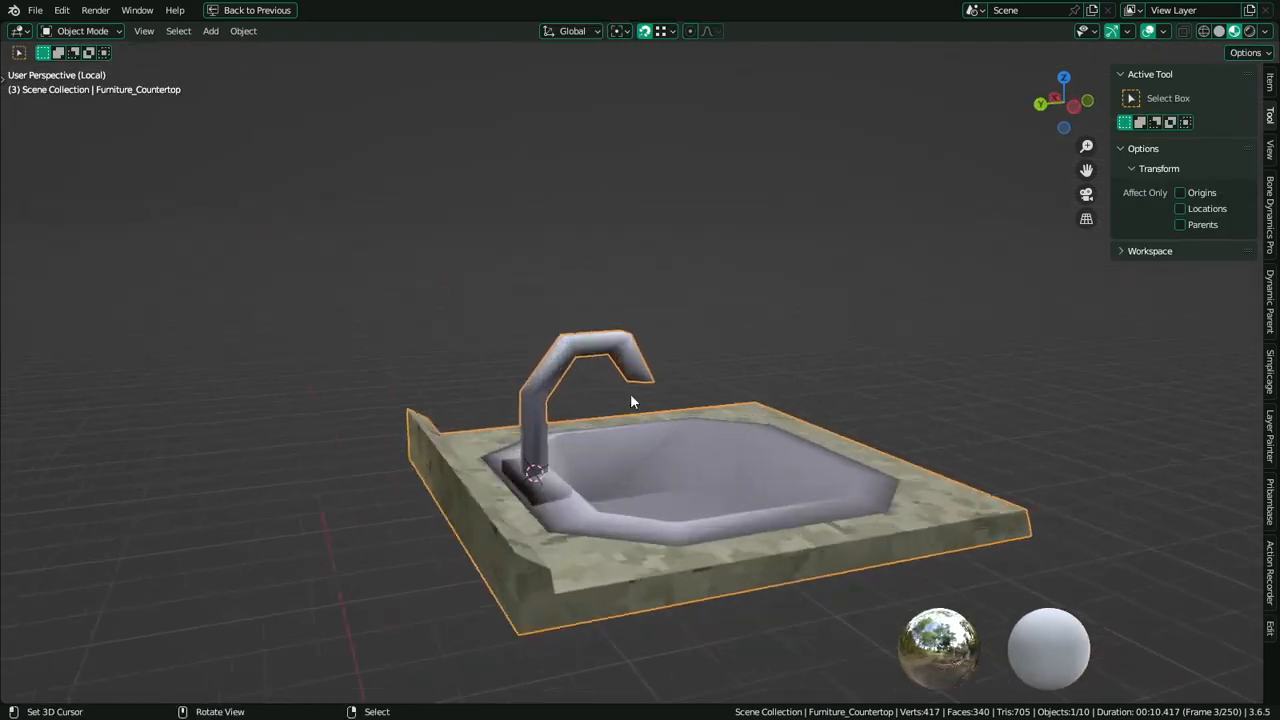
scroll(630, 400, up, 2)
mouse_move(625, 380)
middle_down()
mouse_move(486, 394)
mouse_move(736, 388)
mouse_move(610, 390)
middle_up()
scroll(486, 394, down, 4)
scroll(608, 390, up, 5)
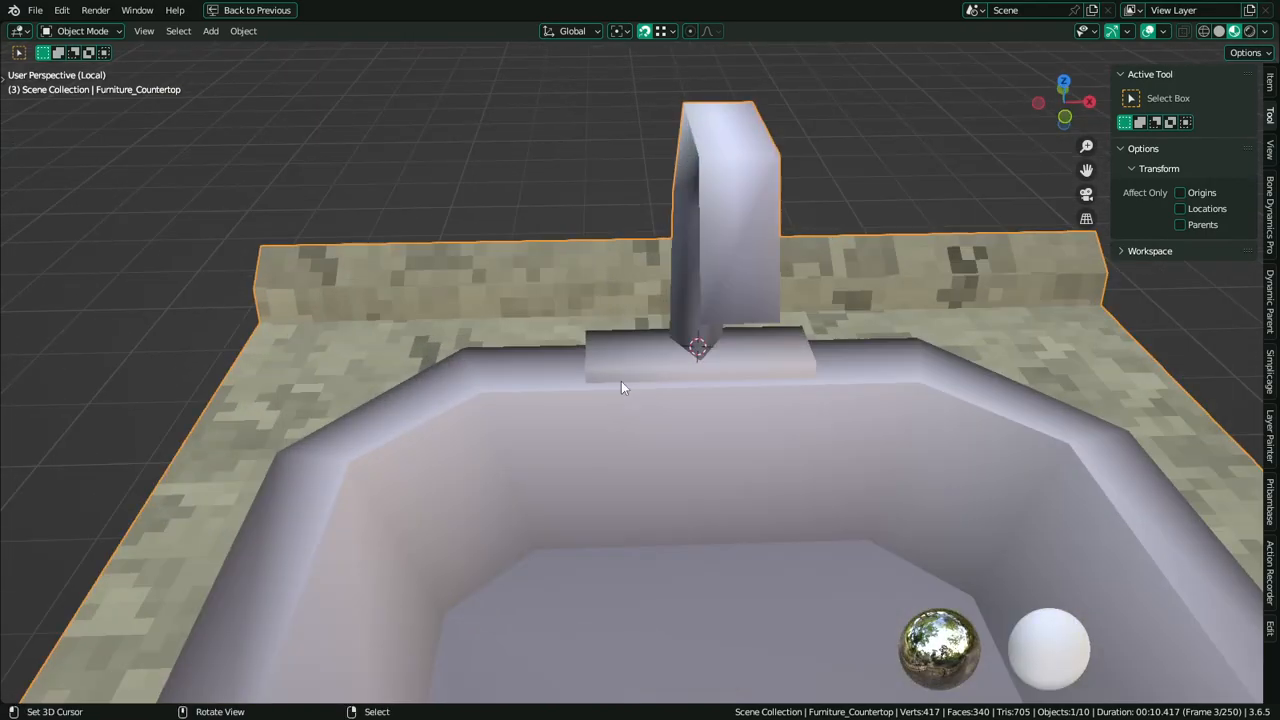
Switch to the browser and examine the kitchen sink reference images, including the Elkay Dayton corner sink, for faucet details
key(alt+Tab)
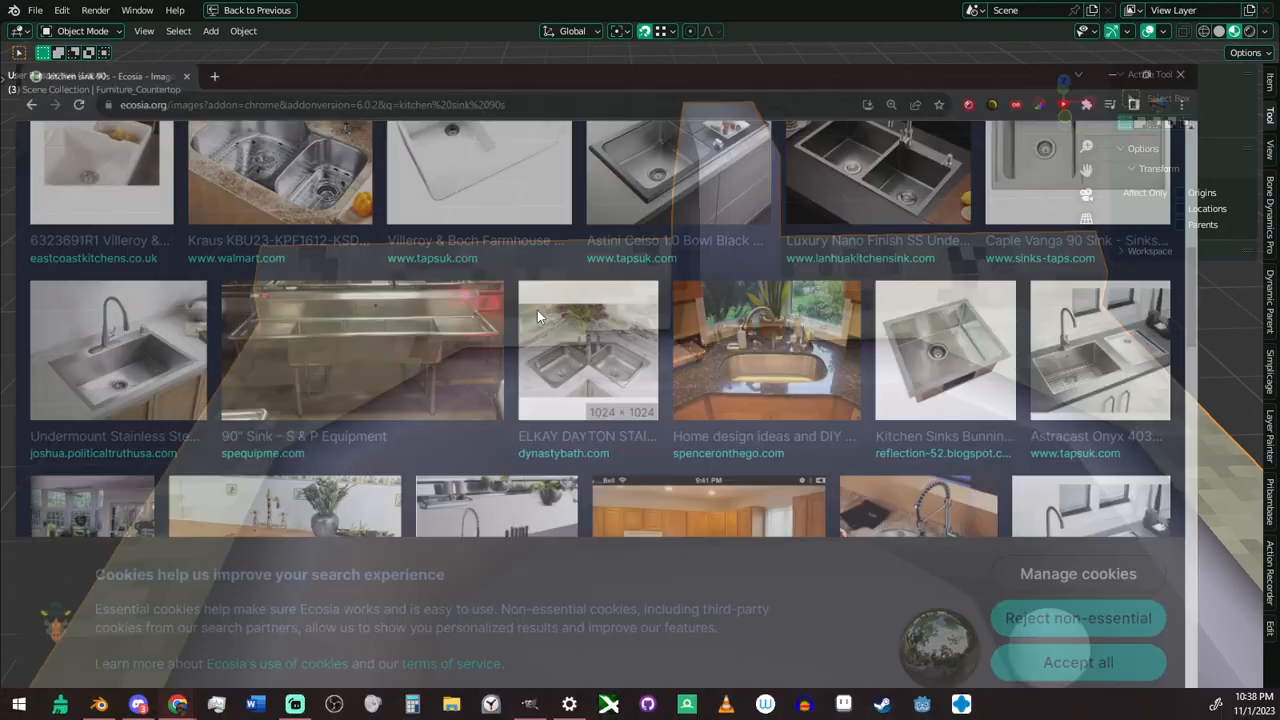
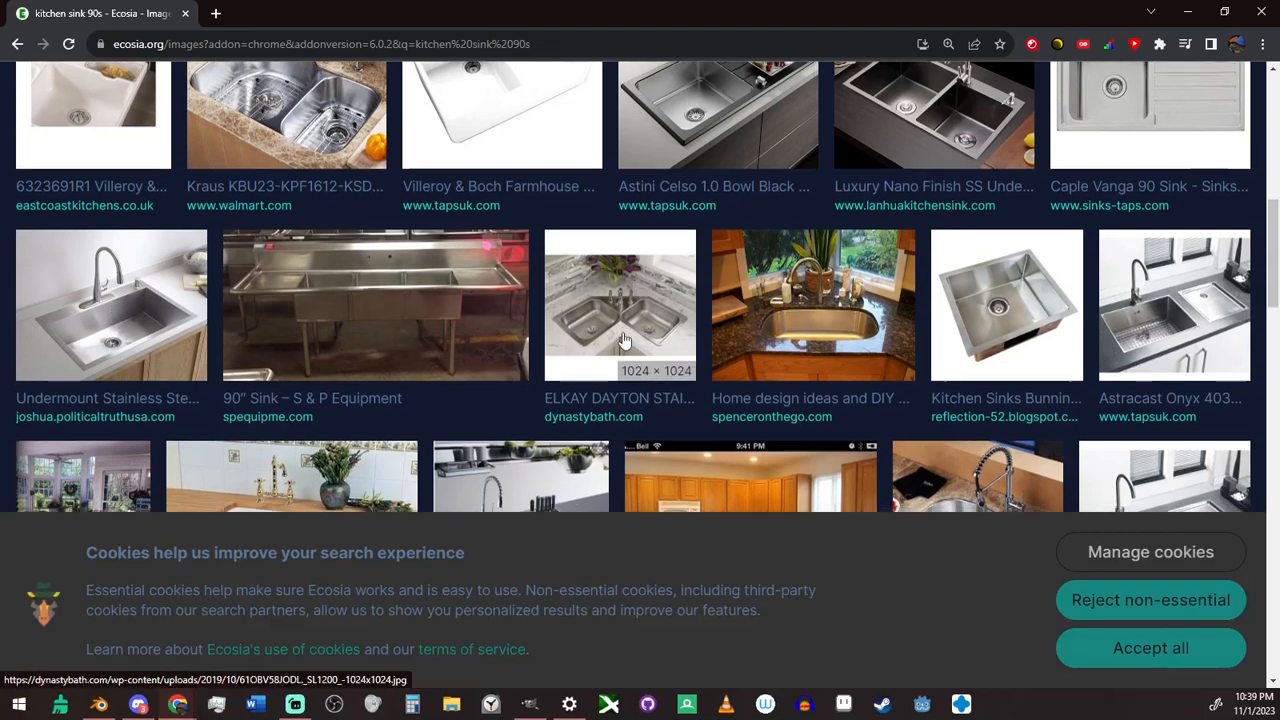
scroll(477, 328, down, 2)
scroll(600, 300, up, 2)
click(614, 293)
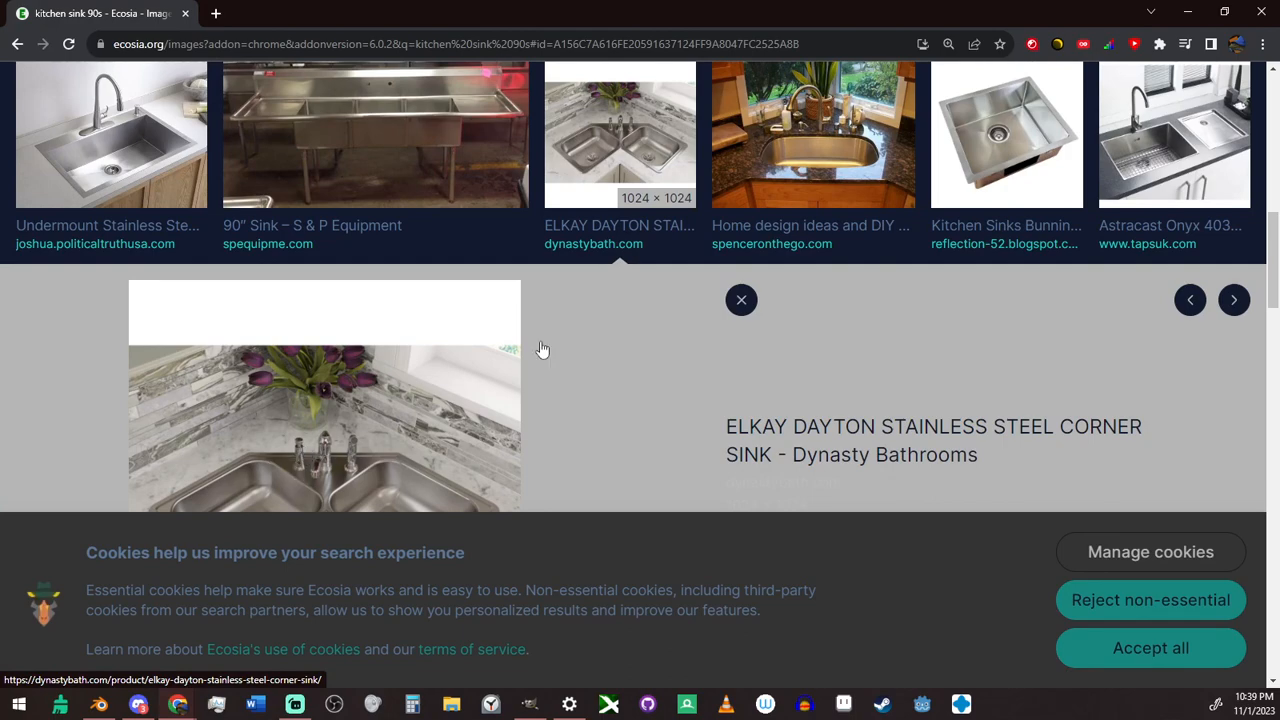
scroll(541, 349, up, 6)
scroll(577, 326, up, 3)
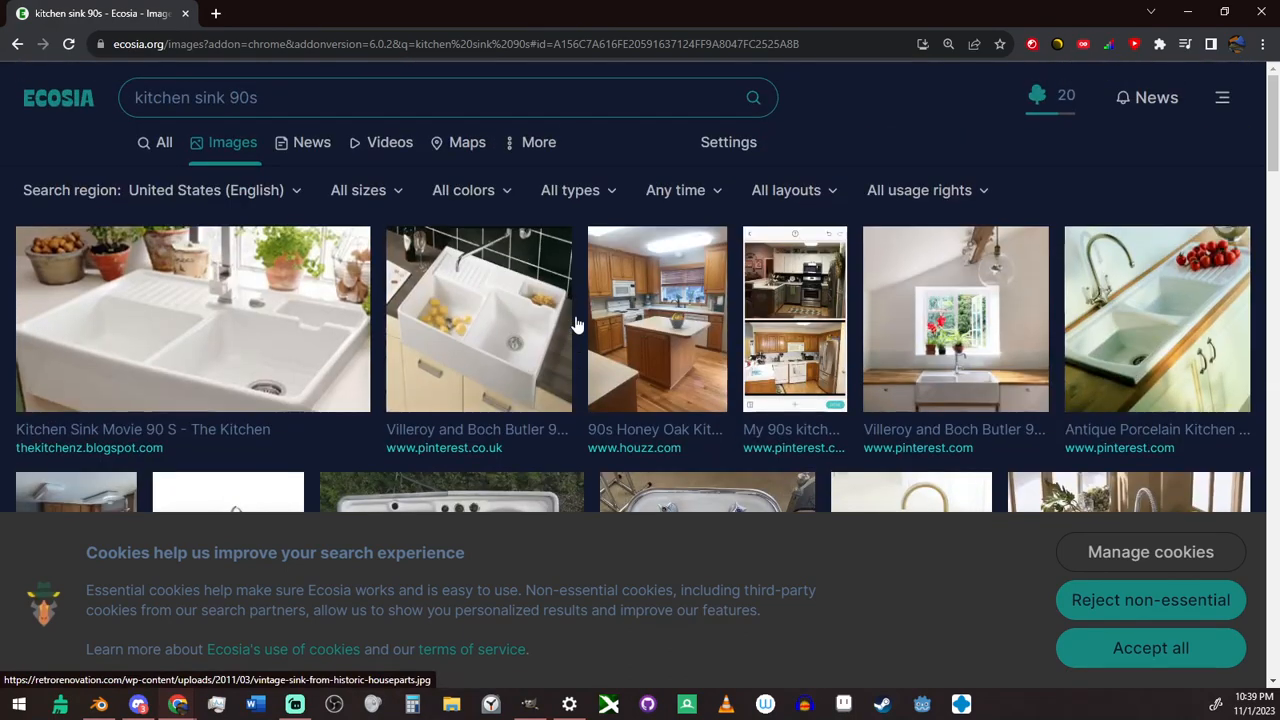
click(1190, 12)
Enter Edit Mode on the countertop and snap the 3D cursor to the faucet's selected bottom edges
scroll(636, 356, up, 8)
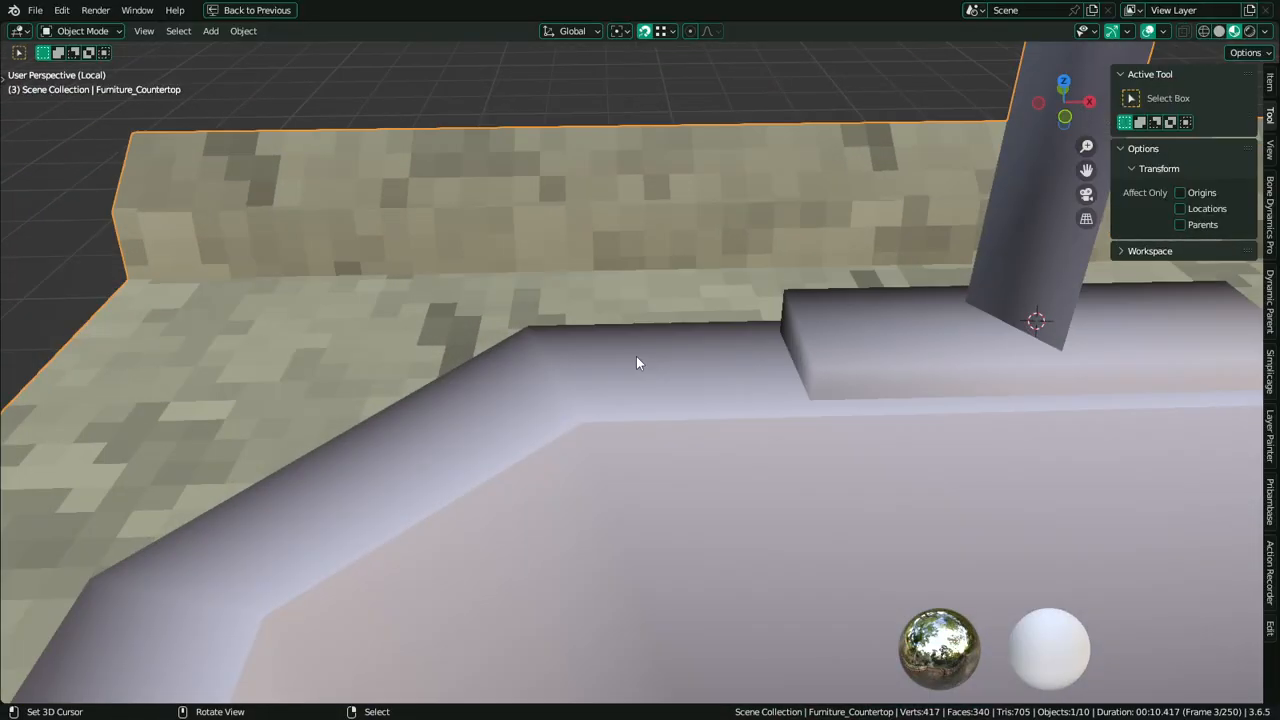
key(Tab)
scroll(662, 354, down, 3)
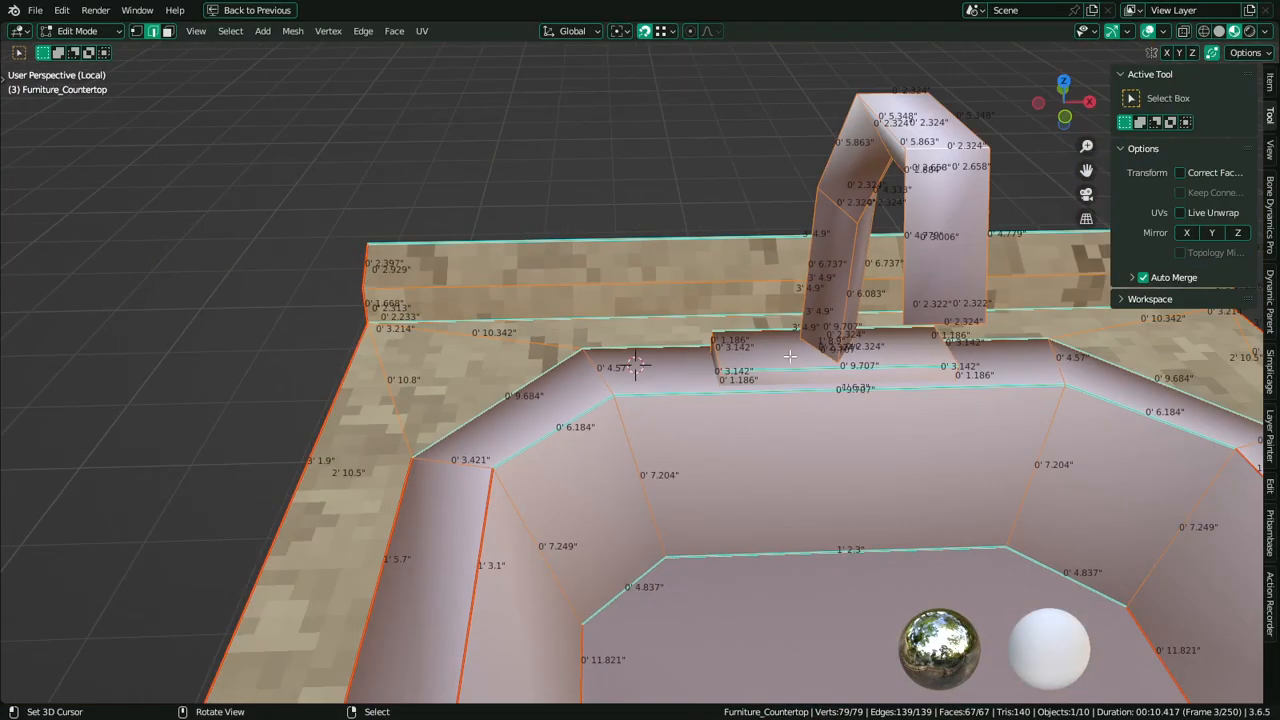
alt+right_click(824, 351)
key(shift+s)
click(818, 442)
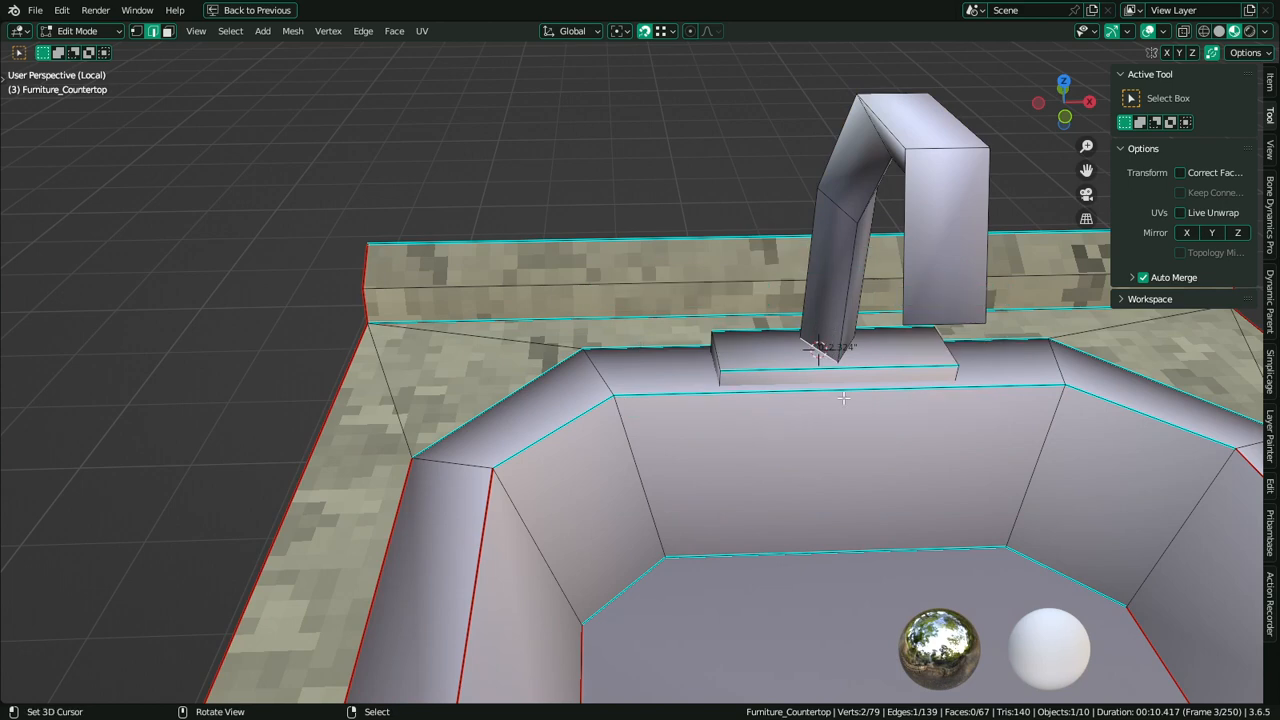
middle_drag(936, 439, 896, 391)
scroll(896, 391, up, 1)
key(shift+s)
click(889, 500)
scroll(708, 409, up, 1)
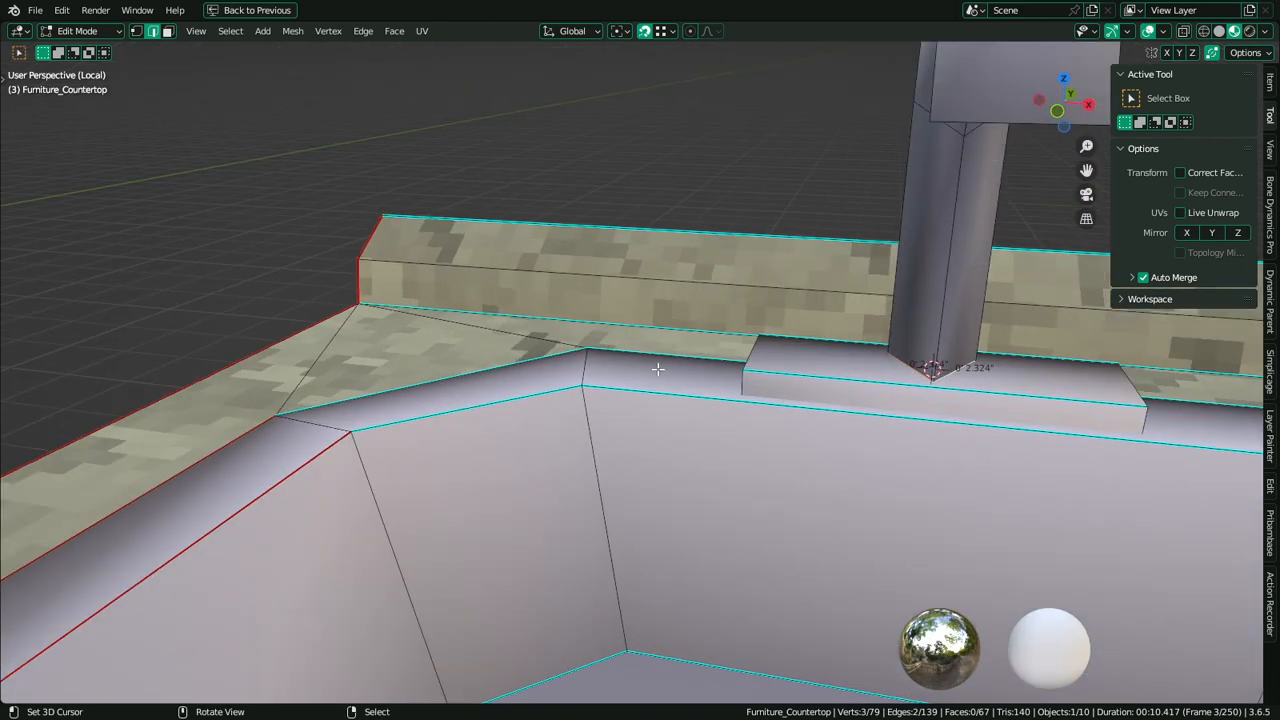
key(shift+a)
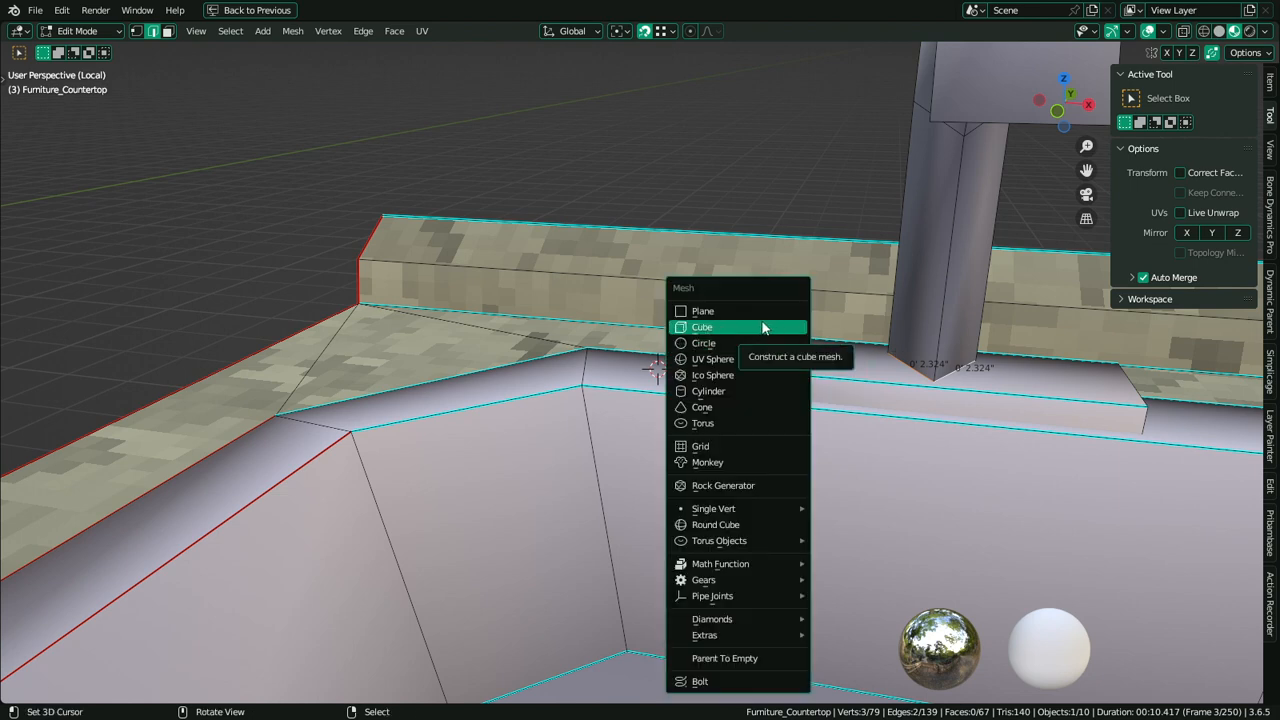
click(763, 328)
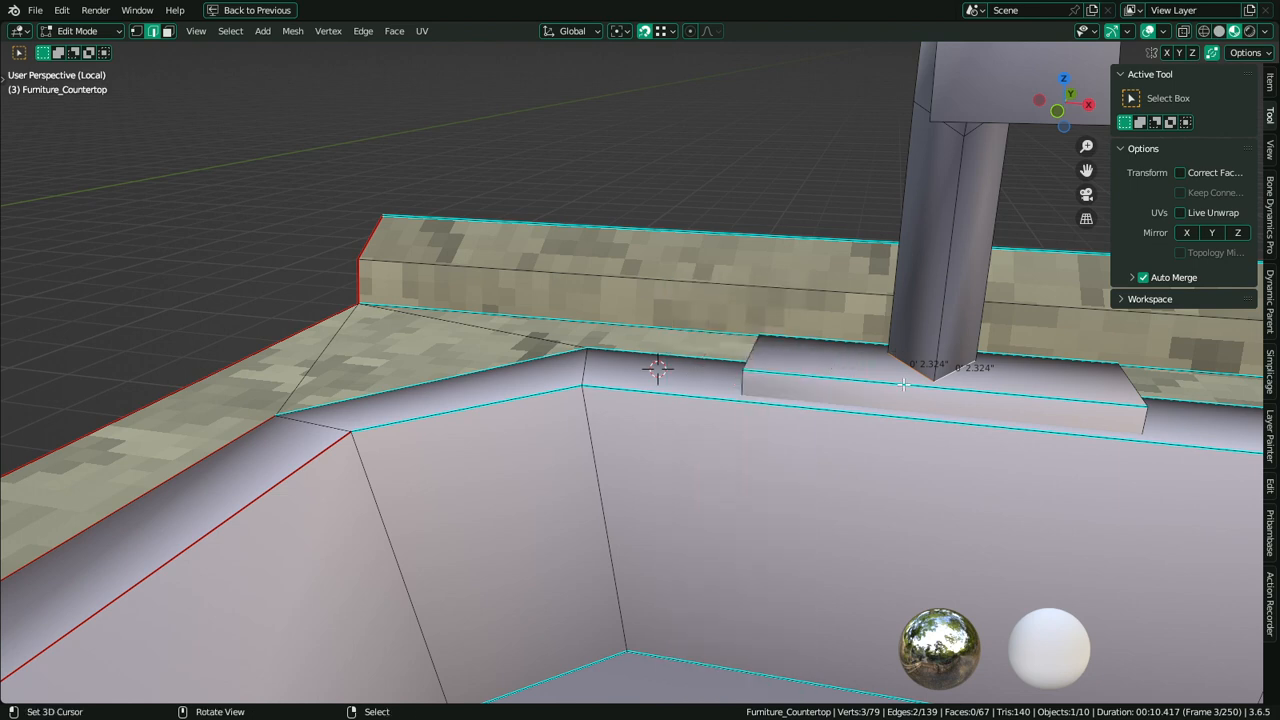
key(l)
key(g)
key(x)
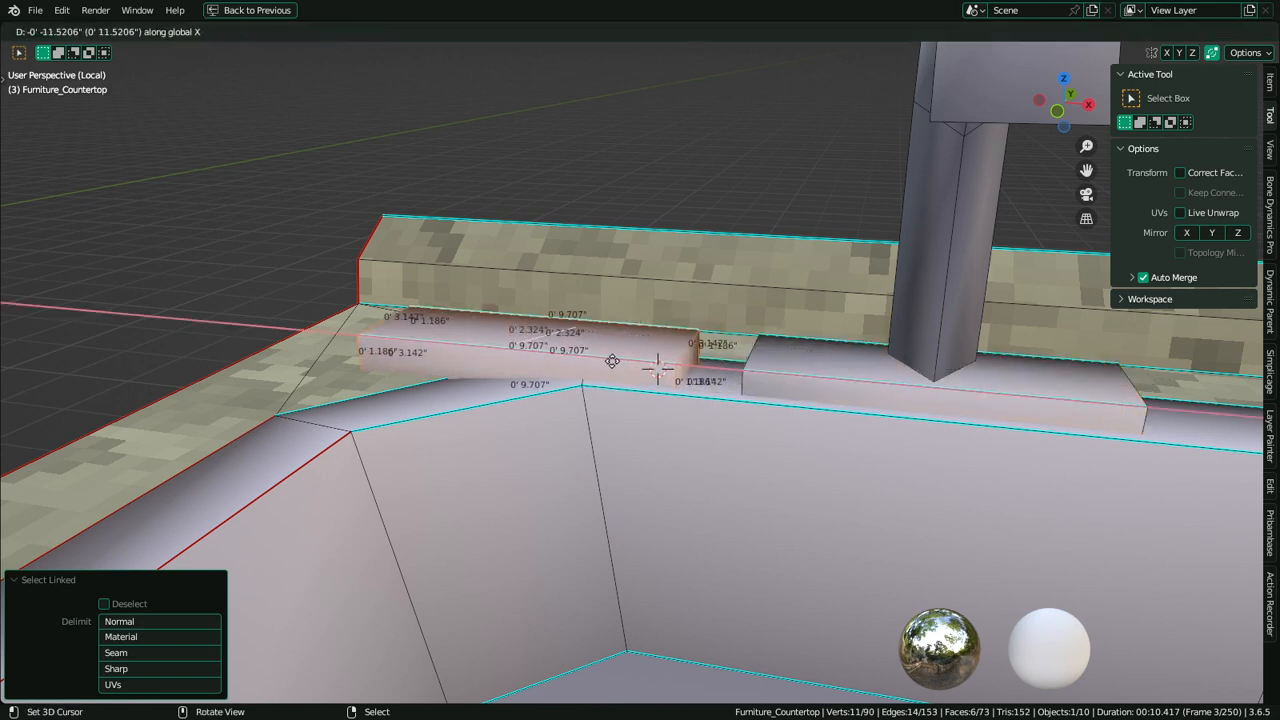
key(Escape)
key(ctrl+z)
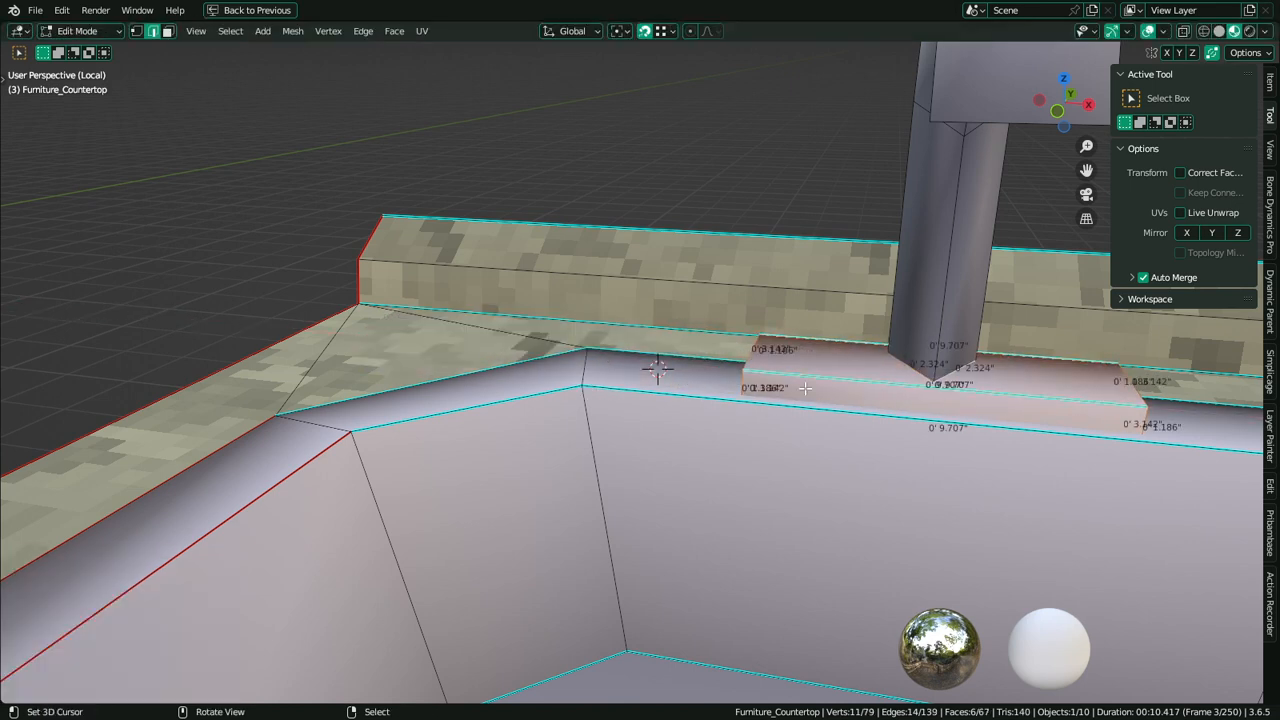
click(805, 384)
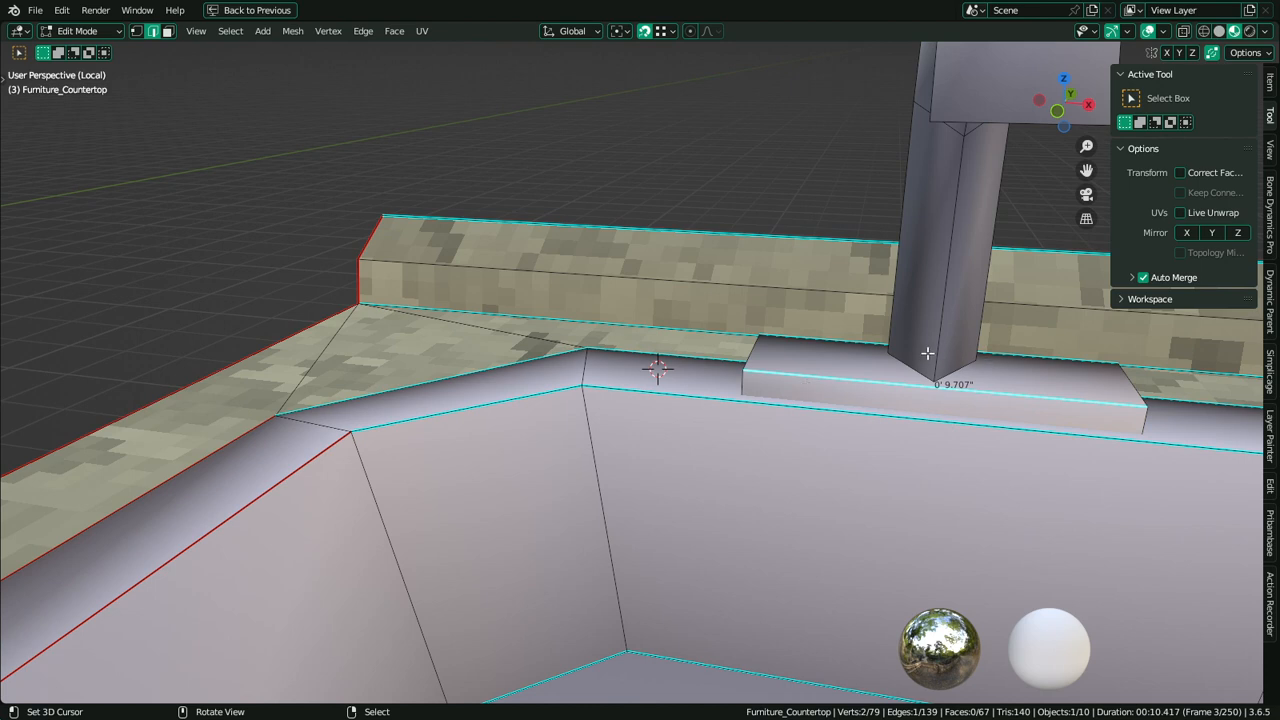
key(l)
key(h)
key(alt+b)
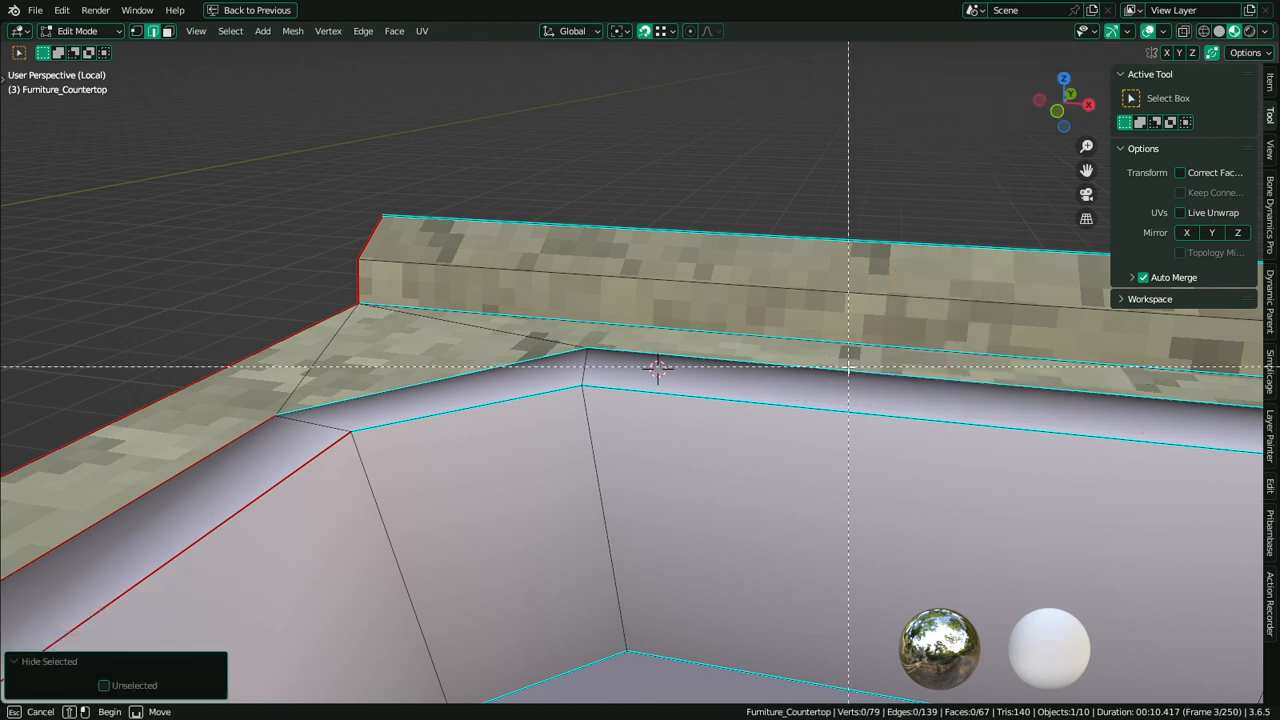
key(Escape)
key(ctrl+z)
key(ctrl+z)
Duplicate the faucet's base block and slide the copy about 1' in the negative X direction along the sink rim
key(l)
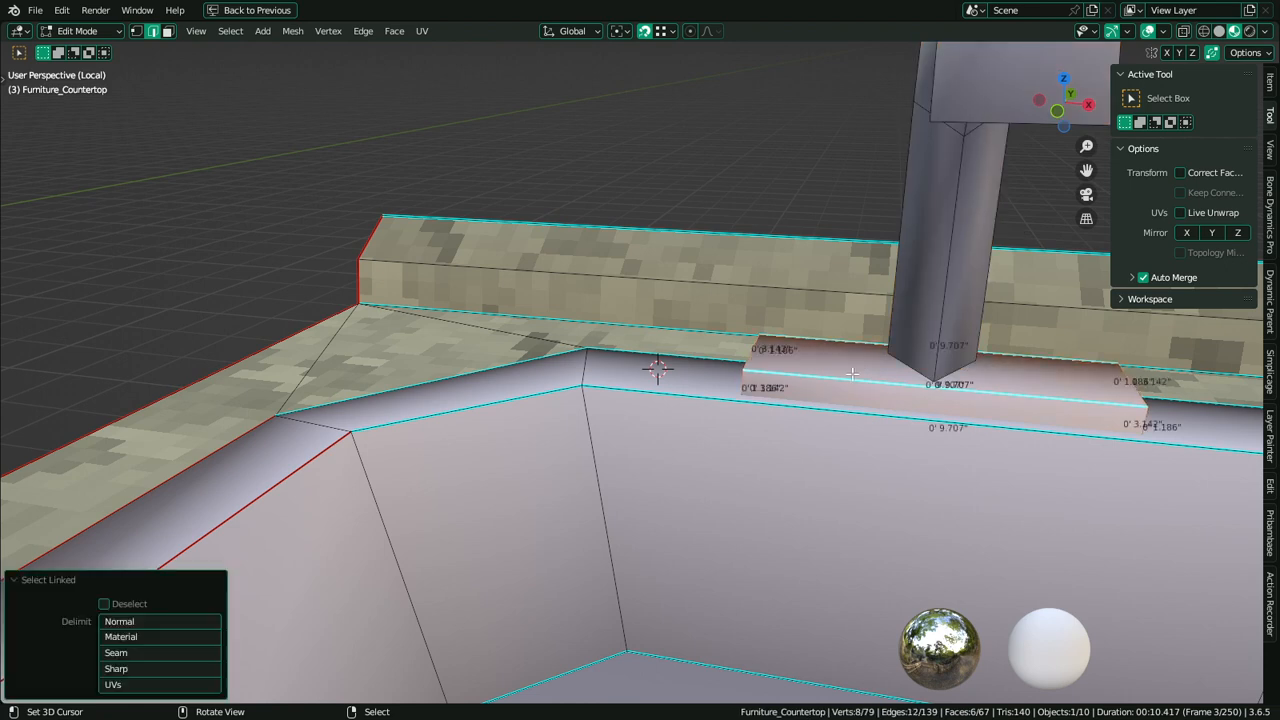
key(shift+d)
key(x)
click(590, 330)
Scale the copied block to 0.273 along X and move it along X to sit on the rim beside the faucet base
key(s)
key(x)
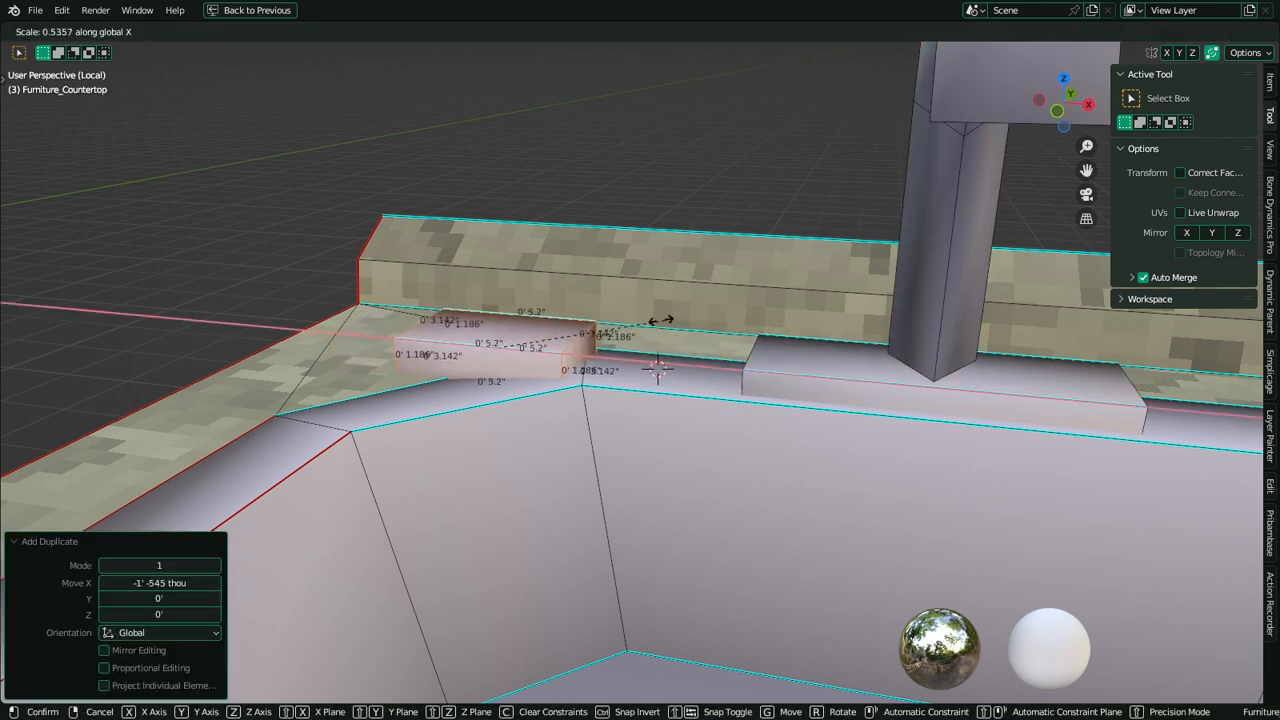
click(585, 322)
key(g)
key(x)
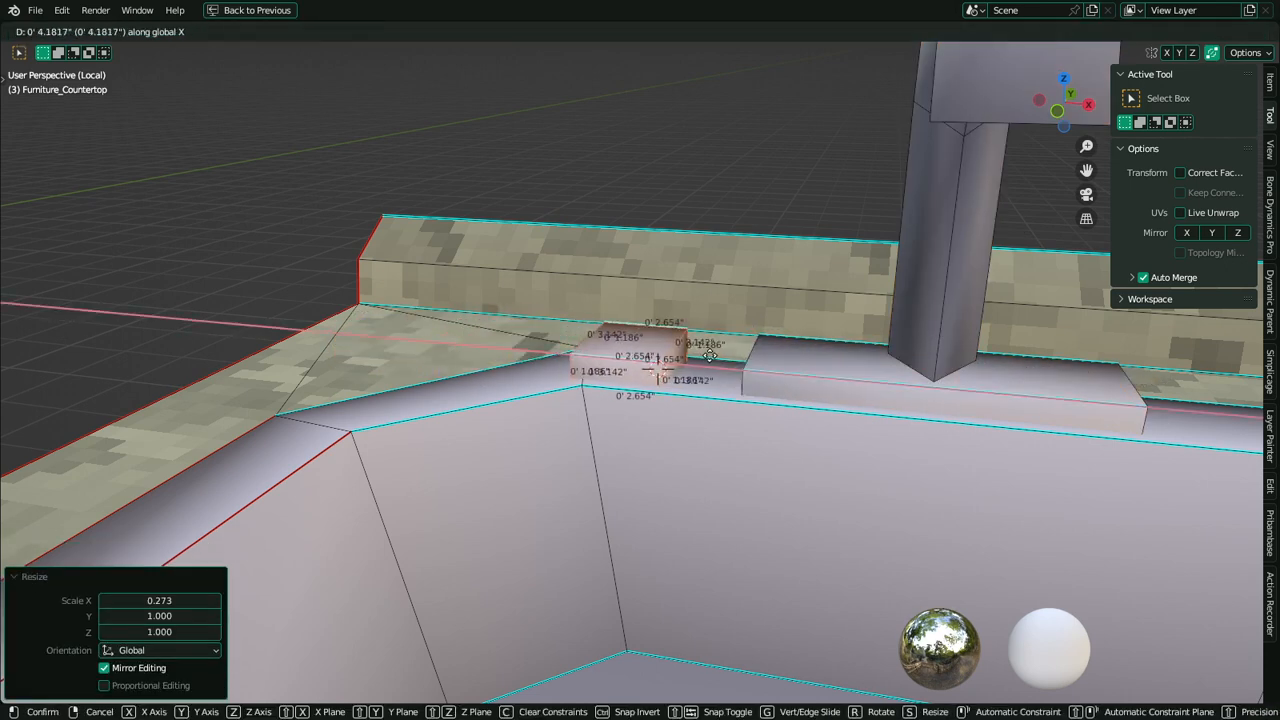
click(719, 359)
Isolate the faucet's original base block and delete its hidden underside face
key(alt+a)
key(l)
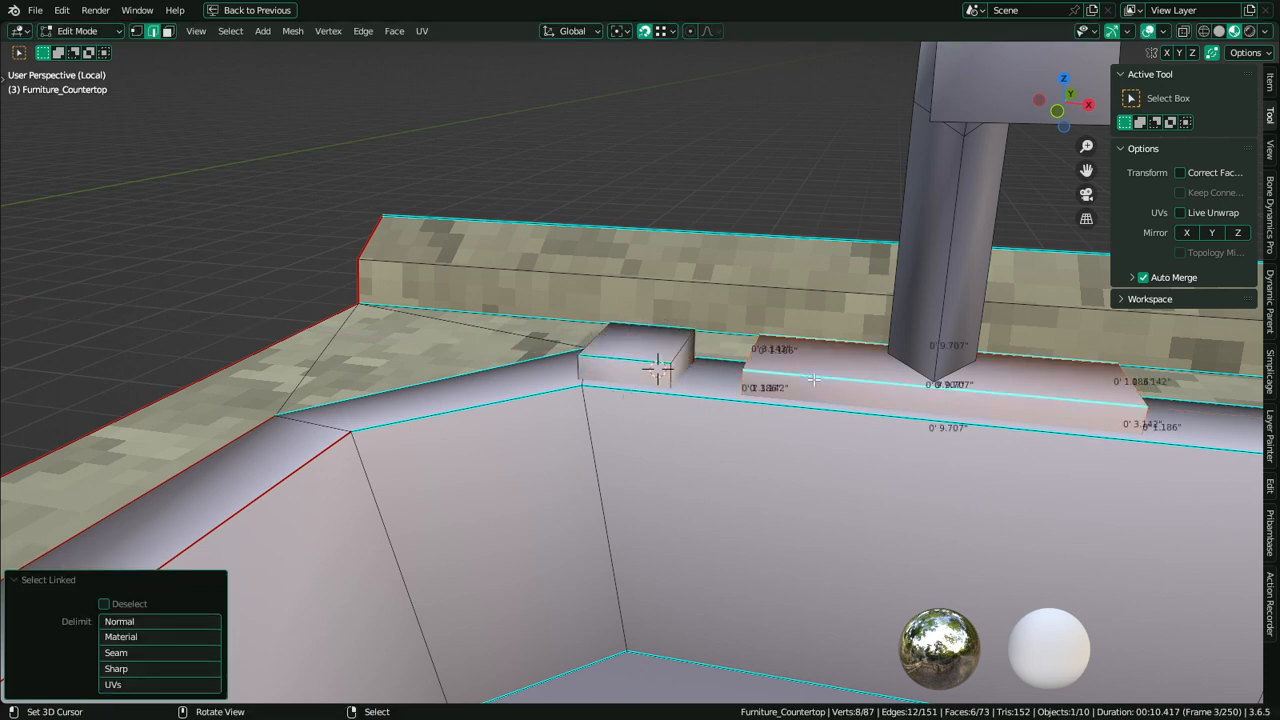
key(shift+h)
middle_drag(814, 379, 801, 280)
key(3)
right_click(846, 344)
key(x)
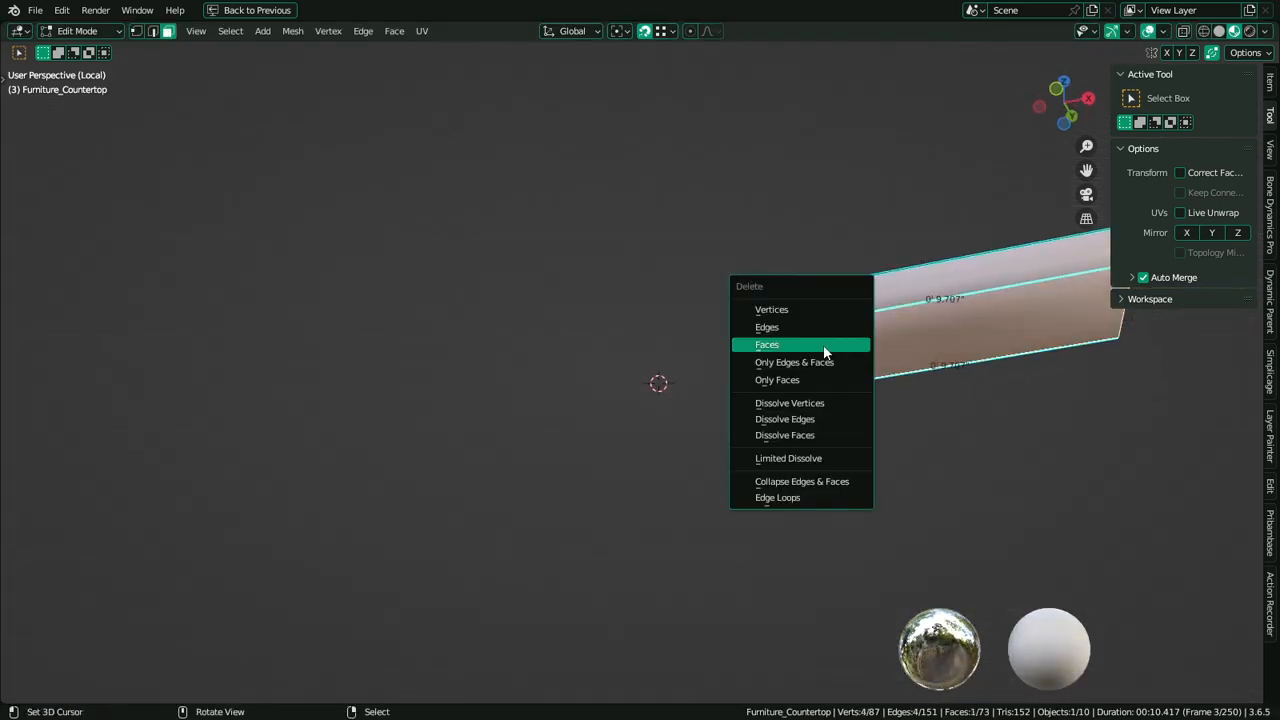
click(771, 343)
Reveal the hidden geometry, isolate the small copied block and delete its underside face
key(alt+h)
key(l)
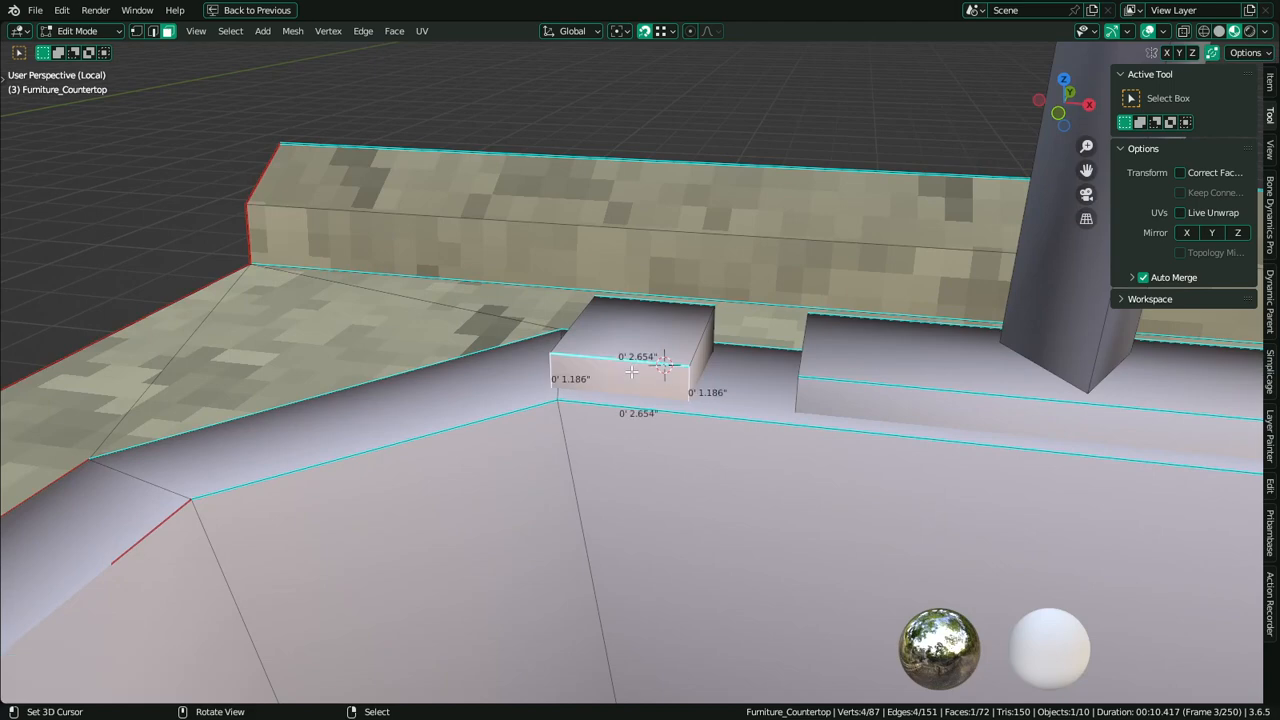
key(shift+h)
middle_drag(632, 372, 626, 236)
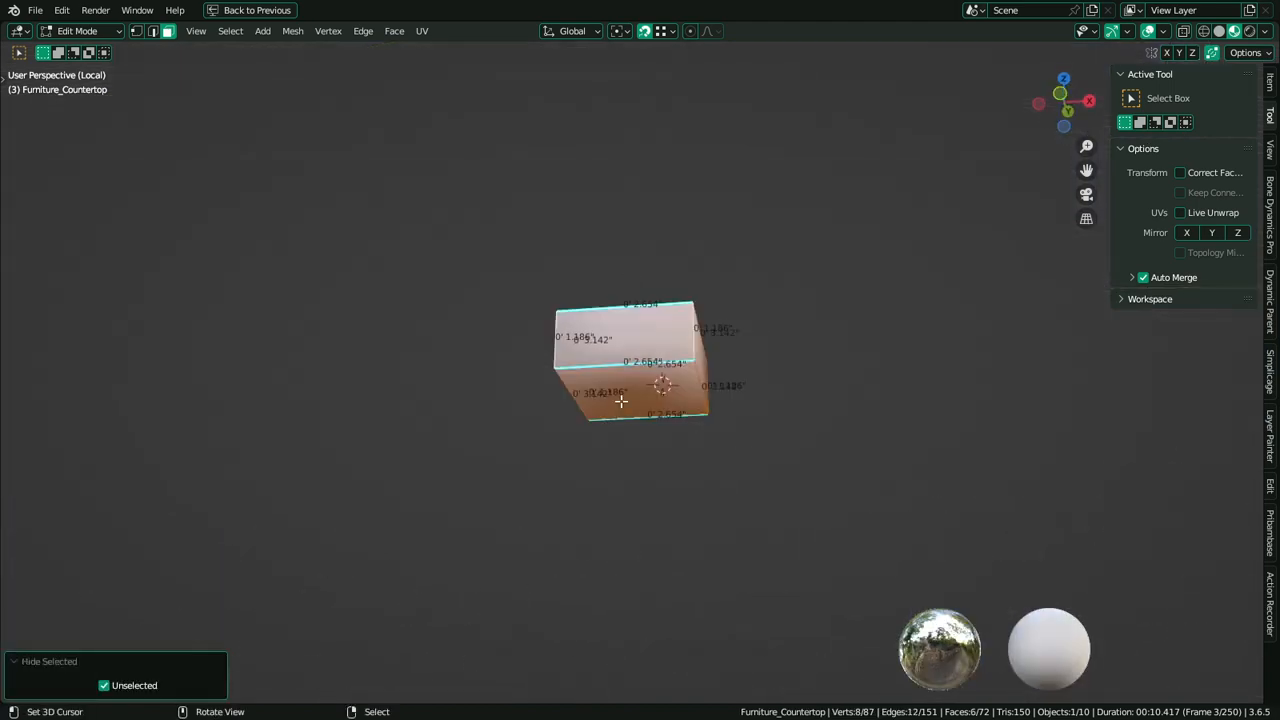
key(x)
click(622, 401)
Check the small block on the sink in Object Mode, then snap the 3D cursor to its top face in Edit Mode
key(Tab)
scroll(634, 440, down, 3)
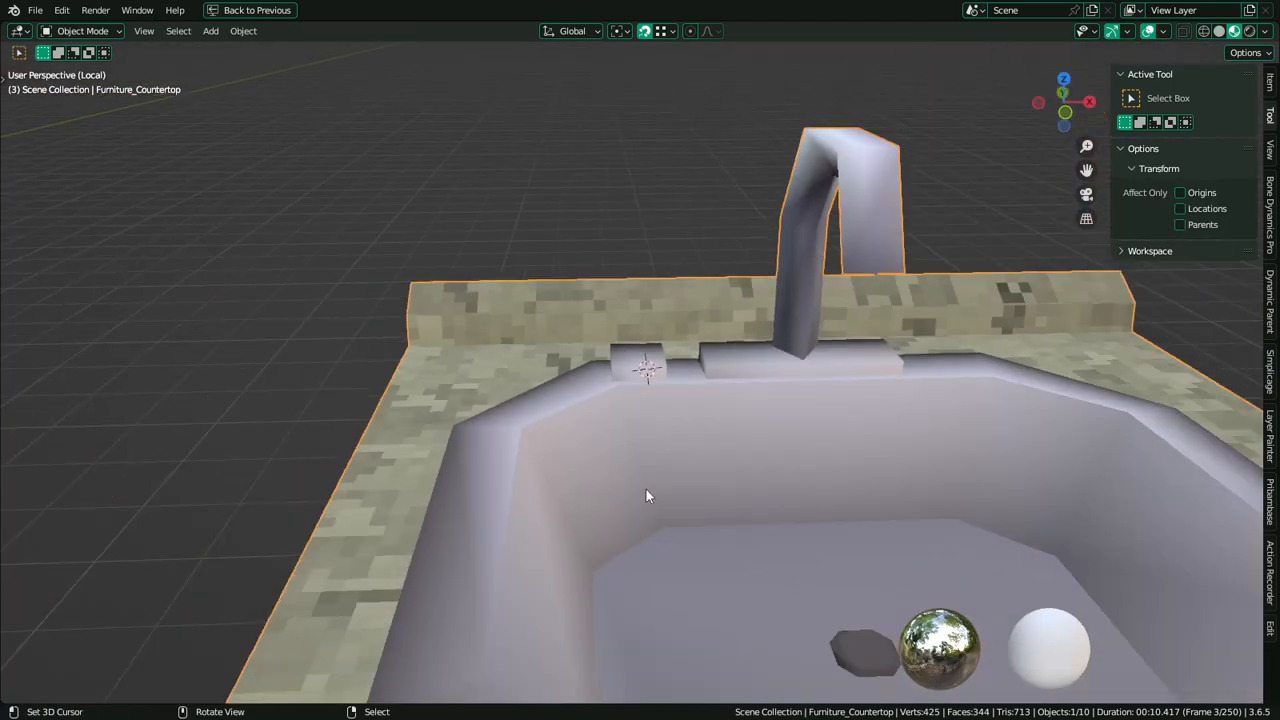
middle_drag(646, 489, 681, 356)
scroll(699, 402, up, 3)
key(Tab)
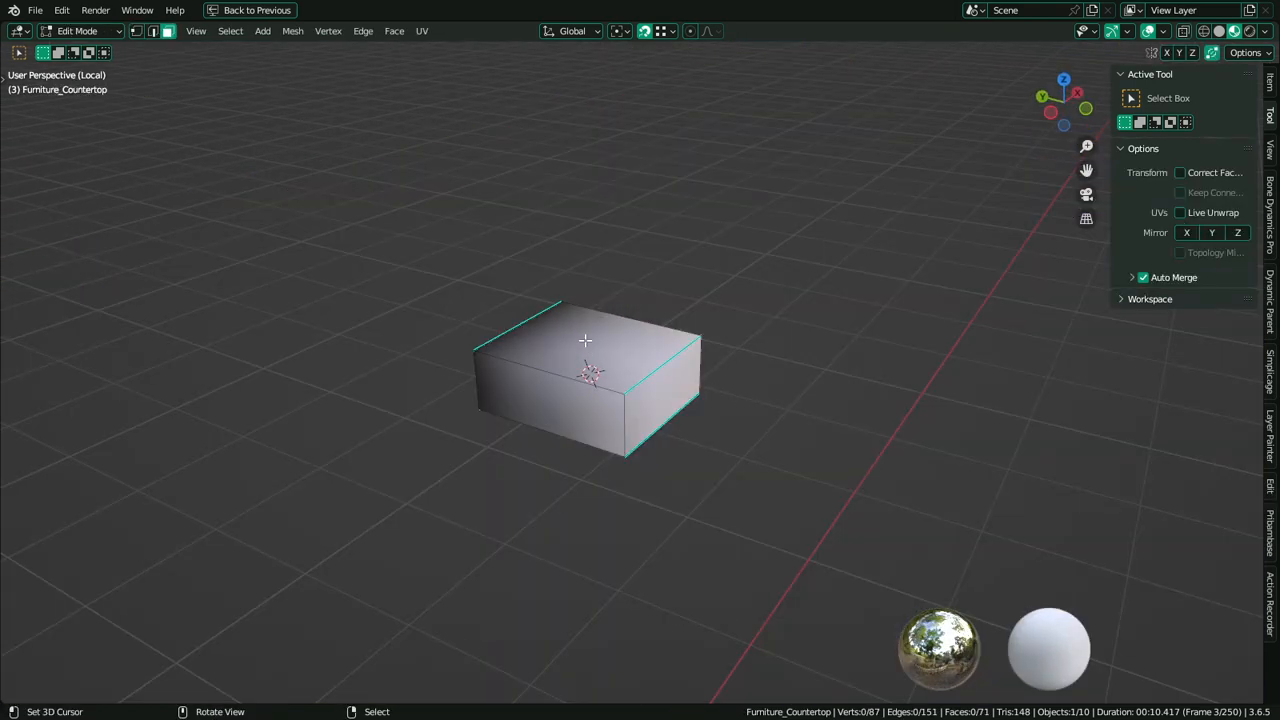
right_click(585, 340)
key(shift+s)
click(607, 437)
key(Tab)
key(shift+a)
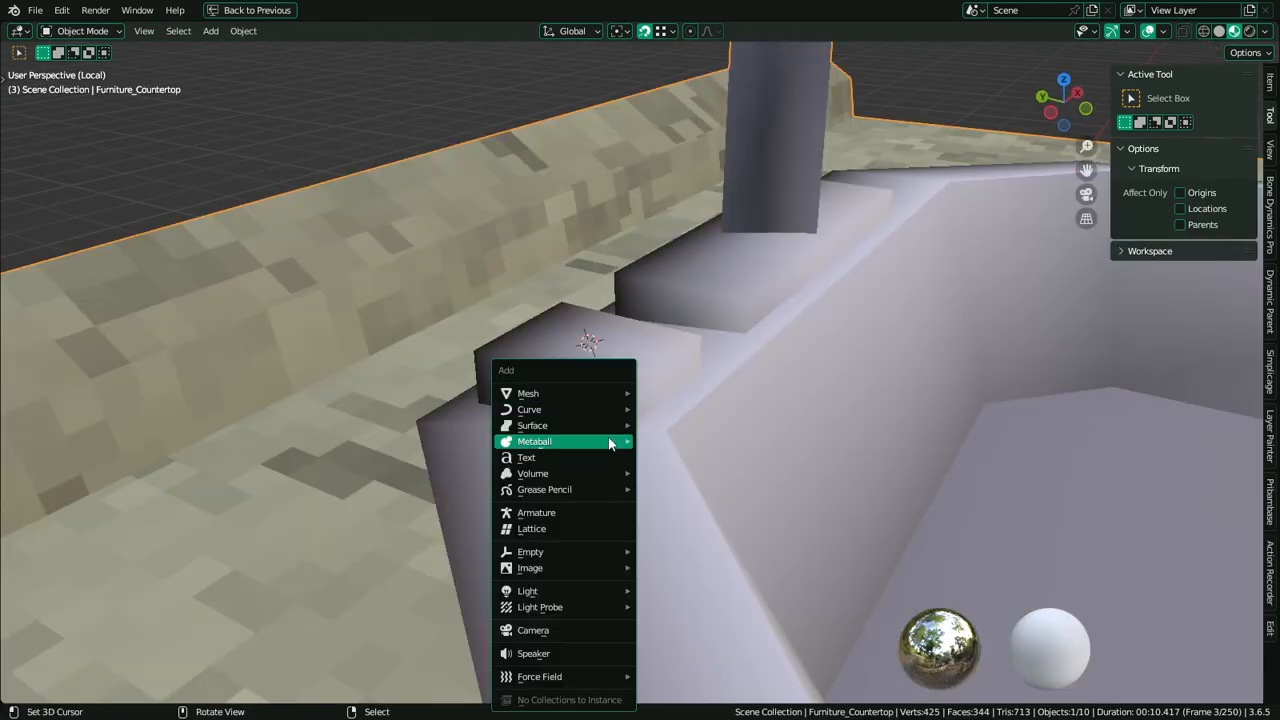
key(Escape)
key(Tab)
Add a three-vertex N-gon circle on top of the small block and scale it to 0.088 after changing the transform pivot point
key(shift+a)
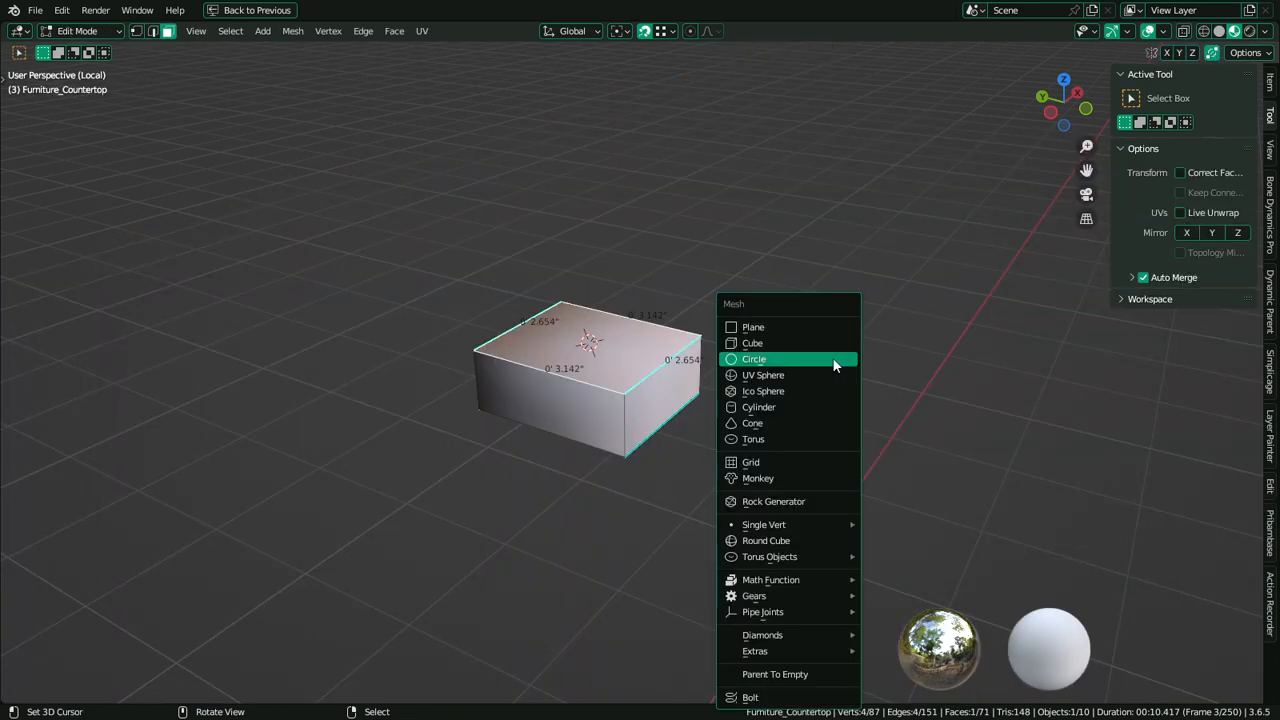
click(752, 360)
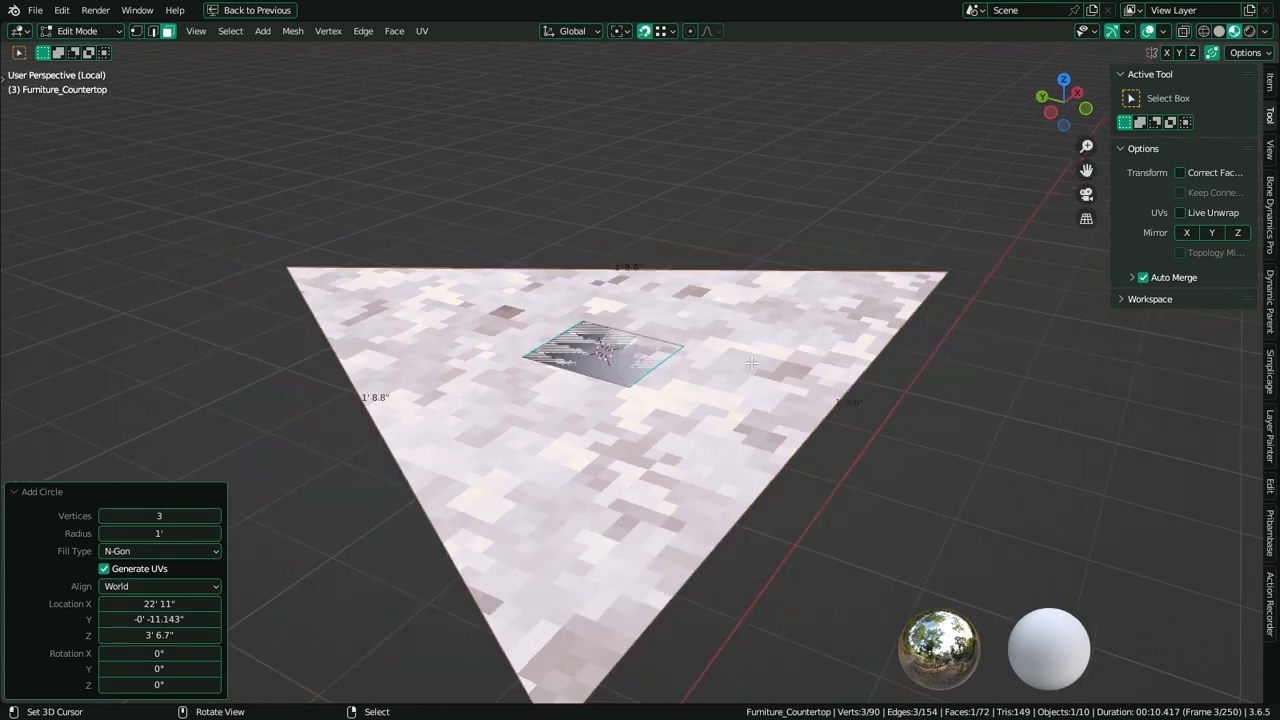
key(s)
right_click(633, 356)
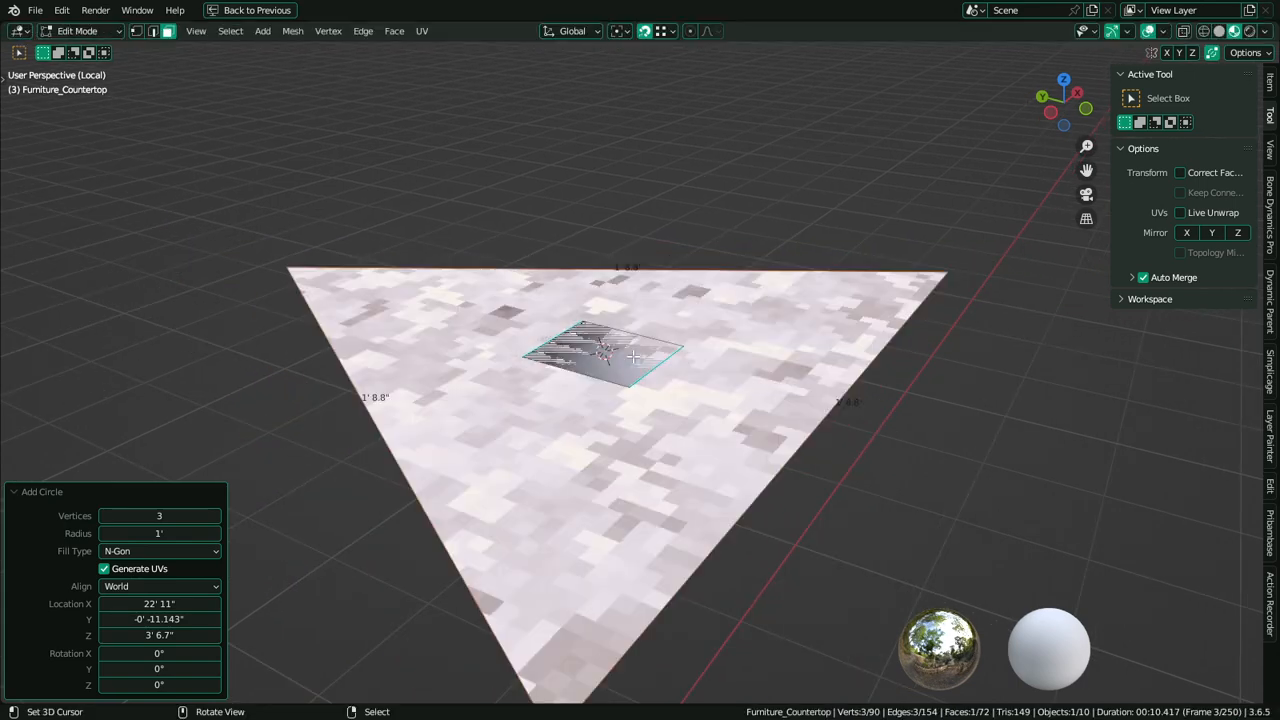
click(621, 31)
click(663, 63)
key(s)
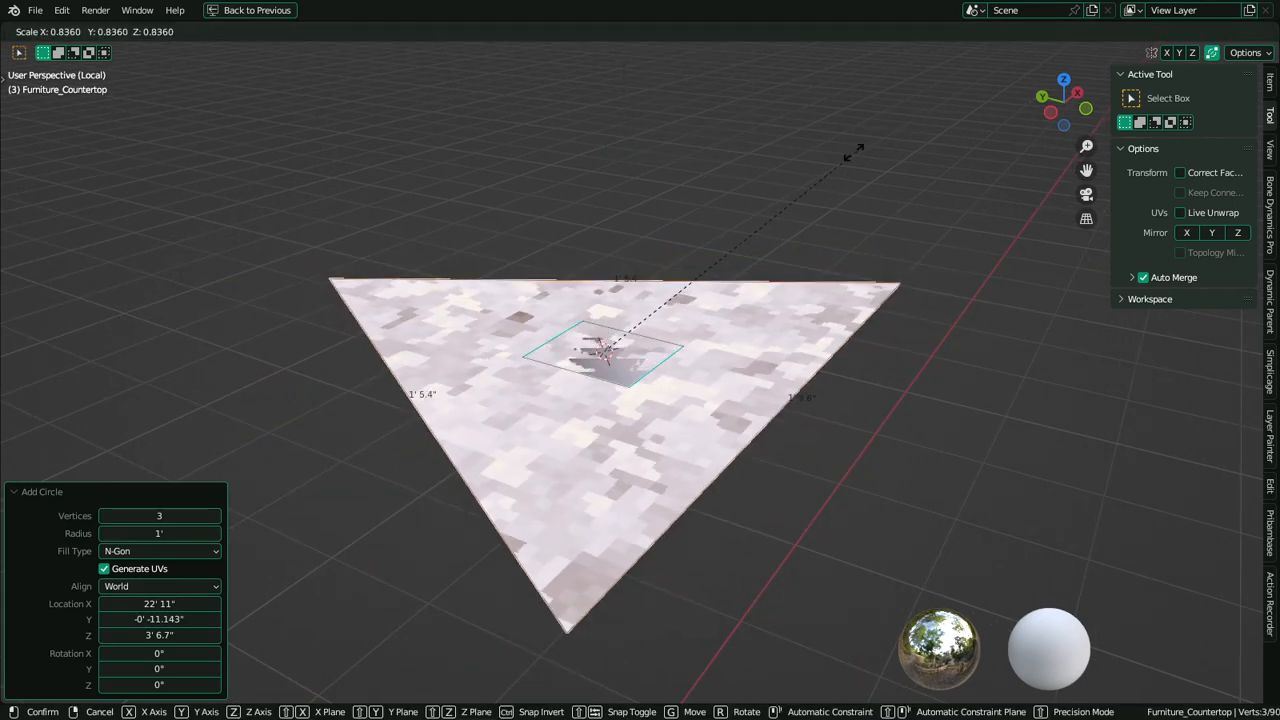
click(613, 310)
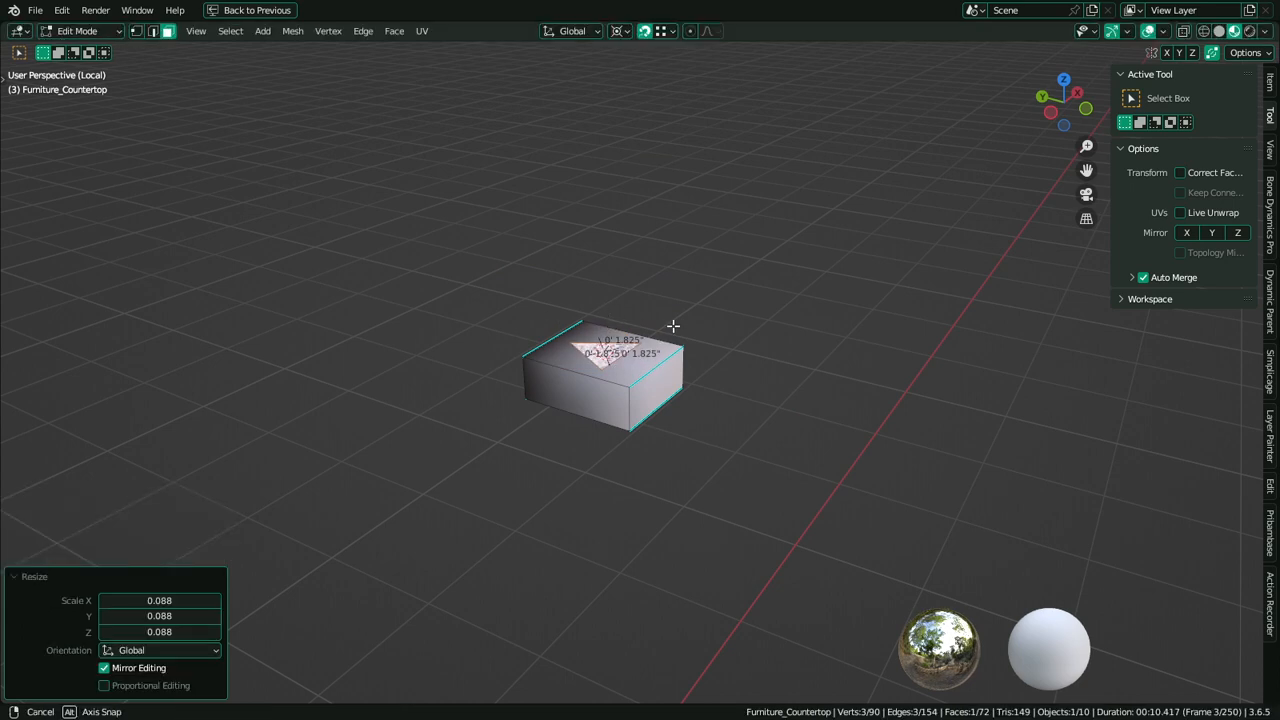
Extrude the triangle on the small block upward about 1.1 inches and scale its top face to 0.774
middle_drag(613, 310, 762, 278)
key(e)
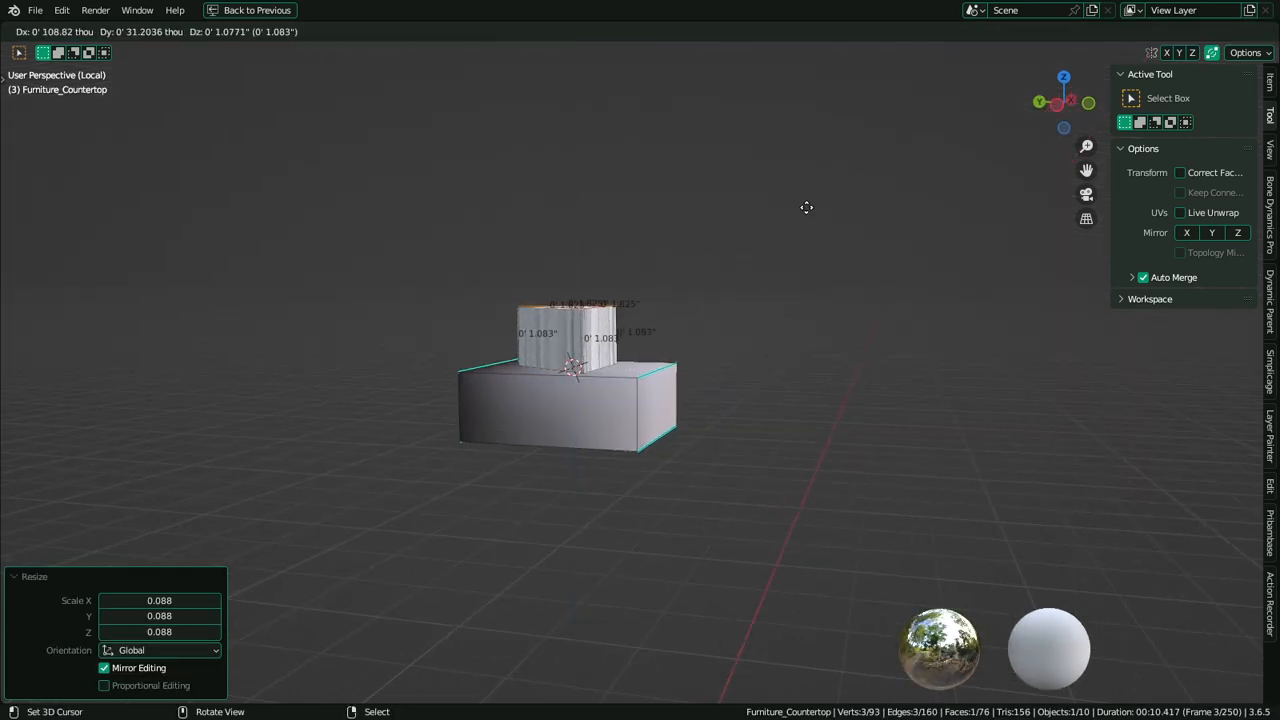
key(z)
click(808, 207)
key(s)
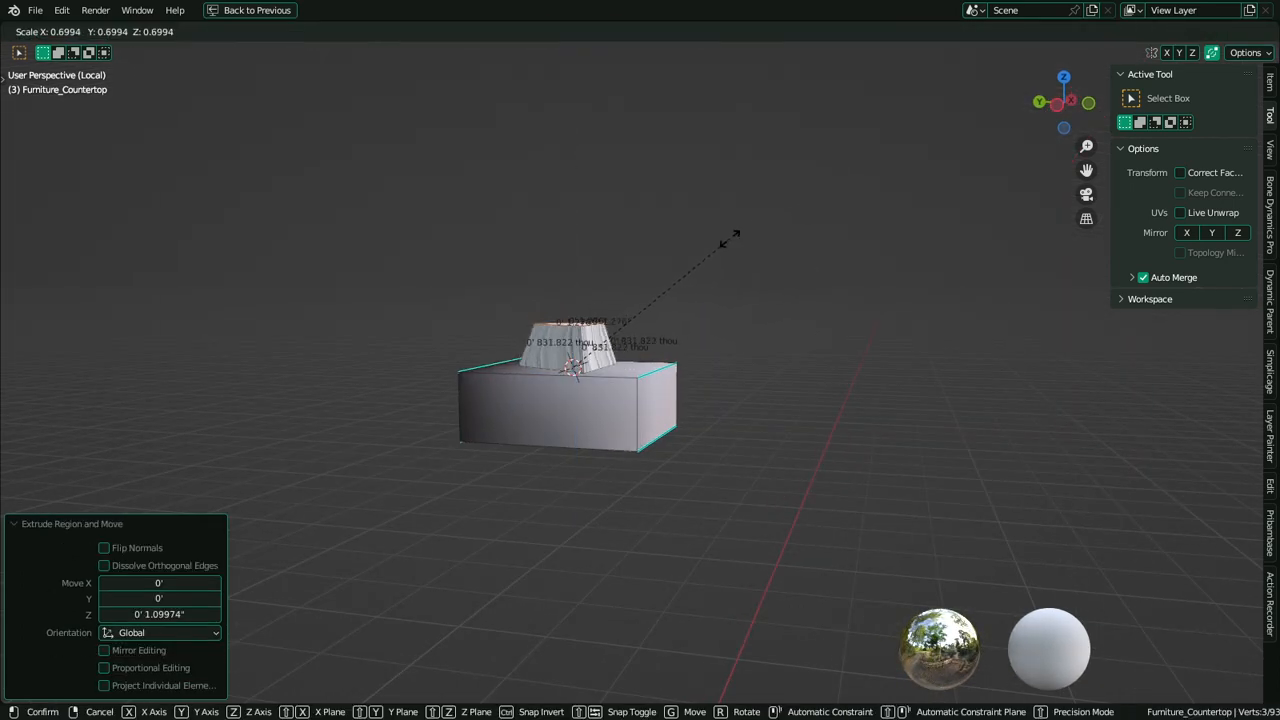
click(749, 228)
Extrude the tapered handle's top face straight up along Z by about 734 thou
scroll(729, 283, up, 2)
shift+middle_drag(729, 283, 737, 409)
scroll(737, 409, up, 2)
key(e)
key(z)
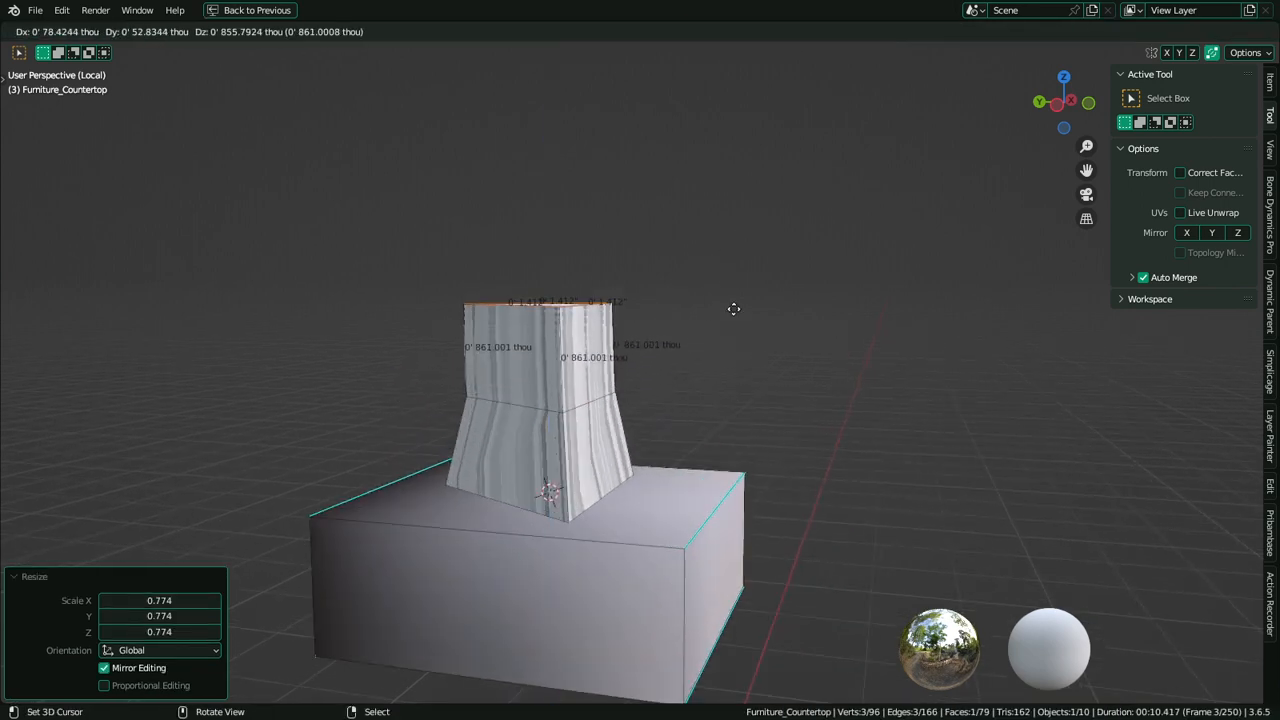
key(z)
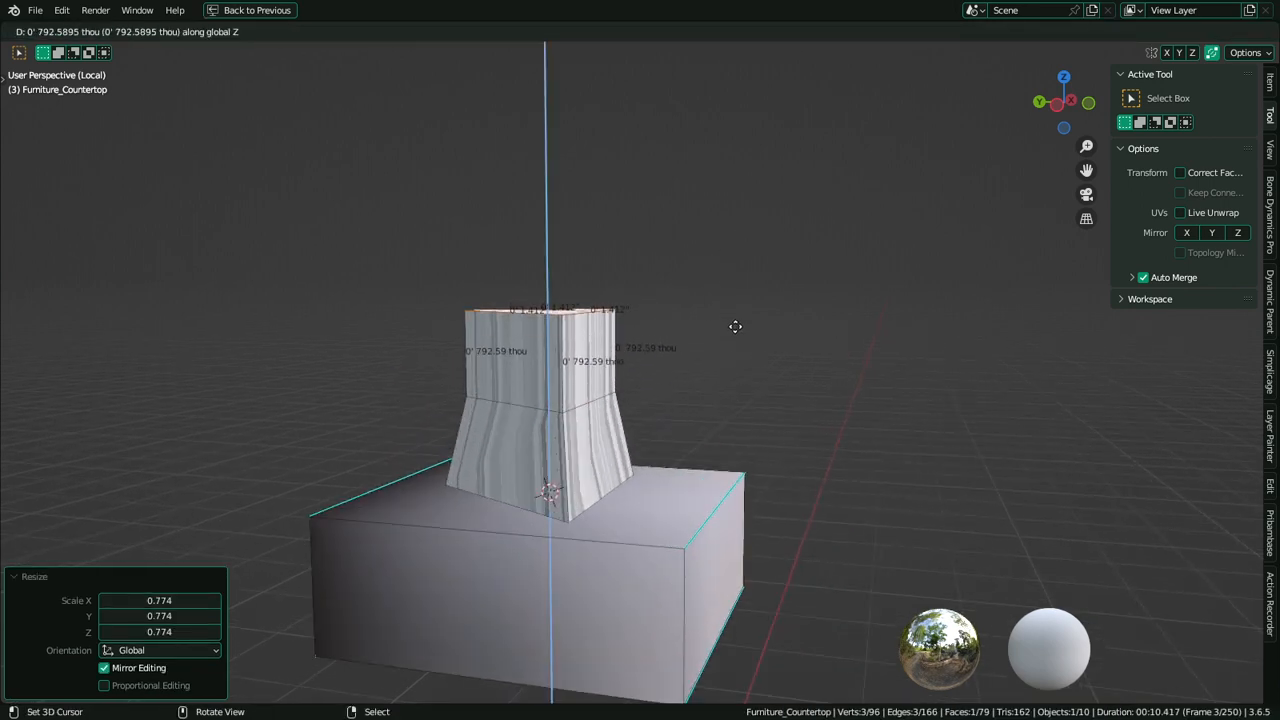
click(740, 316)
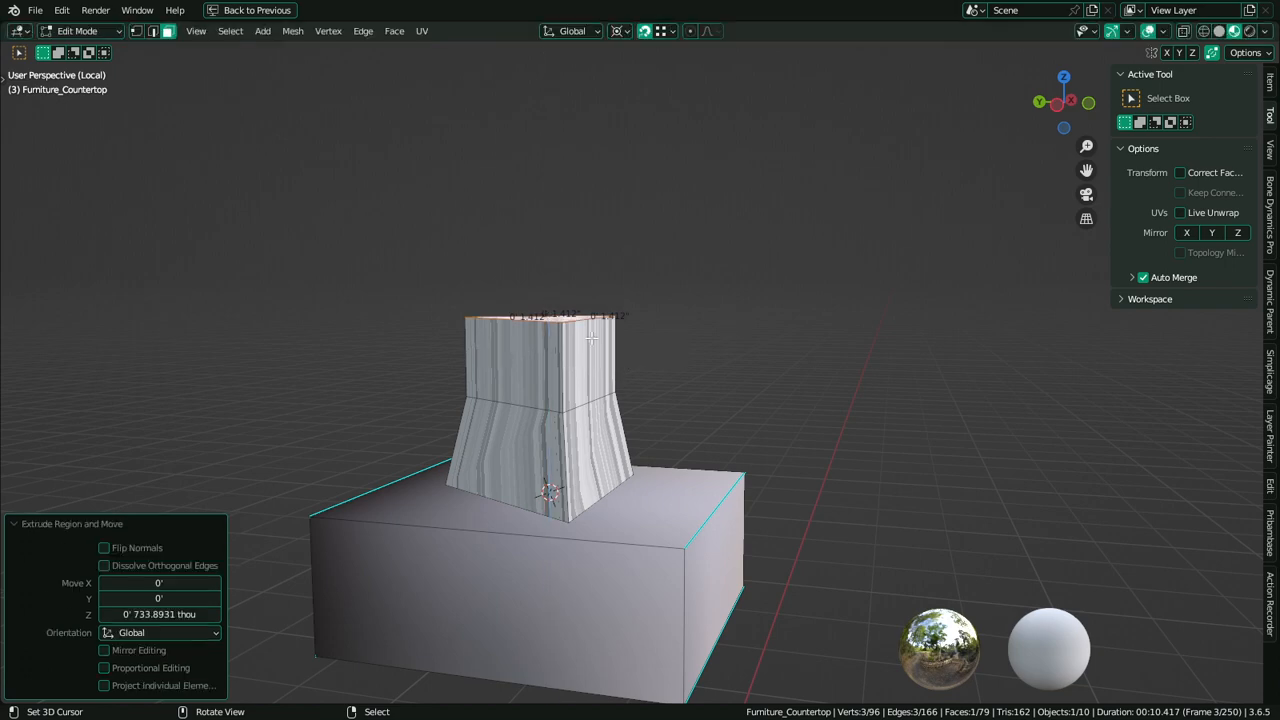
Move the rear vertex of the handle's top about 690 thou outward along Y
middle_drag(740, 316, 374, 340)
key(g)
key(y)
click(302, 365)
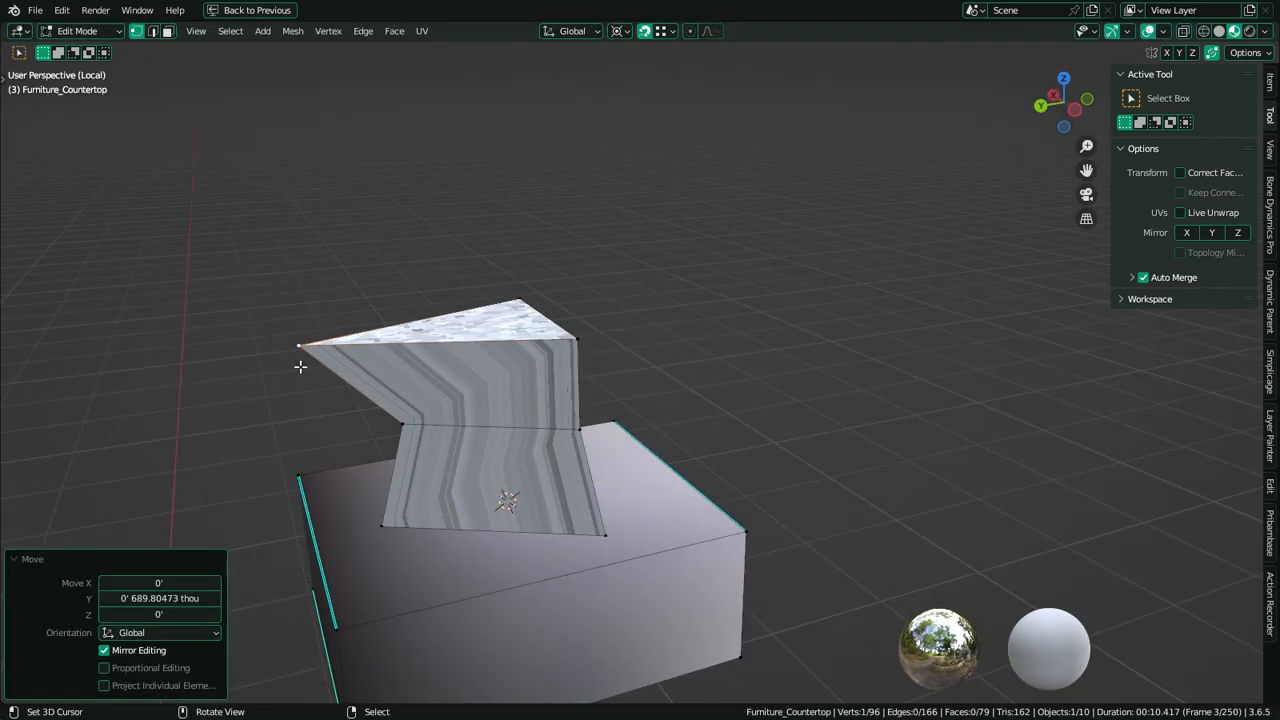
Extrude the upper front face about 3.11 inches along negative Y to form the handle's lever
mouse_move(760, 355)
middle_down()
mouse_move(634, 345)
mouse_move(748, 337)
middle_up()
key(3)
right_click(630, 343)
key(e)
key(y)
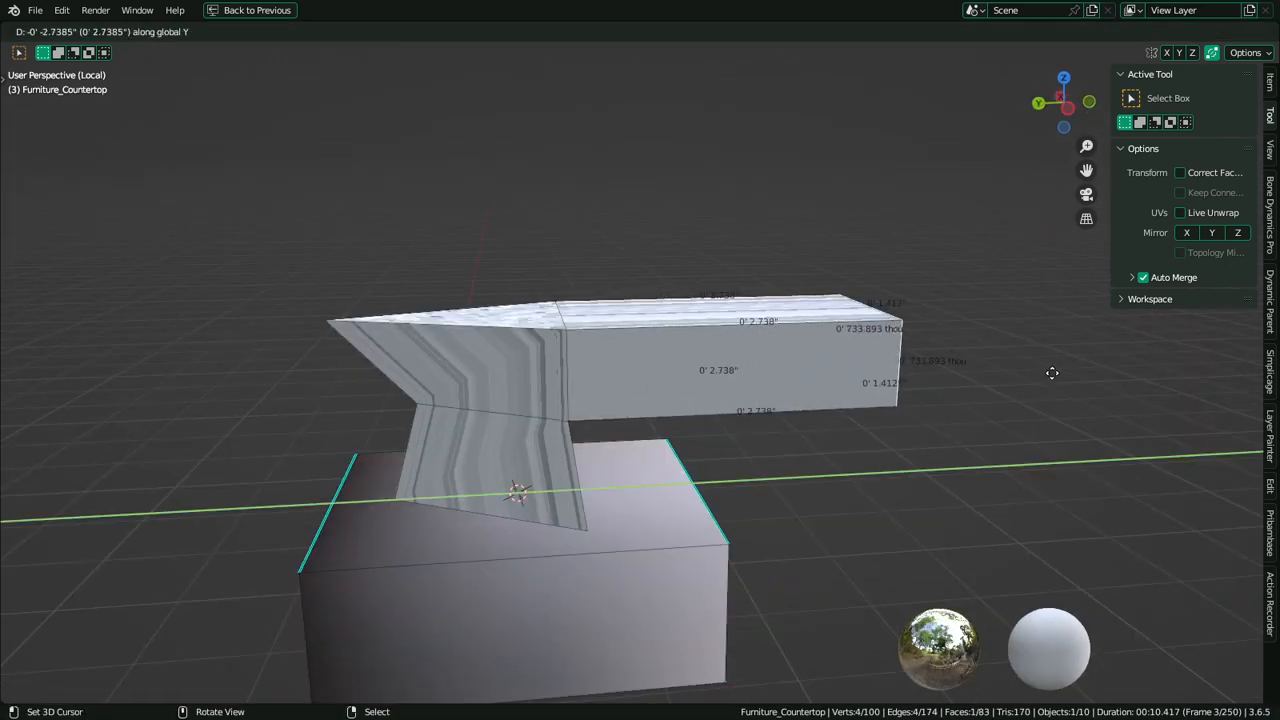
click(1094, 371)
Change the transform pivot point and scale the top edge of the lever's tip down to a single point
middle_drag(1094, 371, 689, 346)
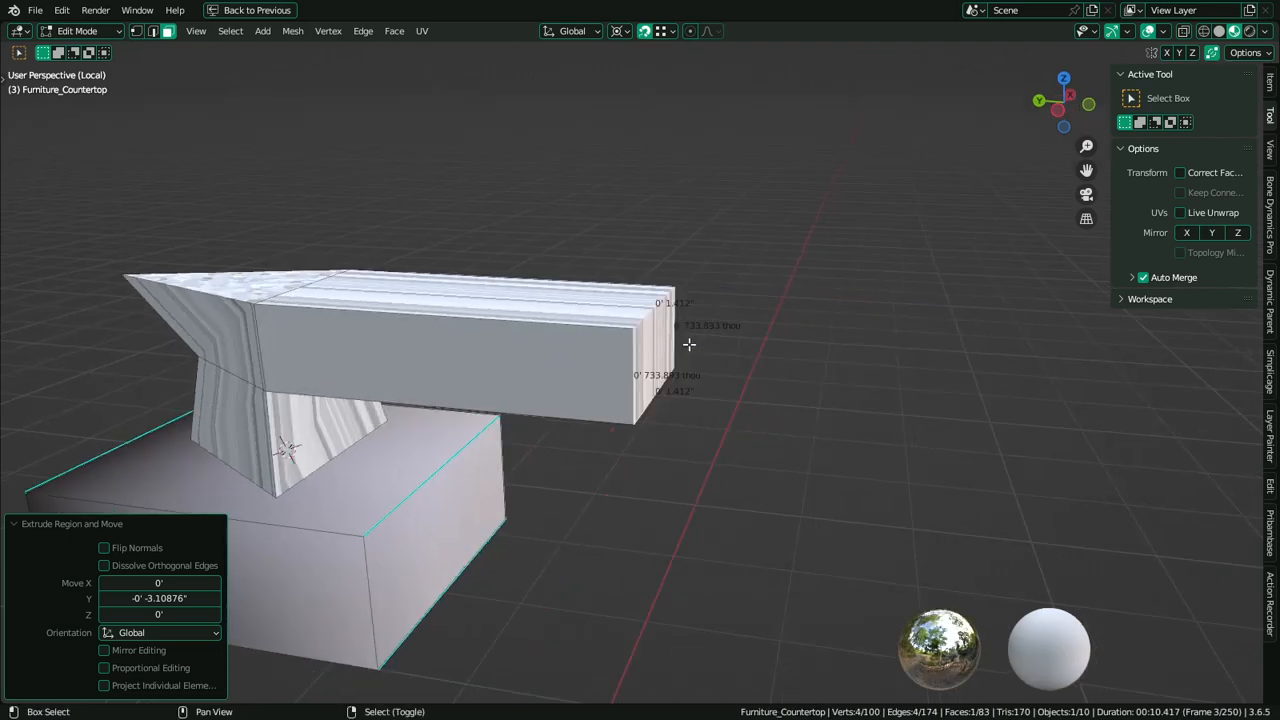
scroll(679, 346, up, 2)
key(2)
right_click(662, 283)
key(s)
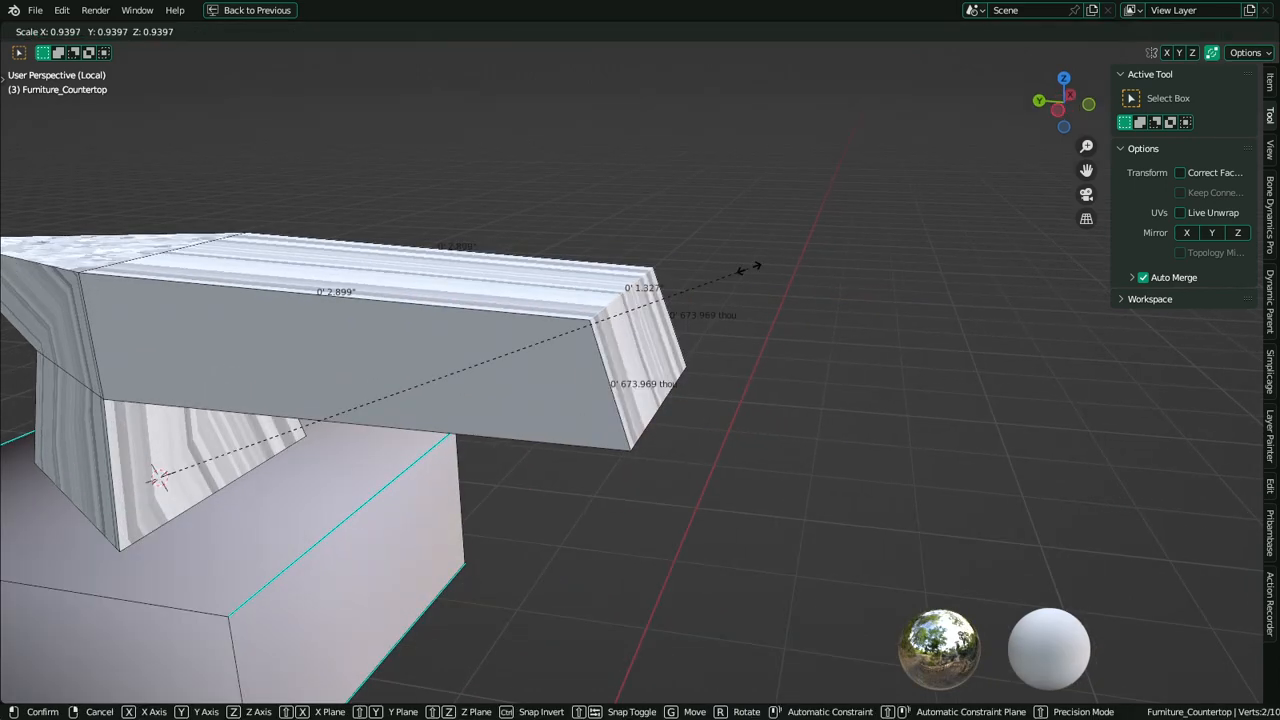
right_click(749, 269)
click(619, 31)
click(646, 49)
key(s)
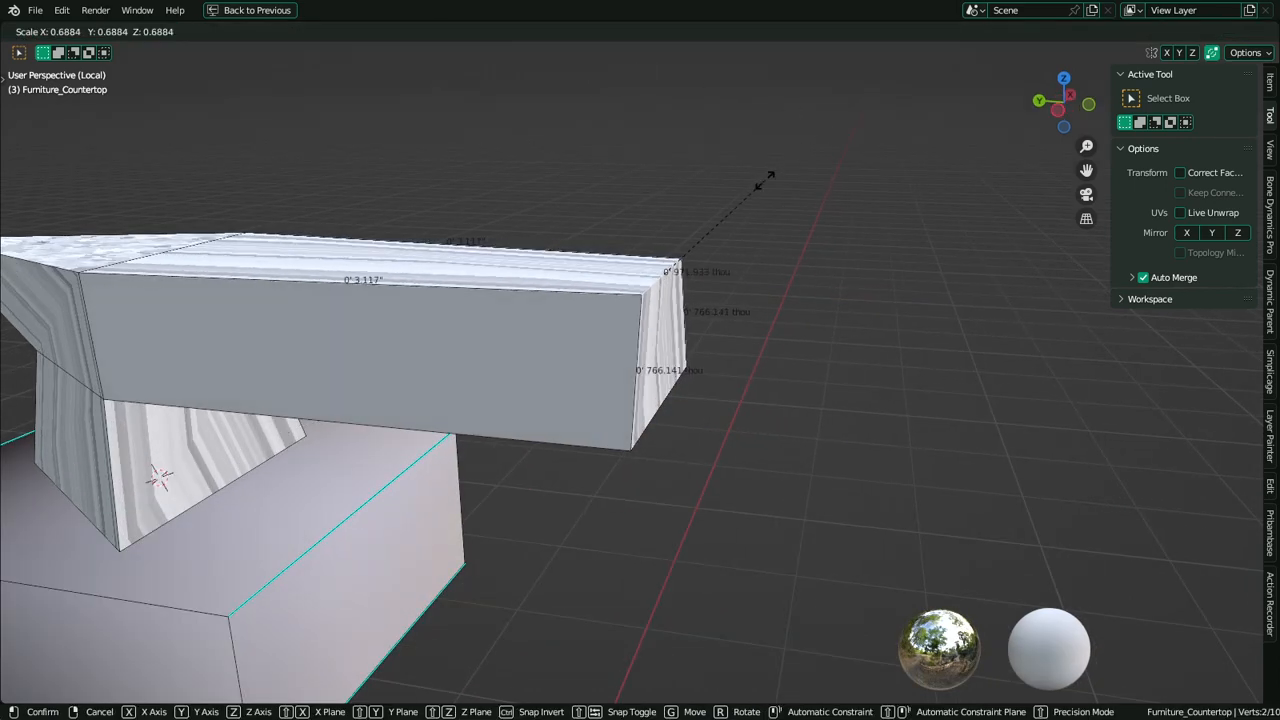
click(700, 380)
Move the bottom edge of the lever's tip about 561 thou outward along negative Y
key(g)
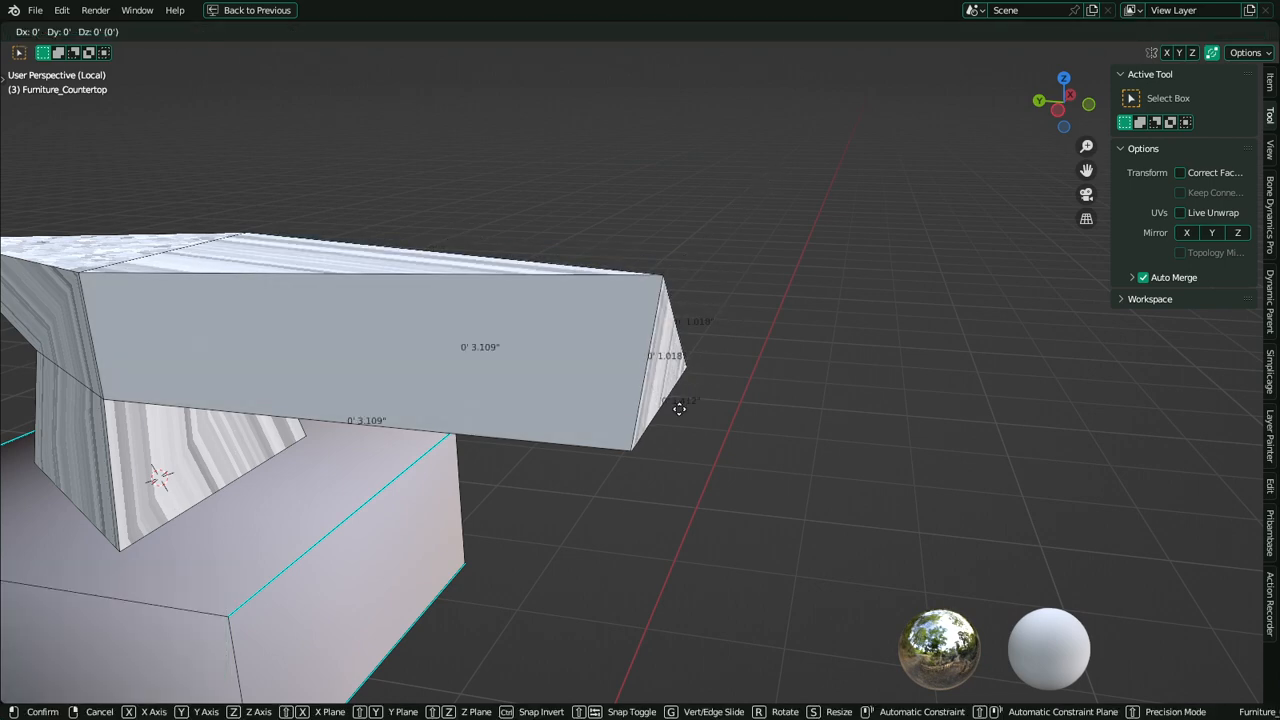
key(y)
click(777, 417)
middle_drag(777, 417, 484, 383)
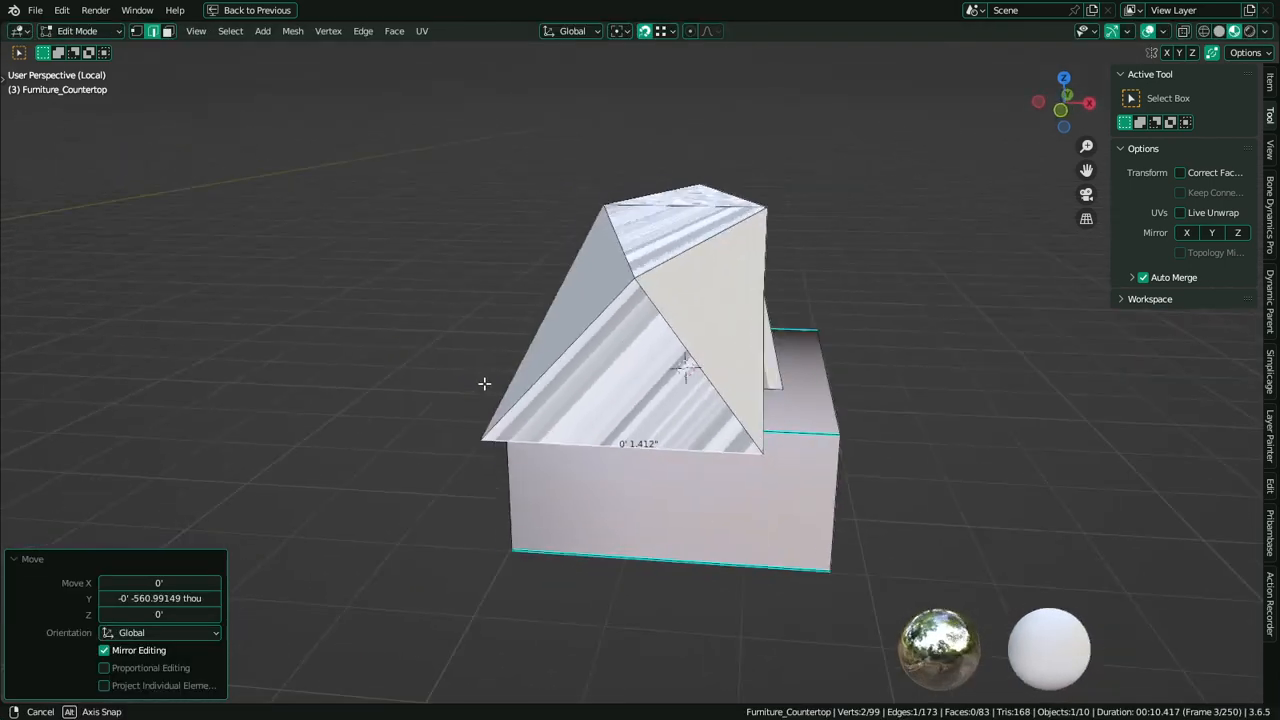
Try to dissolve the edge on top of the handle's lever
middle_drag(663, 341, 718, 313)
scroll(600, 322, down, 4)
middle_drag(704, 334, 765, 330)
key(3)
key(2)
click(590, 255)
middle_drag(660, 308, 604, 277)
key(ctrl+x)
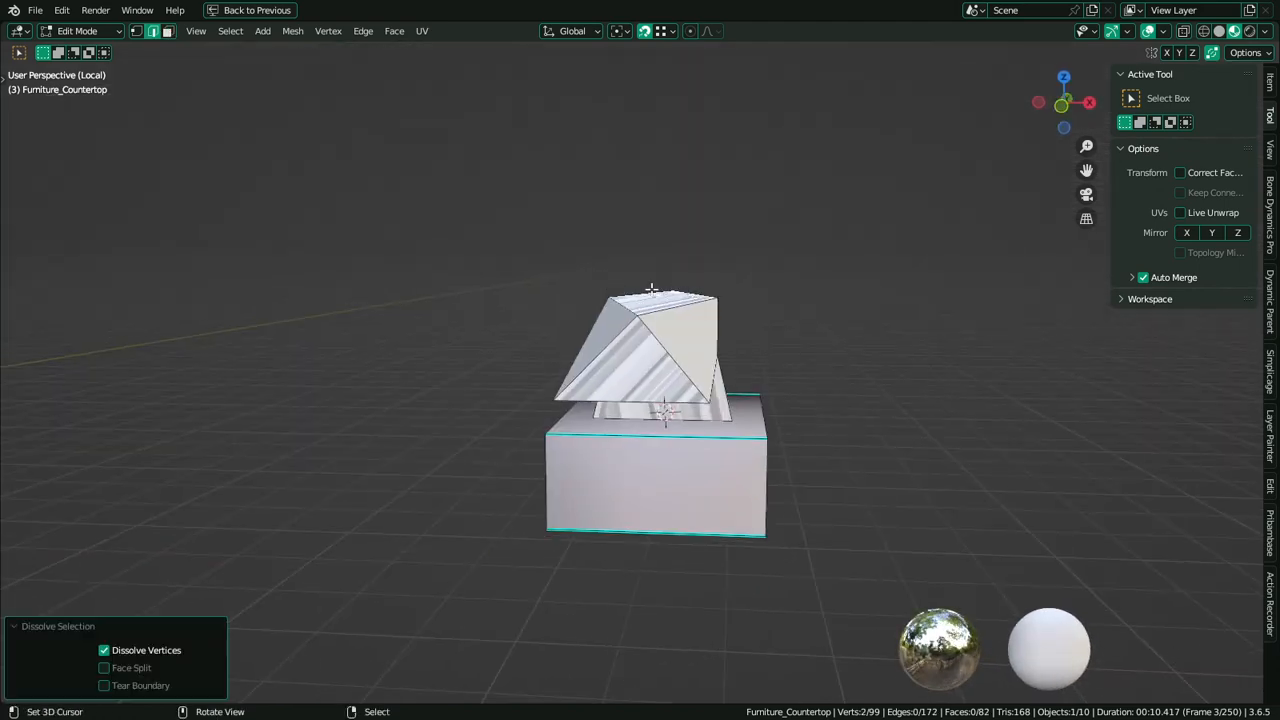
Lower the two side vertices on top of the handle by about 250 thou along Z
key(1)
right_click(671, 285)
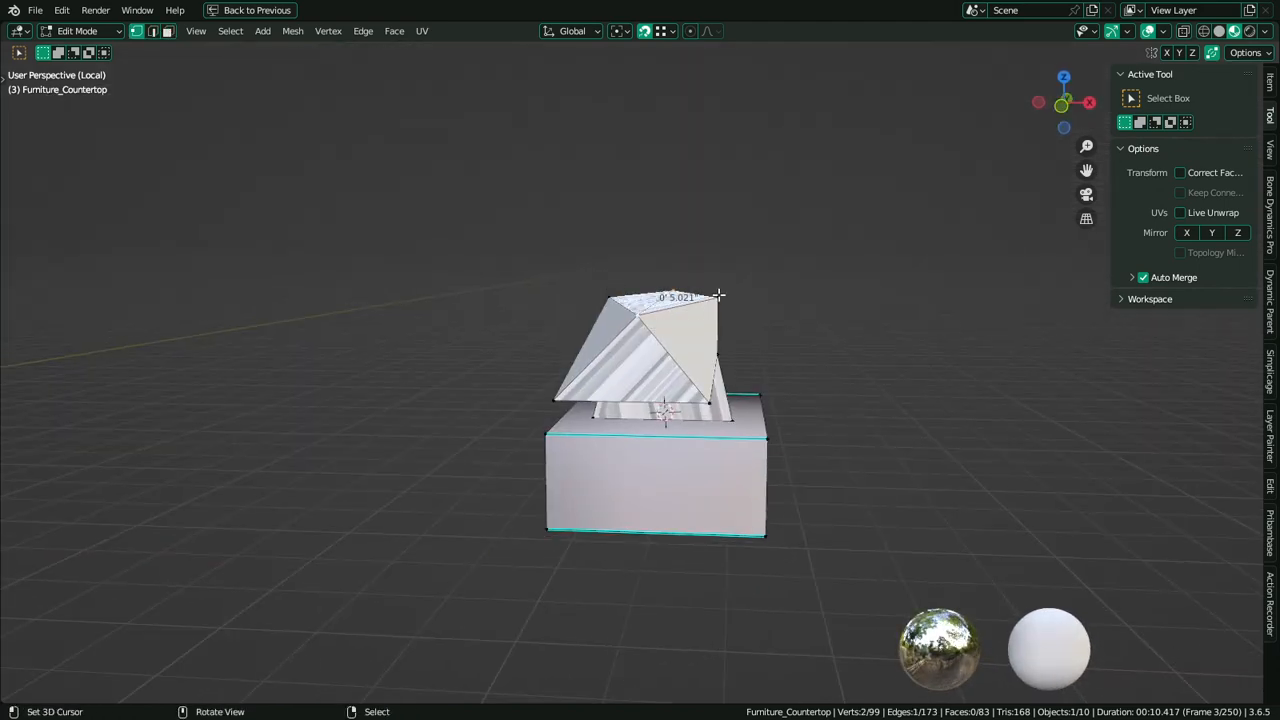
key(g)
key(z)
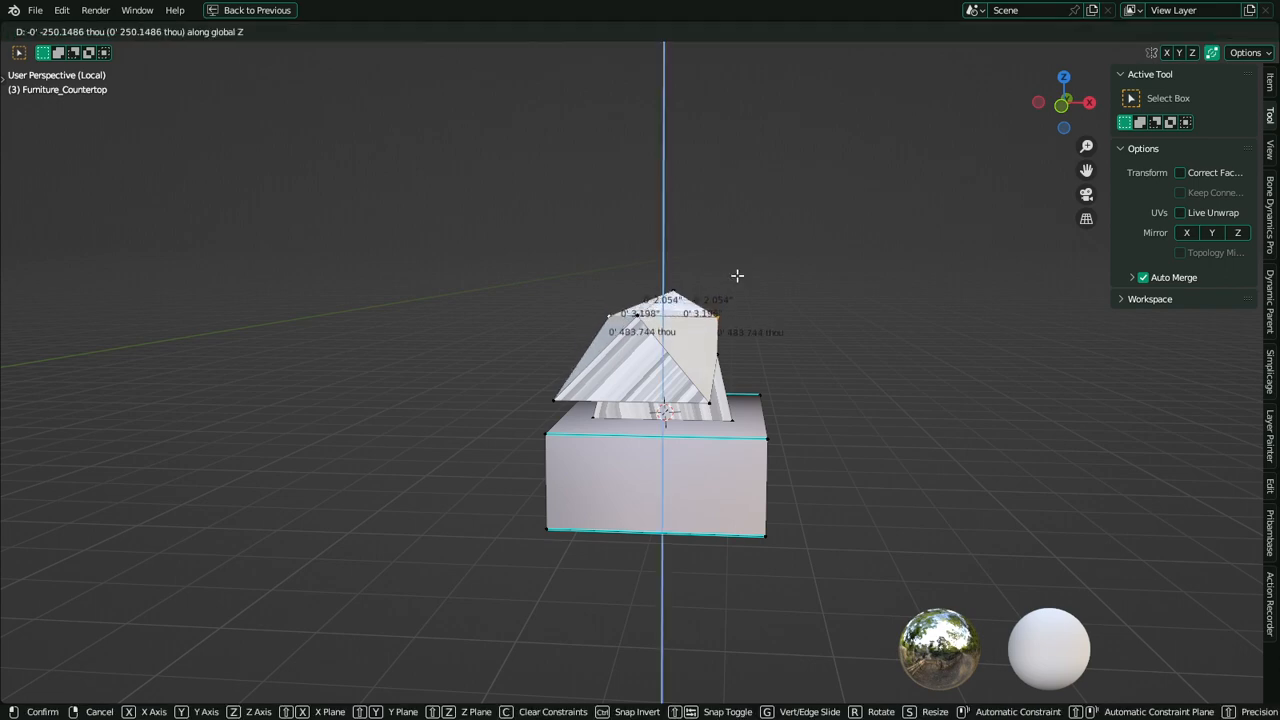
click(737, 275)
middle_drag(737, 275, 520, 375)
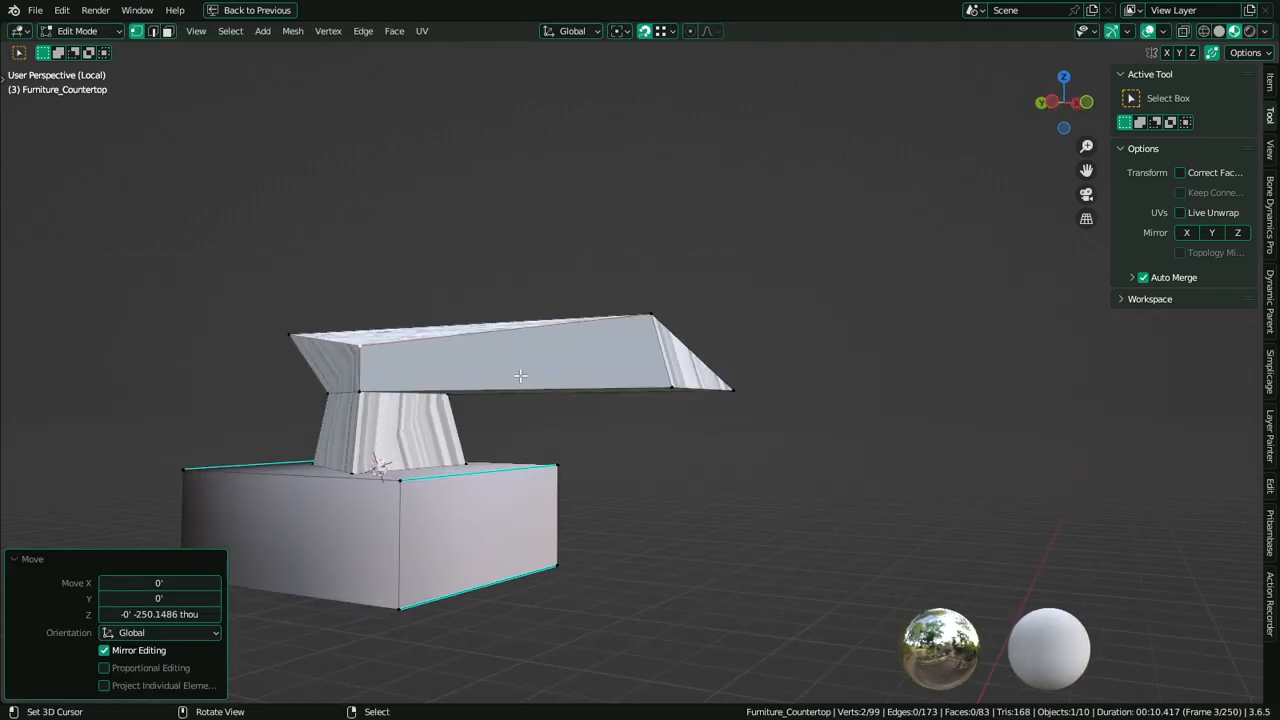
Connect the raised rear vertex to the neck's corner vertices, adding diagonal edges across the handle's back faces
middle_drag(352, 369, 803, 388)
right_click(434, 335)
shift+right_click(694, 405)
key(j)
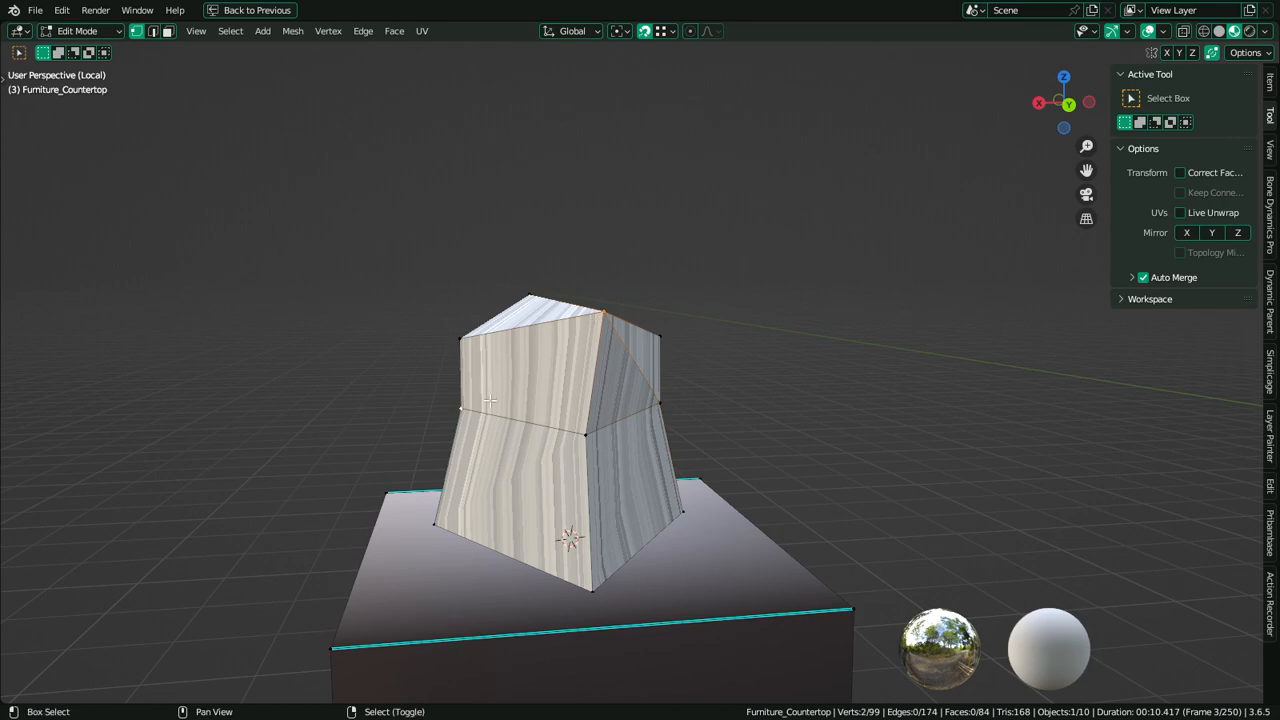
key(j)
Select all the isolated geometry and apply Shade Smooth
key(q)
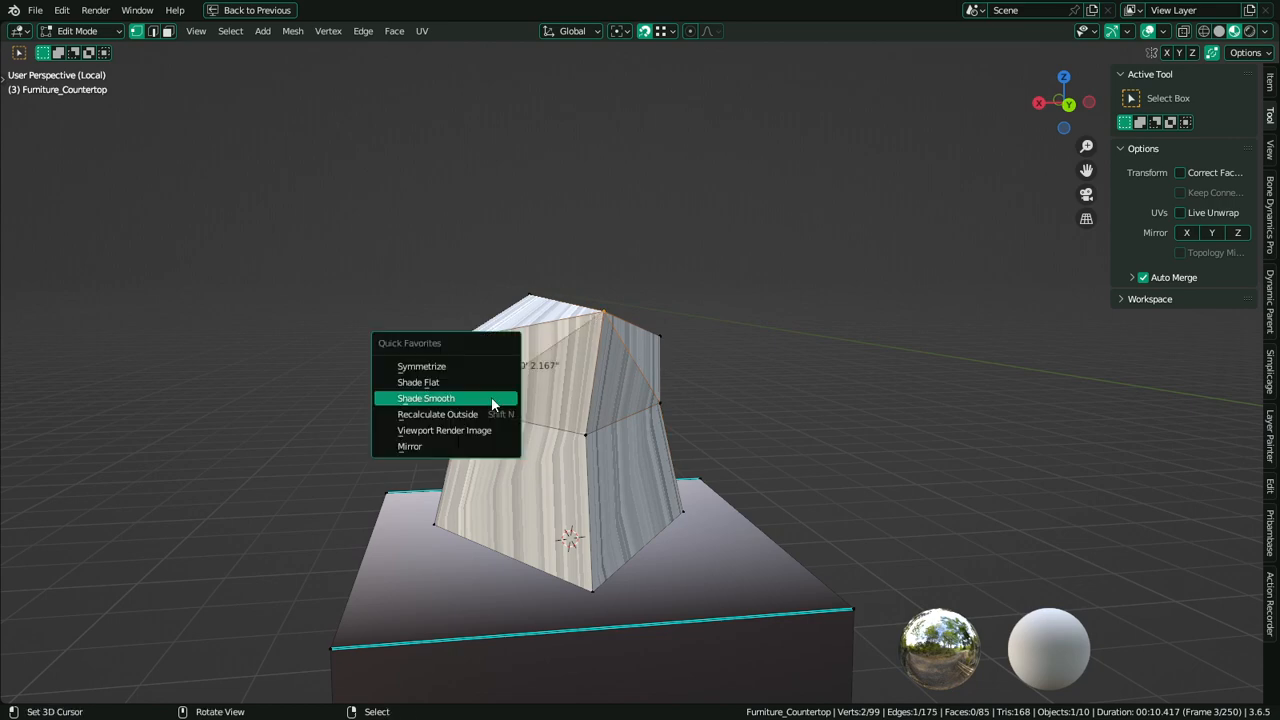
key(a)
key(q)
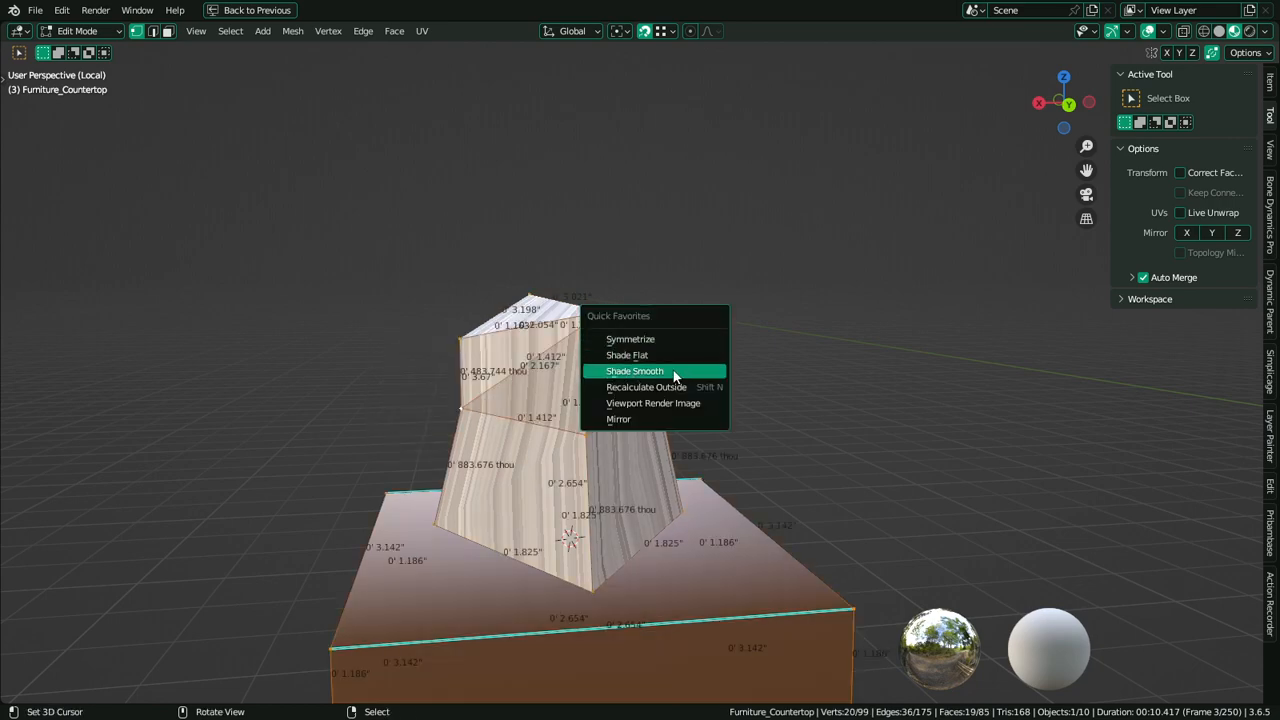
click(678, 372)
Assign the MAT_Vertex material to the selected handle and block faces
key(ctrl+space)
click(1079, 321)
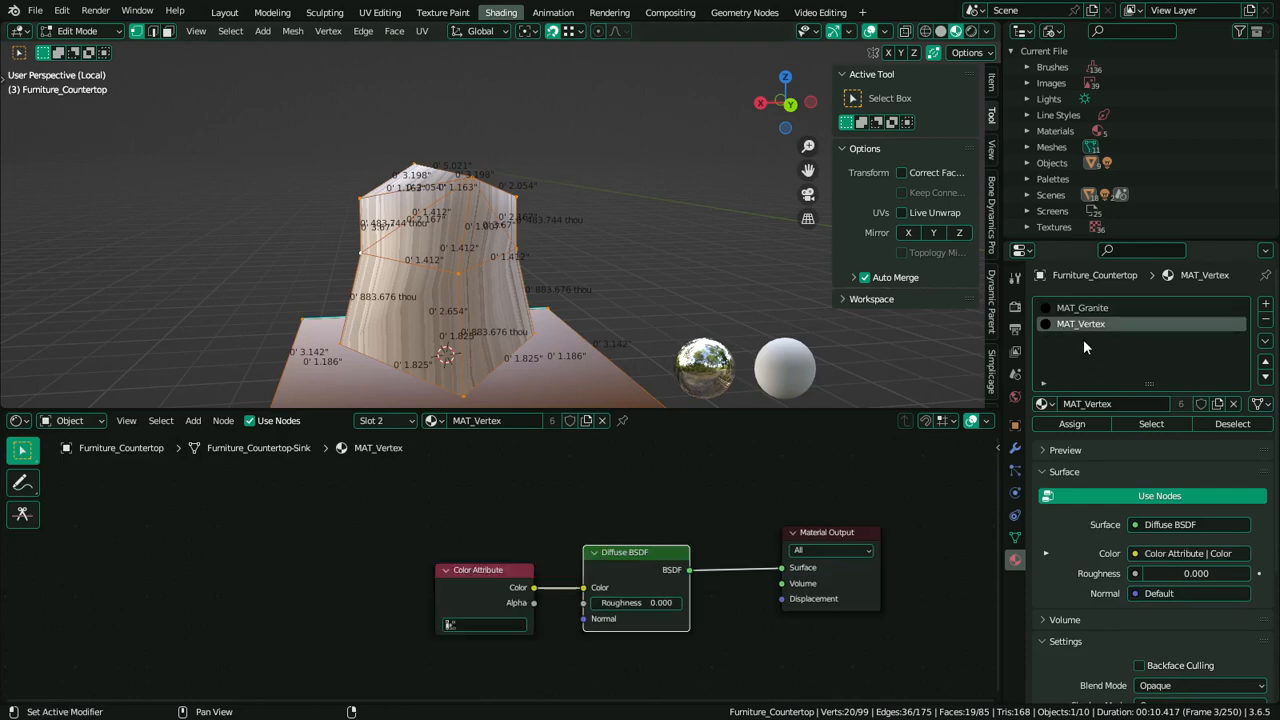
click(1085, 308)
click(1085, 323)
click(1077, 426)
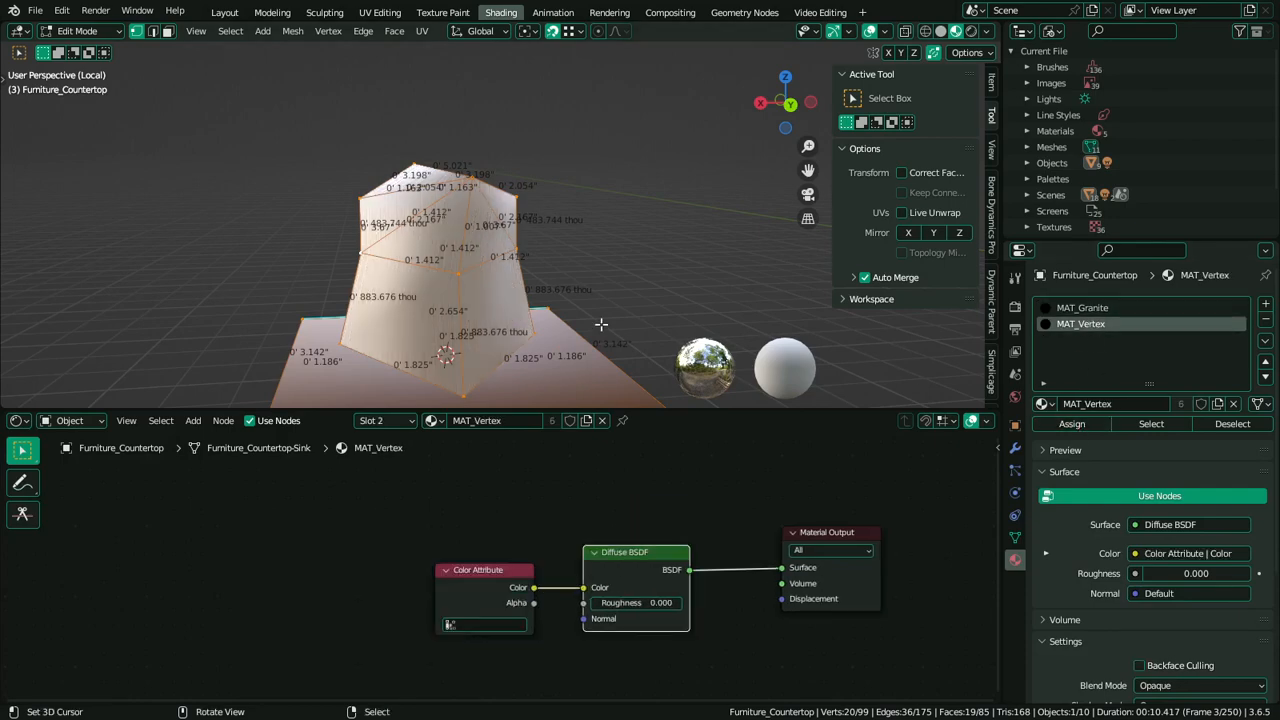
Inspect the handle in Object Mode, then resize the triangular face at the lever's tip in Edit Mode
key(Tab)
middle_drag(600, 326, 777, 322)
scroll(555, 277, down, 7)
middle_drag(555, 277, 642, 373)
scroll(642, 373, up, 4)
key(Tab)
key(a)
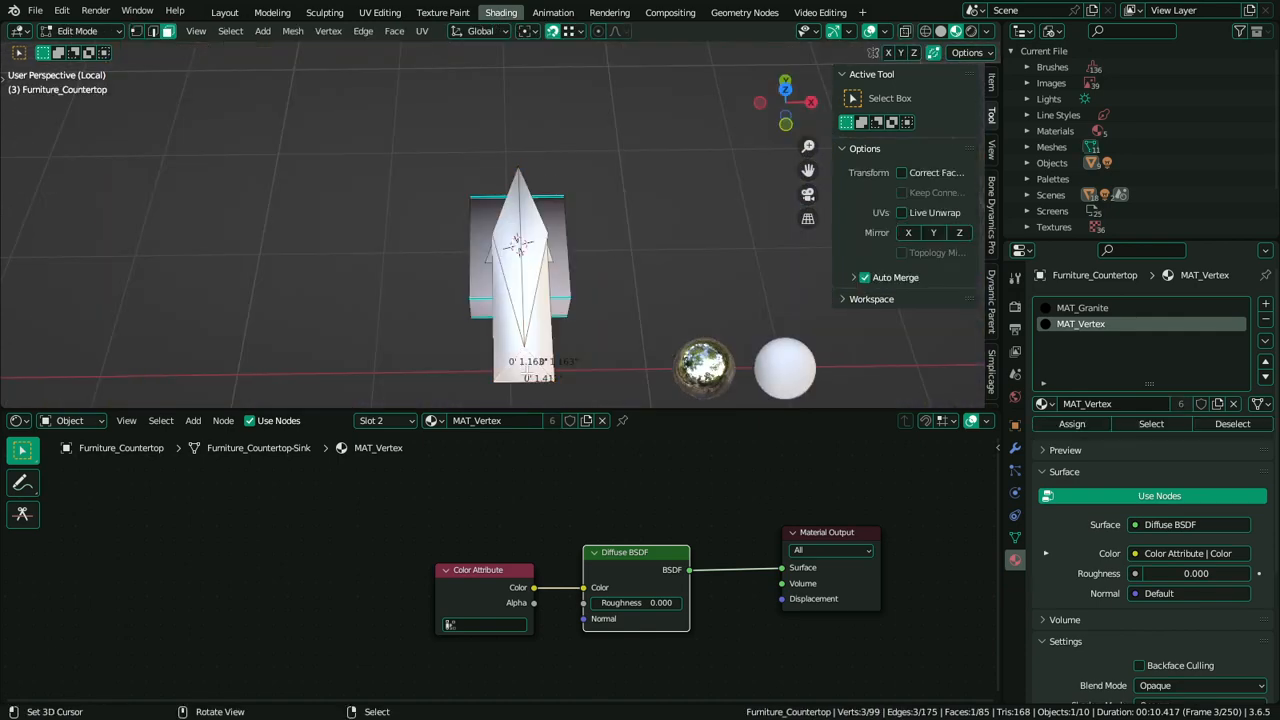
key(s)
click(641, 320)
key(Tab)
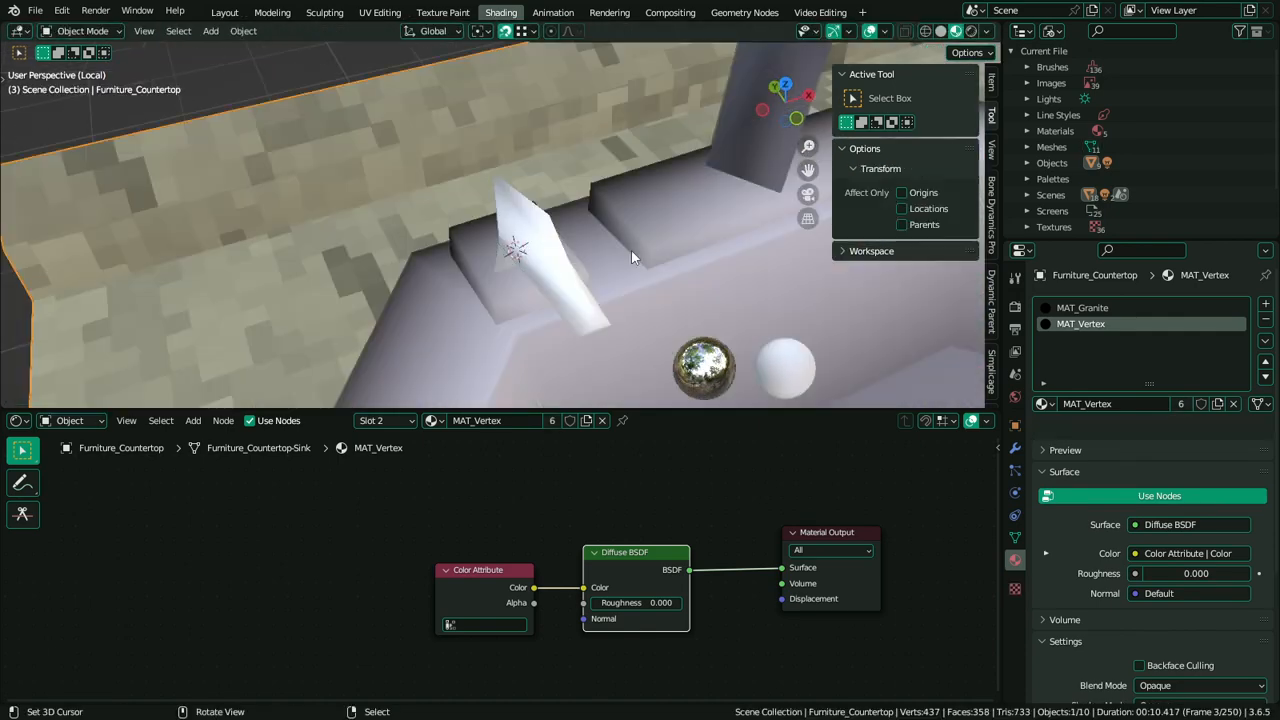
Scale the front edge where the handle's neck meets the lever to 0.747
middle_drag(631, 250, 566, 236)
key(Tab)
key(2)
right_click(540, 238)
key(s)
click(643, 221)
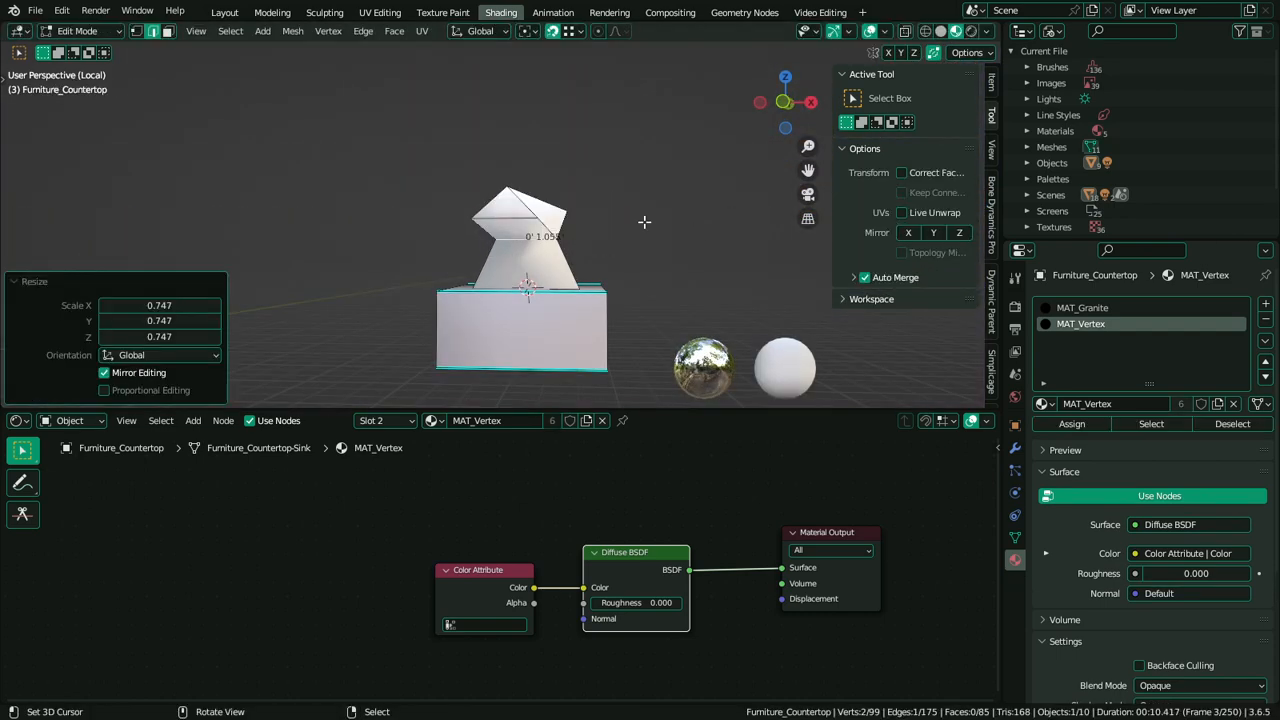
middle_drag(643, 221, 689, 266)
key(Tab)
Connect vertices across both side faces of the lever to split them with diagonal edges
key(ctrl+space)
middle_drag(619, 330, 723, 346)
scroll(661, 381, up, 1)
key(Tab)
scroll(808, 305, up, 2)
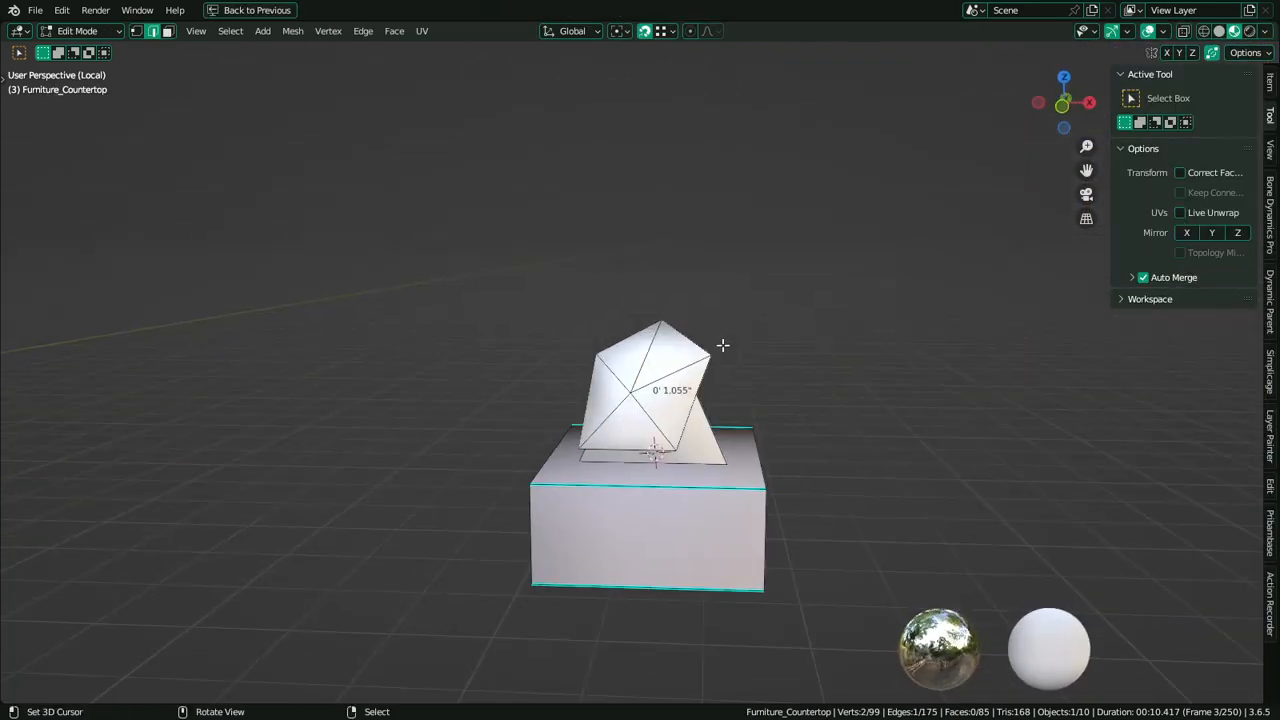
key(1)
right_click(723, 345)
middle_drag(689, 422, 713, 399)
key(j)
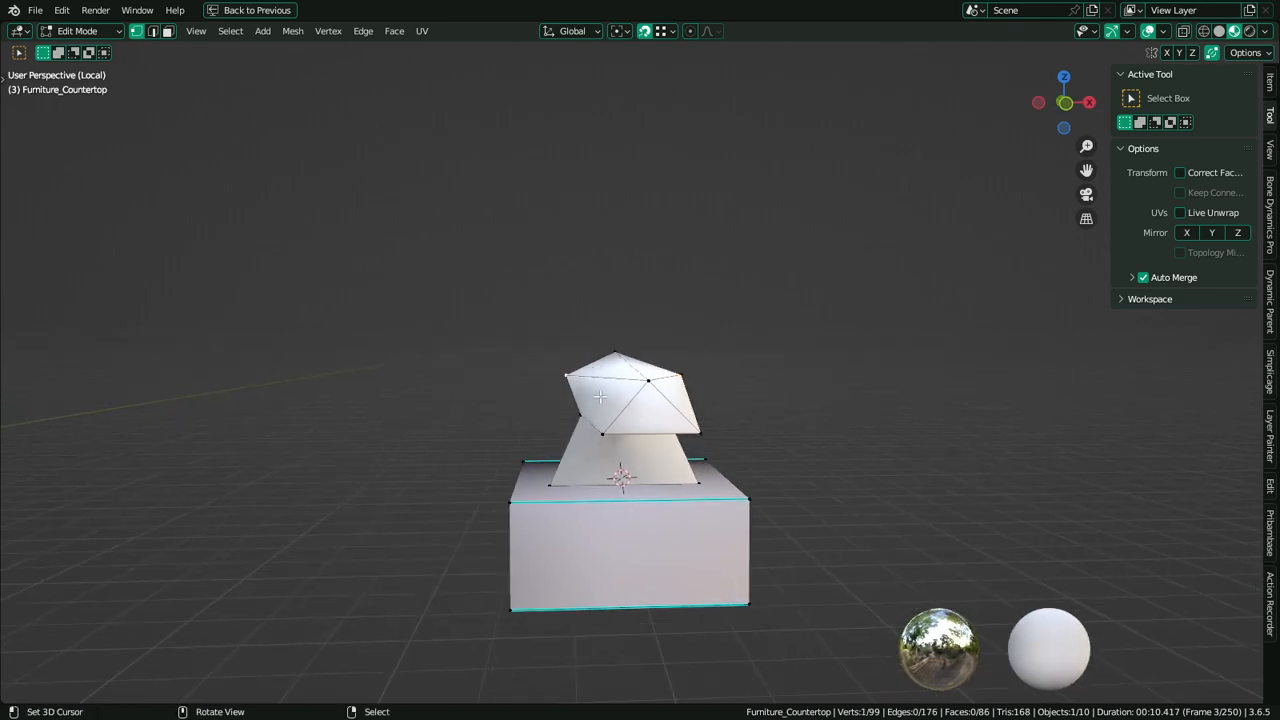
mouse_move(600, 397)
middle_down()
mouse_move(565, 410)
mouse_move(593, 394)
middle_up()
shift+right_click(583, 424)
key(j)
Check the handle on the sink in Object Mode and display the mesh's Normals settings
key(Tab)
mouse_move(680, 420)
middle_down()
mouse_move(737, 419)
mouse_move(675, 412)
middle_up()
key(ctrl+space)
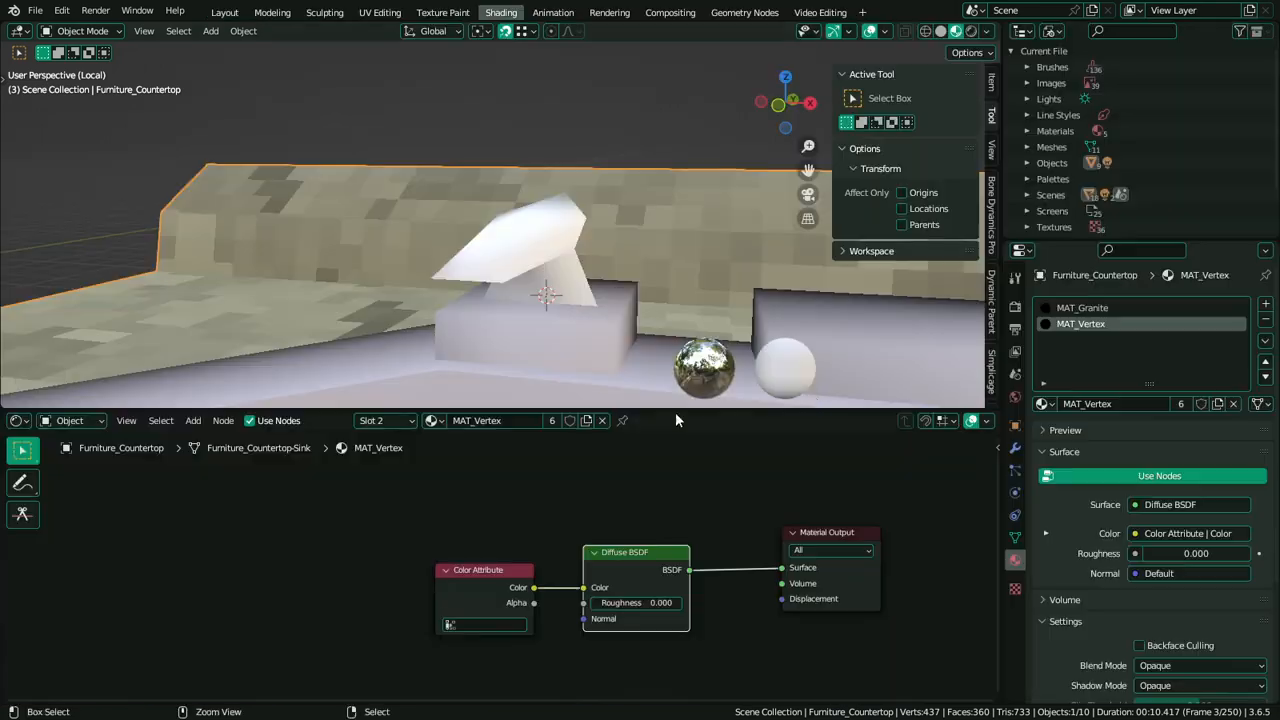
click(1015, 538)
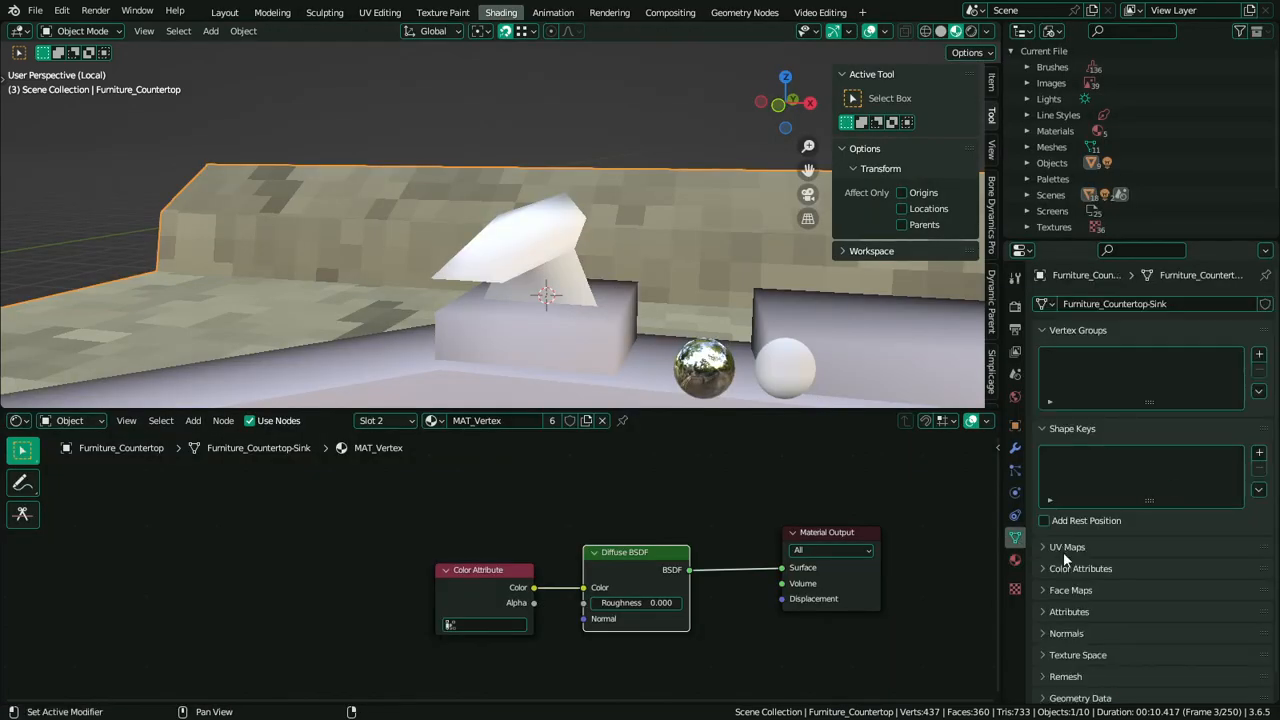
click(1110, 634)
Mark the three edges where the handle's neck meets the lever as sharp, then check the shading in Object Mode
key(Tab)
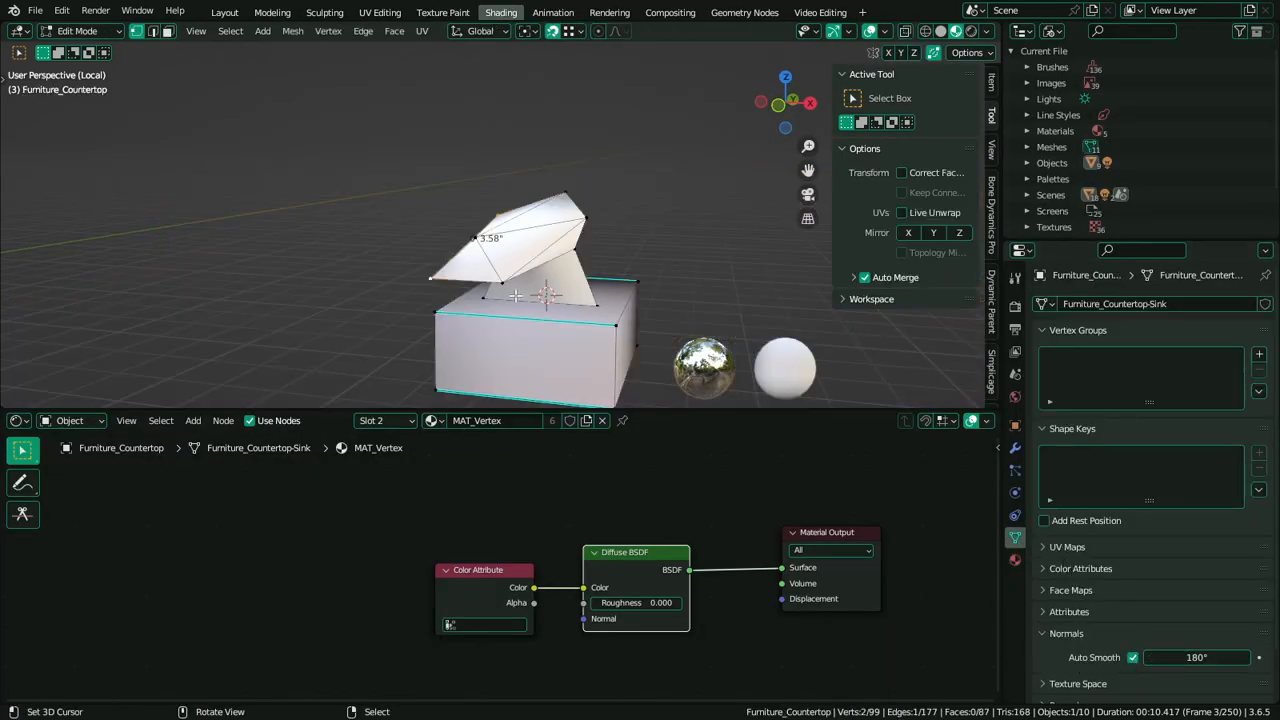
middle_drag(505, 290, 340, 285)
key(2)
alt+right_click(539, 281)
shift+right_click(800, 292)
middle_drag(800, 292, 524, 297)
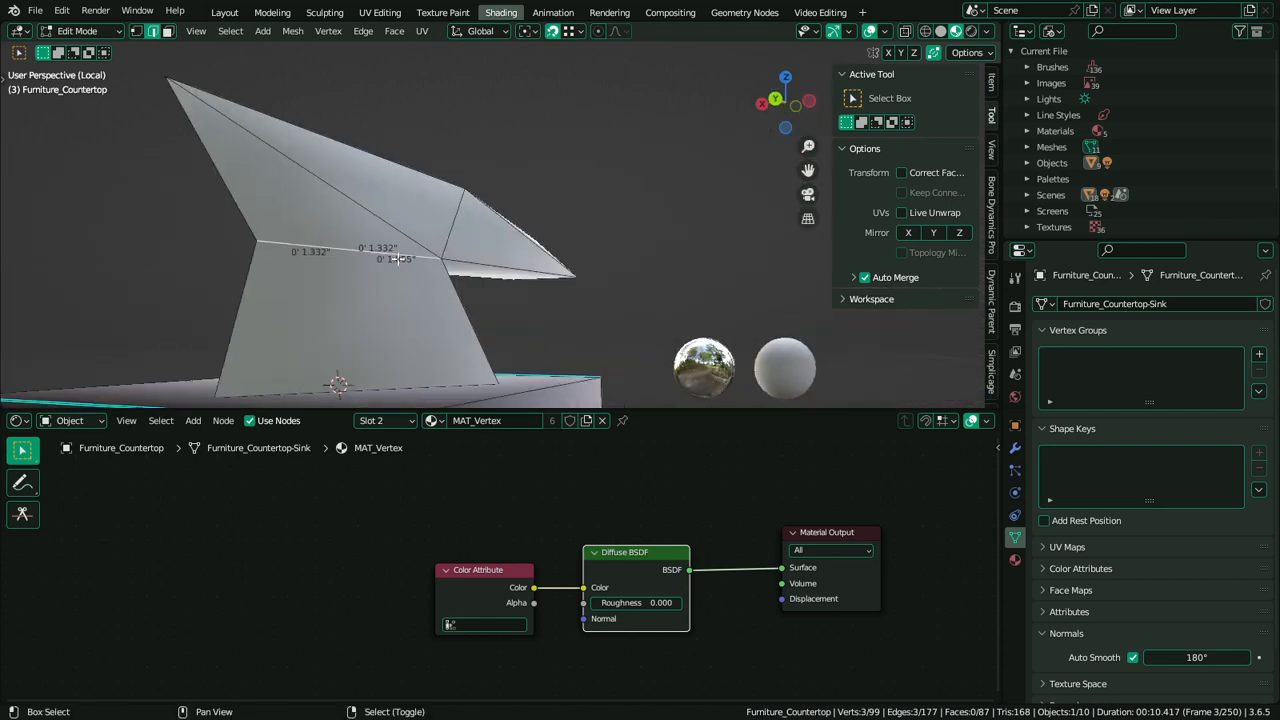
key(q)
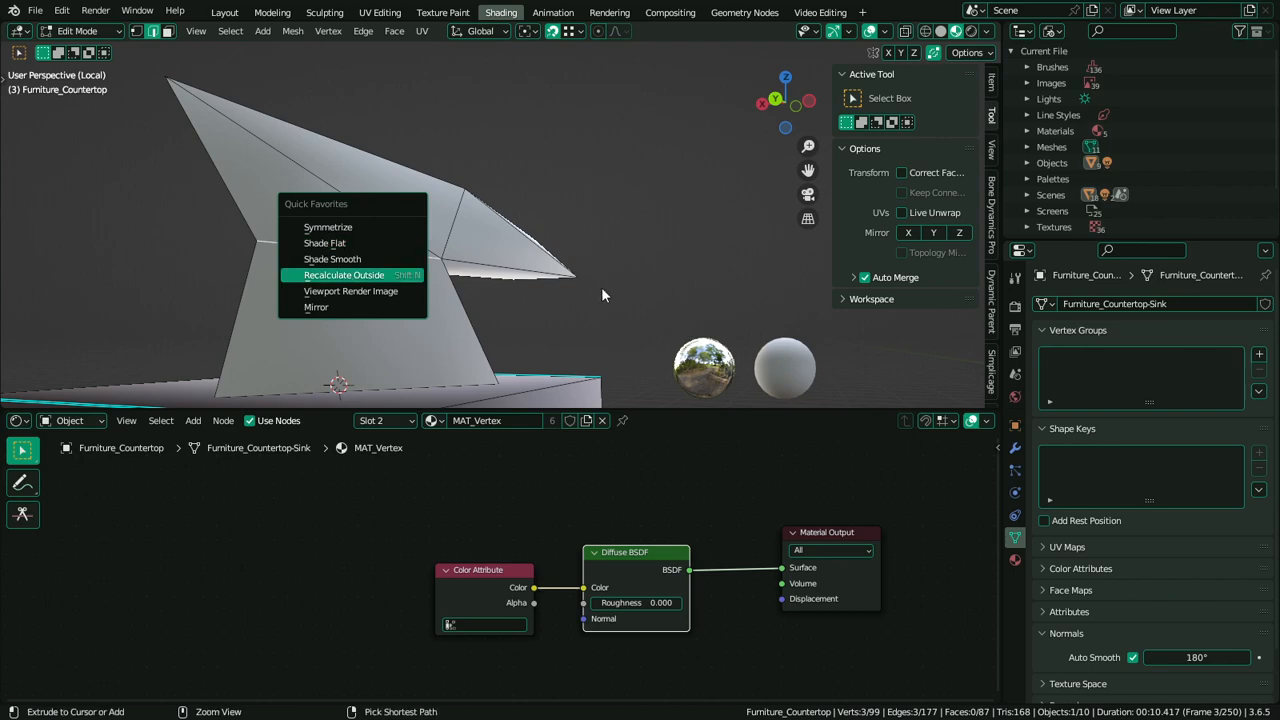
key(ctrl+e)
click(548, 340)
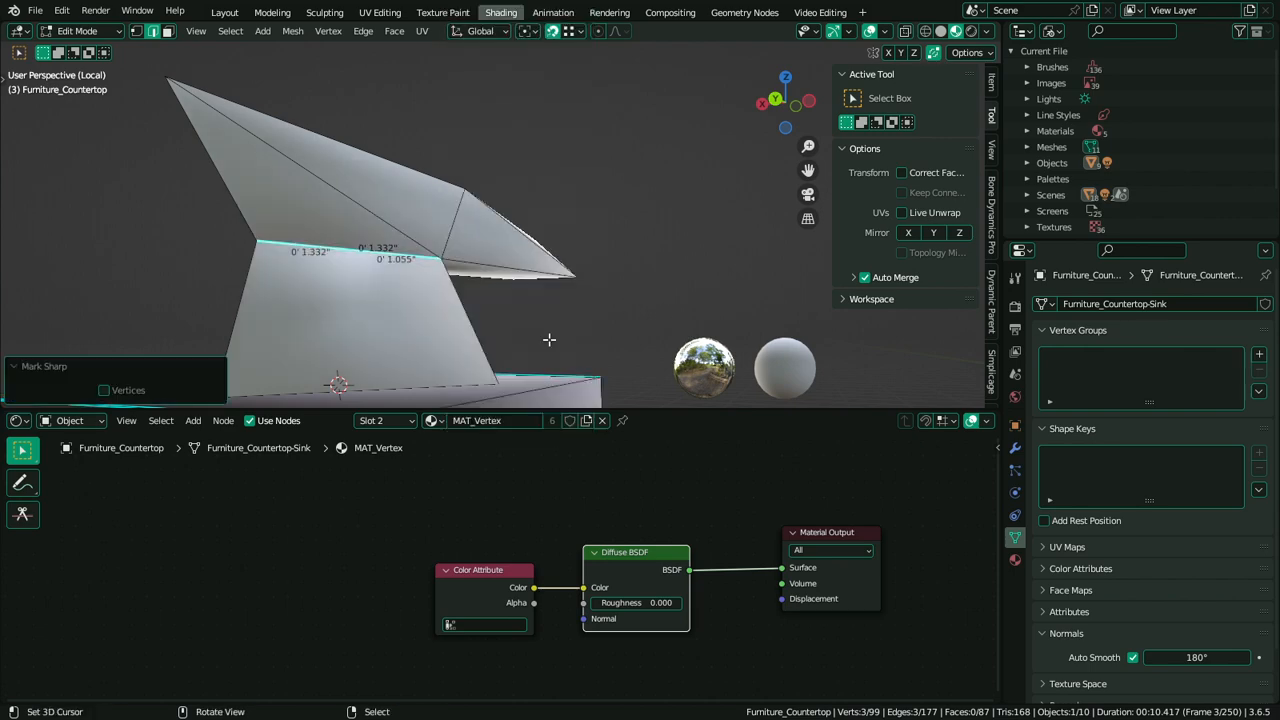
key(Tab)
middle_drag(620, 278, 367, 309)
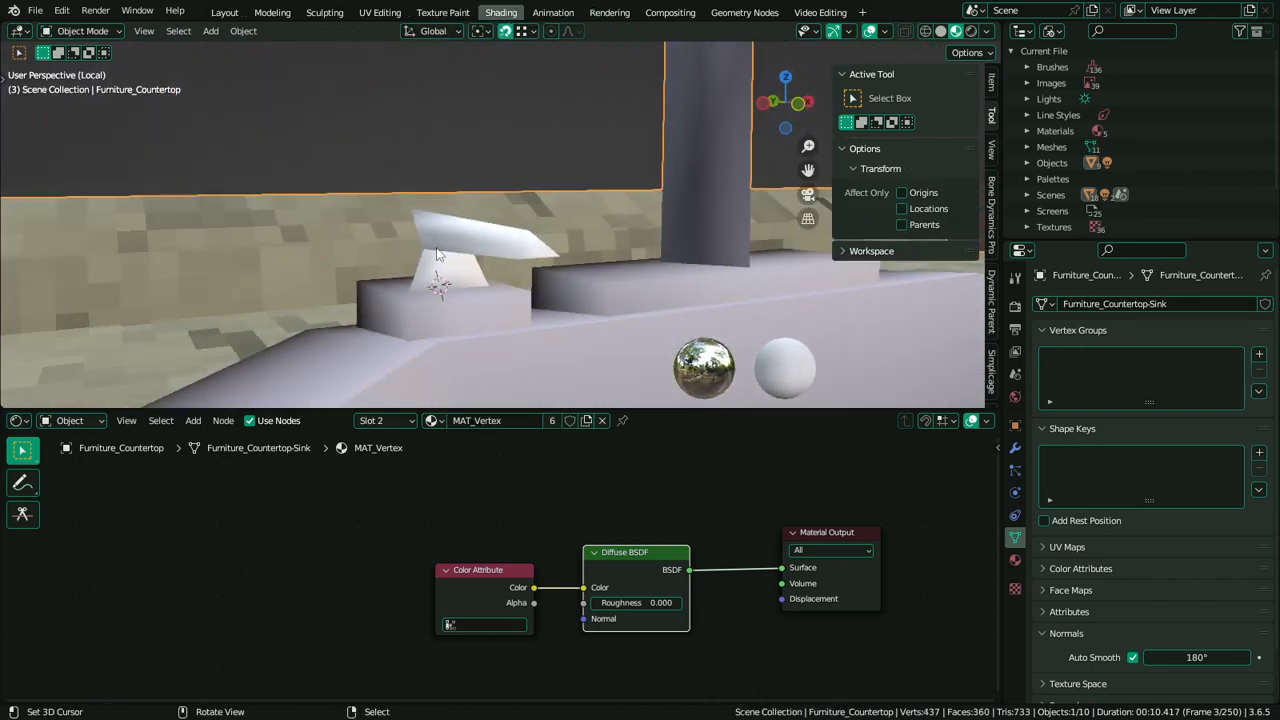
Select the linked handle geometry in Edit Mode and switch the countertop to Vertex Paint mode
key(Tab)
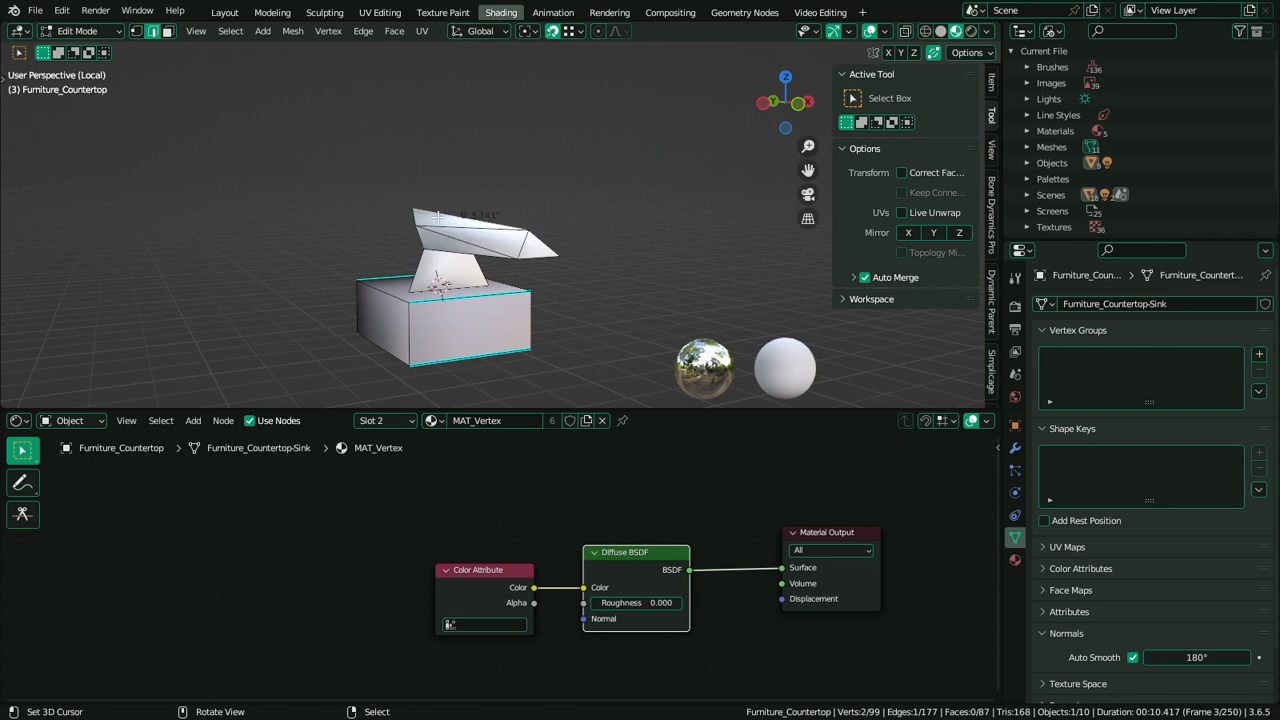
key(l)
click(80, 31)
click(85, 101)
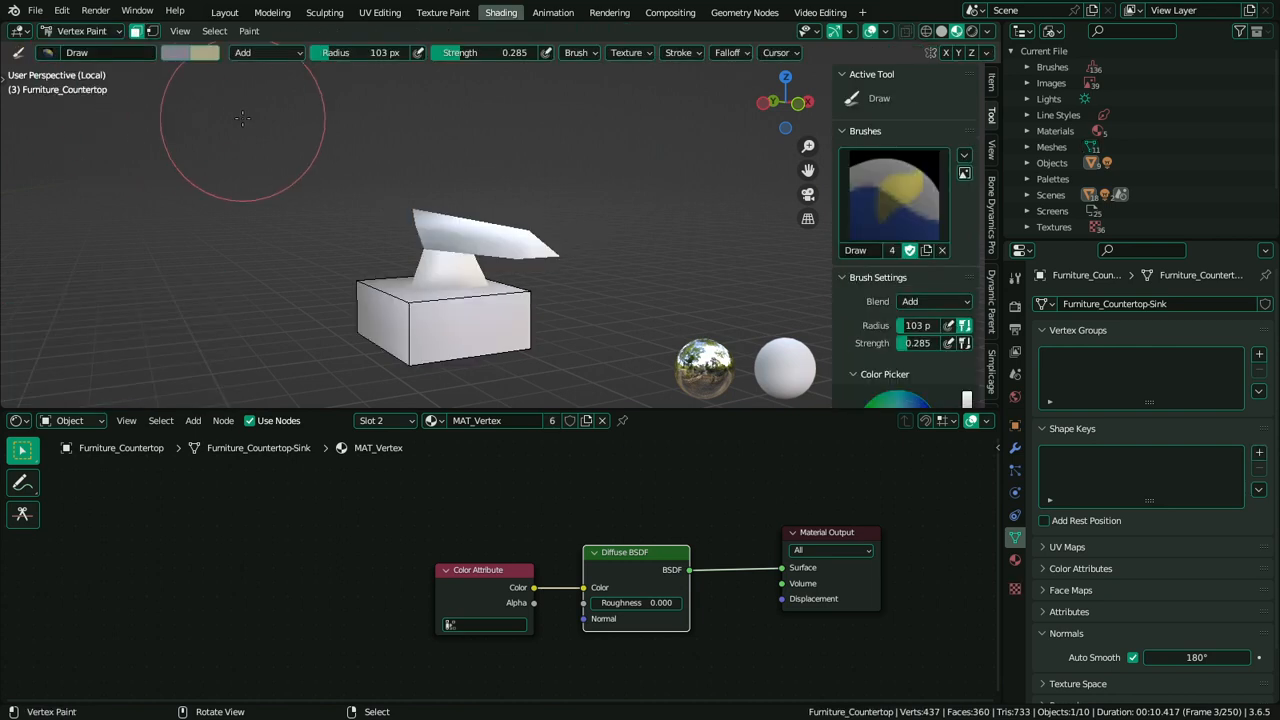
Fill the handle with the grey-lavender vertex color and paint Add highlights along the lever's upper side and tip
key(shift+k)
mouse_move(532, 300)
middle_down()
mouse_move(506, 278)
mouse_move(503, 249)
mouse_move(374, 186)
middle_up()
scroll(506, 278, up, 3)
key(ctrl+space)
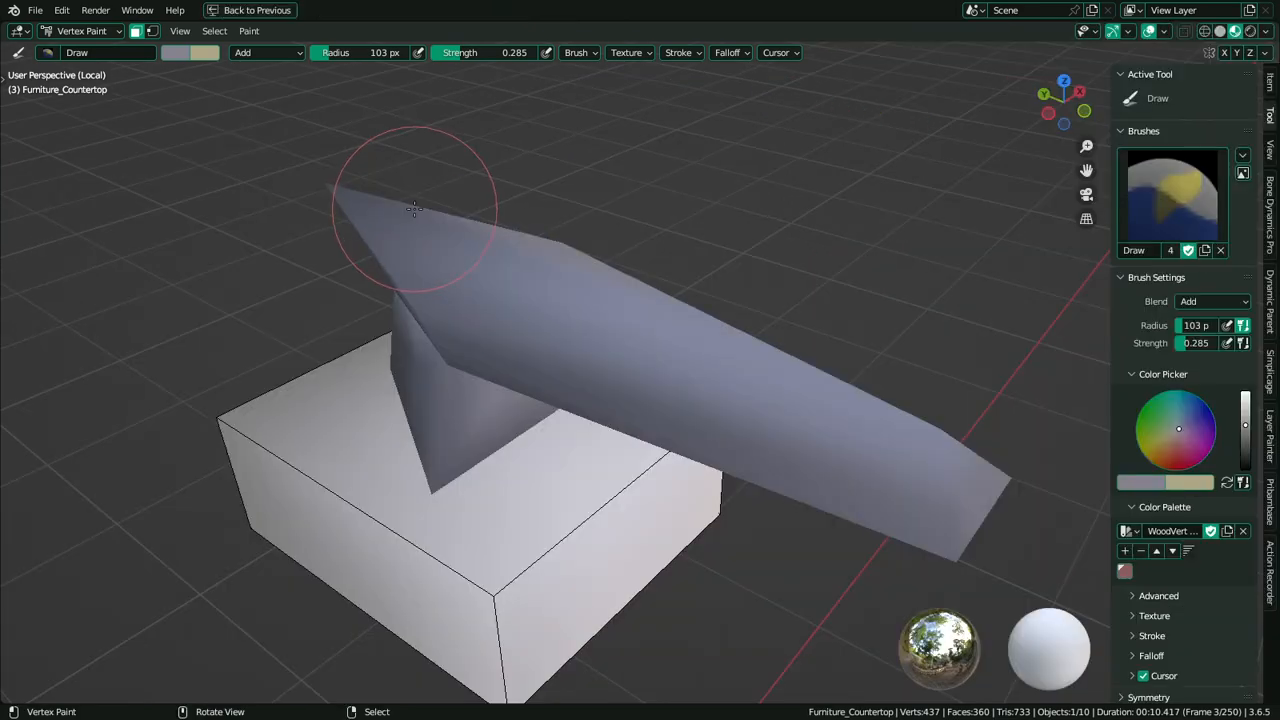
click(440, 320)
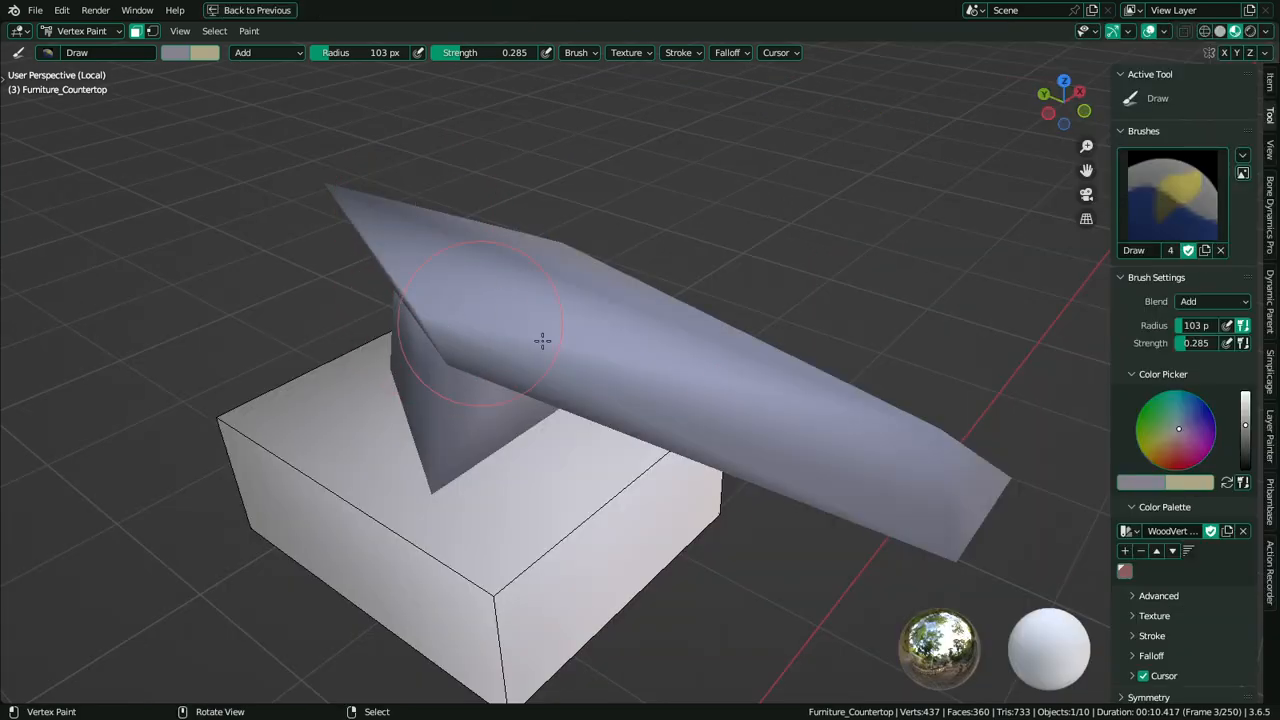
click(934, 470)
click(938, 442)
Set the brush blend mode to Multiply and darken the handle where the lever's underside meets the neck
middle_drag(890, 413, 743, 400)
click(259, 52)
click(252, 115)
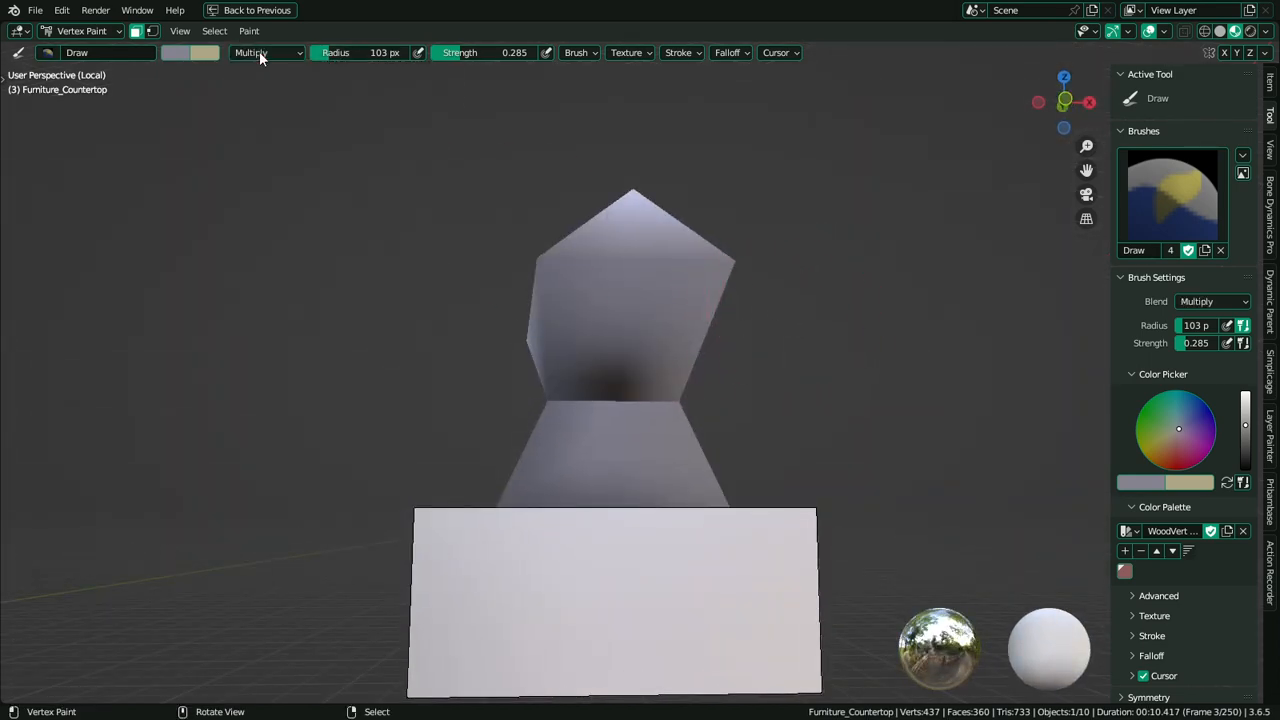
scroll(531, 337, up, 3)
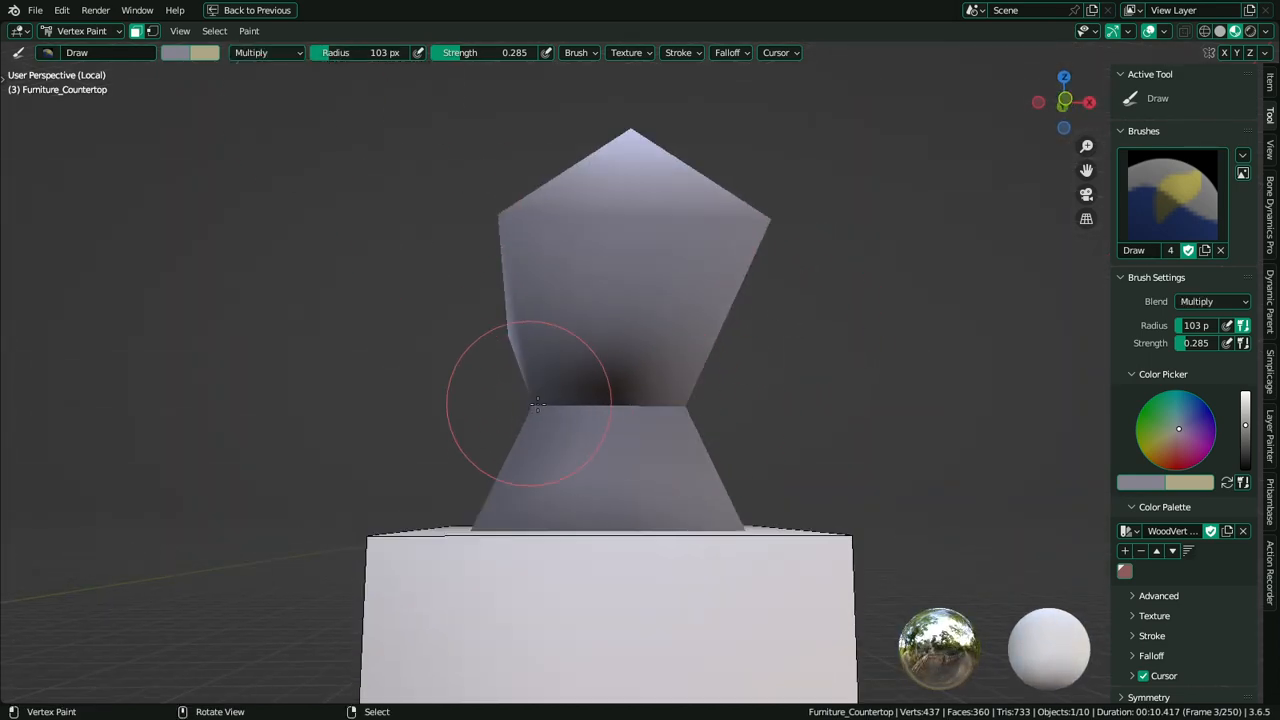
drag(531, 403, 848, 413)
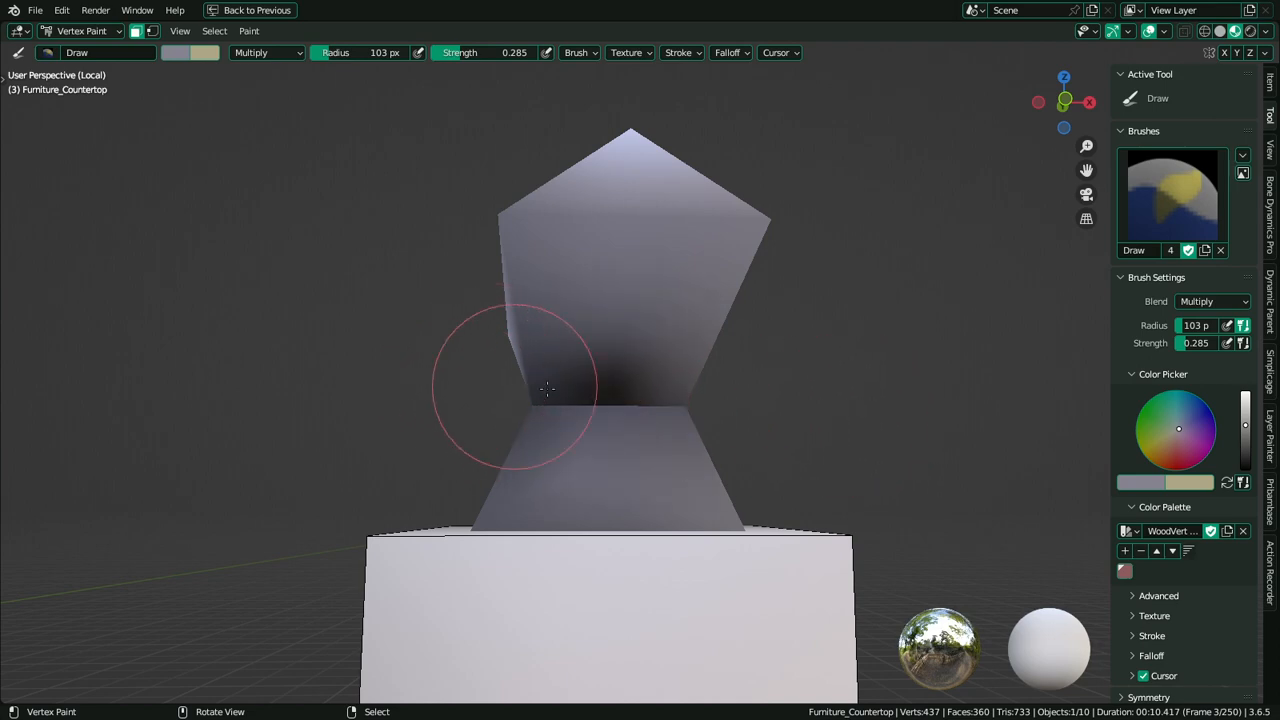
mouse_move(471, 394)
middle_down()
mouse_move(737, 380)
mouse_move(717, 363)
middle_up()
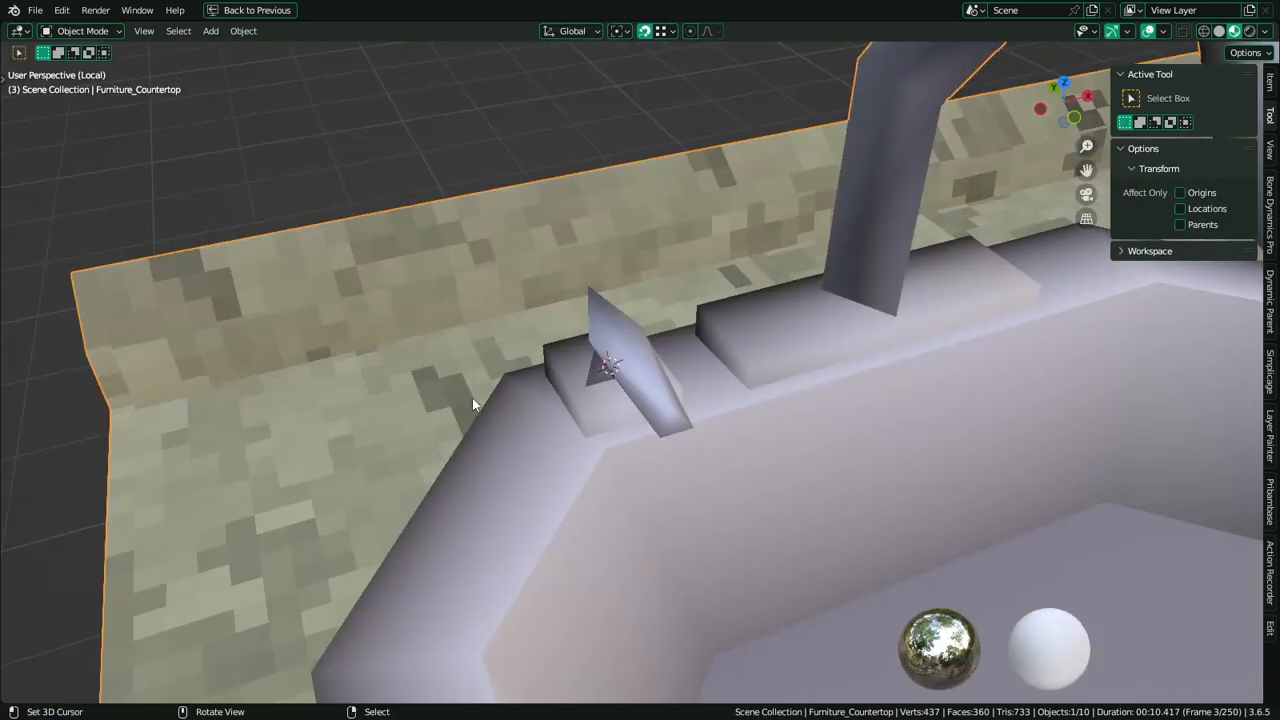
Select all linked geometry of the lever handle in Edit Mode and set the transform pivot point to 3D Cursor
scroll(661, 371, up, 3)
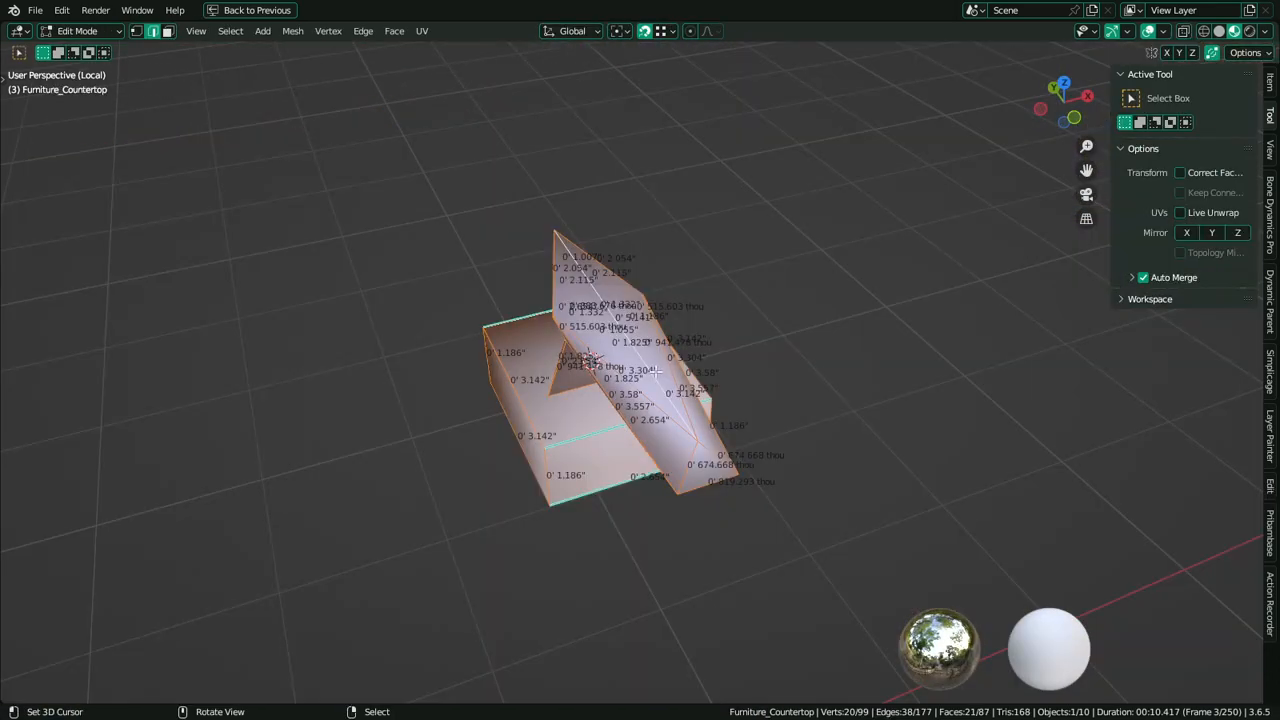
click(652, 371)
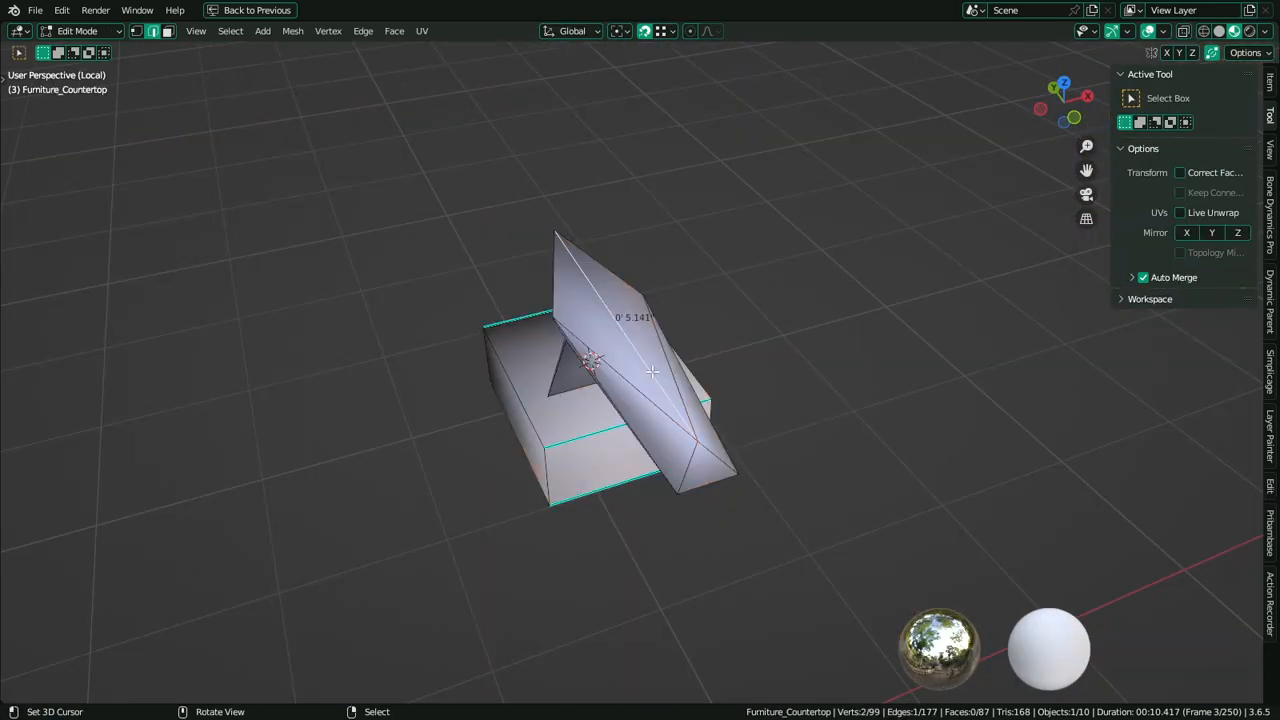
key(ctrl+l)
click(617, 30)
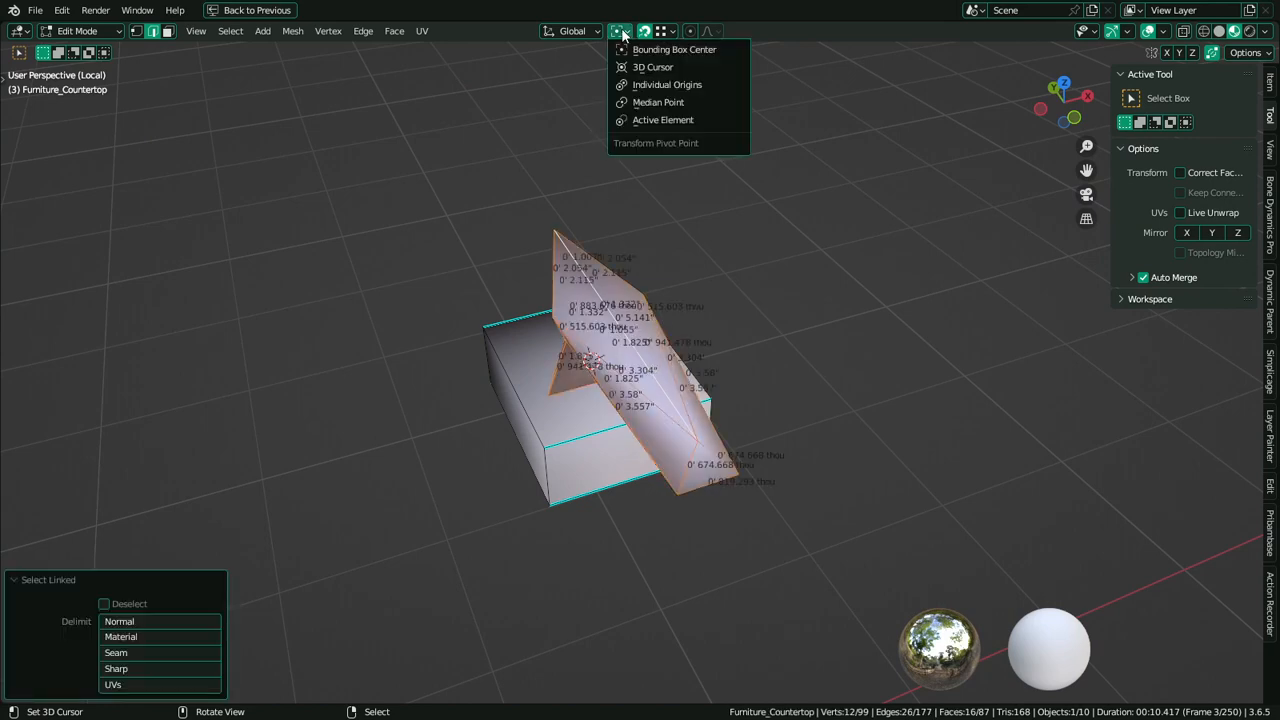
click(650, 66)
Rotate the handle around the global Z axis by -13.2°, and again by about -11°, to angle it on its block
key(r)
key(z)
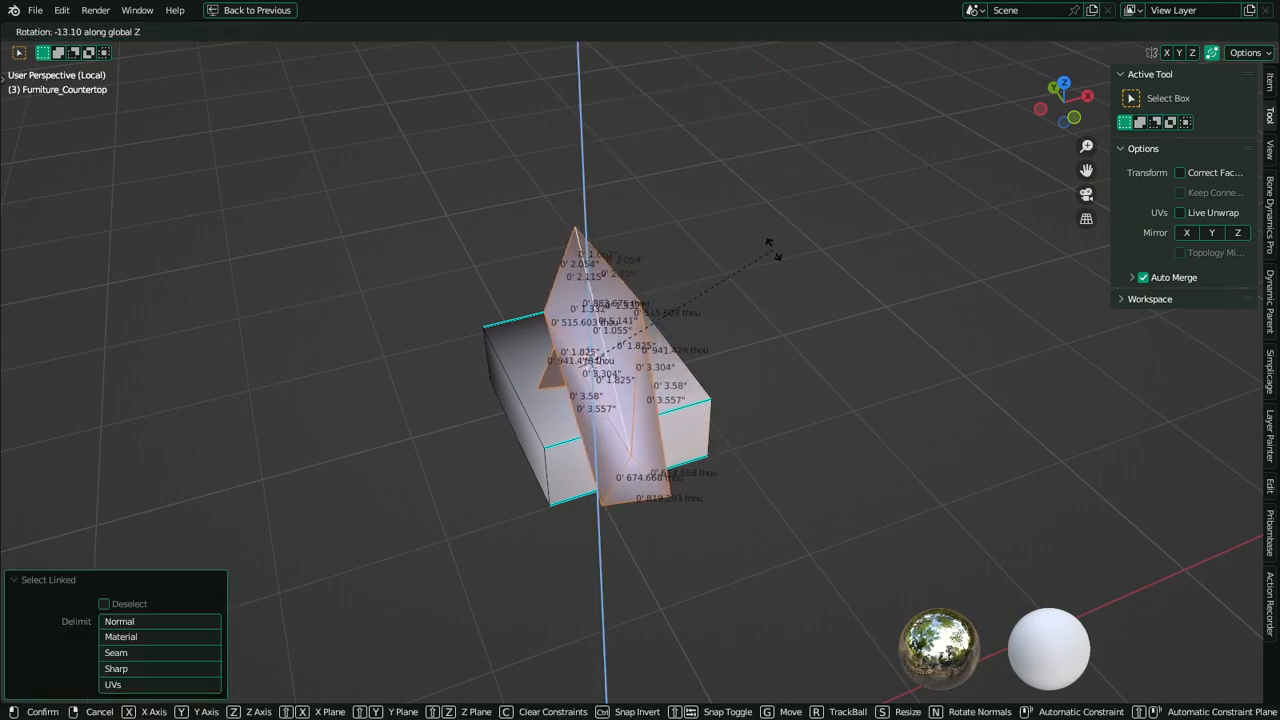
click(786, 280)
scroll(784, 300, down, 4)
key(r)
key(z)
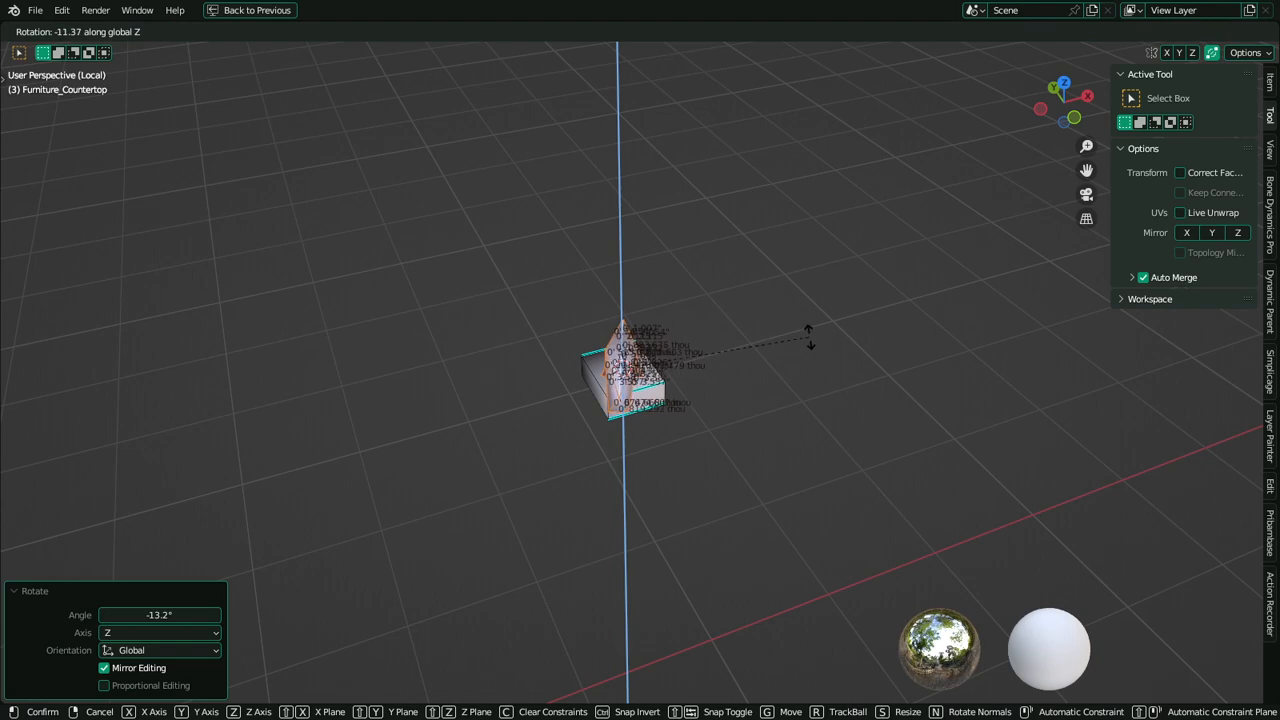
click(808, 336)
key(Tab)
middle_drag(808, 336, 715, 377)
Reveal the hidden countertop geometry and snap the 3D cursor to the two selected bottom edges of the faucet column
key(Tab)
key(alt+h)
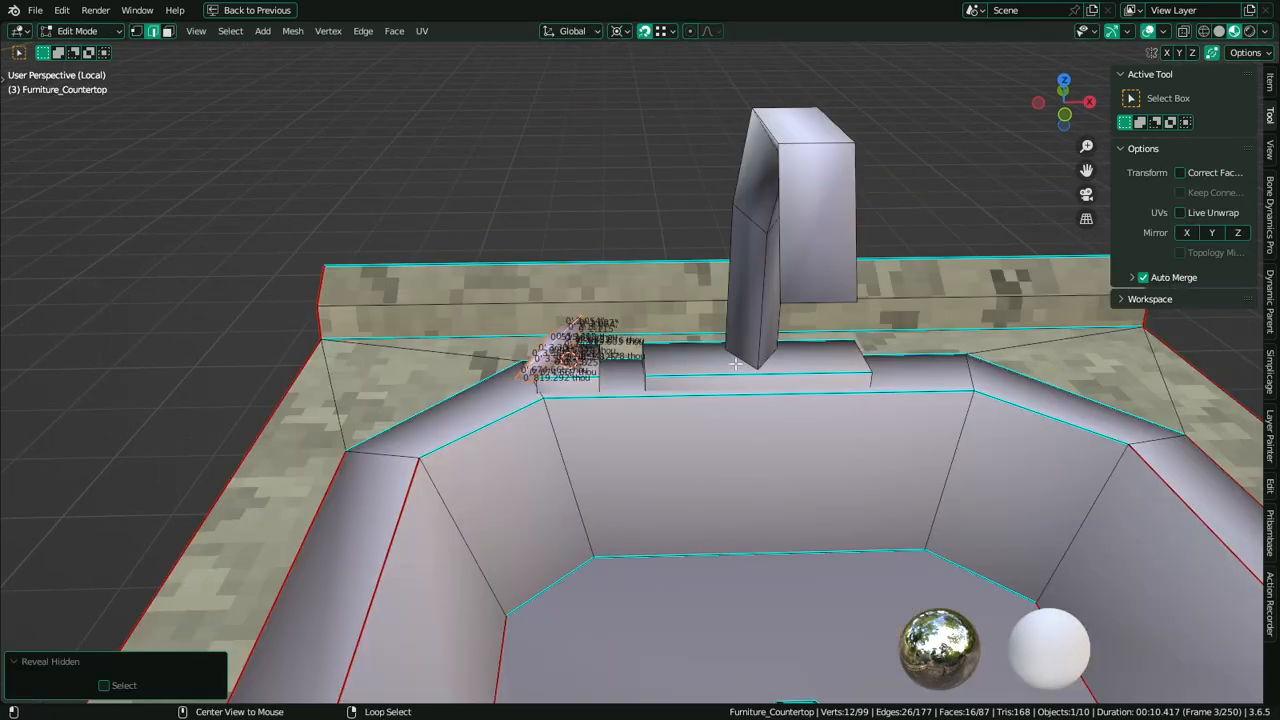
right_click(735, 362)
key(shift+s)
click(739, 436)
shift+right_click(779, 375)
key(shift+s)
click(752, 476)
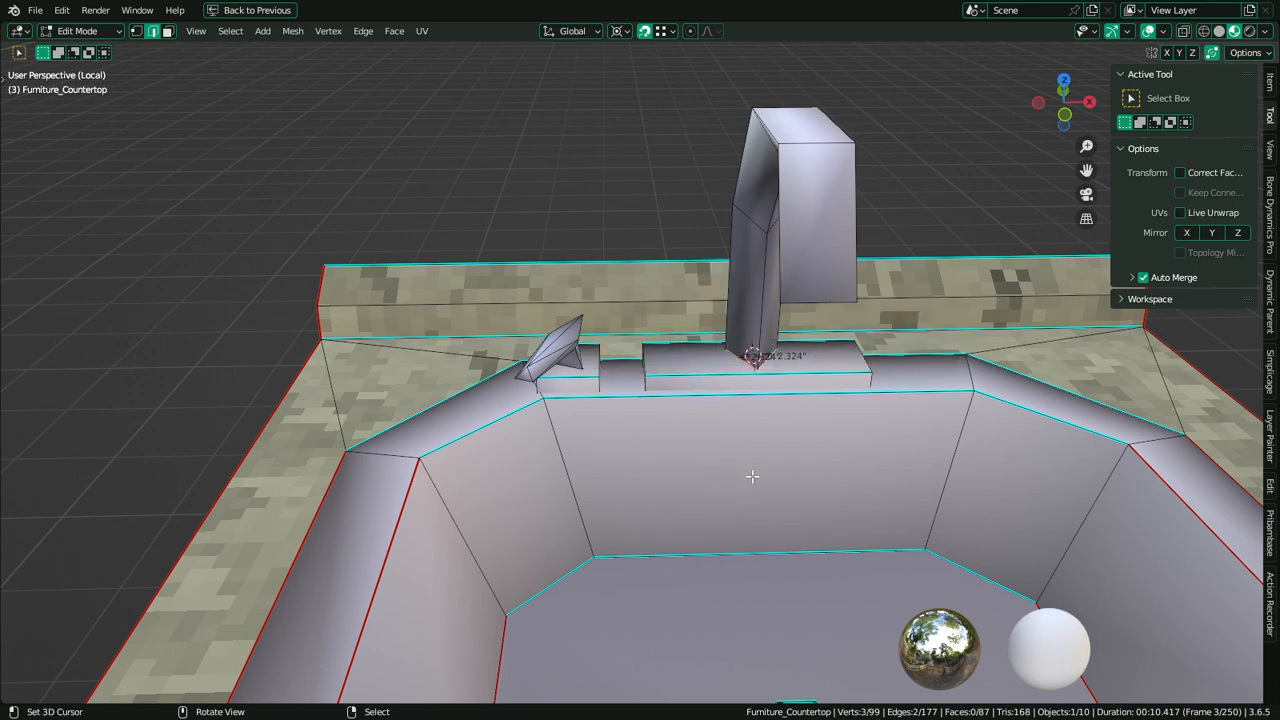
Hide the faucet's base block and isolate the linked faucet column so its underside is accessible
right_click(738, 374)
key(l)
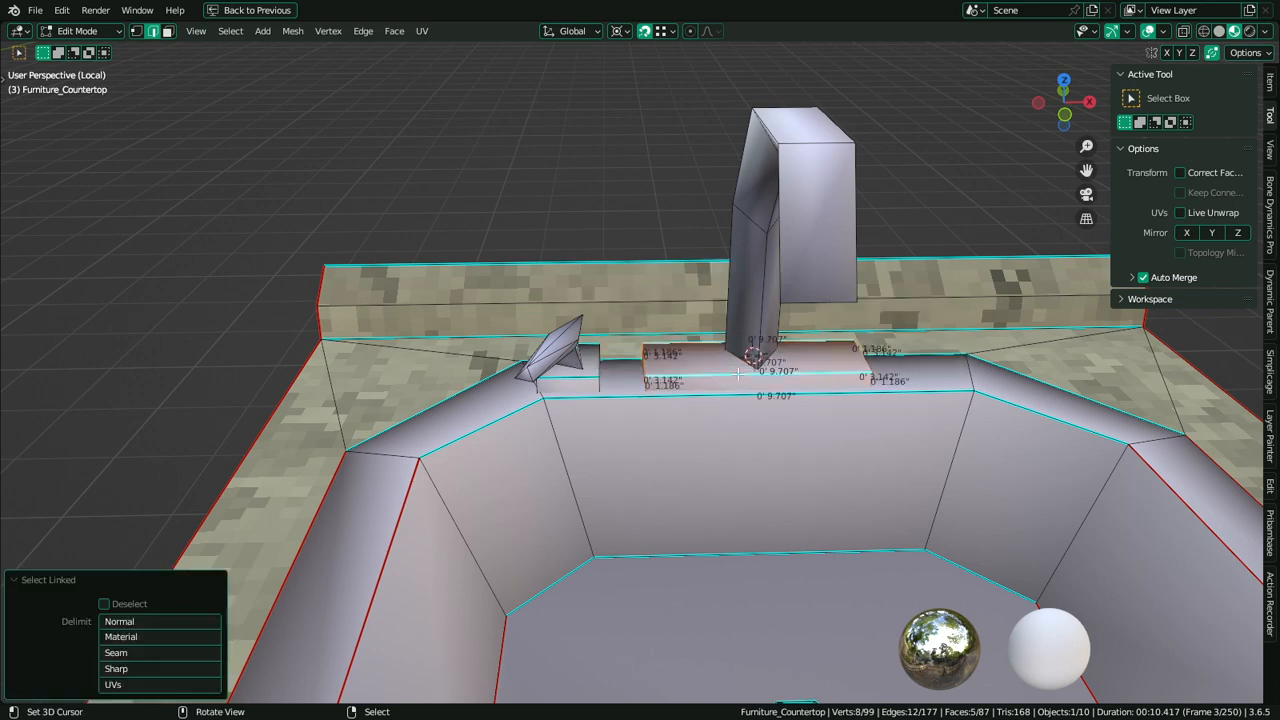
key(h)
alt+middle_click(751, 351)
middle_drag(718, 389, 737, 277)
key(l)
key(shift+h)
Delete the bottom face of the faucet column and reveal the rest of the sink geometry
key(3)
right_click(651, 429)
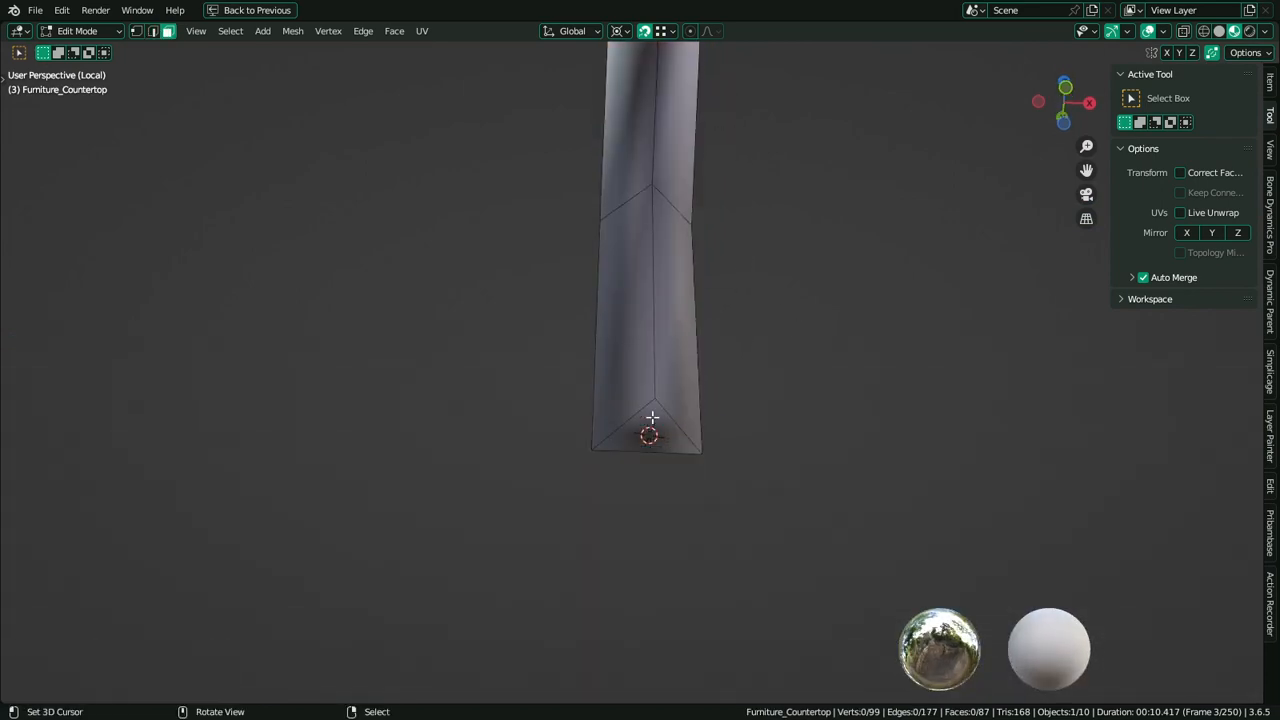
key(x)
click(643, 423)
key(alt+h)
middle_drag(643, 423, 617, 463)
scroll(617, 463, down, 4)
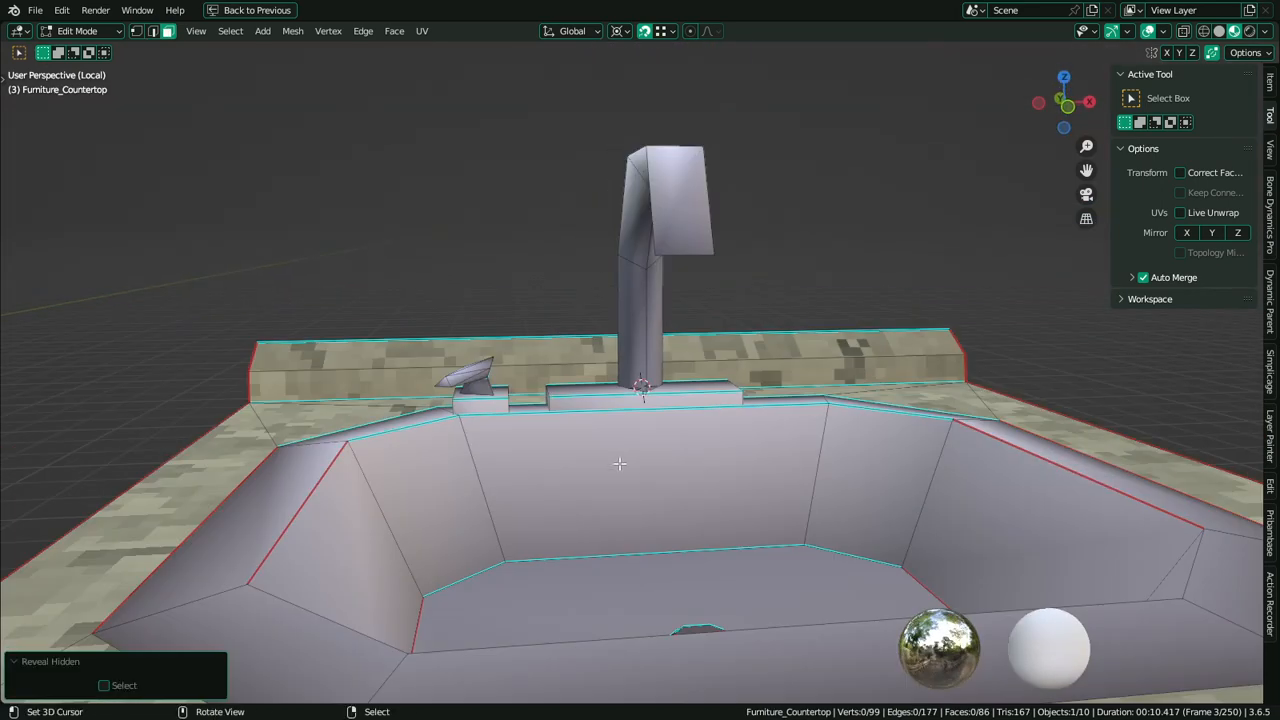
Duplicate the tap handle with its block in place and mirror the copy along X across the faucet's 3D cursor
middle_drag(580, 387, 555, 417)
scroll(554, 417, up, 4)
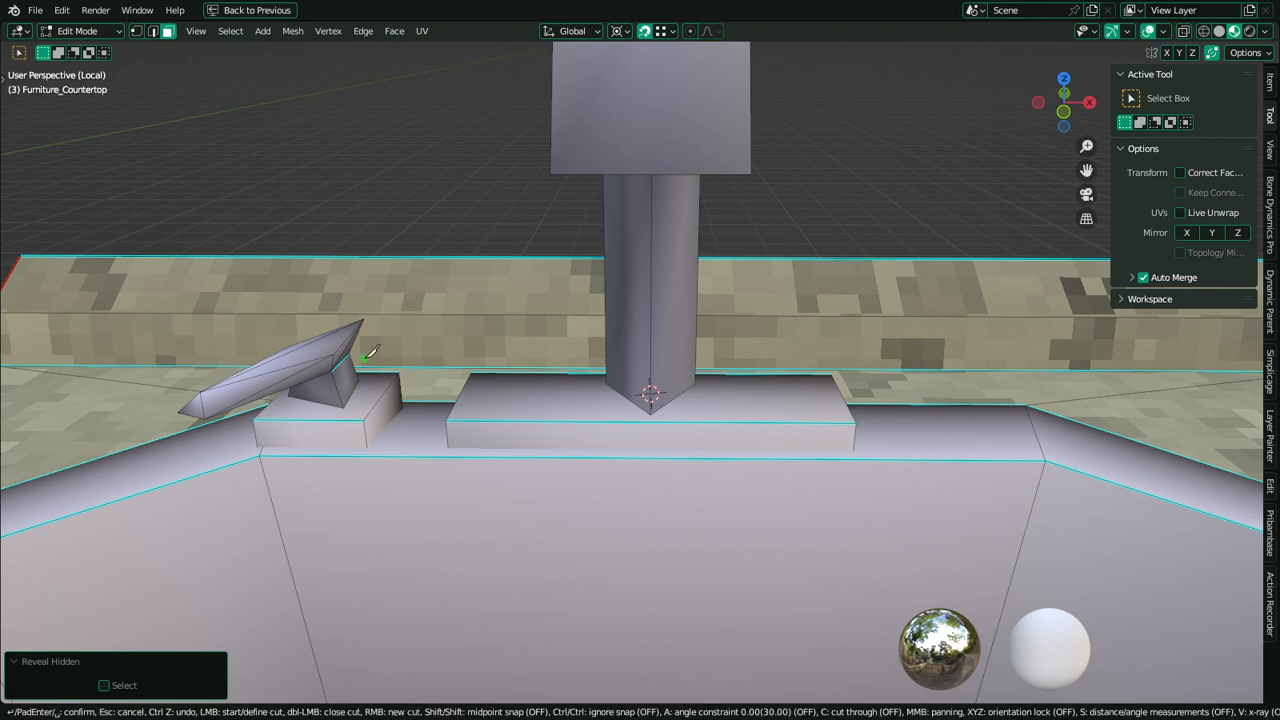
key(l)
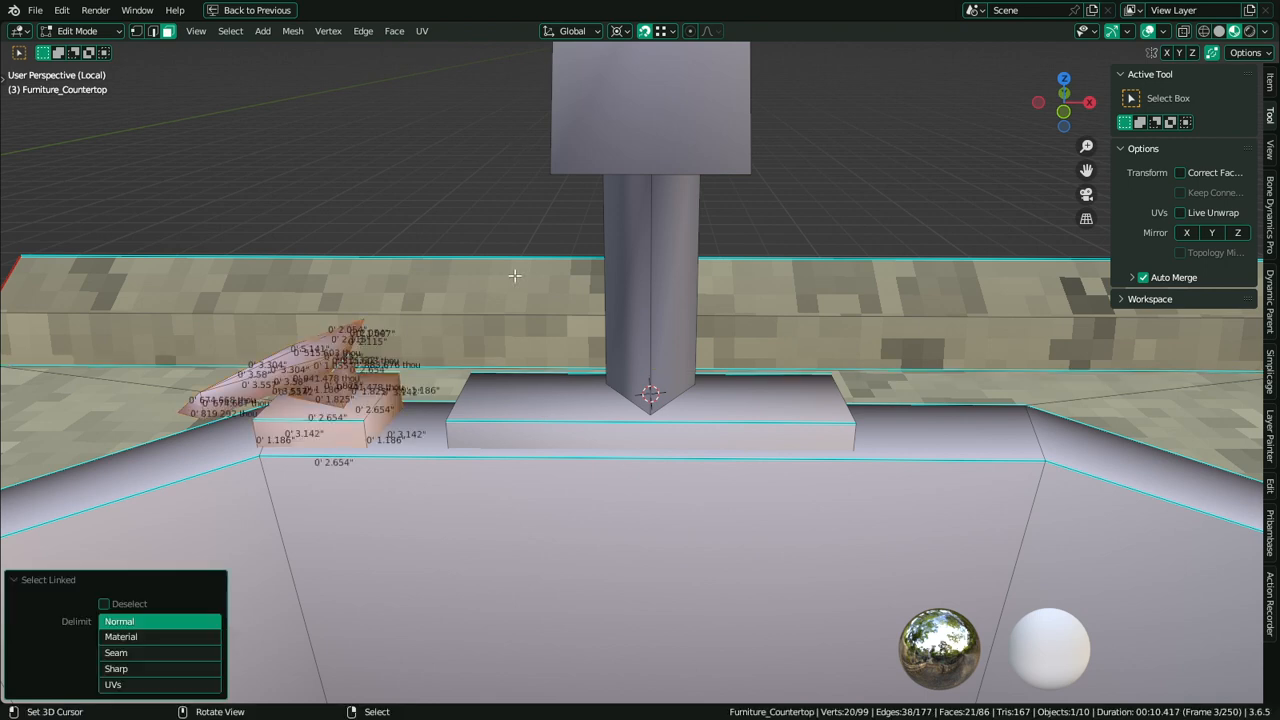
key(shift+d)
key(Escape)
key(ctrl+m)
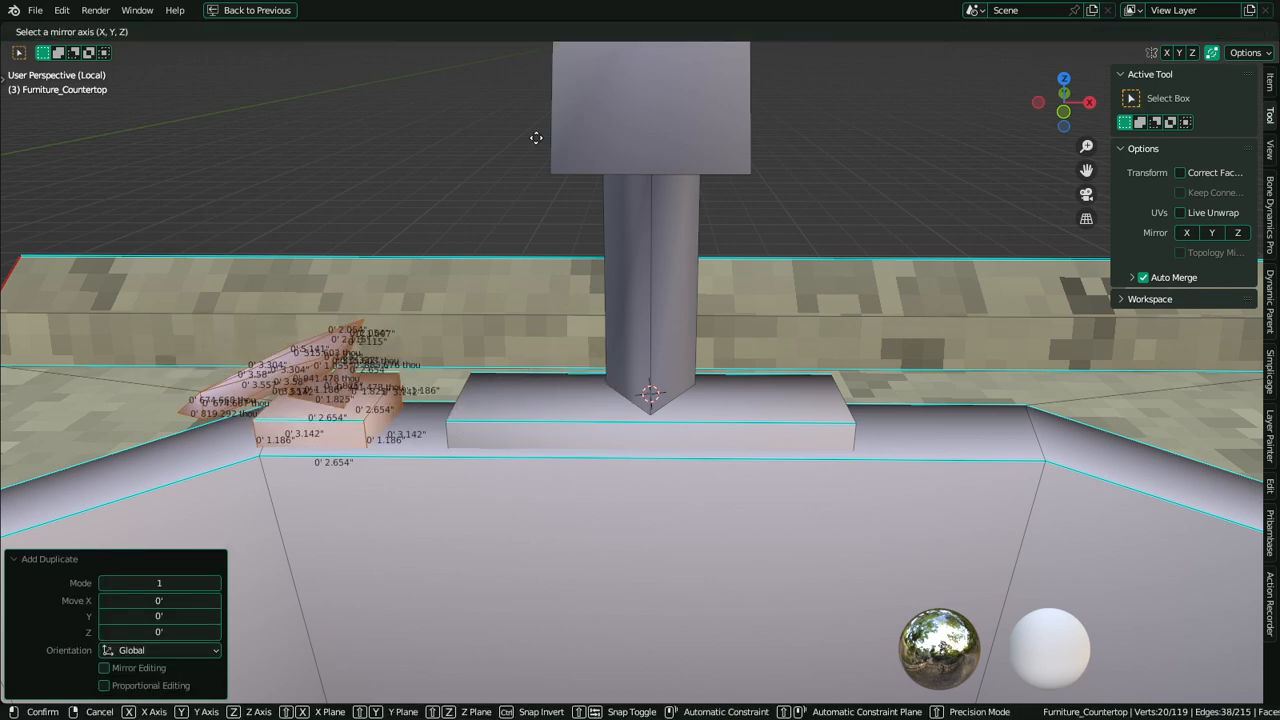
key(x)
key(Return)
Return to Object Mode, inspect the sink with both handles, and restore the full Shading workspace layout
scroll(474, 260, down, 6)
key(Tab)
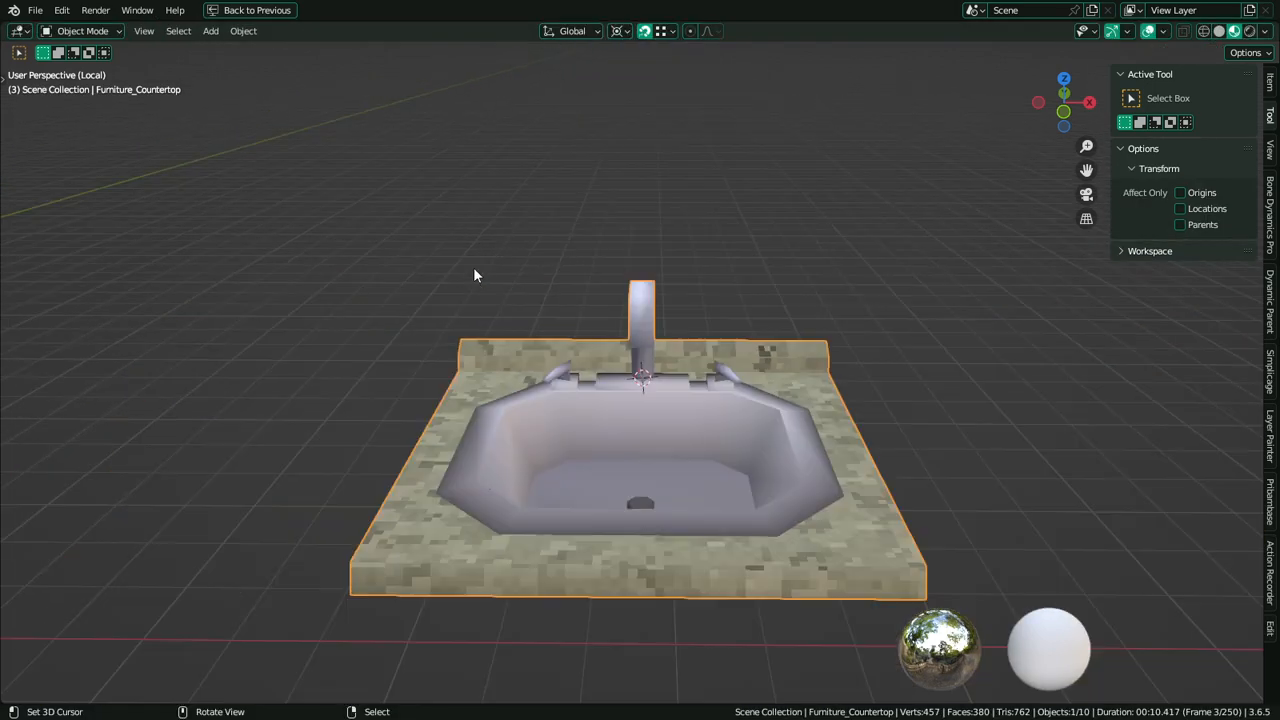
scroll(579, 335, down, 2)
middle_drag(579, 335, 672, 375)
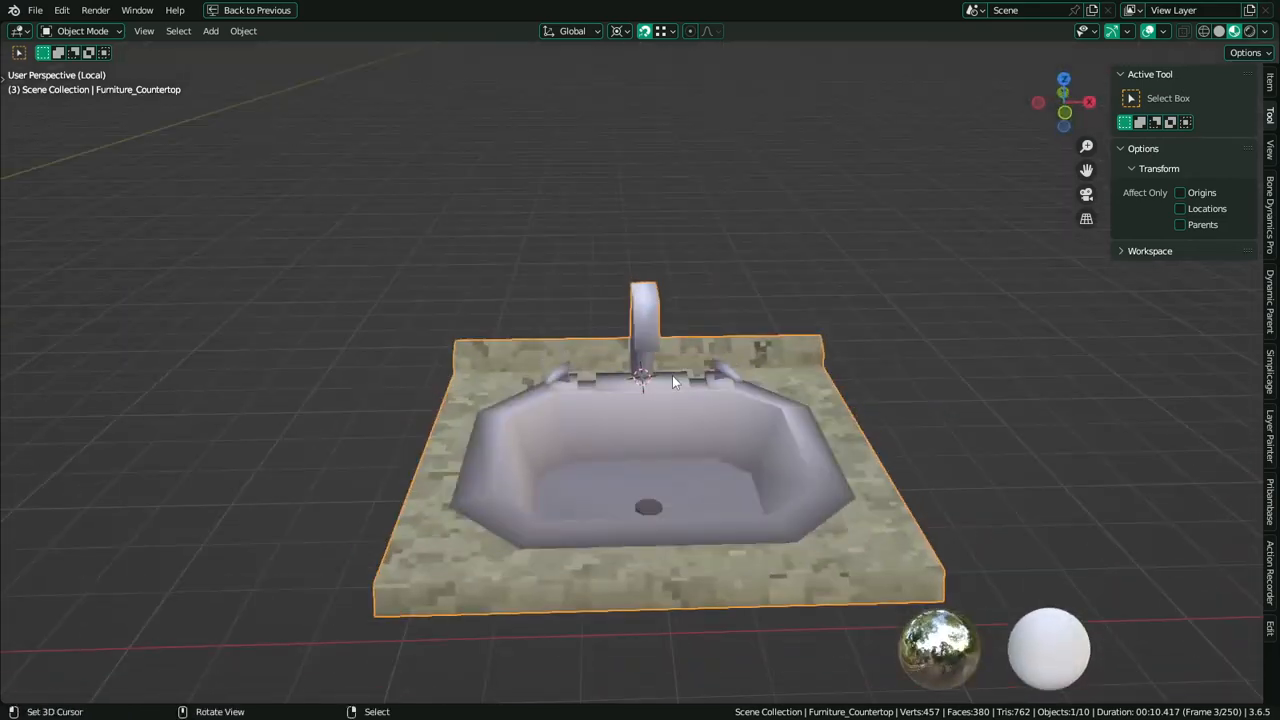
middle_drag(708, 490, 722, 541)
key(ctrl+space)
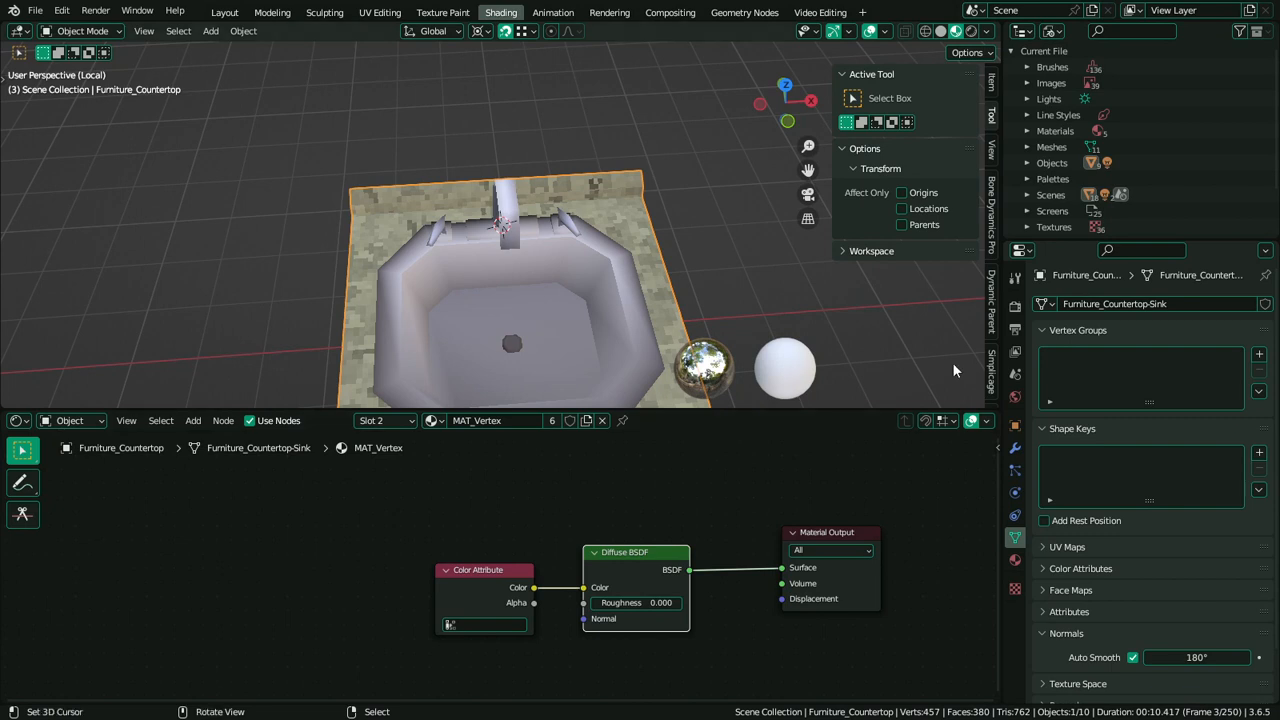
Display the countertop's material properties and move the Color Attribute node below and away from the Diffuse BSDF
click(1016, 558)
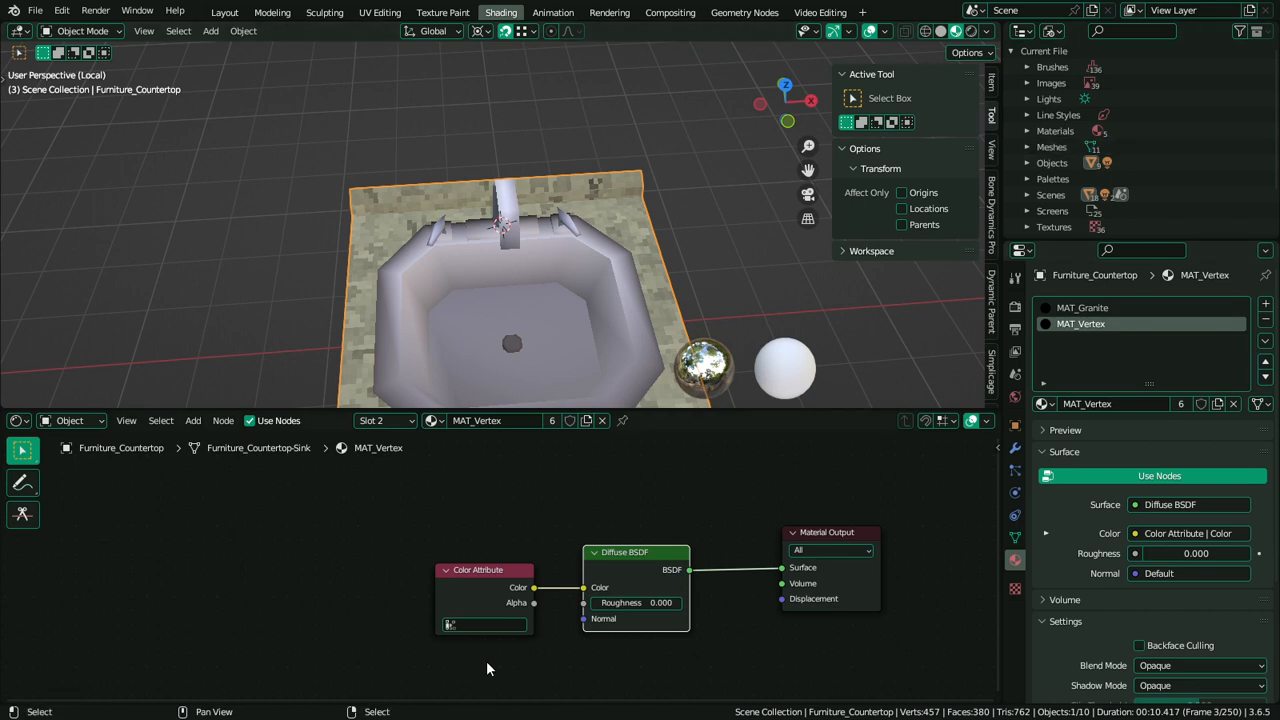
click(477, 591)
middle_drag(477, 591, 583, 523)
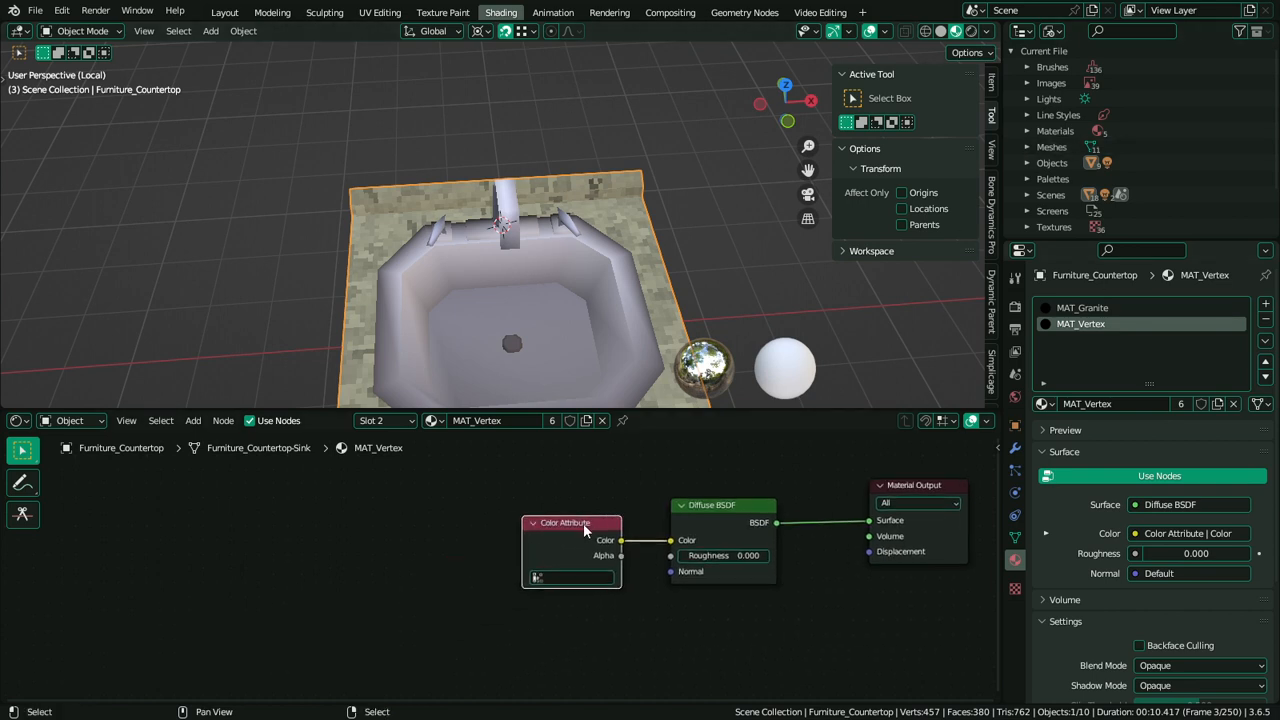
drag(583, 523, 455, 594)
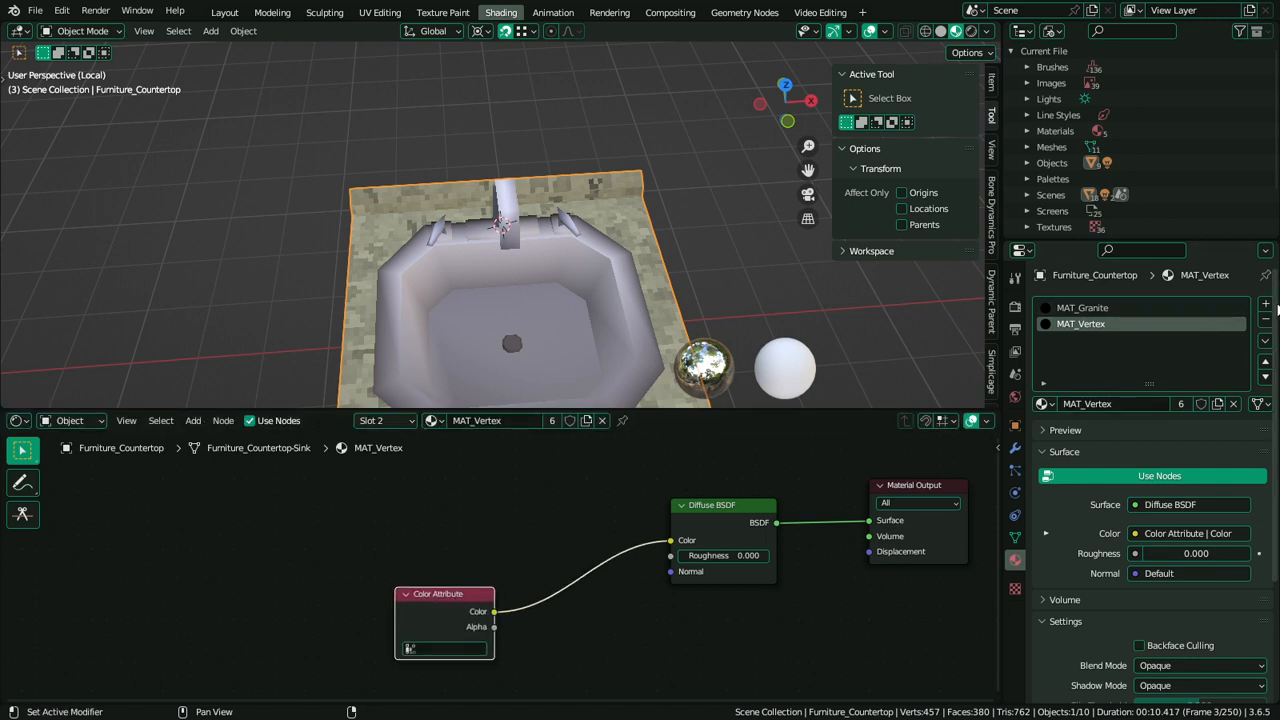
Make a separate copy of the MAT_Vertex material on the sink countertop and name it MAT_Grunge1
click(1218, 403)
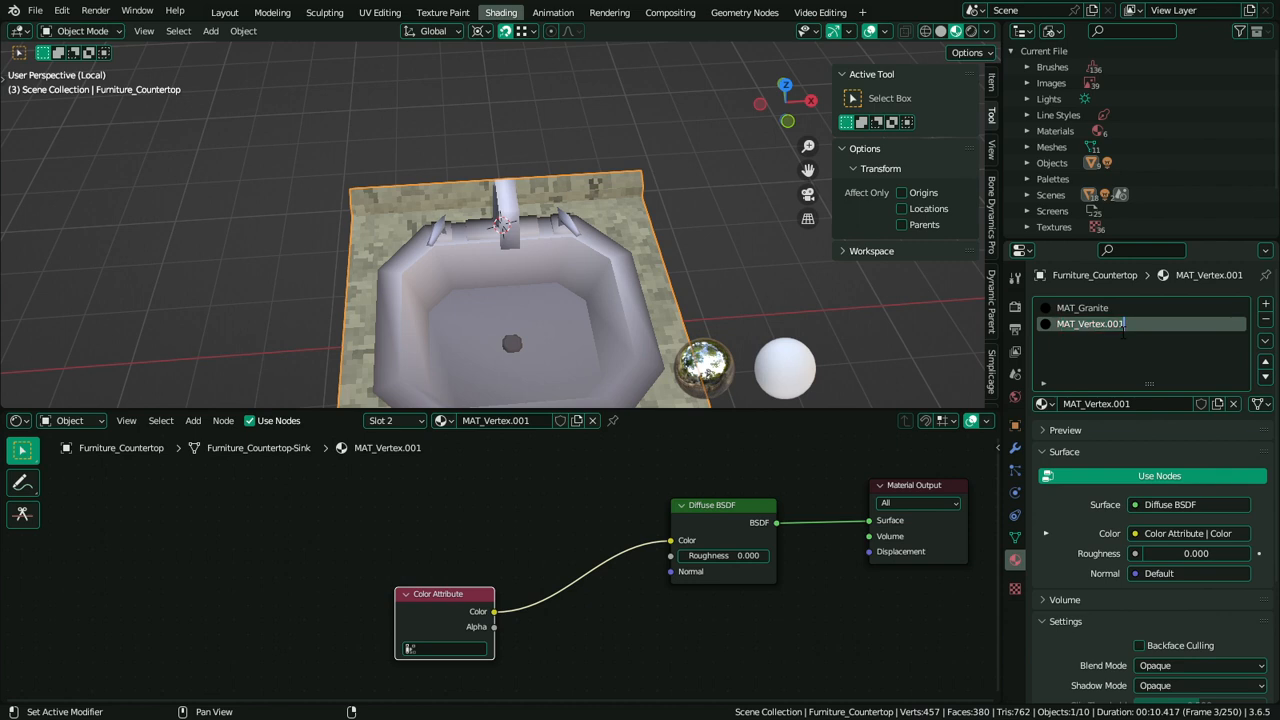
double_click(1124, 328)
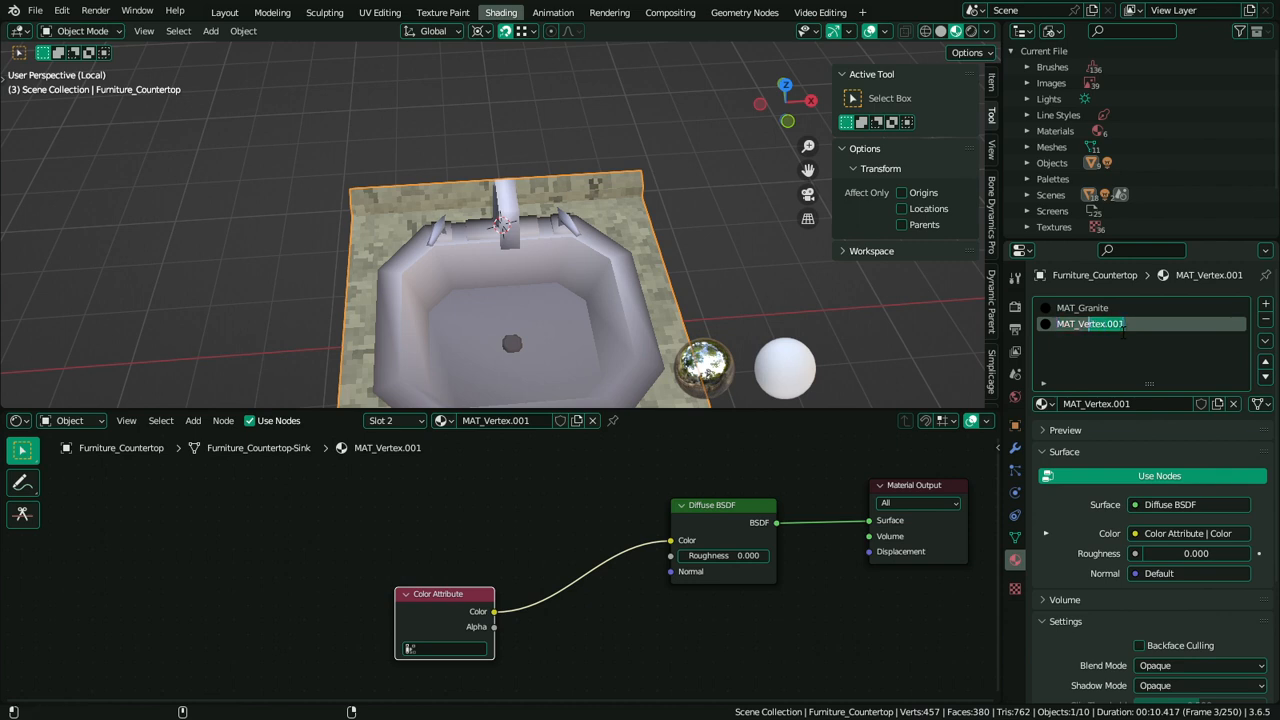
text(Grunge1)
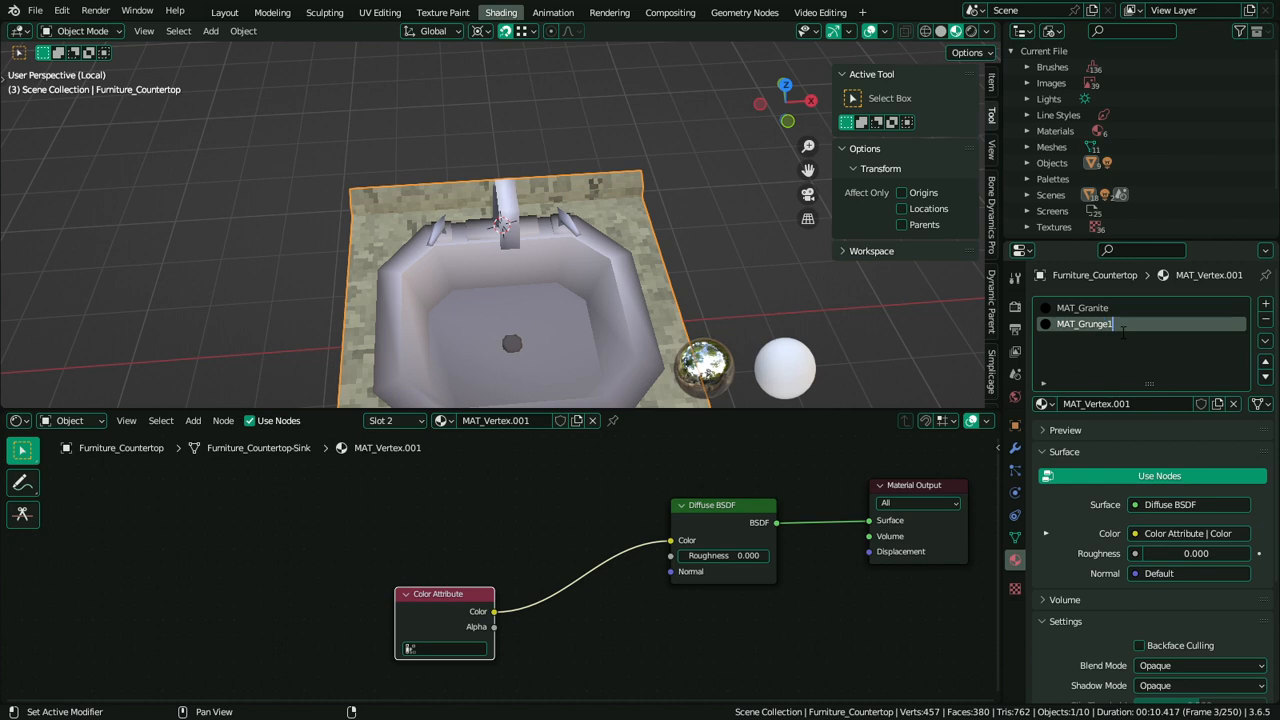
key(Return)
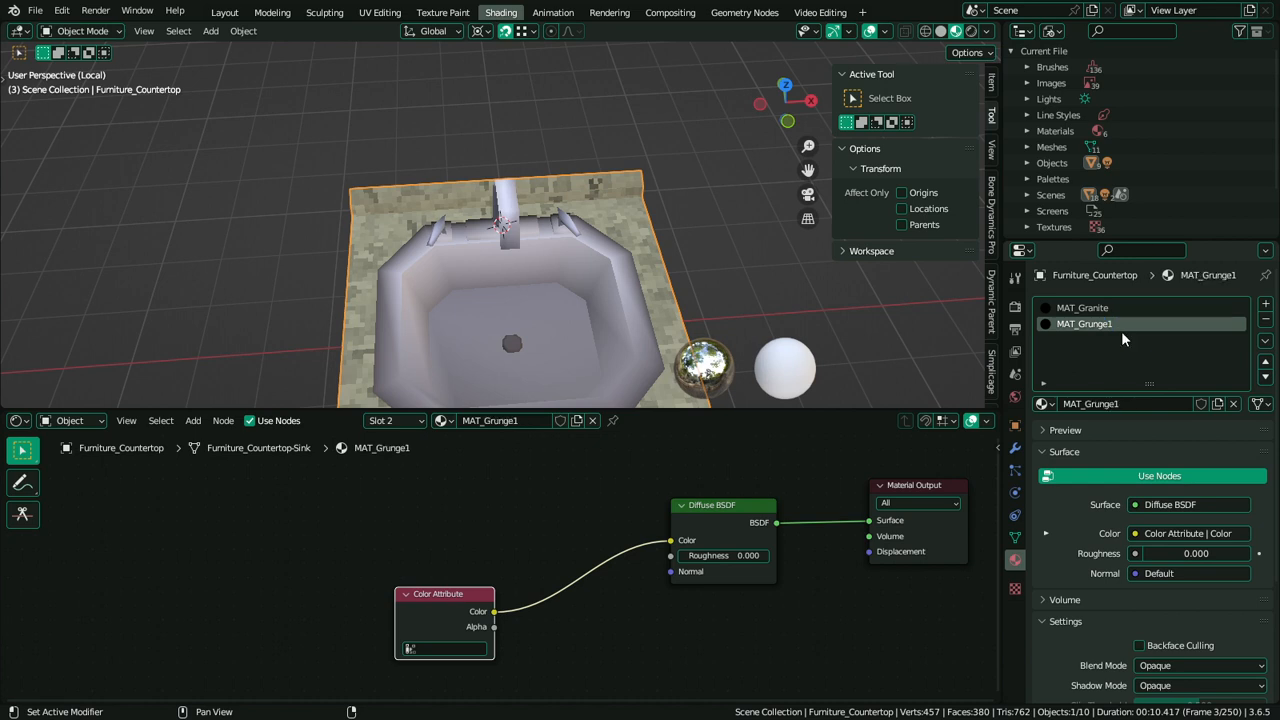
Add an Image Texture node to MAT_Grunge1 and place it above the Color Attribute node
key(shift+a)
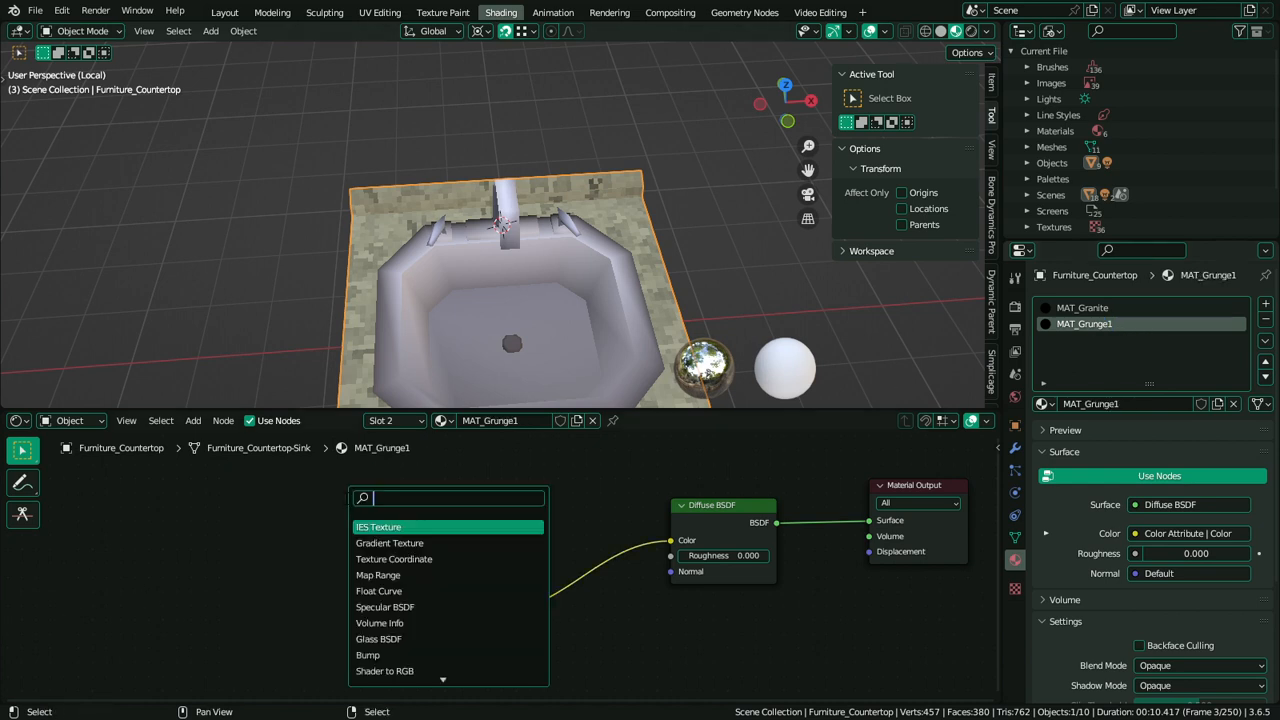
key(Escape)
key(shift+a)
key(t)
key(t)
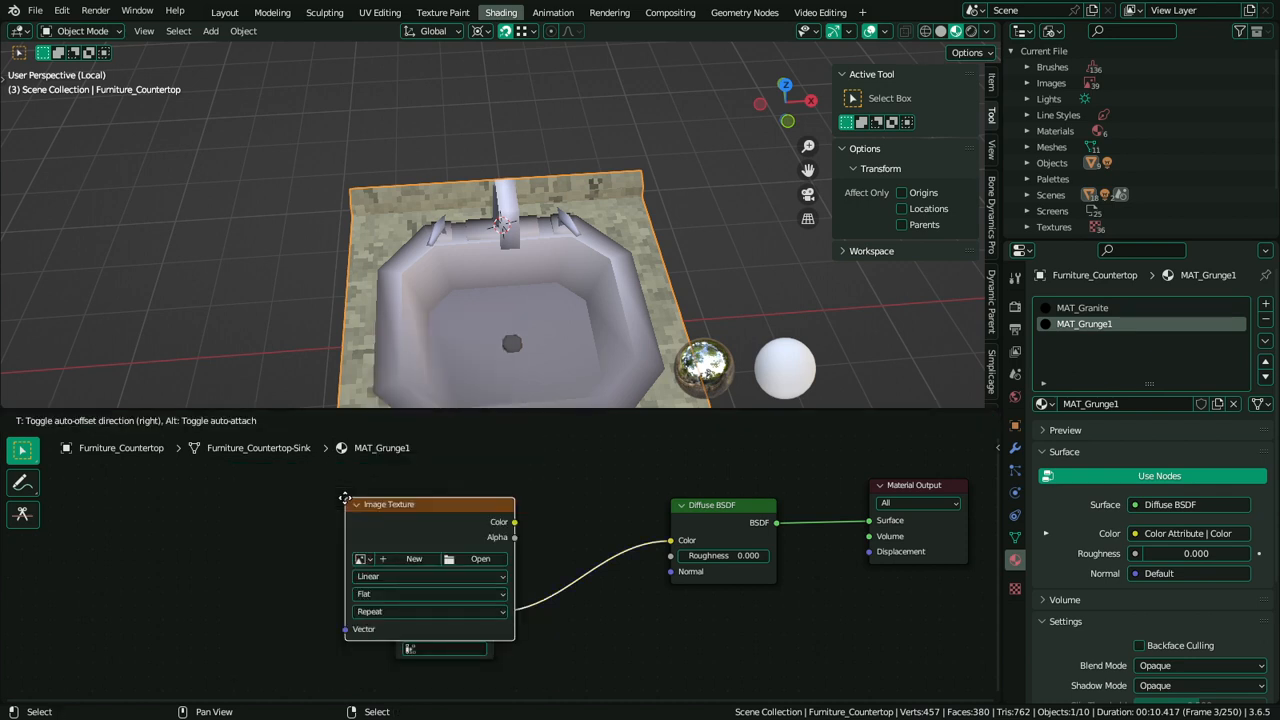
click(252, 500)
Insert a color Mix node between Color Attribute and Diffuse BSDF, with the vertex color feeding input A
key(shift+a)
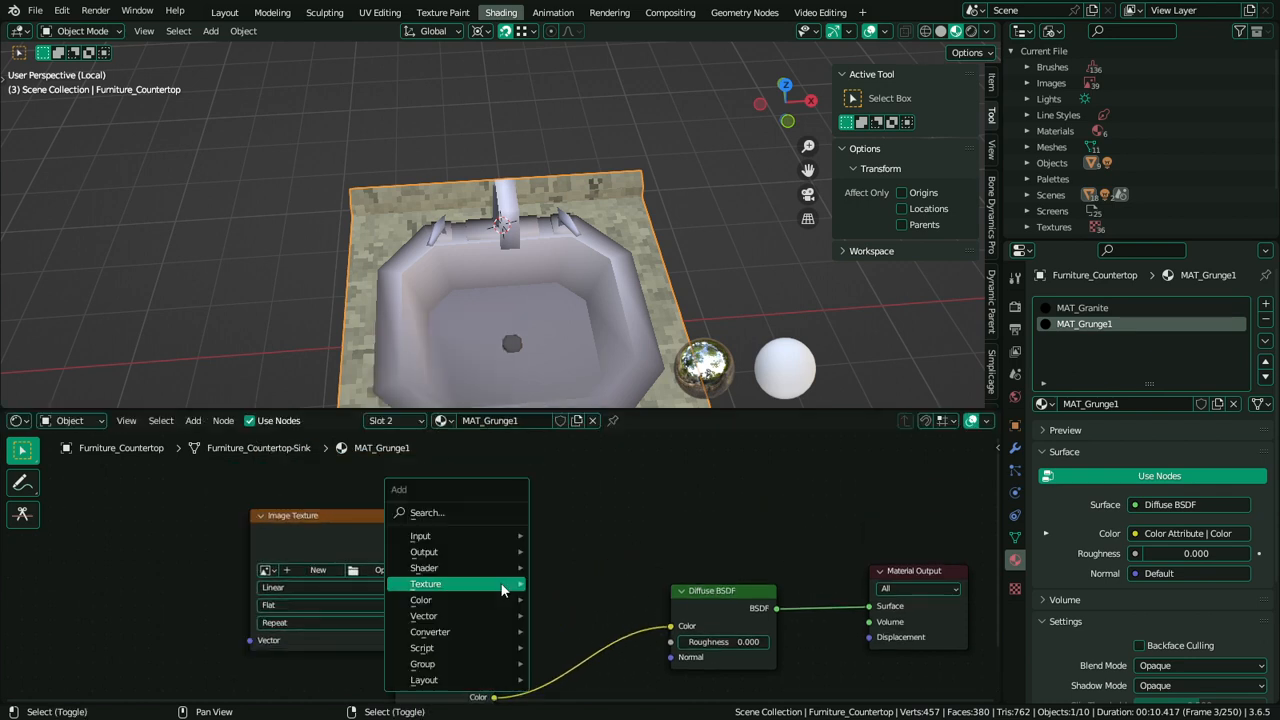
click(477, 515)
text(mix)
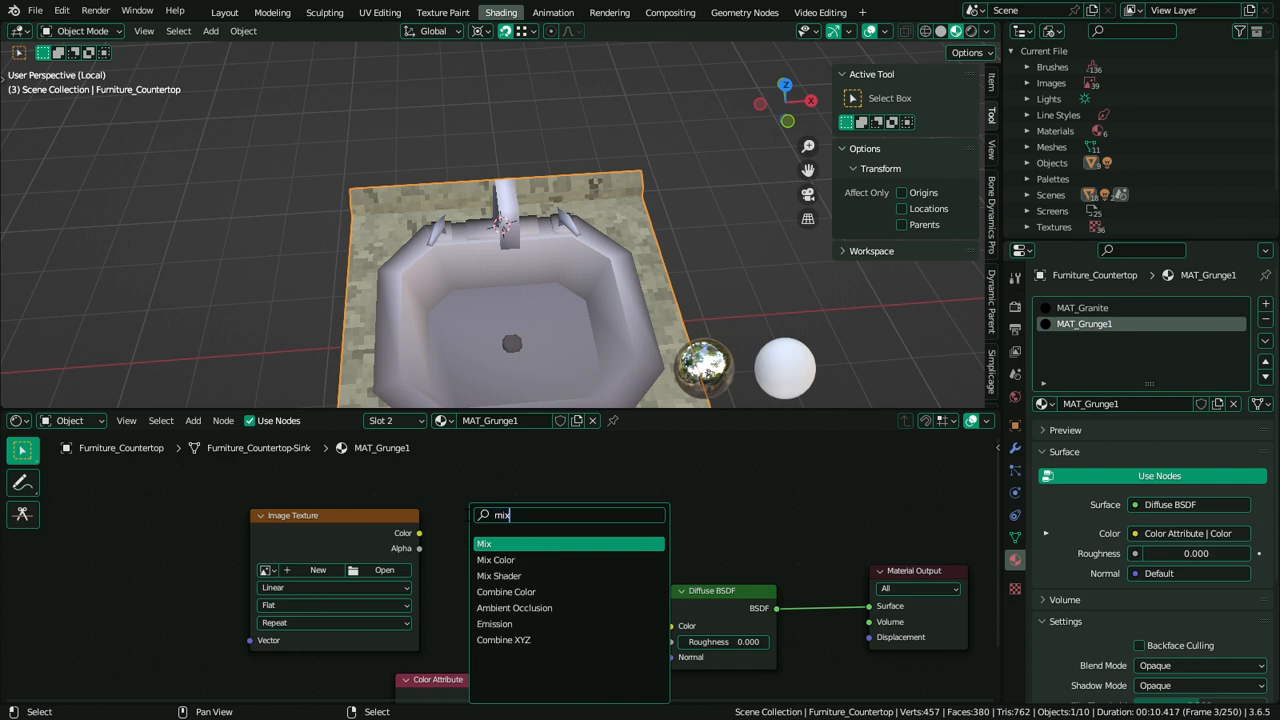
key(Return)
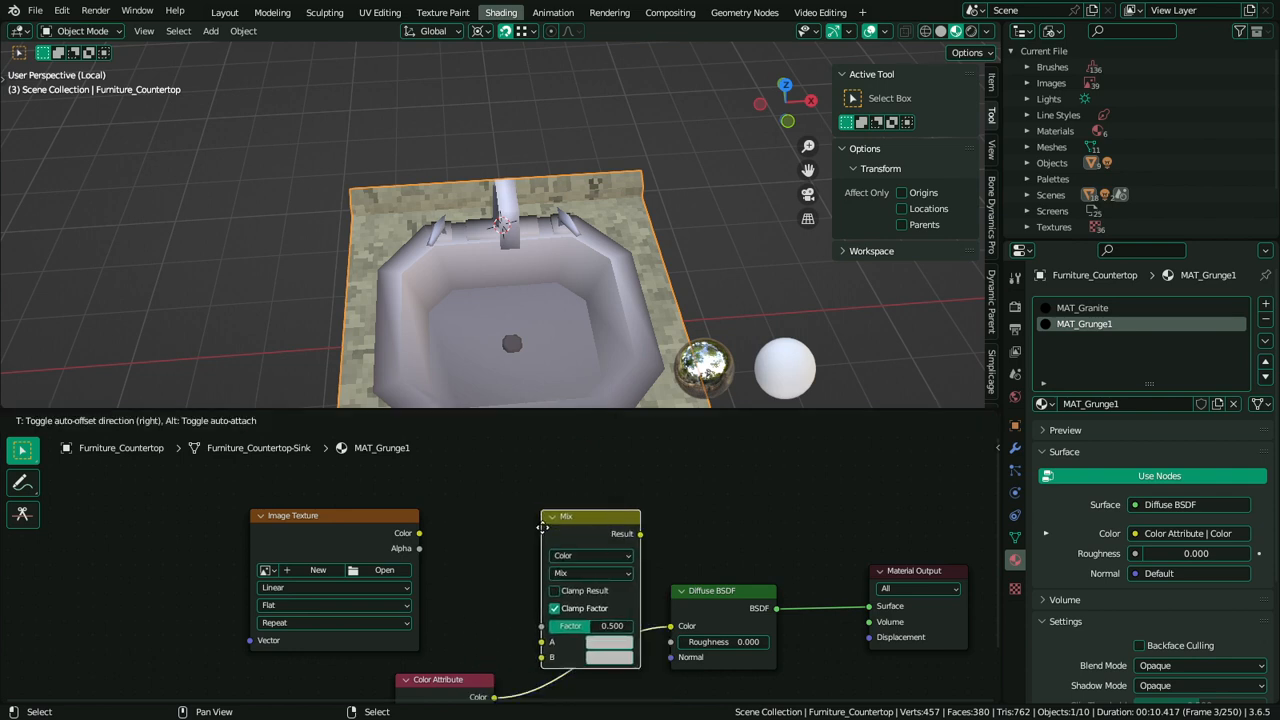
click(520, 614)
mouse_move(537, 607)
mouse_down()
mouse_move(537, 624)
mouse_move(537, 608)
mouse_up()
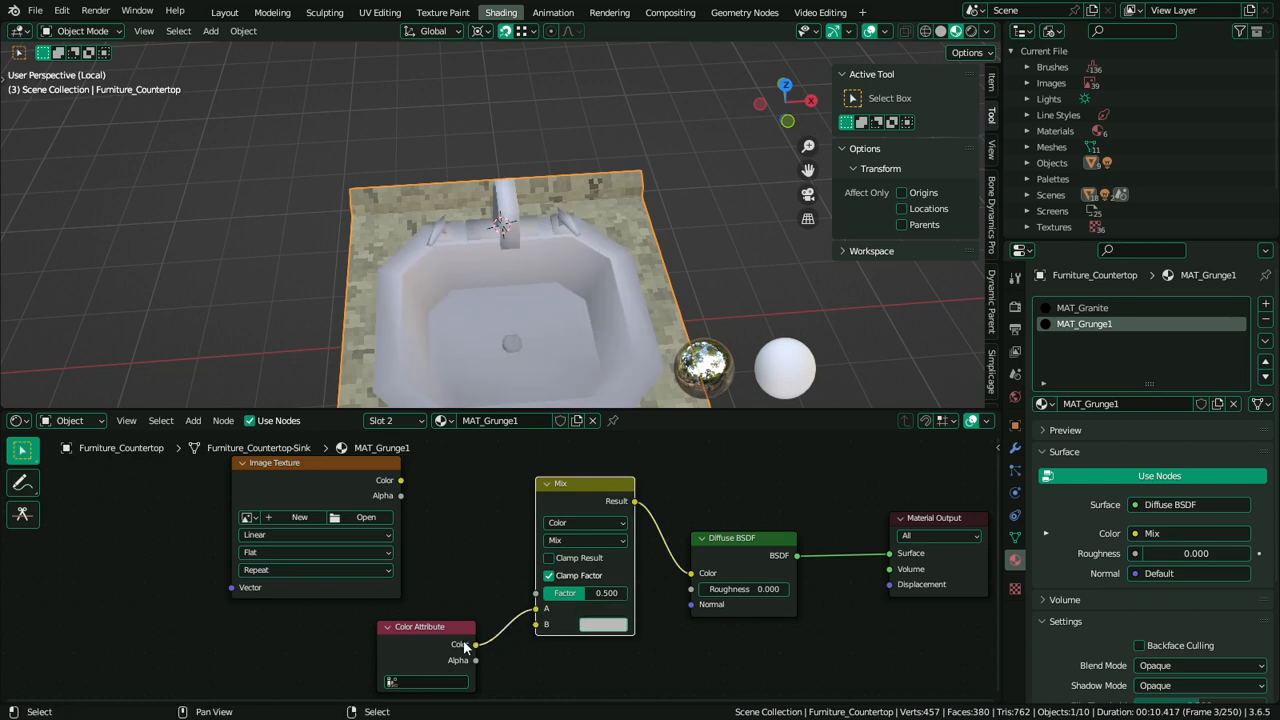
Place the Color Attribute node above the Image Texture node and rename the grunge material to MAT_VertGrunge1
click(457, 648)
drag(440, 621, 330, 524)
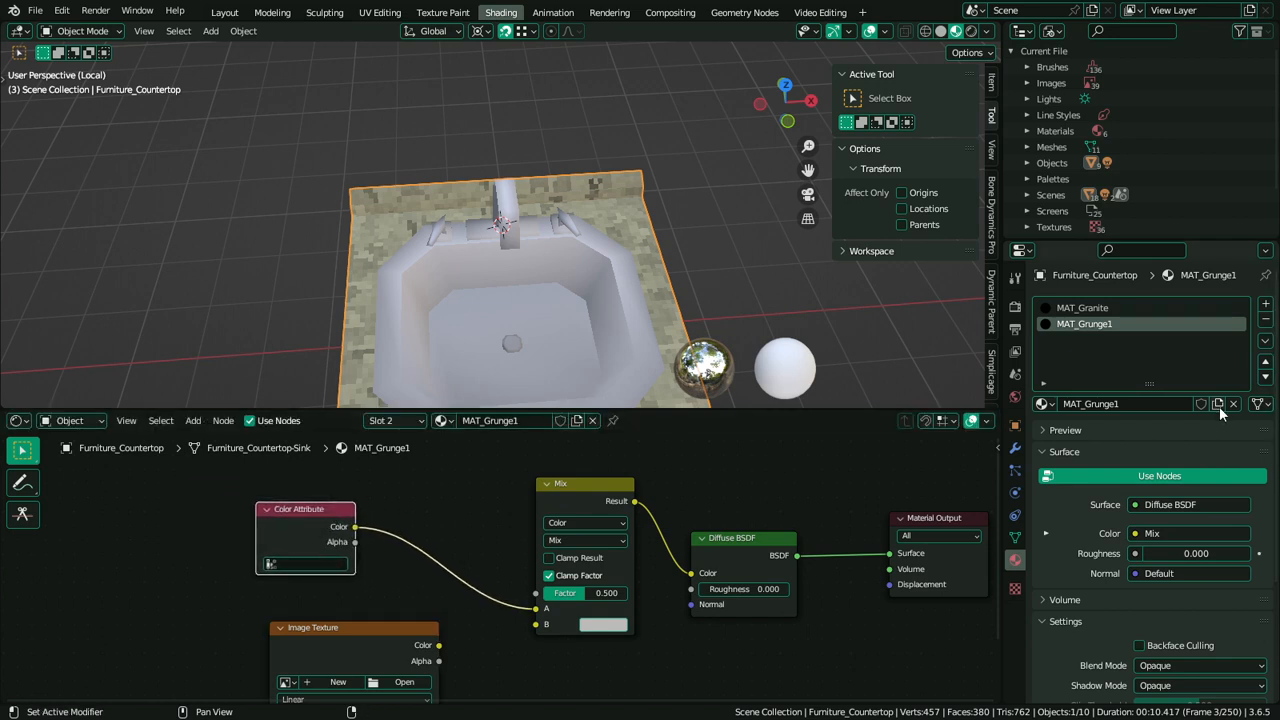
double_click(1105, 322)
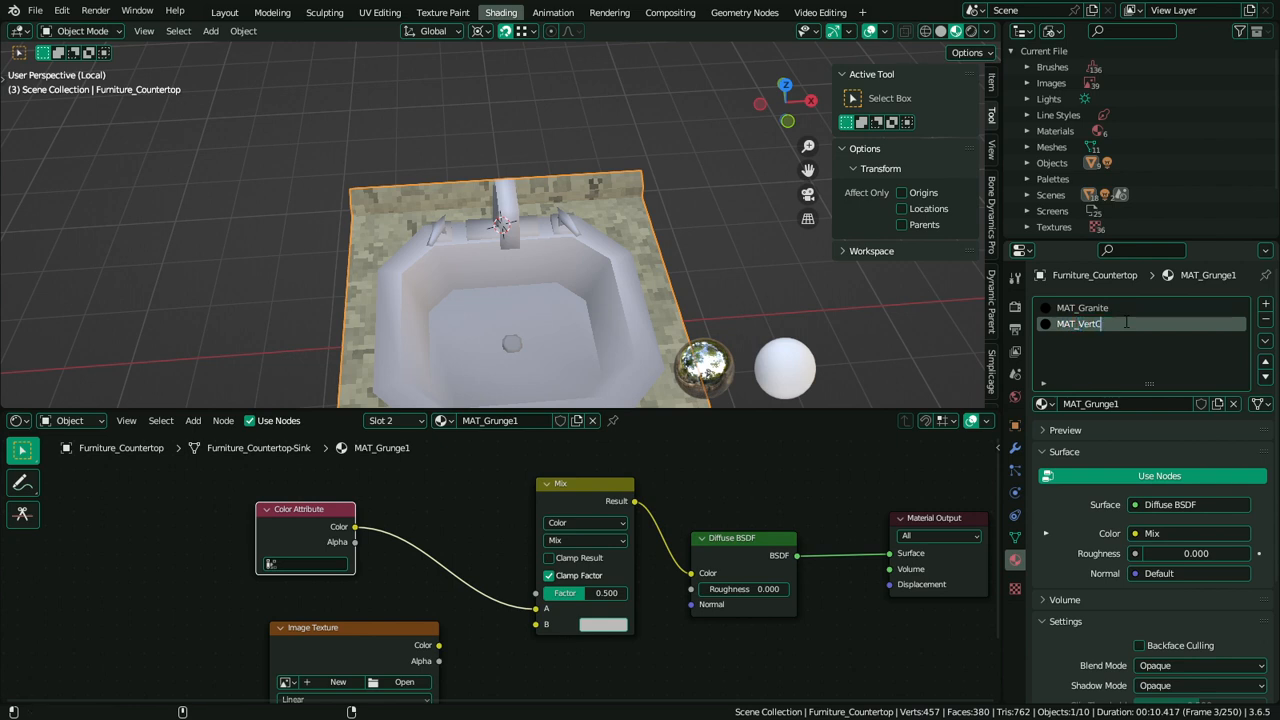
text(MAT_VertGrunge)
key(Return)
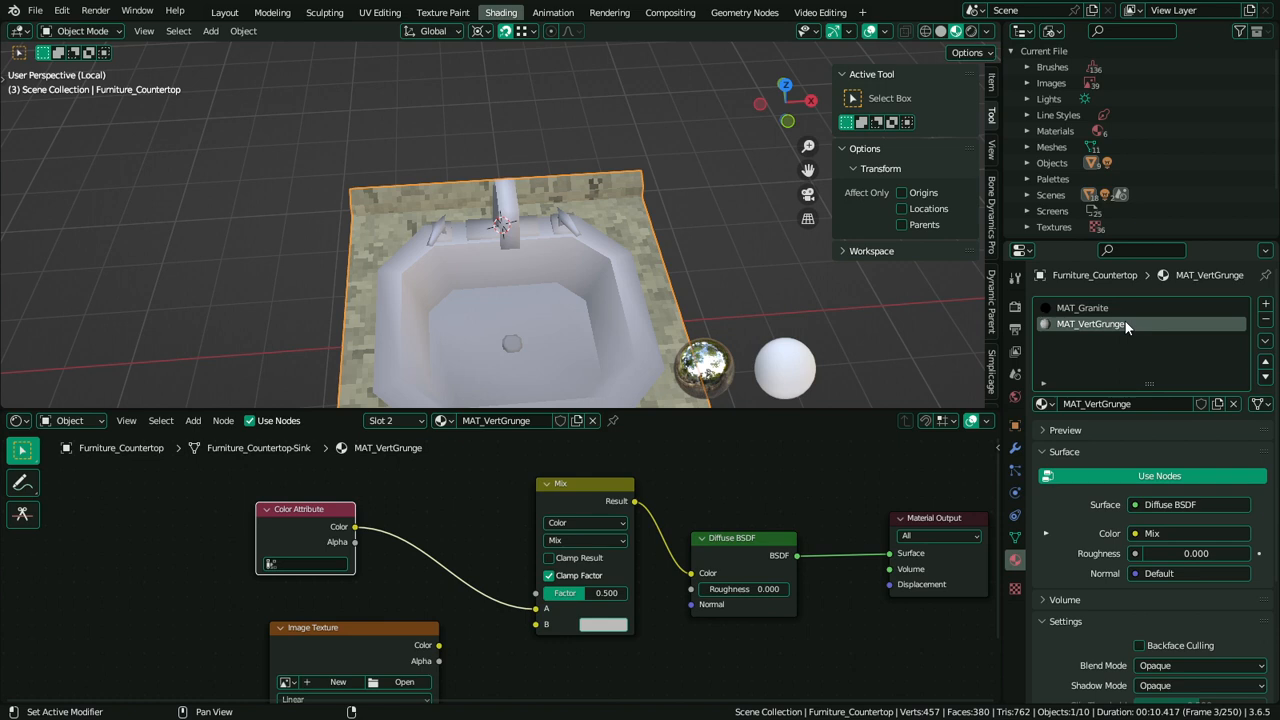
double_click(1176, 324)
key(End)
text(1)
key(Return)
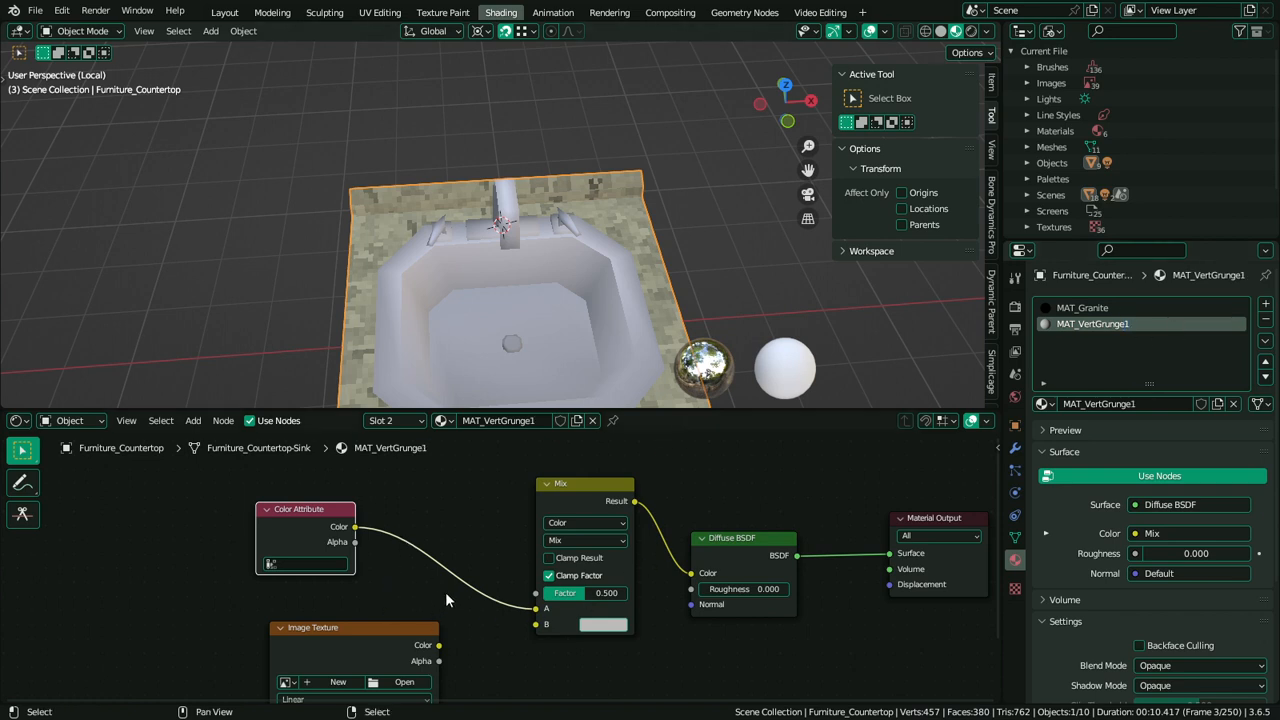
Set the Mix node to Multiply with a factor of 1.000 and feed the Image Texture's color into input B
middle_drag(540, 395, 558, 364)
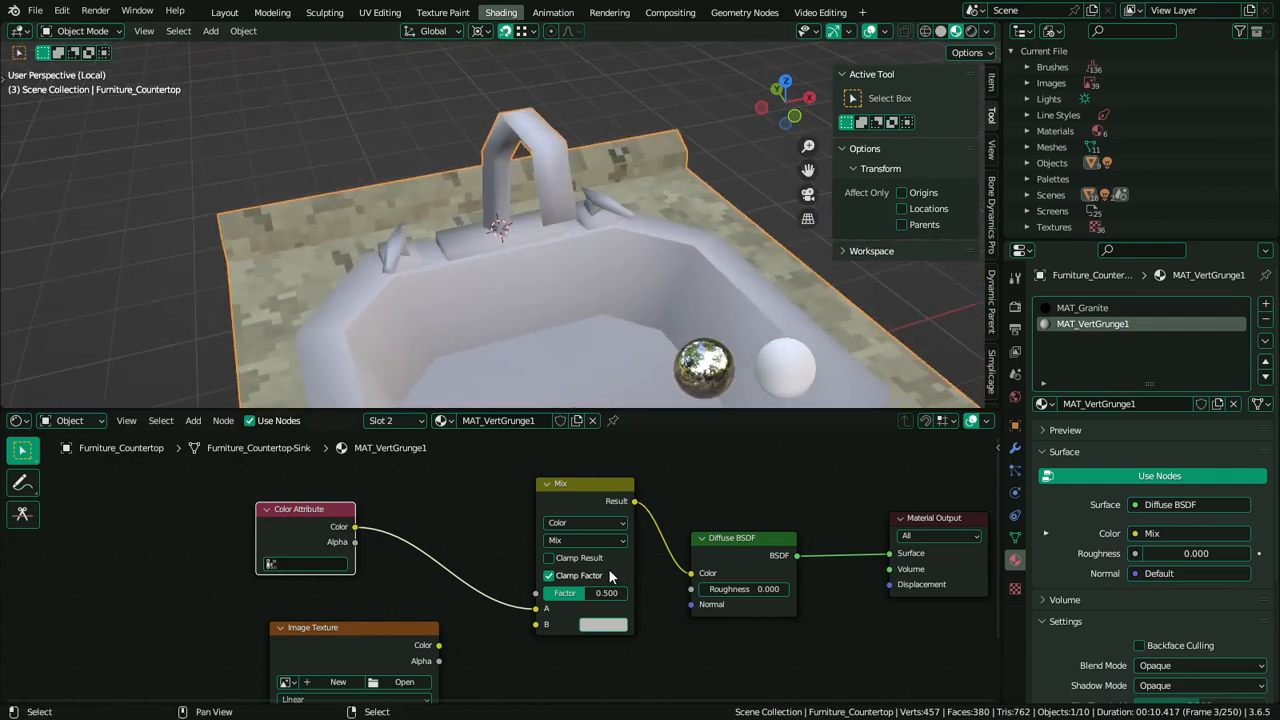
click(568, 540)
click(564, 485)
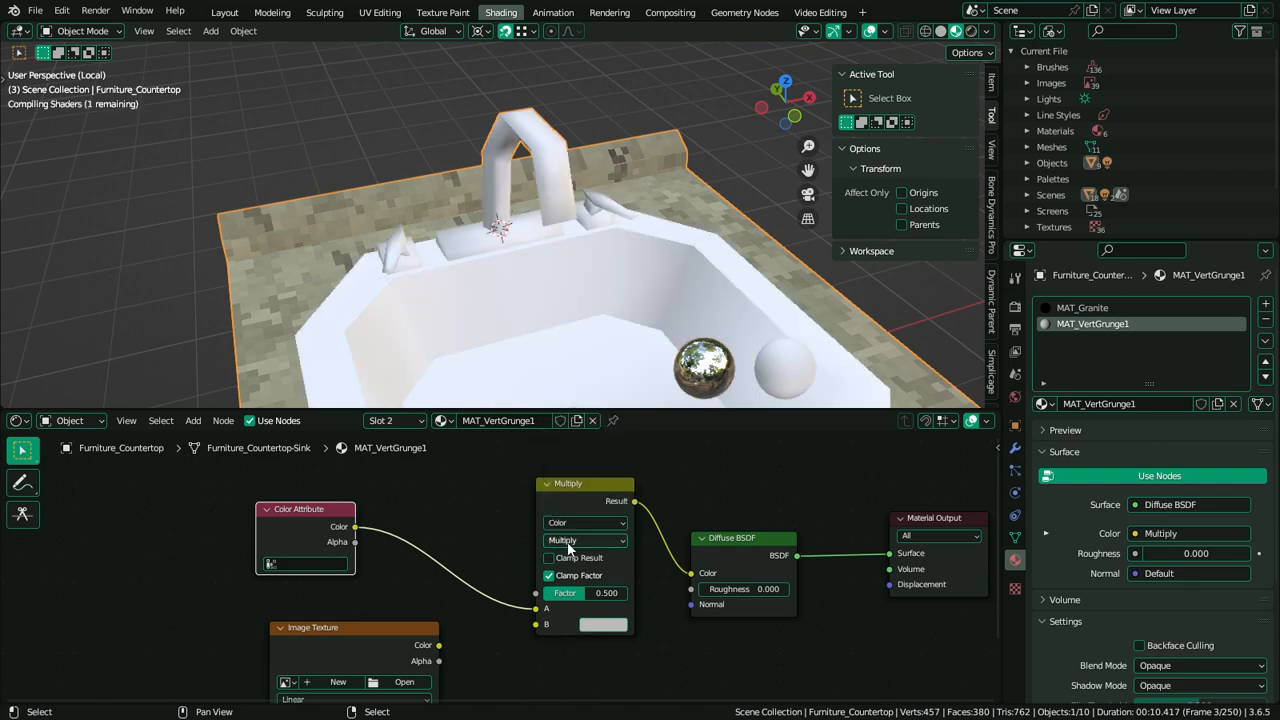
shift+scroll(500, 560, down, 3)
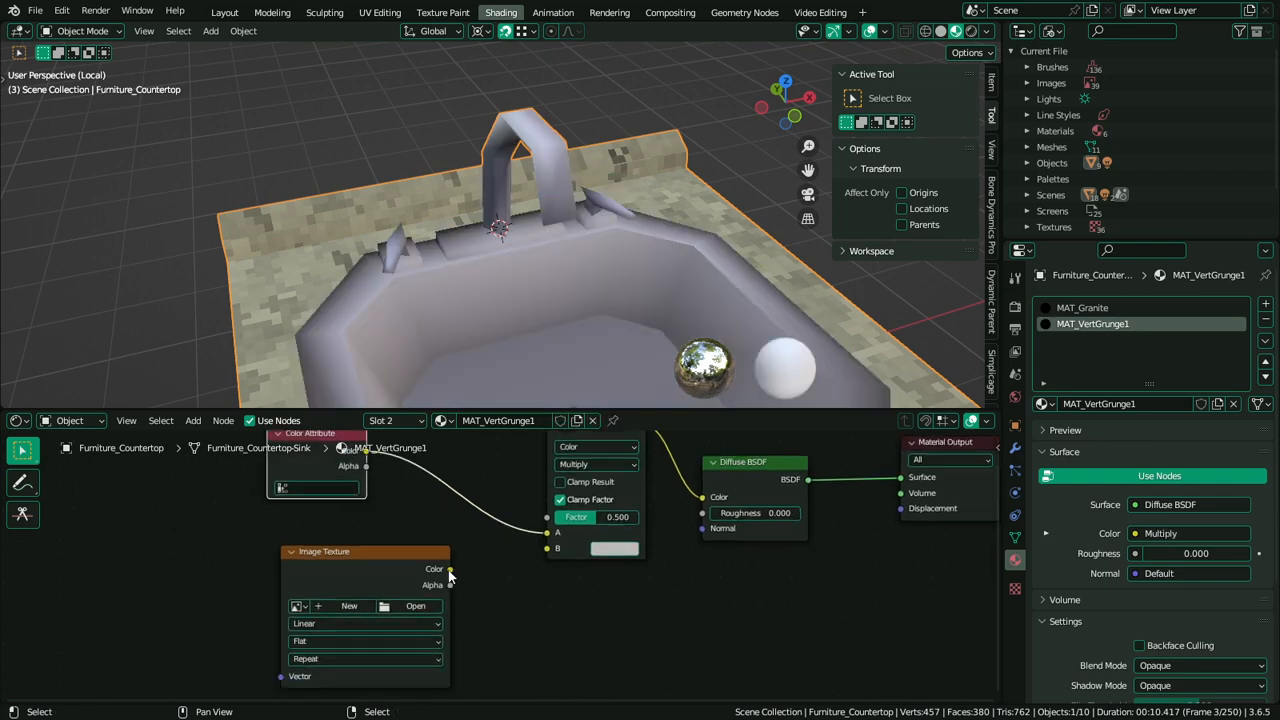
drag(450, 569, 547, 548)
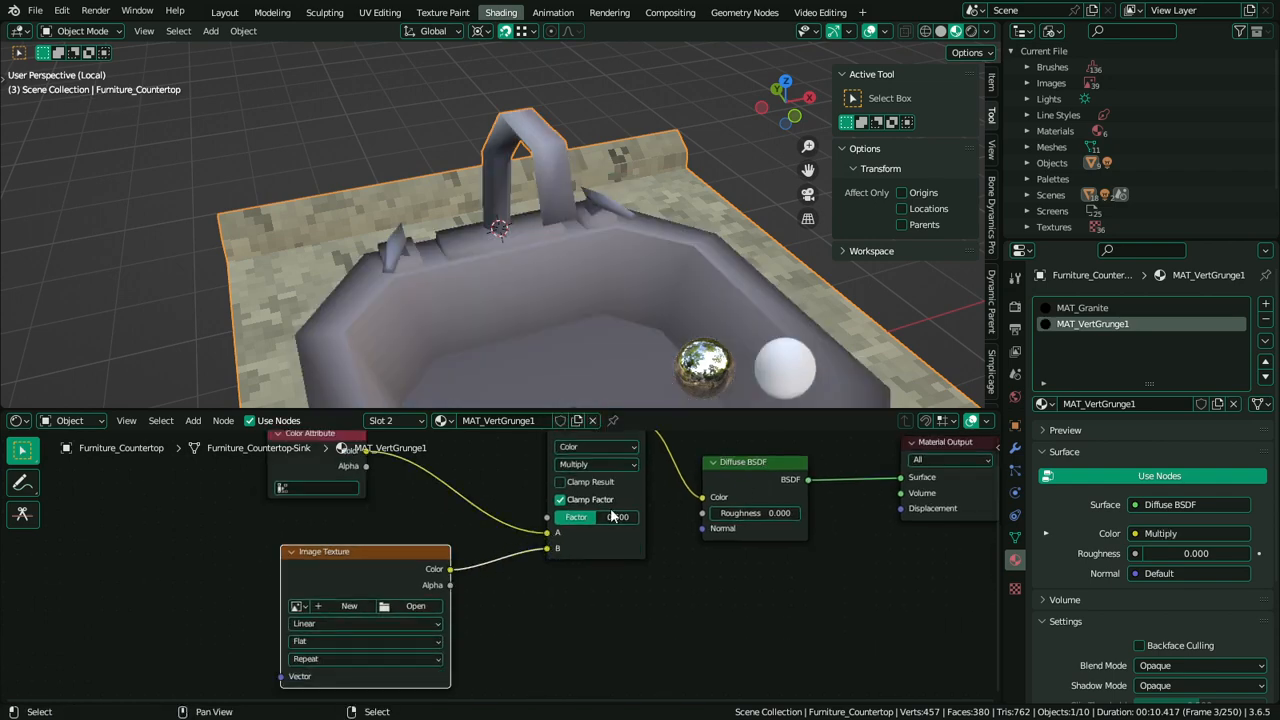
drag(625, 517, 642, 524)
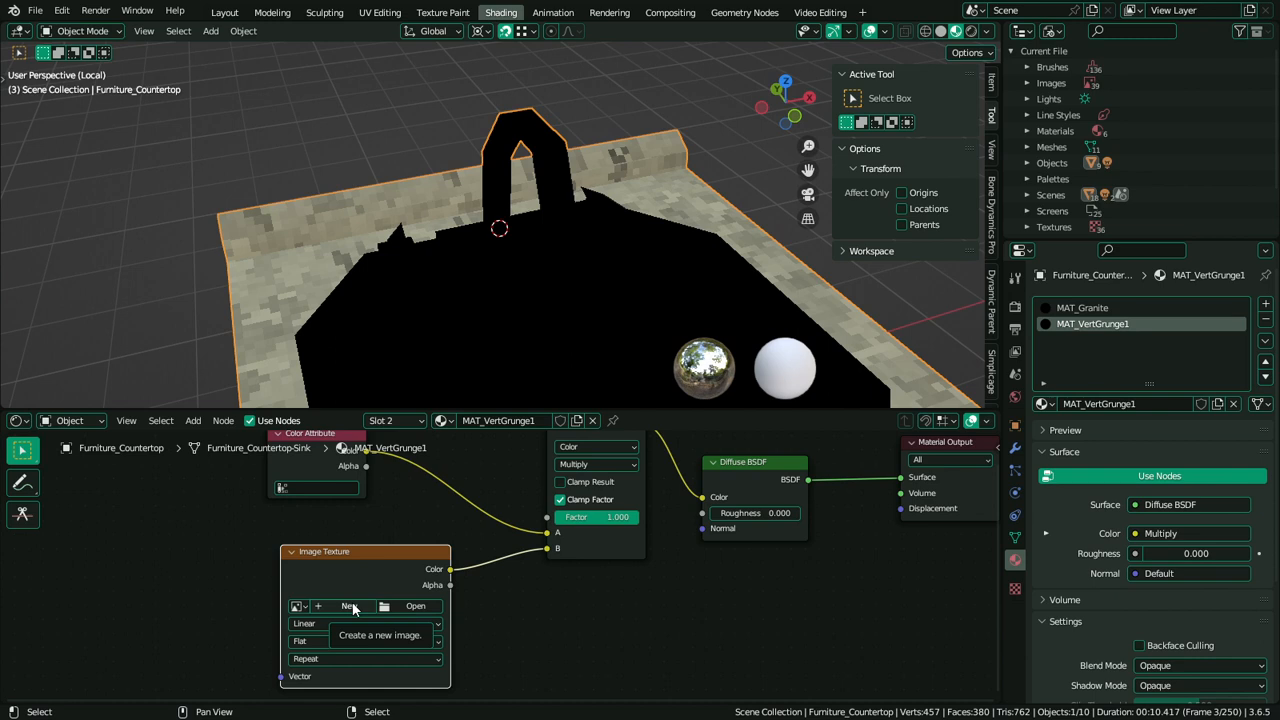
Create a white 128 × 128 px image named TEX_Grunge001 in the Image Texture node
click(352, 607)
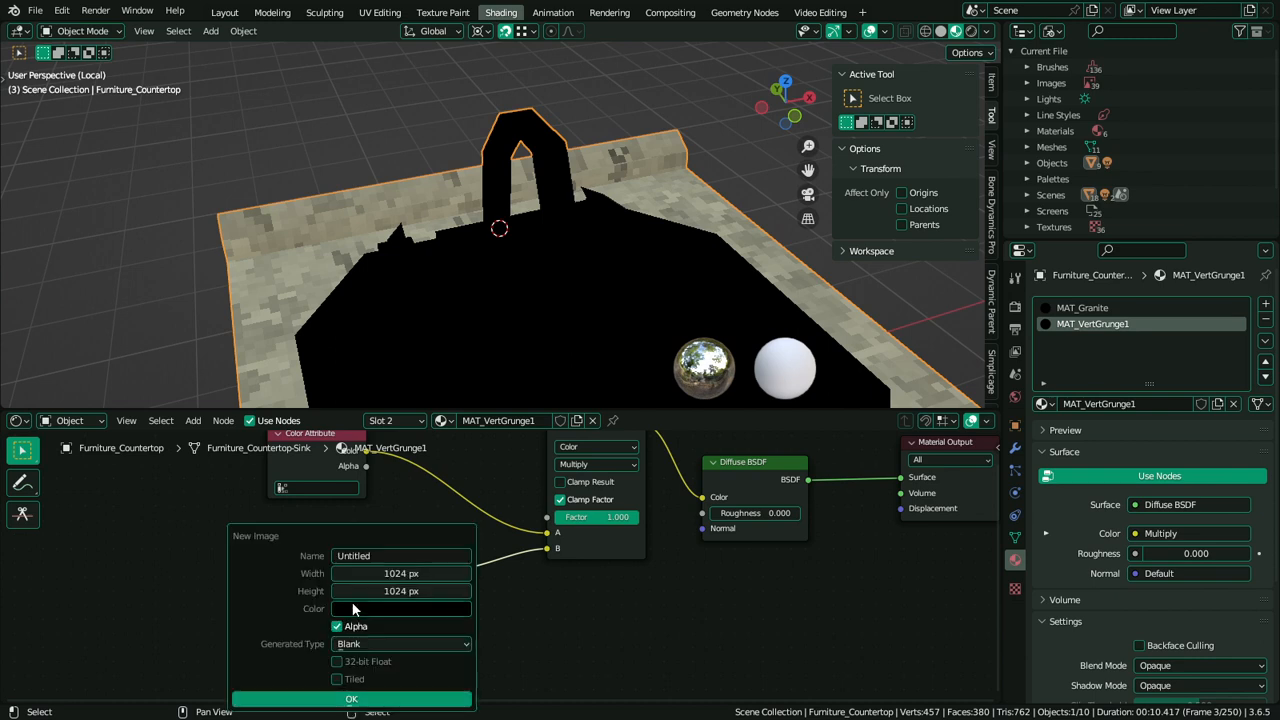
click(405, 556)
text(TEX_Grunge001)
key(Return)
click(401, 573)
text(12)
text(76)
key(Return)
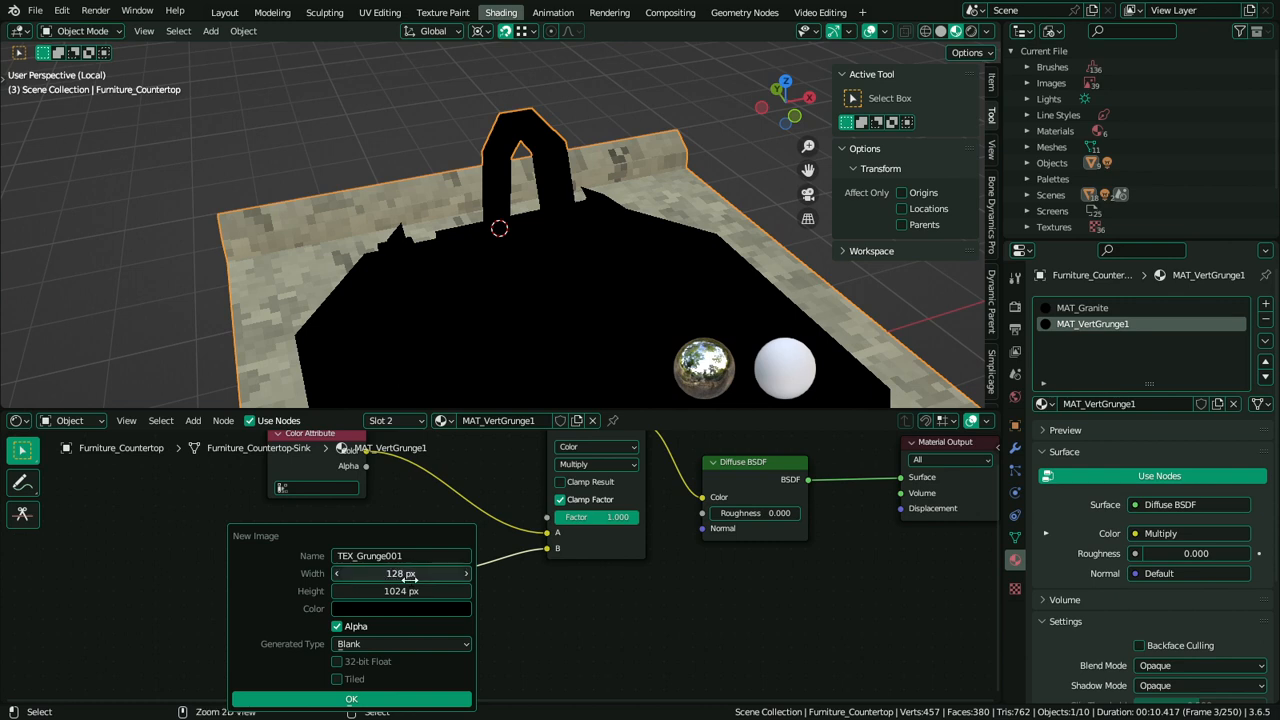
key(ctrl+c)
key(ctrl+v)
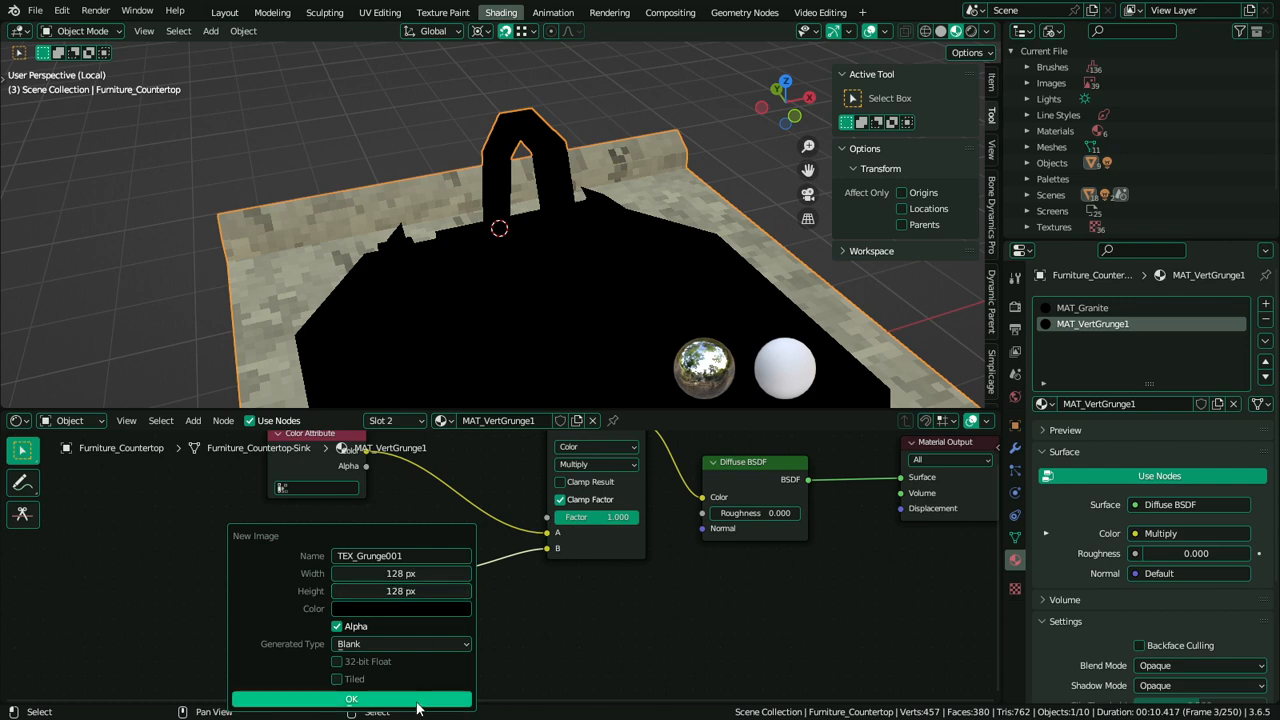
click(412, 608)
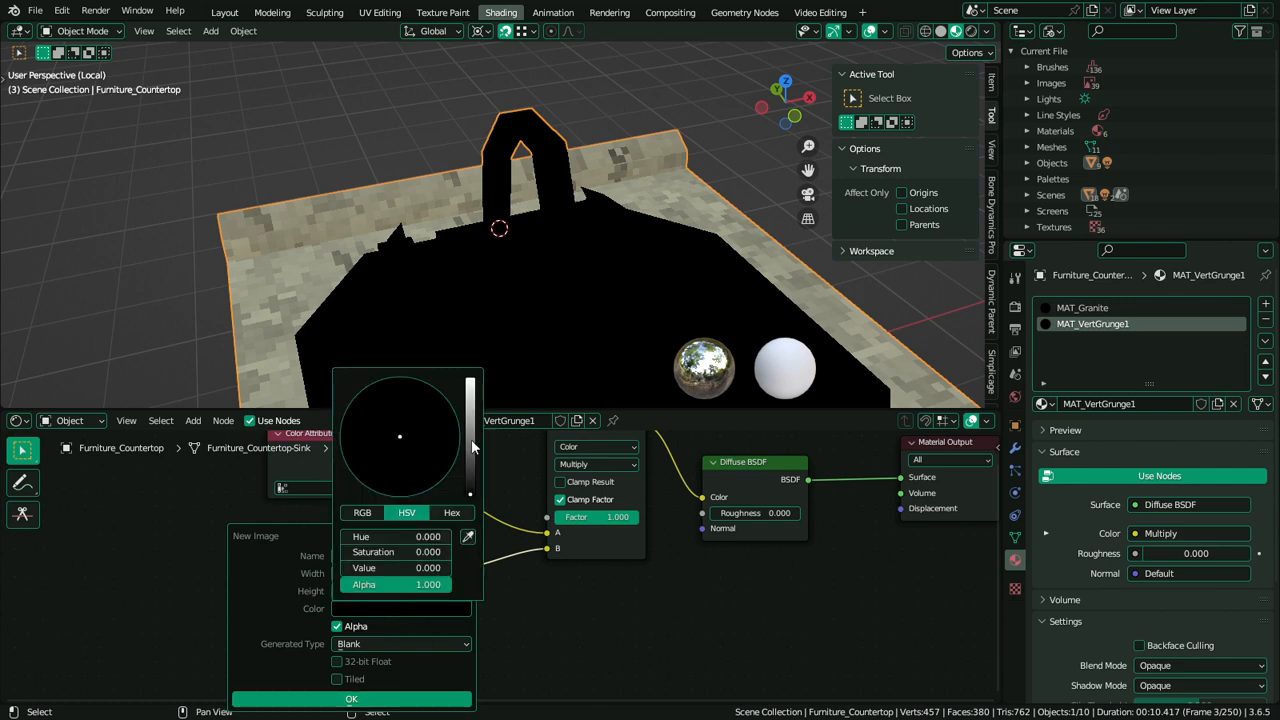
drag(472, 447, 470, 382)
click(351, 698)
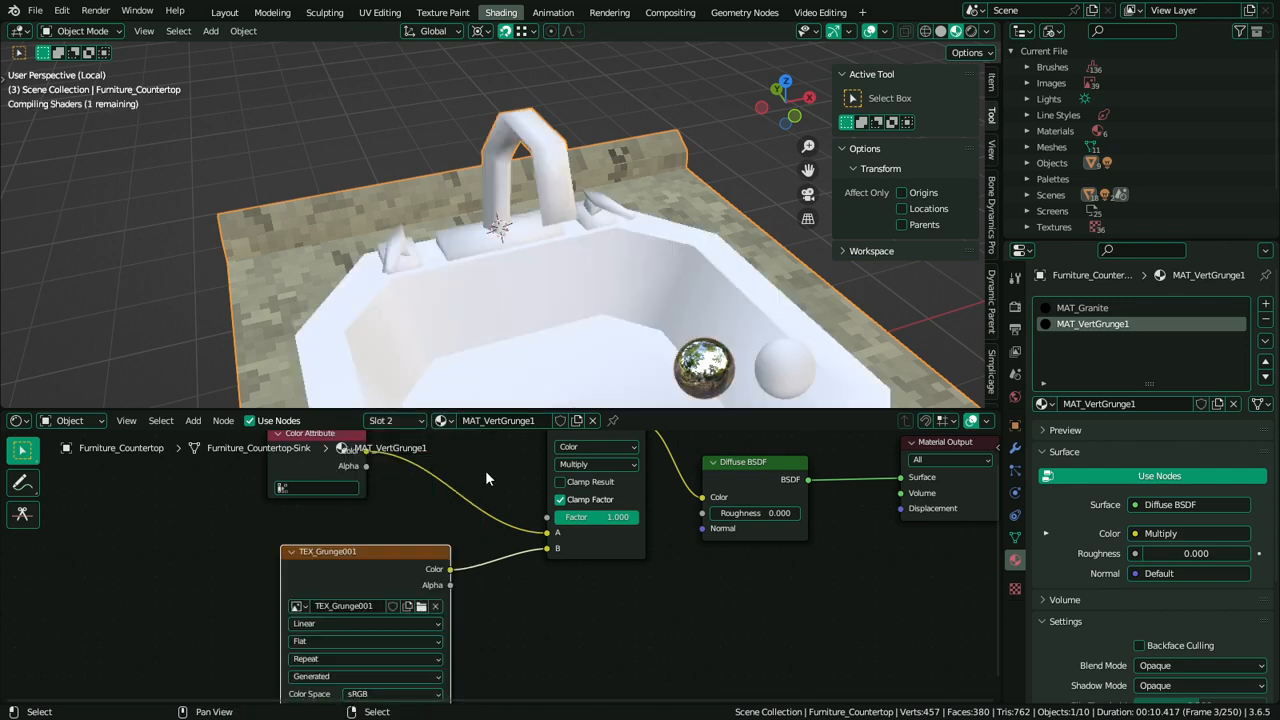
Switch to the UV Editing workspace and save the grunge image as TEX_Grunge001.png in the Textures folder
click(441, 12)
click(399, 12)
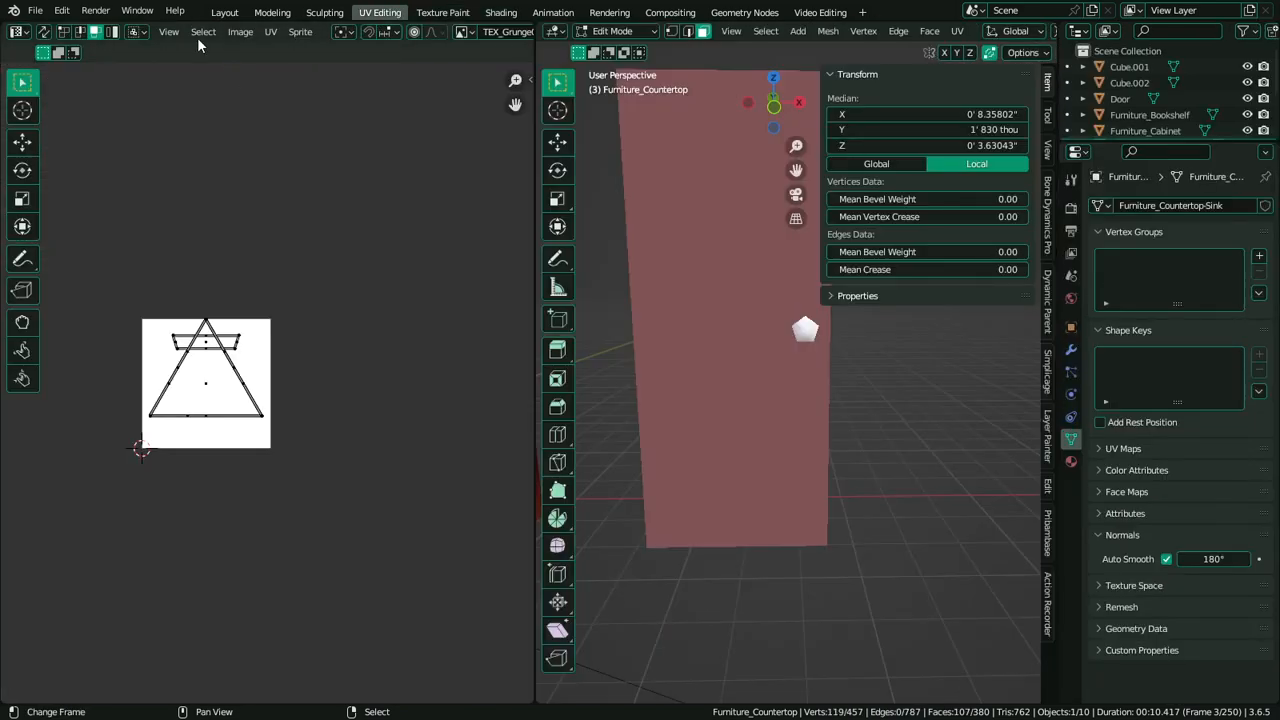
scroll(220, 33, down, 5)
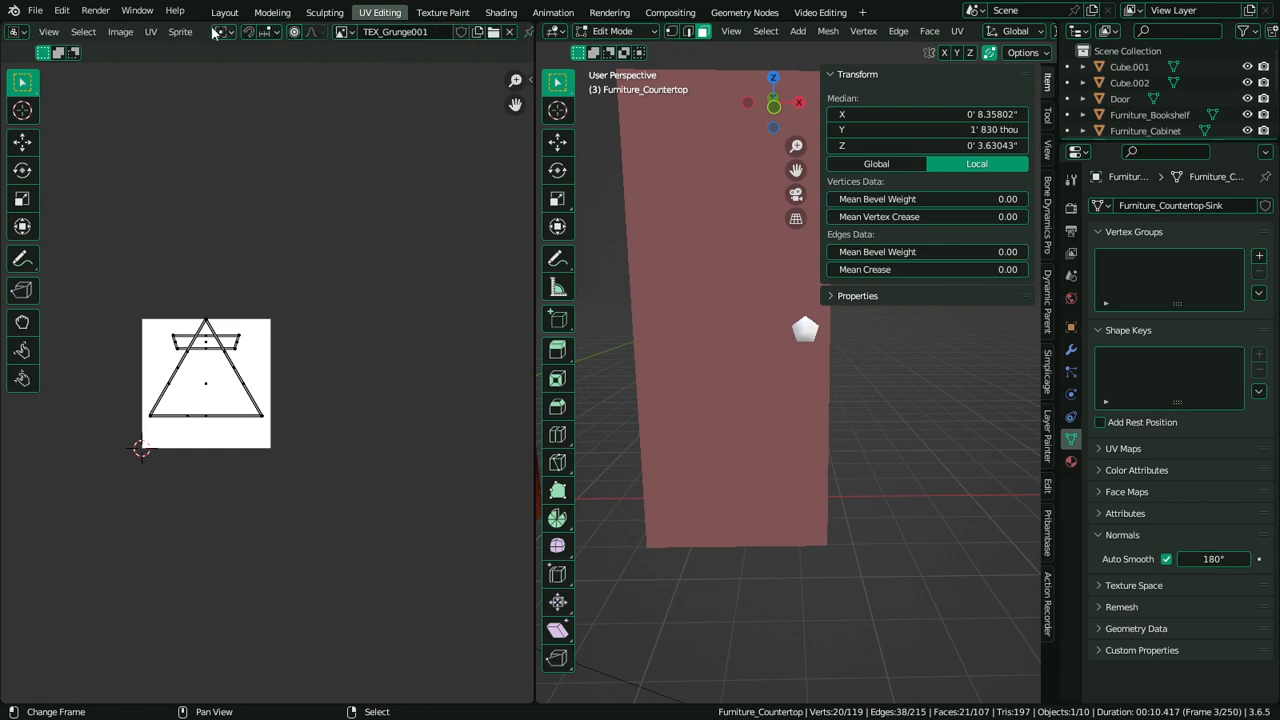
click(120, 31)
click(160, 215)
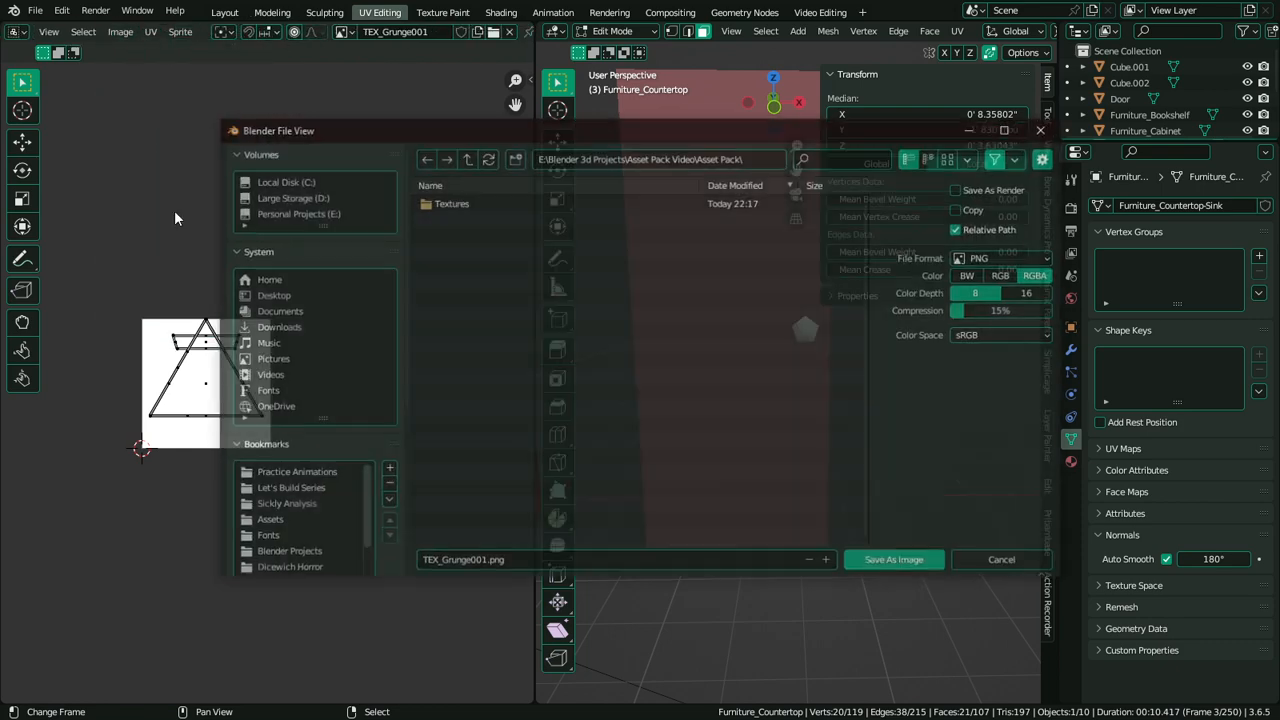
click(466, 202)
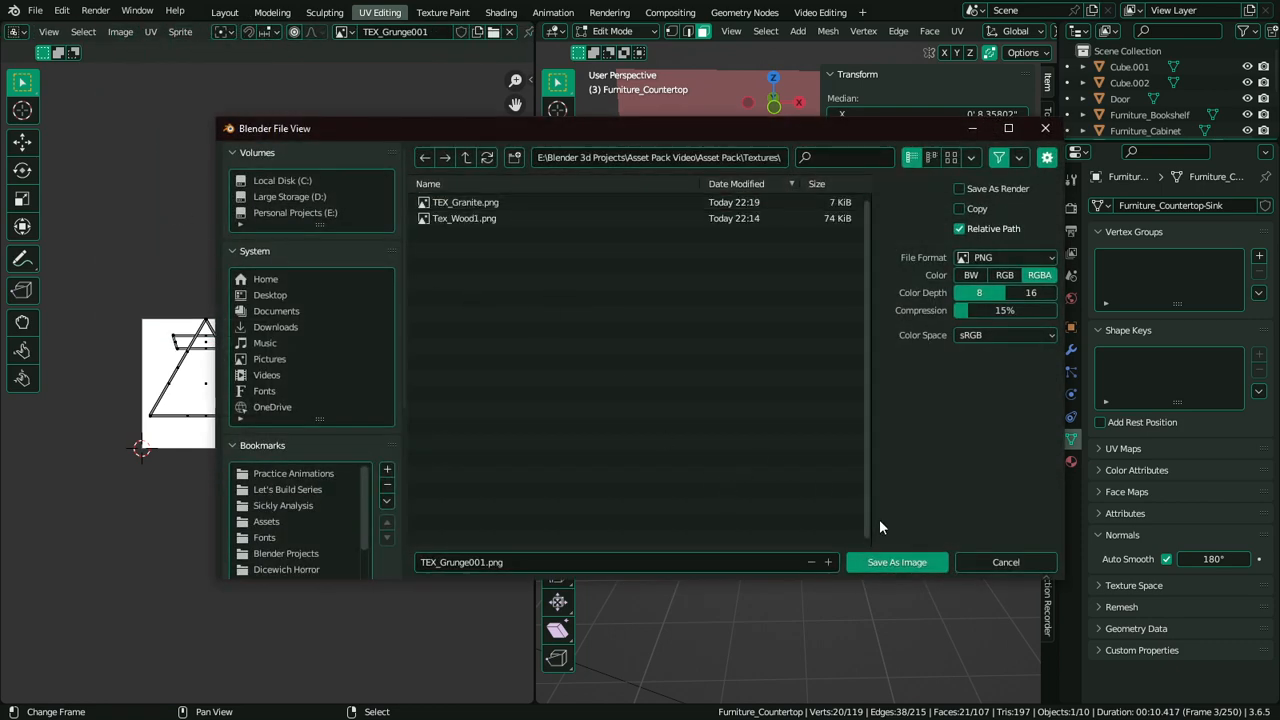
click(897, 562)
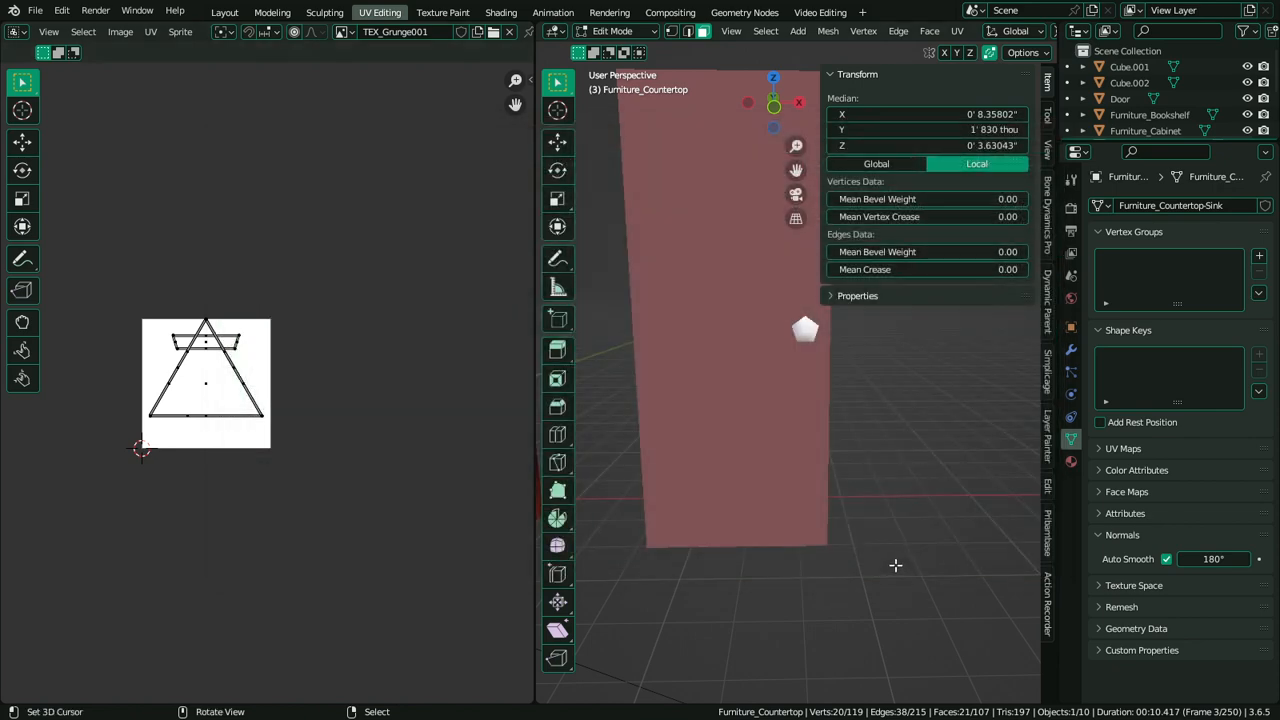
Examine the sink basin and faucet up close in the 3D viewport
scroll(743, 463, down, 4)
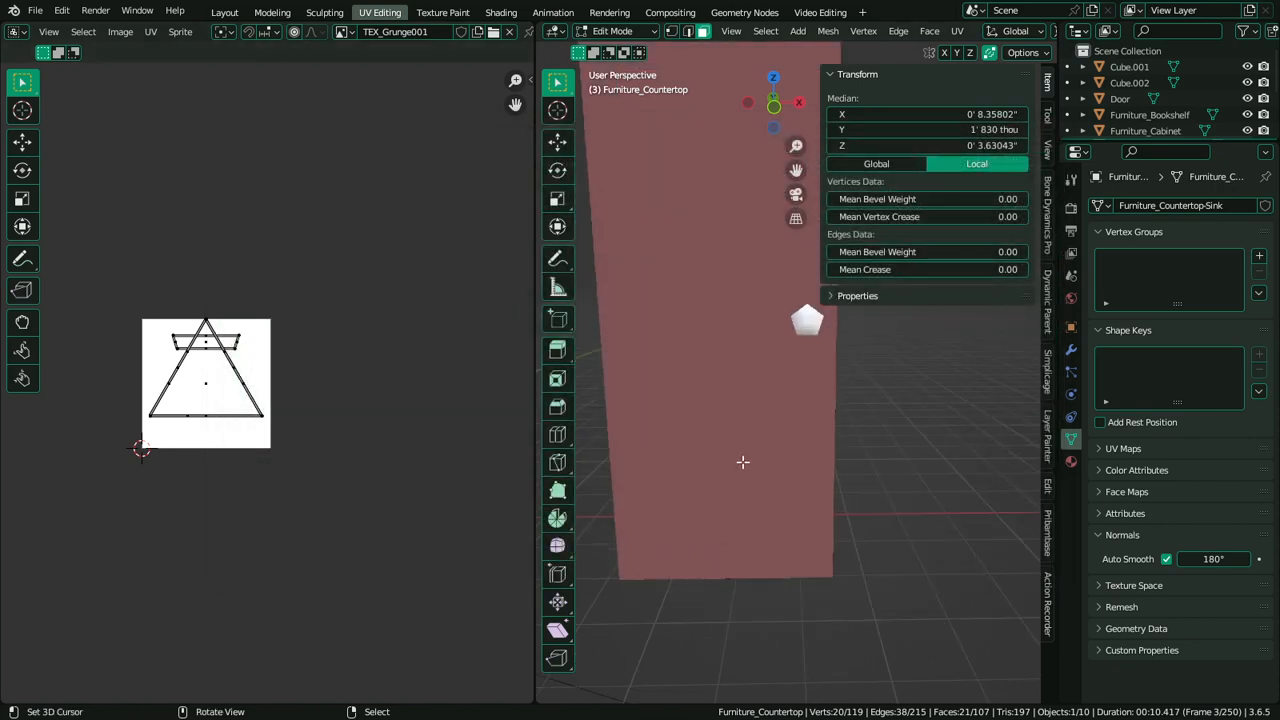
alt+middle_click(1028, 386)
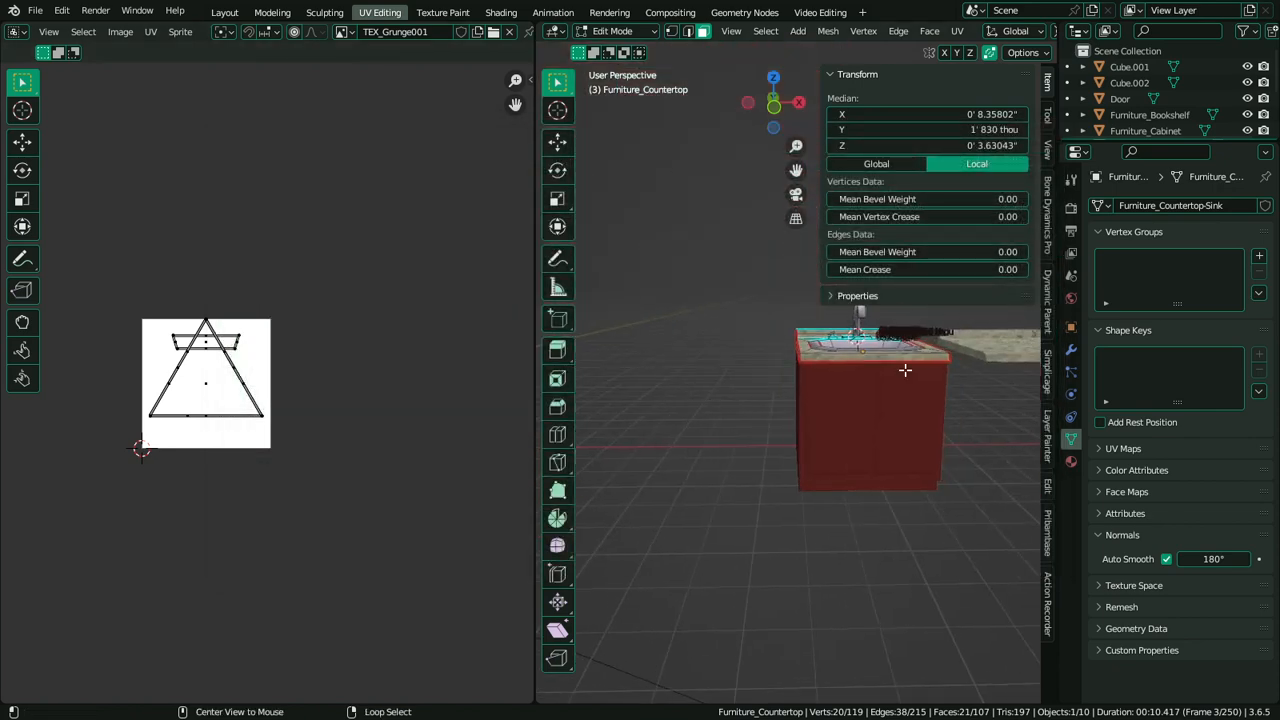
alt+middle_click(862, 332)
scroll(816, 410, up, 6)
key(ctrl+space)
middle_drag(816, 410, 811, 466)
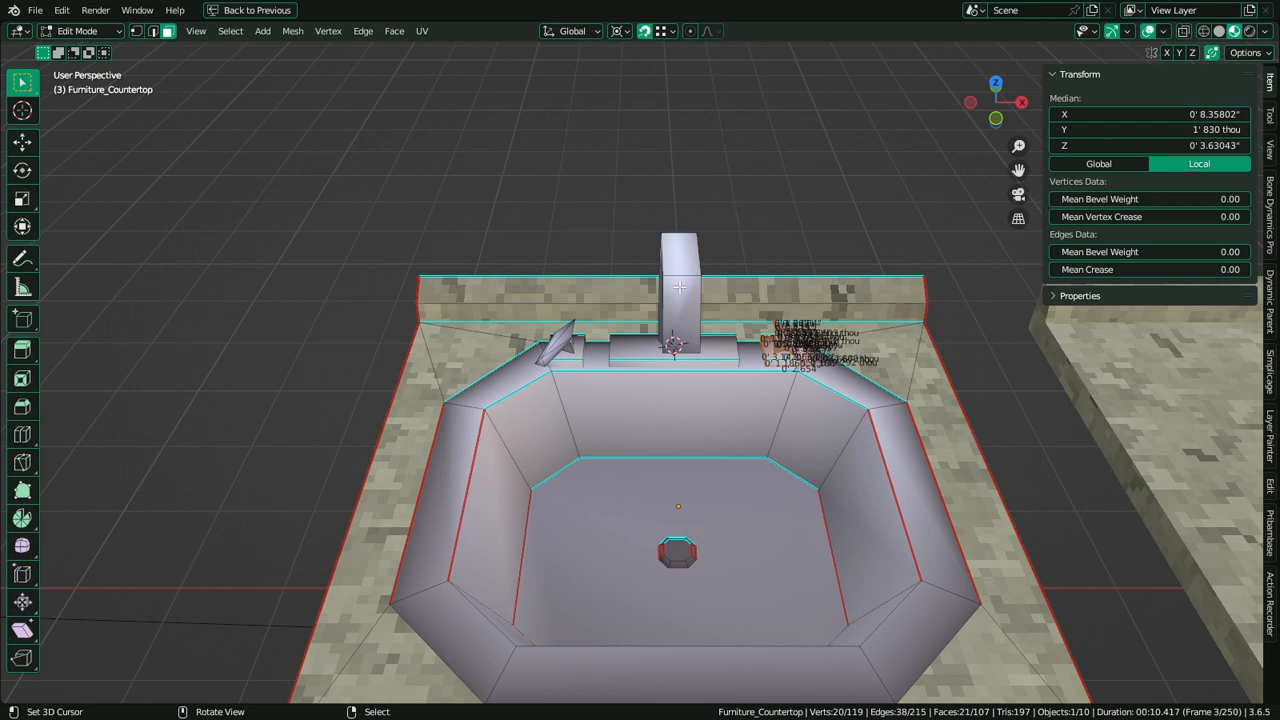
key(alt+Tab)
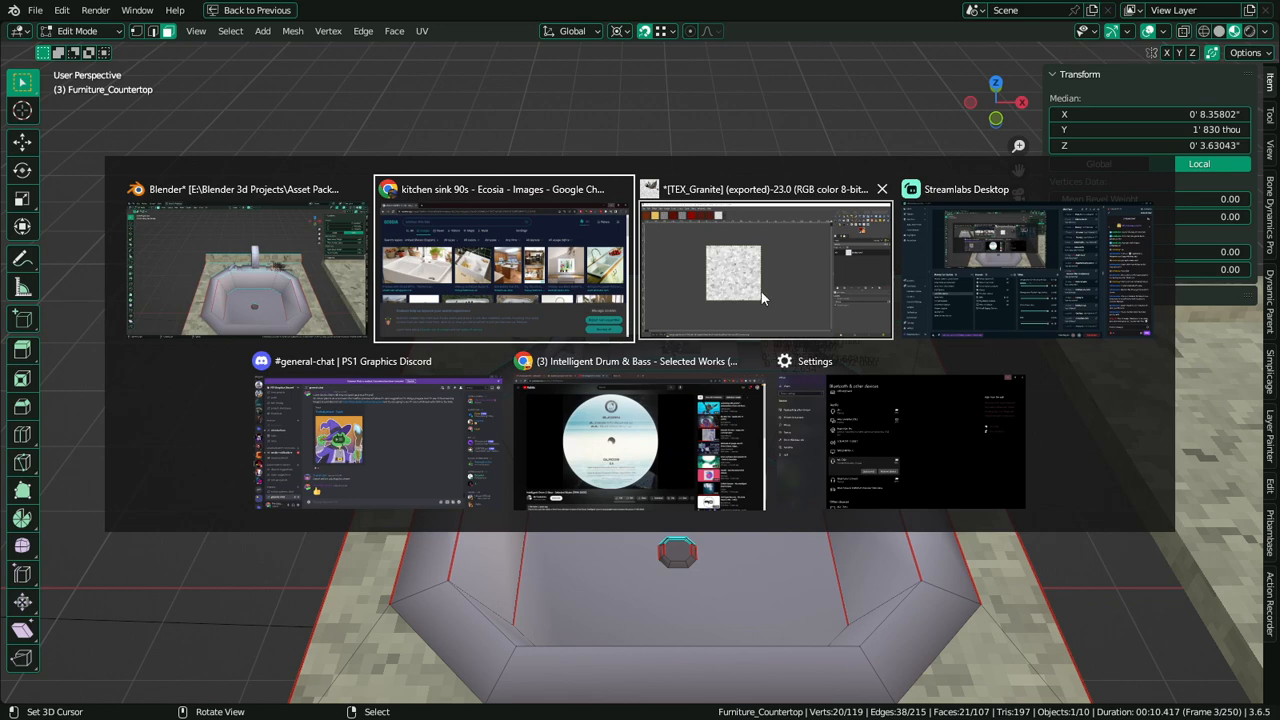
click(313, 282)
key(ctrl+space)
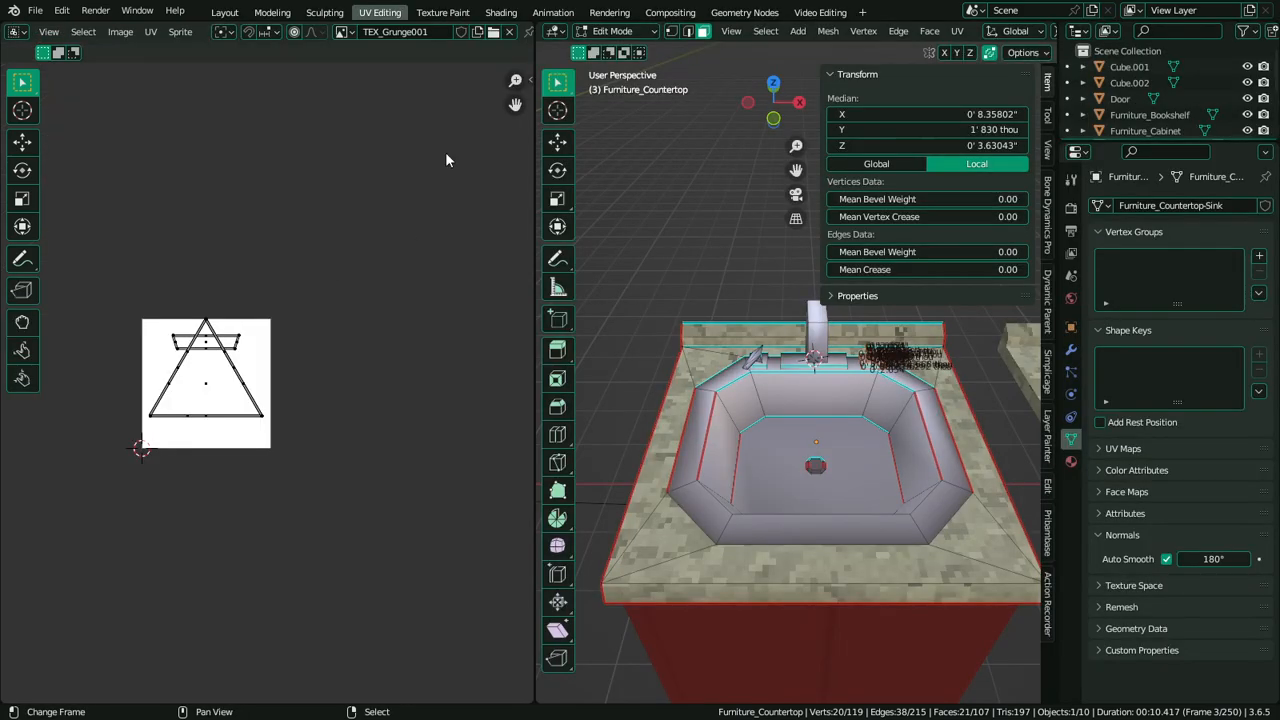
Open the TEX_Grunge001 image for external editing in GIMP
click(181, 32)
click(127, 34)
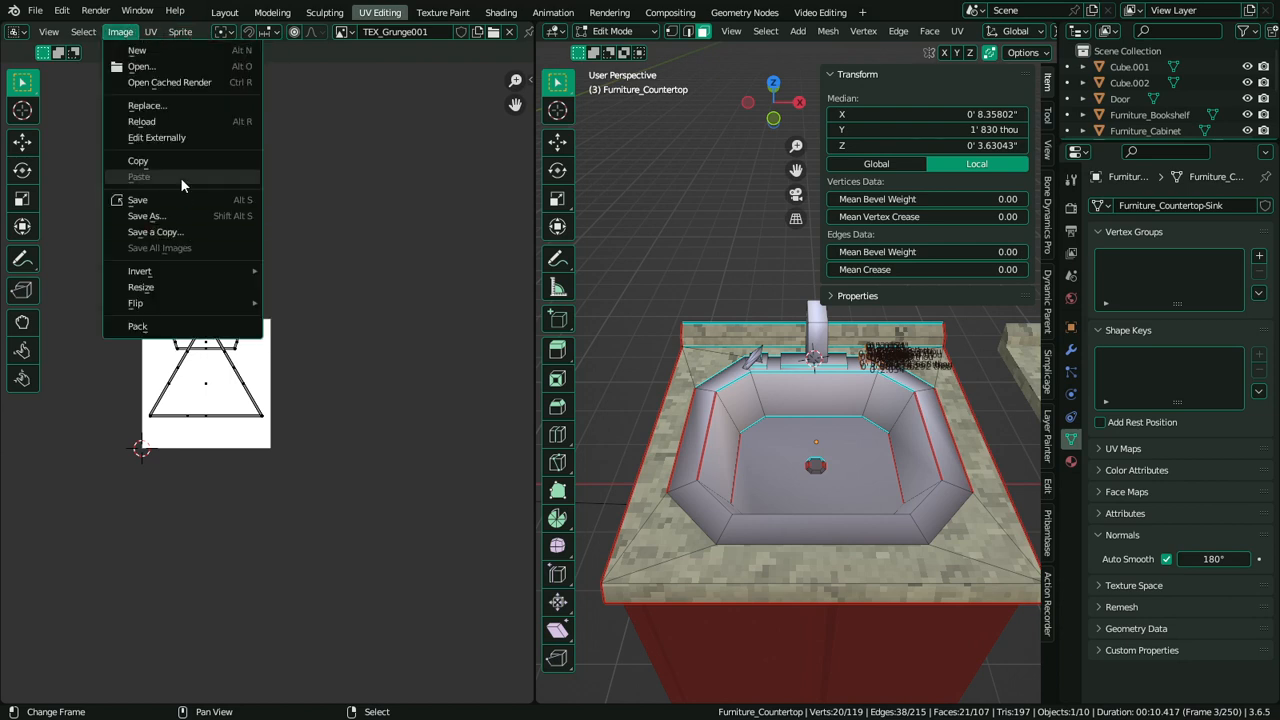
click(190, 137)
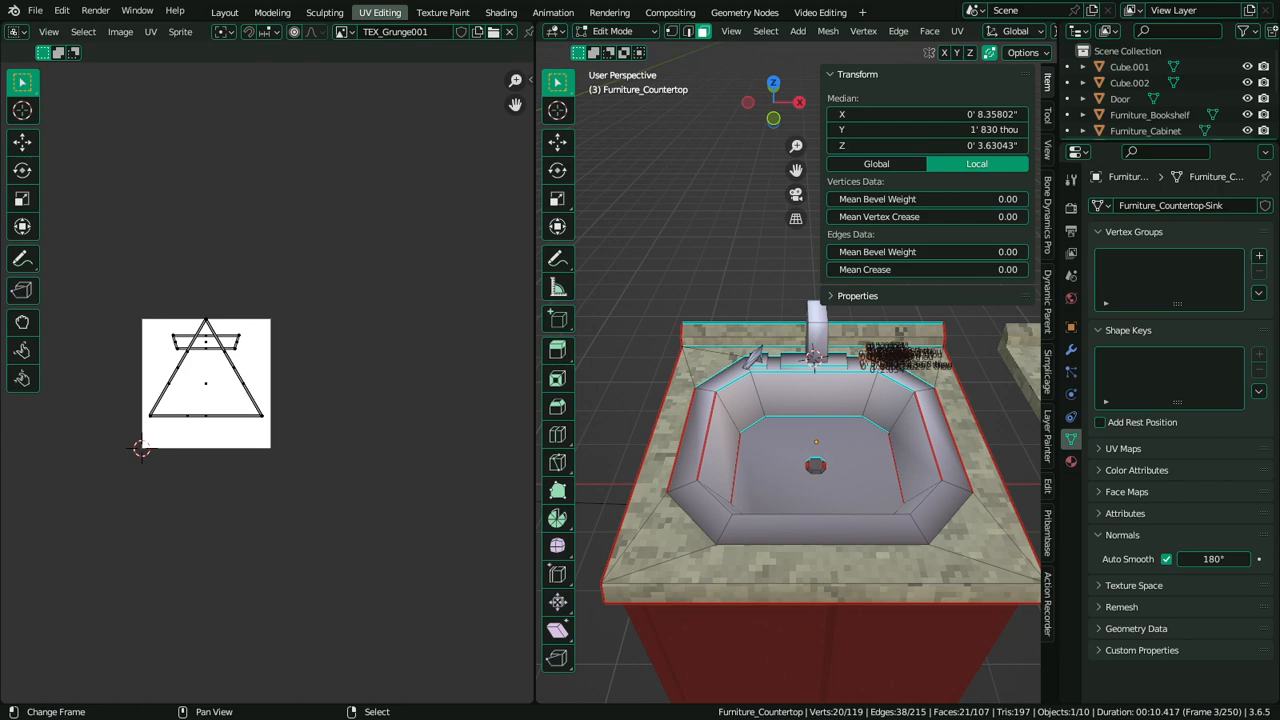
key(alt+Tab)
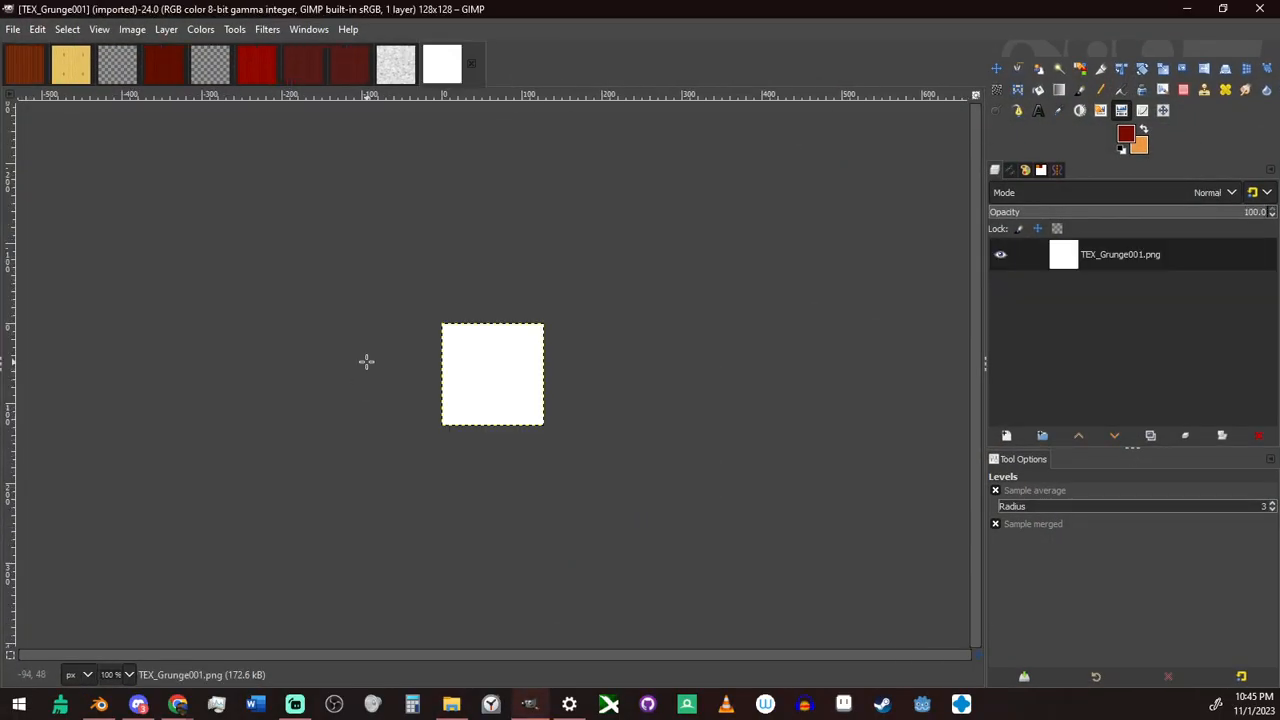
Activate the Paintbrush with the Oils 02 brush and enlarge its size to 42
ctrl+scroll(586, 349, up, 4)
middle_drag(406, 320, 585, 252)
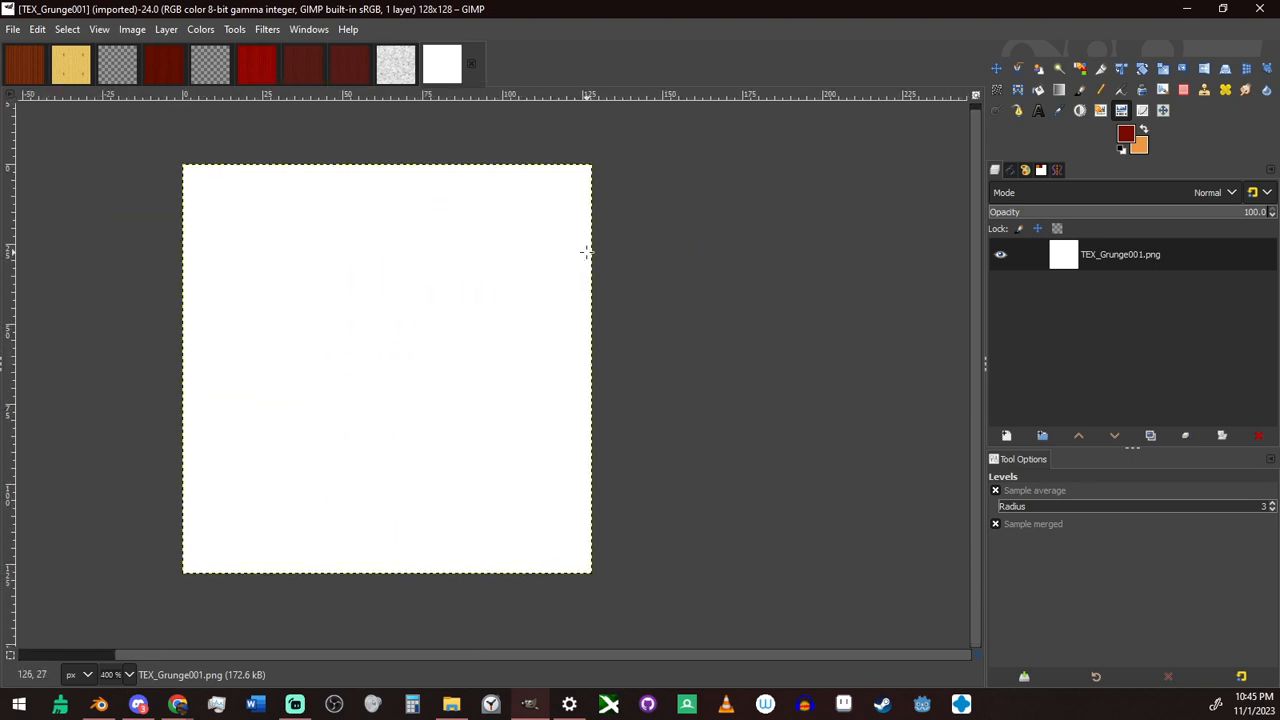
key(p)
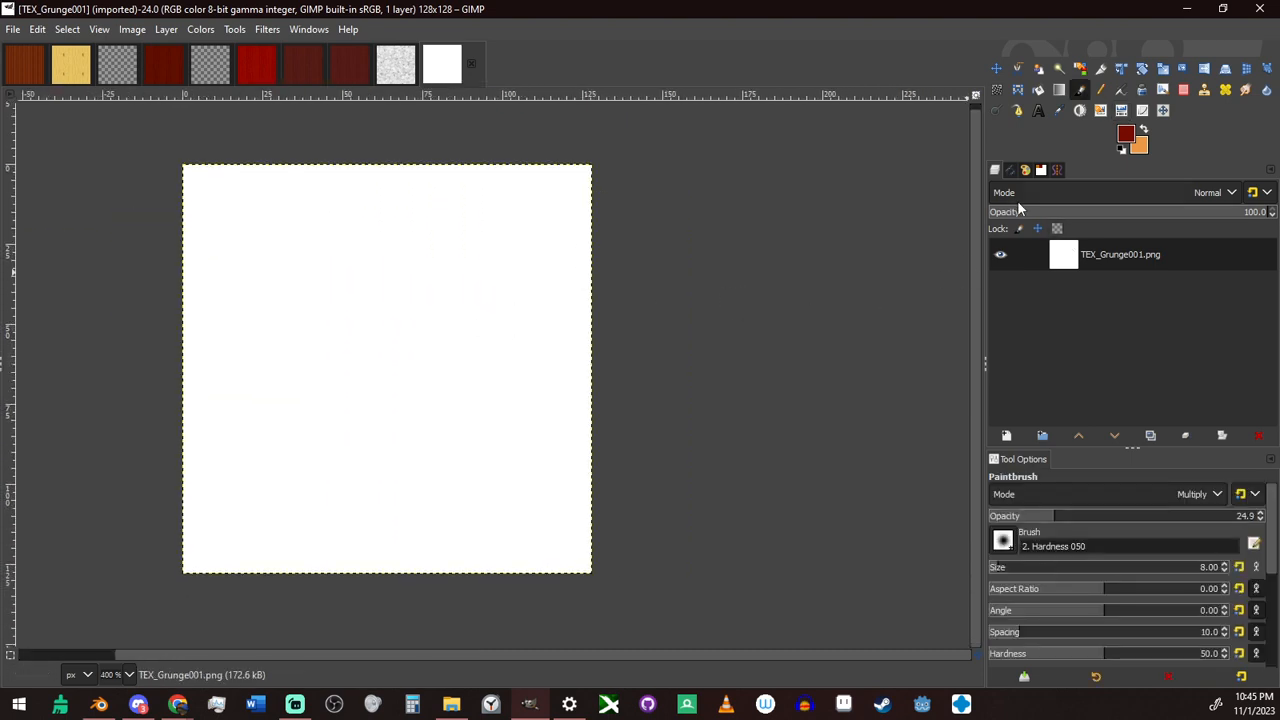
click(1004, 540)
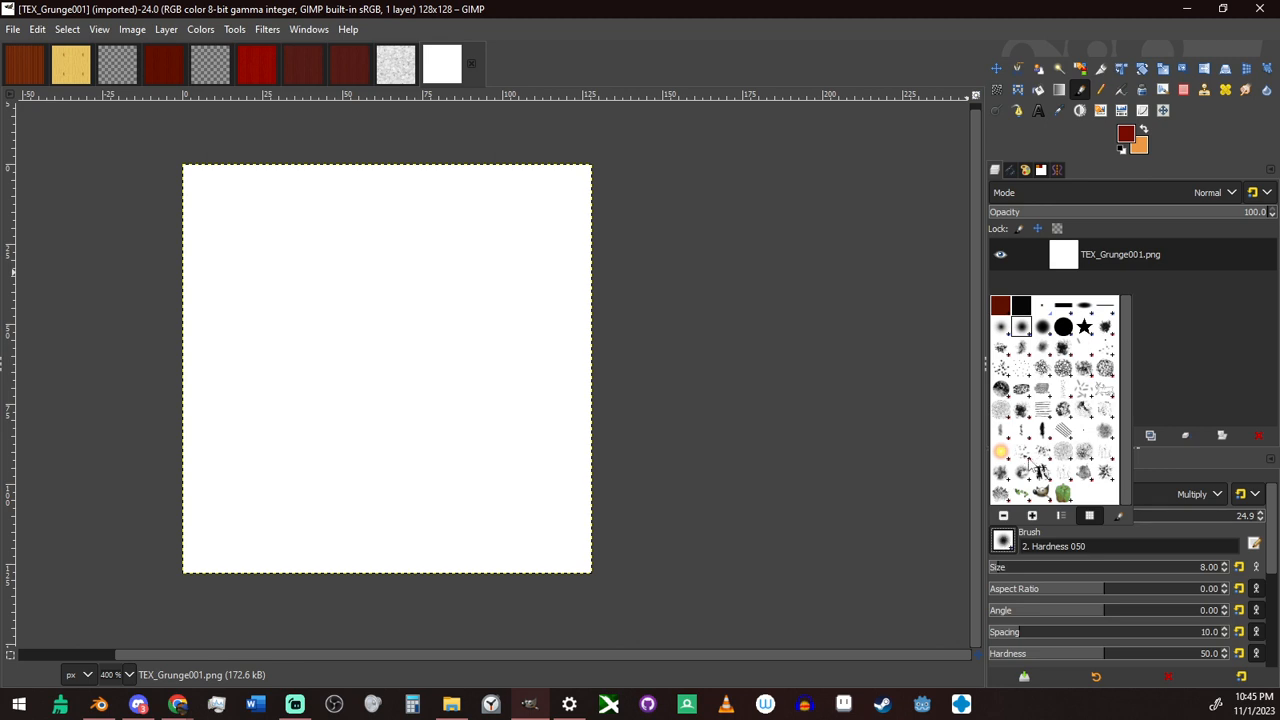
click(1082, 403)
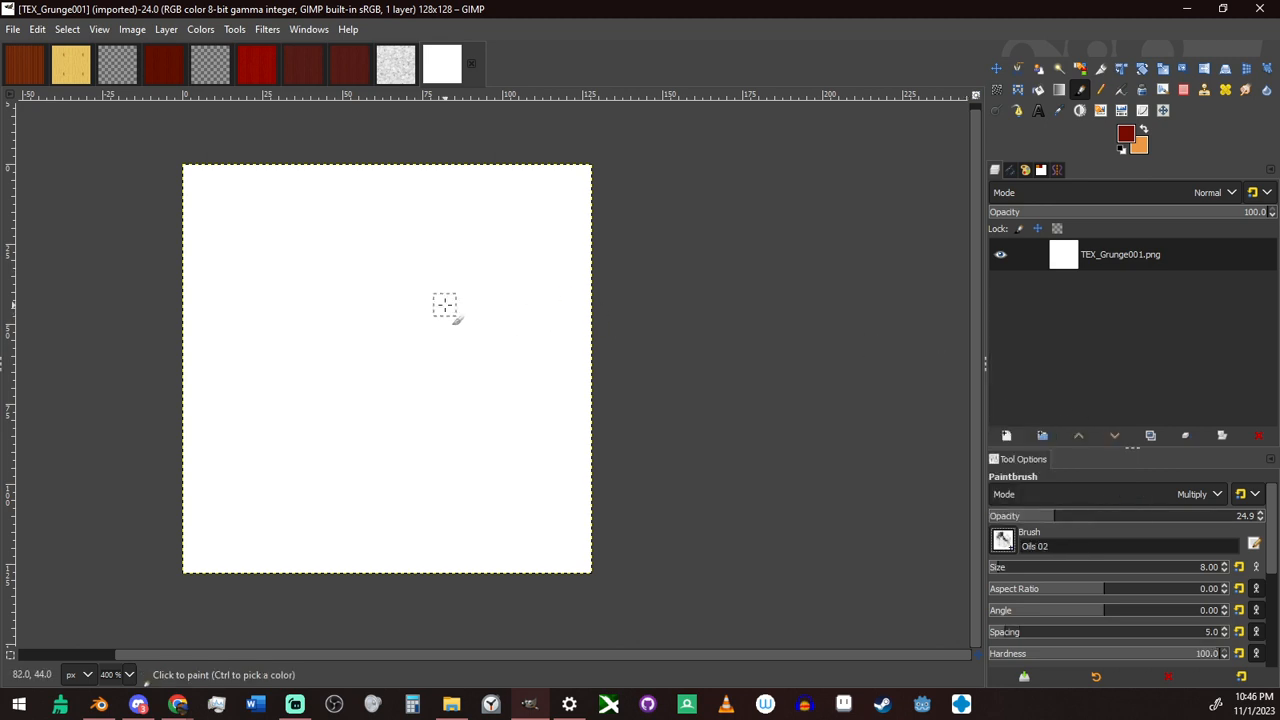
key(bracketright)
key(bracketright)
key(bracketright)
key(bracketright)
key(bracketright)
key(bracketright)
key(bracketright)
key(bracketright)
key(bracketright)
key(bracketright)
key(bracketright)
key(bracketright)
key(bracketright)
key(bracketright)
key(bracketright)
key(bracketright)
key(bracketright)
key(bracketright)
key(bracketright)
key(bracketright)
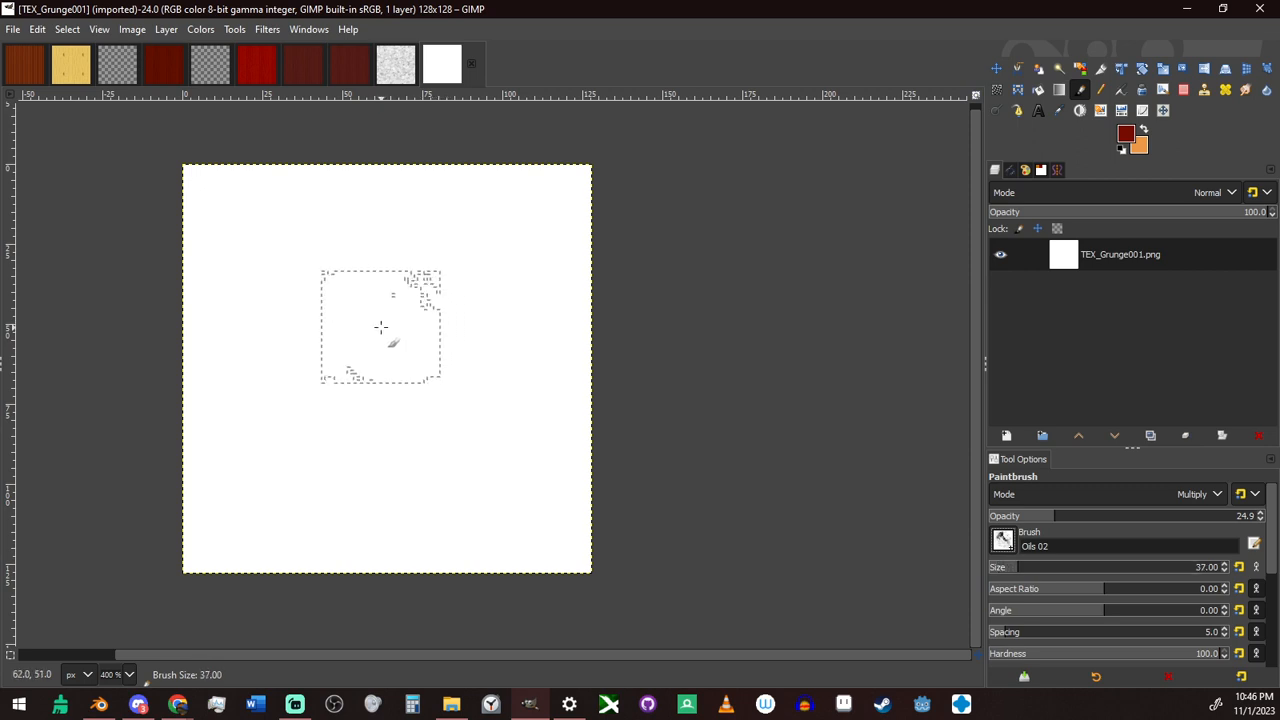
click(379, 328)
mouse_move(379, 369)
mouse_down()
mouse_move(443, 480)
mouse_move(314, 429)
mouse_move(320, 510)
mouse_up()
key(ctrl+z)
key(ctrl+z)
key(ctrl+z)
key(ctrl+z)
key(ctrl+z)
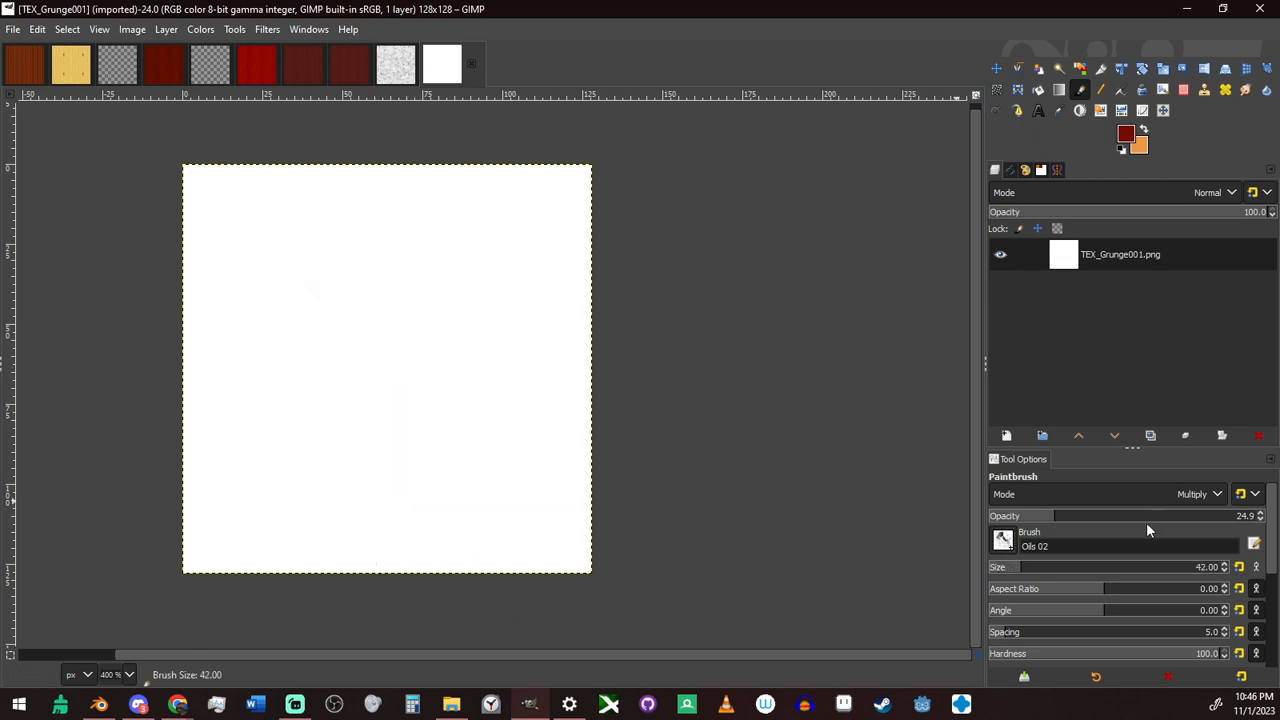
Try painting with the Grunge 01 brush on the white image, and undo the strokes
click(1002, 541)
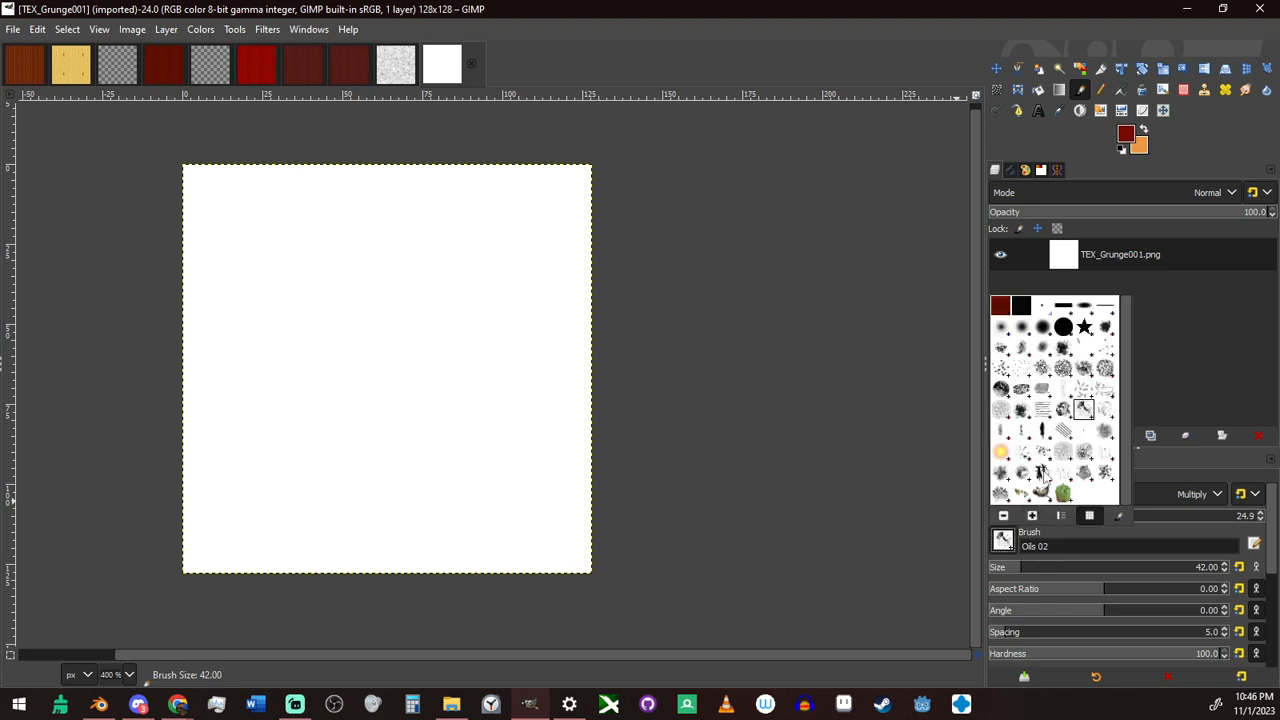
click(1024, 409)
mouse_move(470, 385)
mouse_down()
mouse_move(380, 400)
mouse_move(430, 503)
mouse_move(486, 469)
mouse_up()
drag(405, 340, 305, 365)
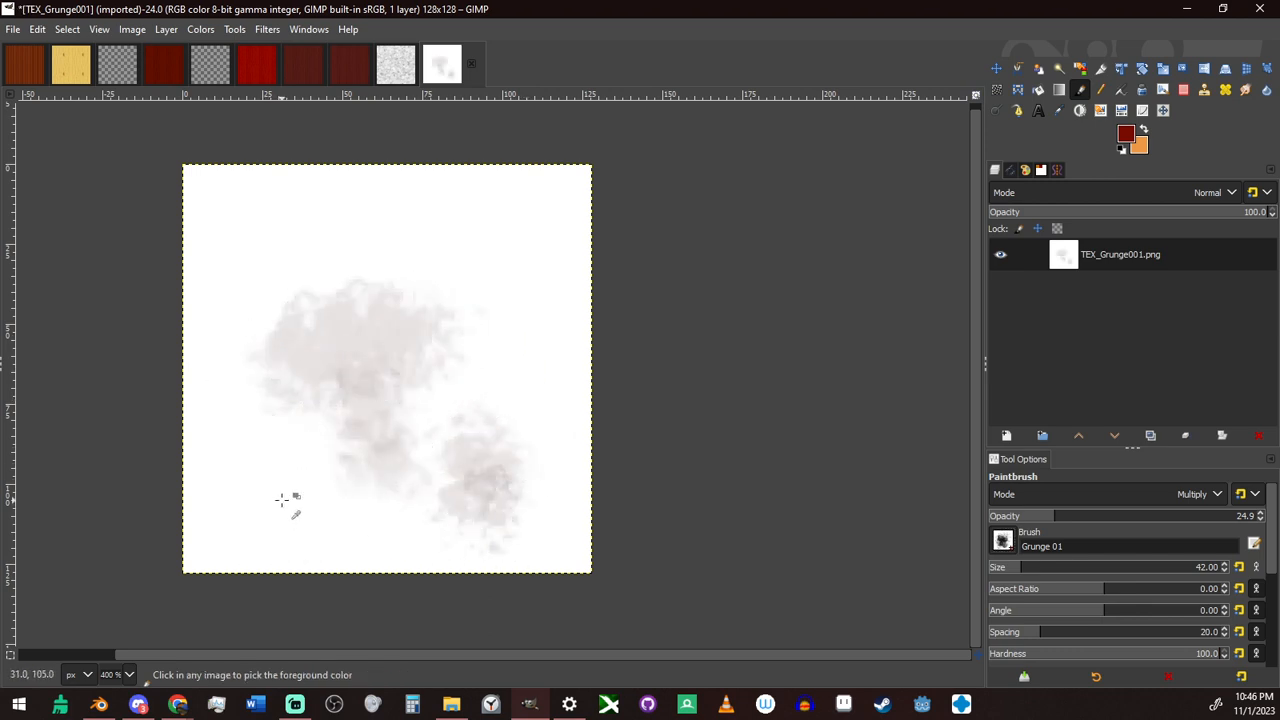
key(ctrl+z)
key(ctrl+z)
key(ctrl+z)
key(ctrl+z)
key(ctrl+z)
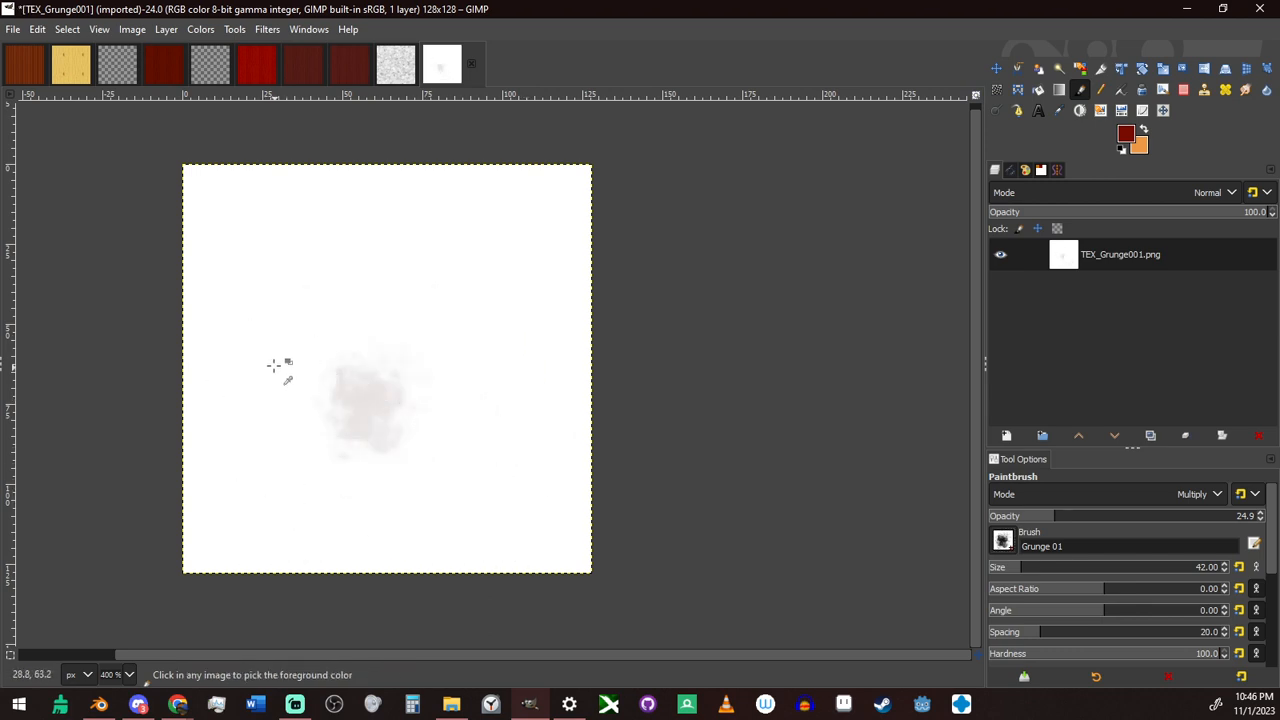
Activate the Airbrush with the Grunge 01 brush and apply jitter with an amount of 0.19
click(1121, 89)
click(1004, 540)
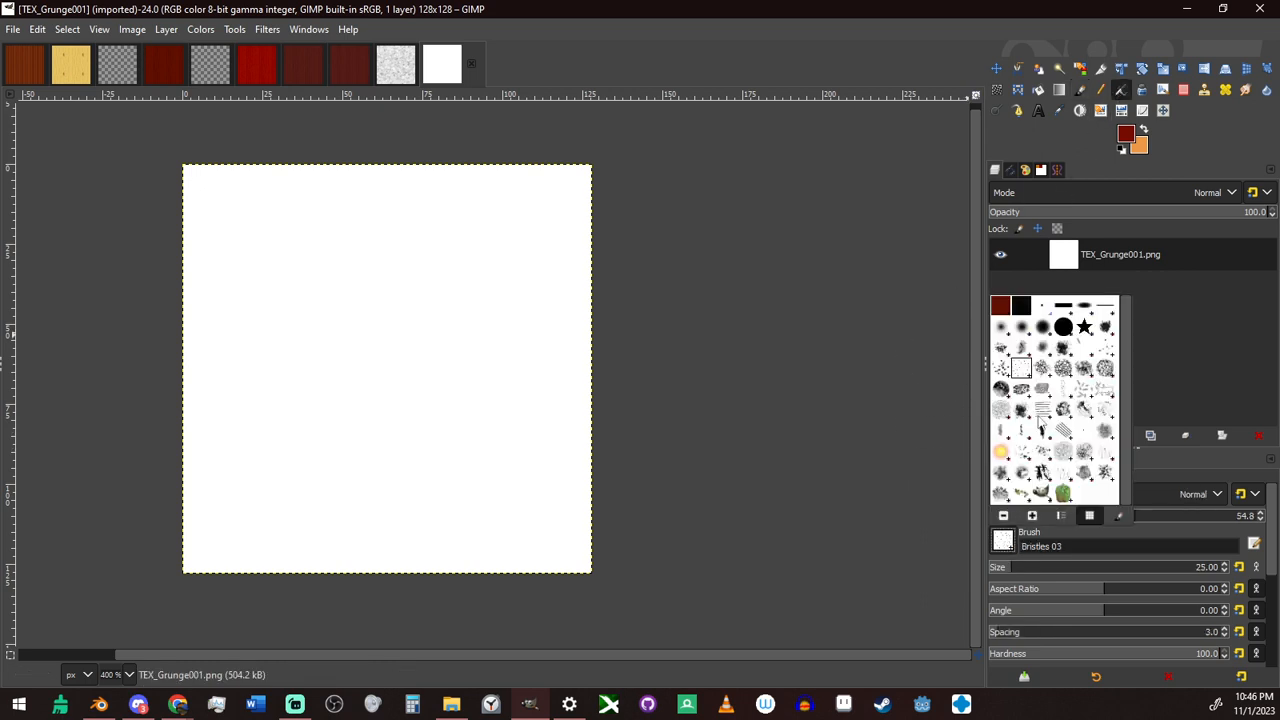
click(1036, 420)
click(1004, 541)
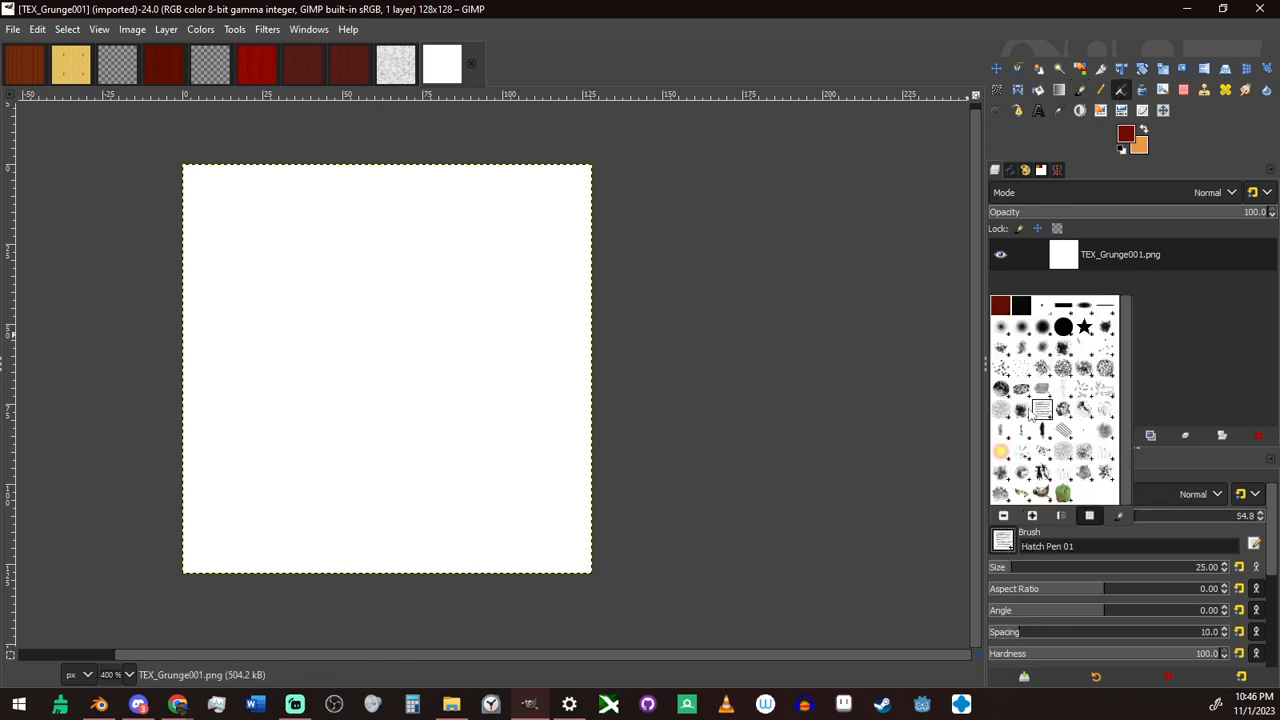
click(1034, 416)
scroll(1240, 540, down, 5)
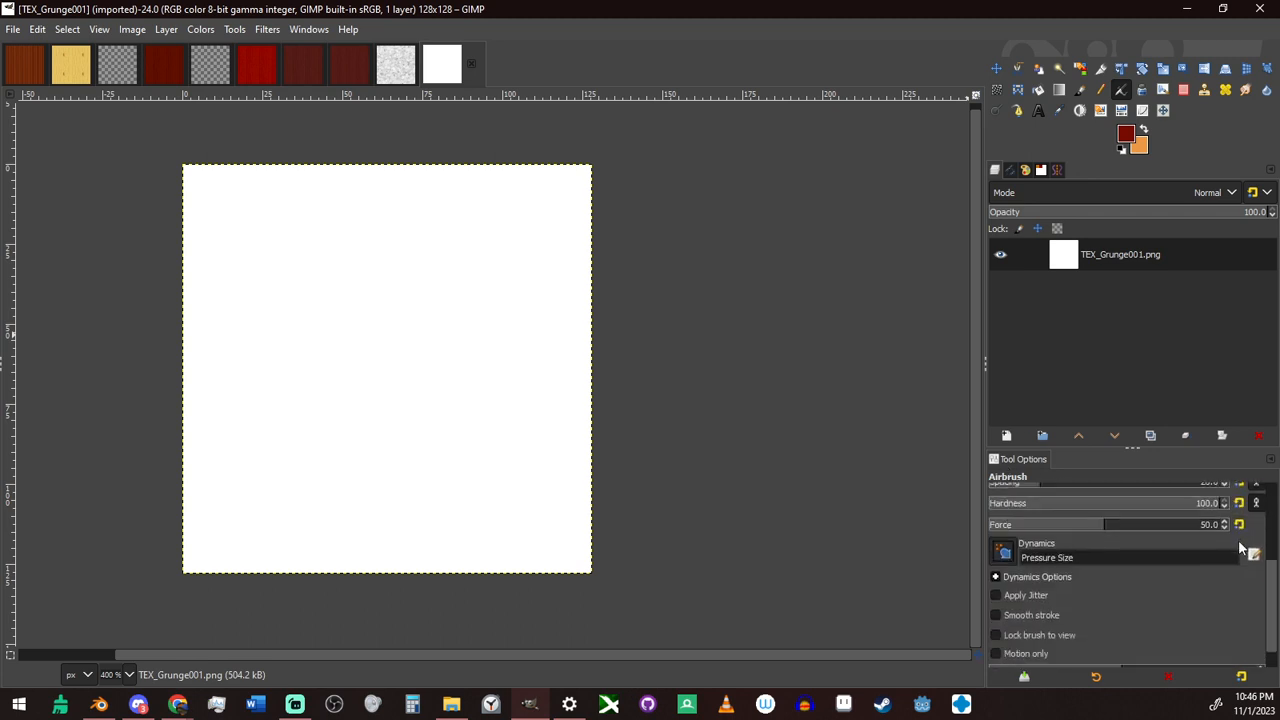
click(997, 569)
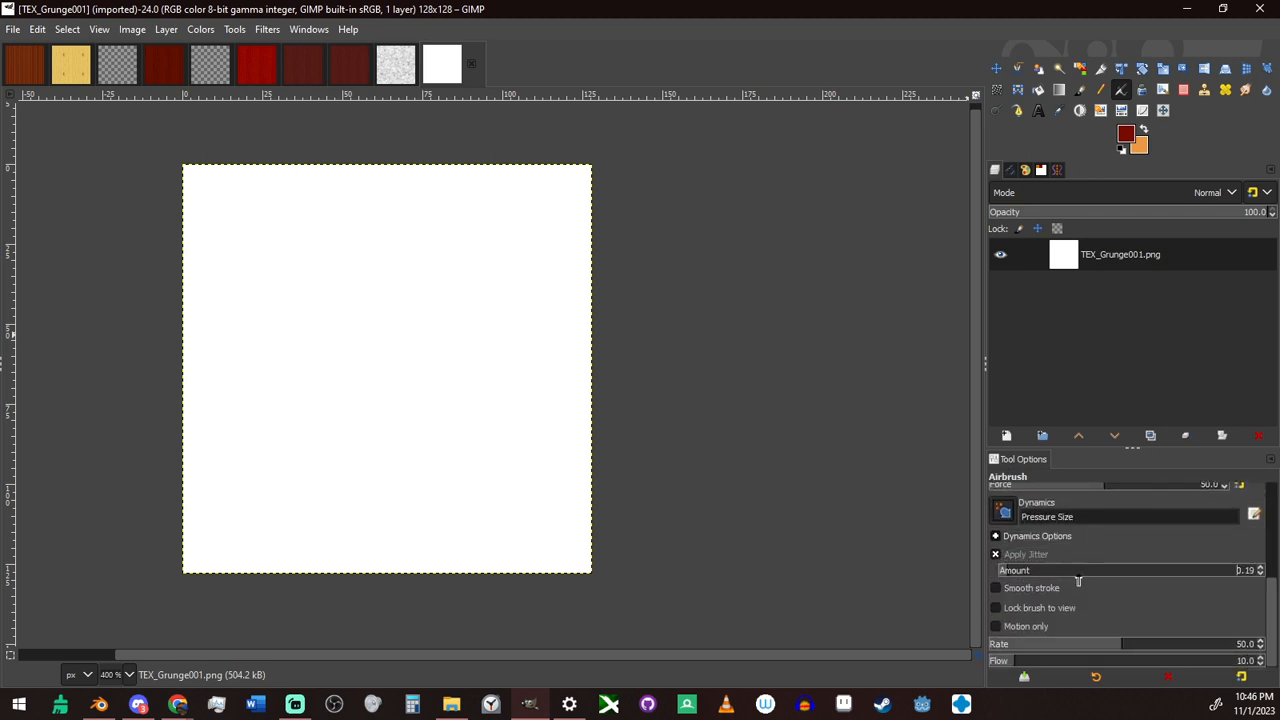
scroll(1030, 604, up, 3)
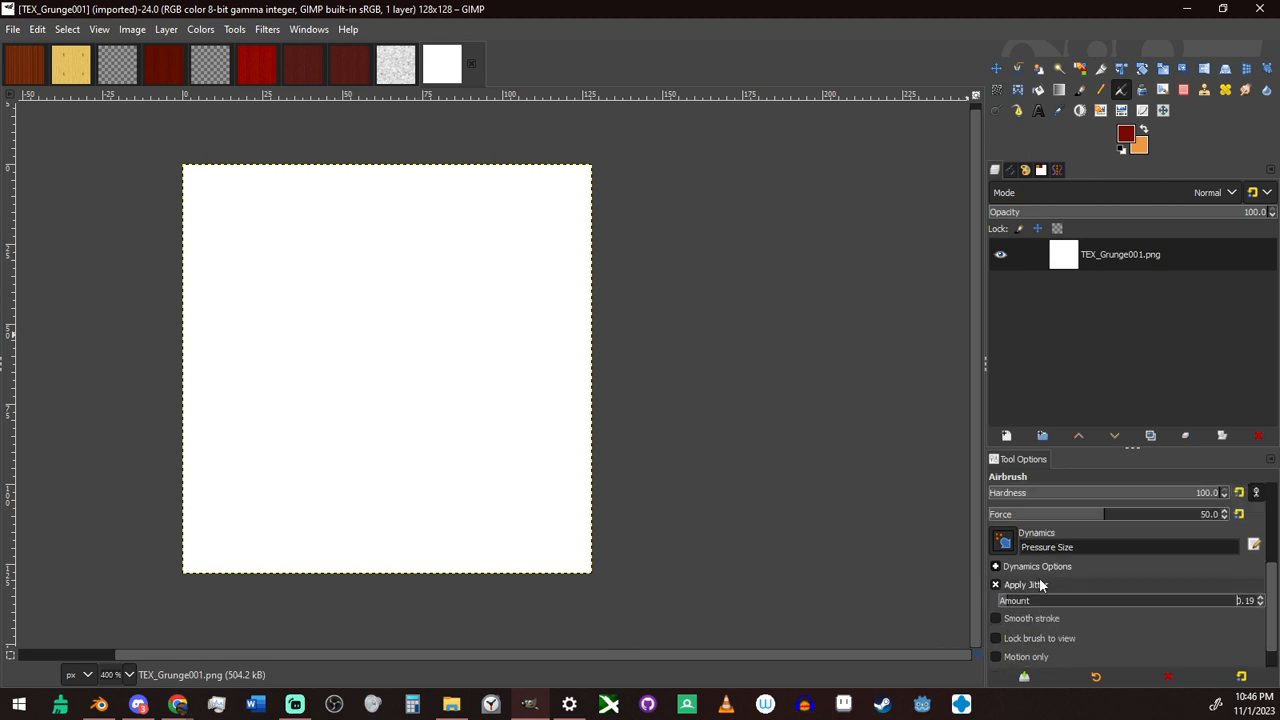
Try airbrush strokes on the image, enlarging the brush size to 81, and undo the strokes
mouse_move(268, 305)
mouse_down()
mouse_move(366, 371)
mouse_move(388, 515)
mouse_up()
key(ctrl+z)
key(bracketright)
key(bracketright)
key(bracketright)
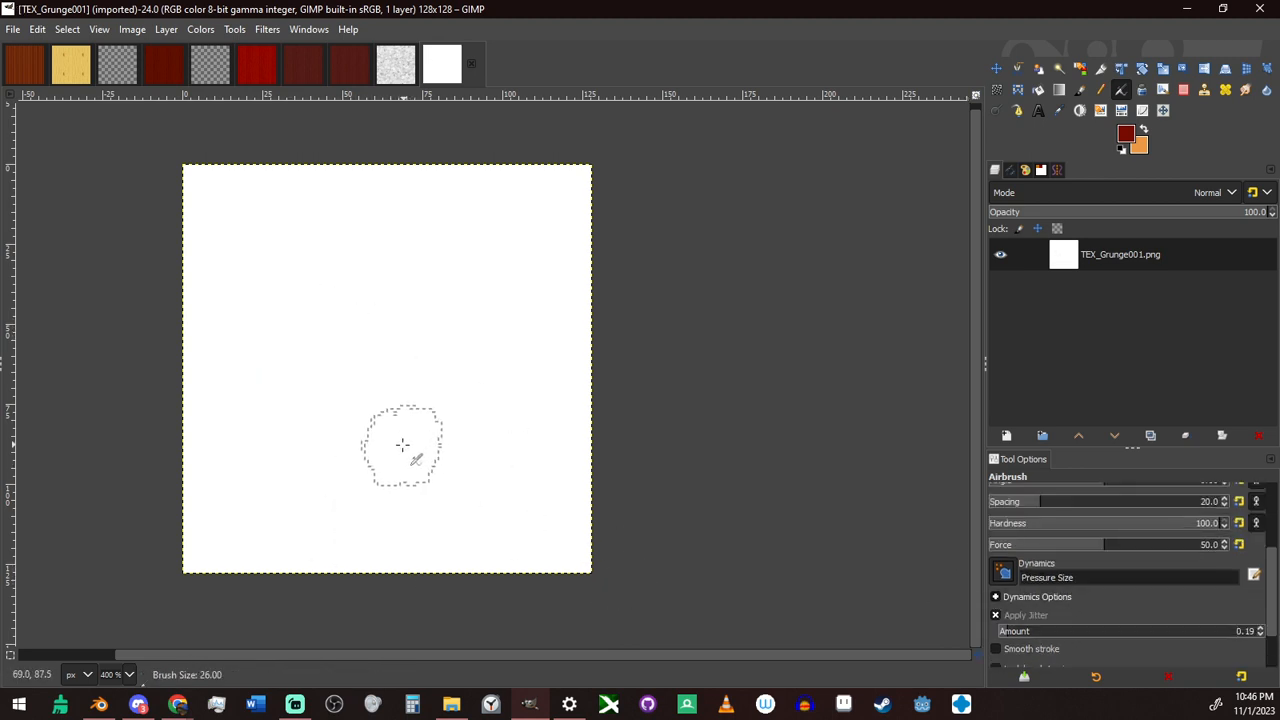
key(bracketright)
key(bracketright)
key(bracketright)
key(bracketright)
mouse_move(323, 380)
mouse_down()
mouse_move(286, 357)
mouse_move(268, 484)
mouse_up()
key(z)
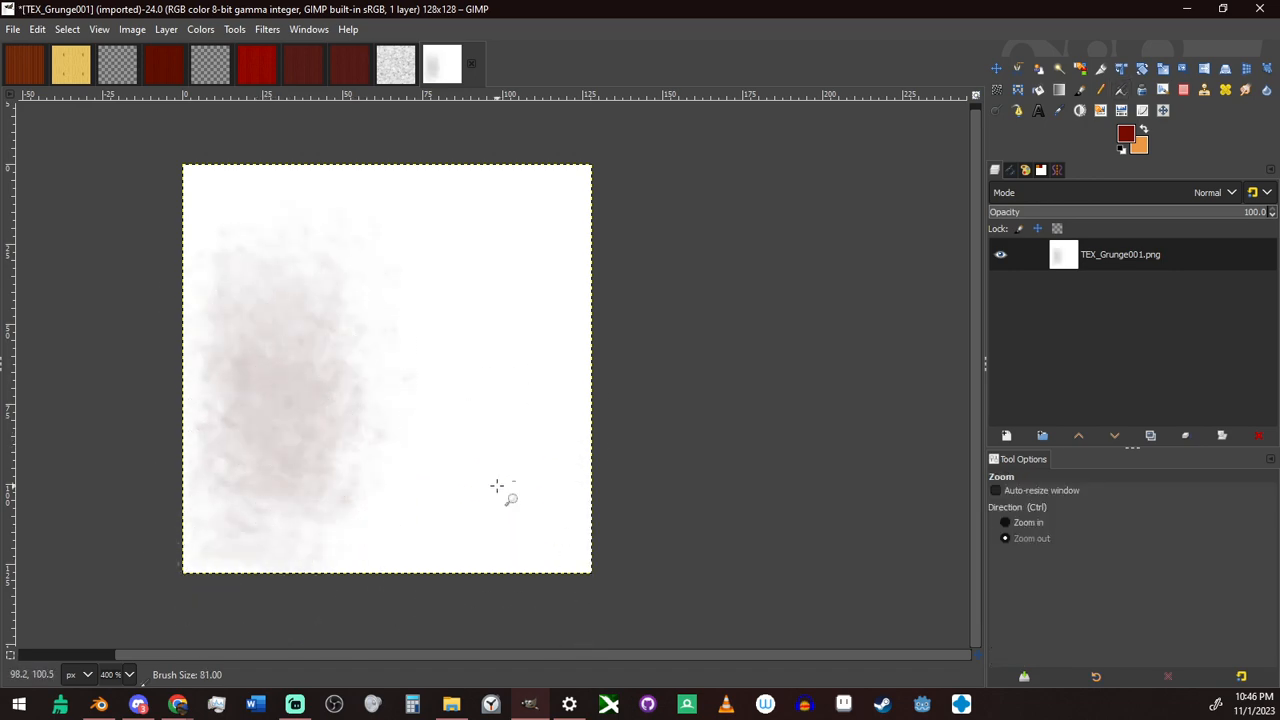
key(ctrl+z)
Switch to Blender, go to the Texture Paint workspace and maximize the 3D viewport area
key(alt+Tab)
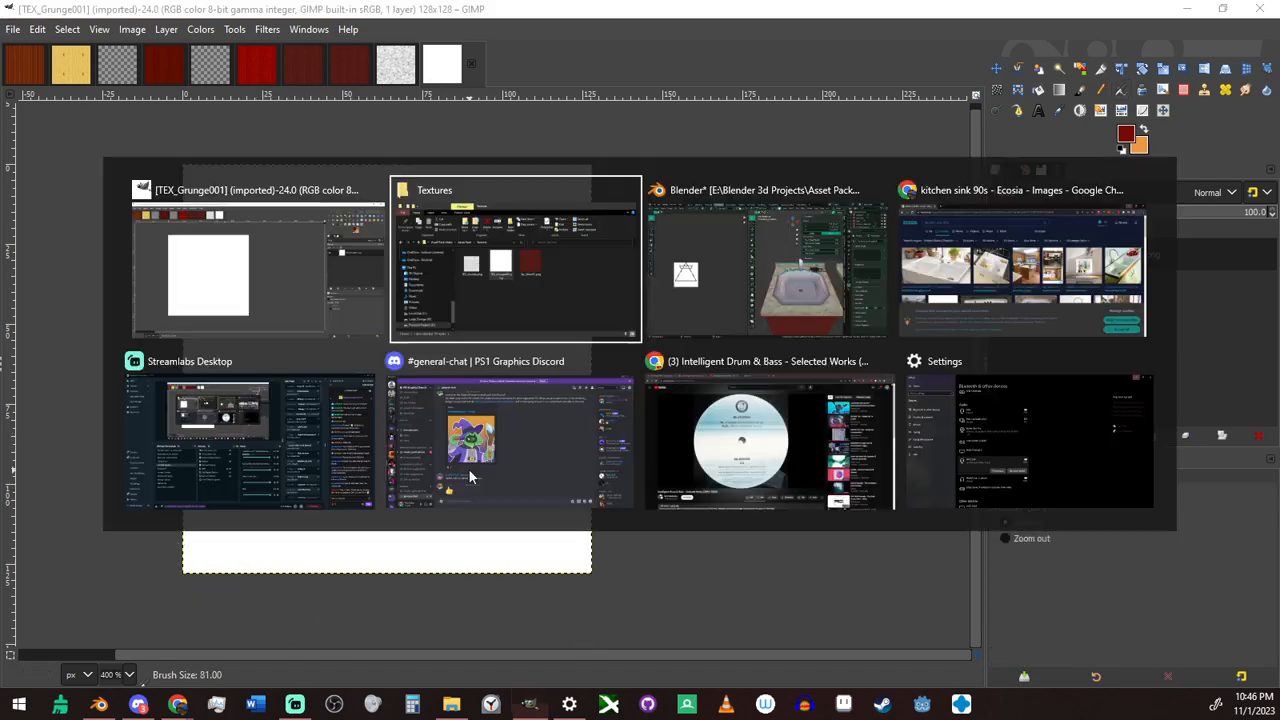
click(816, 305)
key(ctrl+space)
scroll(292, 316, up, 5)
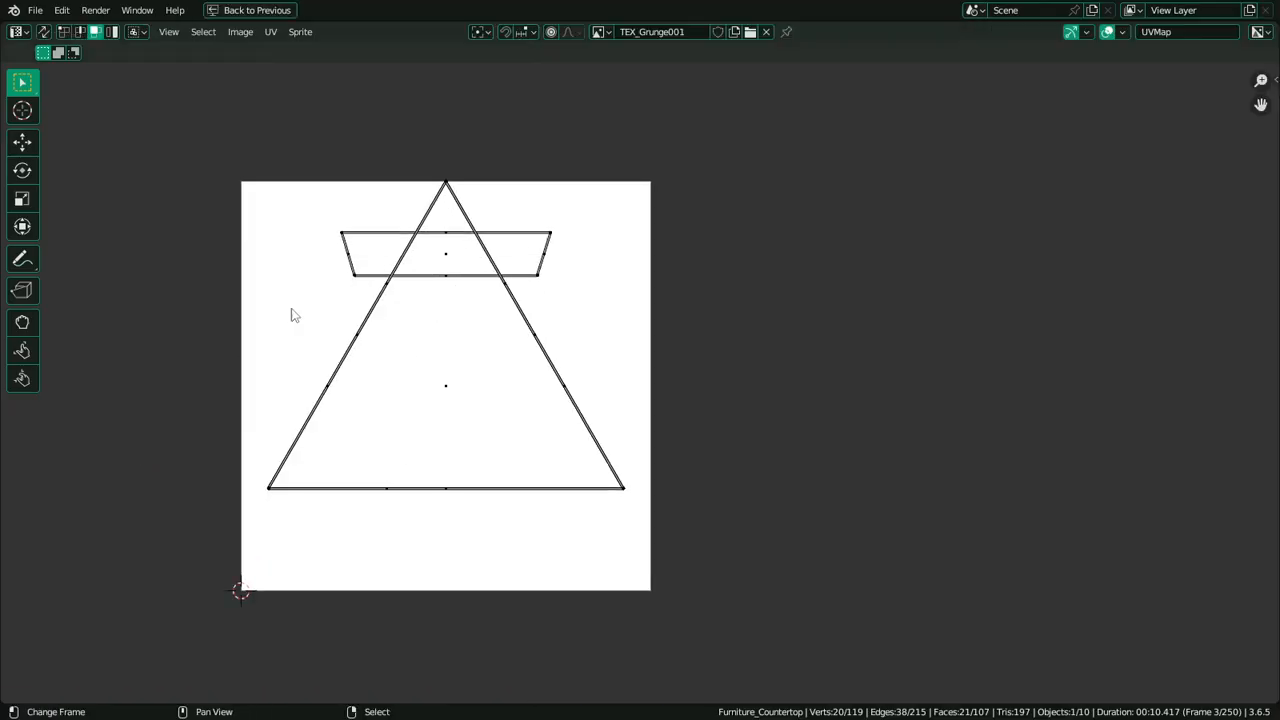
click(250, 10)
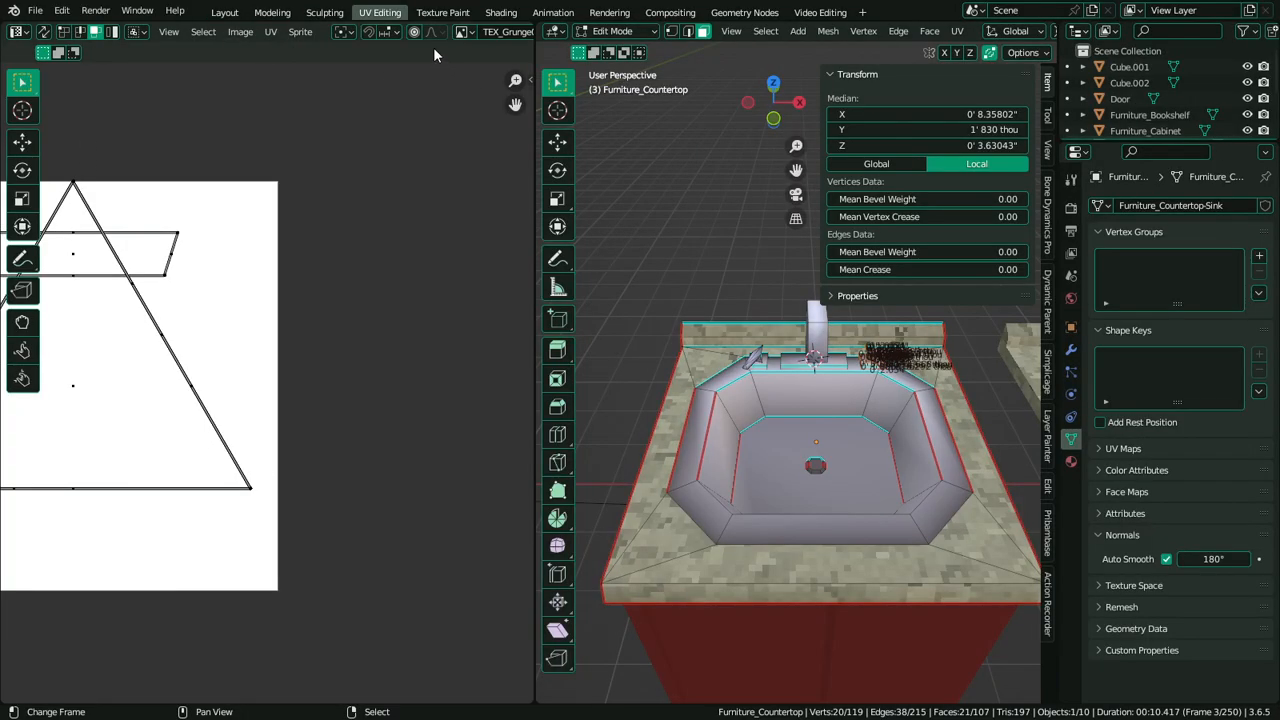
click(443, 11)
key(ctrl+space)
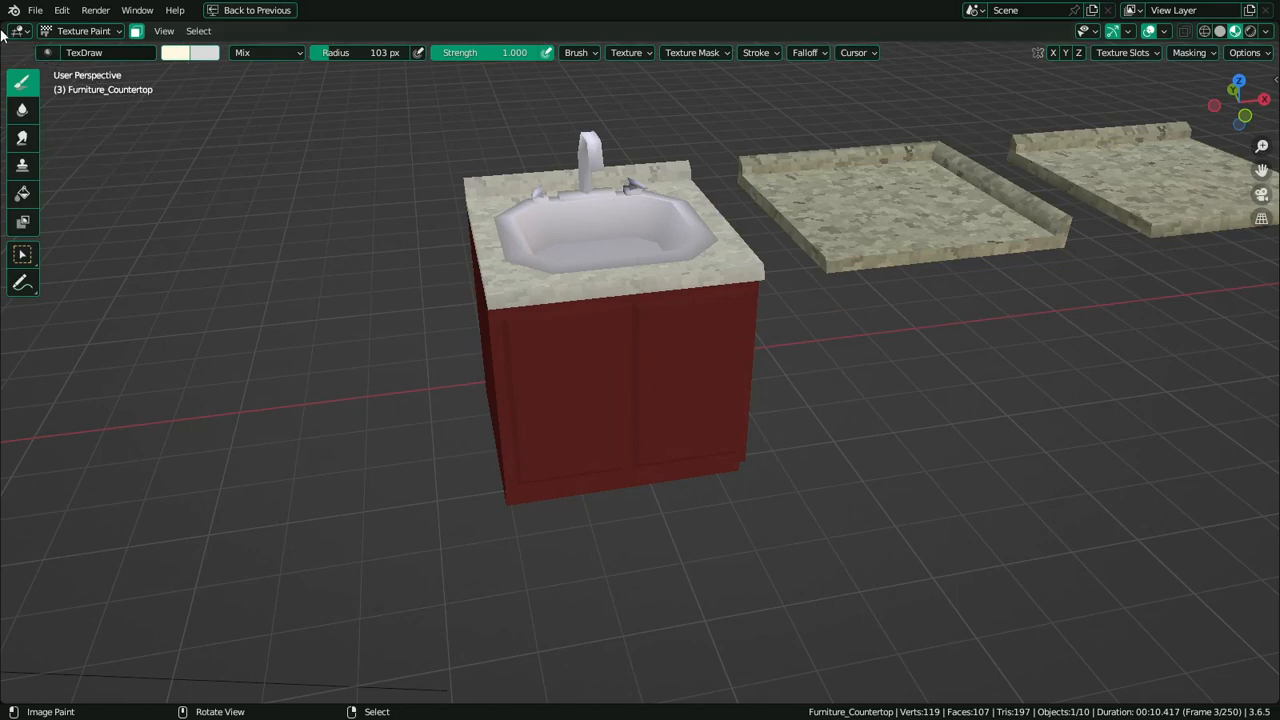
key(ctrl+space)
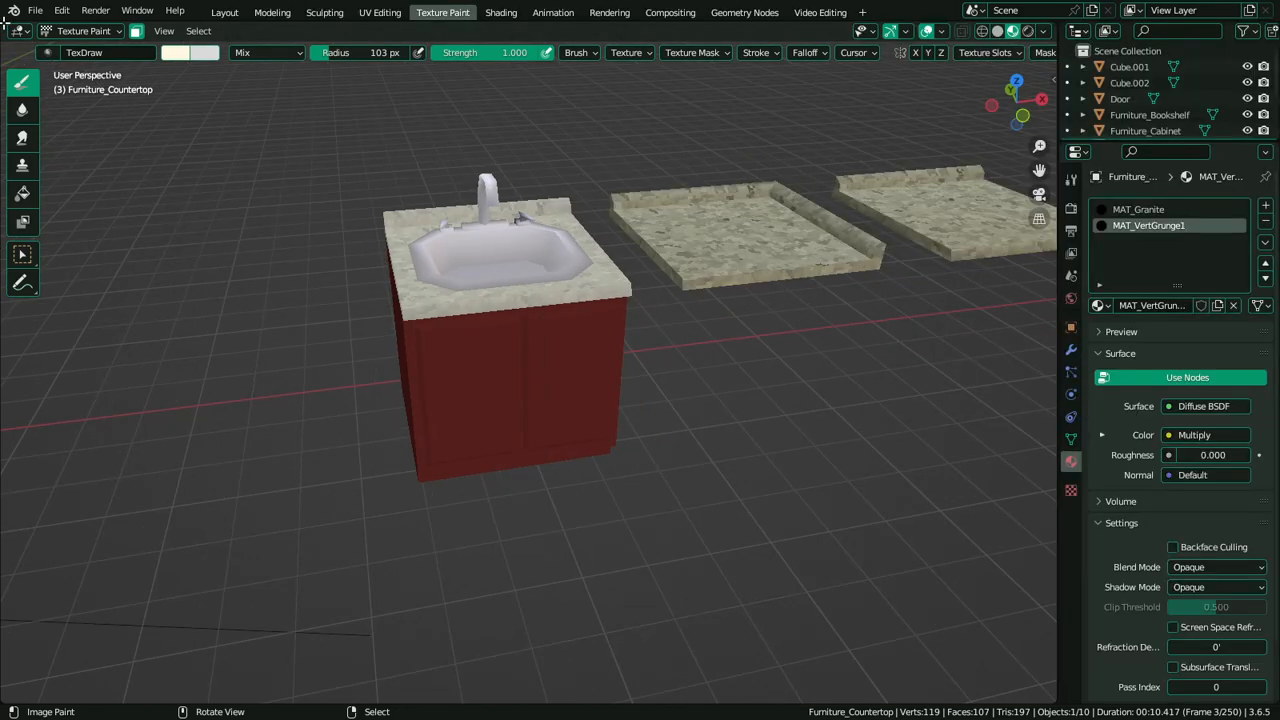
drag(5, 25, 609, 120)
key(ctrl+space)
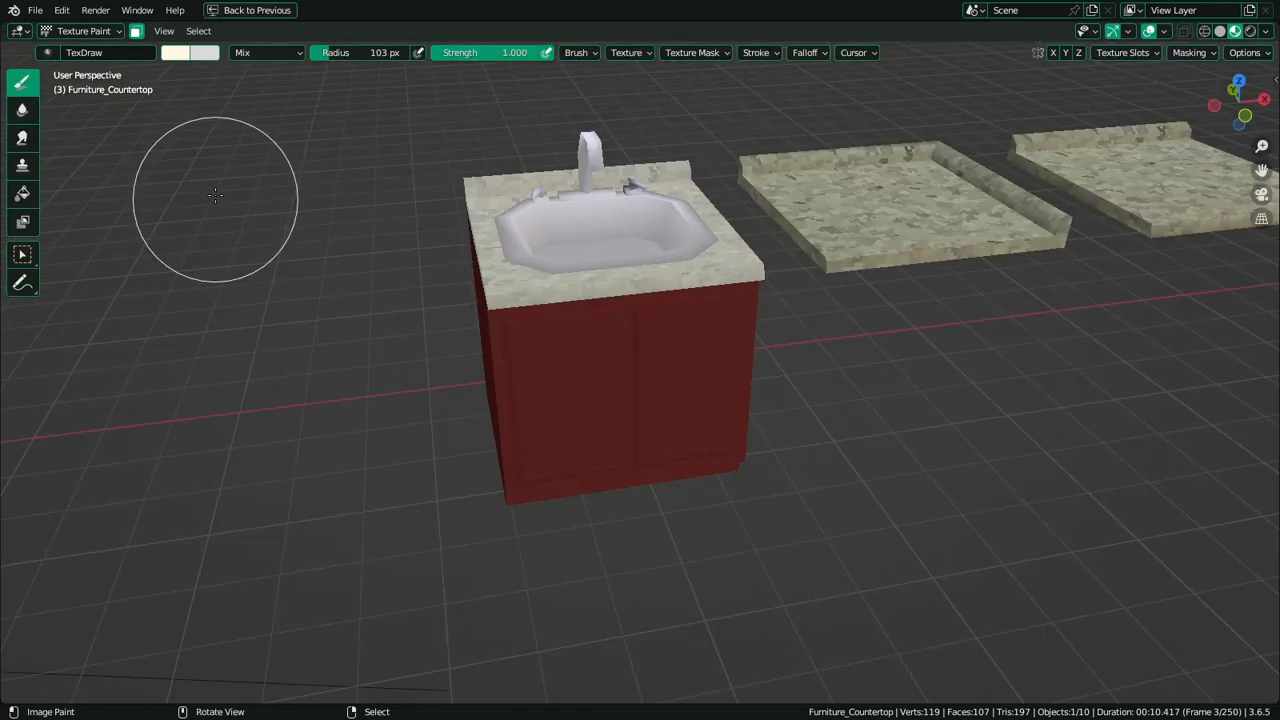
Change the maximized area to an Image Editor and load the TEX_Grunge001 image in it
click(19, 31)
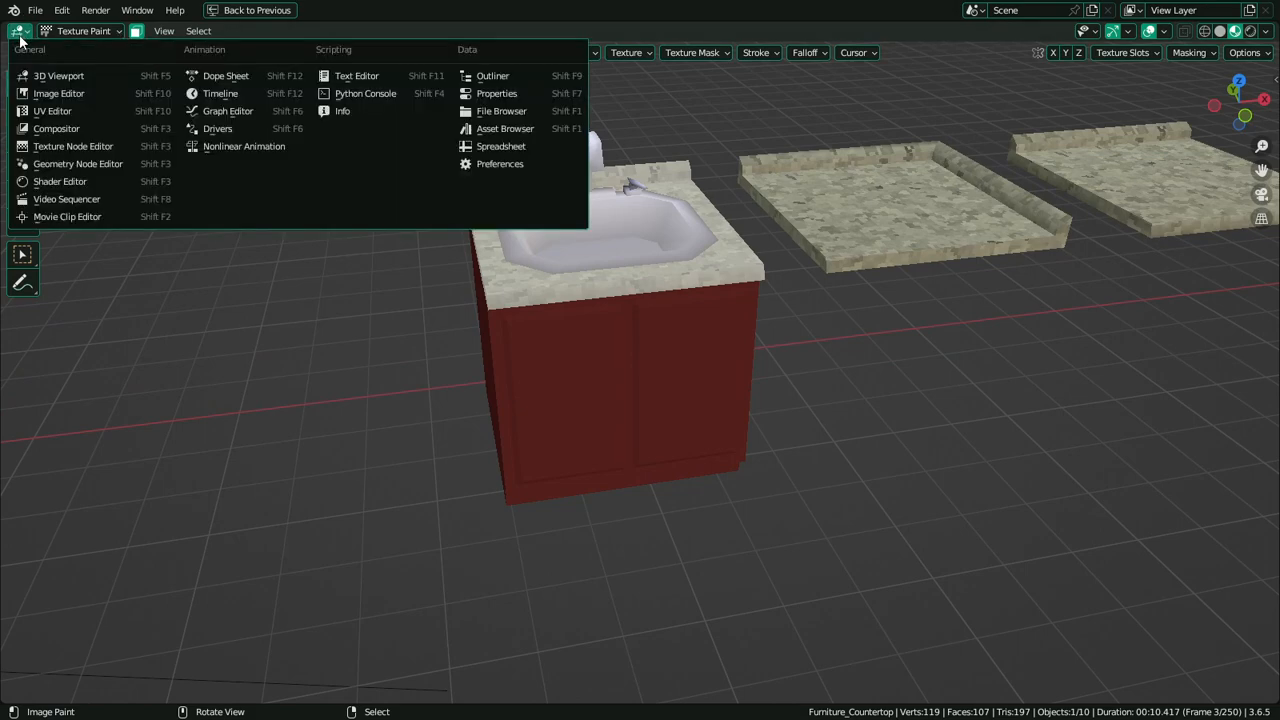
key(i)
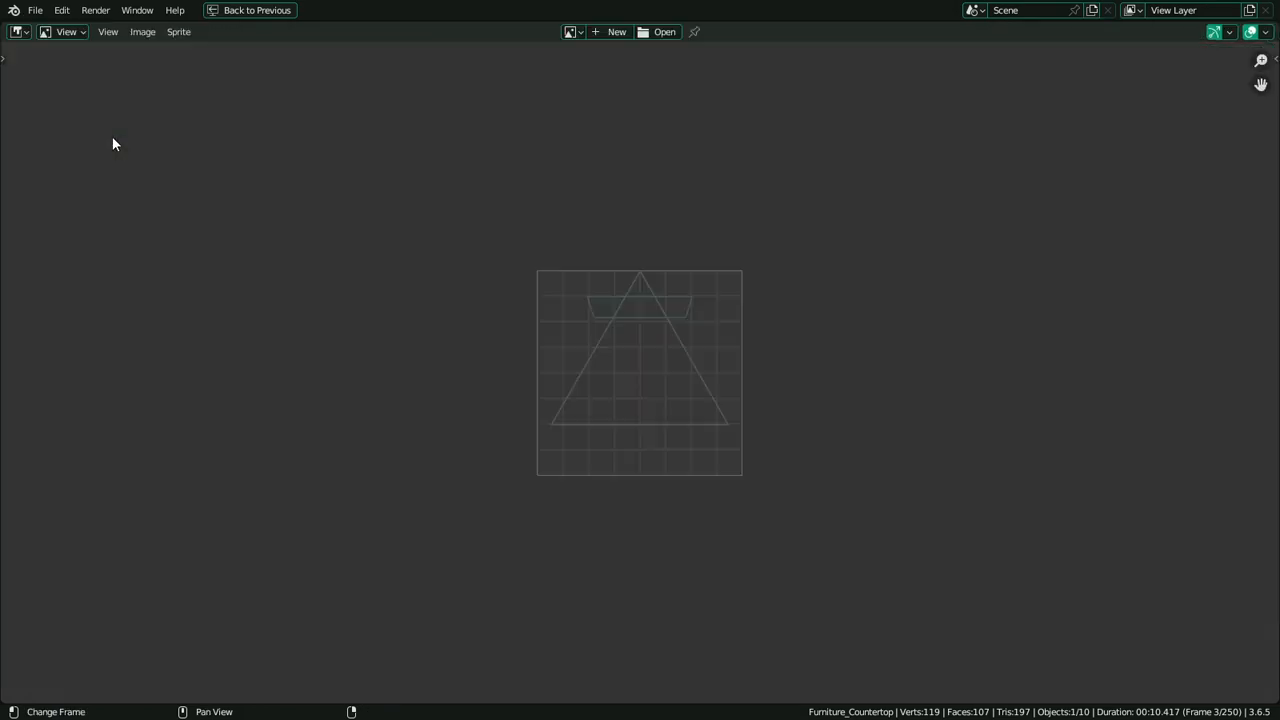
click(573, 32)
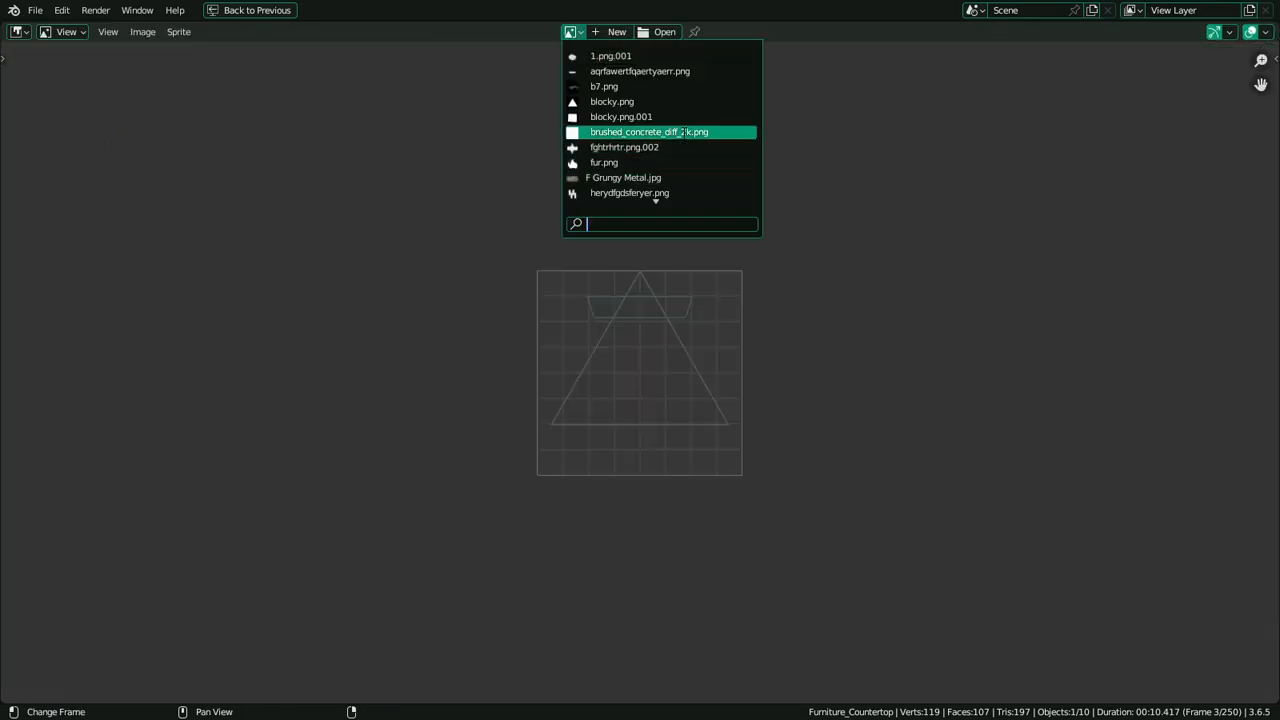
text(gru)
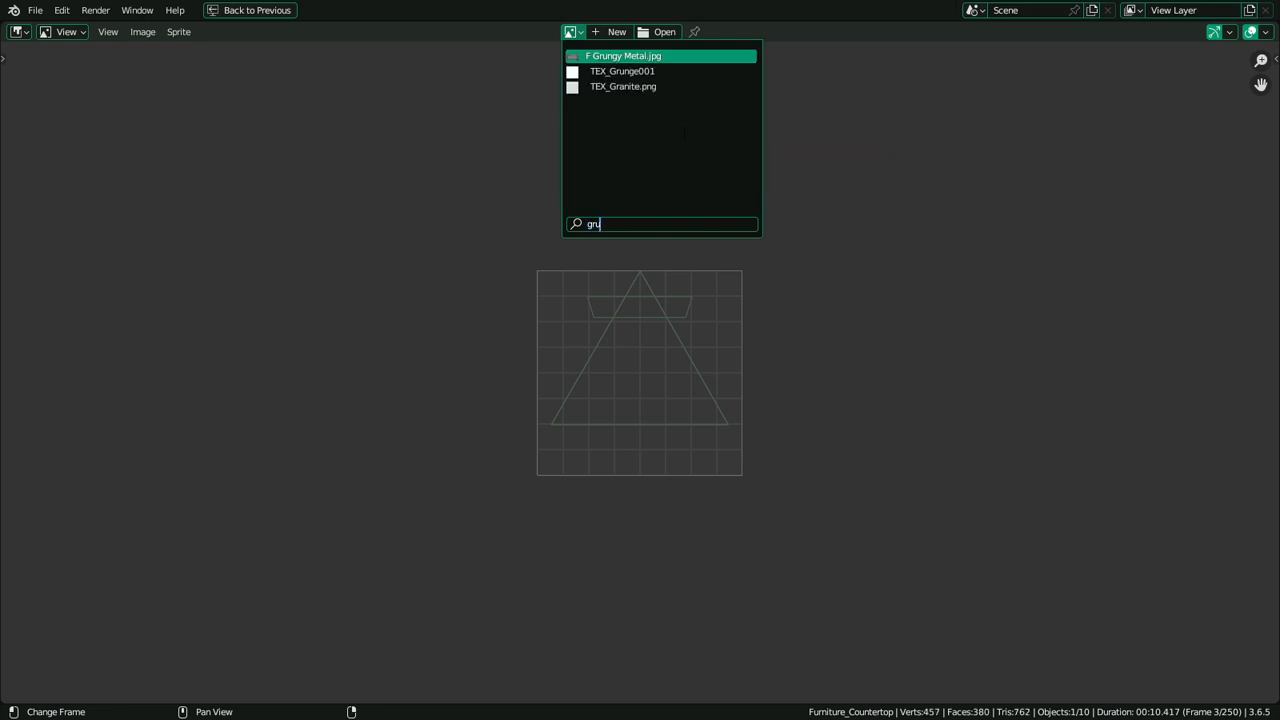
key(Down)
key(Return)
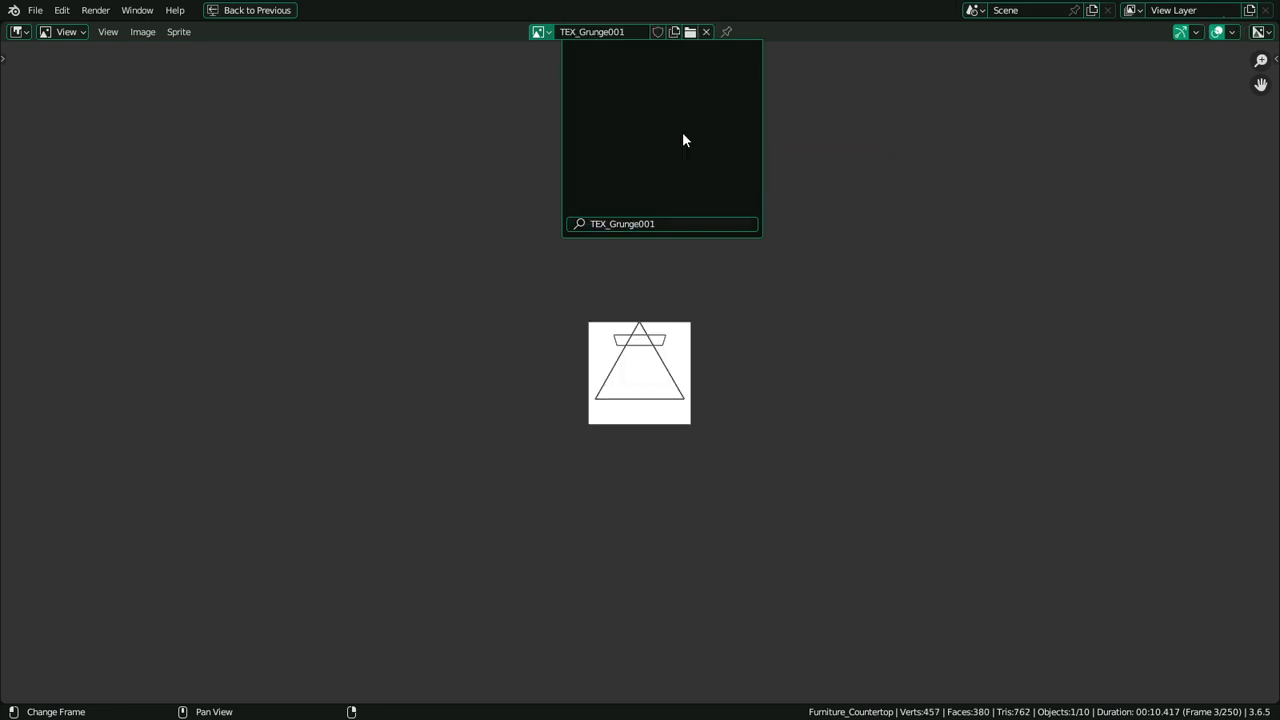
Set the Image Editor to Paint mode and show its tool settings
click(72, 33)
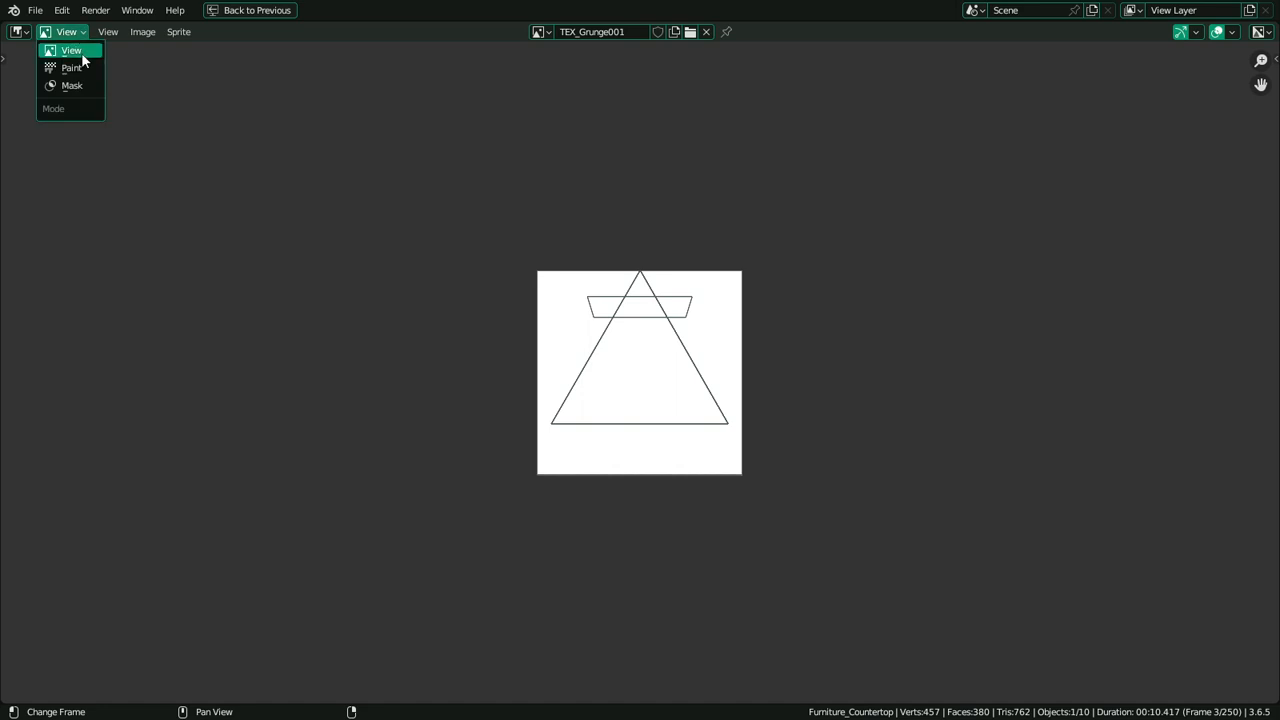
click(66, 63)
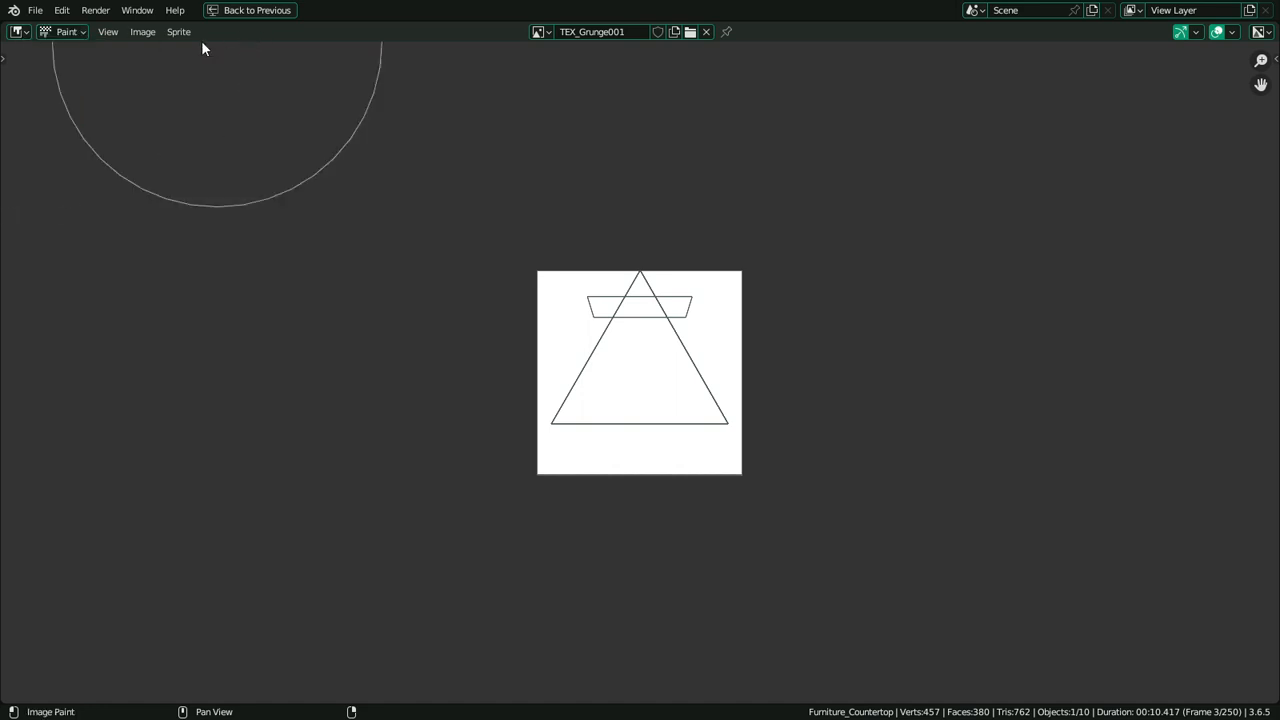
right_click(144, 38)
mouse_move(103, 82)
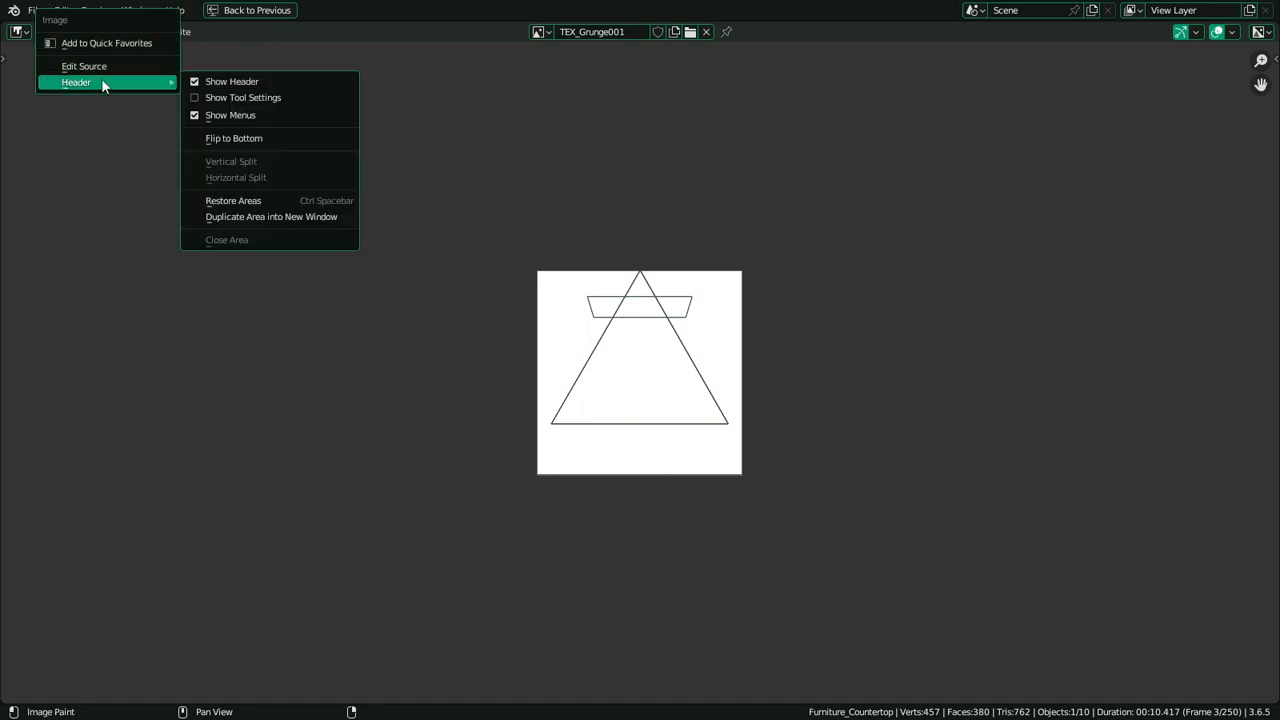
click(226, 97)
Choose the CR watercolor brush and reduce its radius to 26 px, undoing the test strokes on the image
click(47, 52)
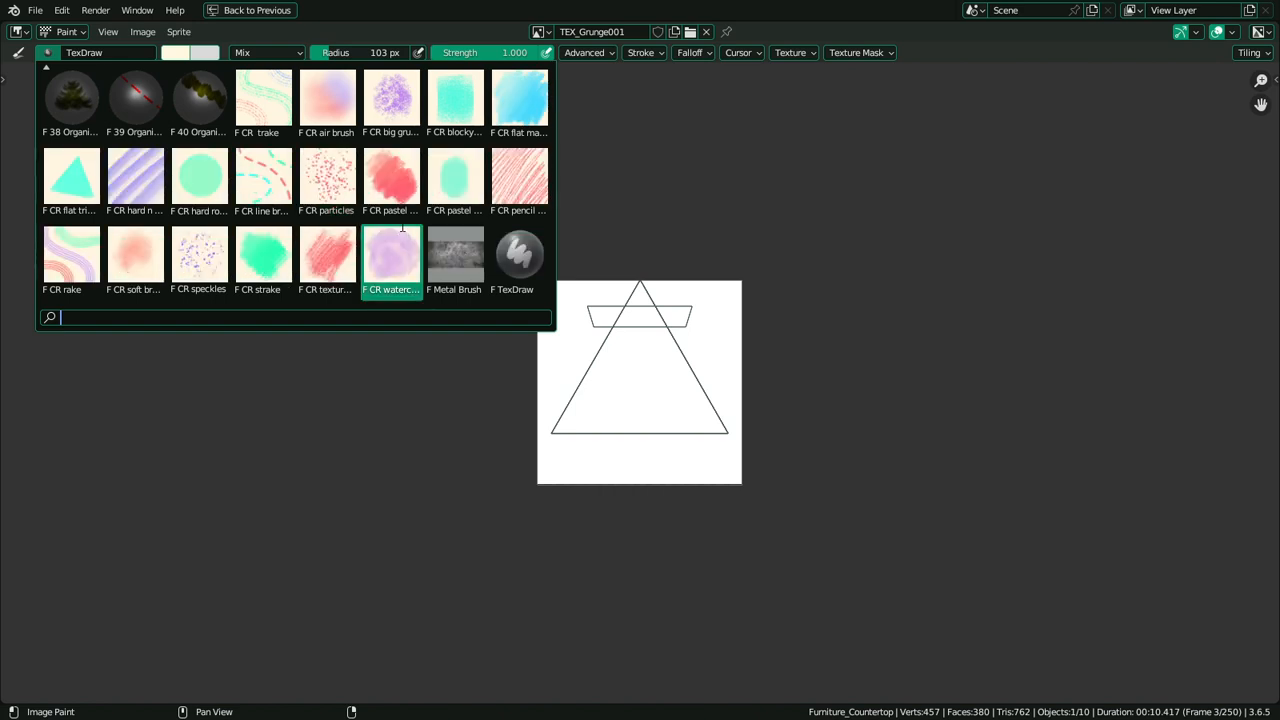
click(367, 232)
scroll(601, 354, up, 2)
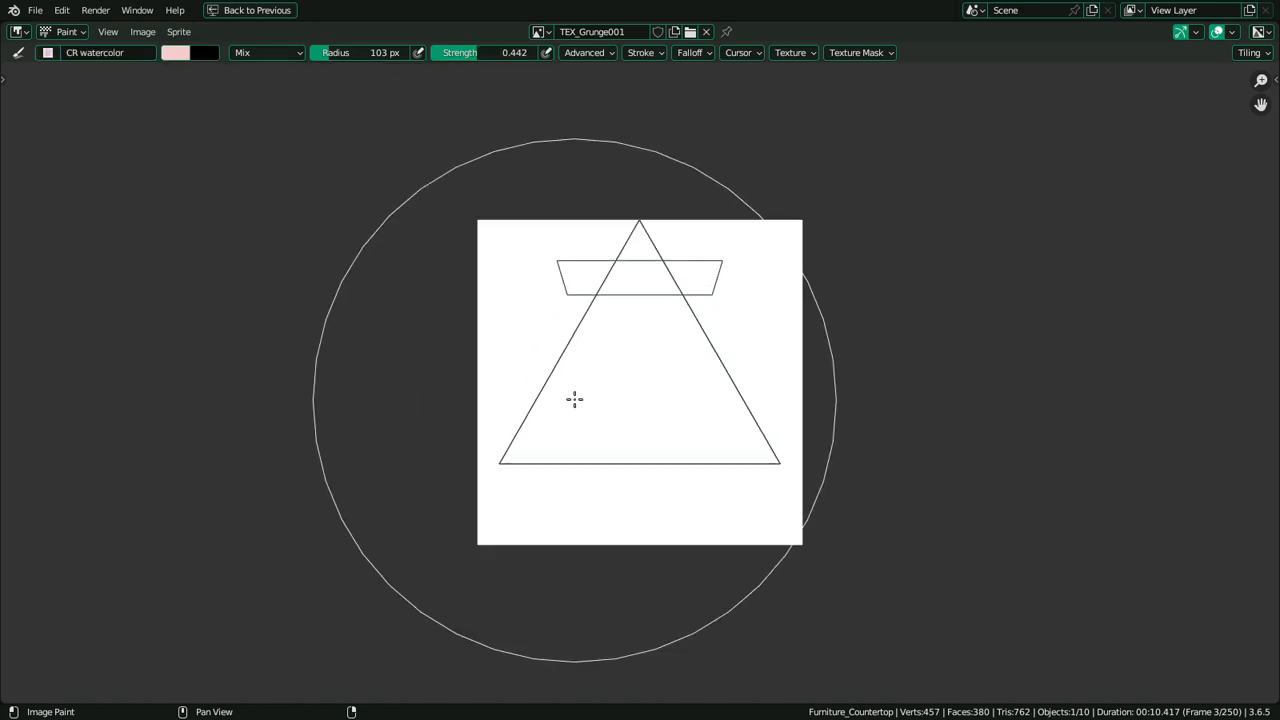
mouse_move(574, 400)
mouse_down()
mouse_move(597, 423)
mouse_move(556, 372)
mouse_up()
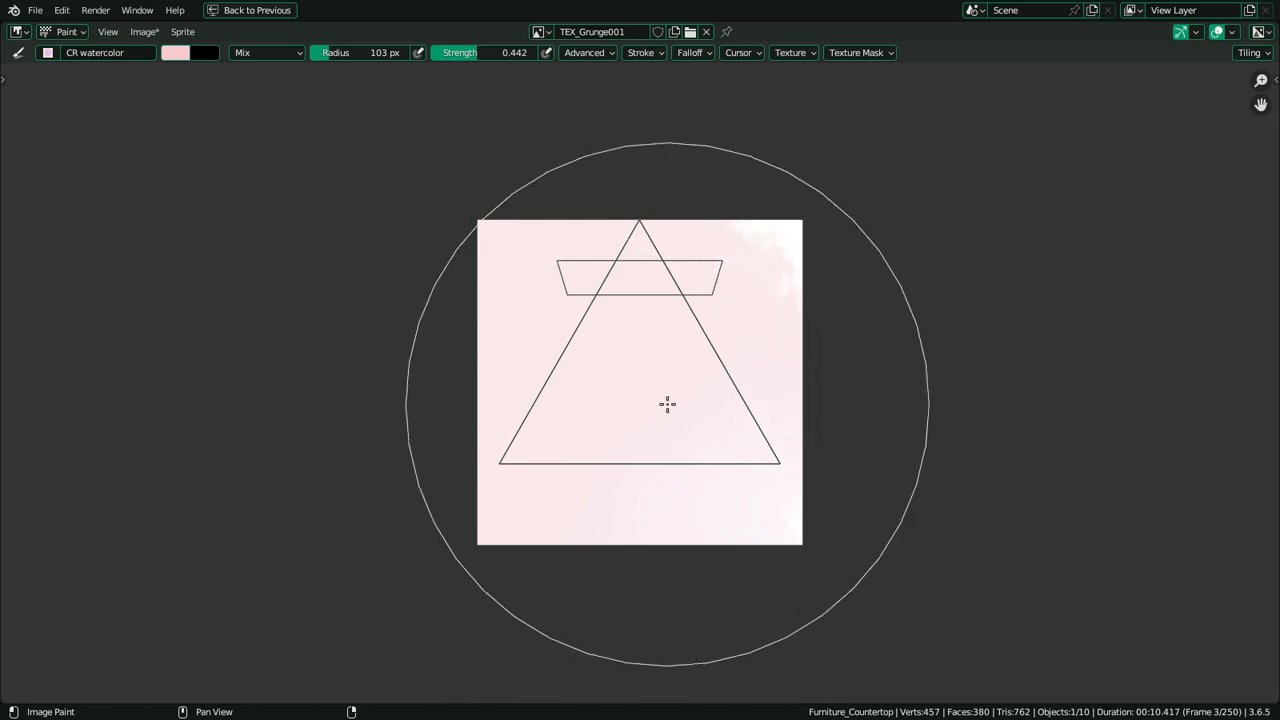
key(ctrl+z)
key(f)
click(448, 356)
mouse_move(560, 265)
mouse_down()
mouse_move(540, 437)
mouse_move(636, 480)
mouse_up()
key(ctrl+z)
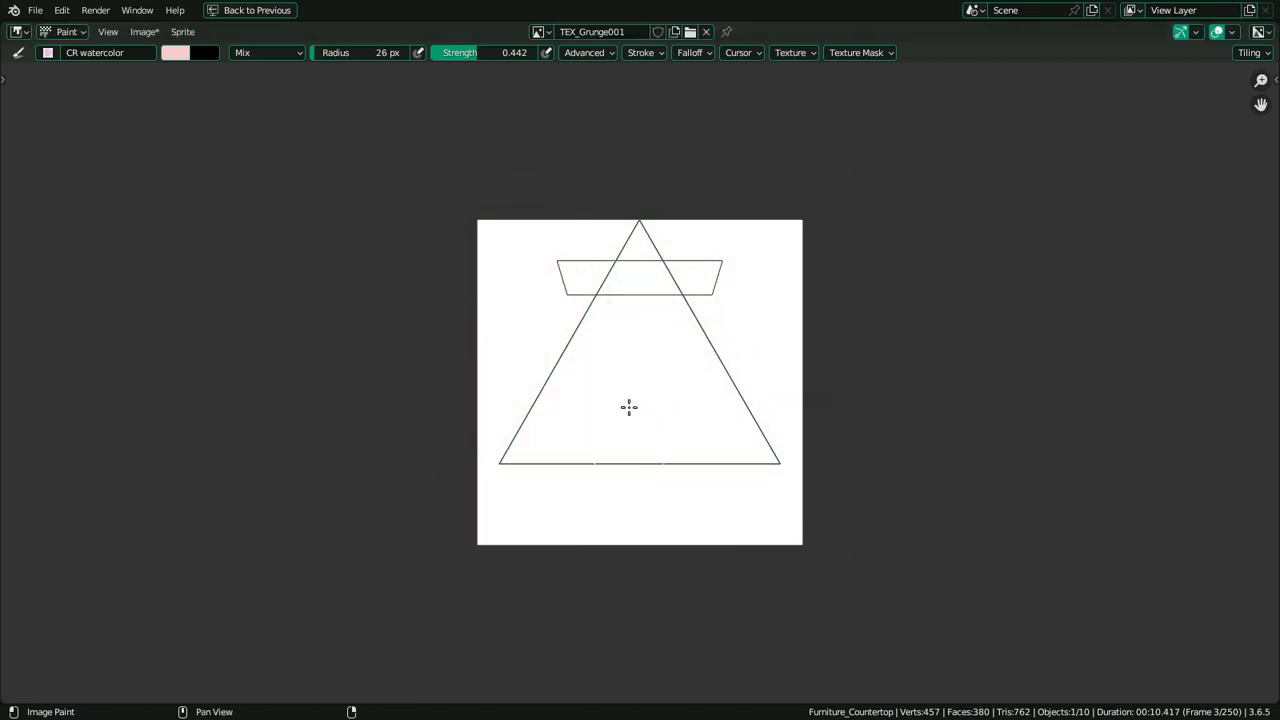
Set the brush's stroke method to Airbrush, and undo a test stroke made on the image
scroll(628, 409, up, 2)
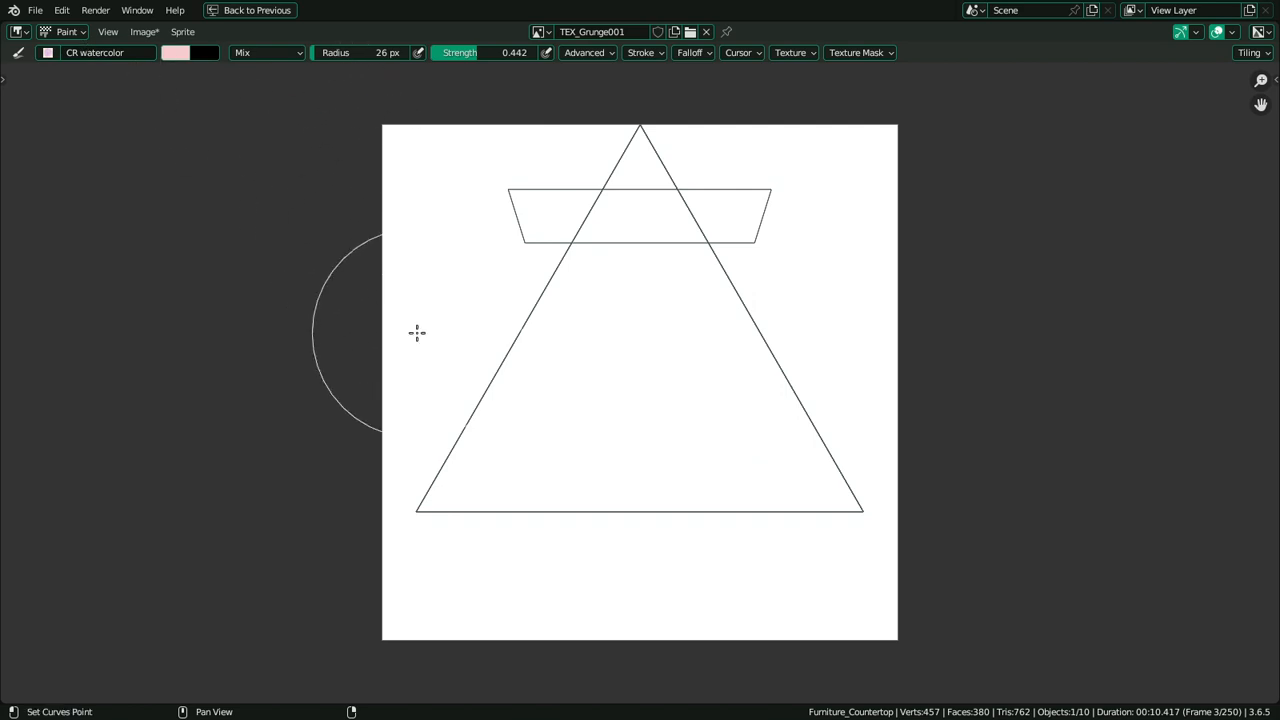
key(shift+e)
key(e)
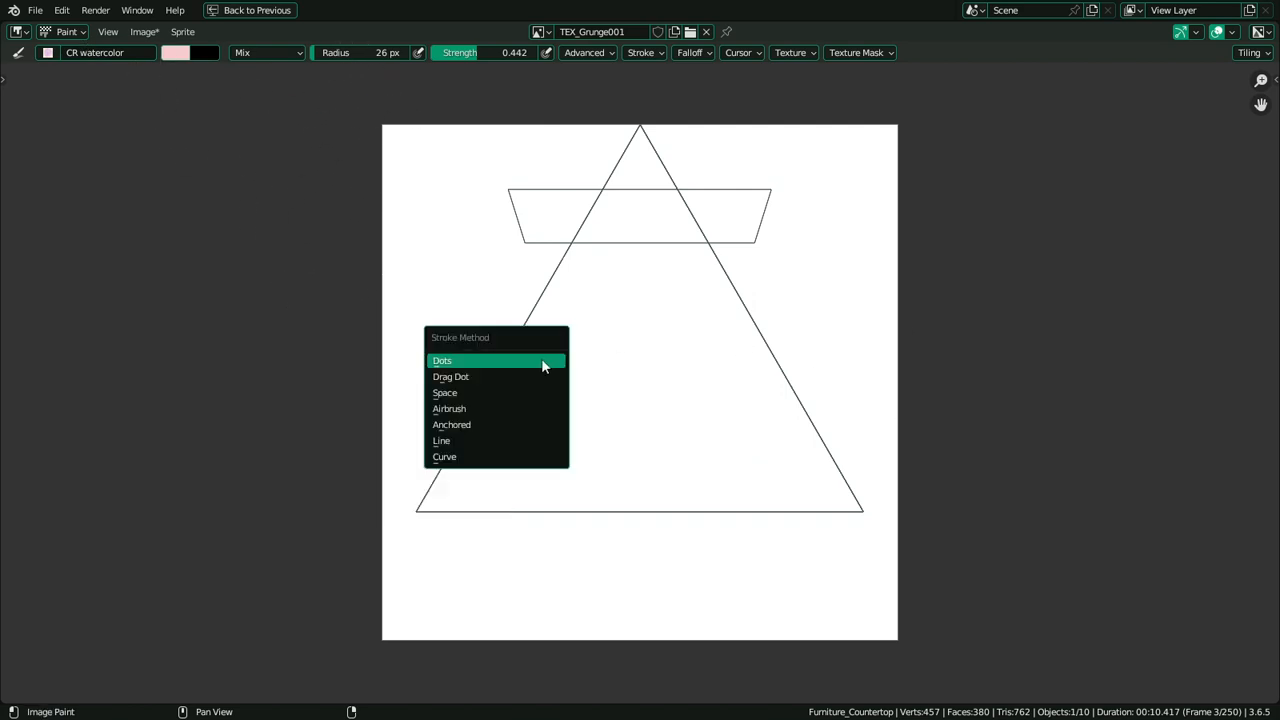
click(494, 412)
mouse_move(566, 366)
mouse_down()
mouse_move(560, 420)
mouse_move(611, 602)
mouse_up()
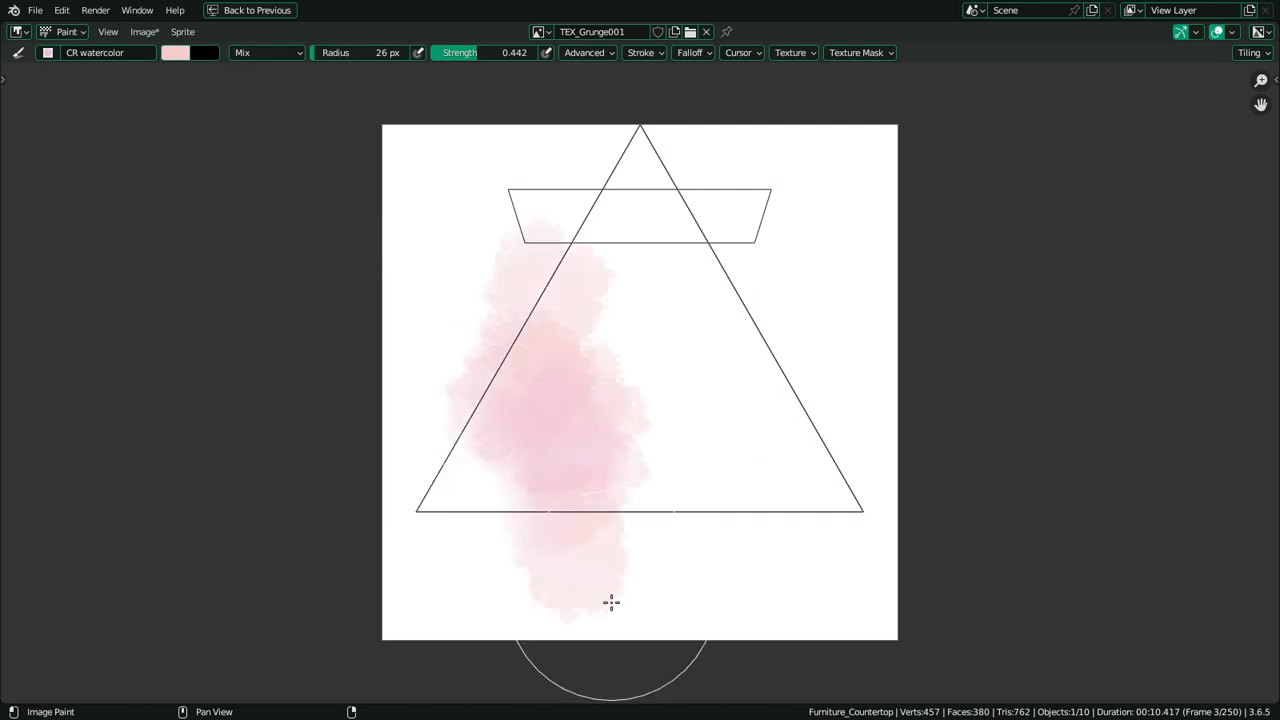
key(ctrl+z)
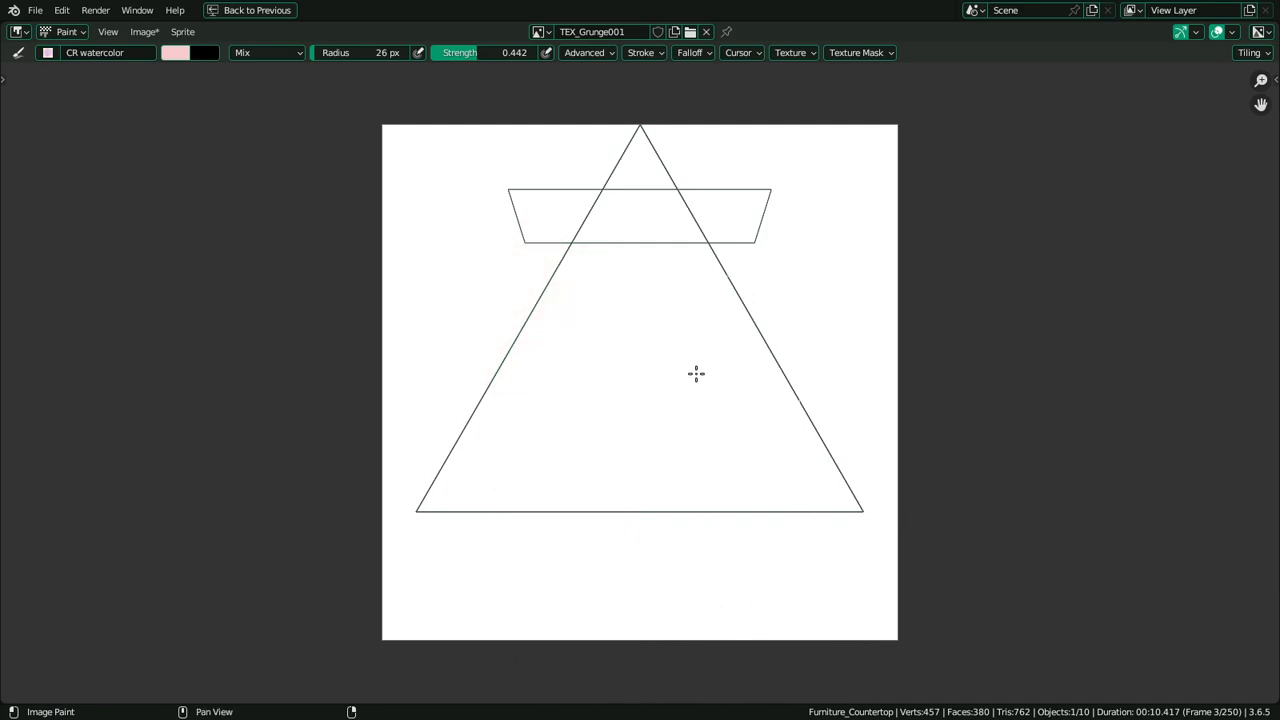
Set the brush colour to a dark olive grey and paint blotchy grunge over the whole TEX_Grunge001 image
click(166, 54)
click(298, 157)
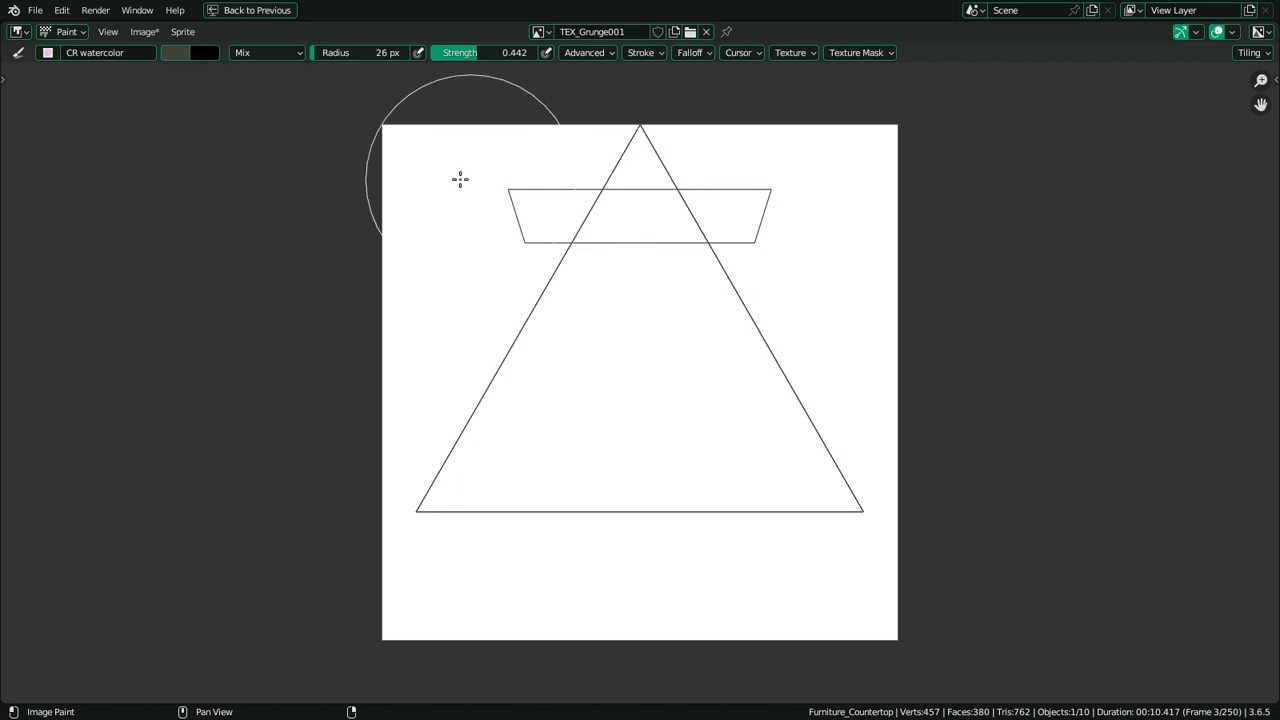
drag(457, 177, 510, 343)
key(ctrl+z)
drag(489, 271, 505, 436)
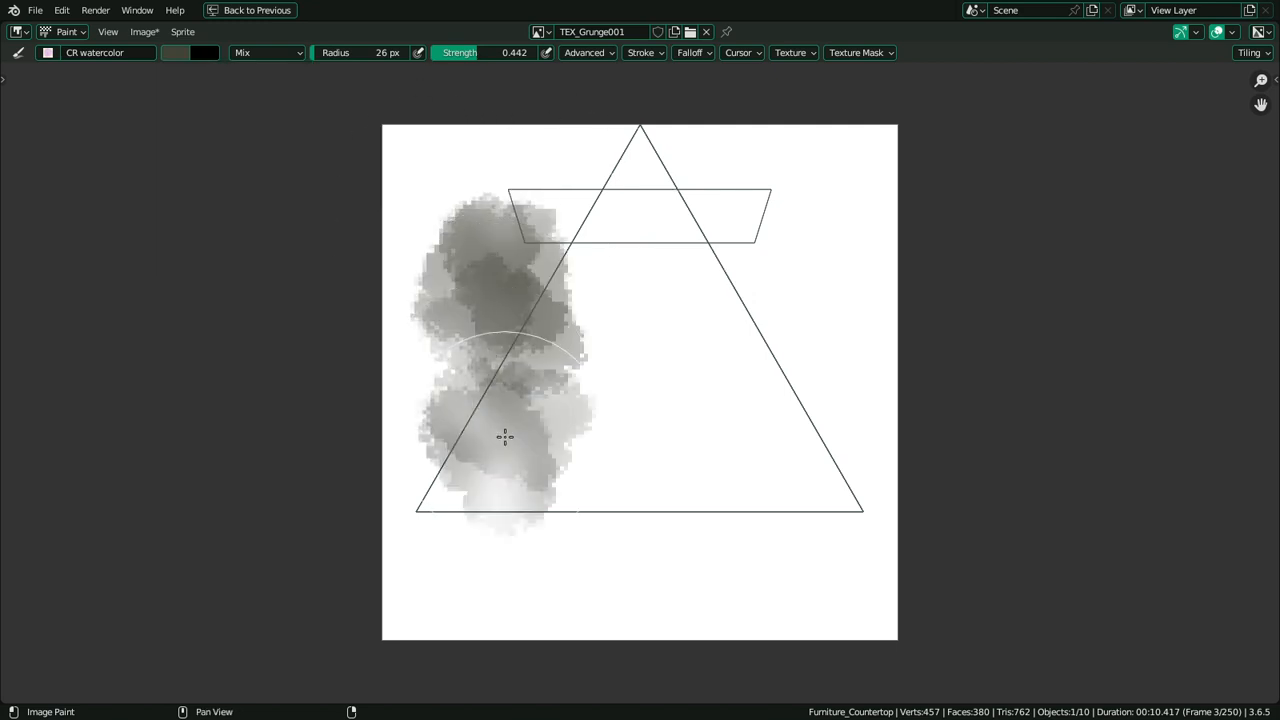
mouse_move(688, 465)
mouse_down()
mouse_move(780, 491)
mouse_move(785, 220)
mouse_move(434, 206)
mouse_move(738, 577)
mouse_move(609, 489)
mouse_move(757, 429)
mouse_move(431, 417)
mouse_move(721, 349)
mouse_move(877, 234)
mouse_move(286, 614)
mouse_move(326, 463)
mouse_move(671, 549)
mouse_move(420, 417)
mouse_move(660, 169)
mouse_move(883, 563)
mouse_move(568, 416)
mouse_move(429, 614)
mouse_move(863, 583)
mouse_move(790, 474)
mouse_move(786, 186)
mouse_move(425, 352)
mouse_move(680, 320)
mouse_move(584, 231)
mouse_move(580, 486)
mouse_move(494, 583)
mouse_move(926, 611)
mouse_up()
Shift the brush colour to a more neutral dark grey, and undo a test stroke made on the image
click(196, 55)
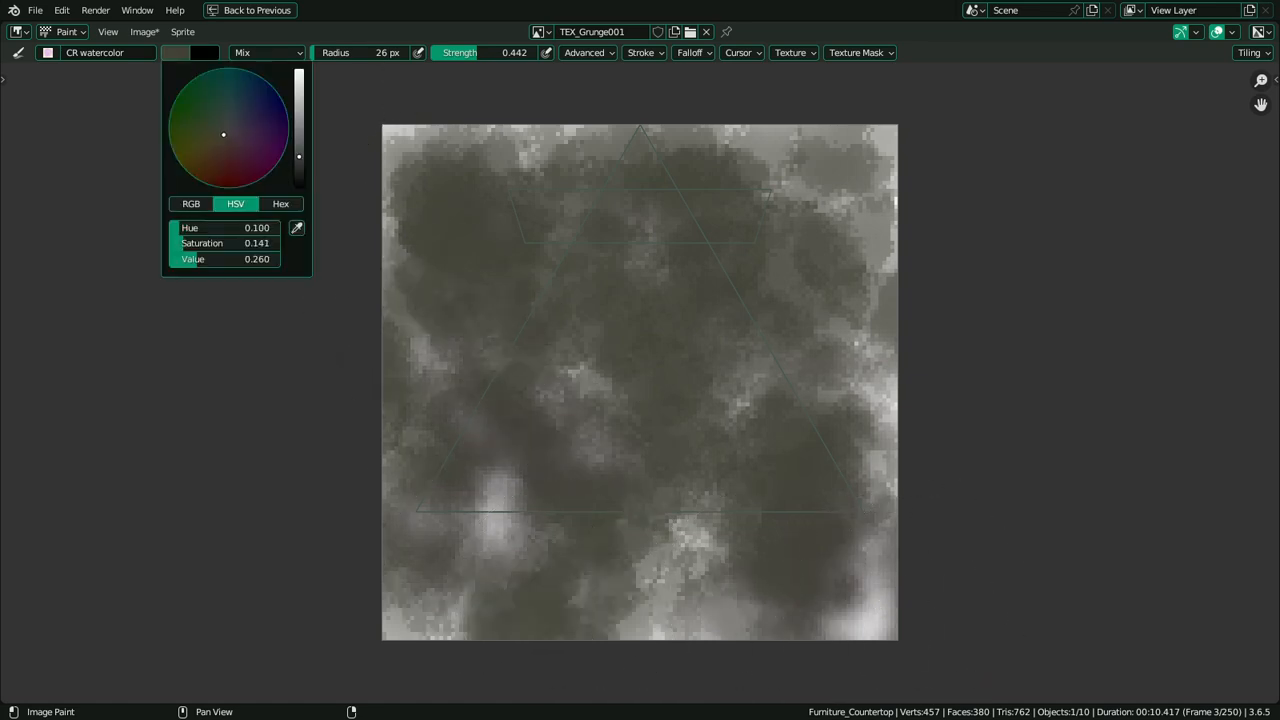
mouse_move(514, 220)
mouse_down()
mouse_move(543, 531)
mouse_move(706, 394)
mouse_move(673, 565)
mouse_move(757, 200)
mouse_up()
key(ctrl+z)
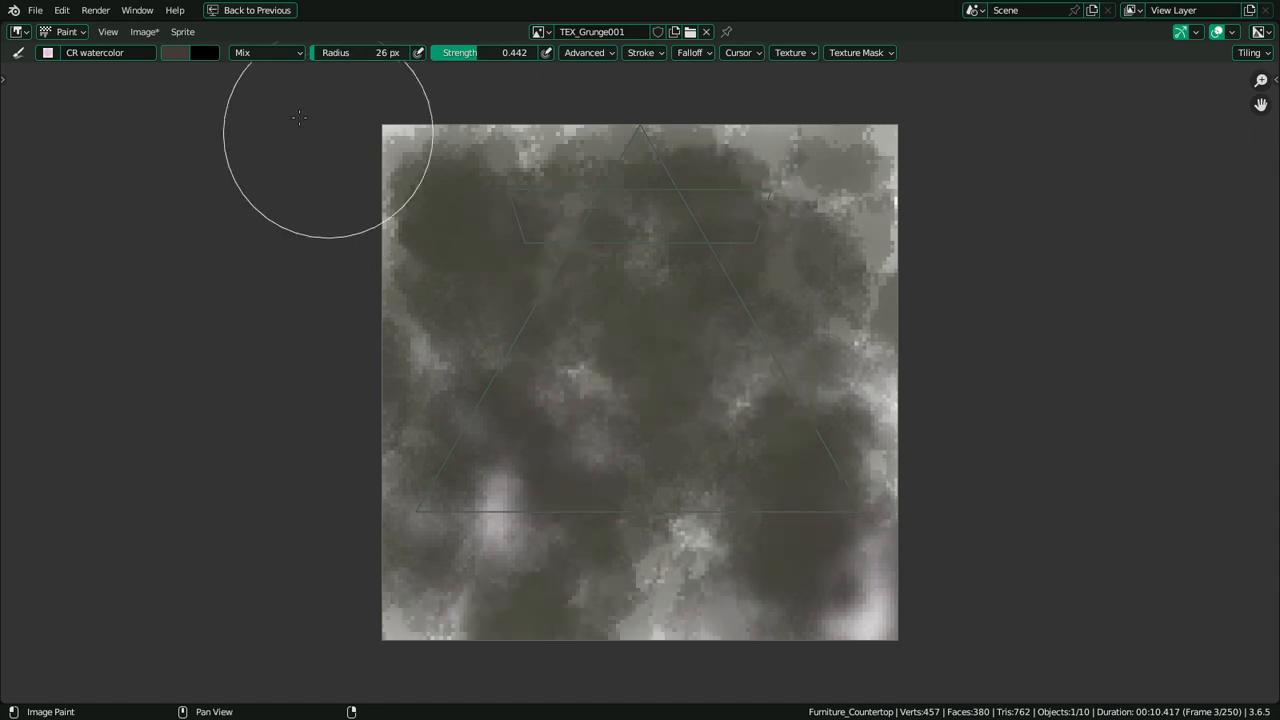
Try the Multiply and Subtract blending modes for the brush, undoing the Multiply test stroke and returning to Mix
click(251, 53)
click(258, 112)
mouse_move(431, 183)
mouse_down()
mouse_move(431, 366)
mouse_move(769, 492)
mouse_move(797, 366)
mouse_up()
key(ctrl+z)
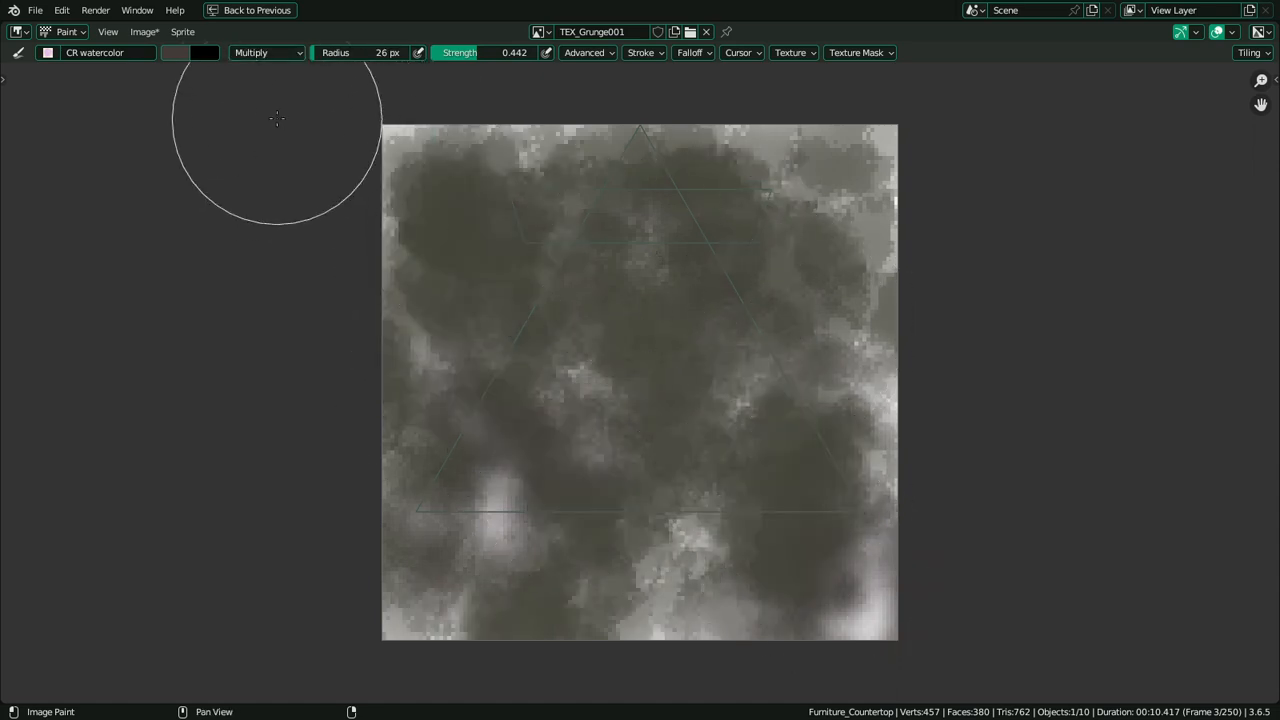
click(249, 52)
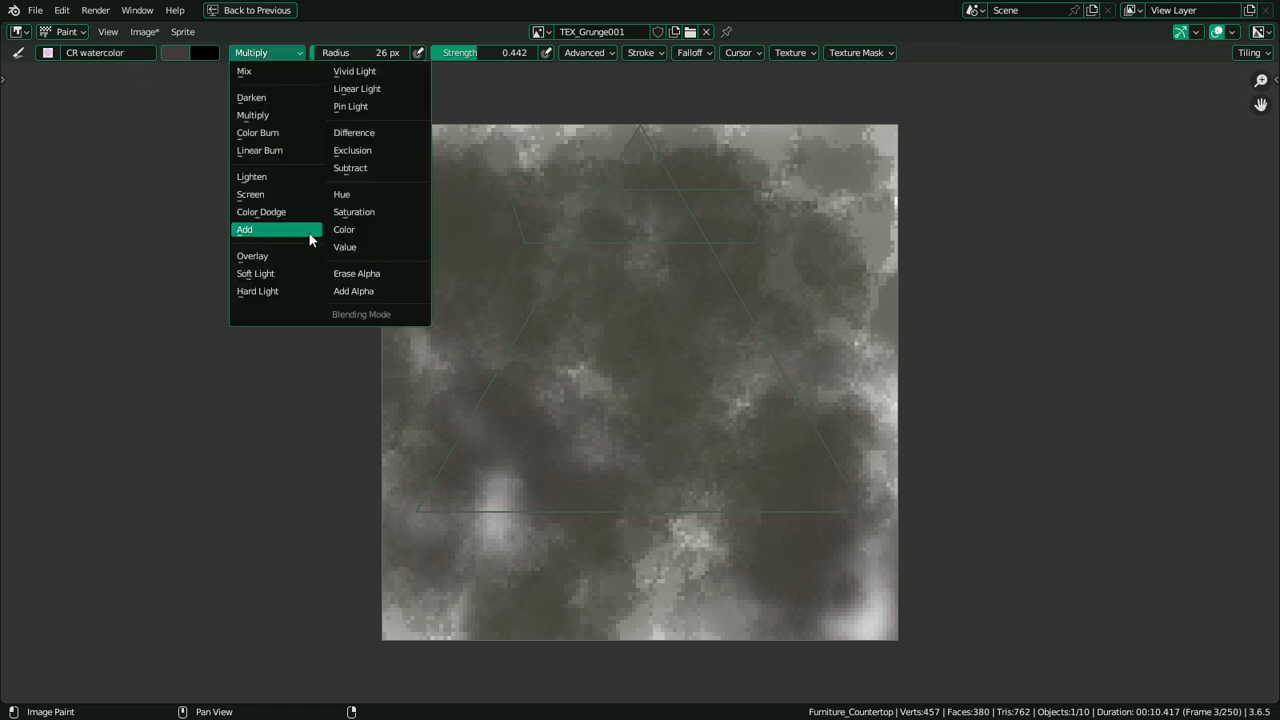
key(b)
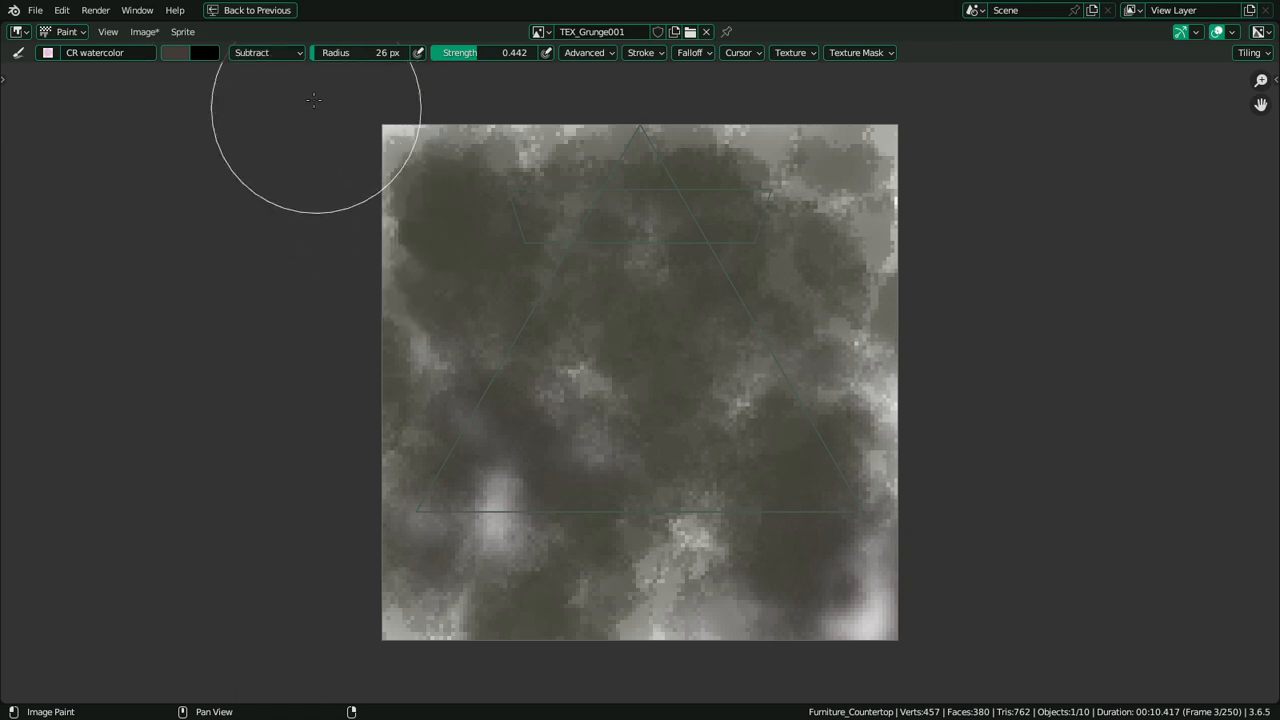
click(286, 54)
click(282, 71)
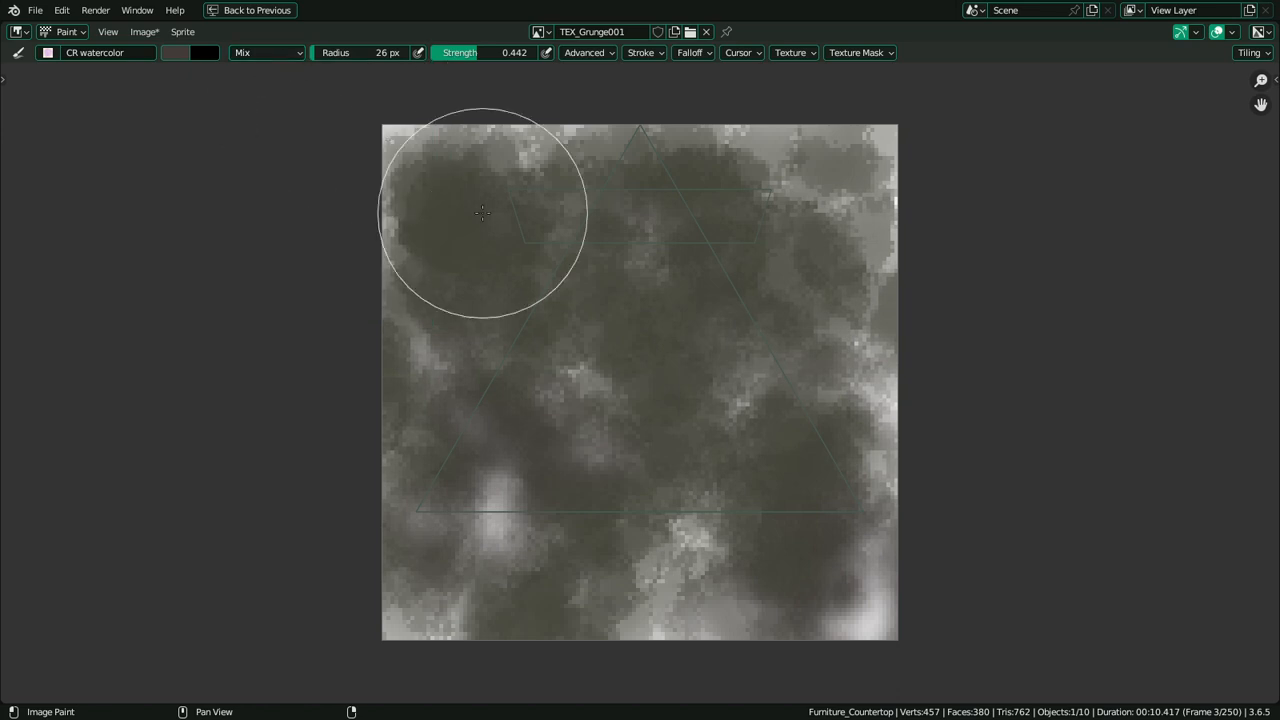
Try covering the whole grunge image with the neutral dark grey, and undo the strokes
mouse_move(628, 516)
mouse_down()
mouse_move(840, 583)
mouse_move(806, 169)
mouse_move(440, 514)
mouse_move(698, 651)
mouse_move(800, 243)
mouse_move(757, 451)
mouse_move(563, 194)
mouse_move(338, 133)
mouse_move(366, 171)
mouse_move(546, 306)
mouse_move(743, 66)
mouse_move(926, 353)
mouse_move(783, 614)
mouse_move(343, 449)
mouse_move(420, 129)
mouse_move(593, 97)
mouse_move(914, 229)
mouse_move(914, 551)
mouse_move(617, 657)
mouse_move(502, 467)
mouse_move(523, 529)
mouse_move(897, 363)
mouse_move(606, 177)
mouse_move(323, 284)
mouse_move(363, 586)
mouse_move(586, 463)
mouse_move(746, 149)
mouse_move(870, 636)
mouse_up()
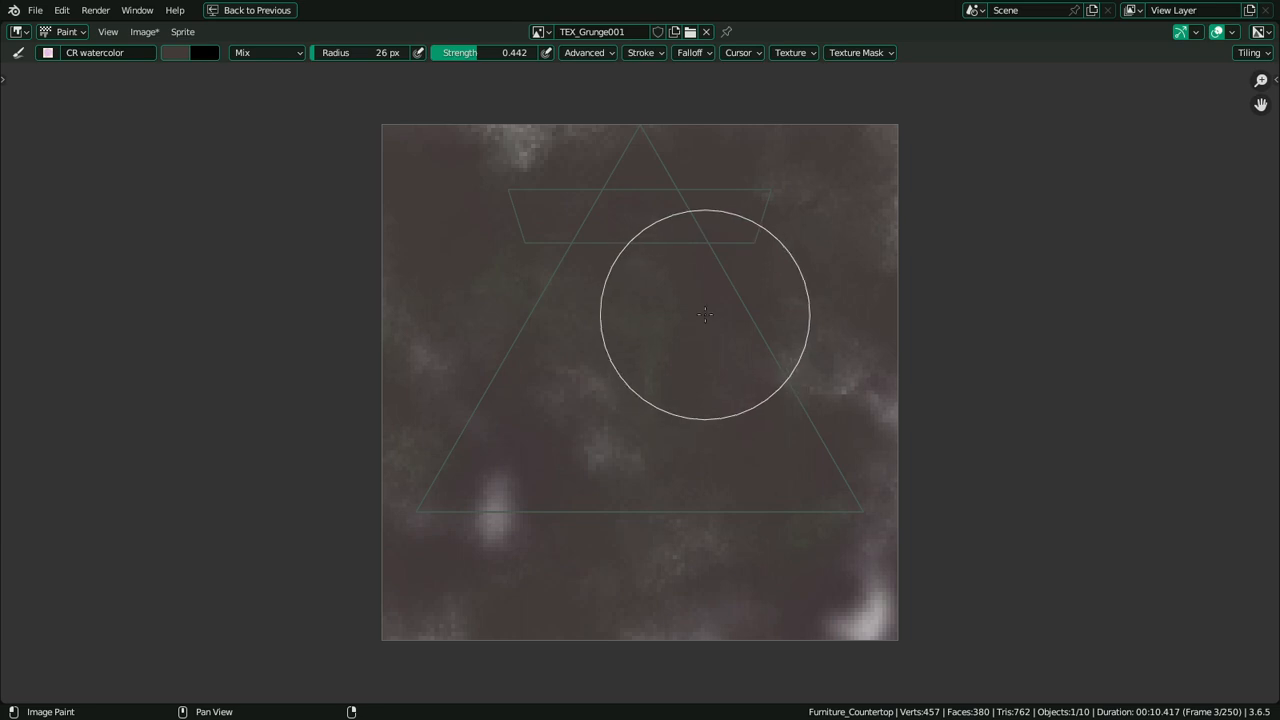
key(ctrl+z)
key(ctrl+z)
key(ctrl+z)
key(ctrl+z)
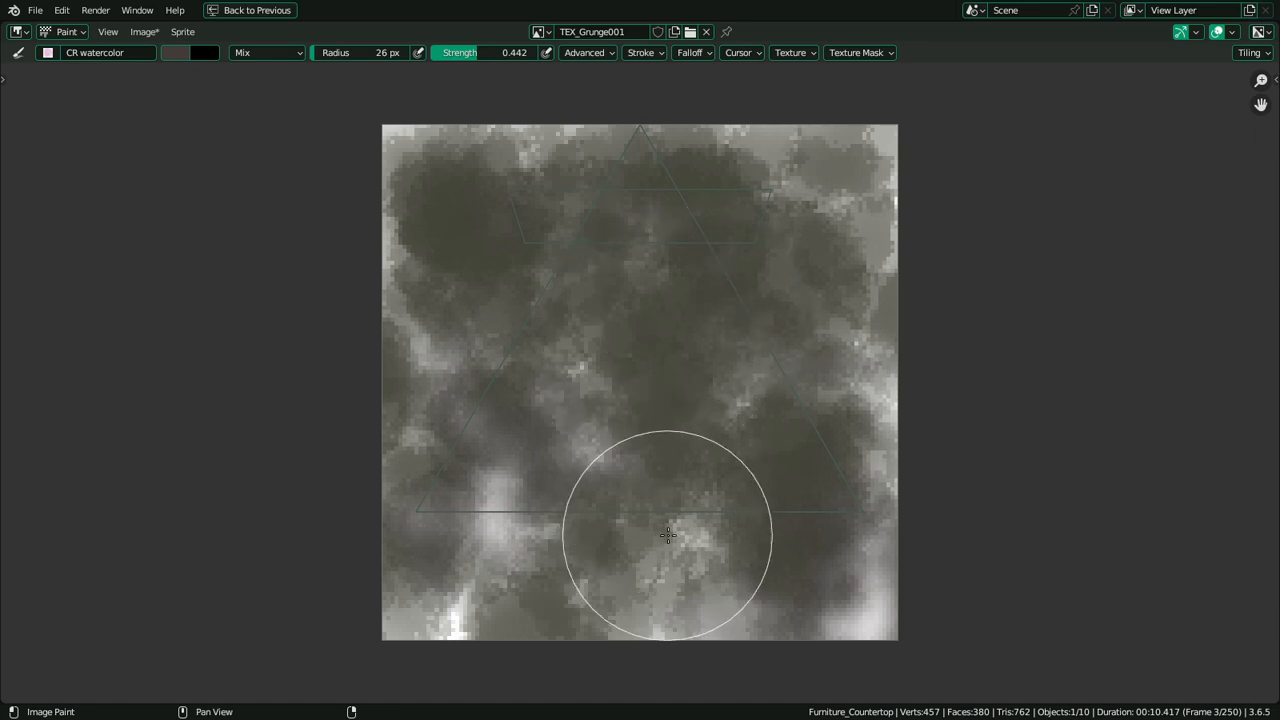
Set the brush colour to near-white with a value of 1.000, raise the strength to 1.000 and paint over most of the dark grunge
key(s)
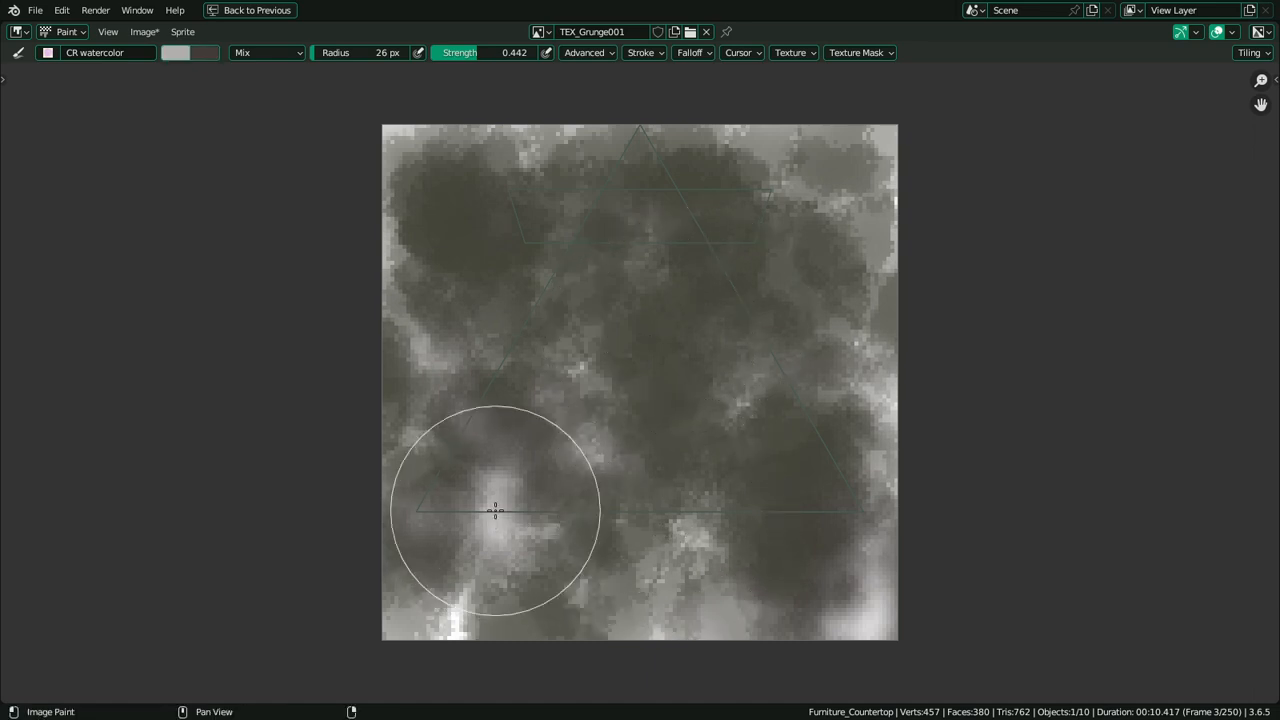
click(174, 52)
drag(300, 104, 300, 62)
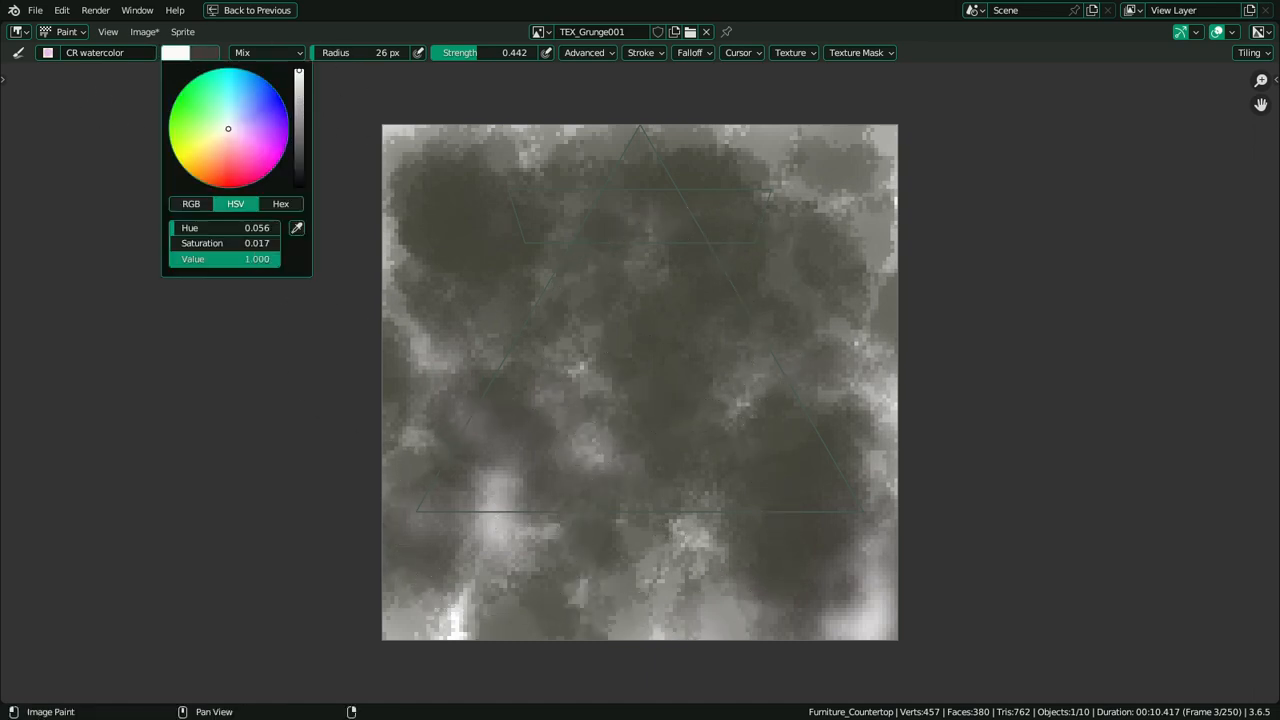
mouse_move(543, 292)
mouse_down()
mouse_move(519, 520)
mouse_move(911, 354)
mouse_move(860, 297)
mouse_move(777, 274)
mouse_move(718, 376)
mouse_move(774, 295)
mouse_move(629, 197)
mouse_move(482, 333)
mouse_move(427, 513)
mouse_move(597, 526)
mouse_up()
right_click(722, 376)
key(shift+f)
click(674, 540)
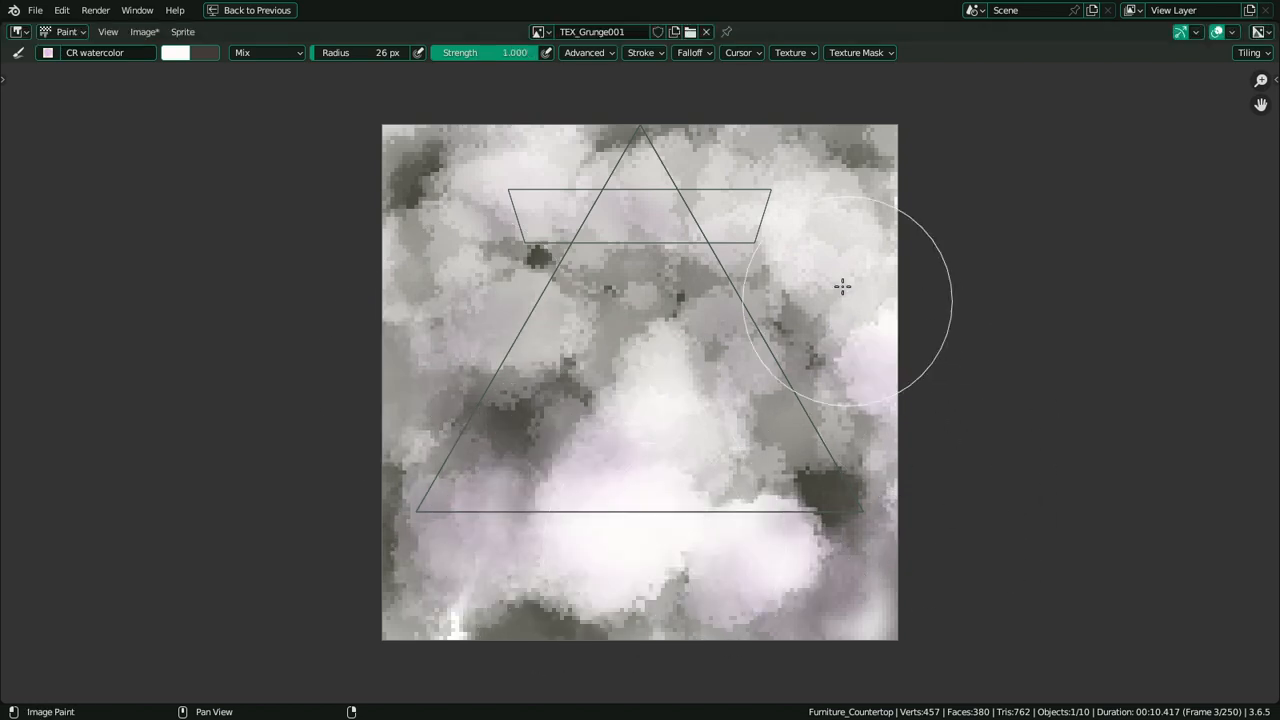
mouse_move(842, 287)
mouse_down()
mouse_move(689, 40)
mouse_move(443, 134)
mouse_move(790, 380)
mouse_move(873, 467)
mouse_move(820, 618)
mouse_move(614, 680)
mouse_move(440, 390)
mouse_move(364, 354)
mouse_move(526, 343)
mouse_move(449, 509)
mouse_move(518, 487)
mouse_up()
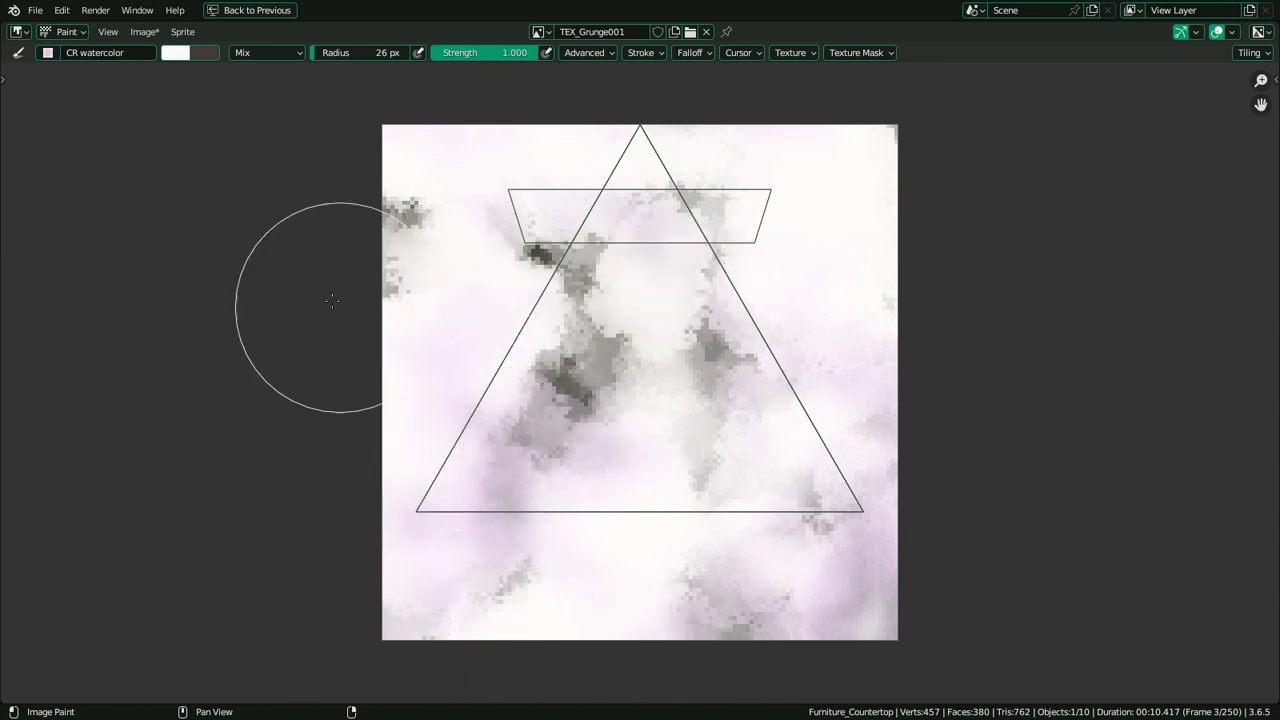
Choose the 01 HARD brush, enlarge its radius to 102 px and cover the TEX_Grunge001 image with white
click(48, 53)
text(hard)
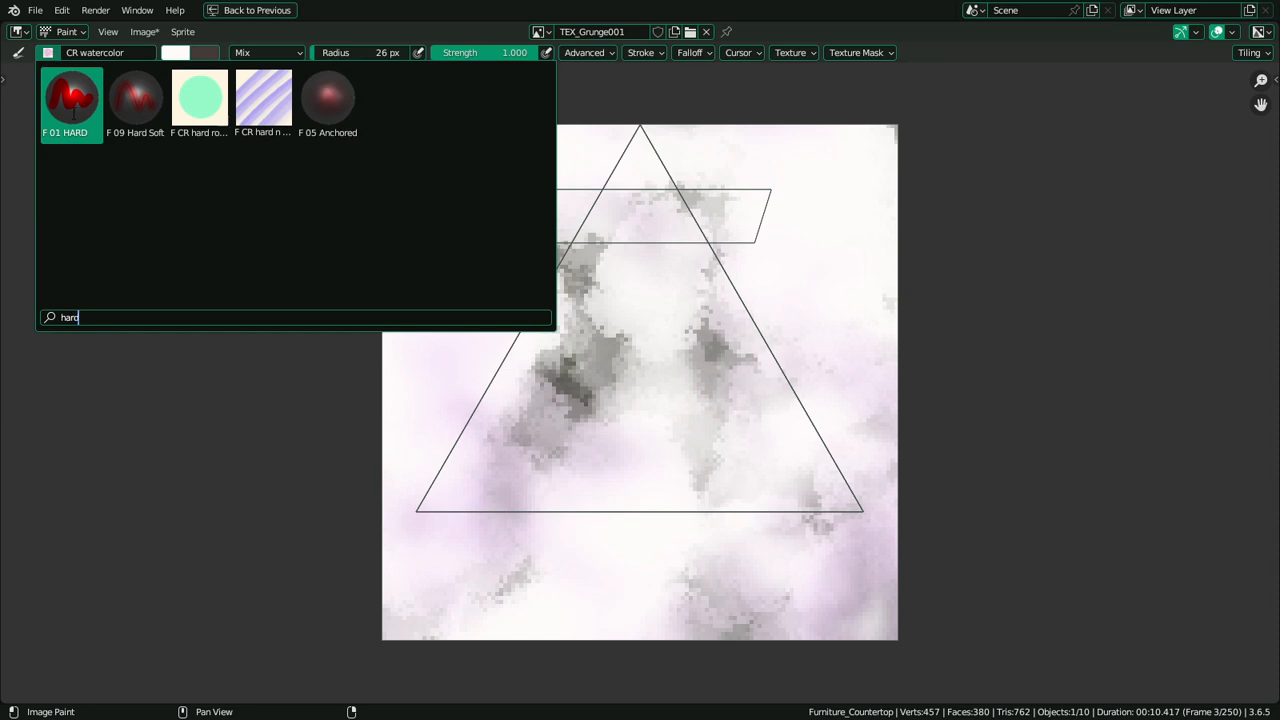
key(Return)
key(f)
click(680, 450)
drag(683, 569, 603, 569)
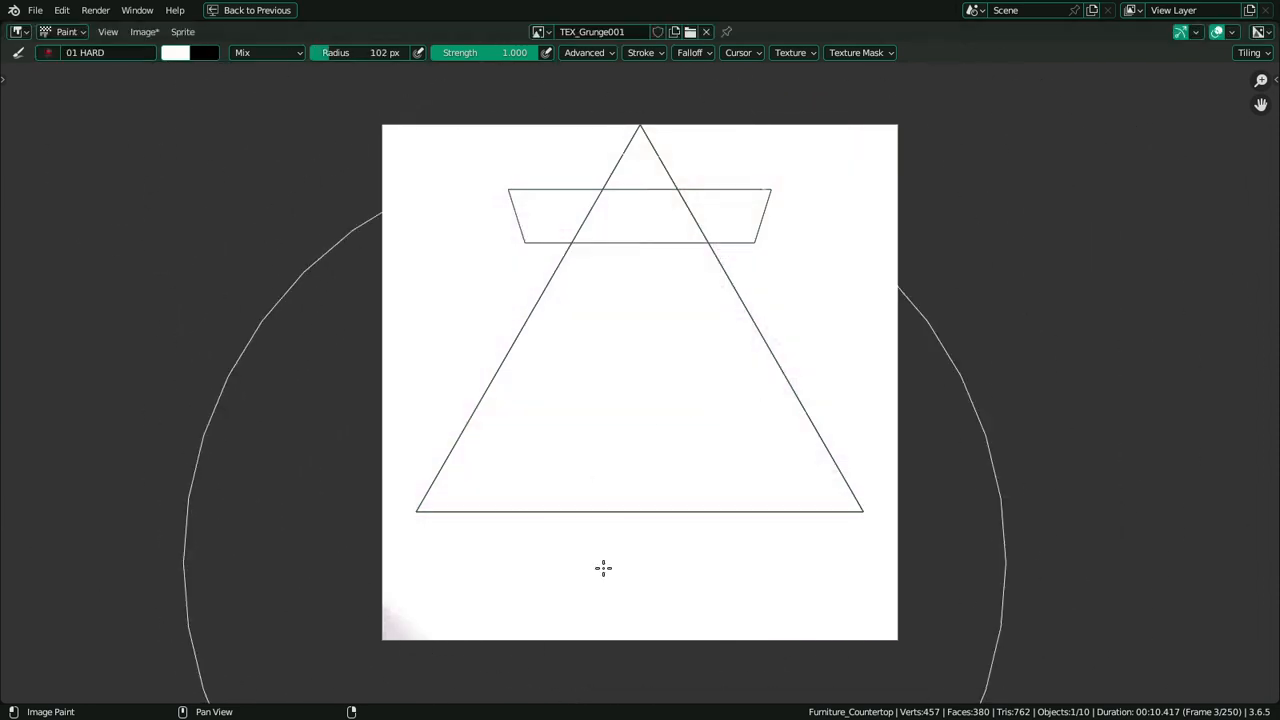
Choose the CR watercolor brush, swap to the dark colour and set the brush radius to 42 px
click(48, 53)
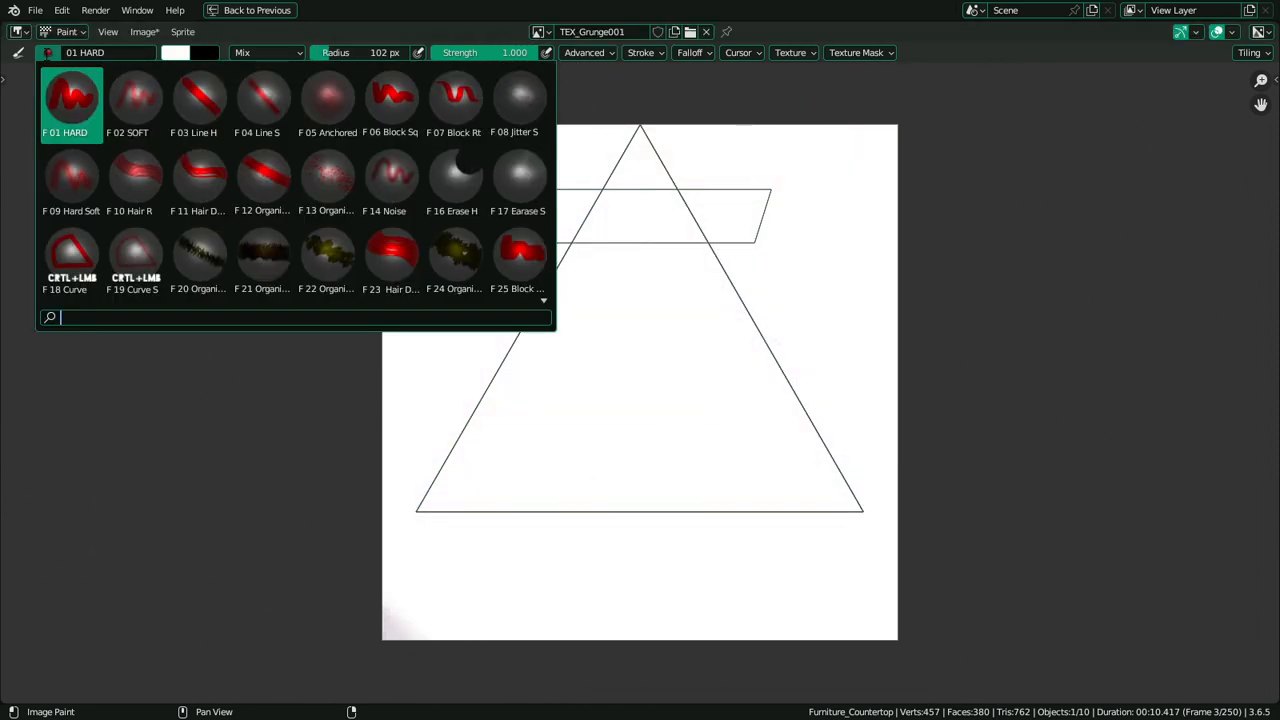
text(wat)
key(Return)
key(f)
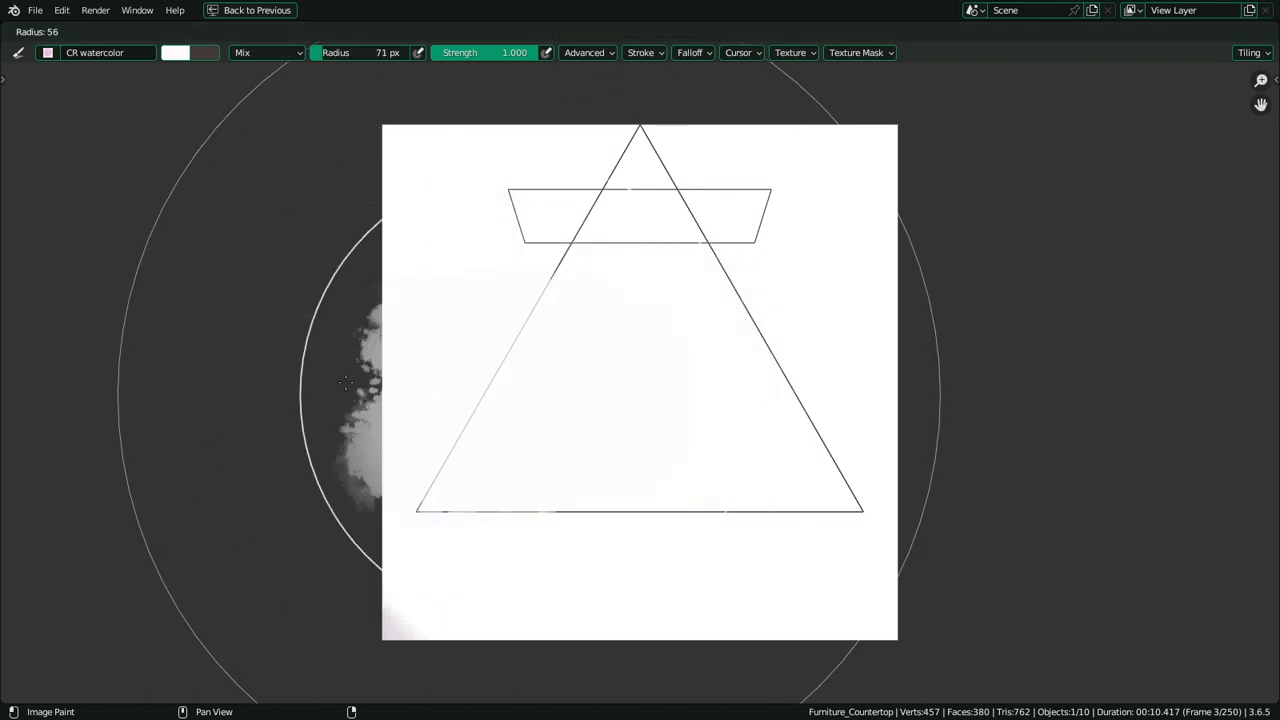
click(346, 382)
key(x)
key(f)
click(391, 409)
key(f)
click(358, 417)
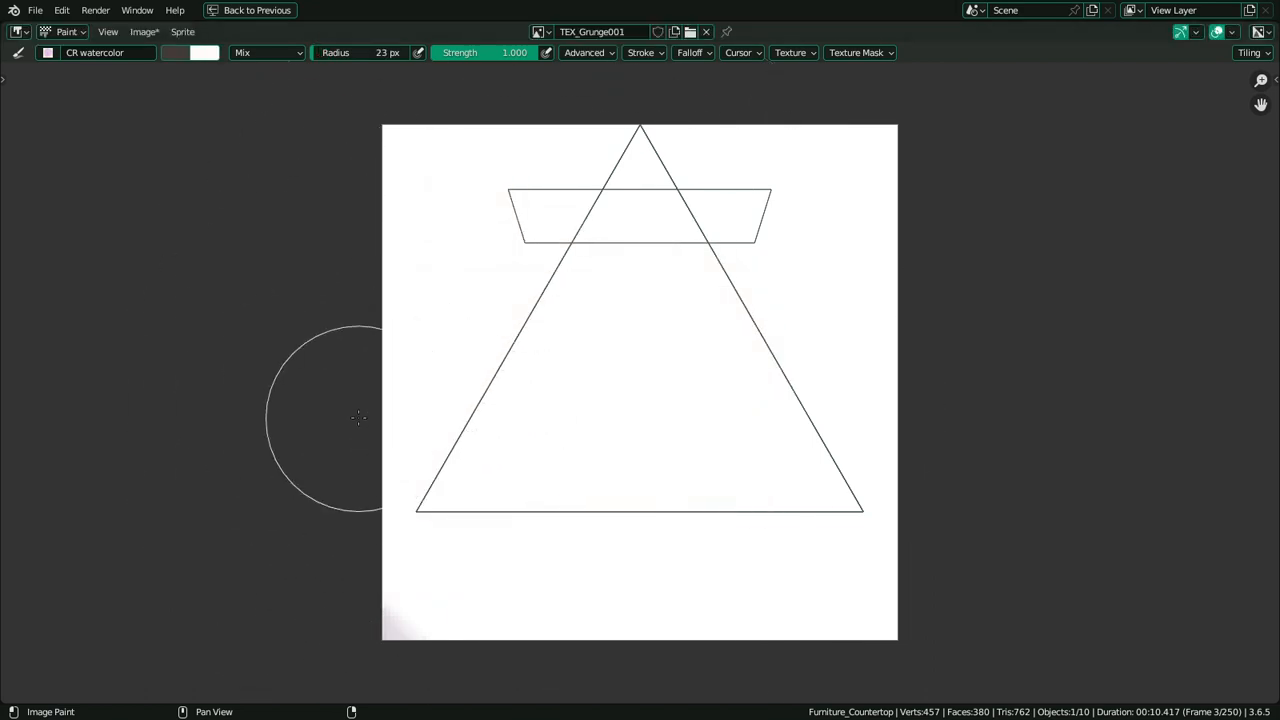
key(f)
click(596, 334)
Undo the full-strength test stroke, lower the brush strength to 0.073 and paint soft grey blotches across the whole texture
mouse_move(551, 283)
mouse_down()
mouse_move(539, 324)
mouse_move(570, 504)
mouse_up()
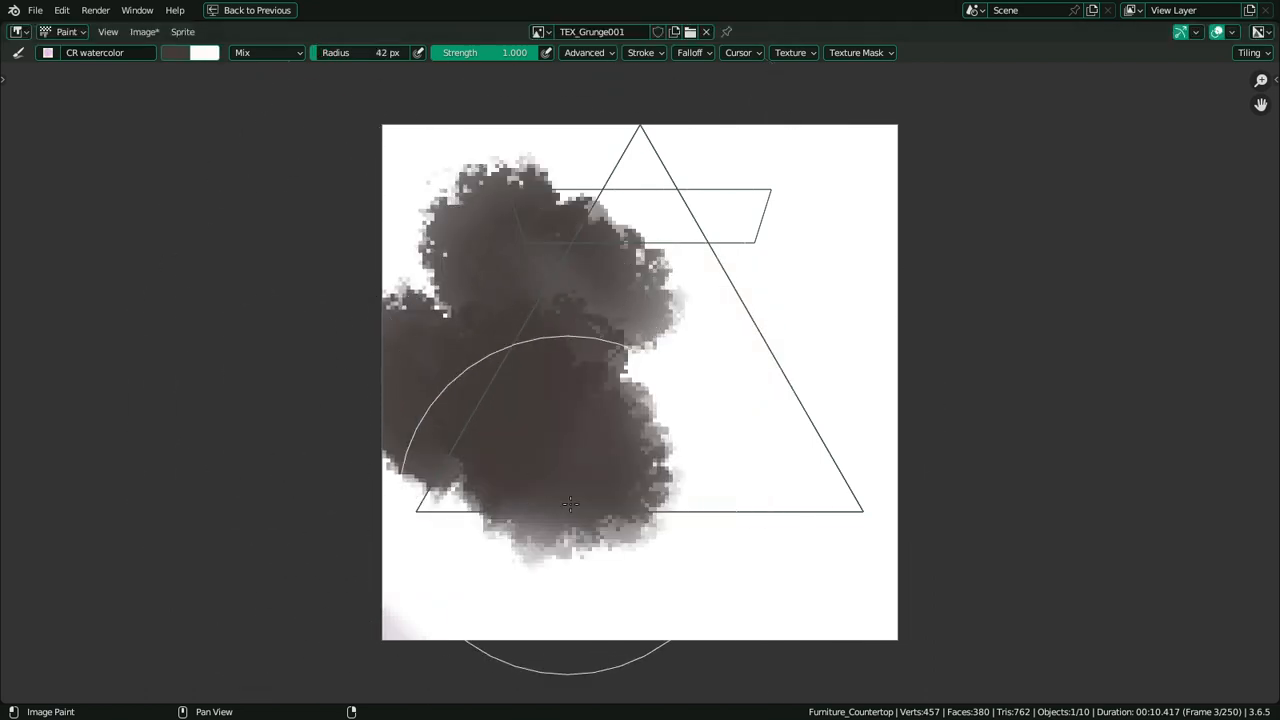
key(ctrl+z)
key(shift+f)
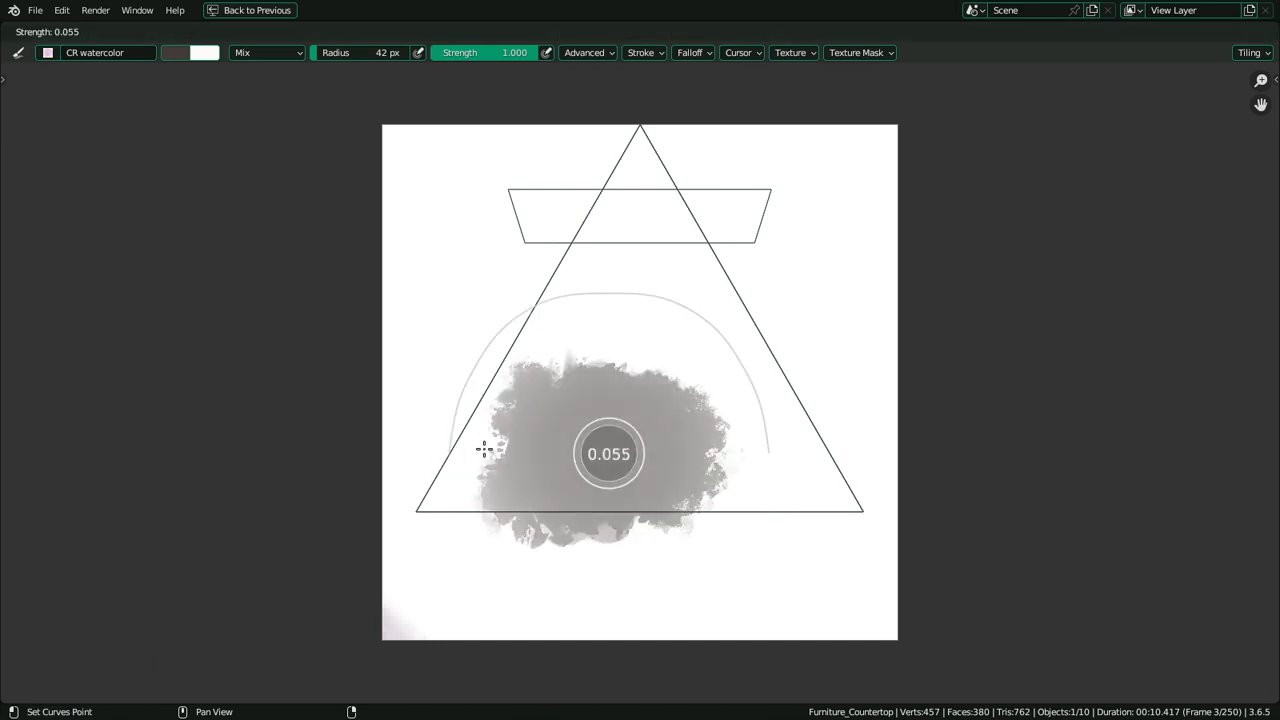
click(566, 403)
mouse_move(566, 403)
mouse_down()
mouse_move(686, 489)
mouse_move(677, 189)
mouse_move(816, 276)
mouse_move(891, 594)
mouse_move(546, 157)
mouse_move(651, 617)
mouse_move(872, 377)
mouse_move(780, 411)
mouse_move(831, 163)
mouse_move(694, 174)
mouse_move(477, 327)
mouse_move(466, 586)
mouse_move(426, 634)
mouse_move(939, 598)
mouse_move(706, 300)
mouse_move(634, 506)
mouse_move(300, 636)
mouse_up()
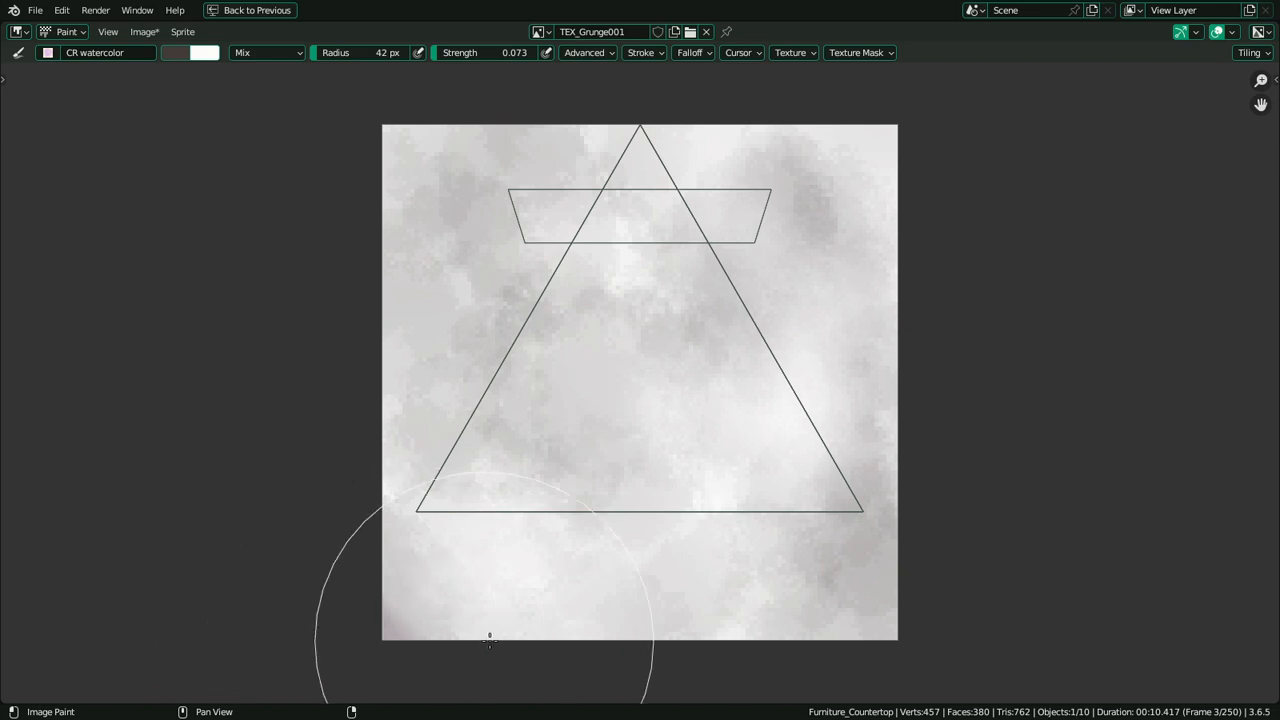
mouse_move(490, 640)
mouse_down()
mouse_move(626, 705)
mouse_move(666, 443)
mouse_move(380, 543)
mouse_move(256, 122)
mouse_up()
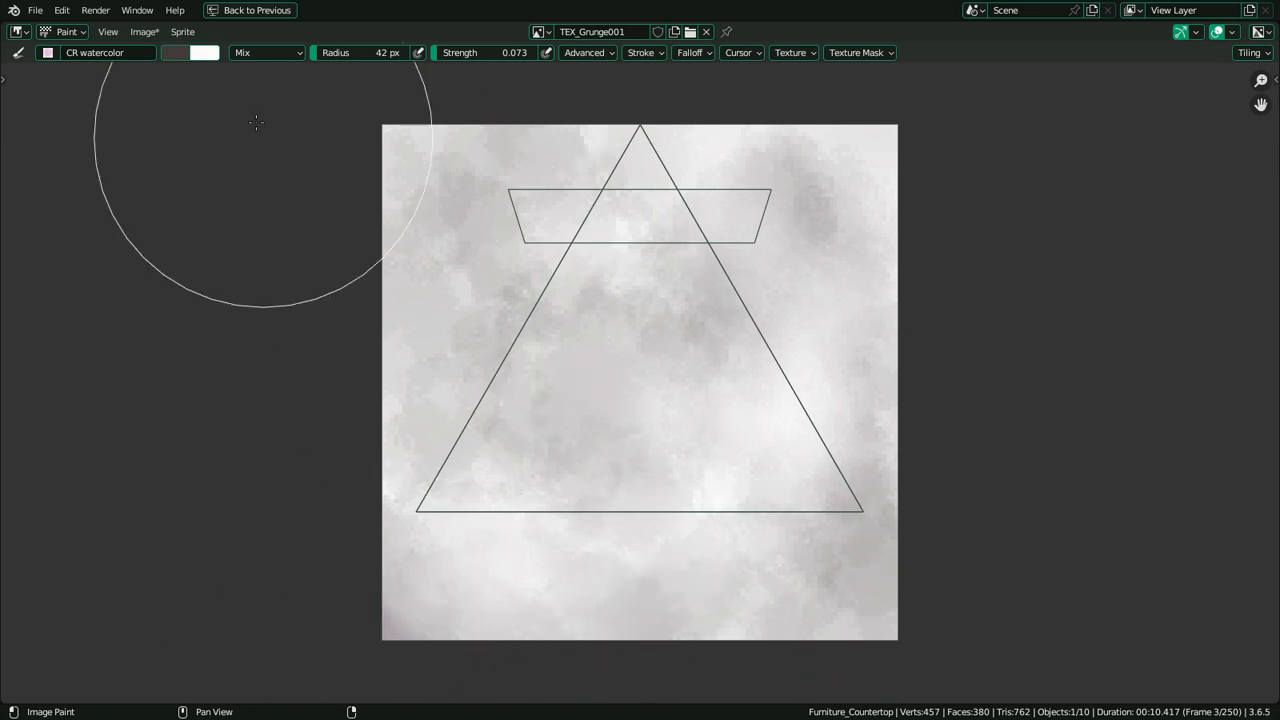
Set the brush blend mode to Color and tint the texture with faint colours, including a dark olive (hue 0.180, saturation 0.147, value 0.260)
key(x)
click(177, 52)
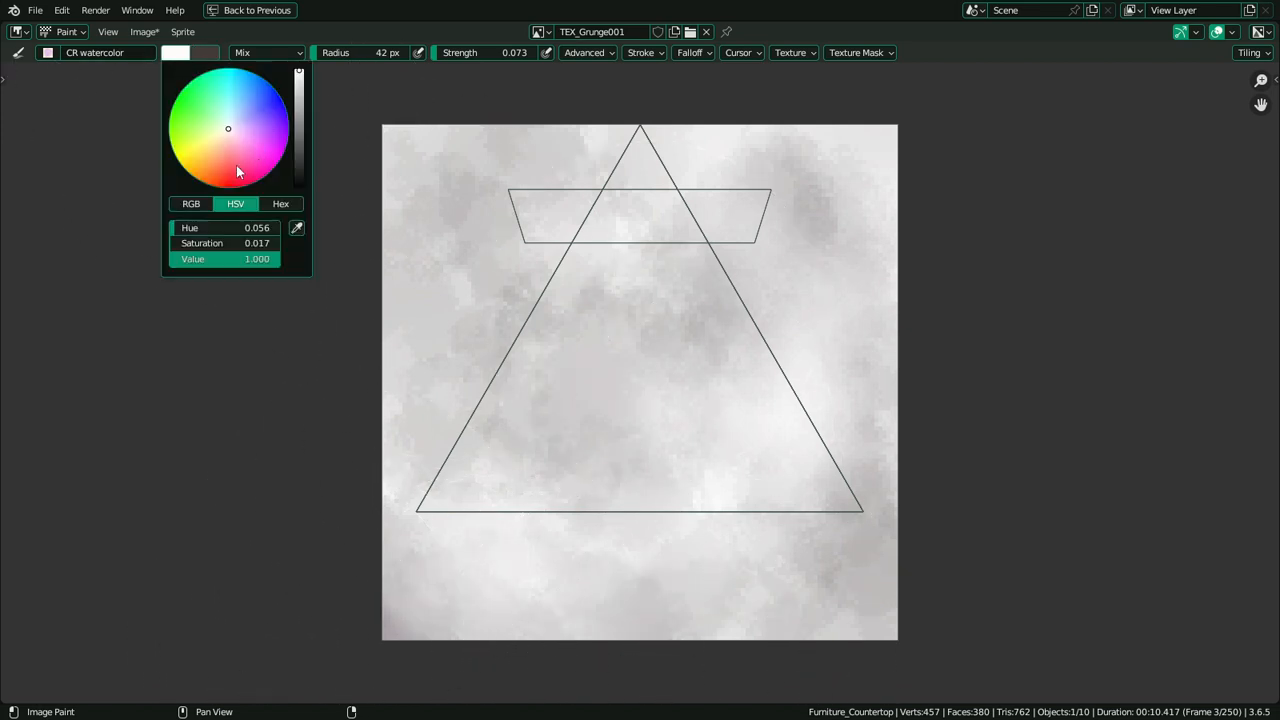
click(274, 53)
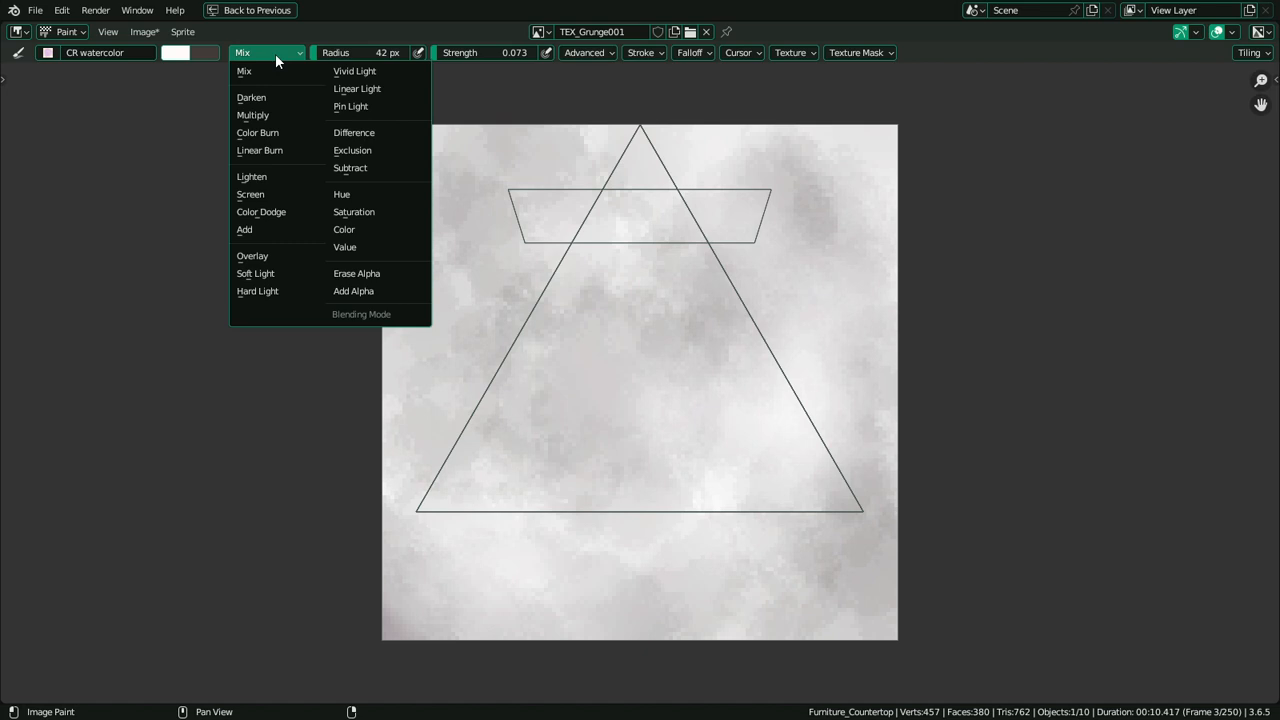
click(371, 229)
click(177, 52)
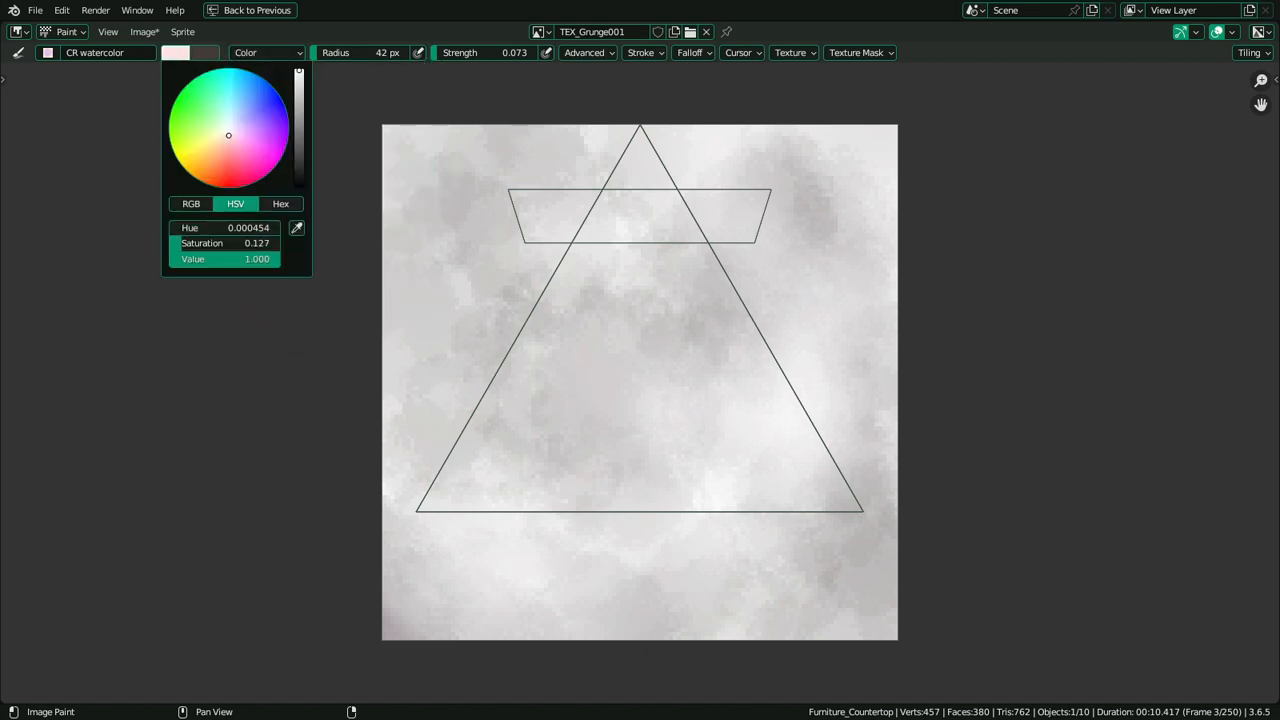
click(175, 52)
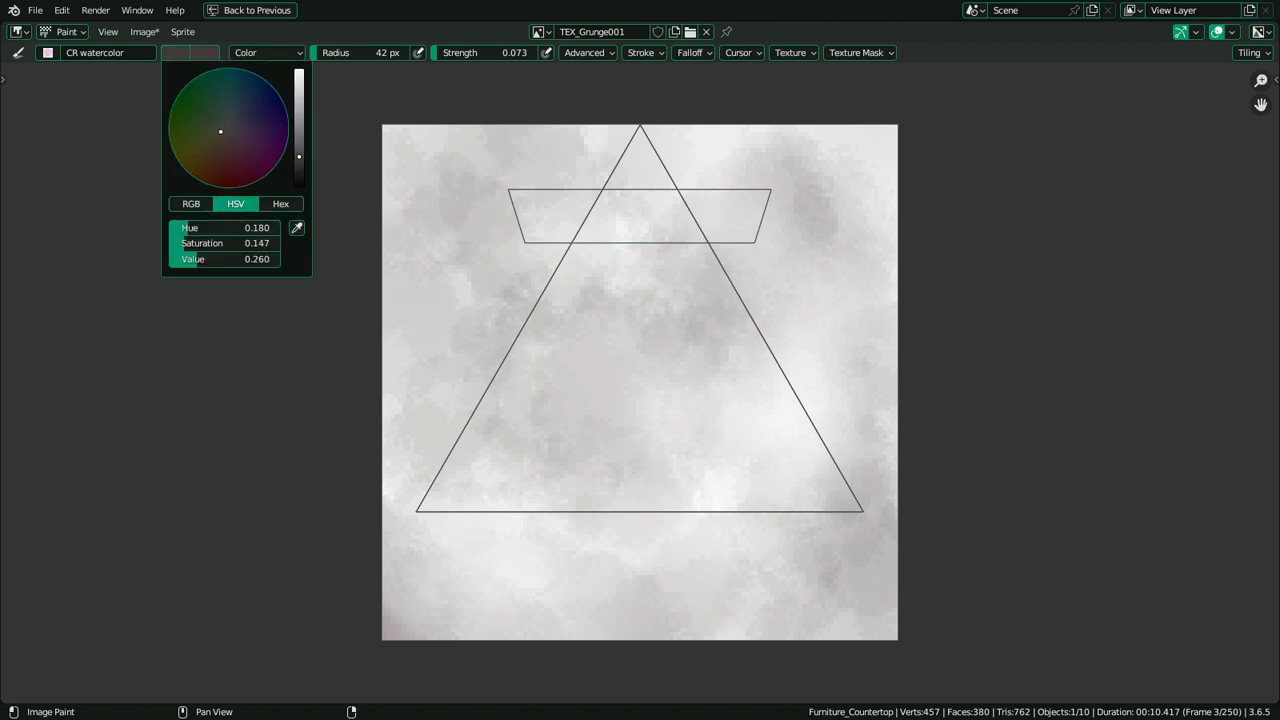
drag(578, 305, 743, 471)
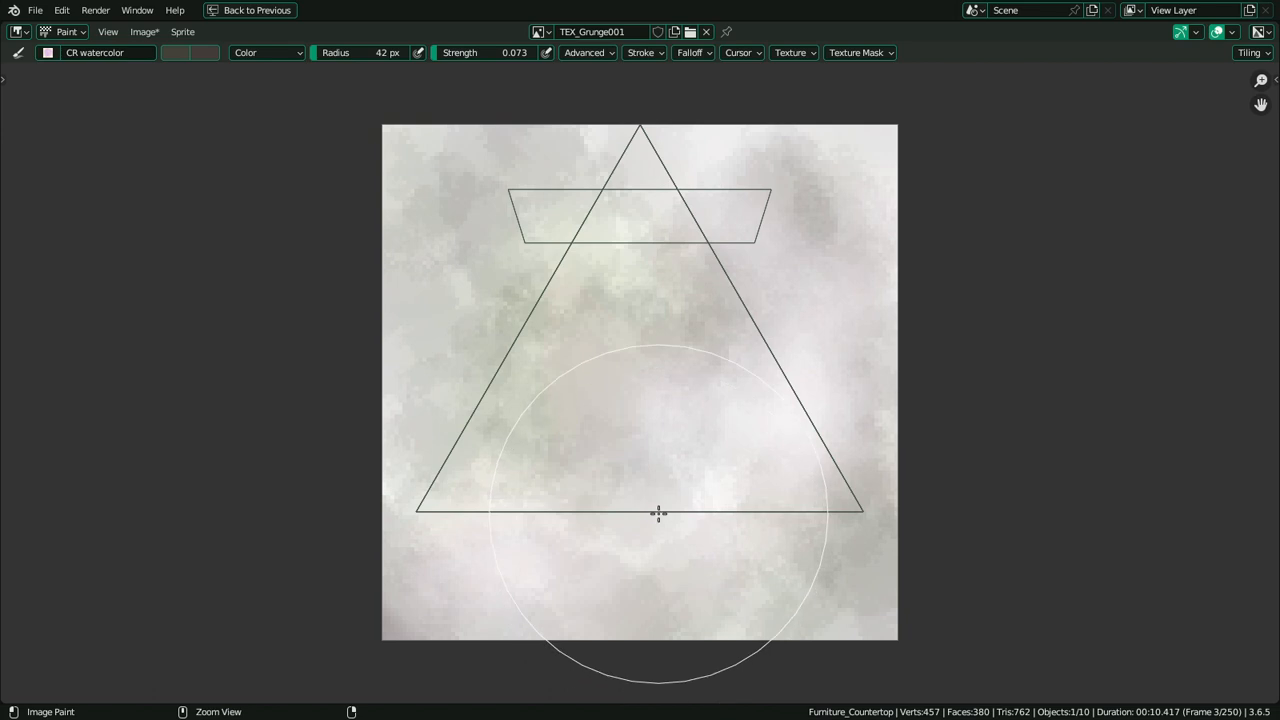
scroll(731, 523, down, 8)
scroll(731, 523, up, 6)
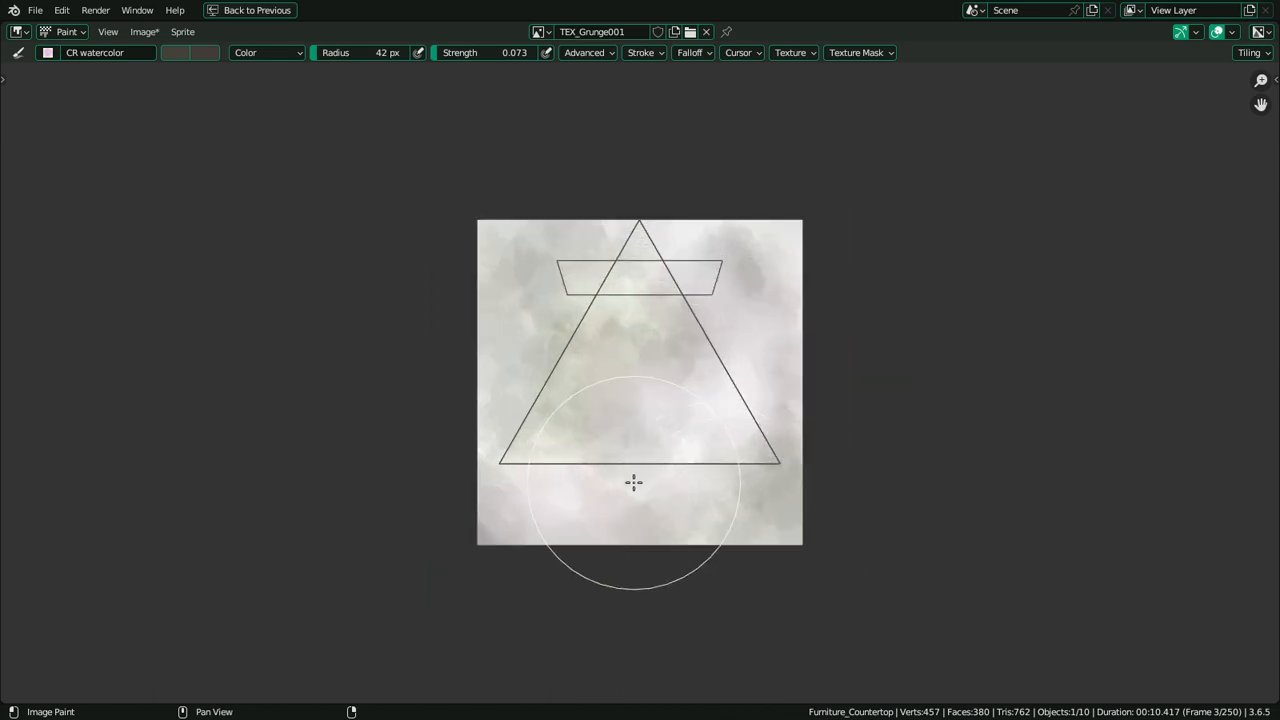
Resize the painted image to 64 by 64 pixels
click(185, 32)
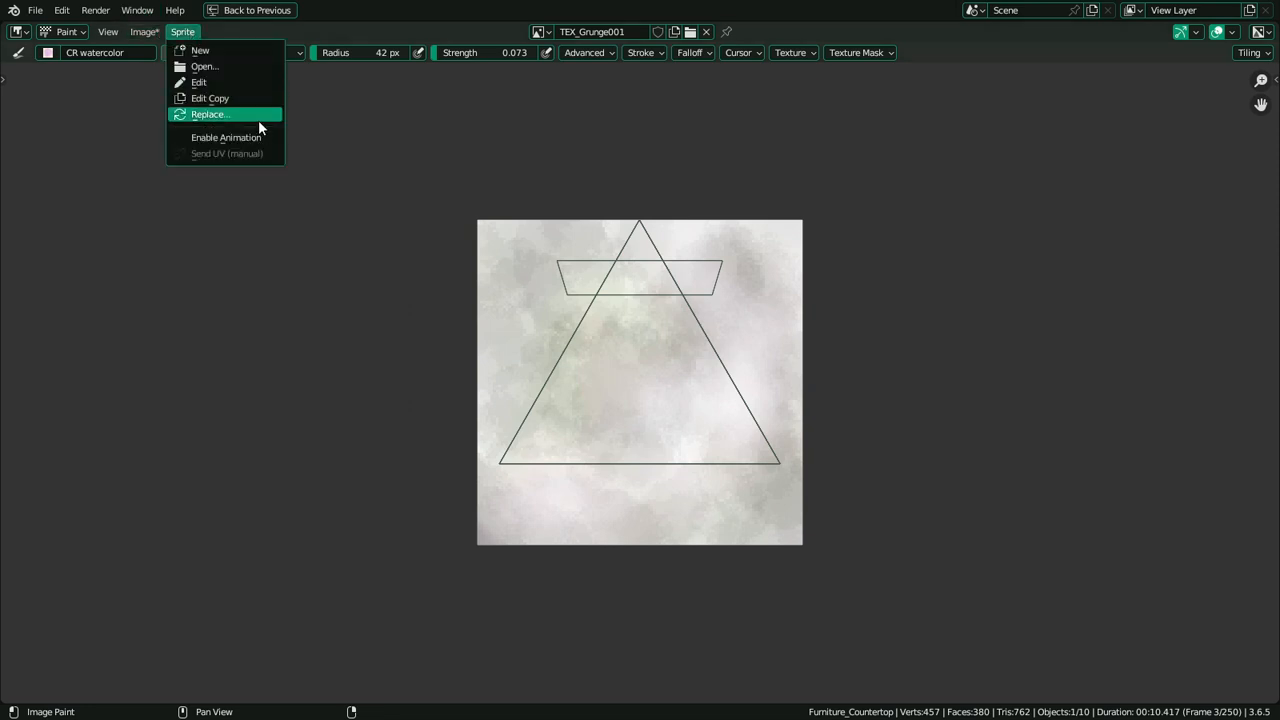
click(144, 31)
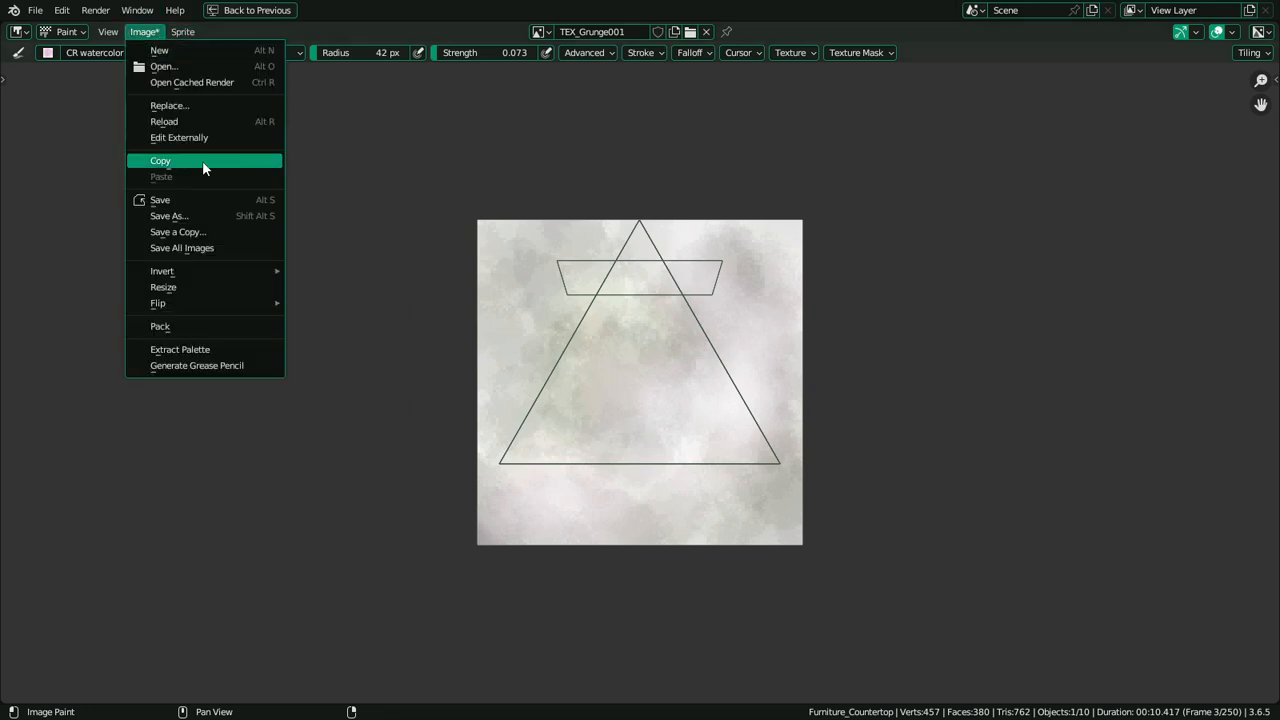
click(209, 287)
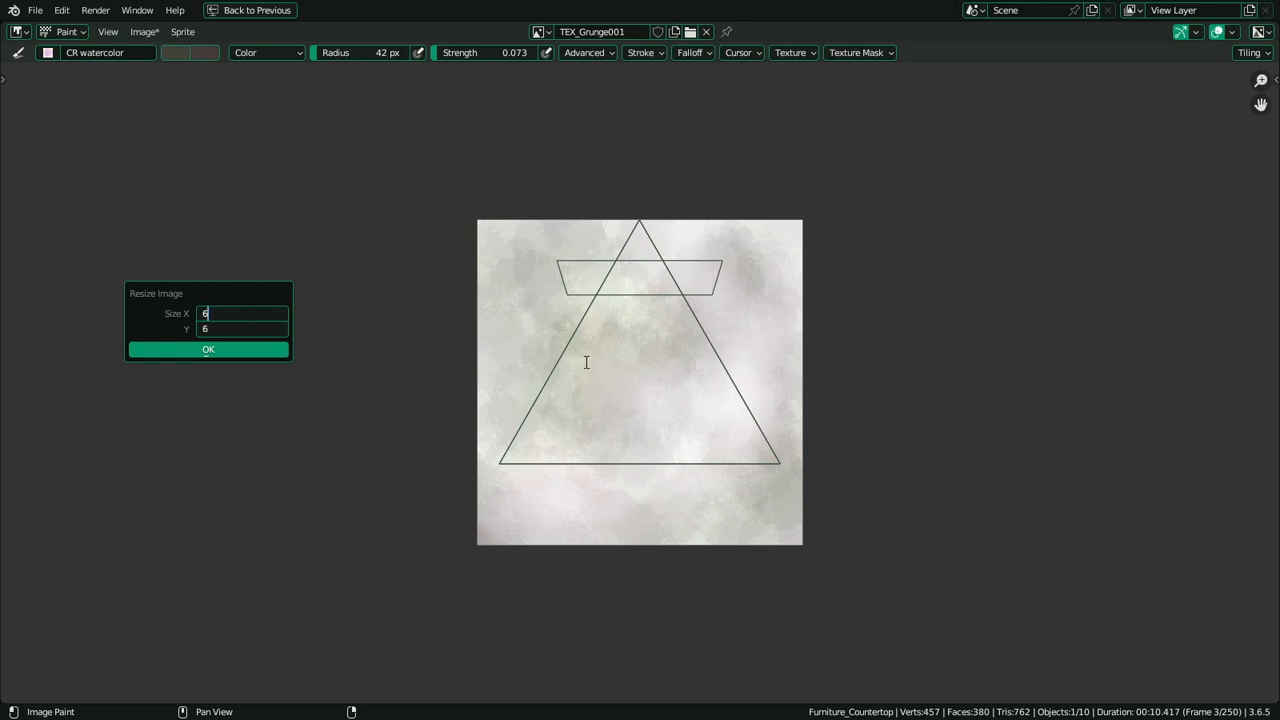
click(220, 349)
scroll(537, 397, up, 4)
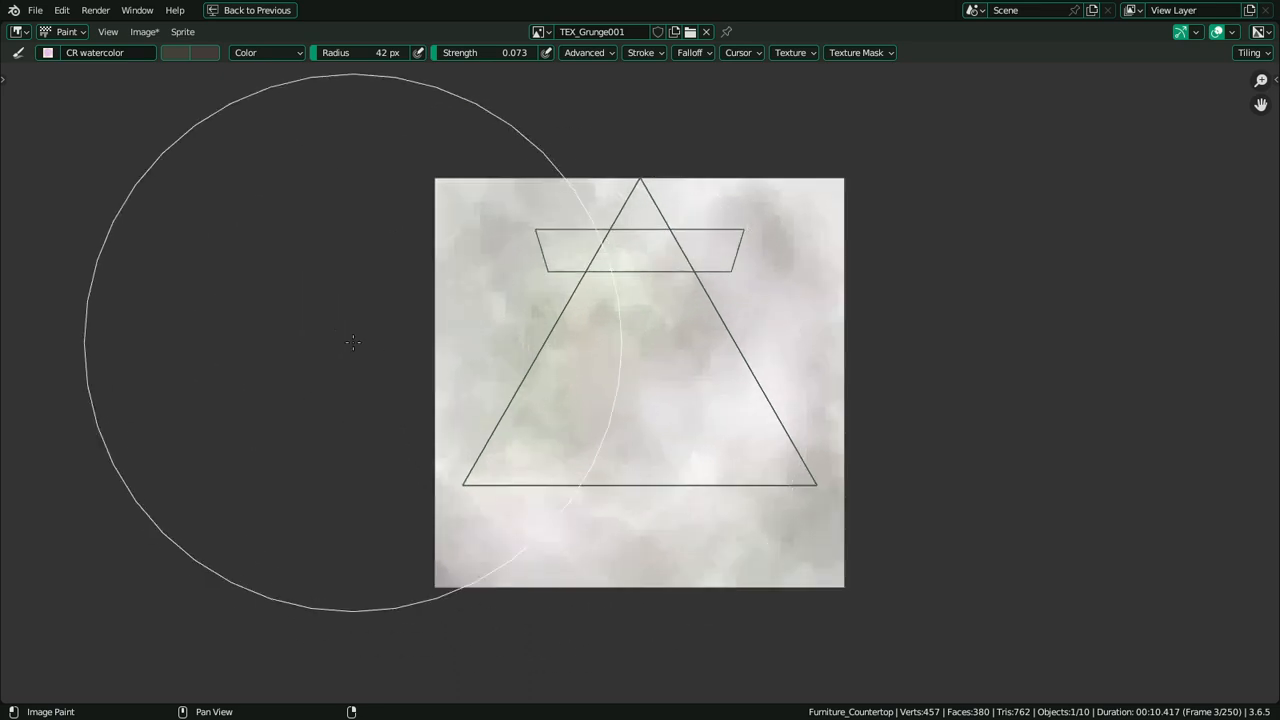
Save the image as TEX_Grunge001.png in PNG format in the Textures folder, overwriting the existing file
click(143, 31)
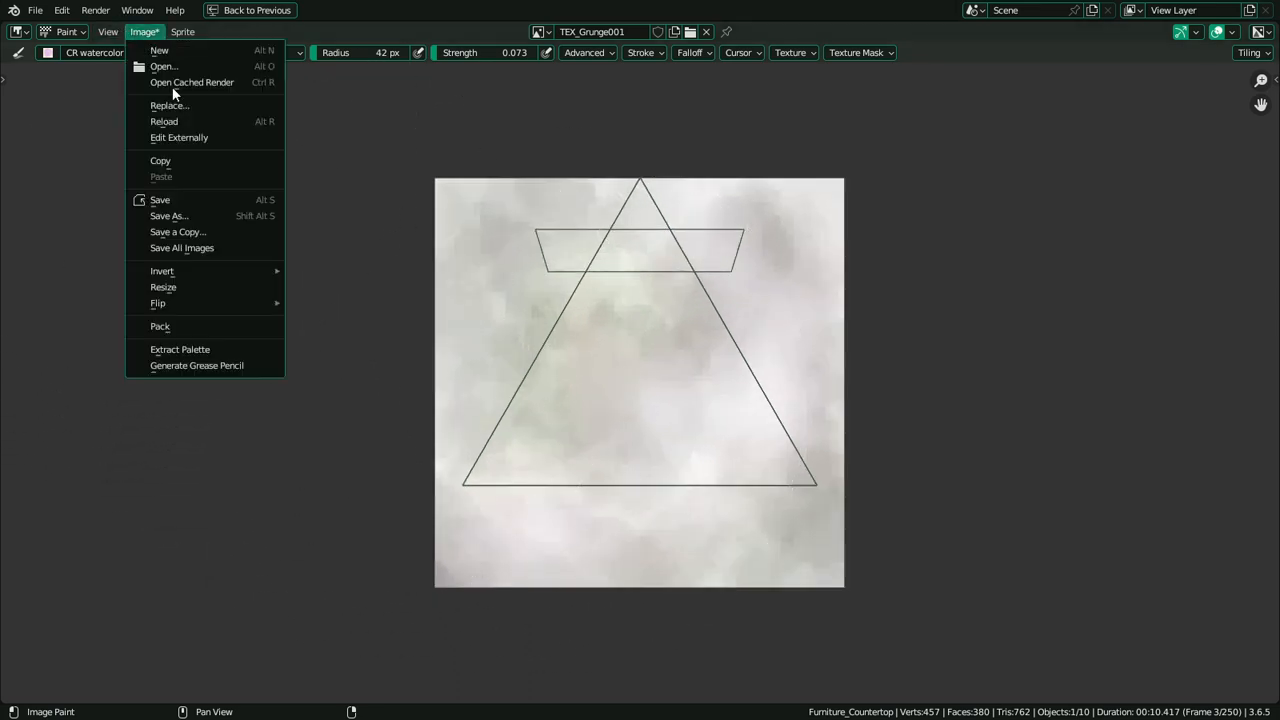
click(215, 218)
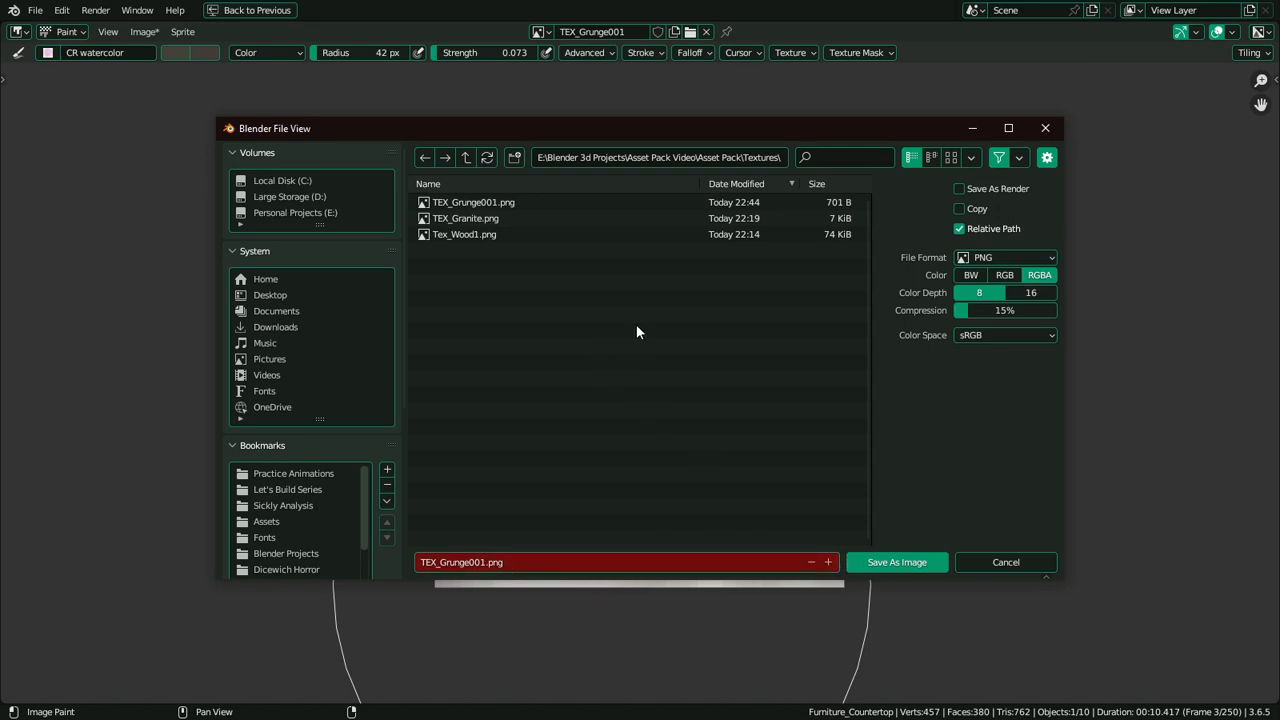
click(876, 562)
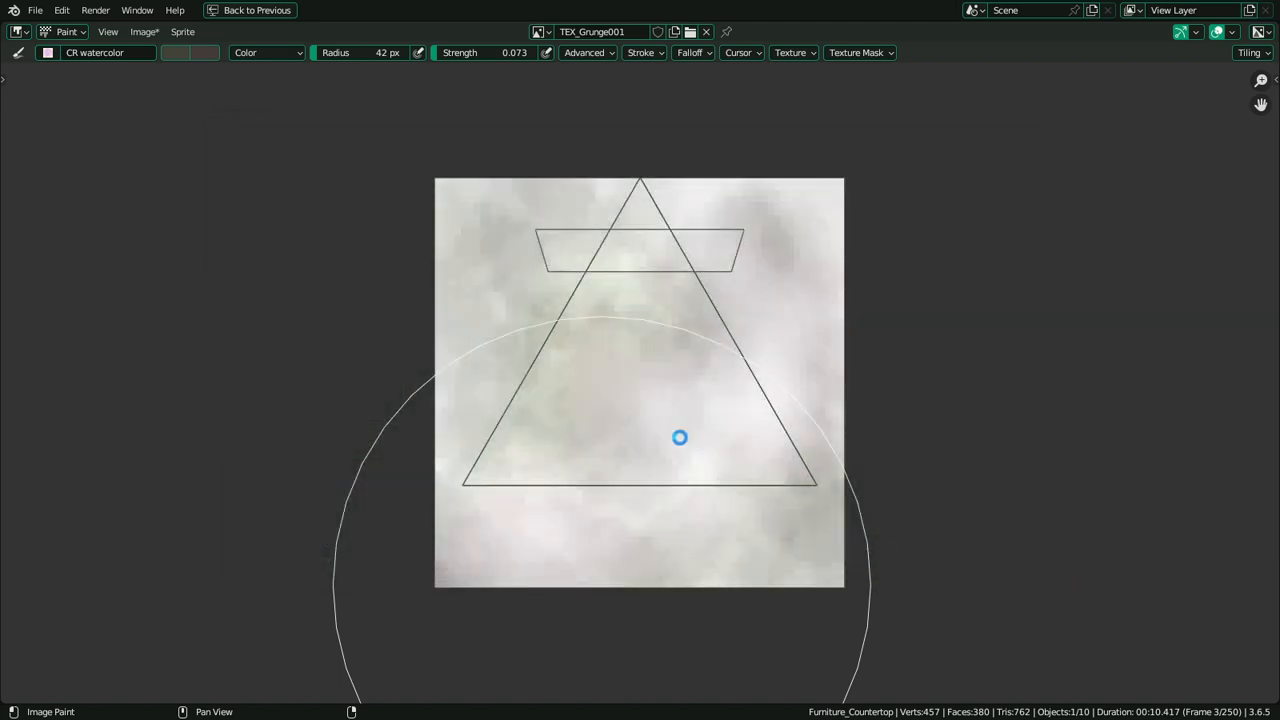
Switch to the Textures folder and open TEX_Grunge001.png in GIMP
key(alt+Tab)
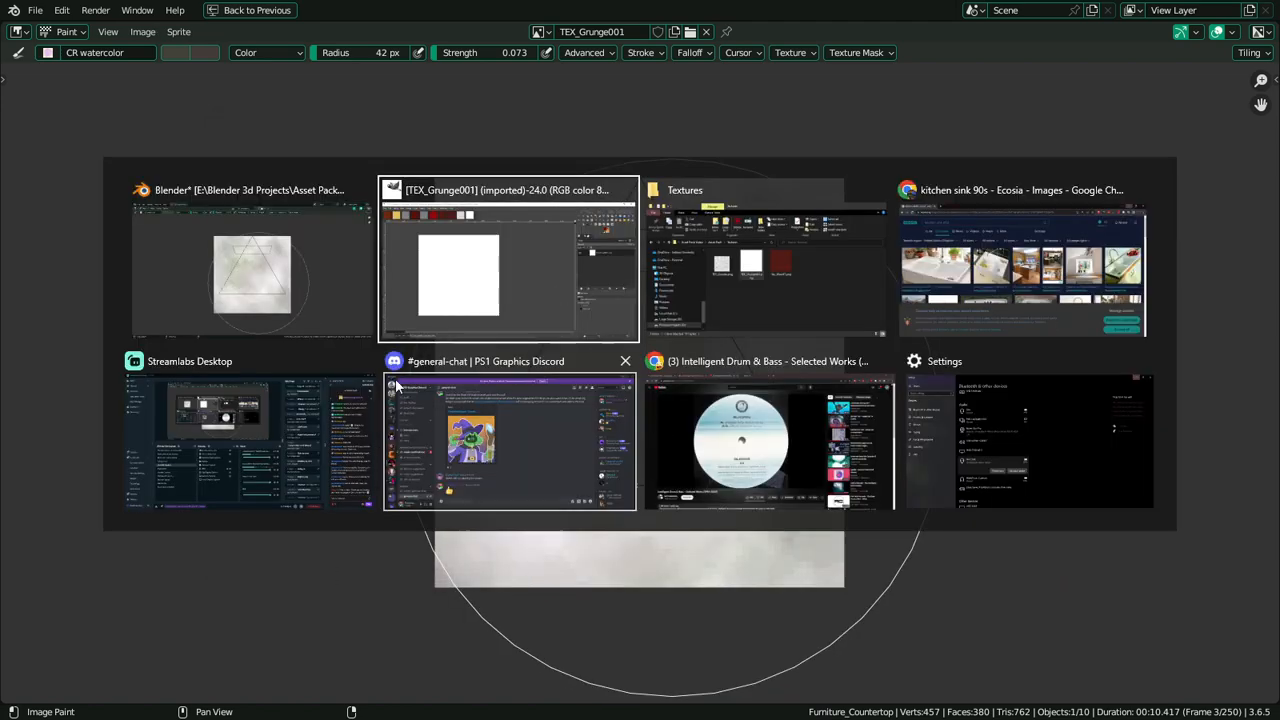
click(774, 280)
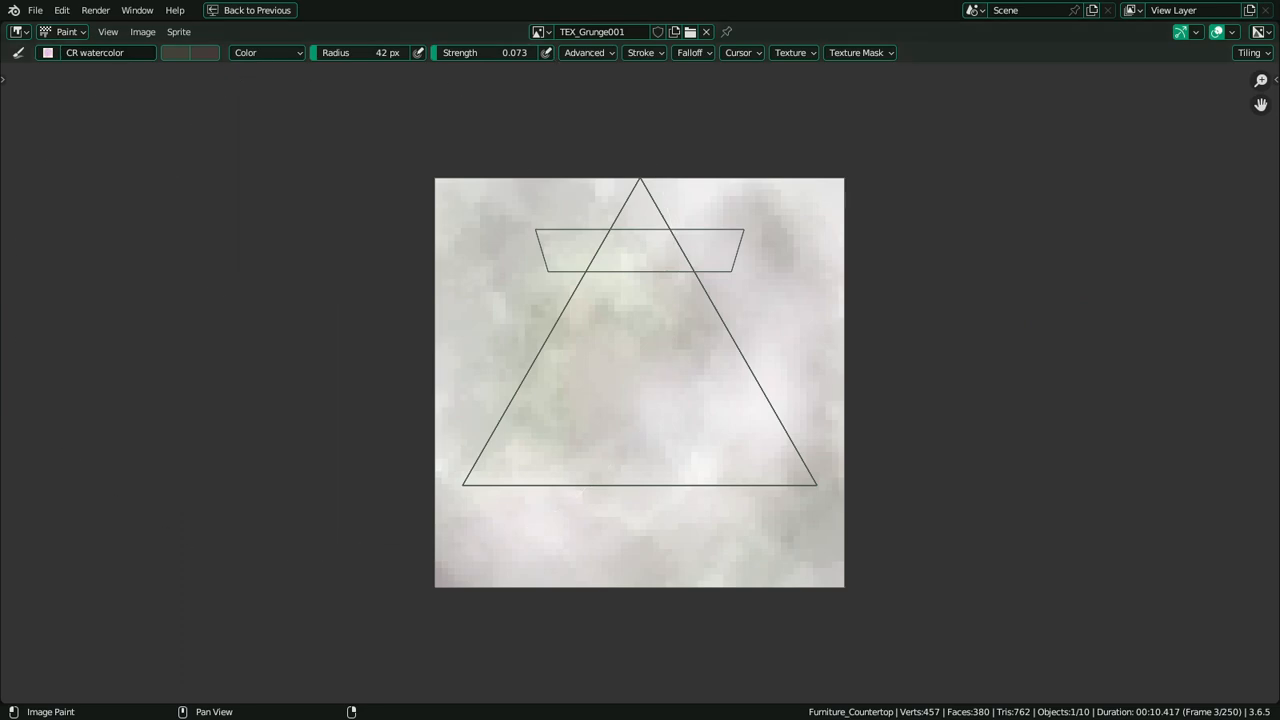
key(alt+Tab)
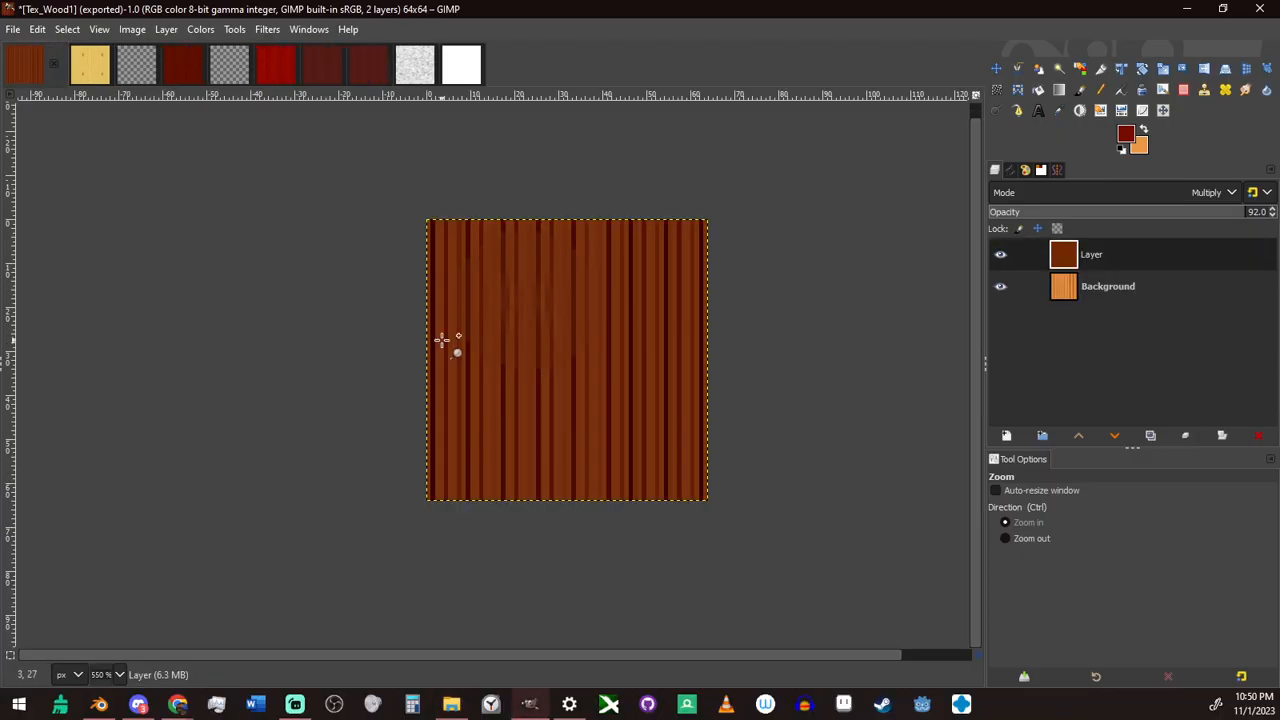
key(slash)
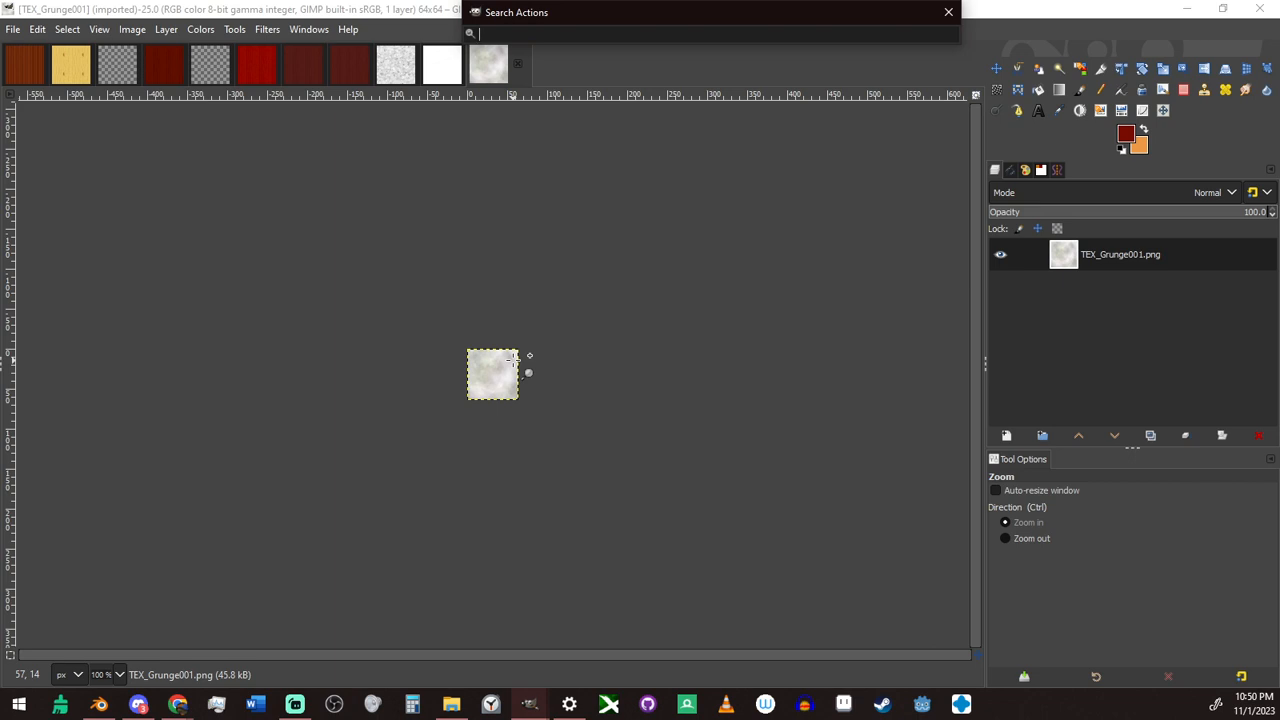
text(tile)
key(Return)
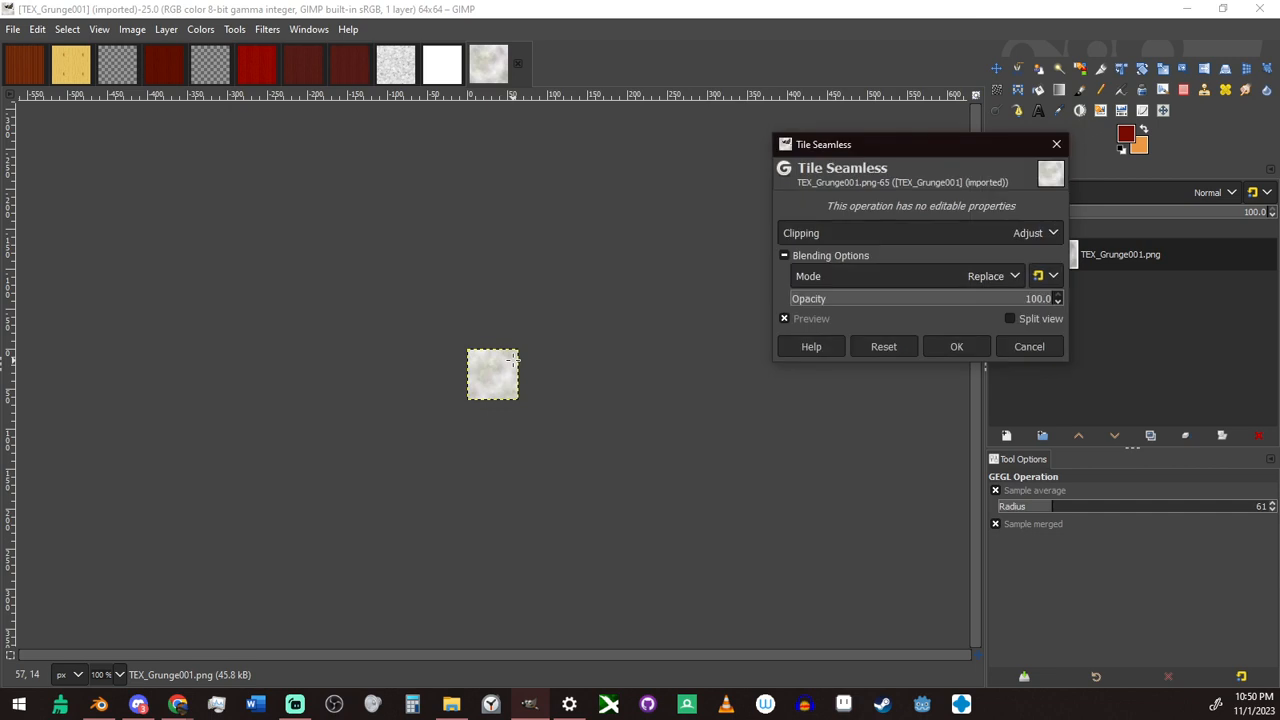
ctrl+scroll(513, 360, up, 4)
click(1015, 348)
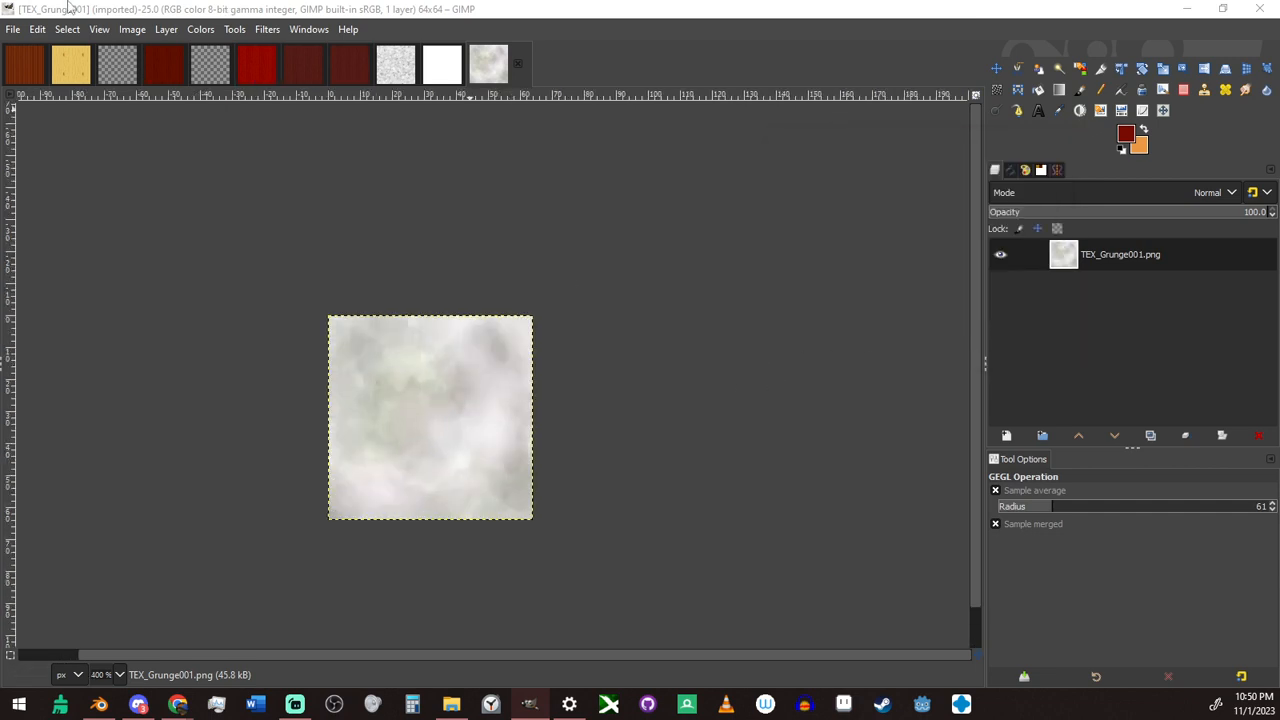
Offset the texture layer by half its width and height, 32 px in X and Y, with wrap-around edges
key(slash)
text(off)
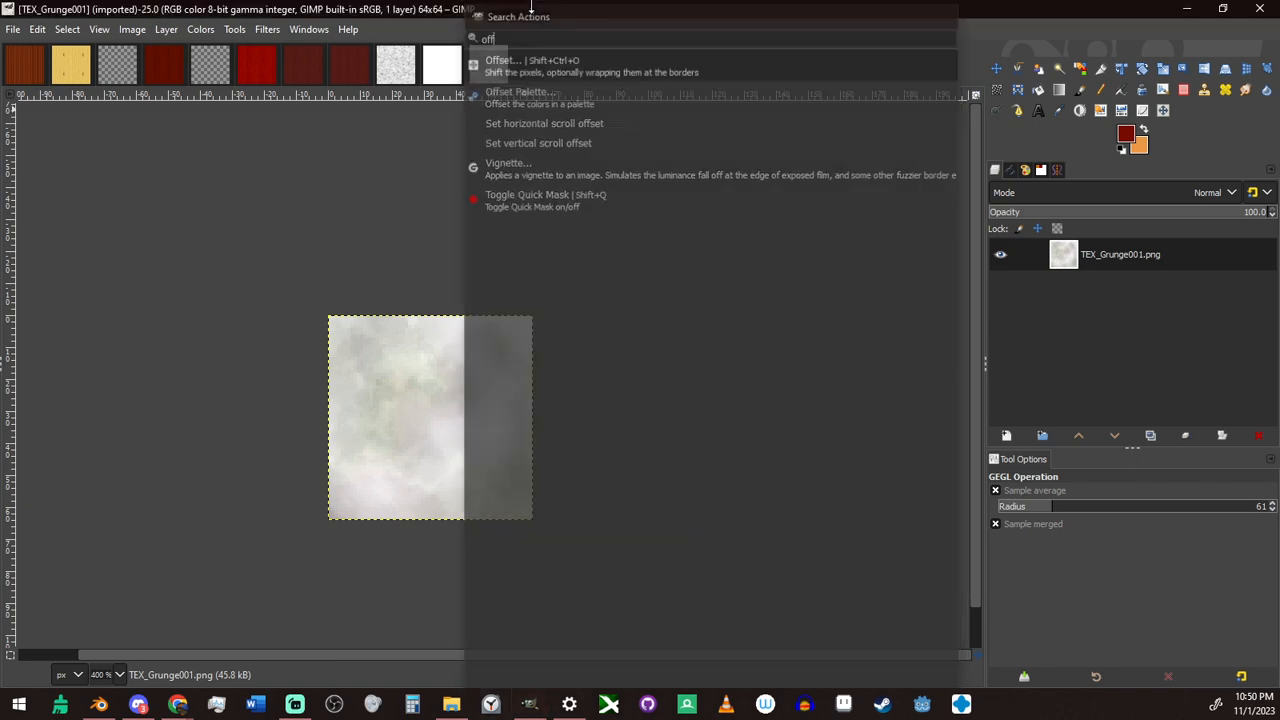
key(Return)
click(1038, 309)
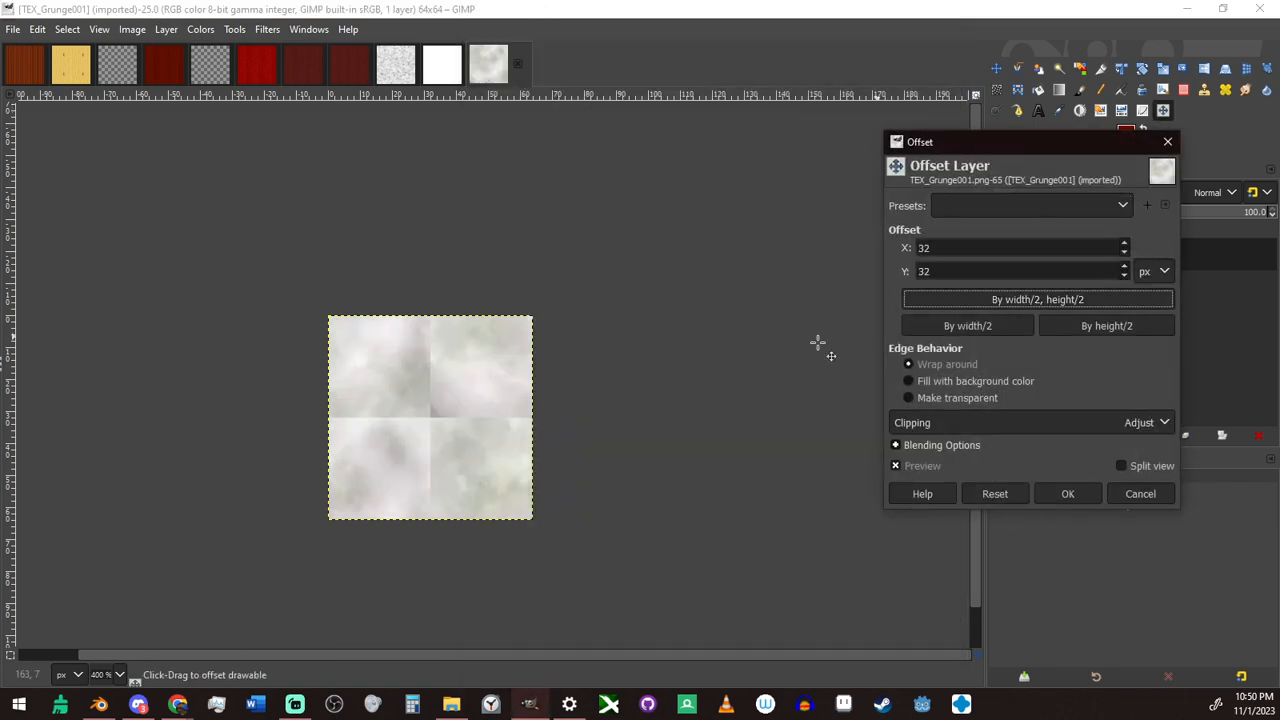
ctrl+scroll(473, 398, up, 3)
click(1068, 494)
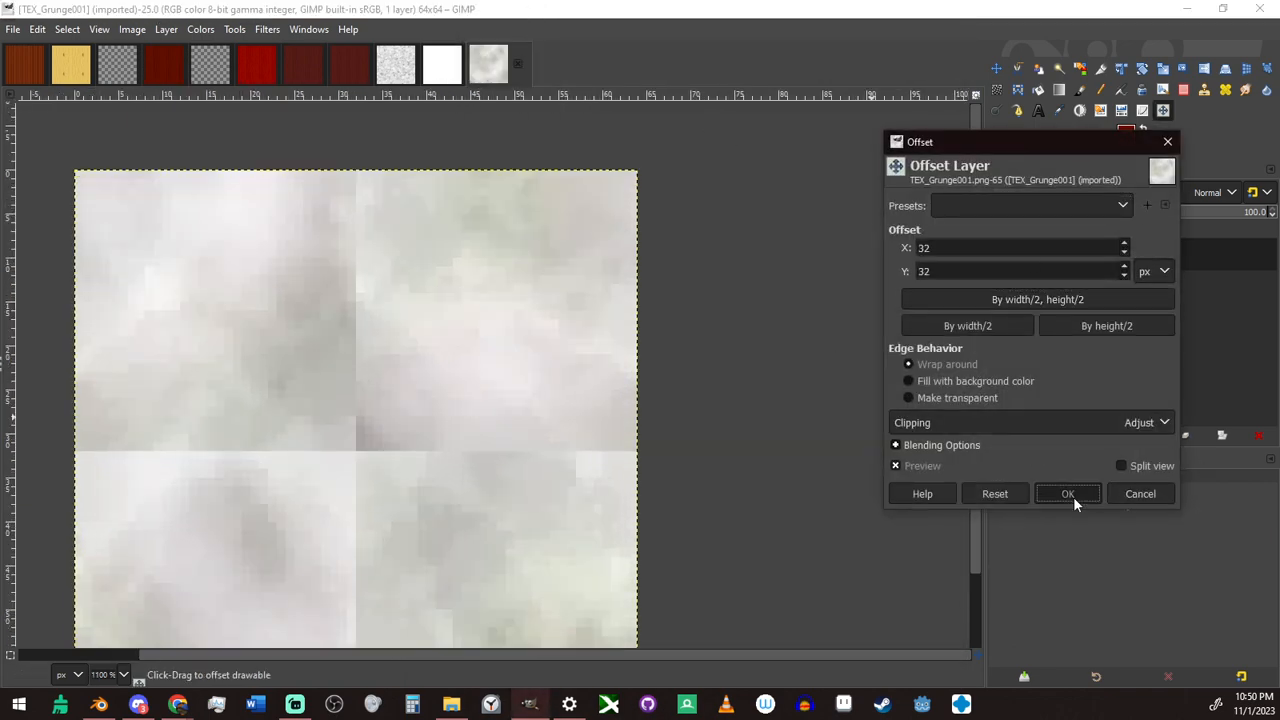
Blend away the cross-shaped seams around the texture's centre with the Healing tool, sampling from a nearby pale area
key(h)
ctrl+click(421, 376)
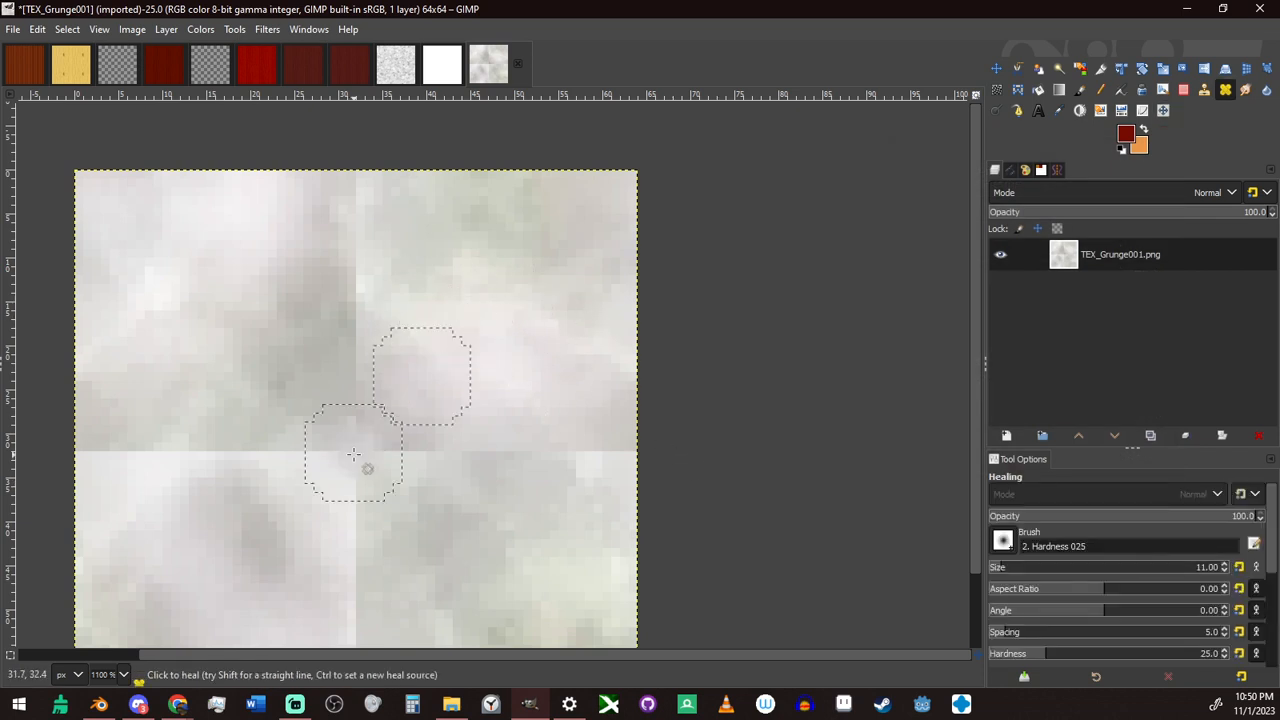
drag(440, 467, 540, 468)
mouse_move(363, 347)
mouse_down()
mouse_move(349, 277)
mouse_move(380, 379)
mouse_move(150, 437)
mouse_move(214, 497)
mouse_up()
middle_drag(341, 485, 344, 419)
key(ctrl+z)
mouse_move(343, 432)
mouse_down()
mouse_move(371, 580)
mouse_move(334, 459)
mouse_move(103, 383)
mouse_move(130, 470)
mouse_up()
Heal the remaining seam patches near the texture's left edge, lower centre and right edge, sampling new source areas
middle_drag(326, 501, 344, 402)
ctrl+click(462, 514)
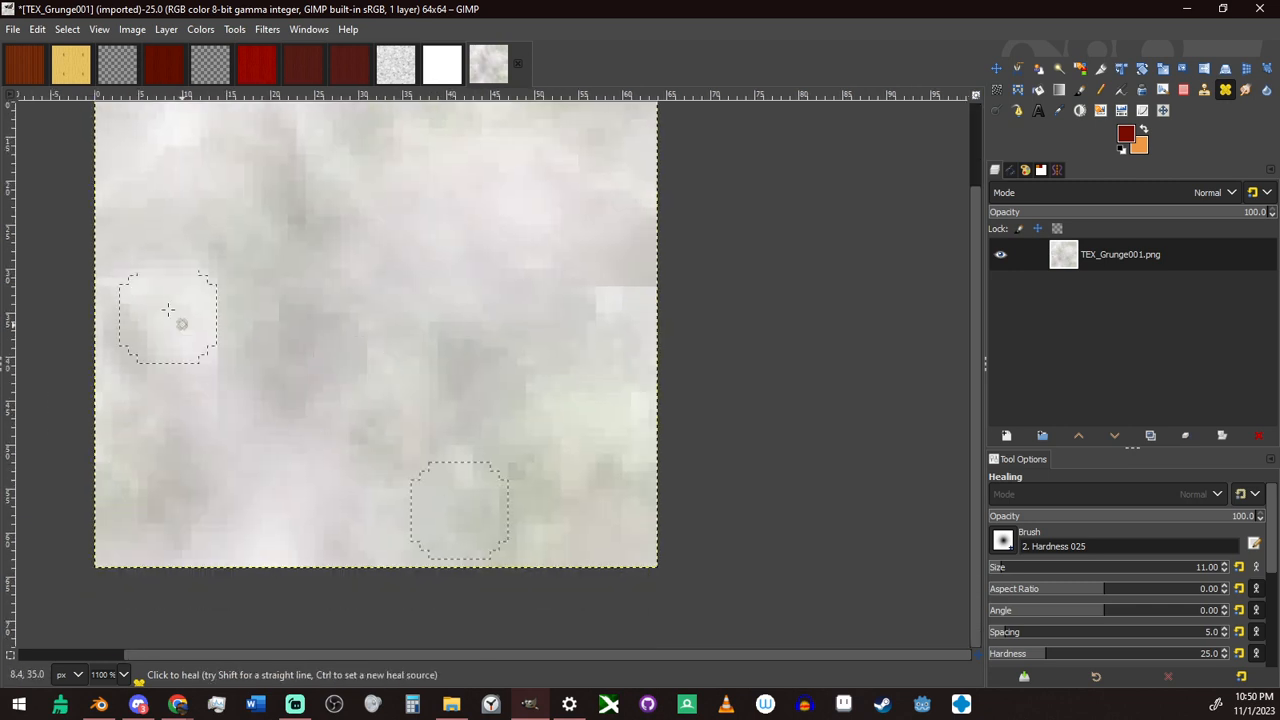
drag(169, 309, 282, 344)
drag(198, 375, 215, 368)
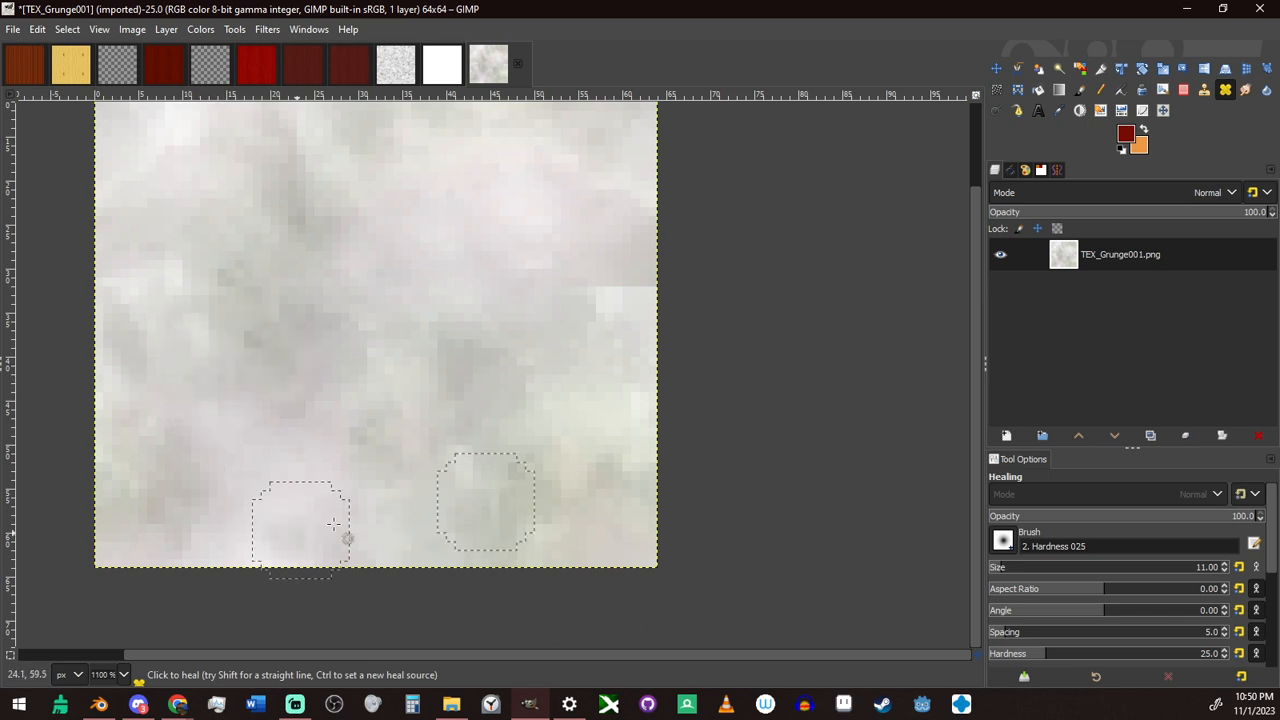
drag(334, 524, 270, 508)
scroll(489, 360, up, 2)
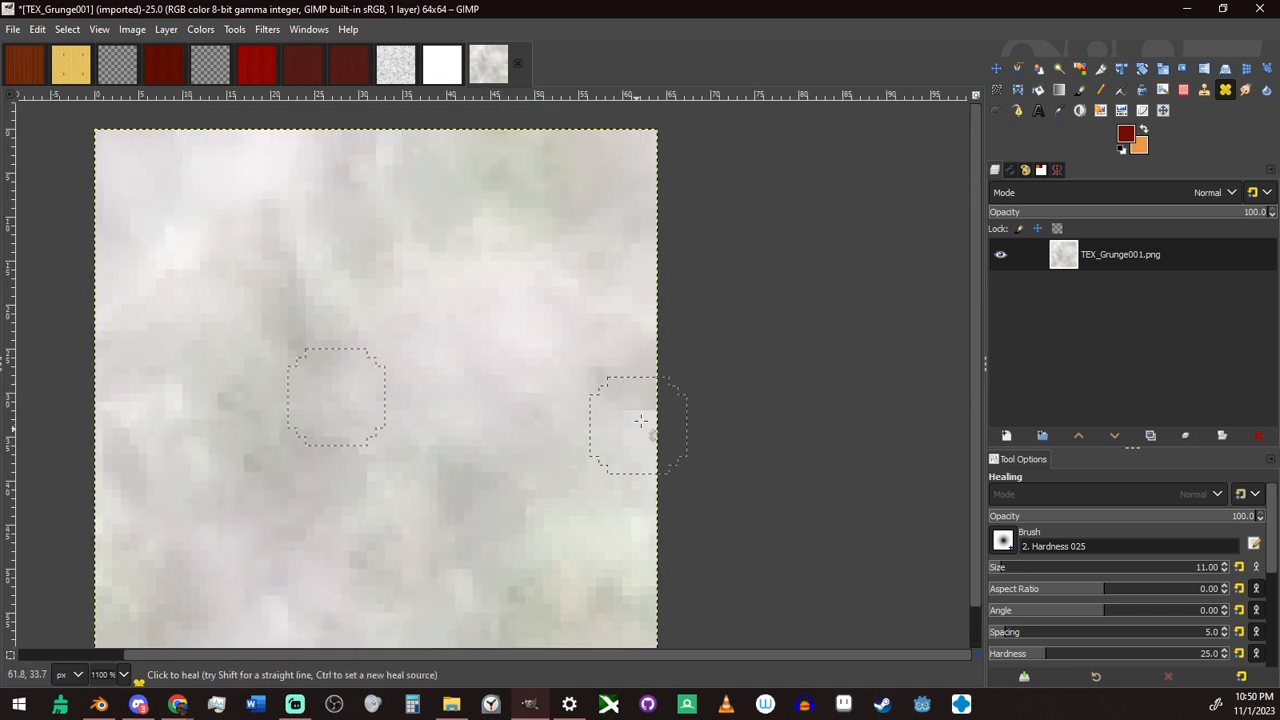
ctrl+click(495, 467)
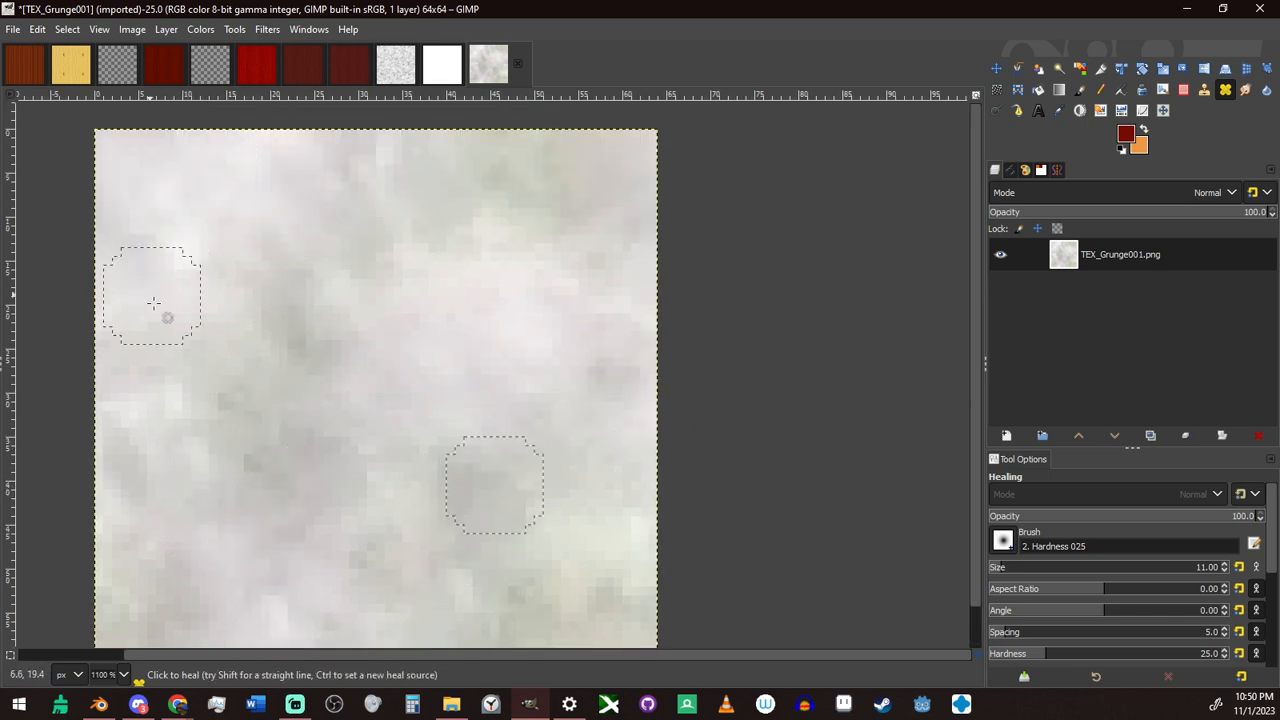
Offset the texture layer by half its width and height, 32 px in X and Y, wrapping around the edges to recheck its tiling
ctrl+scroll(371, 414, down, 3)
ctrl+scroll(494, 417, up, 2)
key(slash)
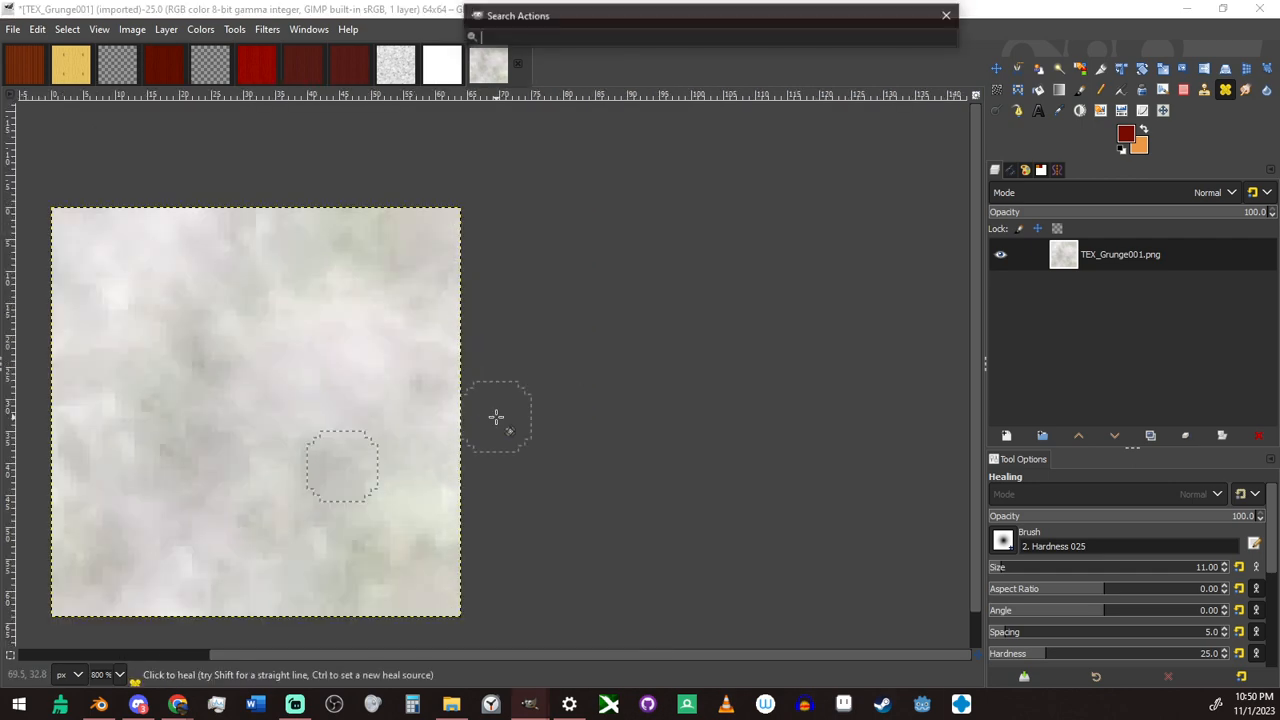
text(off)
key(Return)
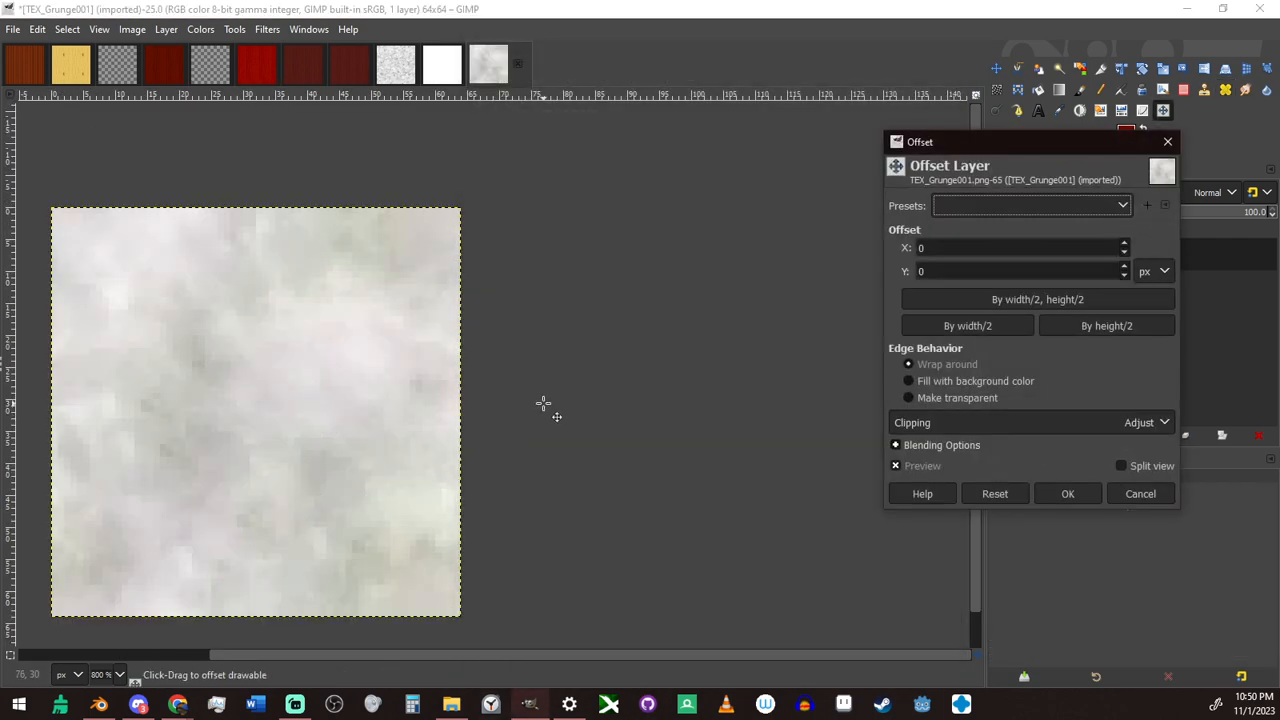
click(1103, 302)
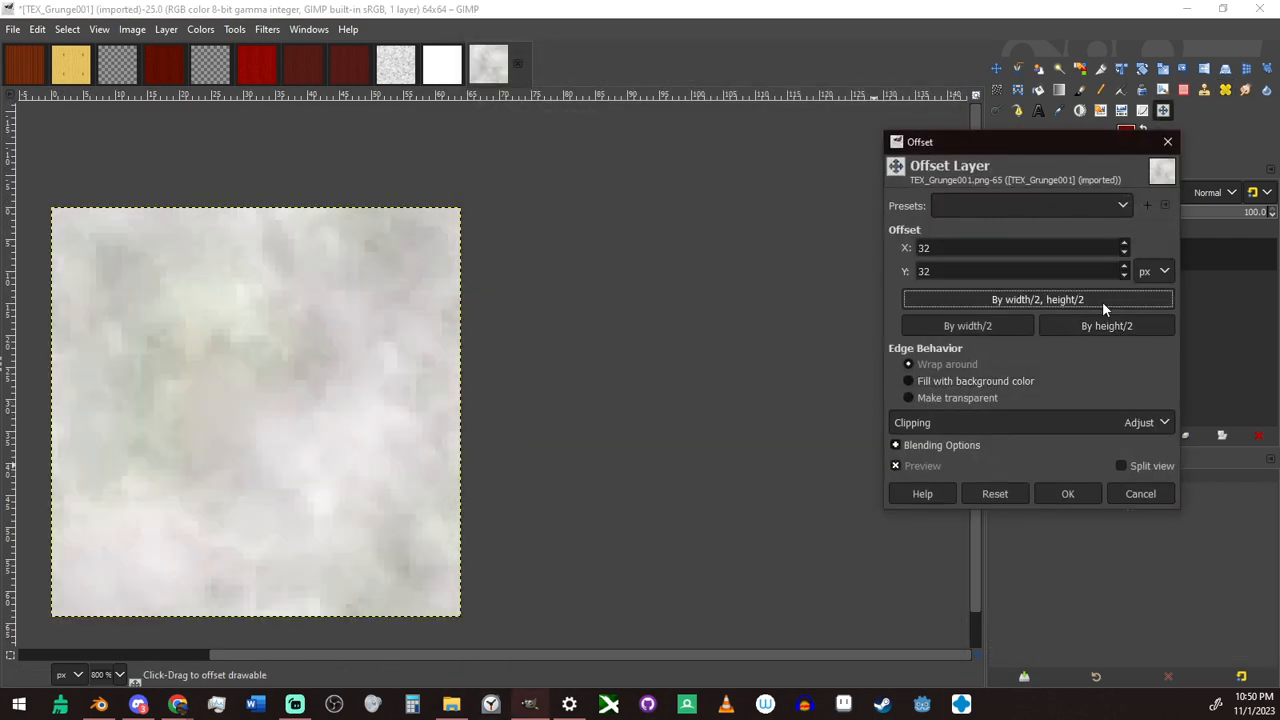
click(1066, 494)
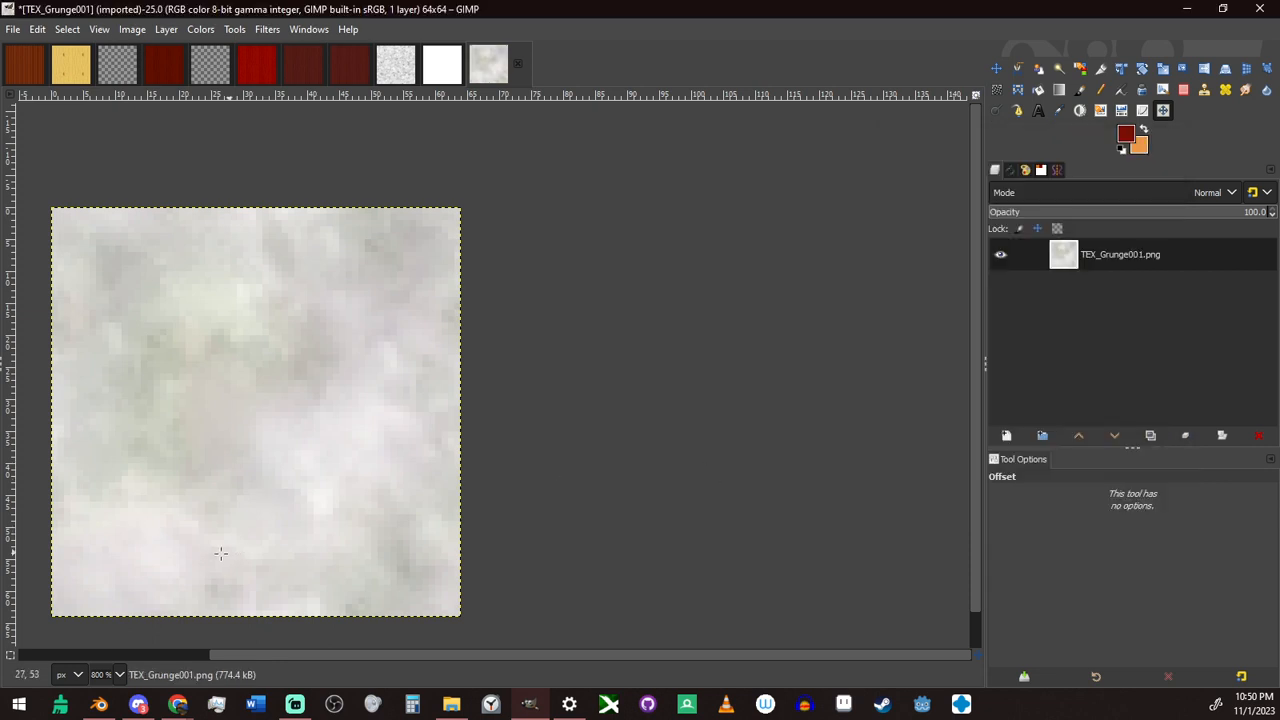
Touch up the middle of the offset texture with the Healing tool, sampling from the pale area near its lower-left corner
key(g)
key(h)
ctrl+click(145, 554)
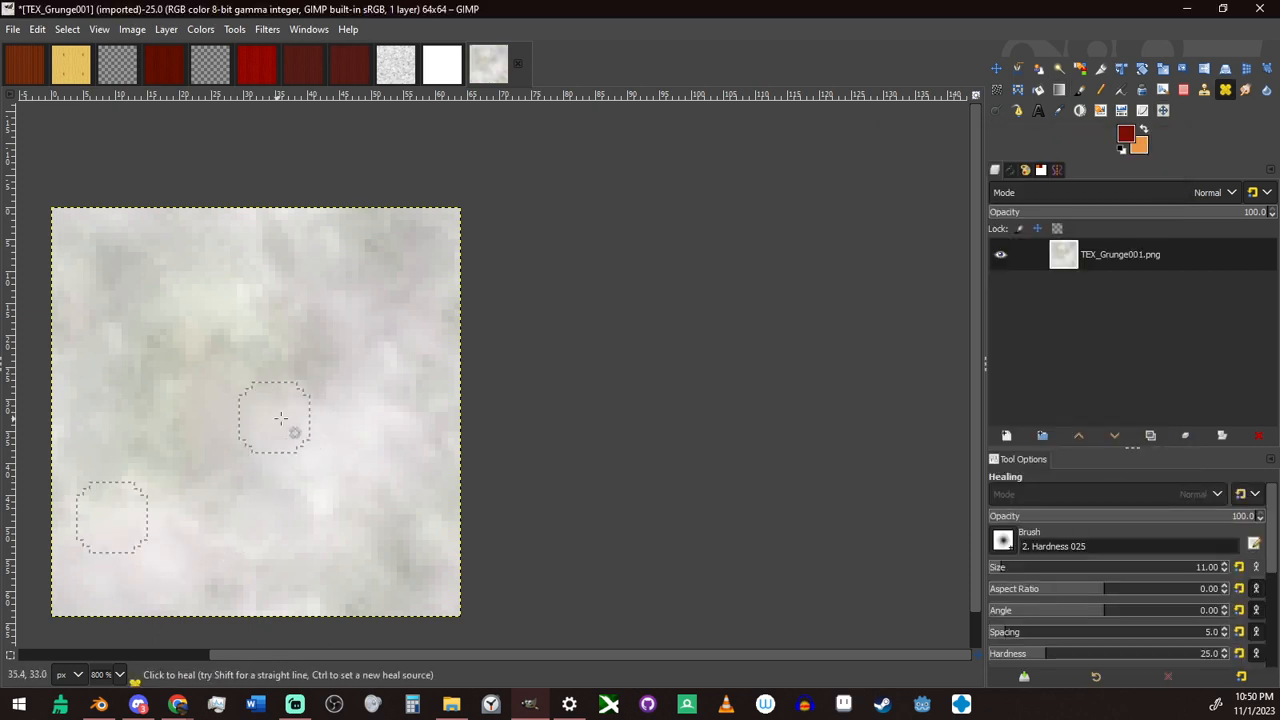
ctrl+scroll(448, 527, down, 3)
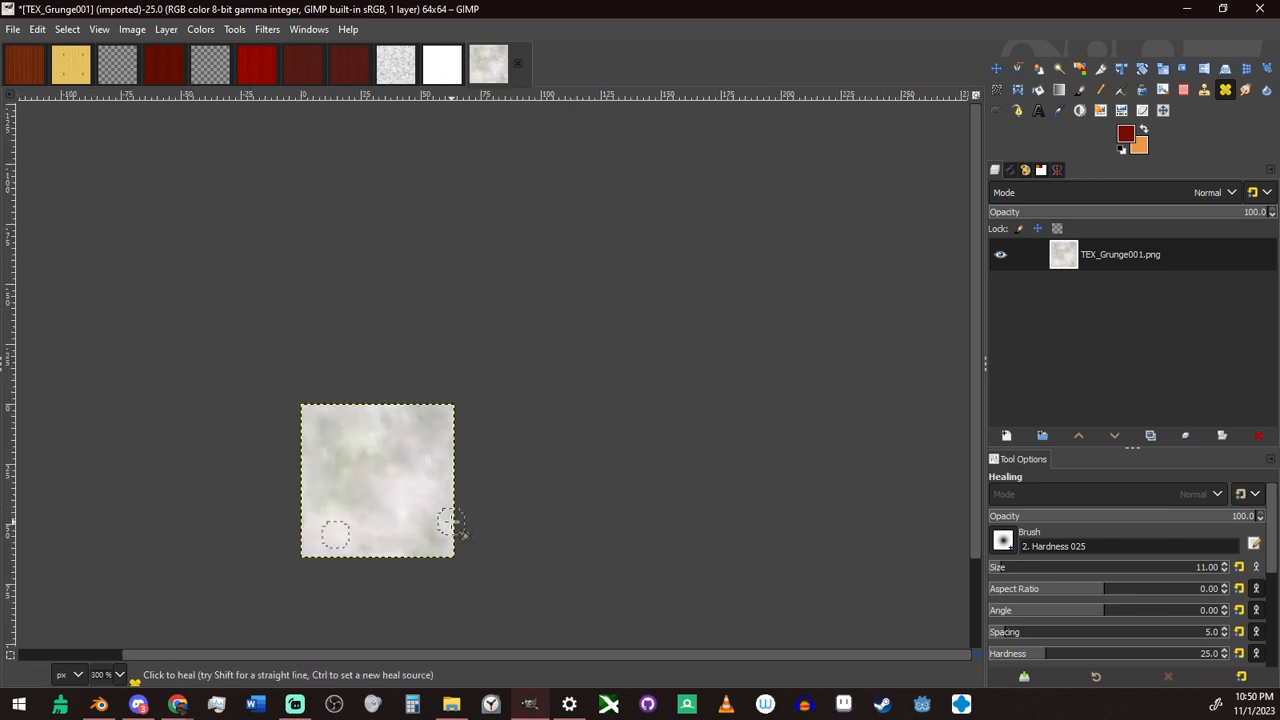
Export the image as TEX_Grunge001.png into the Textures folder, replacing the existing file and keeping the default PNG options
key(ctrl+shift+e)
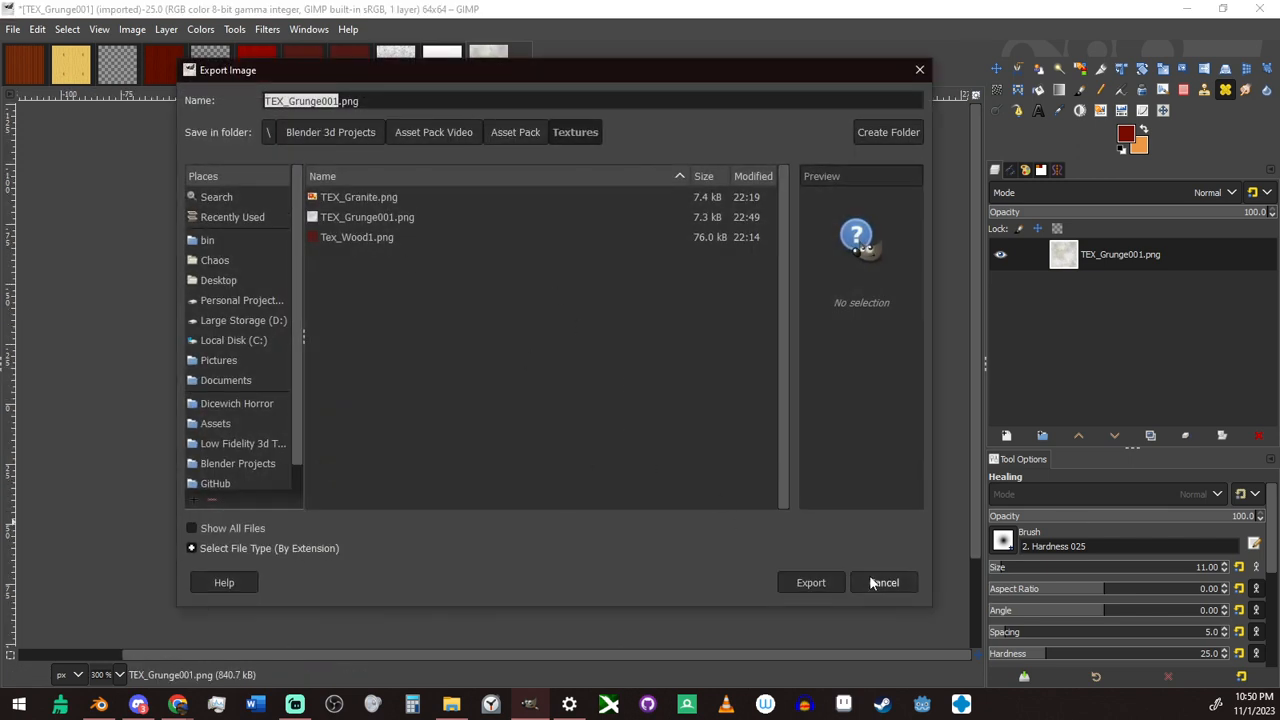
click(811, 582)
click(612, 413)
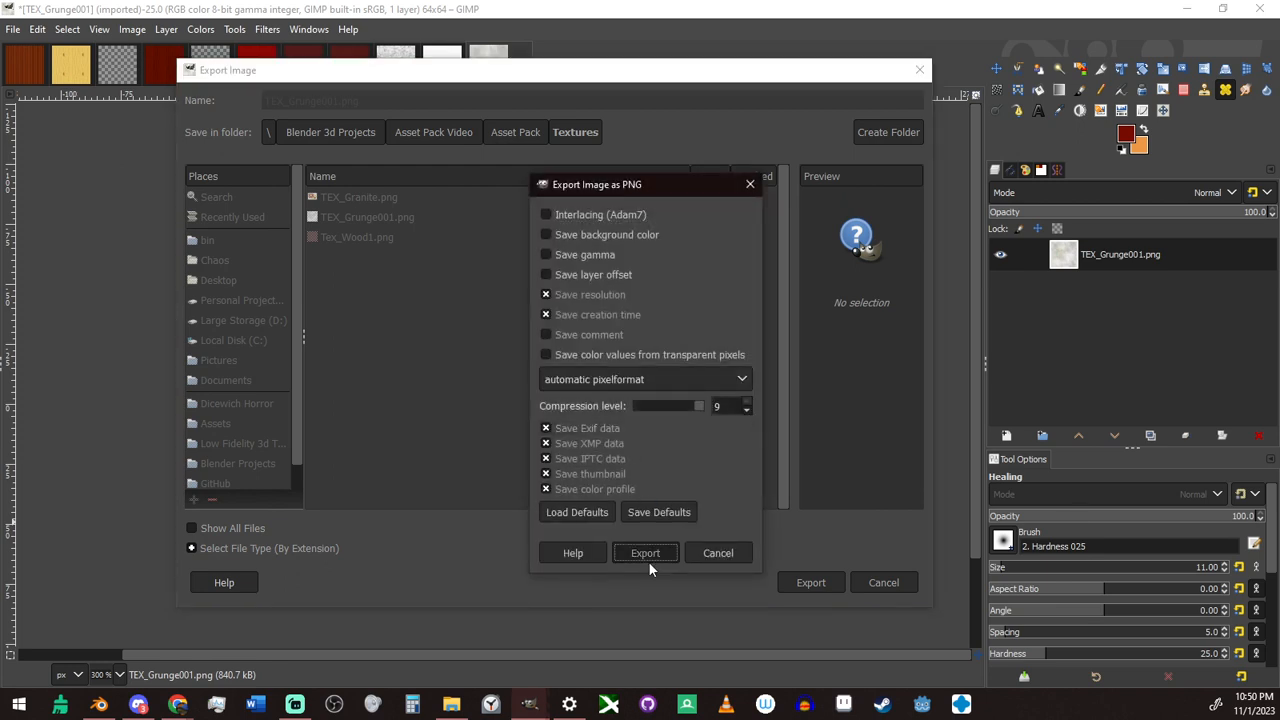
click(646, 556)
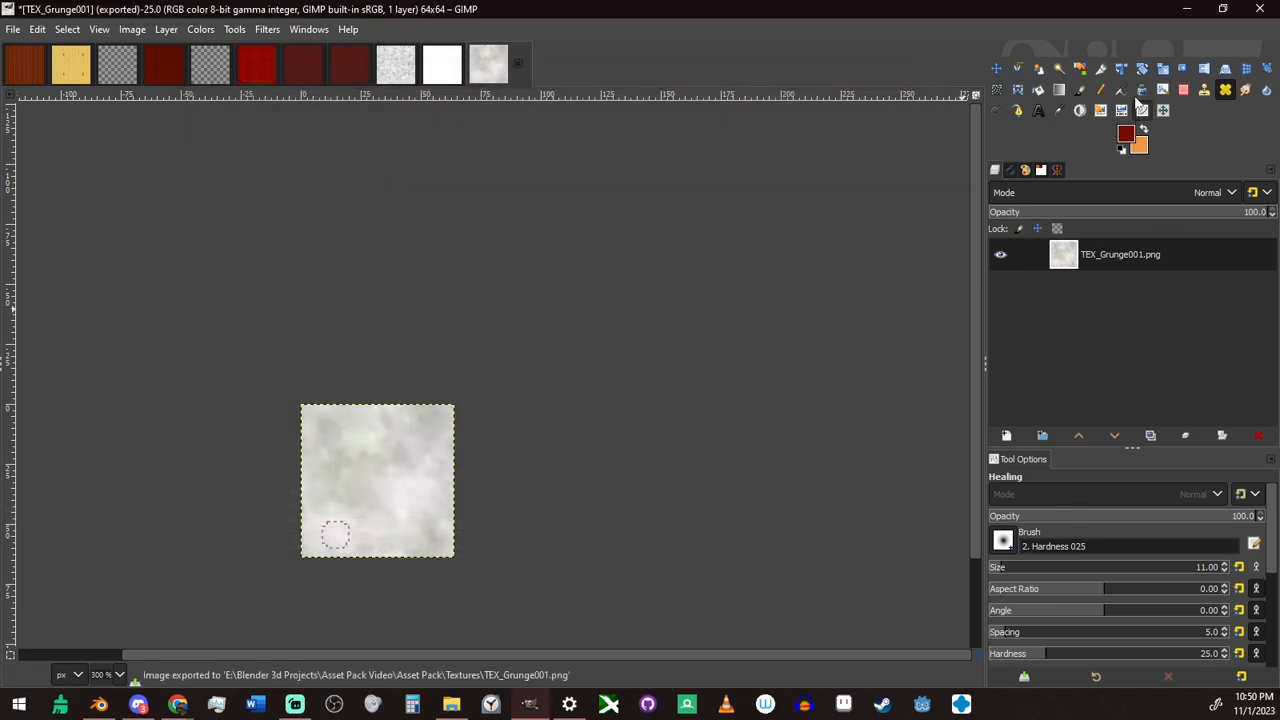
Darken the texture's midtones with Levels by setting the gamma to 0.77, and export it over TEX_Grunge001.png again
click(1121, 110)
click(612, 396)
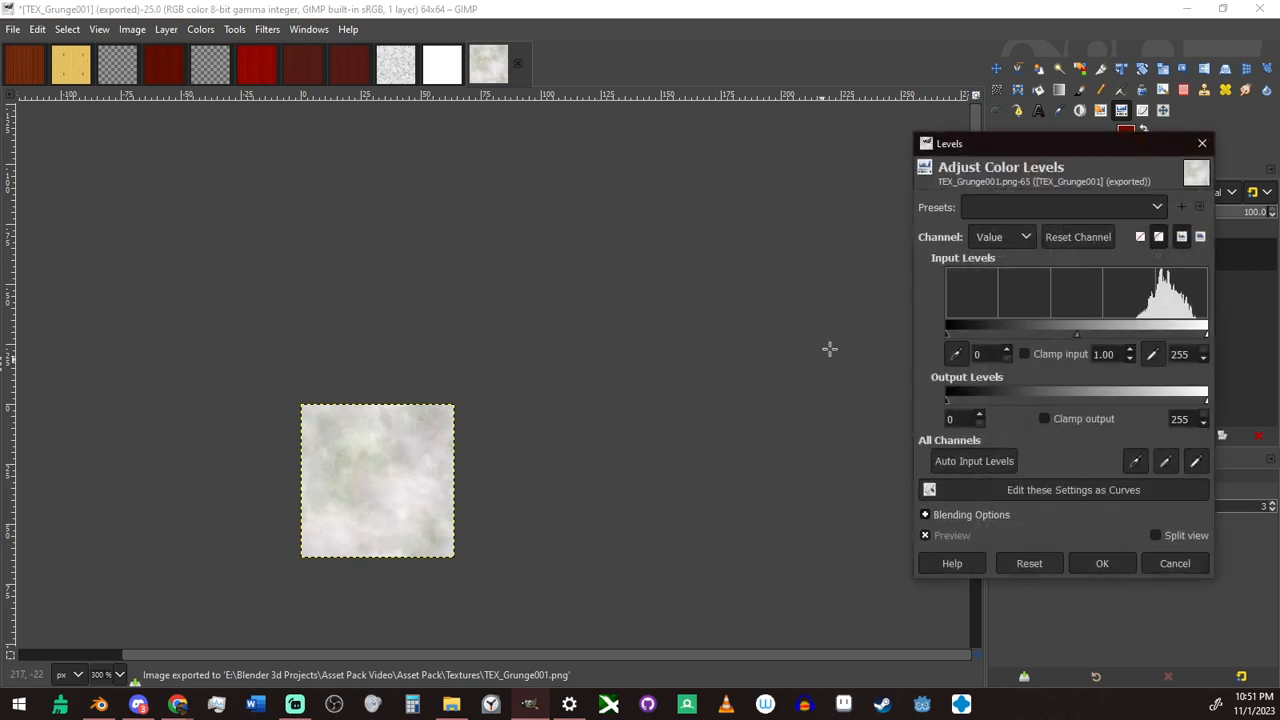
mouse_move(1078, 340)
mouse_down()
mouse_move(1015, 334)
mouse_move(1102, 334)
mouse_move(1066, 337)
mouse_move(1079, 327)
mouse_up()
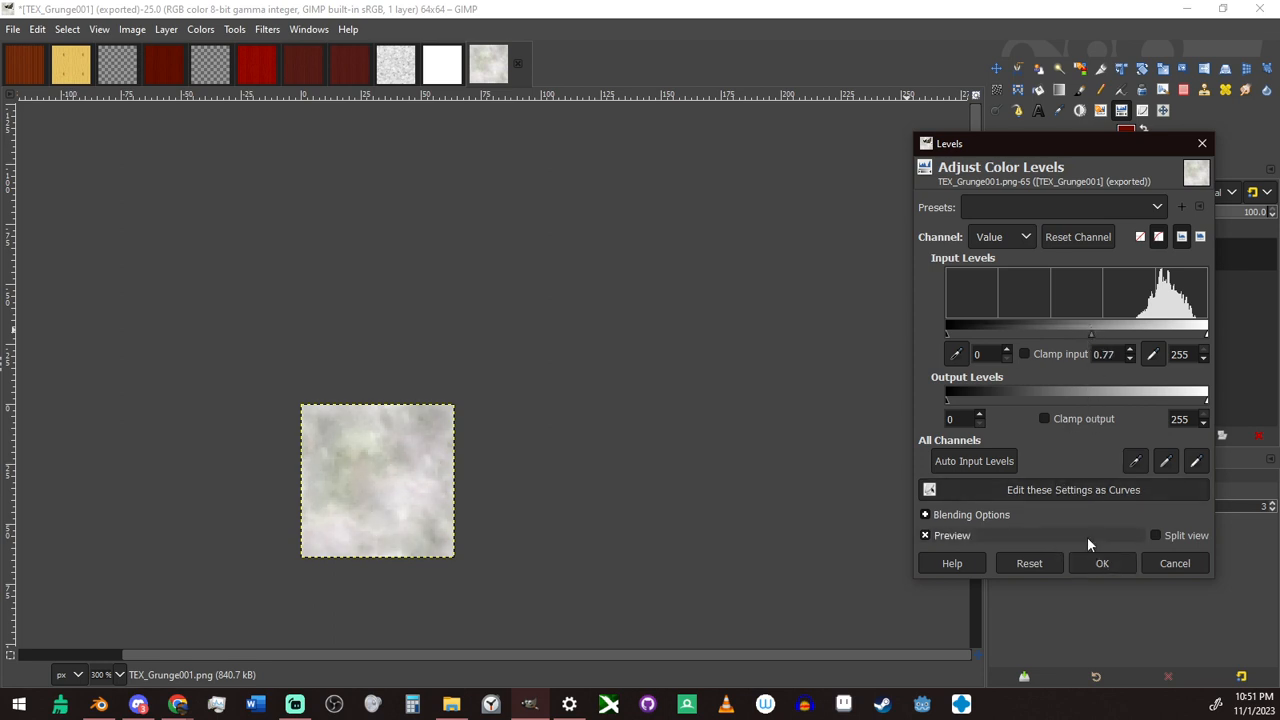
click(1102, 563)
ctrl+scroll(580, 450, down, 2)
ctrl+scroll(580, 450, up, 3)
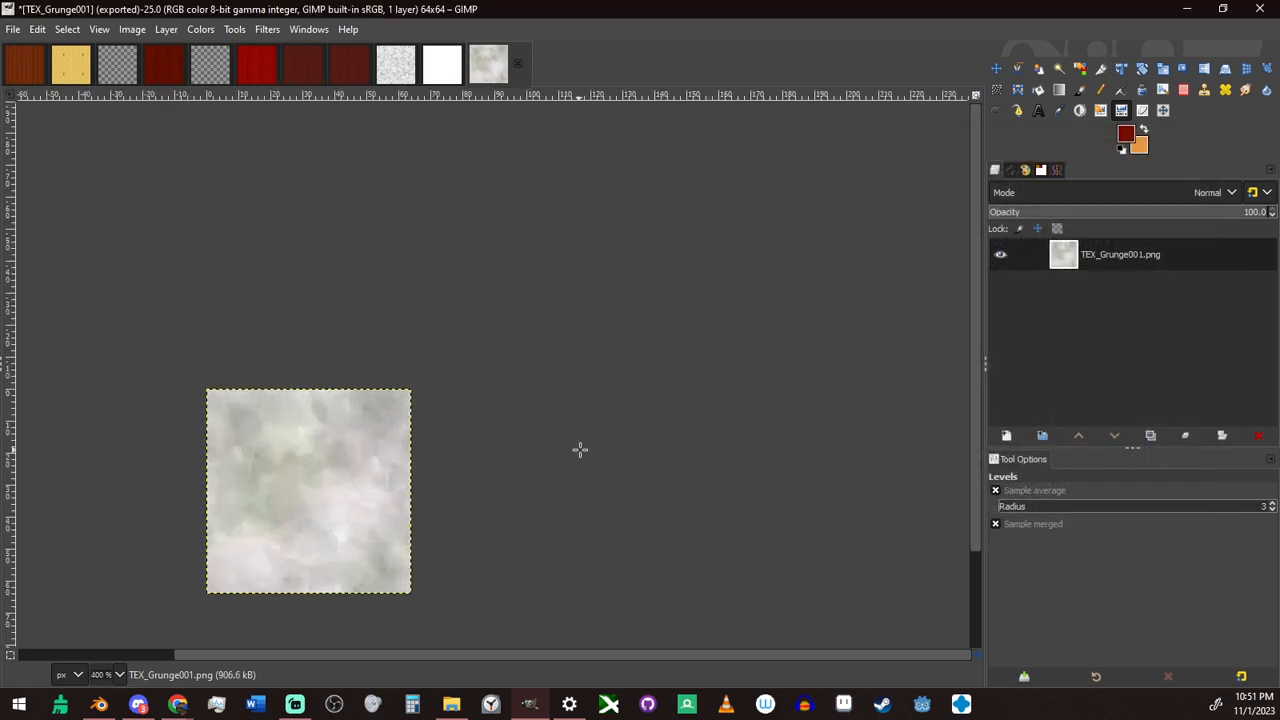
key(ctrl+e)
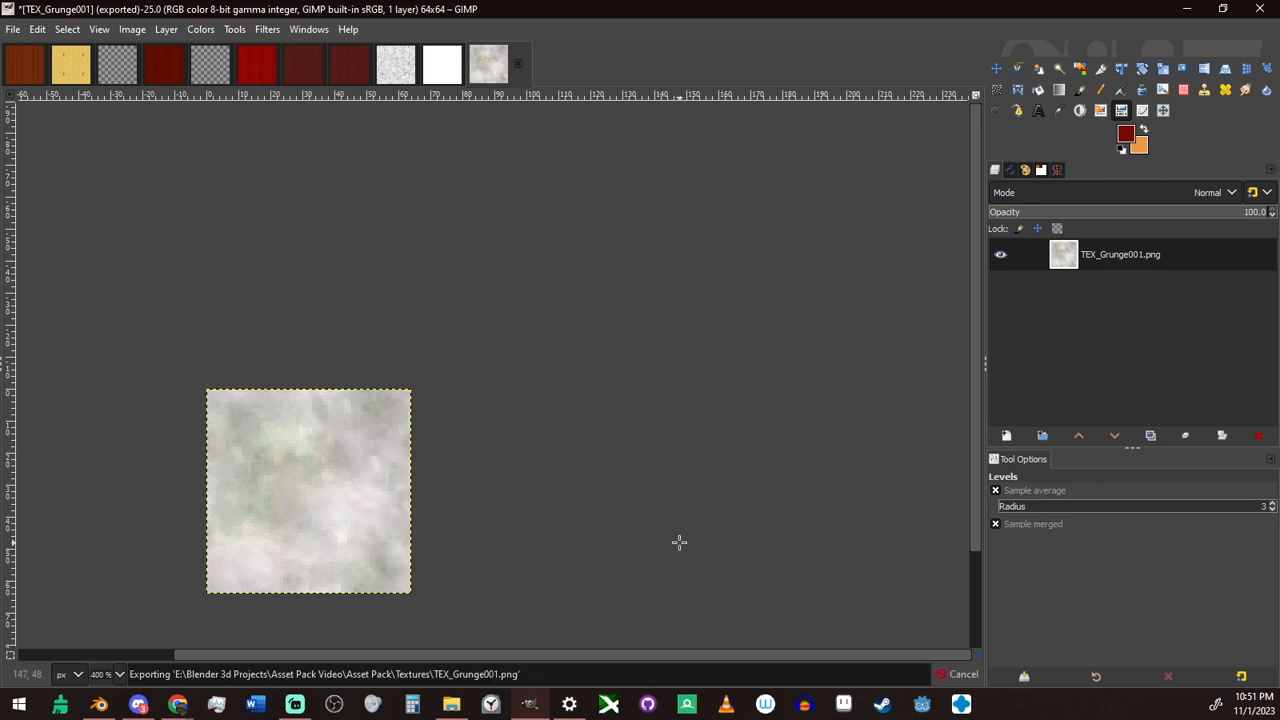
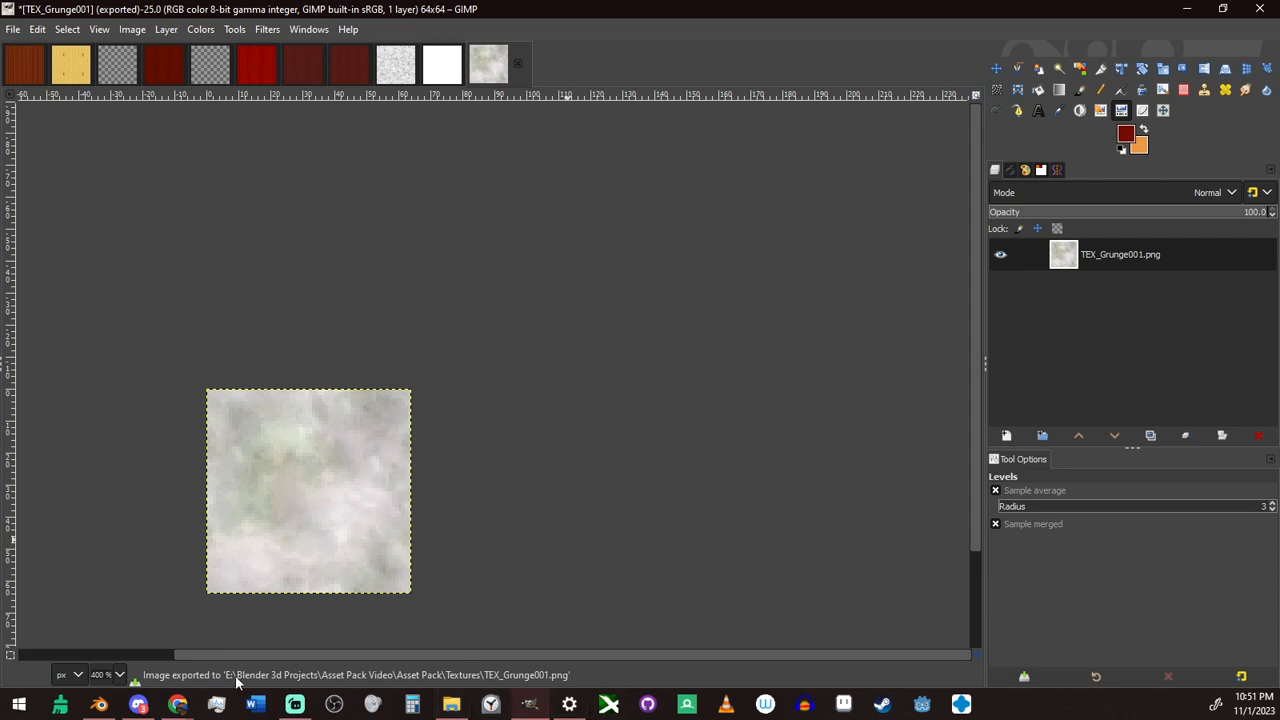
Switch to Blender, leave the full-screen image editor and show the sink countertop in a maximized 3D view in Object Mode
mouse_move(293, 703)
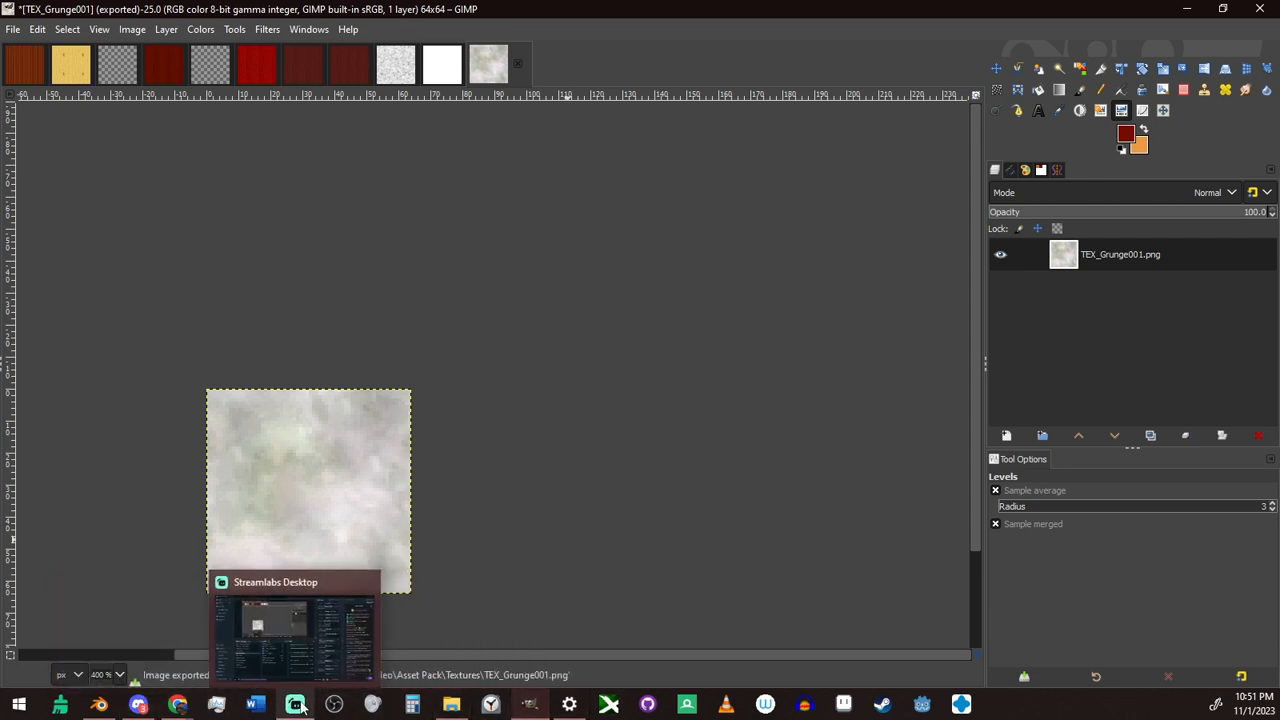
click(99, 705)
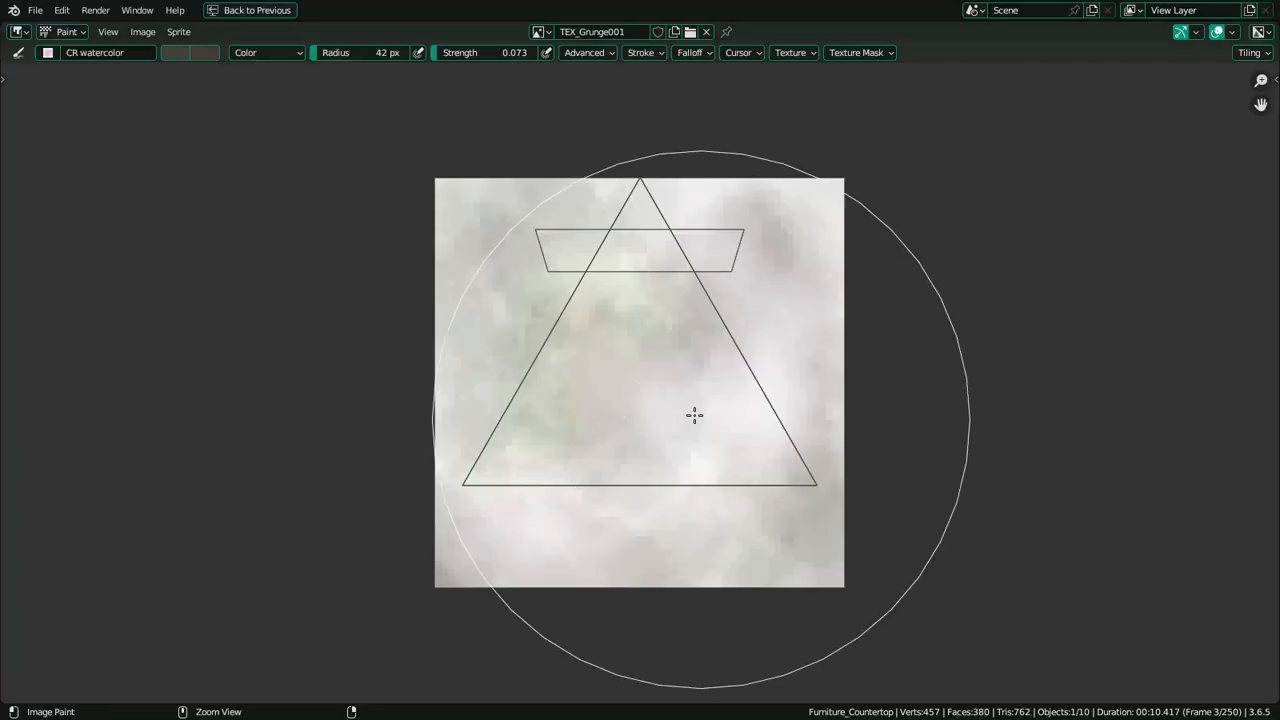
key(ctrl+space)
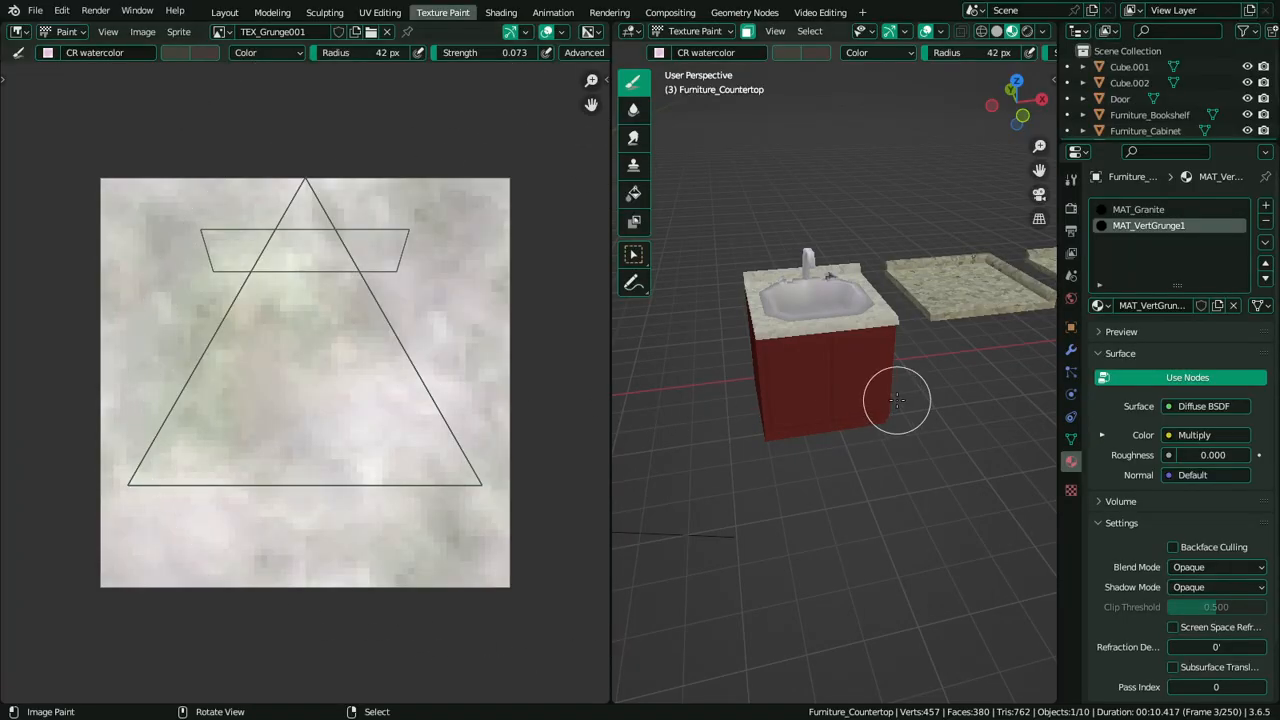
key(ctrl+space)
shift+middle_drag(874, 340, 783, 419)
key(ctrl+Tab)
click(330, 356)
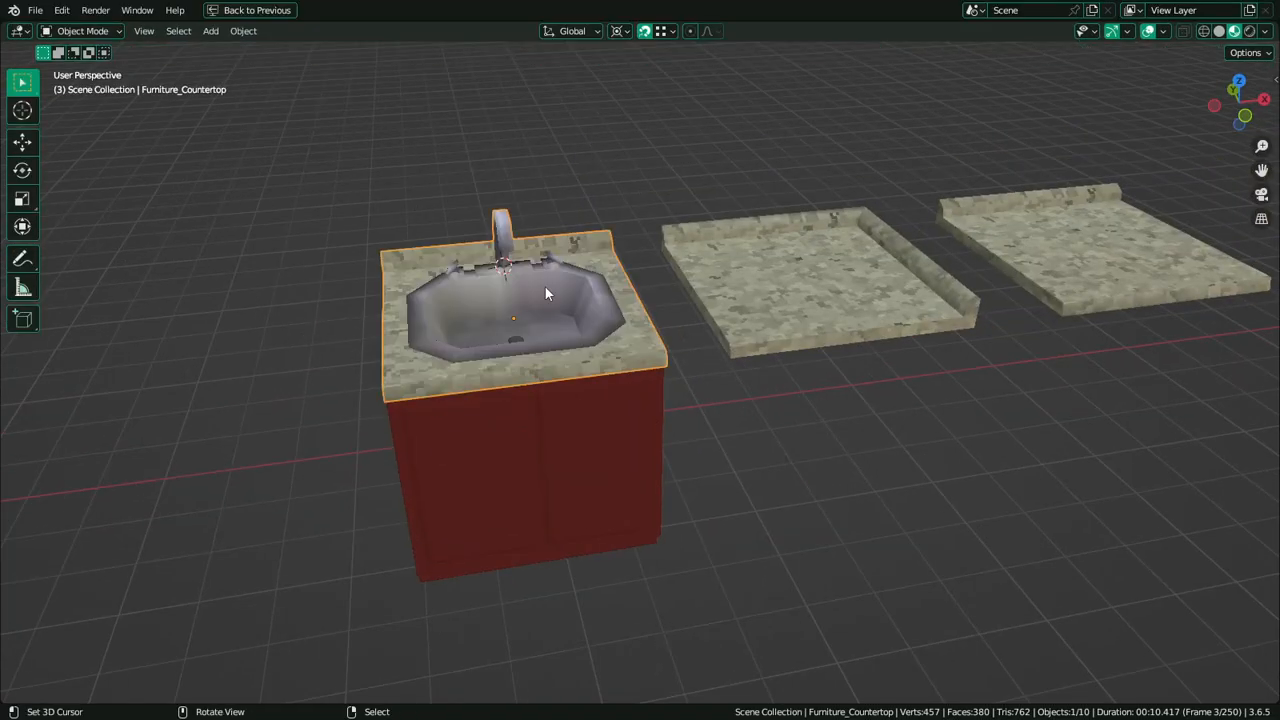
Enter Edit Mode on the sink countertop and select the geometry linked to the basin floor face, delimited by seams
middle_drag(505, 385, 497, 445)
alt+middle_click(514, 286)
scroll(544, 302, up, 4)
middle_drag(668, 425, 654, 391)
key(Tab)
click(681, 398)
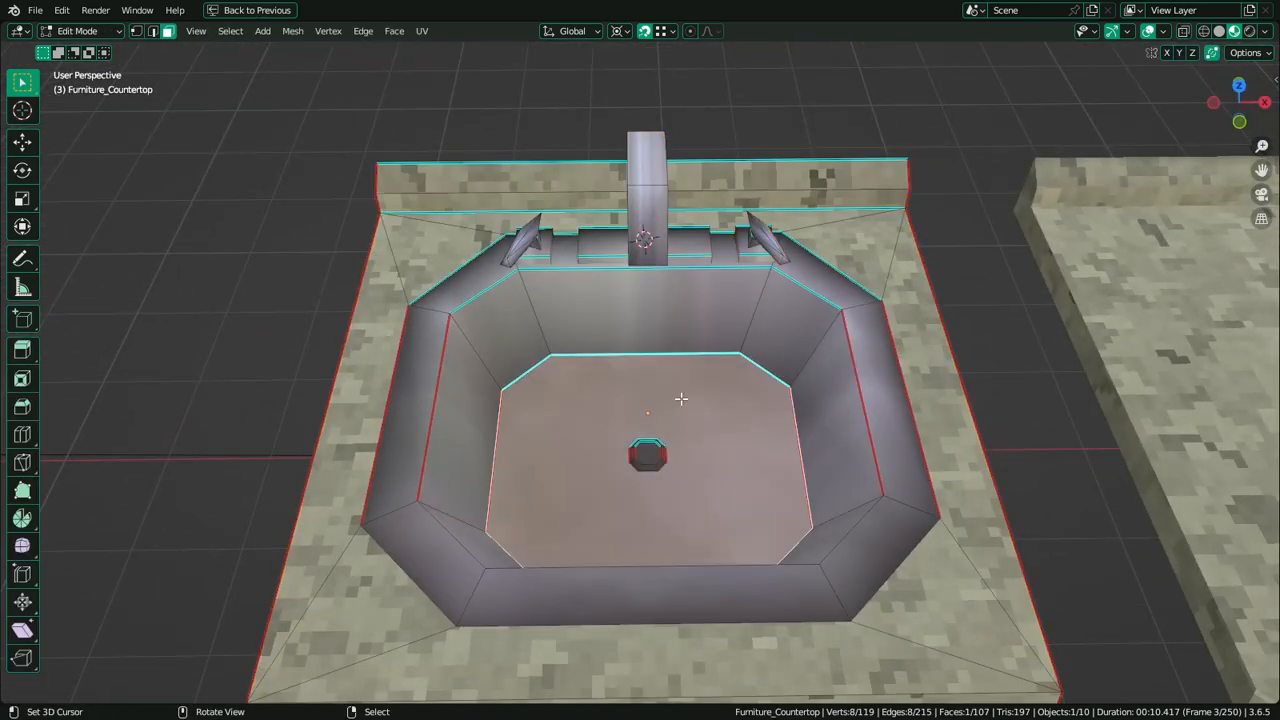
key(ctrl+l)
key(ctrl+space)
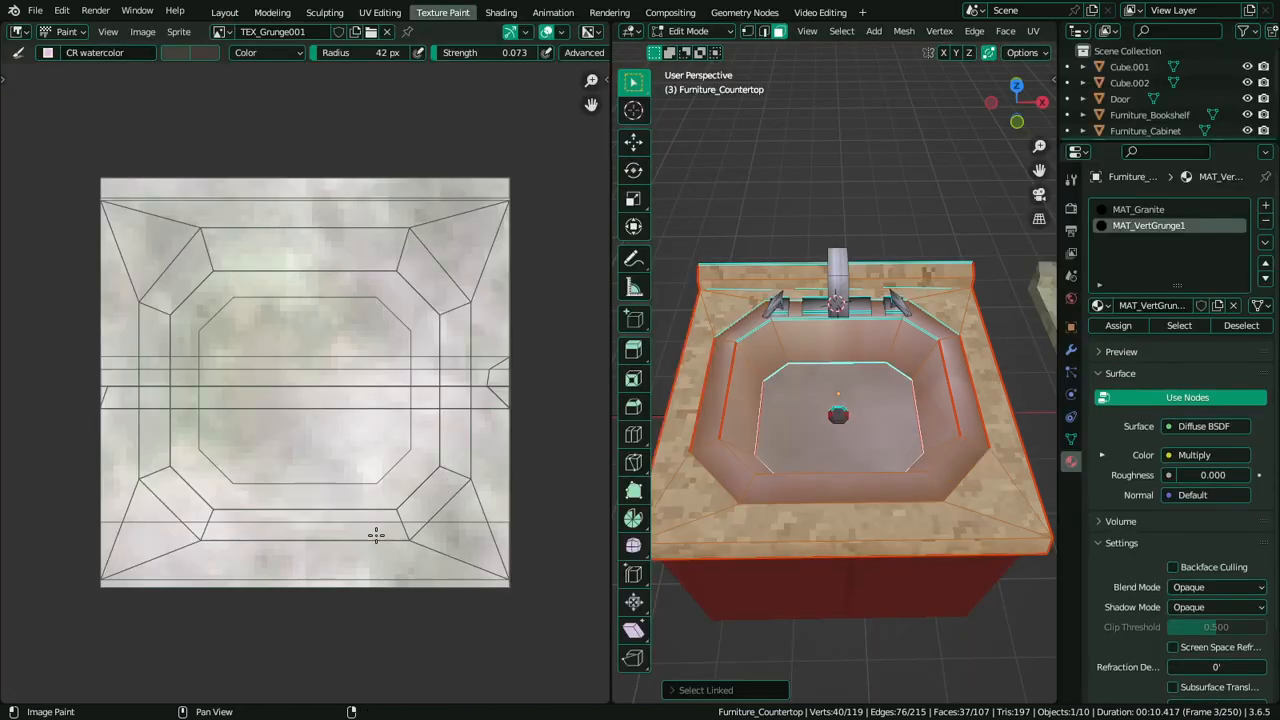
key(ctrl+space)
click(110, 690)
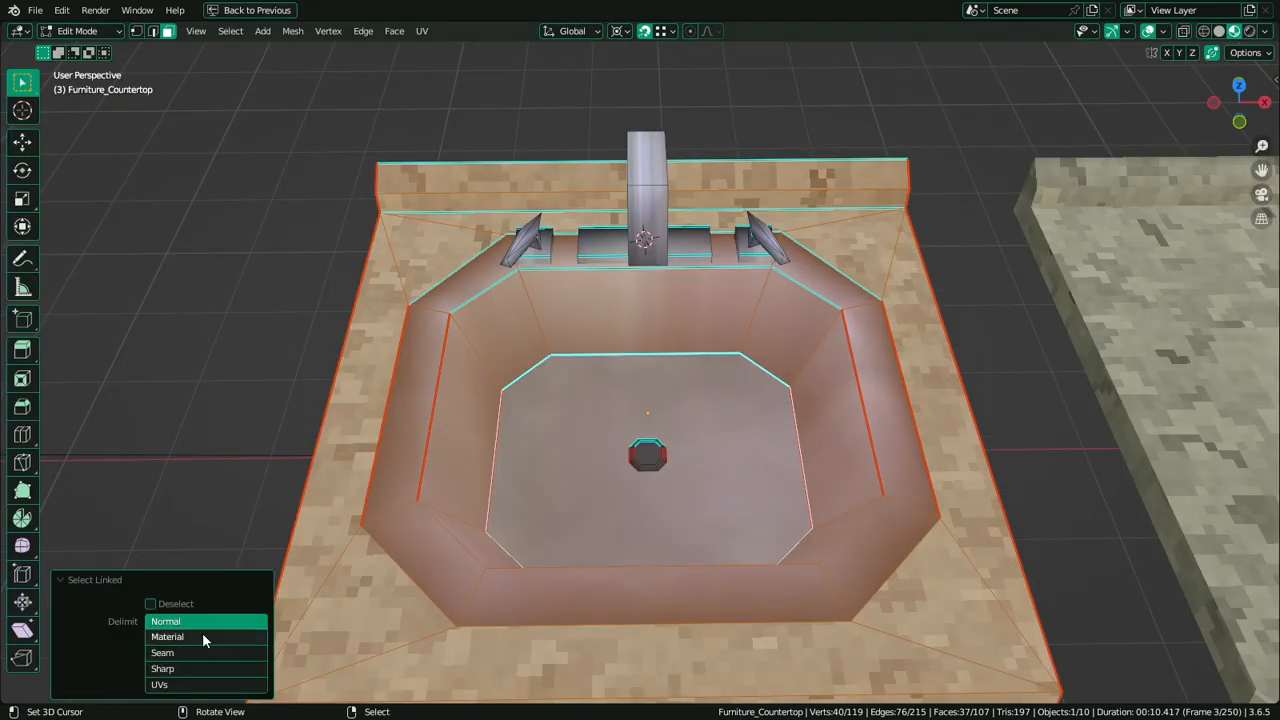
click(184, 655)
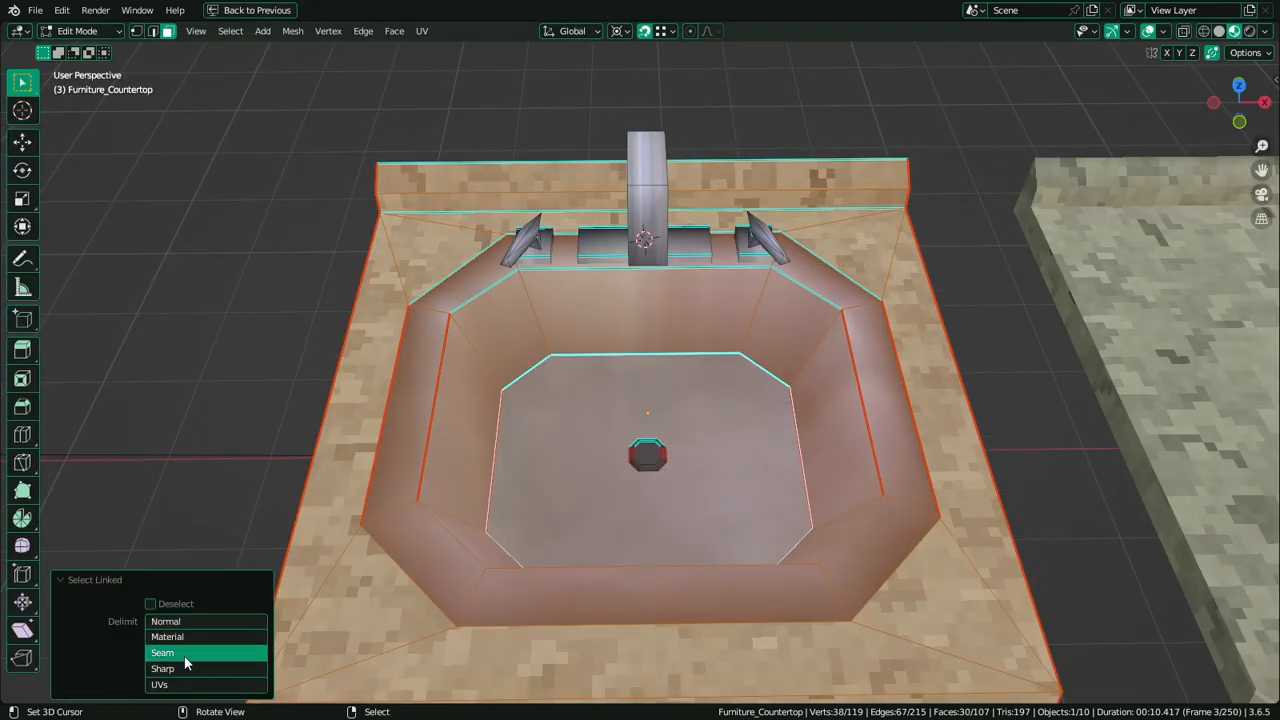
Mark the three edges along the front of the sink's outer rim as a seam
right_click(427, 516)
key(2)
shift+right_click(427, 597)
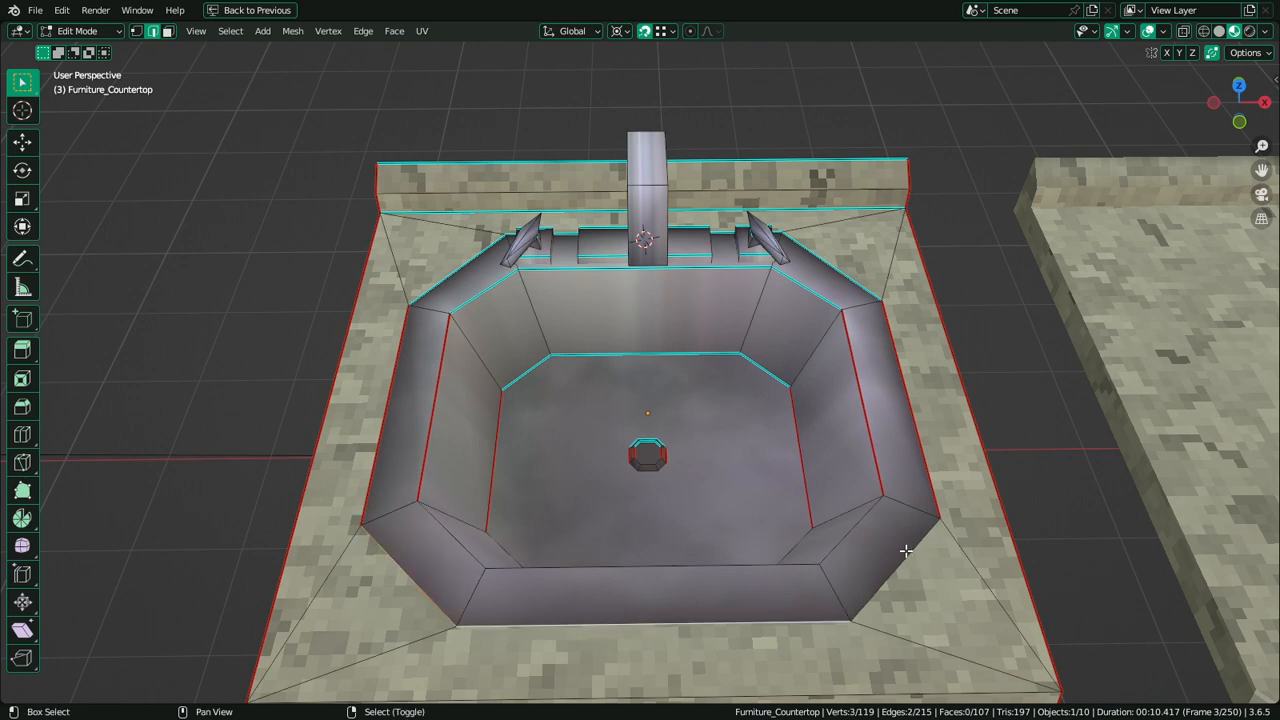
key(ctrl+e)
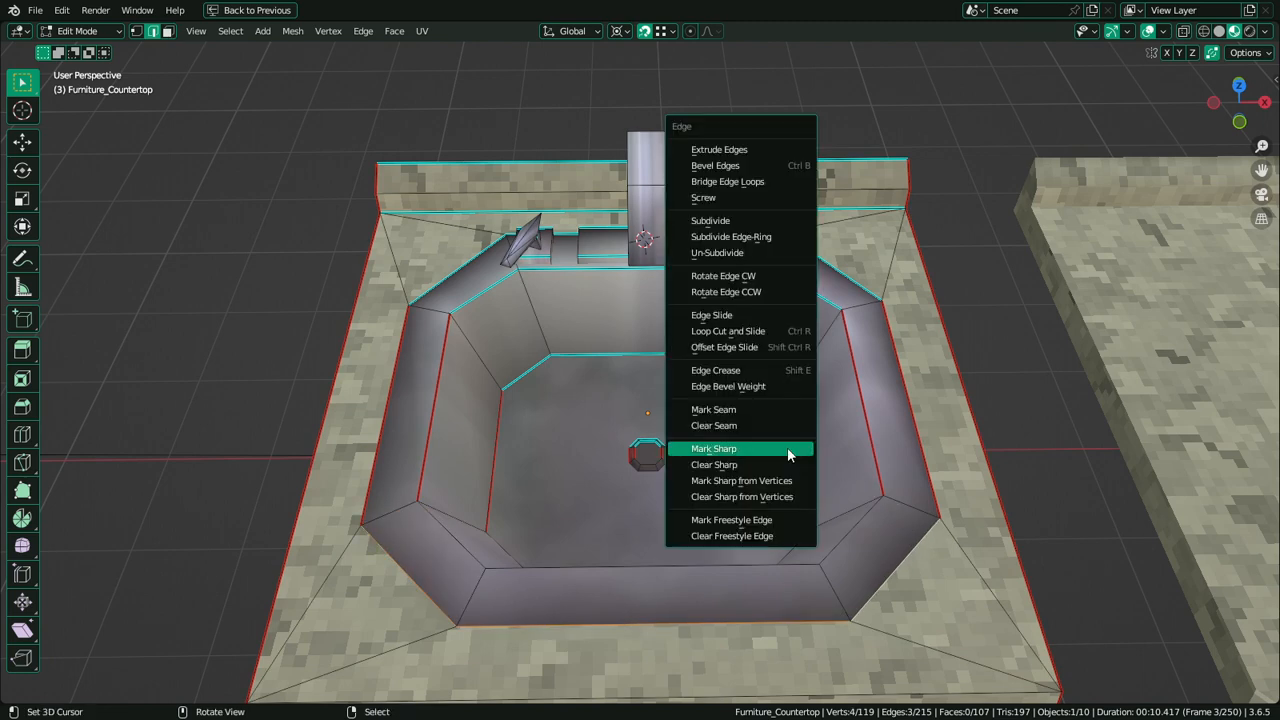
click(815, 410)
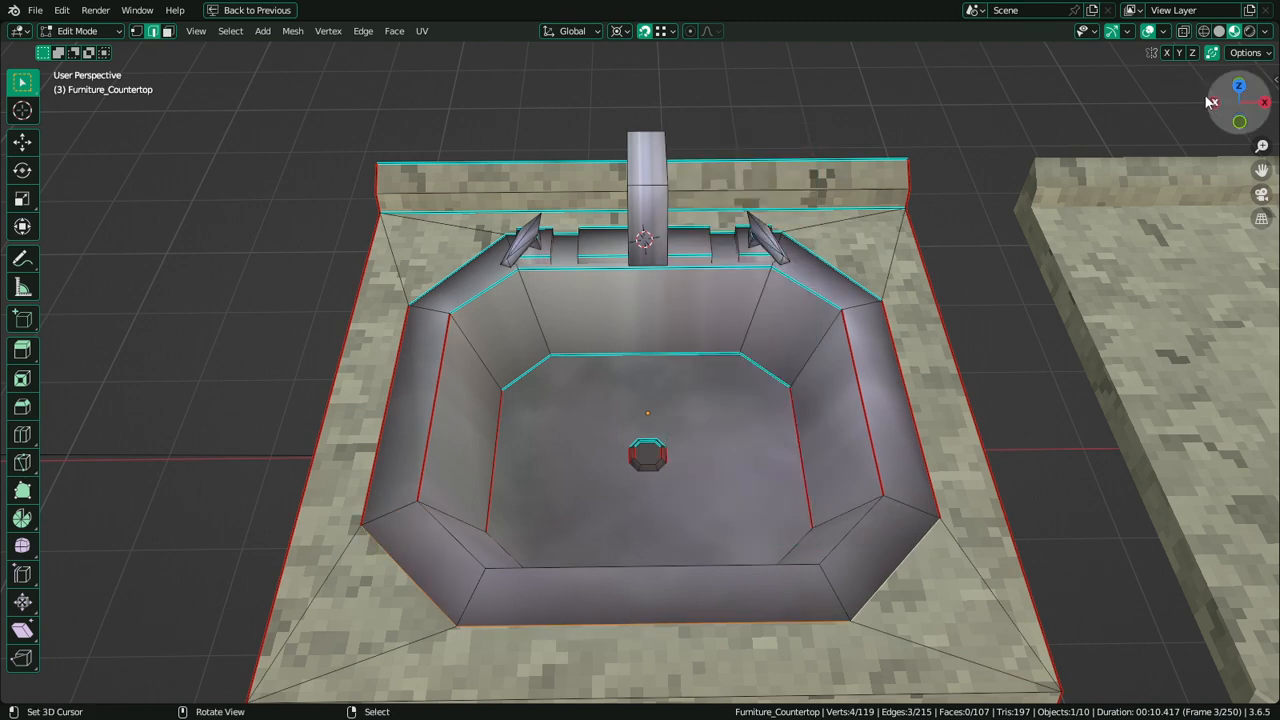
click(1238, 53)
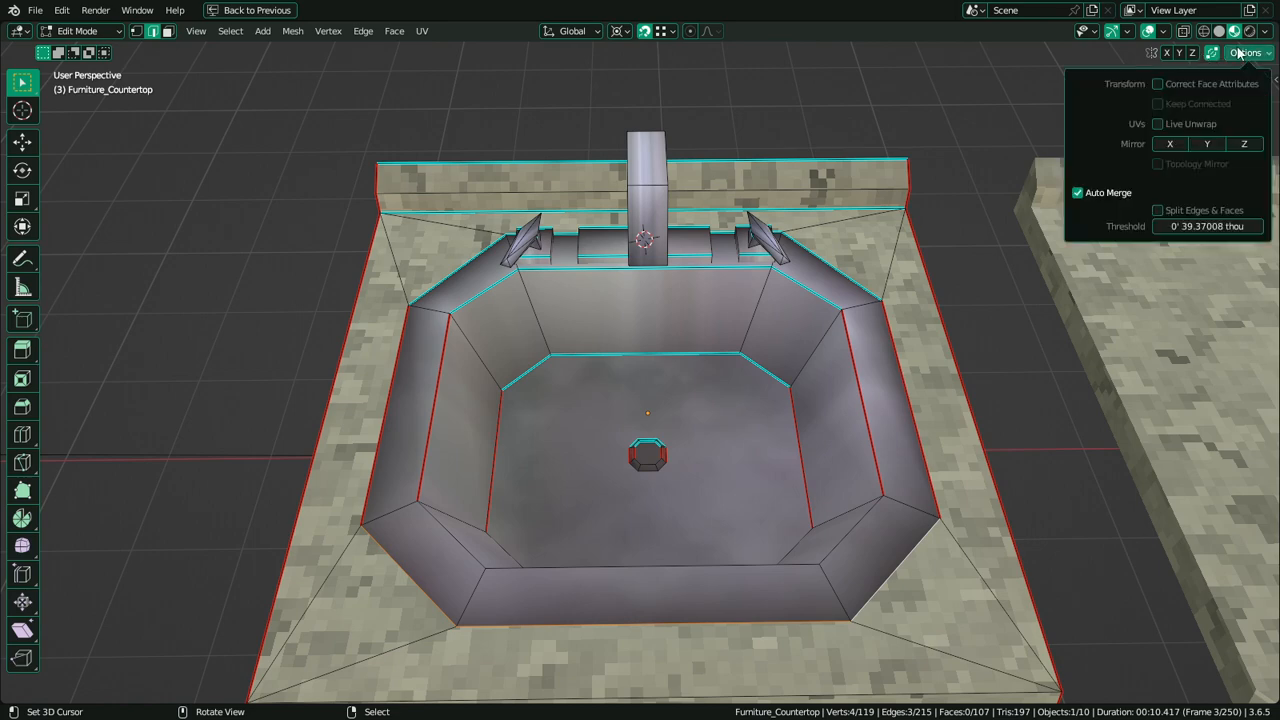
key(ctrl+space)
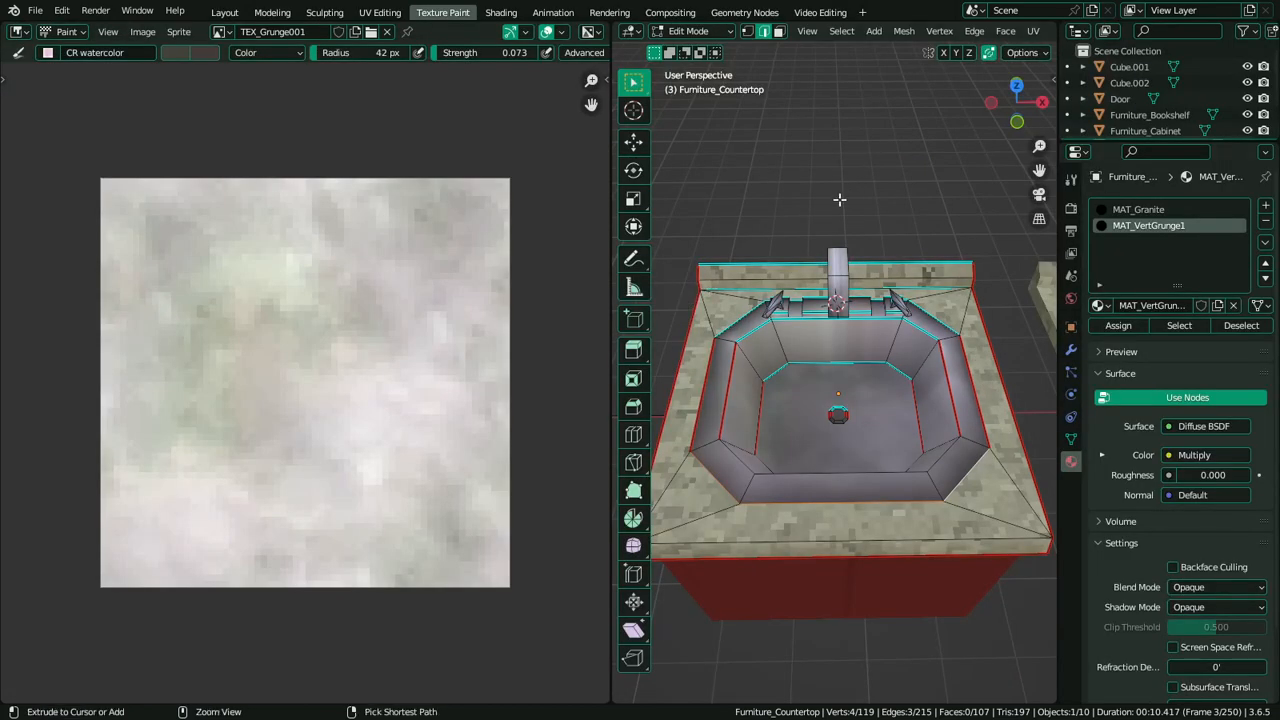
key(ctrl+space)
key(n)
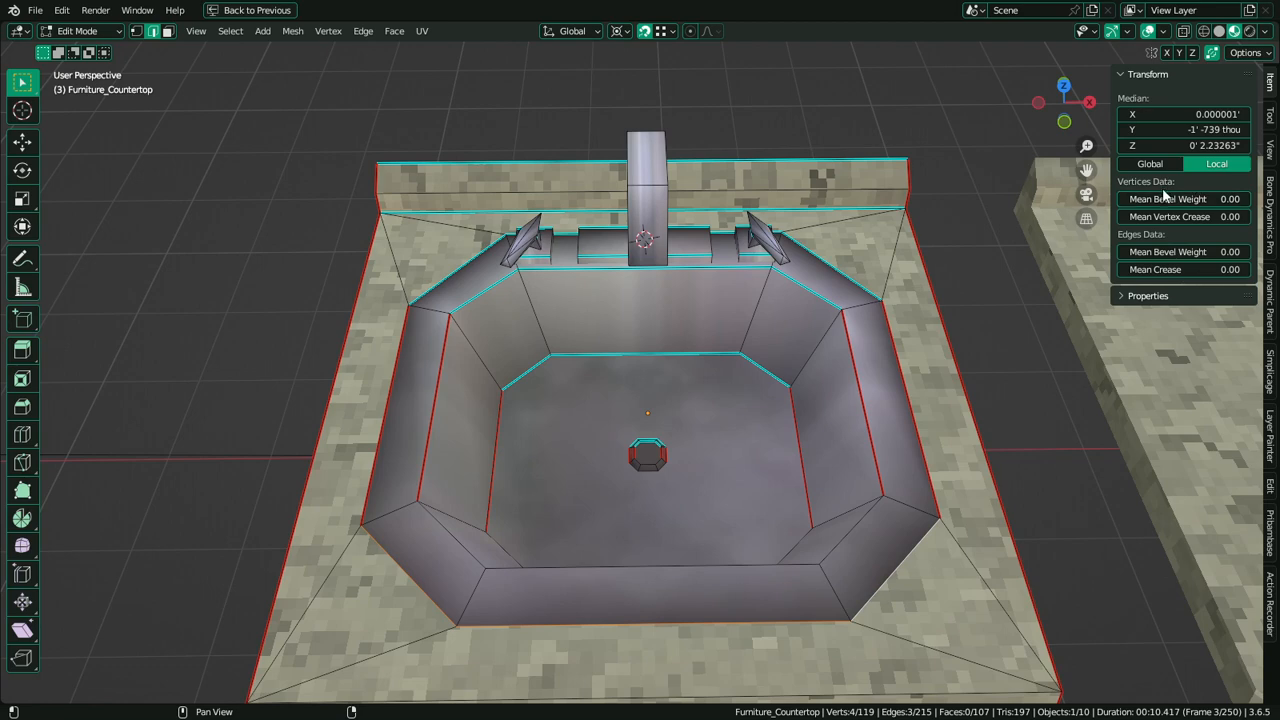
Select all faces assigned to MAT_VertGrunge1 and isolate them by hiding the unselected geometry and entering local view
key(ctrl+space)
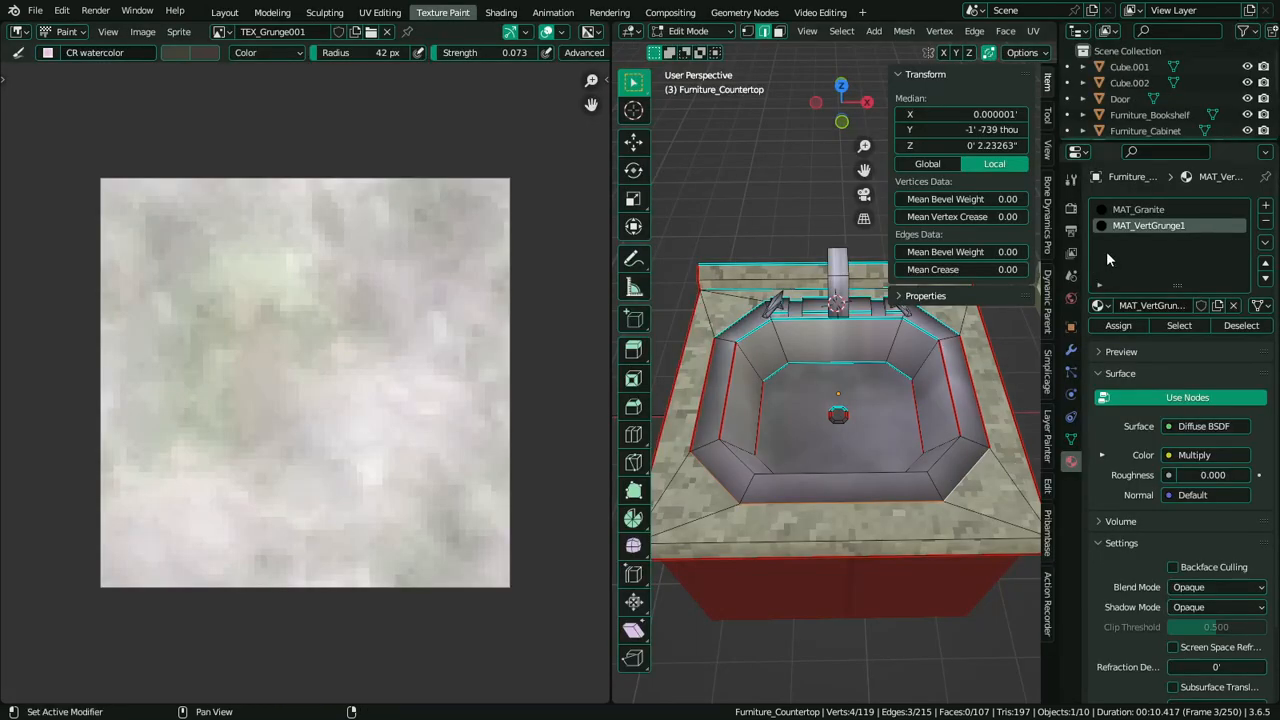
click(1178, 326)
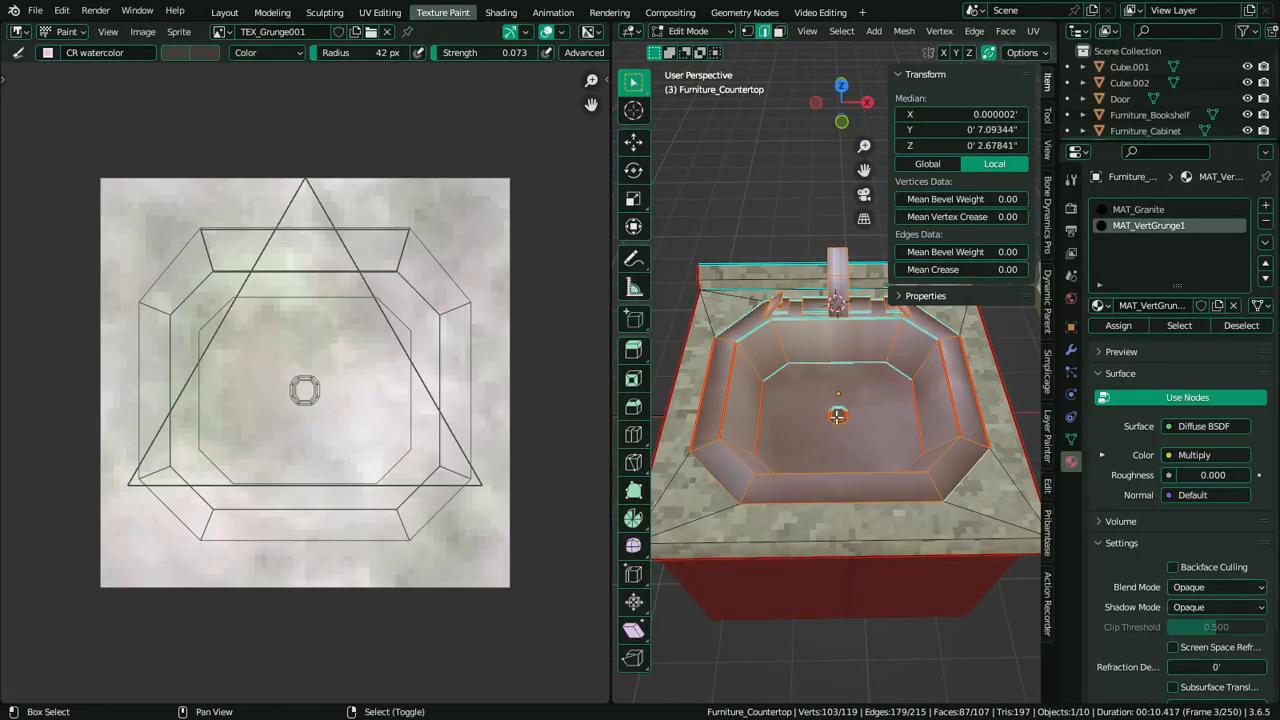
key(shift+h)
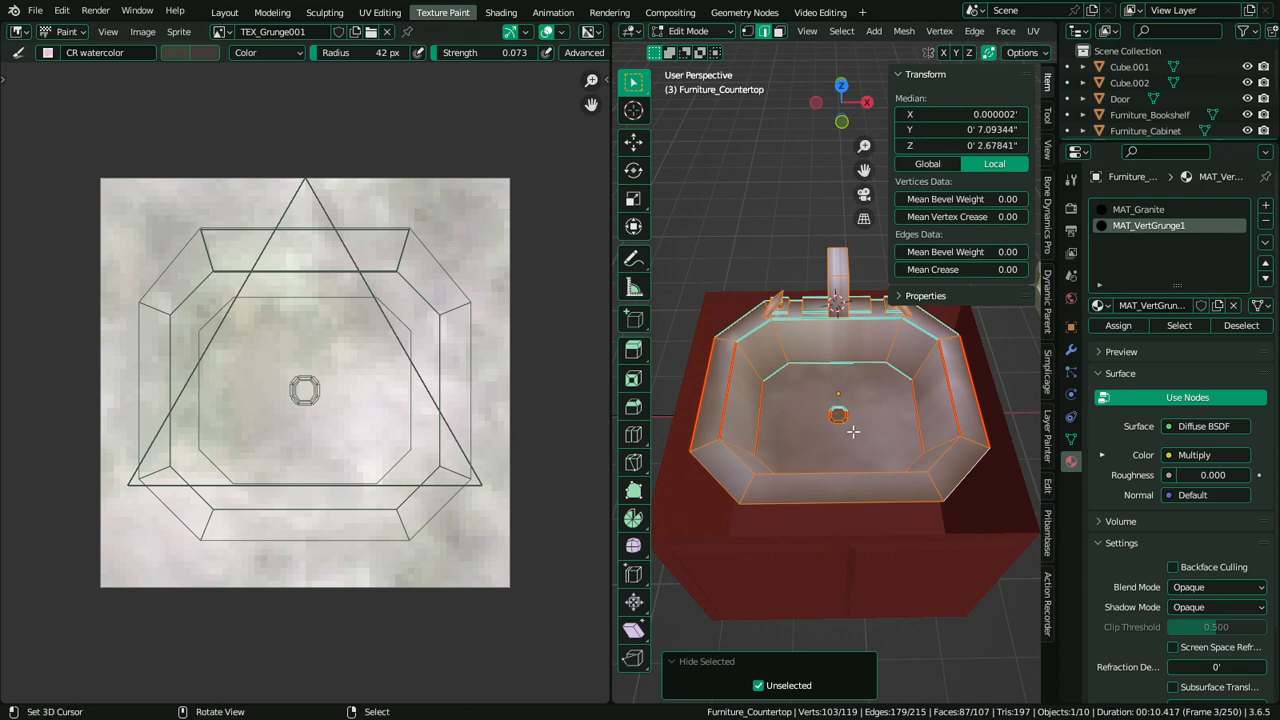
key(KP_Divide)
Unwrap the selected sink and faucet faces with Cube Projection and check the grunge mapping in Object Mode
key(u)
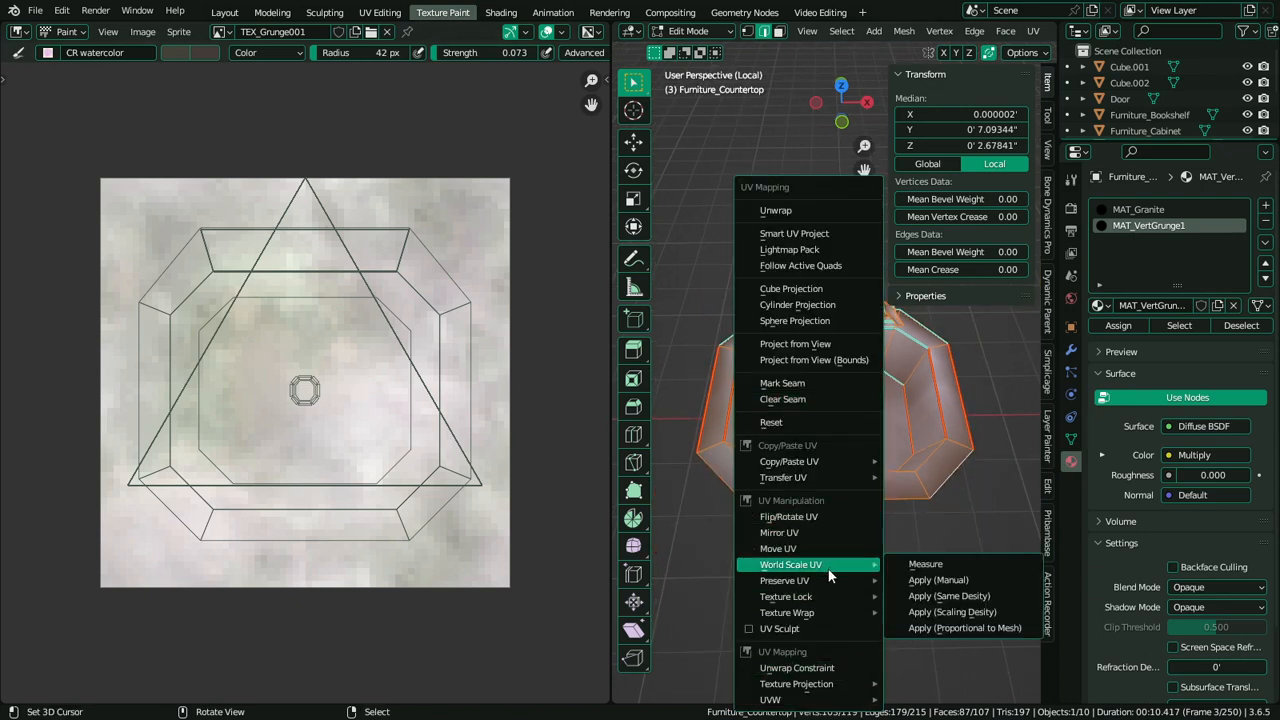
click(853, 287)
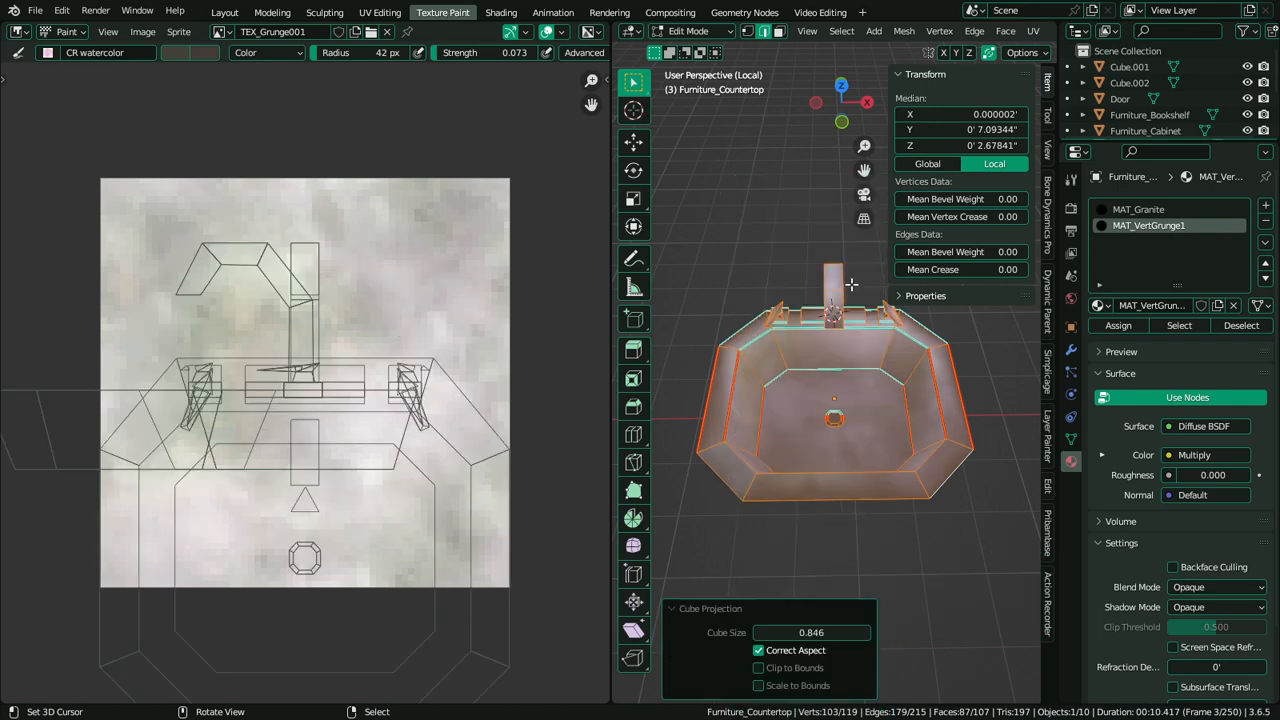
scroll(855, 407, up, 2)
key(Tab)
middle_drag(831, 434, 807, 421)
key(ctrl+space)
scroll(840, 428, down, 3)
Select all geometry linked to the sink basin and clear the sharp marks from its edges
key(Tab)
scroll(807, 421, up, 2)
right_click(735, 402)
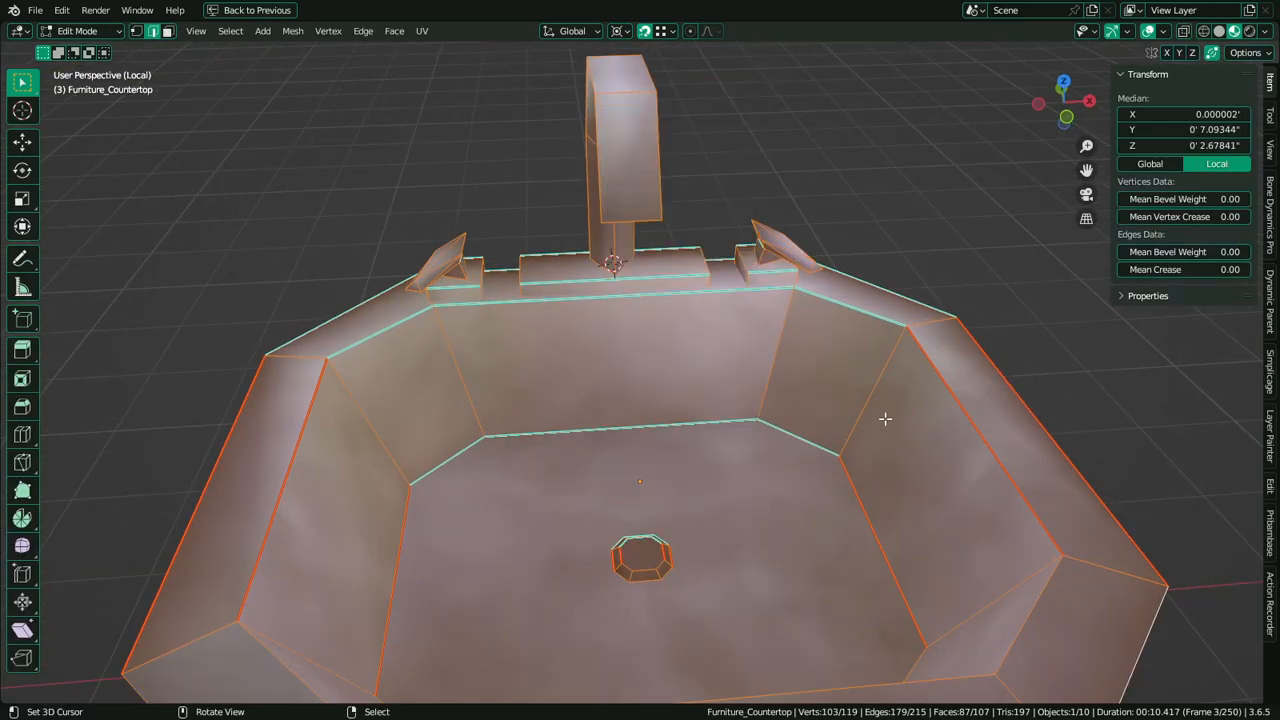
click(789, 403)
key(ctrl+l)
key(ctrl+e)
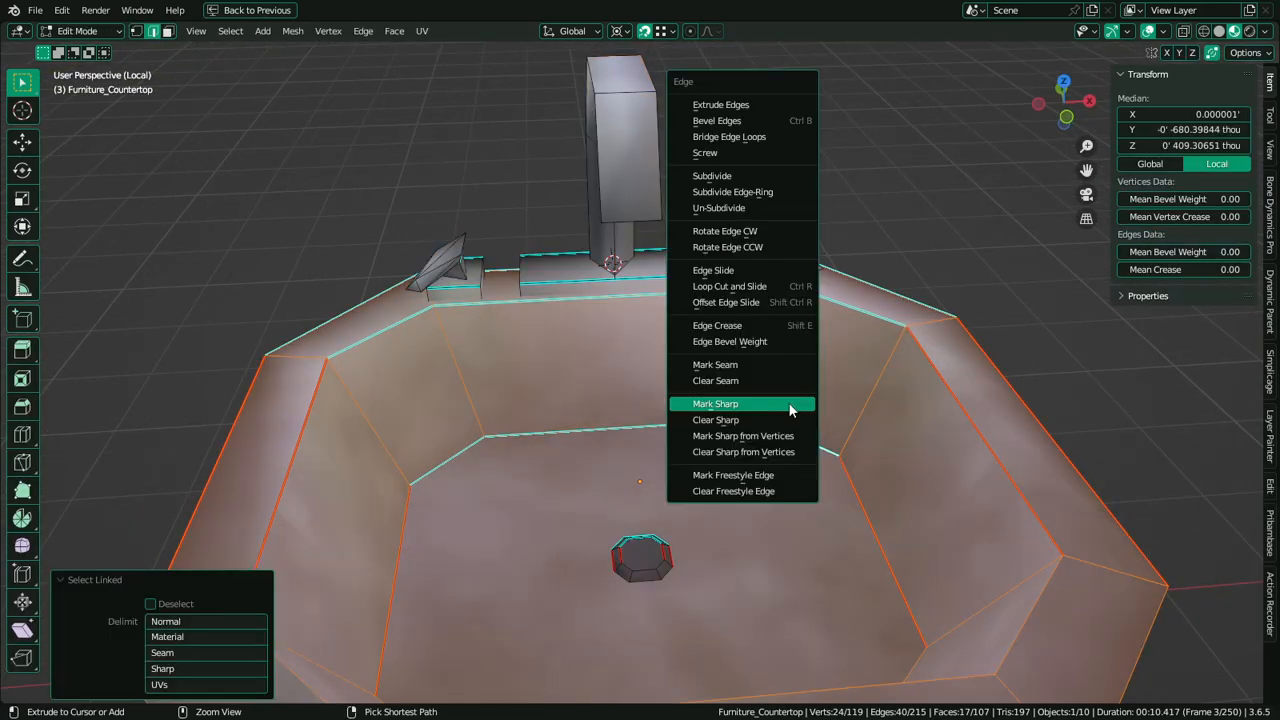
click(769, 425)
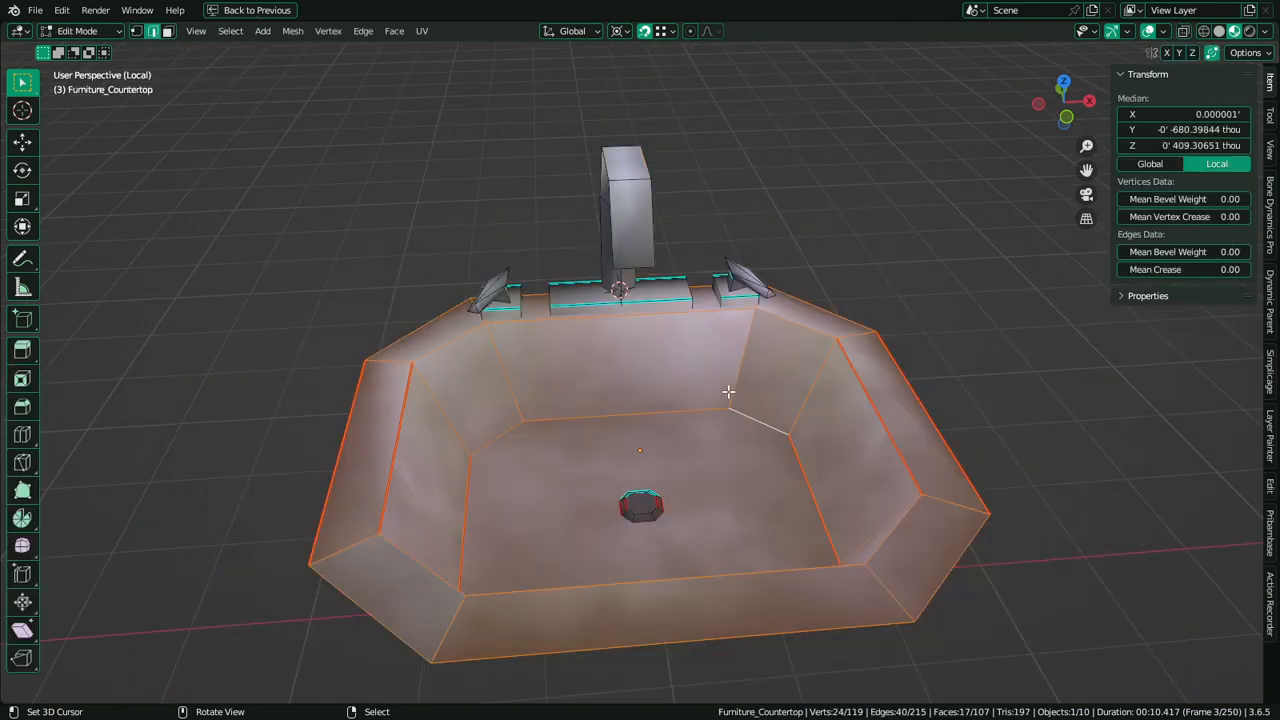
Shade the selected basin faces smooth and check the basin corners up close in Object Mode
key(q)
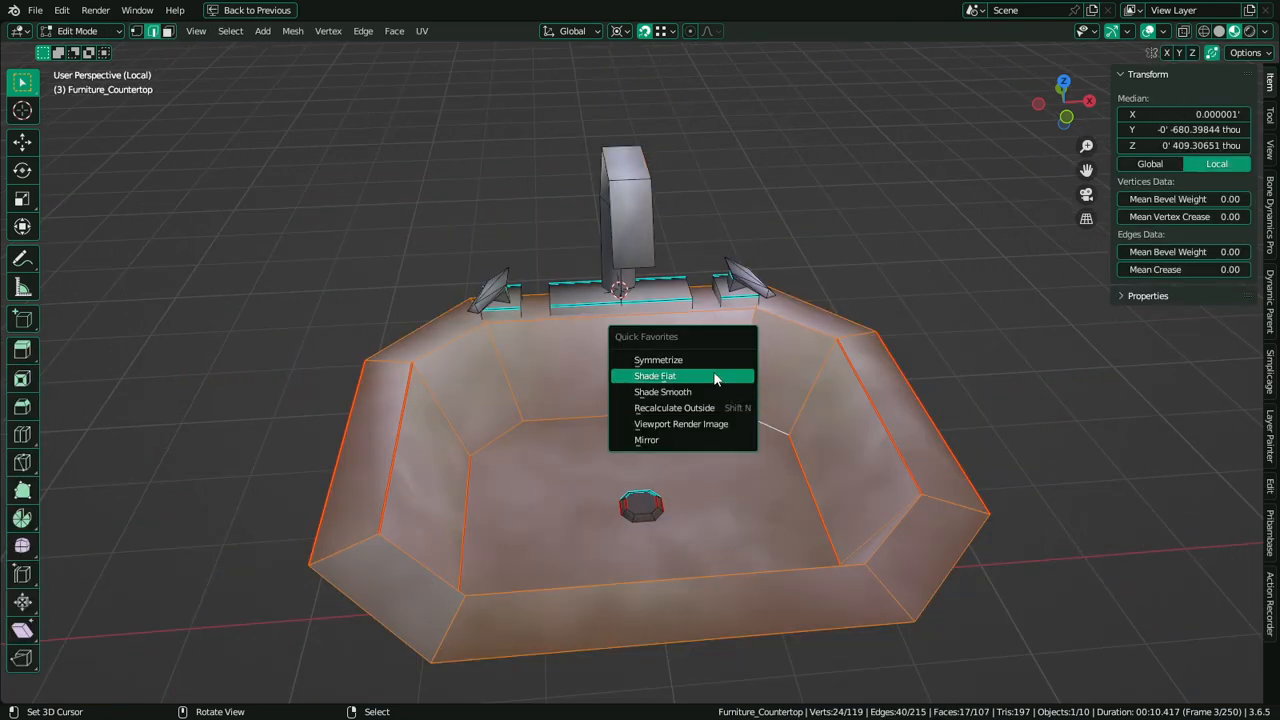
click(709, 390)
scroll(711, 390, up, 3)
middle_drag(714, 394, 829, 365)
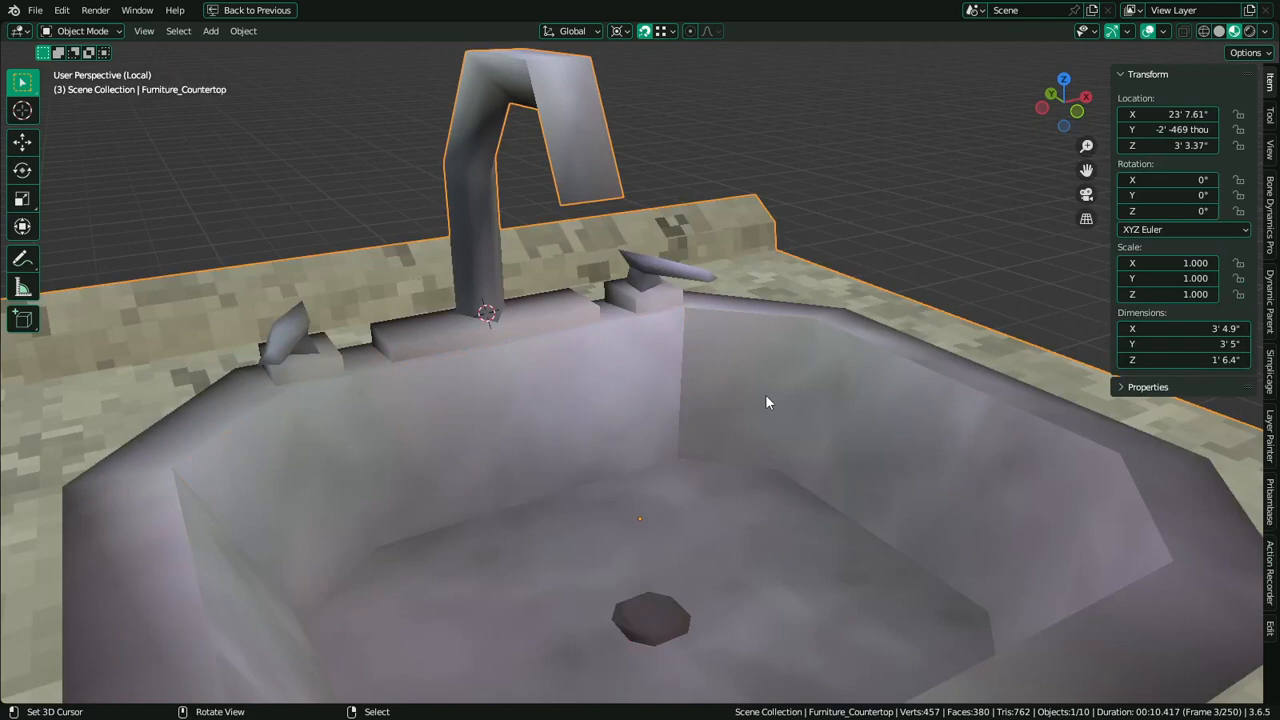
scroll(765, 394, up, 6)
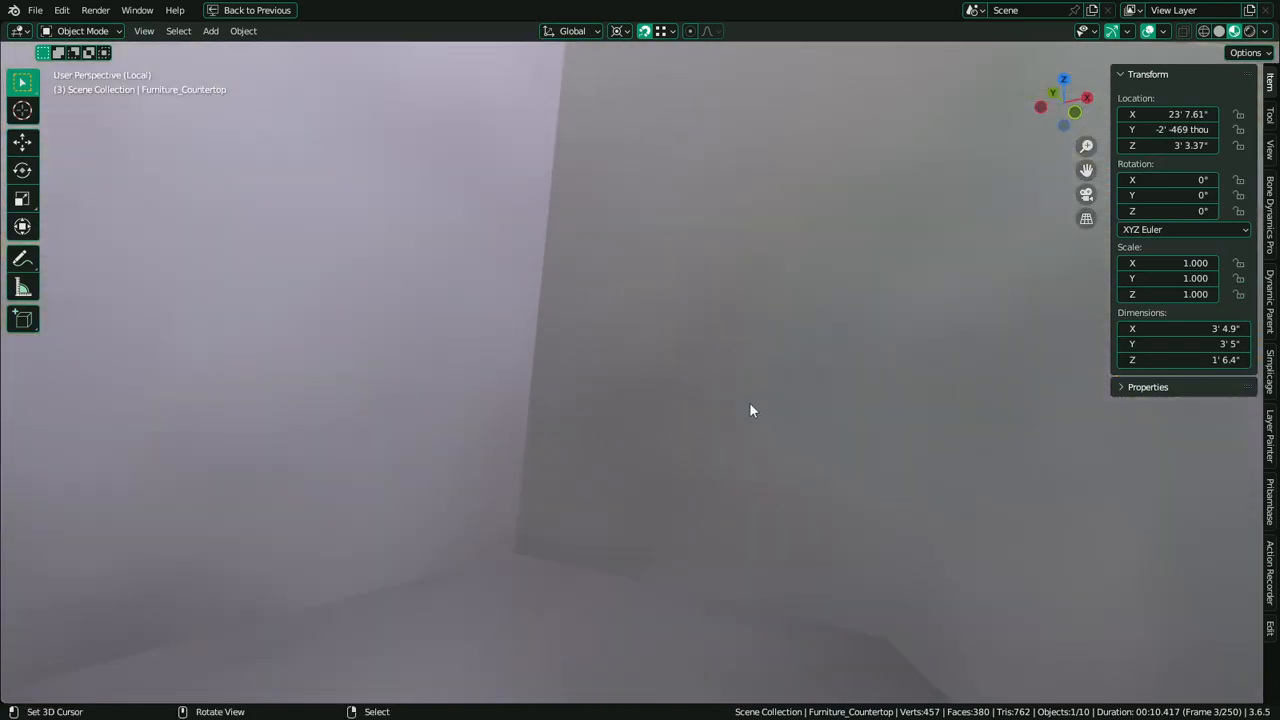
scroll(751, 410, down, 5)
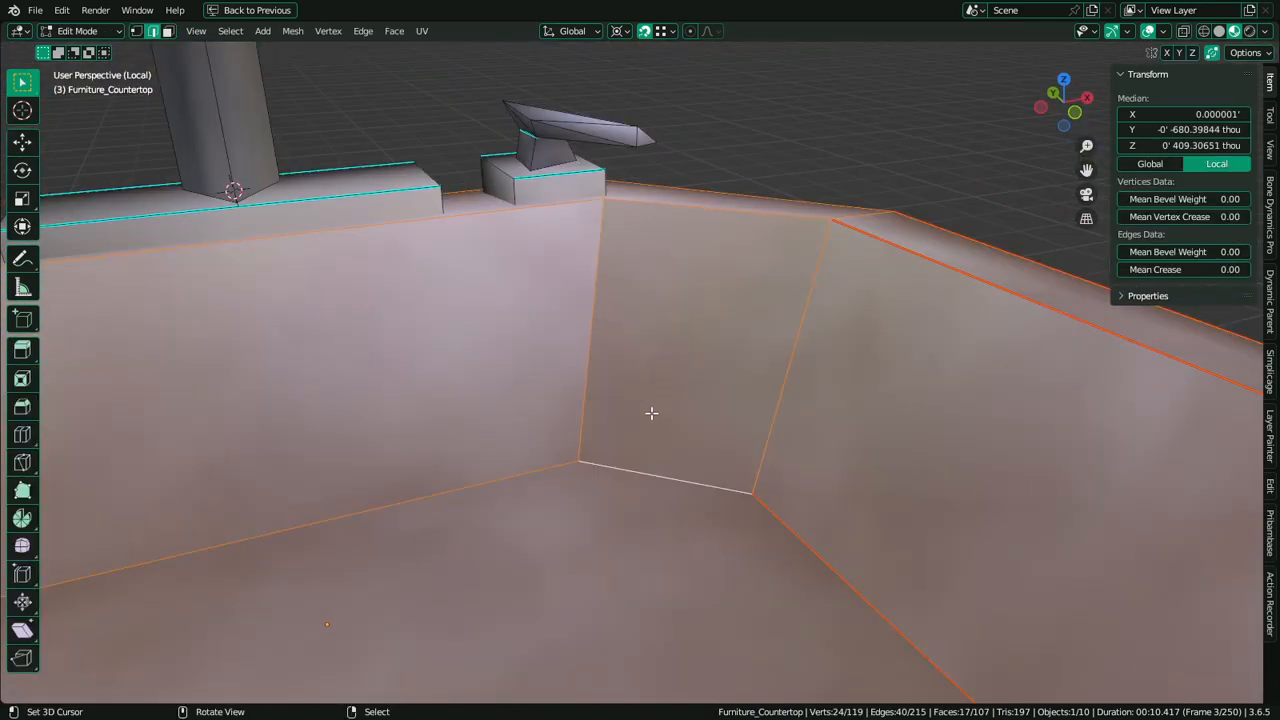
Apply the standard Unwrap to the selected basin faces and check the mapping in Object Mode
key(KP_7)
key(u)
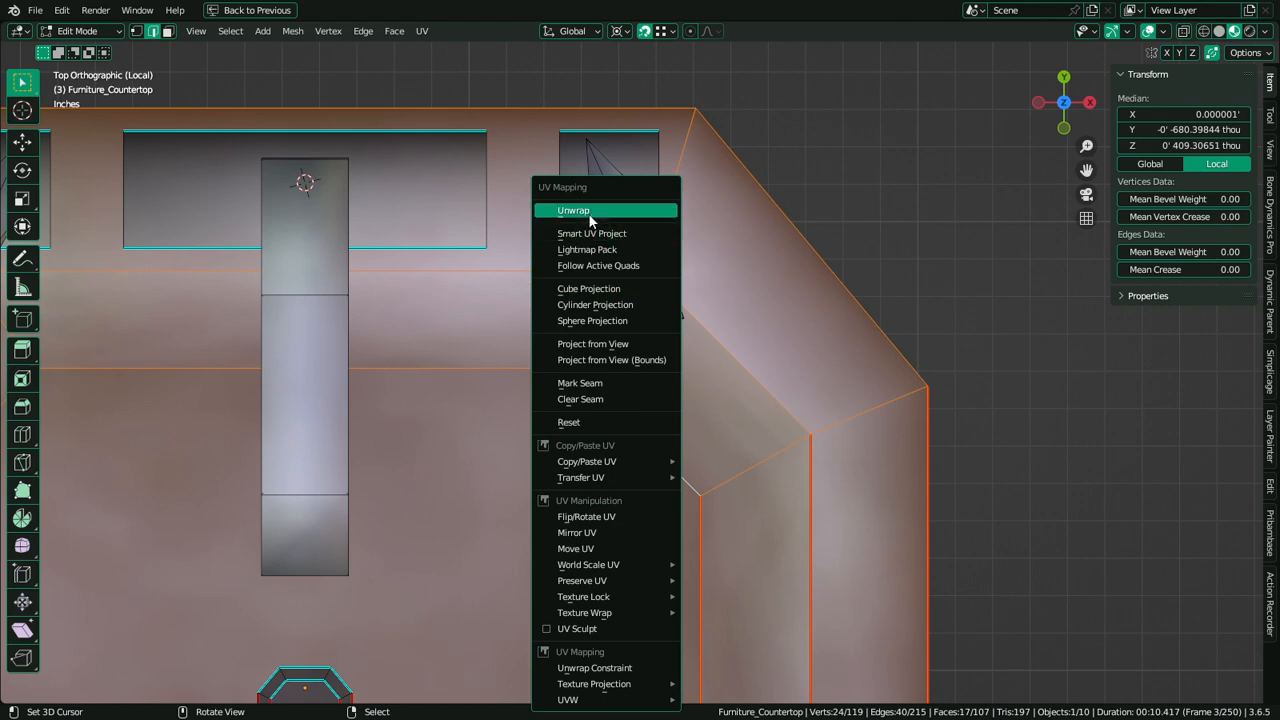
click(630, 209)
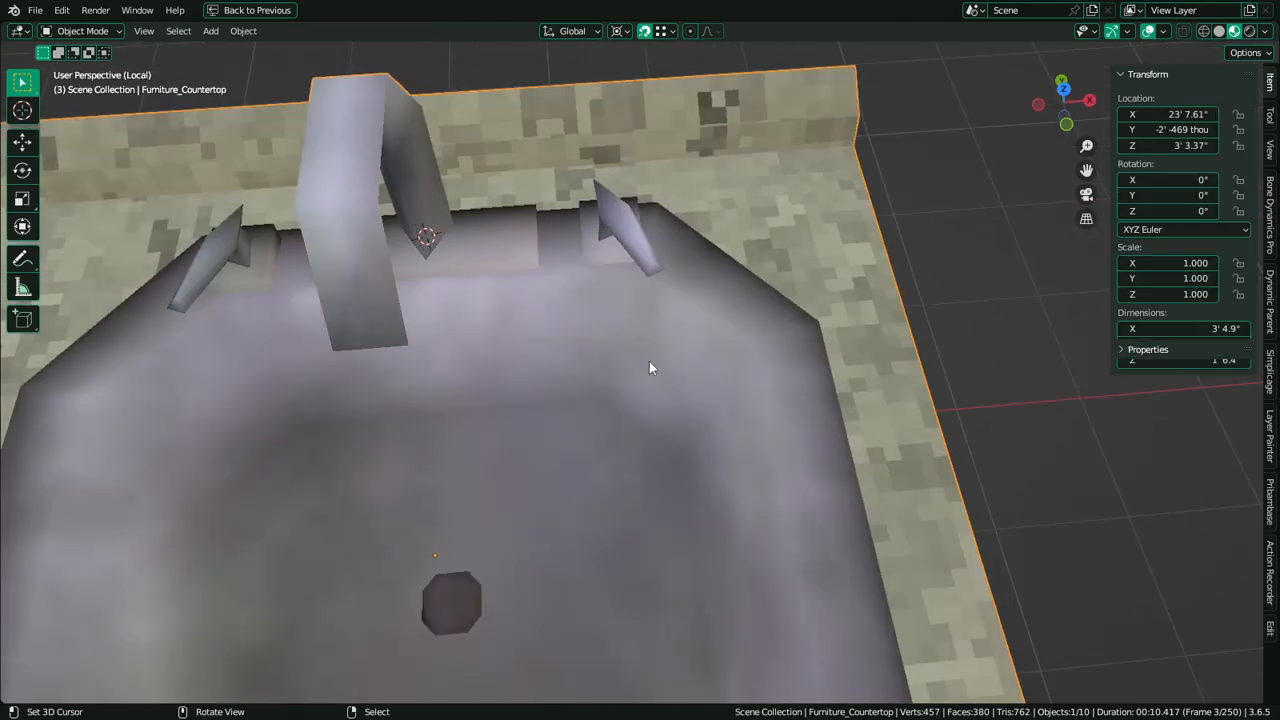
Set the TEX_Grunge001 texture node's interpolation to Closest in the Shading workspace and inspect the sink in the maximized viewport
click(443, 12)
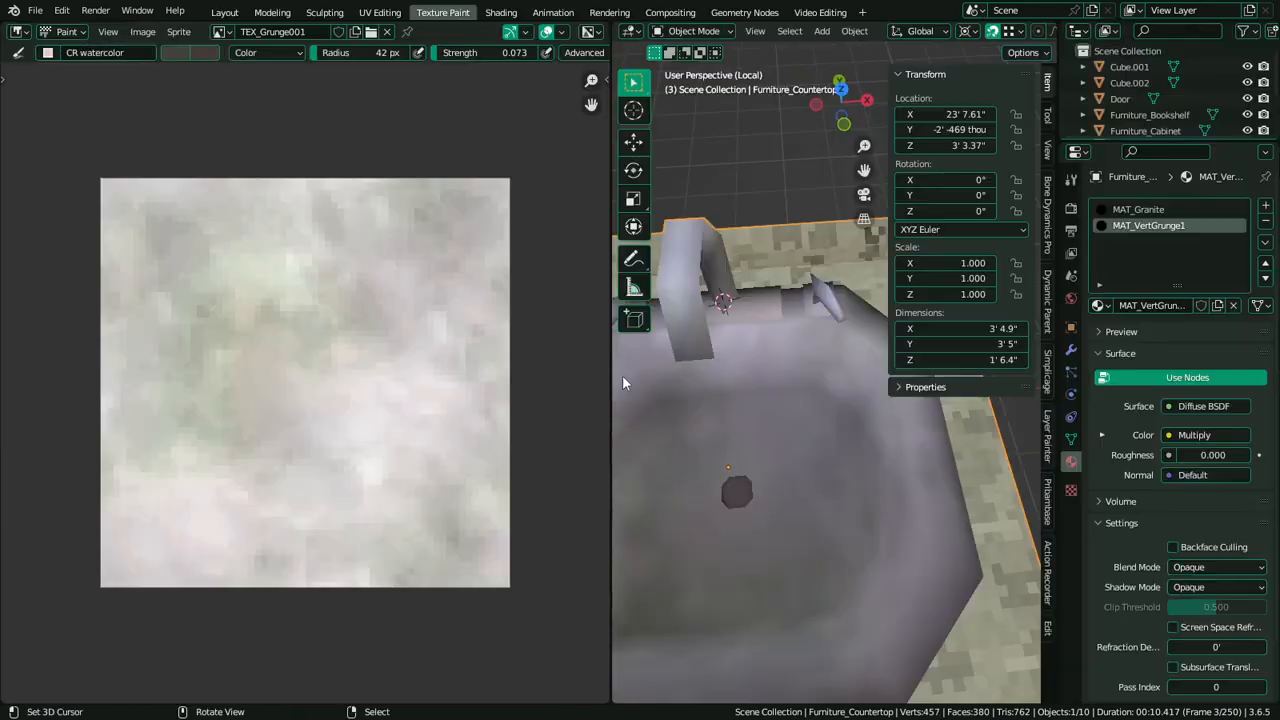
click(380, 12)
click(501, 12)
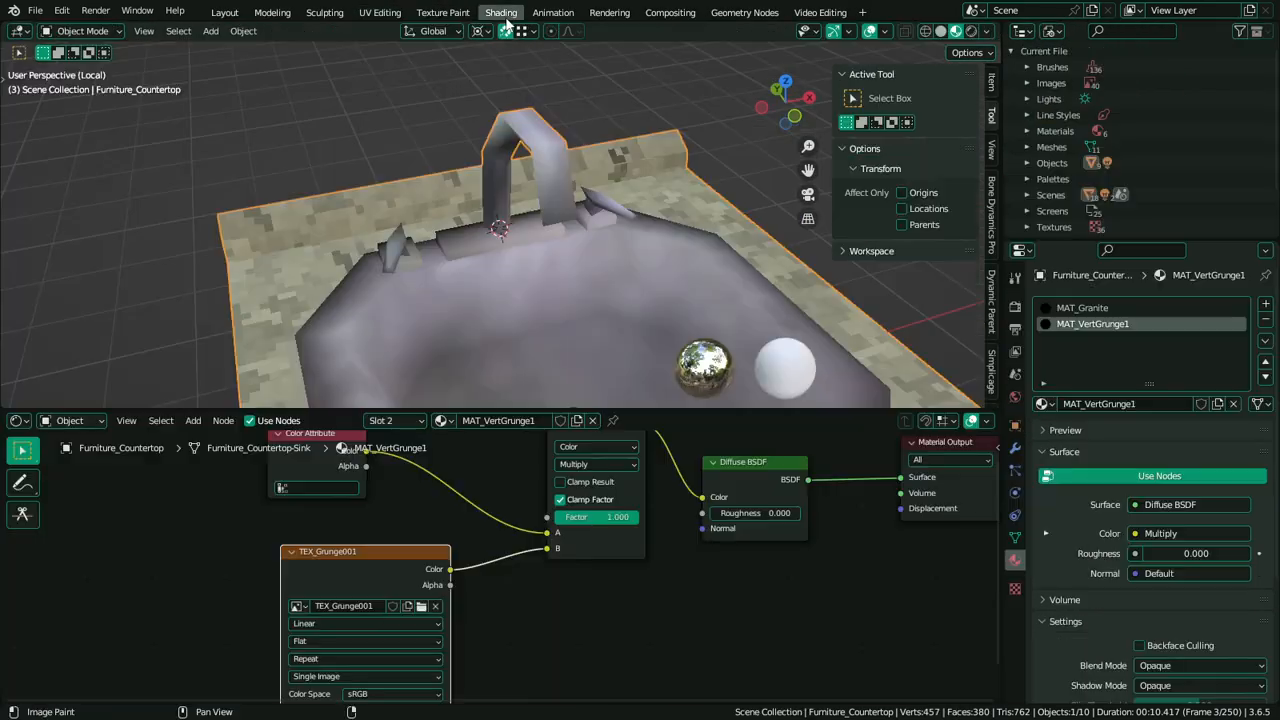
click(331, 624)
click(328, 642)
scroll(640, 335, down, 5)
key(ctrl+space)
middle_drag(575, 332, 620, 368)
scroll(620, 368, up, 4)
scroll(632, 398, up, 2)
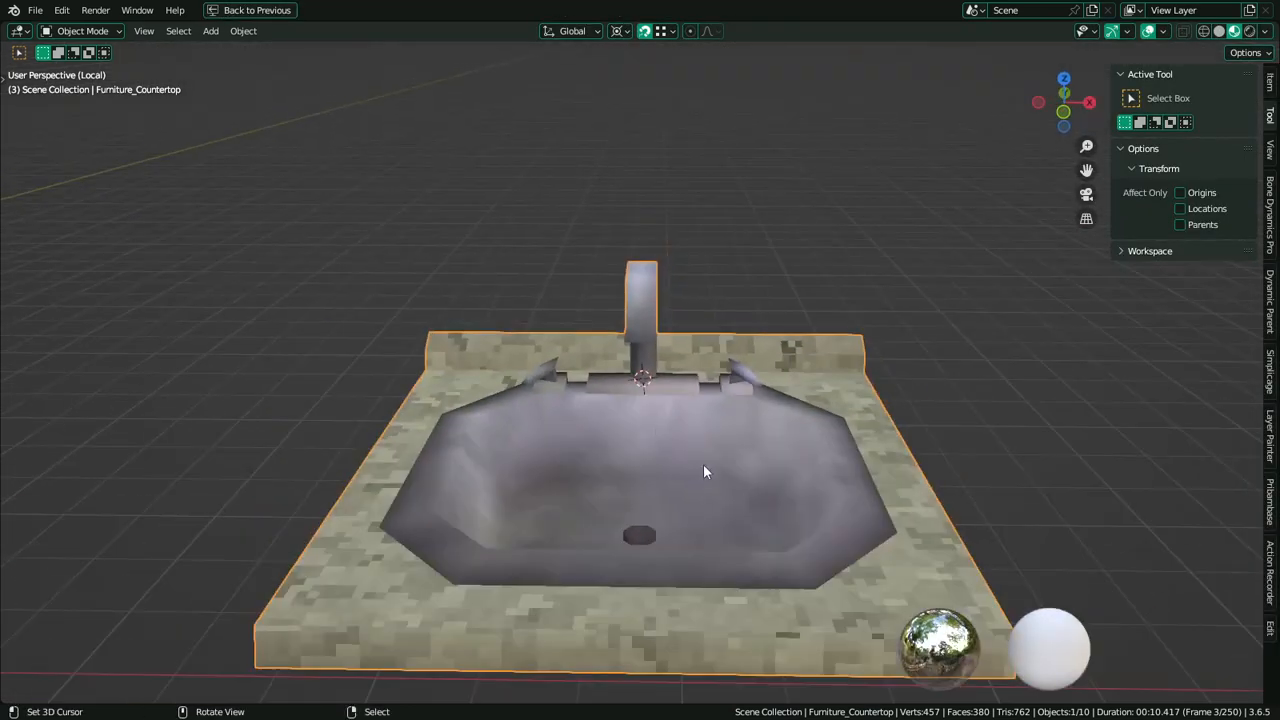
mouse_move(706, 471)
middle_down()
mouse_move(677, 532)
mouse_move(601, 472)
mouse_move(683, 475)
middle_up()
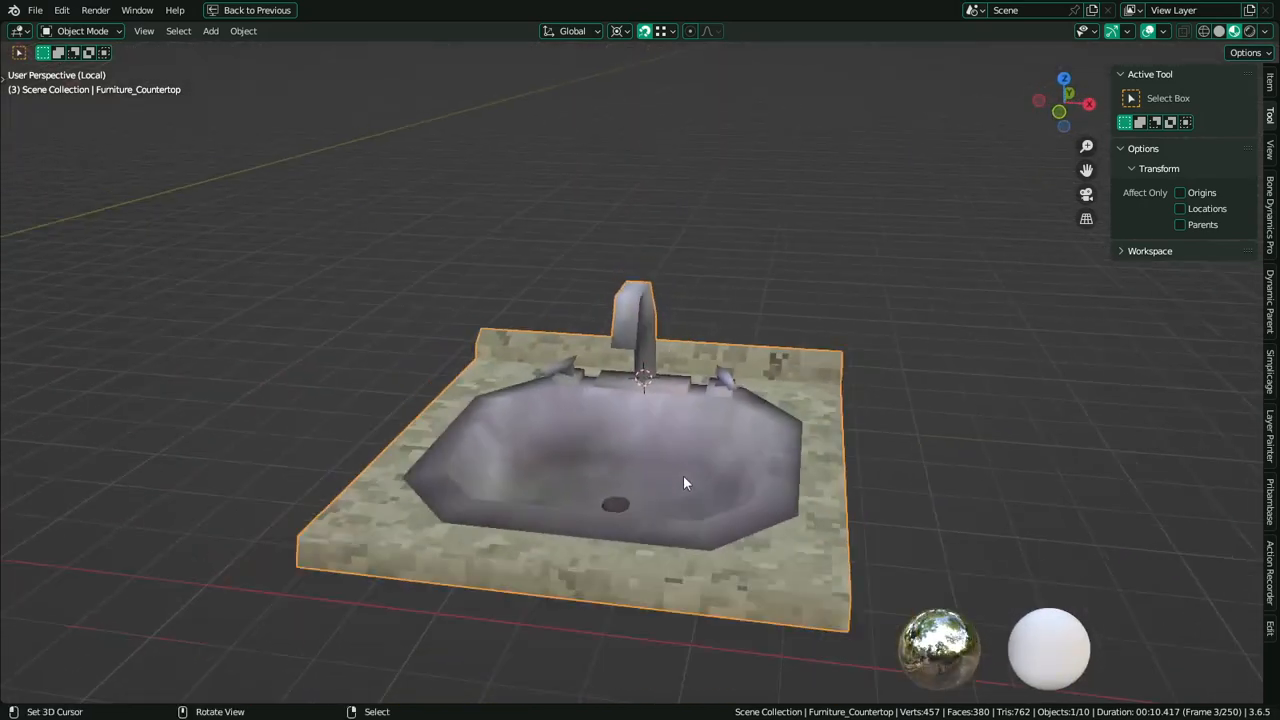
key(ctrl+space)
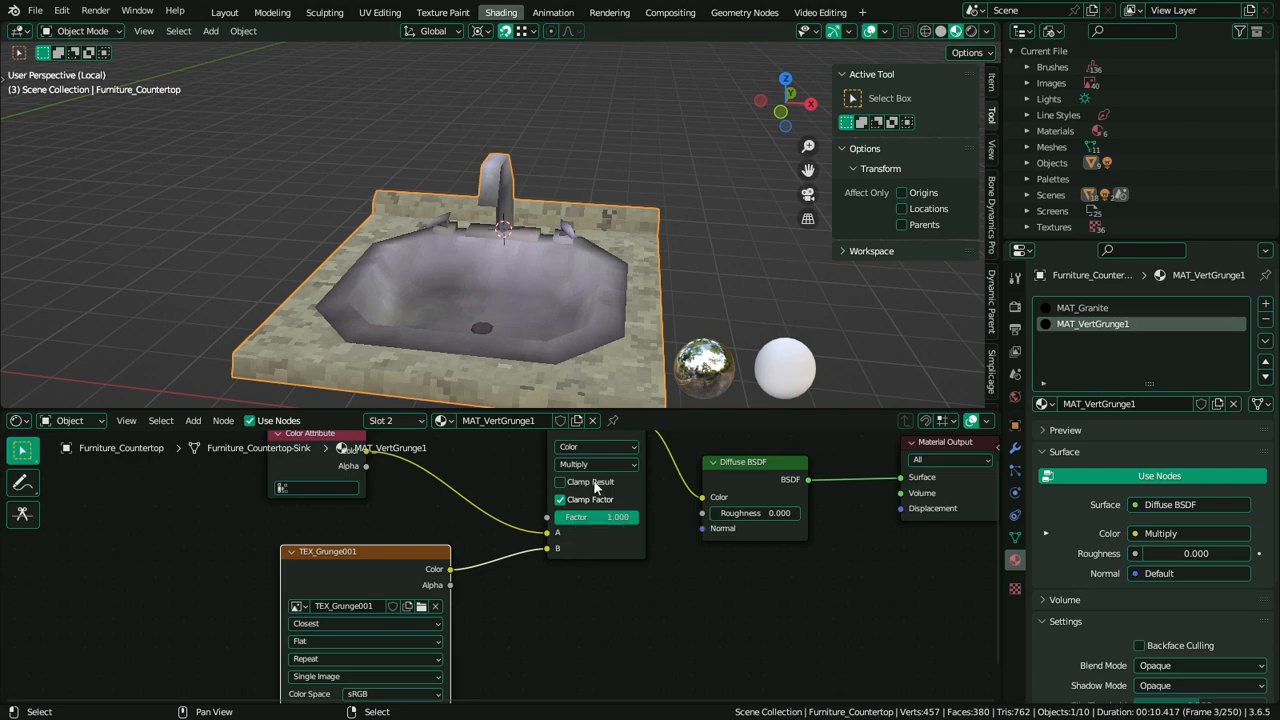
Select all visible sink and faucet geometry in Edit Mode and average the scale of its UV islands
key(ctrl+space)
scroll(512, 345, up, 2)
middle_drag(513, 345, 639, 354)
scroll(645, 431, up, 3)
key(Tab)
key(a)
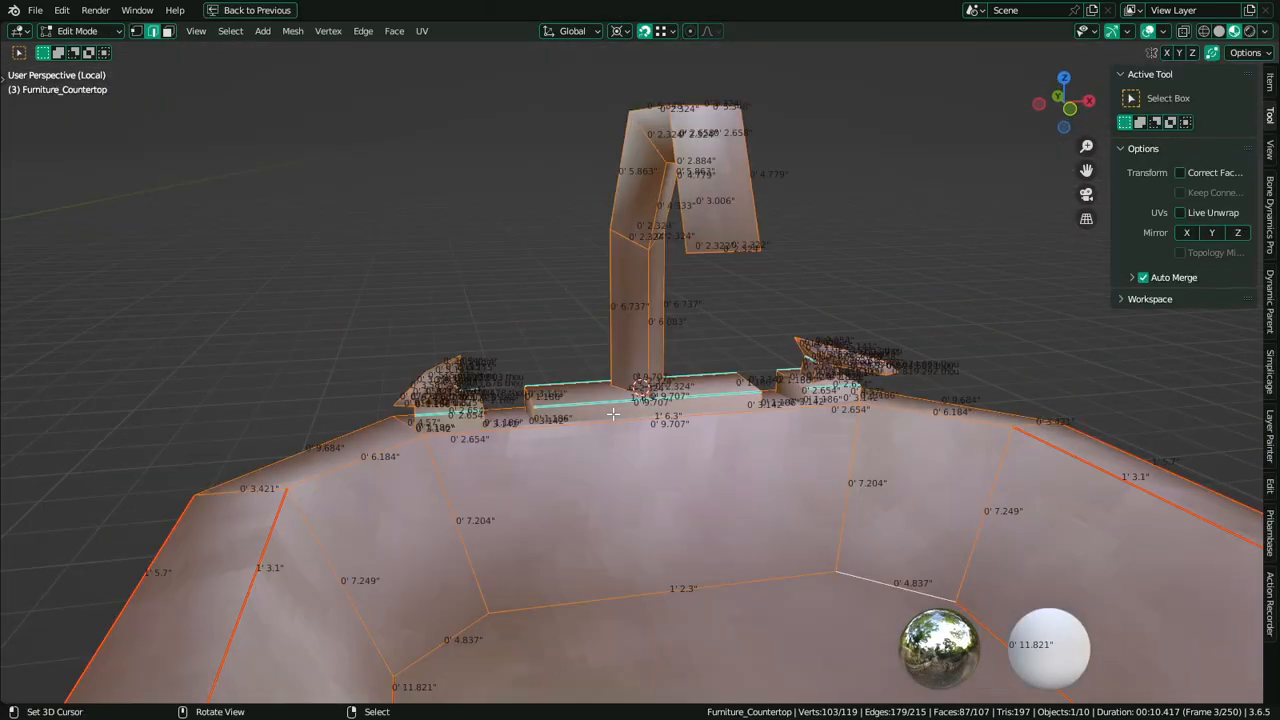
key(ctrl+space)
click(395, 11)
key(q)
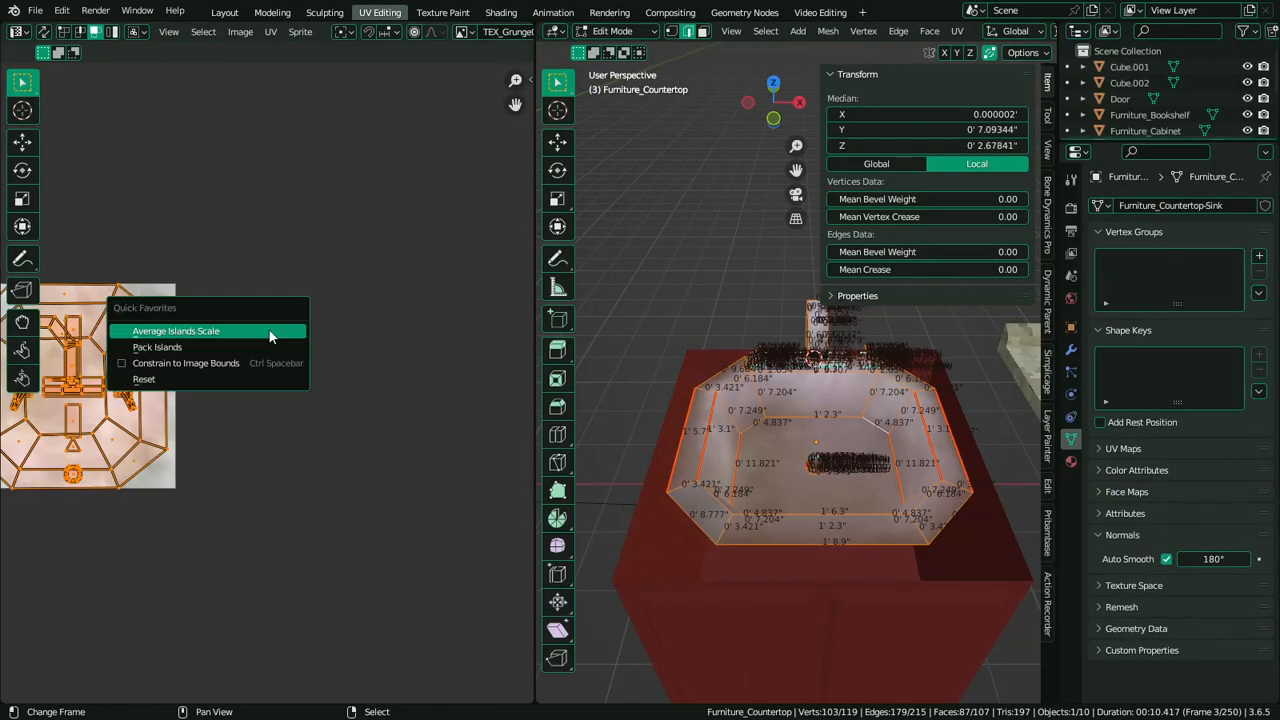
click(261, 337)
Examine the grunge mapping across the sink basin and faucet in Object Mode
key(ctrl+space)
scroll(879, 485, up, 3)
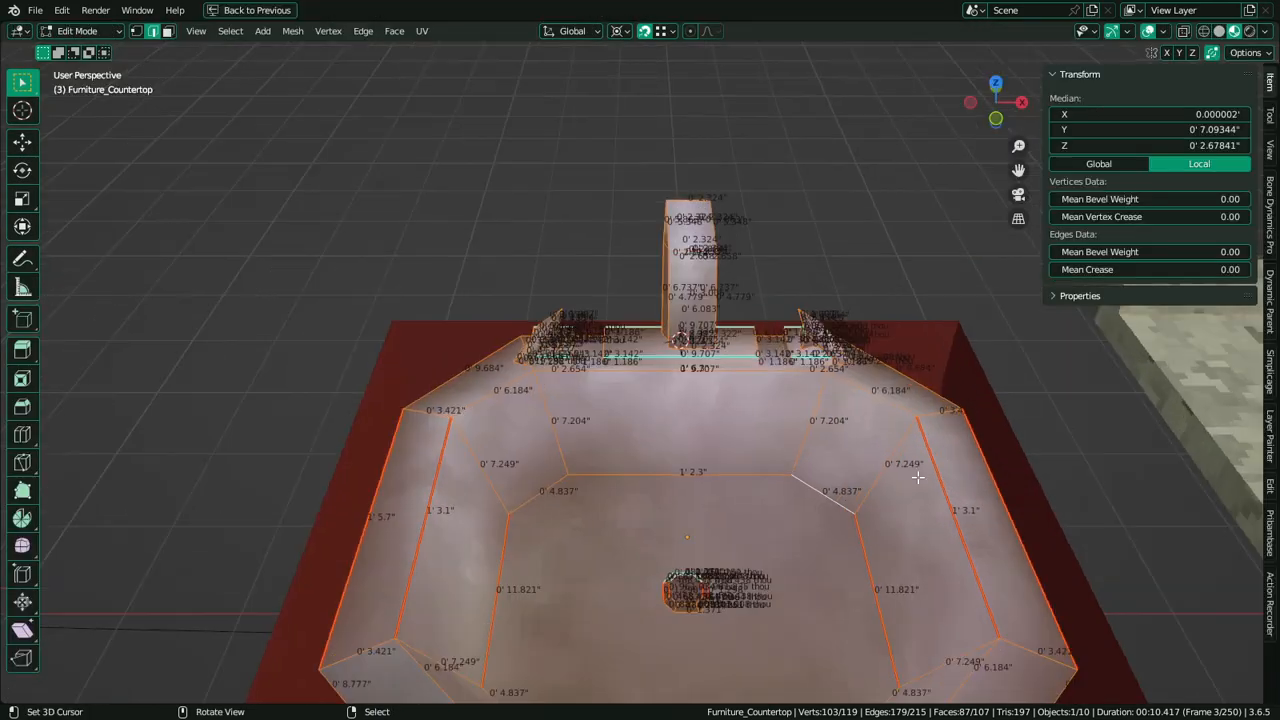
key(Tab)
middle_drag(878, 485, 814, 497)
scroll(774, 449, down, 5)
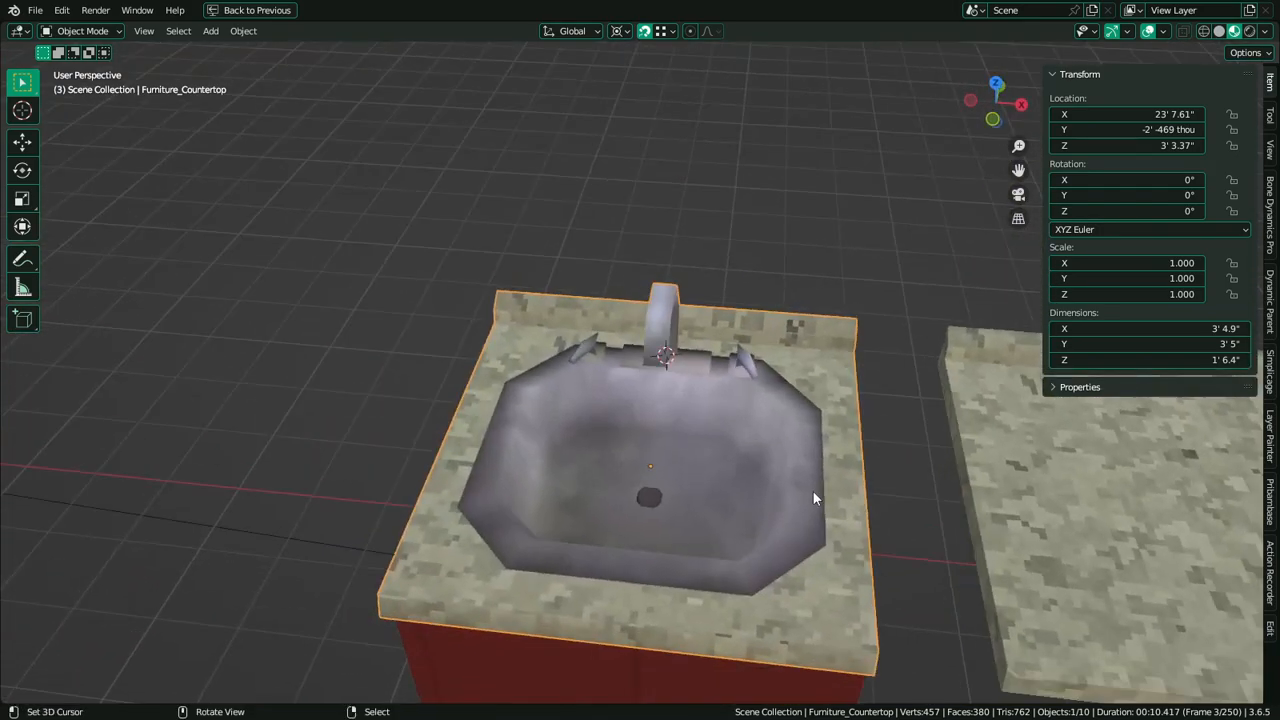
alt+middle_click(693, 494)
scroll(690, 495, up, 6)
key(ctrl+space)
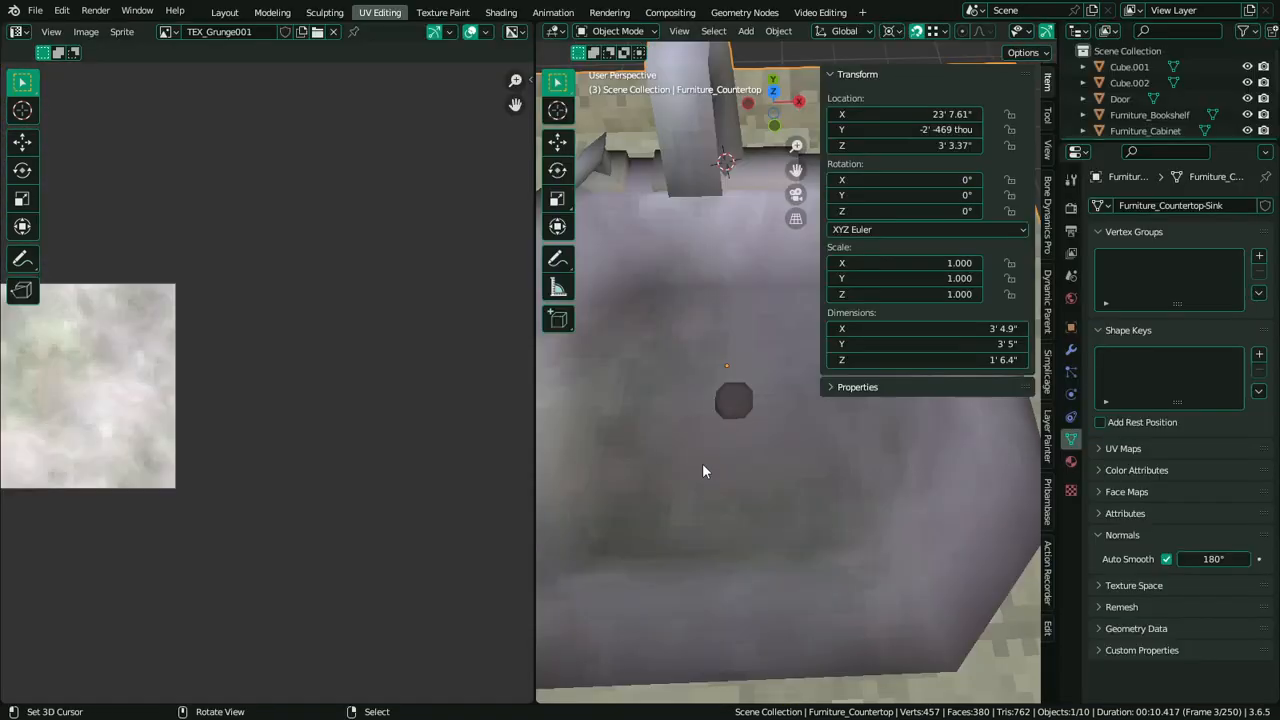
Switch to GIMP, raise the grunge texture's black input level to 109, and re-export TEX_Grunge001.png
key(alt+Tab)
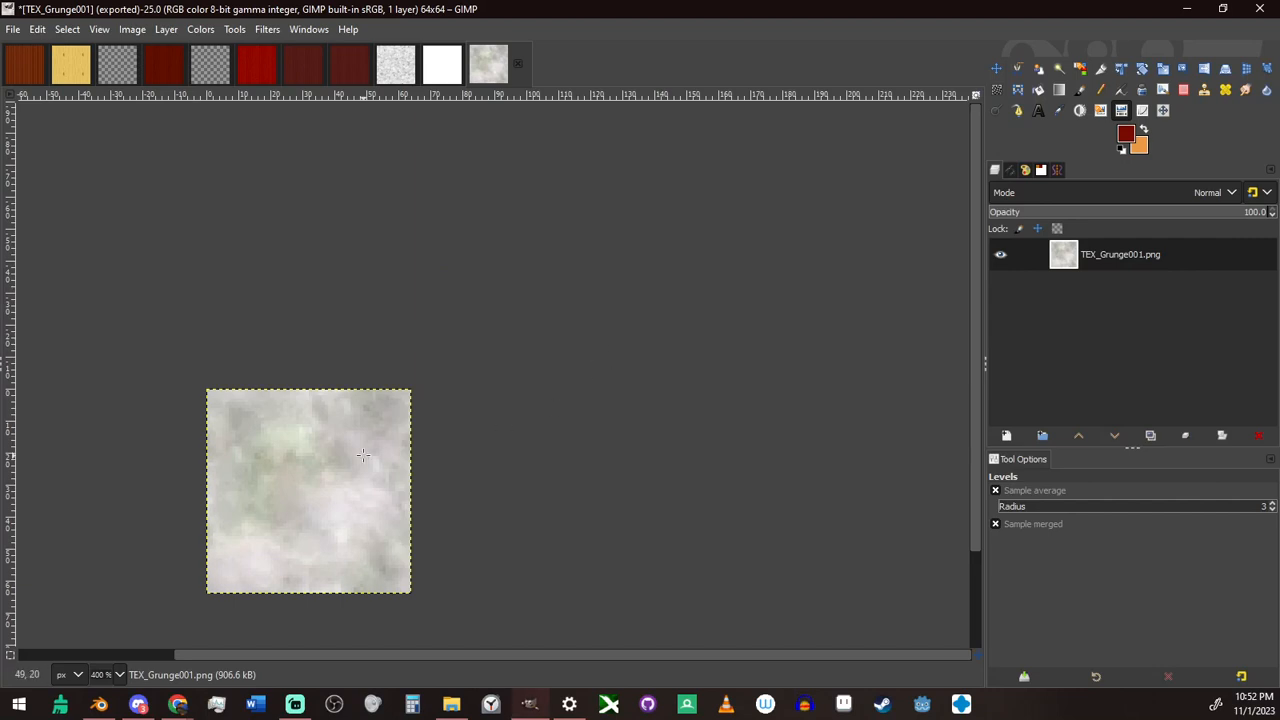
click(443, 306)
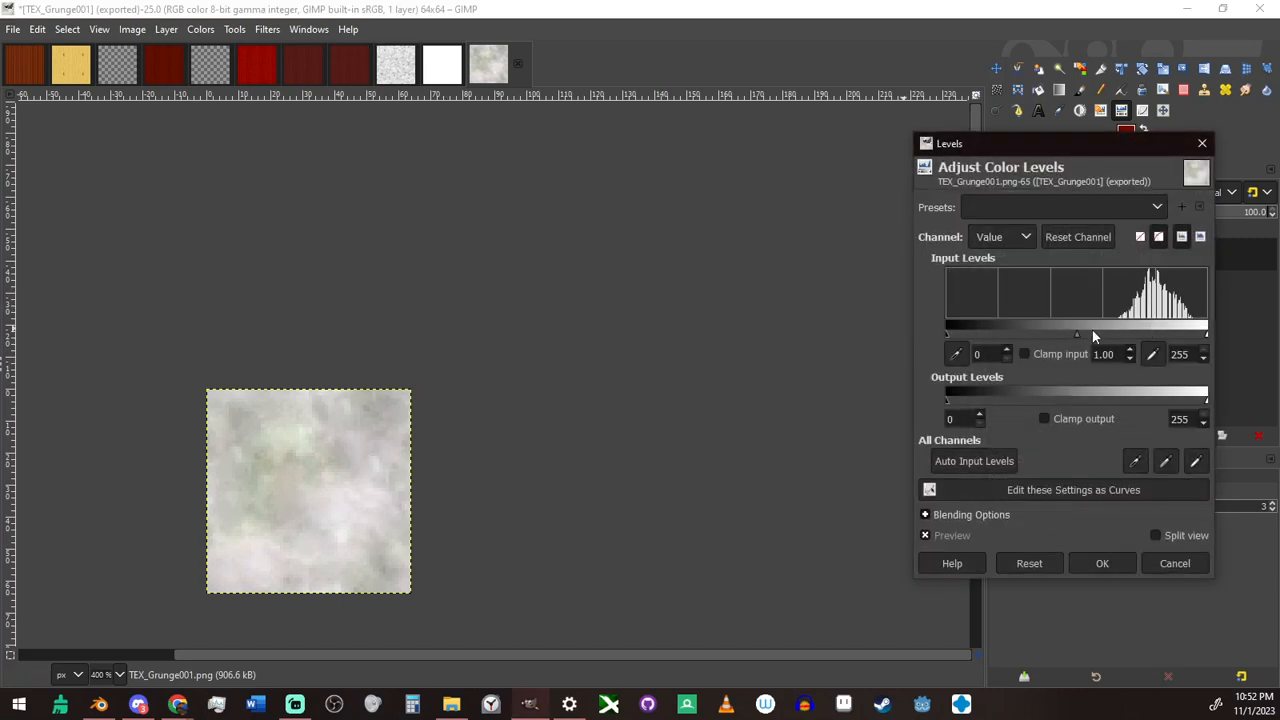
mouse_move(951, 333)
mouse_down()
mouse_move(1063, 334)
mouse_move(1058, 350)
mouse_up()
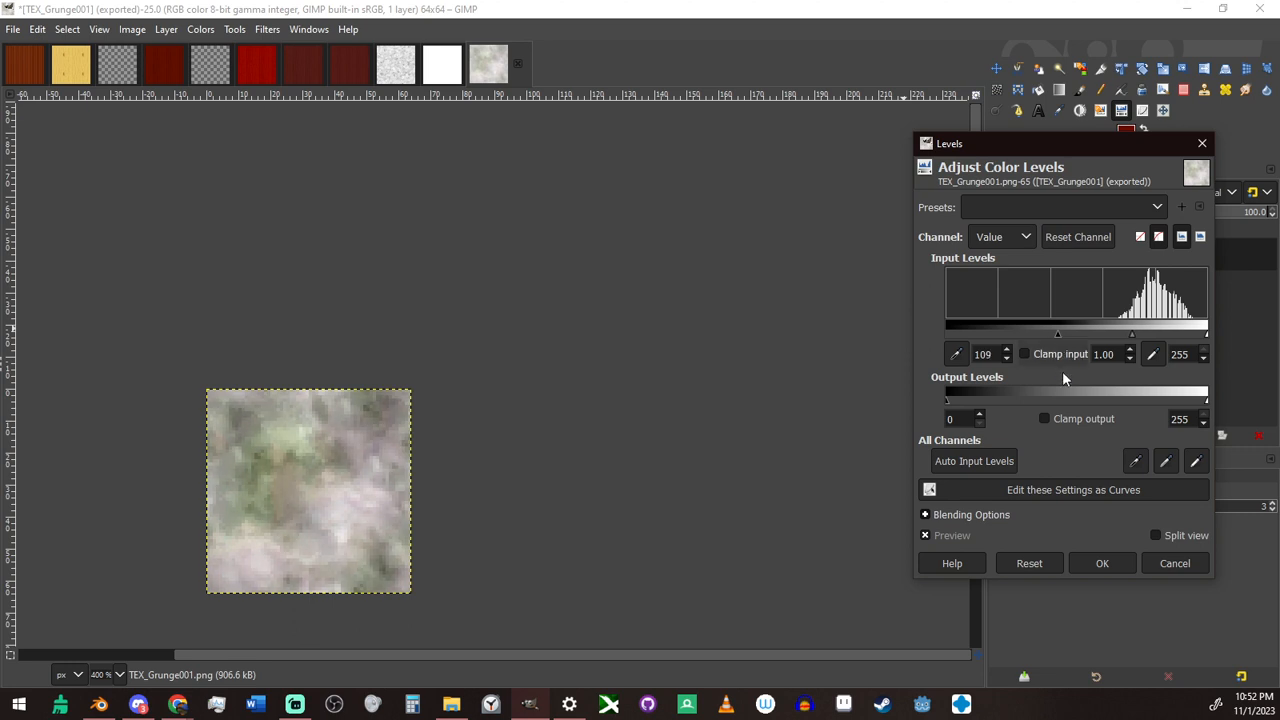
click(1112, 563)
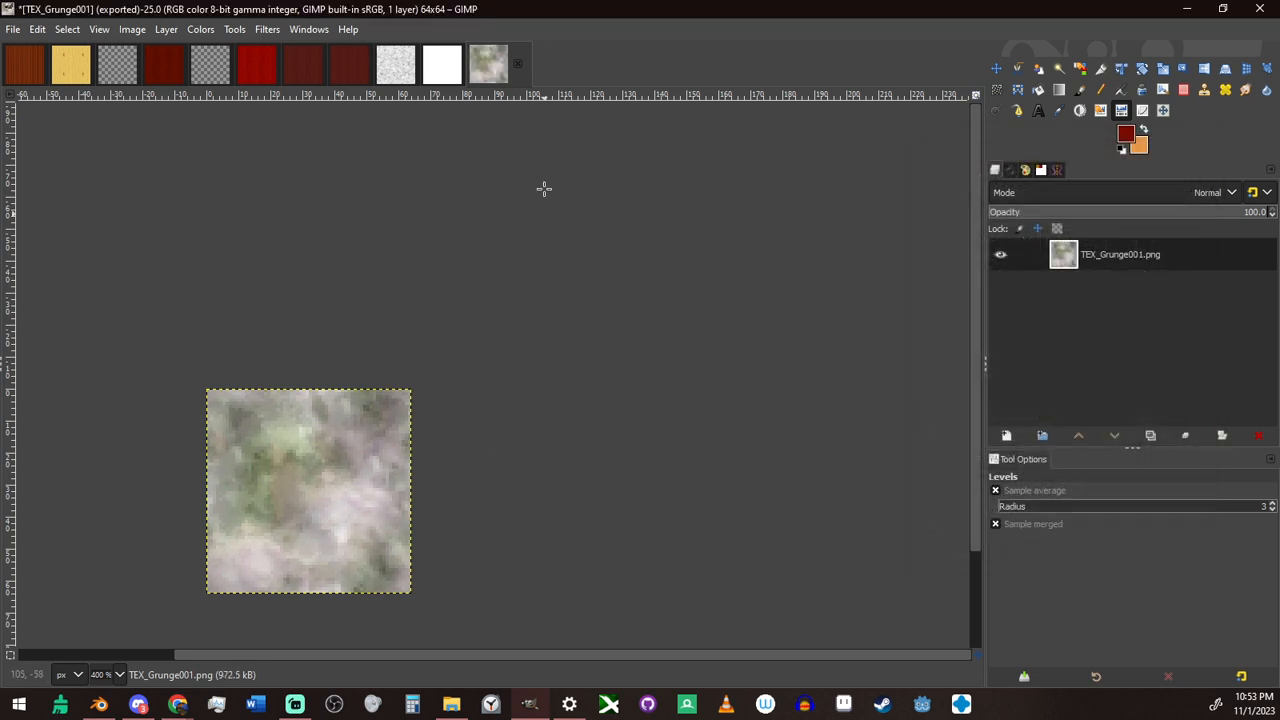
key(ctrl+e)
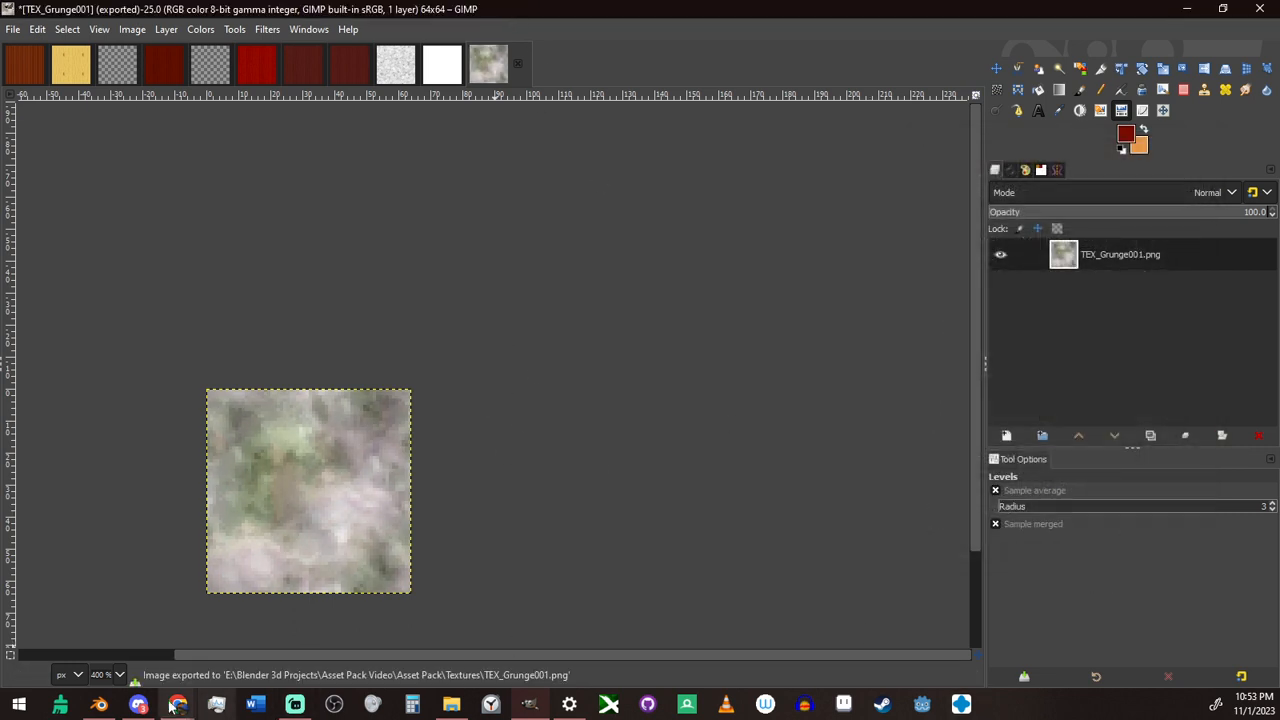
Switch back to Blender, reload the TEX_Grunge001 image, and inspect the updated texture on the sink
click(92, 705)
key(alt+r)
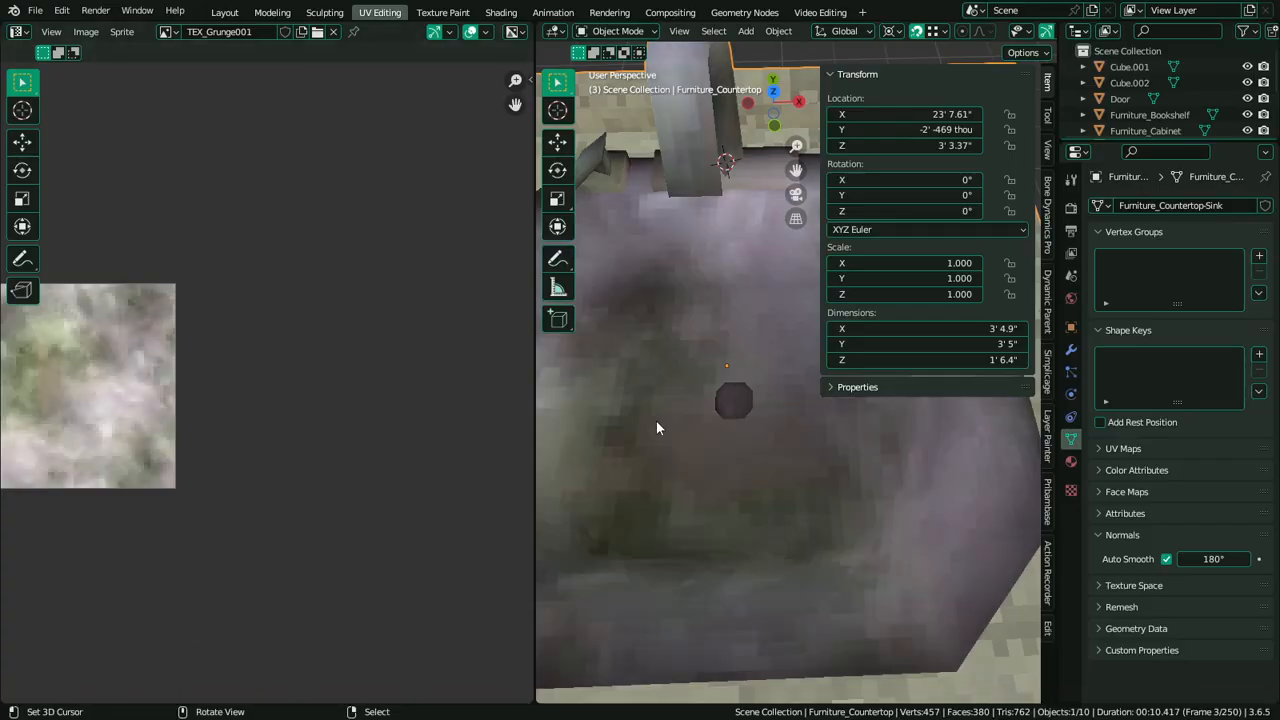
key(ctrl+space)
scroll(759, 440, down, 4)
middle_drag(759, 440, 906, 434)
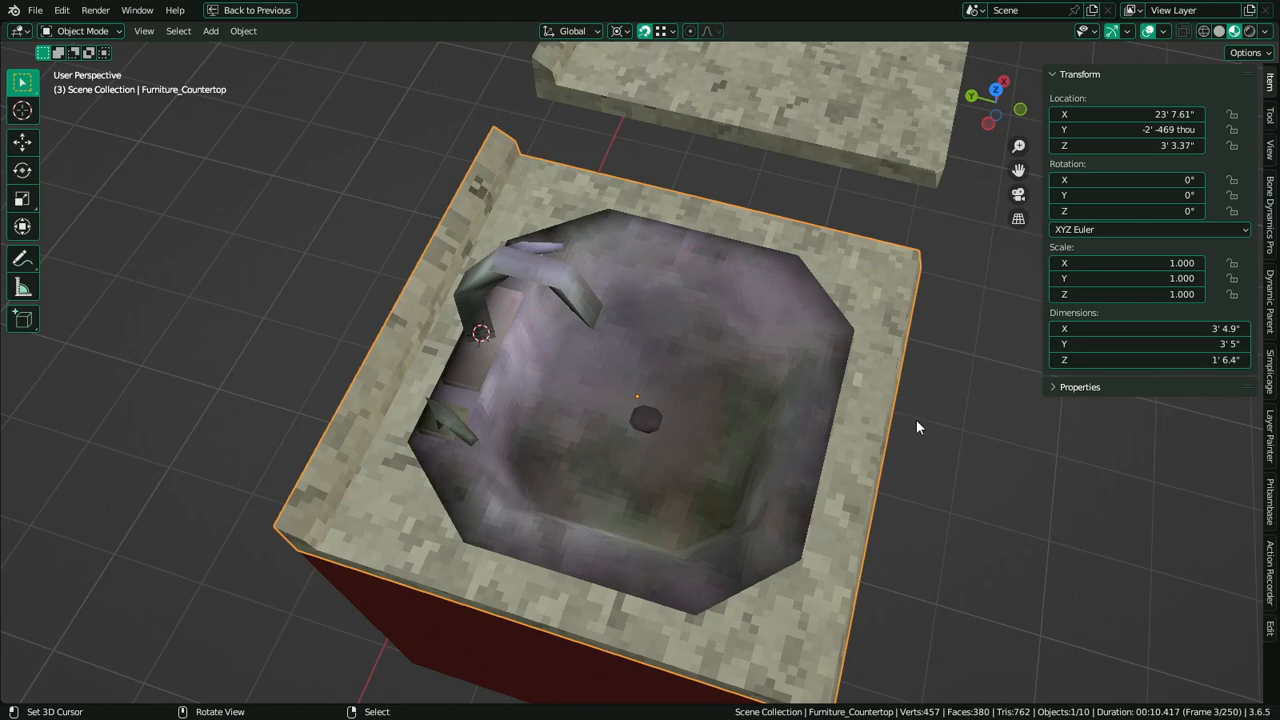
Switch to GIMP and open the Hue-Saturation adjustment for the grunge texture
key(alt+Tab)
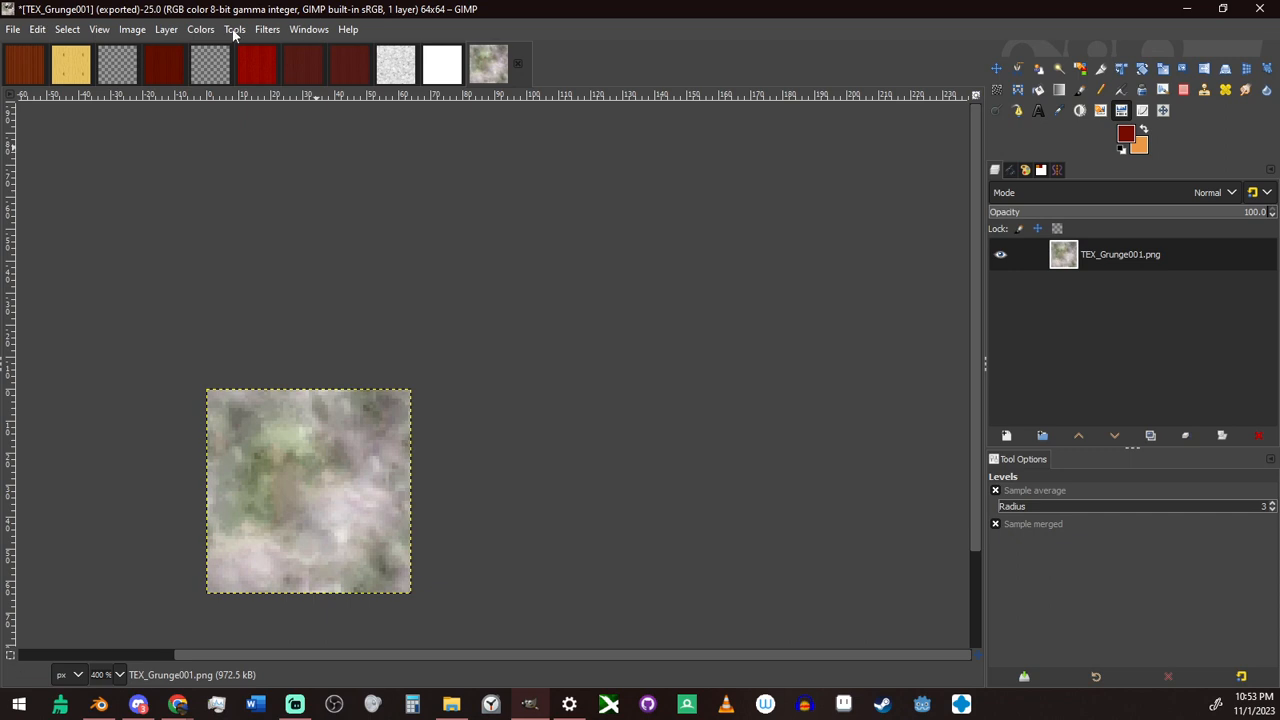
click(201, 29)
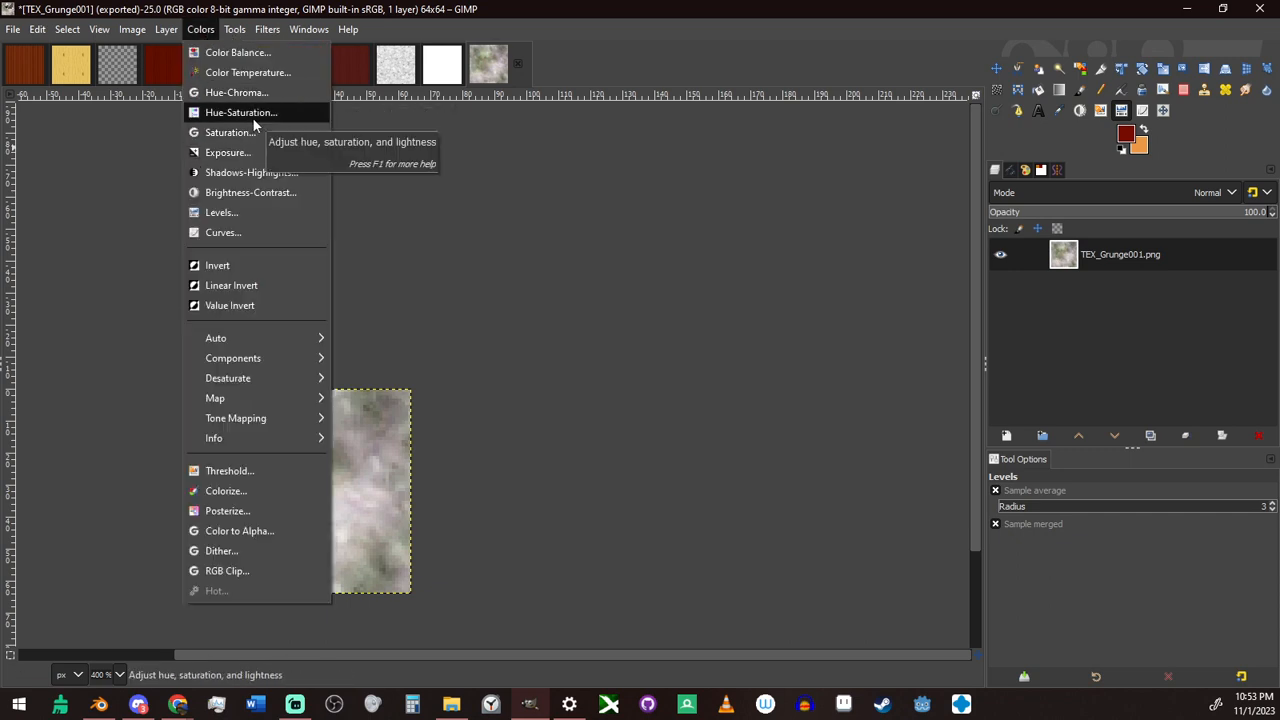
click(252, 117)
Try shifting the green range to hue -120.7 and lightness -100, and reset the adjustments
drag(889, 416, 851, 428)
click(873, 589)
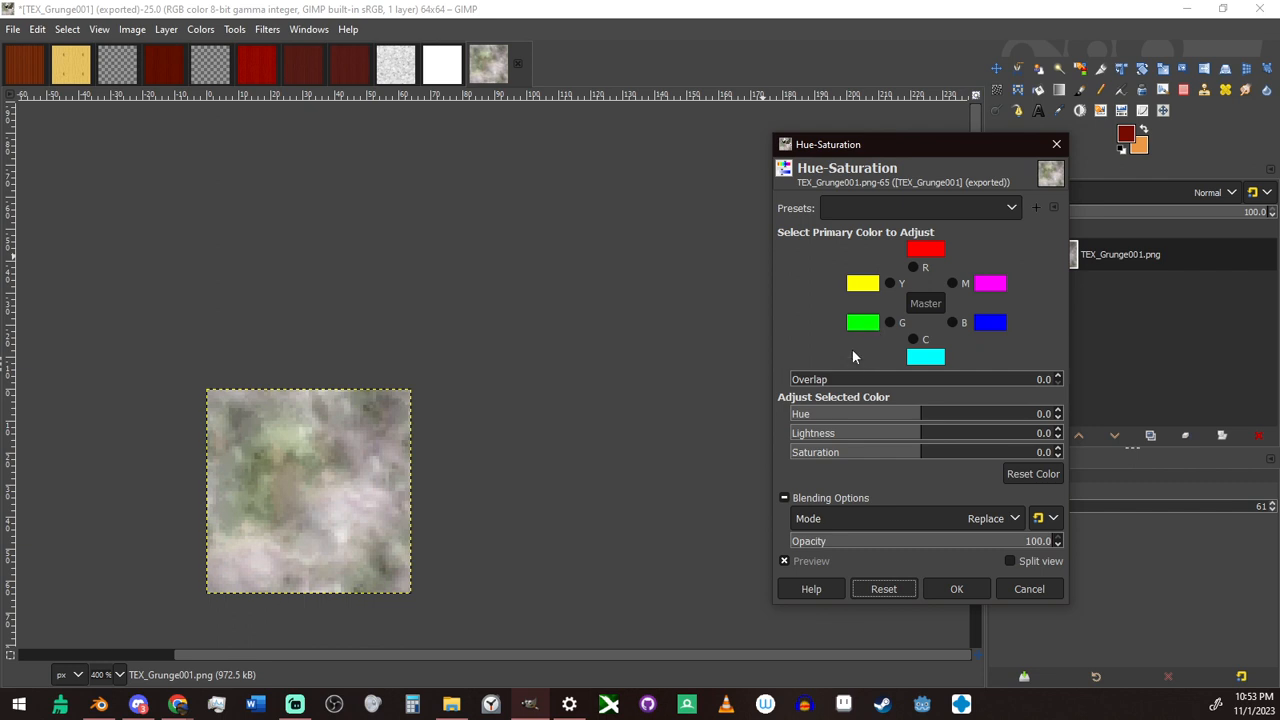
drag(888, 410, 838, 419)
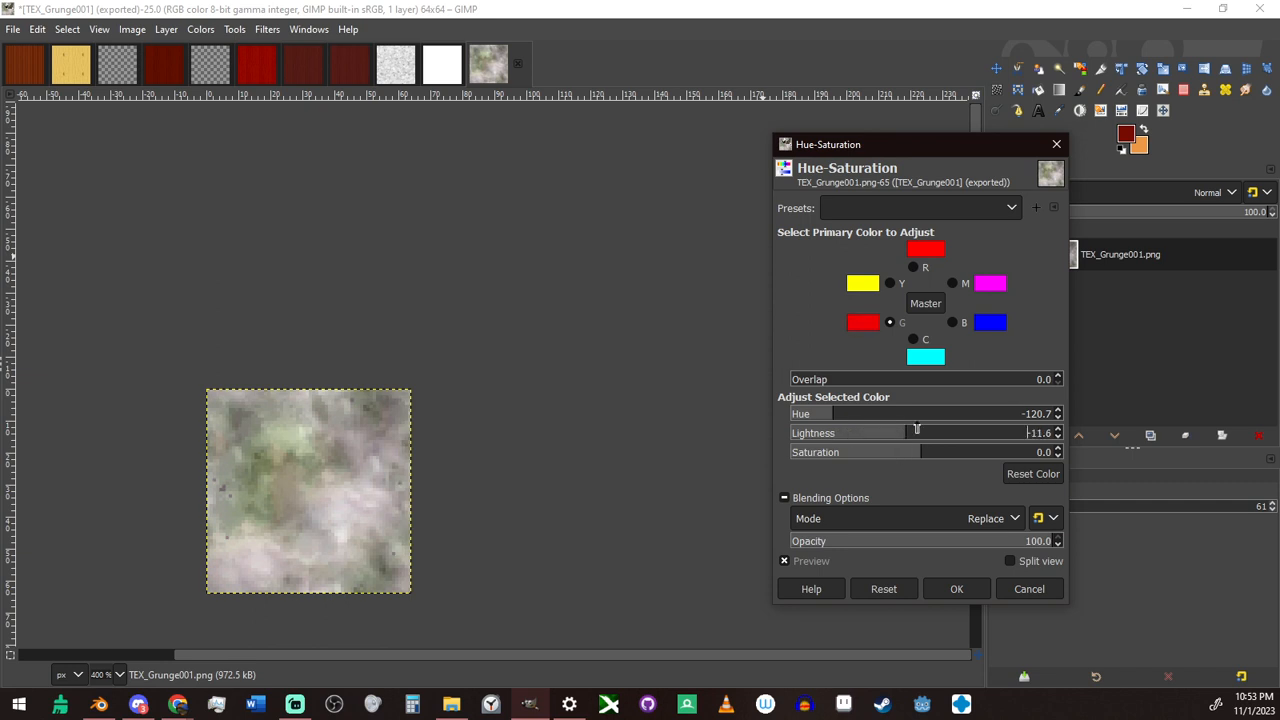
drag(912, 433, 601, 450)
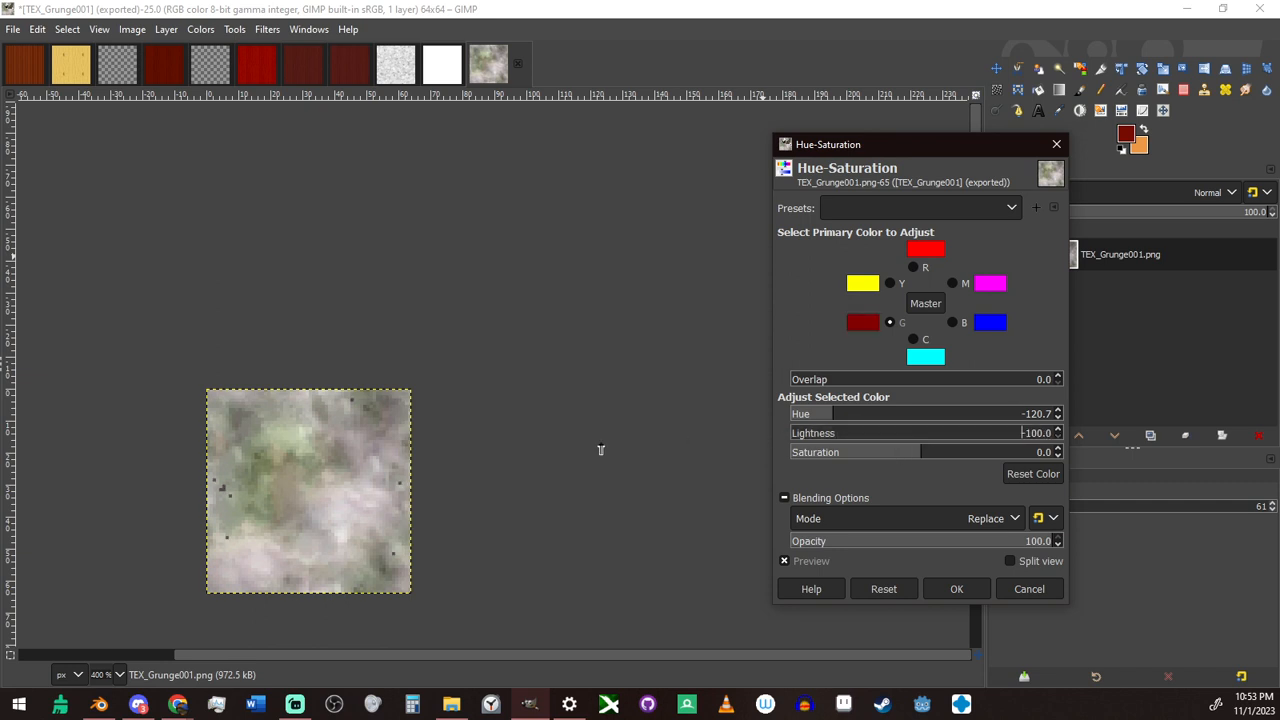
click(870, 590)
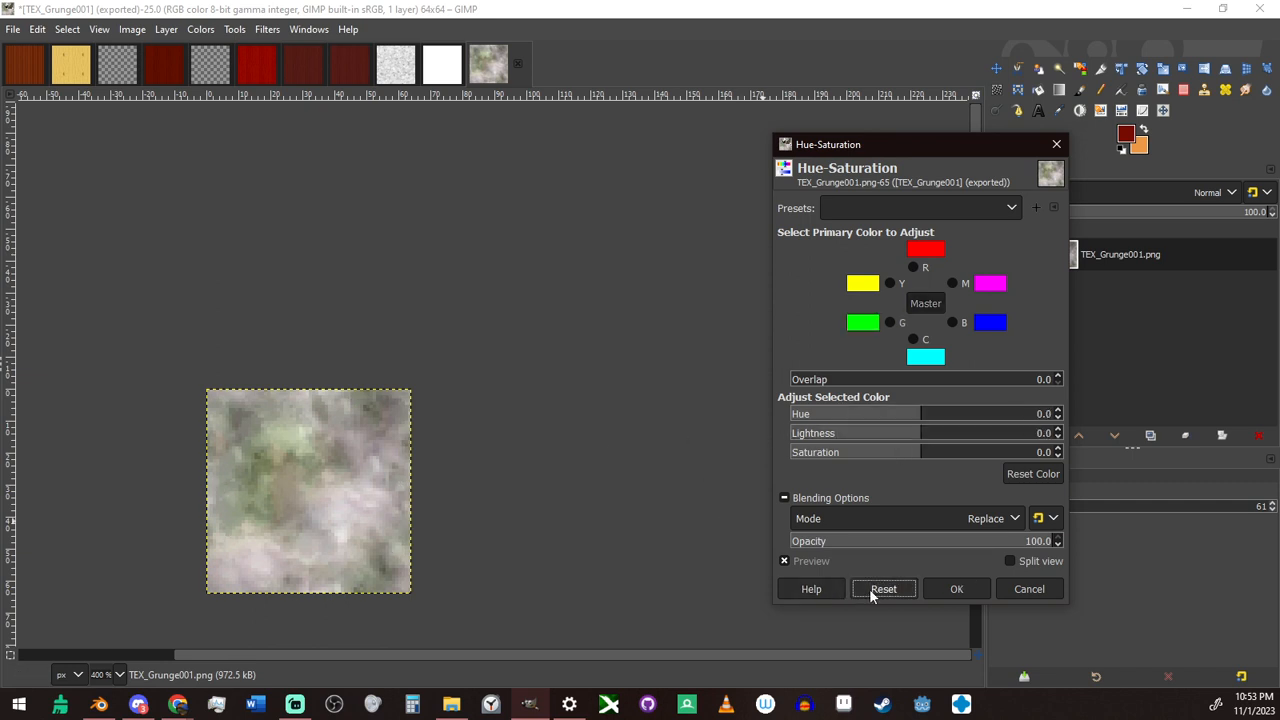
Try shifting the cyan hue and setting the yellow hue to -173.4, and reset the adjustments
click(916, 357)
drag(921, 420, 998, 414)
click(891, 284)
drag(846, 416, 795, 433)
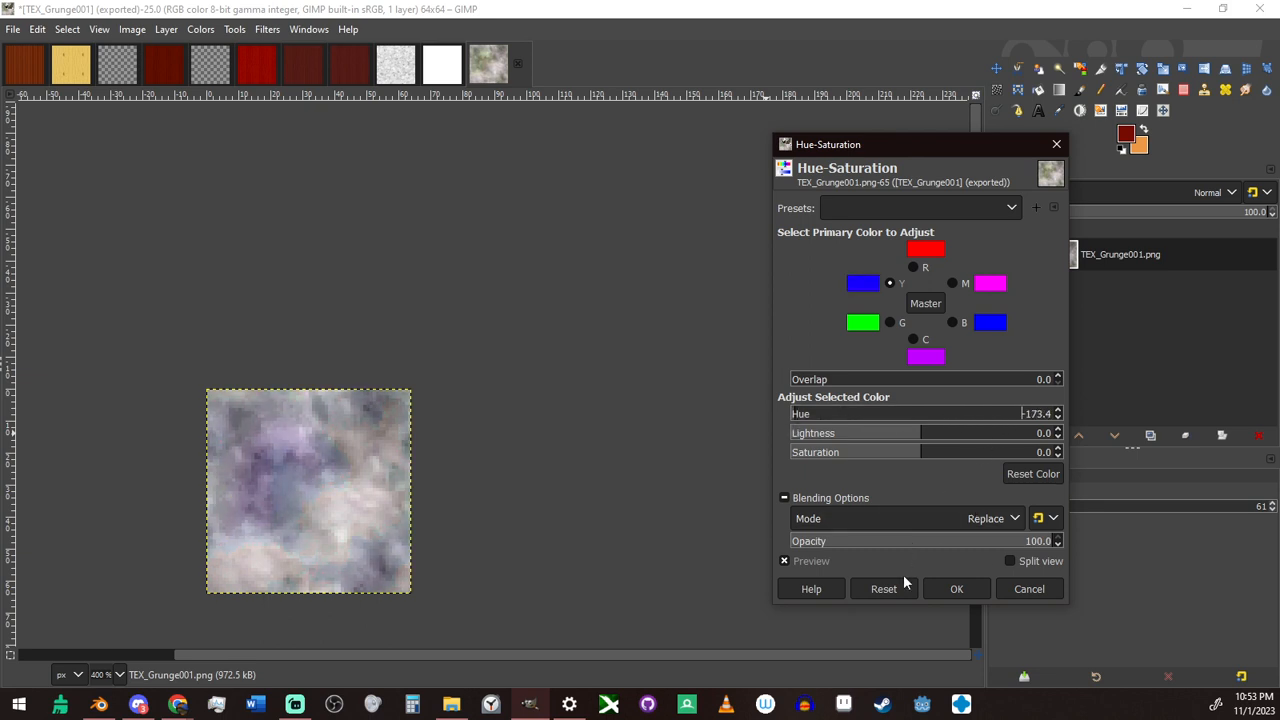
click(884, 589)
Try shifting the green range to hue -96.6 and saturation 24.4, with overlap at 100
click(889, 323)
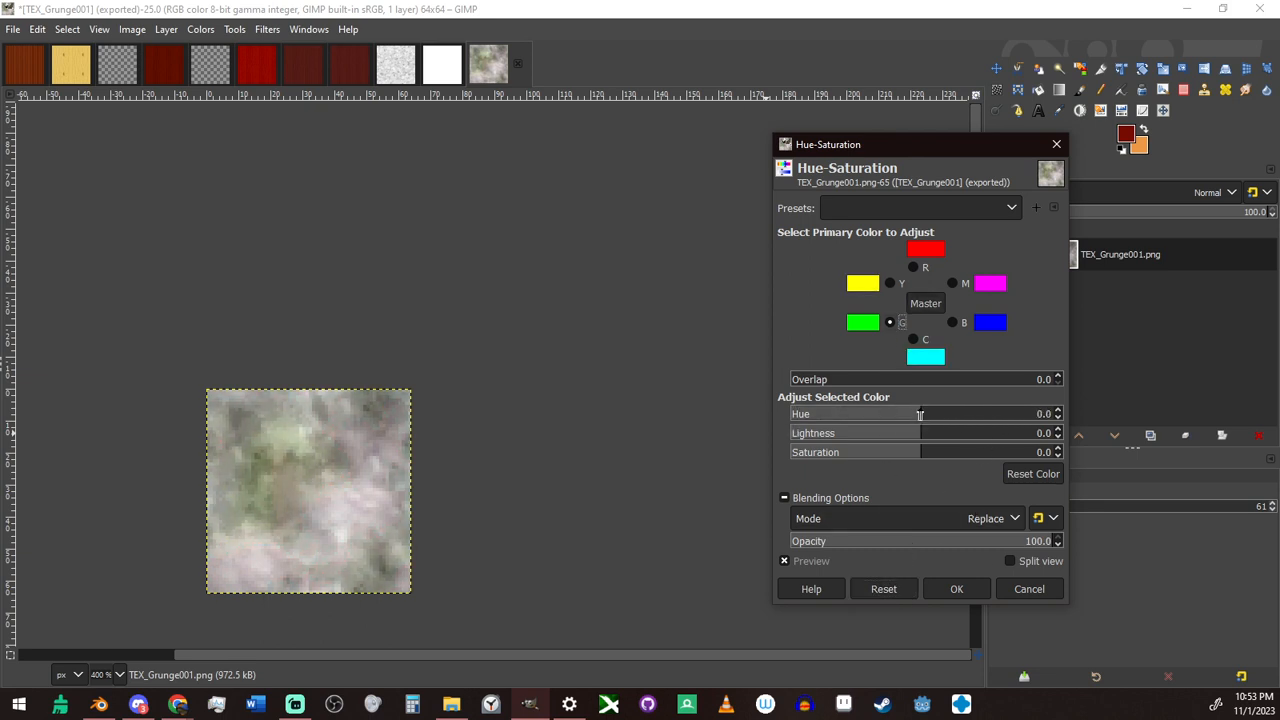
drag(903, 388, 940, 395)
drag(923, 421, 849, 435)
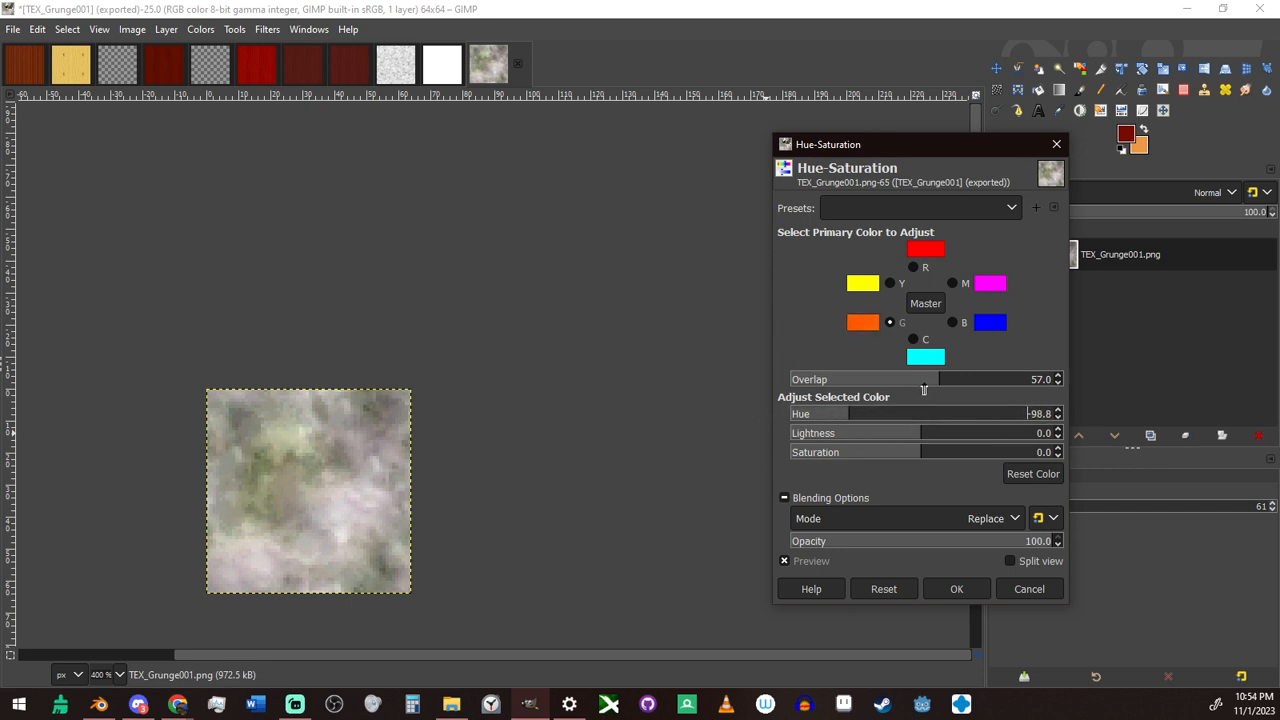
drag(923, 389, 1107, 388)
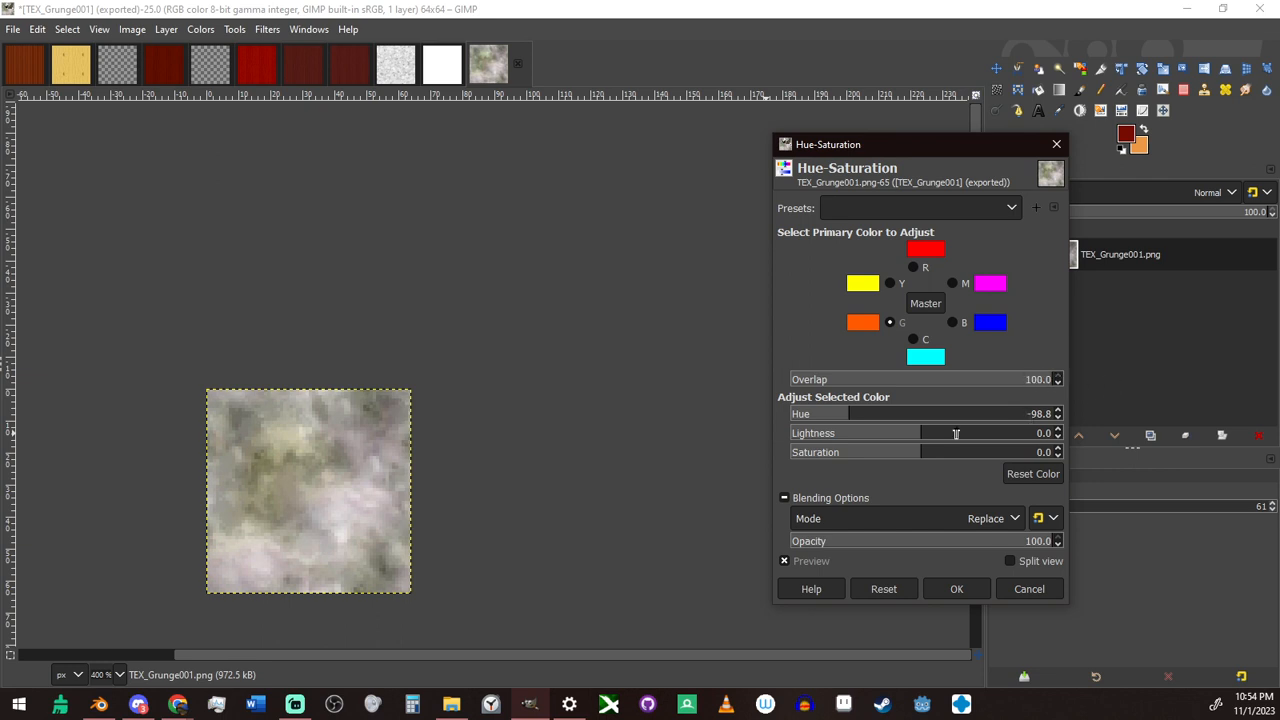
drag(902, 420, 807, 420)
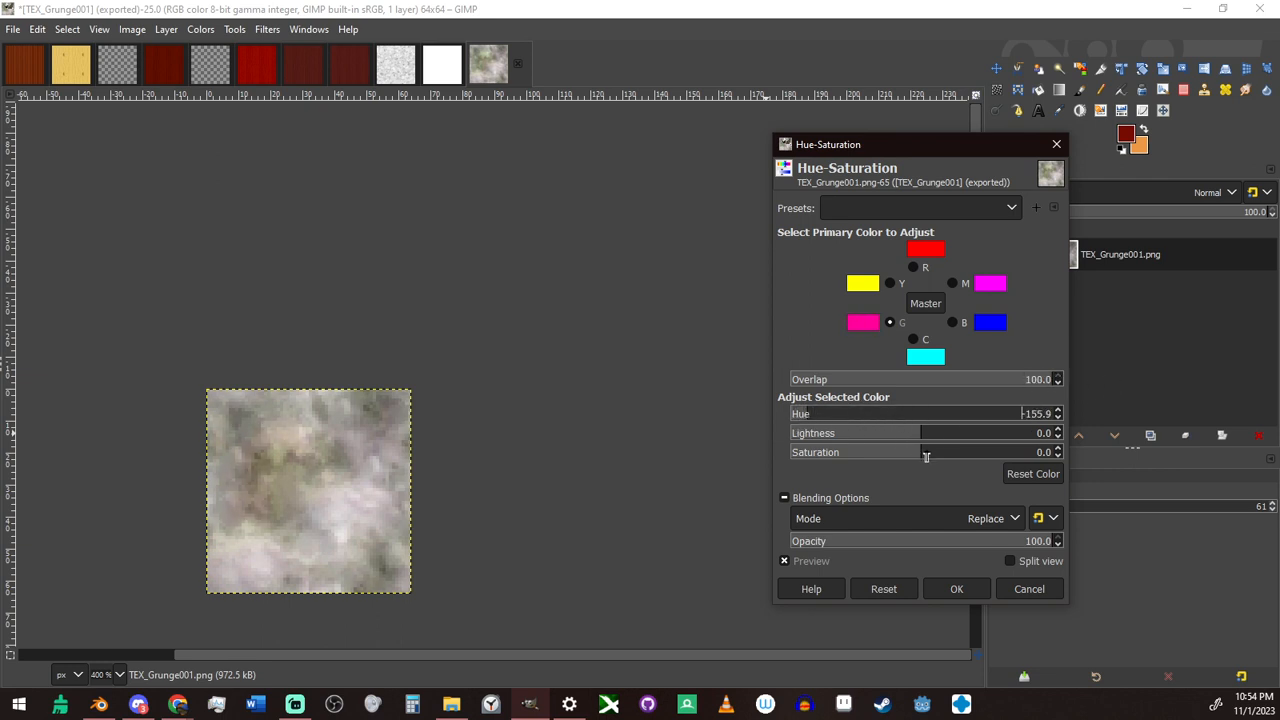
mouse_move(926, 456)
mouse_down()
mouse_move(1030, 456)
mouse_move(950, 458)
mouse_up()
drag(815, 414, 850, 416)
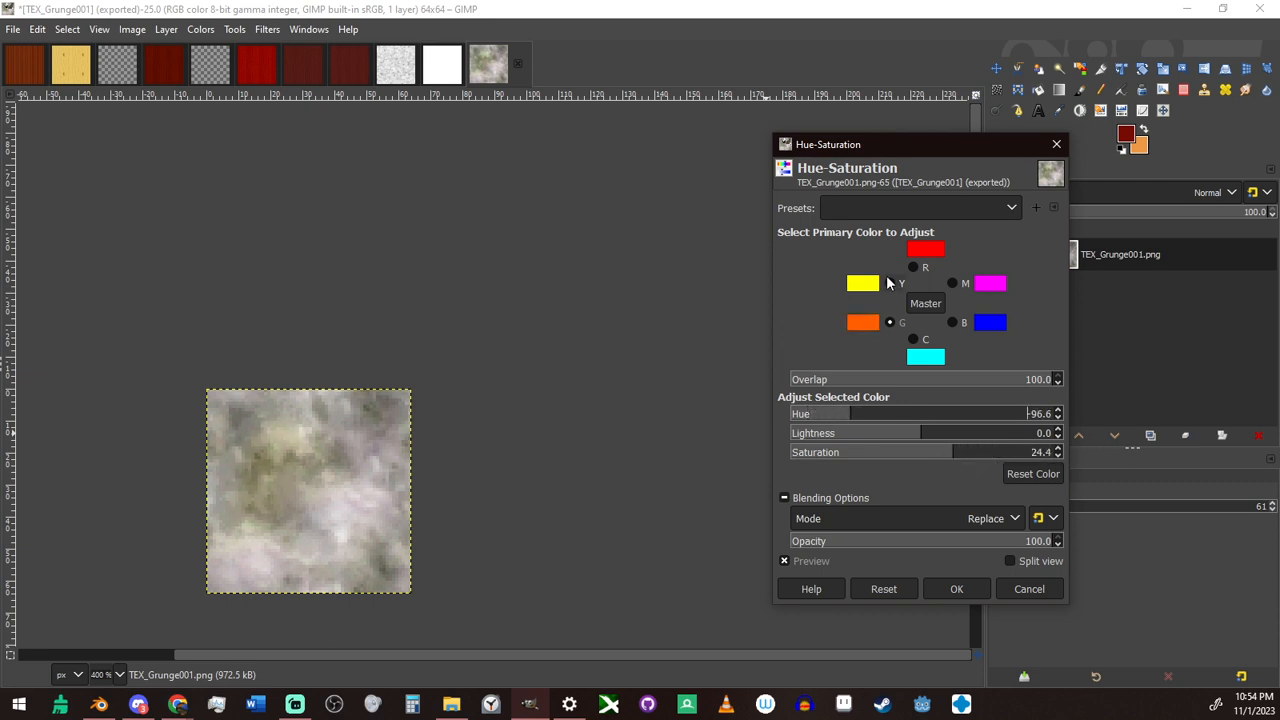
Adjust the yellow range to hue -39.5, lightness -39.0 and saturation 88.4, with overlap at 89.9
click(889, 283)
drag(921, 452, 935, 452)
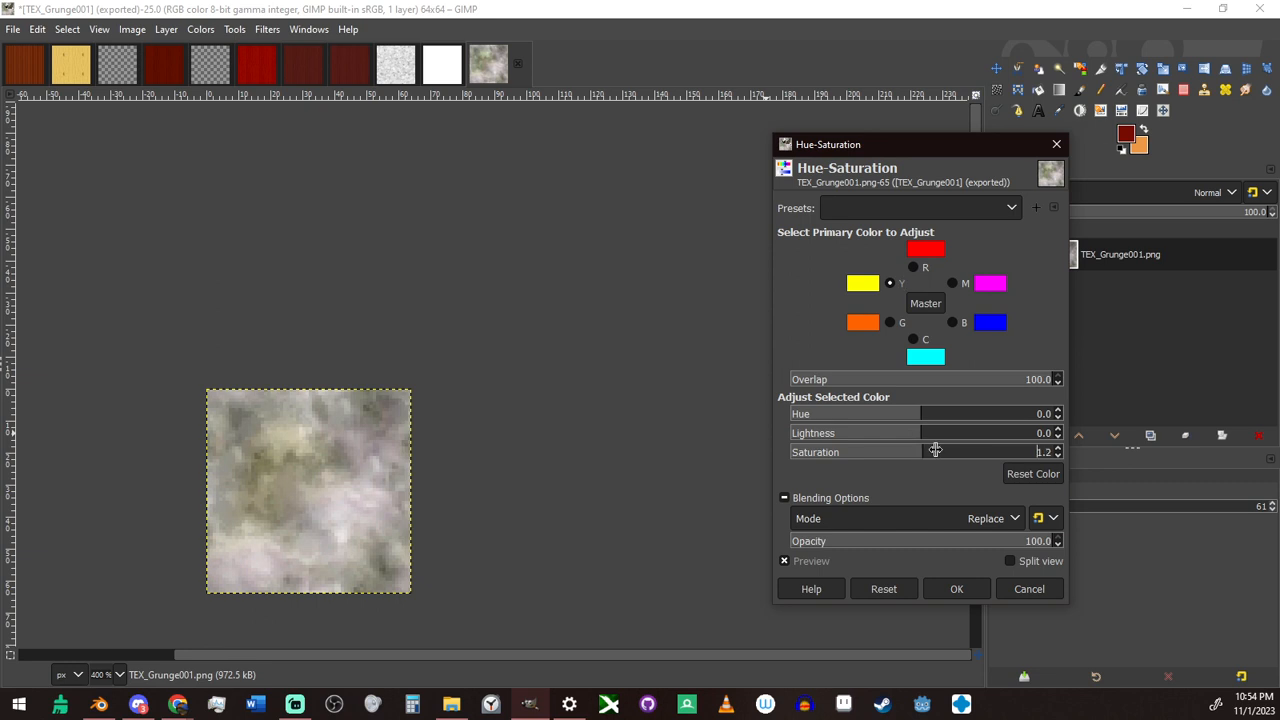
drag(1072, 447, 1031, 450)
drag(880, 455, 970, 456)
drag(921, 413, 1032, 456)
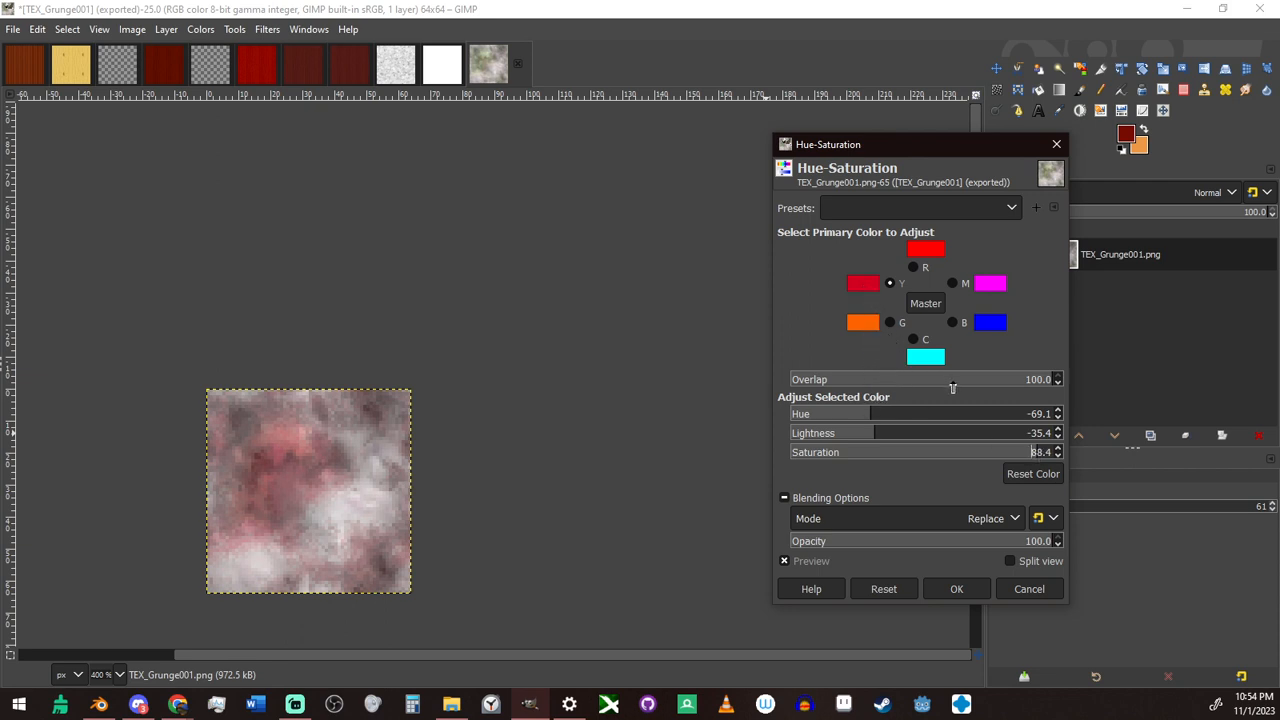
drag(952, 388, 1016, 392)
mouse_move(885, 436)
mouse_down()
mouse_move(906, 415)
mouse_move(850, 438)
mouse_move(870, 442)
mouse_up()
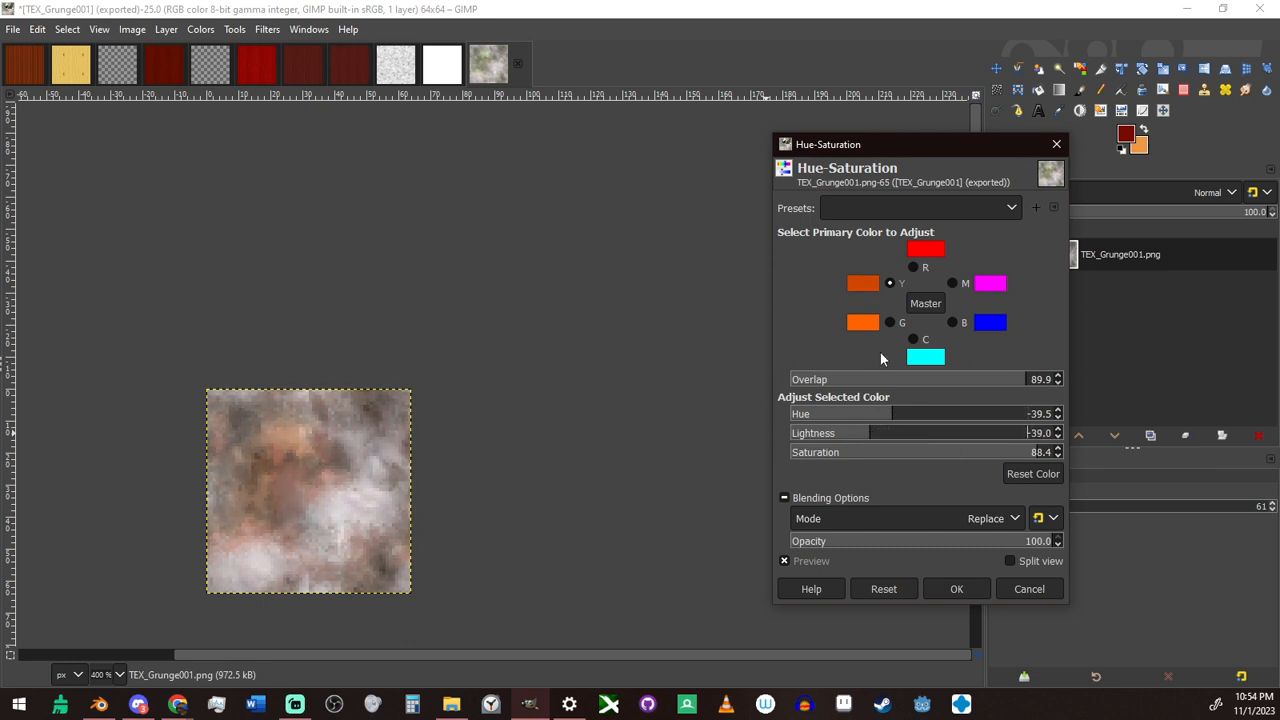
Adjust the green range to hue -130.6, lightness -100 and saturation 100, and apply the Hue-Saturation changes
click(890, 324)
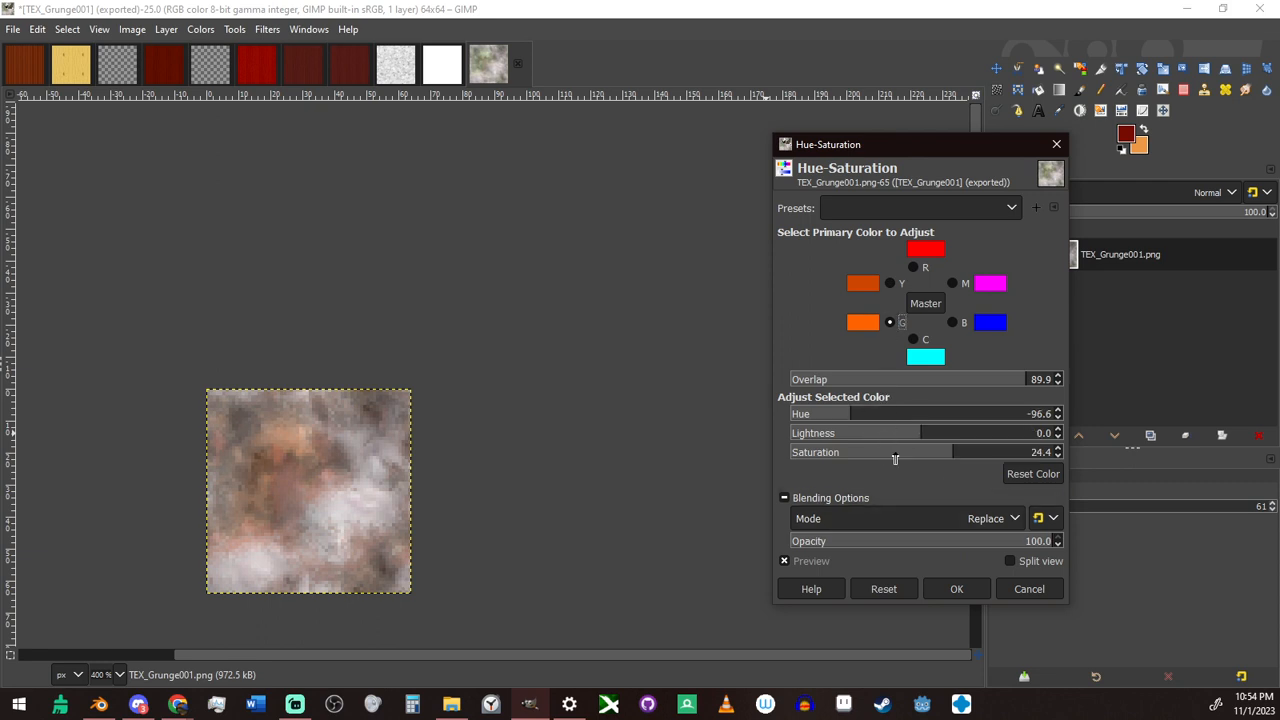
drag(921, 463, 1121, 461)
drag(928, 433, 630, 423)
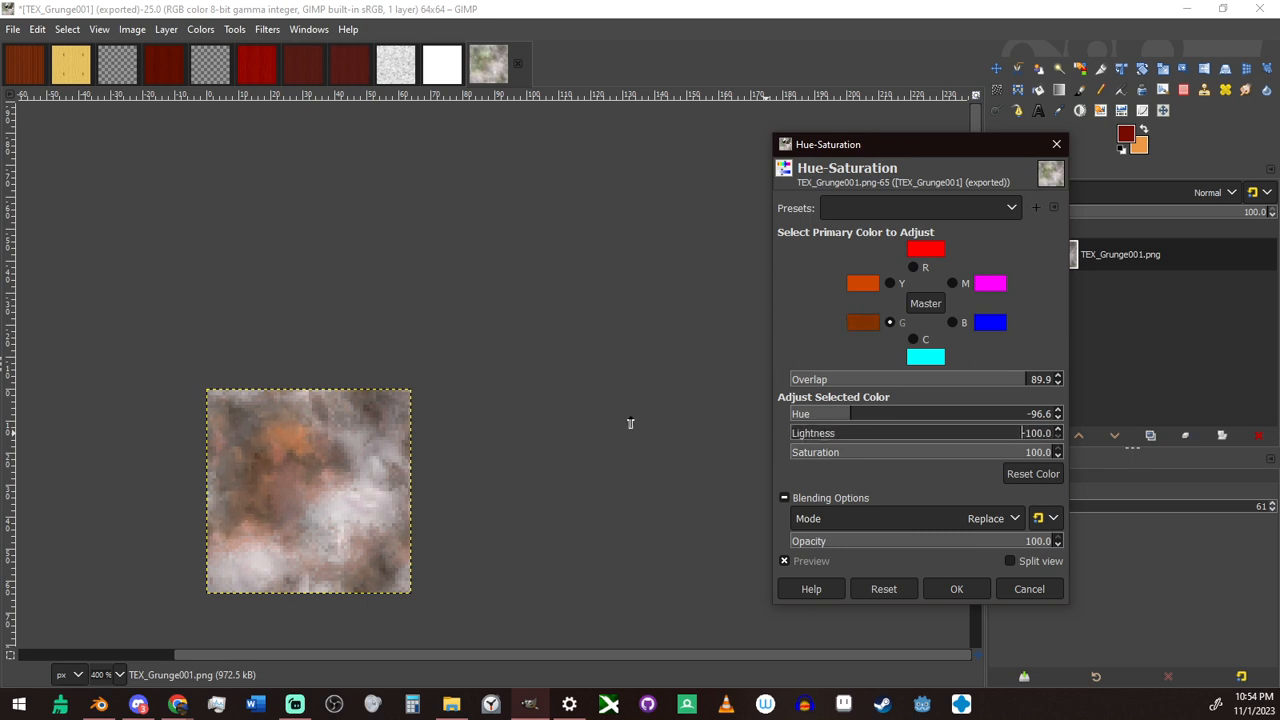
drag(838, 416, 680, 434)
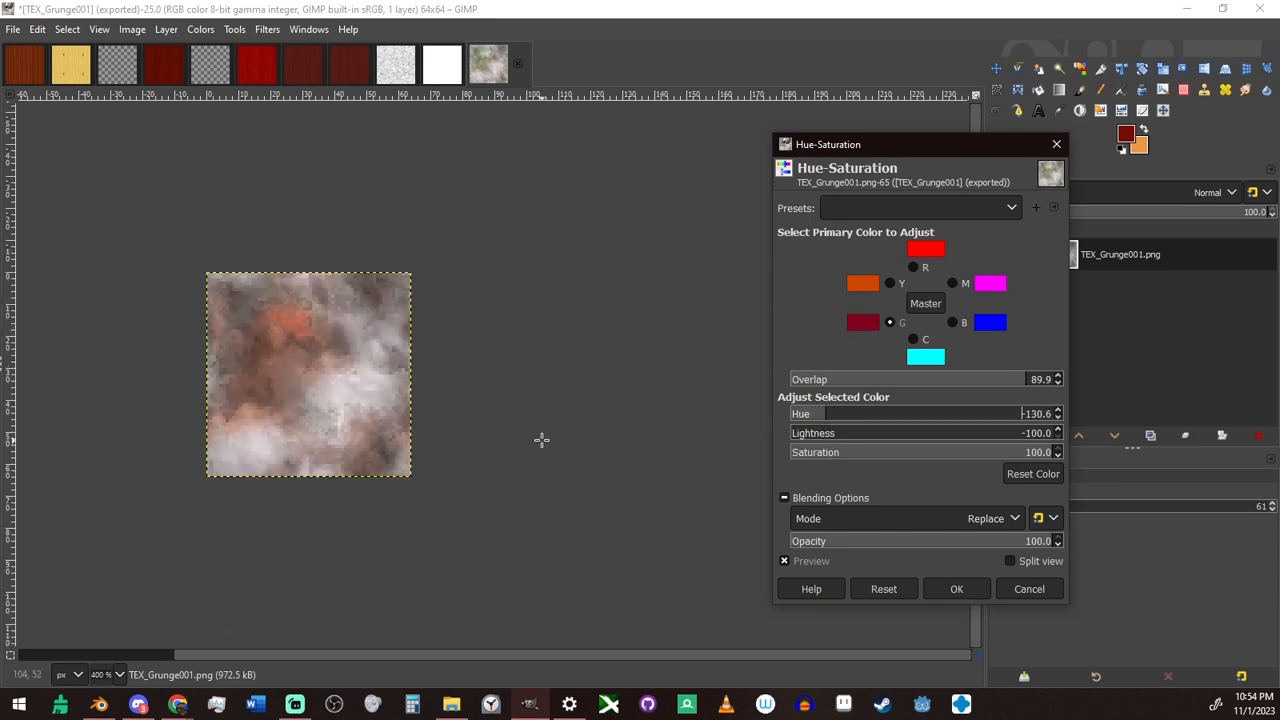
ctrl+scroll(534, 440, down, 3)
ctrl+scroll(589, 511, up, 2)
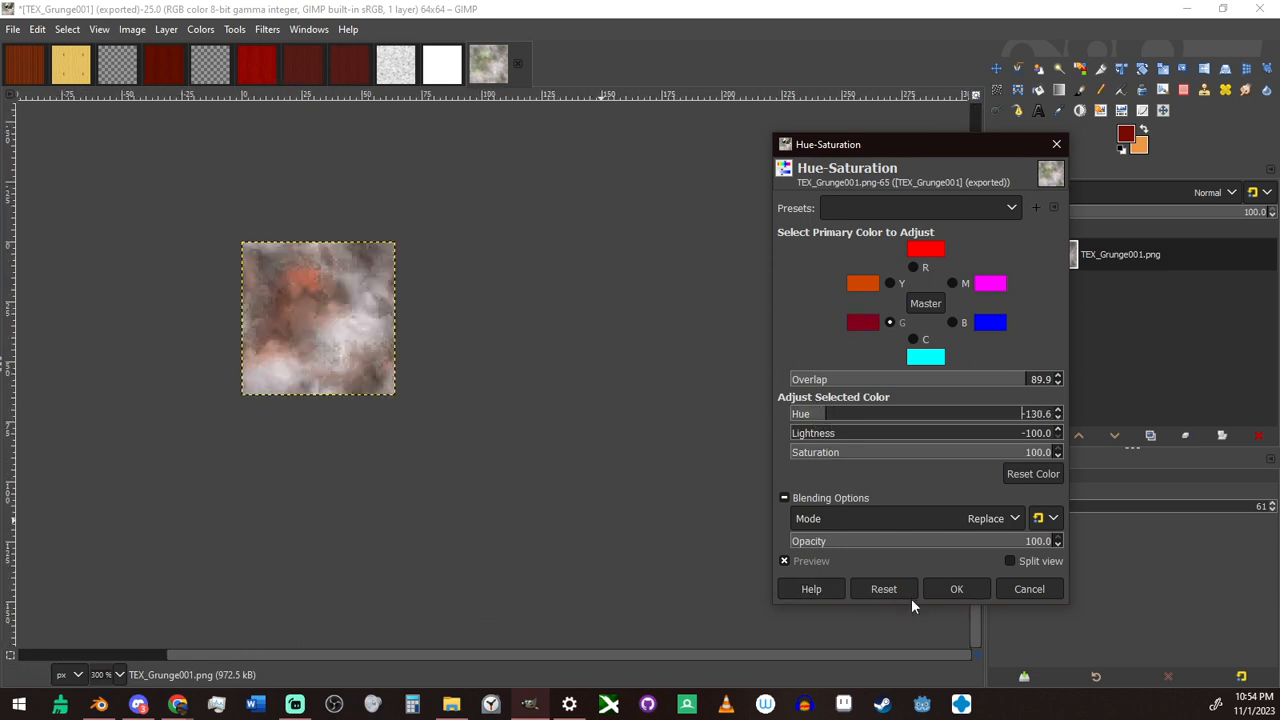
click(956, 589)
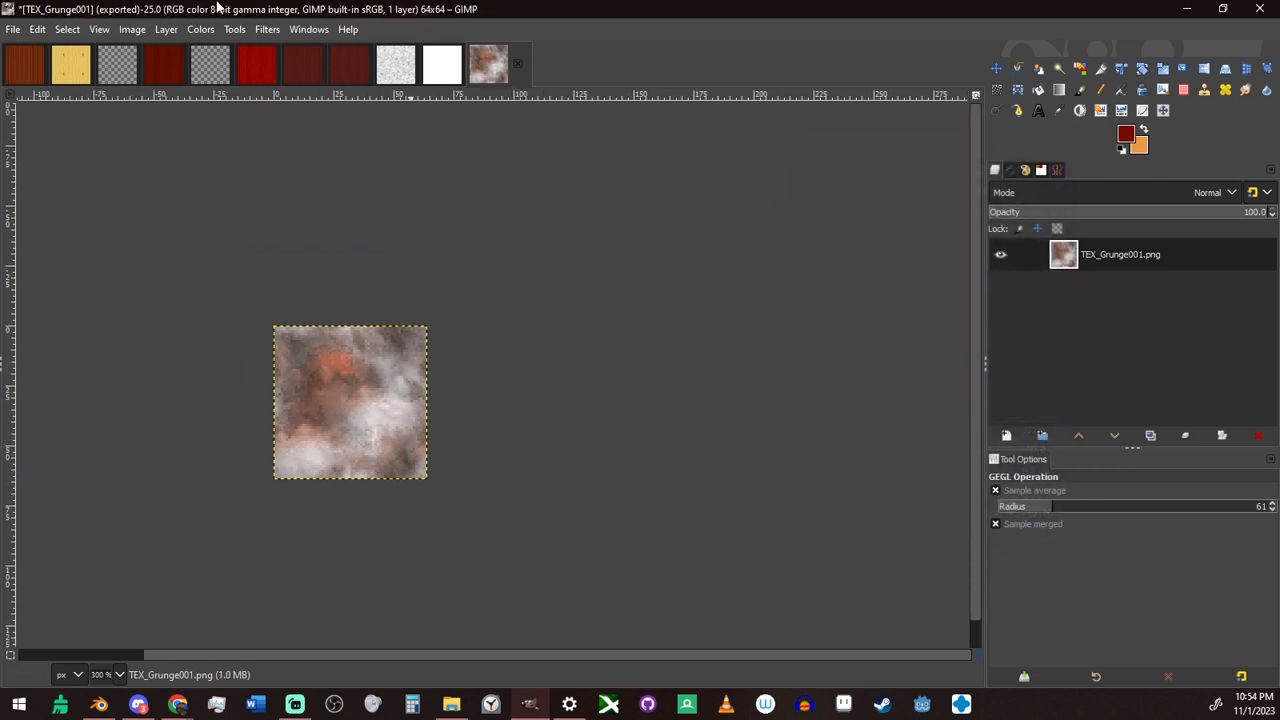
Apply HSV Noise to the texture with dulling 7, hue 0.00, saturation 0.113 and value 0.076
key(slash)
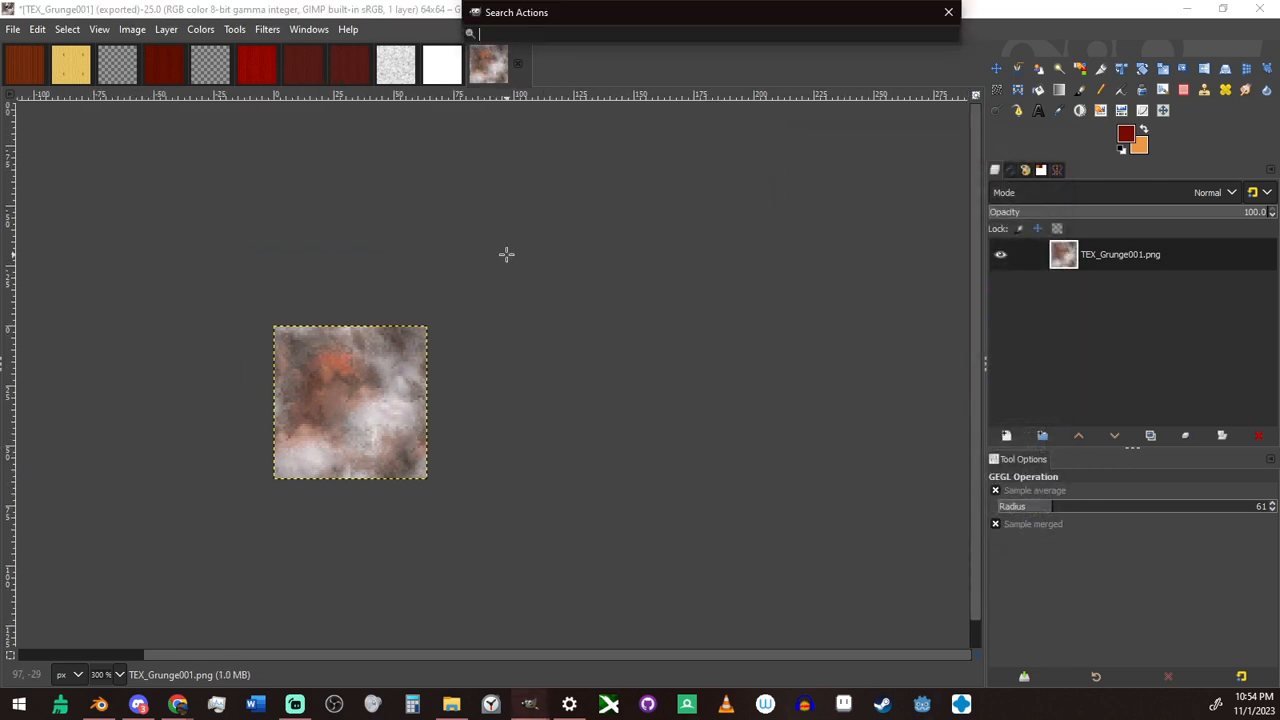
text(noi)
key(Return)
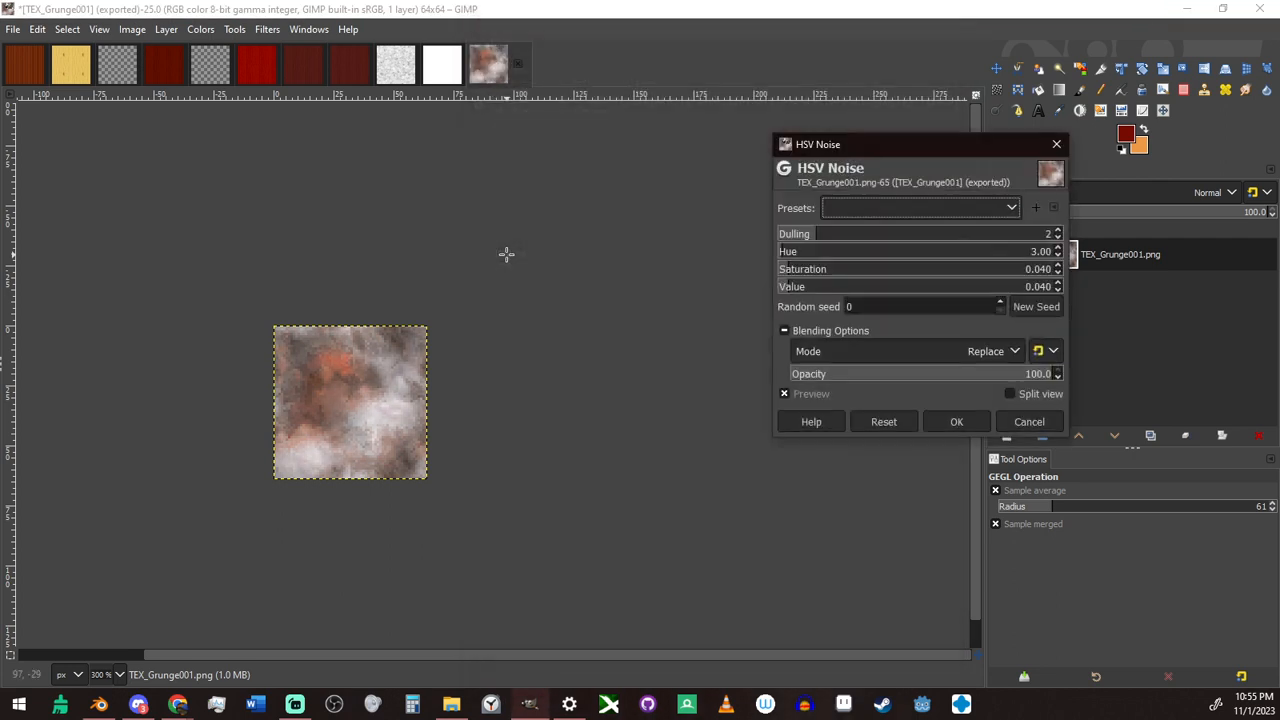
drag(830, 271, 545, 272)
drag(813, 287, 1012, 249)
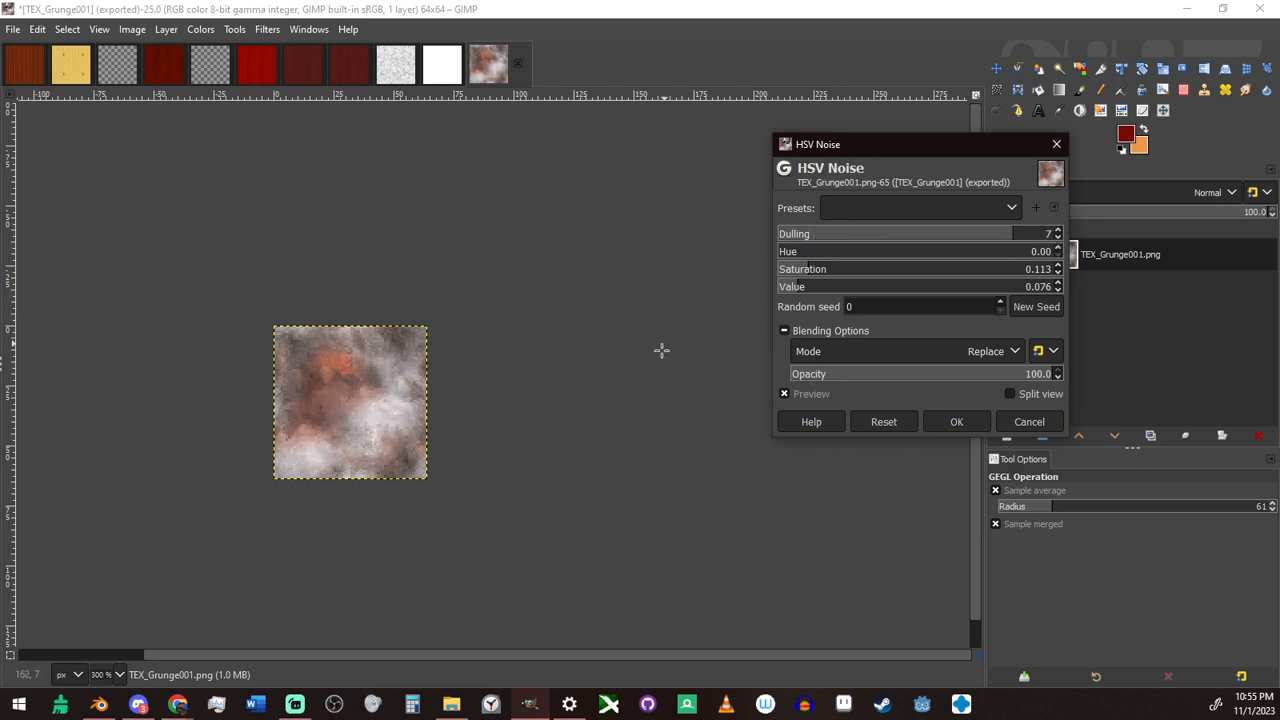
click(940, 424)
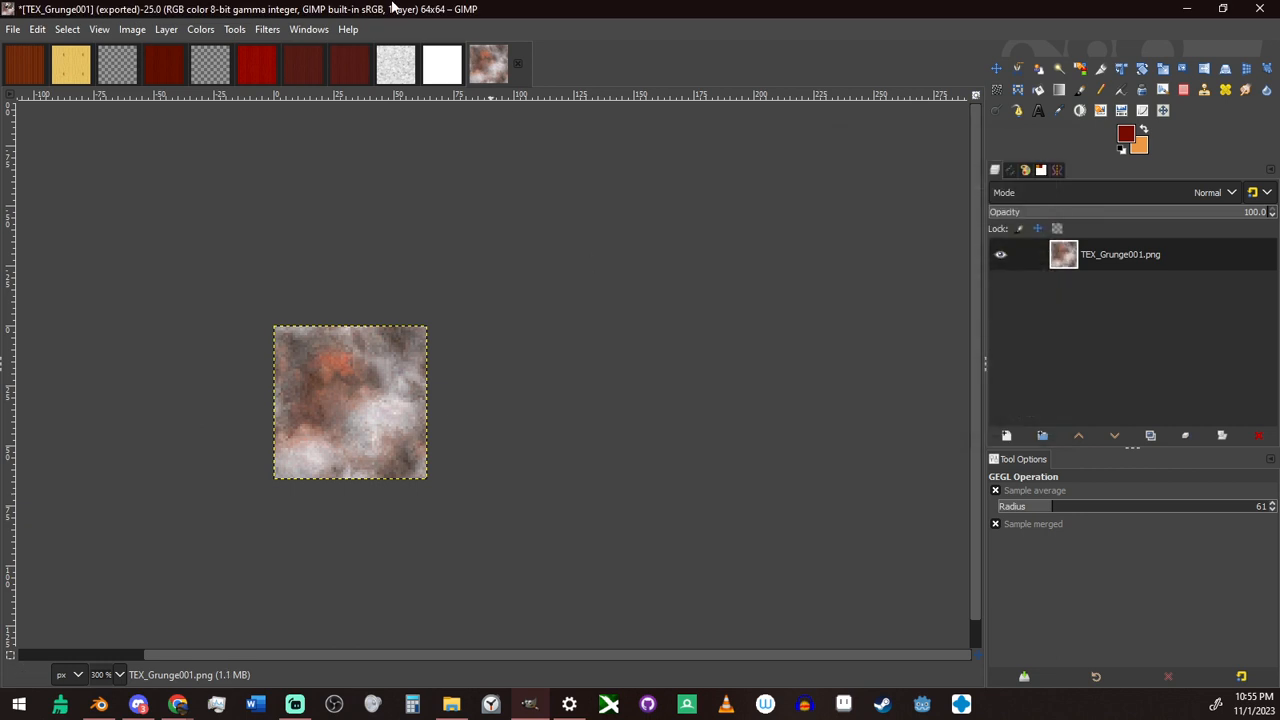
click(267, 29)
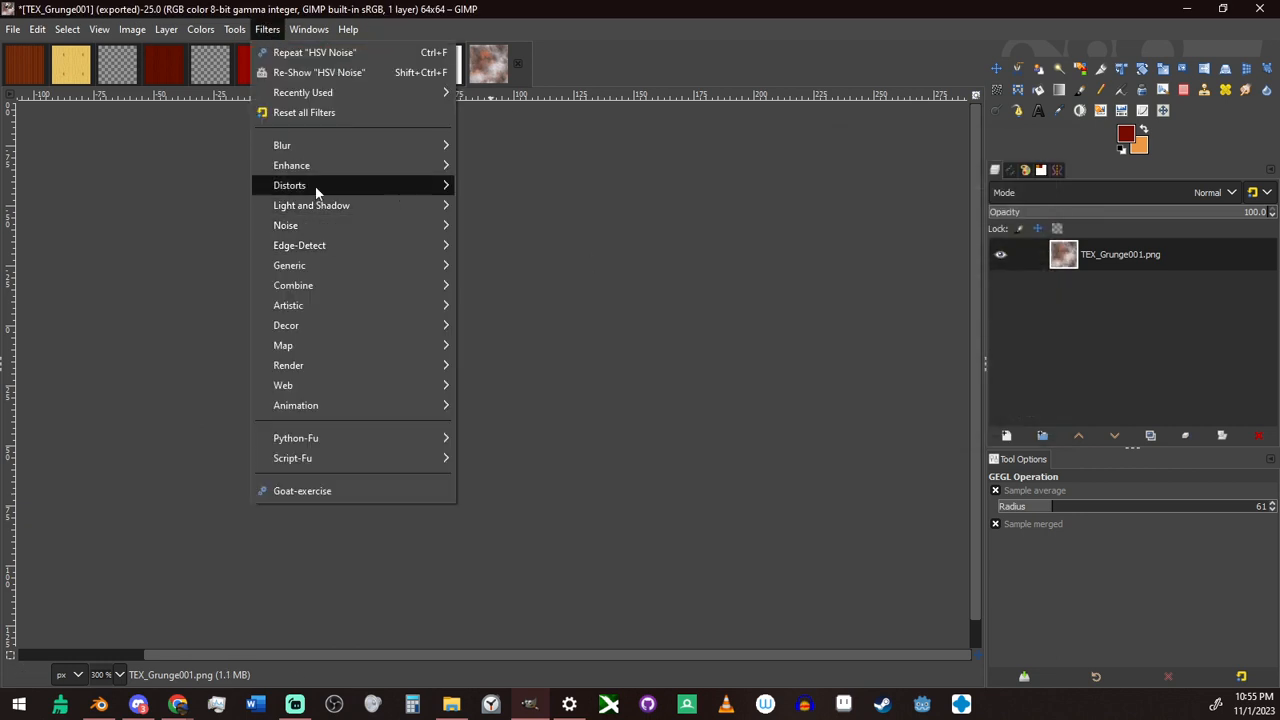
mouse_move(322, 188)
click(514, 364)
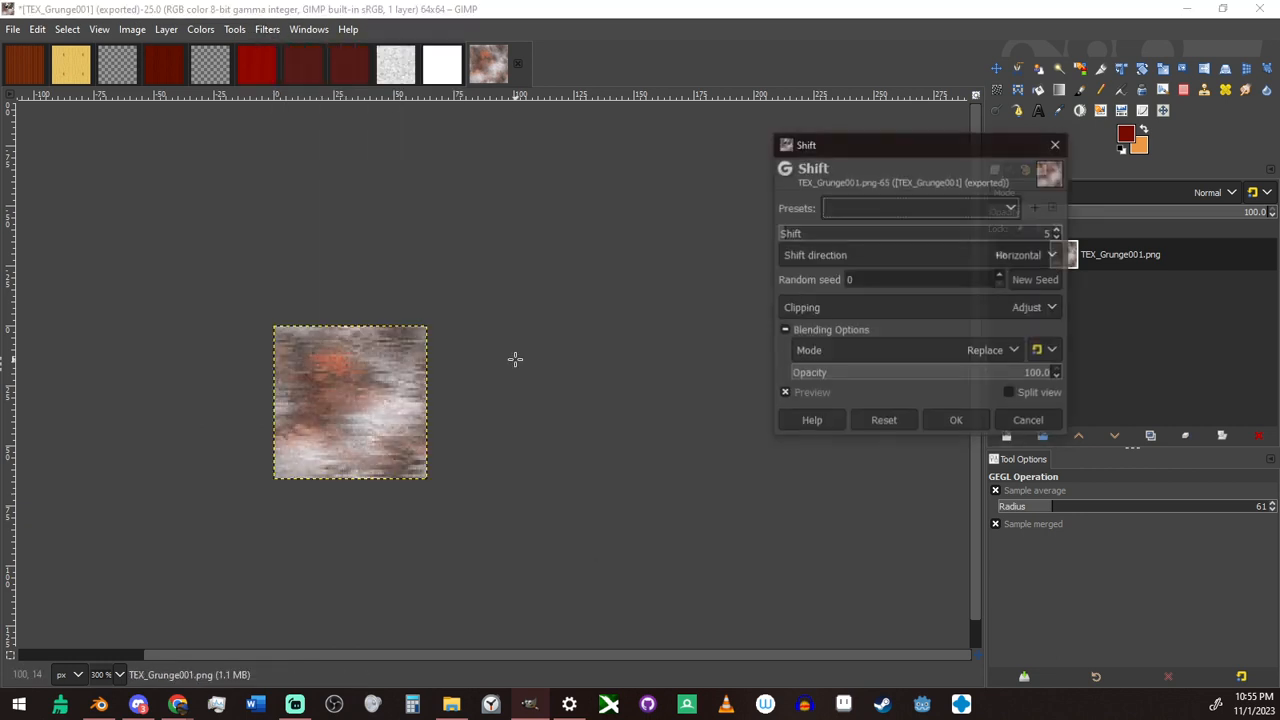
click(1021, 428)
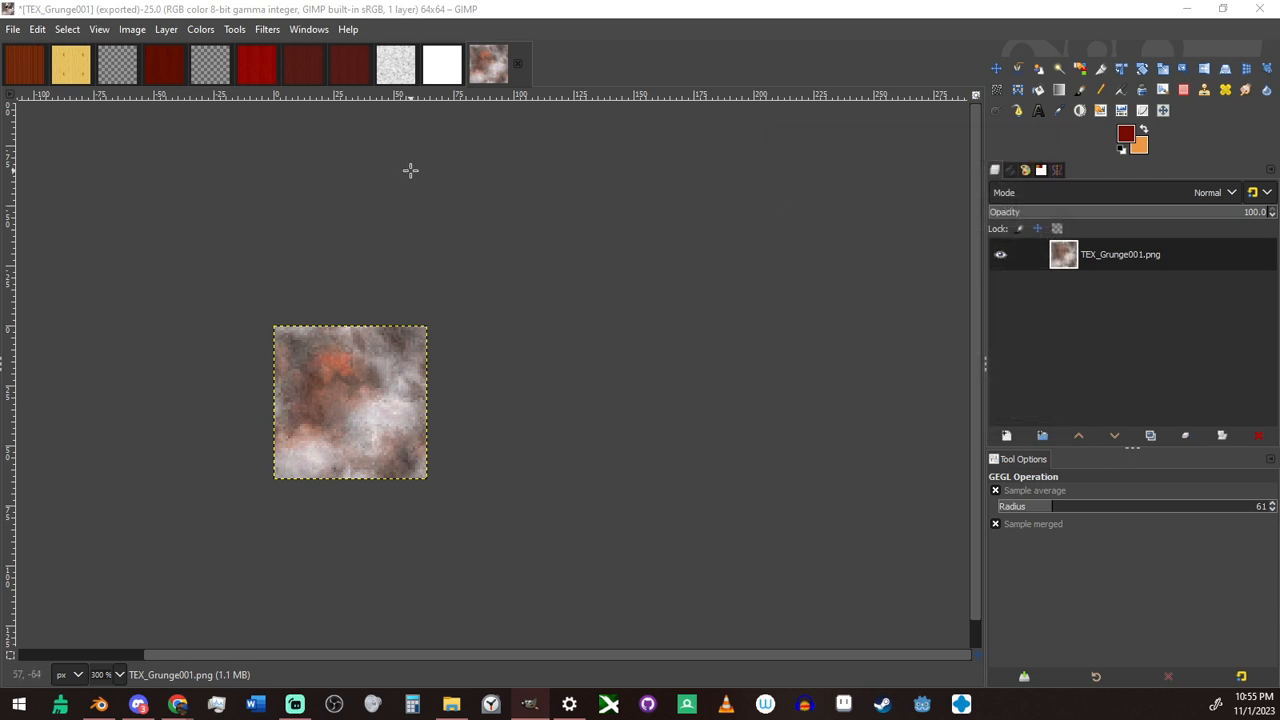
right_click(410, 170)
key(Escape)
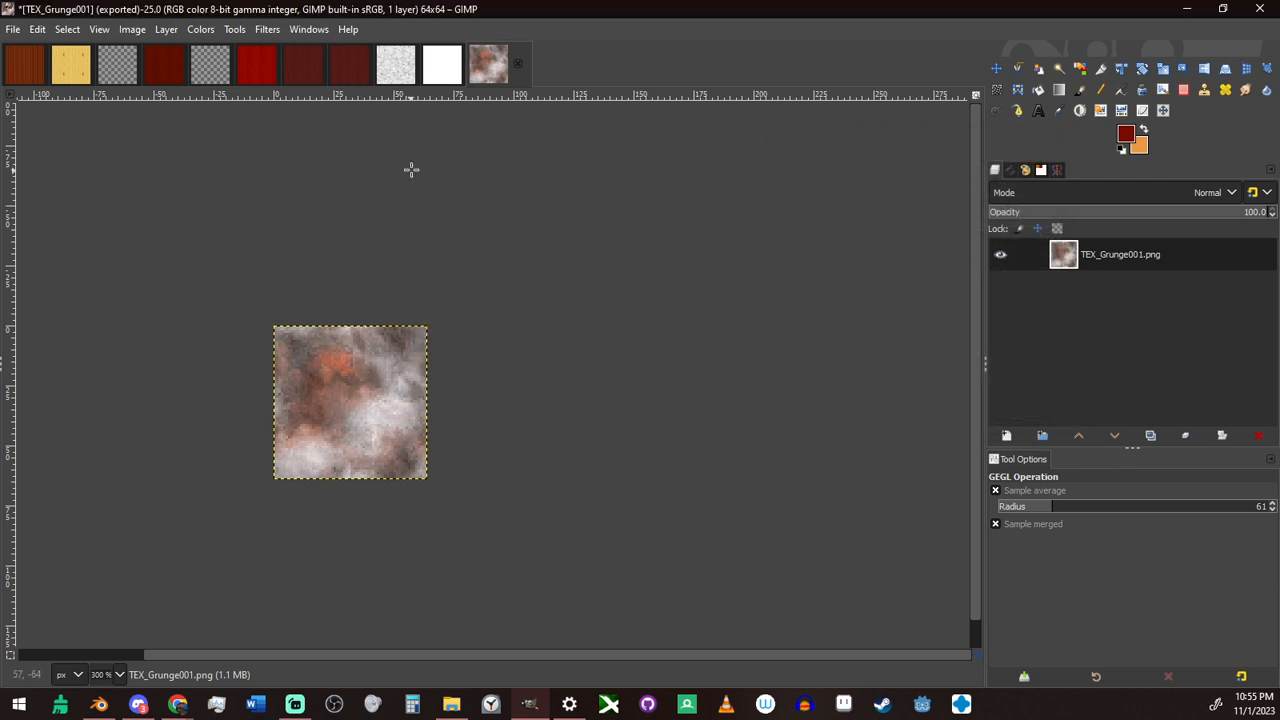
Apply the Slur filter to the texture with 24.84% randomization and 2 repeats
key(slash)
text(slu)
key(Return)
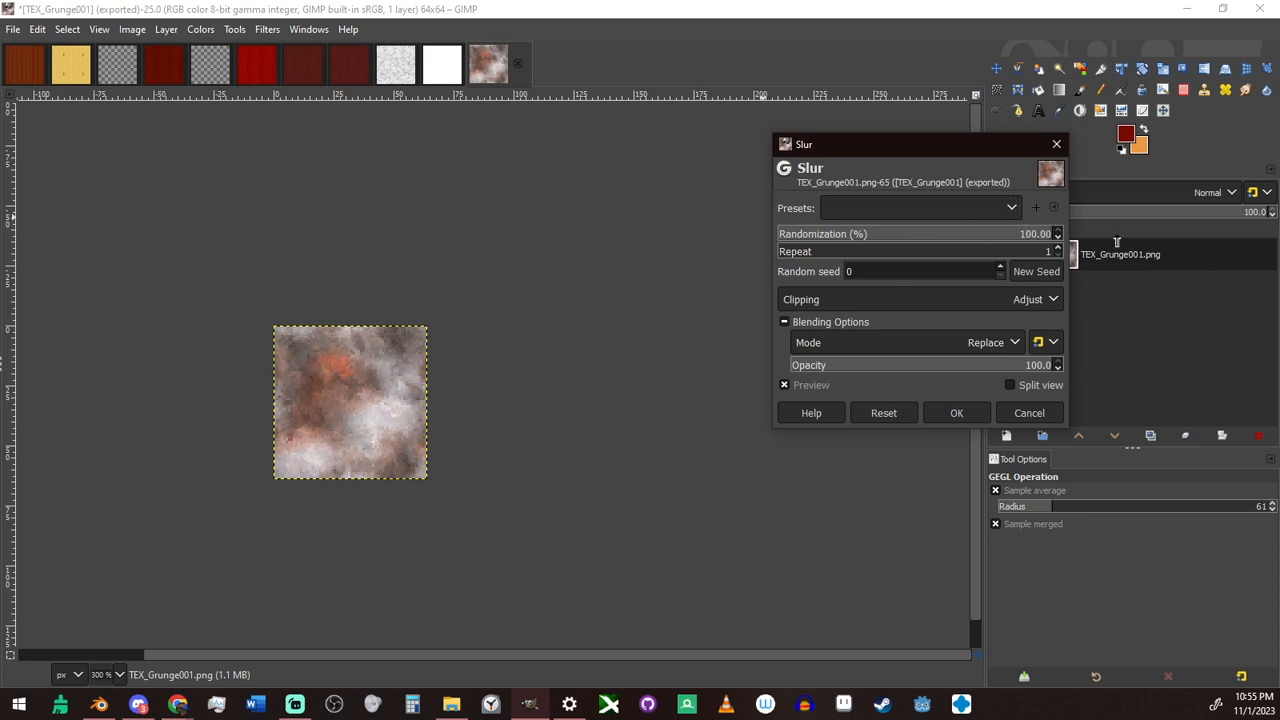
drag(914, 252, 843, 249)
click(1058, 249)
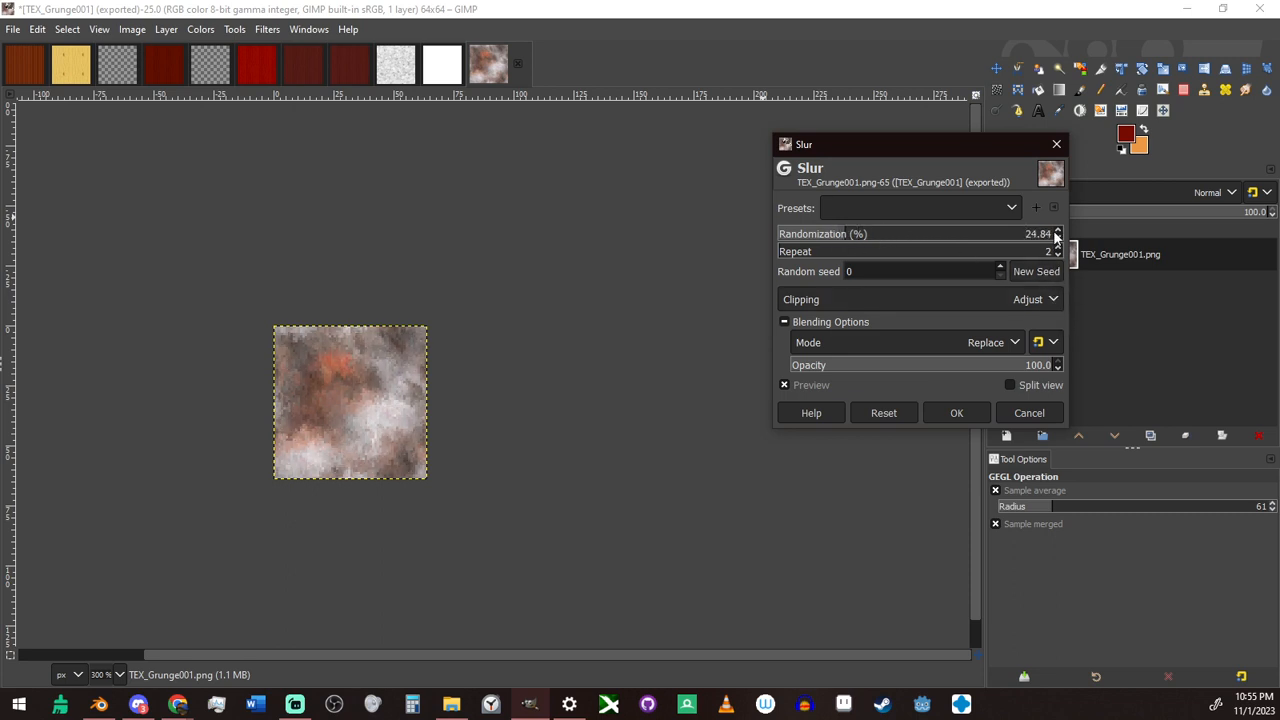
ctrl+scroll(588, 376, down, 2)
ctrl+scroll(588, 376, up, 2)
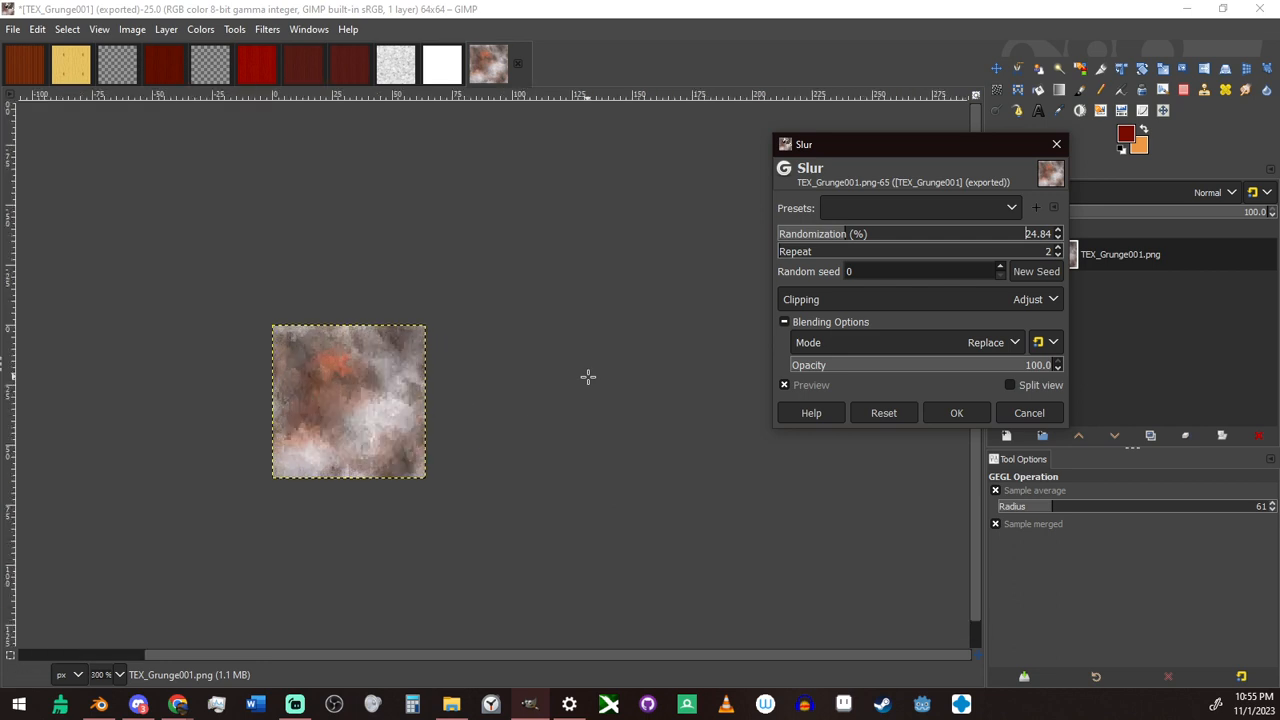
click(957, 414)
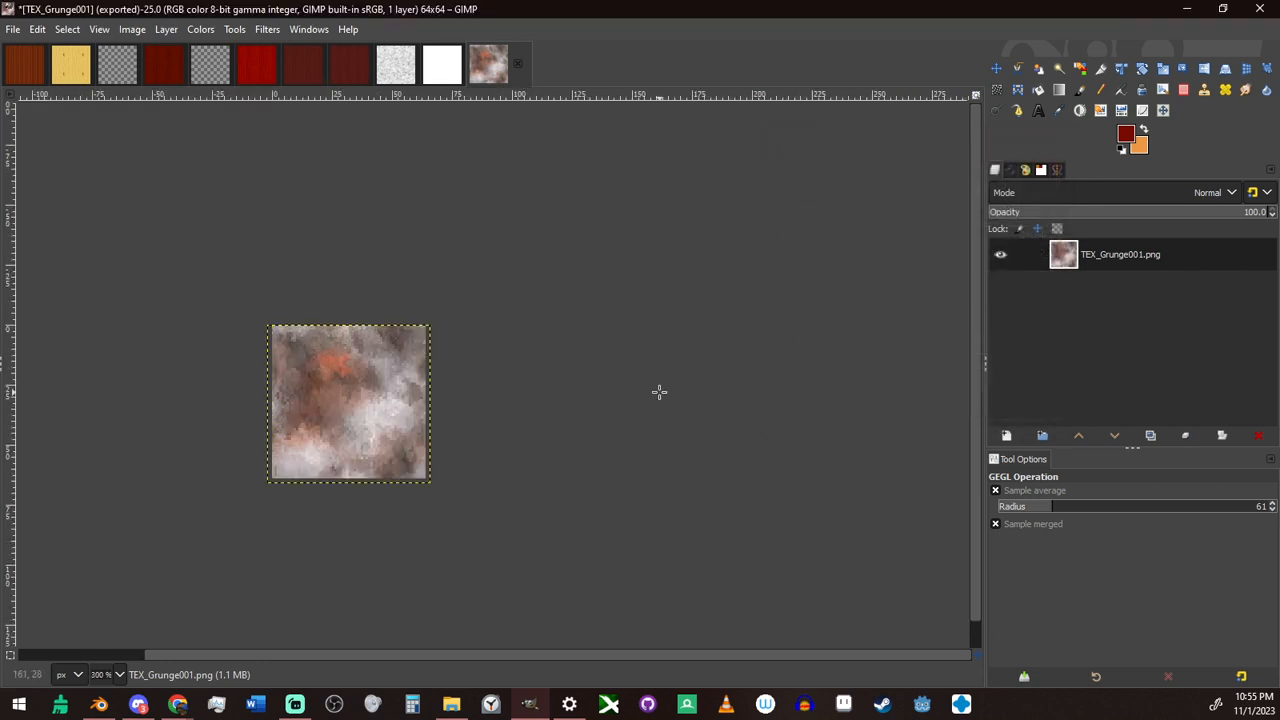
Offset the layer by half its width and height with the edges wrapping around
key(slash)
text(of)
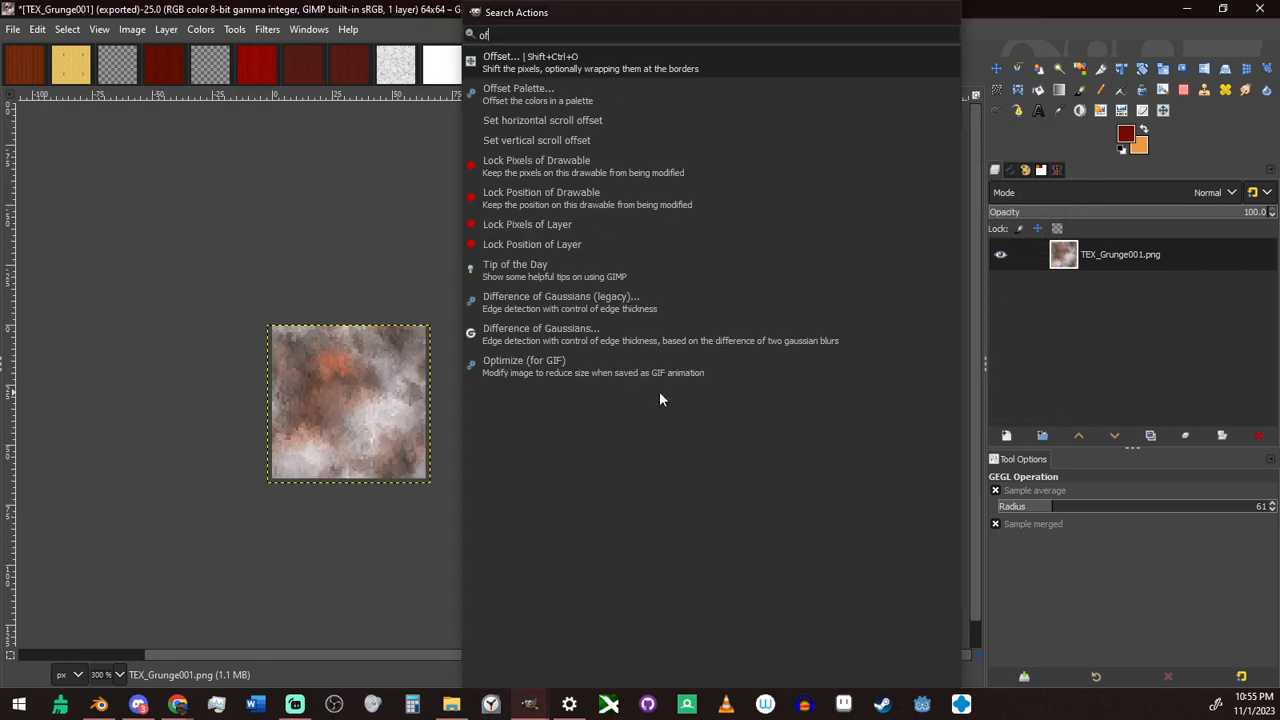
key(Return)
click(1072, 303)
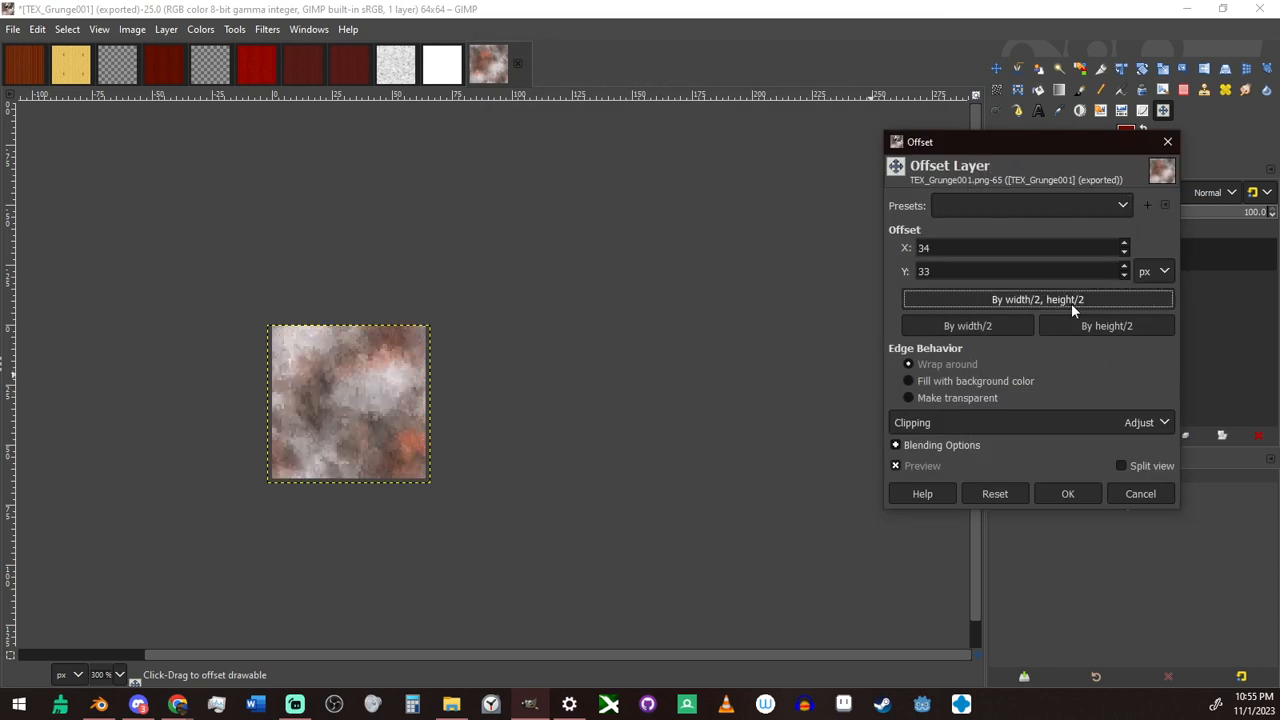
click(1062, 492)
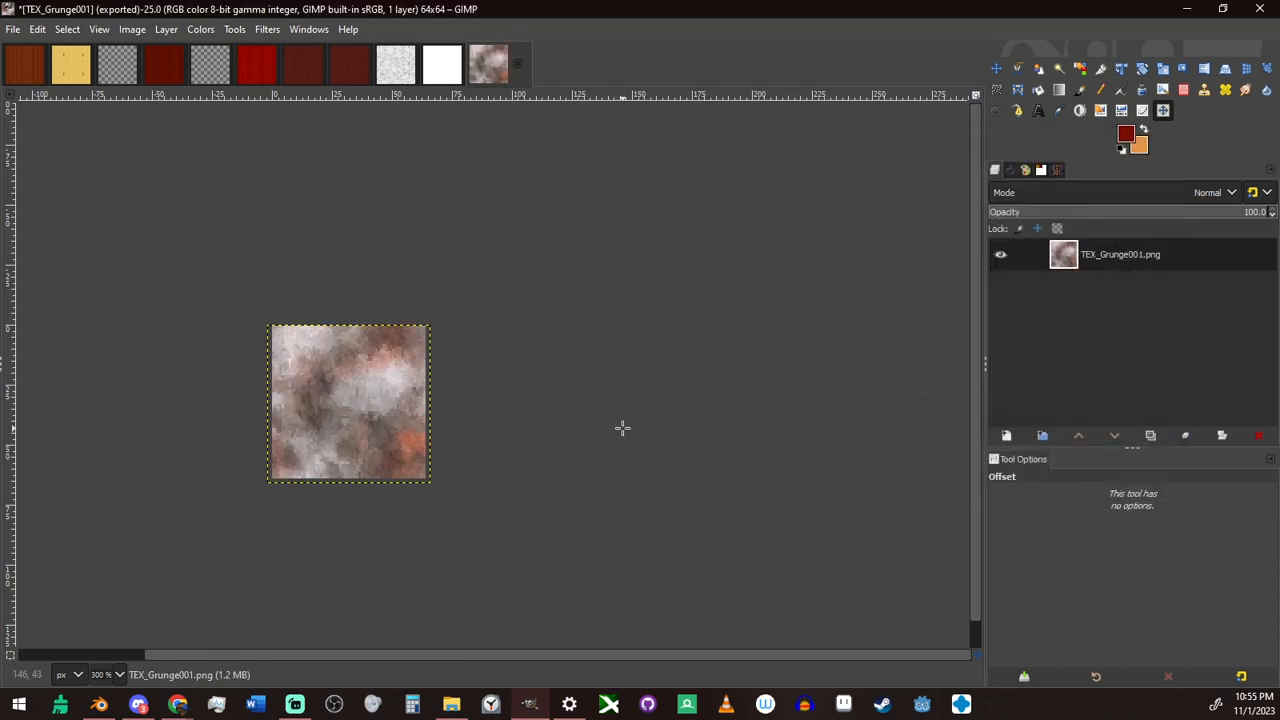
Export the texture as TEX_Rust001.png into the Textures folder with the default PNG options
key(ctrl+shift+e)
key(Right)
key(ctrl+shift+Left)
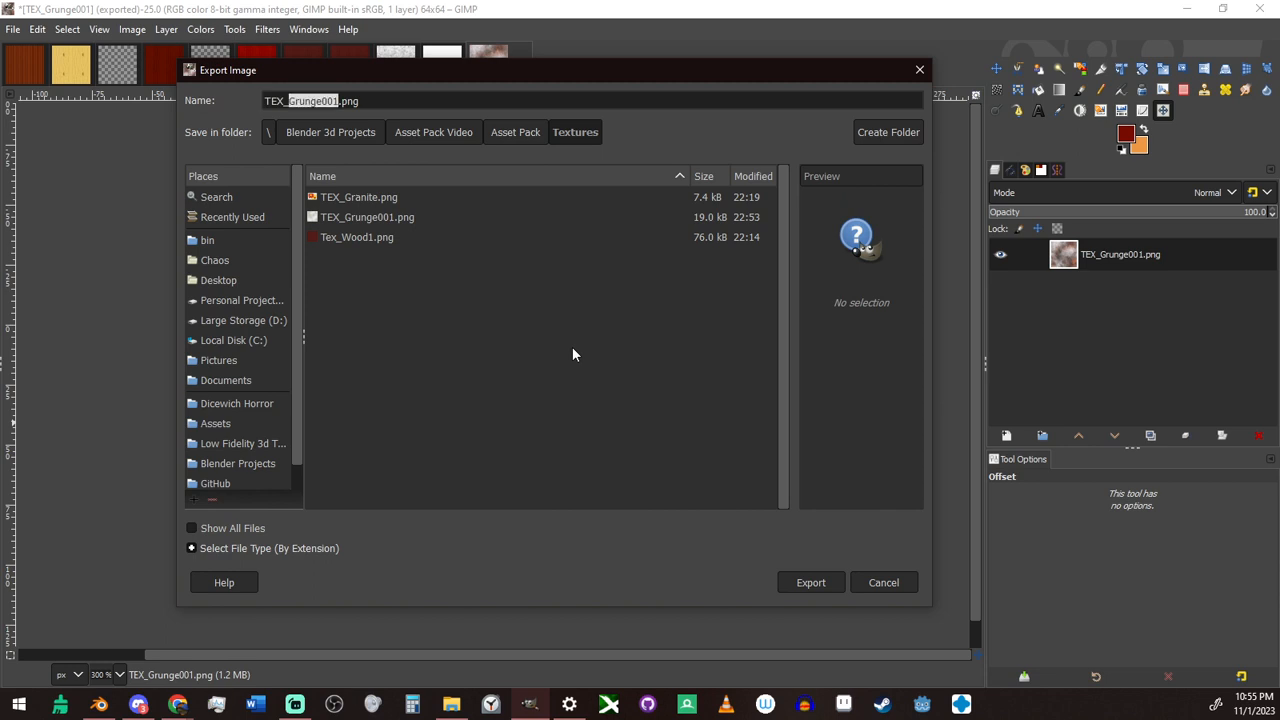
text(Rust)
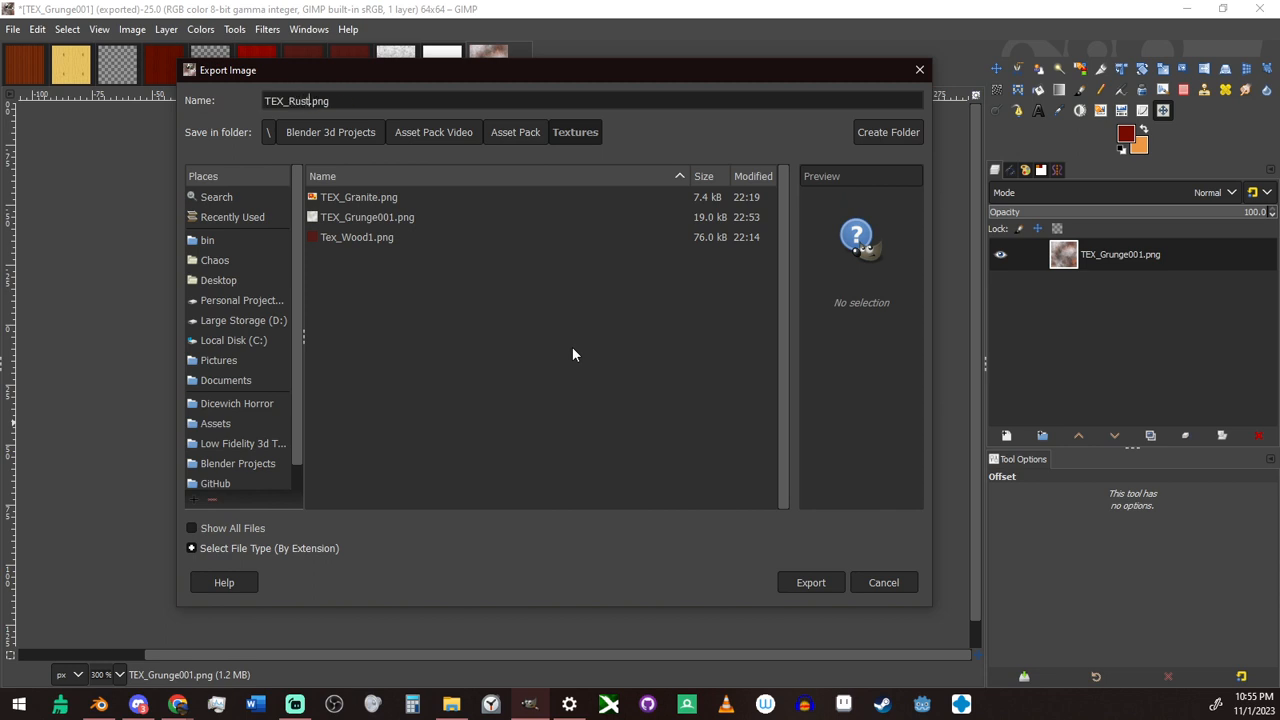
key(Return)
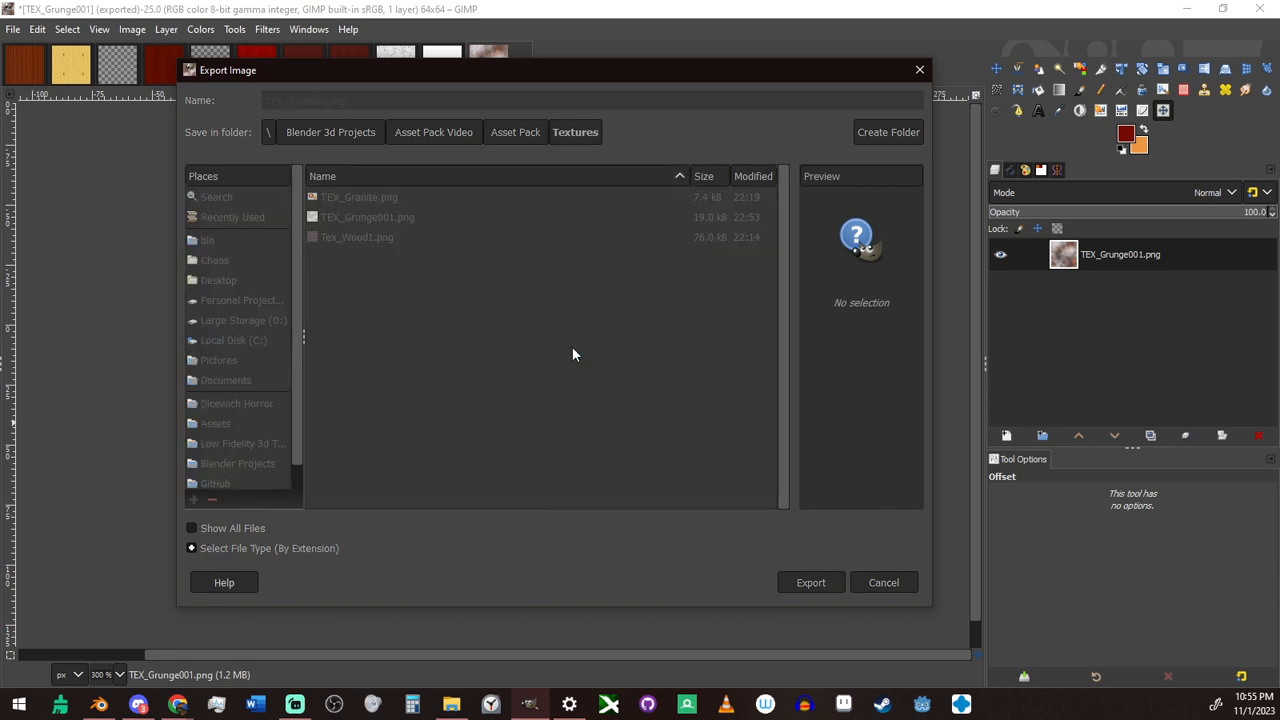
key(Return)
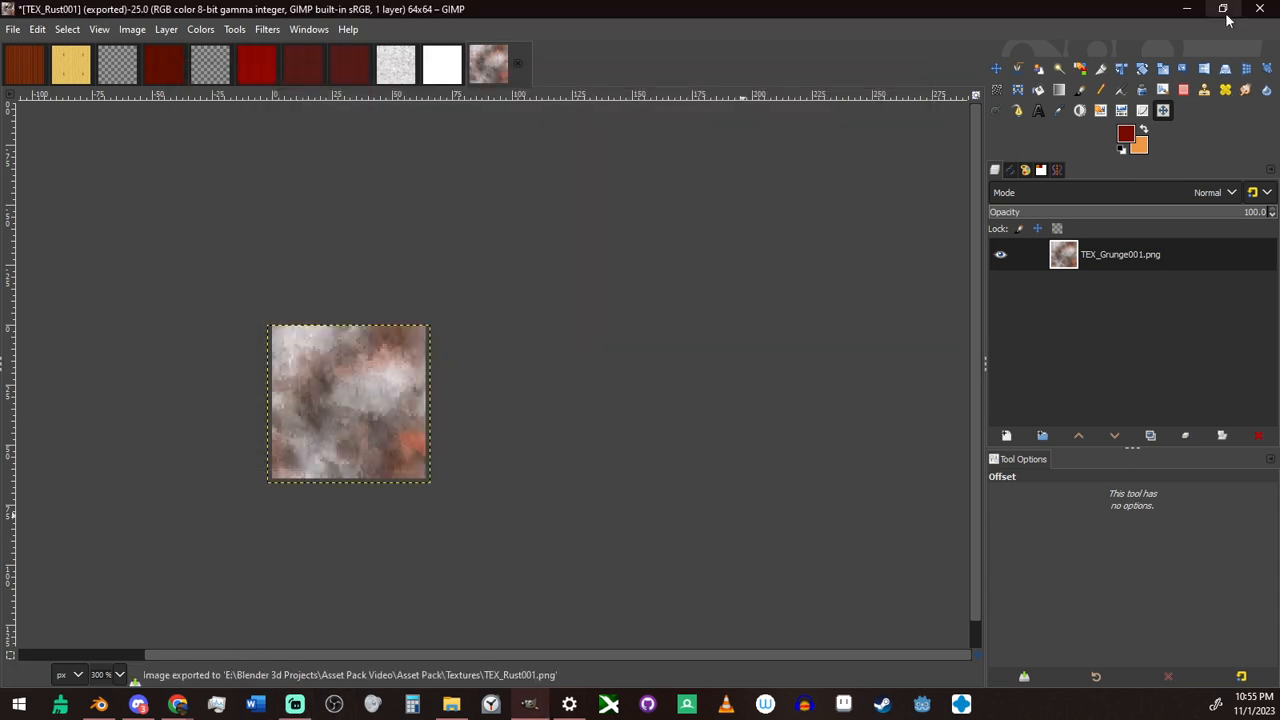
Switch to Blender's Shading workspace and duplicate the countertop's MAT_VertGrunge1 material
click(1186, 9)
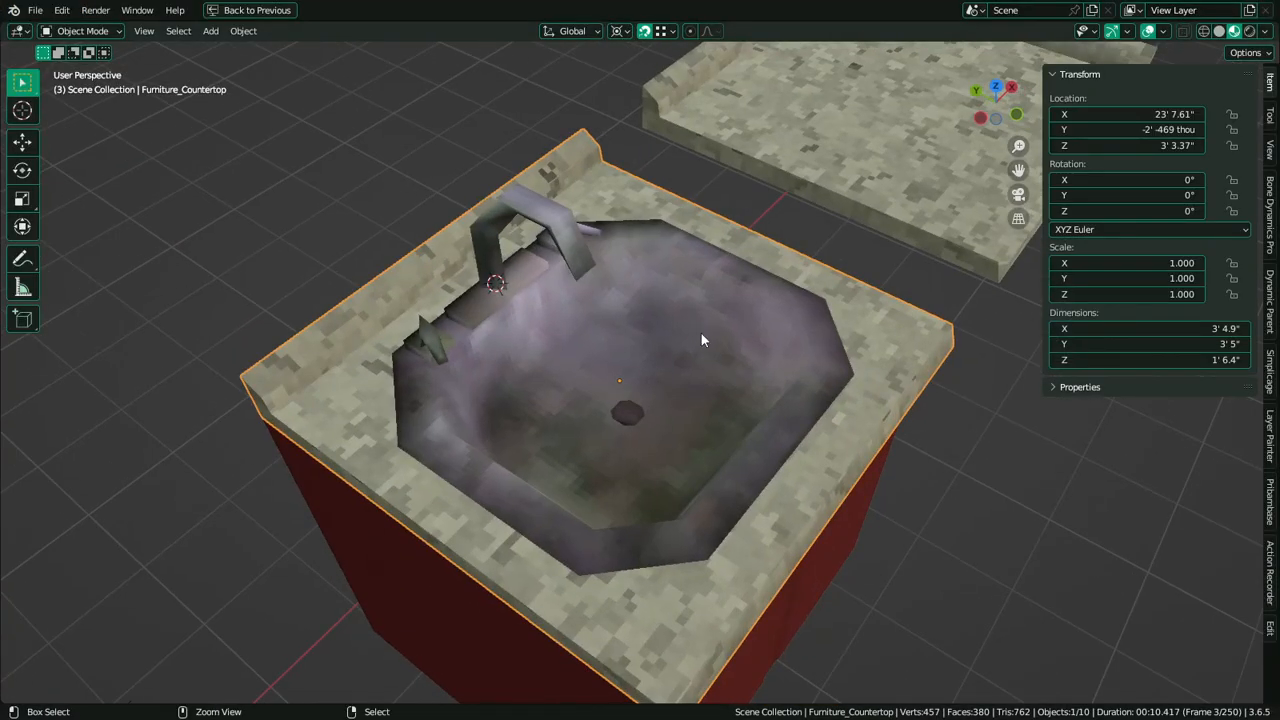
key(ctrl+alt+space)
click(500, 12)
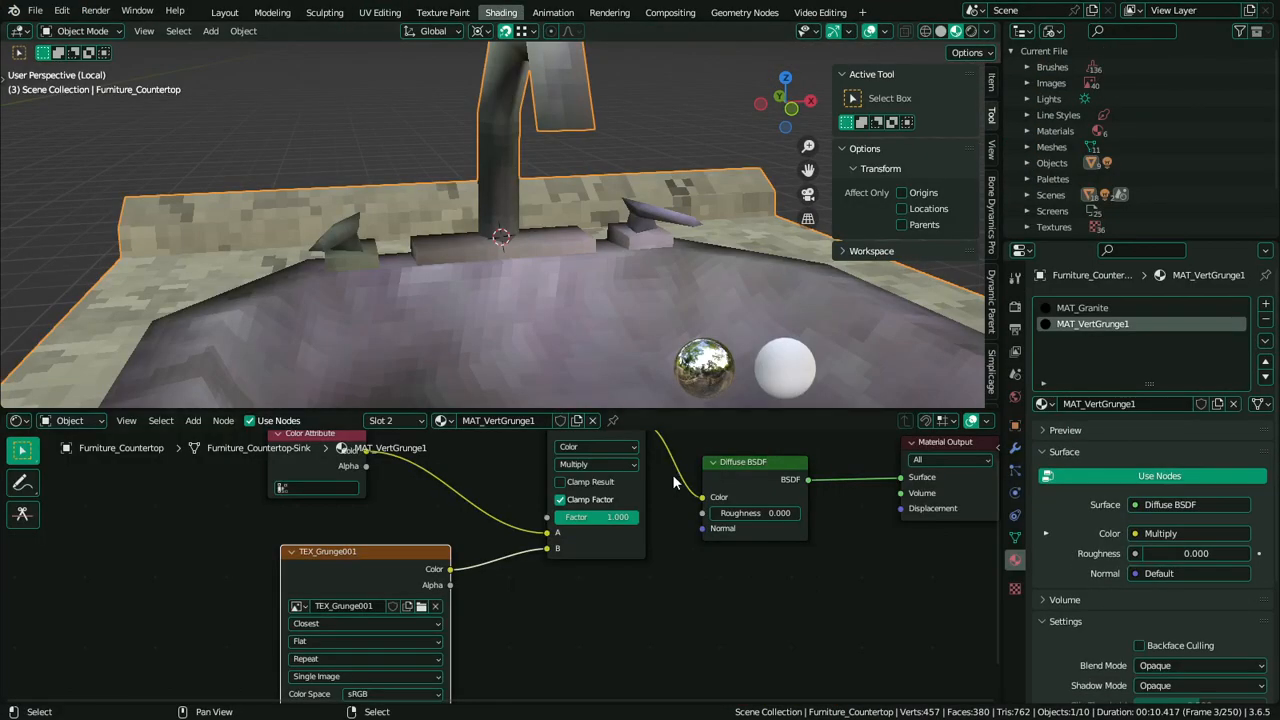
click(577, 421)
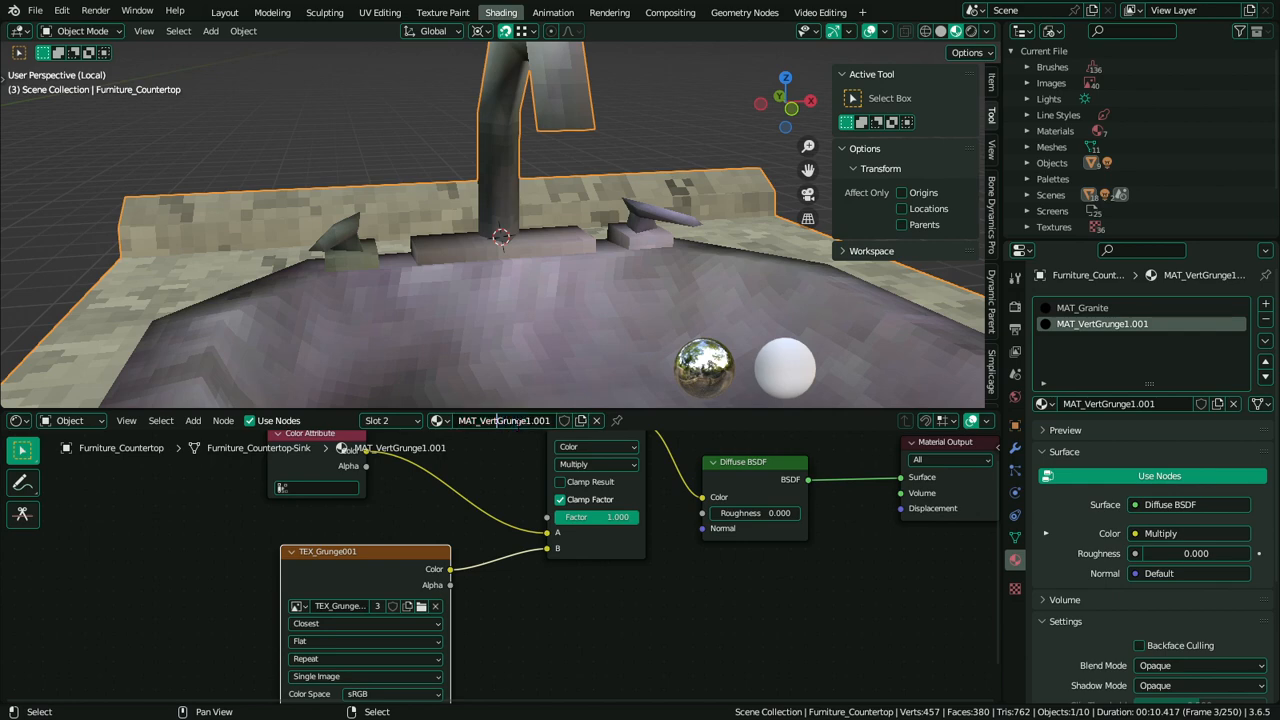
Rename the duplicated material MAT_VertRust001 and load TEX_Rust001.png into its image texture node
key(shift+End)
text(Rust001)
key(Return)
click(424, 612)
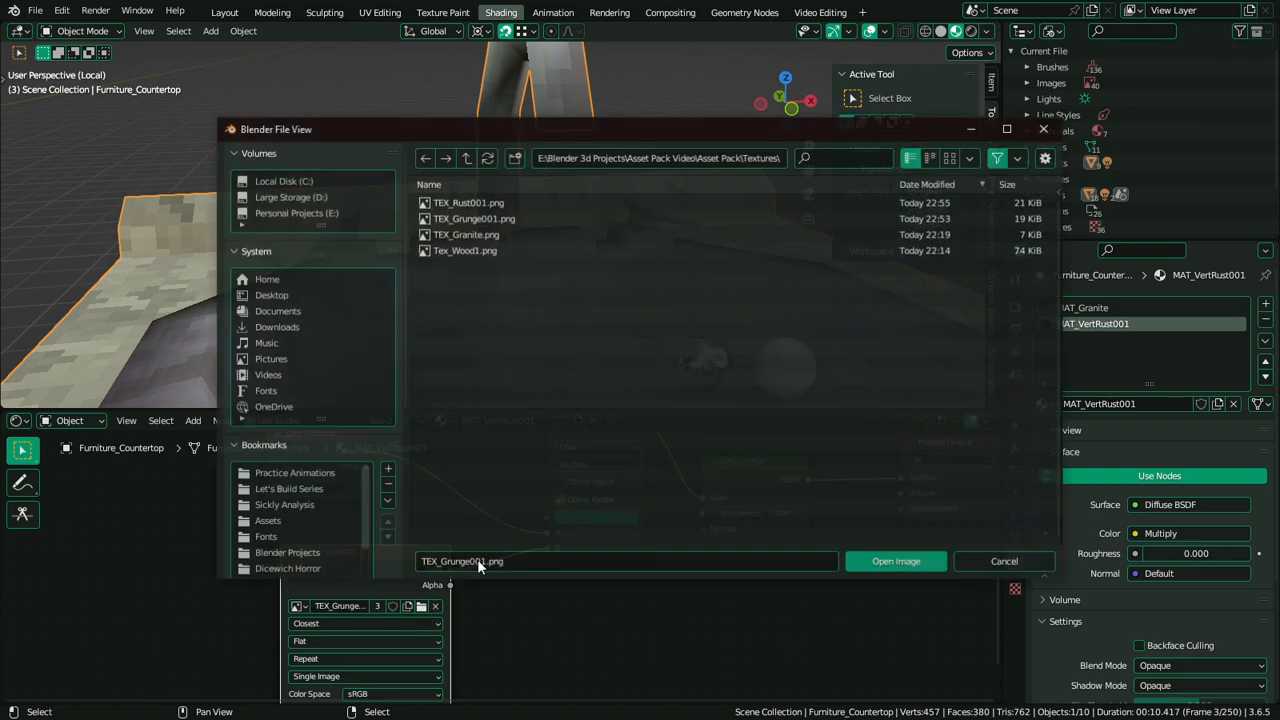
click(509, 200)
double_click(509, 200)
Maximize the 3D viewport and leave local view to bring back the rest of the scene
middle_drag(500, 234, 633, 407)
scroll(656, 346, up, 5)
scroll(656, 346, down, 5)
key(ctrl+space)
key(KP_Divide)
Rename the sink countertop object Furniture_Countertop-Sink
key(F2)
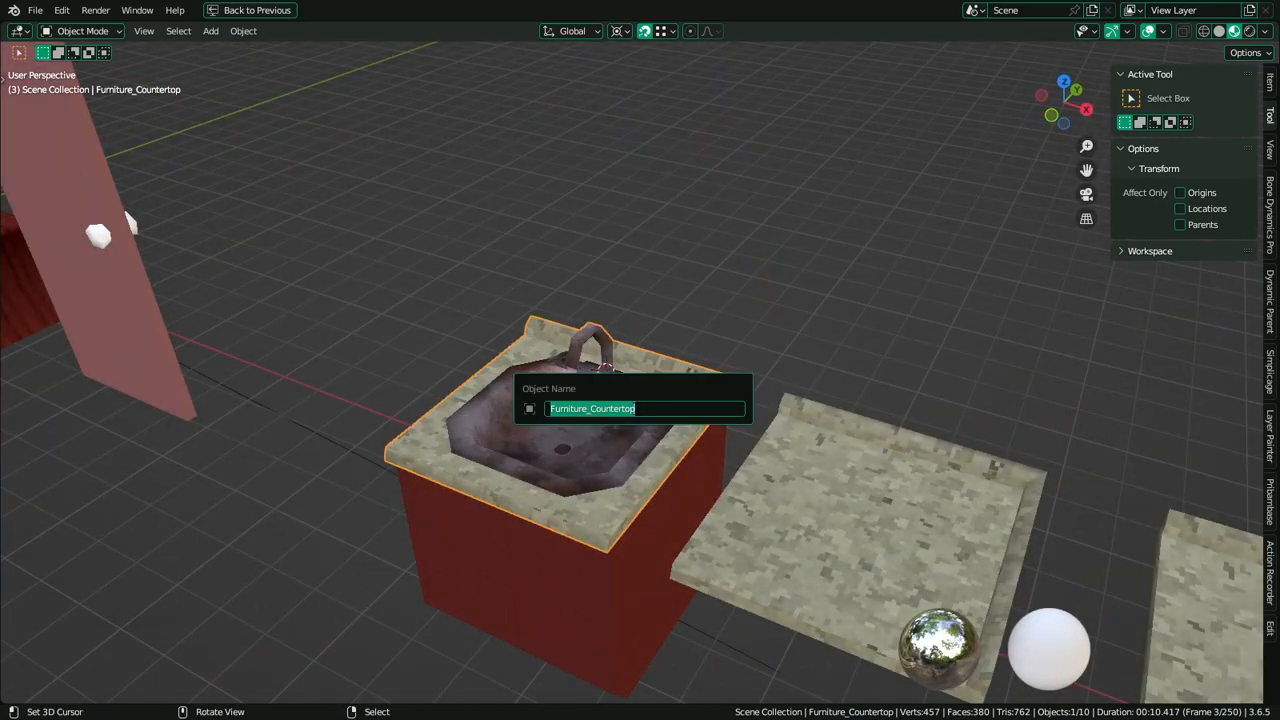
key(End)
text(-)
key(Return)
key(shift+s)
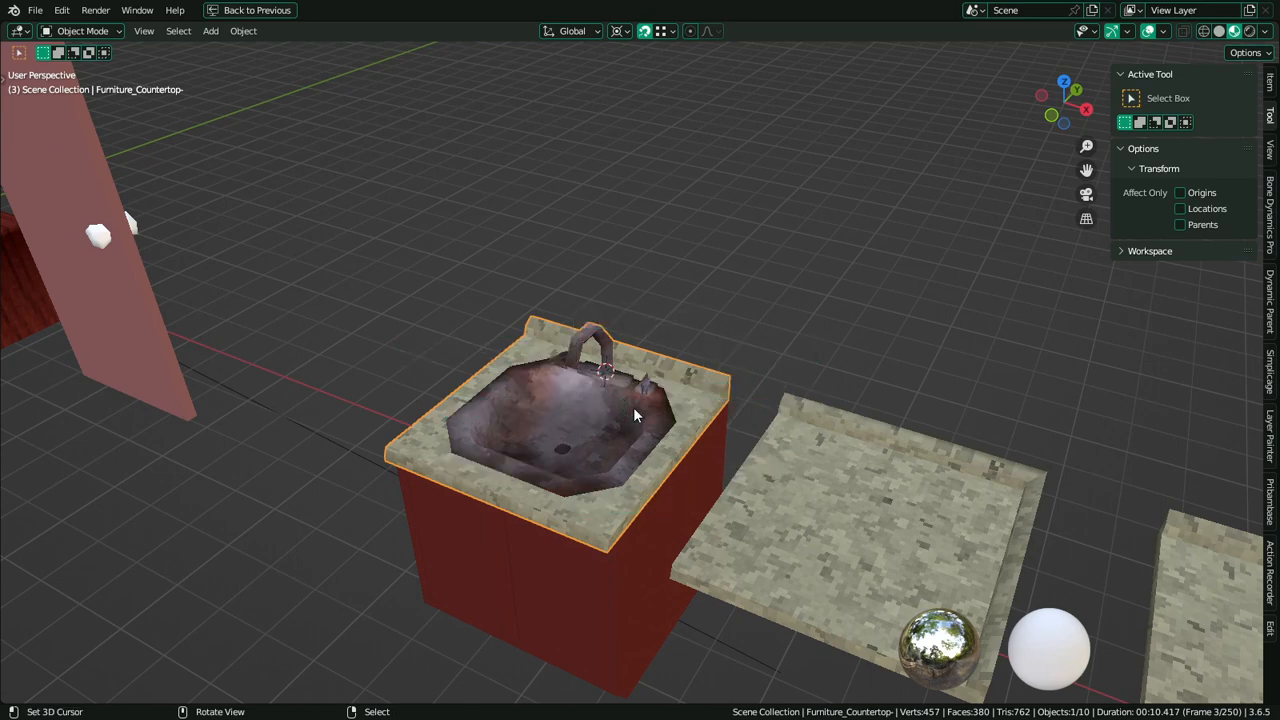
key(F2)
key(End)
key(BackSpace)
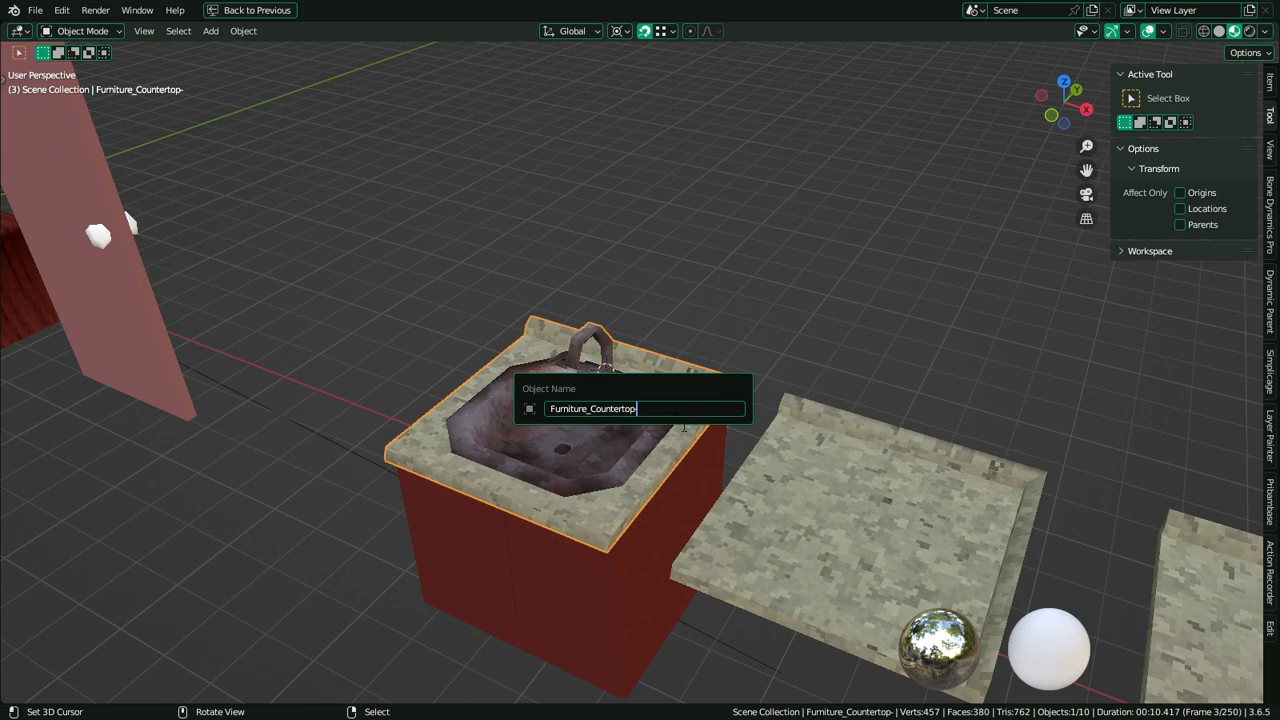
text(-Sink)
key(Return)
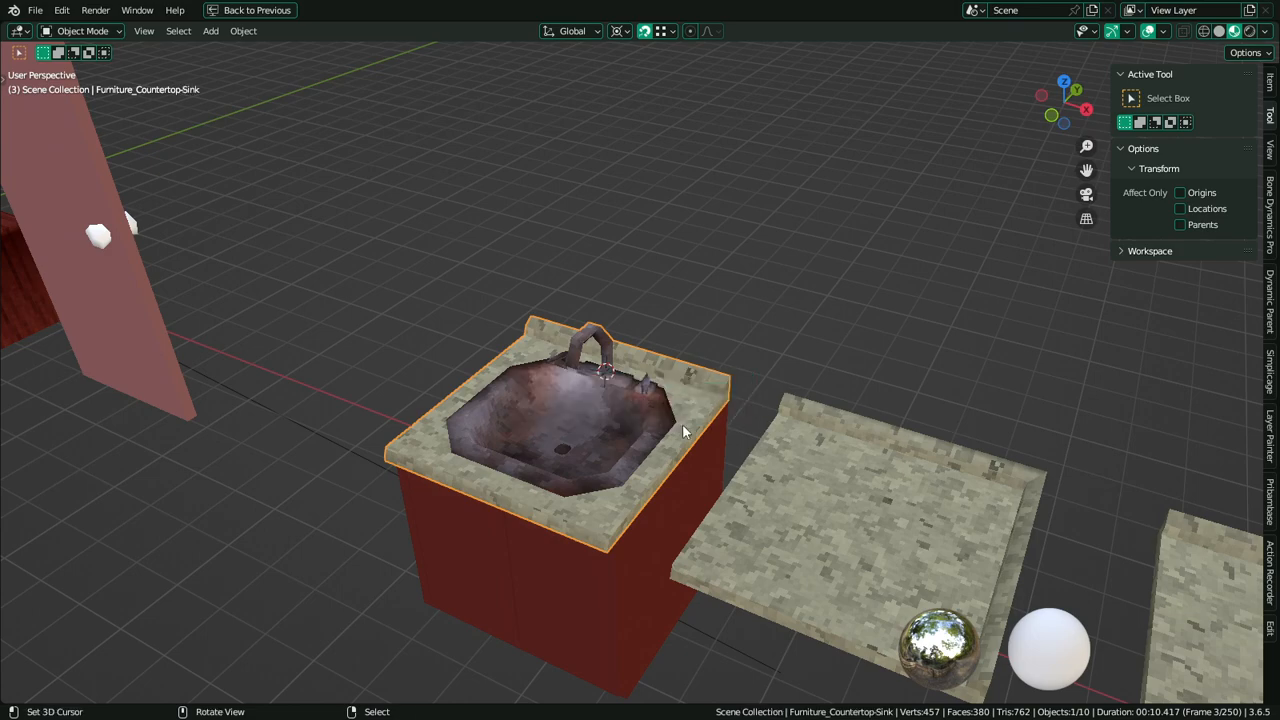
Examine the rusted sink basin and faucet on the countertop from several angles
middle_drag(682, 424, 779, 431)
scroll(779, 425, up, 3)
scroll(755, 462, up, 1)
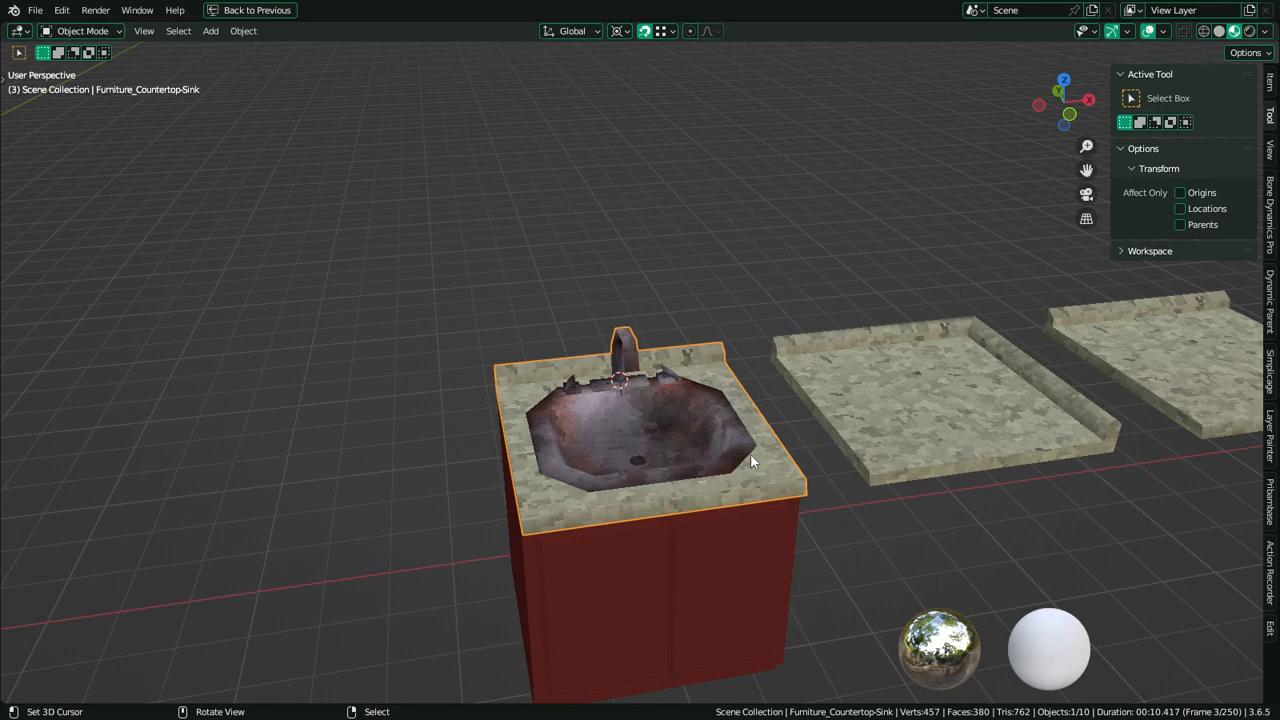
scroll(748, 454, up, 2)
mouse_move(748, 454)
middle_down()
mouse_move(757, 400)
mouse_move(710, 493)
mouse_move(730, 446)
middle_up()
scroll(731, 453, down, 3)
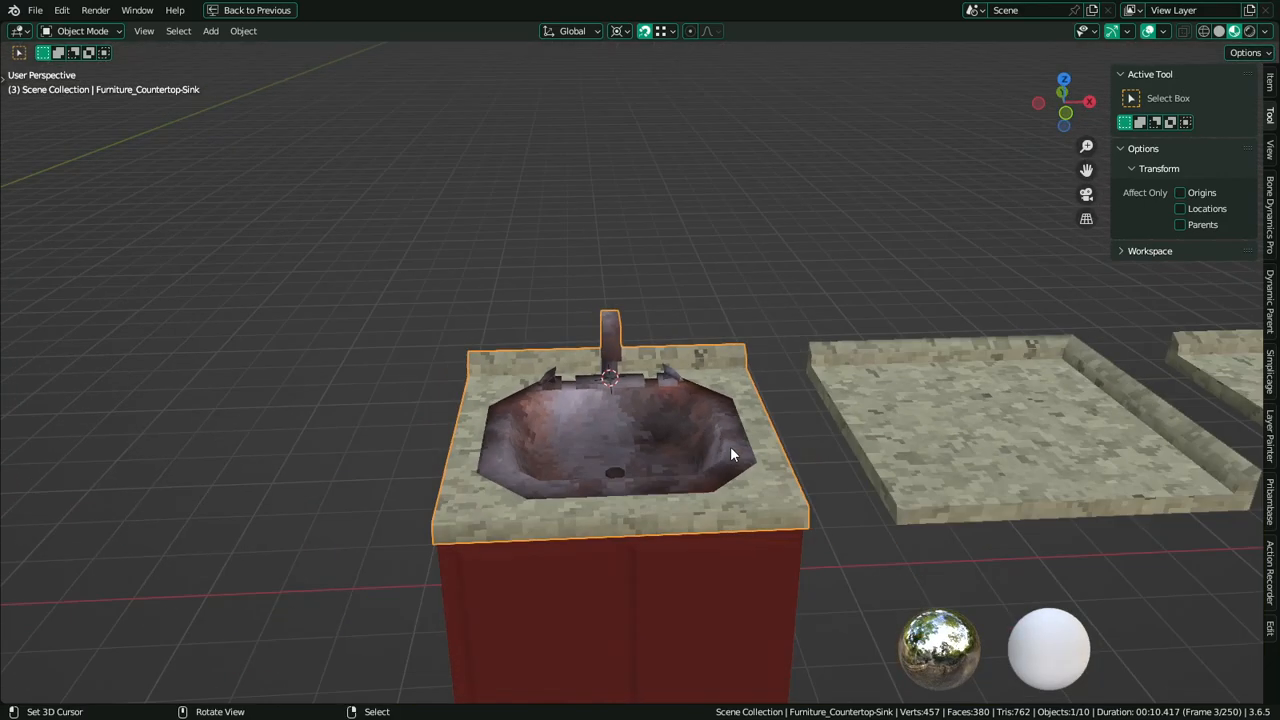
middle_drag(730, 446, 691, 292)
key(Tab)
key(alt+z)
key(alt+a)
key(a)
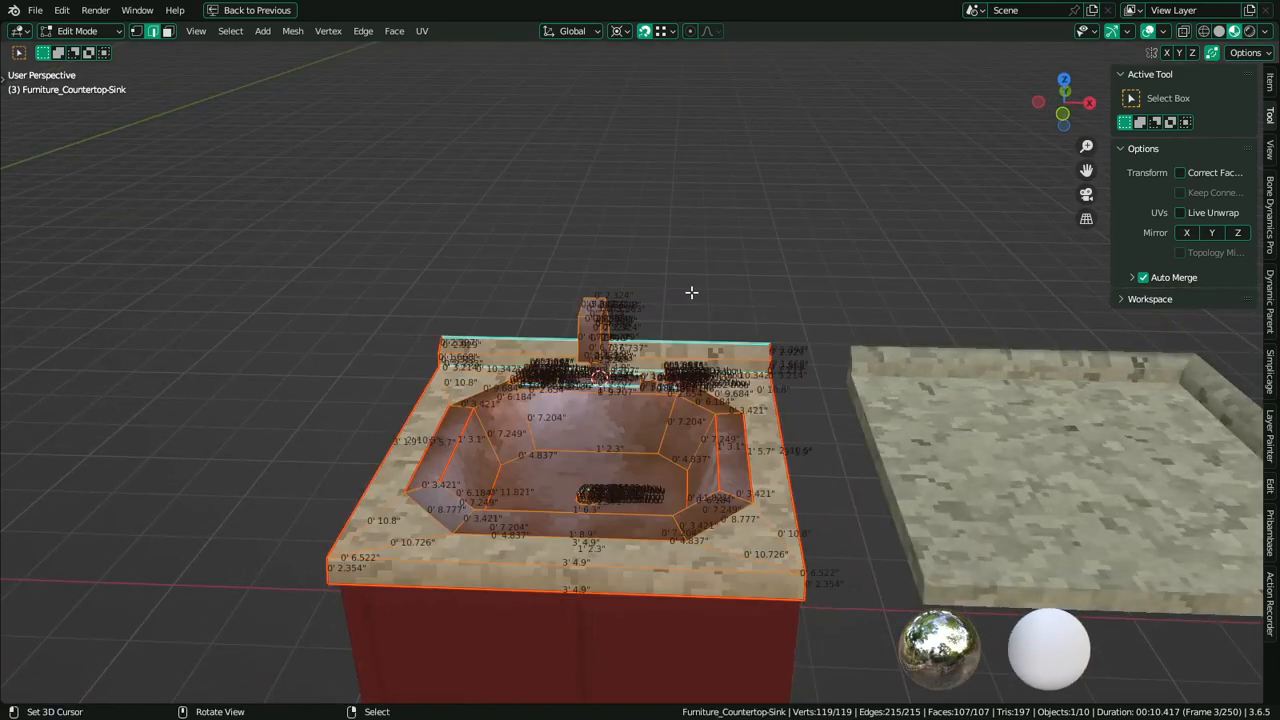
key(s)
key(x)
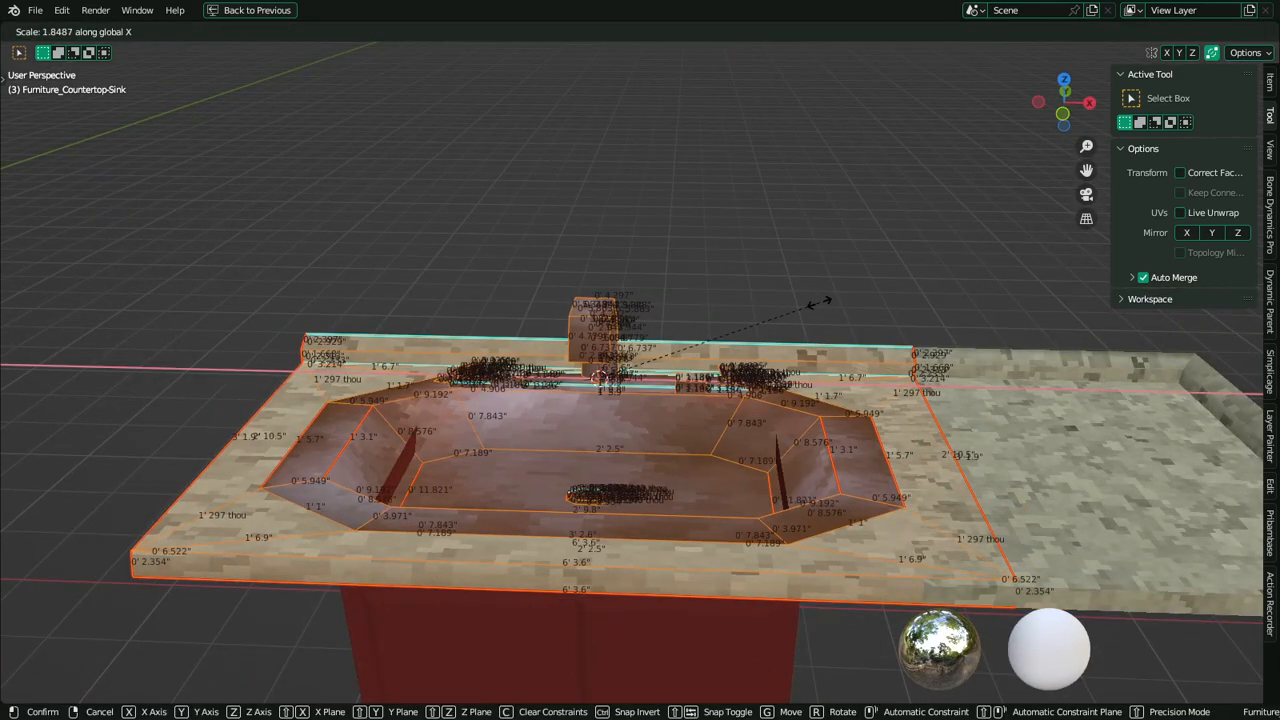
right_click(819, 302)
In wireframe, select the countertop's linked mesh, then deselect its right half with circle select
middle_drag(783, 479, 747, 575)
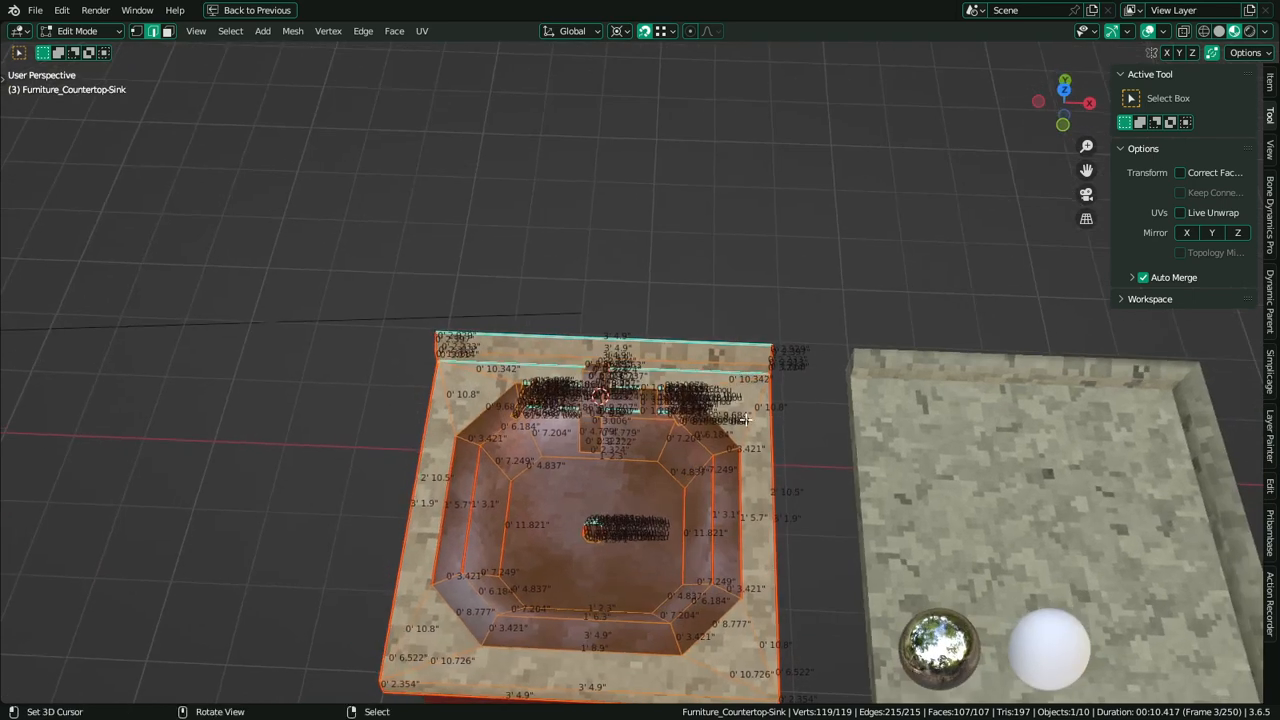
key(alt+a)
key(z)
click(343, 277)
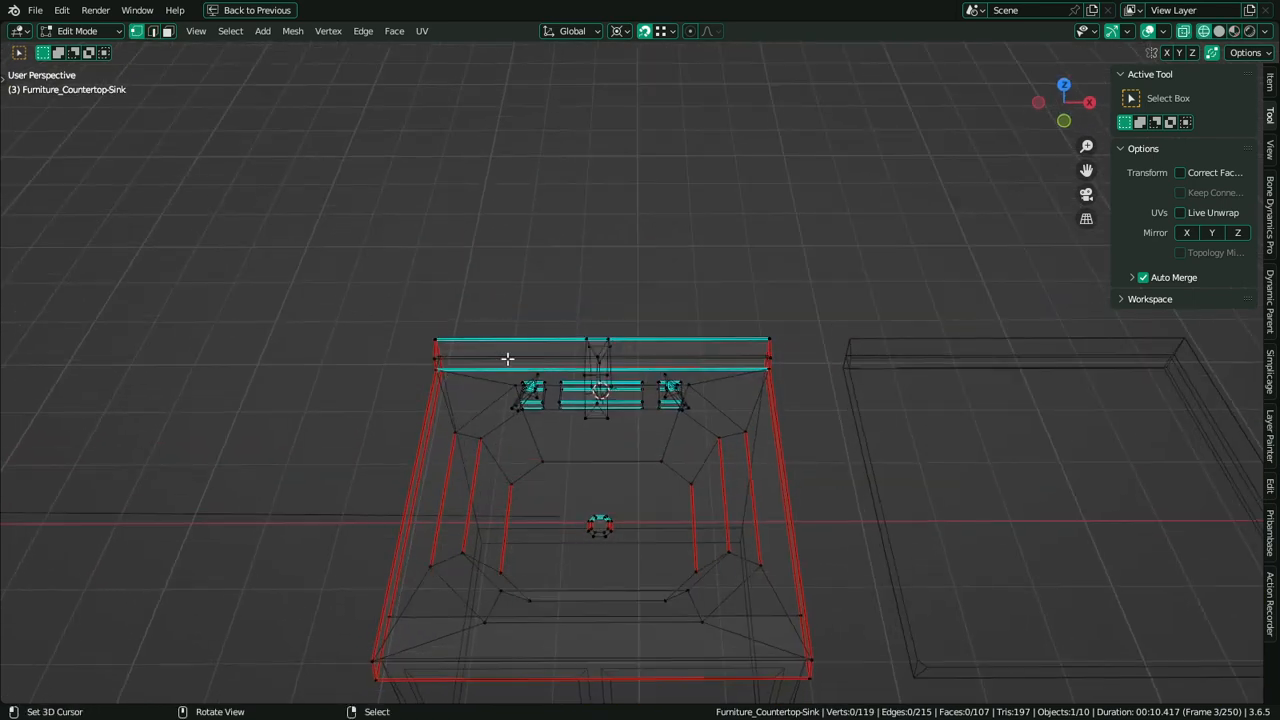
key(l)
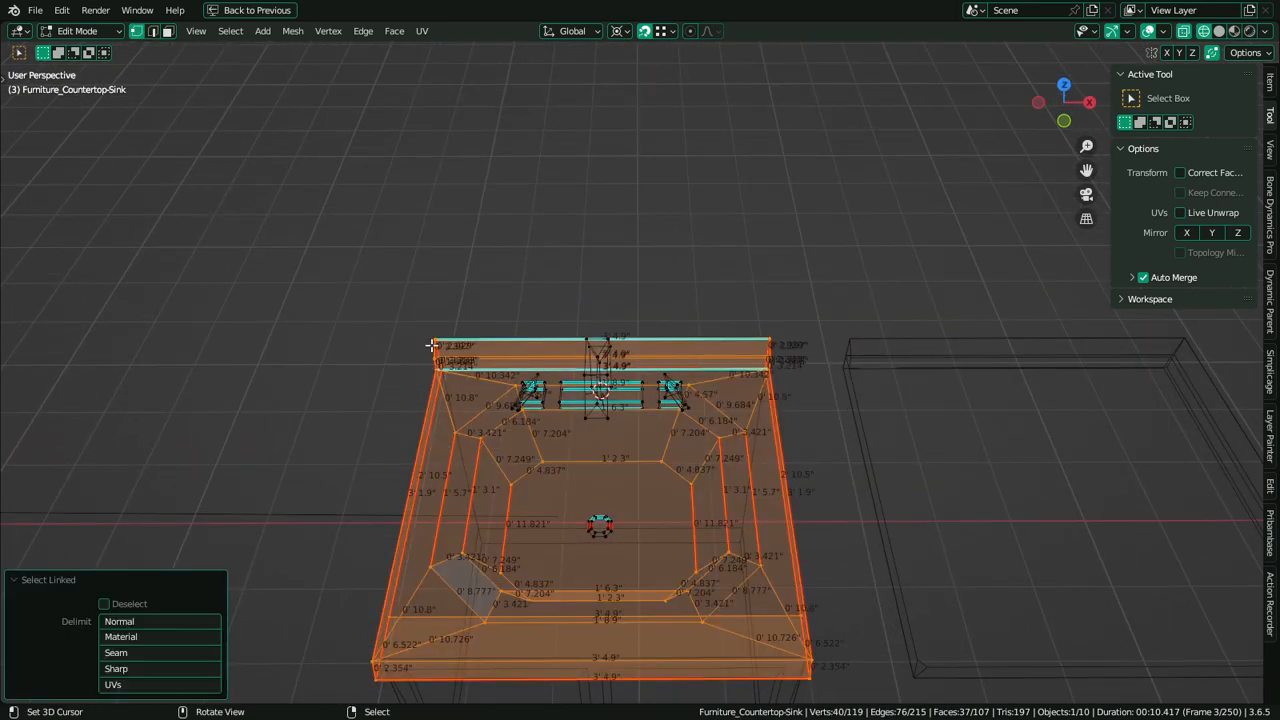
key(c)
middle_drag(790, 430, 871, 514)
right_click(888, 457)
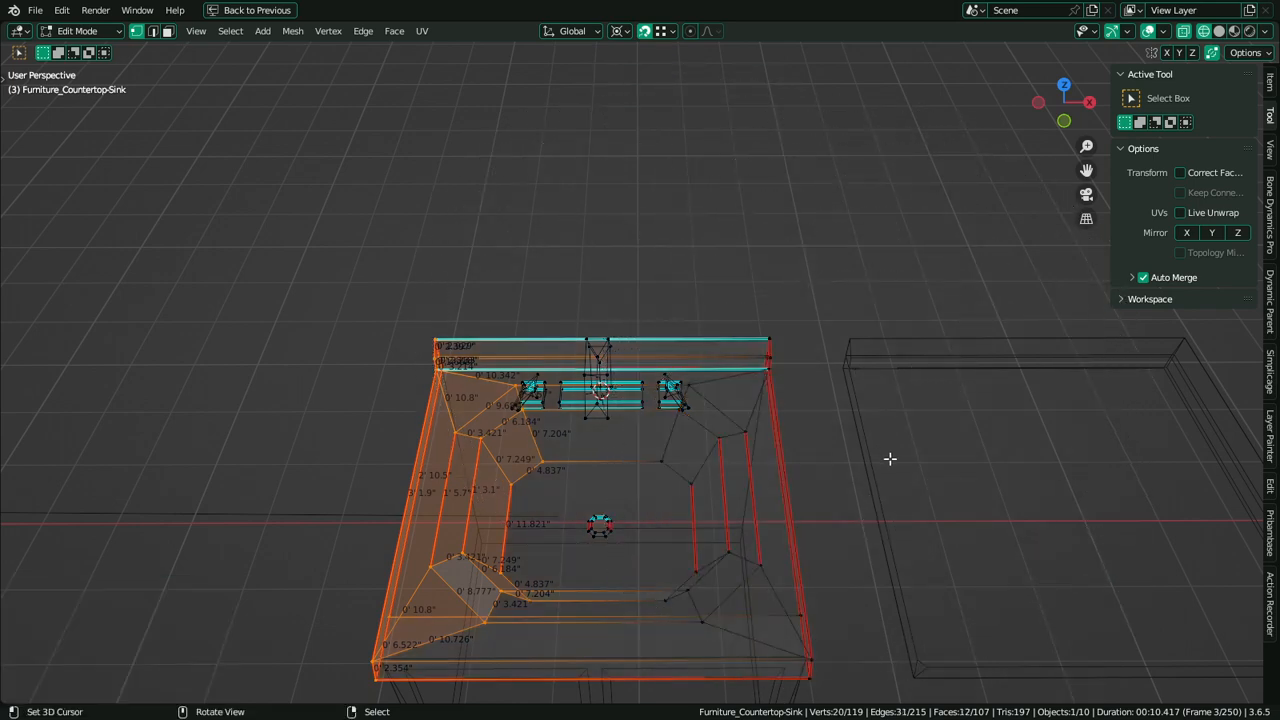
key(g)
key(x)
right_click(845, 443)
middle_drag(784, 477, 779, 372)
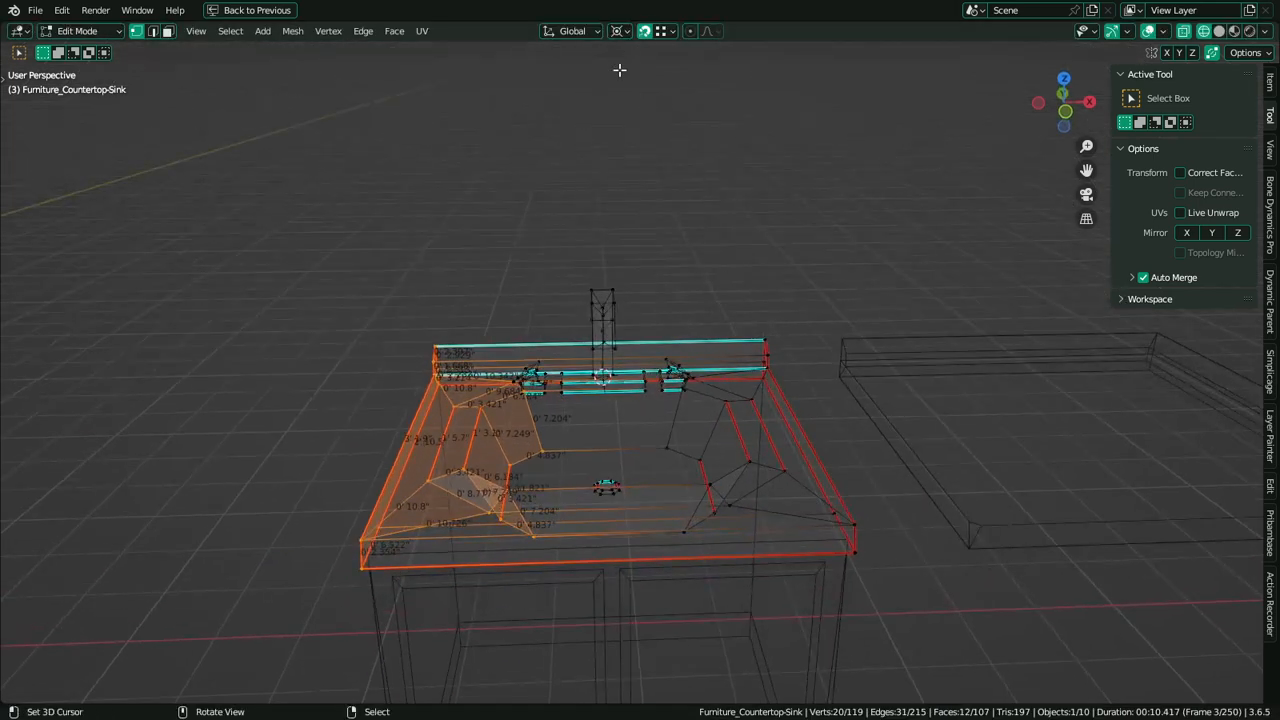
text(sx2)
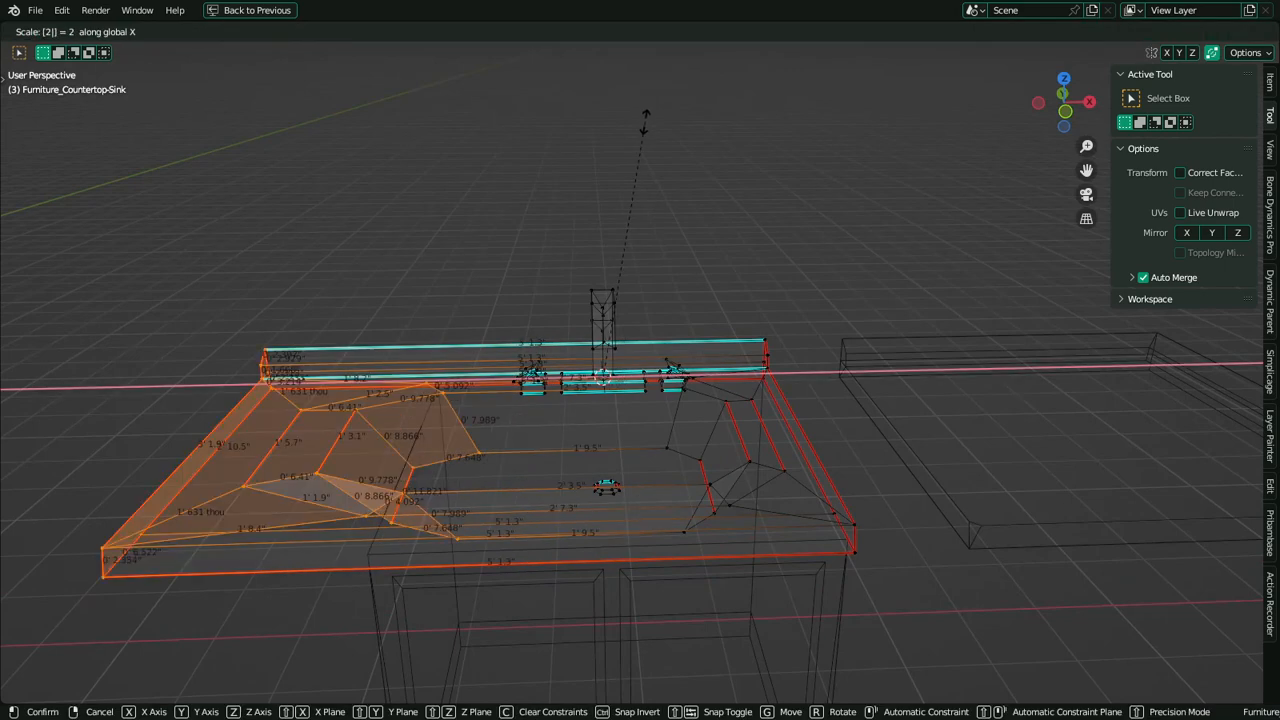
right_click(646, 122)
key(g)
key(x)
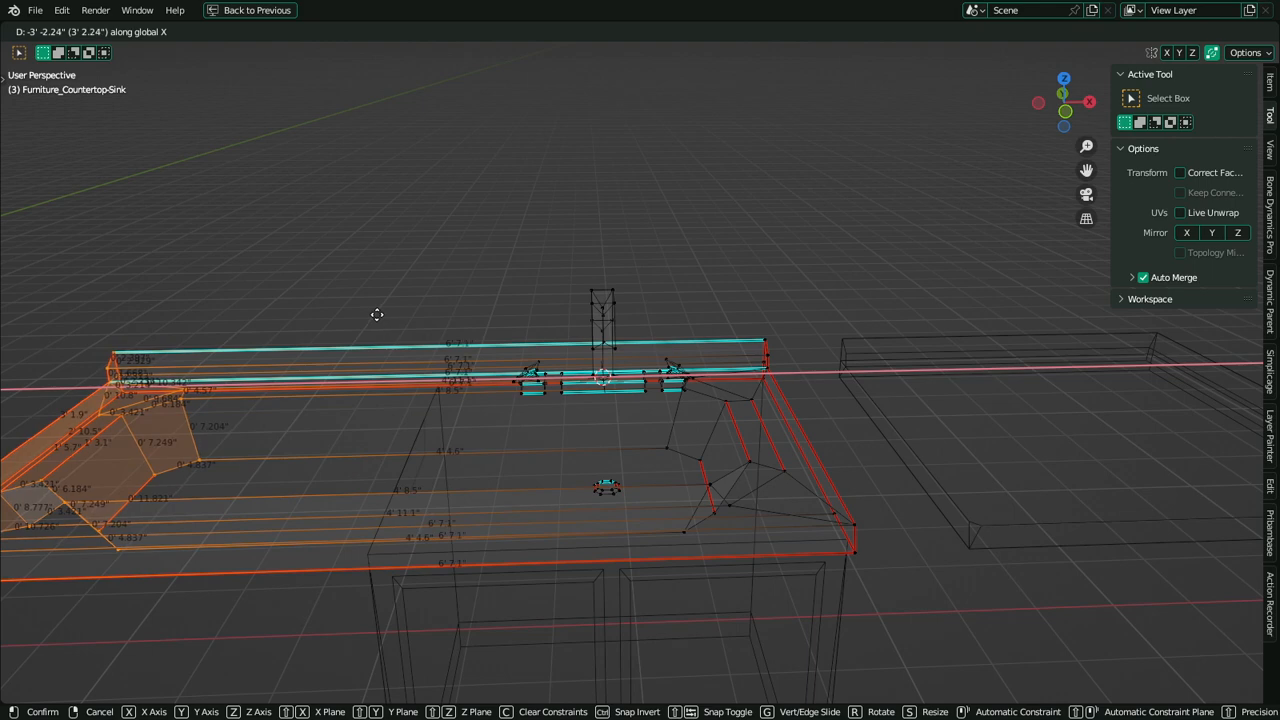
right_click(1122, 124)
In solid shading, enable Correct Face Attributes and move the countertop's selected left half about 3 ft along negative X
click(1218, 31)
shift+middle_drag(760, 295, 860, 234)
mouse_move(860, 234)
middle_down()
mouse_move(883, 223)
mouse_move(863, 220)
middle_up()
key(g)
key(x)
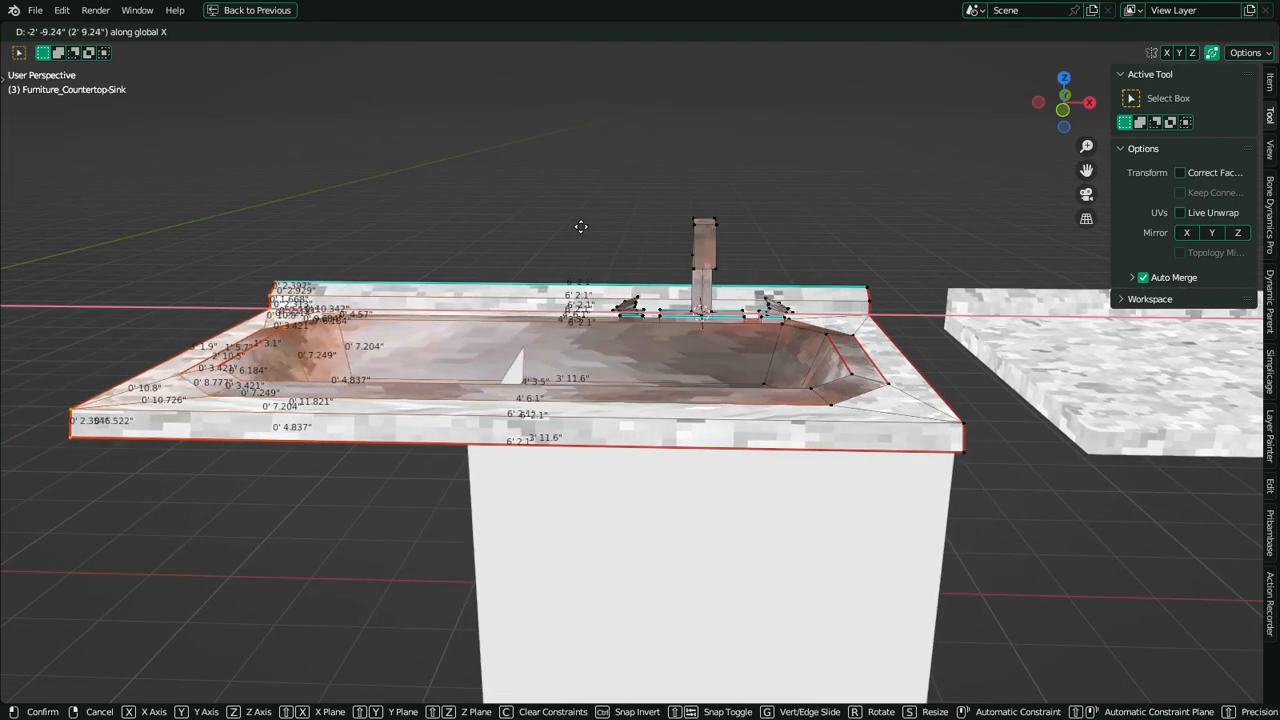
right_click(1240, 237)
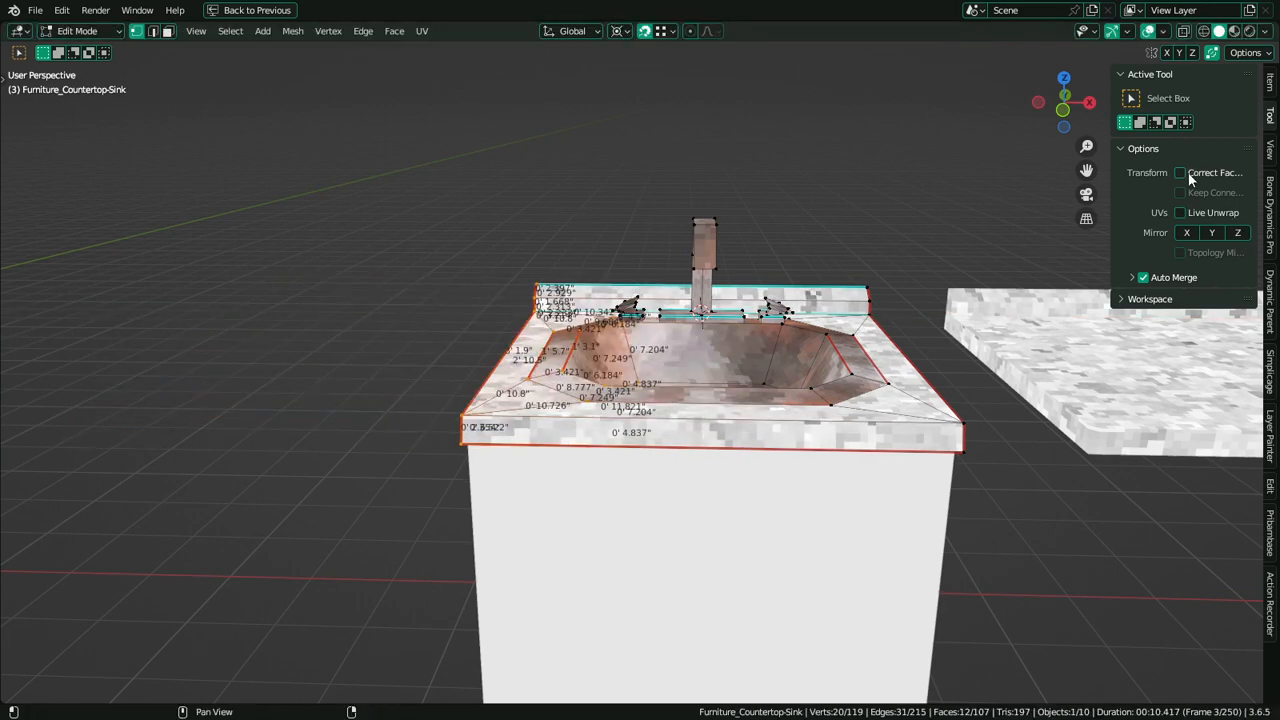
key(g)
key(x)
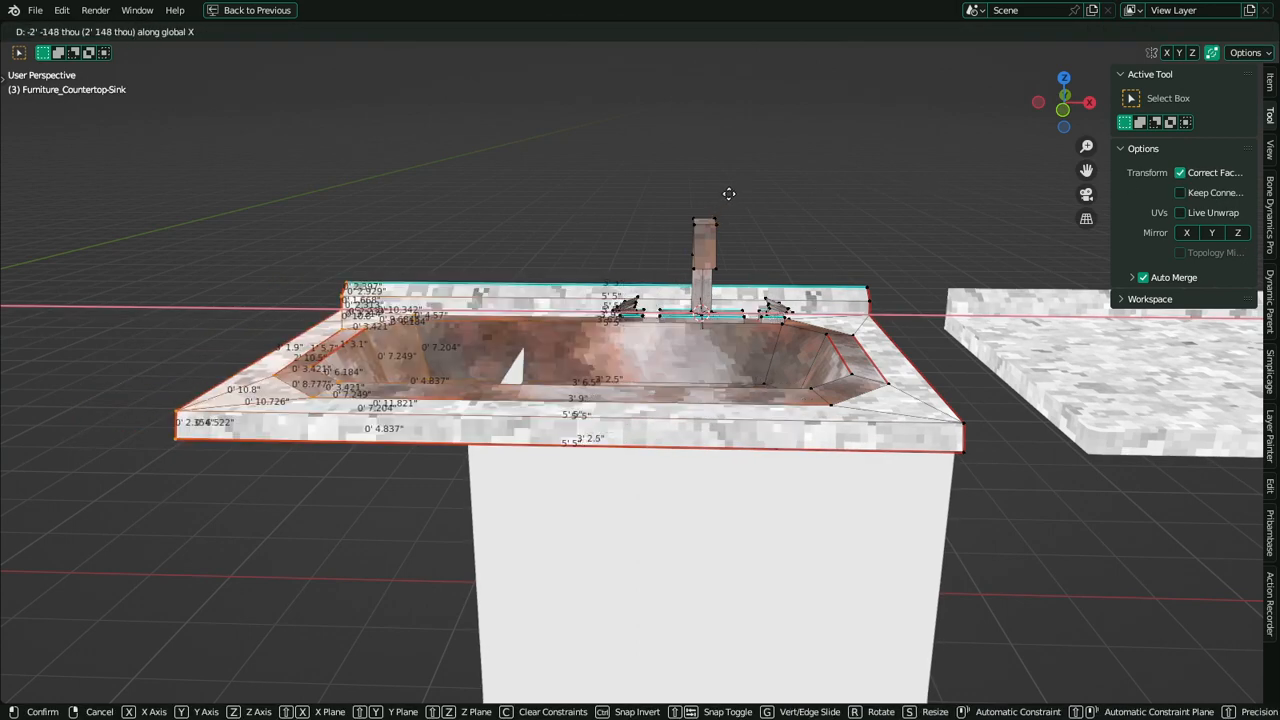
click(630, 176)
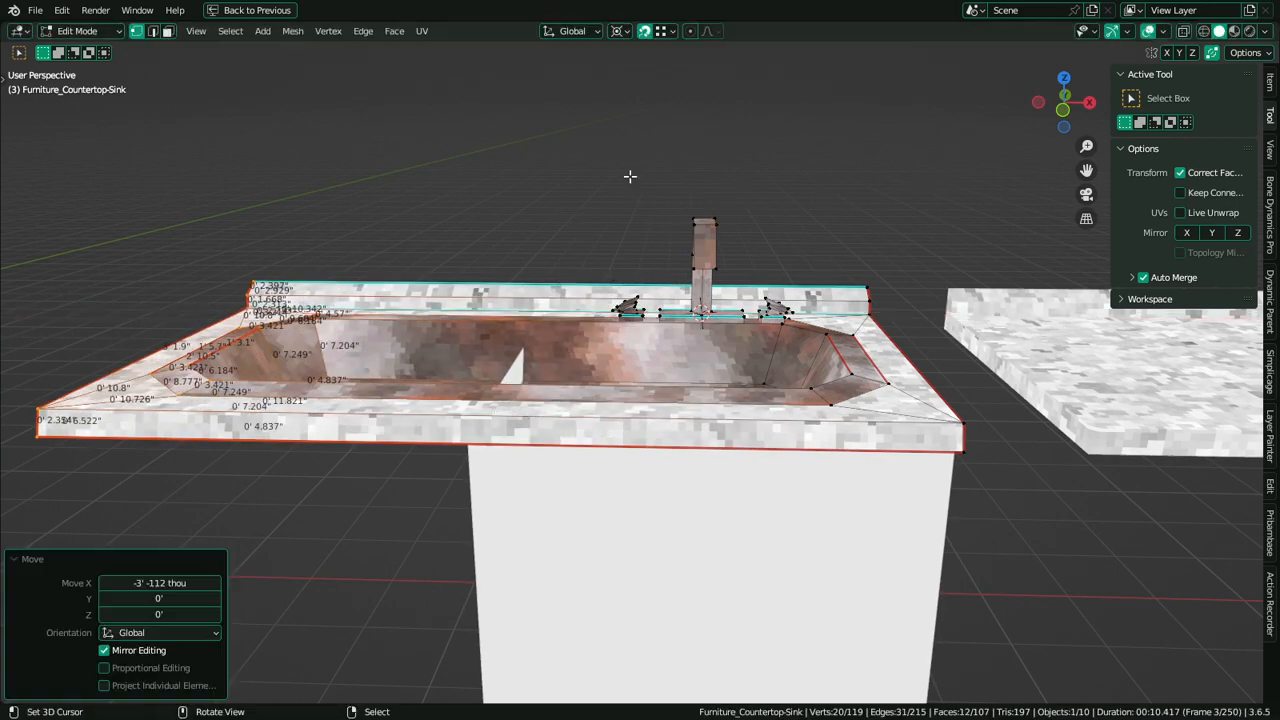
Examine the stretched sink's texturing in Material Preview
click(1234, 31)
mouse_move(960, 200)
middle_down()
mouse_move(966, 270)
mouse_move(1000, 220)
middle_up()
middle_drag(614, 383, 628, 515)
key(Tab)
key(Tab)
key(alt+a)
key(2)
click(566, 398)
Undo the move of the countertop's left half
key(ctrl+z)
key(ctrl+z)
key(ctrl+z)
key(ctrl+z)
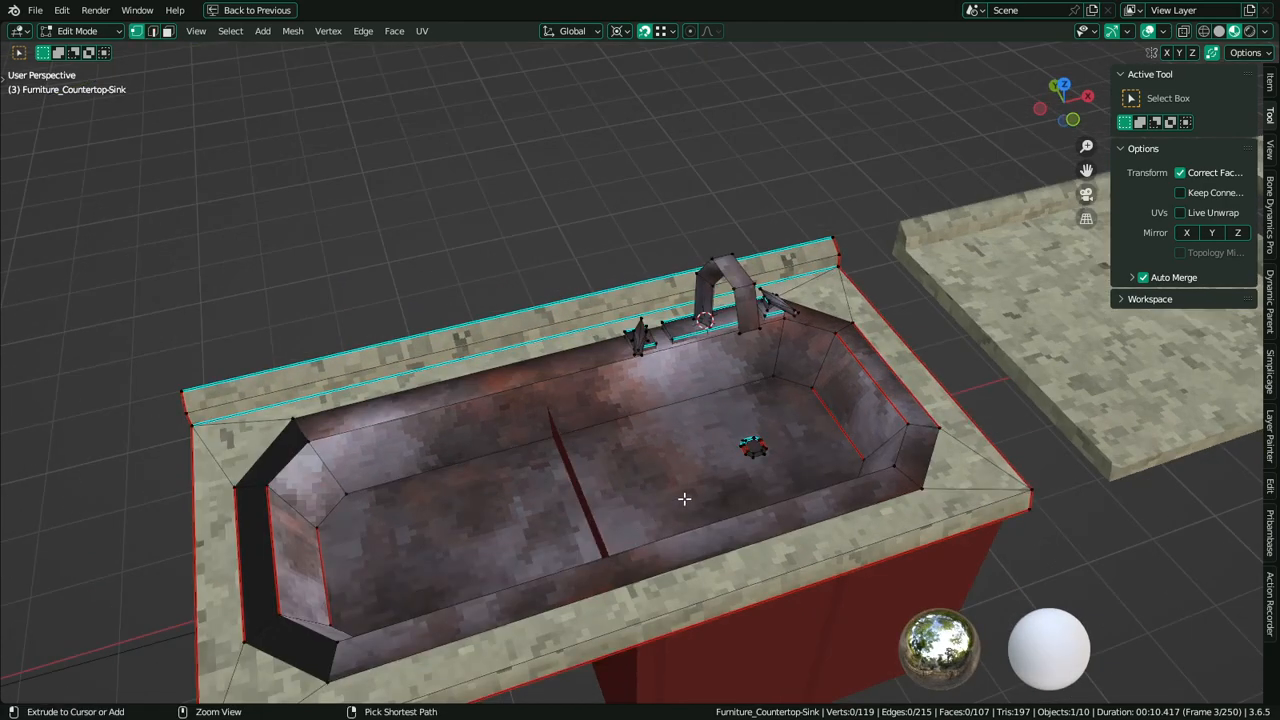
key(ctrl+z)
key(ctrl+z)
key(ctrl+z)
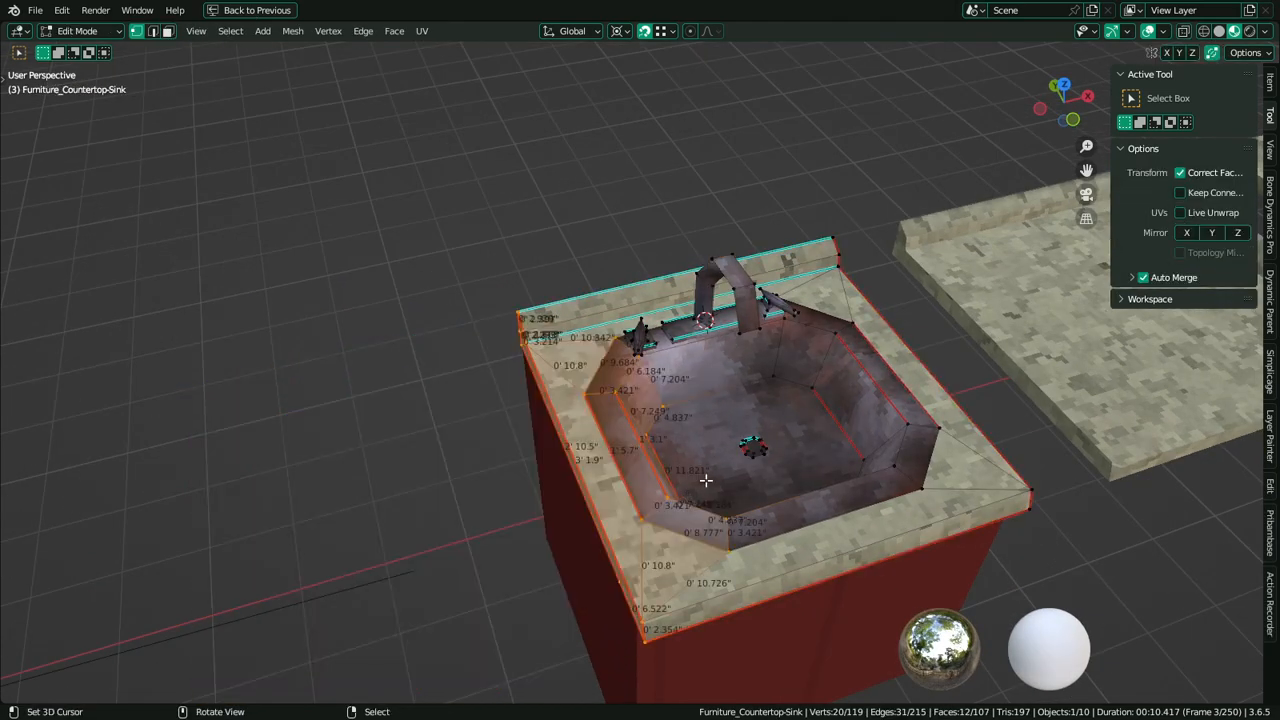
Duplicate the sink countertop object and place the copy about 4 ft 2 in away along negative X
middle_drag(684, 496, 701, 390)
key(shift+d)
key(x)
click(273, 423)
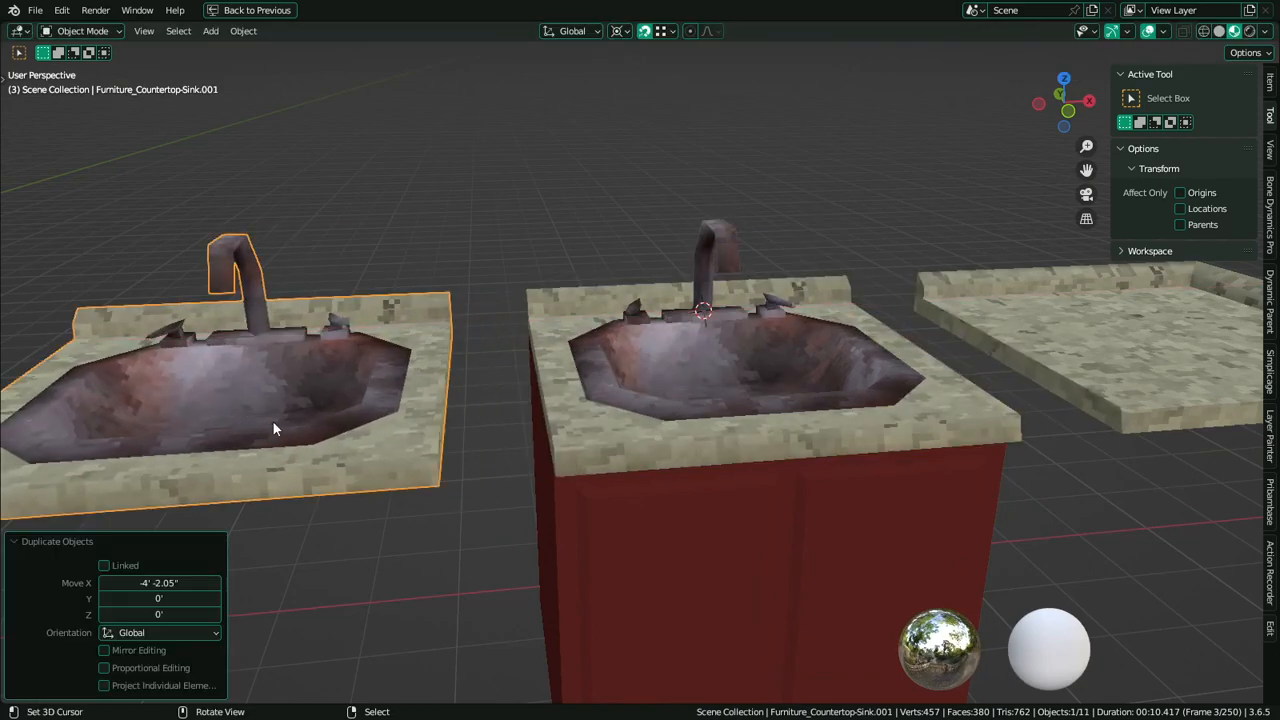
Rename the copied countertop's mesh data Furniture_Countertop-SinkLong
key(ctrl+space)
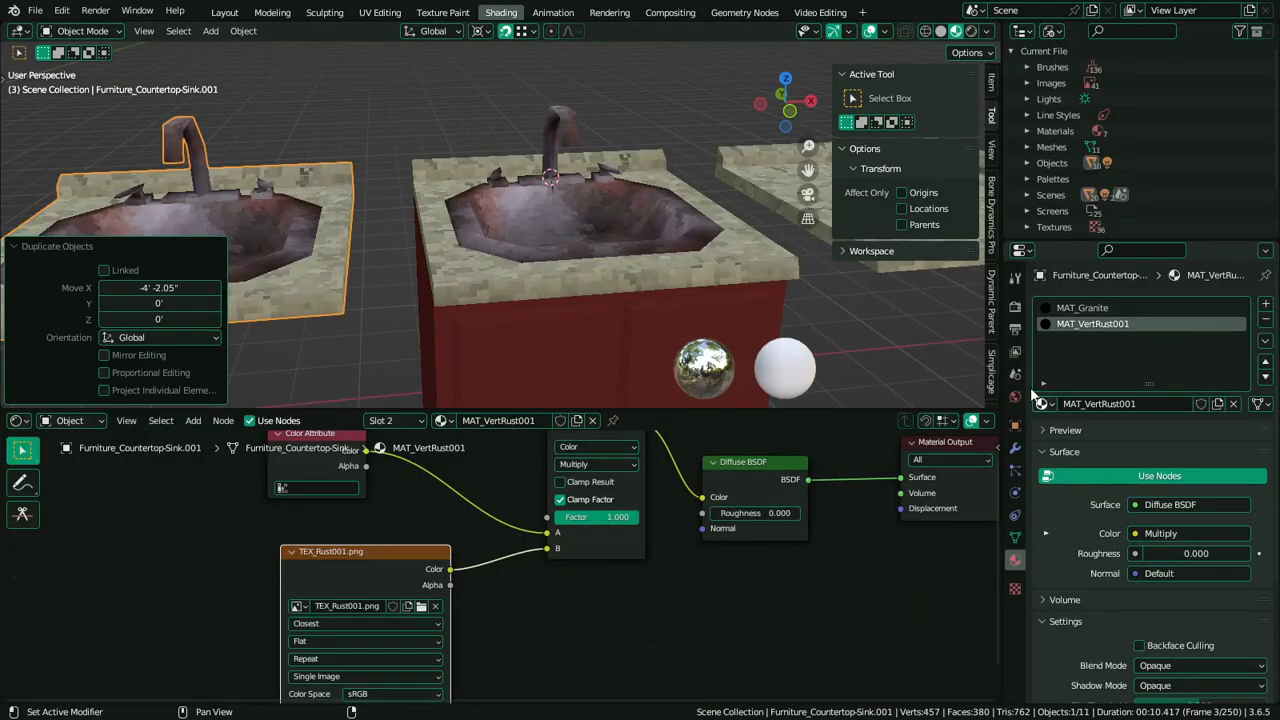
click(1016, 535)
click(1245, 305)
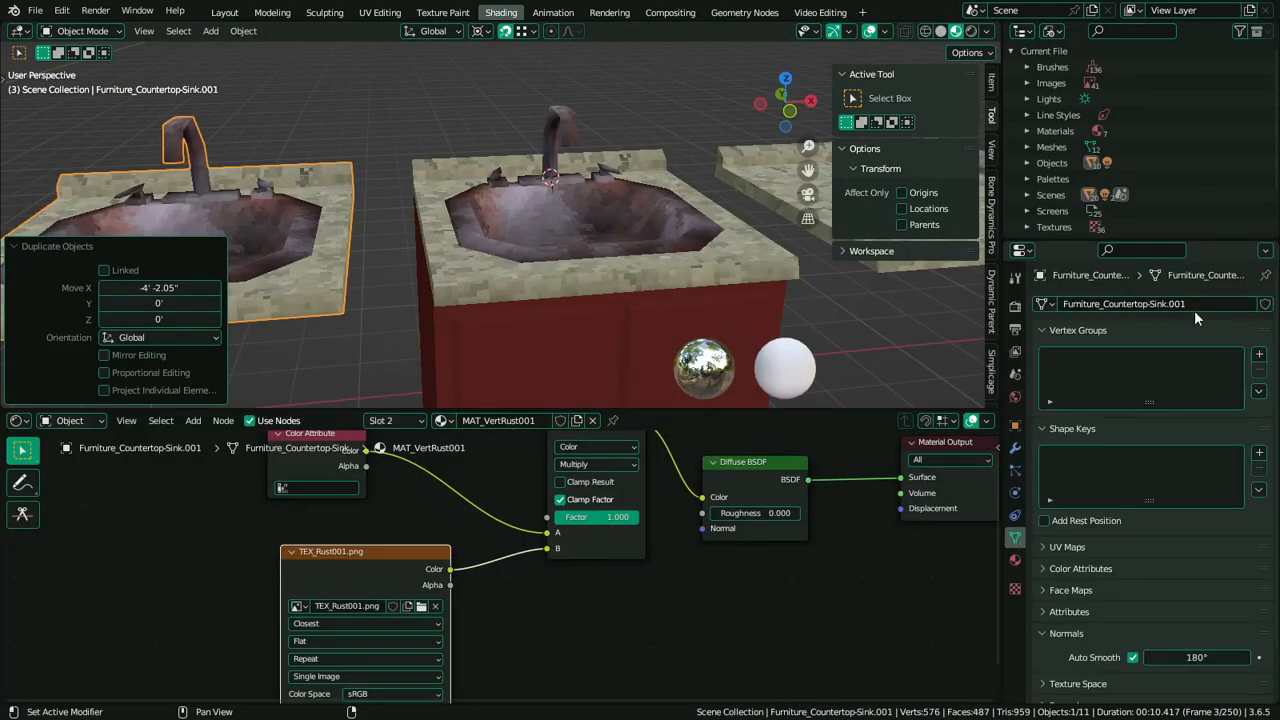
click(1194, 310)
click(1185, 304)
text(Long)
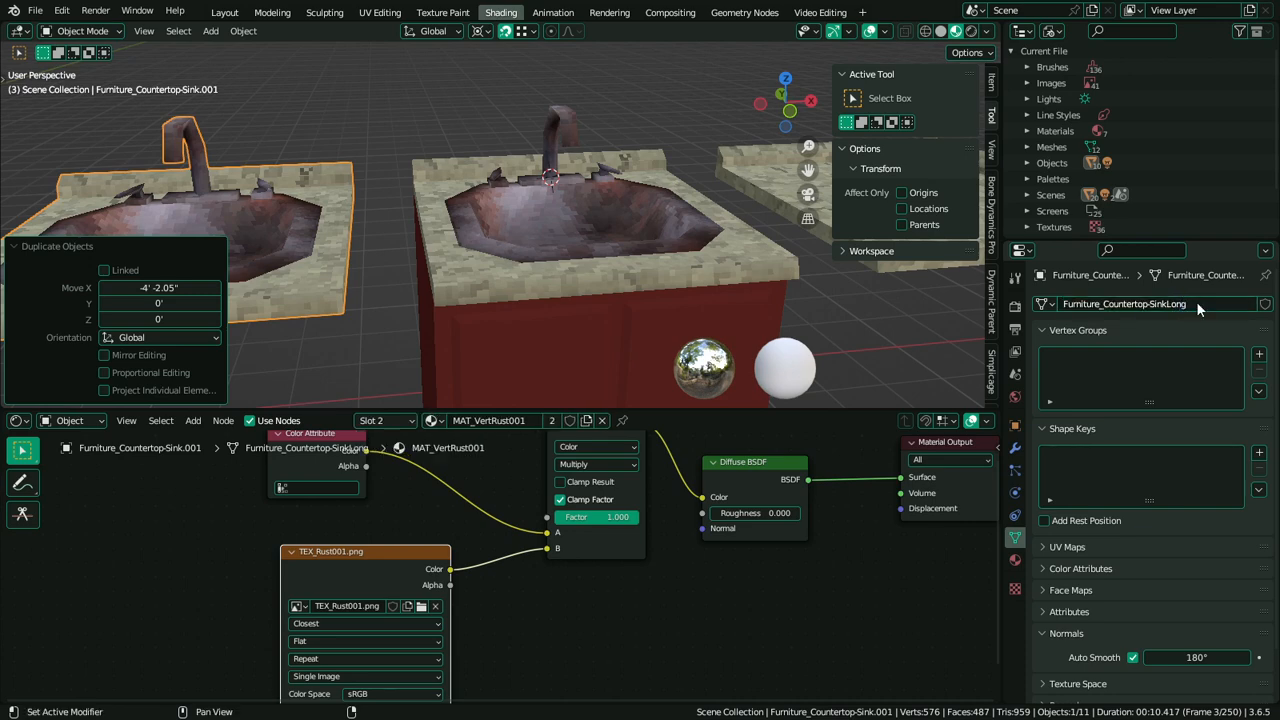
key(Return)
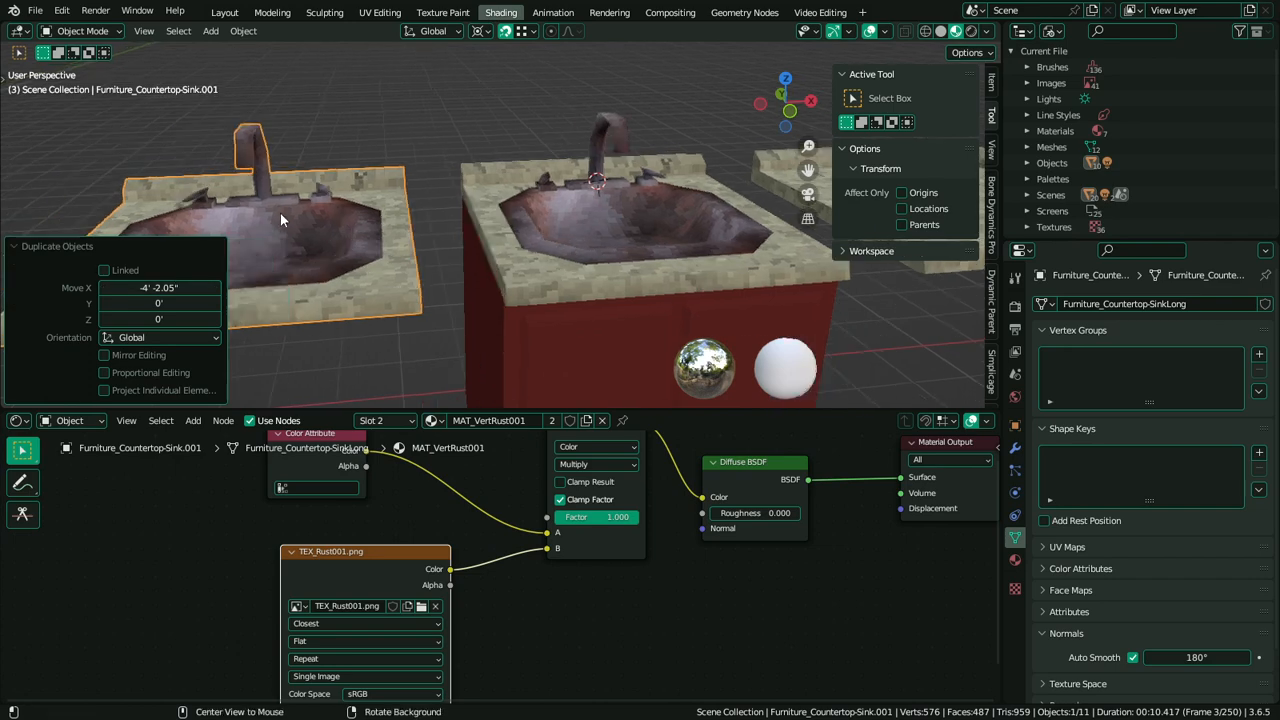
Enter Edit Mode on the copied sink countertop and snap the 3D cursor to its front-left bottom corner vertex
key(ctrl+space)
middle_drag(445, 323, 557, 437)
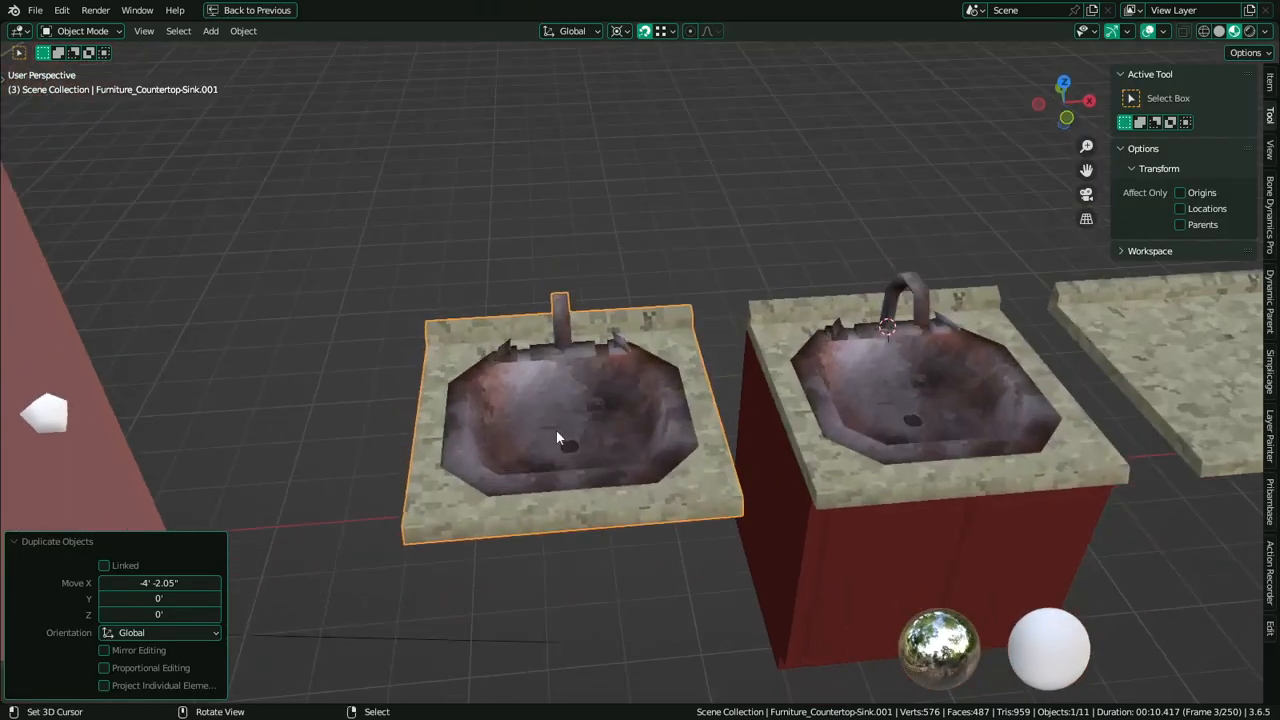
key(Tab)
middle_drag(643, 492, 496, 501)
click(429, 505)
key(shift+s)
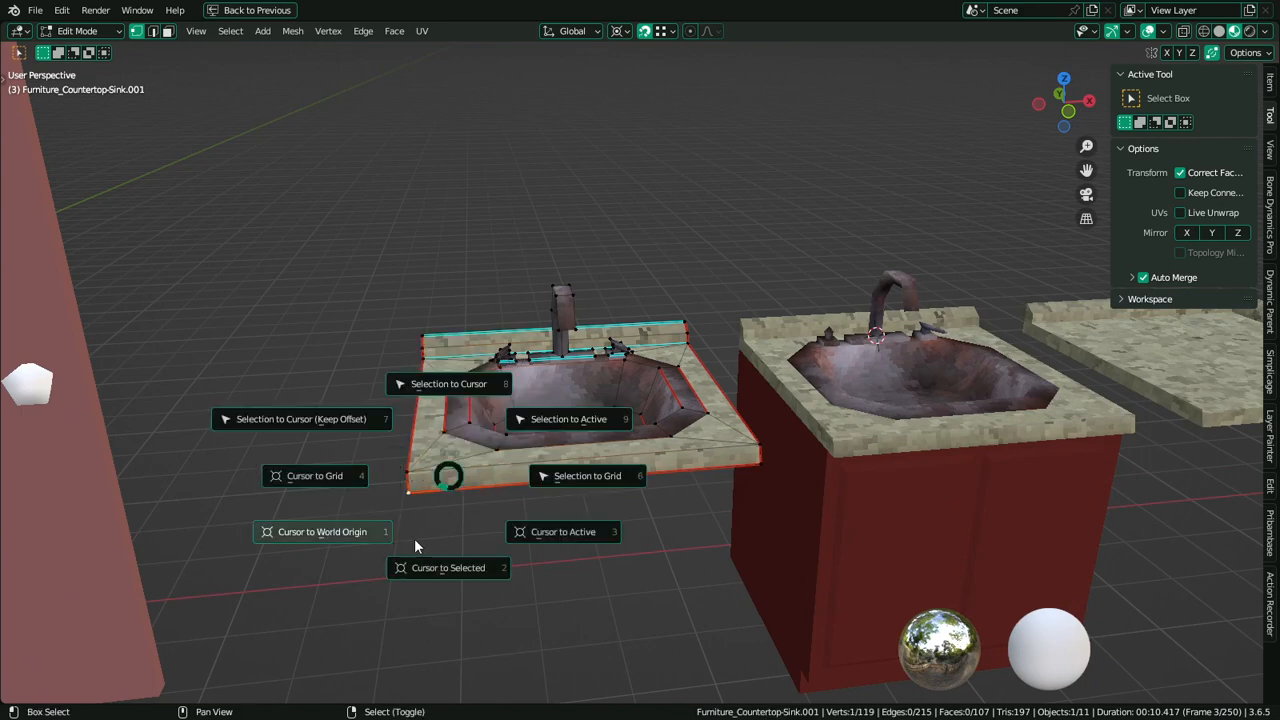
click(450, 569)
shift+right_click(778, 422)
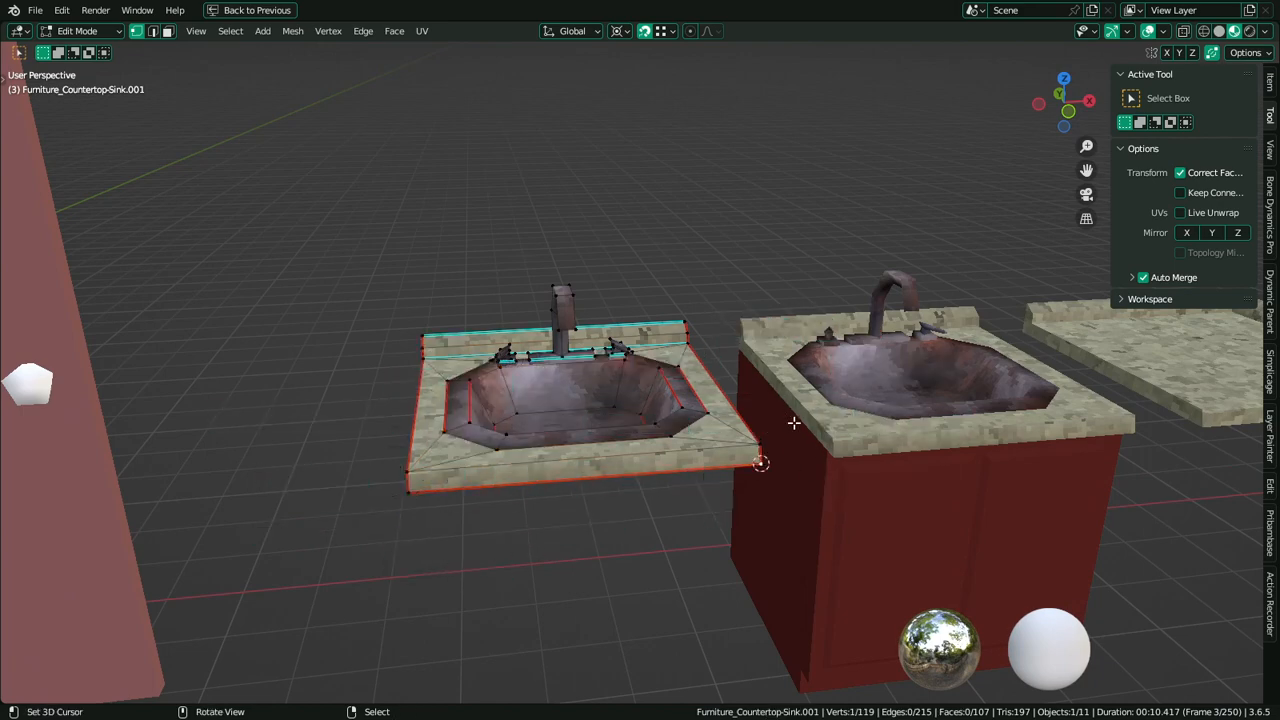
key(shift+s)
click(472, 615)
Duplicate the front-right bottom corner vertex in place and scale it along X about the 3D cursor
key(shift+d)
key(Escape)
key(s)
key(x)
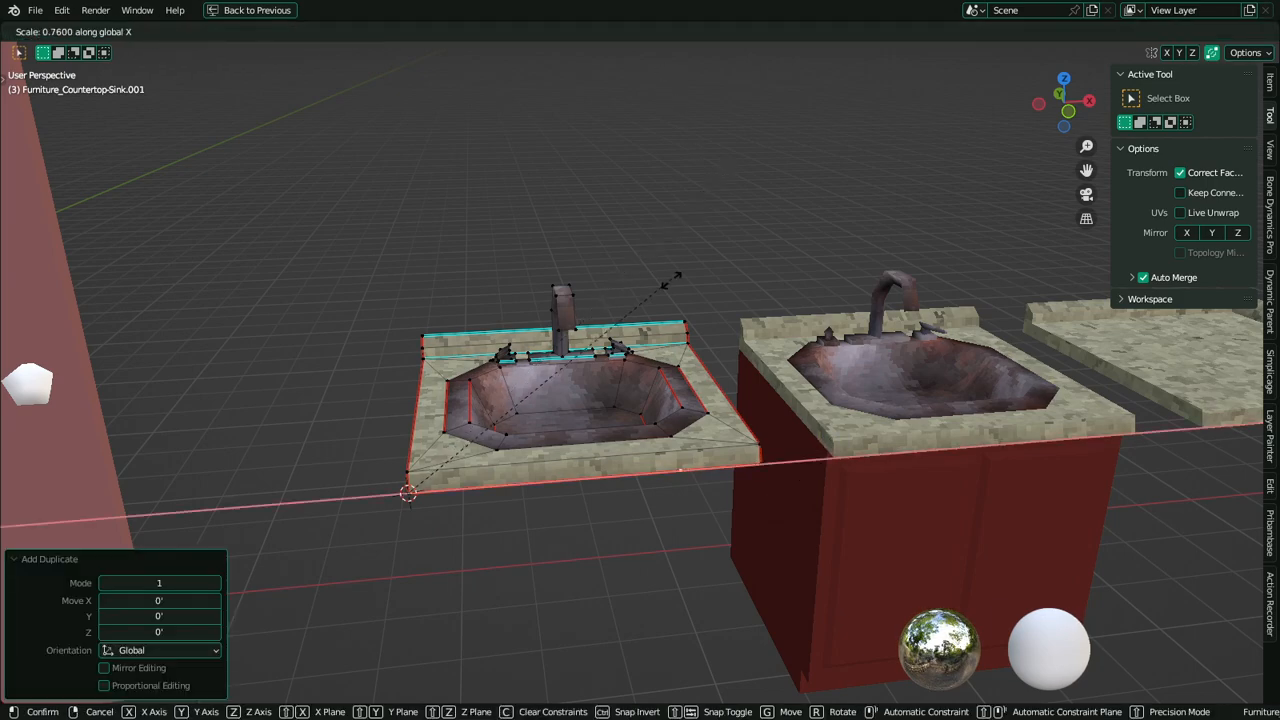
key(Return)
middle_drag(662, 292, 381, 400)
key(3)
right_click(570, 441)
ctrl+shift+right_click(291, 396)
scroll(391, 404, down, 6)
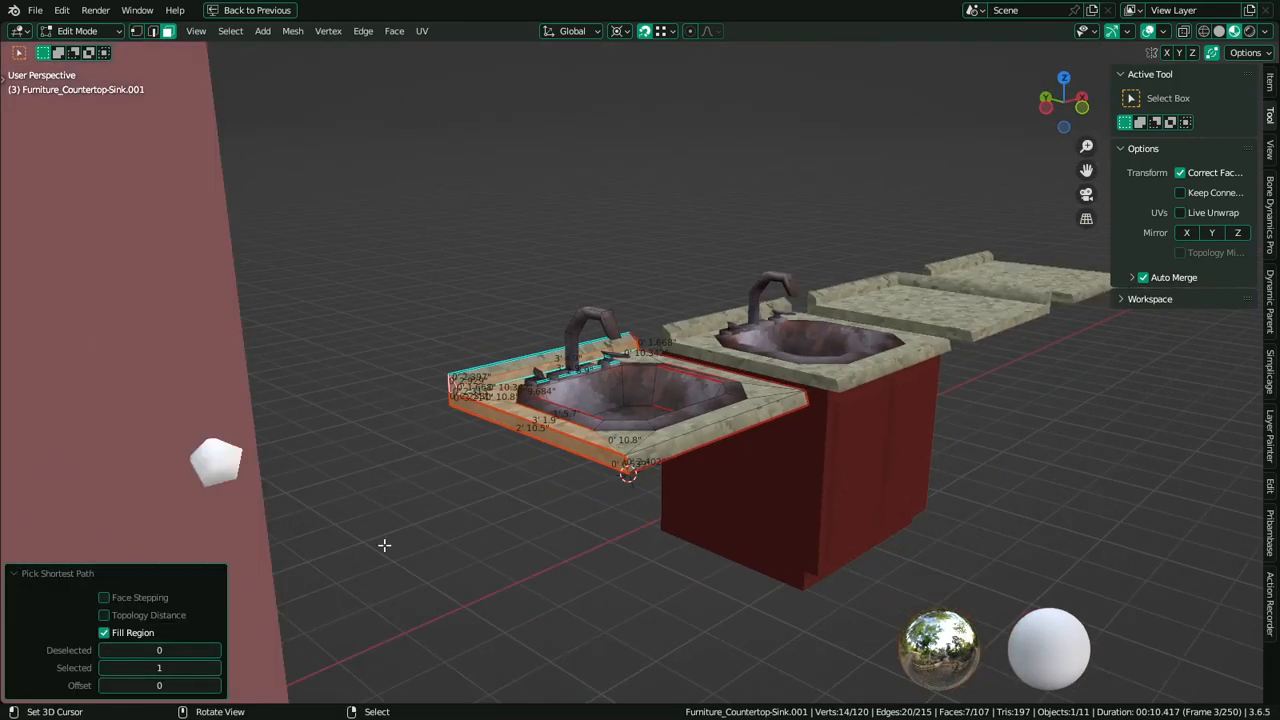
middle_drag(473, 539, 445, 533)
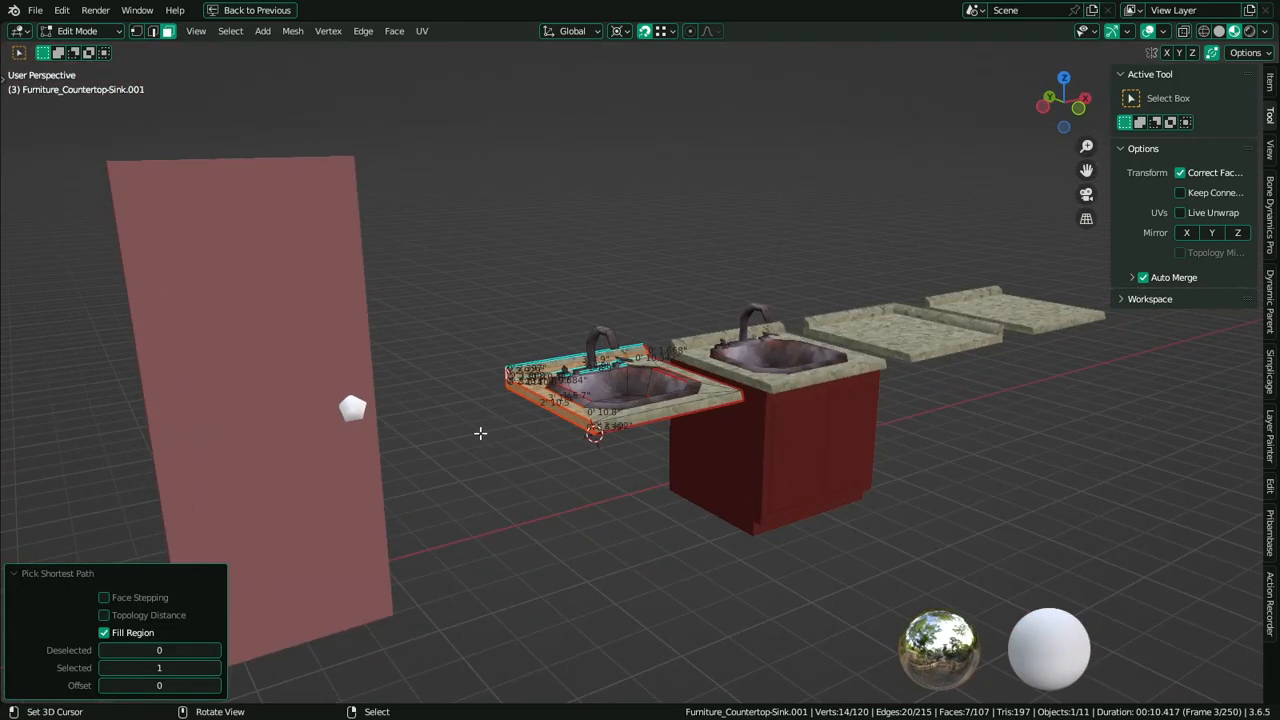
key(ctrl+z)
key(ctrl+z)
key(ctrl+z)
Place the 3D cursor beside the copied countertop and select its left end faces with a region-filled Pick Shortest Path
click(405, 476)
scroll(463, 500, up, 2)
key(3)
right_click(559, 455)
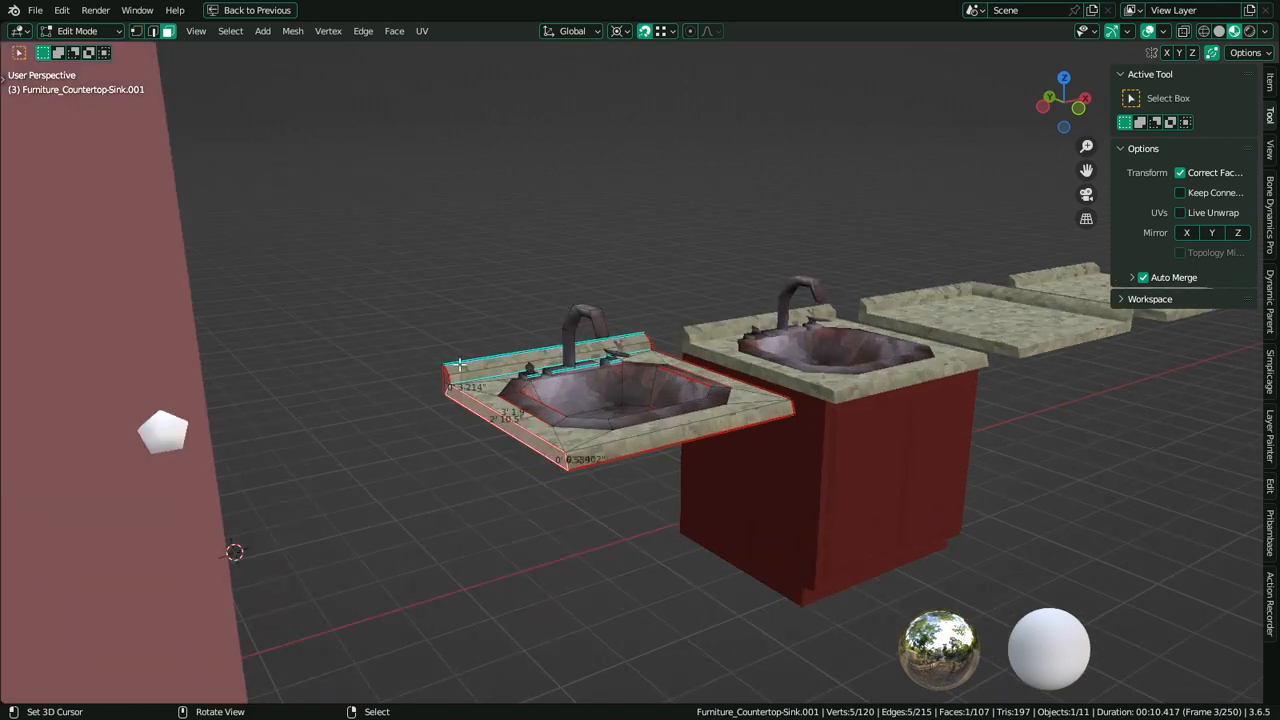
ctrl+shift+middle_drag(458, 364, 425, 373)
ctrl+shift+right_click(405, 380)
scroll(371, 457, down, 3)
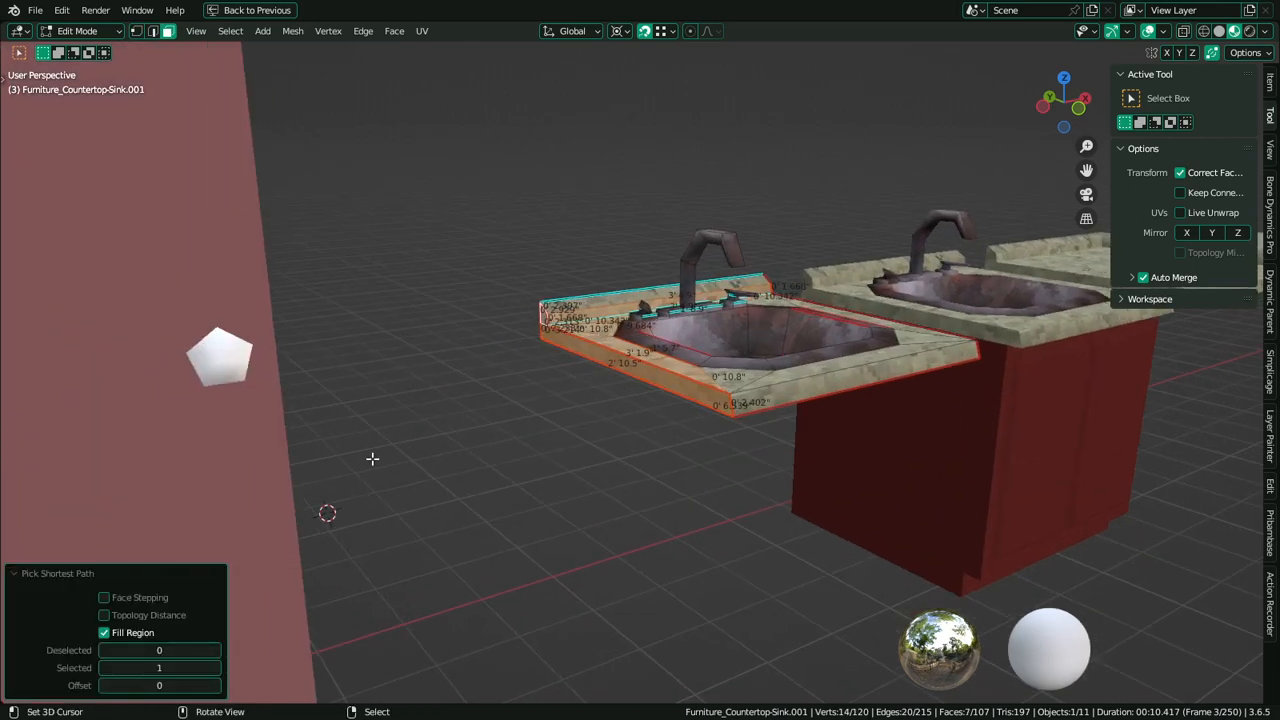
Add the basin's left rim faces to the countertop's left-end selection and try moving it toward the 3D cursor
key(g)
right_click(329, 508)
scroll(494, 386, up, 5)
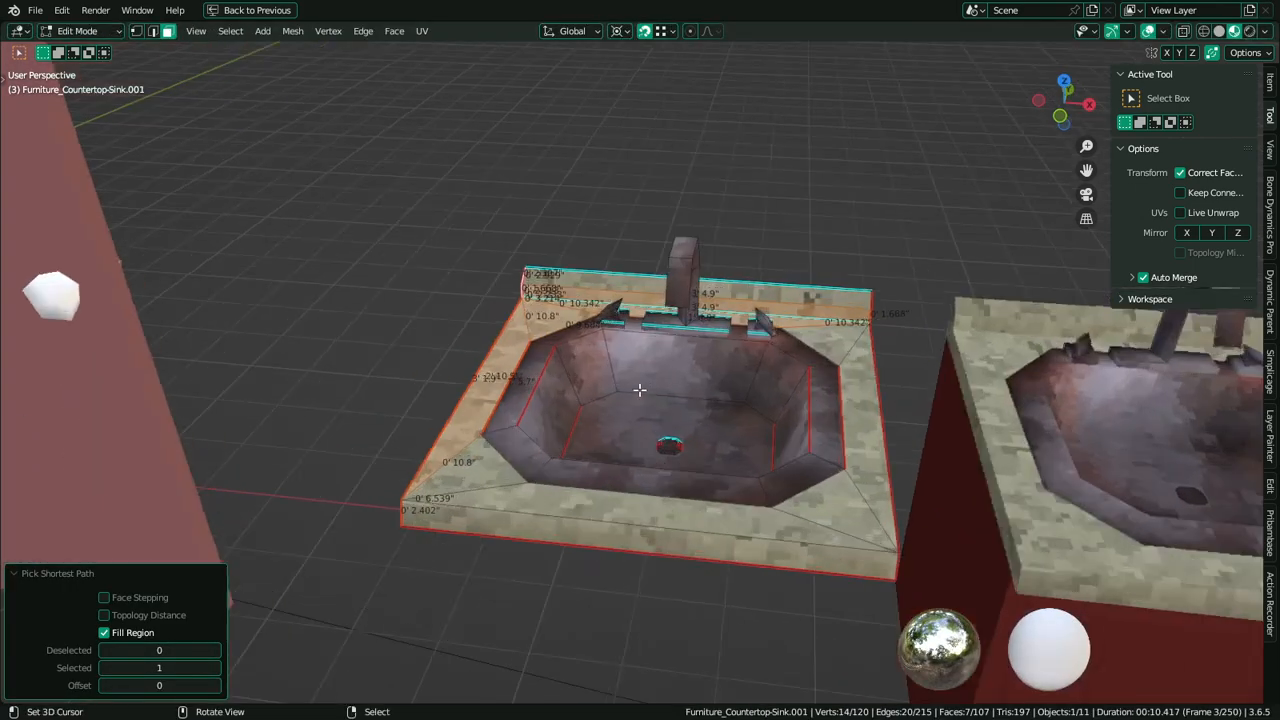
shift+right_click(540, 327)
shift+right_click(481, 461)
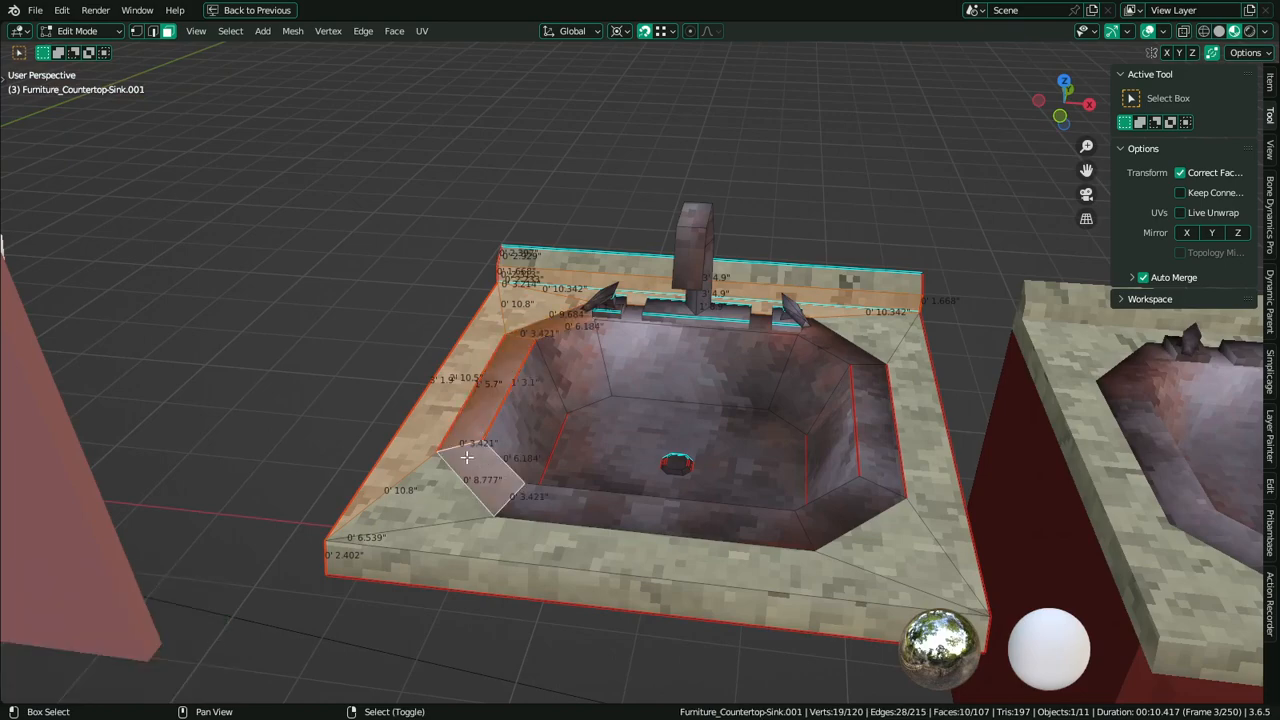
shift+middle_drag(169, 473, 457, 391)
key(g)
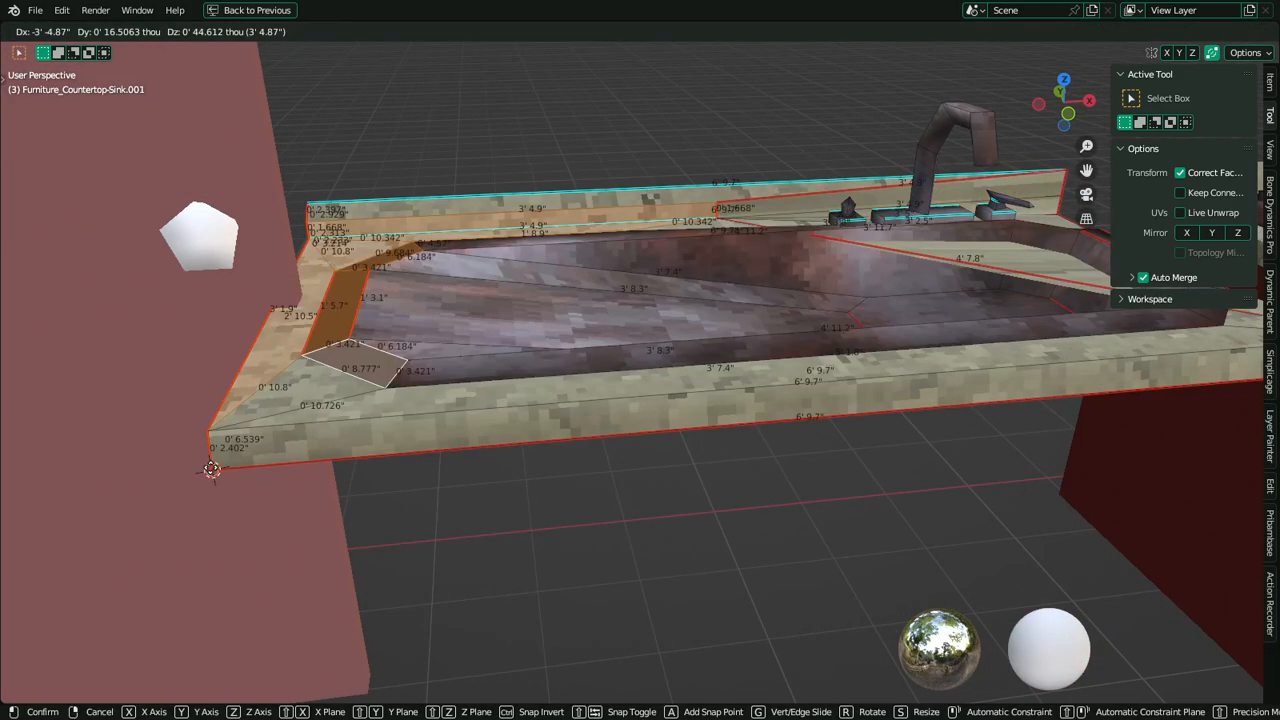
right_click(211, 469)
Extend the selection with the basin's left inner wall faces, try moving it to the 3D cursor, and undo the move
middle_drag(640, 355, 686, 440)
shift+right_click(666, 457)
shift+right_click(613, 523)
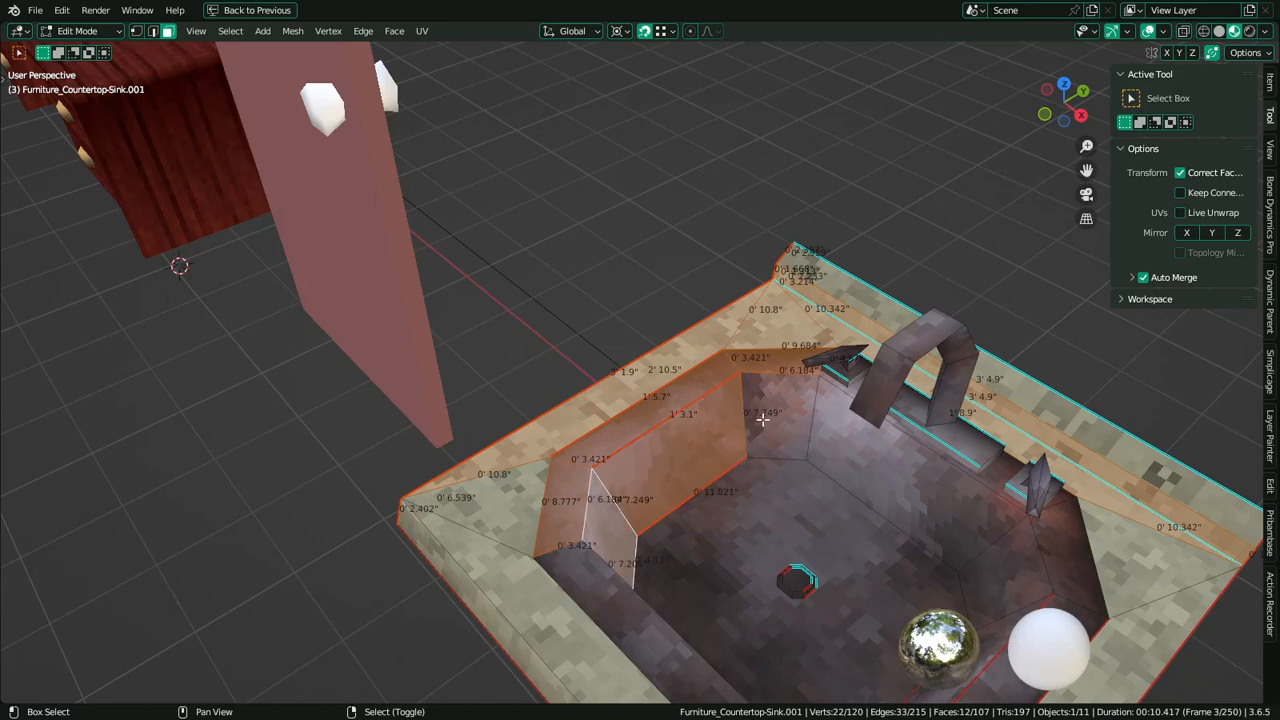
middle_drag(762, 420, 271, 483)
key(g)
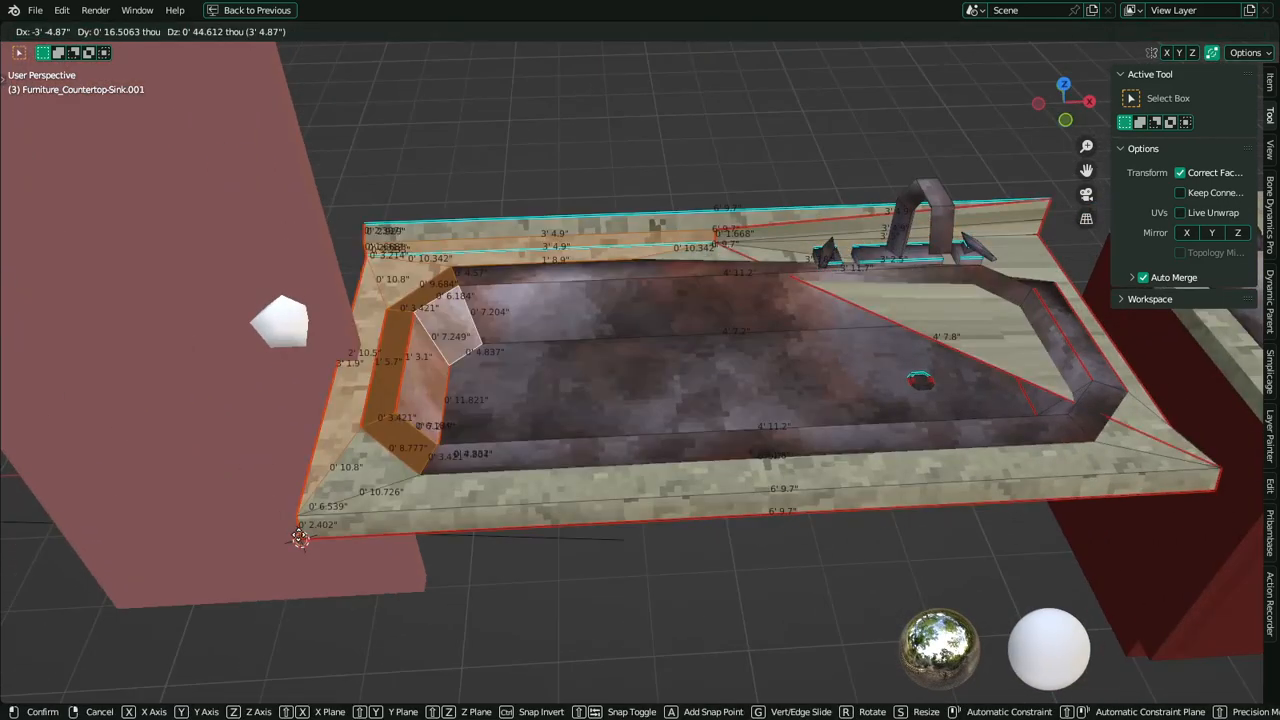
click(301, 538)
key(ctrl+z)
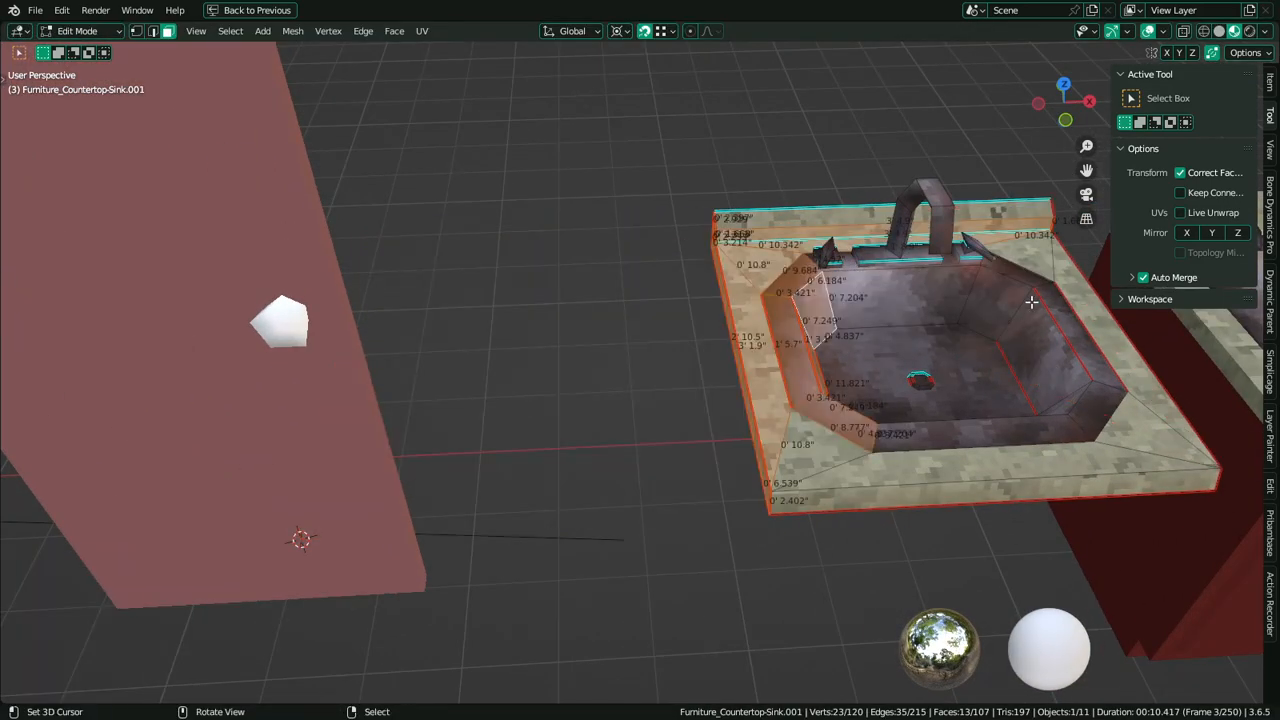
Move the selected left-end faces to the 3D cursor, about -3' 4.87" along X, to lengthen the countertop and basin
key(c)
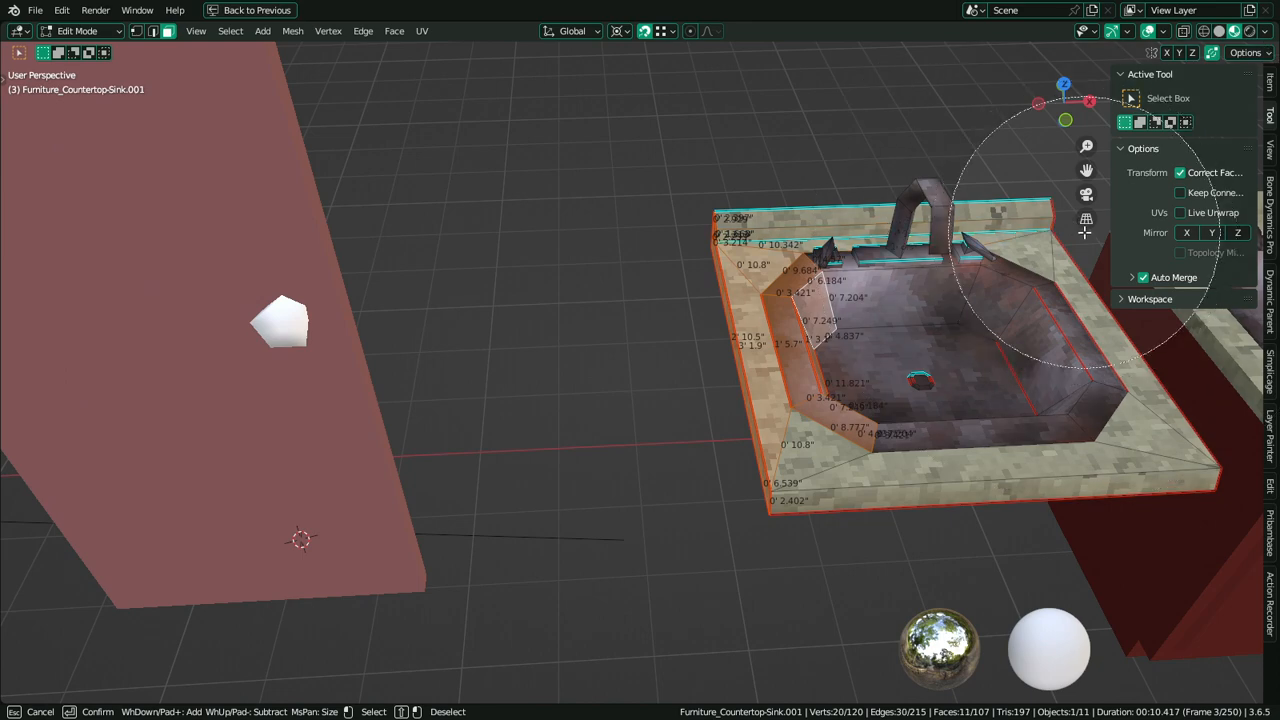
key(Escape)
key(g)
click(298, 538)
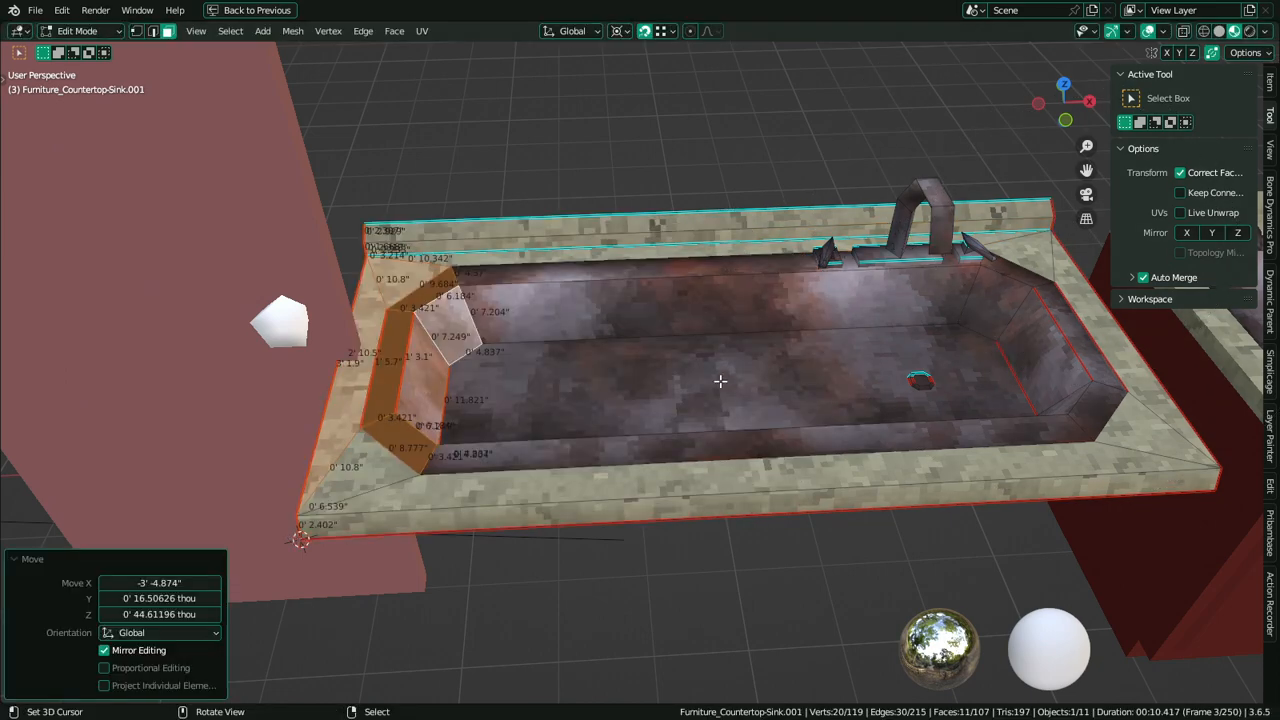
middle_drag(723, 380, 697, 400)
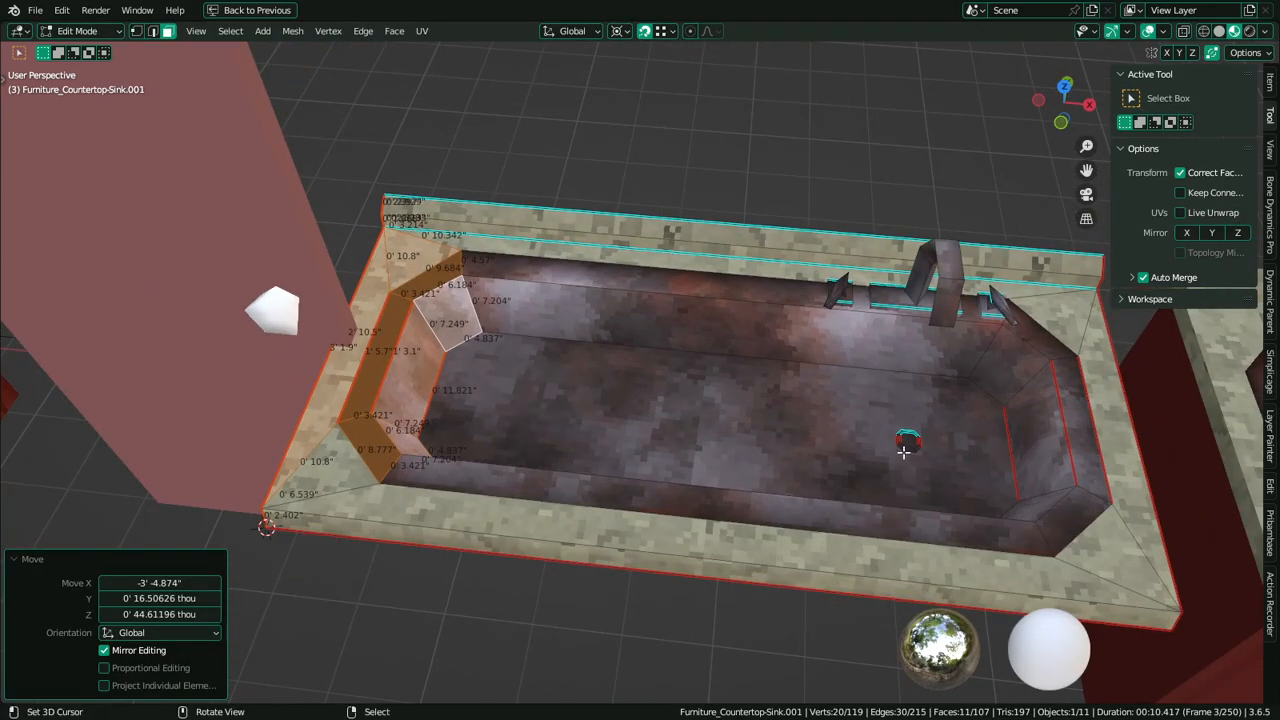
Select the lengthened basin's floor face and snap the 3D cursor to its centre
key(ctrl+z)
click(758, 430)
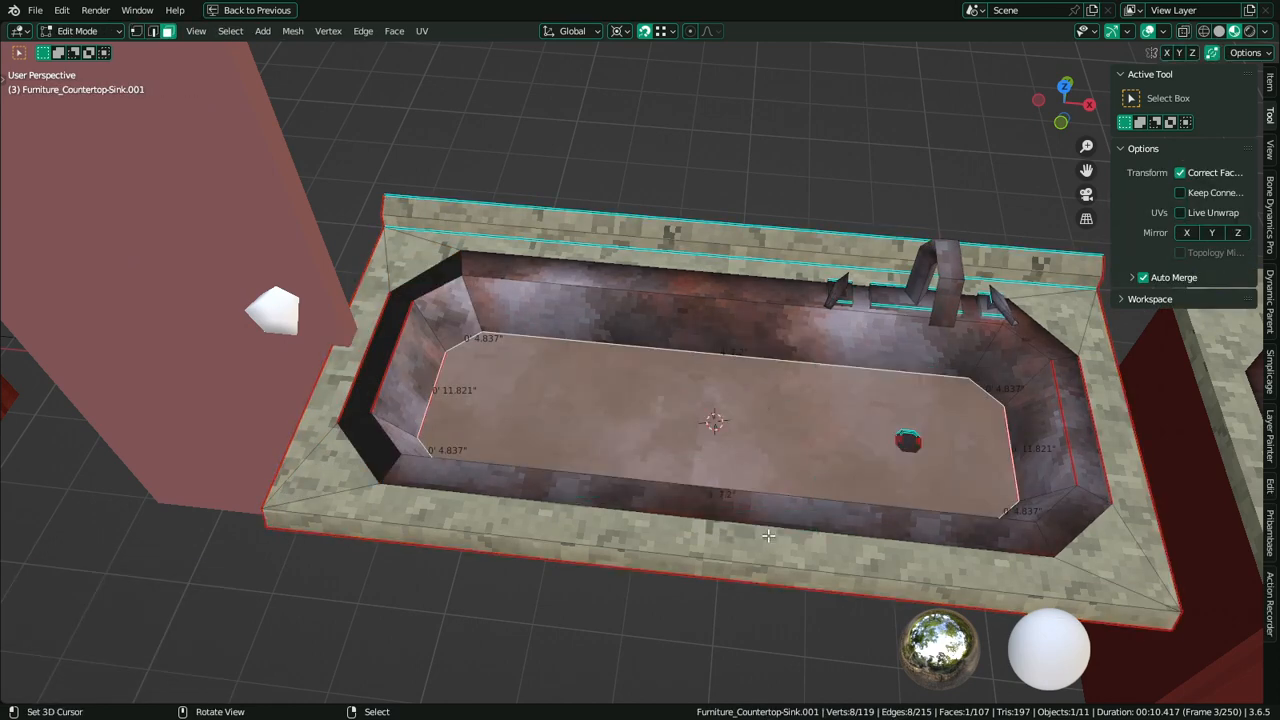
key(Tab)
key(Tab)
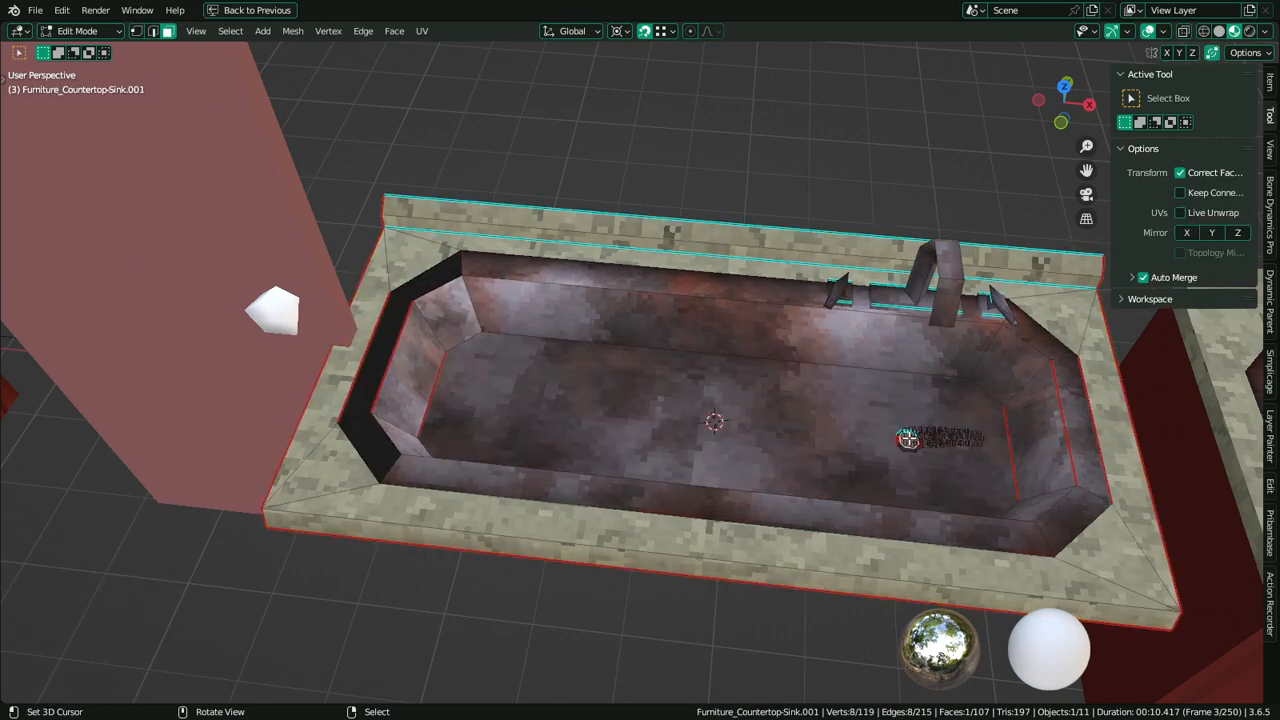
Duplicate the linked drain geometry in place and mirror the copy along global X about the 3D cursor
key(l)
key(shift+d)
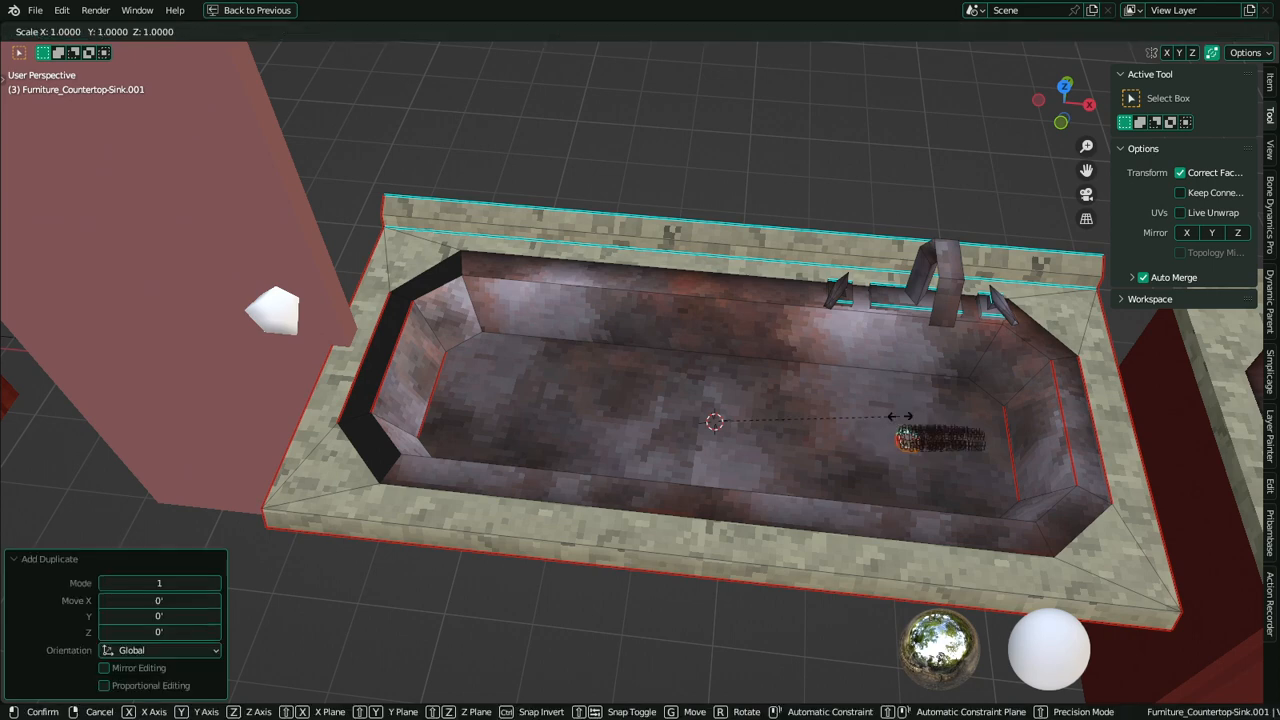
key(Escape)
key(ctrl+m)
key(x)
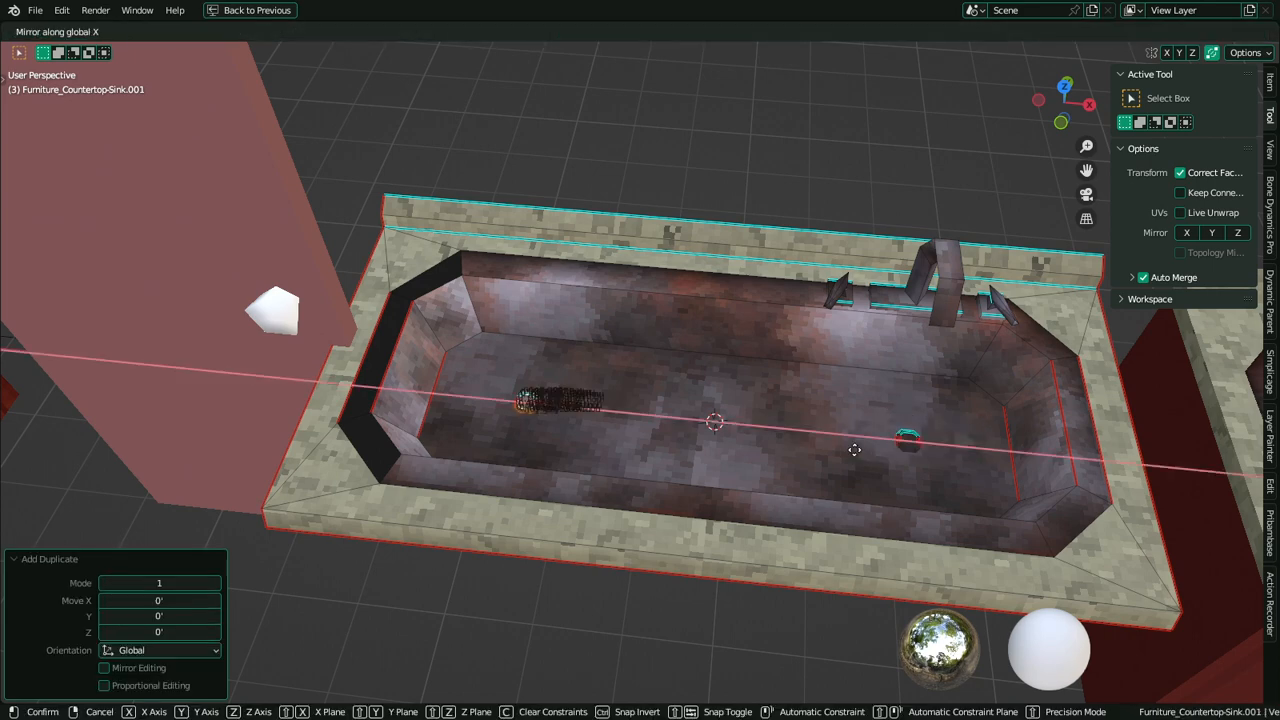
click(855, 450)
key(Tab)
middle_drag(860, 432, 863, 445)
scroll(863, 445, up, 2)
key(Tab)
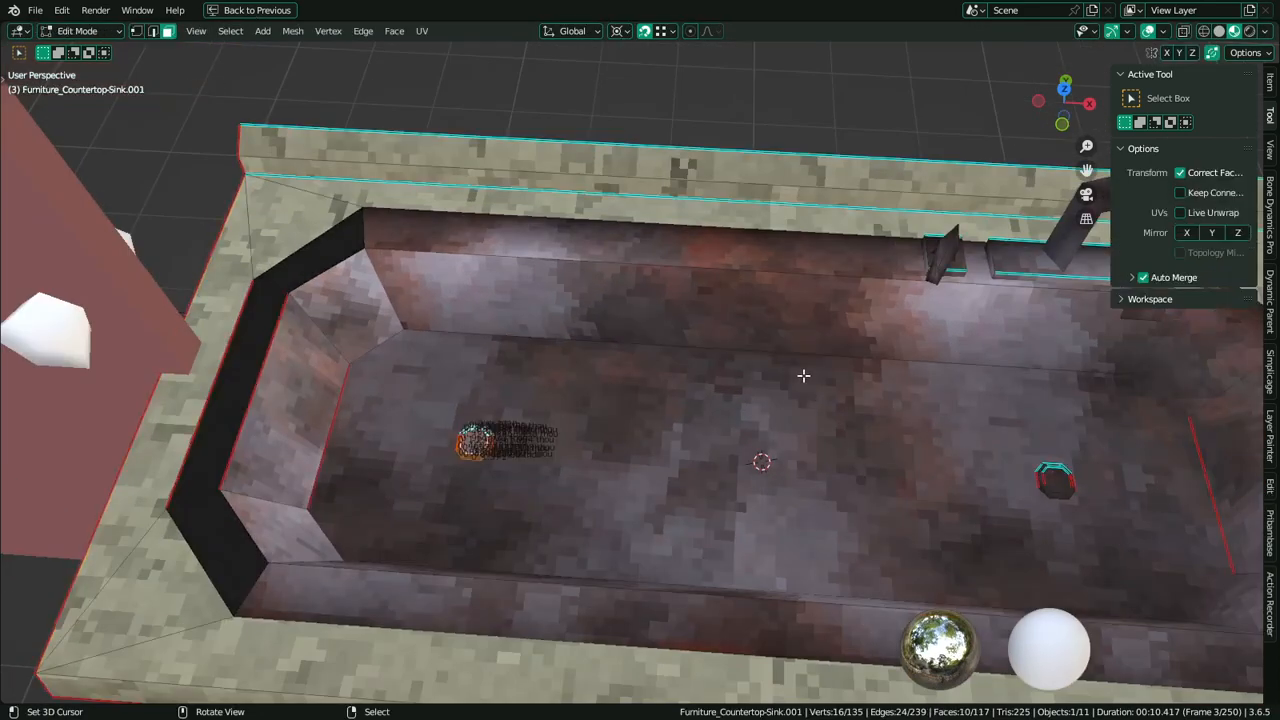
Select the two long edges of the basin floor and subdivide them to add a cross edge at the middle
right_click(798, 376)
key(2)
right_click(748, 350)
middle_drag(748, 349, 746, 395)
shift+right_click(697, 631)
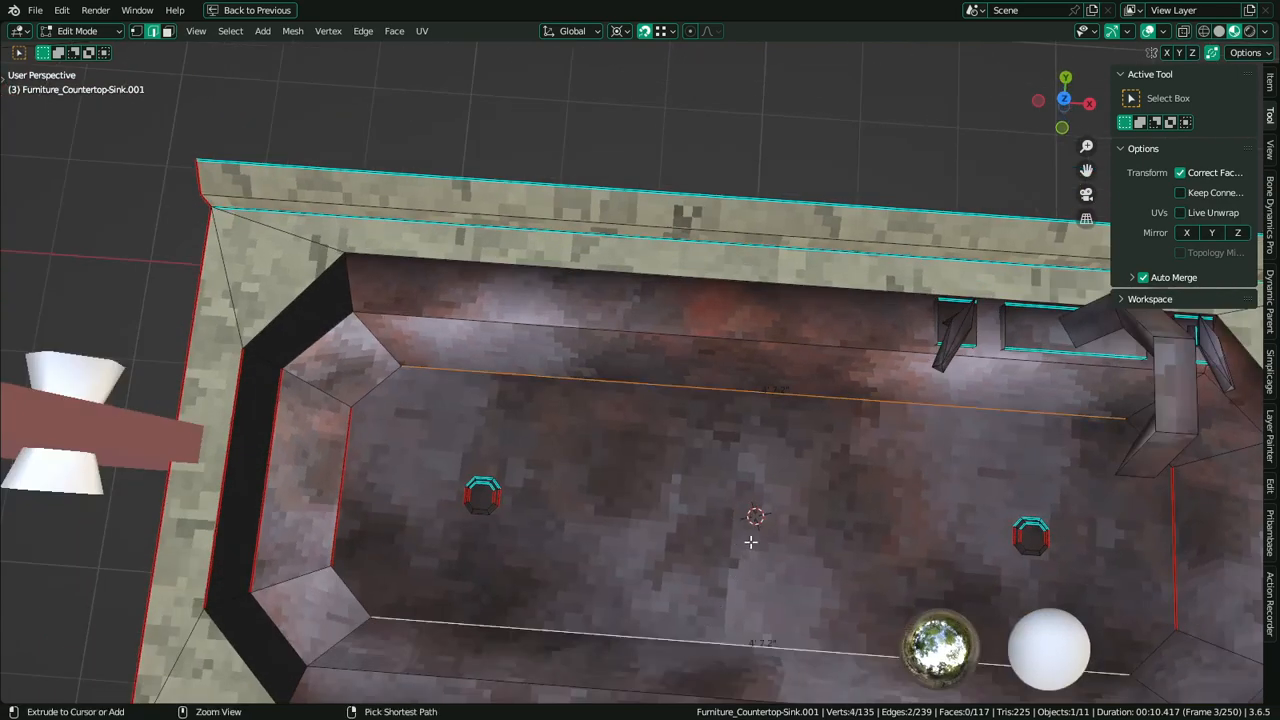
key(ctrl+b)
right_click(763, 505)
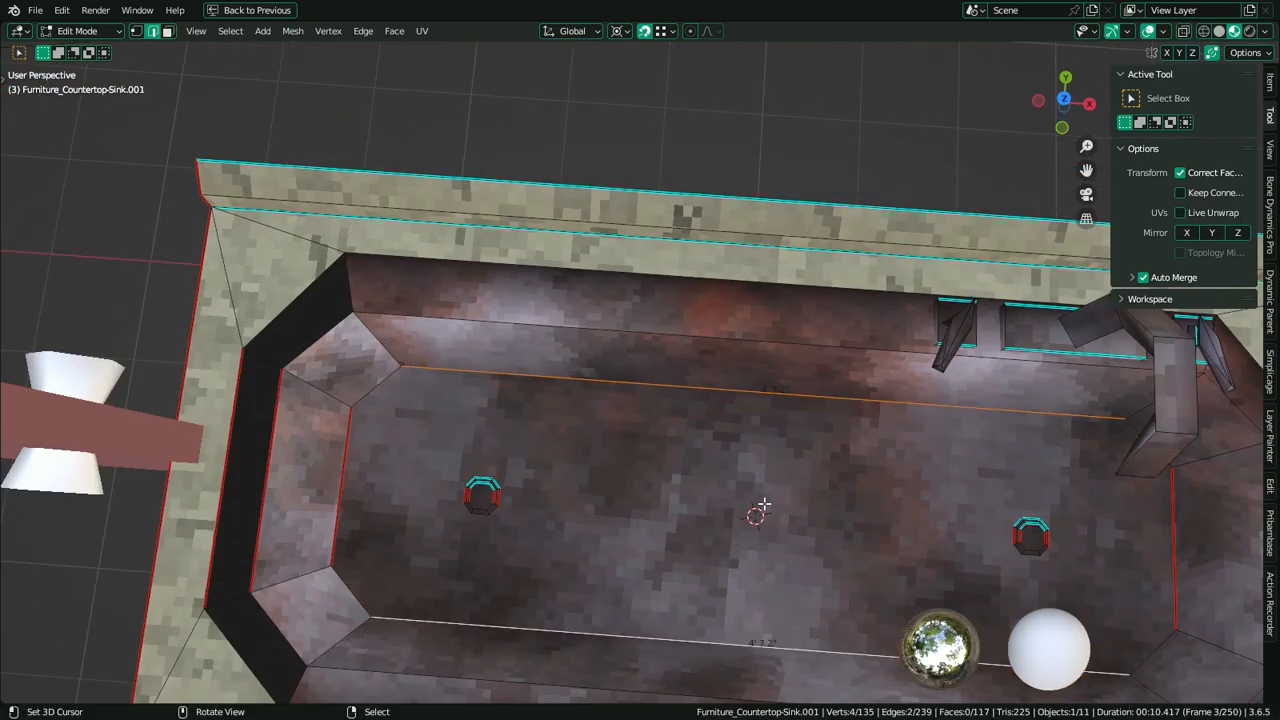
key(ctrl+z)
right_click(743, 601)
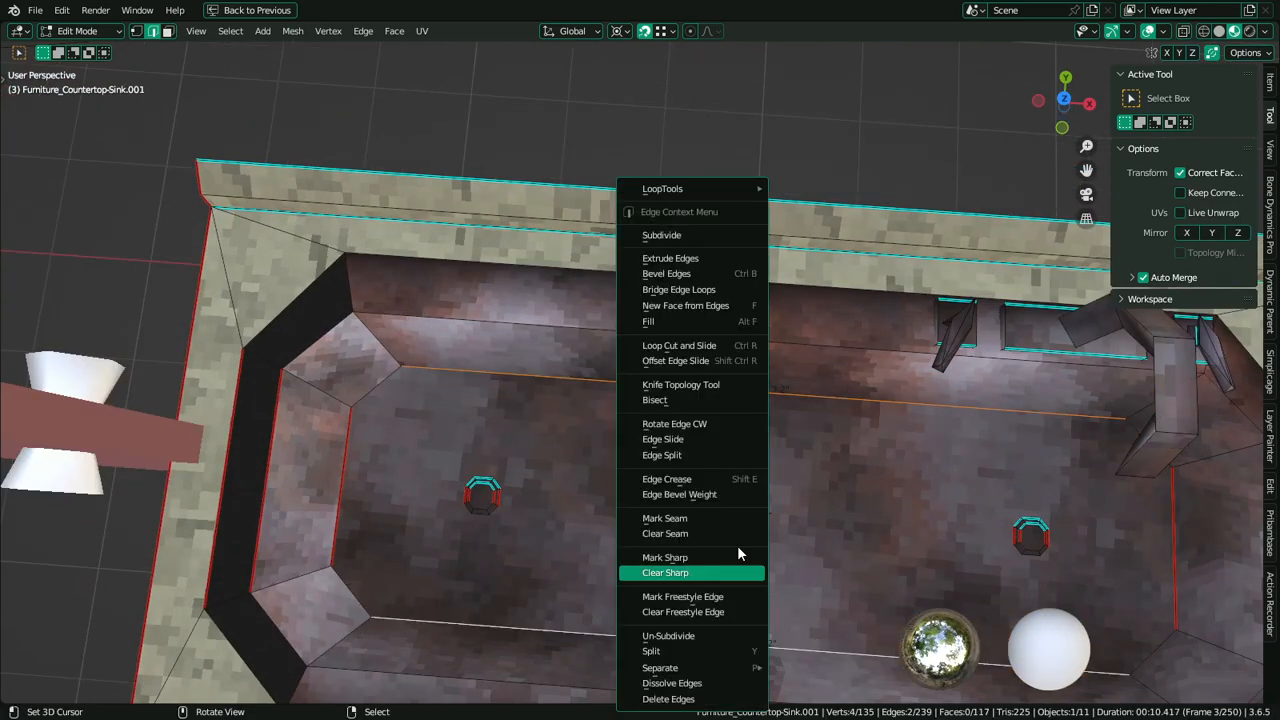
click(690, 251)
Try to bevel the basin floor's middle cross edge with a width of about 0.95", and undo it
key(ctrl+b)
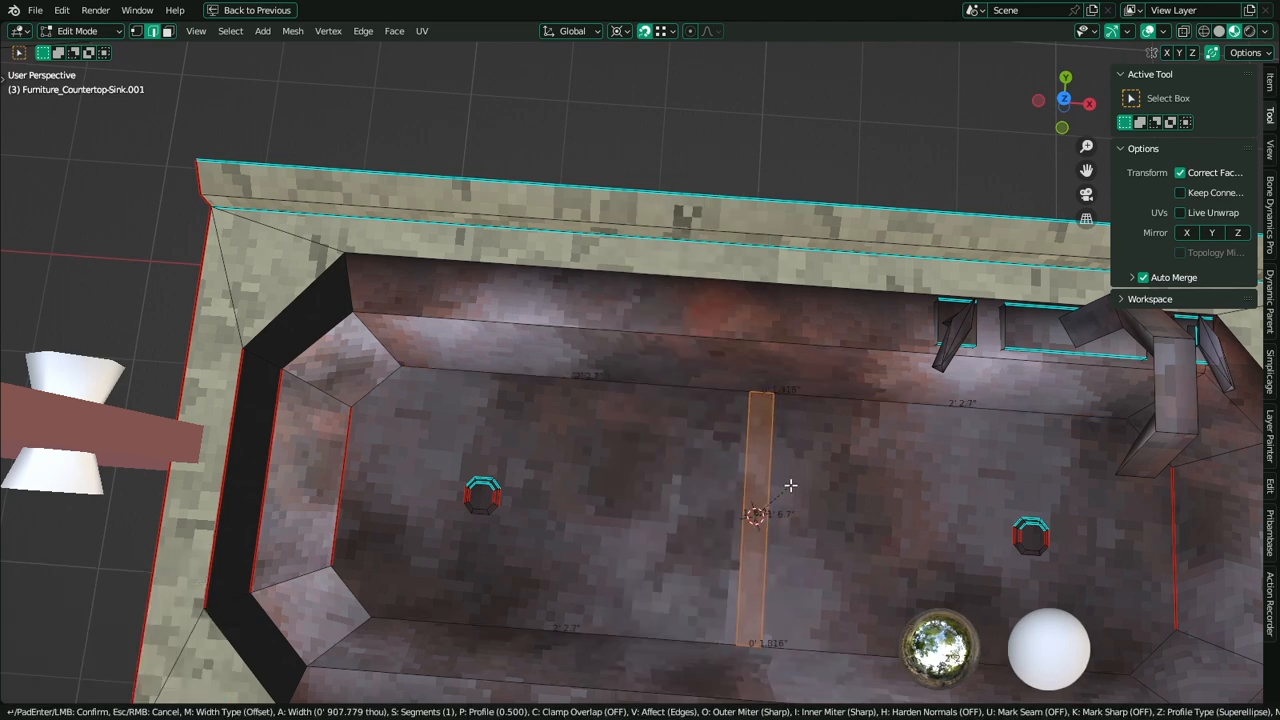
click(792, 485)
middle_drag(751, 472, 953, 410)
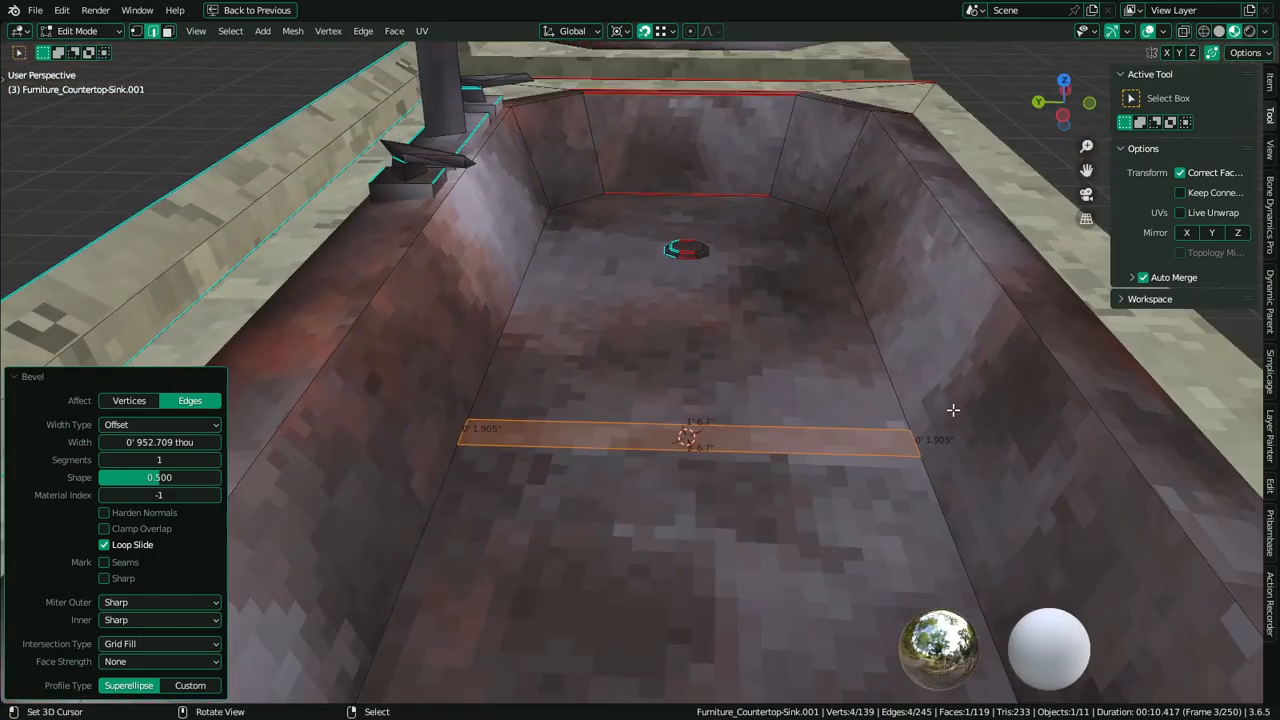
click(1022, 352)
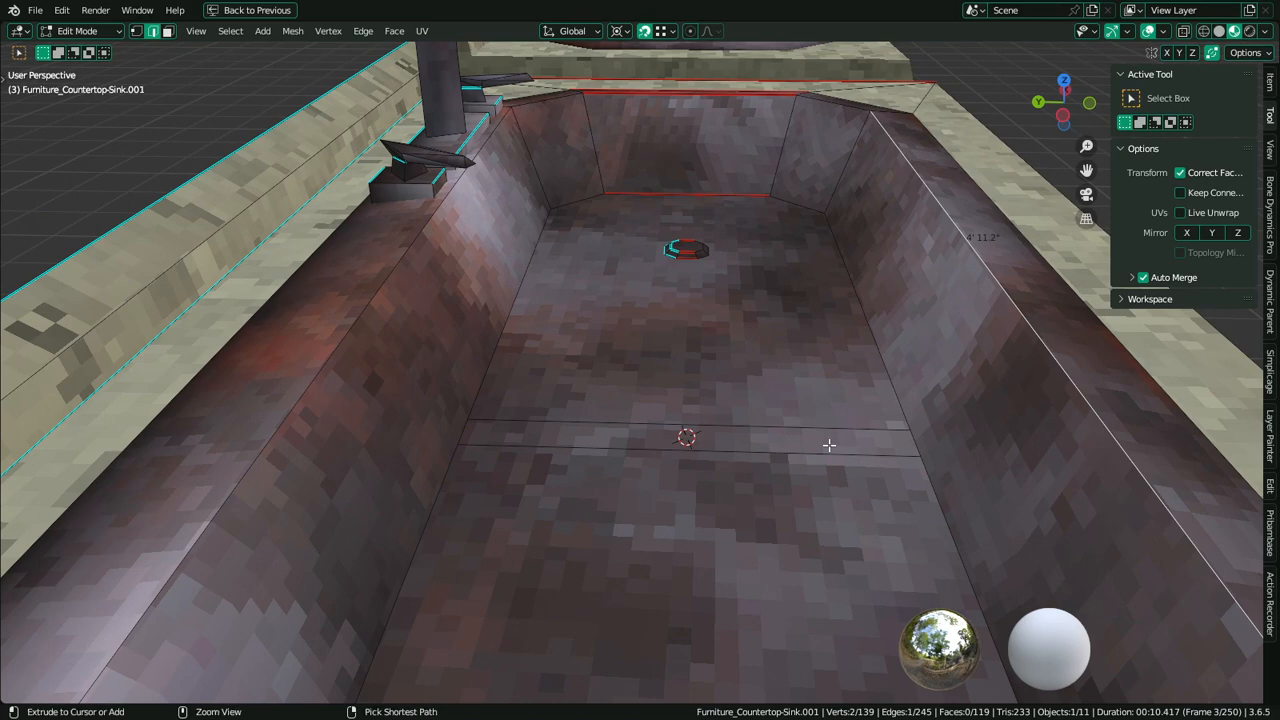
key(ctrl+z)
key(ctrl+z)
Subdivide the upper long edges of both basin walls with one cut
click(372, 326)
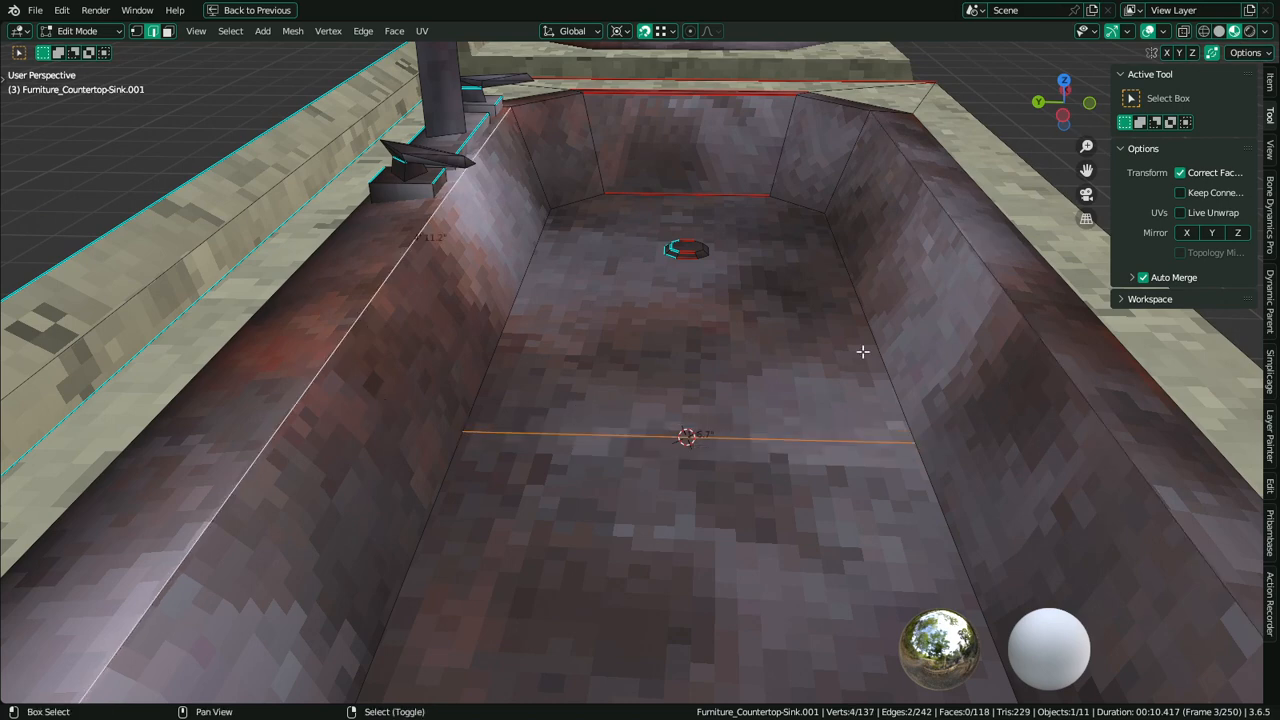
shift+click(991, 349)
shift+click(343, 326)
right_click(330, 262)
click(330, 262)
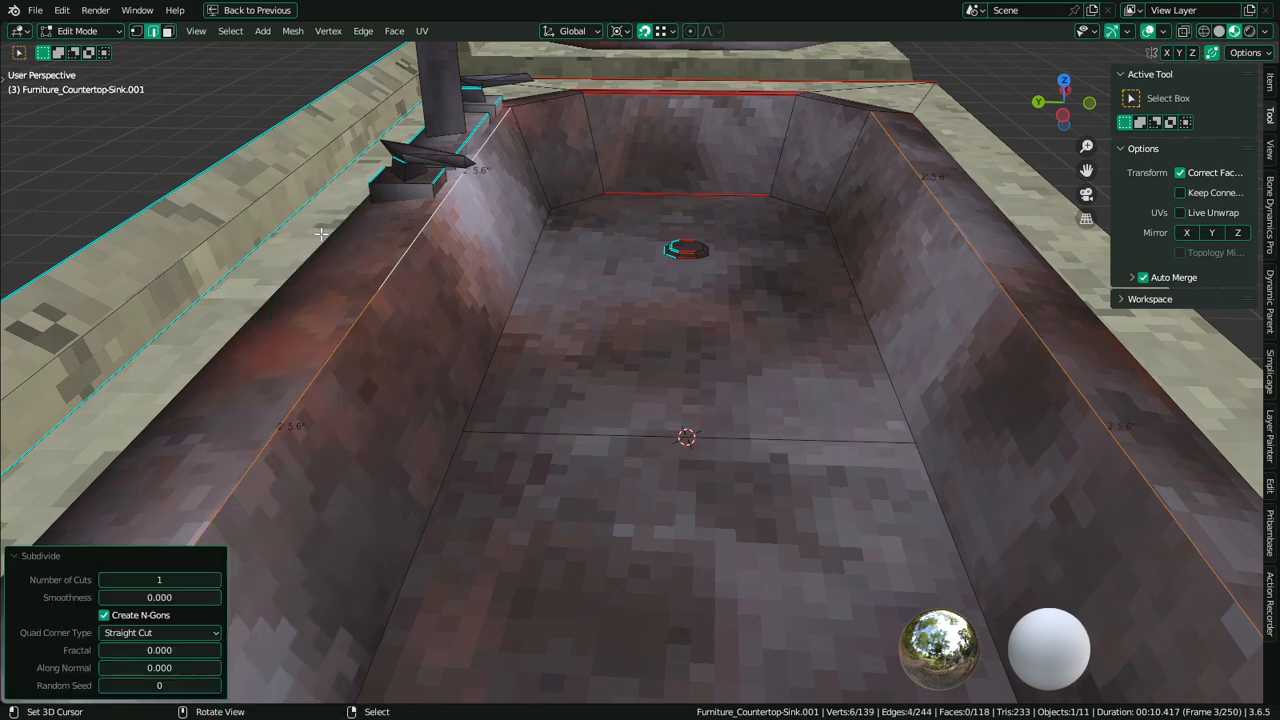
Connect each wall's upper midpoint vertex to the matching end of the floor's cross edge on both long walls
key(1)
shift+click(484, 430)
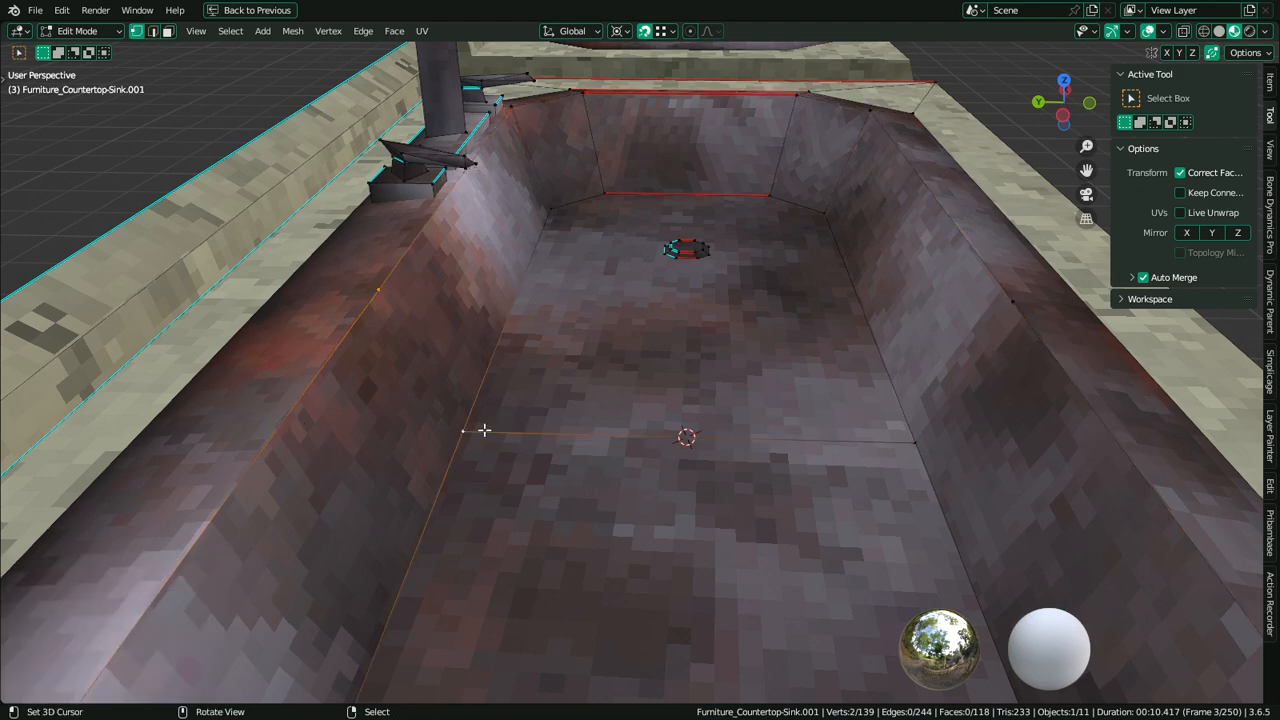
click(921, 432)
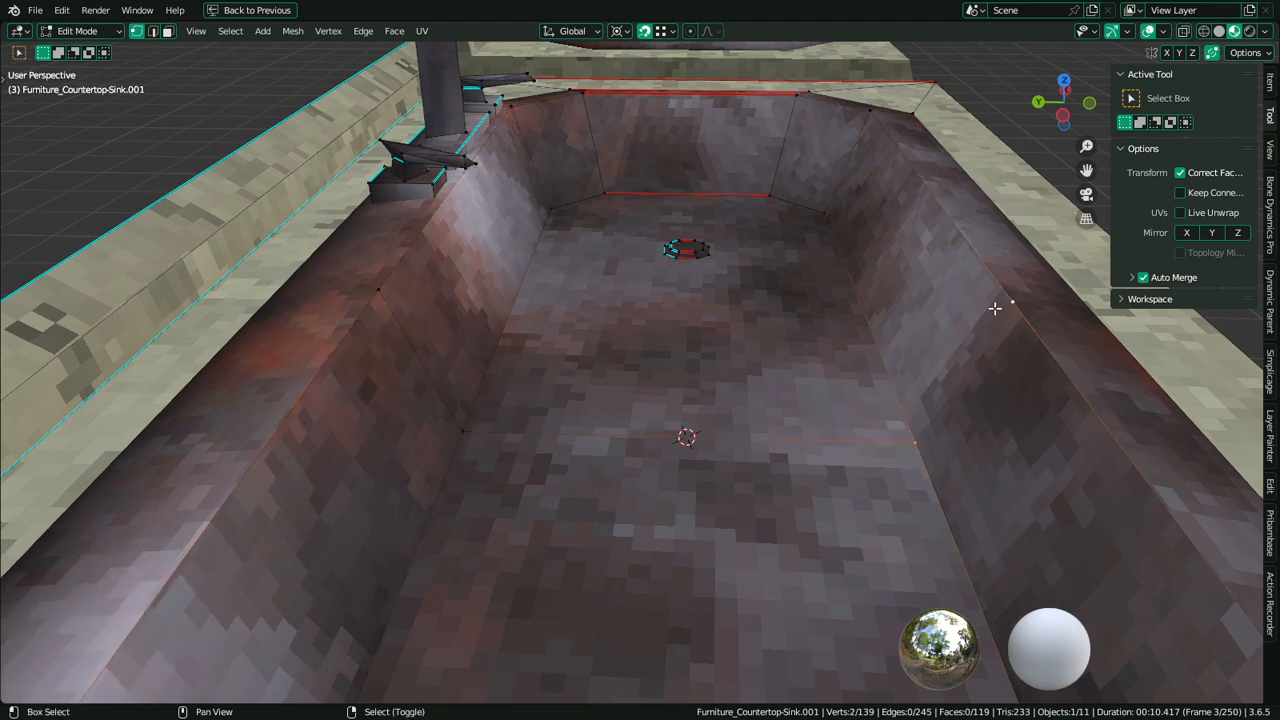
key(j)
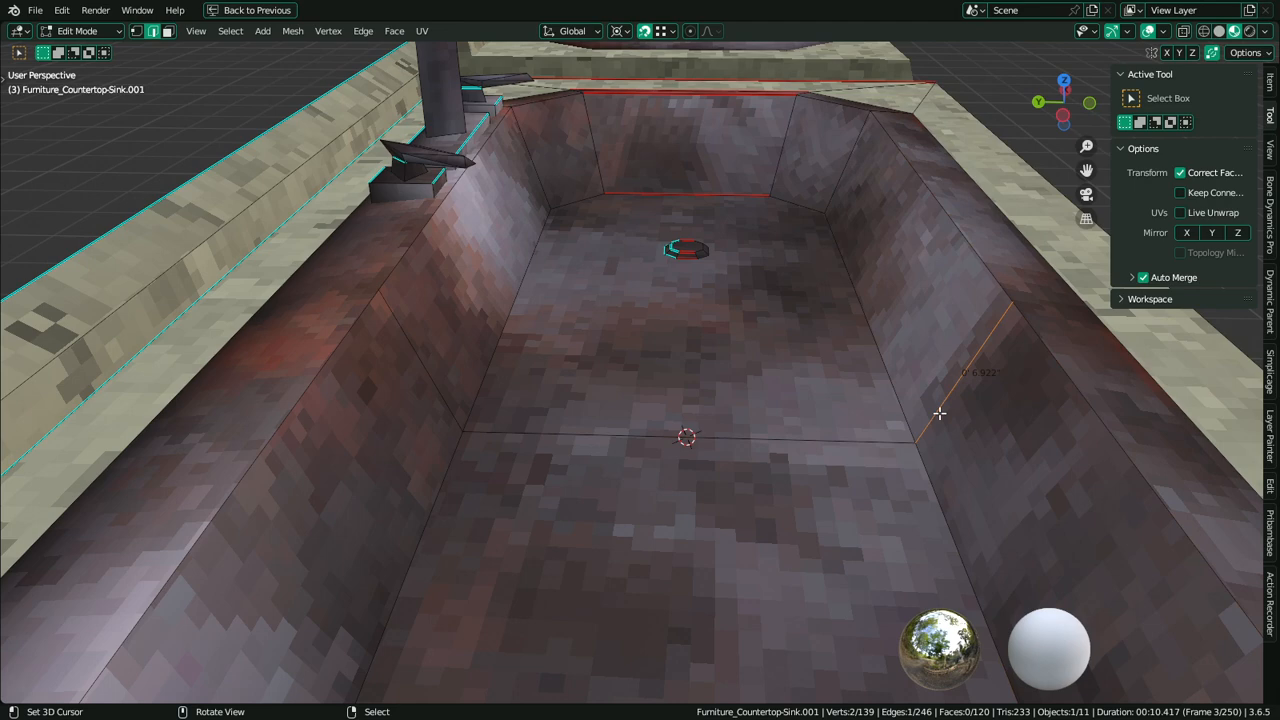
Select the cross-section edge loop through the basin walls and floor and flatten it by scaling X to 0
alt+click(846, 436)
key(s)
key(x)
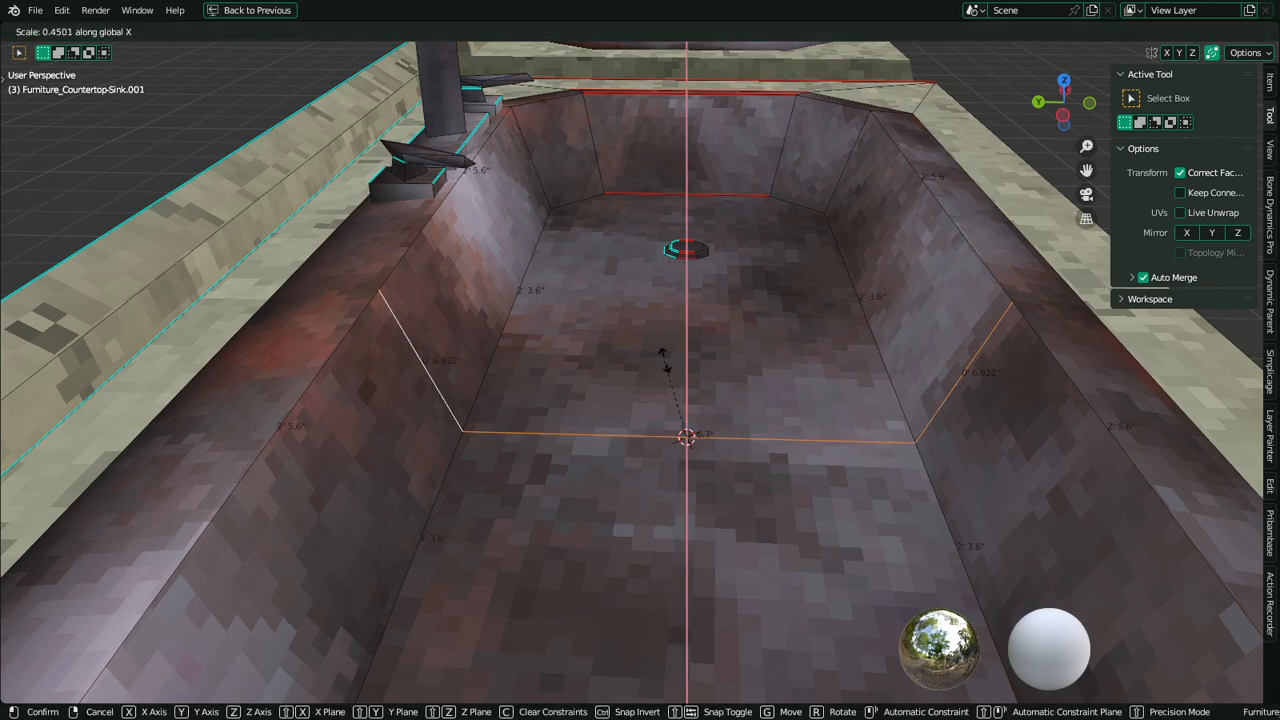
key(0)
key(Return)
Bevel the middle edge loop in edge mode with a width of about 1.5" and one segment
key(ctrl+b)
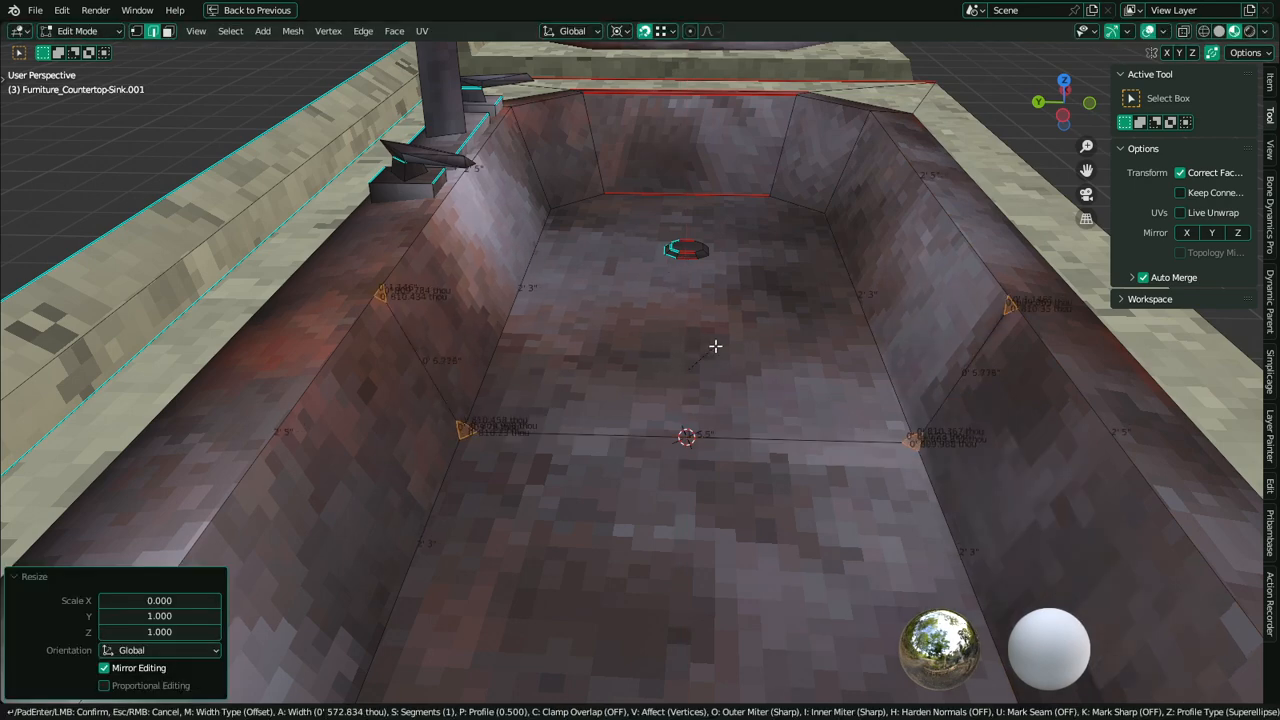
key(v)
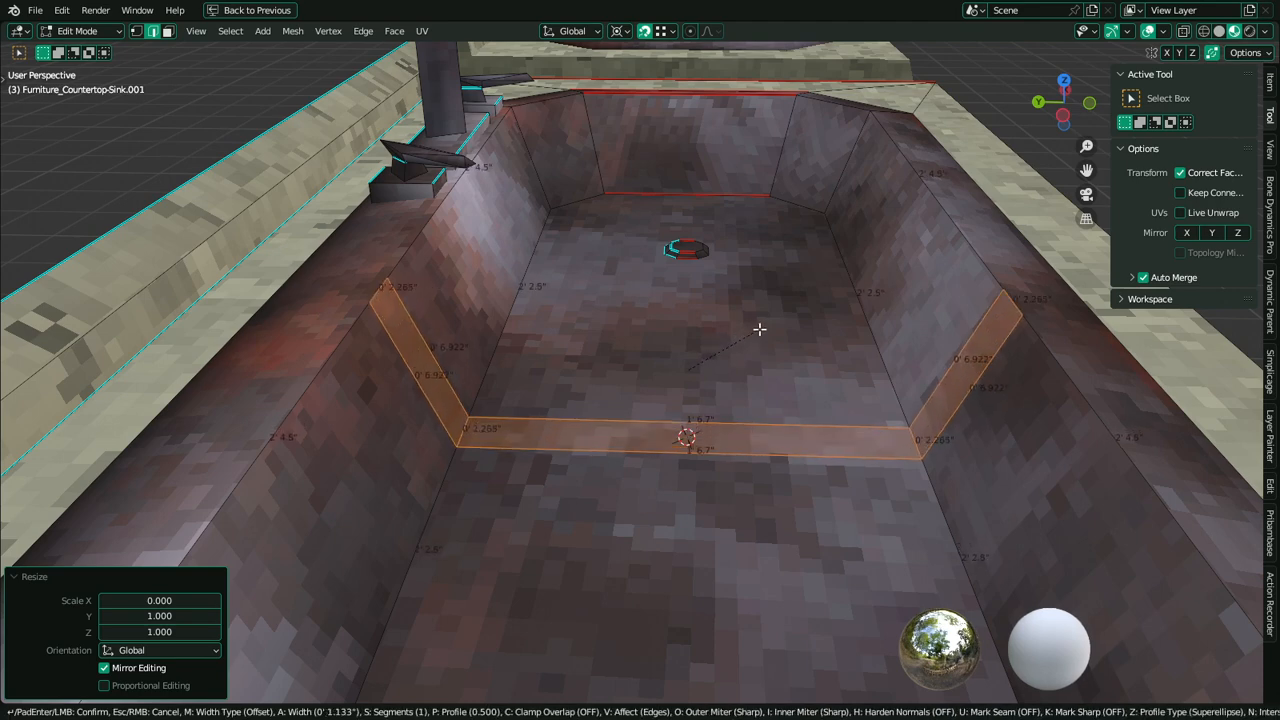
click(687, 433)
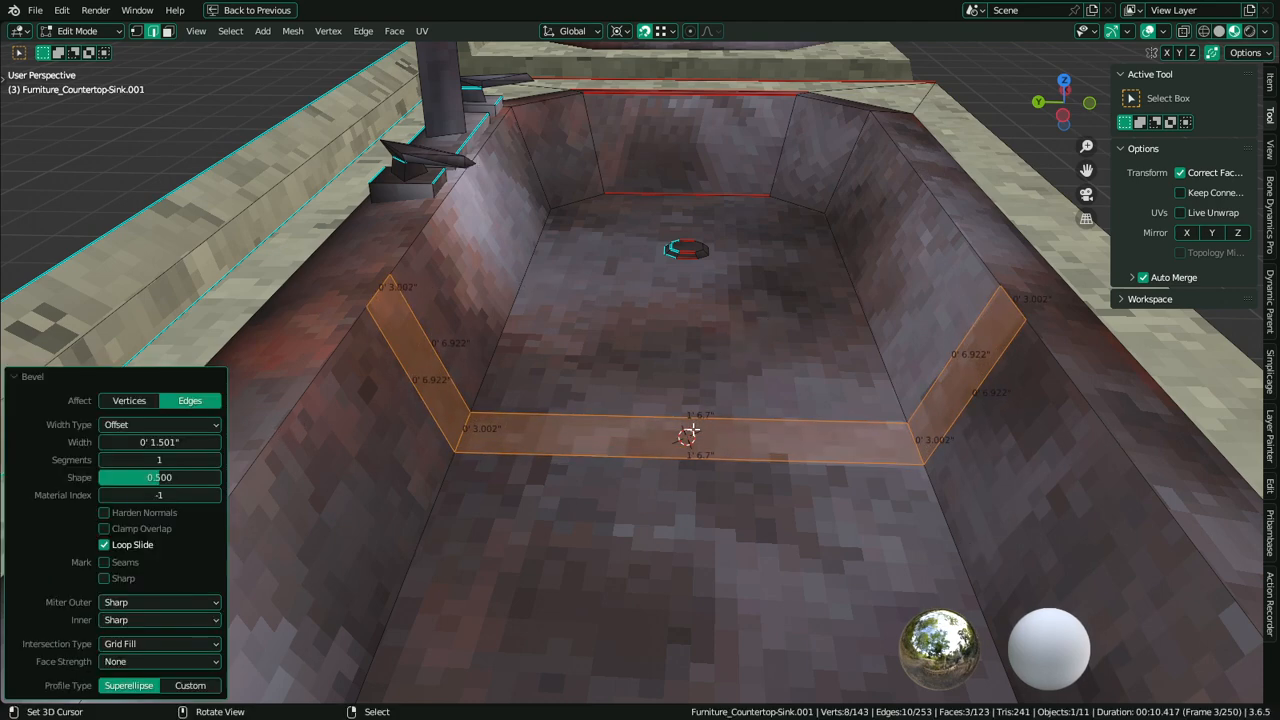
Rip the near edge of the beveled floor strip loose from the adjoining basin floor, leaving it in place
right_click(700, 432)
key(2)
right_click(565, 416)
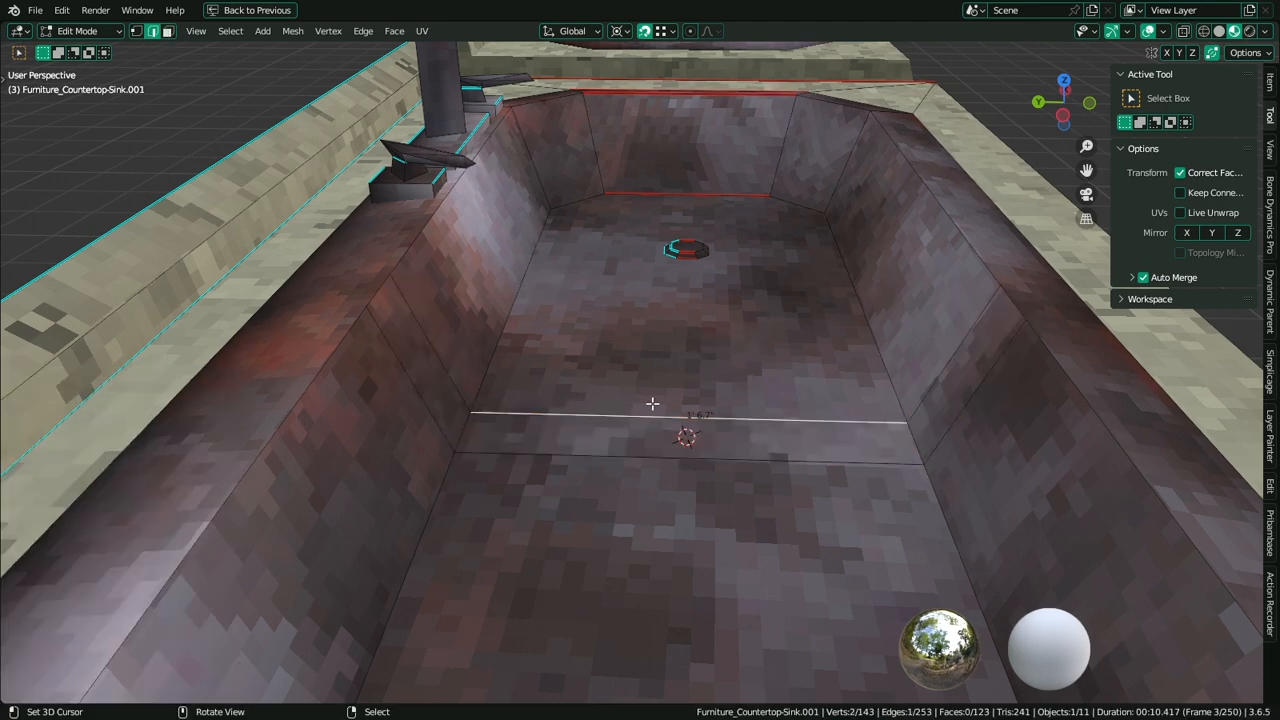
key(g)
right_click(630, 440)
right_click(625, 456)
key(v)
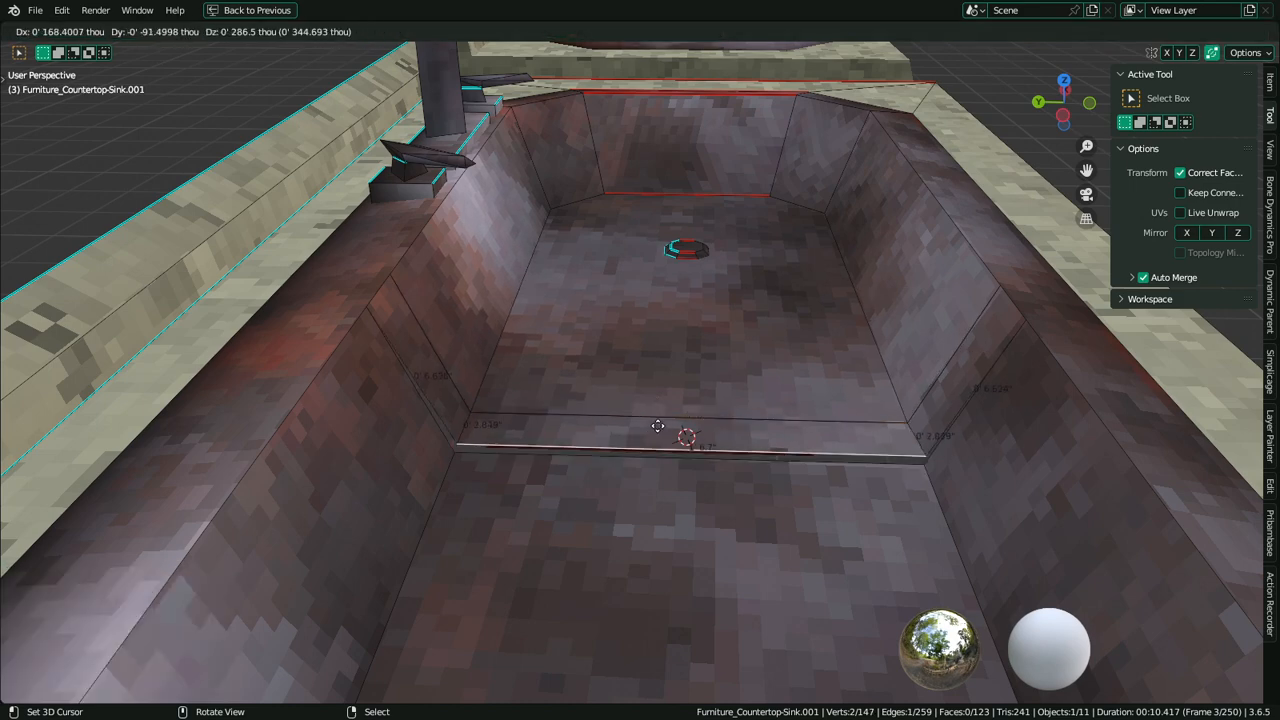
right_click(642, 441)
Raise the floor strip face along global Z by about 5" to form a divider across the basin
key(3)
right_click(642, 441)
key(e)
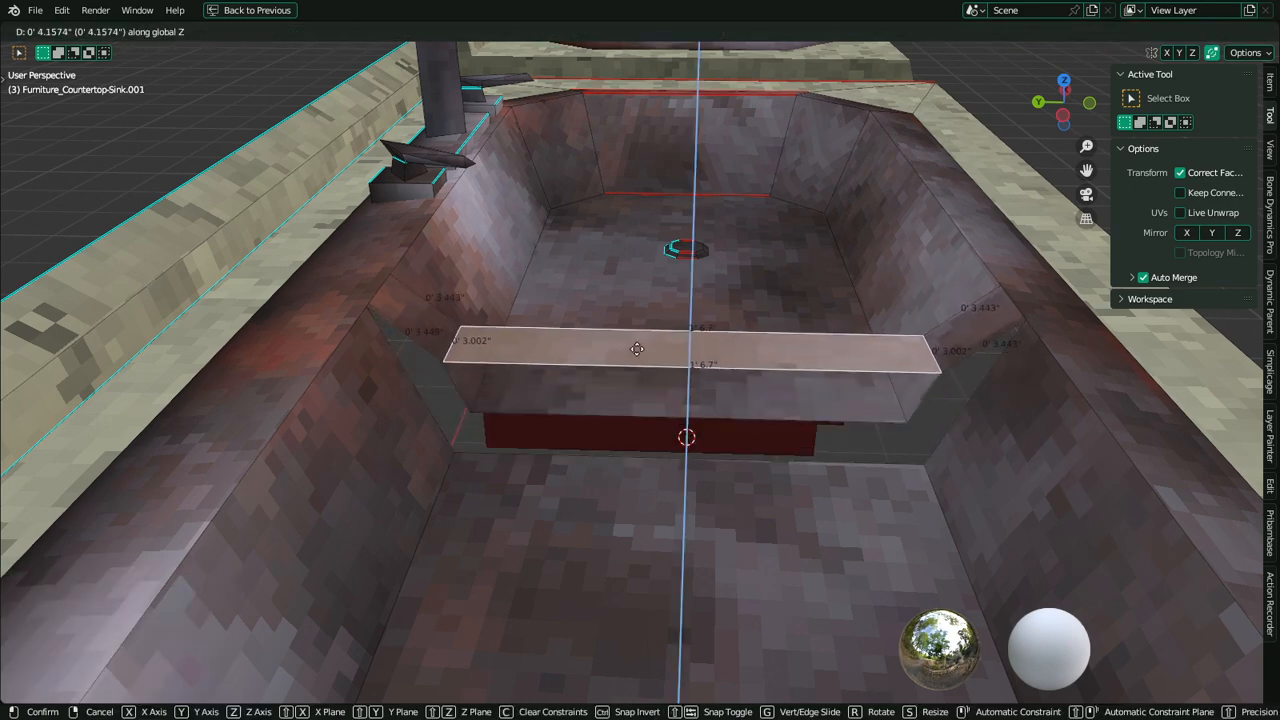
click(637, 332)
Fill the triangular gaps between the raised divider strip and the two long basin walls with new faces
key(2)
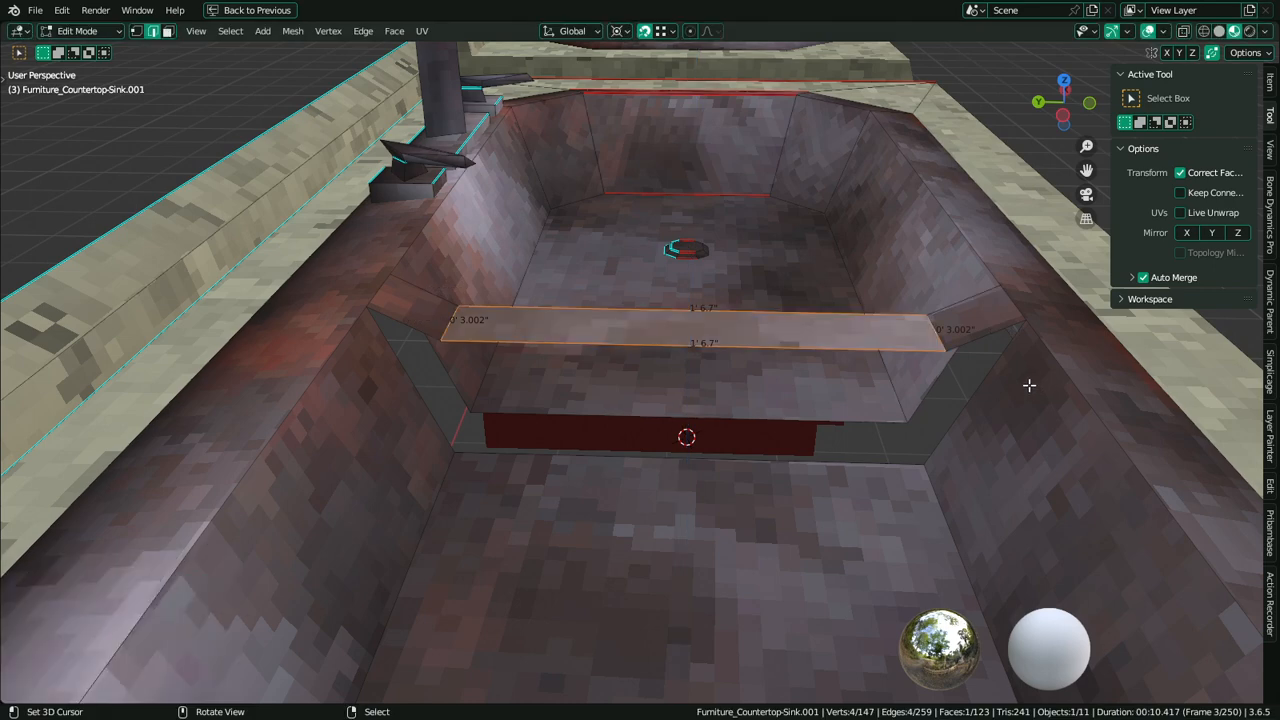
right_click(1009, 367)
key(f)
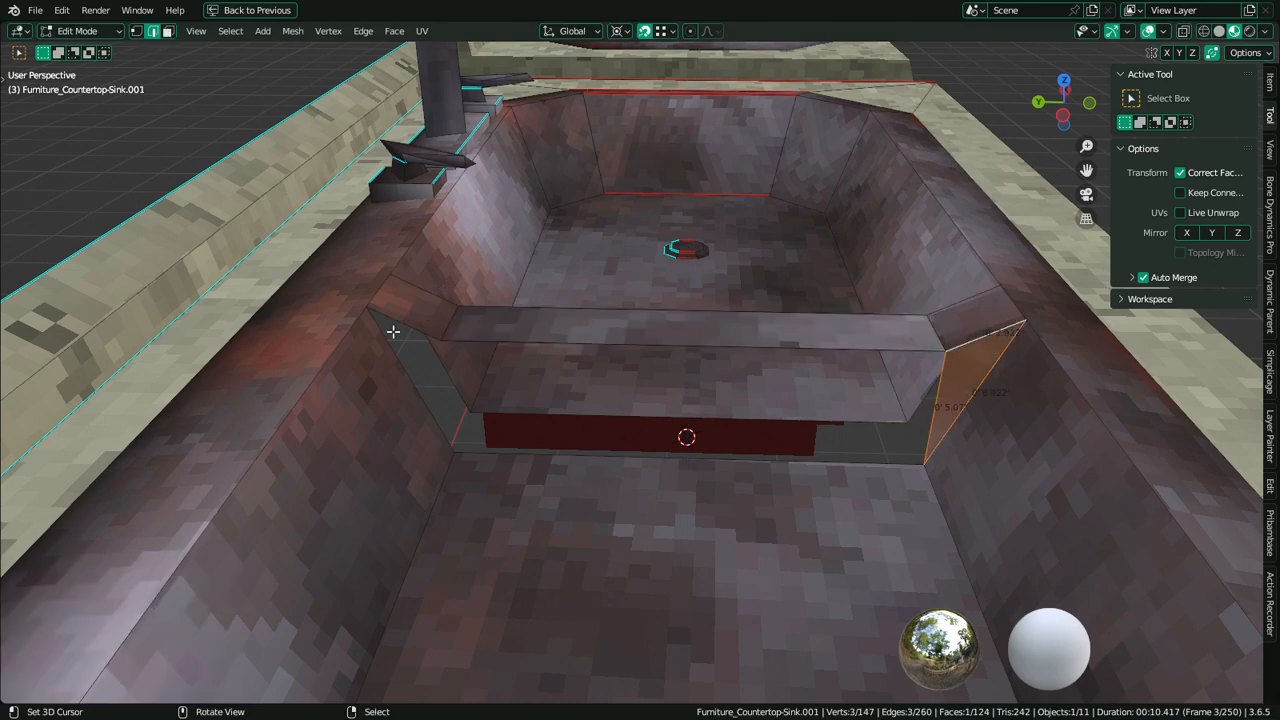
right_click(423, 329)
shift+right_click(405, 346)
key(f)
Close the divider's open side with a face down to the basin floor and fill the triangular gaps at both ends
right_click(545, 352)
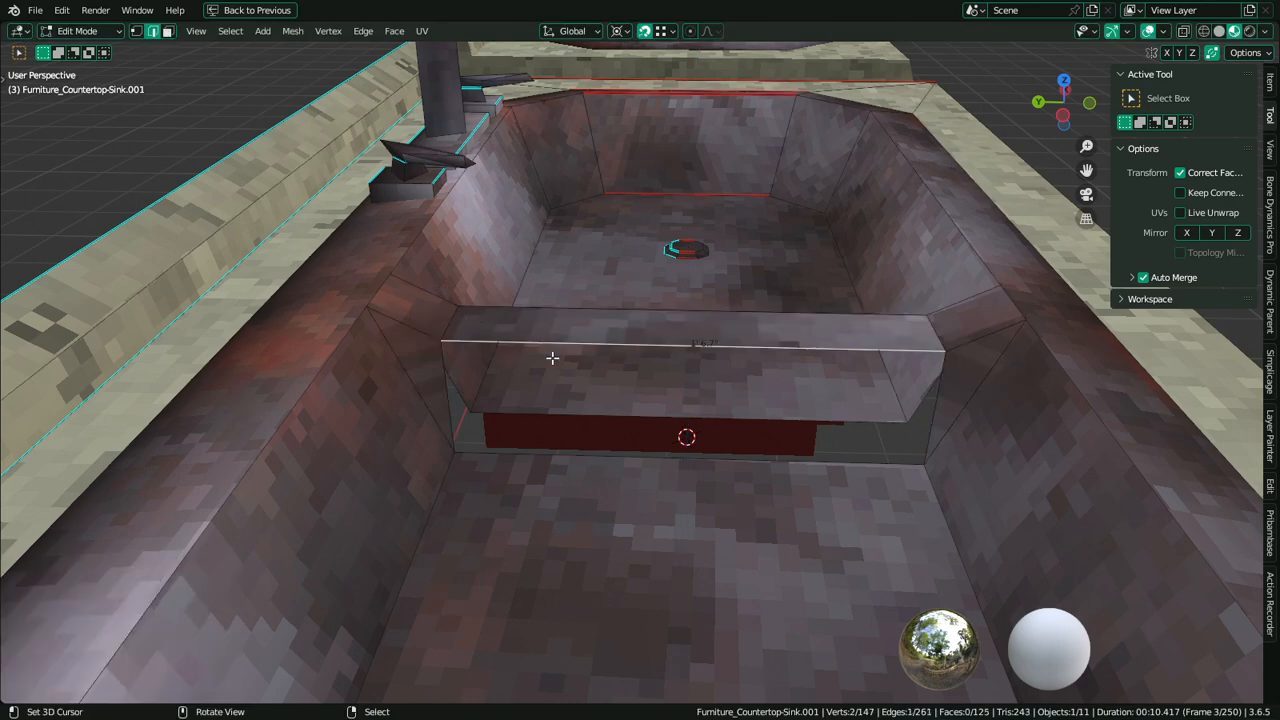
shift+right_click(591, 441)
key(f)
mouse_move(617, 440)
middle_down()
mouse_move(495, 450)
mouse_move(623, 437)
middle_up()
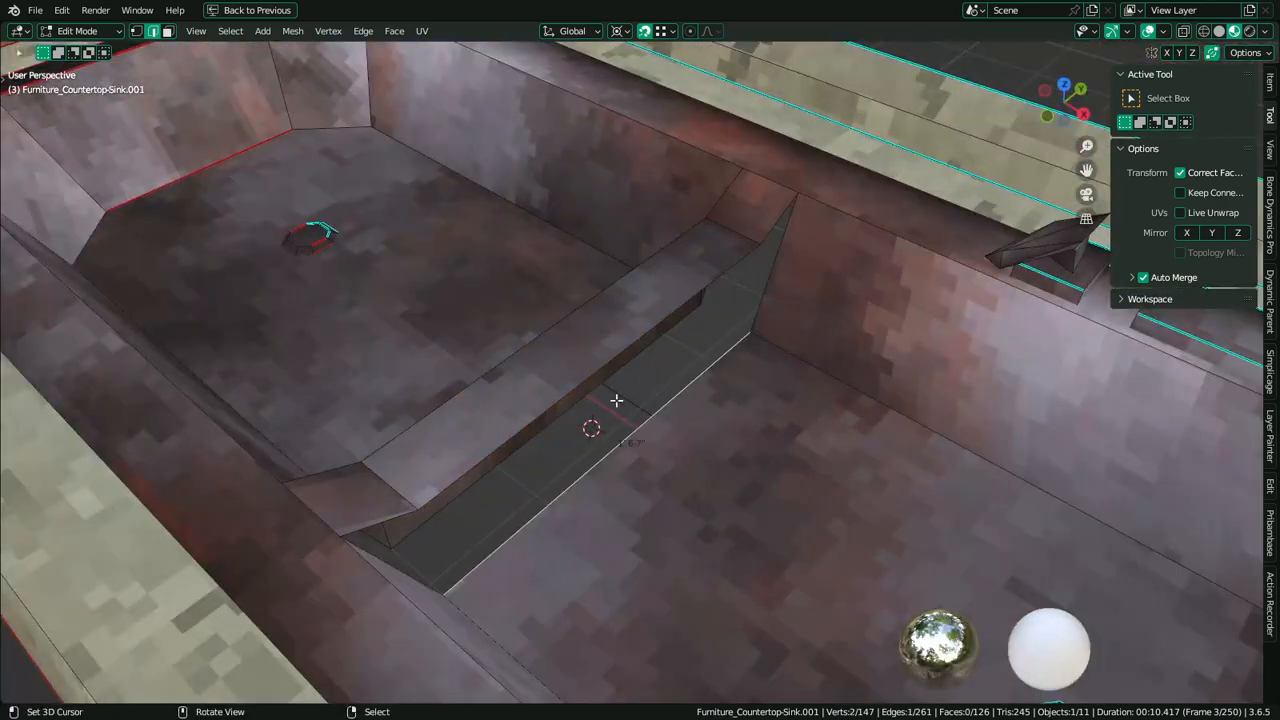
right_click(764, 292)
key(f)
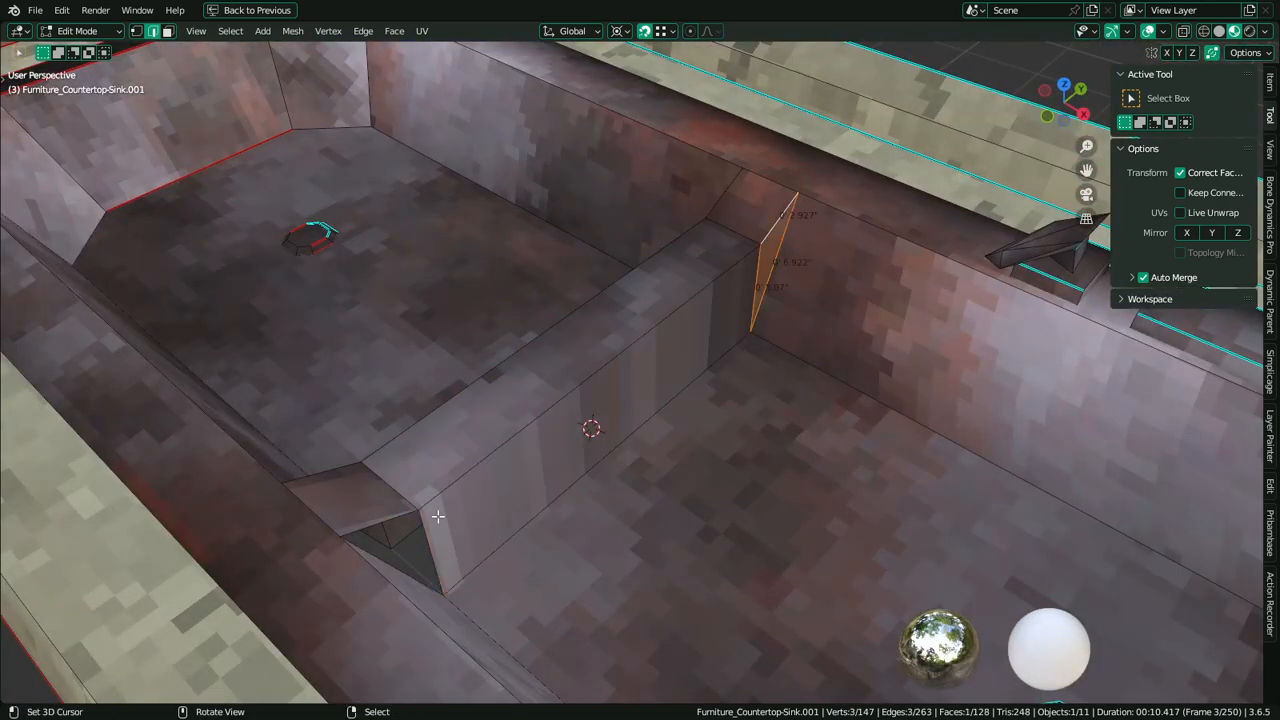
right_click(418, 581)
key(f)
Taper the divider's top by scaling its two short end edges along global X to about 0.72
right_click(510, 425)
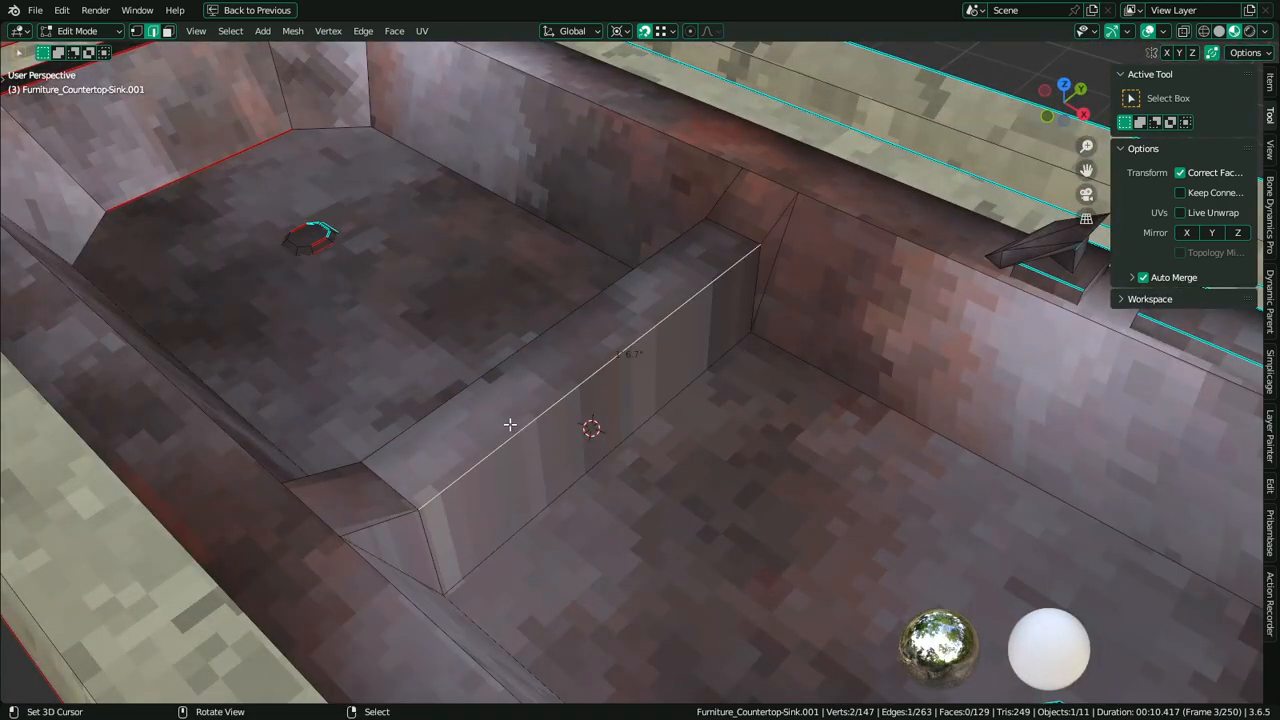
right_click(465, 432)
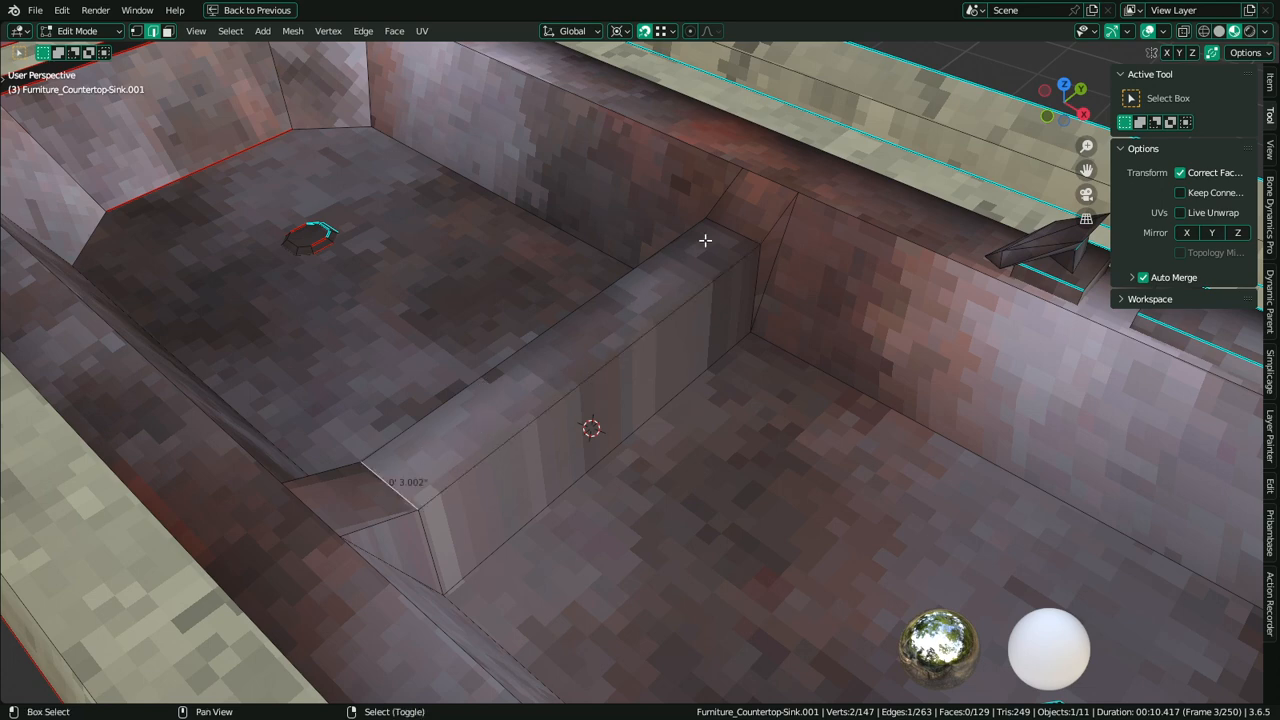
key(s)
right_click(831, 203)
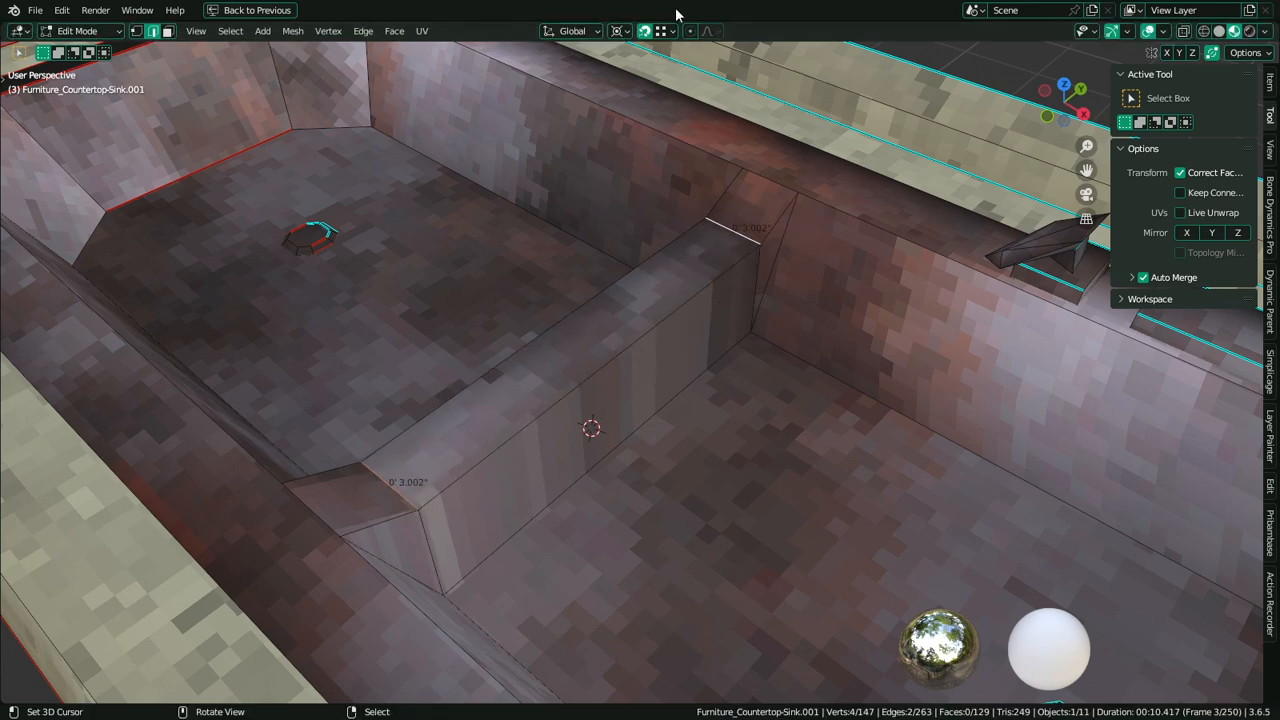
click(625, 31)
click(655, 85)
key(s)
key(x)
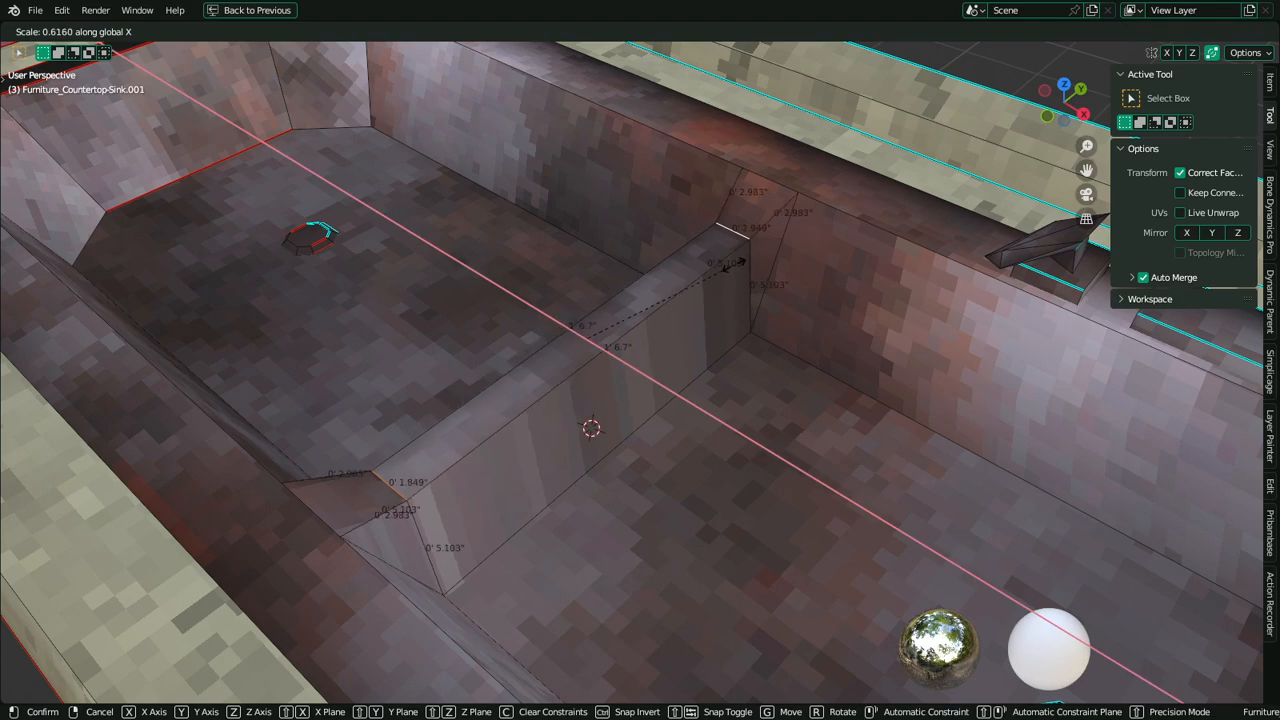
click(759, 252)
scroll(742, 330, down, 6)
middle_drag(740, 337, 788, 367)
scroll(805, 376, up, 1)
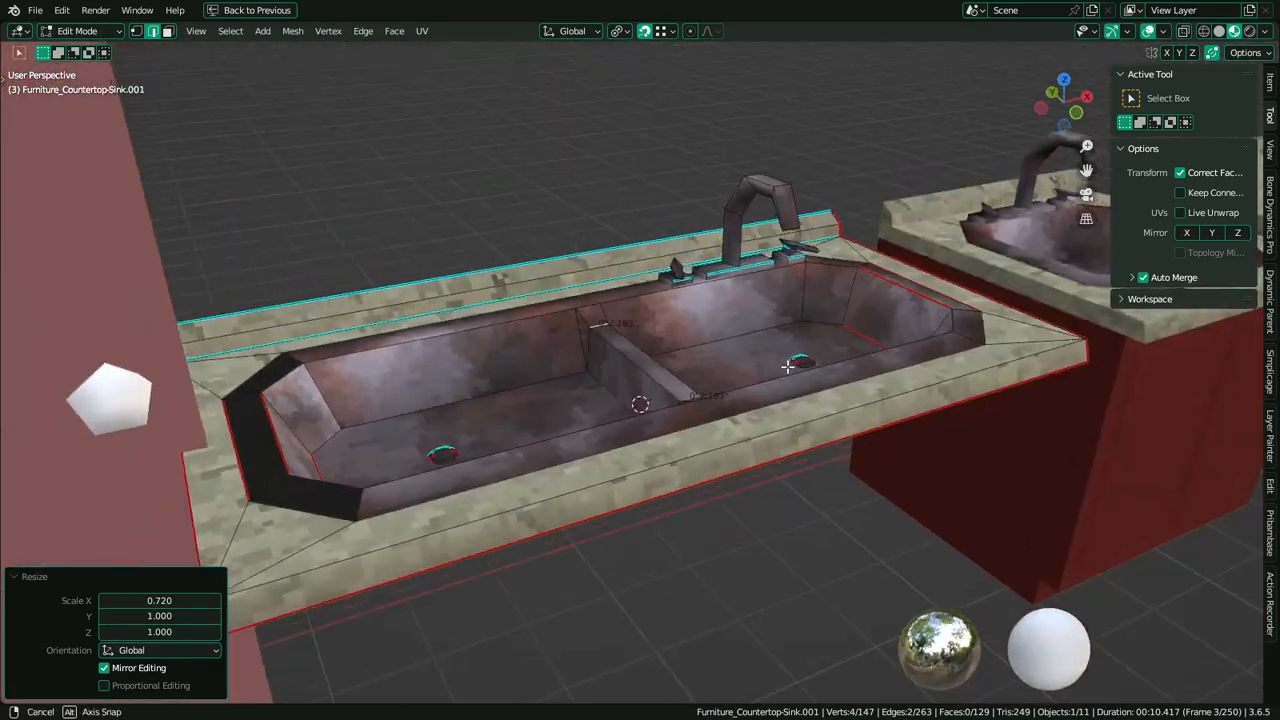
Select the three black rim faces at the basin's end in face mode and switch to Vertex Paint mode
alt+middle_click(337, 471)
scroll(670, 380, up, 3)
key(3)
right_click(697, 378)
shift+right_click(572, 312)
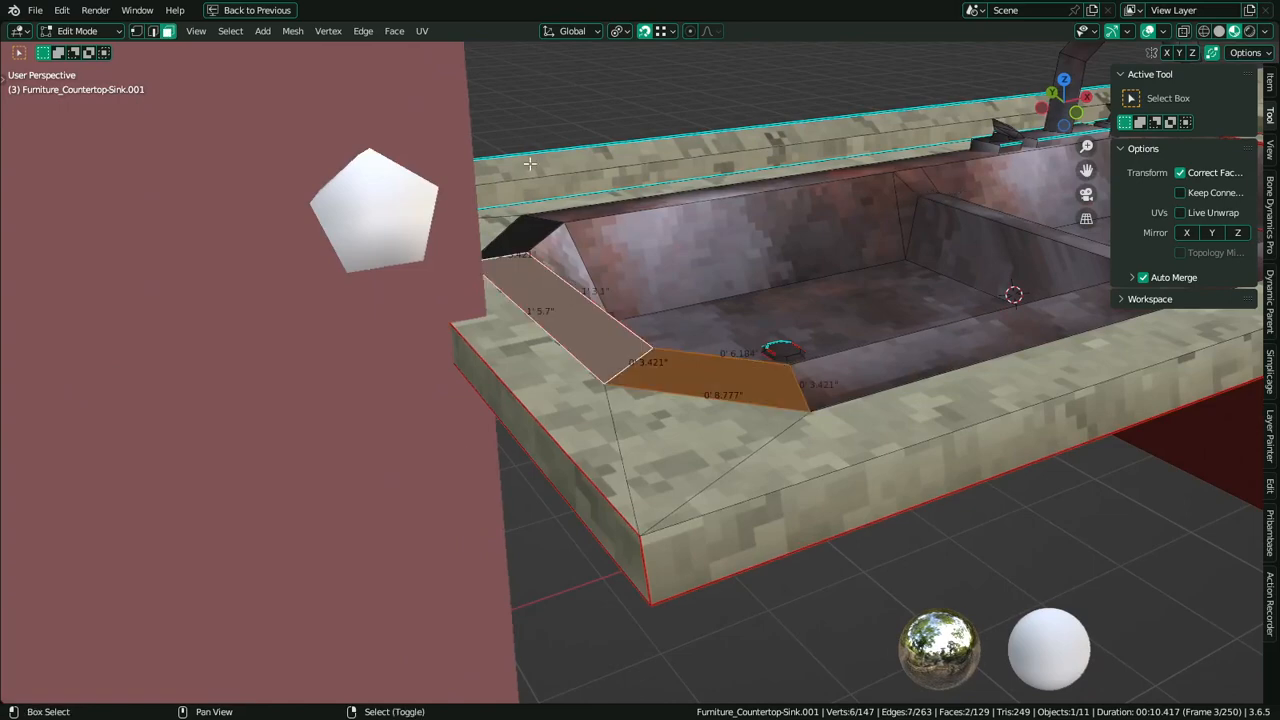
shift+right_click(528, 234)
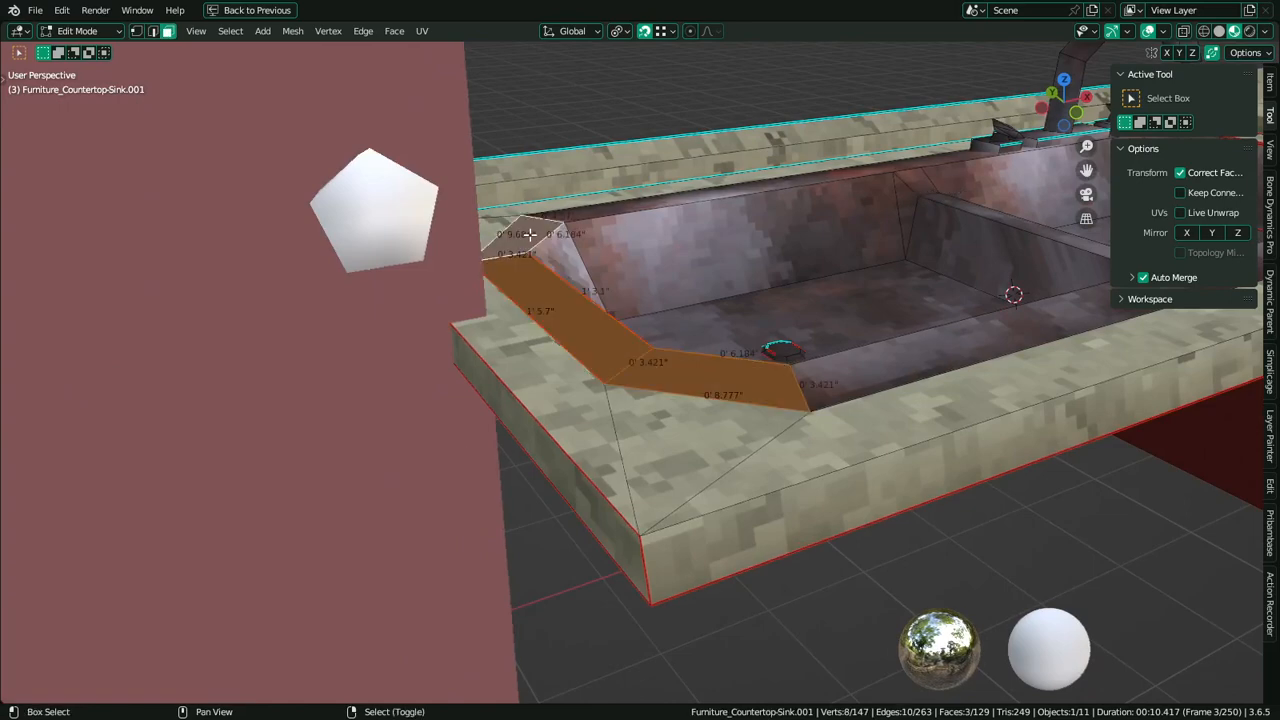
click(88, 30)
click(98, 102)
Brighten the brush colour to its maximum value and display the viewport in solid shading
click(177, 53)
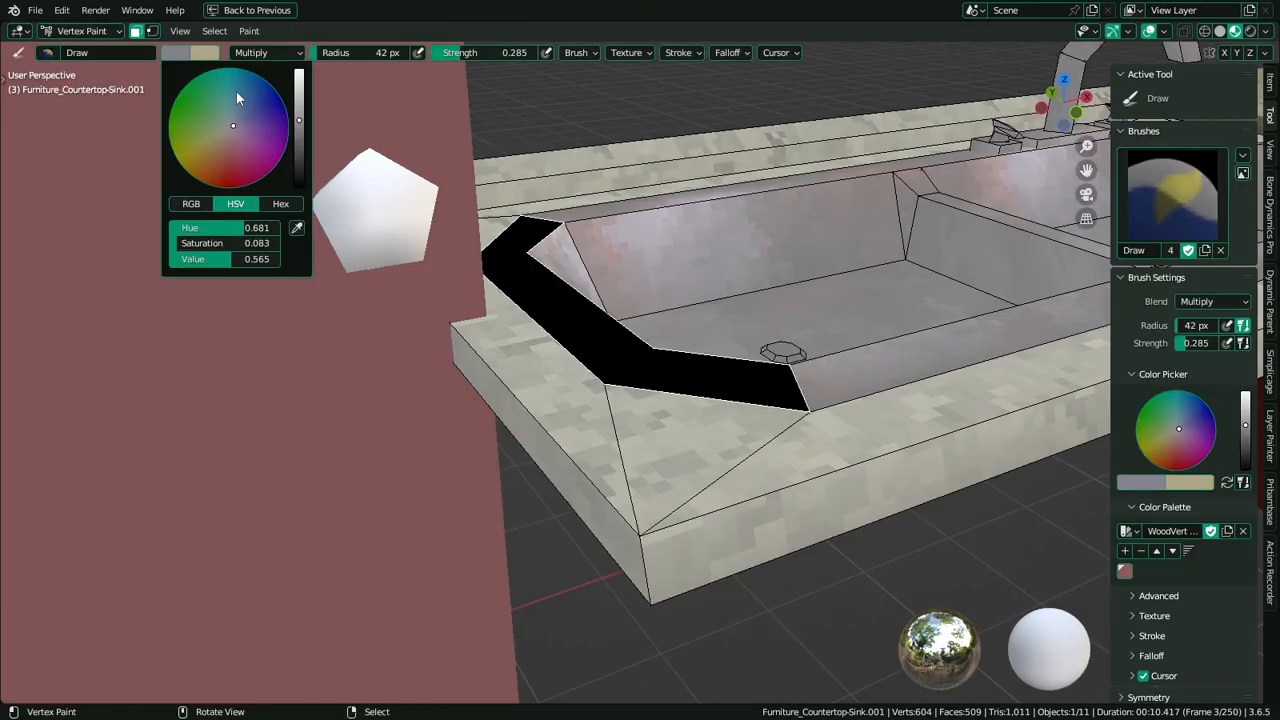
drag(296, 120, 298, 72)
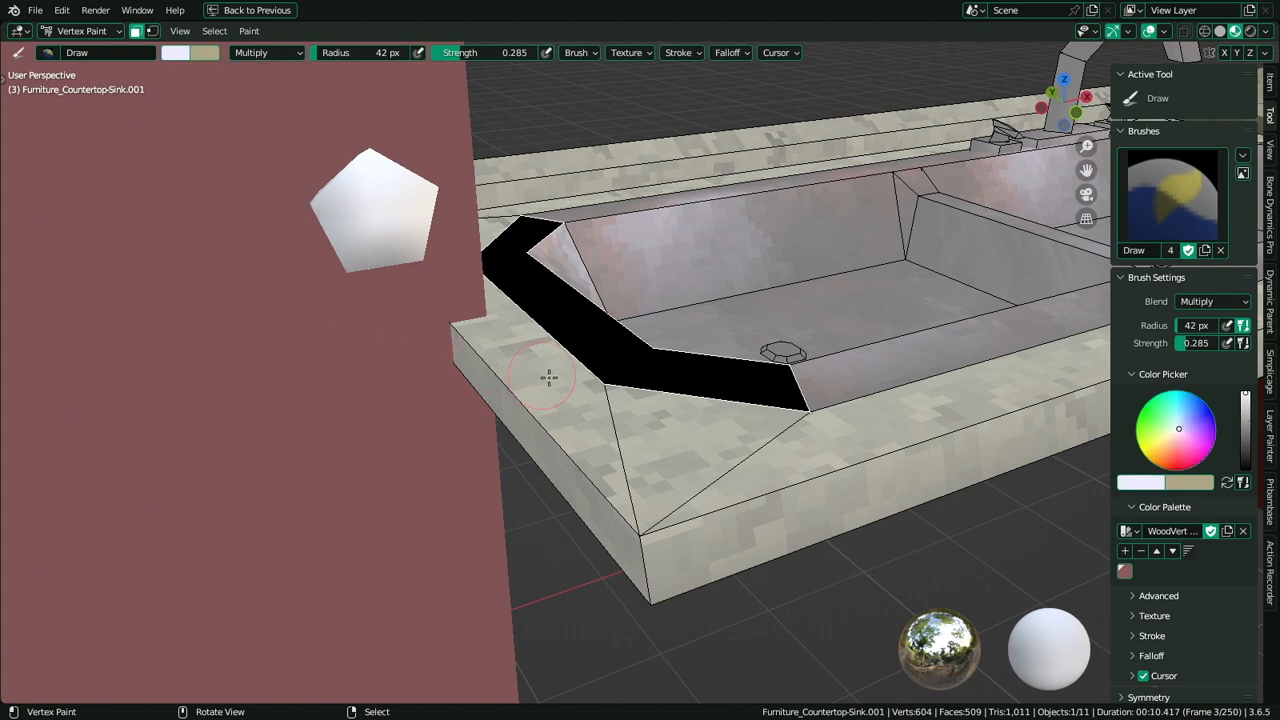
middle_drag(588, 374, 548, 420)
click(1219, 31)
scroll(806, 334, up, 6)
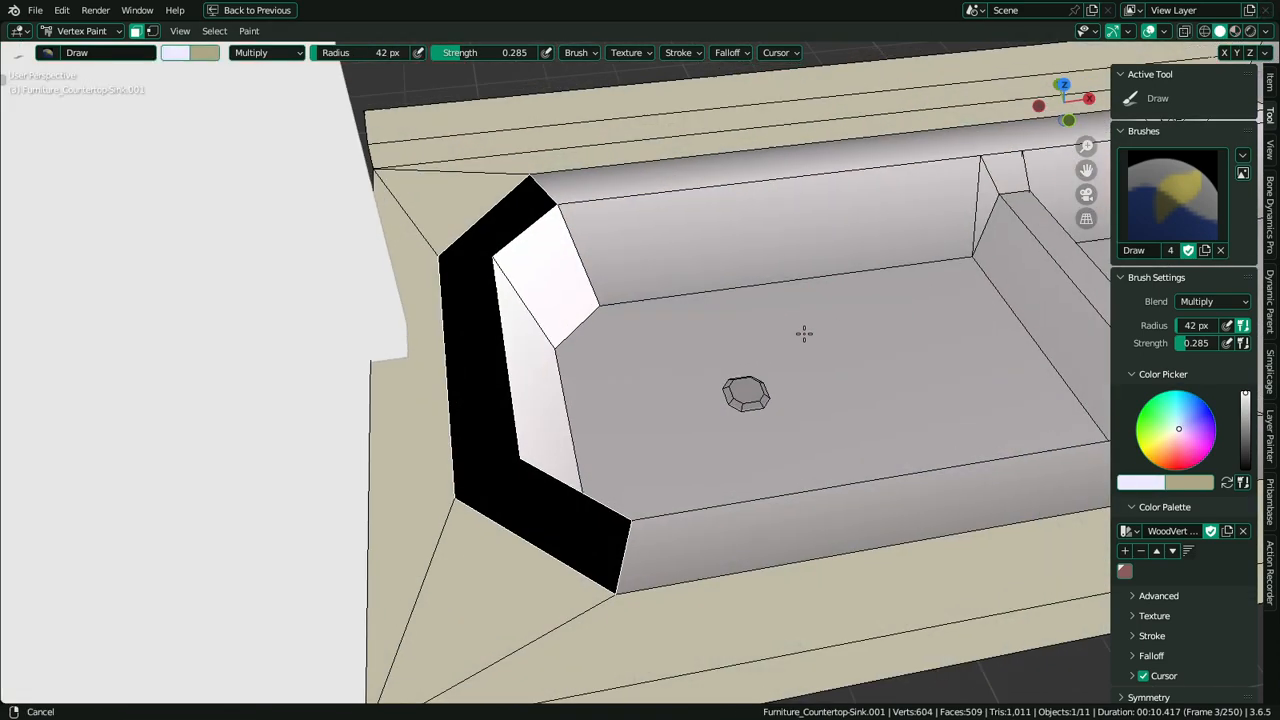
Sample the basin floor's grey and fill the three sloped end wall faces with it
right_click(631, 332)
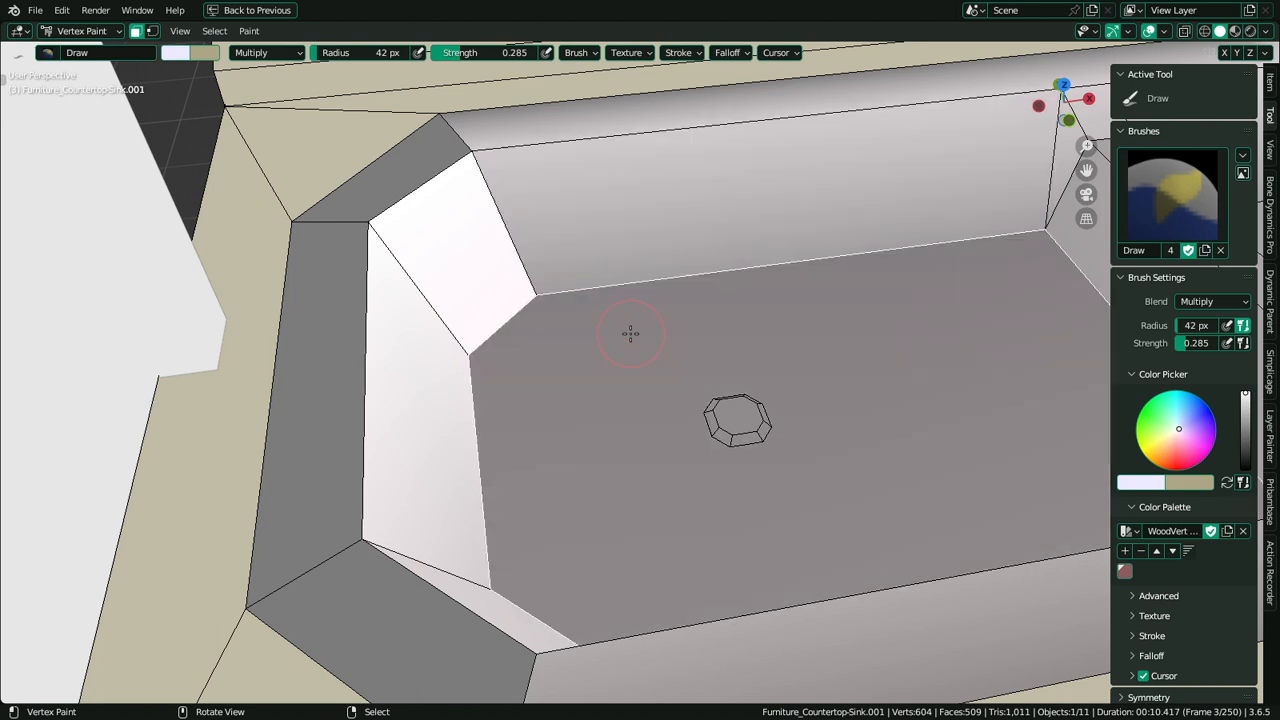
key(s)
right_click(461, 275)
shift+right_click(450, 408)
shift+right_click(463, 585)
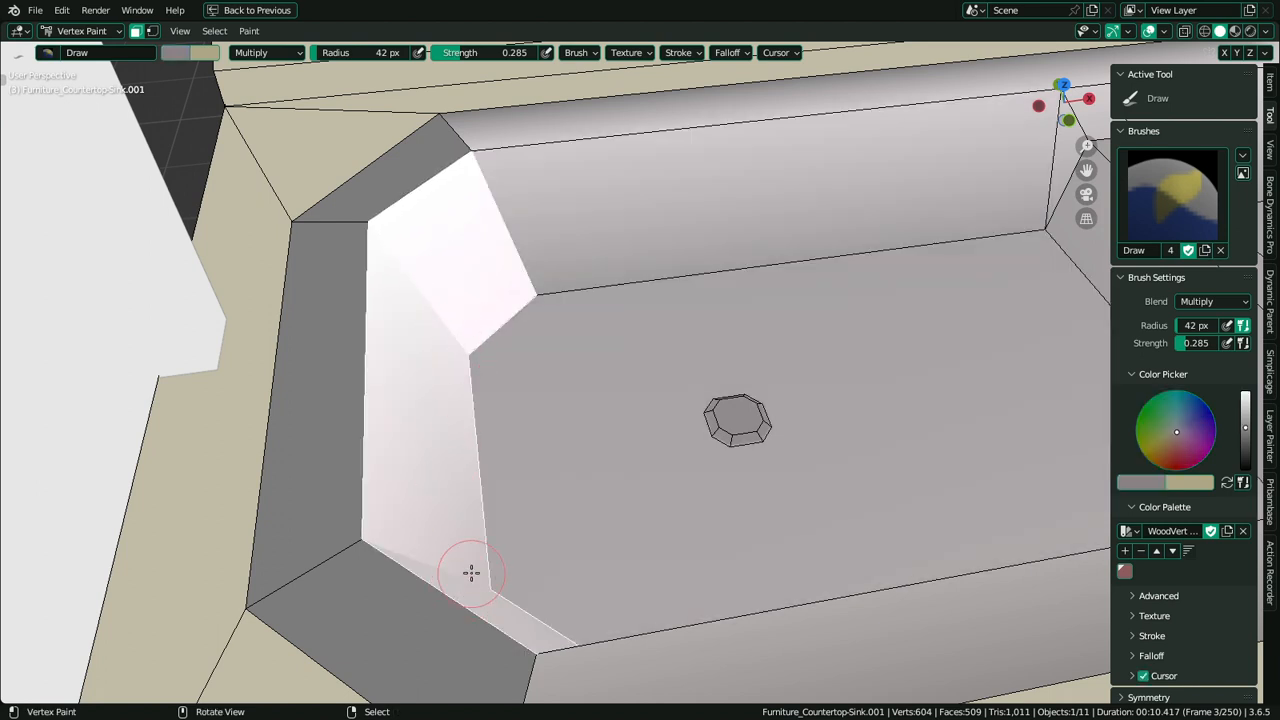
key(shift+k)
Turn off face masking, sample the light tint of the long wall's upper bend, and dab it on the black rim's inner corner
right_click(631, 230)
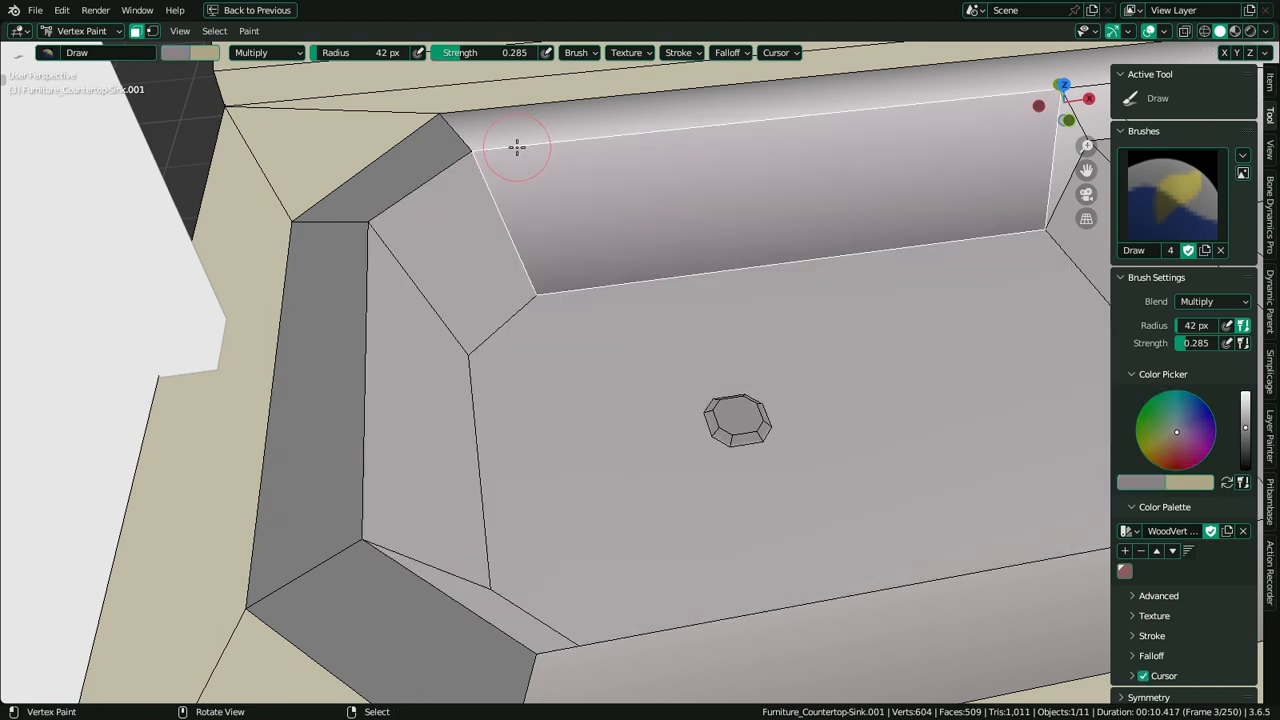
key(m)
alt+middle_click(475, 149)
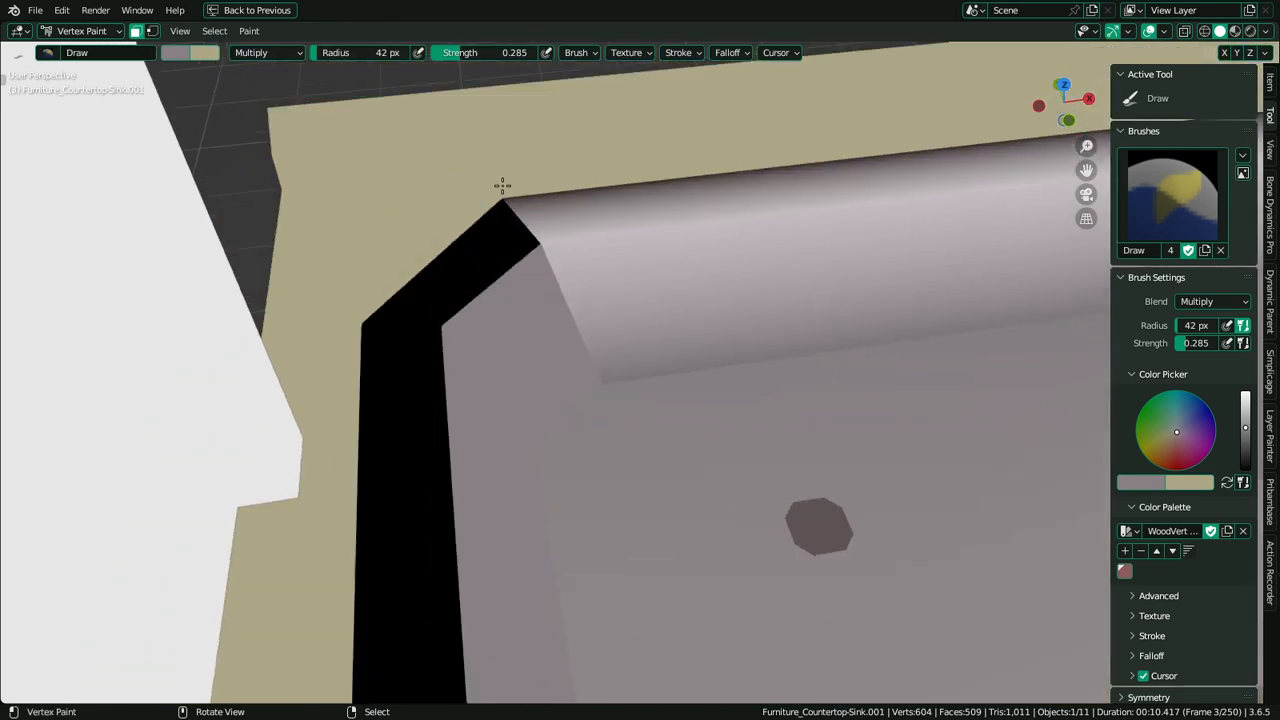
scroll(709, 391, up, 9)
scroll(651, 374, up, 1)
key(s)
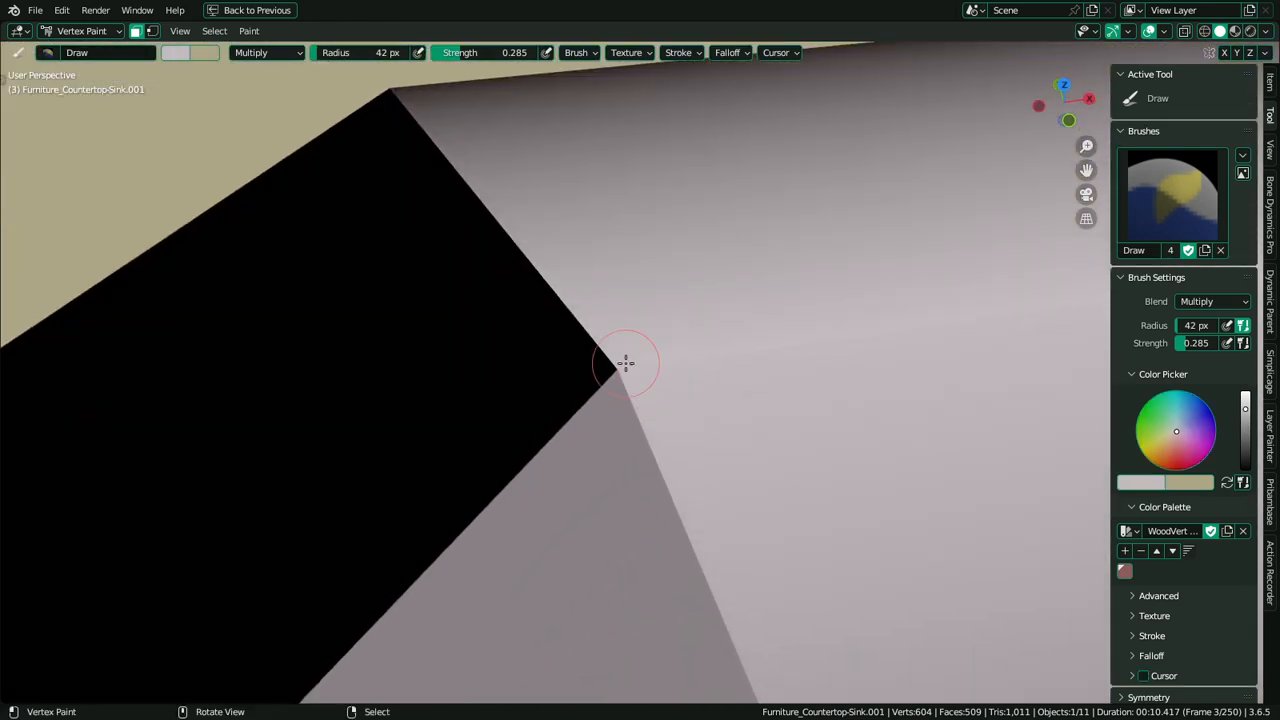
key(m)
key(m)
click(622, 367)
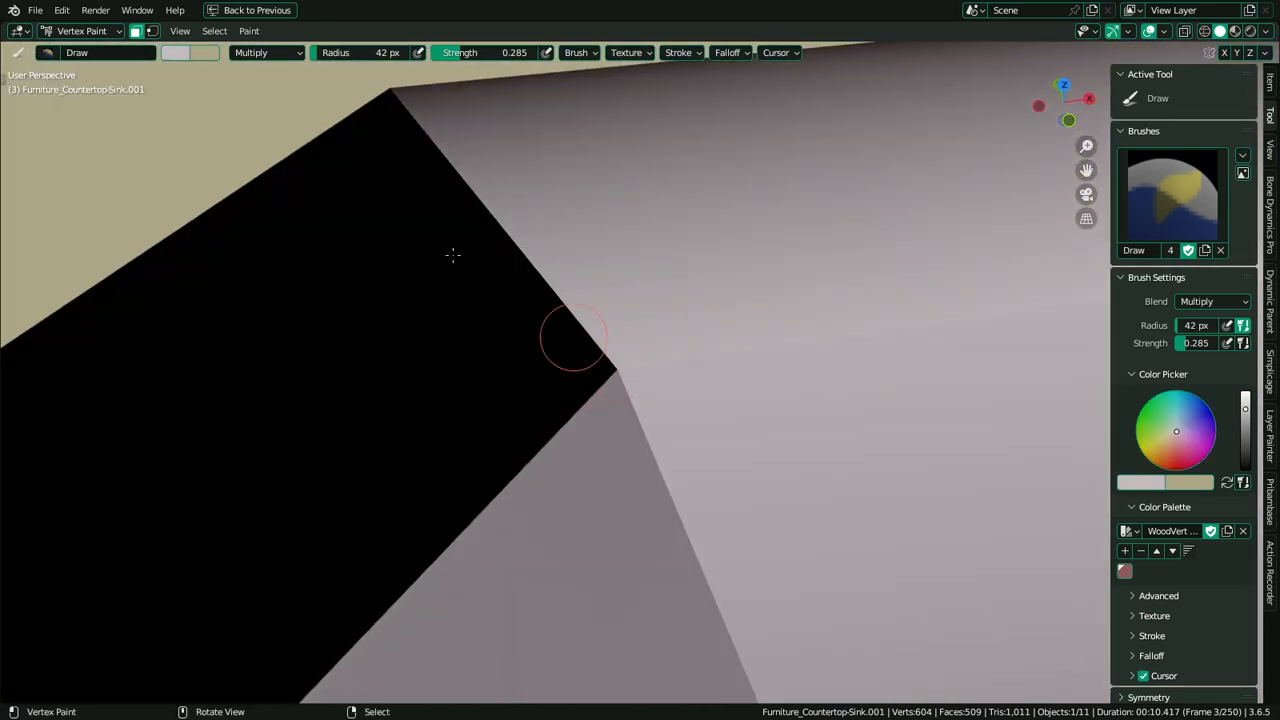
Set the brush to Mix blending at strength 1.000 and paint the light tint on the rim's inner corner
click(257, 52)
click(246, 71)
key(shift+f)
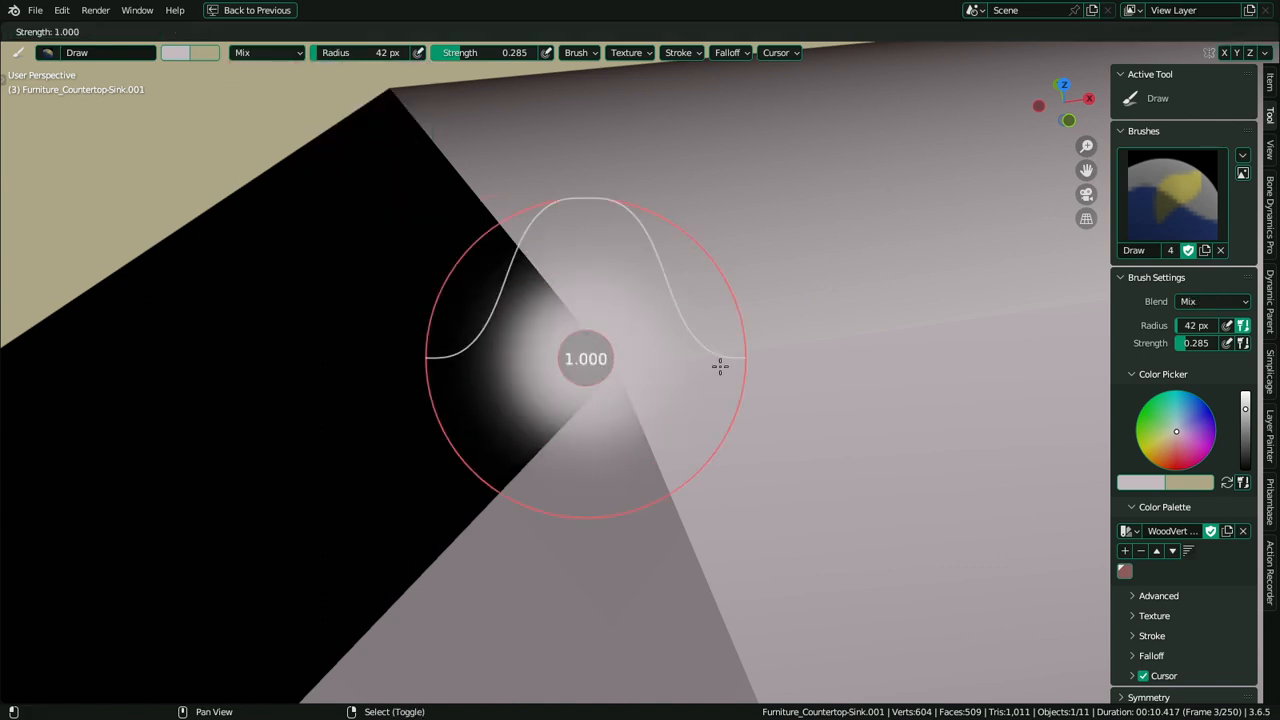
click(717, 366)
click(597, 377)
scroll(655, 350, down, 7)
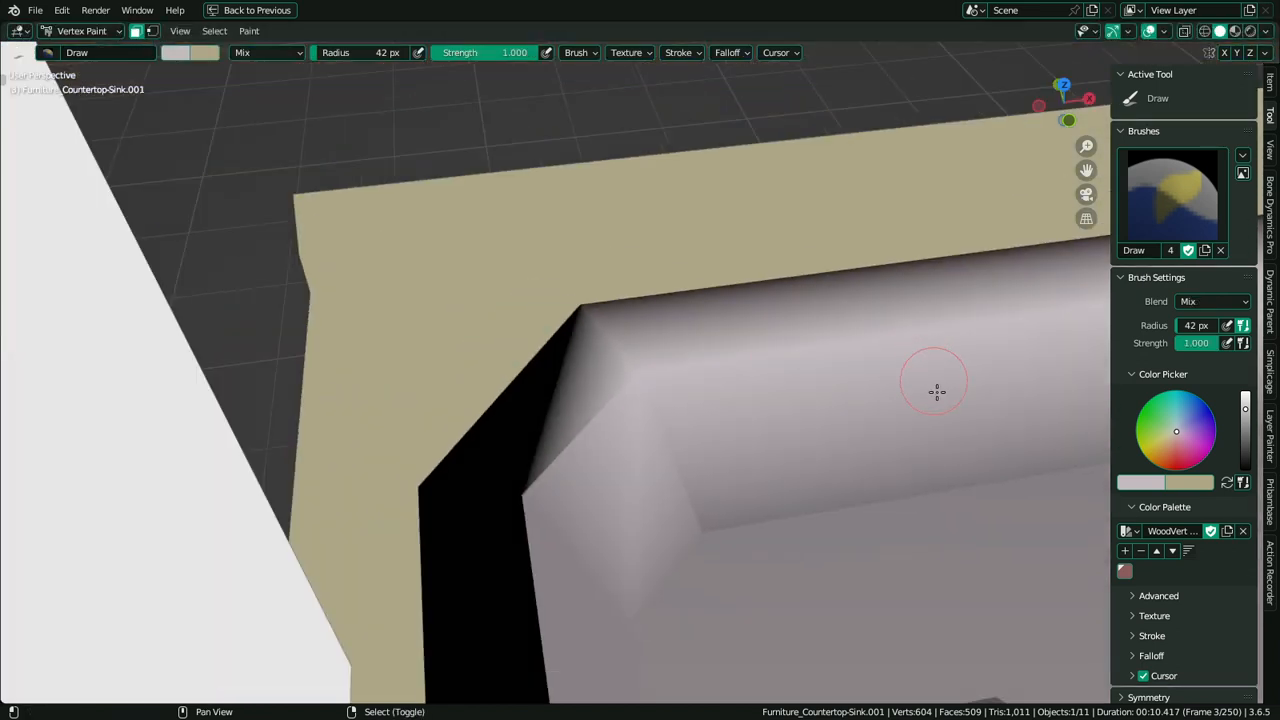
Sample the basin's grey and paint it on the outer corners of the end rim, masked to the adjoining black rim faces
shift+middle_drag(937, 391, 717, 294)
key(s)
mouse_move(74, 341)
mouse_down()
mouse_move(138, 376)
mouse_move(147, 357)
mouse_up()
key(ctrl+z)
right_click(195, 362)
shift+right_click(178, 390)
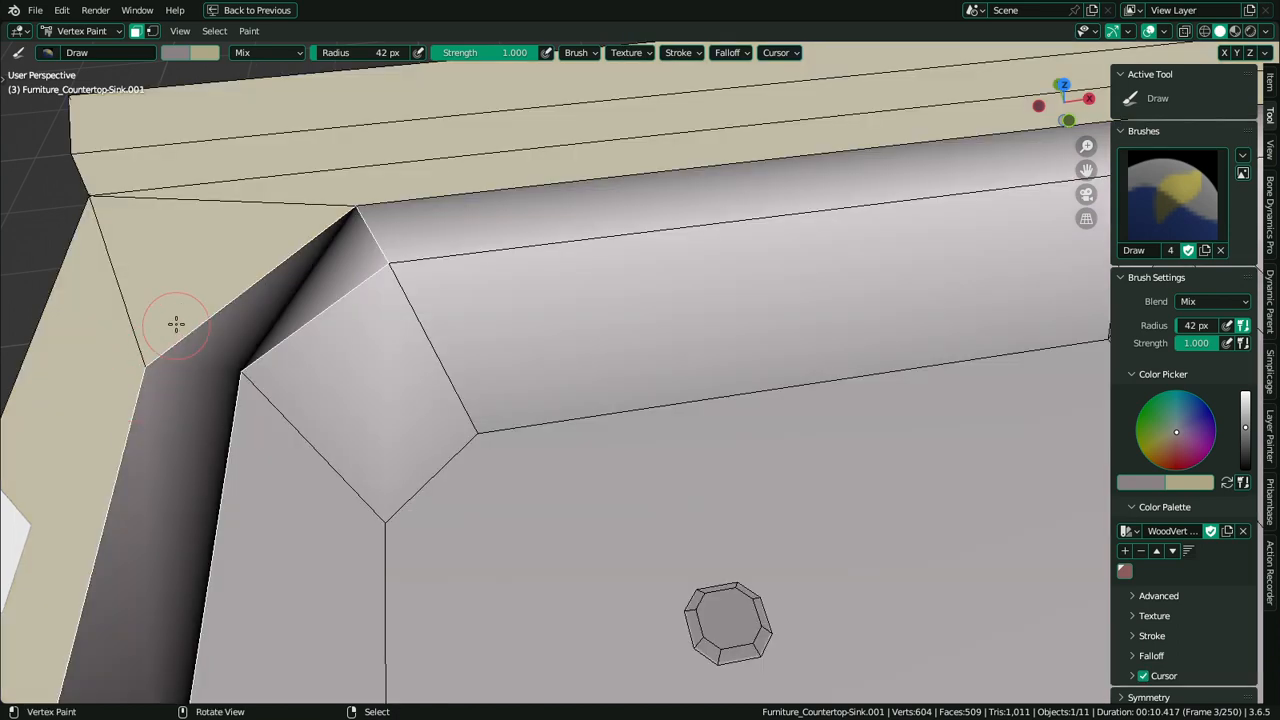
drag(336, 211, 354, 203)
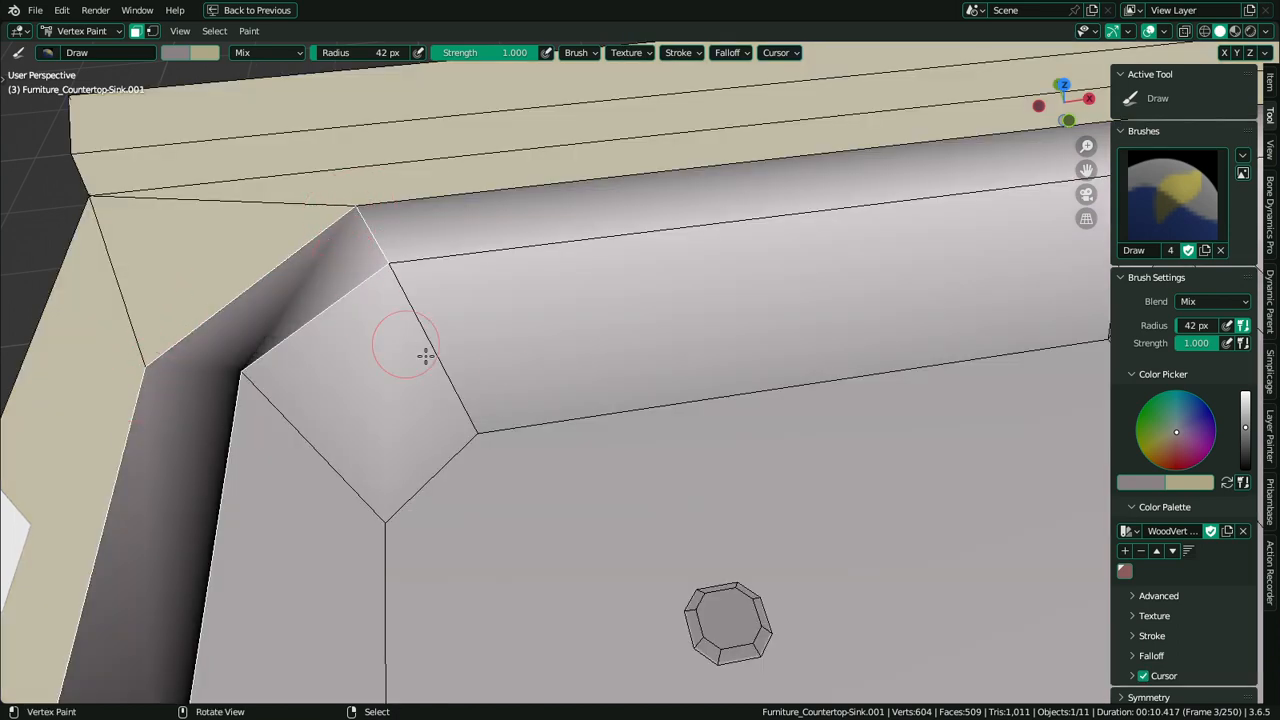
Swap the brush colours and sample the light tint at the basin's inner corner bend as the primary colour
scroll(598, 345, down, 9)
key(a)
middle_drag(918, 416, 693, 414)
scroll(693, 414, up, 4)
scroll(543, 303, up, 6)
key(x)
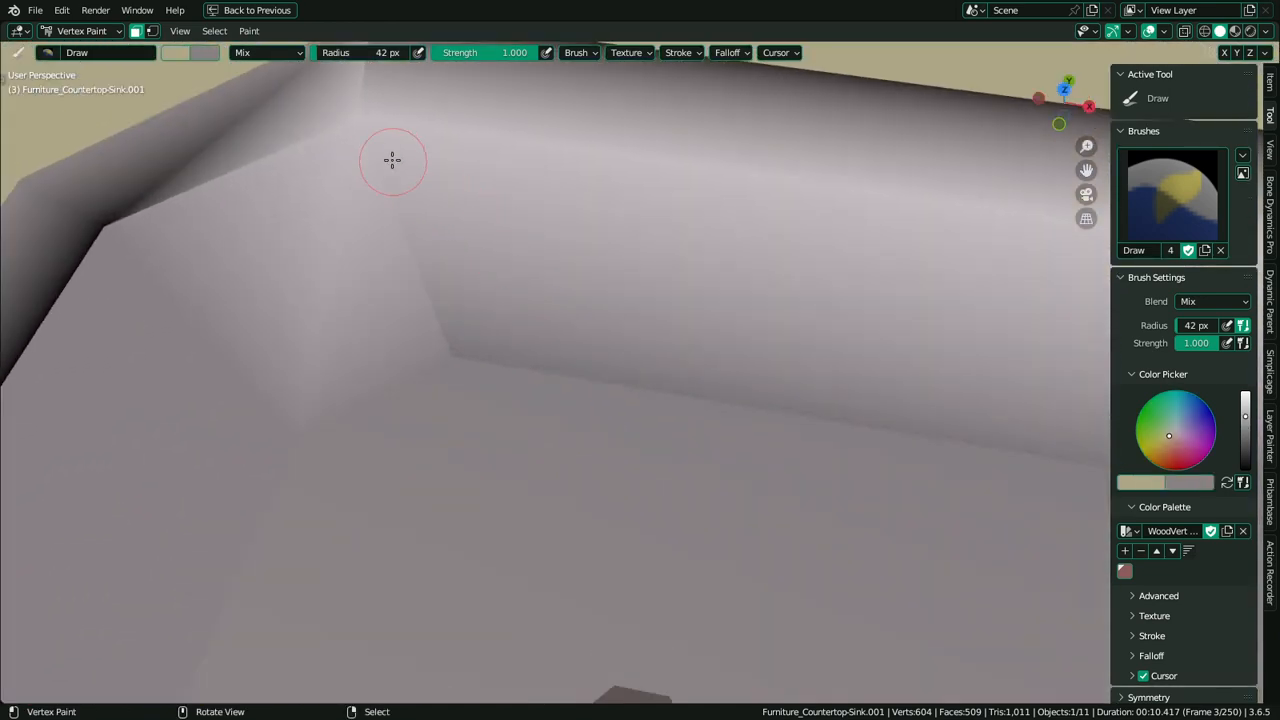
key(s)
mouse_move(359, 123)
shift+middle_down()
mouse_move(457, 249)
mouse_move(469, 295)
shift+middle_up()
scroll(469, 295, up, 3)
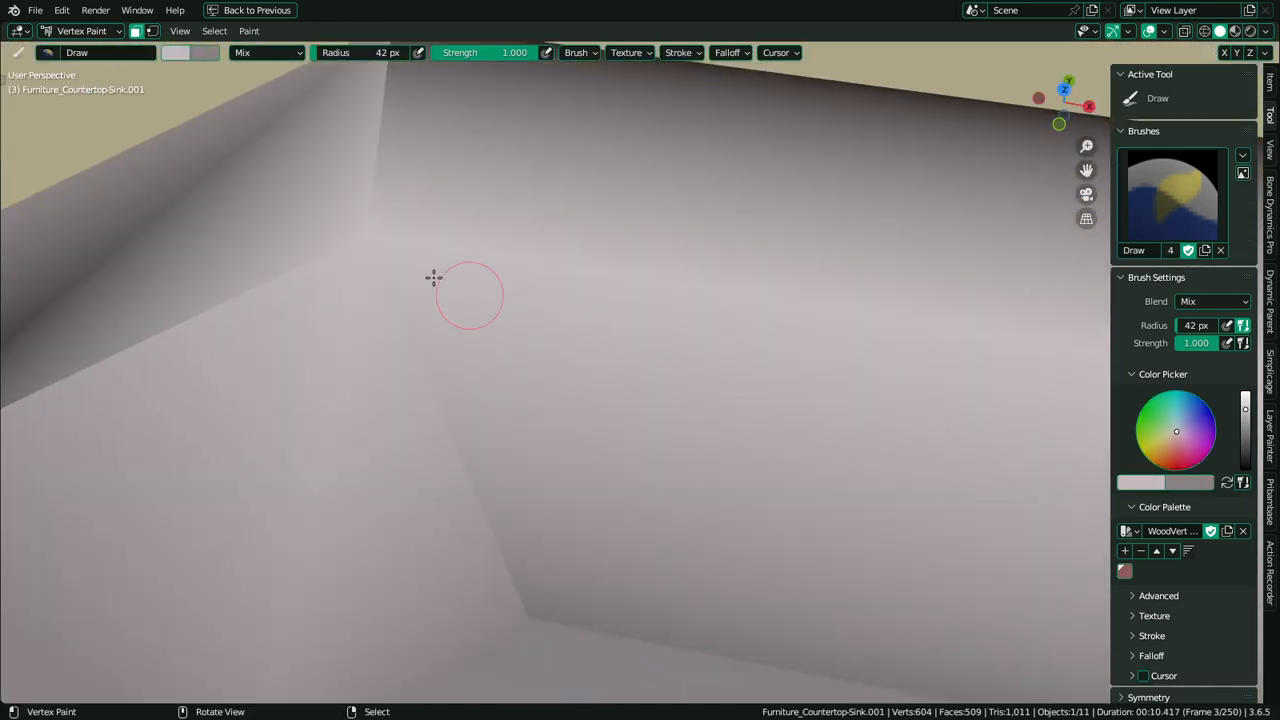
scroll(431, 266, down, 4)
scroll(517, 265, up, 3)
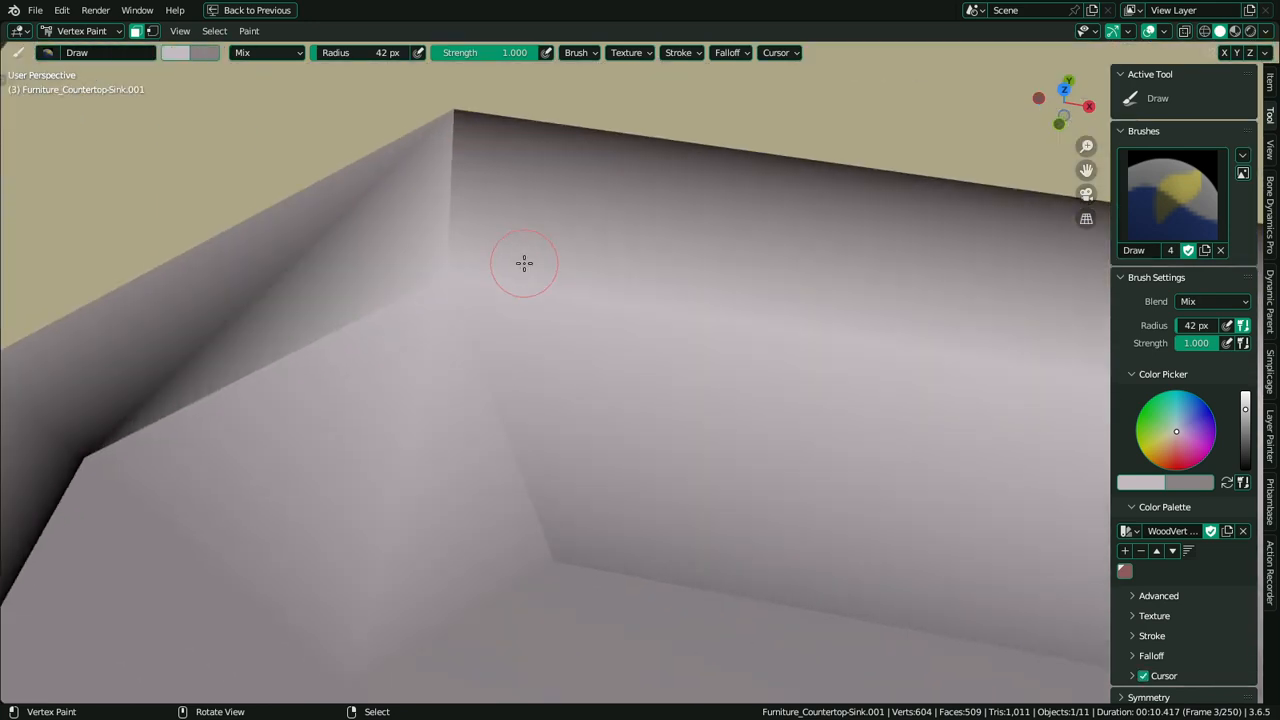
Keep the light tint as secondary brush colour and sample the dark tint along the long rim's outer edge
shift+middle_drag(505, 368, 507, 482)
alt+middle_click(470, 256)
scroll(531, 283, up, 10)
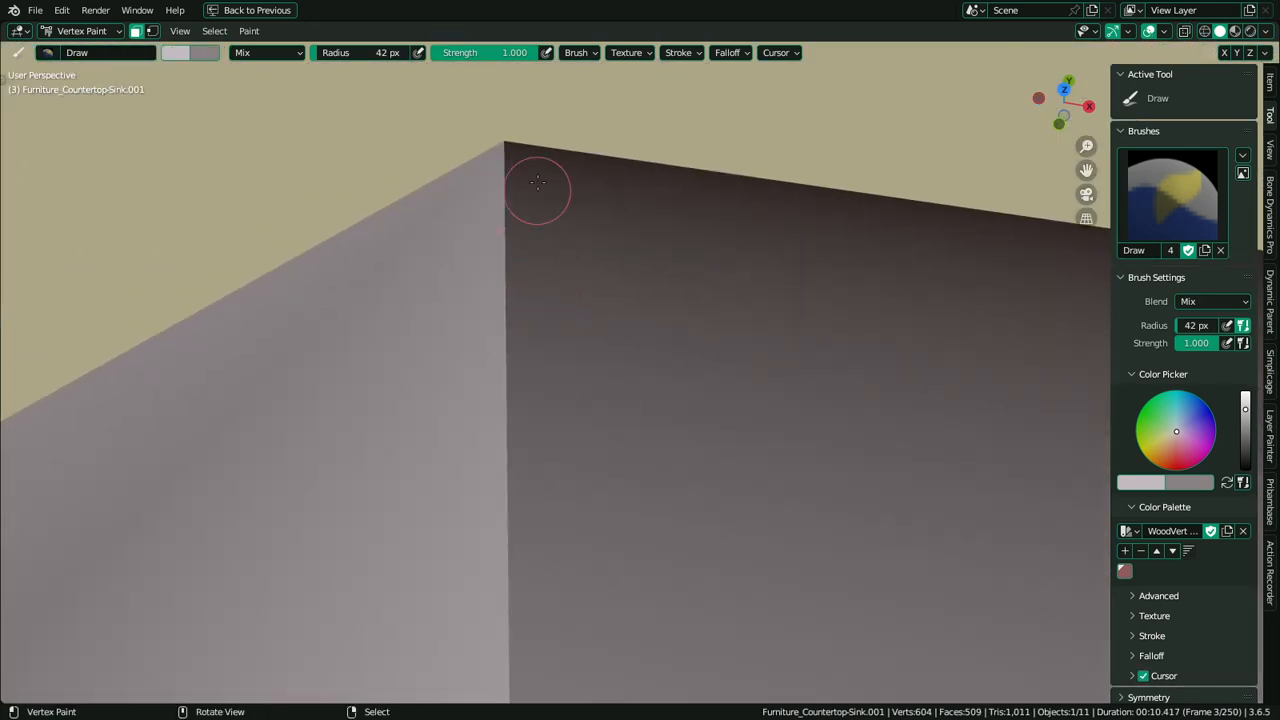
key(x)
Try painting the dark tint on the rim's outer corner, first unmasked and again with the two adjoining rim faces selected
click(503, 141)
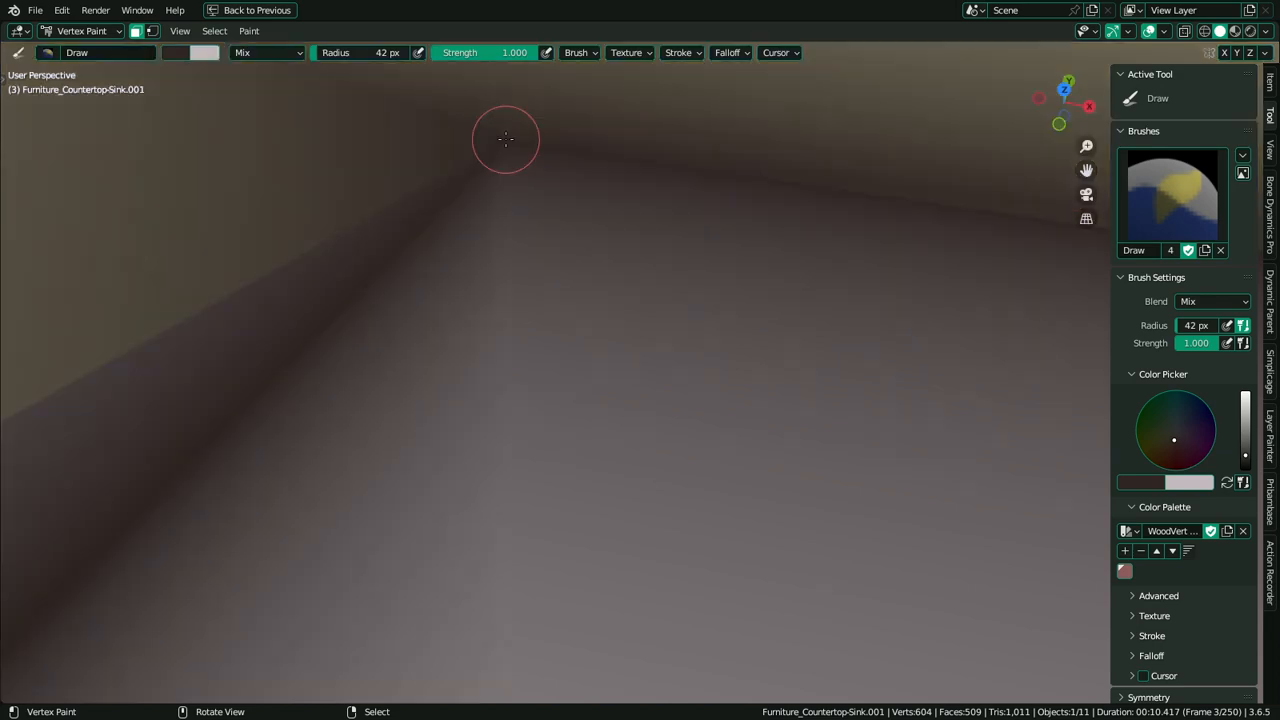
key(ctrl+z)
right_click(532, 172)
shift+right_click(474, 196)
click(504, 142)
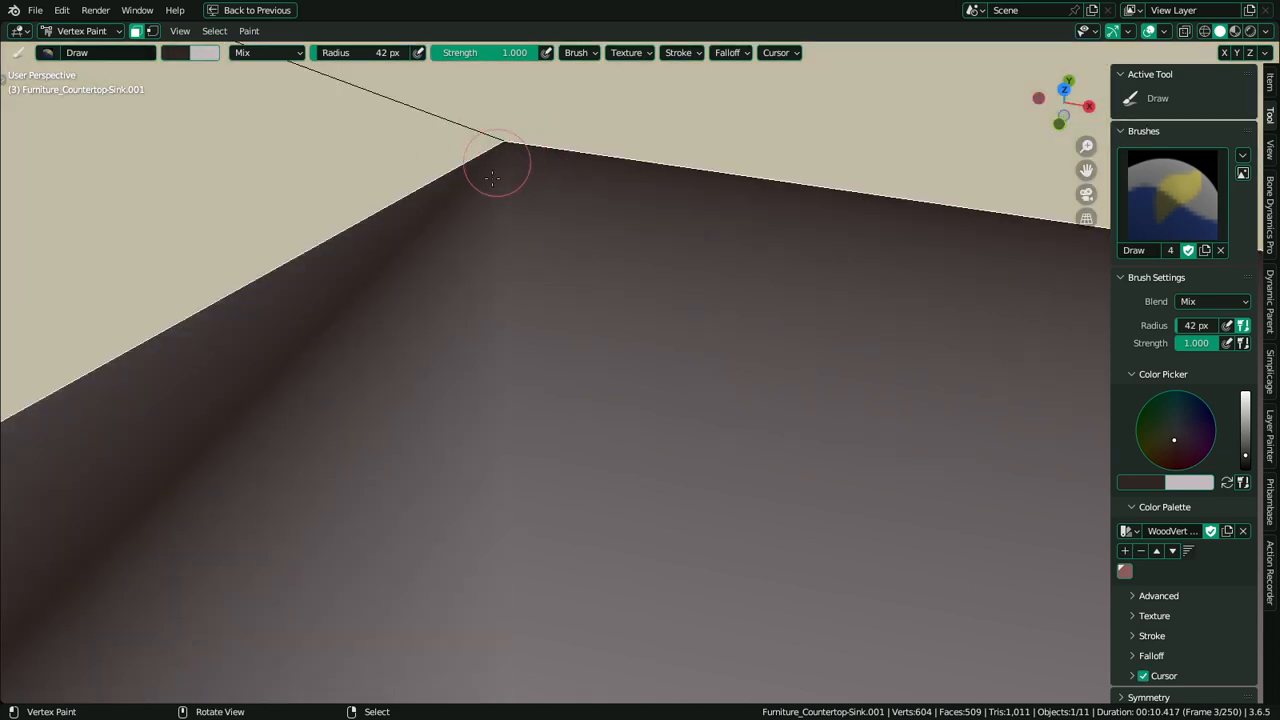
scroll(492, 178, down, 4)
shift+middle_drag(289, 577, 440, 386)
key(ctrl+z)
key(ctrl+z)
Select the end rim faces around the basin and paint the dark tint on their outer corners
scroll(426, 391, down, 4)
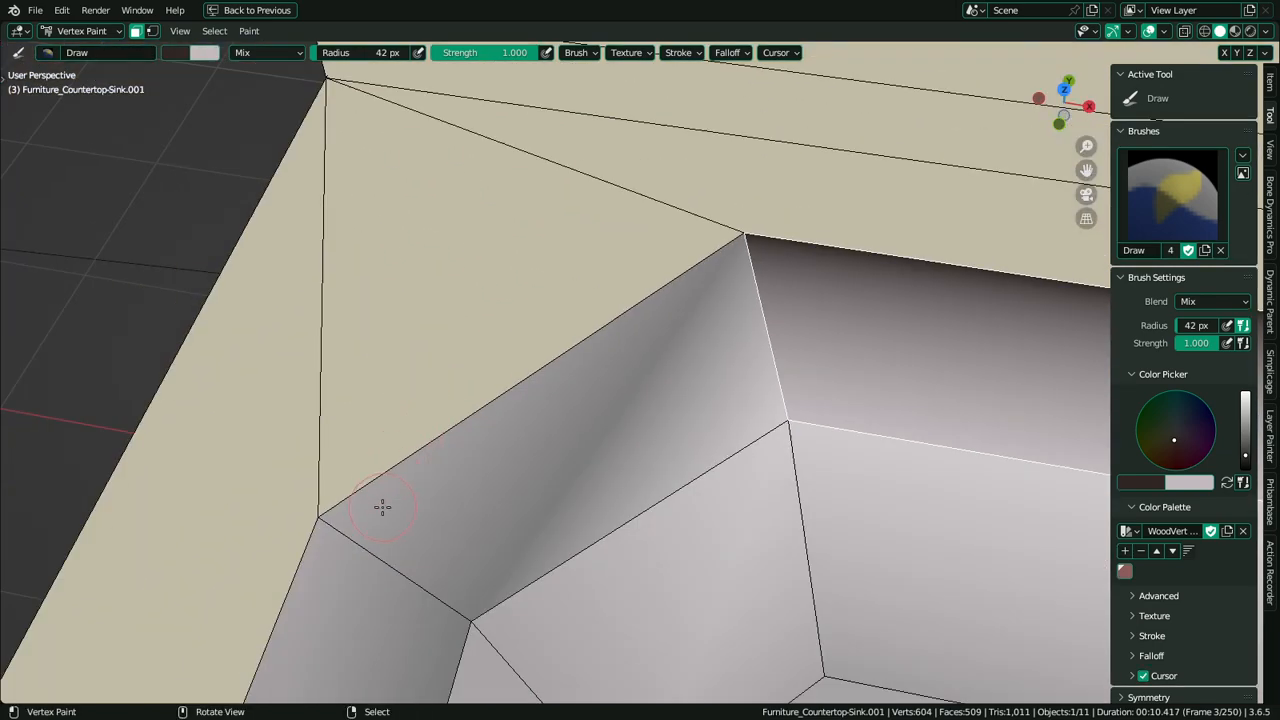
right_click(382, 507)
shift+right_click(317, 549)
click(321, 525)
click(311, 517)
scroll(396, 548, down, 4)
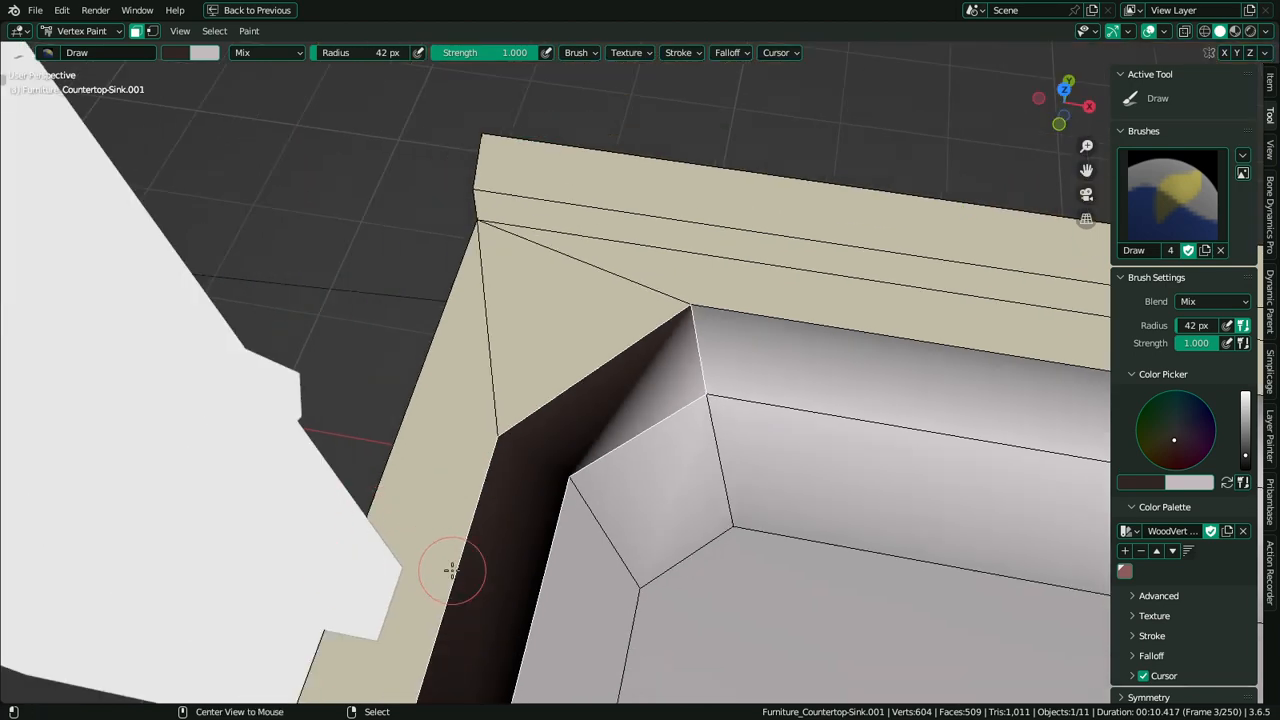
scroll(451, 570, down, 5)
shift+middle_drag(646, 600, 716, 572)
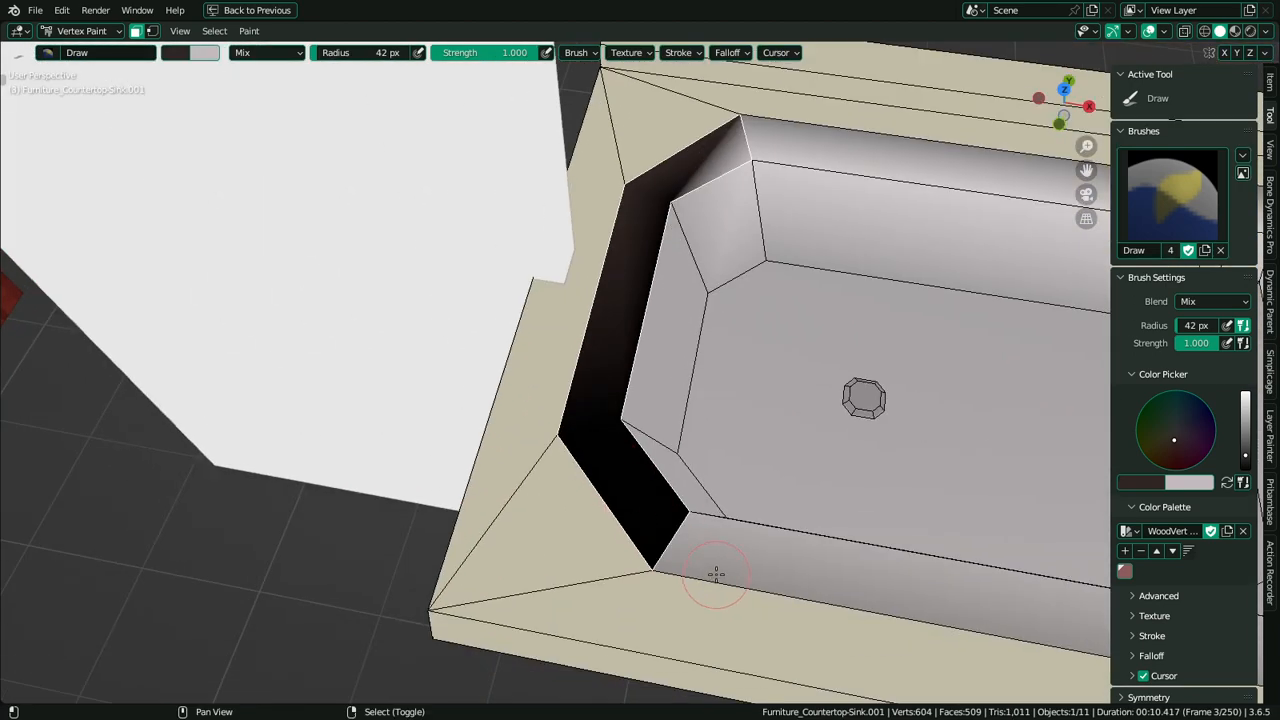
scroll(716, 572, up, 6)
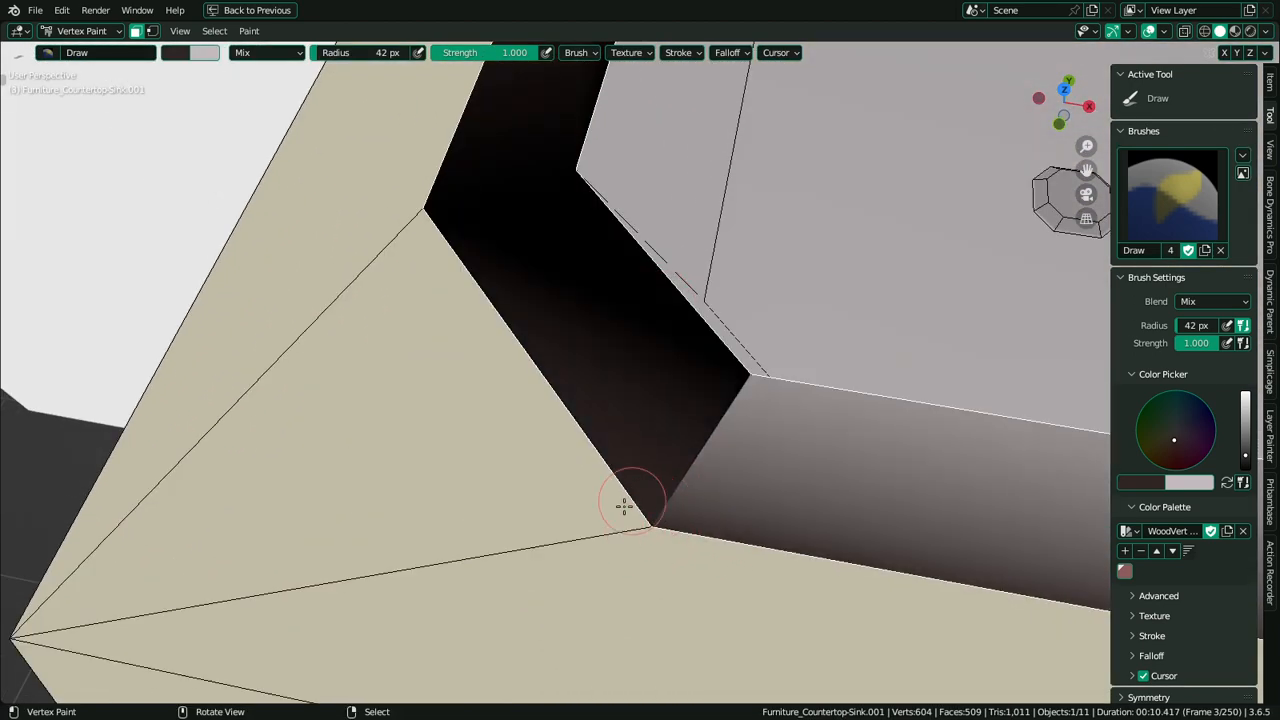
click(436, 222)
Swap the brush colours, select the basin's corner wall face and sample its grey wall tint as the primary colour
shift+middle_drag(608, 317, 660, 450)
mouse_move(660, 450)
middle_down()
mouse_move(537, 380)
mouse_move(363, 489)
middle_up()
key(x)
middle_drag(380, 294, 495, 338)
right_click(441, 462)
scroll(497, 523, down, 1)
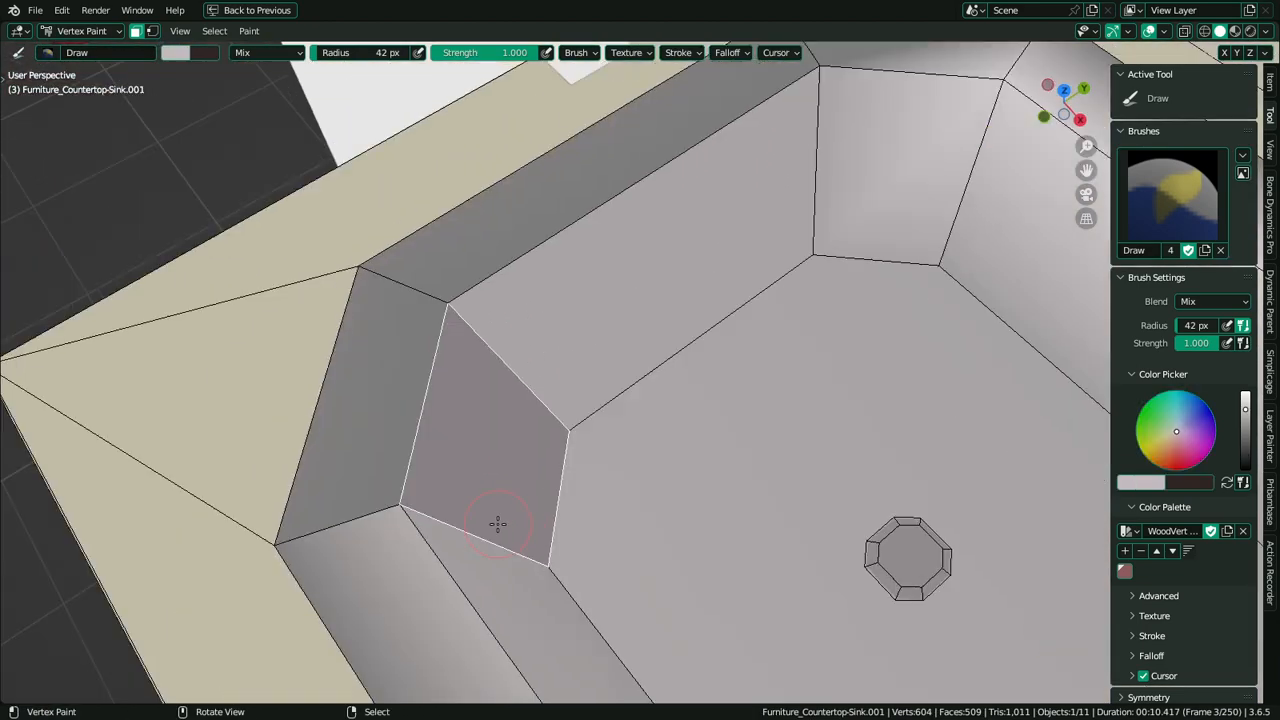
key(s)
Select the corner wall, the adjoining end wall and their rim faces, and paint the grey wall tint on their shared corner
scroll(478, 482, up, 2)
shift+right_click(441, 297)
key(m)
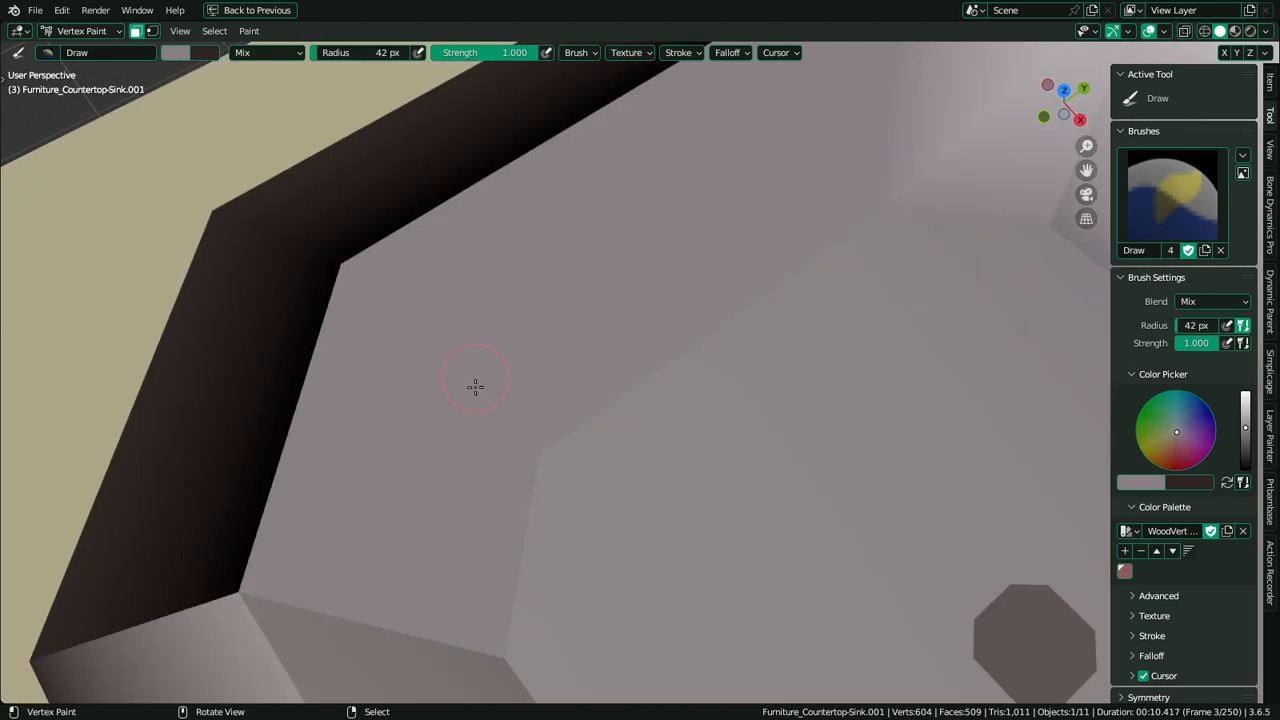
scroll(480, 394, down, 3)
key(m)
scroll(520, 414, up, 3)
shift+right_click(463, 298)
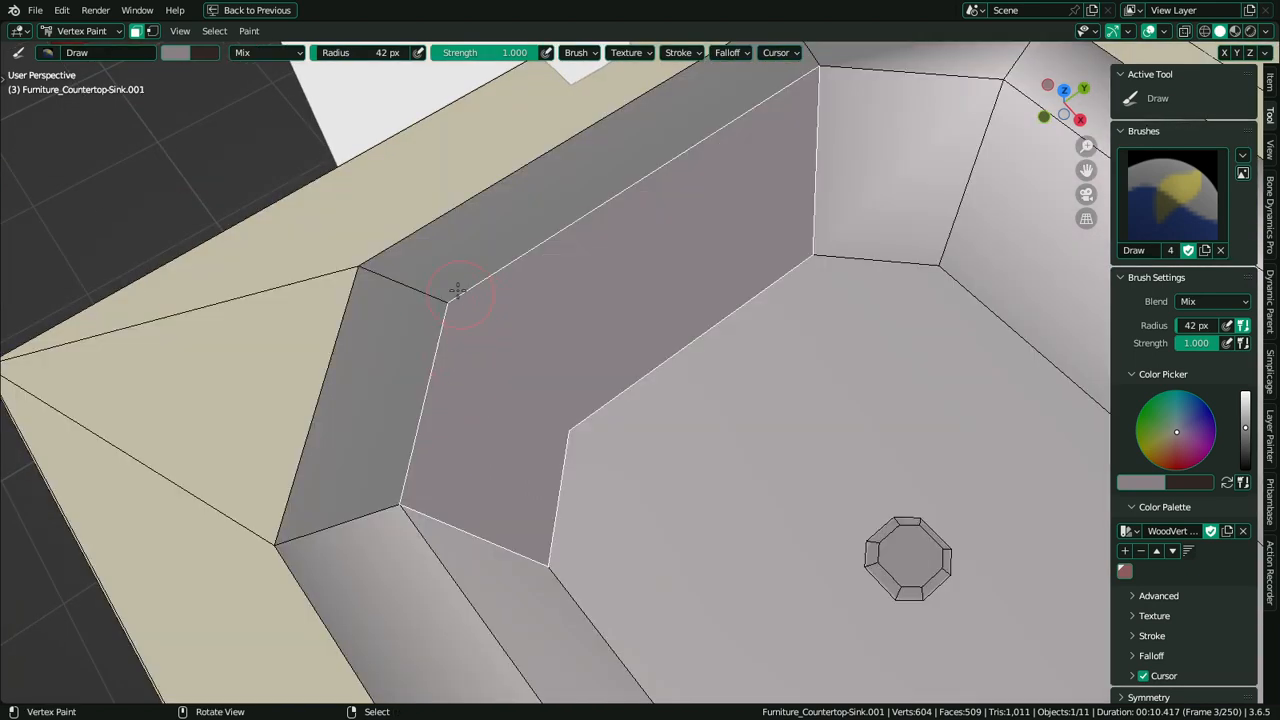
shift+right_click(442, 292)
shift+right_click(420, 331)
drag(432, 318, 452, 308)
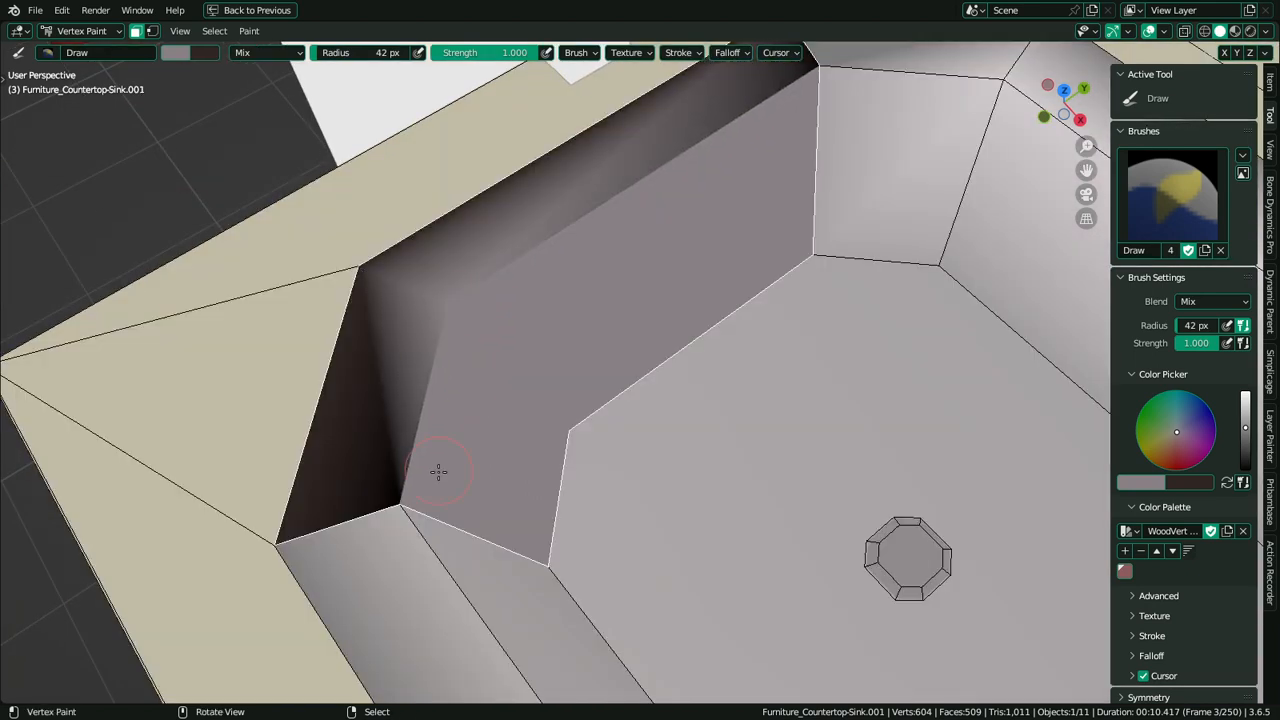
Add the neighbouring long wall and its rim face to the selection and paint the grey tint on that second corner
click(405, 508)
shift+right_click(446, 549)
shift+right_click(406, 553)
click(410, 512)
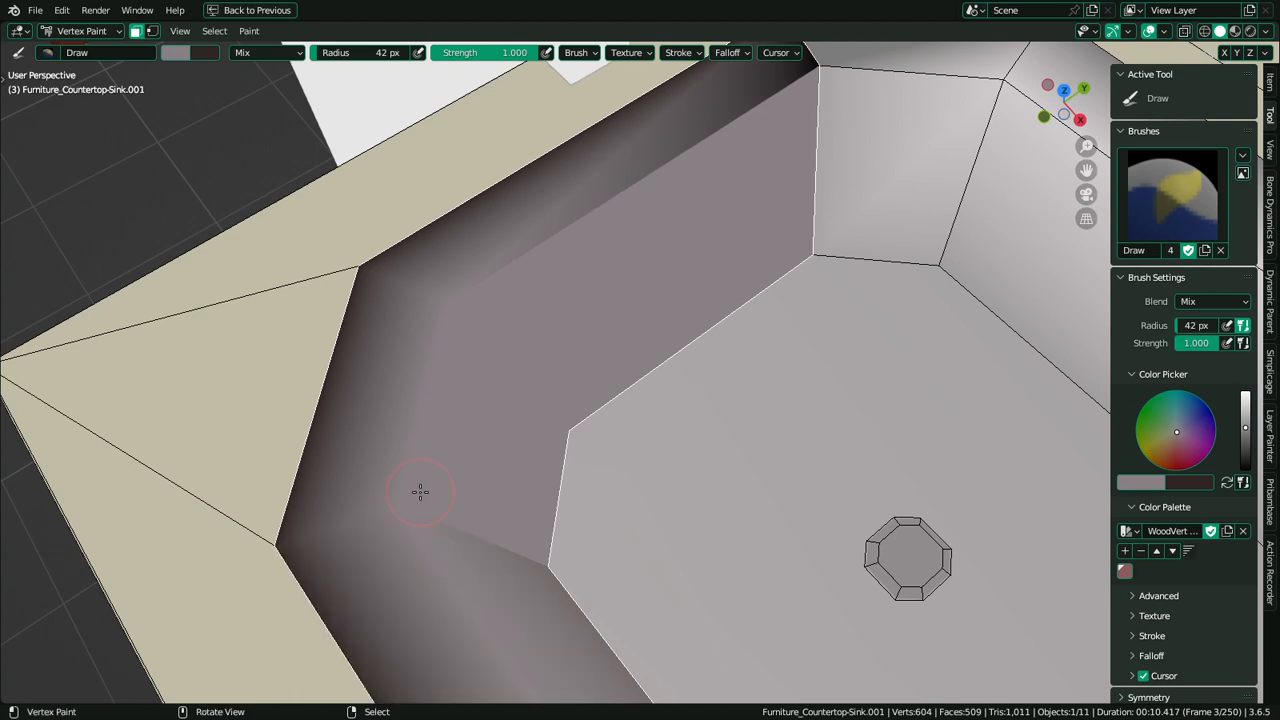
Sample the darker grey at the corner wall's bottom edge and paint it on that wall's other bottom corner
middle_drag(501, 477, 394, 486)
key(s)
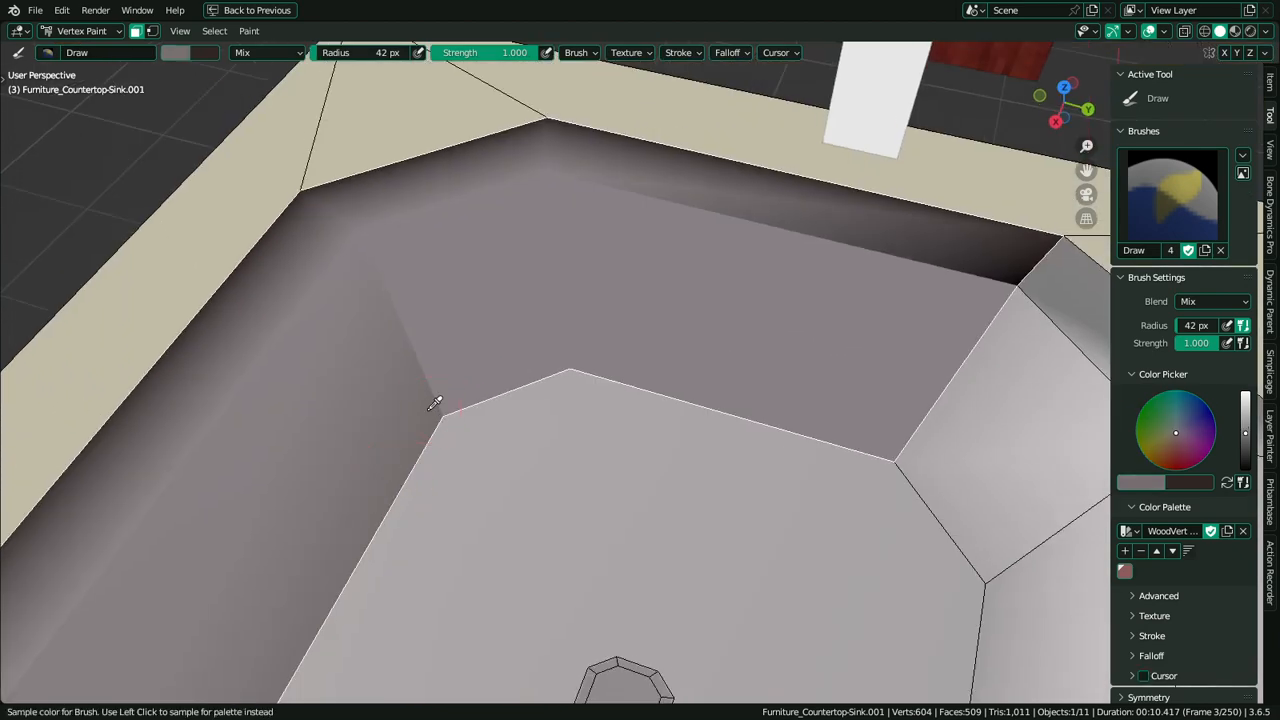
click(439, 414)
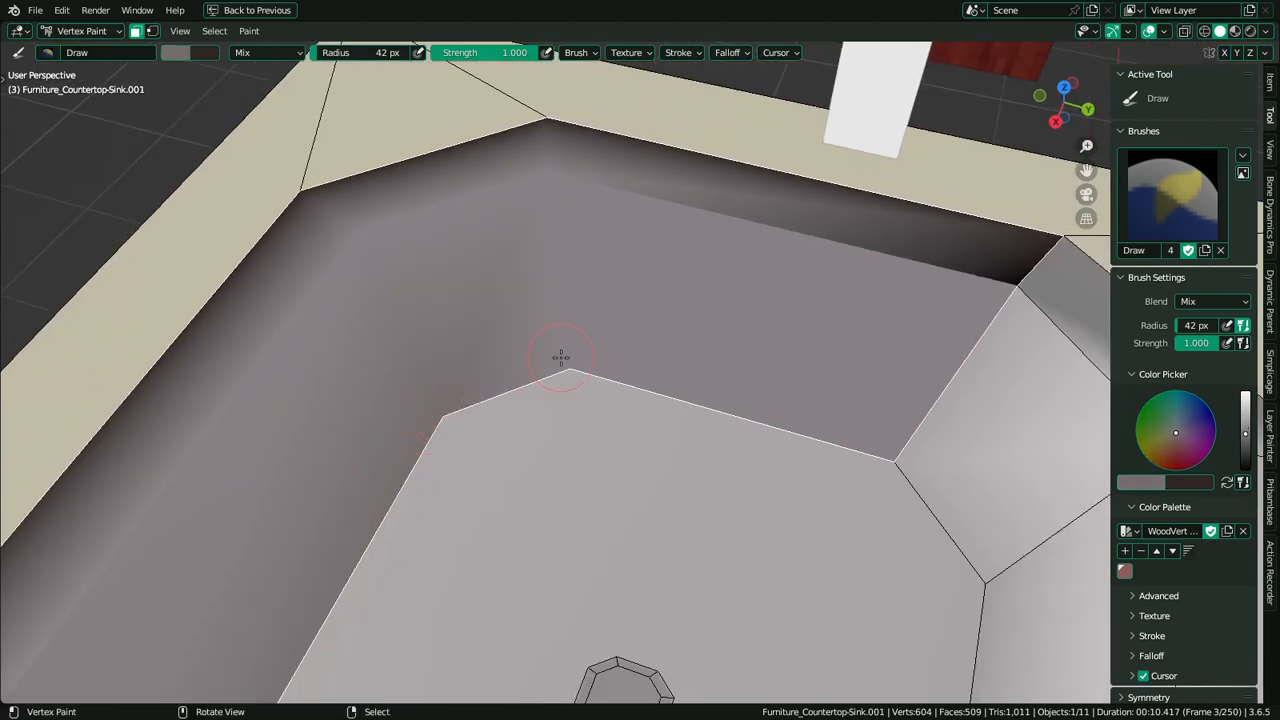
right_click(561, 357)
key(m)
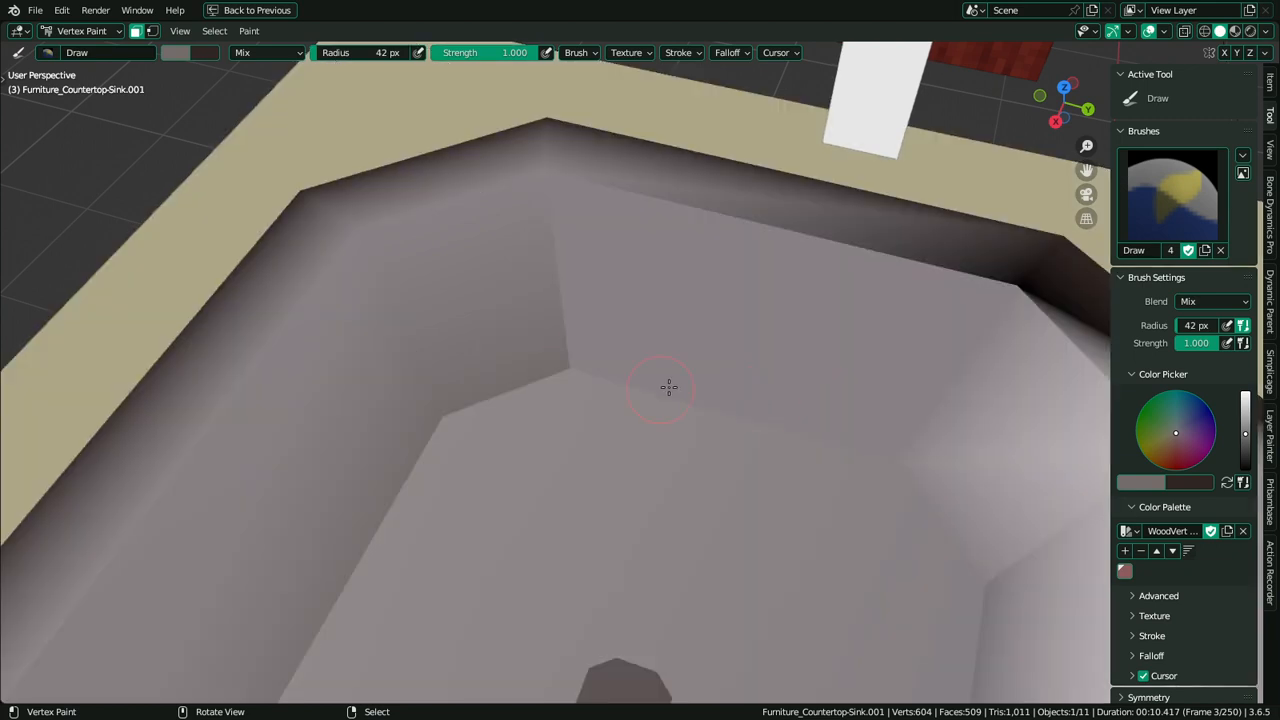
Select the end wall, both corner walls and the basin floor, and paint the darker grey along their shared bottom corners
key(m)
shift+right_click(614, 443)
shift+right_click(517, 350)
shift+right_click(883, 434)
shift+right_click(934, 474)
shift+right_click(903, 503)
shift+right_click(846, 396)
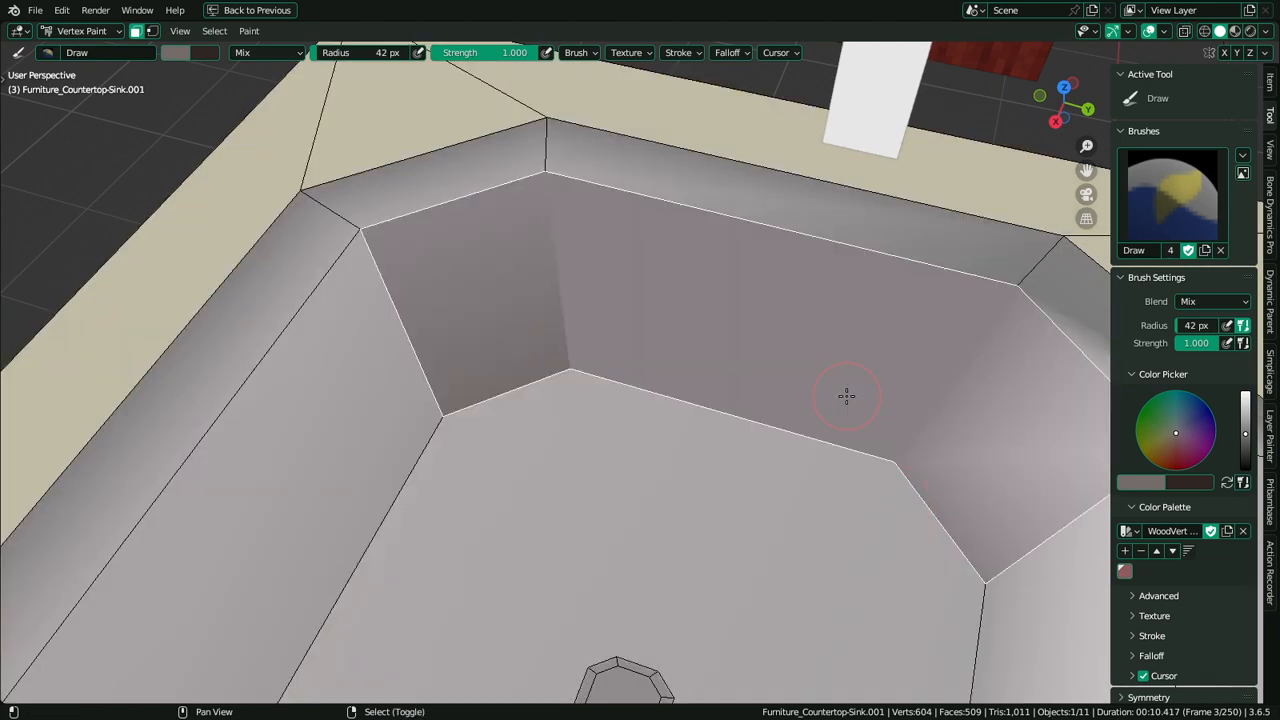
shift+right_click(738, 443)
click(571, 377)
click(888, 457)
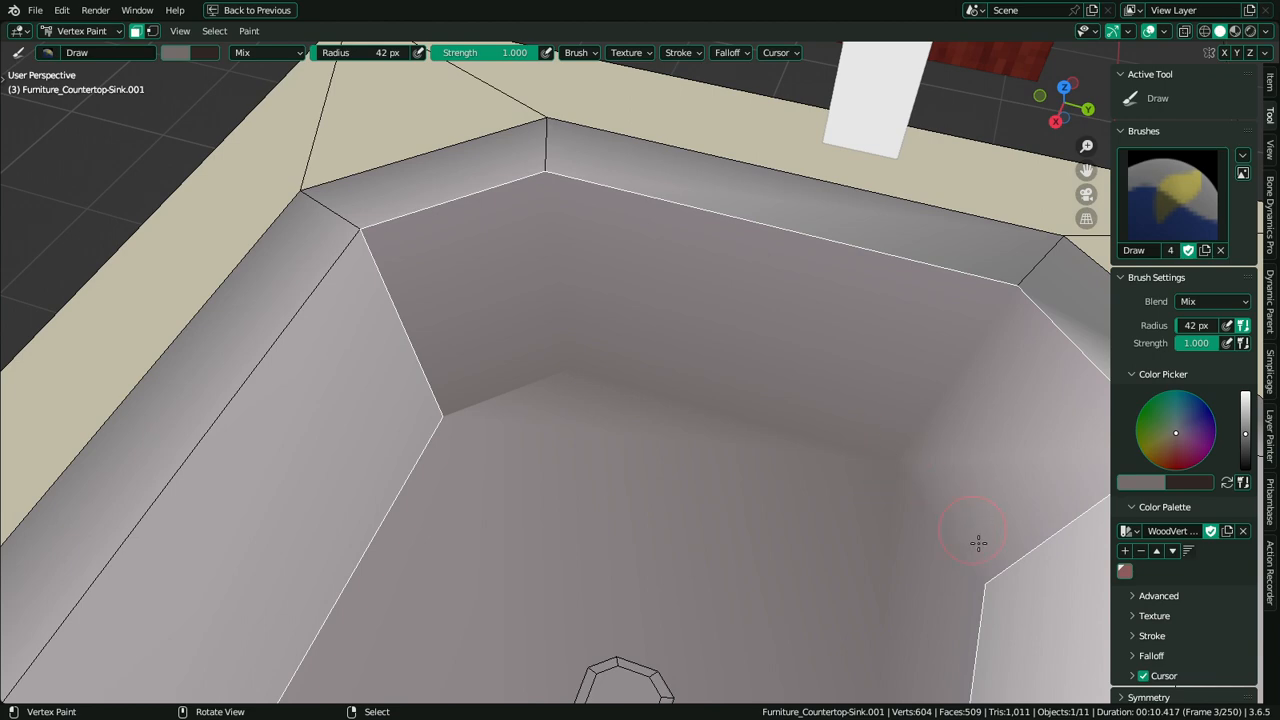
key(m)
middle_drag(837, 417, 905, 392)
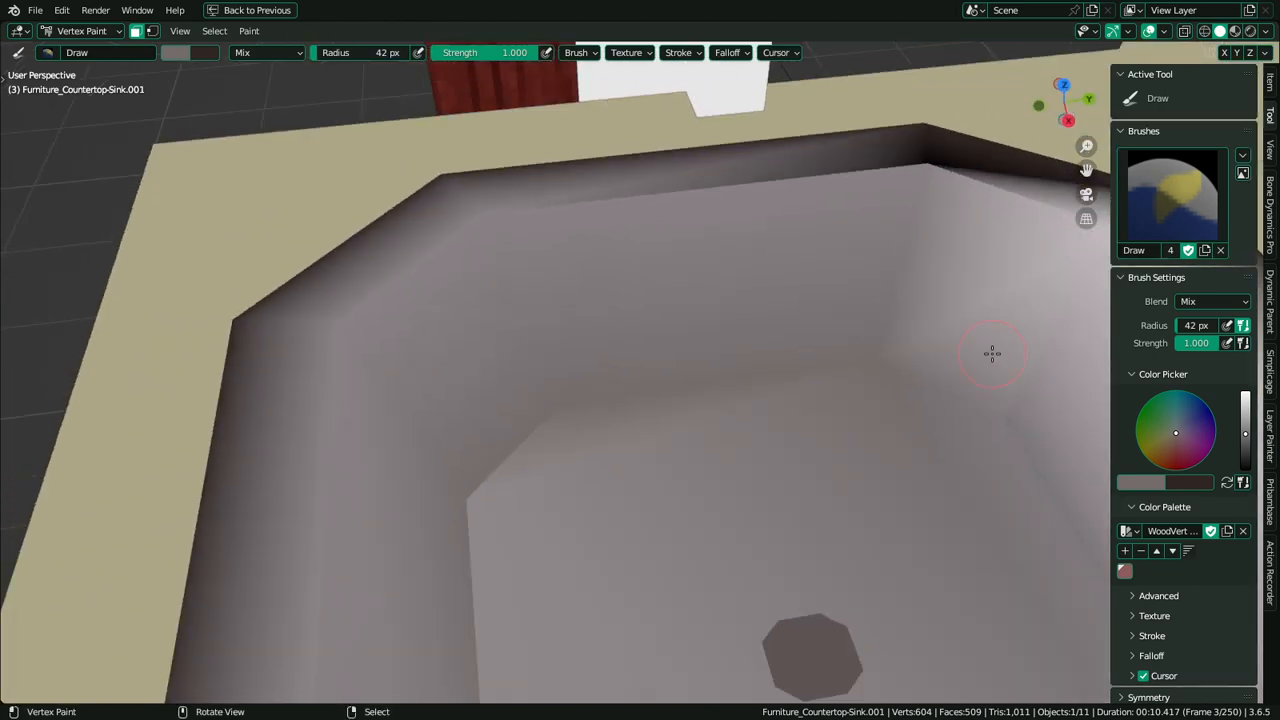
Cut the basin's rear corner wall face diagonally from its upper corner to the opposite bottom corner
key(m)
key(m)
scroll(983, 406, down, 6)
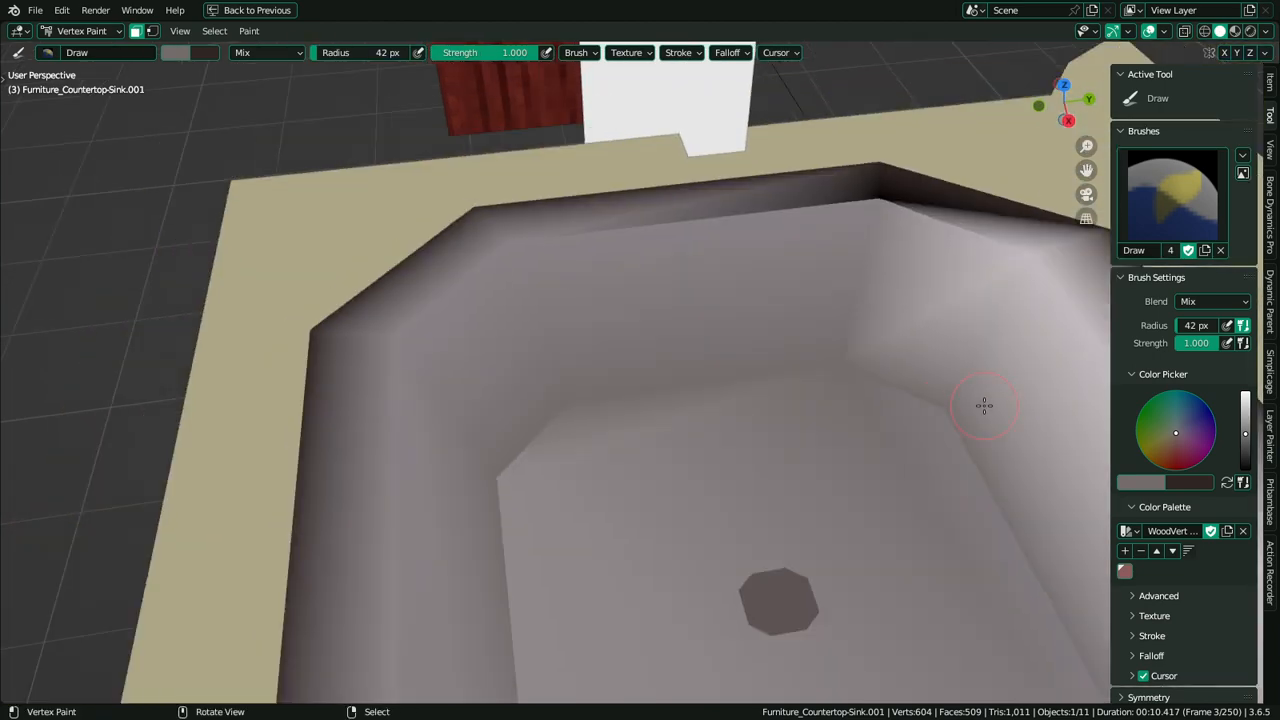
middle_drag(800, 403, 705, 392)
scroll(670, 382, up, 7)
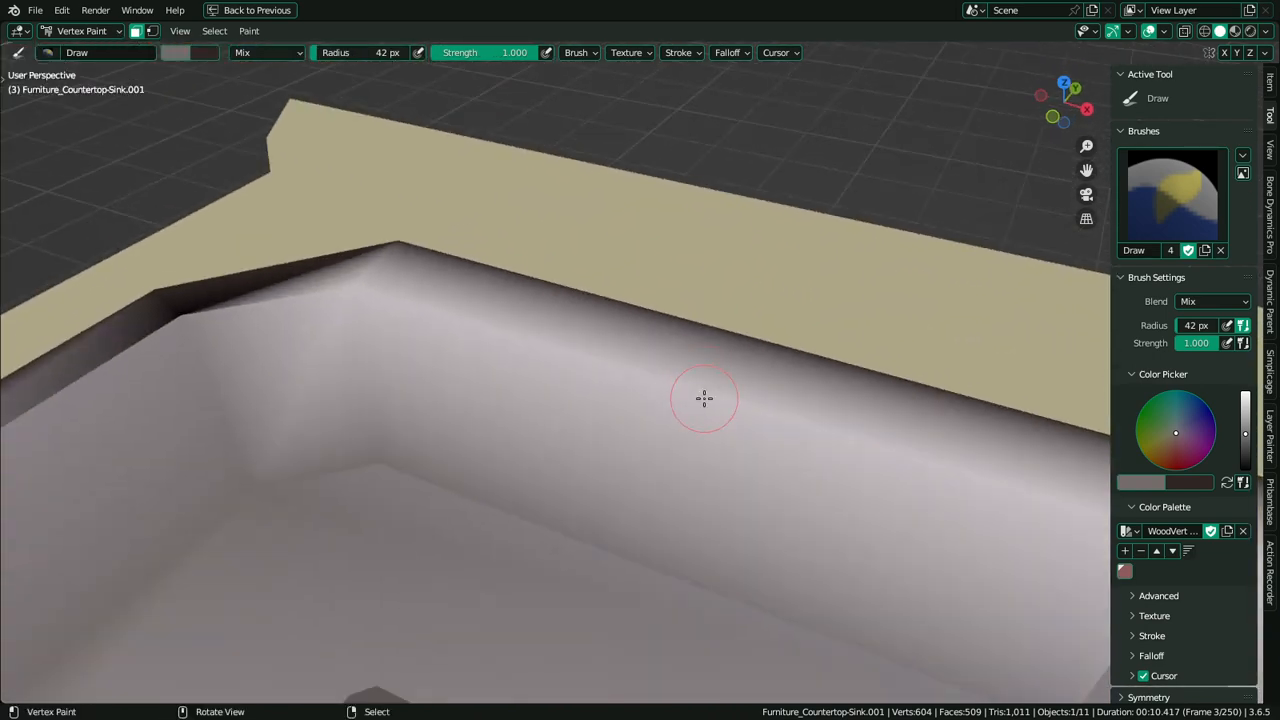
key(Tab)
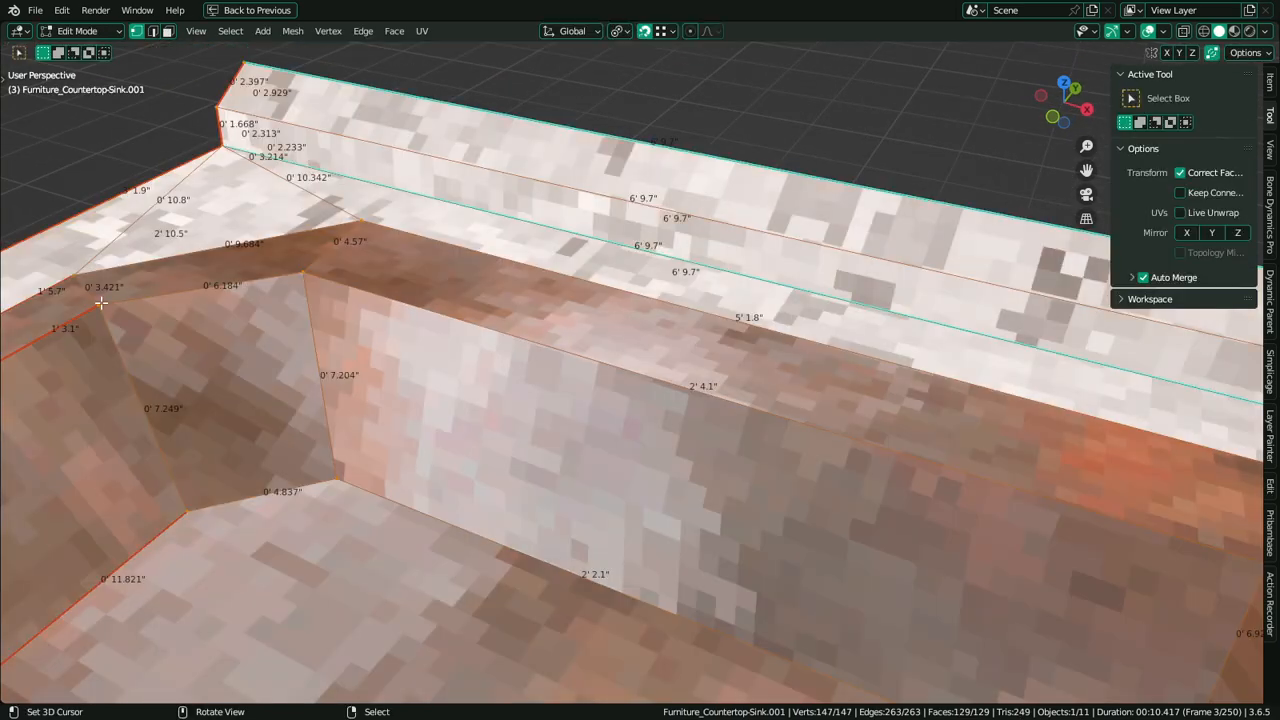
key(k)
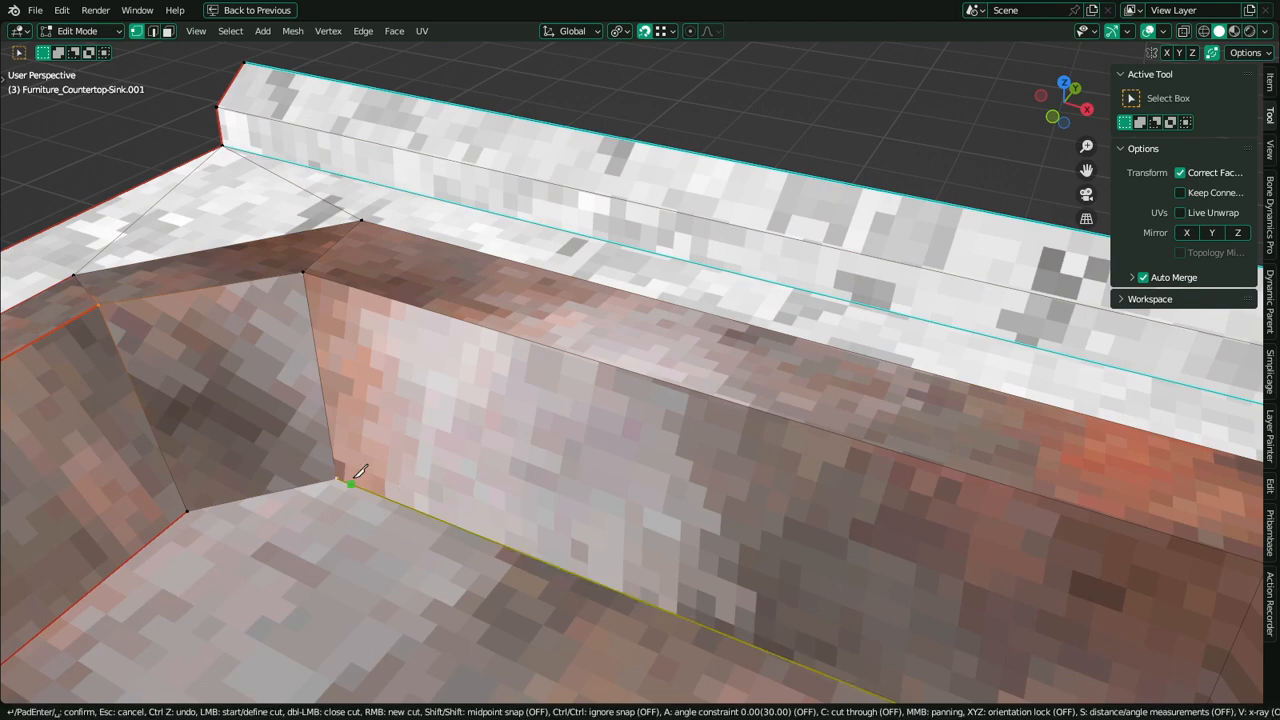
key(Escape)
key(Tab)
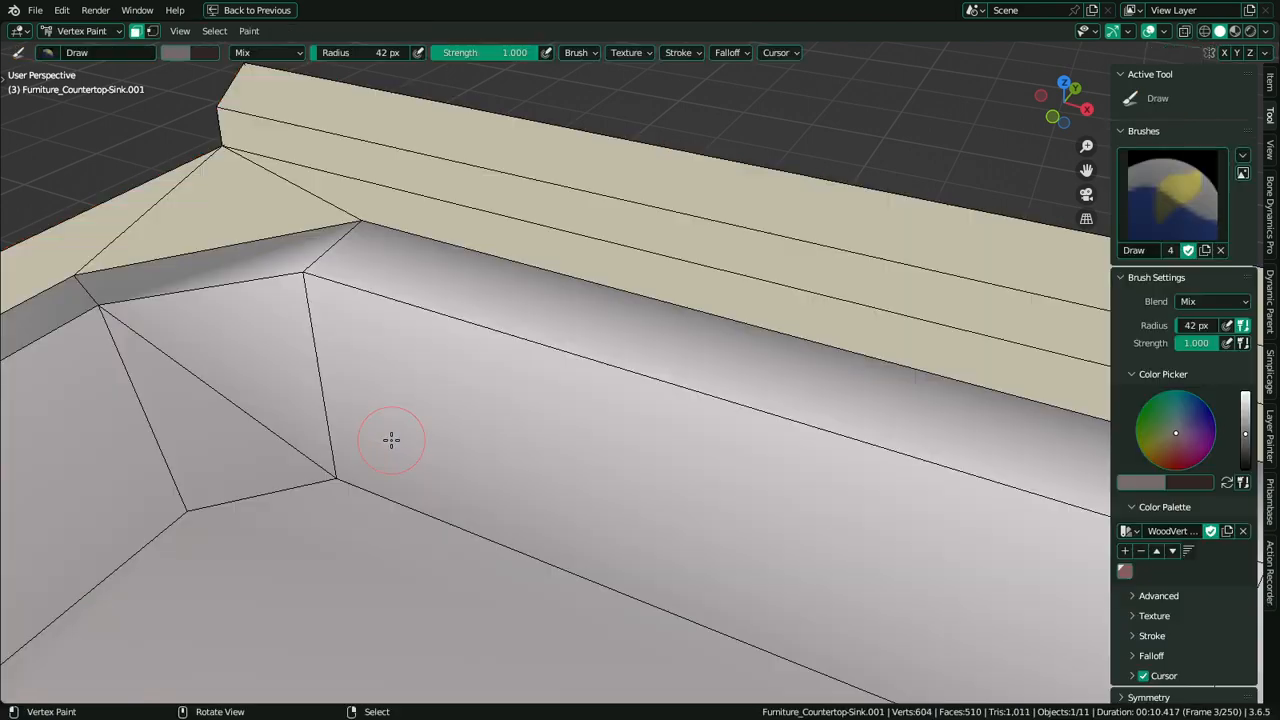
Sample the light tint from the rear wall's upper bend and paint it on the neighbouring upper corner of the basin
scroll(414, 434, down, 8)
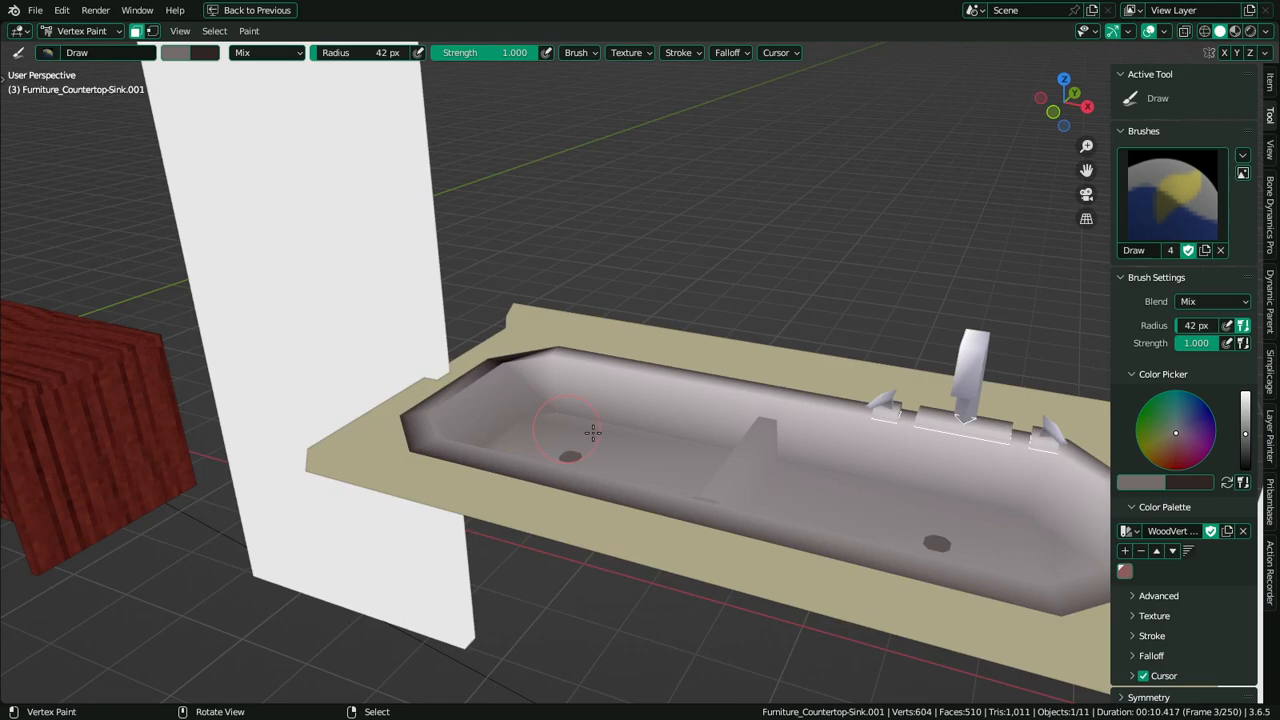
mouse_move(593, 432)
middle_down()
mouse_move(566, 397)
mouse_move(811, 437)
mouse_move(585, 452)
mouse_move(634, 457)
middle_up()
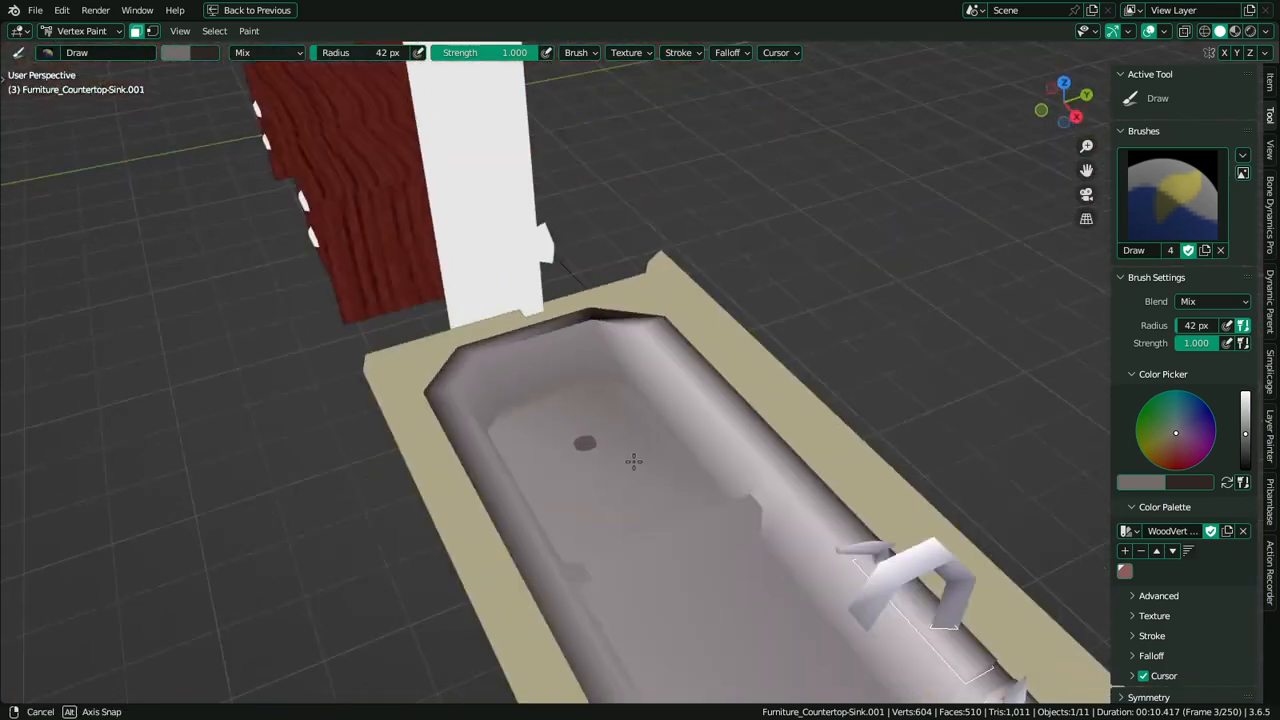
scroll(660, 431, up, 6)
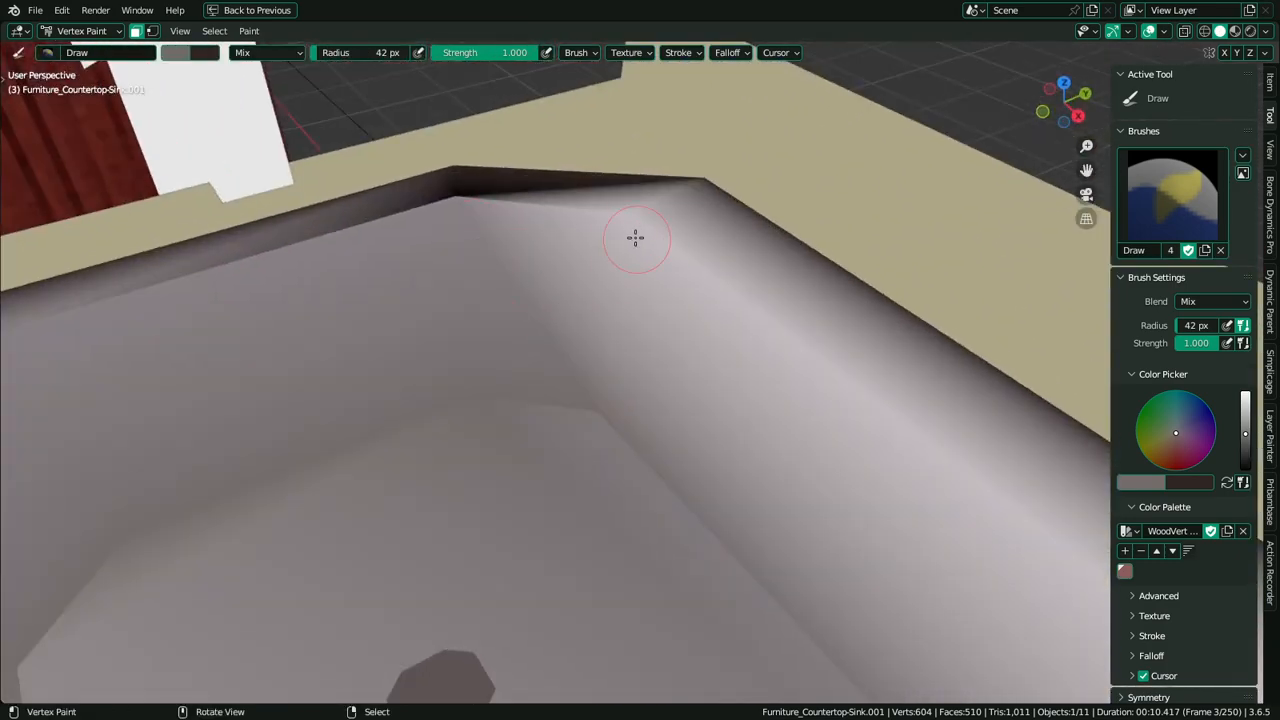
key(s)
scroll(457, 204, down, 8)
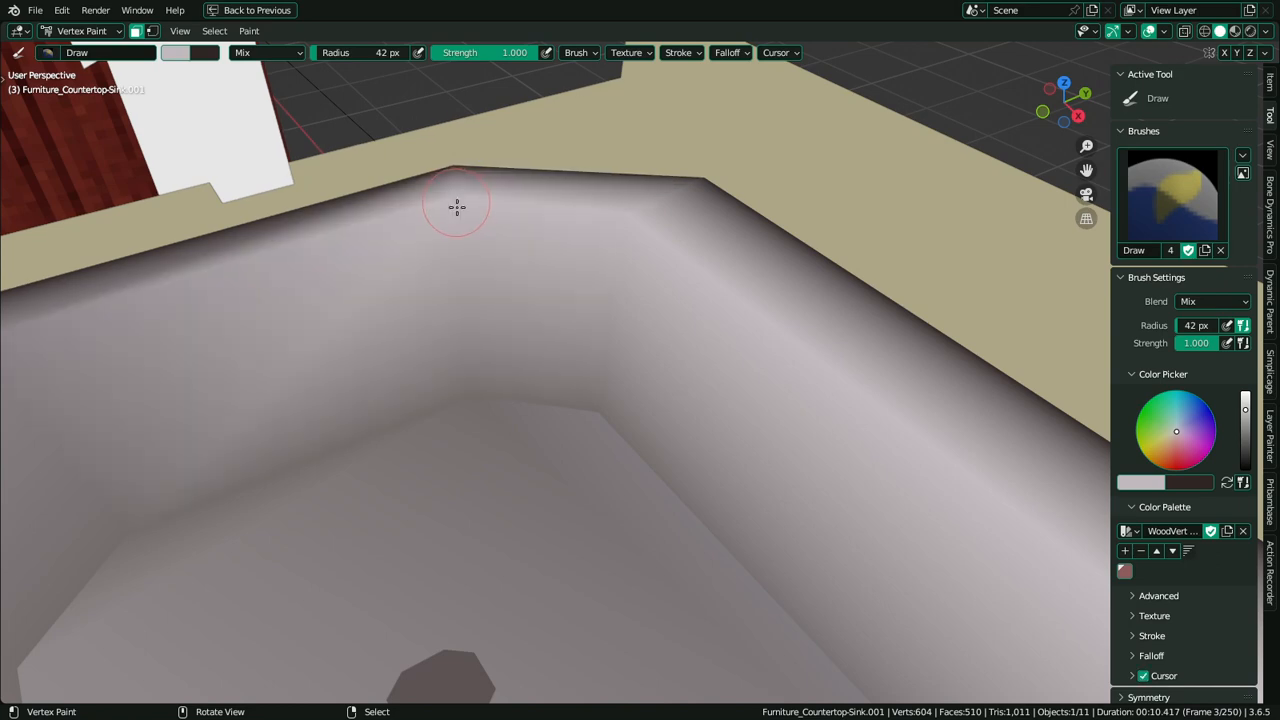
Split the basin's end wall face with a diagonal edge between two opposite corner vertices
mouse_move(760, 429)
middle_down()
mouse_move(975, 418)
mouse_move(734, 400)
middle_up()
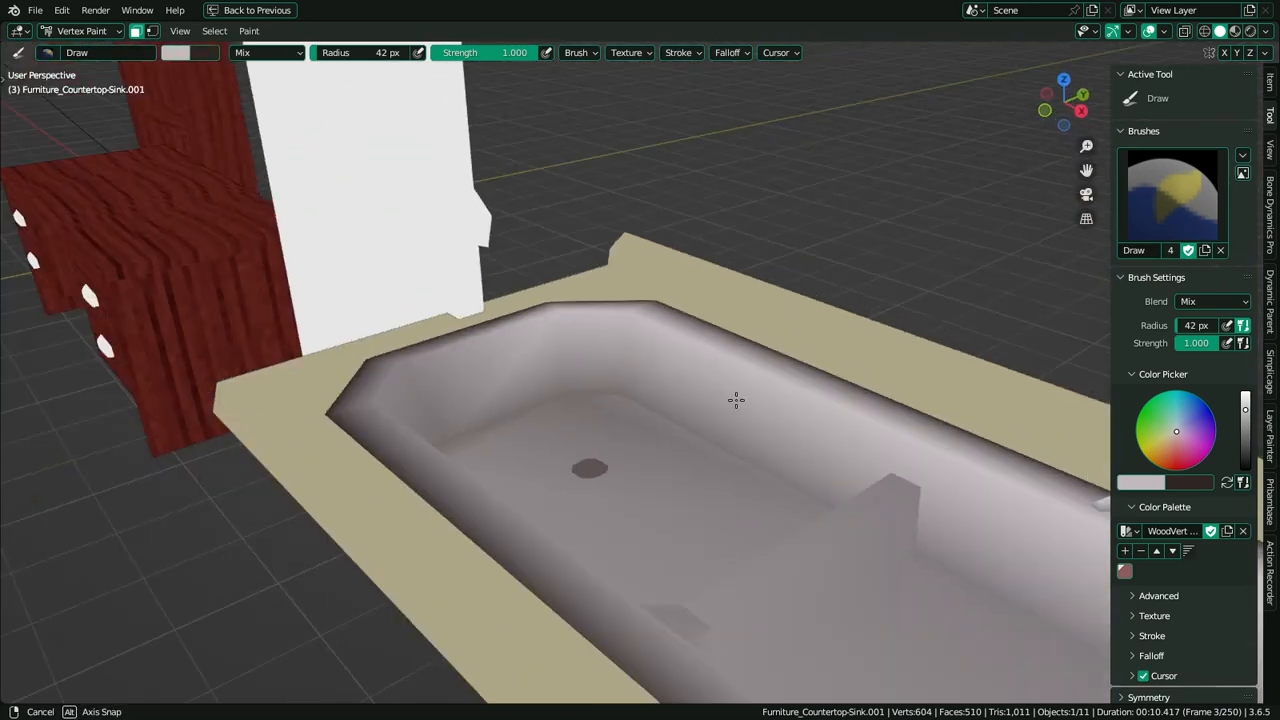
scroll(298, 341, up, 3)
key(Tab)
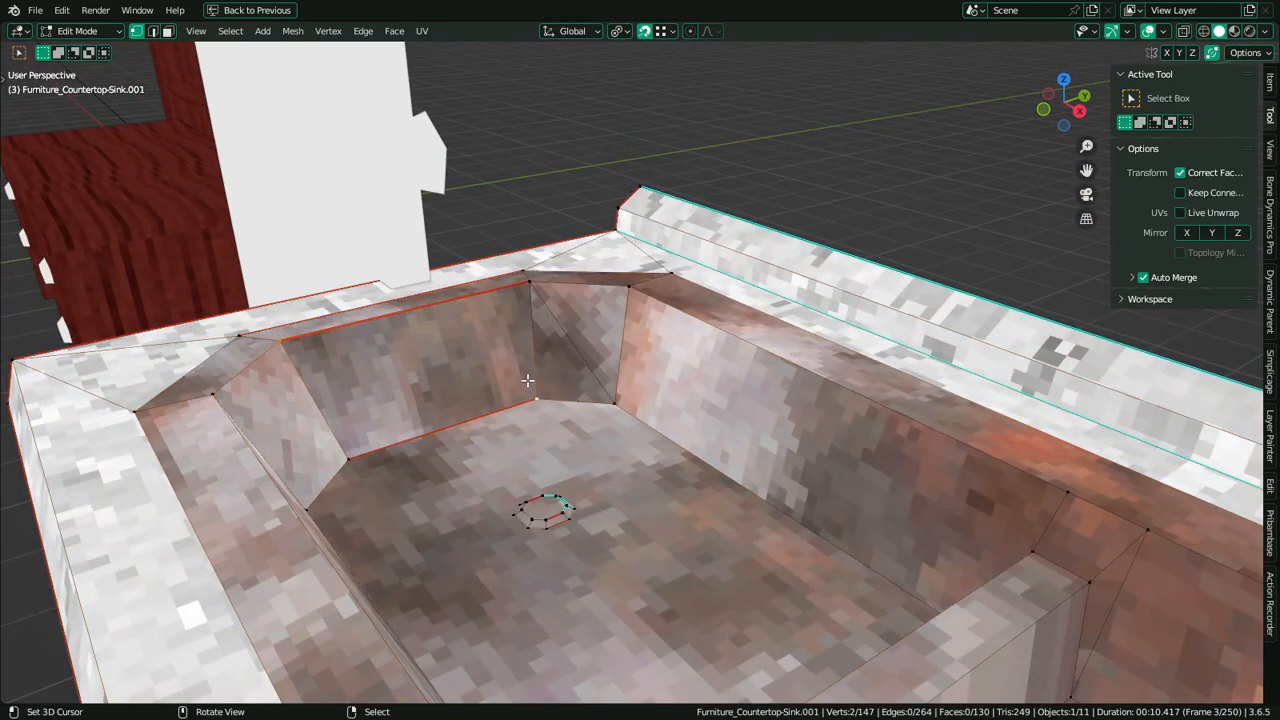
key(Tab)
mouse_move(523, 380)
middle_down()
mouse_move(606, 423)
mouse_move(702, 386)
mouse_move(894, 346)
mouse_move(646, 383)
mouse_move(726, 377)
mouse_move(512, 432)
mouse_move(623, 420)
mouse_move(606, 394)
middle_up()
key(Tab)
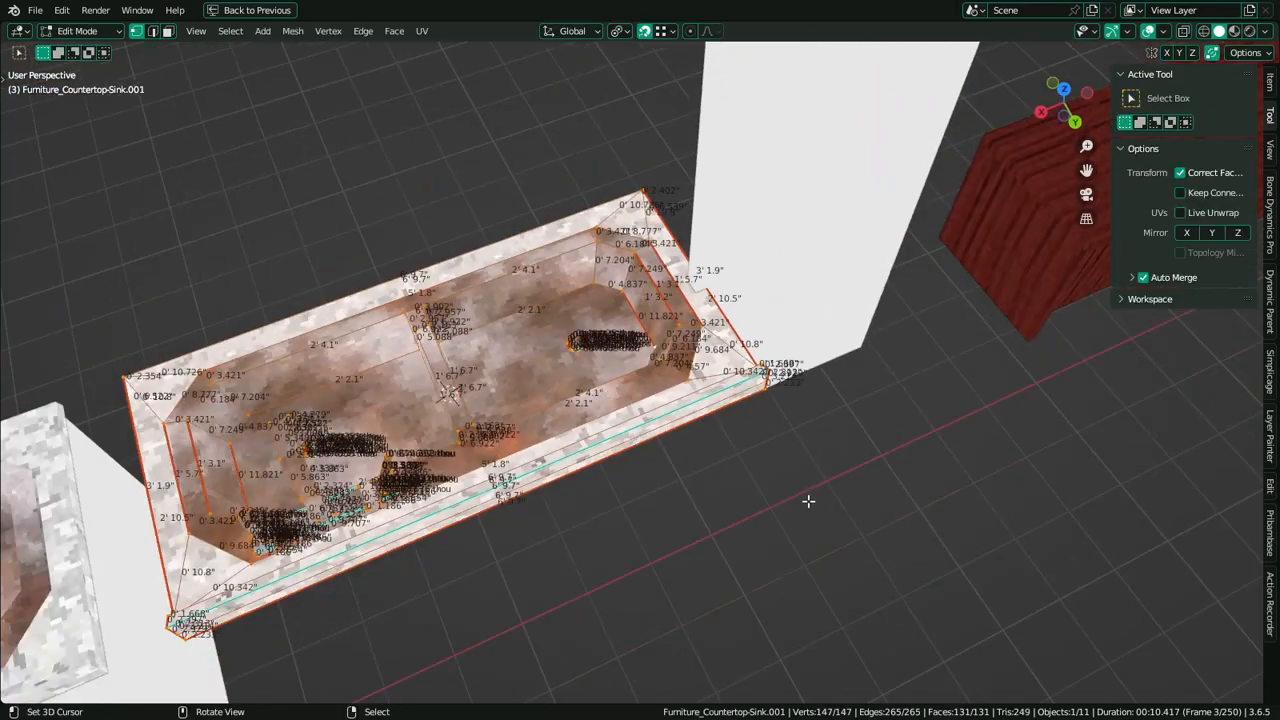
Return to Object Mode and examine the painted two-drain countertop beside the original sink countertop
middle_drag(808, 501, 806, 380)
scroll(846, 374, down, 2)
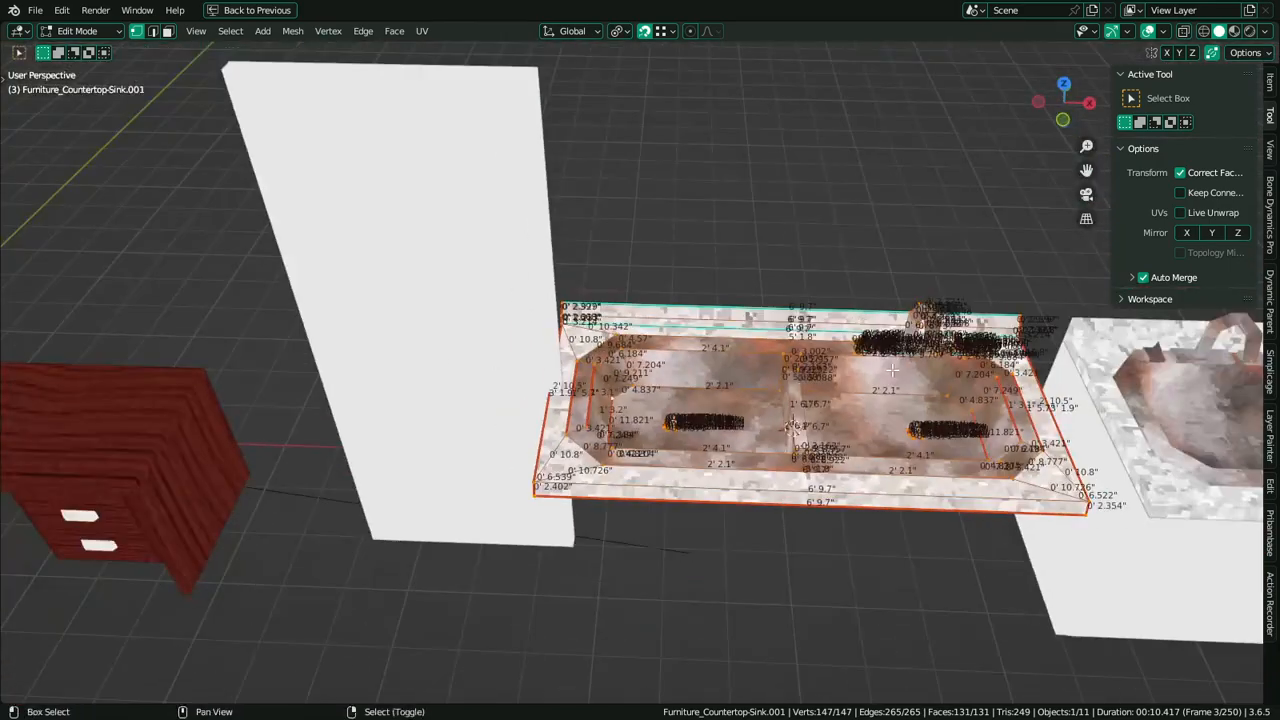
shift+middle_drag(888, 366, 743, 366)
key(ctrl+Tab)
click(469, 371)
scroll(887, 326, down, 4)
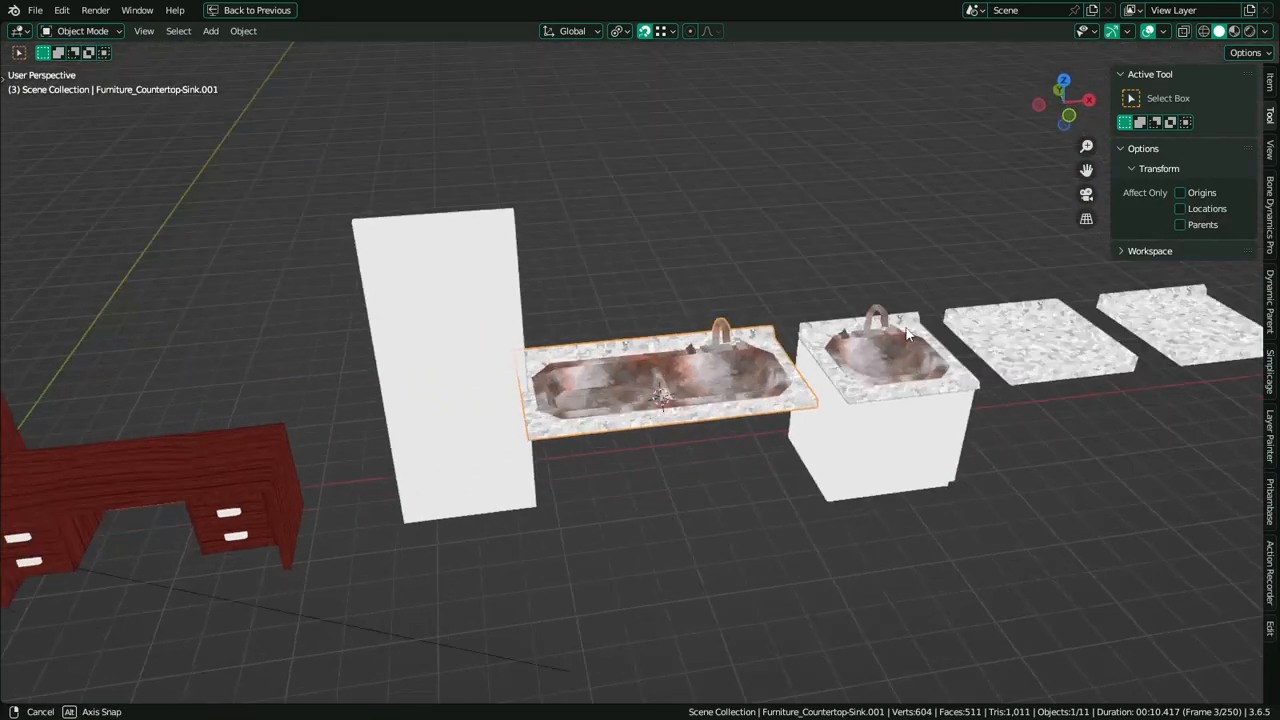
scroll(888, 349, up, 8)
scroll(938, 296, down, 5)
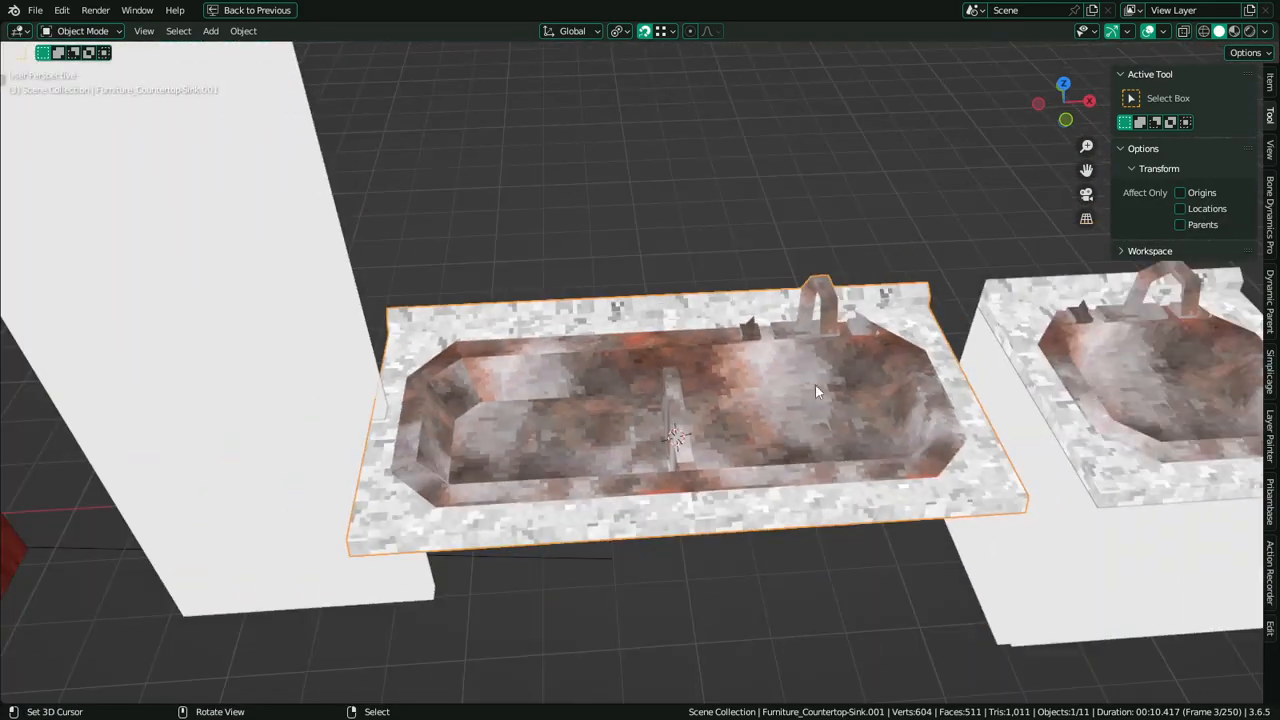
Show the countertop mesh in wireframe and select all vertices of the end without the faucet, including its drain
key(Tab)
key(z)
click(460, 220)
scroll(391, 289, down, 6)
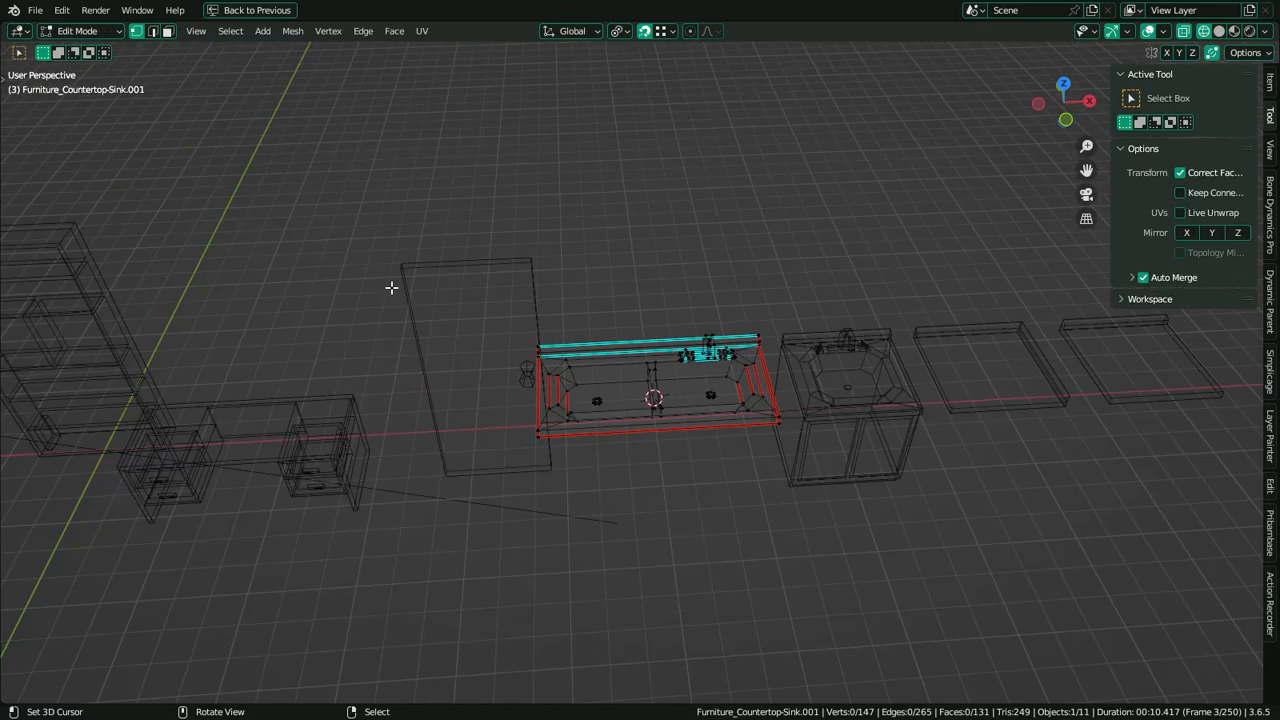
scroll(391, 289, up, 4)
key(c)
scroll(413, 318, down, 3)
click(358, 329)
key(Escape)
key(g)
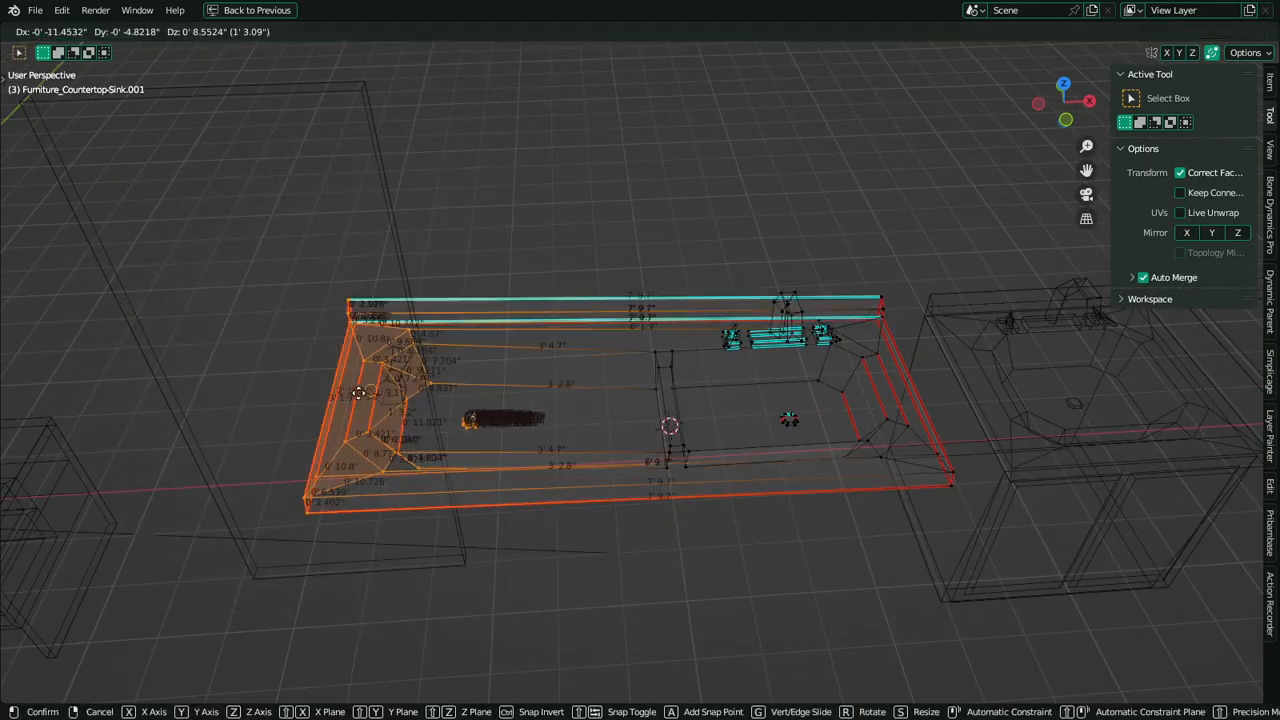
key(x)
click(405, 415)
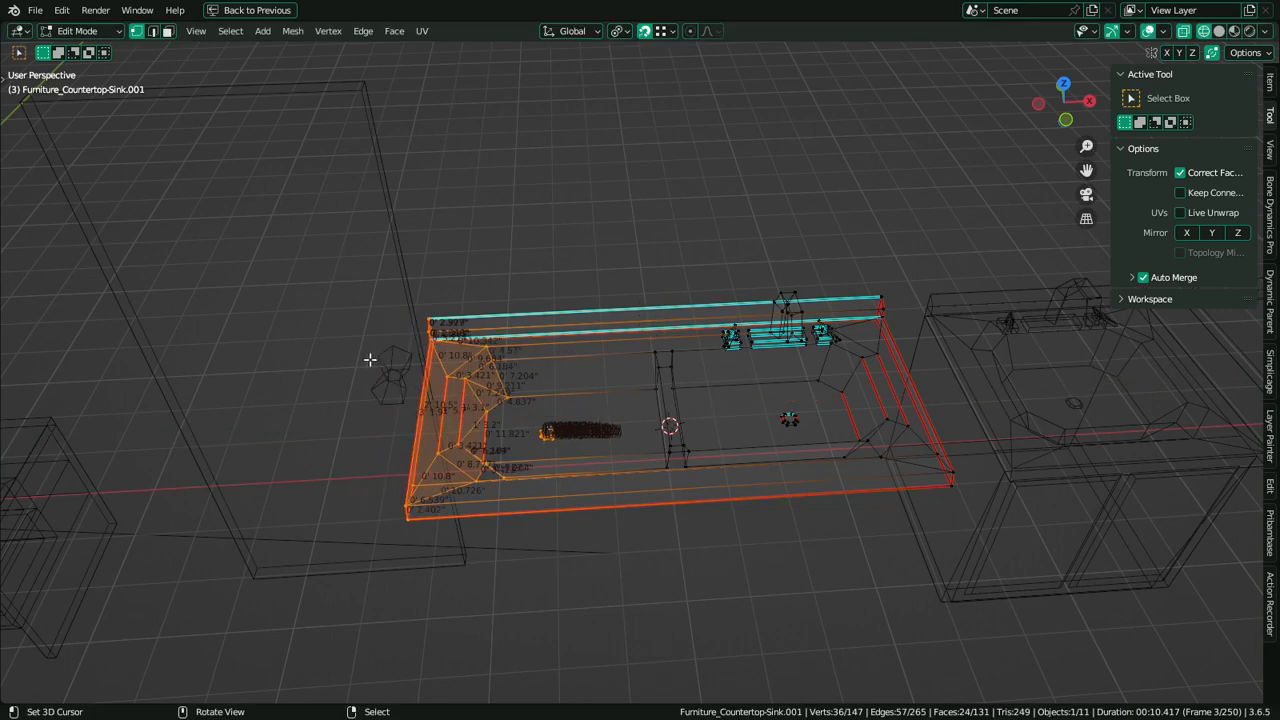
Move the selected countertop end 7 in inward along X and clear the selection
key(g)
key(x)
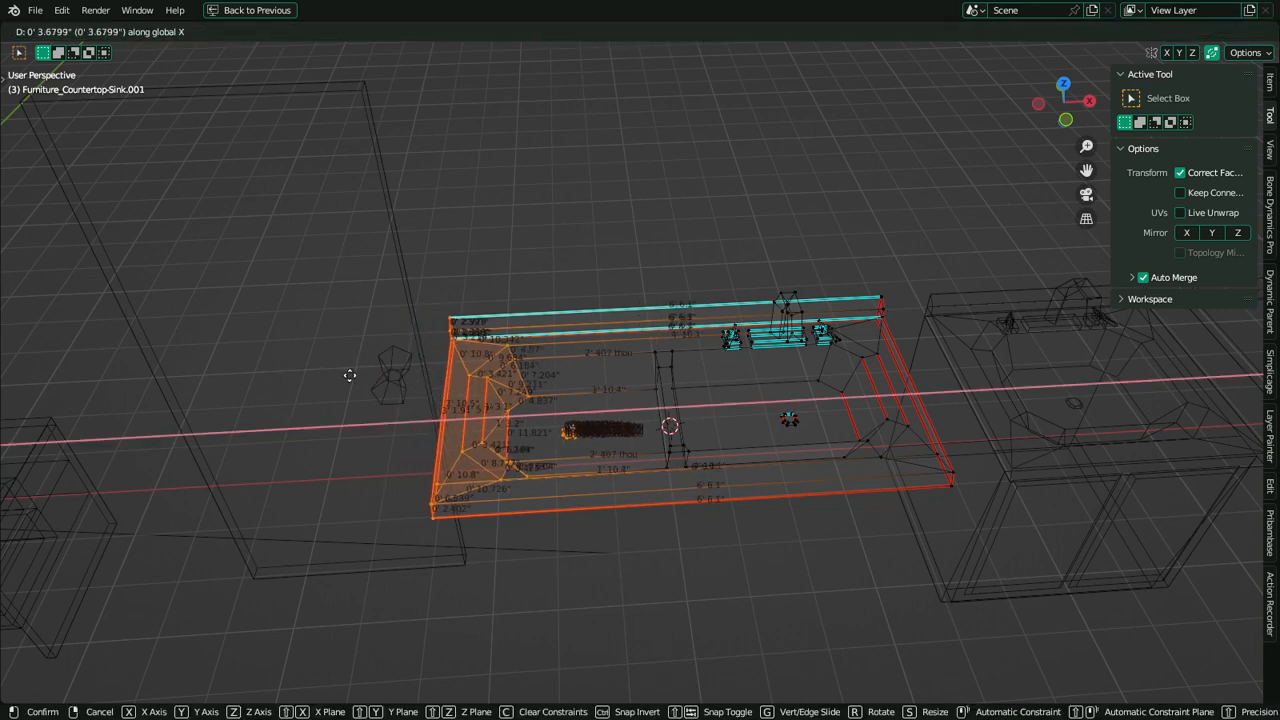
text(3)
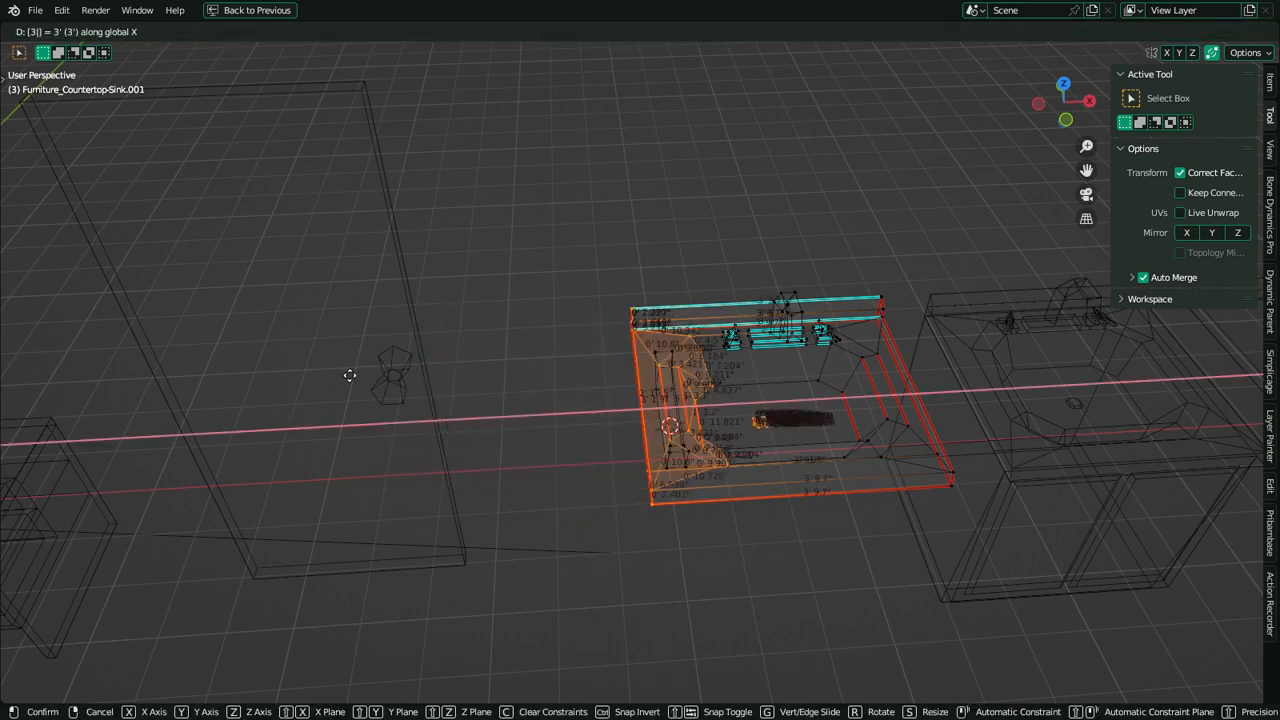
key(BackSpace)
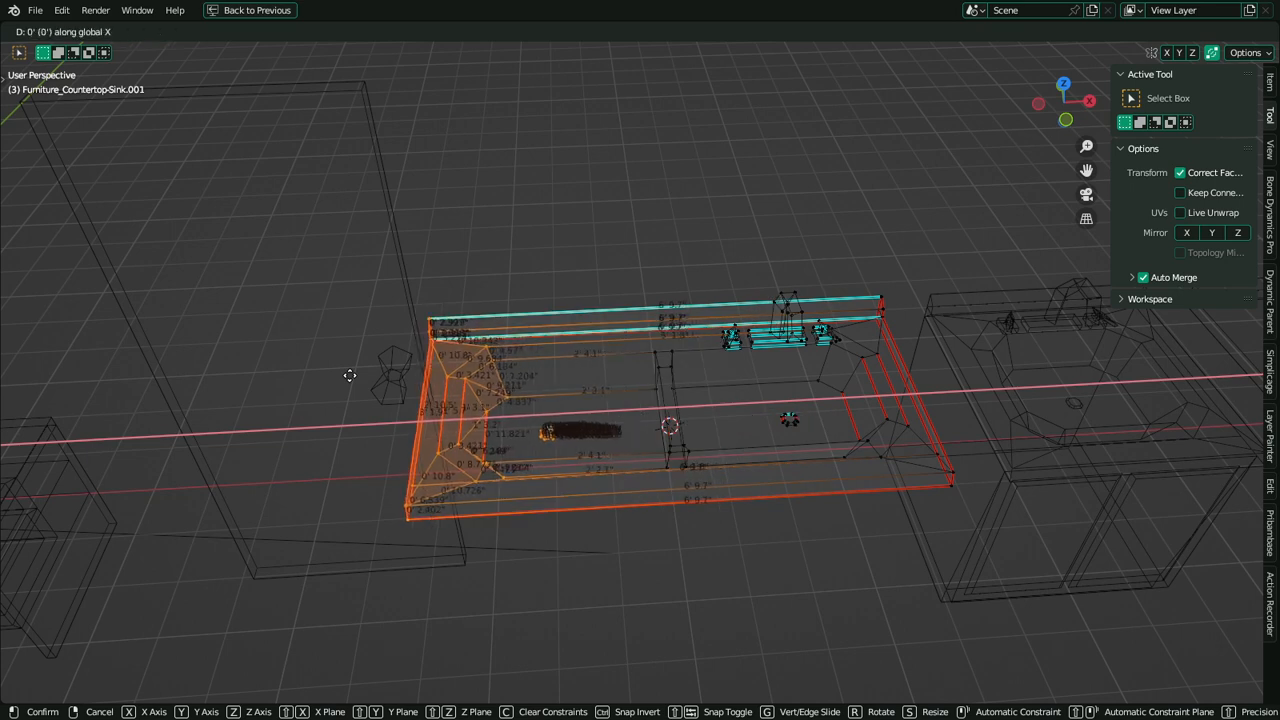
click(328, 438)
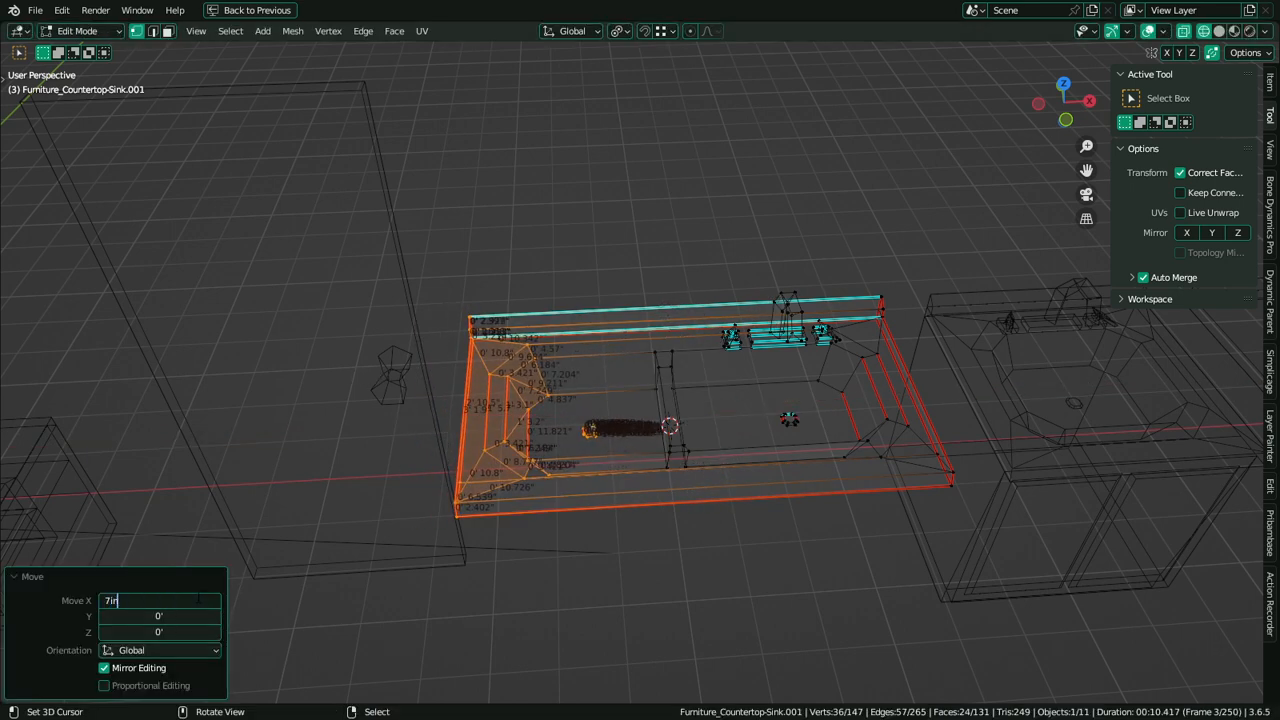
key(Return)
click(907, 192)
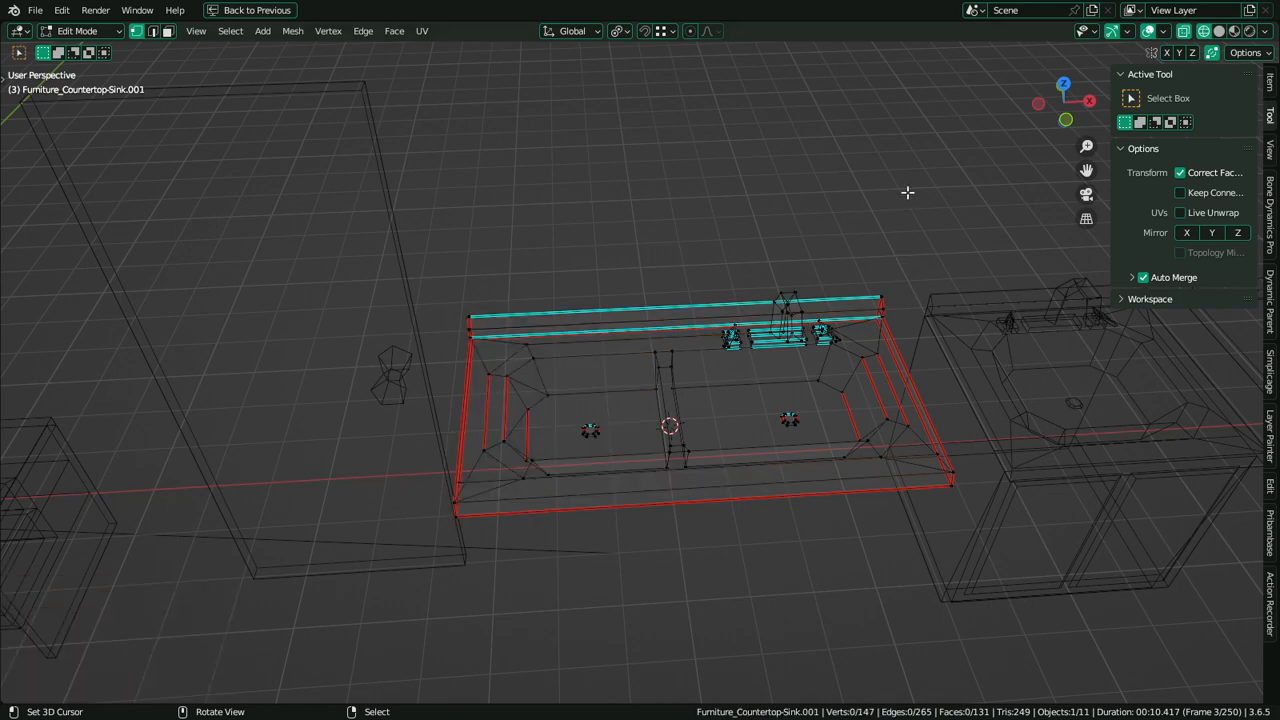
Select all vertices of the countertop end that carries the faucet, including the faucet, its handles and the nearby drain
middle_drag(1000, 428, 958, 389)
scroll(958, 389, up, 1)
key(c)
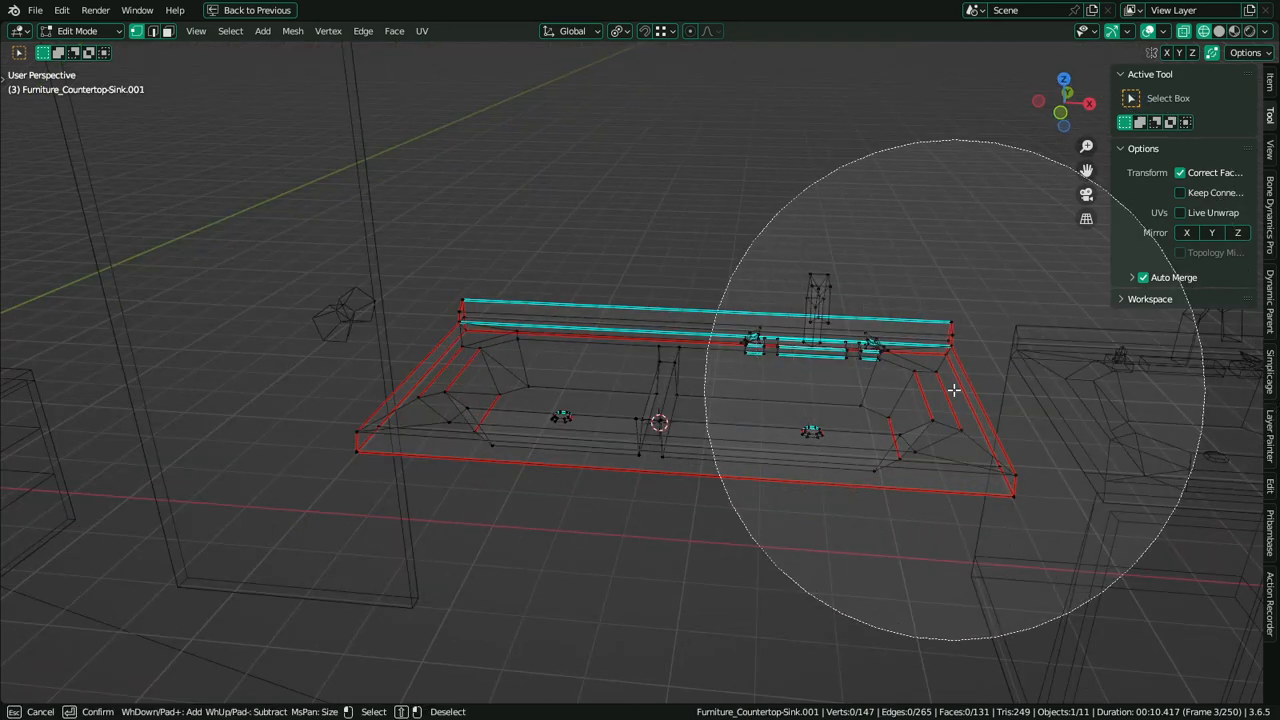
click(957, 366)
right_click(957, 366)
Move the selected faucet end of the countertop -7 in along X and clear the selection
key(g)
key(x)
click(937, 351)
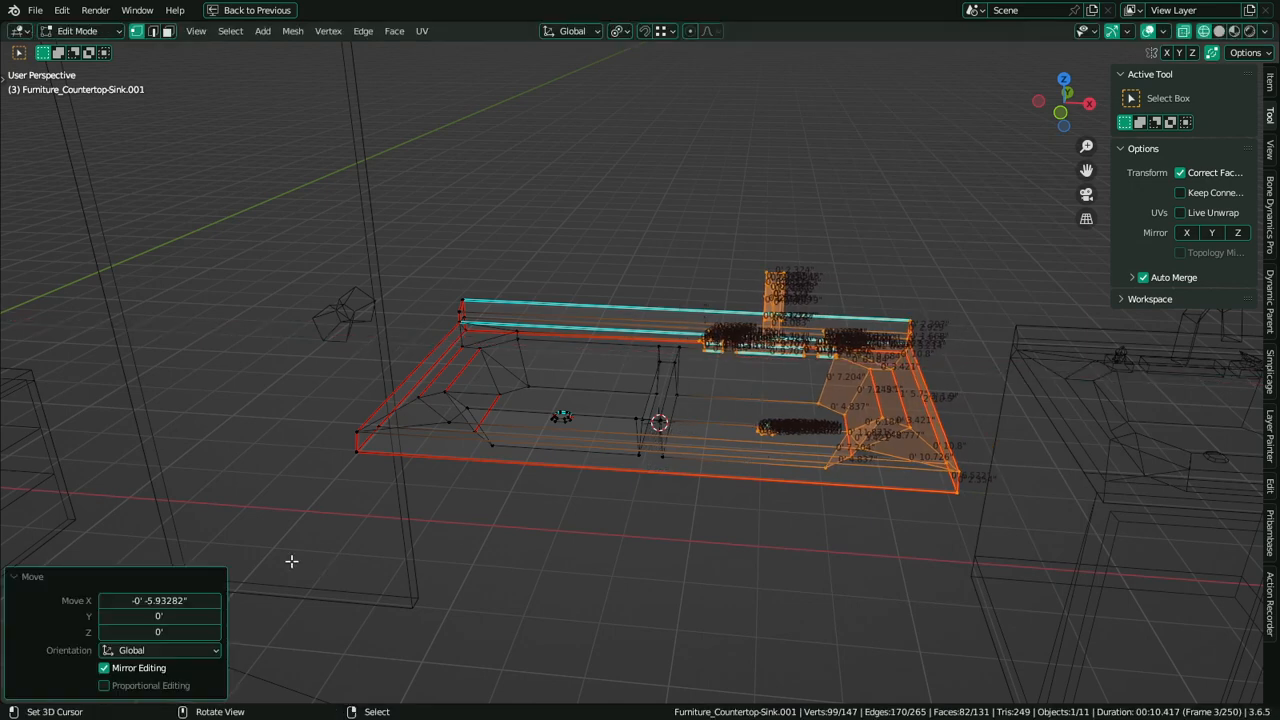
click(152, 600)
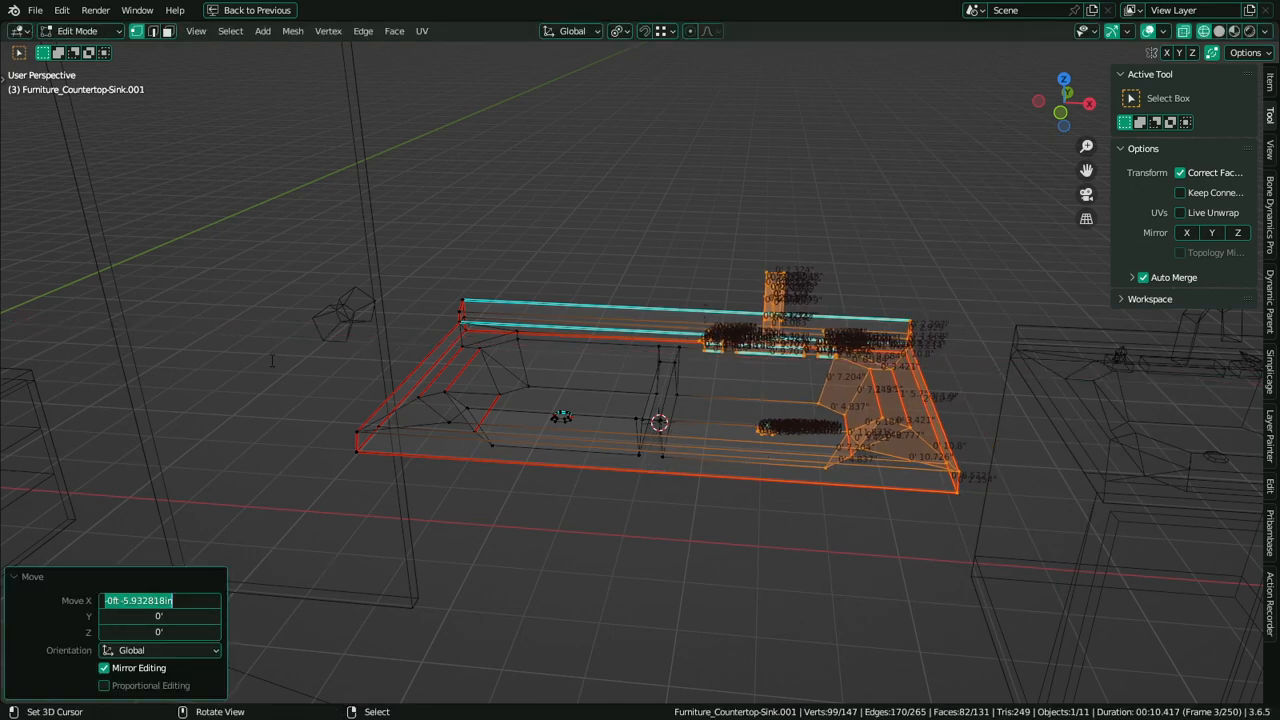
text(-7)
key(Return)
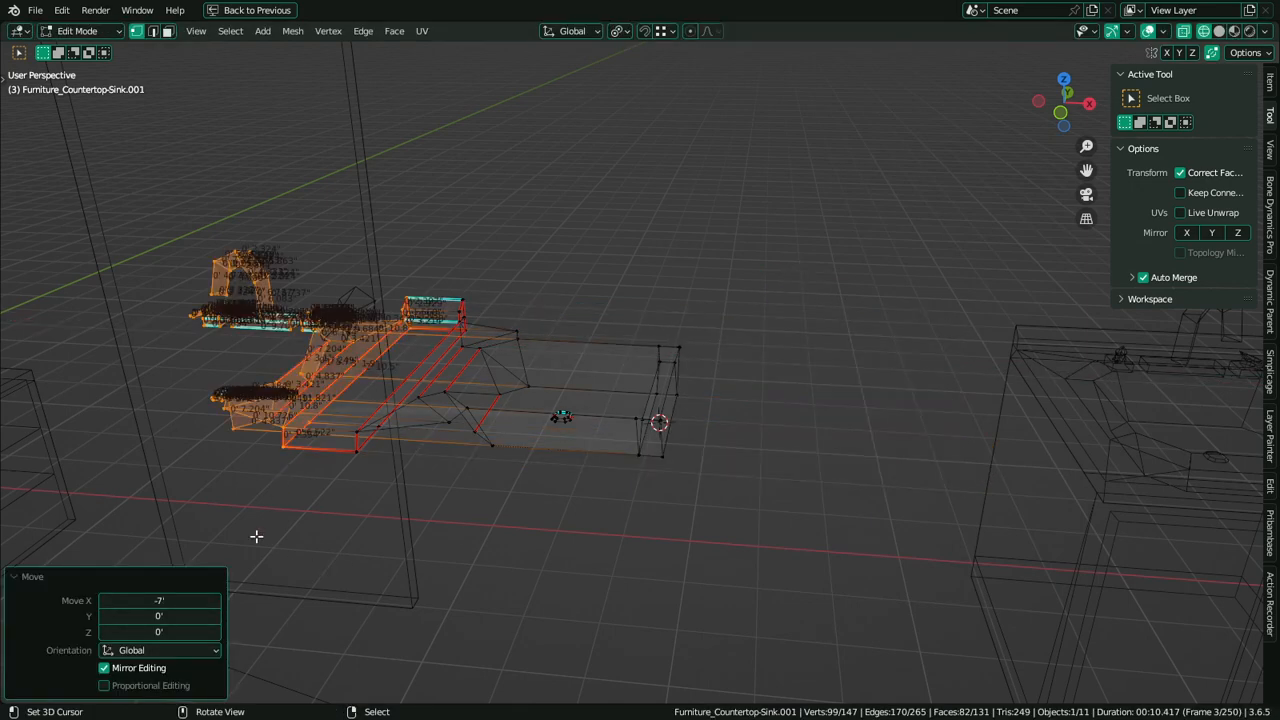
click(197, 600)
text(-7in)
key(Return)
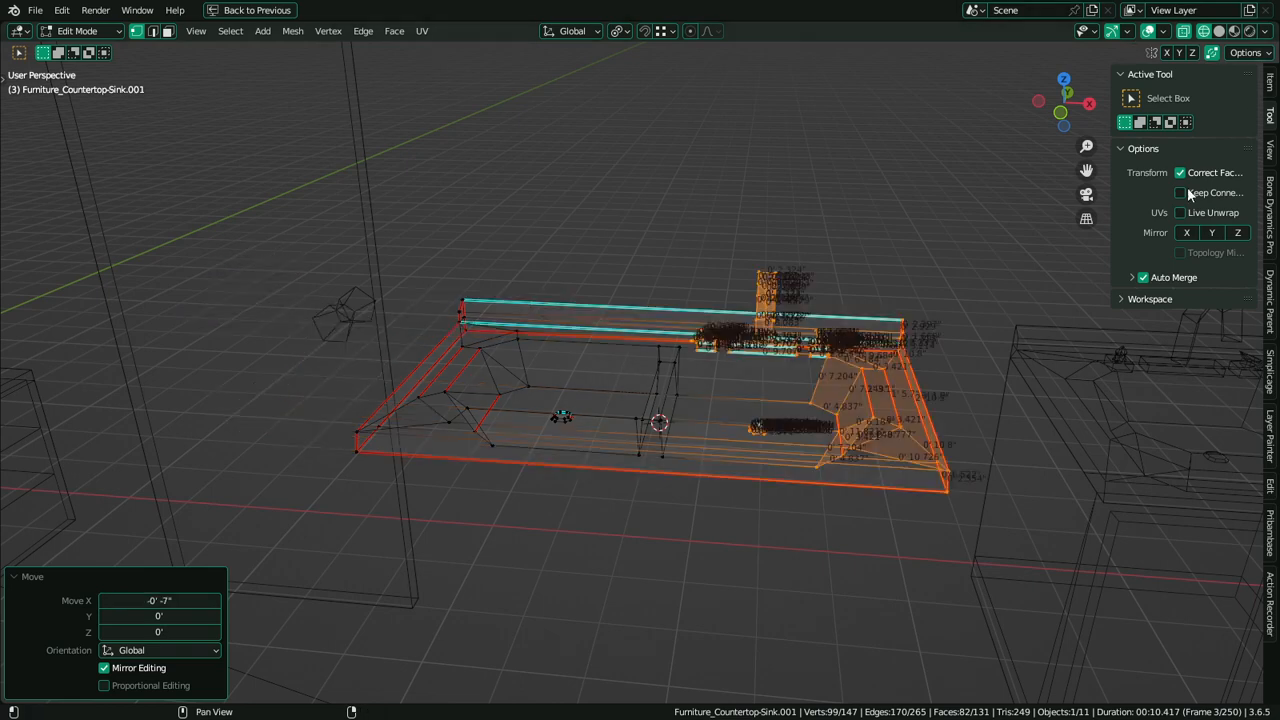
click(1021, 171)
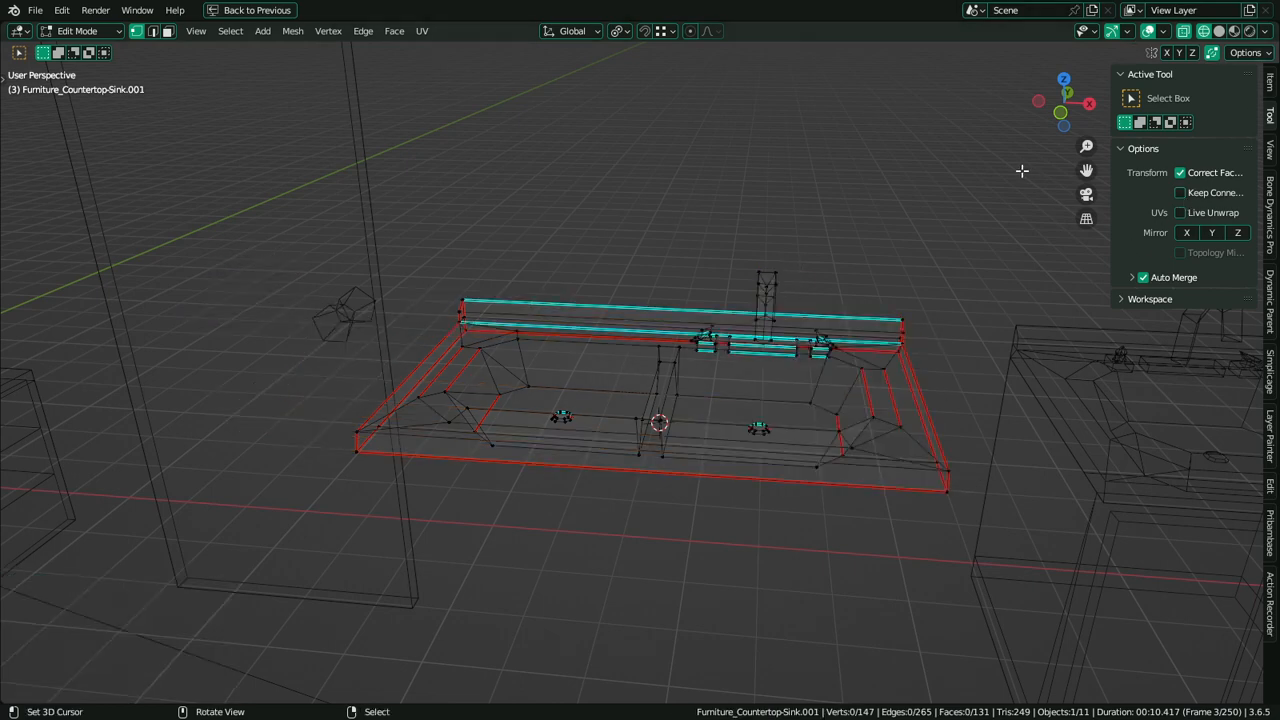
Turn off wireframe display and select the complete faucet, its base plate and both handles as linked geometry
click(1219, 31)
scroll(783, 410, up, 8)
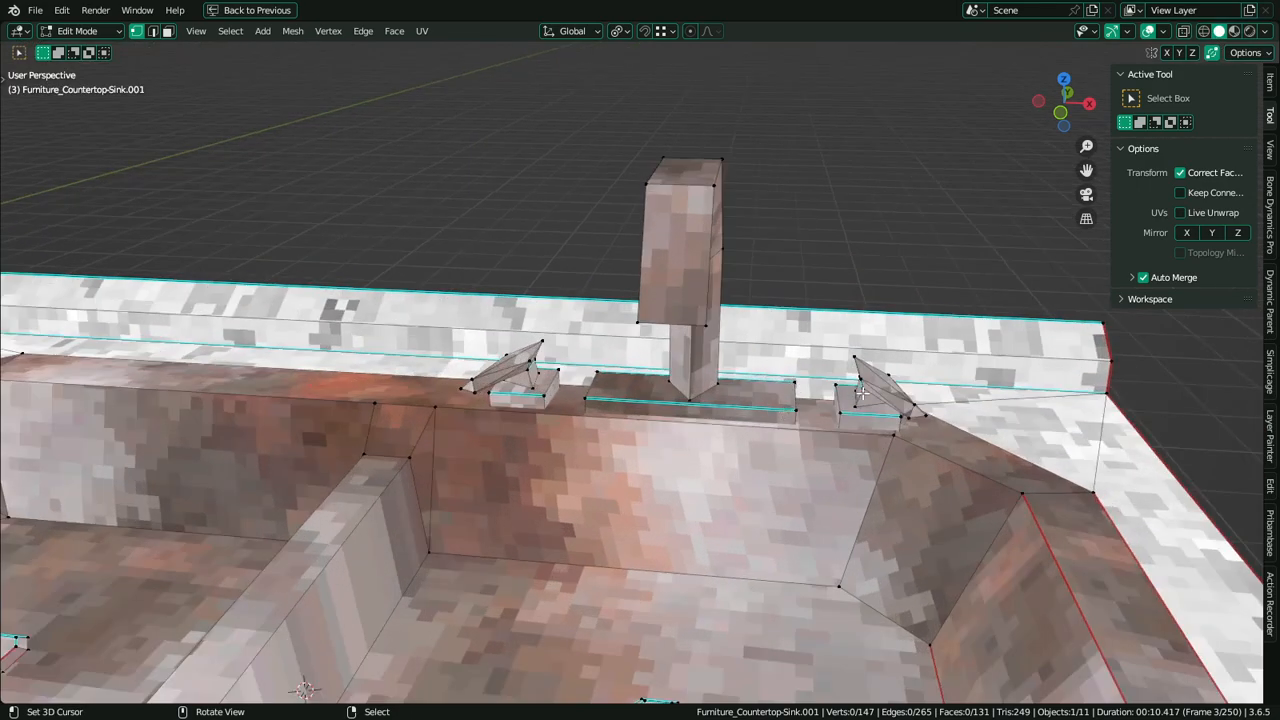
key(l)
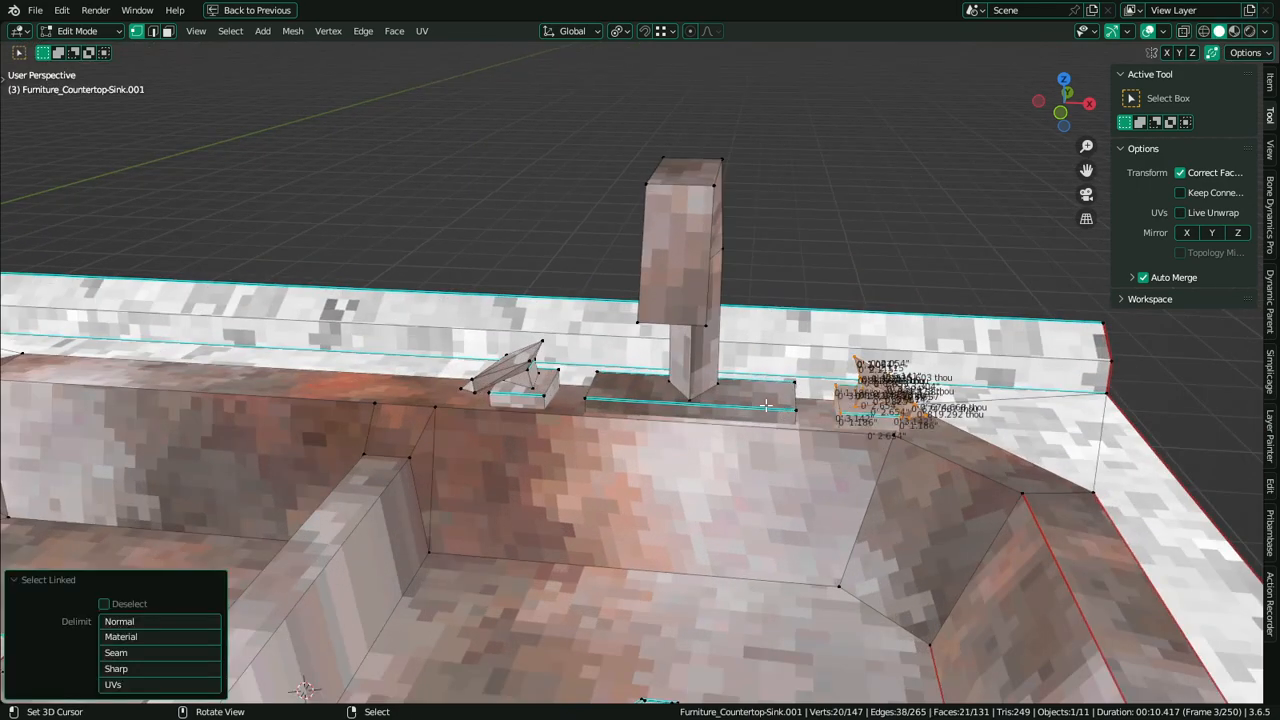
key(l)
key(l)
key(l)
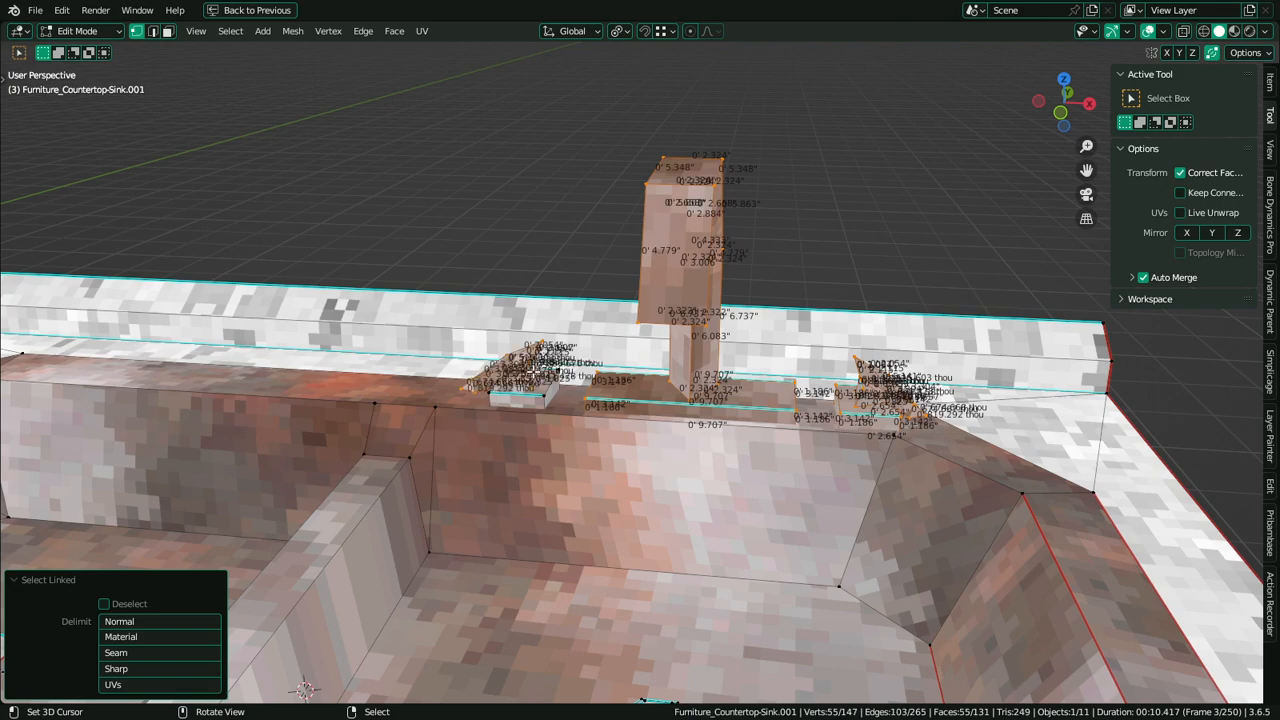
key(l)
scroll(868, 396, down, 1)
middle_drag(868, 396, 868, 450)
scroll(751, 451, down, 1)
key(s)
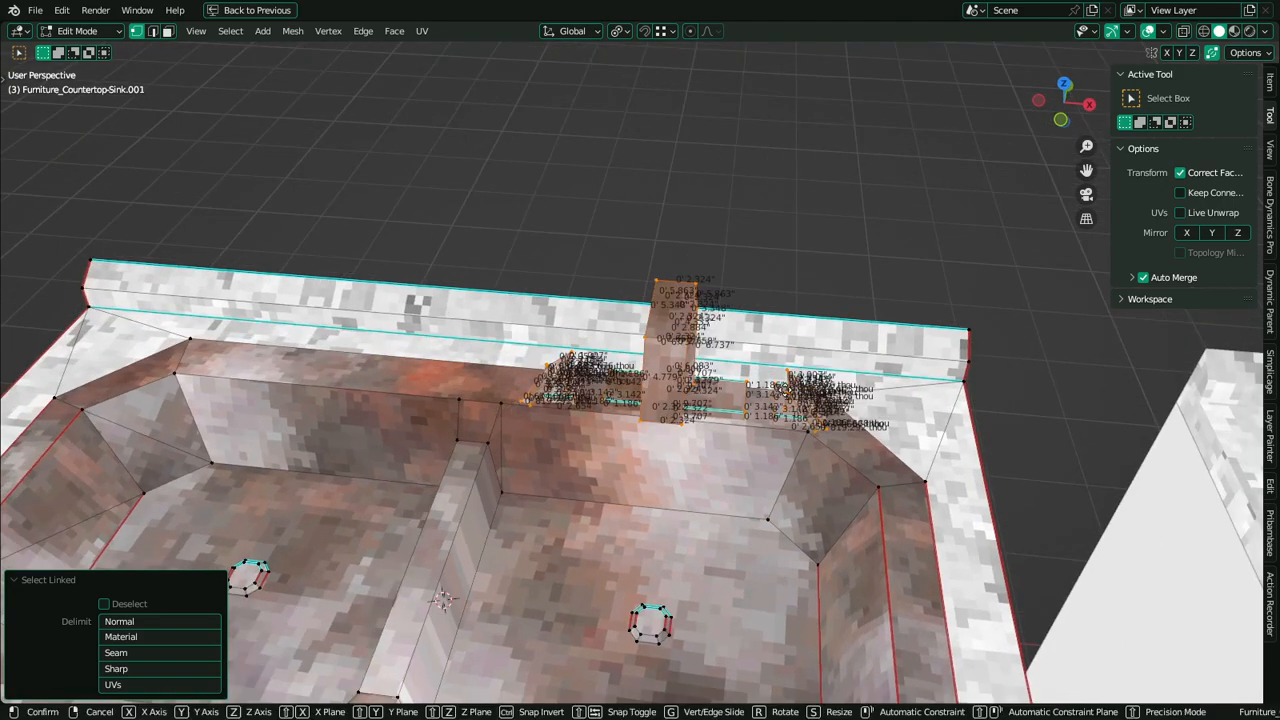
key(x)
right_click(786, 383)
key(g)
key(x)
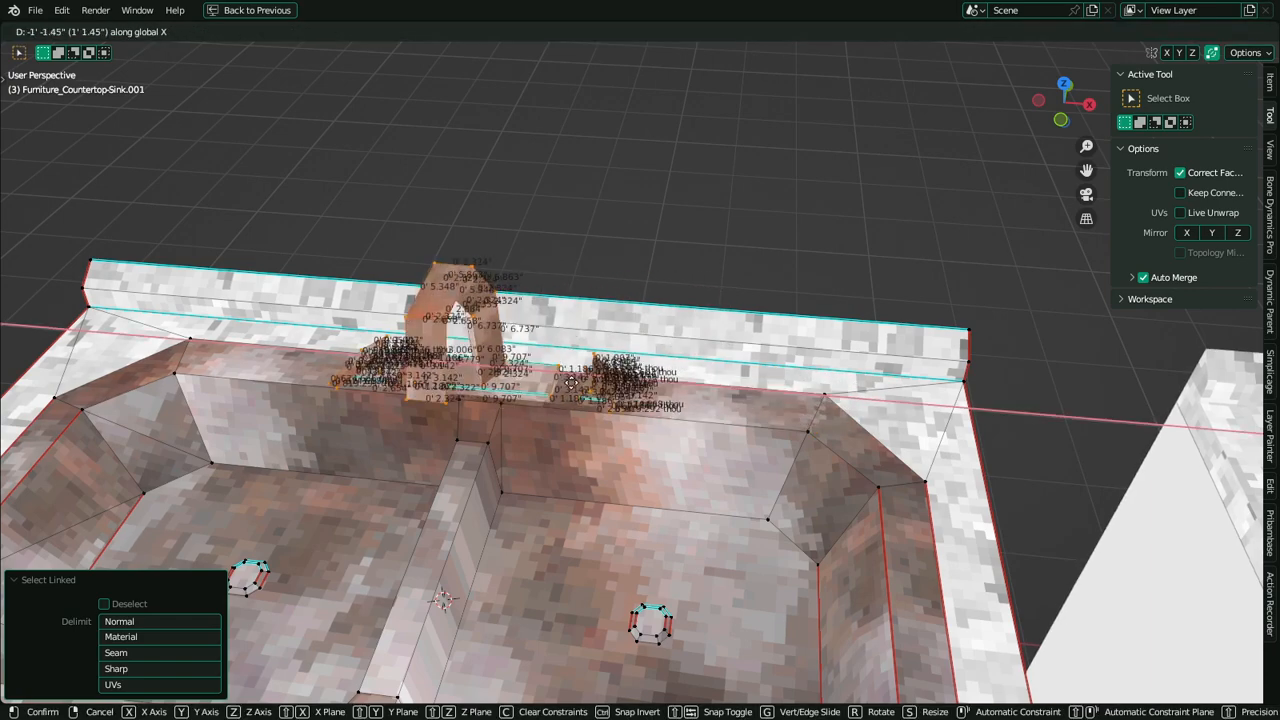
right_click(555, 365)
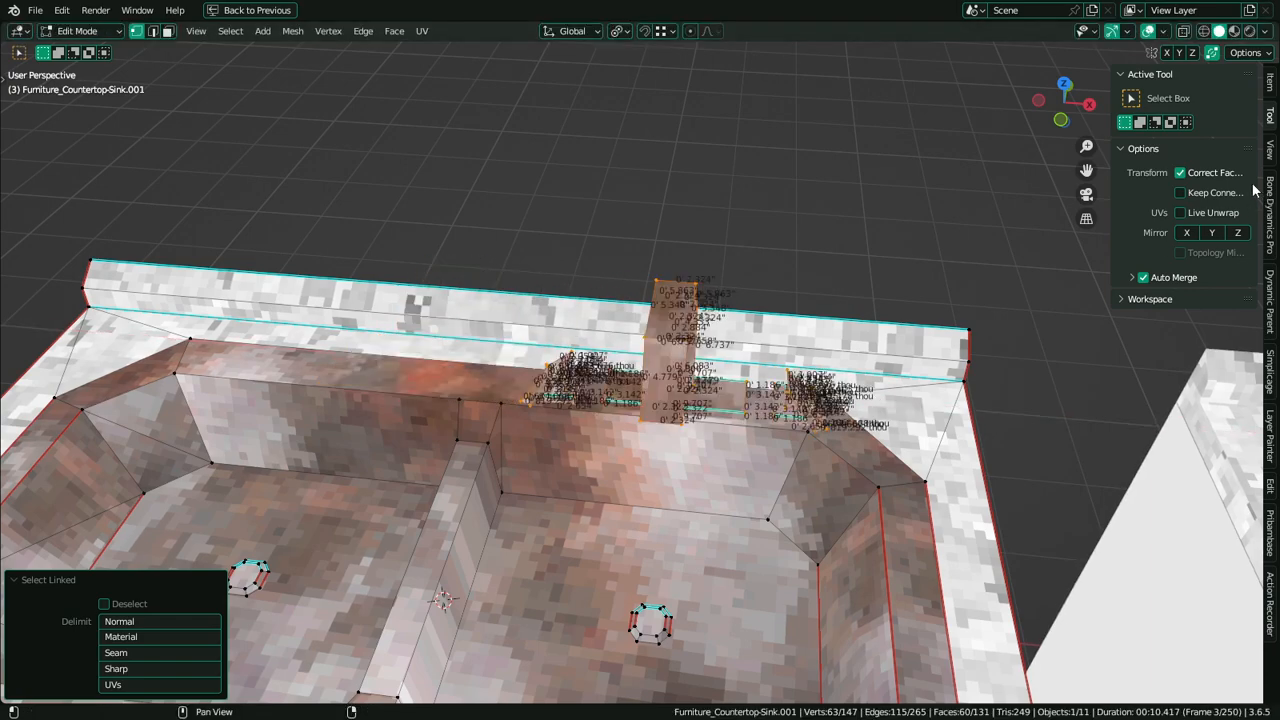
Turn off Correct Face Attributes and move the selected faucet assembly about -1' 1.4" along X, centering it over the basin divider
click(1180, 174)
shift+middle_drag(722, 394, 831, 290)
key(g)
key(x)
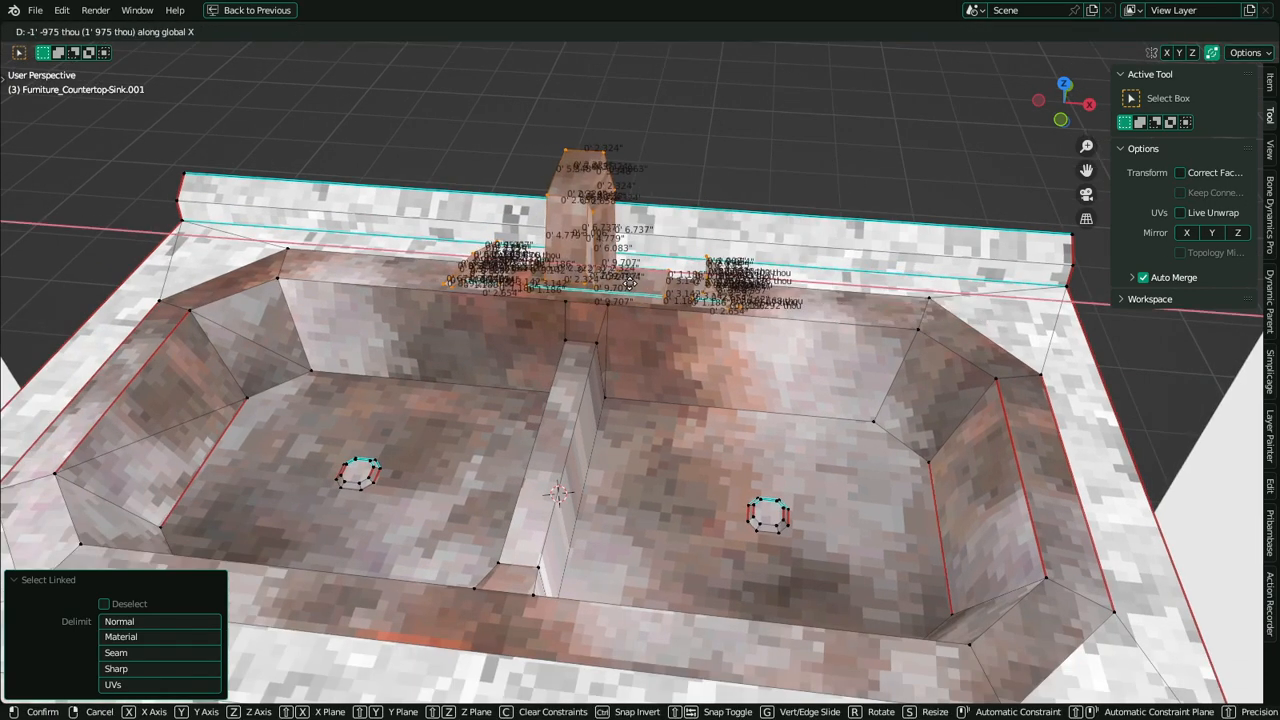
click(627, 284)
key(KP_1)
scroll(736, 400, up, 6)
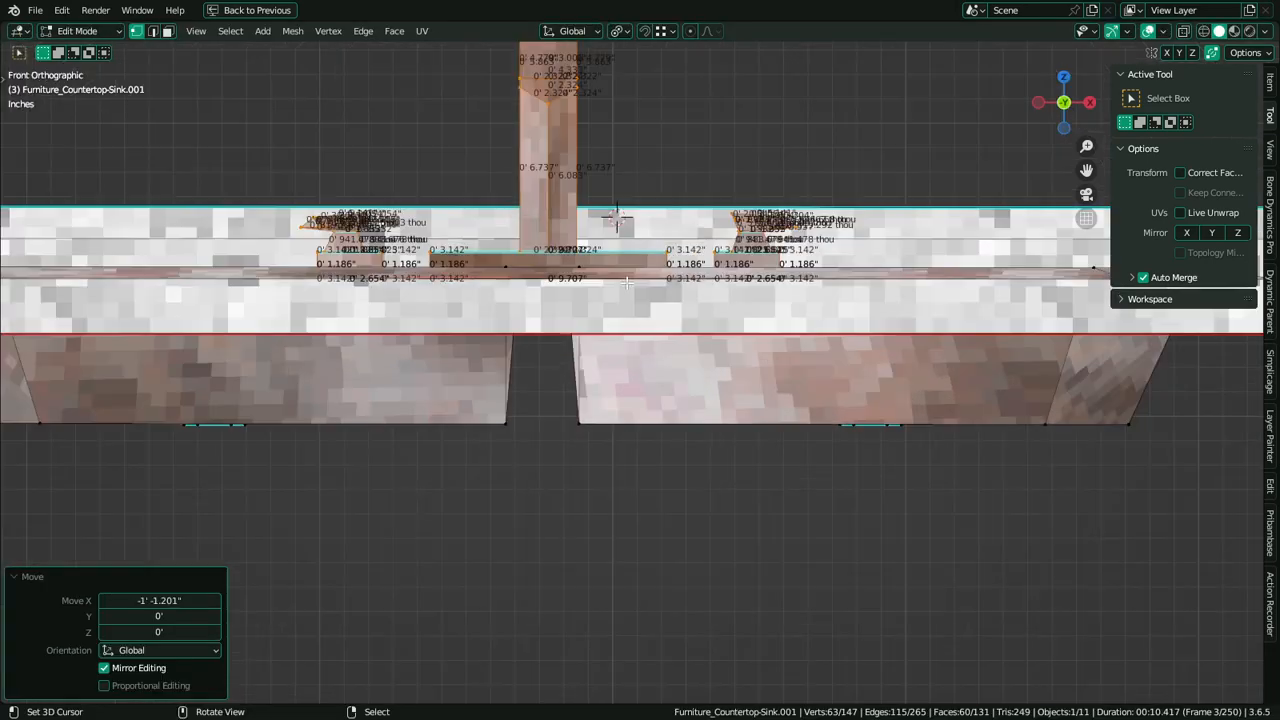
key(g)
key(x)
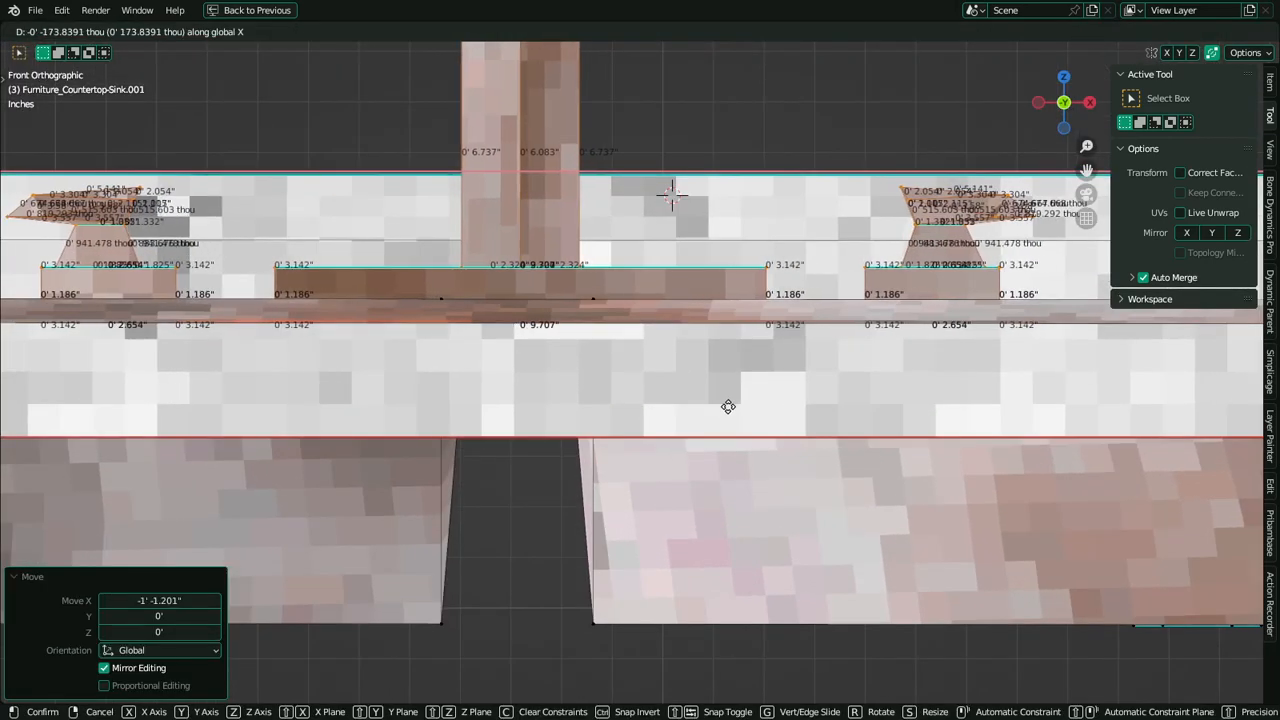
click(728, 406)
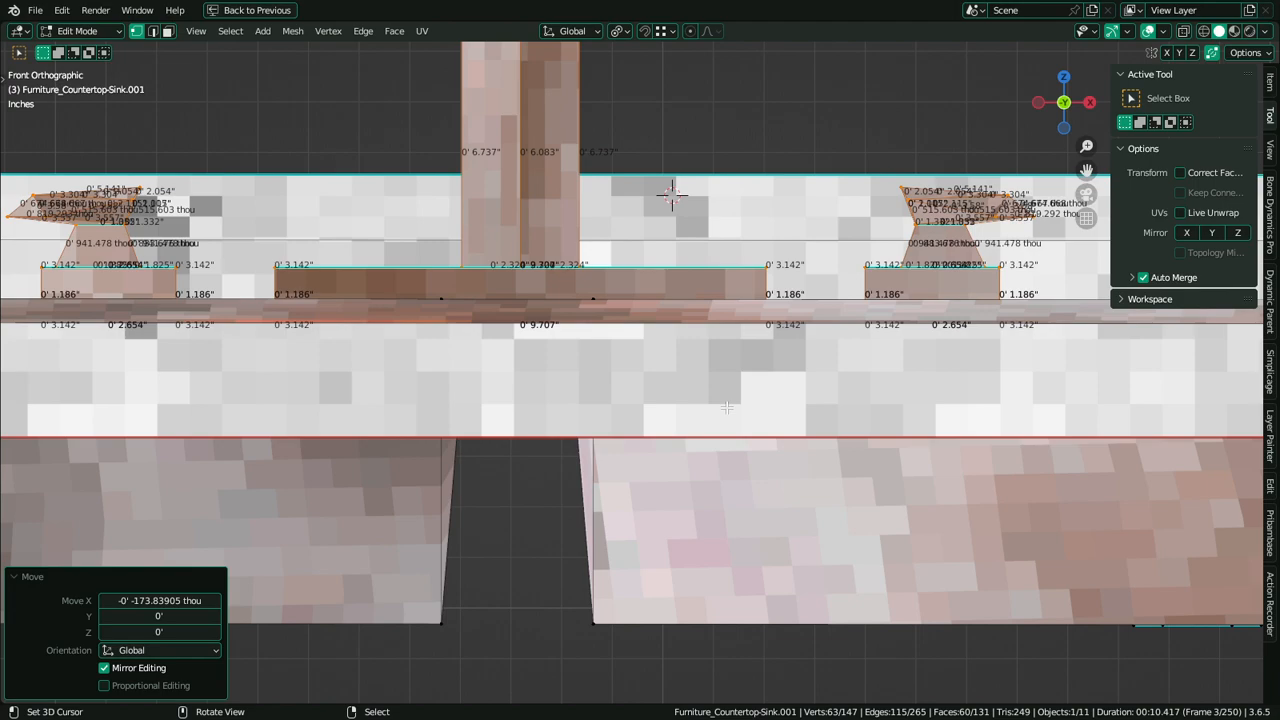
Return to Object Mode and examine the countertop with its centered faucet beside the original sink
middle_drag(755, 393, 780, 397)
scroll(740, 423, down, 6)
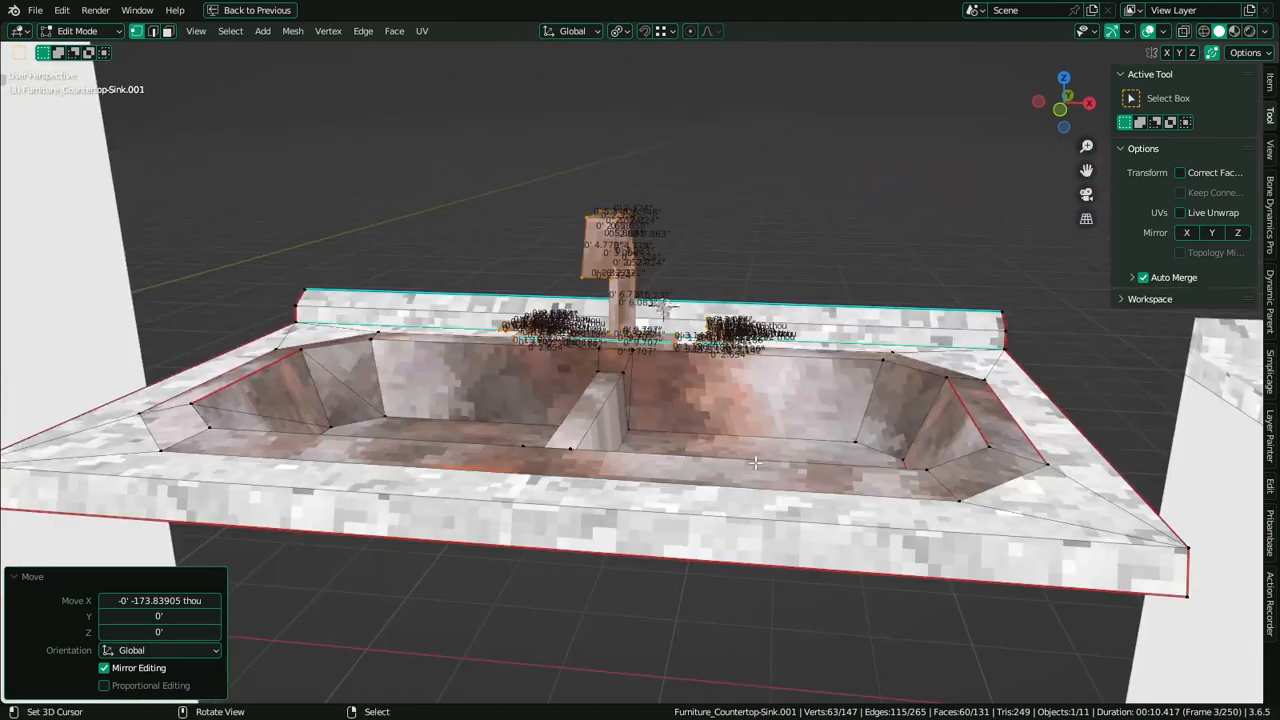
key(Tab)
scroll(760, 462, down, 4)
middle_drag(763, 463, 836, 459)
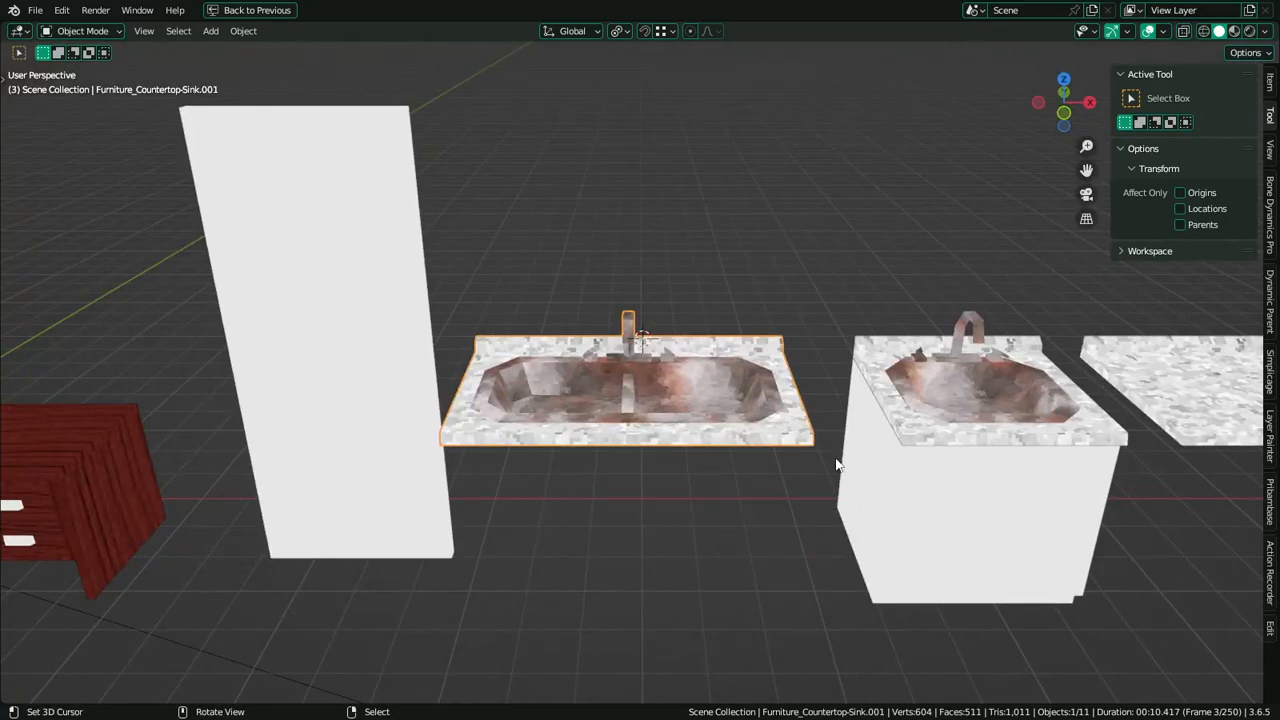
scroll(835, 458, up, 8)
Try to select the basin by extending from a floor face to all linked faces bounded by seams
key(Tab)
click(747, 440)
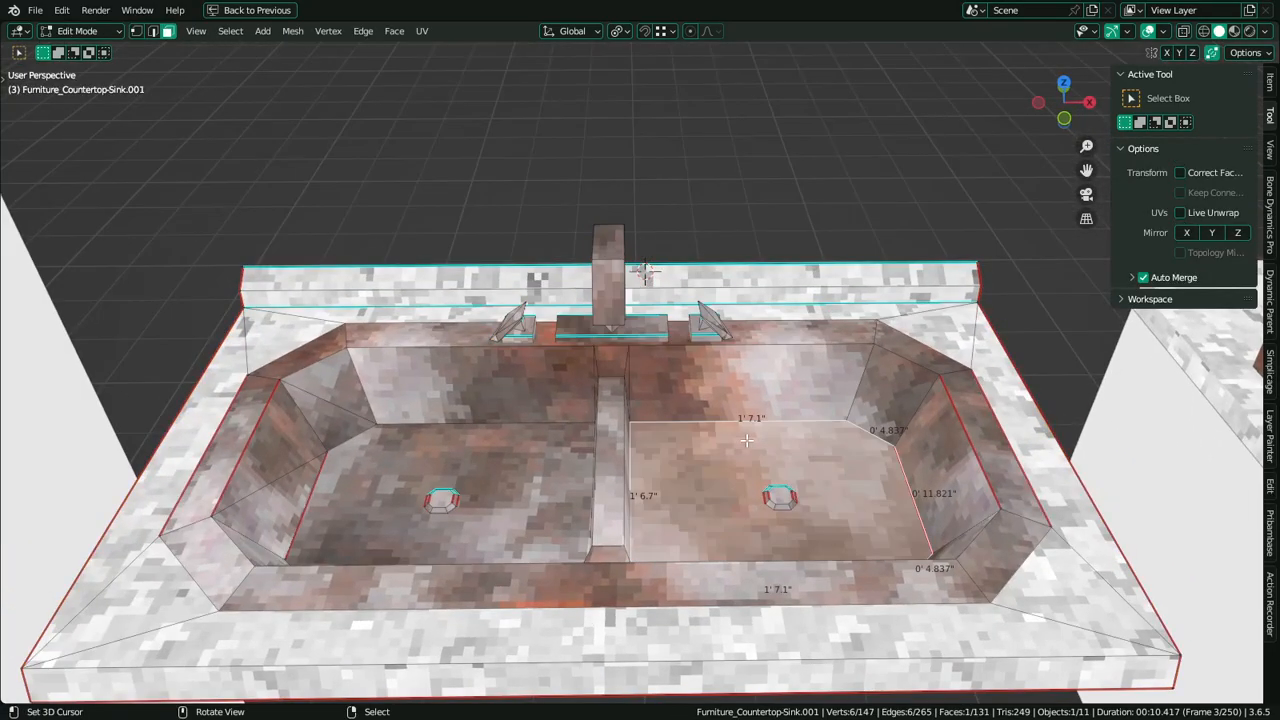
key(l)
scroll(747, 440, up, 5)
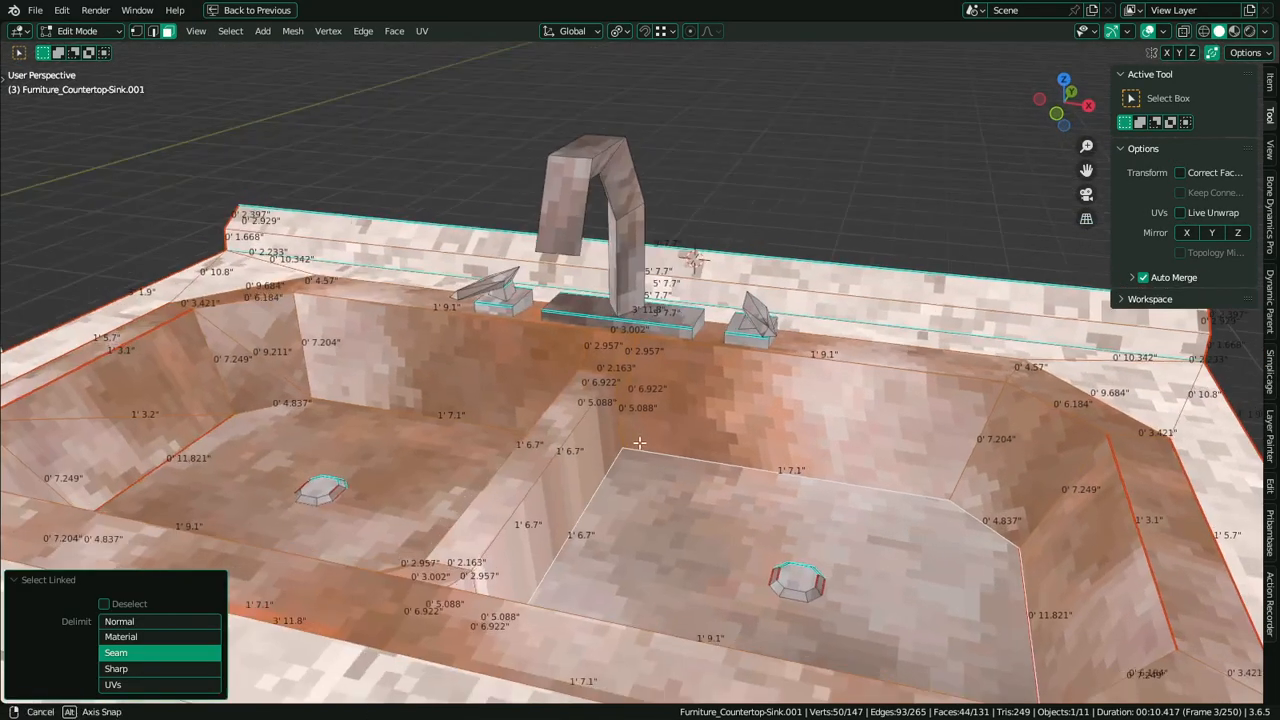
scroll(651, 467, down, 4)
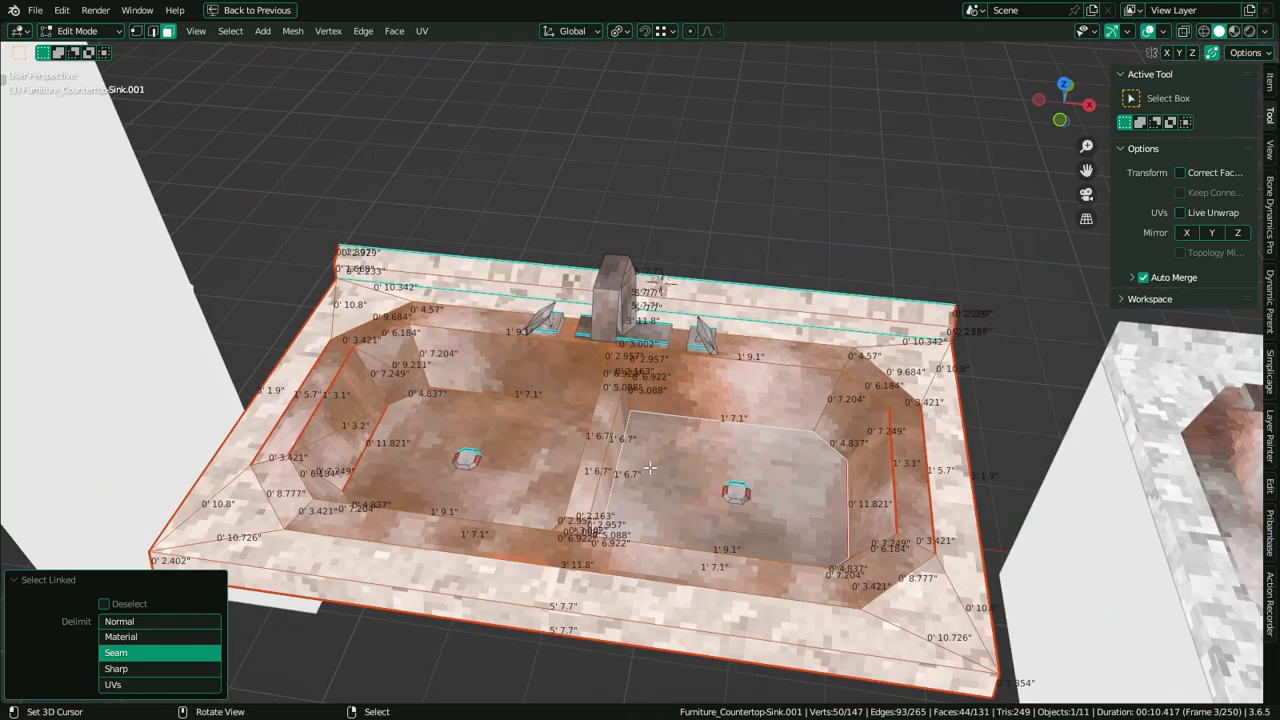
click(407, 537)
click(478, 519)
Isolate the faces assigned to MAT_VertRust001, then hide everything except the linked basin faces
key(ctrl+space)
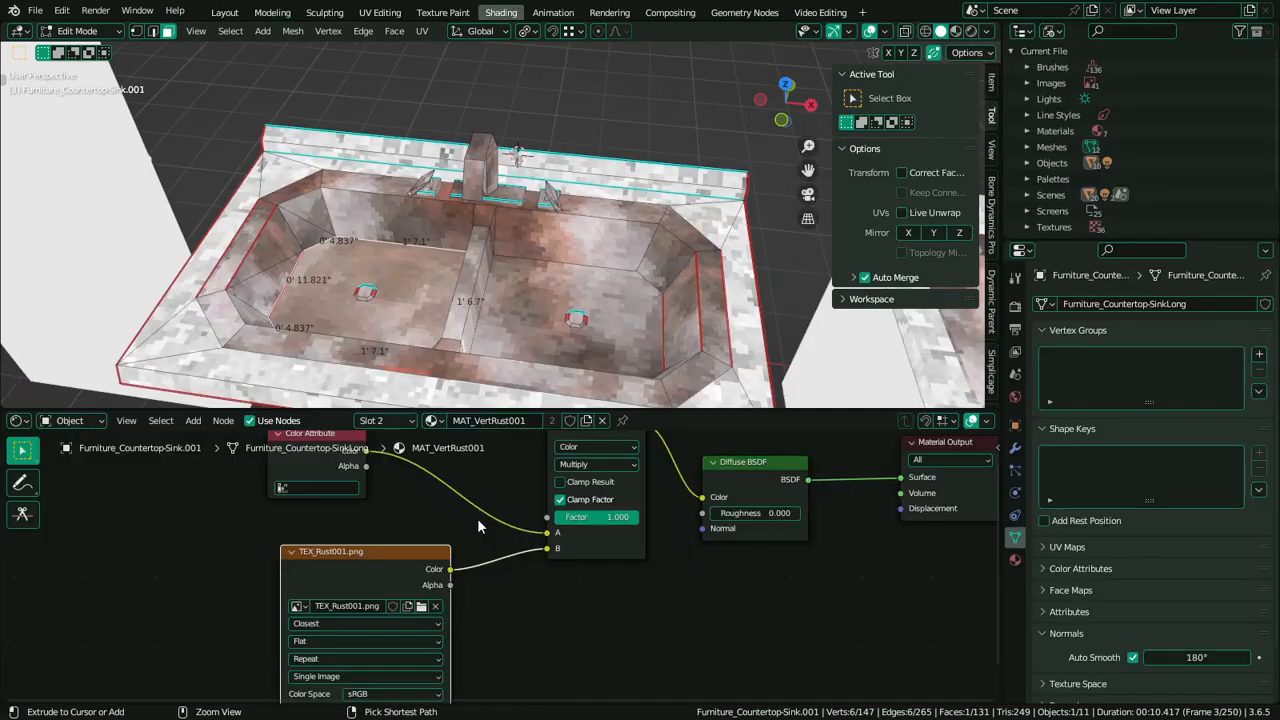
click(1015, 559)
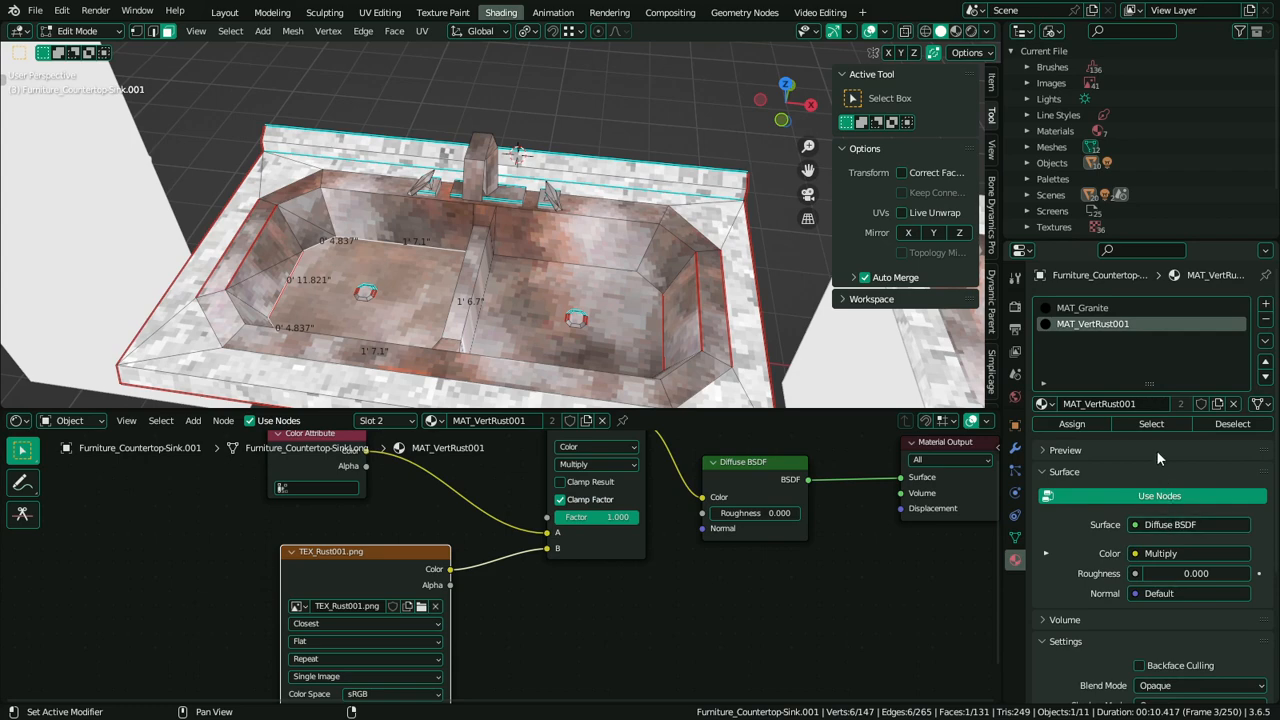
click(1151, 424)
click(484, 303)
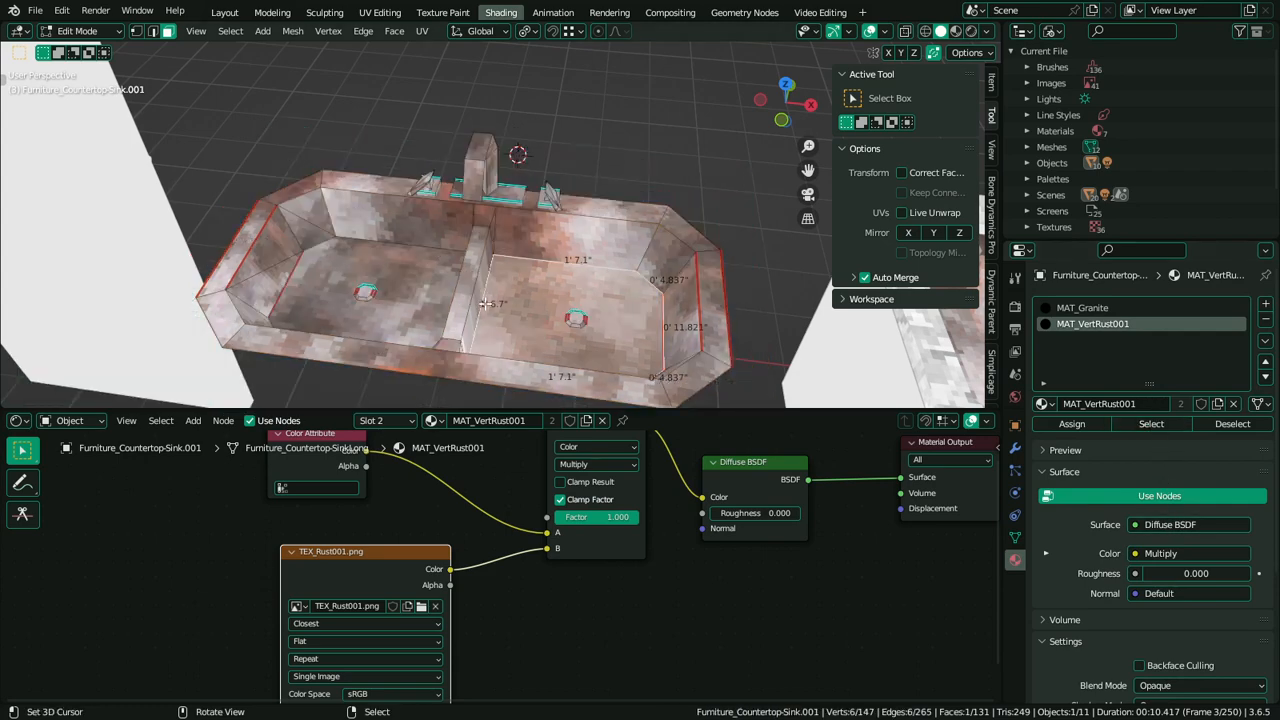
key(l)
key(shift+h)
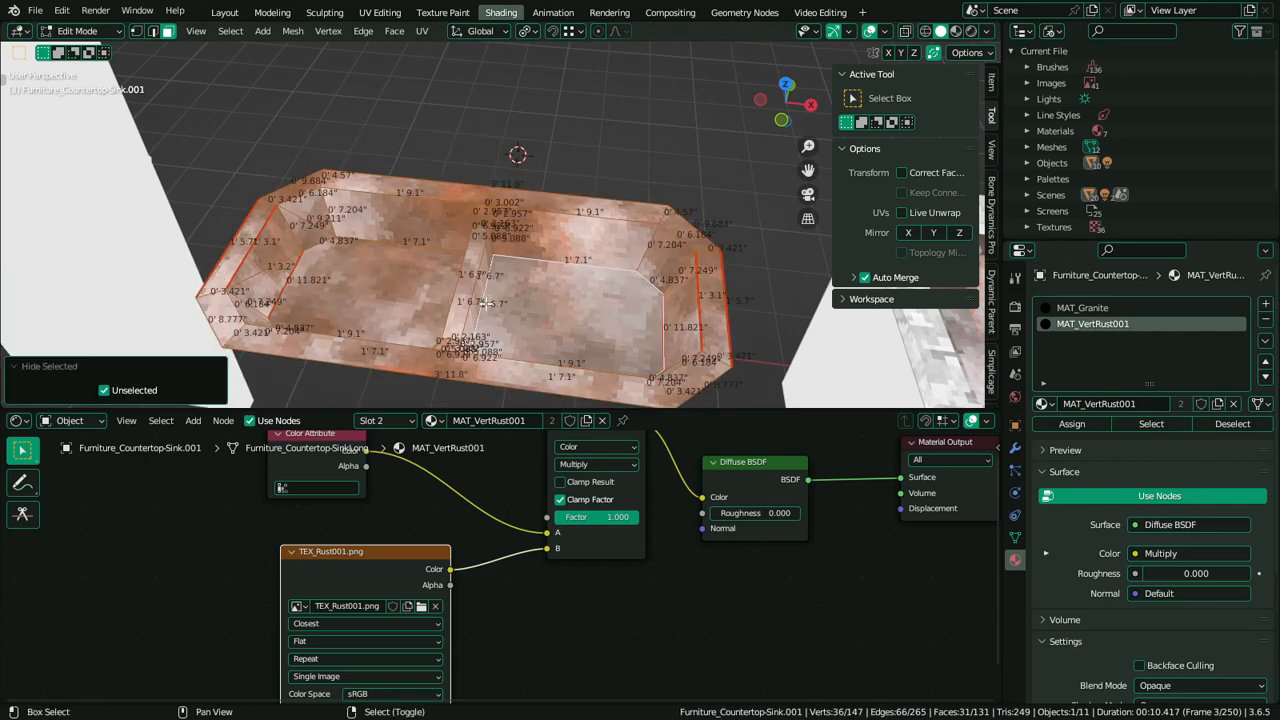
Unwrap the isolated basin faces and enlarge their UVs over the TEX_Rust001.png texture
key(u)
click(449, 212)
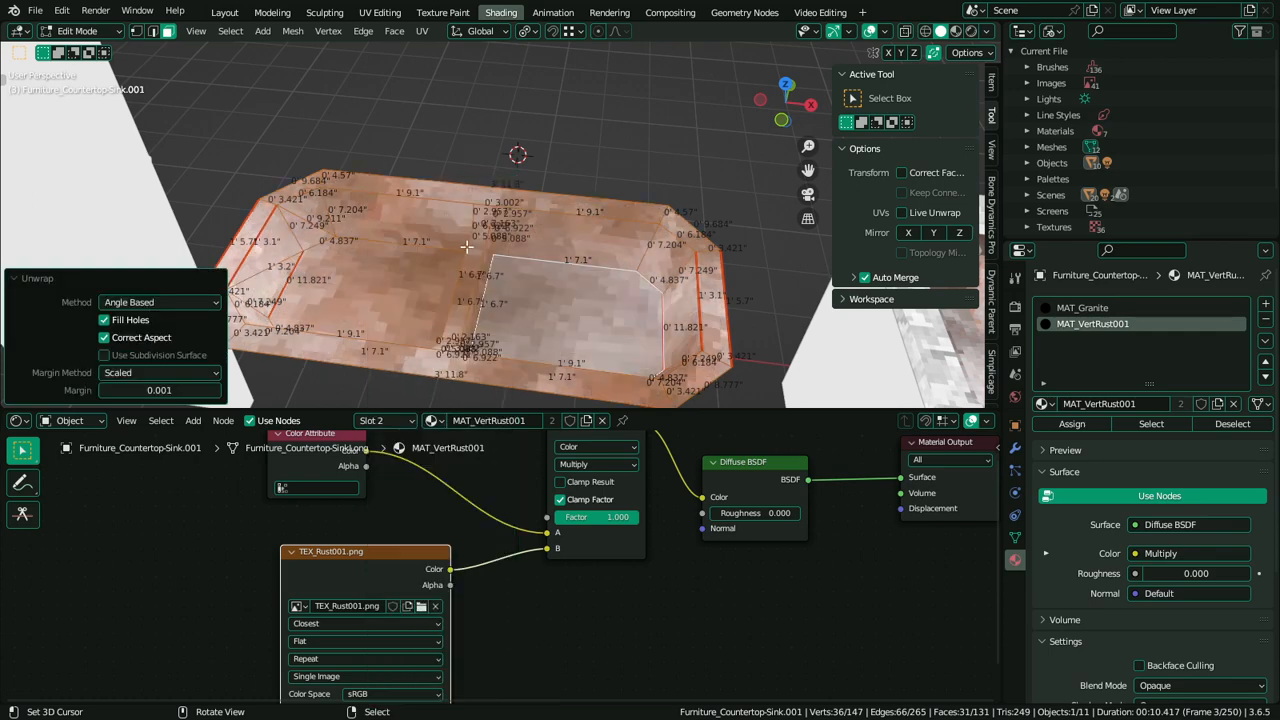
click(379, 12)
key(s)
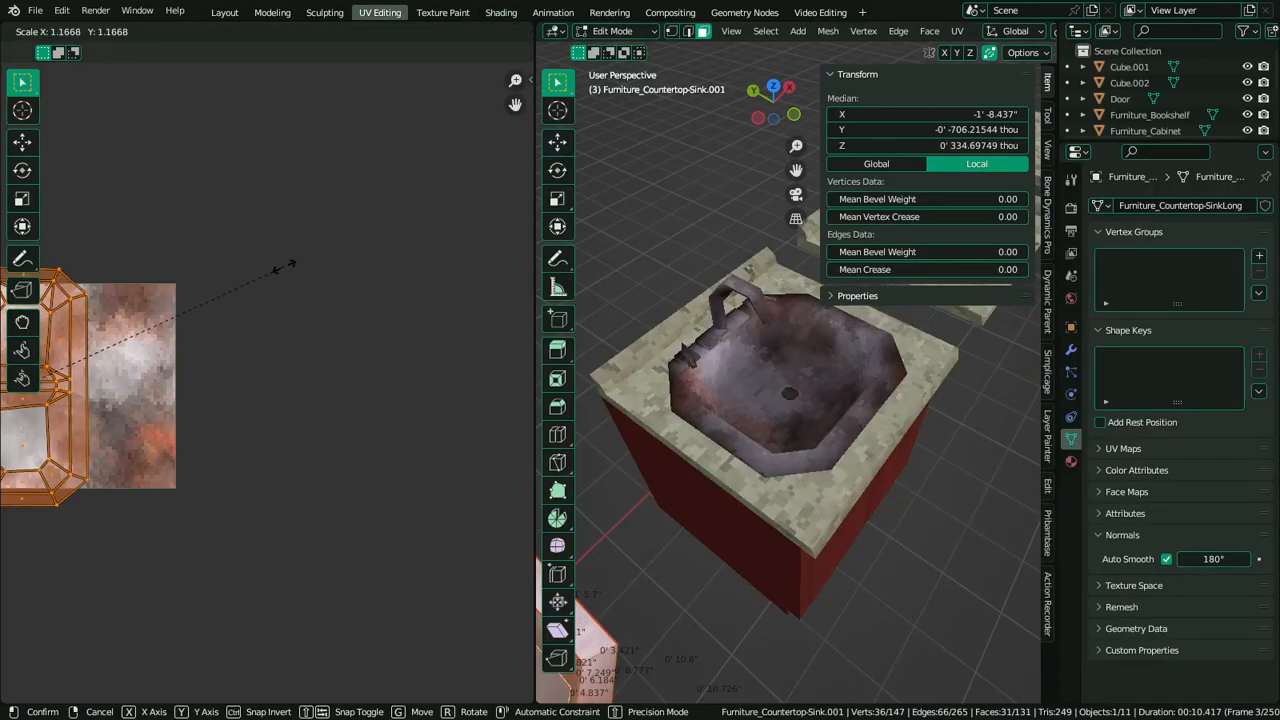
click(322, 257)
Reveal the hidden countertop faces and inspect the rust texture across the basin in both Object and Edit Mode
scroll(652, 472, down, 2)
shift+middle_drag(653, 472, 610, 408)
key(alt+h)
alt+middle_click(674, 443)
key(ctrl+space)
scroll(690, 430, up, 1)
key(Tab)
scroll(574, 304, up, 2)
middle_drag(574, 304, 686, 400)
key(Tab)
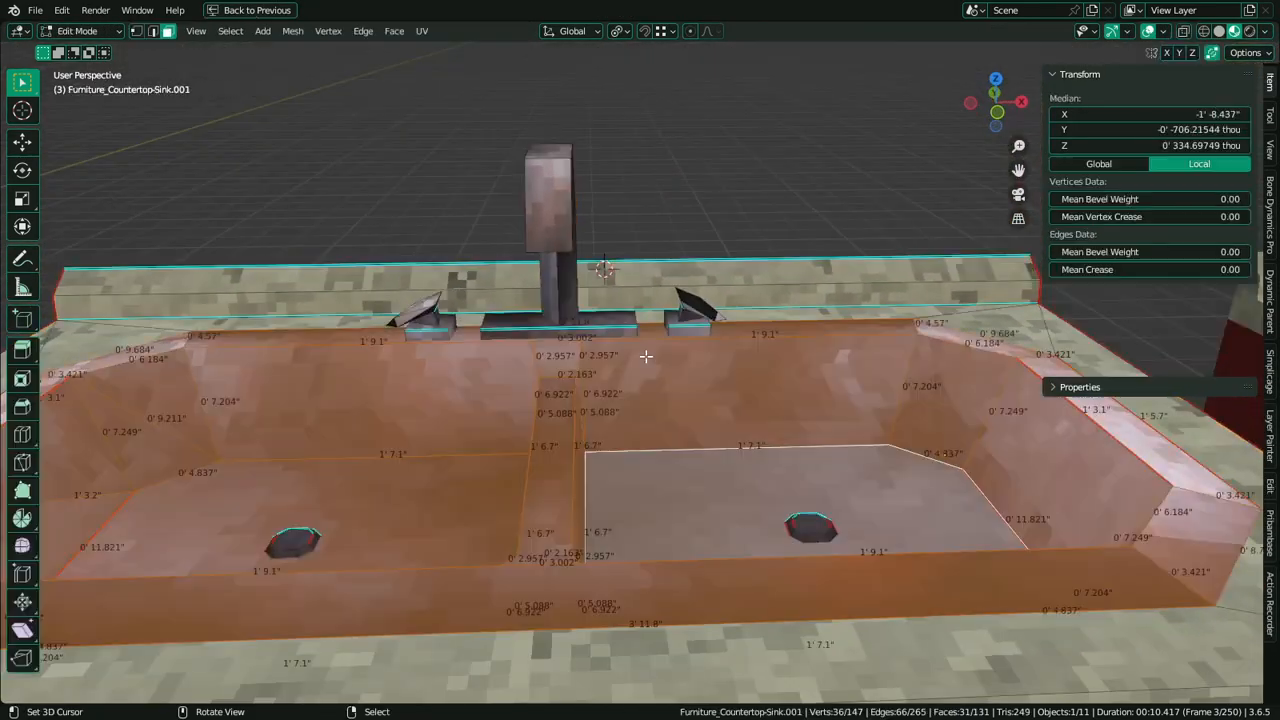
scroll(566, 457, up, 3)
middle_drag(594, 441, 451, 448)
key(Tab)
scroll(586, 404, down, 4)
middle_drag(587, 408, 711, 414)
key(Tab)
Scale the basin's UVs up further and examine the textured basin and faucet in Object Mode
key(ctrl+space)
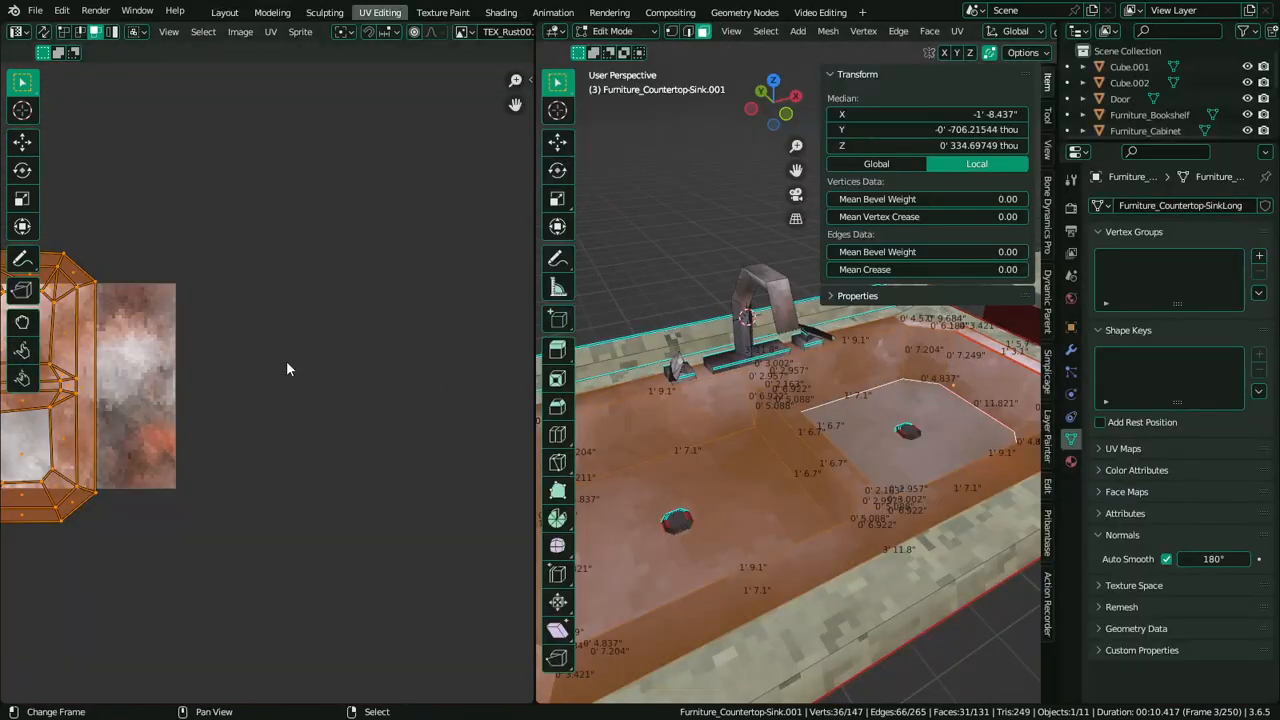
key(s)
click(333, 363)
key(Tab)
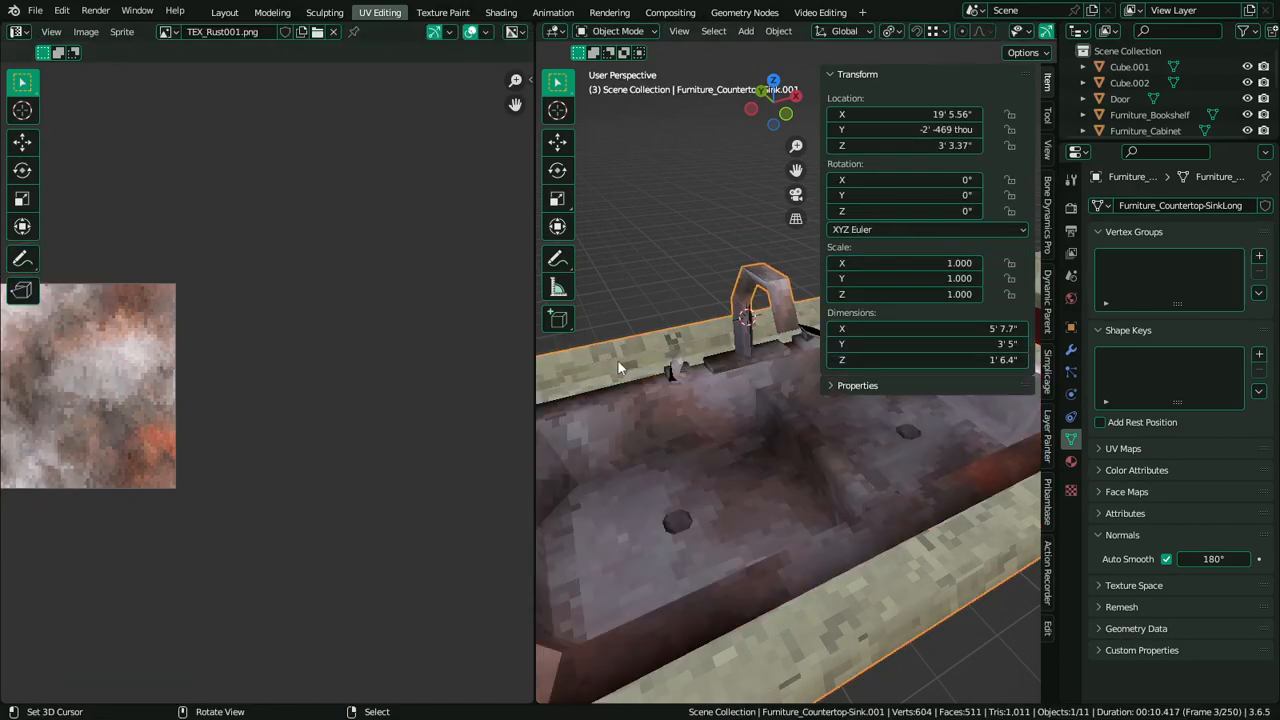
scroll(756, 416, down, 3)
key(ctrl+space)
middle_drag(786, 435, 760, 439)
scroll(760, 439, up, 6)
middle_drag(710, 283, 721, 334)
scroll(666, 334, down, 4)
Undo the UV edits, the faucet repositioning and the faucet end's 7 in move, back to the selected countertop end
key(ctrl+z)
key(ctrl+z)
key(ctrl+z)
key(ctrl+z)
key(ctrl+z)
key(ctrl+z)
key(ctrl+z)
key(ctrl+z)
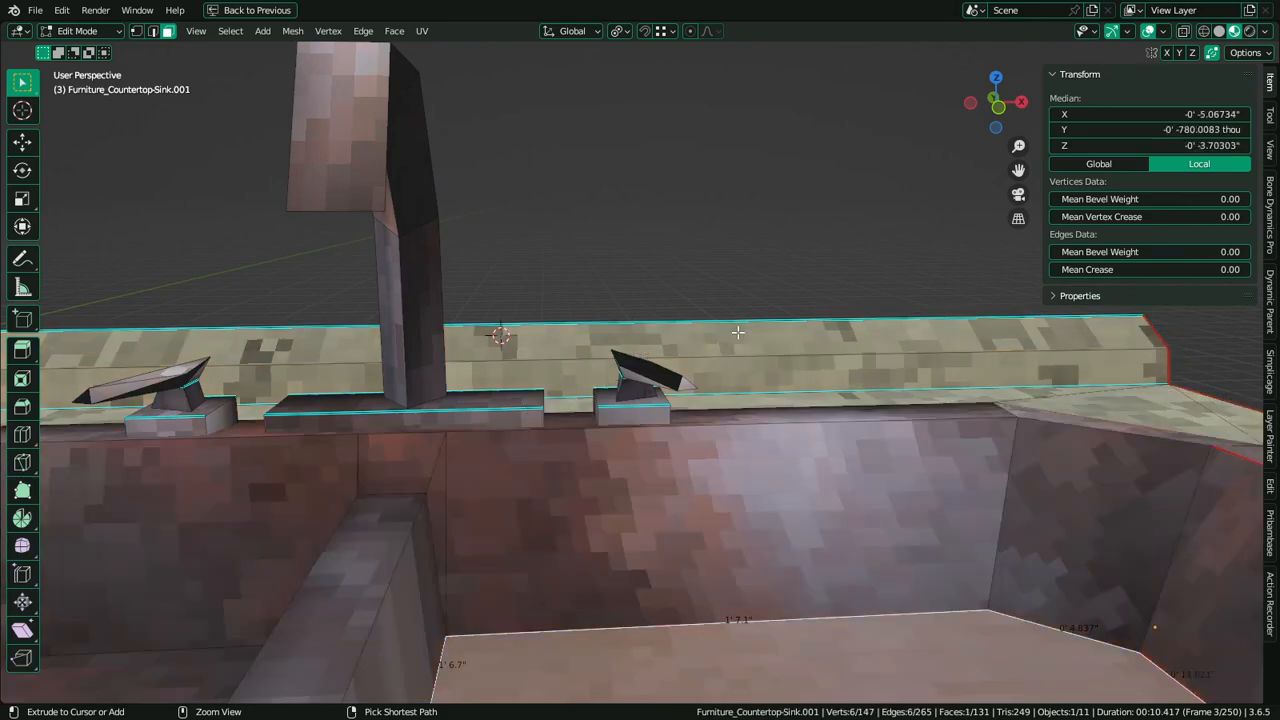
key(ctrl+z)
key(ctrl+z)
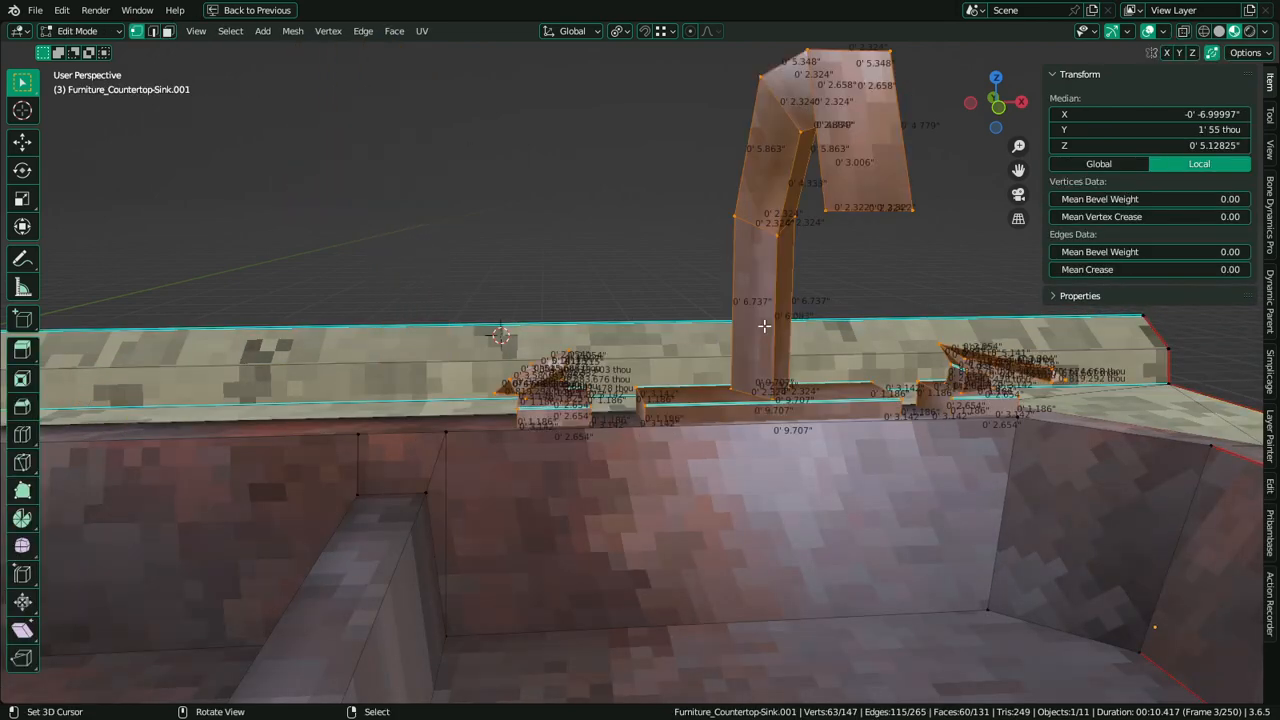
key(ctrl+z)
key(ctrl+z)
key(ctrl+z)
key(ctrl+z)
key(ctrl+z)
key(ctrl+z)
key(ctrl+z)
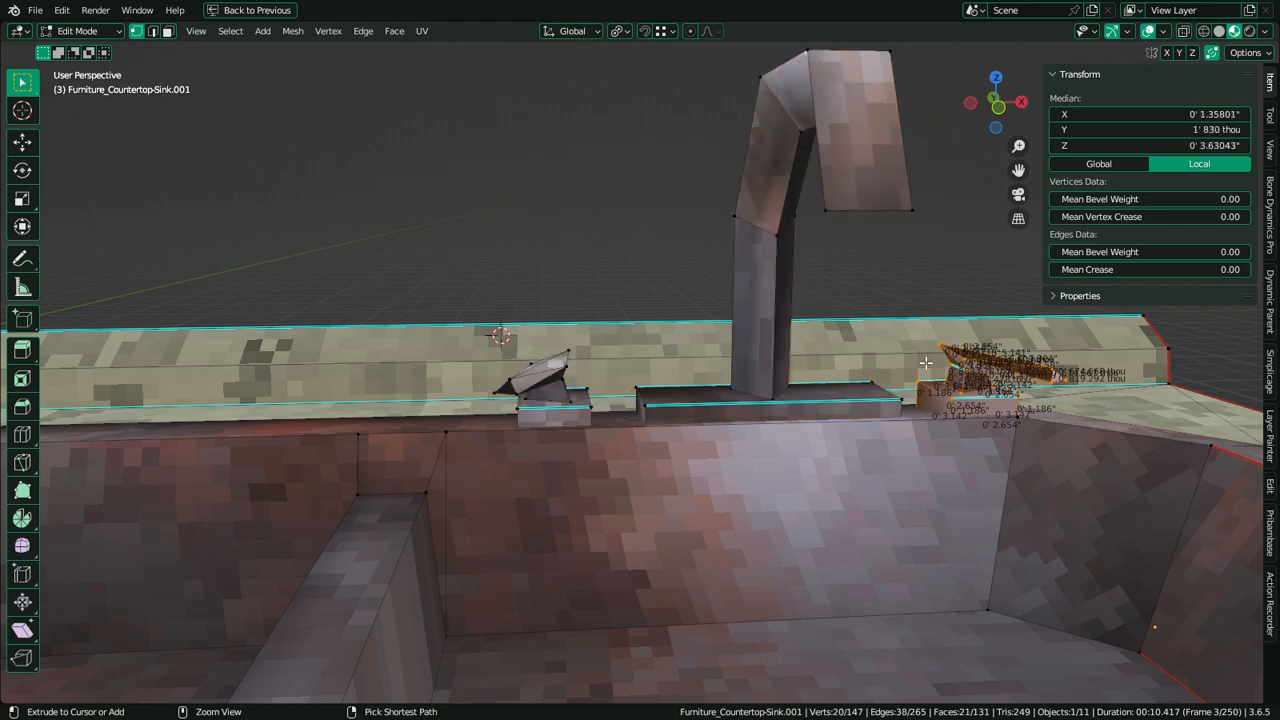
key(ctrl+z)
Undo back to the selected countertop end, checking the tool options and briefly viewing the mesh without overlays
middle_drag(926, 363, 826, 386)
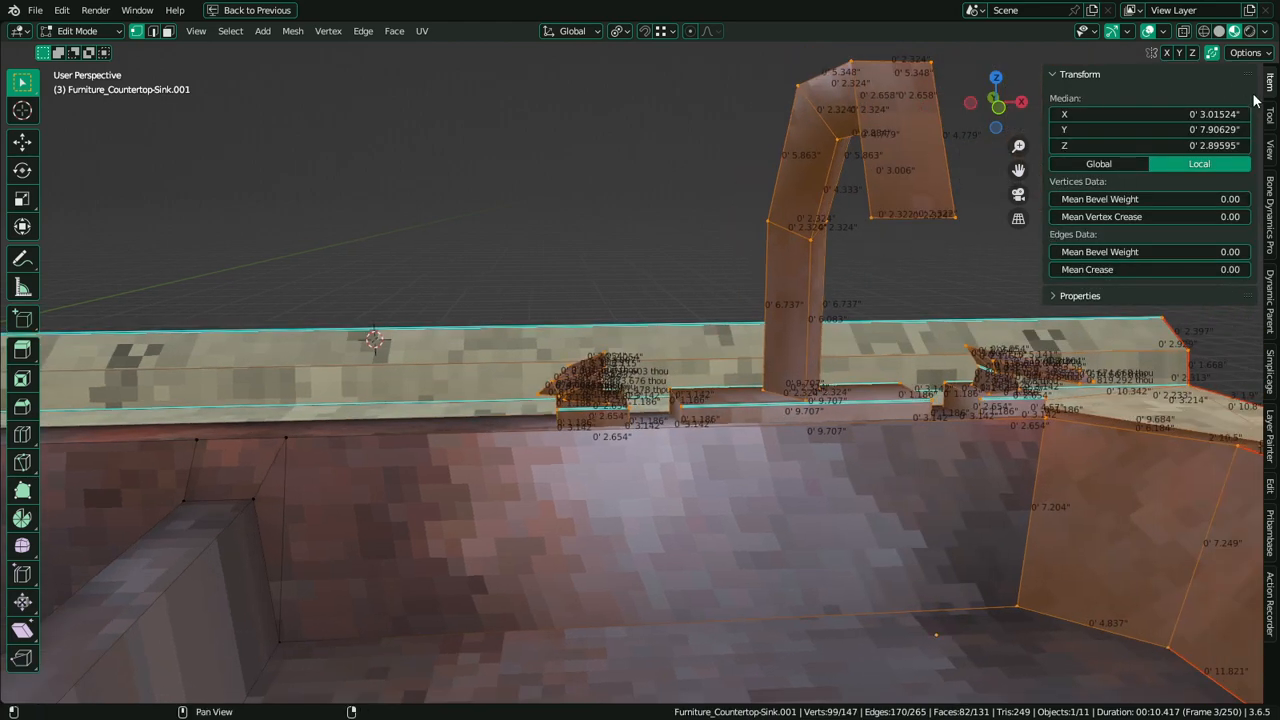
click(1270, 150)
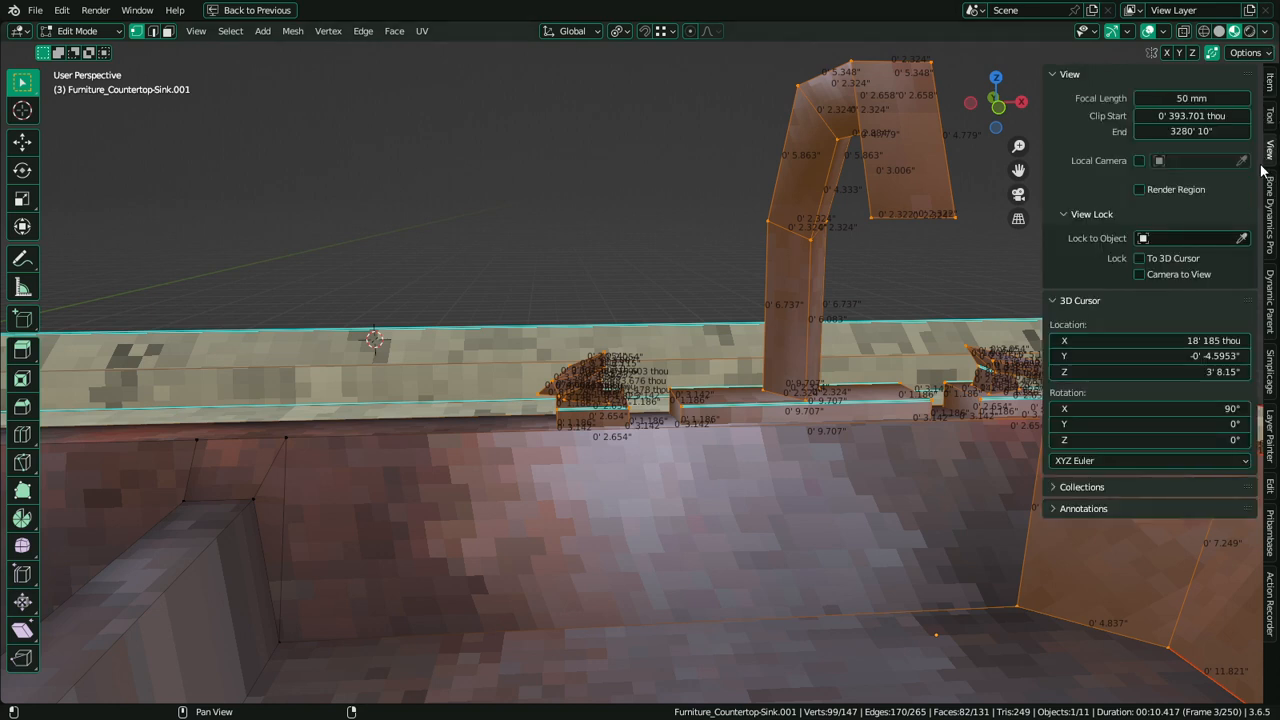
click(1272, 114)
mouse_move(912, 258)
middle_down()
mouse_move(888, 275)
mouse_move(904, 258)
middle_up()
key(ctrl+z)
key(ctrl+z)
key(ctrl+z)
key(ctrl+z)
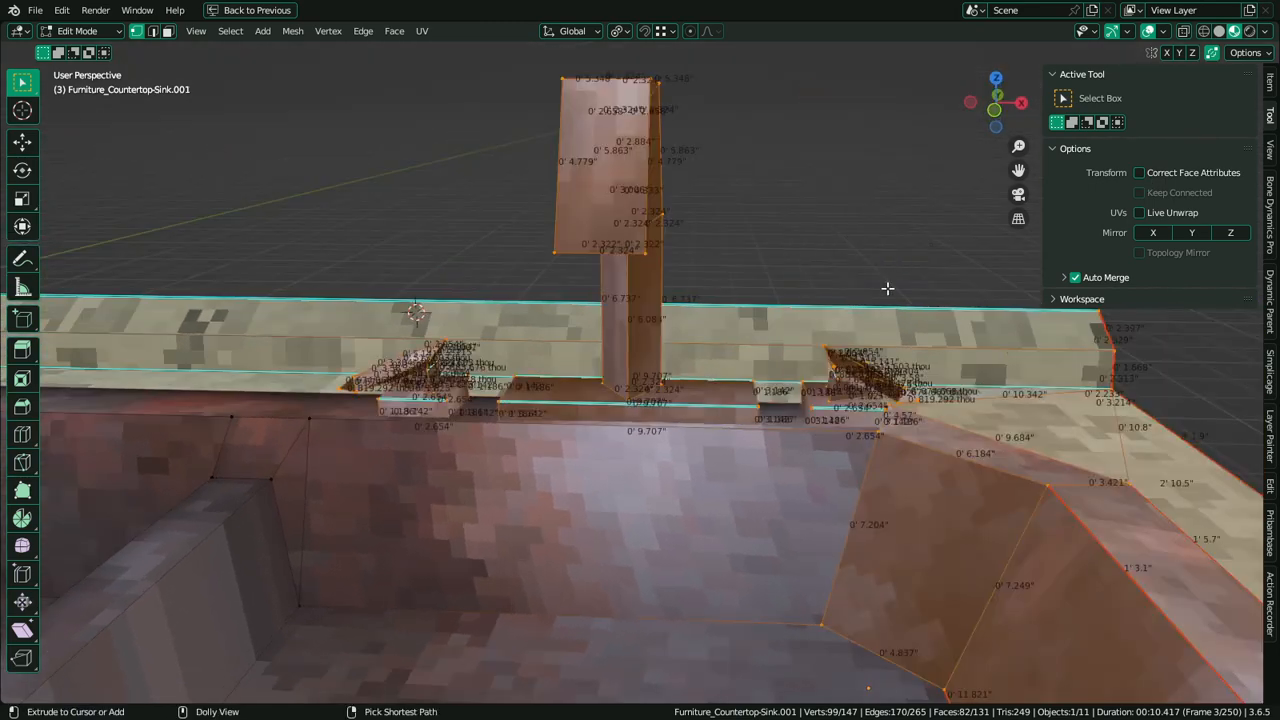
scroll(732, 325, up, 1)
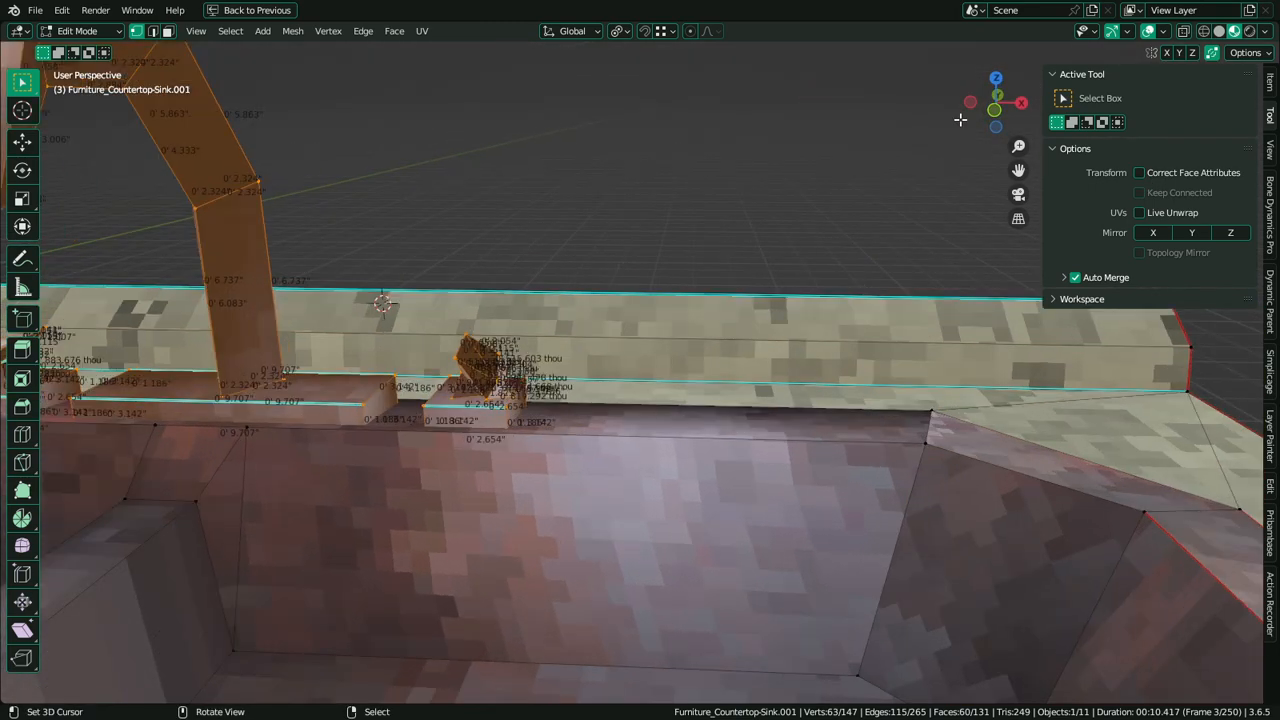
click(1149, 32)
middle_drag(694, 300, 593, 260)
key(ctrl+z)
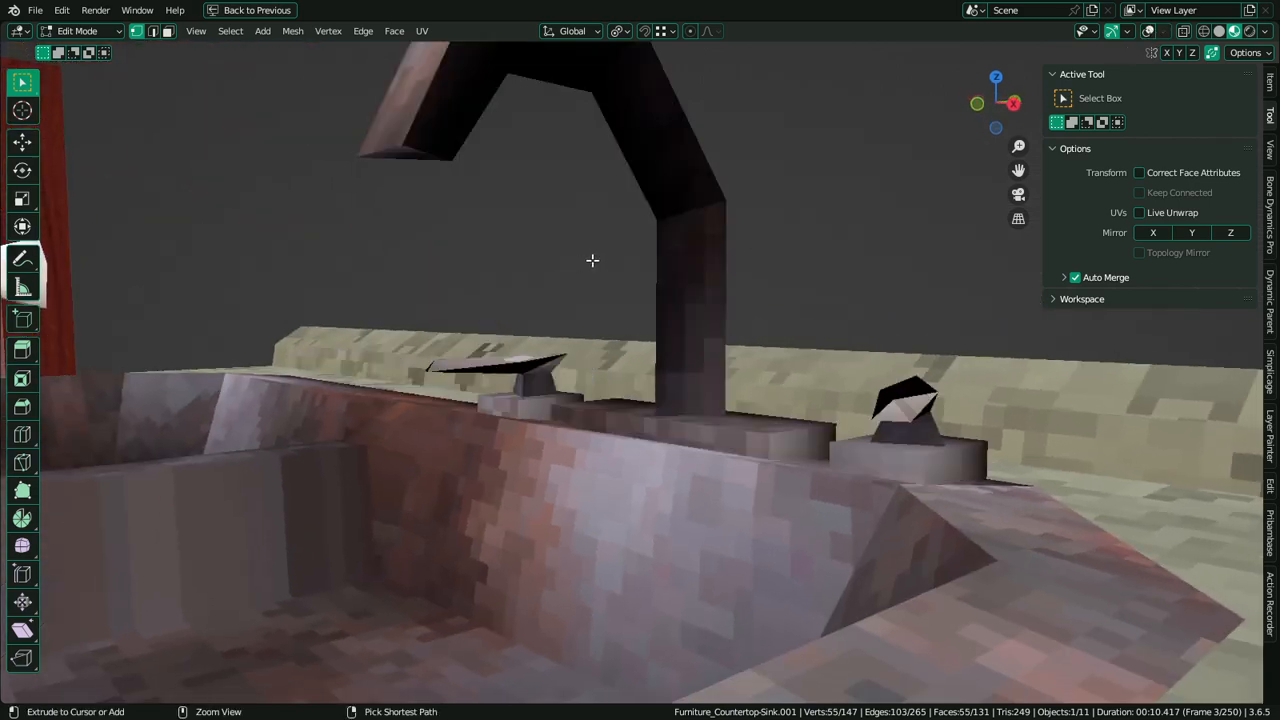
ctrl+middle_drag(592, 260, 811, 371)
key(ctrl+z)
key(ctrl+z)
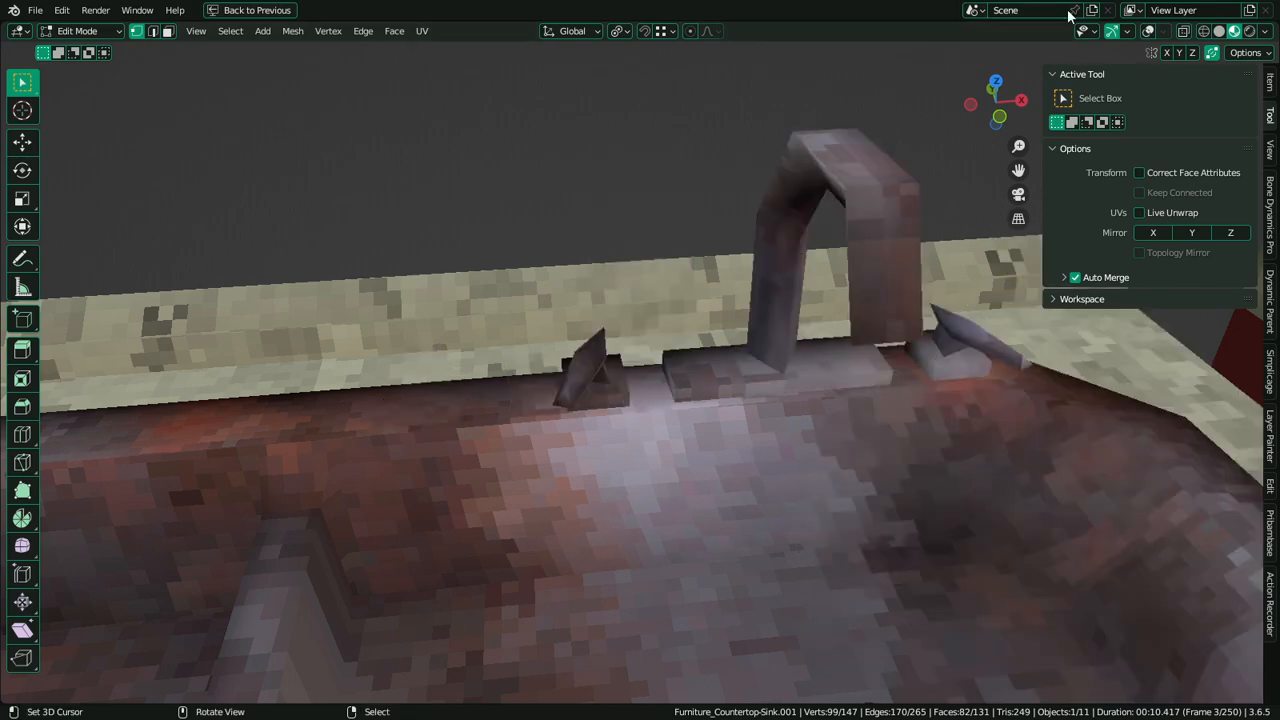
click(1148, 31)
key(g)
key(x)
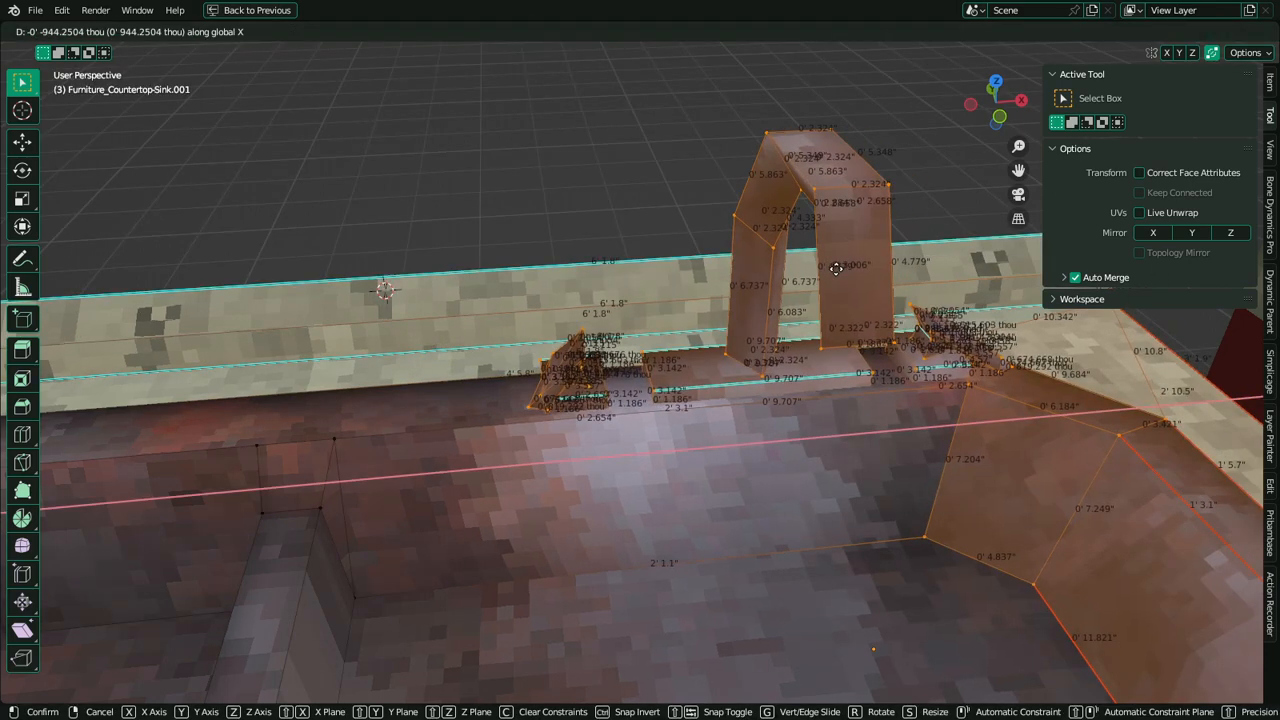
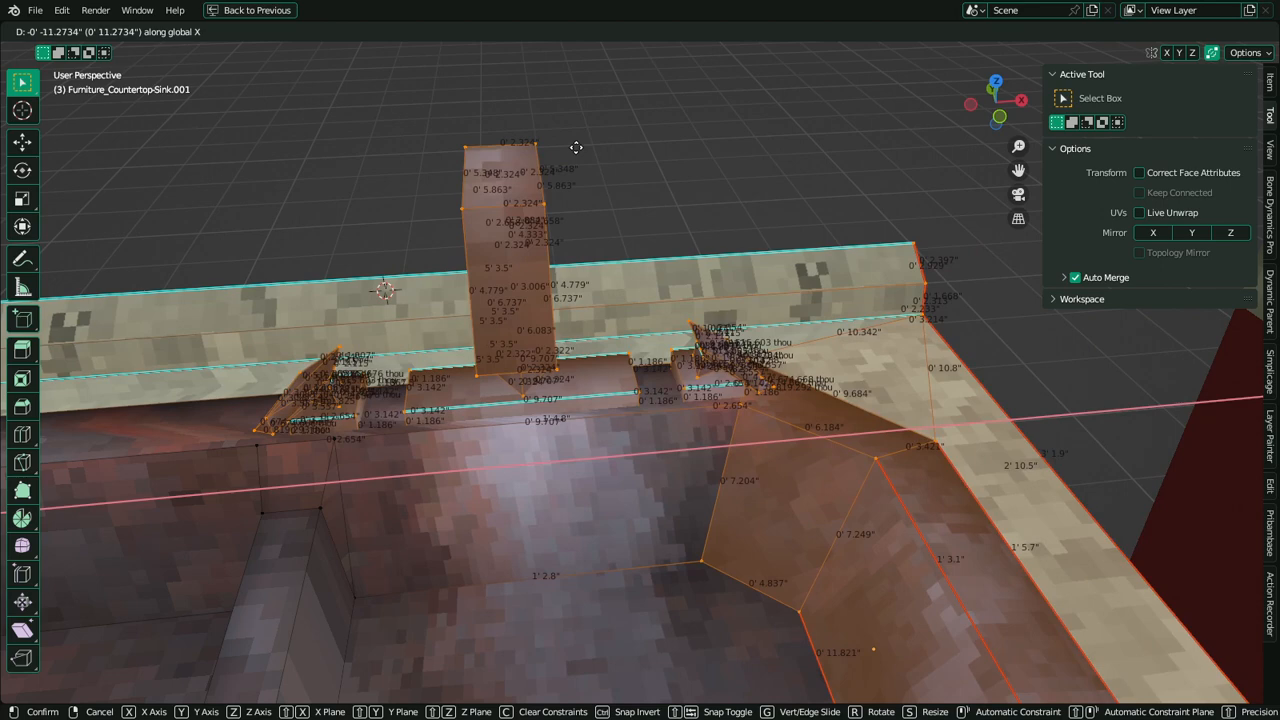
text(-7)
key(Escape)
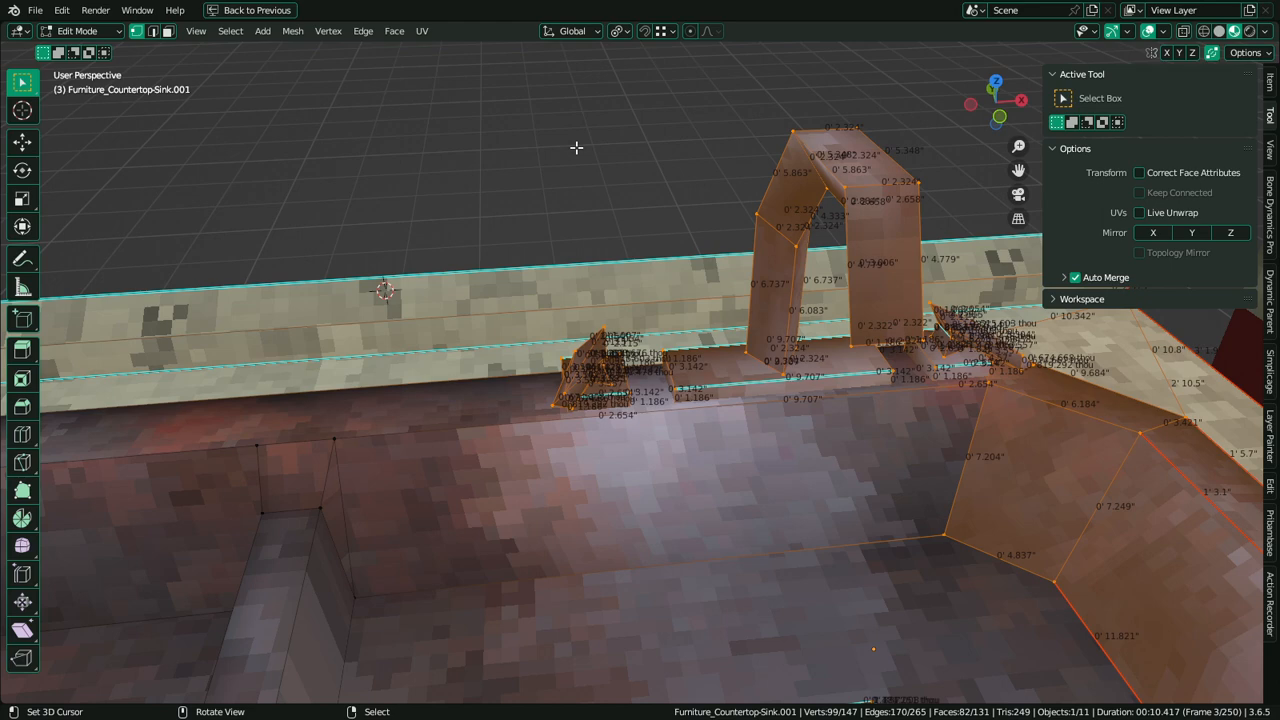
key(Up)
key(ctrl+z)
scroll(763, 345, down, 1)
key(ctrl+shift+z)
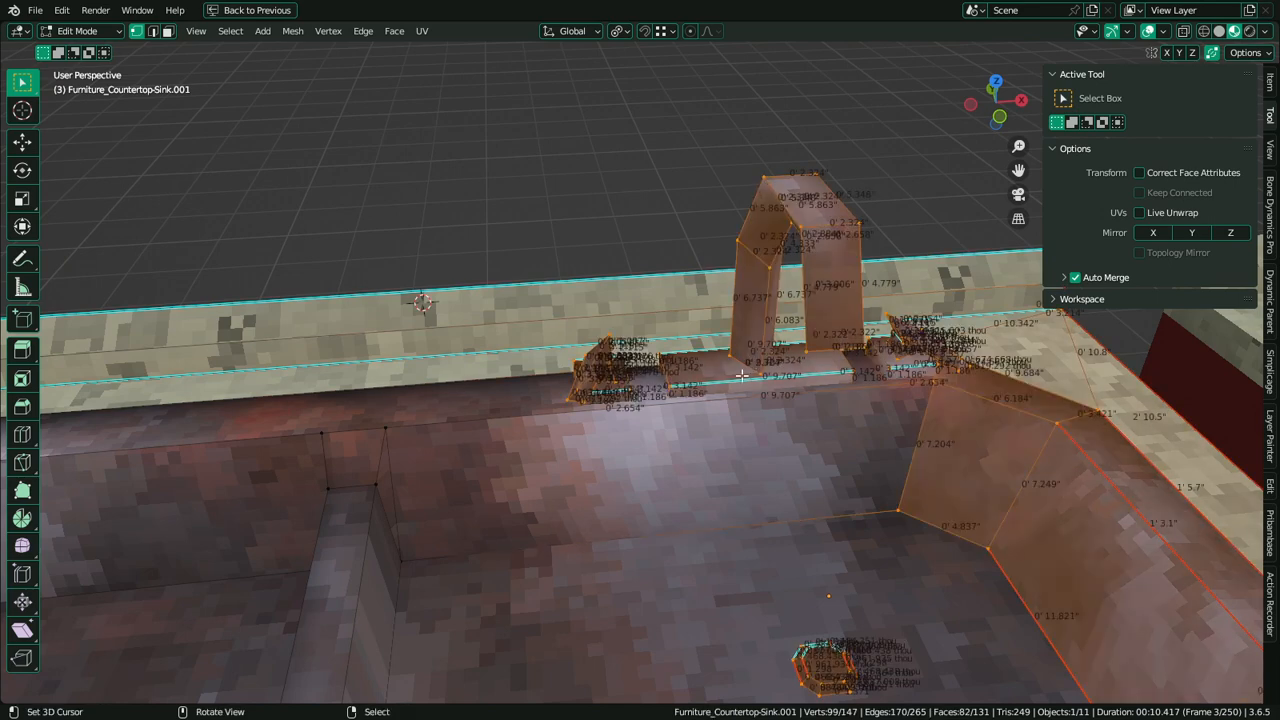
key(g)
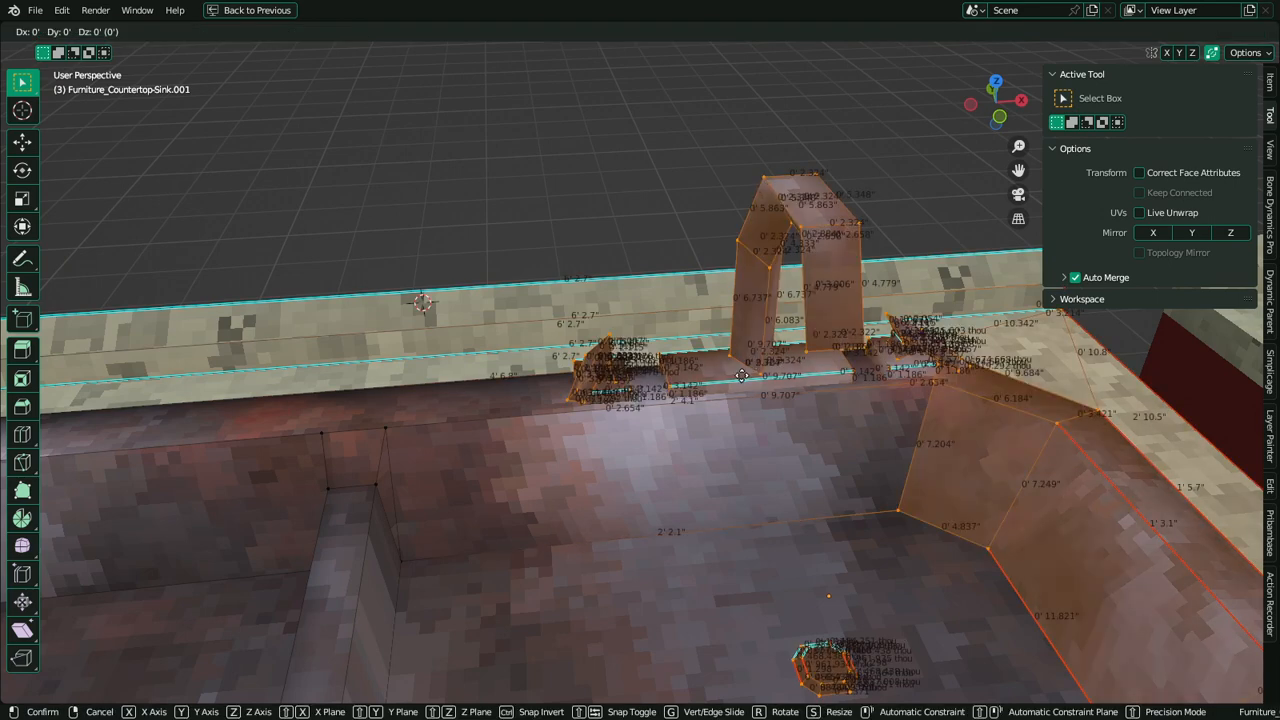
right_click(742, 375)
Move the selected countertop end, including the faucet and drain, -7" along global X
key(g)
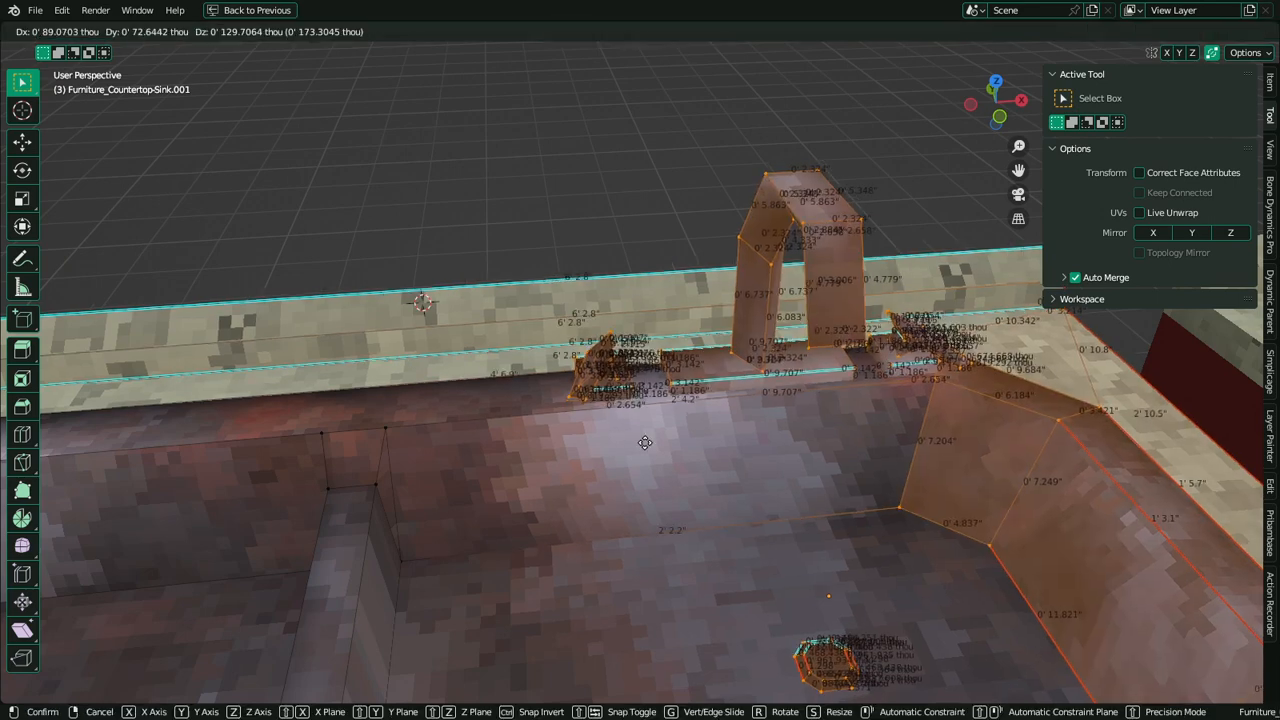
key(x)
click(491, 479)
click(205, 600)
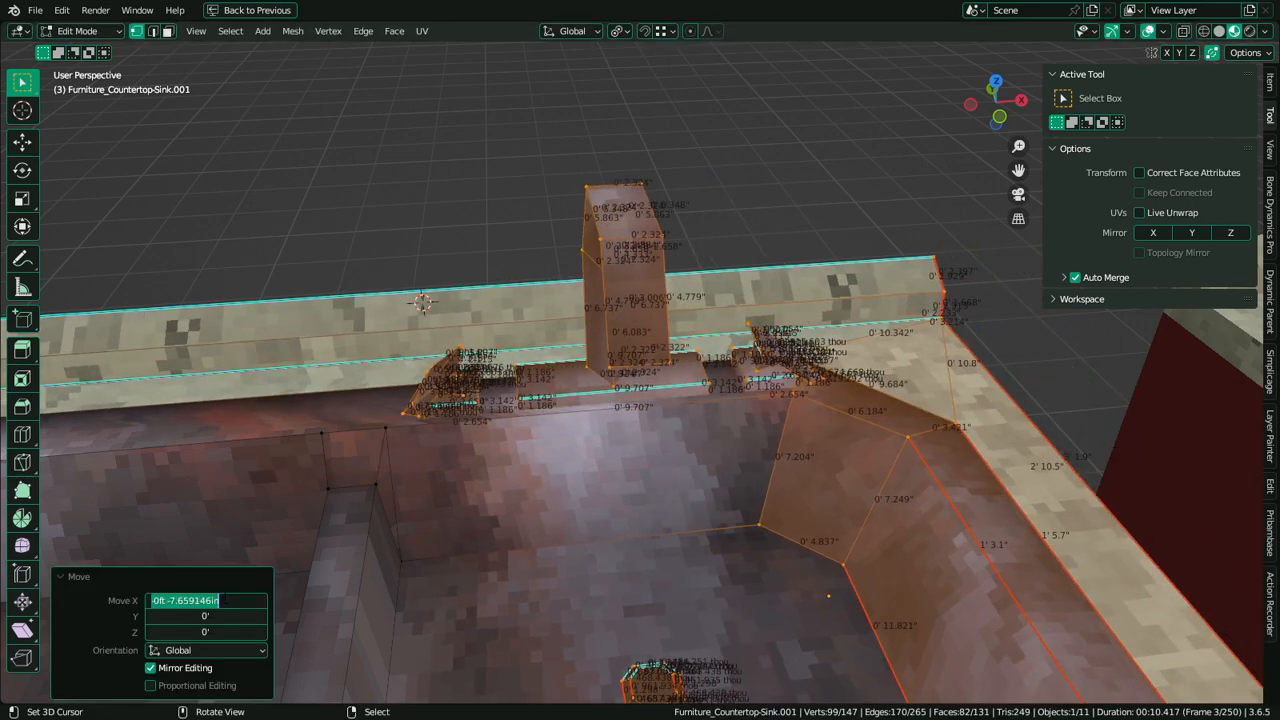
key(BackSpace)
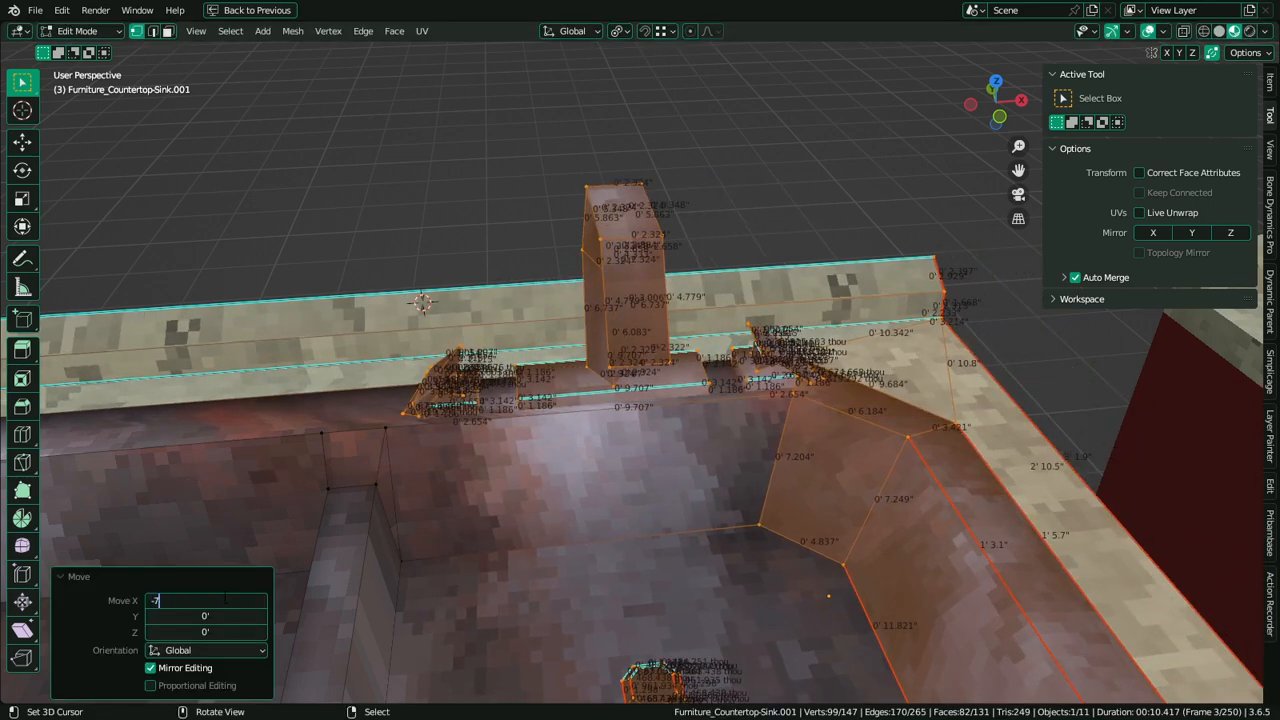
text(-7")
key(Return)
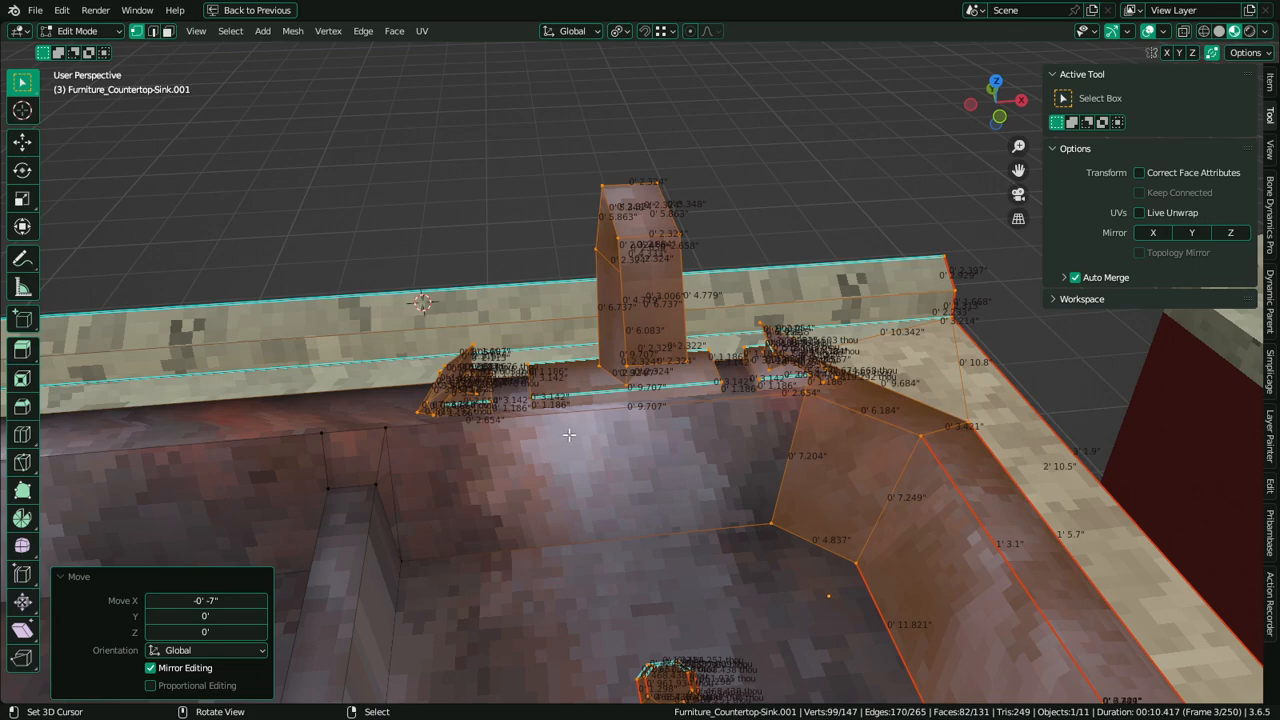
Examine the moved countertop end and the basin's rust texture in both Object and Edit Mode
middle_drag(569, 435, 565, 405)
key(Tab)
middle_drag(594, 342, 580, 262)
key(Tab)
middle_drag(556, 310, 596, 212)
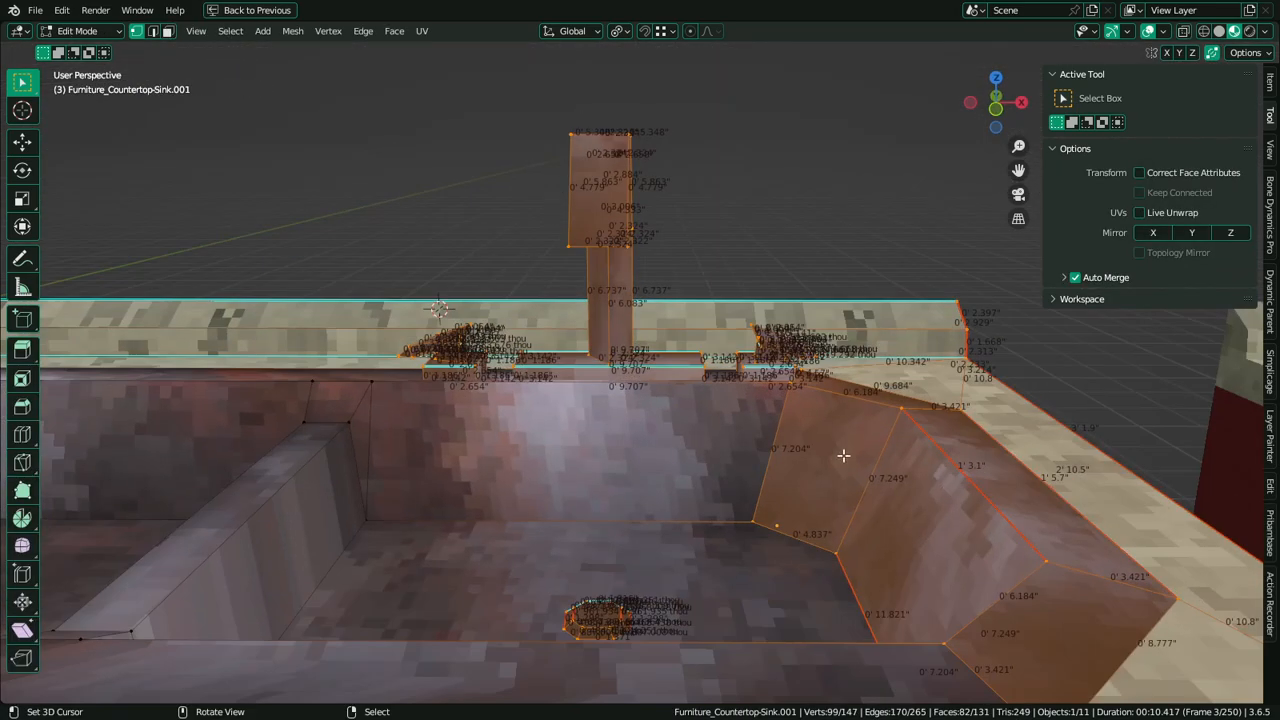
middle_drag(843, 455, 757, 204)
scroll(837, 494, down, 3)
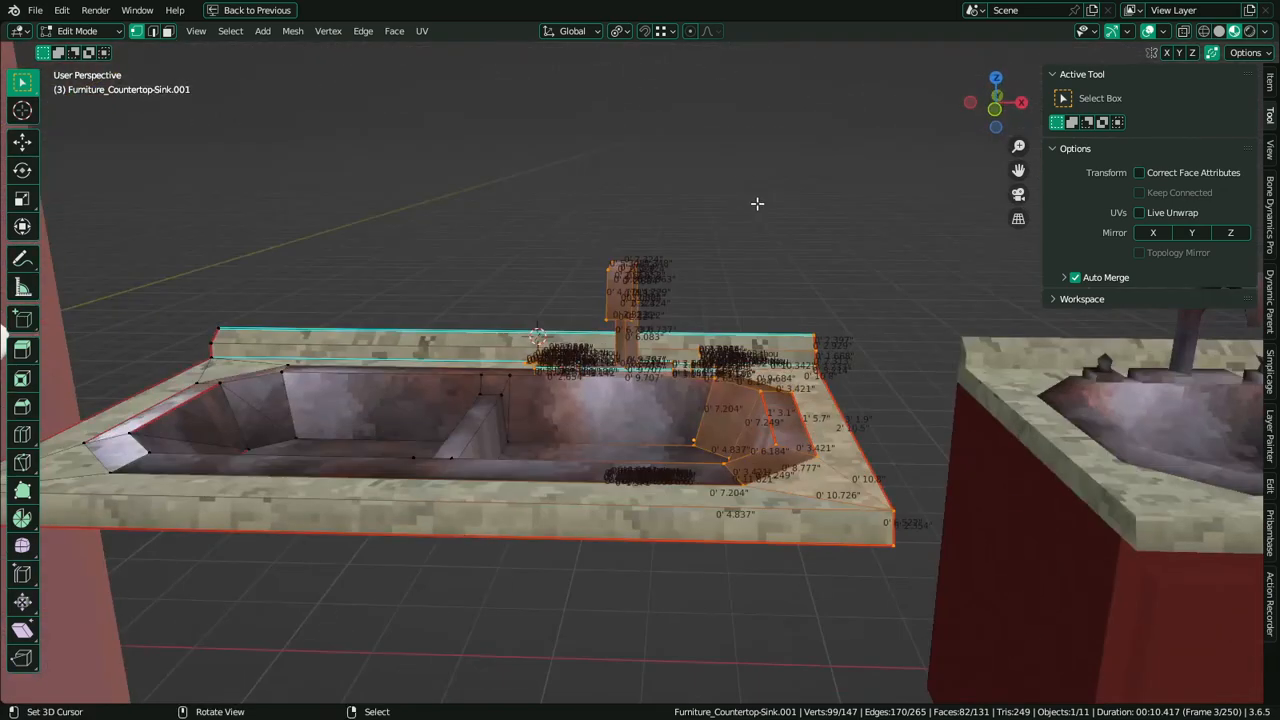
Clear the selection and select the linked geometry of the faucet spout, its base and both handles
key(alt+a)
scroll(988, 206, up, 4)
scroll(631, 246, up, 1)
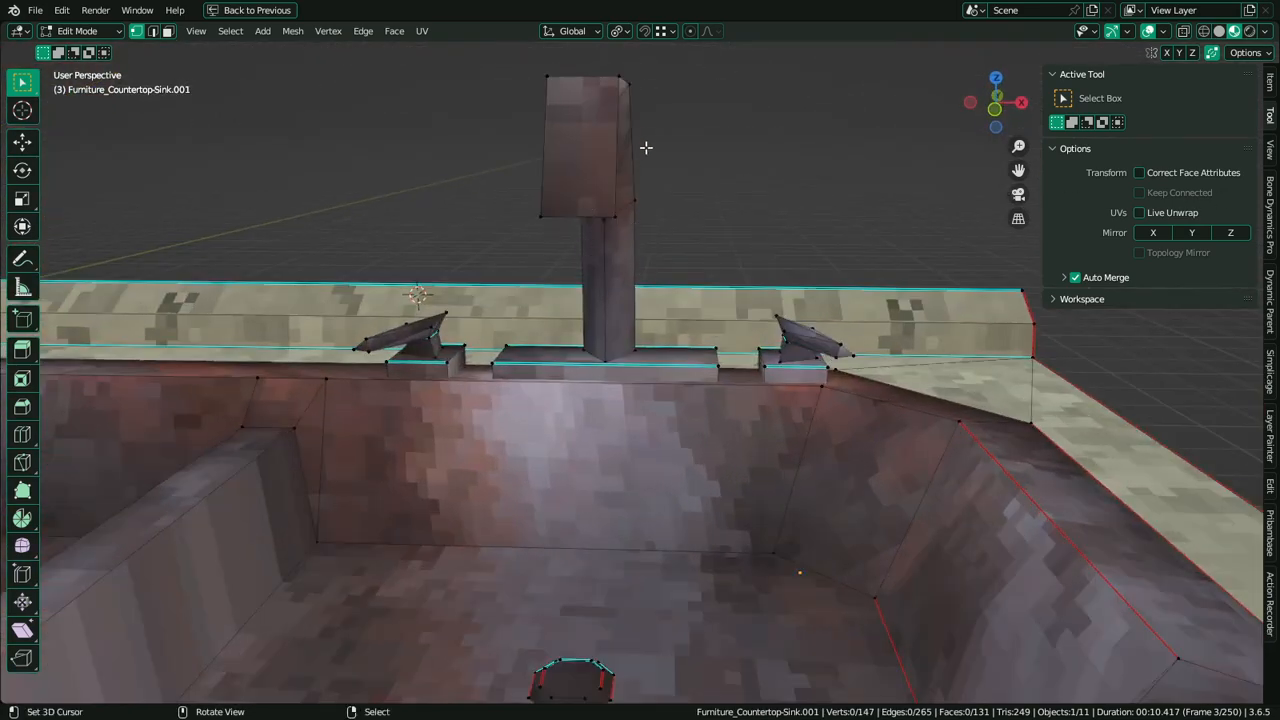
key(l)
key(l)
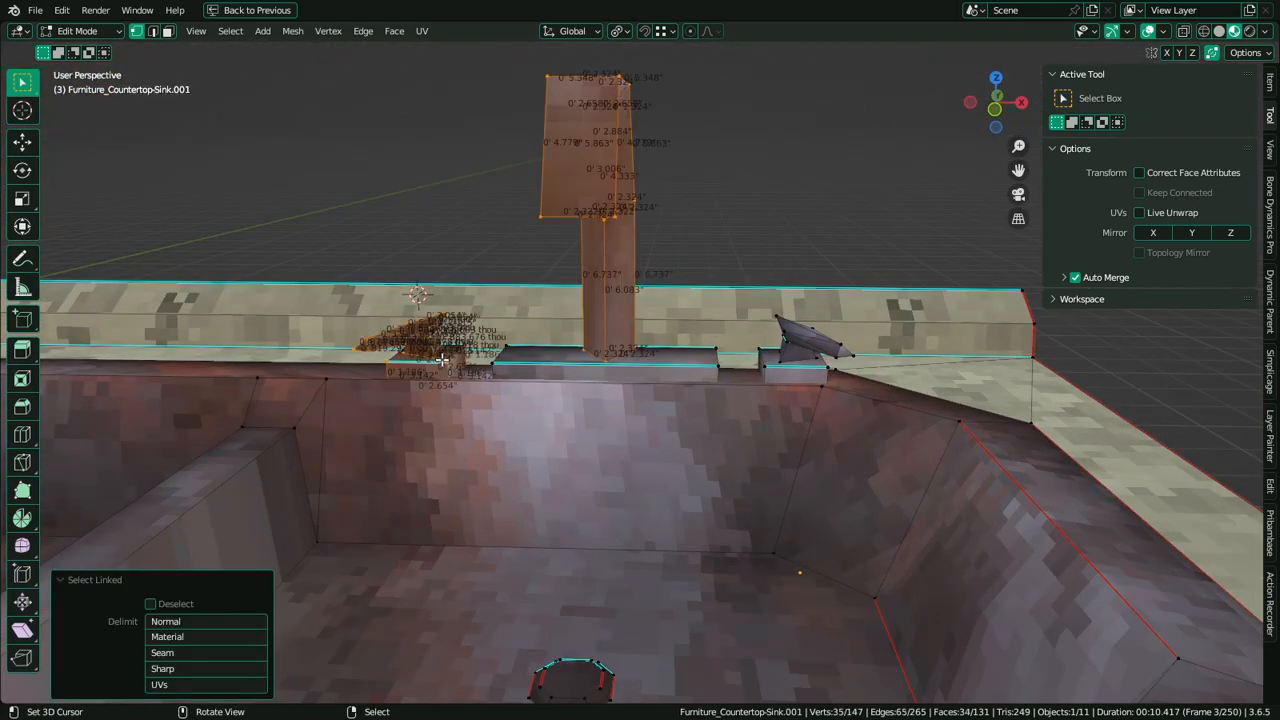
key(l)
key(l)
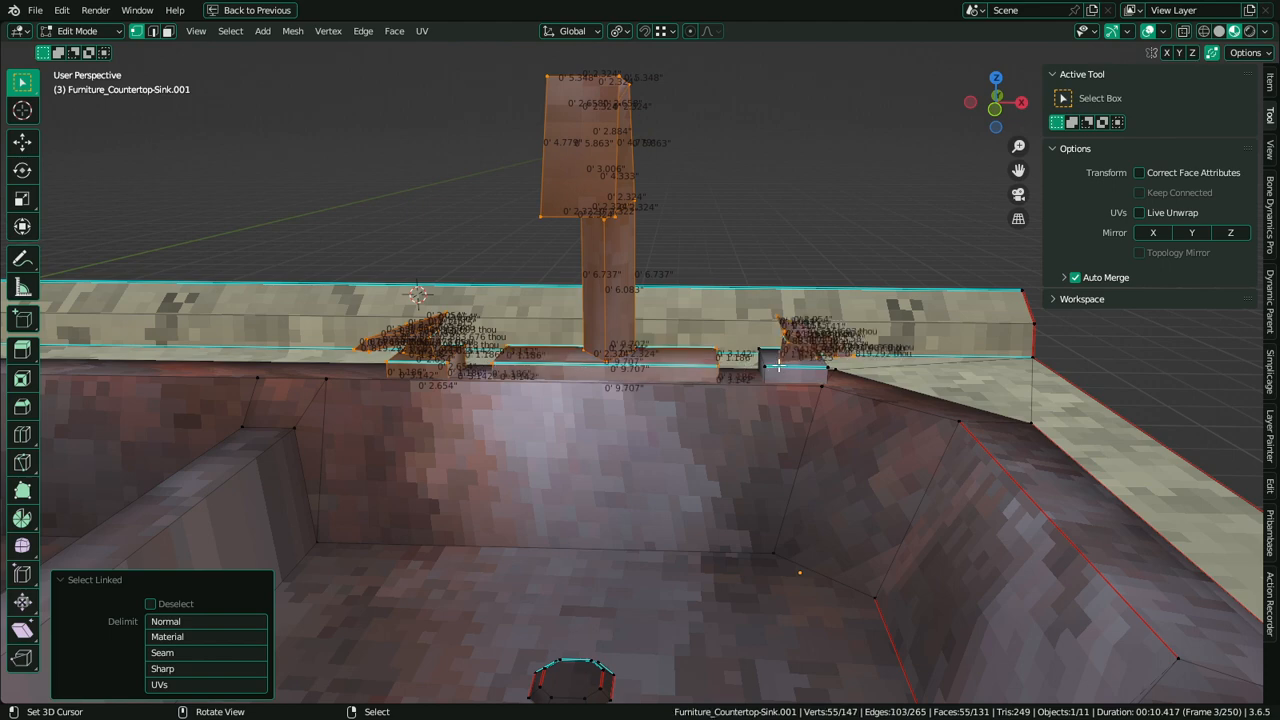
scroll(521, 374, down, 2)
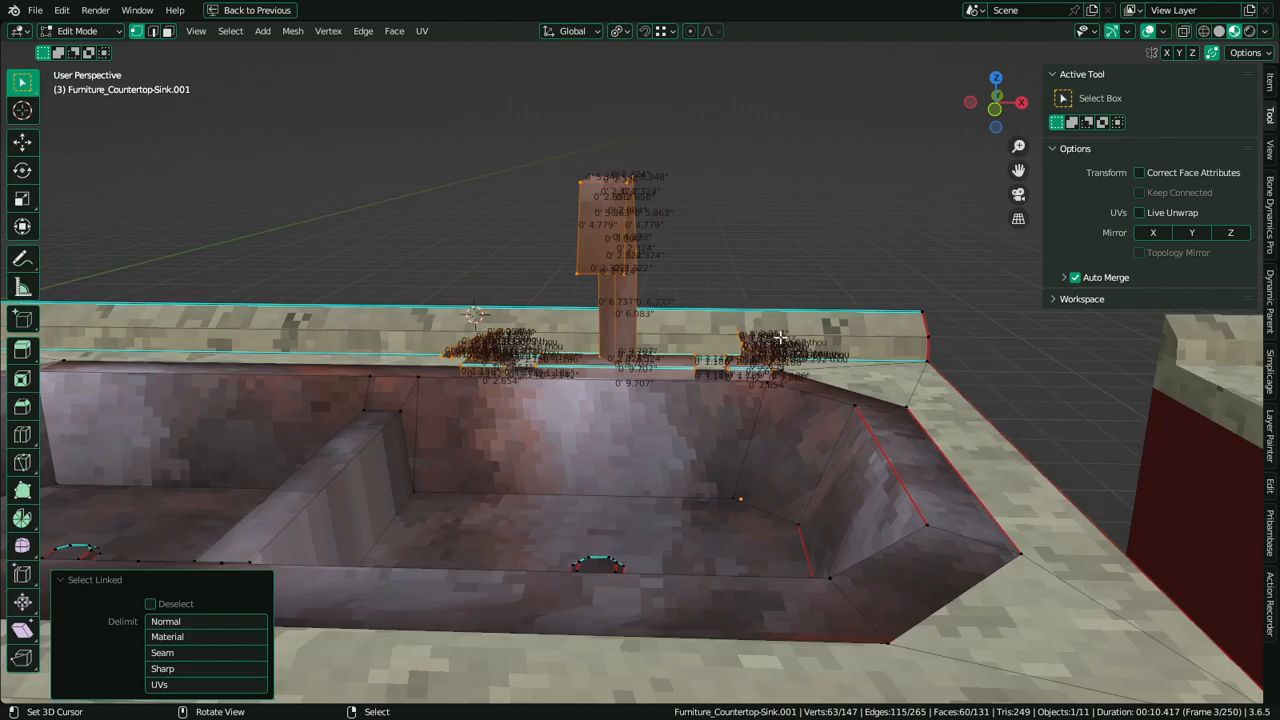
Move the faucet assembly along X in front view to center it over the basin divider, and check its placement in Object Mode
key(KP_1)
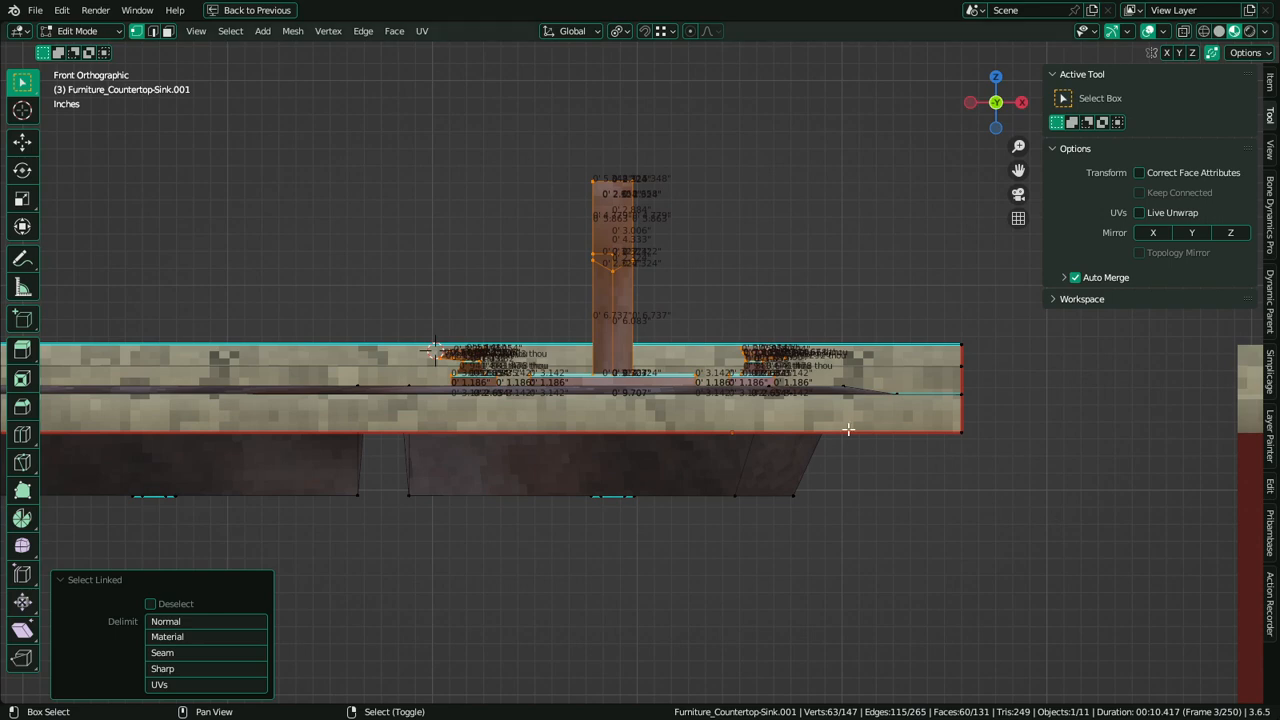
scroll(848, 429, up, 2)
key(g)
key(x)
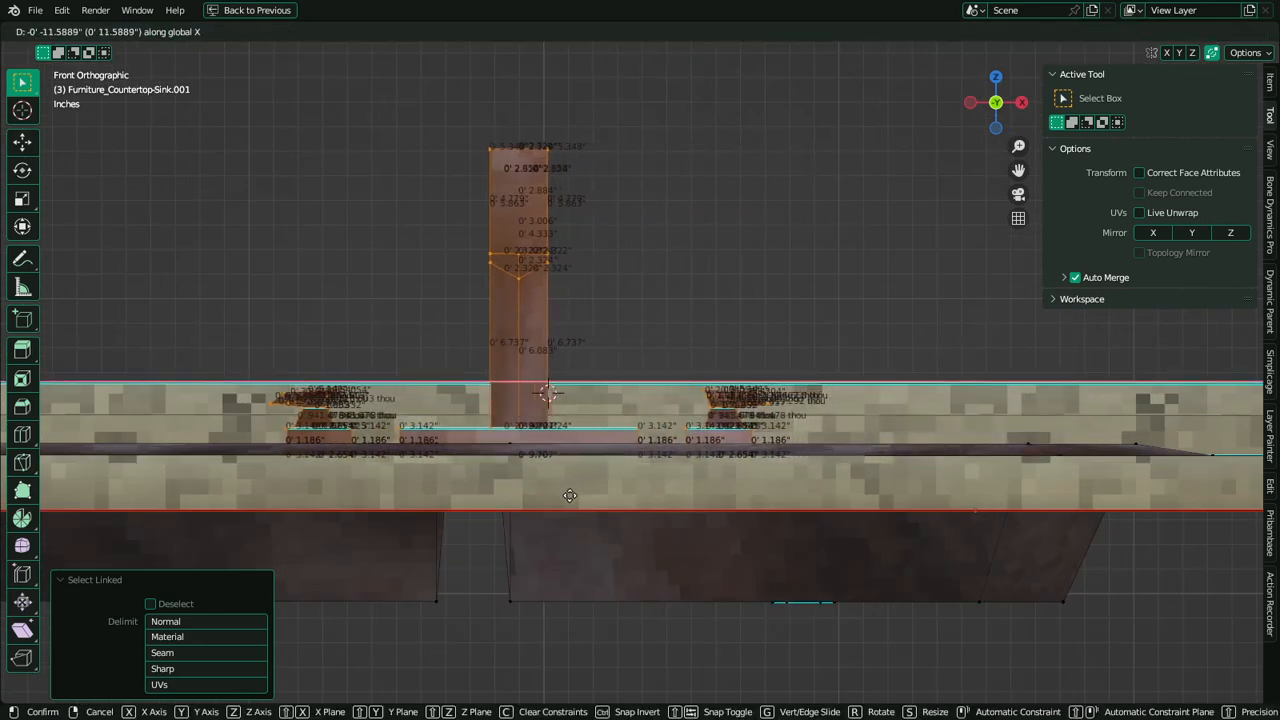
click(530, 534)
scroll(582, 494, down, 5)
key(Tab)
middle_drag(582, 494, 603, 571)
key(Tab)
scroll(600, 554, up, 4)
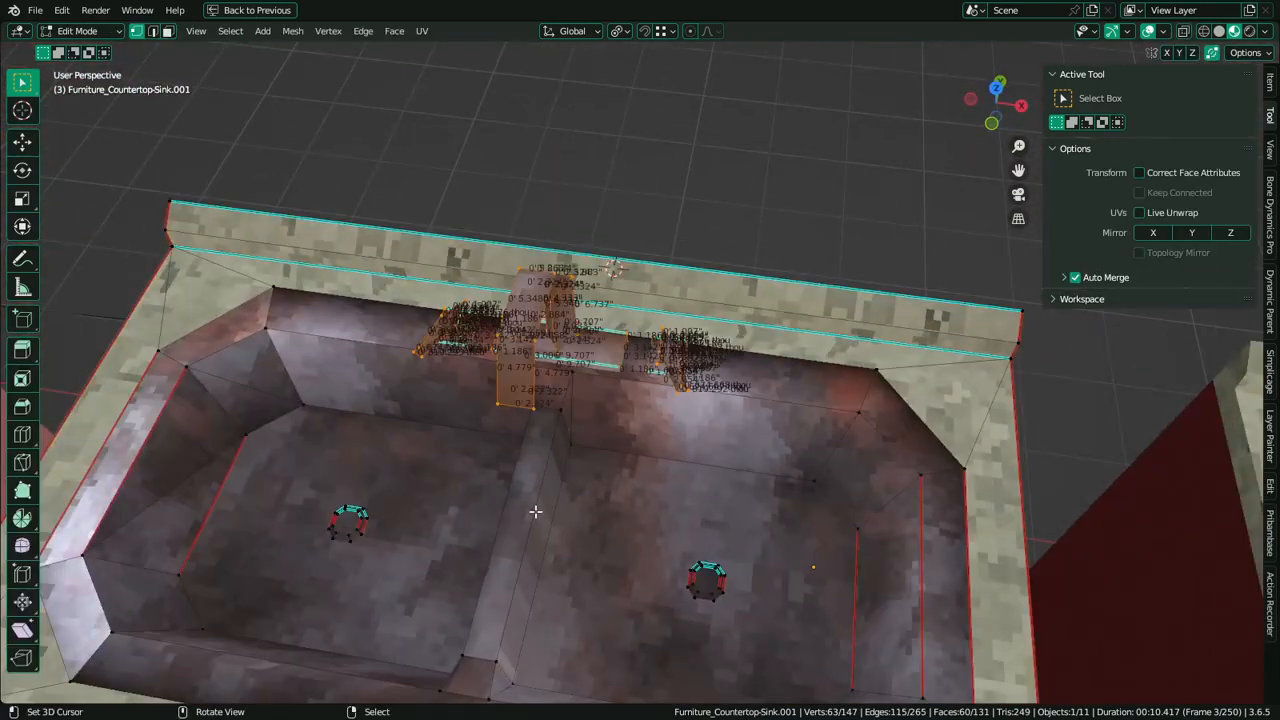
Select all faces linked to the countertop in face mode and hide the faucet parts and other unselected faces
key(alt+a)
key(3)
key(l)
key(shift+h)
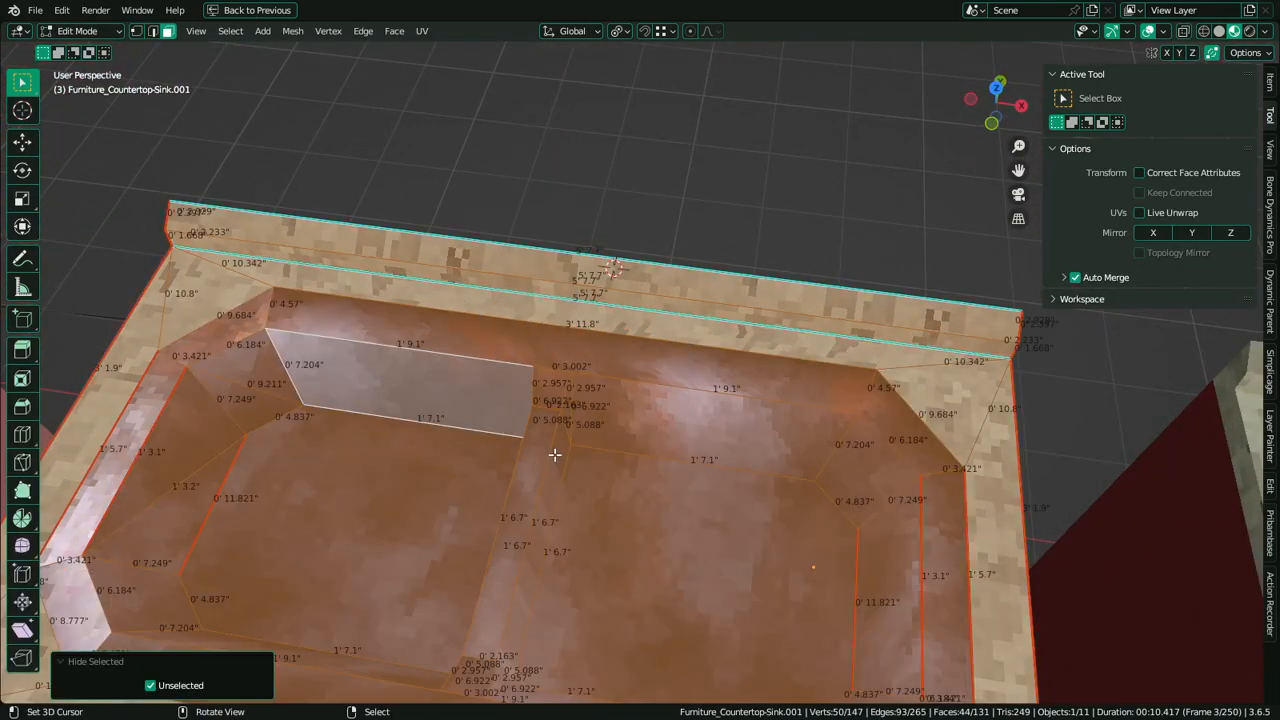
Select only the faces assigned to MAT_VertRust001 and hide the granite countertop faces
key(ctrl+space)
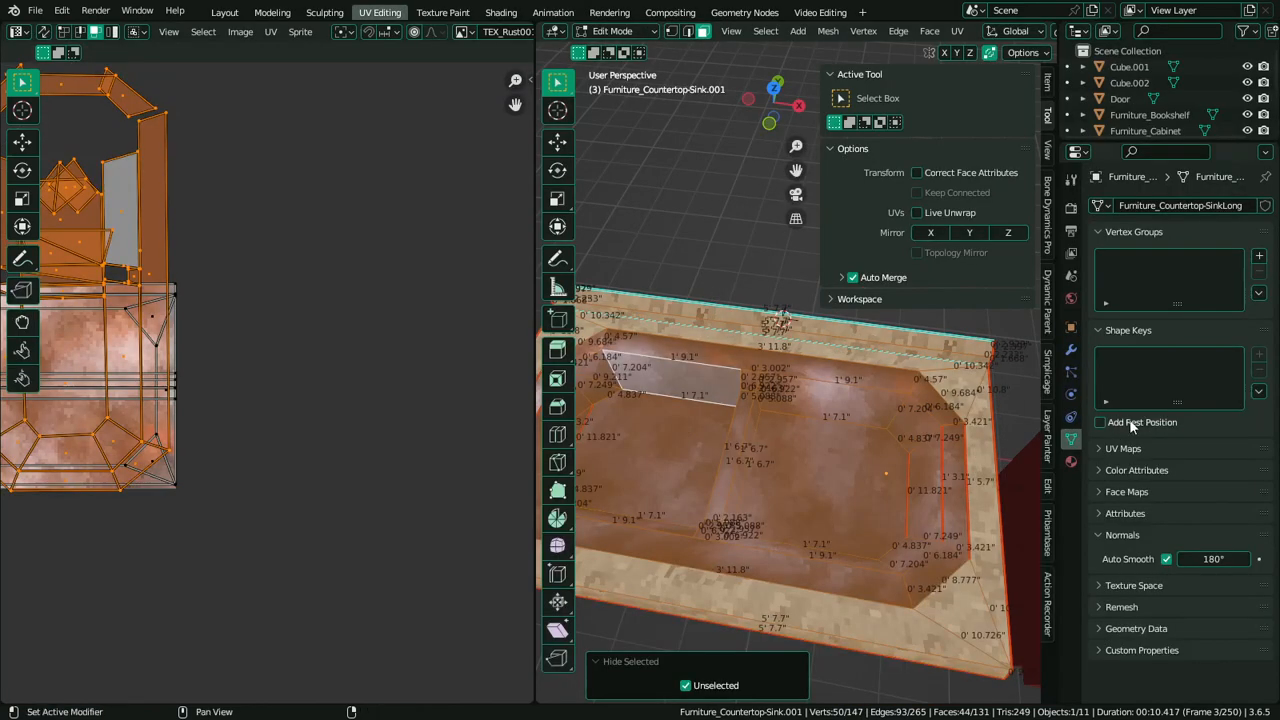
click(1070, 461)
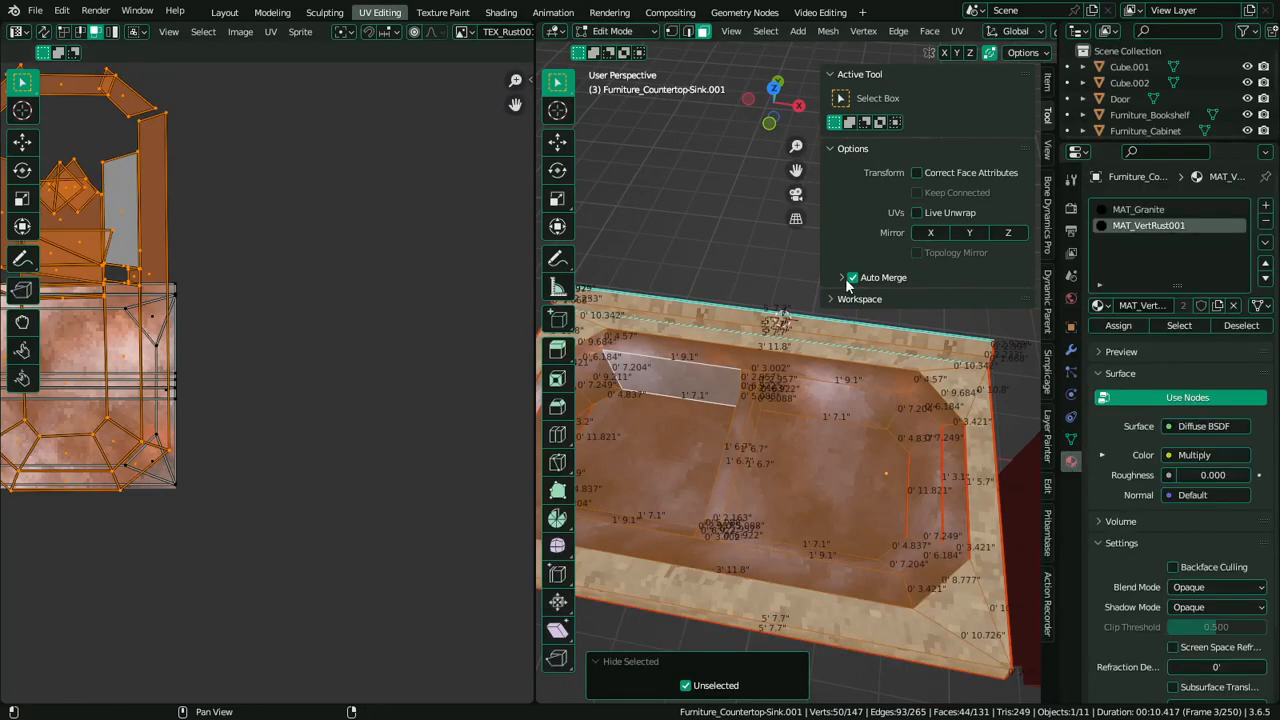
key(alt+a)
click(1180, 326)
key(ctrl+space)
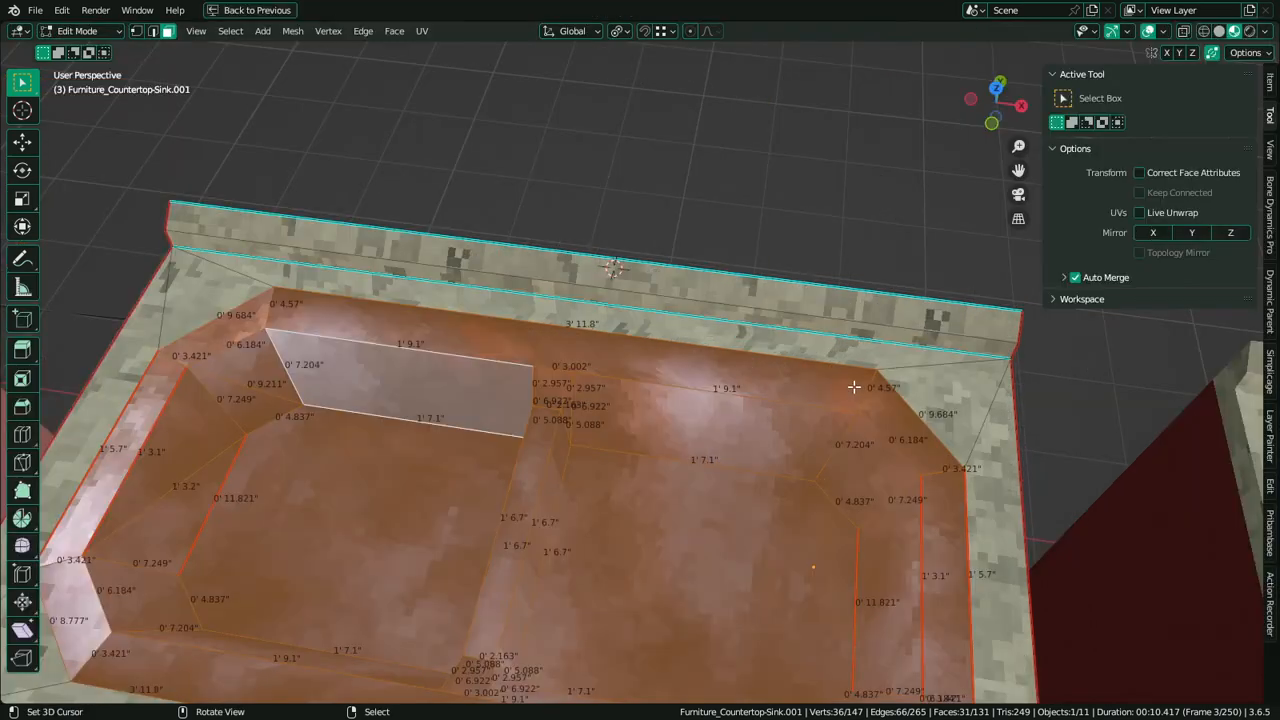
key(shift+h)
Unwrap the isolated basin faces and show the basin floor's UVs beside the rust texture in the UV editor
key(u)
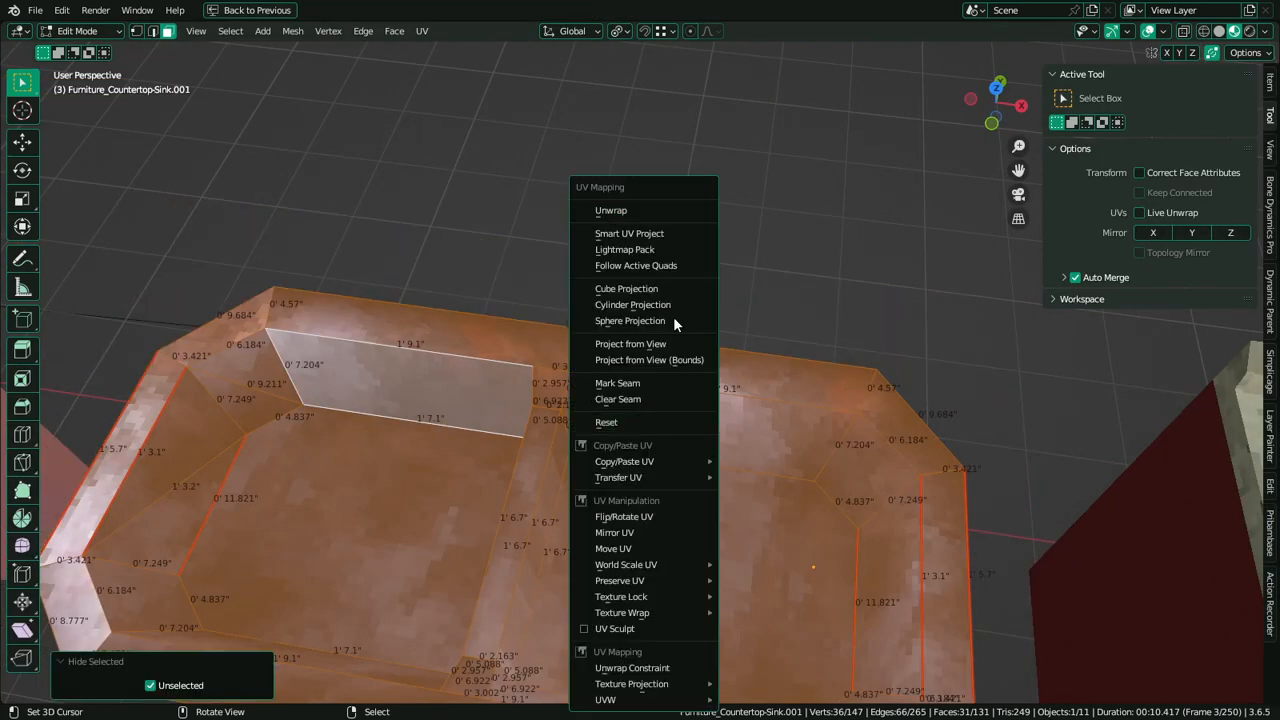
click(635, 212)
key(alt+h)
key(ctrl+space)
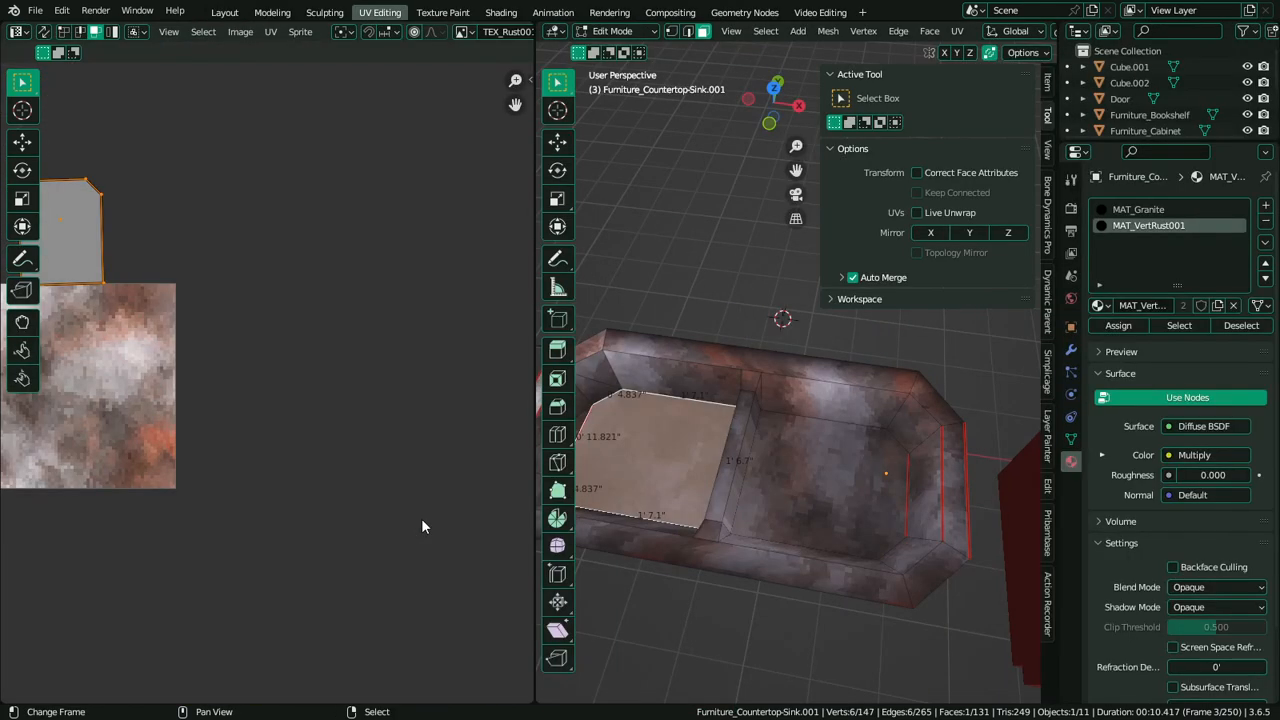
Change the pinning of the selected basin floor's UVs, select the whole linked basin and unwrap it again
key(a)
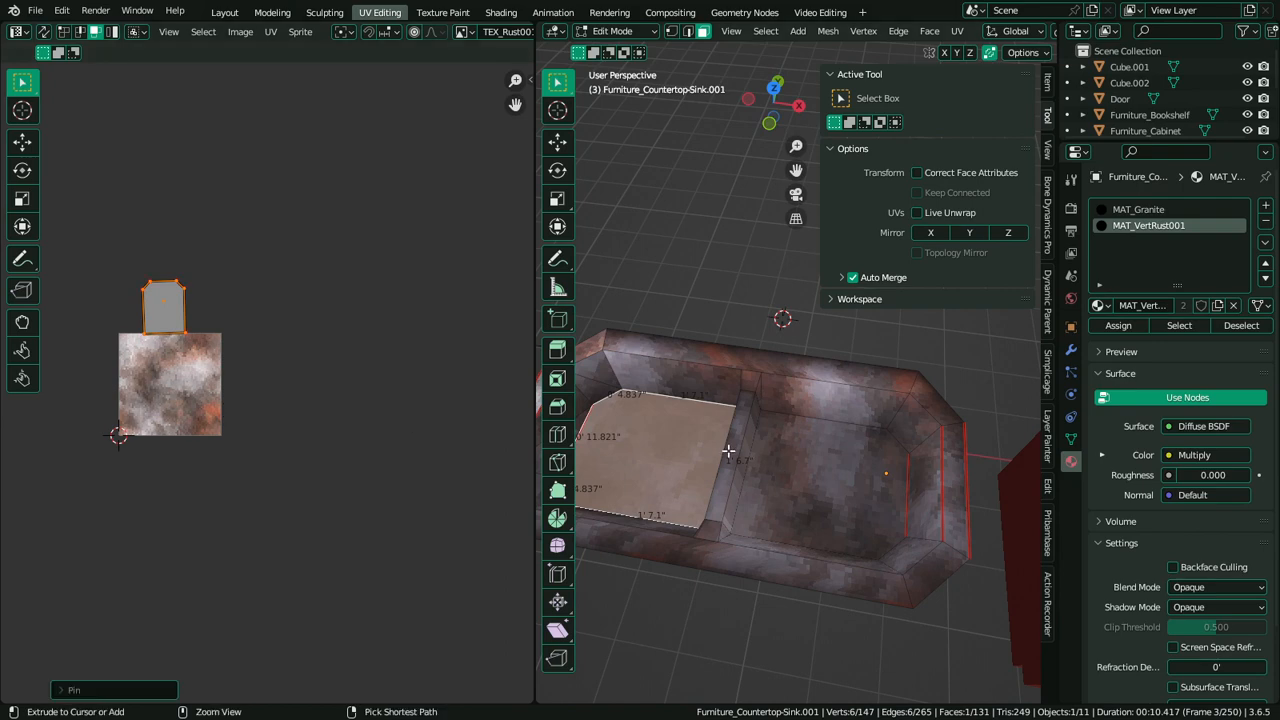
key(ctrl+space)
key(l)
key(ctrl+space)
key(u)
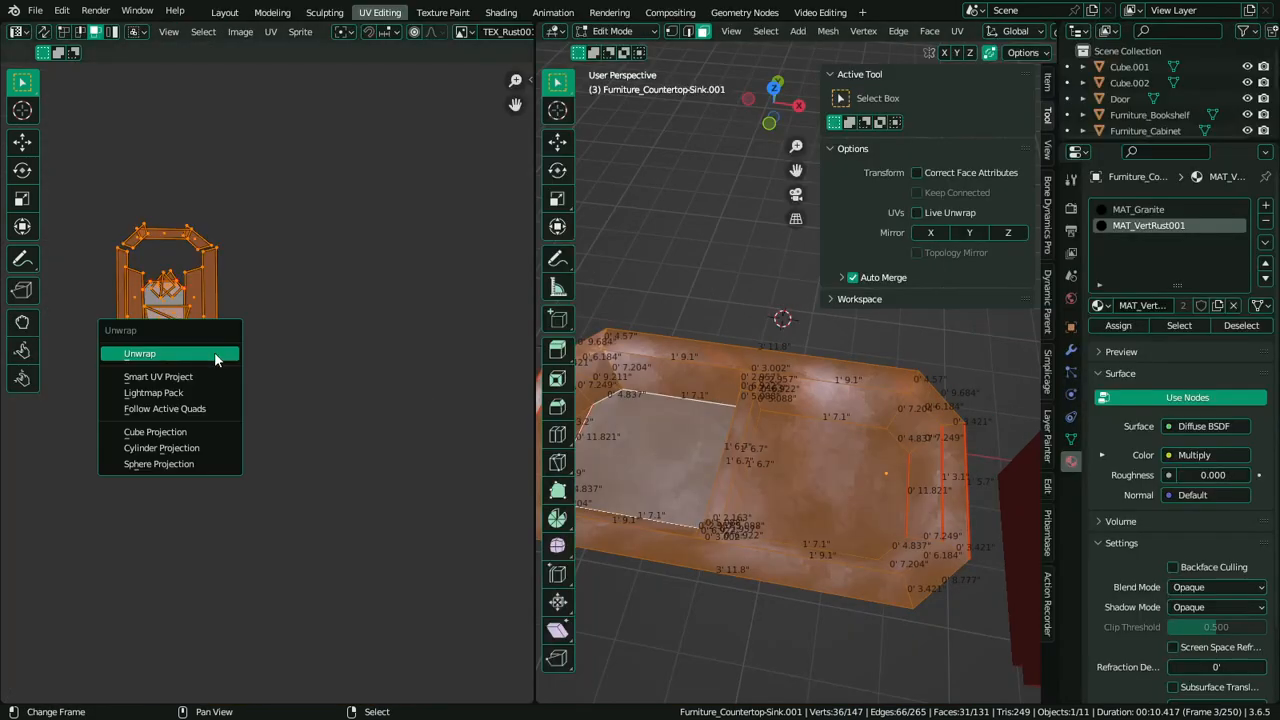
click(212, 353)
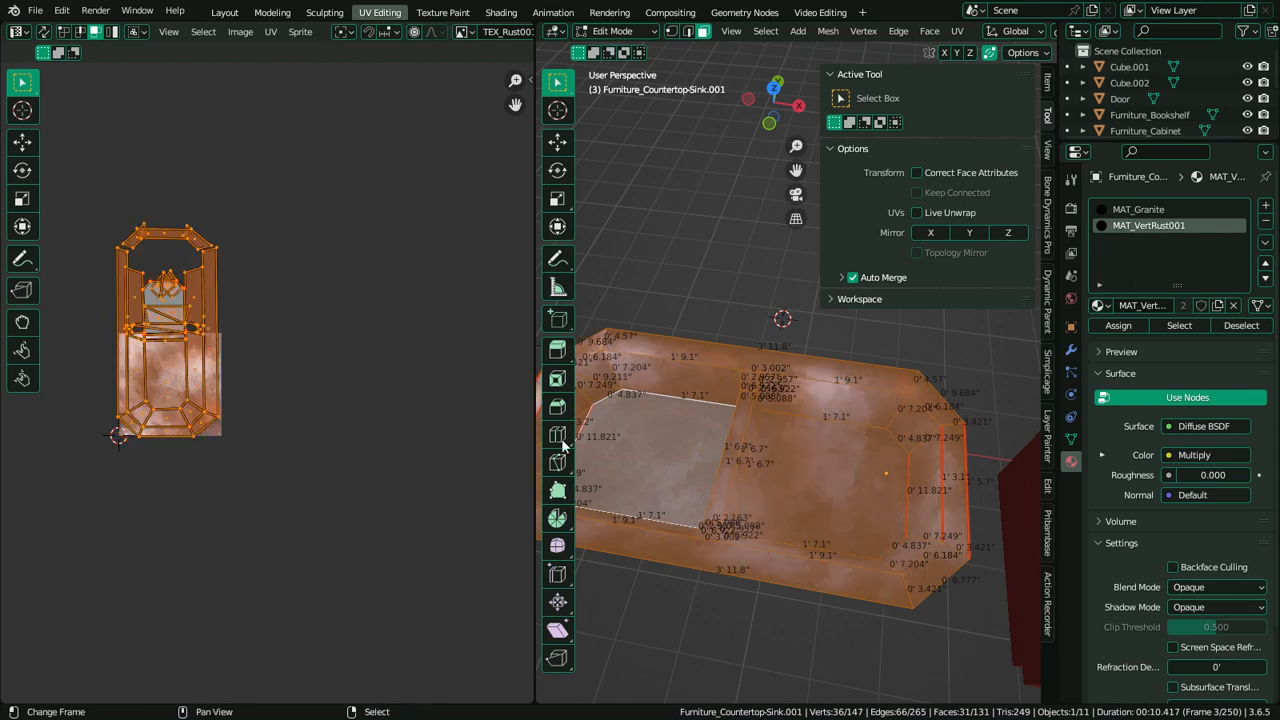
Pin the right-hand basin floor's UVs, select the whole linked basin and unwrap it again
click(800, 471)
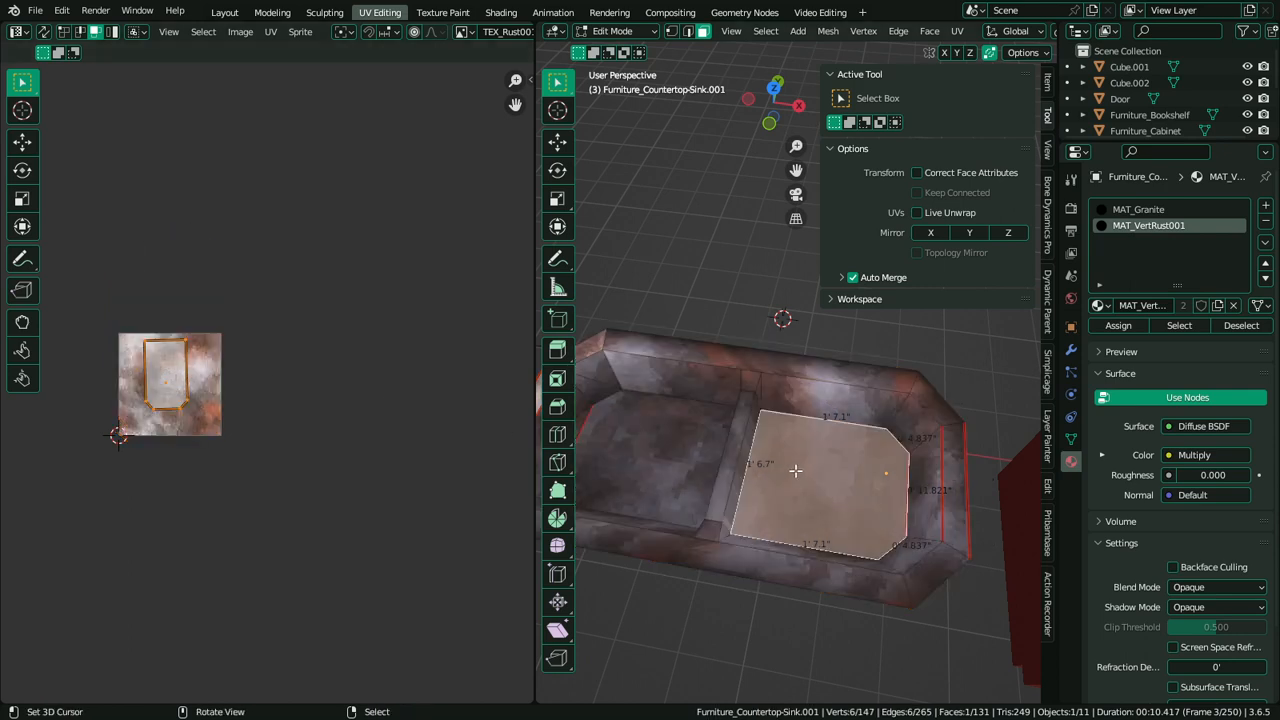
key(l)
key(u)
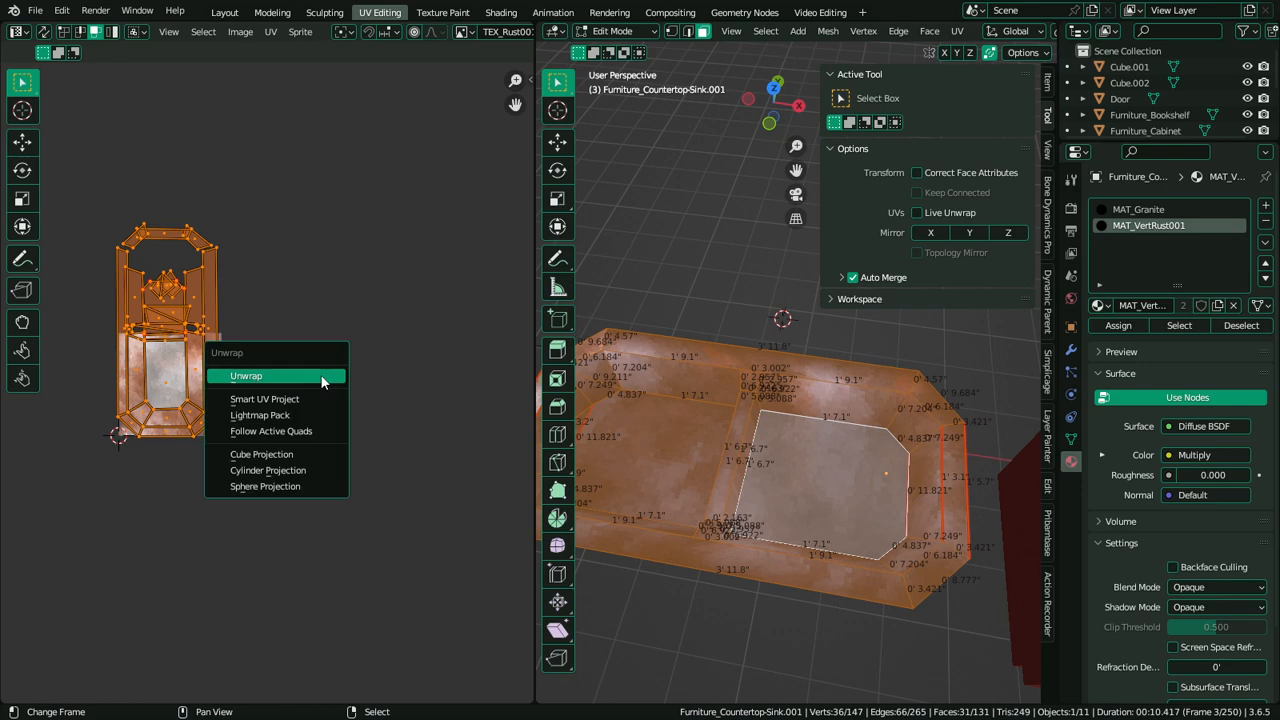
click(321, 382)
Select both basin floor faces in the top view and project their UVs from view
middle_drag(830, 480, 849, 513)
key(KP_7)
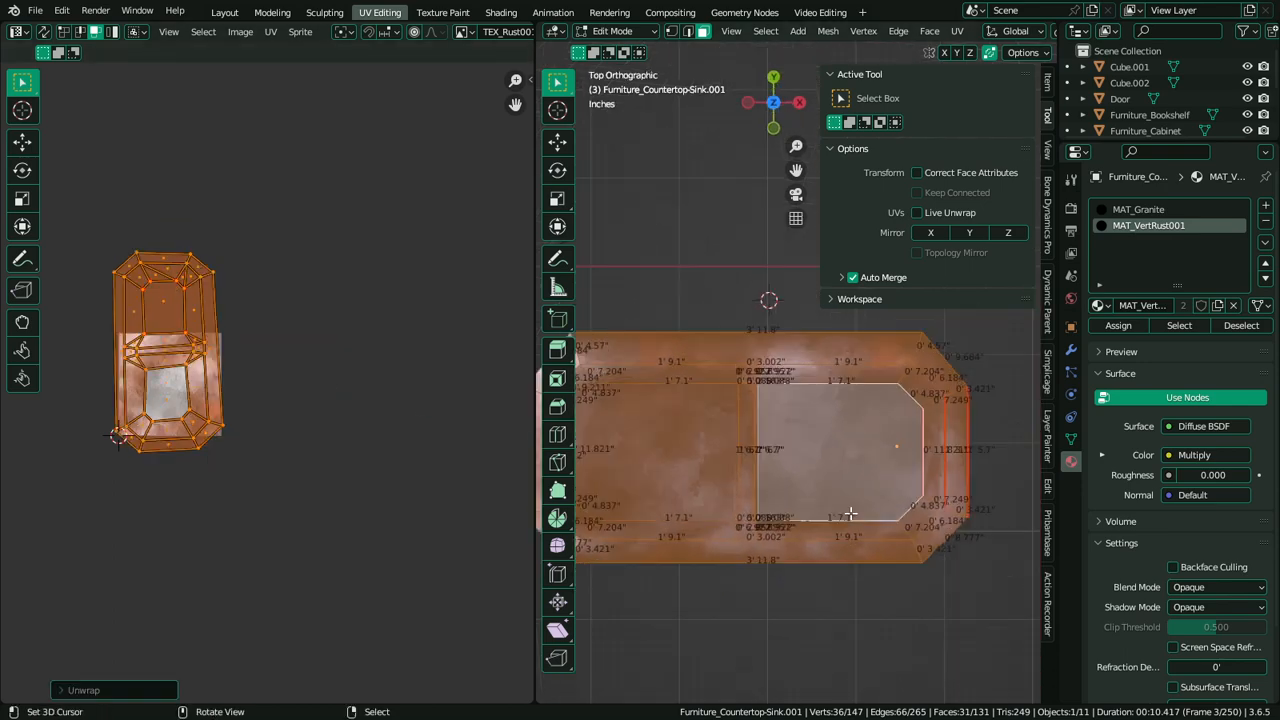
click(859, 492)
shift+click(632, 462)
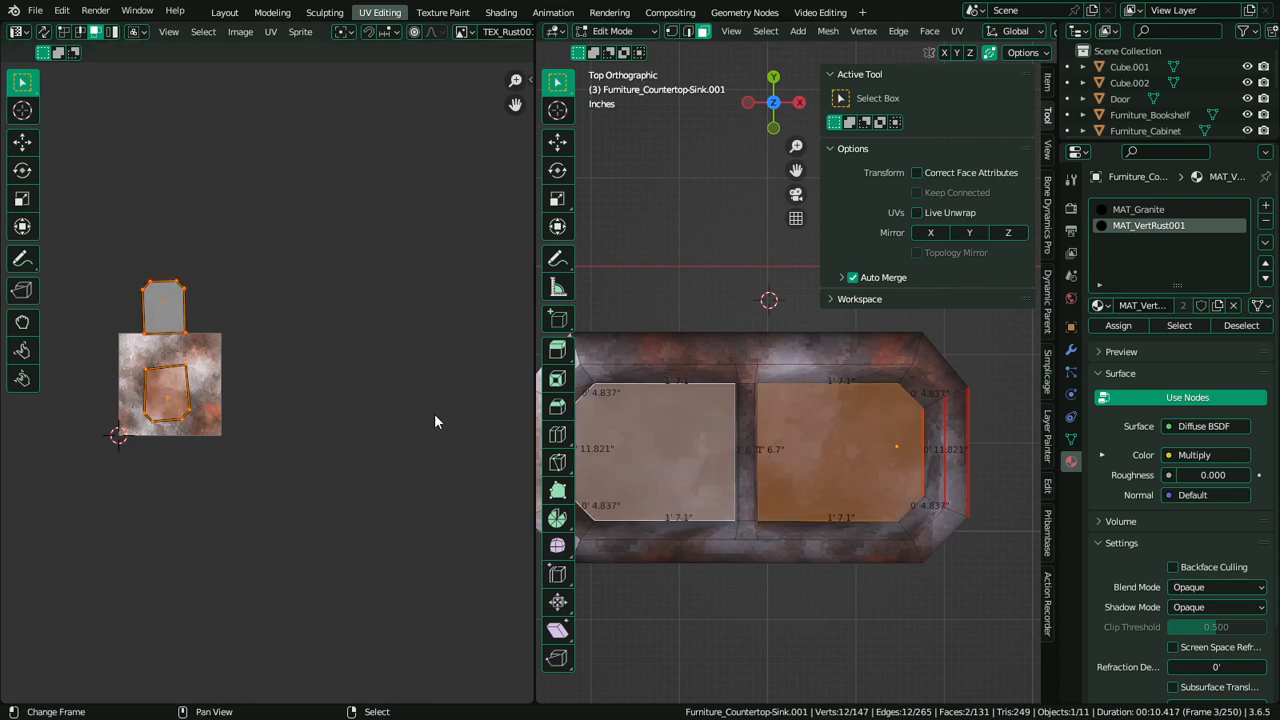
key(u)
click(795, 344)
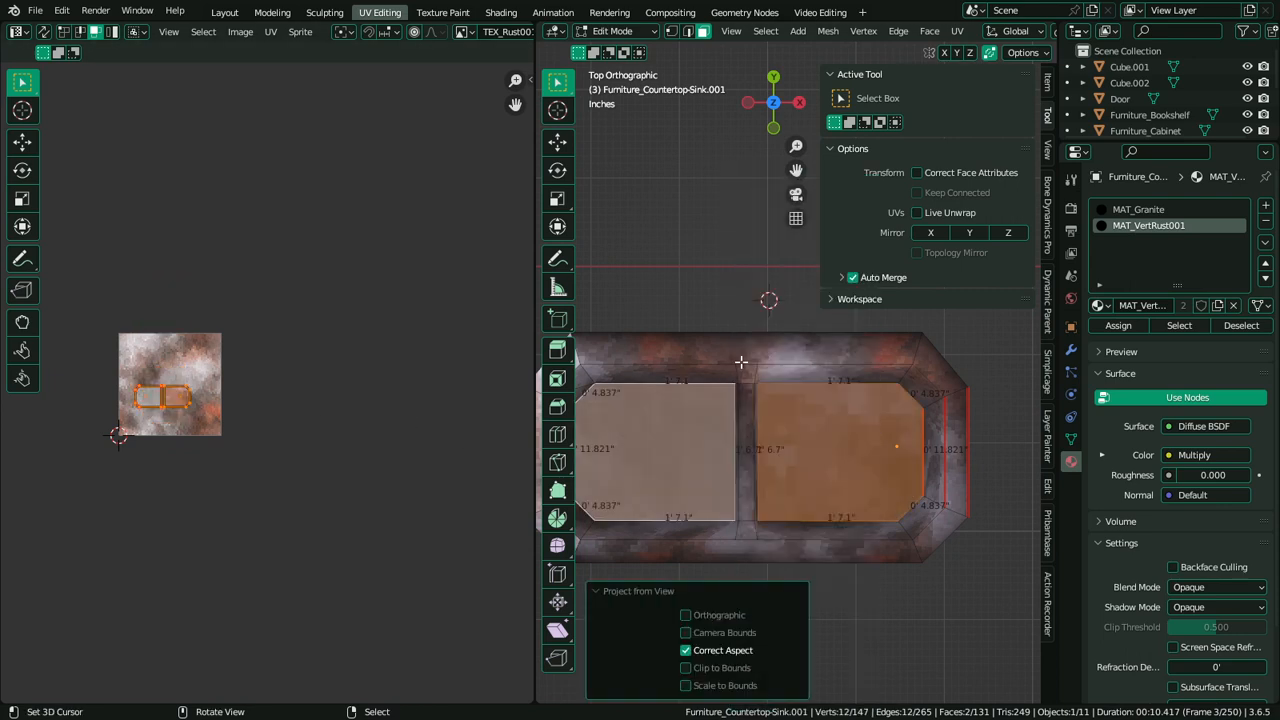
scroll(293, 449, up, 1)
scroll(294, 443, up, 2)
shift+middle_drag(183, 430, 348, 449)
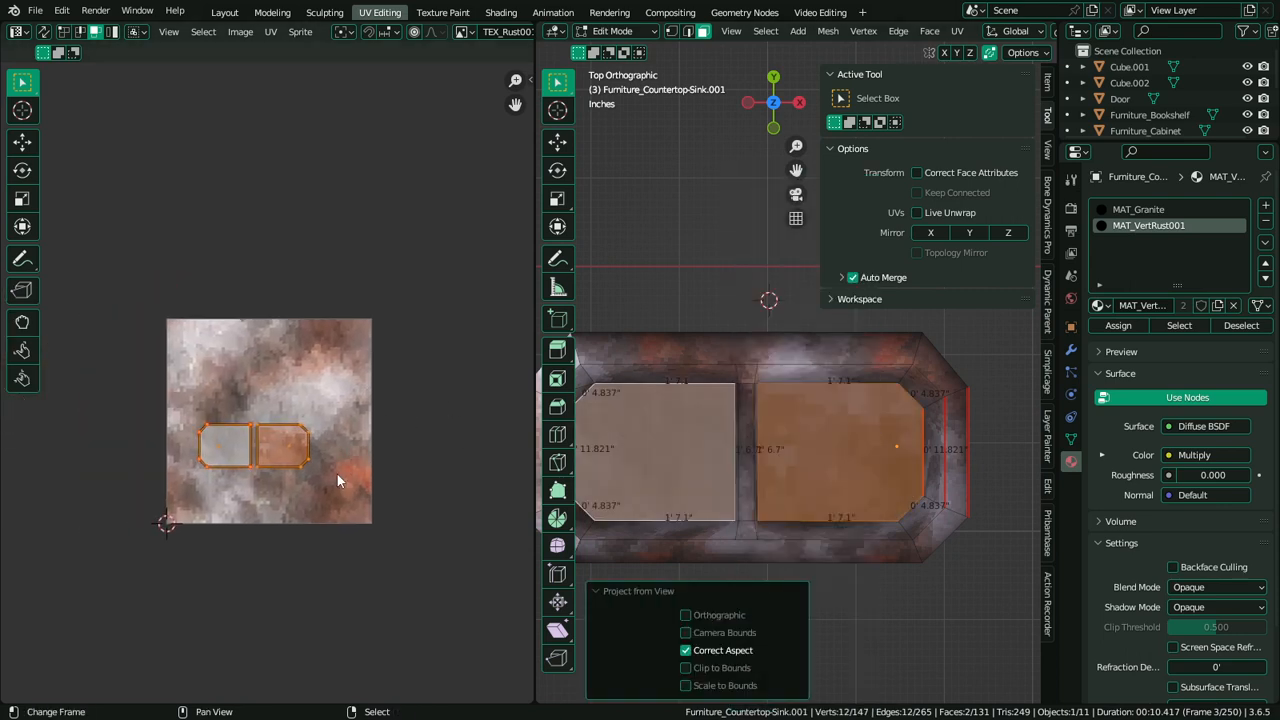
Scale up both basin floors' UVs and move the right-hand floor's island along X away from the other
key(s)
key(Escape)
key(s)
click(66, 478)
click(295, 454)
key(g)
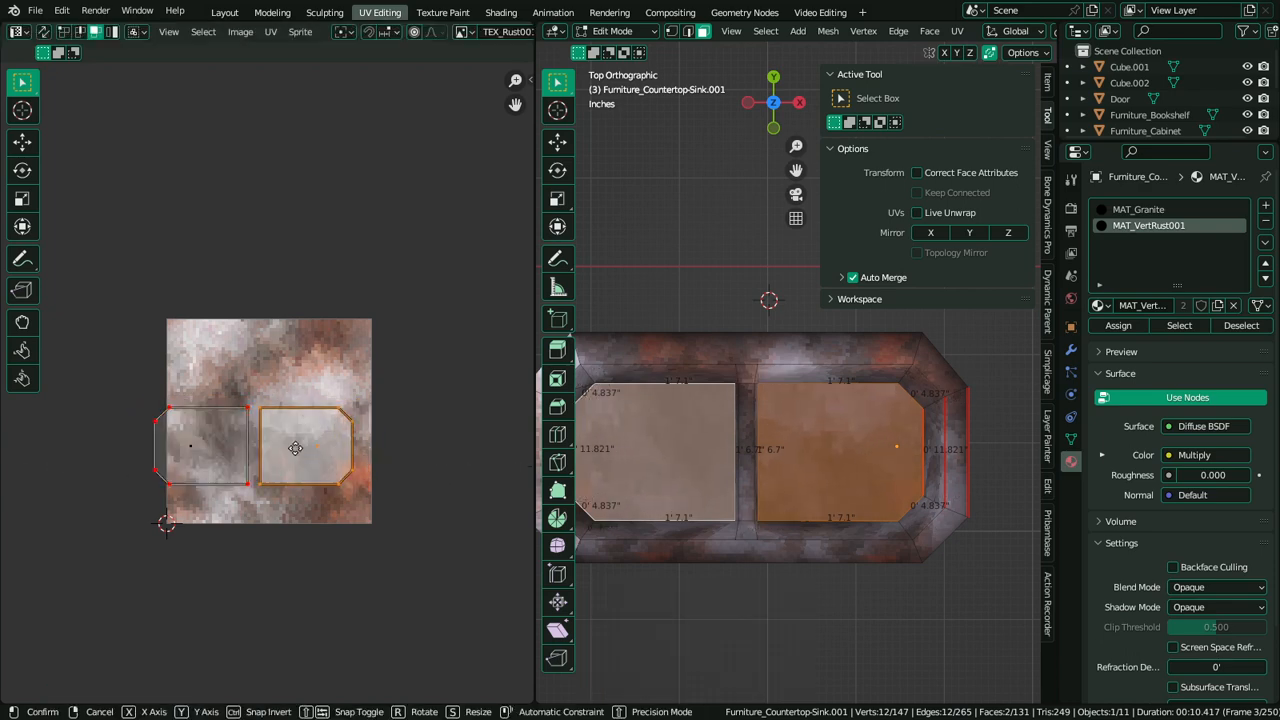
key(x)
click(304, 449)
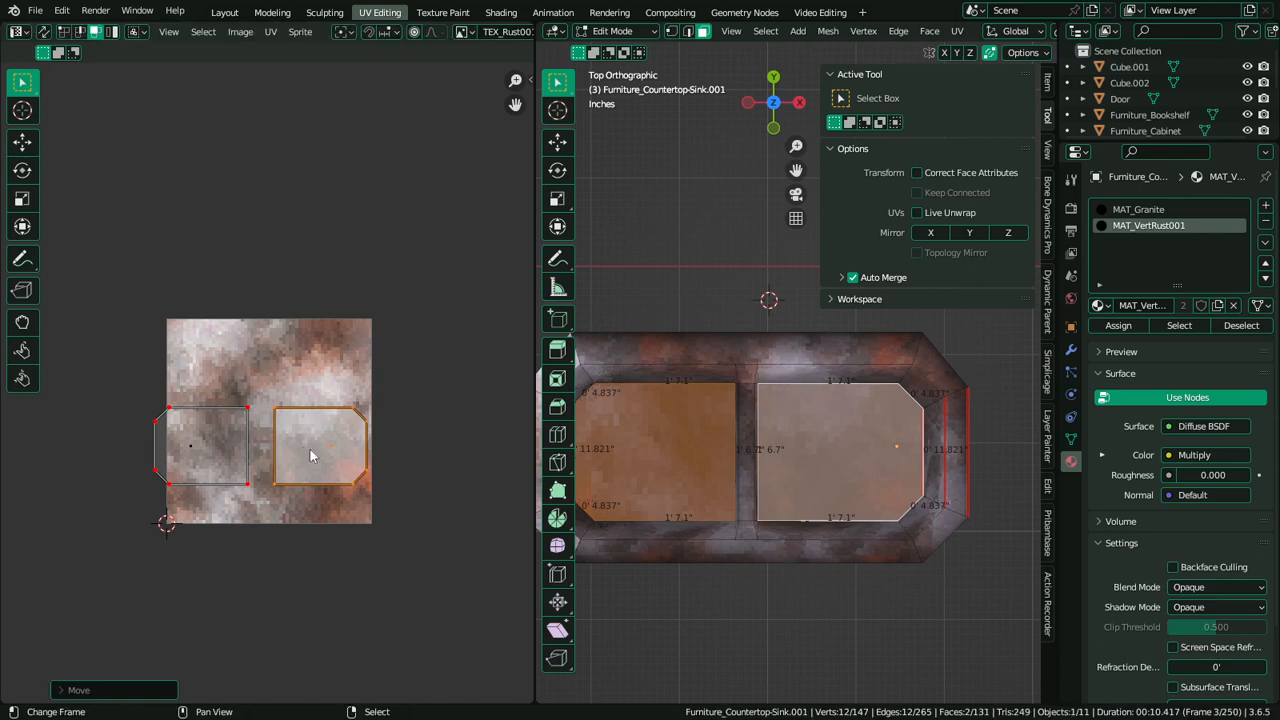
Select the whole basin and unwrap its remaining faces around the two pinned floors
key(a)
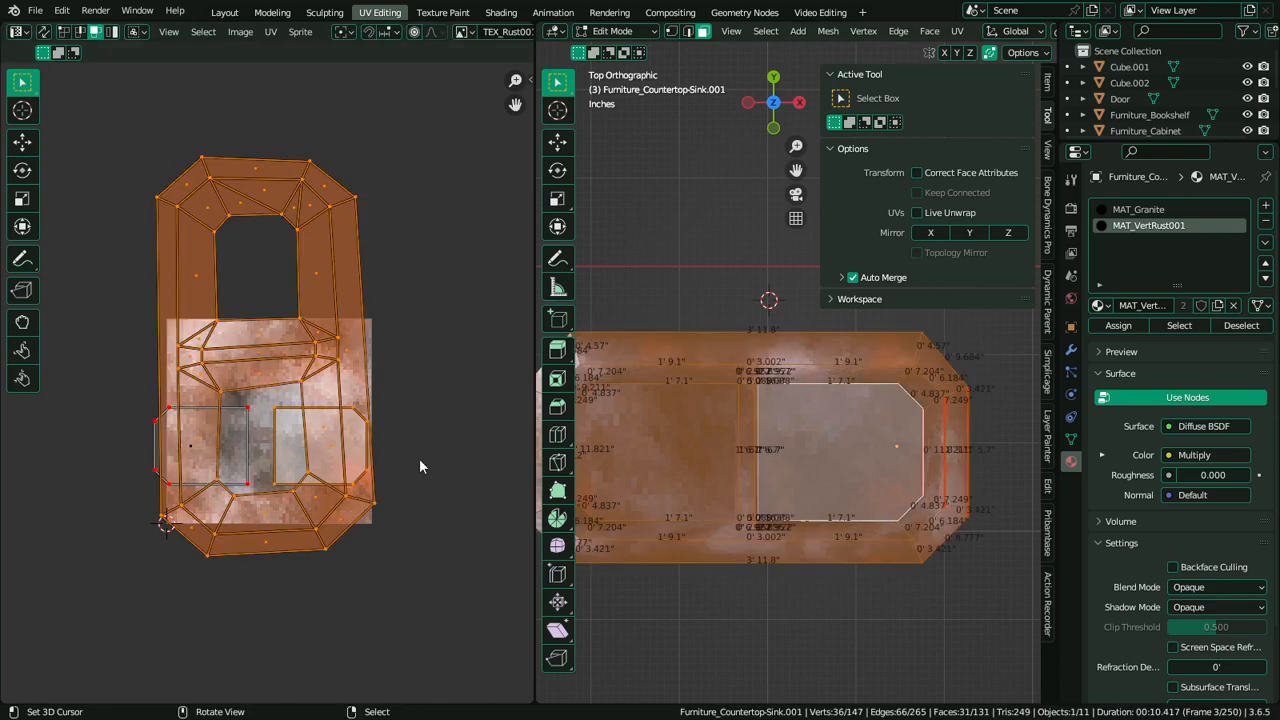
click(322, 447)
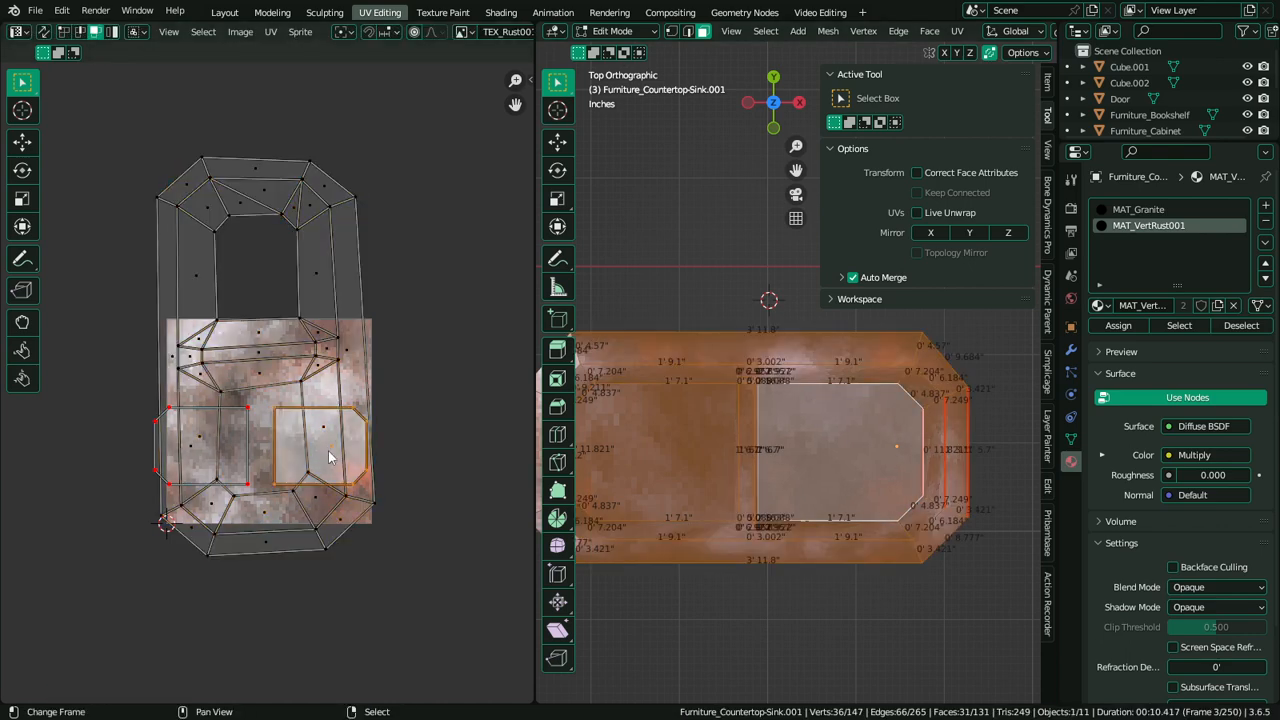
key(a)
key(u)
click(330, 457)
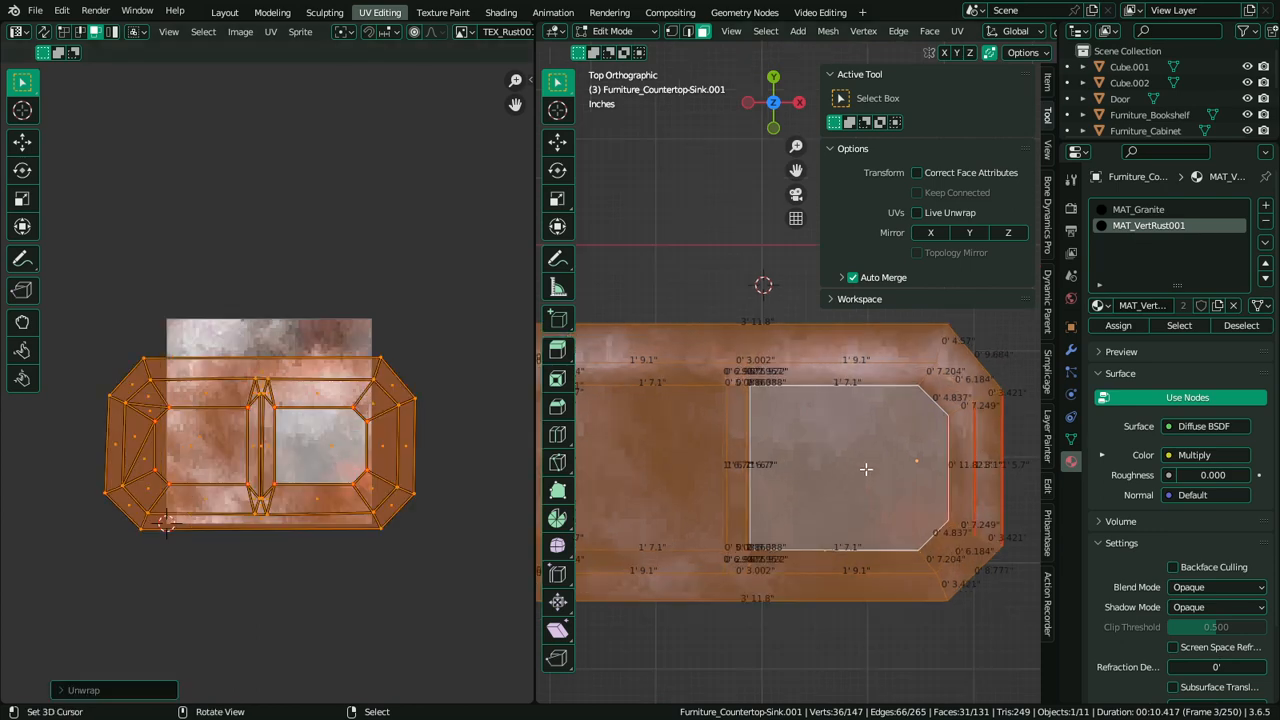
Move the right-hand basin floor's UVs about 0.14 further along X and unwrap the whole linked basin again
key(Tab)
mouse_move(863, 466)
middle_down()
mouse_move(836, 463)
mouse_move(902, 350)
mouse_move(869, 453)
middle_up()
key(ctrl+space)
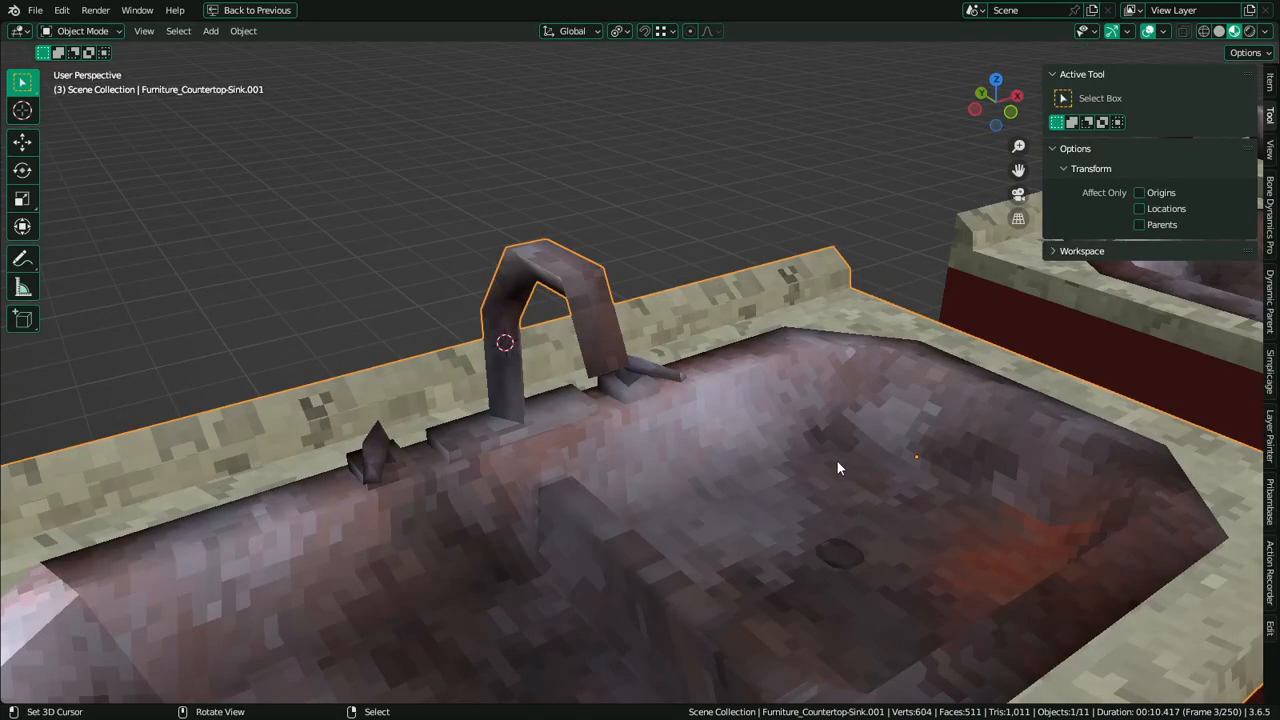
key(Tab)
click(728, 528)
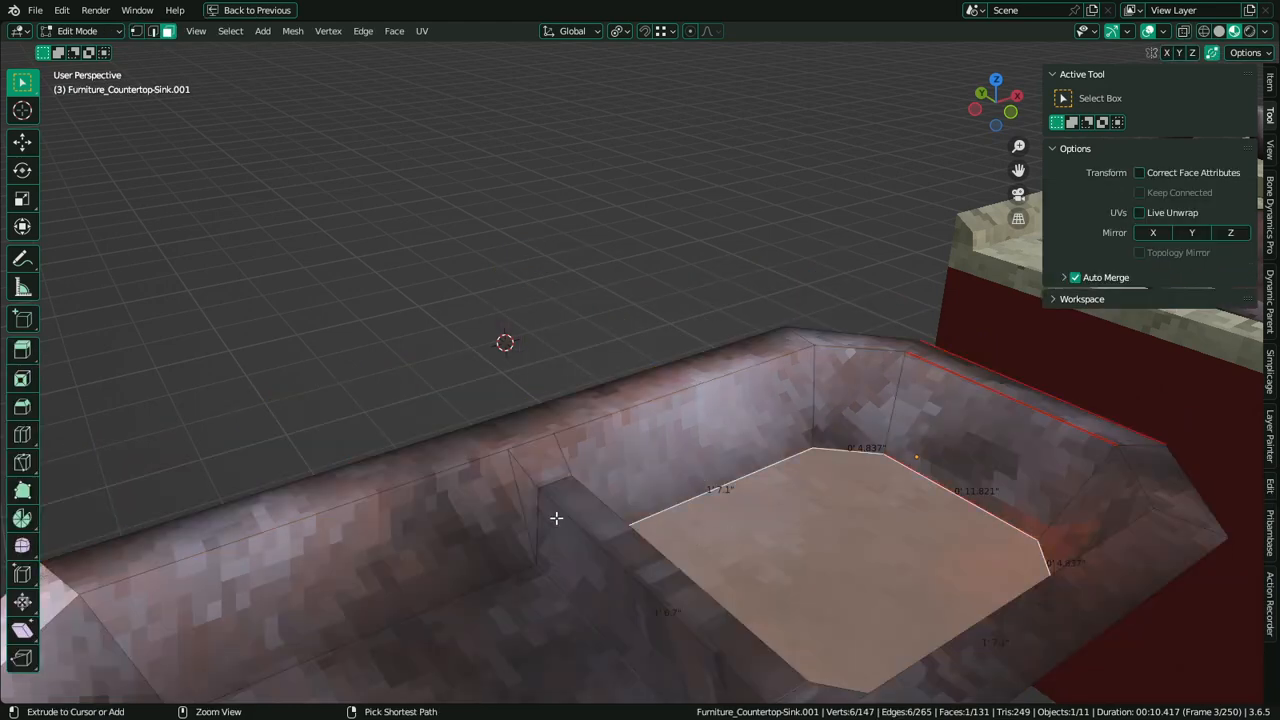
key(ctrl+space)
key(g)
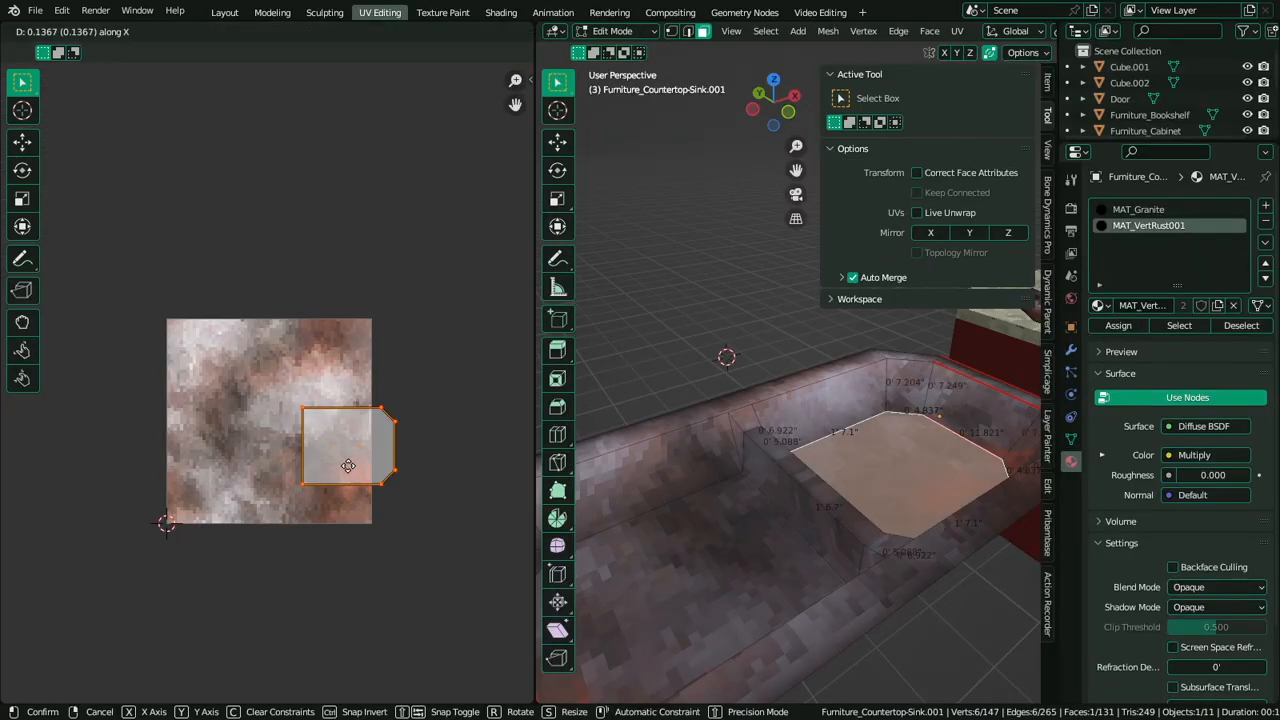
click(349, 473)
key(ctrl+l)
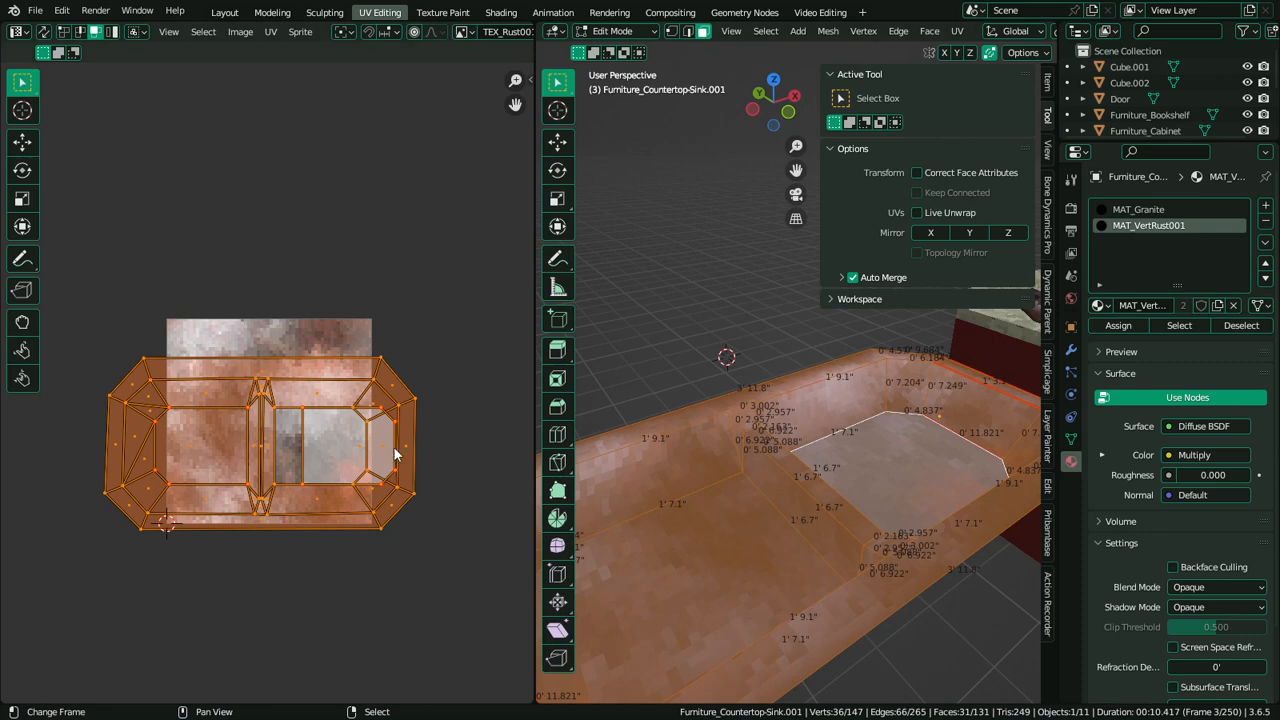
key(u)
click(385, 450)
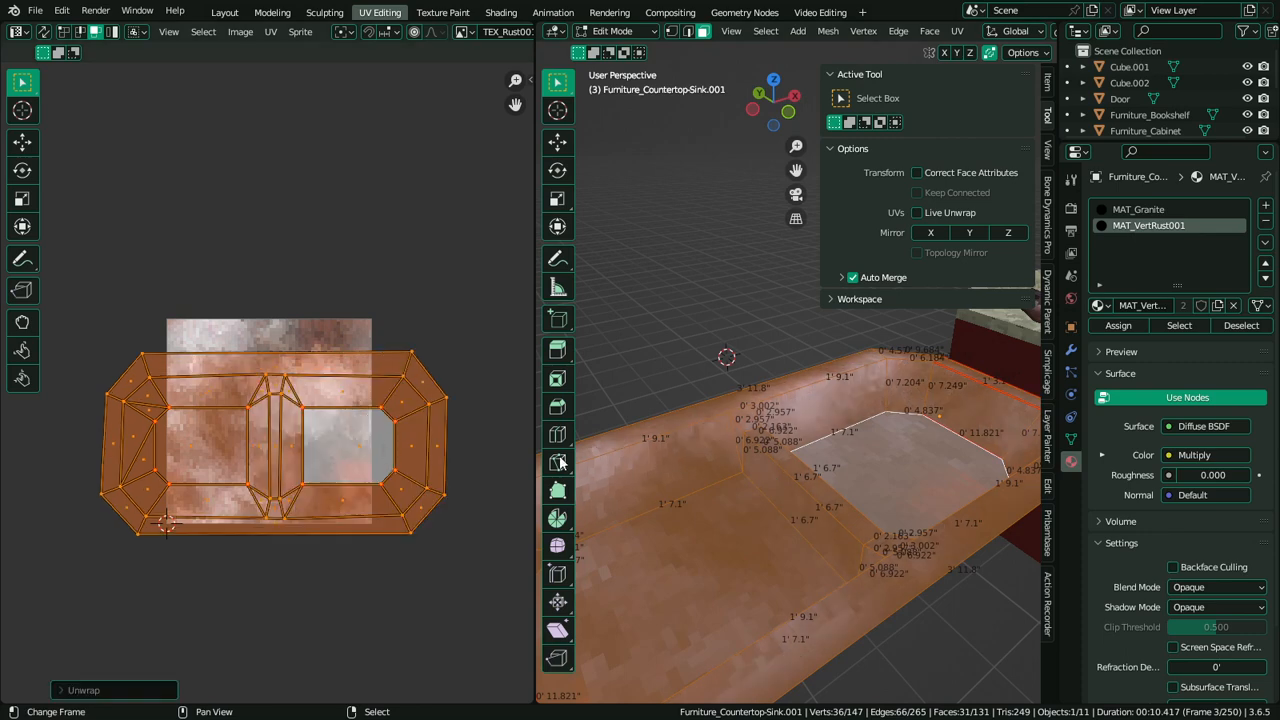
Show the sink countertop in Vertex Paint mode with solid shading and flat lighting in the maximised UV Editing viewport
key(Tab)
middle_drag(844, 473, 656, 463)
key(ctrl+space)
middle_drag(421, 422, 577, 366)
key(Tab)
click(80, 31)
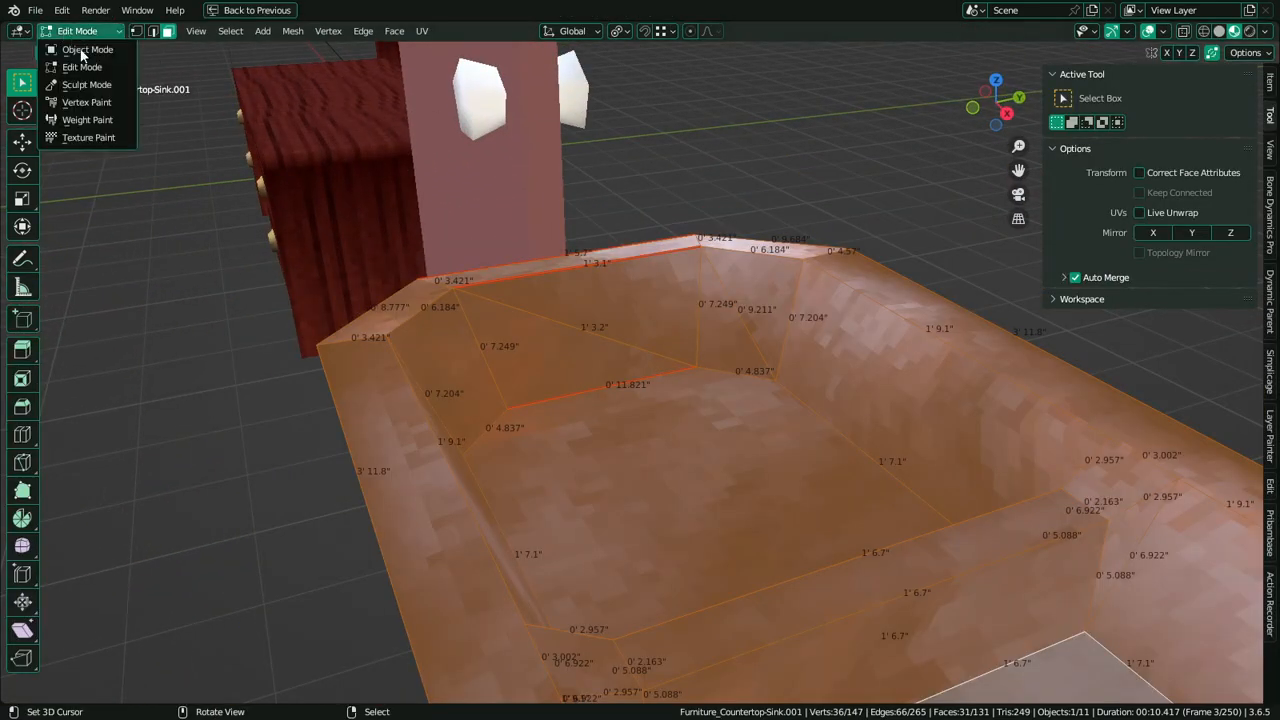
click(86, 102)
click(1219, 31)
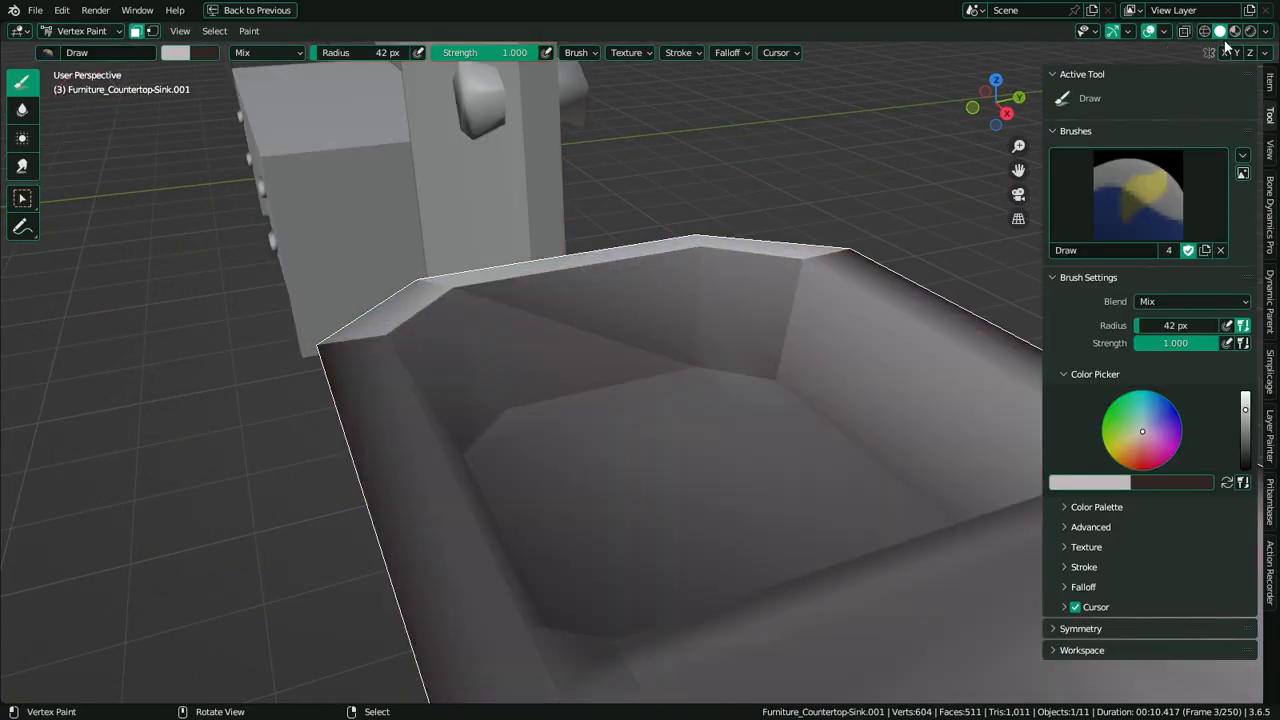
middle_drag(791, 200, 1175, 125)
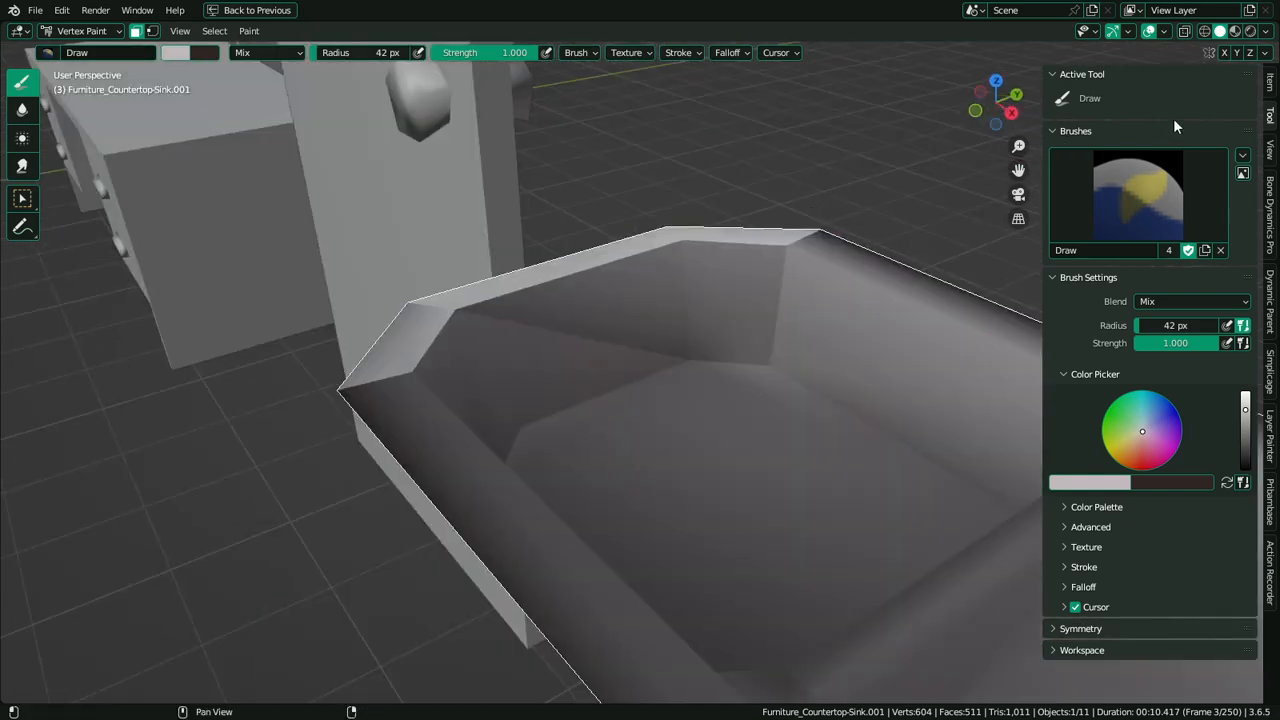
click(1266, 31)
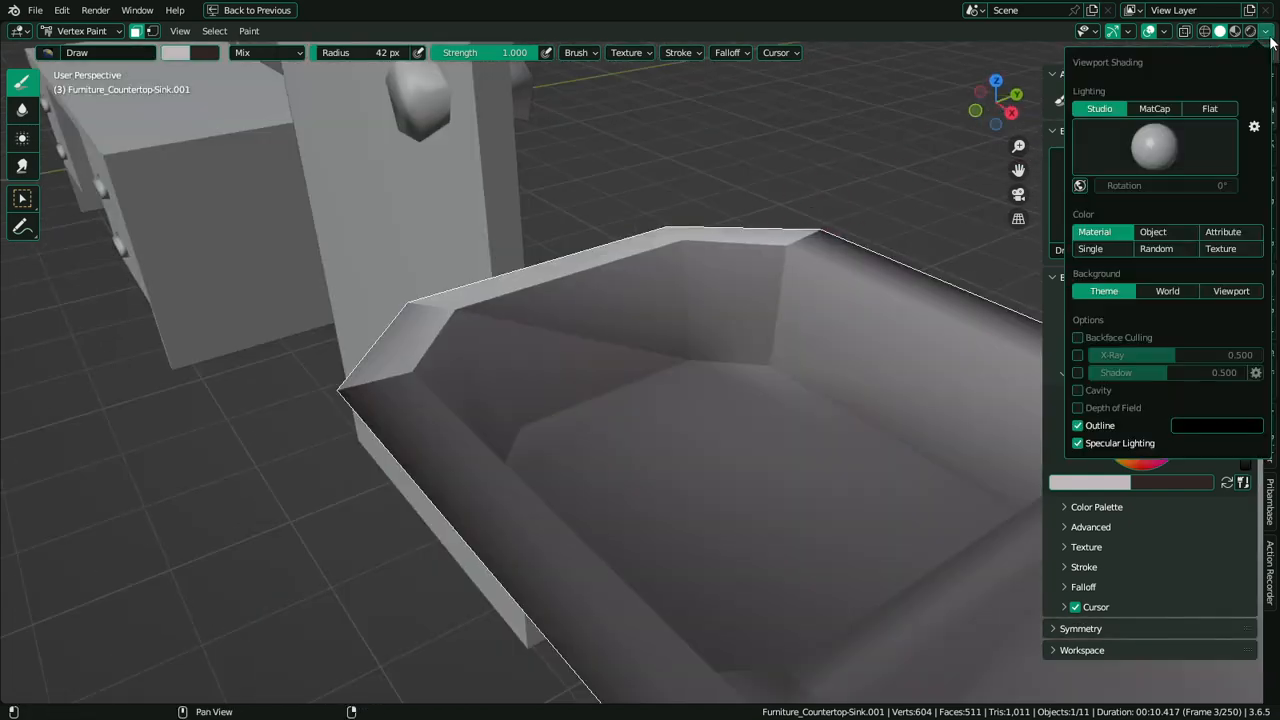
click(1209, 108)
middle_drag(819, 174, 506, 286)
key(Tab)
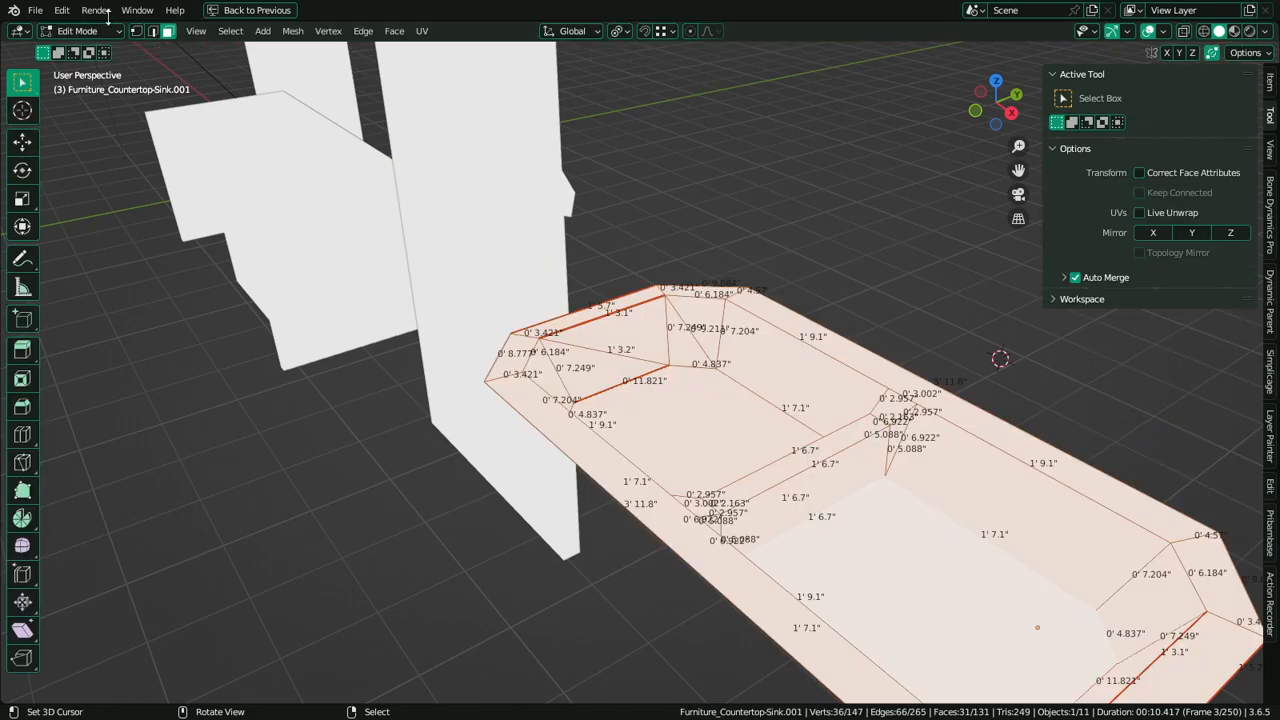
click(250, 10)
Switch to the Layout workspace, frame the sink basin and put the countertop in Vertex Paint mode
click(224, 12)
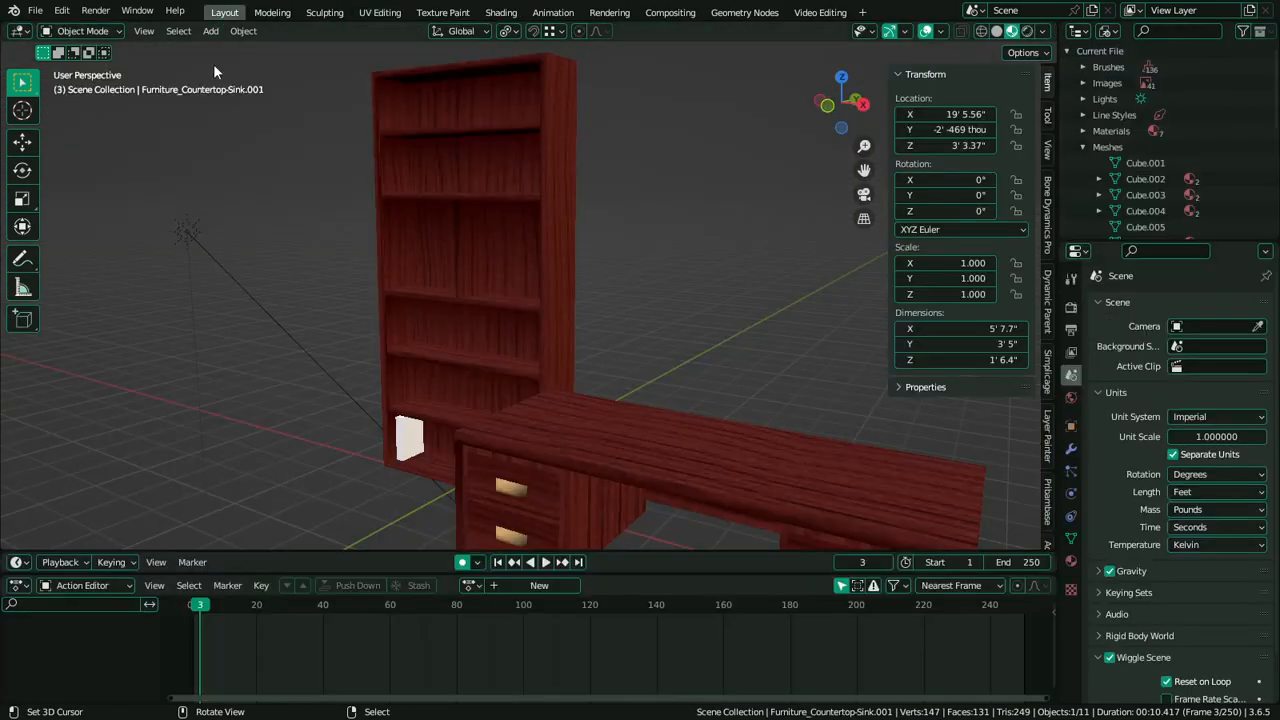
middle_drag(560, 362, 595, 398)
scroll(595, 398, down, 3)
shift+middle_drag(919, 437, 839, 457)
scroll(650, 400, up, 3)
mouse_move(650, 400)
middle_down()
mouse_move(593, 391)
mouse_move(550, 319)
middle_up()
scroll(550, 319, up, 4)
click(82, 31)
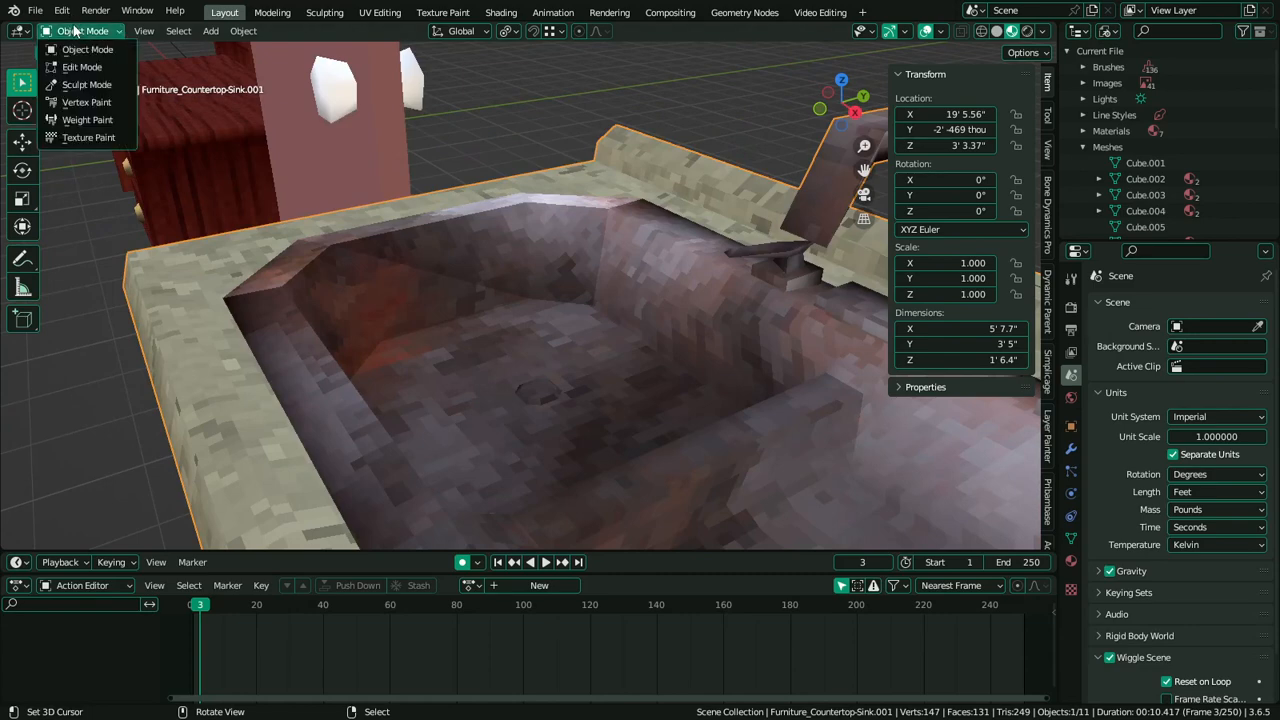
click(86, 102)
Set the viewport to solid shading with flat lighting
click(1044, 32)
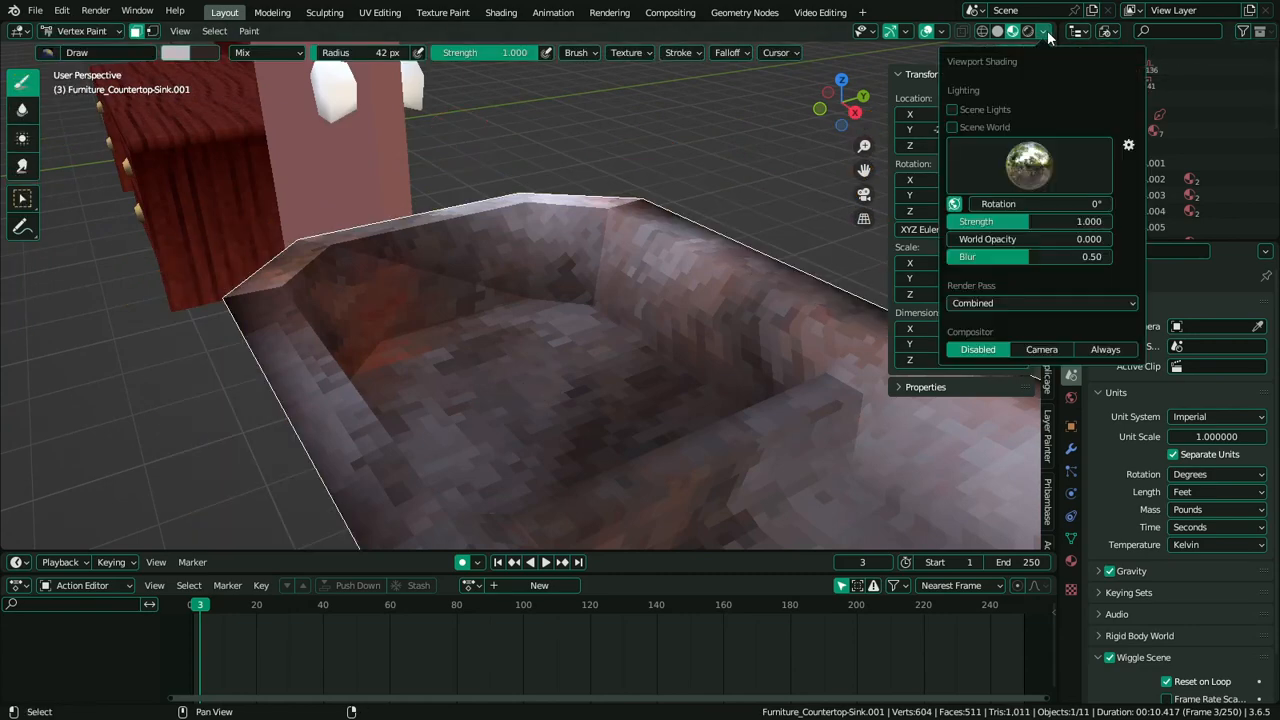
click(997, 31)
click(1044, 32)
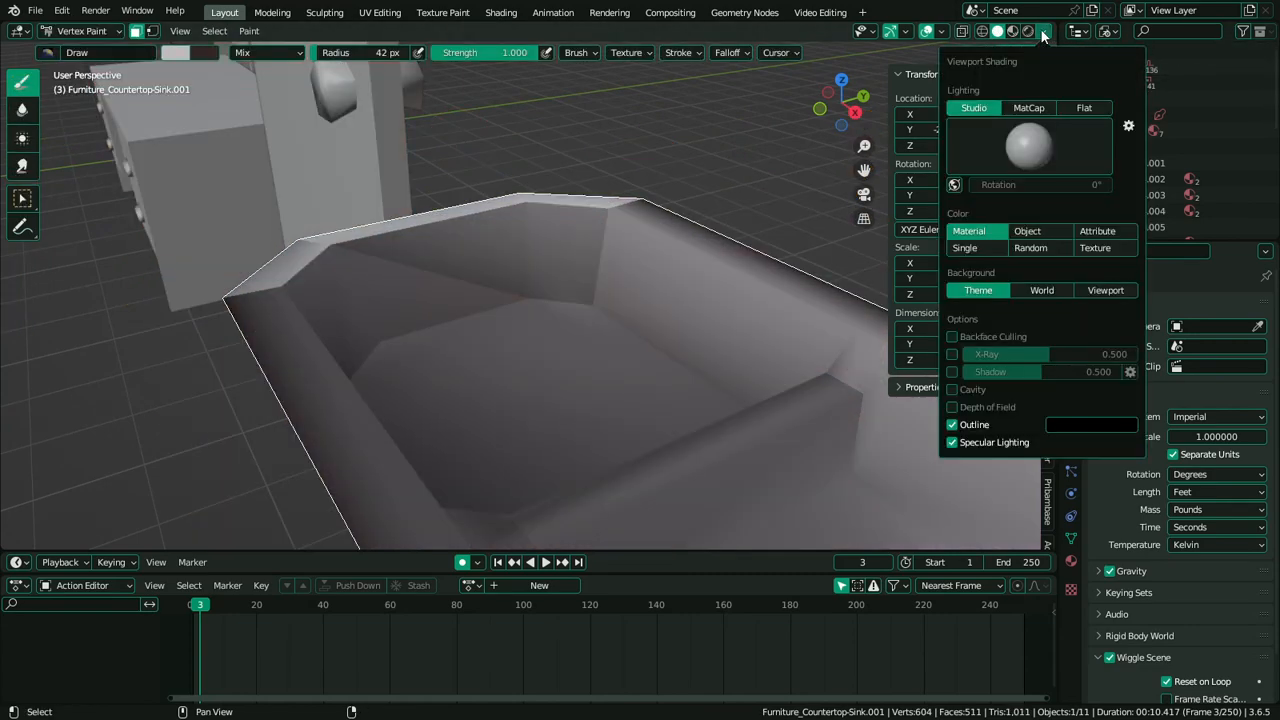
click(1080, 108)
click(1112, 157)
Blur the vertex colours around the rim and angled walls at the end of the basin
middle_drag(600, 240, 503, 308)
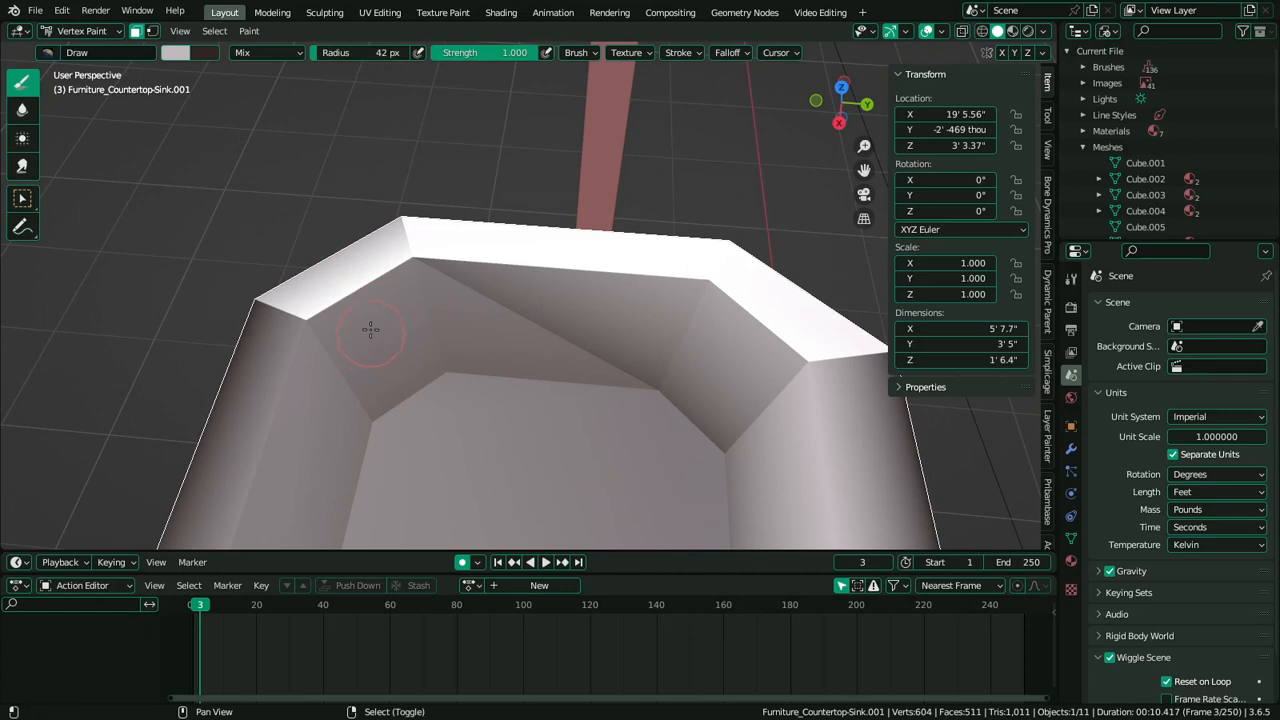
middle_drag(366, 331, 153, 198)
click(22, 109)
scroll(257, 271, up, 3)
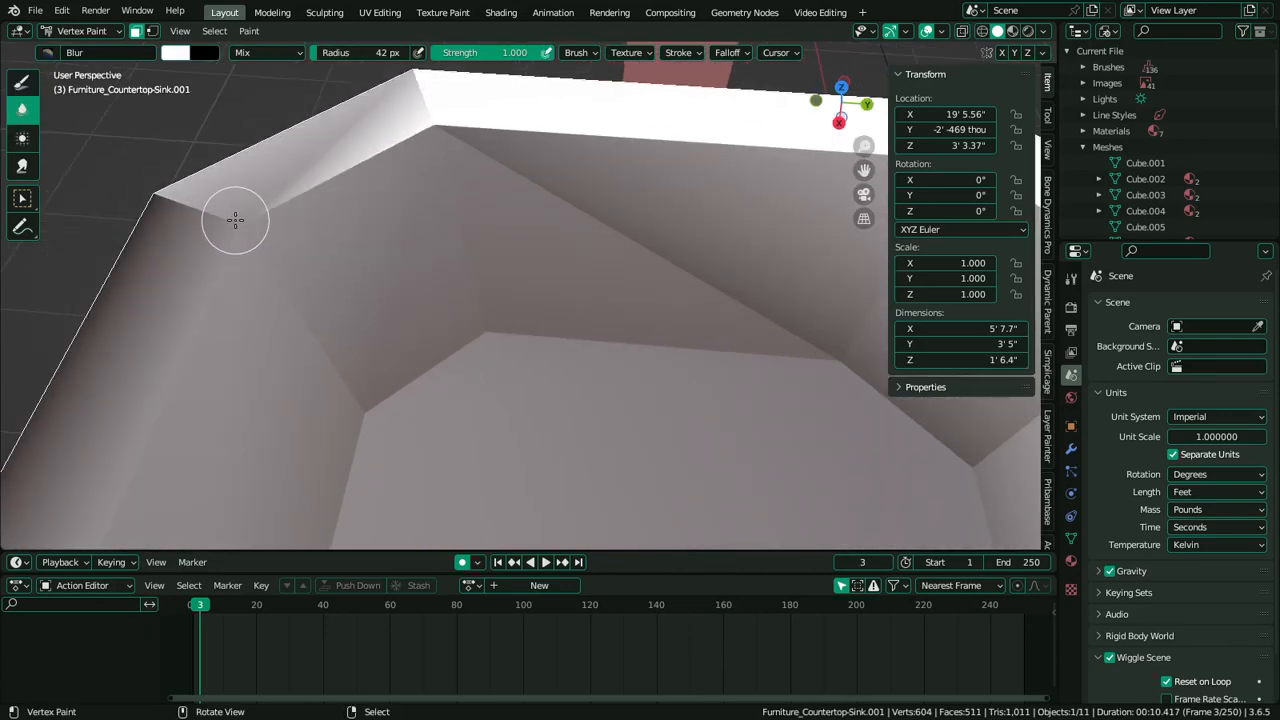
scroll(430, 135, up, 2)
middle_drag(471, 300, 653, 215)
mouse_move(814, 357)
mouse_down()
mouse_move(829, 371)
mouse_move(674, 514)
mouse_move(517, 394)
mouse_move(251, 377)
mouse_move(126, 403)
mouse_move(91, 457)
mouse_up()
Sample the grey shade from the basin with the Draw brush and paint it around the edge of the basin floor
mouse_move(91, 457)
middle_down()
mouse_move(511, 274)
mouse_move(669, 271)
mouse_move(551, 349)
mouse_move(374, 230)
mouse_move(470, 250)
middle_up()
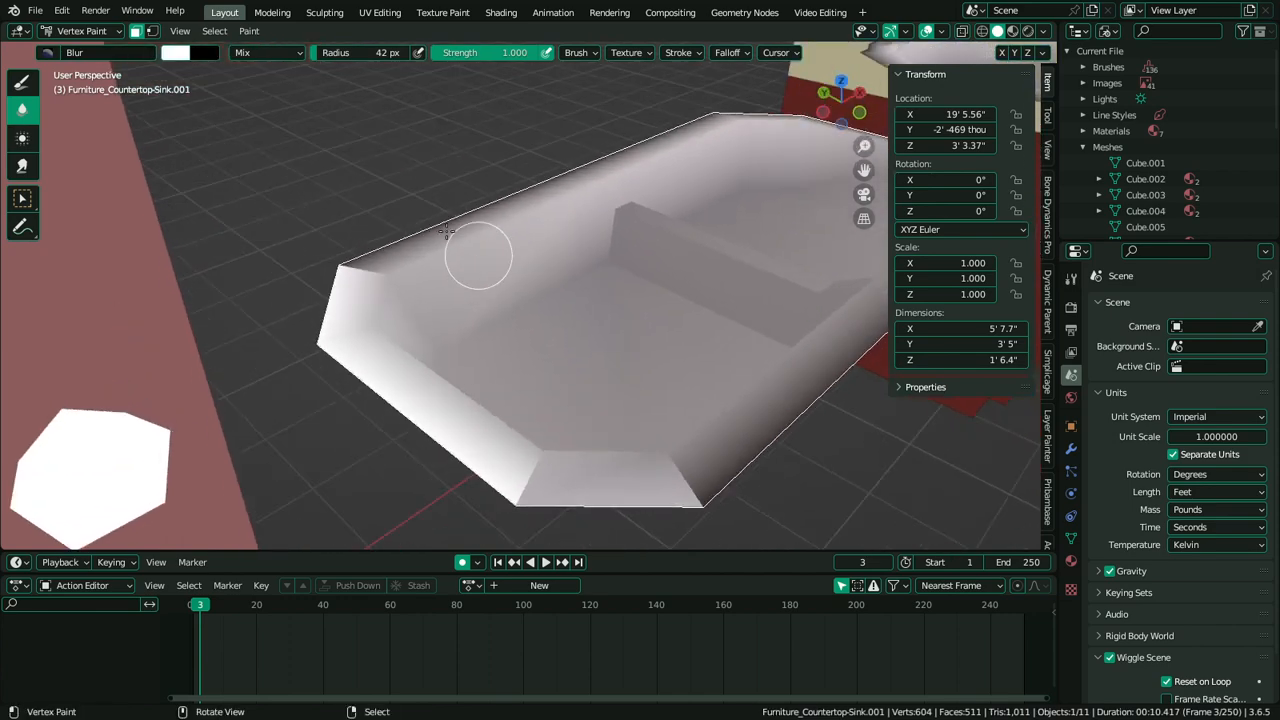
click(22, 82)
scroll(740, 158, up, 3)
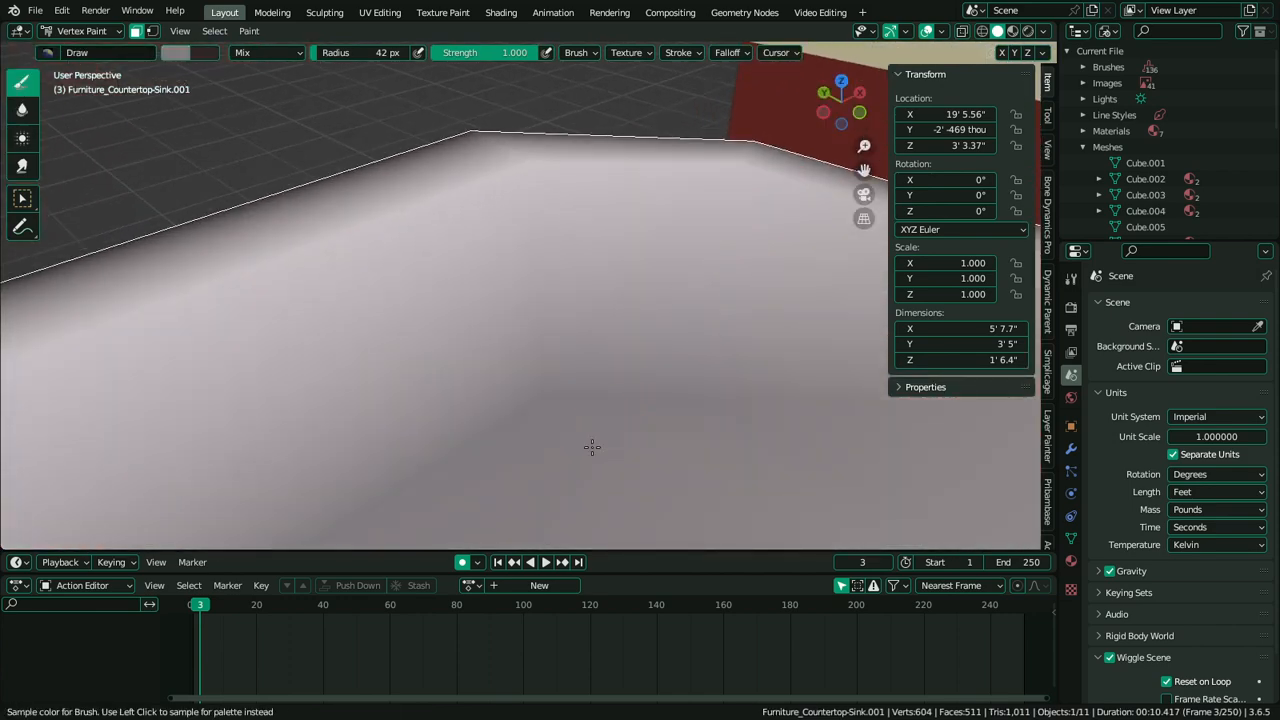
scroll(437, 434, down, 6)
middle_drag(430, 431, 286, 386)
scroll(540, 194, up, 5)
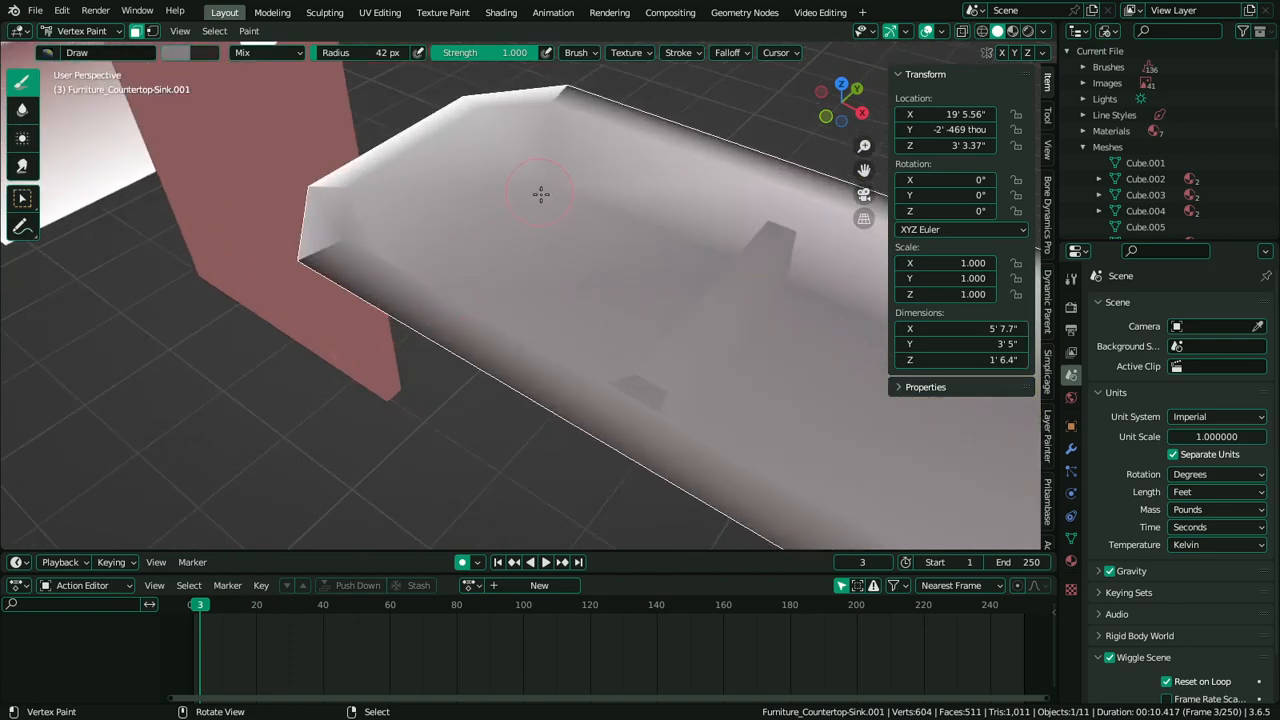
middle_drag(540, 194, 452, 265)
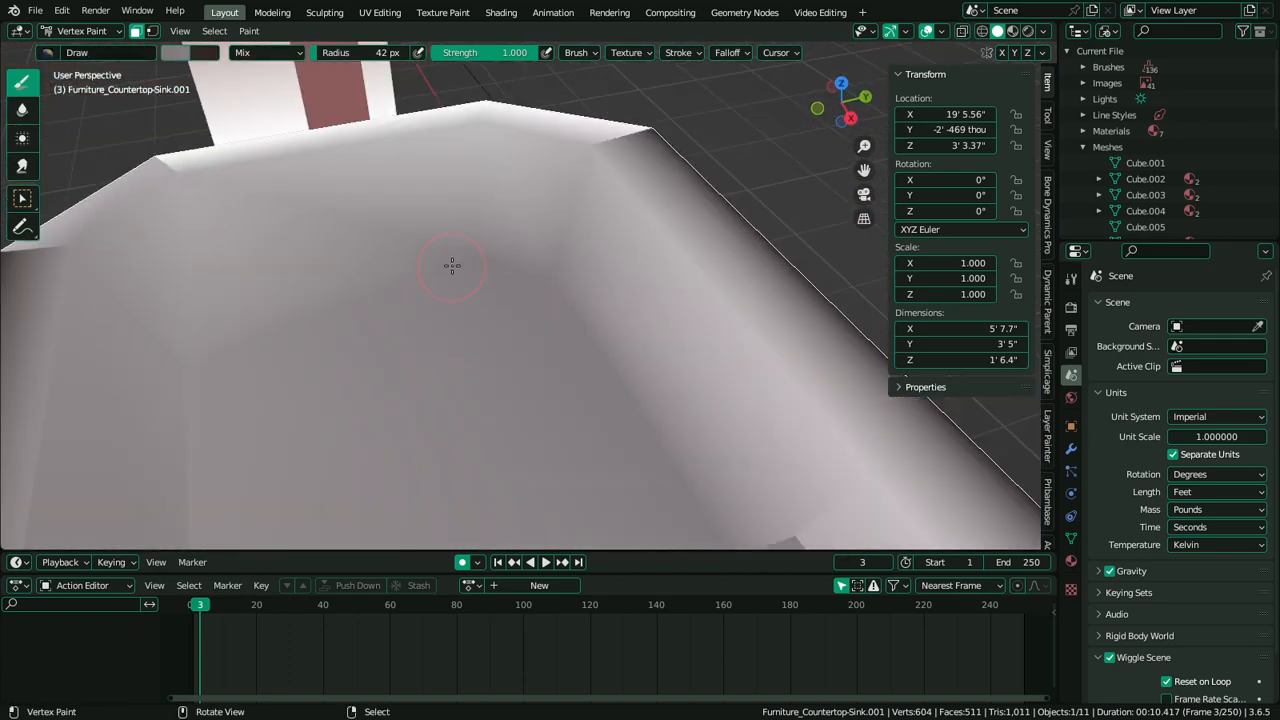
click(196, 352)
middle_drag(193, 403, 255, 297)
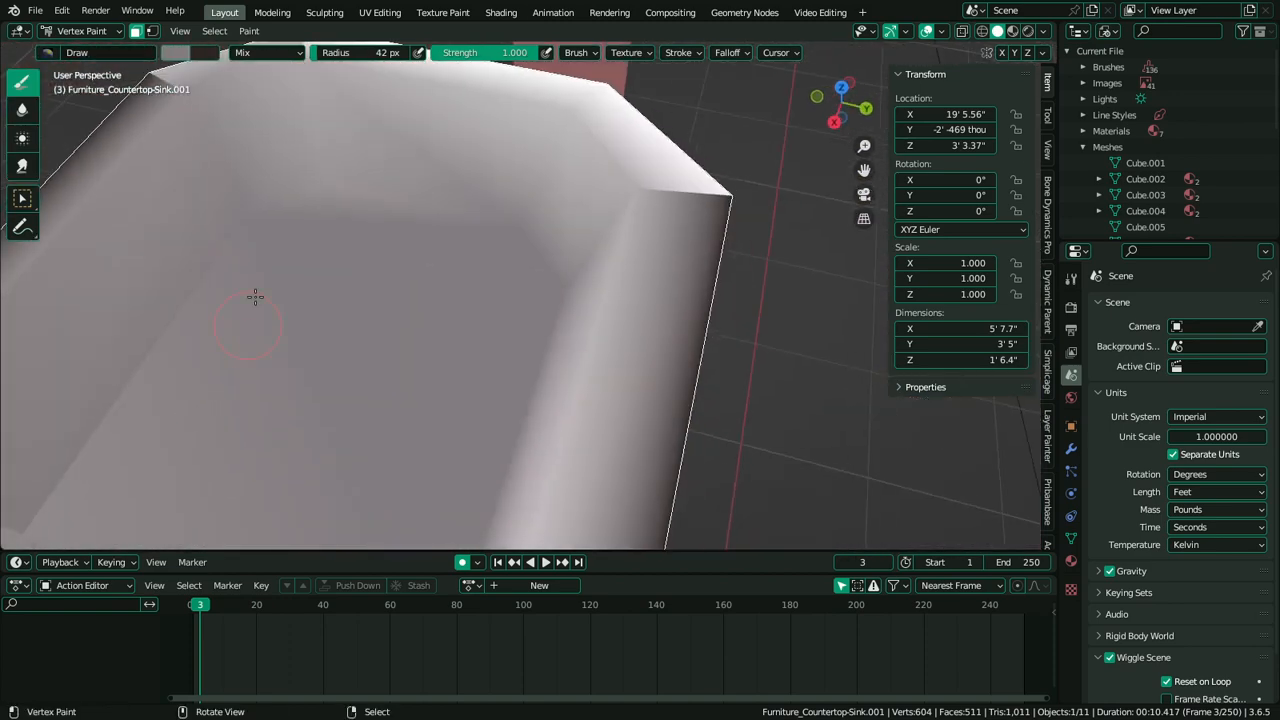
Paint the sampled grey onto the basin floor and lower walls beside the divider
middle_drag(169, 337, 479, 293)
click(590, 205)
middle_drag(586, 209, 464, 247)
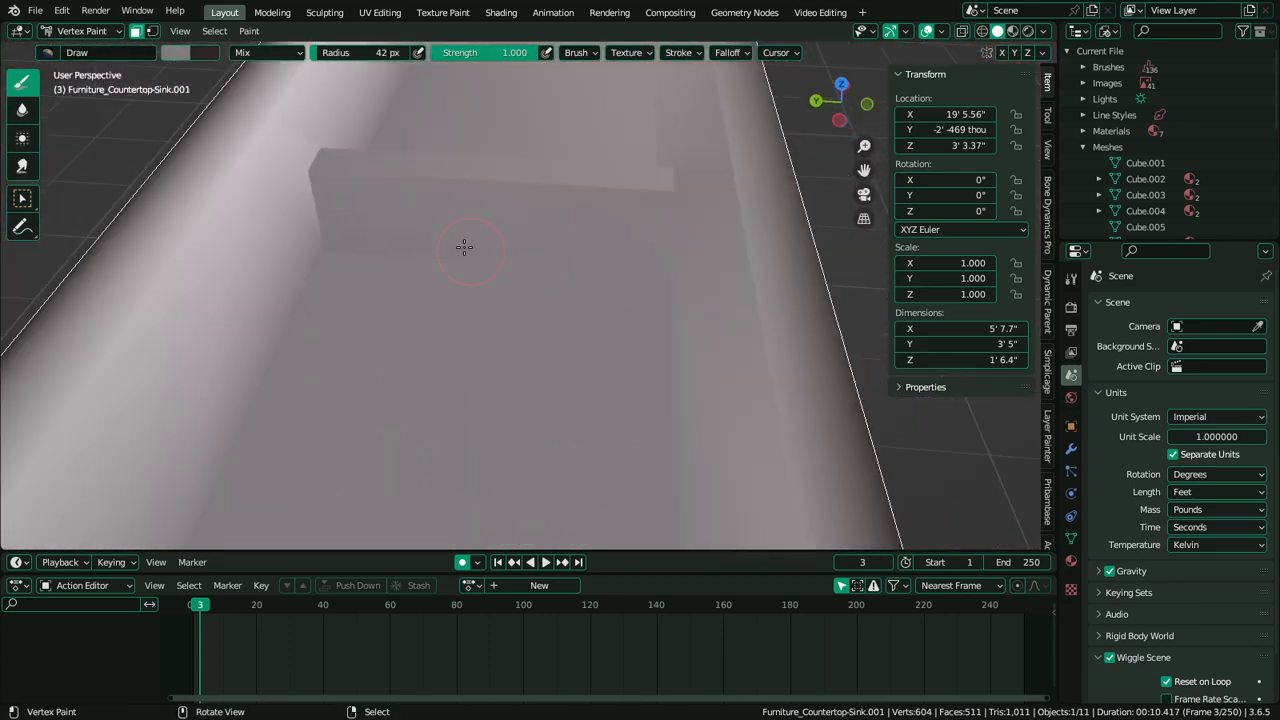
middle_drag(310, 242, 224, 128)
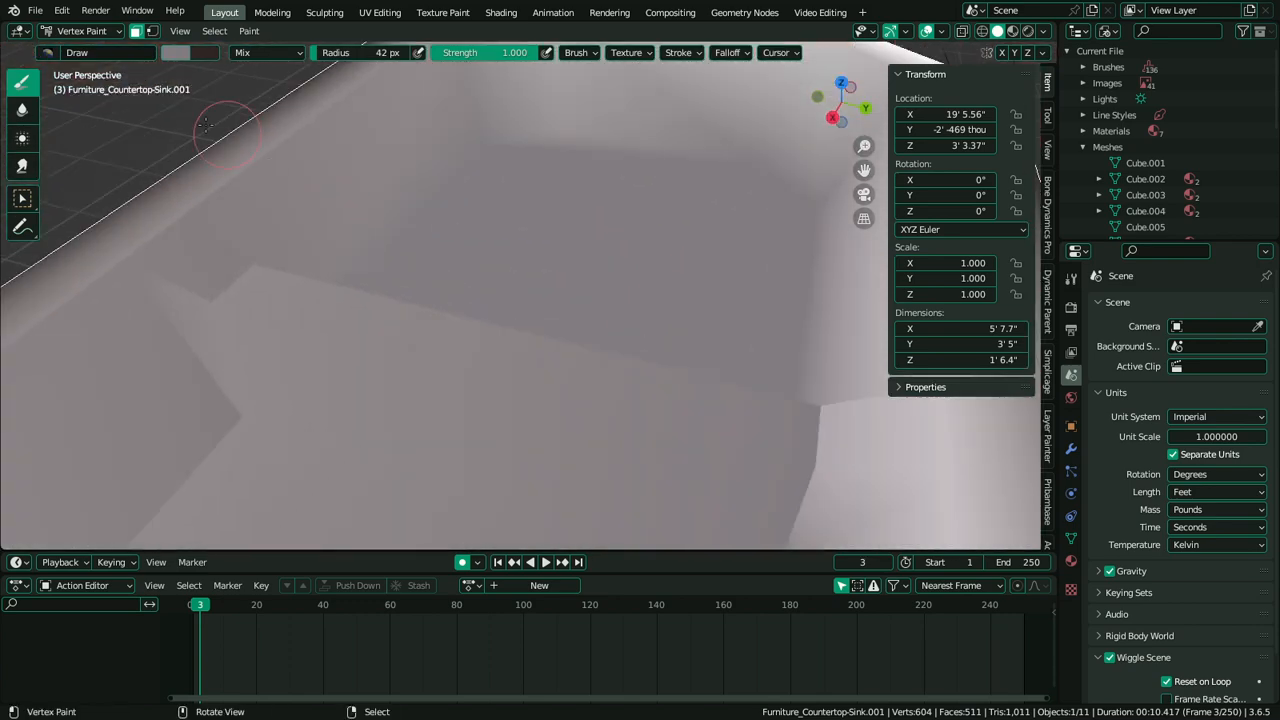
Blur the vertex colours where the top of the divider meets the long wall of the basin
click(22, 109)
mouse_move(843, 411)
middle_down()
mouse_move(726, 364)
mouse_move(750, 465)
middle_up()
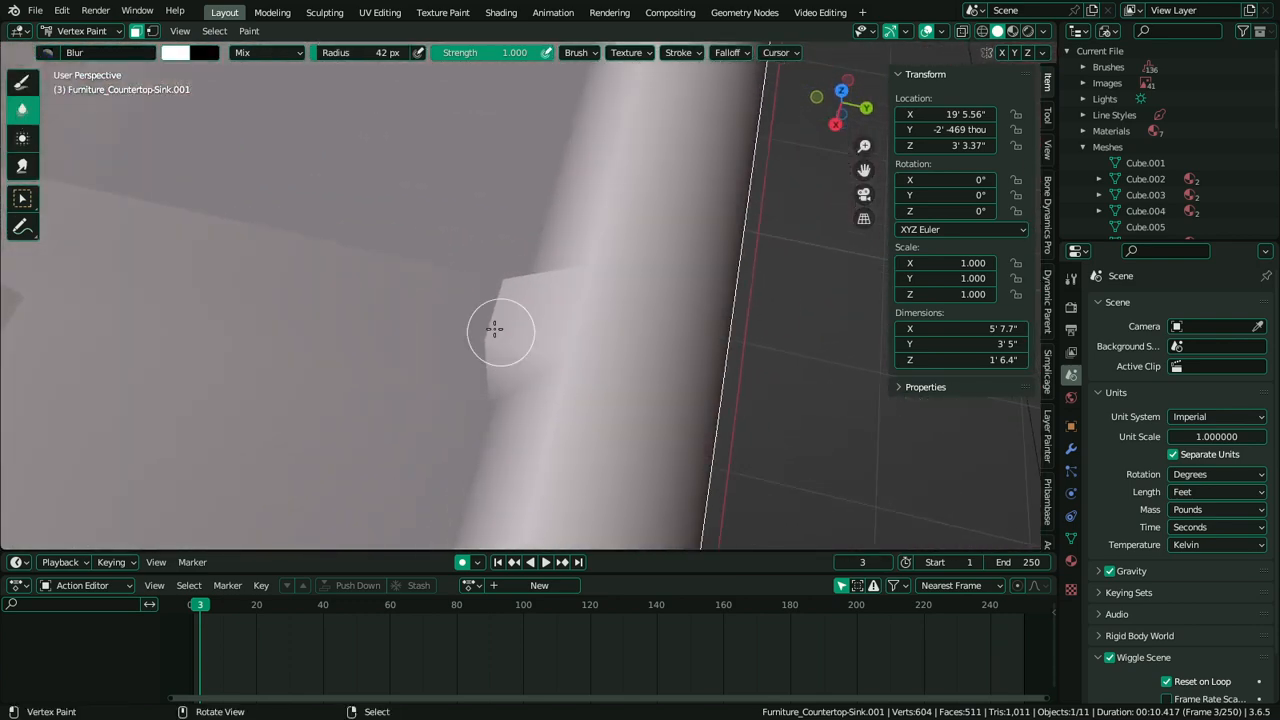
drag(494, 329, 494, 339)
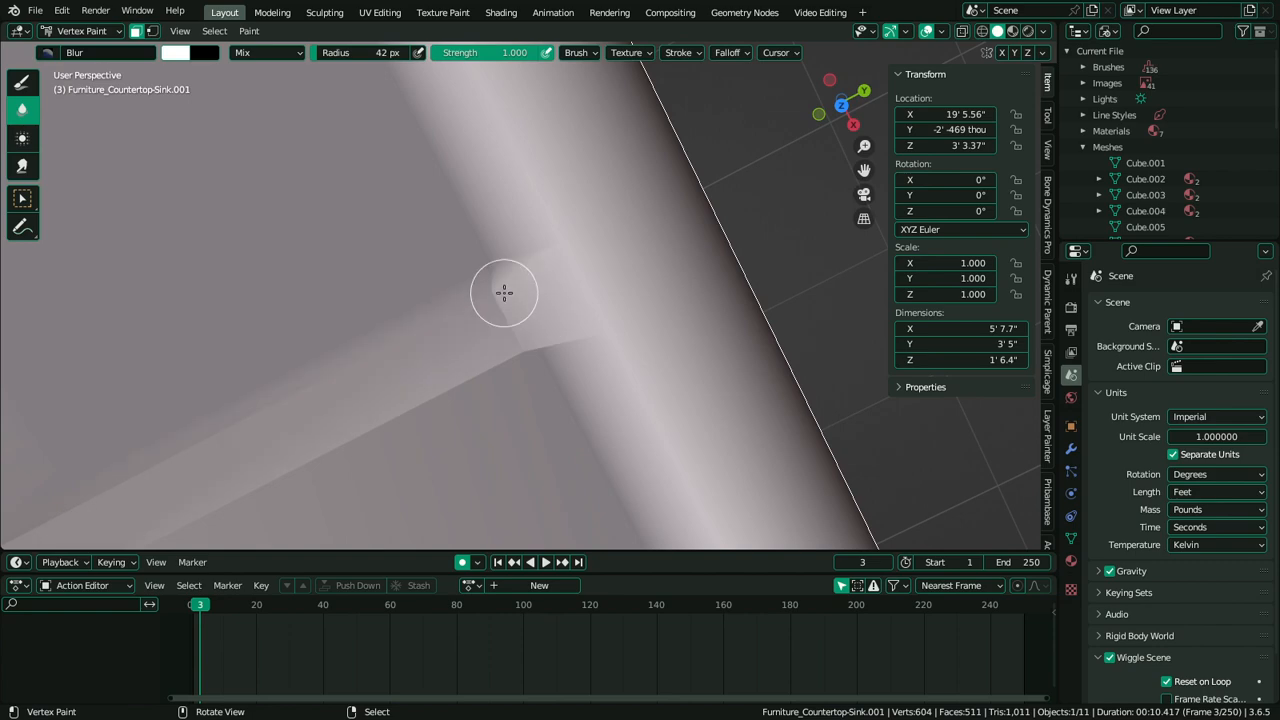
middle_drag(503, 291, 637, 254)
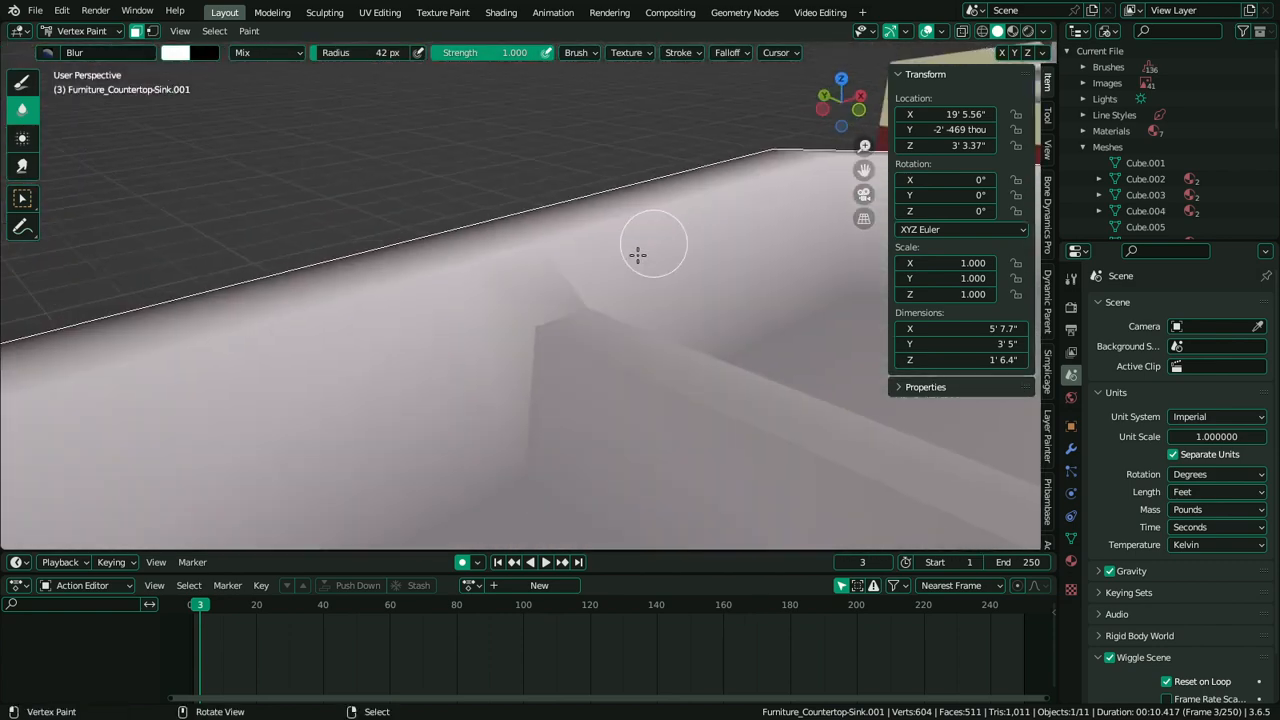
Paint the dark edge shade onto the outer rim corners at the end of the basin with the Draw brush, and save the file
middle_drag(577, 326, 379, 327)
alt+middle_click(363, 197)
scroll(400, 258, down, 4)
middle_drag(400, 258, 386, 362)
scroll(174, 160, up, 2)
middle_drag(425, 205, 385, 251)
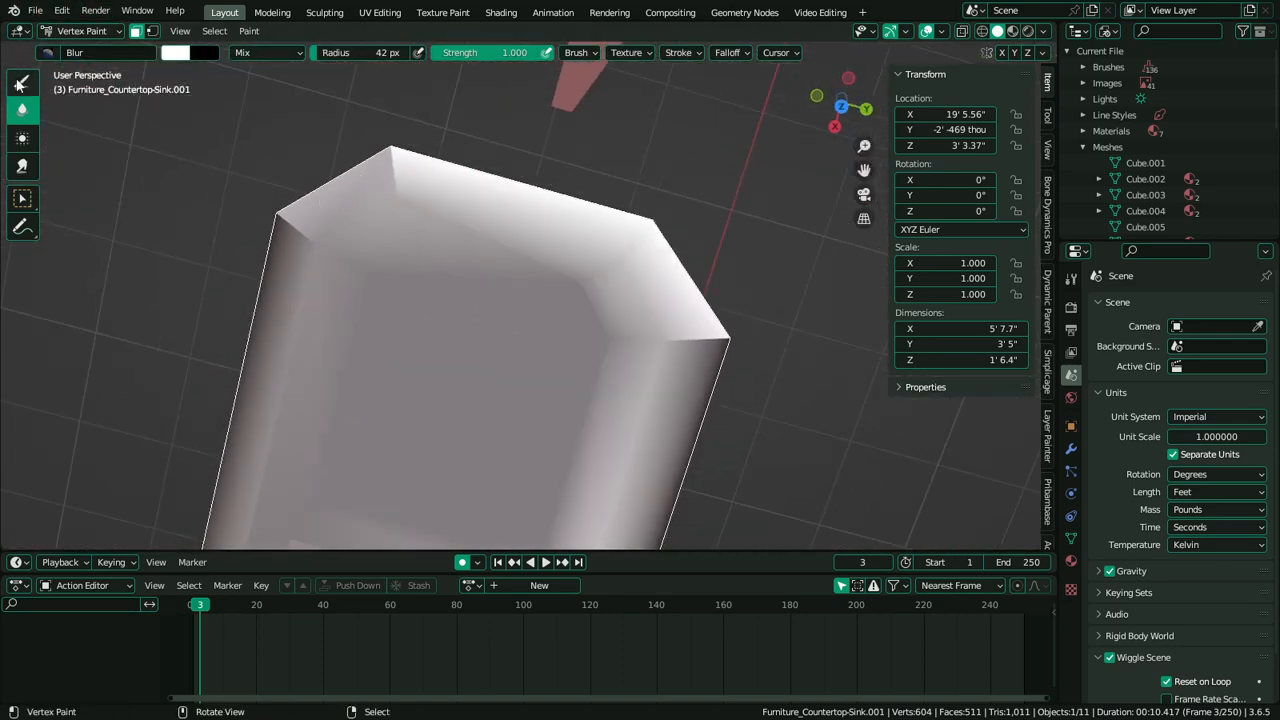
click(22, 80)
scroll(215, 242, up, 2)
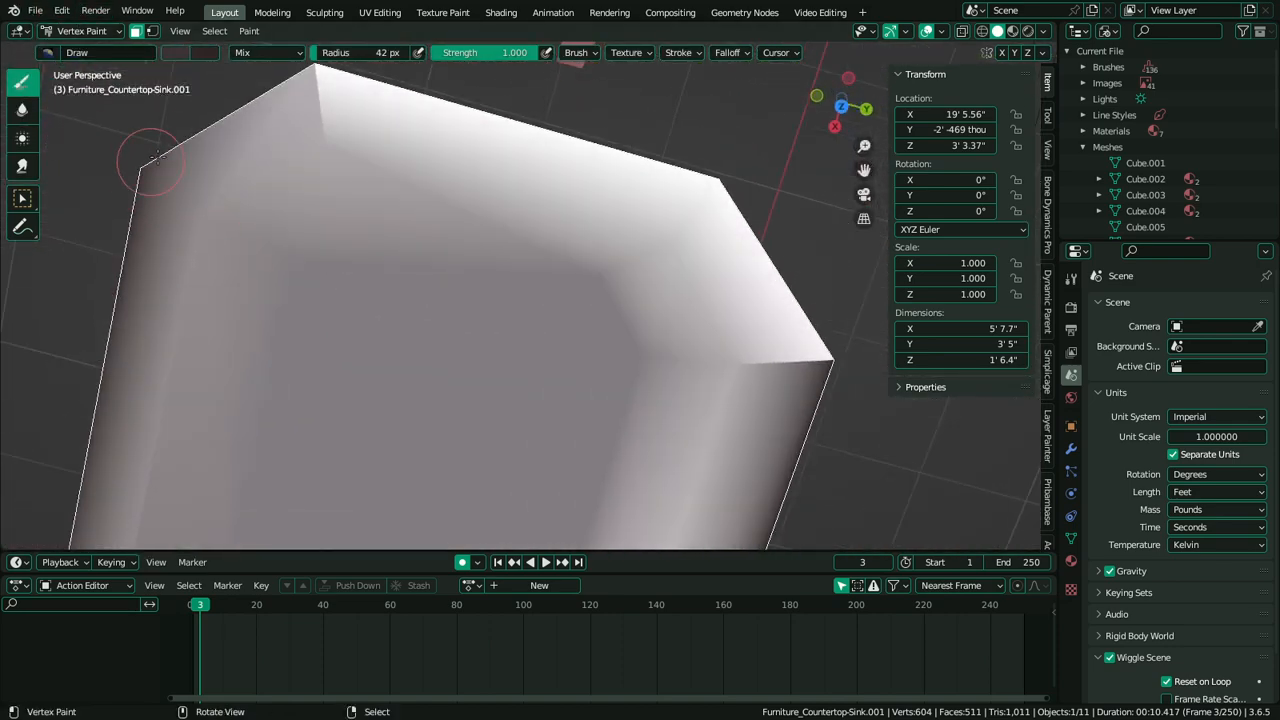
shift+middle_drag(329, 86, 378, 203)
click(378, 203)
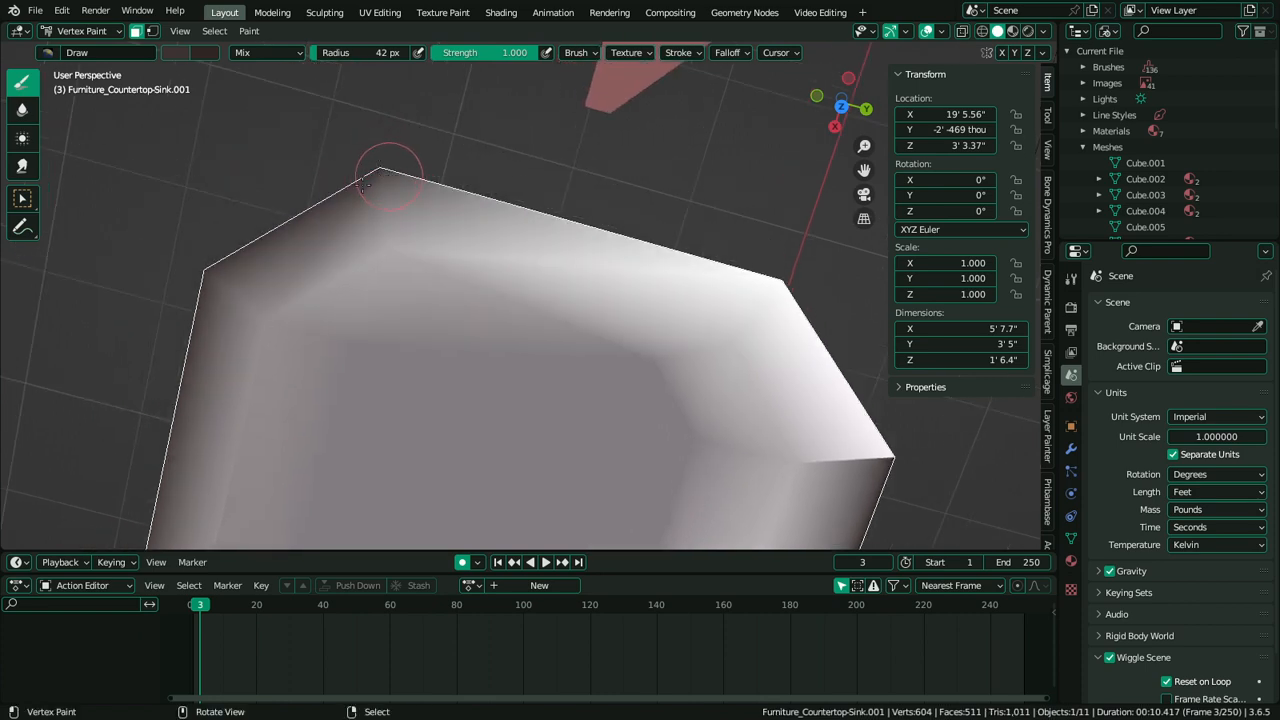
click(783, 282)
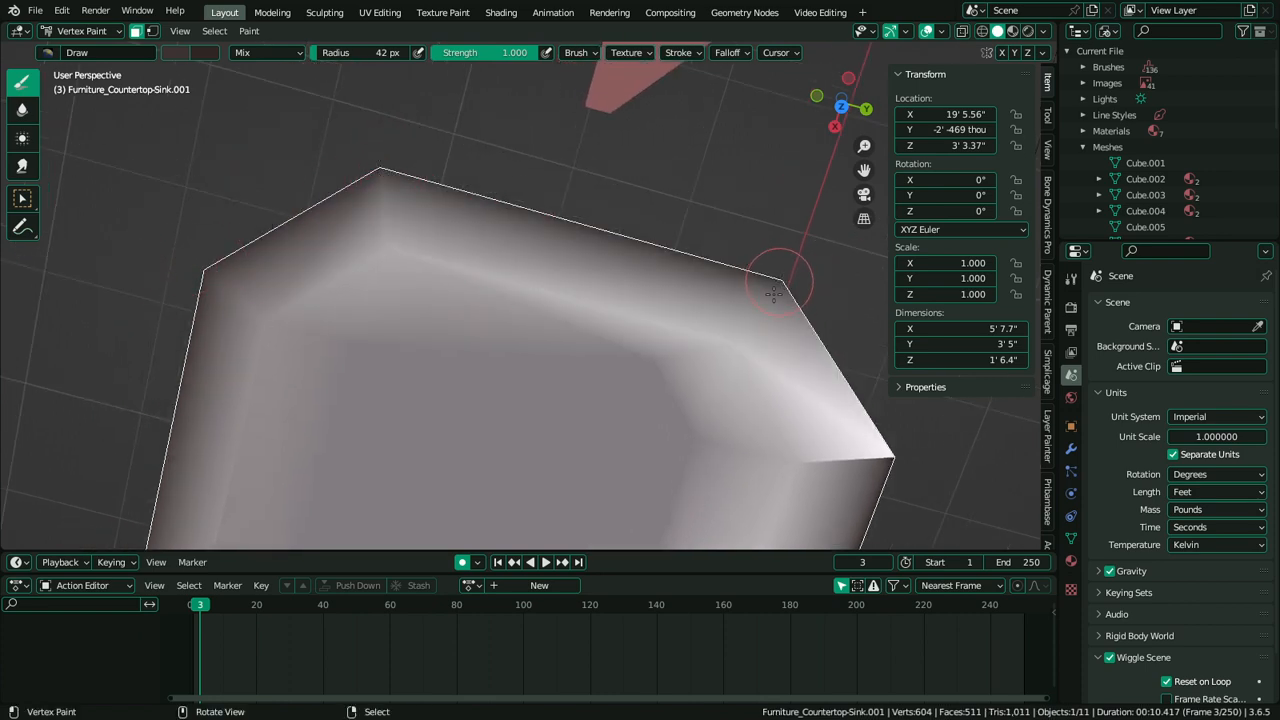
shift+middle_drag(773, 293, 640, 207)
click(755, 378)
middle_drag(614, 358, 663, 274)
key(ctrl+s)
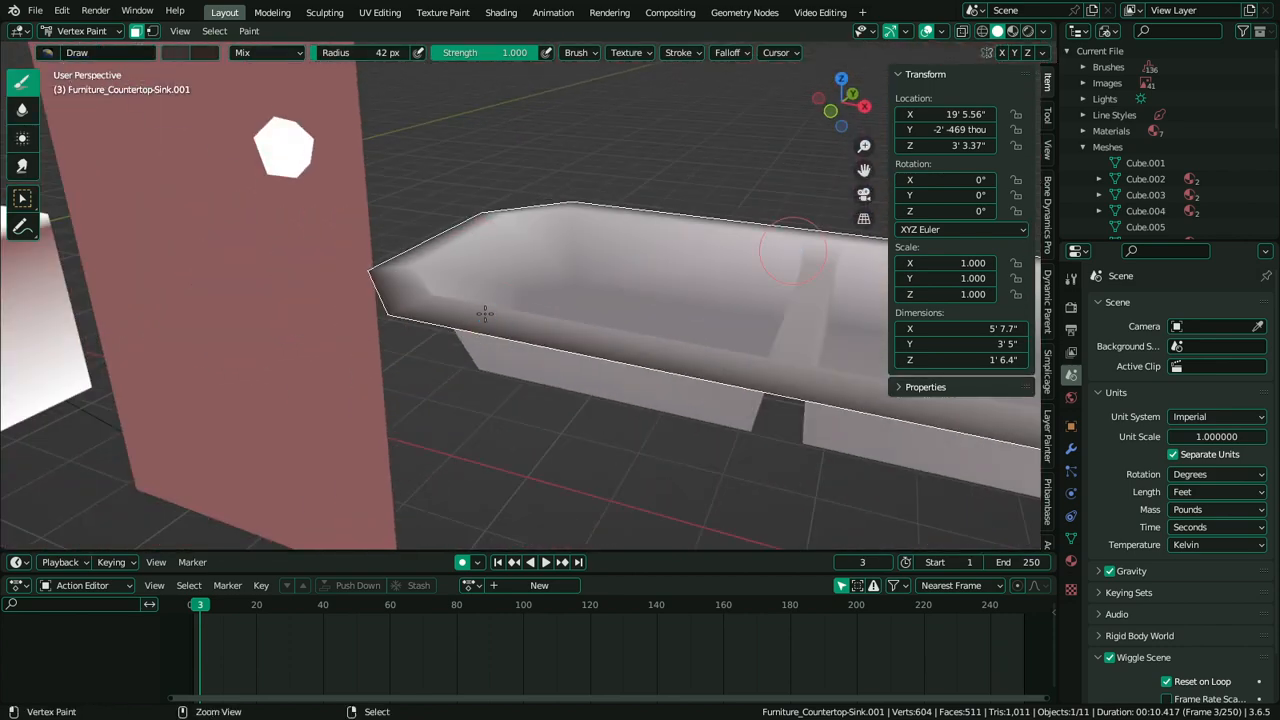
Return the two-drain sink countertop to Object Mode and set the viewport to Material Preview shading
middle_drag(484, 314, 484, 306)
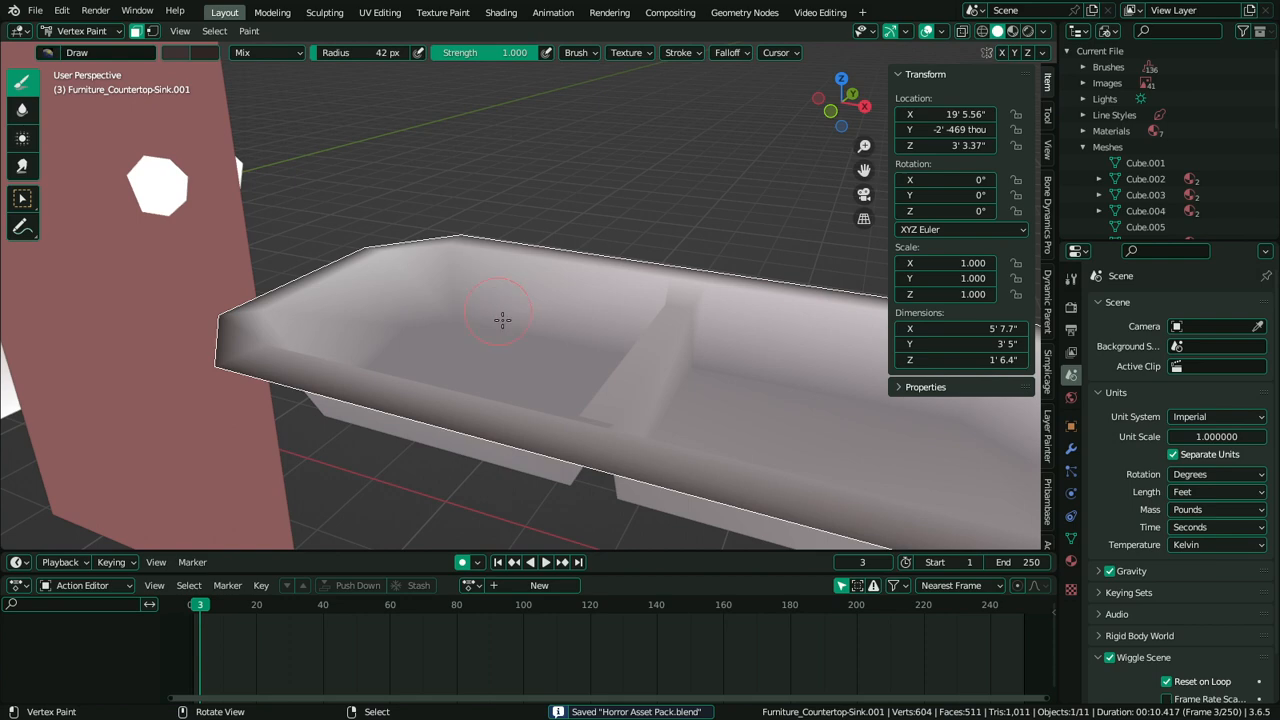
middle_drag(502, 320, 587, 246)
key(ctrl+Tab)
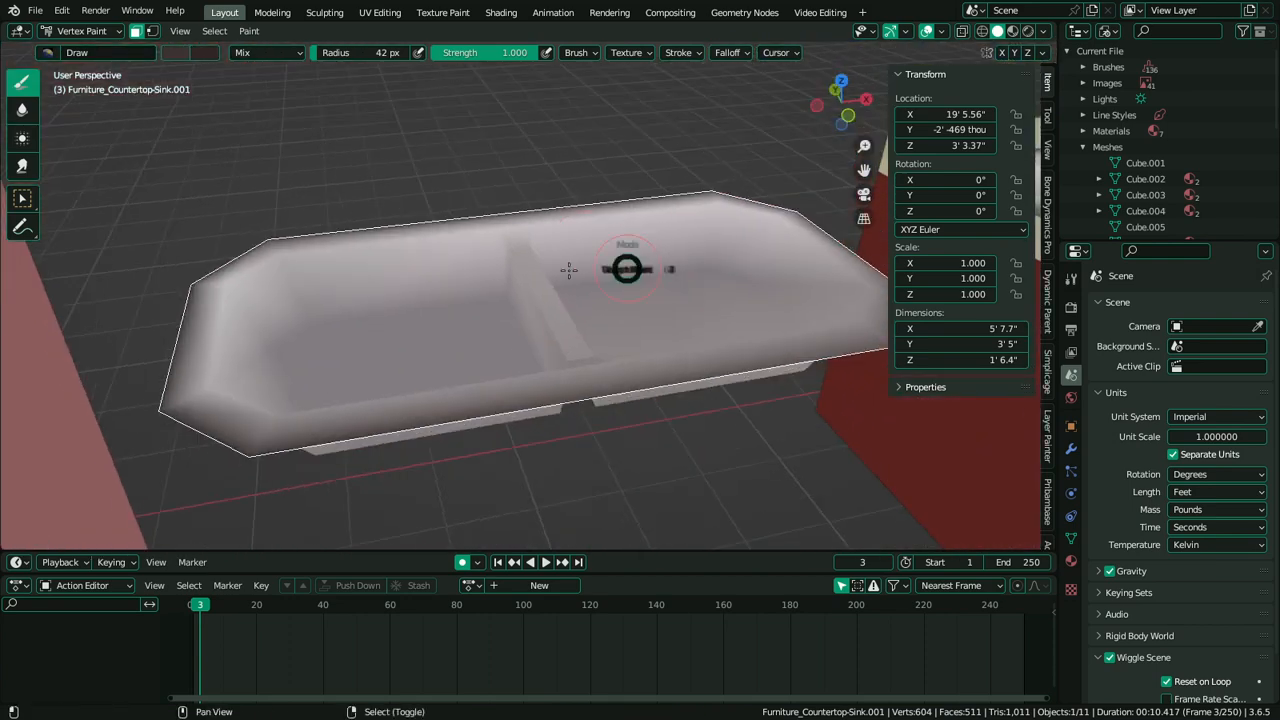
click(472, 261)
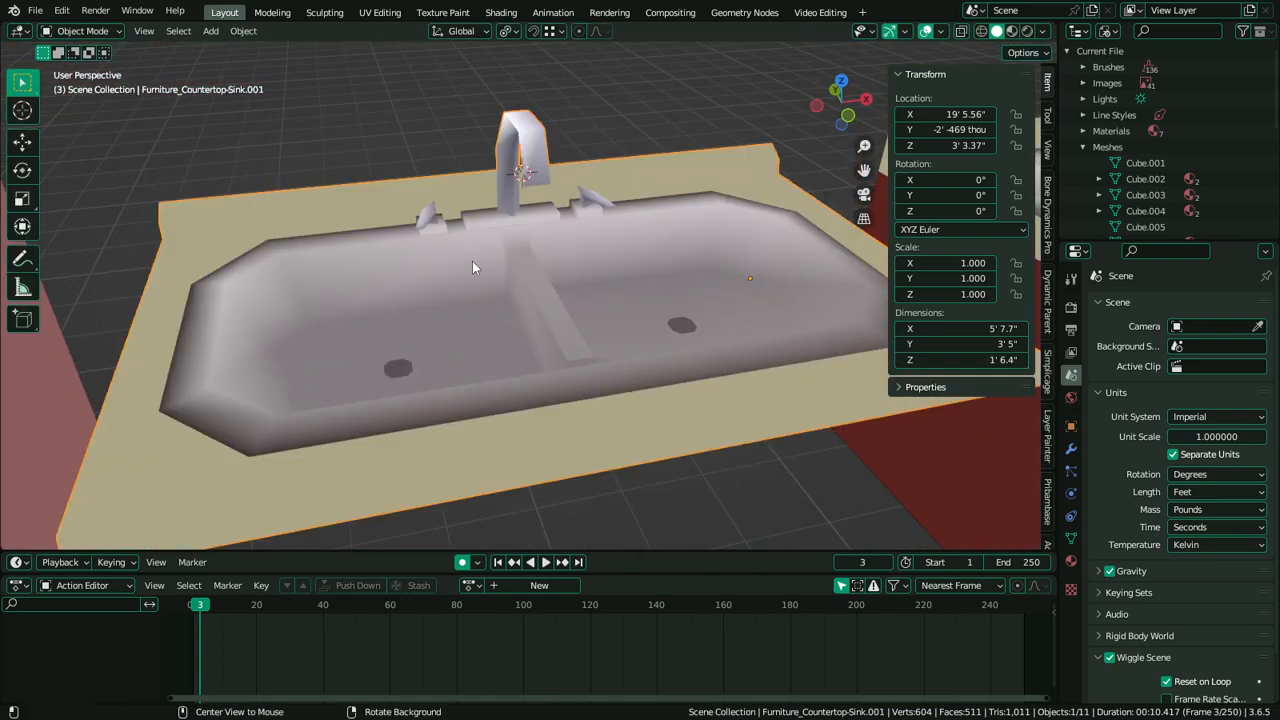
click(1012, 31)
Maximize the 3D viewport and move the two-drain sink countertop about 11' 6.6" along X
mouse_move(647, 171)
middle_down()
mouse_move(619, 197)
mouse_move(776, 186)
mouse_move(374, 183)
mouse_move(566, 227)
mouse_move(552, 214)
mouse_move(626, 177)
mouse_move(576, 184)
mouse_move(613, 221)
middle_up()
key(ctrl+space)
scroll(417, 186, down, 3)
scroll(567, 221, down, 4)
scroll(613, 221, down, 3)
scroll(716, 256, up, 1)
key(g)
key(x)
click(1114, 362)
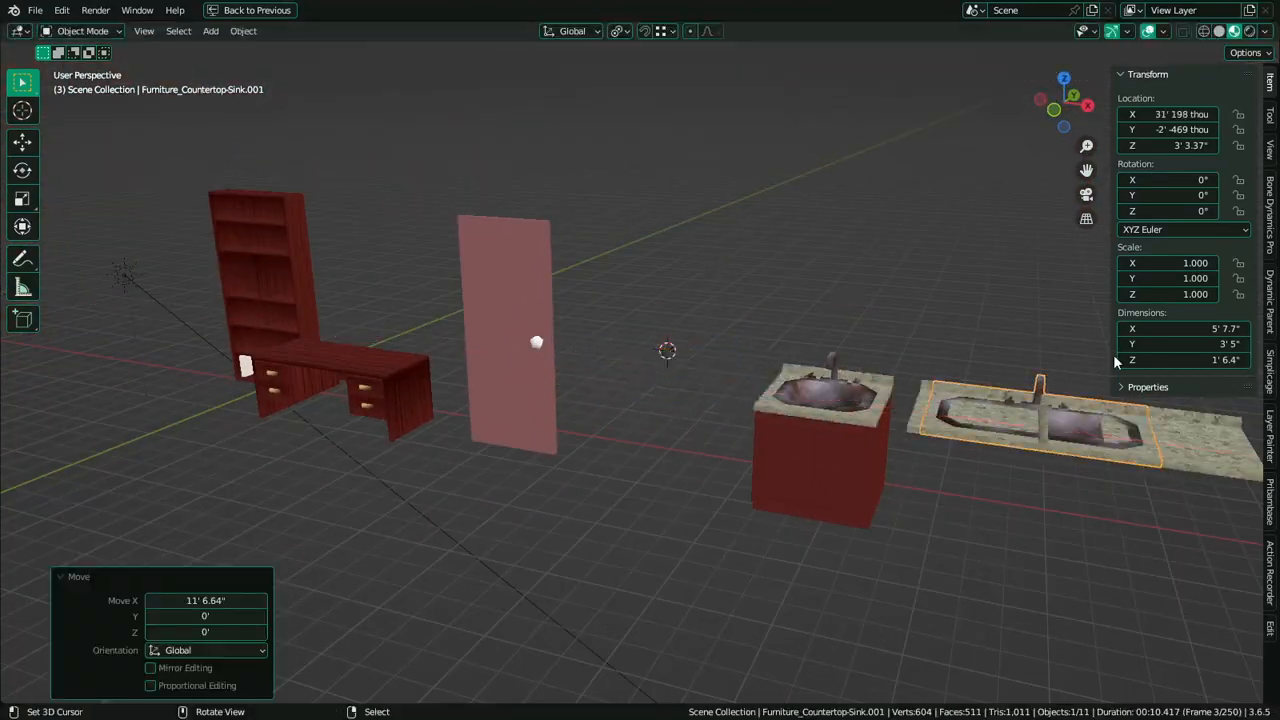
Move the two-drain sink countertop about another 8' 11" along X, clear of the plain countertops, and save the file
shift+middle_drag(985, 397, 730, 391)
key(g)
key(x)
click(1092, 454)
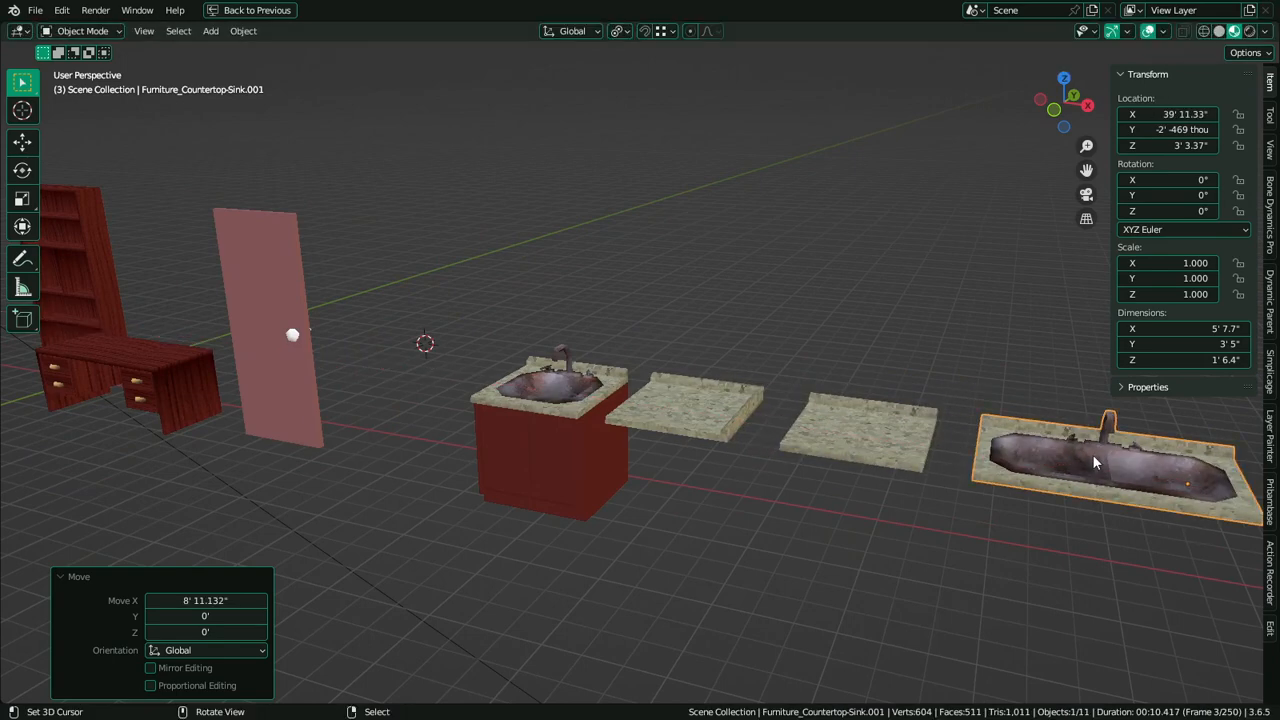
shift+middle_drag(1092, 454, 897, 397)
key(ctrl+s)
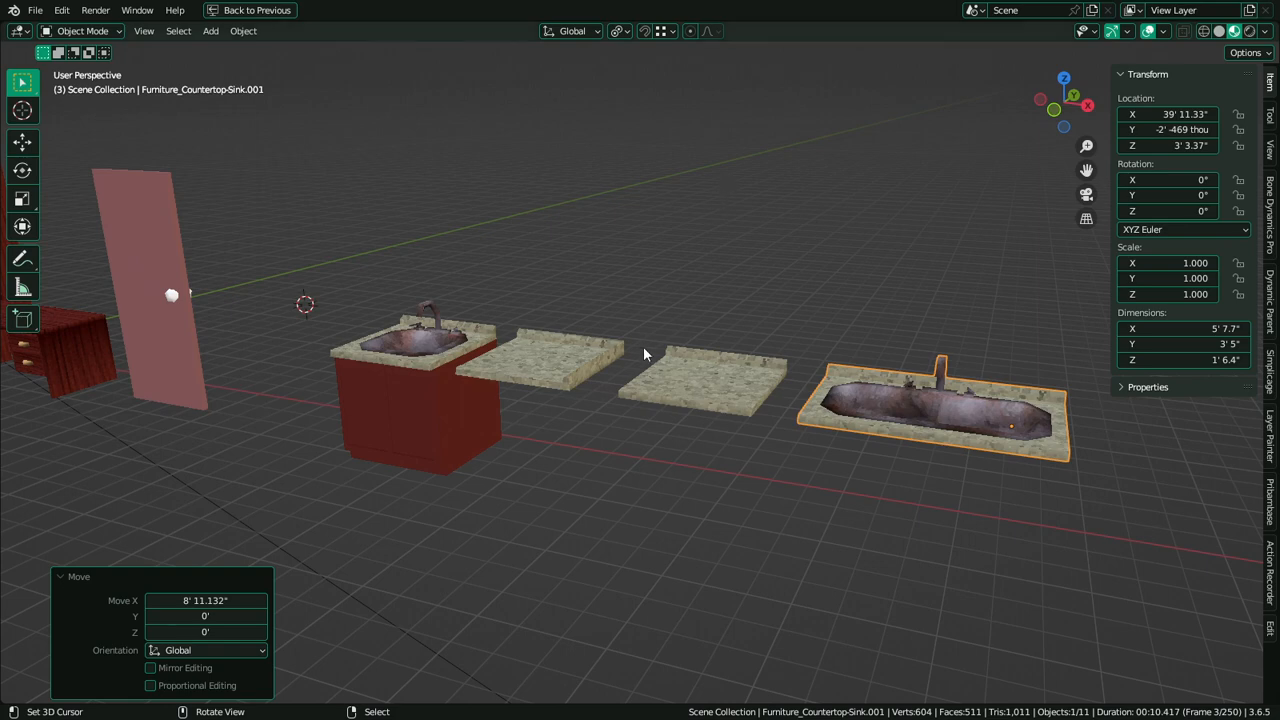
Examine the lineup of countertops, sink cabinet, door, desk and bookshelf from several angles
middle_drag(643, 346, 675, 343)
scroll(688, 306, down, 2)
scroll(716, 375, up, 2)
scroll(727, 386, up, 3)
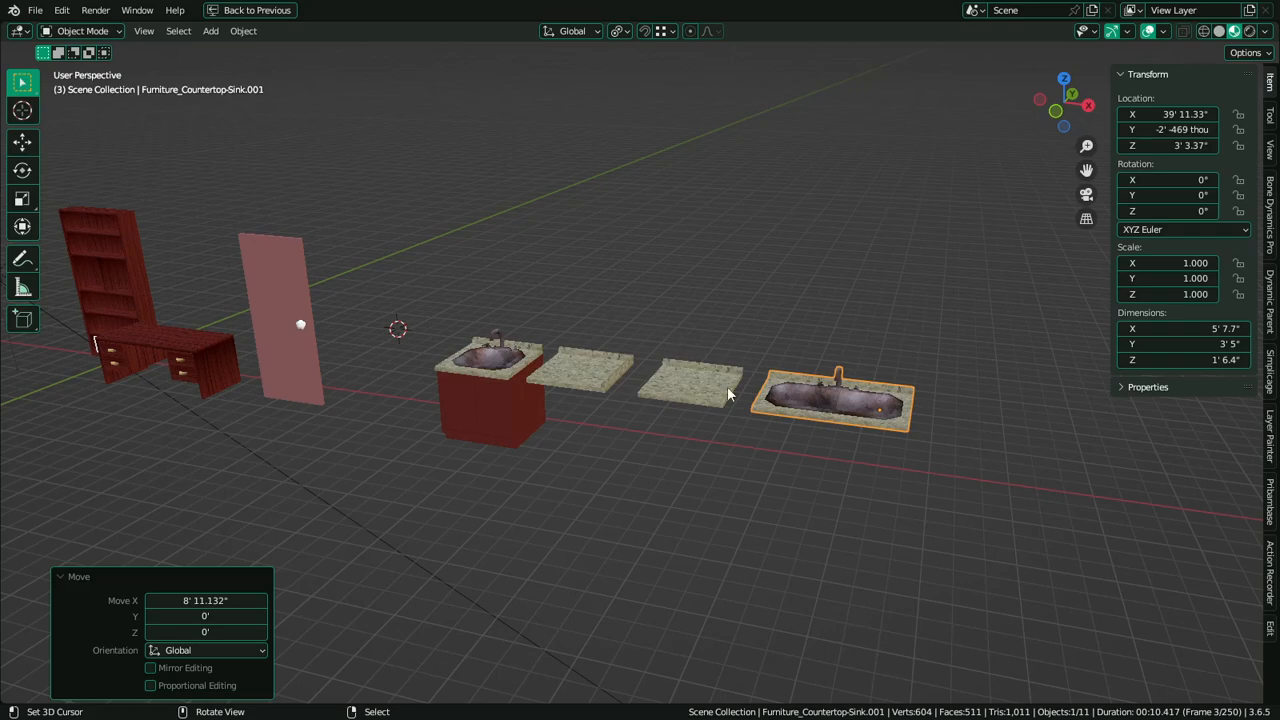
middle_drag(727, 386, 752, 405)
scroll(770, 398, up, 5)
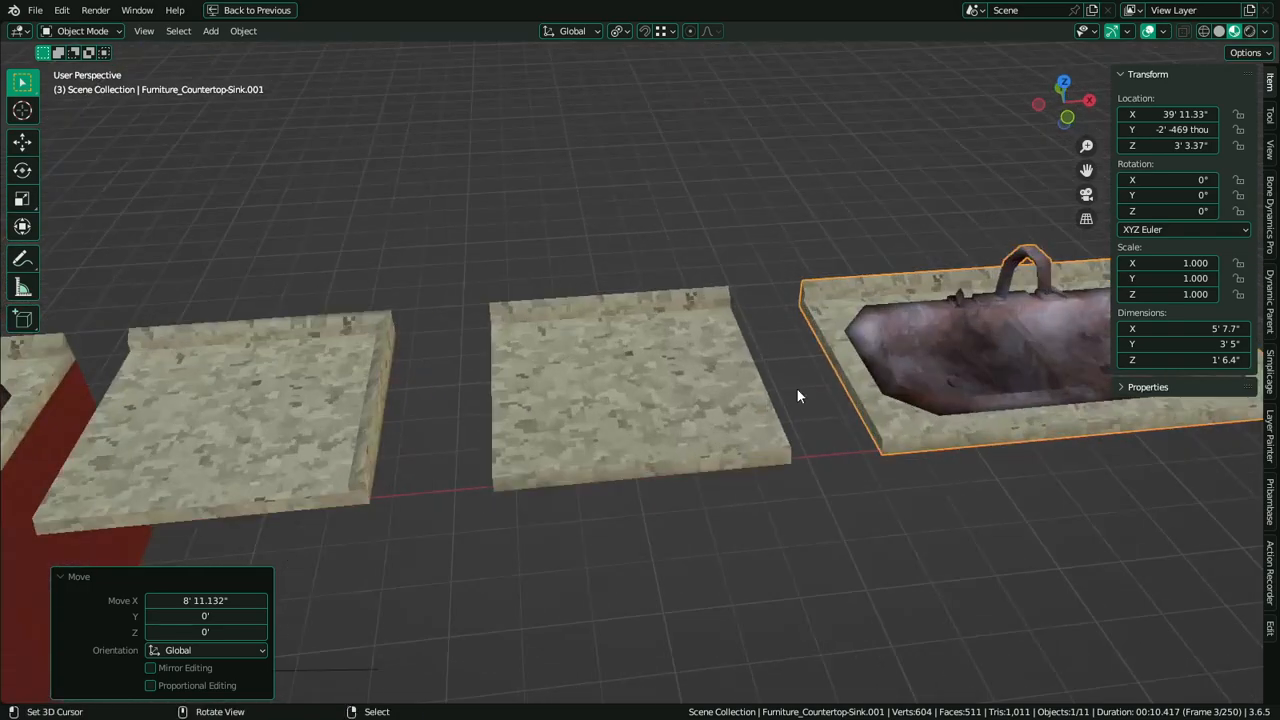
alt+middle_click(848, 369)
middle_drag(848, 369, 818, 350)
scroll(817, 343, down, 6)
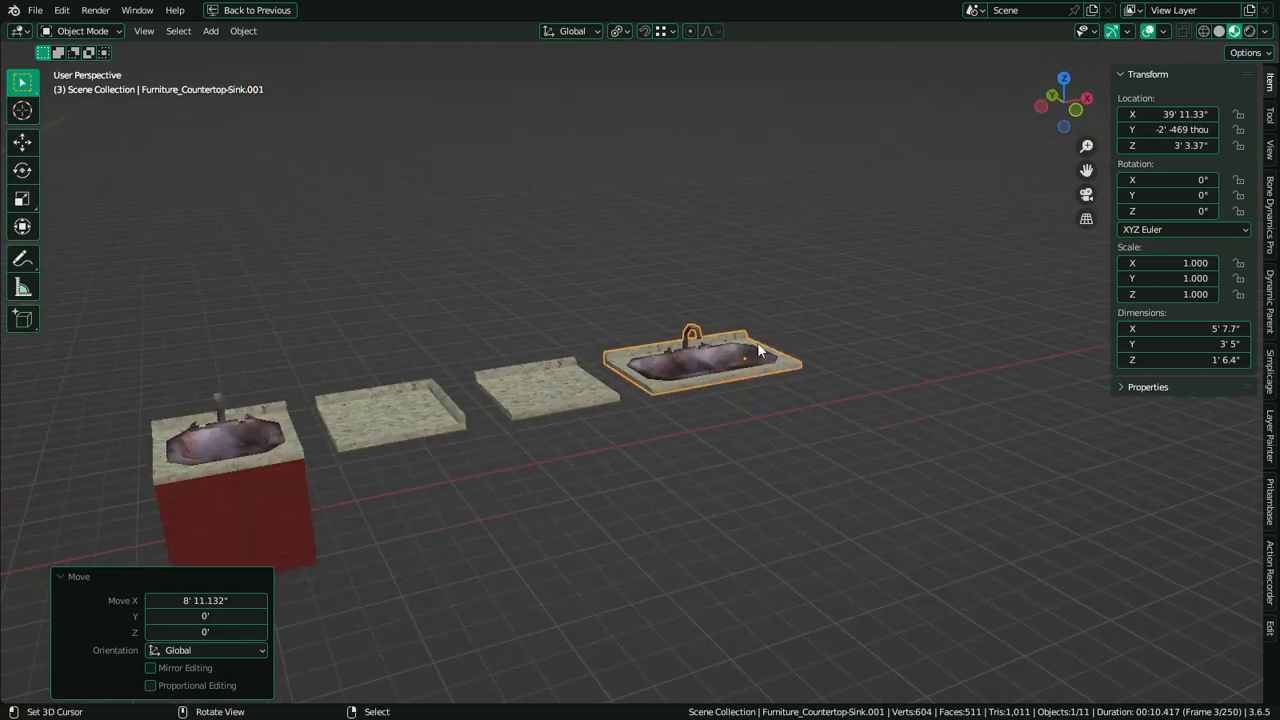
alt+middle_click(508, 402)
middle_drag(580, 400, 532, 405)
scroll(543, 396, up, 2)
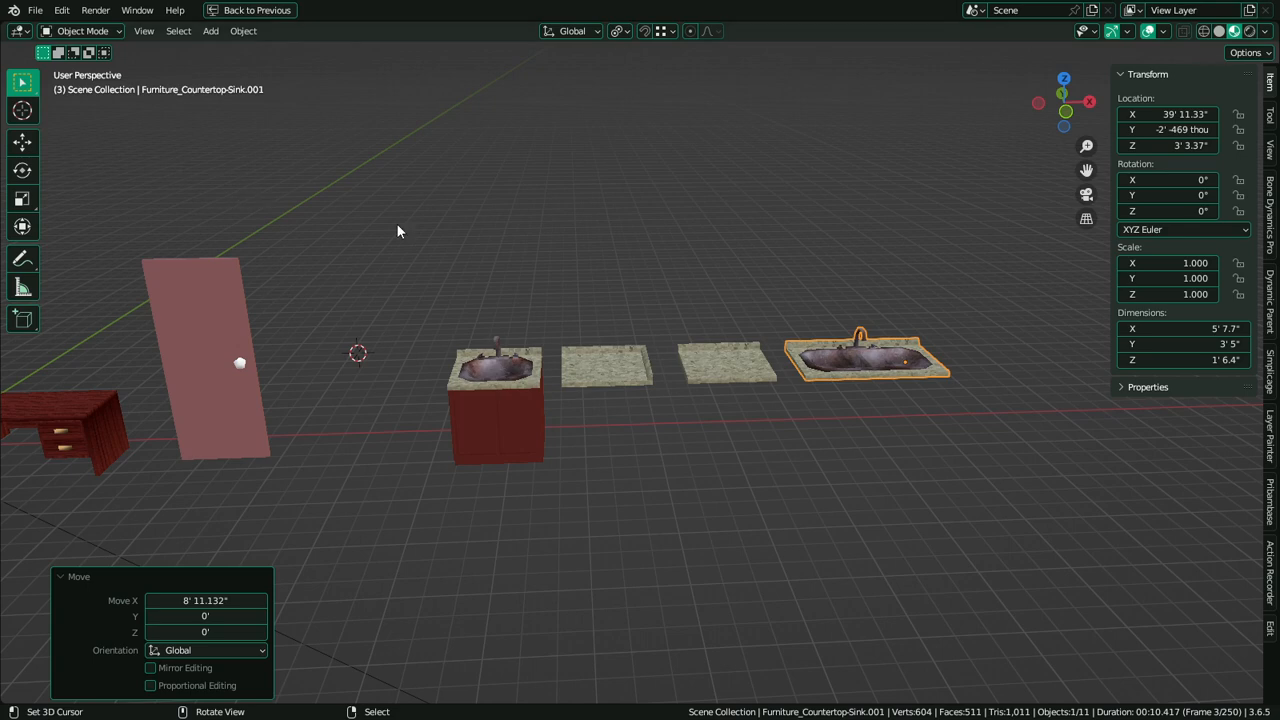
scroll(397, 225, down, 3)
alt+middle_click(401, 368)
middle_drag(607, 407, 648, 382)
scroll(692, 372, up, 3)
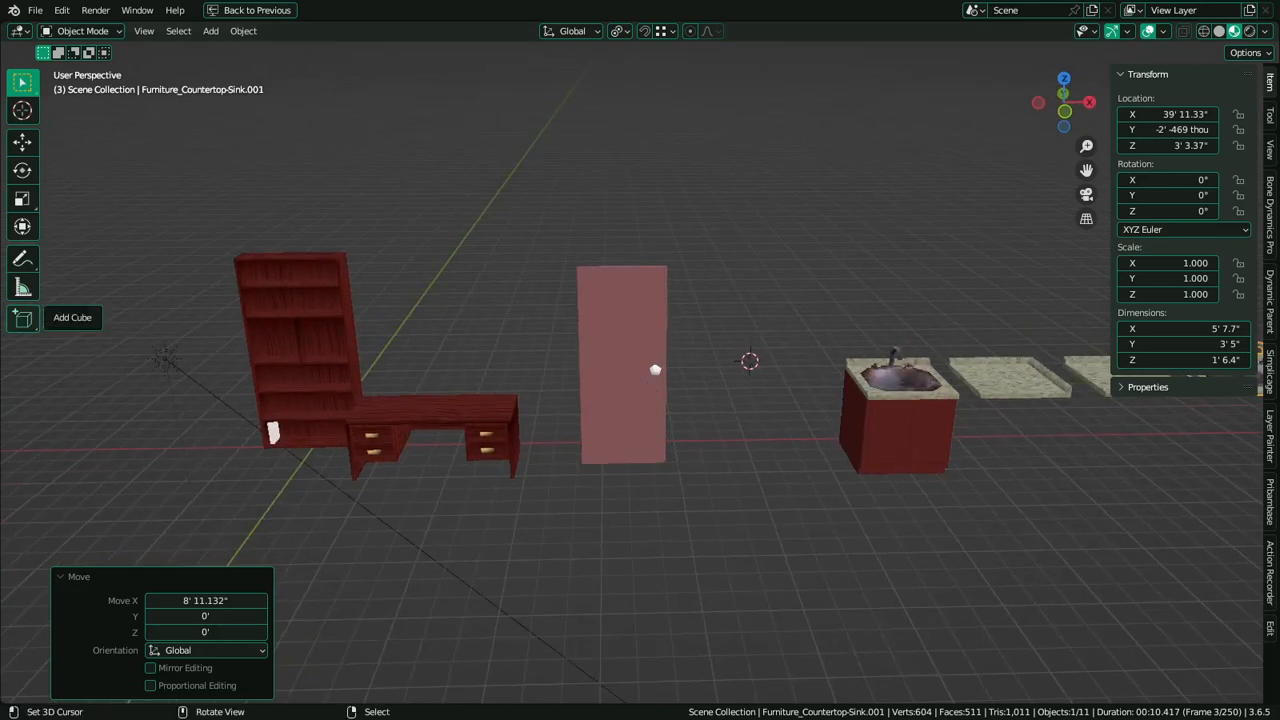
middle_drag(797, 413, 735, 406)
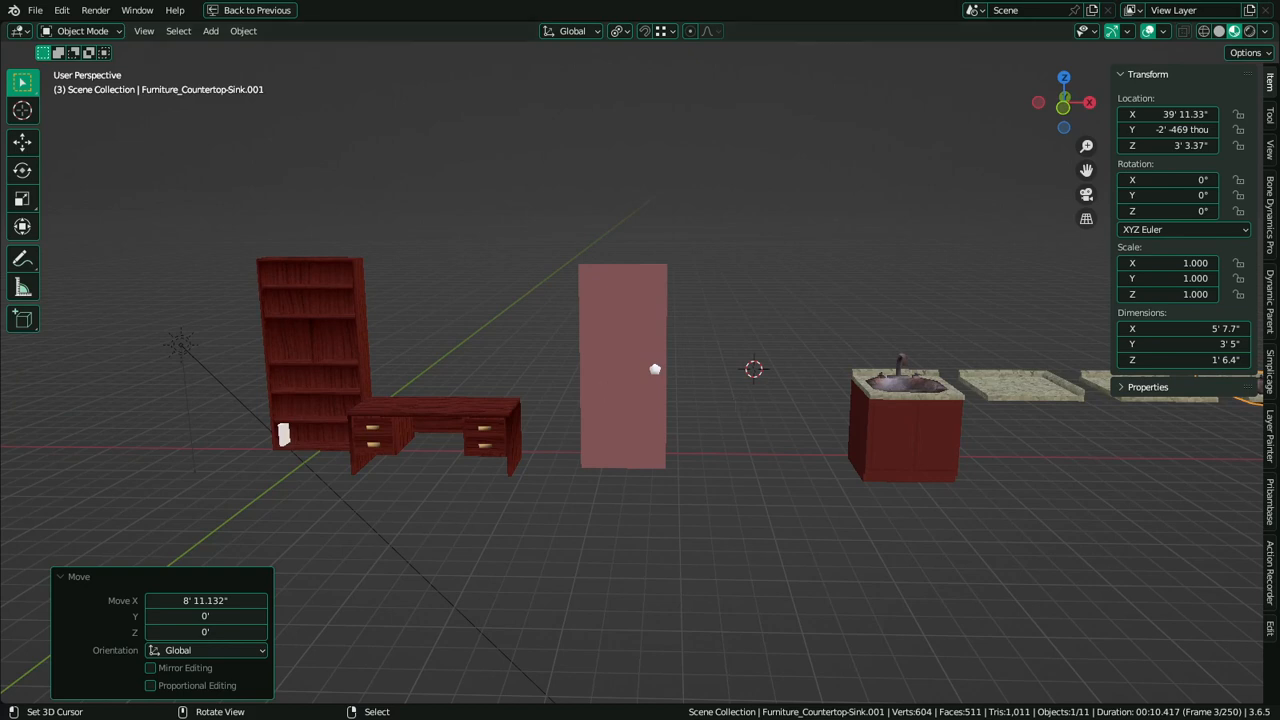